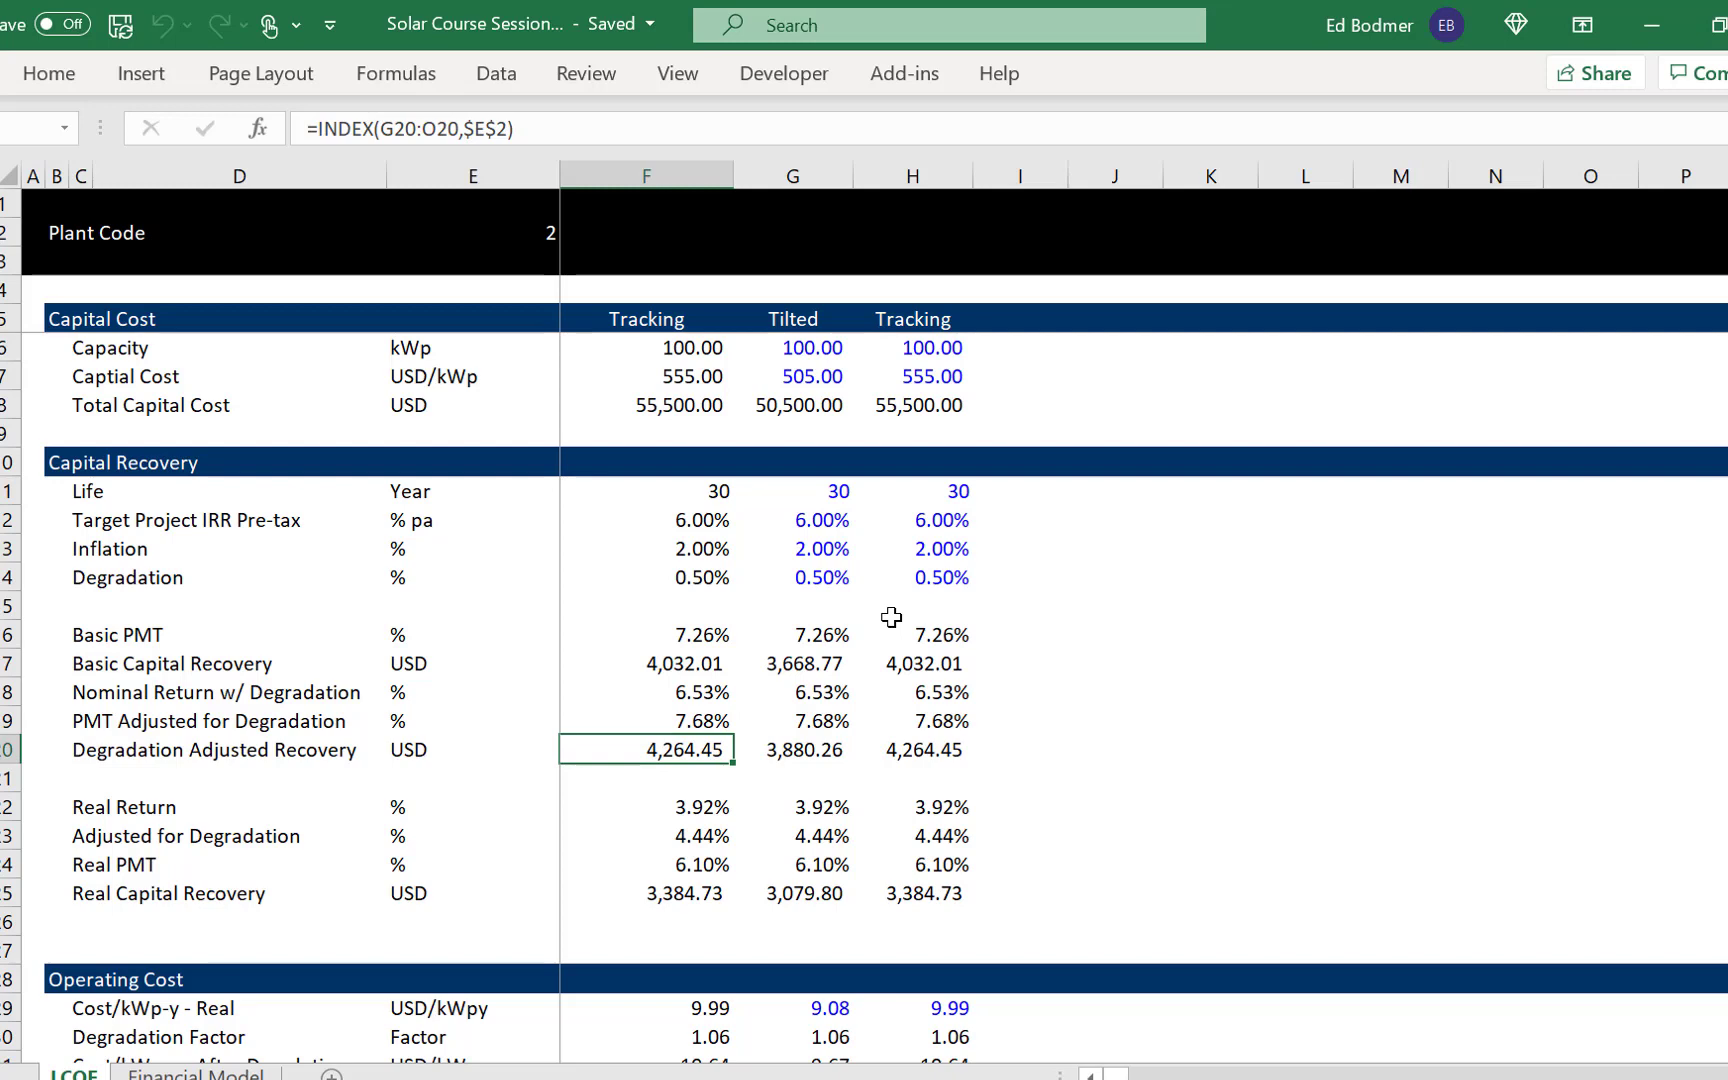
- Examine the real return, degradation adjustment, real PMT and Real Capital Recovery rows in the selected-plant column F
{"action": "key", "text": "Down"}
{"action": "key", "text": "Down"}
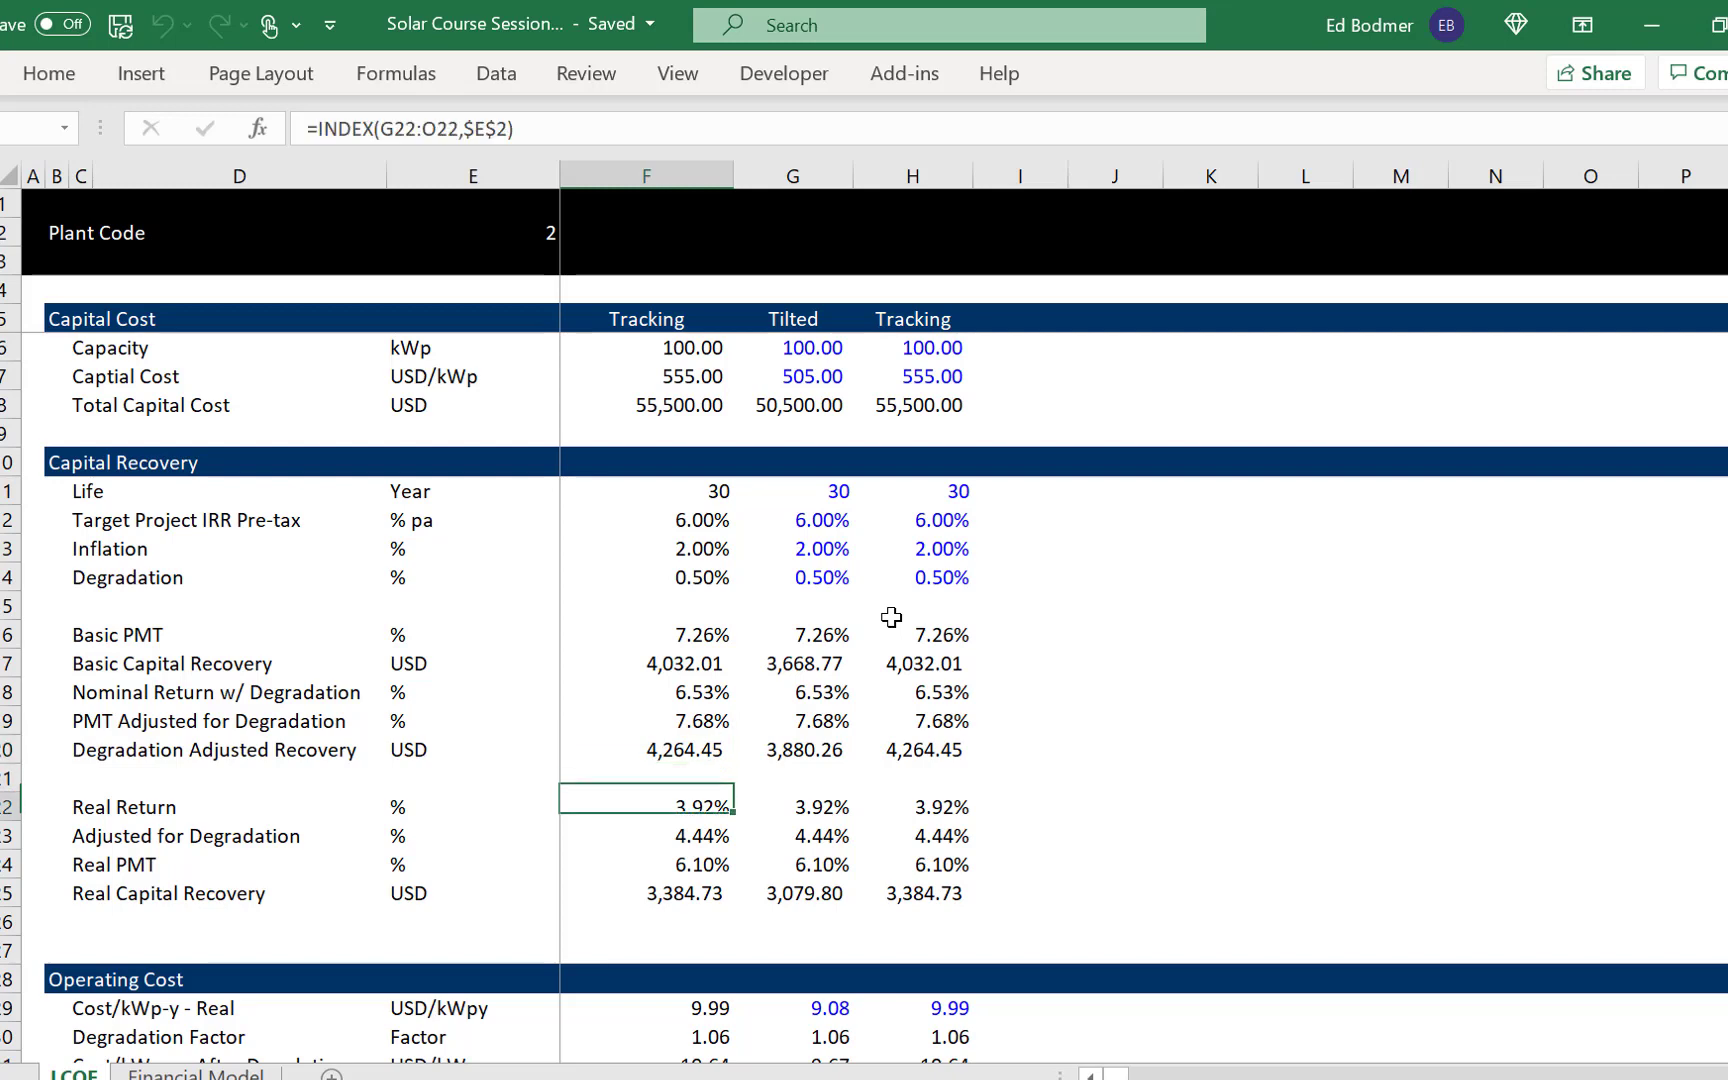
{"action": "key", "text": "Down"}
{"action": "key", "text": "Up"}
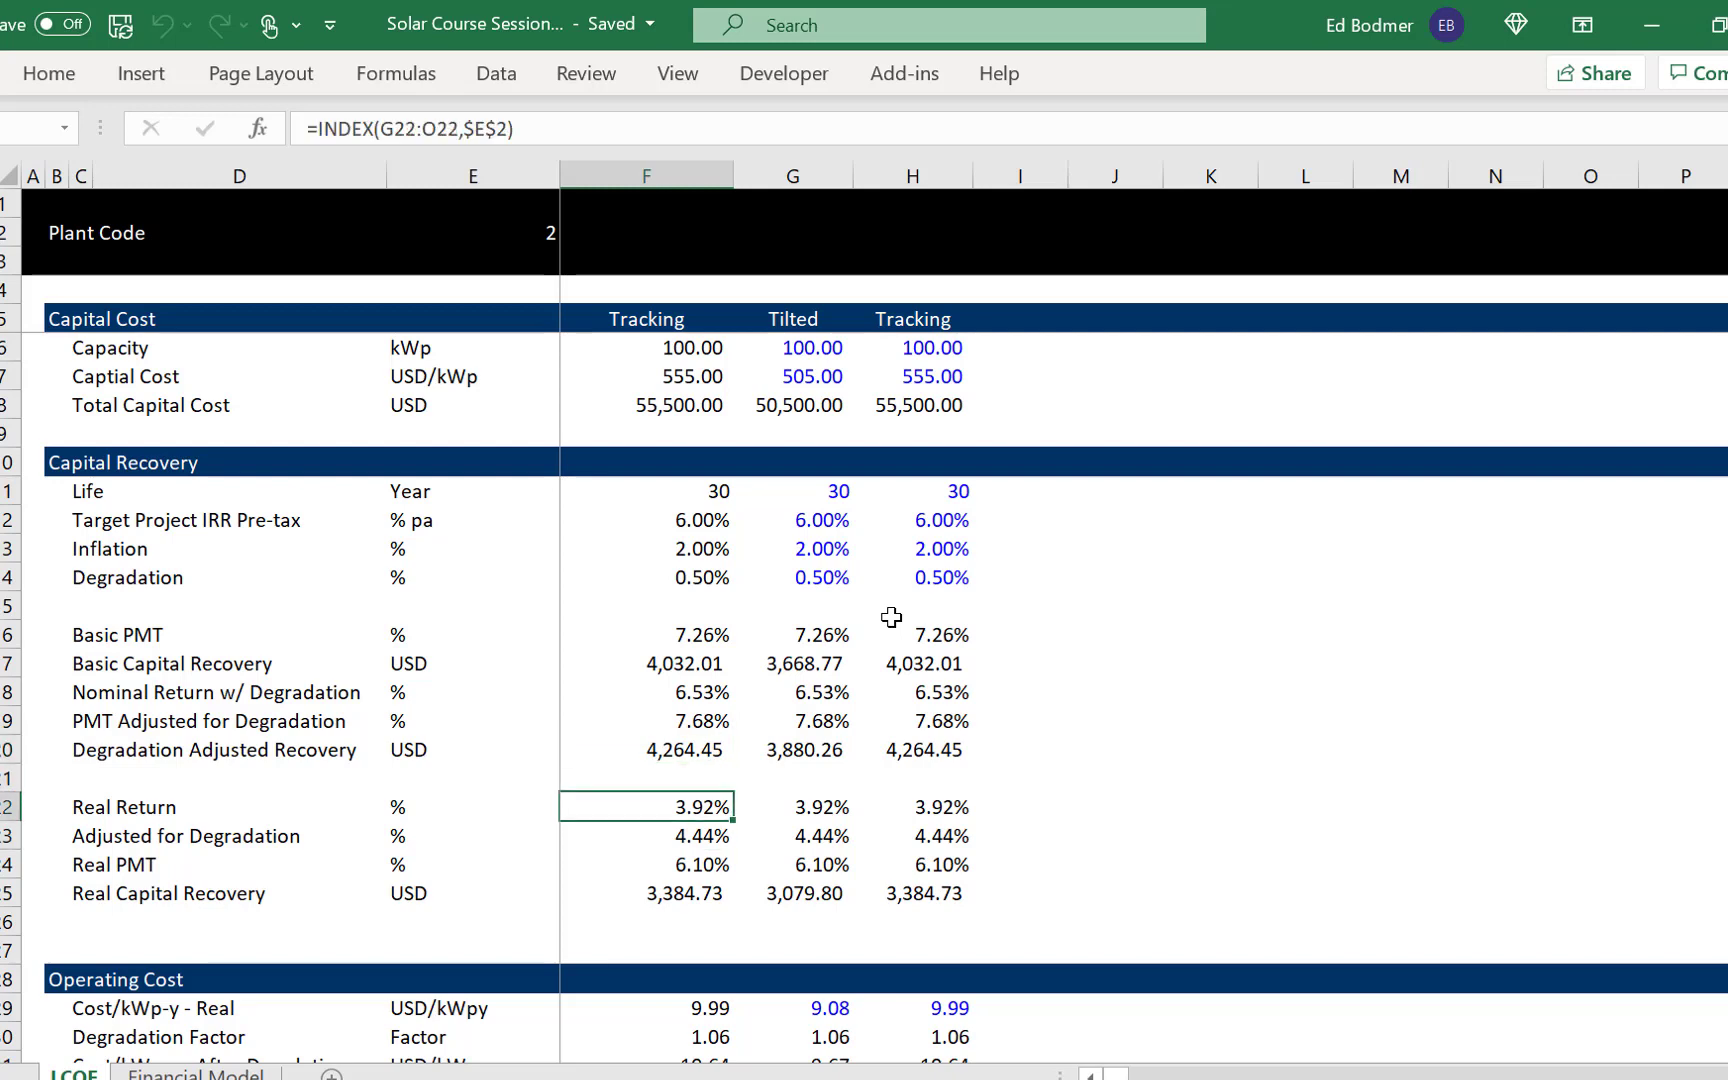
{"action": "key", "text": "Down"}
{"action": "key", "text": "Up"}
{"action": "key", "text": "Down"}
{"action": "key", "text": "Down"}
{"action": "key", "text": "Down"}
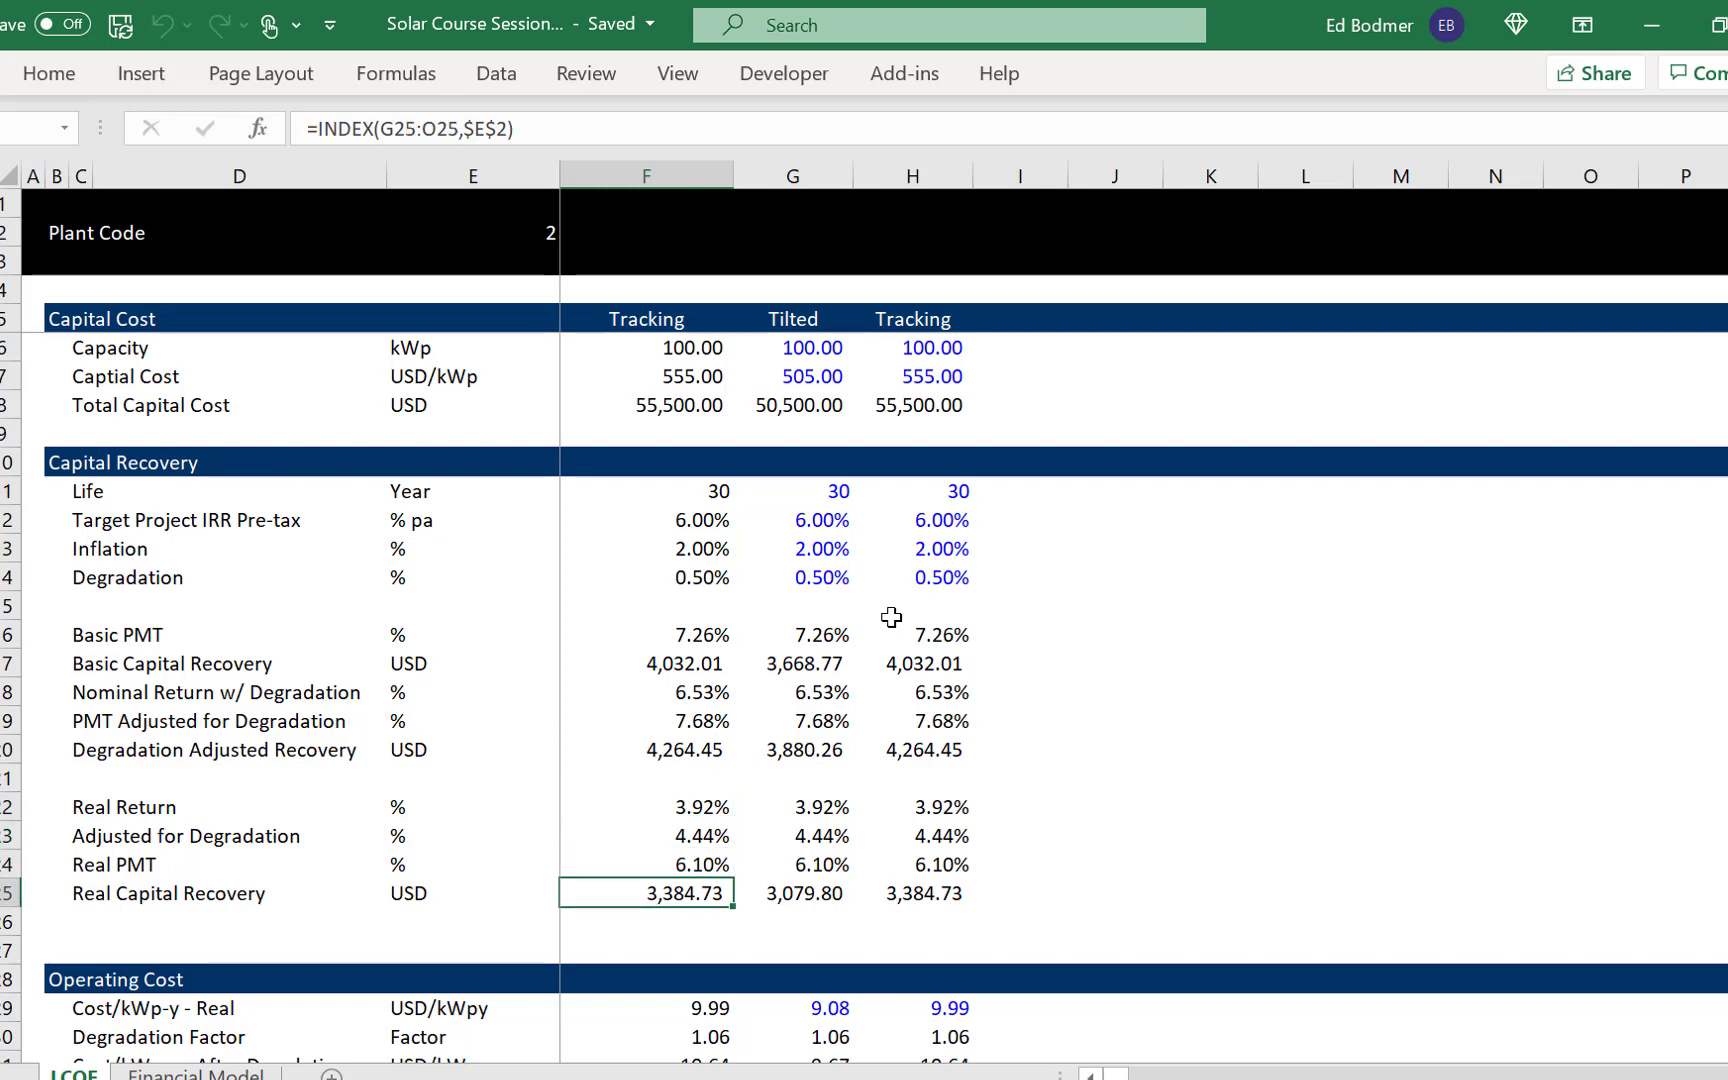
- Compare the Tilted column's formulas for Degradation Adjusted Recovery and Real Capital Recovery
{"action": "key", "text": "Right"}
{"action": "key", "text": "Up"}
{"action": "key", "text": "Up"}
{"action": "key", "text": "Up"}
{"action": "key", "text": "Up"}
{"action": "key", "text": "Up"}
{"action": "key", "text": "Up"}
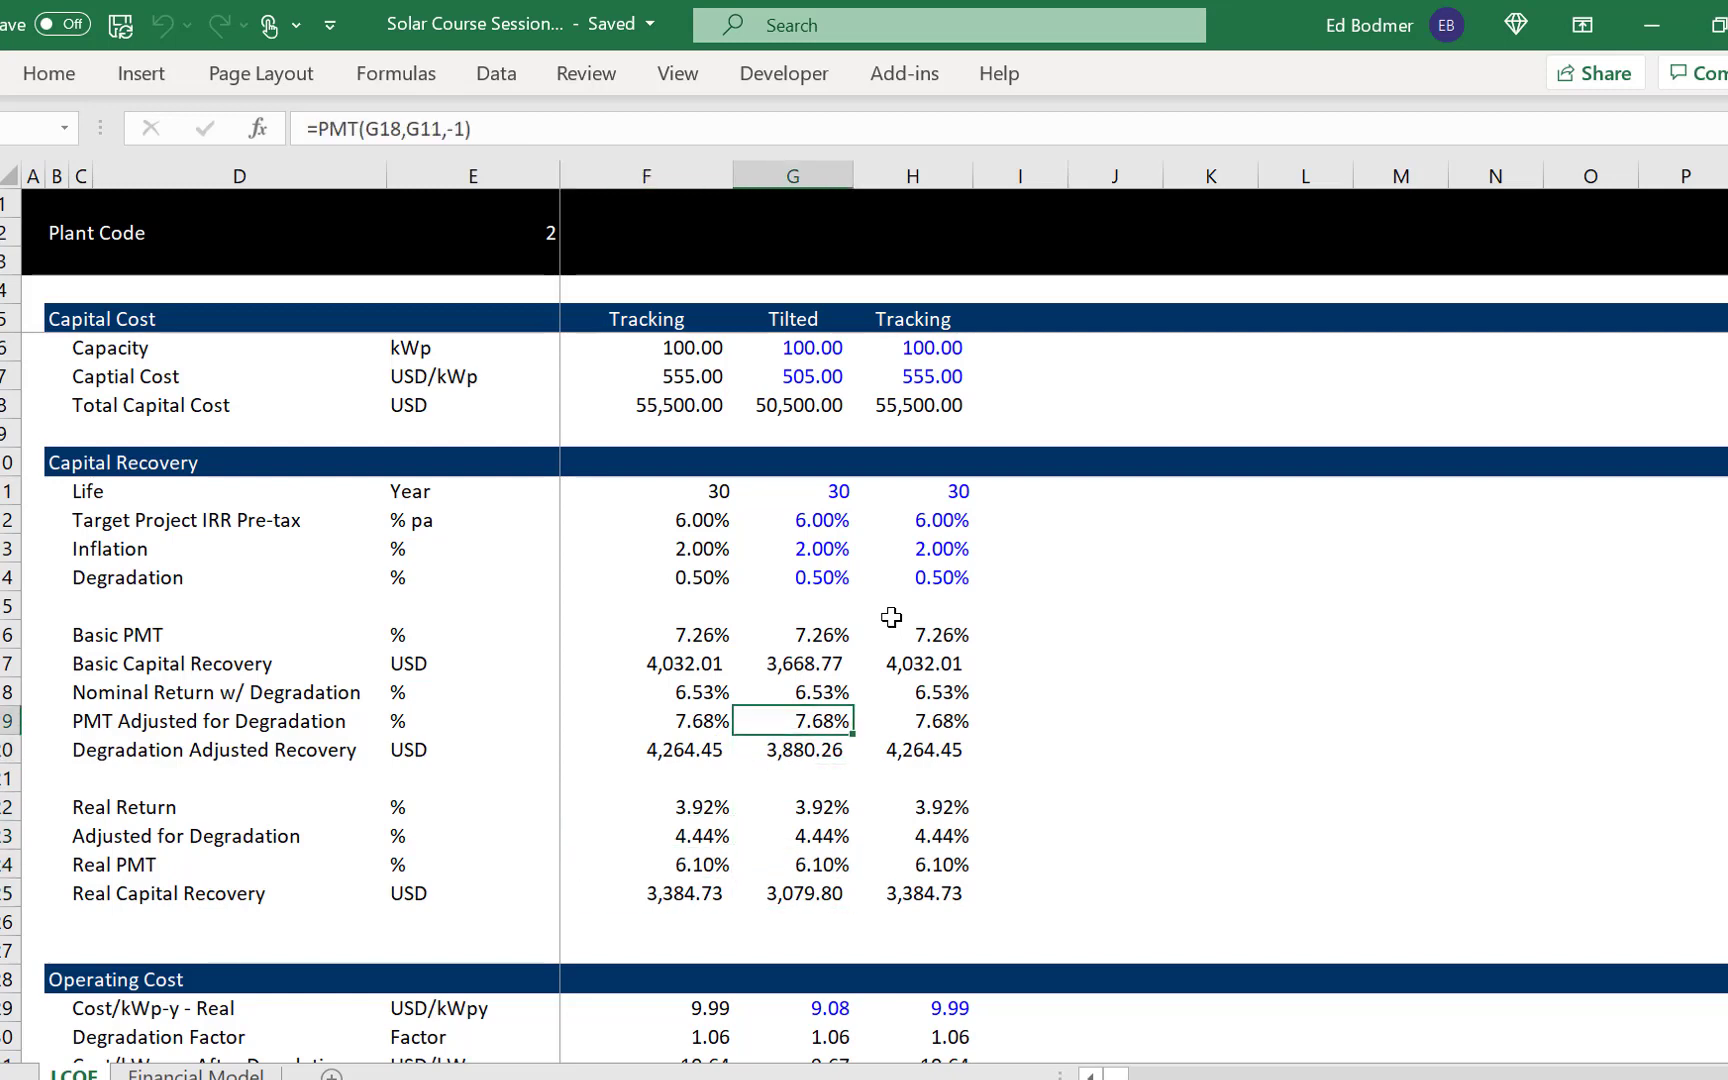
{"action": "key", "text": "Down"}
{"action": "key", "text": "Down"}
{"action": "key", "text": "Down"}
{"action": "key", "text": "Down"}
{"action": "key", "text": "Down"}
{"action": "key", "text": "Down"}
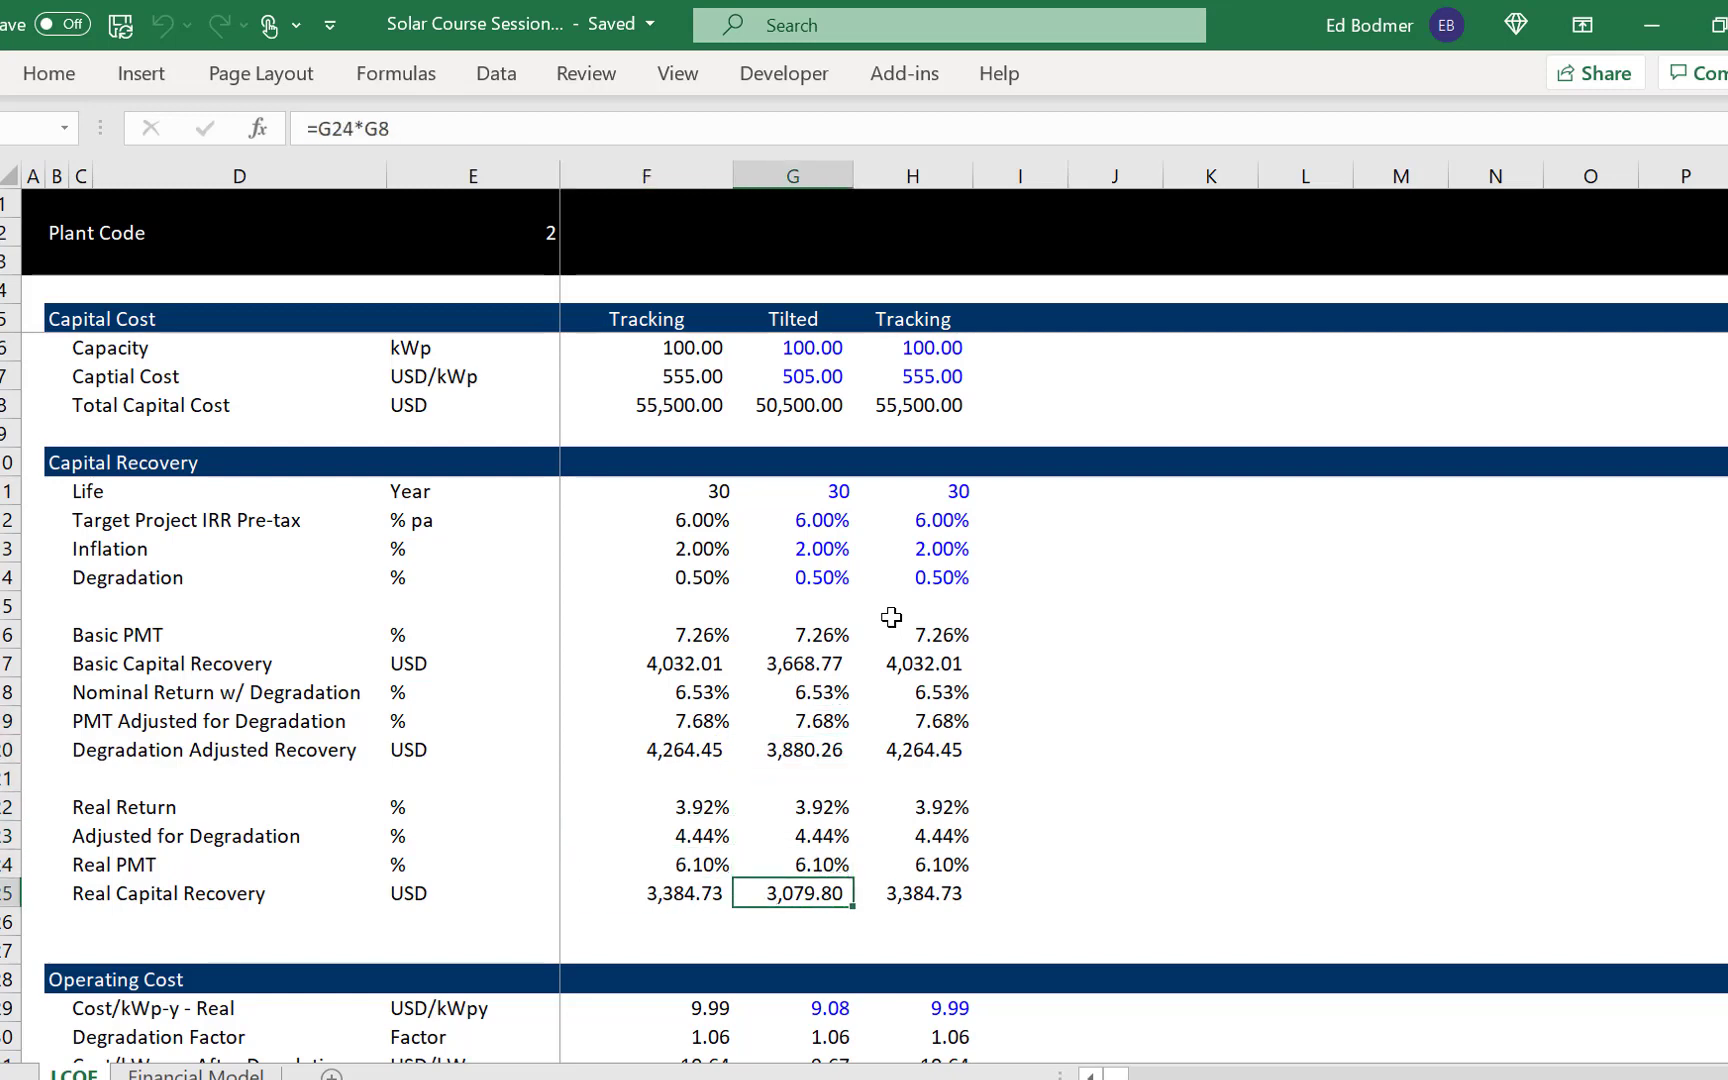
{"action": "key", "text": "Up"}
{"action": "key", "text": "Up"}
{"action": "key", "text": "Up"}
{"action": "key", "text": "Up"}
{"action": "key", "text": "Up"}
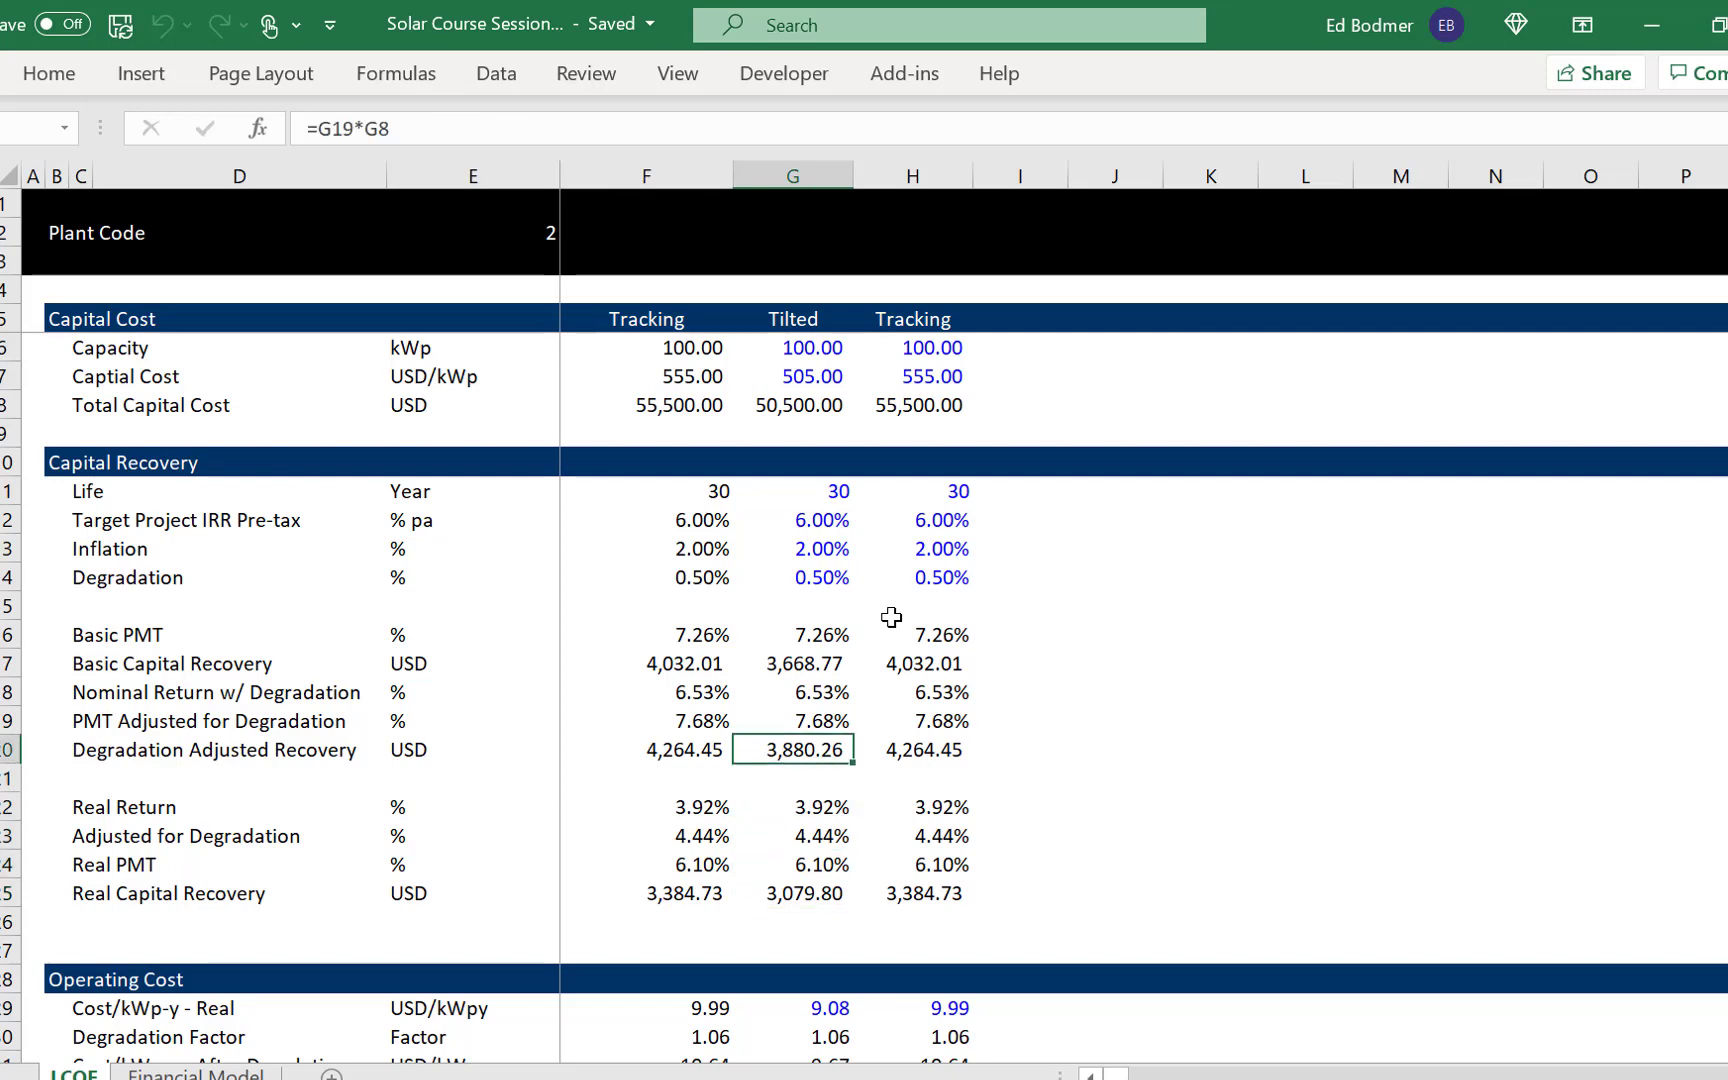
{"action": "key", "text": "Down"}
{"action": "key", "text": "Down"}
{"action": "key", "text": "Down"}
{"action": "key", "text": "Down"}
{"action": "key", "text": "Down"}
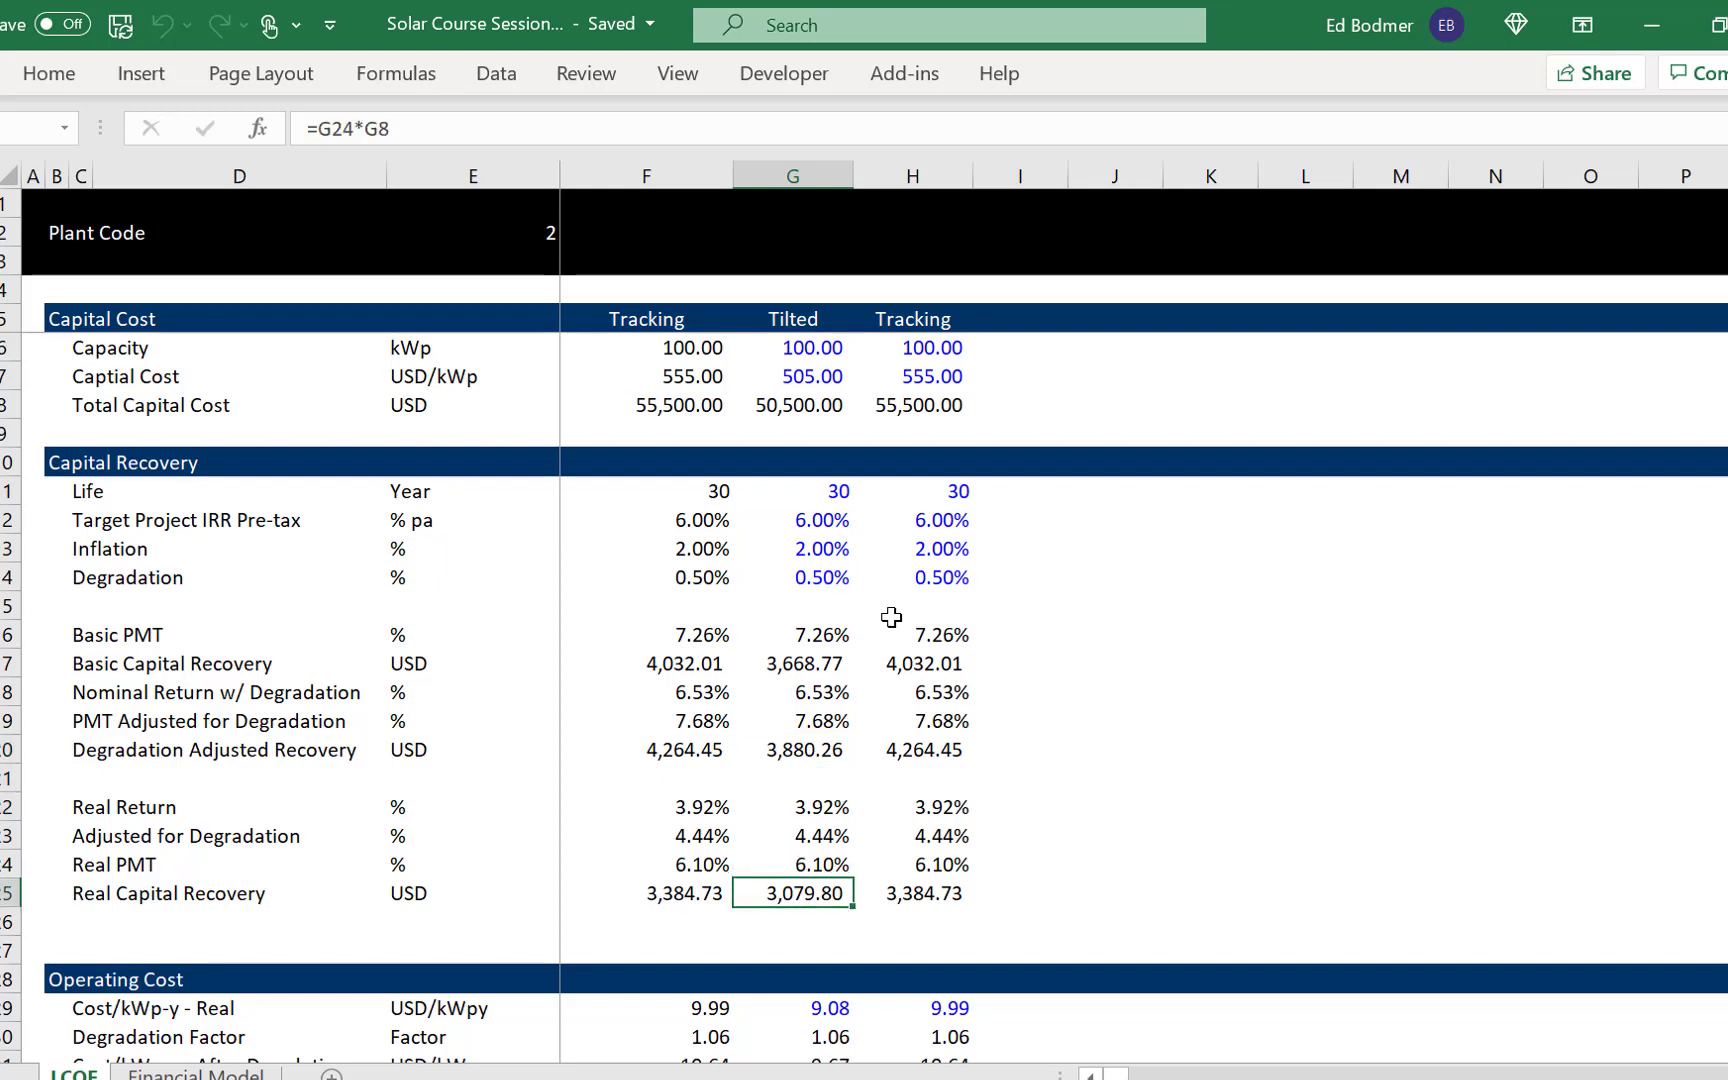
- Review the Tilted column's cost and factor rows in the Operating Cost section
{"action": "key", "text": "Down"}
{"action": "key", "text": "Down"}
{"action": "key", "text": "Down"}
{"action": "key", "text": "Down"}
{"action": "key", "text": "Down"}
{"action": "key", "text": "Down"}
{"action": "key", "text": "Down"}
{"action": "key", "text": "Down"}
{"action": "key", "text": "Down"}
{"action": "key", "text": "Down"}
{"action": "key", "text": "Down"}
{"action": "key", "text": "Down"}
{"action": "key", "text": "Down"}
{"action": "key", "text": "Down"}
{"action": "key", "text": "Down"}
{"action": "key", "text": "Down"}
{"action": "key", "text": "Down"}
{"action": "key", "text": "Up"}
{"action": "key", "text": "Up"}
{"action": "key", "text": "Up"}
{"action": "key", "text": "Up"}
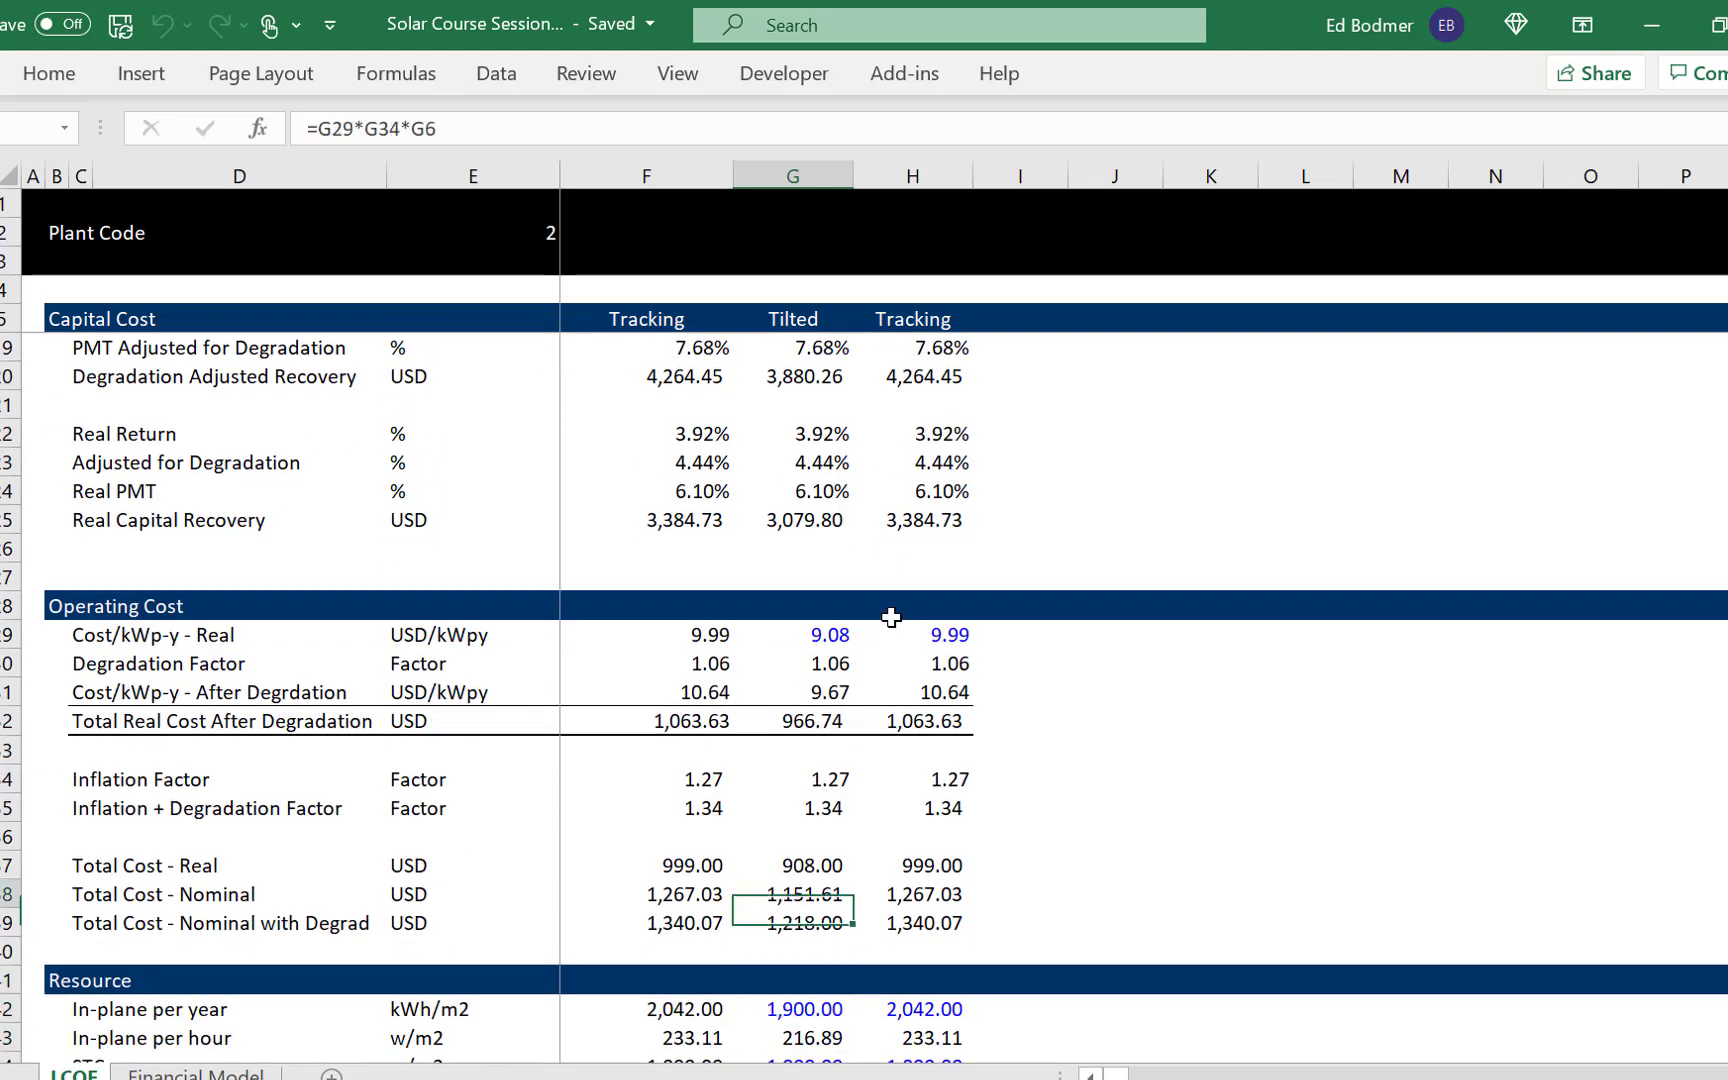
{"action": "key", "text": "Up"}
{"action": "key", "text": "Up"}
{"action": "key", "text": "Up"}
{"action": "key", "text": "Up"}
{"action": "key", "text": "Up"}
{"action": "key", "text": "Up"}
{"action": "key", "text": "Up"}
{"action": "key", "text": "Up"}
{"action": "key", "text": "Down"}
{"action": "key", "text": "Down"}
{"action": "key", "text": "Down"}
{"action": "key", "text": "Down"}
{"action": "key", "text": "Down"}
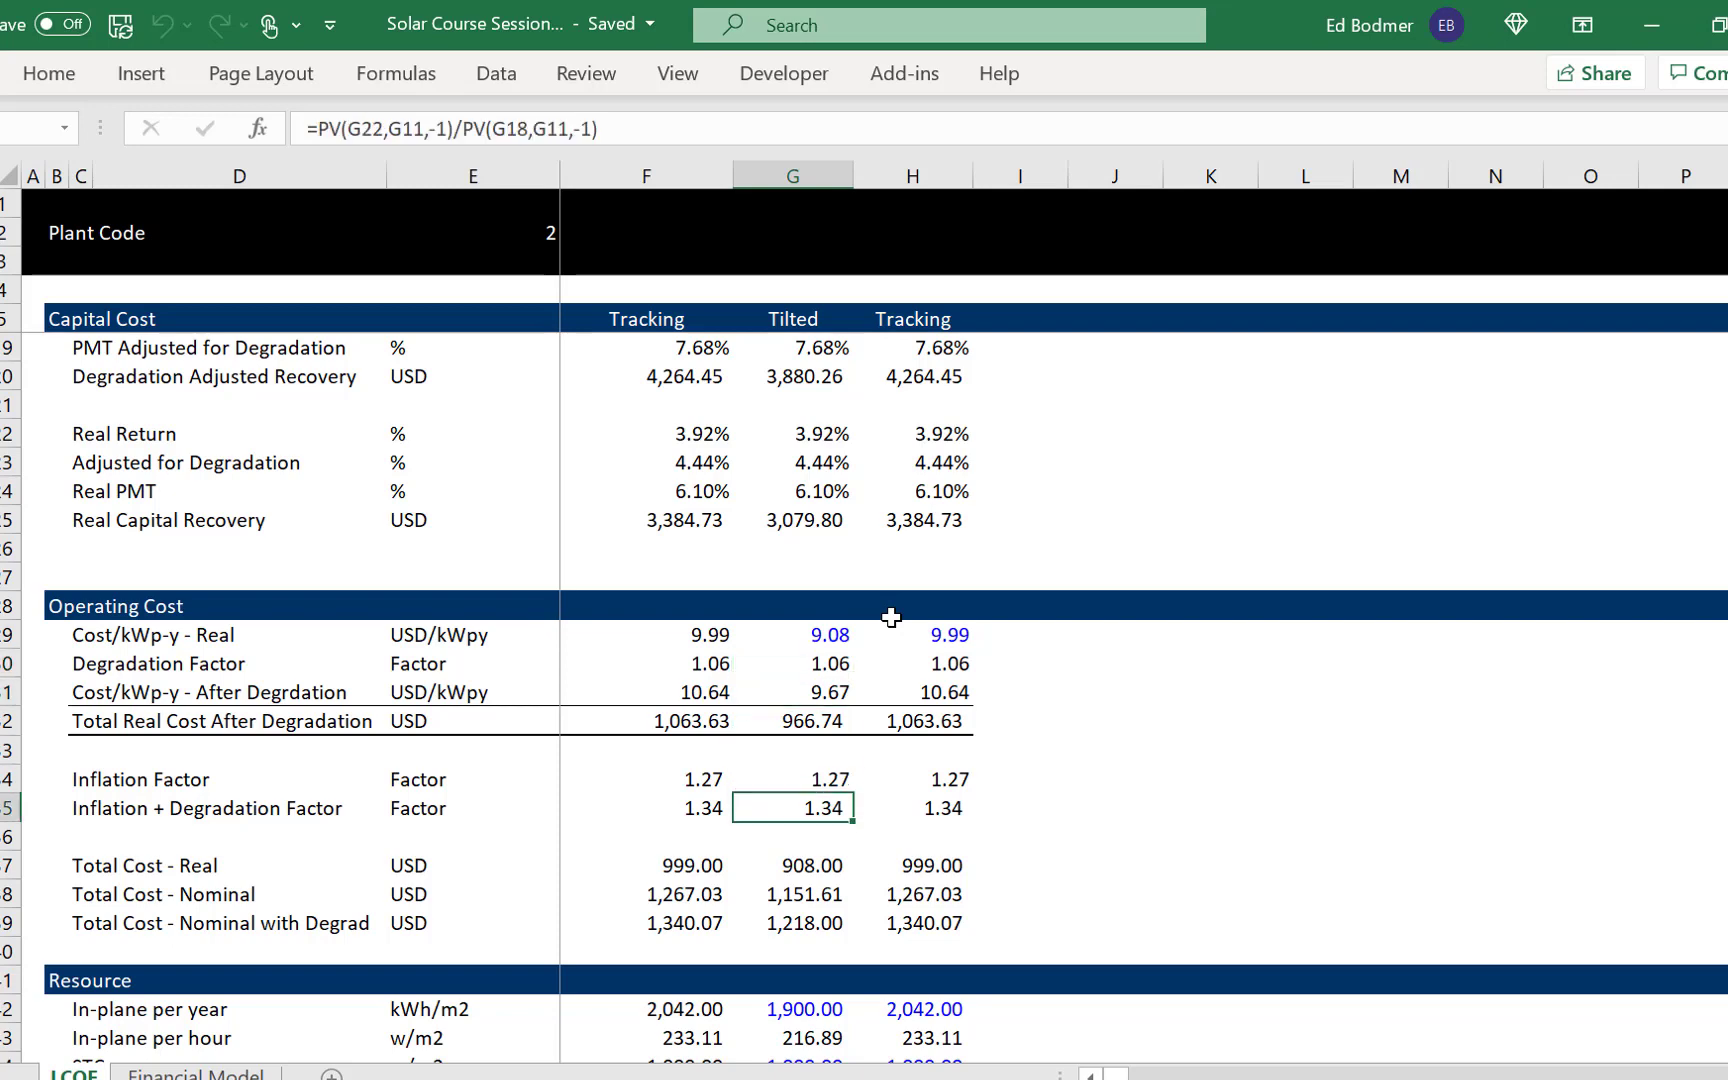
- Inspect the PV formulas behind the Tilted column's Inflation Factor and Inflation + Degradation Factor
{"action": "key", "text": "Up"}
{"action": "key", "text": "F2"}
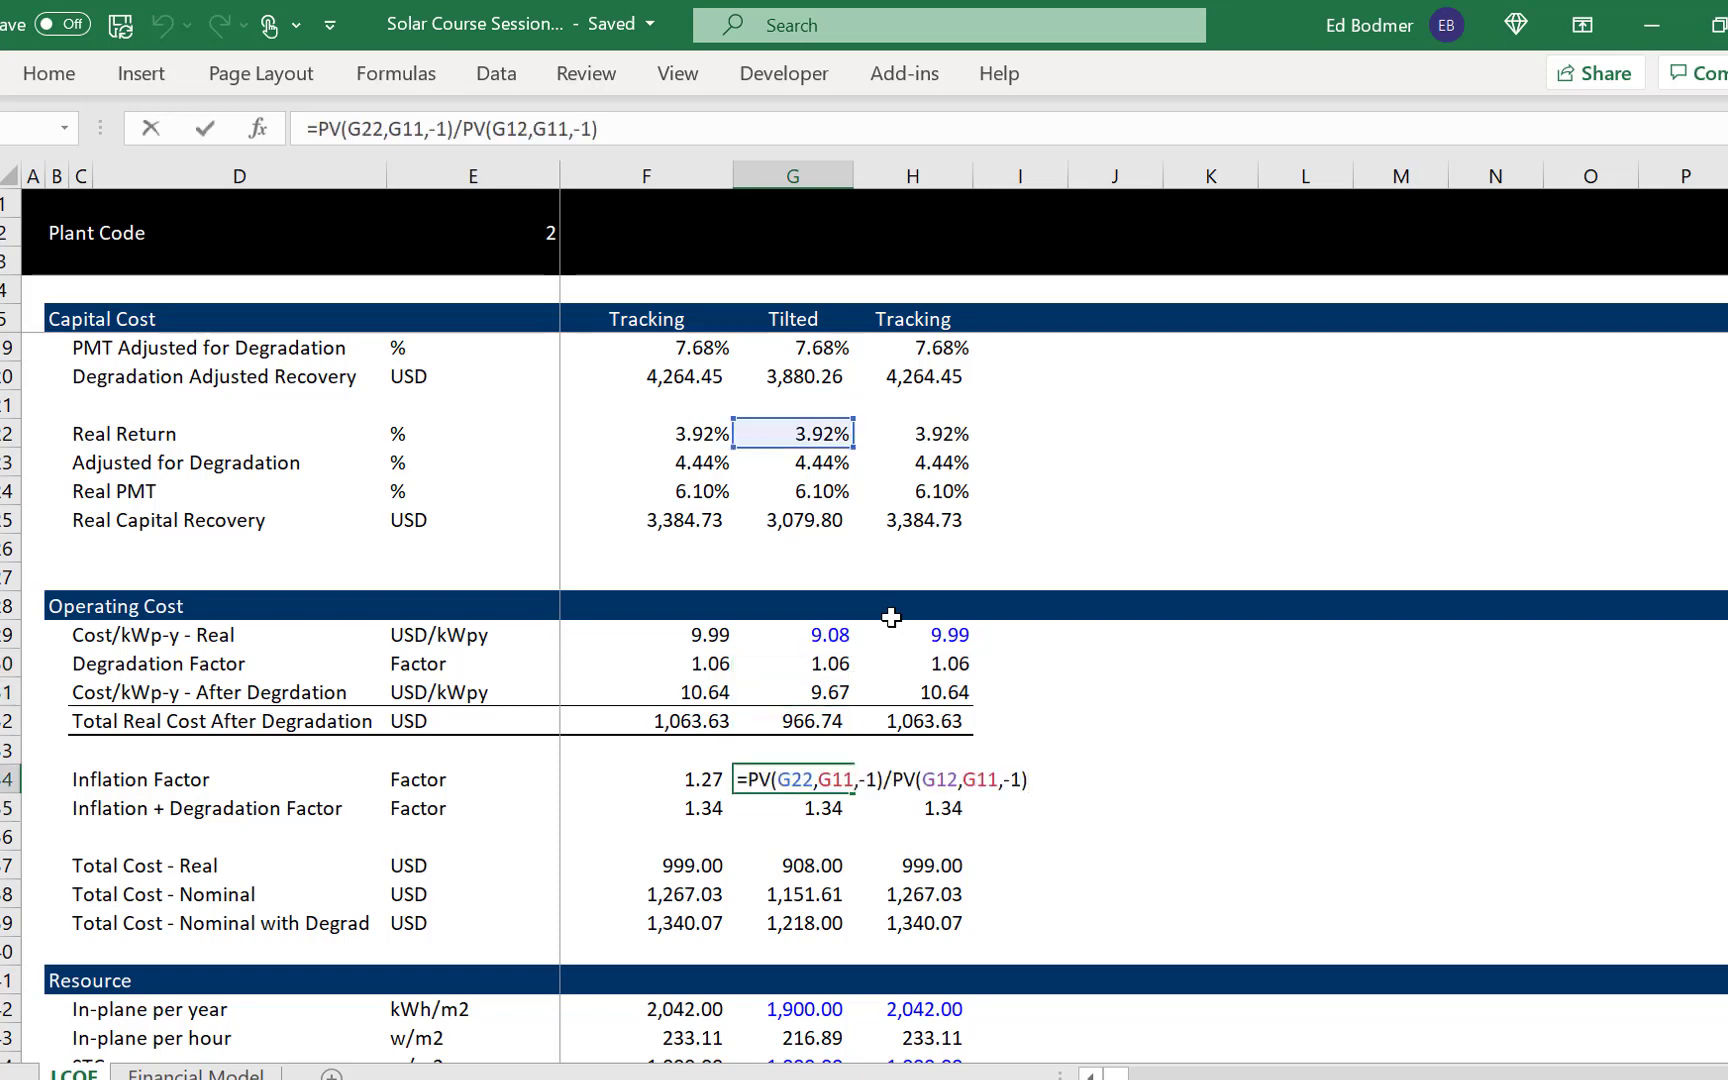
{"action": "key", "text": "Escape"}
{"action": "key", "text": "Down"}
{"action": "key", "text": "F2"}
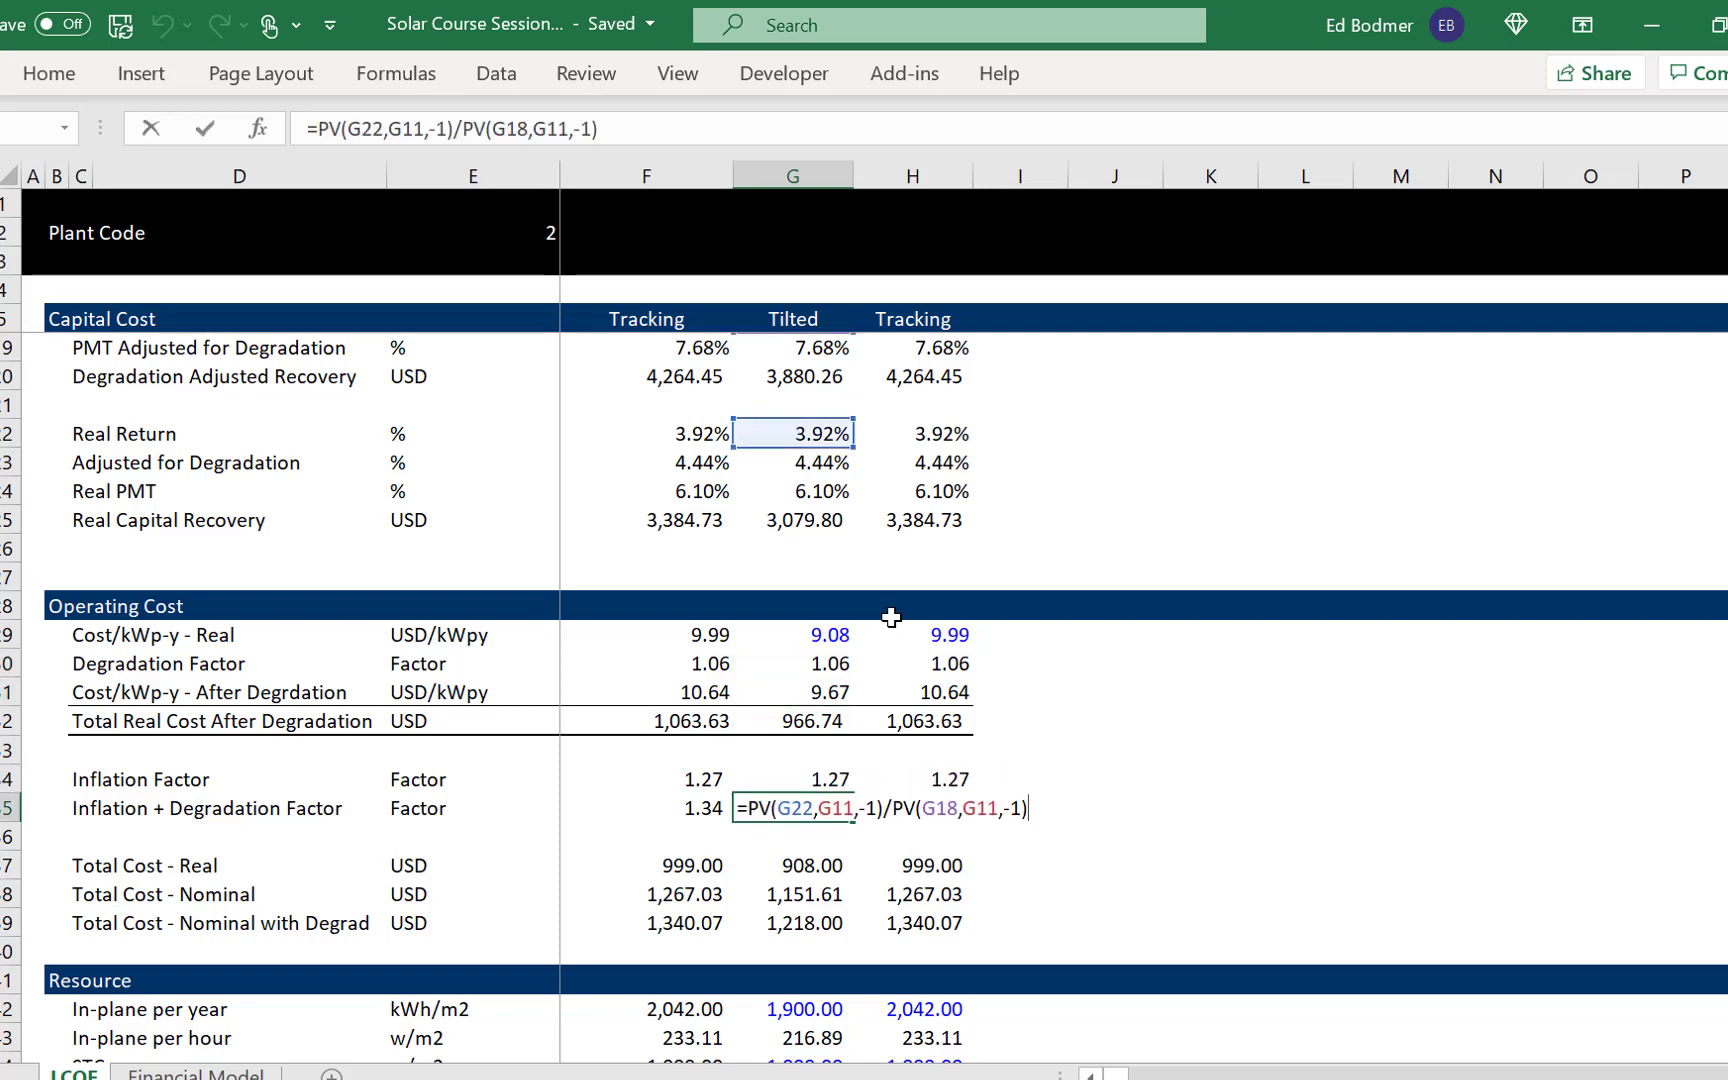
{"action": "key", "text": "Escape"}
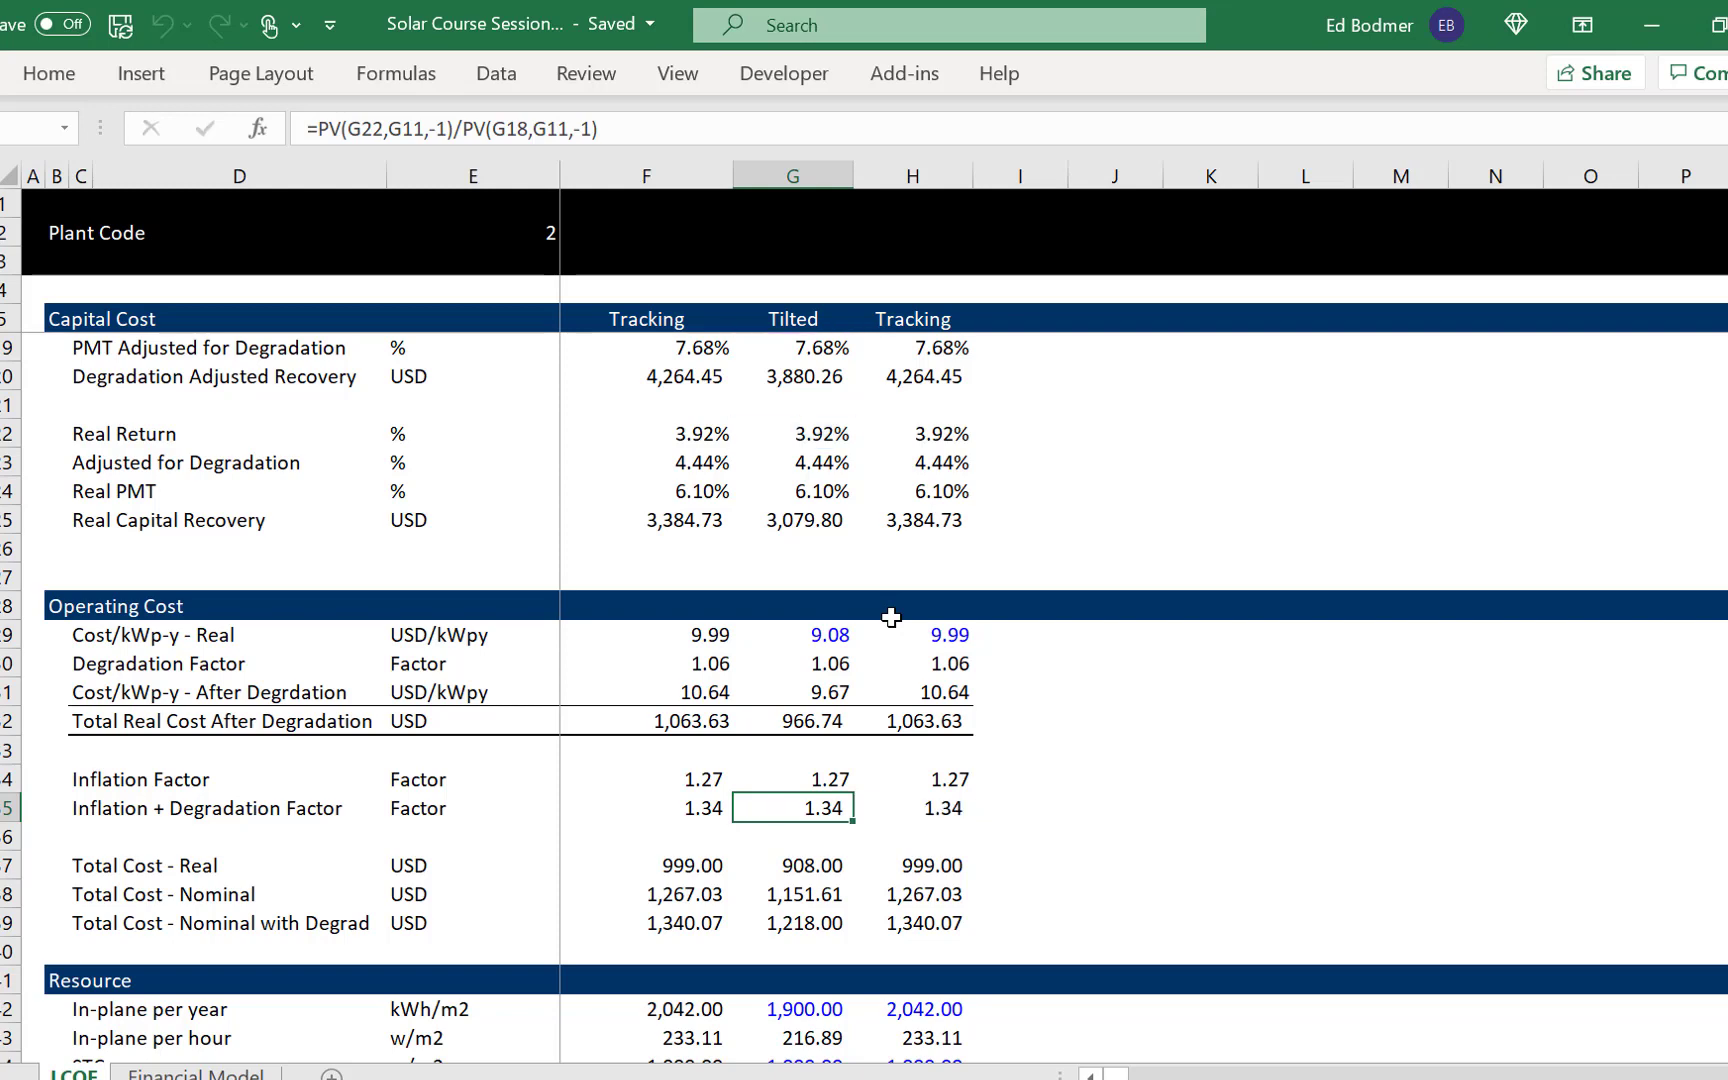
- Review the Tilted column's capacity factor and generation formulas in the Resource section
{"action": "key", "text": "Down"}
{"action": "key", "text": "Down"}
{"action": "key", "text": "Down"}
{"action": "key", "text": "Down"}
{"action": "key", "text": "Down"}
{"action": "key", "text": "Down"}
{"action": "key", "text": "Down"}
{"action": "key", "text": "Down"}
{"action": "key", "text": "Down"}
{"action": "key", "text": "Down"}
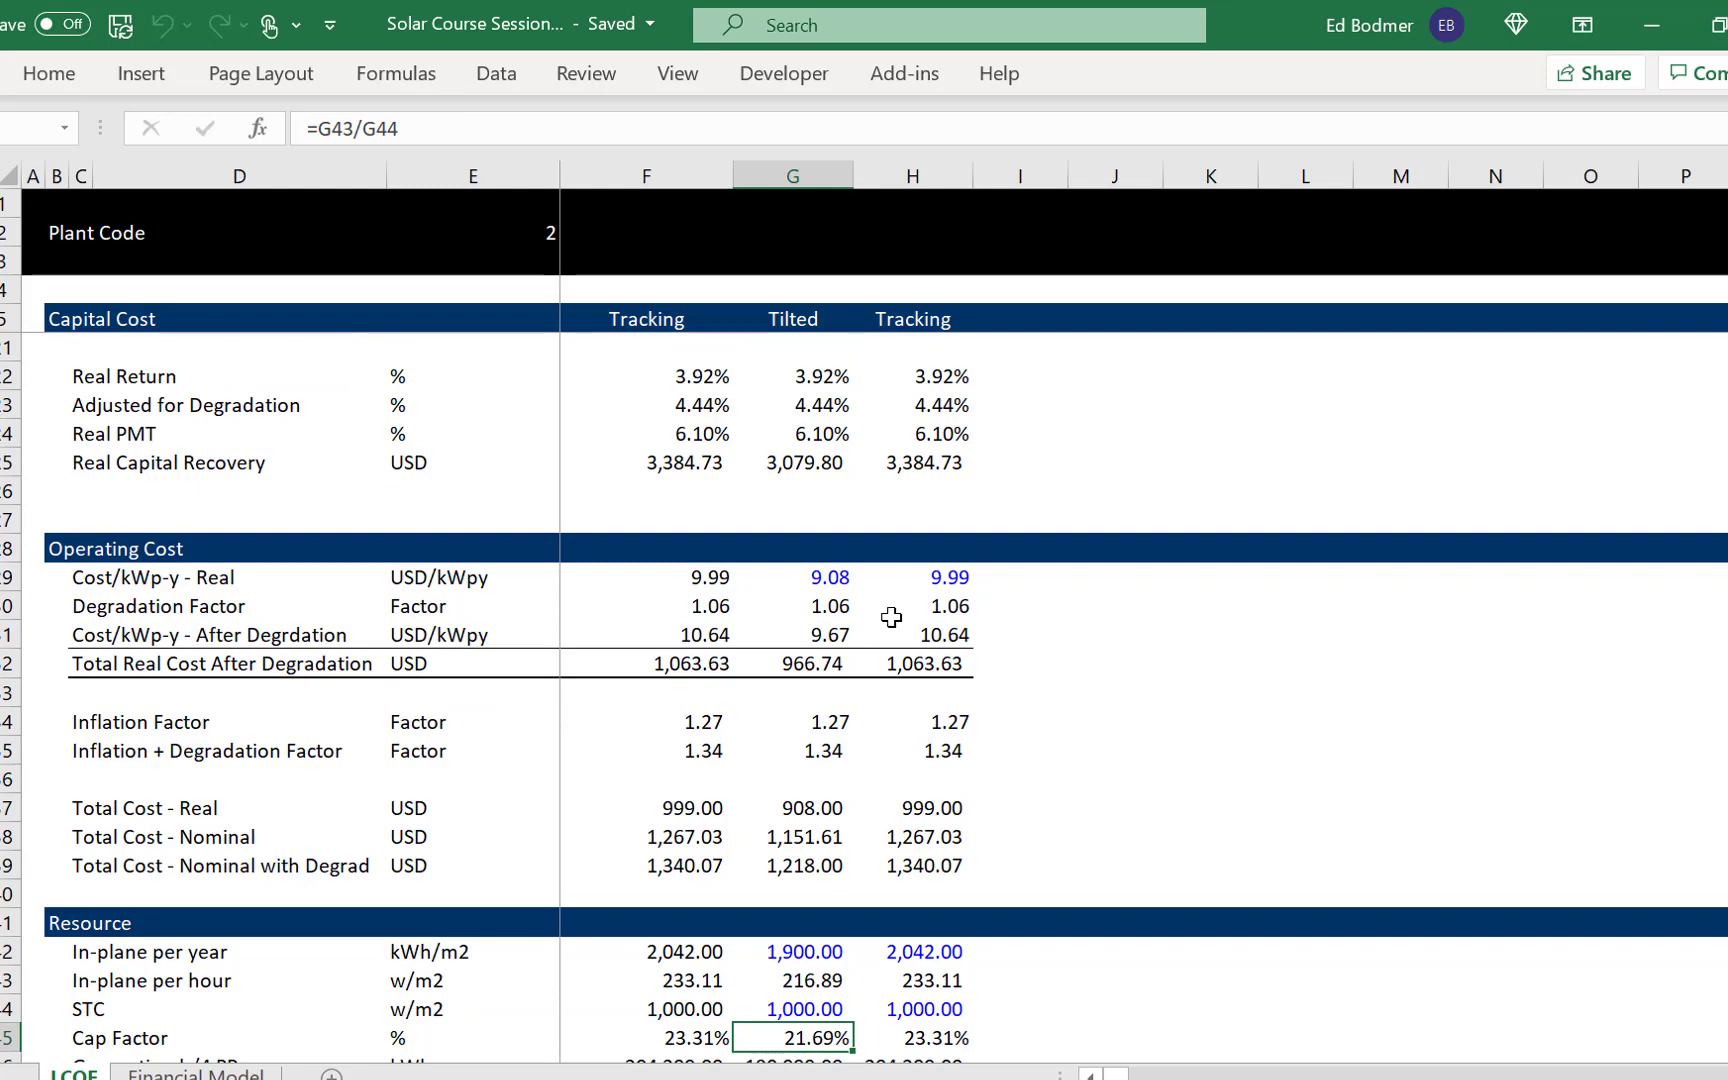
{"action": "key", "text": "Down"}
{"action": "key", "text": "Down"}
{"action": "key", "text": "Down"}
{"action": "key", "text": "Down"}
{"action": "key", "text": "Down"}
{"action": "key", "text": "Down"}
{"action": "key", "text": "Down"}
{"action": "key", "text": "Down"}
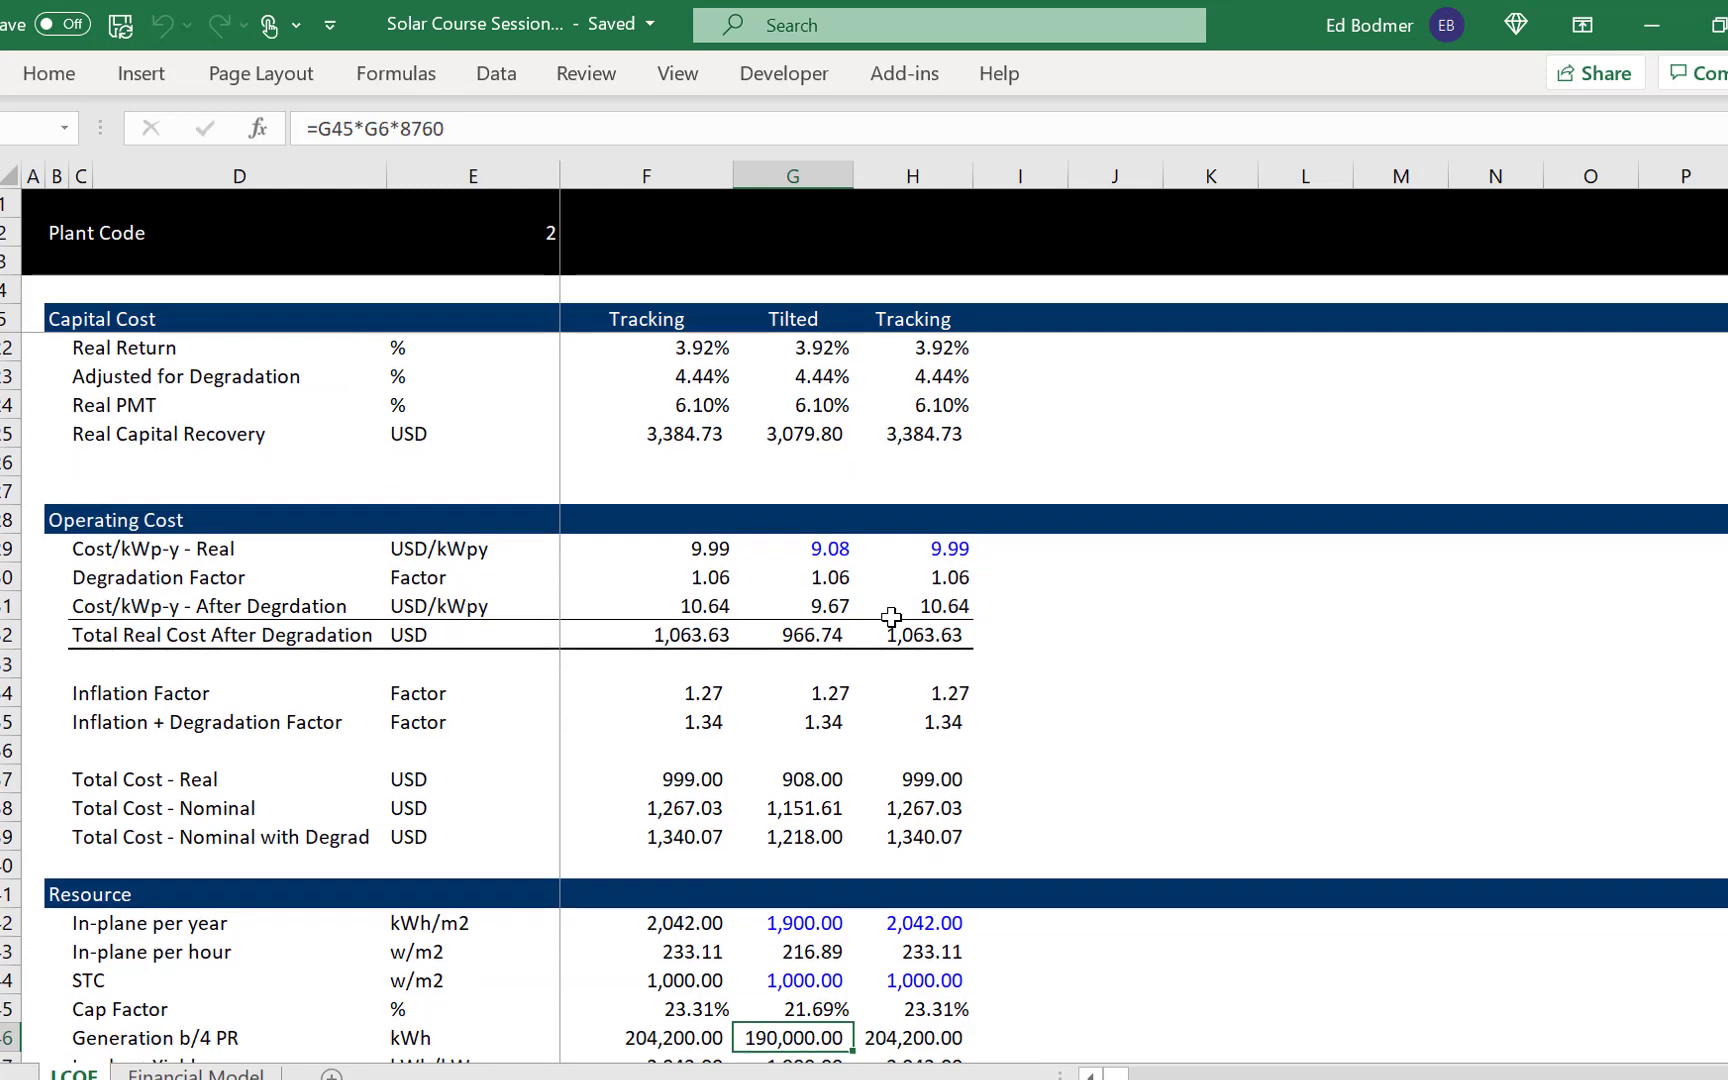
{"action": "key", "text": "Up"}
{"action": "key", "text": "Up"}
{"action": "key", "text": "Up"}
{"action": "key", "text": "Up"}
{"action": "key", "text": "Up"}
{"action": "key", "text": "Up"}
{"action": "key", "text": "Up"}
{"action": "key", "text": "Up"}
{"action": "key", "text": "Up"}
{"action": "key", "text": "Up"}
{"action": "key", "text": "Up"}
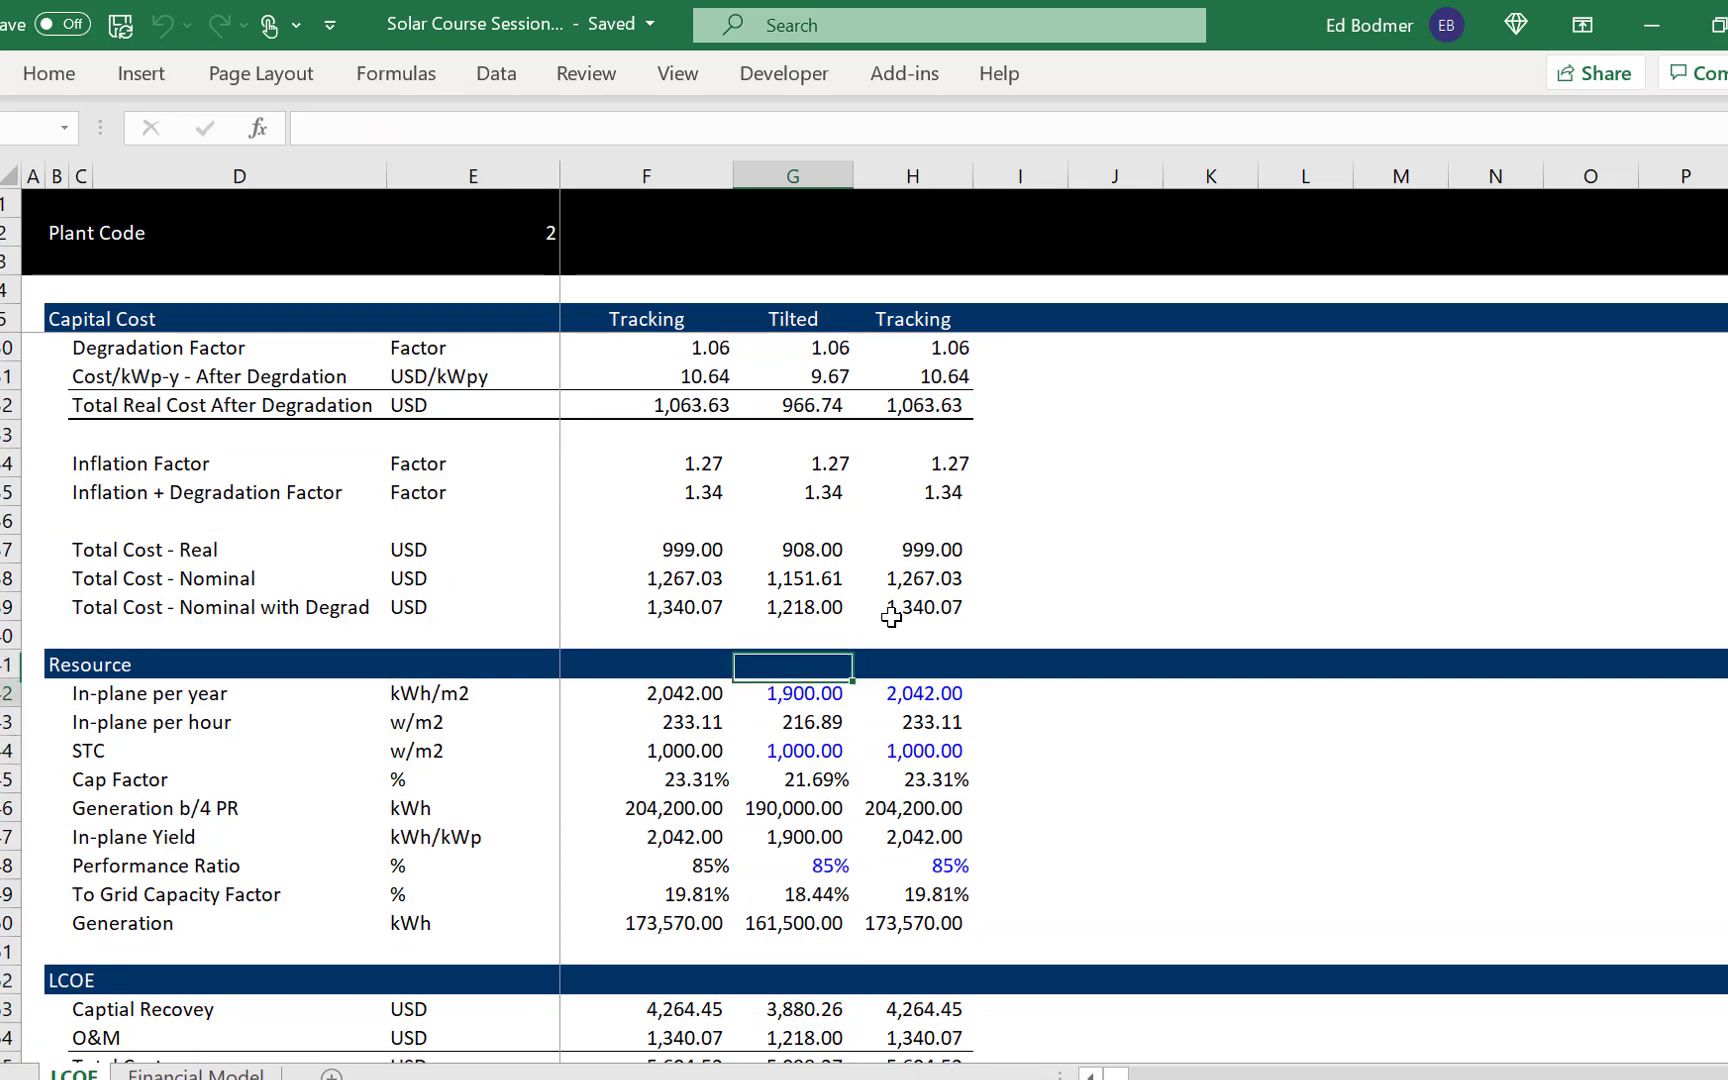
- Examine how total cost and production lead to nominal and real LCOE in the Tilted column
{"action": "key", "text": "Down"}
{"action": "key", "text": "Down"}
{"action": "key", "text": "Down"}
{"action": "key", "text": "Down"}
{"action": "key", "text": "Down"}
{"action": "key", "text": "Down"}
{"action": "key", "text": "Down"}
{"action": "key", "text": "Down"}
{"action": "key", "text": "Down"}
{"action": "key", "text": "Down"}
{"action": "key", "text": "Down"}
{"action": "key", "text": "Down"}
{"action": "key", "text": "Down"}
{"action": "key", "text": "Down"}
{"action": "key", "text": "Down"}
{"action": "key", "text": "Down"}
{"action": "key", "text": "Down"}
{"action": "key", "text": "Down"}
{"action": "key", "text": "Down"}
{"action": "key", "text": "Down"}
{"action": "key", "text": "Down"}
{"action": "key", "text": "Down"}
{"action": "key", "text": "Down"}
{"action": "key", "text": "Down"}
{"action": "key", "text": "Down"}
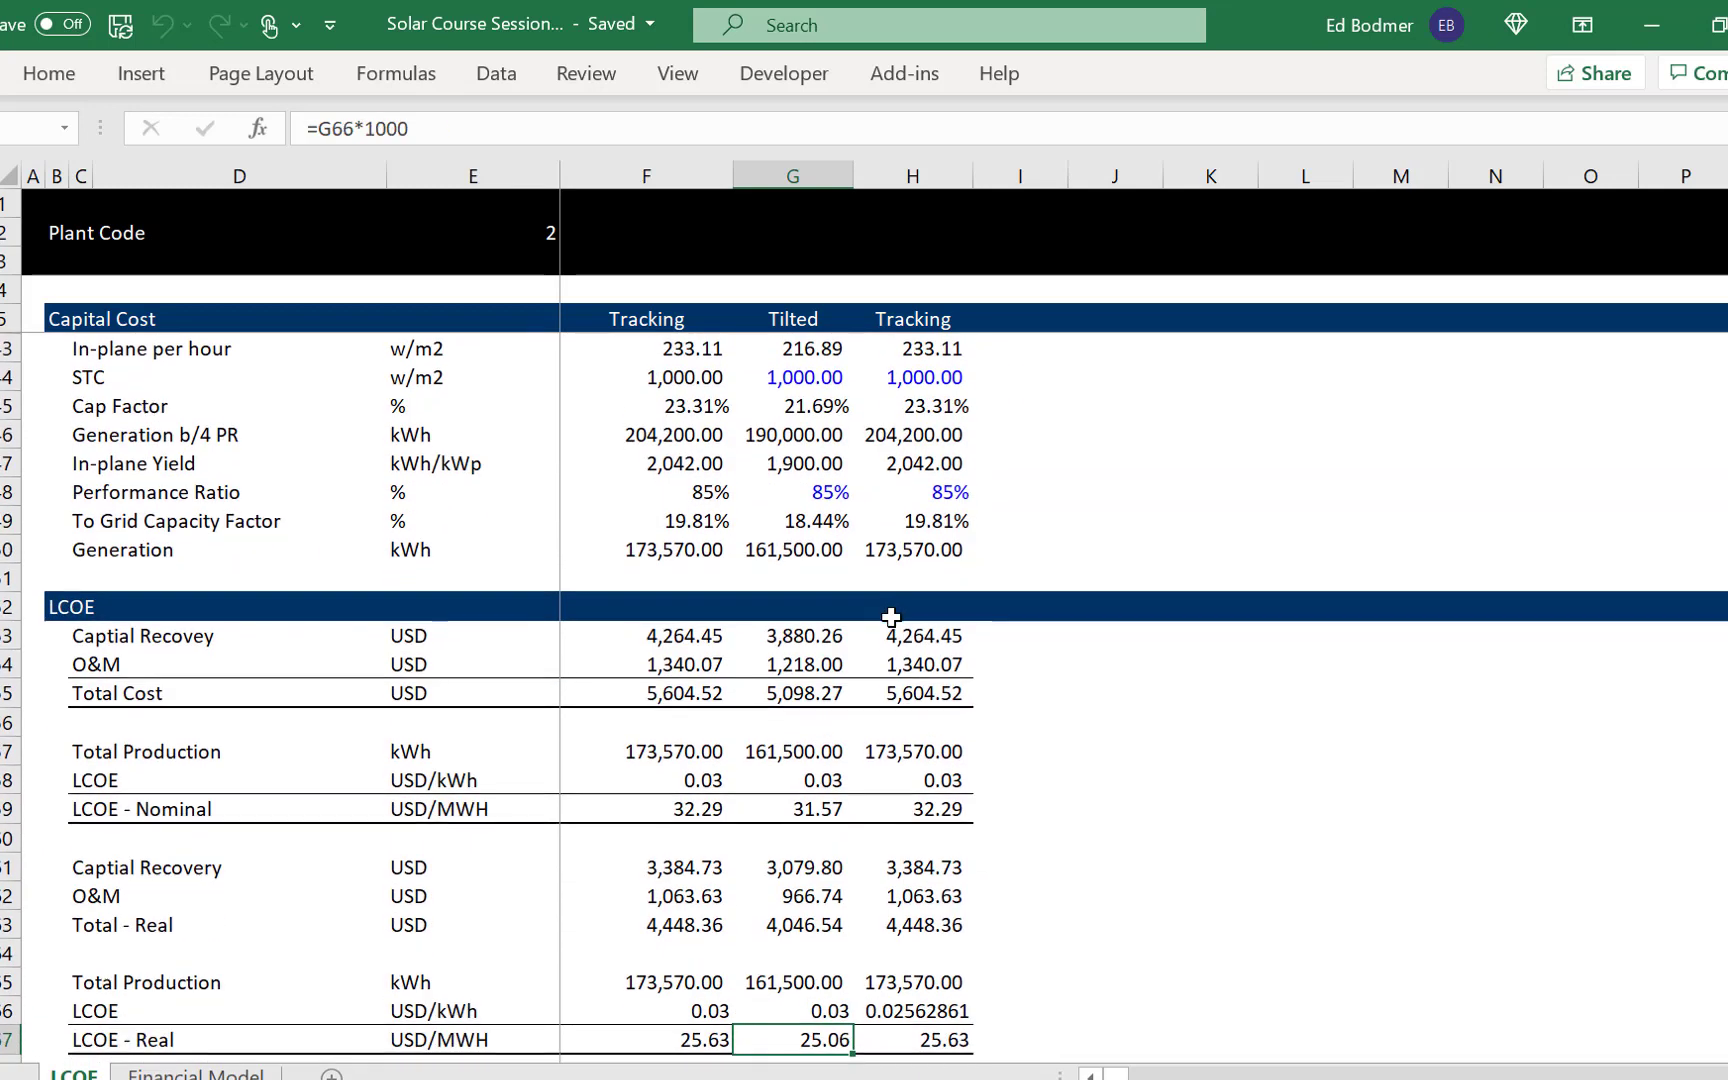
{"action": "key", "text": "Up"}
{"action": "key", "text": "Up"}
{"action": "key", "text": "Up"}
{"action": "key", "text": "Up"}
{"action": "key", "text": "Up"}
{"action": "key", "text": "Up"}
{"action": "key", "text": "Up"}
{"action": "key", "text": "Up"}
{"action": "key", "text": "Up"}
{"action": "key", "text": "Up"}
{"action": "key", "text": "Up"}
{"action": "key", "text": "Up"}
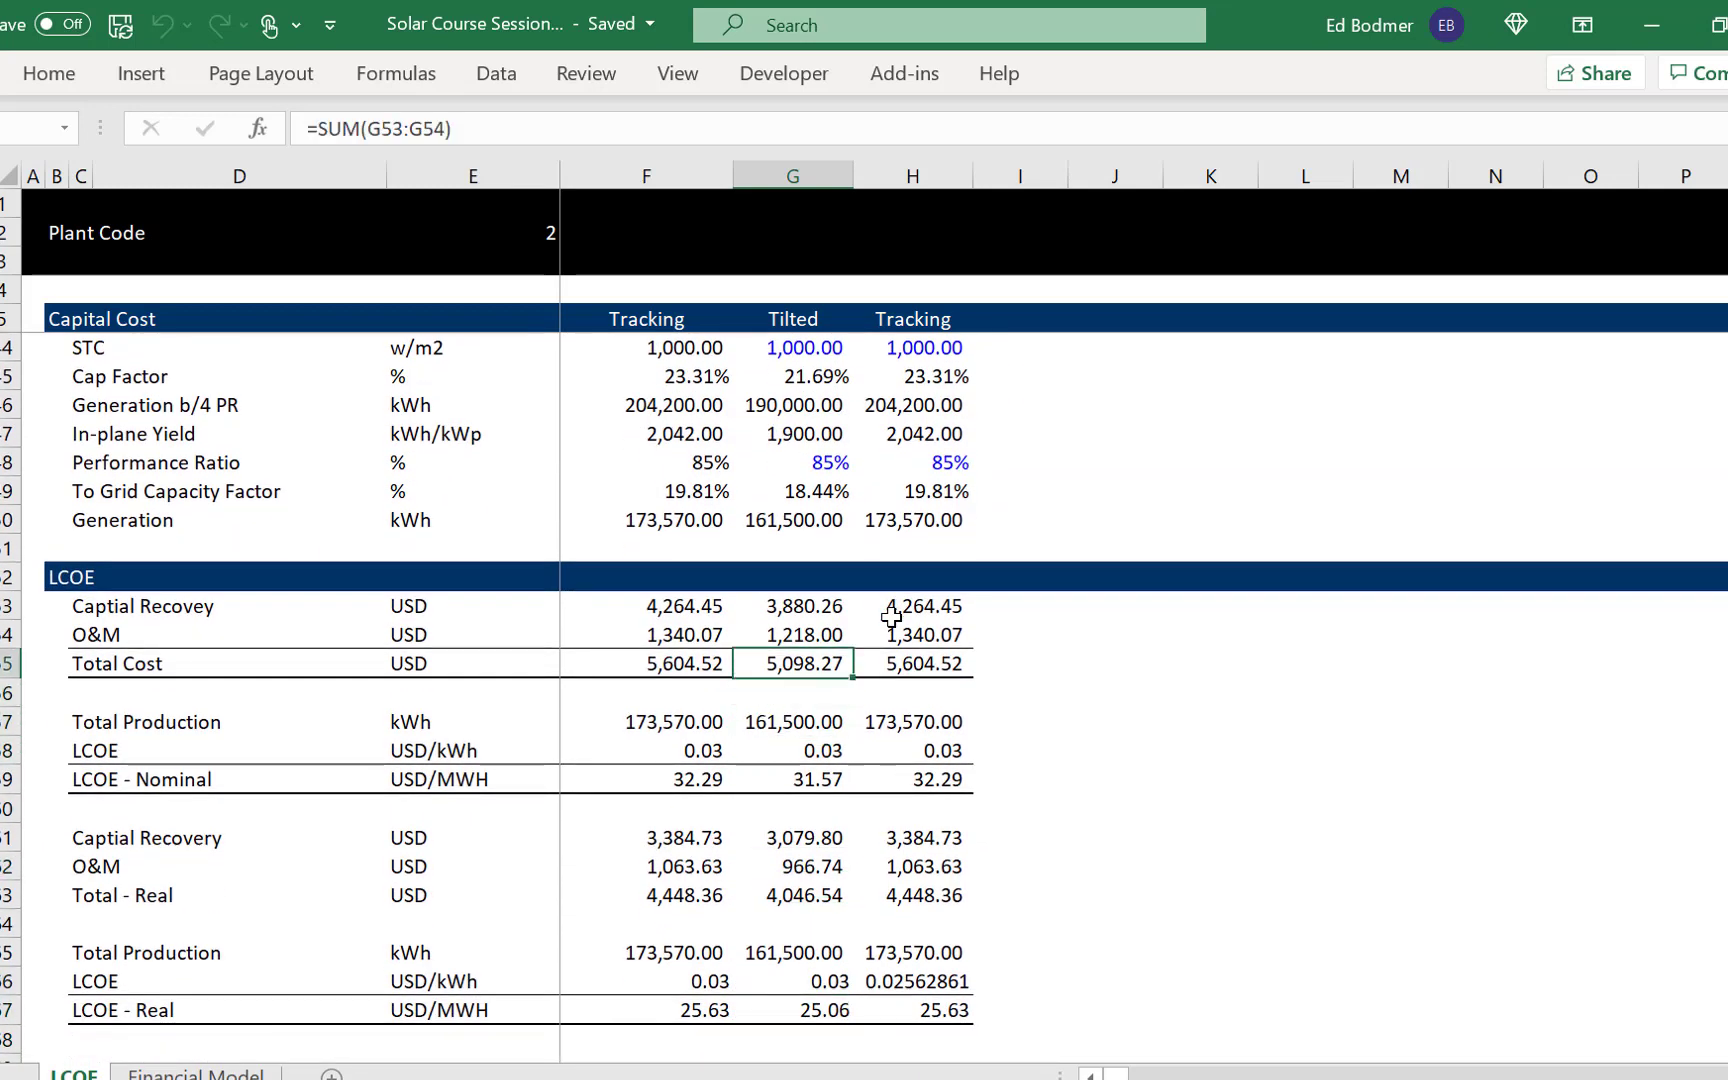
{"action": "key", "text": "Down"}
{"action": "key", "text": "Down"}
{"action": "key", "text": "Down"}
{"action": "key", "text": "Down"}
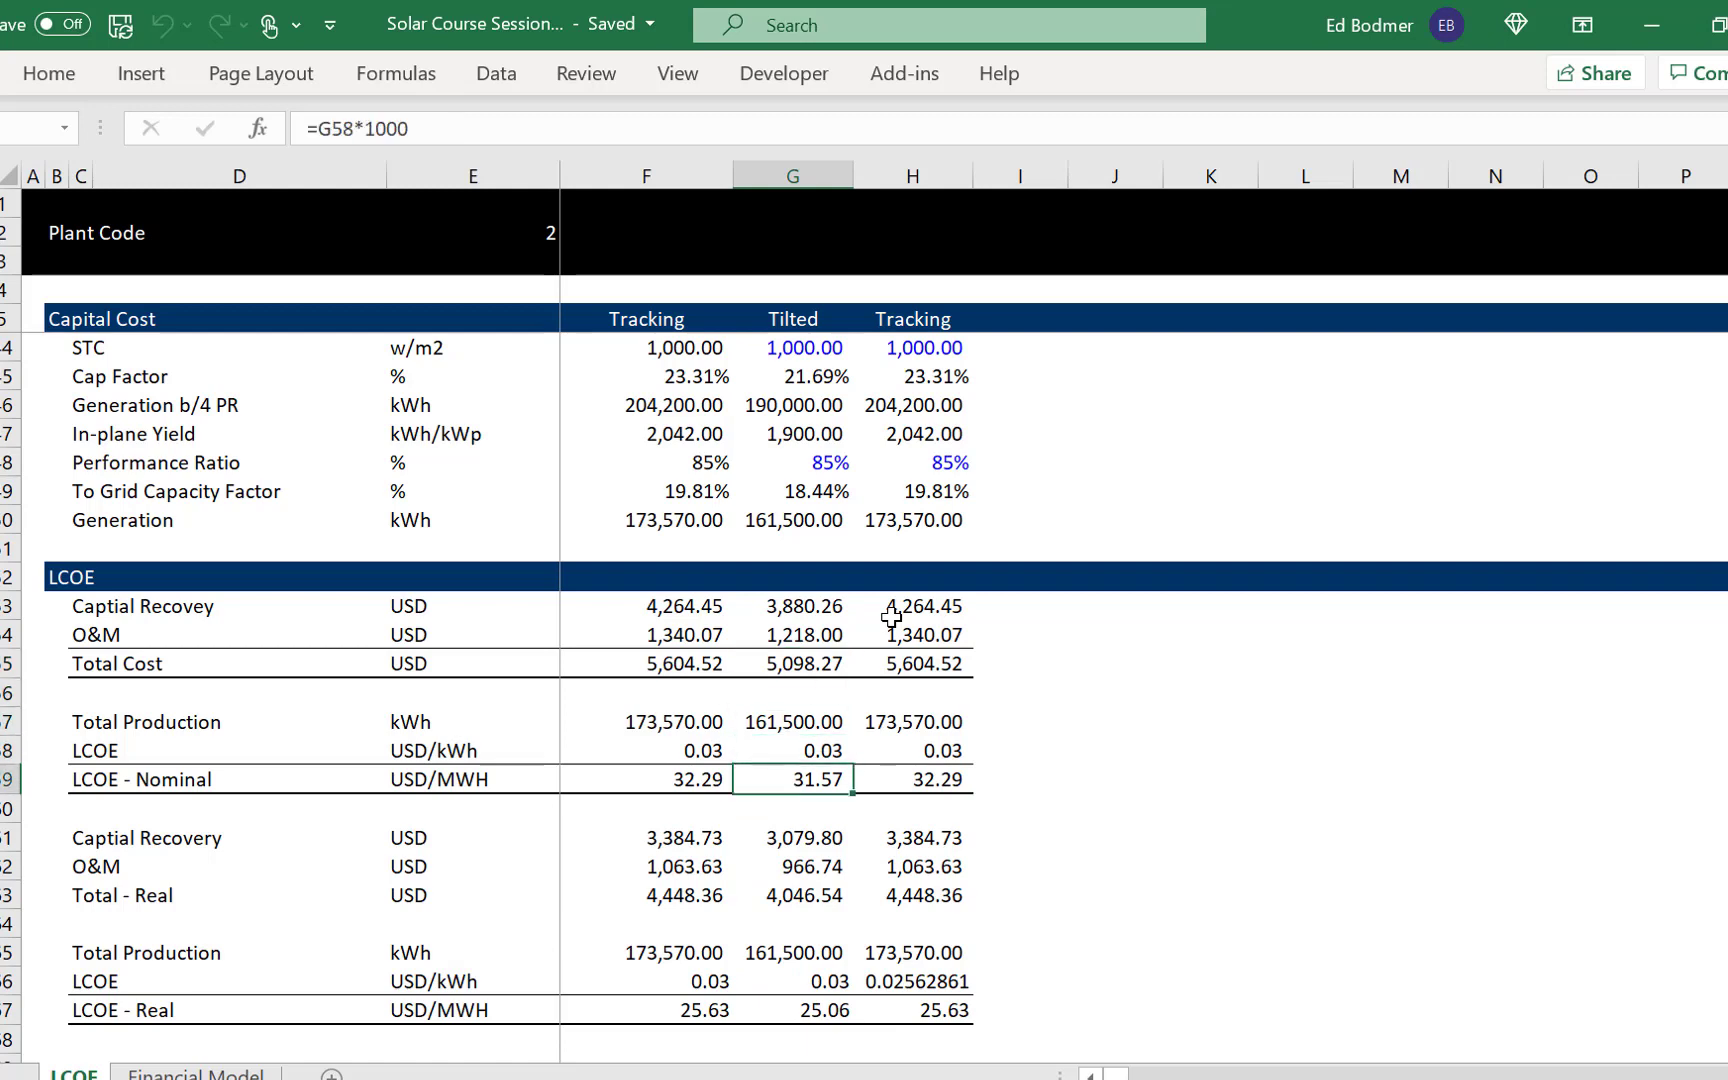
{"action": "key", "text": "Down"}
{"action": "key", "text": "Down"}
{"action": "key", "text": "Down"}
{"action": "key", "text": "Down"}
{"action": "key", "text": "Down"}
{"action": "key", "text": "Down"}
{"action": "key", "text": "Down"}
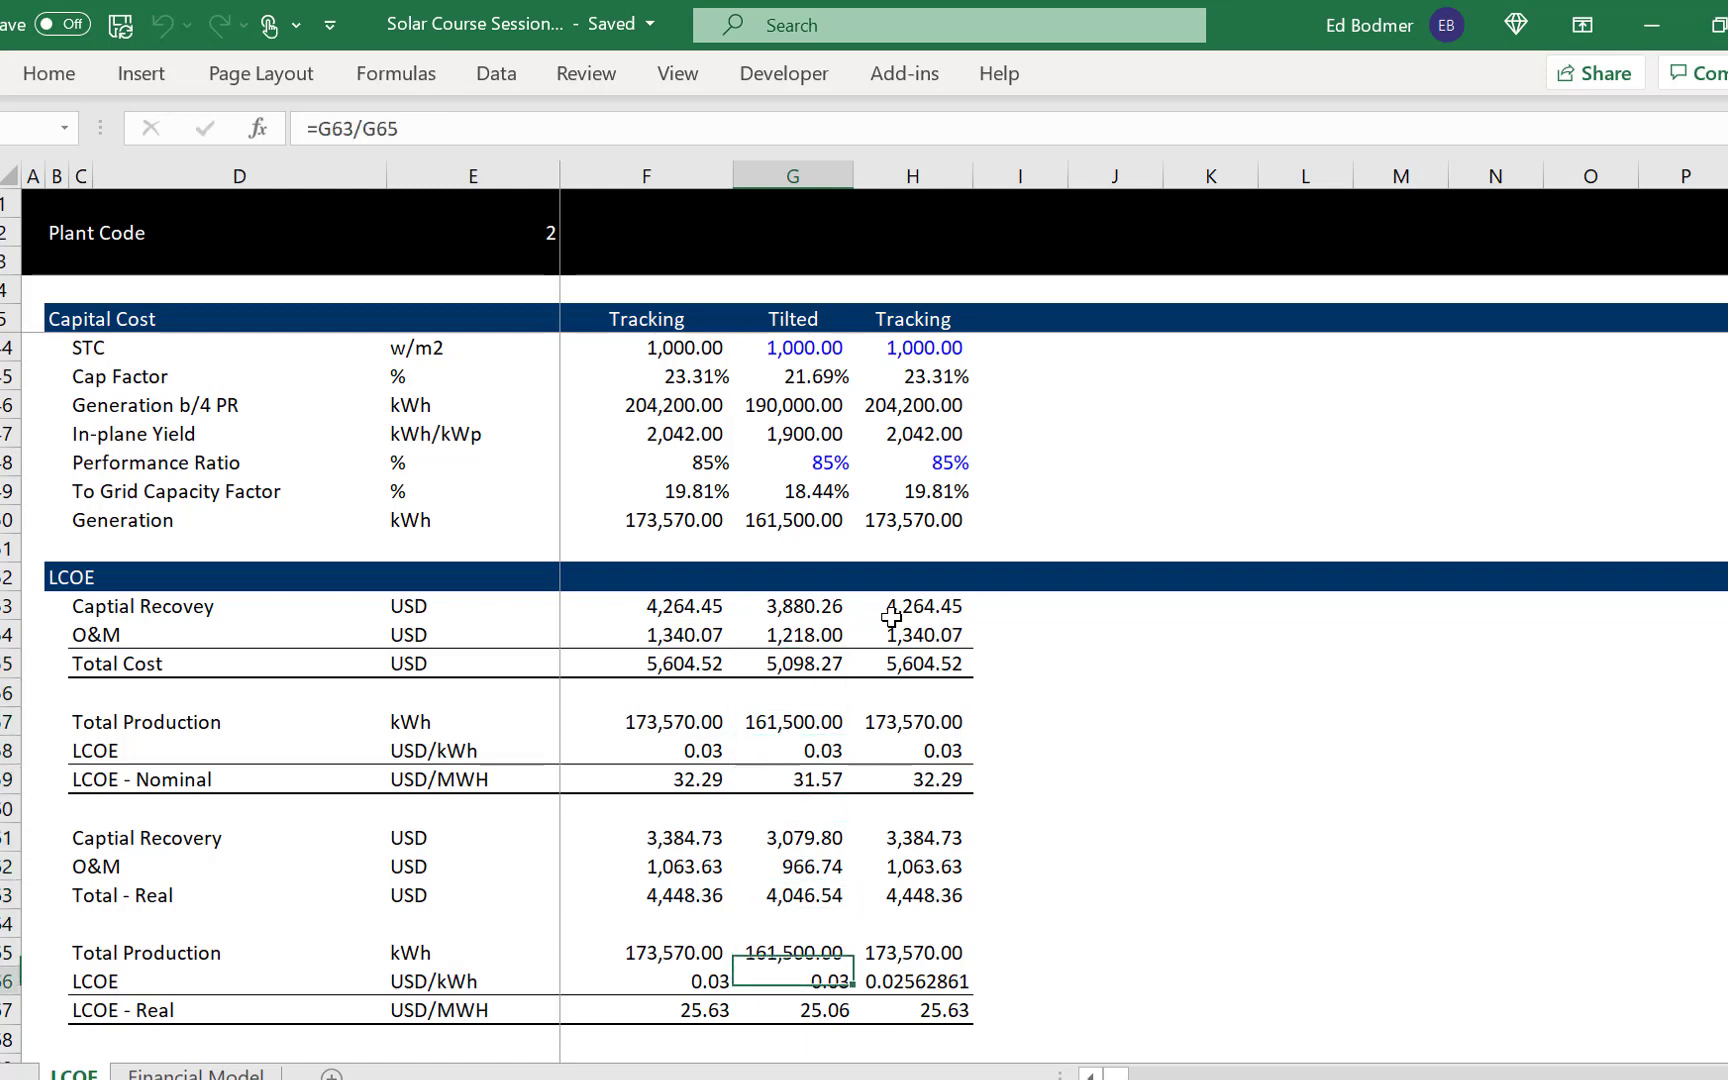
- Format the Tracking column's LCOE value above LCOE - Real (cell H66) as a number with two decimals
{"action": "key", "text": "Down"}
{"action": "key", "text": "Up"}
{"action": "key", "text": "Right"}
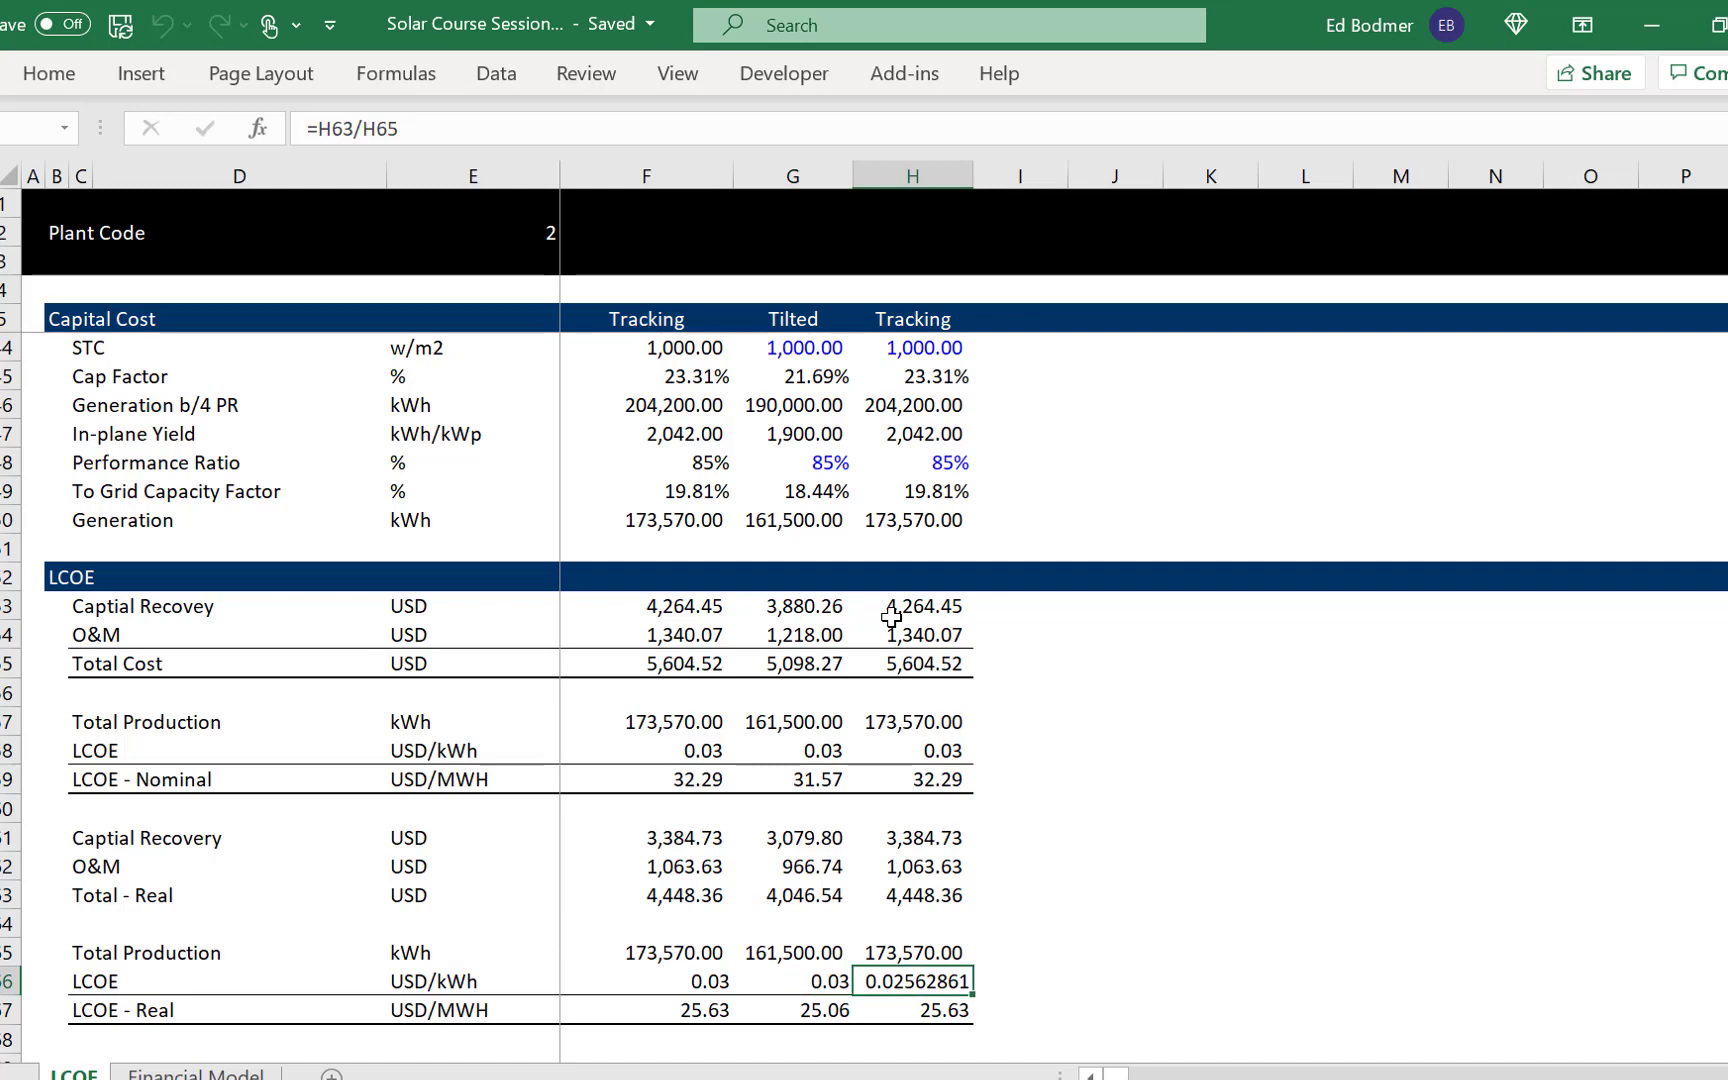
{"action": "key", "text": "ctrl+shift+1"}
{"action": "key", "text": "Left"}
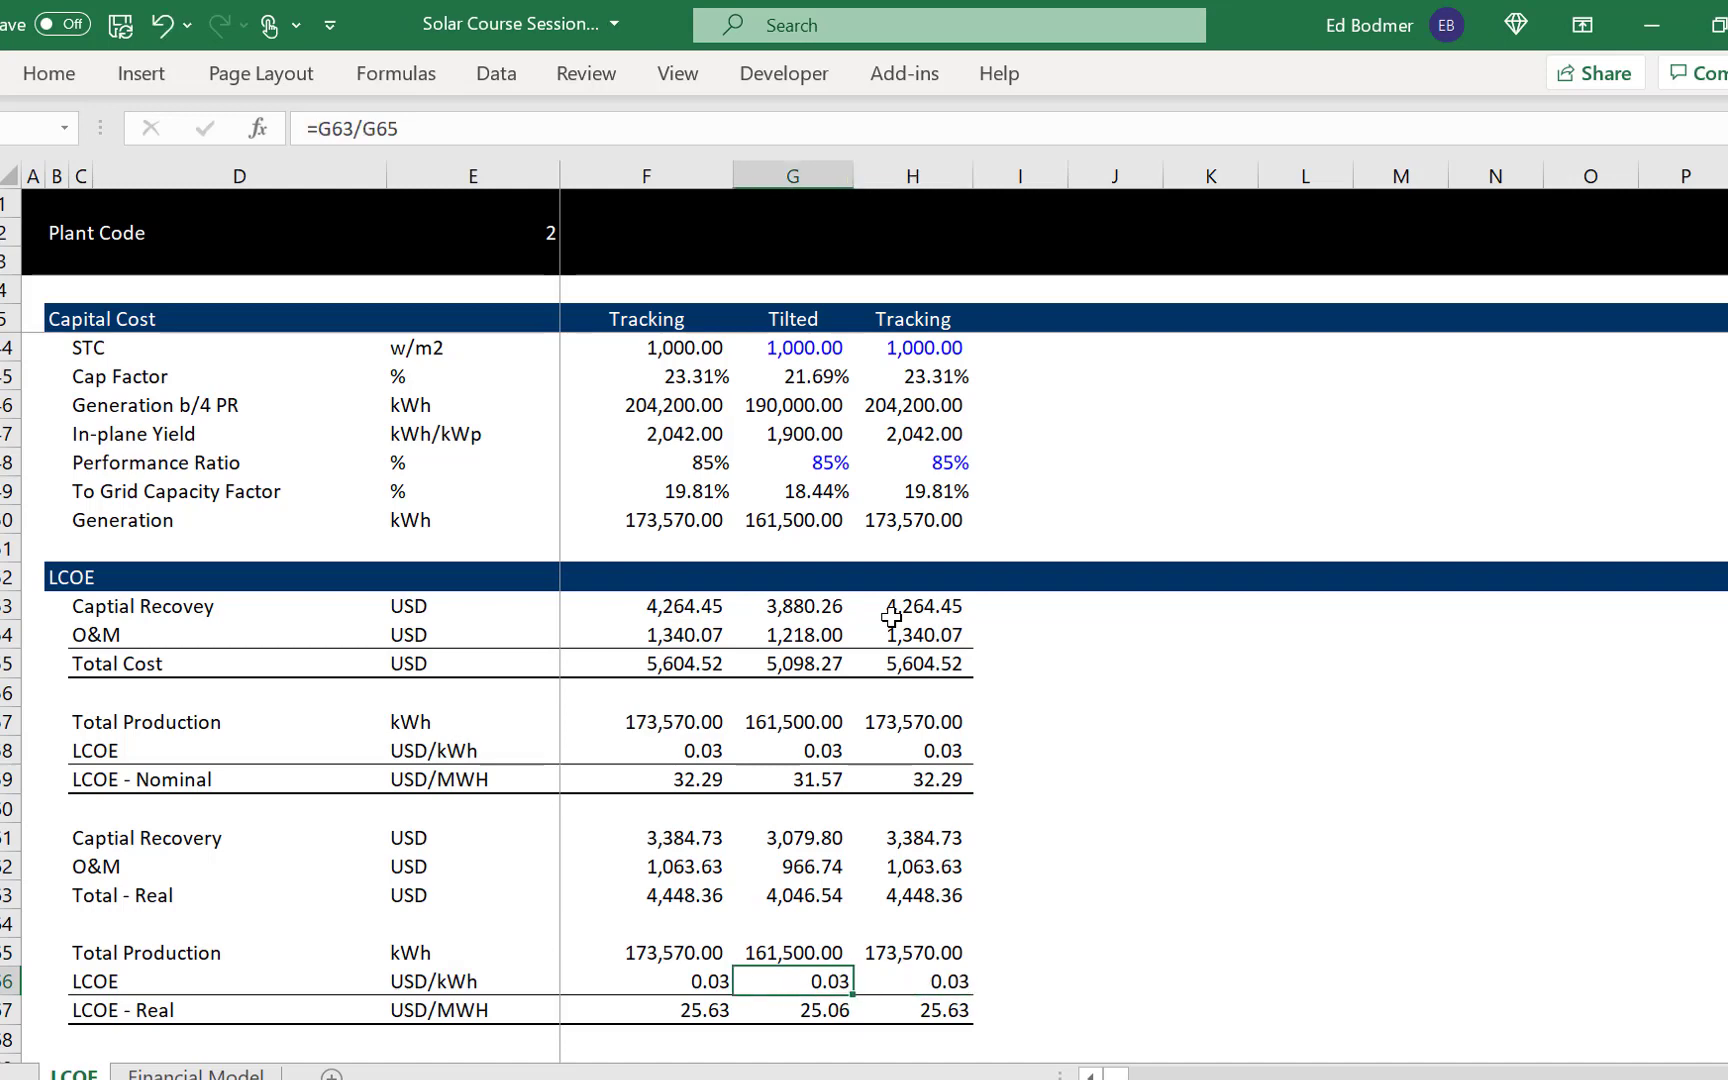
- Compare the LCOE - Nominal values of the Tilted and Tracking cases in row 59
{"action": "key", "text": "Down"}
{"action": "key", "text": "Left"}
{"action": "key", "text": "Up"}
{"action": "key", "text": "Up"}
{"action": "key", "text": "Up"}
{"action": "key", "text": "Up"}
{"action": "key", "text": "Up"}
{"action": "key", "text": "Up"}
{"action": "key", "text": "Up"}
{"action": "key", "text": "Up"}
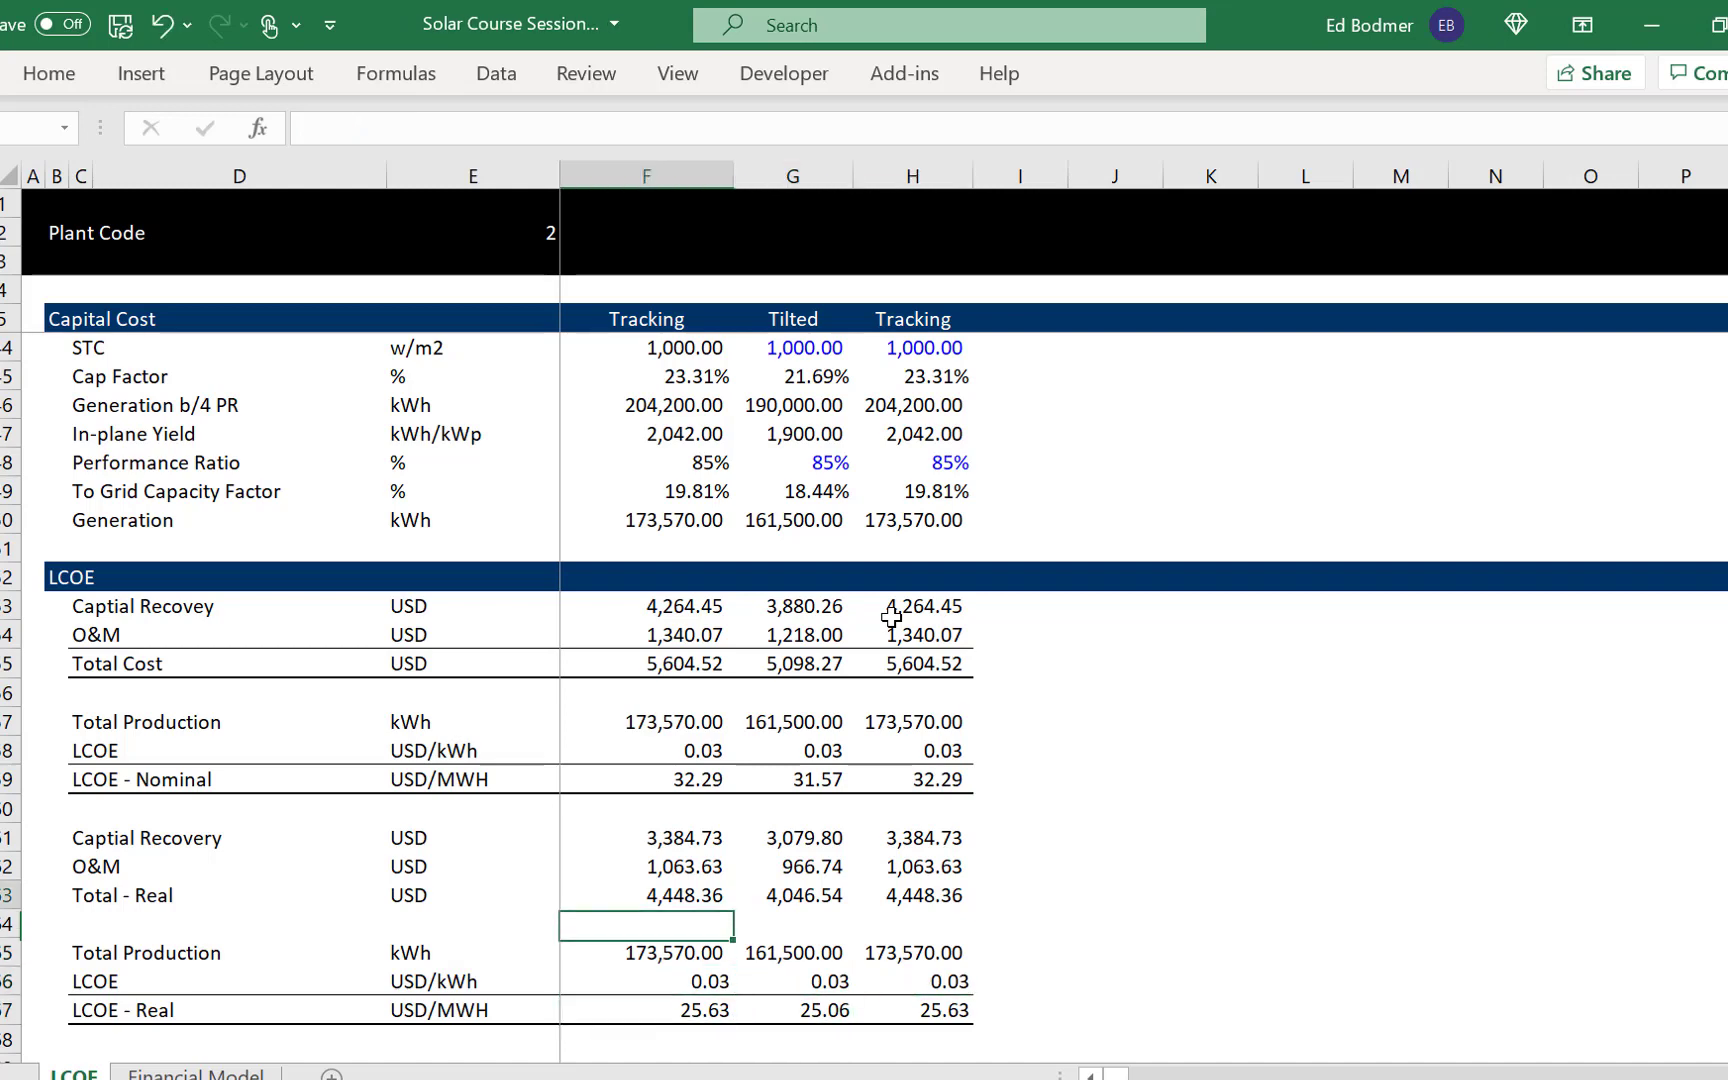
{"action": "key", "text": "Right"}
{"action": "key", "text": "Right"}
{"action": "key", "text": "Left"}
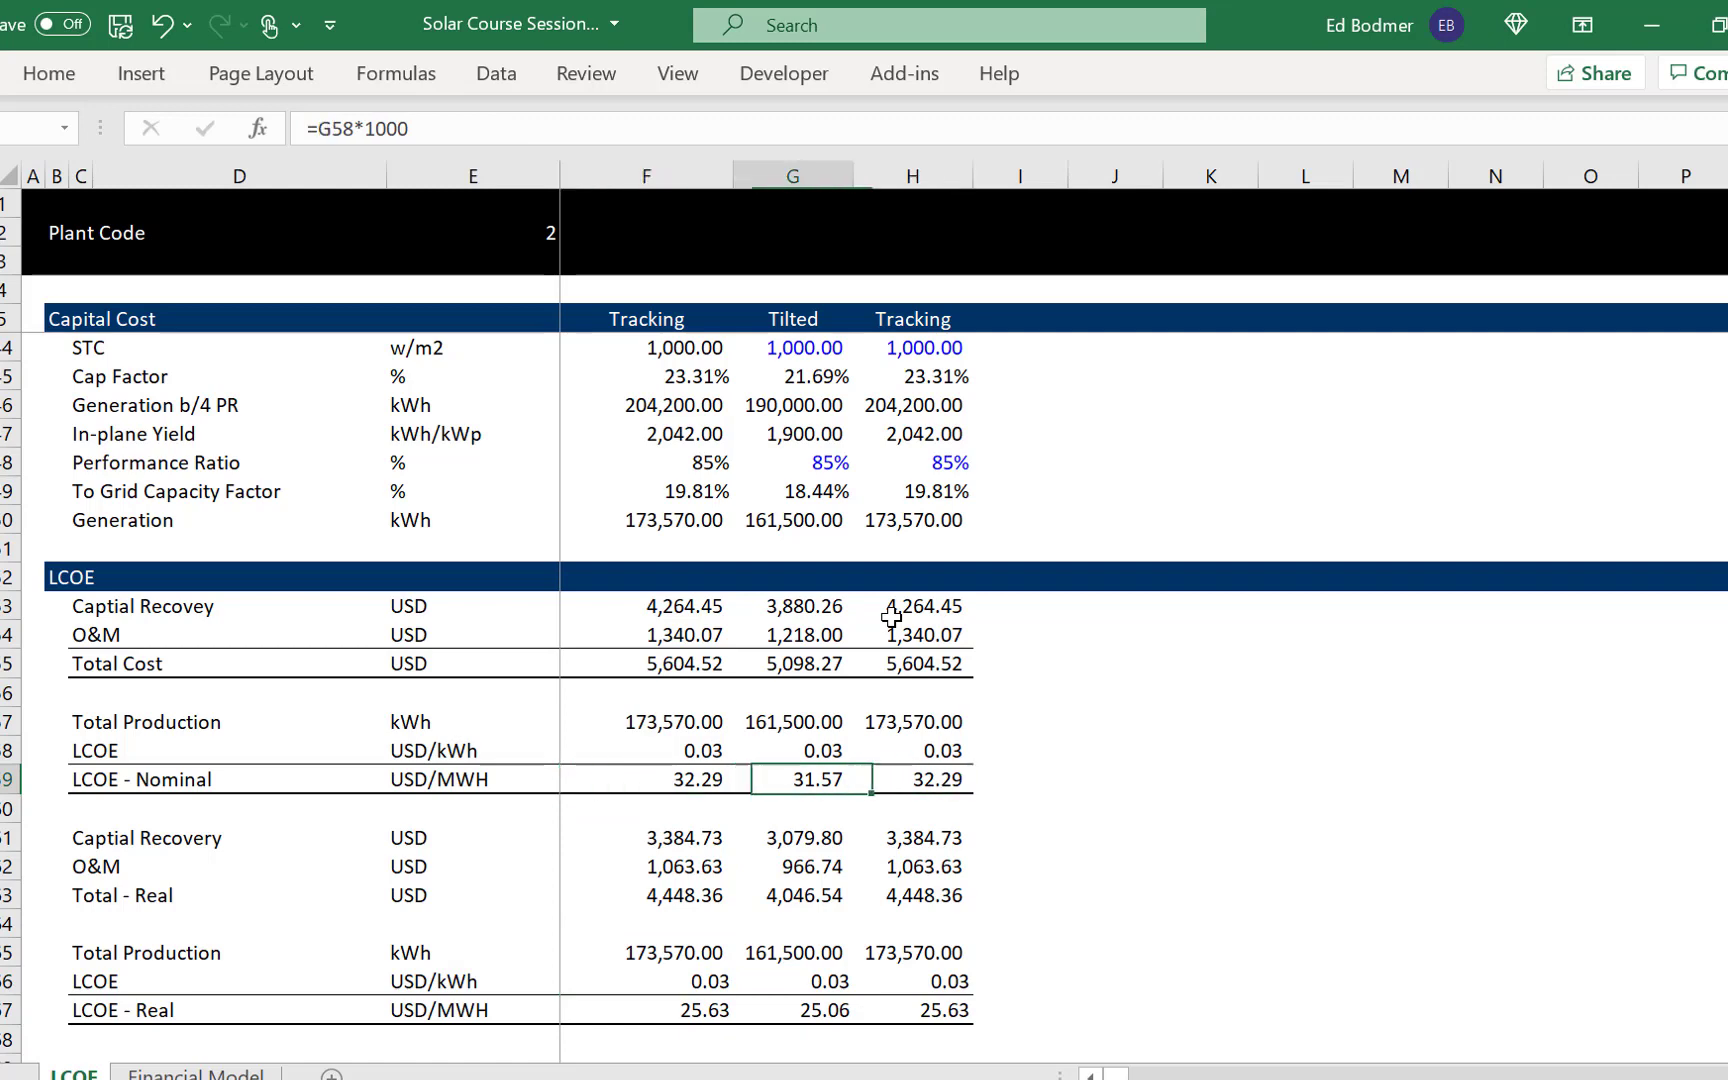
{"action": "key", "text": "Left"}
{"action": "key", "text": "Right"}
{"action": "key", "text": "Right"}
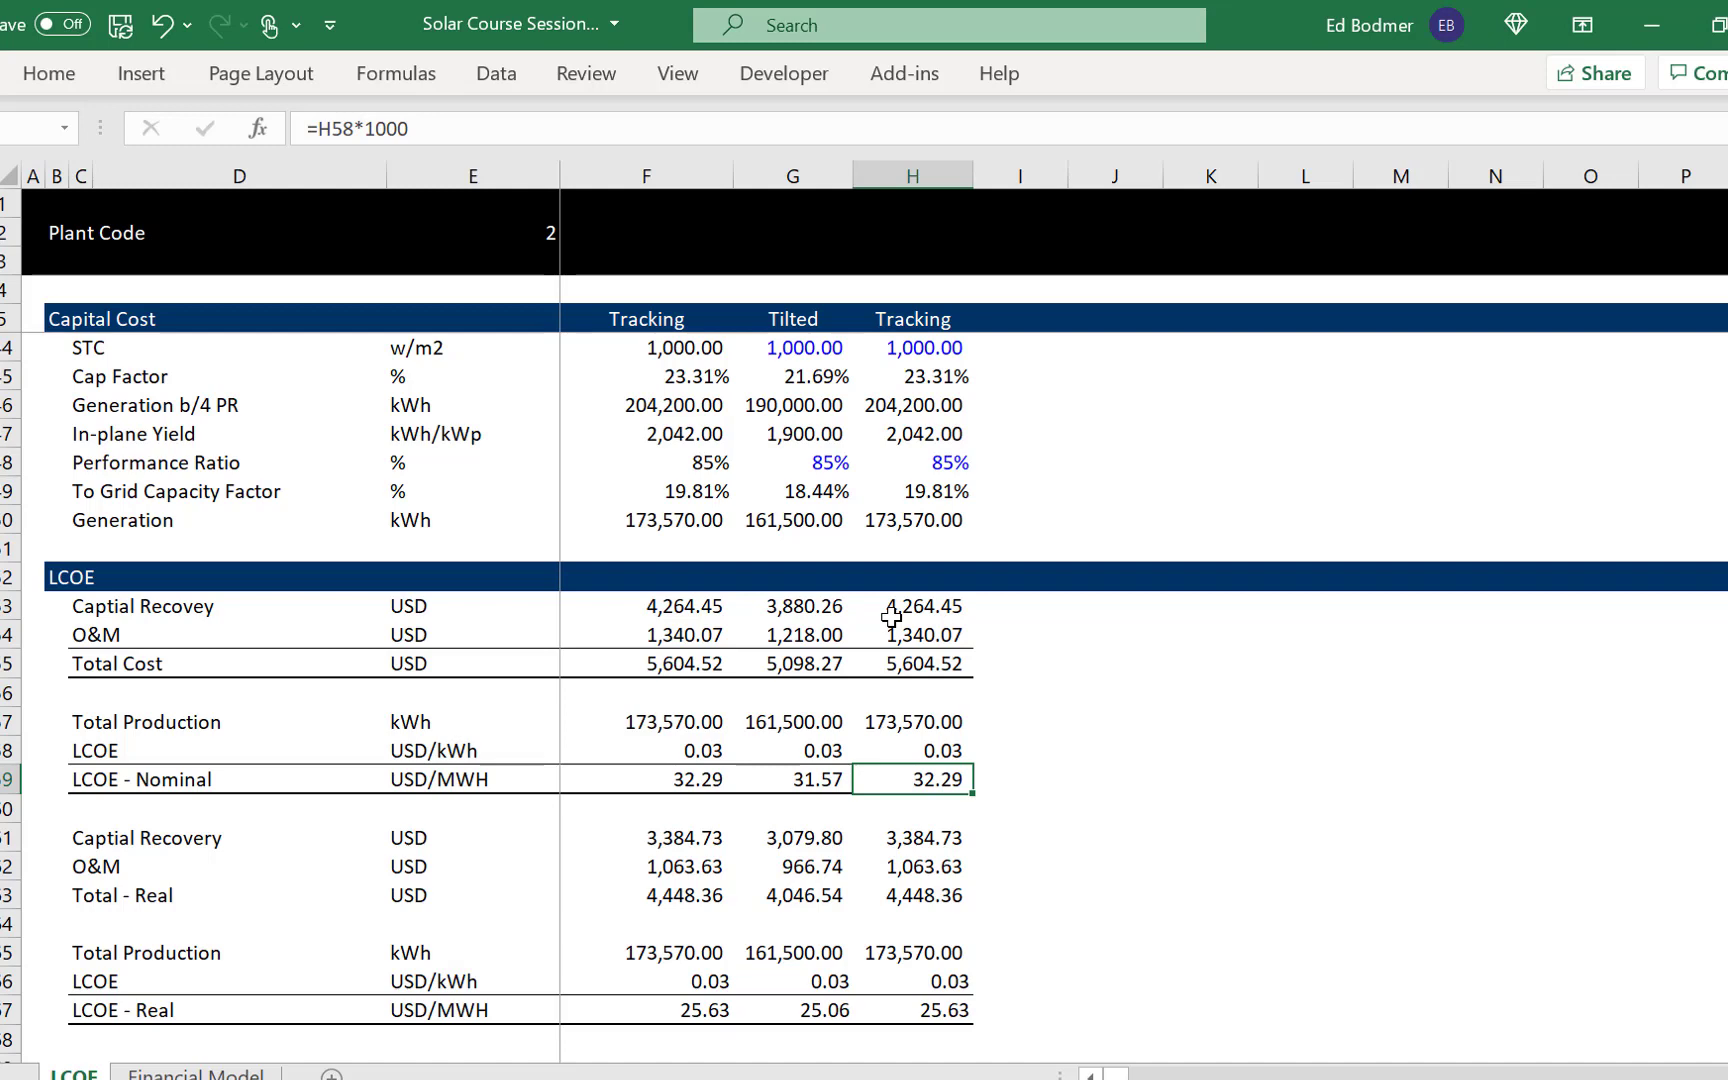
- Switch to the Financial Model sheet and review its time line, operations and operating cash flow rows
{"action": "key", "text": "ctrl+Page_Down"}
{"action": "key", "text": "Up"}
{"action": "key", "text": "Up"}
{"action": "key", "text": "Up"}
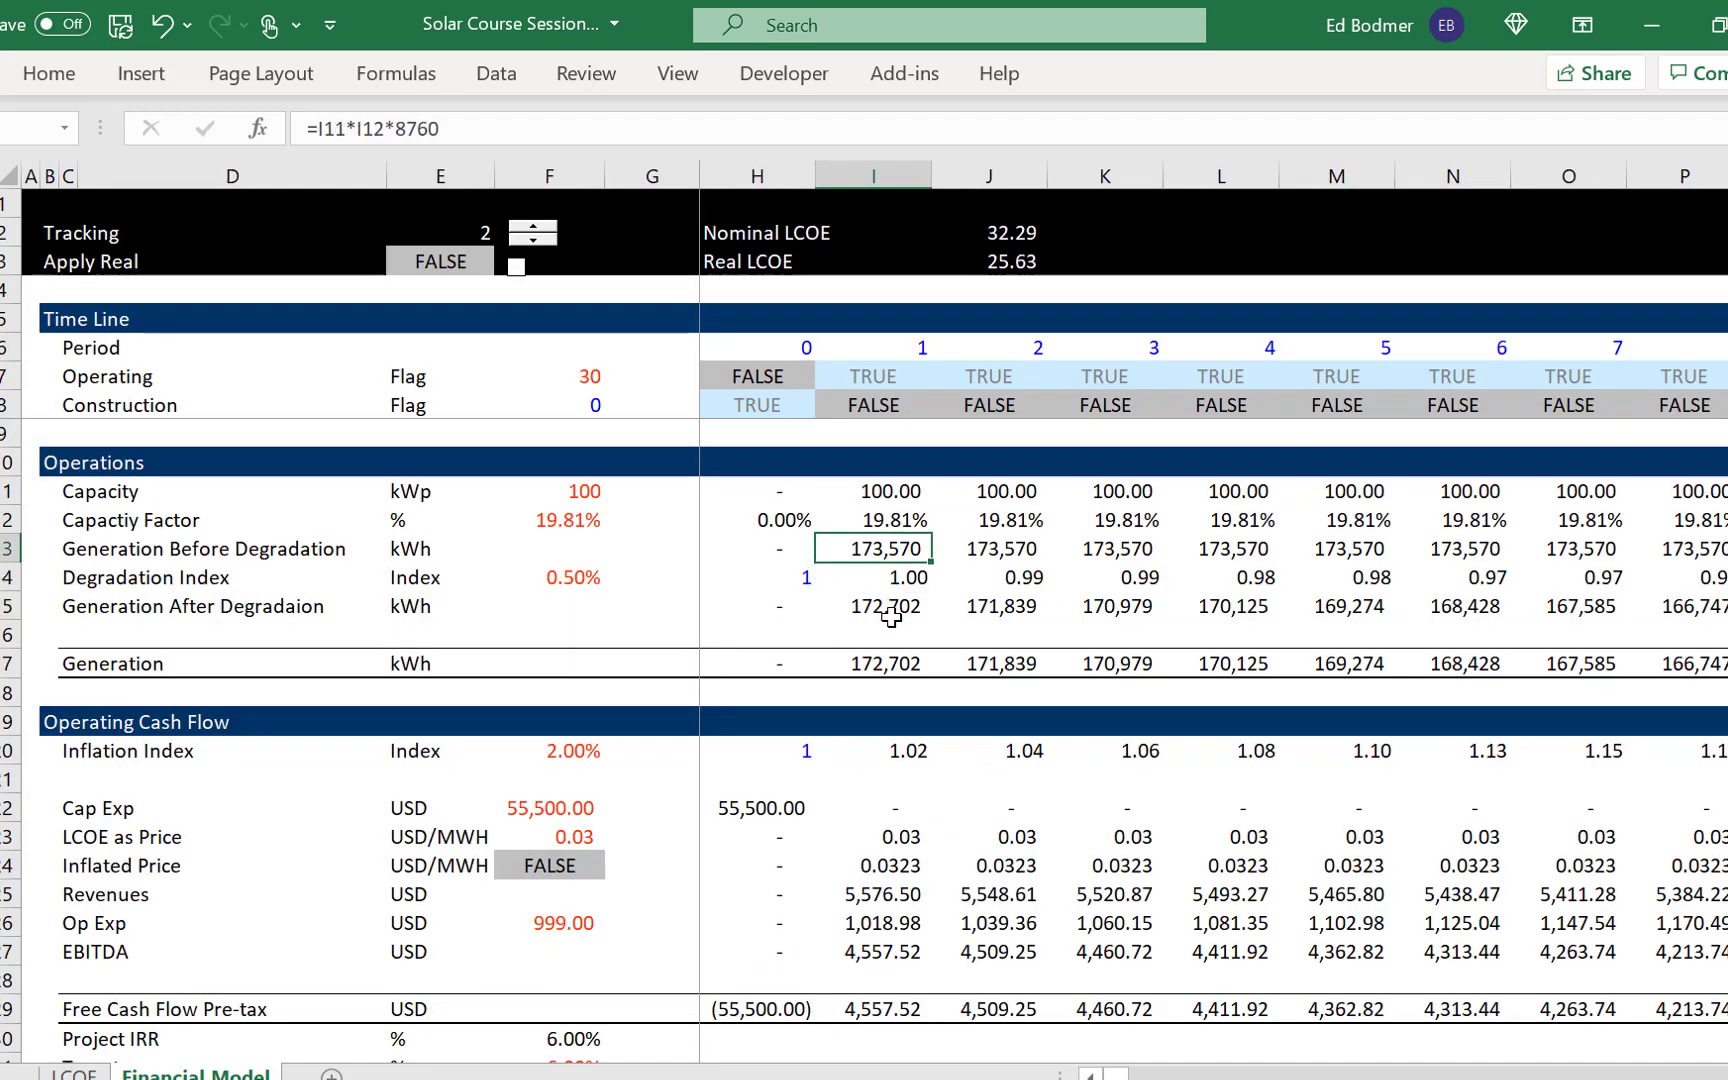
{"action": "key", "text": "Up"}
{"action": "key", "text": "Up"}
{"action": "key", "text": "Up"}
{"action": "key", "text": "Up"}
{"action": "key", "text": "Up"}
{"action": "key", "text": "Up"}
{"action": "key", "text": "Up"}
{"action": "key", "text": "Up"}
{"action": "key", "text": "Up"}
{"action": "key", "text": "Up"}
{"action": "key", "text": "Up"}
{"action": "key", "text": "Down"}
{"action": "key", "text": "Down"}
{"action": "key", "text": "Down"}
{"action": "key", "text": "Down"}
{"action": "key", "text": "Down"}
{"action": "key", "text": "Down"}
{"action": "key", "text": "Down"}
{"action": "key", "text": "Down"}
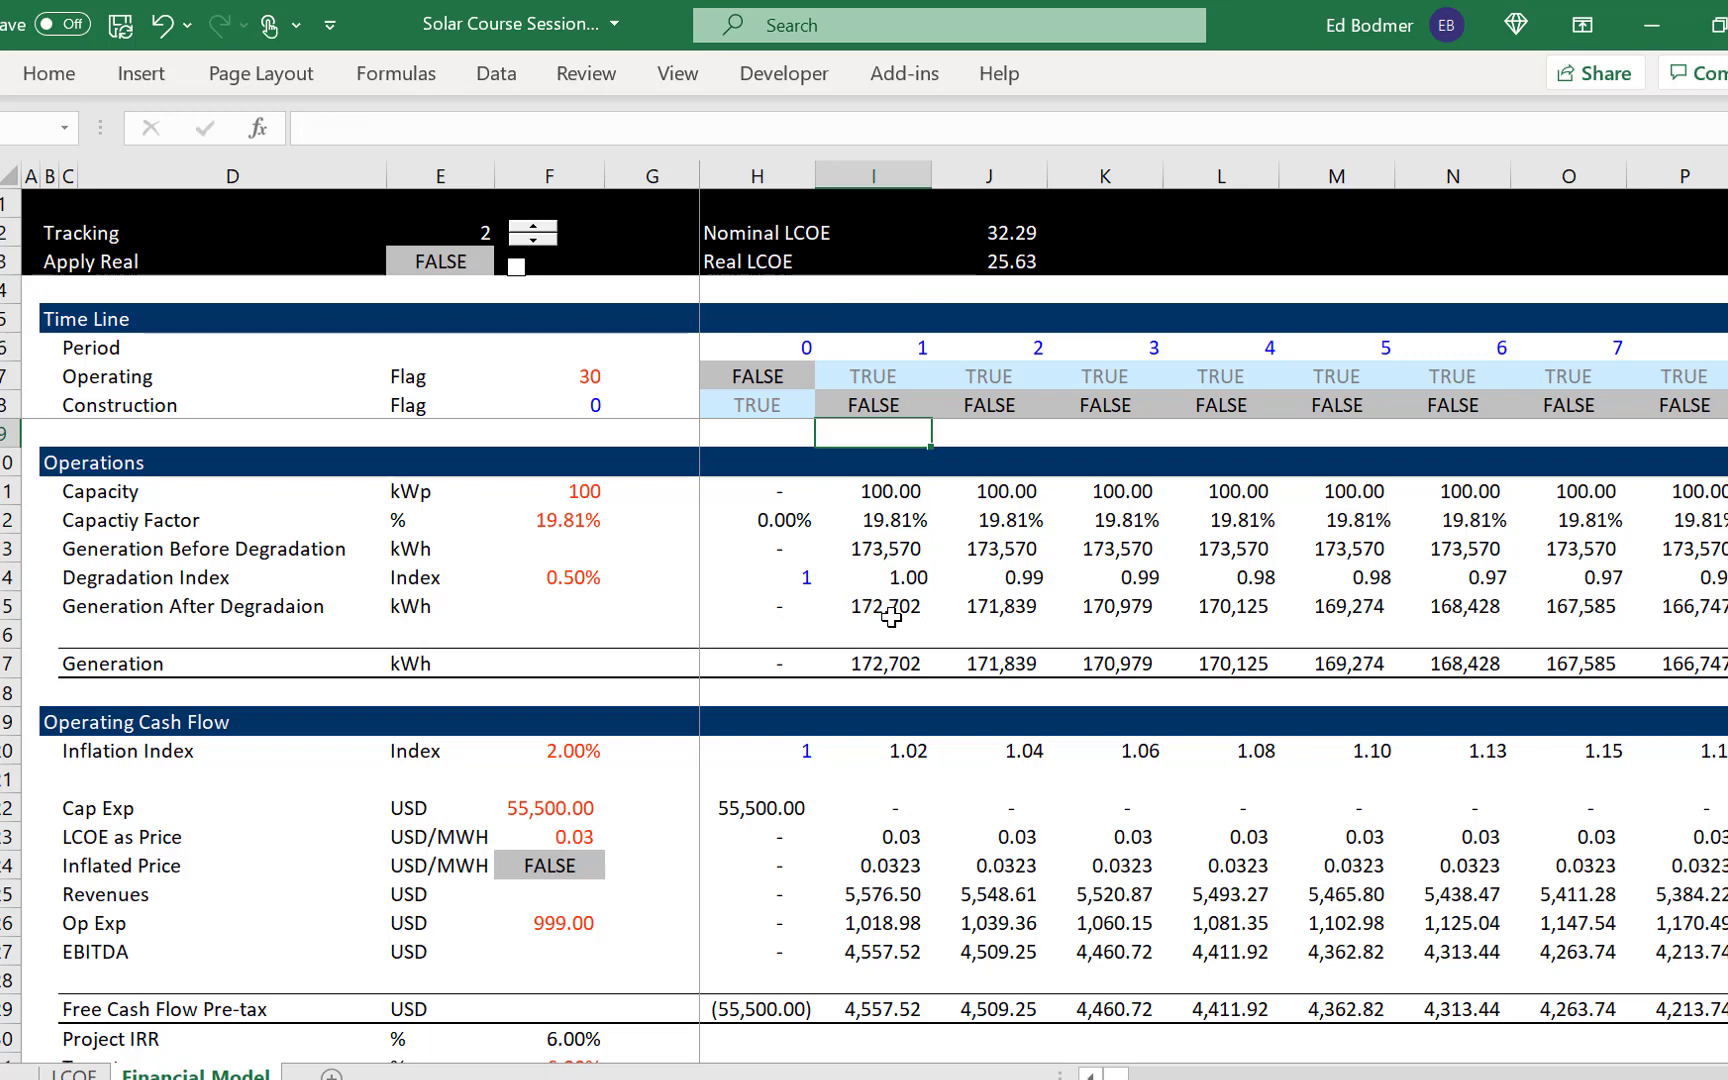
{"action": "key", "text": "Down"}
{"action": "key", "text": "Down"}
{"action": "key", "text": "Down"}
{"action": "key", "text": "Down"}
{"action": "key", "text": "Down"}
{"action": "key", "text": "Down"}
{"action": "key", "text": "Down"}
{"action": "key", "text": "Down"}
{"action": "key", "text": "Down"}
{"action": "key", "text": "Down"}
{"action": "key", "text": "Down"}
{"action": "key", "text": "Down"}
{"action": "key", "text": "Down"}
{"action": "key", "text": "Down"}
{"action": "key", "text": "Down"}
{"action": "key", "text": "Down"}
{"action": "key", "text": "Down"}
{"action": "key", "text": "Down"}
{"action": "key", "text": "Down"}
{"action": "key", "text": "Down"}
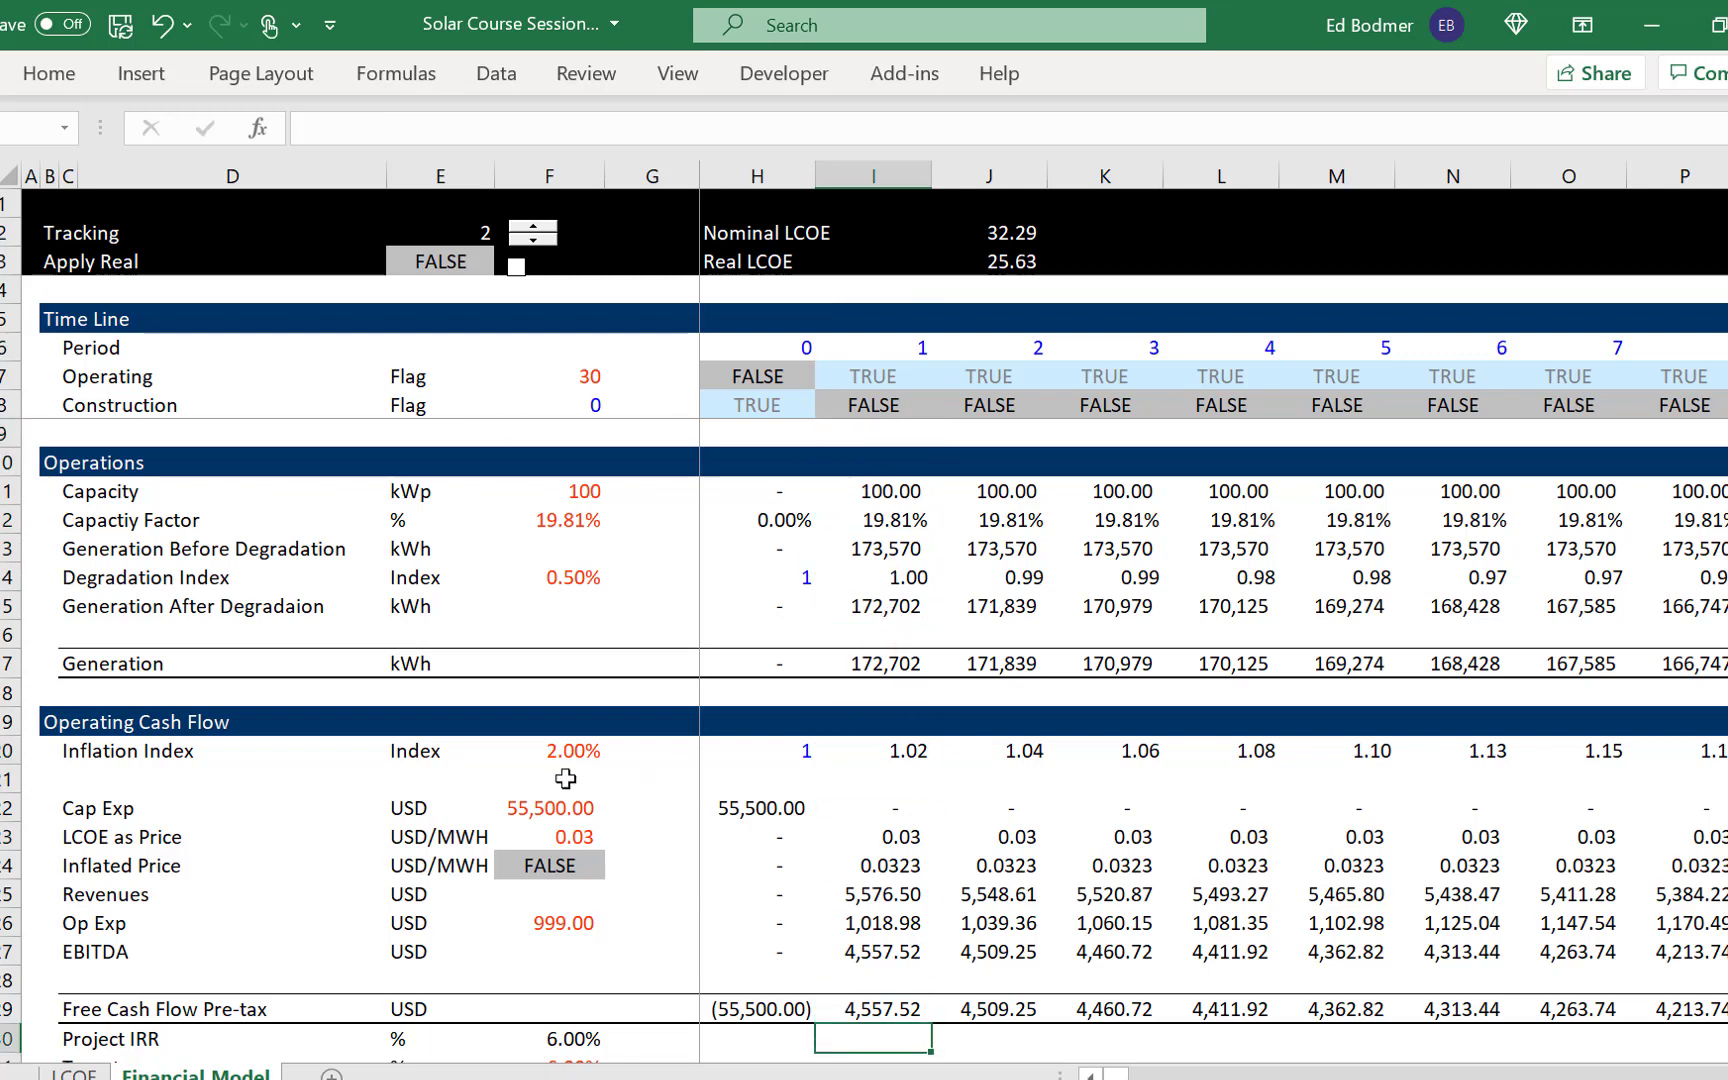
- Check the LCOE as Price and Nominal LCOE formulas, and turn Apply Real on and back off
{"action": "left_click", "coordinate": [545, 838]}
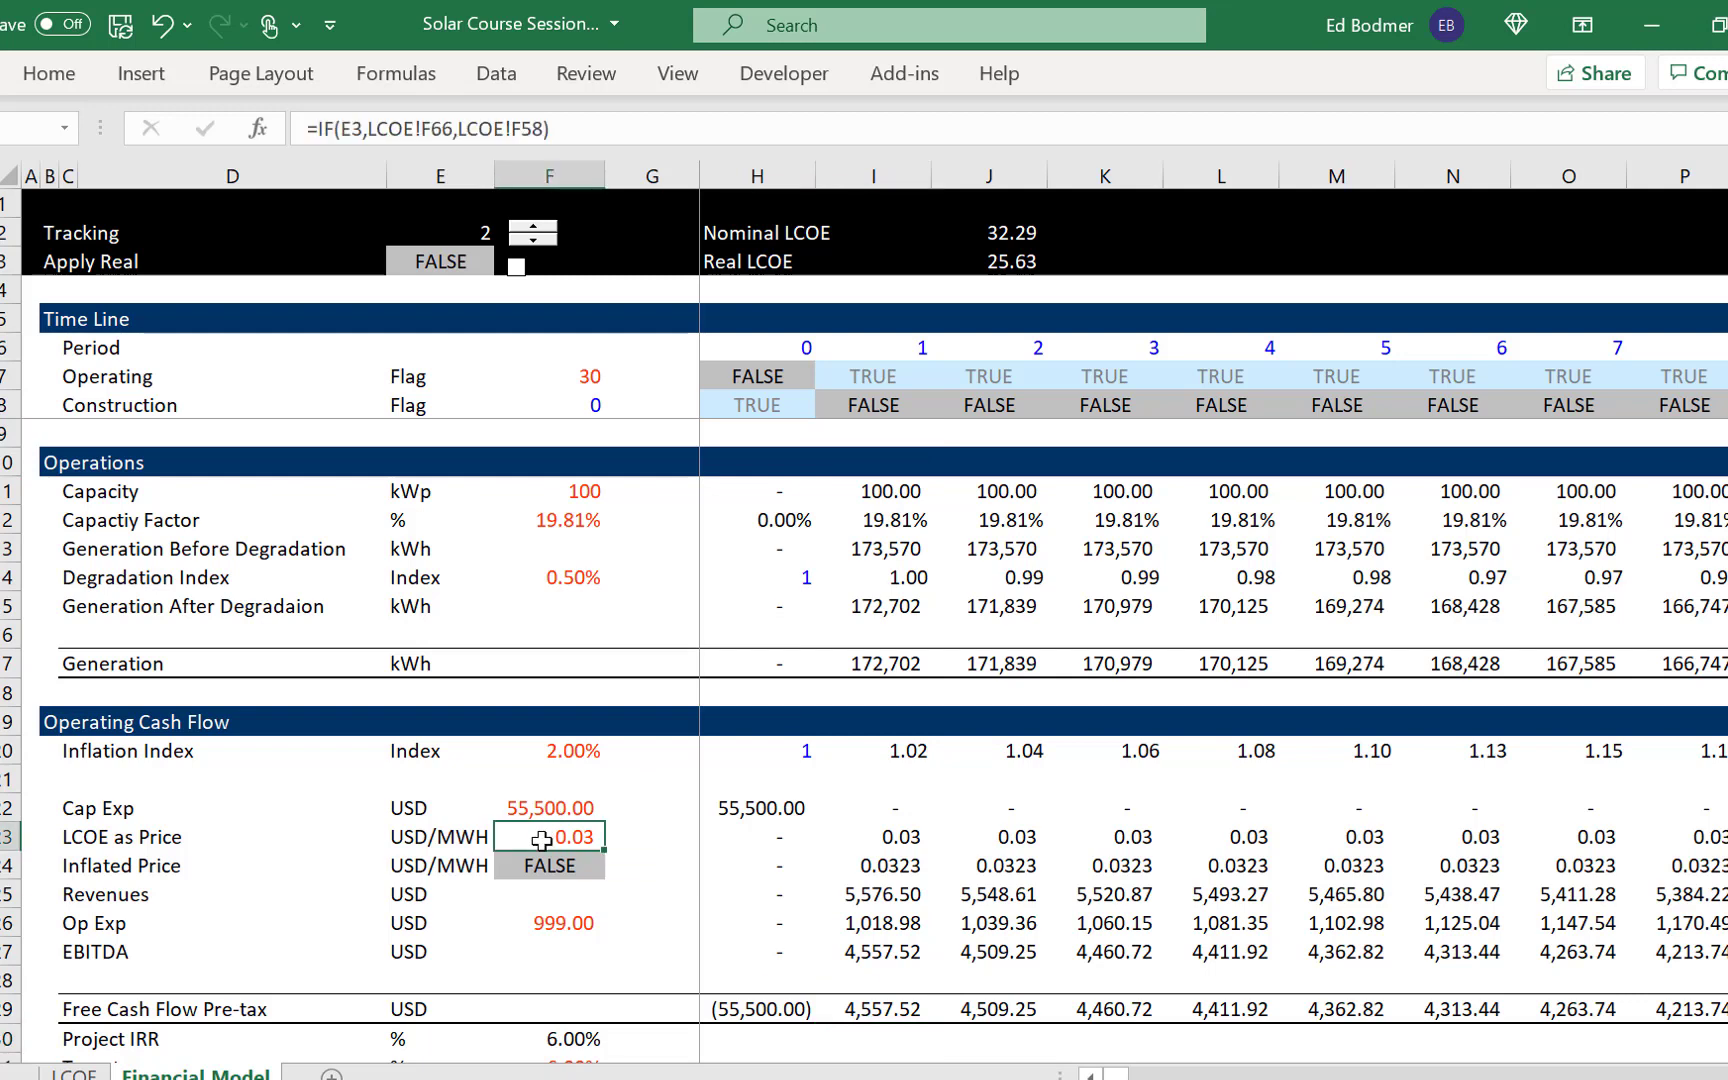
{"action": "left_click", "coordinate": [978, 230]}
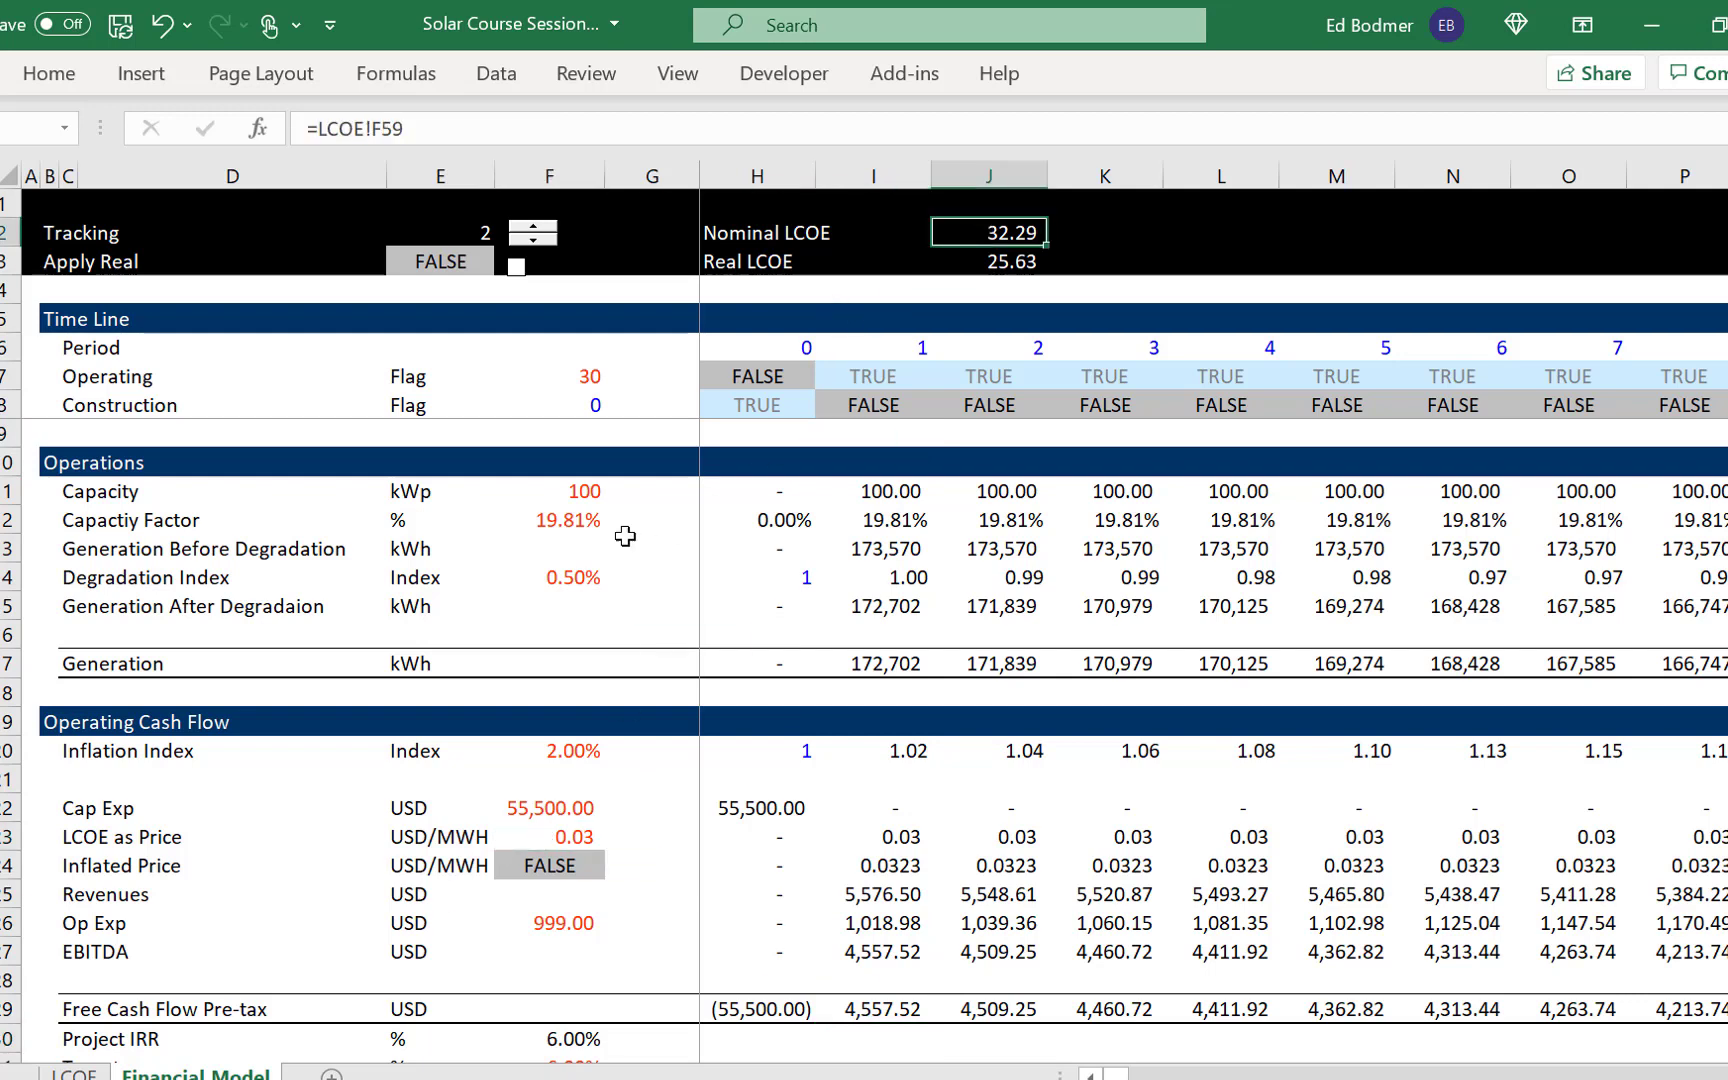
{"action": "left_click", "coordinate": [516, 268]}
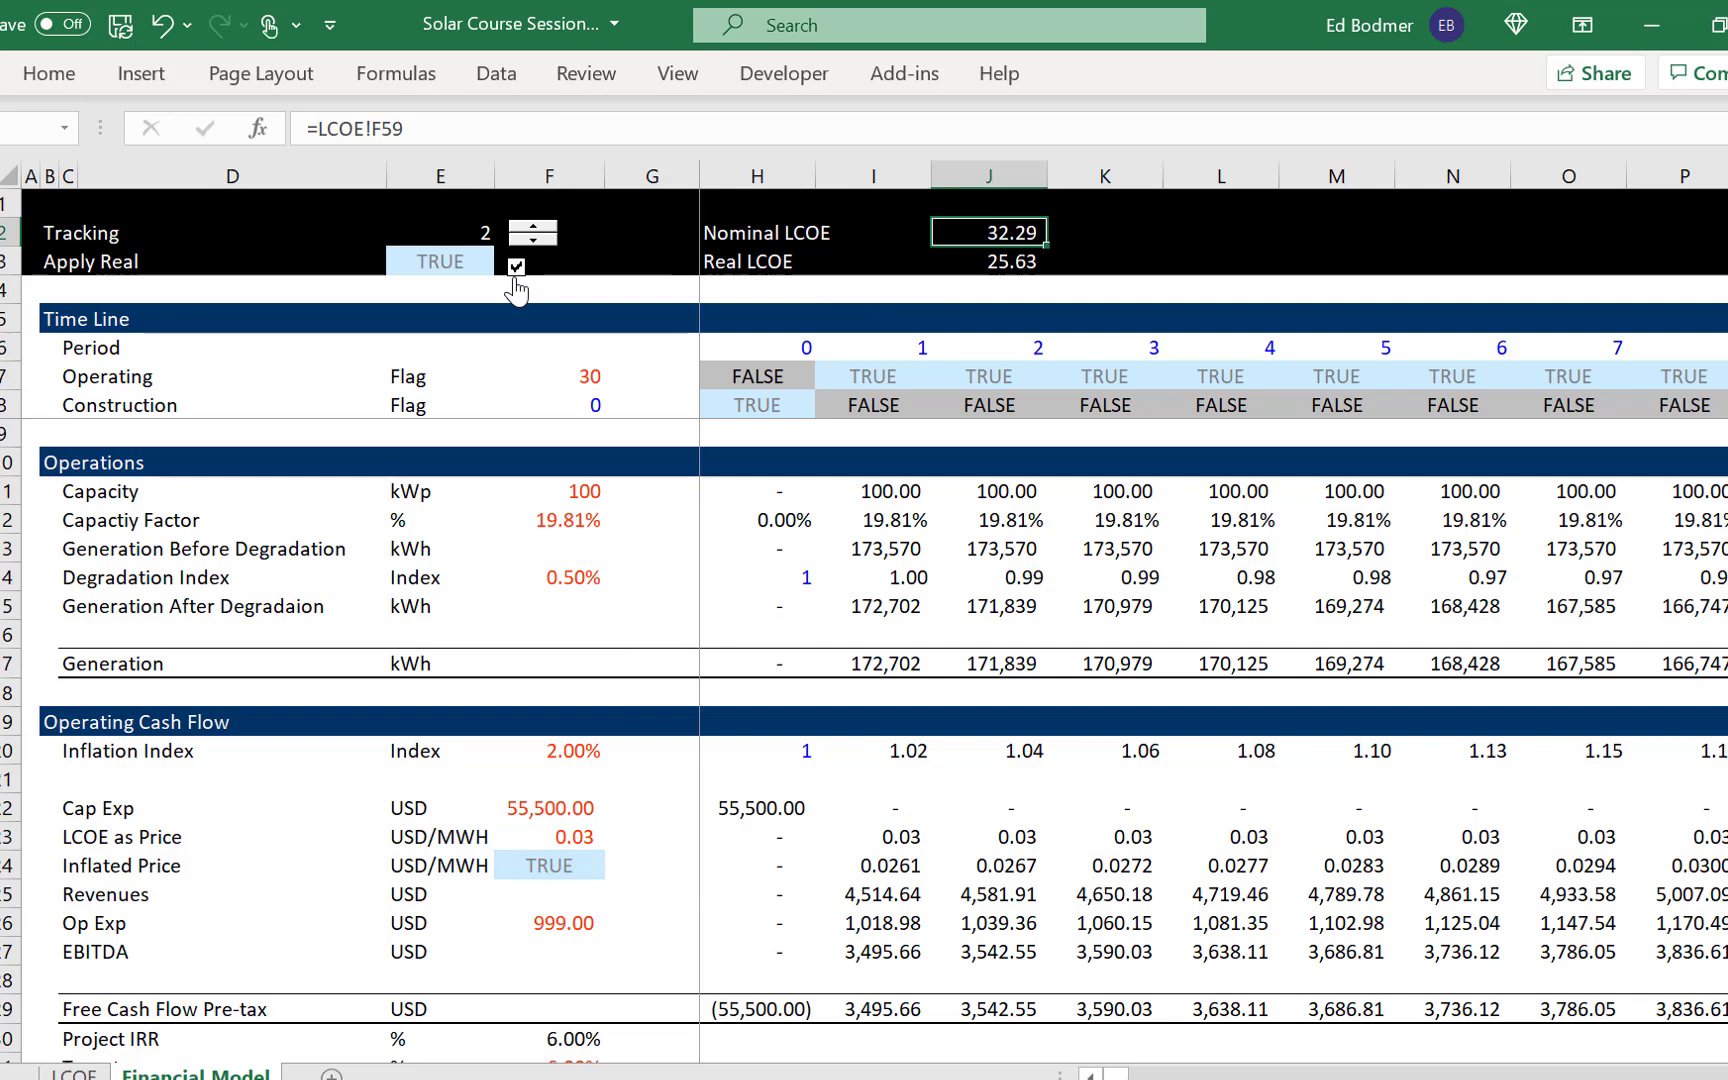
{"action": "left_click", "coordinate": [515, 268]}
- Check the Project IRR, Target and Test rows below the free cash flow with Apply Real off
{"action": "left_click", "coordinate": [620, 915]}
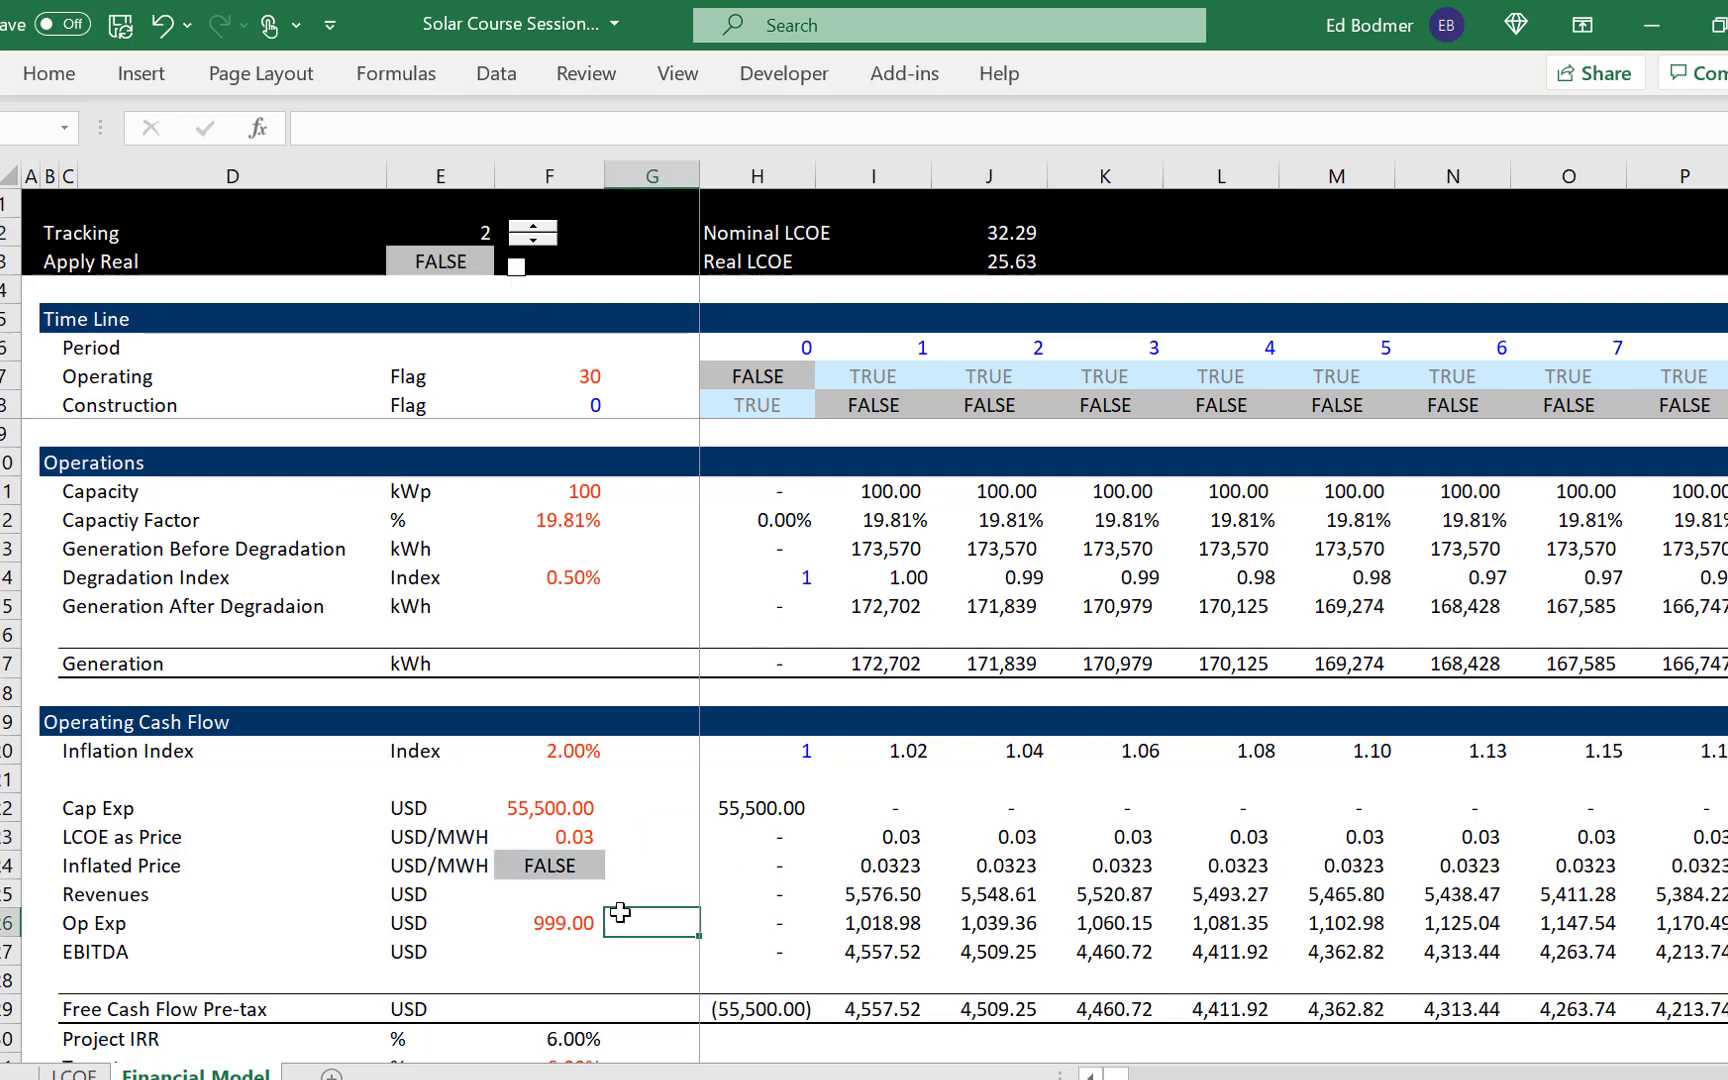
{"action": "key", "text": "Down"}
{"action": "key", "text": "Down"}
{"action": "key", "text": "Down"}
{"action": "key", "text": "Down"}
{"action": "key", "text": "Down"}
{"action": "key", "text": "Down"}
{"action": "key", "text": "Down"}
{"action": "key", "text": "Down"}
{"action": "key", "text": "Down"}
{"action": "key", "text": "Down"}
{"action": "key", "text": "Down"}
{"action": "key", "text": "Up"}
{"action": "key", "text": "Up"}
{"action": "key", "text": "Up"}
{"action": "key", "text": "Up"}
{"action": "key", "text": "Up"}
{"action": "key", "text": "Up"}
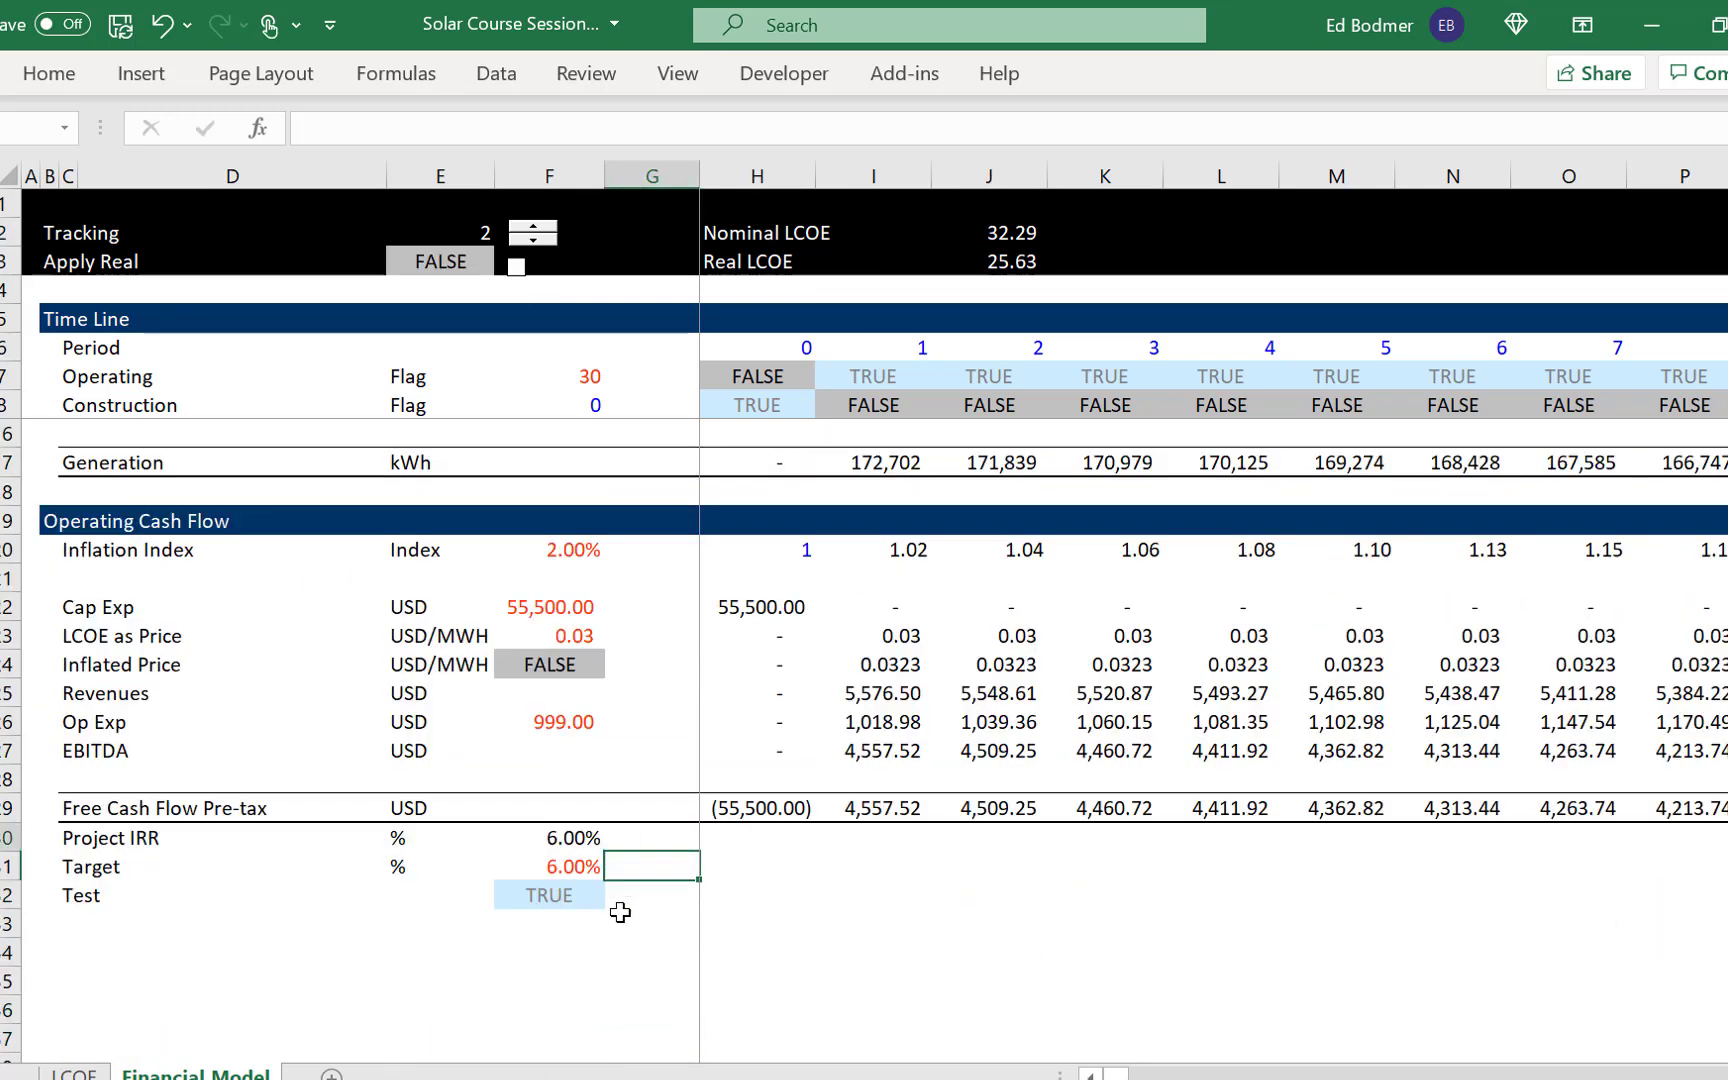
{"action": "key", "text": "Up"}
{"action": "key", "text": "Up"}
{"action": "key", "text": "Up"}
{"action": "key", "text": "Up"}
{"action": "key", "text": "Up"}
{"action": "key", "text": "Up"}
{"action": "key", "text": "Up"}
{"action": "key", "text": "Up"}
{"action": "key", "text": "Up"}
{"action": "key", "text": "Up"}
{"action": "key", "text": "Up"}
{"action": "key", "text": "Up"}
{"action": "key", "text": "Up"}
{"action": "key", "text": "Up"}
{"action": "key", "text": "Up"}
{"action": "key", "text": "Up"}
{"action": "key", "text": "Up"}
{"action": "key", "text": "Up"}
{"action": "key", "text": "Up"}
{"action": "key", "text": "Up"}
{"action": "key", "text": "Down"}
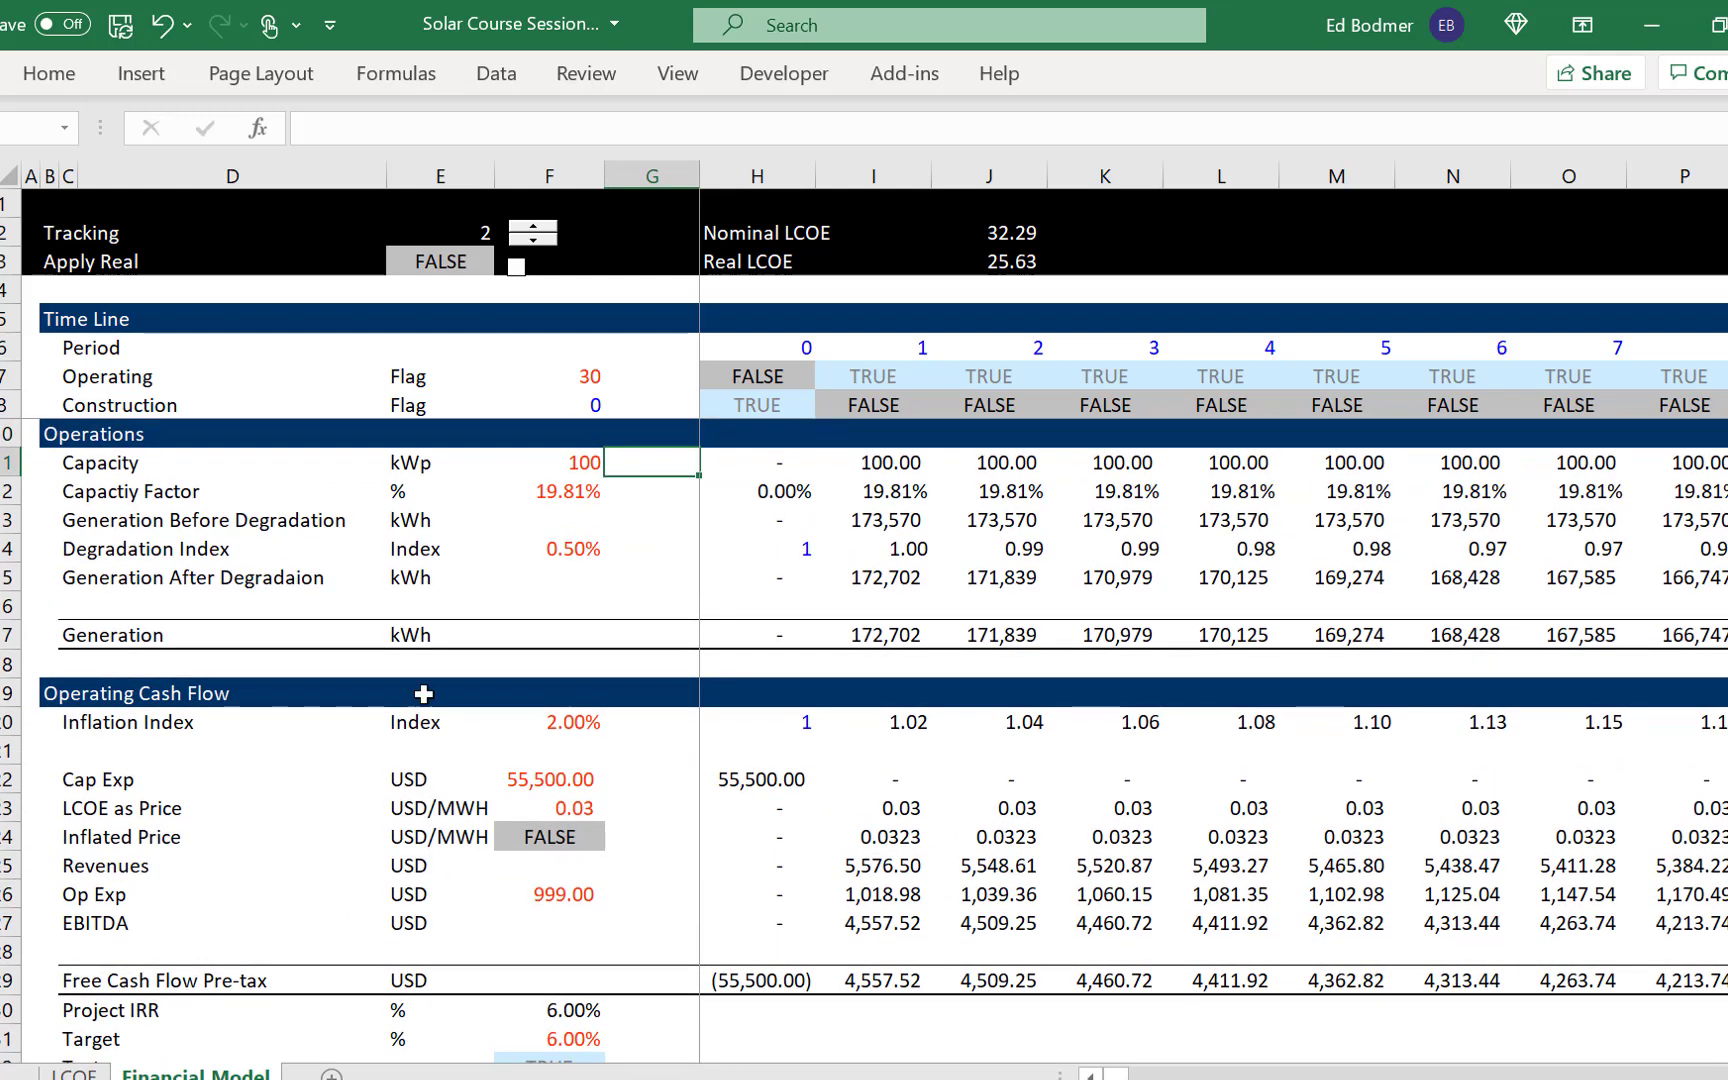
- Enable Apply Real again to compare the inflated-price cash flows, and switch it back off
{"action": "left_click", "coordinate": [516, 267]}
{"action": "left_click", "coordinate": [516, 282]}
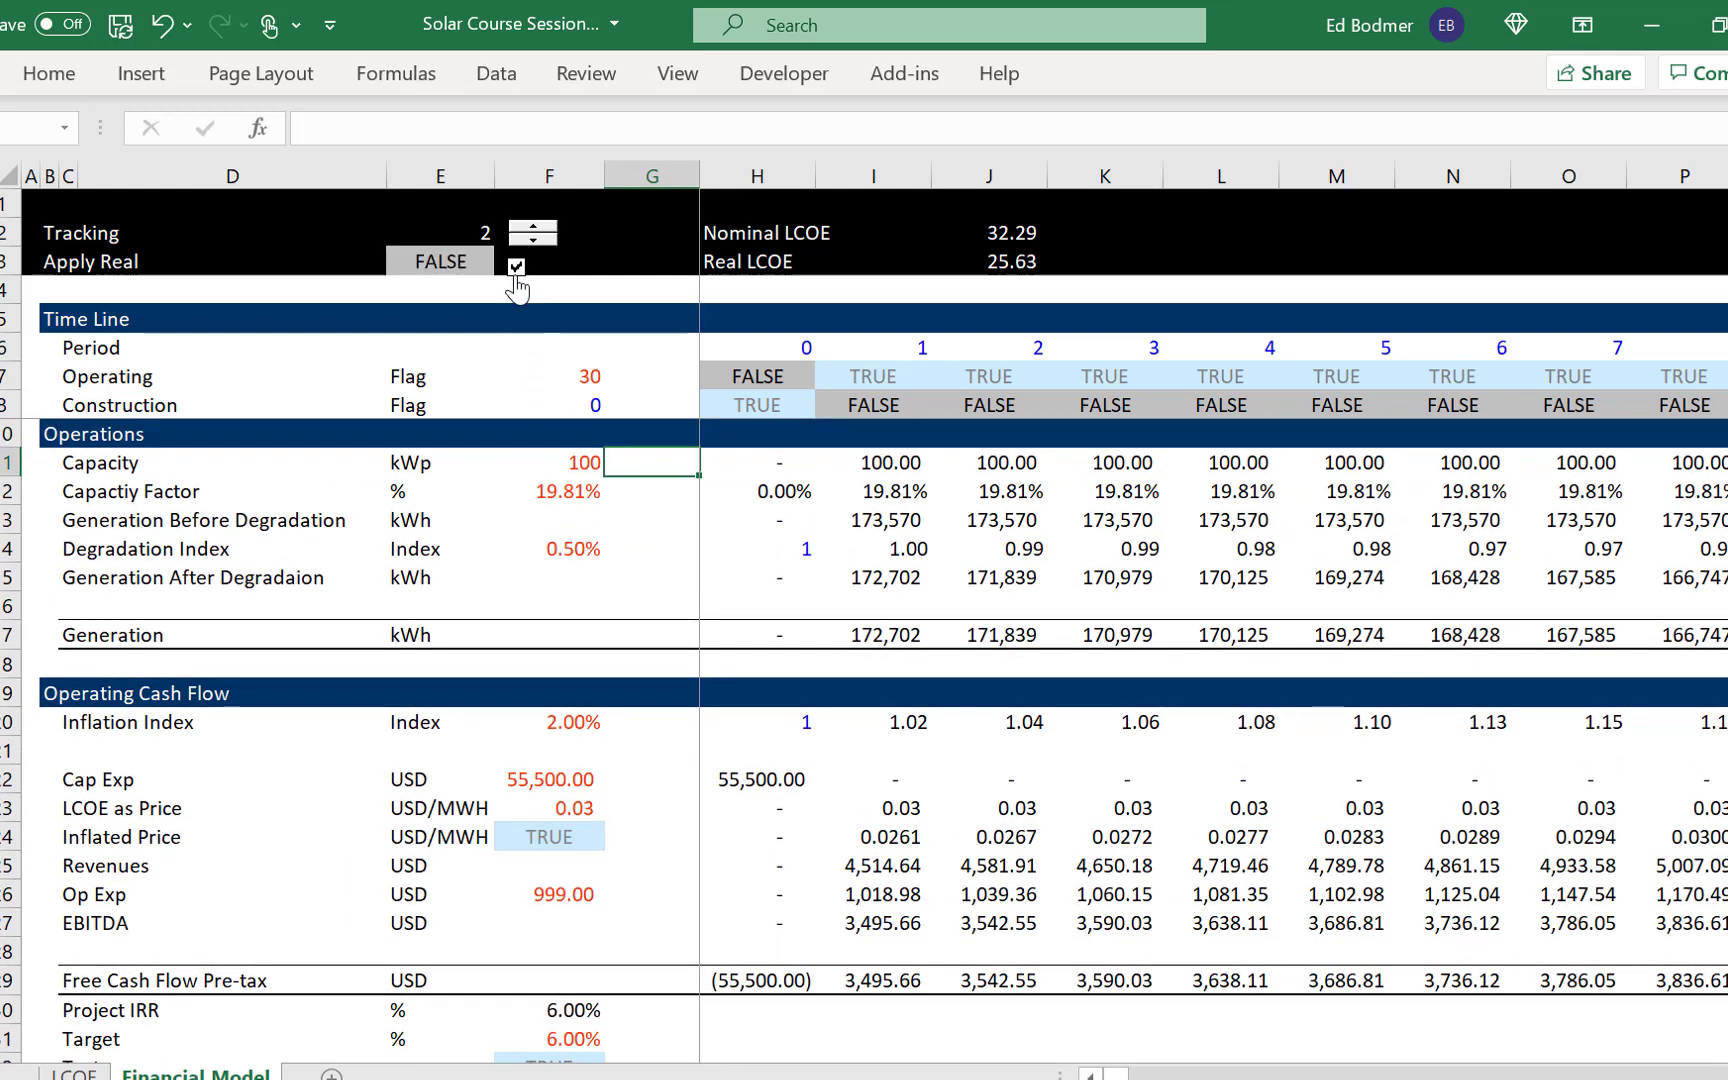
{"action": "left_click", "coordinate": [664, 854]}
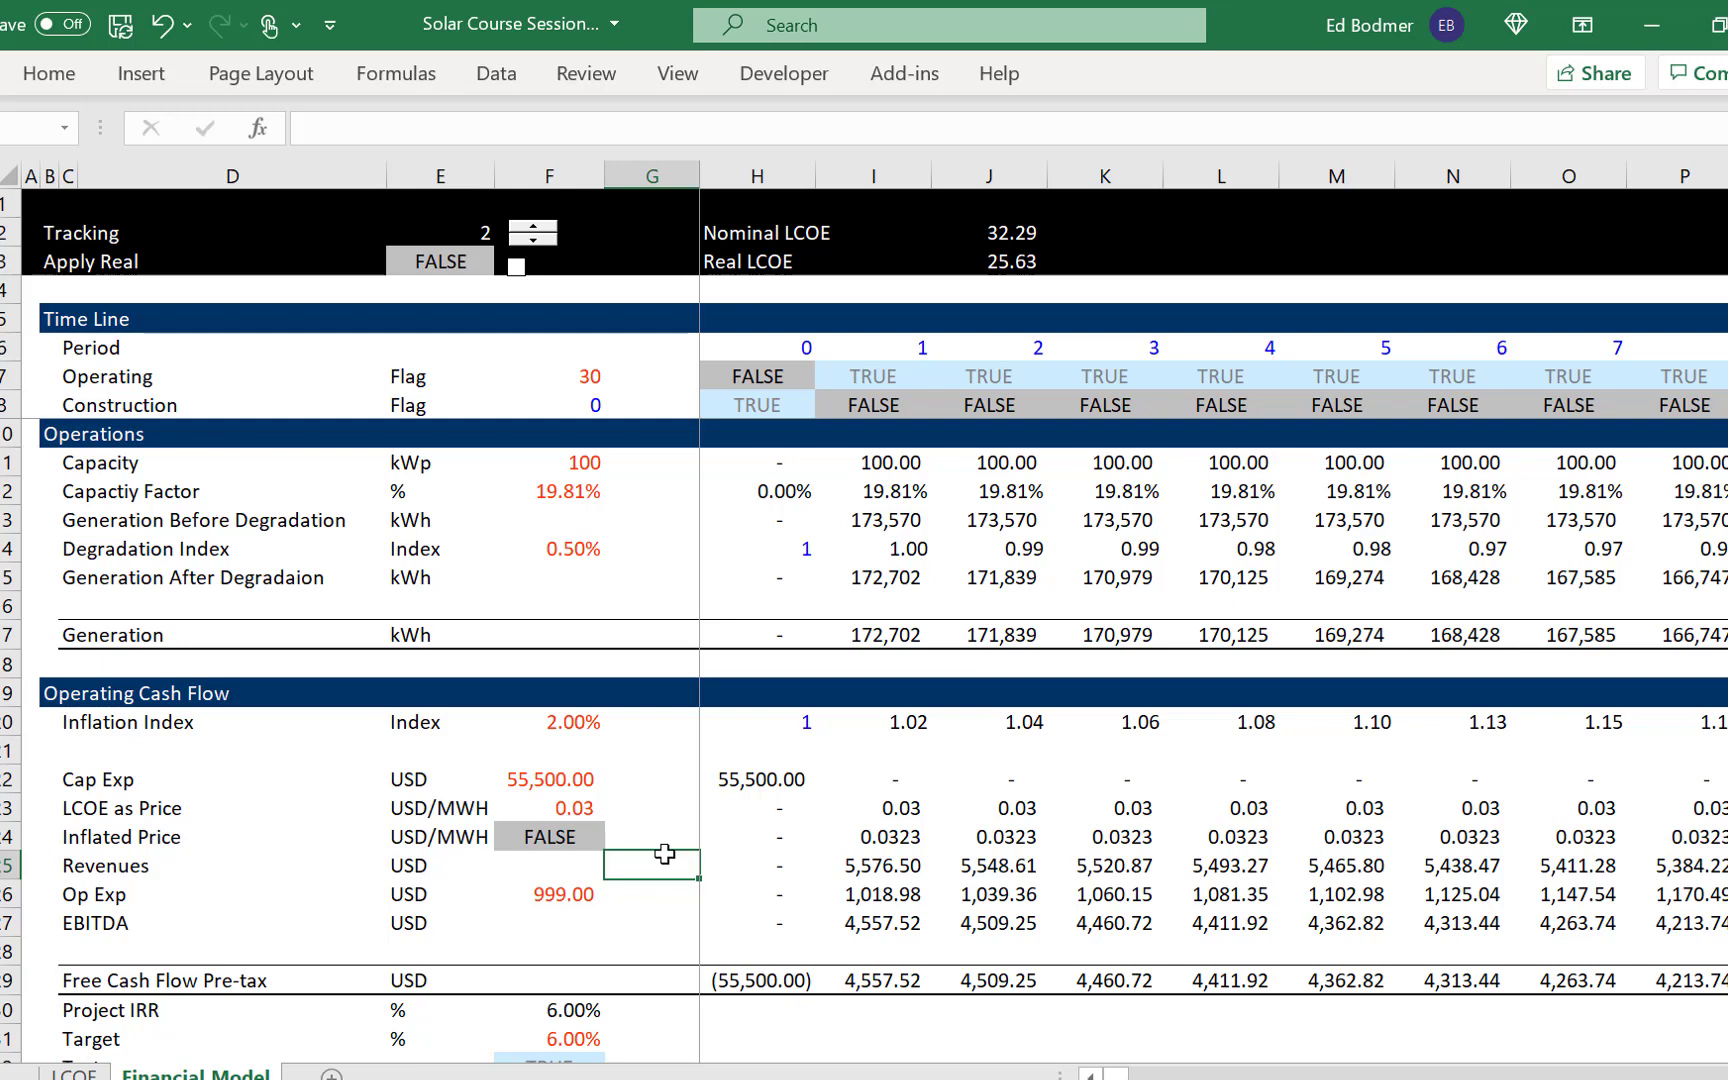
- Review the operations, free cash flow and Project IRR rows, and return to the LCOE sheet's nominal and real results
{"action": "key", "text": "Down"}
{"action": "key", "text": "Down"}
{"action": "key", "text": "Down"}
{"action": "key", "text": "Down"}
{"action": "key", "text": "Down"}
{"action": "key", "text": "Down"}
{"action": "key", "text": "Down"}
{"action": "key", "text": "Down"}
{"action": "key", "text": "Down"}
{"action": "key", "text": "Down"}
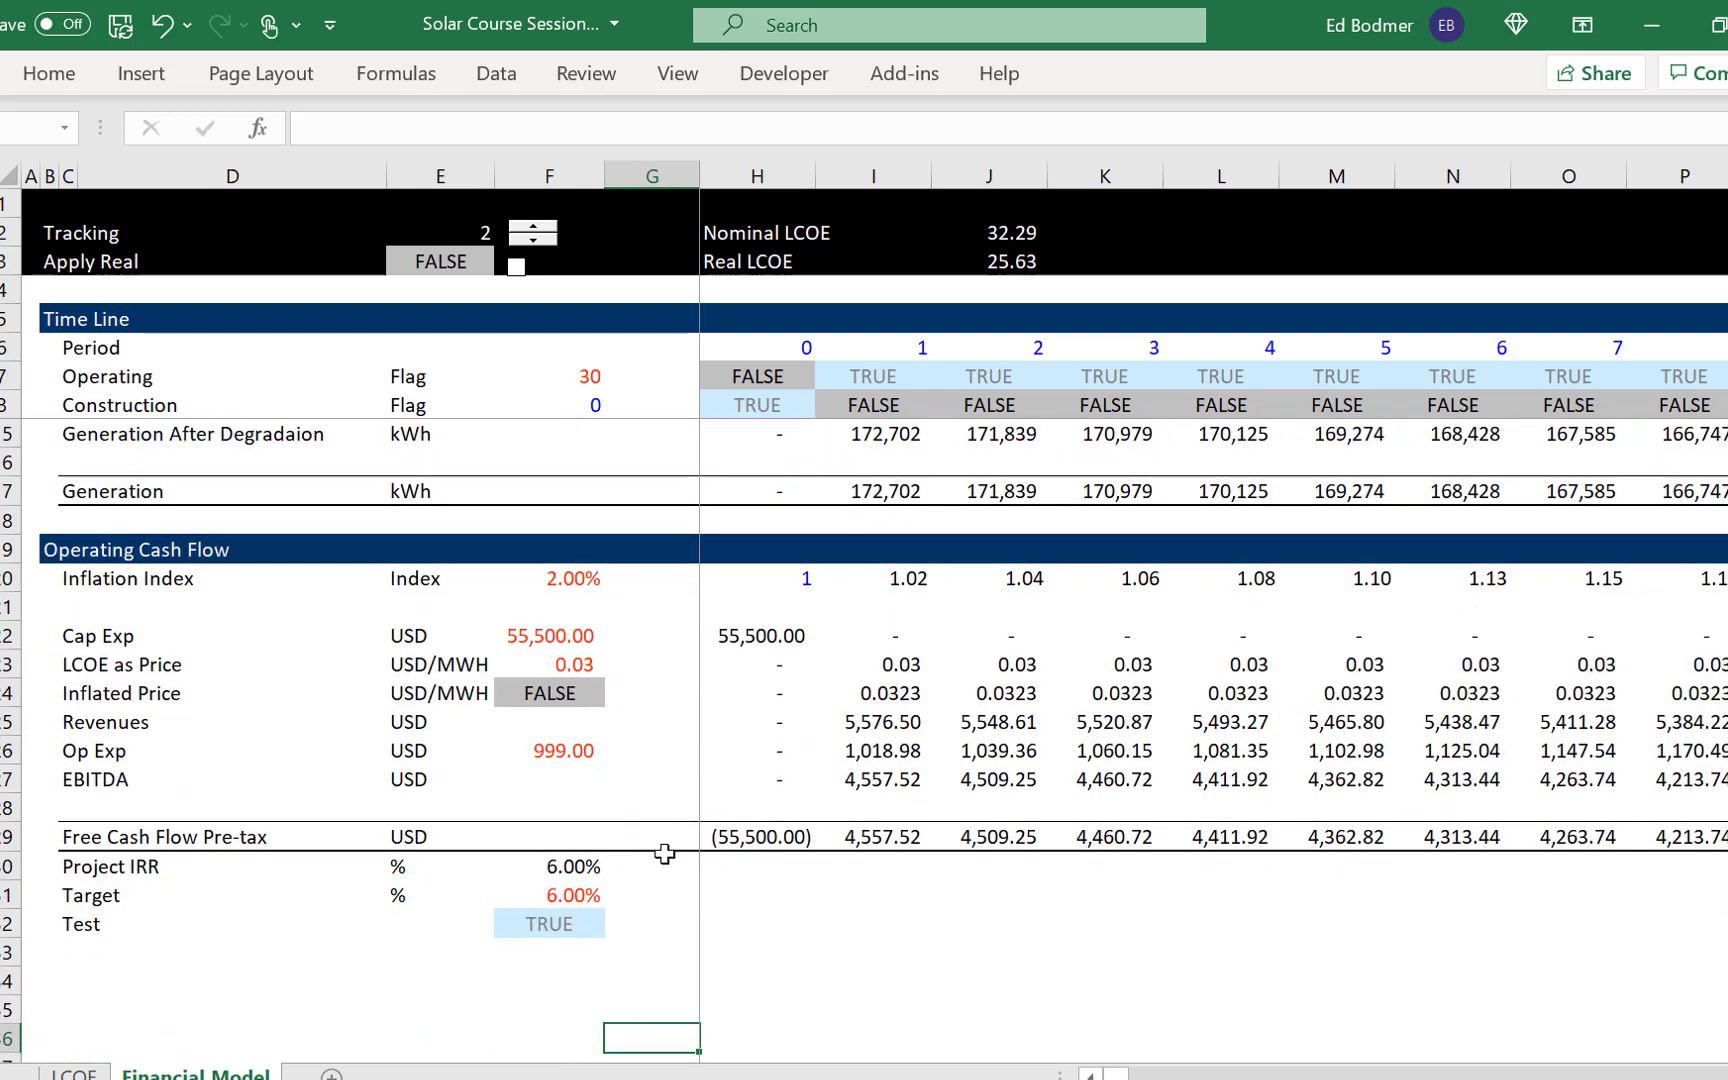
{"action": "key", "text": "Up"}
{"action": "key", "text": "Up"}
{"action": "key", "text": "Up"}
{"action": "key", "text": "Up"}
{"action": "key", "text": "Up"}
{"action": "key", "text": "Up"}
{"action": "key", "text": "Up"}
{"action": "key", "text": "Up"}
{"action": "key", "text": "Up"}
{"action": "key", "text": "Up"}
{"action": "key", "text": "Up"}
{"action": "key", "text": "Up"}
{"action": "key", "text": "Up"}
{"action": "key", "text": "Up"}
{"action": "key", "text": "Up"}
{"action": "key", "text": "Up"}
{"action": "key", "text": "Up"}
{"action": "key", "text": "Up"}
{"action": "key", "text": "Up"}
{"action": "key", "text": "Up"}
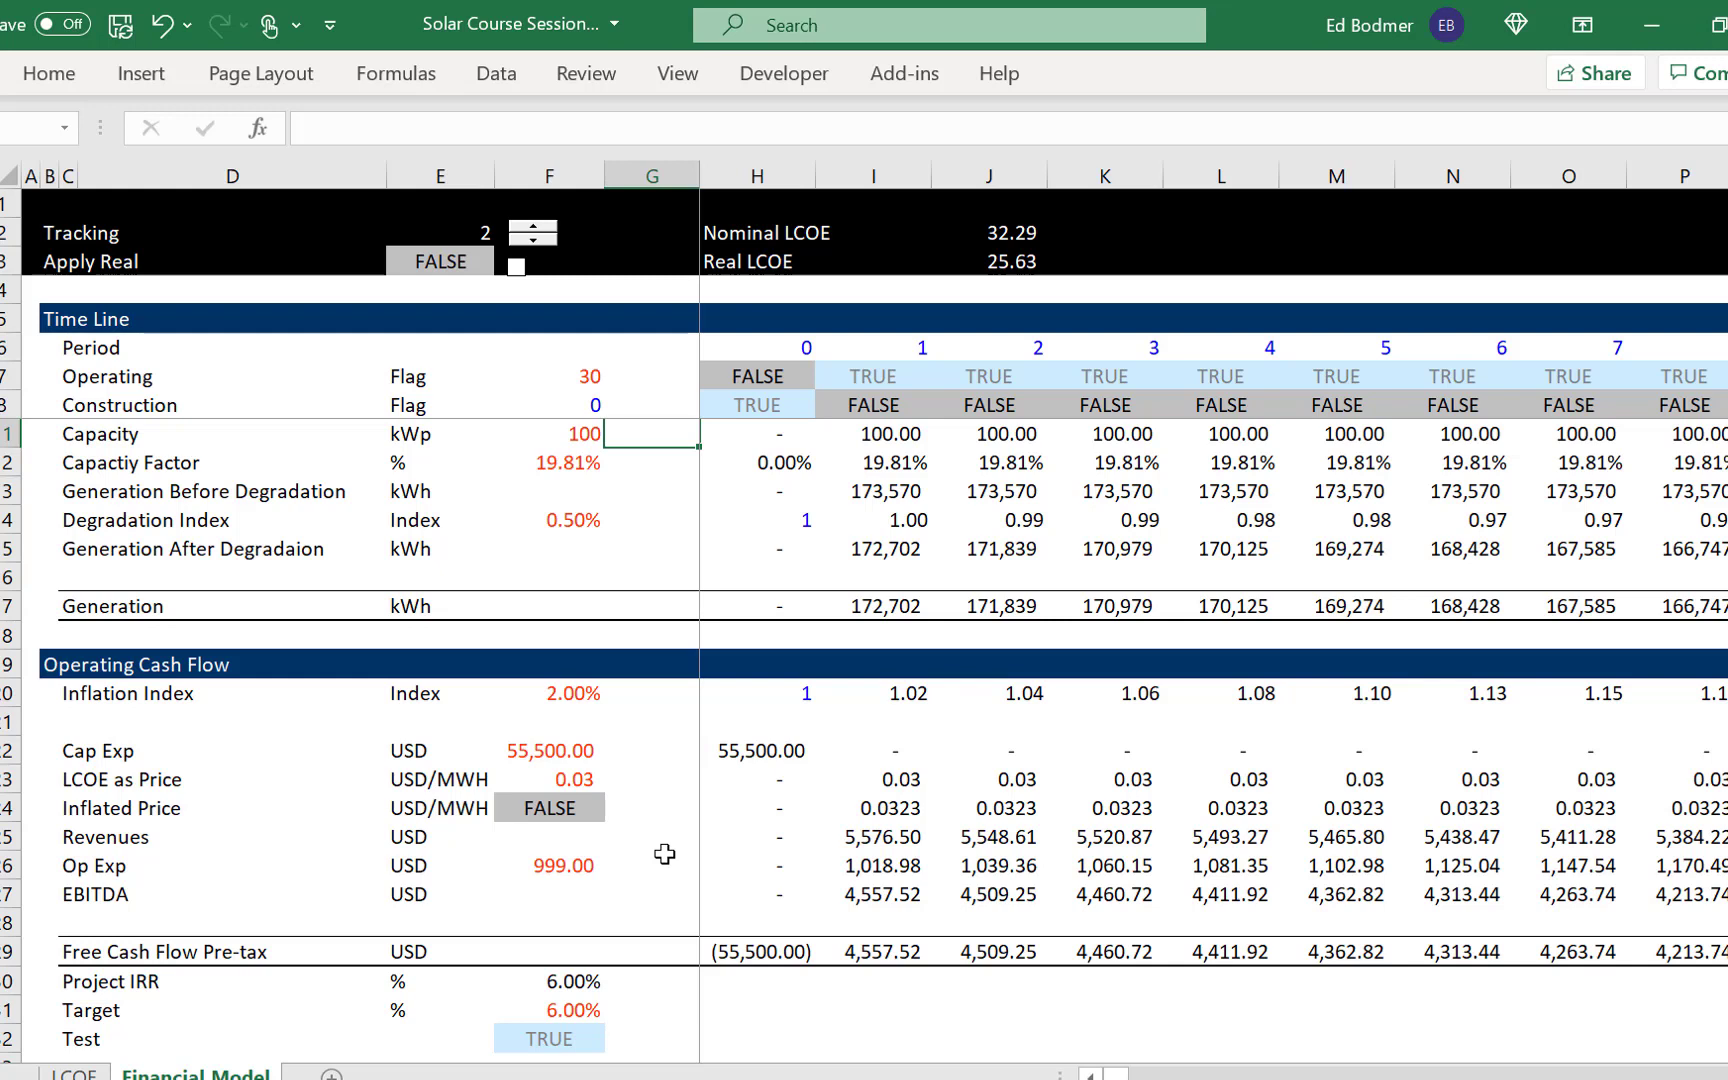
{"action": "key", "text": "ctrl+Page_Up"}
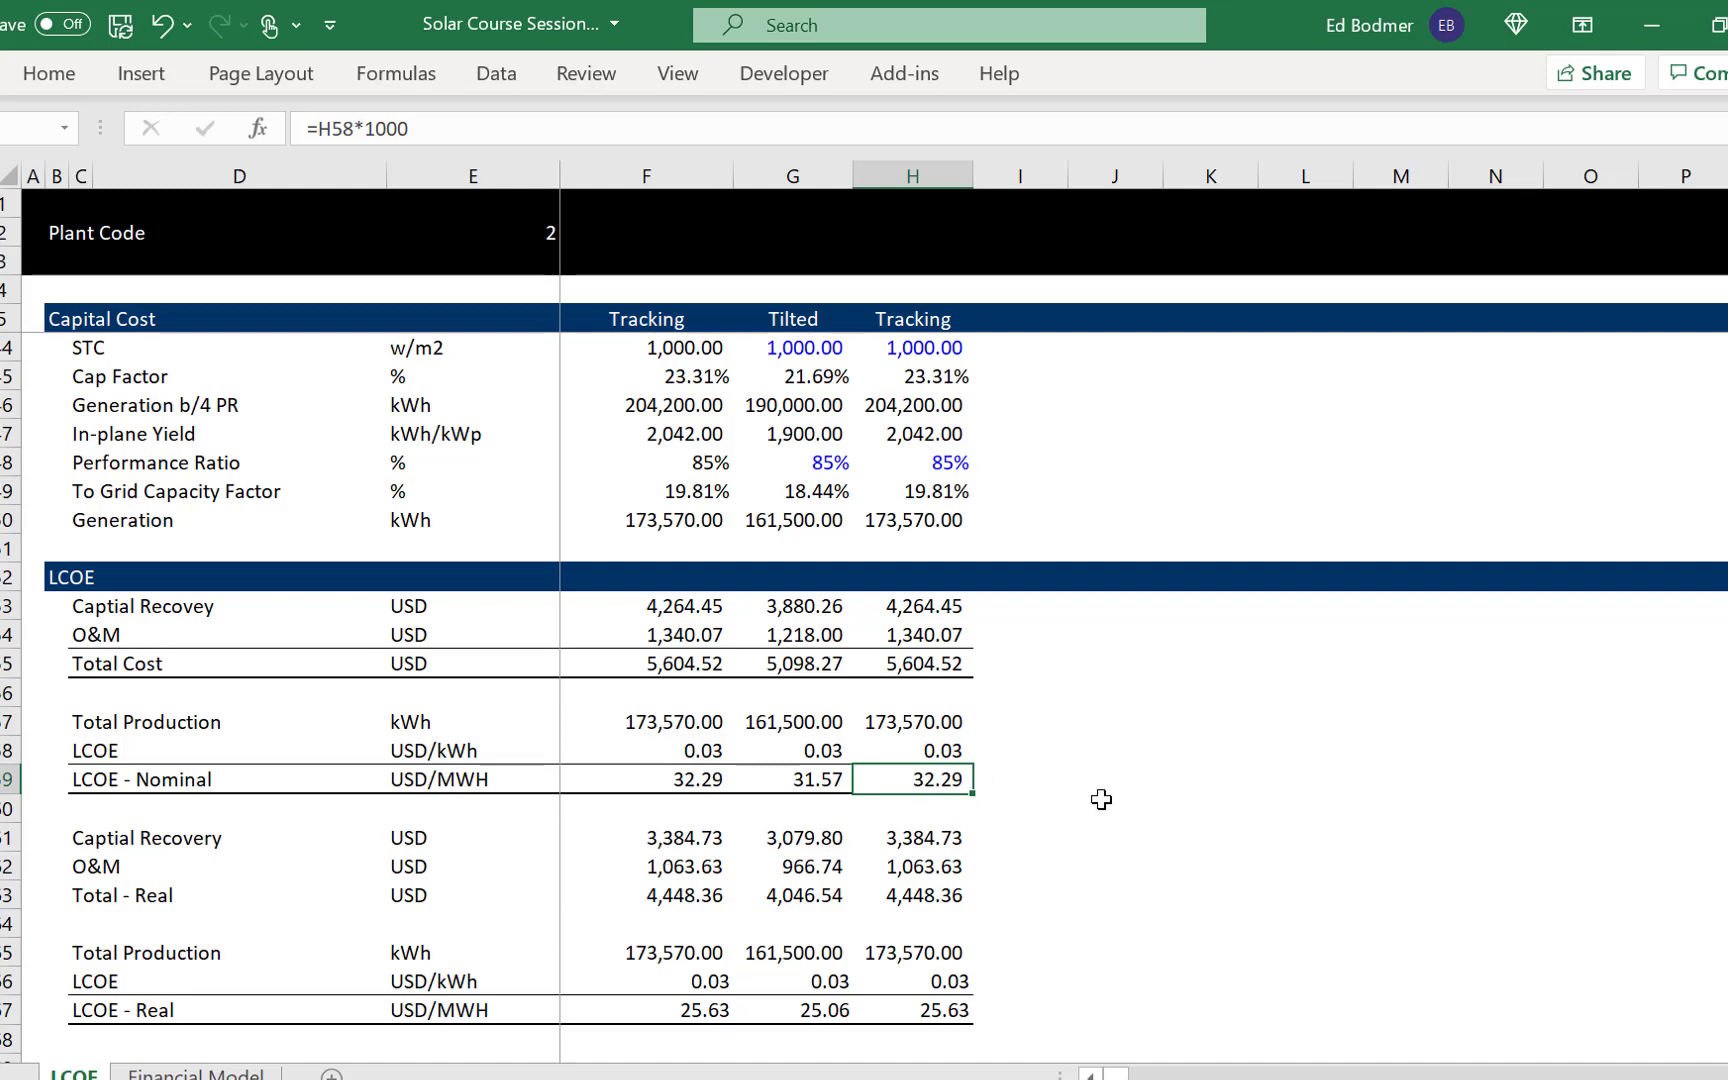
{"action": "left_click", "coordinate": [1140, 705]}
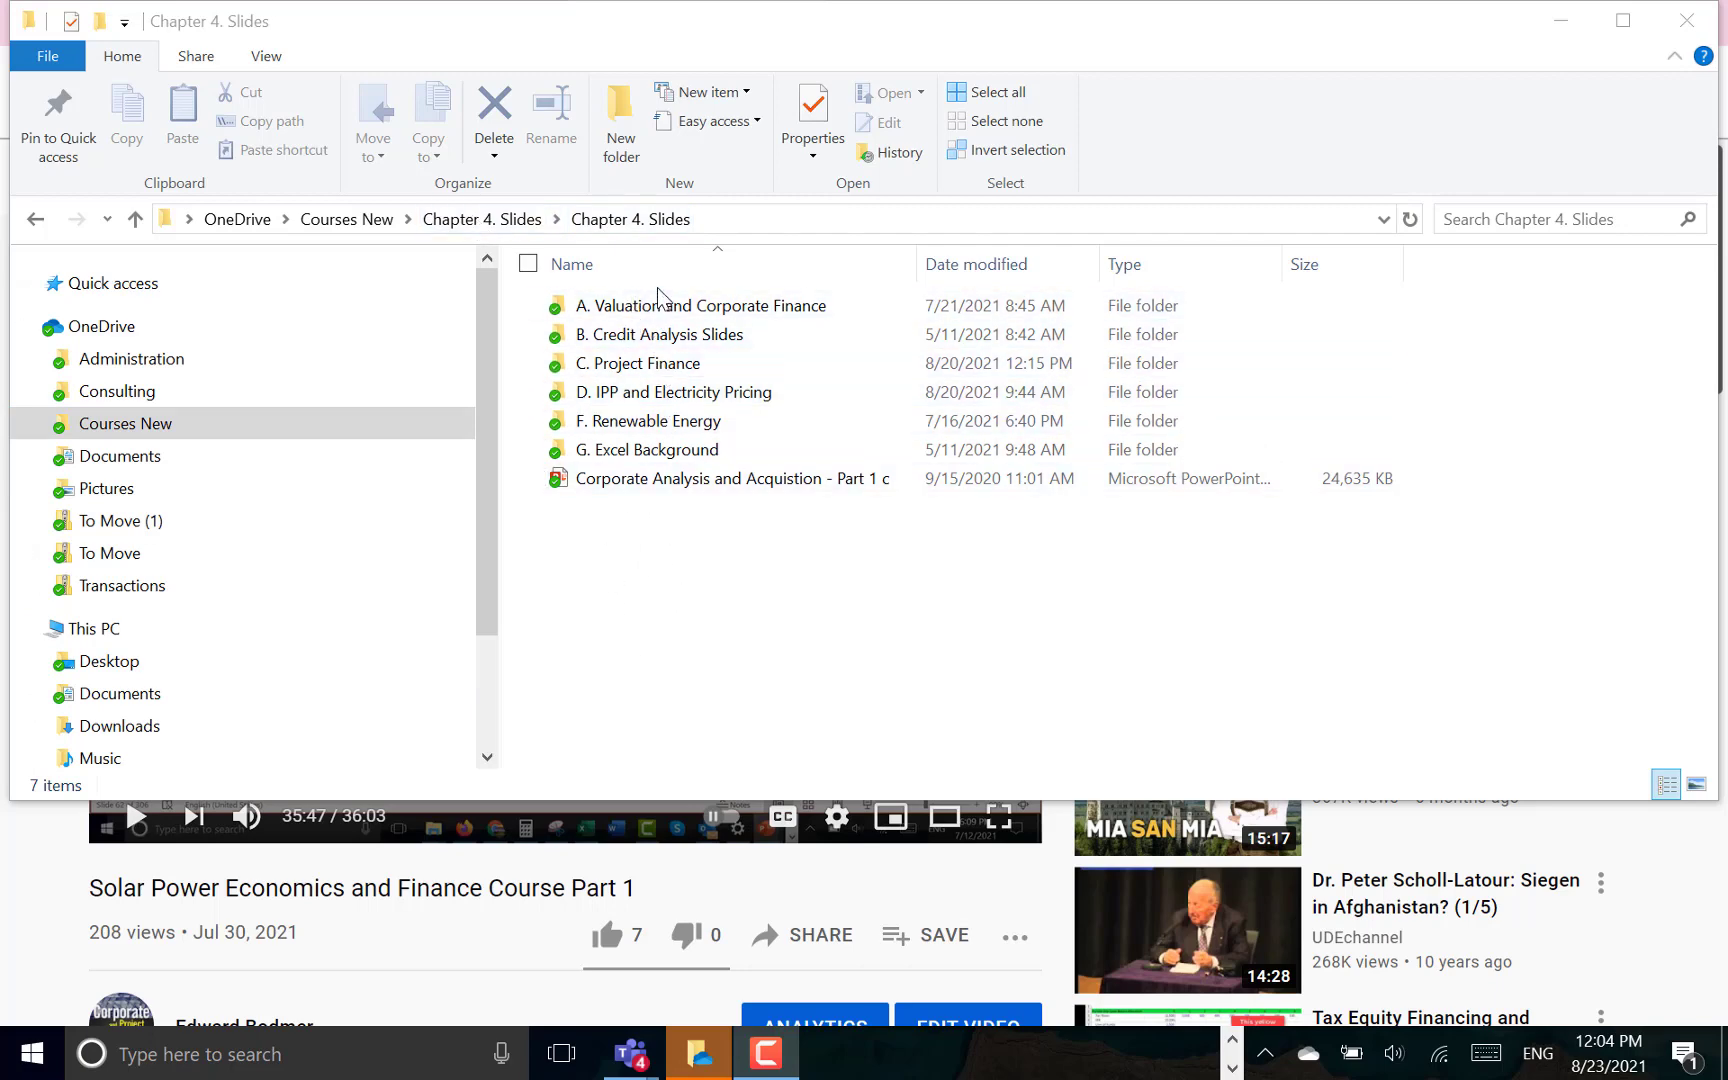
- Open Solar Slides - Presentation 1 from the Solar folder inside F. Renewable Energy, and dismiss the document recovery list
{"action": "double_click", "coordinate": [636, 422]}
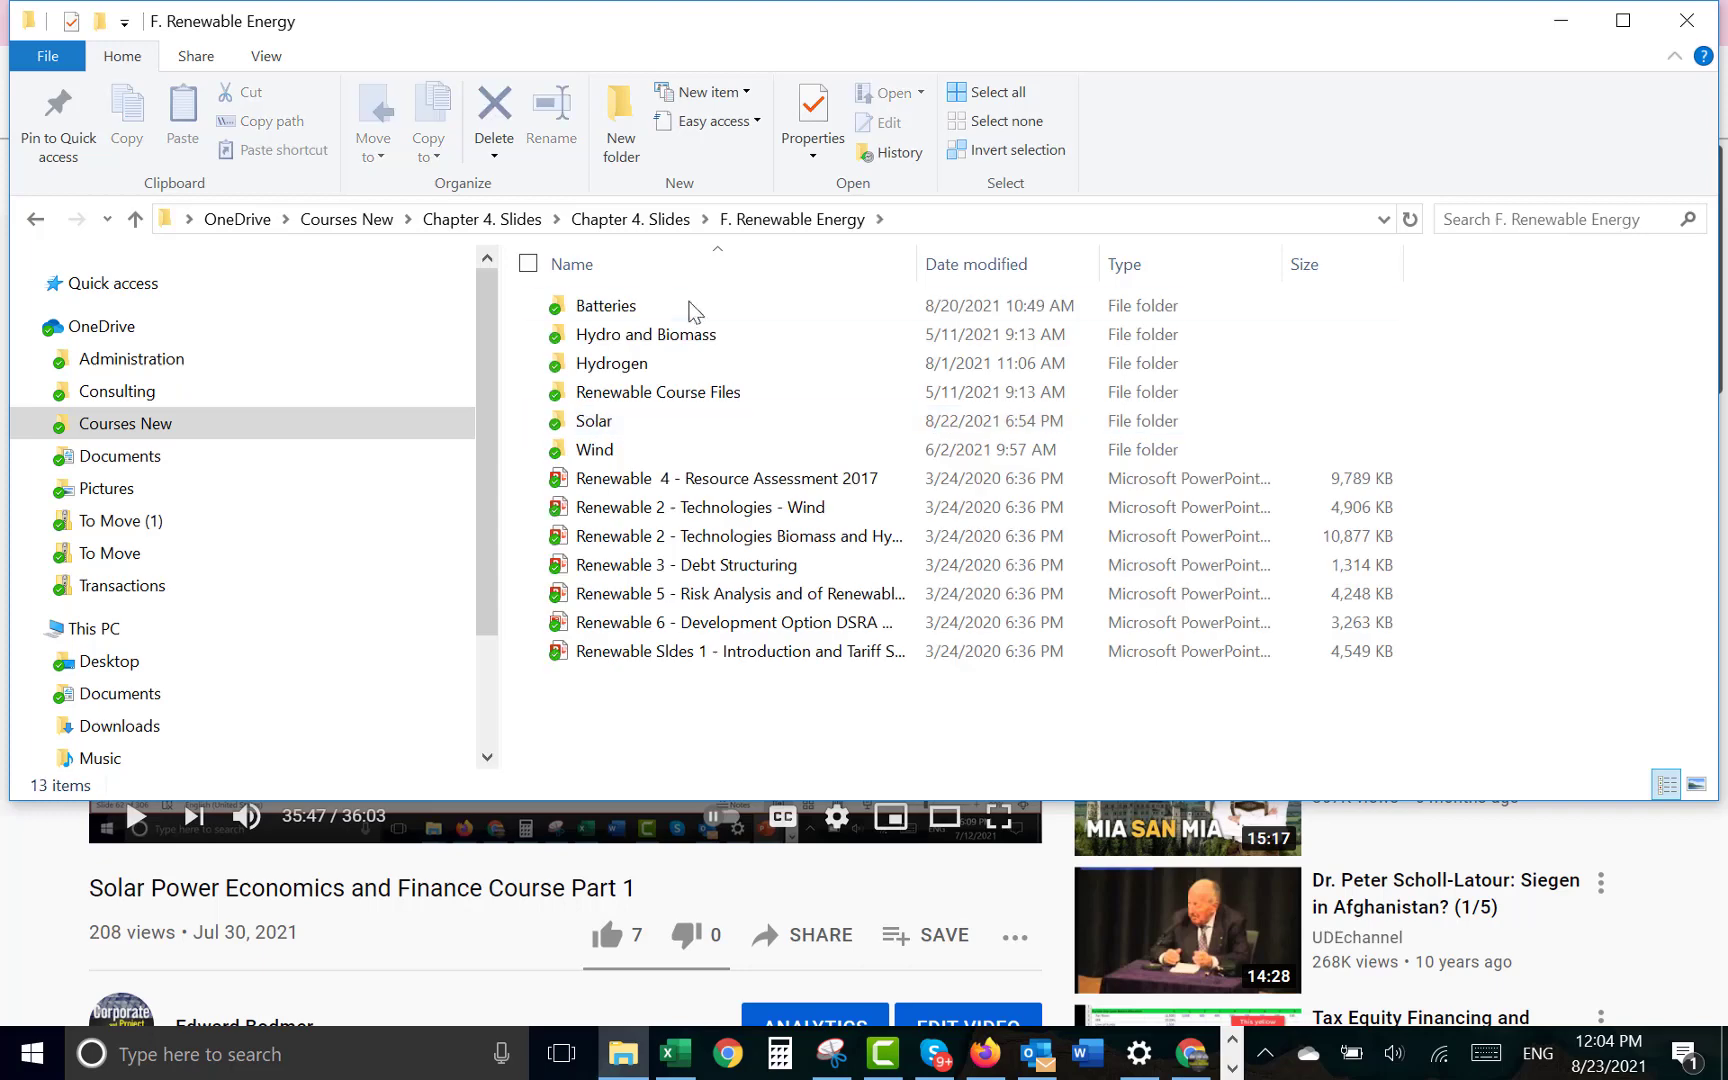
{"action": "double_click", "coordinate": [628, 424]}
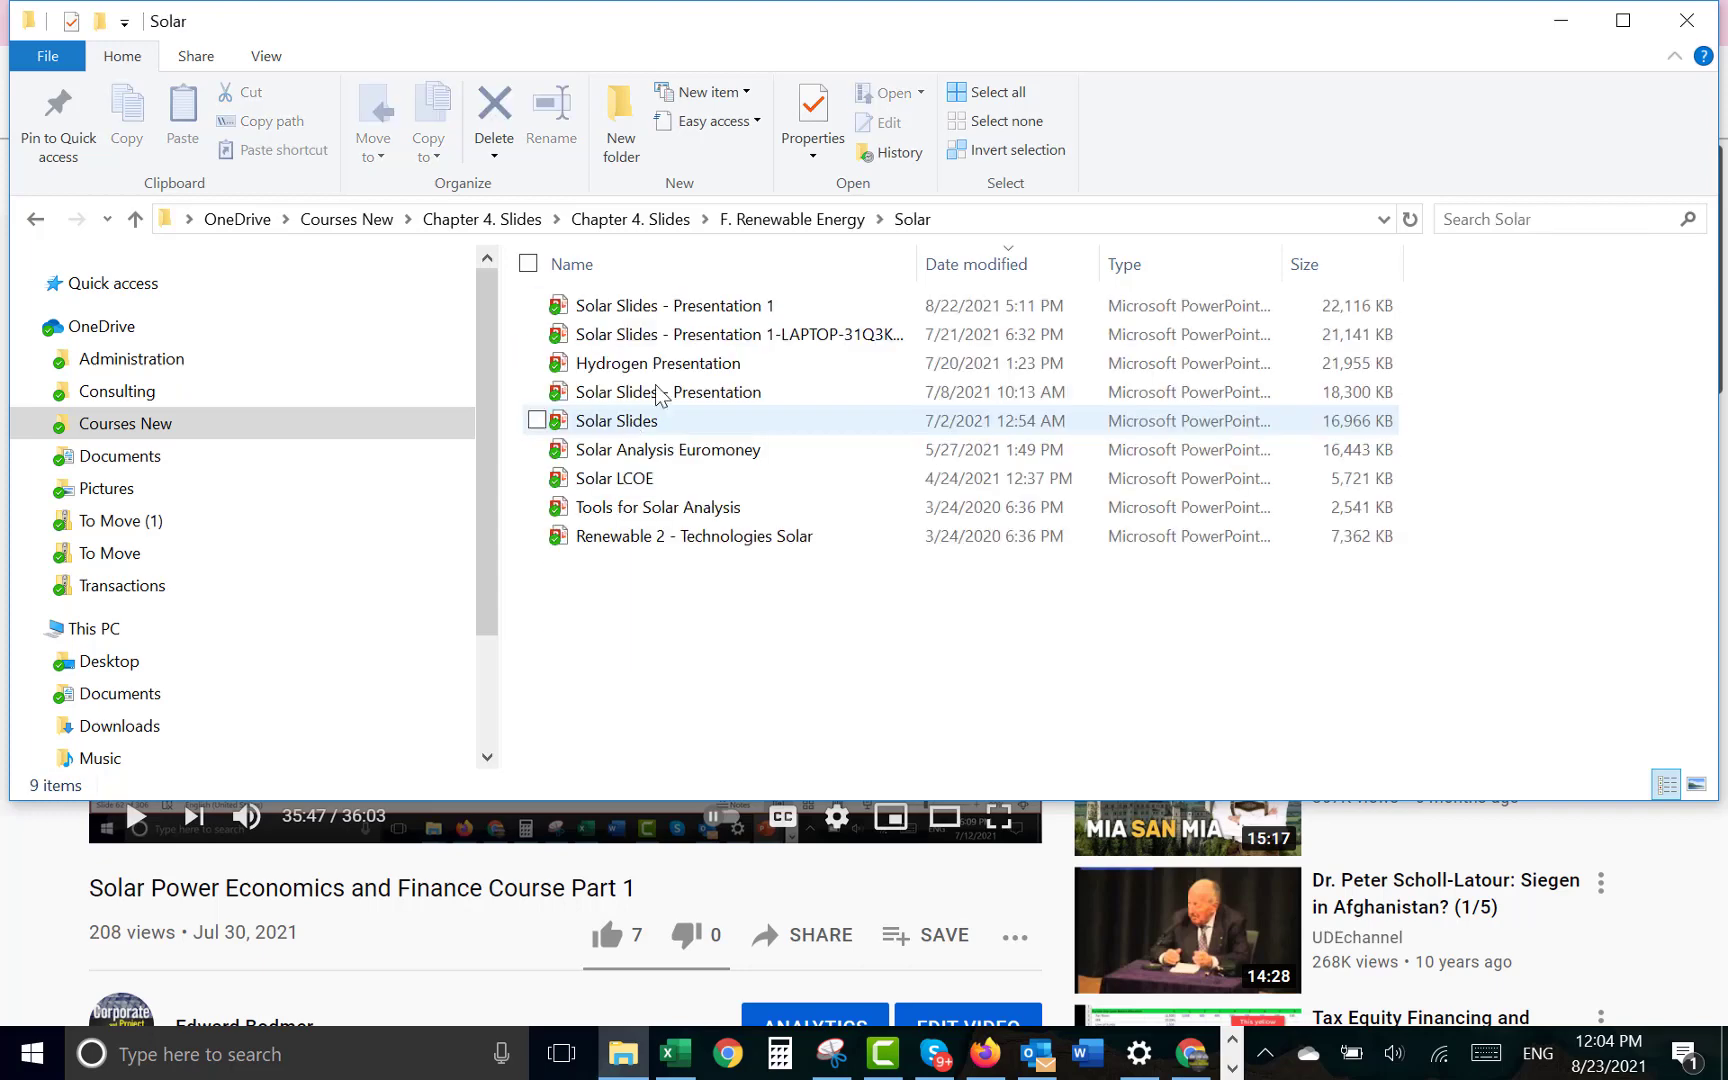
{"action": "left_click", "coordinate": [711, 316]}
{"action": "double_click", "coordinate": [709, 316]}
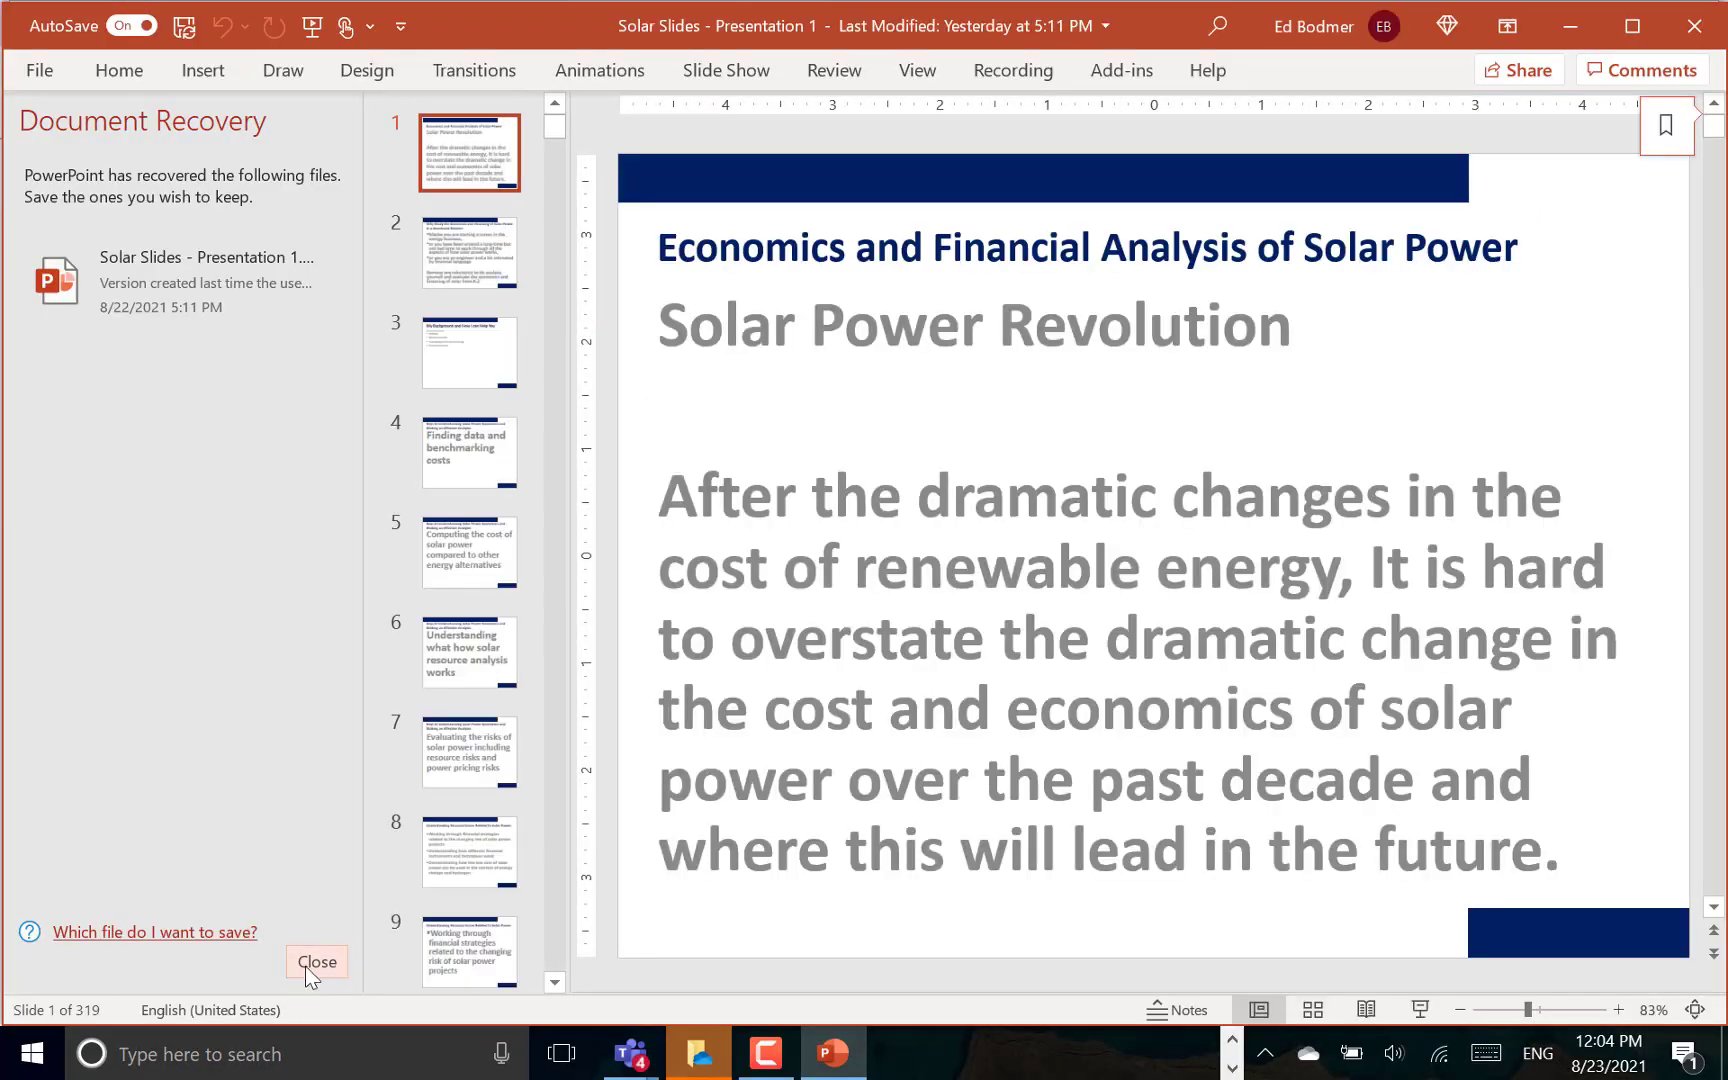
{"action": "left_click", "coordinate": [312, 966]}
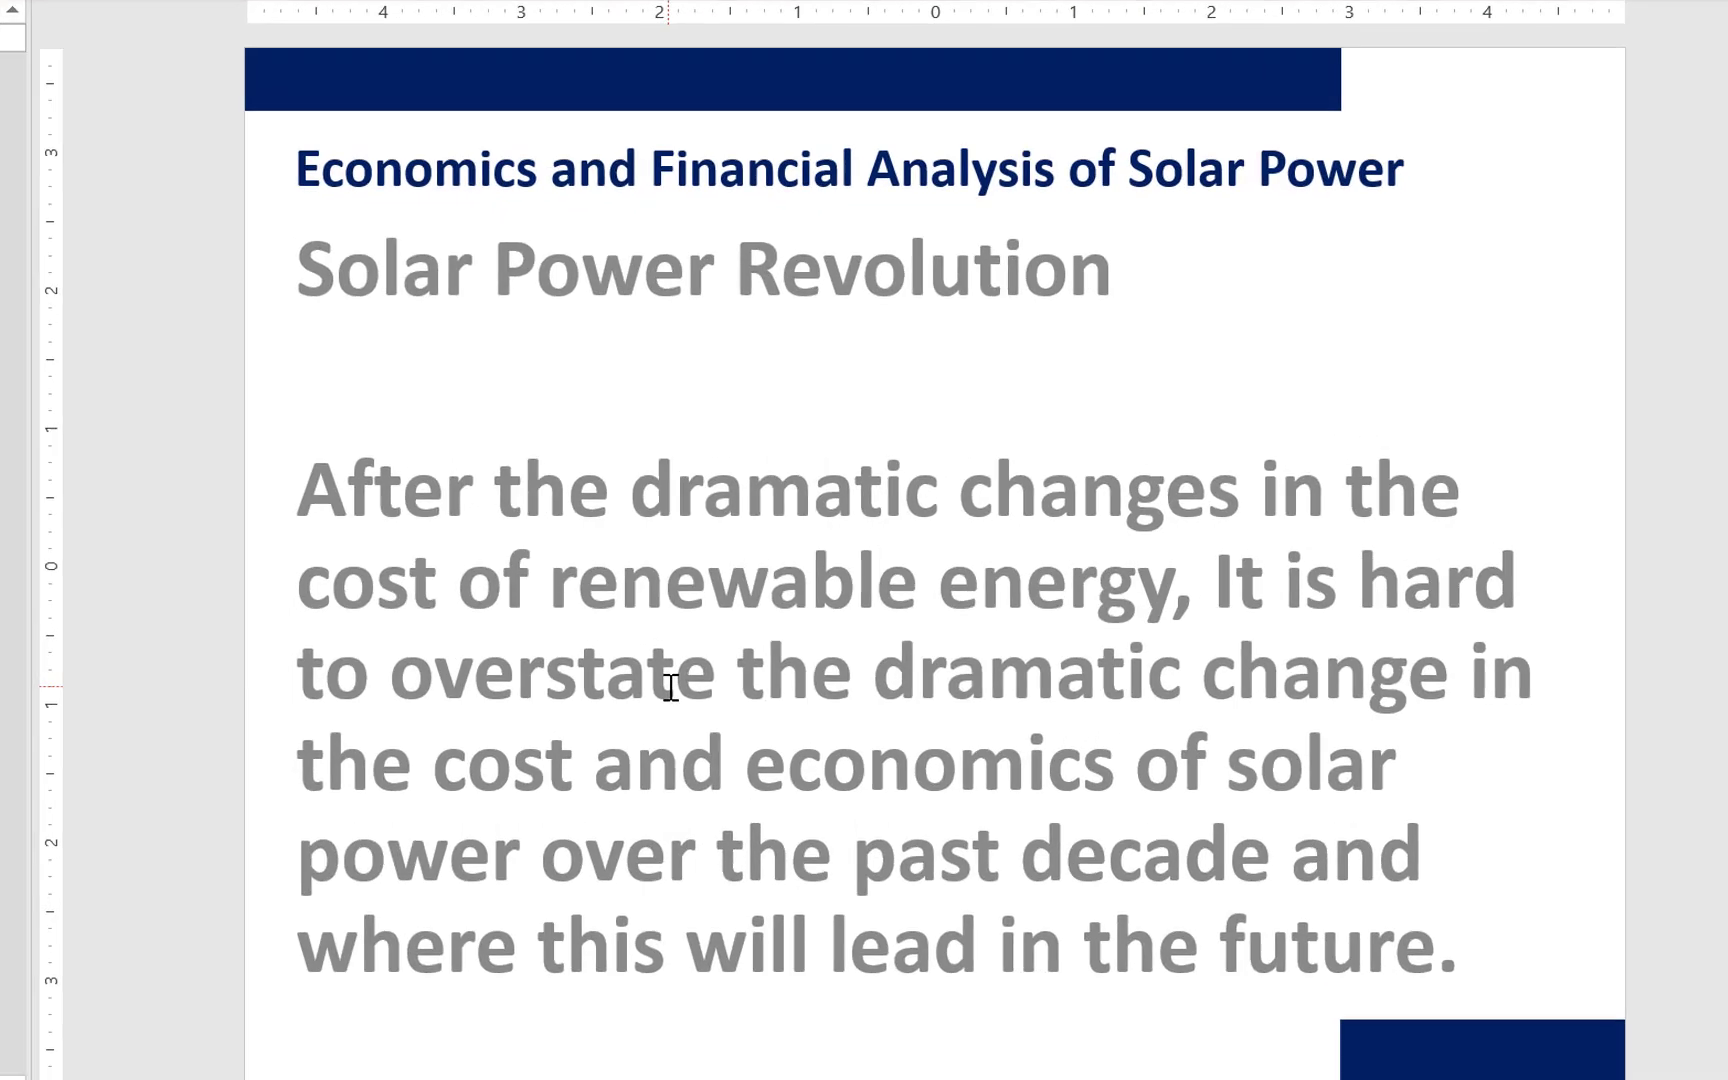
- Look through the presentation's levelised cost, system cost and capital cost conversion slides up to Adjustments for Taxes
{"action": "scroll", "coordinate": [785, 656], "scroll_direction": "down", "scroll_amount": 2}
{"action": "scroll", "coordinate": [661, 690], "scroll_direction": "down", "scroll_amount": 4}
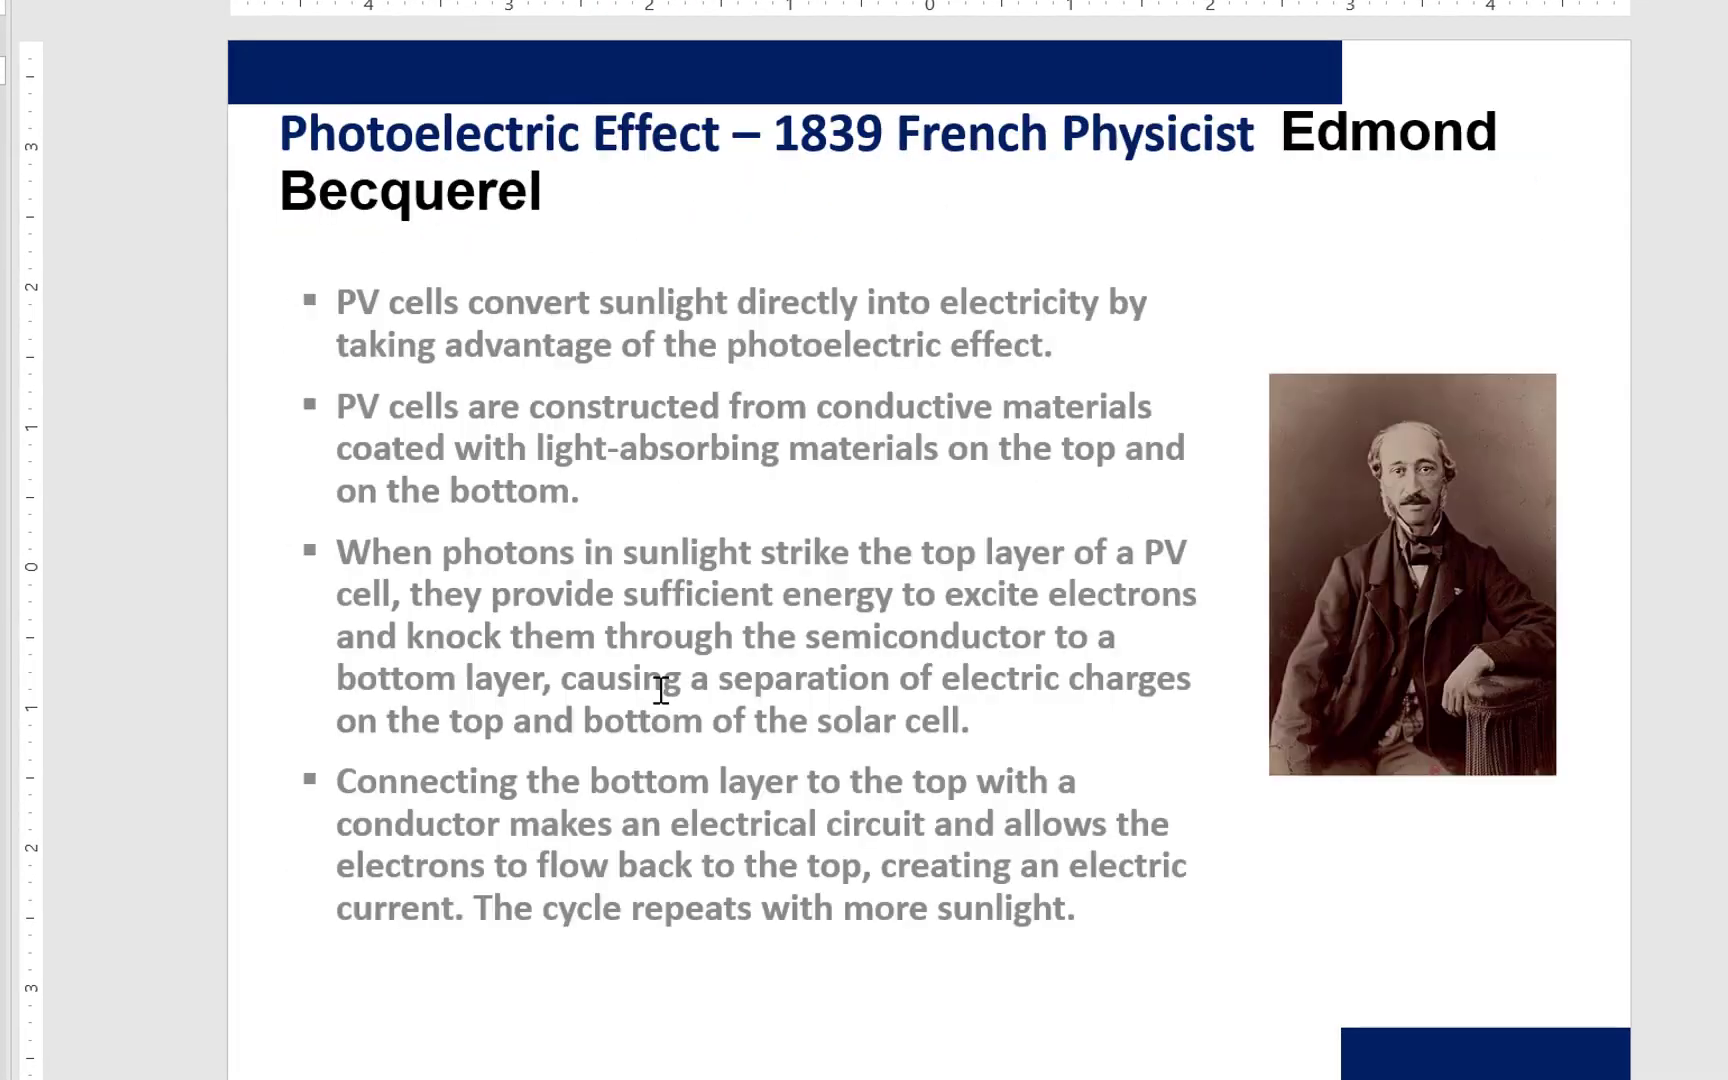
{"action": "scroll", "coordinate": [661, 690], "scroll_direction": "down", "scroll_amount": 4}
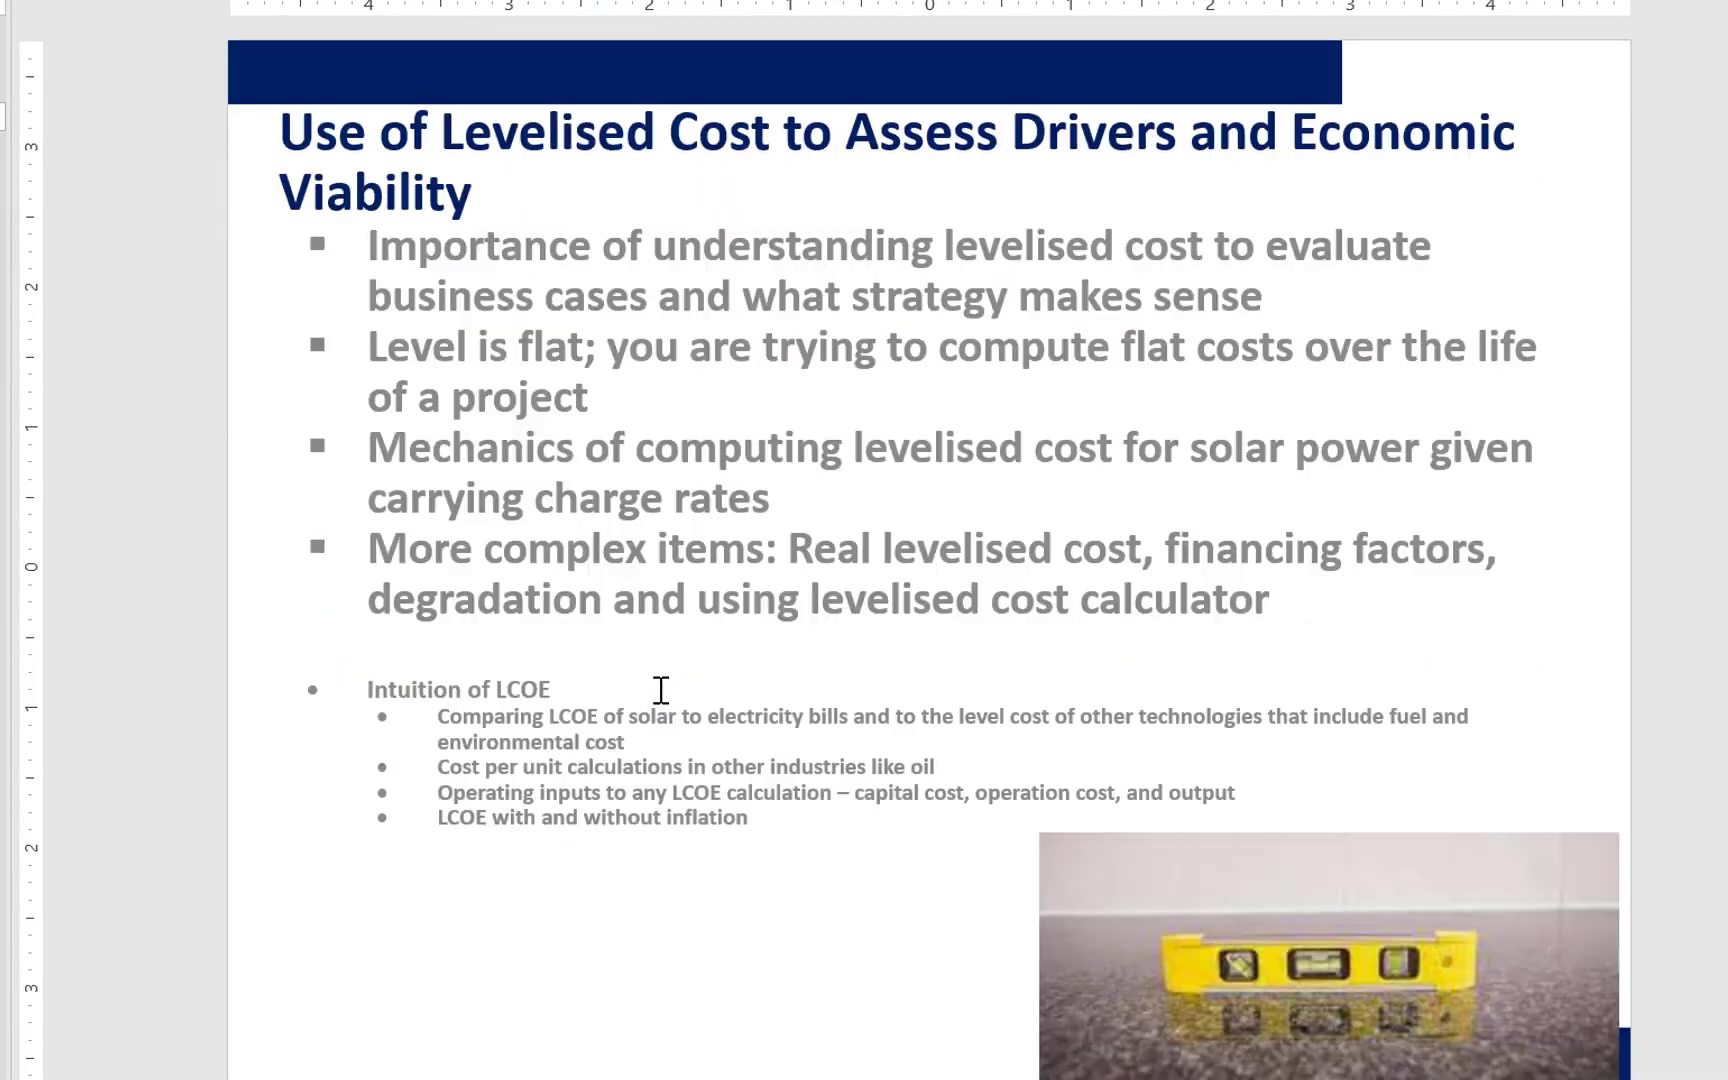
{"action": "scroll", "coordinate": [661, 690], "scroll_direction": "down", "scroll_amount": 4}
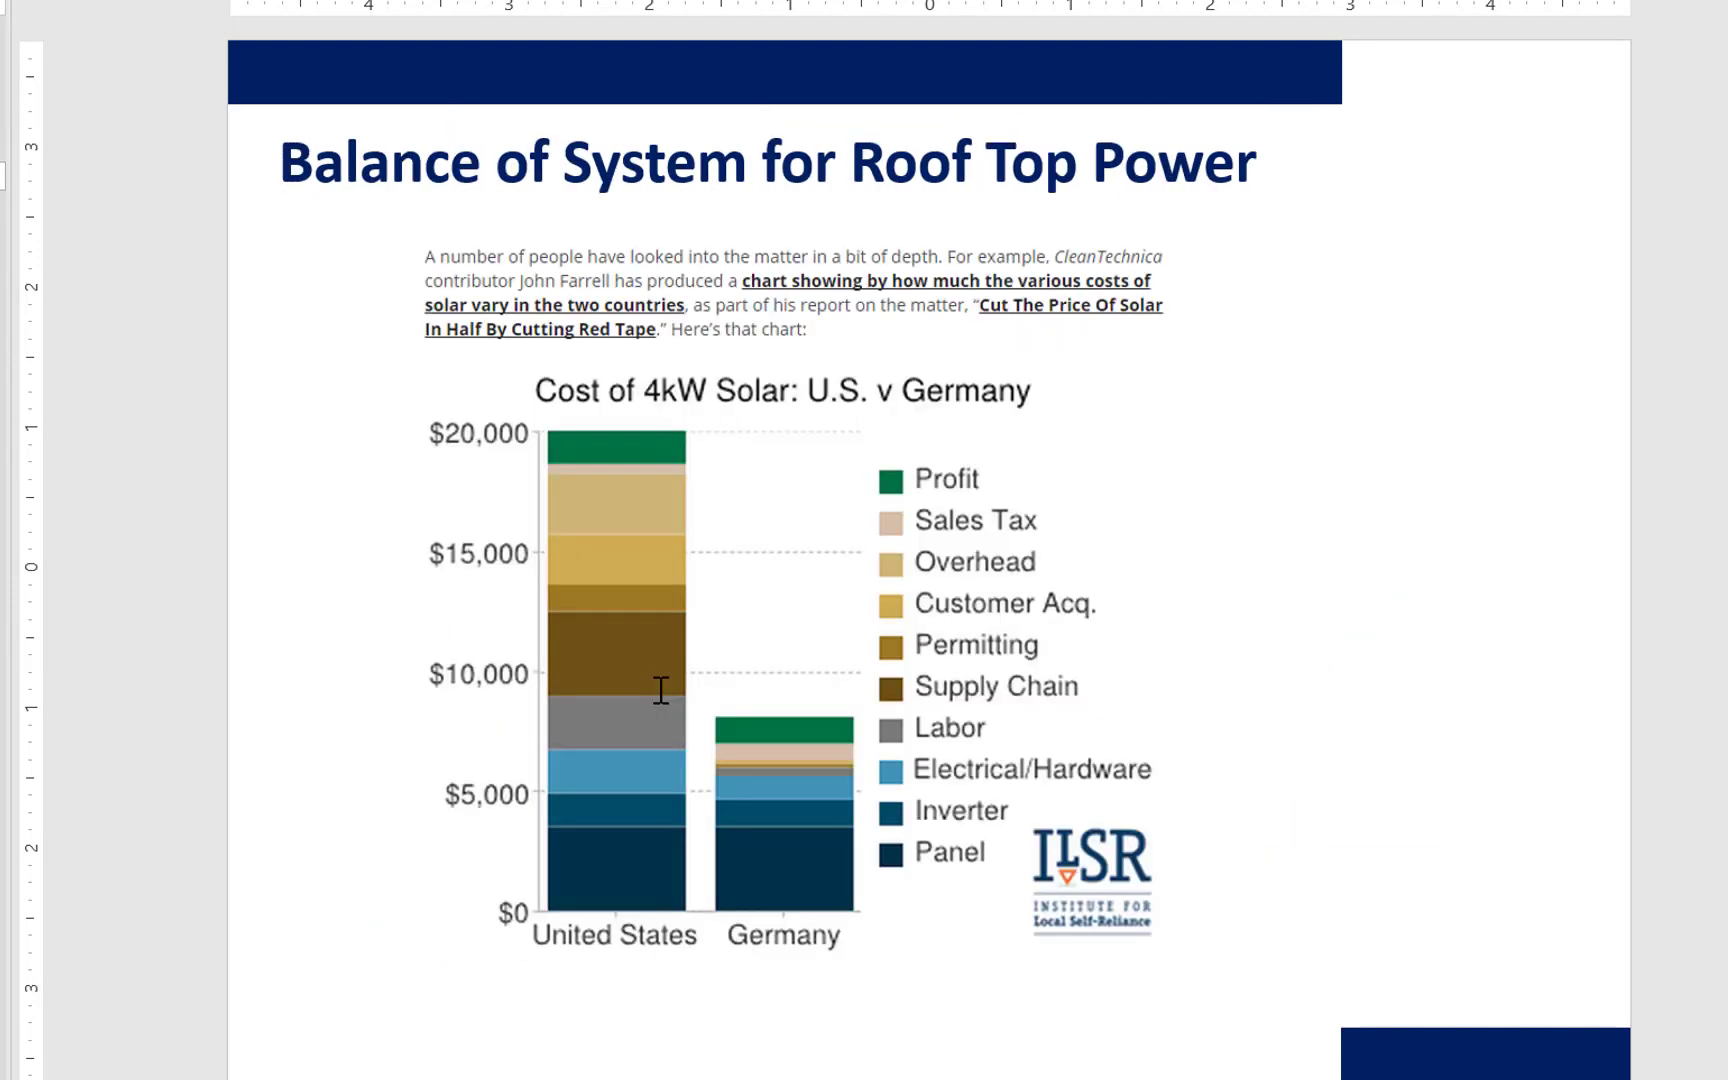
{"action": "scroll", "coordinate": [661, 690], "scroll_direction": "down", "scroll_amount": 4}
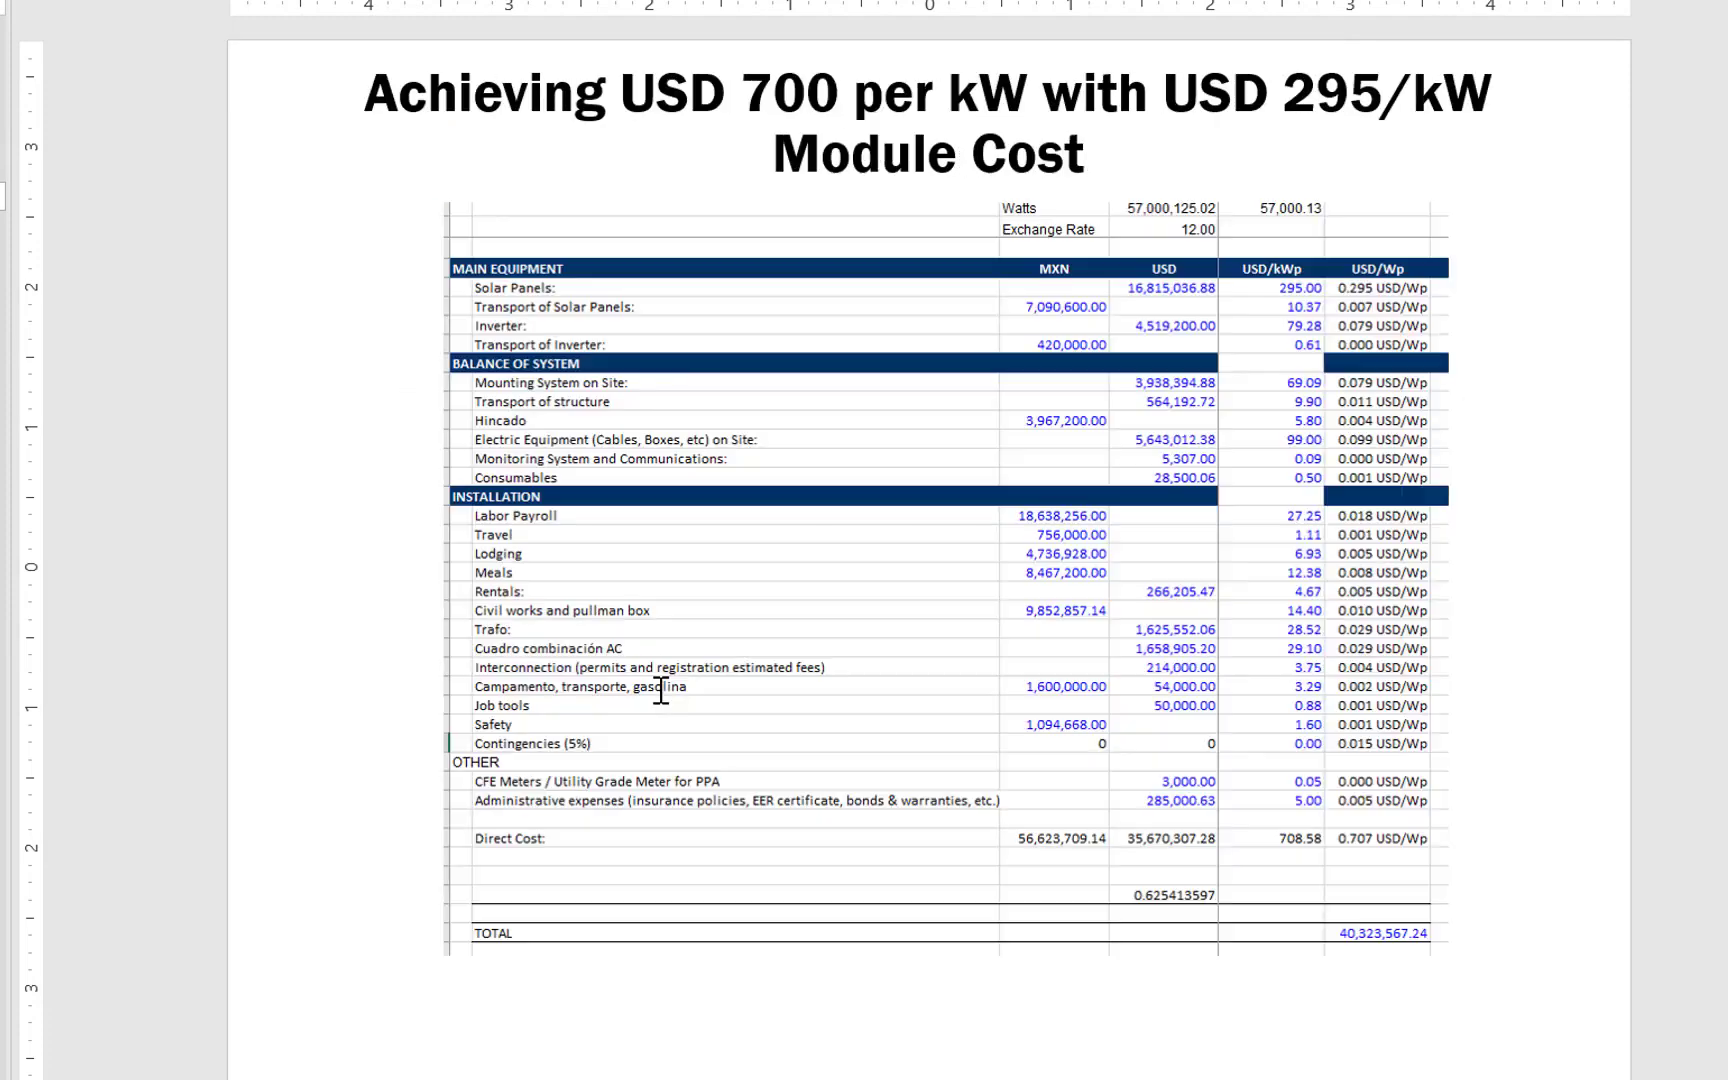
{"action": "scroll", "coordinate": [661, 690], "scroll_direction": "down", "scroll_amount": 4}
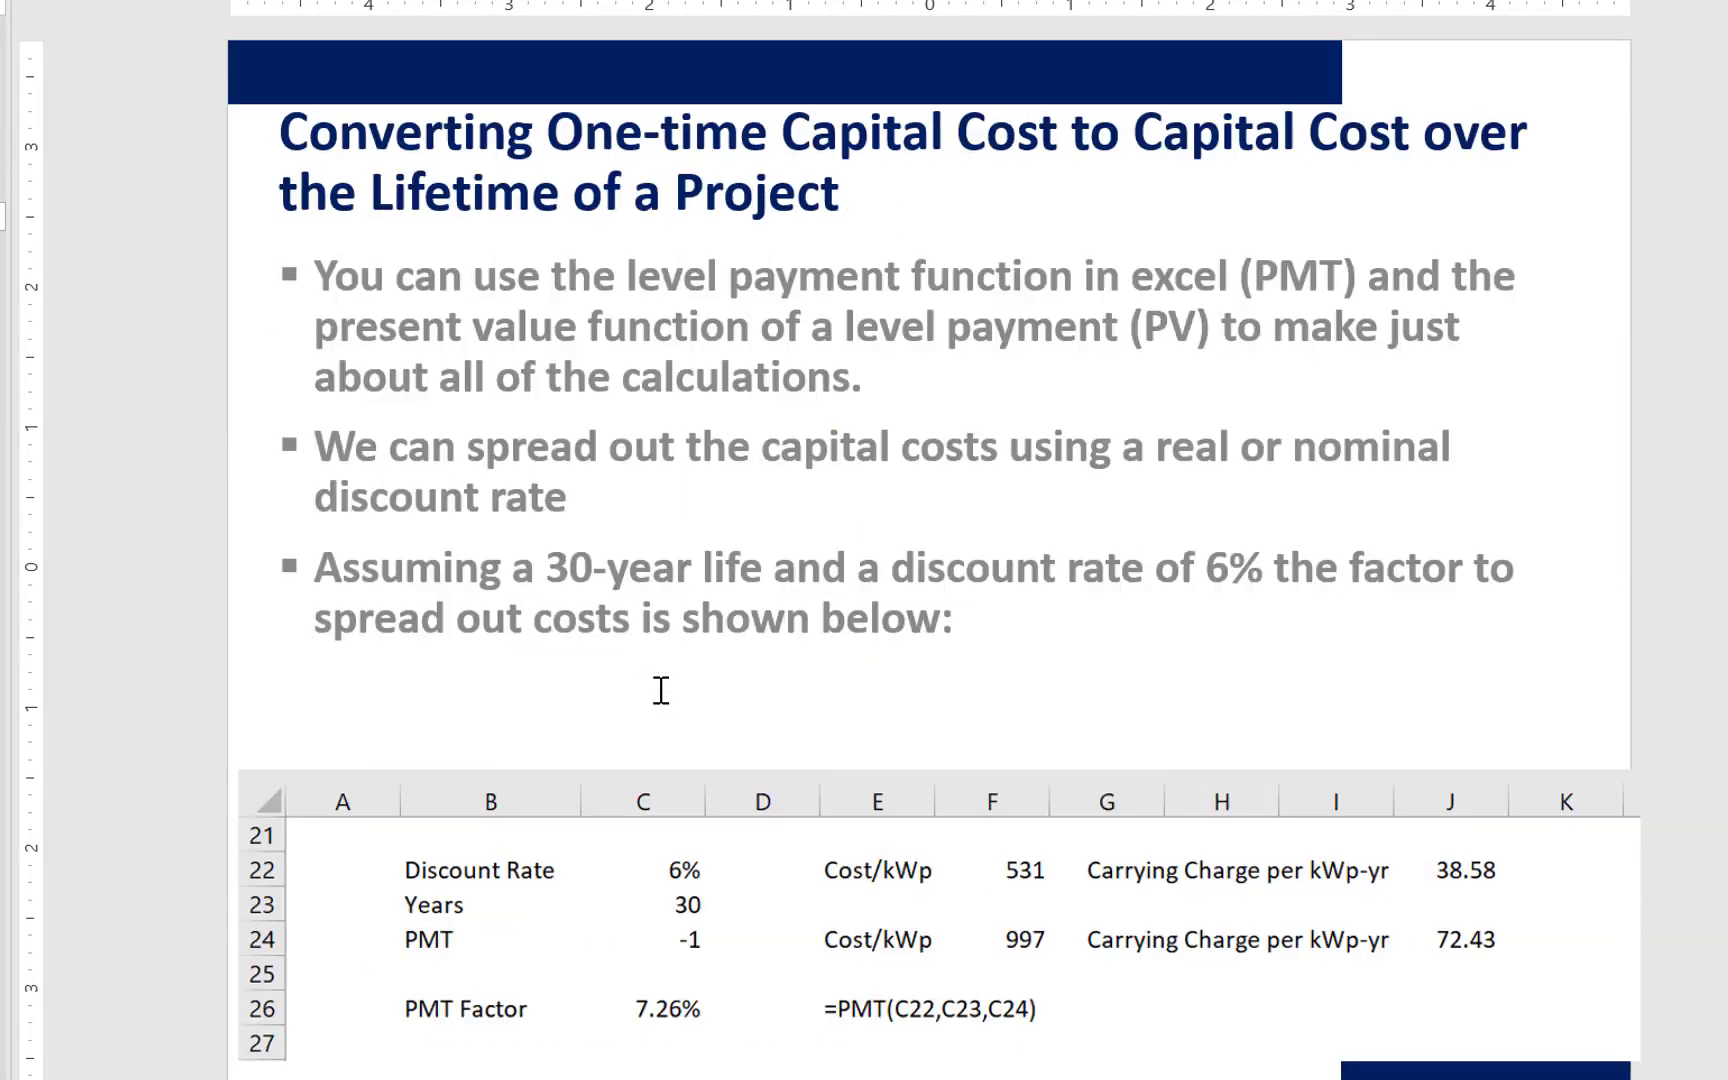
{"action": "scroll", "coordinate": [661, 690], "scroll_direction": "down", "scroll_amount": 1}
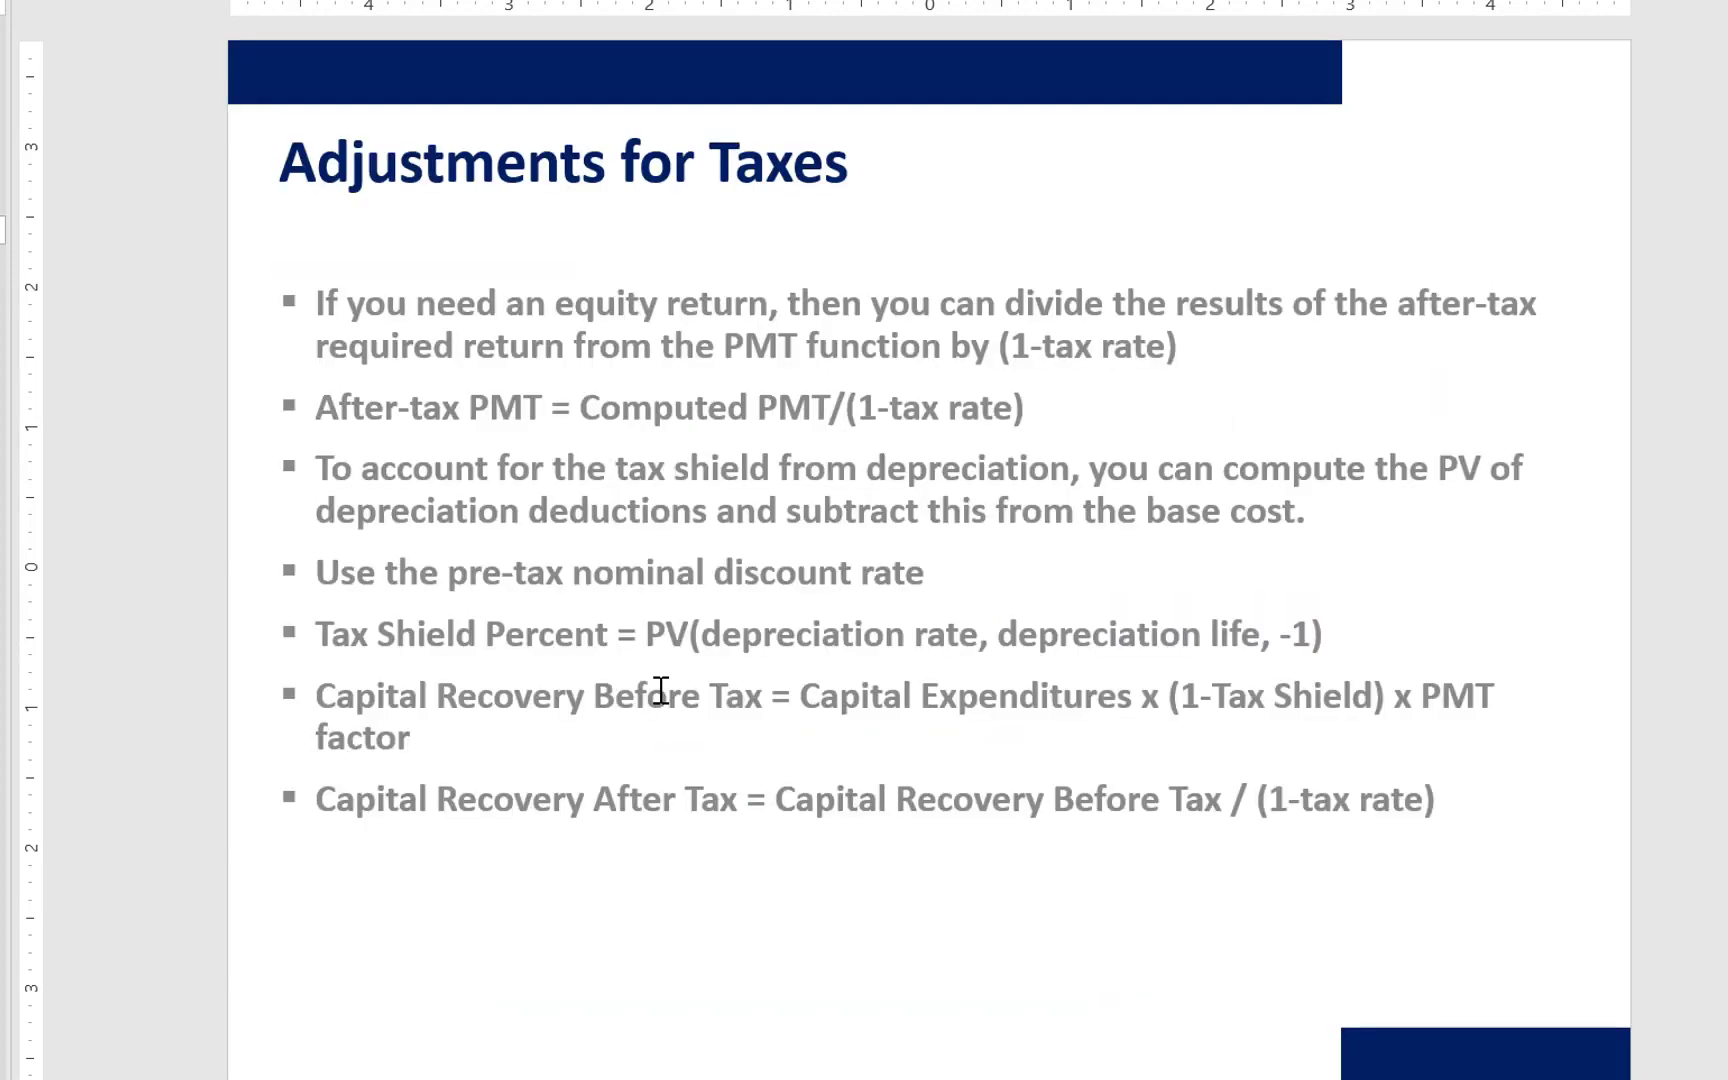
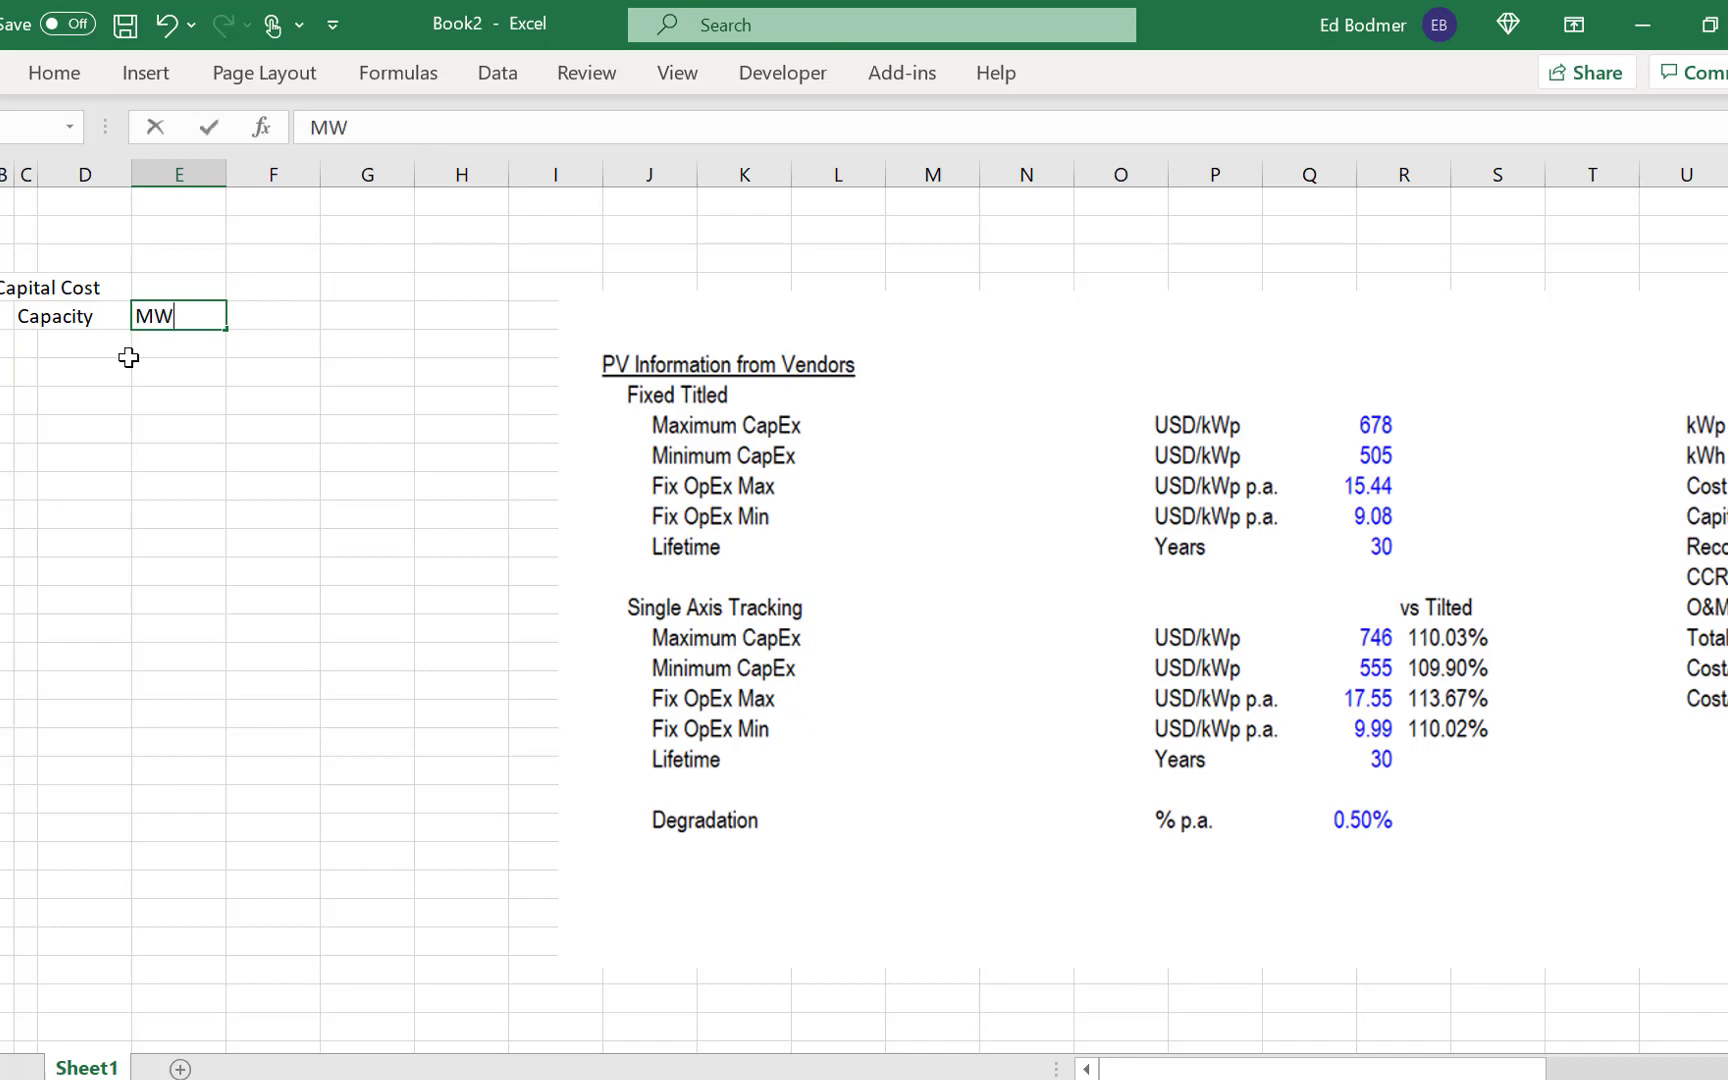
- Enter a capacity of 100 in F5 and set its unit to kWp
{"action": "key", "text": "Tab"}
{"action": "type", "text": "1000"}
{"action": "key", "text": "BackSpace"}
{"action": "key", "text": "Return"}
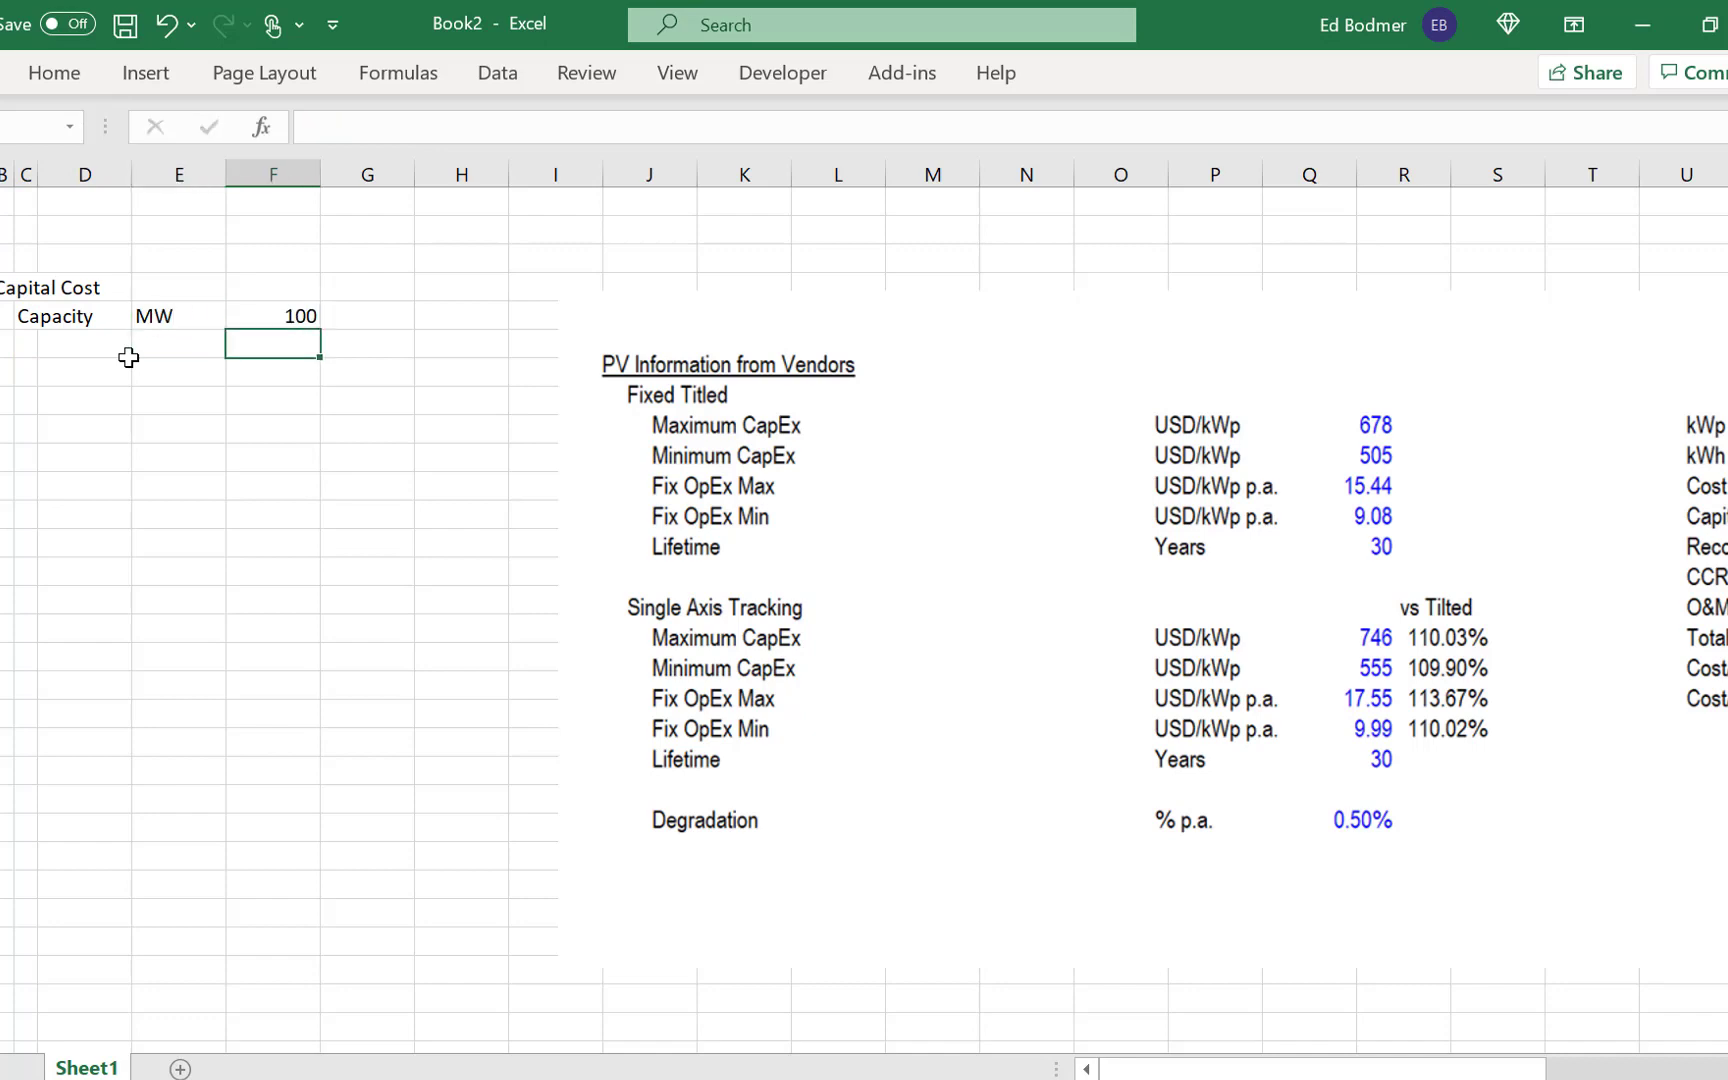
{"action": "key", "text": "Left"}
{"action": "key", "text": "Up"}
{"action": "type", "text": "kWp"}
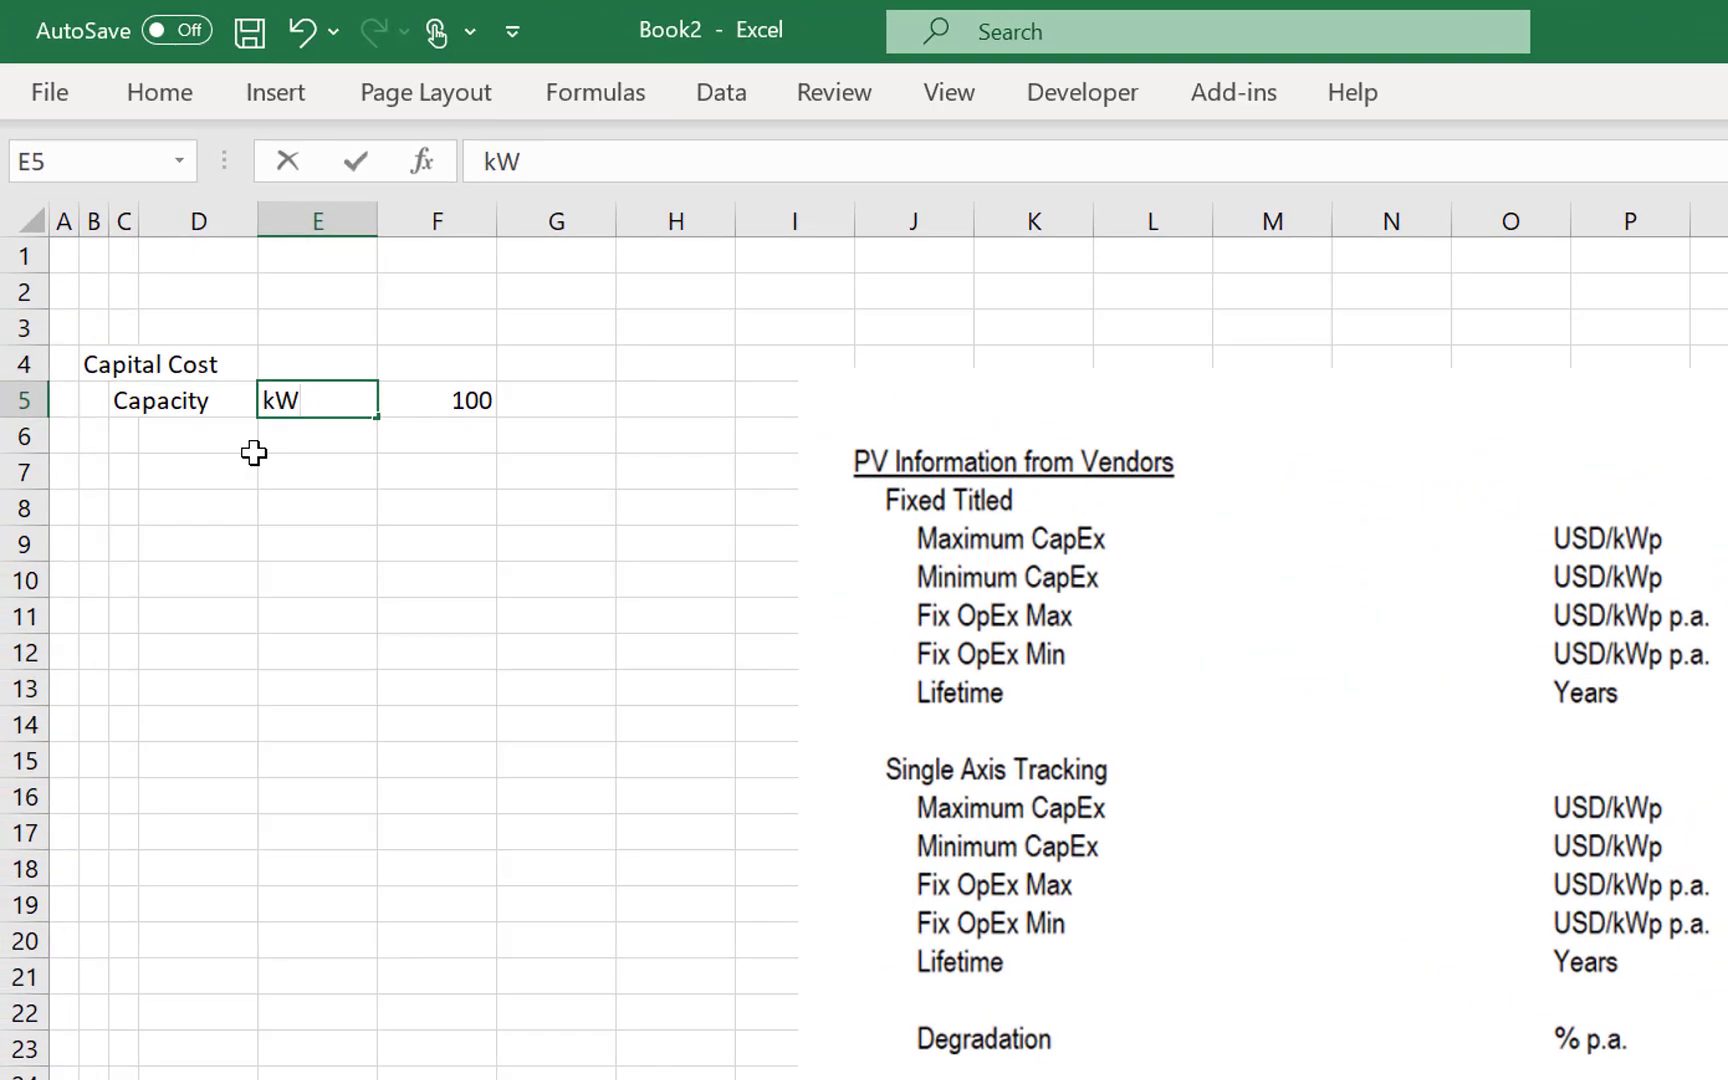
{"action": "key", "text": "Return"}
- Add the column heading Tilted in F4 above the capacity value
{"action": "key", "text": "Left"}
{"action": "key", "text": "Left"}
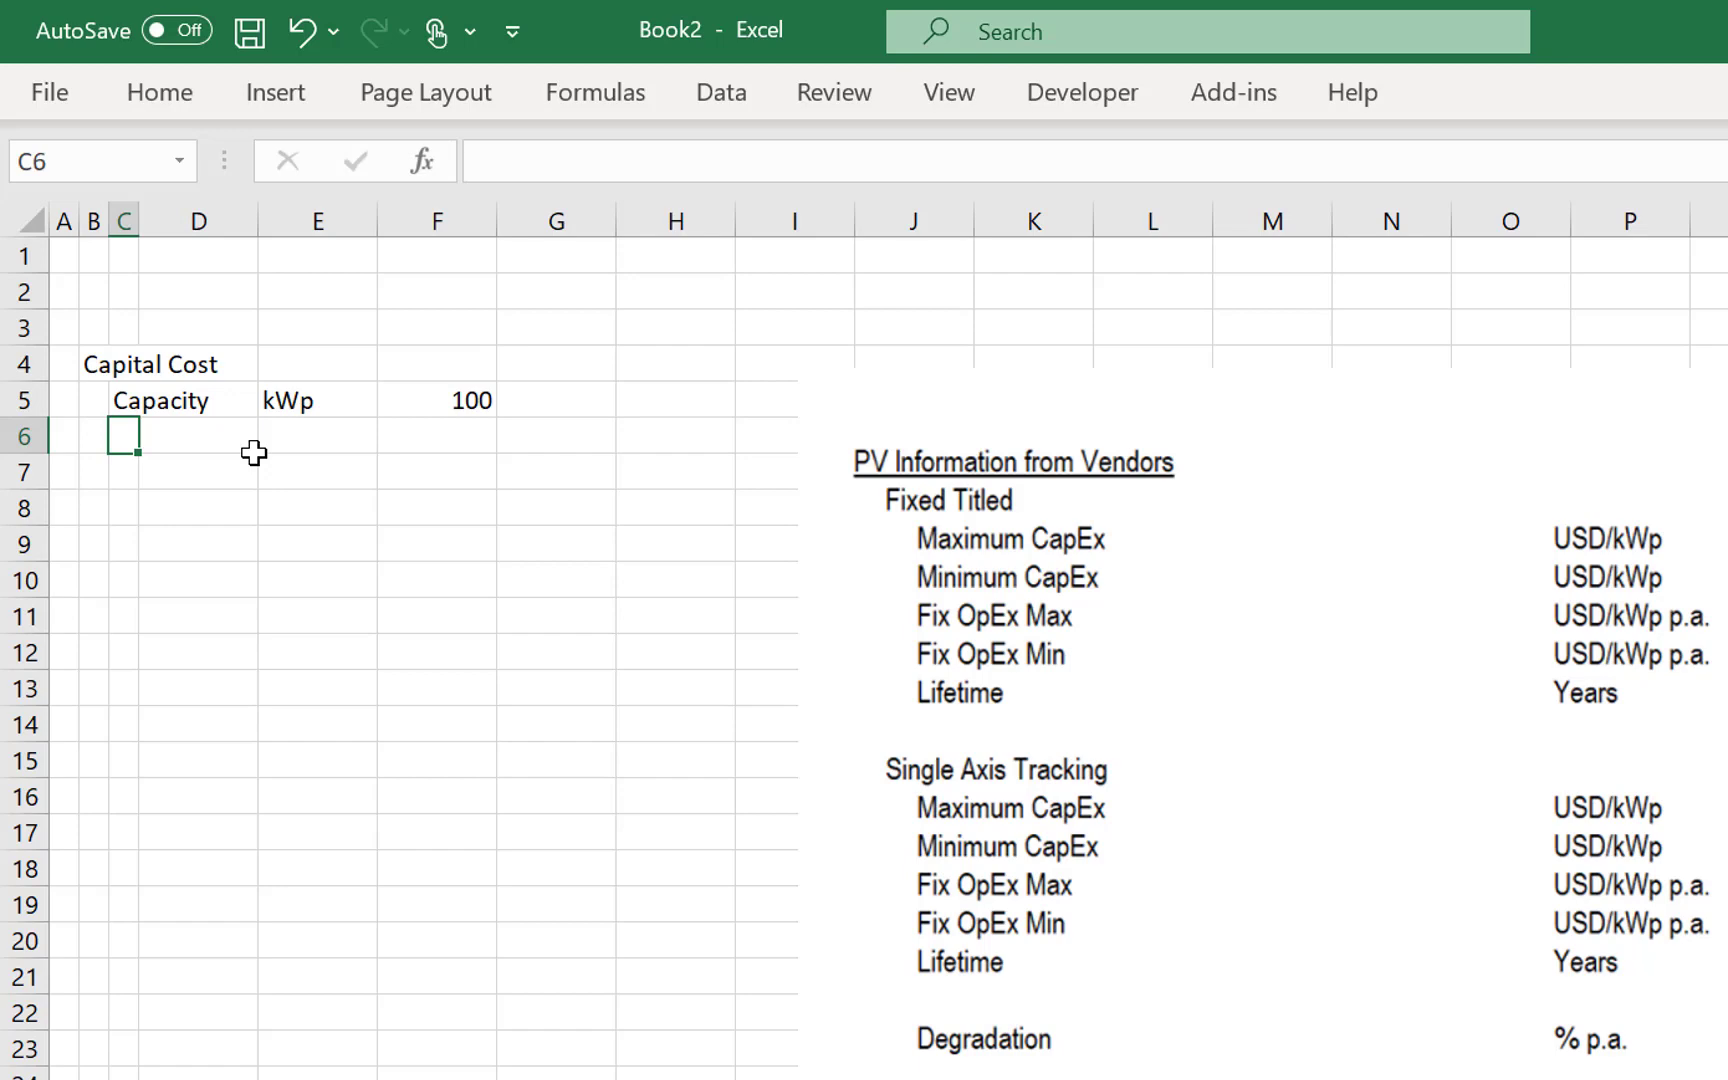
{"action": "key", "text": "Up"}
{"action": "key", "text": "Up"}
{"action": "key", "text": "Right"}
{"action": "key", "text": "Right"}
{"action": "key", "text": "Right"}
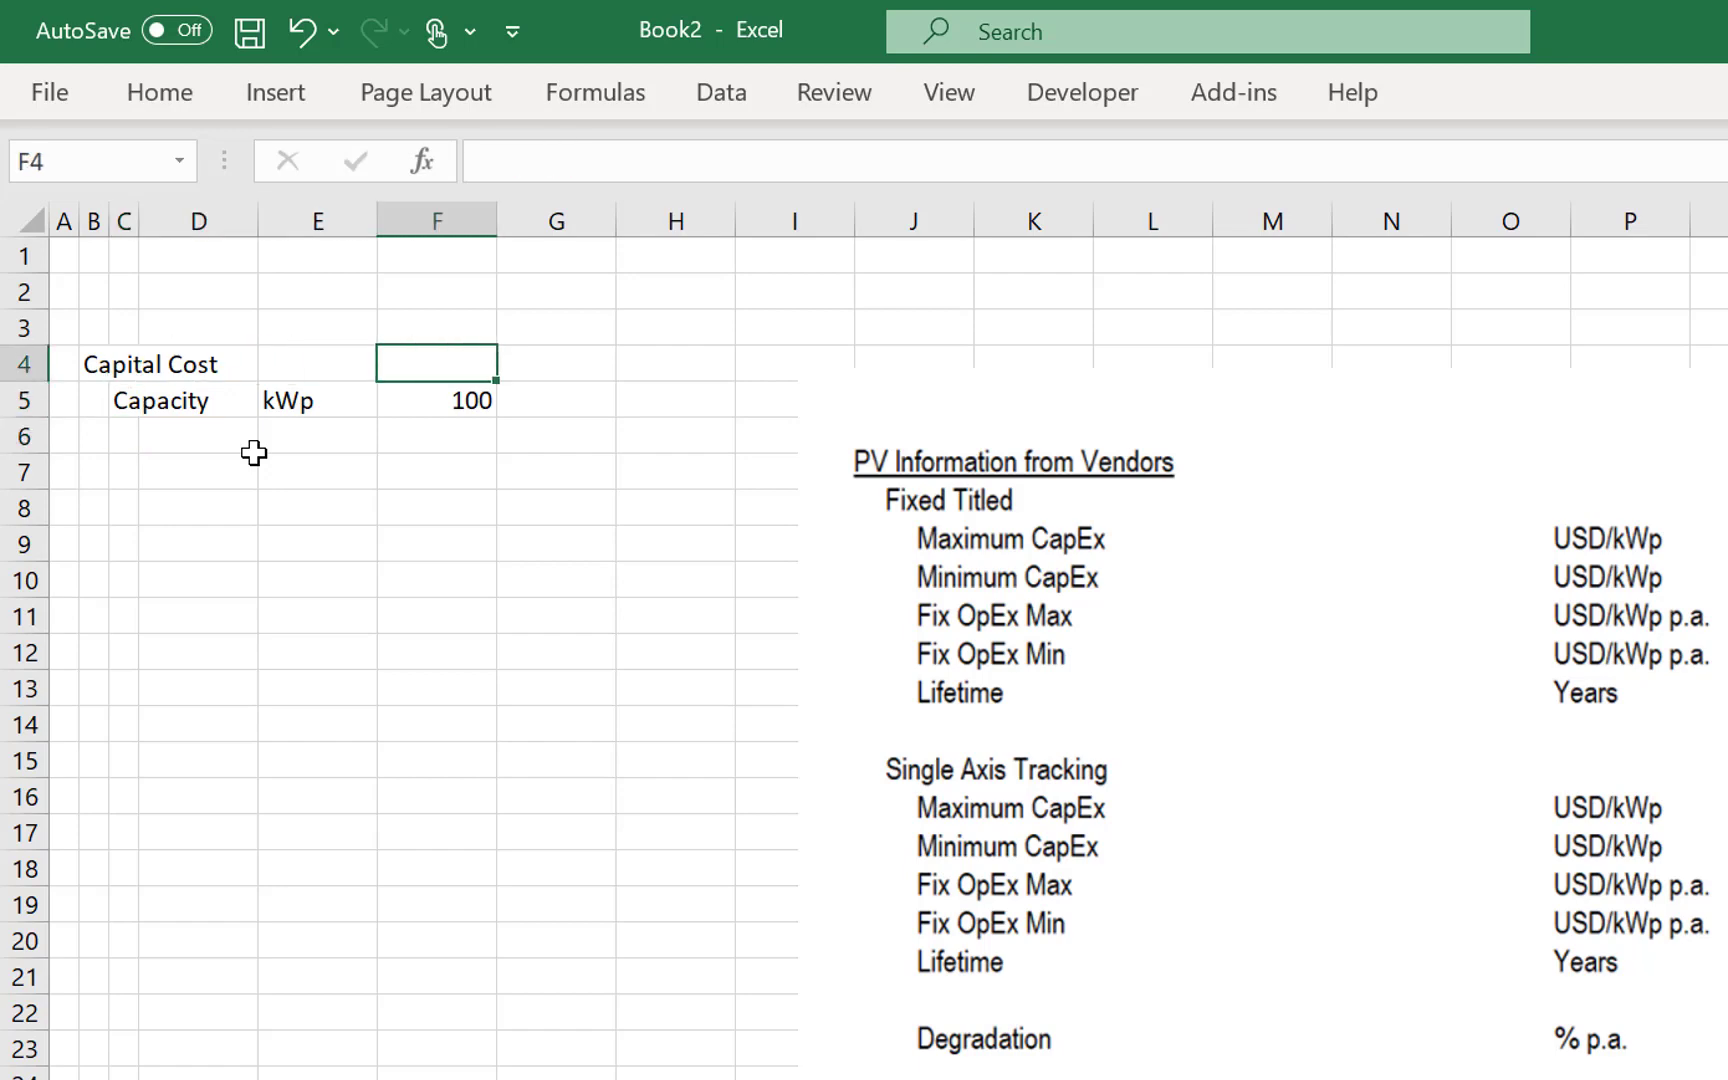
{"action": "type", "text": "Tilted"}
{"action": "key", "text": "Return"}
- Add a Tracking column heading in G4 with a capacity of 100 beneath it
{"action": "key", "text": "Up"}
{"action": "key", "text": "Right"}
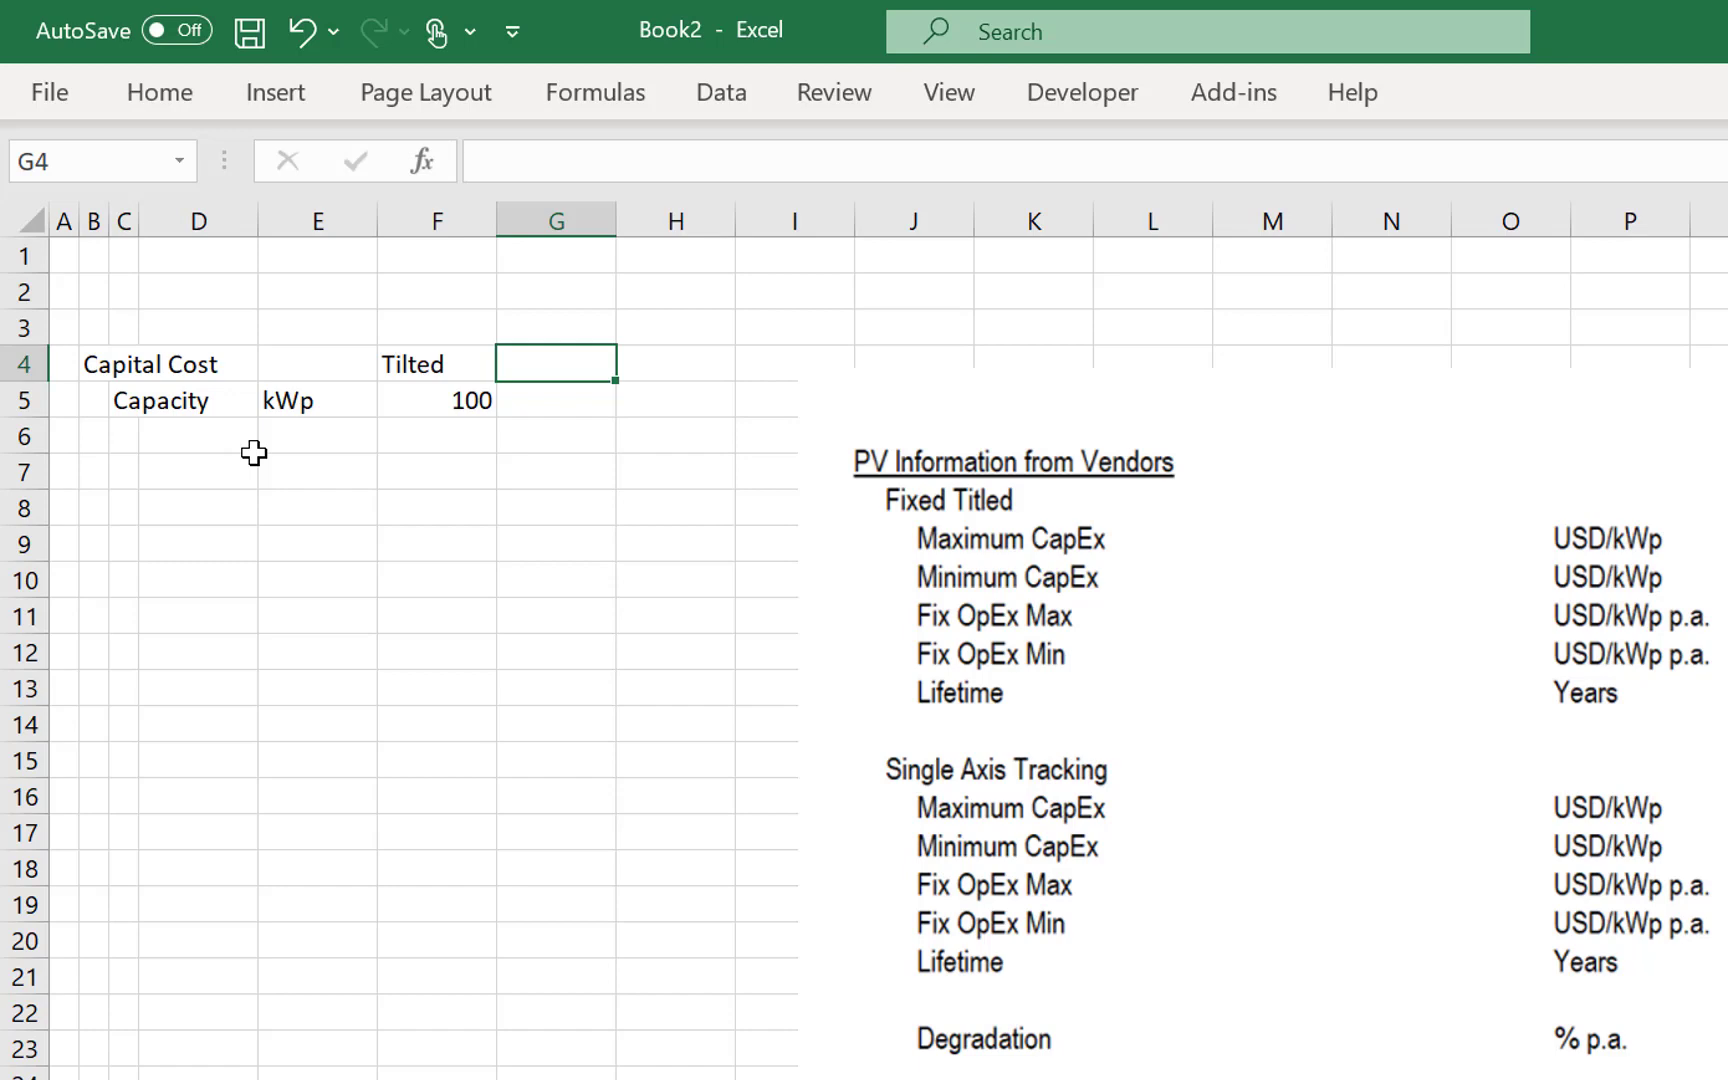
{"action": "type", "text": "Tracking"}
{"action": "key", "text": "Return"}
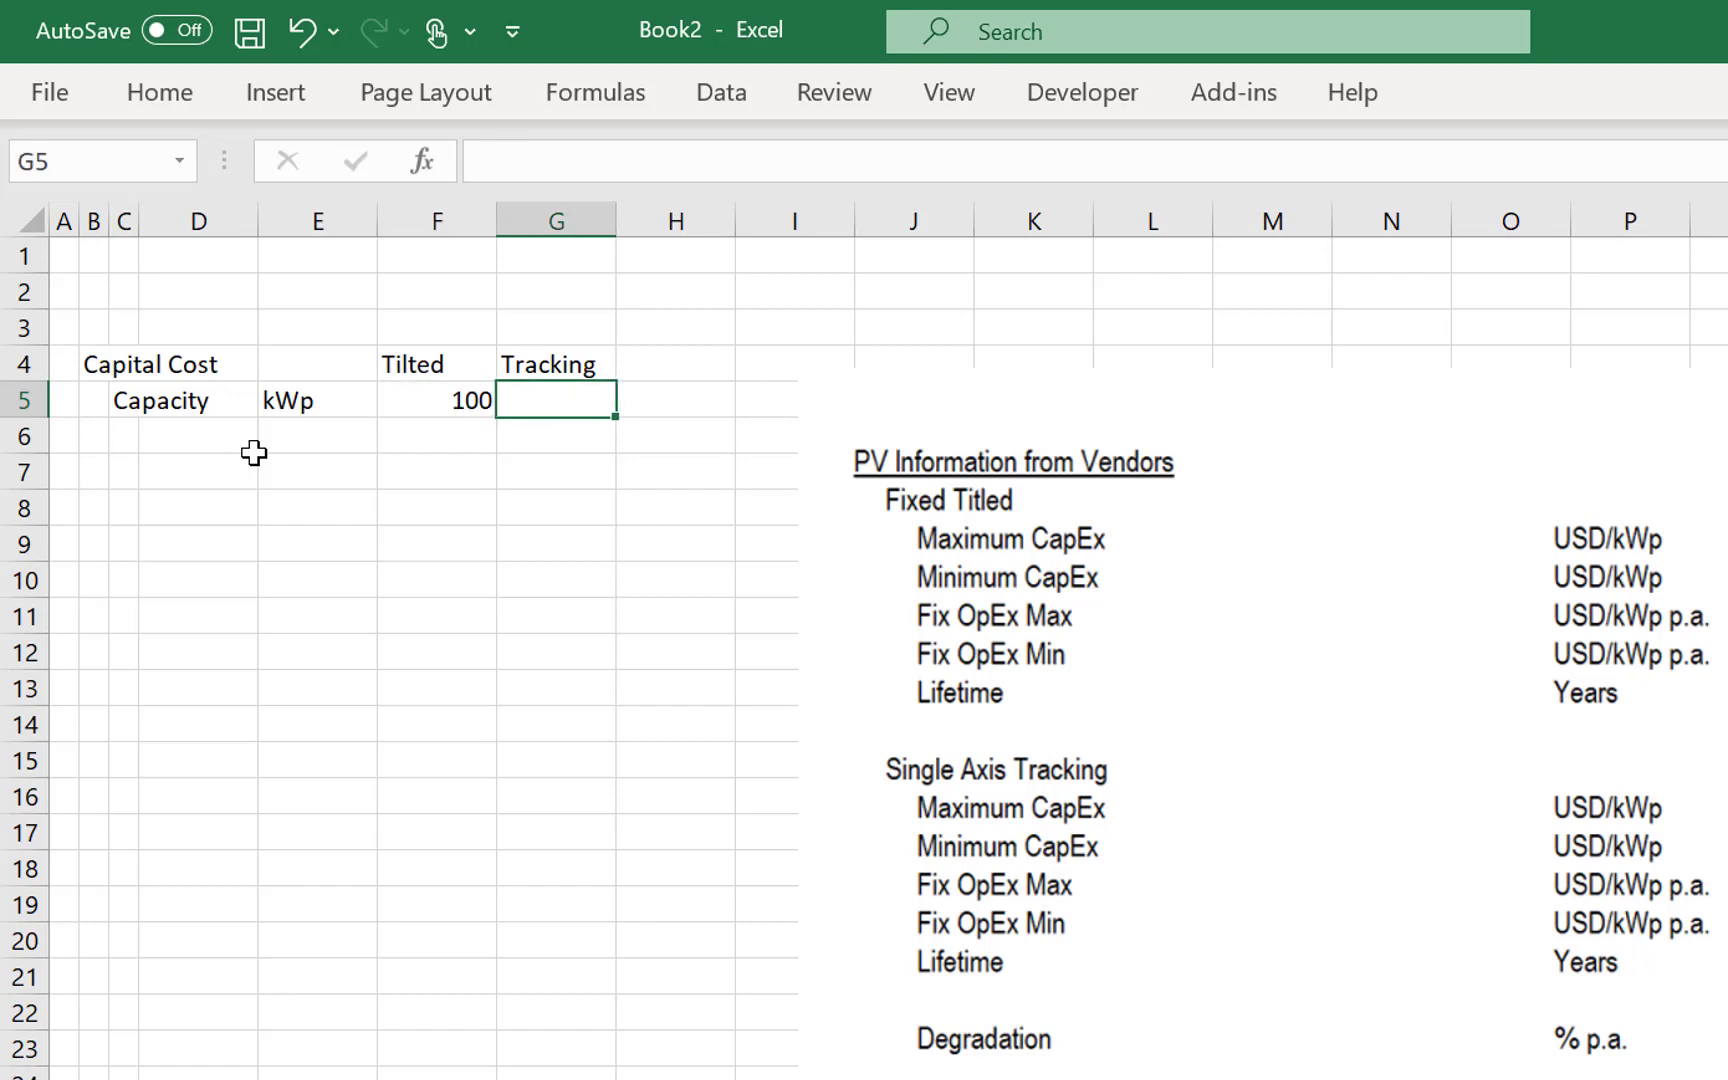
{"action": "type", "text": "100"}
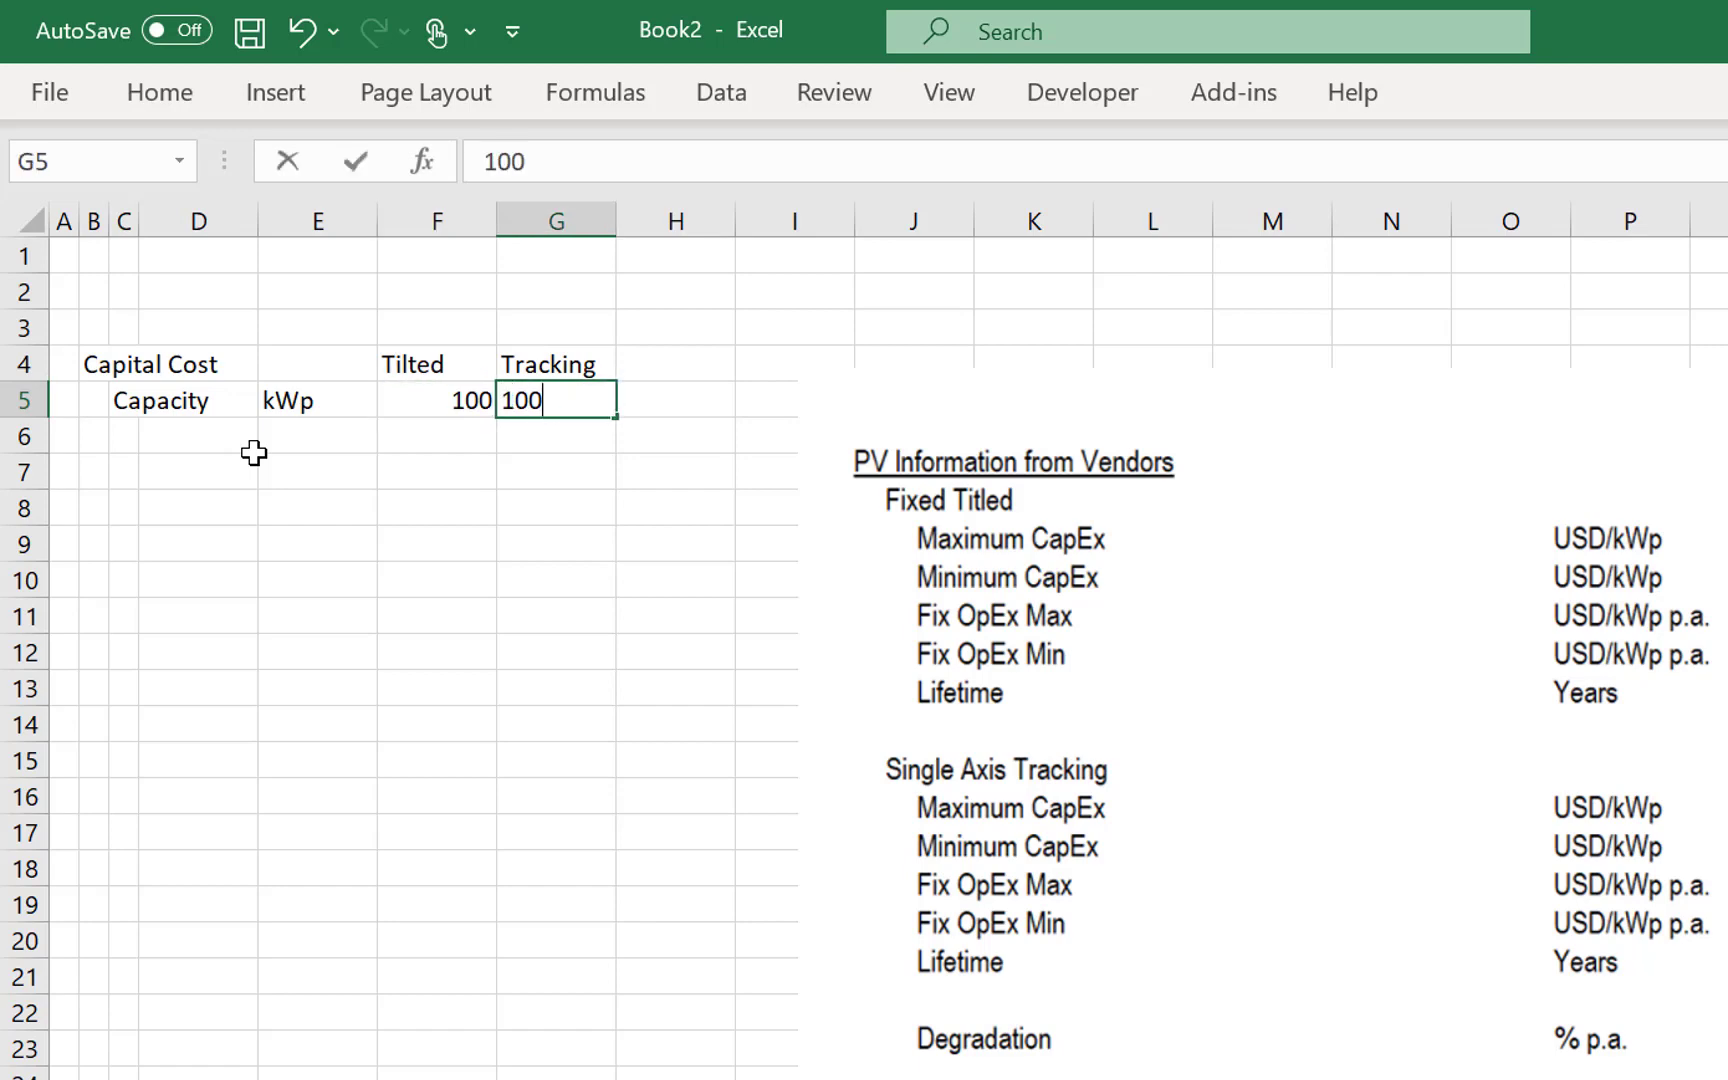
{"action": "key", "text": "Return"}
- Label row 6 "Captial Cost" with the unit USD/kWp in E6
{"action": "key", "text": "Left"}
{"action": "key", "text": "Left"}
{"action": "key", "text": "Left"}
{"action": "key", "text": "Left"}
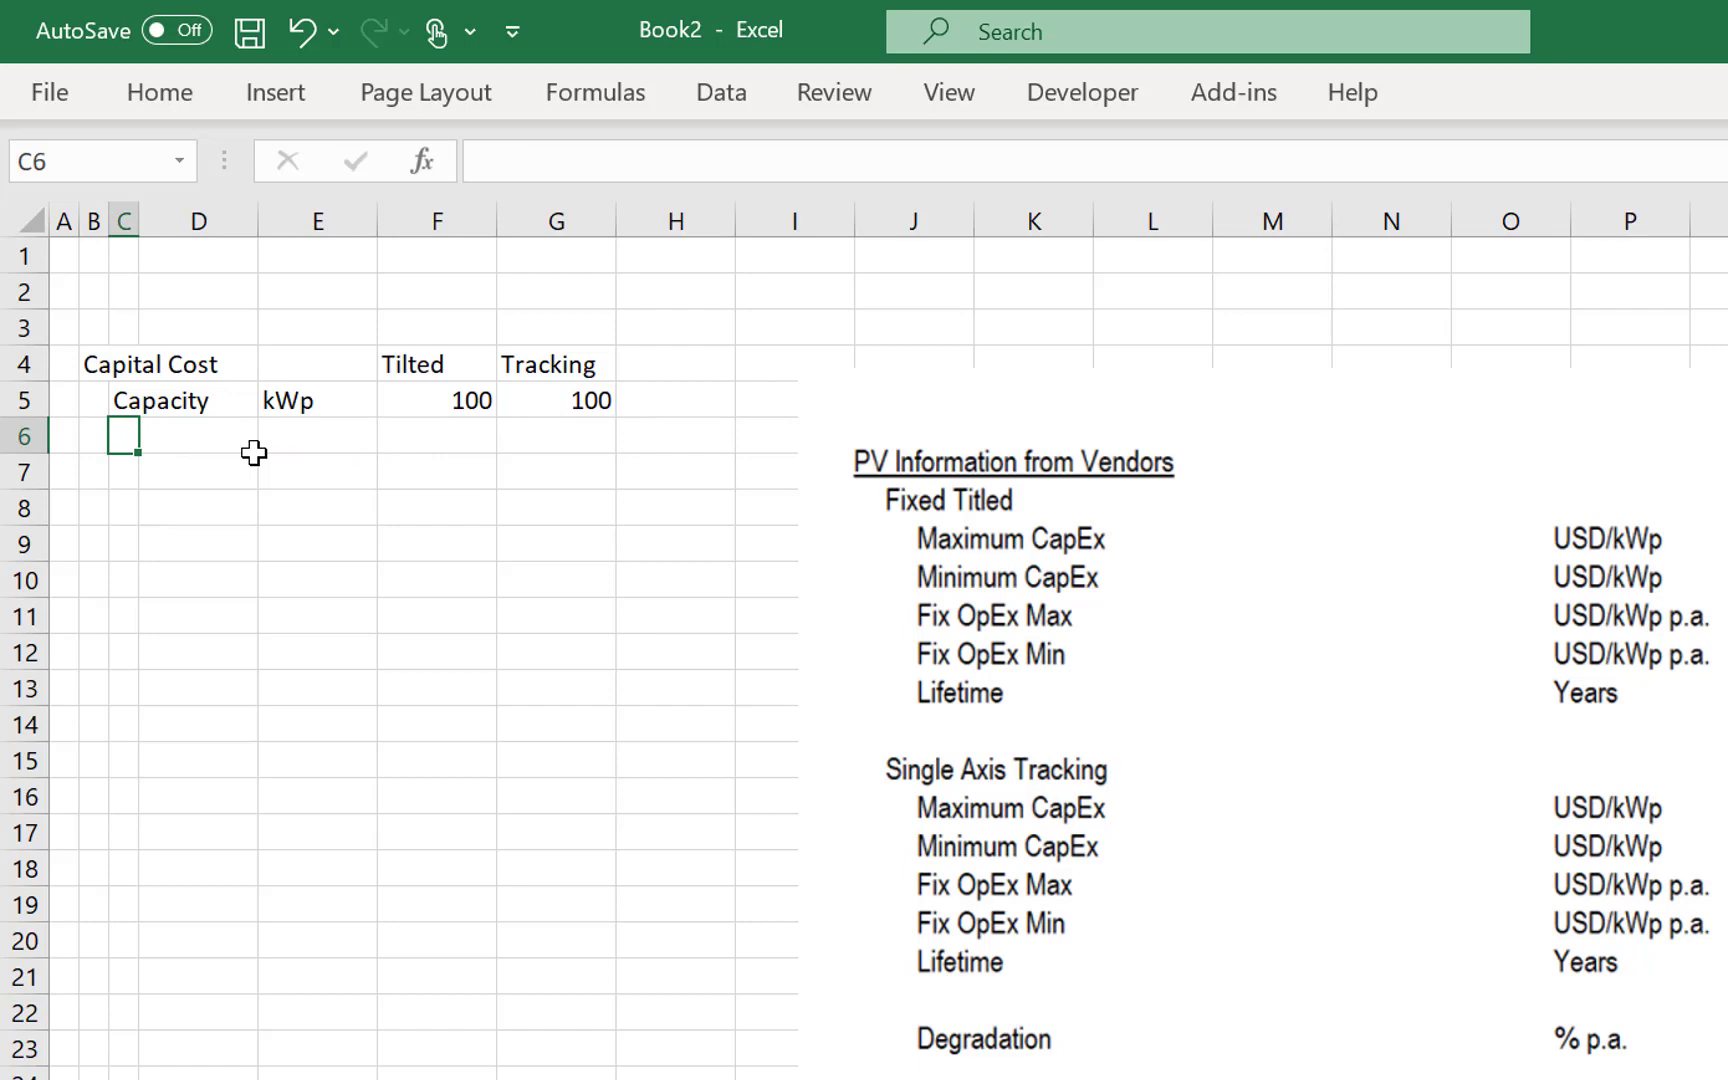
{"action": "type", "text": "Captial "}
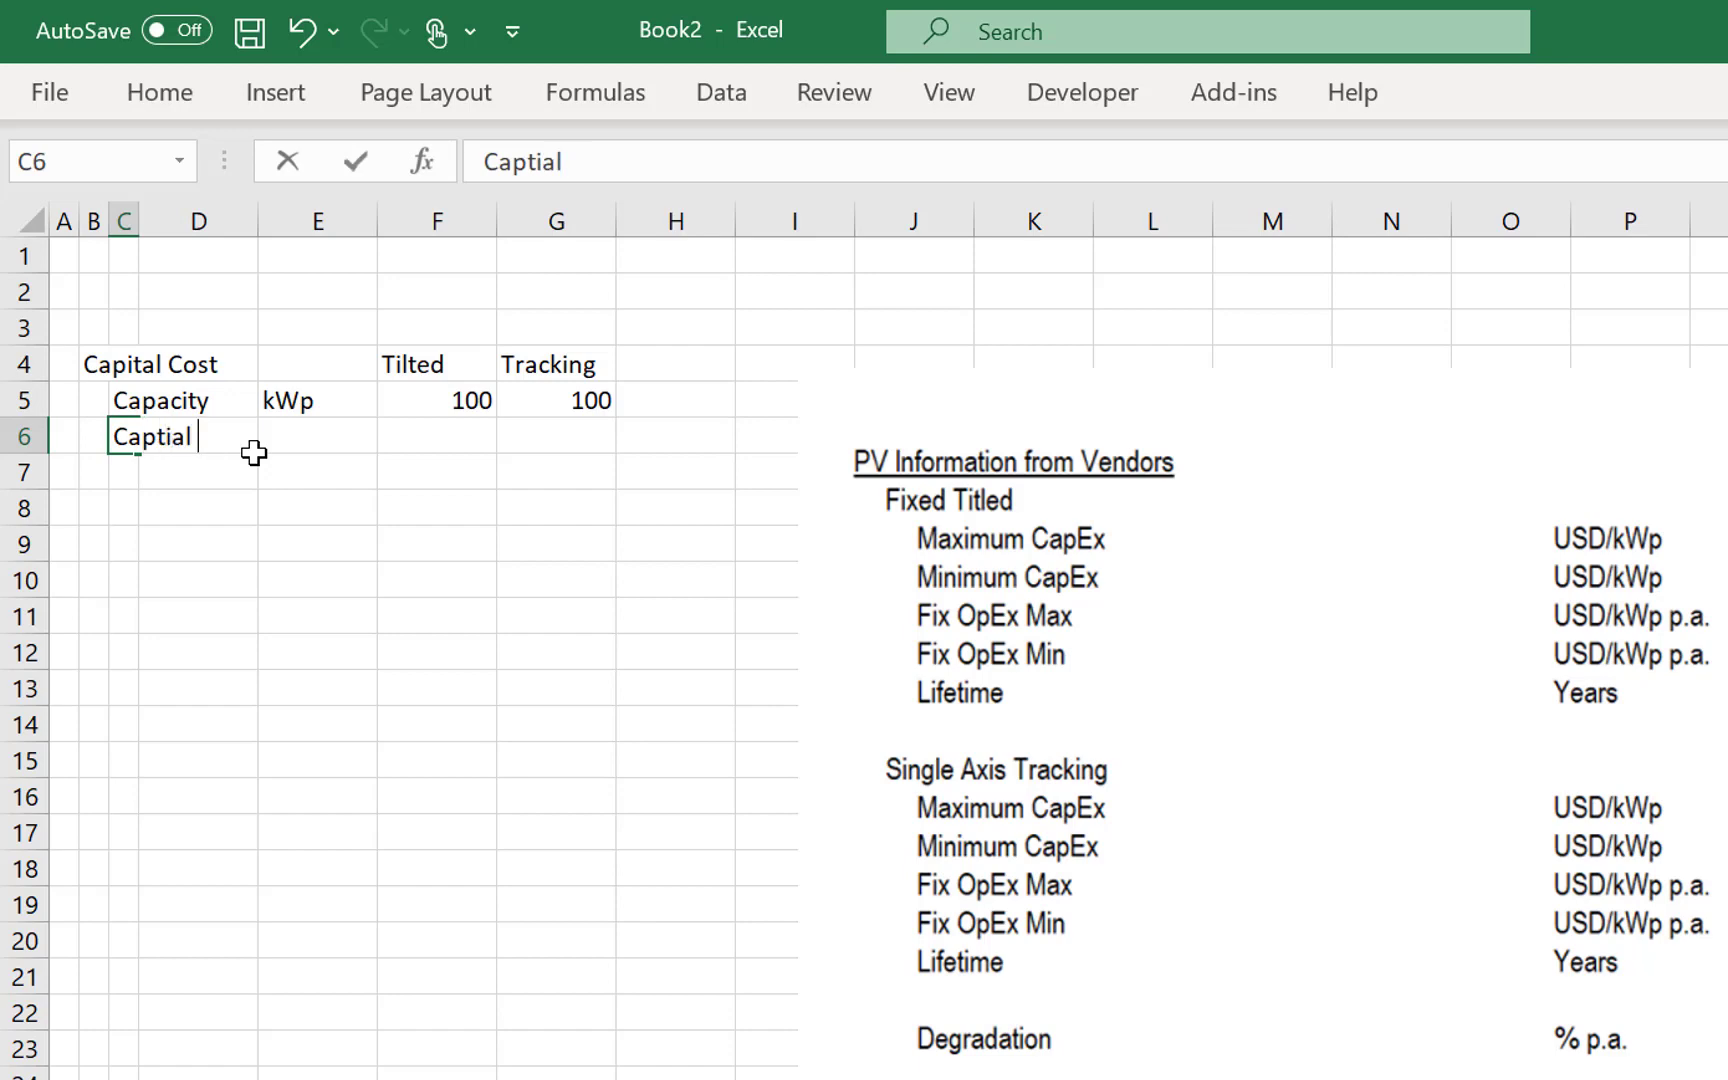
{"action": "type", "text": "Cost"}
{"action": "key", "text": "Return"}
{"action": "key", "text": "Up"}
{"action": "key", "text": "Right"}
{"action": "key", "text": "Right"}
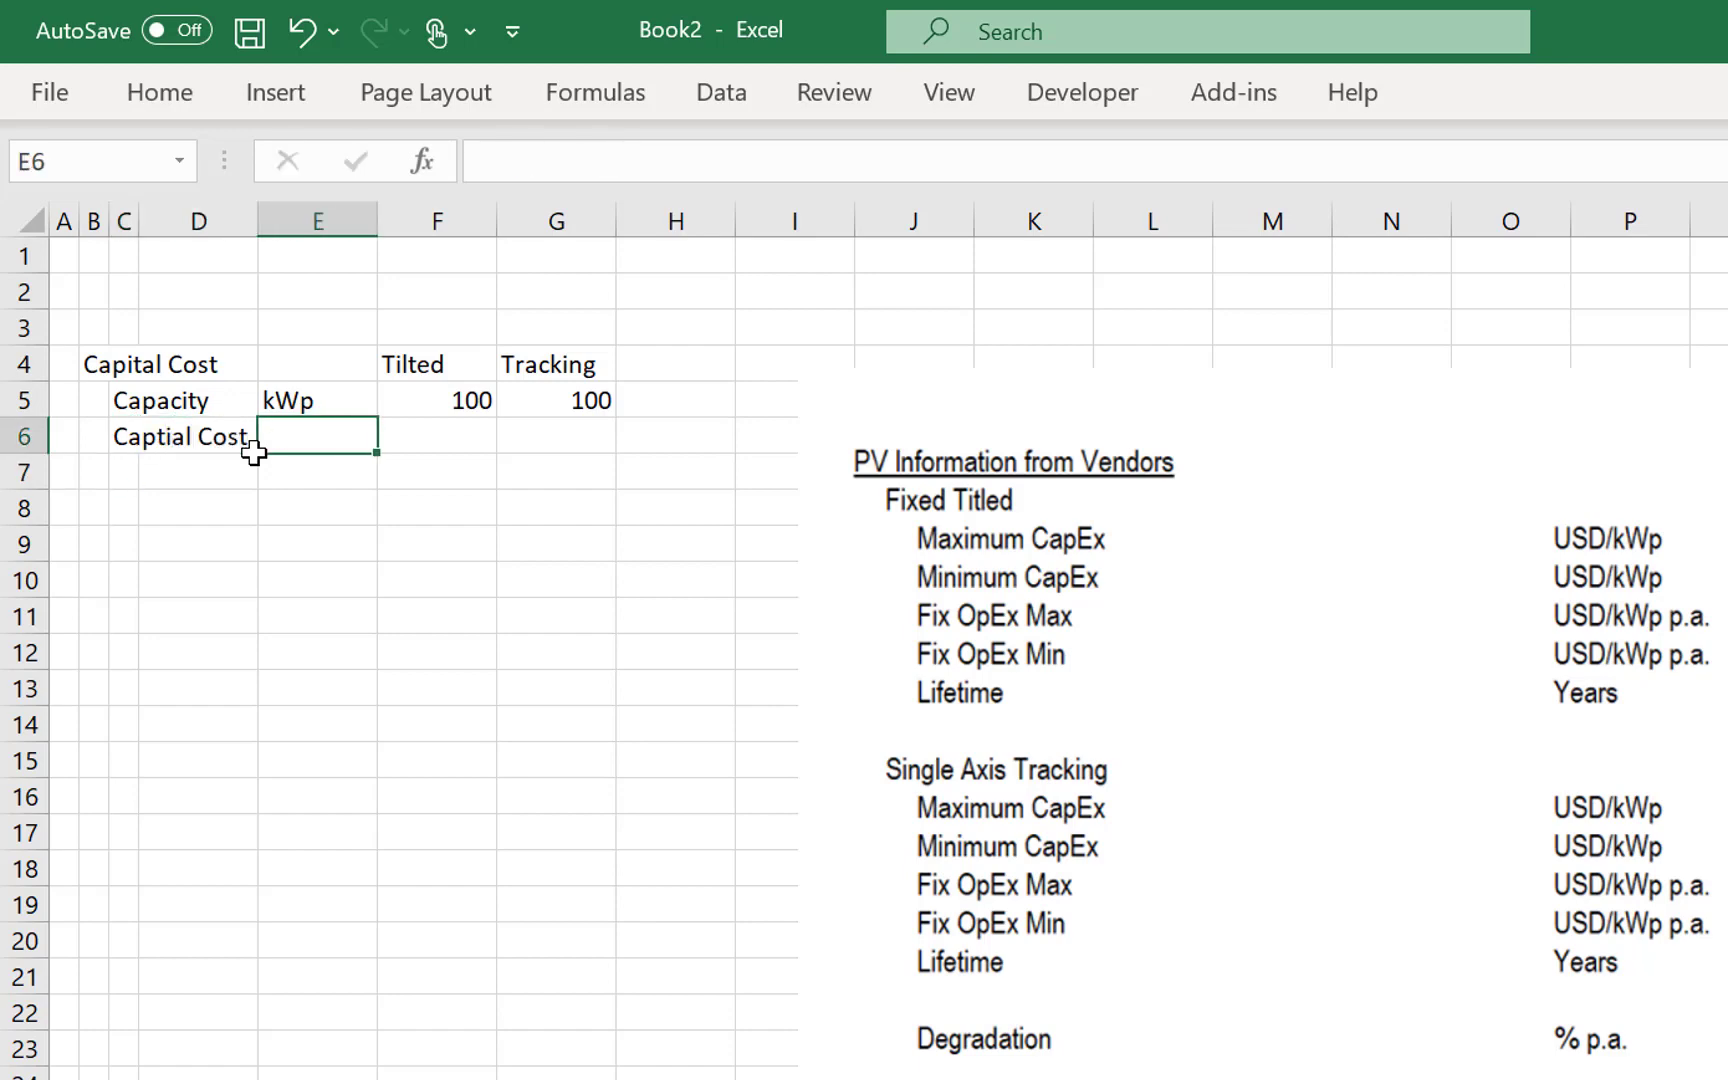
{"action": "type", "text": "USD/kWp"}
{"action": "key", "text": "Return"}
{"action": "key", "text": "Up"}
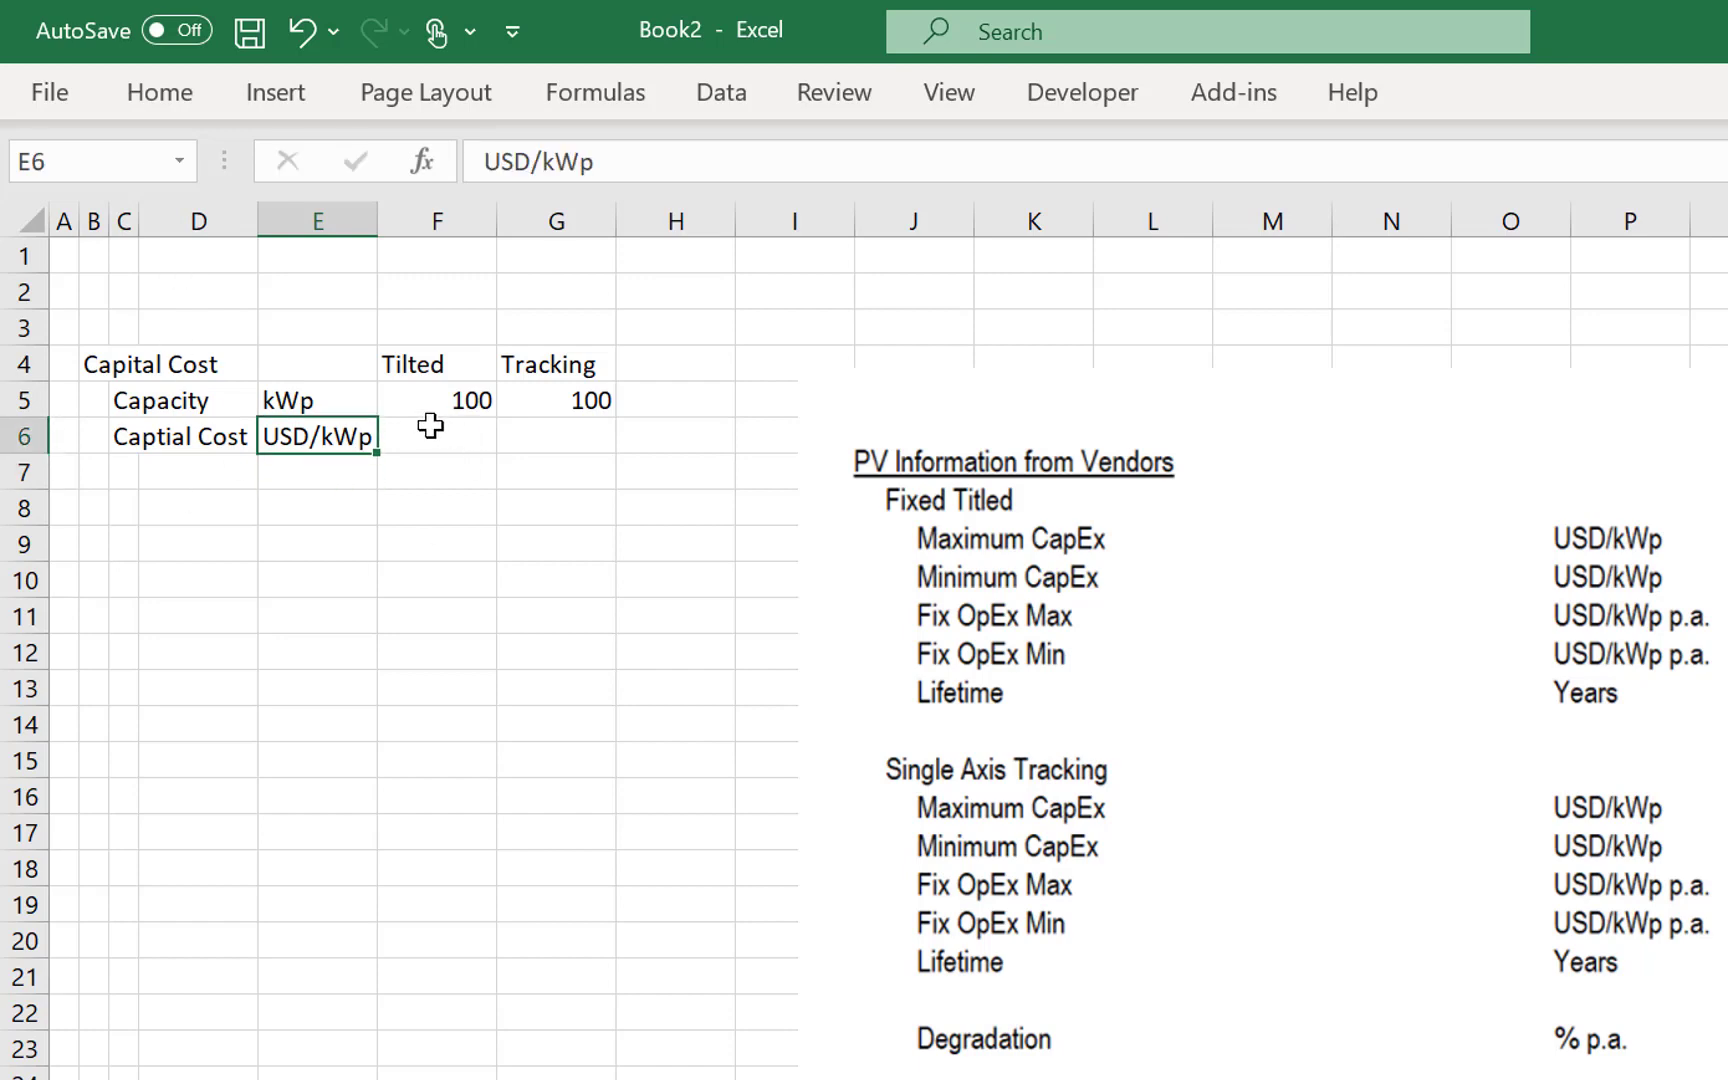
- Enter the minimum CapEx per kWp: 505 for Tilted in F6 and 555 for Tracking in G6
{"action": "left_click", "coordinate": [430, 426]}
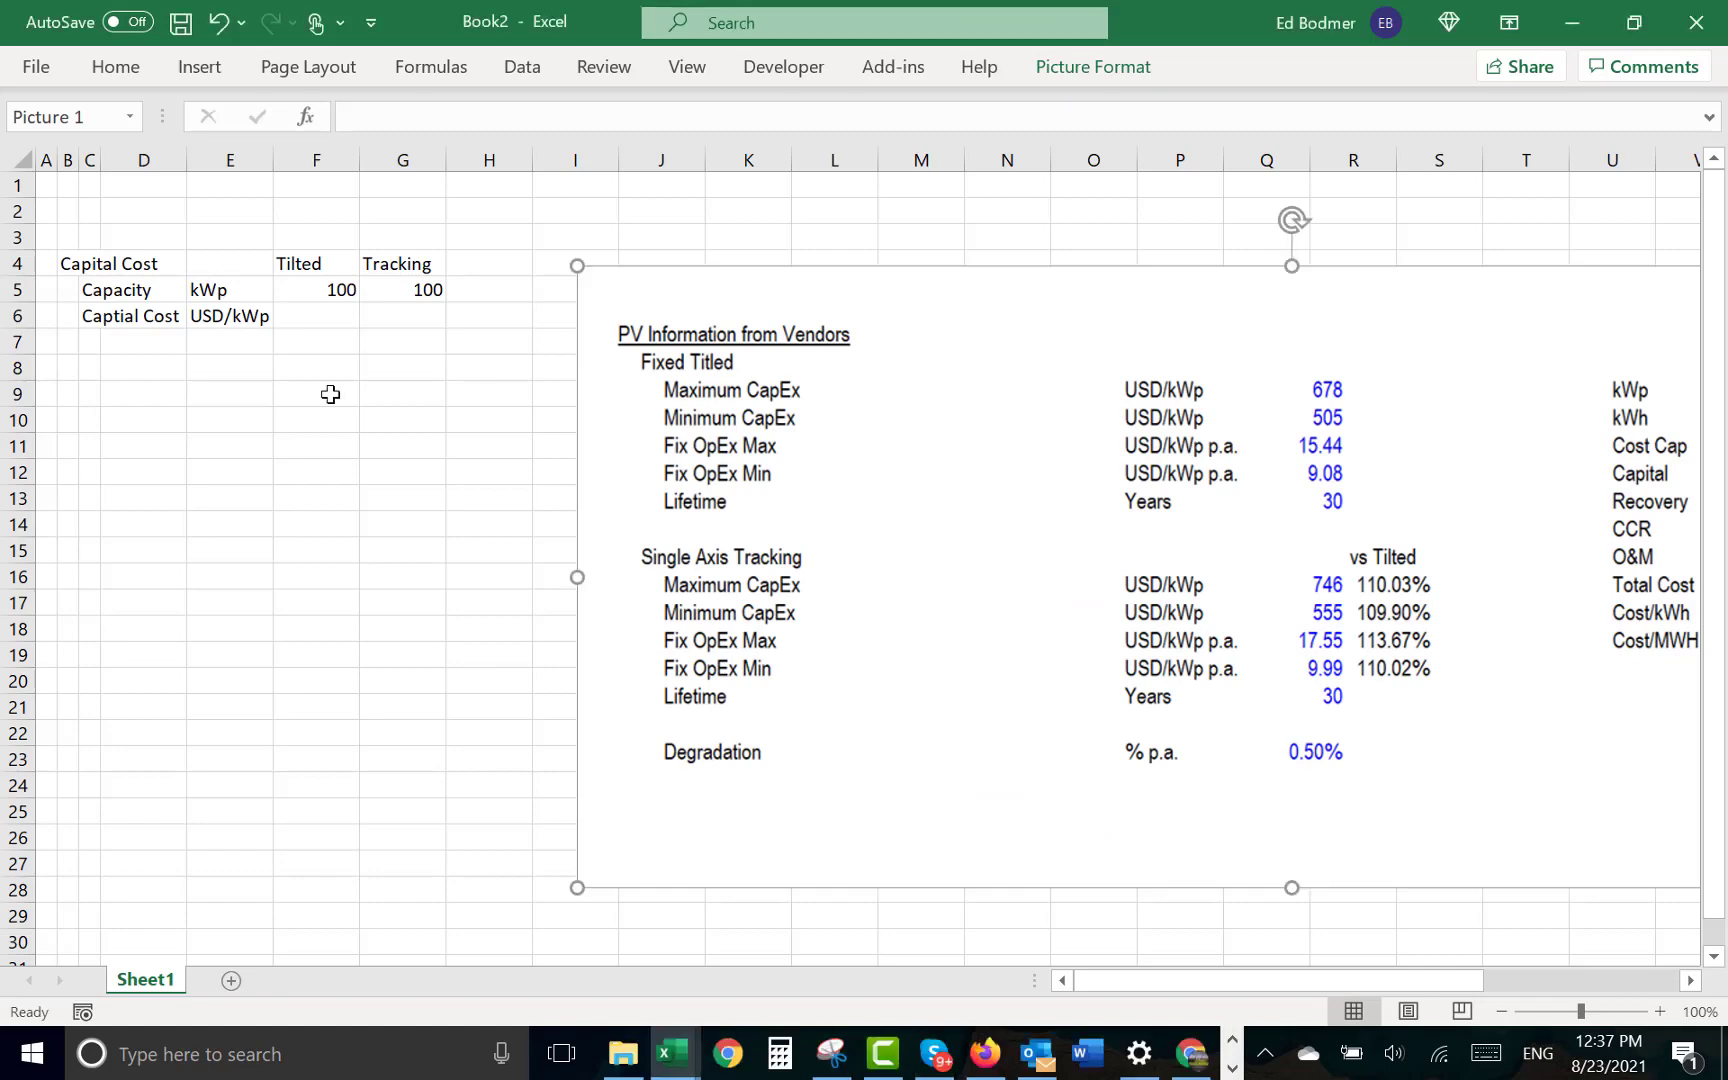
{"action": "left_click", "coordinate": [332, 312]}
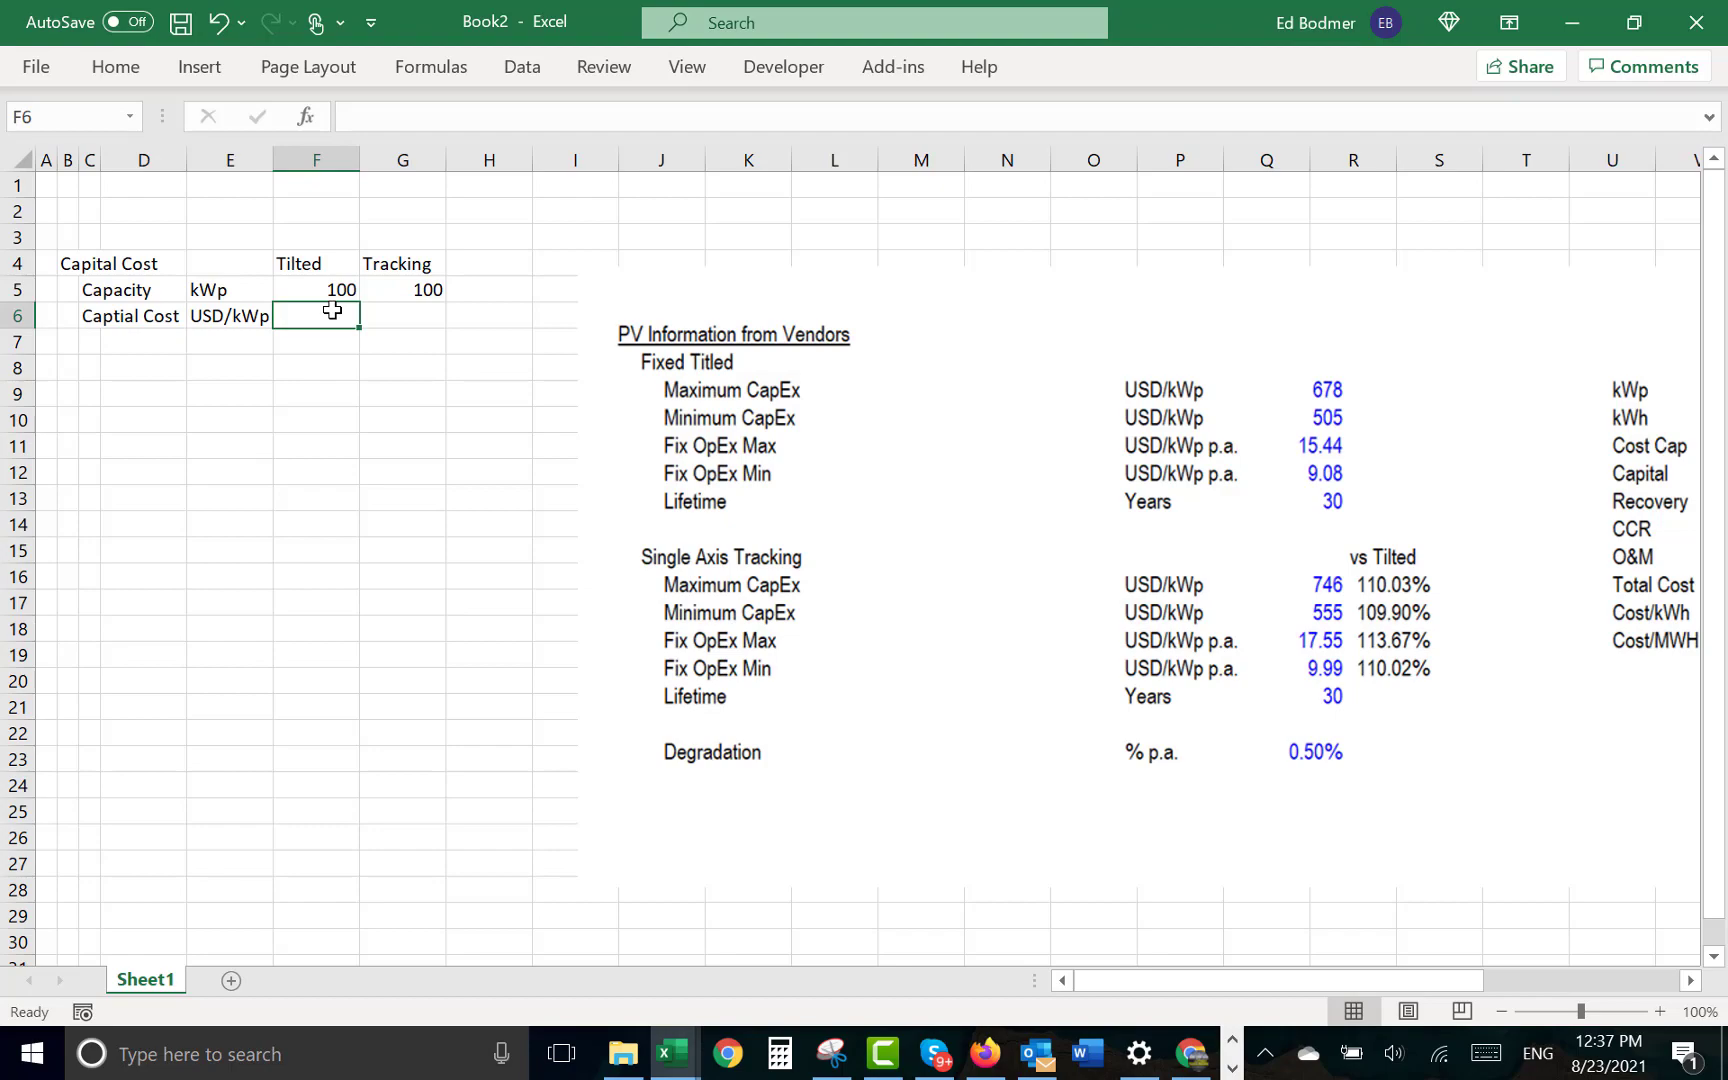
{"action": "type", "text": "505"}
{"action": "key", "text": "Return"}
{"action": "left_click", "coordinate": [332, 310]}
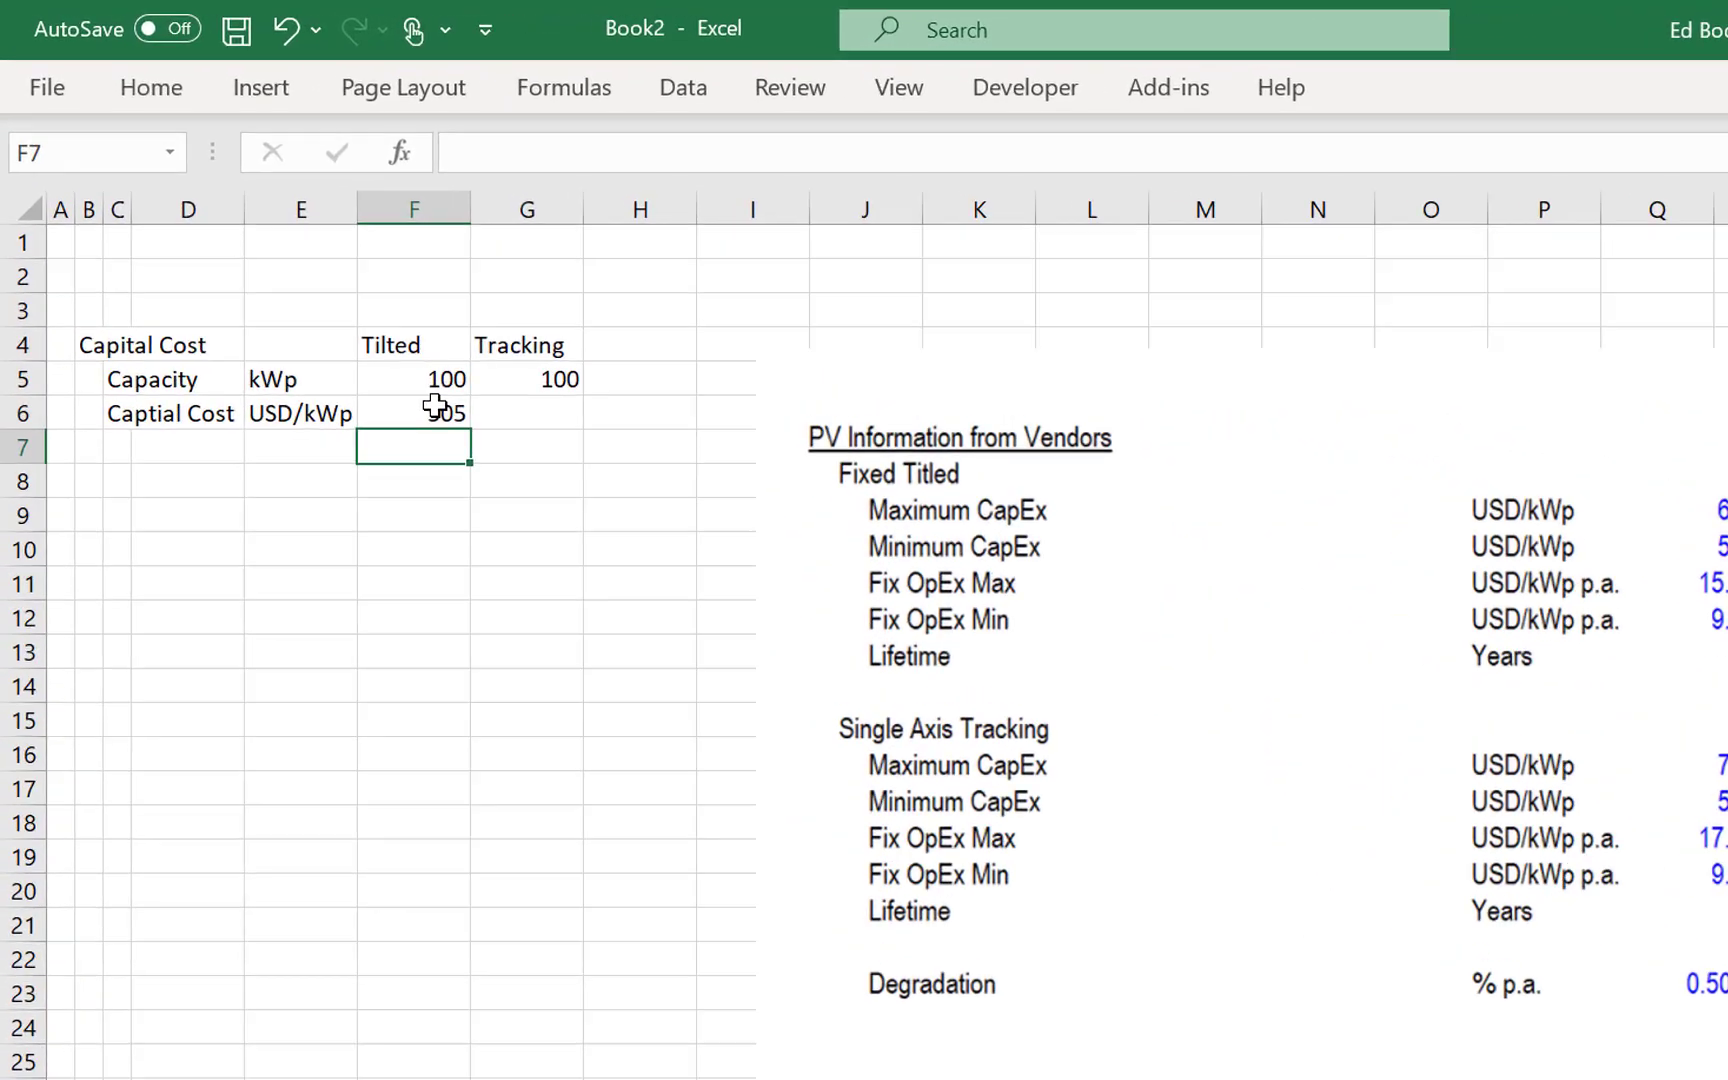
{"action": "key", "text": "Right"}
{"action": "type", "text": "555"}
{"action": "key", "text": "Return"}
- Label row 7 Total Capital Cost and widen column D so the label fits
{"action": "key", "text": "Left"}
{"action": "key", "text": "Left"}
{"action": "key", "text": "Left"}
{"action": "key", "text": "Left"}
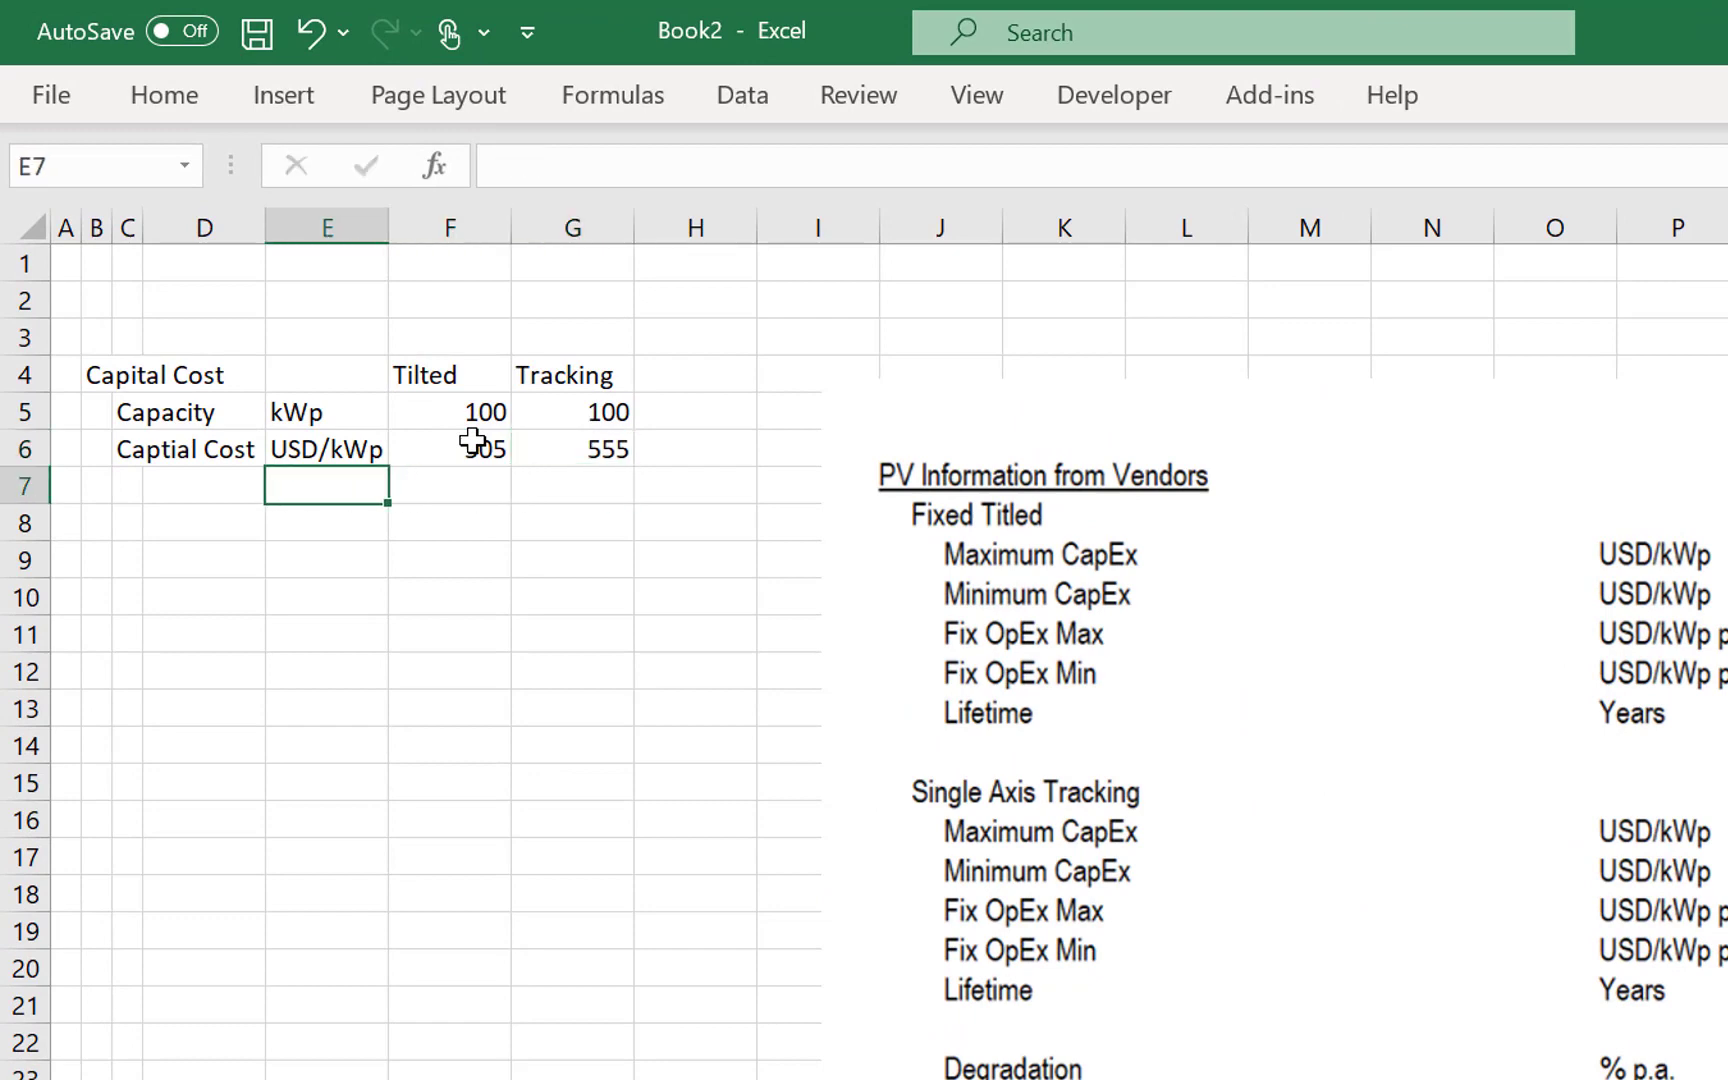
{"action": "key", "text": "F2"}
{"action": "type", "text": "Total"}
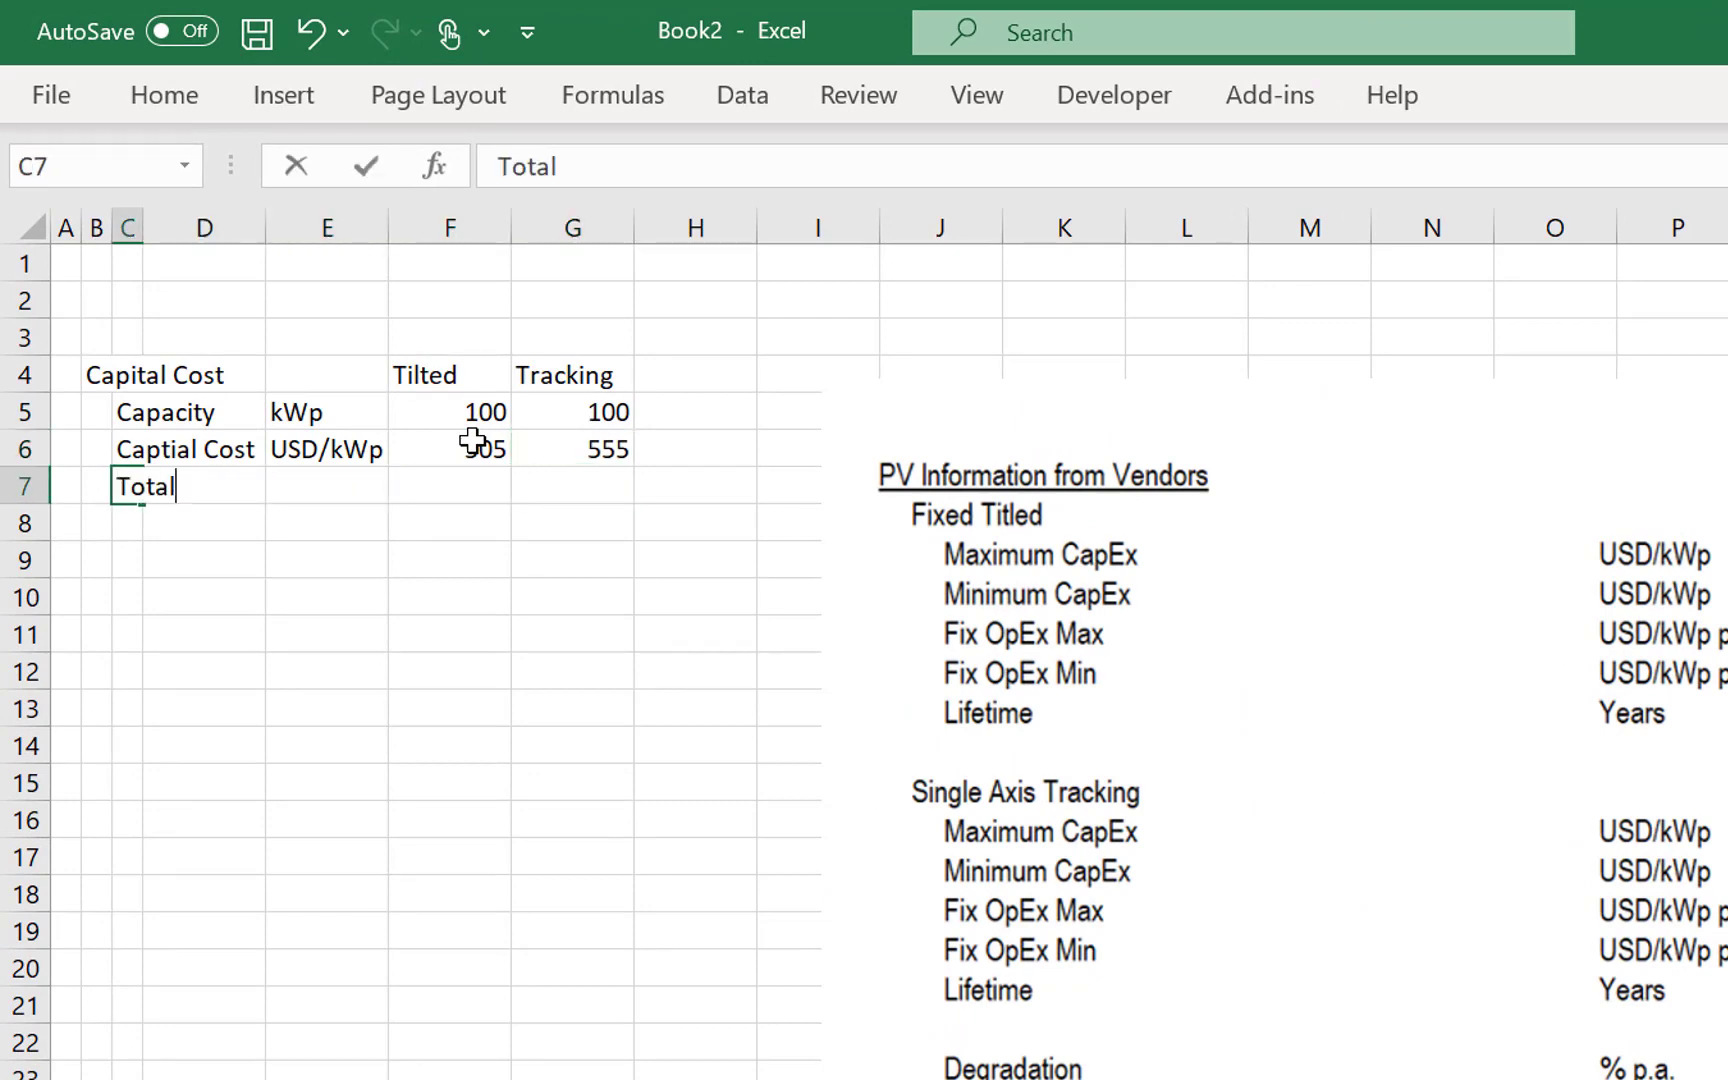
{"action": "type", "text": " Capital Cost"}
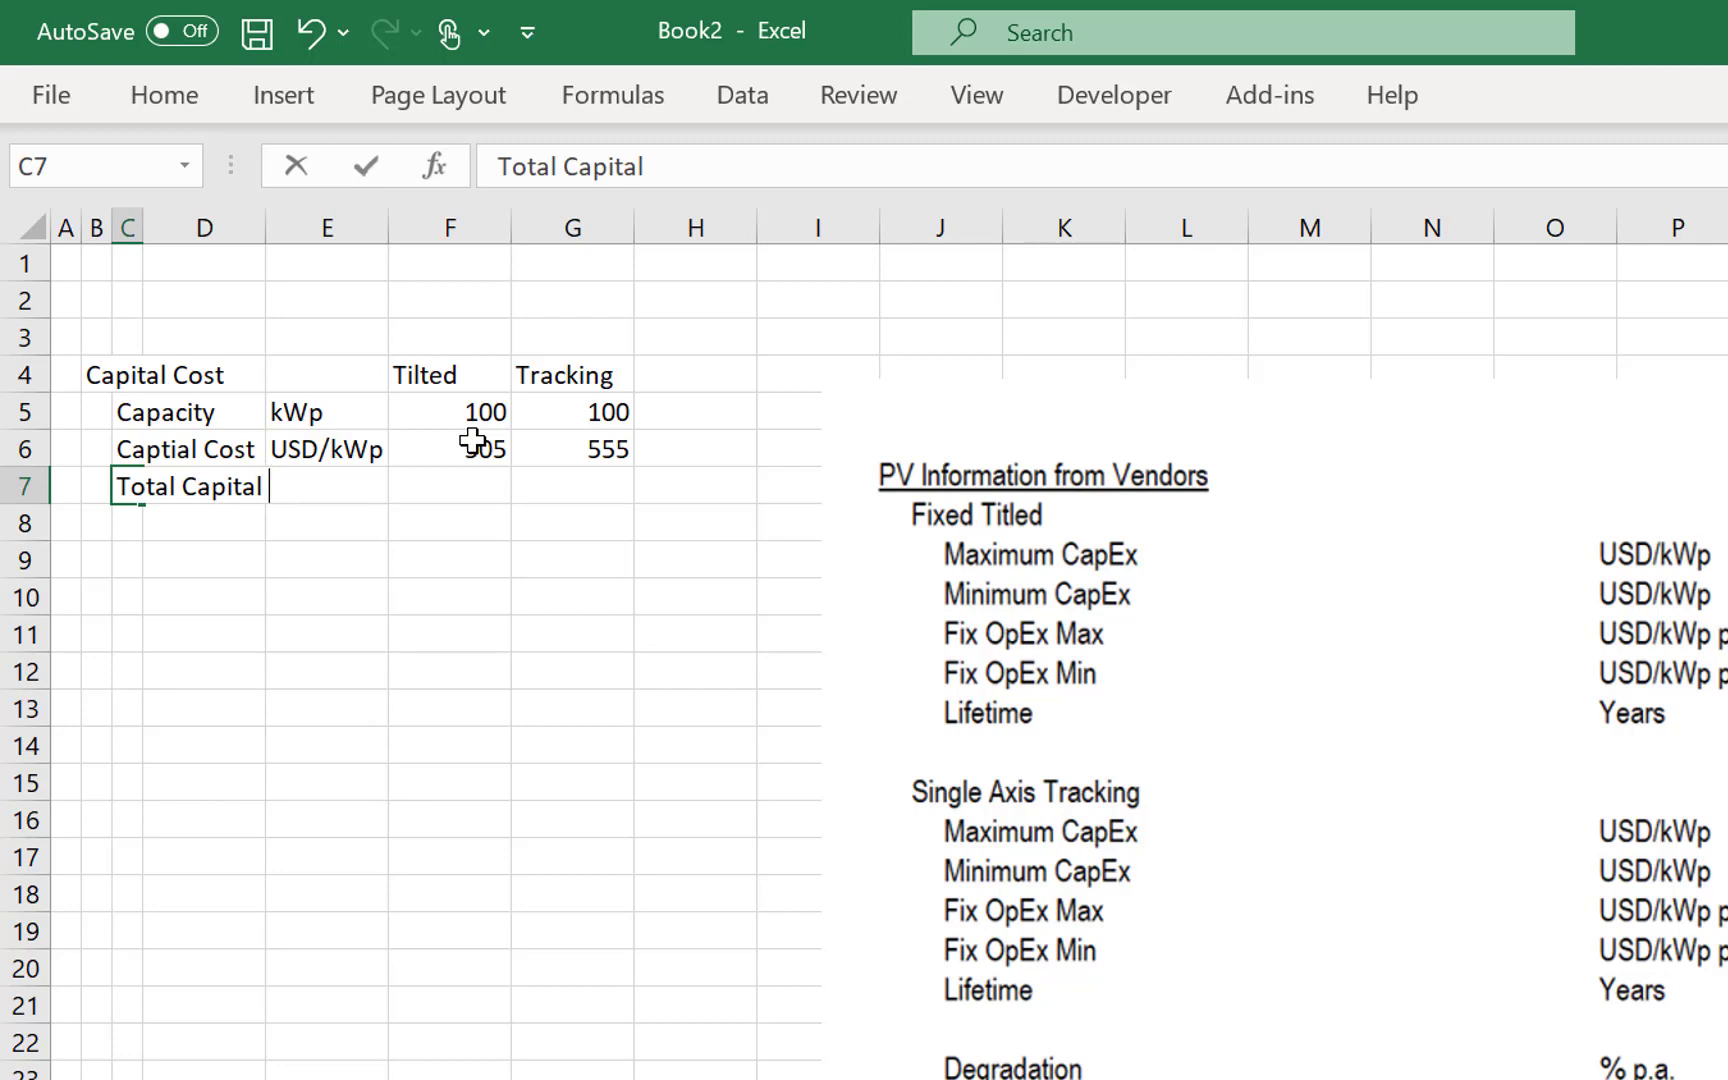
{"action": "key", "text": "Return"}
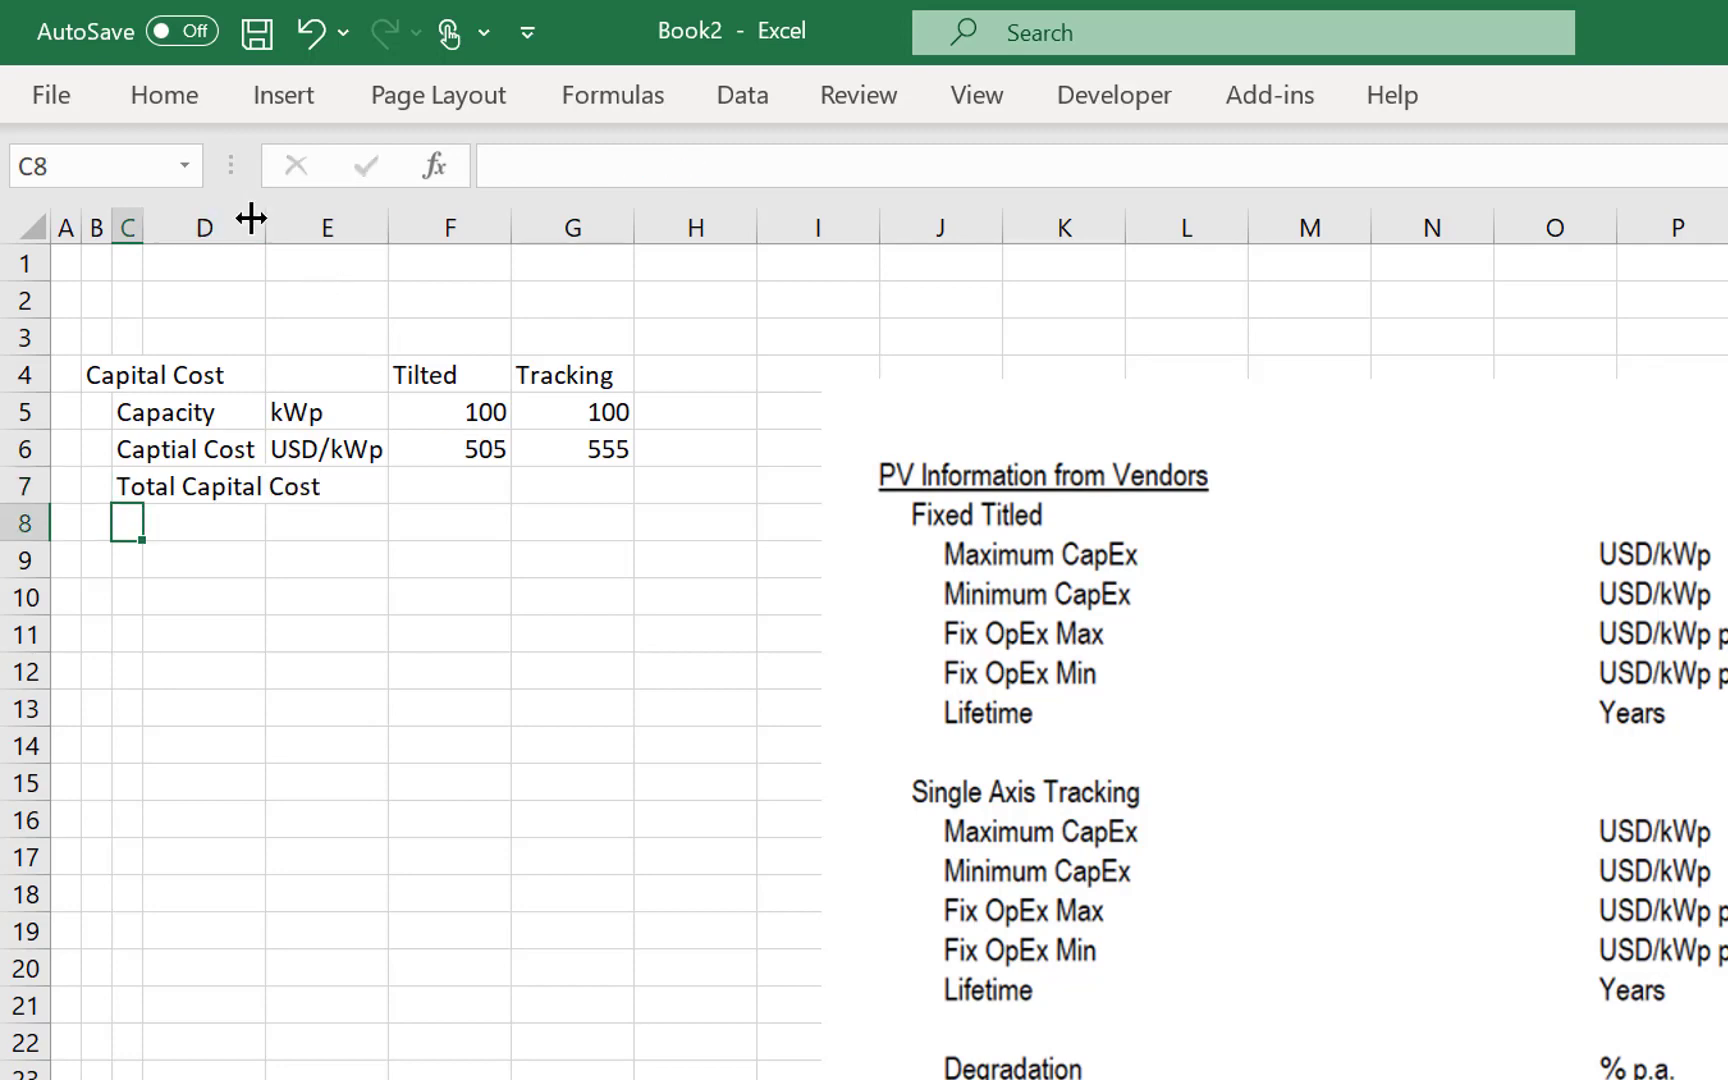
{"action": "left_click_drag", "start_coordinate": [266, 235], "coordinate": [445, 272]}
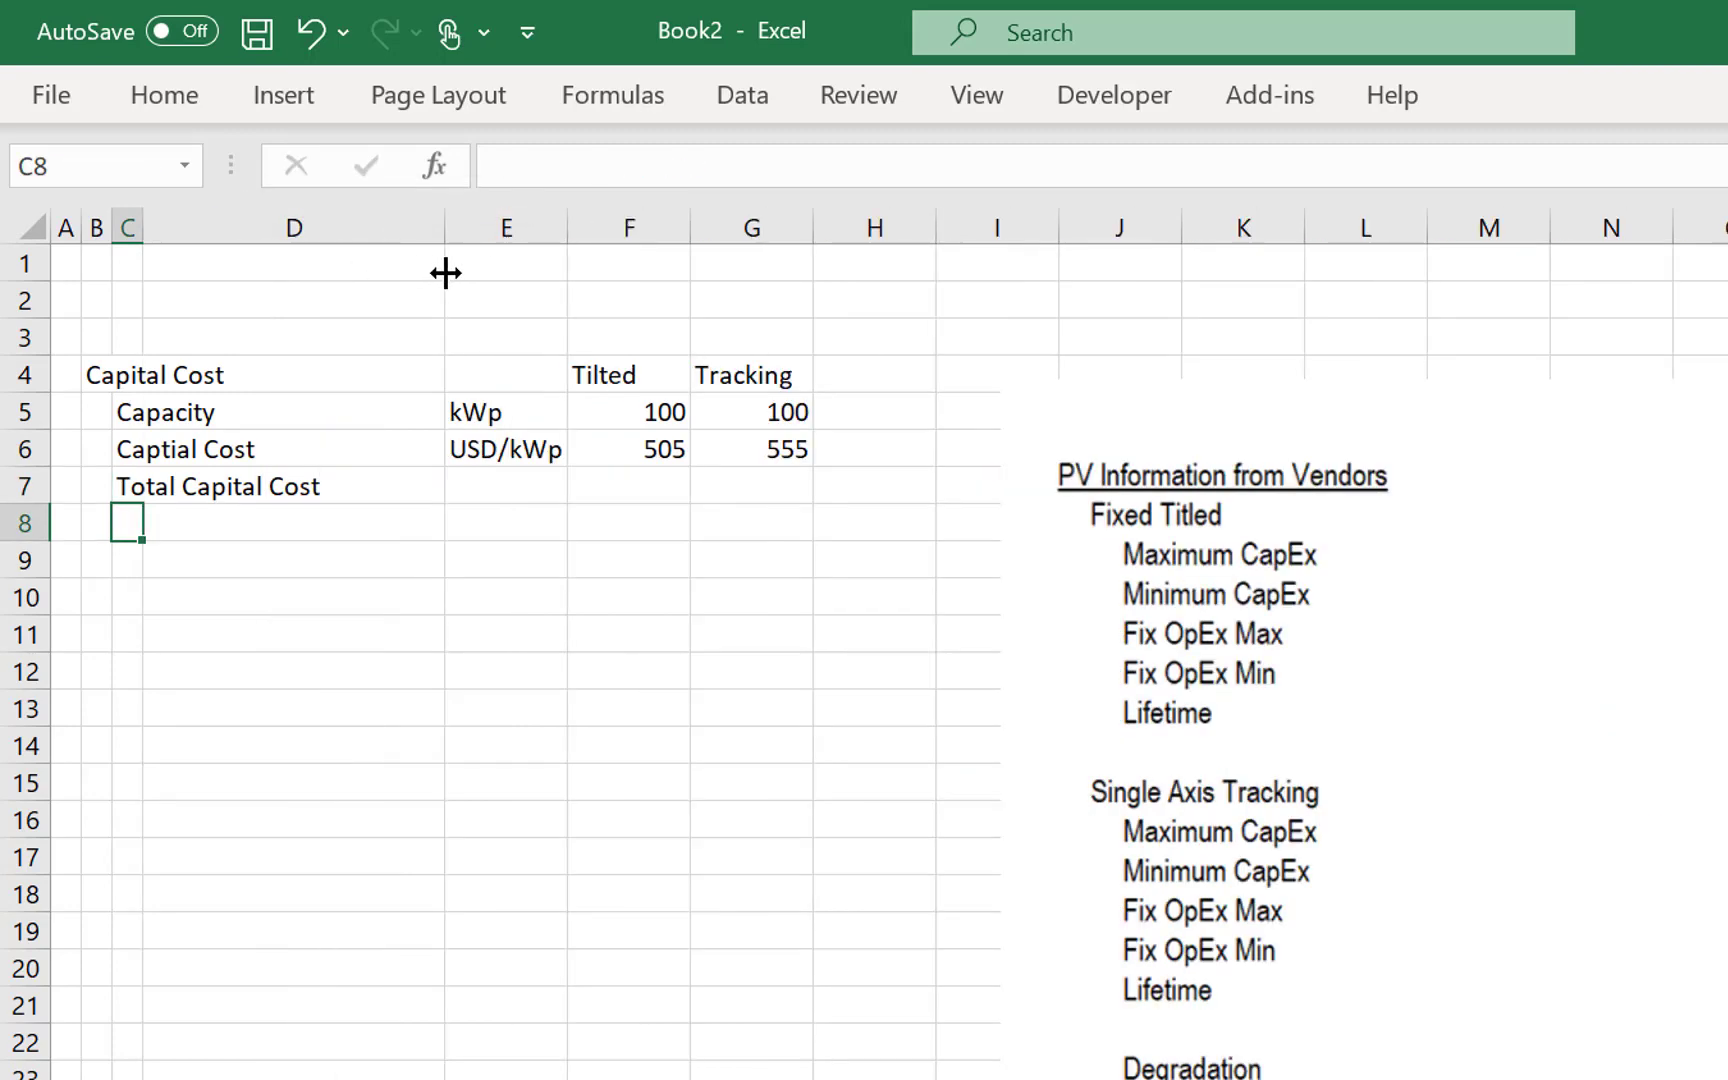
- Enter USD as the unit of the Total Capital Cost row in E7
{"action": "key", "text": "Up"}
{"action": "key", "text": "Right"}
{"action": "key", "text": "Right"}
{"action": "type", "text": "U"}
{"action": "key", "text": "Return"}
{"action": "key", "text": "Up"}
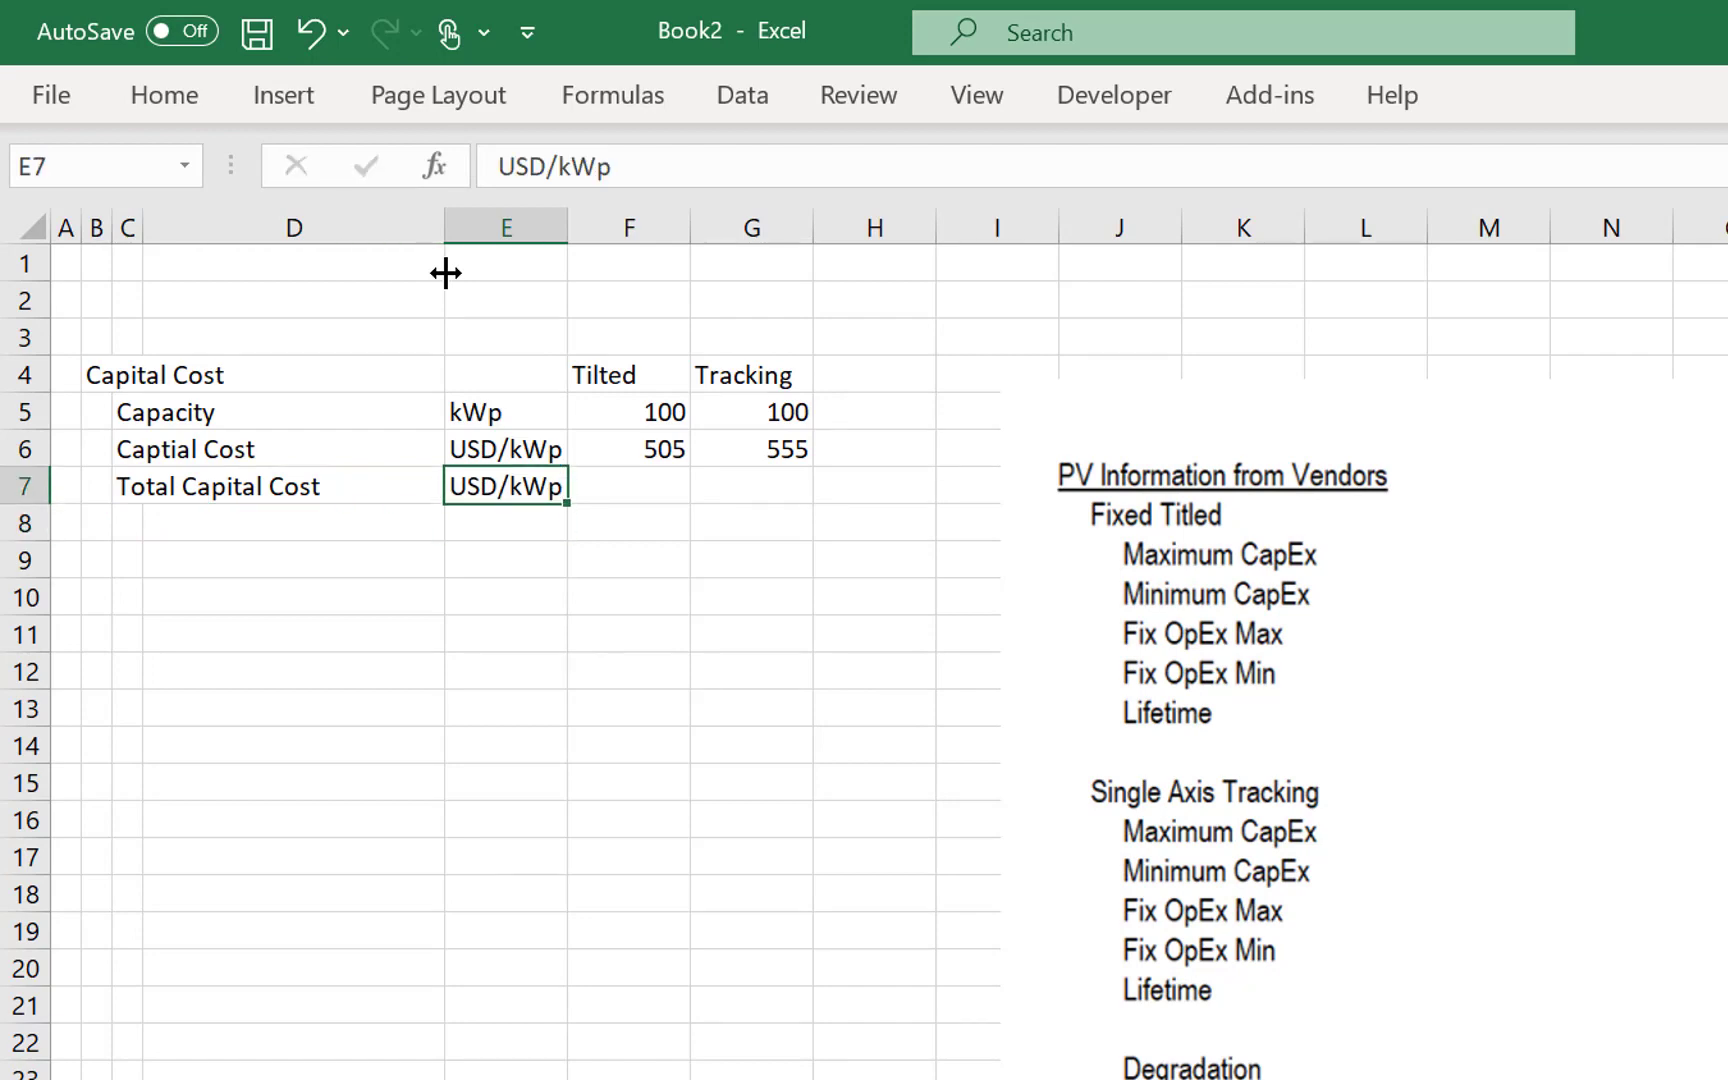
{"action": "key", "text": "F2"}
{"action": "key", "text": "BackSpace"}
{"action": "key", "text": "BackSpace"}
{"action": "key", "text": "BackSpace"}
{"action": "key", "text": "BackSpace"}
{"action": "key", "text": "Return"}
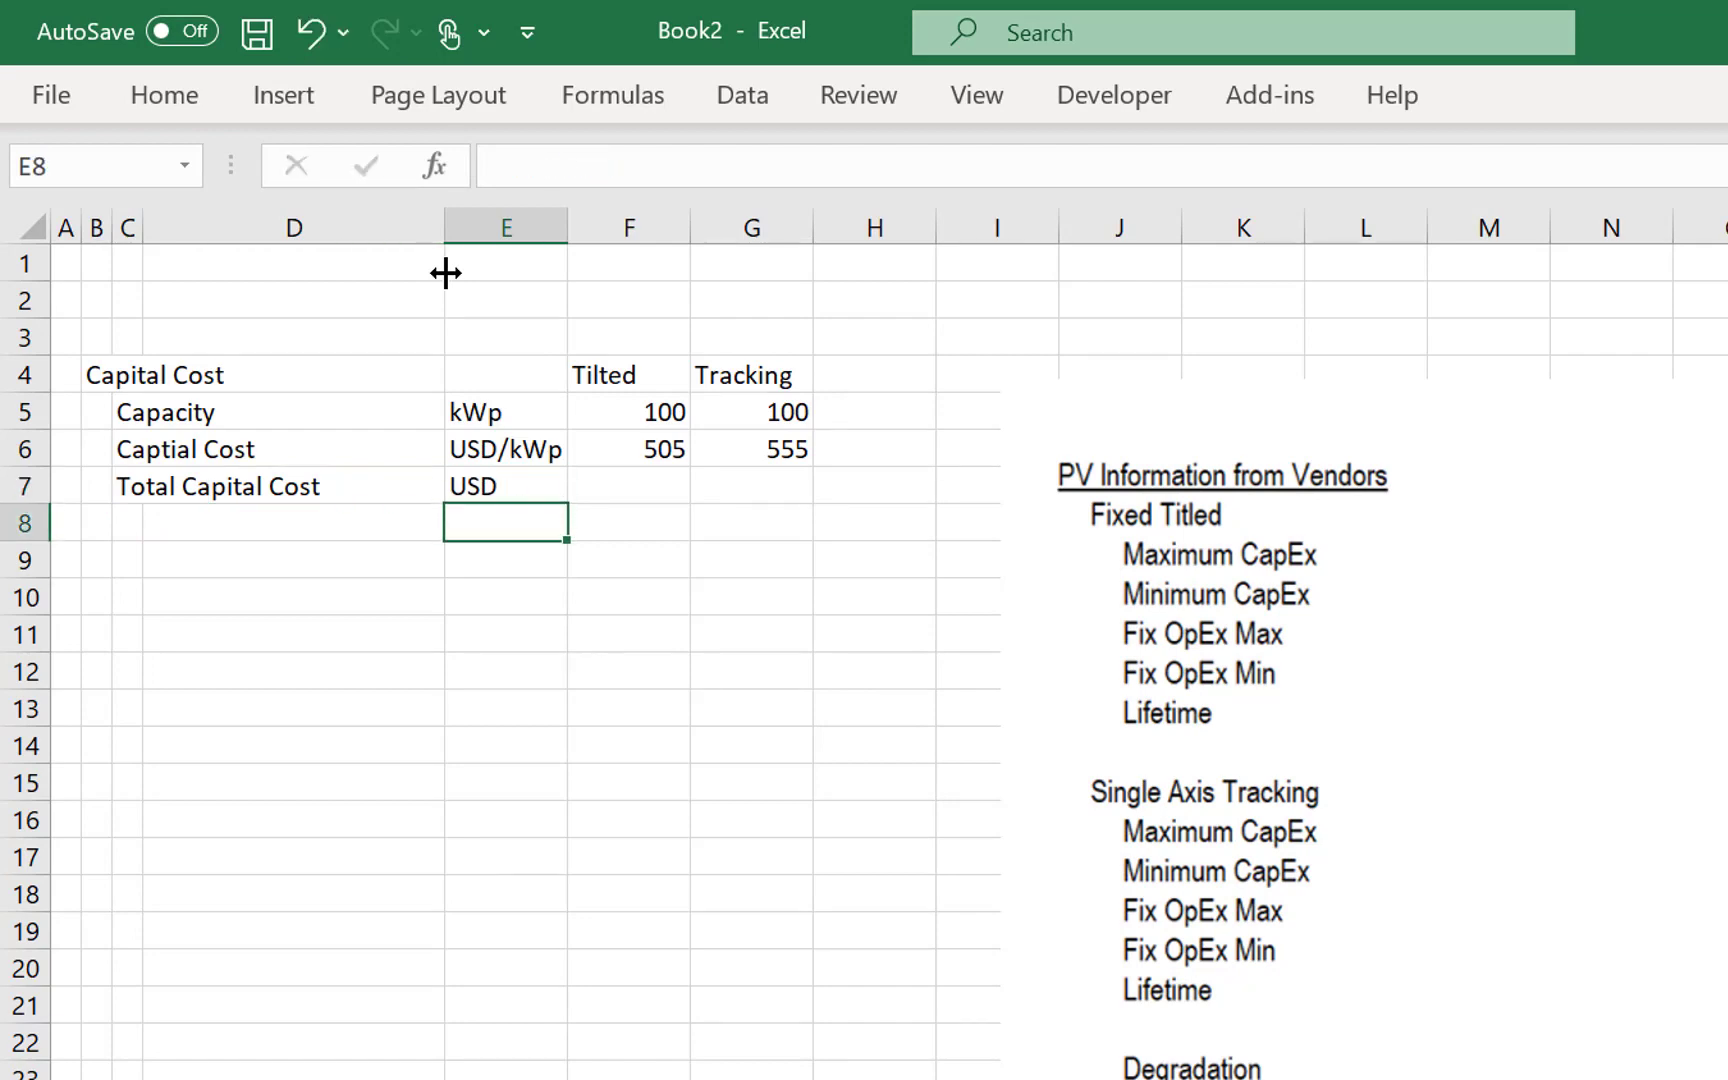
- Calculate the Tilted total capital cost in F7 with =F5*F6 and copy the formula across to Tracking
{"action": "key", "text": "Up"}
{"action": "key", "text": "Right"}
{"action": "type", "text": "="}
{"action": "key", "text": "Up"}
{"action": "key", "text": "Up"}
{"action": "type", "text": "*"}
{"action": "key", "text": "Down"}
{"action": "key", "text": "Return"}
{"action": "key", "text": "Up"}
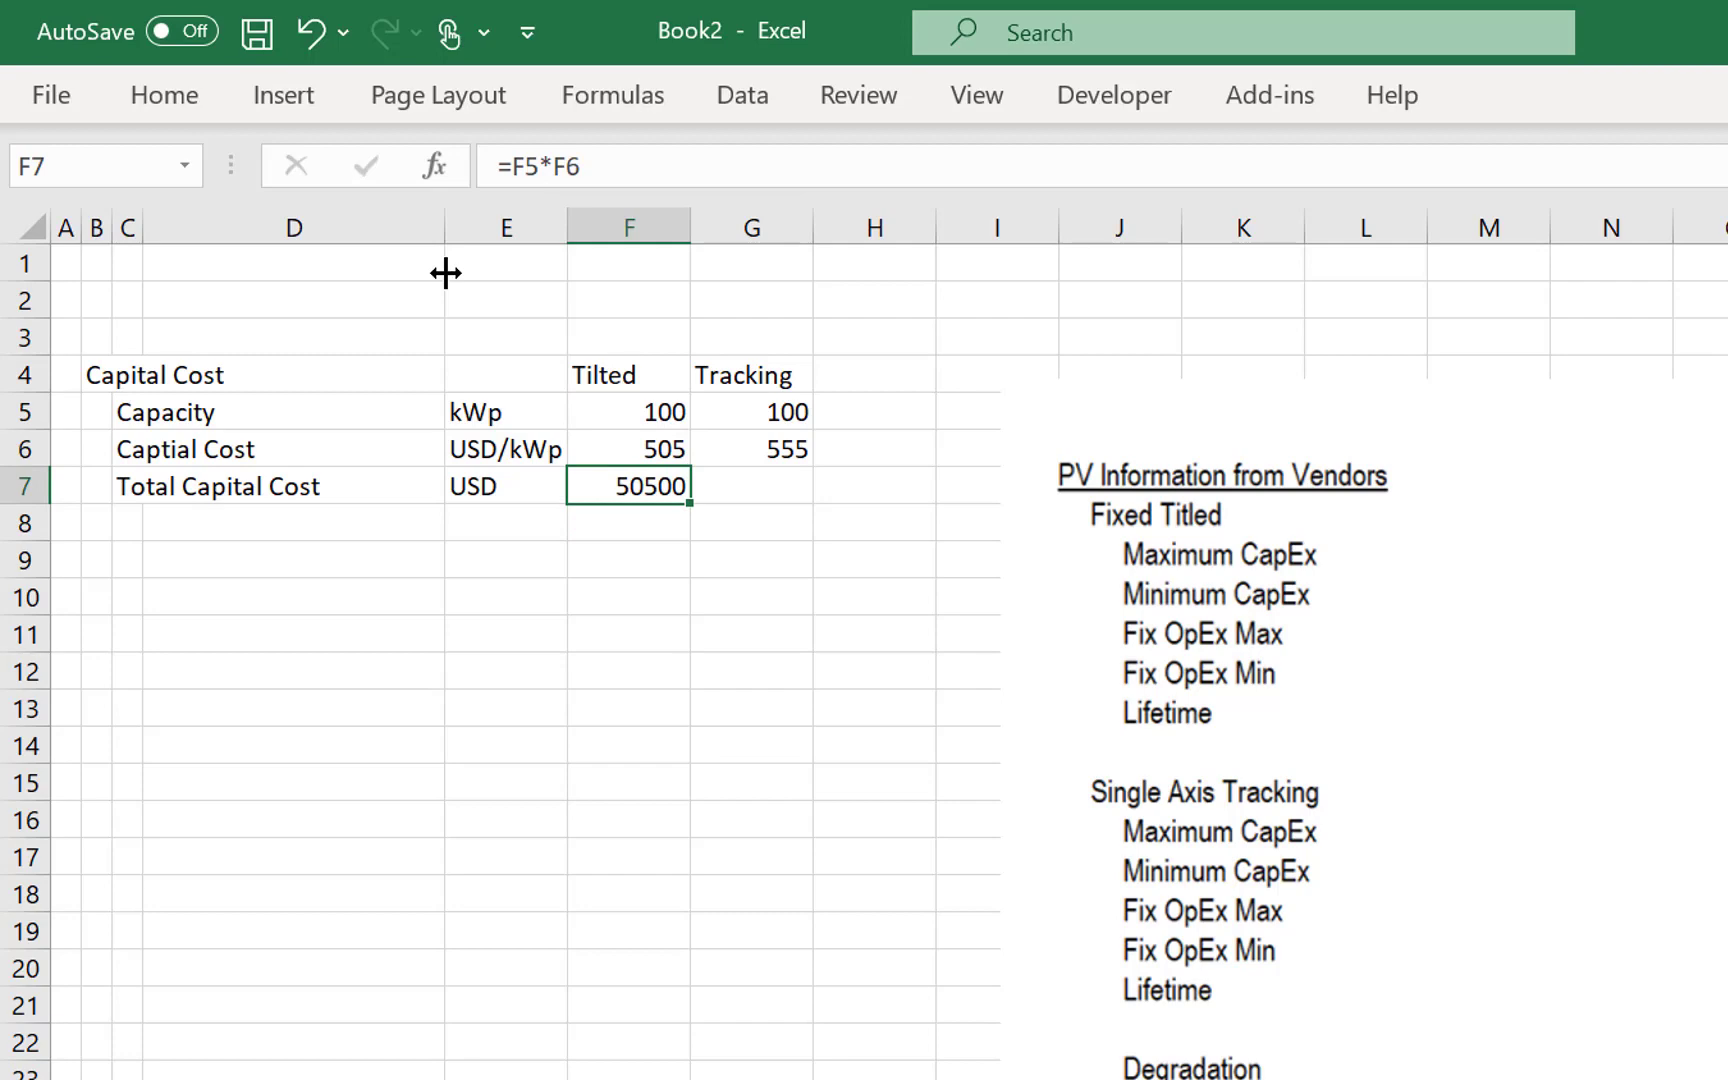
{"action": "key", "text": "shift+Right"}
{"action": "key", "text": "ctrl+r"}
{"action": "key", "text": "shift+Left"}
- Move the PV vendor information picture away from the cost table so that it starts near column K
{"action": "key", "text": "Down"}
{"action": "key", "text": "Down"}
{"action": "key", "text": "Left"}
{"action": "key", "text": "Left"}
{"action": "key", "text": "Left"}
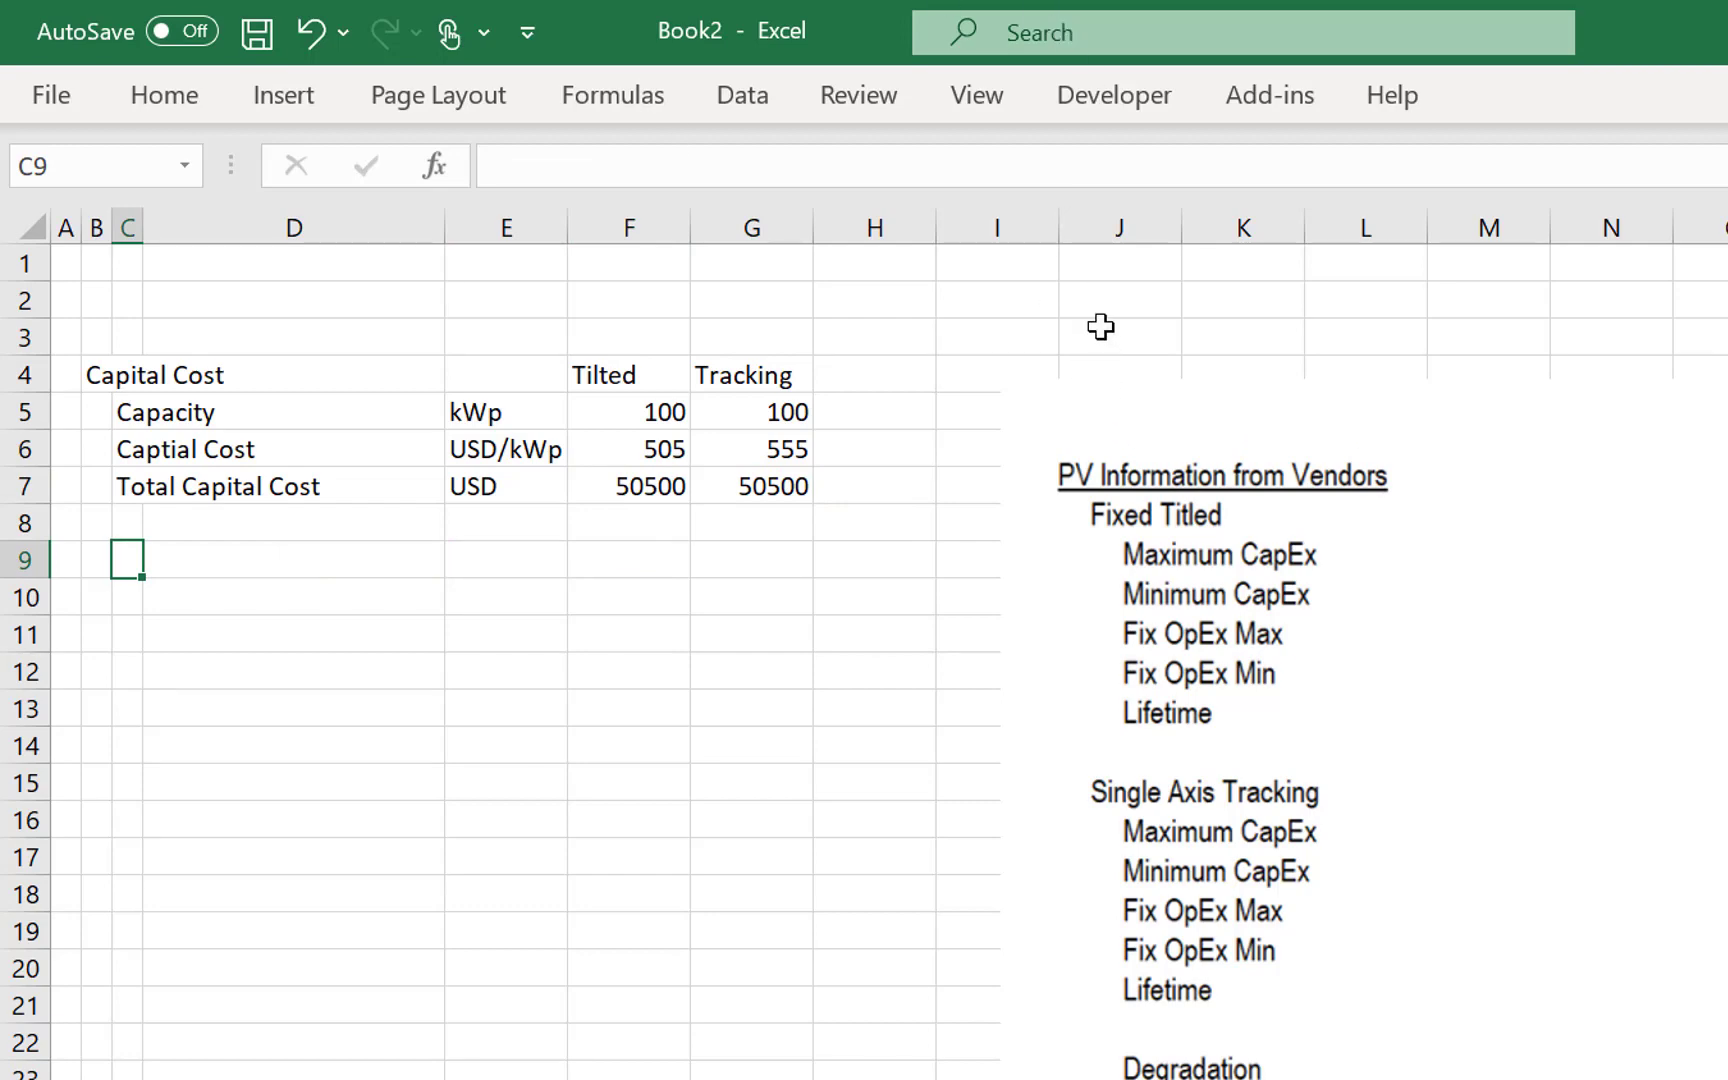
{"action": "left_click", "coordinate": [1172, 374]}
{"action": "left_click_drag", "start_coordinate": [1172, 374], "coordinate": [1442, 368]}
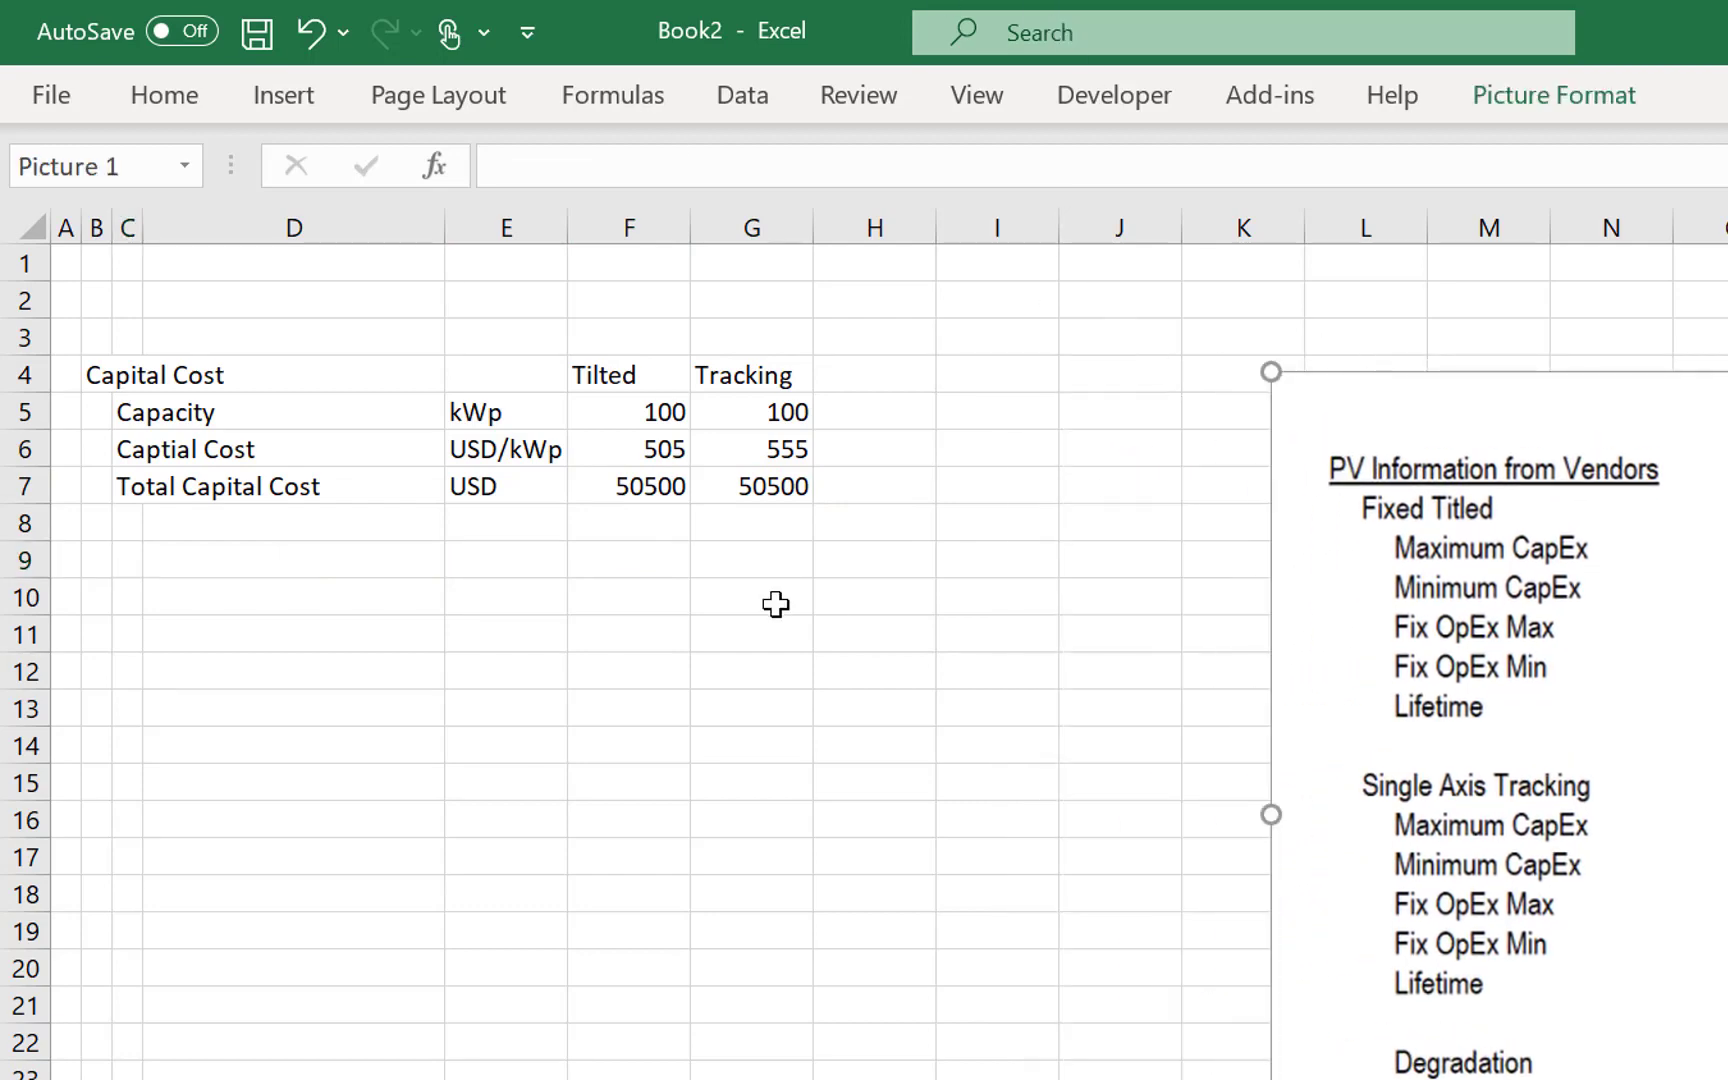
- Recalculate the workbook to update the Tracking total capital cost
{"action": "left_click", "coordinate": [383, 598]}
{"action": "key", "text": "Up"}
{"action": "key", "text": "Left"}
{"action": "key", "text": "Left"}
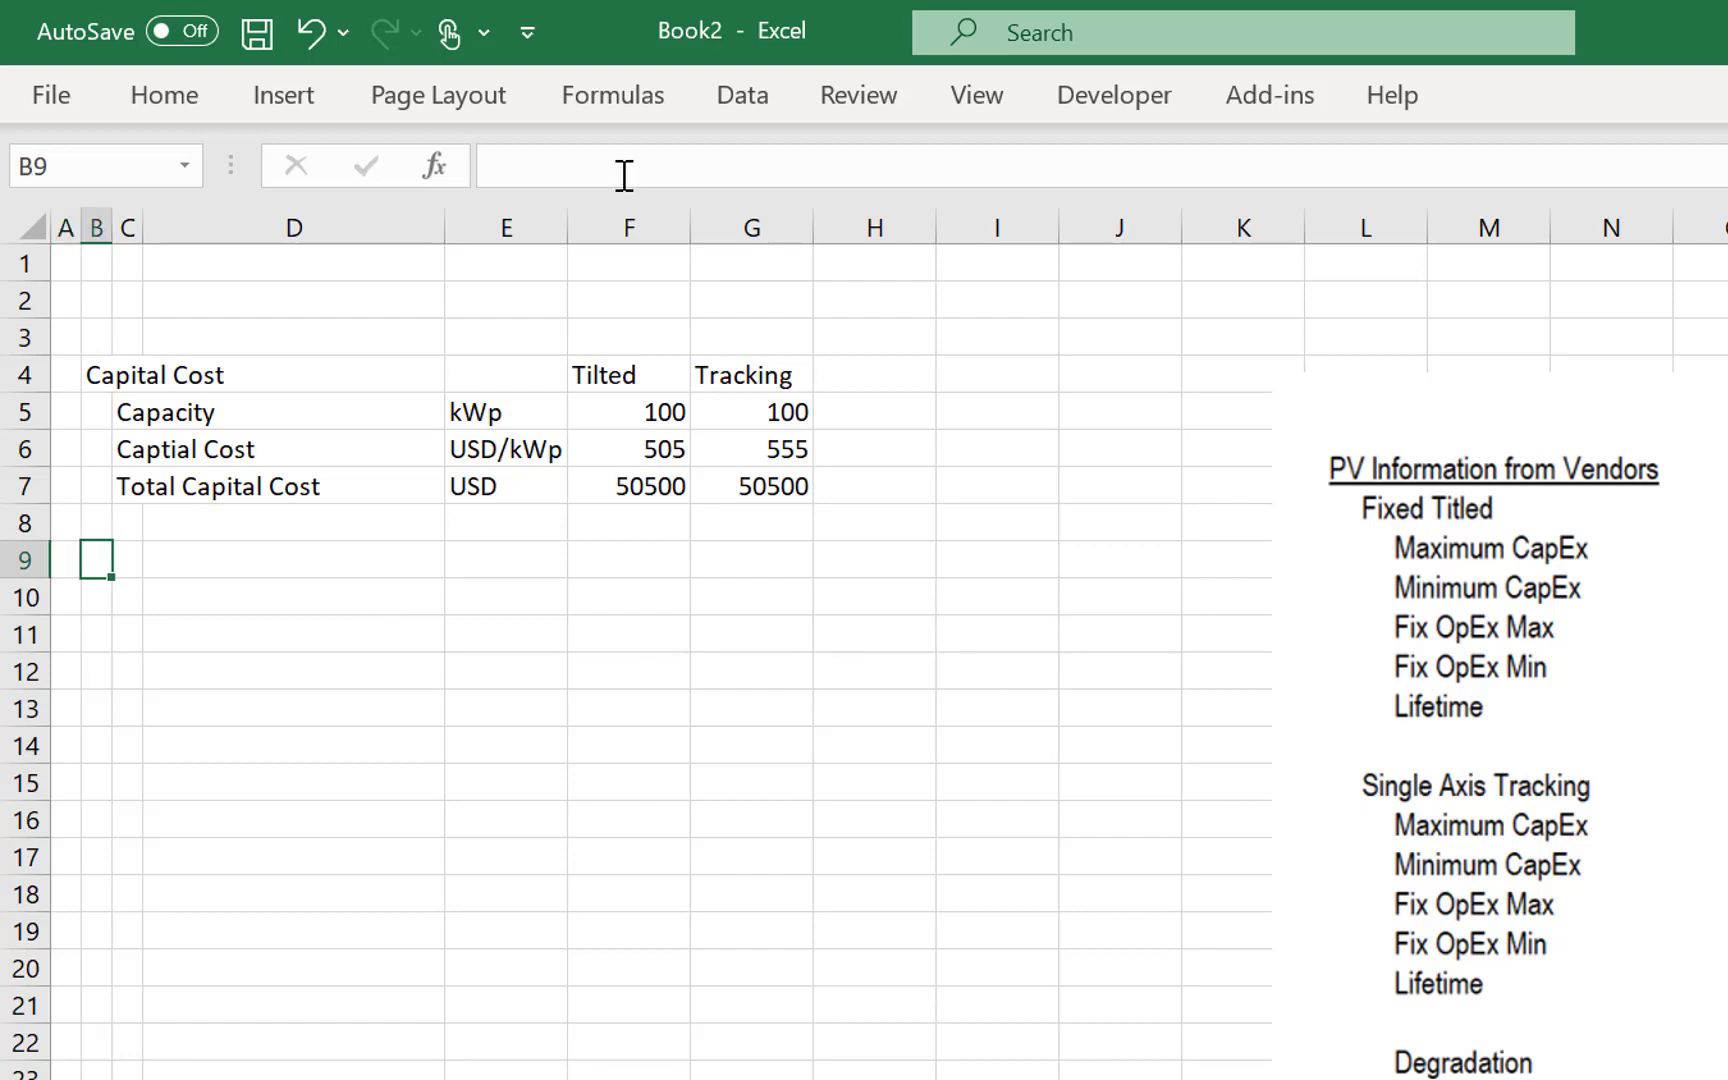
{"action": "left_click", "coordinate": [596, 100]}
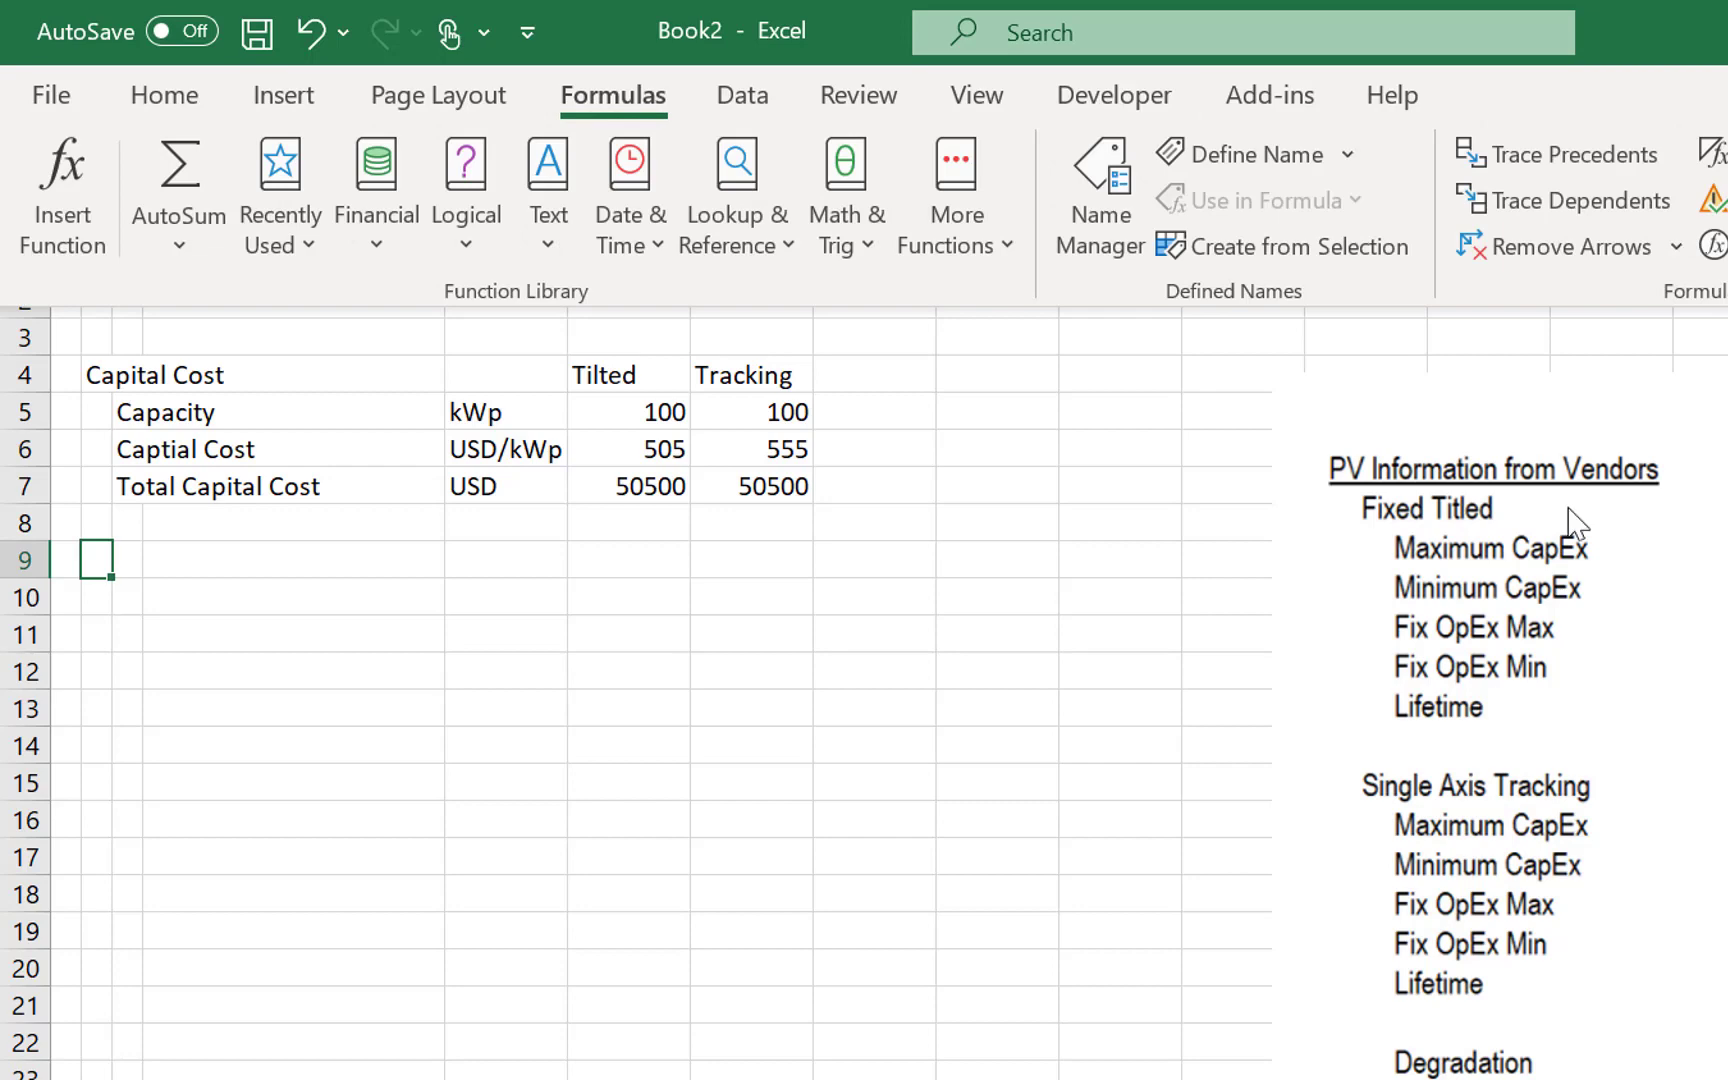
{"action": "key", "text": "F9"}
{"action": "left_click", "coordinate": [518, 626]}
{"action": "key", "text": "Up"}
{"action": "key", "text": "Up"}
{"action": "key", "text": "Up"}
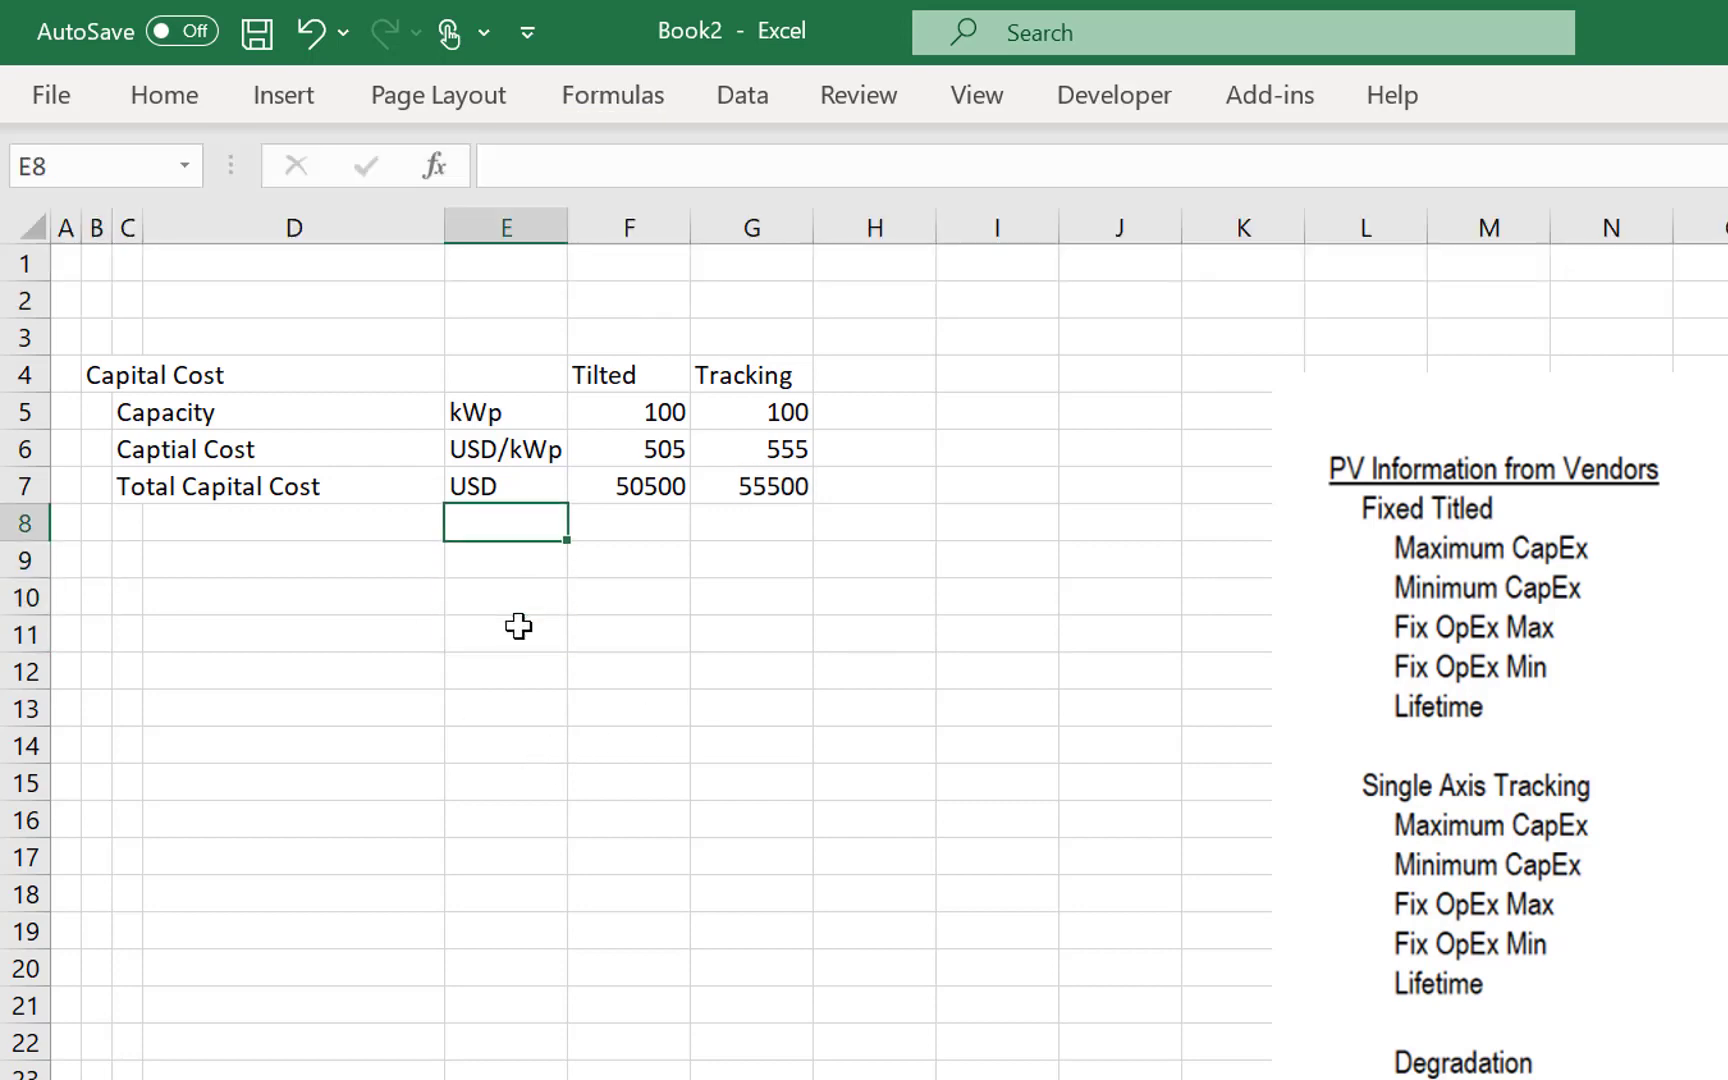
- Enter the section heading "Operatin Cost" in B9, below the capital cost block
{"action": "key", "text": "Left"}
{"action": "key", "text": "Left"}
{"action": "key", "text": "Down"}
{"action": "key", "text": "Left"}
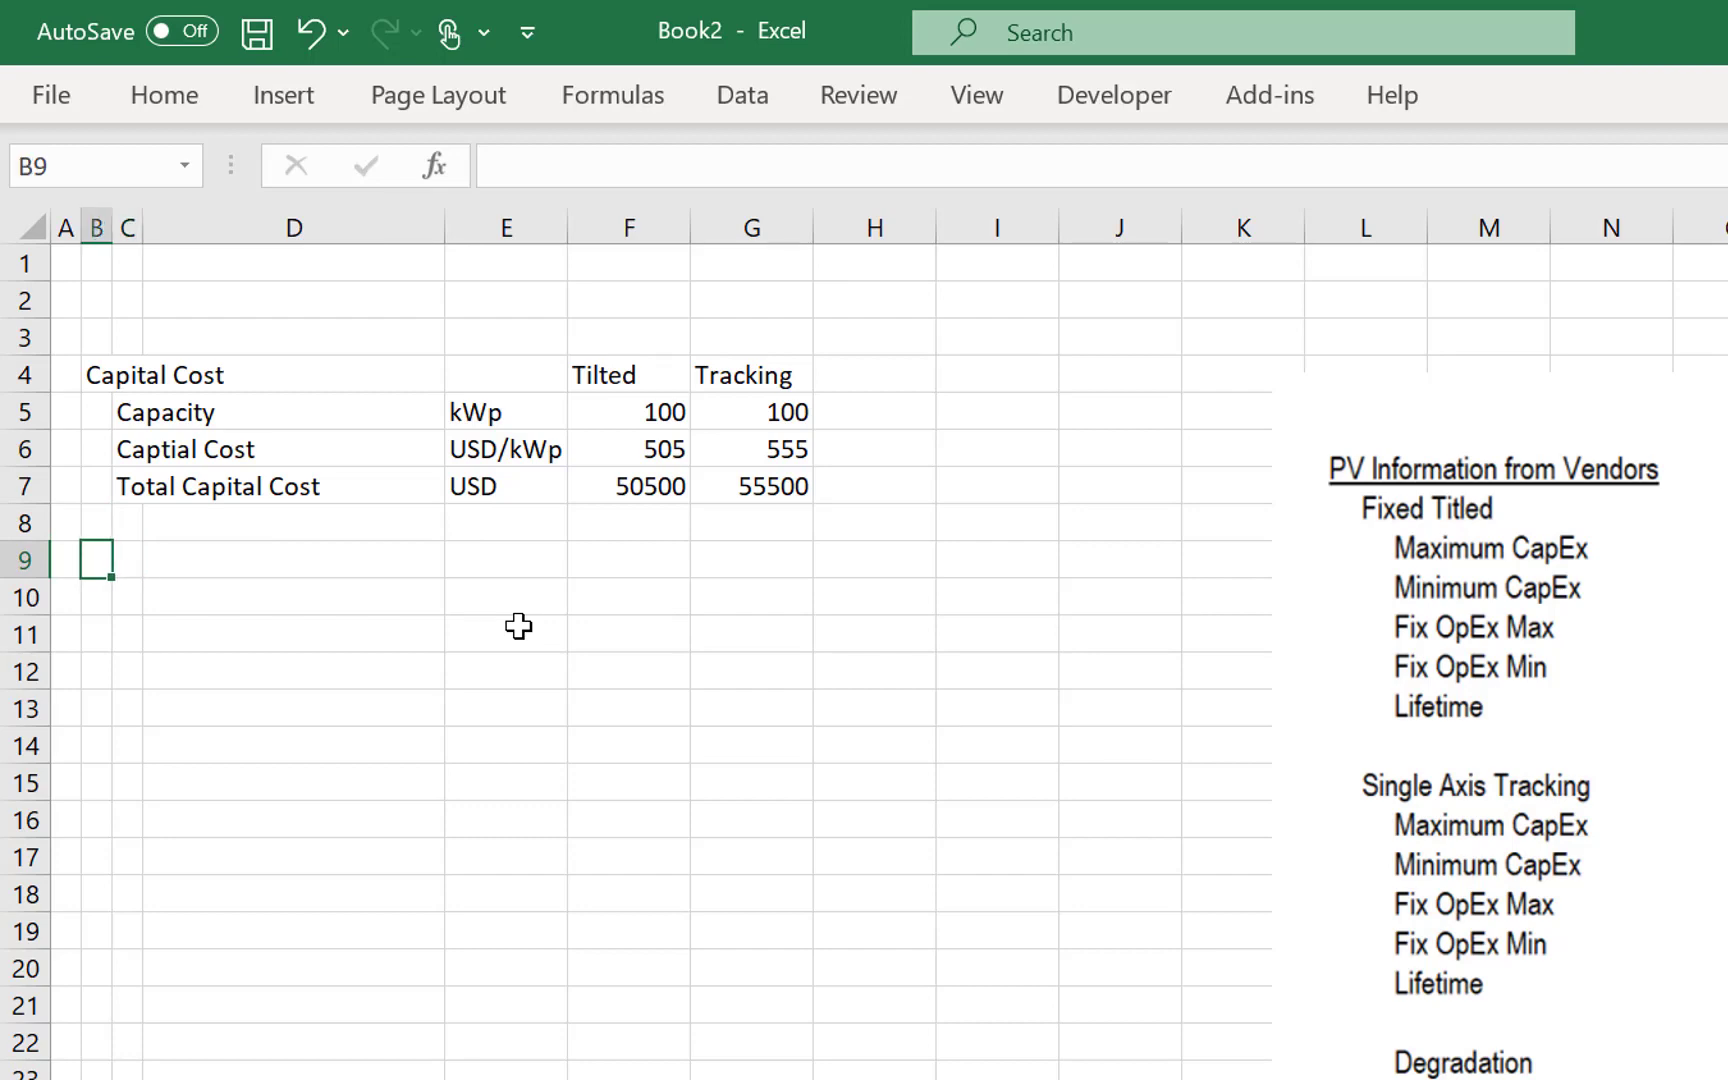
{"action": "type", "text": "Operatin "}
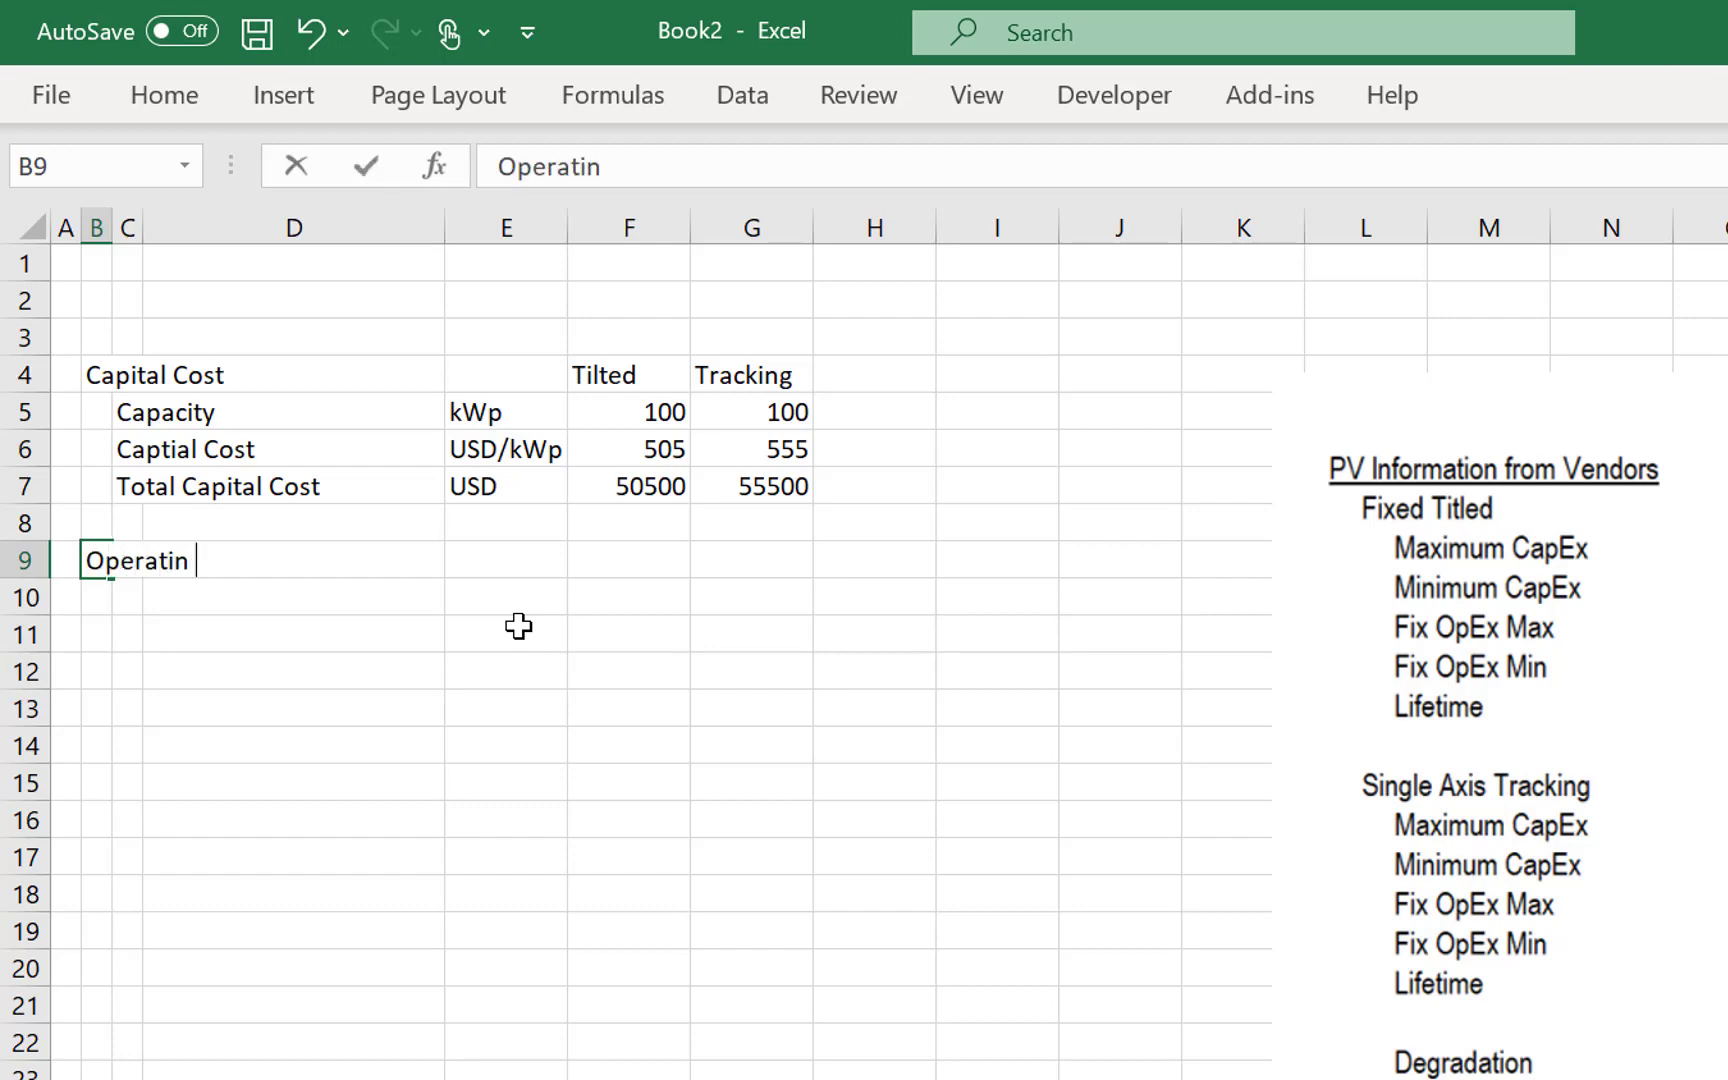
{"action": "type", "text": "Cost"}
{"action": "key", "text": "Return"}
- Correct the spelling of the heading in B9 to Operating Cost
{"action": "key", "text": "Right"}
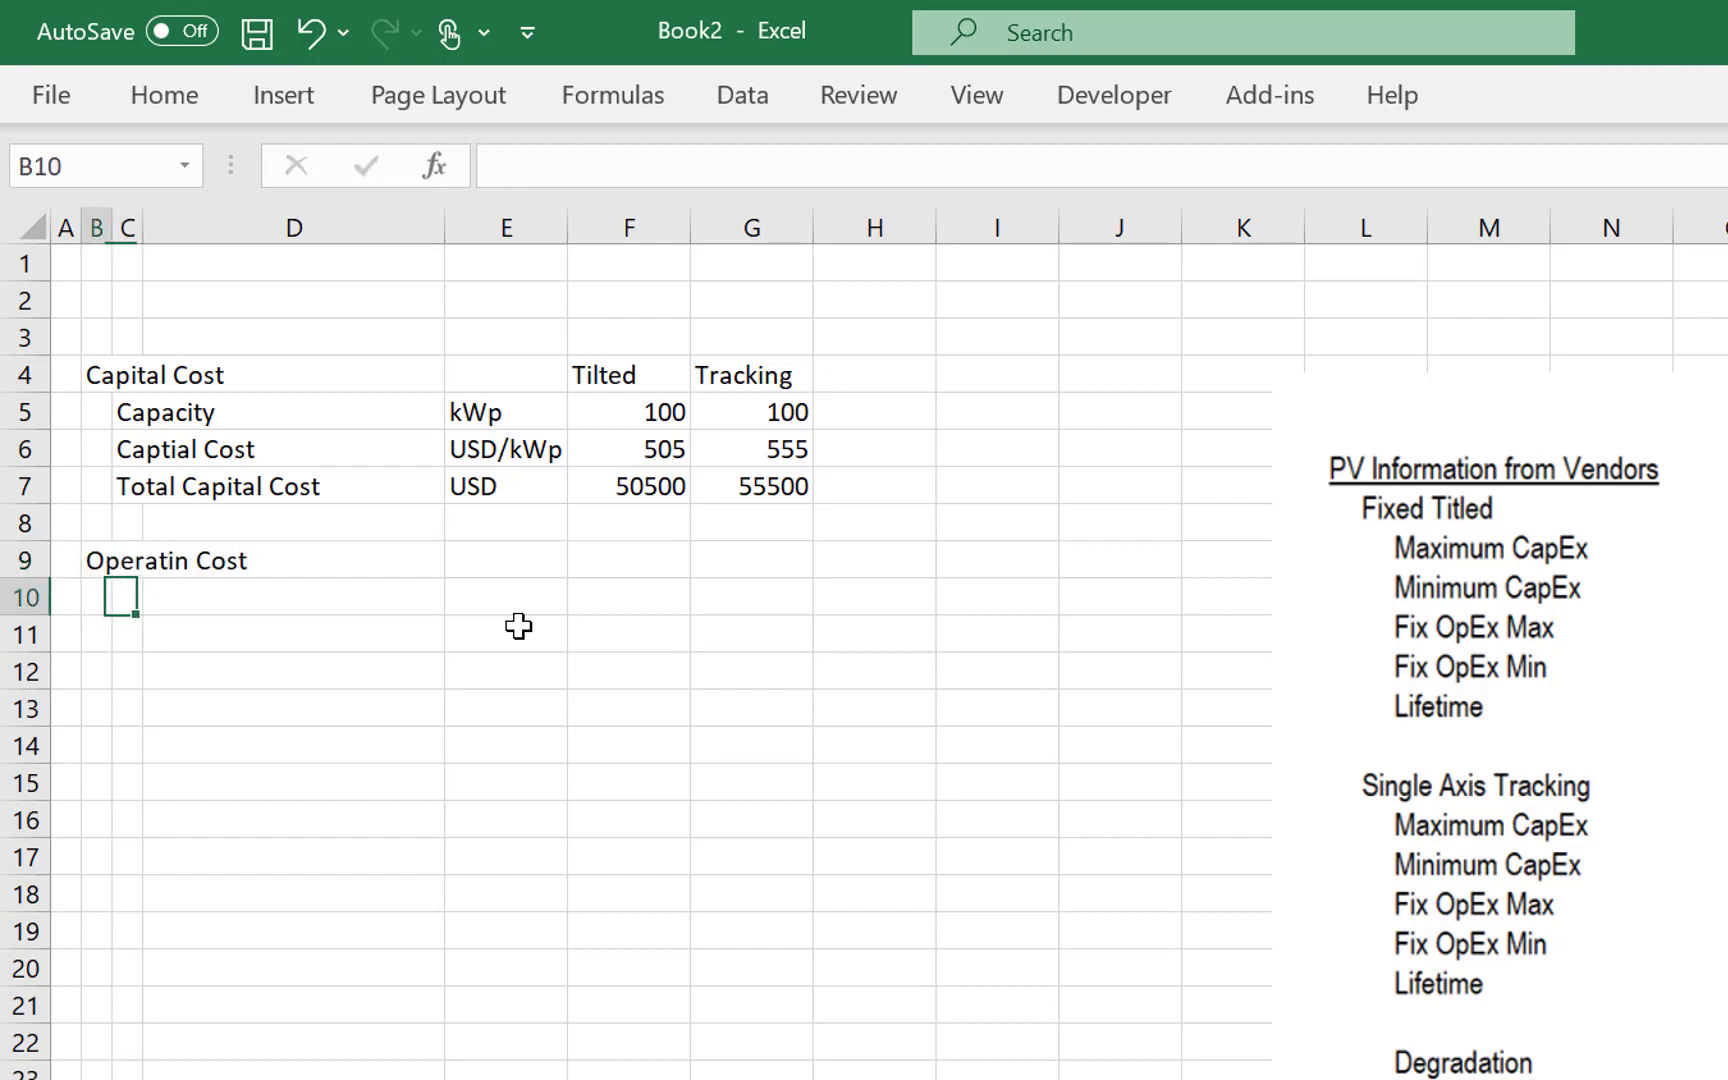
{"action": "key", "text": "Left"}
{"action": "key", "text": "Up"}
{"action": "key", "text": "F2"}
{"action": "key", "text": "Left"}
{"action": "key", "text": "Left"}
{"action": "key", "text": "Left"}
{"action": "key", "text": "Left"}
{"action": "key", "text": "Left"}
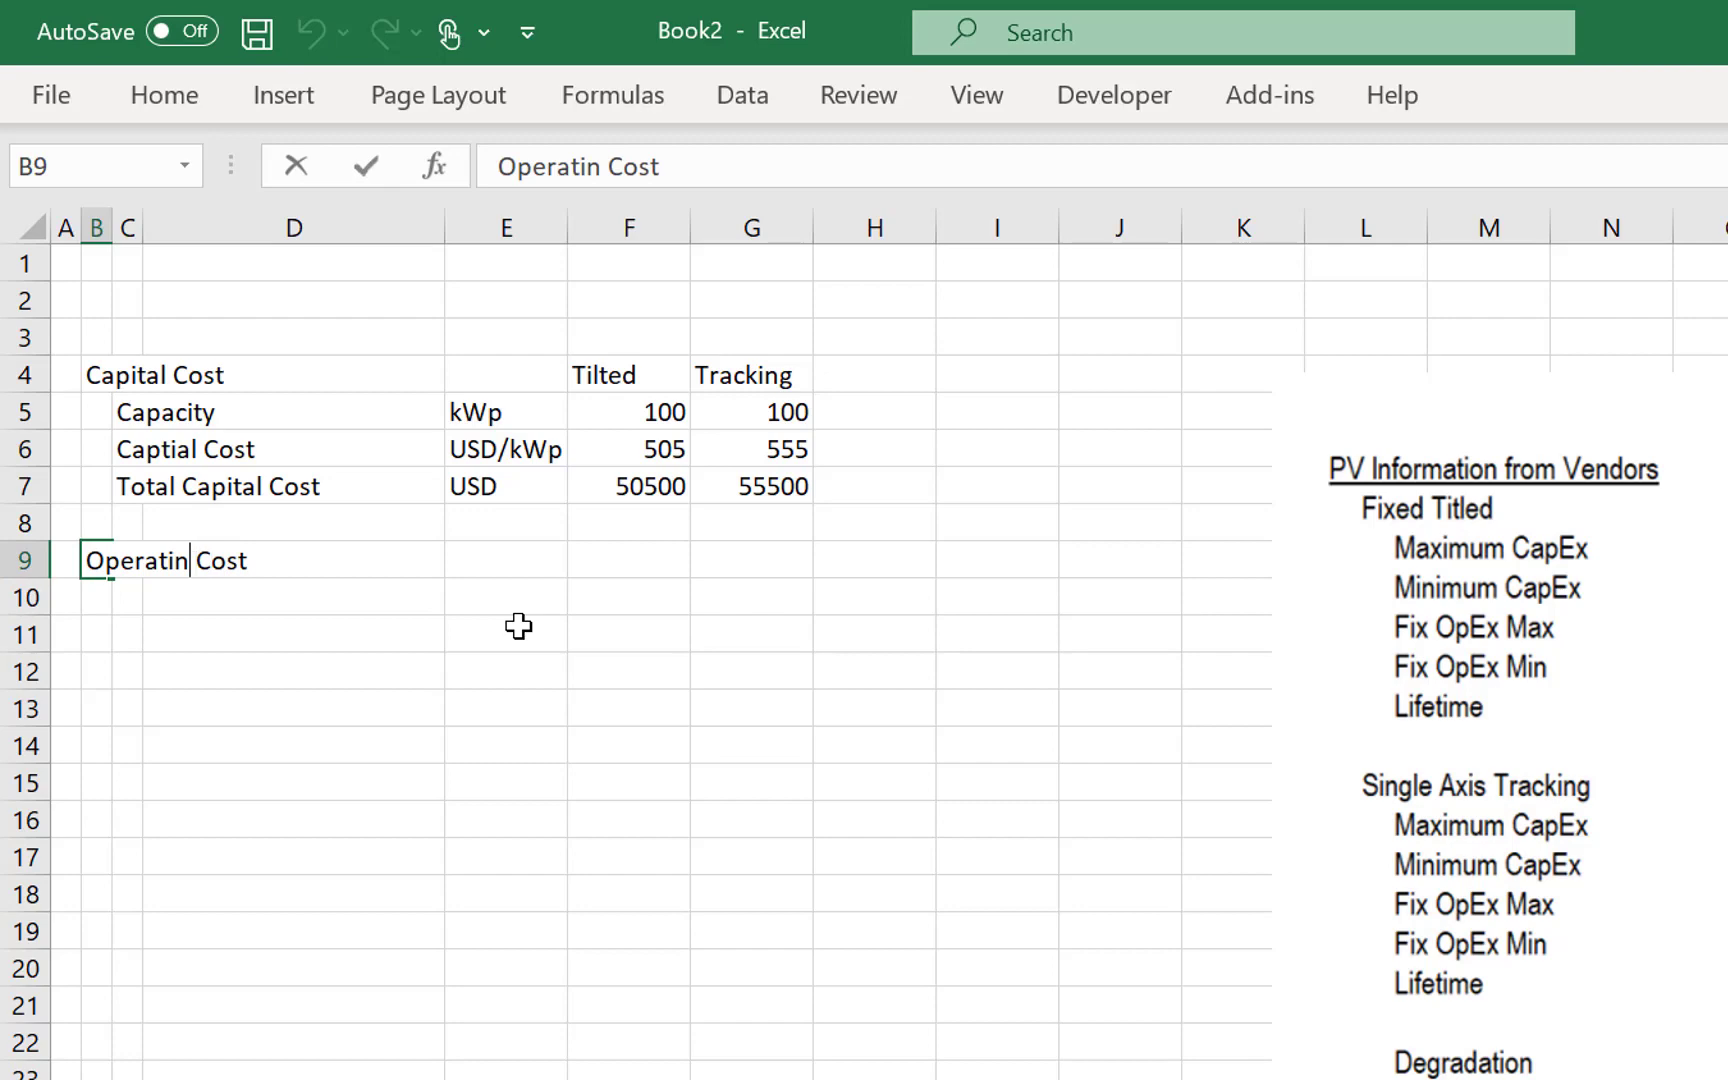
{"action": "type", "text": "g"}
{"action": "key", "text": "Return"}
- Label row 10 under the Operating Cost heading Cost/kWp-y
{"action": "key", "text": "Right"}
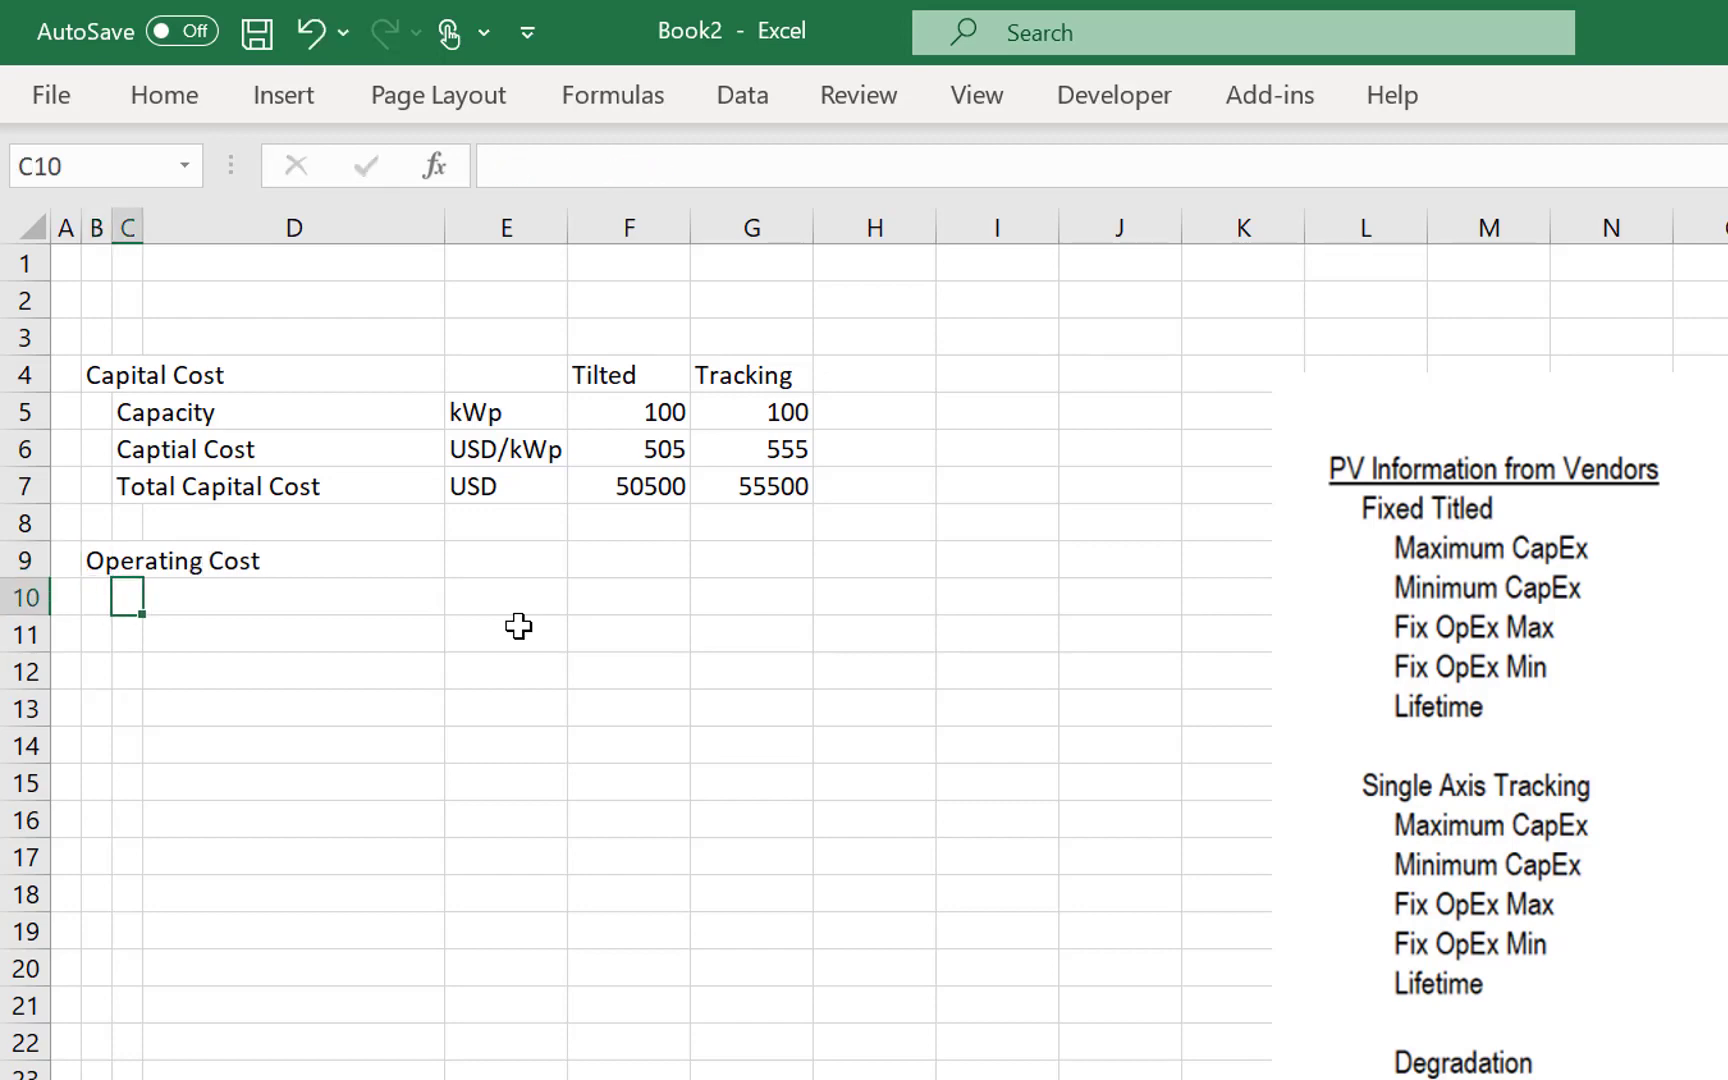
{"action": "type", "text": "Cost/"}
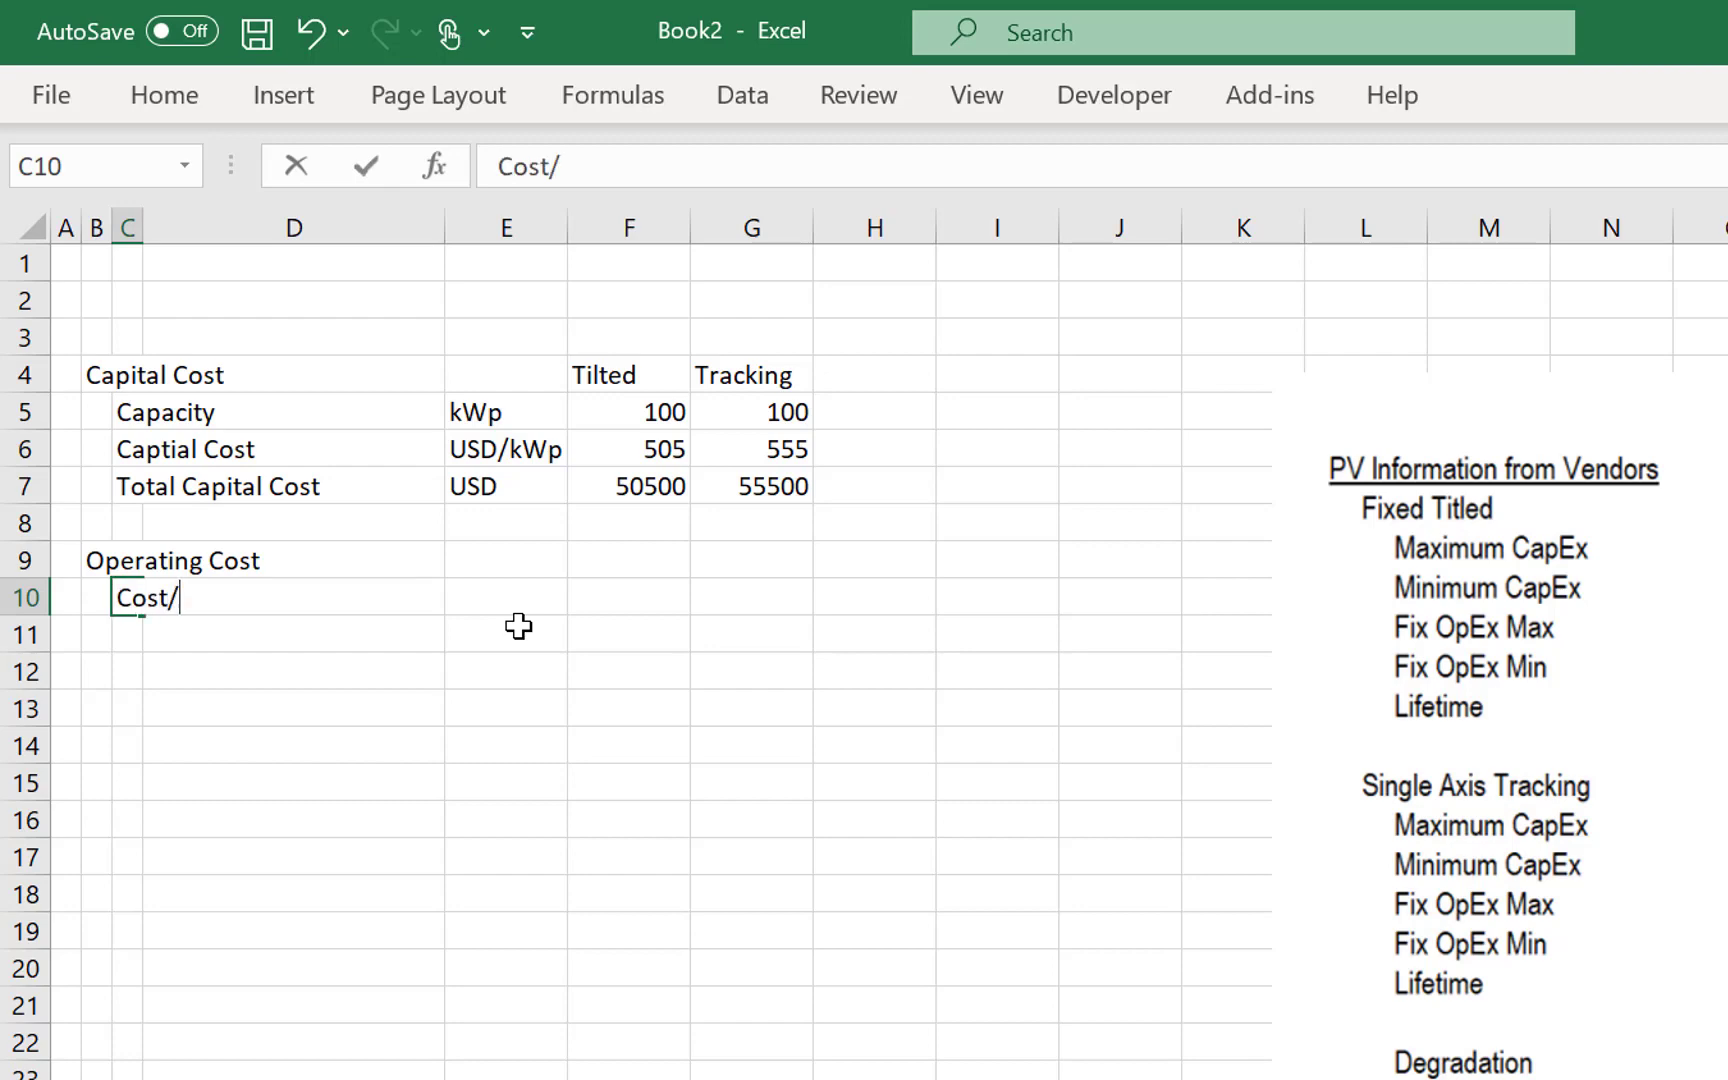
{"action": "type", "text": "kWp-"}
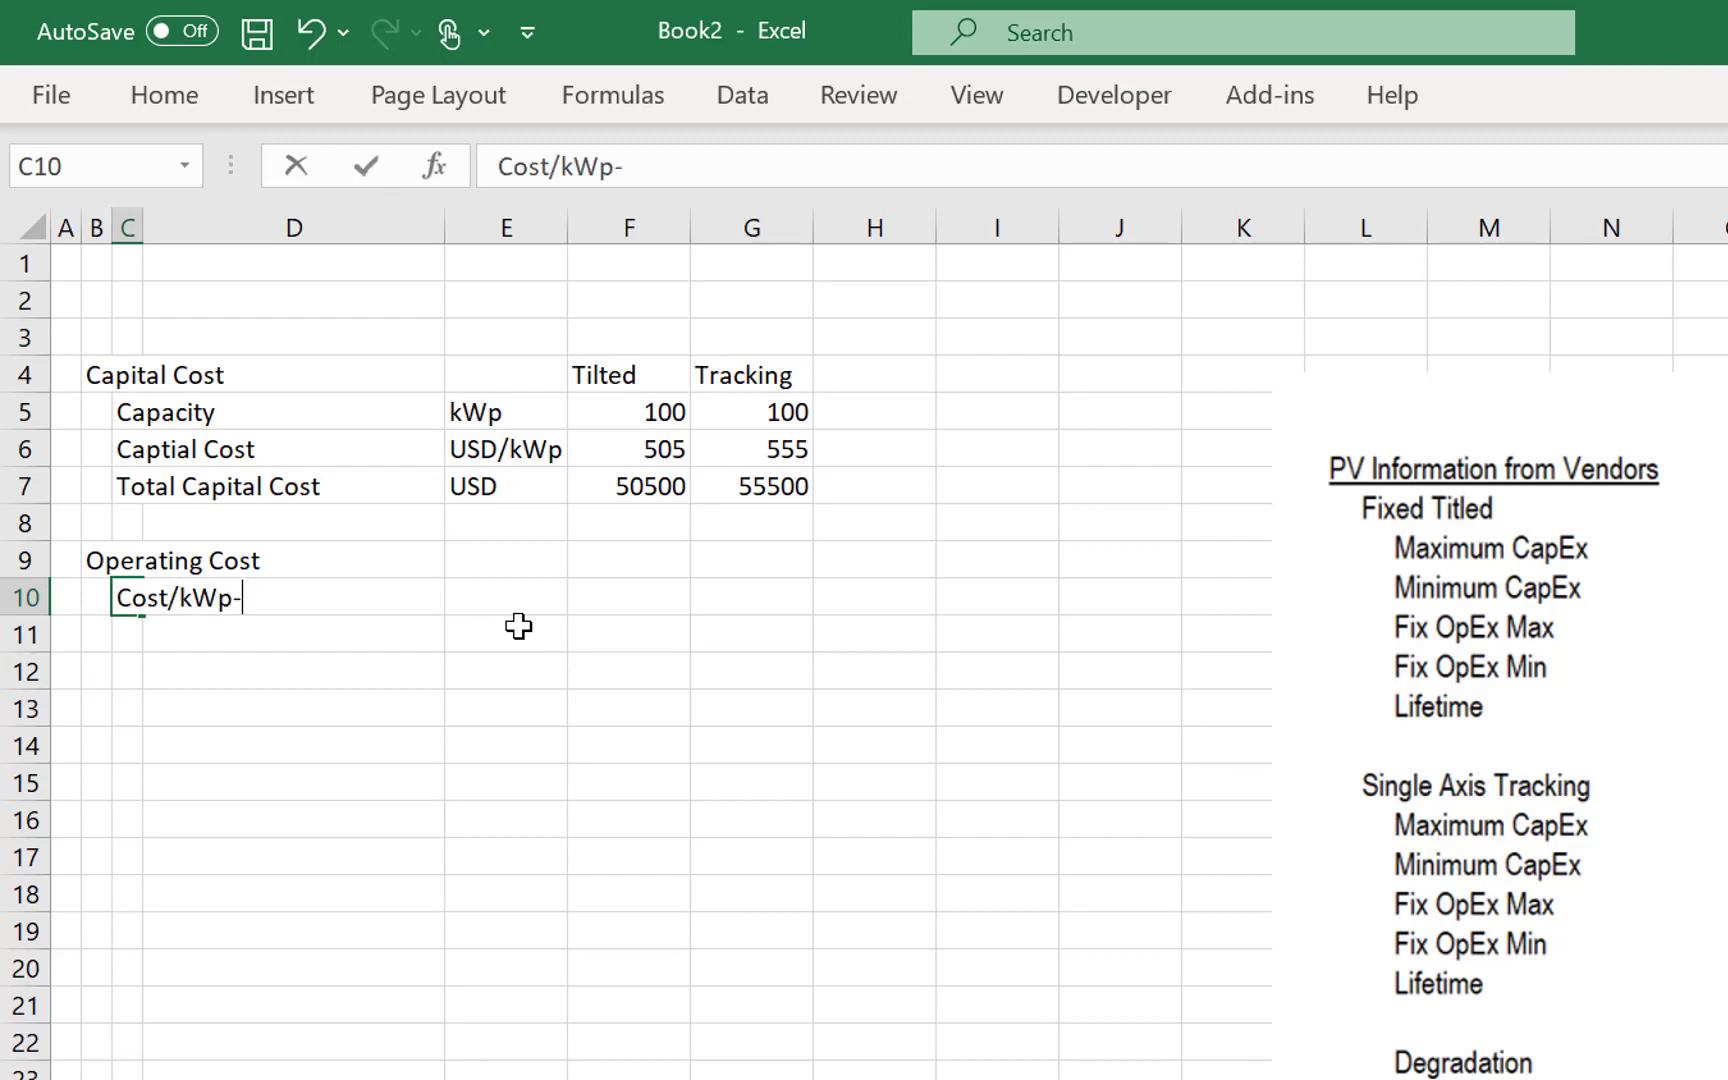
{"action": "type", "text": "y"}
{"action": "key", "text": "Return"}
- Enter the unit USD/kWpy in E10 for the Cost/kWp-y row
{"action": "key", "text": "Up"}
{"action": "key", "text": "Right"}
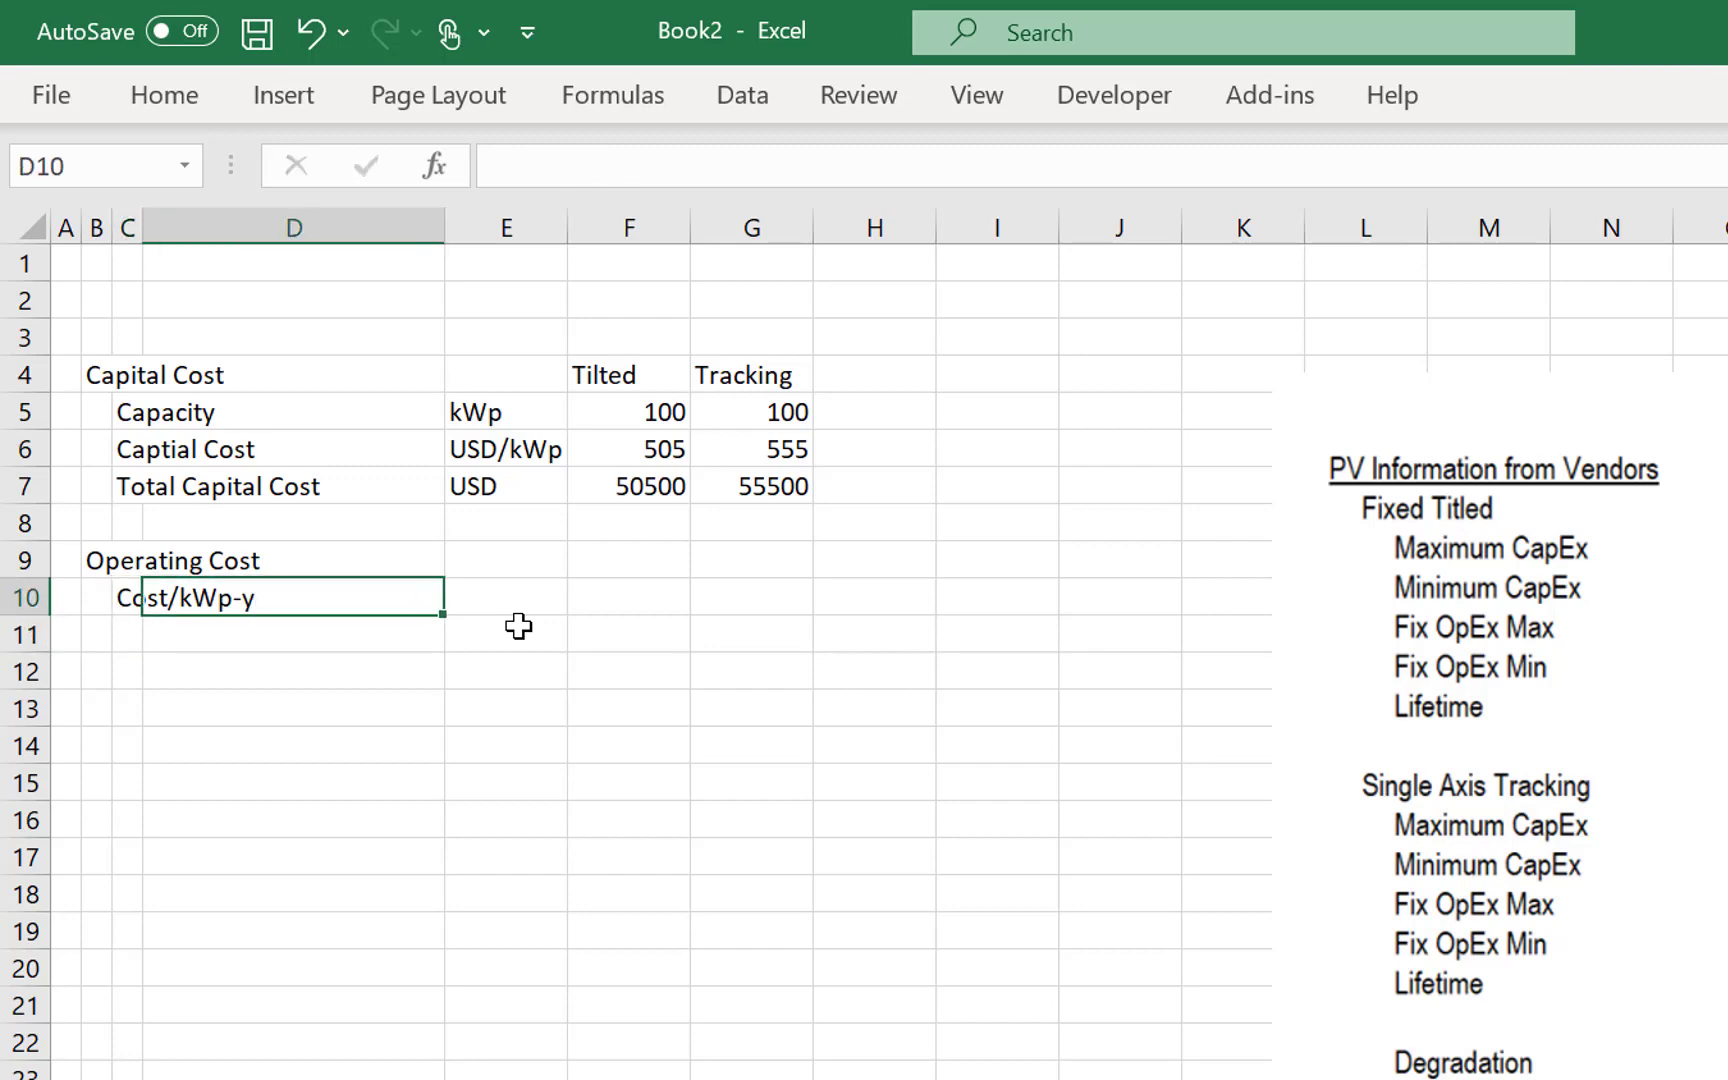
{"action": "key", "text": "Right"}
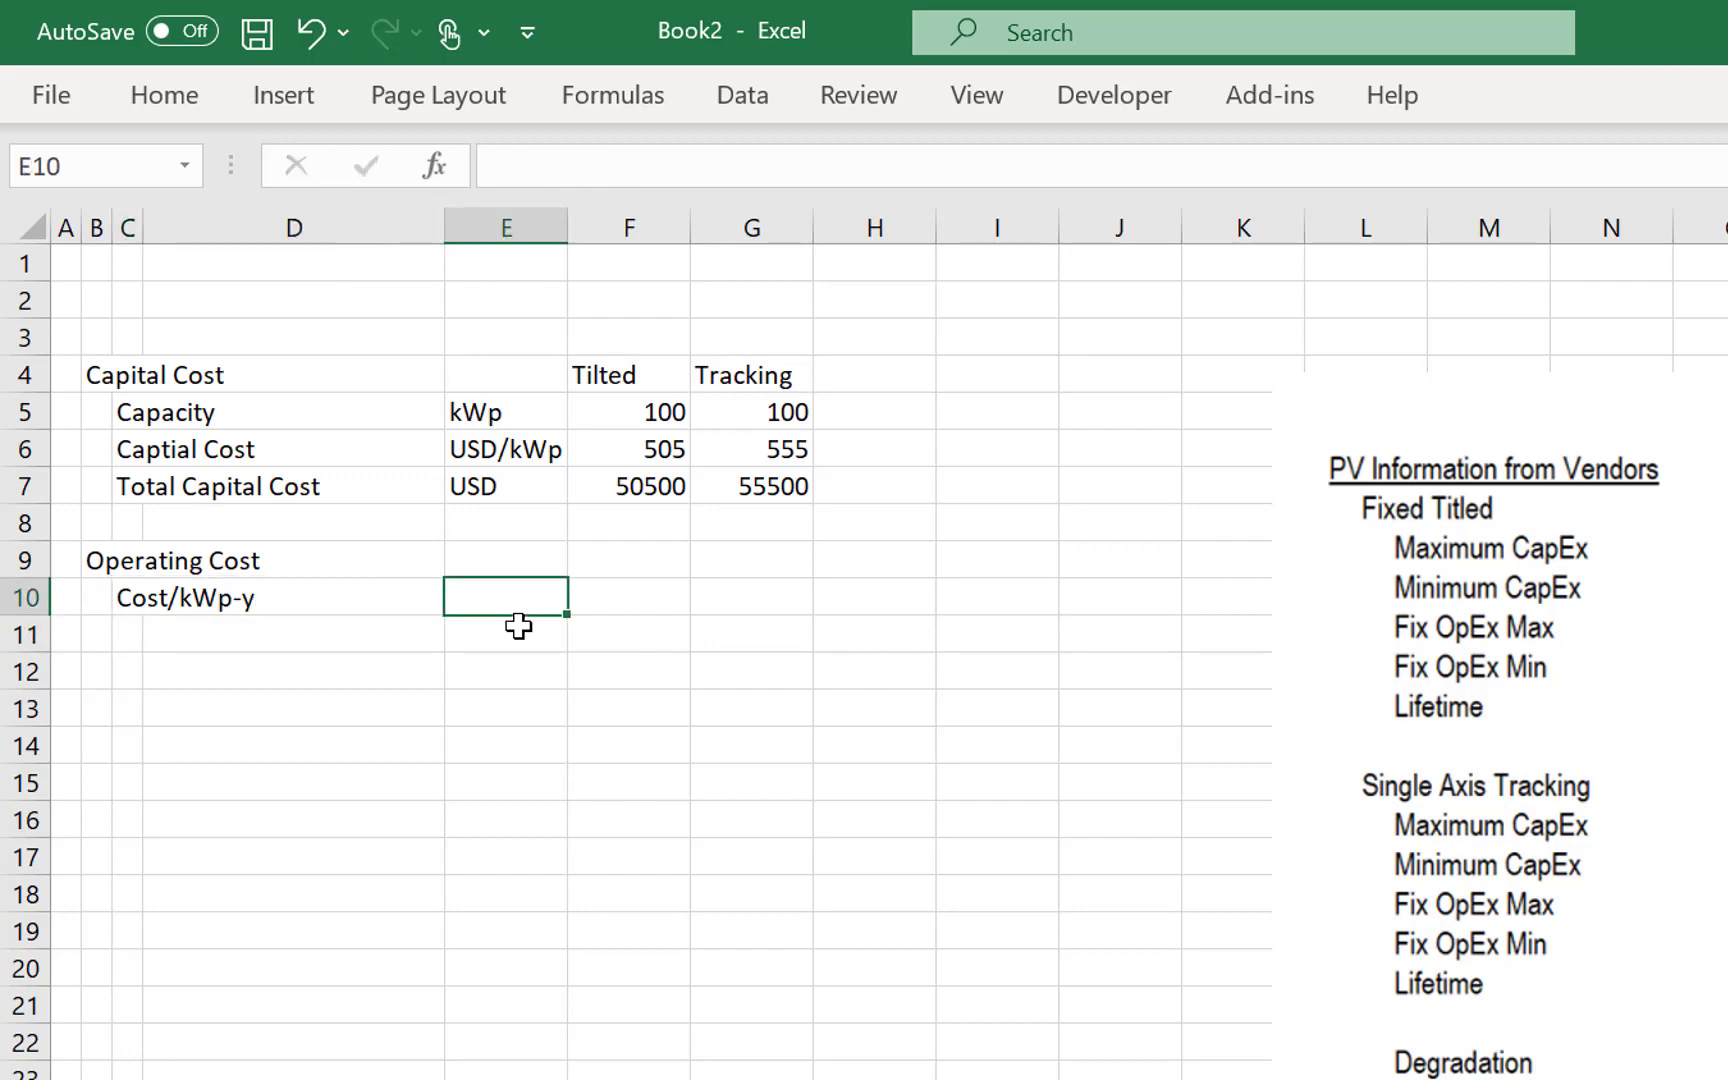
{"action": "type", "text": "USD/"}
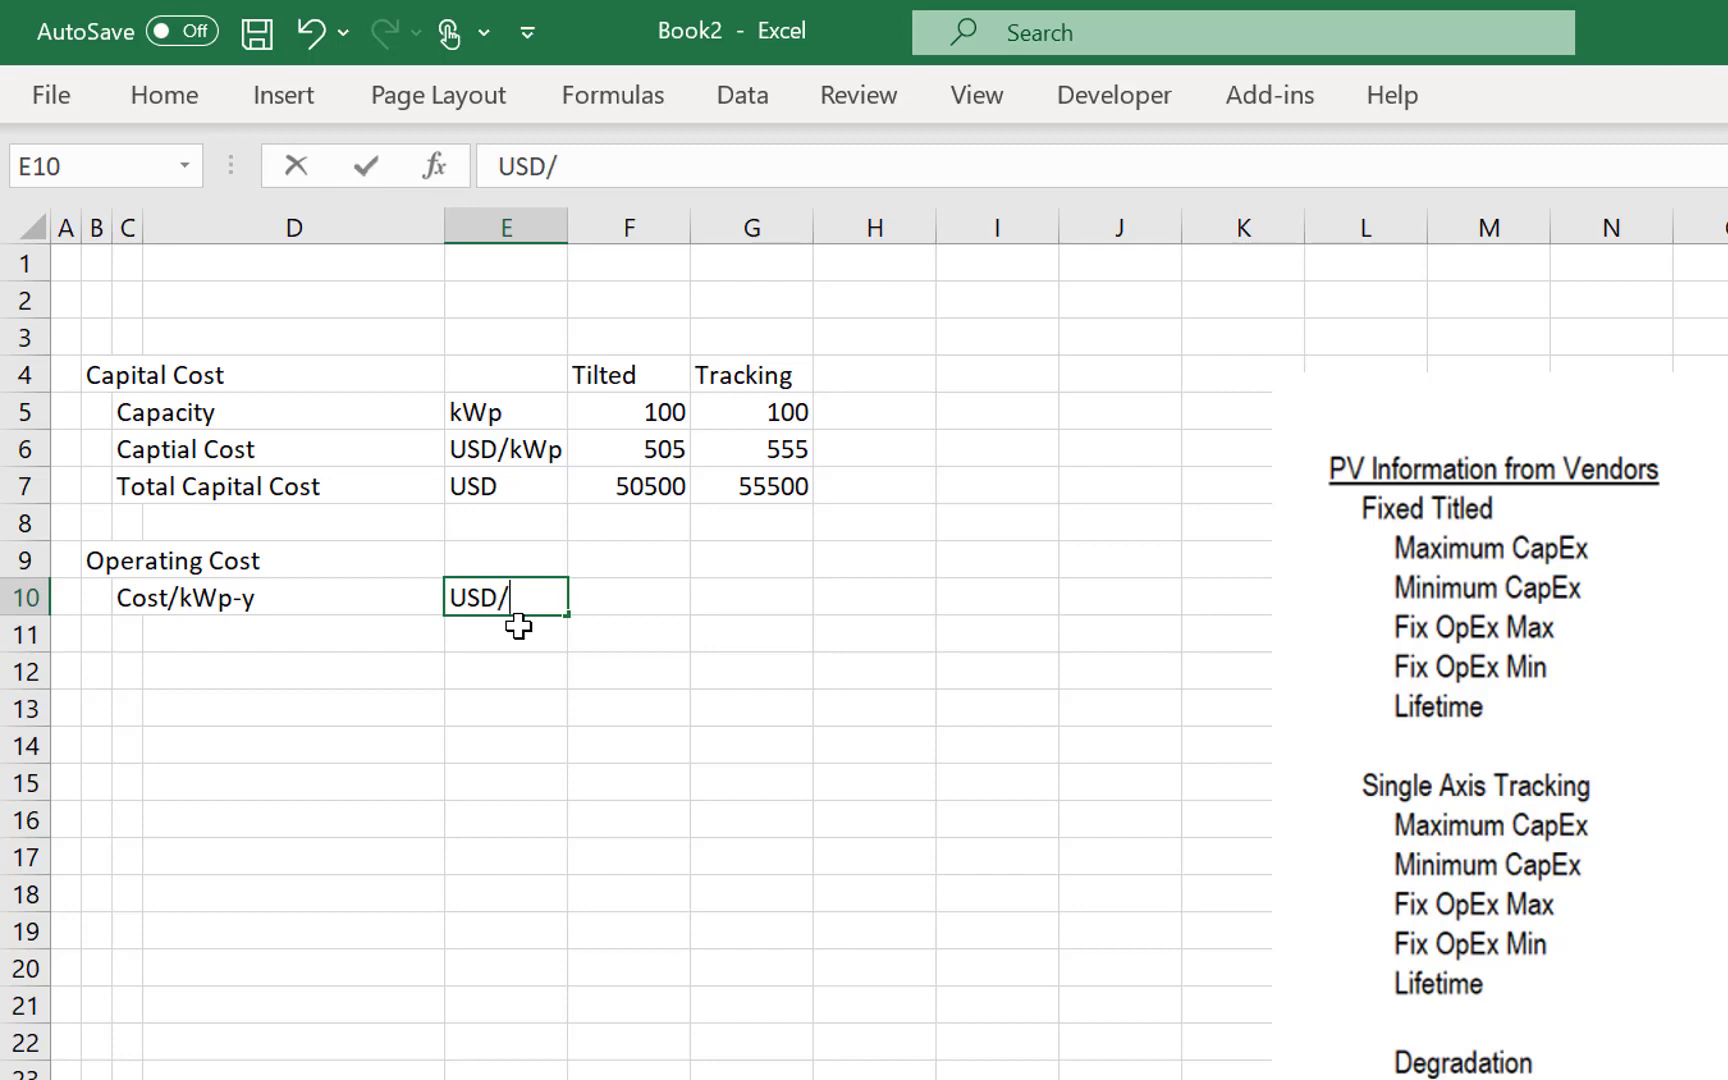
{"action": "type", "text": "kWpy"}
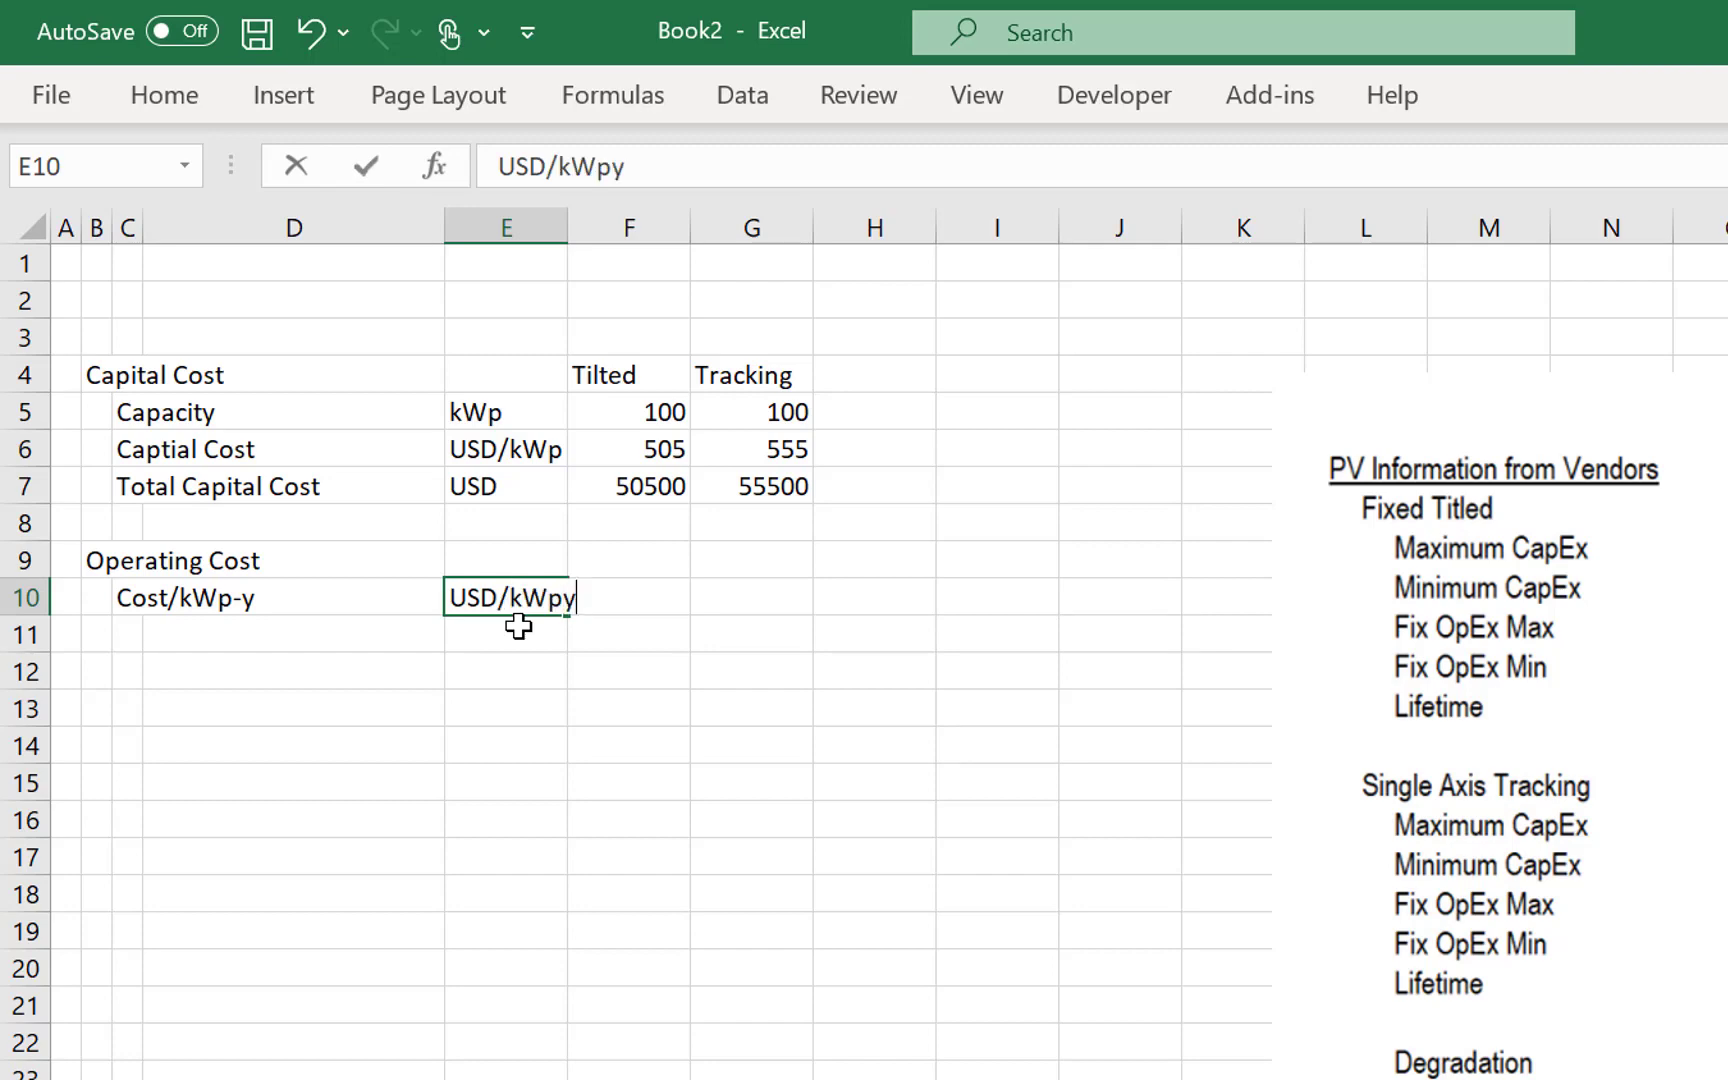
{"action": "key", "text": "Return"}
{"action": "key", "text": "Up"}
- Widen column E so the operating cost unit fits comfortably within it
{"action": "left_click_drag", "start_coordinate": [572, 229], "coordinate": [673, 198]}
{"action": "key", "text": "Left"}
{"action": "key", "text": "Right"}
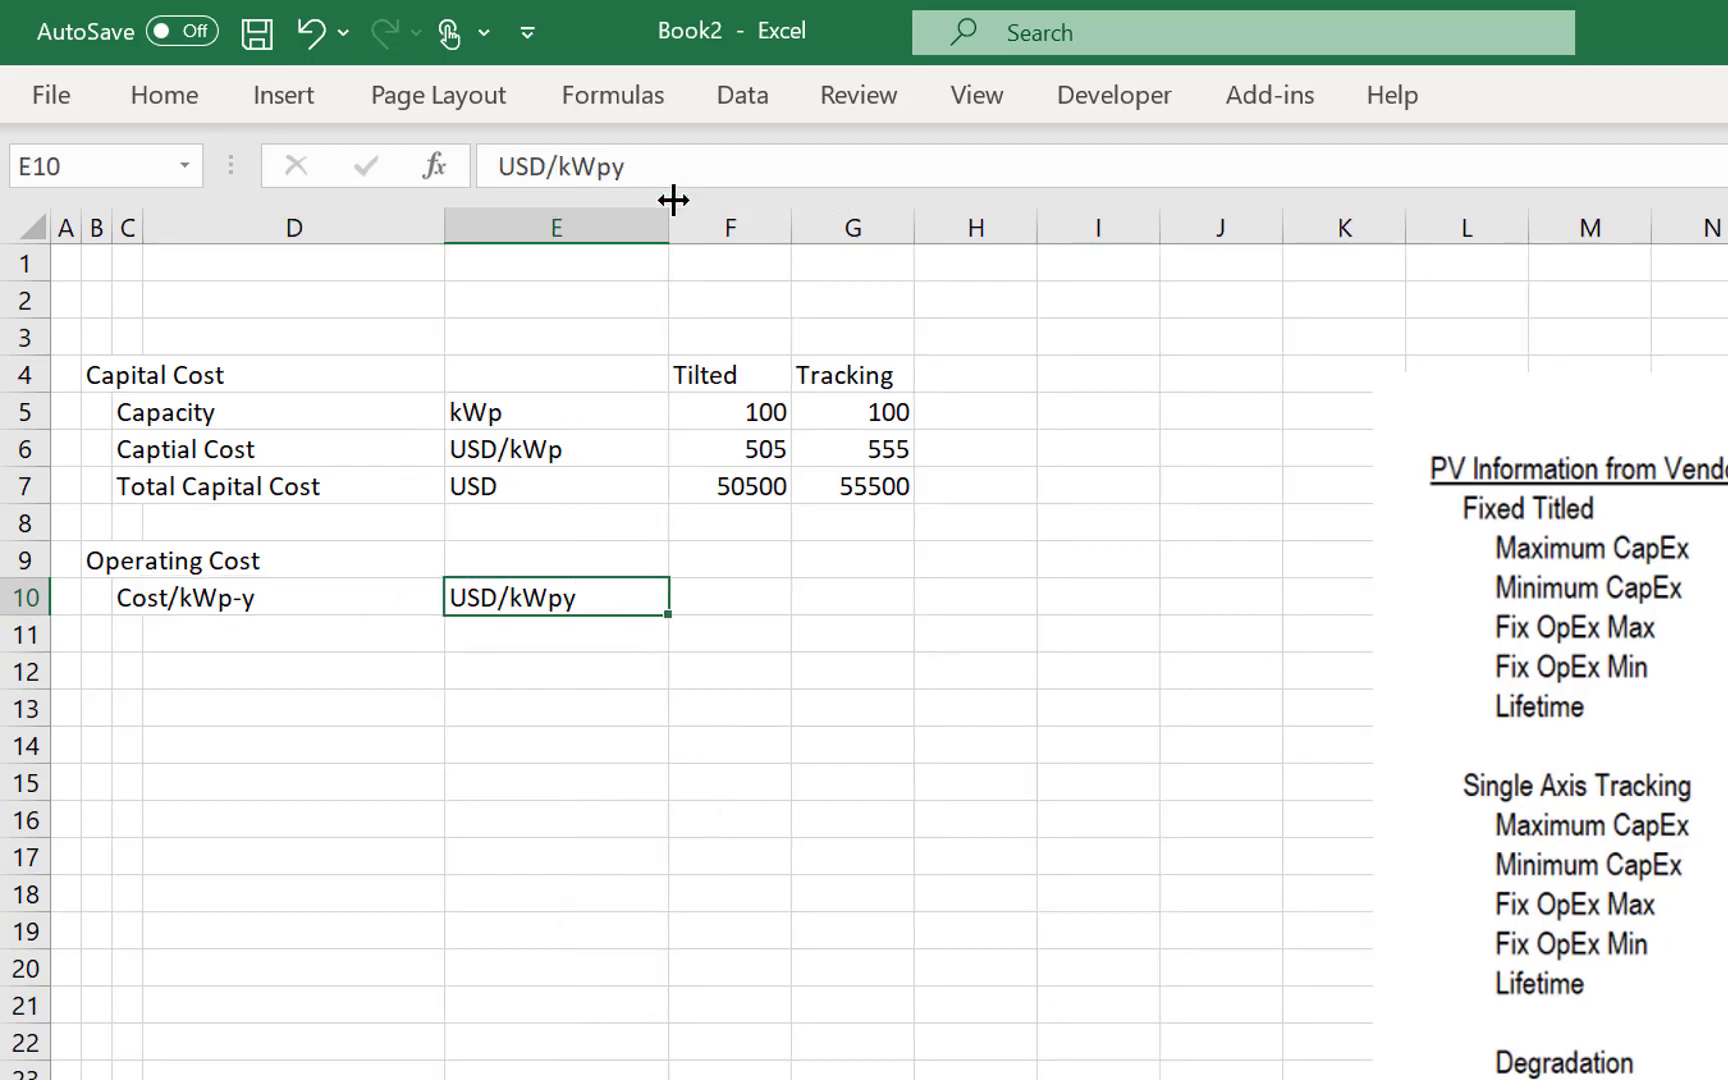
- Examine the vendor PV information beside the table for the fixed operating costs of the tilted and tracking systems
{"action": "key", "text": "Right"}
{"action": "key", "text": "Left"}
{"action": "key", "text": "Right"}
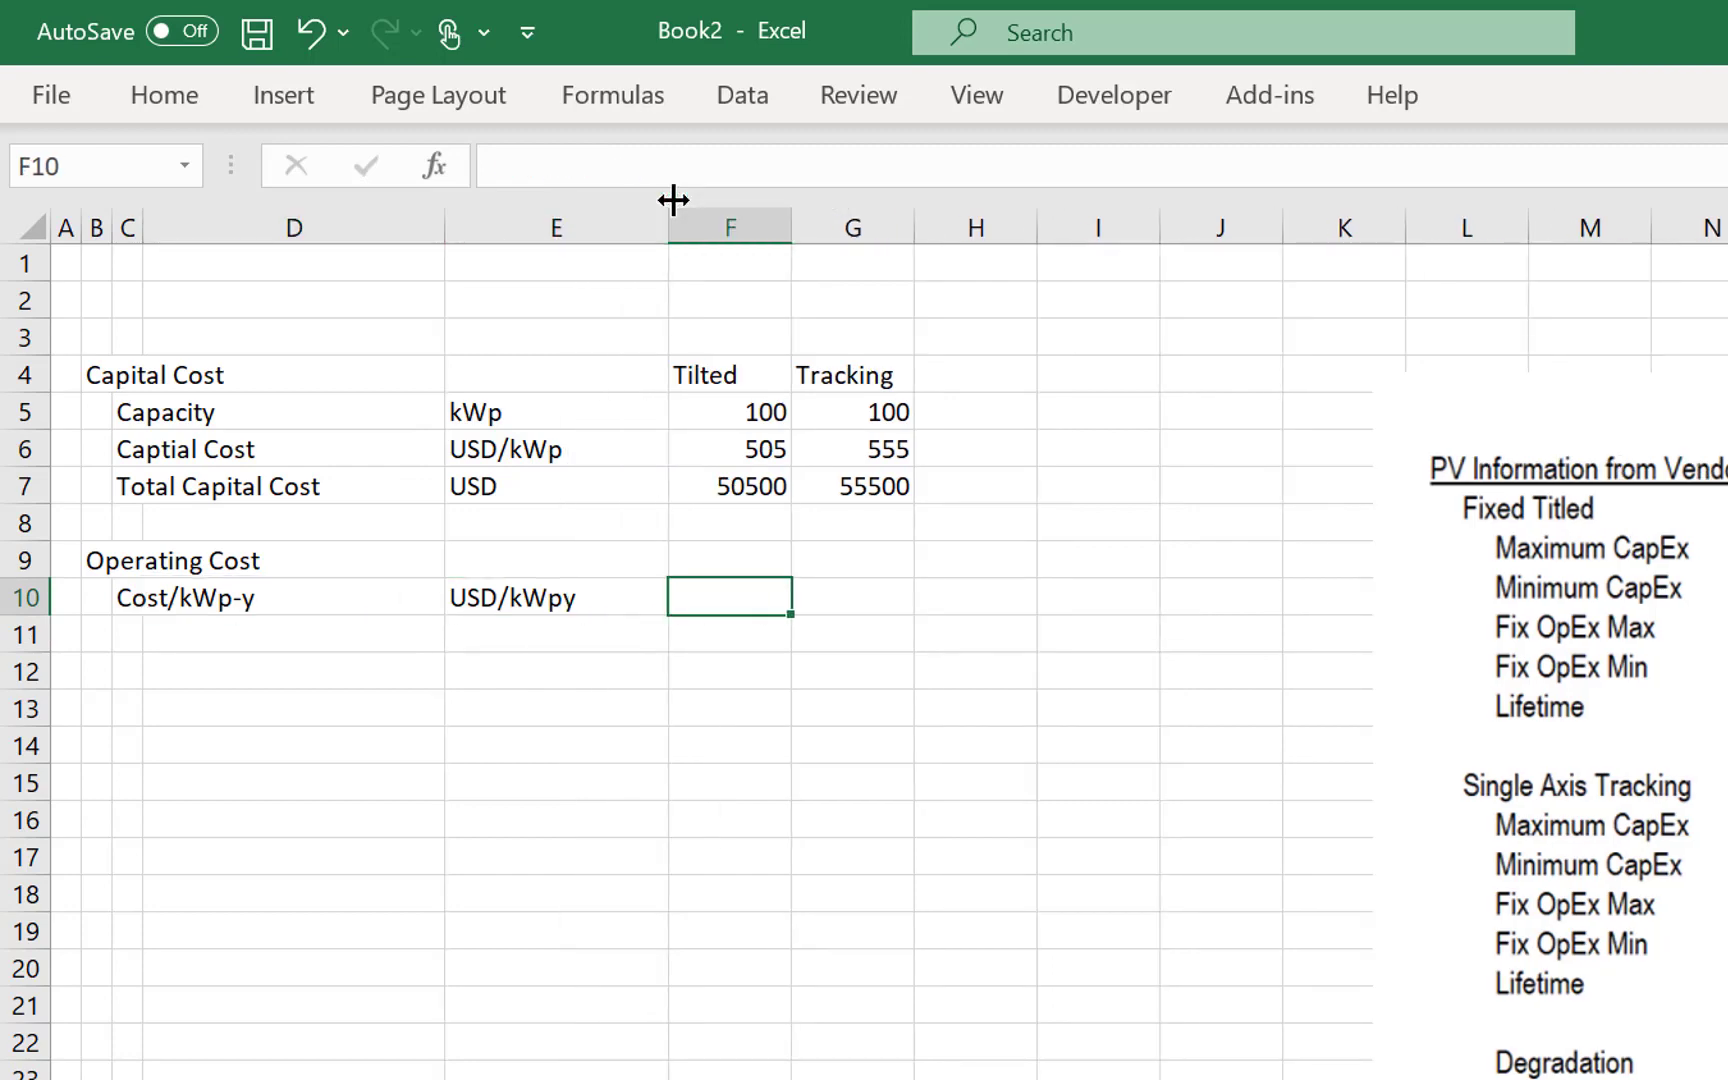
{"action": "key", "text": "Right"}
{"action": "key", "text": "Right"}
{"action": "key", "text": "Right"}
{"action": "key", "text": "Right"}
{"action": "key", "text": "Right"}
{"action": "key", "text": "Right"}
{"action": "key", "text": "Right"}
{"action": "key", "text": "Right"}
{"action": "key", "text": "Right"}
{"action": "key", "text": "Right"}
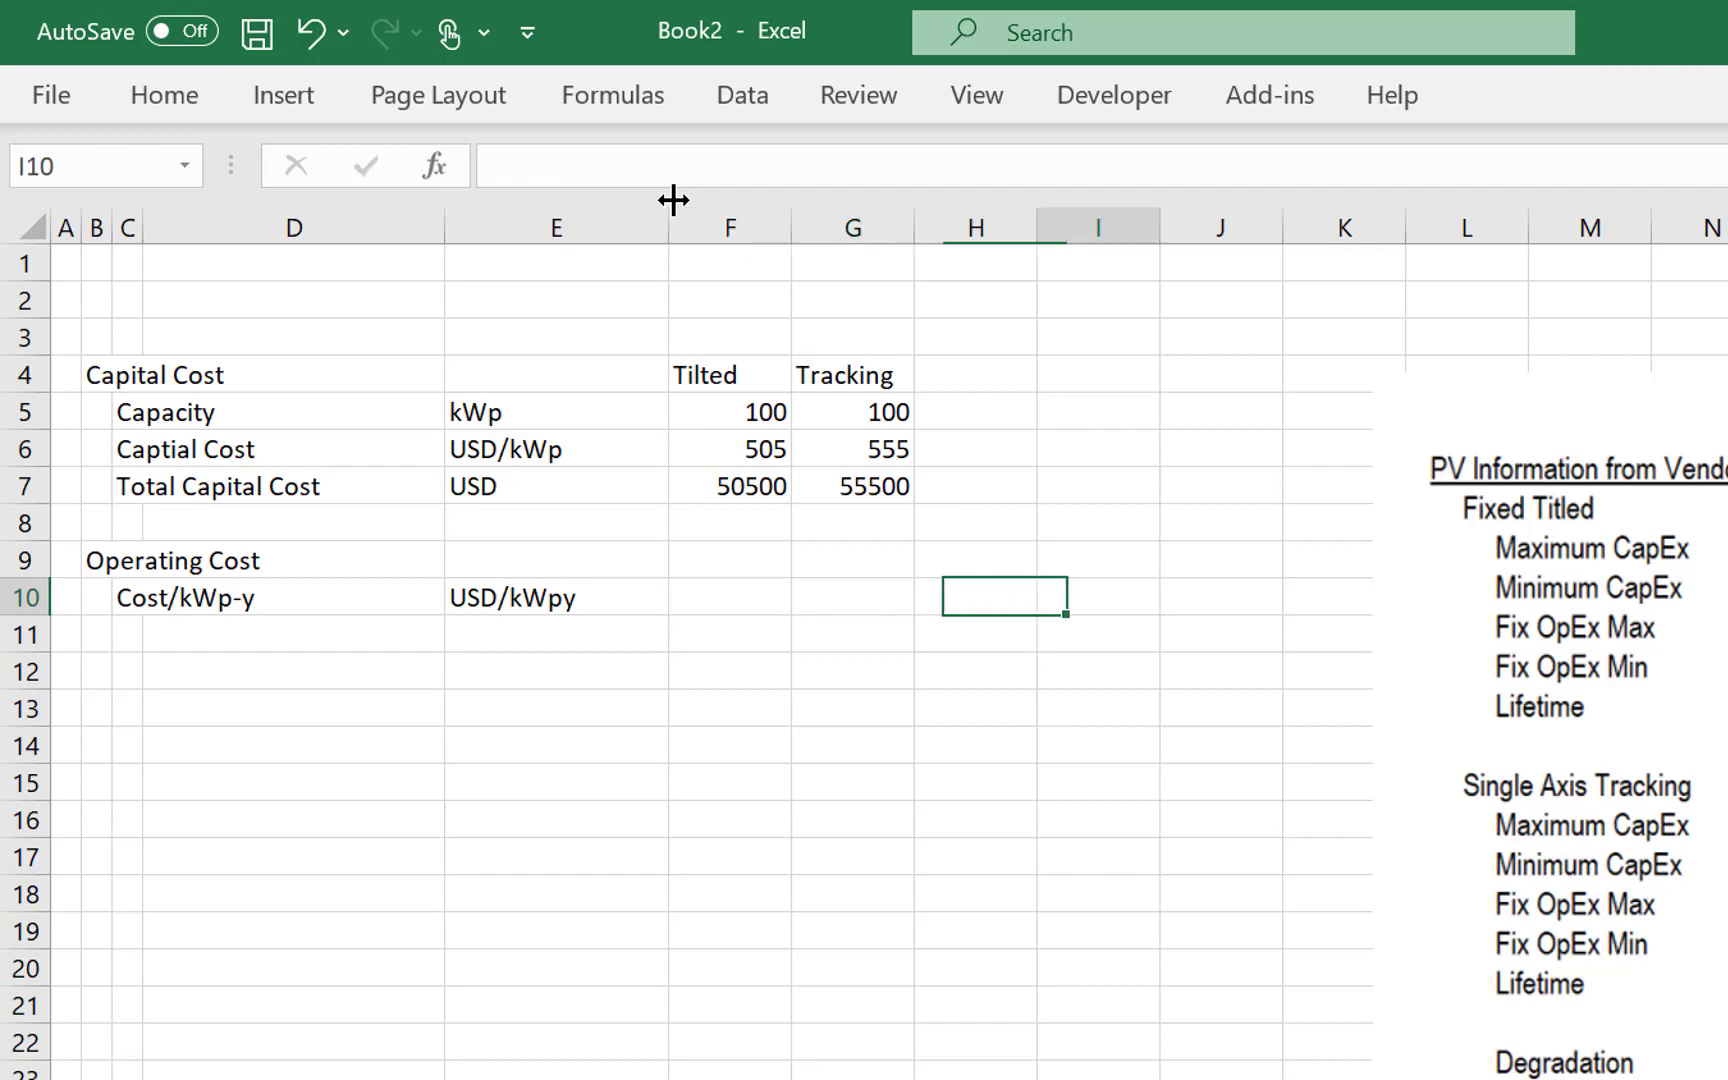
{"action": "key", "text": "Right"}
{"action": "key", "text": "Right"}
{"action": "key", "text": "Right"}
{"action": "key", "text": "Right"}
{"action": "key", "text": "Left"}
{"action": "key", "text": "Left"}
{"action": "key", "text": "Left"}
{"action": "key", "text": "Left"}
{"action": "key", "text": "Left"}
{"action": "key", "text": "Left"}
{"action": "key", "text": "Left"}
{"action": "key", "text": "Left"}
{"action": "key", "text": "Left"}
{"action": "key", "text": "Left"}
{"action": "key", "text": "Left"}
{"action": "key", "text": "Left"}
{"action": "key", "text": "Left"}
{"action": "key", "text": "Left"}
{"action": "key", "text": "Left"}
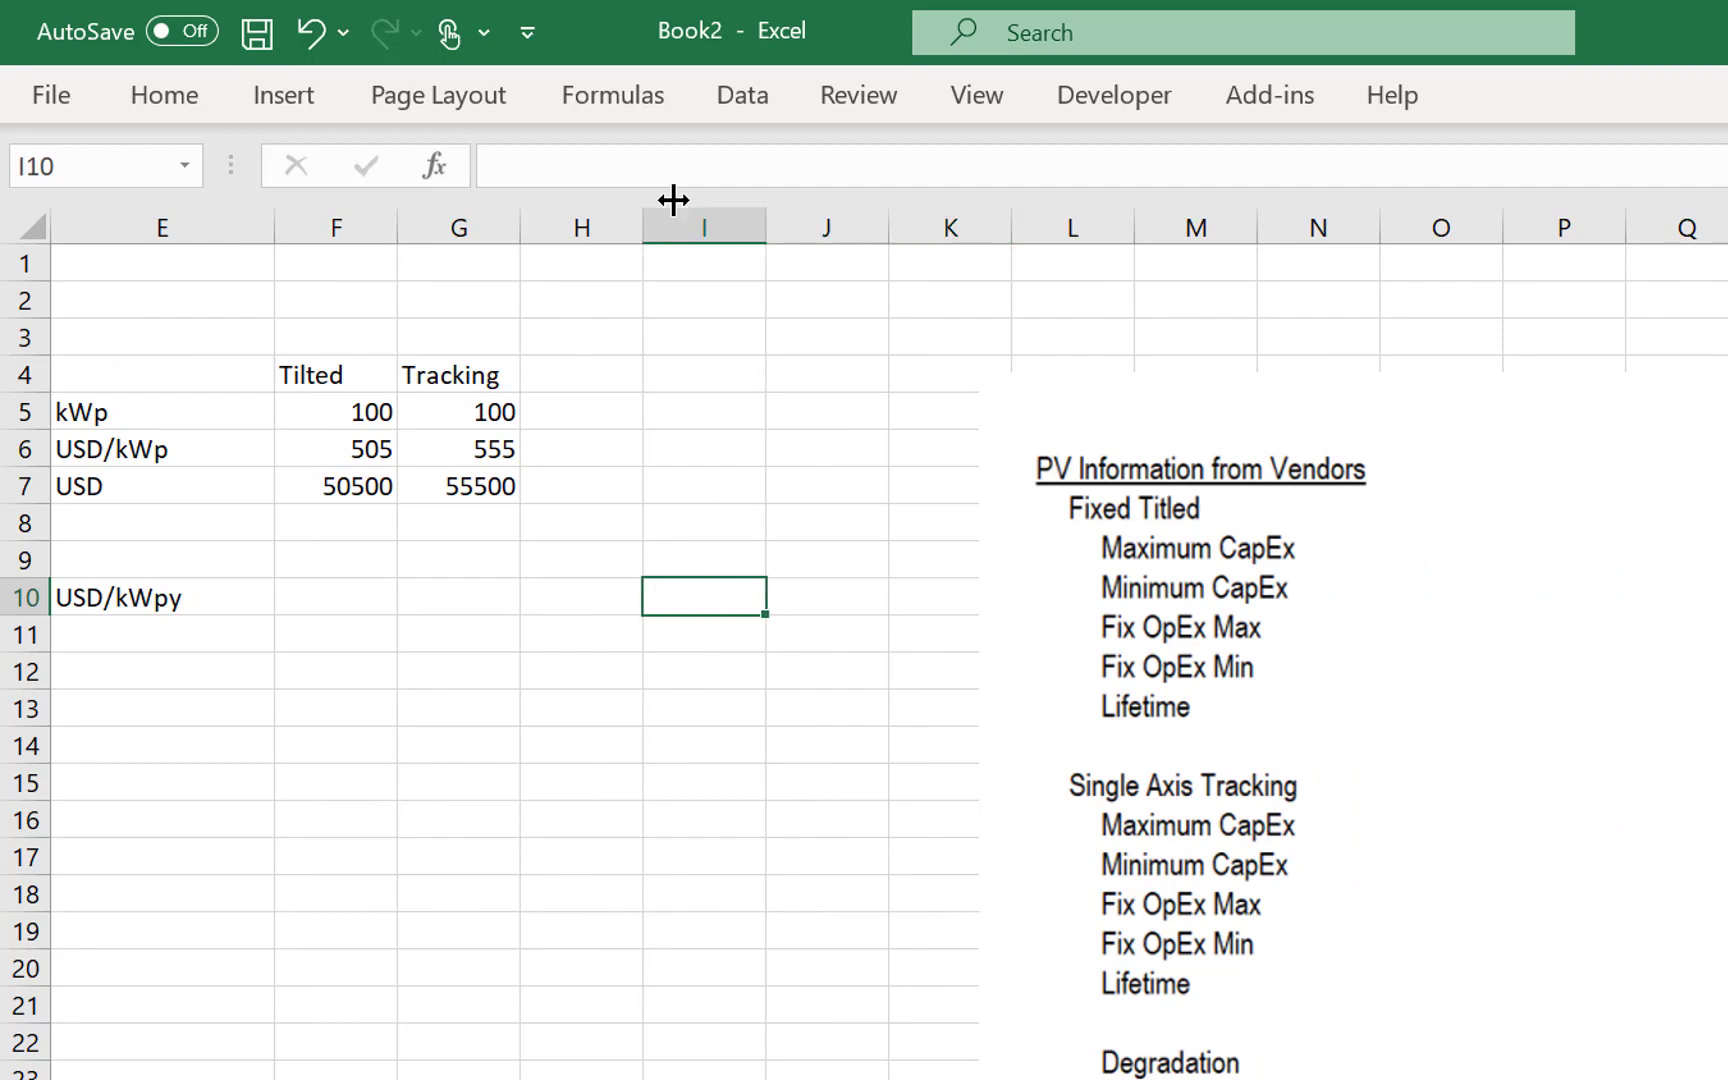
{"action": "key", "text": "Left"}
{"action": "key", "text": "Left"}
{"action": "key", "text": "Right"}
{"action": "key", "text": "Right"}
{"action": "key", "text": "Right"}
{"action": "key", "text": "Right"}
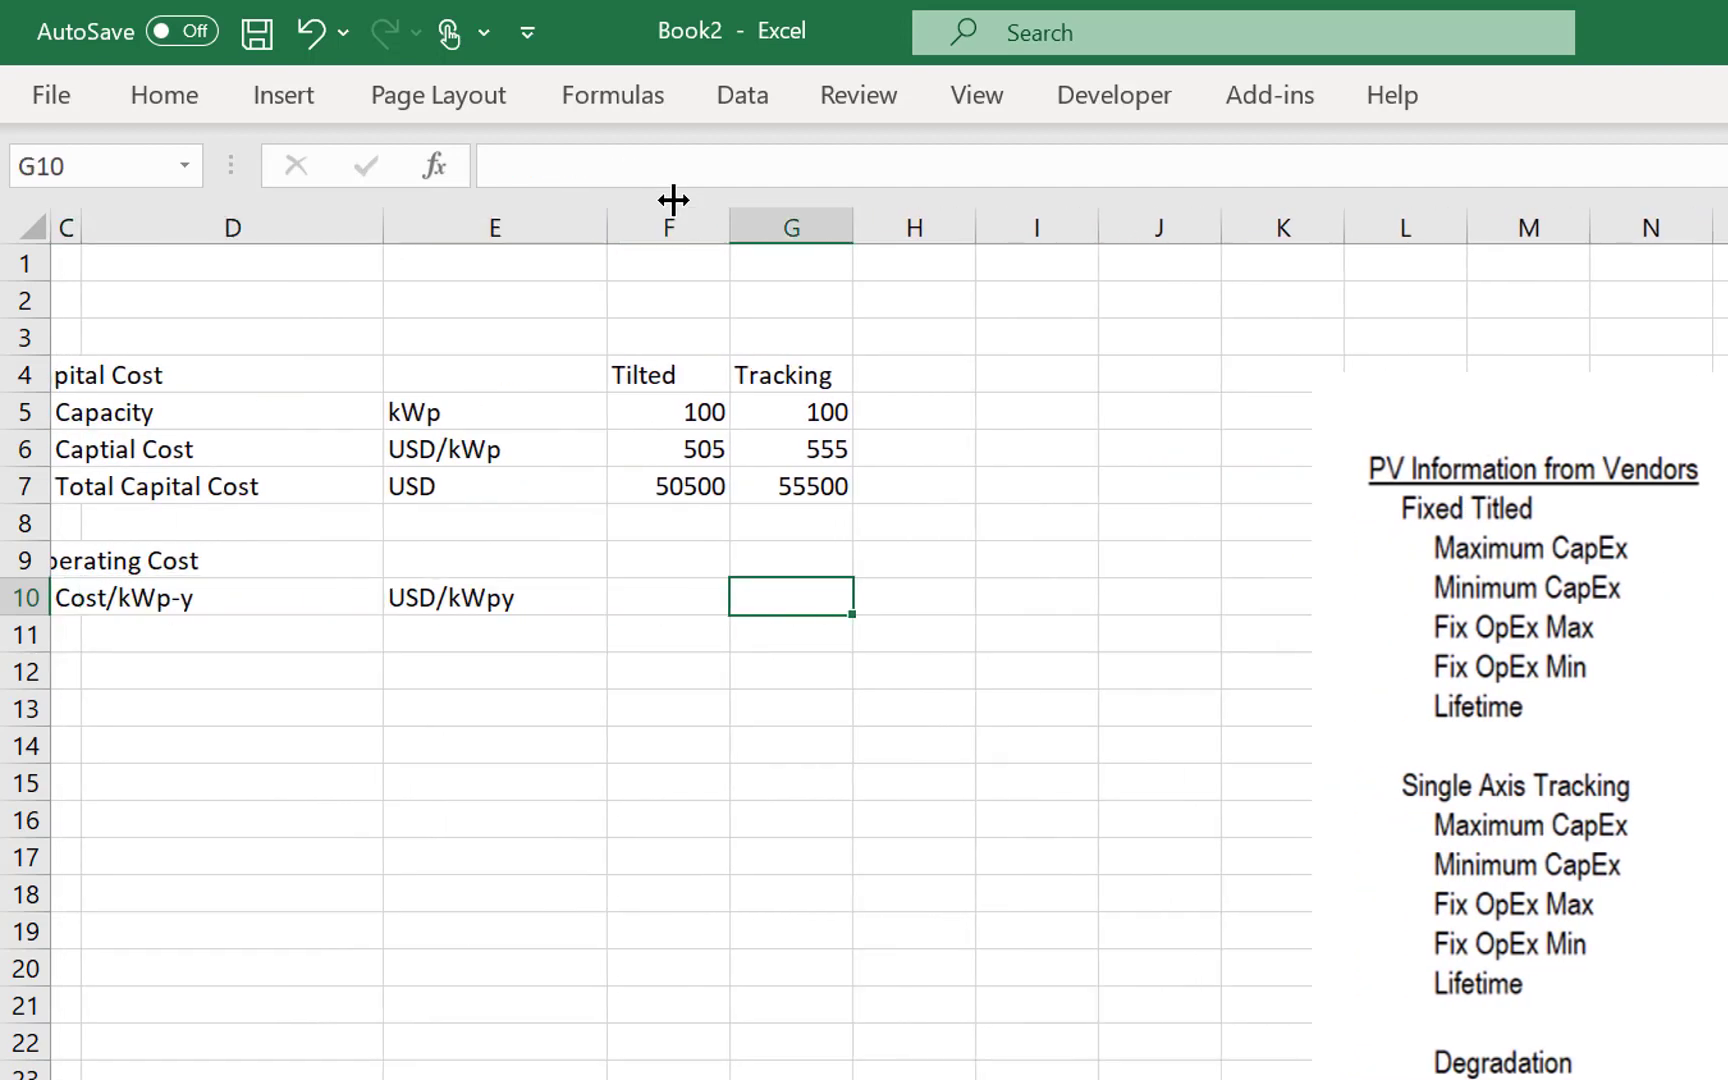
- Enter 9.08 as the Tilted operating cost per kWp-year in F10
{"action": "key", "text": "Left"}
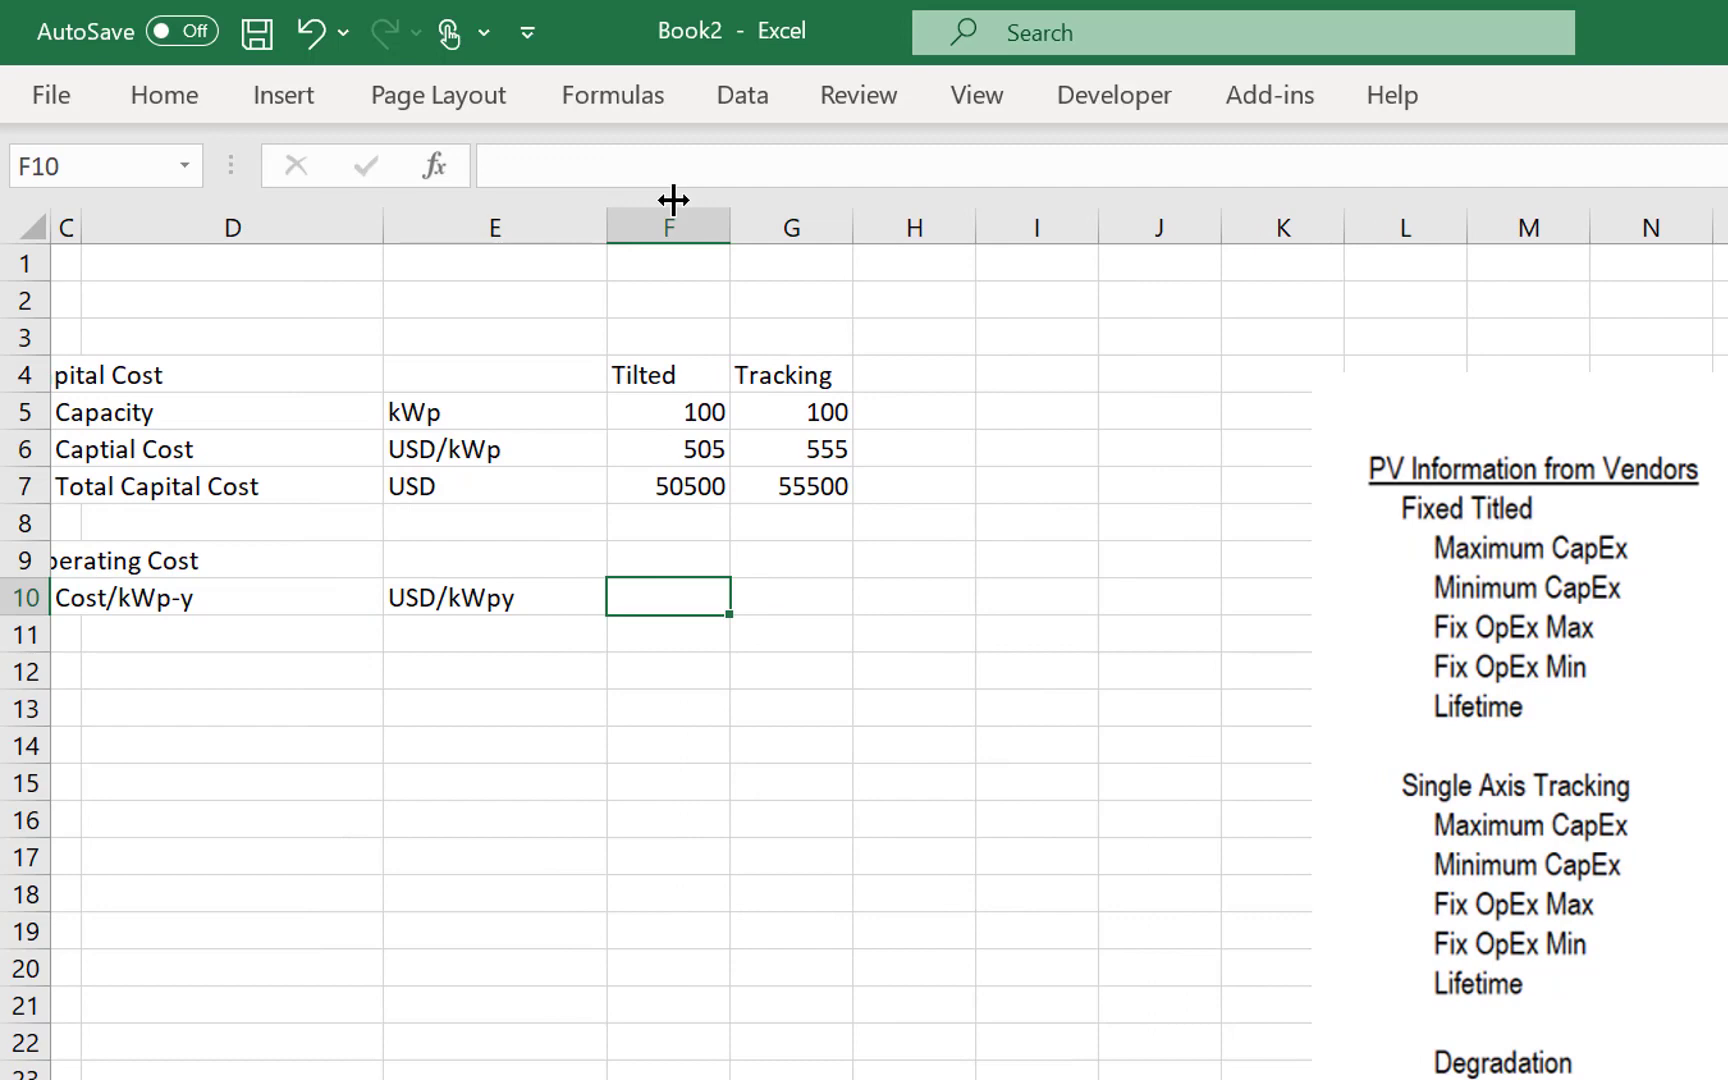
{"action": "type", "text": "9.08"}
{"action": "key", "text": "Return"}
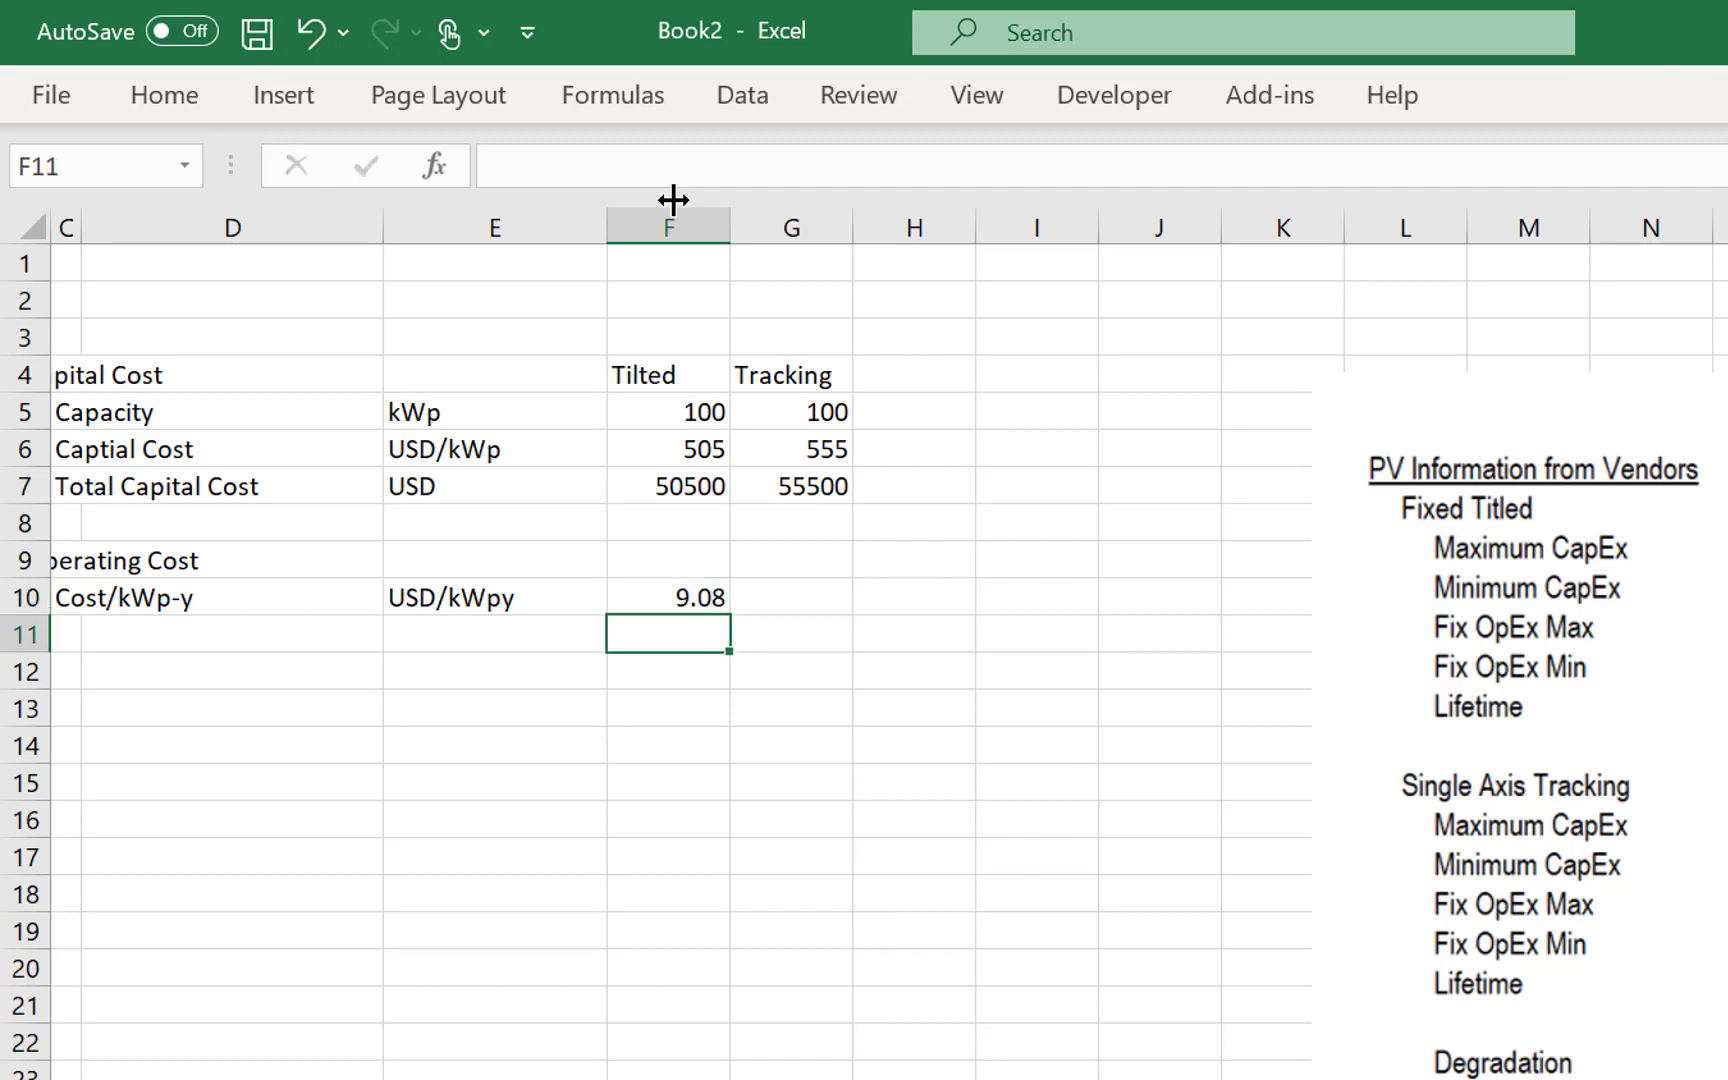
- Enter 9.99 as the Tracking operating cost per kWp-year in G10
{"action": "key", "text": "Up"}
{"action": "key", "text": "Right"}
{"action": "type", "text": "9.99"}
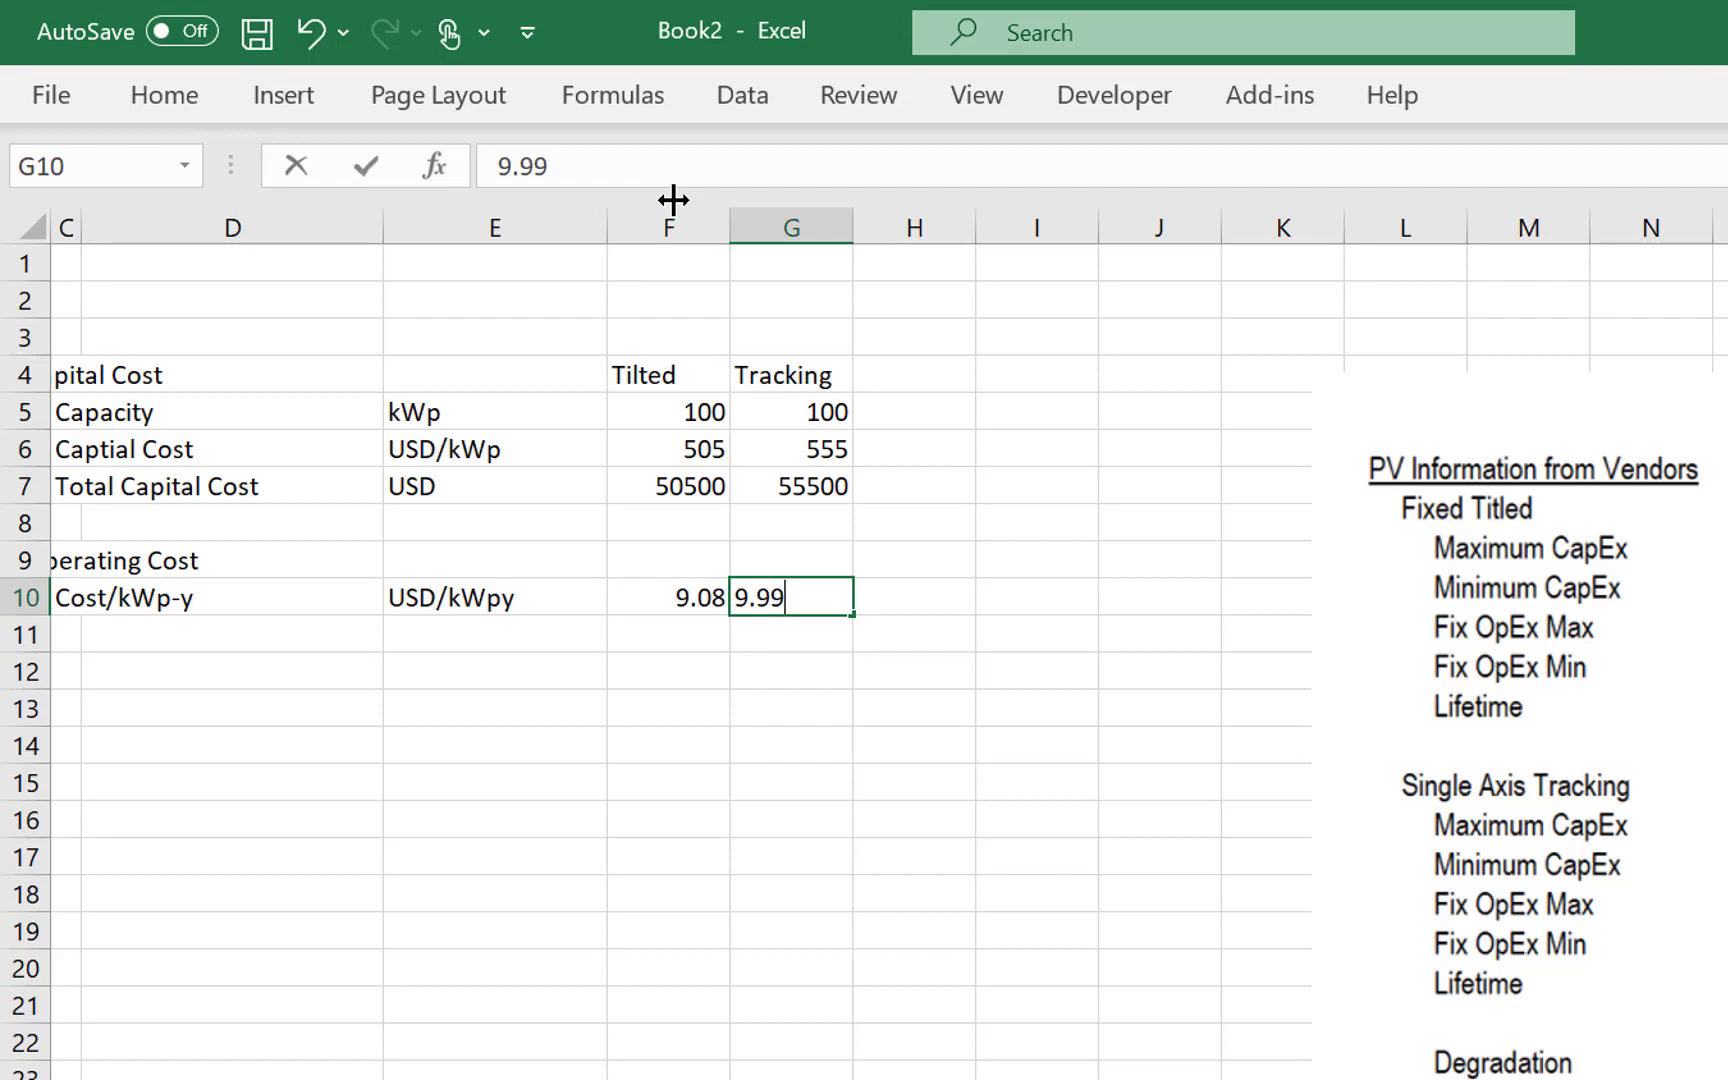
{"action": "key", "text": "Return"}
- Label row 11 of the Operating Cost block Total Cost in C11
{"action": "key", "text": "Up"}
{"action": "key", "text": "Left"}
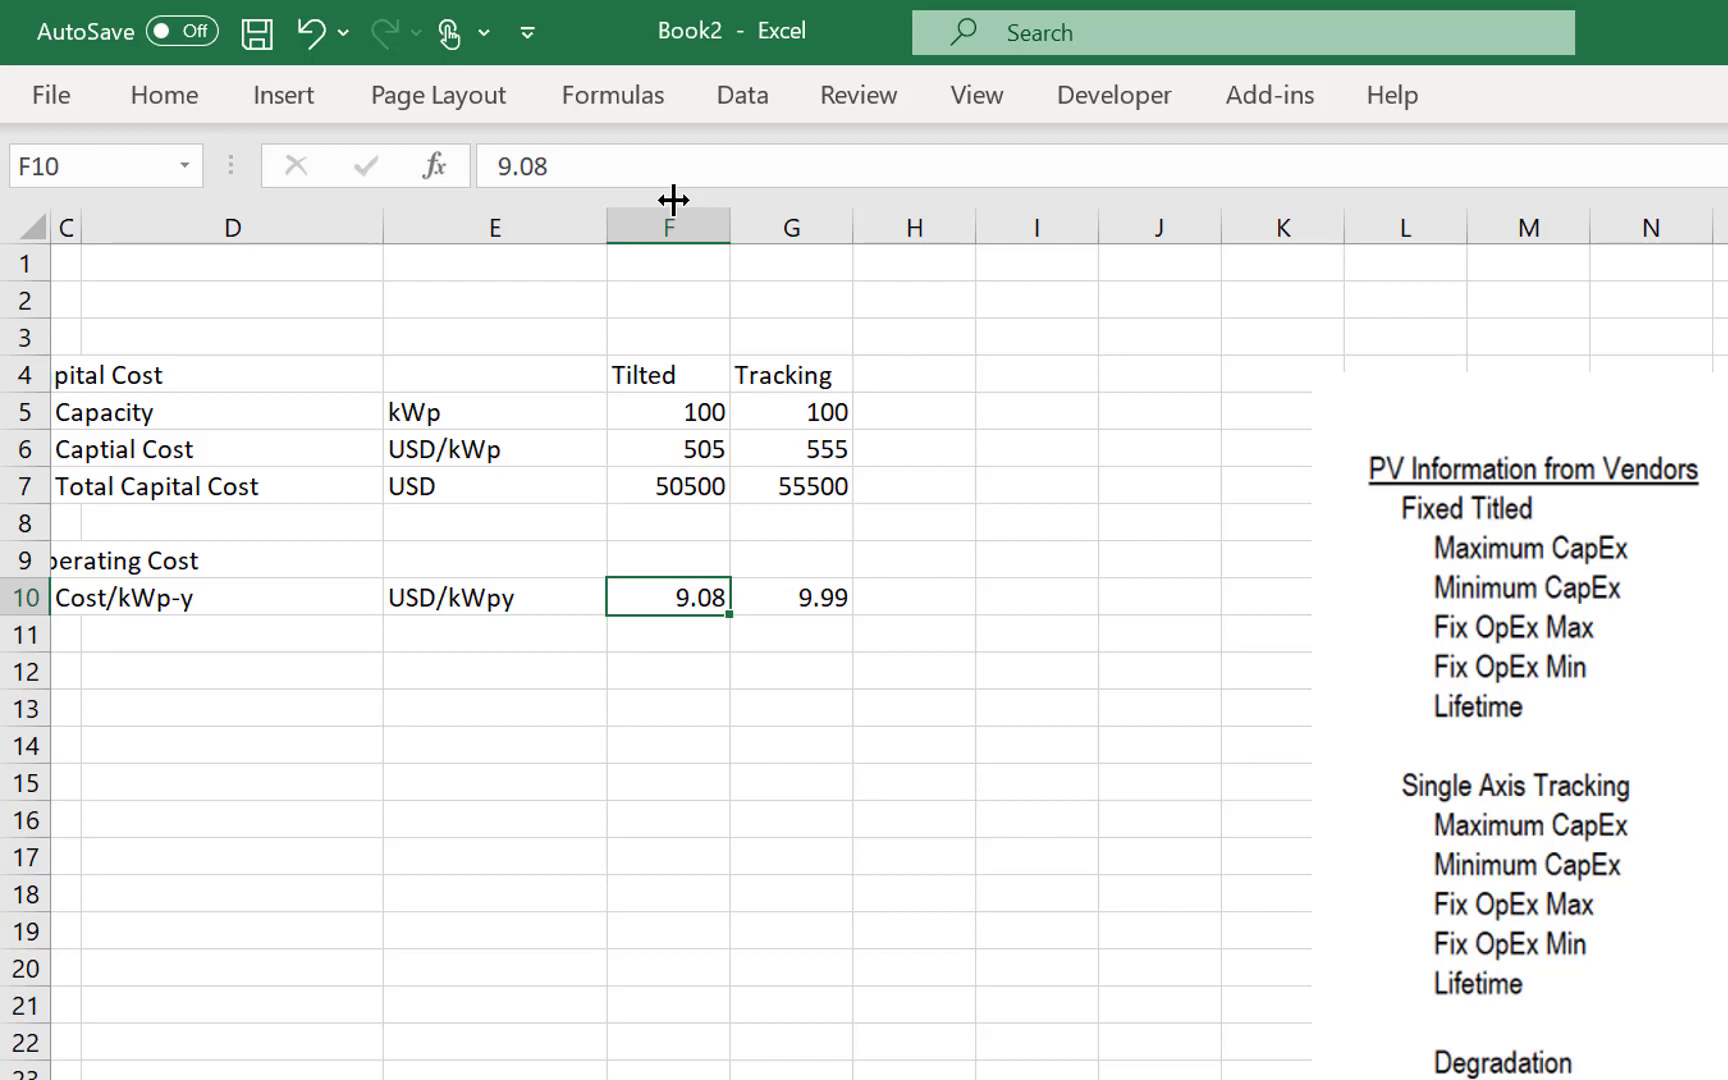
{"action": "key", "text": "Down"}
{"action": "key", "text": "Left"}
{"action": "key", "text": "Left"}
{"action": "key", "text": "Left"}
{"action": "key", "text": "Left"}
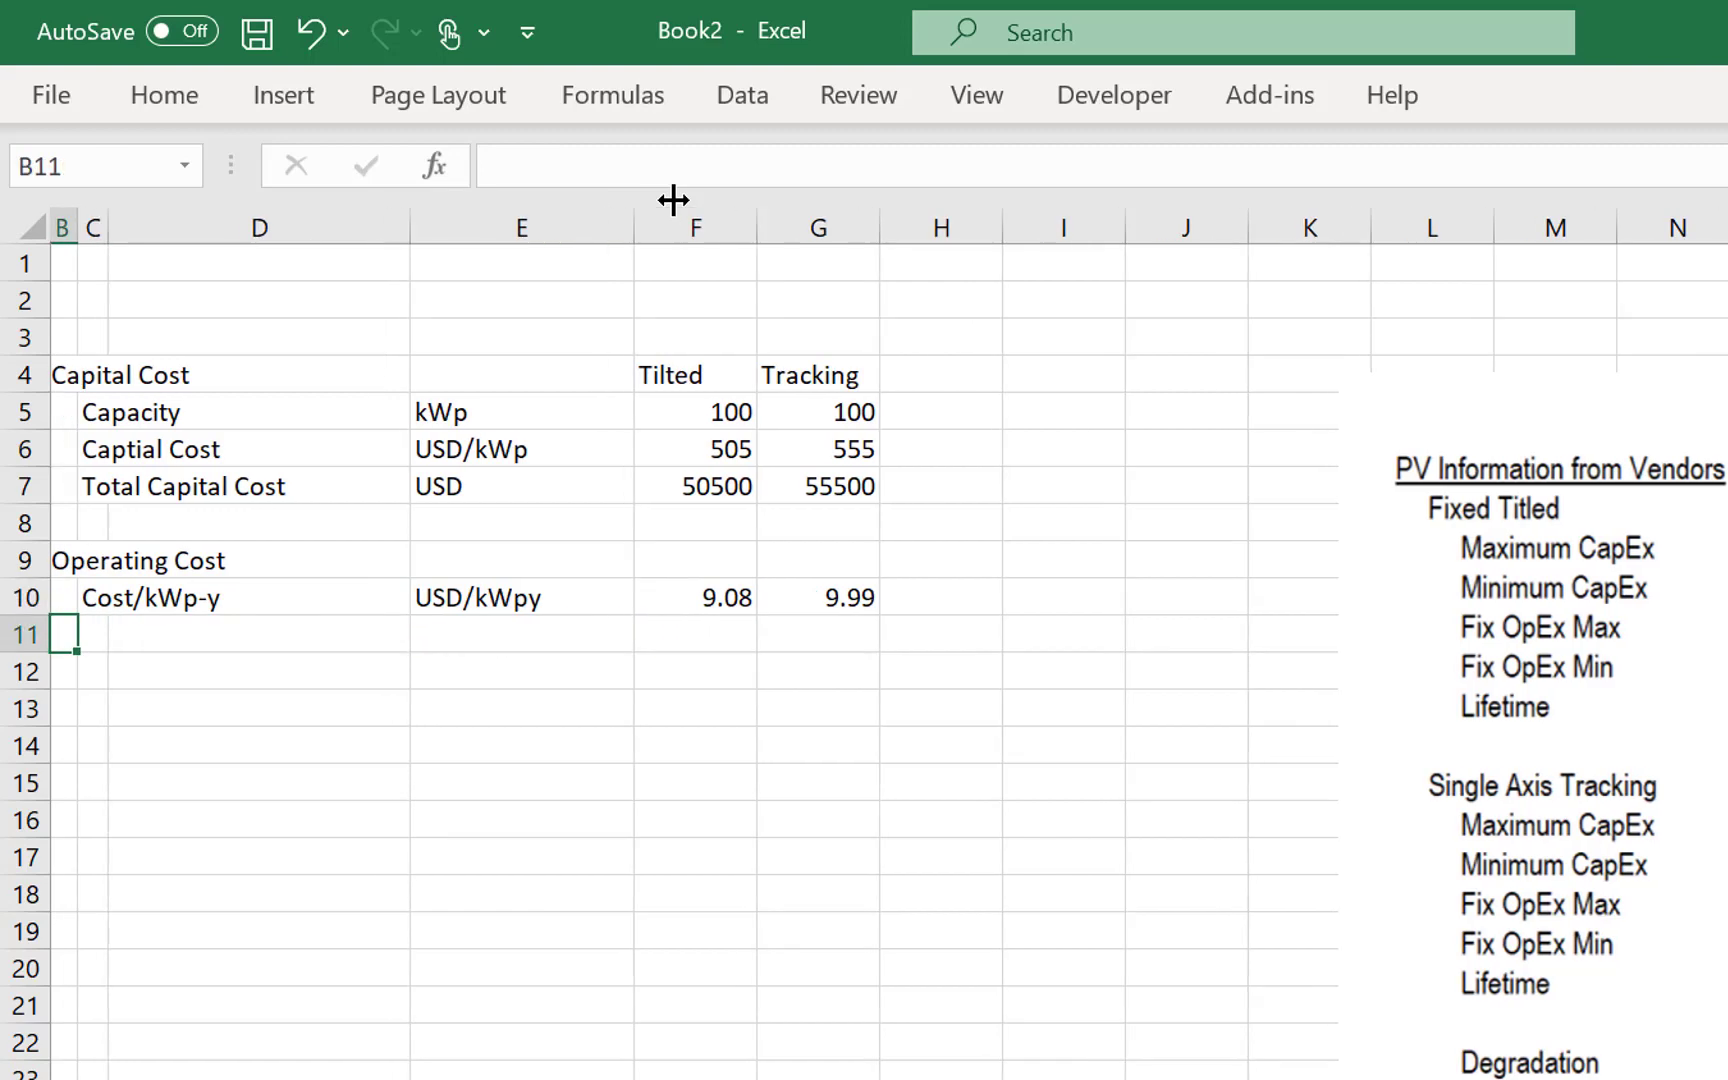
{"action": "key", "text": "Right"}
{"action": "type", "text": "Total U"}
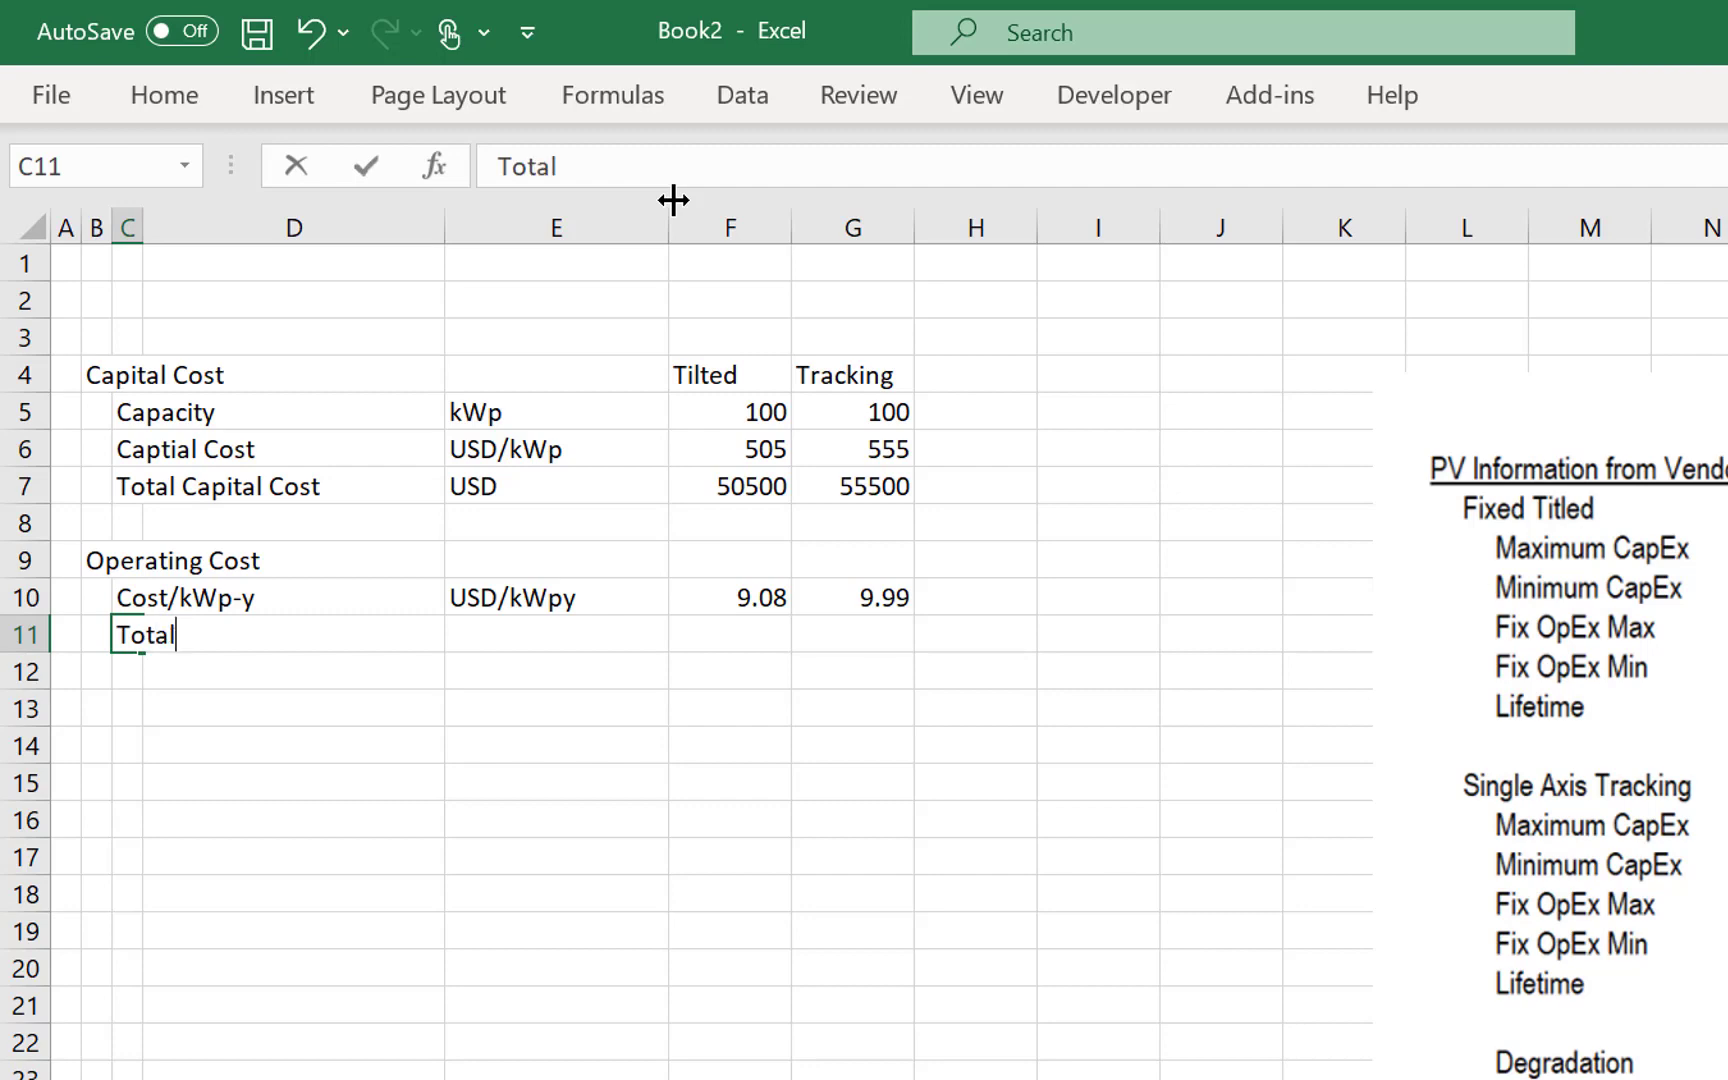
{"action": "key", "text": "BackSpace"}
{"action": "type", "text": "Cost"}
{"action": "key", "text": "Return"}
- Enter the unit USD in E11 for the operating Total Cost row
{"action": "key", "text": "Up"}
{"action": "key", "text": "Right"}
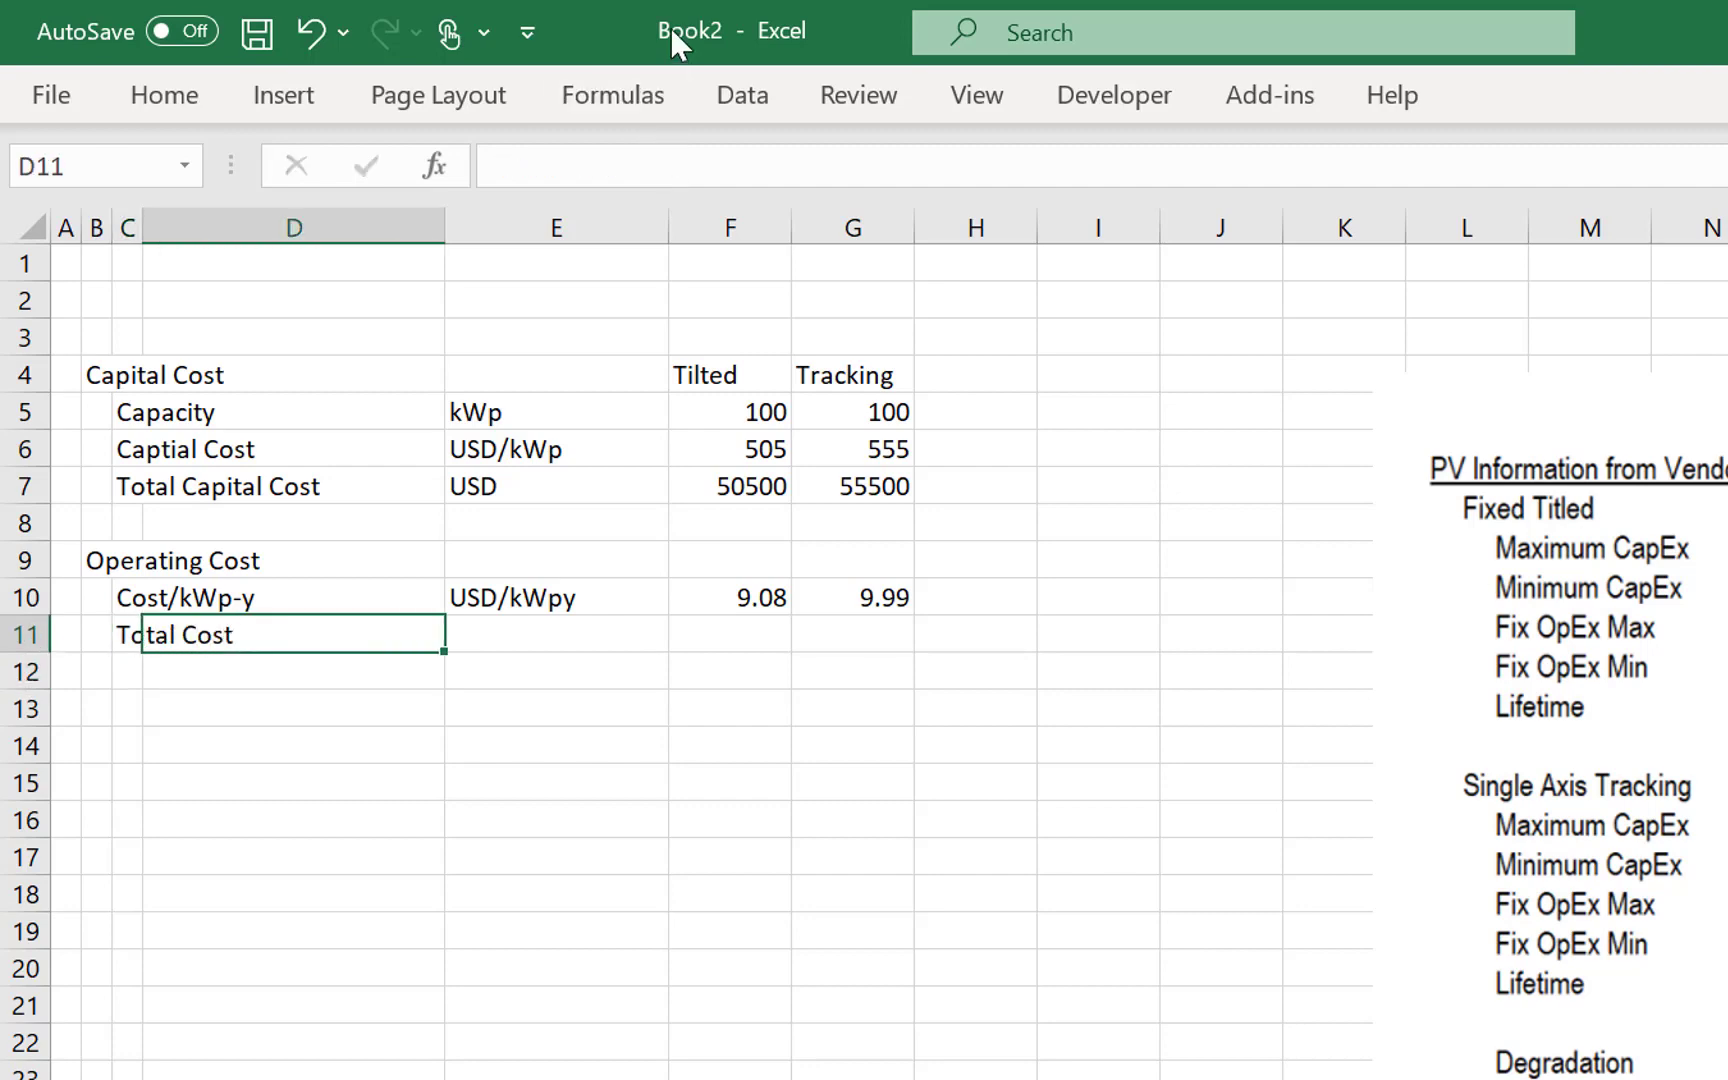
{"action": "key", "text": "Right"}
{"action": "type", "text": "USD/kWpy"}
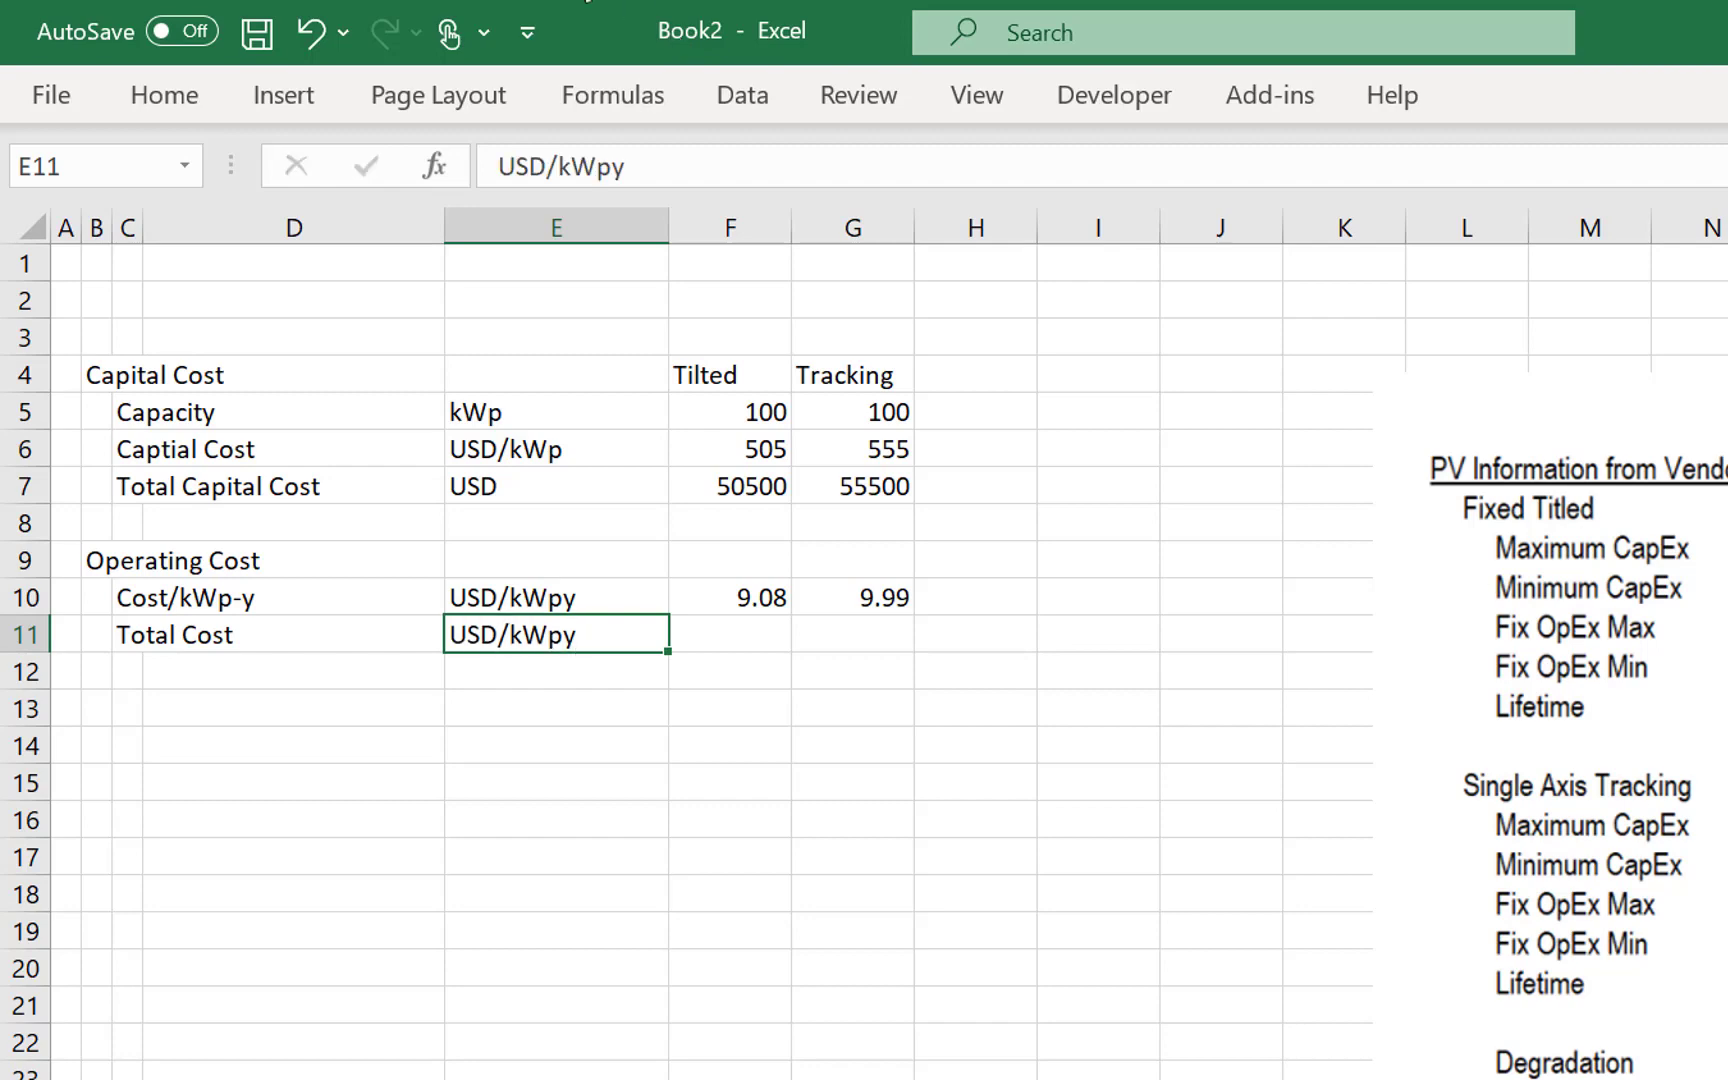
{"action": "key", "text": "Return"}
{"action": "key", "text": "BackSpace"}
{"action": "key", "text": "BackSpace"}
{"action": "key", "text": "BackSpace"}
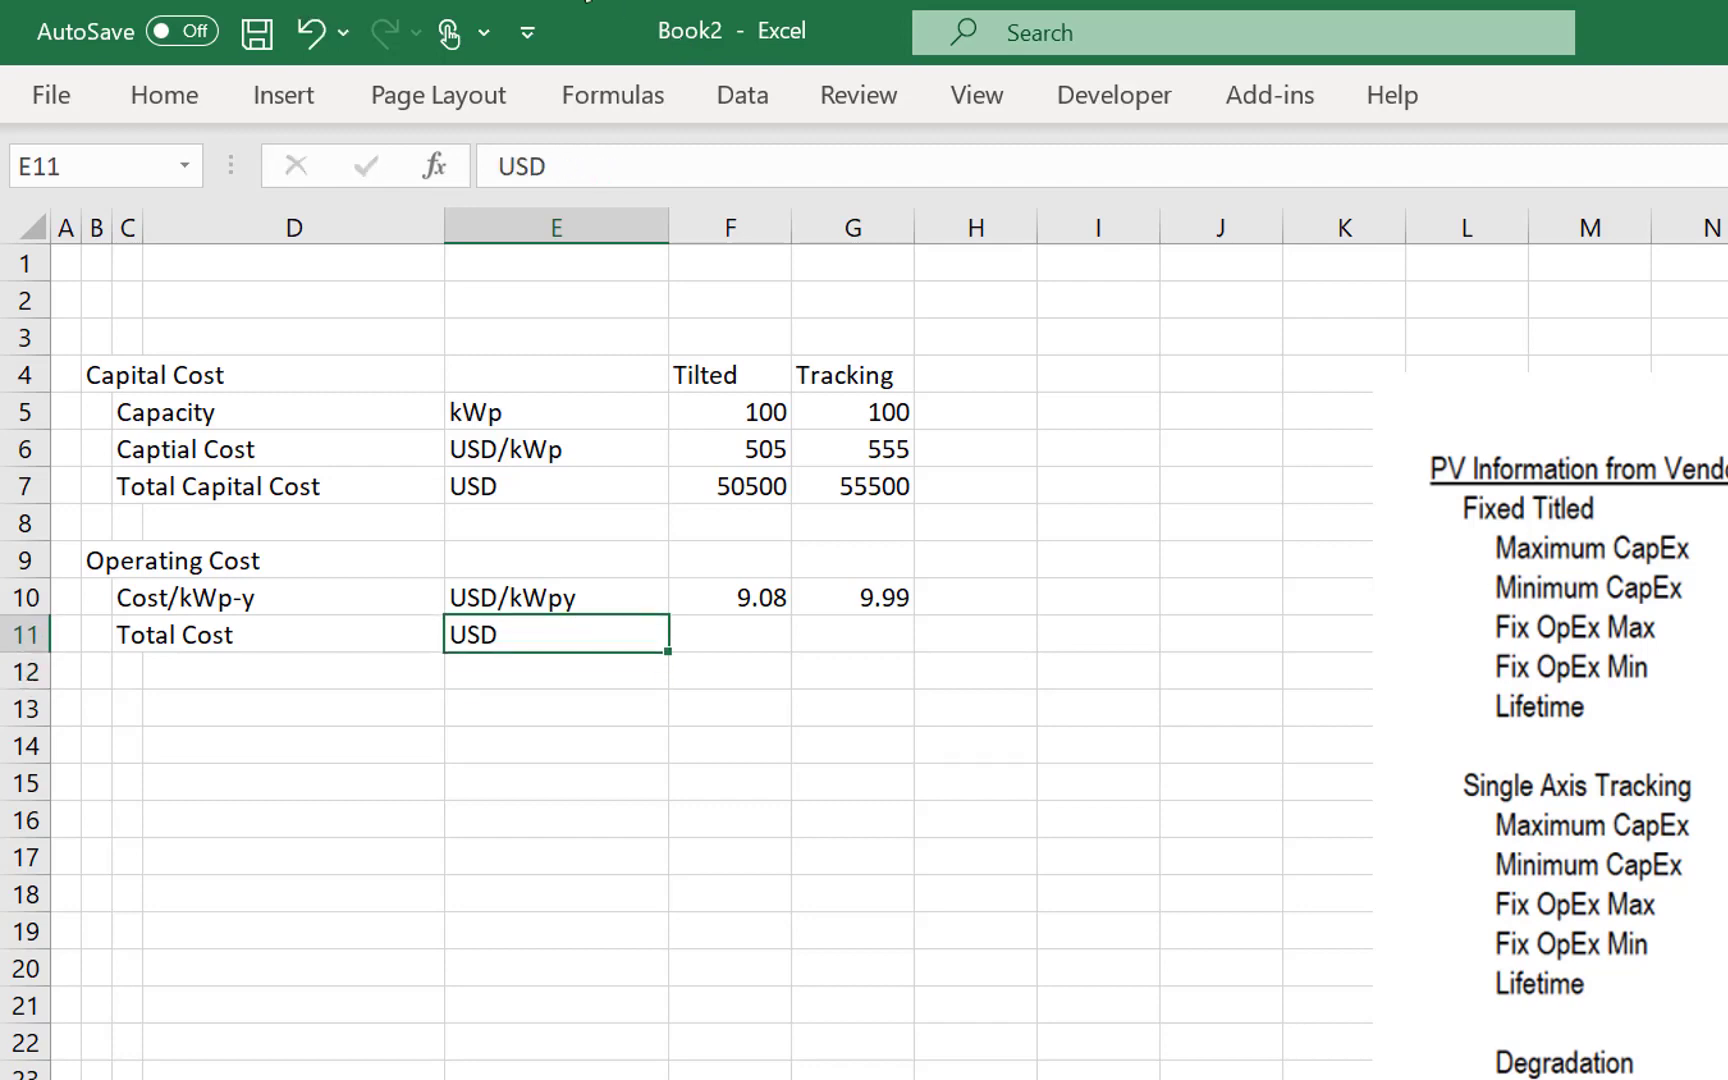
- Calculate the Tilted total operating cost in F11 as cost per kWp-year times capacity, =F10*F5
{"action": "key", "text": "Tab"}
{"action": "type", "text": "="}
{"action": "key", "text": "Up"}
{"action": "type", "text": "*"}
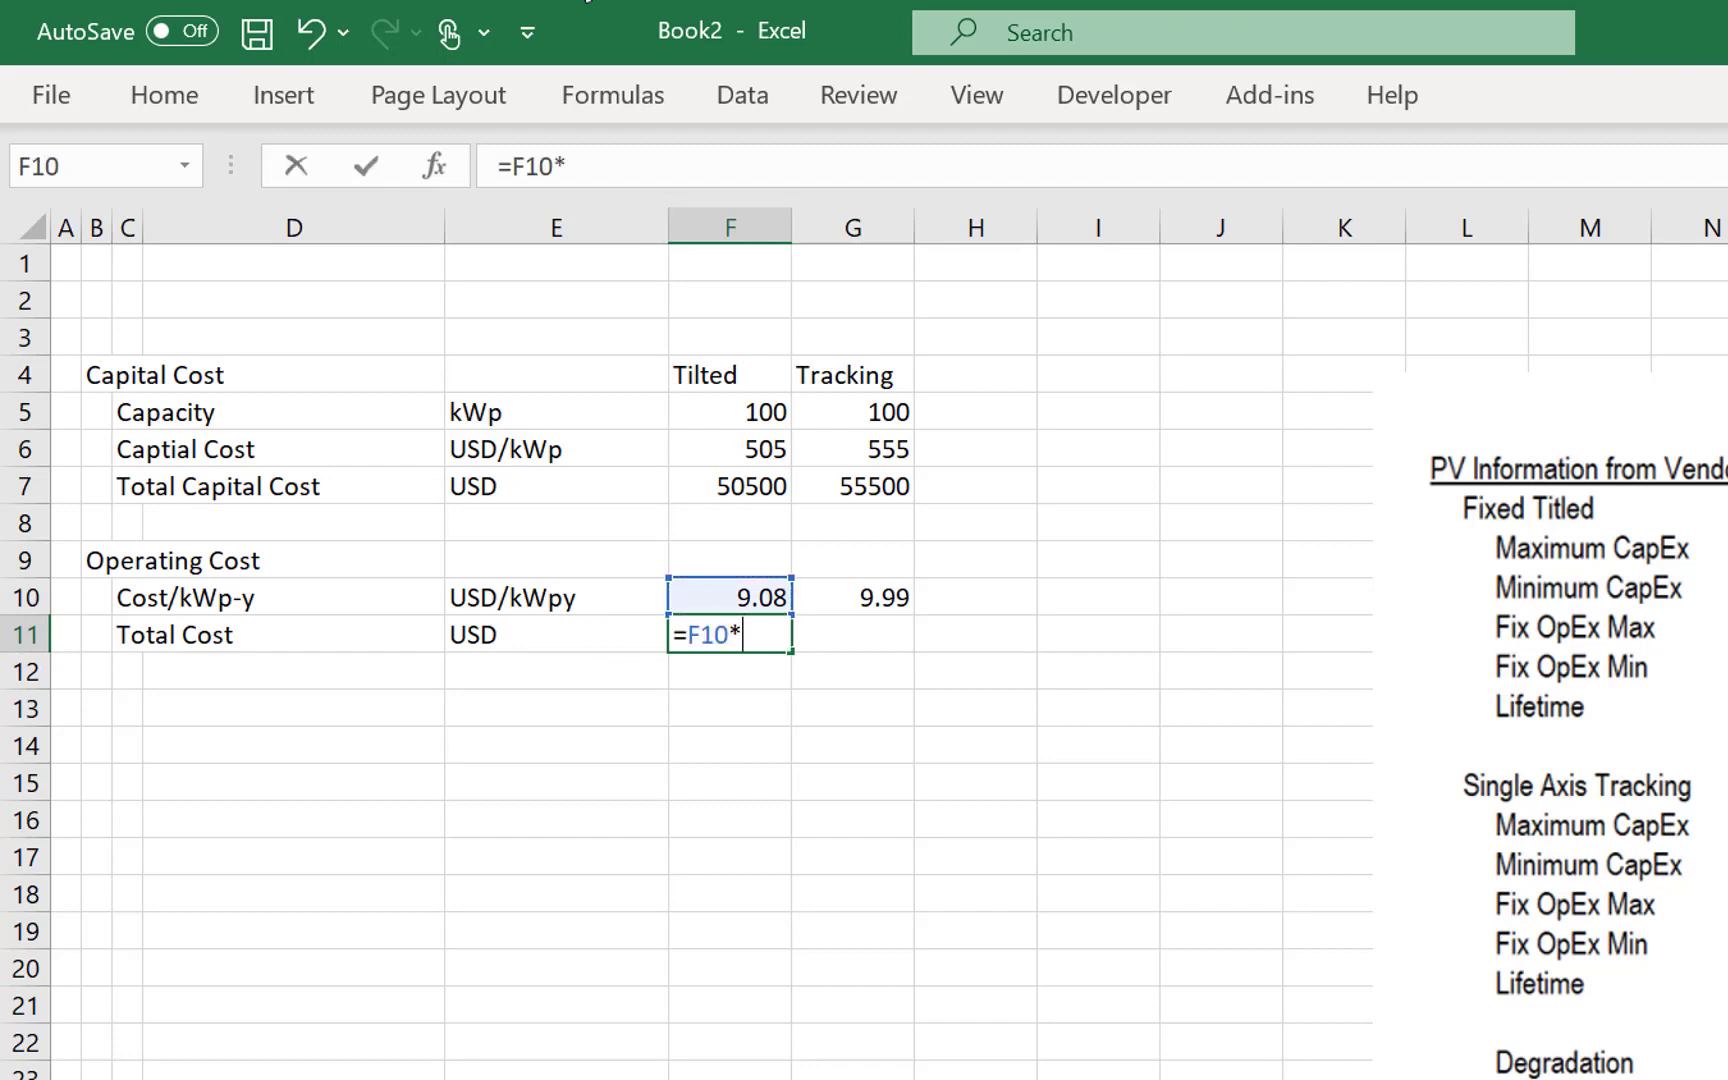
{"action": "key", "text": "Up"}
{"action": "key", "text": "Up"}
{"action": "key", "text": "Up"}
{"action": "key", "text": "Up"}
{"action": "key", "text": "Up"}
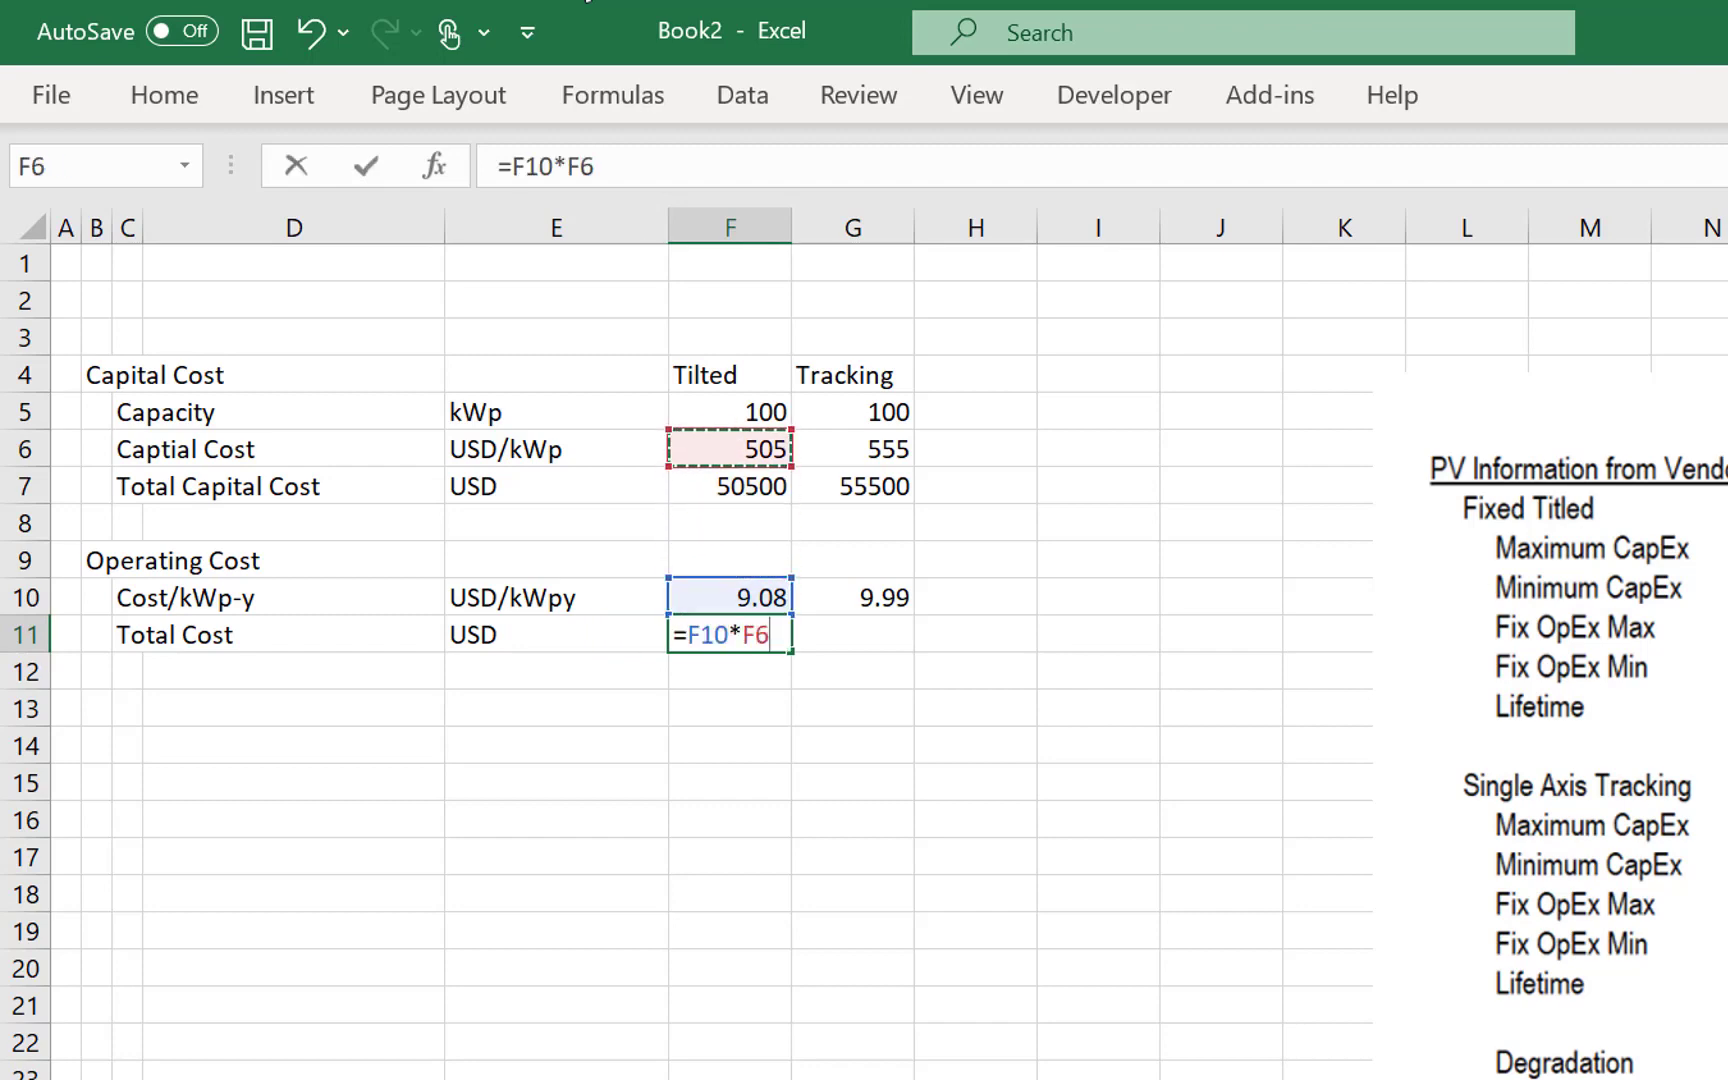
{"action": "key", "text": "Up"}
{"action": "key", "text": "ctrl+Return"}
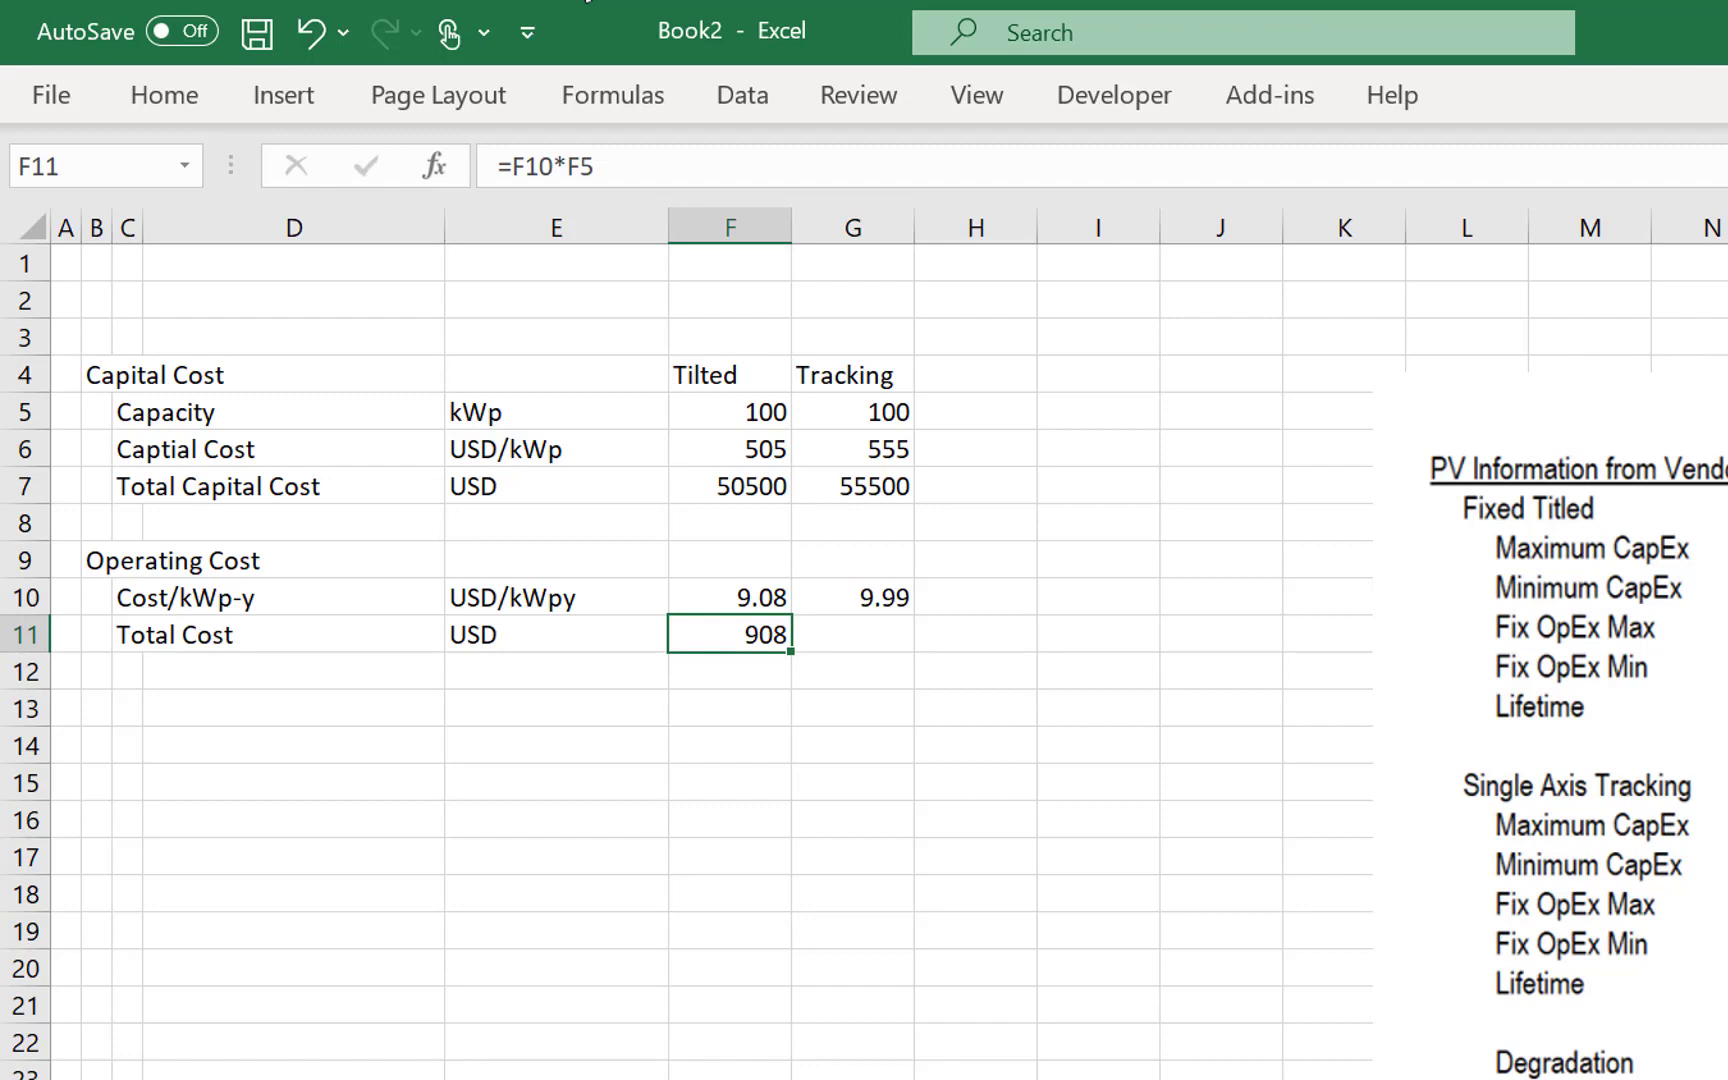
- Copy the total operating cost formula from F11 across to the Tracking column in G11
{"action": "key", "text": "shift+Right"}
{"action": "key", "text": "ctrl+r"}
{"action": "key", "text": "Right"}
{"action": "key", "text": "Left"}
- Enter the section heading Resource in B13, below the operating cost block
{"action": "left_click", "coordinate": [330, 764]}
{"action": "key", "text": "Left"}
{"action": "key", "text": "Left"}
{"action": "key", "text": "Left"}
{"action": "key", "text": "Up"}
{"action": "key", "text": "Up"}
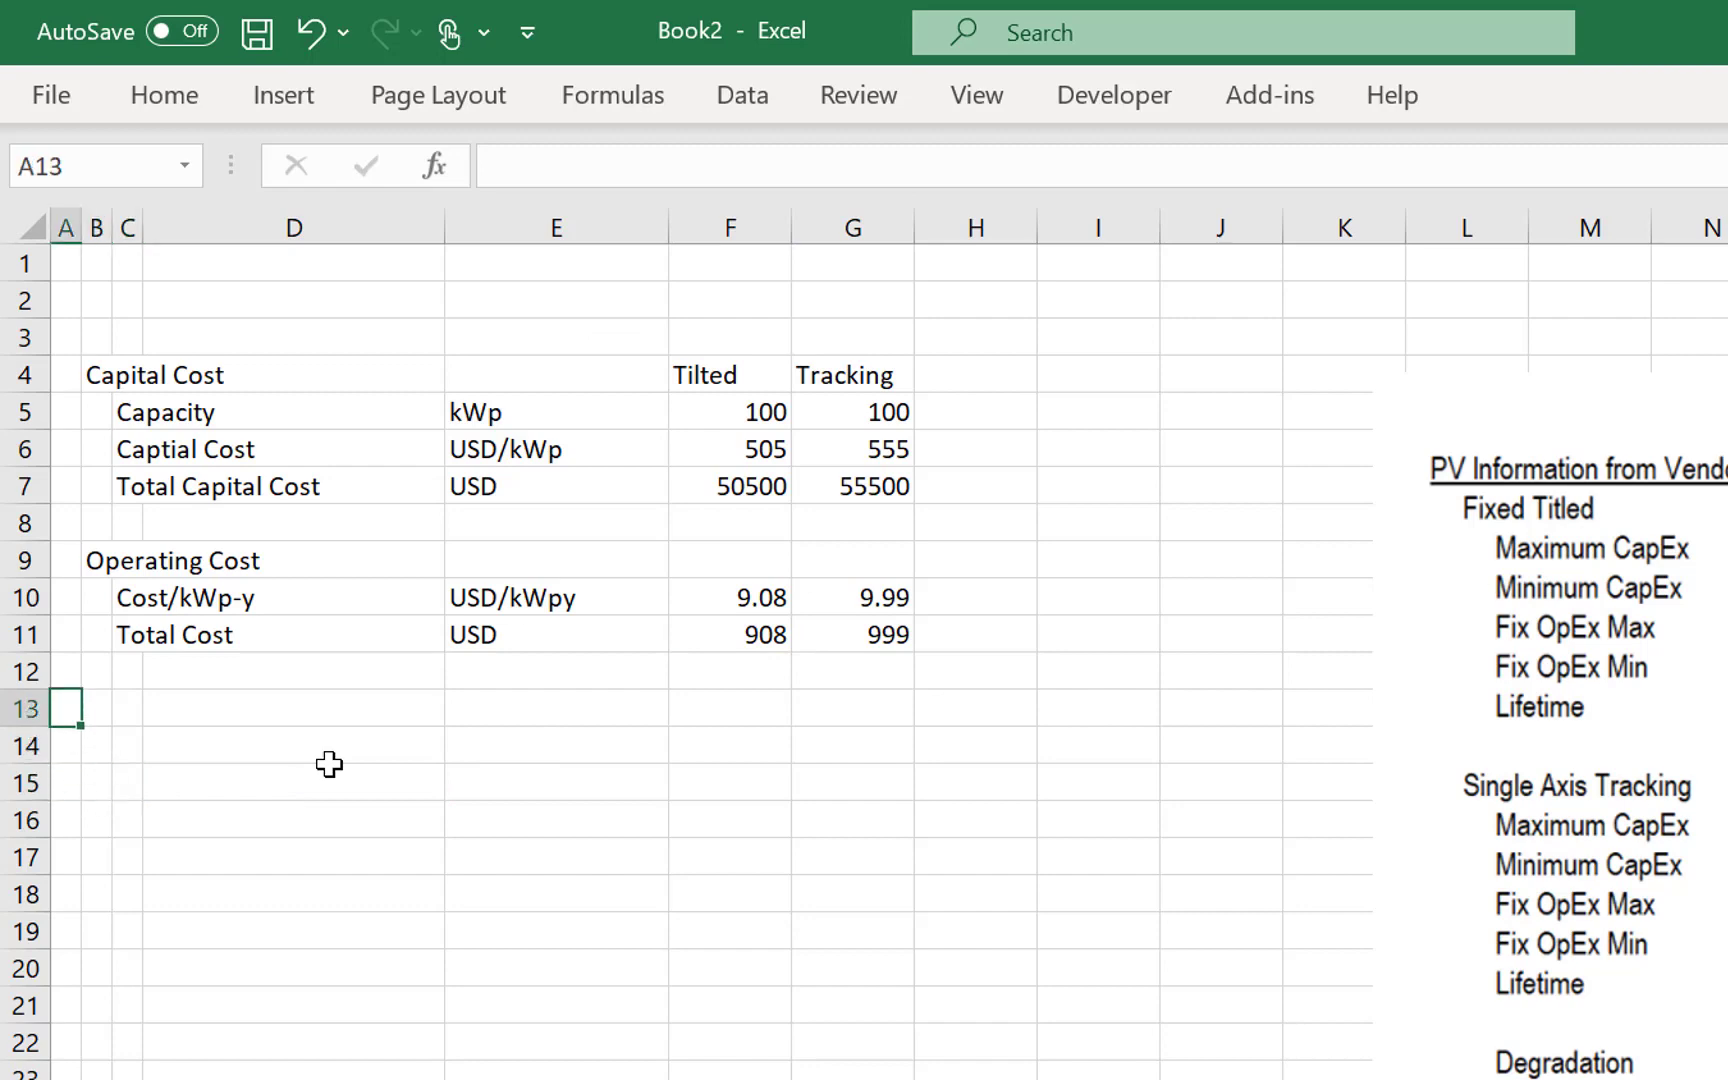
{"action": "key", "text": "Right"}
{"action": "type", "text": "Res"}
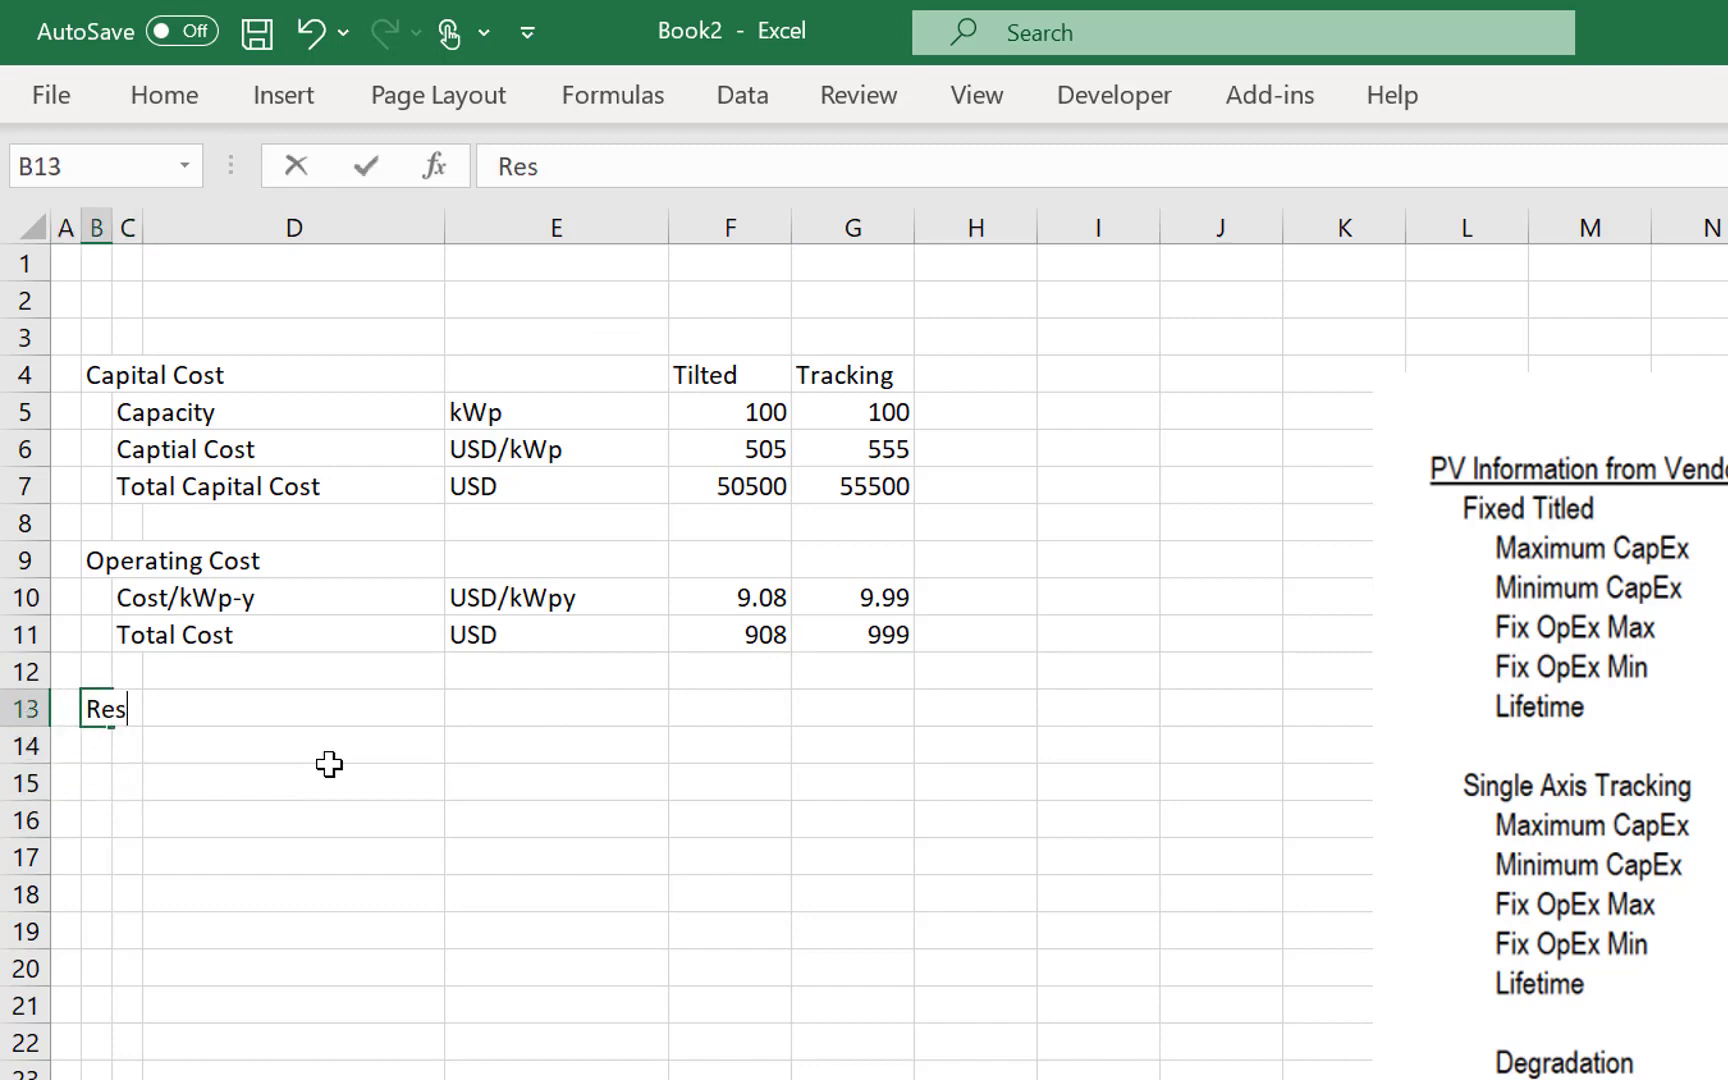
{"action": "type", "text": "ource"}
{"action": "key", "text": "Return"}
{"action": "key", "text": "Right"}
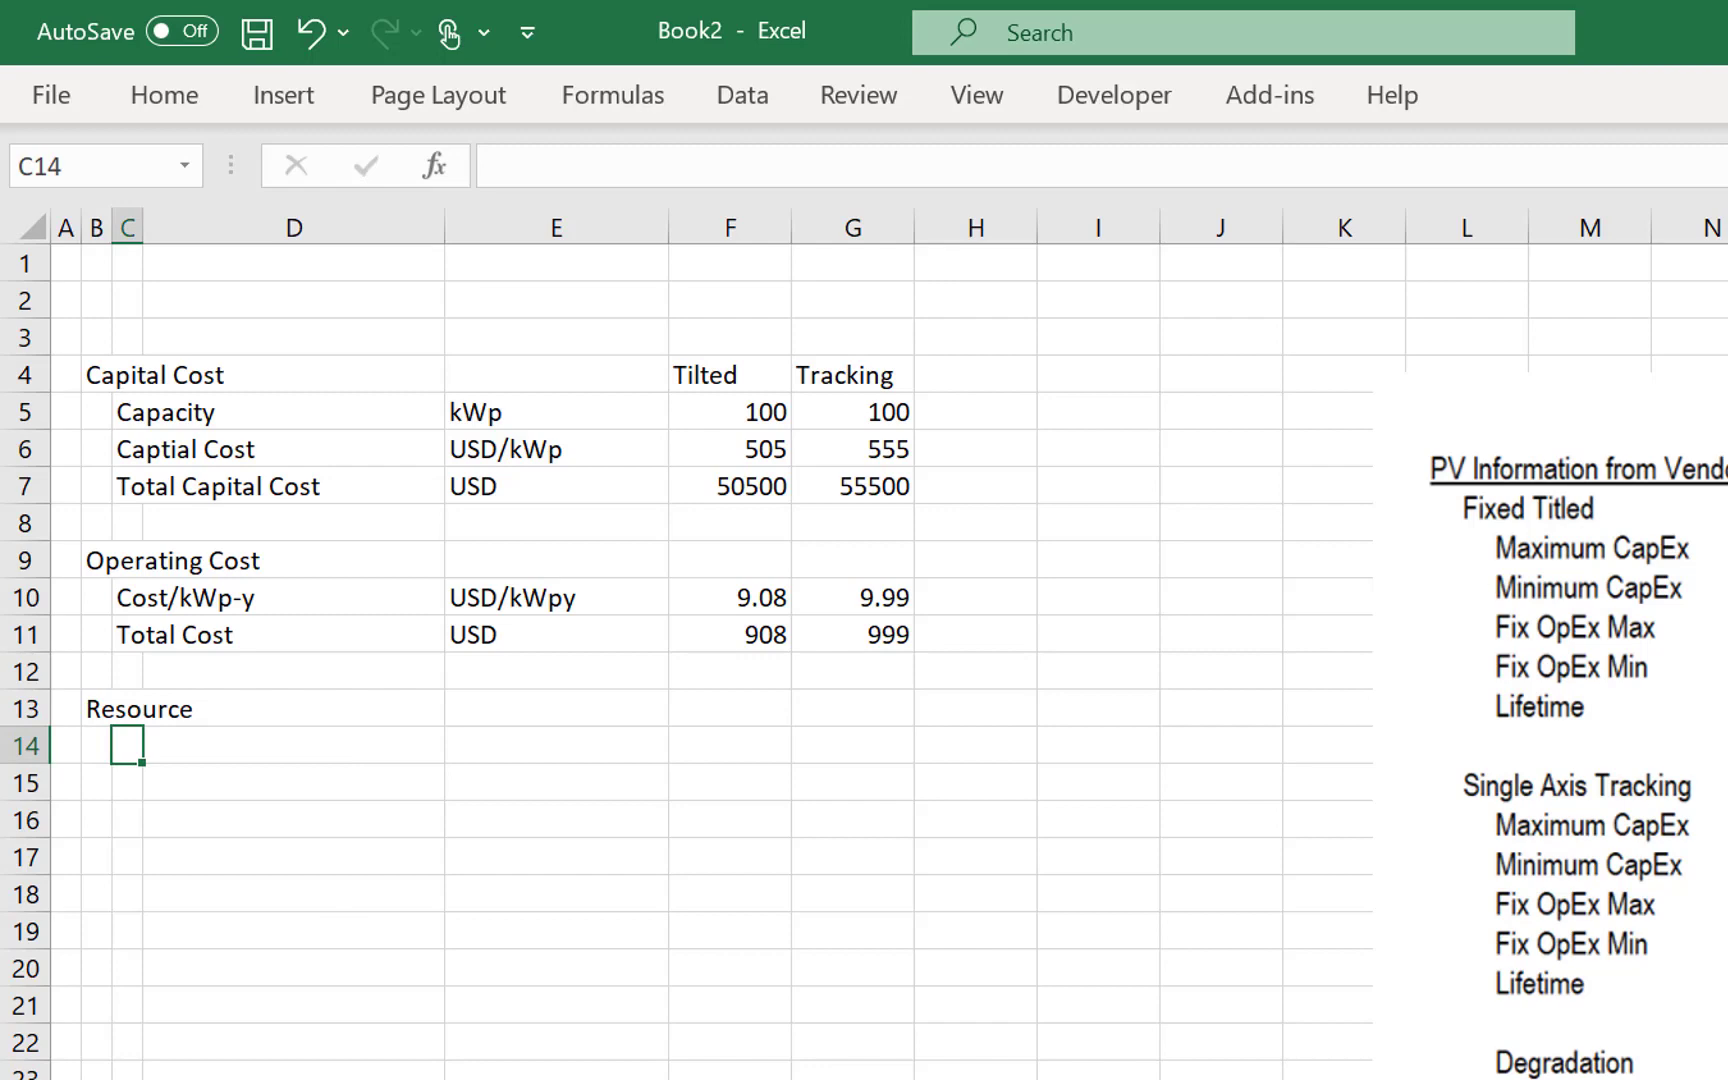
- Switch to the Solar Slides presentation in PowerPoint and look through the Resource Analysis session up to the performance ratio and formula slides
{"action": "key", "text": "alt+Tab"}
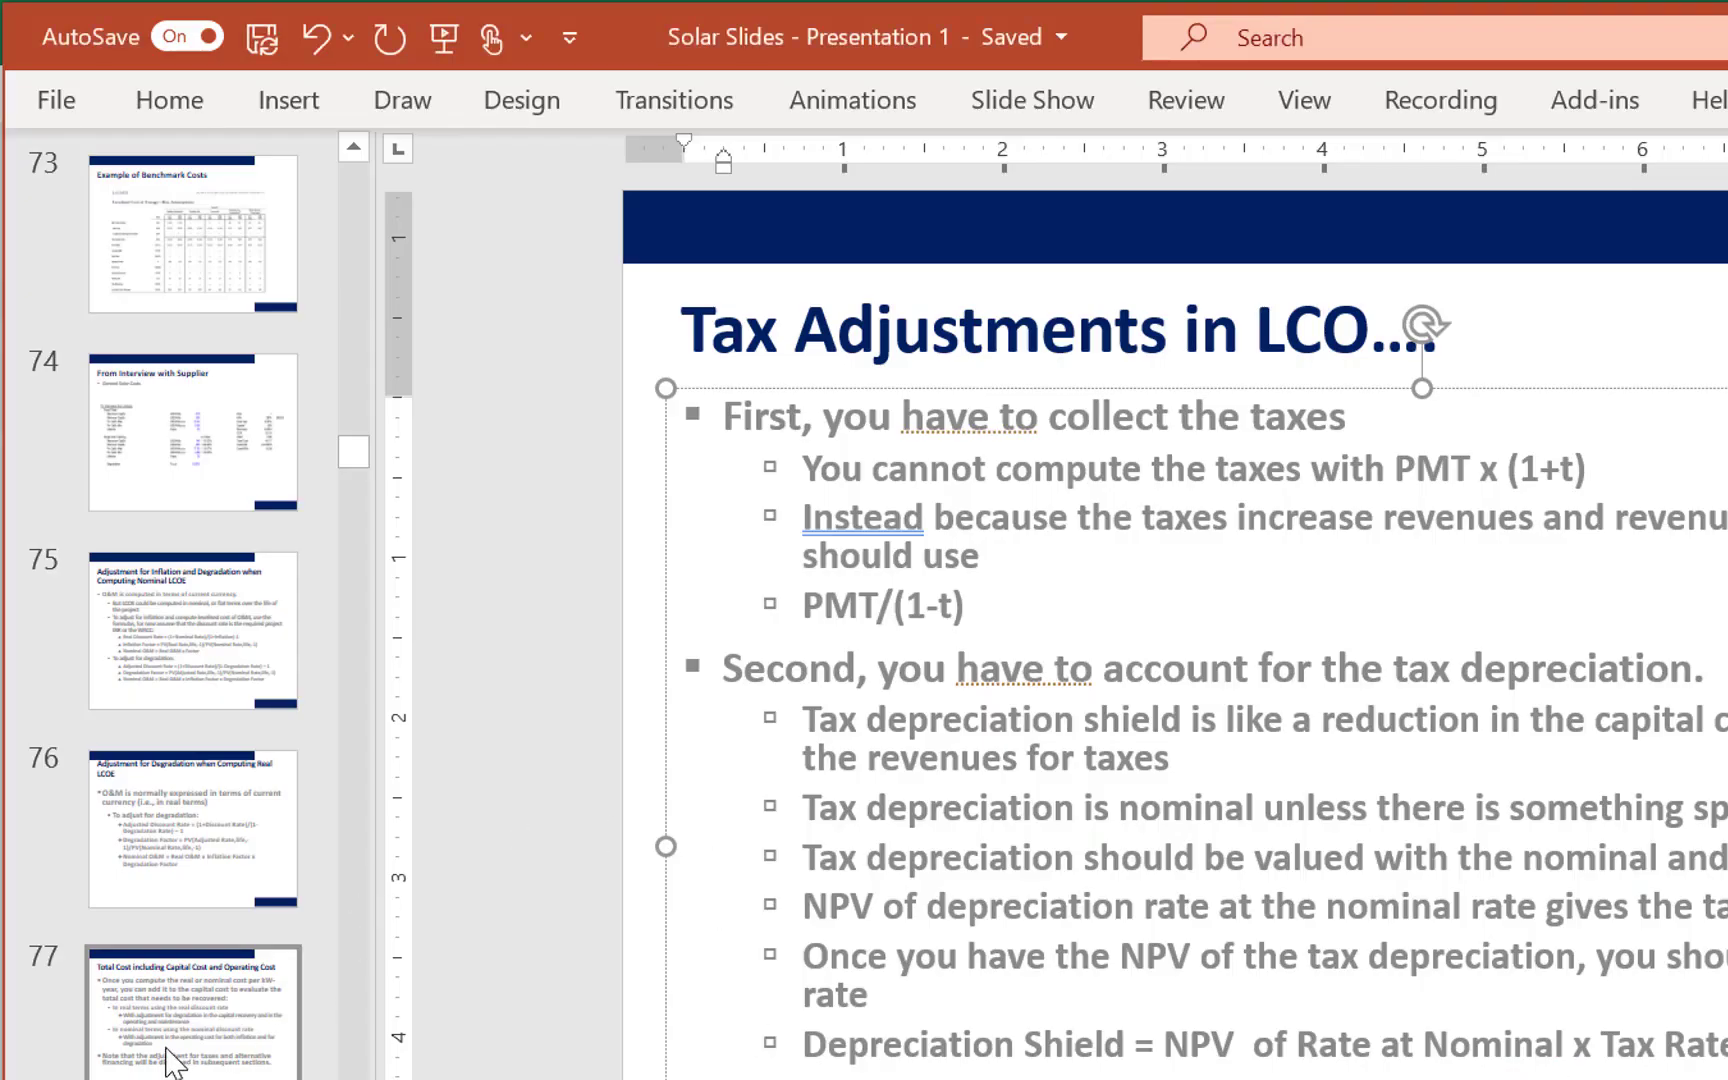
{"action": "left_click", "coordinate": [174, 1055]}
{"action": "key", "text": "Down"}
{"action": "key", "text": "Down"}
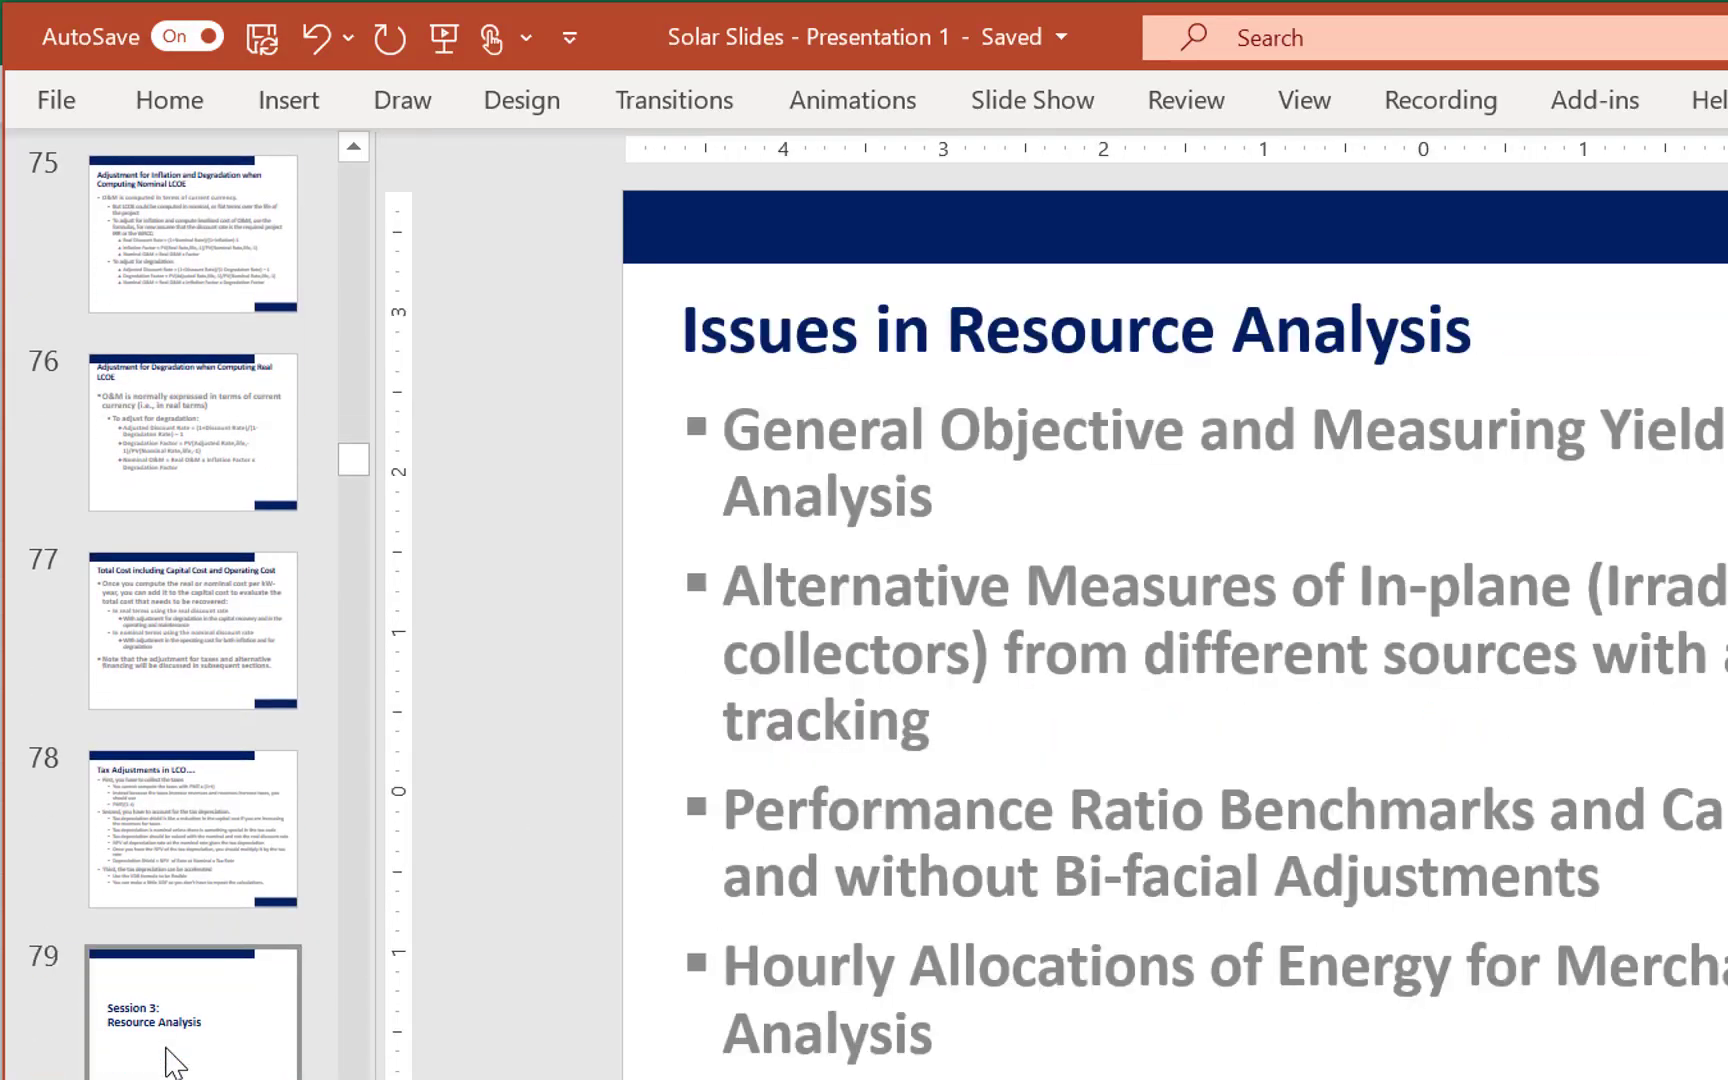
{"action": "key", "text": "Down"}
{"action": "key", "text": "Down"}
{"action": "key", "text": "Down"}
{"action": "key", "text": "Down"}
{"action": "key", "text": "Down"}
{"action": "key", "text": "Down"}
{"action": "key", "text": "Down"}
{"action": "key", "text": "Down"}
{"action": "key", "text": "Down"}
{"action": "key", "text": "Down"}
{"action": "key", "text": "Down"}
{"action": "key", "text": "Down"}
{"action": "key", "text": "Down"}
{"action": "key", "text": "Down"}
{"action": "key", "text": "Down"}
{"action": "key", "text": "Down"}
{"action": "key", "text": "Down"}
{"action": "key", "text": "Down"}
{"action": "key", "text": "Down"}
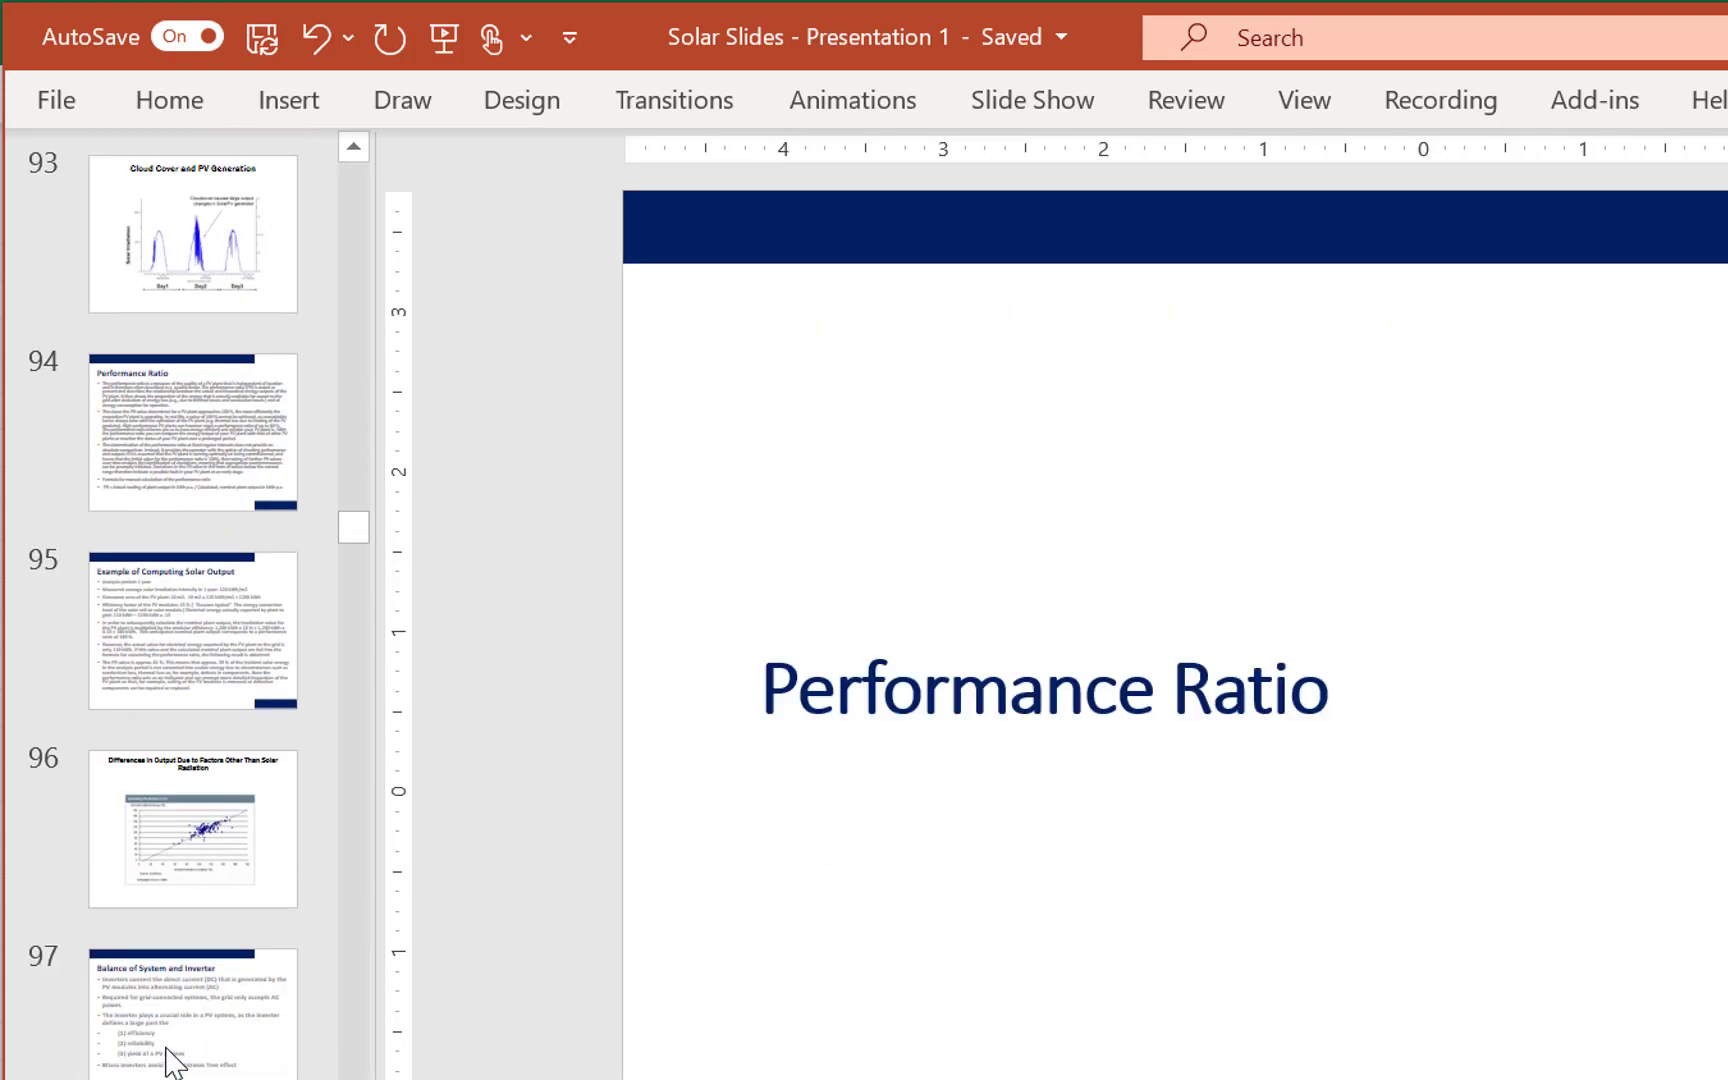
{"action": "key", "text": "Down"}
{"action": "key", "text": "Down"}
{"action": "key", "text": "Down"}
{"action": "key", "text": "Down"}
{"action": "key", "text": "Down"}
{"action": "key", "text": "Down"}
{"action": "key", "text": "Down"}
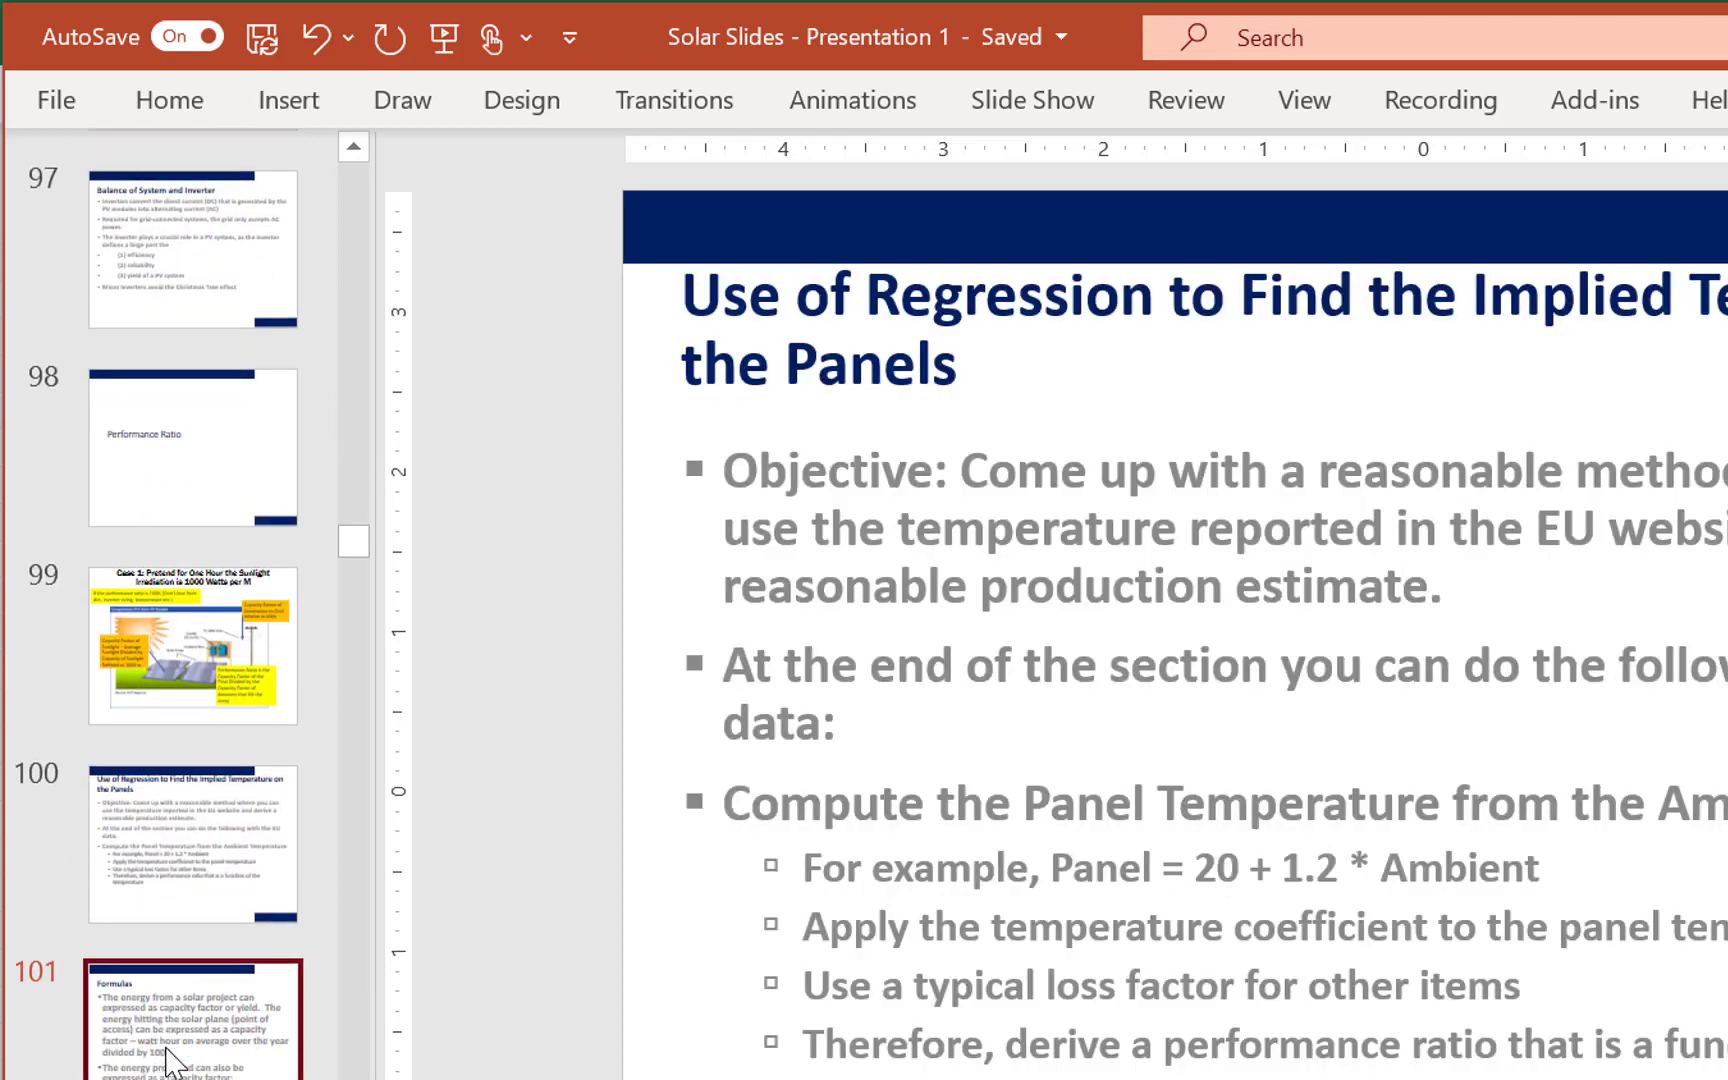
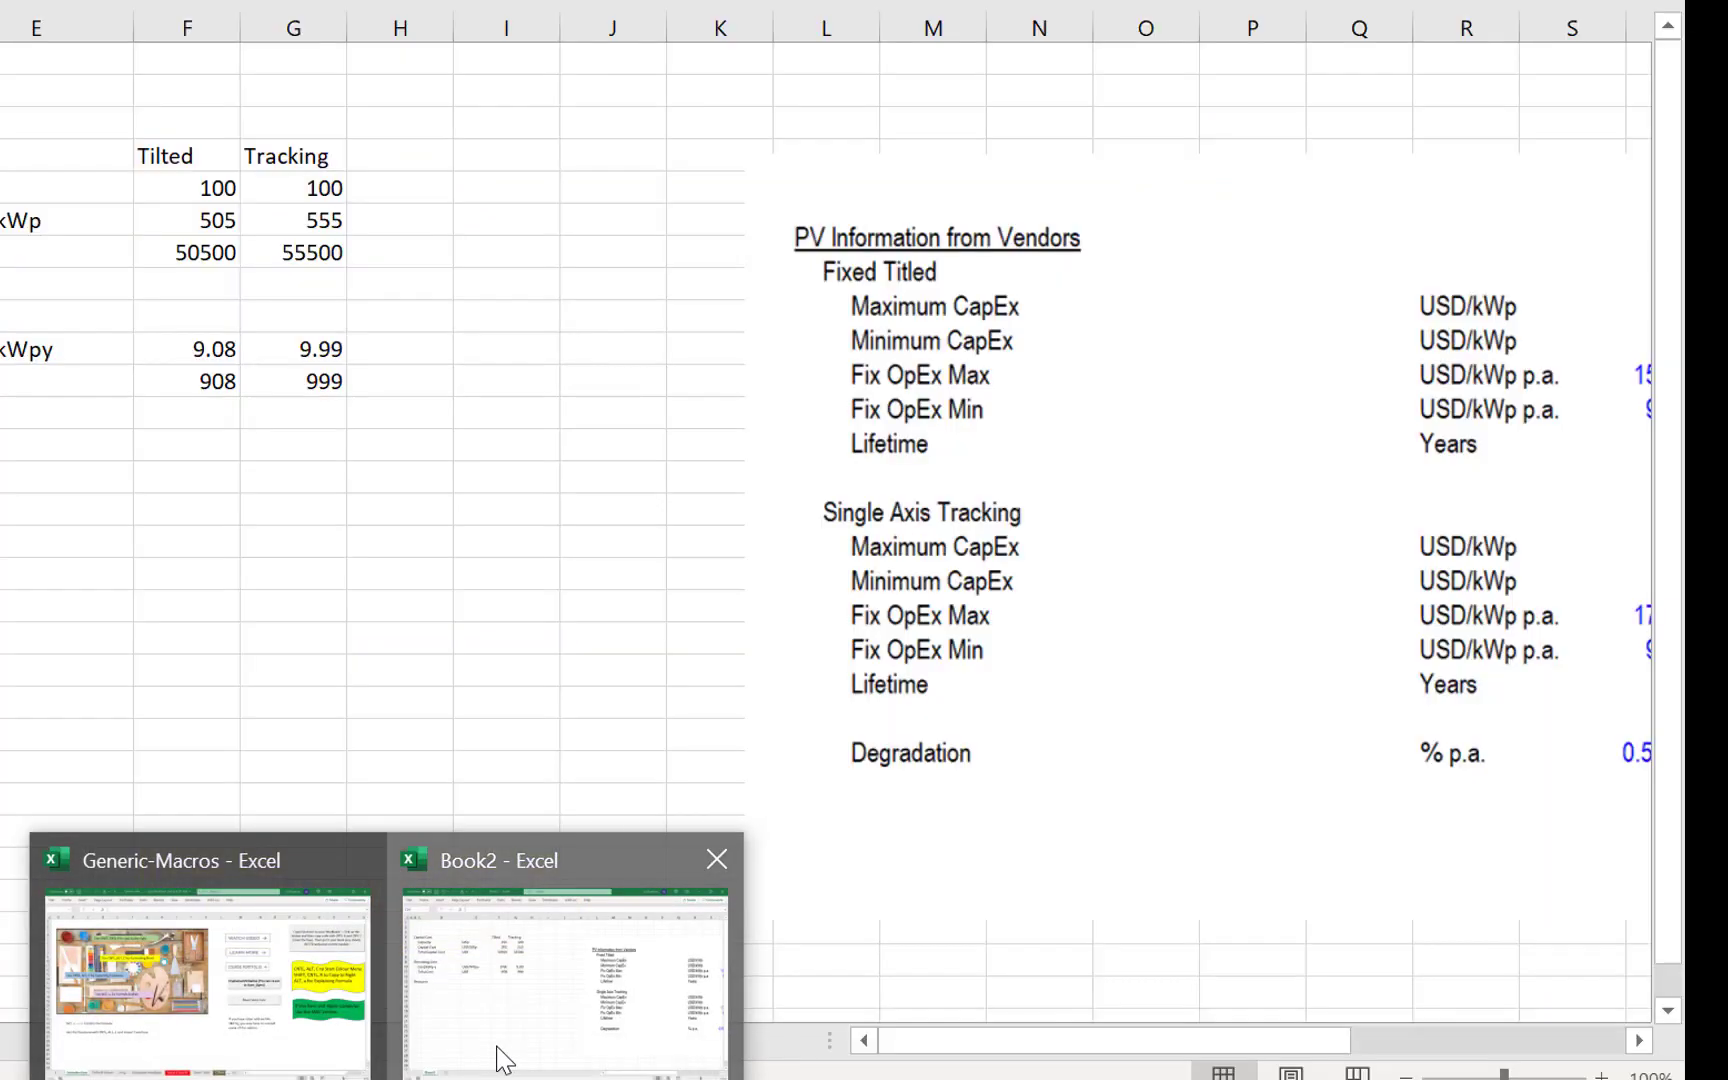
- Switch back to the Book2 workbook in Excel and enter the unit kWh/m2 for the In-plane row in E14
{"action": "left_click", "coordinate": [500, 1055]}
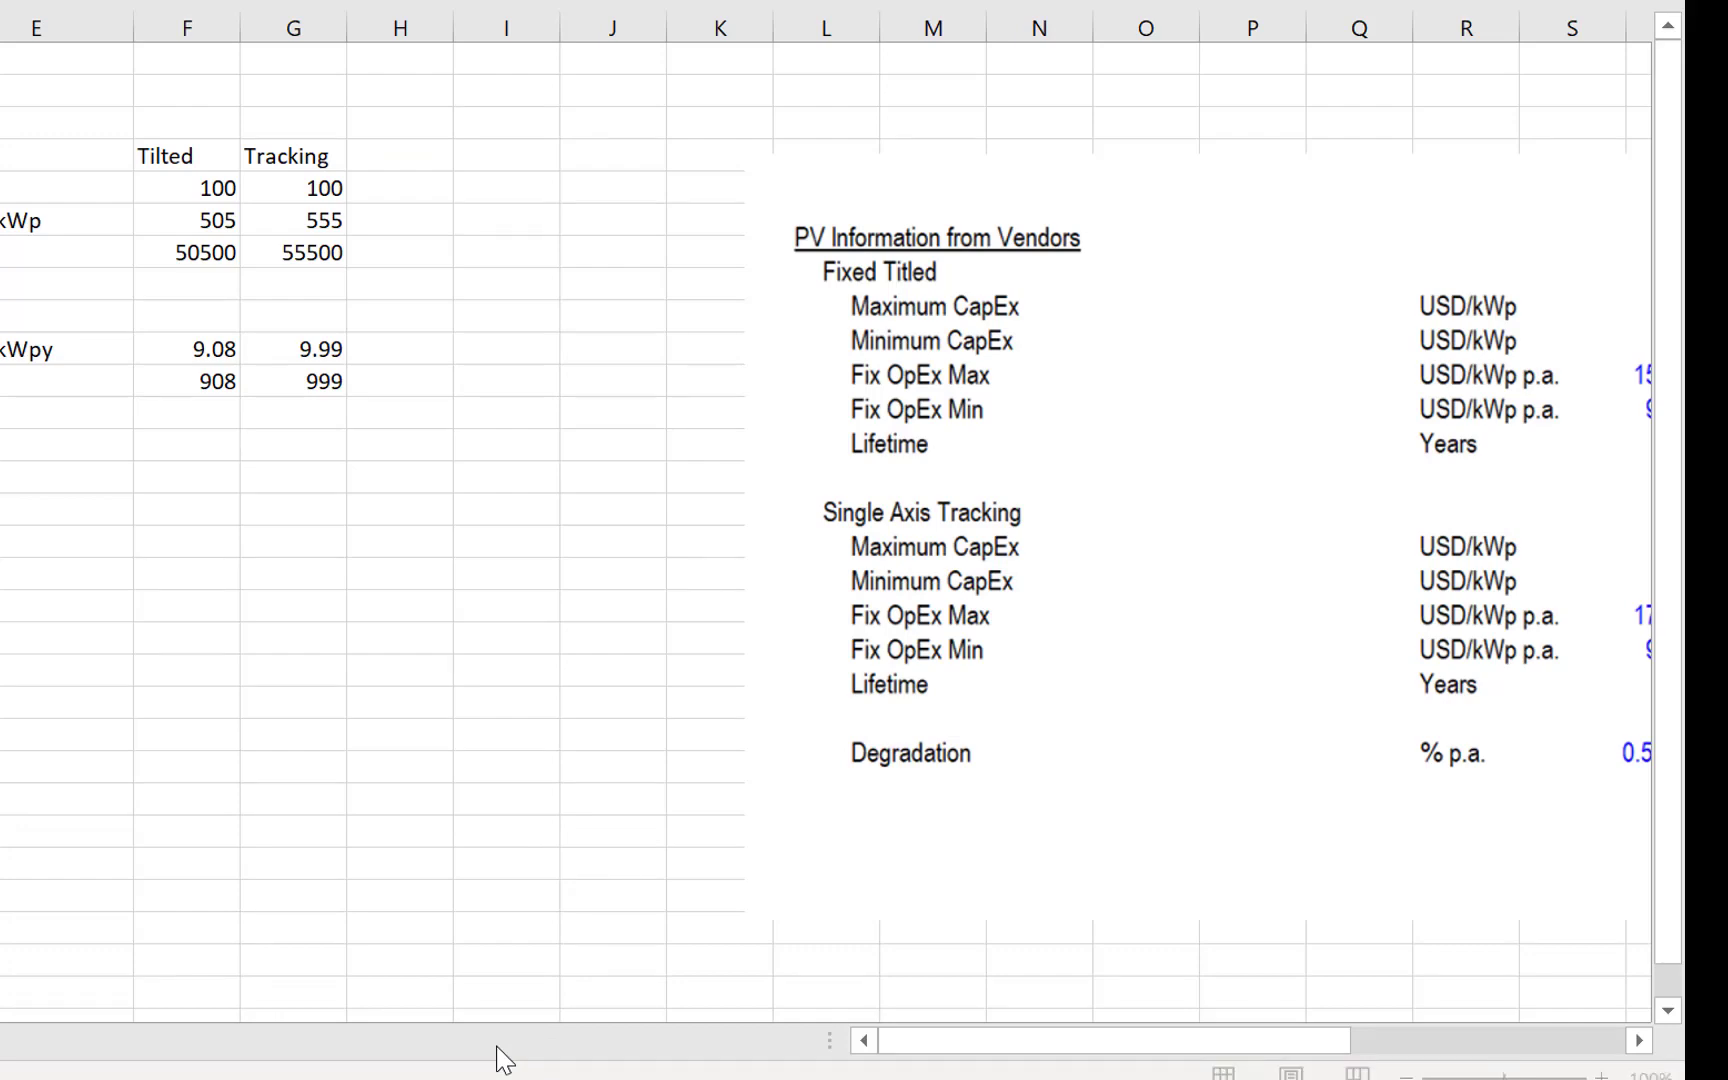
{"action": "key", "text": "Right"}
{"action": "key", "text": "Right"}
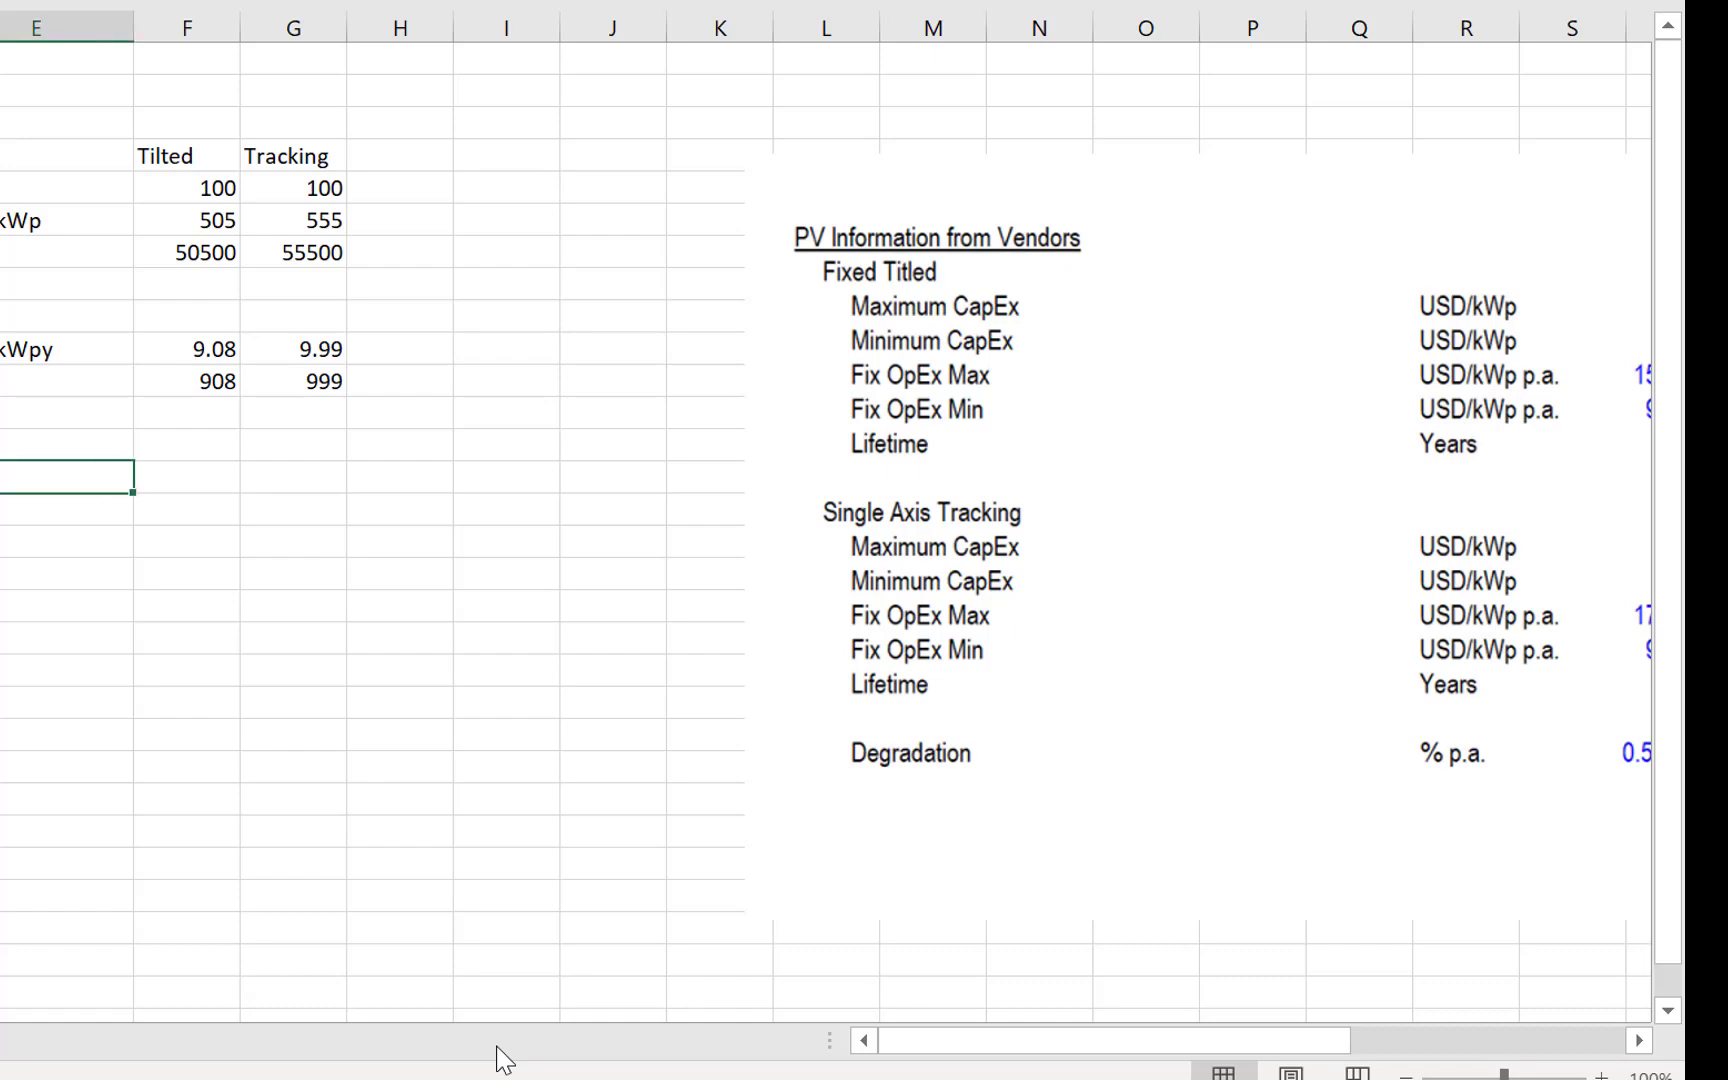
{"action": "type", "text": "k"}
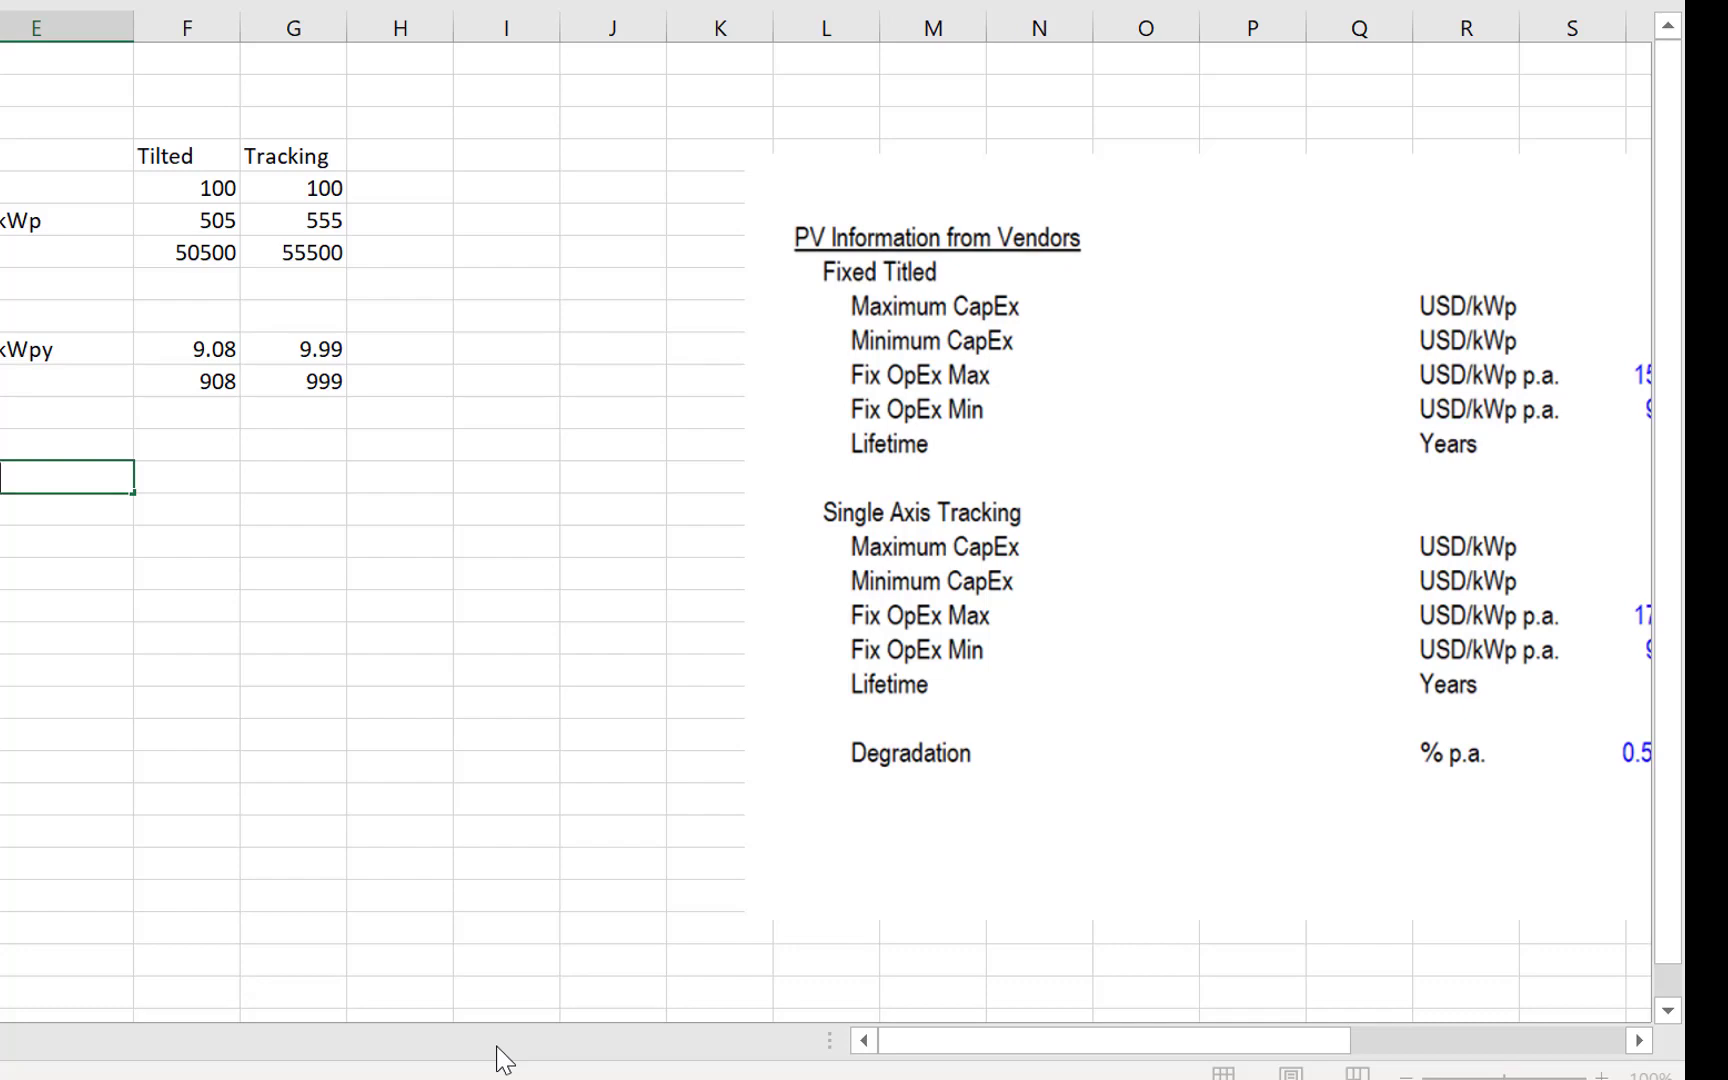
{"action": "type", "text": "MW"}
{"action": "key", "text": "BackSpace"}
{"action": "key", "text": "BackSpace"}
{"action": "type", "text": "mw"}
{"action": "key", "text": "BackSpace"}
{"action": "type", "text": "2"}
{"action": "key", "text": "Return"}
{"action": "key", "text": "Up"}
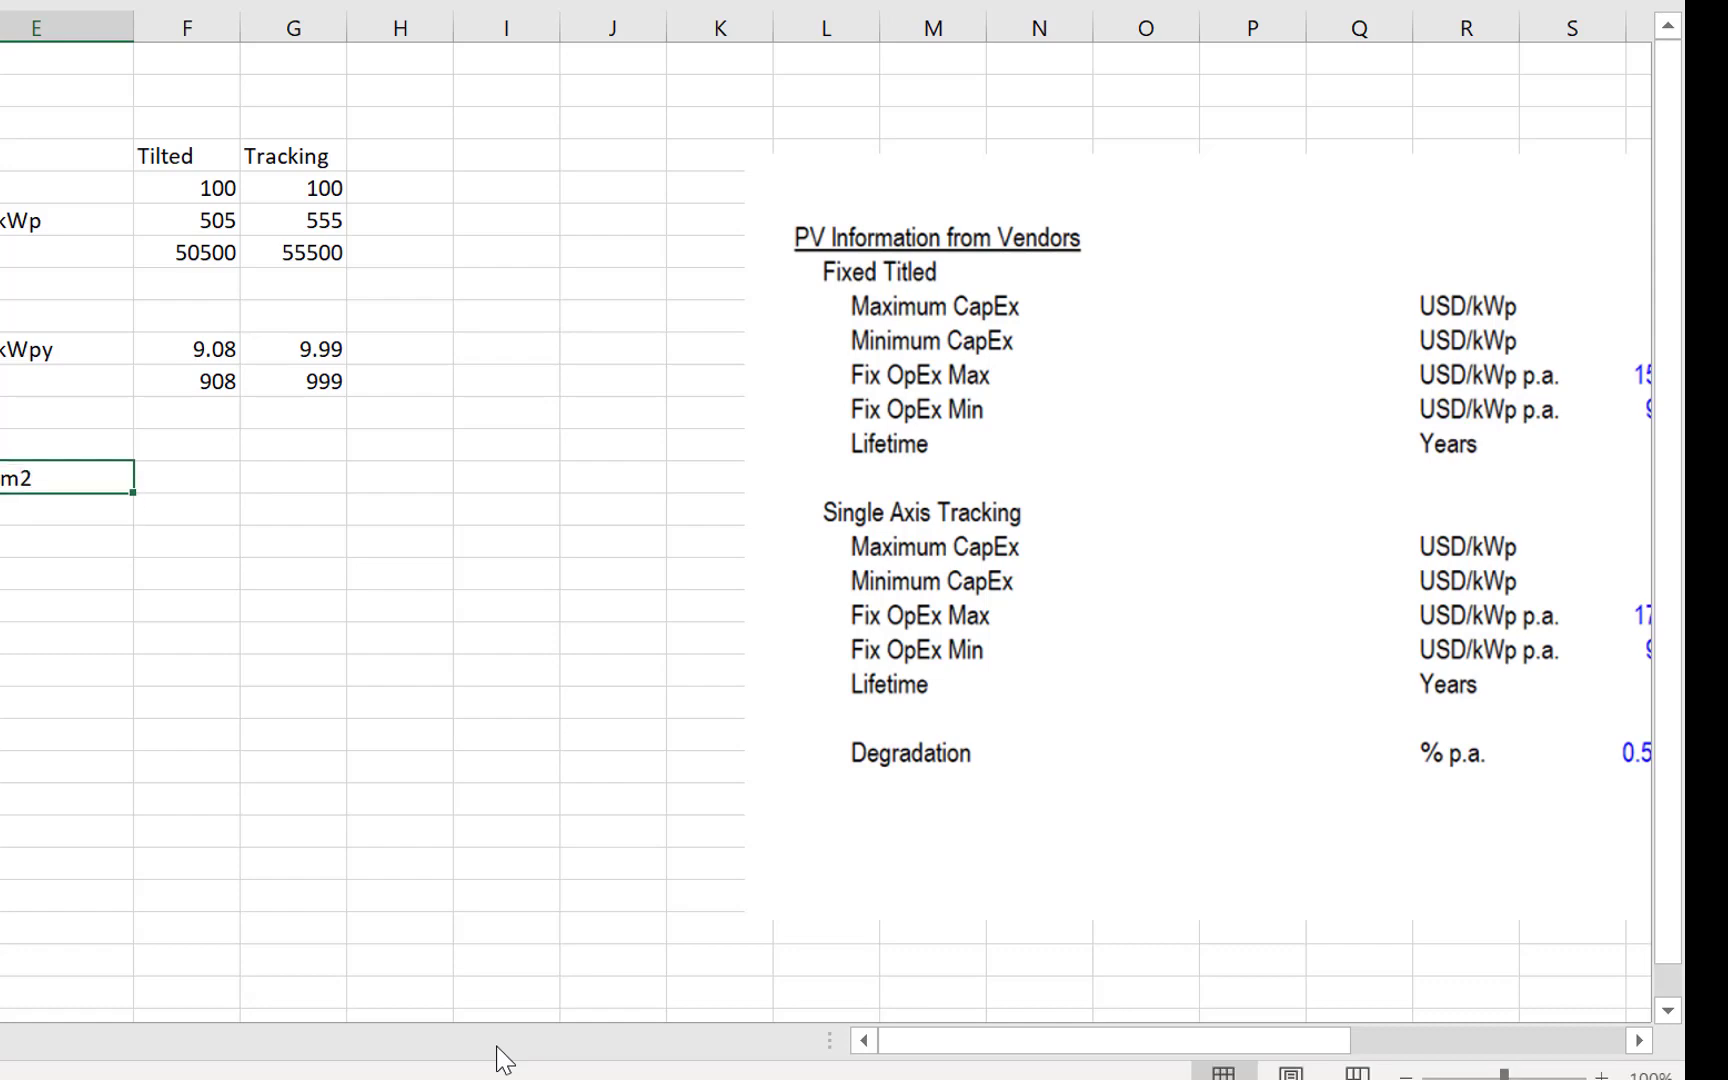
- Switch to the presentation in PowerPoint and check the implied in-plane irradiation on the Helioscope slide
{"action": "key", "text": "Right"}
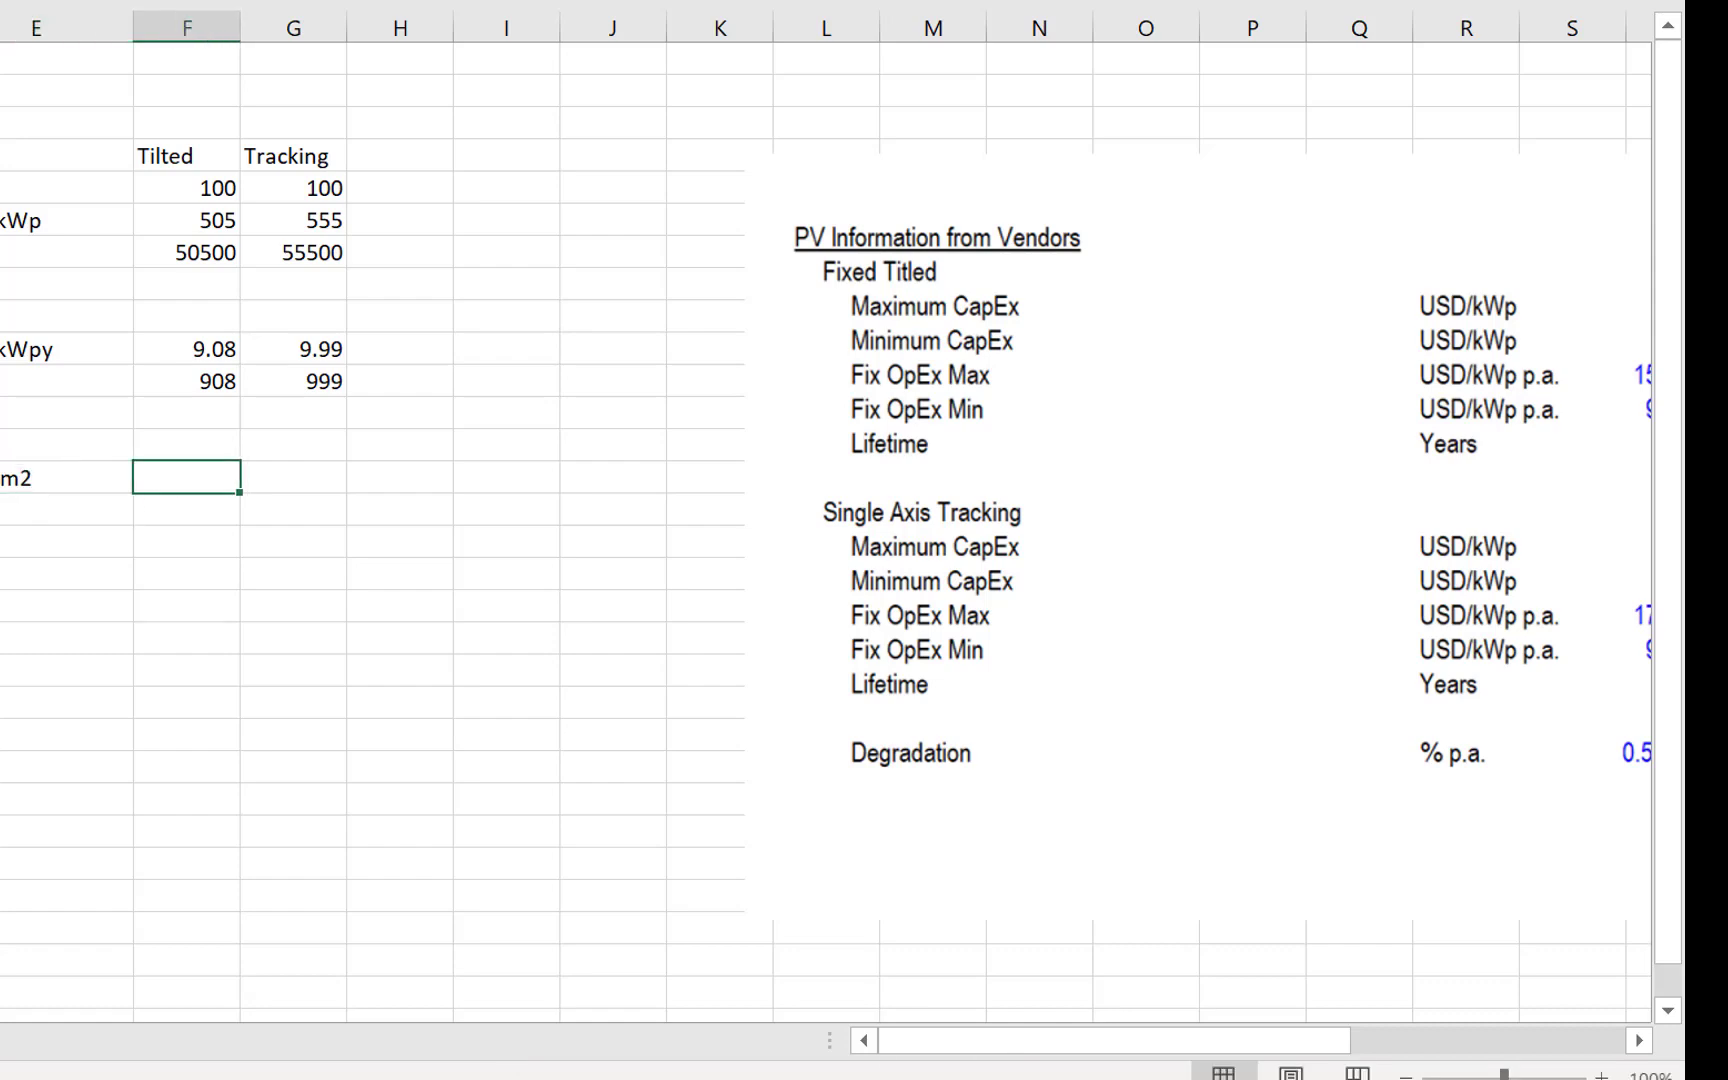
{"action": "key", "text": "Left"}
{"action": "key", "text": "Left"}
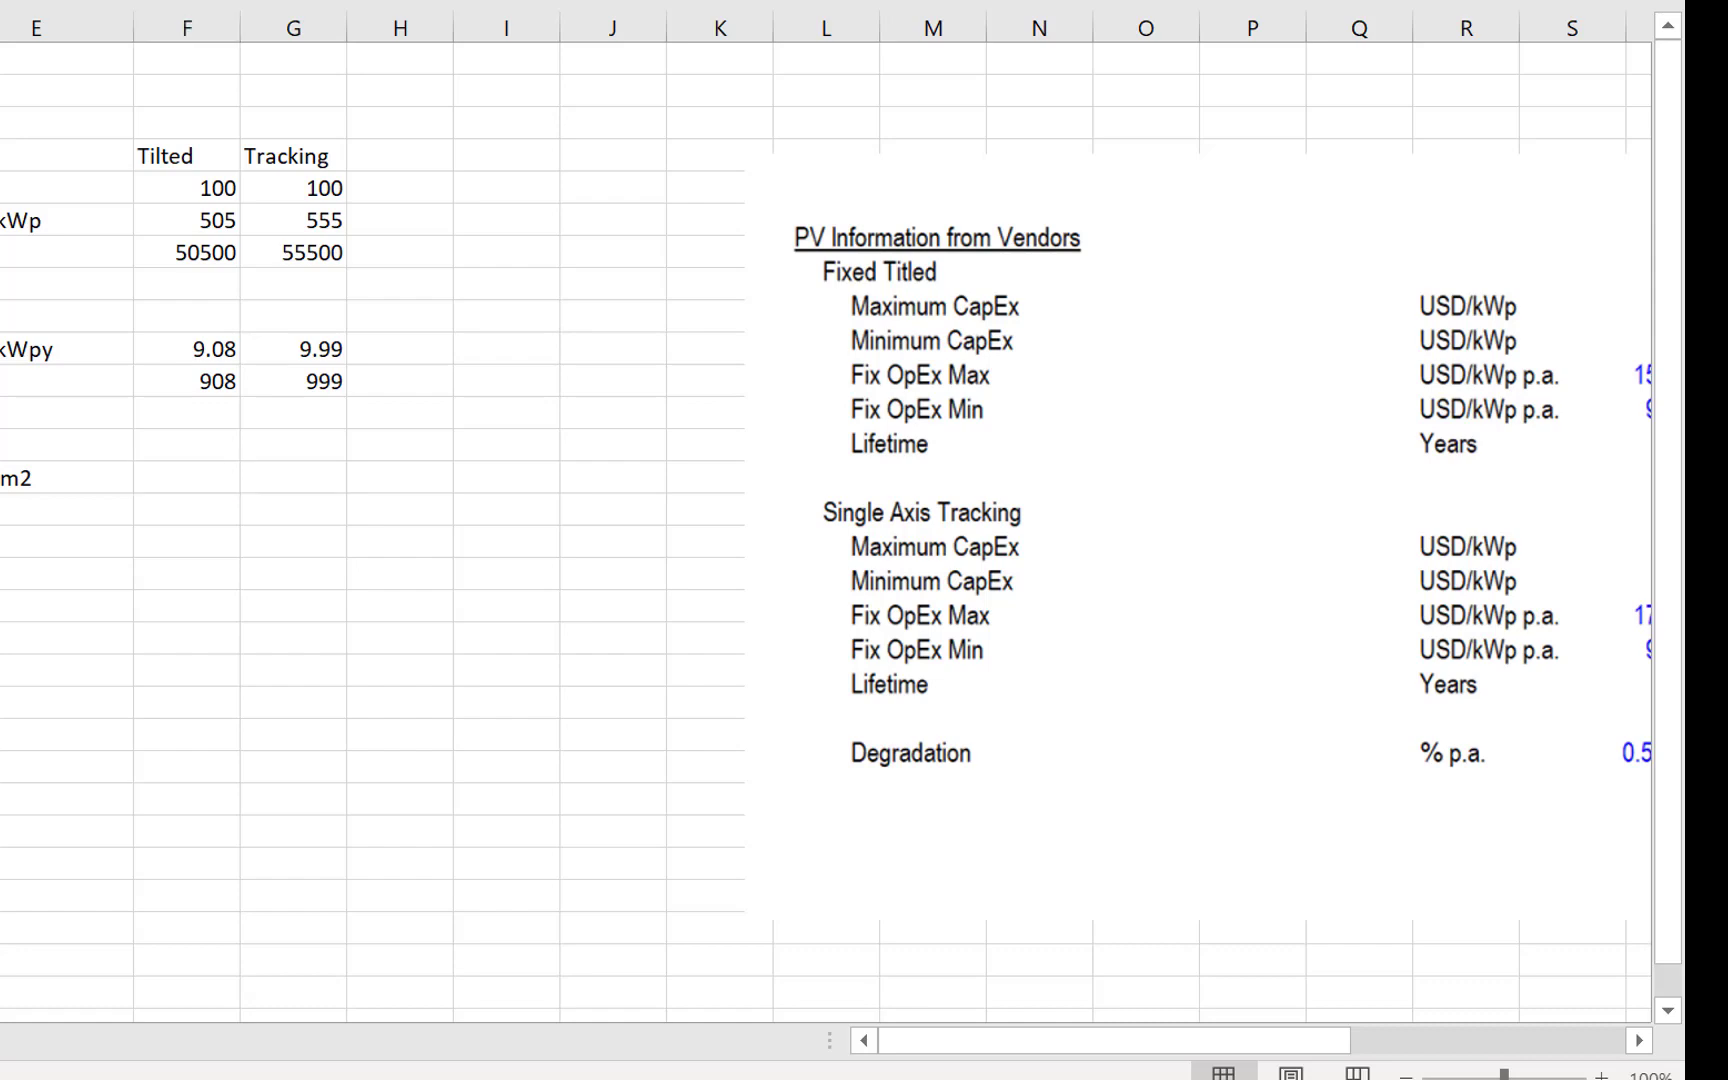
{"action": "key", "text": "Right"}
{"action": "key", "text": "Right"}
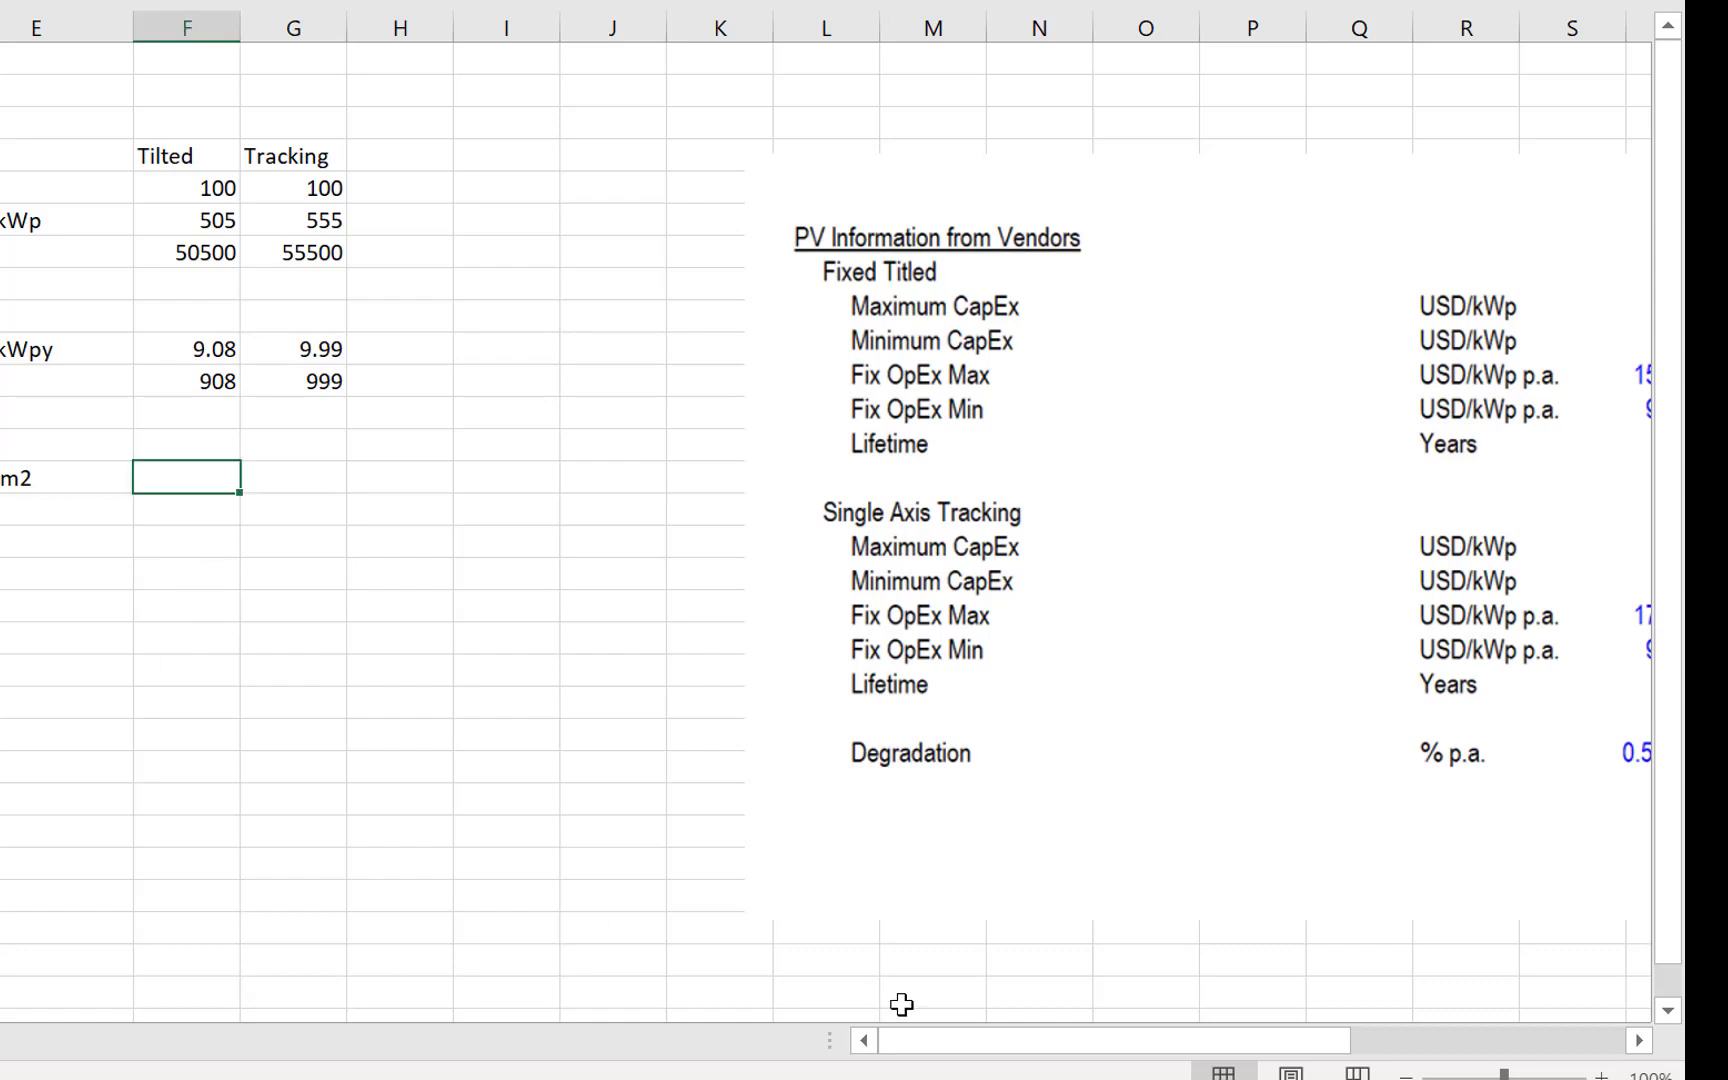
{"action": "key", "text": "Left"}
{"action": "key", "text": "Left"}
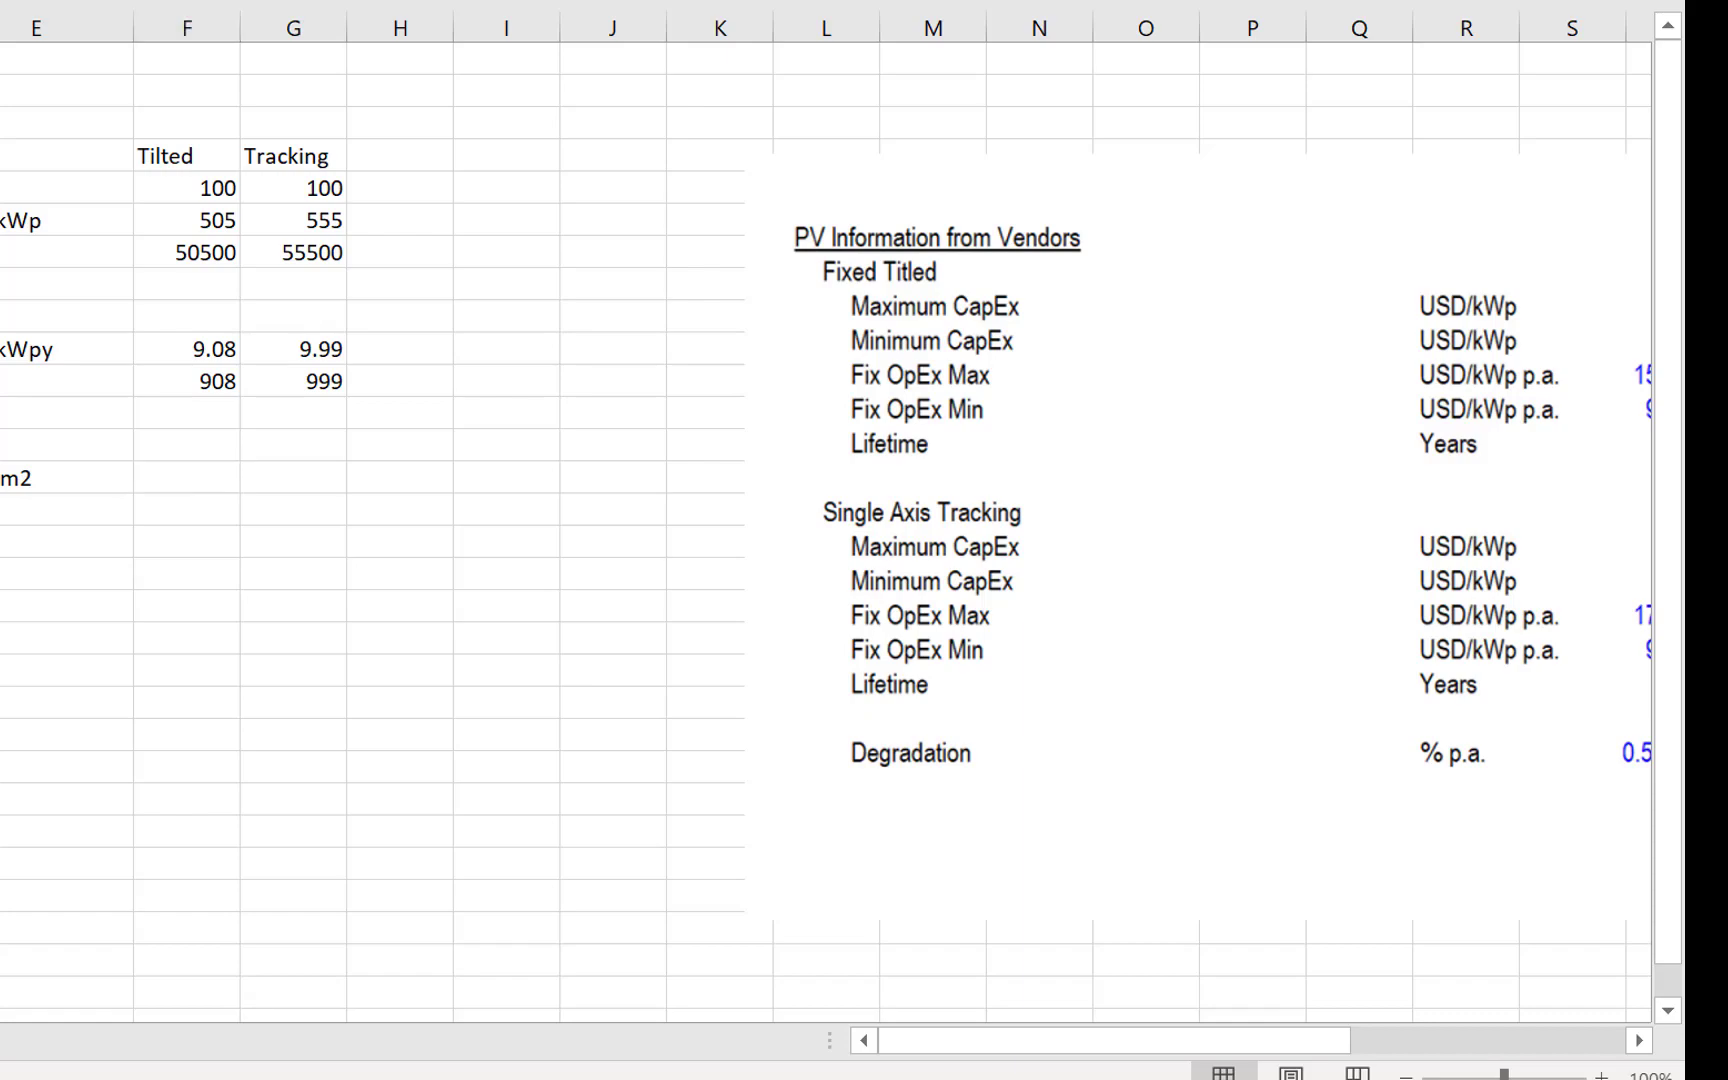
{"action": "key", "text": "alt+Tab"}
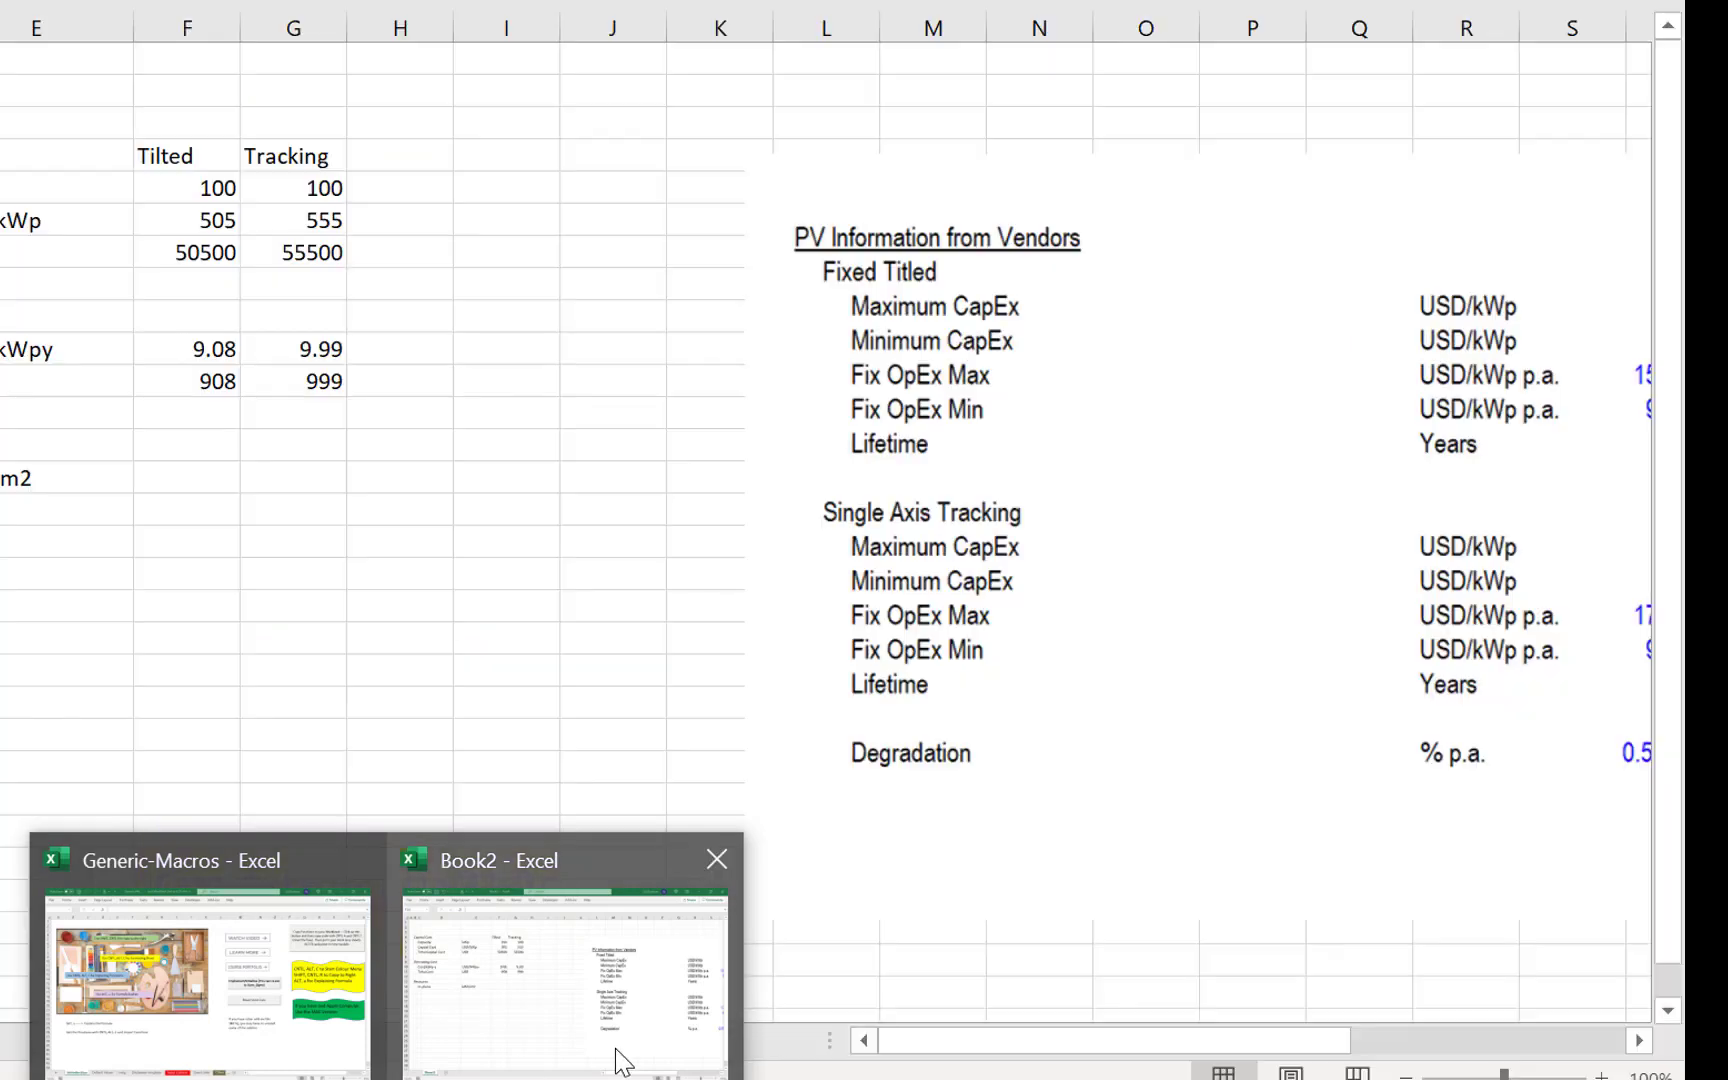
- Return to the Book2 workbook in Excel and enter 2042 as the Tilted in-plane resource in F14
{"action": "left_click", "coordinate": [617, 1057]}
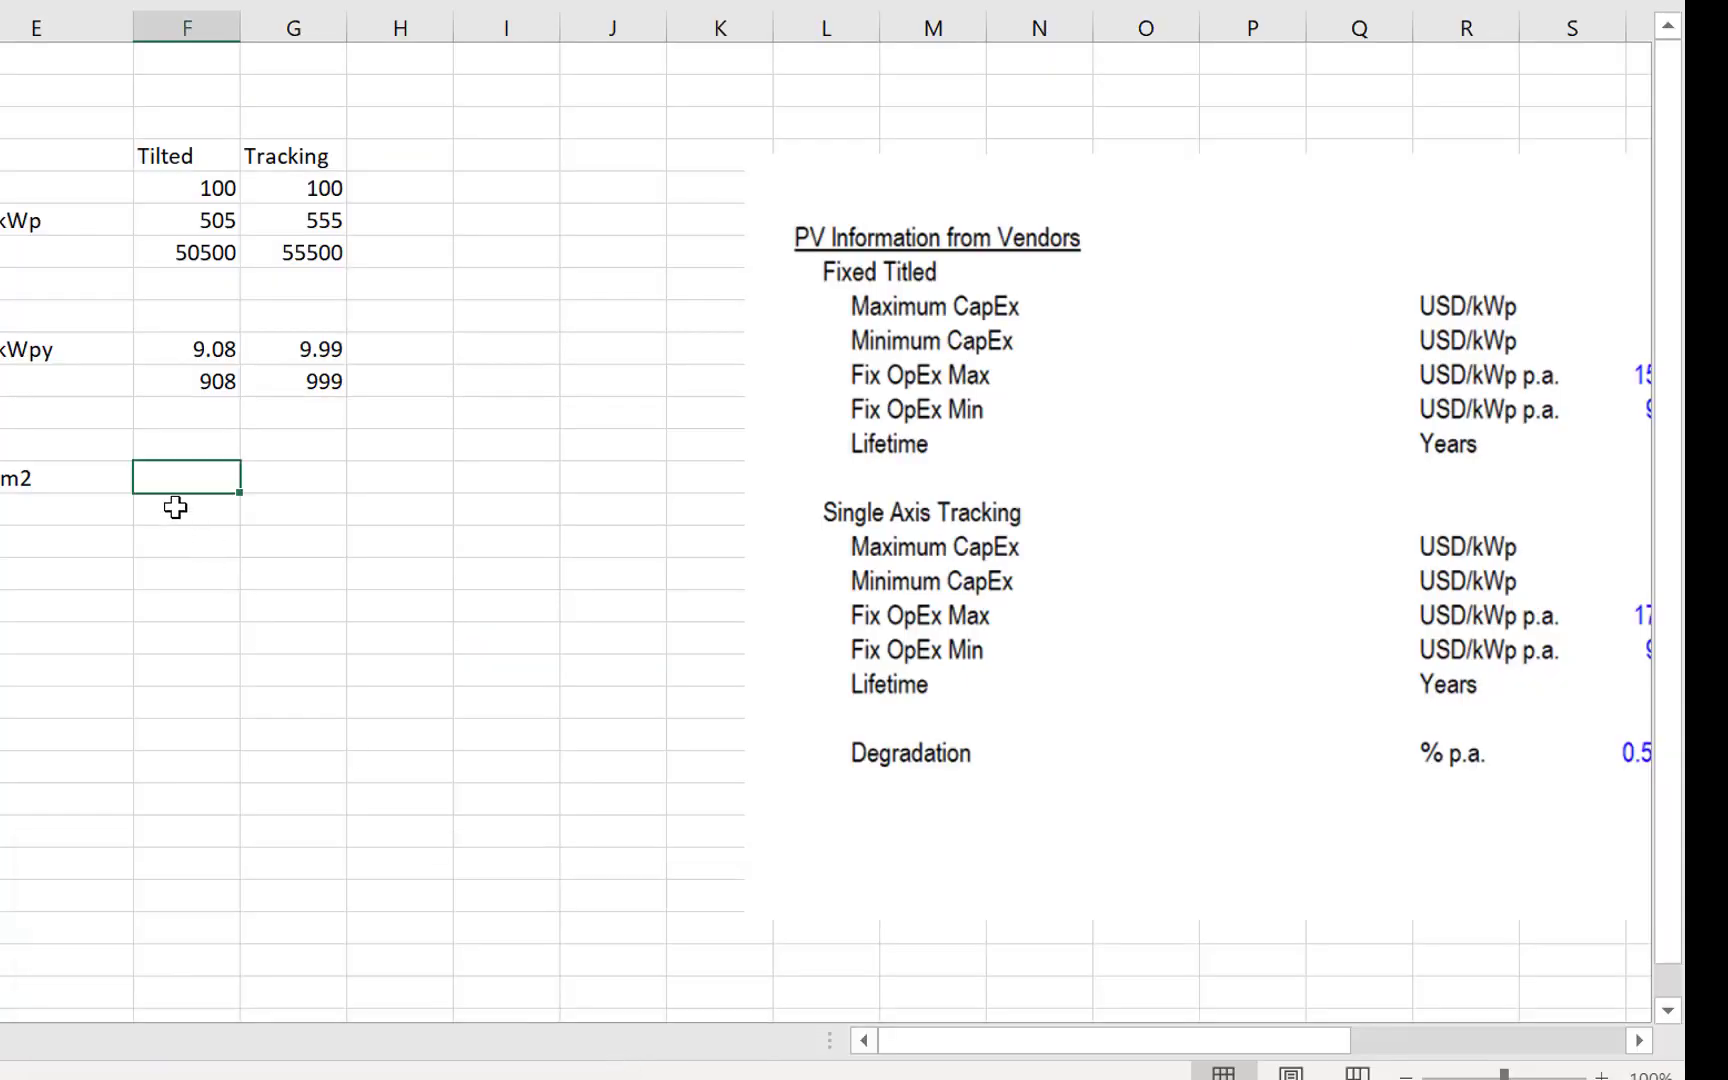
{"action": "type", "text": "2042"}
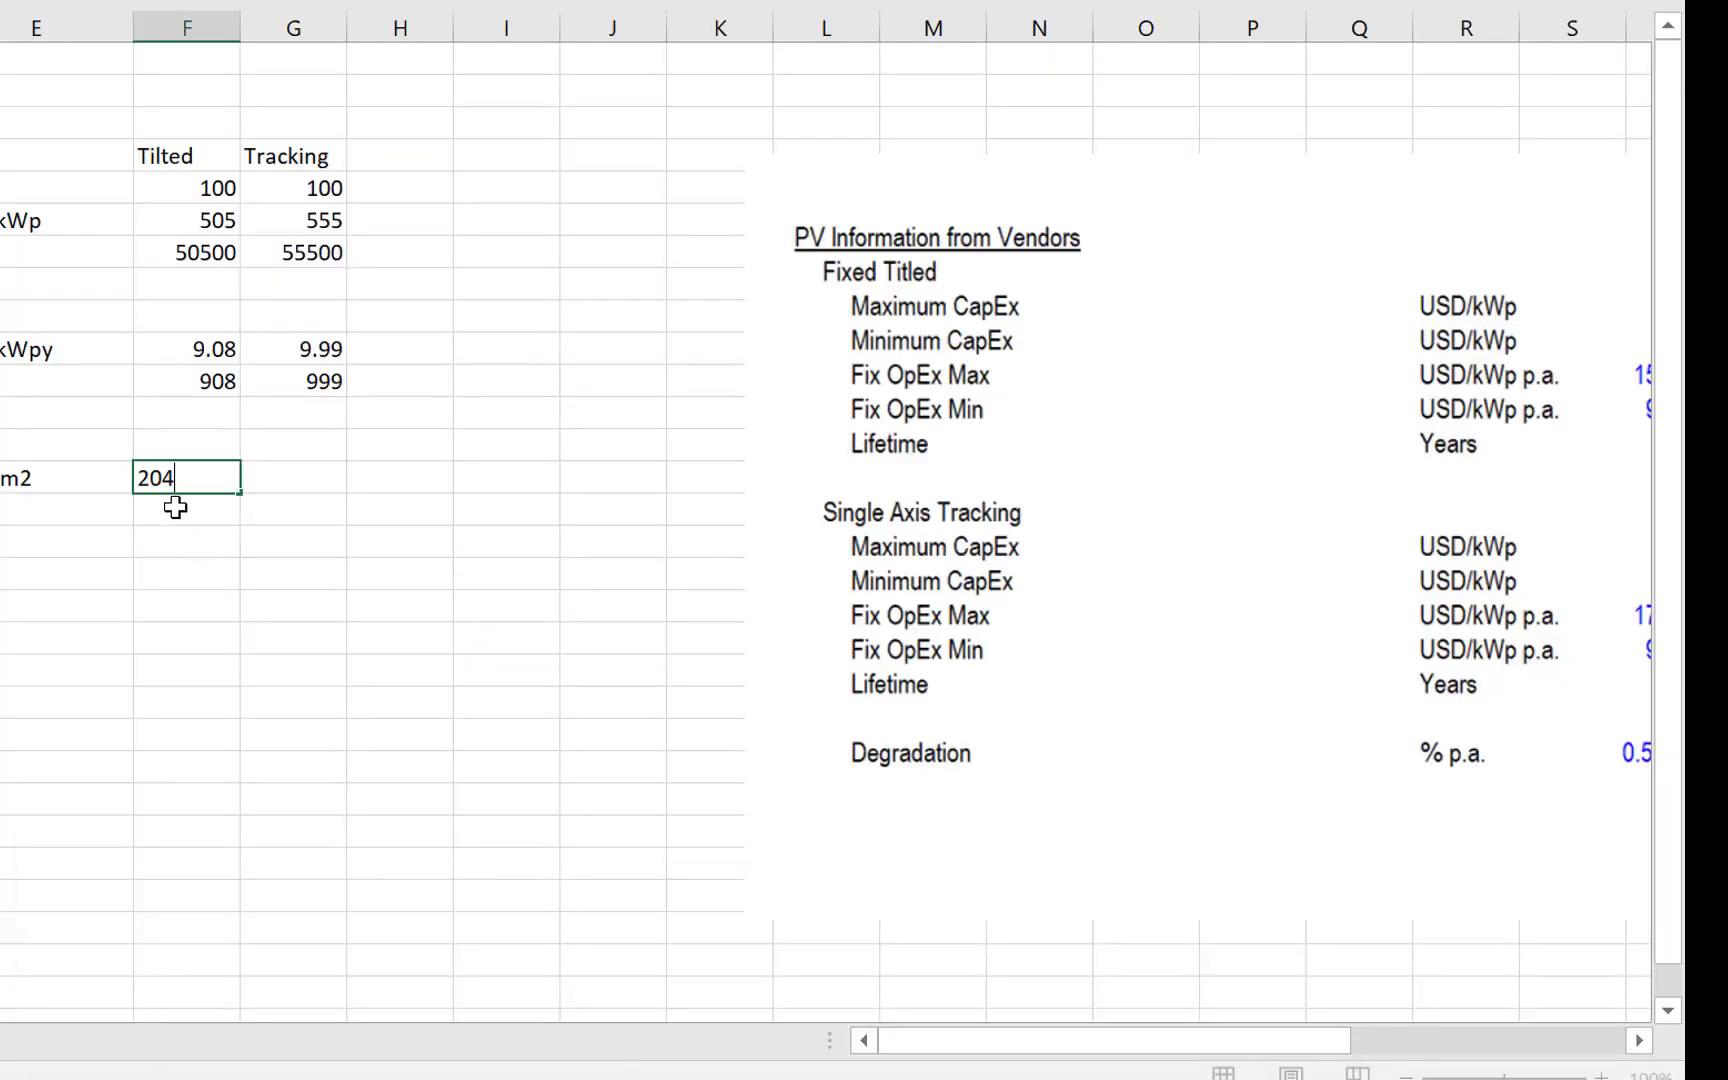
{"action": "key", "text": "Return"}
{"action": "key", "text": "Up"}
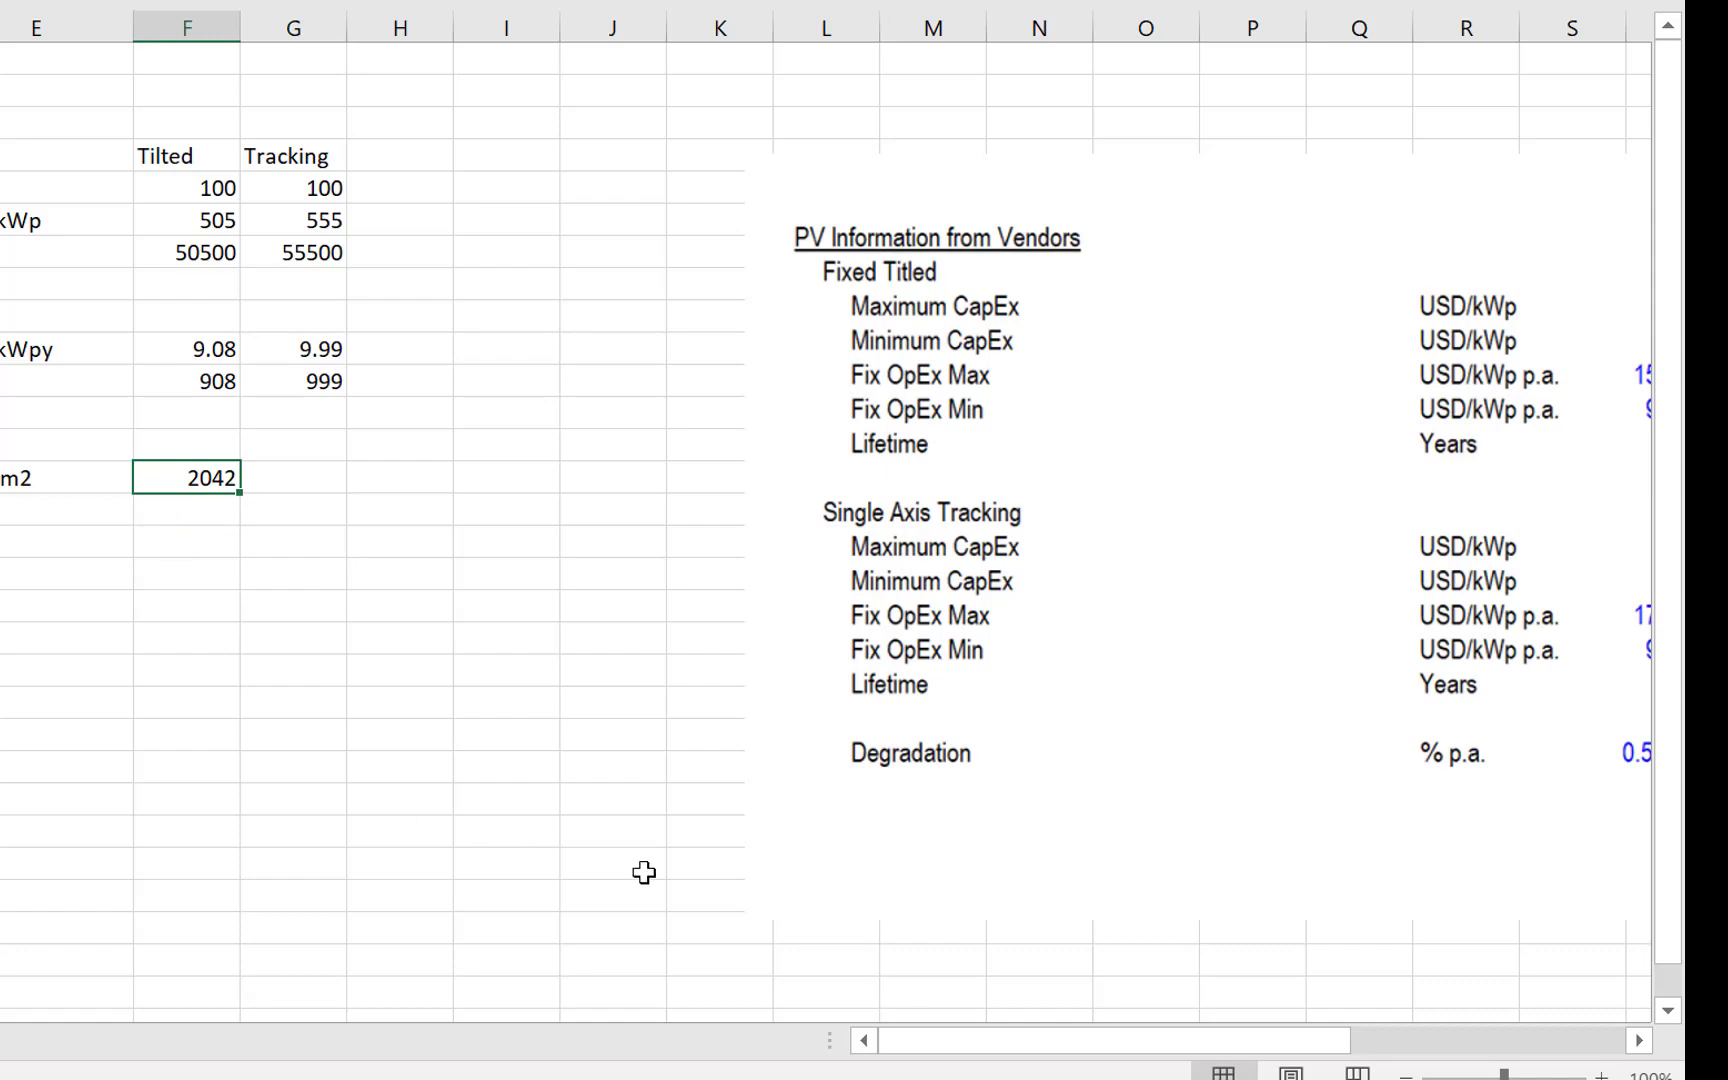
{"action": "key", "text": "Up"}
{"action": "key", "text": "Up"}
{"action": "key", "text": "Up"}
{"action": "key", "text": "Up"}
{"action": "key", "text": "Up"}
{"action": "key", "text": "Up"}
{"action": "key", "text": "Up"}
{"action": "key", "text": "Up"}
{"action": "key", "text": "Up"}
{"action": "key", "text": "Up"}
{"action": "key", "text": "Up"}
{"action": "key", "text": "Up"}
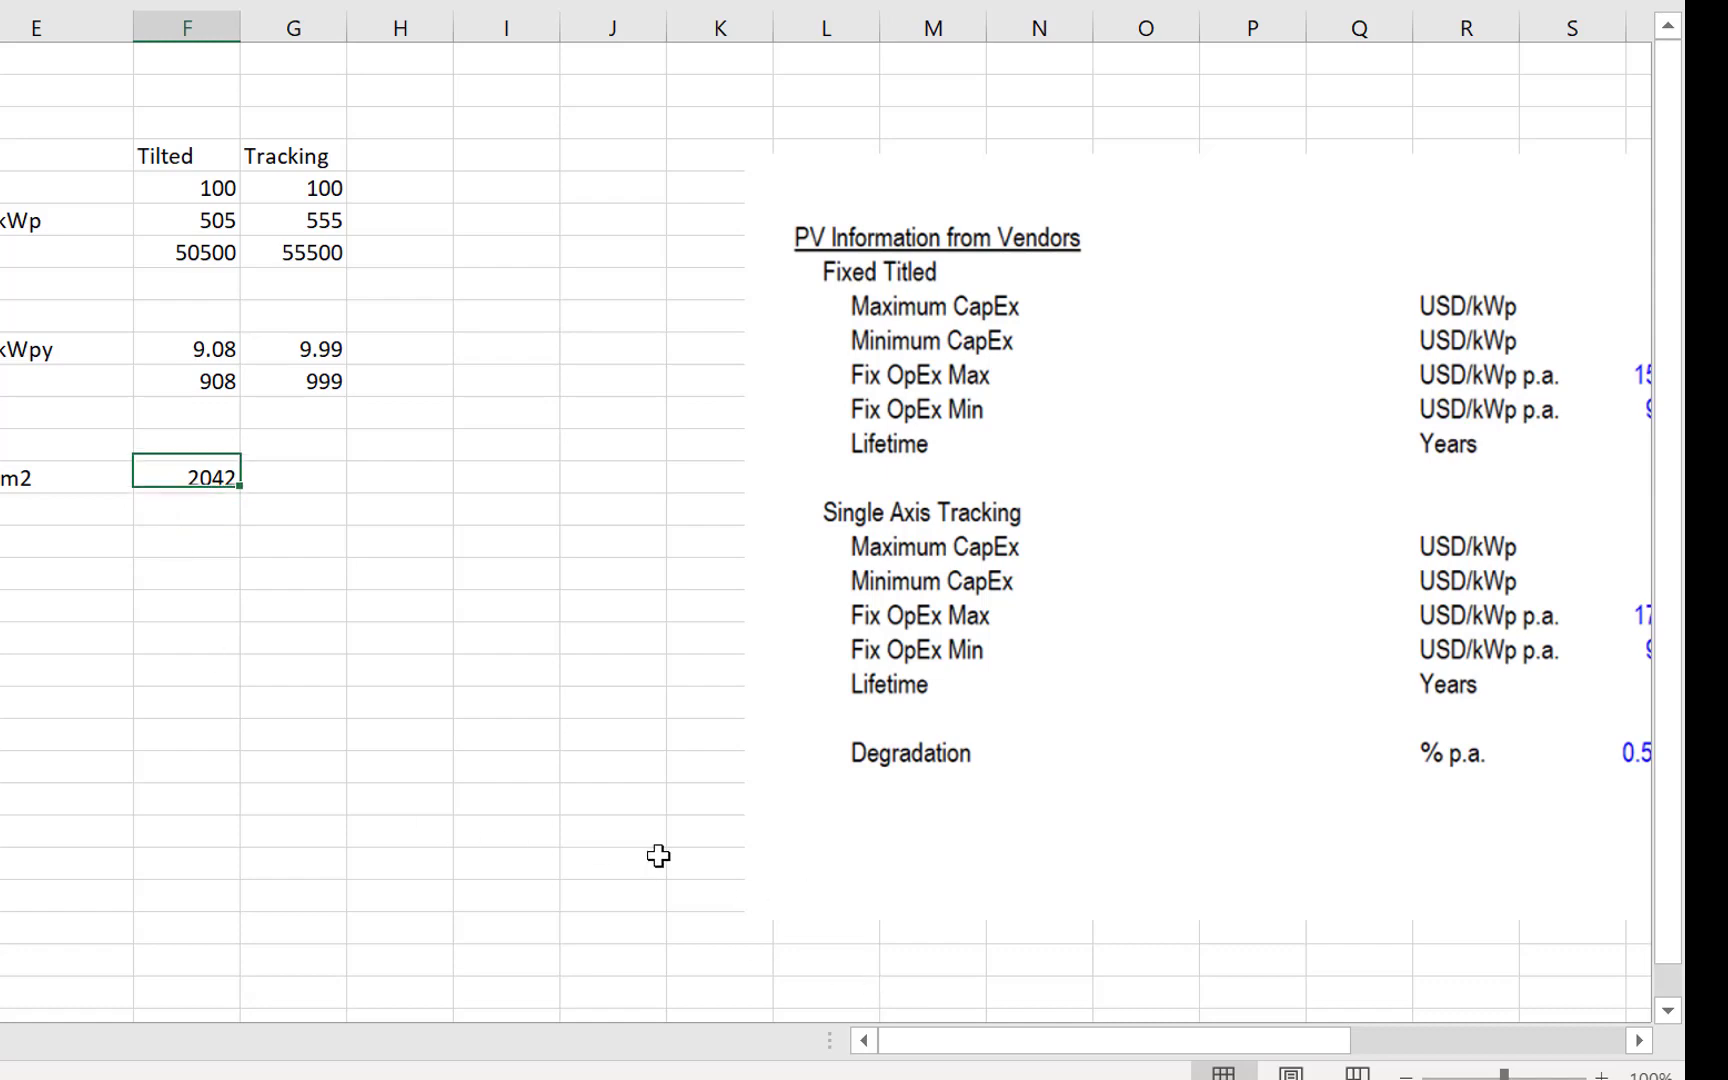
{"action": "key", "text": "Down"}
{"action": "key", "text": "Down"}
{"action": "key", "text": "Down"}
{"action": "key", "text": "Down"}
{"action": "key", "text": "Down"}
{"action": "key", "text": "Down"}
{"action": "key", "text": "Down"}
{"action": "key", "text": "Down"}
{"action": "key", "text": "Down"}
{"action": "key", "text": "Down"}
{"action": "key", "text": "Down"}
{"action": "key", "text": "Down"}
{"action": "key", "text": "Down"}
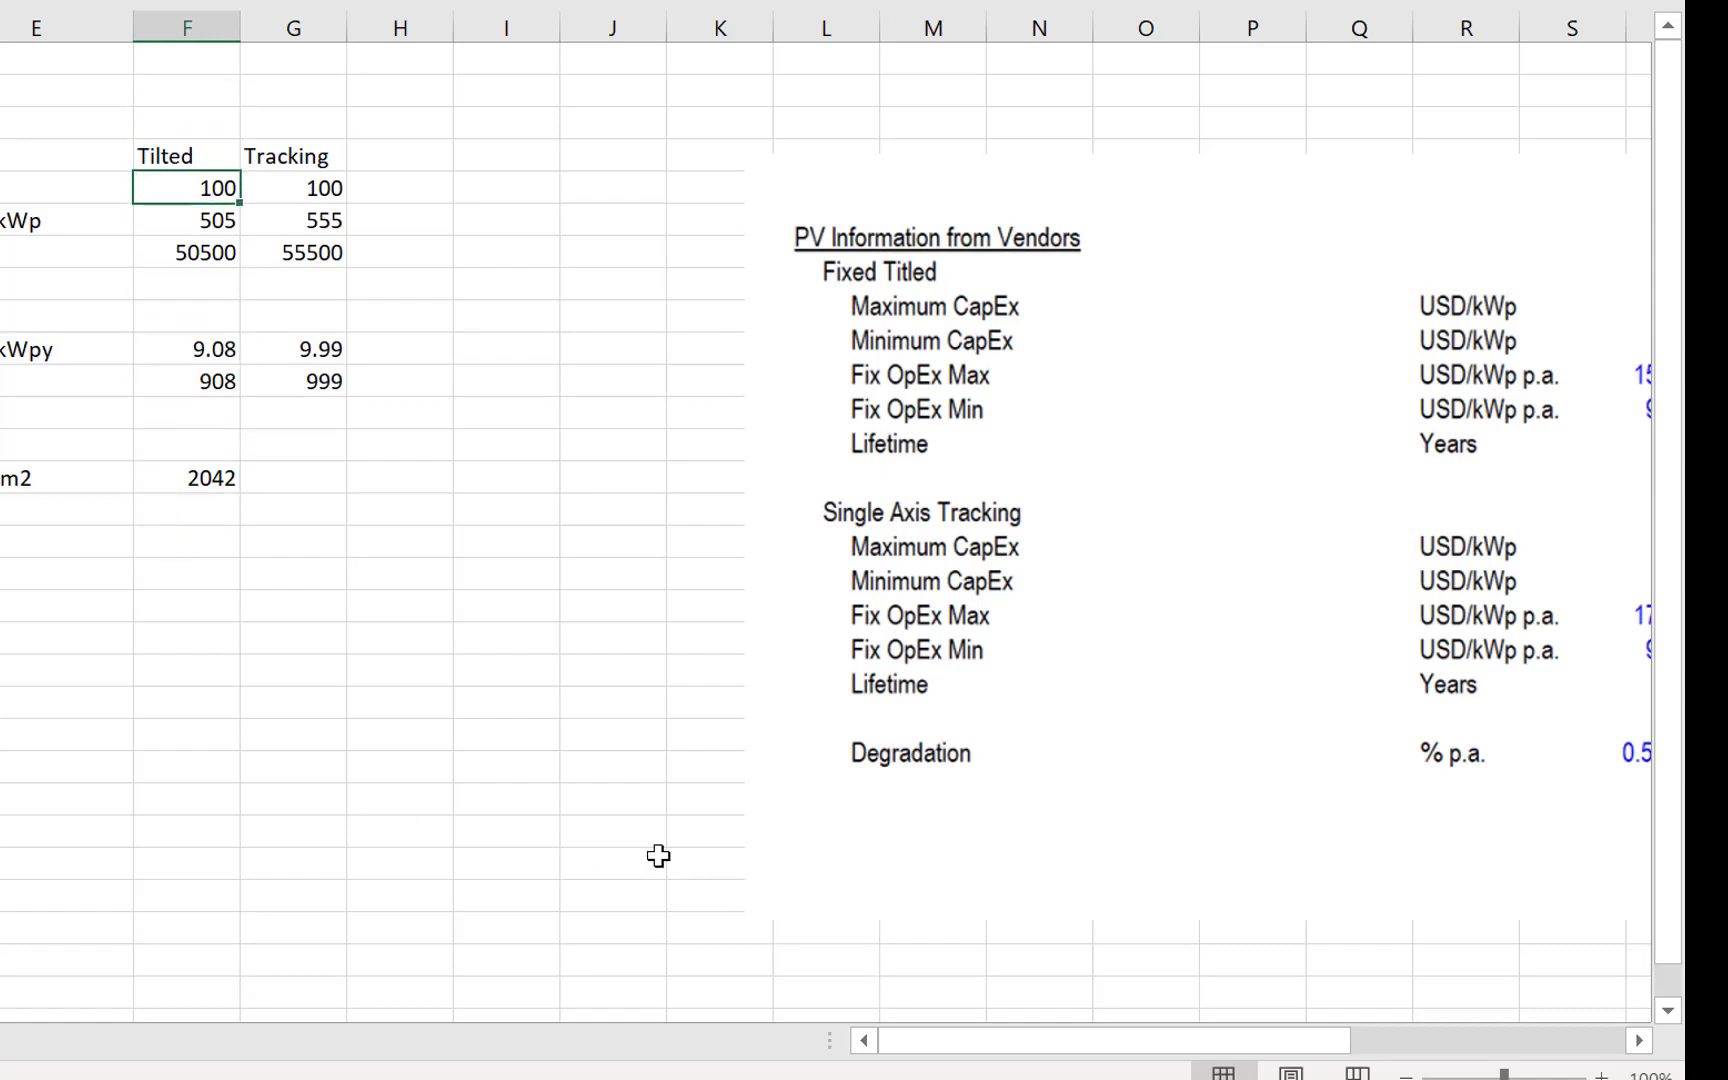
{"action": "key", "text": "Up"}
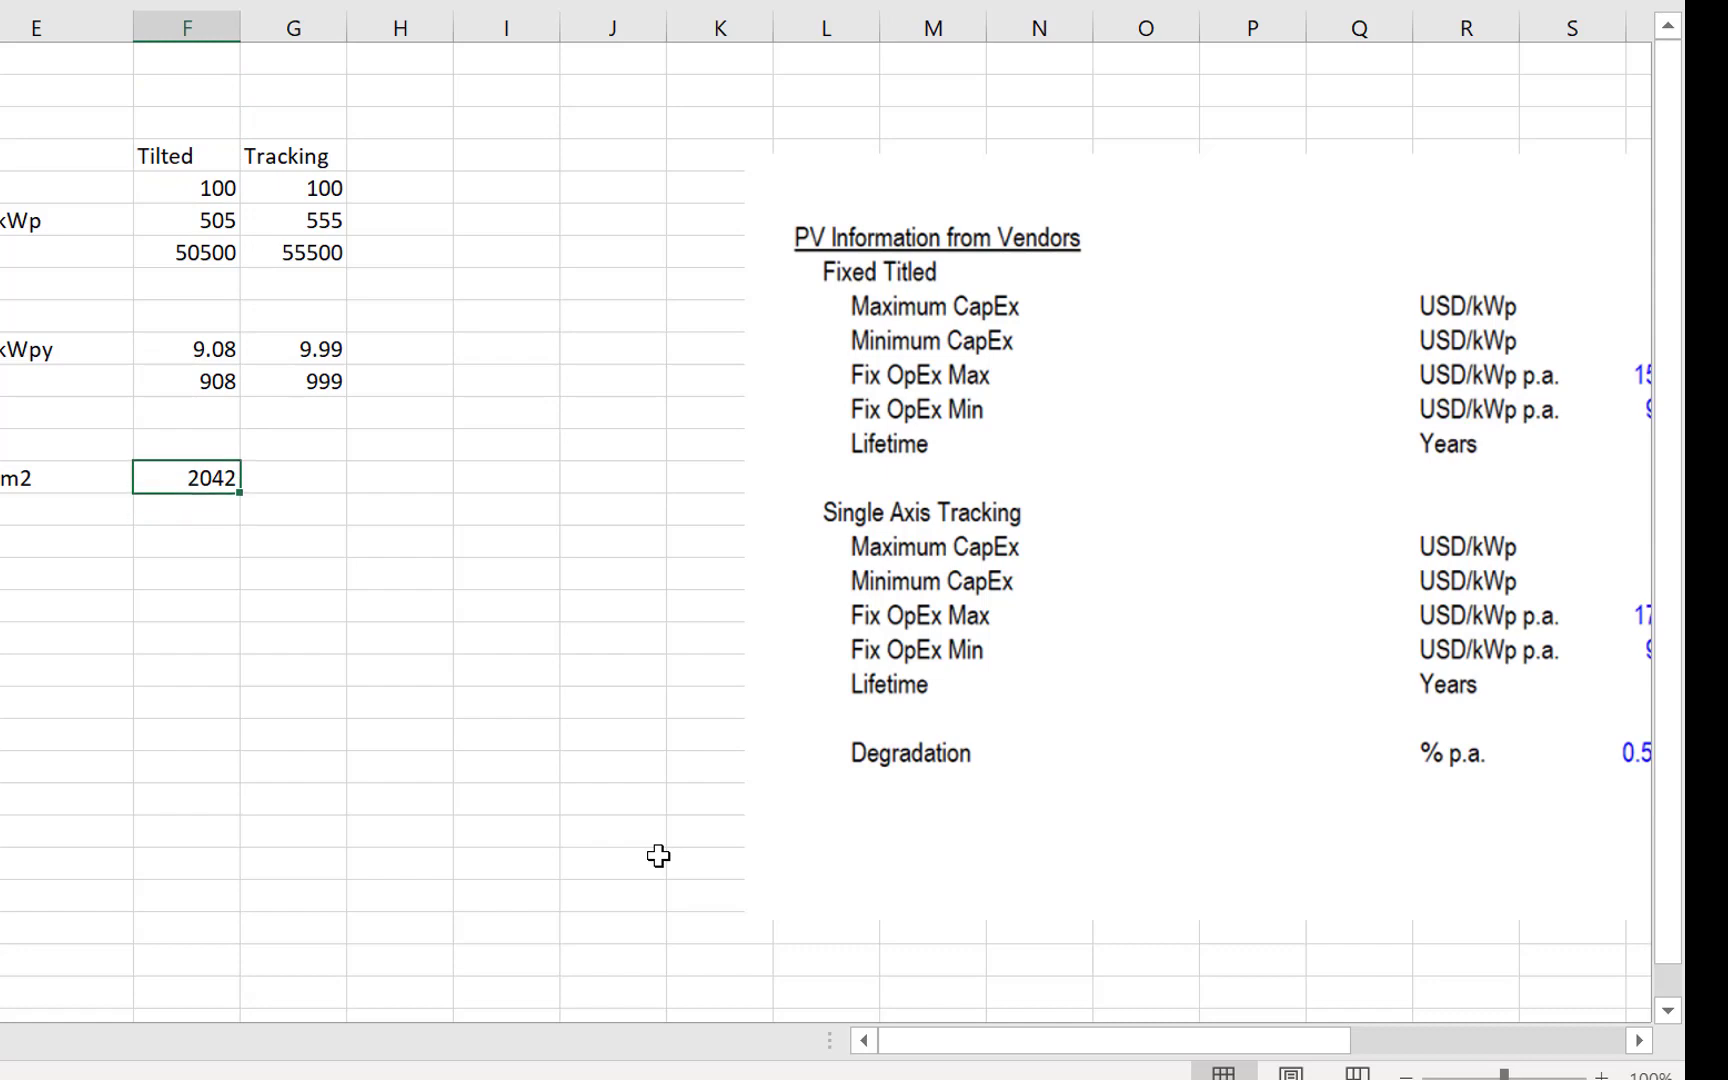
- Move the in-plane value from F14 to the Tracking column in G14
{"action": "key", "text": "ctrl+x"}
{"action": "key", "text": "Right"}
{"action": "key", "text": "ctrl+v"}
{"action": "key", "text": "Left"}
{"action": "type", "text": "="}
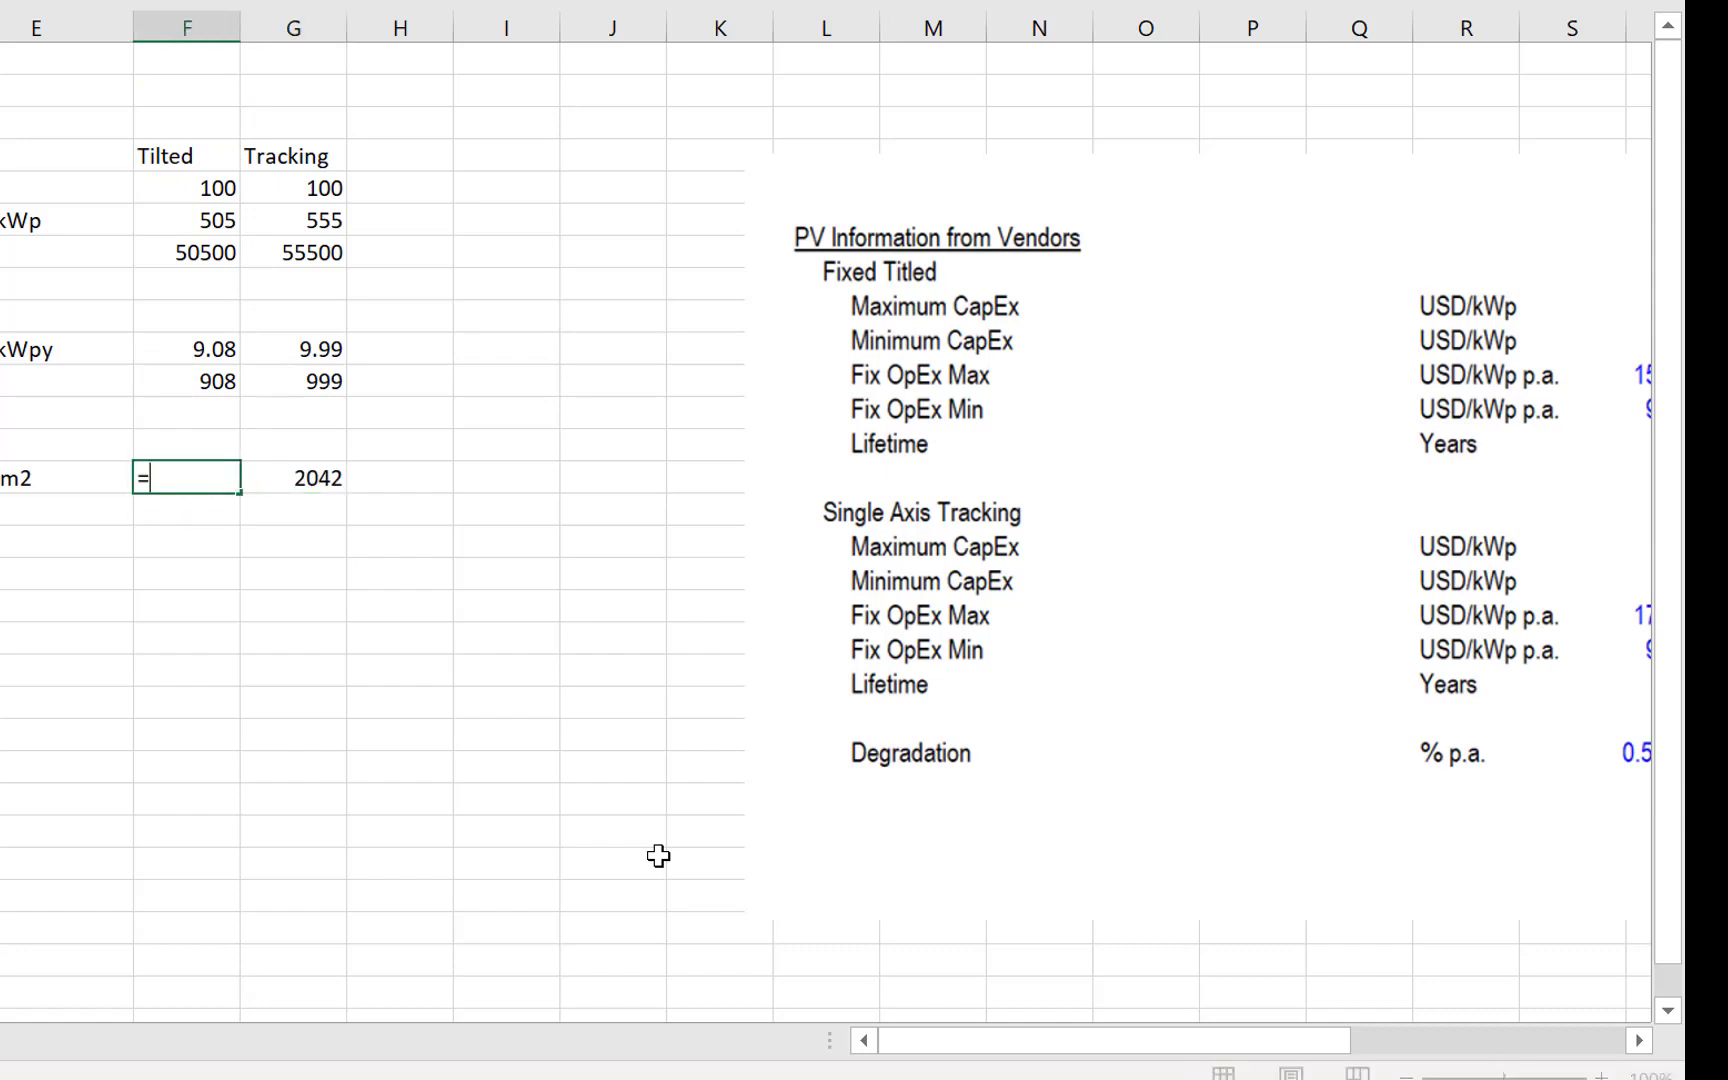
{"action": "key", "text": "Right"}
{"action": "type", "text": "/"}
{"action": "key", "text": "Escape"}
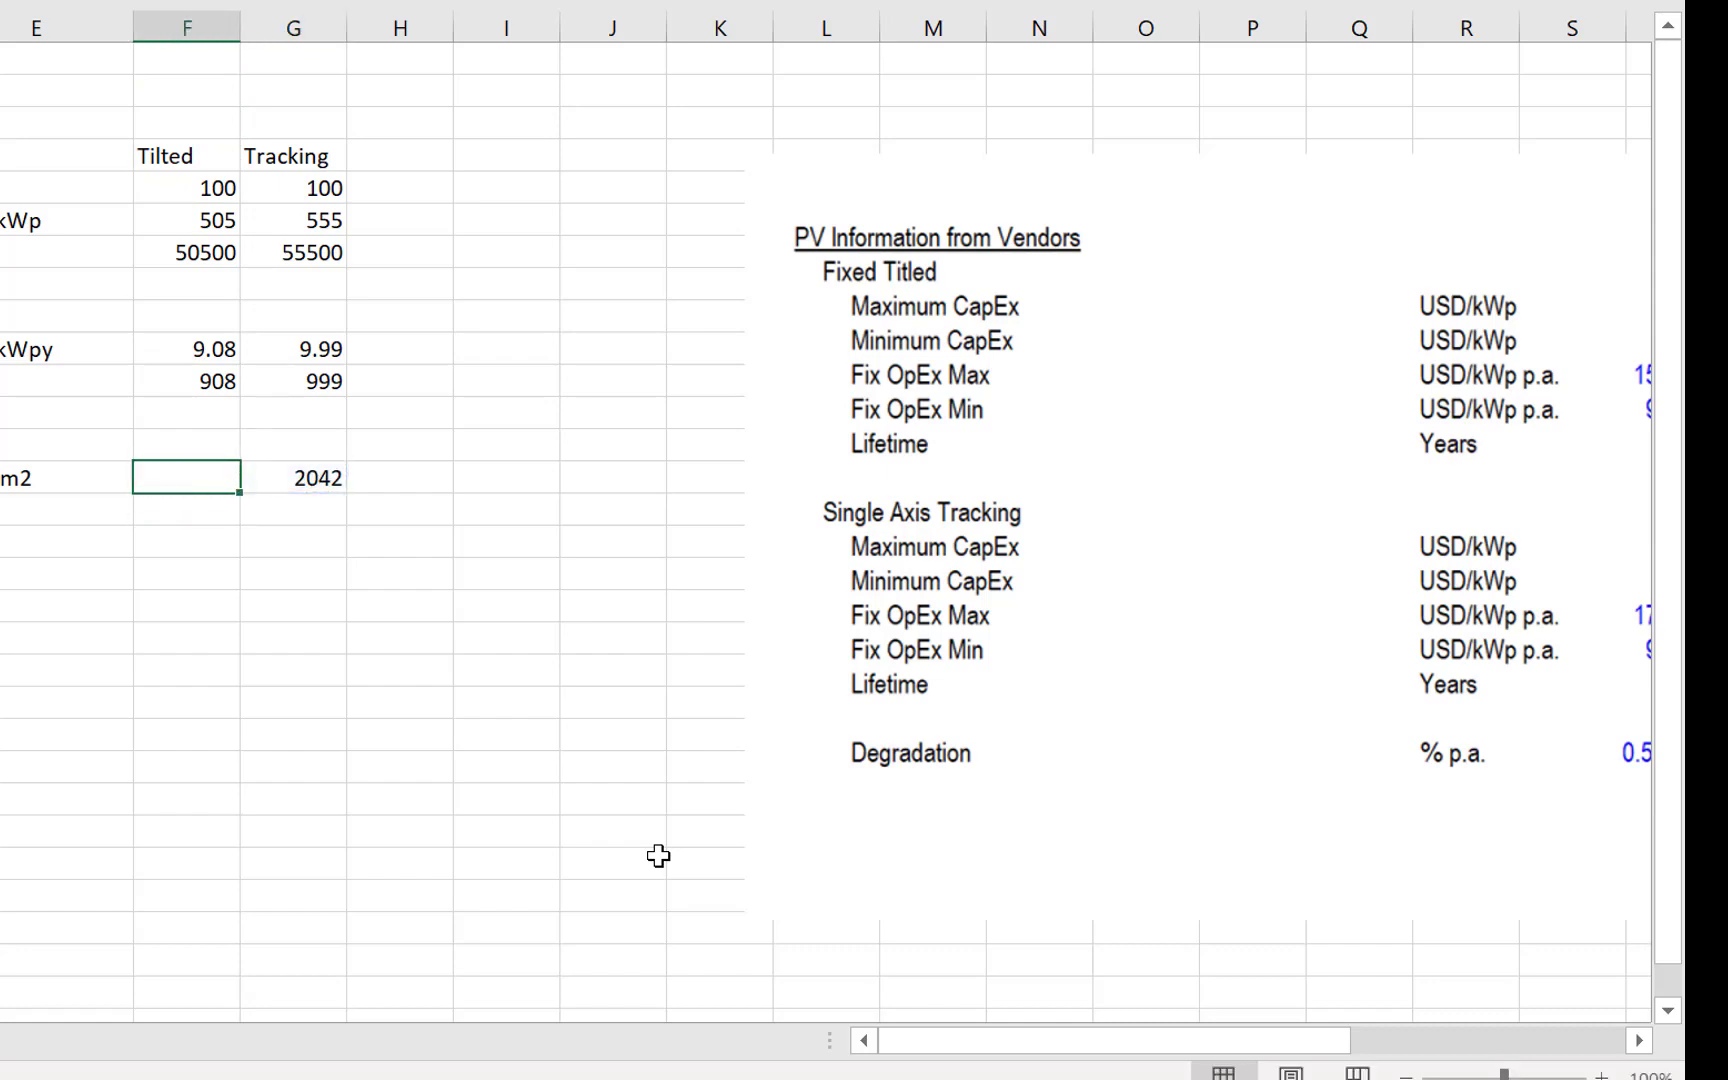
- Enter 1900 as the Tilted in-plane resource in F14
{"action": "type", "text": "19"}
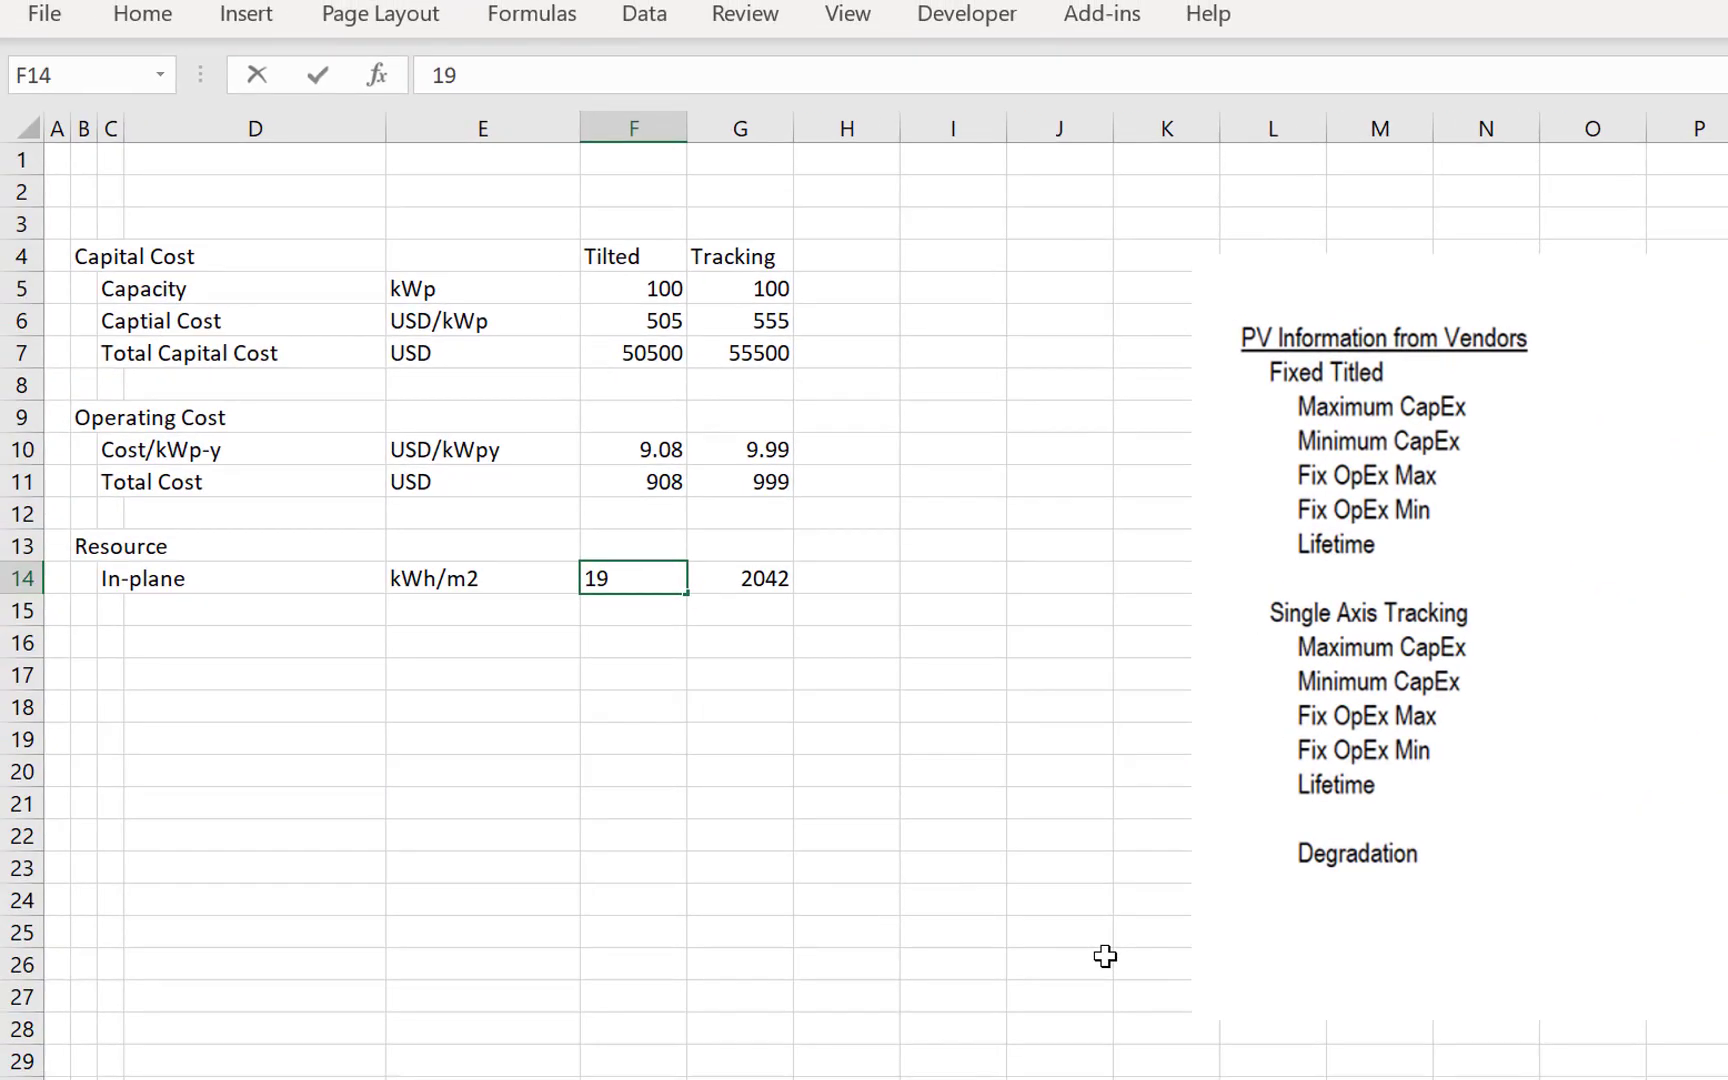
{"action": "type", "text": "00"}
{"action": "key", "text": "Return"}
- Add an STC row below In-plane, with the label STC in C15 and the unit w/m2 in E15
{"action": "key", "text": "Left"}
{"action": "key", "text": "Left"}
{"action": "key", "text": "Left"}
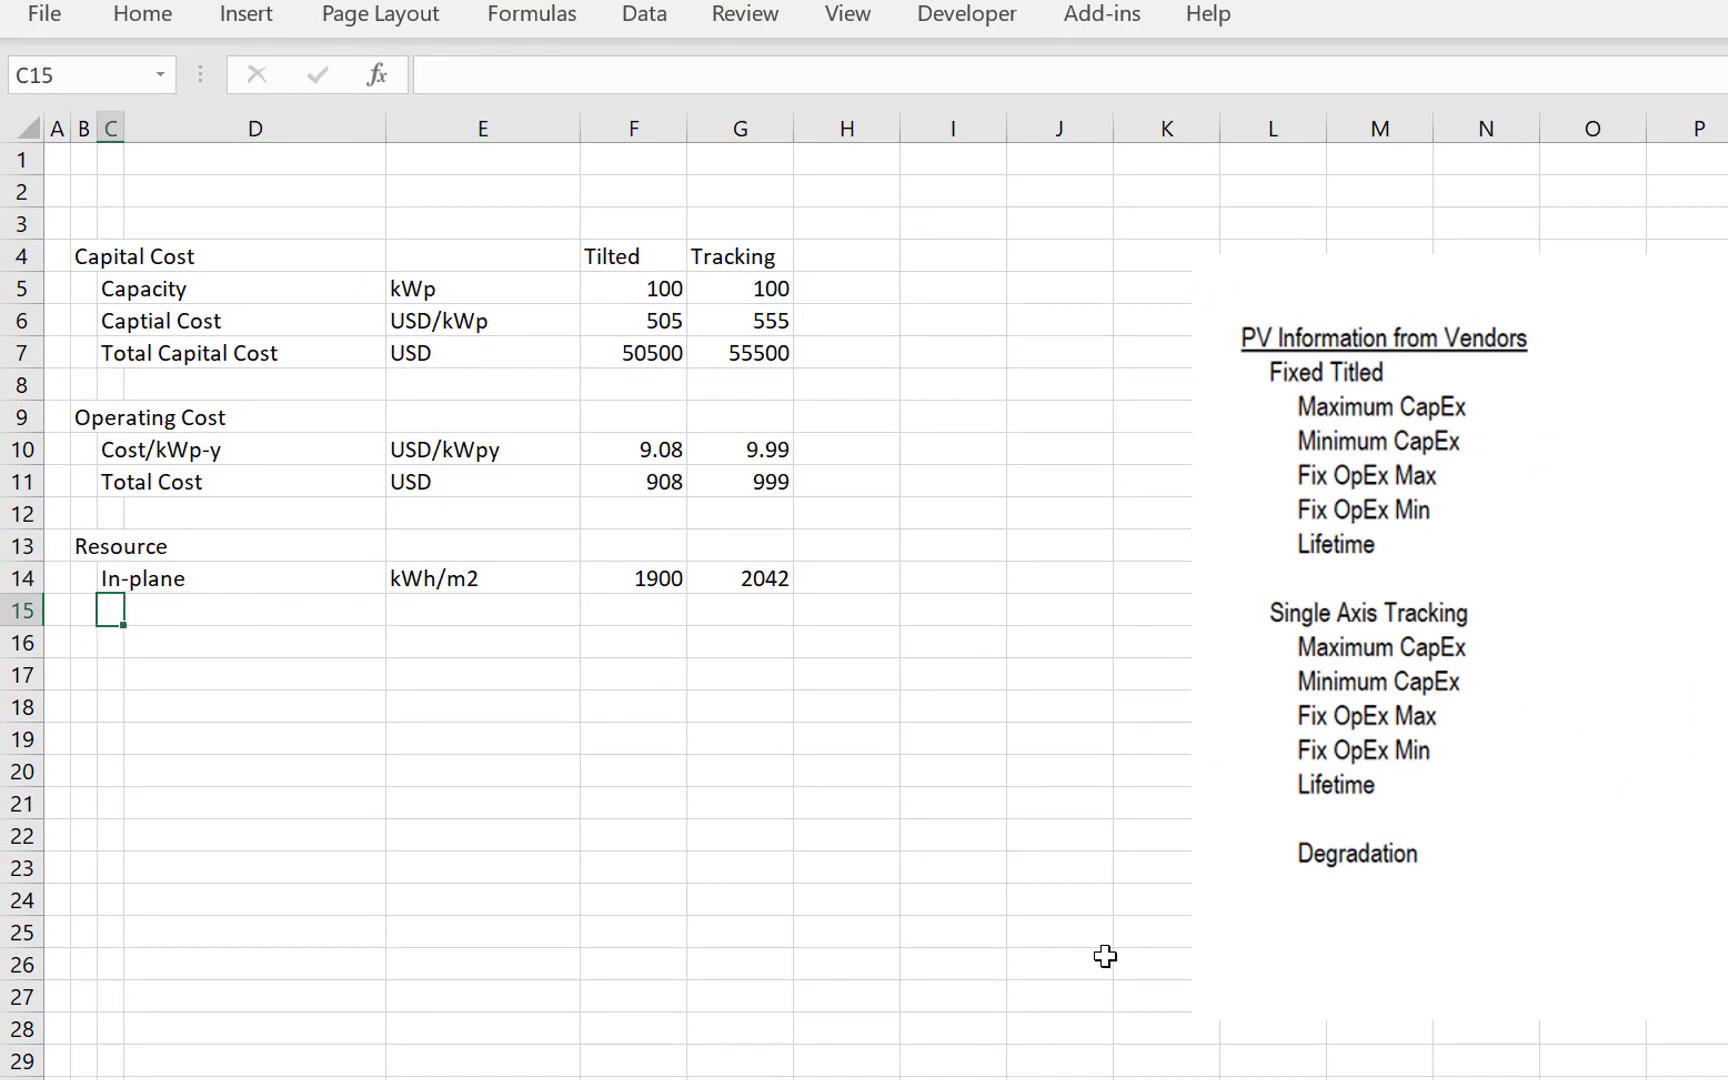
{"action": "type", "text": "STD"}
{"action": "key", "text": "BackSpace"}
{"action": "type", "text": "C"}
{"action": "key", "text": "Right"}
{"action": "key", "text": "Right"}
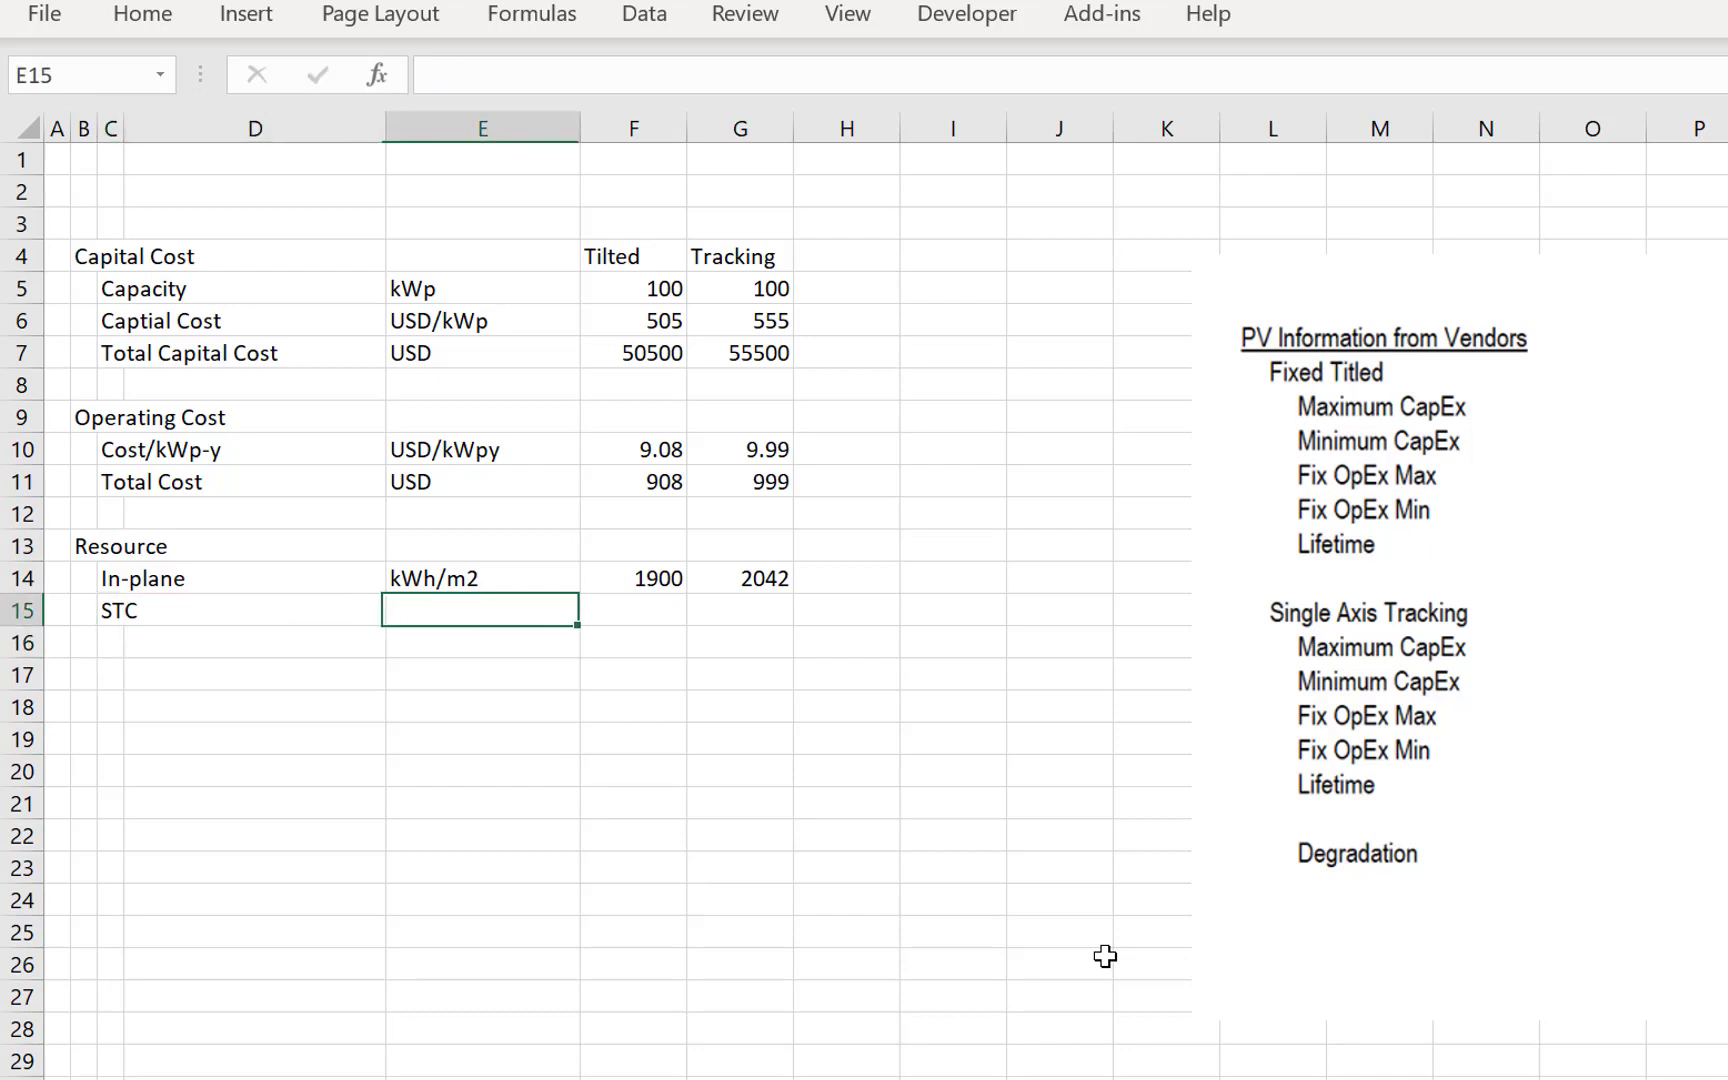
{"action": "type", "text": "w/m"}
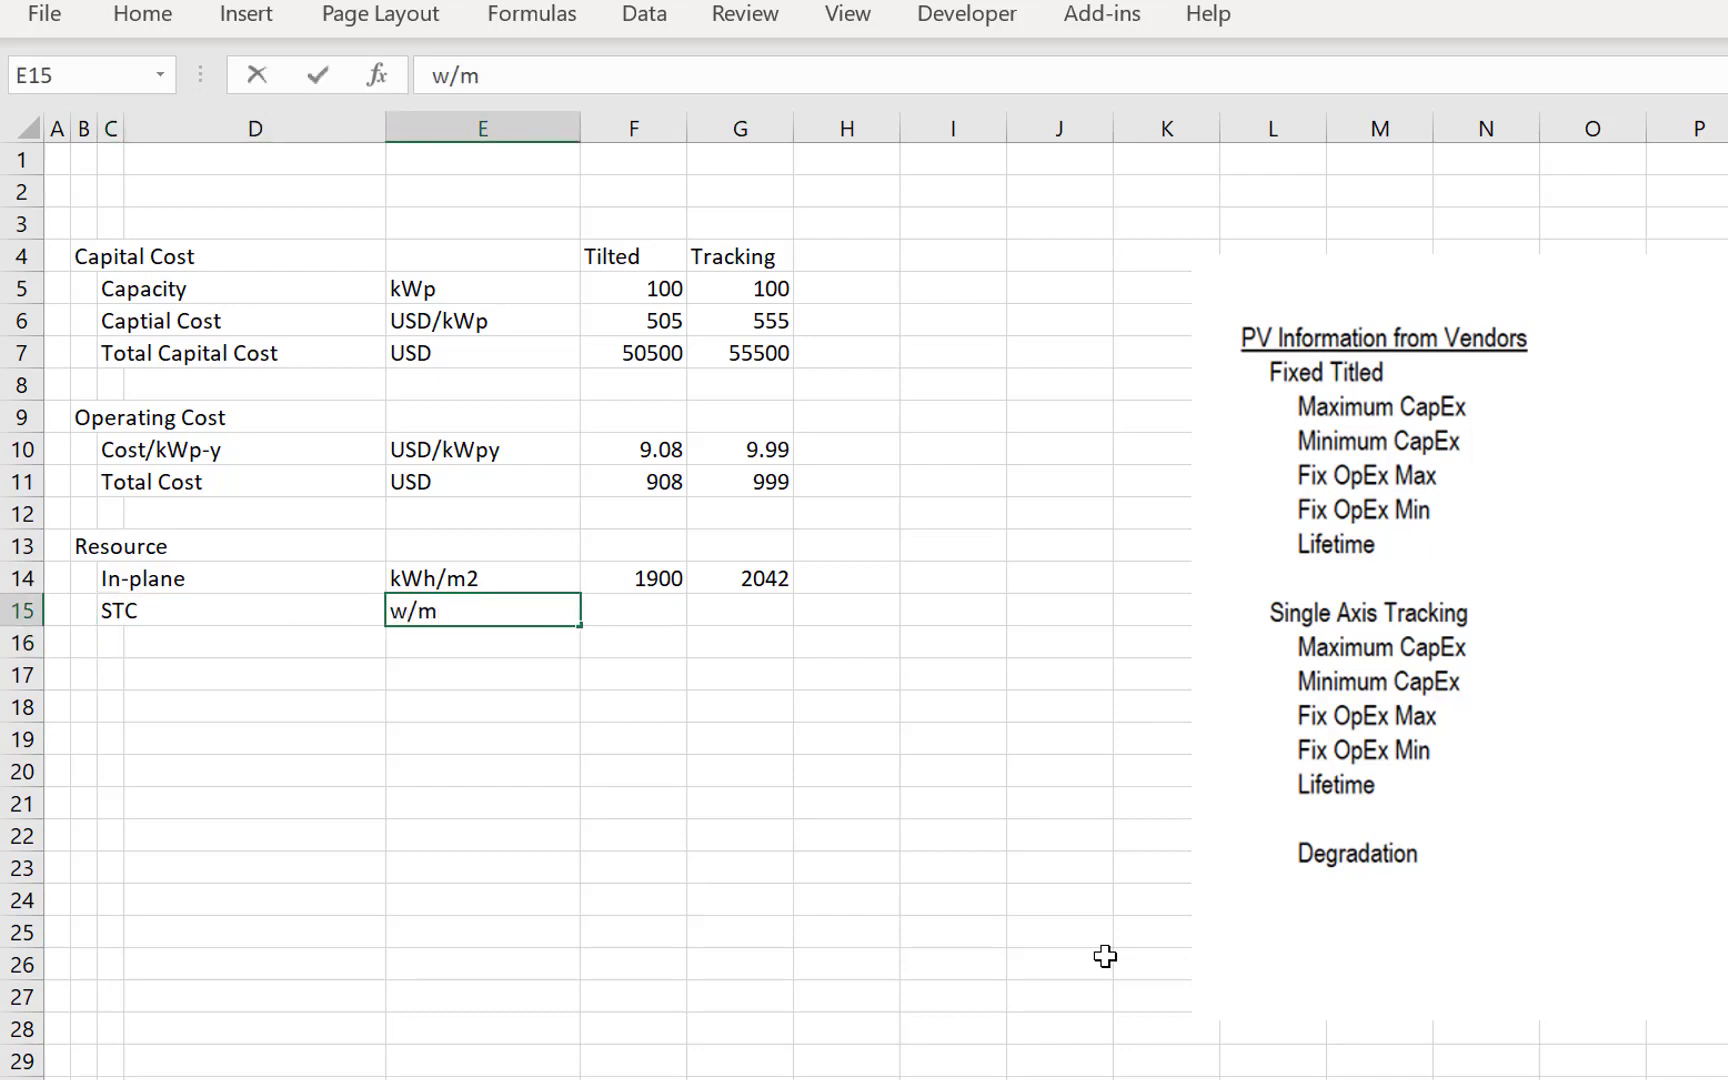
{"action": "type", "text": "2"}
- Set the STC value to 1000 for both Tilted and Tracking, in F15 and G15
{"action": "key", "text": "Right"}
{"action": "type", "text": "1000"}
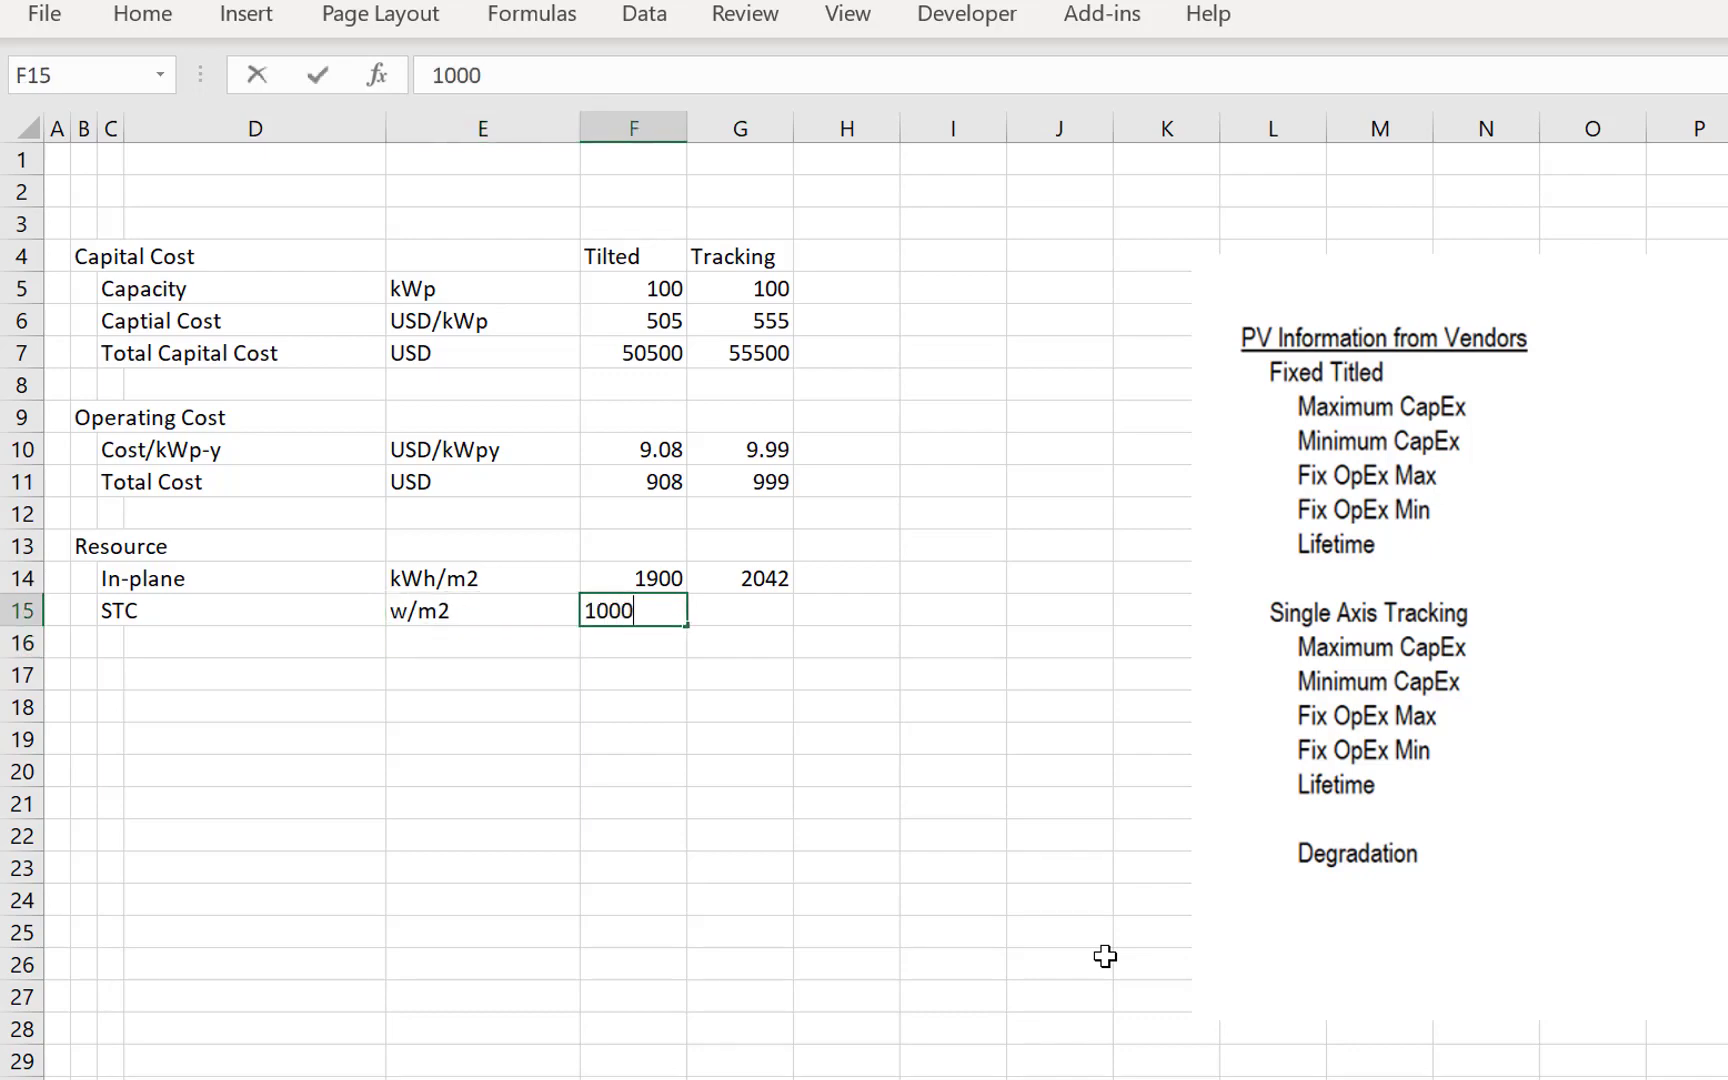
{"action": "key", "text": "Return"}
{"action": "key", "text": "Up"}
{"action": "key", "text": "Right"}
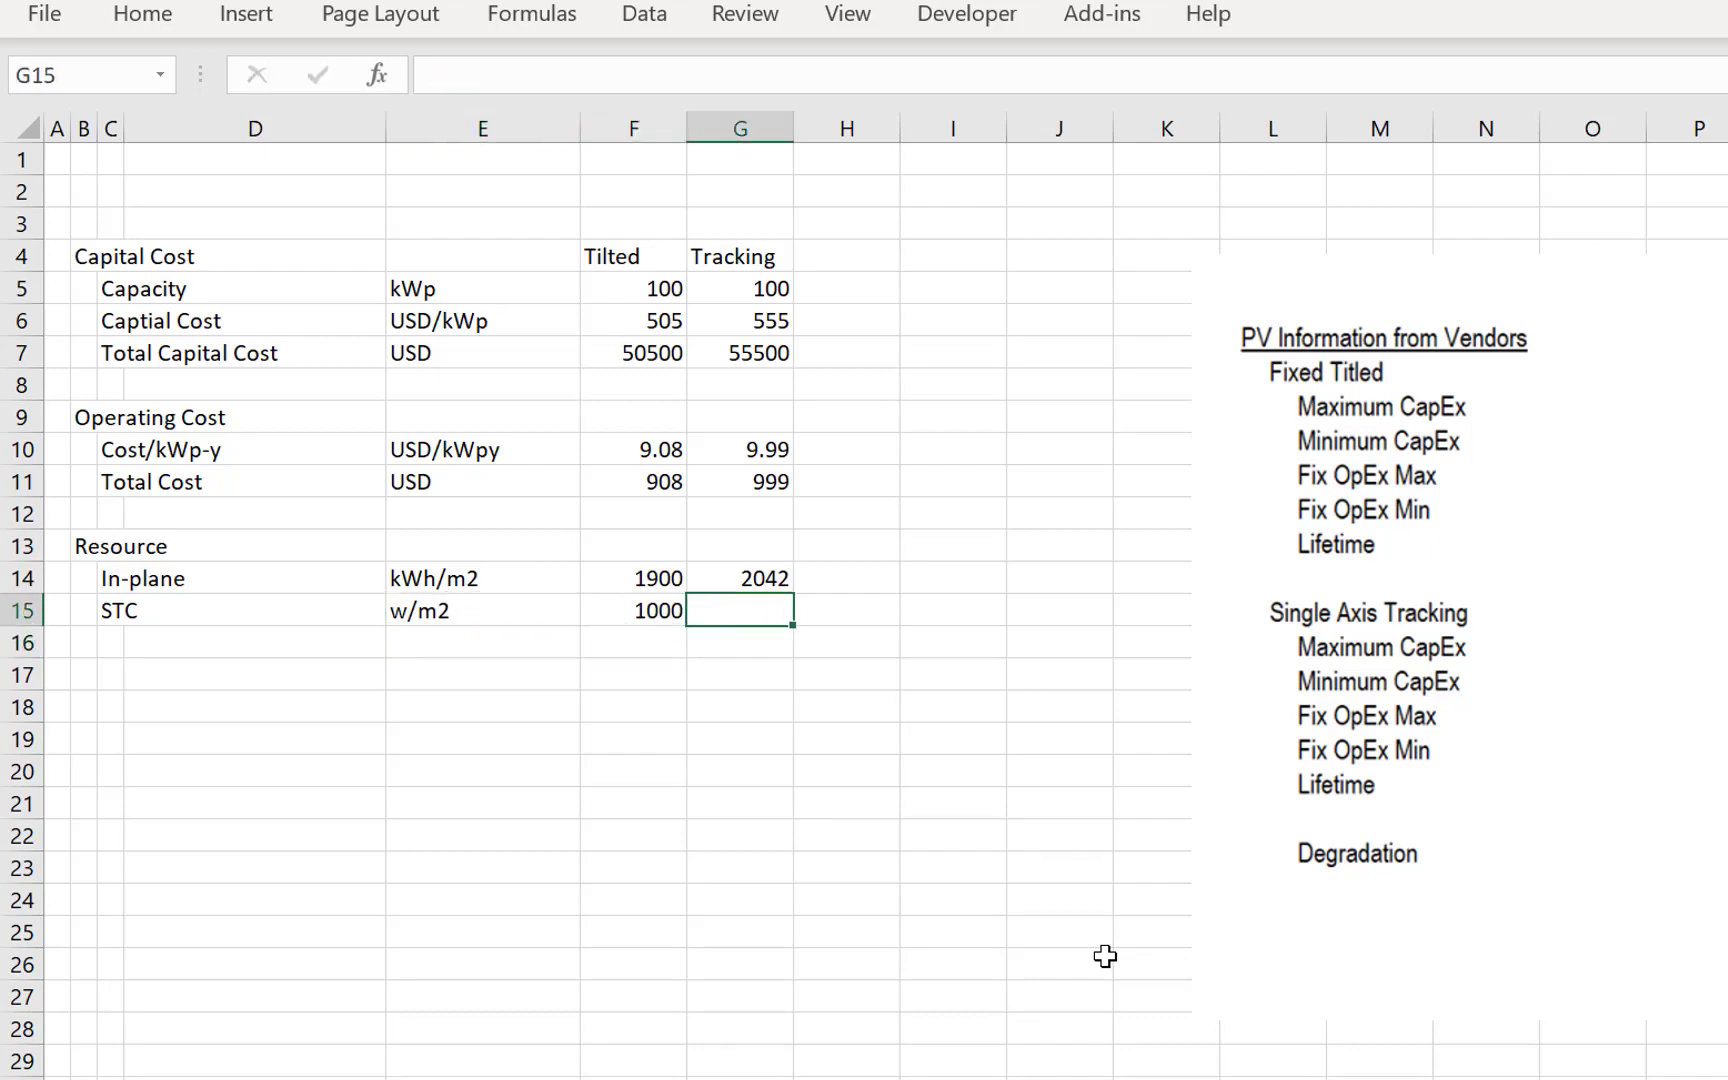
{"action": "type", "text": "1000"}
{"action": "key", "text": "ctrl+Return"}
- Extend the In-plane label in C14 to read In-plane per year
{"action": "key", "text": "Up"}
{"action": "key", "text": "Left"}
{"action": "key", "text": "Left"}
{"action": "key", "text": "Left"}
{"action": "key", "text": "Left"}
{"action": "key", "text": "F2"}
{"action": "type", "text": "pwr"}
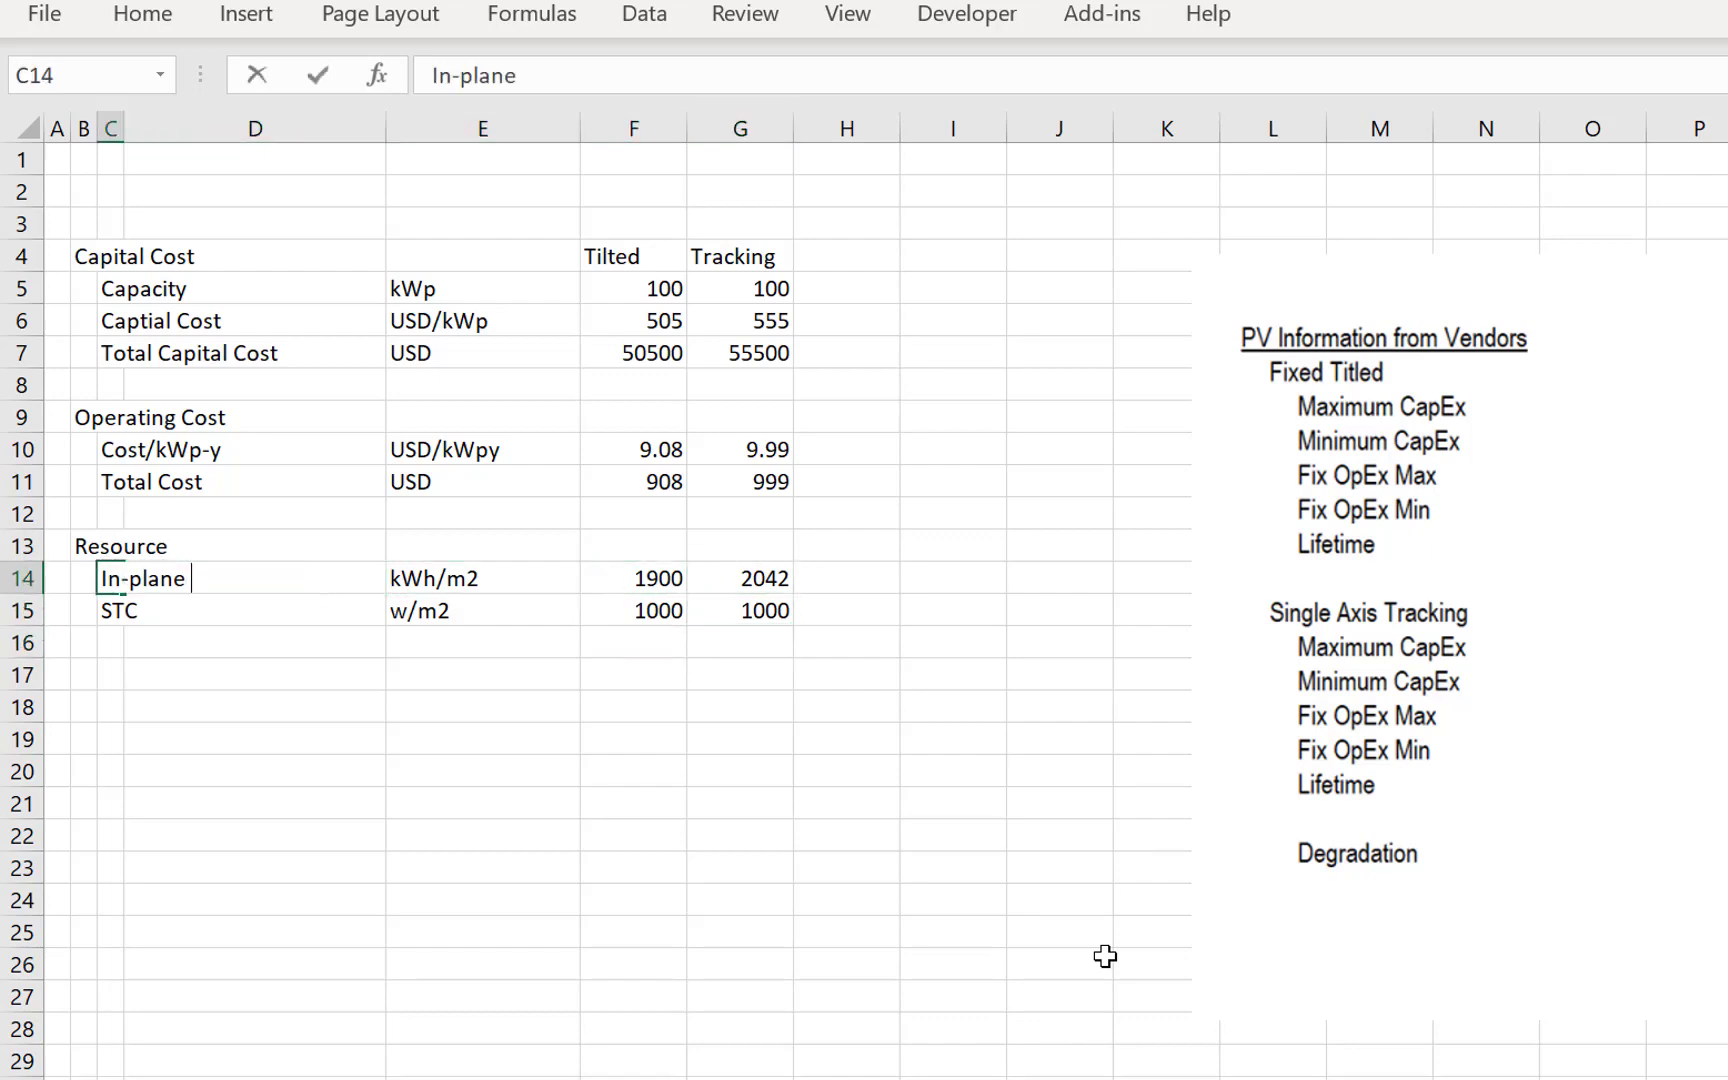
{"action": "key", "text": "BackSpace"}
{"action": "key", "text": "BackSpace"}
{"action": "key", "text": "BackSpace"}
{"action": "type", "text": "per year"}
{"action": "key", "text": "Return"}
{"action": "key", "text": "Return"}
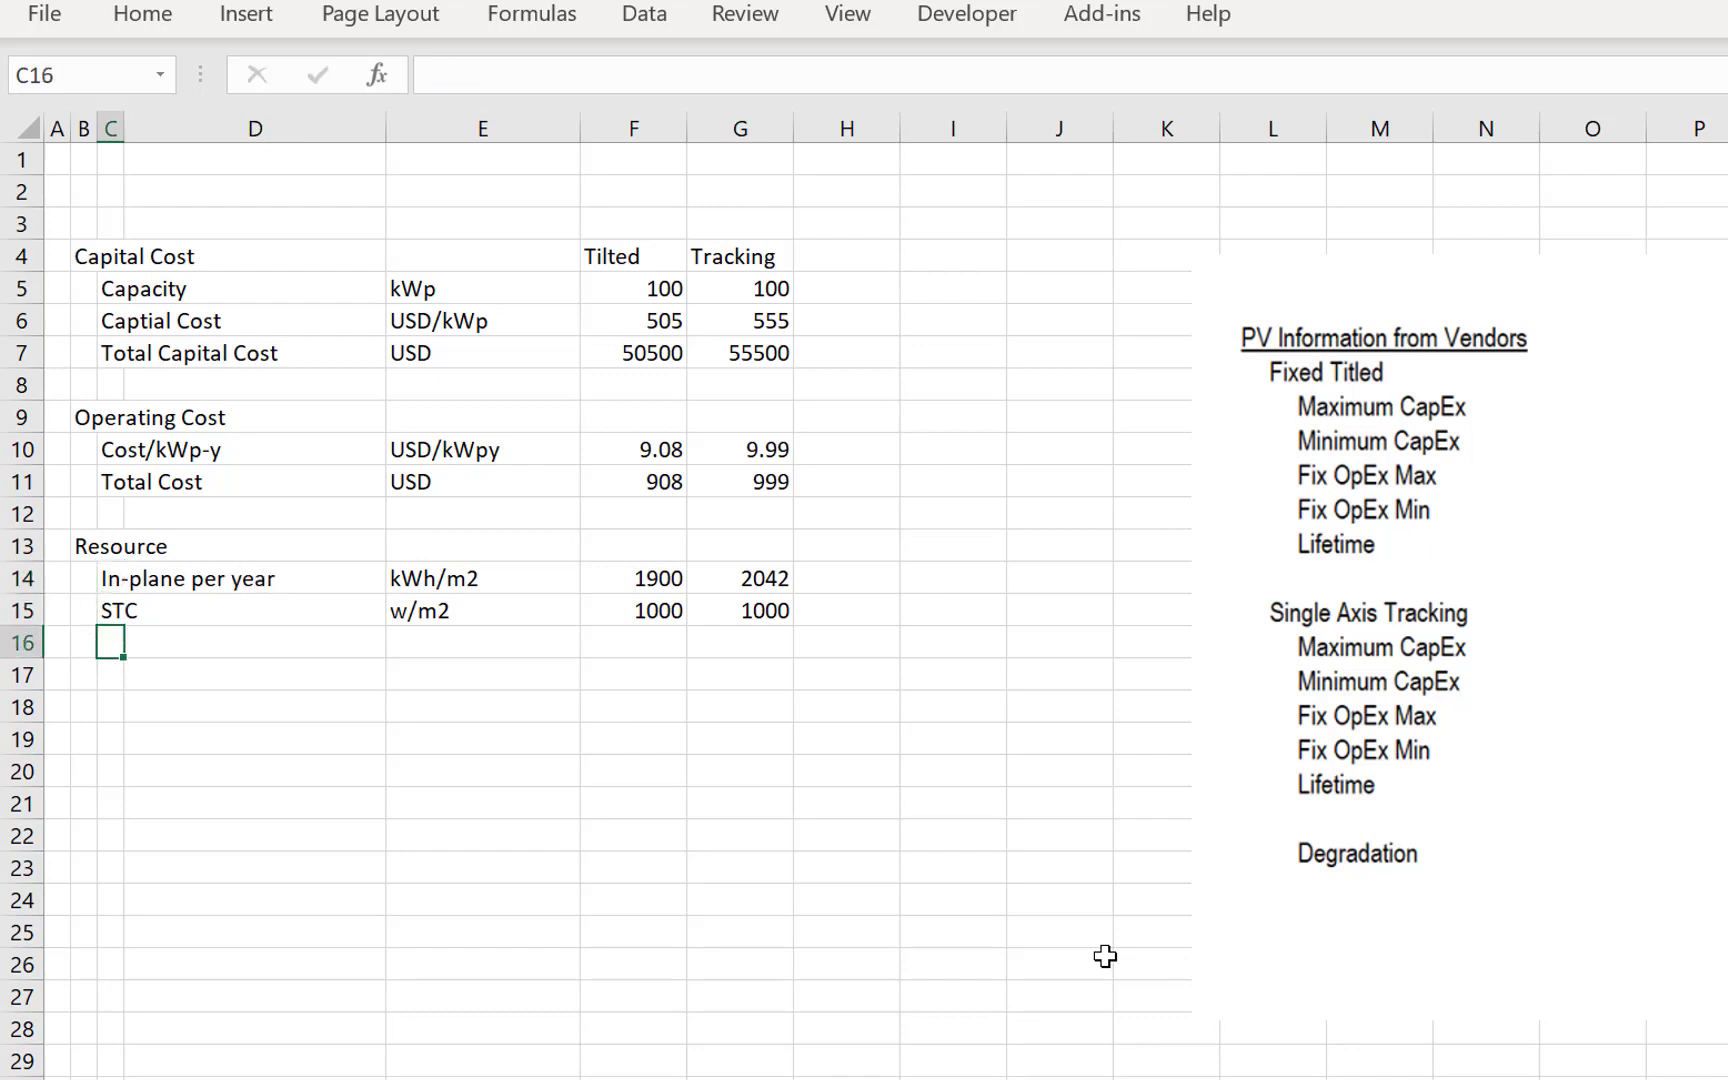
- Insert a blank row above the STC row
{"action": "key", "text": "Up"}
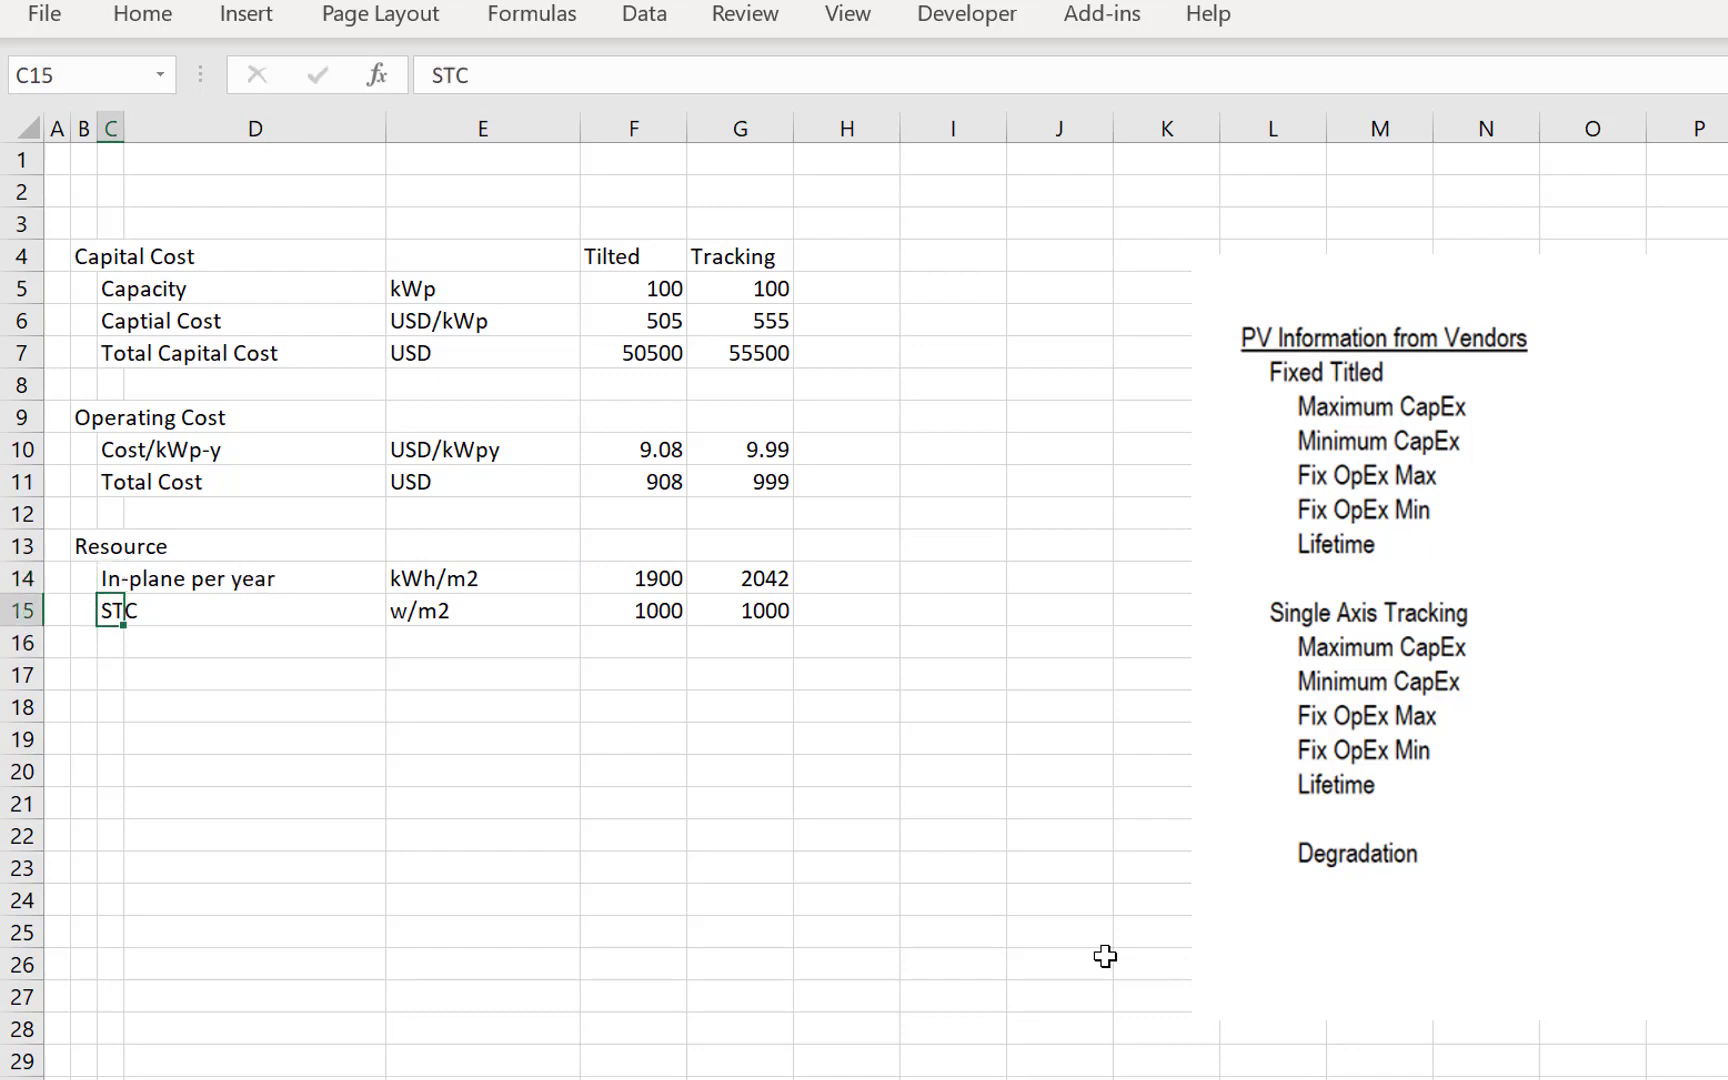
{"action": "key", "text": "shift+space"}
{"action": "key", "text": "ctrl+shift+plus"}
- Copy the In-plane per year label down to C15 and change it to In-plane per hour
{"action": "key", "text": "Up"}
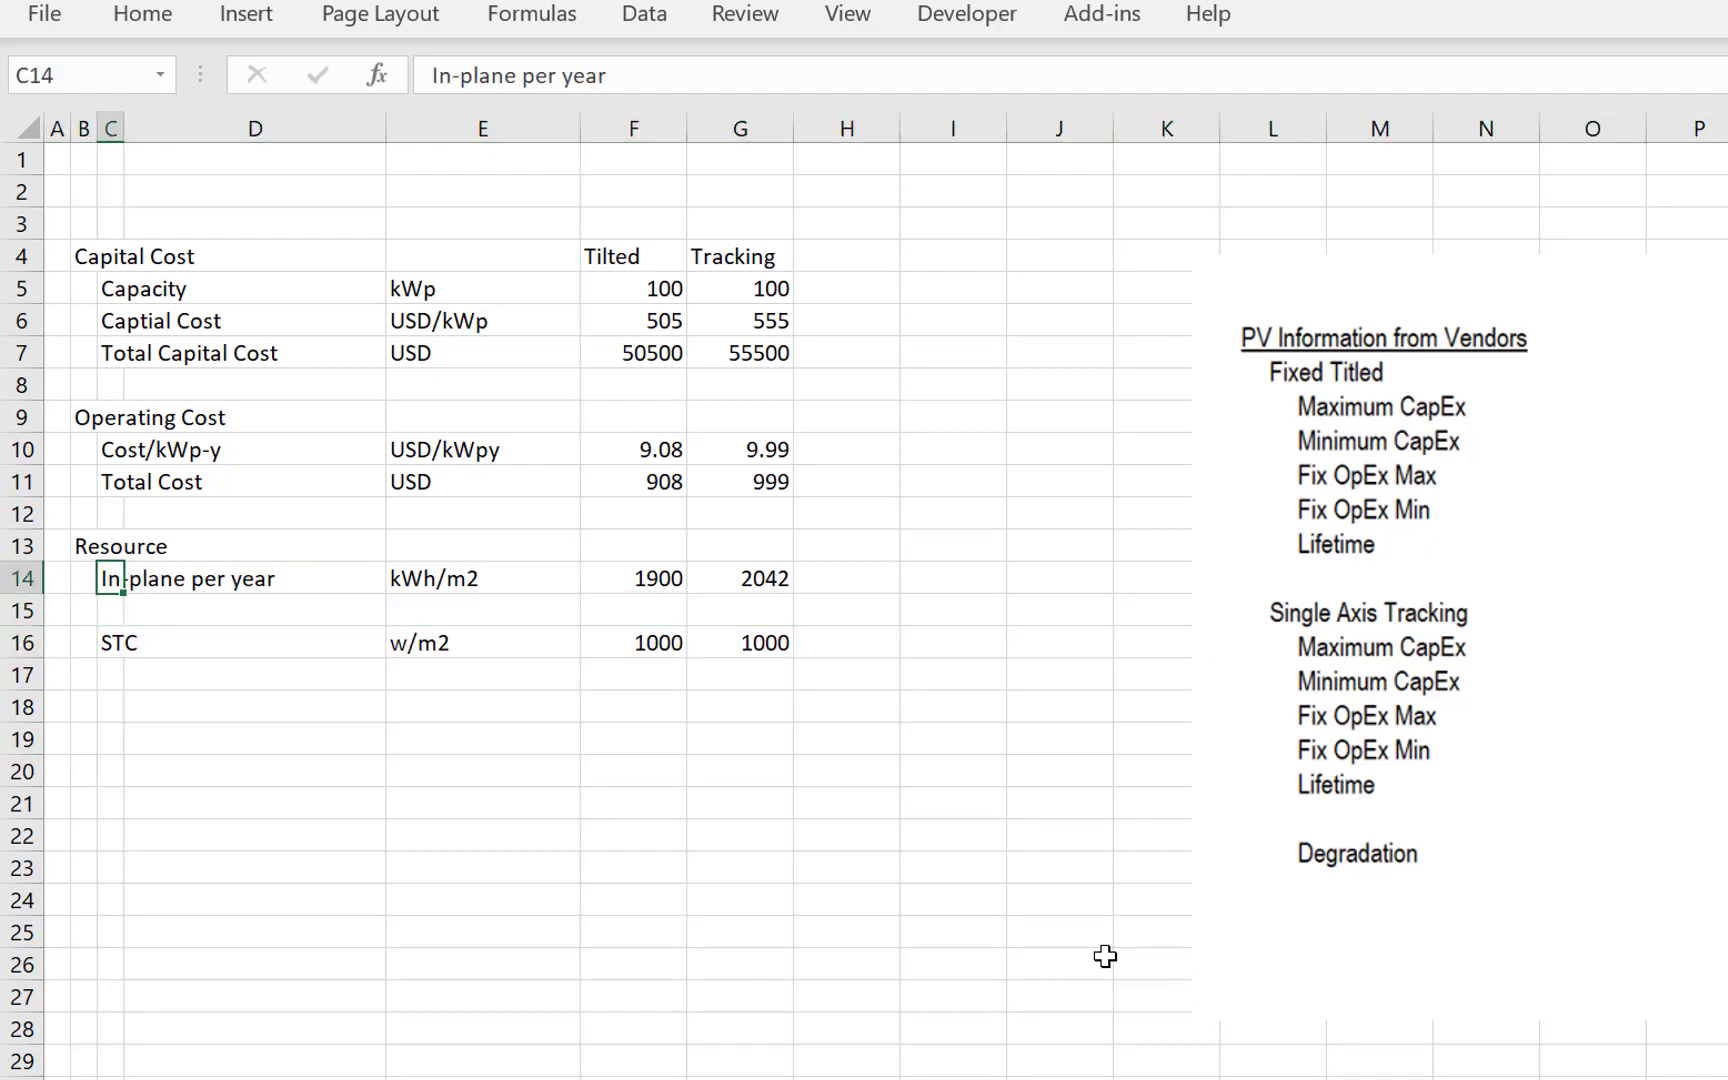
{"action": "key", "text": "shift+Down"}
{"action": "key", "text": "ctrl+d"}
{"action": "key", "text": "Down"}
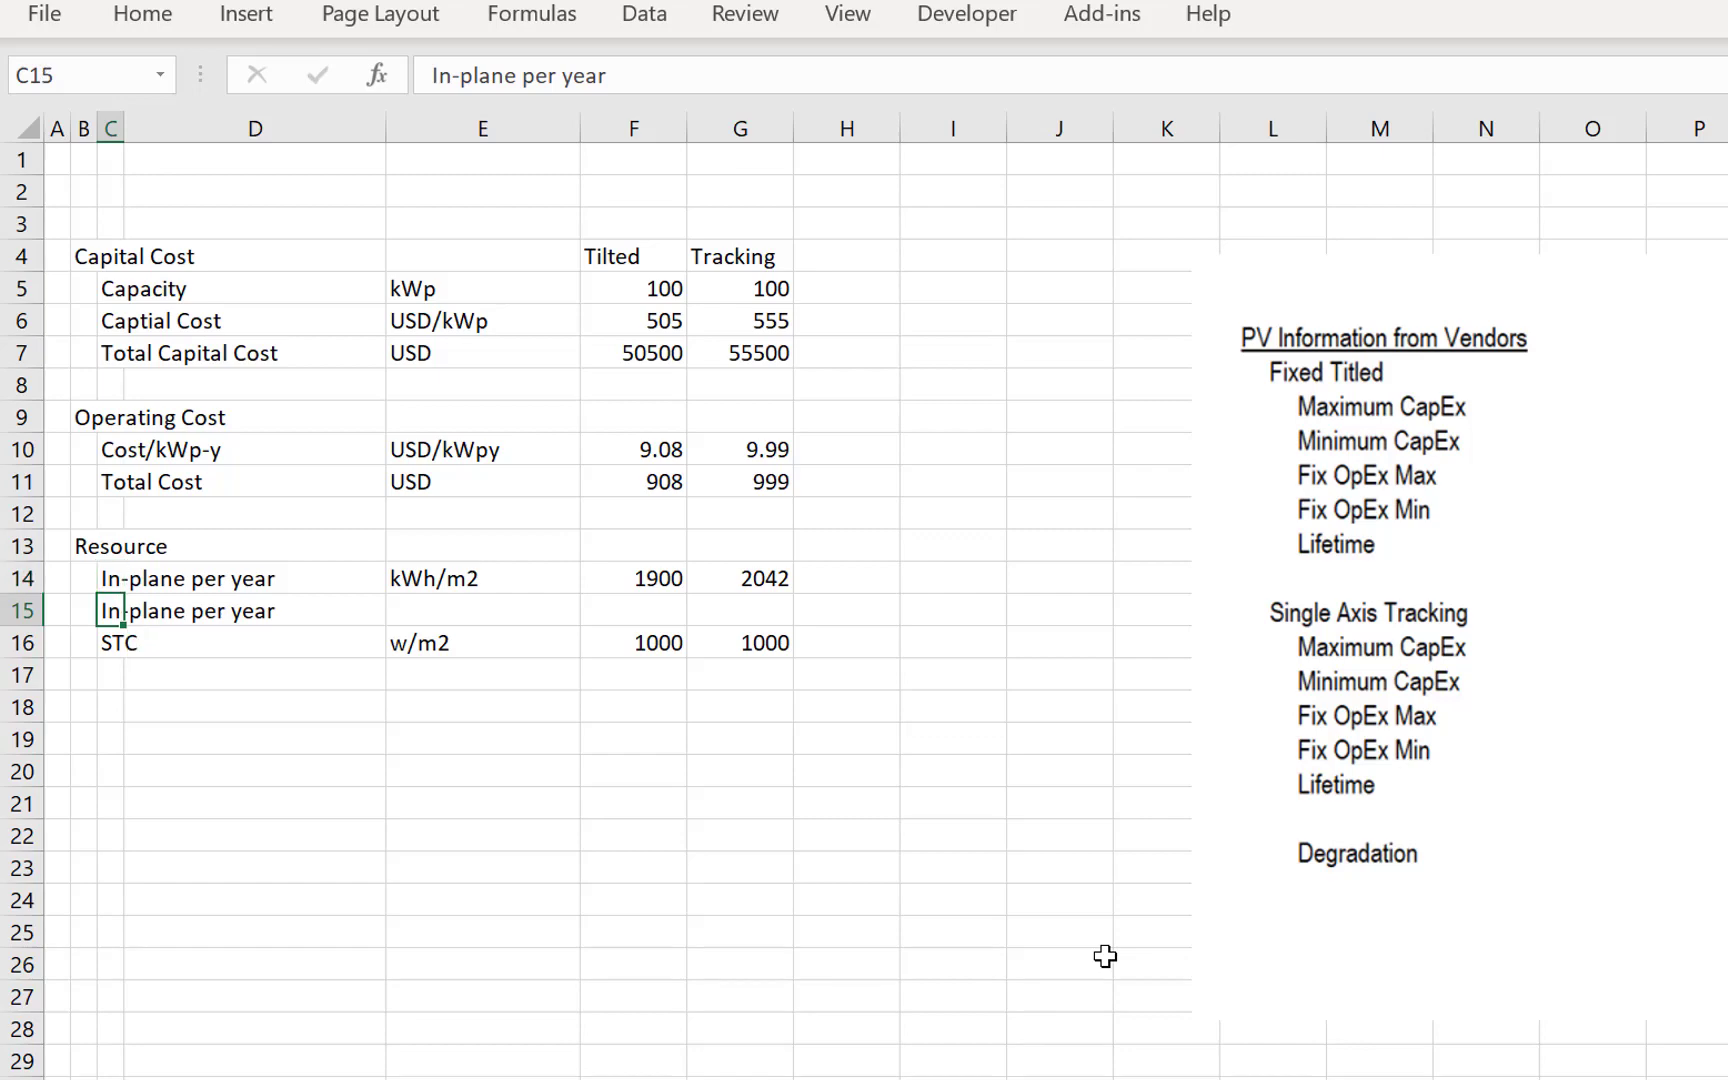
{"action": "key", "text": "F2"}
{"action": "key", "text": "BackSpace"}
{"action": "key", "text": "BackSpace"}
{"action": "key", "text": "BackSpace"}
{"action": "key", "text": "BackSpace"}
{"action": "type", "text": "hour"}
{"action": "key", "text": "Return"}
- Enter the unit w/m2 for the In-plane per hour row in E15
{"action": "key", "text": "Up"}
{"action": "key", "text": "Right"}
{"action": "key", "text": "Right"}
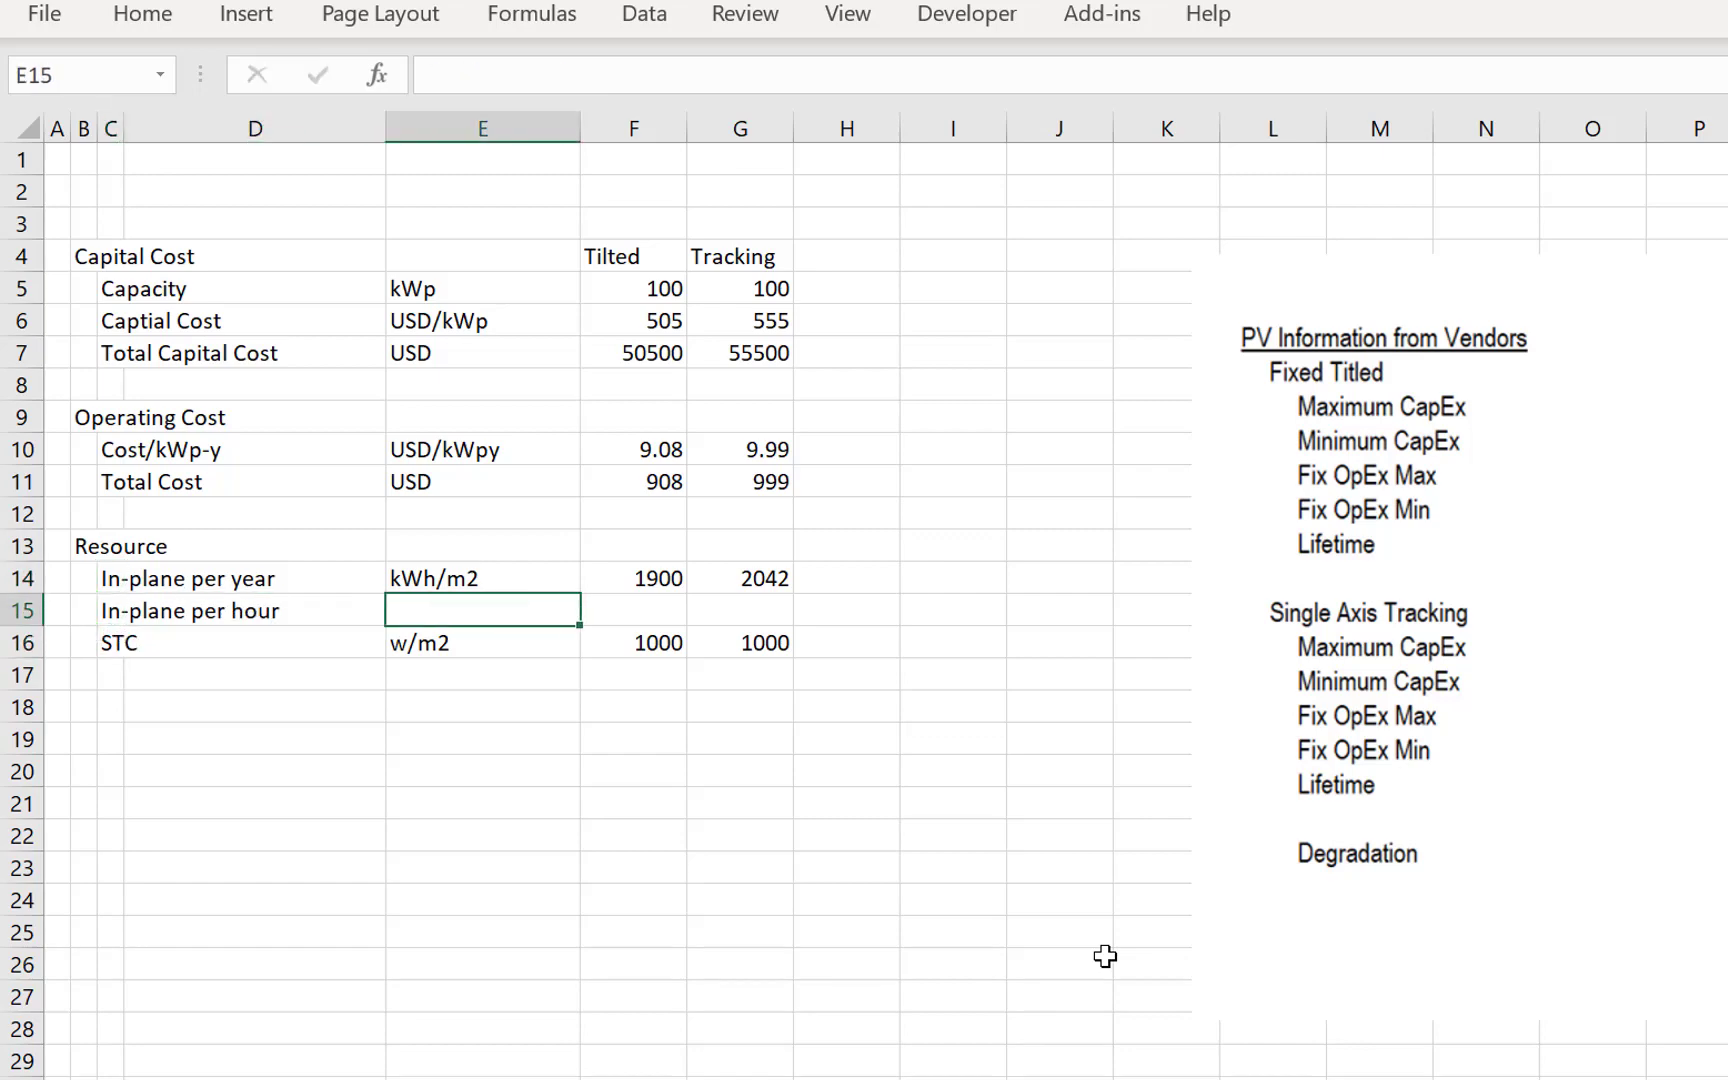
{"action": "type", "text": "w/"}
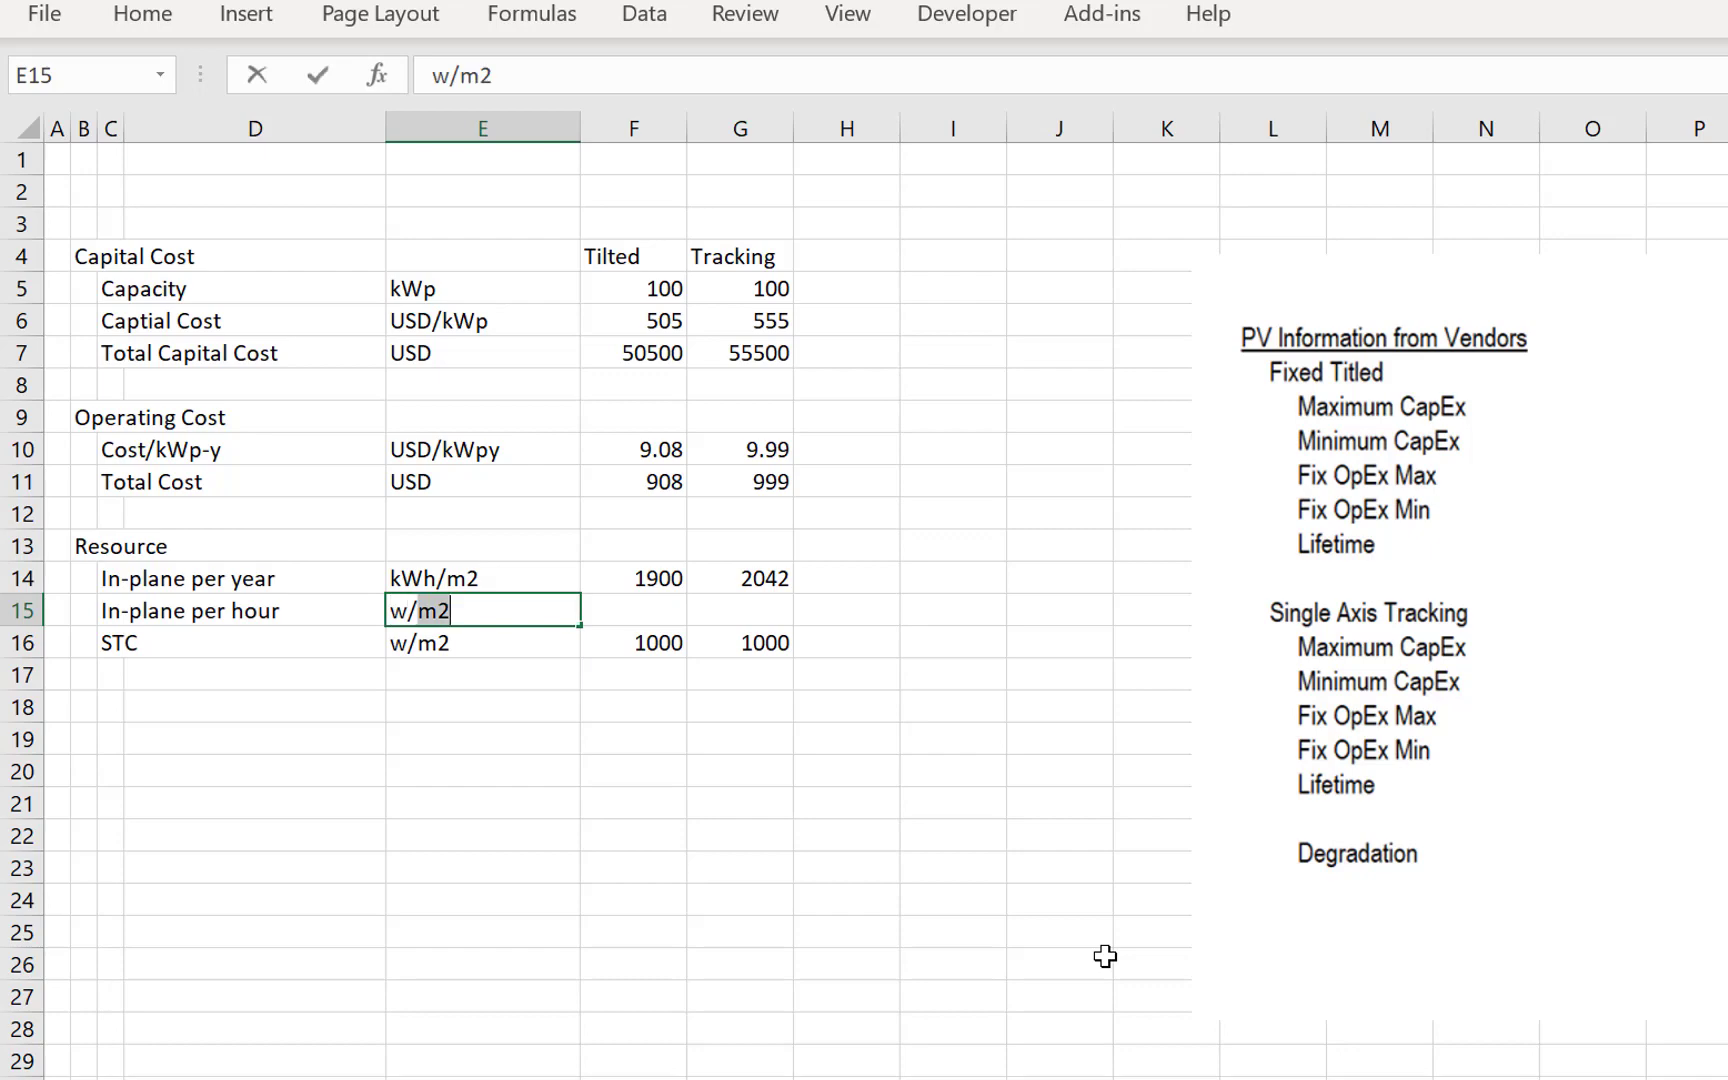
{"action": "type", "text": "m2"}
{"action": "key", "text": "Return"}
{"action": "key", "text": "Up"}
- Calculate the Tilted in-plane resource per hour in F15 as =F14/8760*1000 and format it as a number with two decimals
{"action": "key", "text": "Right"}
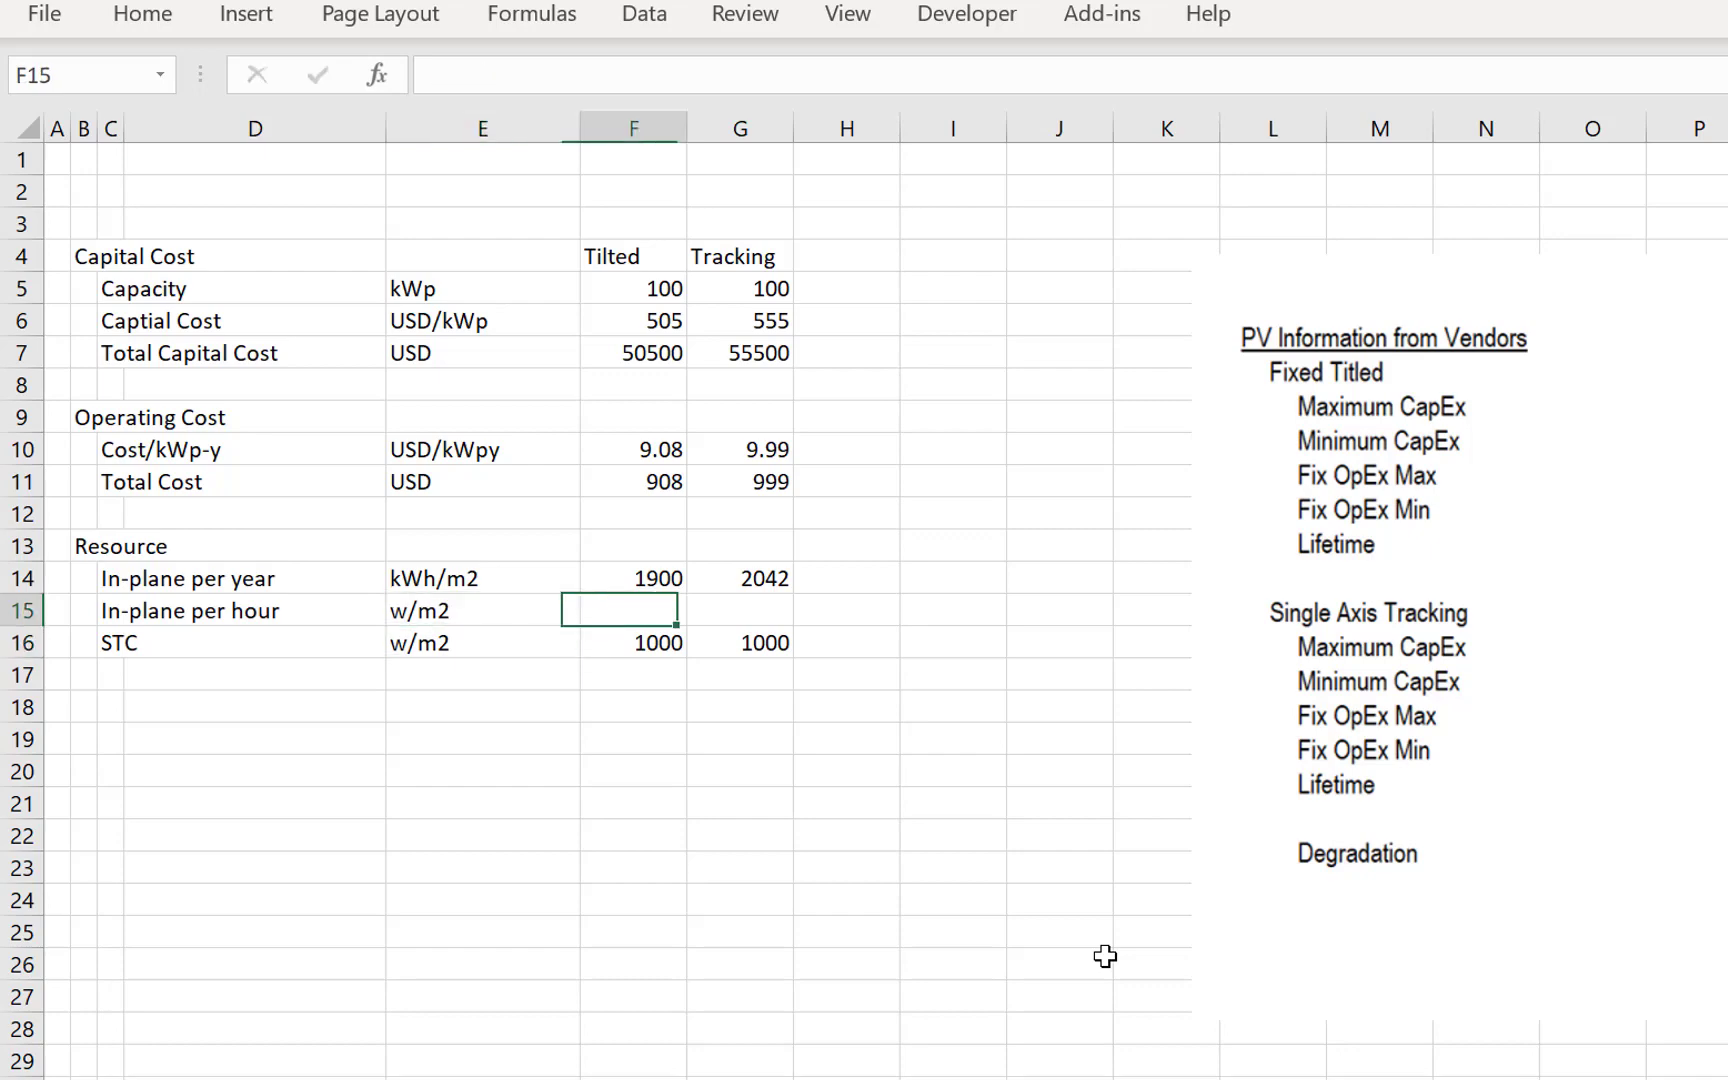
{"action": "type", "text": "="}
{"action": "key", "text": "Up"}
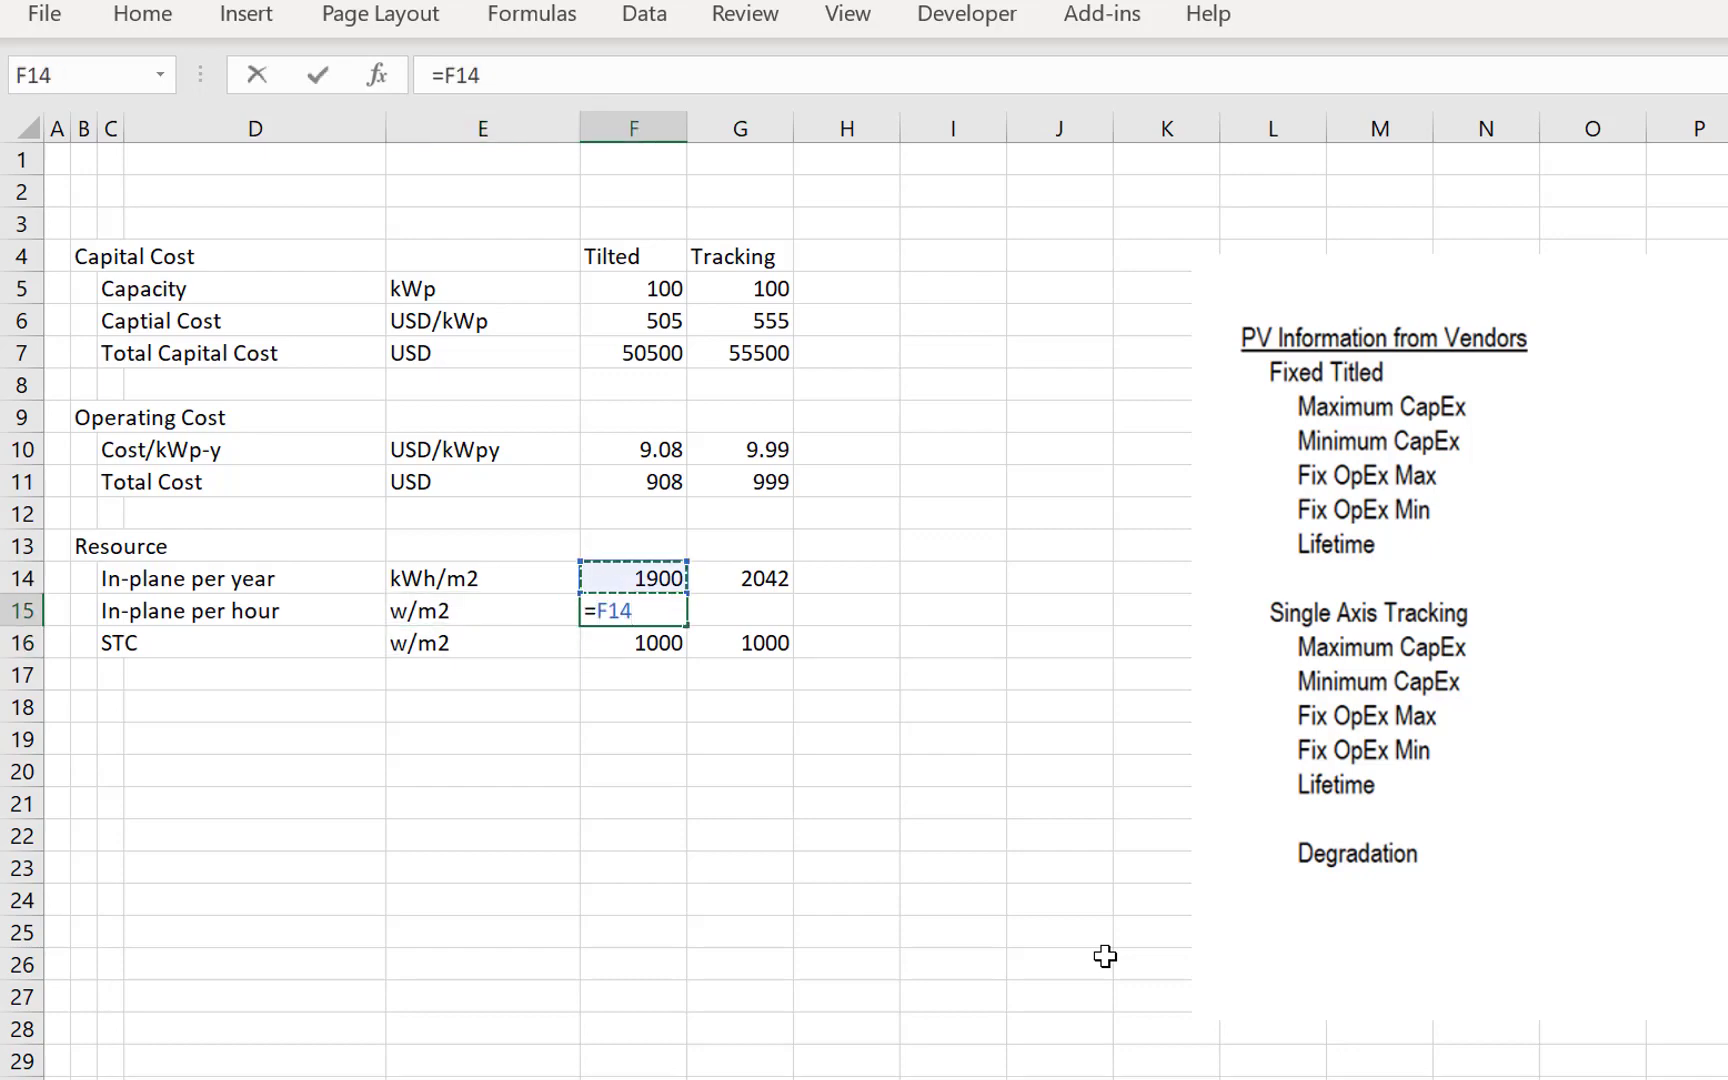
{"action": "type", "text": "/8760"}
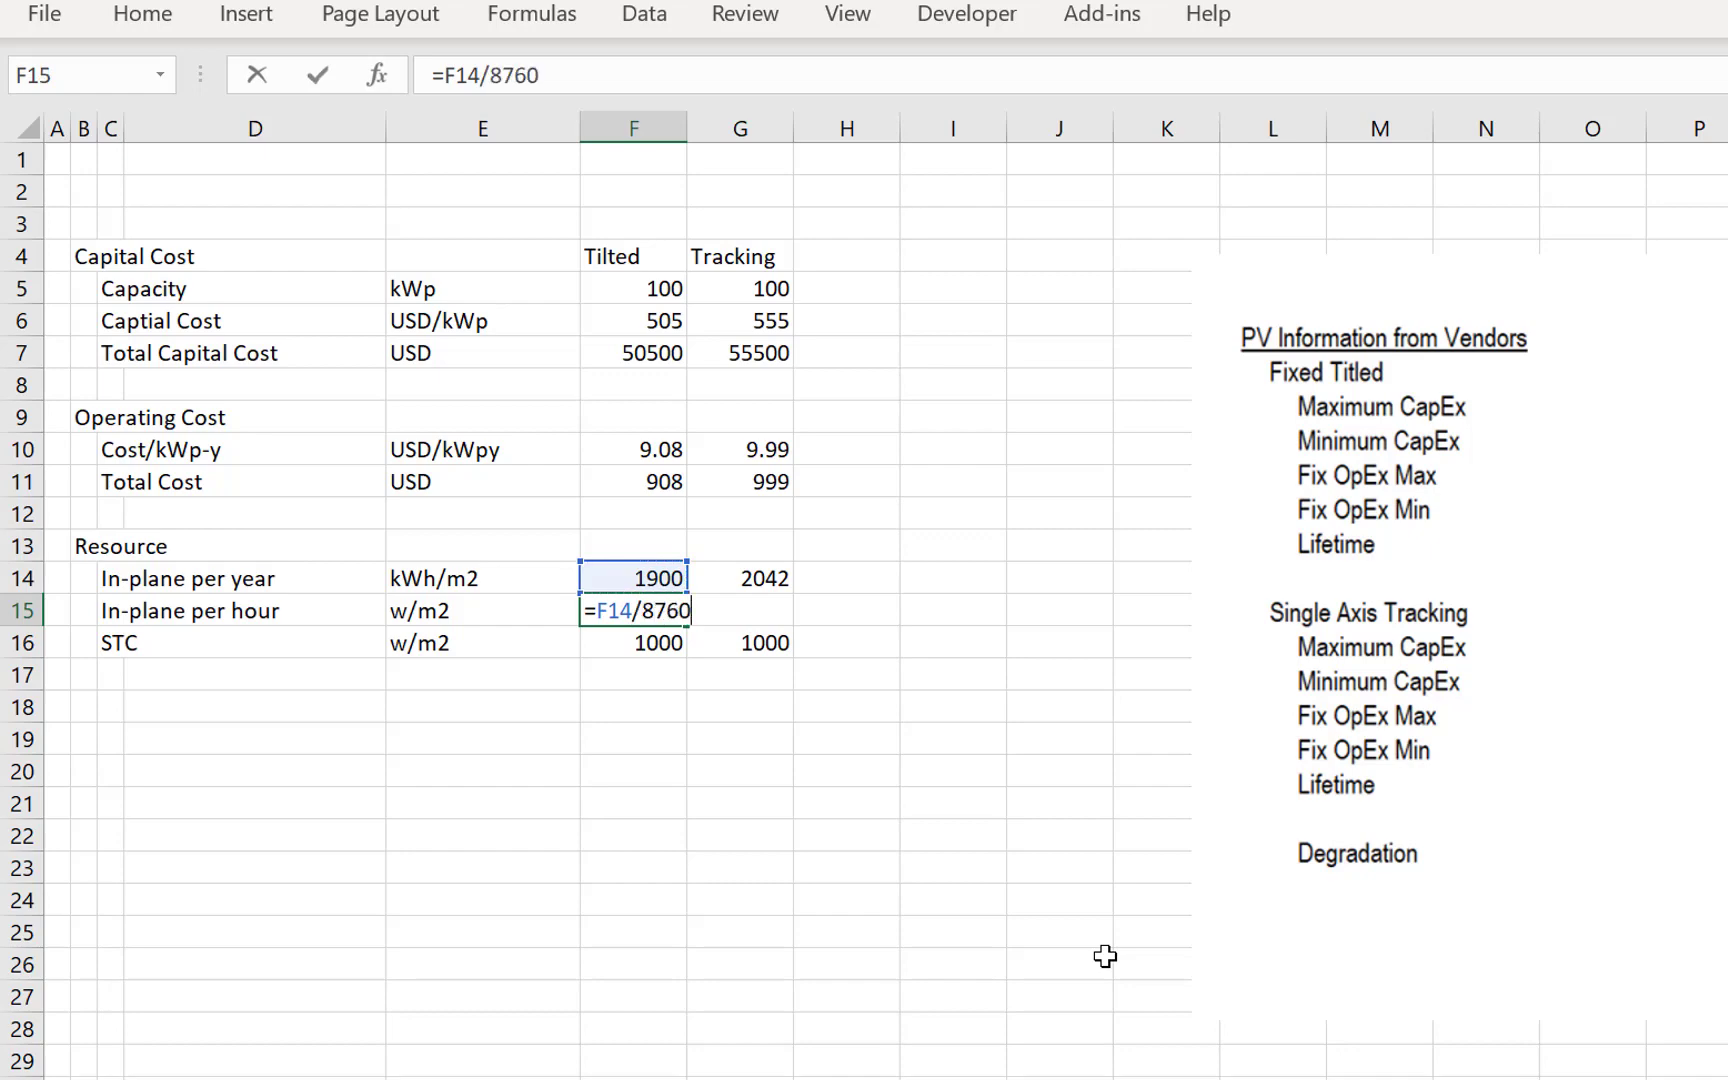
{"action": "type", "text": "*1000"}
{"action": "key", "text": "Return"}
{"action": "key", "text": "Up"}
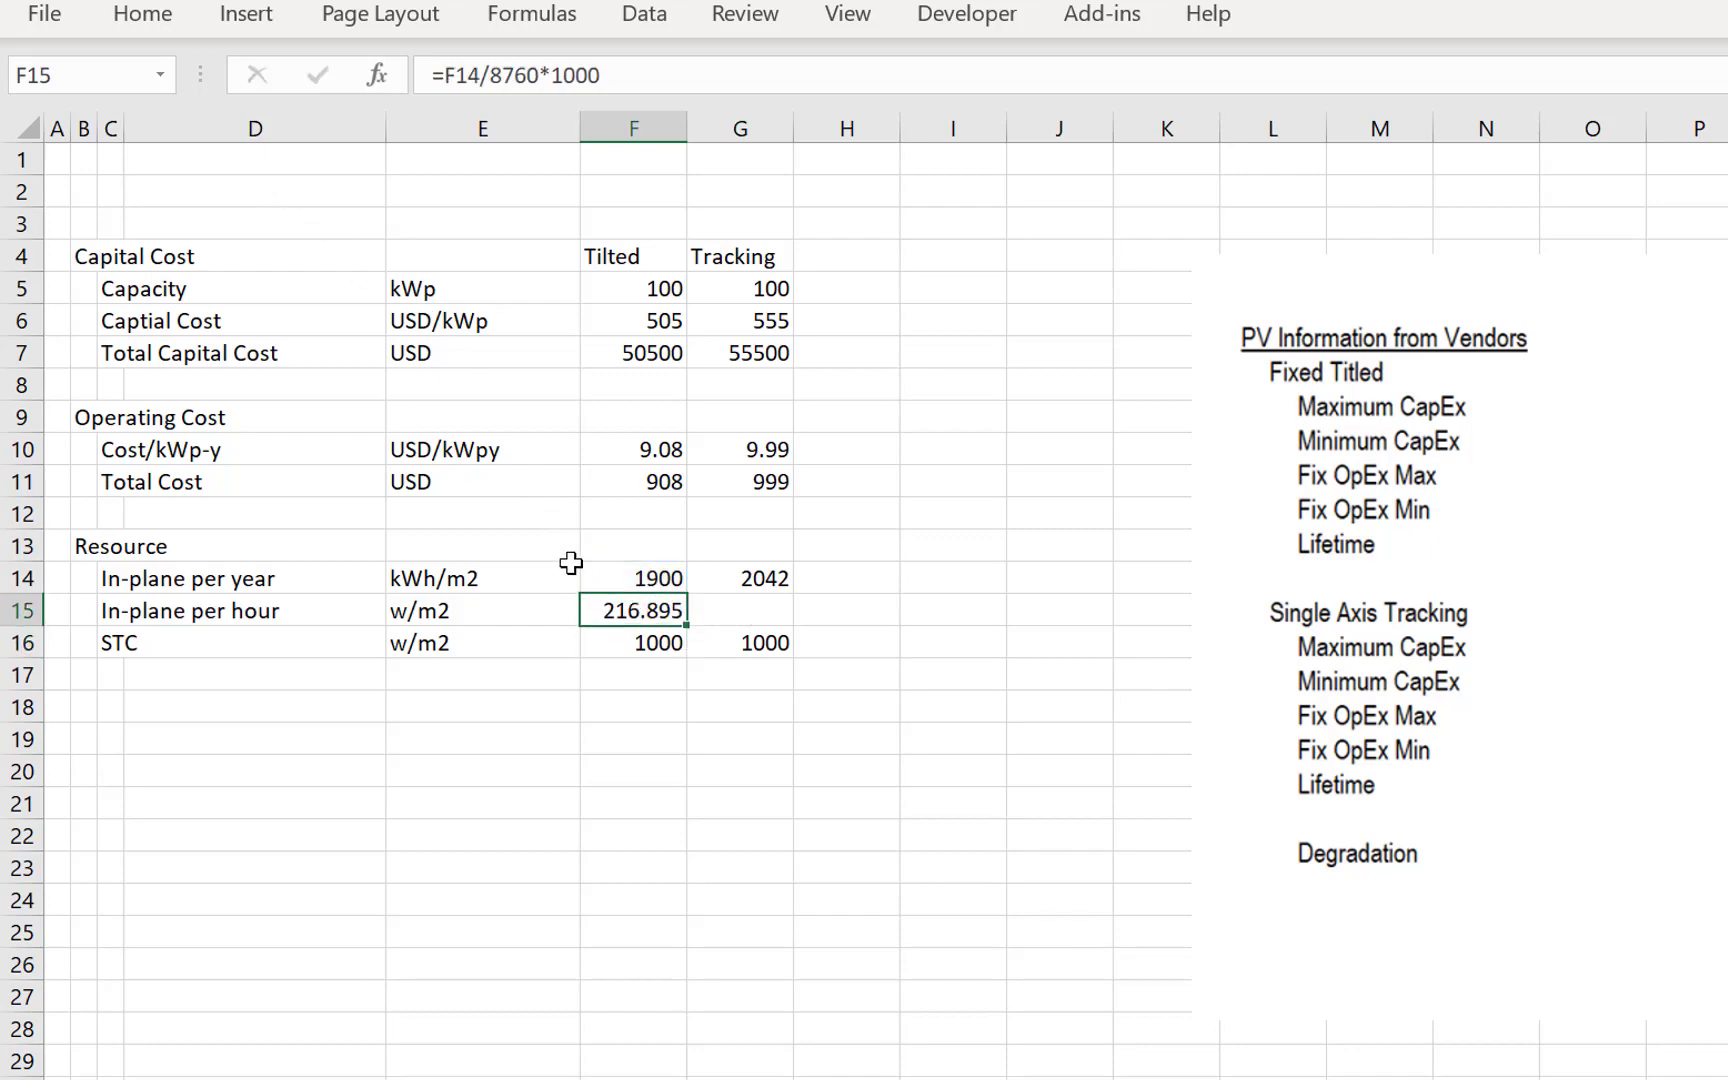
{"action": "key", "text": "ctrl+shift+1"}
{"action": "key", "text": "Up"}
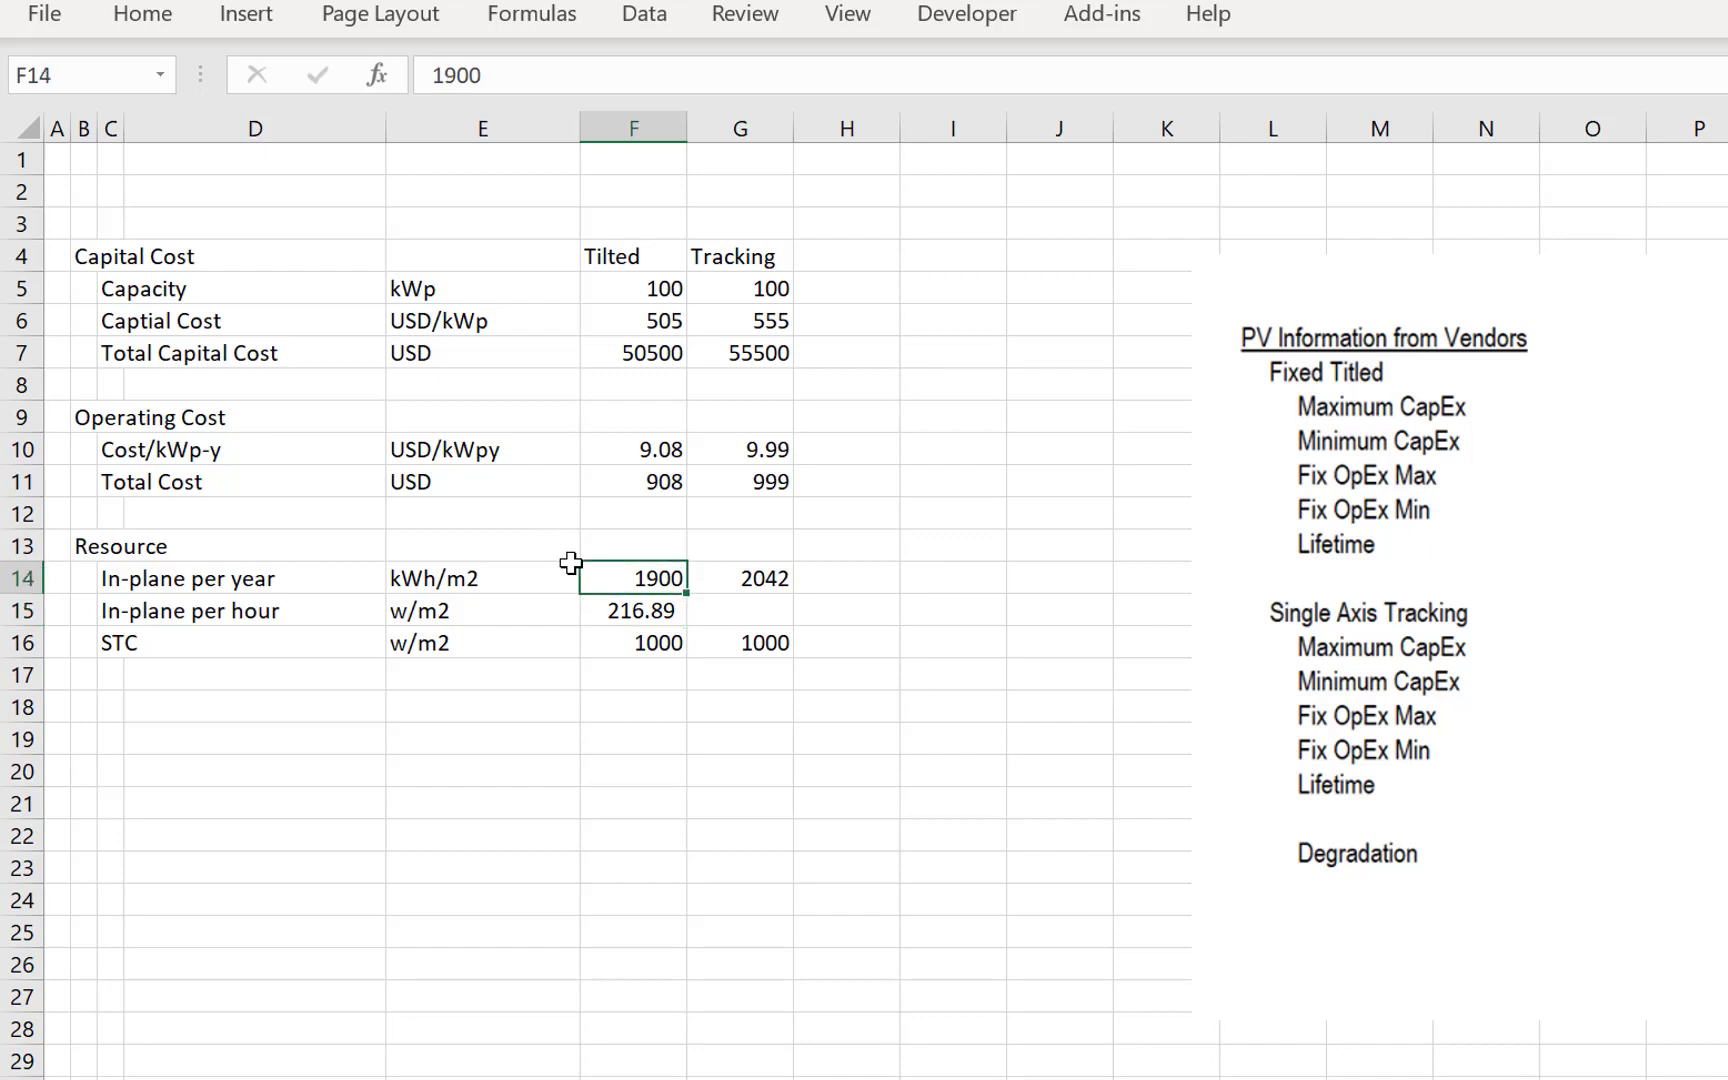
- Format the resource values in F14:G16 as numbers with thousands separators and two decimals
{"action": "key", "text": "shift+Down"}
{"action": "key", "text": "shift+Down"}
{"action": "key", "text": "shift+Right"}
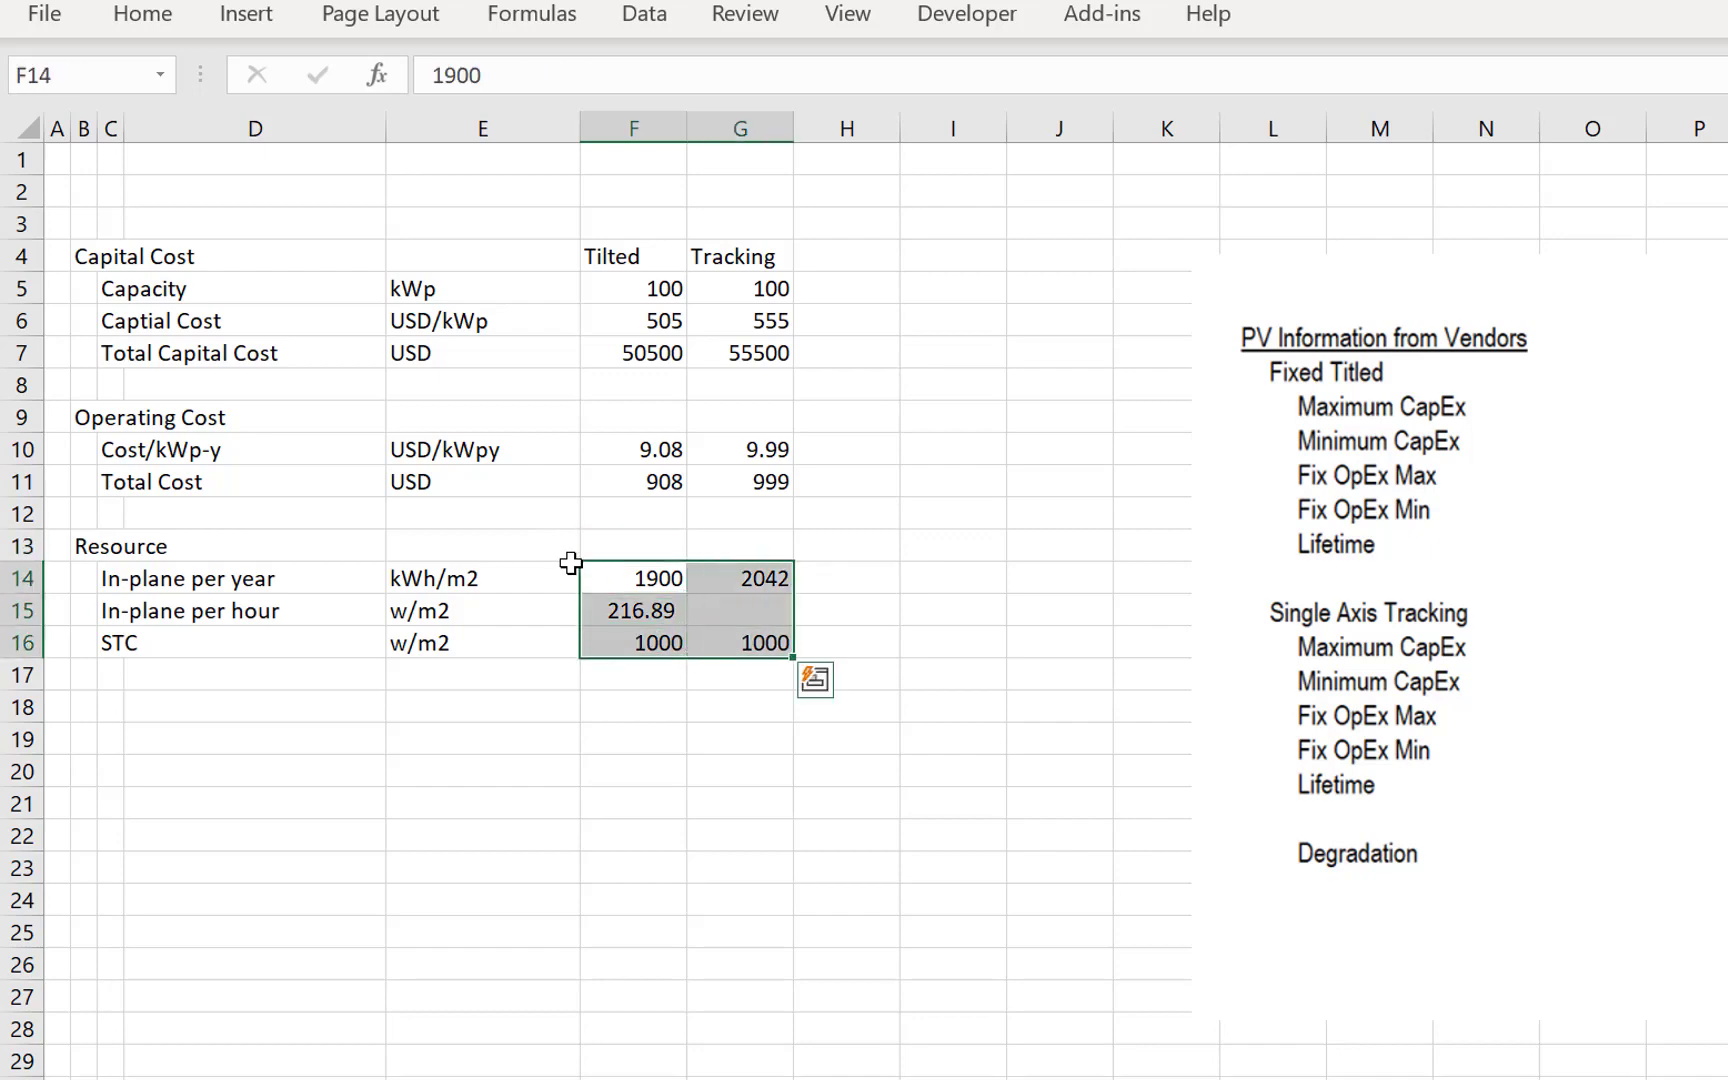
{"action": "key", "text": "ctrl+shift+1"}
{"action": "key", "text": "Right"}
{"action": "key", "text": "Down"}
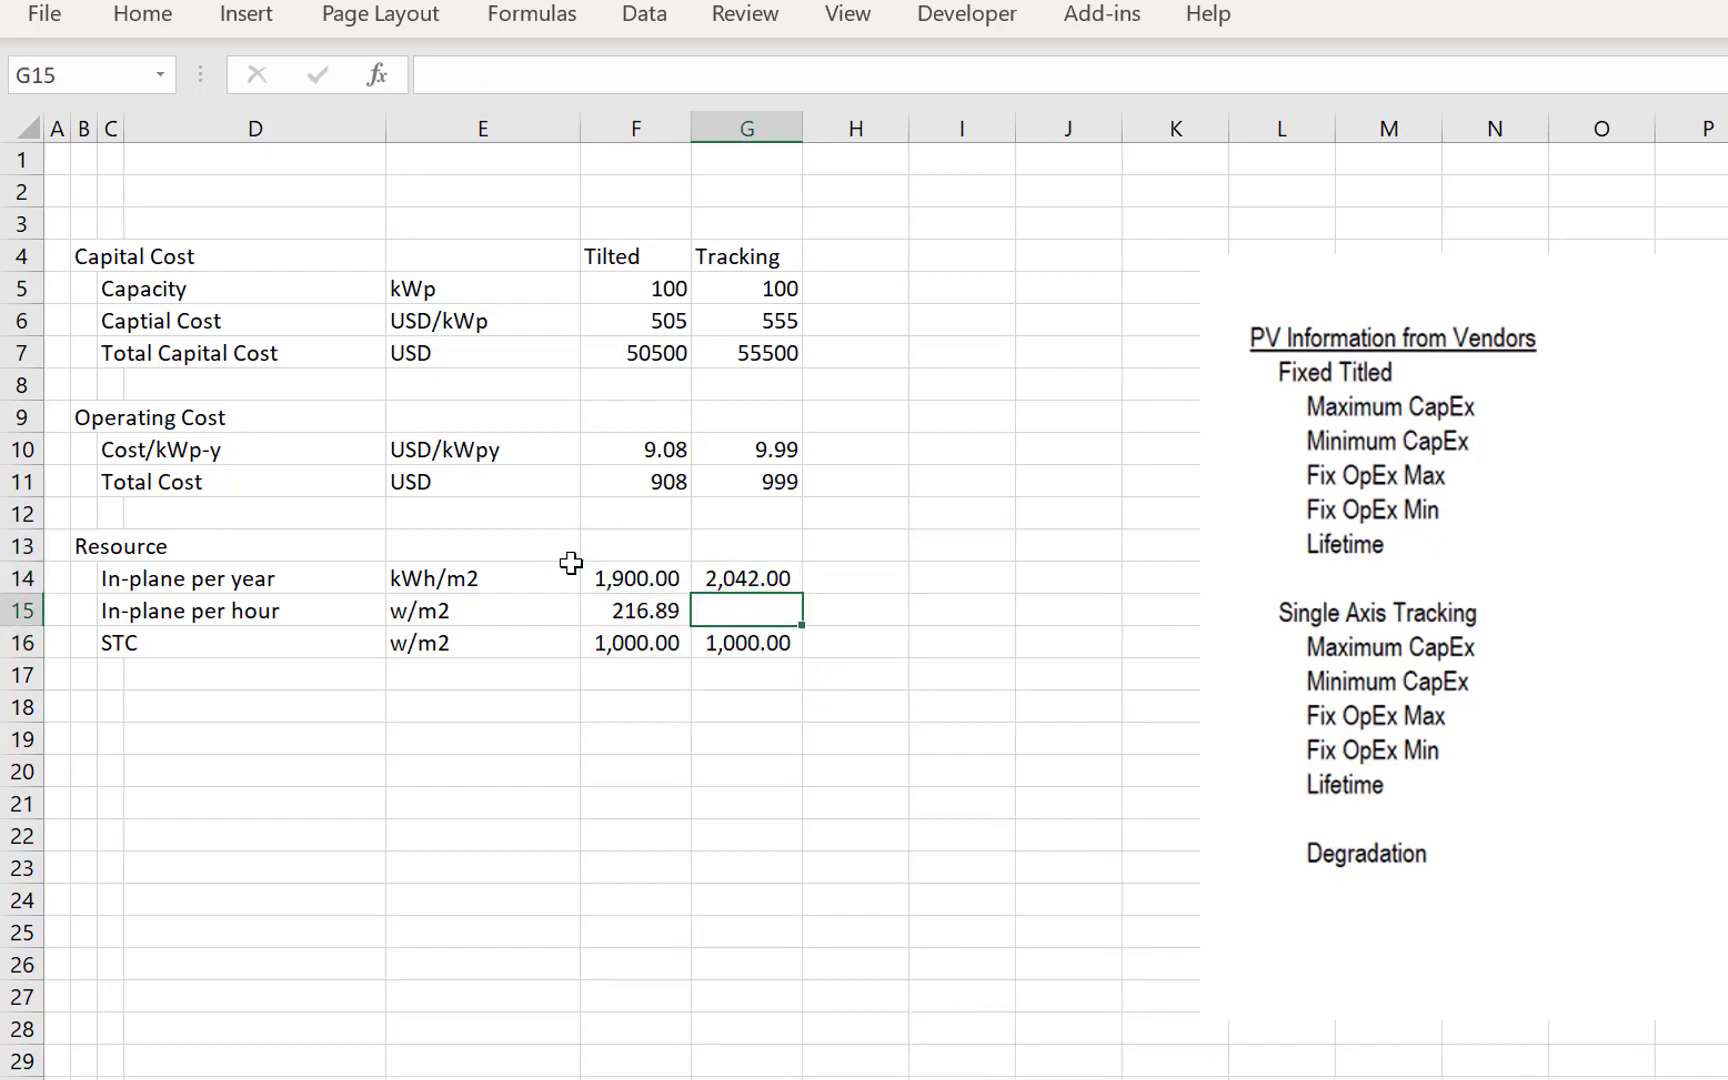
- Copy the Tilted In-plane per hour formula from F15 to the Tracking column in G15
{"action": "key", "text": "Left"}
{"action": "key", "text": "ctrl+c"}
{"action": "key", "text": "Right"}
{"action": "key", "text": "ctrl+v"}
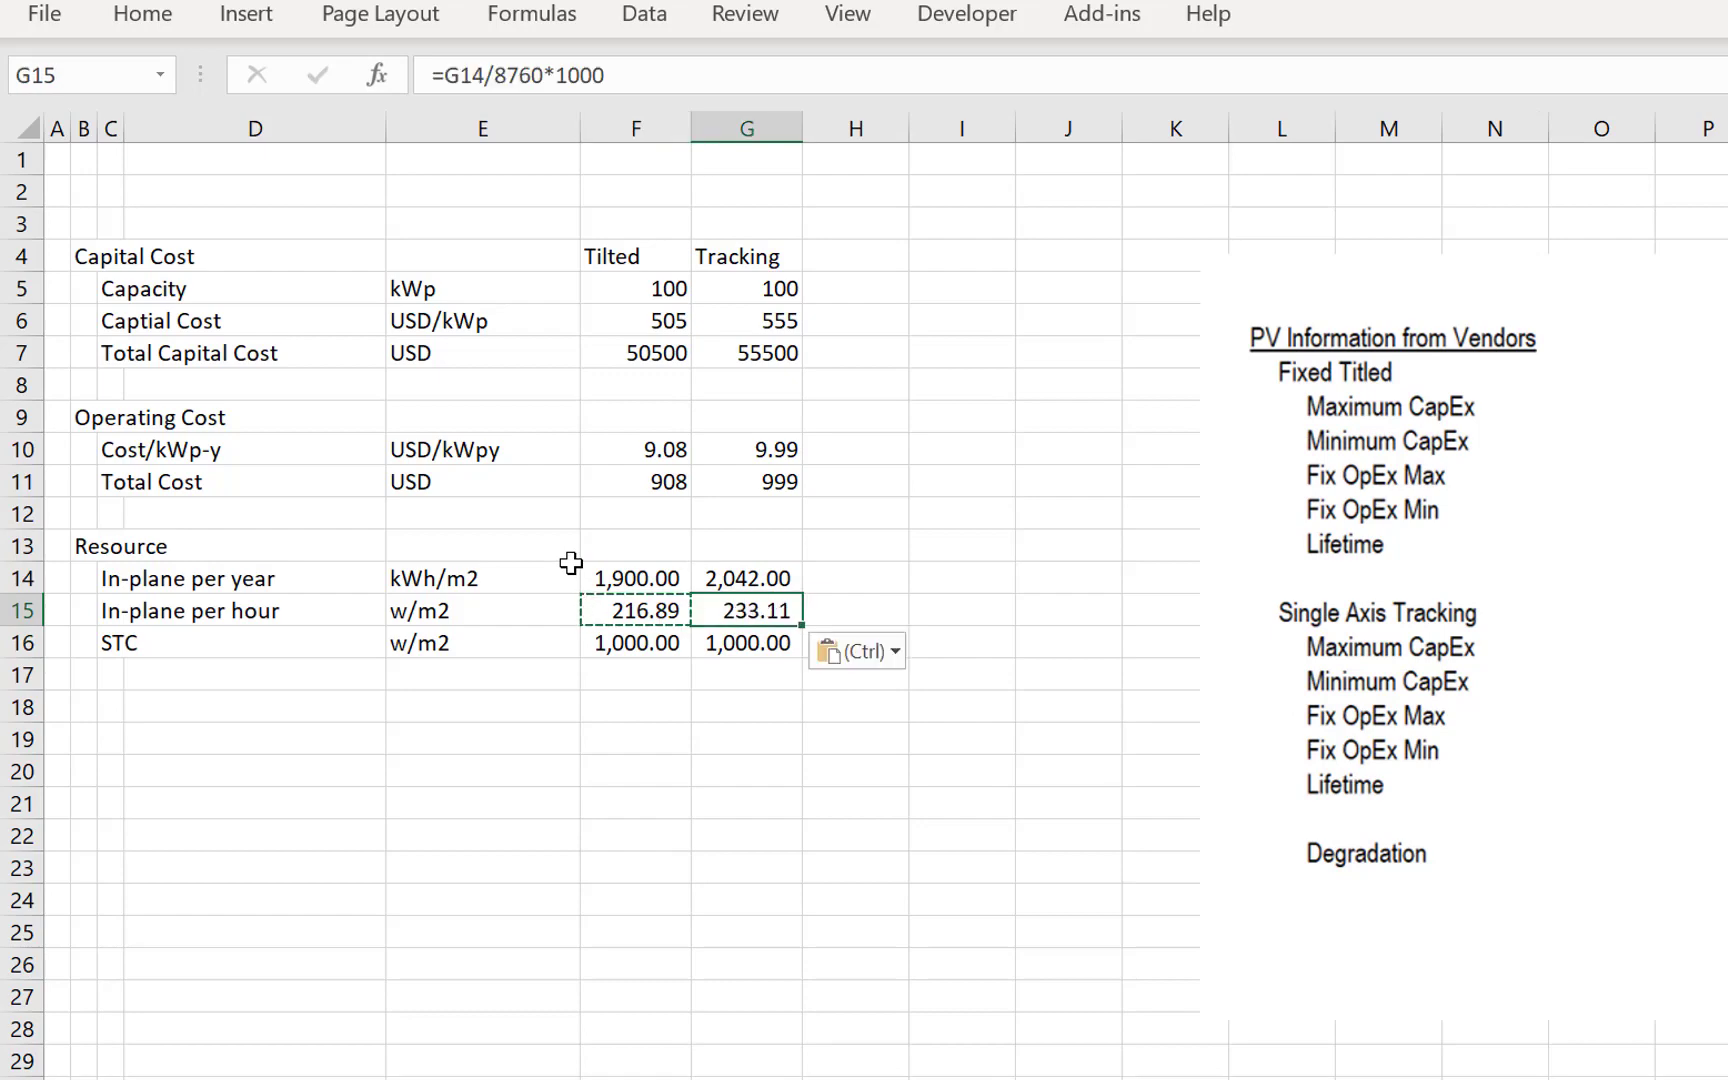
{"action": "key", "text": "Escape"}
{"action": "key", "text": "Left"}
{"action": "key", "text": "Left"}
{"action": "key", "text": "Right"}
{"action": "key", "text": "Right"}
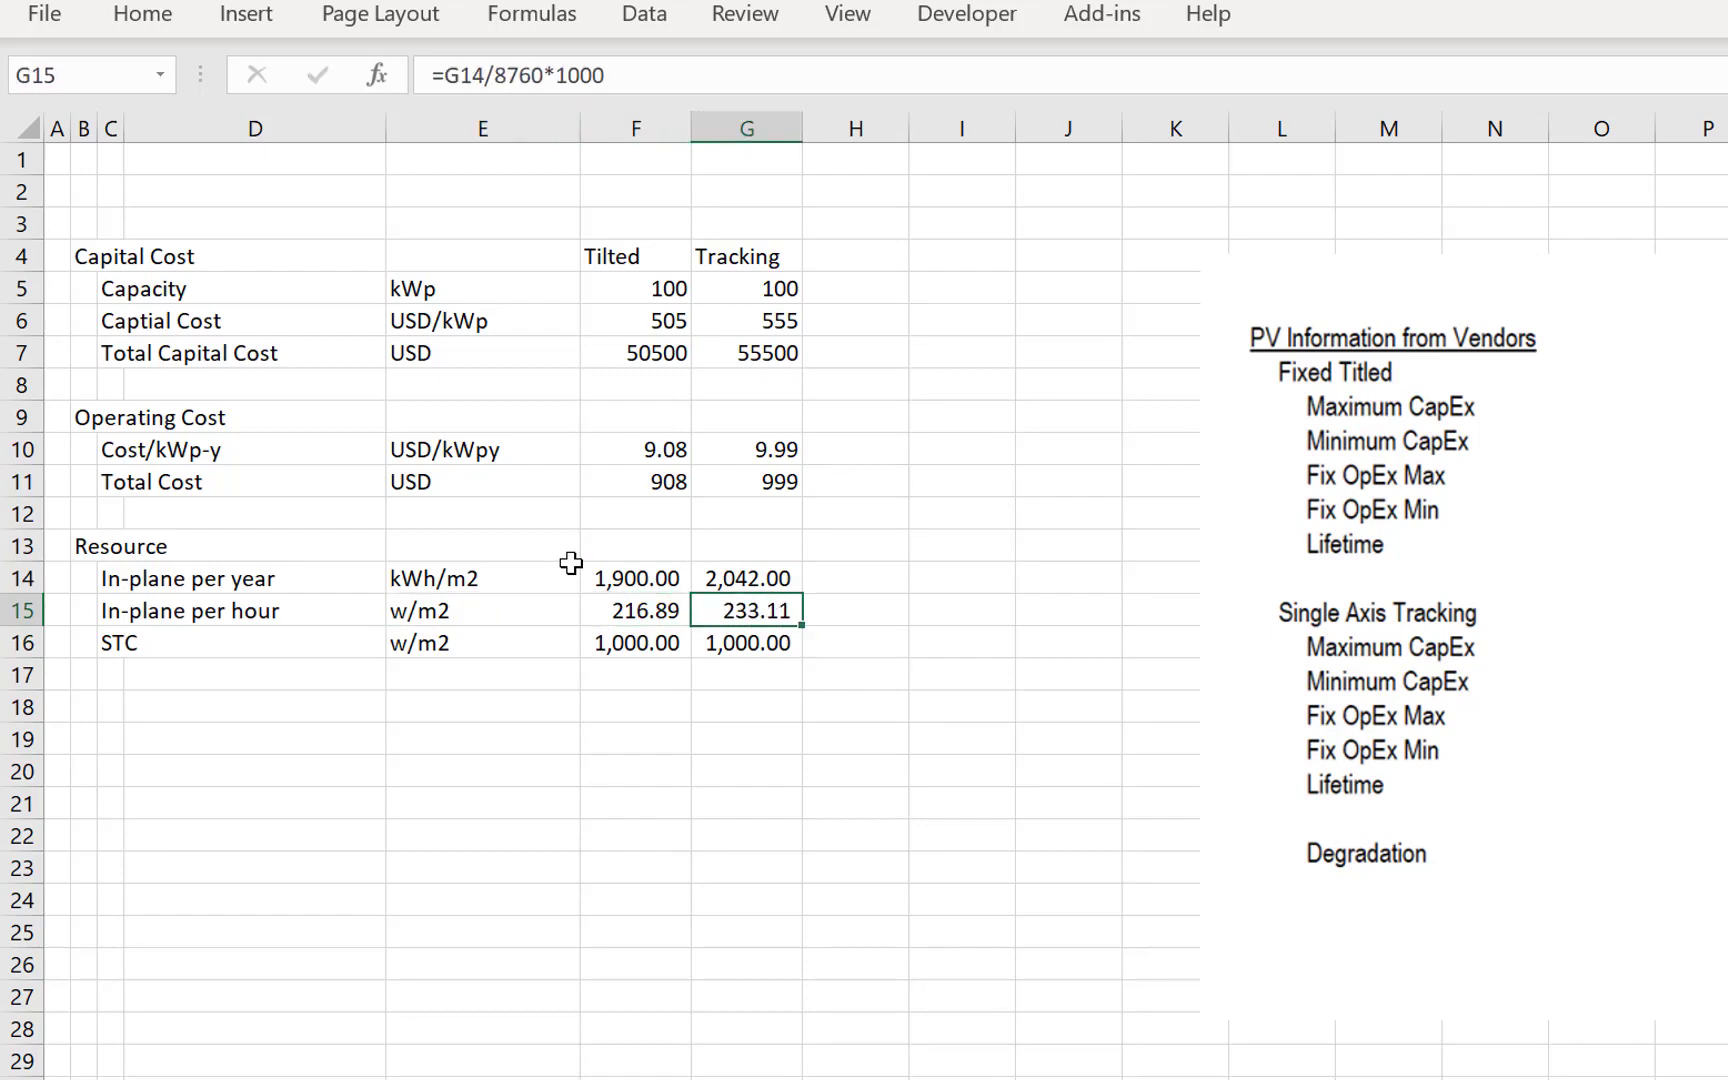
{"action": "key", "text": "Left"}
{"action": "key", "text": "Left"}
{"action": "key", "text": "Left"}
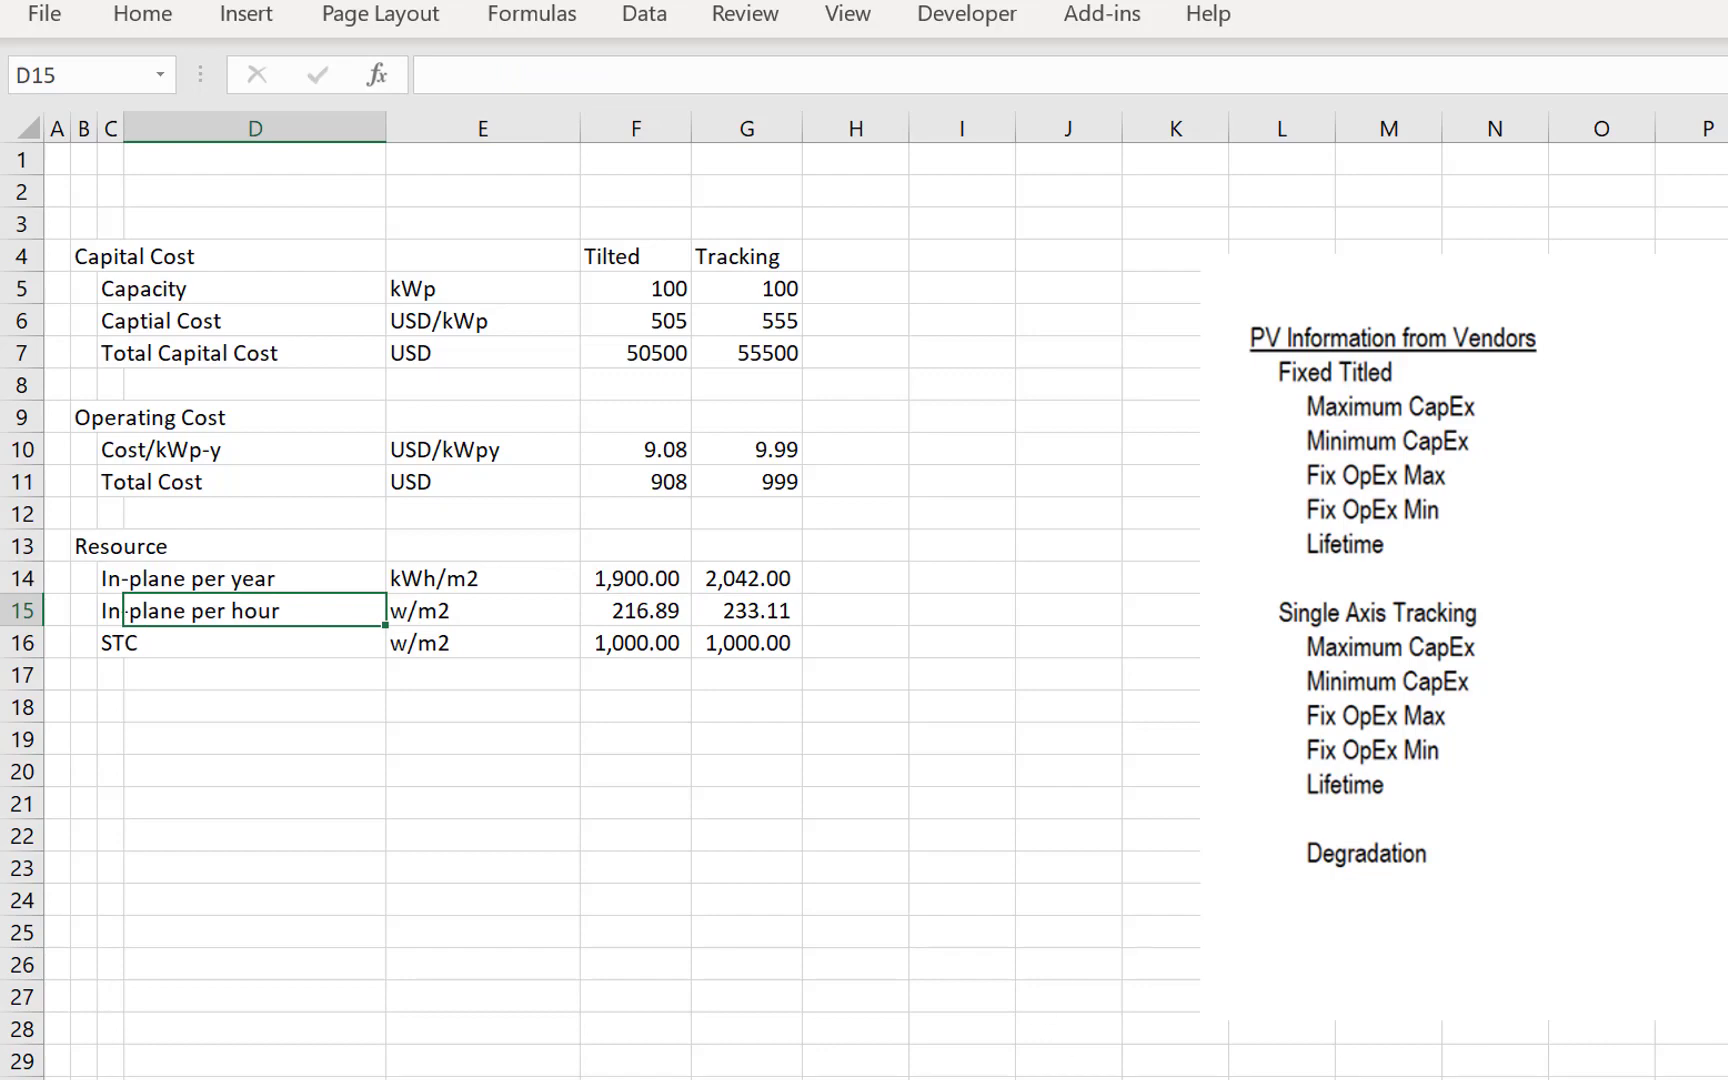
- Switch to the PowerPoint deck and examine the irradiation estimates on the Helioscope, PV Syst, PV GIS and PV Watts slides
{"action": "key", "text": "alt+Tab"}
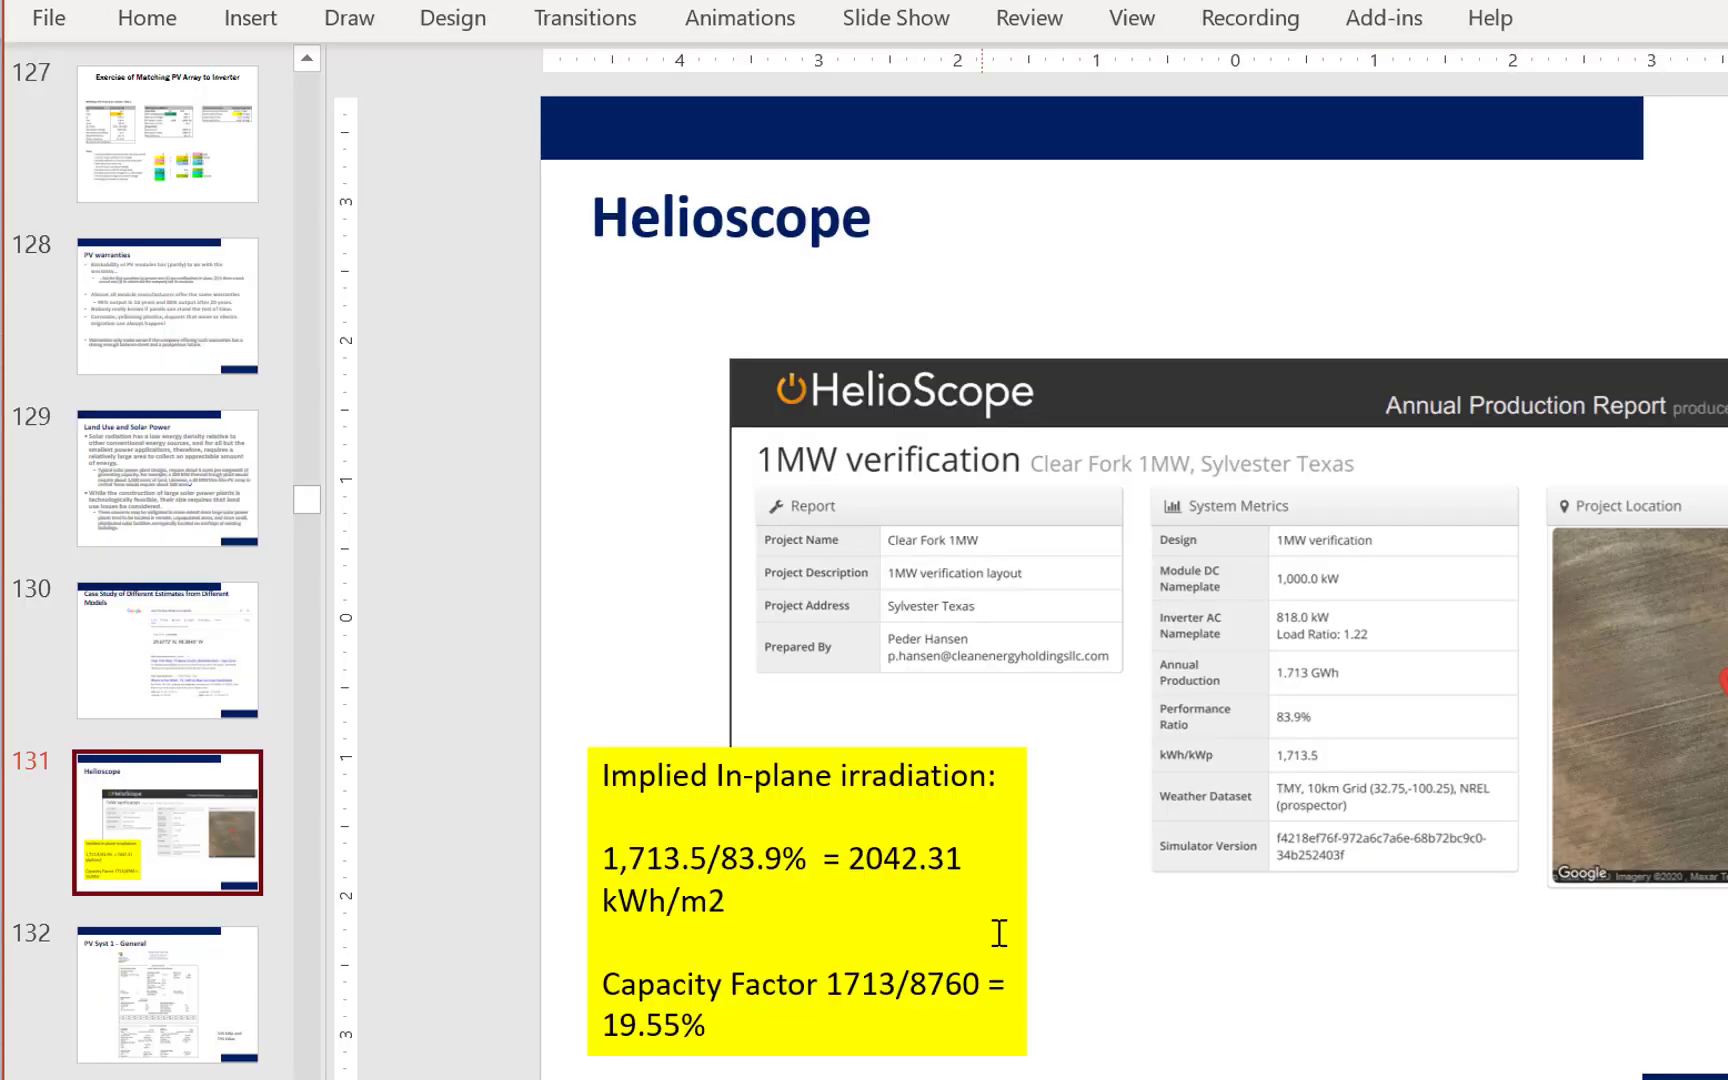
{"action": "left_click", "coordinate": [178, 991]}
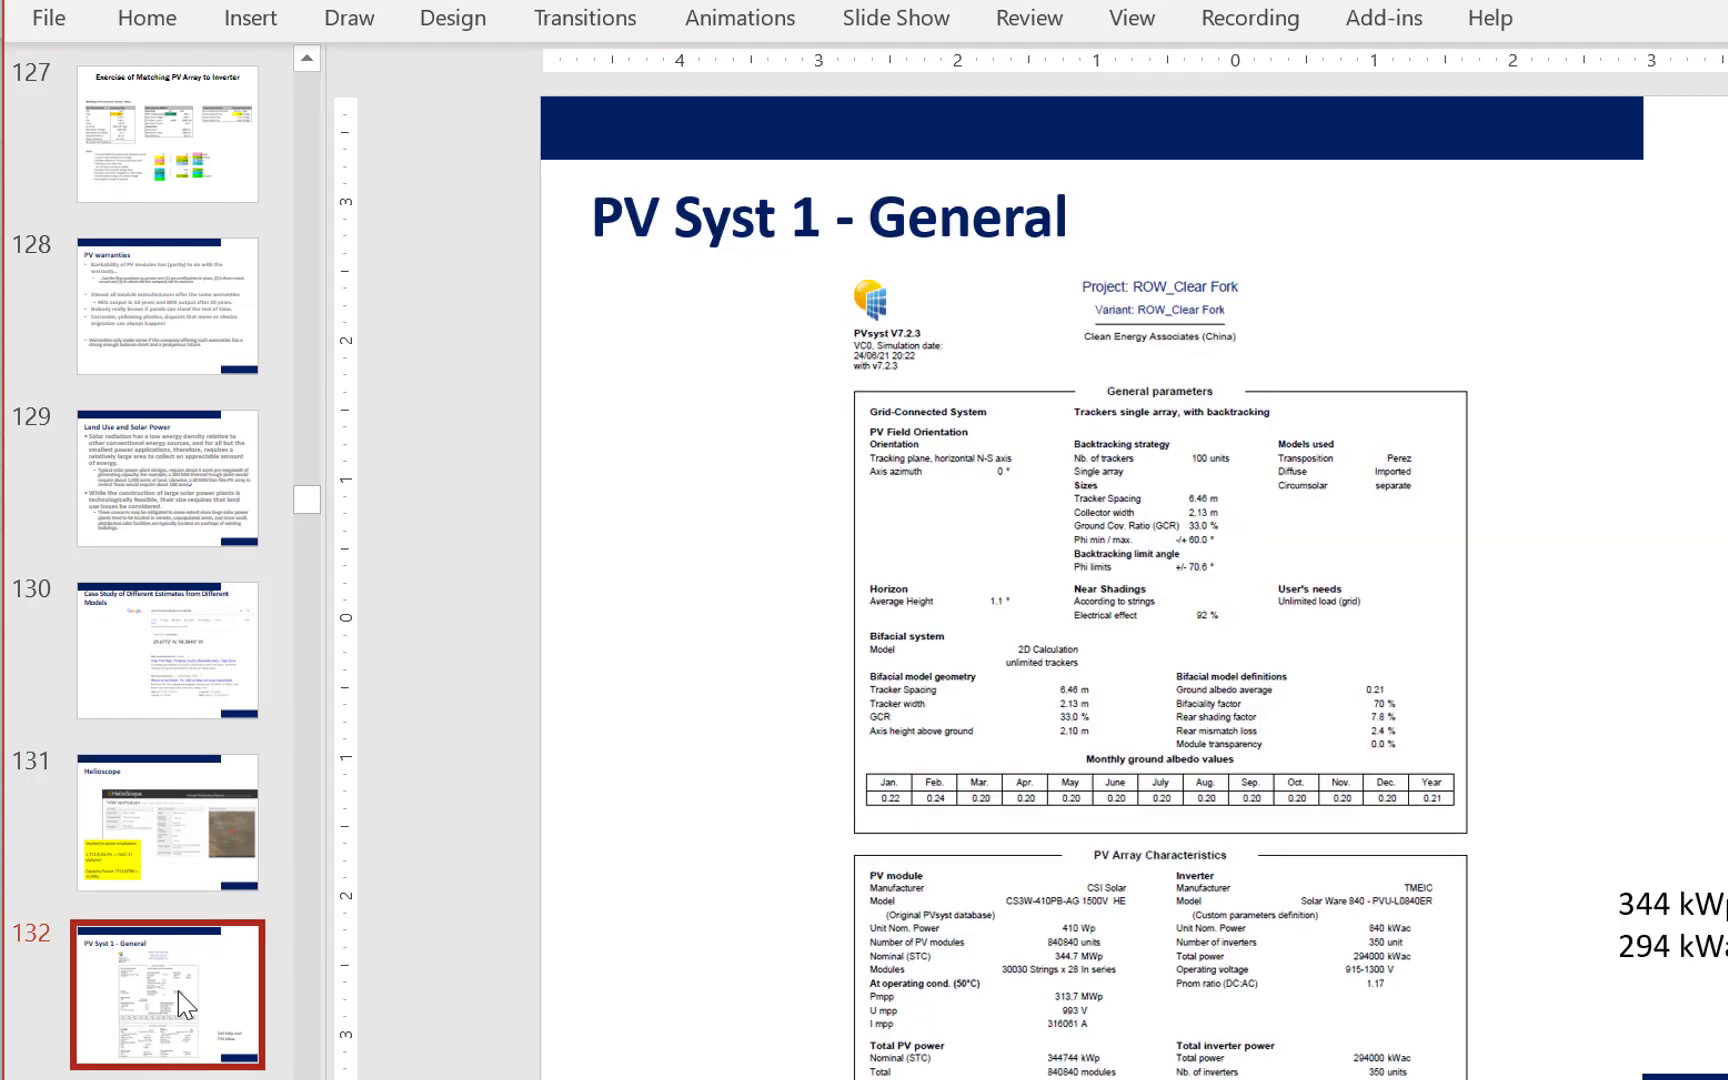
{"action": "key", "text": "Down"}
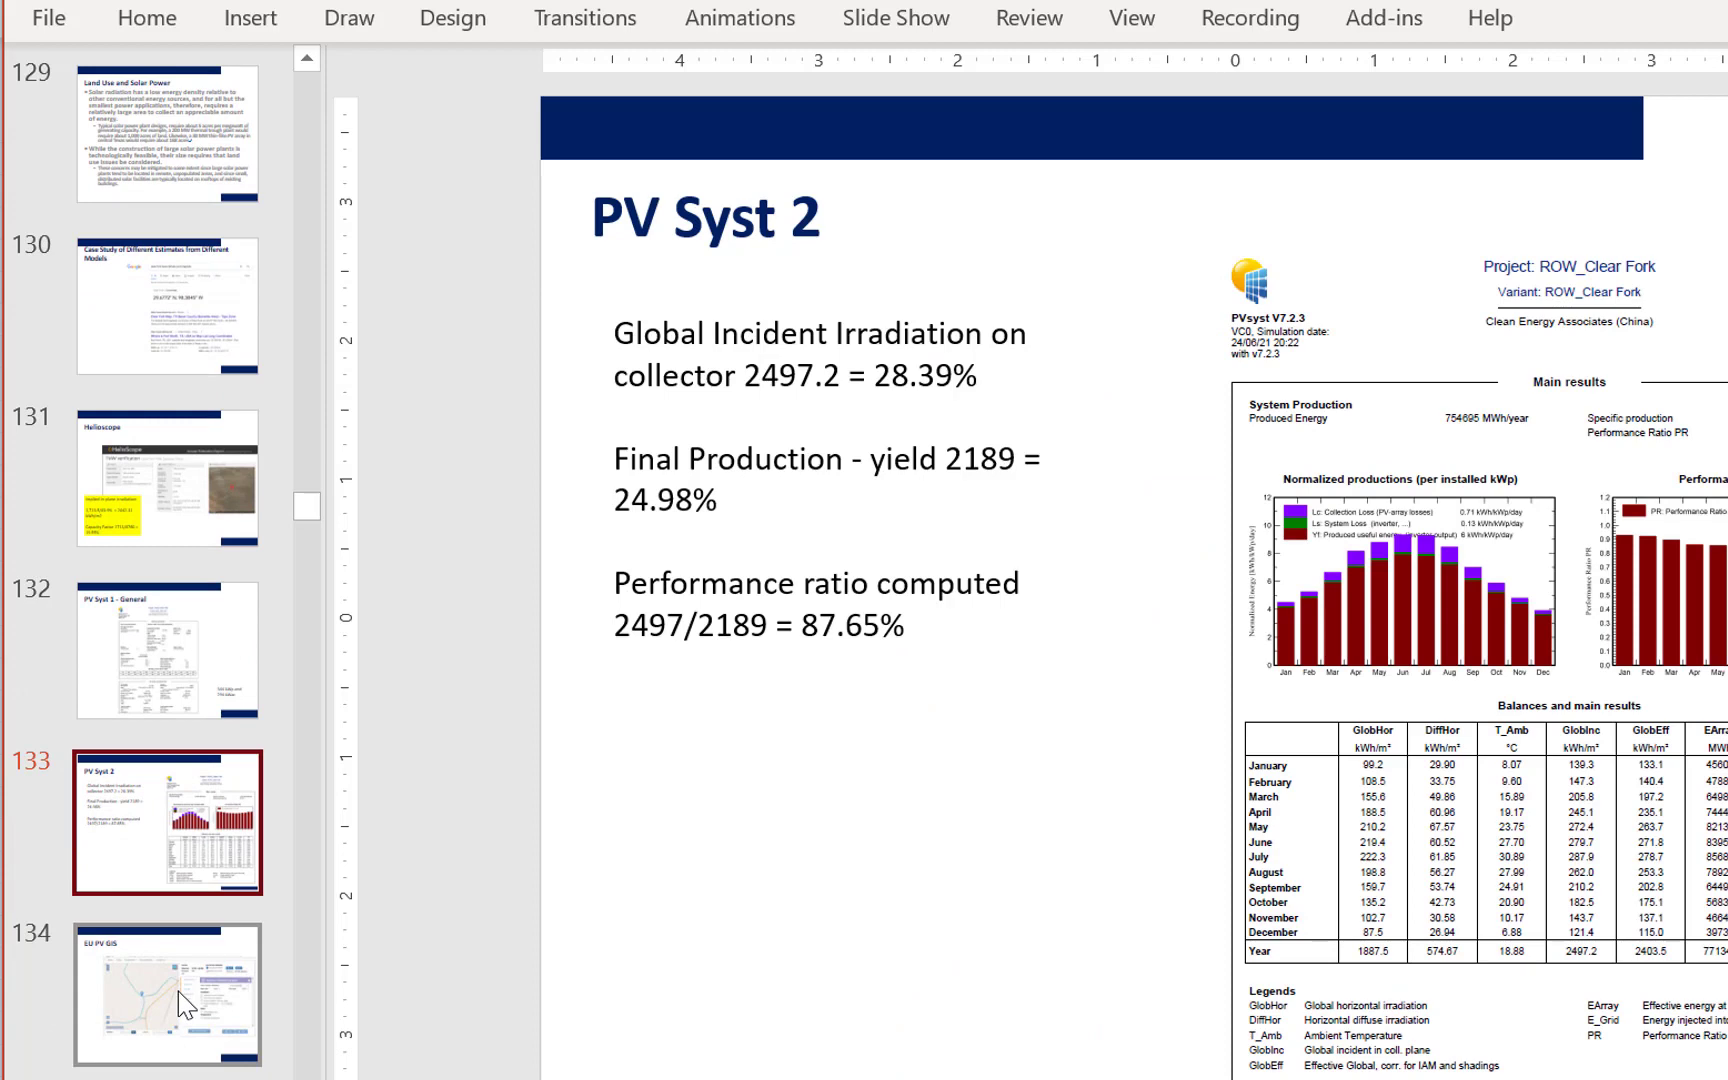
{"action": "key", "text": "Down"}
{"action": "key", "text": "Down"}
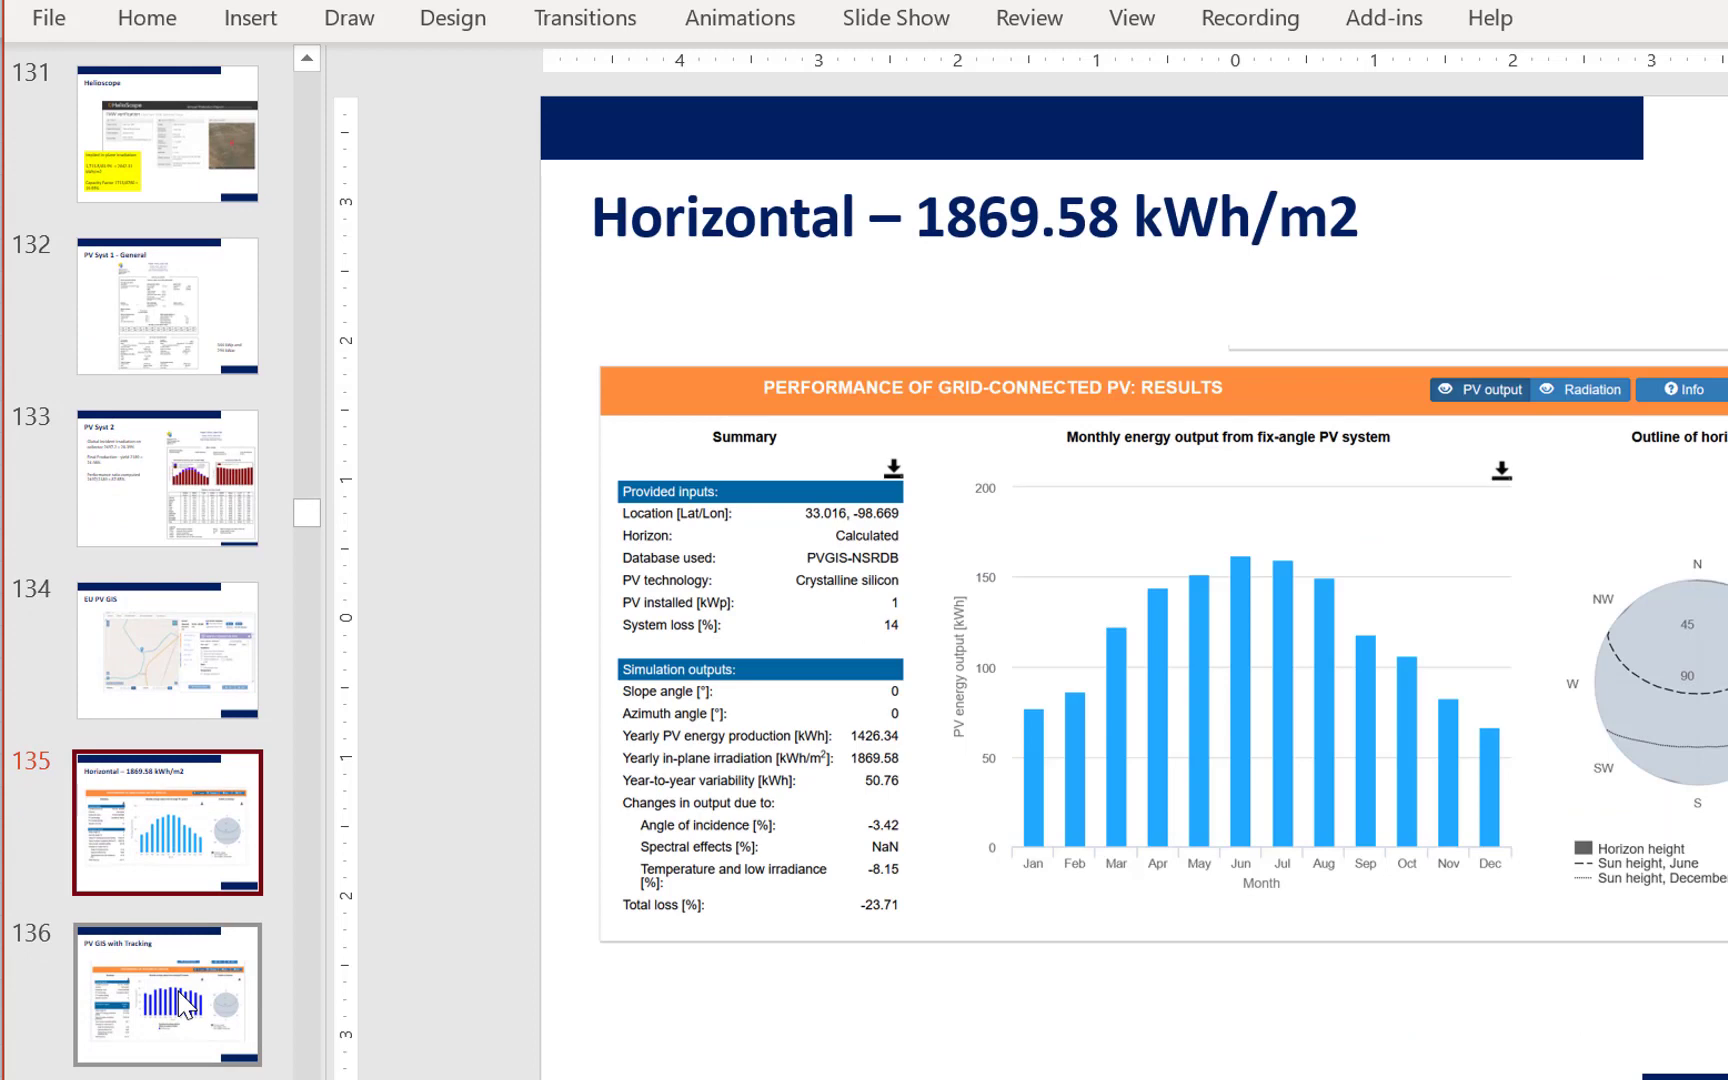
{"action": "key", "text": "Down"}
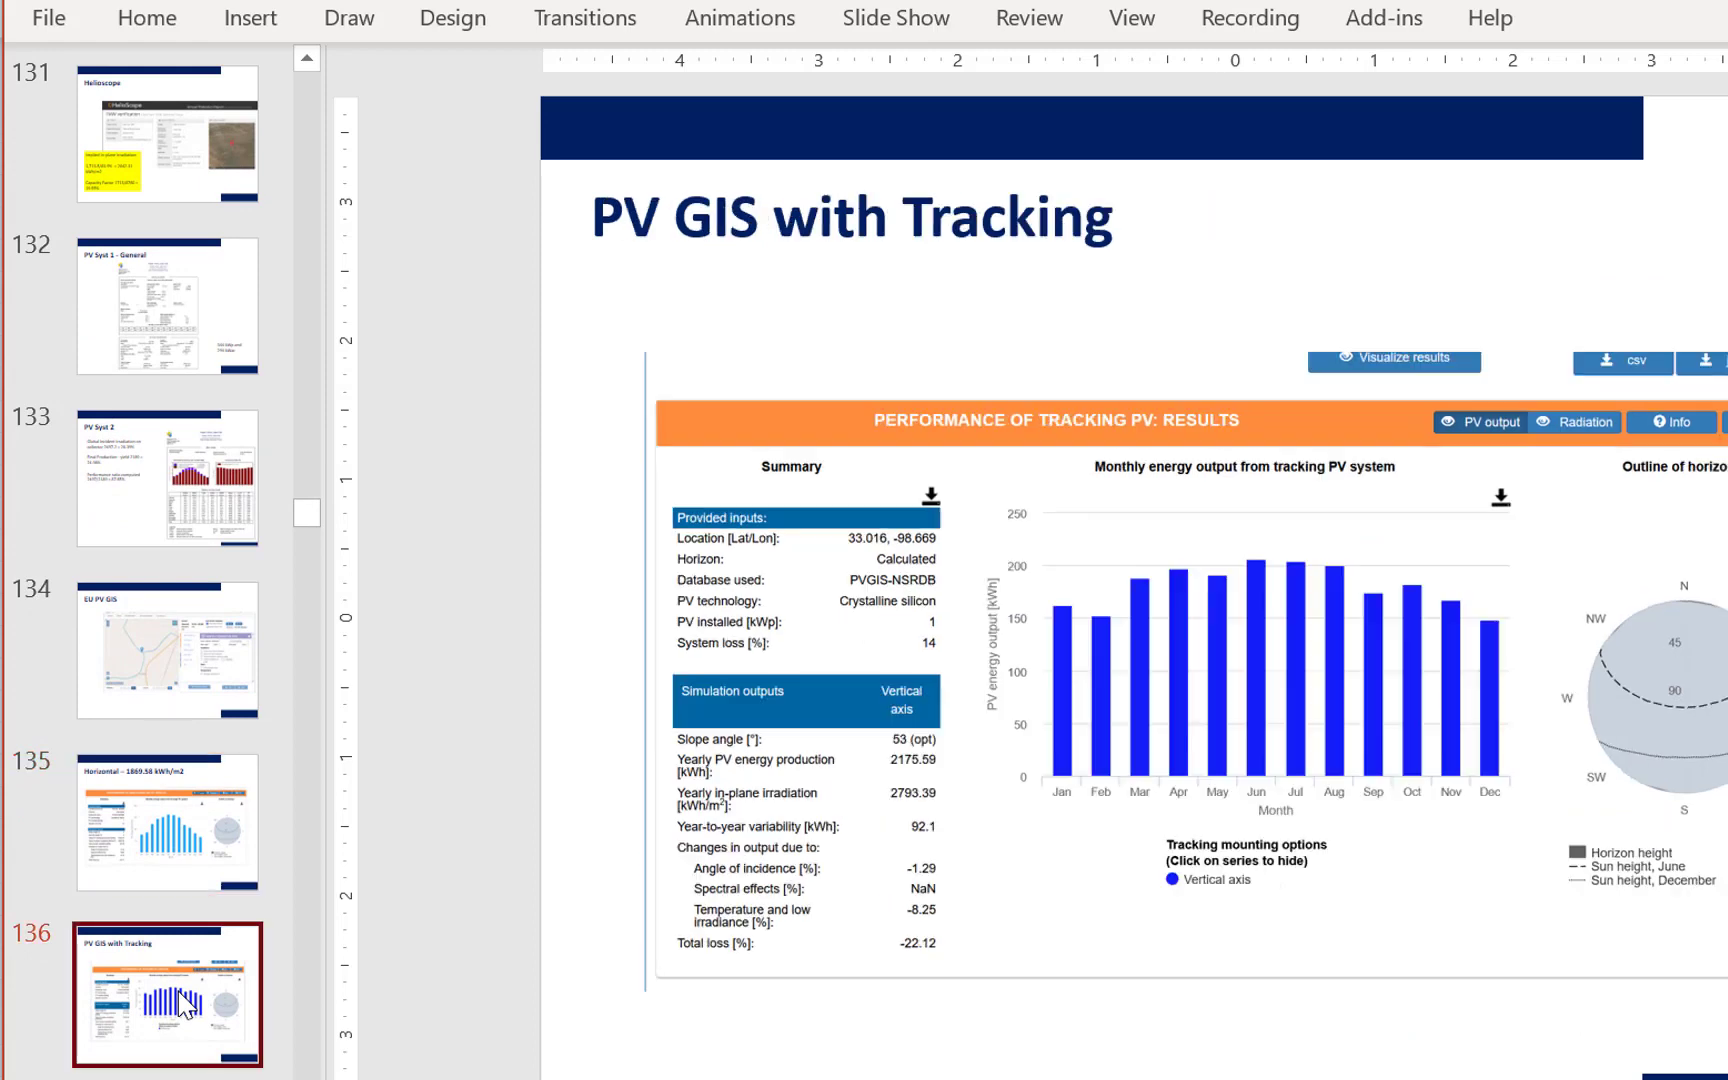
{"action": "key", "text": "Down"}
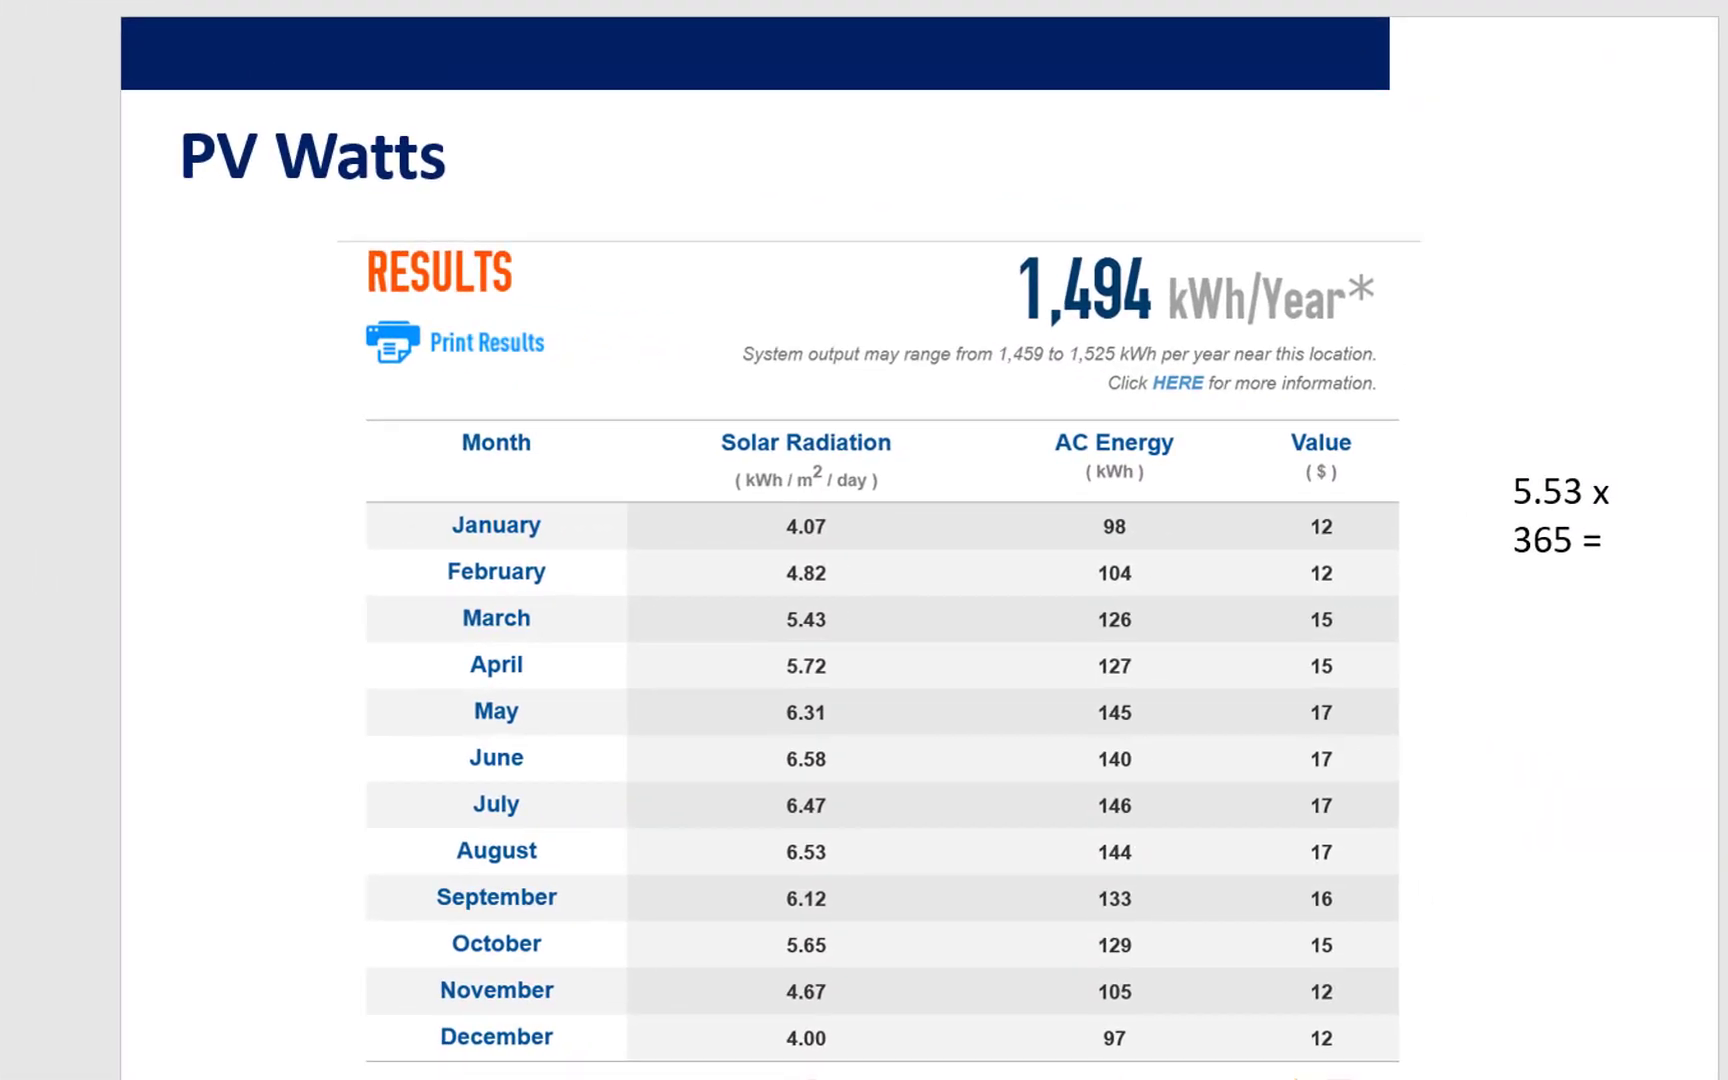
- Compare the PV GIS with Tracking, PV Watts and From World Bank slides for their solar resource figures
{"action": "key", "text": "Up"}
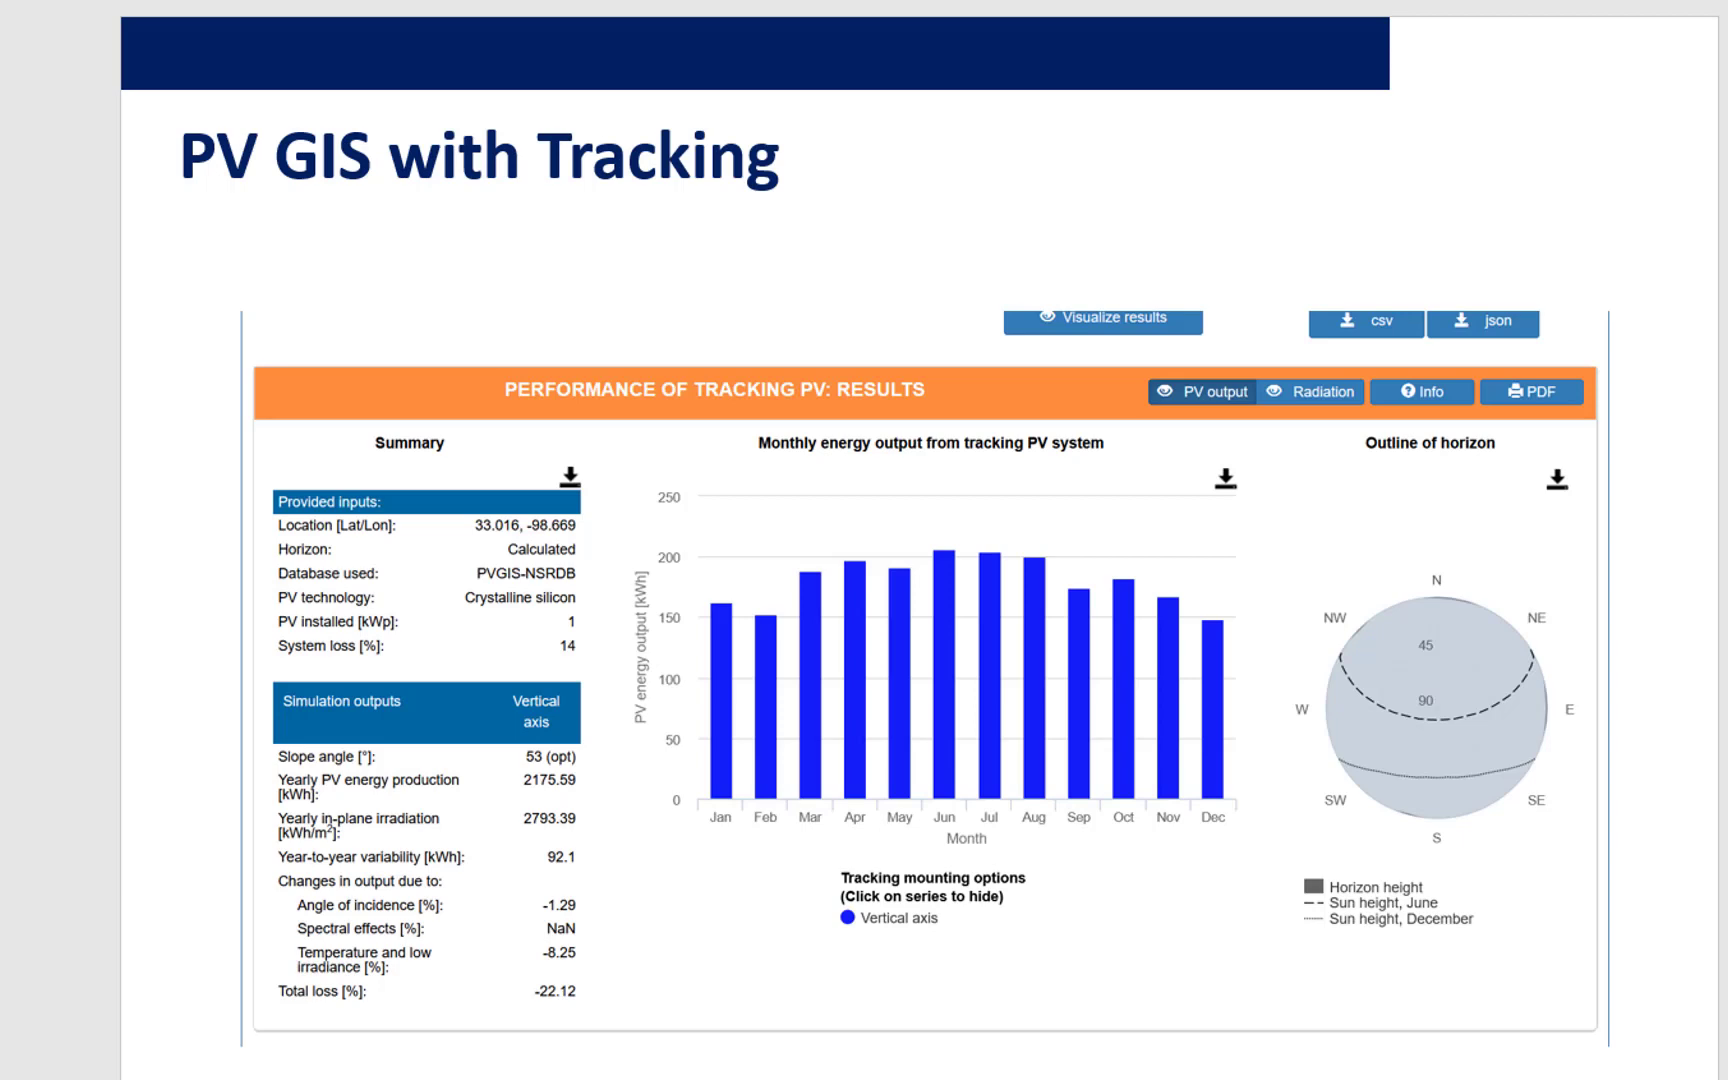
{"action": "key", "text": "Down"}
{"action": "key", "text": "Down"}
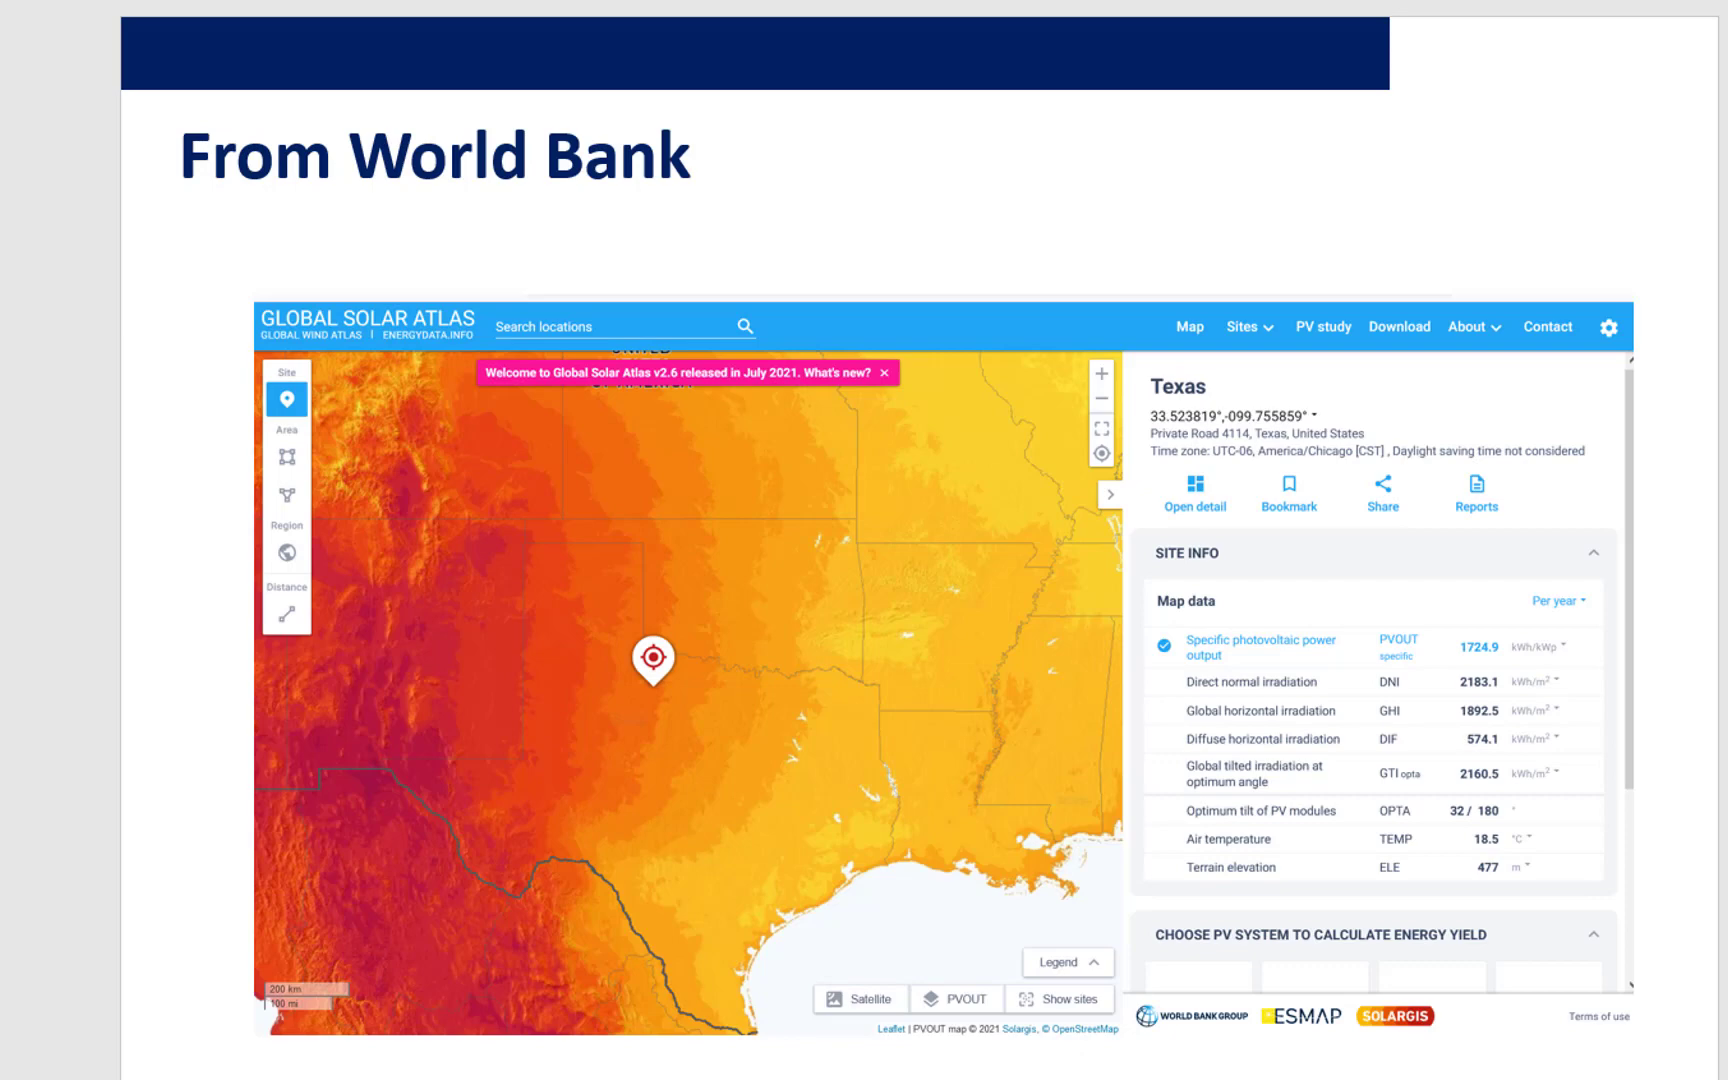
{"action": "key", "text": "Down"}
{"action": "key", "text": "Up"}
{"action": "key", "text": "Up"}
{"action": "key", "text": "Up"}
{"action": "key", "text": "Up"}
{"action": "key", "text": "Up"}
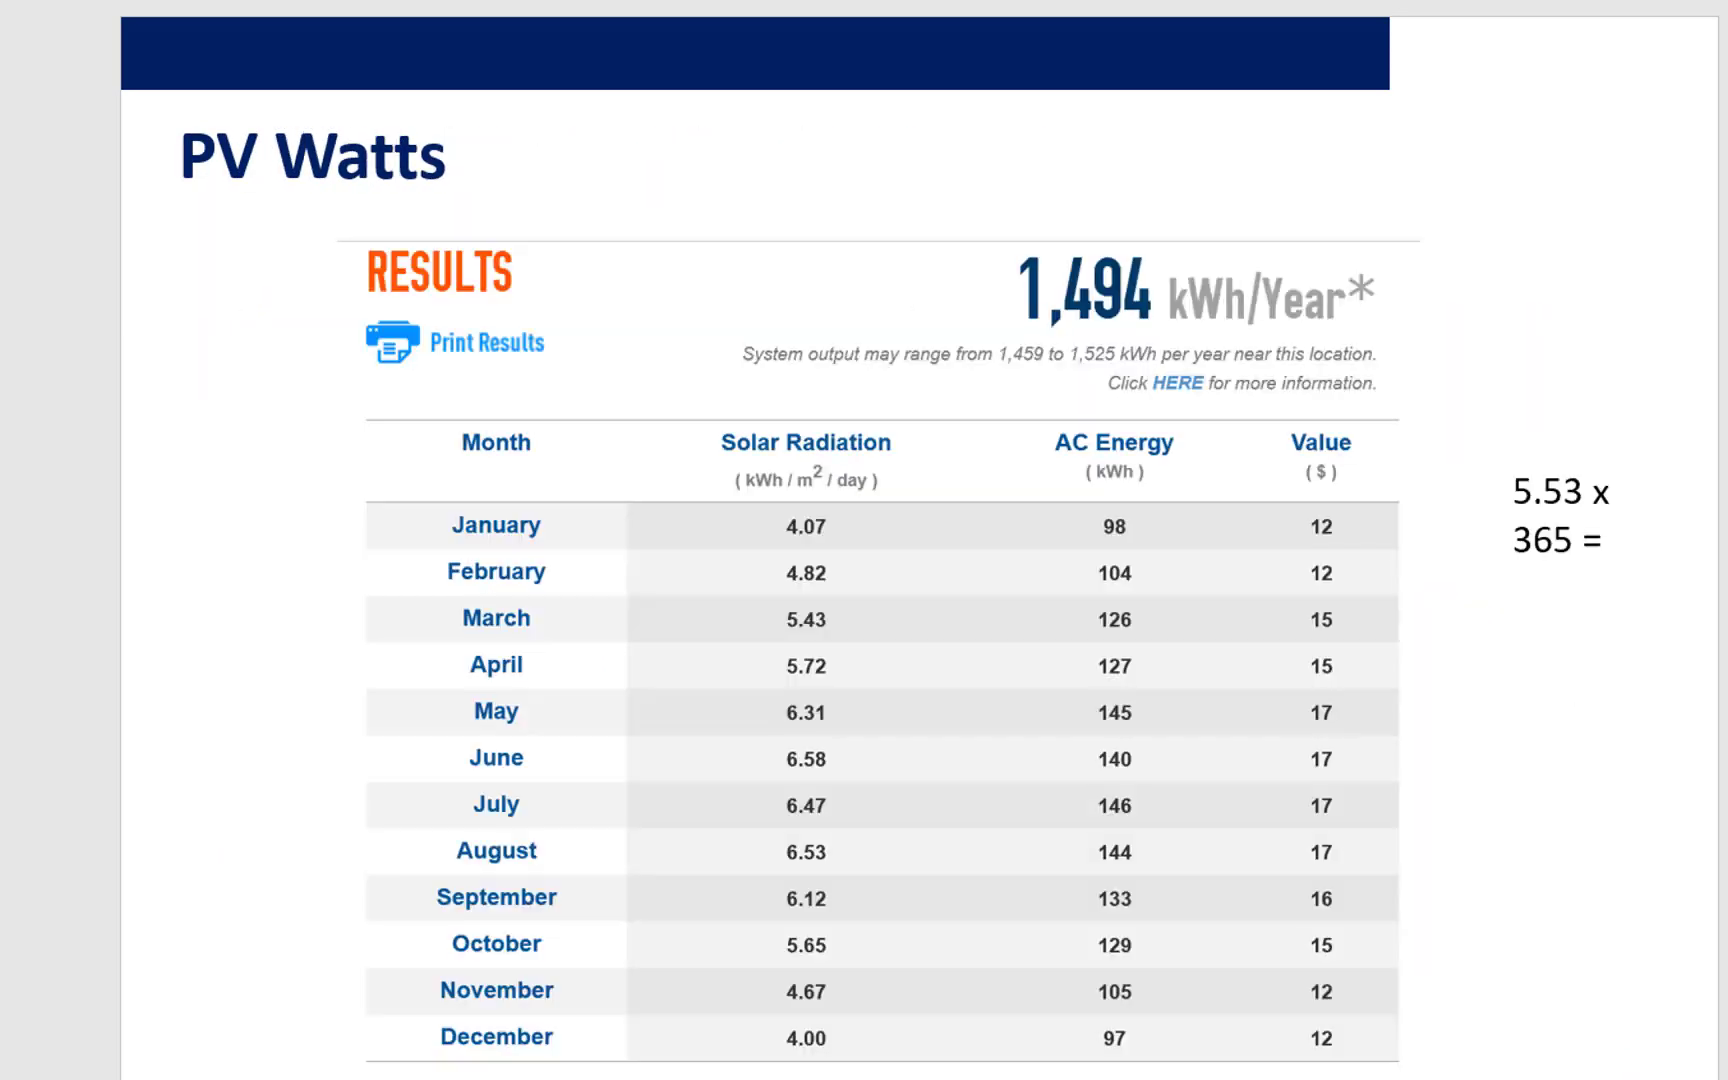
{"action": "key", "text": "Down"}
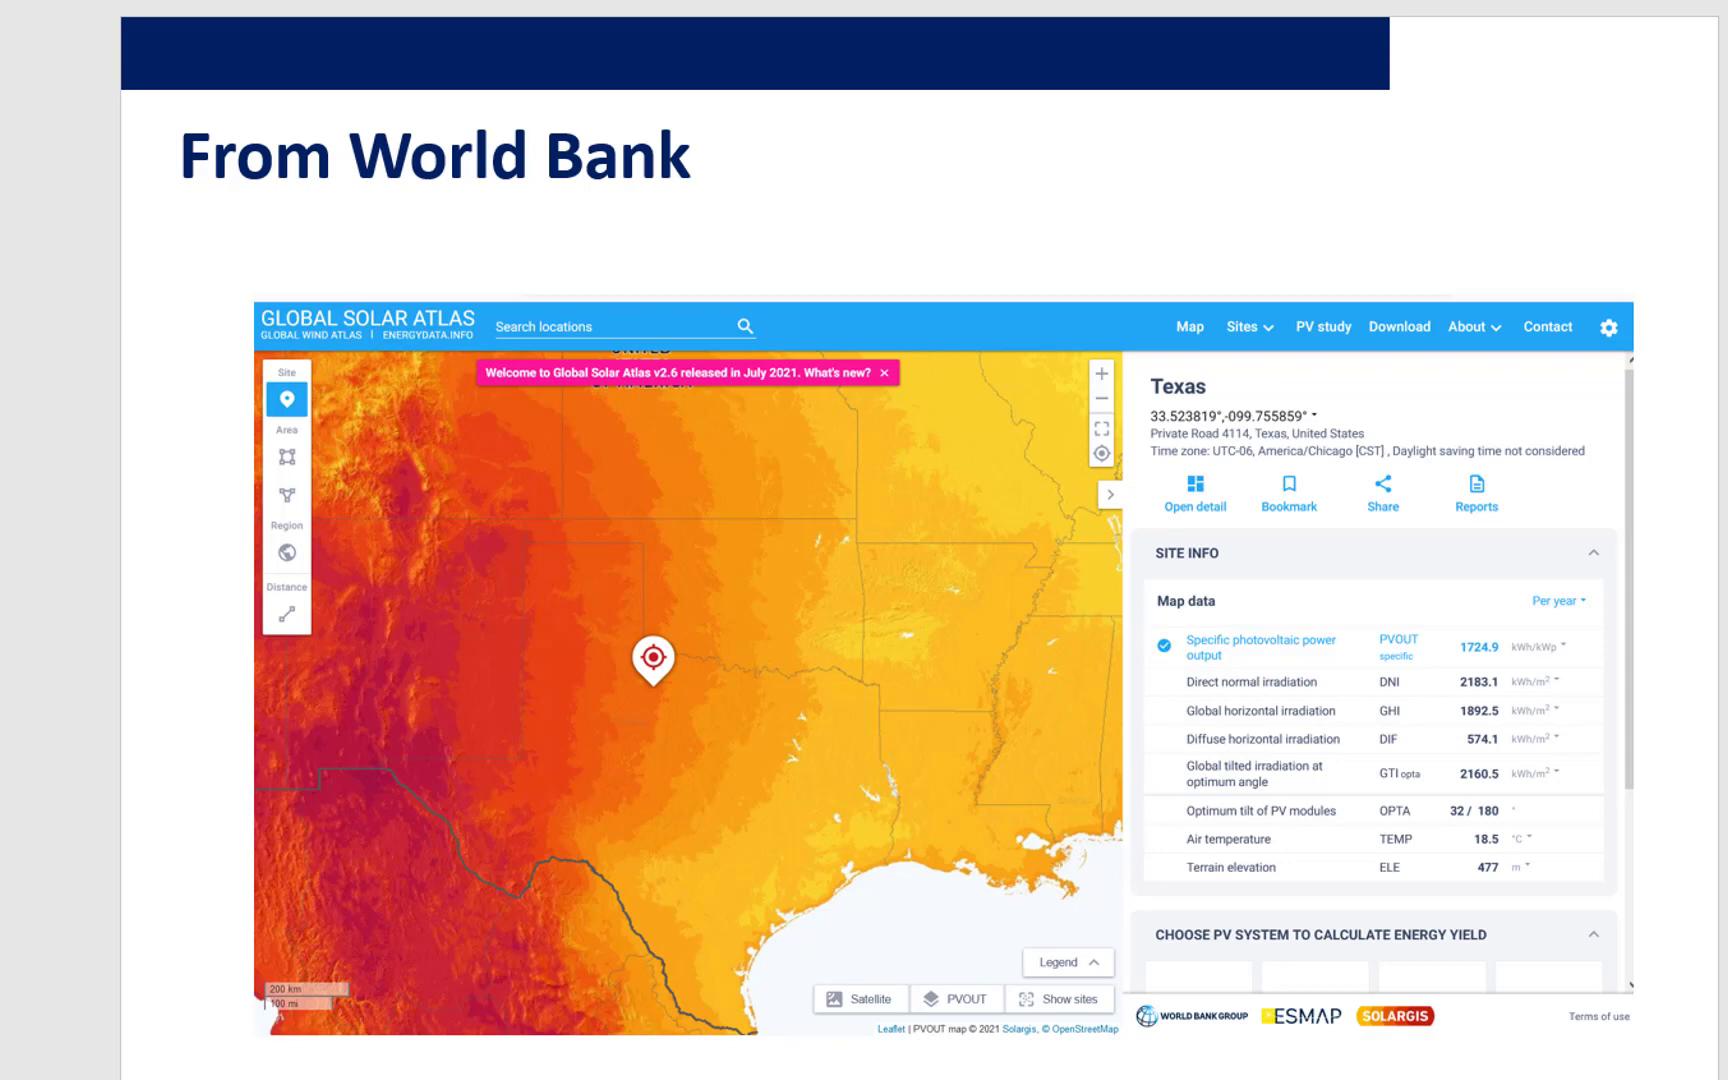
- Switch back to the Excel workbook and add a Cap Factor row in row 17 with the unit %
{"action": "mouse_move", "coordinate": [461, 1078]}
{"action": "left_click", "coordinate": [590, 1062]}
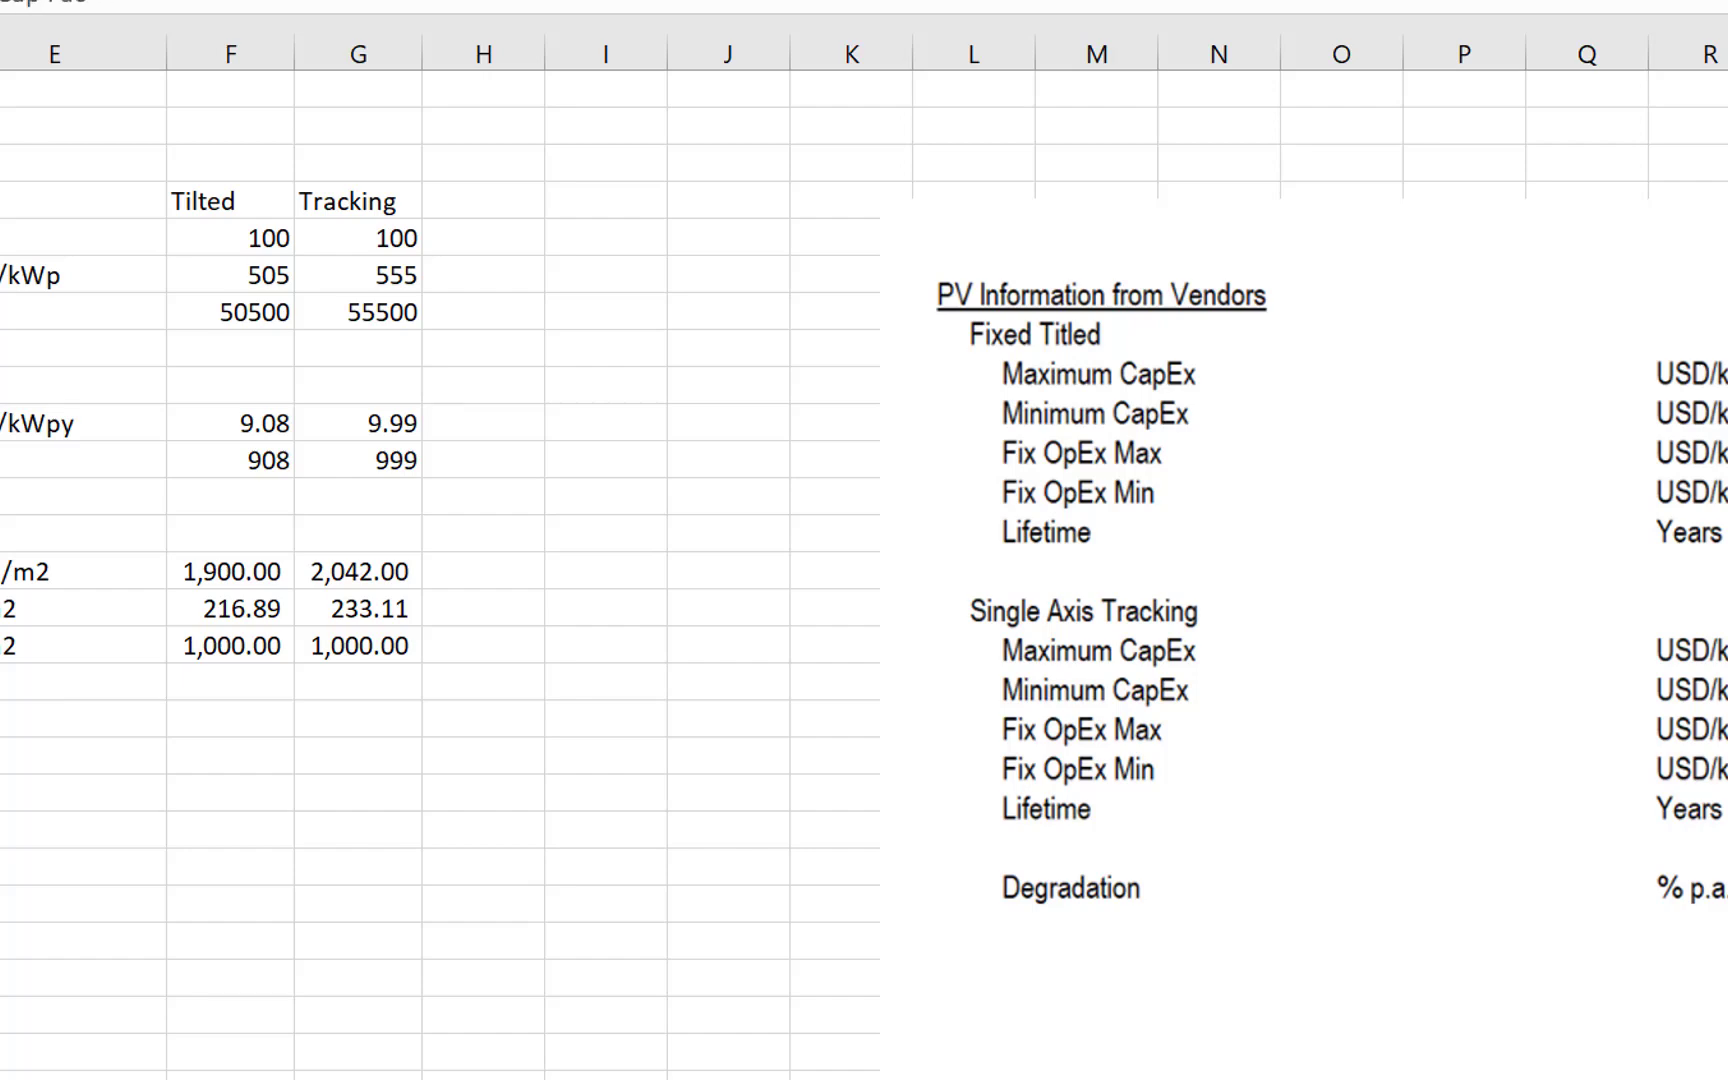
{"action": "left_click", "coordinate": [55, 681]}
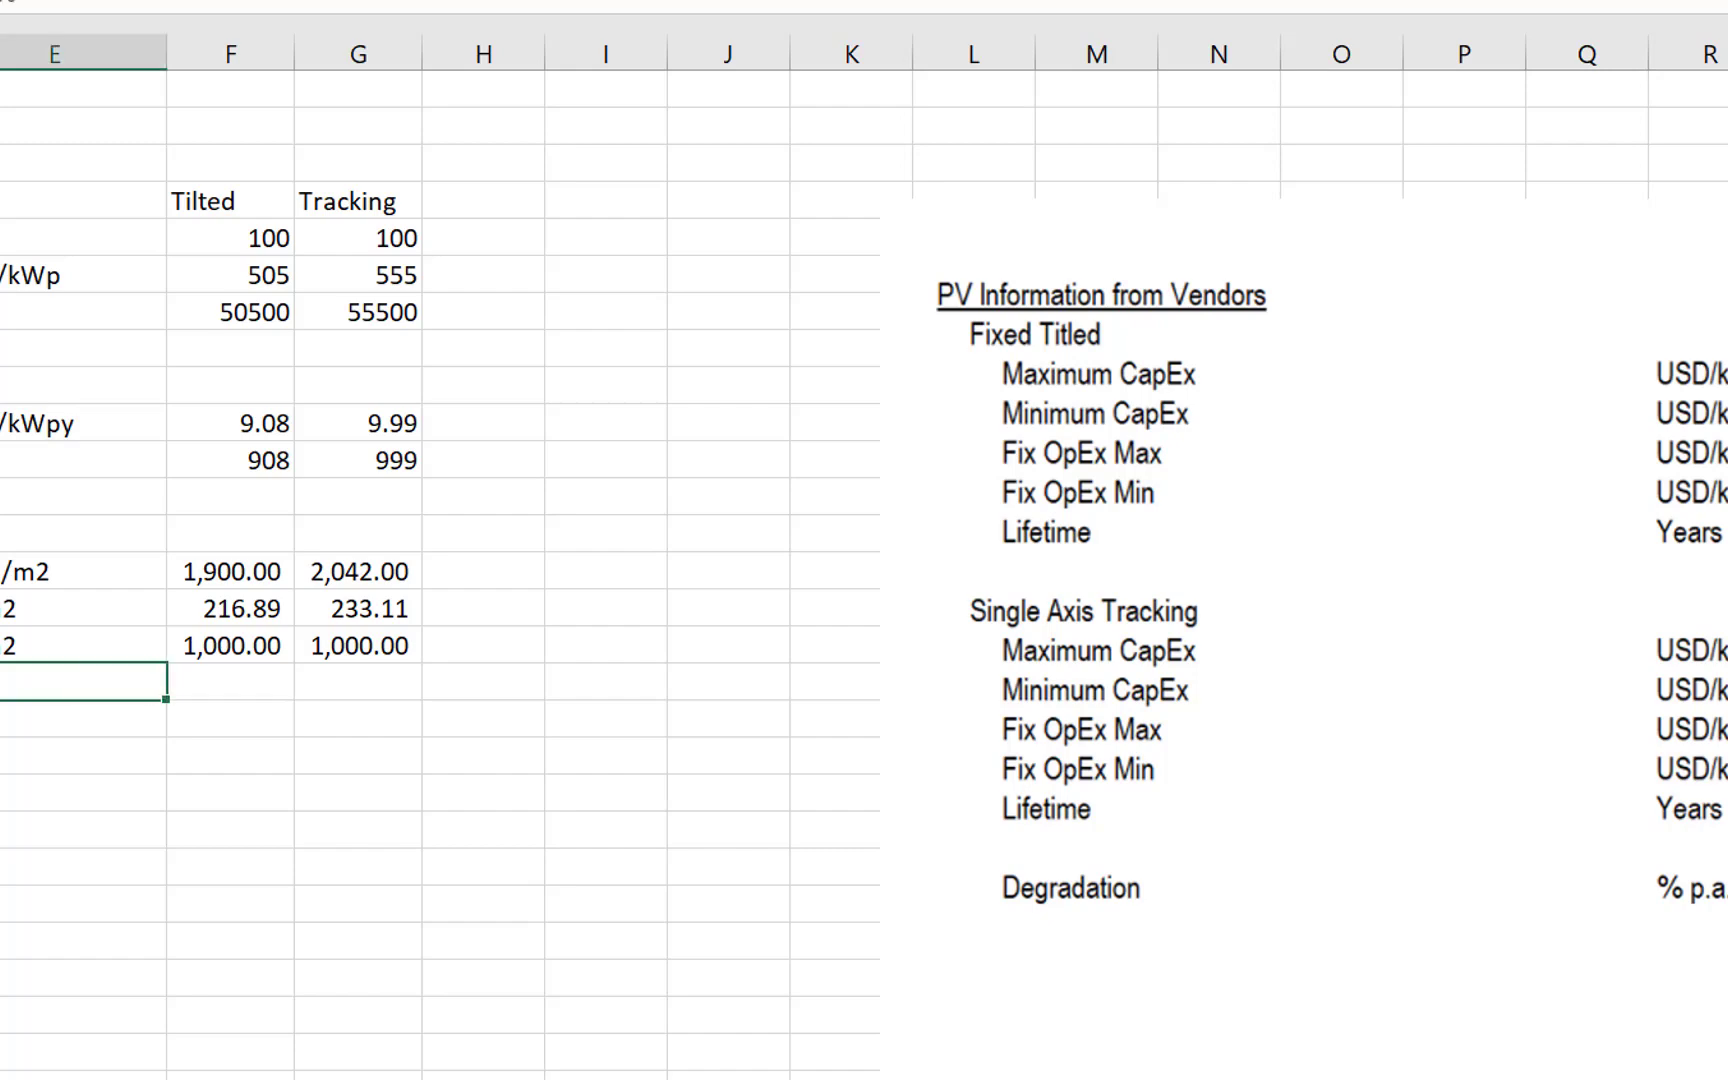
{"action": "key", "text": "Return"}
{"action": "key", "text": "Up"}
{"action": "key", "text": "Right"}
- Calculate the Tilted capacity factor in F17 as =F15/F16
{"action": "type", "text": "="}
{"action": "key", "text": "Escape"}
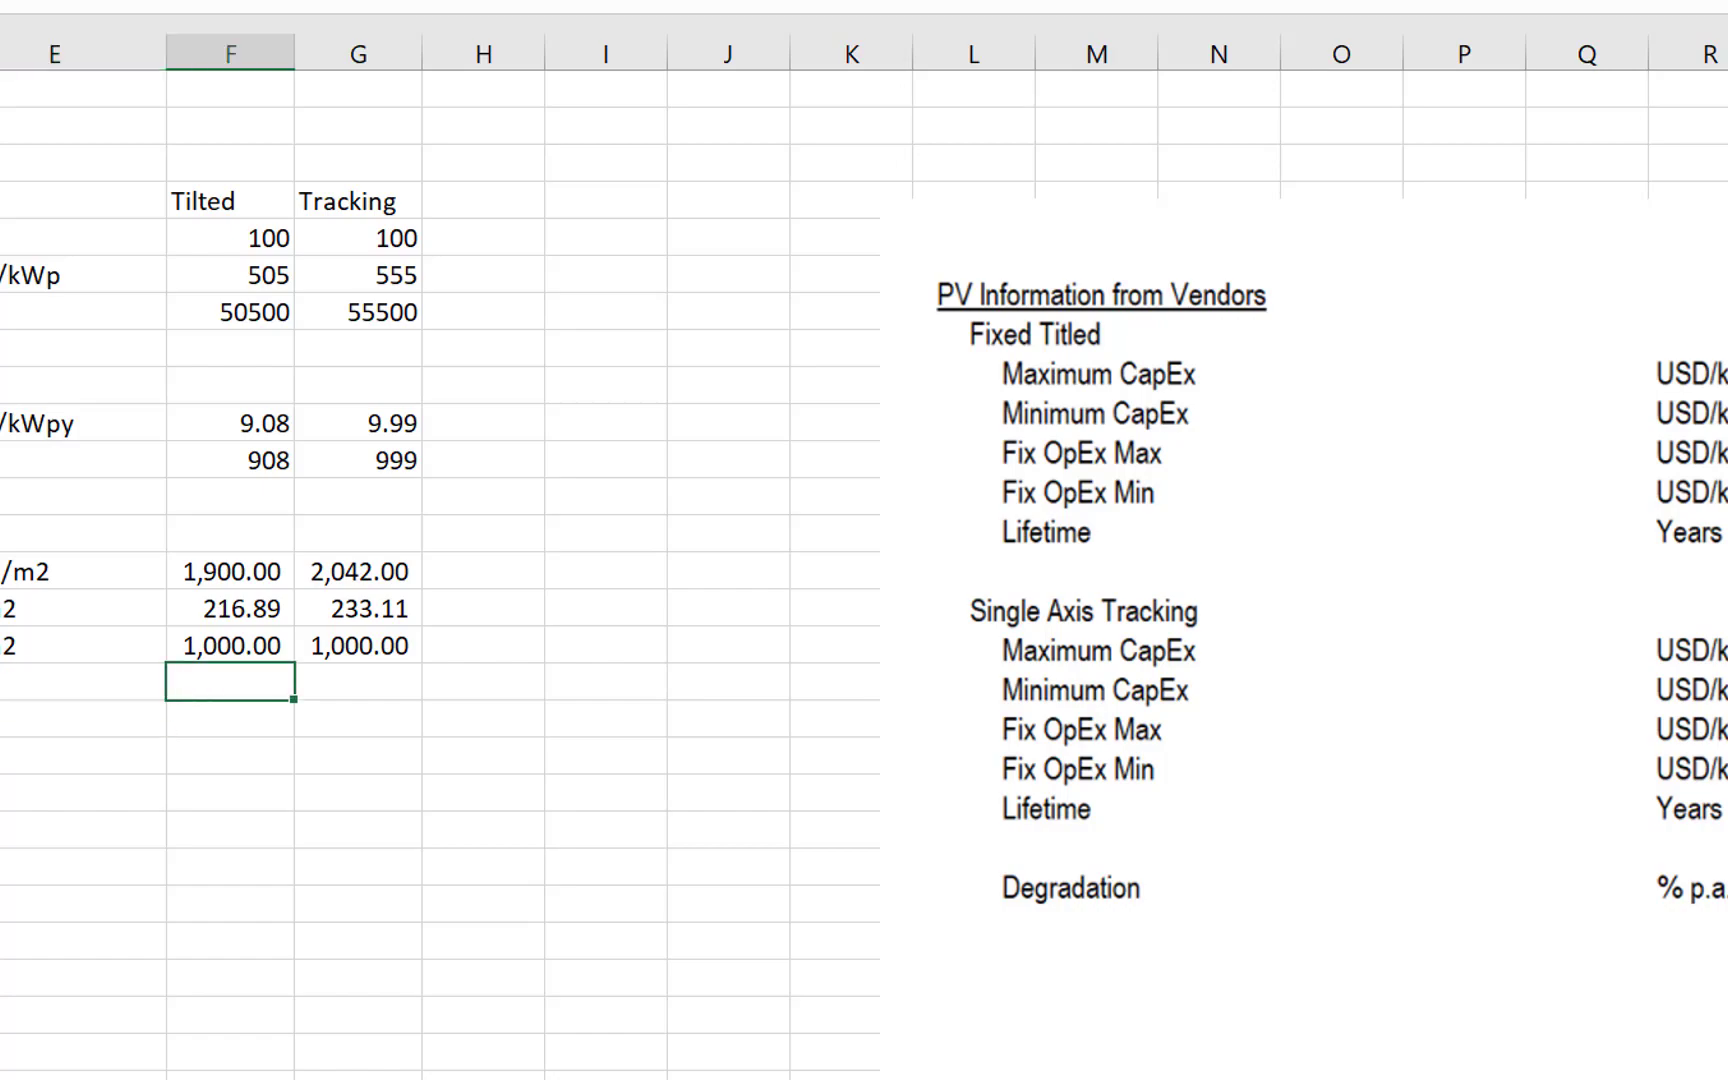
{"action": "key", "text": "Left"}
{"action": "key", "text": "Left"}
{"action": "key", "text": "Right"}
{"action": "key", "text": "Right"}
{"action": "type", "text": "="}
{"action": "key", "text": "Up"}
{"action": "key", "text": "Up"}
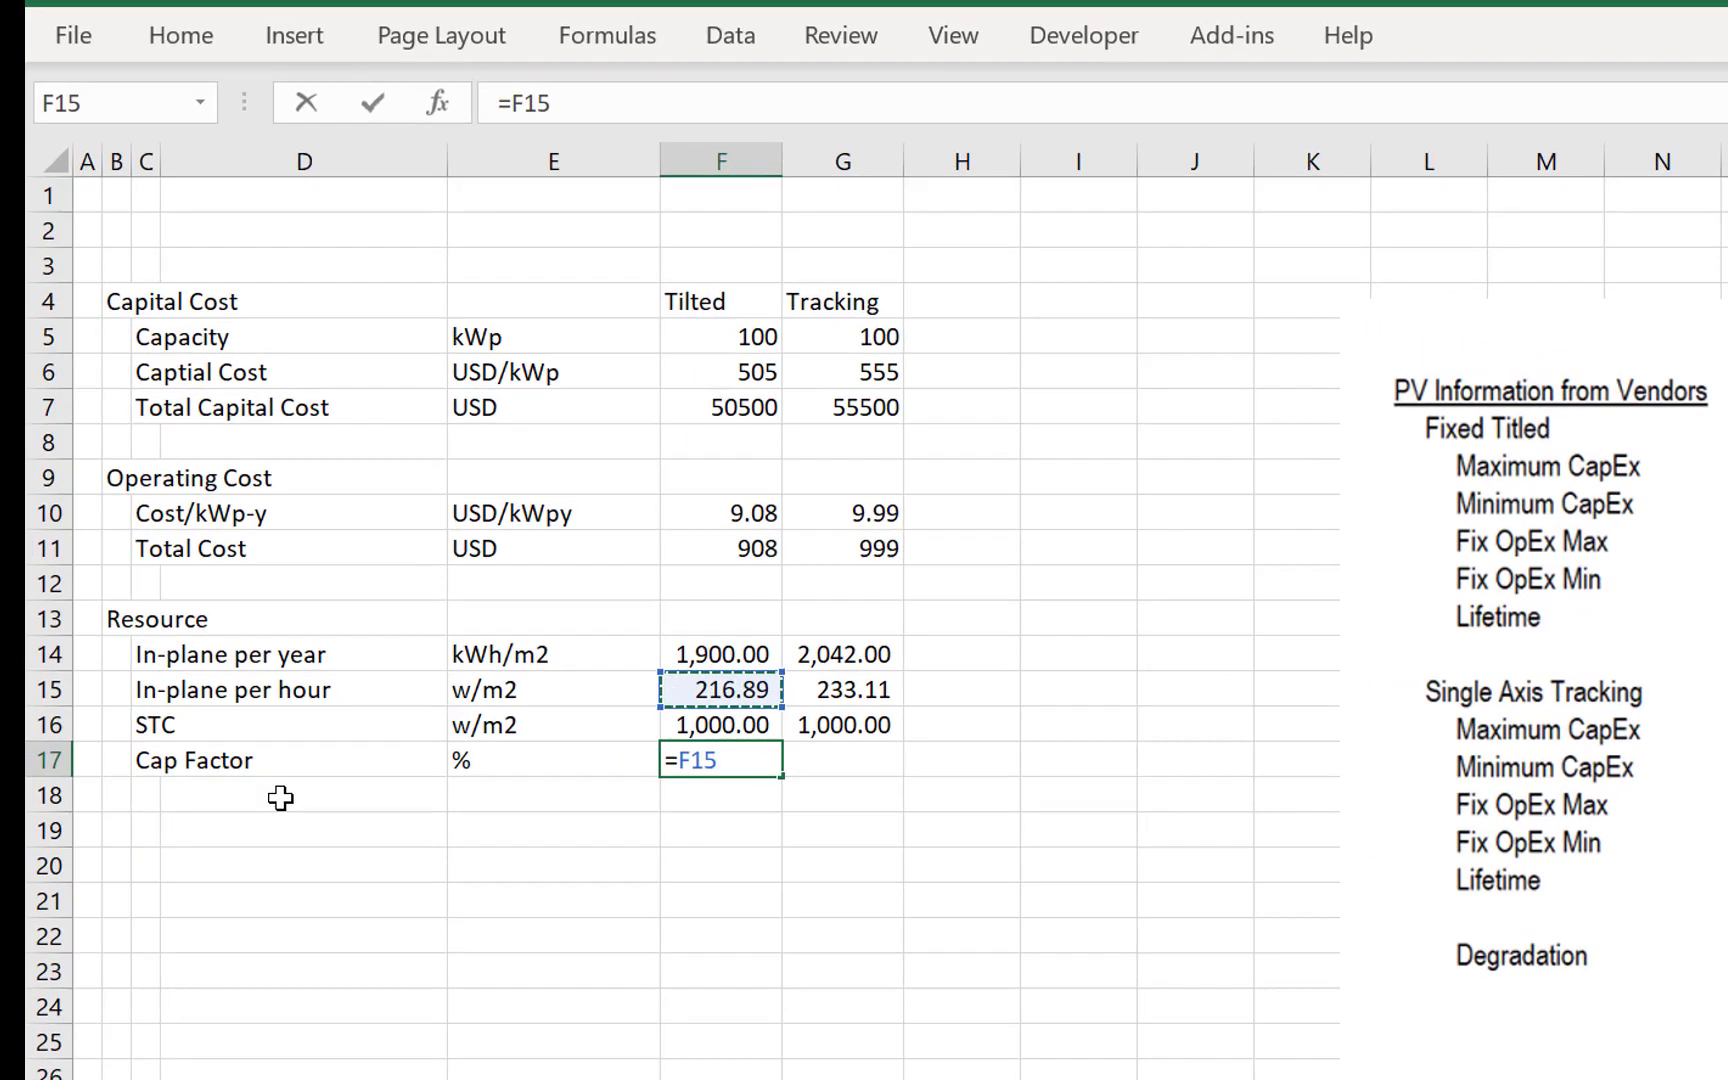
{"action": "type", "text": "/"}
{"action": "key", "text": "Up"}
{"action": "key", "text": "Return"}
{"action": "key", "text": "Up"}
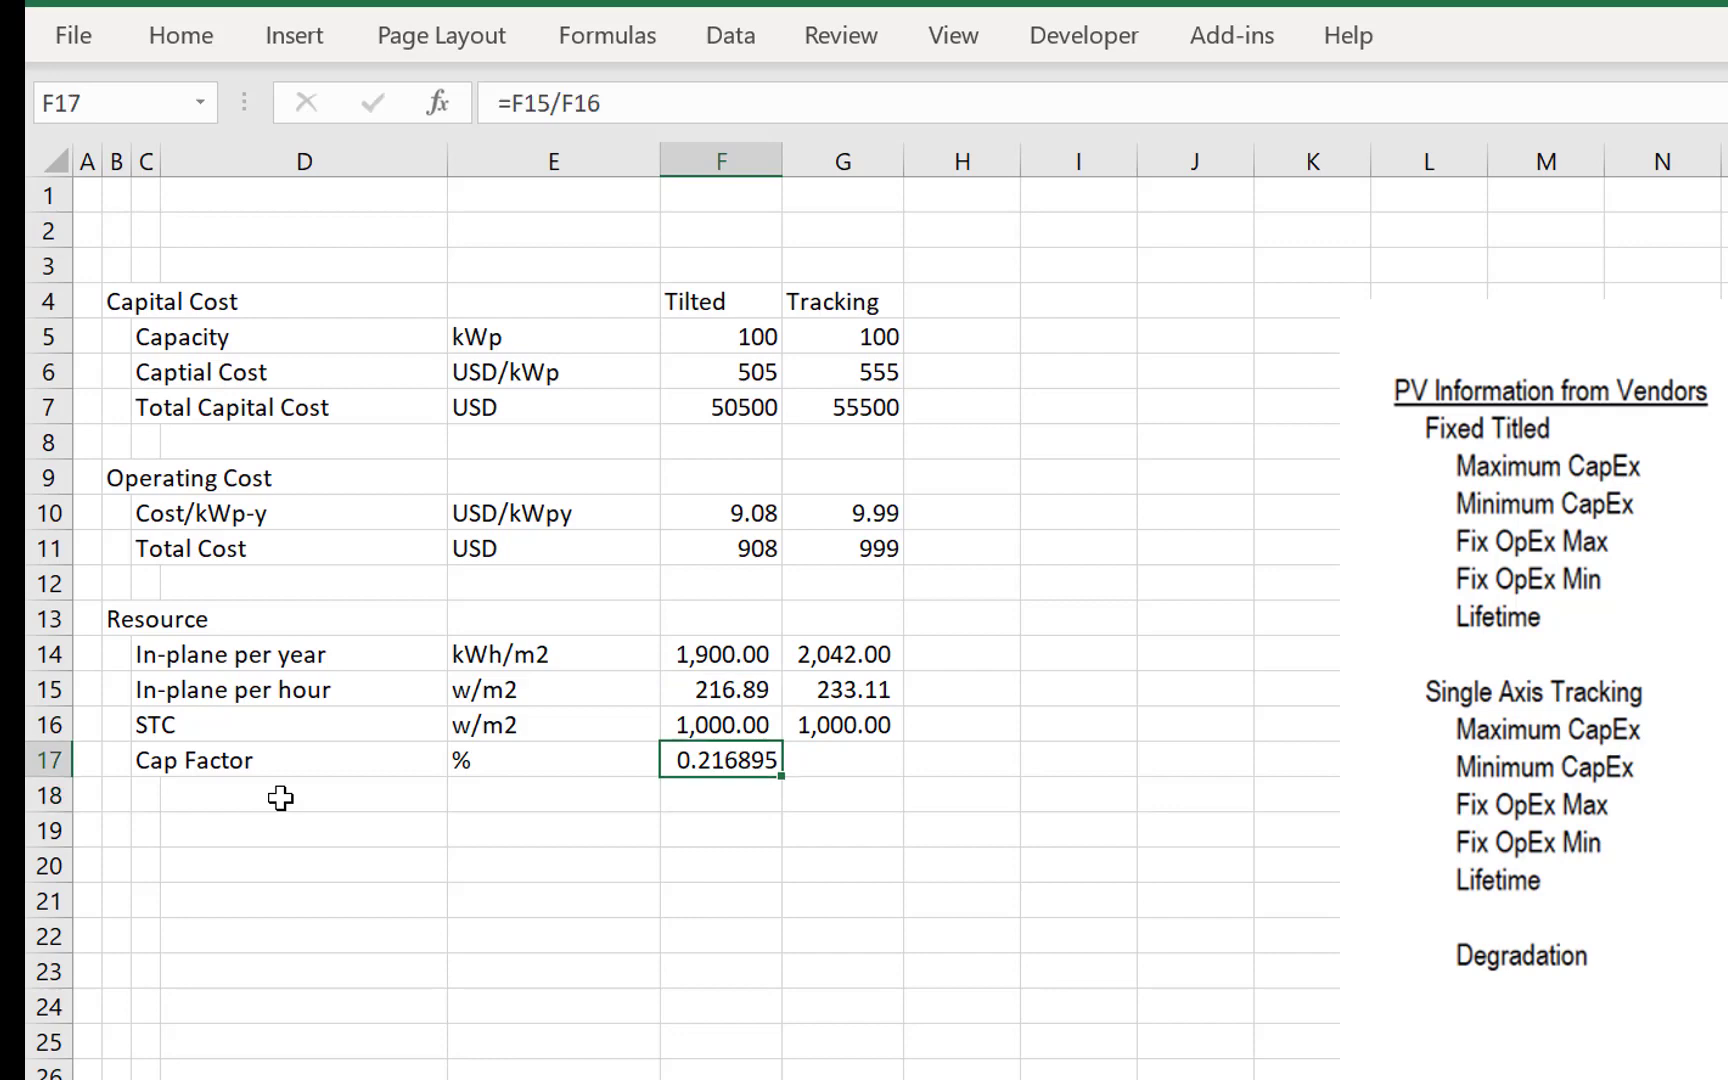
- Format the capacity factor as a percentage with two decimals and fill it across to the Tracking column in G17
{"action": "key", "text": "ctrl+shift+5"}
{"action": "key", "text": "shift+Right"}
{"action": "key", "text": "ctrl+r"}
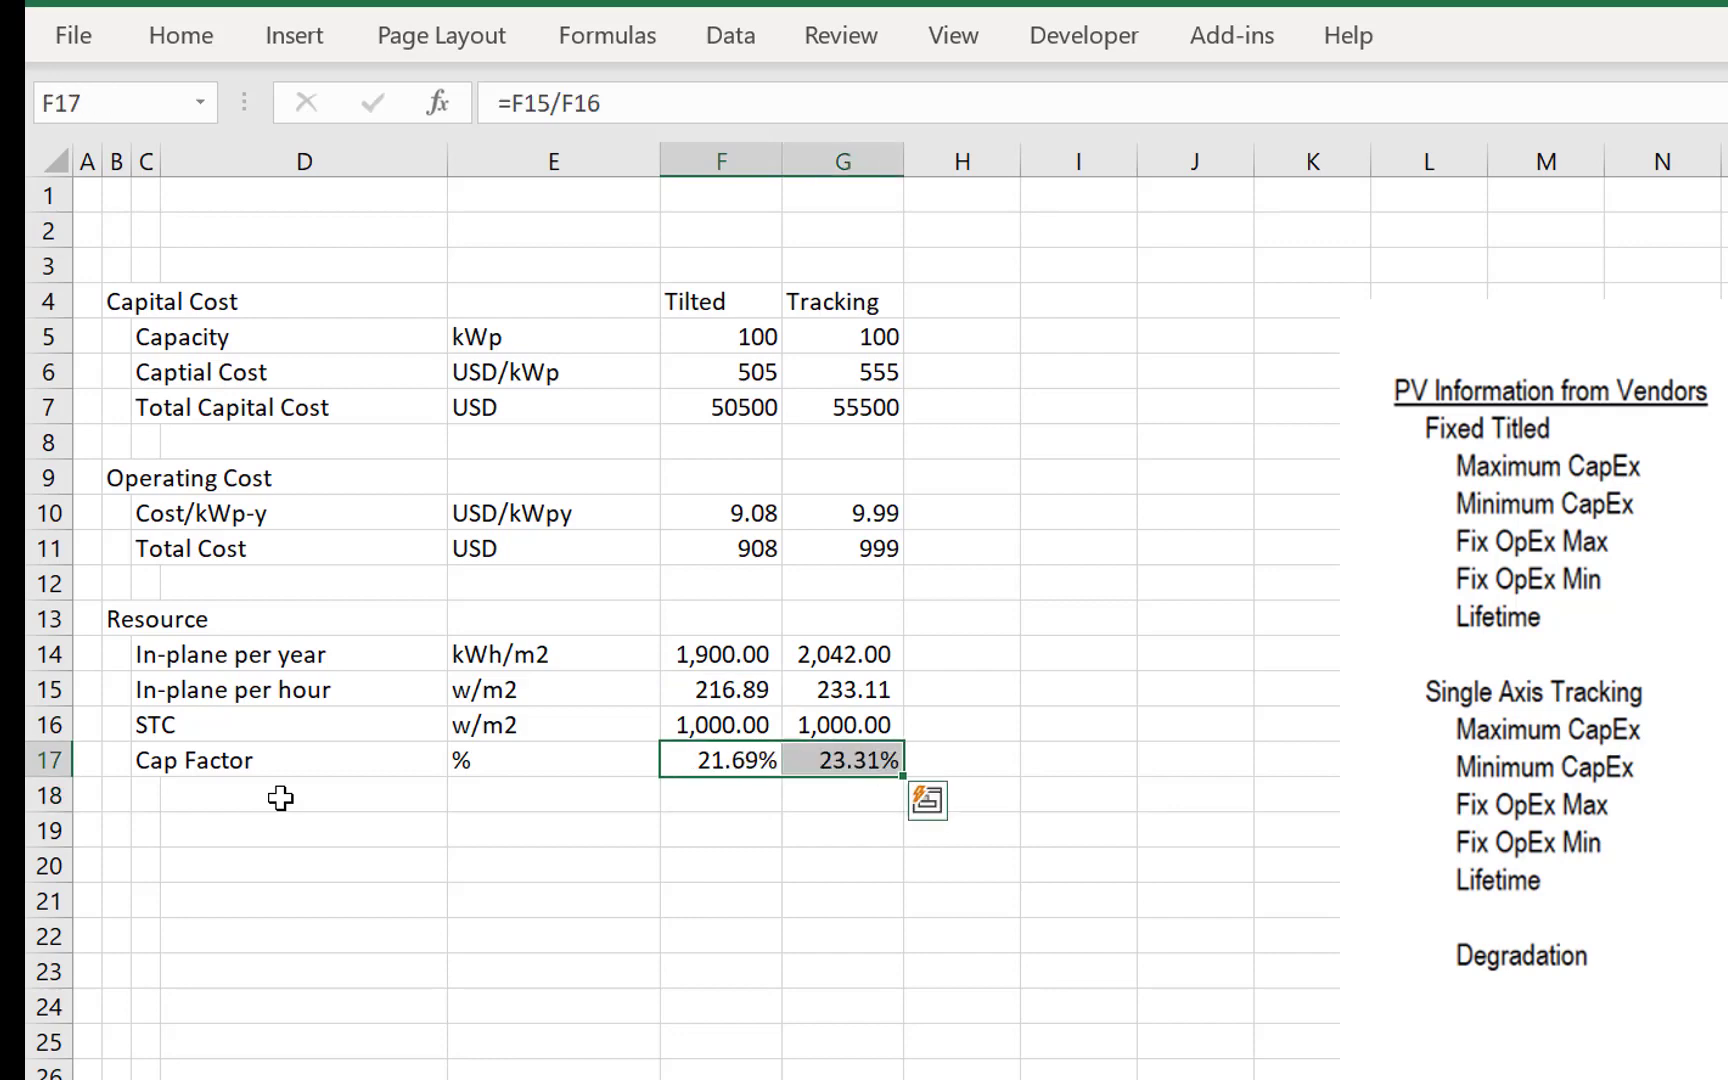
{"action": "key", "text": "Down"}
{"action": "key", "text": "Up"}
{"action": "key", "text": "Left"}
{"action": "key", "text": "Right"}
{"action": "key", "text": "Right"}
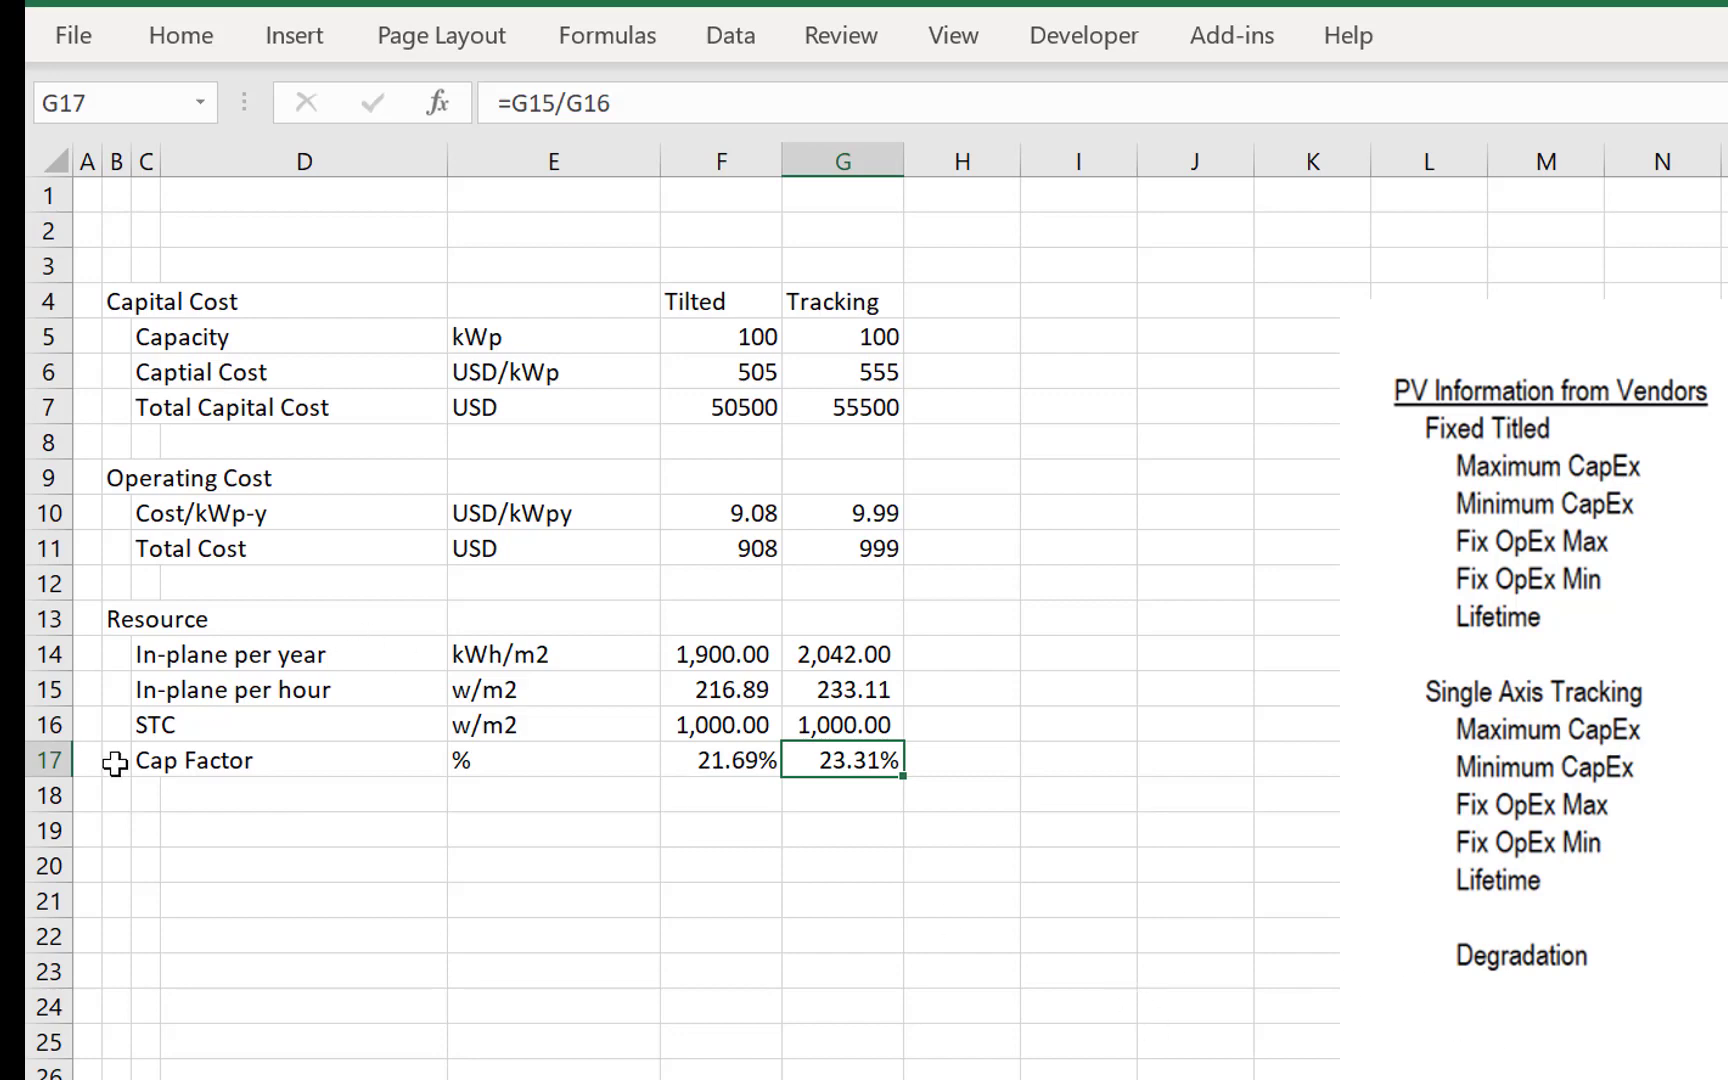
- Add a Yield row in row 18 with the unit kWh/kW
{"action": "left_click", "coordinate": [181, 778]}
{"action": "type", "text": "Y"}
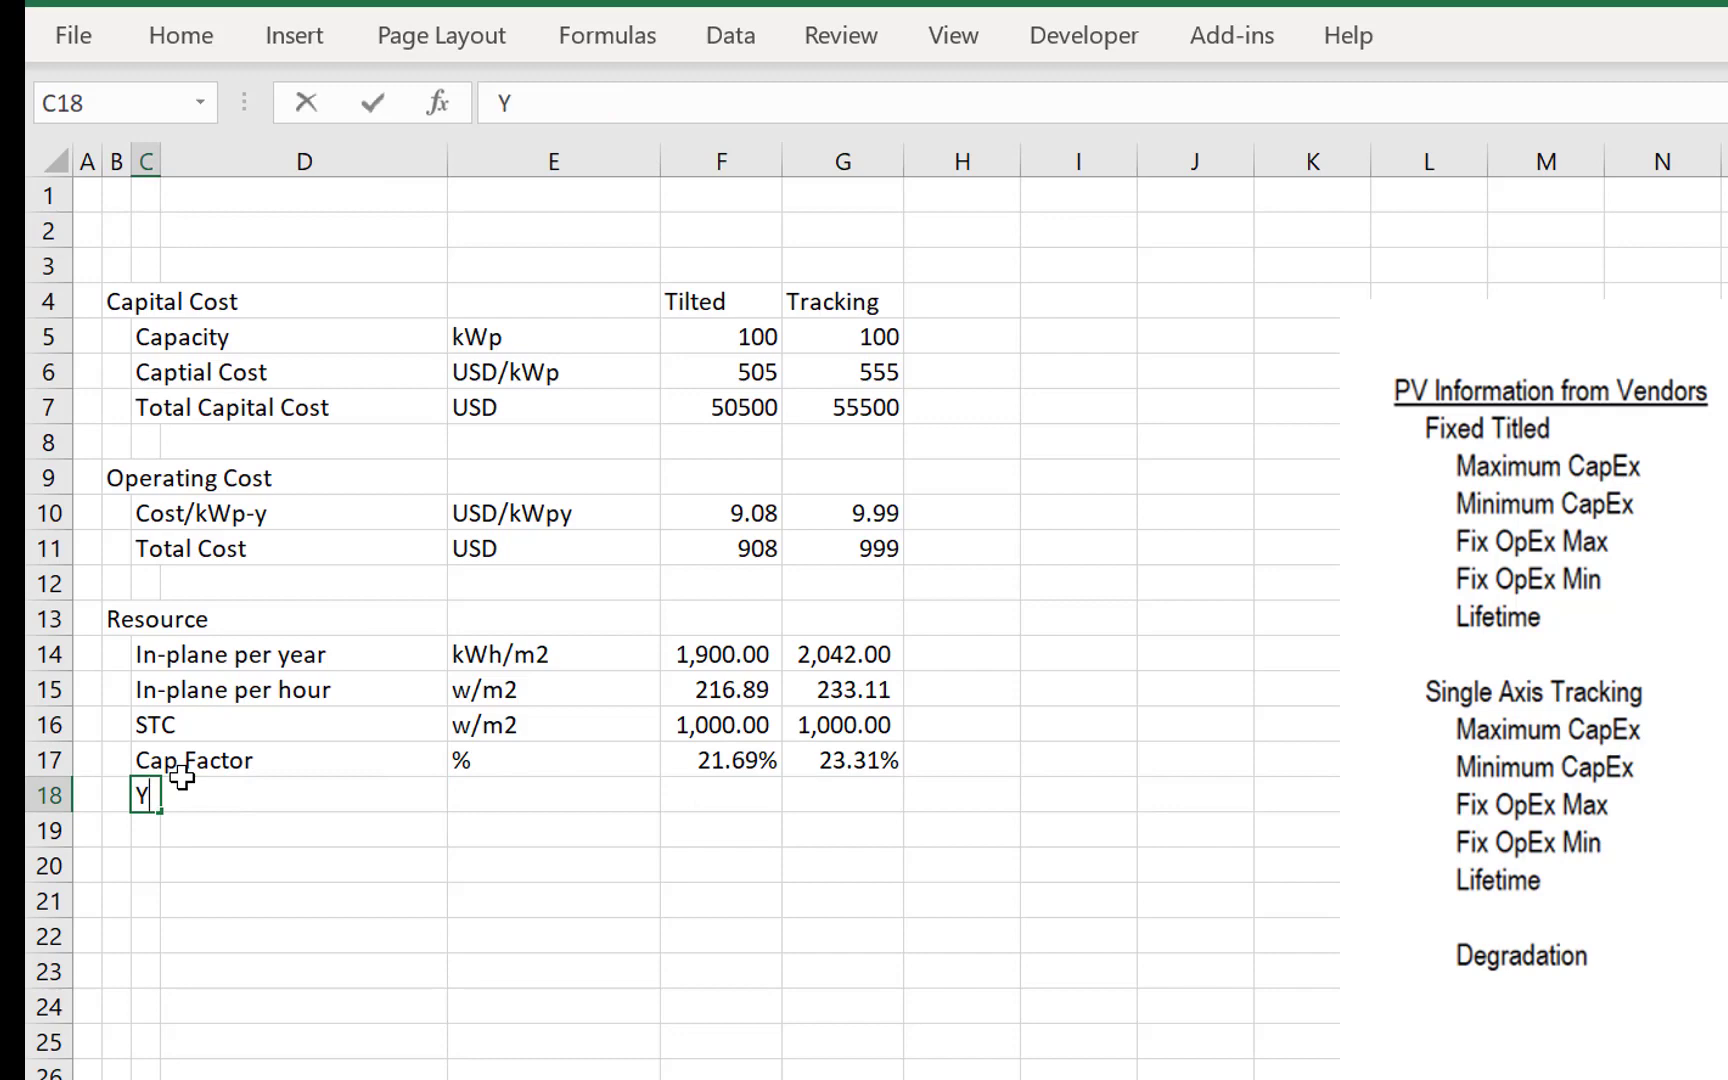
{"action": "type", "text": "ield"}
{"action": "key", "text": "Return"}
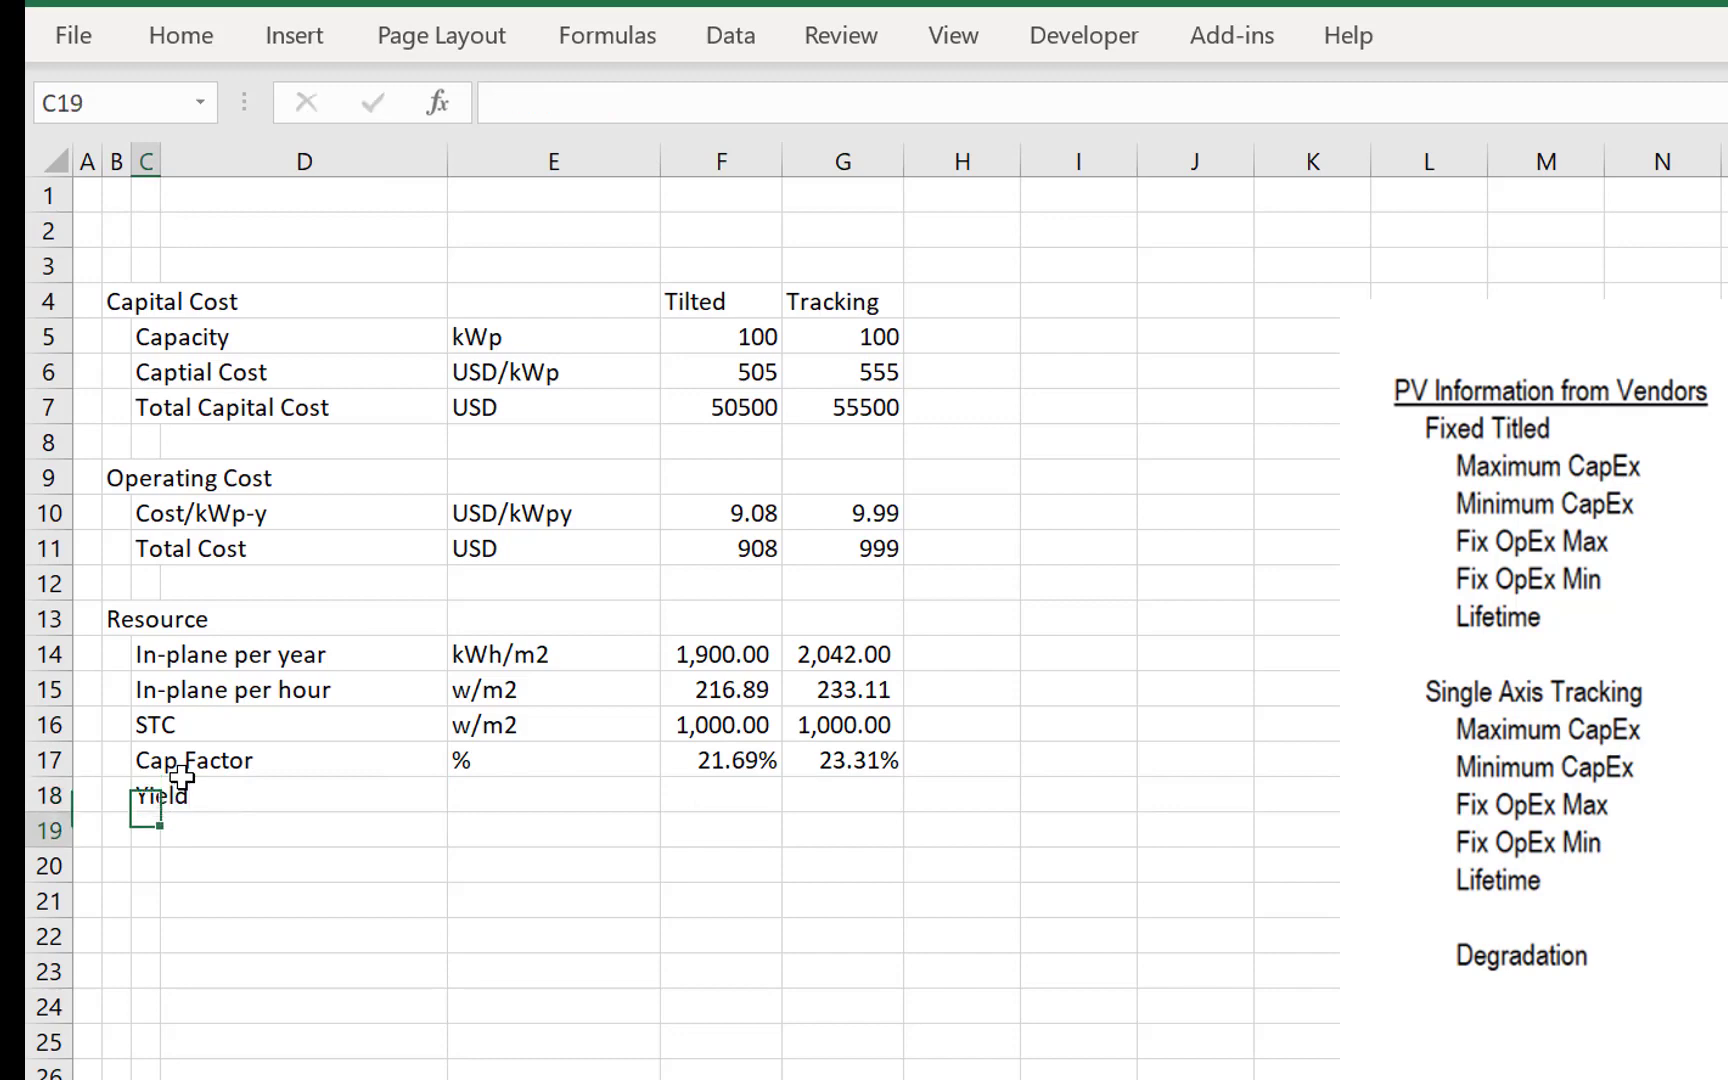
{"action": "key", "text": "Up"}
{"action": "key", "text": "Right"}
{"action": "key", "text": "Right"}
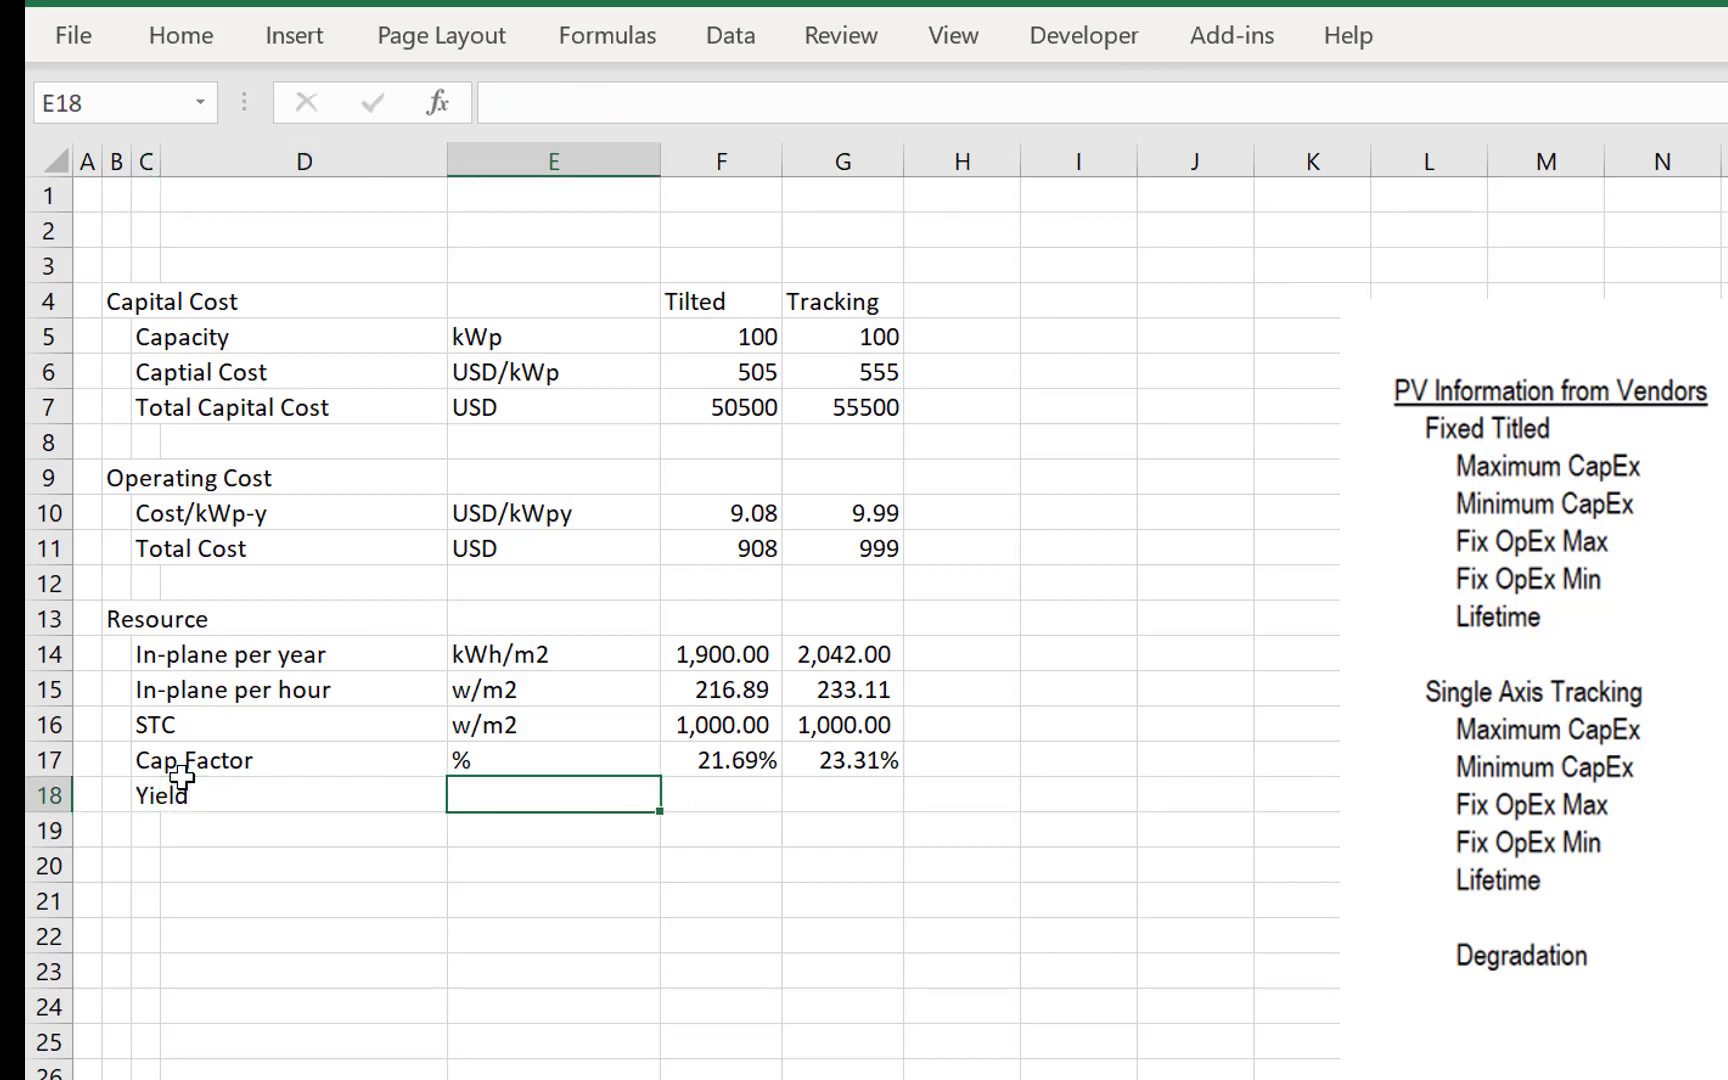
{"action": "type", "text": "kWh/k"}
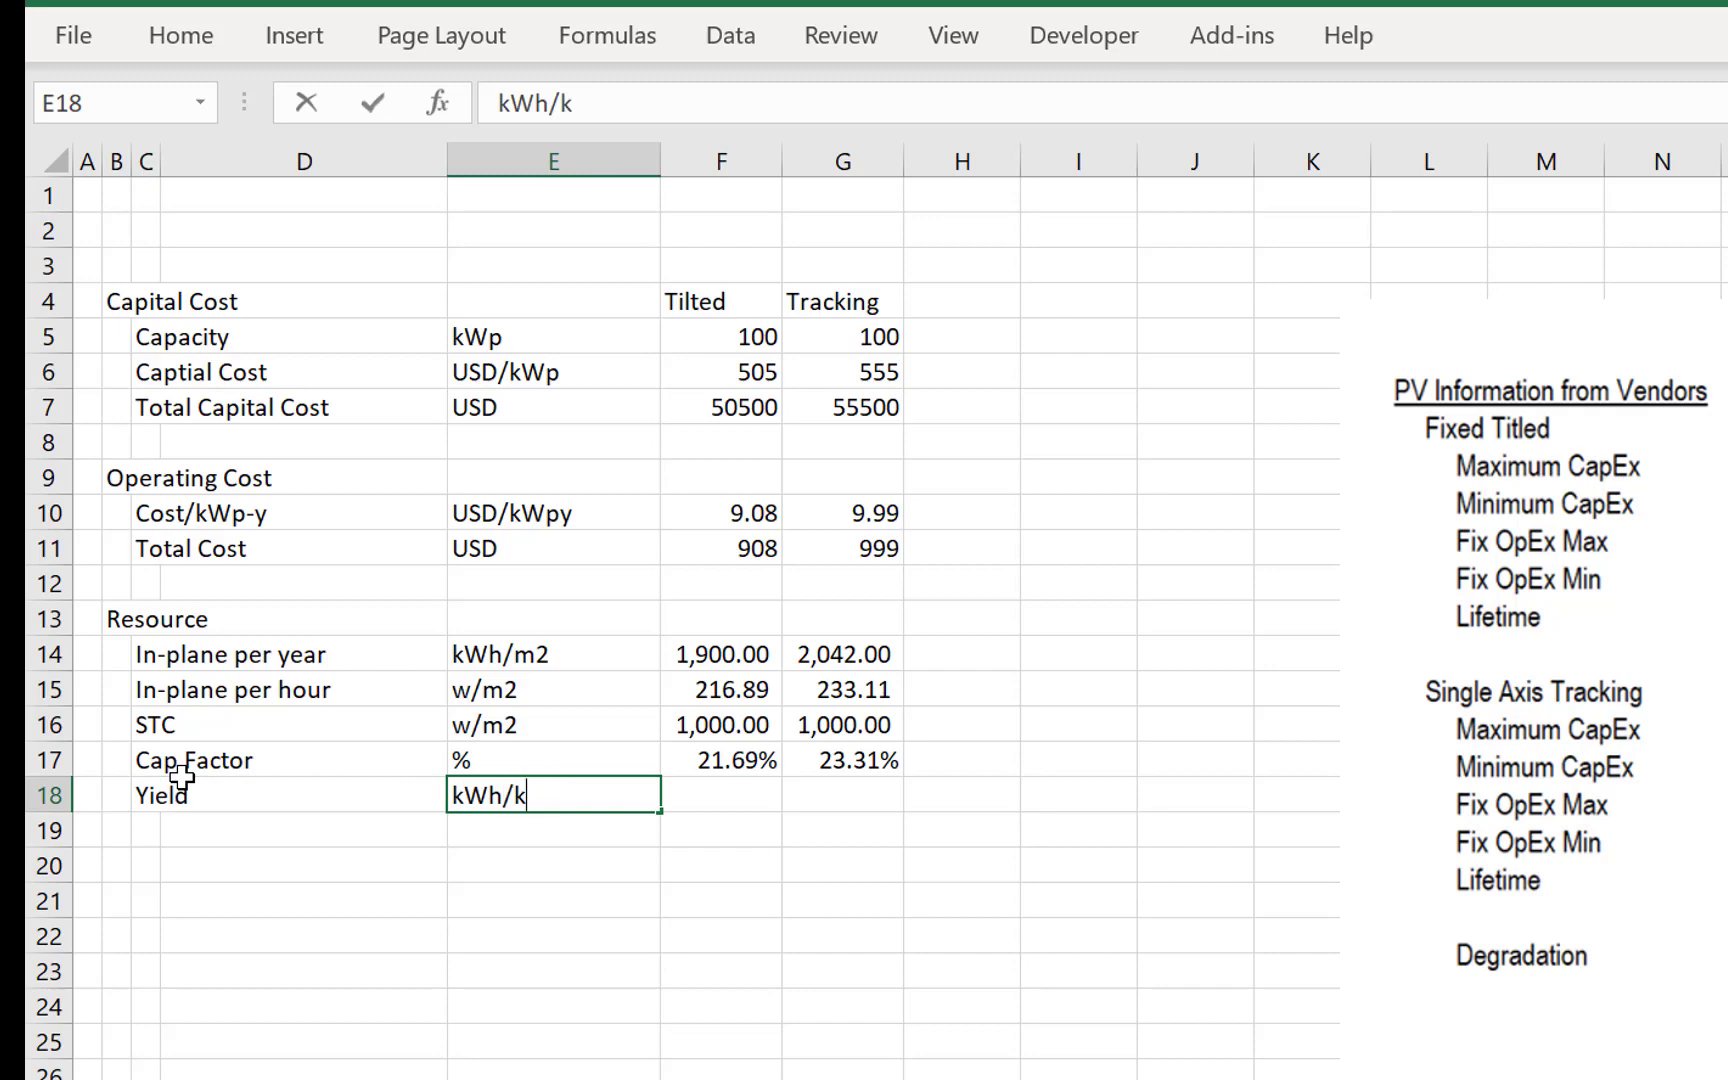
{"action": "type", "text": "W"}
{"action": "key", "text": "Return"}
{"action": "key", "text": "Up"}
{"action": "key", "text": "Right"}
{"action": "type", "text": "="}
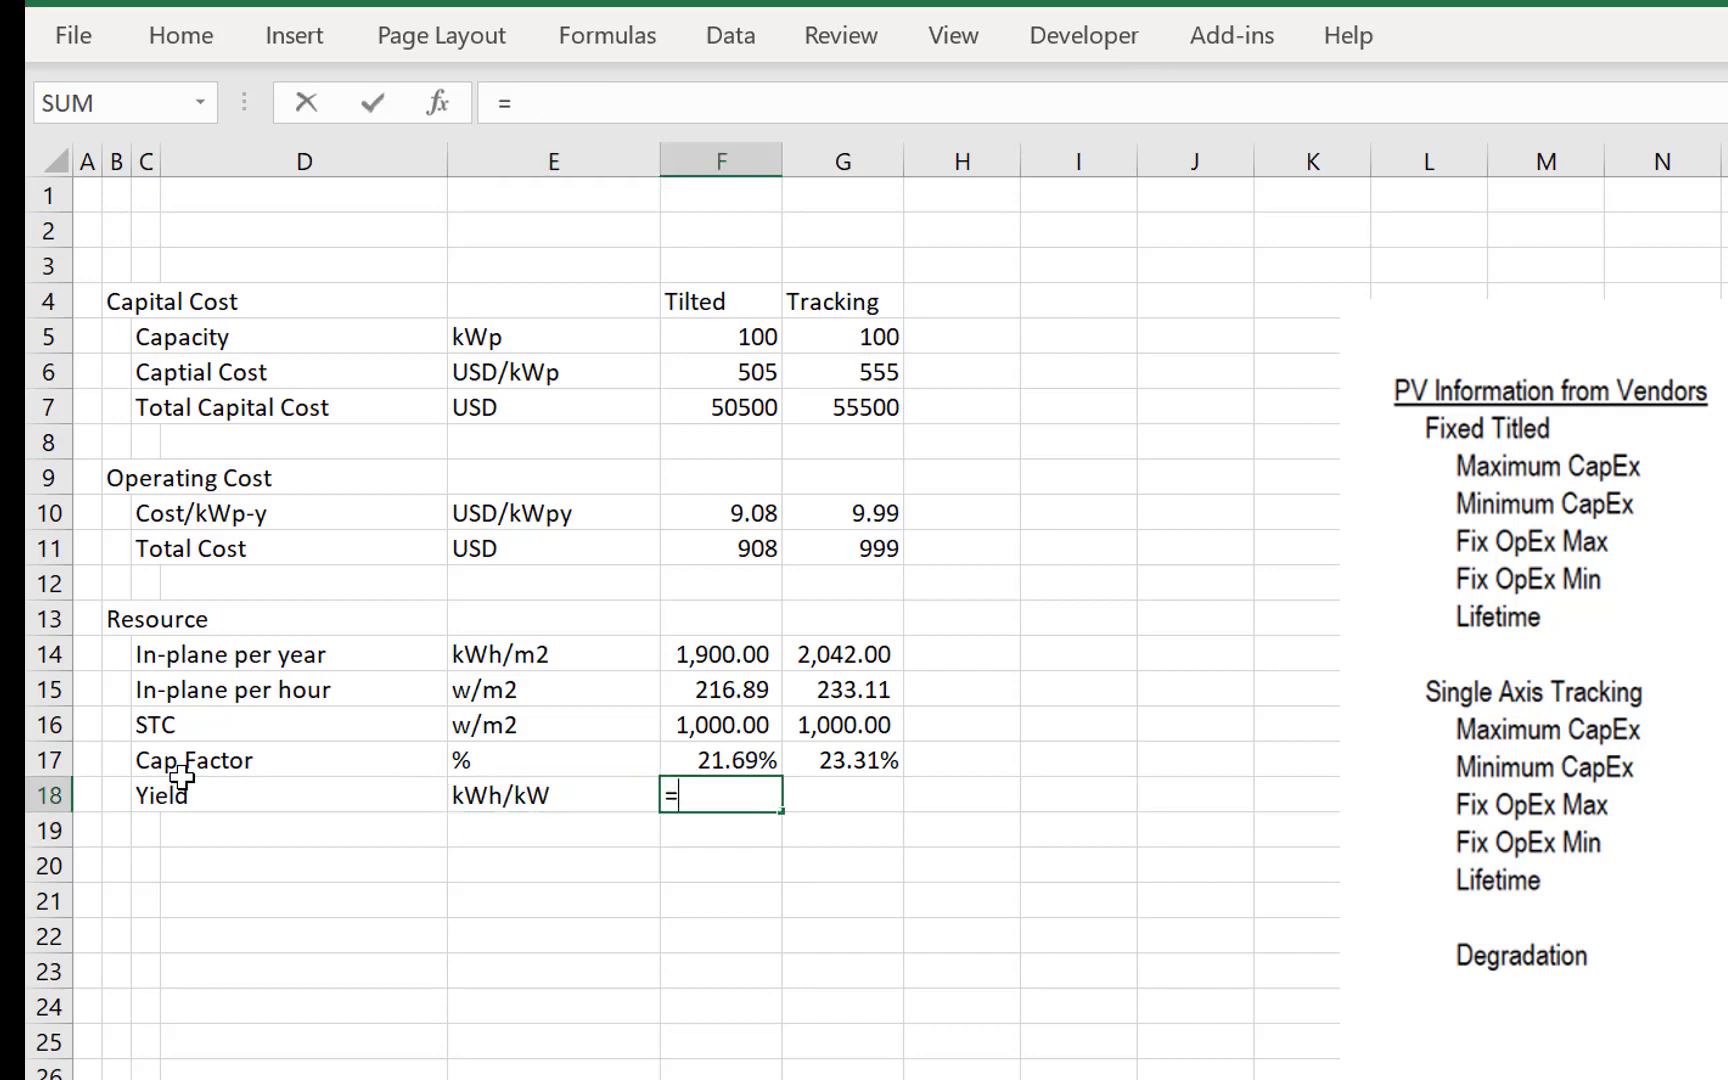
{"action": "key", "text": "Escape"}
- Enter the label Generation b/4 PR in C18 and set its unit in E18 to kWh
{"action": "key", "text": "Left"}
{"action": "key", "text": "Left"}
{"action": "key", "text": "Left"}
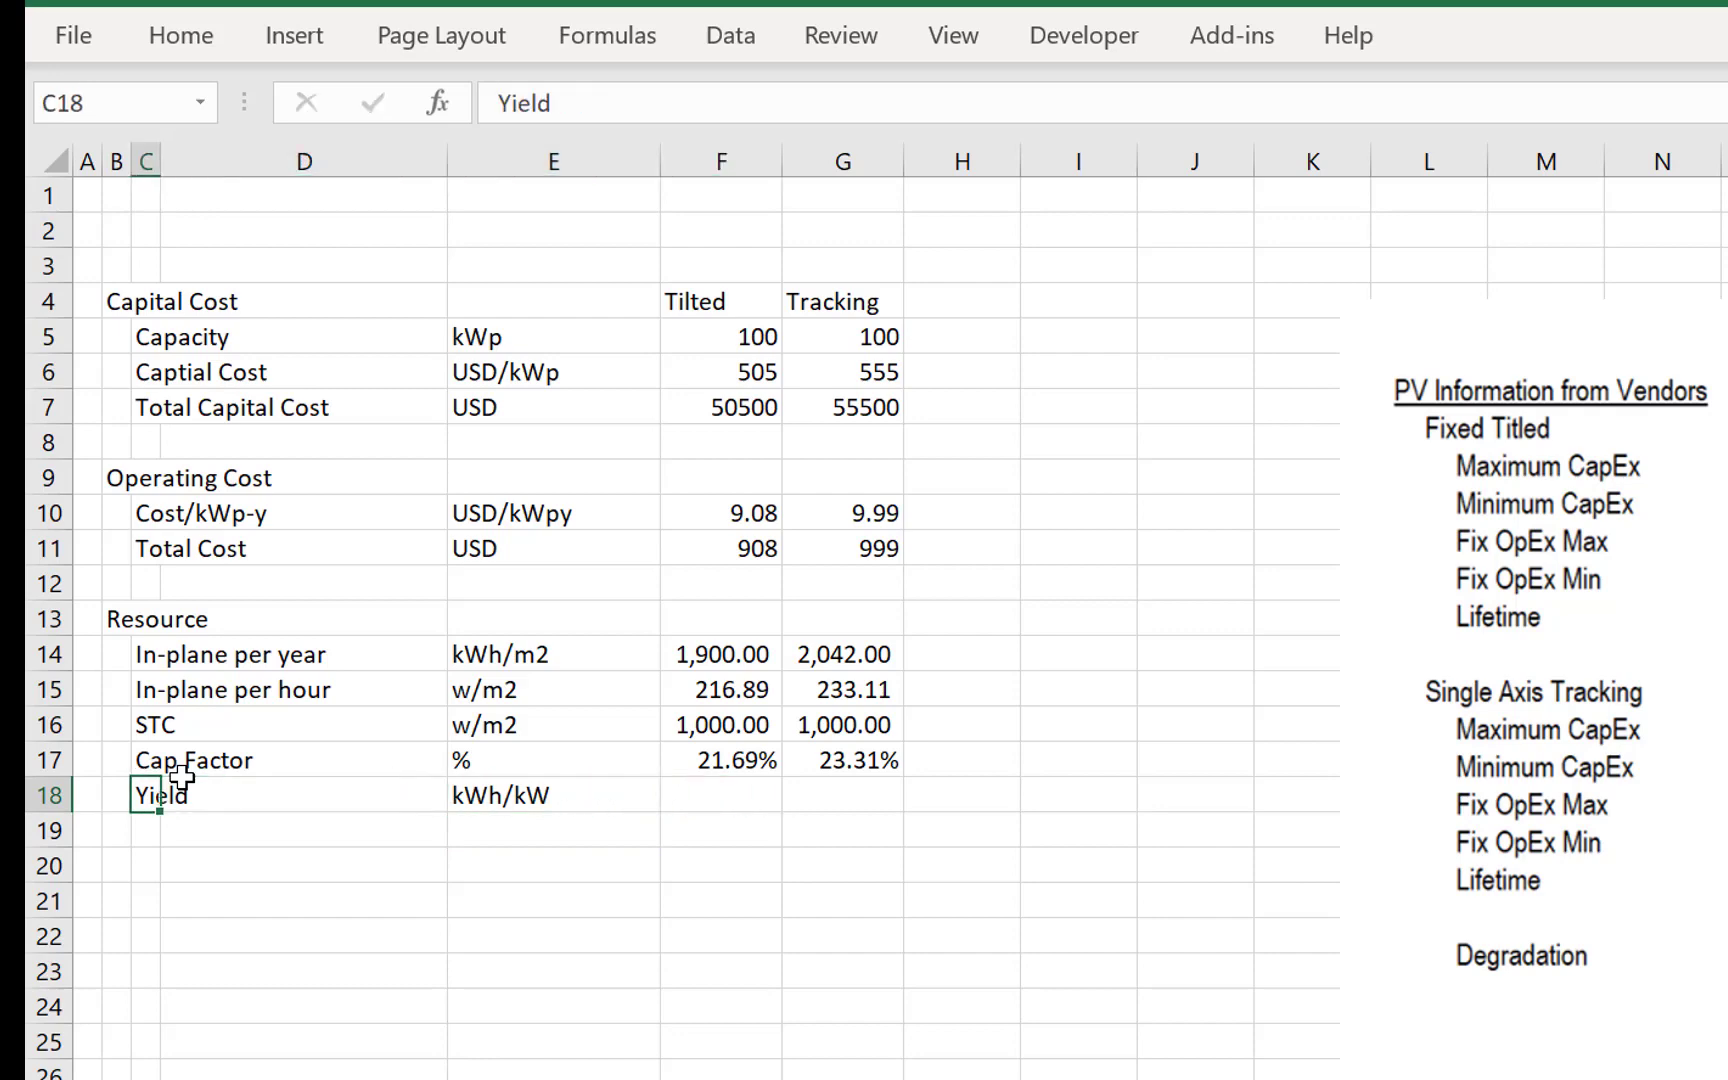
{"action": "type", "text": "Generation "}
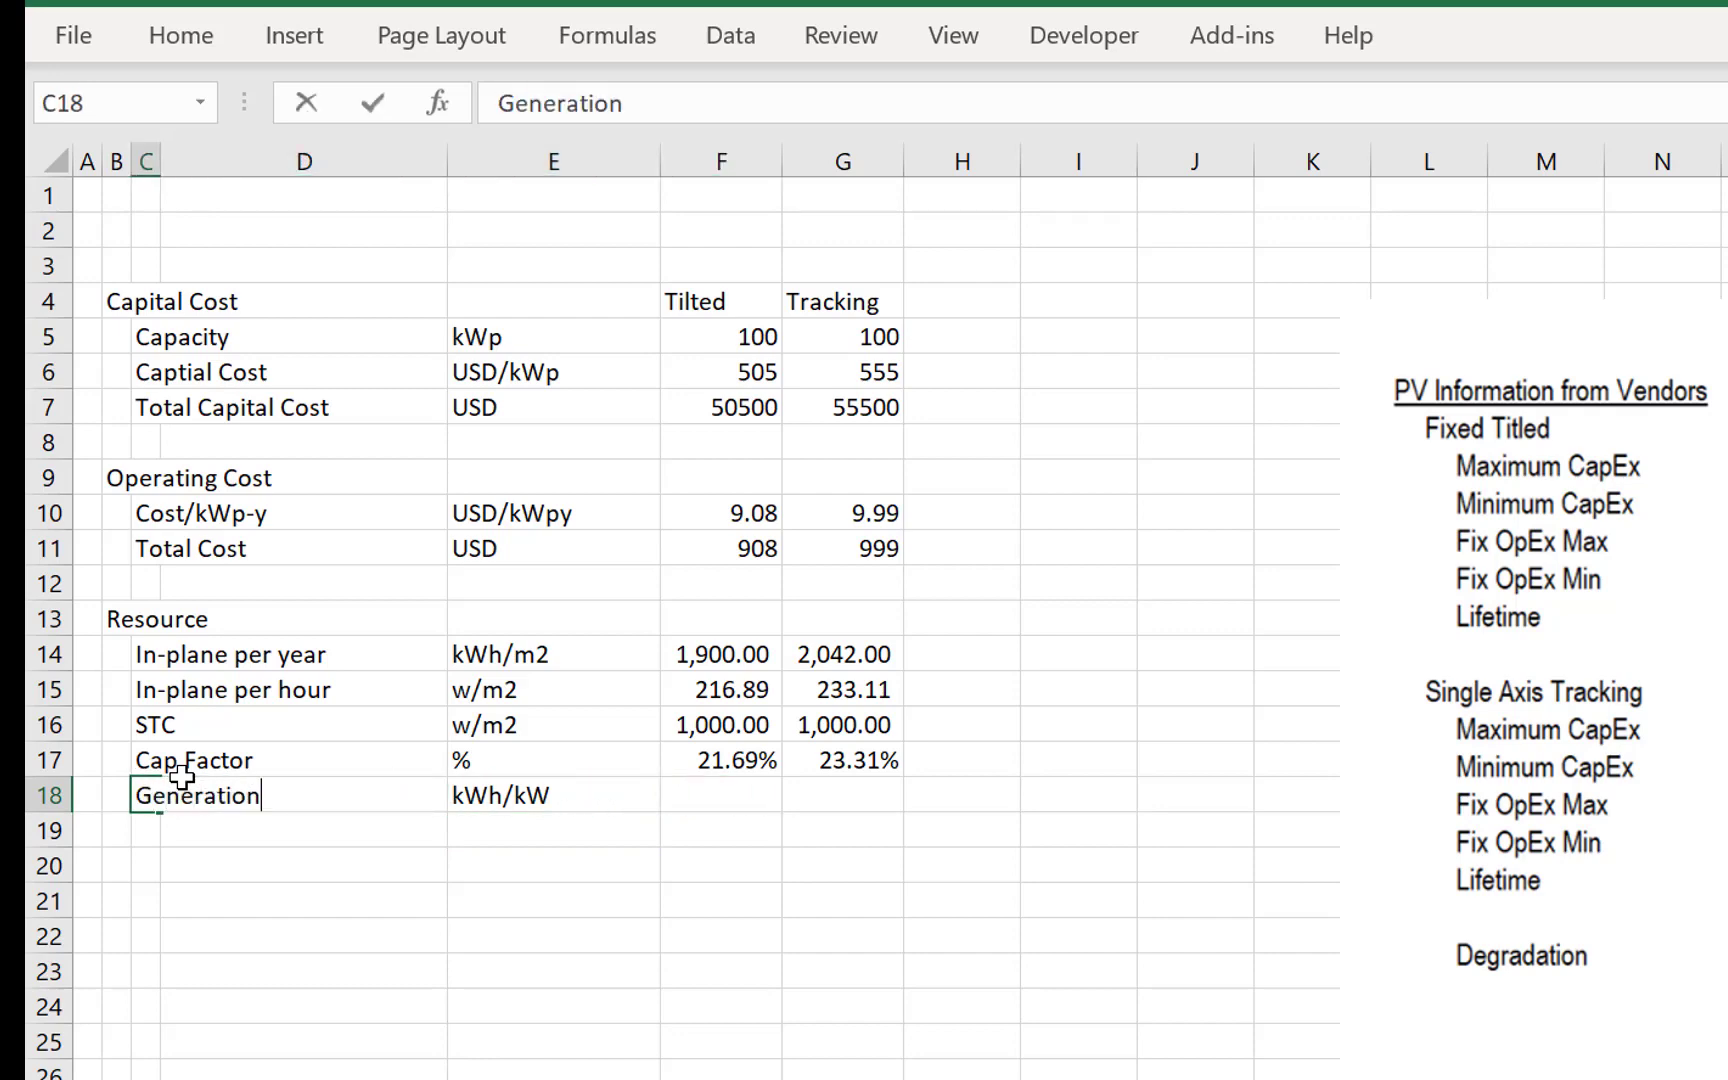
{"action": "type", "text": "b/4 PR"}
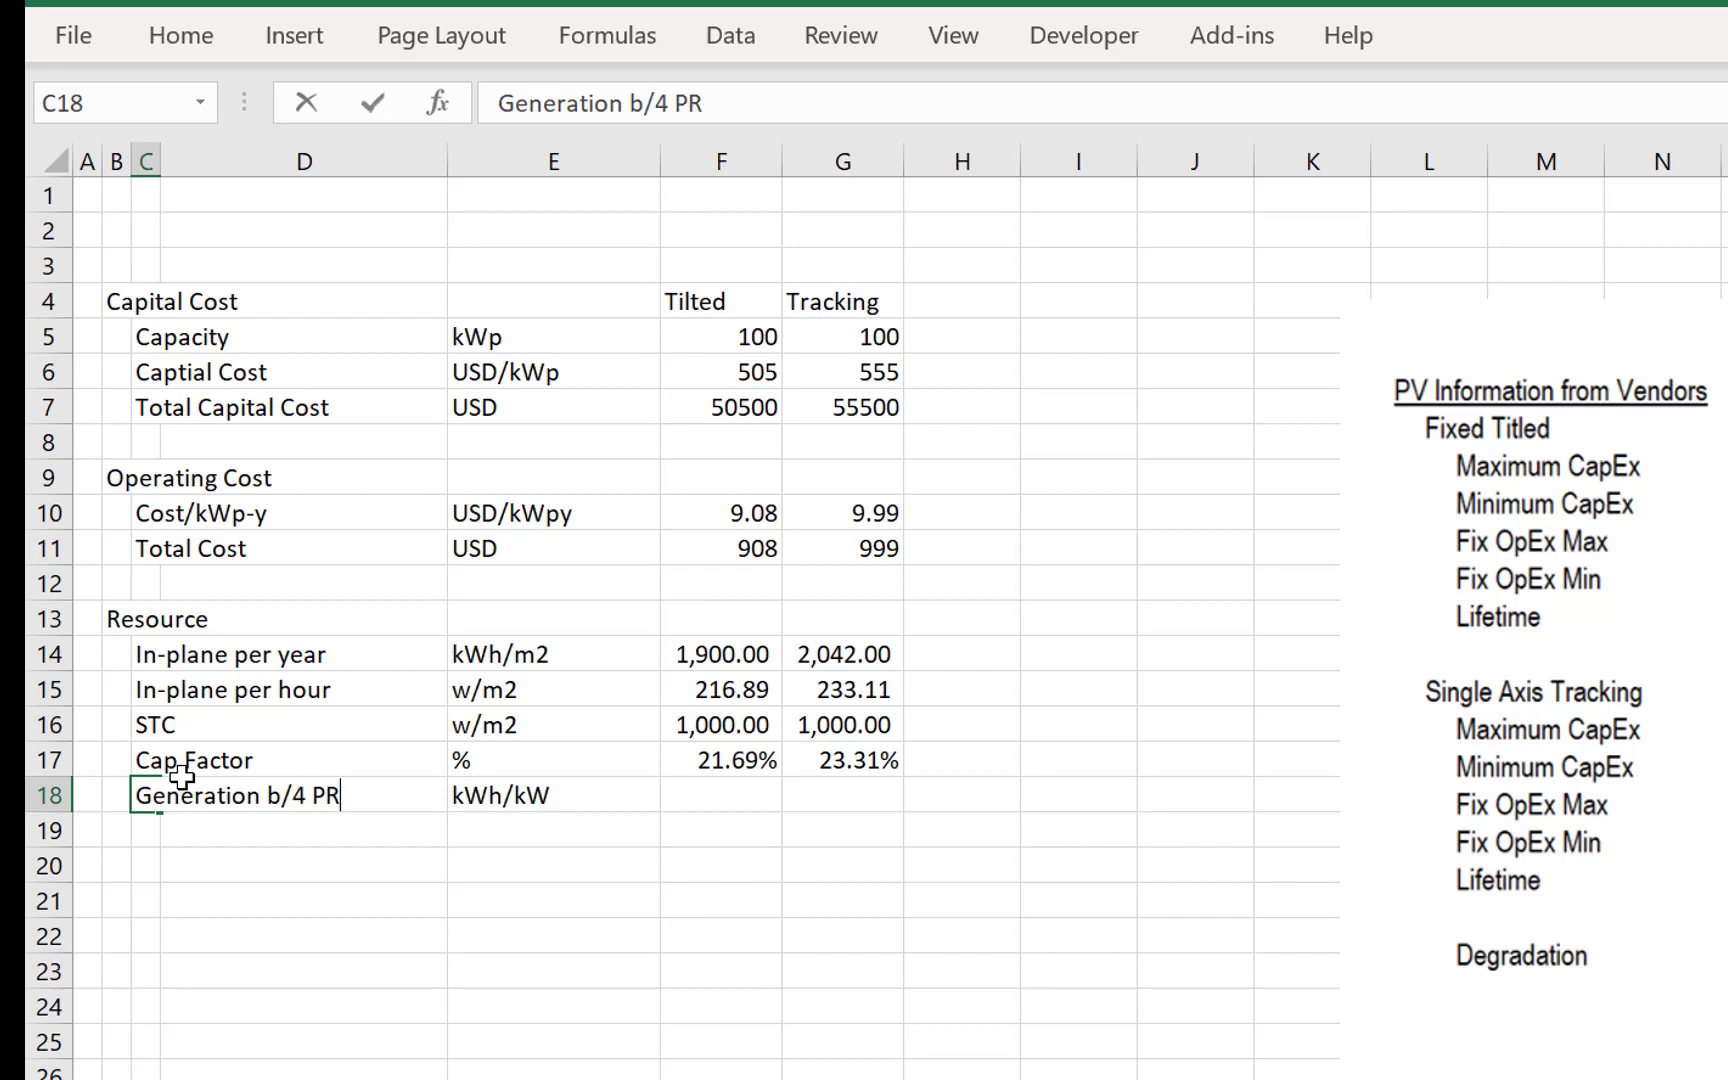
{"action": "key", "text": "Return"}
{"action": "key", "text": "Right"}
{"action": "key", "text": "Right"}
{"action": "type", "text": "kWh"}
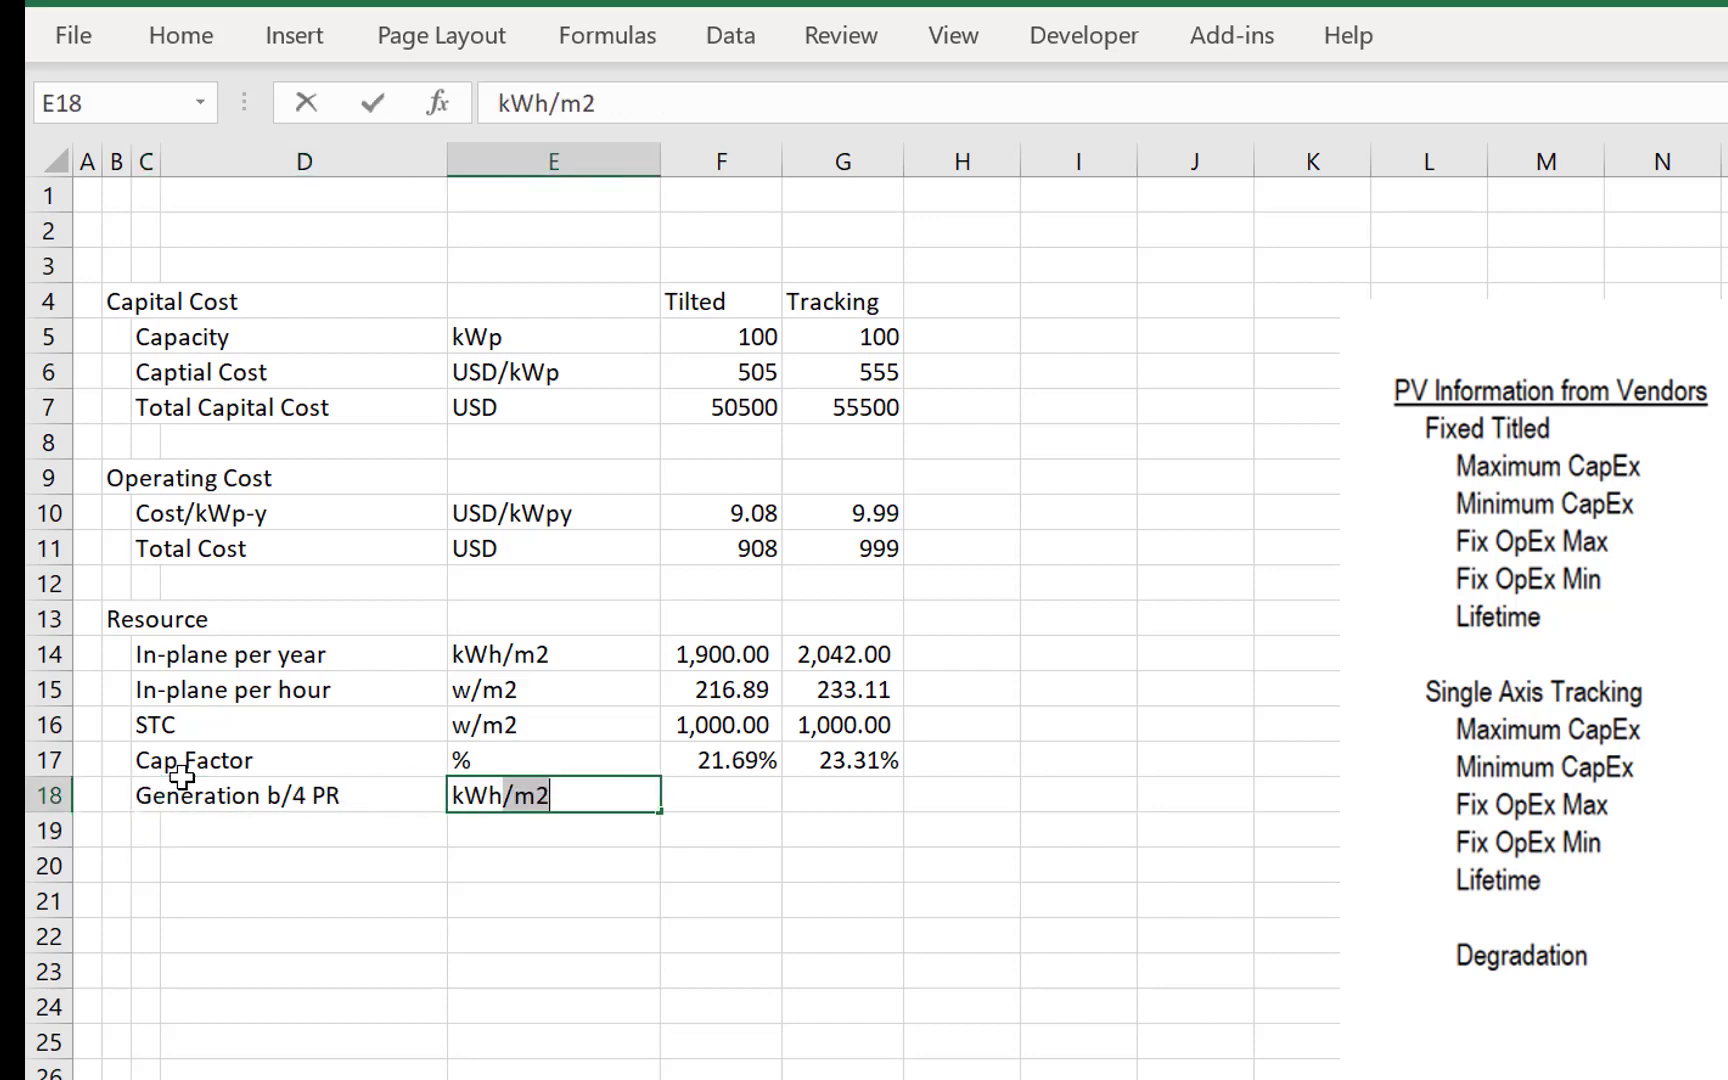
{"action": "key", "text": "BackSpace"}
{"action": "key", "text": "Right"}
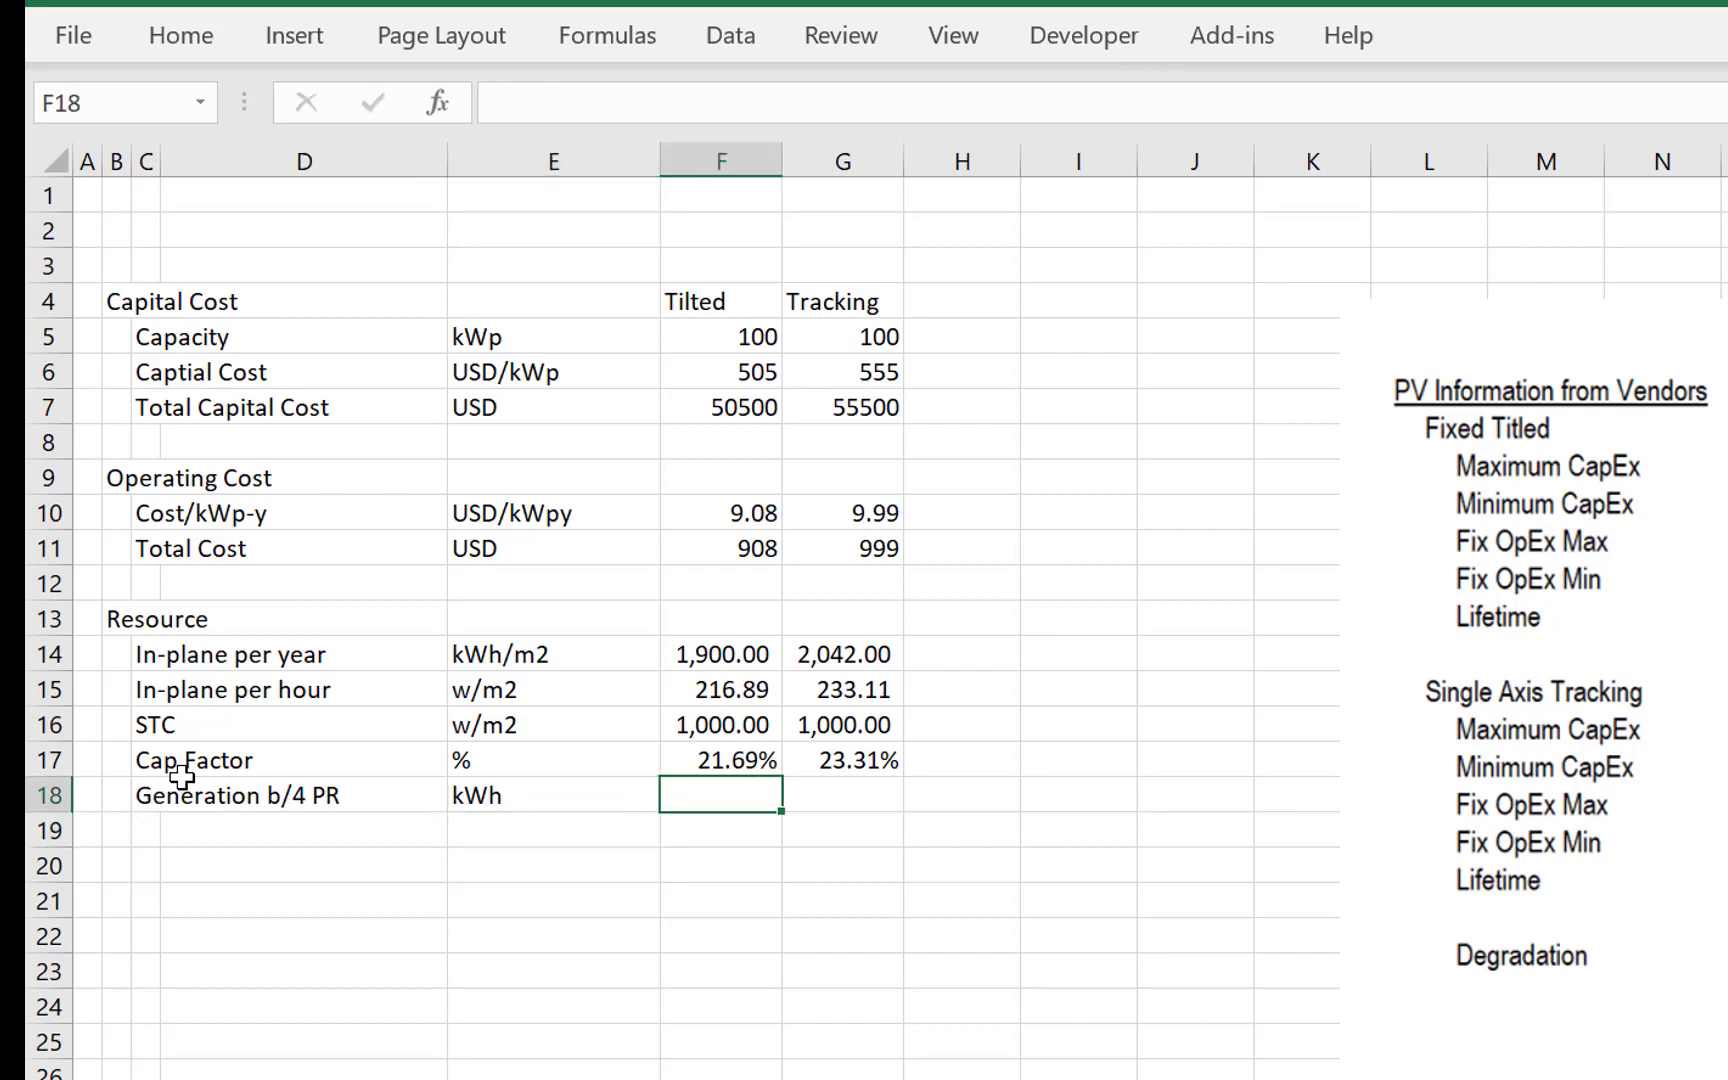
- Calculate the Tilted generation before performance ratio in F18 as =F17*F5*8760
{"action": "type", "text": "="}
{"action": "key", "text": "Up"}
{"action": "key", "text": "Up"}
{"action": "key", "text": "Down"}
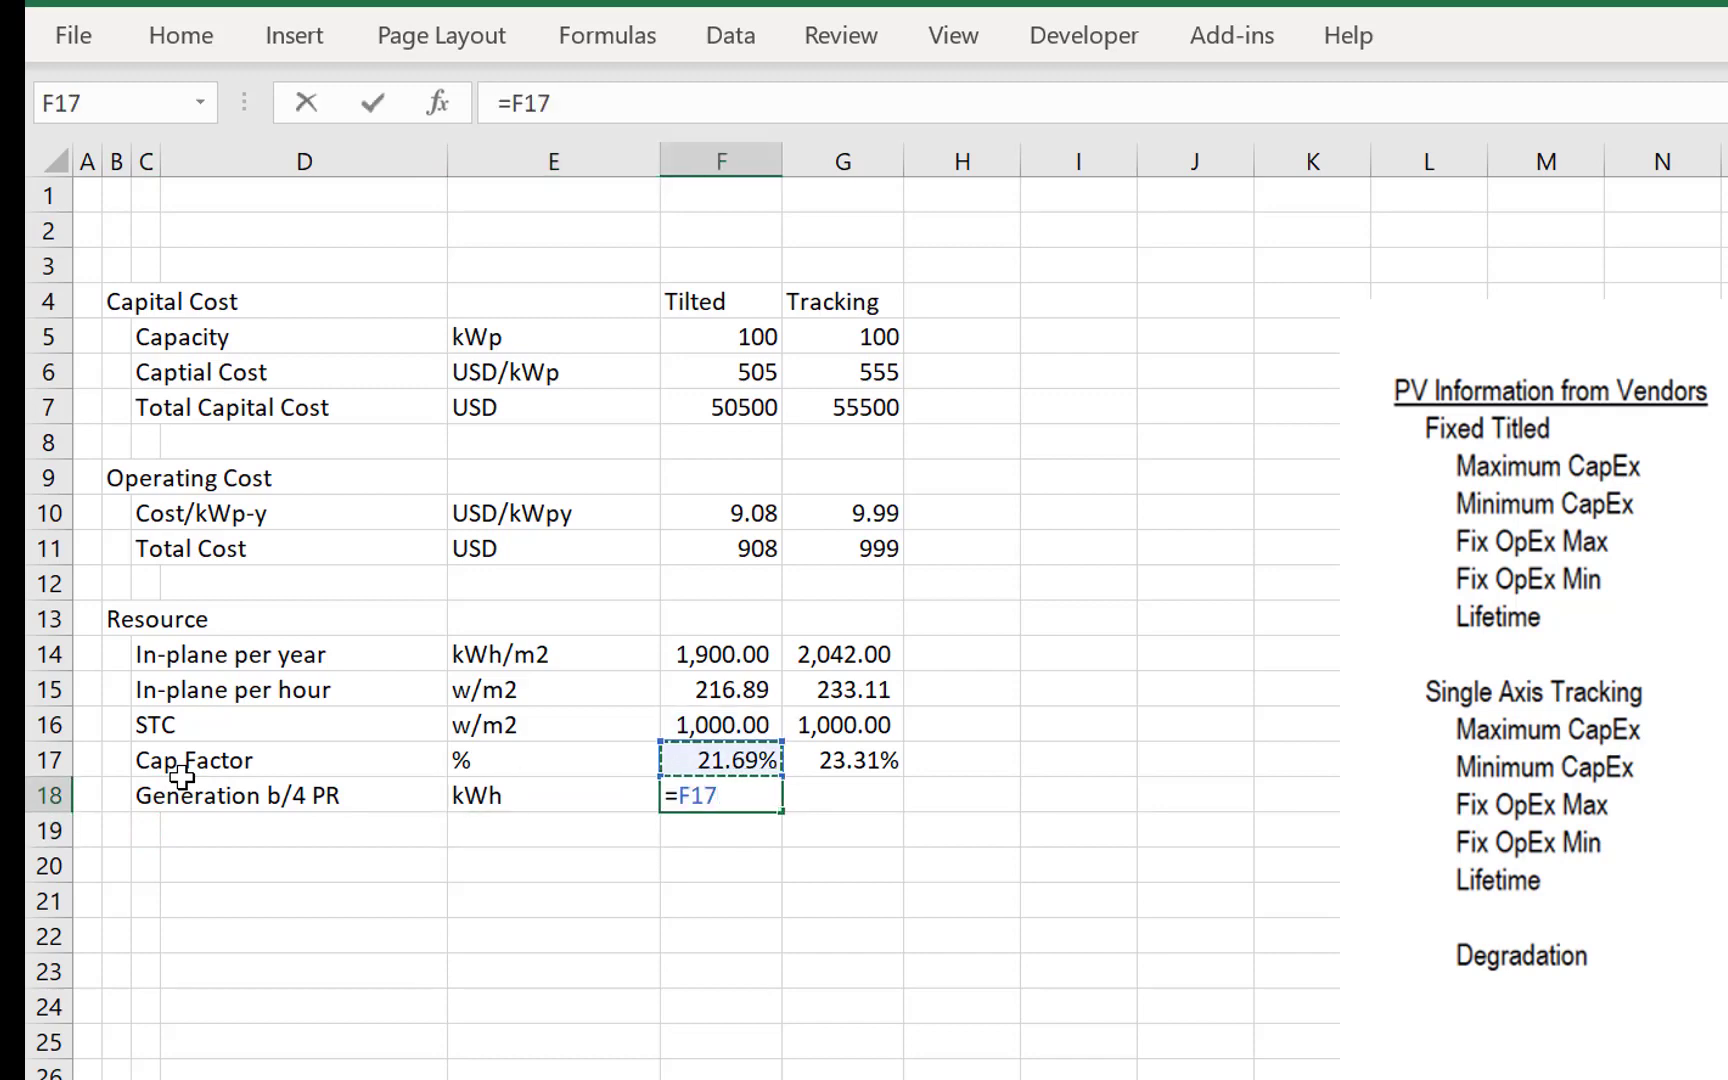
{"action": "type", "text": "*"}
{"action": "key", "text": "Up"}
{"action": "key", "text": "Up"}
{"action": "key", "text": "Up"}
{"action": "key", "text": "Up"}
{"action": "key", "text": "Up"}
{"action": "key", "text": "Up"}
{"action": "key", "text": "Up"}
{"action": "key", "text": "Up"}
{"action": "key", "text": "Up"}
{"action": "key", "text": "Up"}
{"action": "key", "text": "Up"}
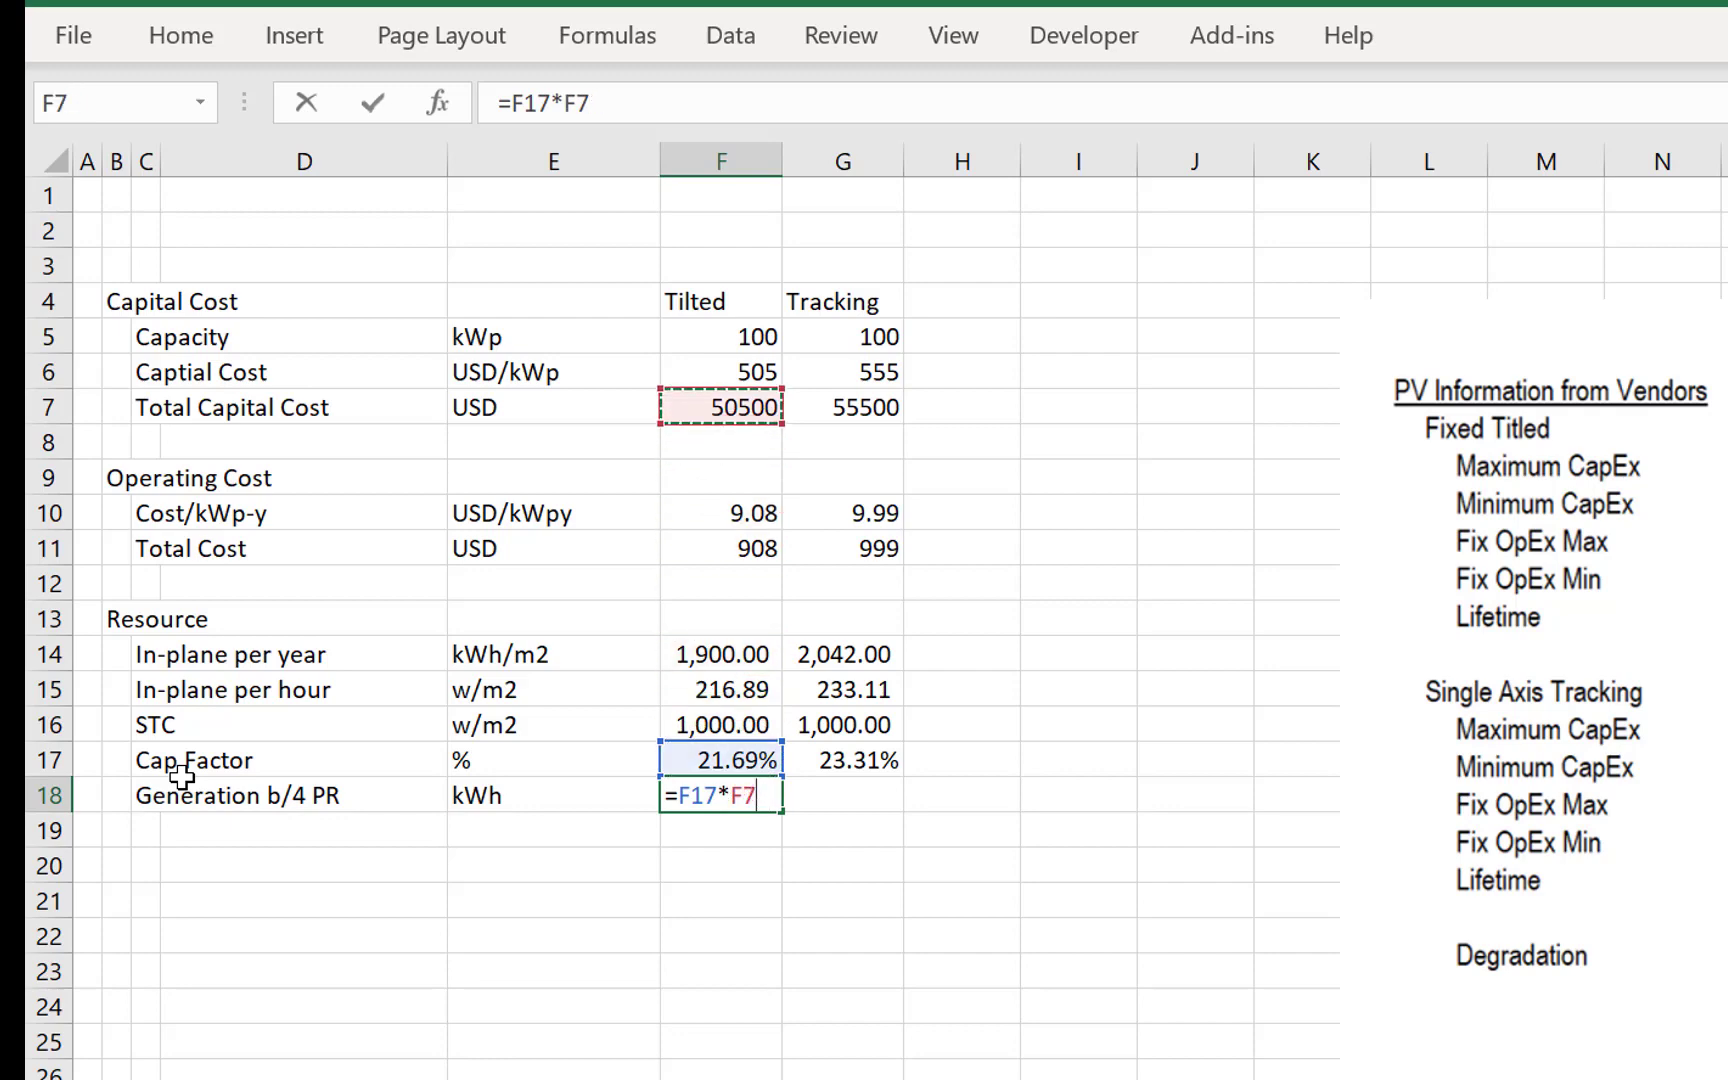
{"action": "key", "text": "Up"}
{"action": "key", "text": "Up"}
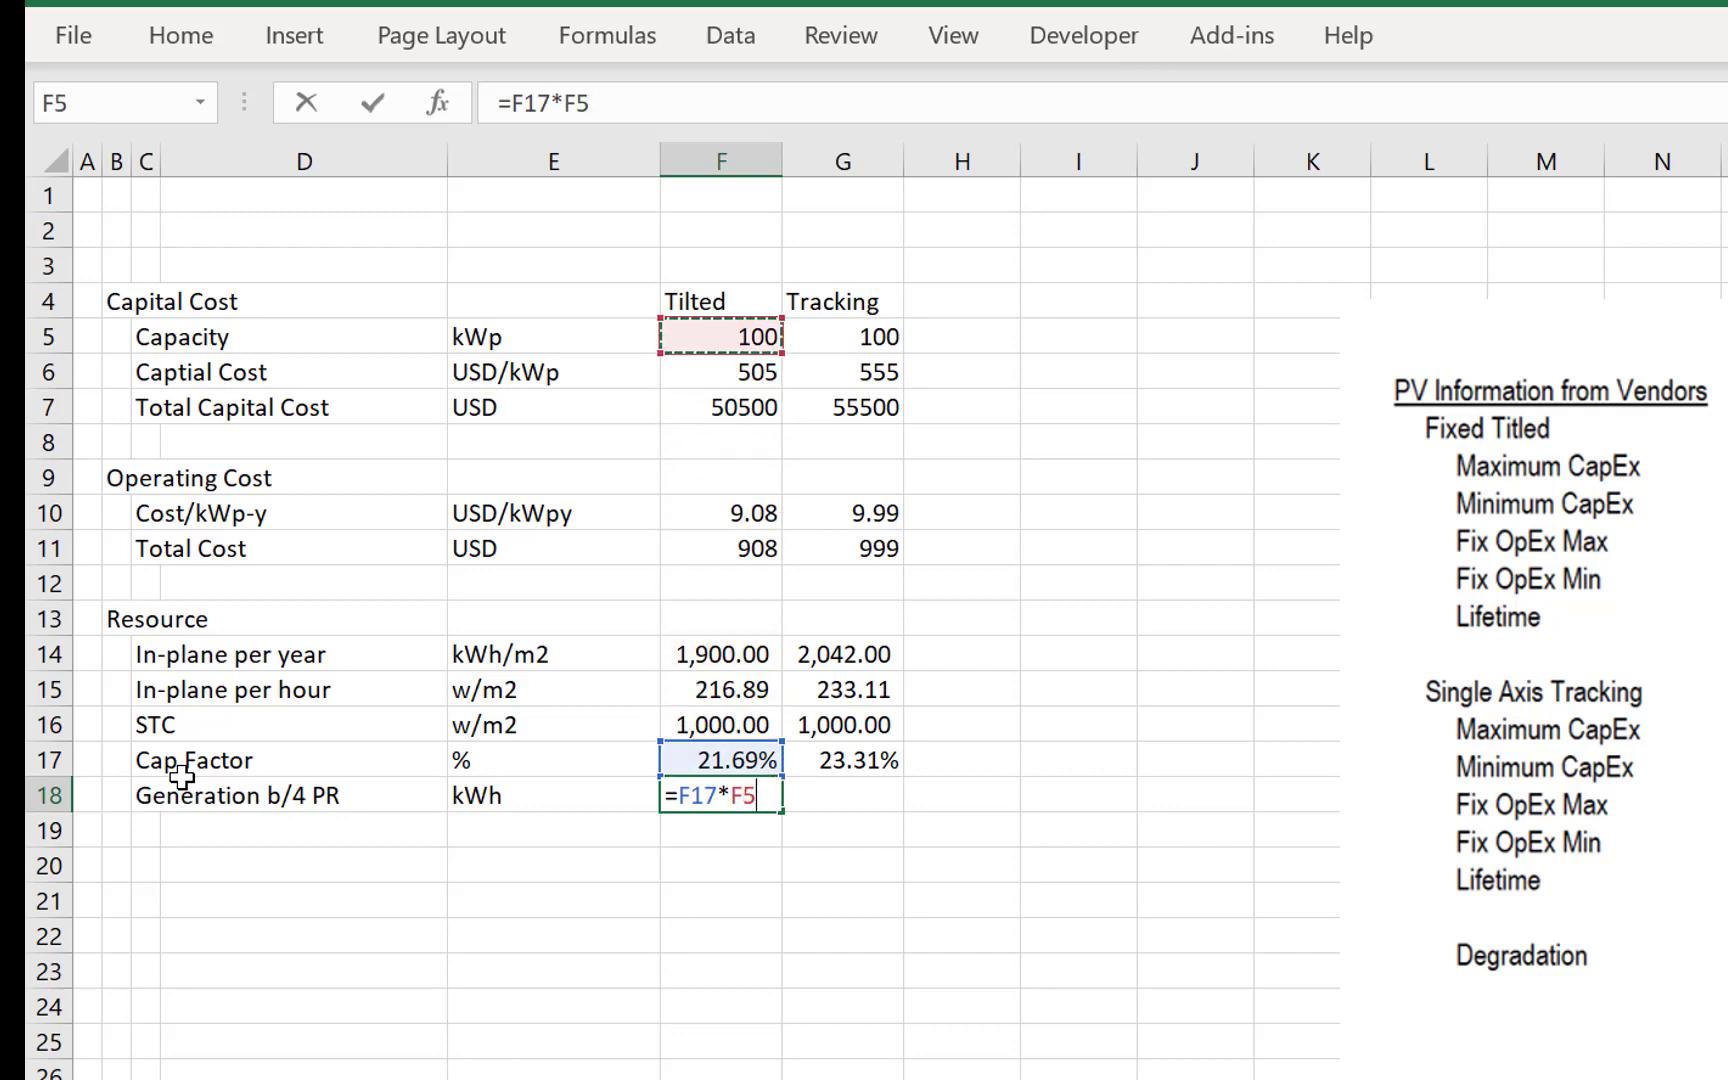
{"action": "type", "text": "*8760"}
{"action": "key", "text": "Return"}
{"action": "key", "text": "Up"}
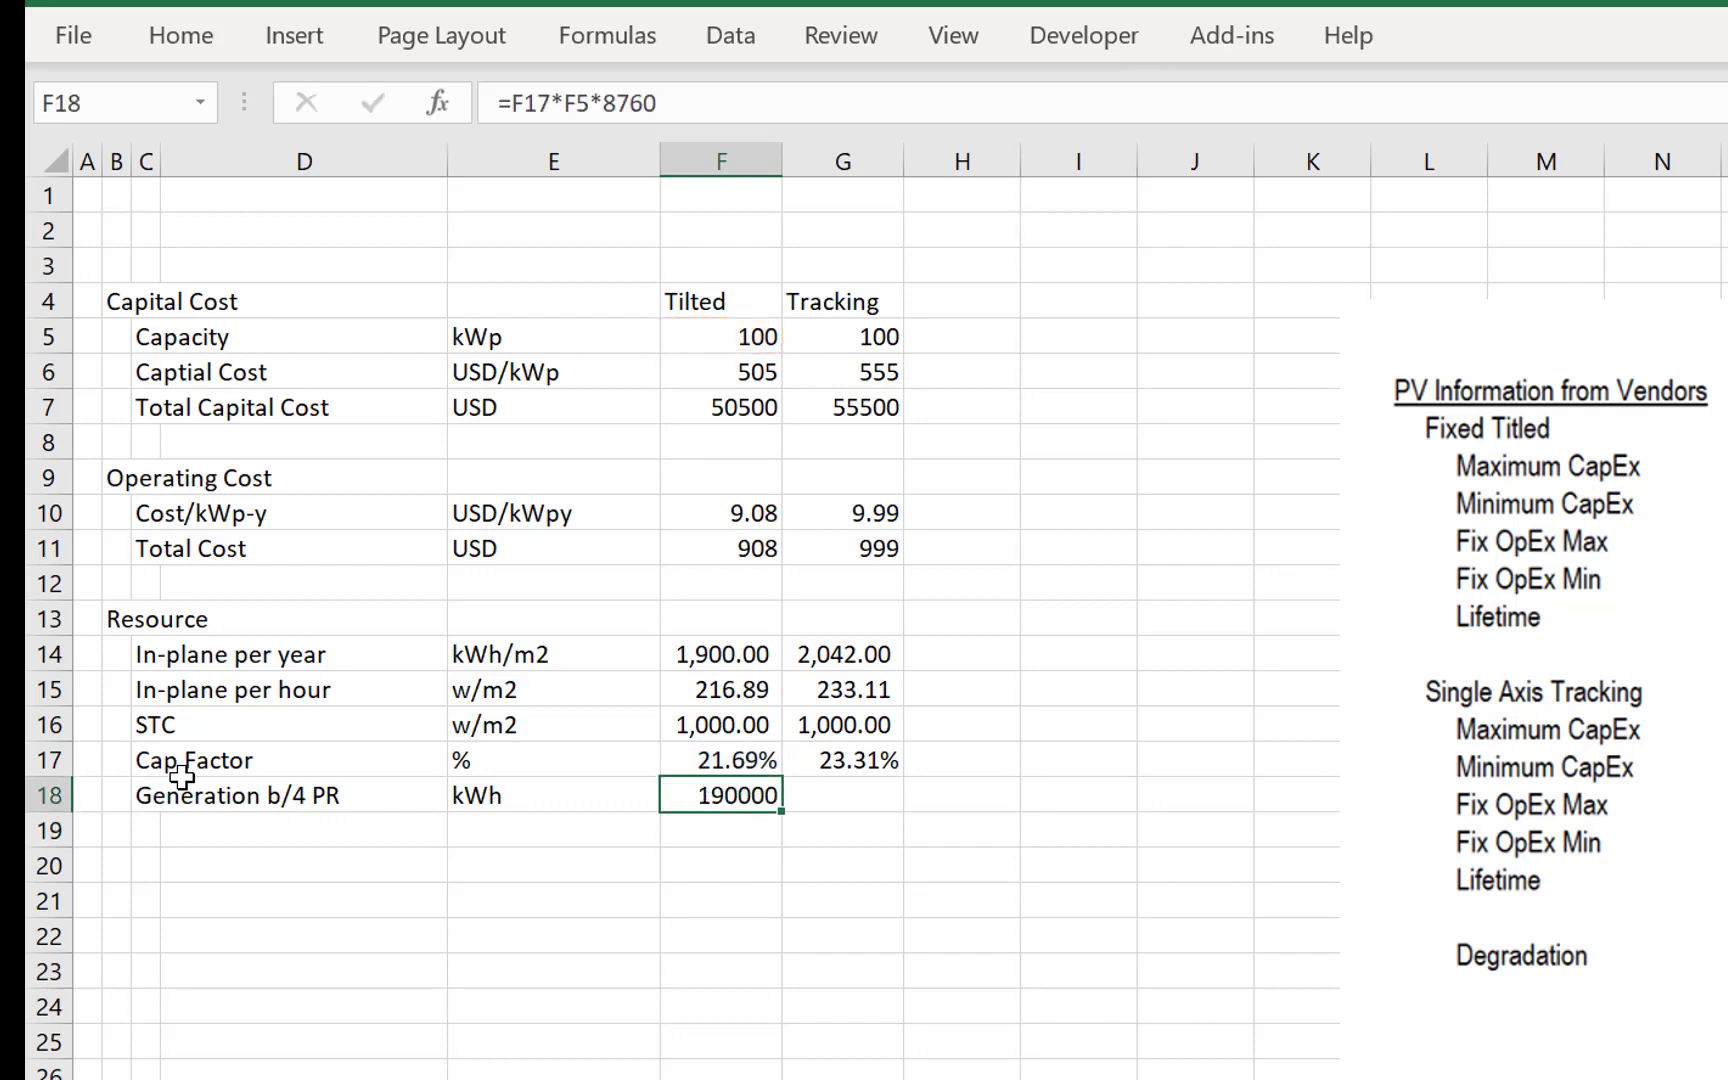
- Format F18 with thousands separators and two decimals, and copy it to G18, widening column G to fit
{"action": "key", "text": "ctrl+shift+1"}
{"action": "key", "text": "ctrl+c"}
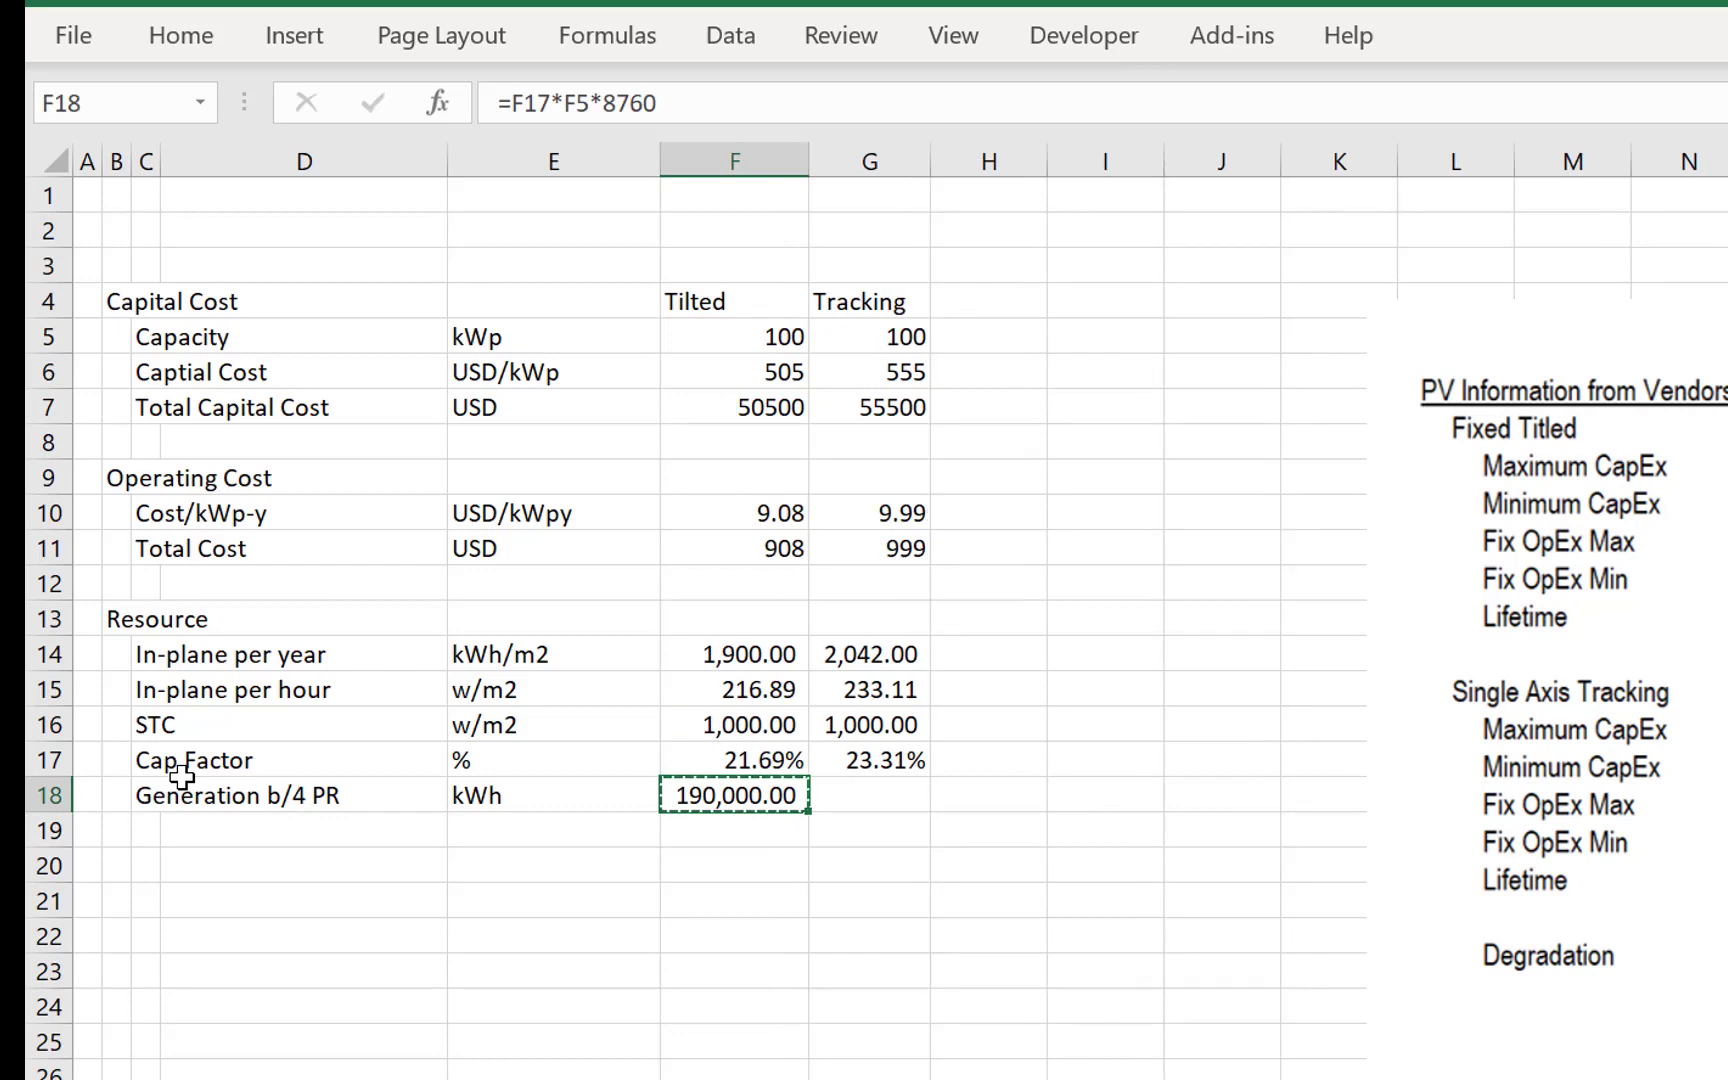
{"action": "key", "text": "Right"}
{"action": "key", "text": "ctrl+v"}
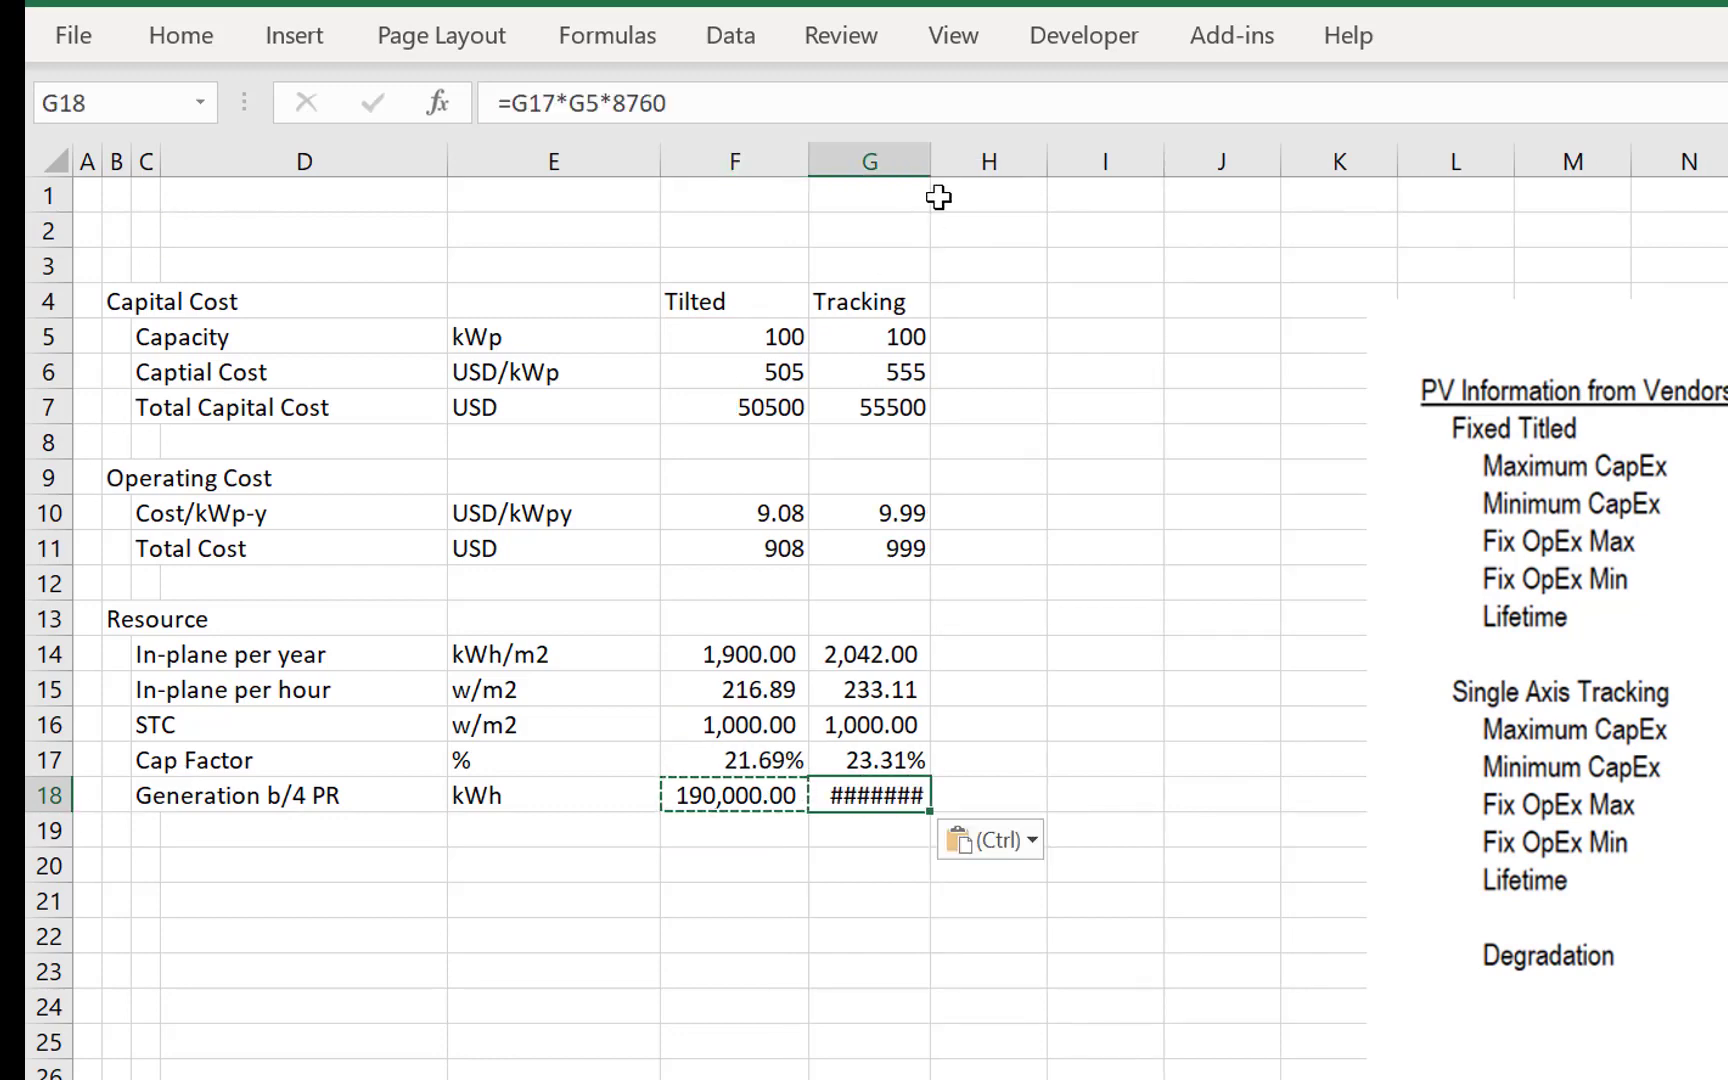
{"action": "left_click_drag", "start_coordinate": [922, 156], "coordinate": [950, 176]}
- Enter the label In-plane Yield in C19
{"action": "key", "text": "Down"}
{"action": "key", "text": "Left"}
{"action": "key", "text": "Escape"}
{"action": "key", "text": "Left"}
{"action": "key", "text": "Left"}
{"action": "key", "text": "Left"}
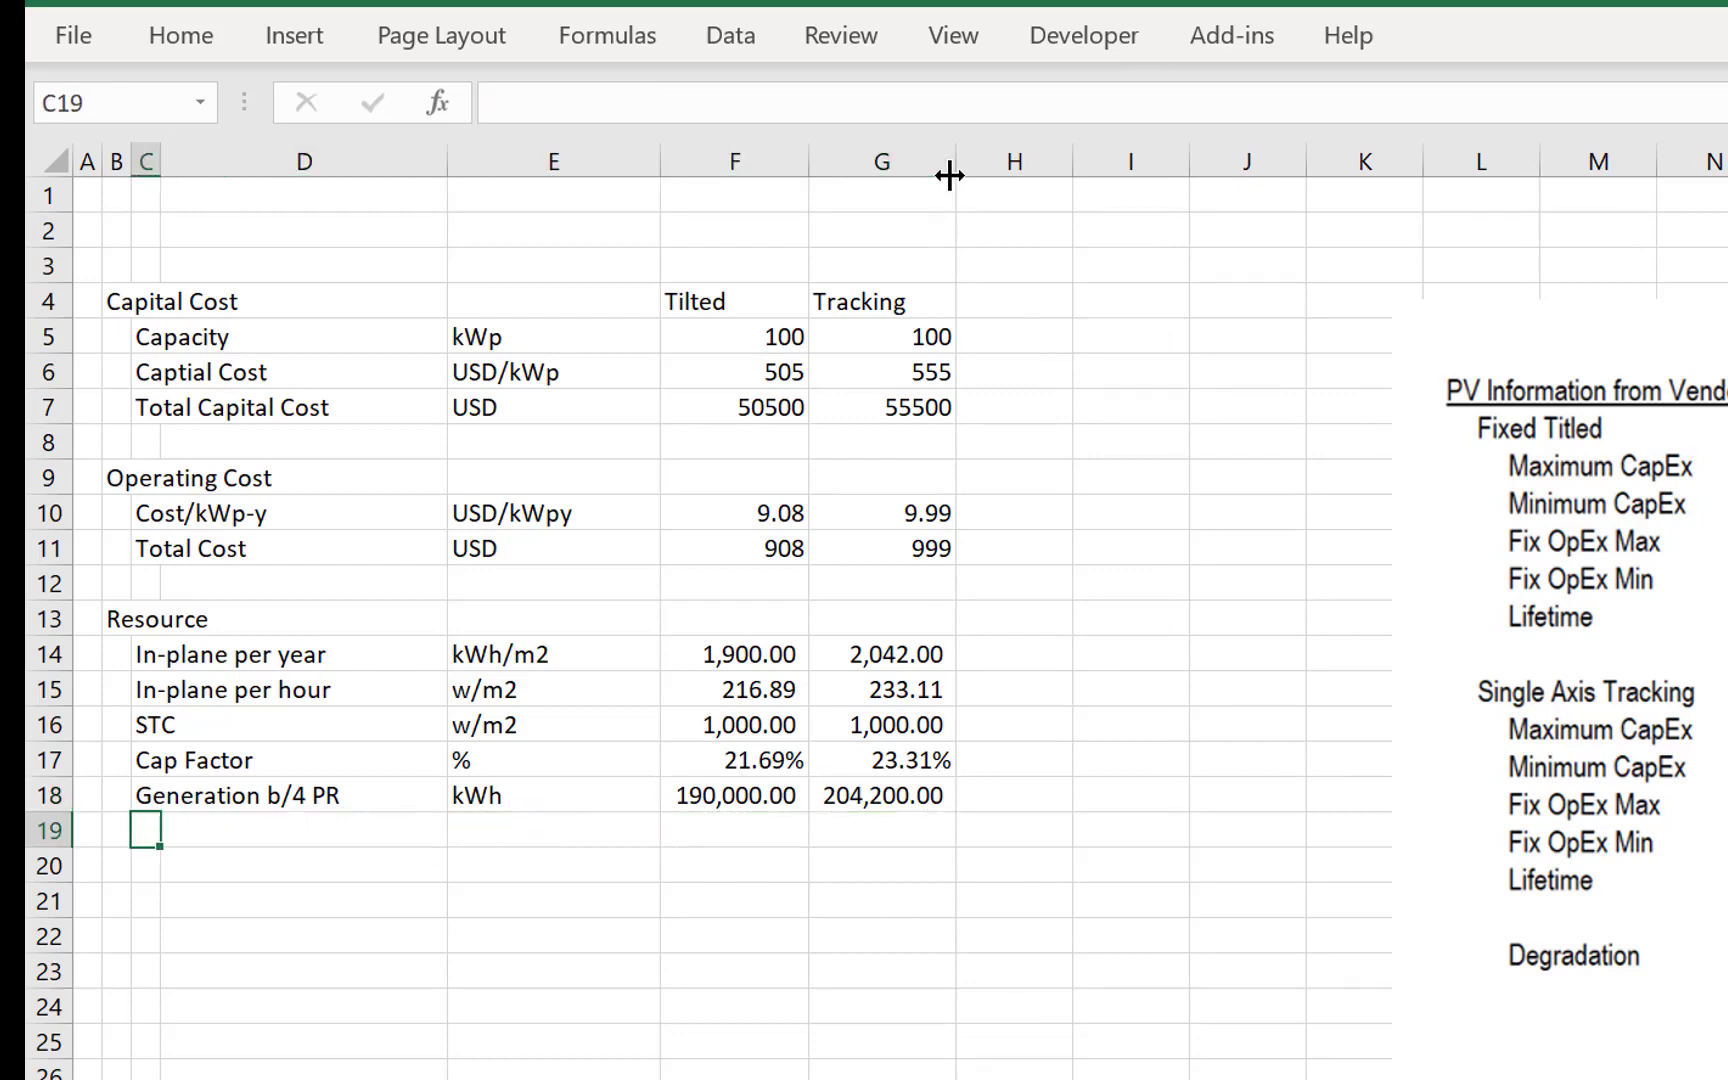
{"action": "type", "text": "In-p"}
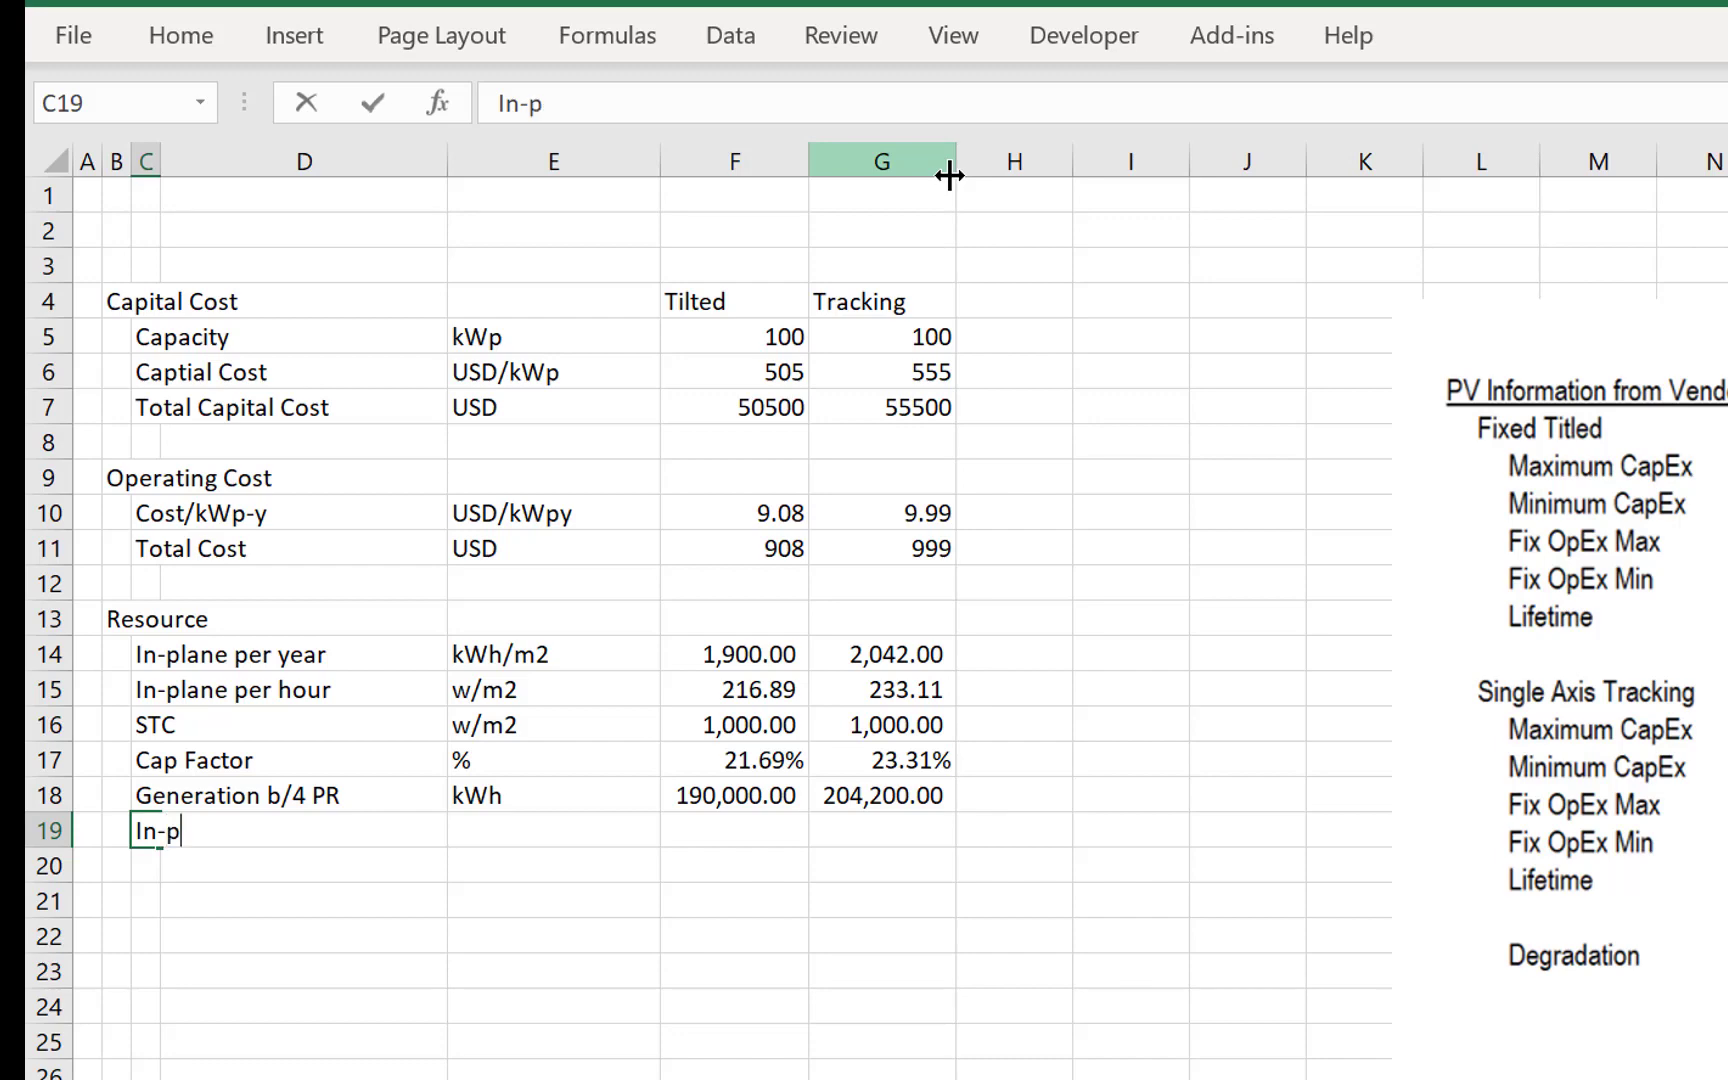
{"action": "type", "text": "lane Y"}
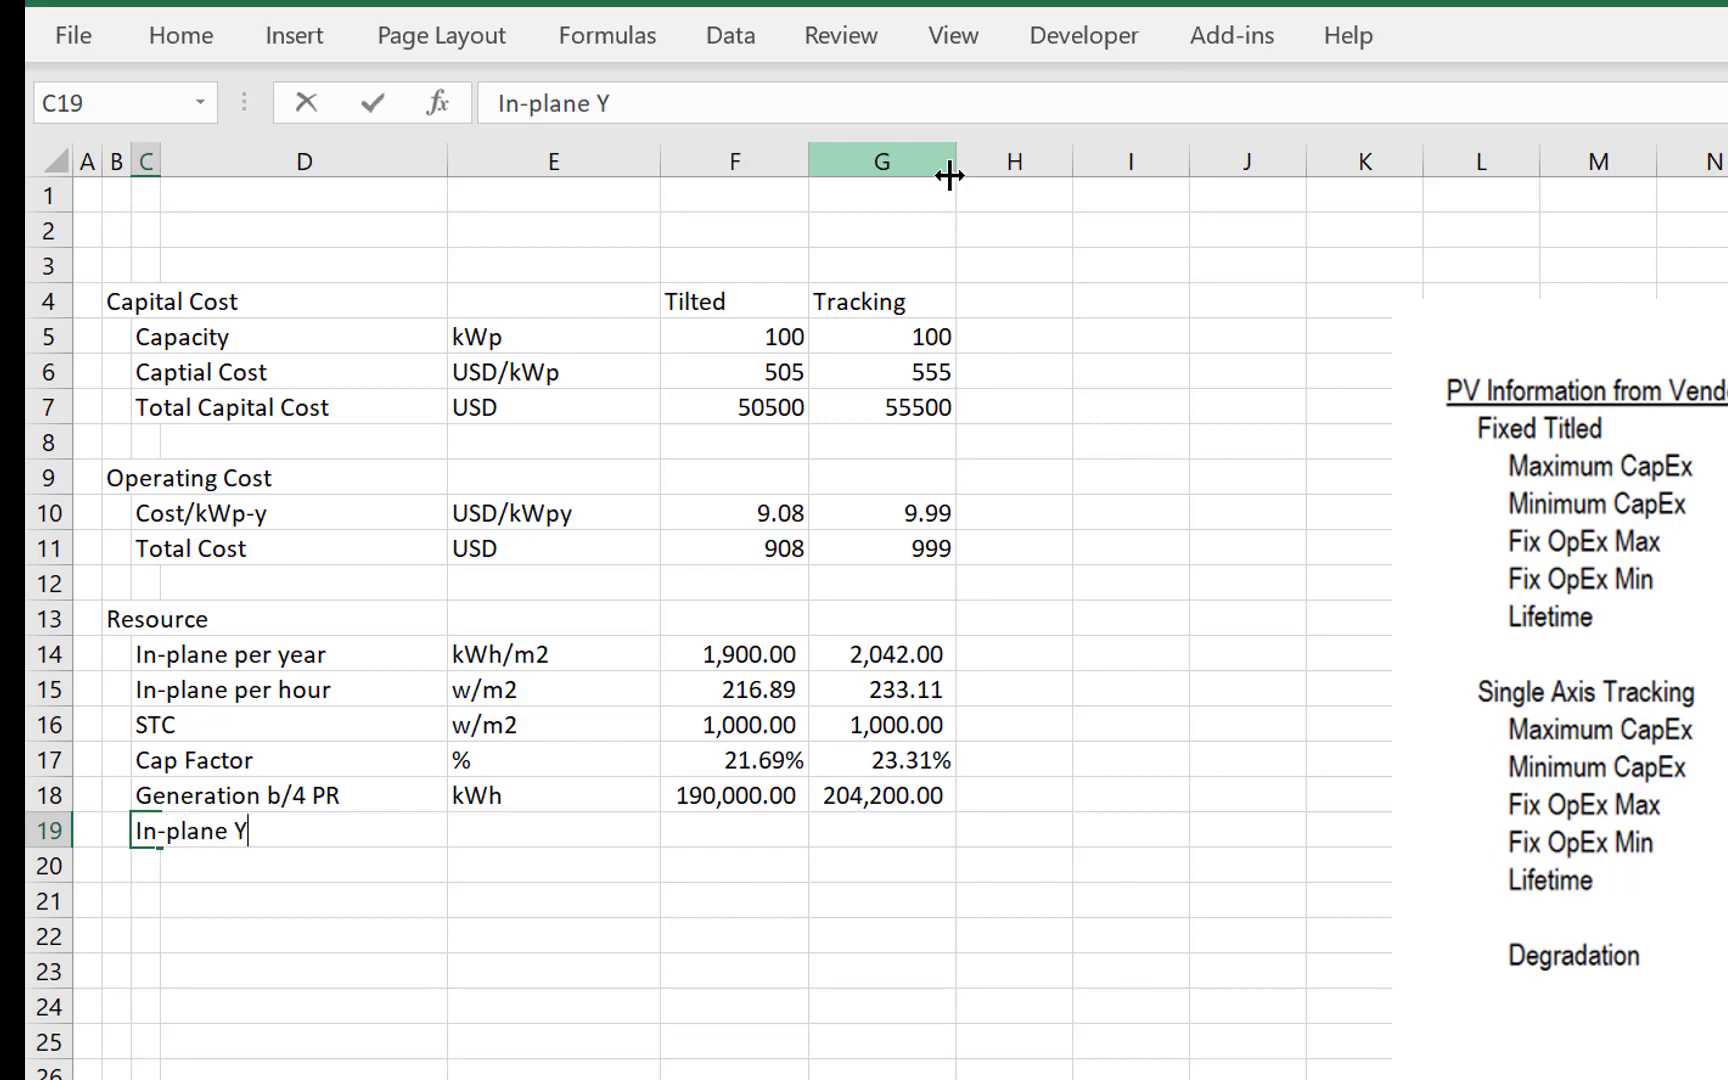
{"action": "type", "text": "ield"}
{"action": "key", "text": "Return"}
{"action": "key", "text": "Up"}
- Set the unit of the In-plane Yield row in E19 to kWh/kWp
{"action": "key", "text": "Right"}
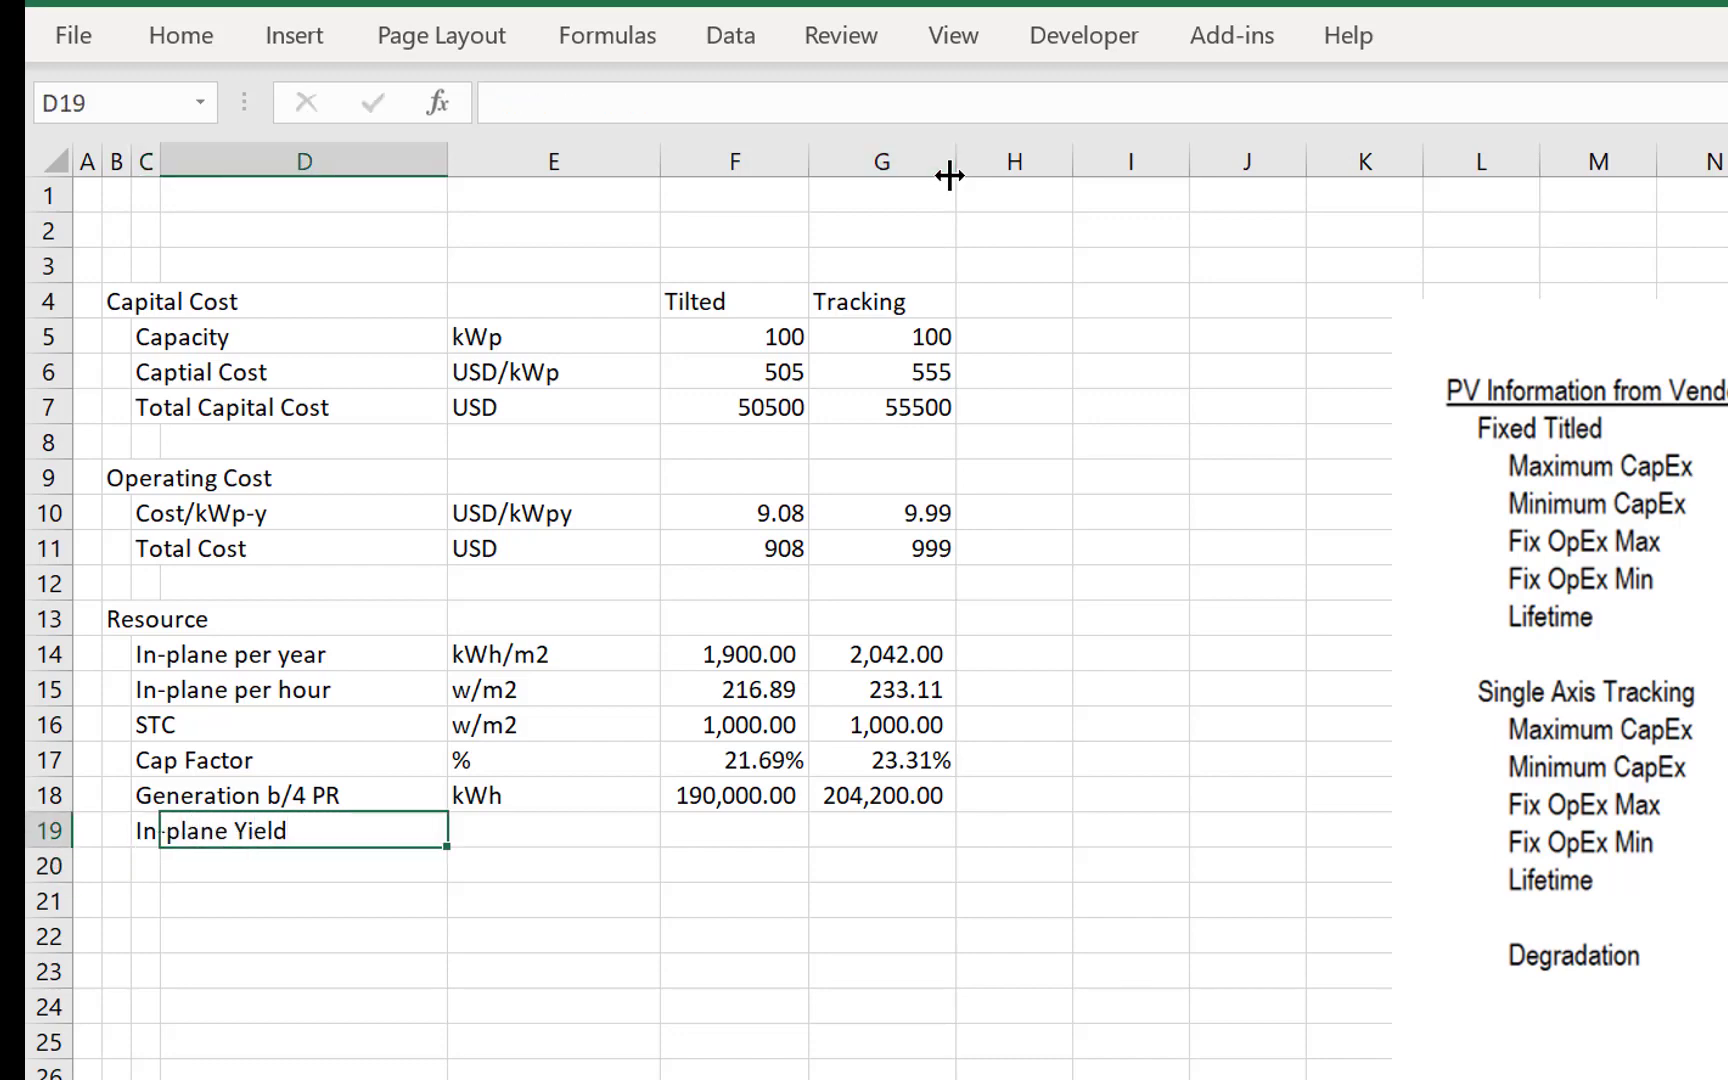
{"action": "key", "text": "Right"}
{"action": "type", "text": "kw"}
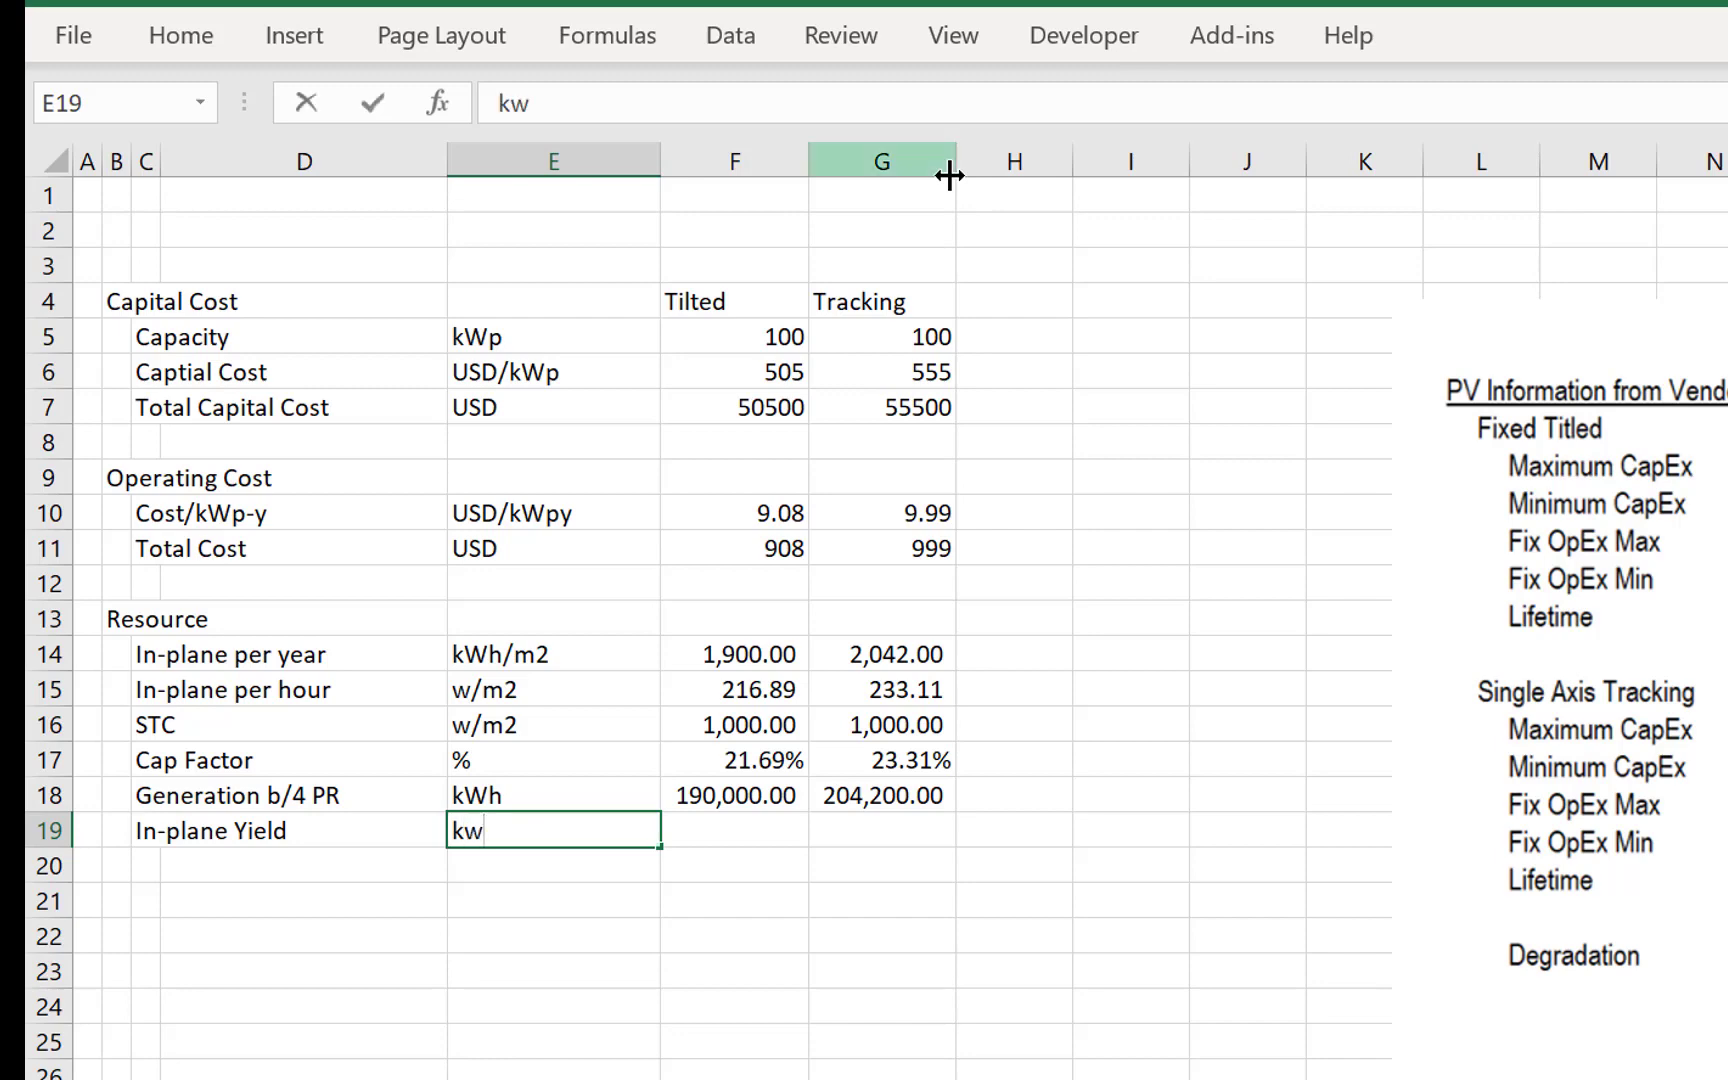
{"action": "key", "text": "BackSpace"}
{"action": "key", "text": "BackSpace"}
{"action": "type", "text": "kWh/kW"}
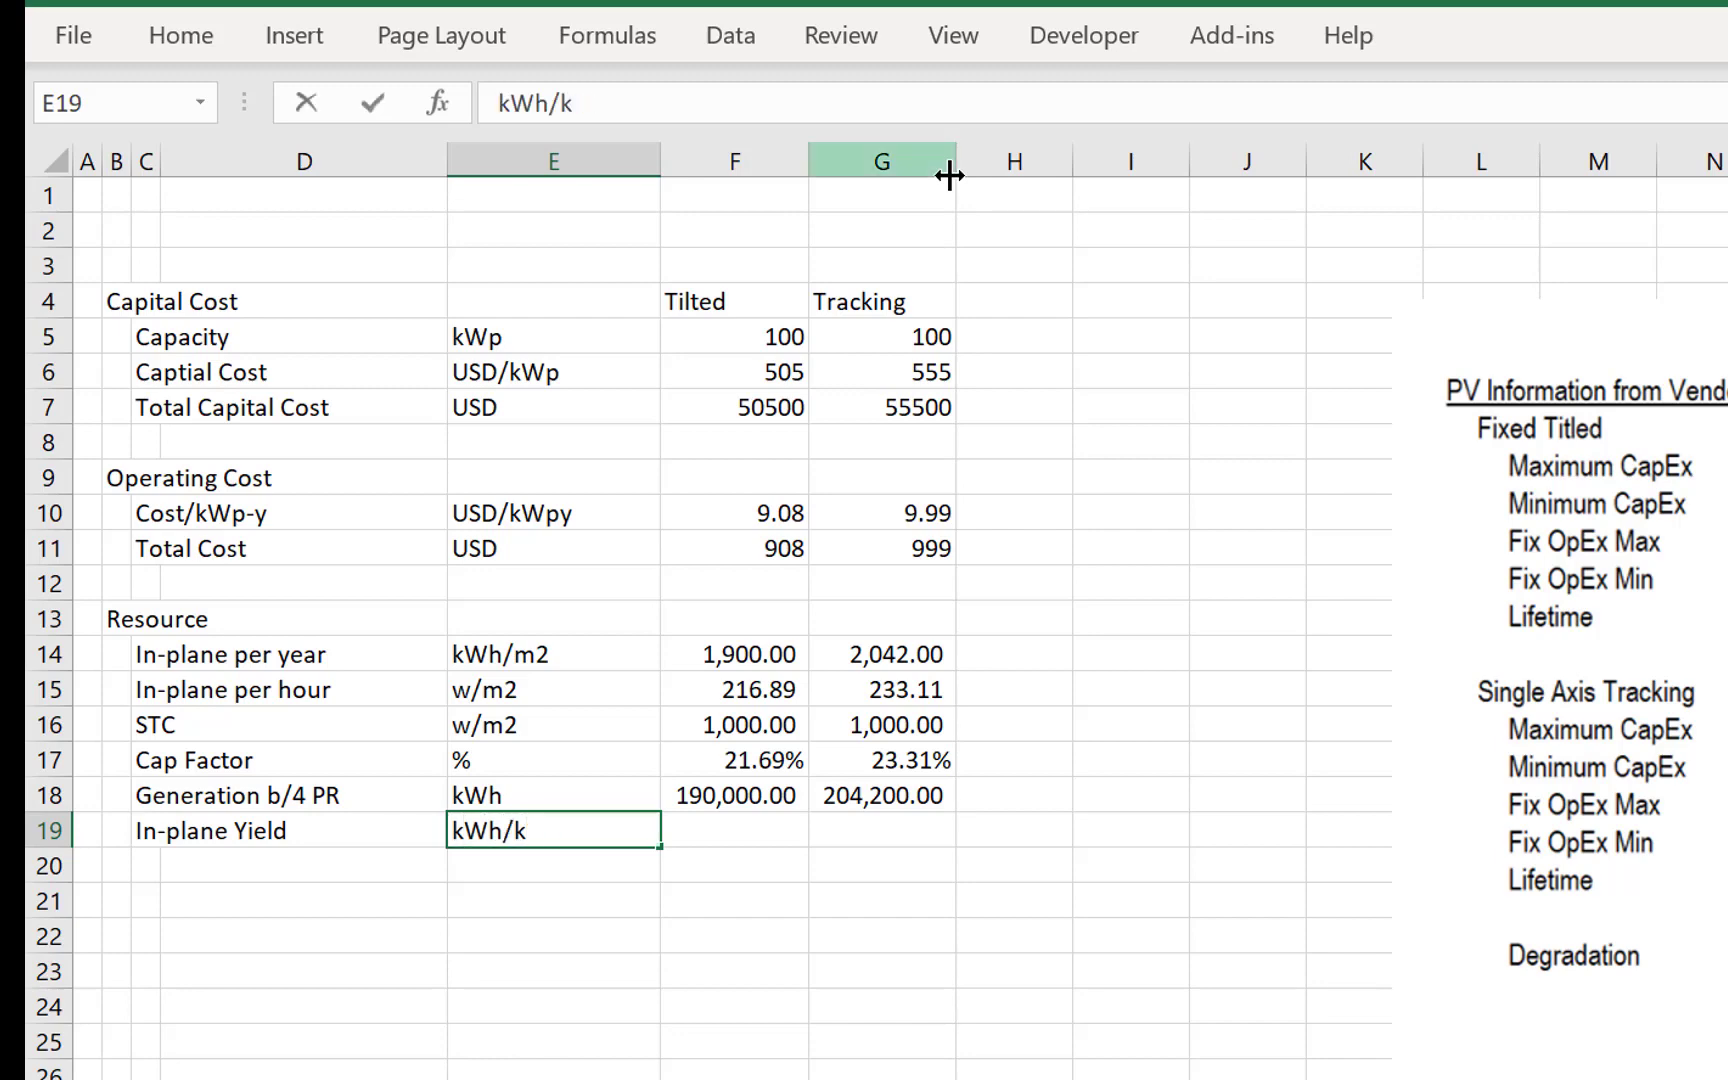
{"action": "type", "text": "p"}
{"action": "key", "text": "Return"}
{"action": "key", "text": "Up"}
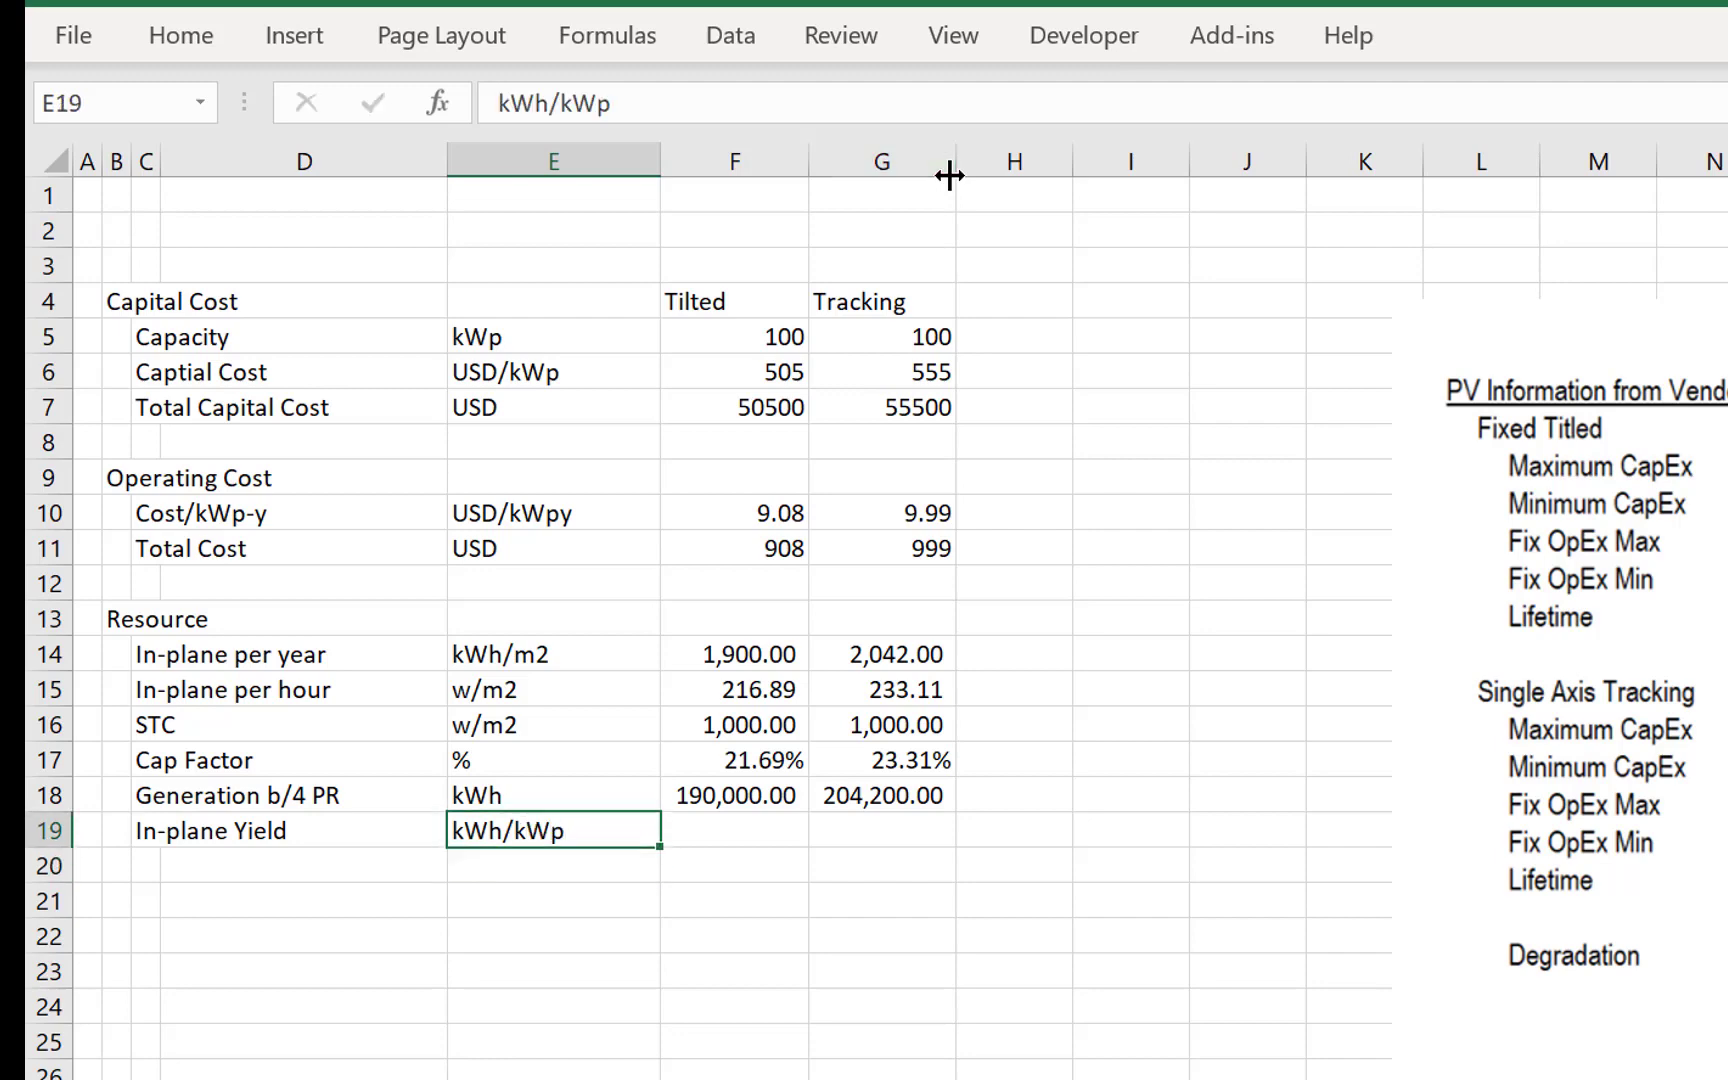
- Calculate the Tilted in-plane yield in F19 as generation divided by capacity, =F18/F5
{"action": "key", "text": "Right"}
{"action": "type", "text": "="}
{"action": "key", "text": "Up"}
{"action": "type", "text": "/"}
{"action": "key", "text": "Up"}
{"action": "key", "text": "Up"}
{"action": "key", "text": "Up"}
{"action": "key", "text": "Up"}
{"action": "key", "text": "Up"}
{"action": "key", "text": "Up"}
{"action": "key", "text": "Up"}
{"action": "key", "text": "Up"}
{"action": "key", "text": "Up"}
{"action": "key", "text": "Up"}
{"action": "key", "text": "Up"}
{"action": "key", "text": "Up"}
{"action": "key", "text": "Up"}
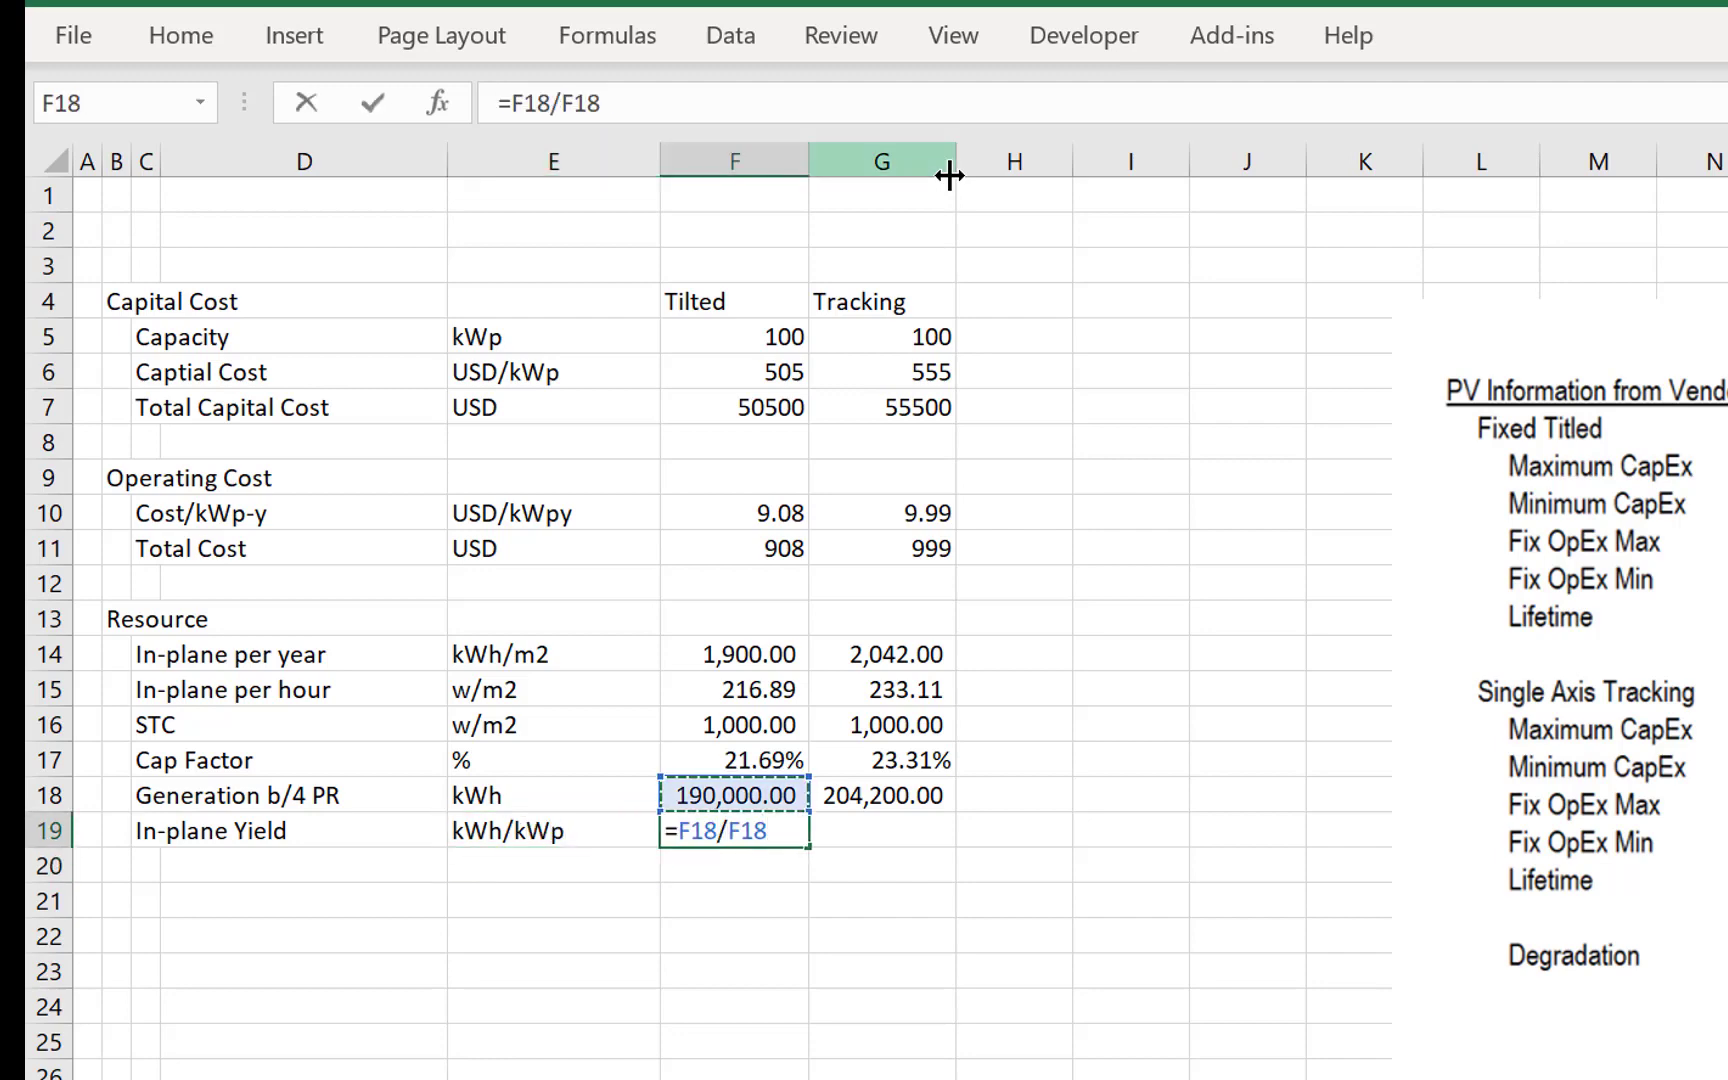
{"action": "key", "text": "Up"}
{"action": "key", "text": "Return"}
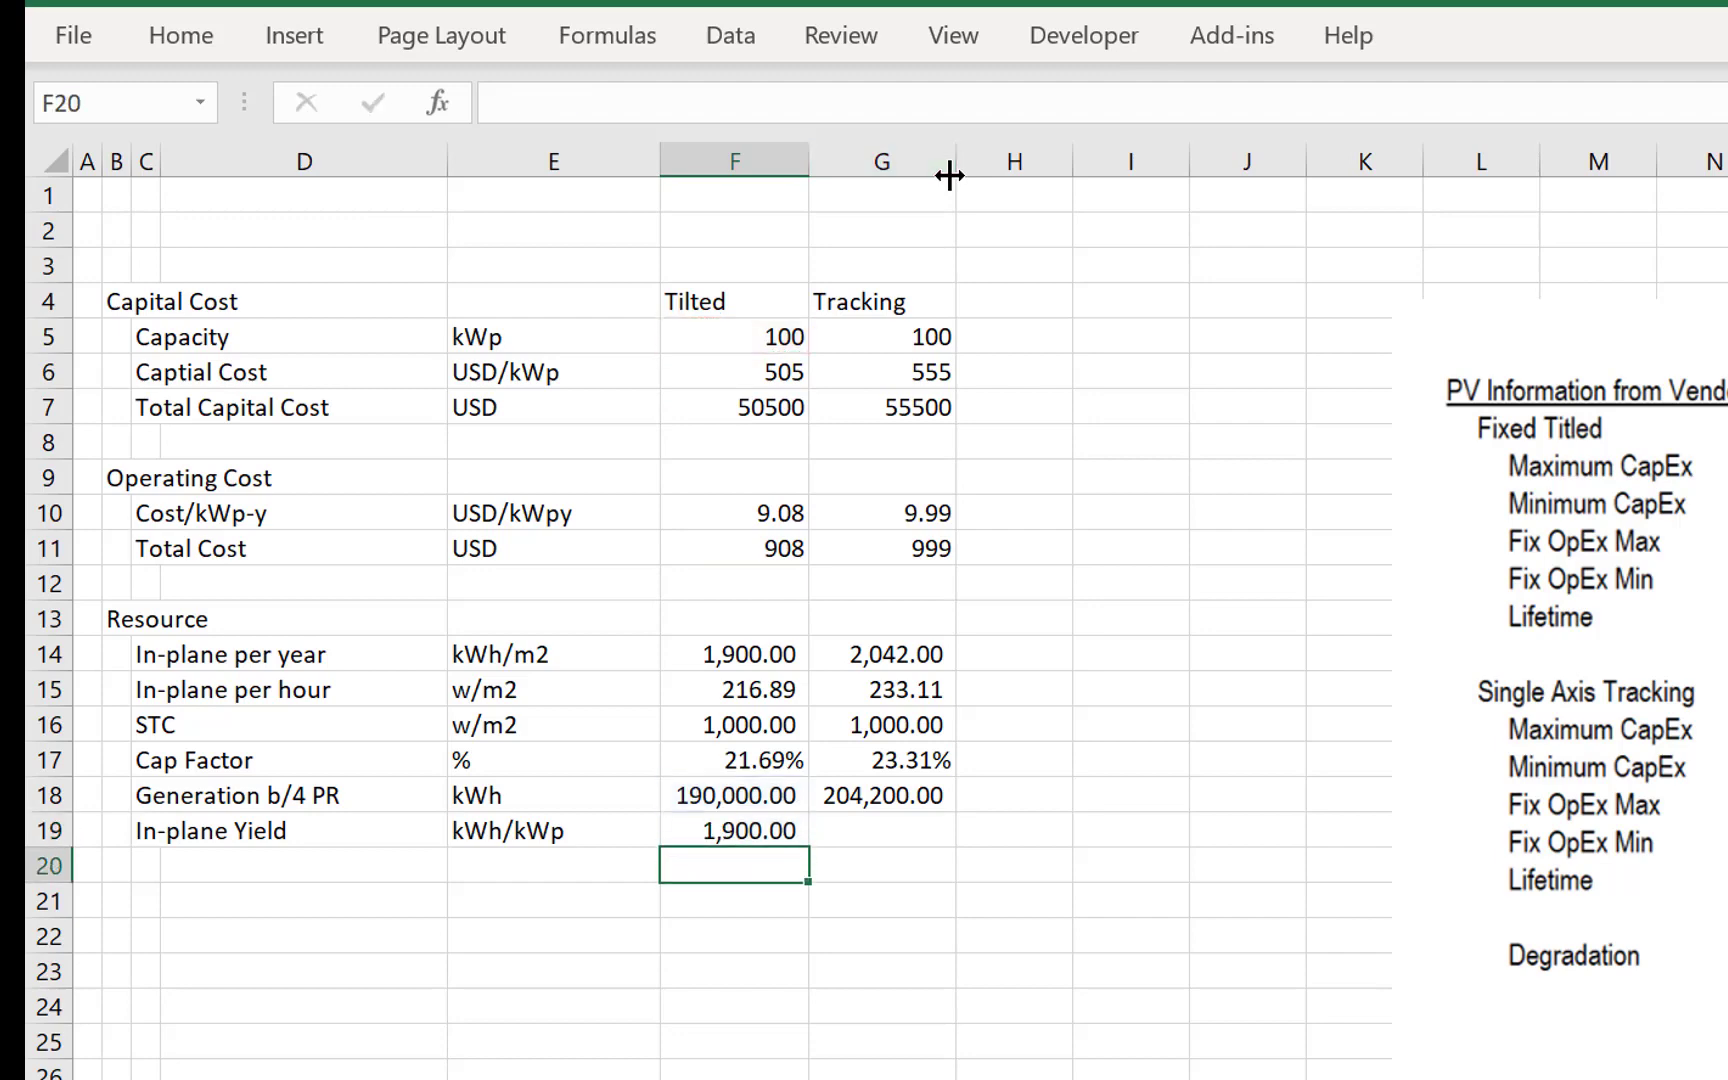
- Copy the in-plane yield formula from F19 to the Tracking column in G19
{"action": "key", "text": "Up"}
{"action": "key", "text": "ctrl+c"}
{"action": "key", "text": "Right"}
{"action": "key", "text": "ctrl+v"}
- Examine the Resource rows and compare the units of the in-plane per year, in-plane per hour and STC values
{"action": "key", "text": "Up"}
{"action": "key", "text": "Up"}
{"action": "key", "text": "Up"}
{"action": "key", "text": "Up"}
{"action": "key", "text": "Up"}
{"action": "key", "text": "Up"}
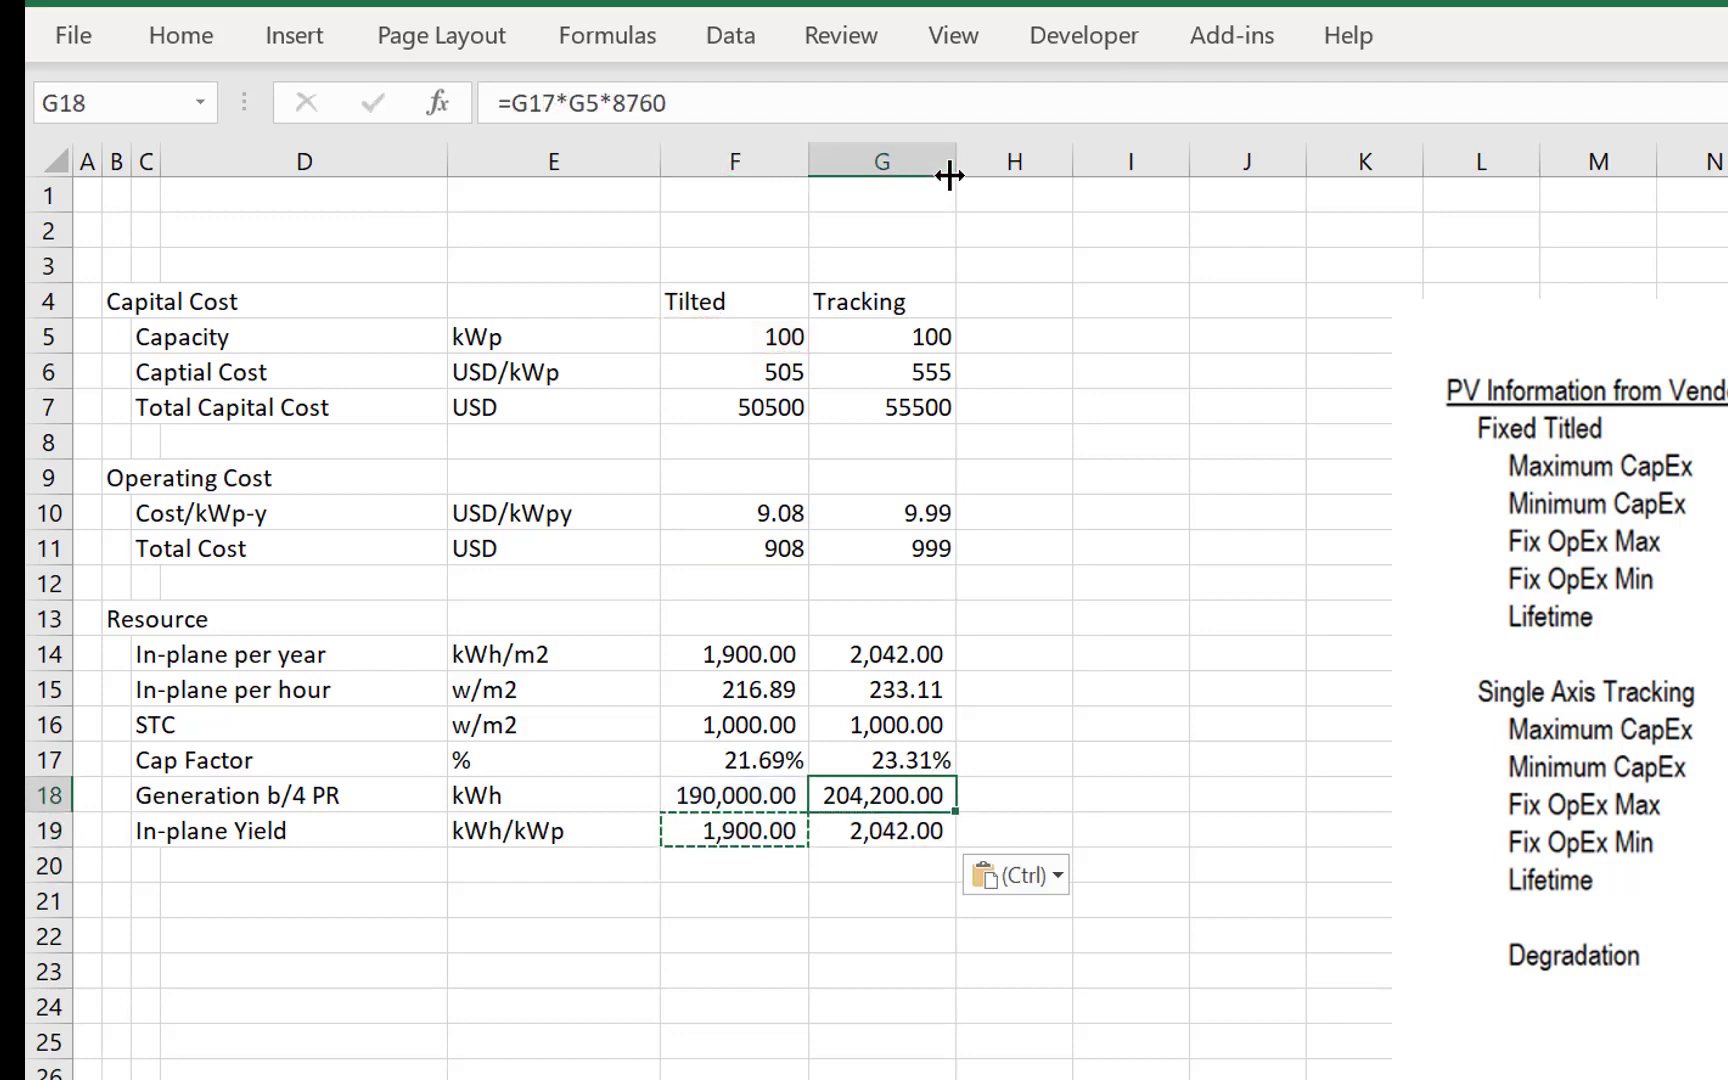
{"action": "key", "text": "Left"}
{"action": "key", "text": "Down"}
{"action": "key", "text": "Left"}
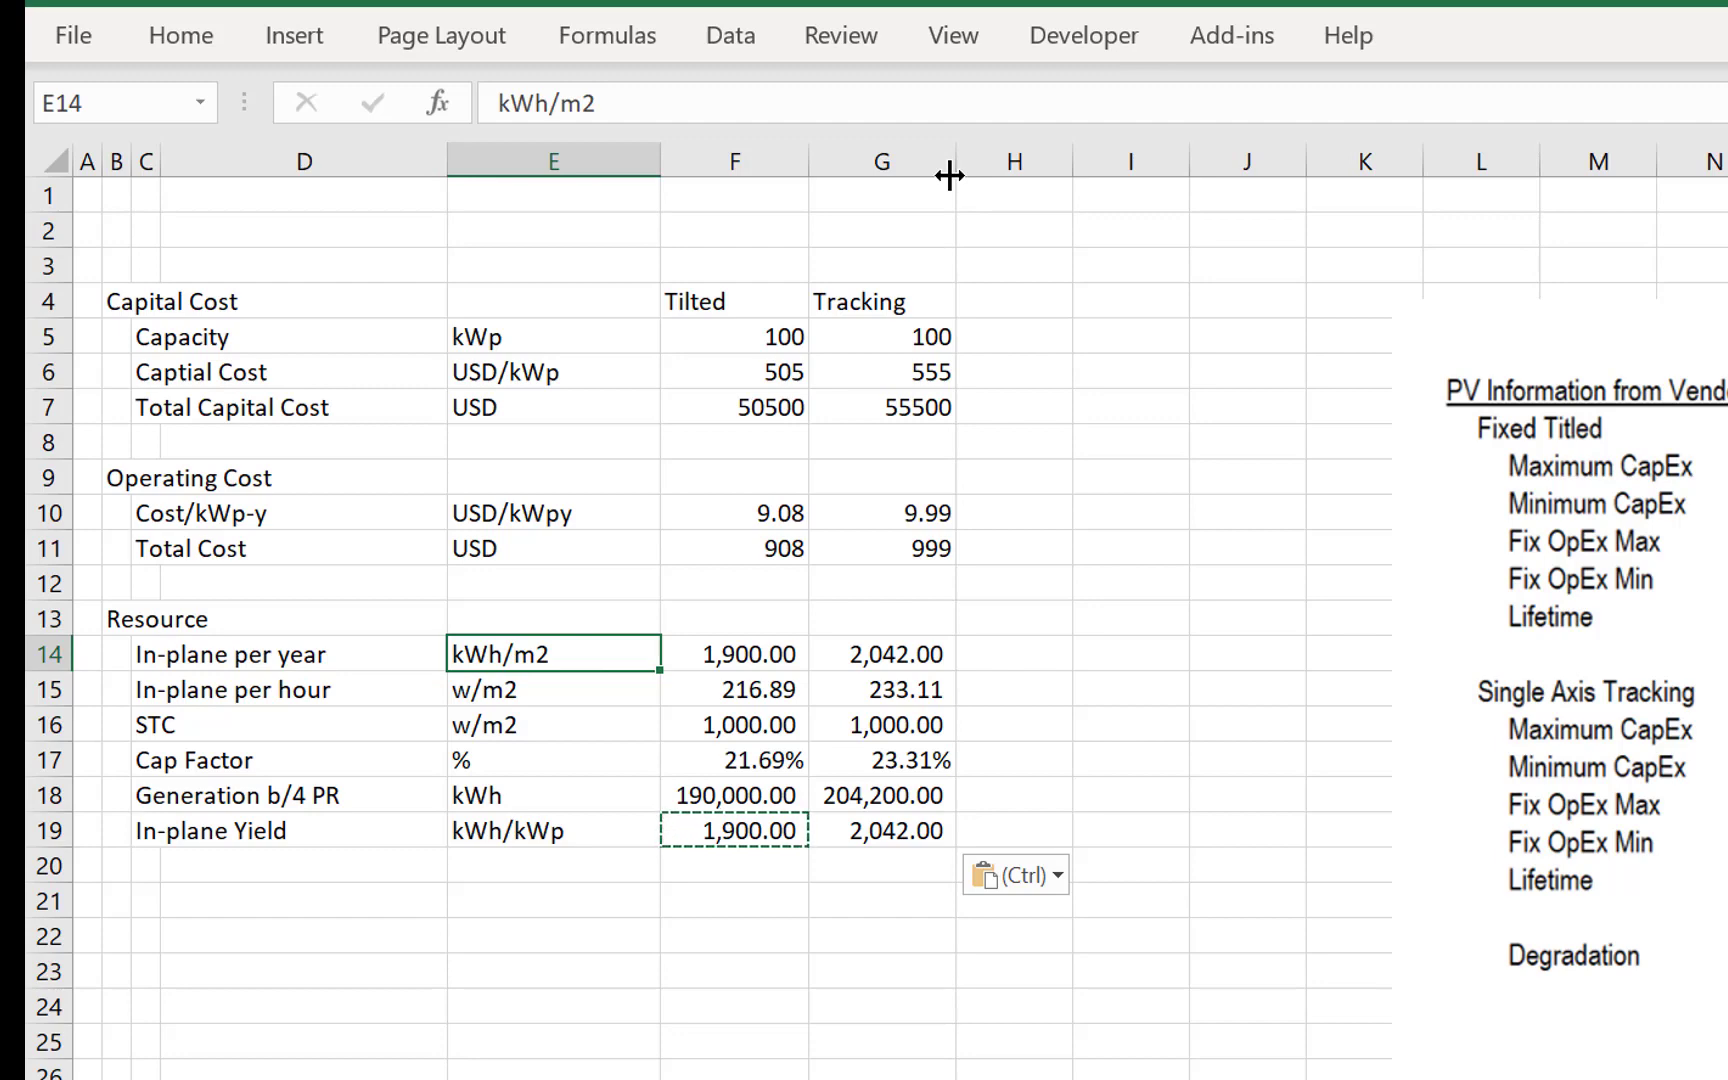
{"action": "key", "text": "Down"}
{"action": "key", "text": "Down"}
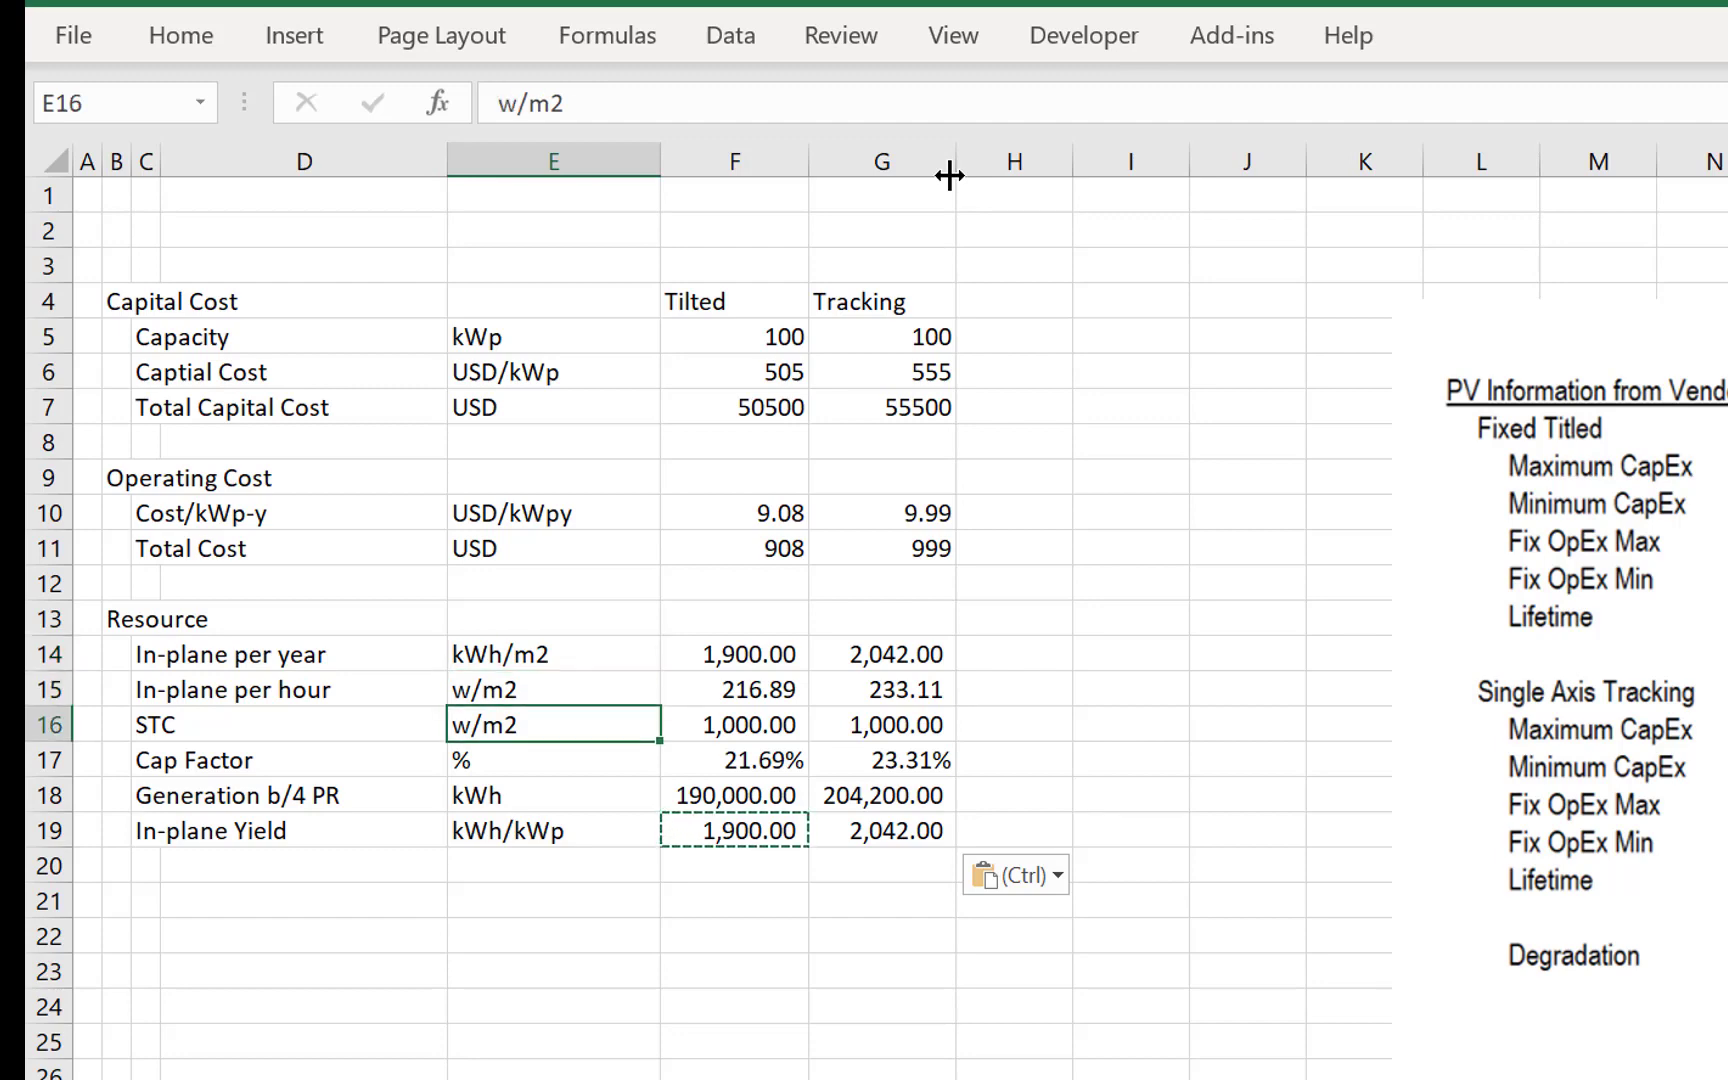
- Enter the label Performance Ratio in C20 below In-plane Yield
{"action": "key", "text": "Down"}
{"action": "key", "text": "Down"}
{"action": "key", "text": "Down"}
{"action": "key", "text": "Down"}
{"action": "key", "text": "Left"}
{"action": "key", "text": "Left"}
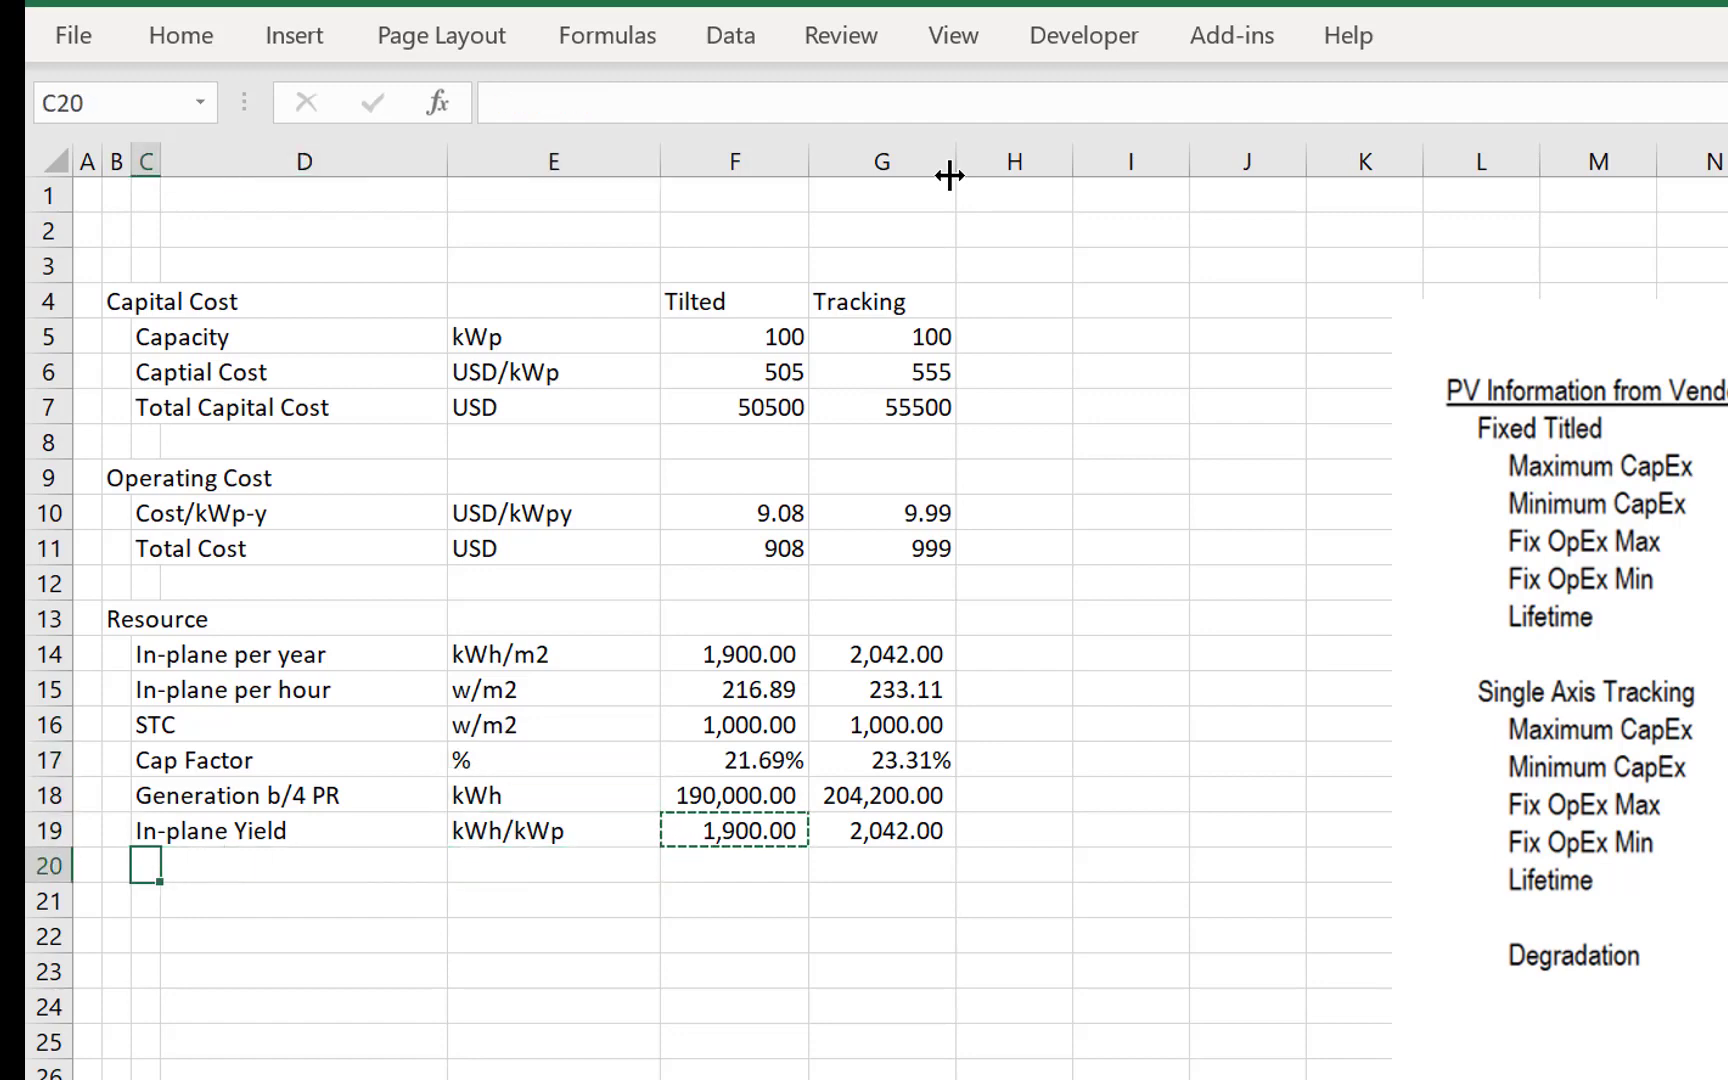
{"action": "type", "text": "Per"}
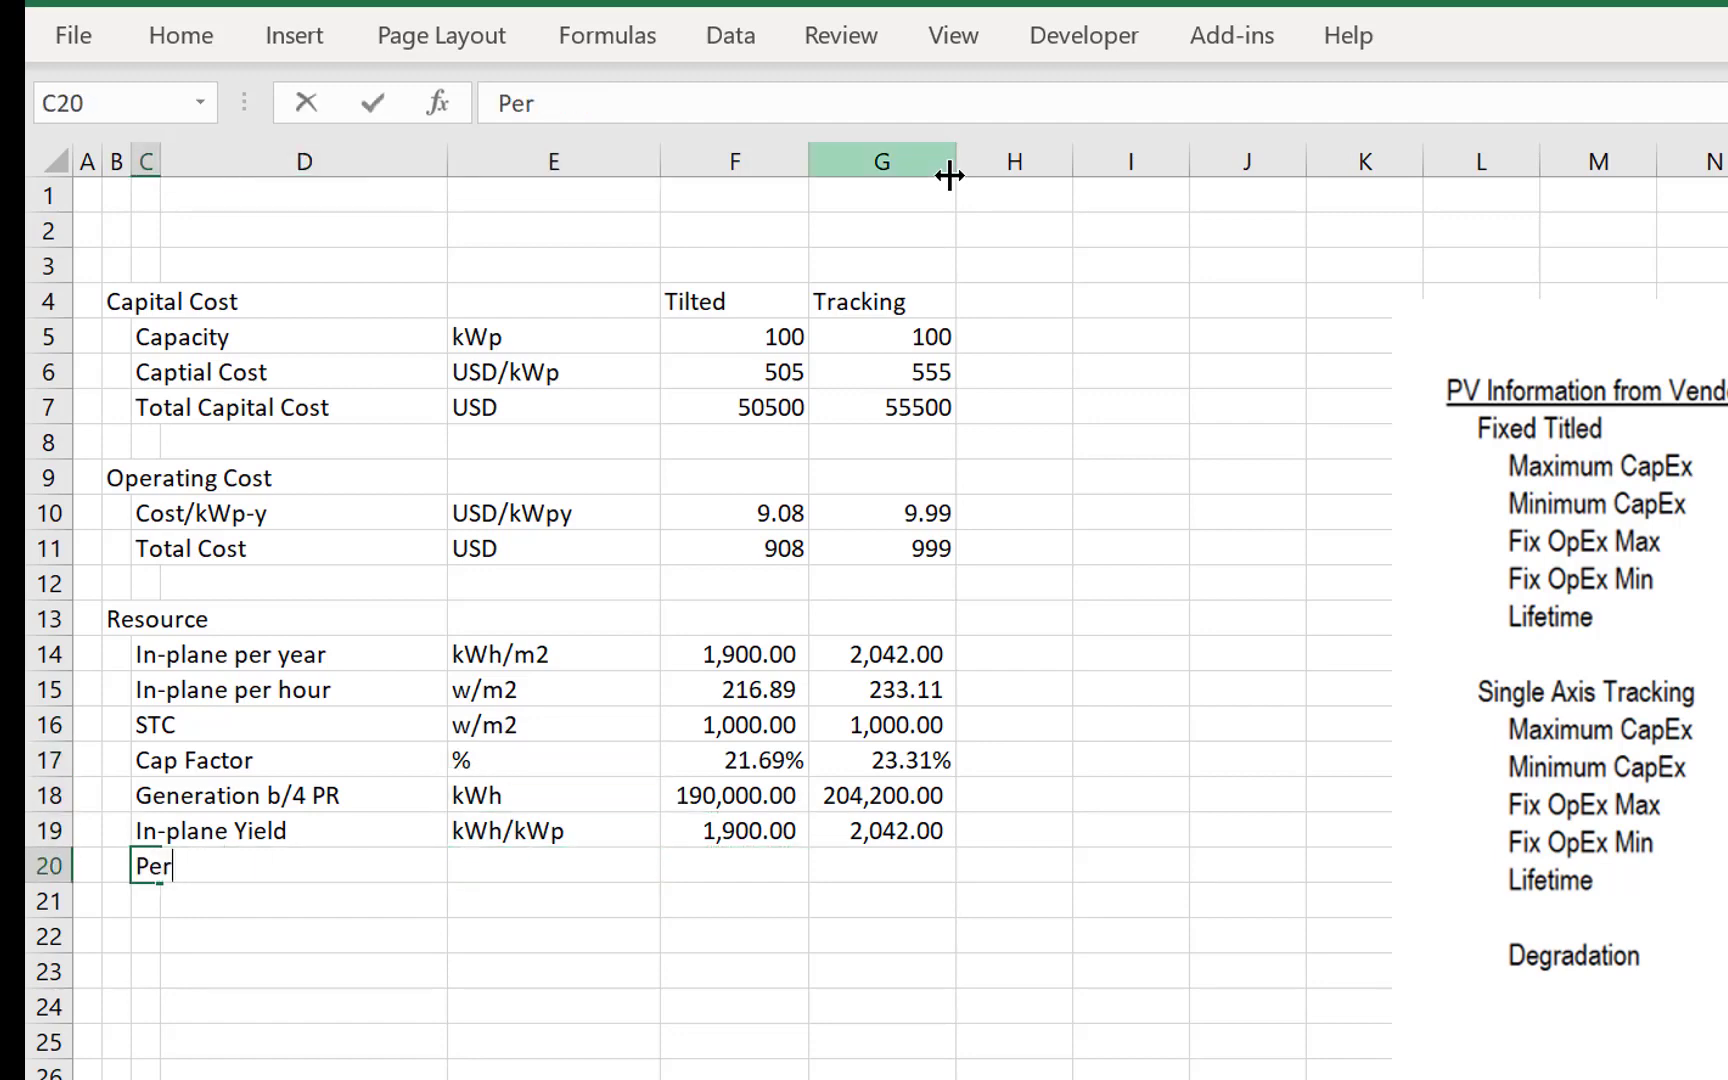
{"action": "type", "text": "formance Ra"}
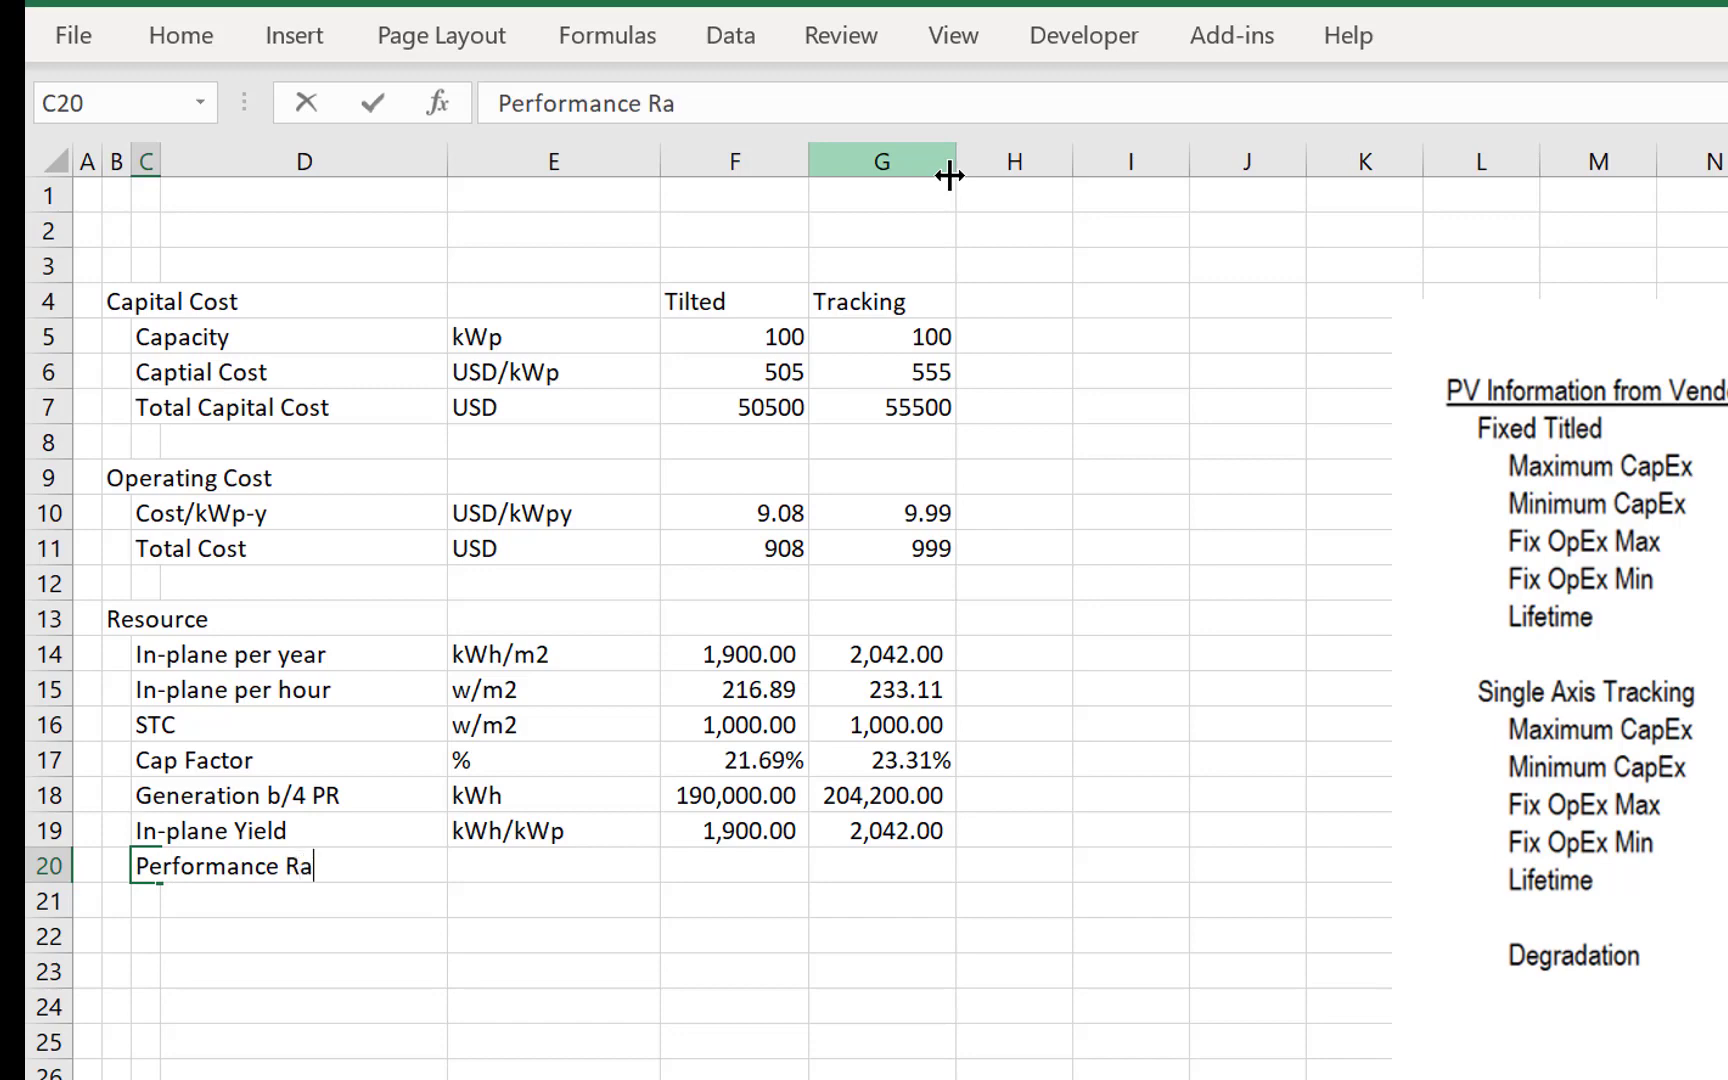
{"action": "type", "text": "te"}
{"action": "key", "text": "Return"}
{"action": "key", "text": "Up"}
{"action": "key", "text": "F2"}
{"action": "key", "text": "BackSpace"}
{"action": "type", "text": "9"}
{"action": "key", "text": "BackSpace"}
{"action": "type", "text": "io"}
{"action": "key", "text": "Return"}
{"action": "key", "text": "Up"}
{"action": "key", "text": "Right"}
{"action": "key", "text": "Right"}
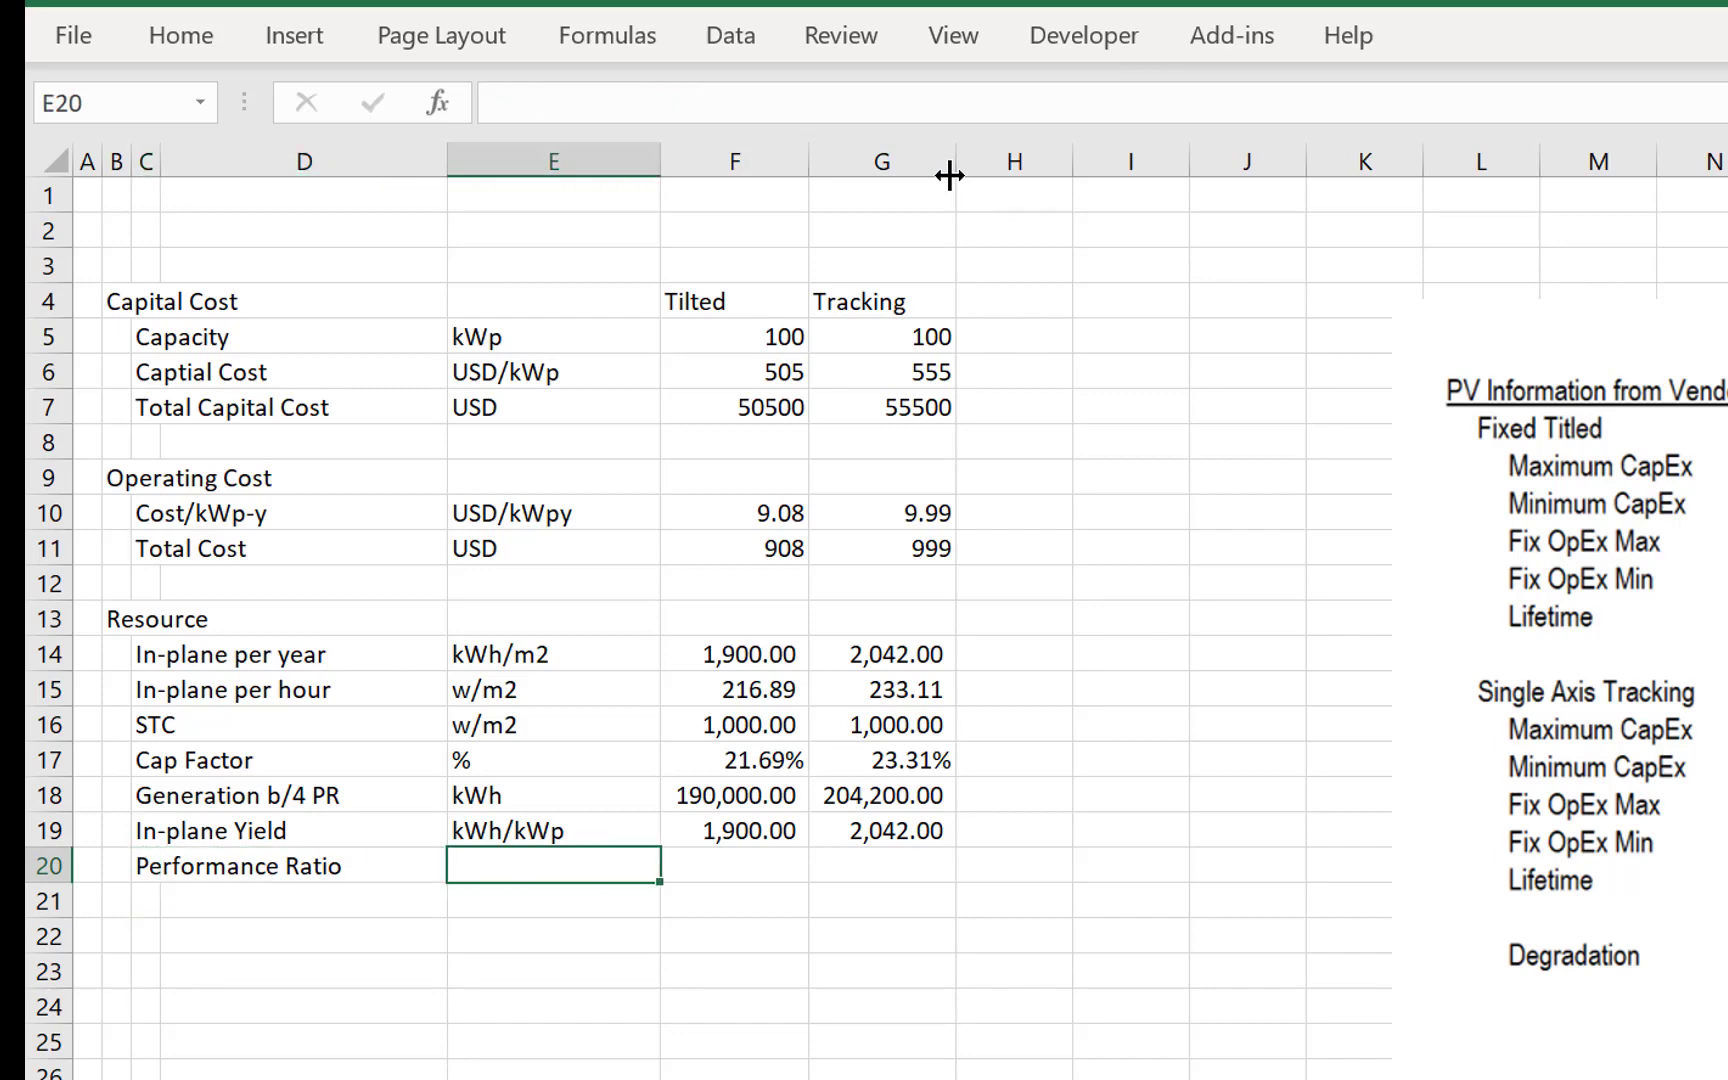
- Set the unit of the Performance Ratio row in E20 to %
{"action": "type", "text": "%"}
{"action": "key", "text": "Return"}
{"action": "key", "text": "Up"}
{"action": "key", "text": "Right"}
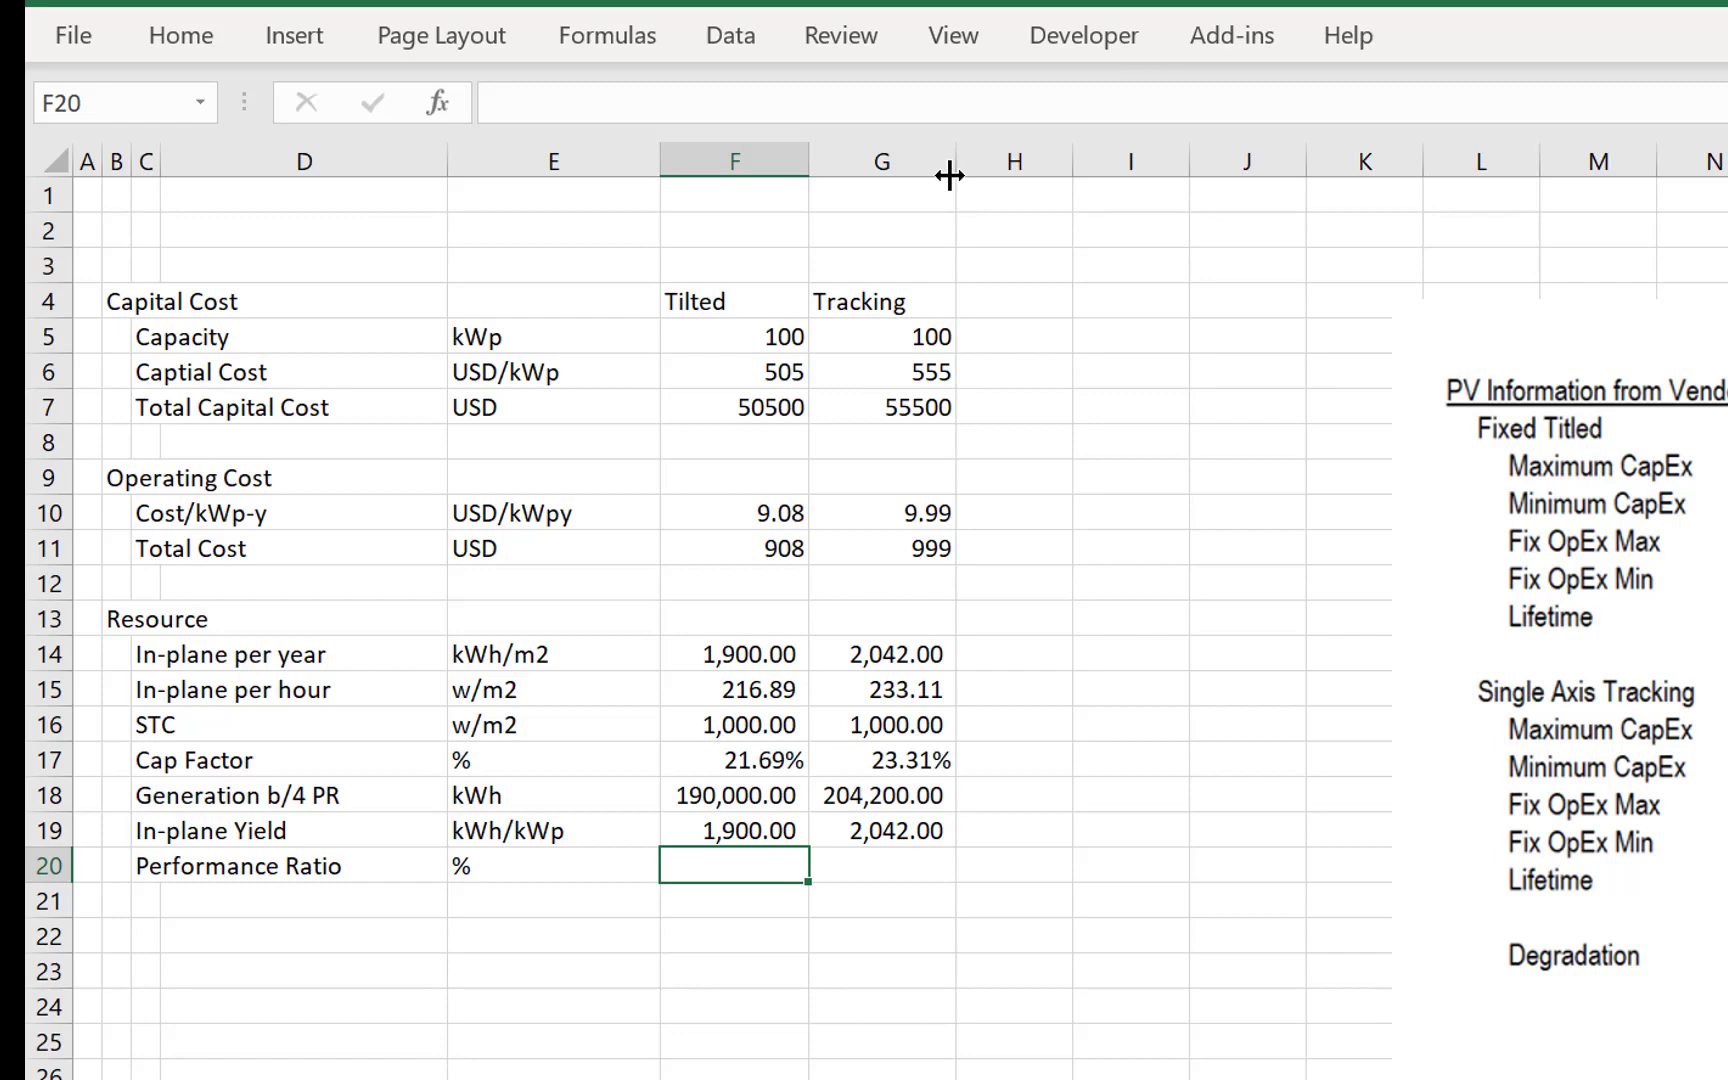
- Set the Tilted performance ratio in F20 to 85% and copy it to the Tracking column in G20
{"action": "type", "text": "8%"}
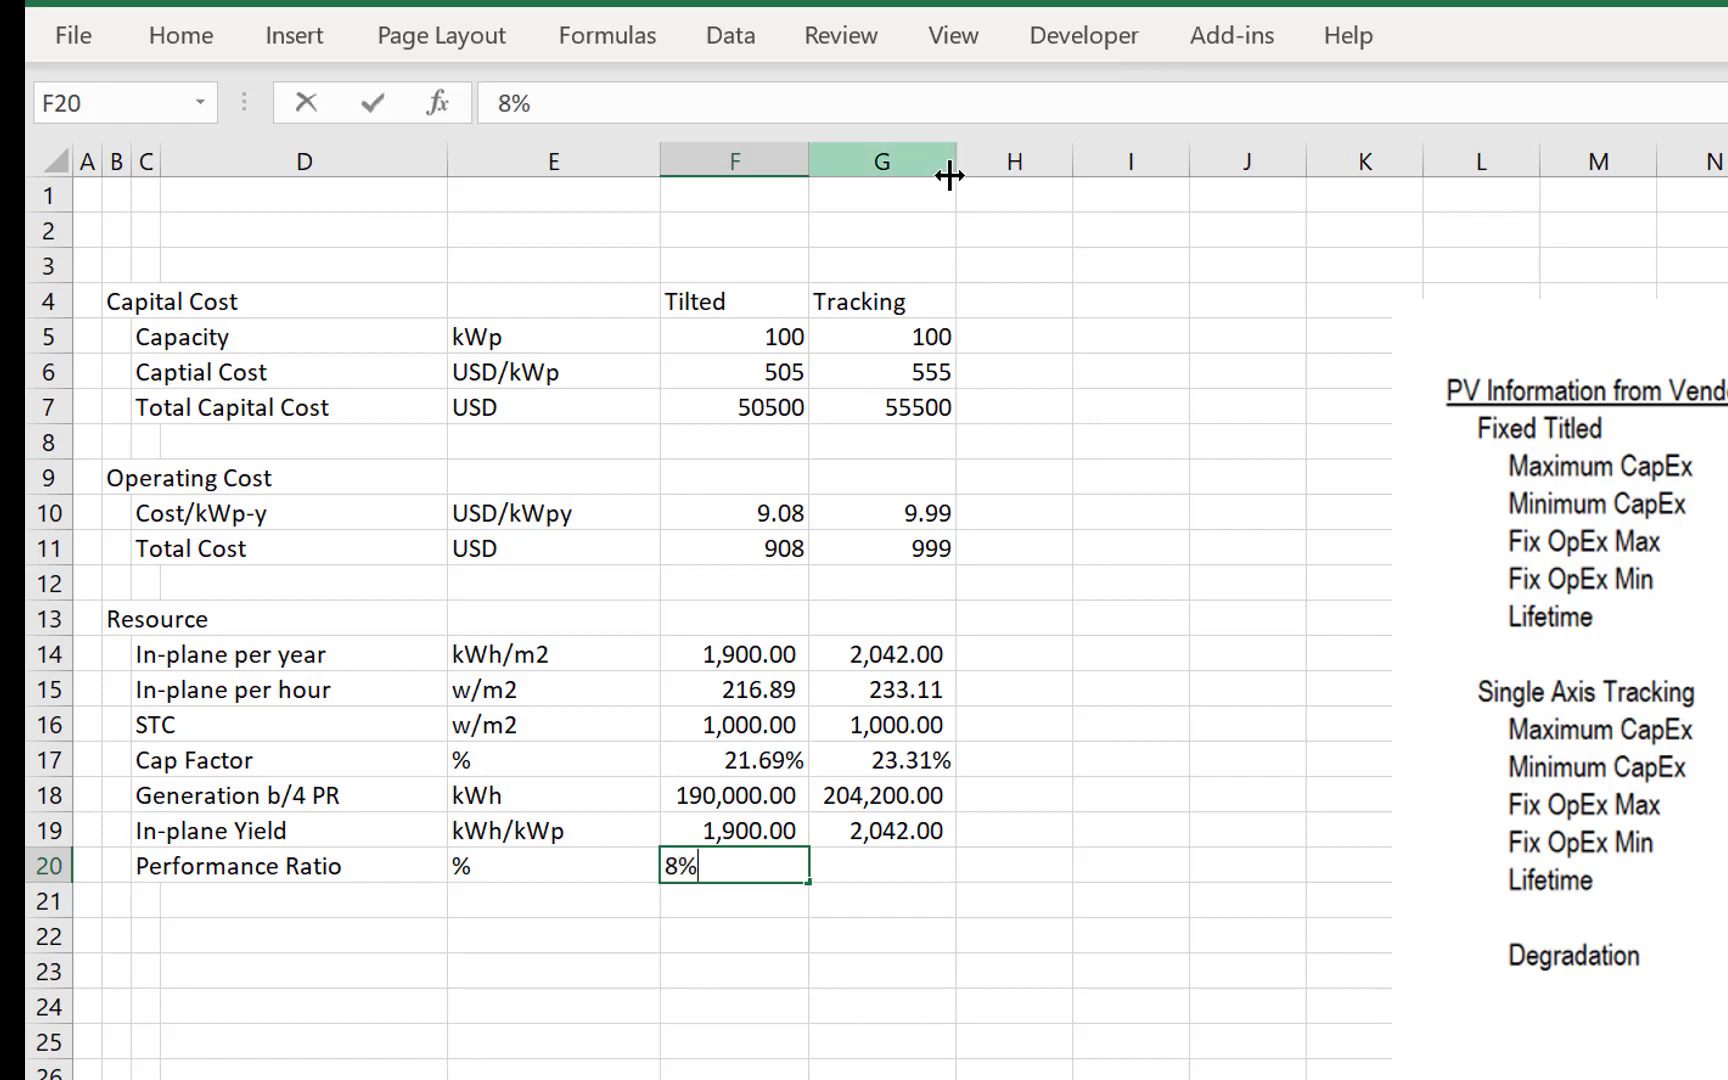
{"action": "key", "text": "Return"}
{"action": "key", "text": "Up"}
{"action": "type", "text": "85"}
{"action": "key", "text": "Up"}
{"action": "key", "text": "Down"}
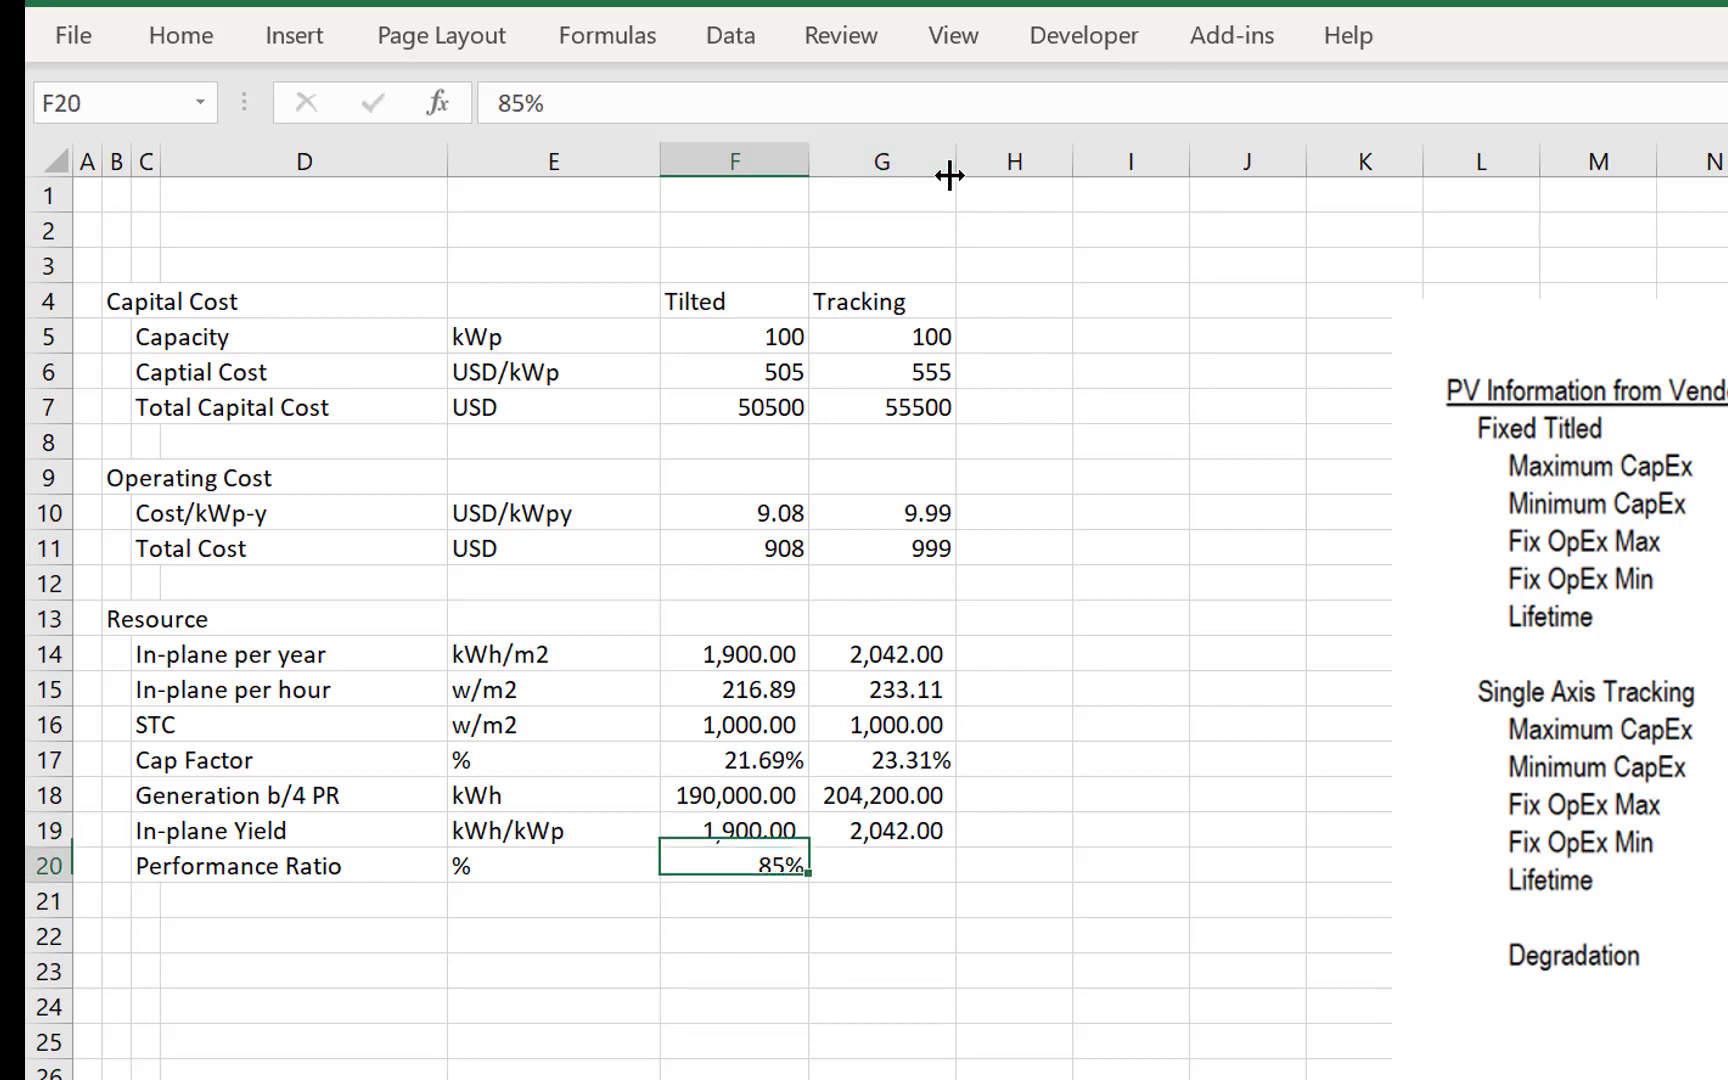
{"action": "key", "text": "ctrl+c"}
{"action": "key", "text": "Right"}
{"action": "key", "text": "ctrl+v"}
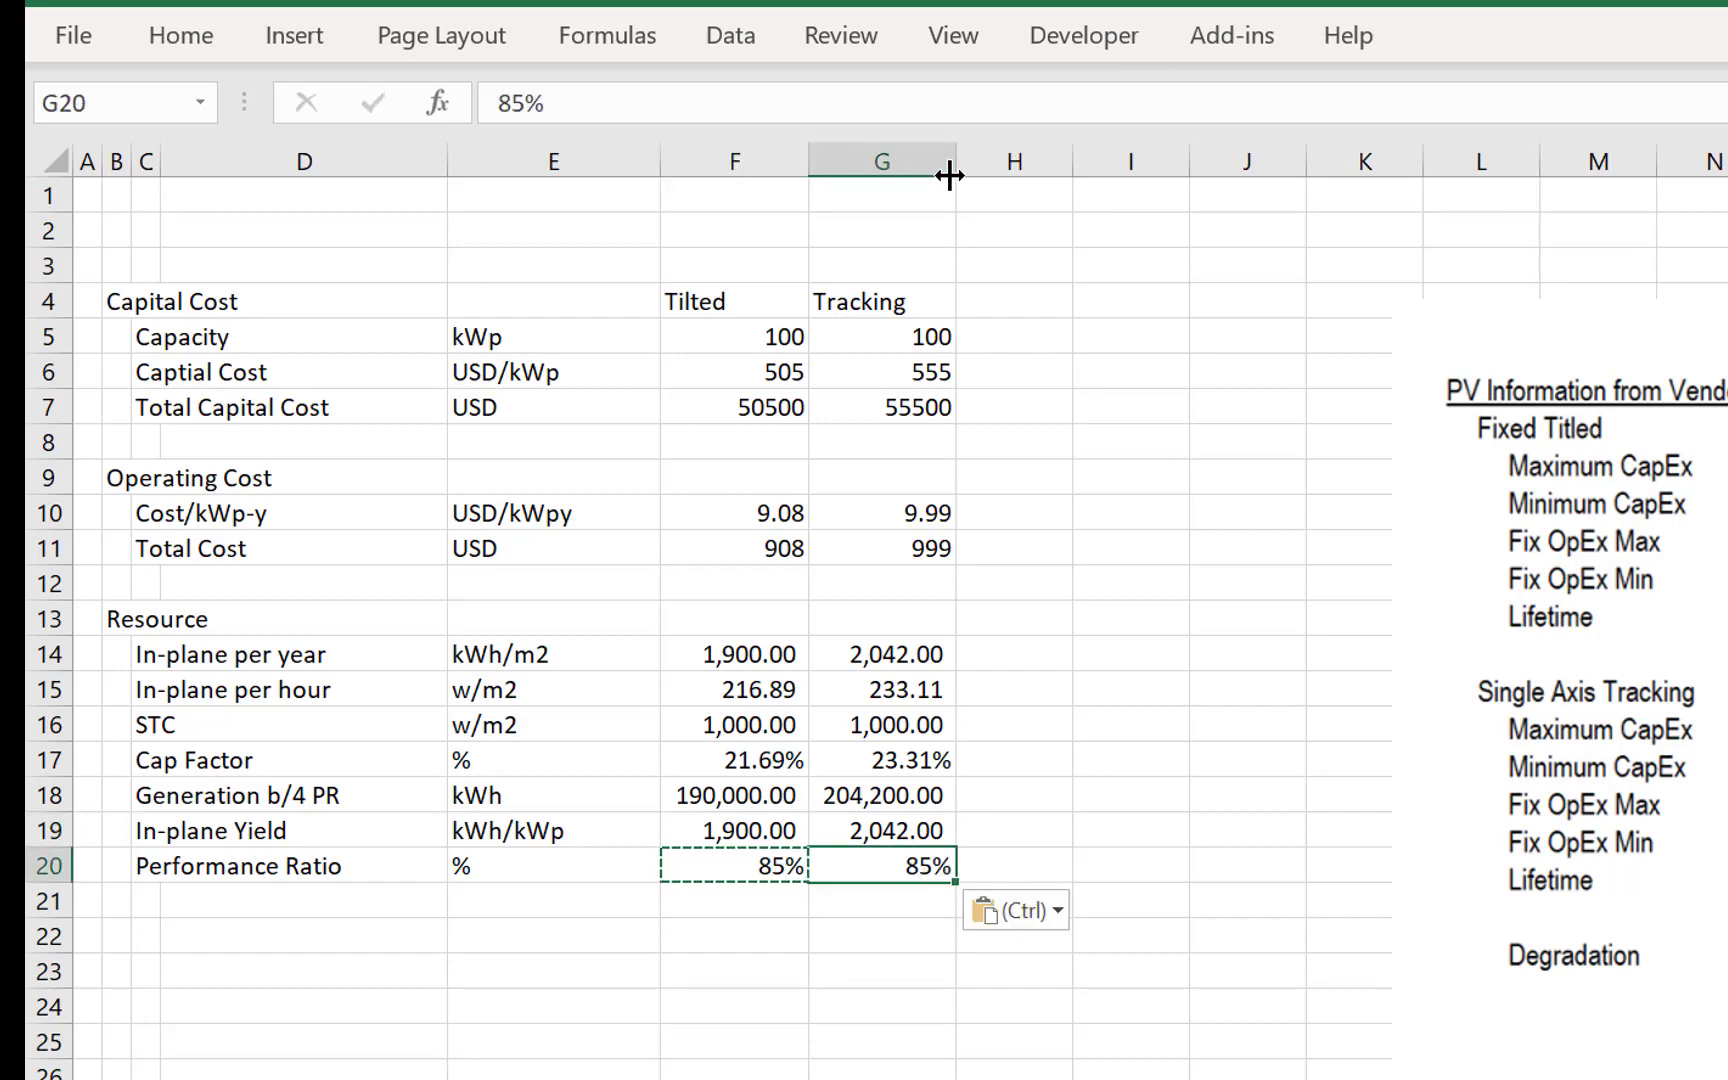
{"action": "key", "text": "Escape"}
- Review the Resource rows from In-plane per year down to Performance Ratio
{"action": "key", "text": "Down"}
{"action": "key", "text": "Up"}
{"action": "key", "text": "Left"}
{"action": "key", "text": "Left"}
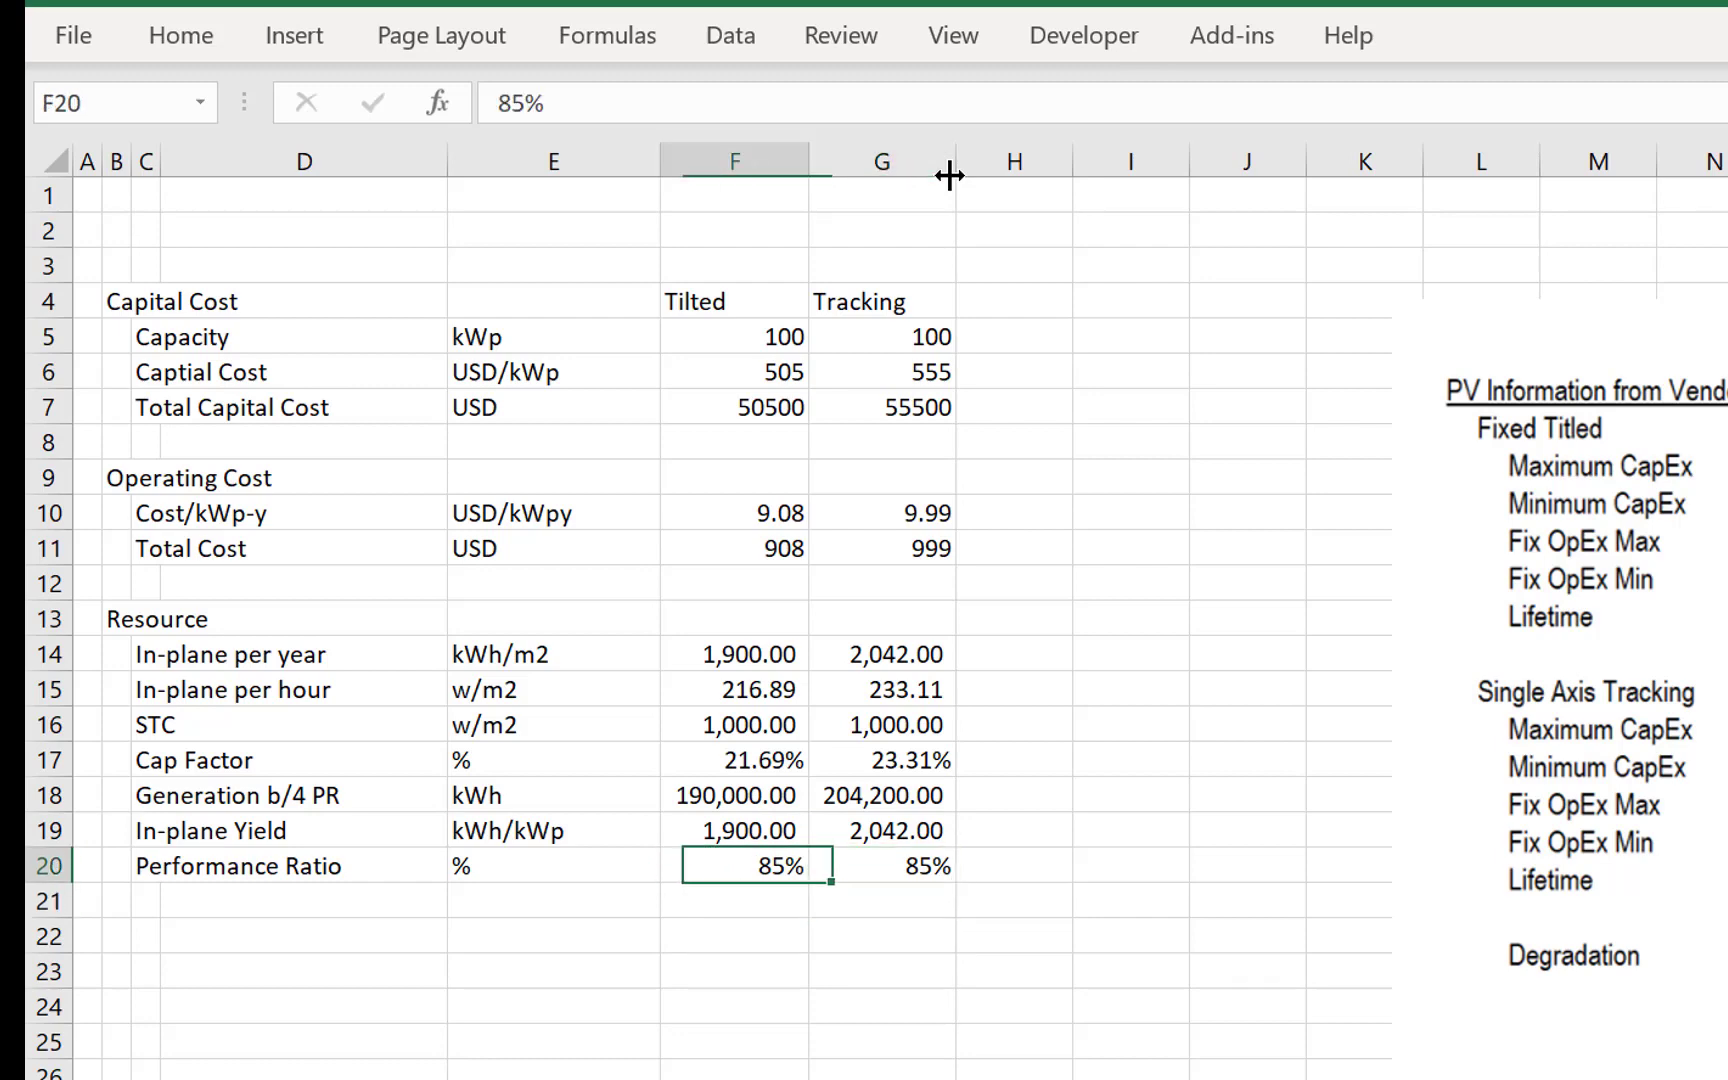
{"action": "key", "text": "Right"}
{"action": "key", "text": "Down"}
{"action": "key", "text": "Left"}
{"action": "key", "text": "Left"}
{"action": "key", "text": "Left"}
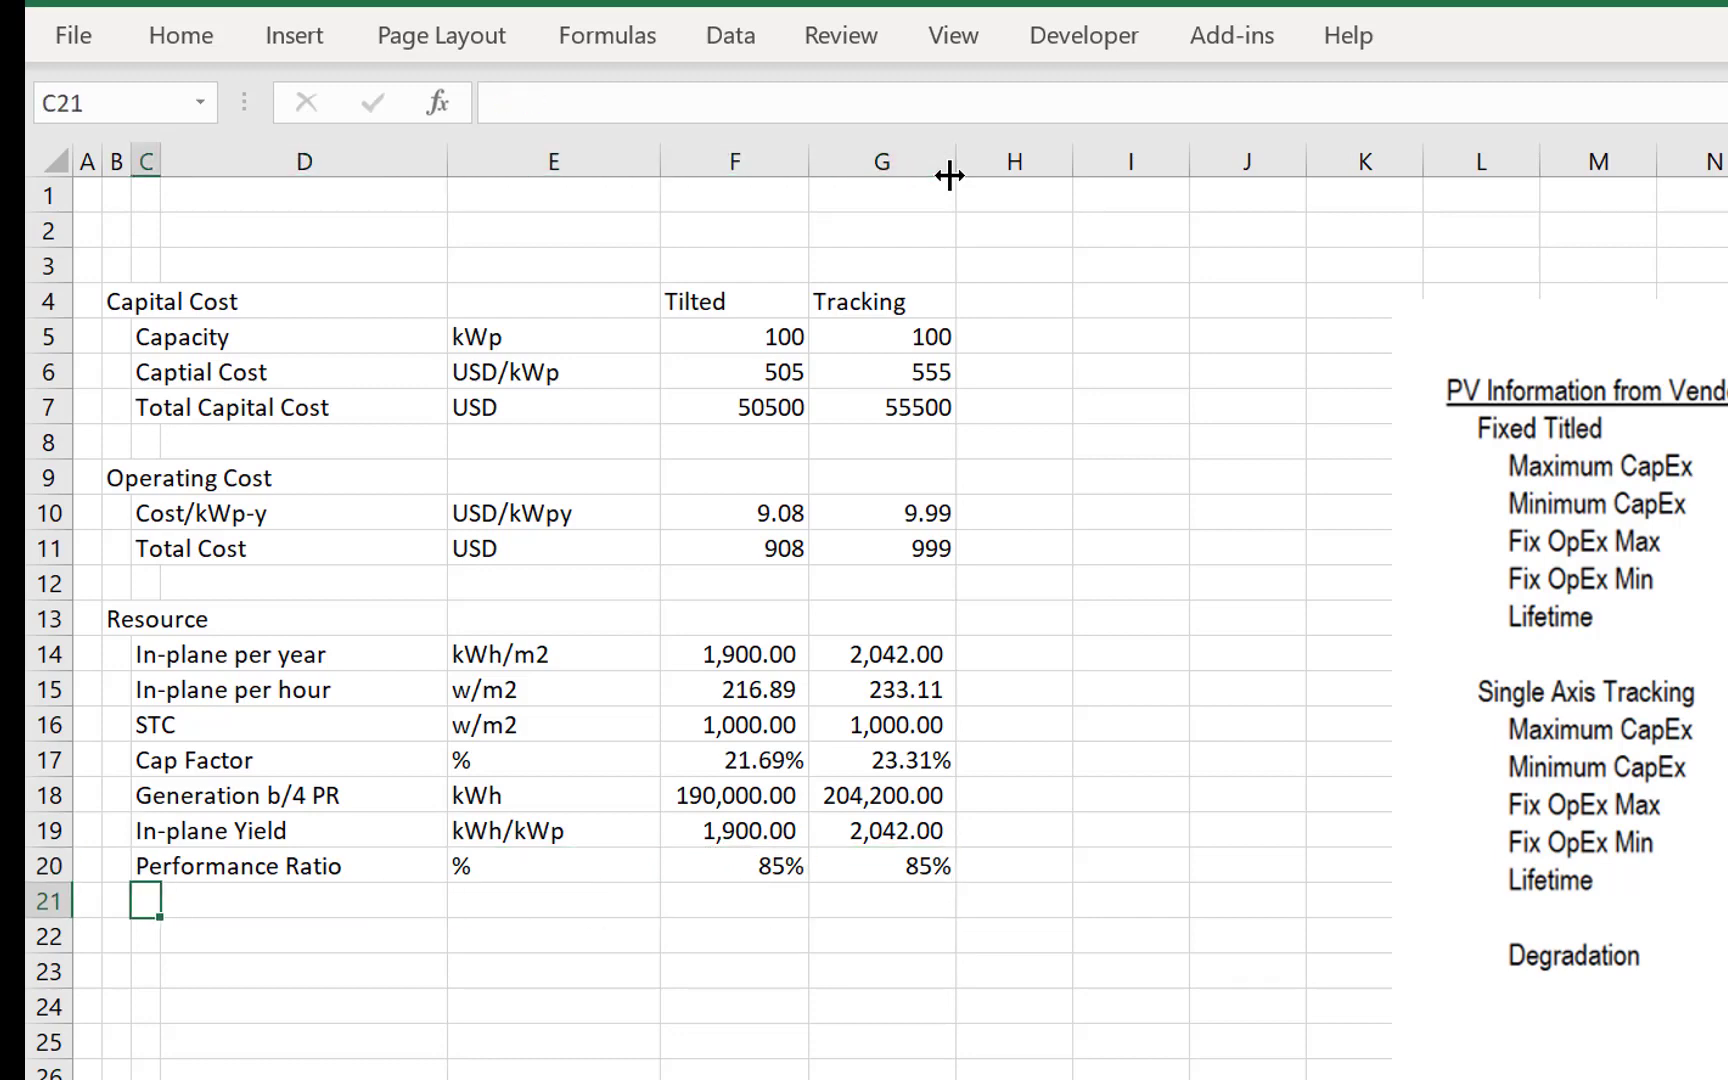
{"action": "key", "text": "Up"}
{"action": "key", "text": "Up"}
{"action": "key", "text": "Up"}
{"action": "key", "text": "Up"}
{"action": "key", "text": "Up"}
{"action": "key", "text": "Up"}
{"action": "key", "text": "Up"}
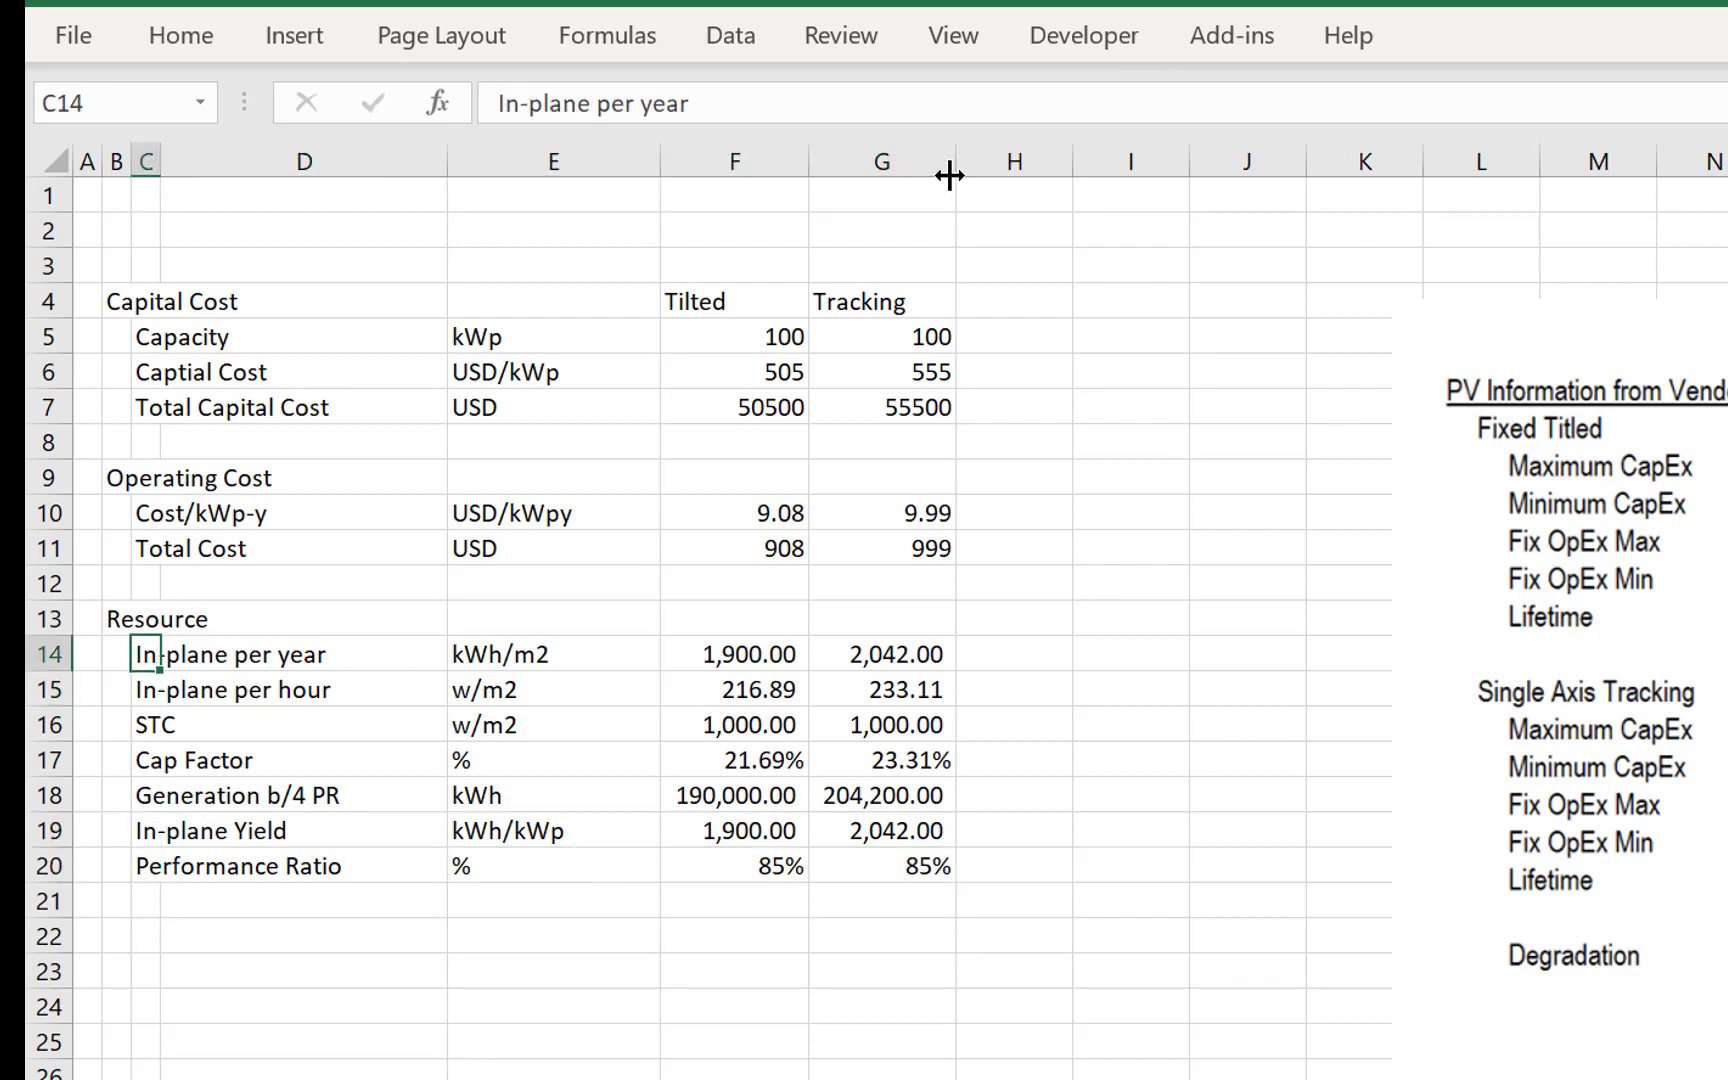
{"action": "key", "text": "Down"}
{"action": "key", "text": "Down"}
{"action": "key", "text": "Down"}
{"action": "key", "text": "Down"}
{"action": "key", "text": "Down"}
{"action": "key", "text": "Down"}
{"action": "key", "text": "Down"}
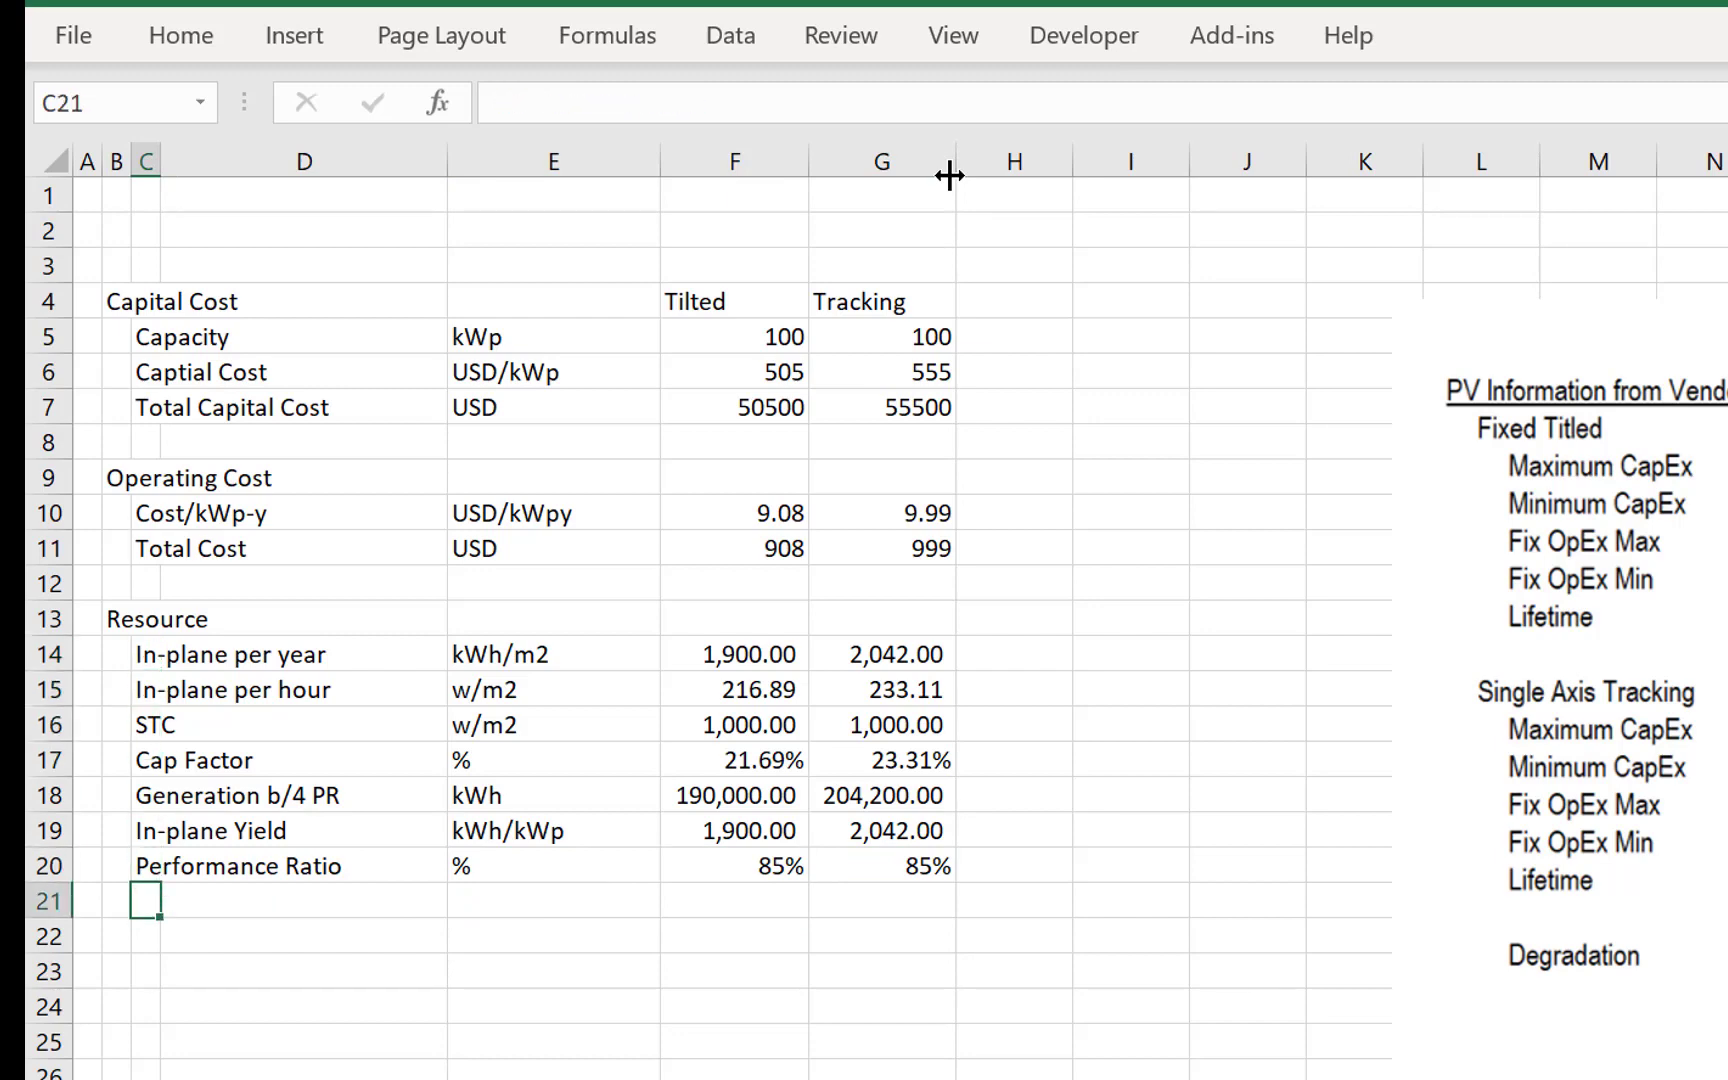
- Enter the label To Grid Capacity Factor in C21 and set its unit in E21 to %
{"action": "type", "text": "To C"}
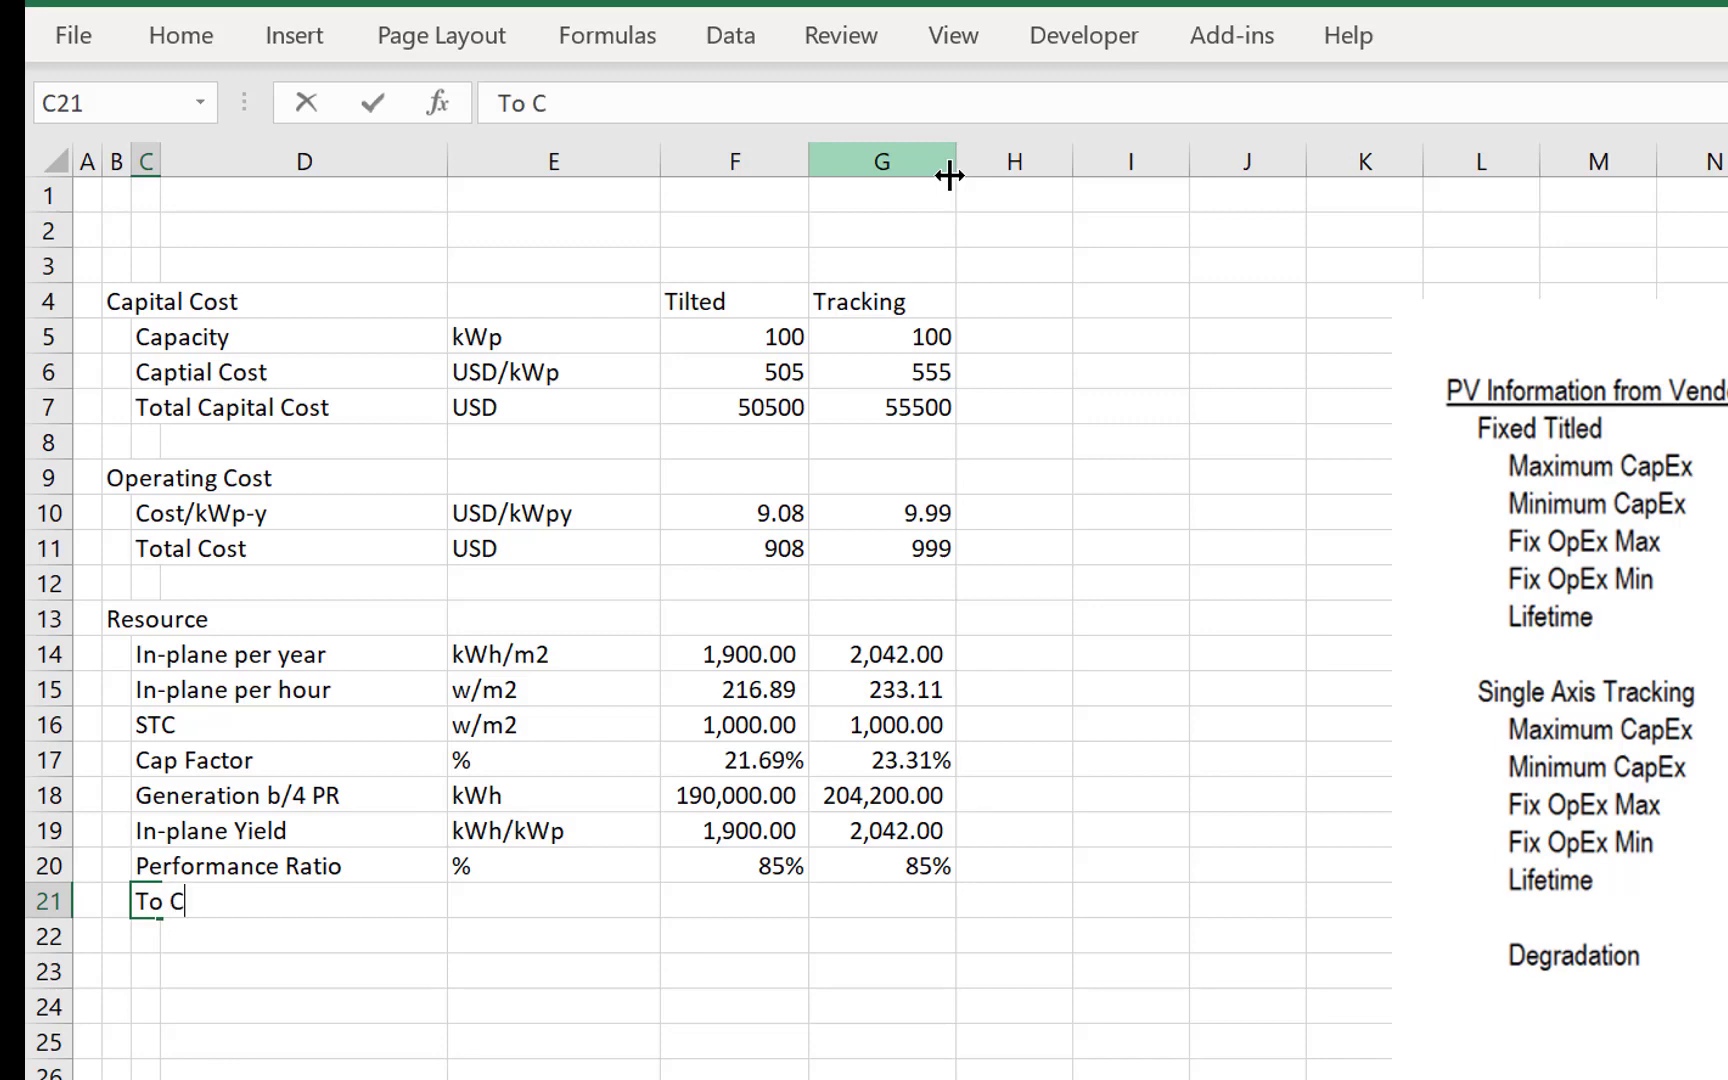
{"action": "key", "text": "BackSpace"}
{"action": "type", "text": "g"}
{"action": "key", "text": "BackSpace"}
{"action": "type", "text": "Grid Cap"}
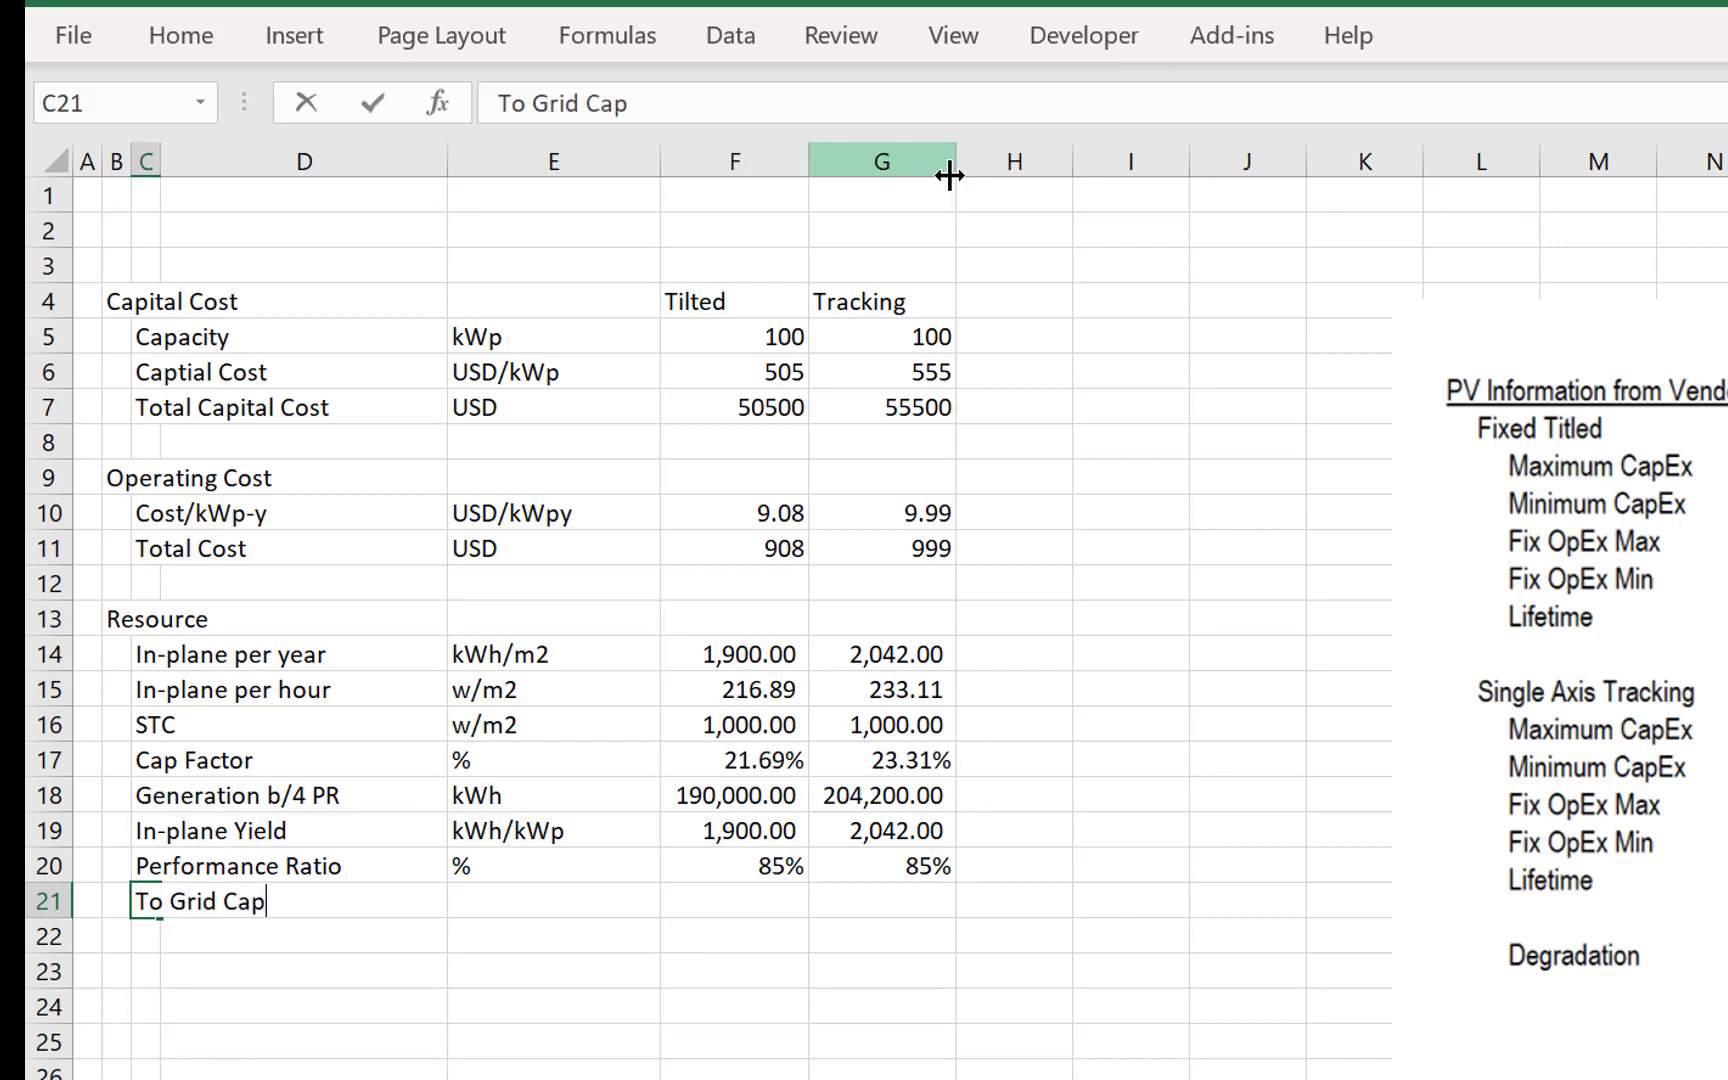
{"action": "type", "text": "acity Factor"}
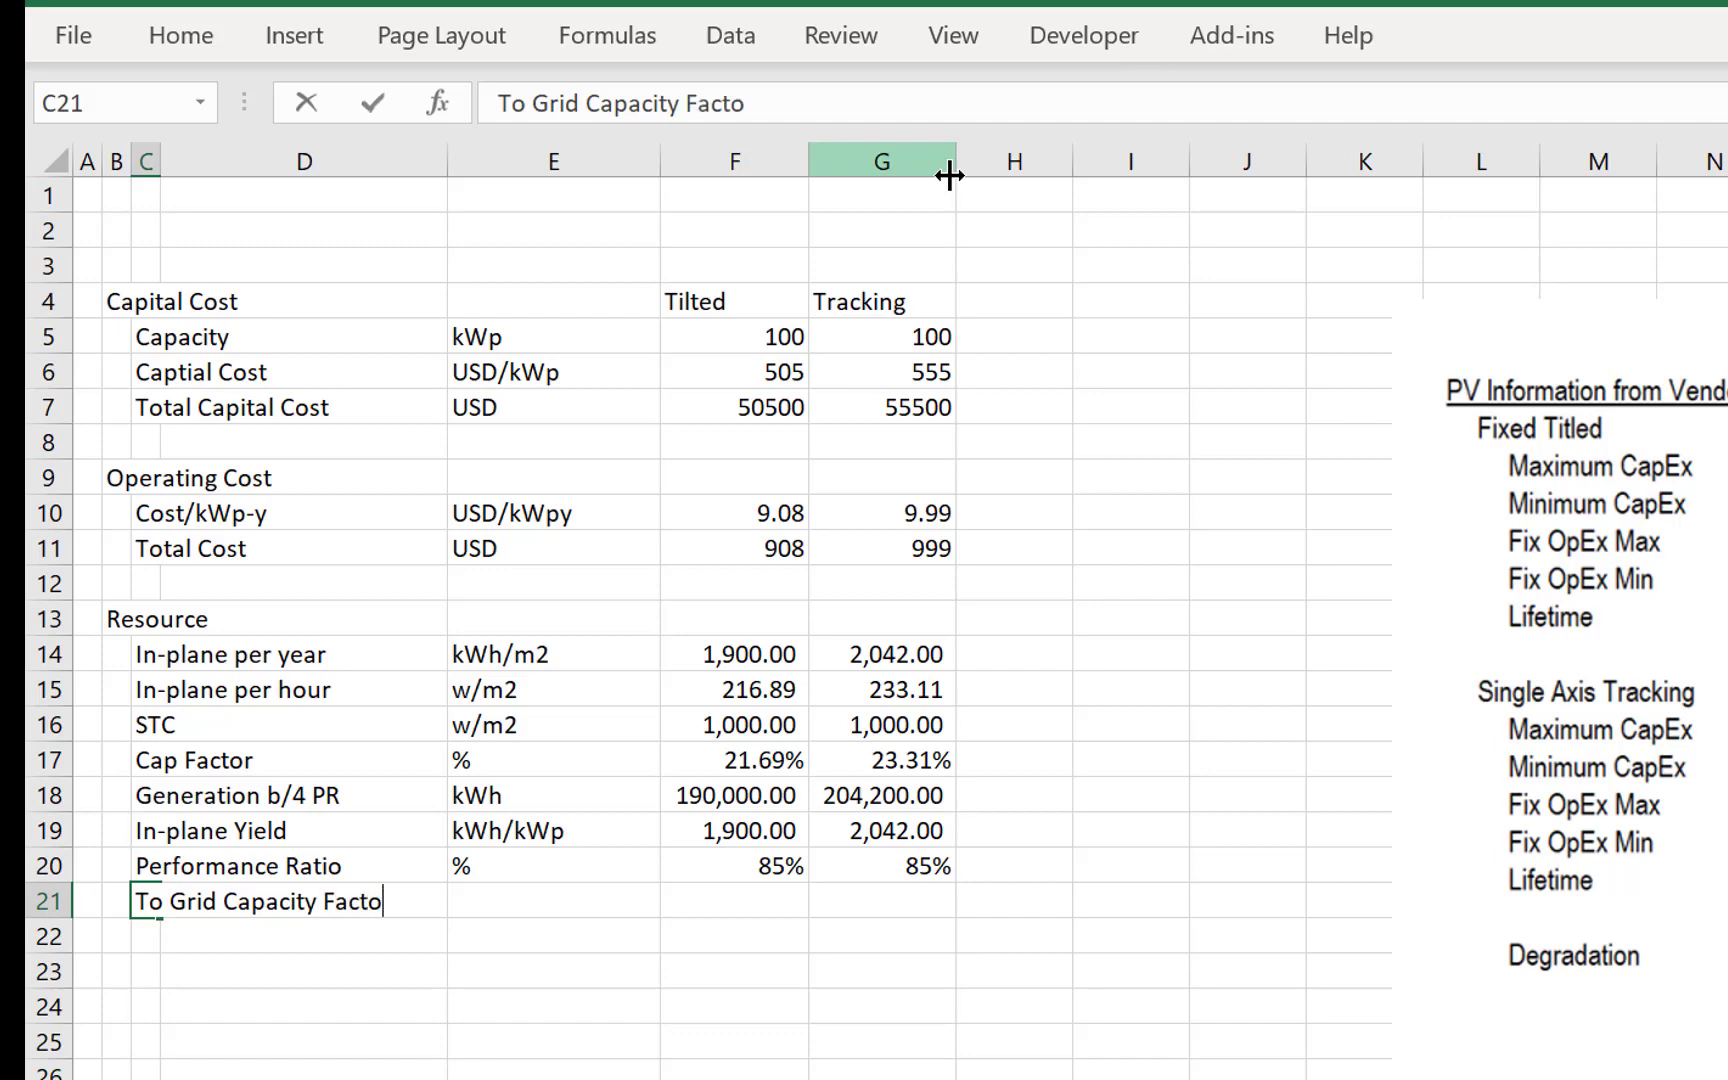
{"action": "key", "text": "Return"}
{"action": "key", "text": "Up"}
{"action": "key", "text": "Right"}
- Calculate the Tilted To Grid Capacity Factor in F21 as =F20*F17 and format it as a percentage with two decimals
{"action": "key", "text": "Right"}
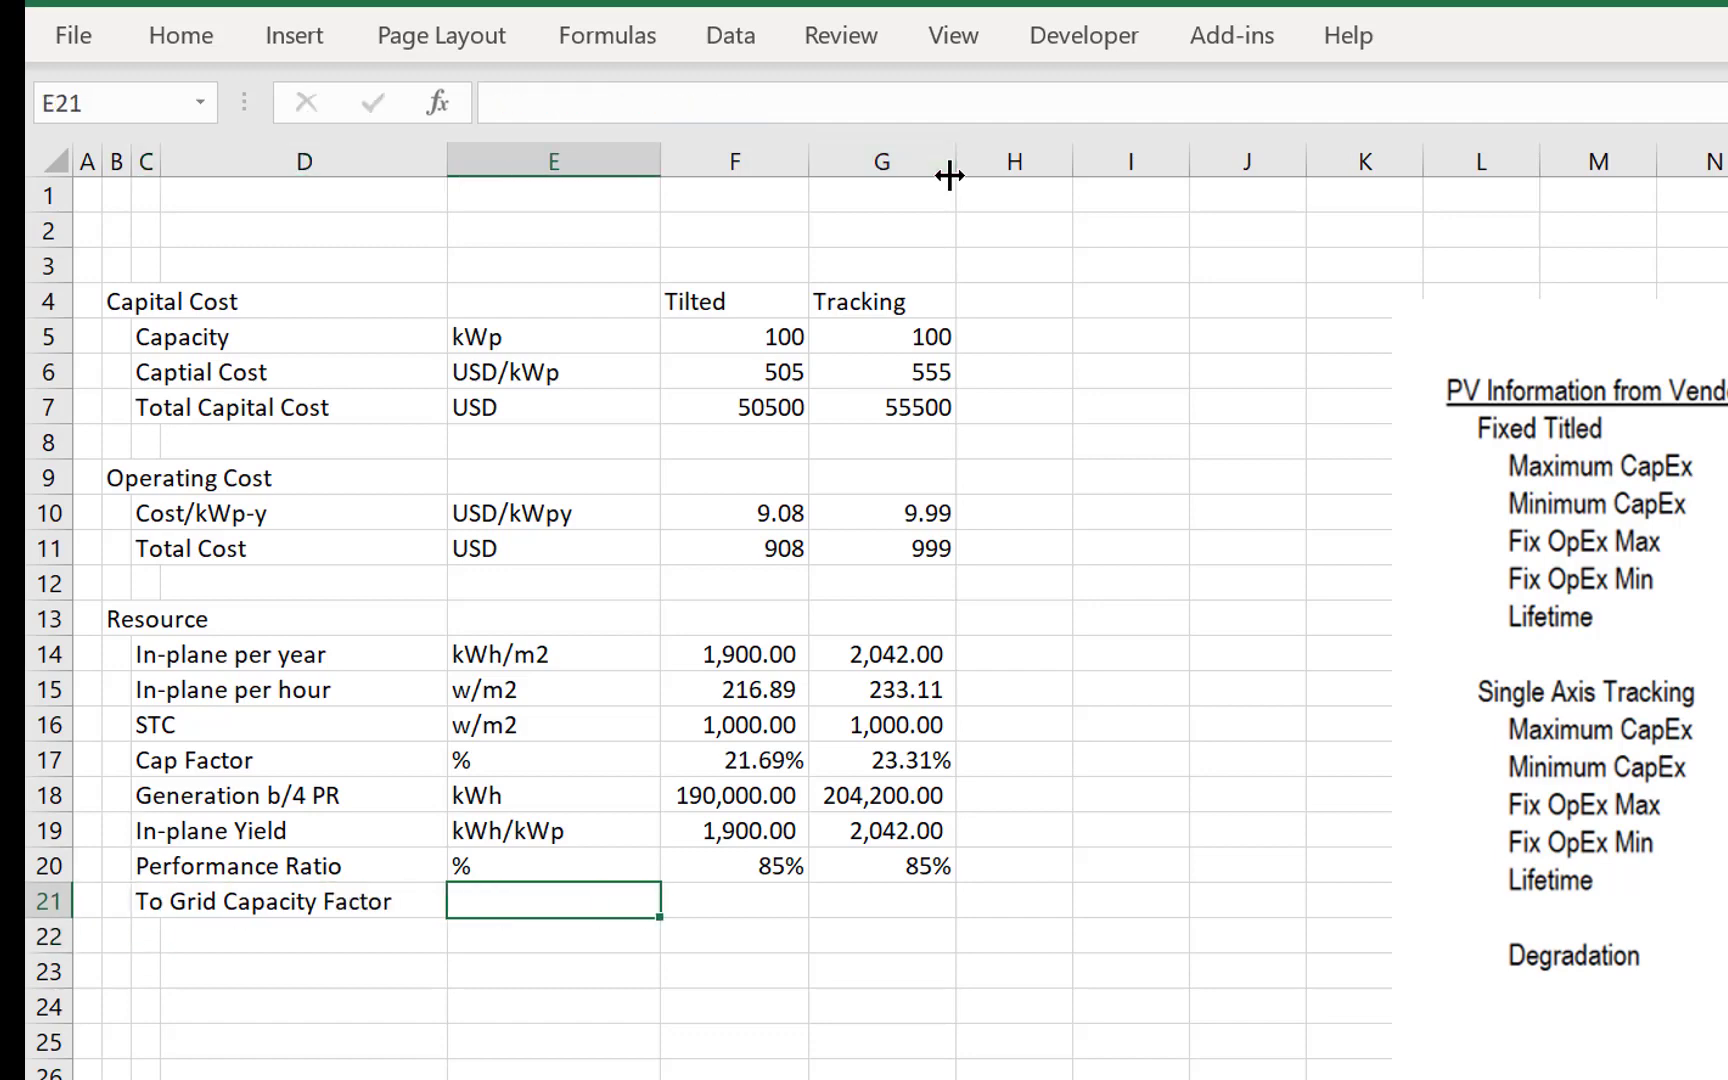
{"action": "type", "text": "%"}
{"action": "key", "text": "Right"}
{"action": "type", "text": "="}
{"action": "key", "text": "Up"}
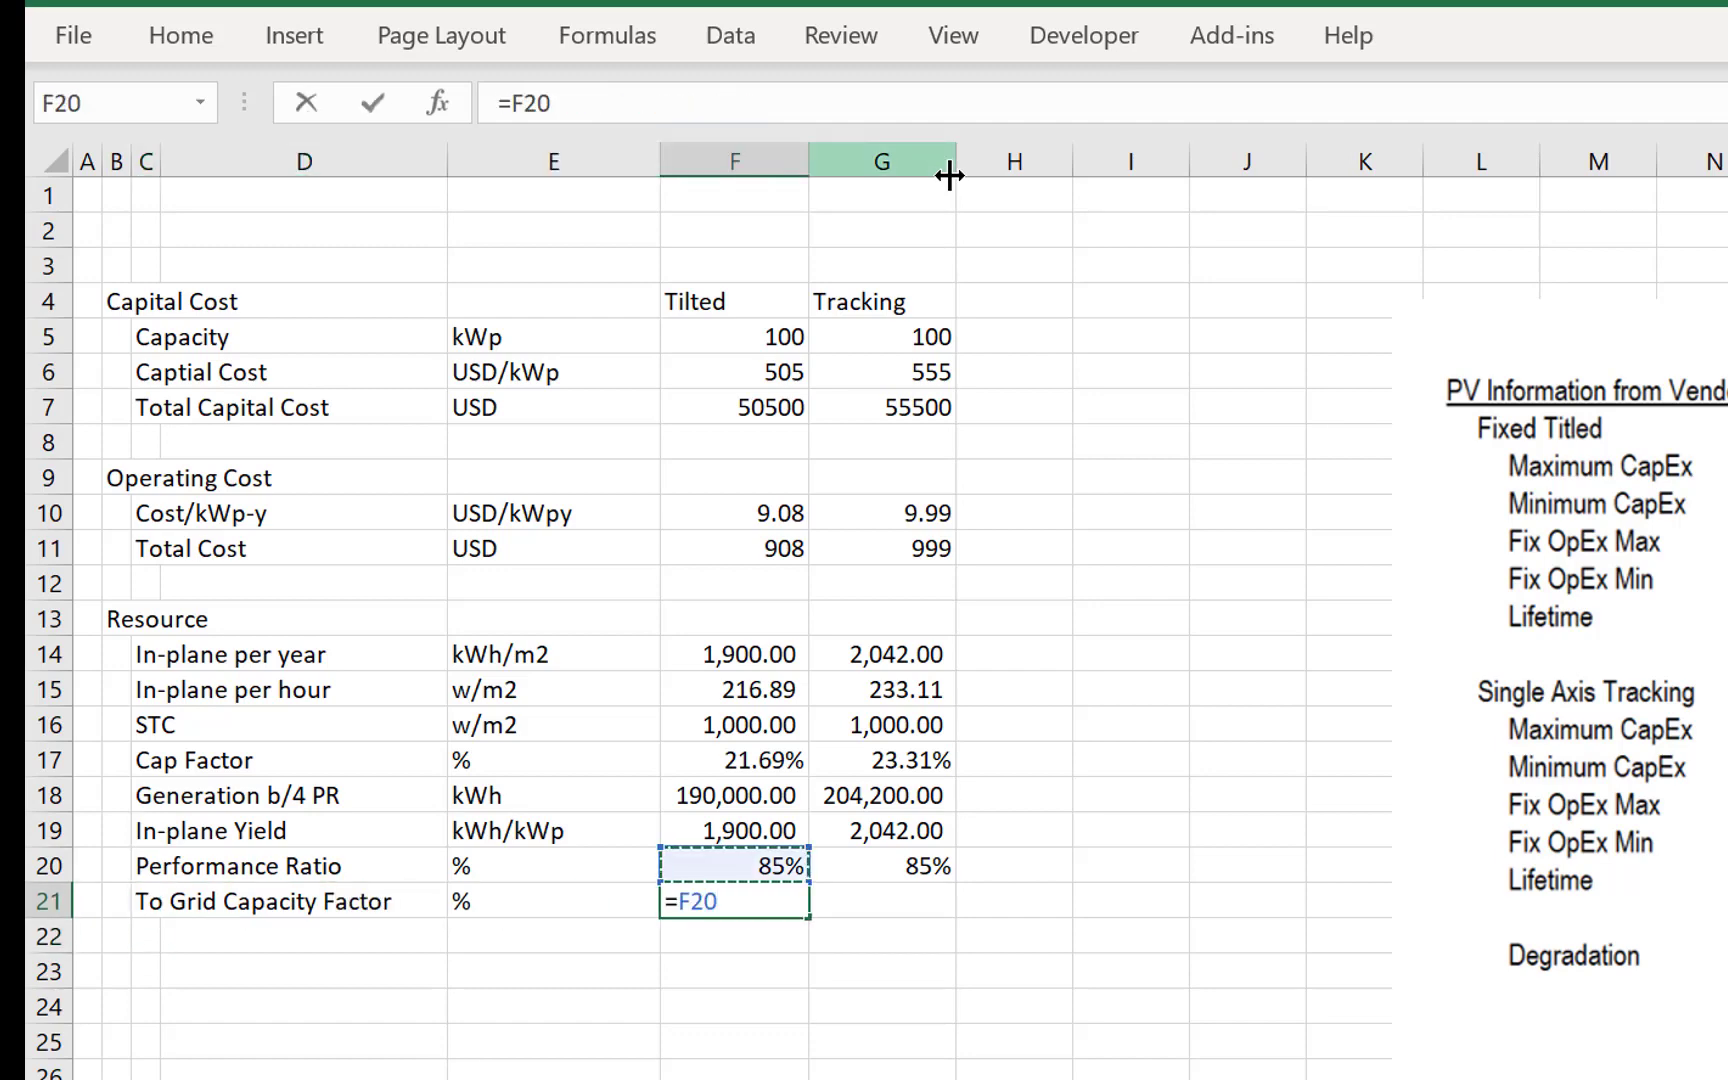
{"action": "type", "text": "*"}
{"action": "key", "text": "Up"}
{"action": "key", "text": "Up"}
{"action": "key", "text": "Up"}
{"action": "key", "text": "Up"}
{"action": "key", "text": "Return"}
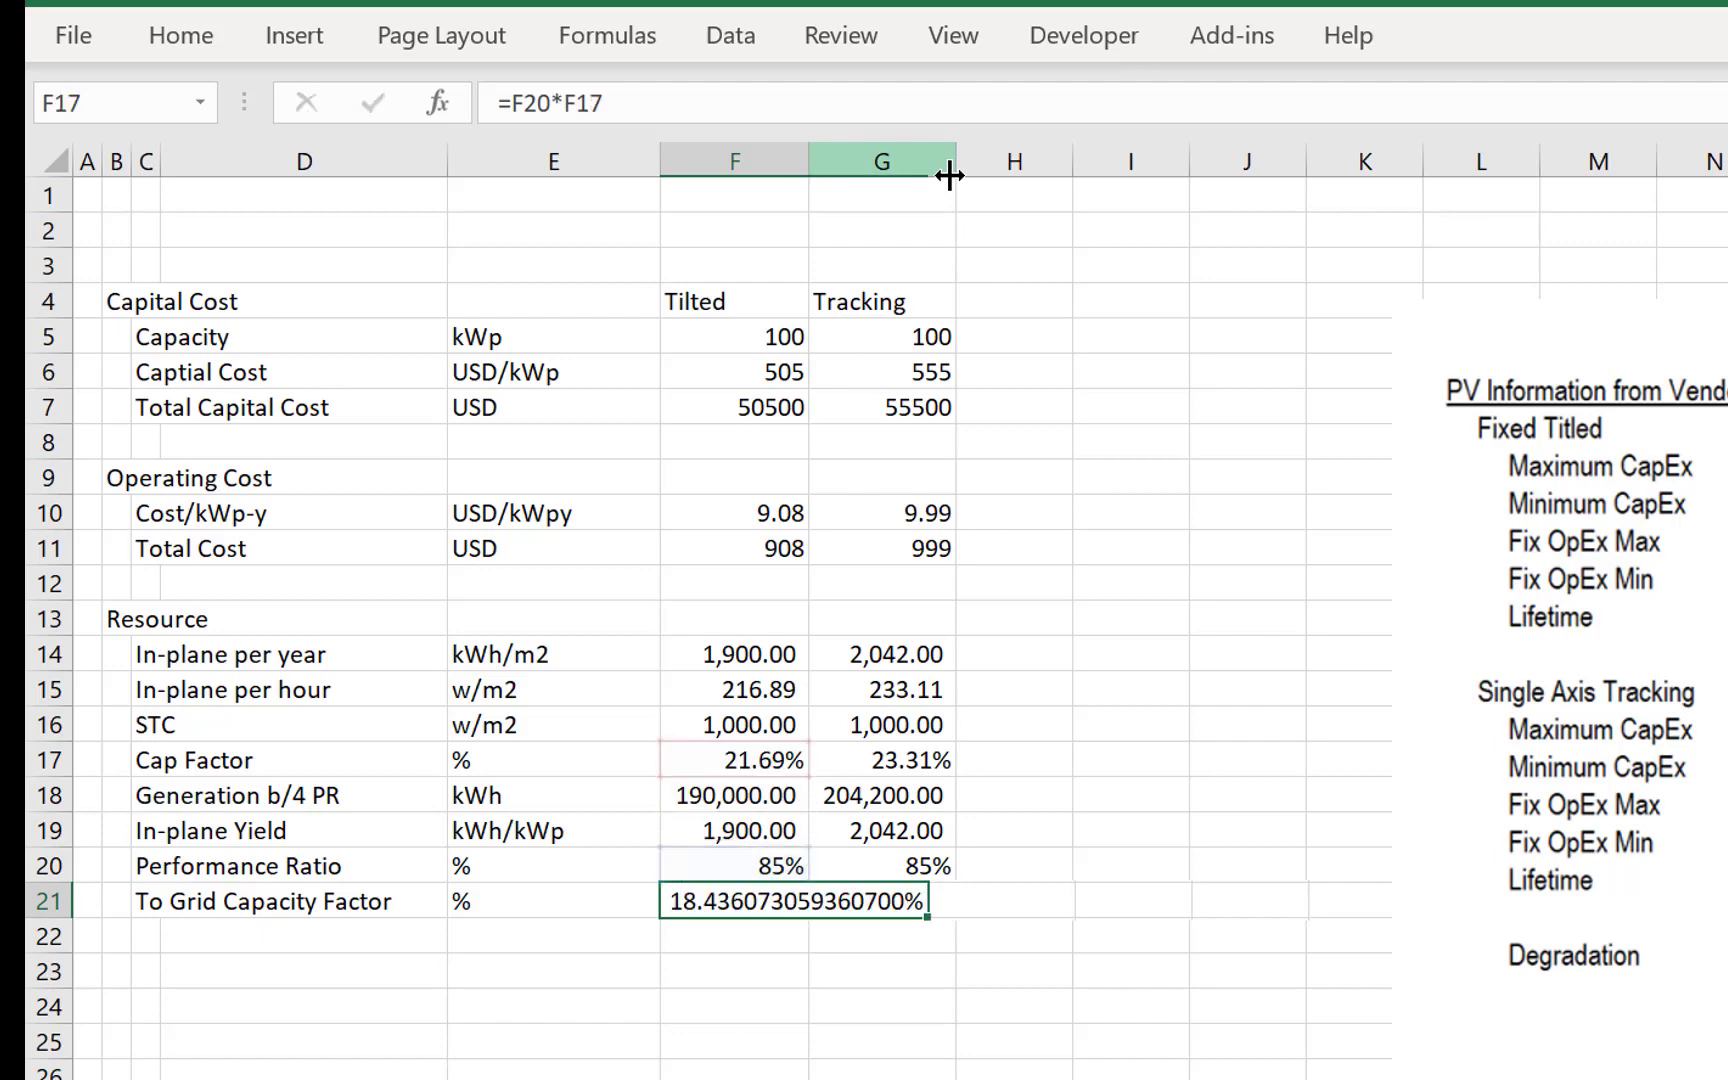
{"action": "key", "text": "Up"}
{"action": "key", "text": "ctrl+shift+5"}
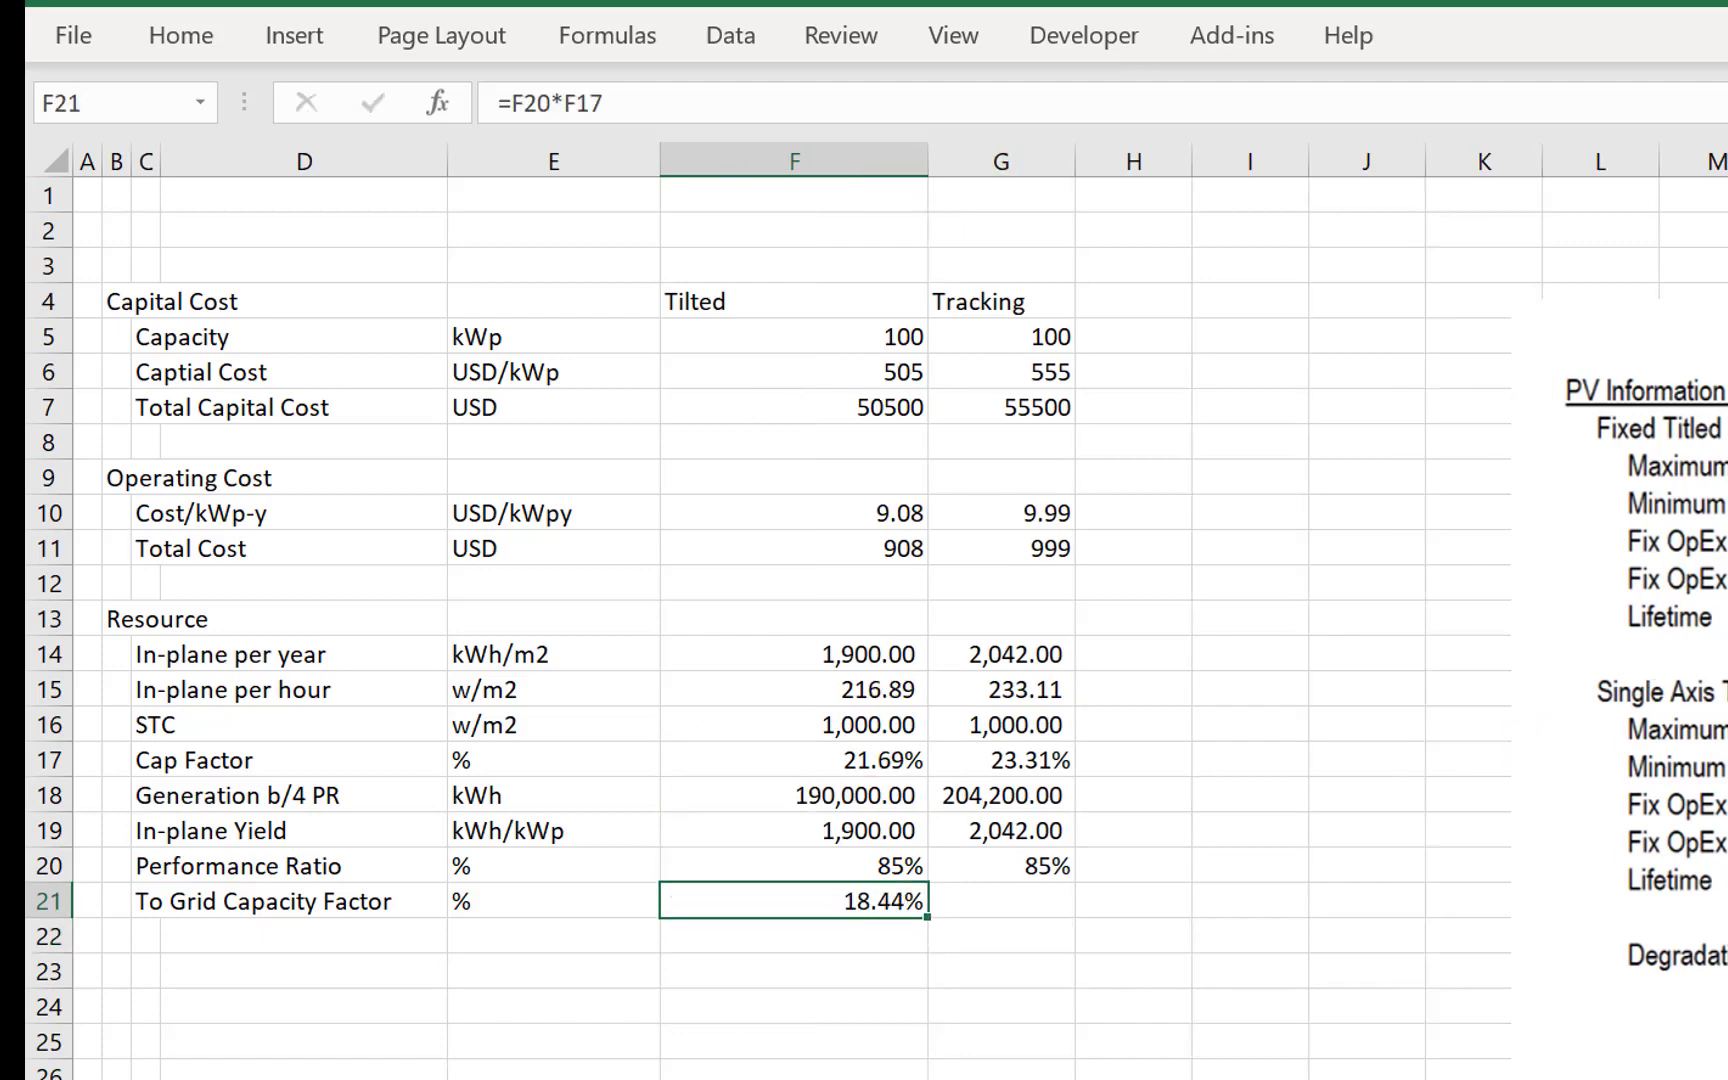
- Apply the Tracking column's width to the Tilted column F by pasting only the column width from G14
{"action": "left_click", "coordinate": [913, 307]}
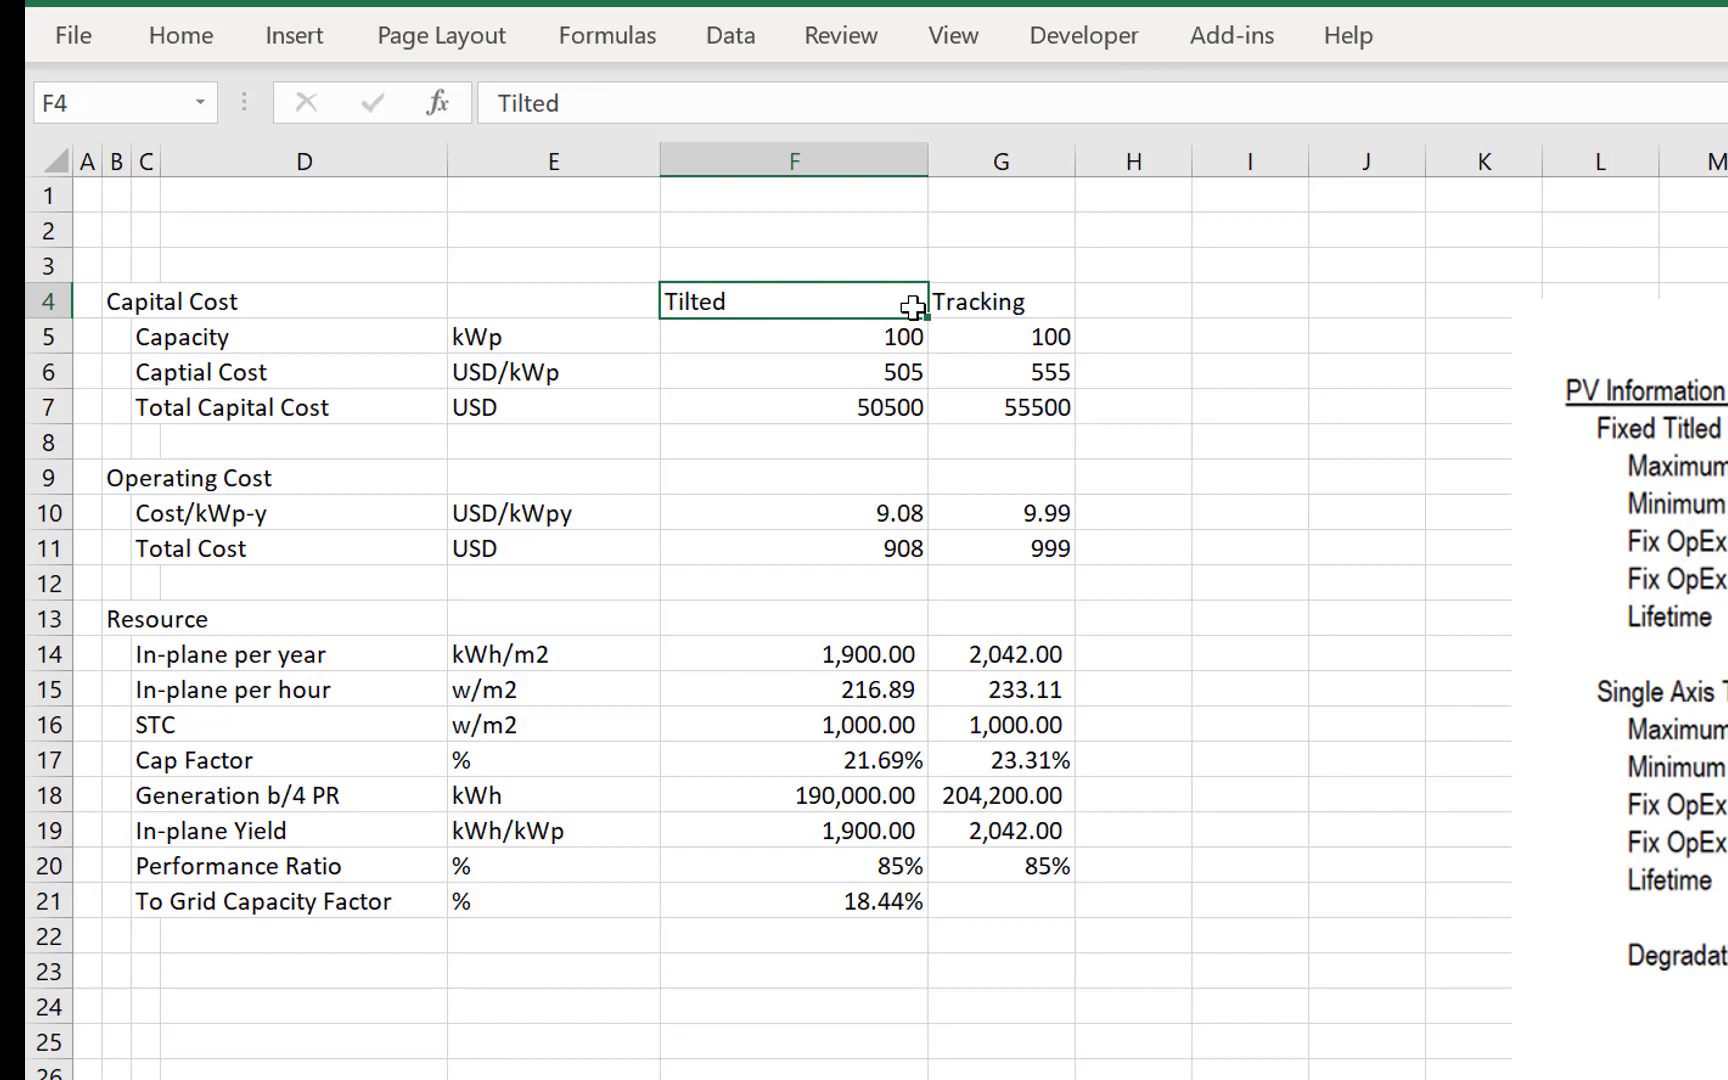
{"action": "left_click", "coordinate": [973, 670]}
{"action": "key", "text": "ctrl+c"}
{"action": "key", "text": "Left"}
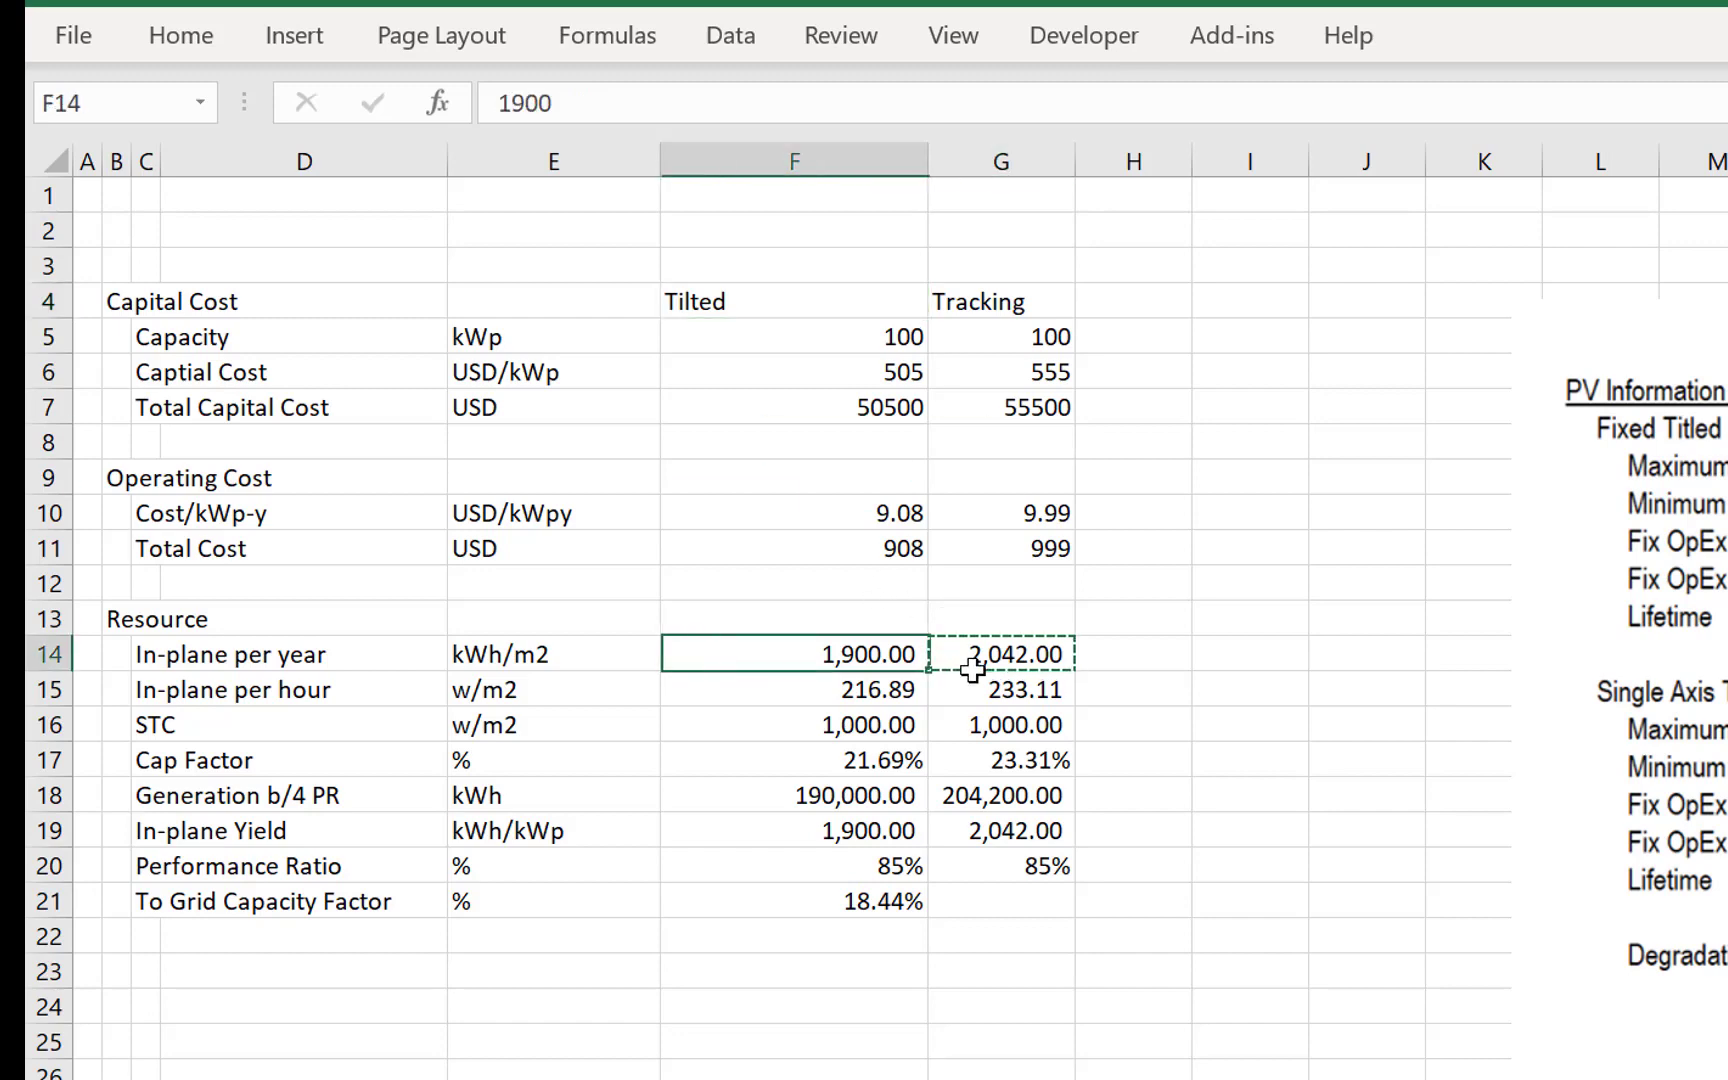
{"action": "key", "text": "alt+e"}
{"action": "key", "text": "s"}
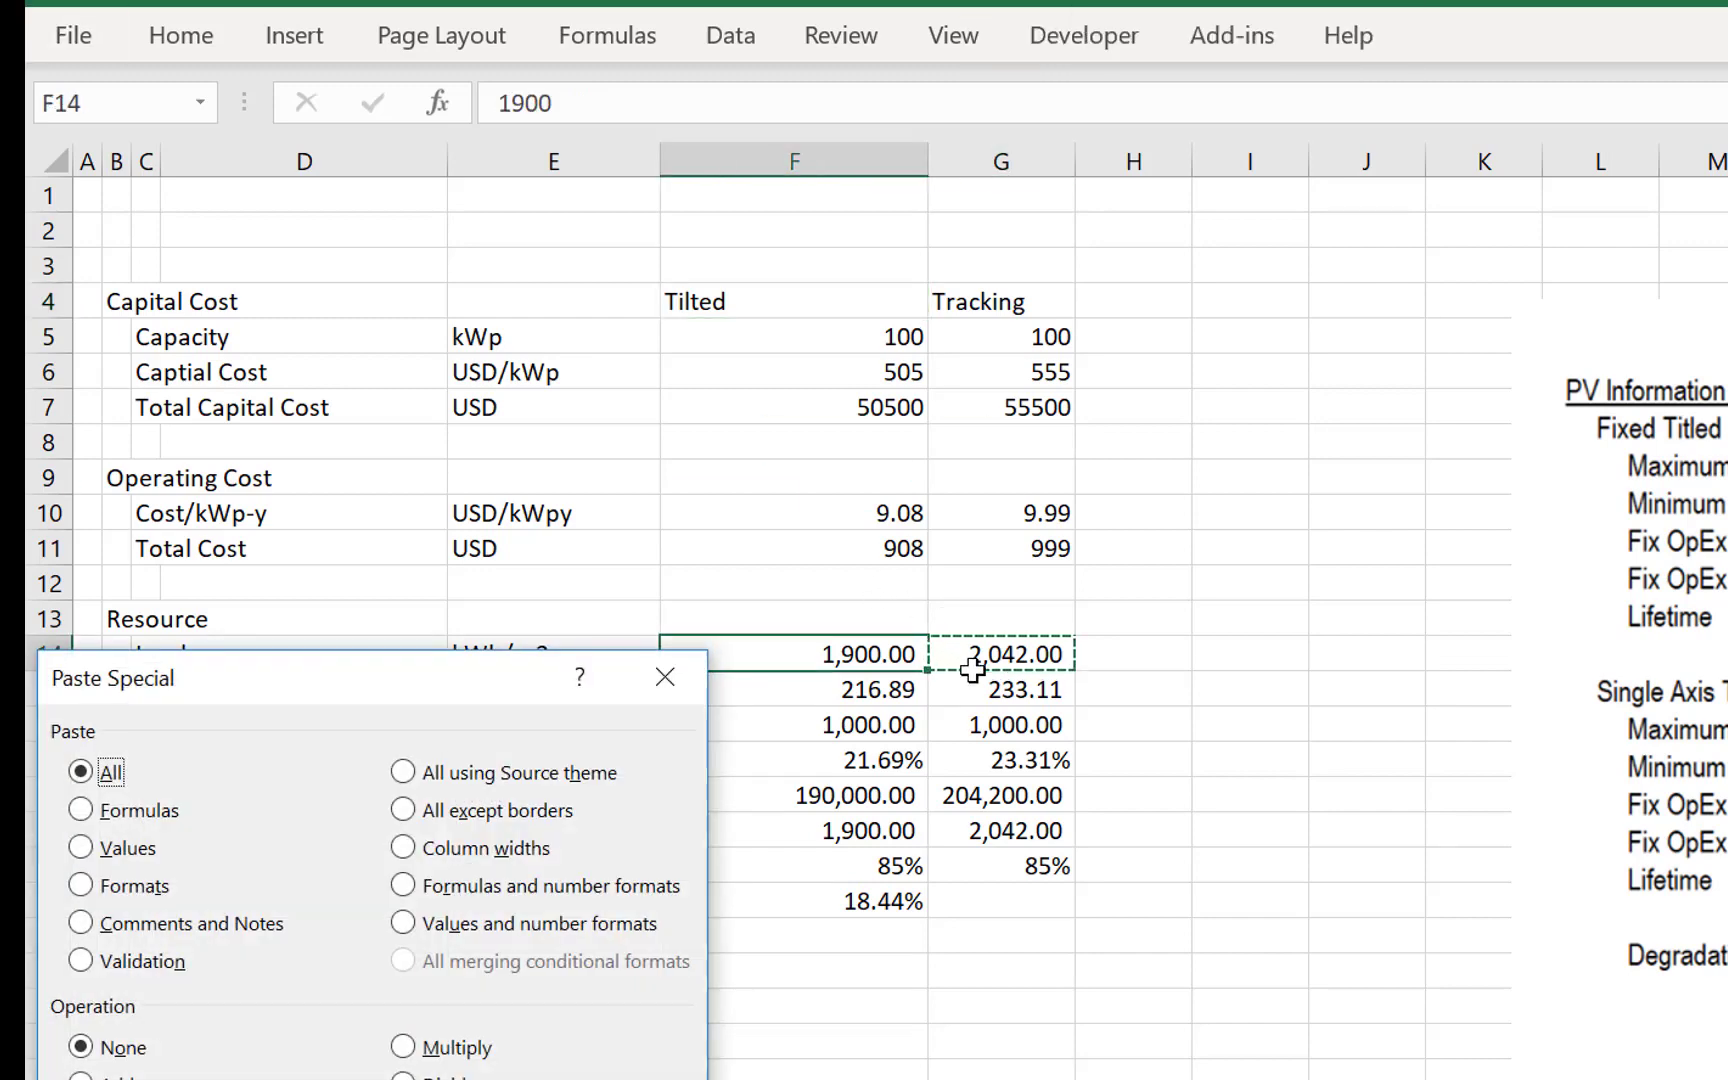
{"action": "key", "text": "w"}
{"action": "key", "text": "Return"}
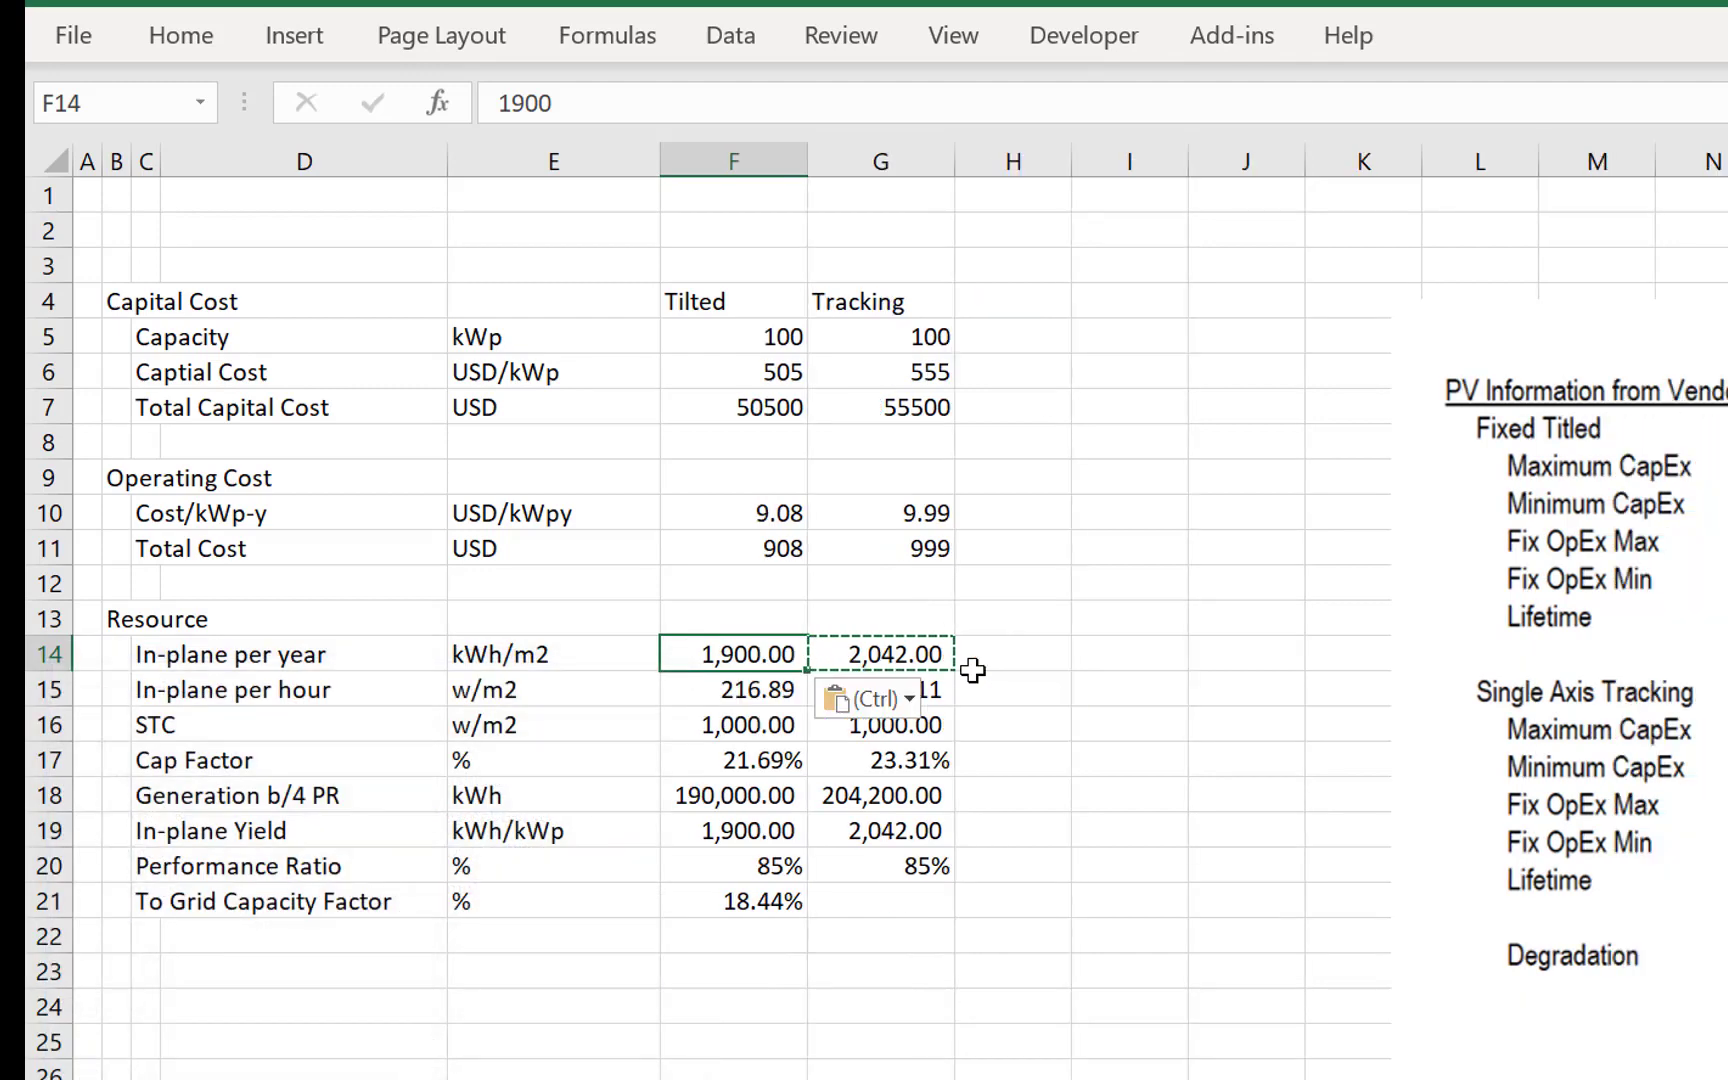
{"action": "key", "text": "Escape"}
- Copy the To Grid Capacity Factor formula from F21 to the Tracking column in G21
{"action": "key", "text": "Down"}
{"action": "key", "text": "Down"}
{"action": "key", "text": "Down"}
{"action": "key", "text": "Down"}
{"action": "key", "text": "Down"}
{"action": "key", "text": "Down"}
{"action": "key", "text": "Down"}
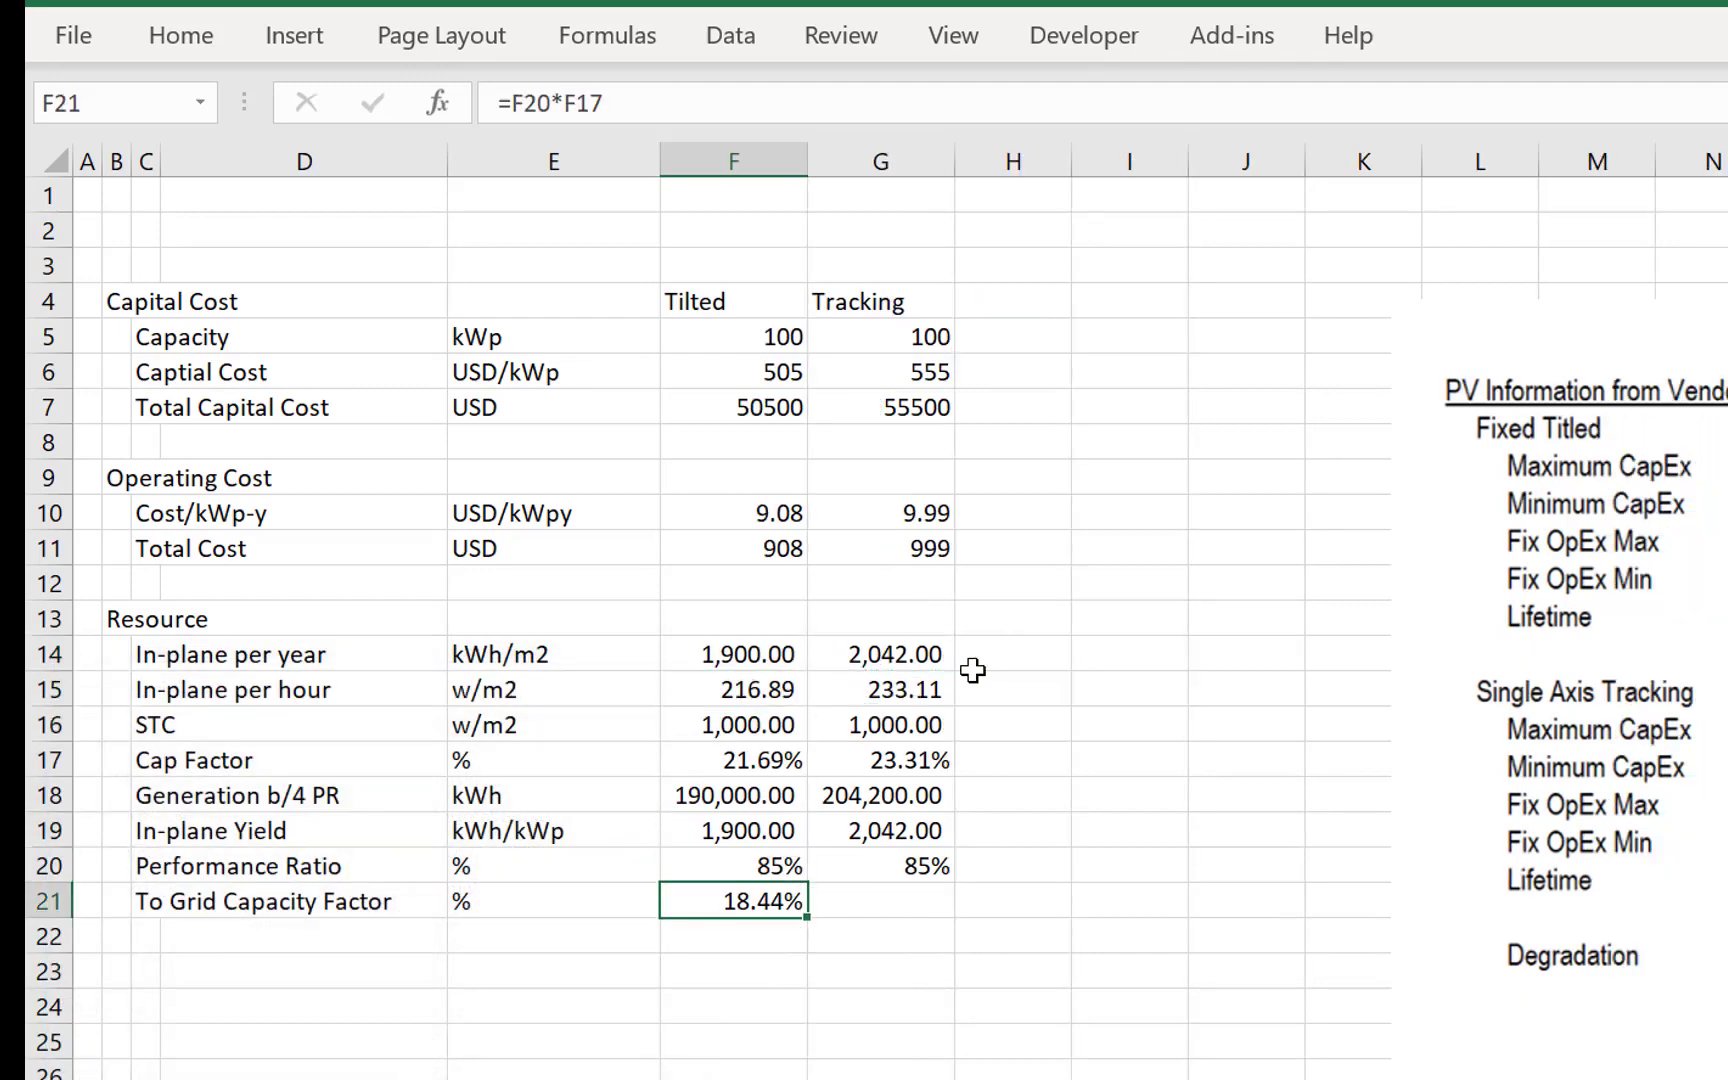
{"action": "key", "text": "ctrl+c"}
{"action": "key", "text": "Right"}
{"action": "key", "text": "ctrl+v"}
{"action": "key", "text": "Escape"}
- Review the Tilted Resource values from In-plane per year down to To Grid Capacity Factor
{"action": "key", "text": "Left"}
{"action": "key", "text": "Left"}
{"action": "key", "text": "Left"}
{"action": "key", "text": "Up"}
{"action": "key", "text": "Up"}
{"action": "key", "text": "Up"}
{"action": "key", "text": "Up"}
{"action": "key", "text": "Up"}
{"action": "key", "text": "Up"}
{"action": "key", "text": "Up"}
{"action": "key", "text": "Right"}
{"action": "key", "text": "Right"}
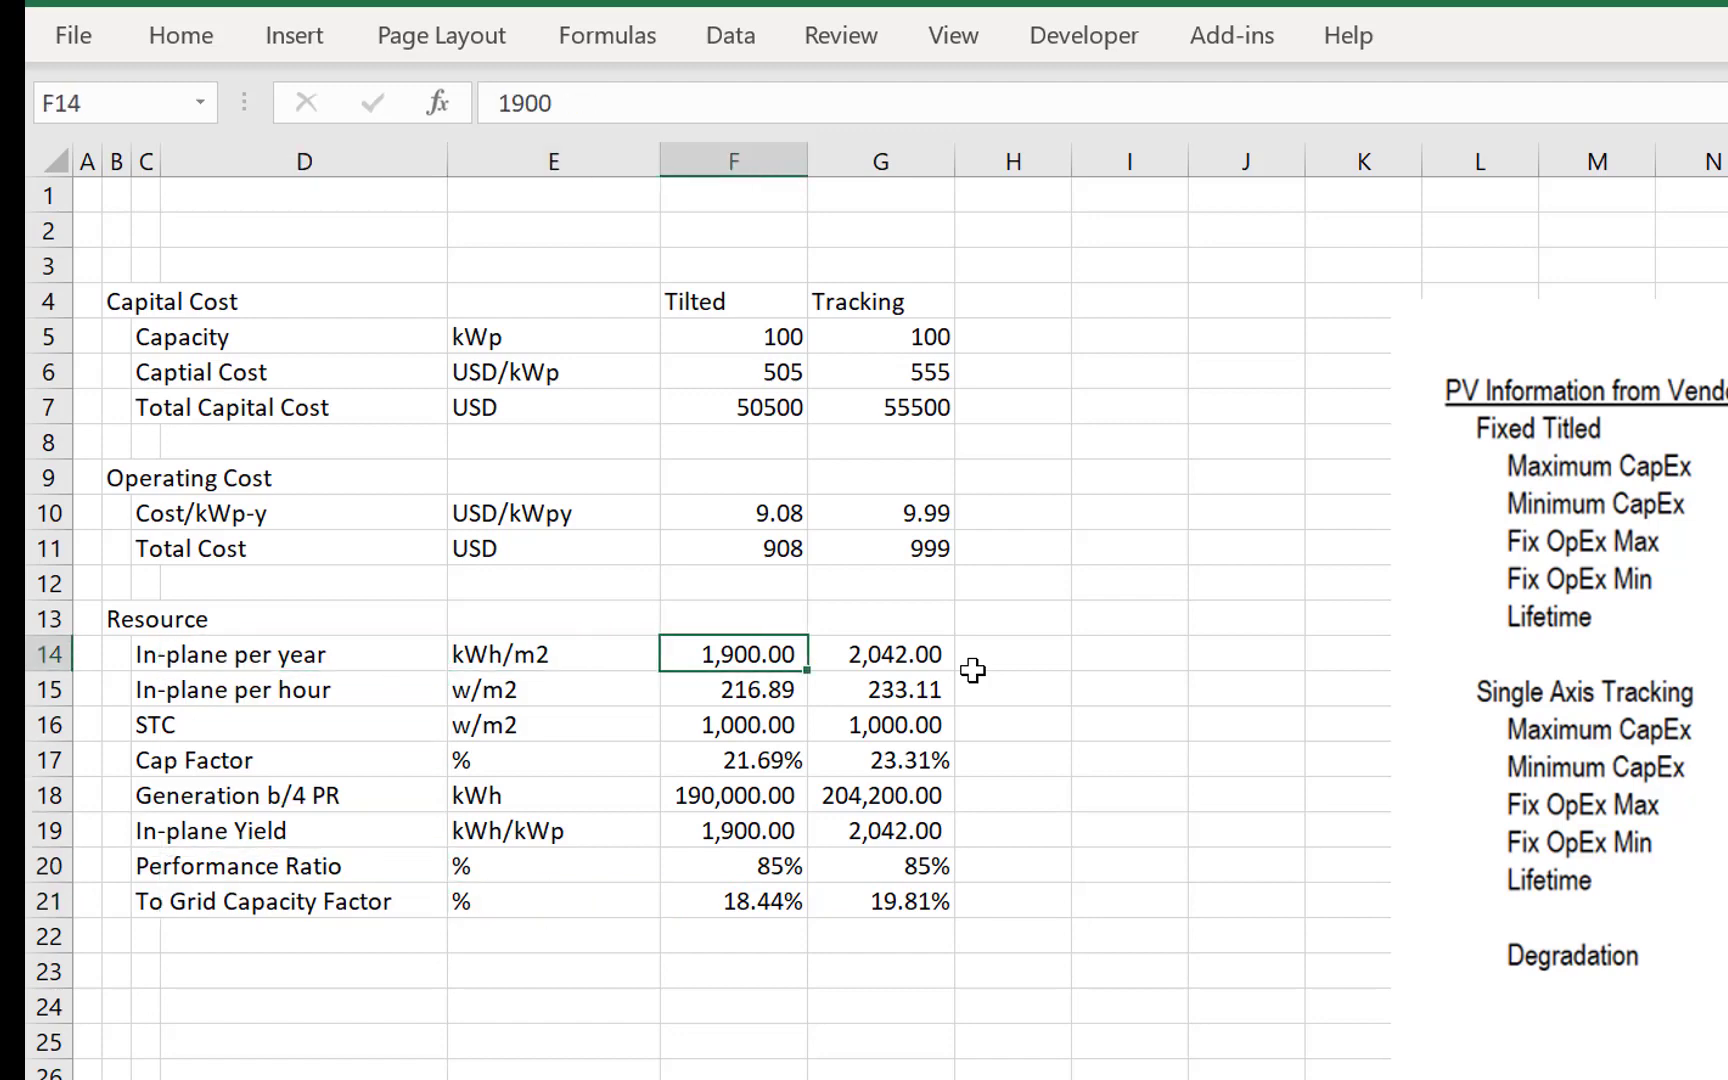
{"action": "key", "text": "Down"}
{"action": "key", "text": "Down"}
{"action": "key", "text": "Down"}
{"action": "key", "text": "Down"}
{"action": "key", "text": "Down"}
{"action": "key", "text": "Down"}
{"action": "key", "text": "Down"}
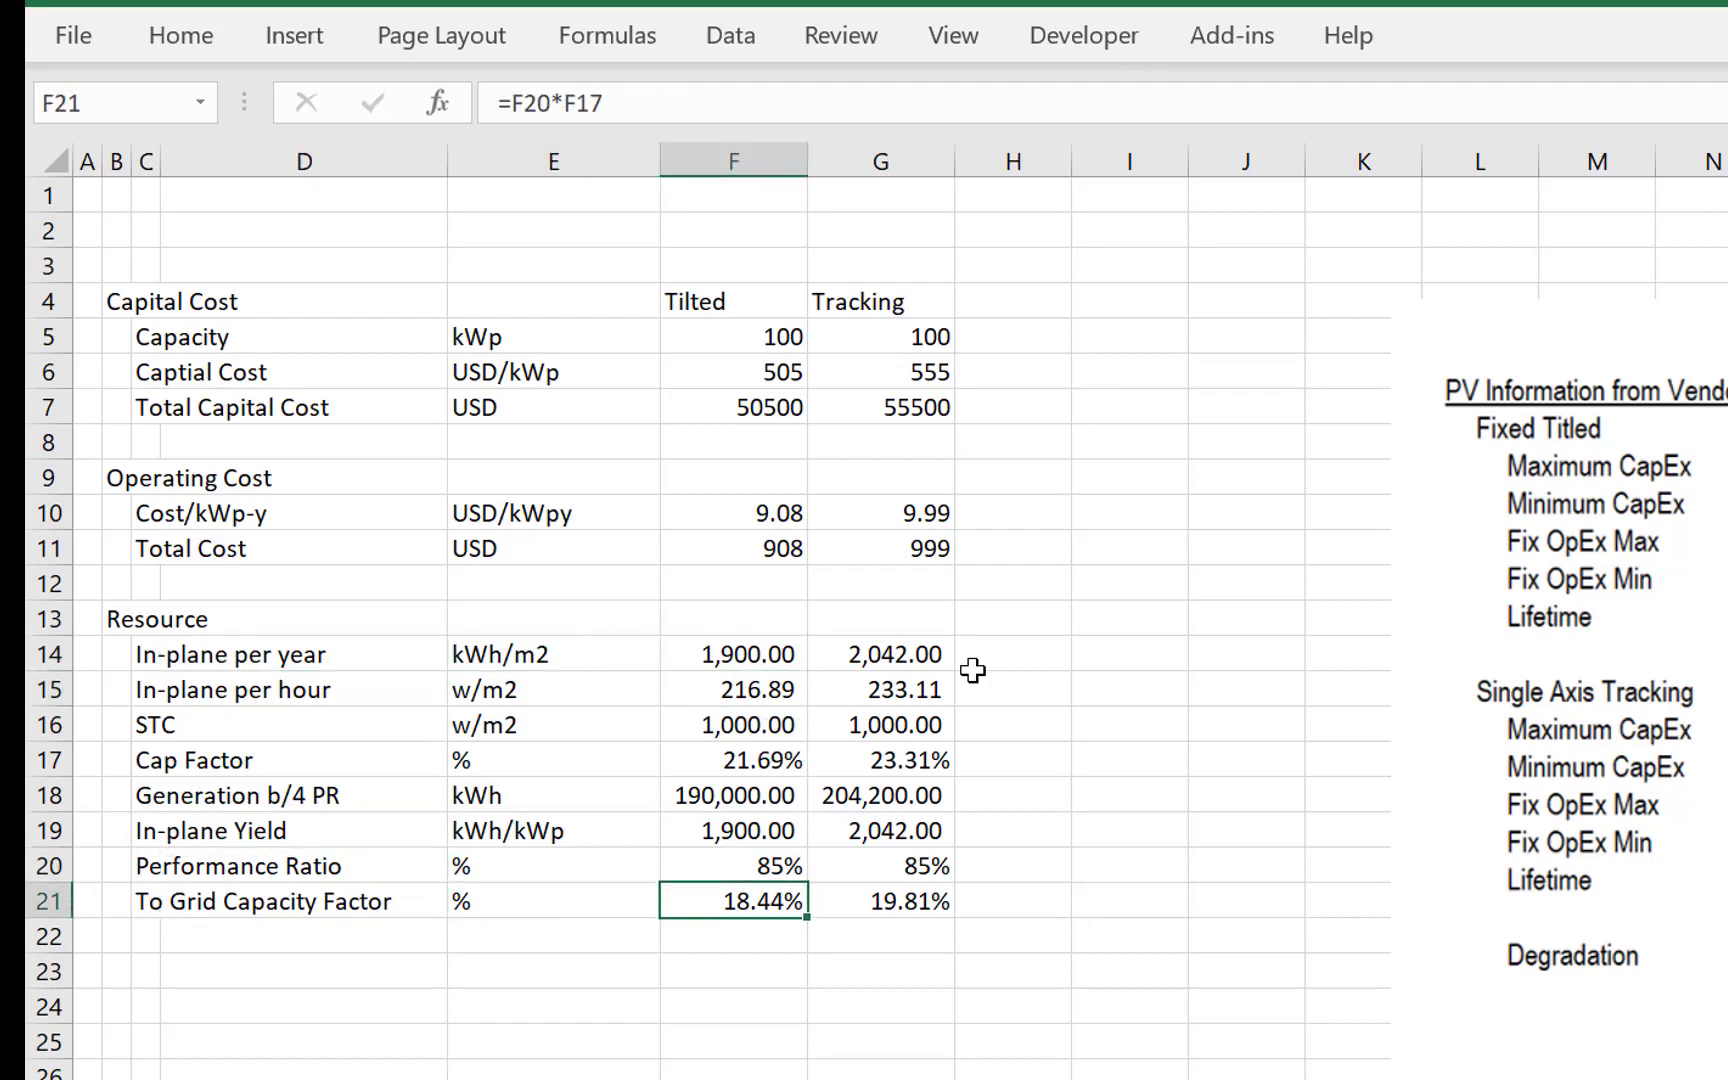
{"action": "key", "text": "Up"}
{"action": "key", "text": "Up"}
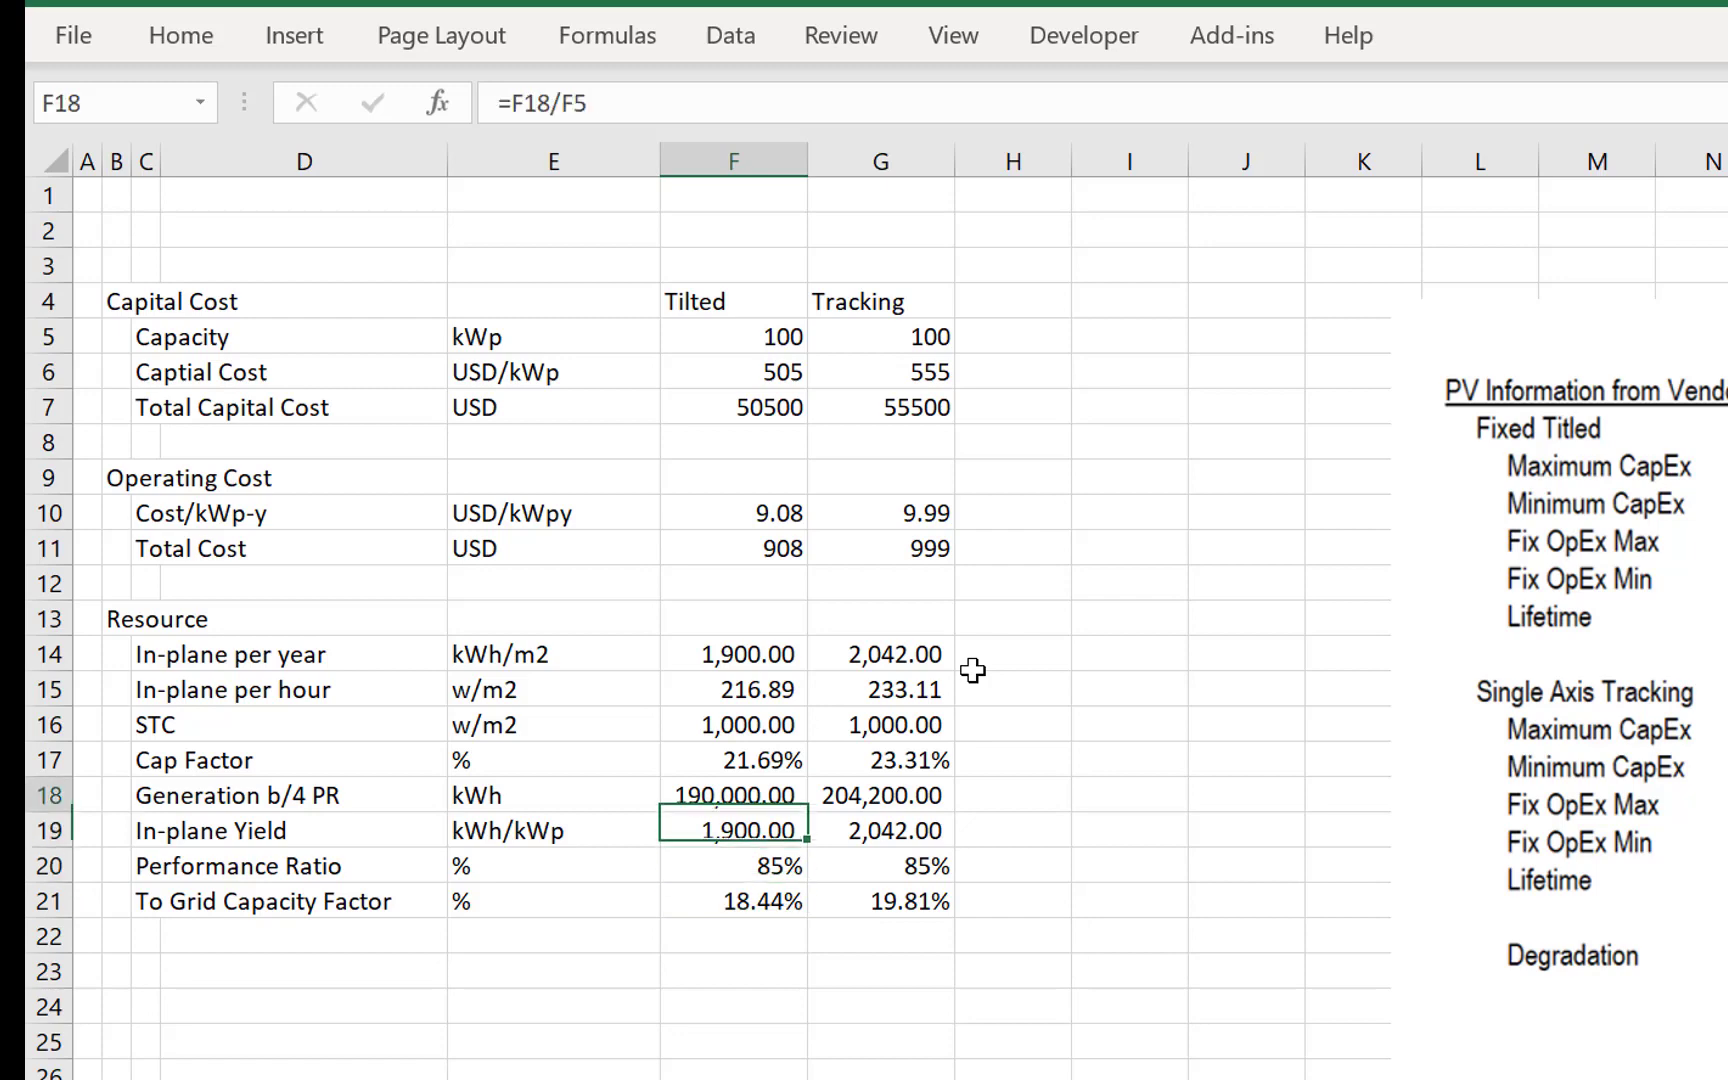
{"action": "key", "text": "Up"}
{"action": "key", "text": "Up"}
{"action": "key", "text": "Up"}
{"action": "key", "text": "Up"}
{"action": "key", "text": "Up"}
{"action": "key", "text": "Up"}
{"action": "key", "text": "Down"}
- Enter the section heading Capital Recovery in B23
{"action": "key", "text": "Down"}
{"action": "key", "text": "Down"}
{"action": "key", "text": "Down"}
{"action": "key", "text": "Down"}
{"action": "key", "text": "Down"}
{"action": "key", "text": "Down"}
{"action": "key", "text": "Down"}
{"action": "key", "text": "Down"}
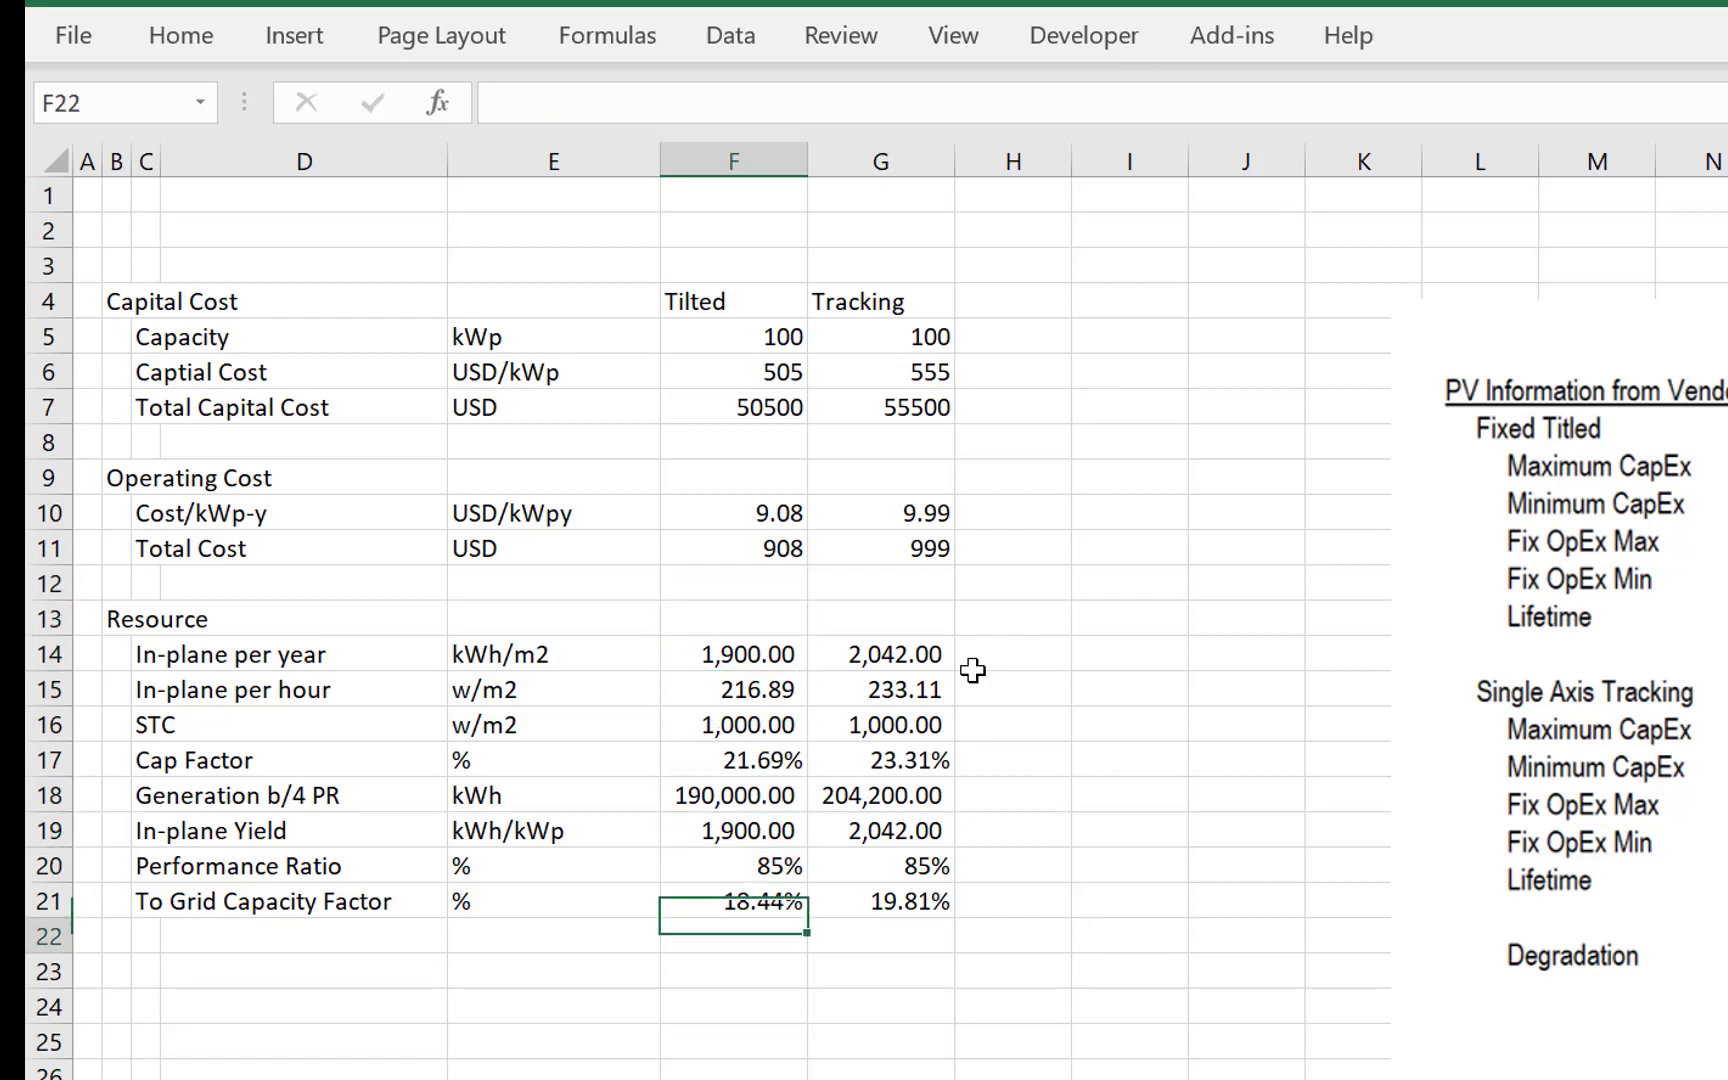
{"action": "key", "text": "Down"}
{"action": "key", "text": "Left"}
{"action": "key", "text": "Left"}
{"action": "key", "text": "Left"}
{"action": "key", "text": "Left"}
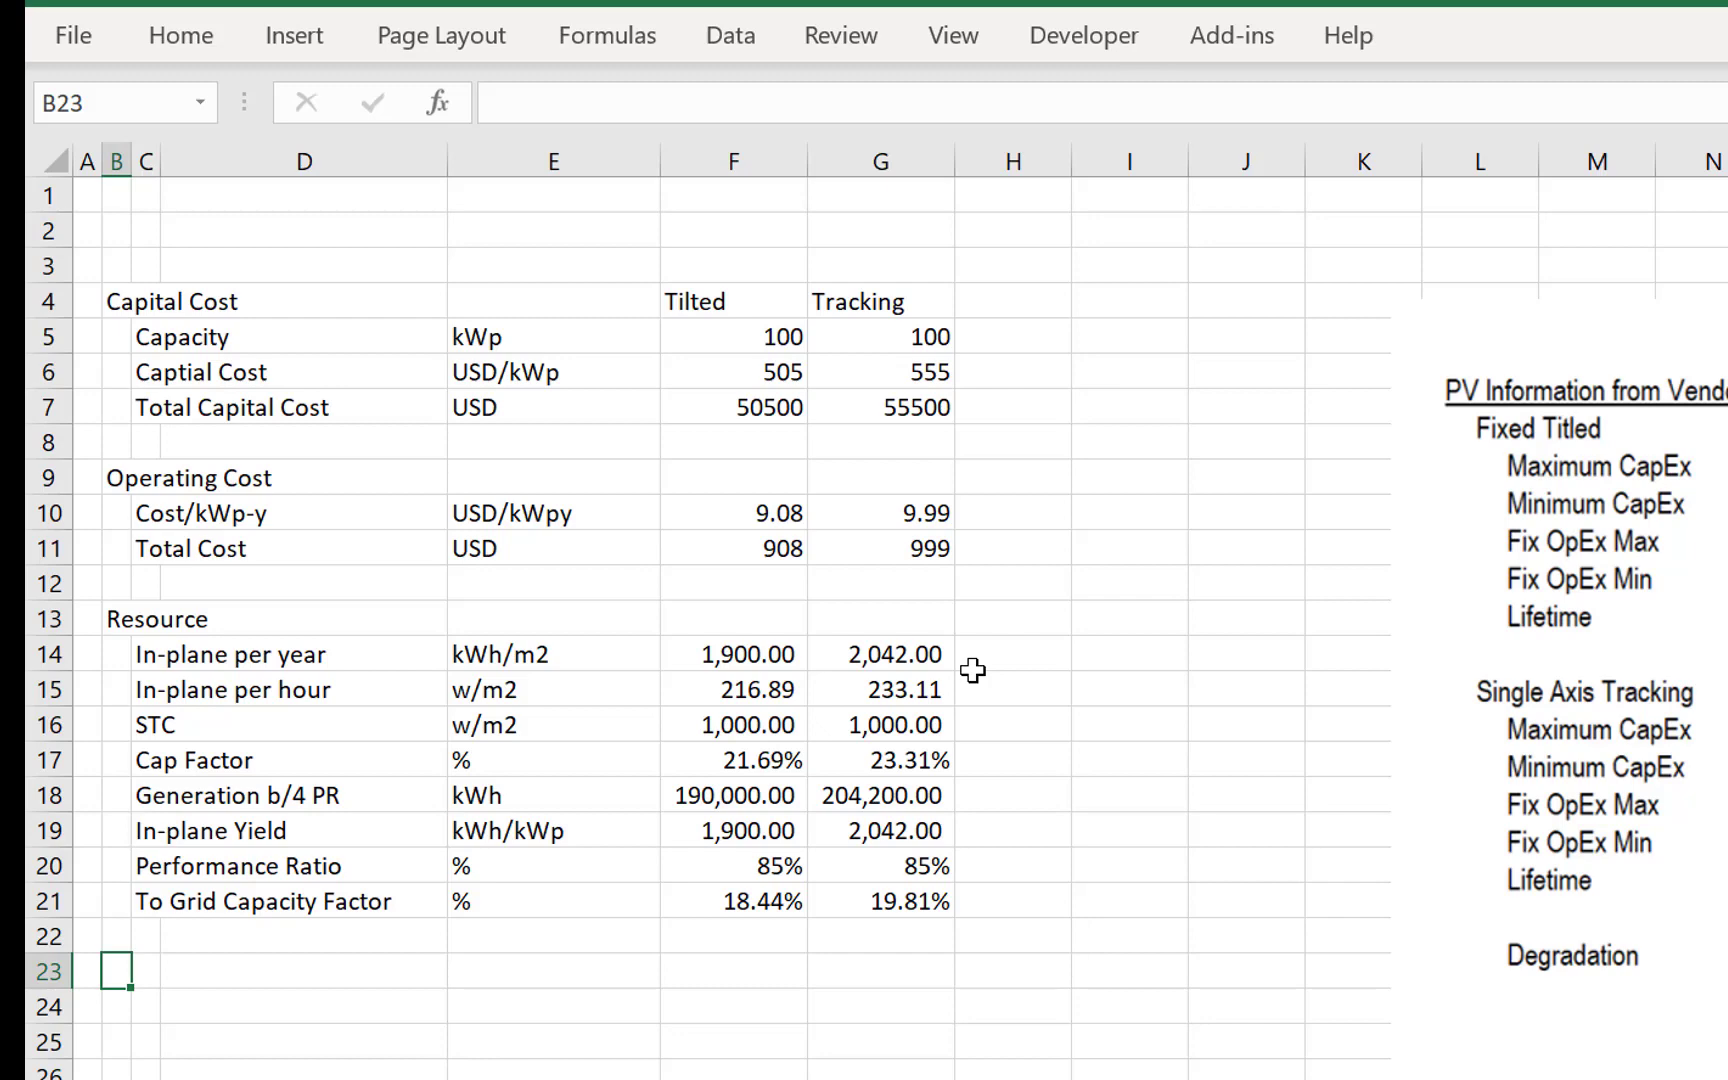
{"action": "type", "text": "pit"}
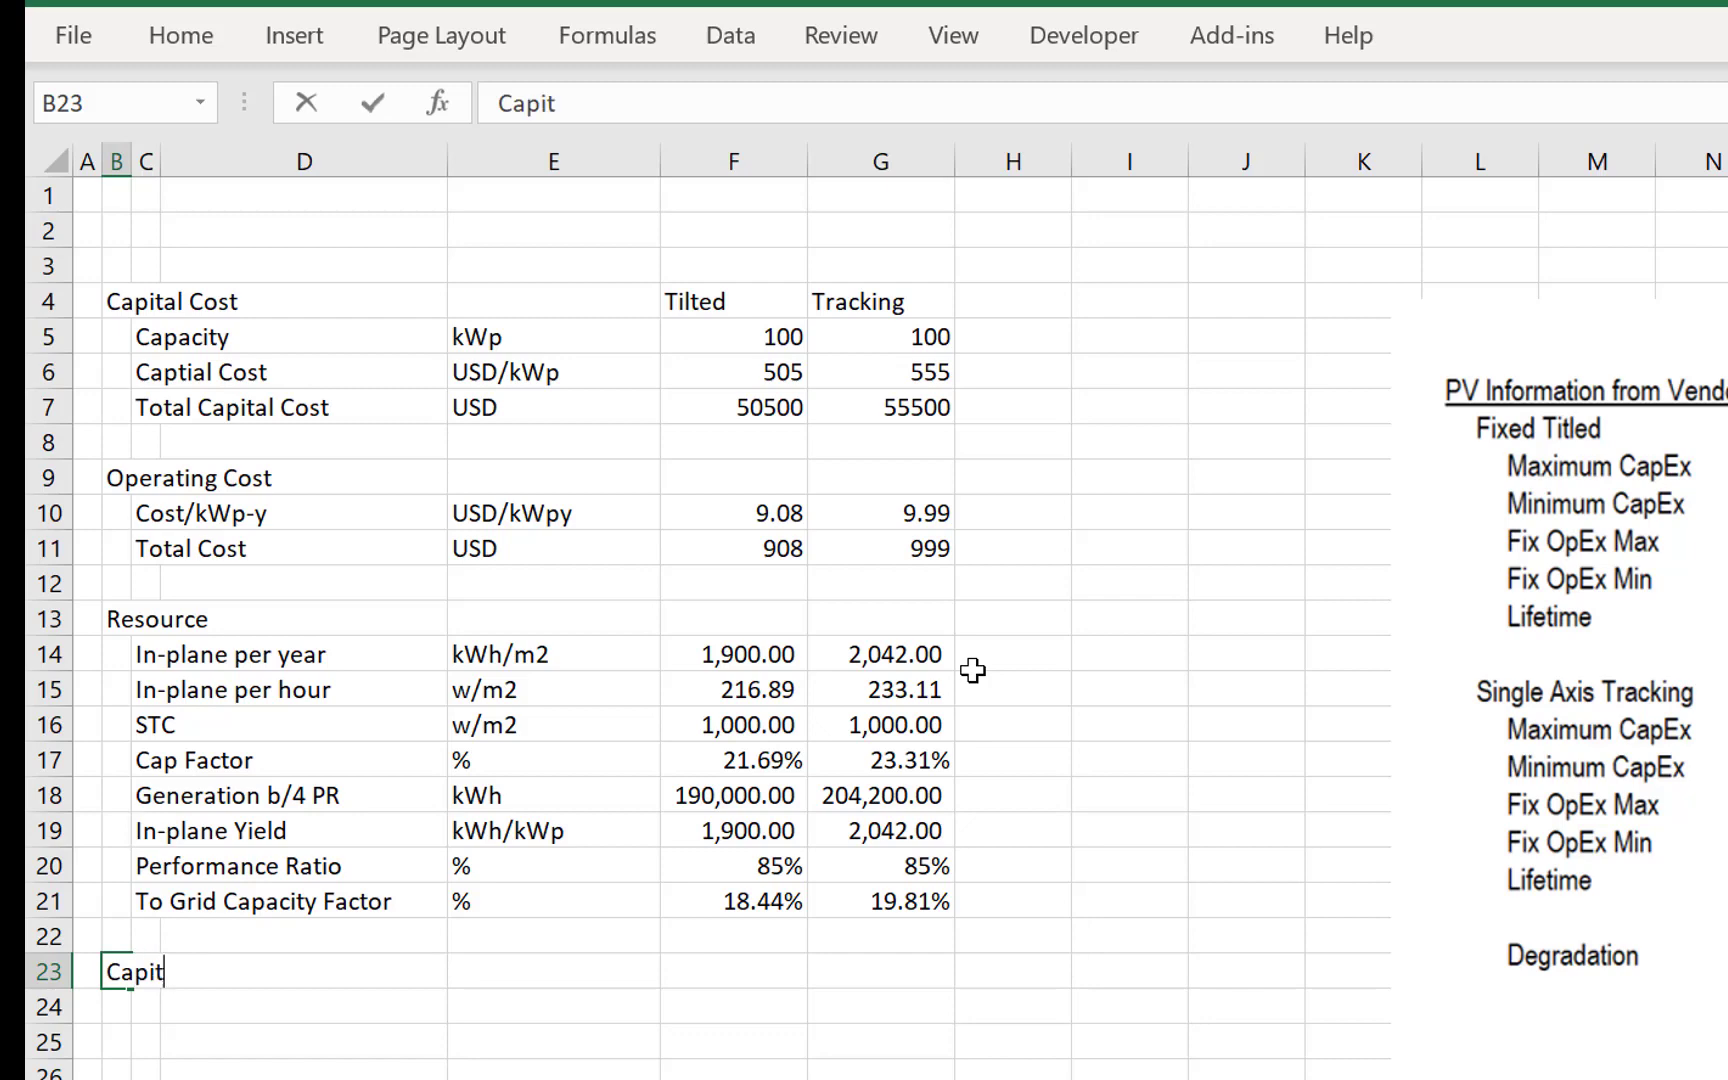
{"action": "type", "text": "al Recovery"}
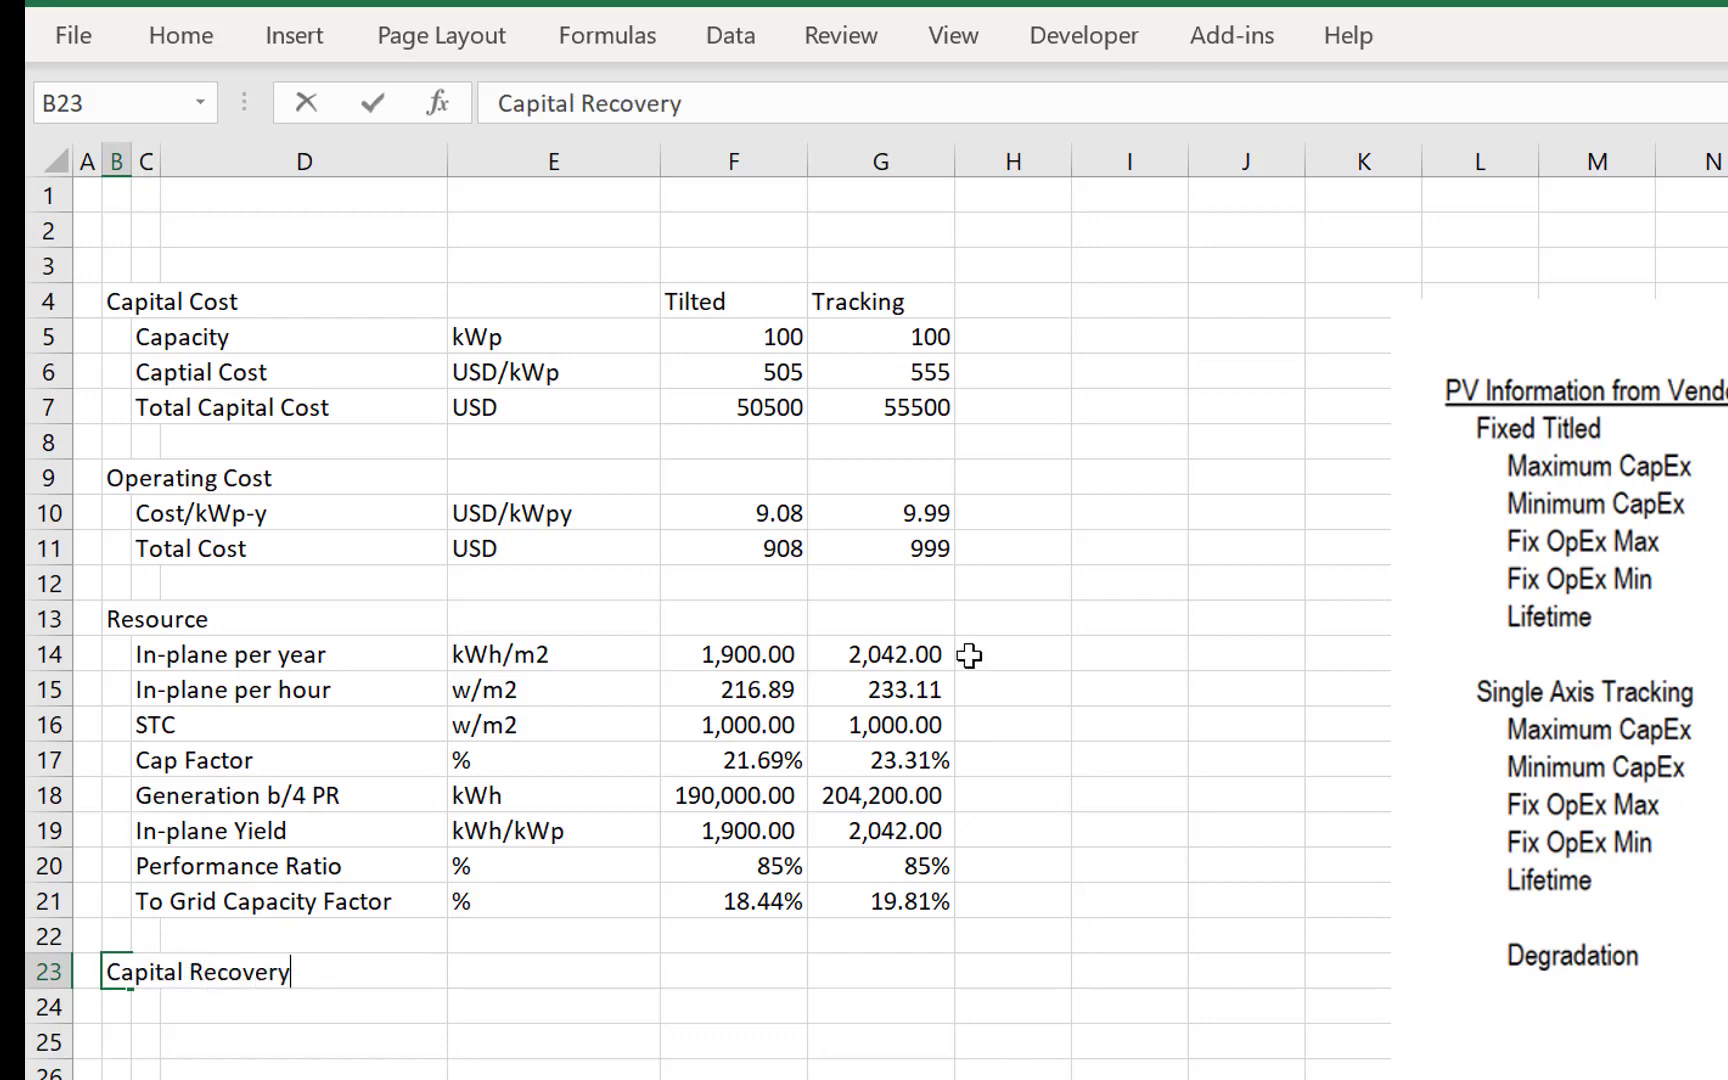
{"action": "key", "text": "Return"}
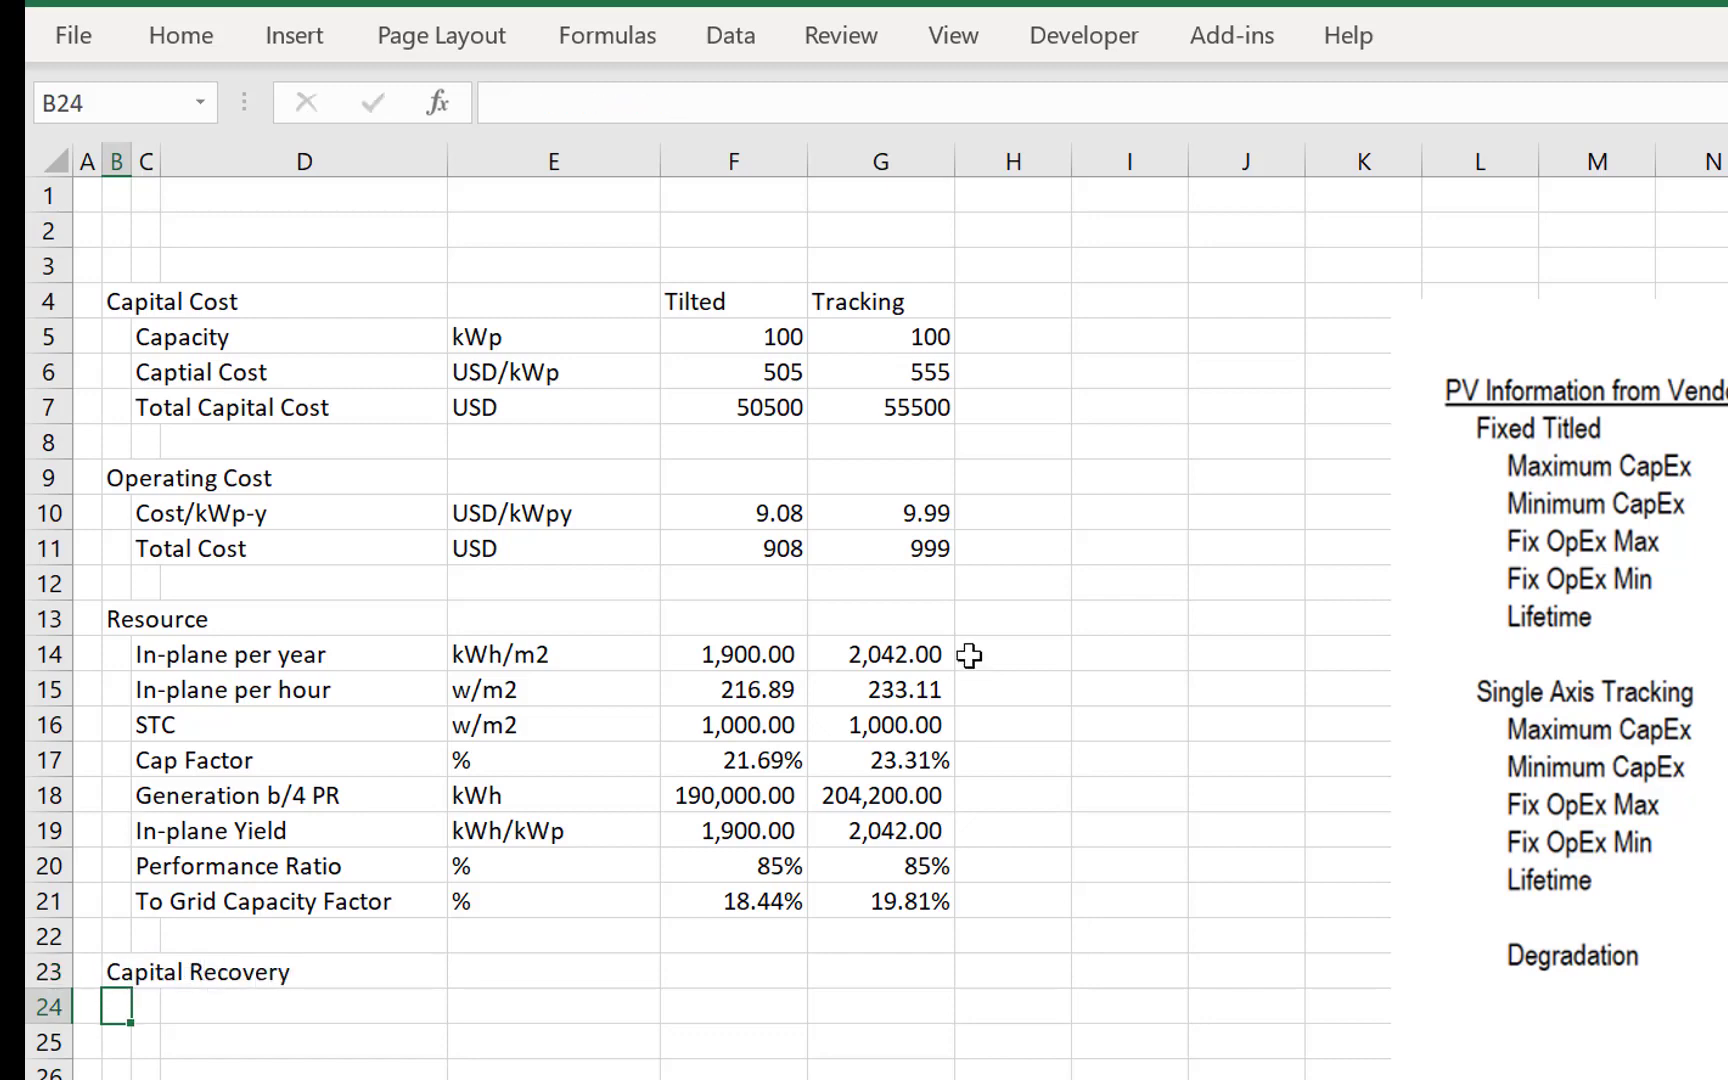
- Delete the PV Information from Vendor picture beside the cost table
{"action": "key", "text": "Right"}
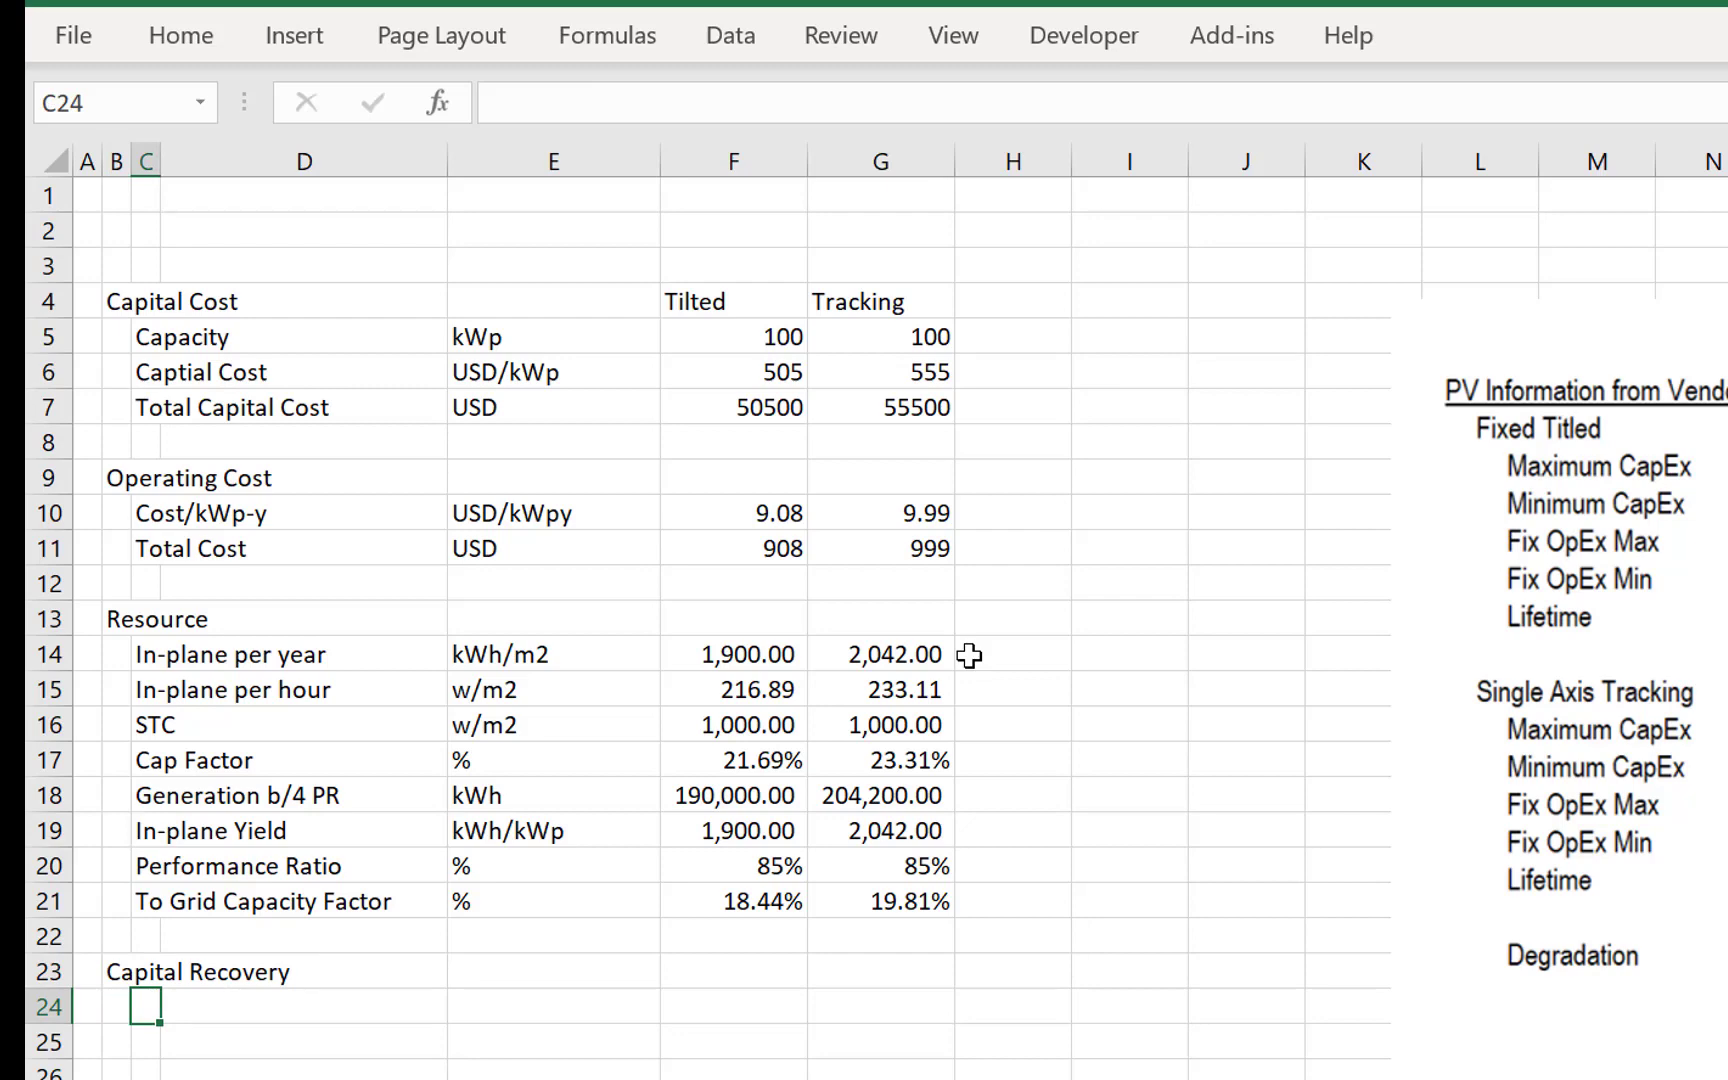
{"action": "left_click", "coordinate": [1713, 321]}
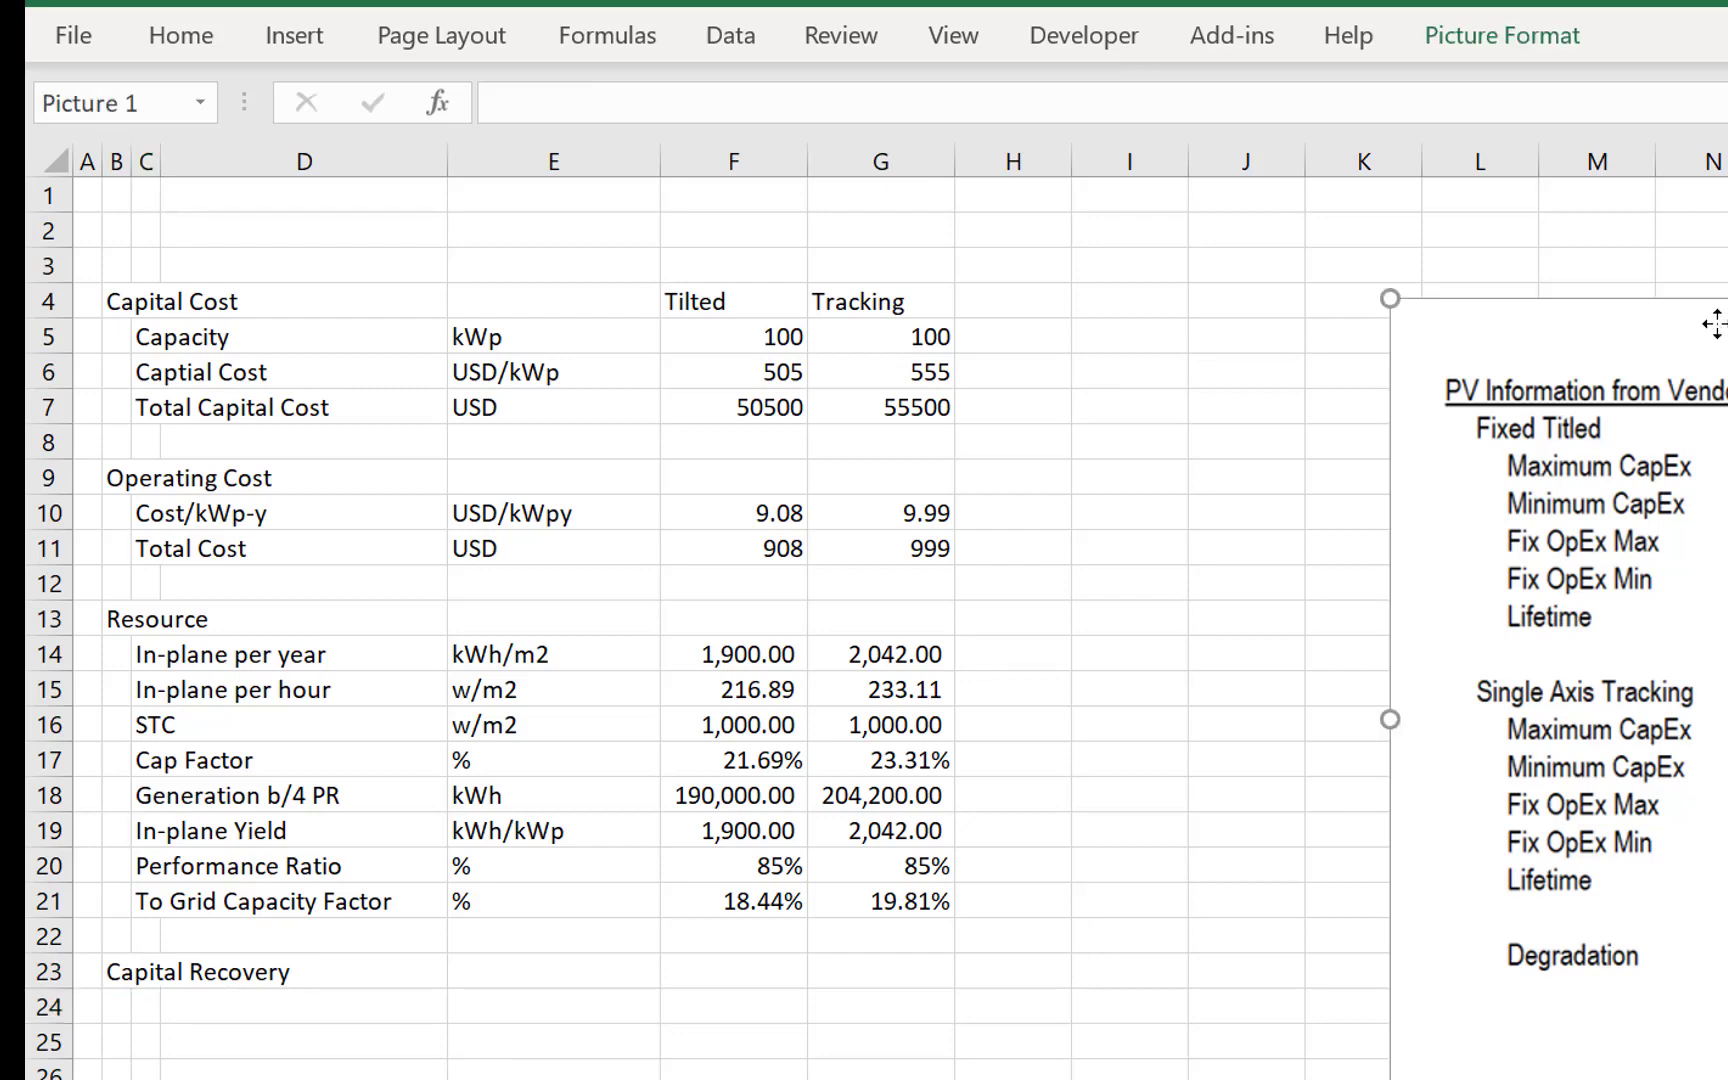
{"action": "key", "text": "Delete"}
- Move the Capital Recovery row from row 23 to row 9, directly above Operating Cost
{"action": "key", "text": "Up"}
{"action": "key", "text": "Left"}
{"action": "key", "text": "Left"}
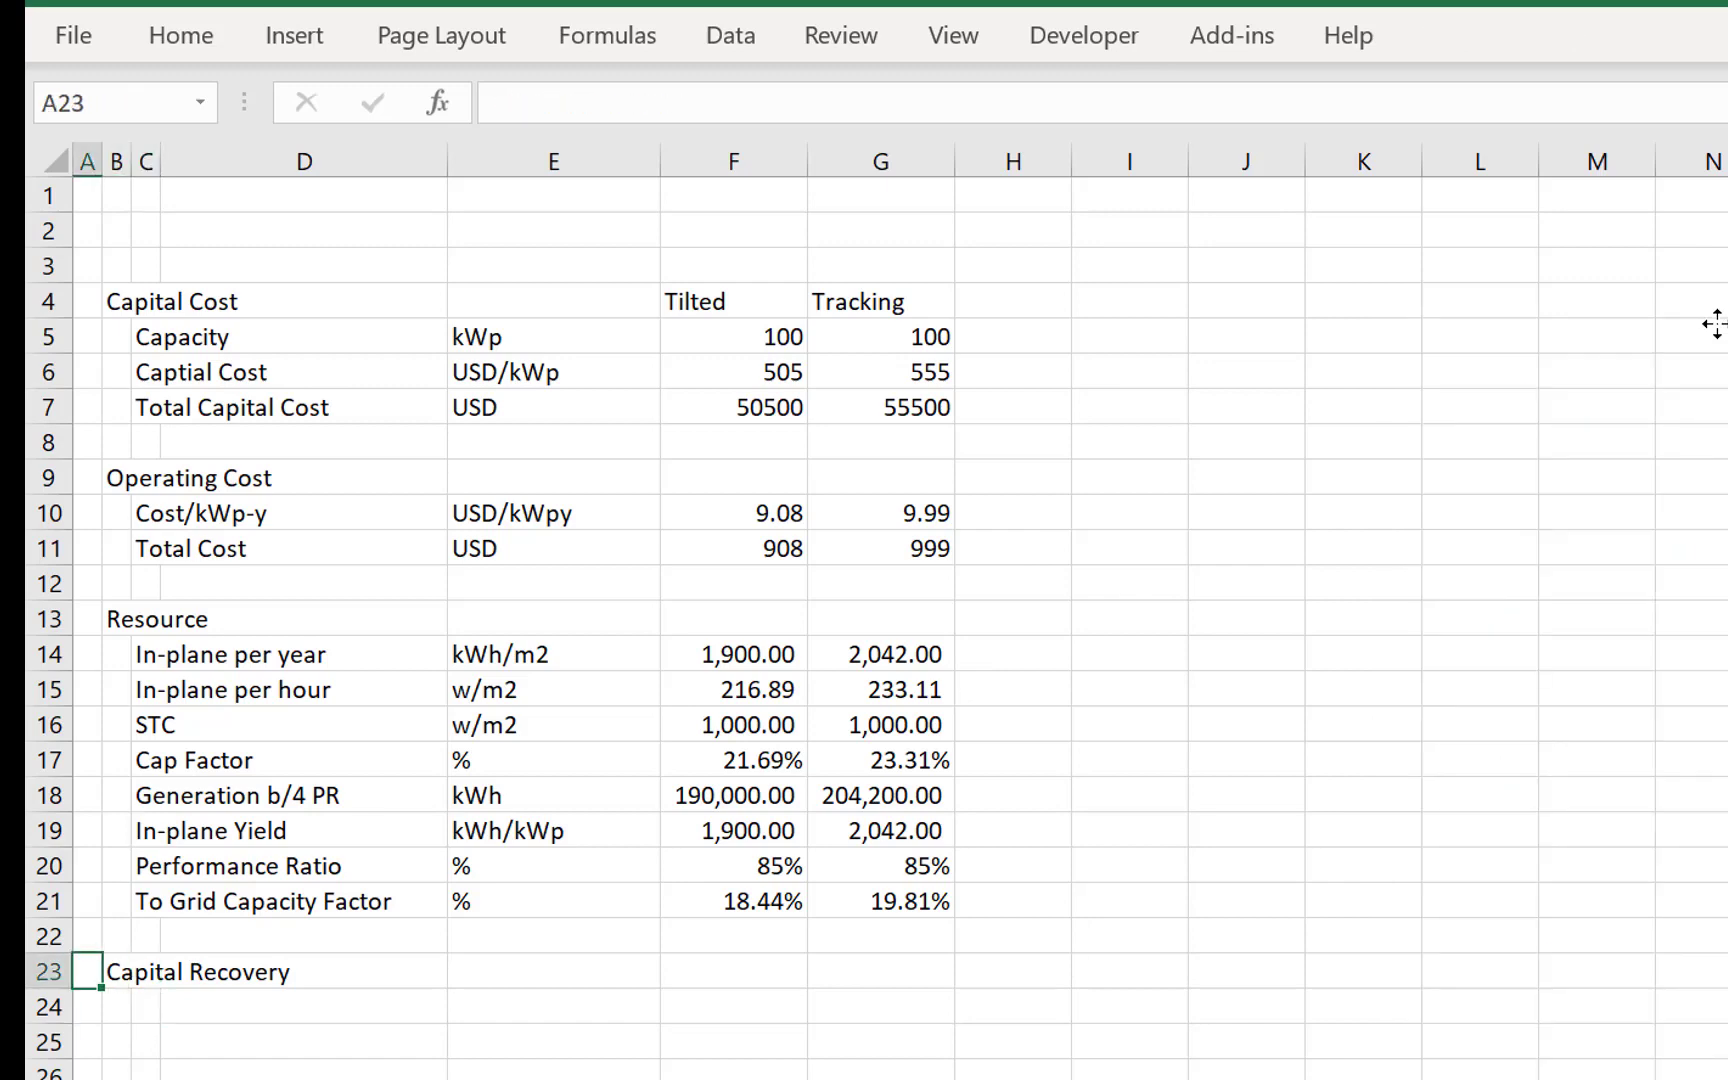
{"action": "key", "text": "shift+space"}
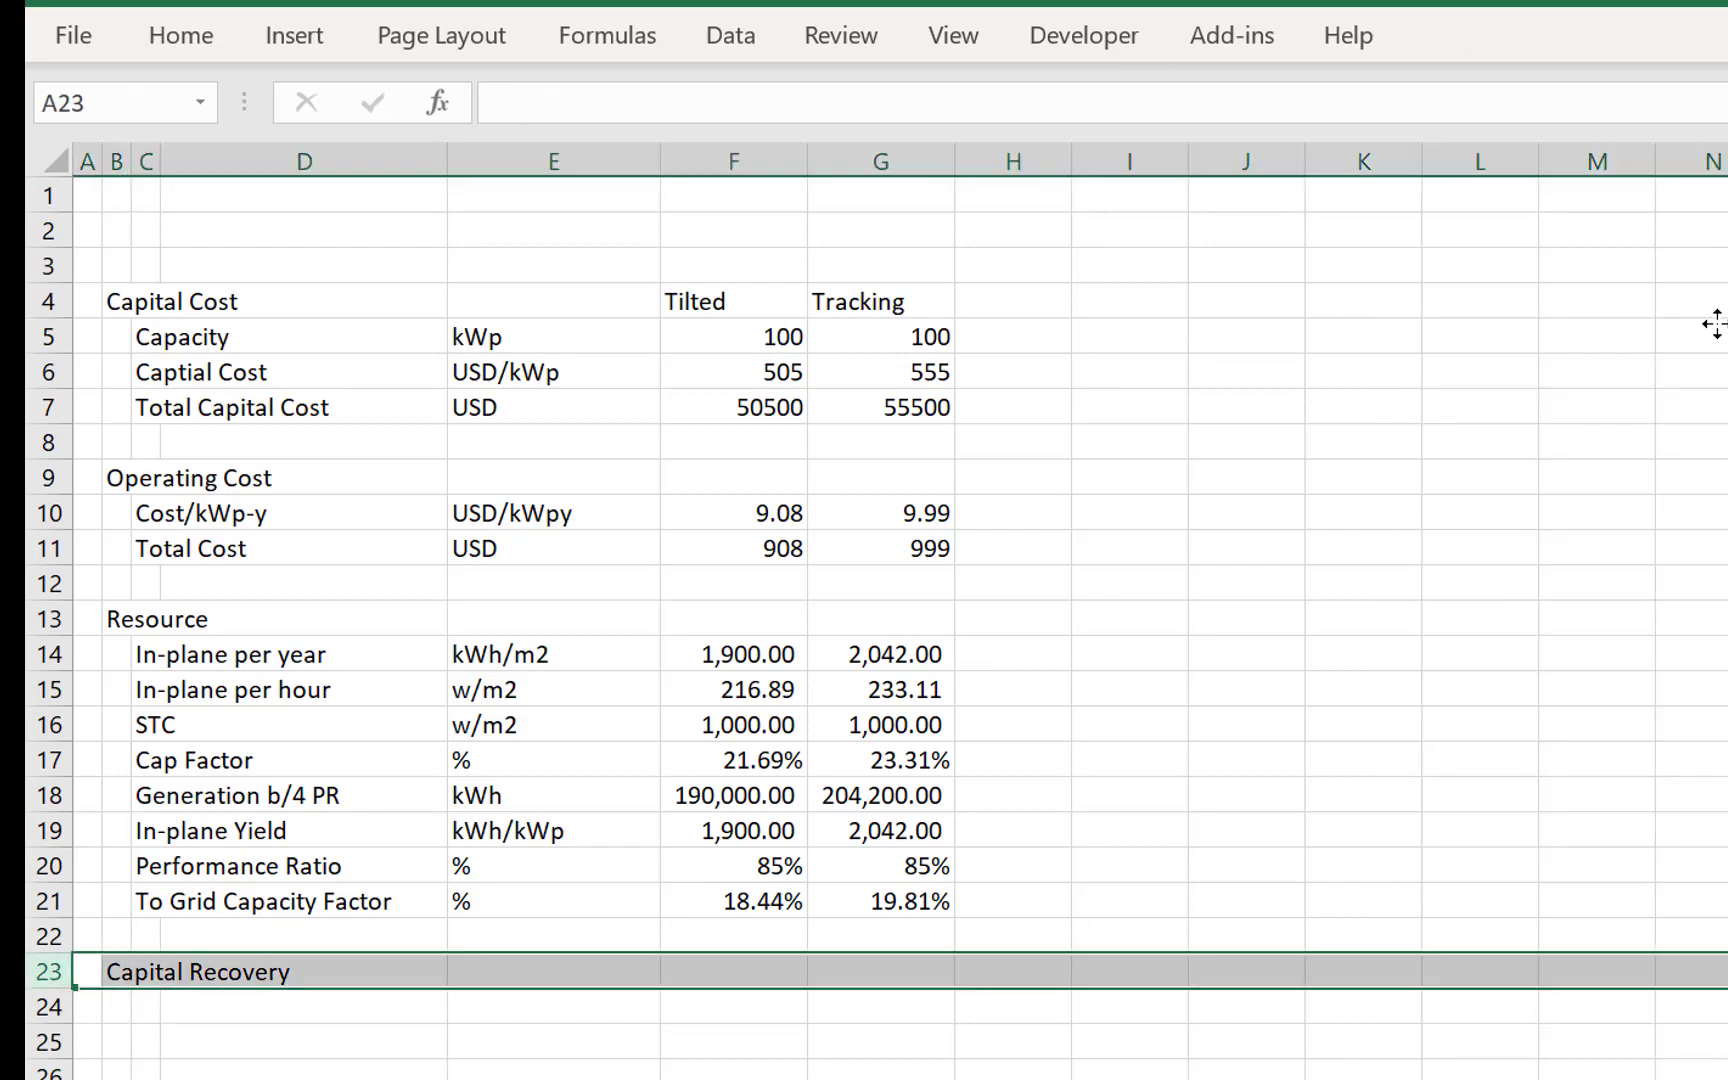
{"action": "key", "text": "ctrl+c"}
{"action": "key", "text": "Up"}
{"action": "key", "text": "Up"}
{"action": "key", "text": "Up"}
{"action": "key", "text": "Up"}
{"action": "key", "text": "Up"}
{"action": "key", "text": "Up"}
{"action": "key", "text": "Up"}
{"action": "key", "text": "Up"}
{"action": "key", "text": "Up"}
{"action": "key", "text": "Up"}
{"action": "key", "text": "Up"}
{"action": "key", "text": "Up"}
{"action": "key", "text": "Up"}
{"action": "key", "text": "Up"}
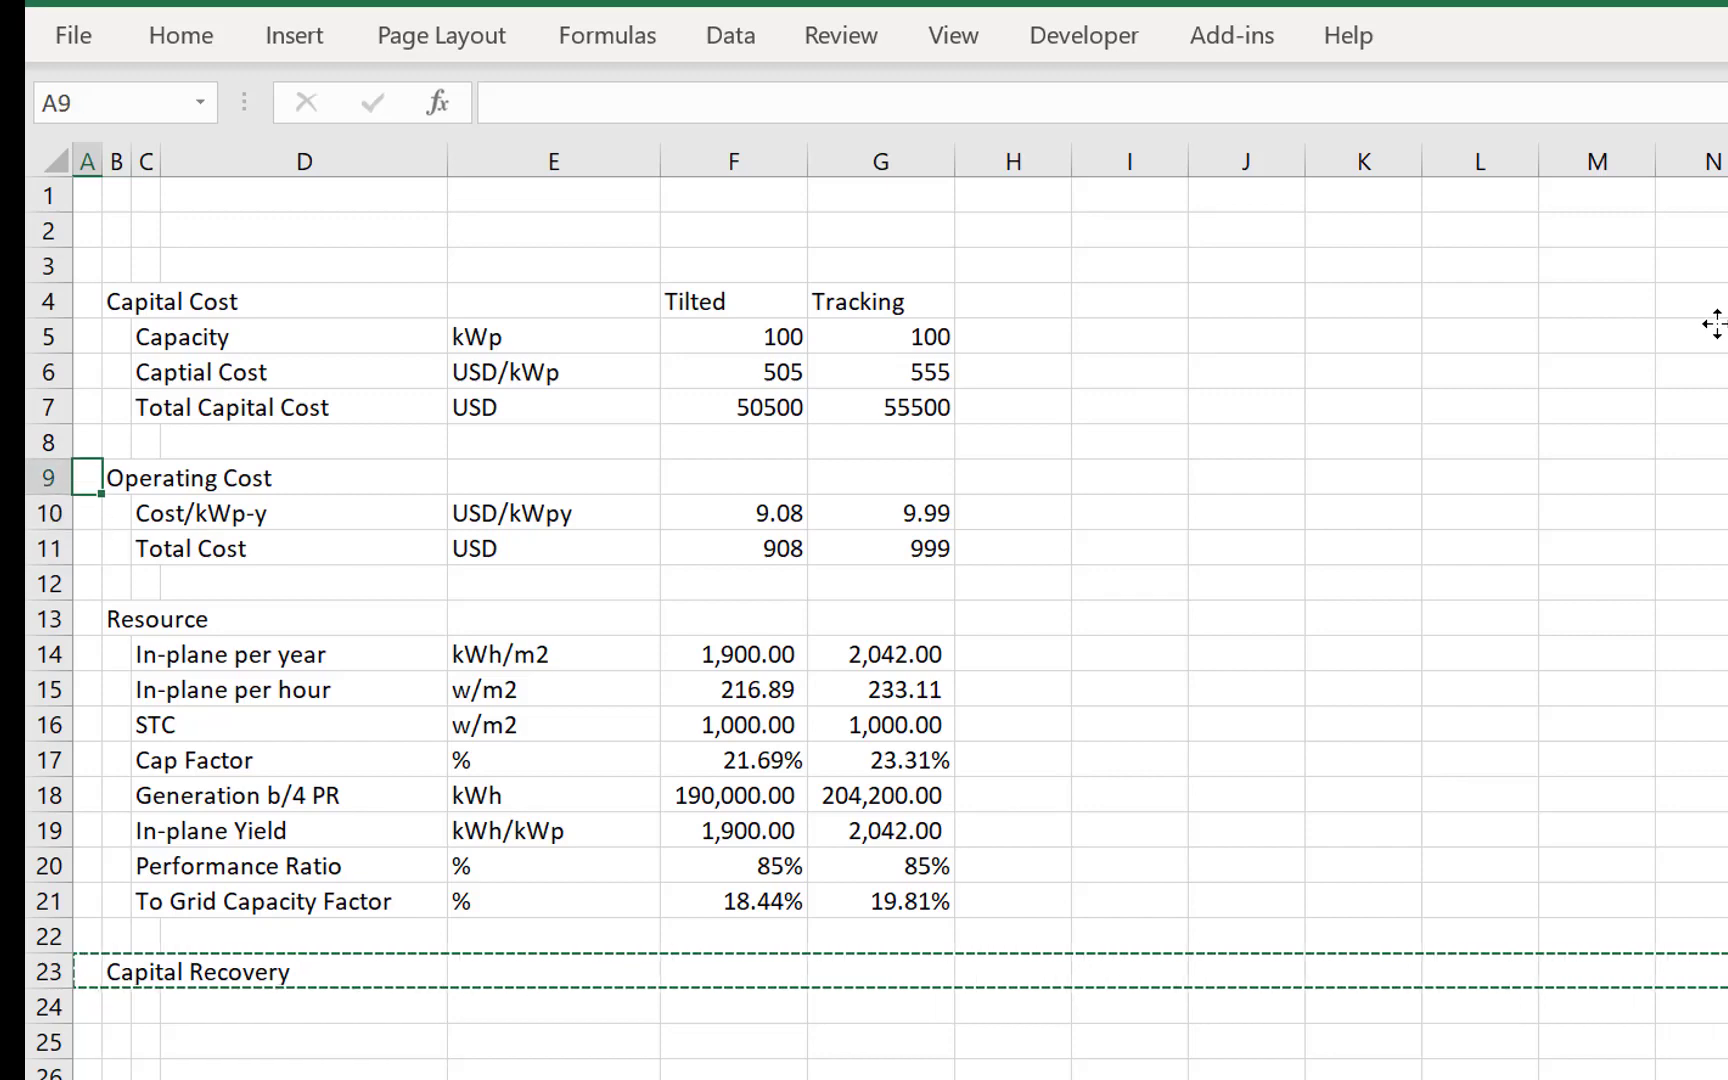
{"action": "key", "text": "ctrl+shift+plus"}
- Insert four blank rows between the Capital Recovery heading and Operating Cost
{"action": "key", "text": "Down"}
{"action": "key", "text": "shift+space"}
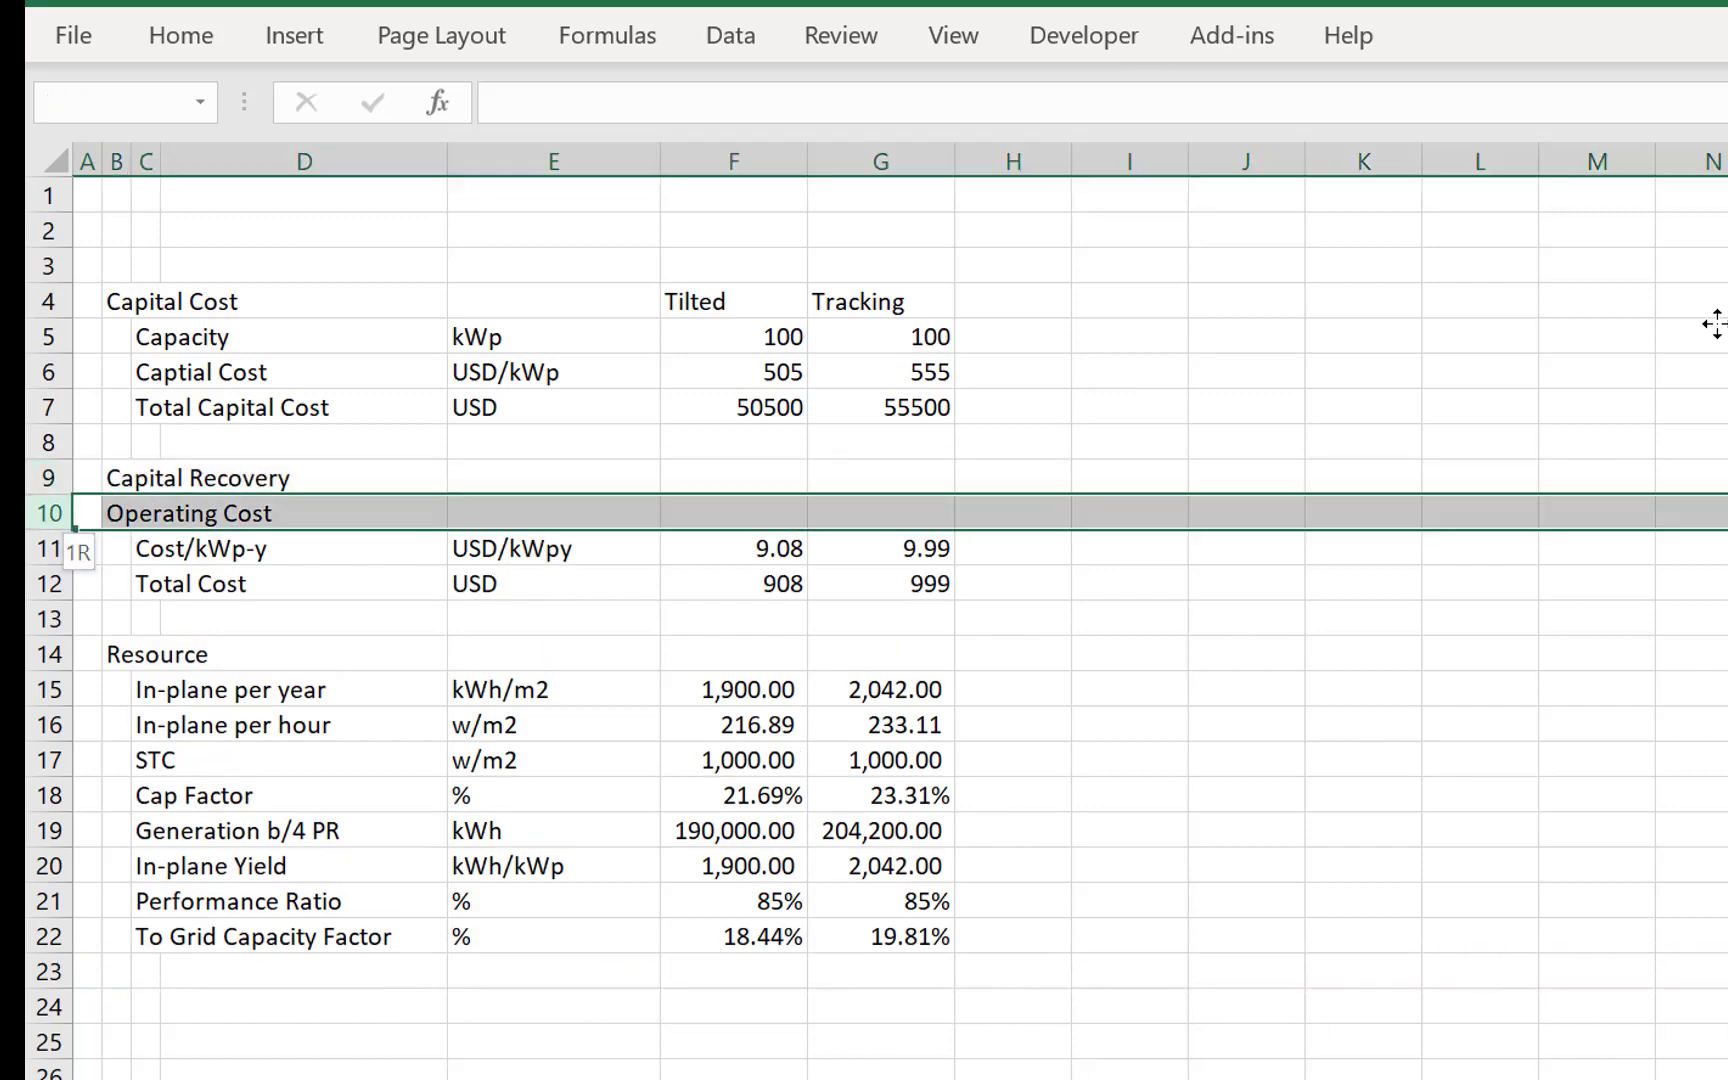
{"action": "key", "text": "ctrl+shift+plus"}
{"action": "key", "text": "ctrl+shift+plus"}
{"action": "key", "text": "ctrl+shift+plus"}
{"action": "key", "text": "ctrl+shift+plus"}
{"action": "key", "text": "Right"}
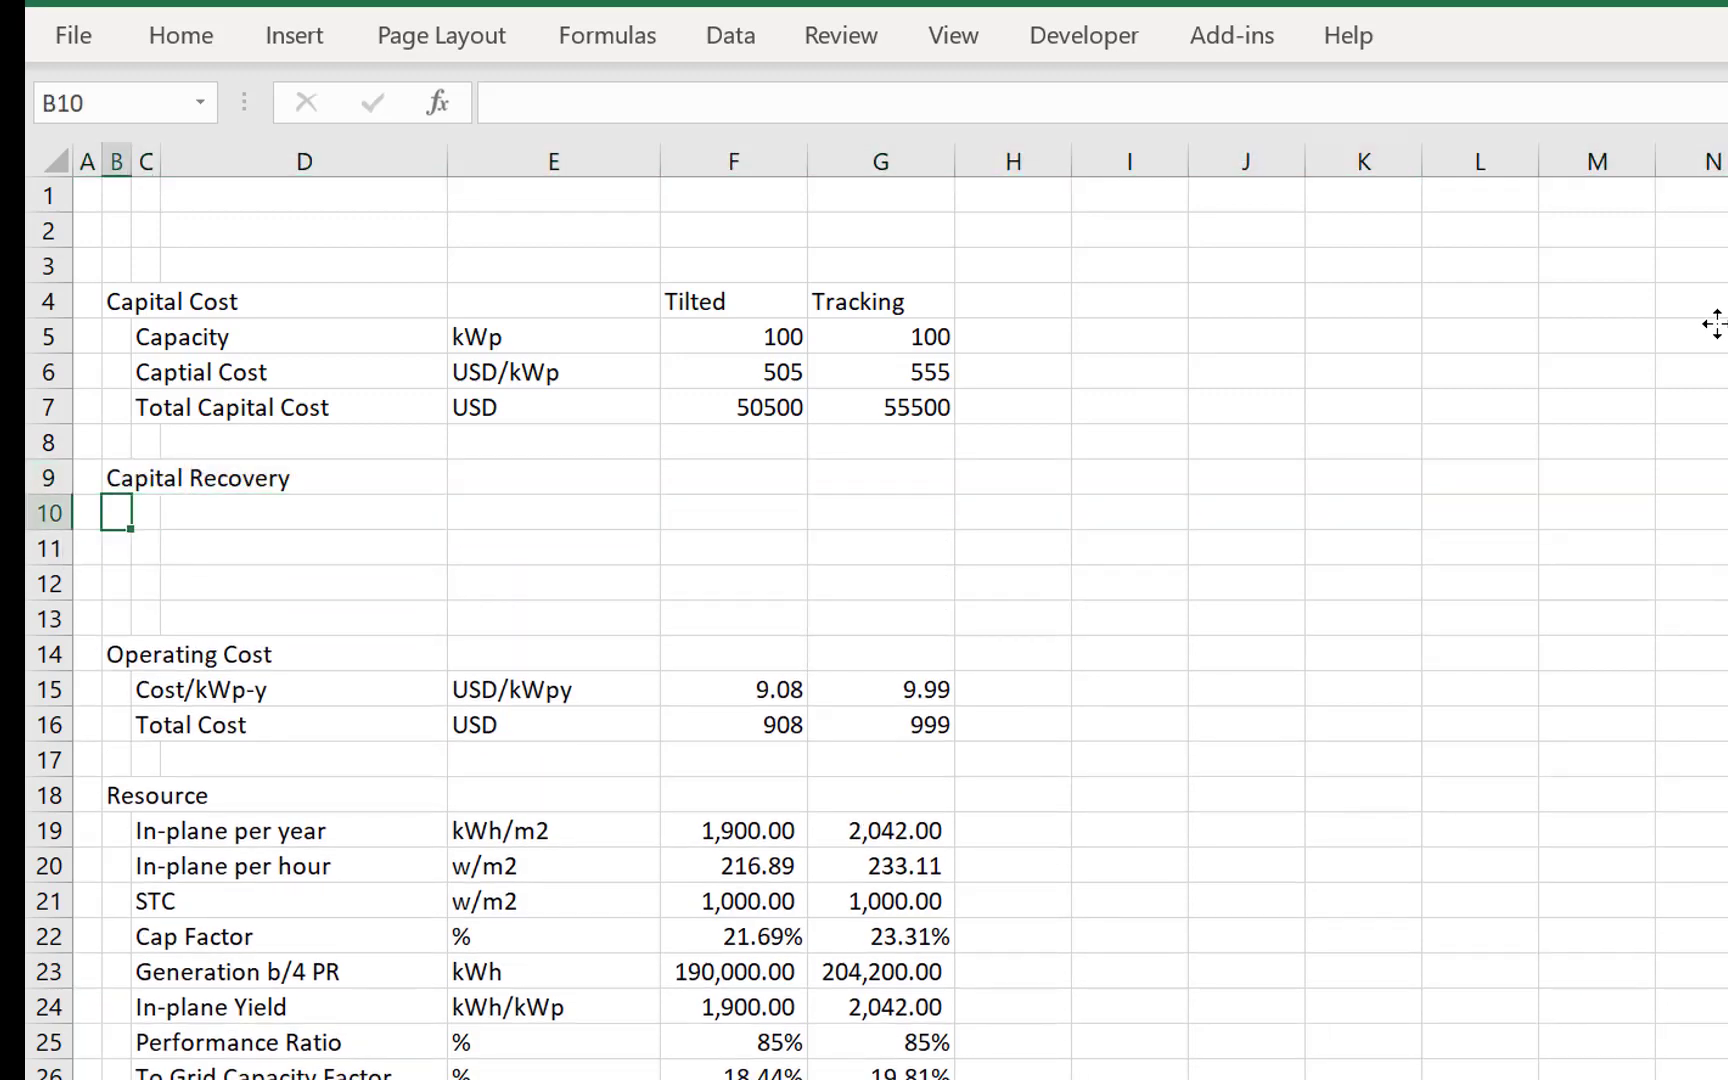
- Enter the label Life in C10 and set its unit in E10 to Year
{"action": "key", "text": "Up"}
{"action": "key", "text": "Right"}
{"action": "key", "text": "Down"}
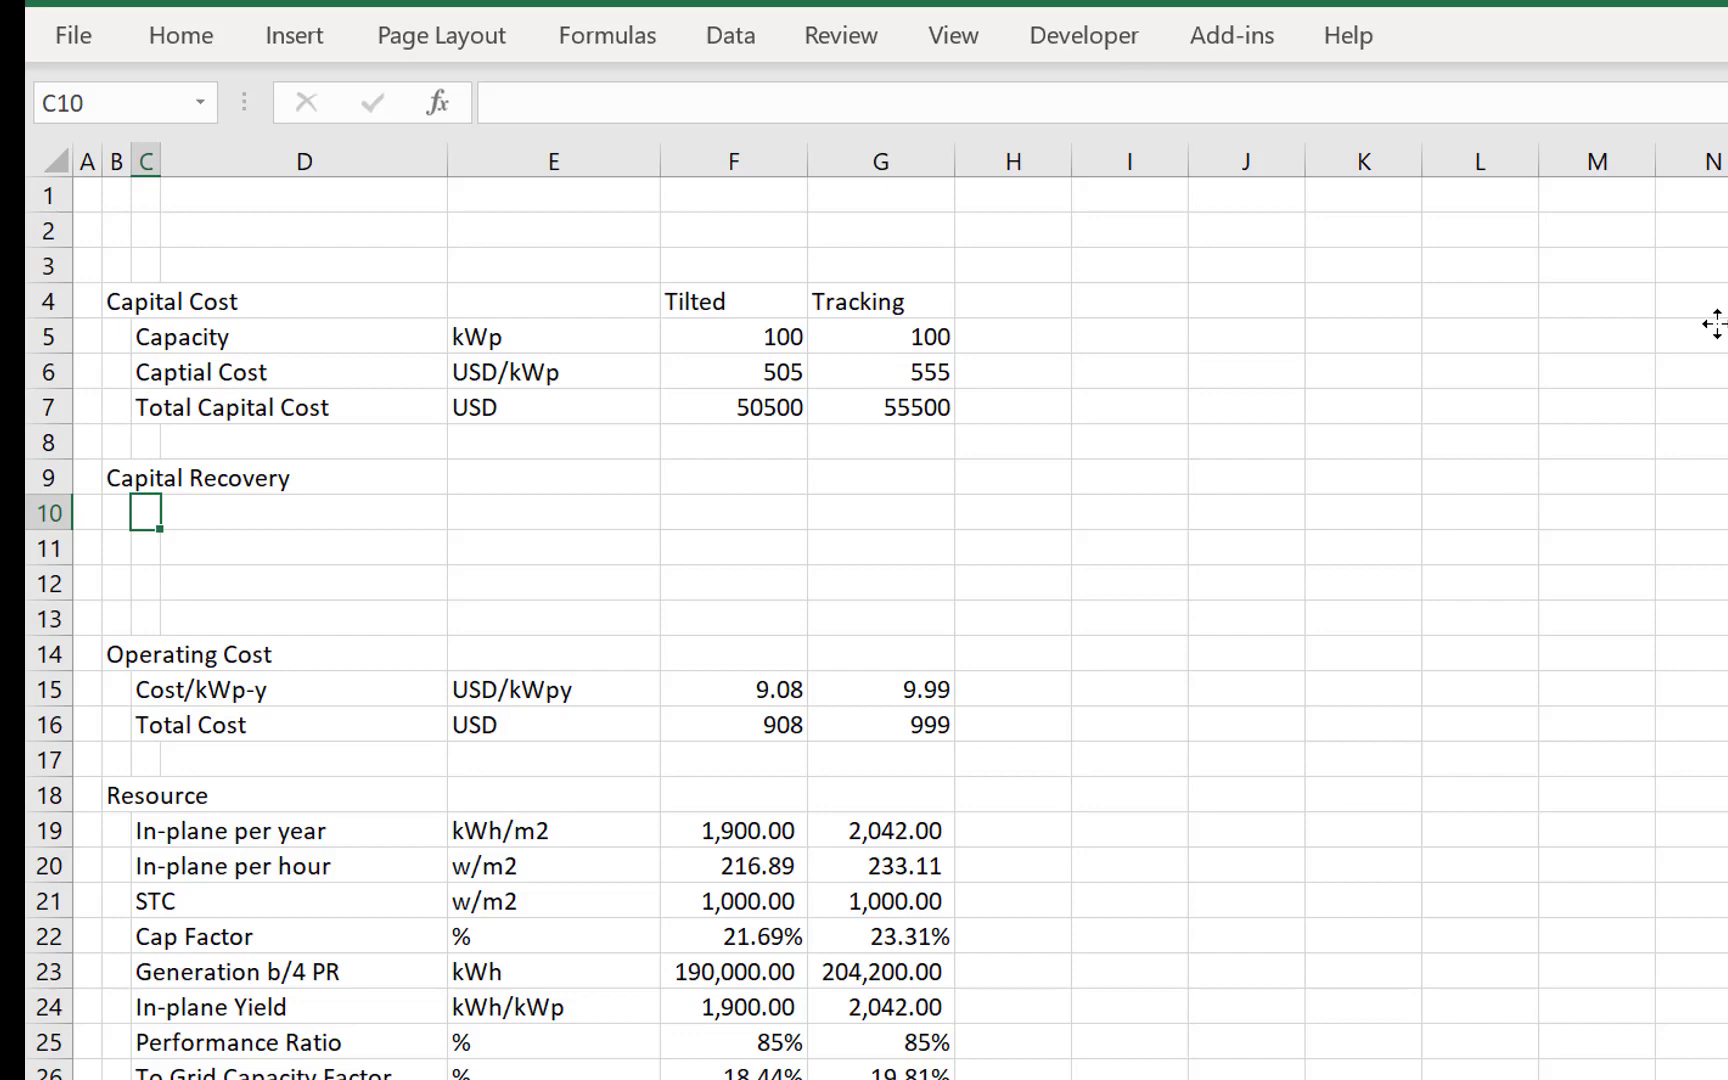
{"action": "type", "text": "Life"}
{"action": "key", "text": "Return"}
{"action": "key", "text": "Up"}
{"action": "key", "text": "Right"}
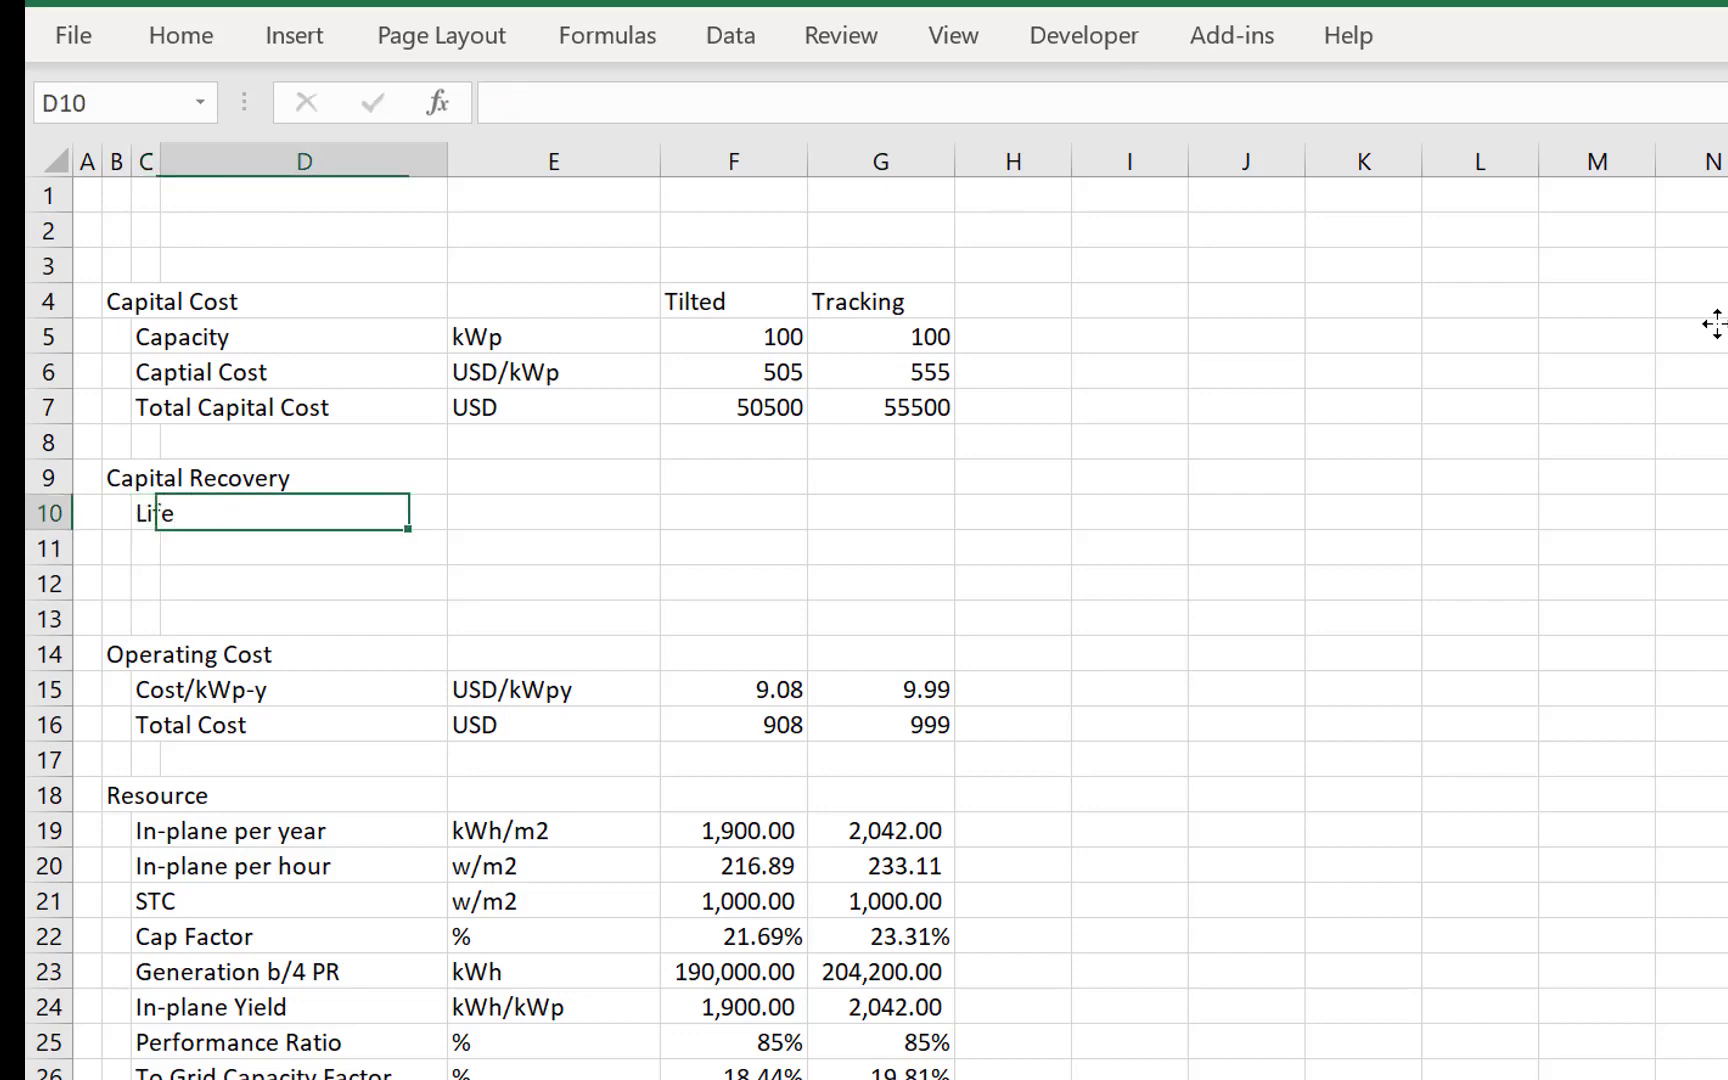
{"action": "key", "text": "Right"}
{"action": "type", "text": "Yeras"}
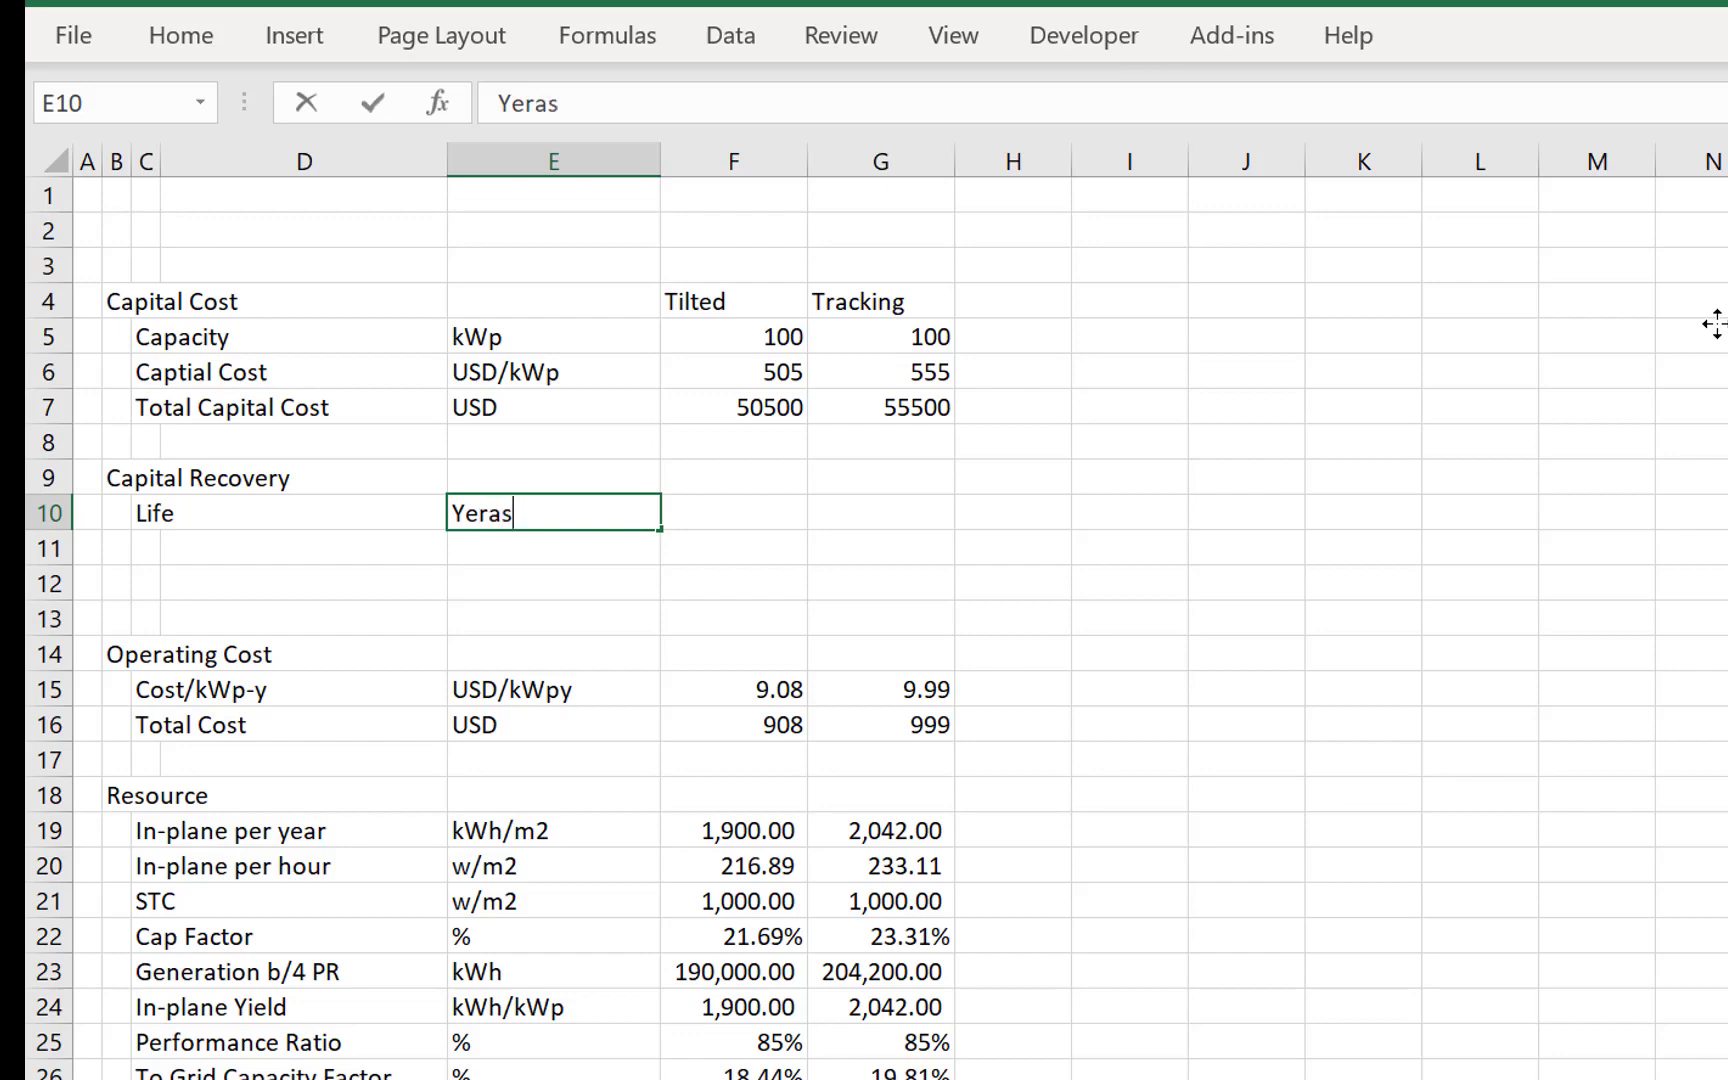
{"action": "key", "text": "BackSpace"}
{"action": "key", "text": "BackSpace"}
{"action": "key", "text": "BackSpace"}
{"action": "type", "text": "ar"}
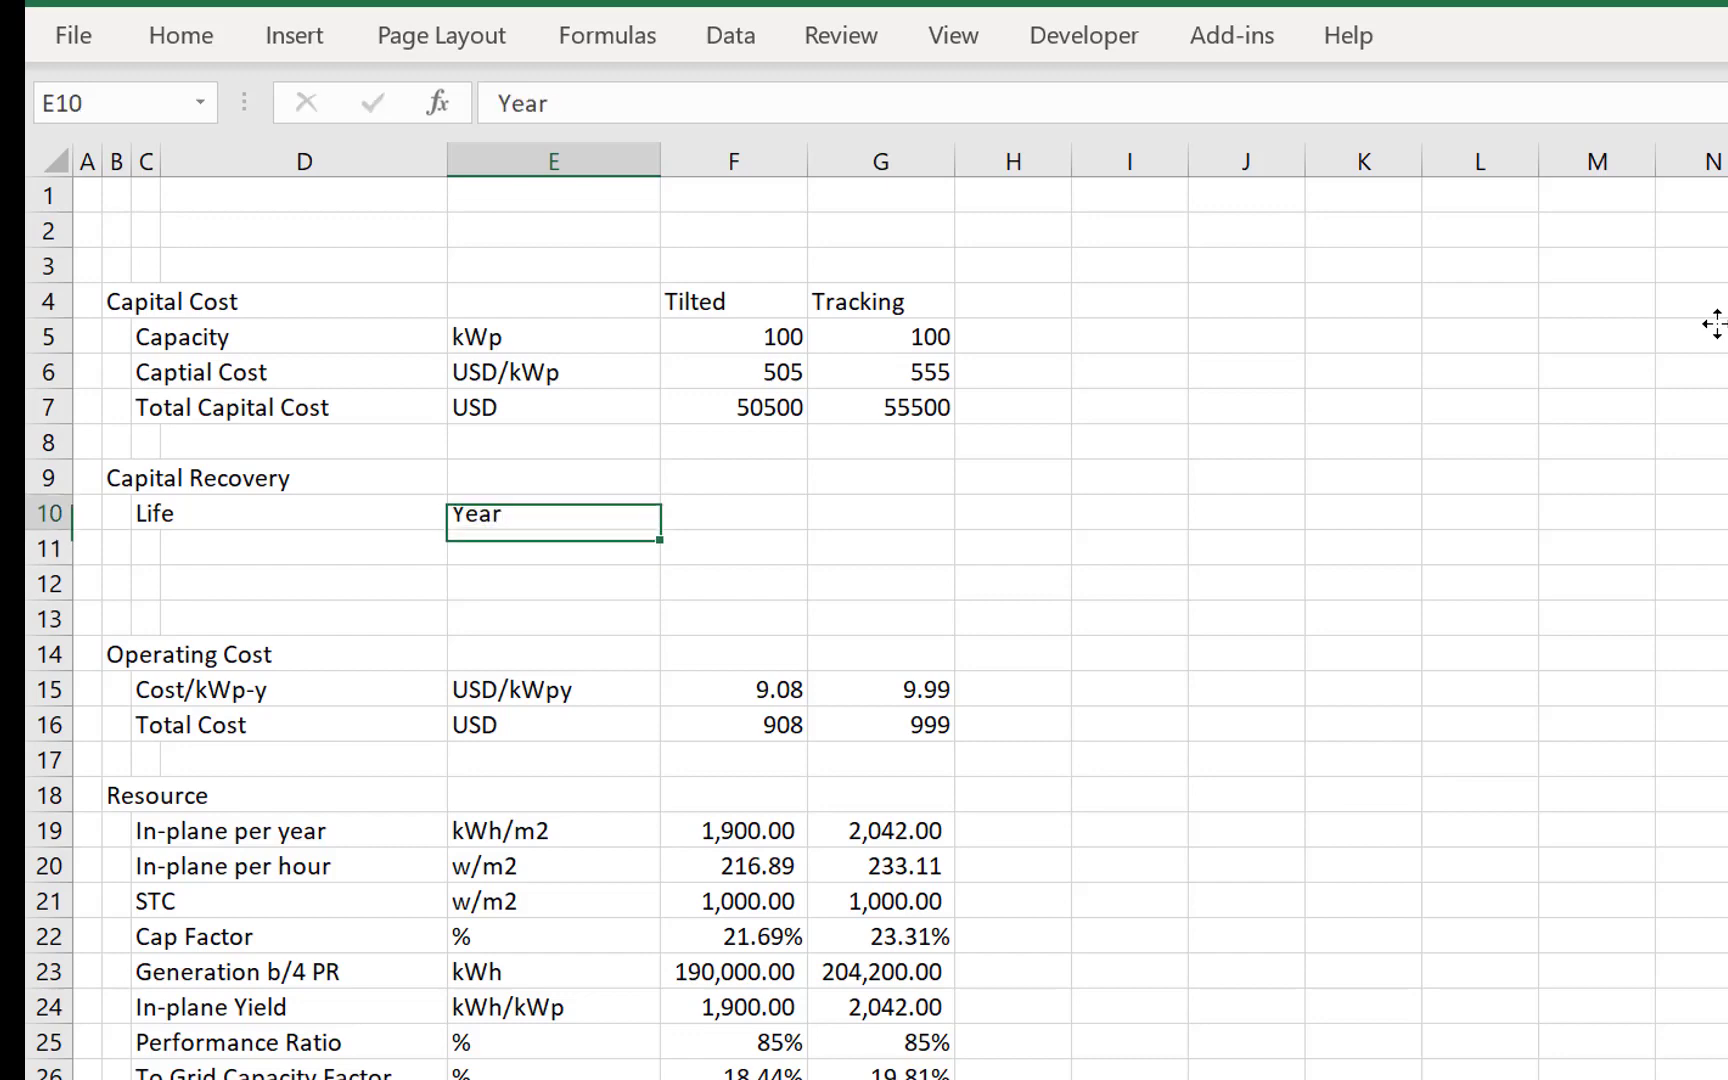
- Set the Tilted life in F10 to 30 and copy it to the Tracking column in G10
{"action": "key", "text": "Right"}
{"action": "type", "text": "30"}
{"action": "key", "text": "Return"}
{"action": "key", "text": "Up"}
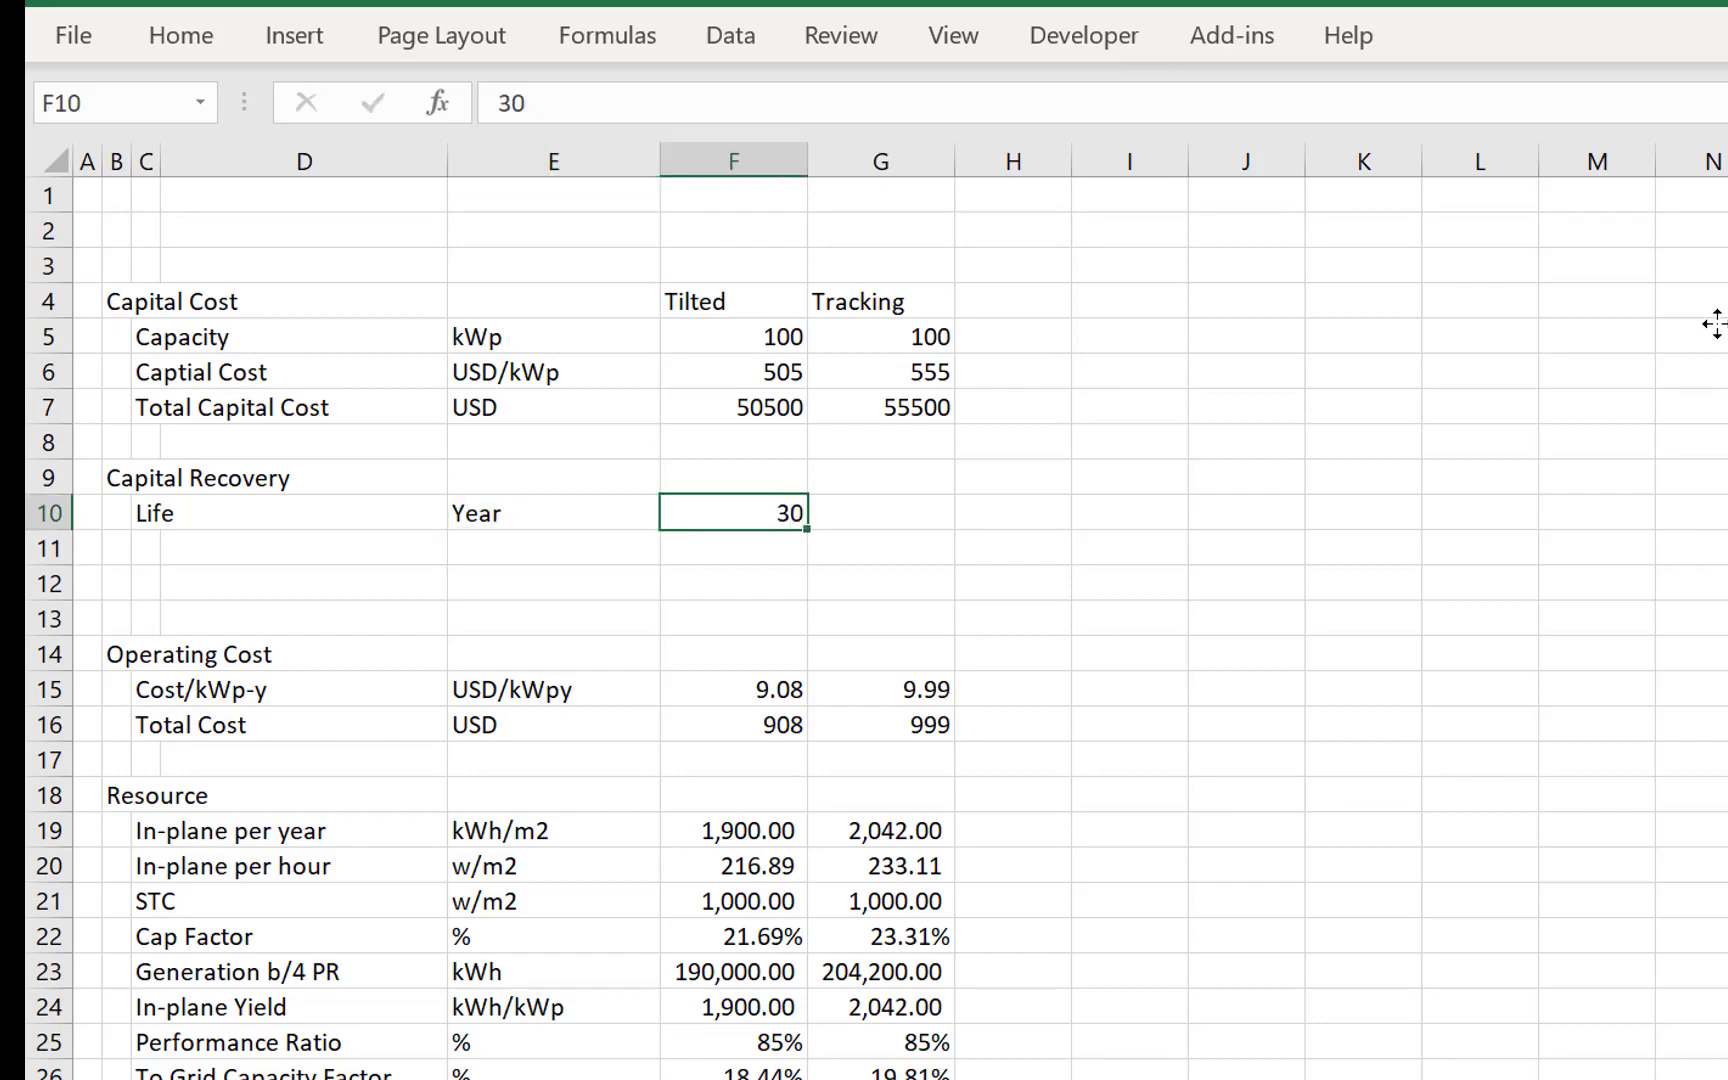
{"action": "key", "text": "ctrl+c"}
{"action": "key", "text": "Right"}
{"action": "key", "text": "ctrl+v"}
{"action": "key", "text": "Left"}
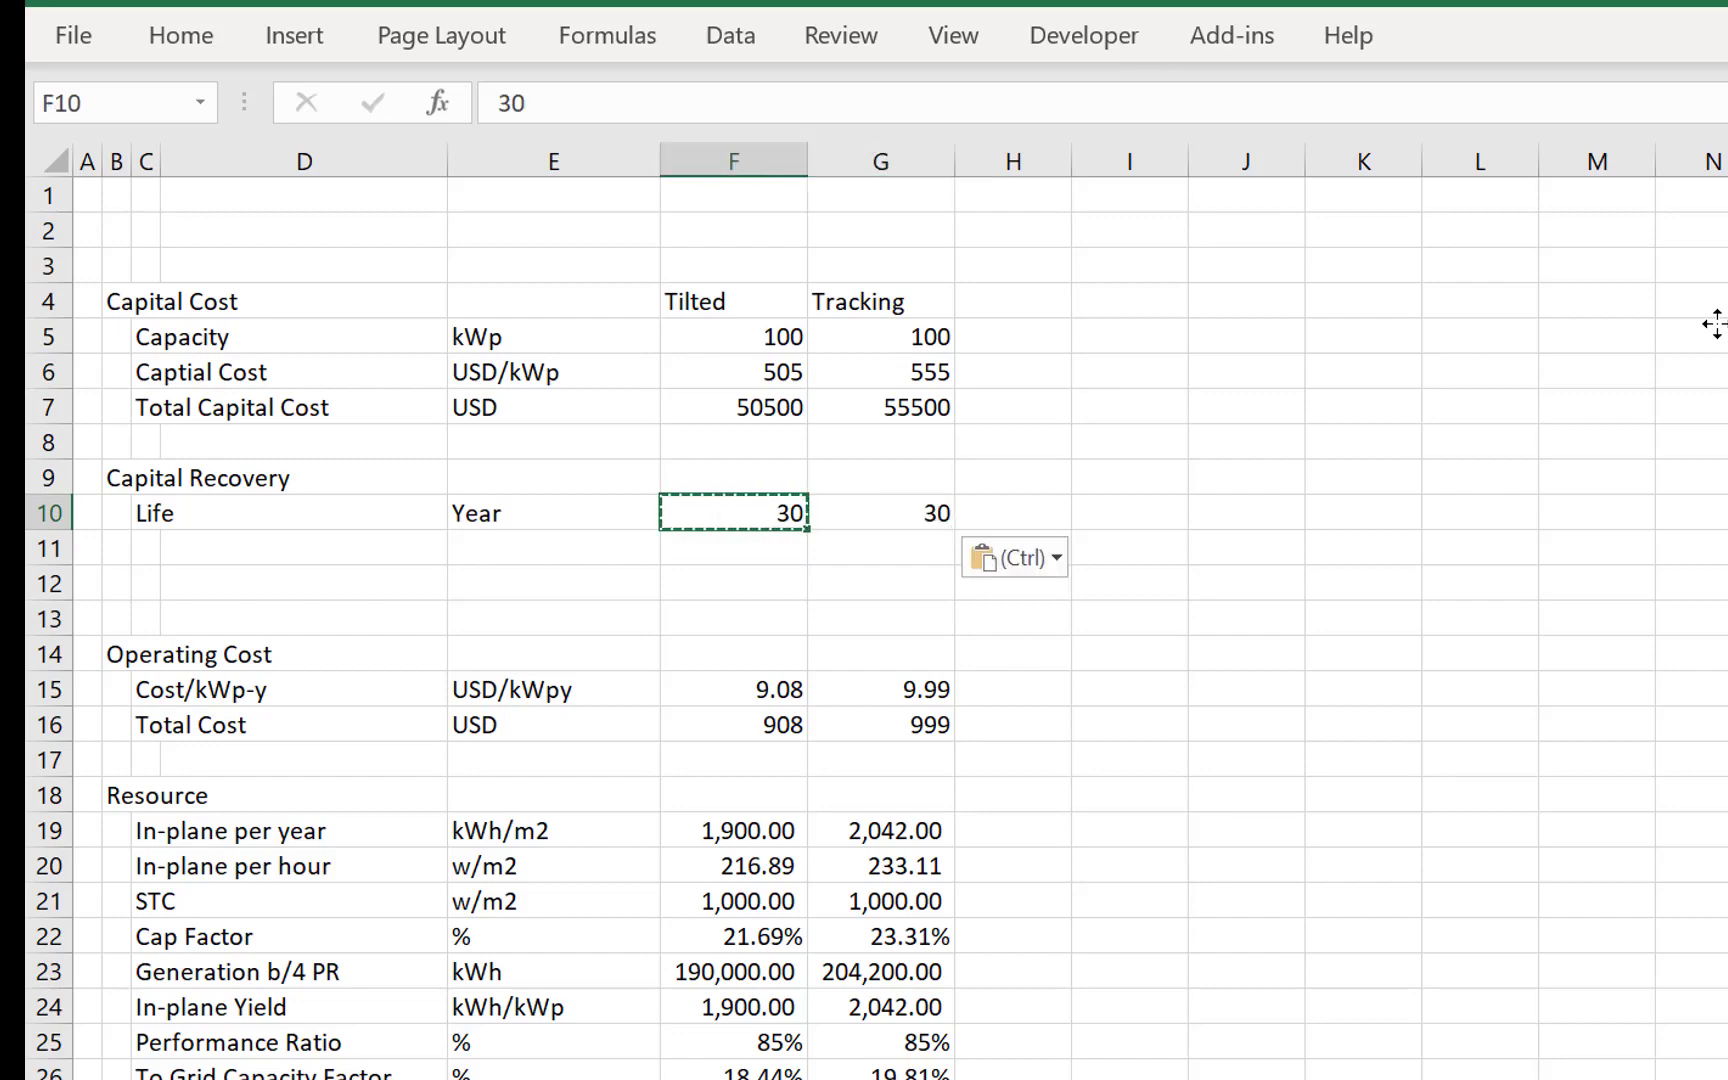
{"action": "key", "text": "Escape"}
- Enter the label Target Project IRR in C11 below Life
{"action": "key", "text": "Left"}
{"action": "key", "text": "Left"}
{"action": "key", "text": "Left"}
{"action": "key", "text": "Down"}
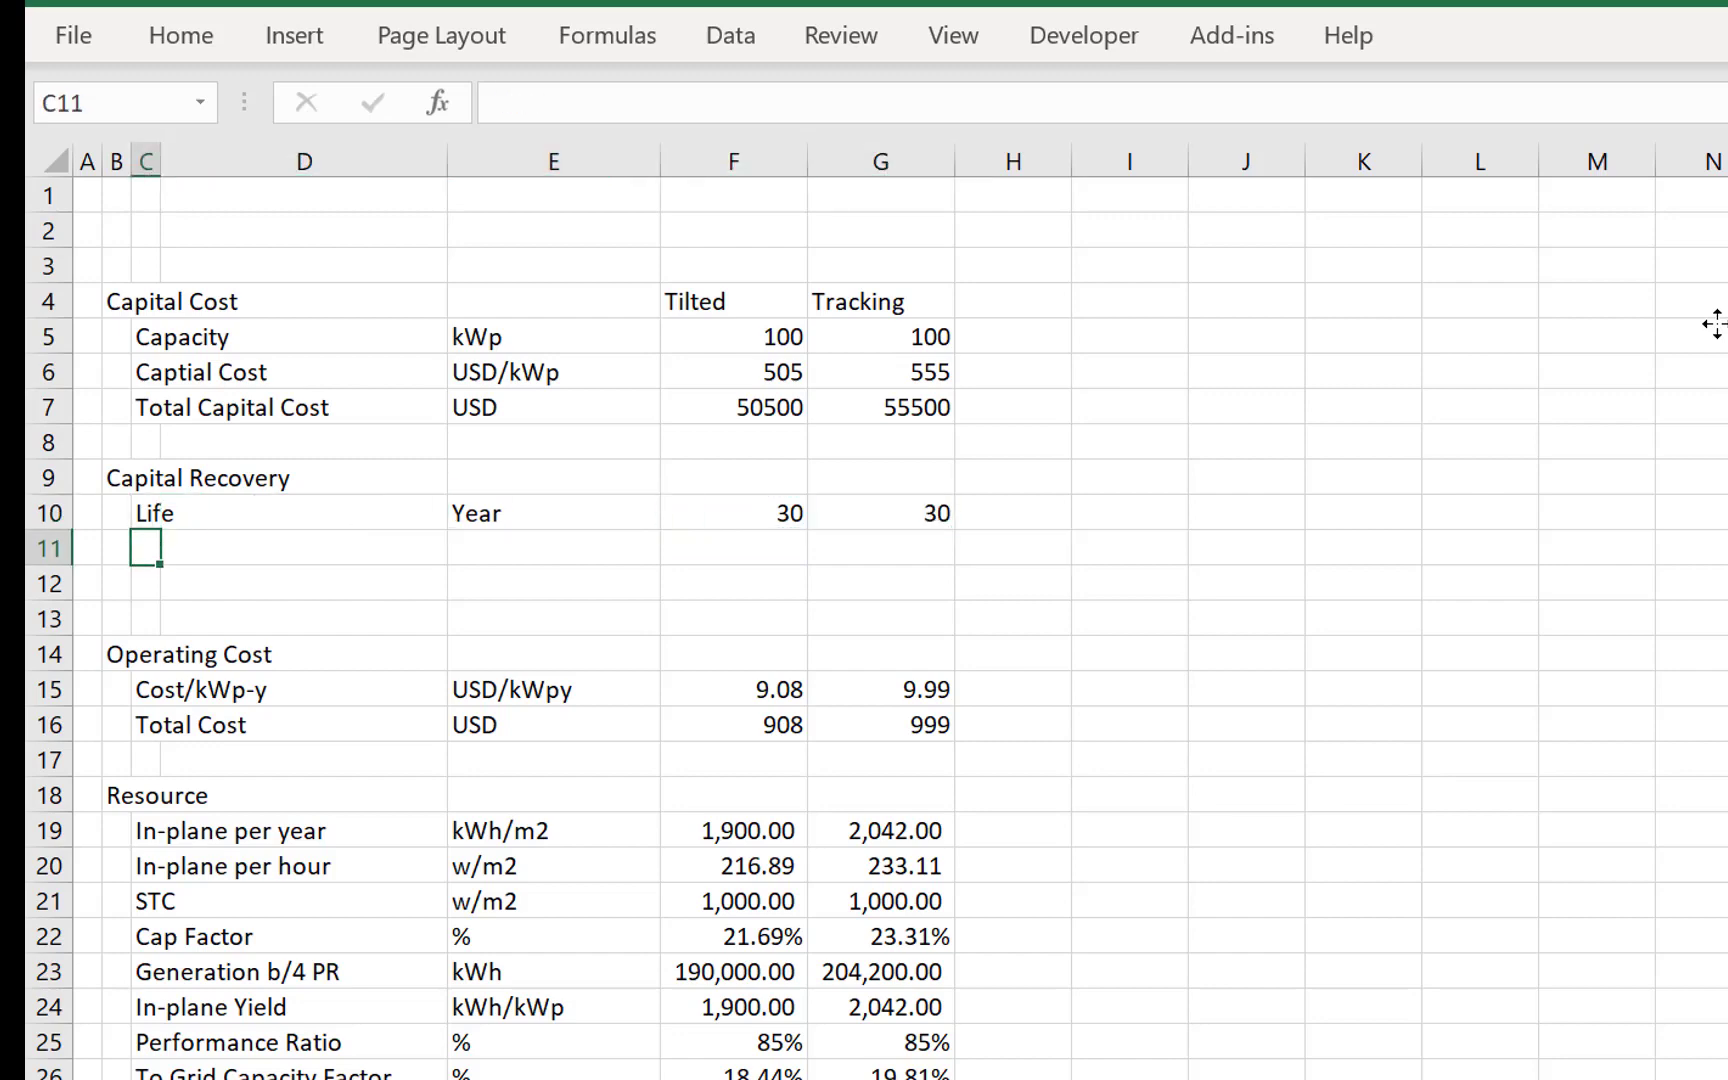
{"action": "type", "text": "Target IRR"}
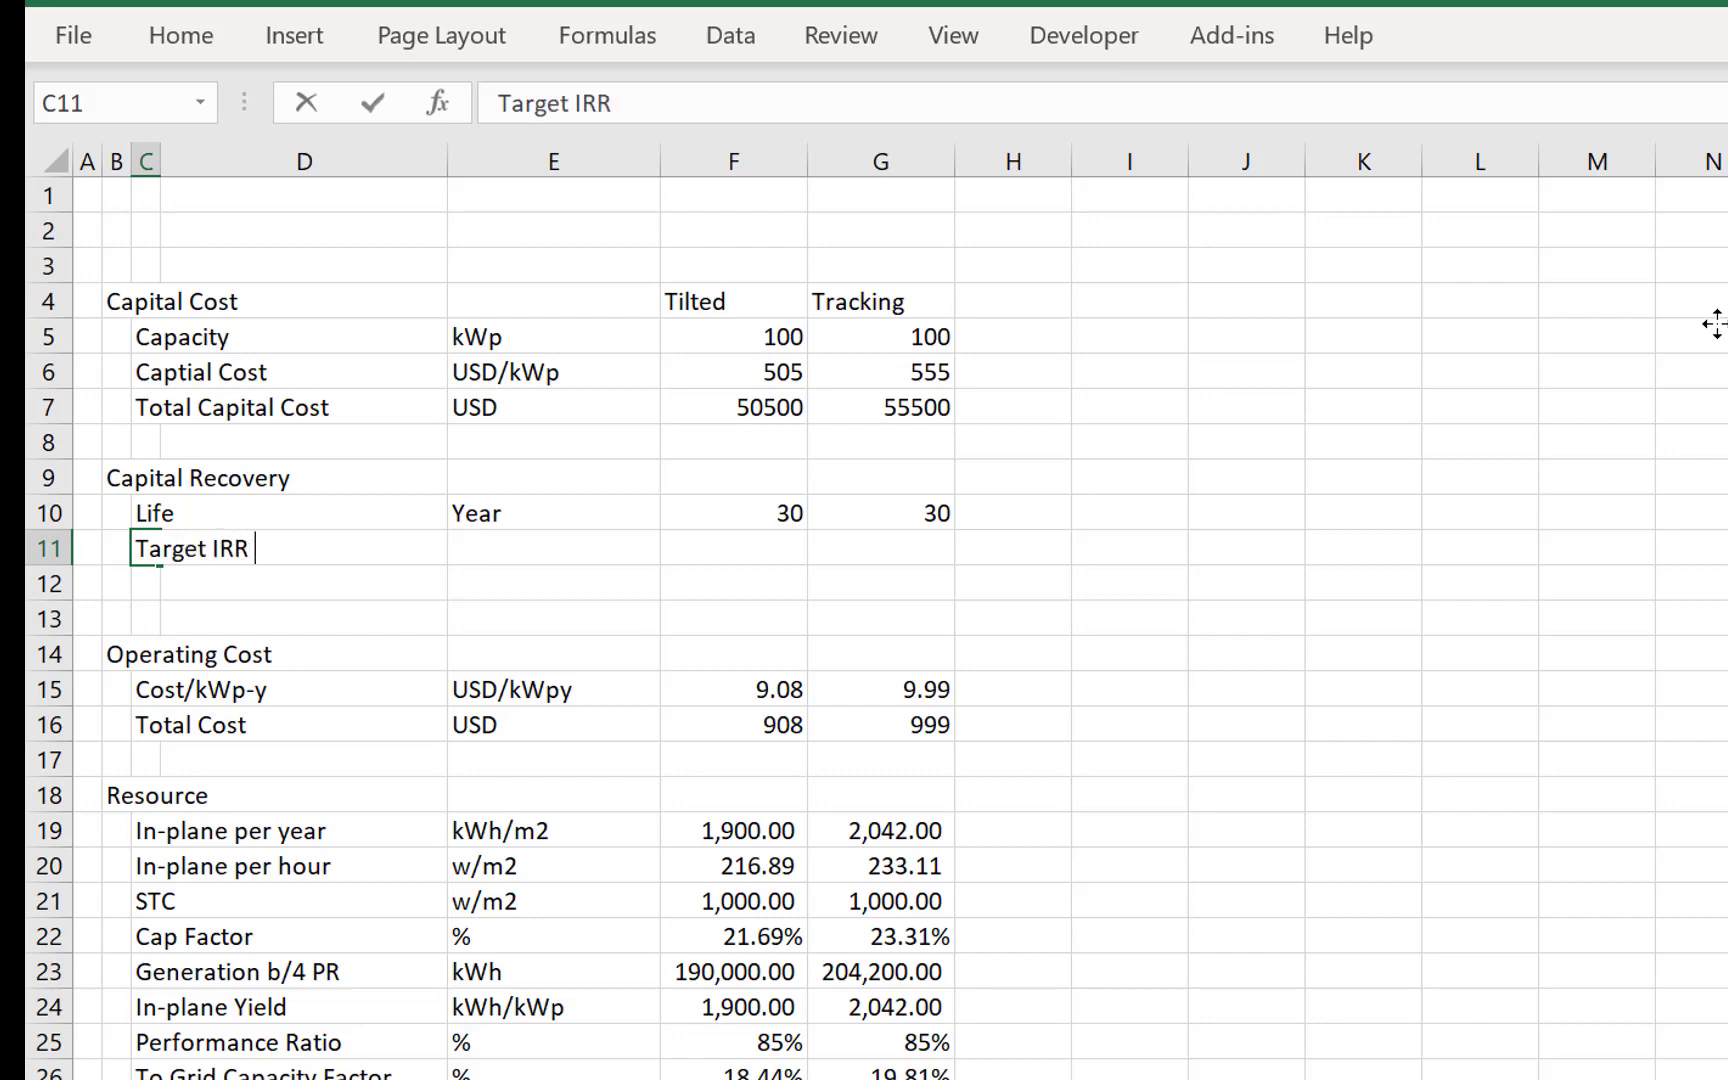
{"action": "key", "text": "BackSpace"}
{"action": "key", "text": "BackSpace"}
{"action": "key", "text": "BackSpace"}
{"action": "type", "text": "Prijec"}
{"action": "key", "text": "BackSpace"}
{"action": "key", "text": "BackSpace"}
{"action": "key", "text": "BackSpace"}
{"action": "key", "text": "BackSpace"}
{"action": "type", "text": "oject IRR"}
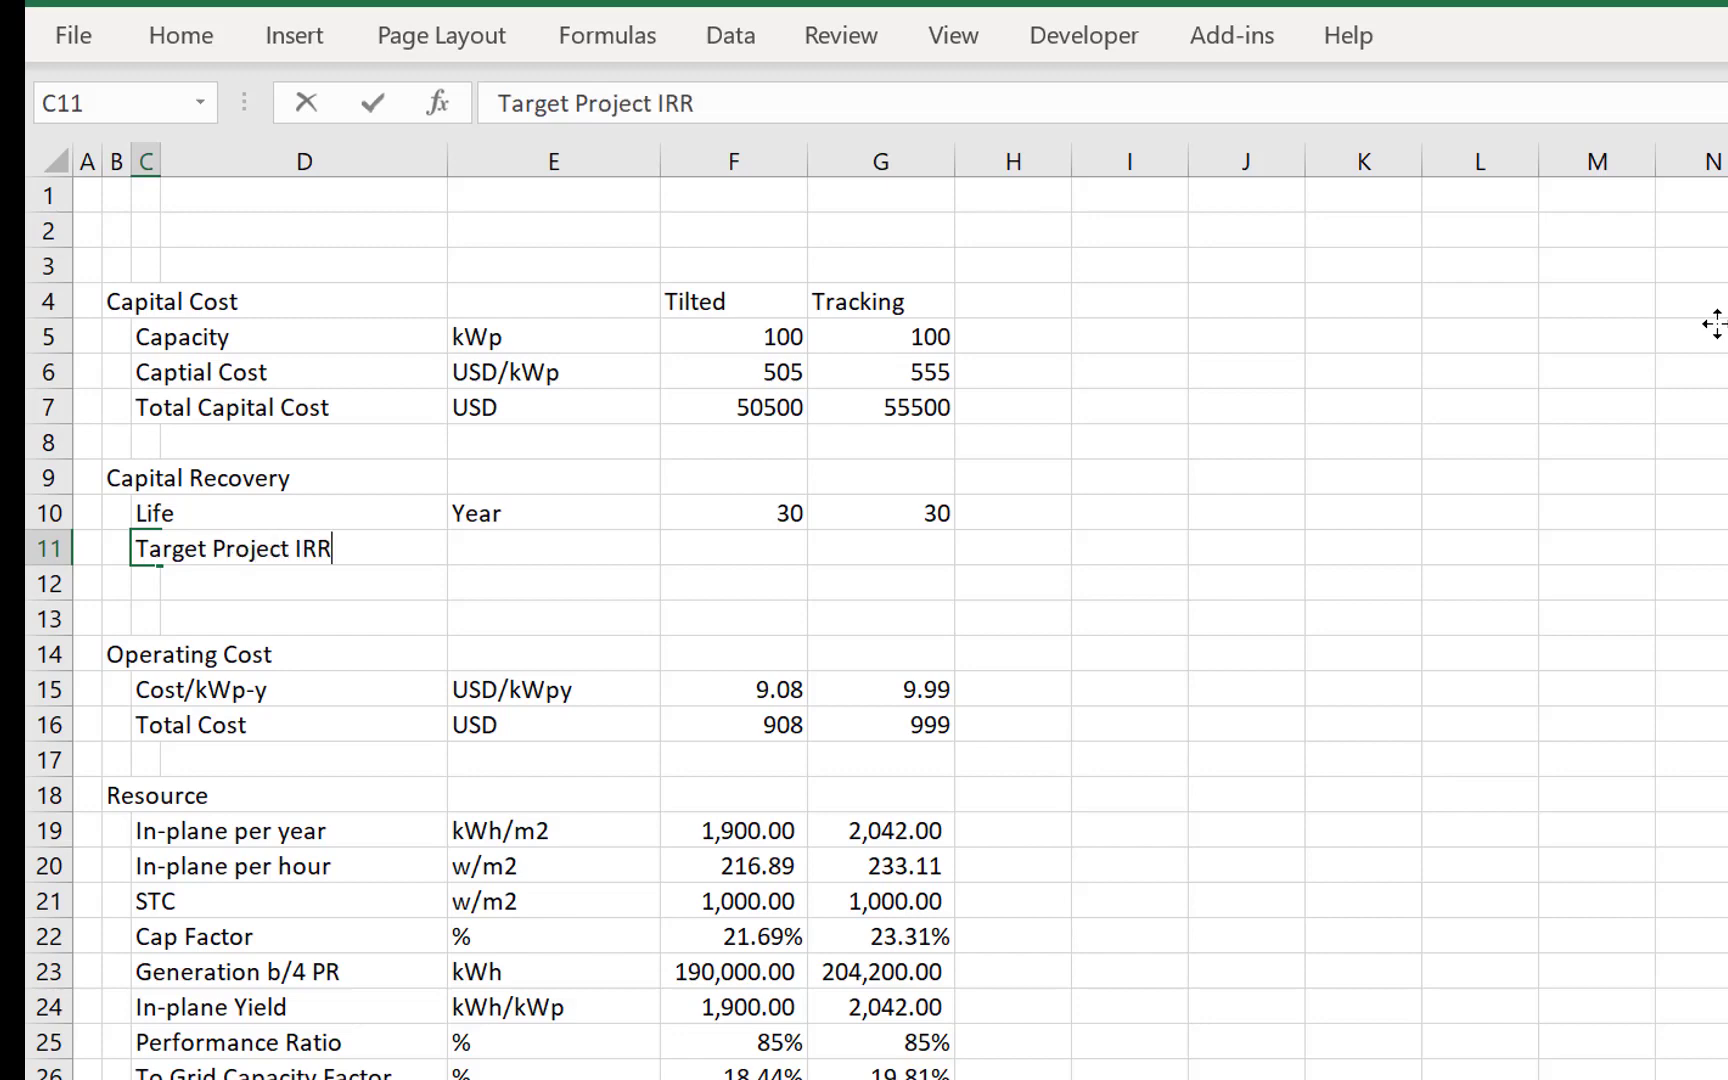
- Extend the Target Project IRR label in C11 with Pre-tax at its end
{"action": "key", "text": "Return"}
{"action": "key", "text": "Up"}
{"action": "key", "text": "F2"}
{"action": "key", "text": "Left"}
{"action": "key", "text": "Left"}
{"action": "key", "text": "Left"}
{"action": "key", "text": "Left"}
{"action": "key", "text": "Left"}
{"action": "key", "text": "Left"}
{"action": "key", "text": "Right"}
{"action": "key", "text": "Left"}
{"action": "key", "text": "Left"}
{"action": "key", "text": "Left"}
{"action": "key", "text": "Left"}
{"action": "key", "text": "Right"}
{"action": "key", "text": "Right"}
{"action": "key", "text": "Right"}
{"action": "key", "text": "Right"}
{"action": "key", "text": "Right"}
{"action": "type", "text": "Pre-tax"}
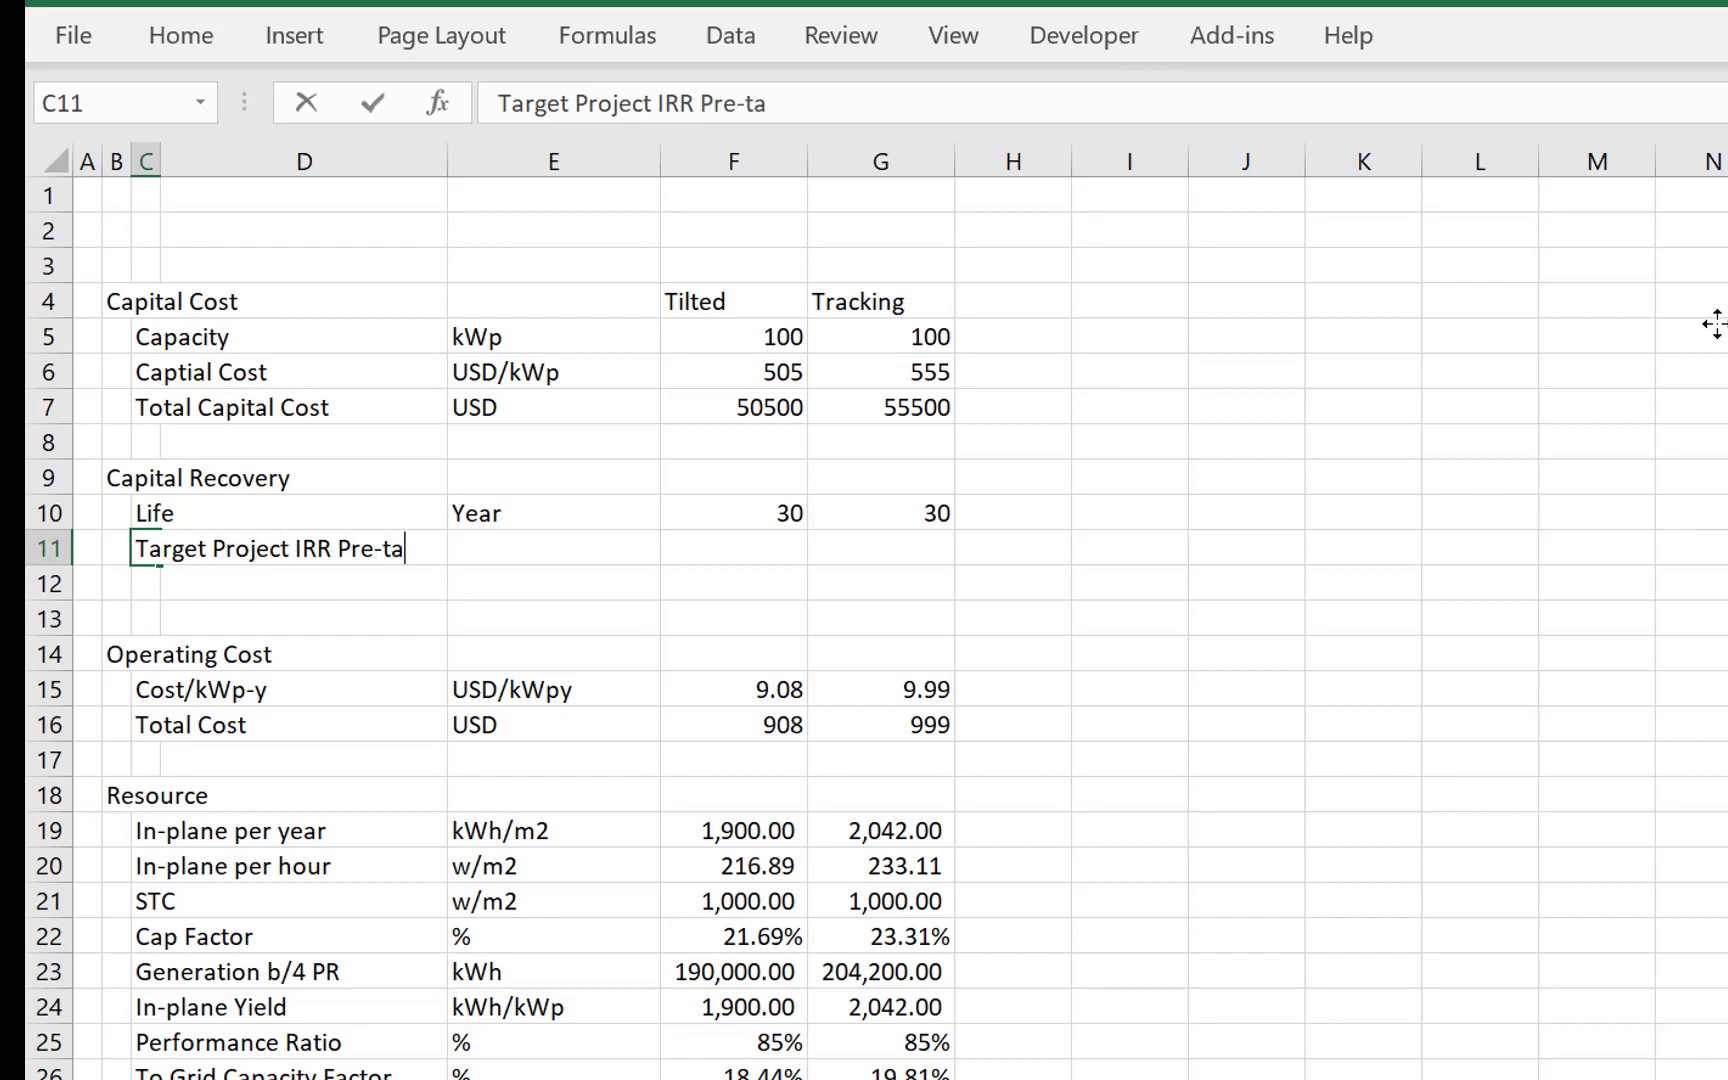
{"action": "key", "text": "Return"}
- Set the unit of Target Project IRR Pre-tax in E11 to % pa
{"action": "key", "text": "Up"}
{"action": "key", "text": "Right"}
{"action": "key", "text": "Right"}
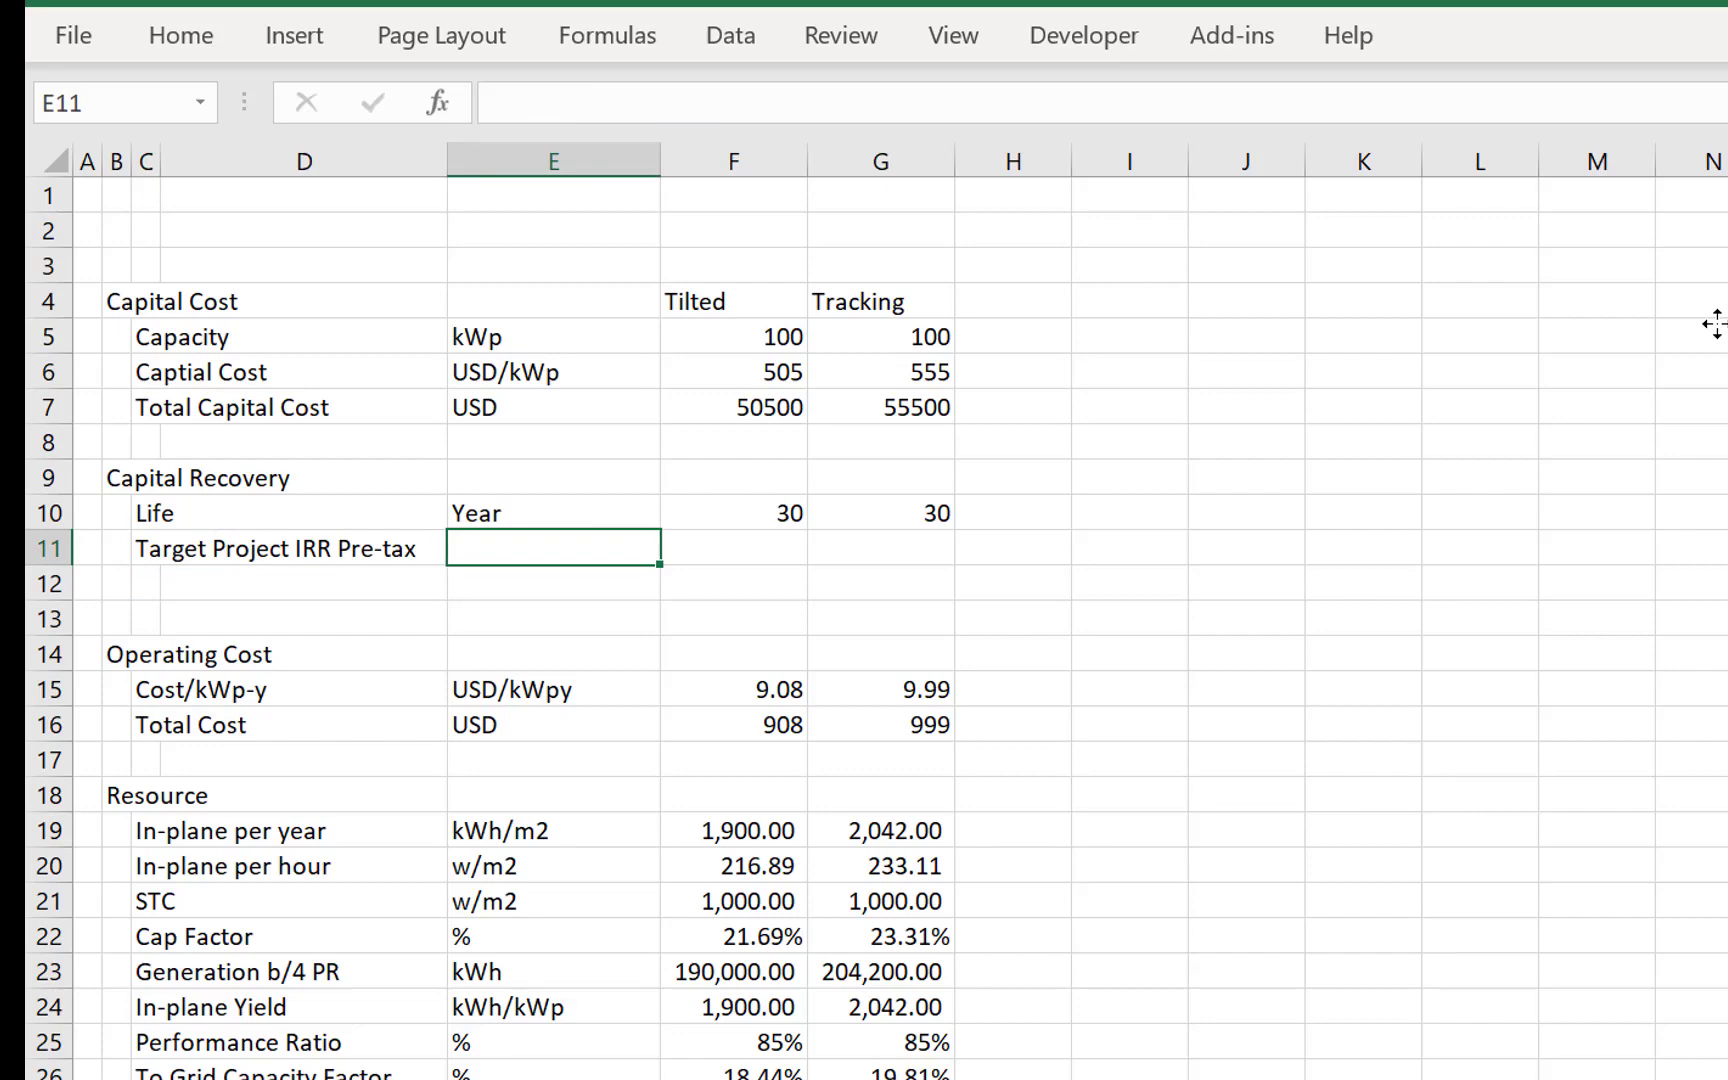
{"action": "type", "text": "% pa"}
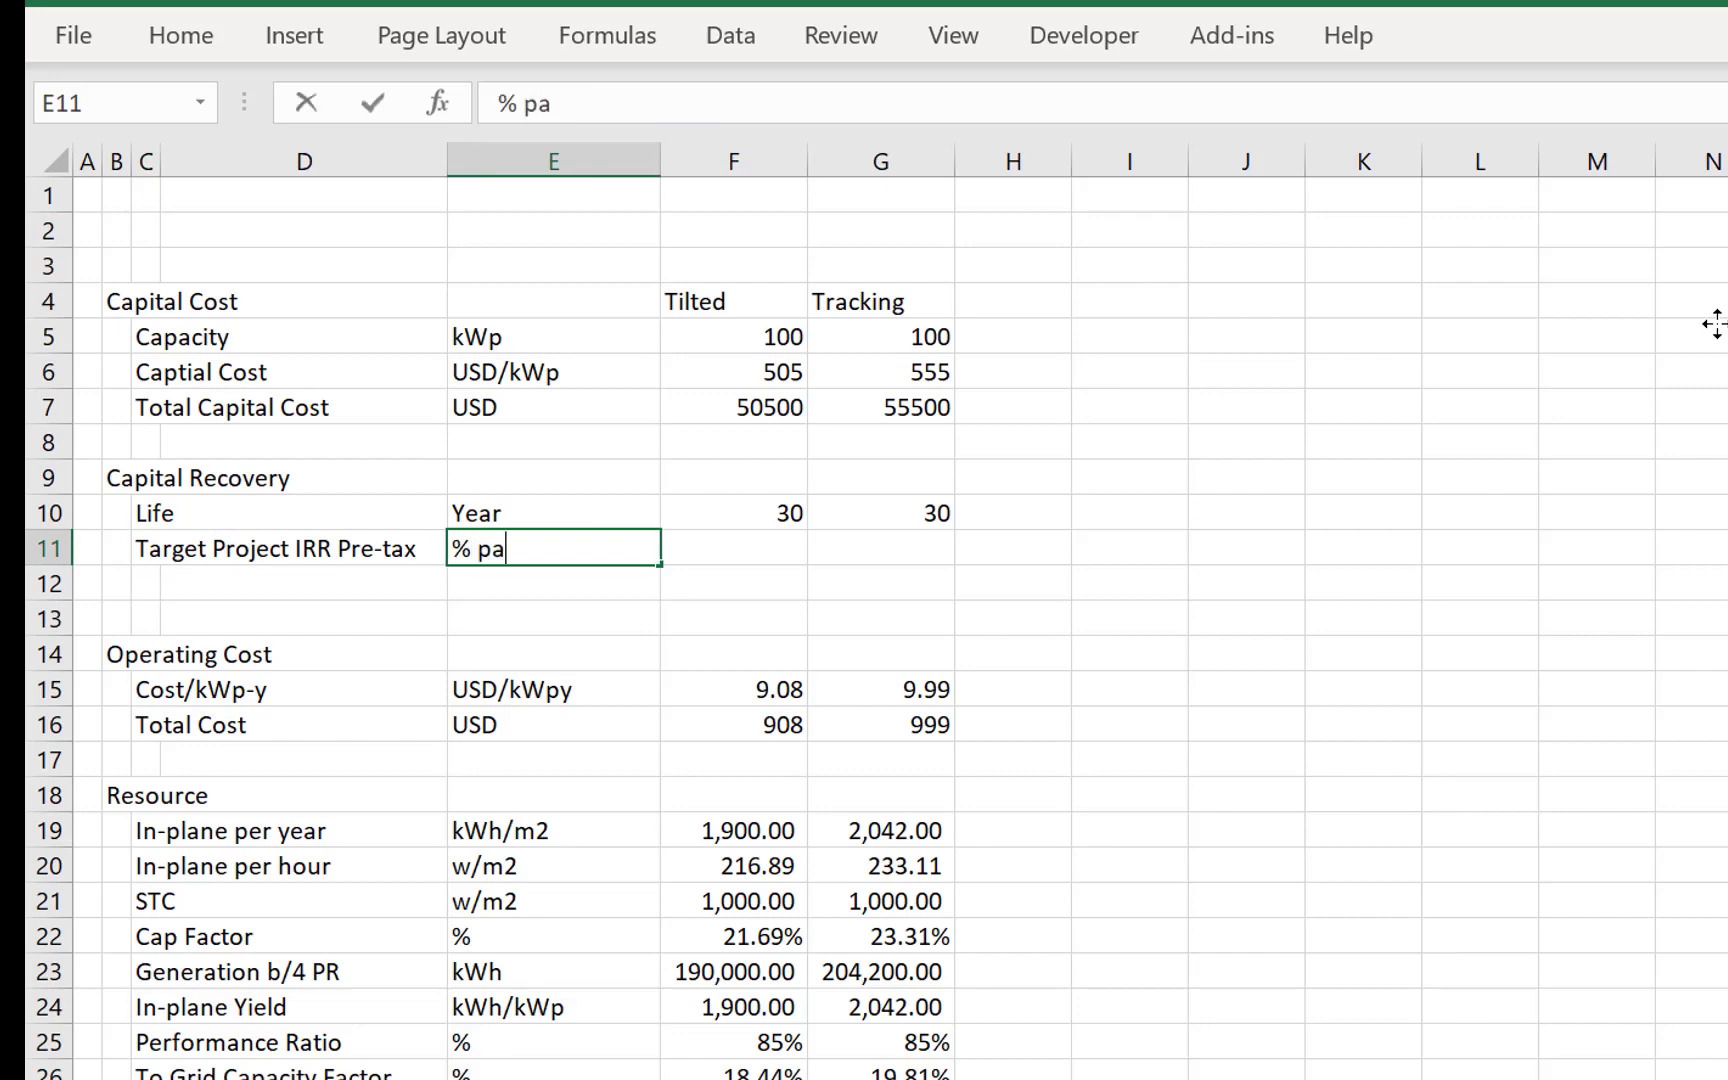
{"action": "key", "text": "Return"}
- Set the Tilted target project IRR in F11 to 6% and fill it across to the Tracking column in G11
{"action": "key", "text": "Up"}
{"action": "key", "text": "Right"}
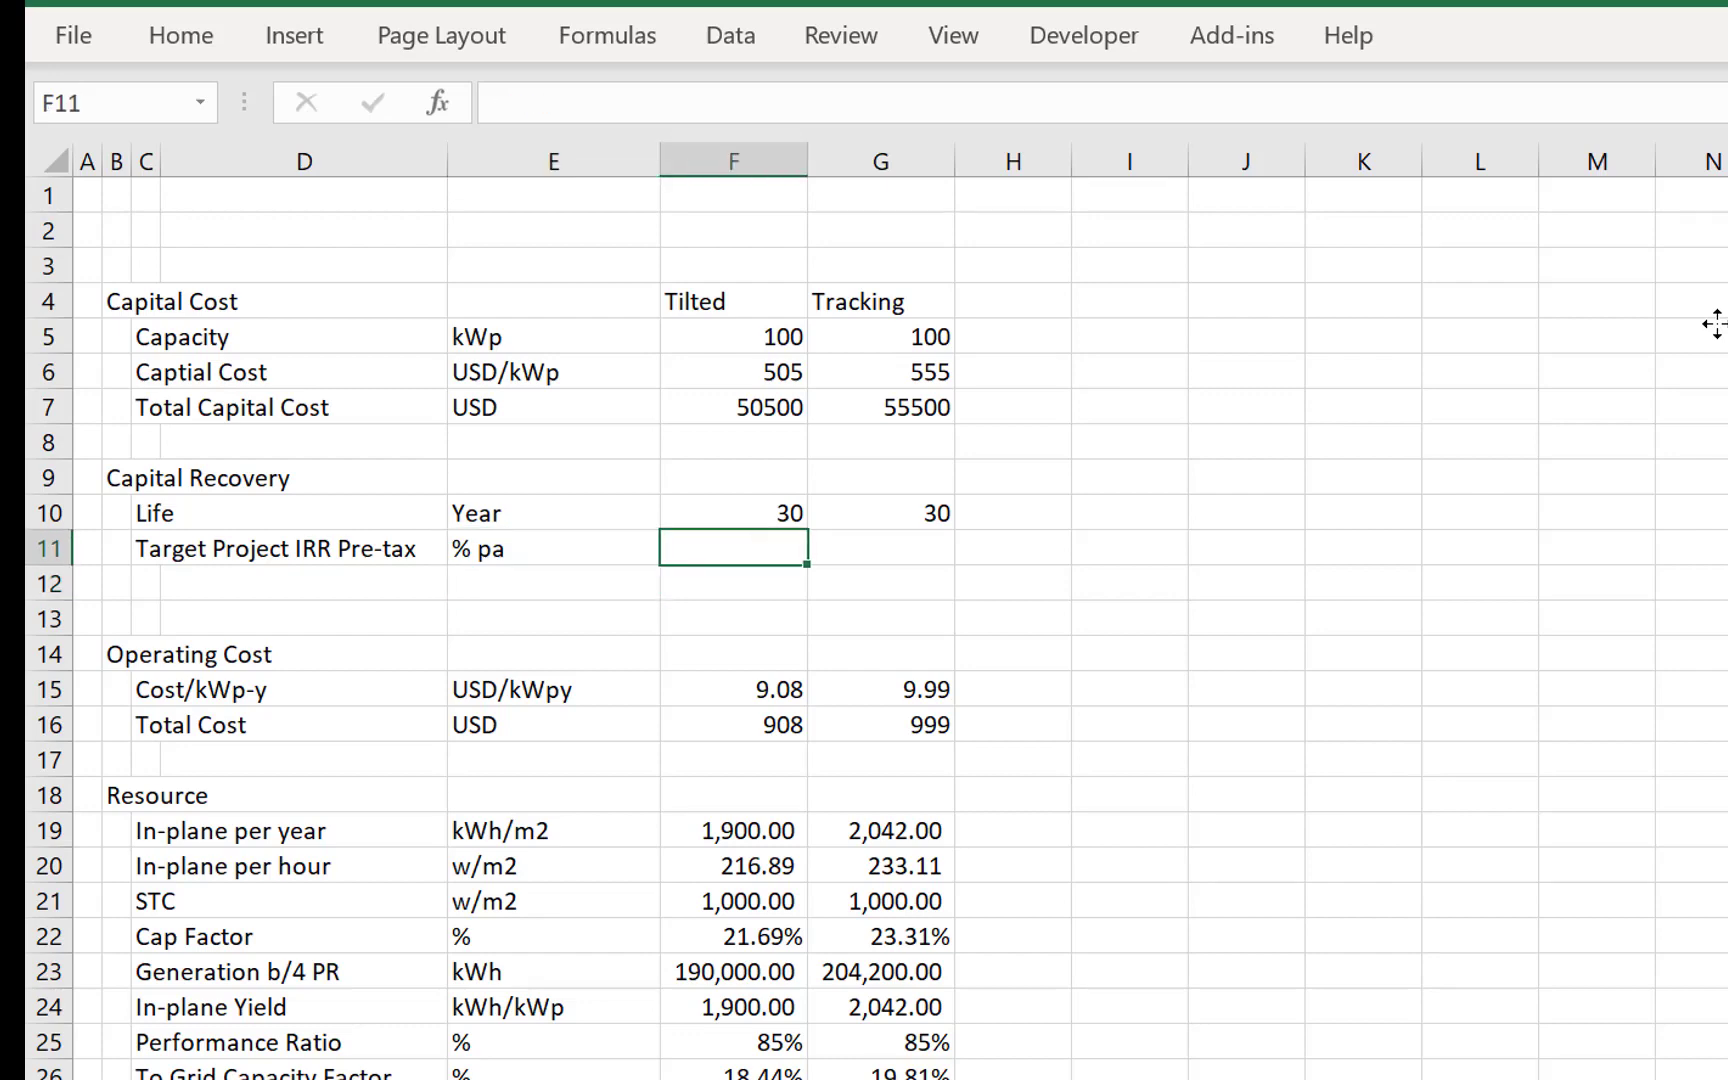
{"action": "type", "text": "6%"}
{"action": "key", "text": "Return"}
{"action": "key", "text": "Up"}
{"action": "key", "text": "shift+Right"}
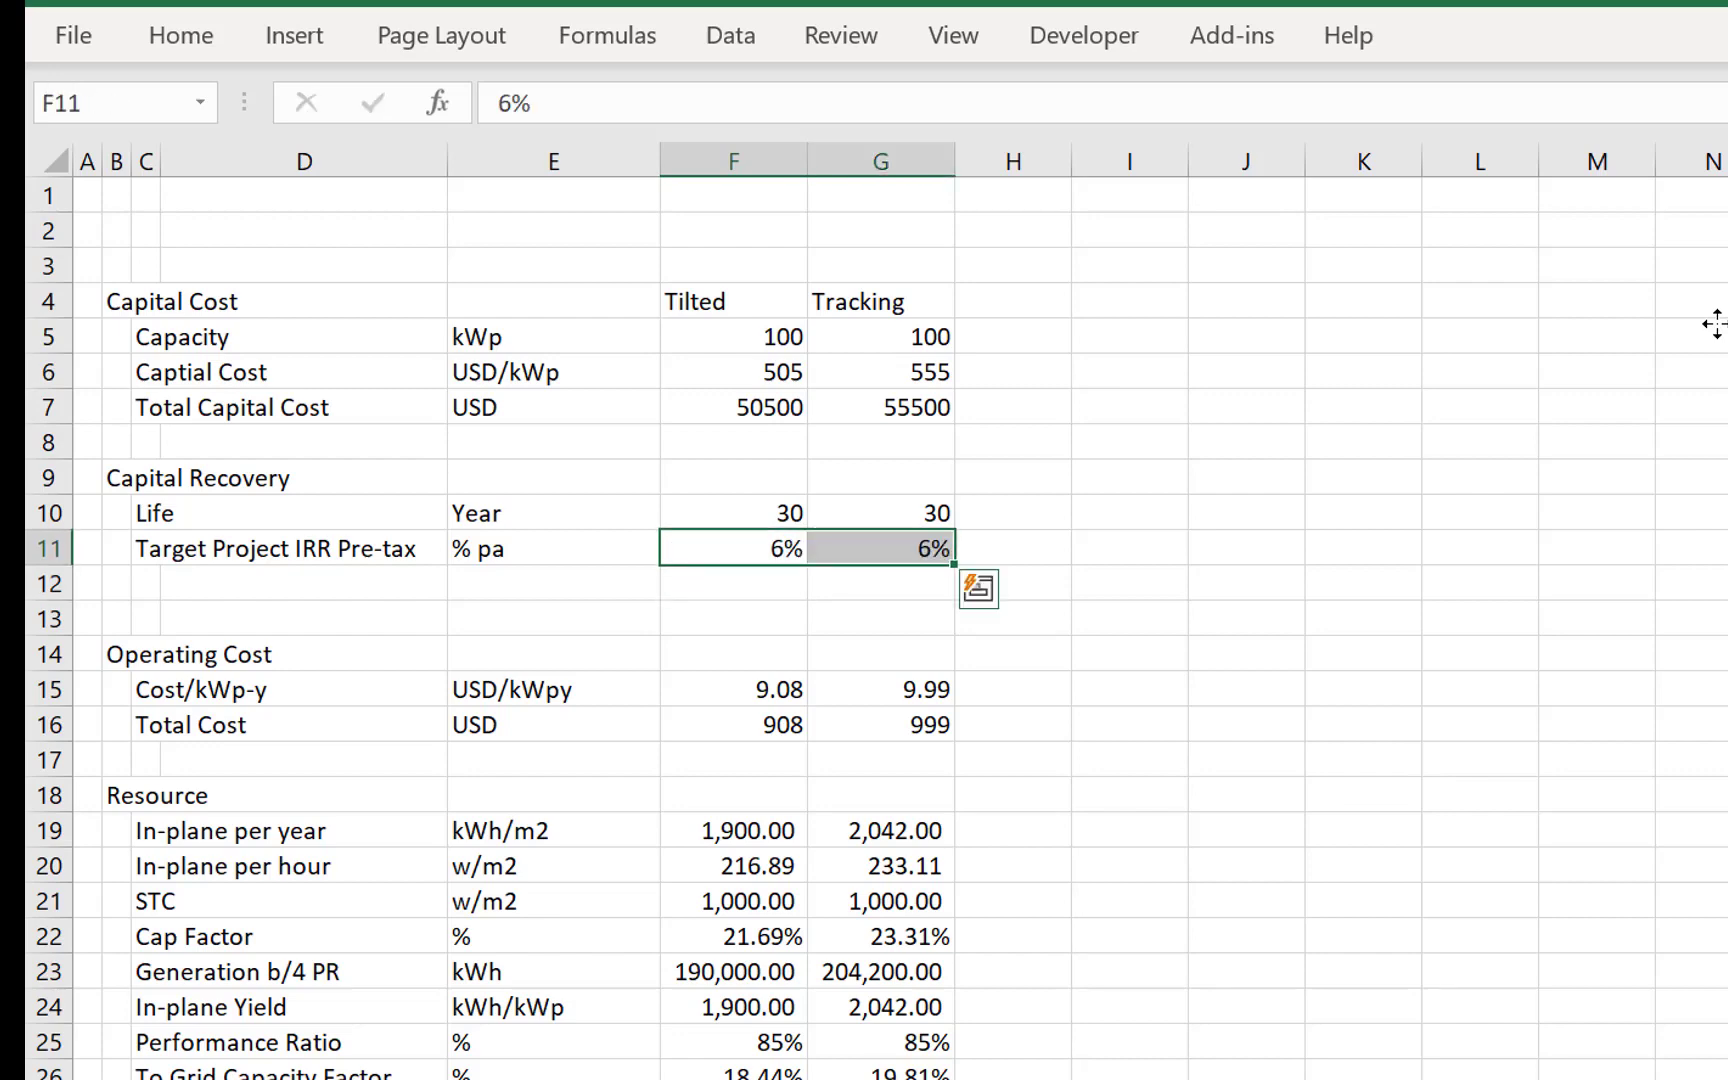
- Format the target IRR values in F11:G11 as percentages with two decimal places
{"action": "key", "text": "Left"}
{"action": "key", "text": "Right"}
{"action": "key", "text": "shift+Right"}
{"action": "key", "text": "ctrl+shift+5"}
- Insert a blank row at row 12, directly below Target Project IRR Pre-tax
{"action": "key", "text": "Down"}
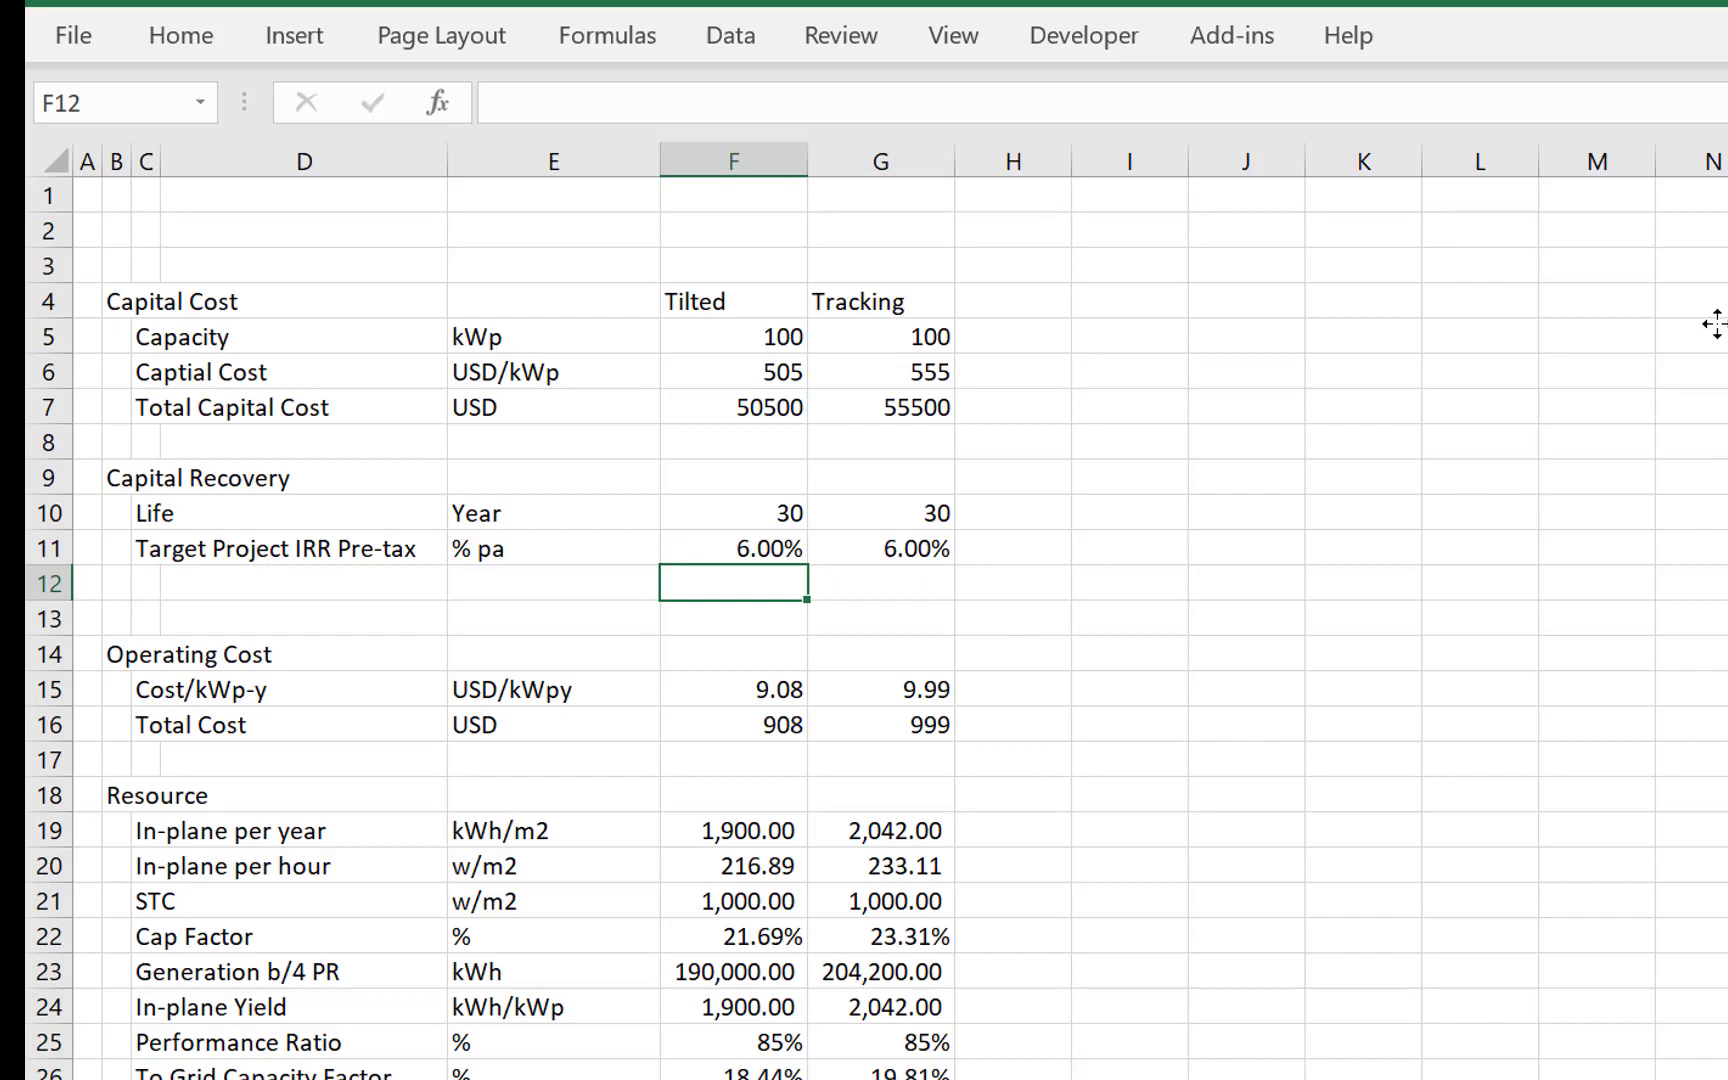
{"action": "key", "text": "shift+space"}
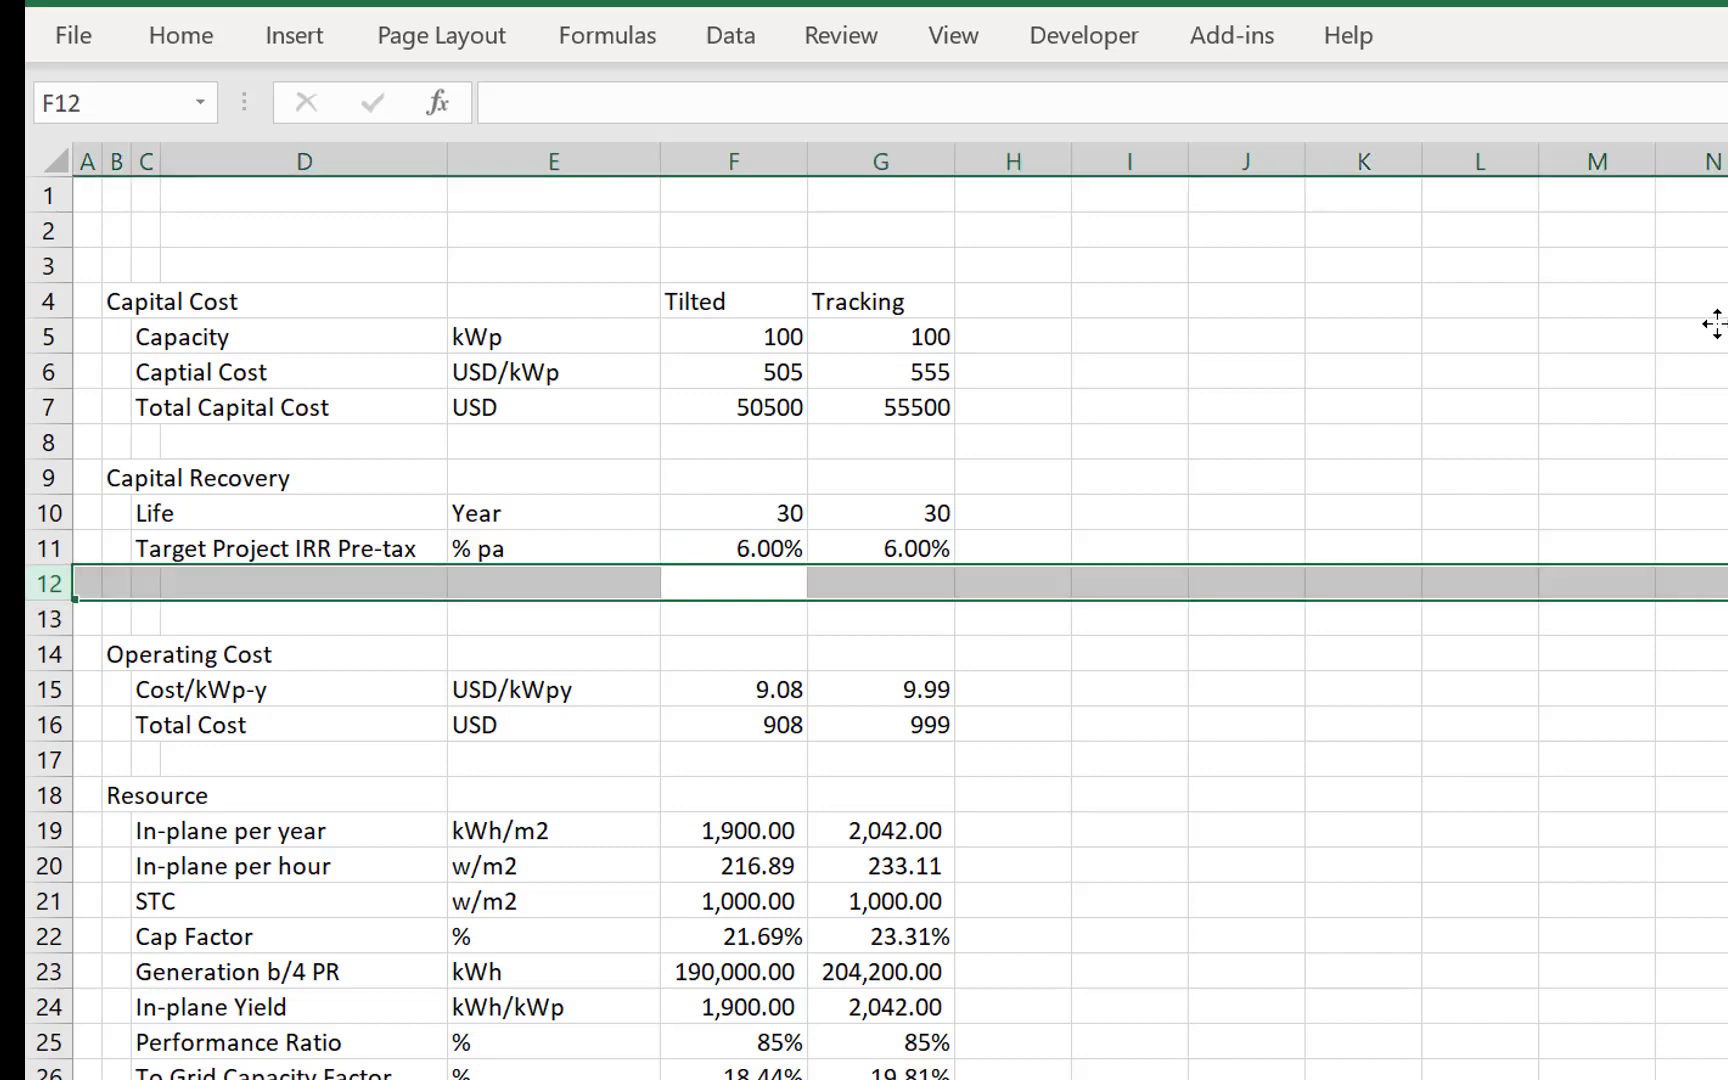
{"action": "key", "text": "ctrl+shift+plus"}
{"action": "key", "text": "Left"}
{"action": "key", "text": "Left"}
{"action": "key", "text": "Left"}
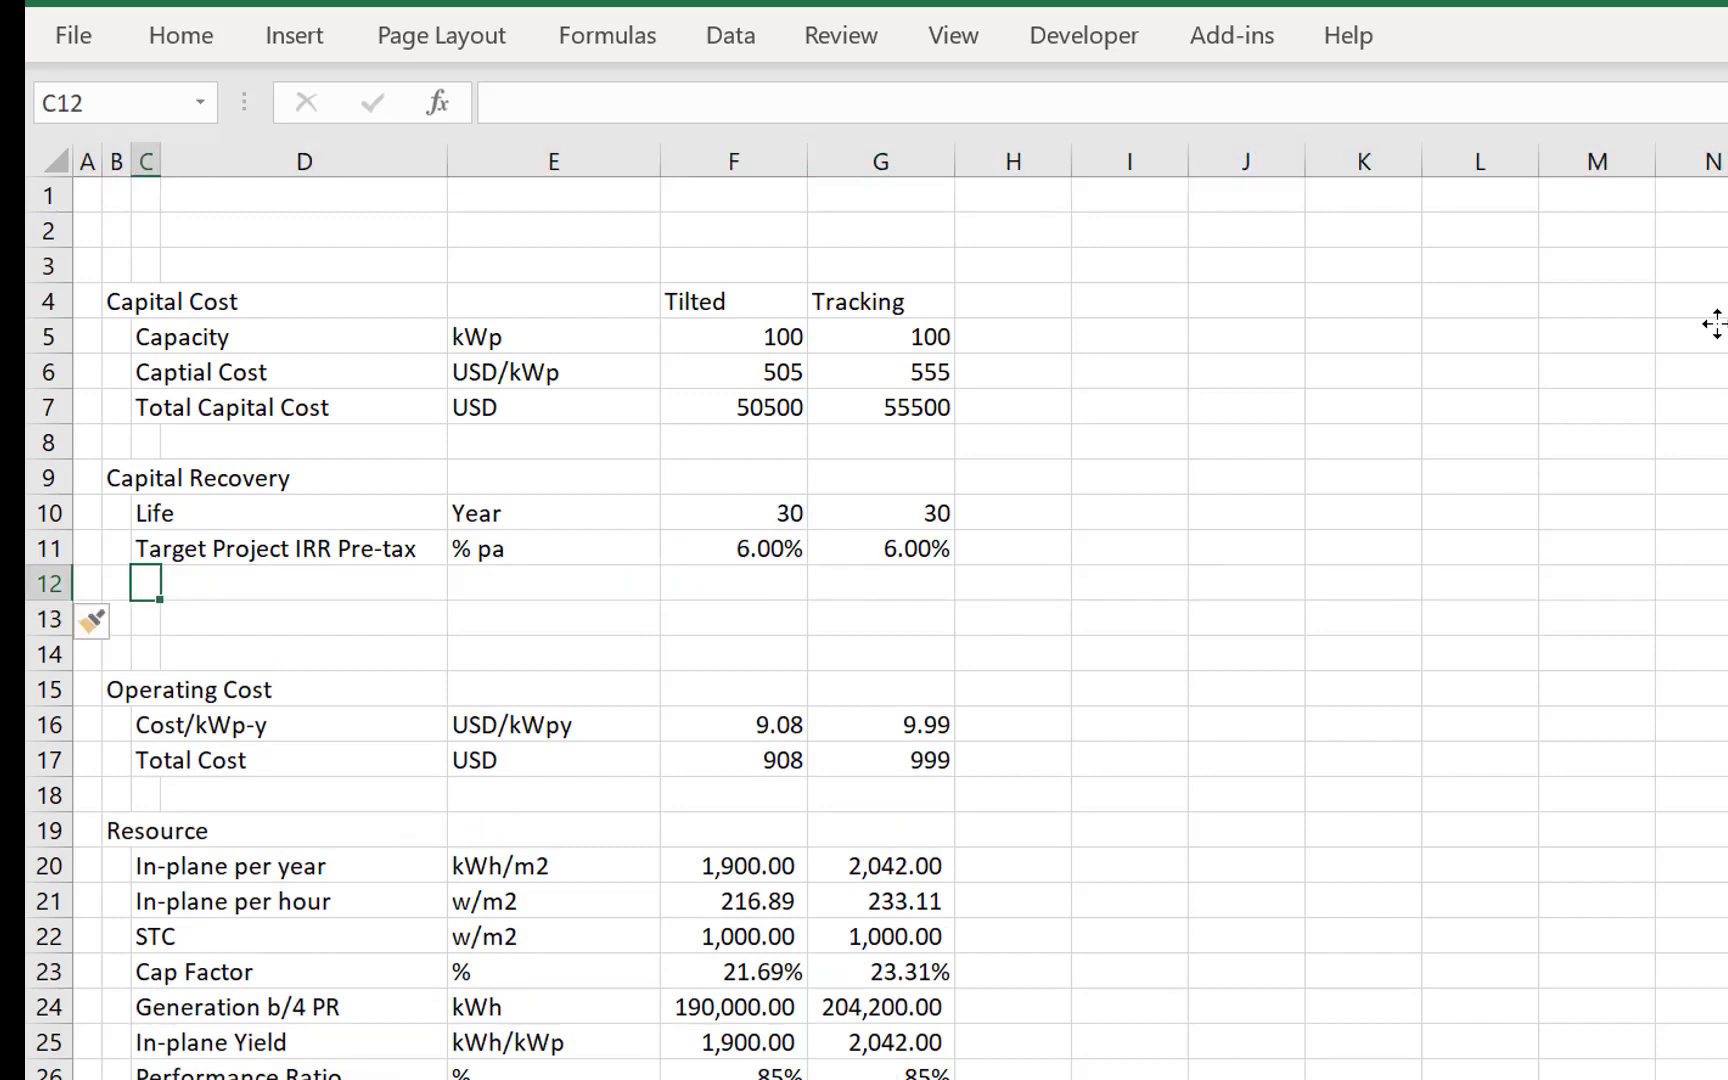
- Enter the label Basic PMT in C12 and set its unit in E12 to %
{"action": "type", "text": "Base"}
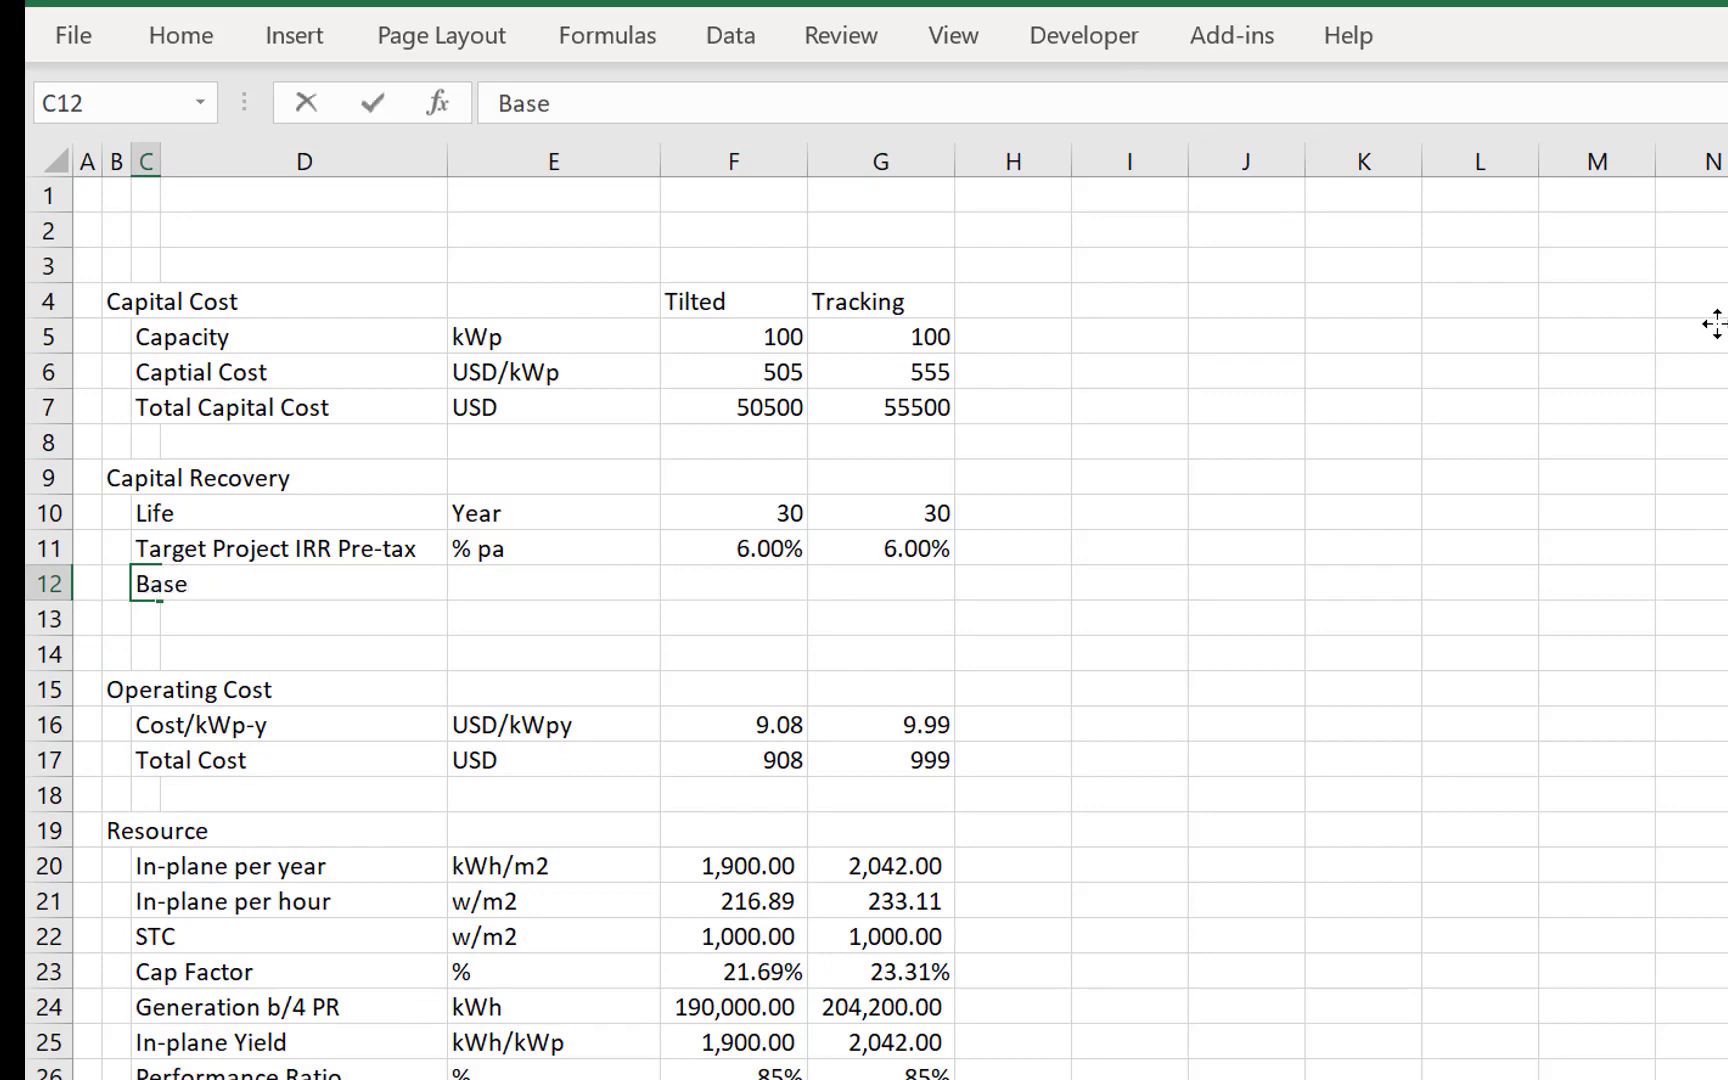
{"action": "key", "text": "BackSpace"}
{"action": "type", "text": "ic PMT"}
{"action": "key", "text": "Return"}
{"action": "key", "text": "Up"}
{"action": "key", "text": "Right"}
{"action": "key", "text": "Right"}
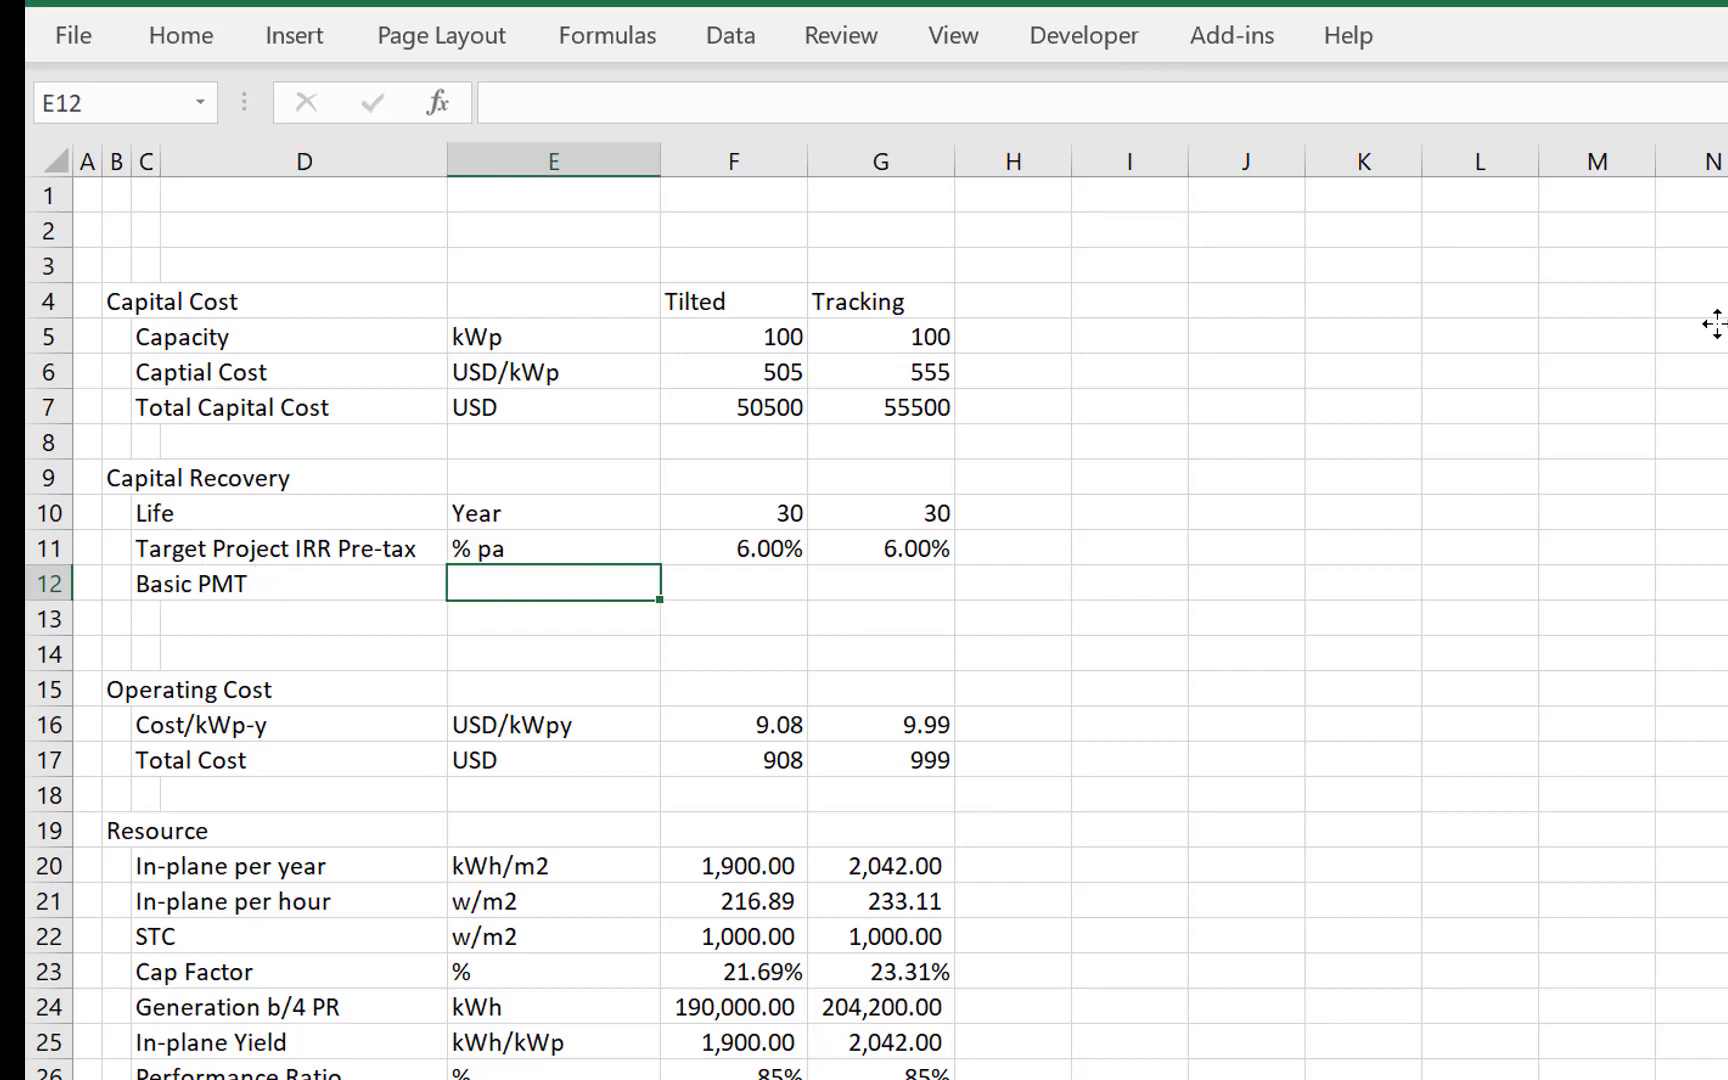
{"action": "type", "text": "%"}
{"action": "key", "text": "Return"}
- Calculate the Tilted Basic PMT in F12 with =PMT(F11,F10,-1), using the target IRR and life
{"action": "key", "text": "Up"}
{"action": "key", "text": "Right"}
{"action": "type", "text": "=om"}
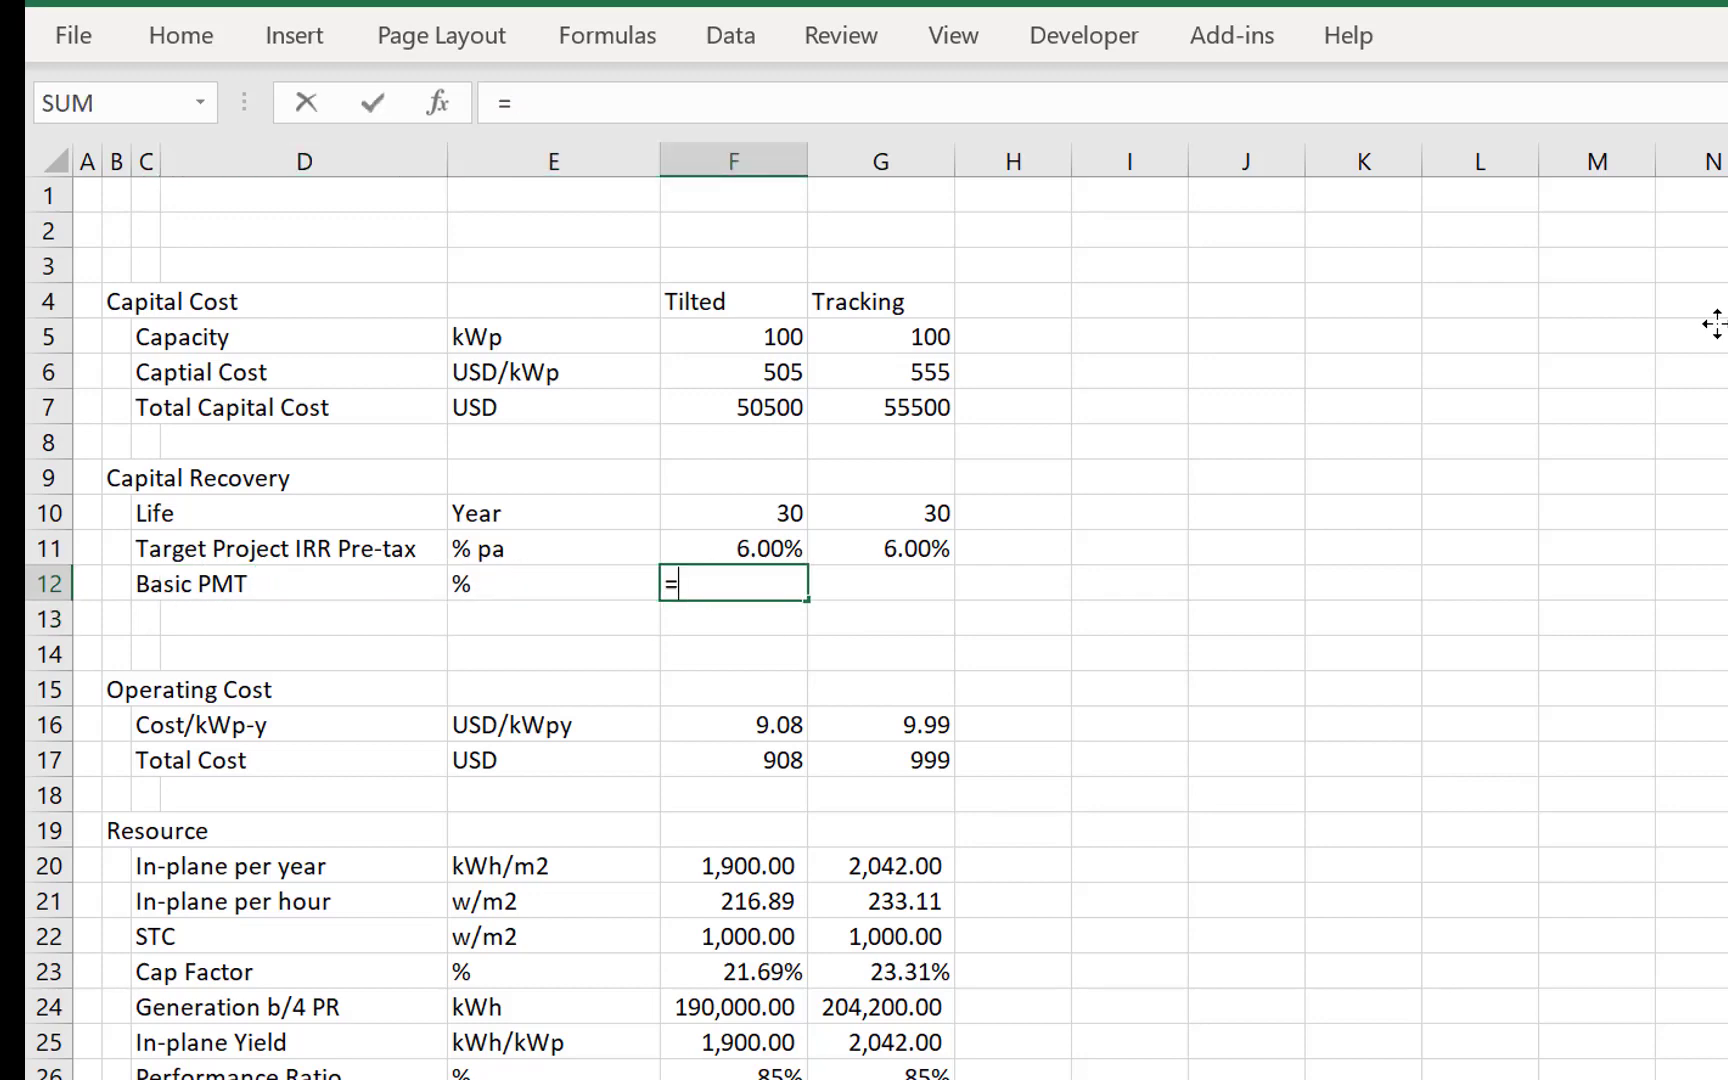
{"action": "key", "text": "BackSpace"}
{"action": "key", "text": "BackSpace"}
{"action": "type", "text": "pmt"}
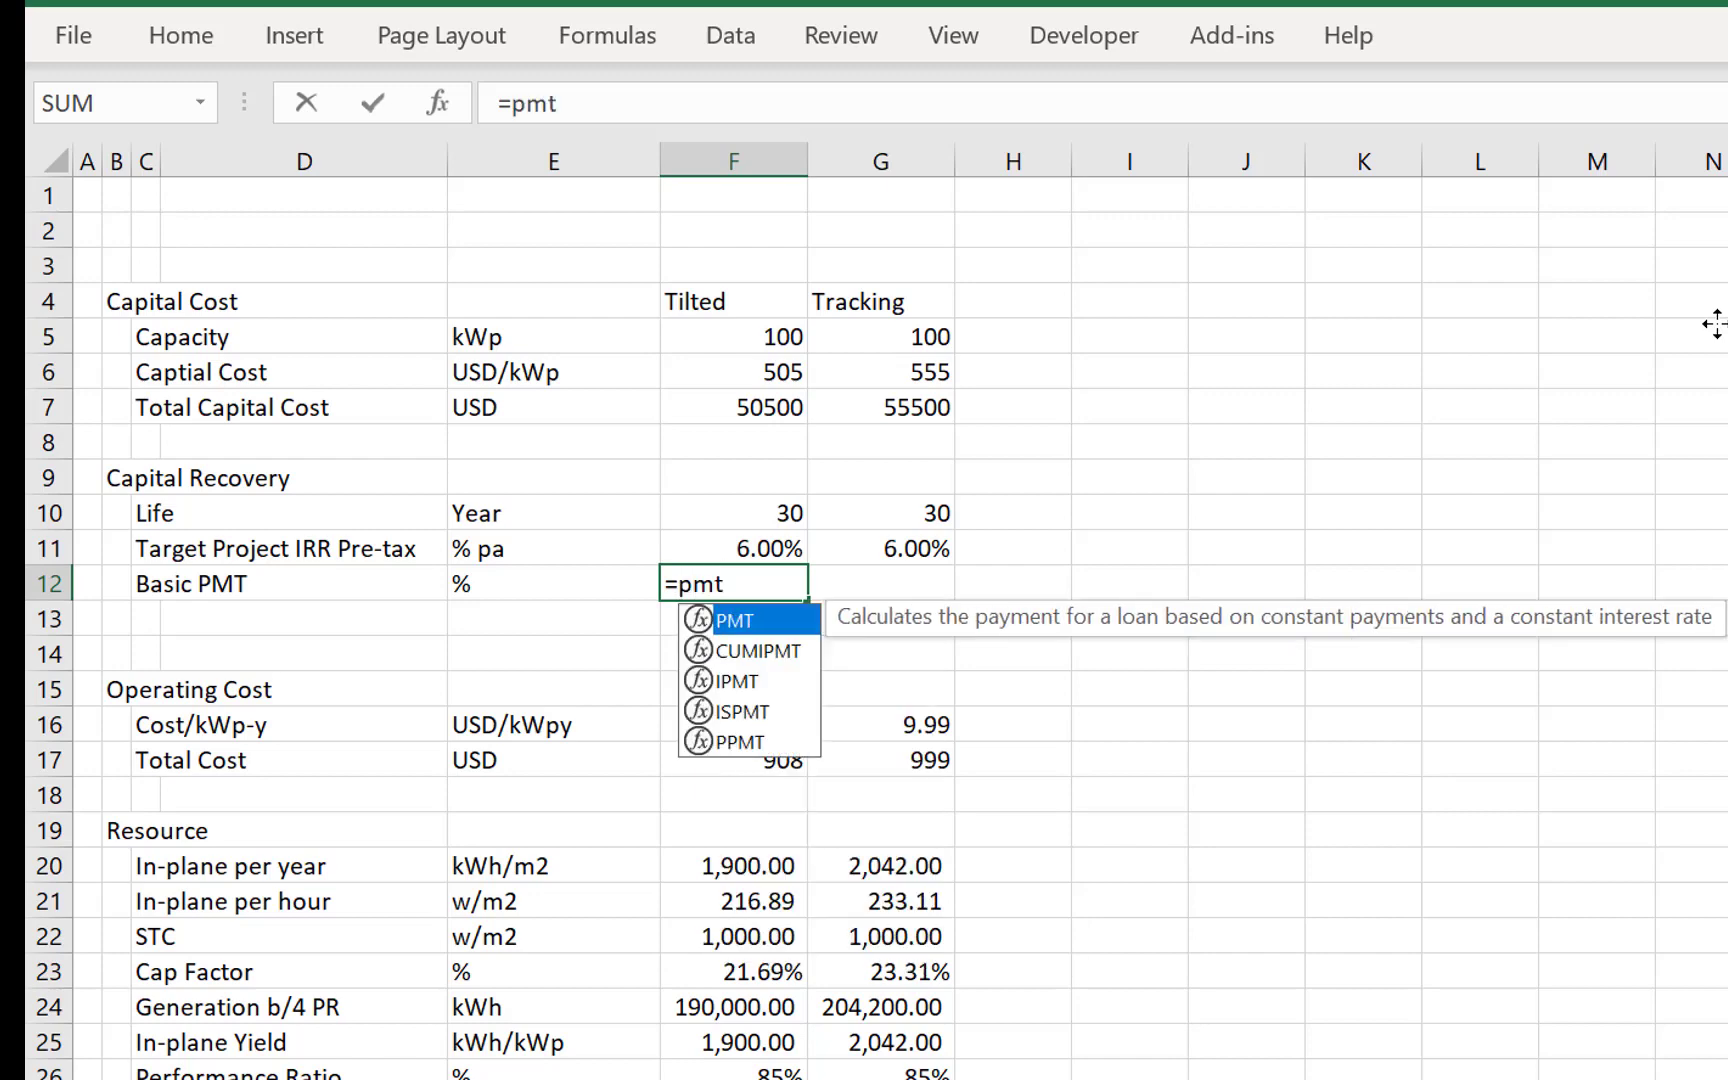
{"action": "key", "text": "Tab"}
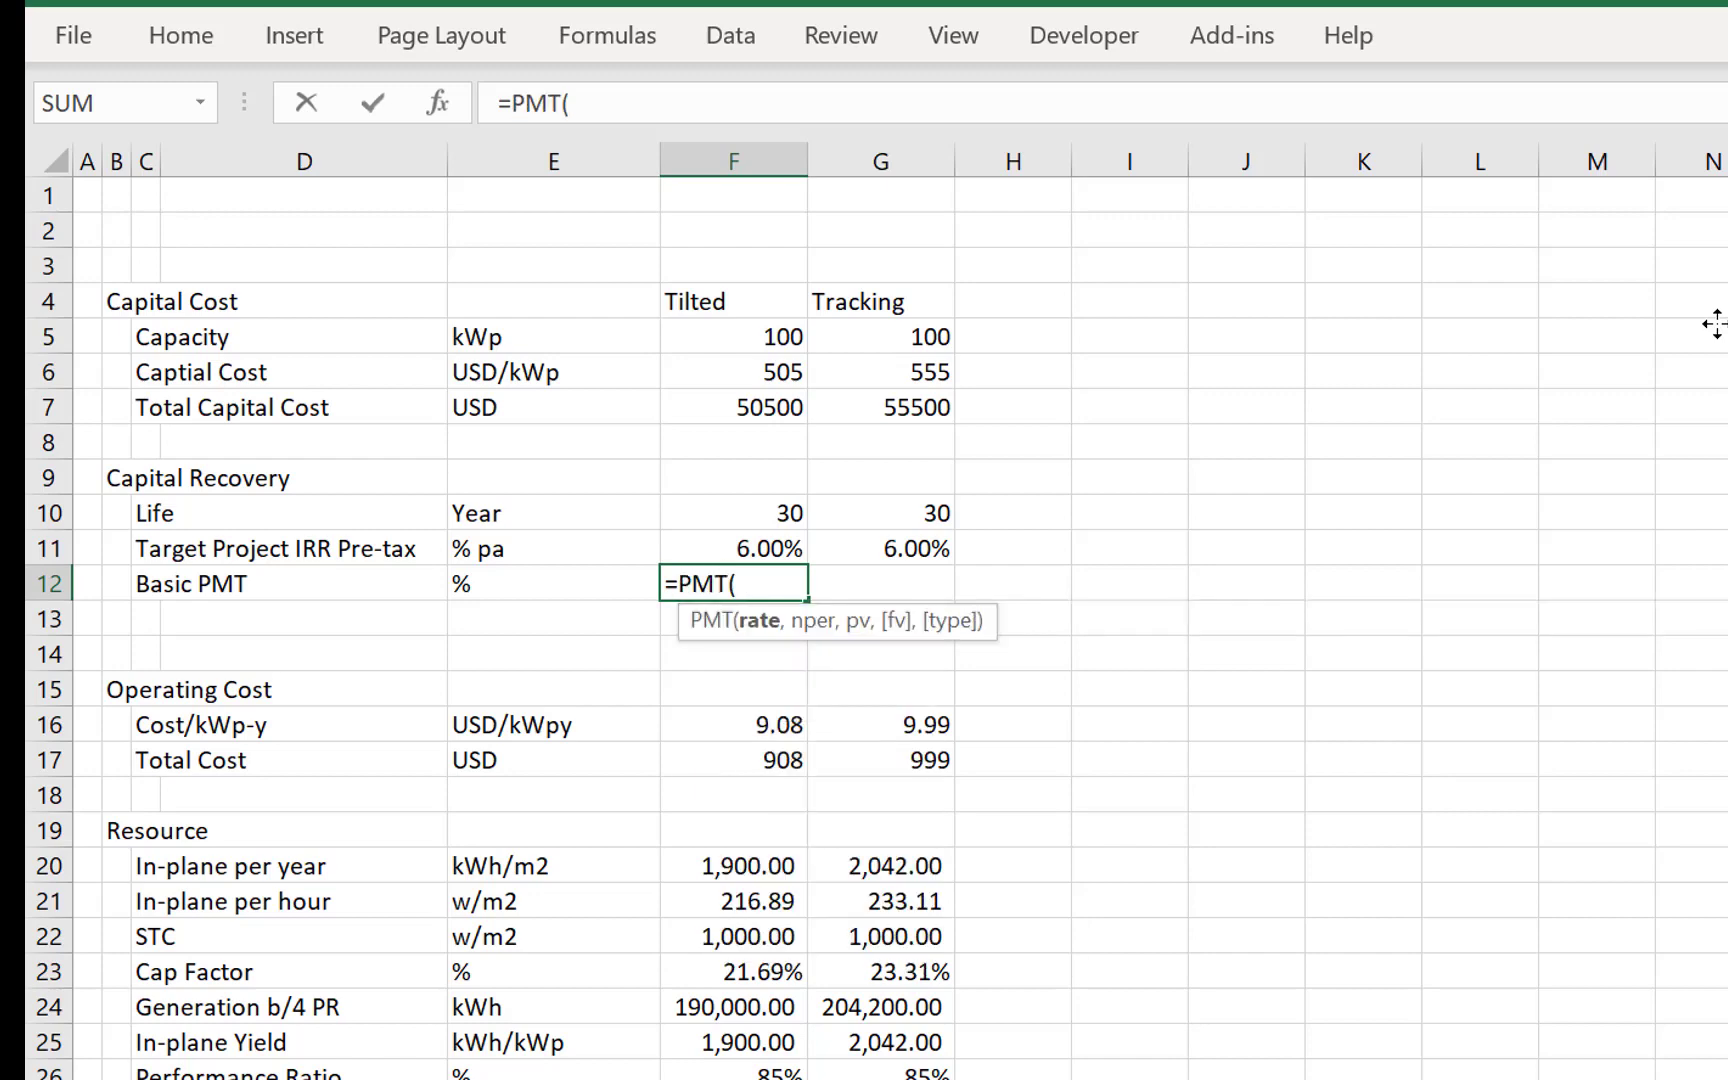
{"action": "key", "text": "Up"}
{"action": "type", "text": ","}
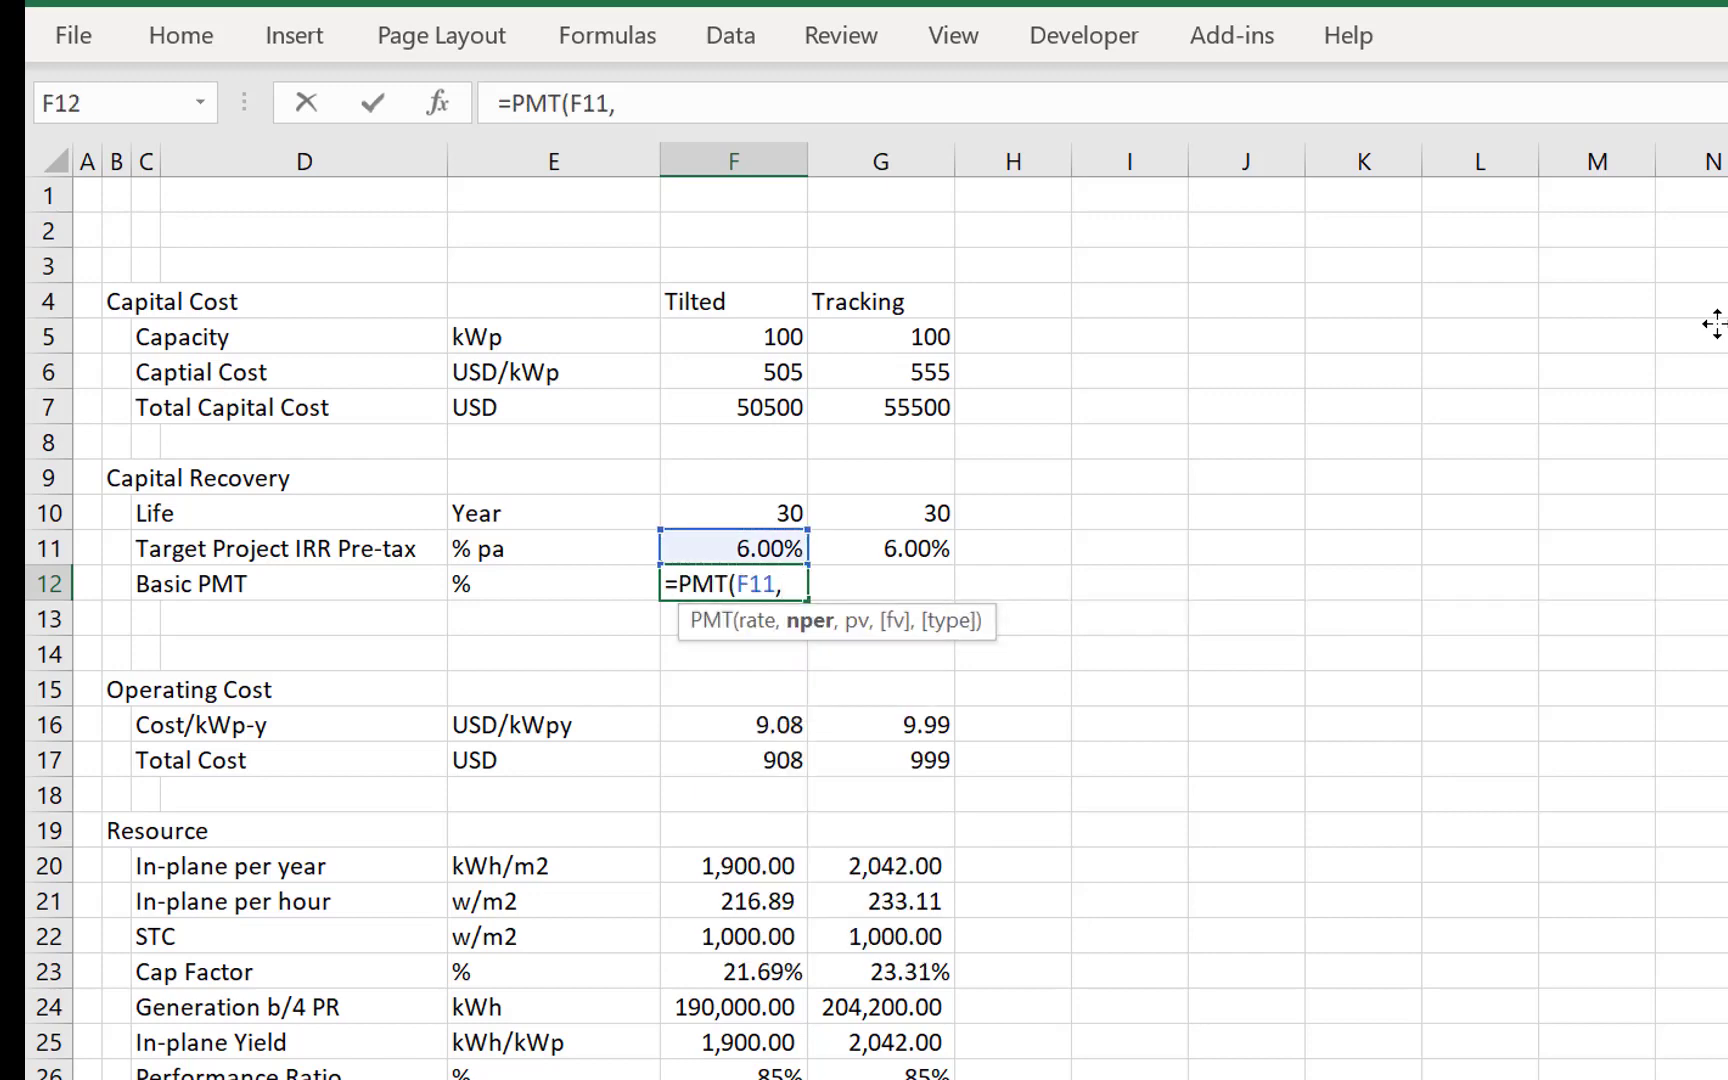
{"action": "key", "text": "Up"}
{"action": "key", "text": "Up"}
{"action": "type", "text": ","}
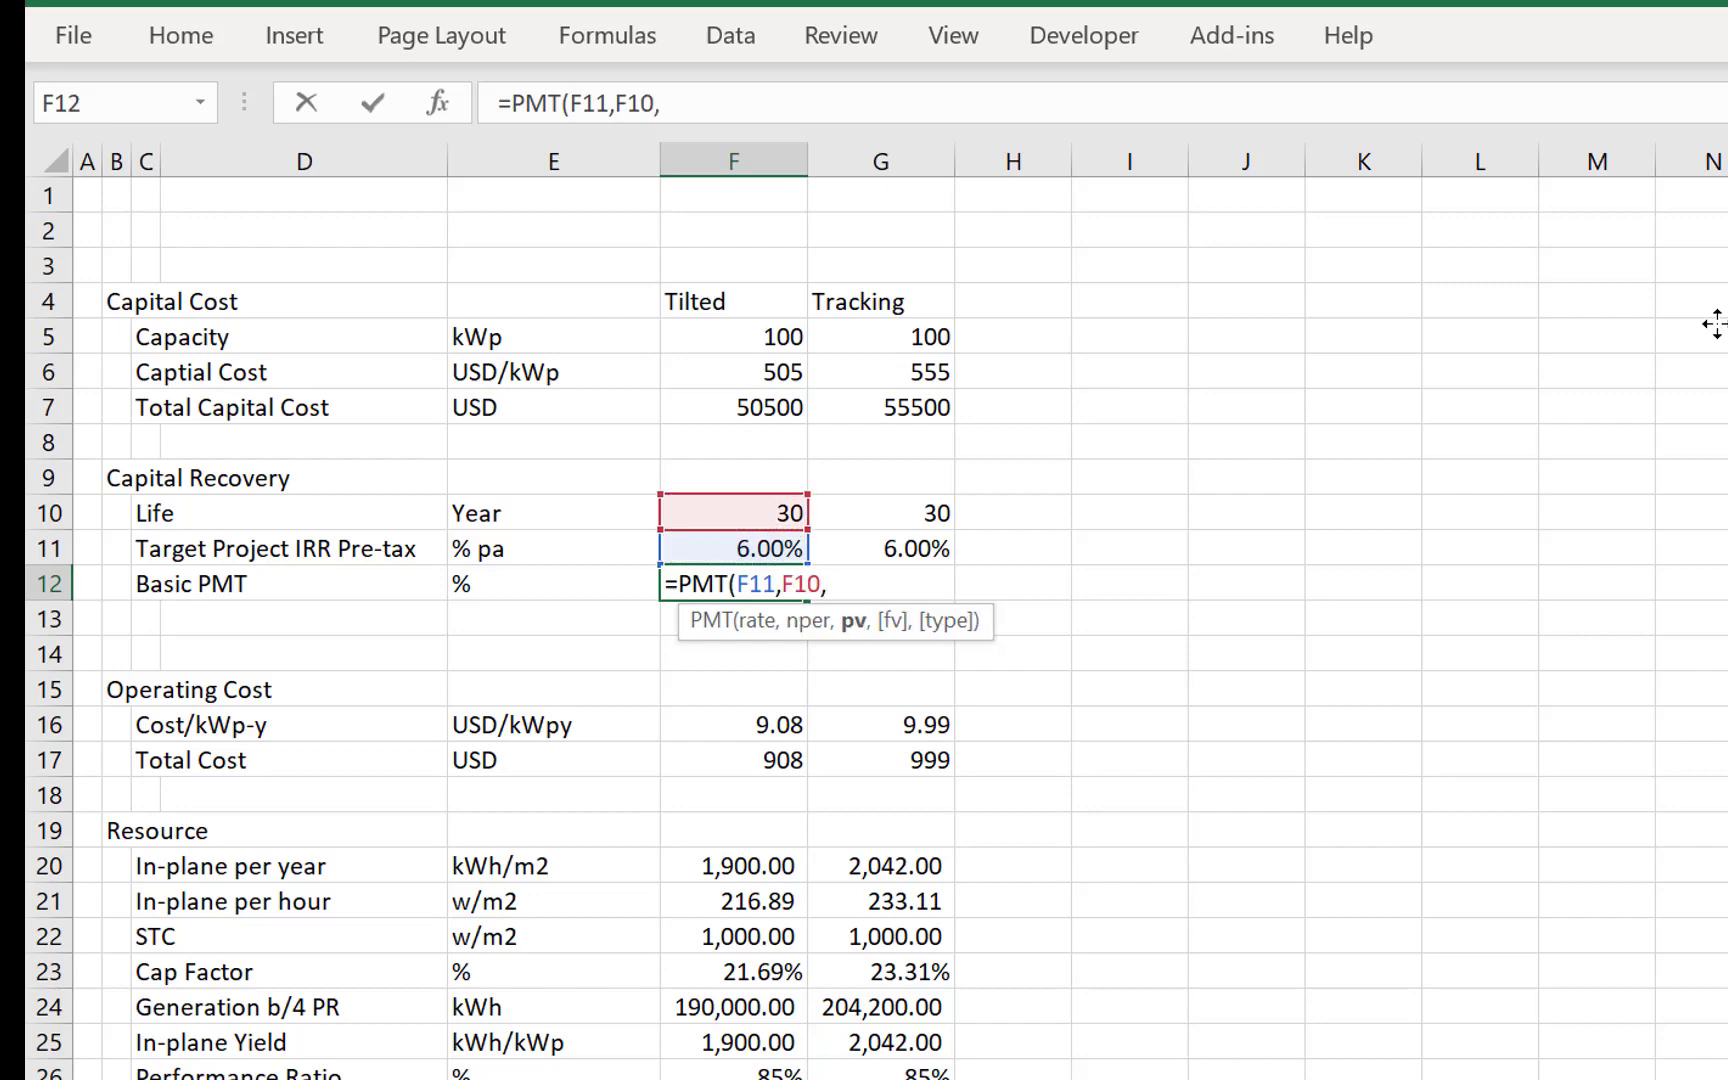
{"action": "type", "text": "-1"}
{"action": "key", "text": "Return"}
- Format the Basic PMT in F12 as a percentage with two decimals and copy it to the Tracking column in G12
{"action": "key", "text": "Up"}
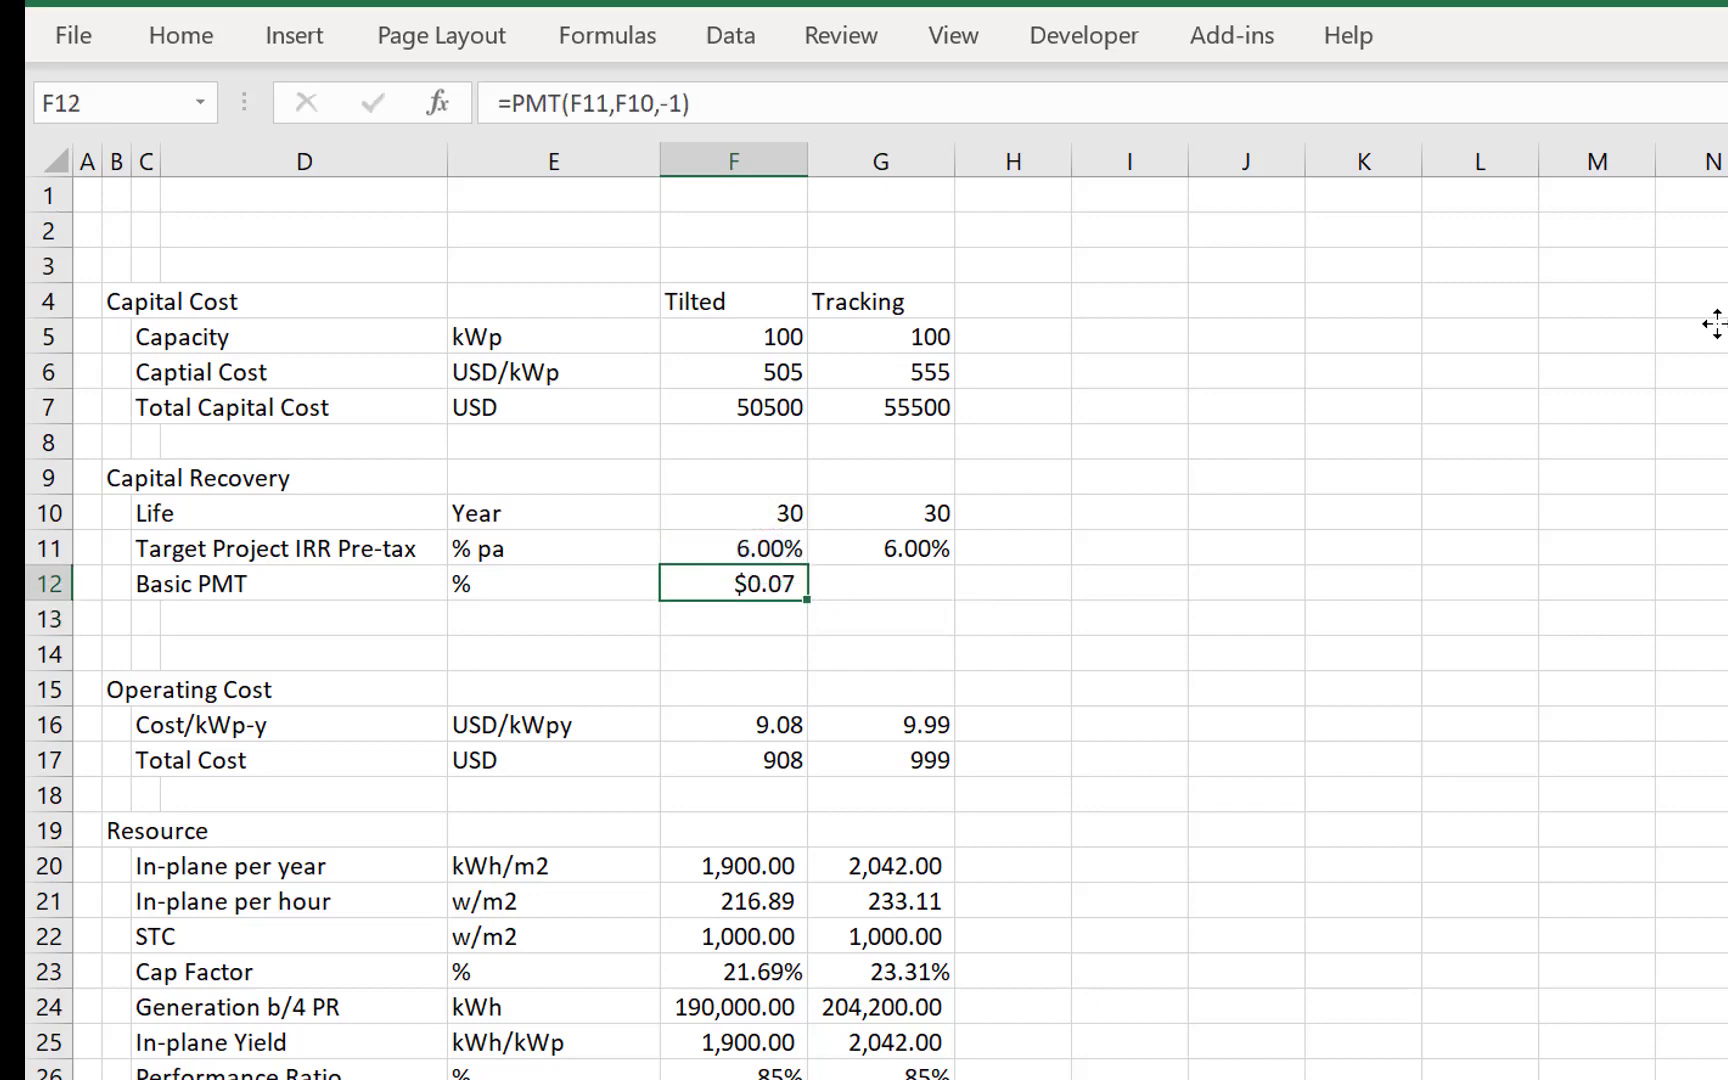
{"action": "key", "text": "ctrl+shift+5"}
{"action": "key", "text": "ctrl+c"}
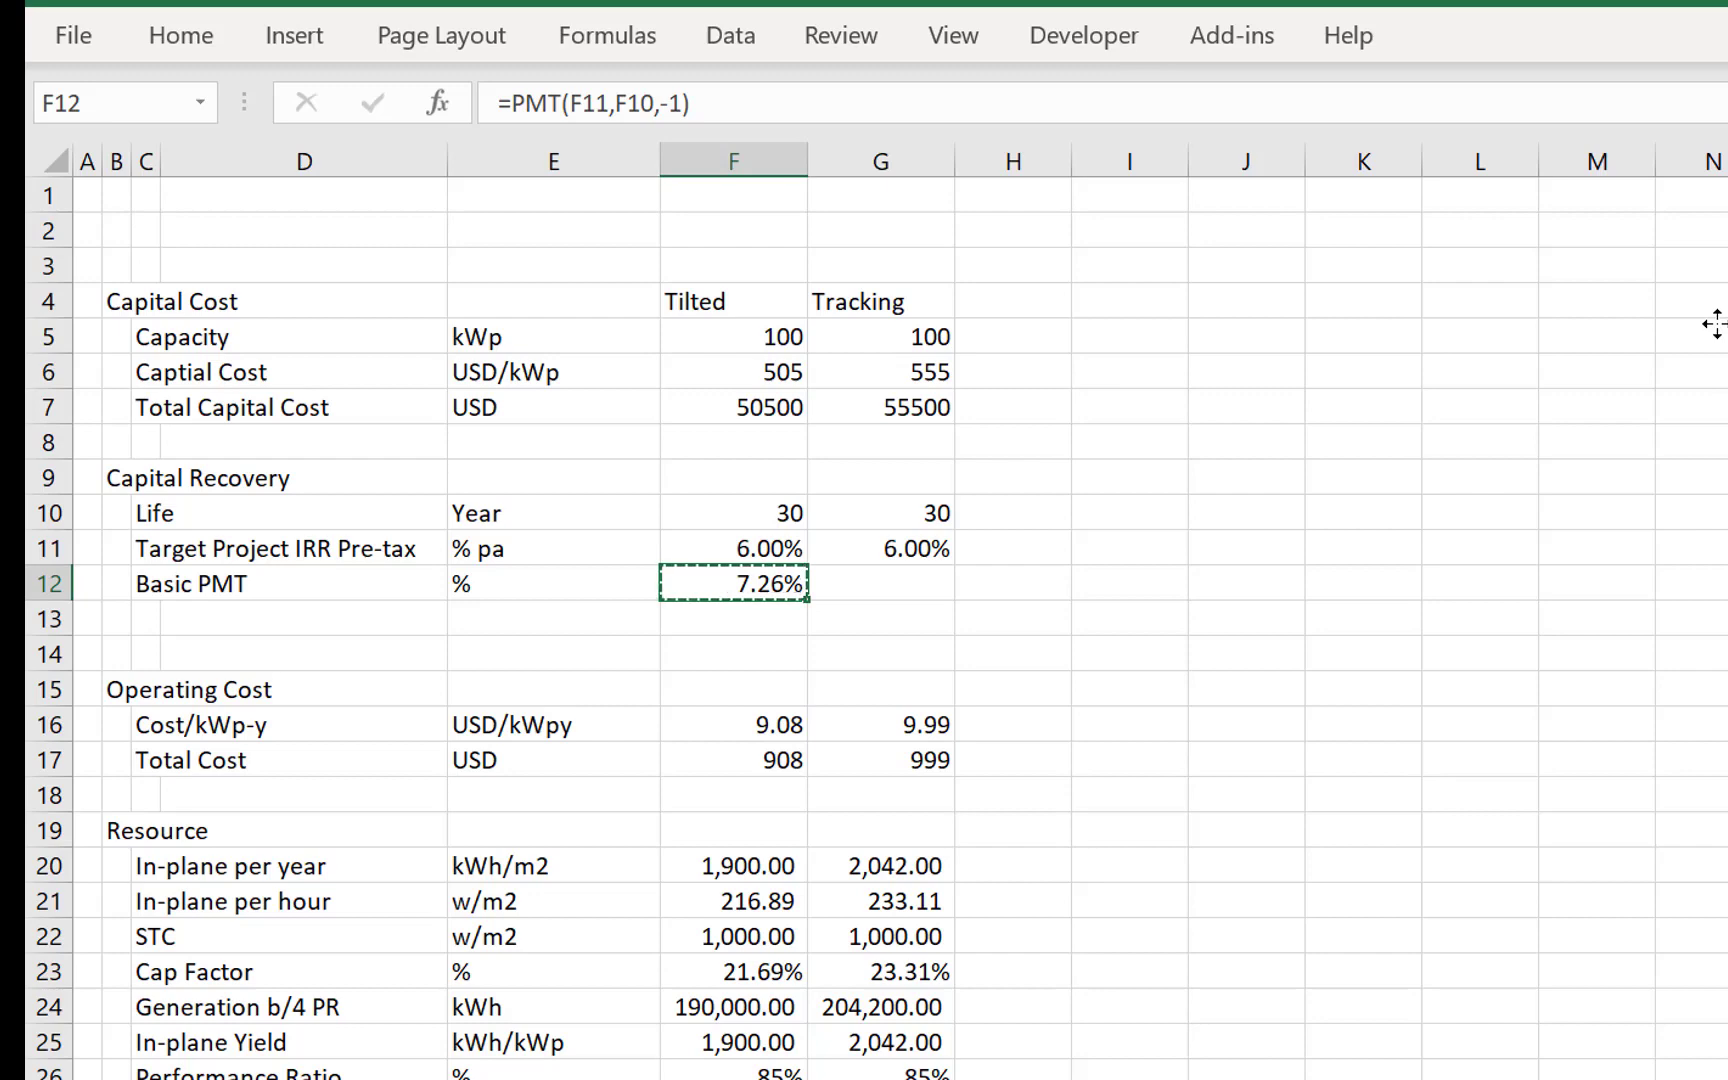
{"action": "key", "text": "Right"}
{"action": "key", "text": "ctrl+v"}
{"action": "key", "text": "Return"}
- Enter the label Basic Capital Recovery in C13 and set its unit in E13 to USD
{"action": "key", "text": "Left"}
{"action": "key", "text": "Left"}
{"action": "key", "text": "Left"}
{"action": "key", "text": "Left"}
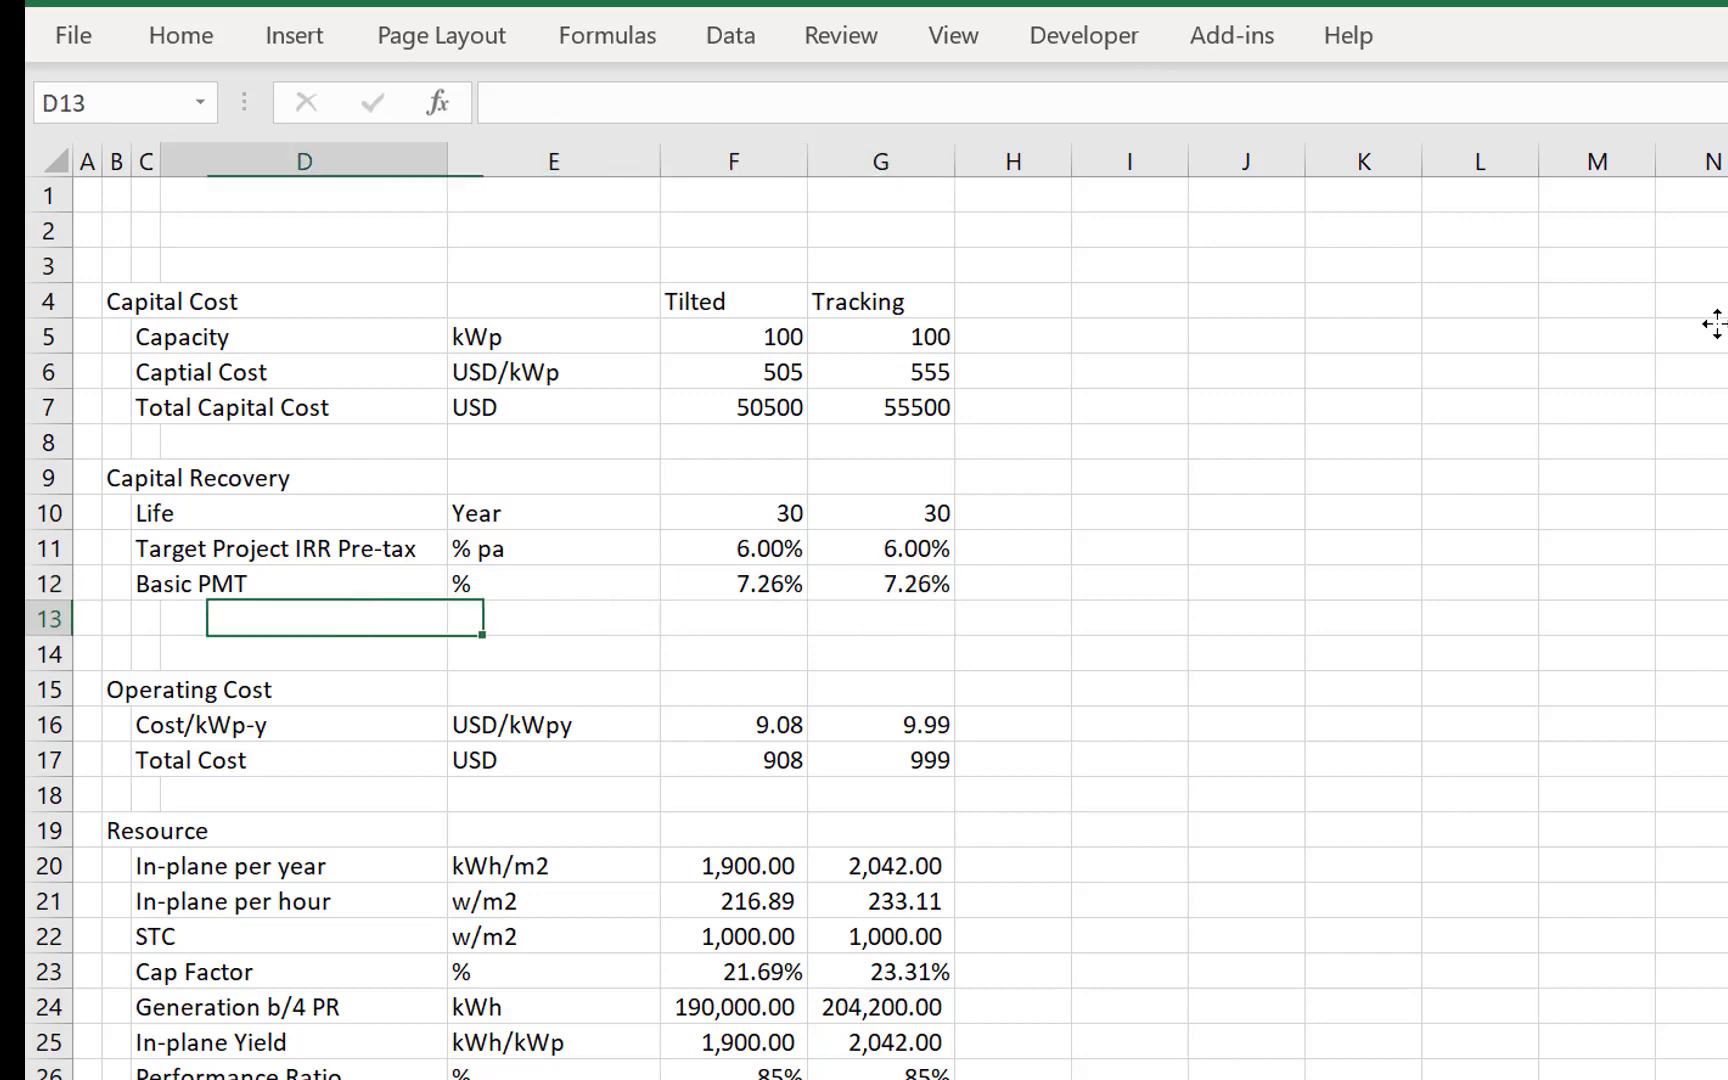
{"action": "type", "text": "Basic "}
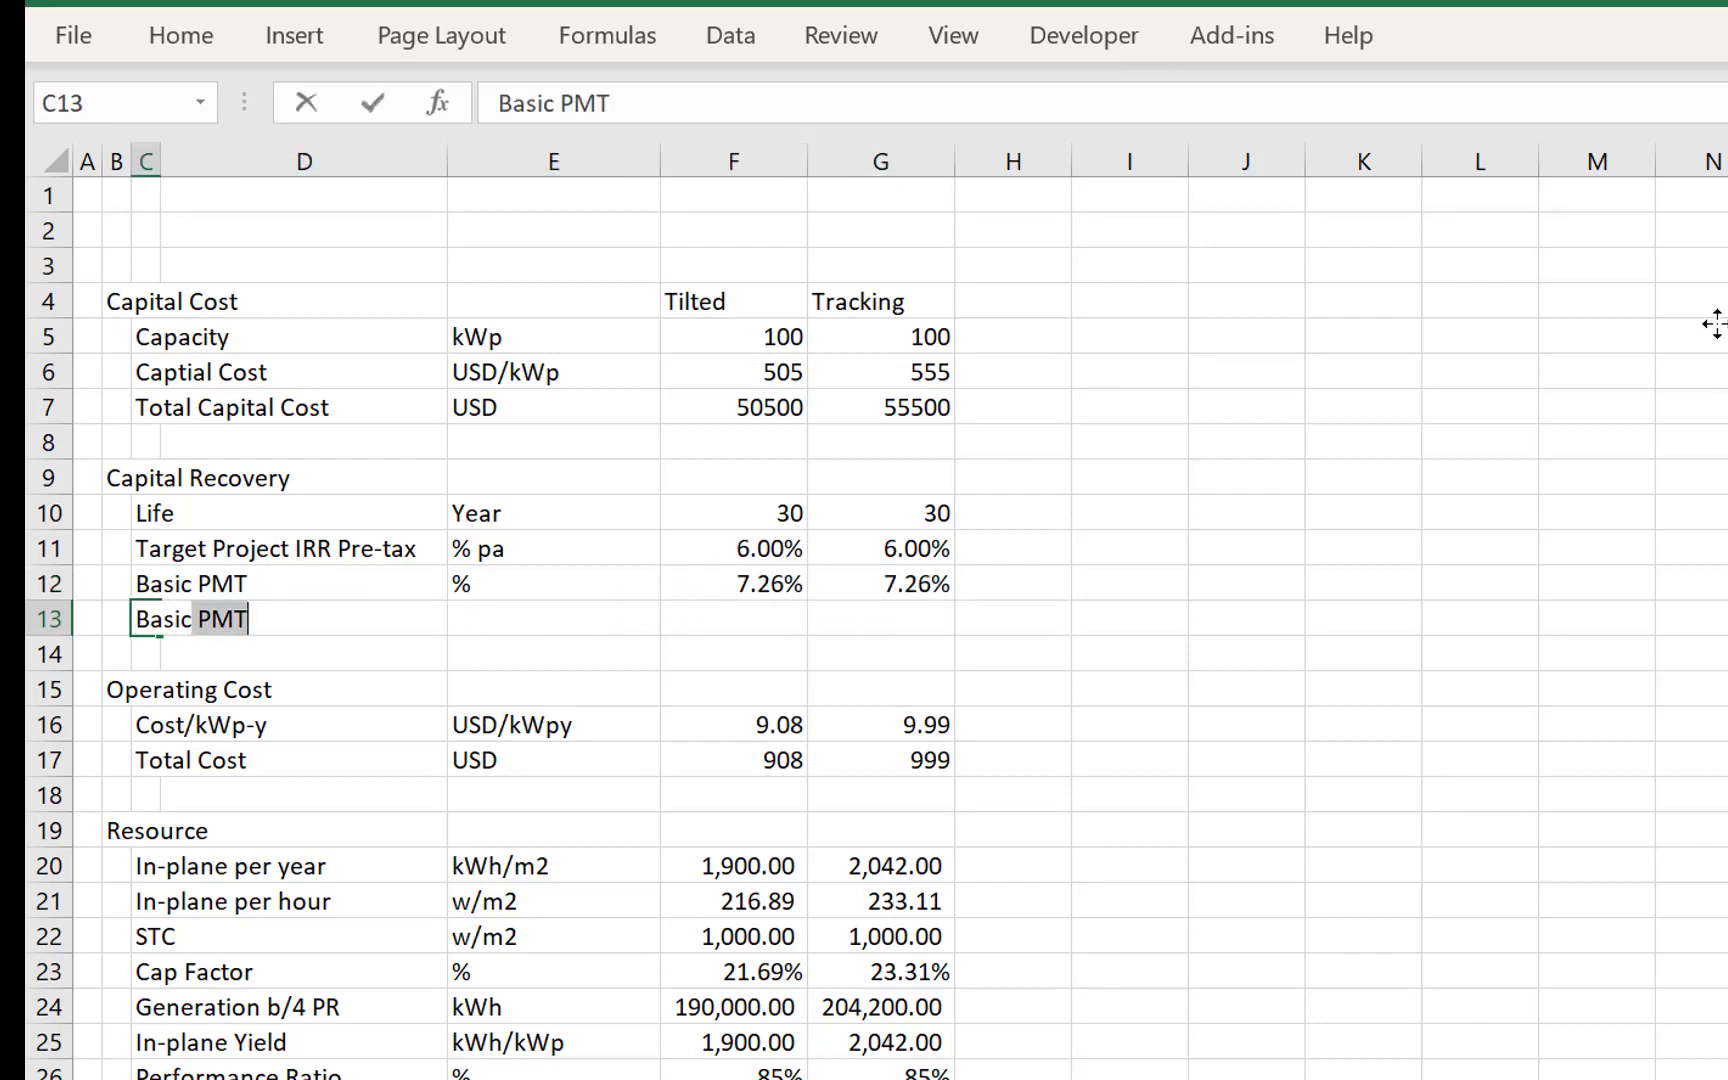
{"action": "type", "text": "Capital C"}
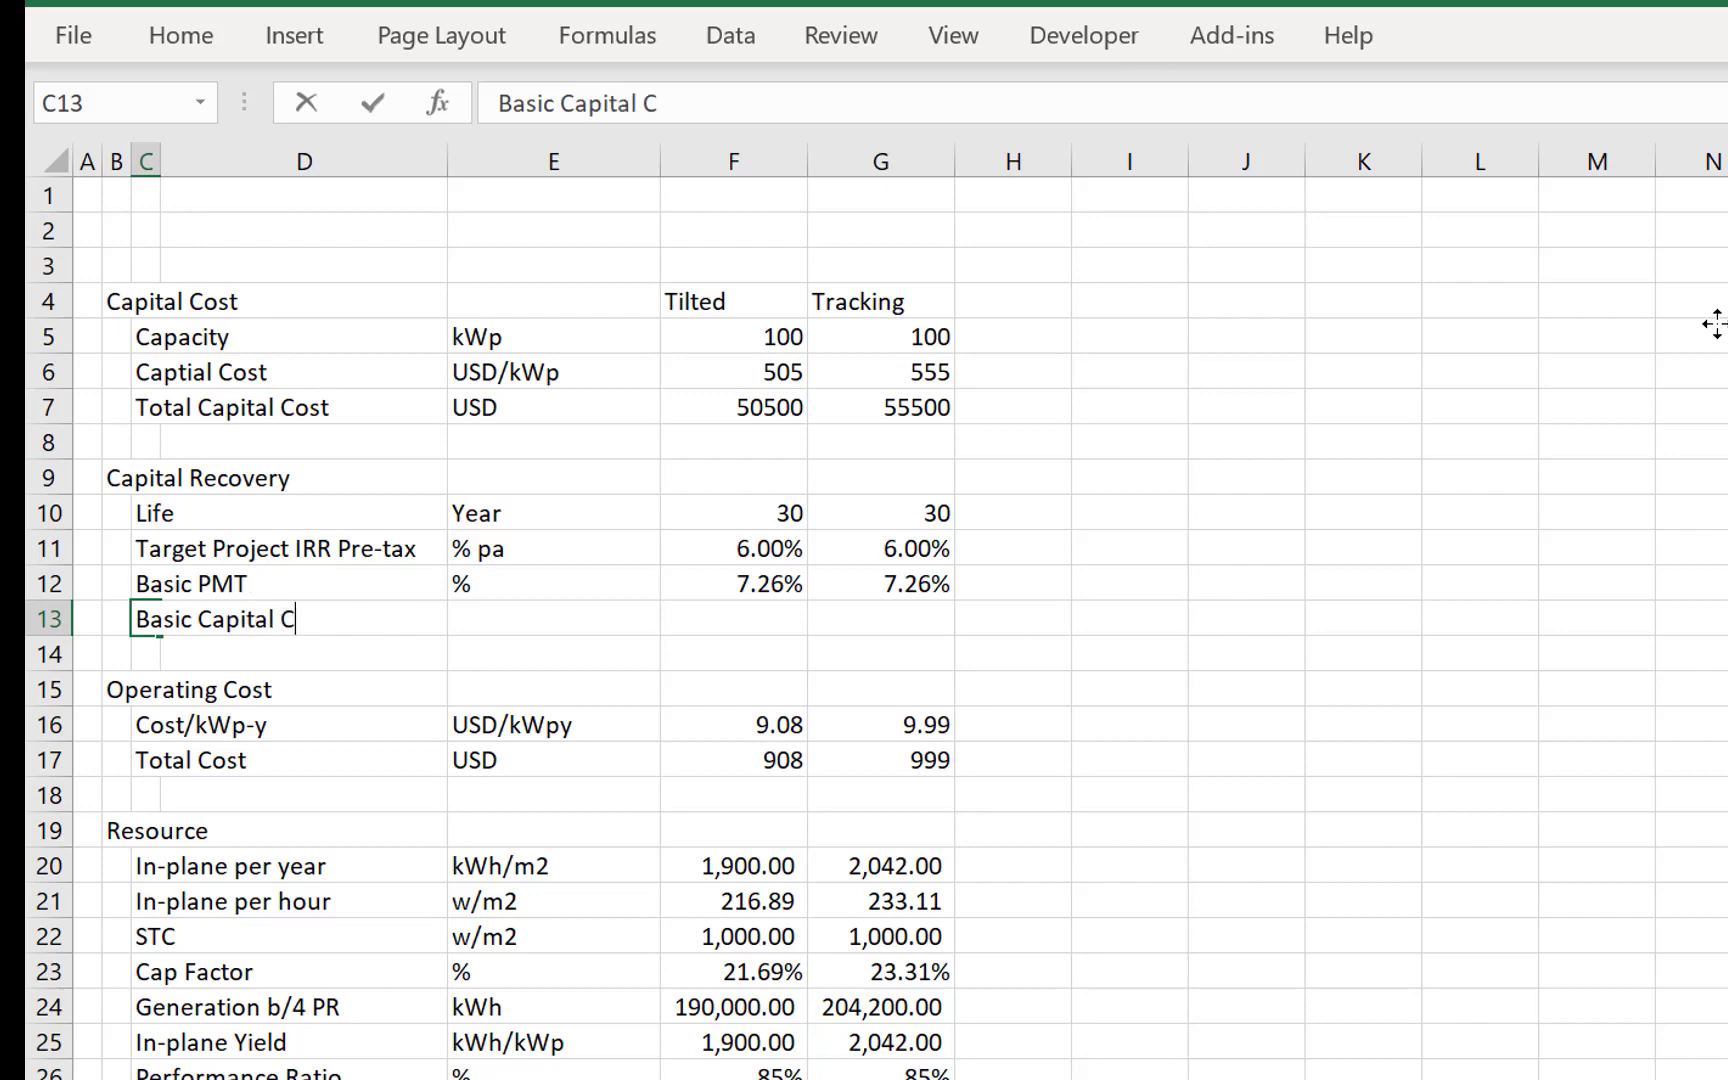
{"action": "key", "text": "BackSpace"}
{"action": "type", "text": "Rec"}
{"action": "key", "text": "BackSpace"}
{"action": "type", "text": "ecovery"}
{"action": "key", "text": "Tab"}
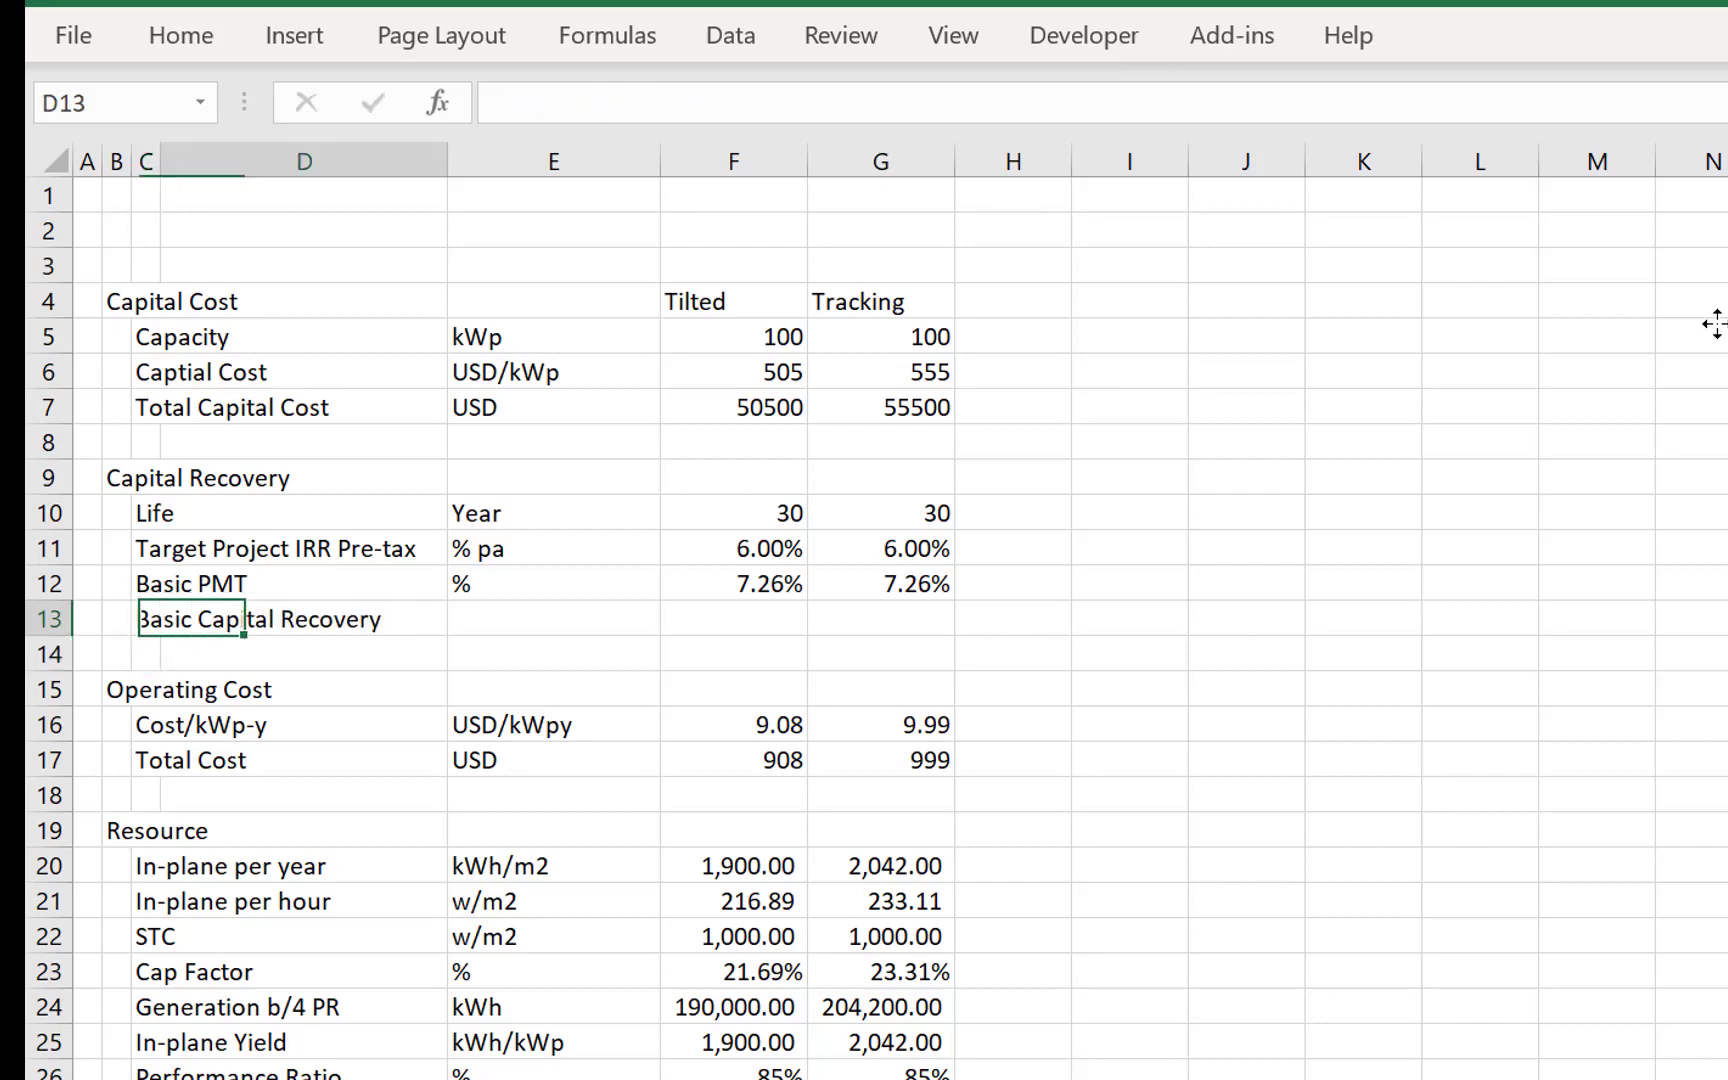
{"action": "key", "text": "Tab"}
{"action": "type", "text": "USD"}
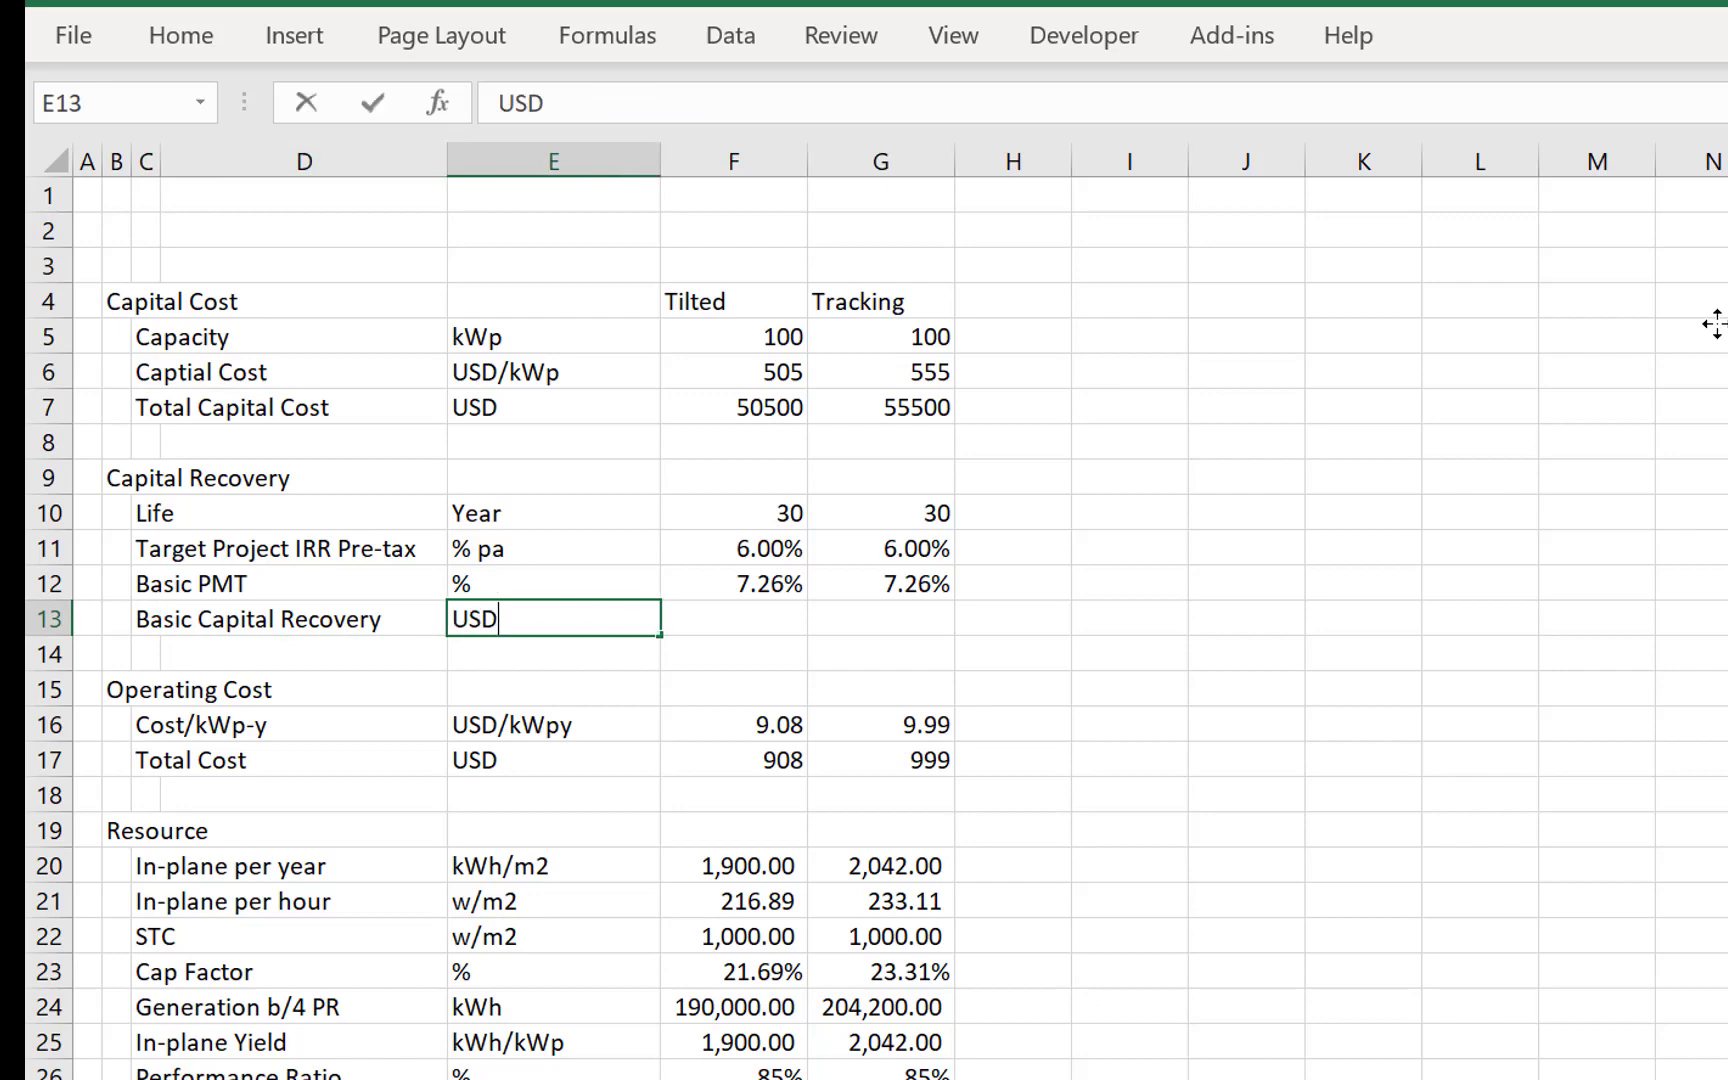
- Calculate the Tilted Basic Capital Recovery in F13 as Basic PMT times Total Capital Cost with =F12*F7
{"action": "key", "text": "Tab"}
{"action": "type", "text": "="}
{"action": "key", "text": "Up"}
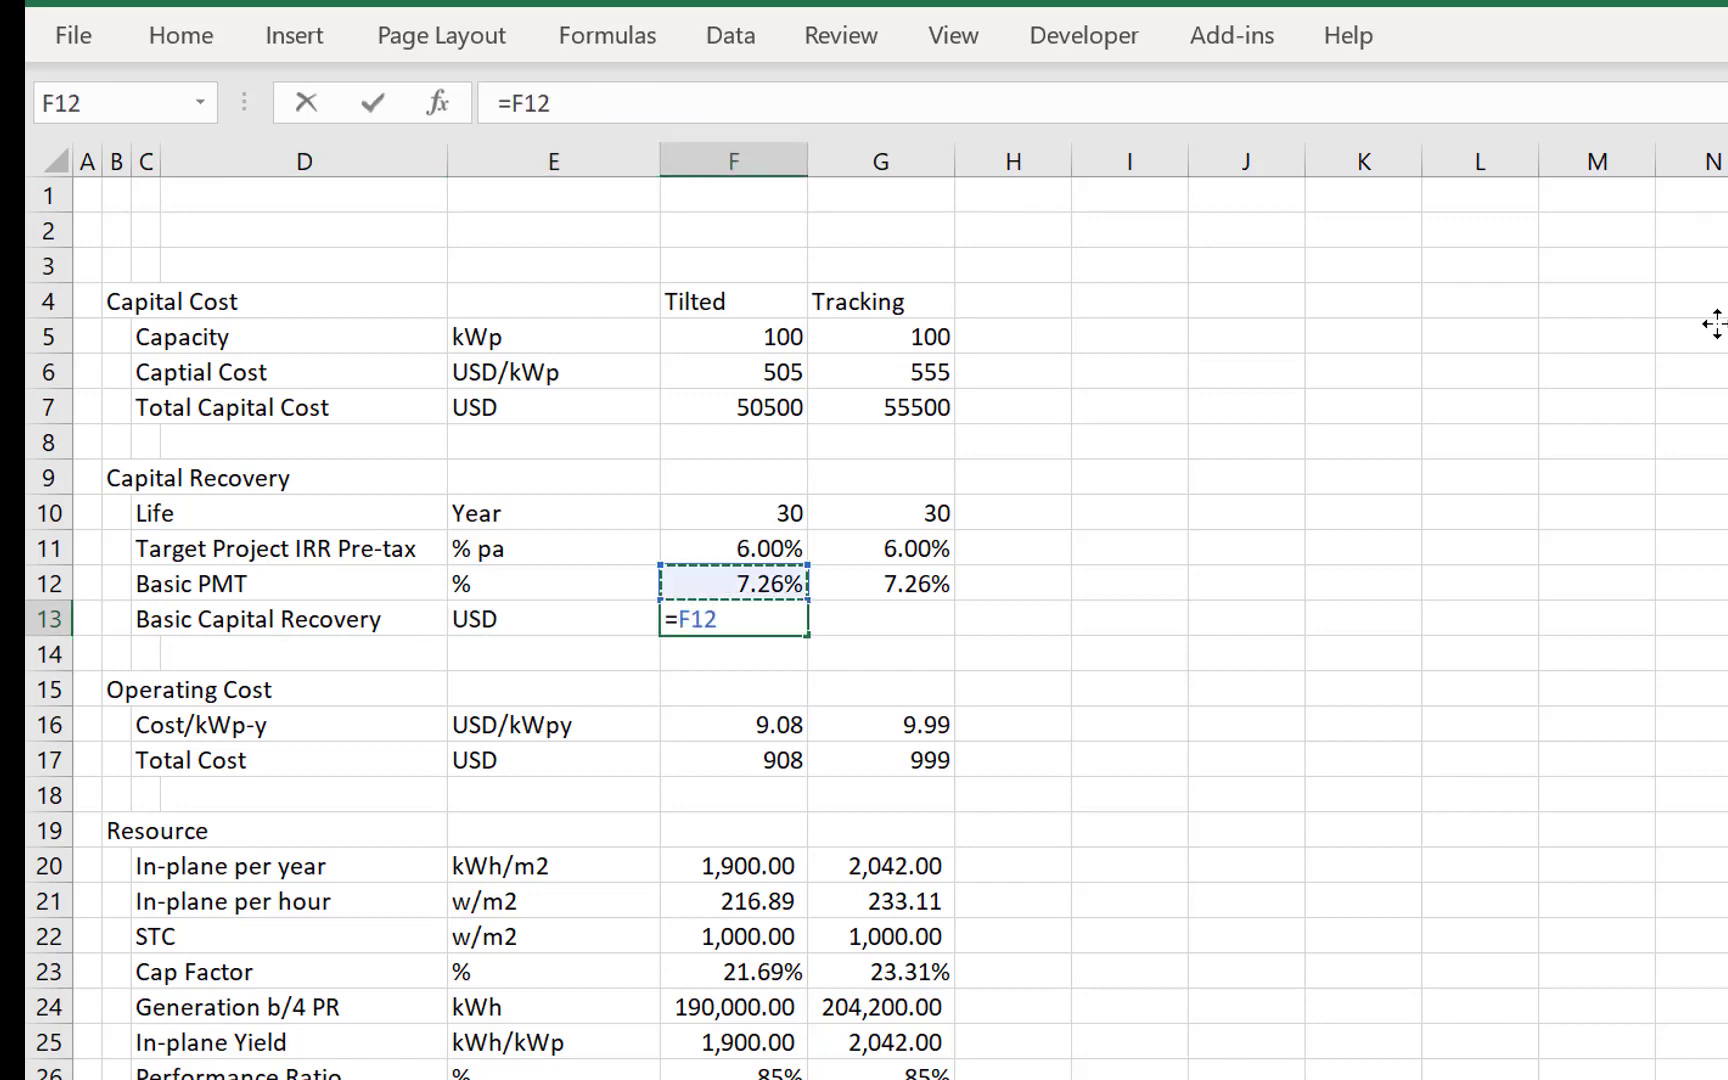
{"action": "type", "text": "*"}
{"action": "key", "text": "Up"}
{"action": "key", "text": "Up"}
{"action": "key", "text": "Up"}
- Apply the comma number style to F13 and copy its formula to the Tracking column in G13
{"action": "key", "text": "Up"}
{"action": "key", "text": "Up"}
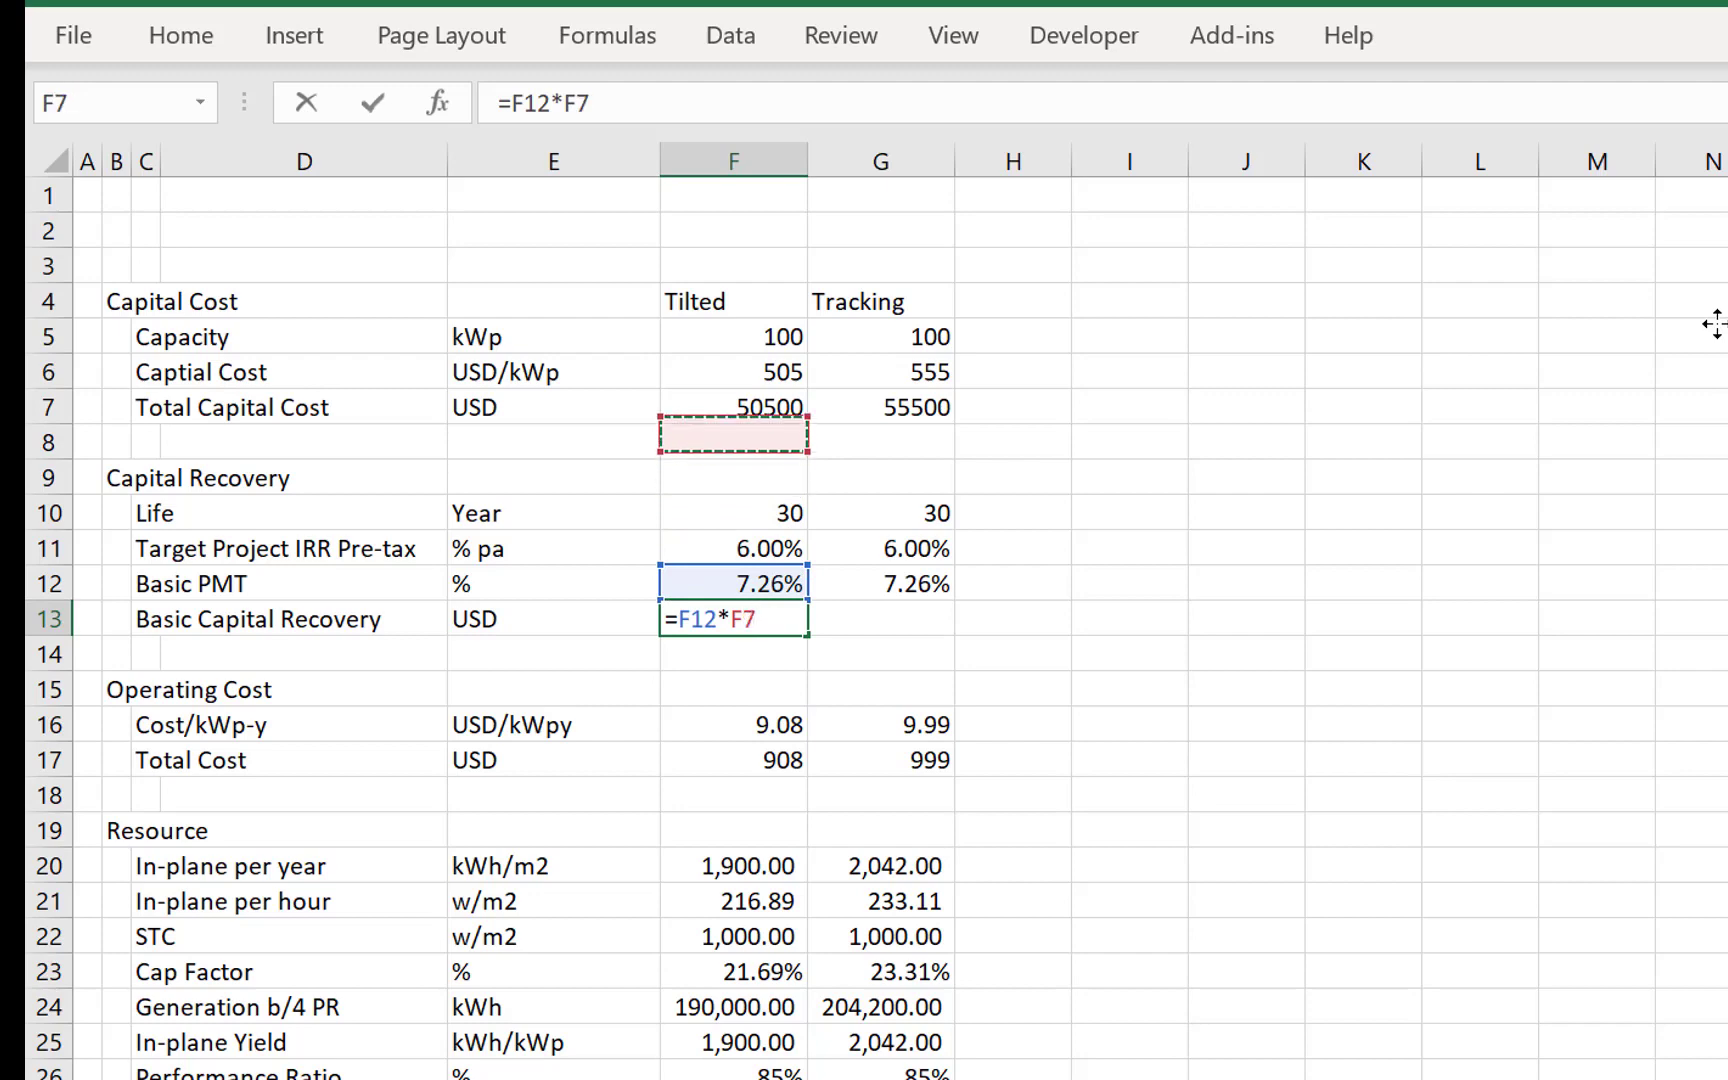
{"action": "key", "text": "Return"}
{"action": "key", "text": "Up"}
{"action": "key", "text": "alt+h"}
{"action": "key", "text": "k"}
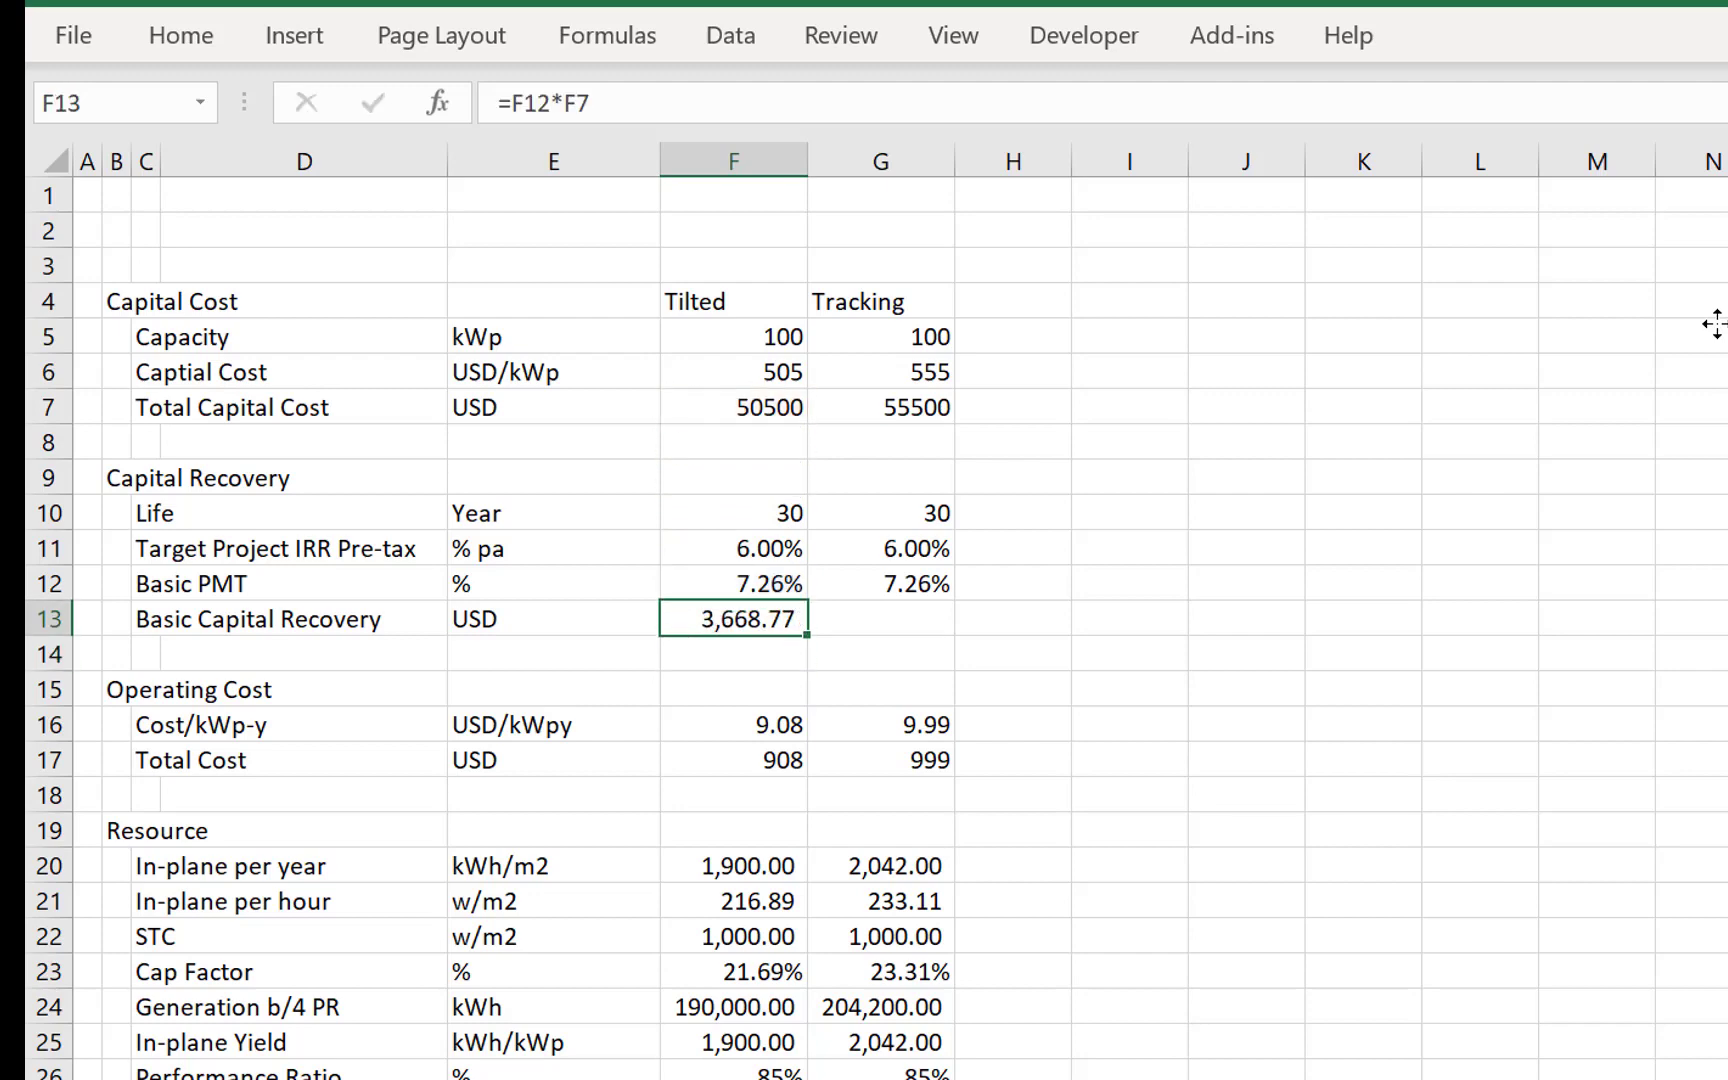
{"action": "key", "text": "ctrl+c"}
{"action": "key", "text": "Right"}
{"action": "key", "text": "ctrl+v"}
{"action": "key", "text": "Down"}
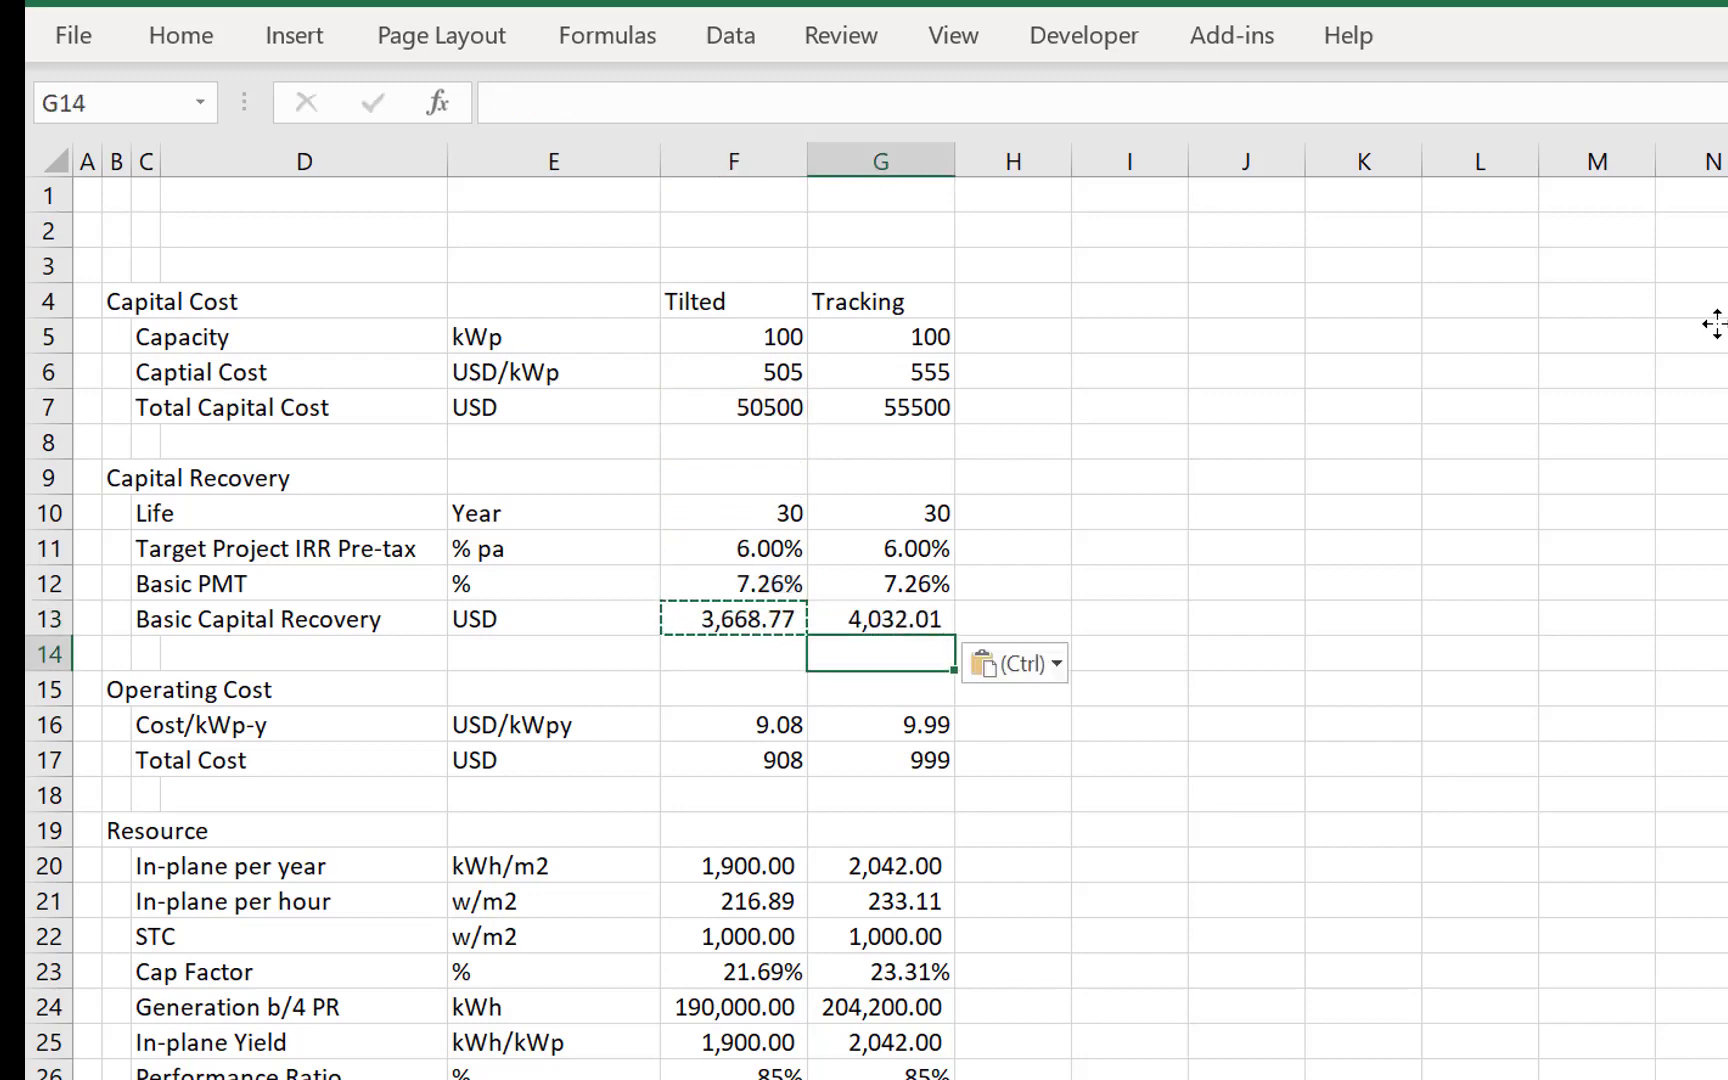
- Format the operating Total Cost values in F17:G17 as numbers with thousands separators and two decimal places
{"action": "key", "text": "Down"}
{"action": "key", "text": "Down"}
{"action": "key", "text": "Down"}
{"action": "key", "text": "Down"}
{"action": "key", "text": "Down"}
{"action": "key", "text": "Down"}
{"action": "key", "text": "Down"}
{"action": "key", "text": "Down"}
{"action": "key", "text": "Down"}
{"action": "key", "text": "Down"}
{"action": "key", "text": "Down"}
{"action": "key", "text": "Down"}
{"action": "key", "text": "Down"}
{"action": "key", "text": "Down"}
{"action": "key", "text": "Down"}
{"action": "key", "text": "Down"}
{"action": "key", "text": "Down"}
{"action": "key", "text": "Down"}
{"action": "key", "text": "Up"}
{"action": "key", "text": "Up"}
{"action": "key", "text": "Up"}
{"action": "key", "text": "Up"}
{"action": "key", "text": "Up"}
{"action": "key", "text": "Up"}
{"action": "key", "text": "Up"}
{"action": "key", "text": "Up"}
{"action": "key", "text": "Up"}
{"action": "key", "text": "Up"}
{"action": "key", "text": "Up"}
{"action": "key", "text": "Up"}
{"action": "key", "text": "Up"}
{"action": "key", "text": "Up"}
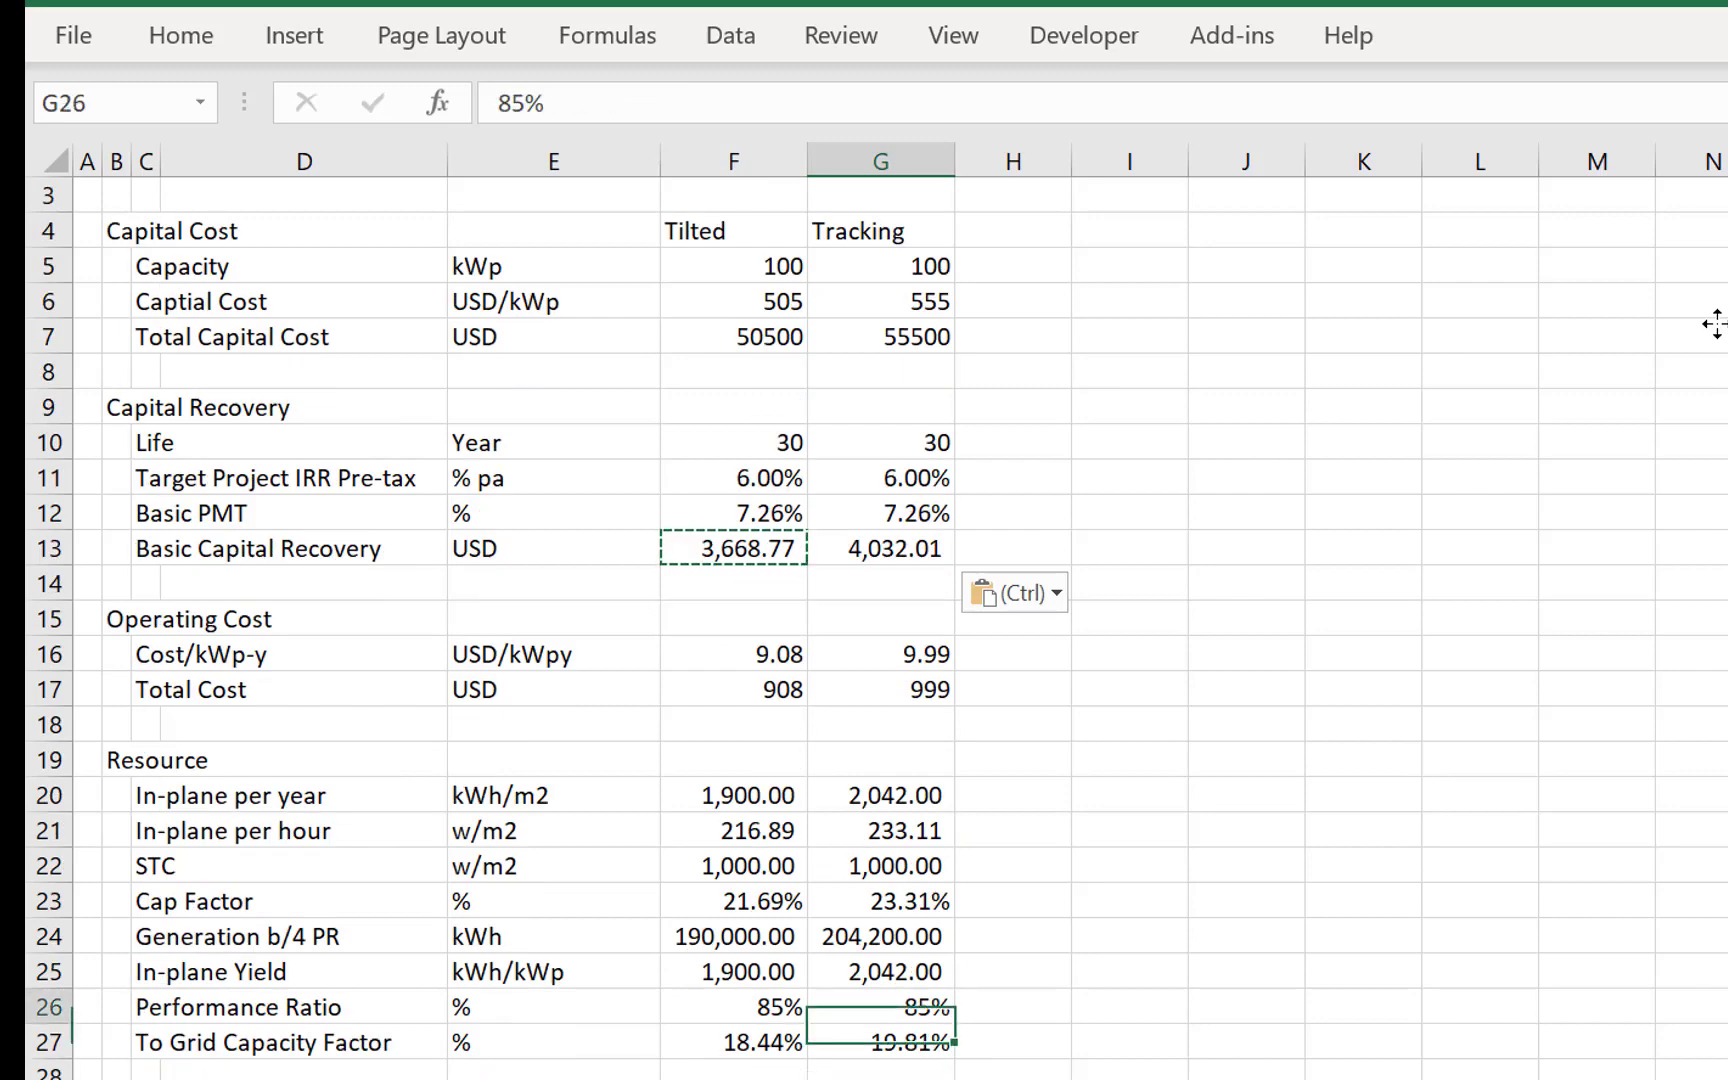
{"action": "key", "text": "Left"}
{"action": "key", "text": "Up"}
{"action": "key", "text": "shift+Right"}
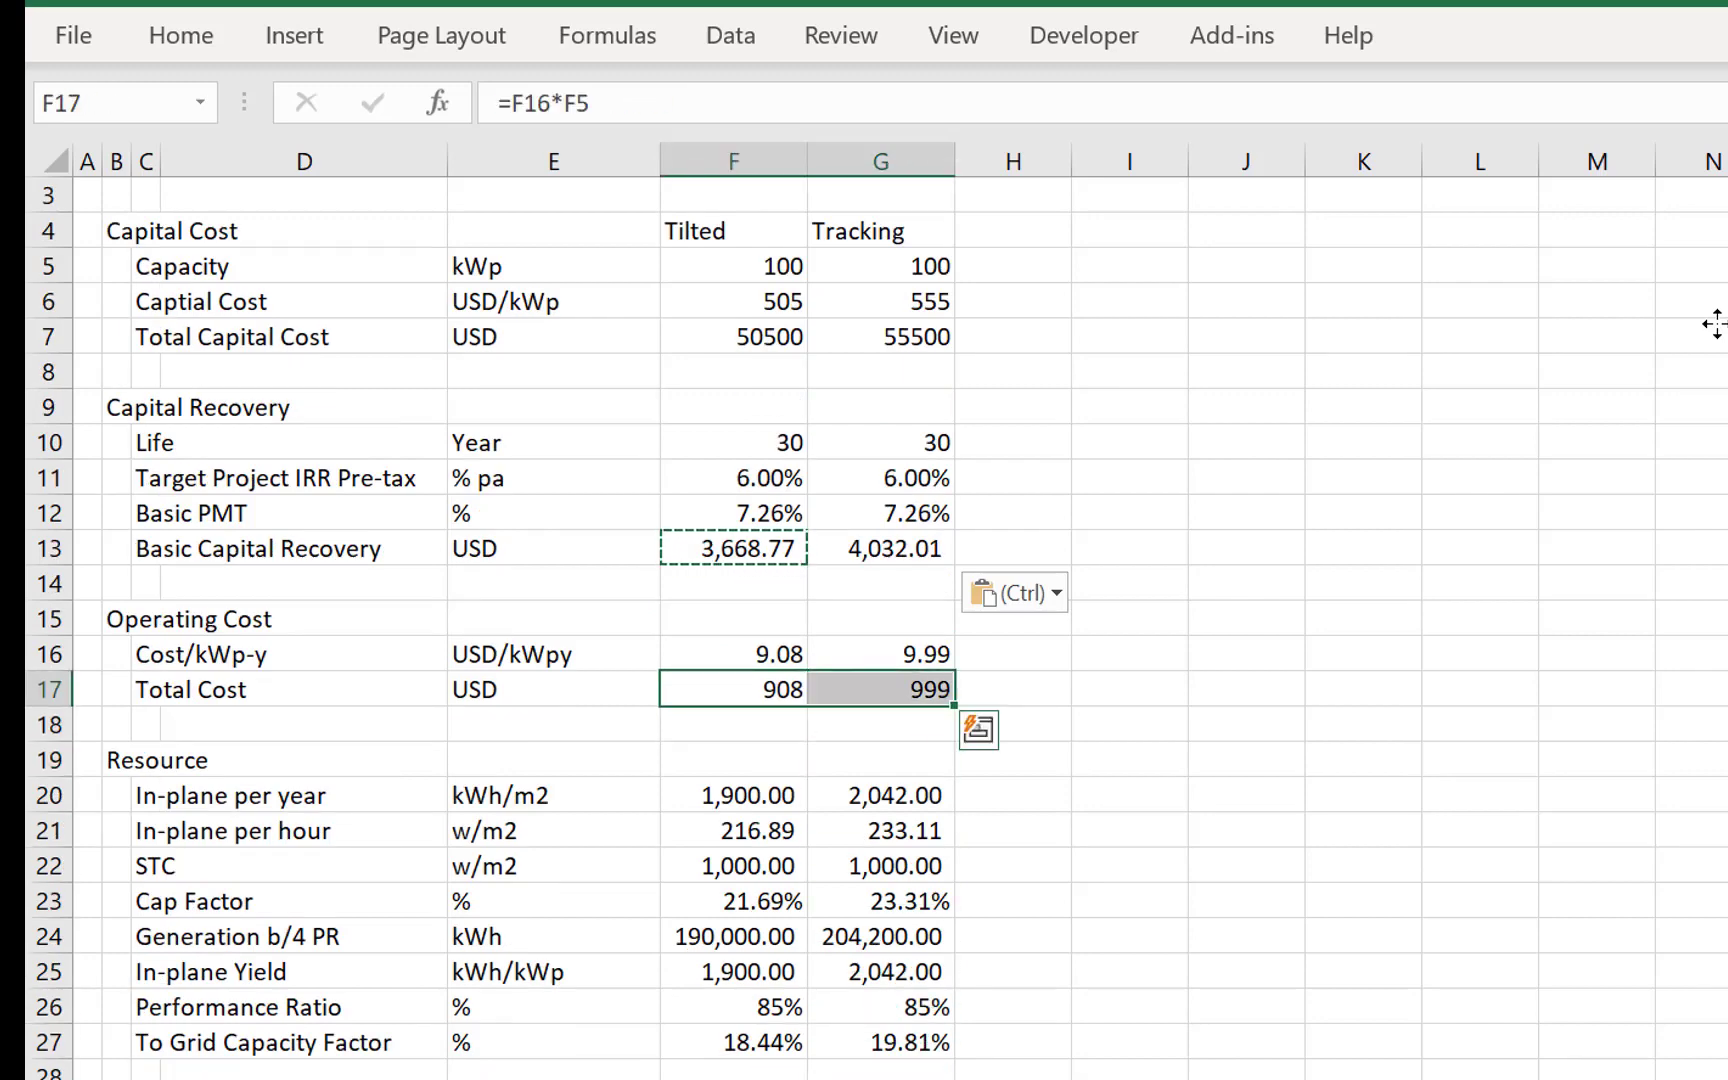
{"action": "key", "text": "ctrl+shift+1"}
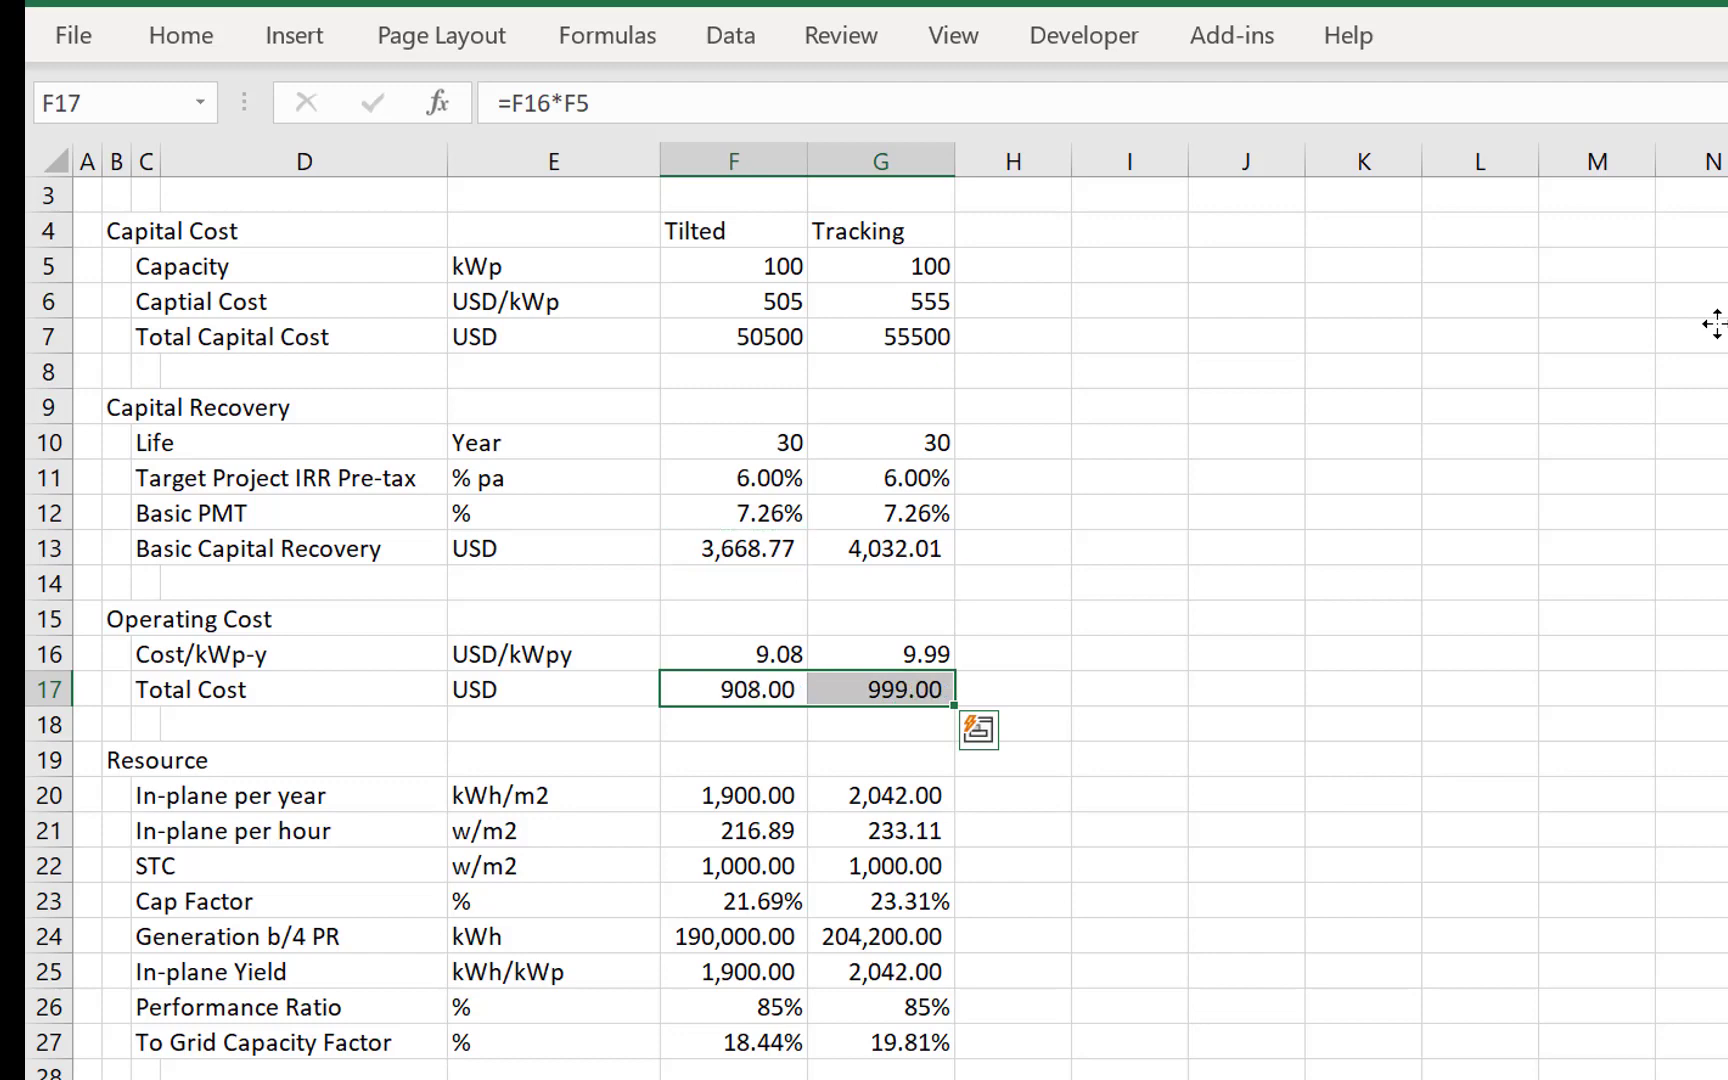
- Enter the section heading LCOE in B29 below the Resource block
{"action": "key", "text": "Down"}
{"action": "key", "text": "ctrl+Down"}
{"action": "key", "text": "ctrl+Down"}
{"action": "key", "text": "Down"}
{"action": "key", "text": "Down"}
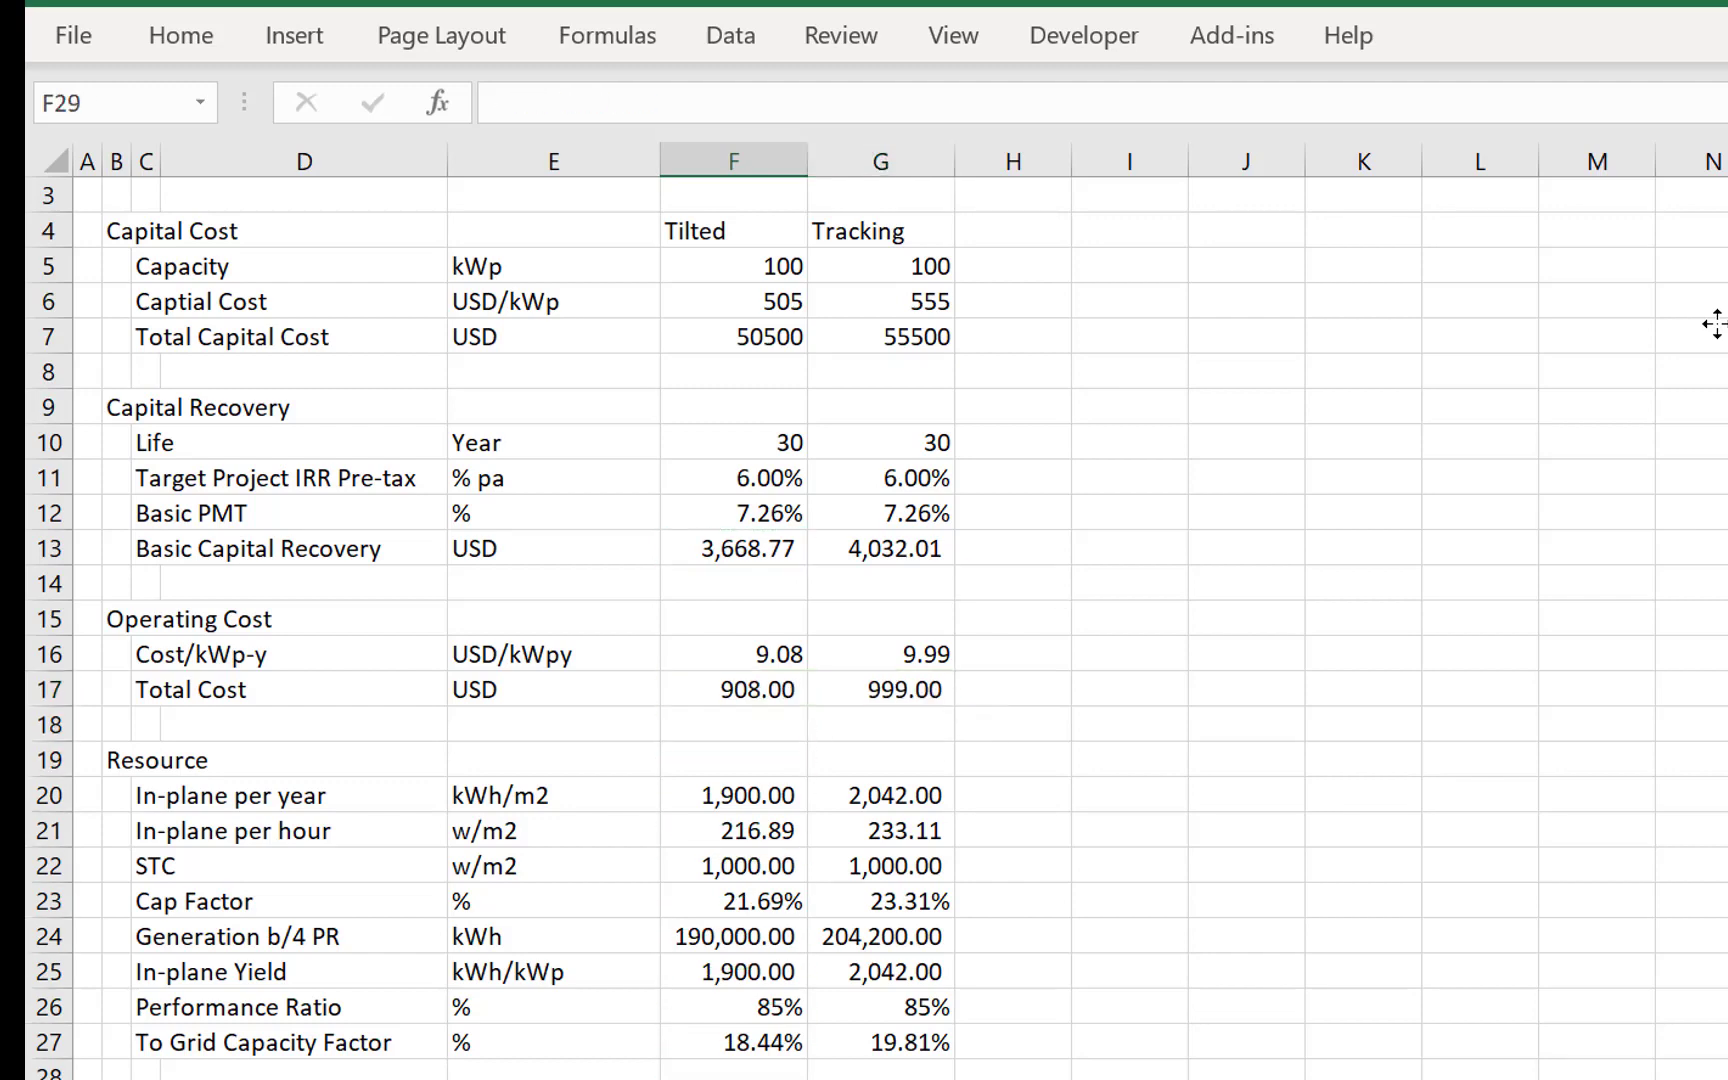
{"action": "key", "text": "Left"}
{"action": "key", "text": "Left"}
{"action": "key", "text": "Left"}
{"action": "key", "text": "Left"}
{"action": "key", "text": "Left"}
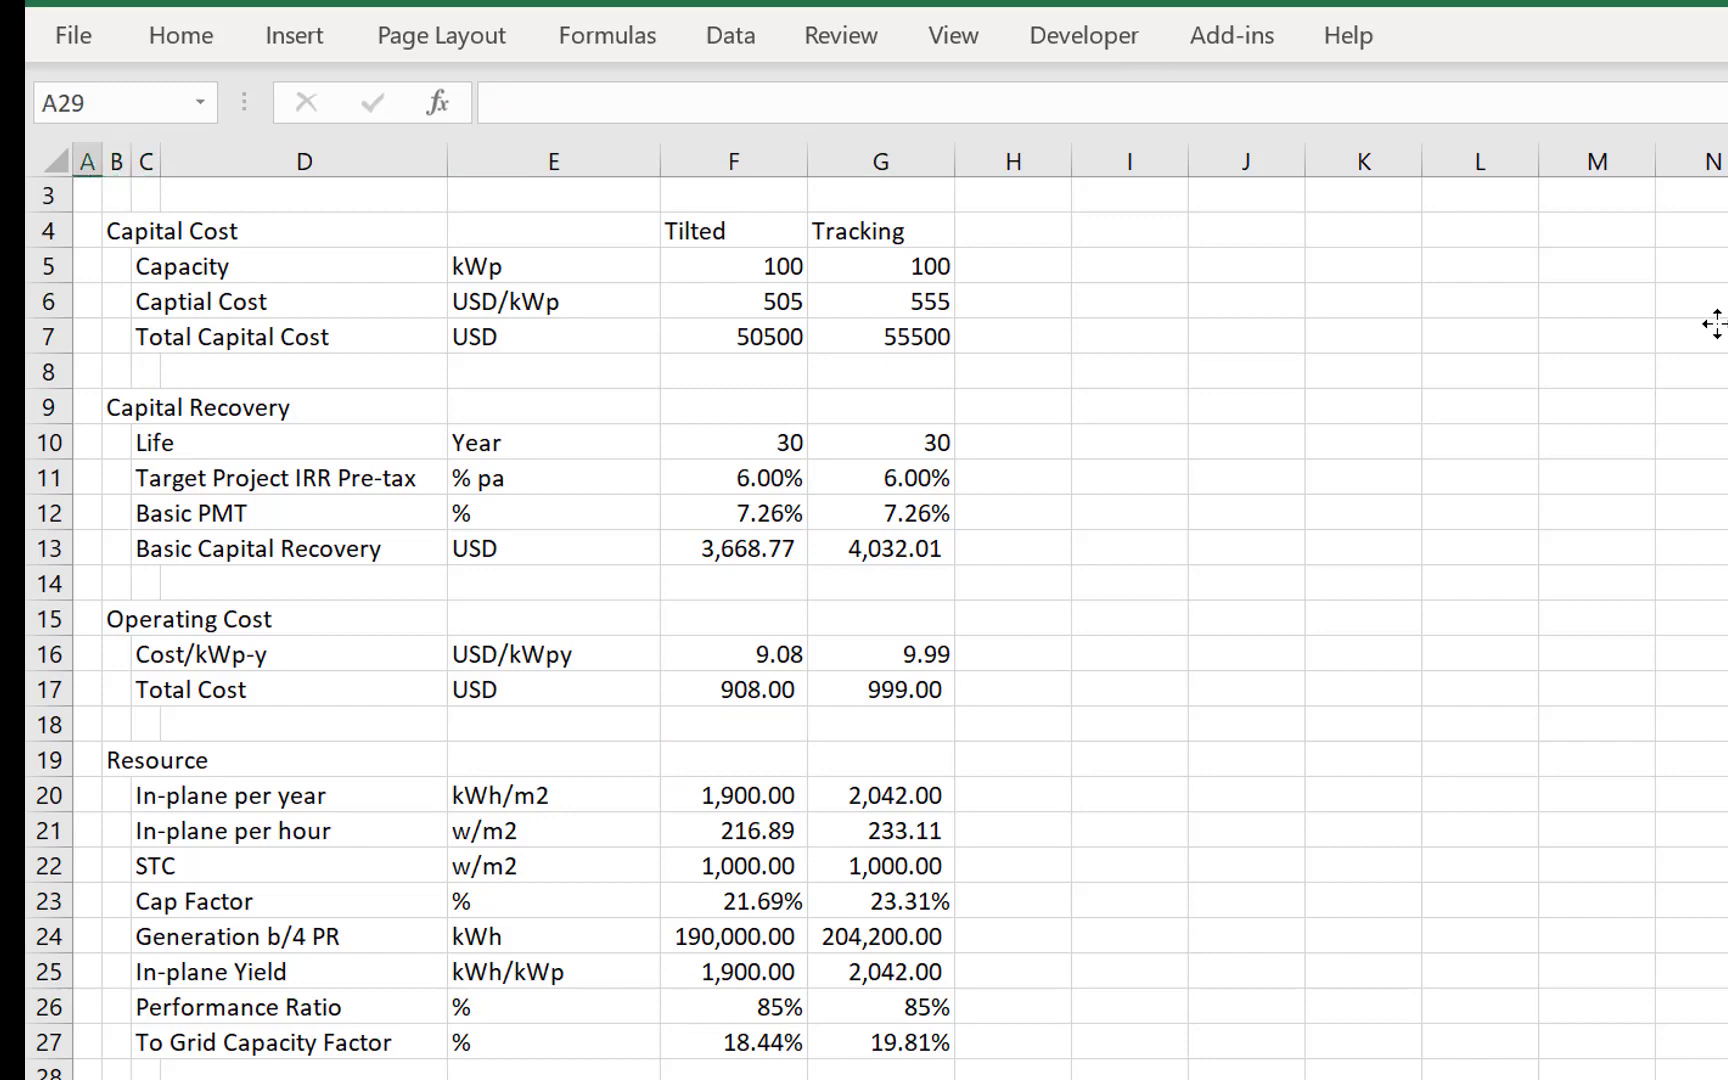
{"action": "key", "text": "Down"}
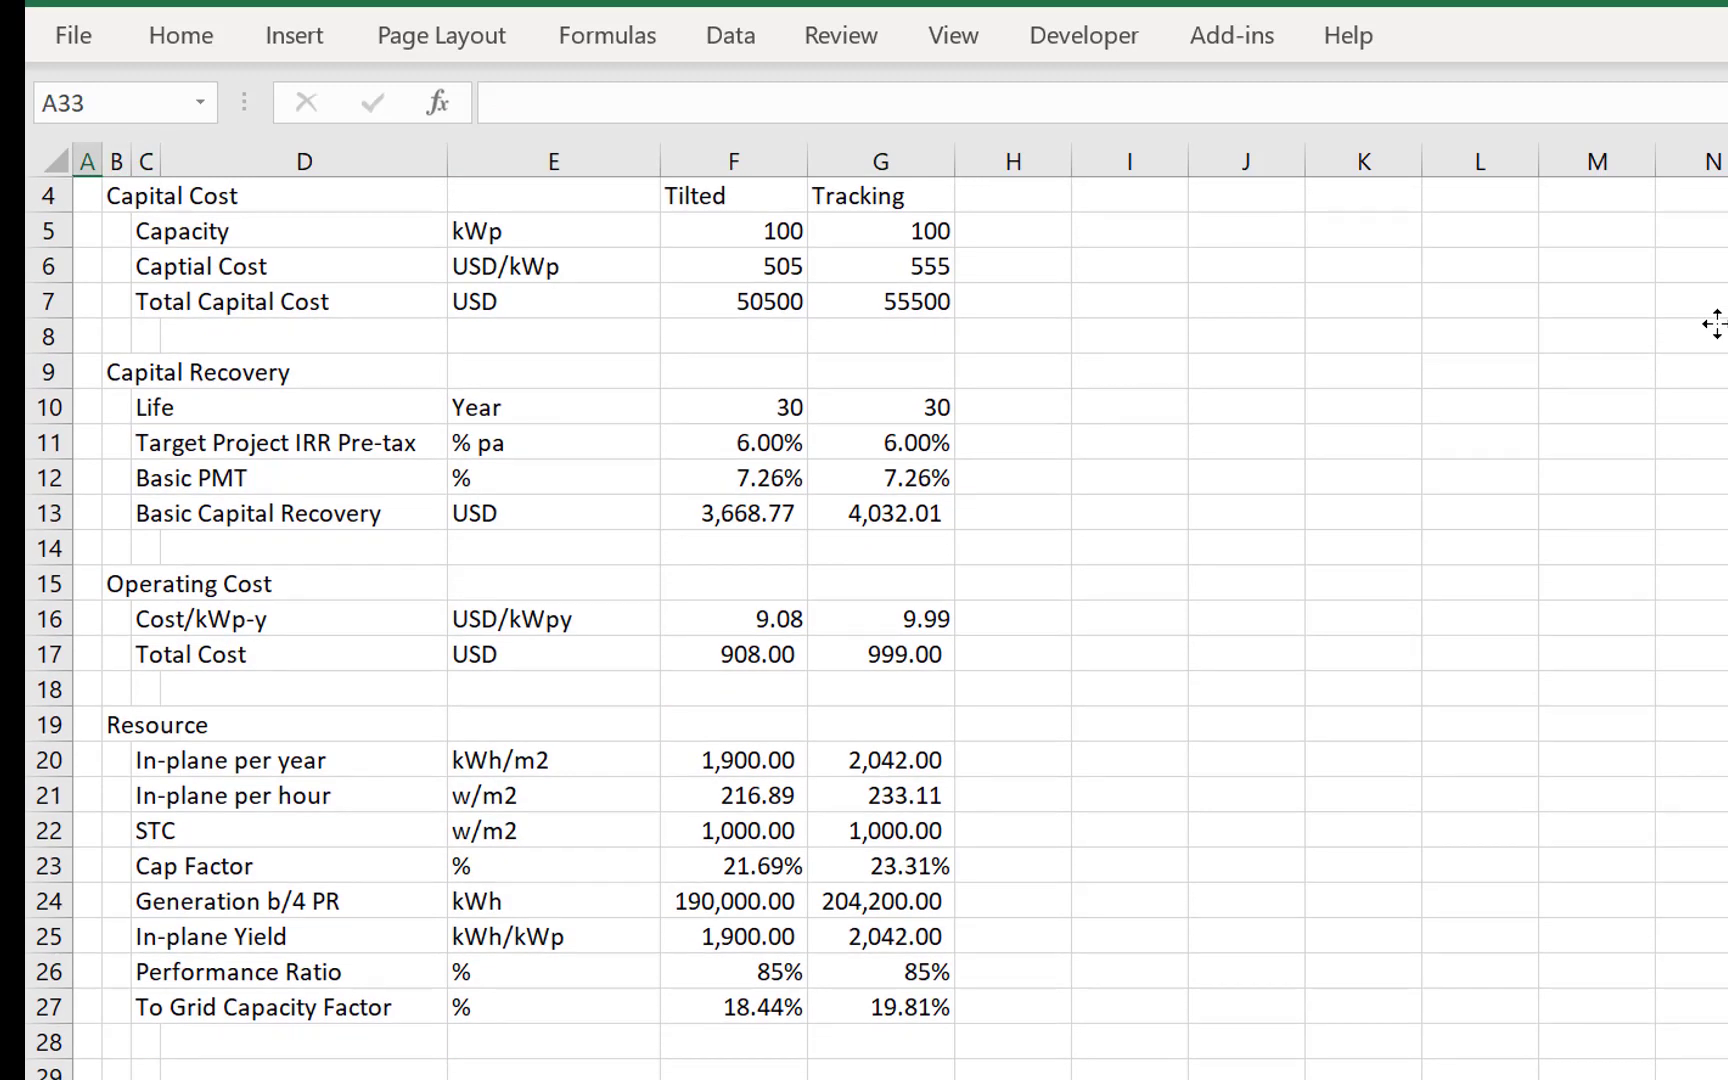
{"action": "key", "text": "Up"}
{"action": "key", "text": "Right"}
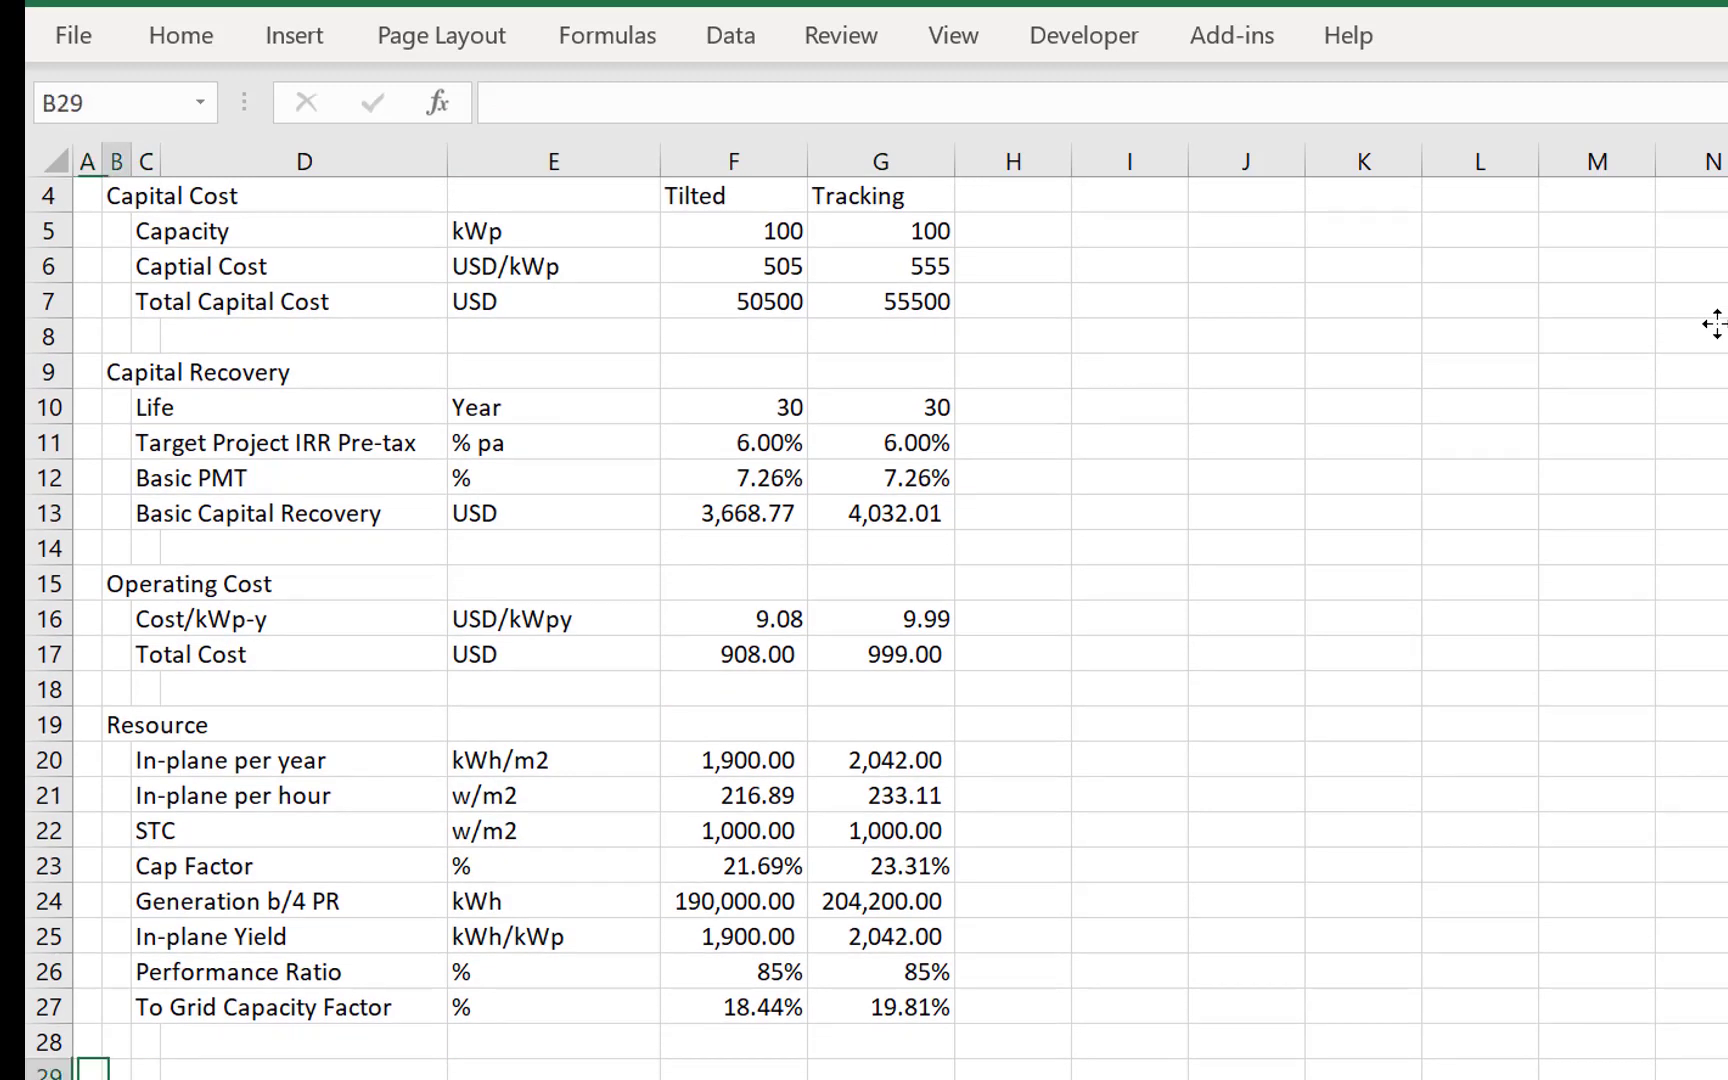
{"action": "type", "text": "LCOE"}
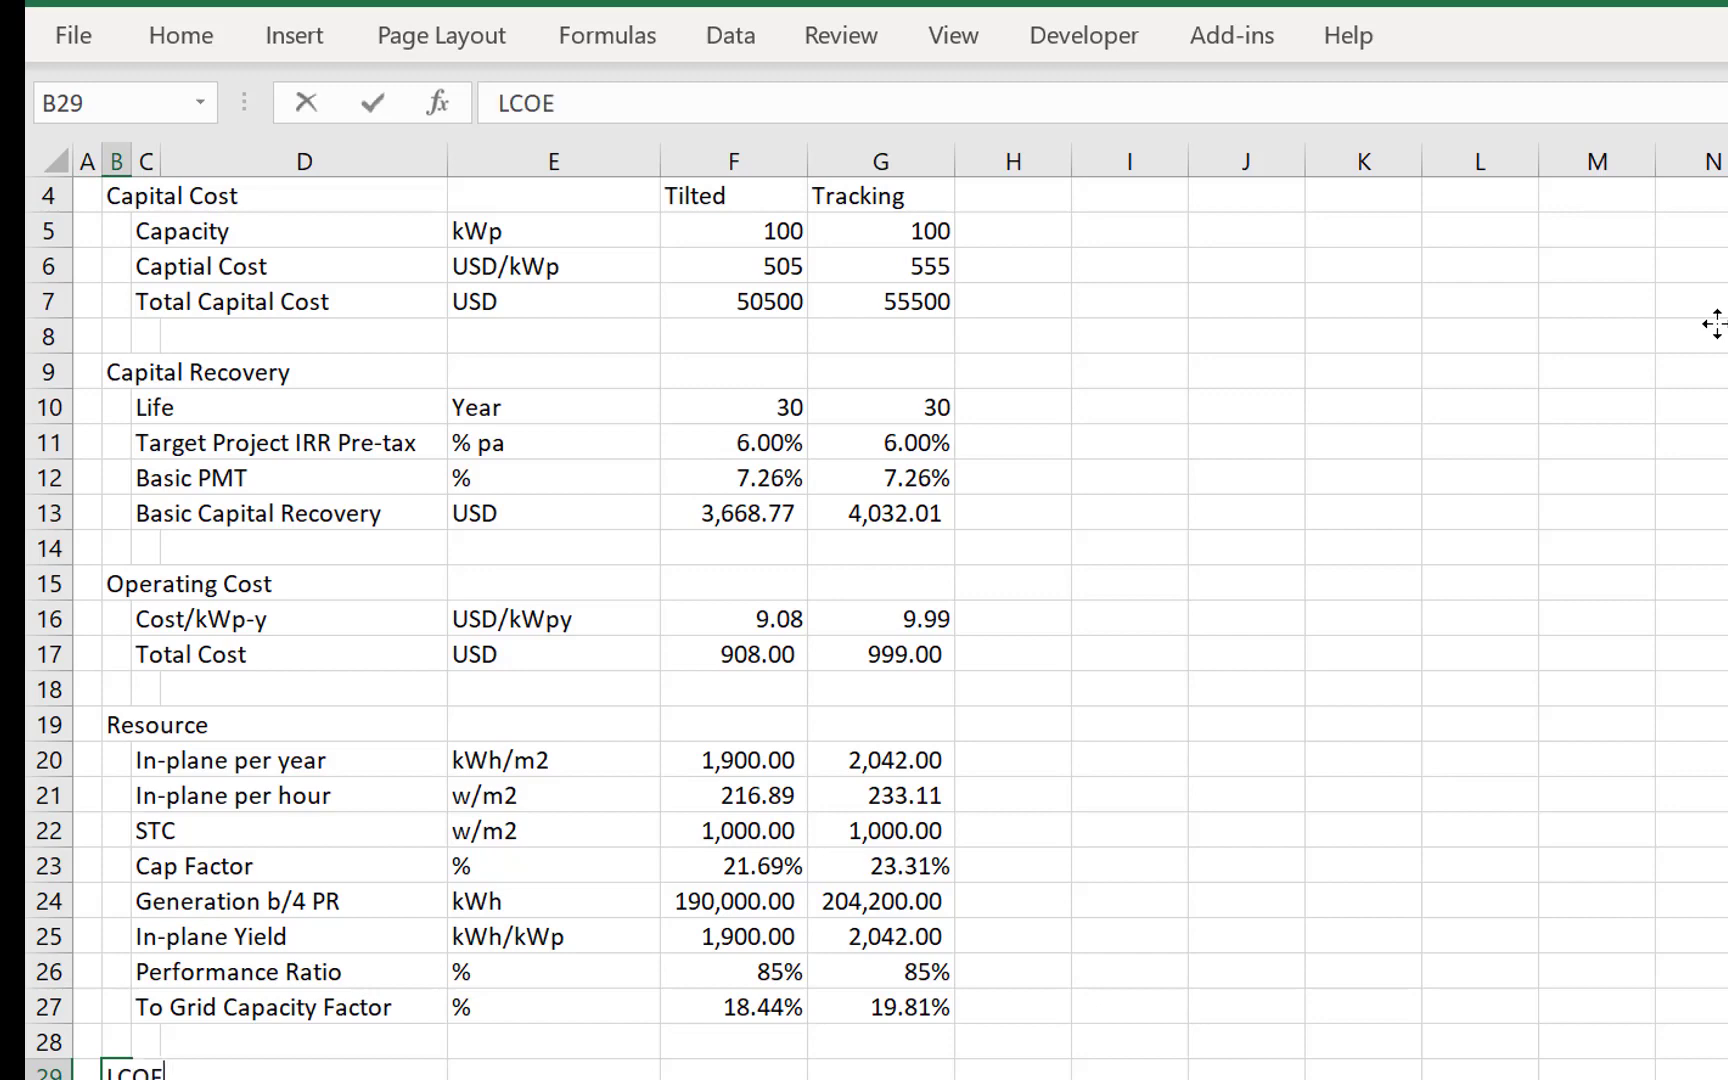
{"action": "key", "text": "Return"}
- Enter the row label Captial Recovey in C30 below the LCOE heading
{"action": "key", "text": "Right"}
{"action": "type", "text": "Cpai"}
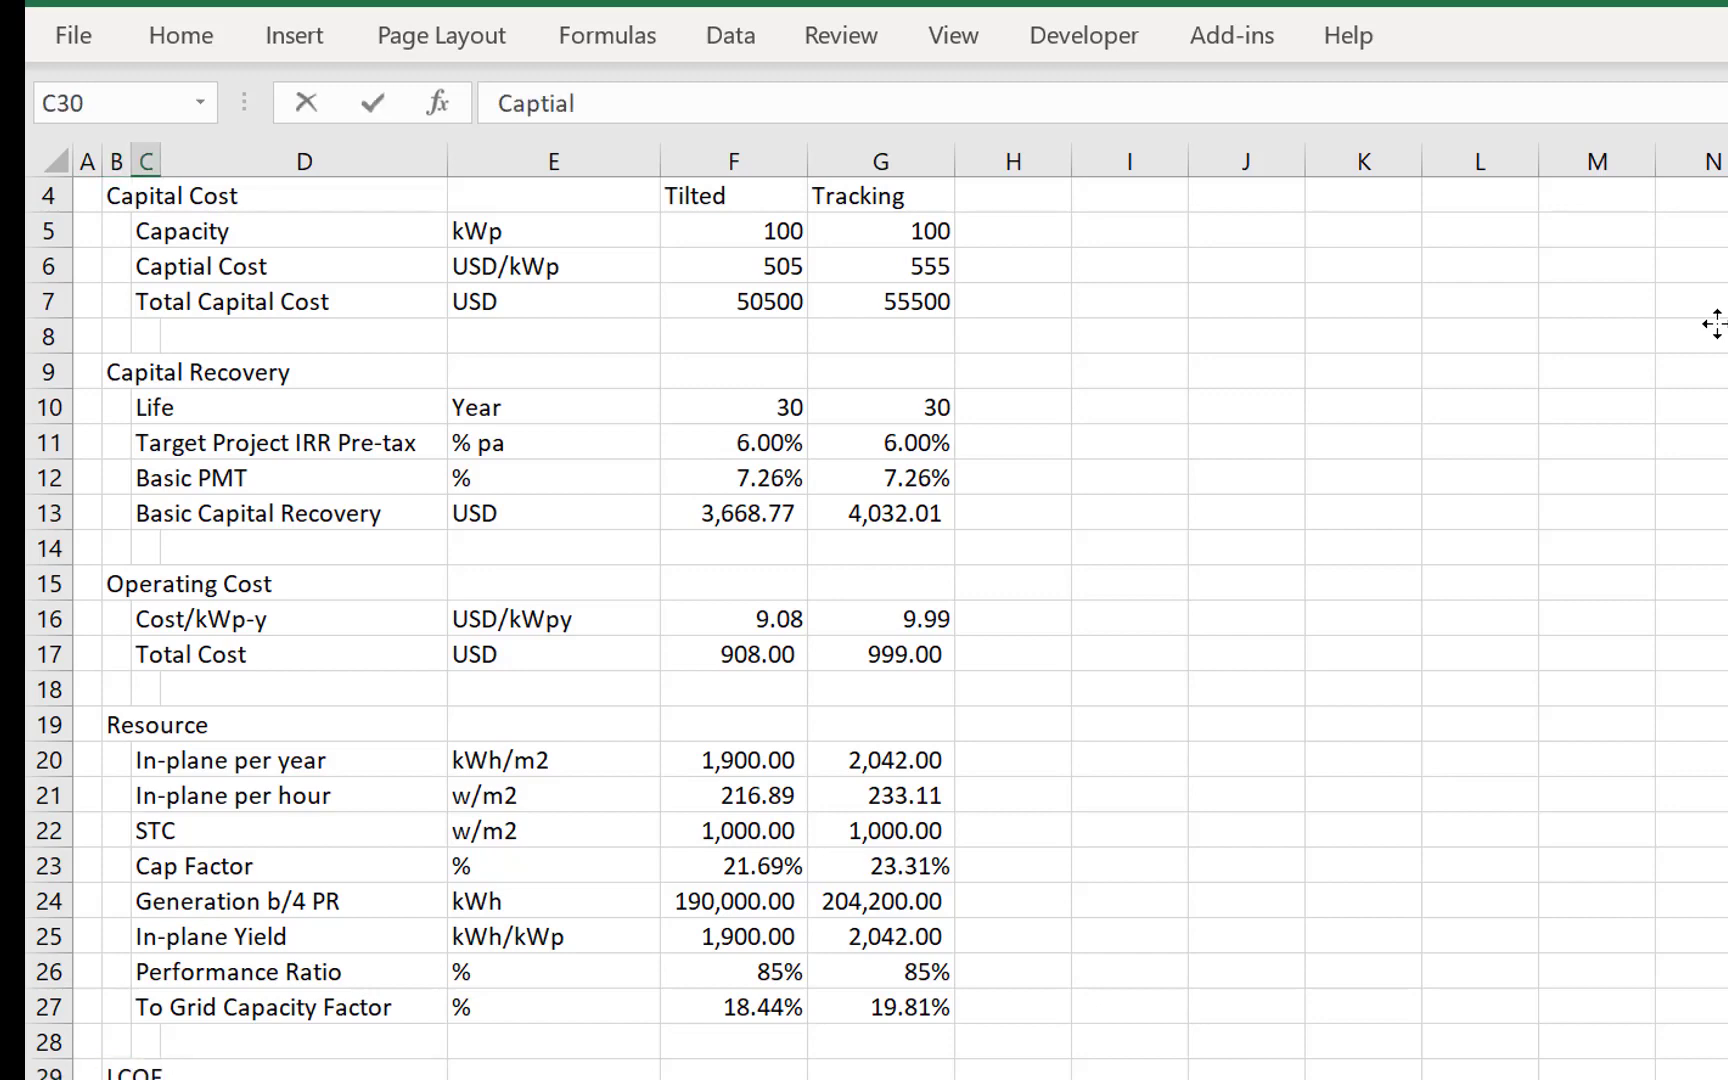
{"action": "type", "text": "ial Recove"}
{"action": "left_click", "coordinate": [1716, 323]}
{"action": "type", "text": "1"}
{"action": "key", "text": "Escape"}
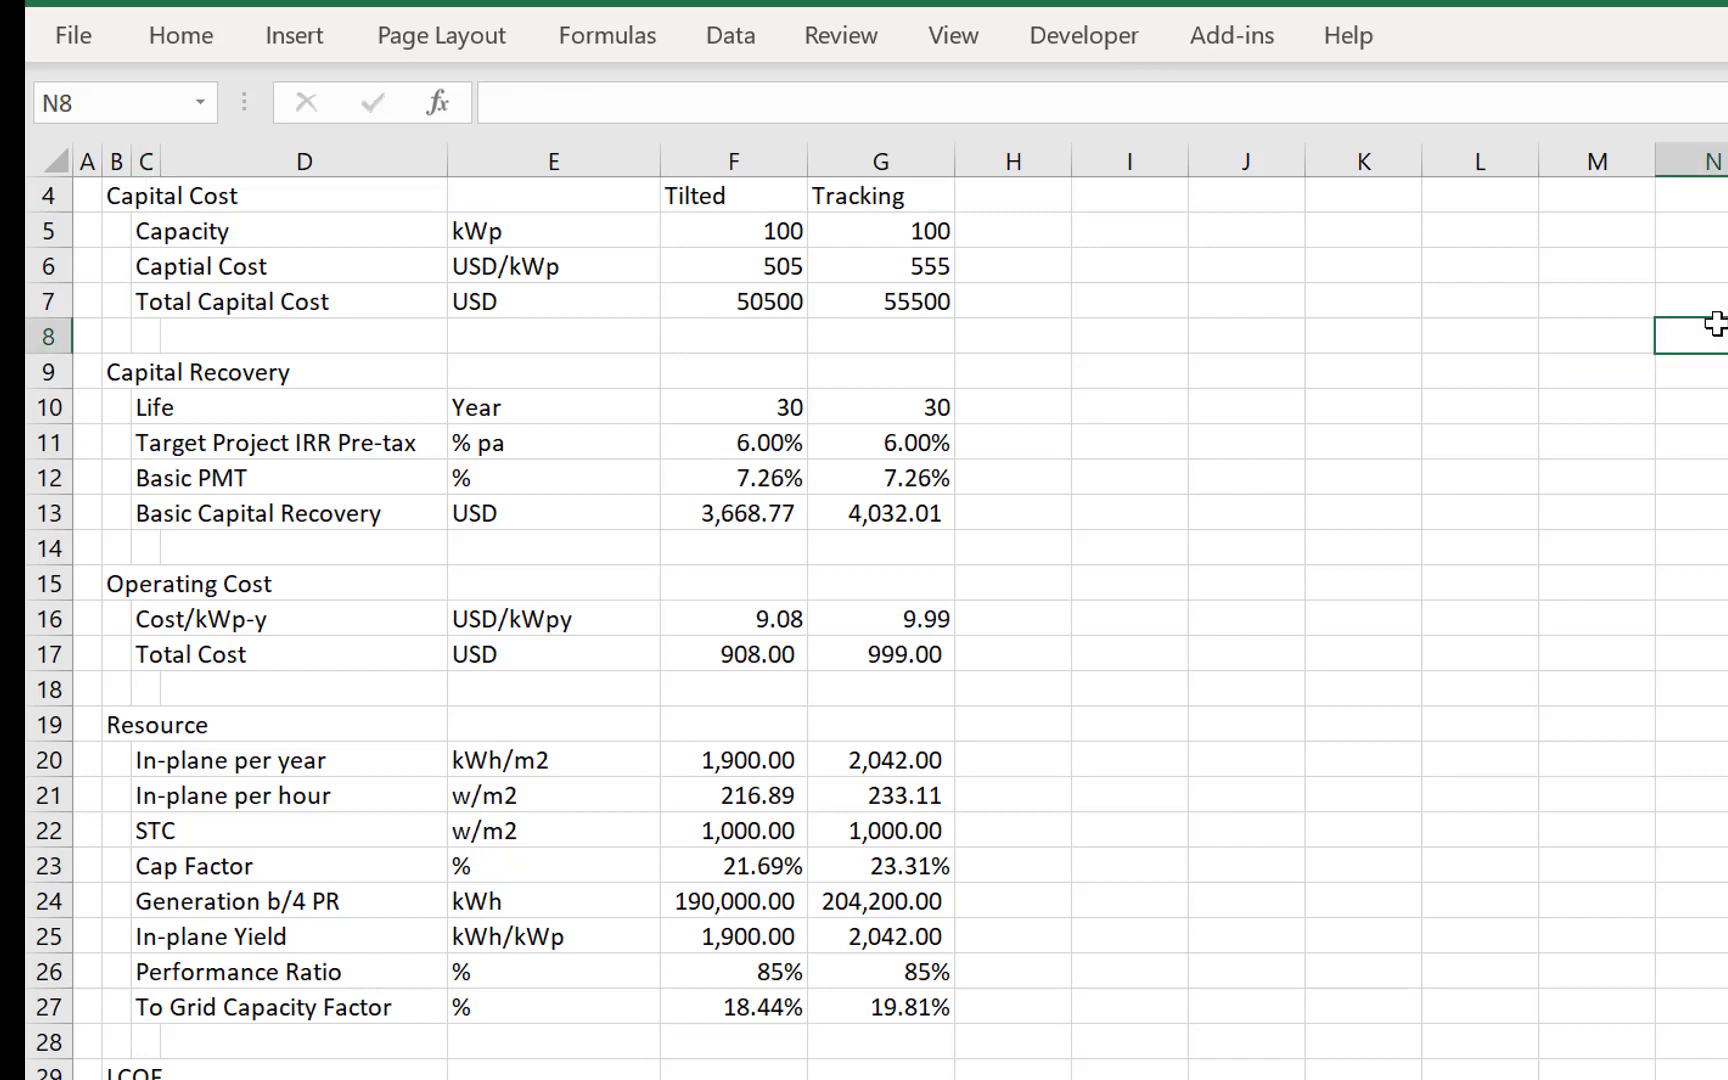
{"action": "key", "text": "Down"}
{"action": "key", "text": "Down"}
{"action": "key", "text": "Down"}
{"action": "key", "text": "Down"}
{"action": "key", "text": "Down"}
{"action": "key", "text": "Down"}
{"action": "key", "text": "Down"}
{"action": "key", "text": "Down"}
{"action": "key", "text": "Down"}
{"action": "key", "text": "Down"}
{"action": "key", "text": "Down"}
{"action": "key", "text": "Down"}
{"action": "key", "text": "Down"}
{"action": "key", "text": "Down"}
{"action": "key", "text": "Down"}
{"action": "key", "text": "Left"}
{"action": "key", "text": "Left"}
{"action": "key", "text": "Left"}
{"action": "key", "text": "Left"}
{"action": "key", "text": "Left"}
{"action": "key", "text": "Left"}
{"action": "key", "text": "Left"}
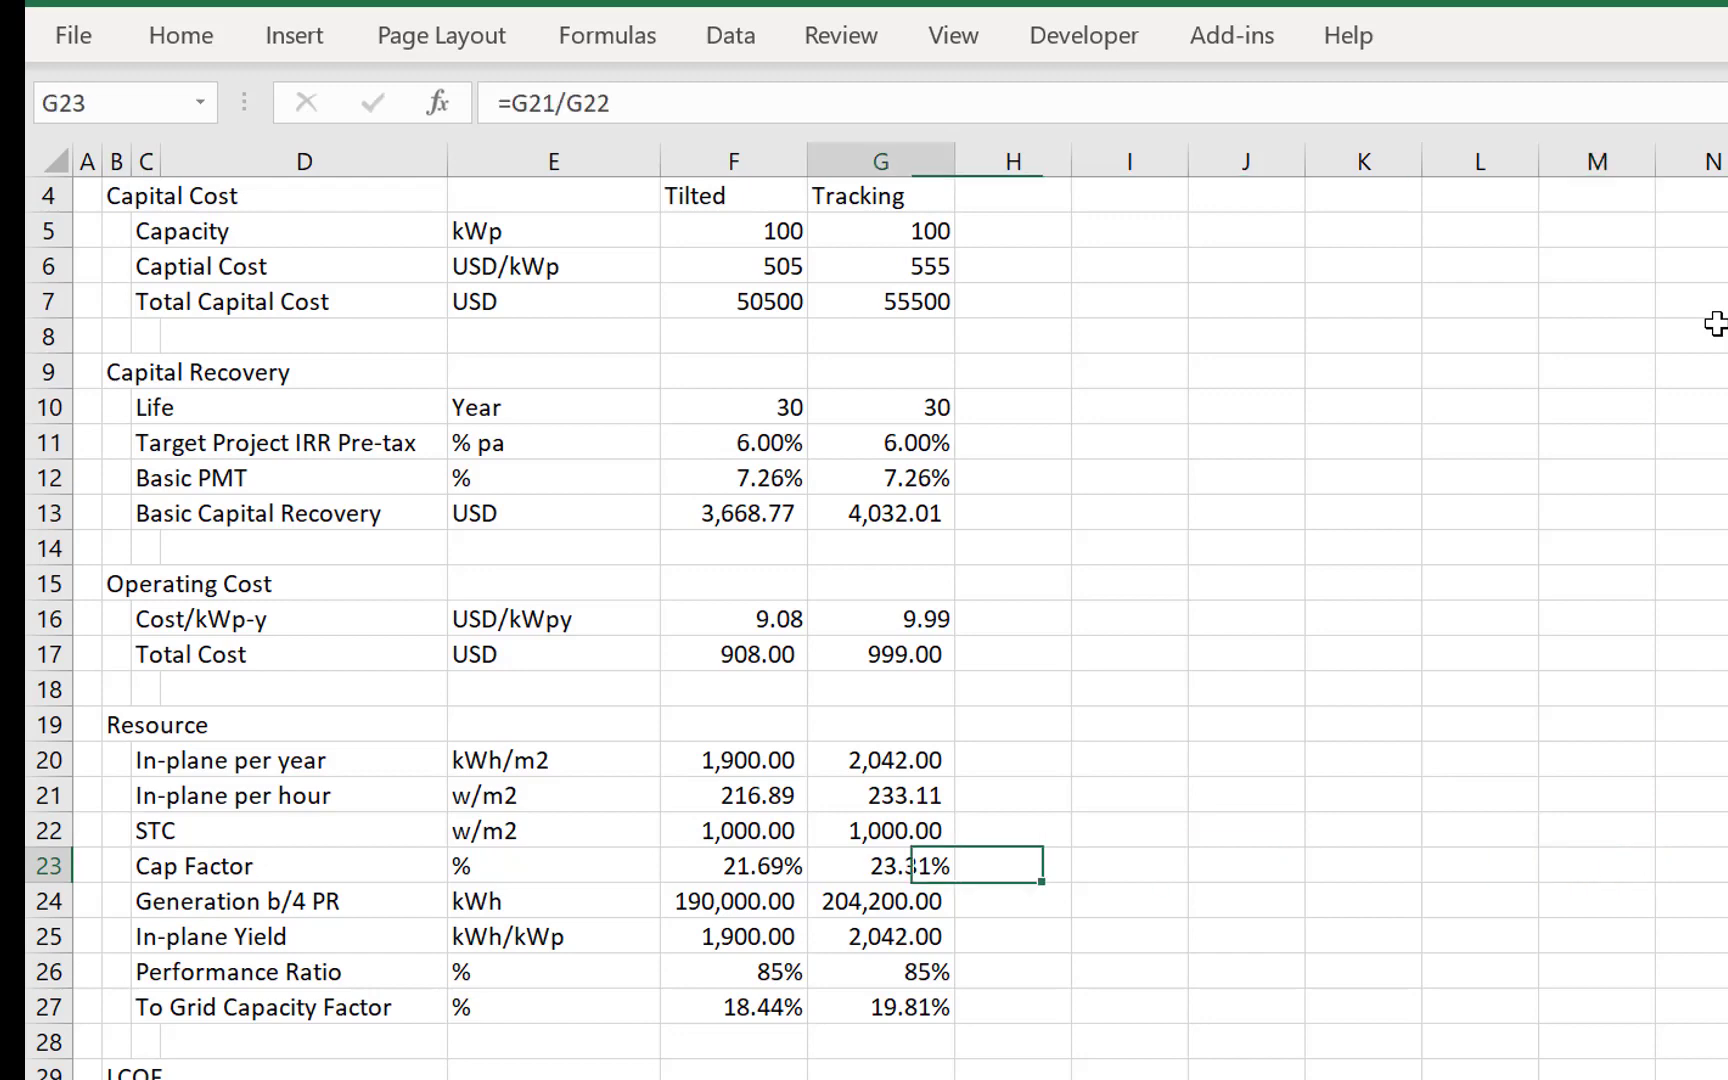
{"action": "key", "text": "Left"}
{"action": "key", "text": "Left"}
{"action": "key", "text": "Left"}
{"action": "key", "text": "Down"}
{"action": "key", "text": "Down"}
{"action": "key", "text": "Down"}
{"action": "key", "text": "Down"}
{"action": "key", "text": "Down"}
{"action": "key", "text": "Down"}
{"action": "key", "text": "Down"}
{"action": "key", "text": "Down"}
{"action": "key", "text": "Up"}
{"action": "key", "text": "Left"}
{"action": "key", "text": "F2"}
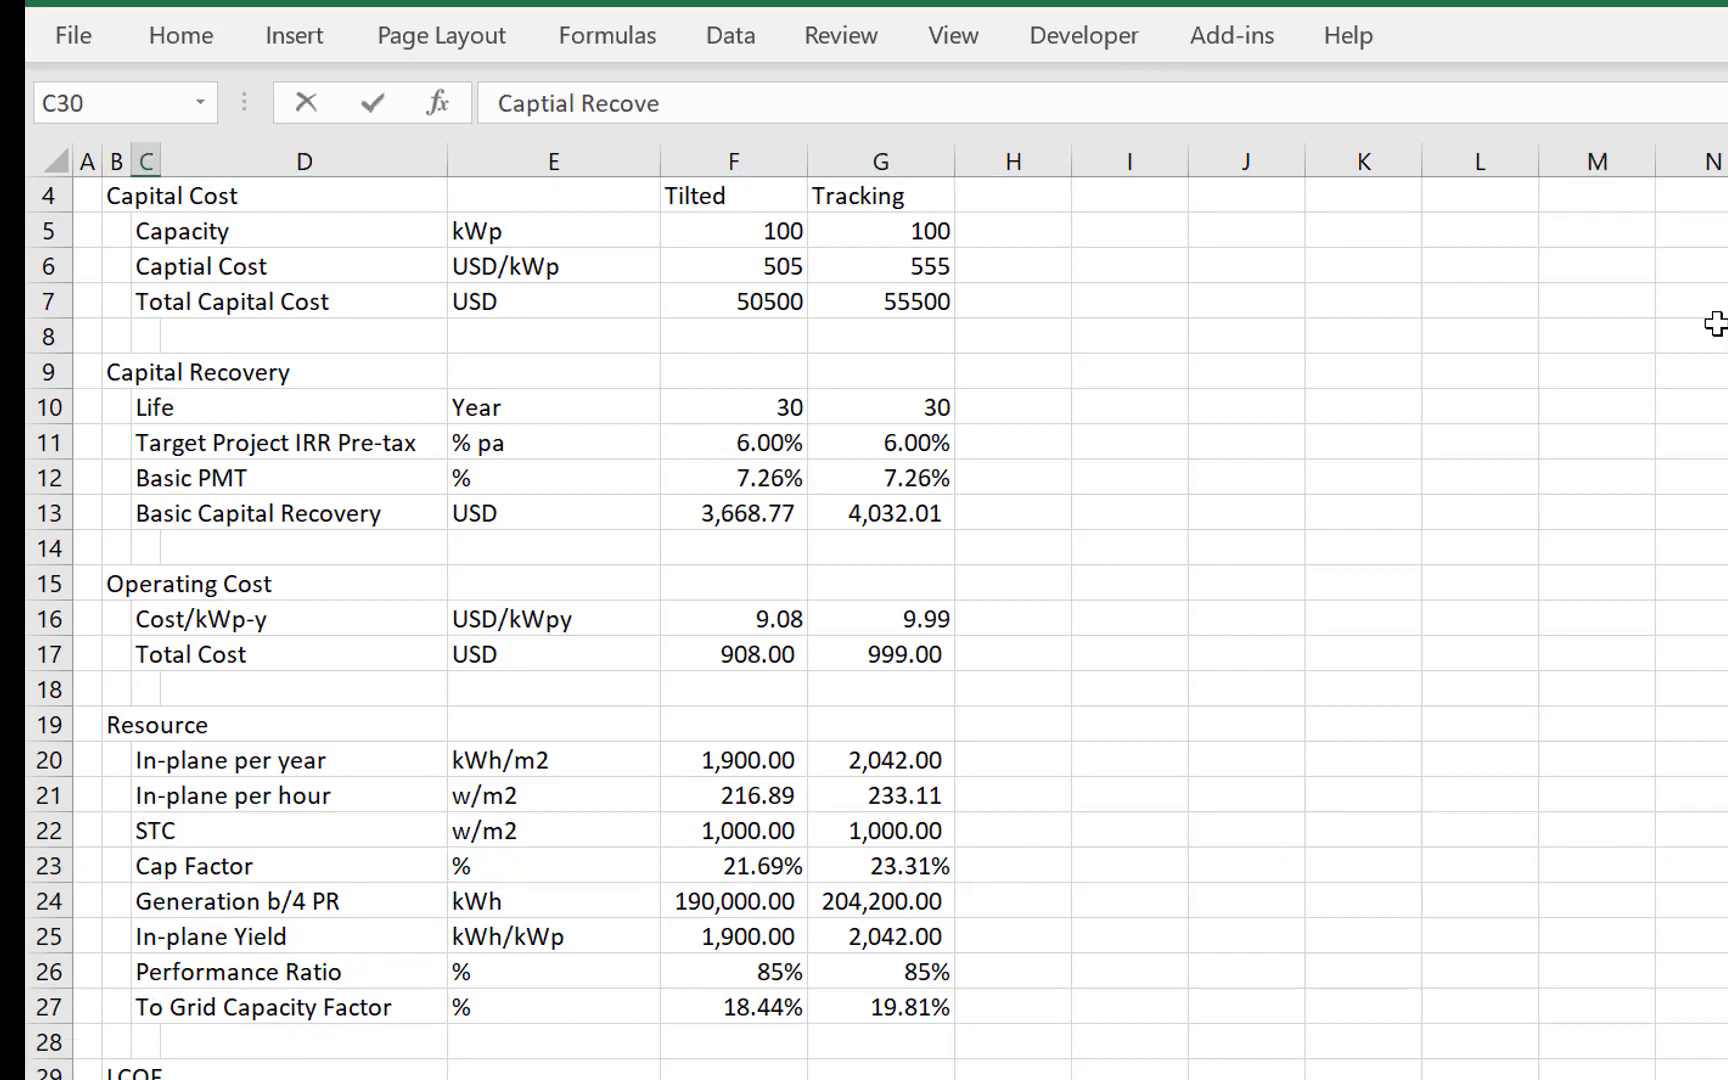
{"action": "key", "text": "Tab"}
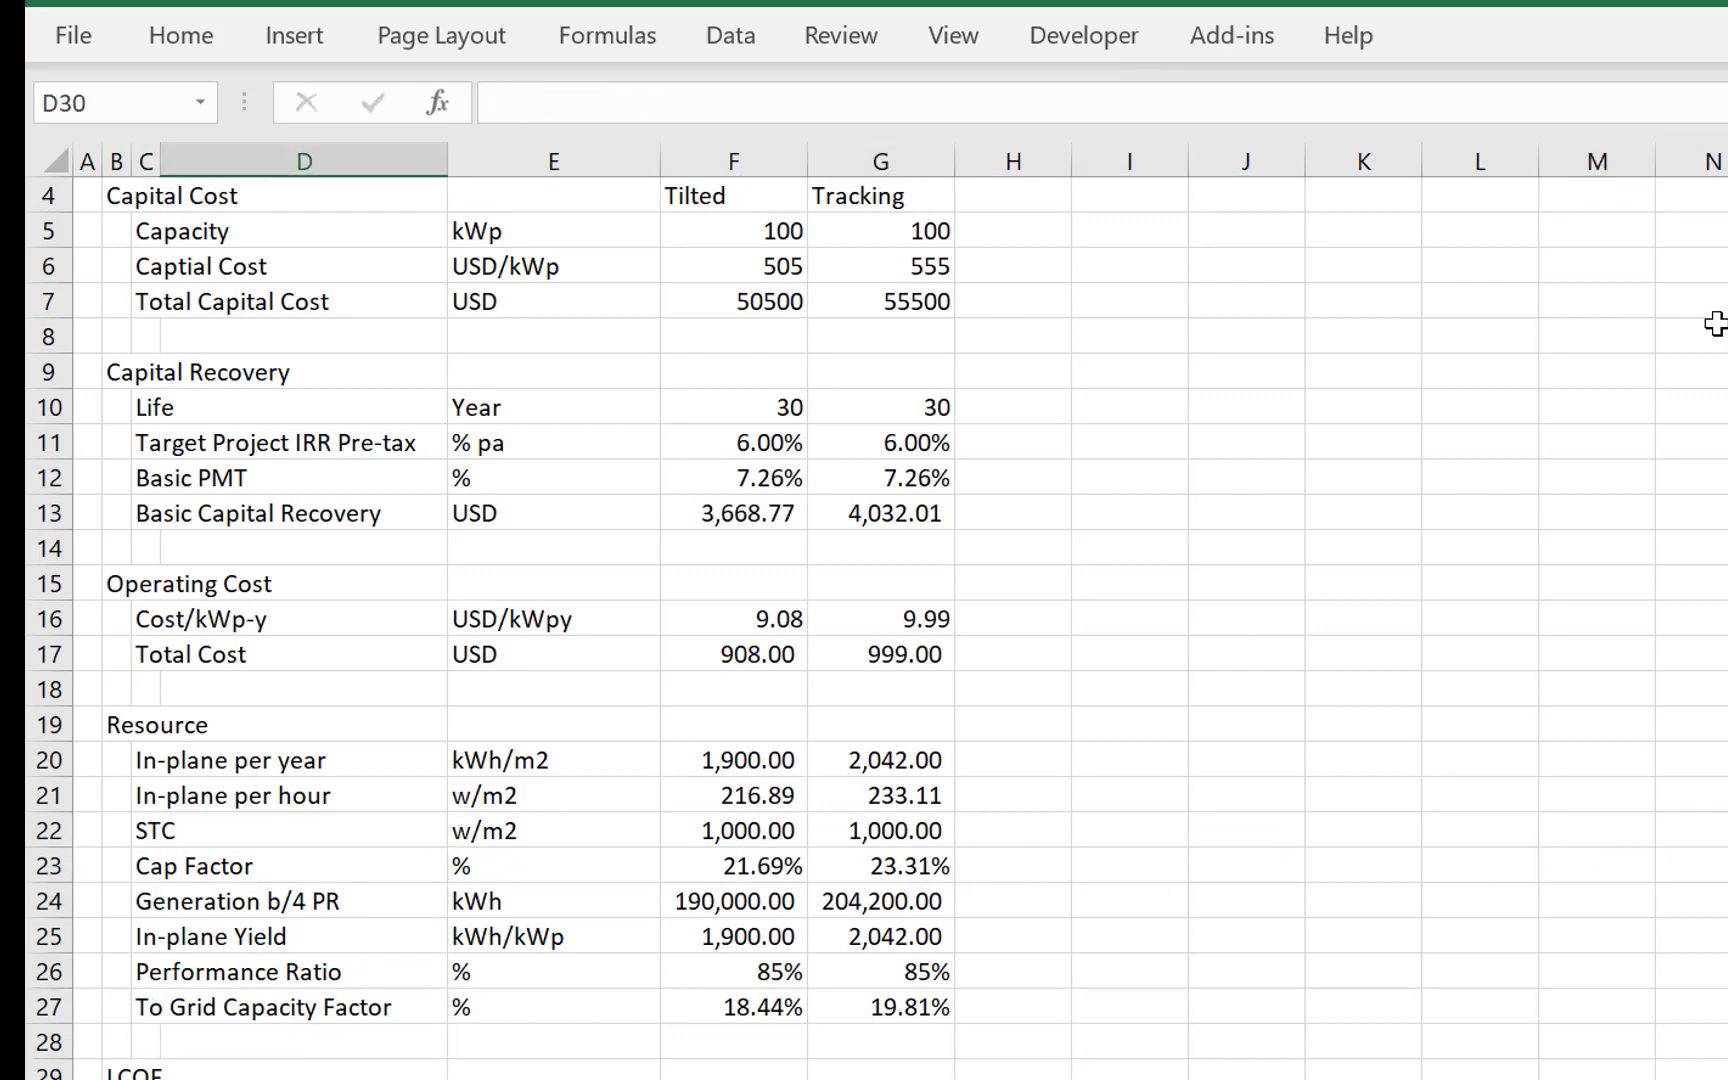
- Enter the unit USD in E30 for the LCOE capital recovery row
{"action": "key", "text": "Tab"}
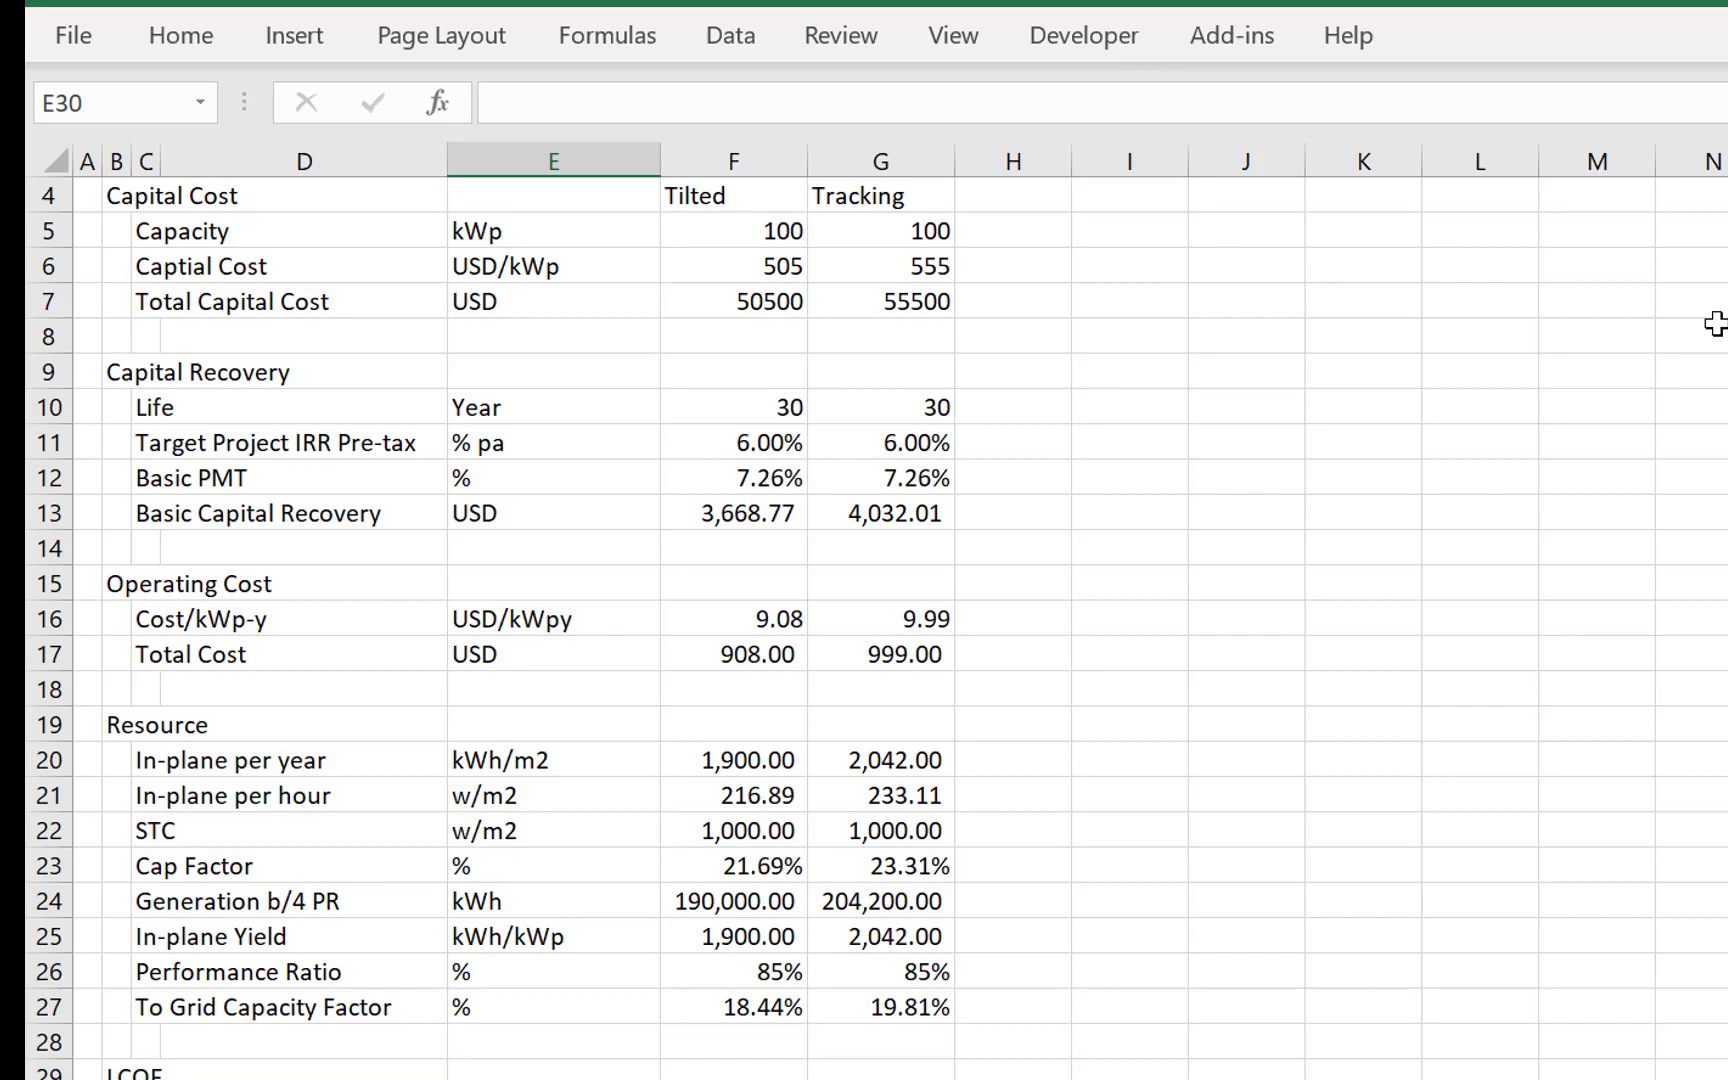
{"action": "type", "text": "USD"}
{"action": "key", "text": "Return"}
{"action": "key", "text": "Up"}
- Link the Tilted capital recovery in F30 to the Basic Capital Recovery value with =F13
{"action": "key", "text": "Right"}
{"action": "type", "text": "="}
{"action": "key", "text": "Up"}
{"action": "key", "text": "Up"}
{"action": "key", "text": "Up"}
{"action": "key", "text": "Up"}
{"action": "key", "text": "Up"}
{"action": "key", "text": "Up"}
{"action": "key", "text": "Up"}
{"action": "key", "text": "Up"}
{"action": "key", "text": "Up"}
{"action": "key", "text": "Up"}
{"action": "key", "text": "Up"}
{"action": "key", "text": "Up"}
{"action": "key", "text": "Up"}
{"action": "key", "text": "Up"}
{"action": "key", "text": "Up"}
{"action": "key", "text": "Up"}
{"action": "key", "text": "Up"}
{"action": "key", "text": "Up"}
{"action": "key", "text": "Up"}
{"action": "key", "text": "Up"}
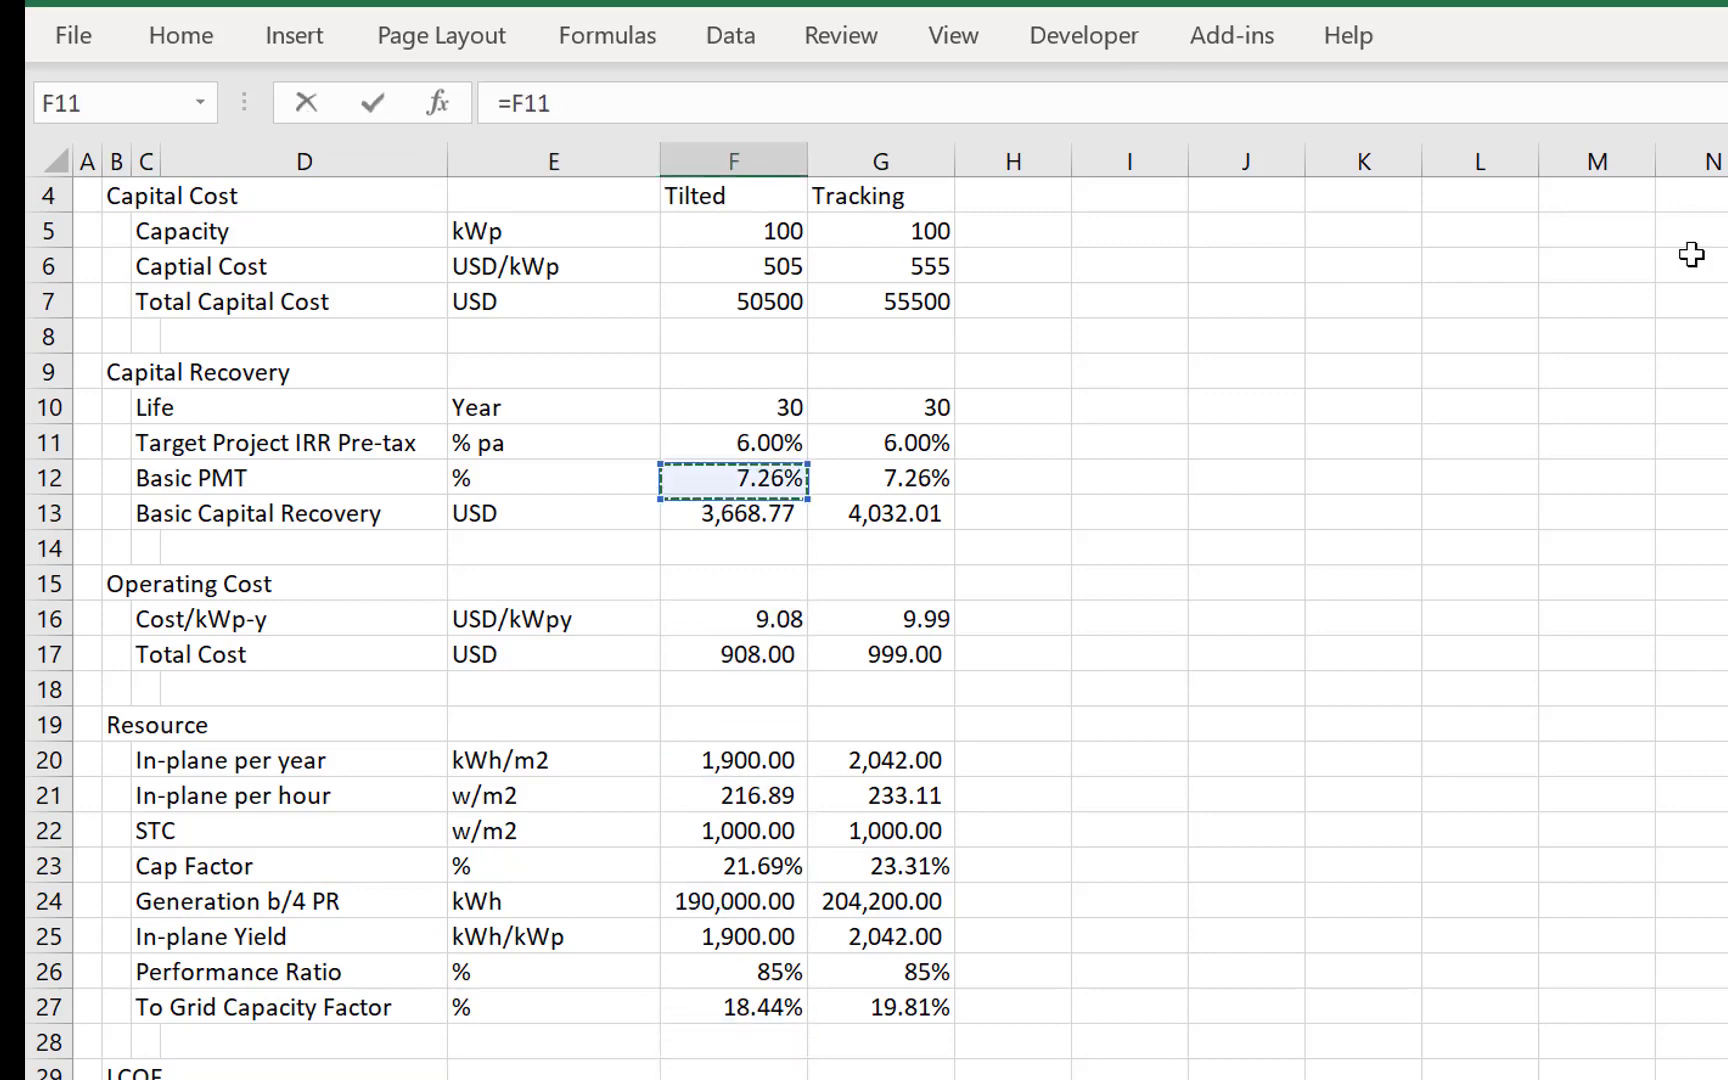
{"action": "key", "text": "Return"}
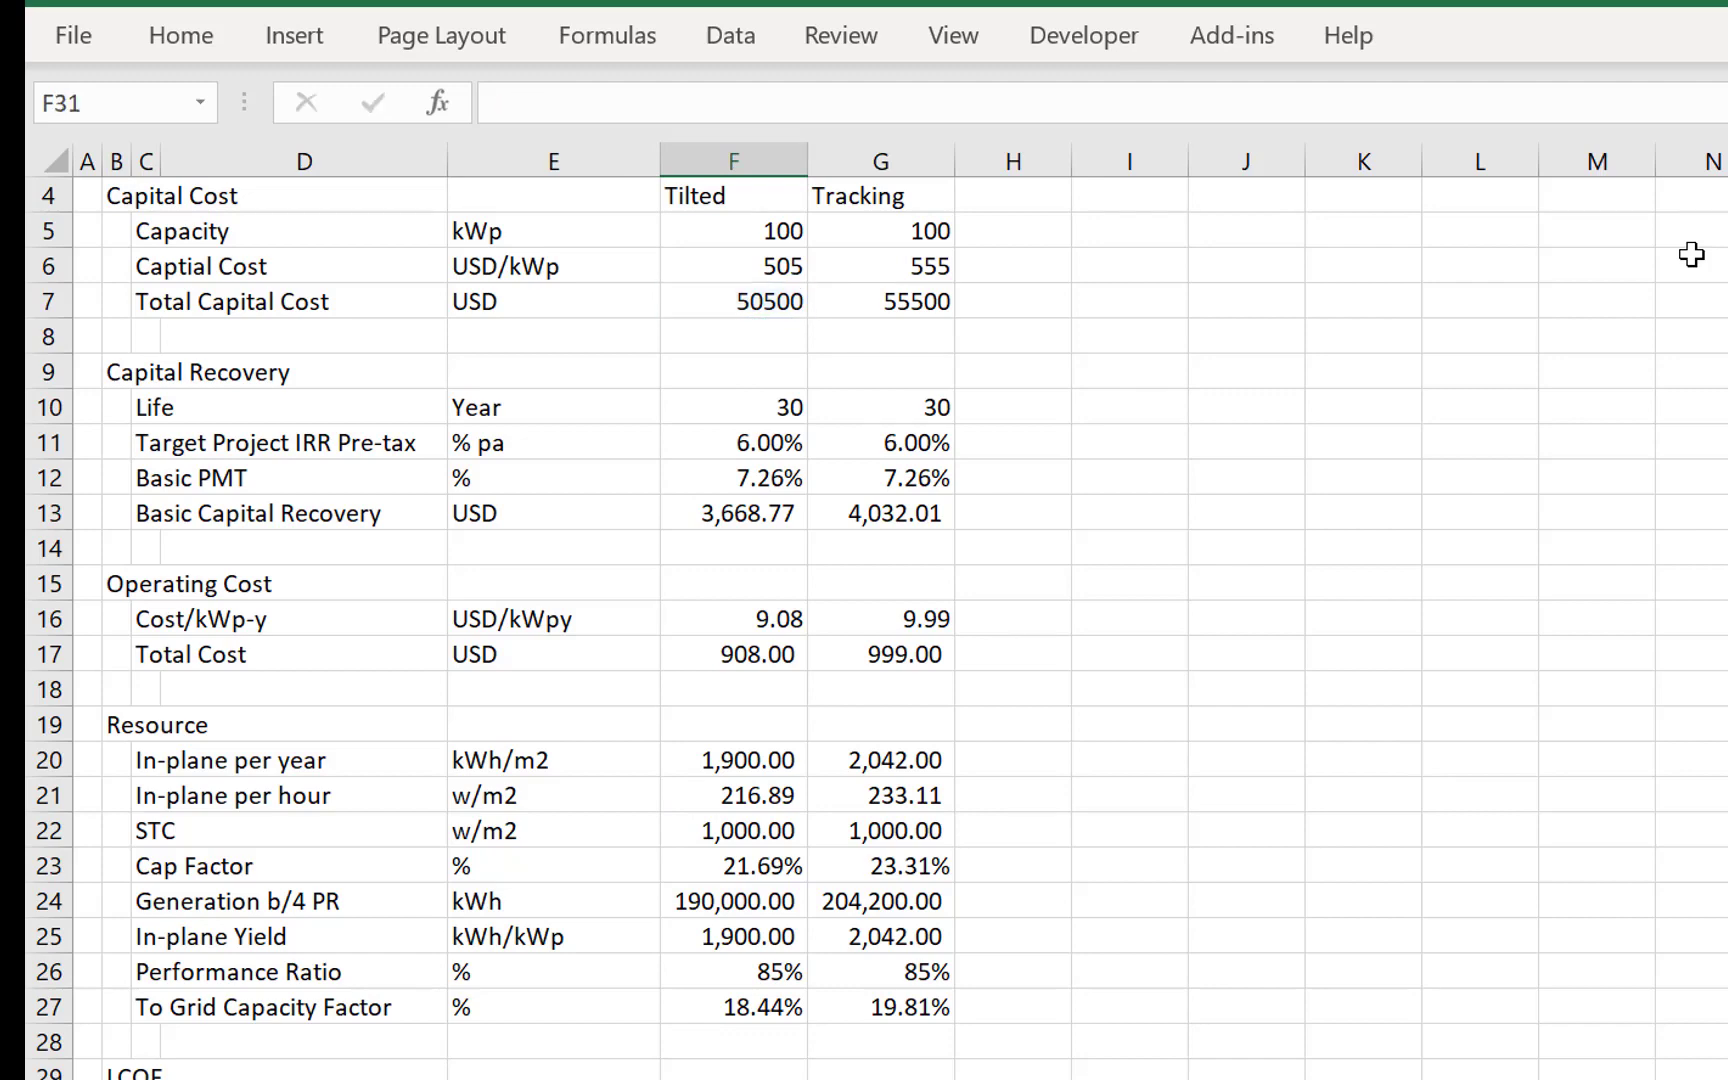
{"action": "type", "text": "="}
{"action": "key", "text": "Up"}
{"action": "key", "text": "Up"}
{"action": "key", "text": "Up"}
{"action": "key", "text": "Up"}
{"action": "key", "text": "Up"}
{"action": "key", "text": "Up"}
{"action": "key", "text": "Up"}
{"action": "key", "text": "Up"}
{"action": "key", "text": "Up"}
{"action": "key", "text": "Up"}
{"action": "key", "text": "Up"}
{"action": "key", "text": "Up"}
{"action": "key", "text": "Up"}
{"action": "key", "text": "Up"}
{"action": "key", "text": "Up"}
{"action": "key", "text": "Up"}
{"action": "key", "text": "Up"}
{"action": "key", "text": "Up"}
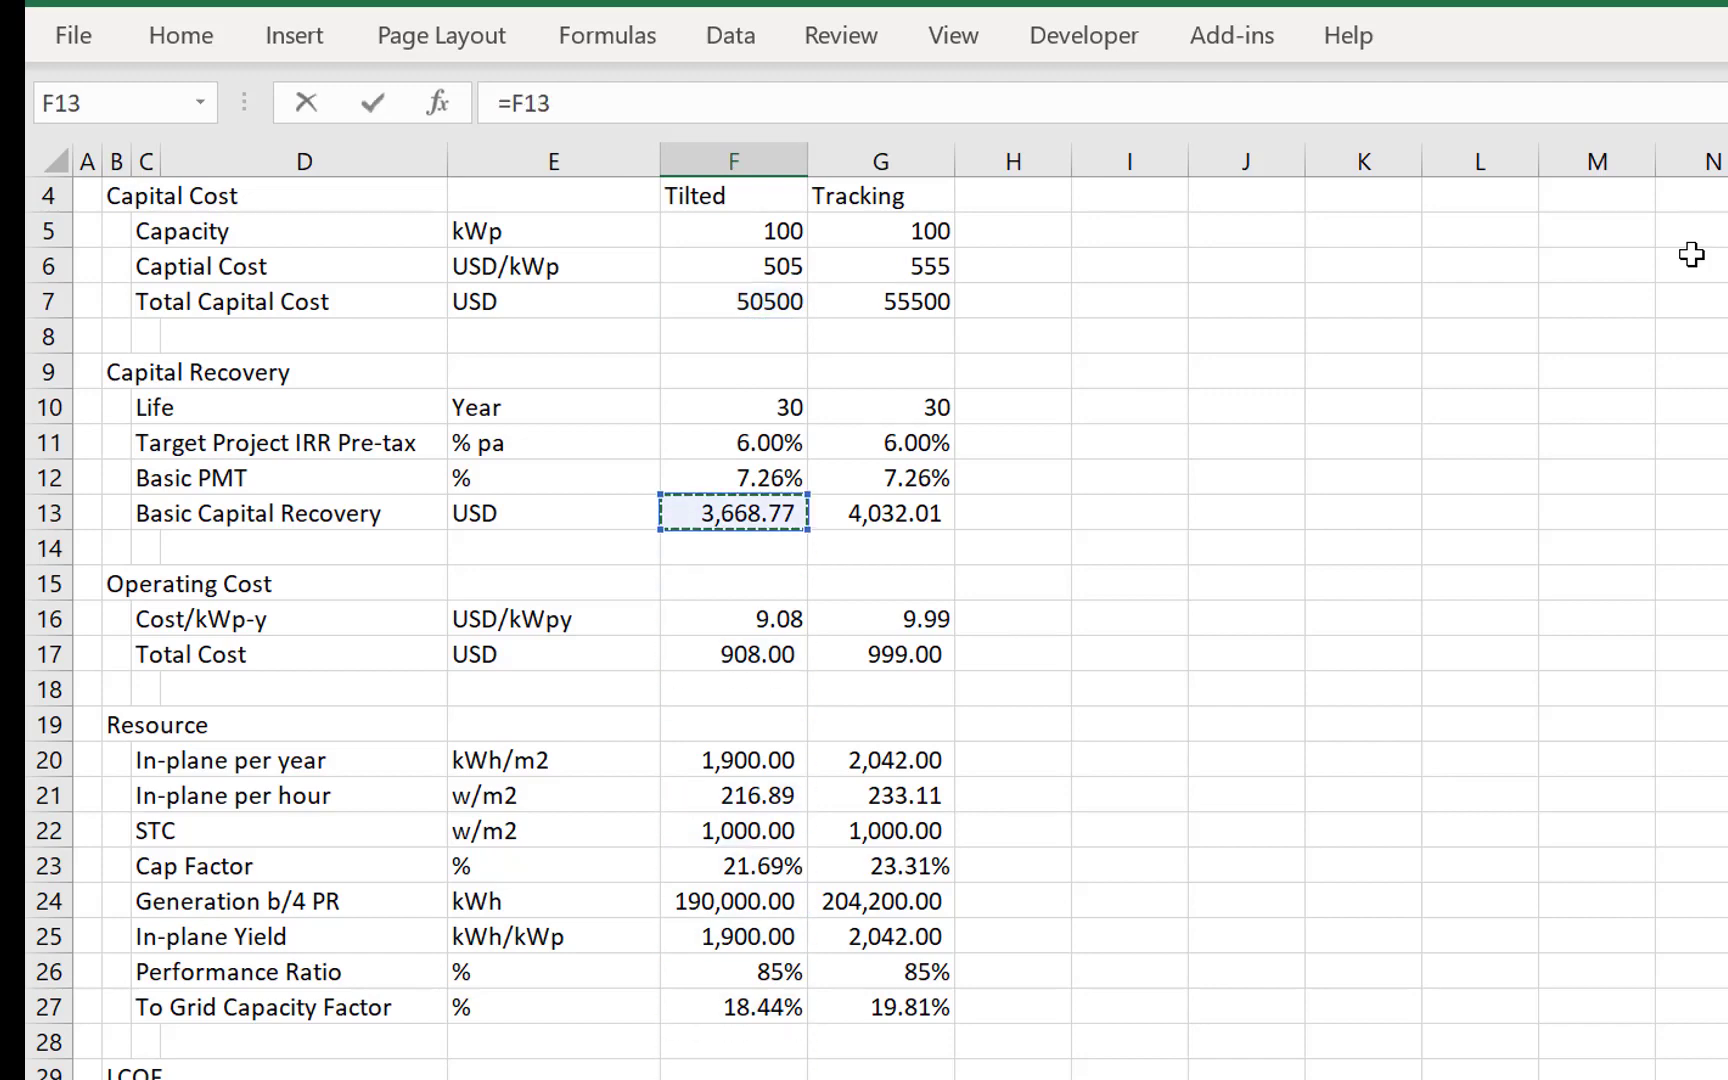
{"action": "key", "text": "Return"}
- Format the Capital Cost values in F5:G7 as numbers with thousands separators and two decimal places
{"action": "key", "text": "Up"}
{"action": "key", "text": "Up"}
{"action": "key", "text": "Up"}
{"action": "key", "text": "Up"}
{"action": "key", "text": "Up"}
{"action": "key", "text": "Up"}
{"action": "key", "text": "Up"}
{"action": "key", "text": "Up"}
{"action": "key", "text": "Up"}
{"action": "key", "text": "Up"}
{"action": "key", "text": "Up"}
{"action": "key", "text": "Up"}
{"action": "key", "text": "Up"}
{"action": "key", "text": "Up"}
{"action": "key", "text": "Up"}
{"action": "key", "text": "Up"}
{"action": "key", "text": "Up"}
{"action": "key", "text": "Up"}
{"action": "key", "text": "Up"}
{"action": "key", "text": "Up"}
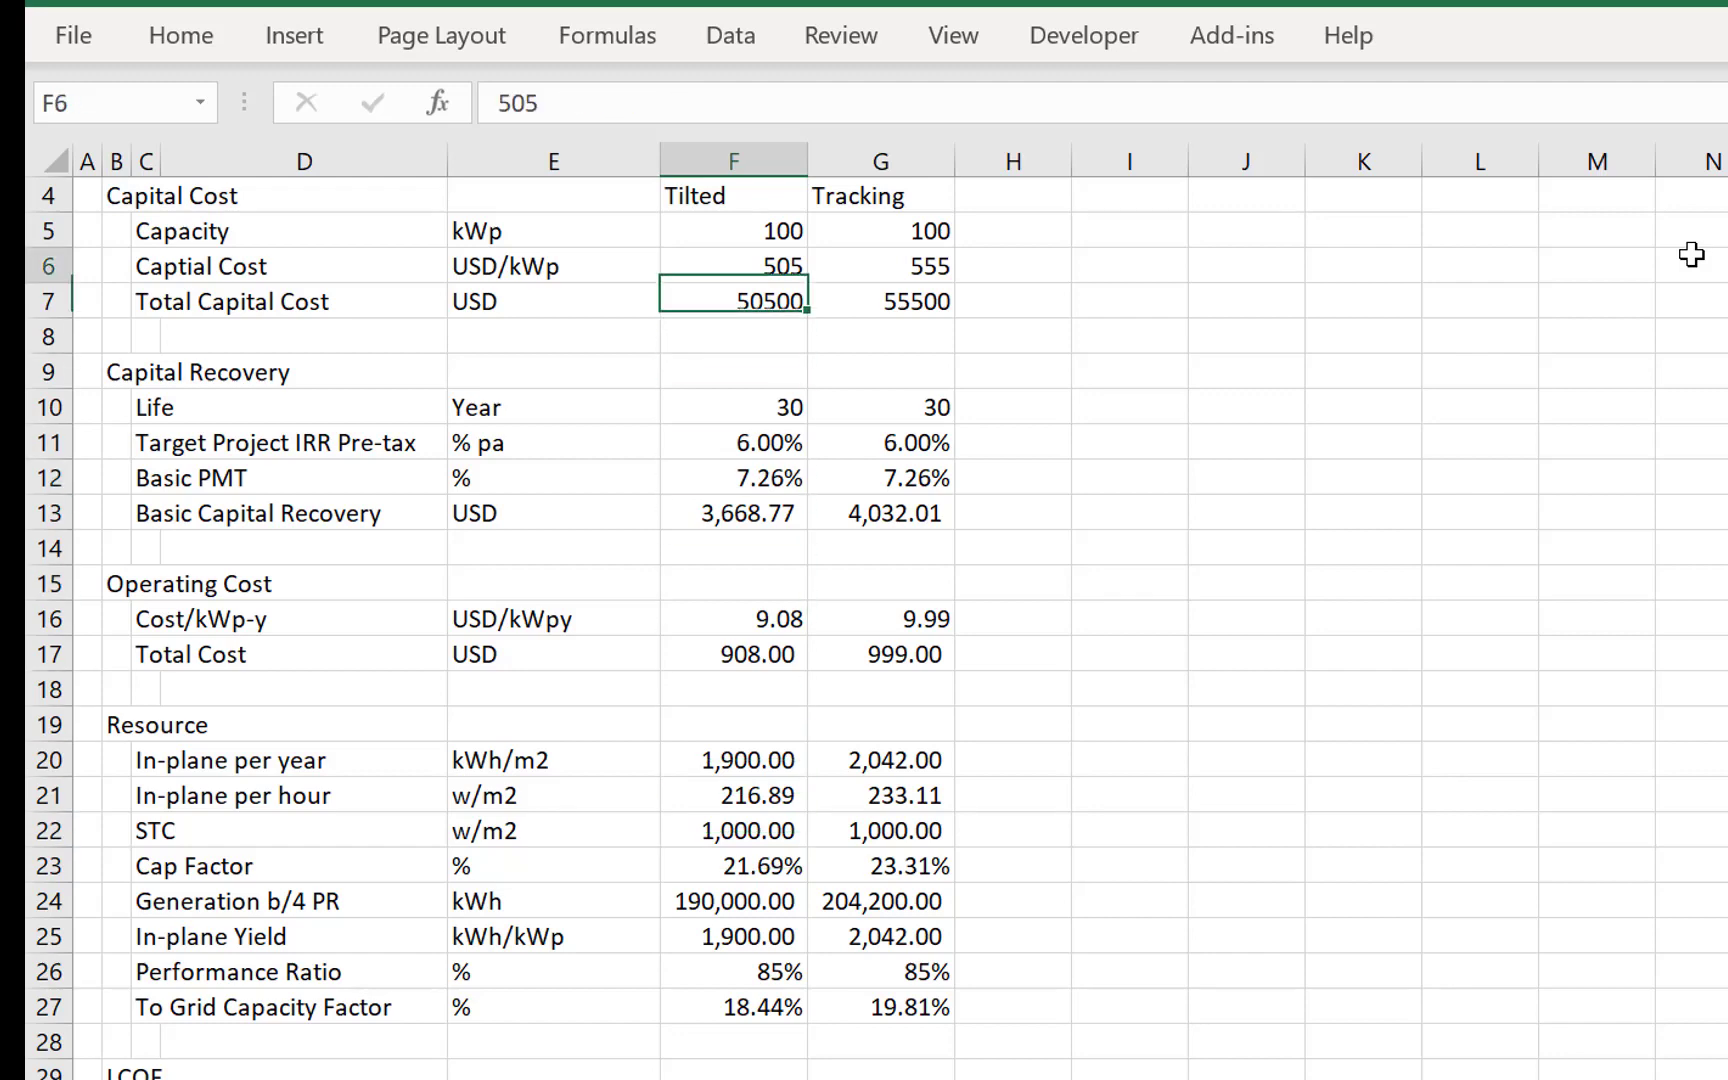
{"action": "key", "text": "Down"}
{"action": "key", "text": "Up"}
{"action": "key", "text": "Up"}
{"action": "key", "text": "shift+Down"}
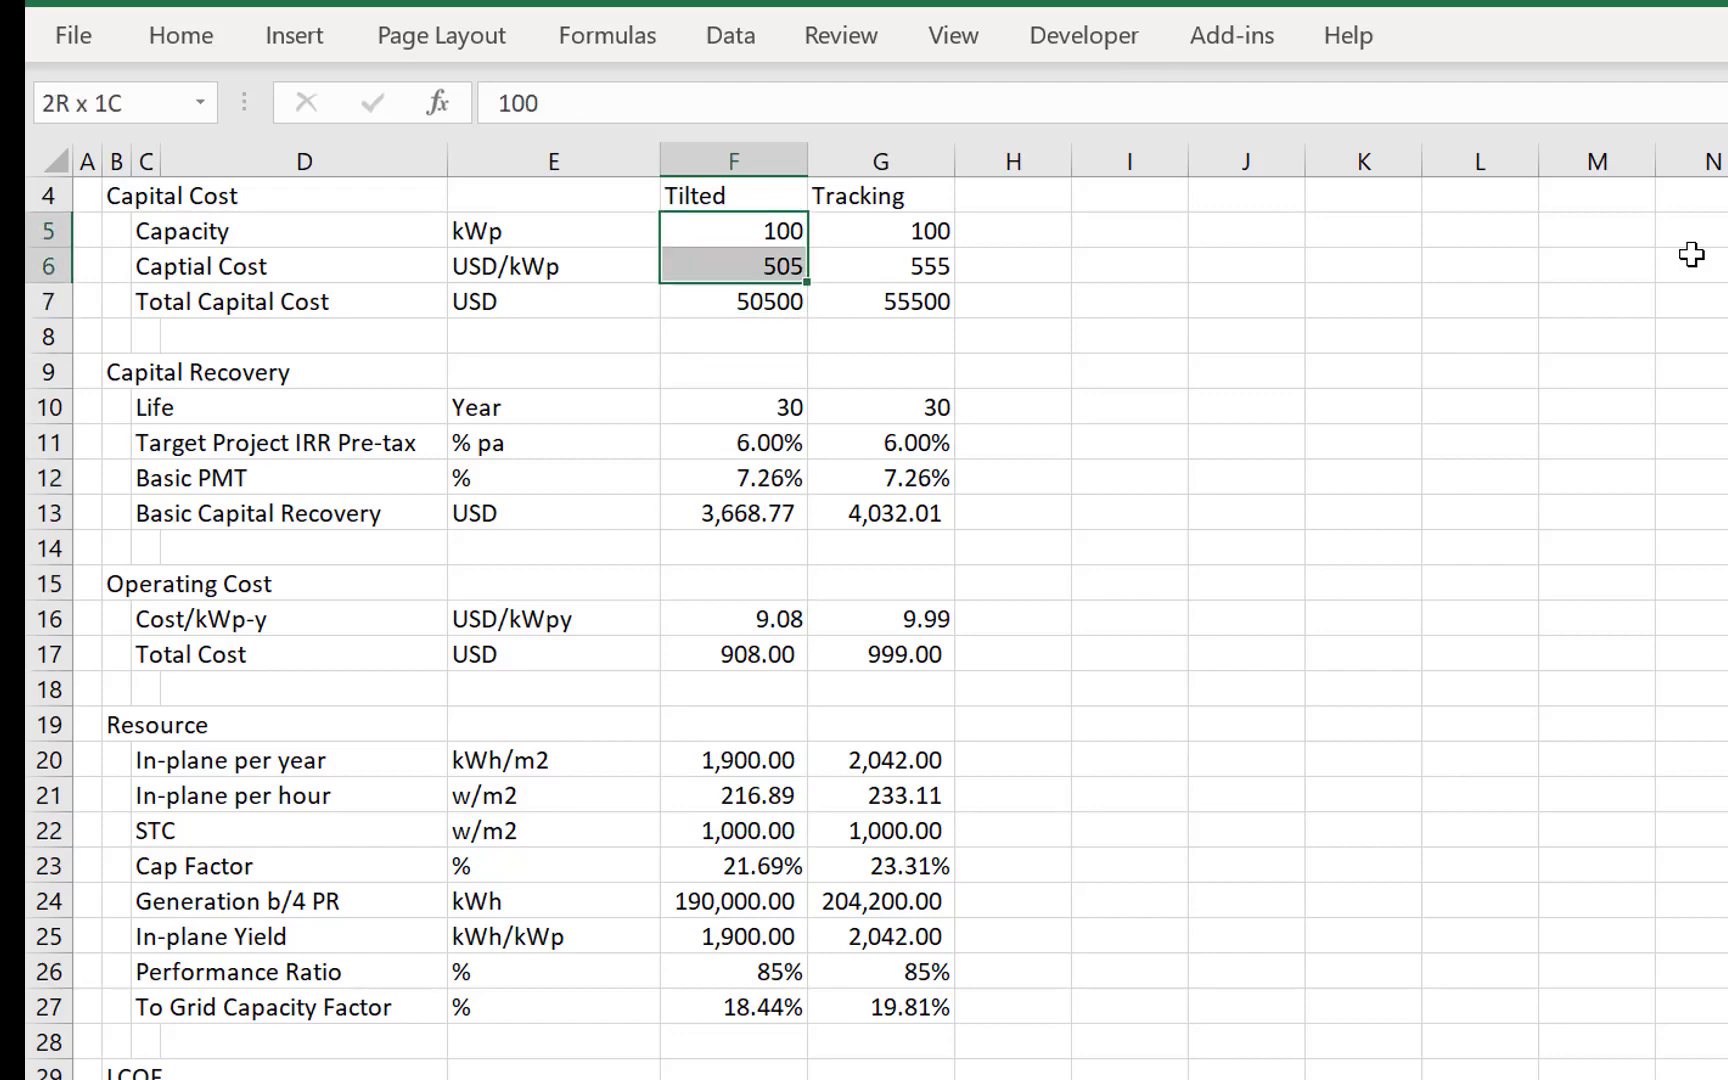
{"action": "key", "text": "shift+Right"}
{"action": "key", "text": "shift+Down"}
{"action": "key", "text": "ctrl+shift+1"}
- Copy the capital recovery link from F30 to the Tracking column in G30
{"action": "key", "text": "Down"}
{"action": "key", "text": "Down"}
{"action": "key", "text": "Down"}
{"action": "key", "text": "Down"}
{"action": "key", "text": "Down"}
{"action": "key", "text": "Down"}
{"action": "key", "text": "Down"}
{"action": "key", "text": "Down"}
{"action": "key", "text": "Down"}
{"action": "key", "text": "Down"}
{"action": "key", "text": "Down"}
{"action": "key", "text": "Down"}
{"action": "key", "text": "Down"}
{"action": "key", "text": "Down"}
{"action": "key", "text": "Down"}
{"action": "key", "text": "Down"}
{"action": "key", "text": "Down"}
{"action": "key", "text": "Down"}
{"action": "key", "text": "Down"}
{"action": "key", "text": "Down"}
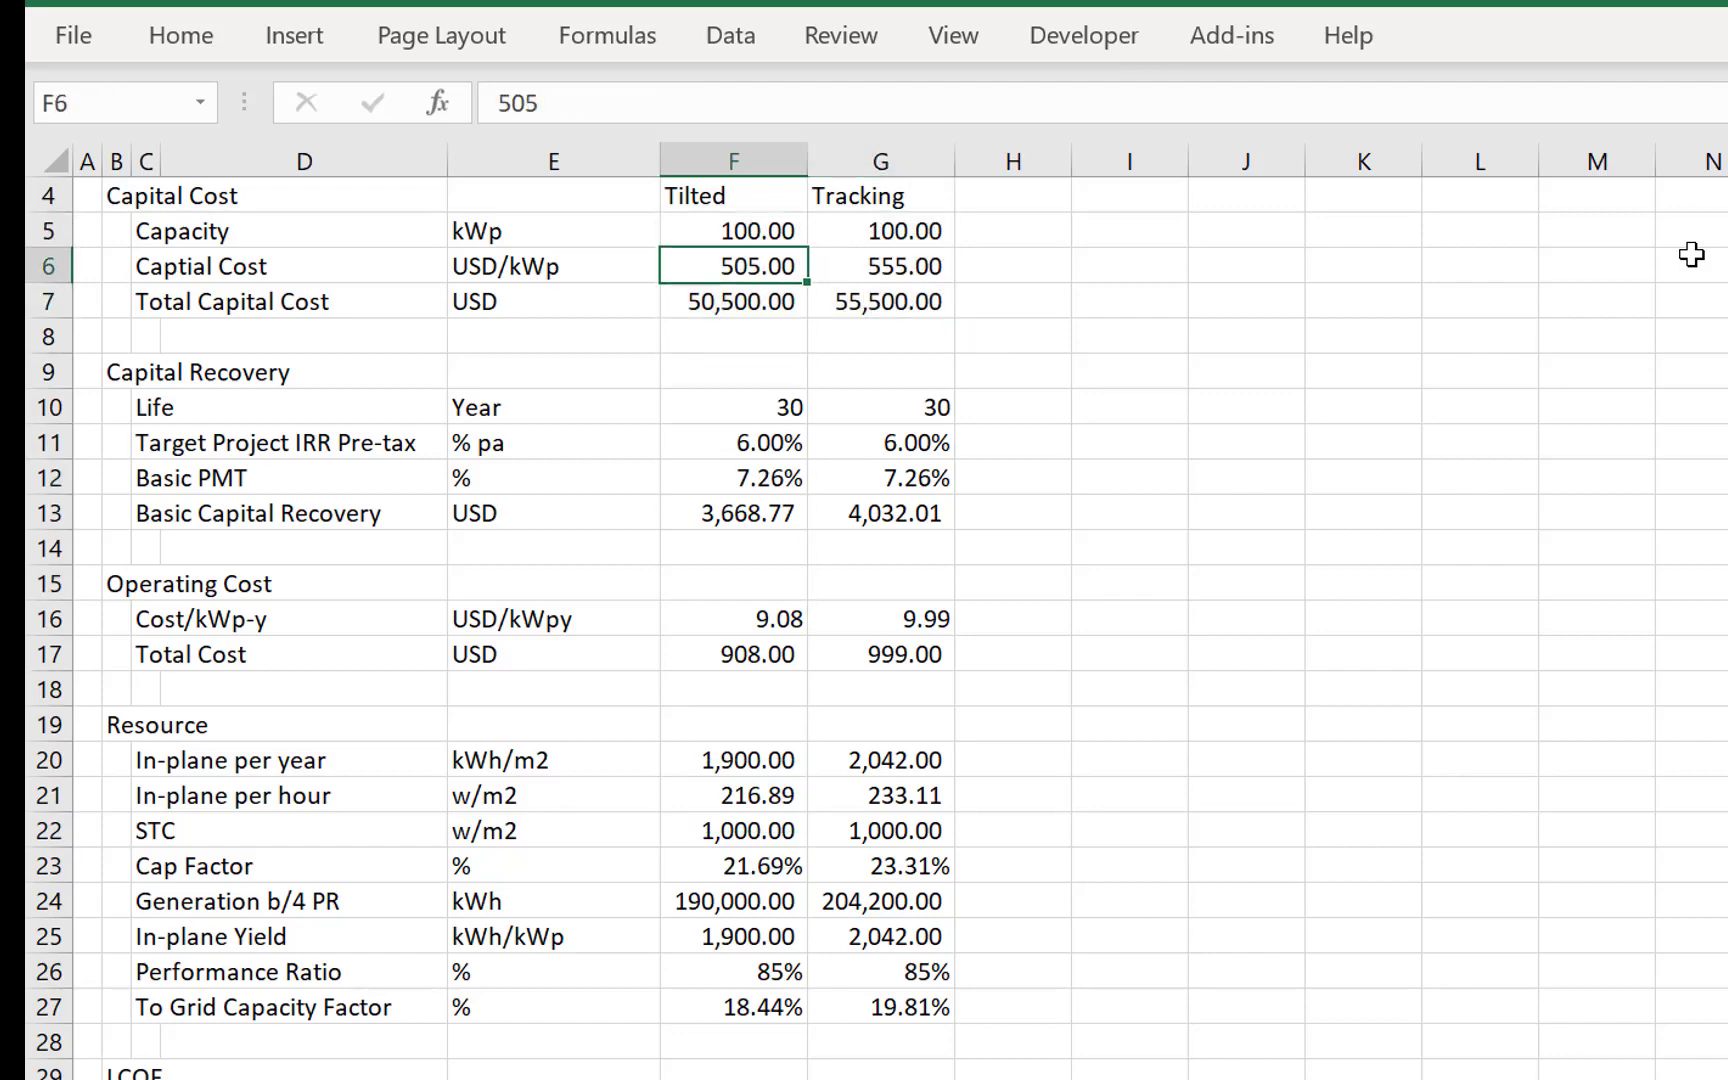
{"action": "key", "text": "Right"}
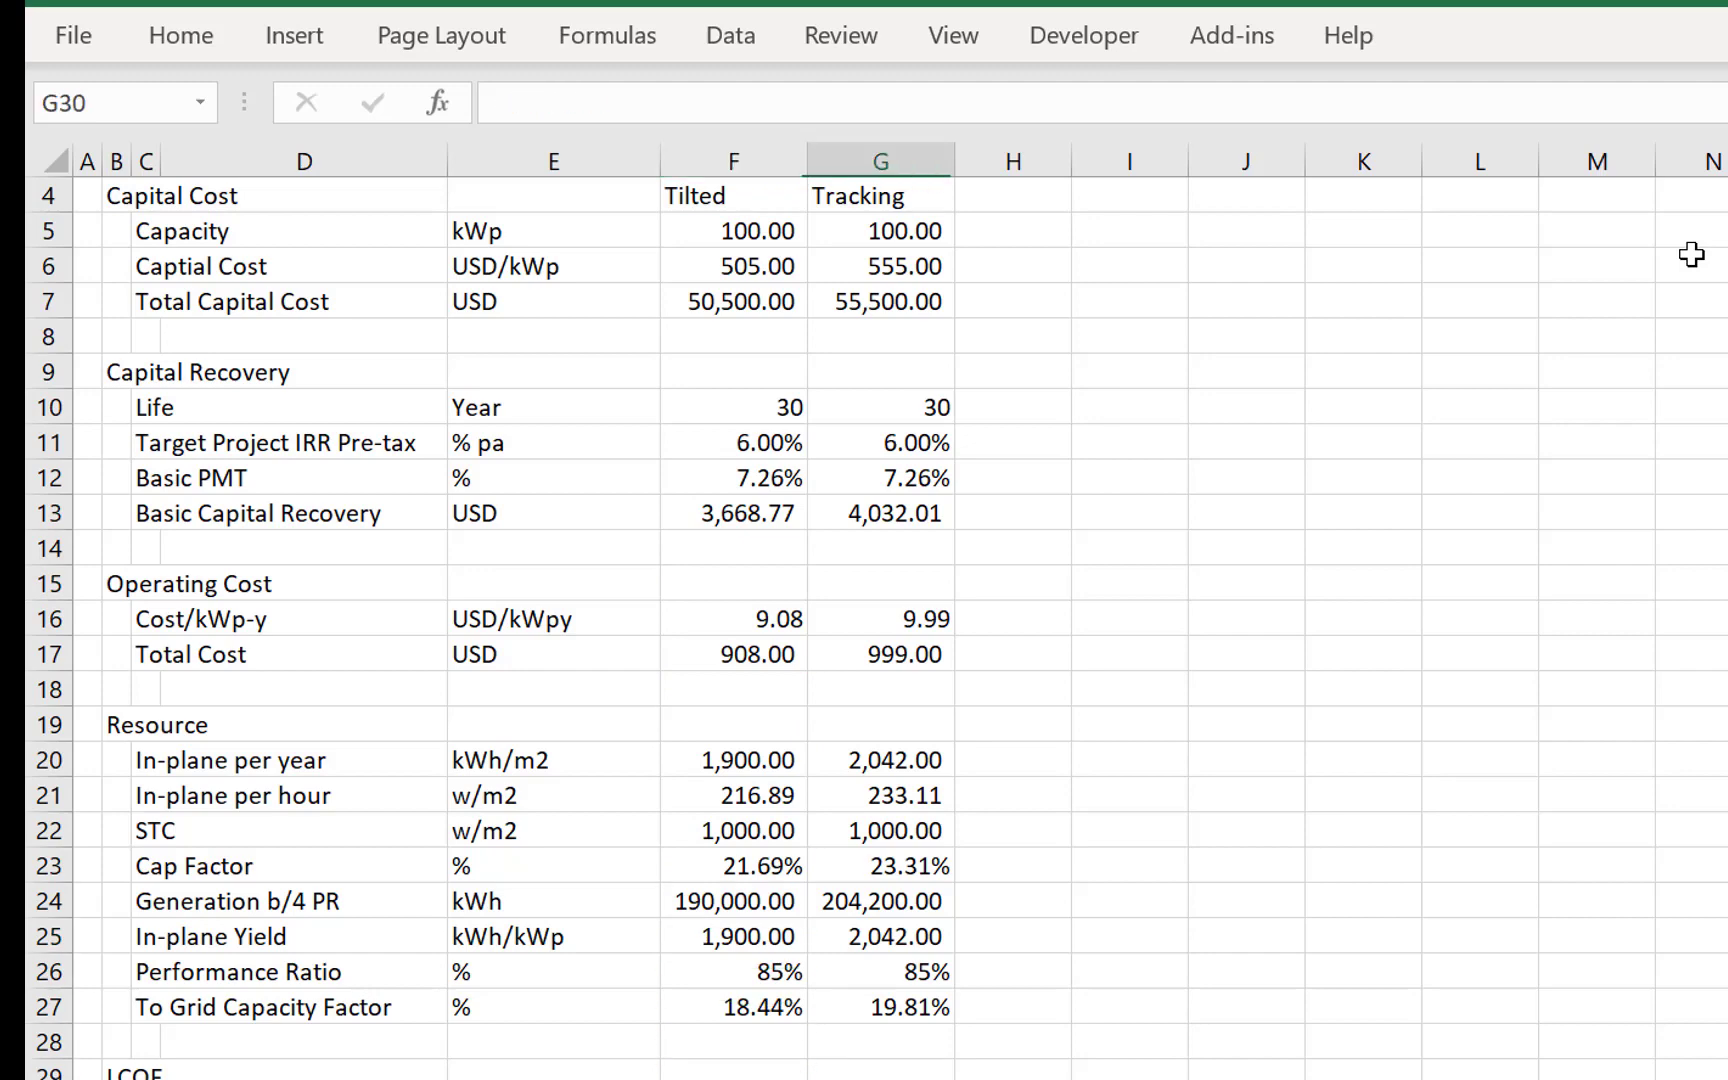
- Enter the row label O&M in C31 below the capital recovery row
{"action": "key", "text": "Left"}
{"action": "key", "text": "Left"}
{"action": "key", "text": "Left"}
{"action": "key", "text": "Left"}
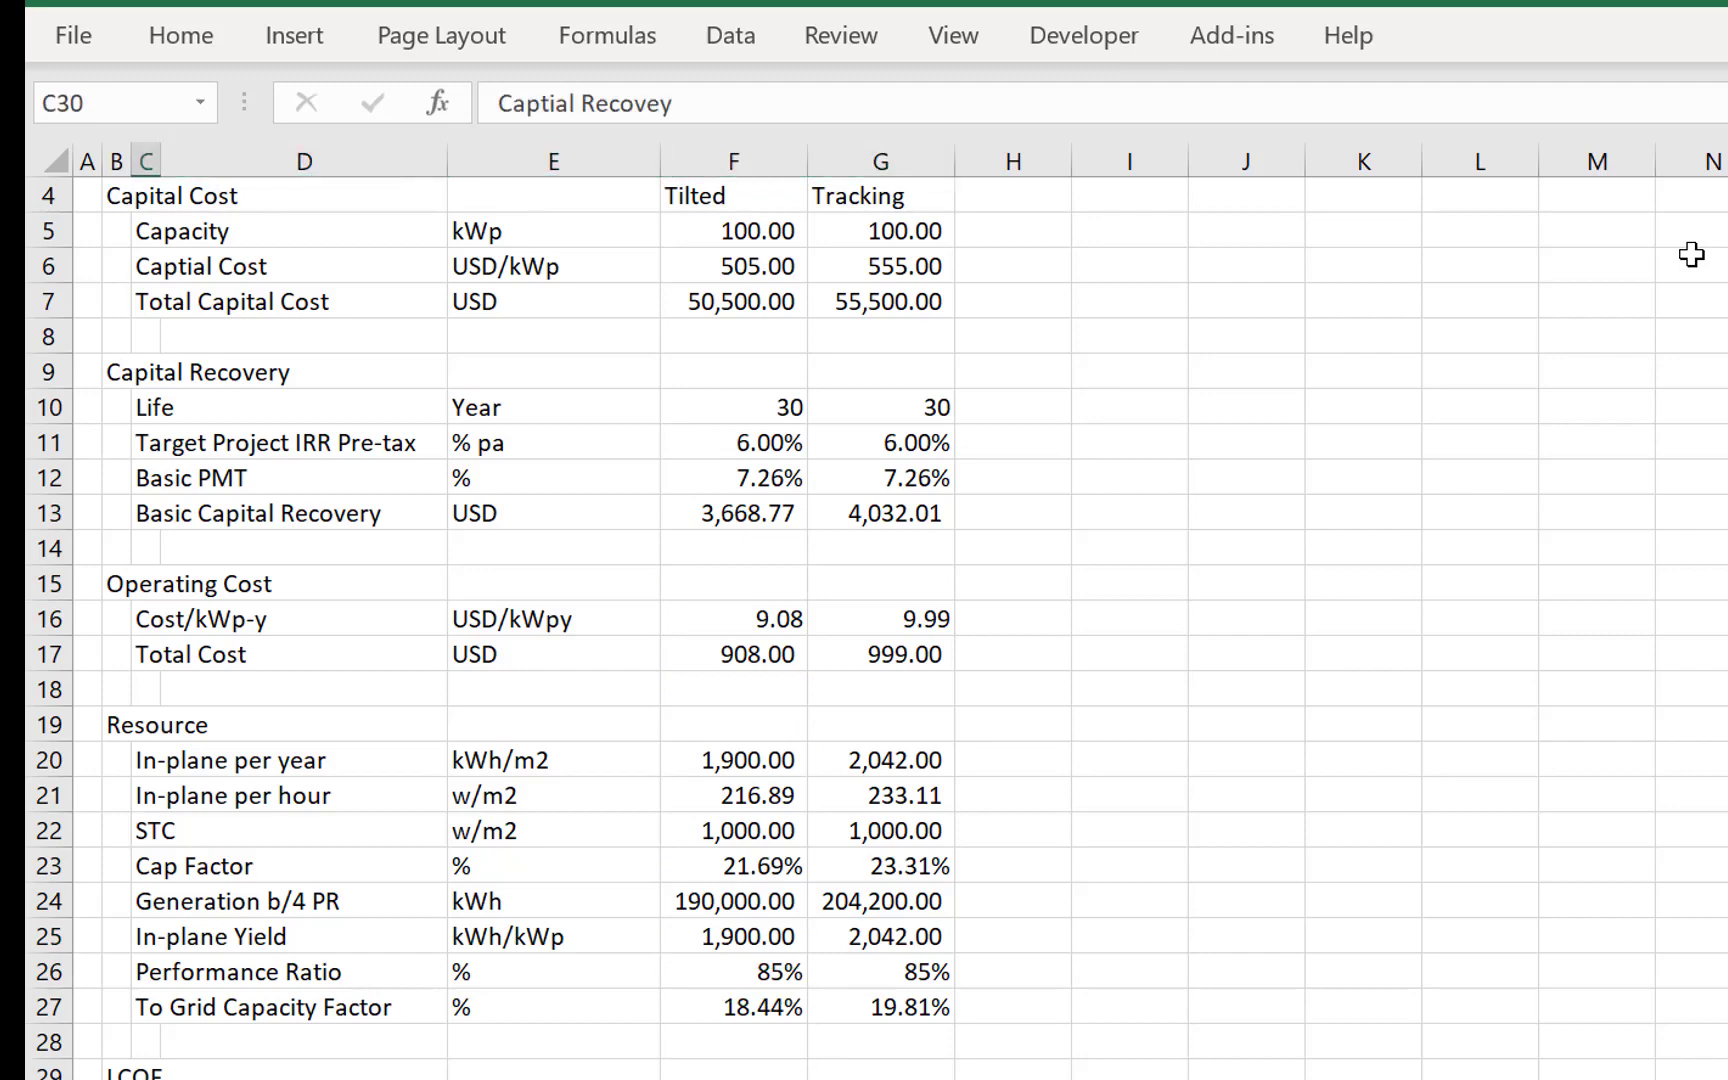
{"action": "key", "text": "Down"}
{"action": "type", "text": "O"}
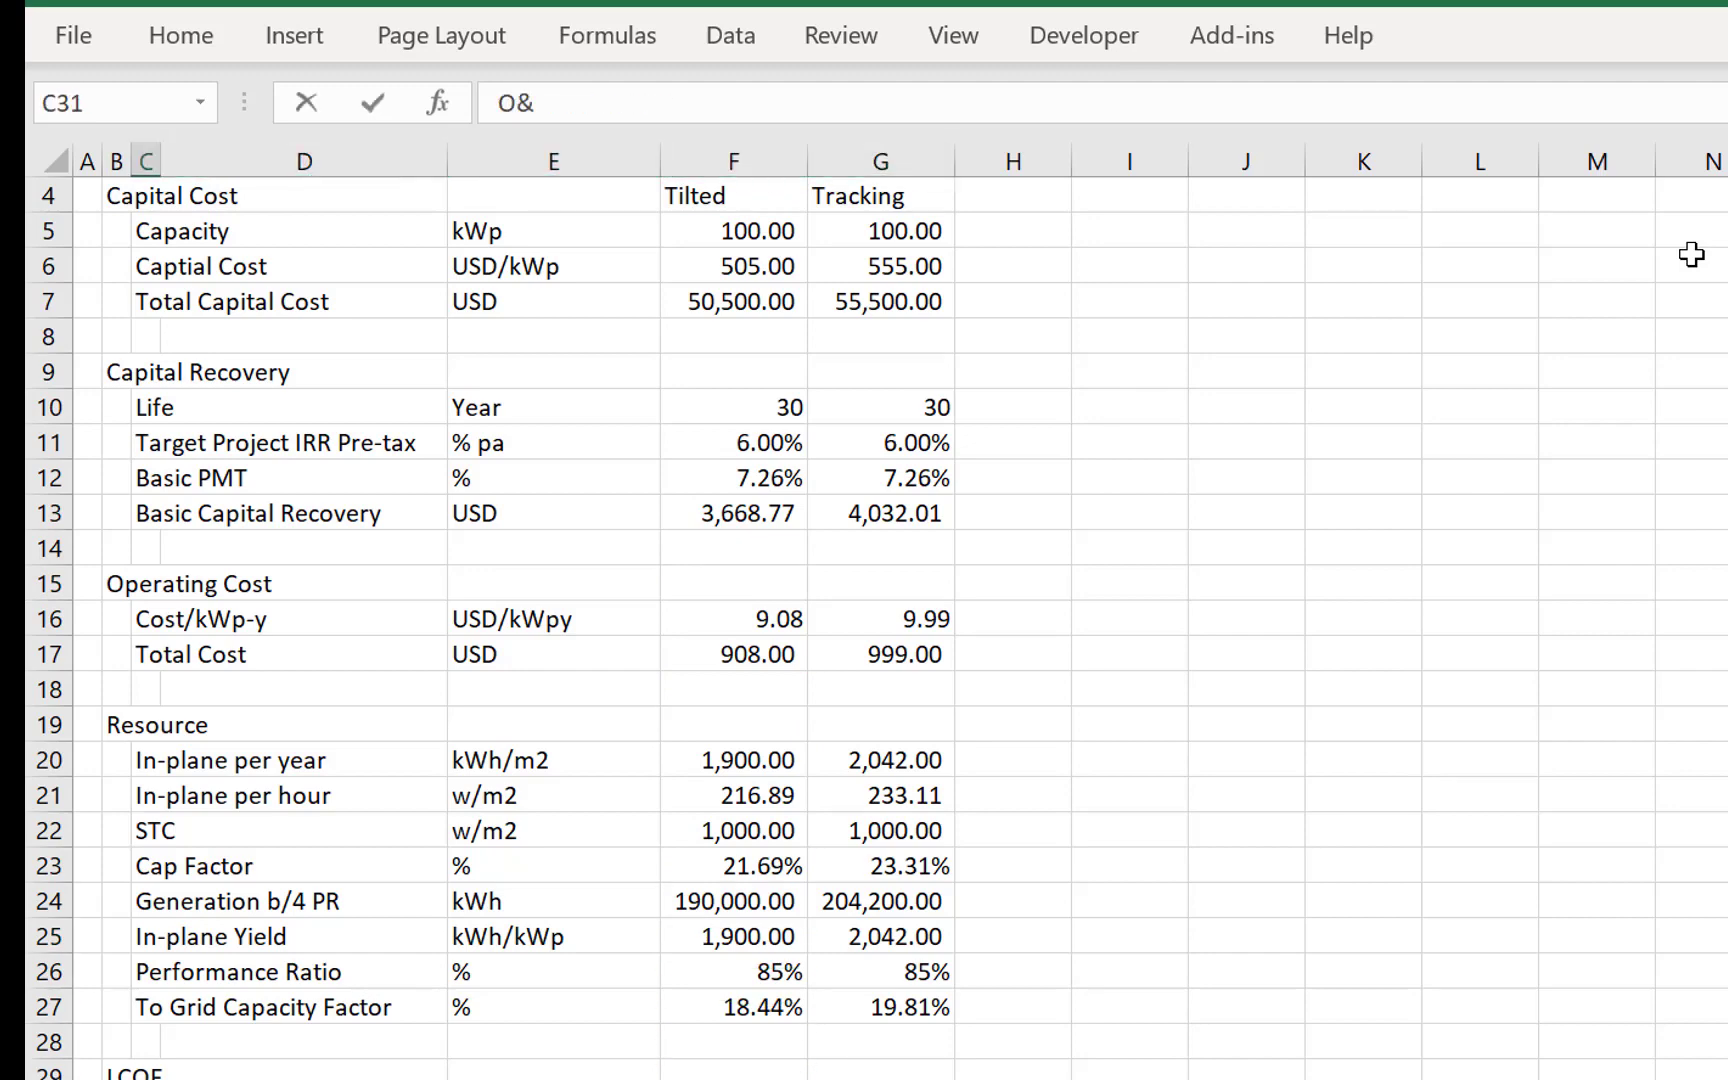
{"action": "type", "text": "&M"}
{"action": "key", "text": "Return"}
- Enter the unit USD in E31, and link O&M in F31:G31 to the operating Total Cost values
{"action": "key", "text": "Up"}
{"action": "key", "text": "Right"}
{"action": "key", "text": "Right"}
{"action": "key", "text": "Right"}
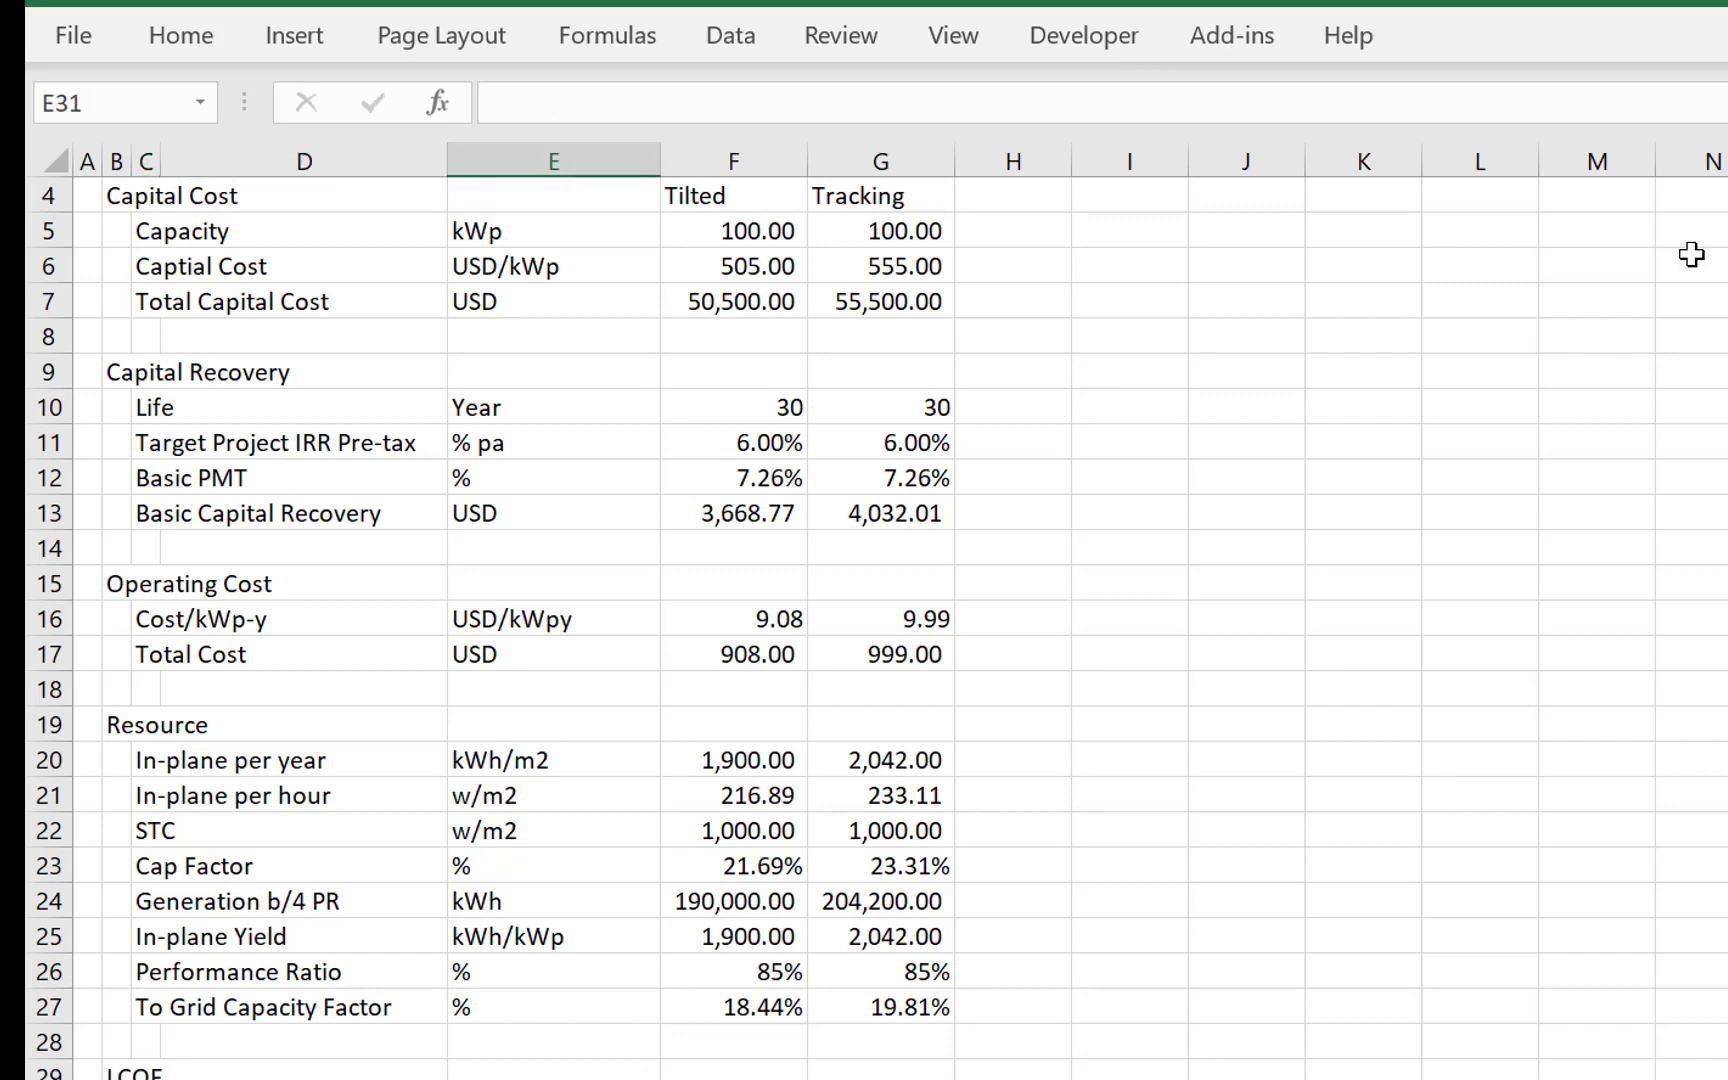
{"action": "type", "text": "="}
{"action": "key", "text": "Up"}
{"action": "key", "text": "Up"}
{"action": "key", "text": "Up"}
{"action": "key", "text": "Up"}
{"action": "key", "text": "Up"}
{"action": "key", "text": "Up"}
{"action": "key", "text": "Up"}
{"action": "key", "text": "Up"}
{"action": "key", "text": "Up"}
{"action": "key", "text": "Up"}
{"action": "key", "text": "Up"}
{"action": "key", "text": "Up"}
{"action": "key", "text": "Up"}
{"action": "key", "text": "Up"}
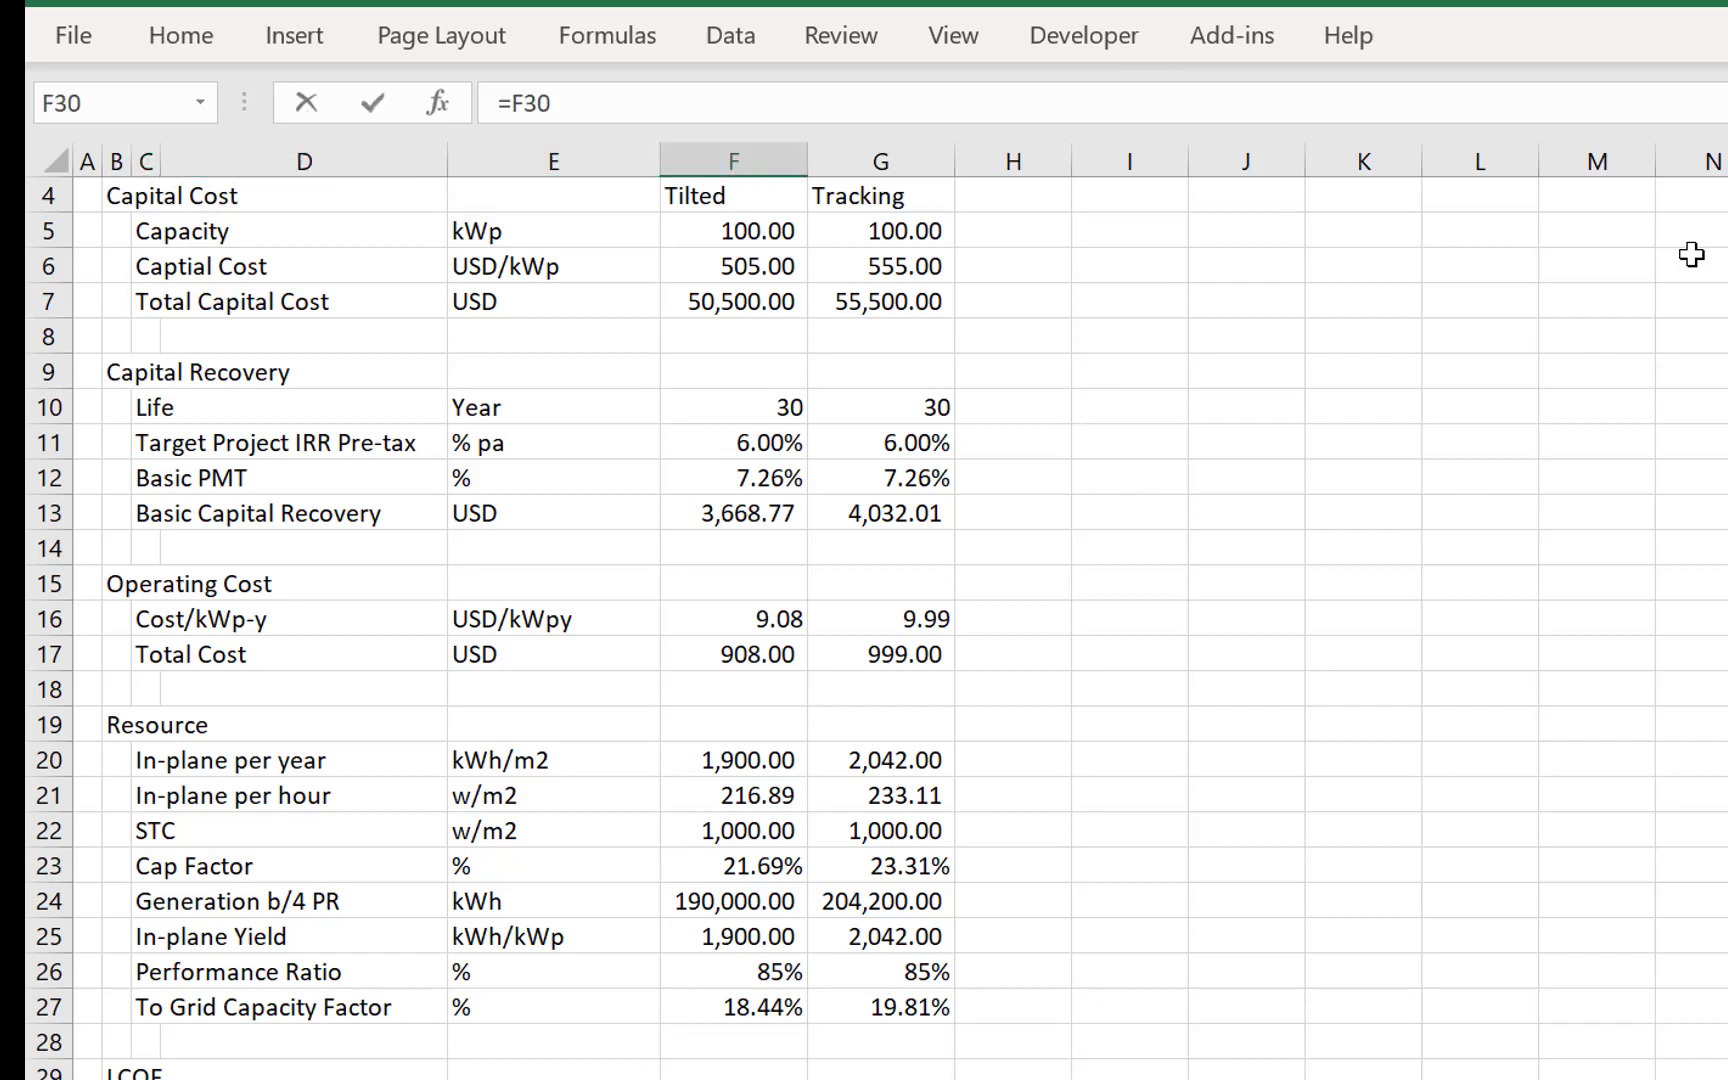
{"action": "key", "text": "ctrl+Return"}
{"action": "key", "text": "Right"}
{"action": "key", "text": "ctrl+r"}
{"action": "key", "text": "Down"}
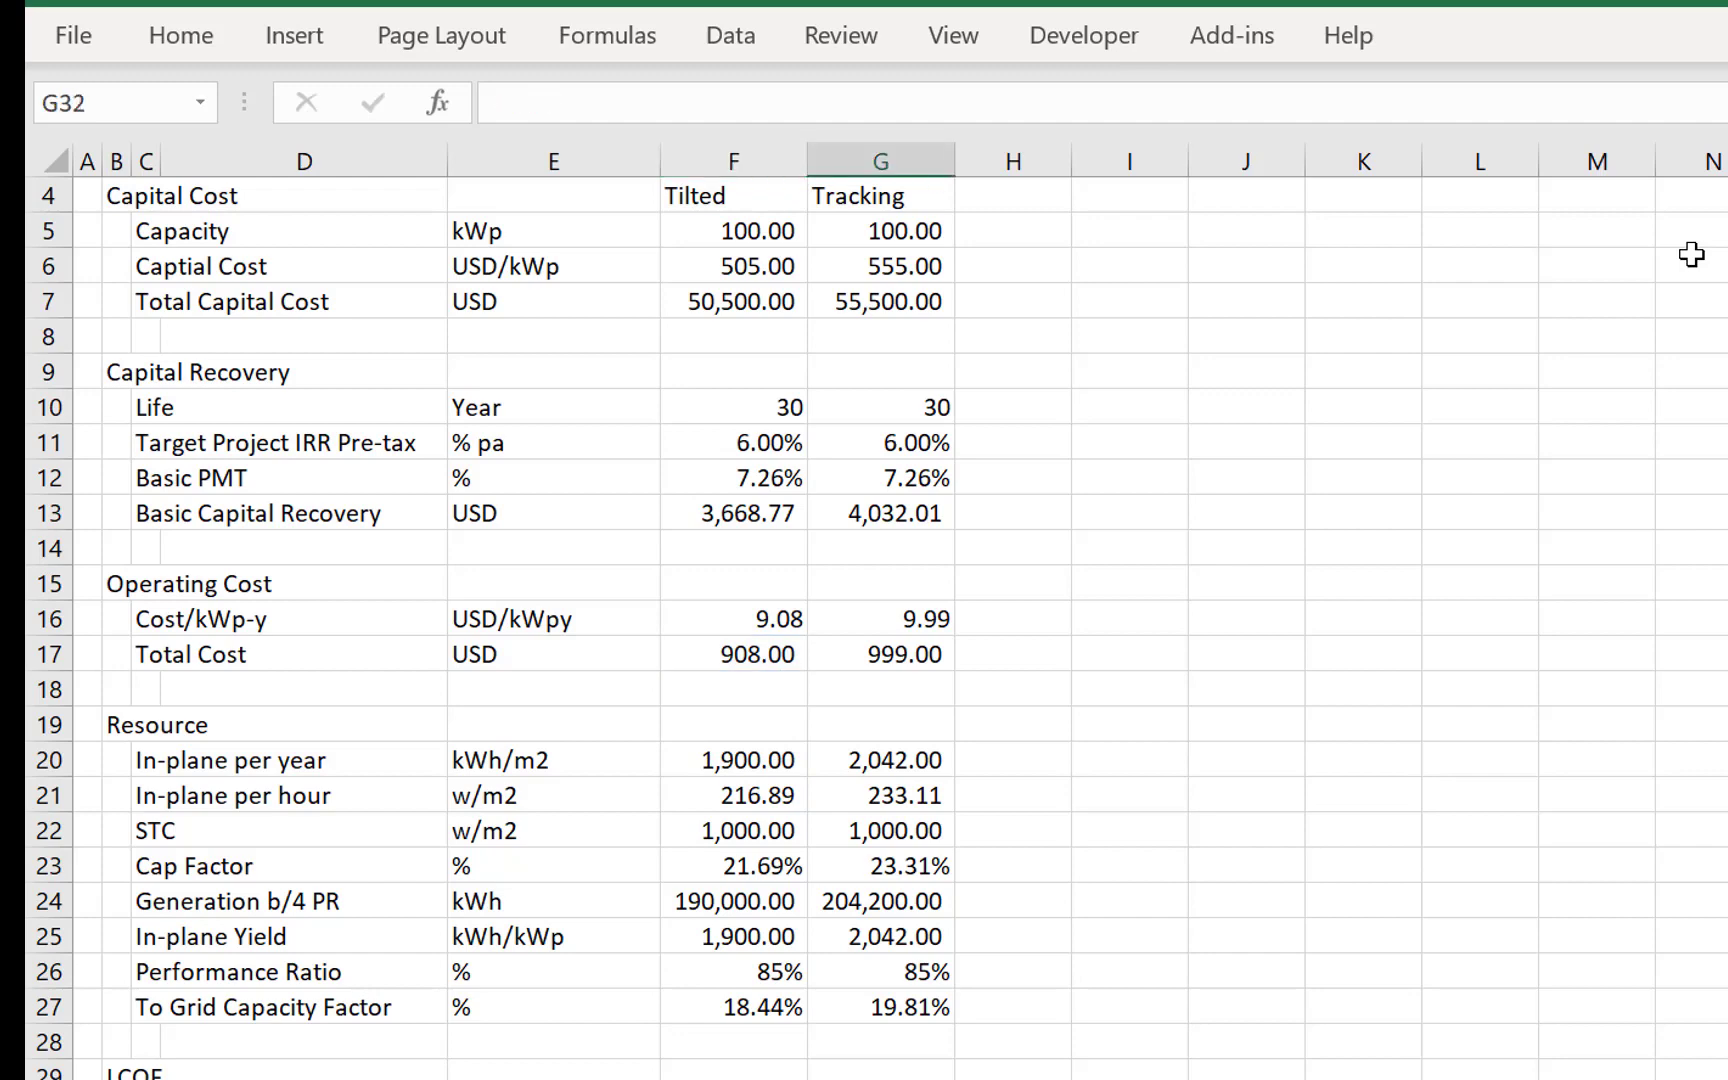
- Enter the row label Total Cost in C32 below O&M
{"action": "key", "text": "Down"}
{"action": "key", "text": "Left"}
{"action": "key", "text": "Left"}
{"action": "key", "text": "Up"}
{"action": "key", "text": "Left"}
{"action": "key", "text": "Left"}
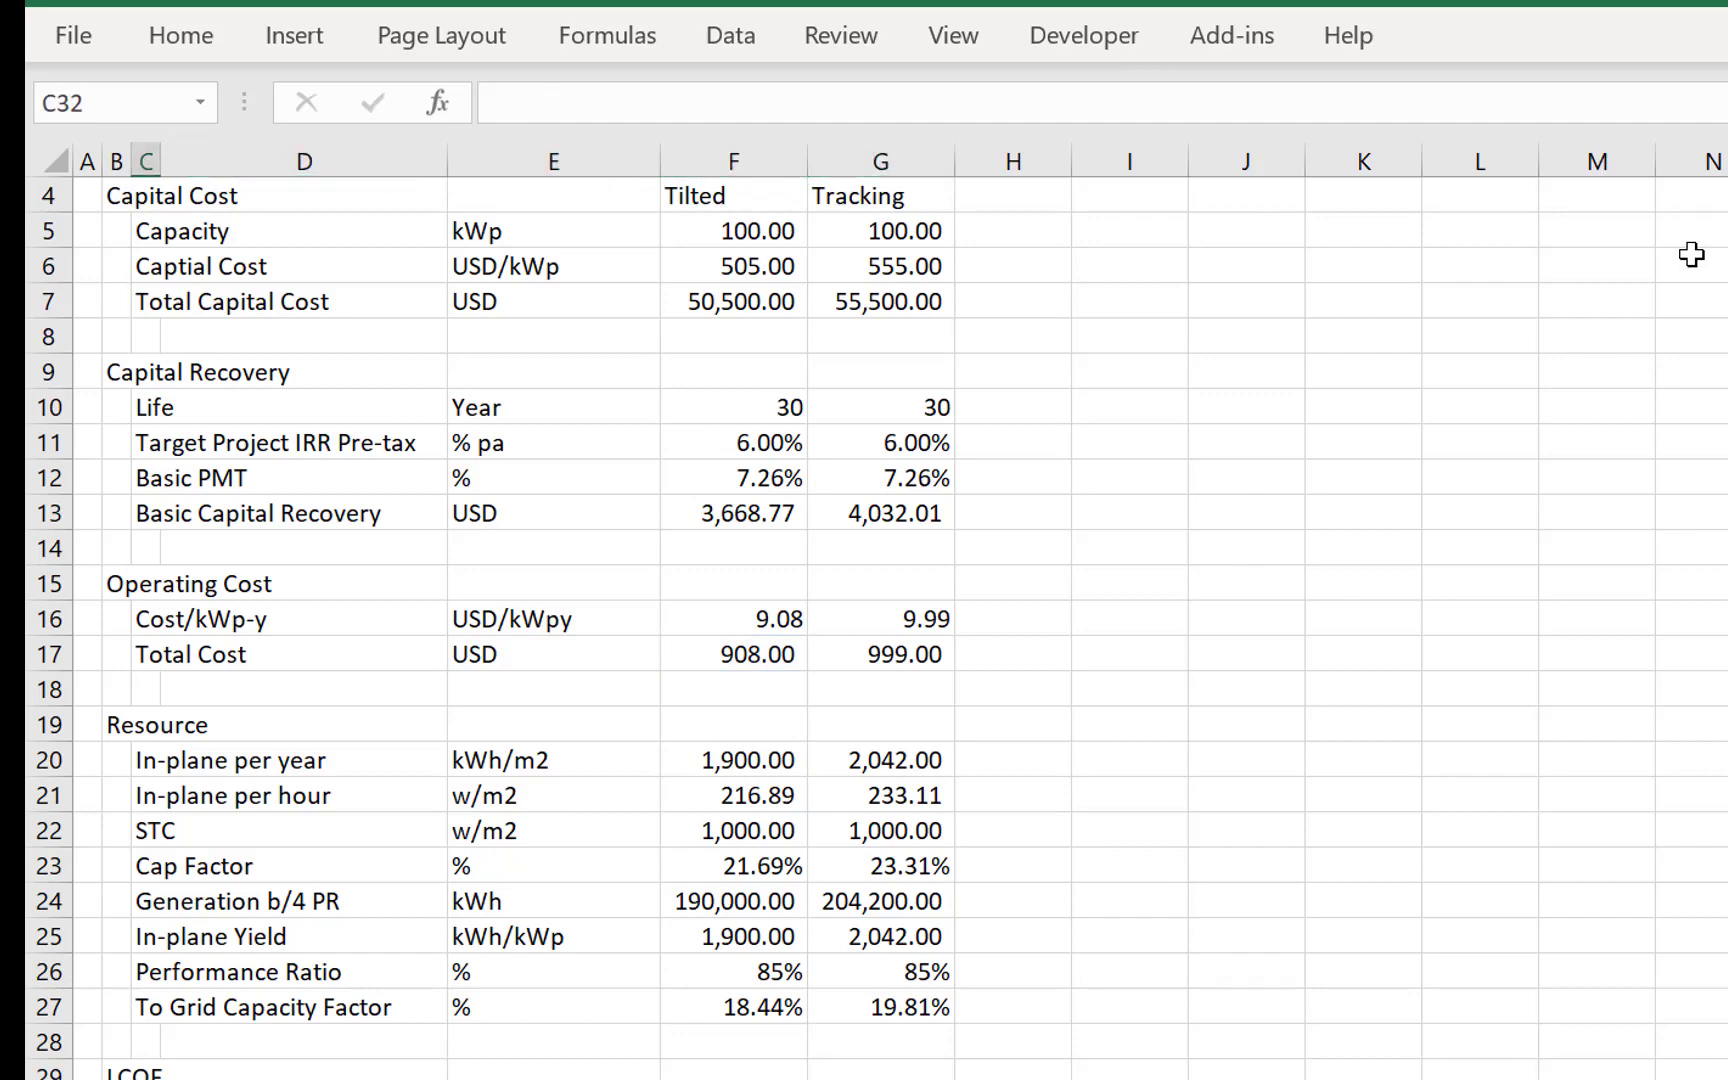
{"action": "type", "text": "Total Cost"}
{"action": "key", "text": "Return"}
- Enter the unit USD in E32 and total the Tilted capital recovery and O&M in F32 with =SUM(F30:F31)
{"action": "key", "text": "Up"}
{"action": "key", "text": "Right"}
{"action": "key", "text": "Right"}
{"action": "key", "text": "Right"}
{"action": "key", "text": "Right"}
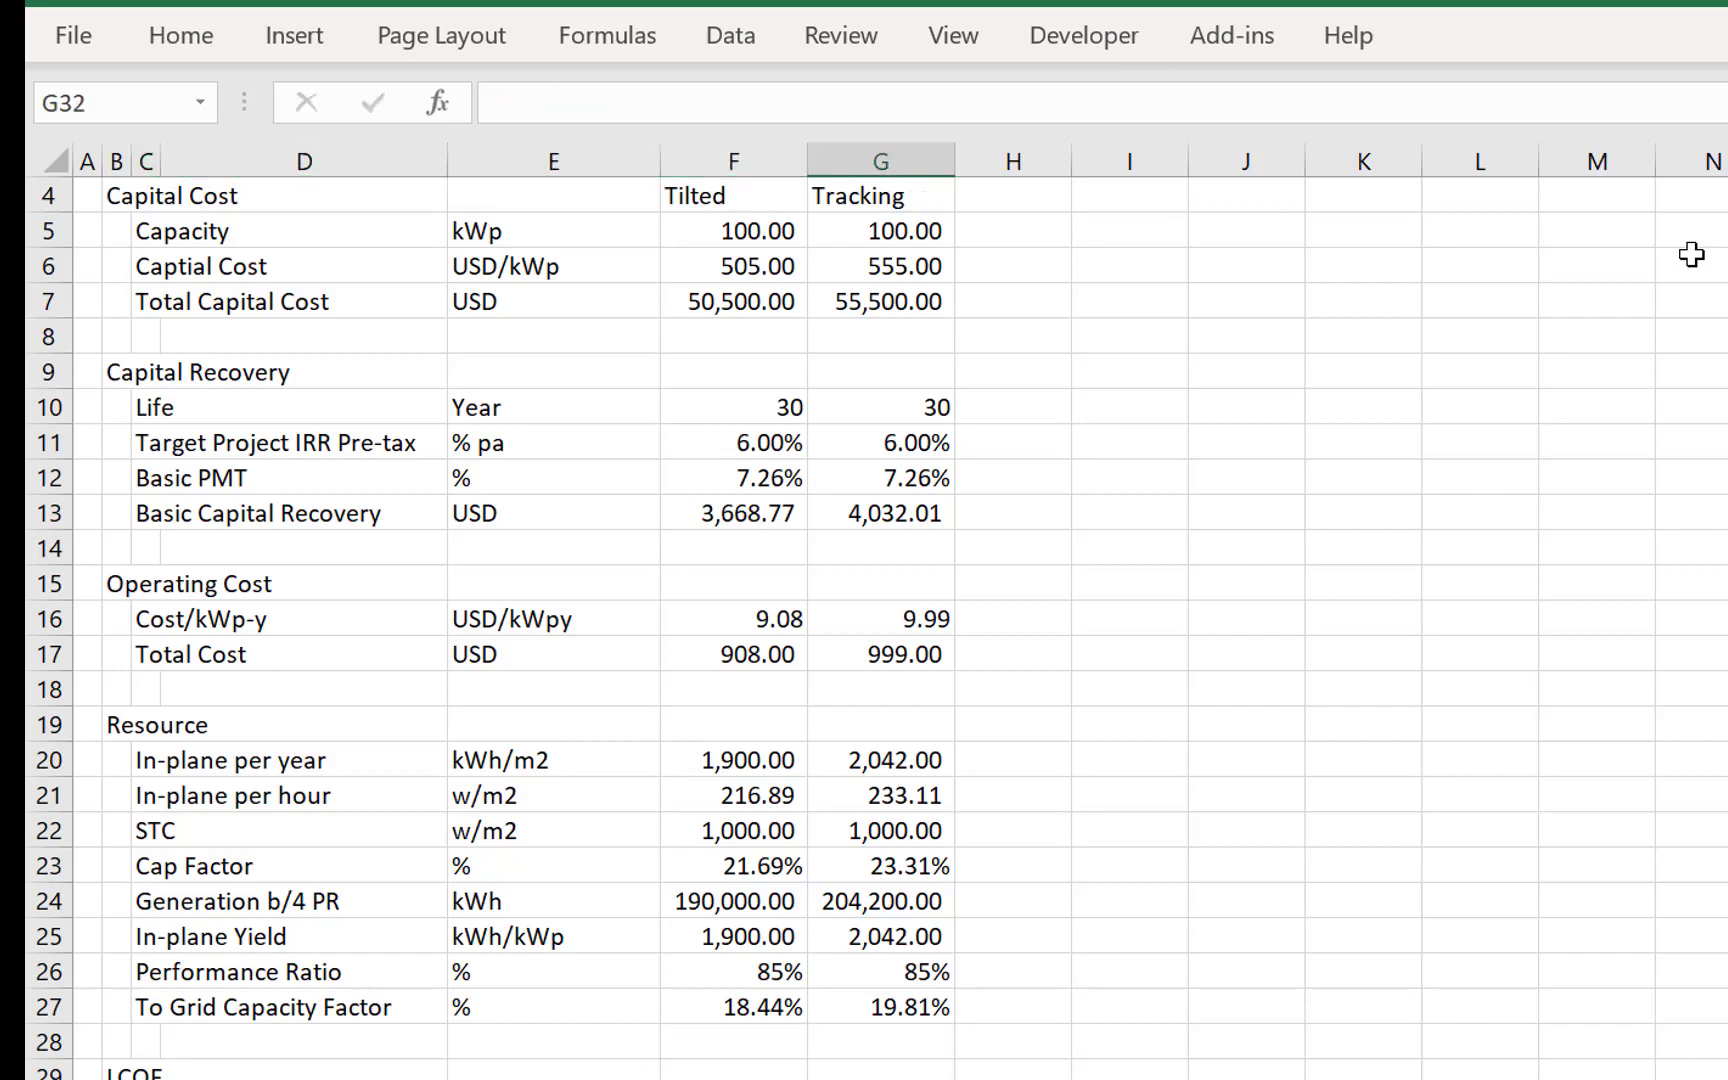
{"action": "key", "text": "Left"}
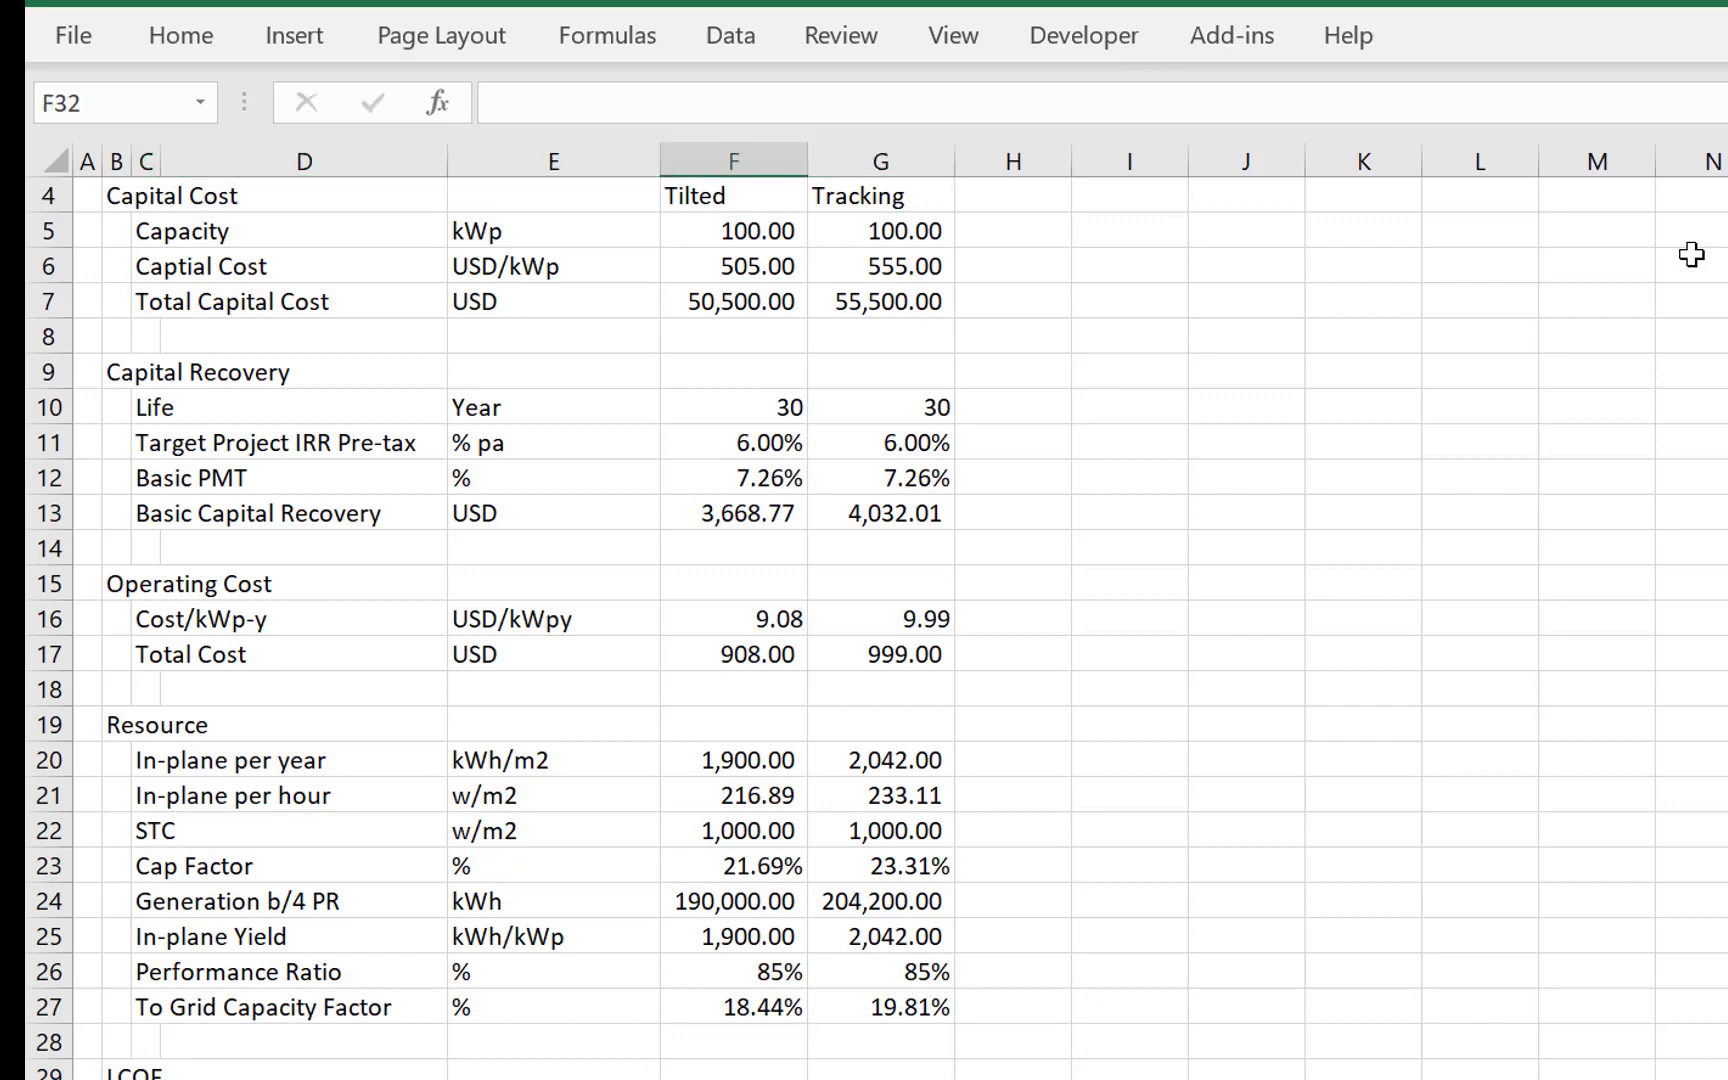
{"action": "key", "text": "Up"}
{"action": "key", "text": "Up"}
{"action": "key", "text": "Down"}
{"action": "key", "text": "Down"}
{"action": "key", "text": "Down"}
{"action": "key", "text": "Up"}
- Fill the Total Cost sum from F32 across to the Tracking column in G32
{"action": "key", "text": "shift+Right"}
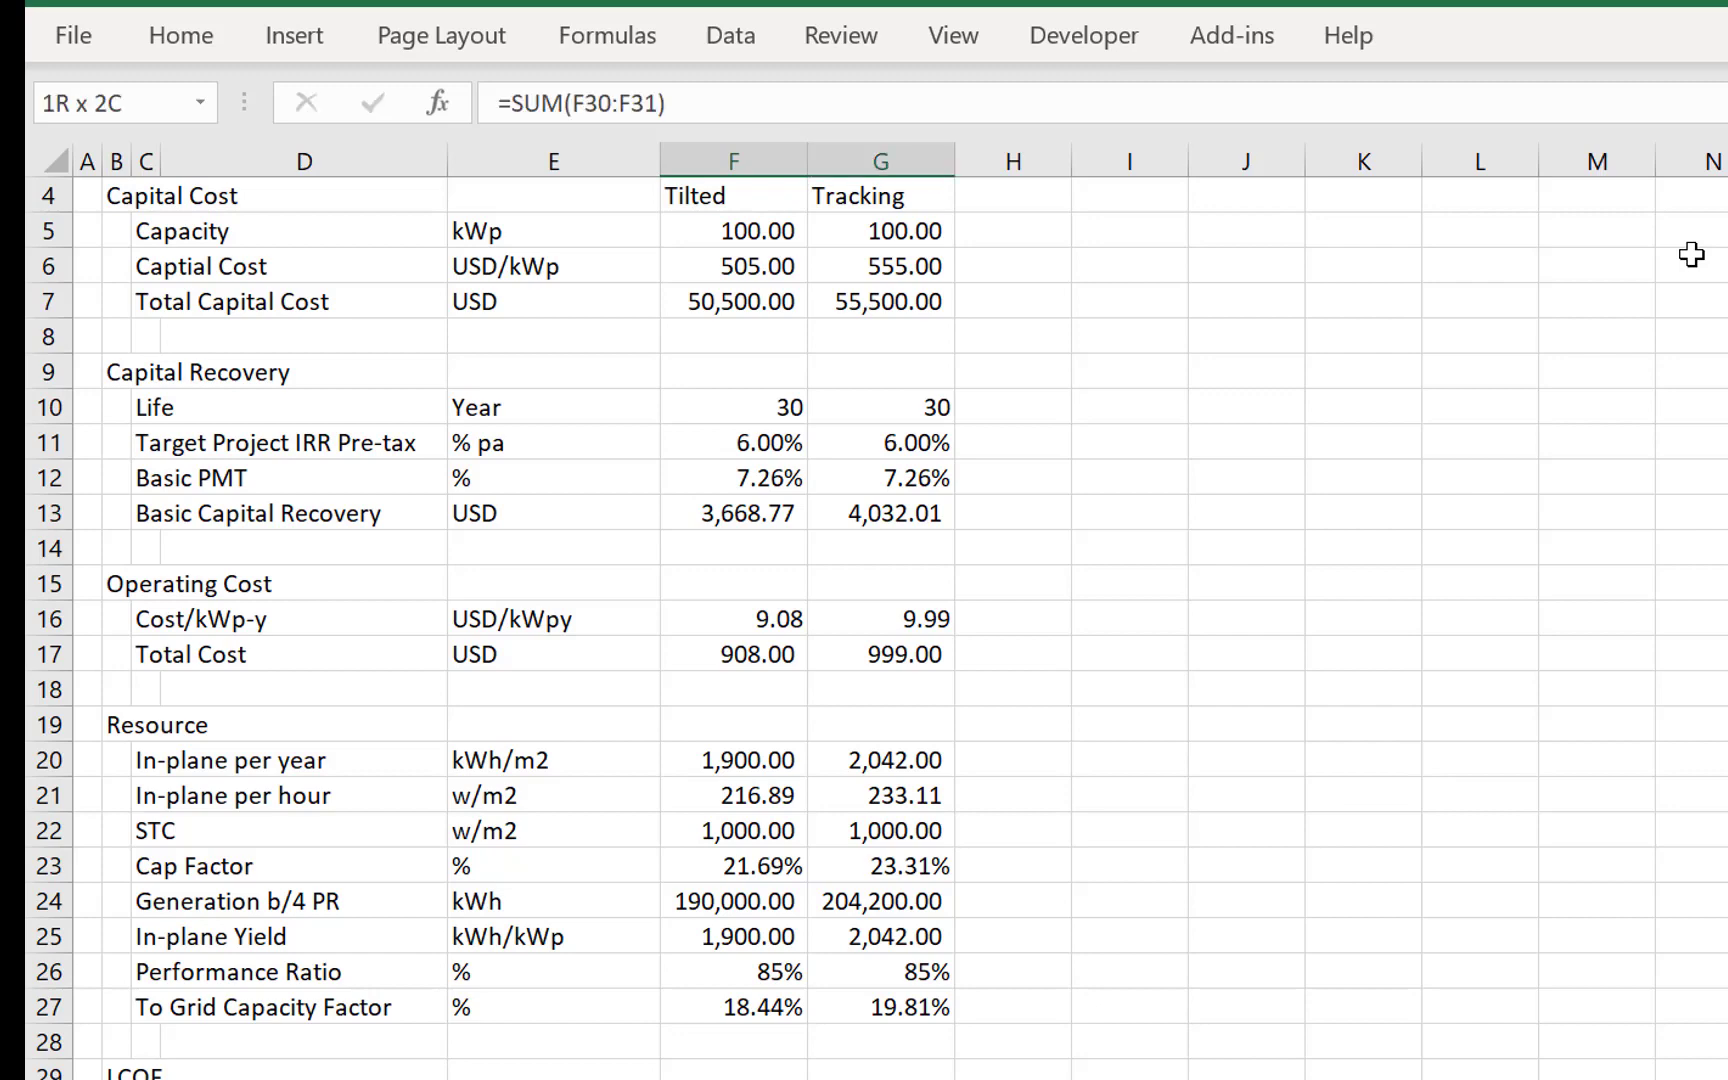
{"action": "key", "text": "Down"}
{"action": "key", "text": "Down"}
{"action": "key", "text": "Down"}
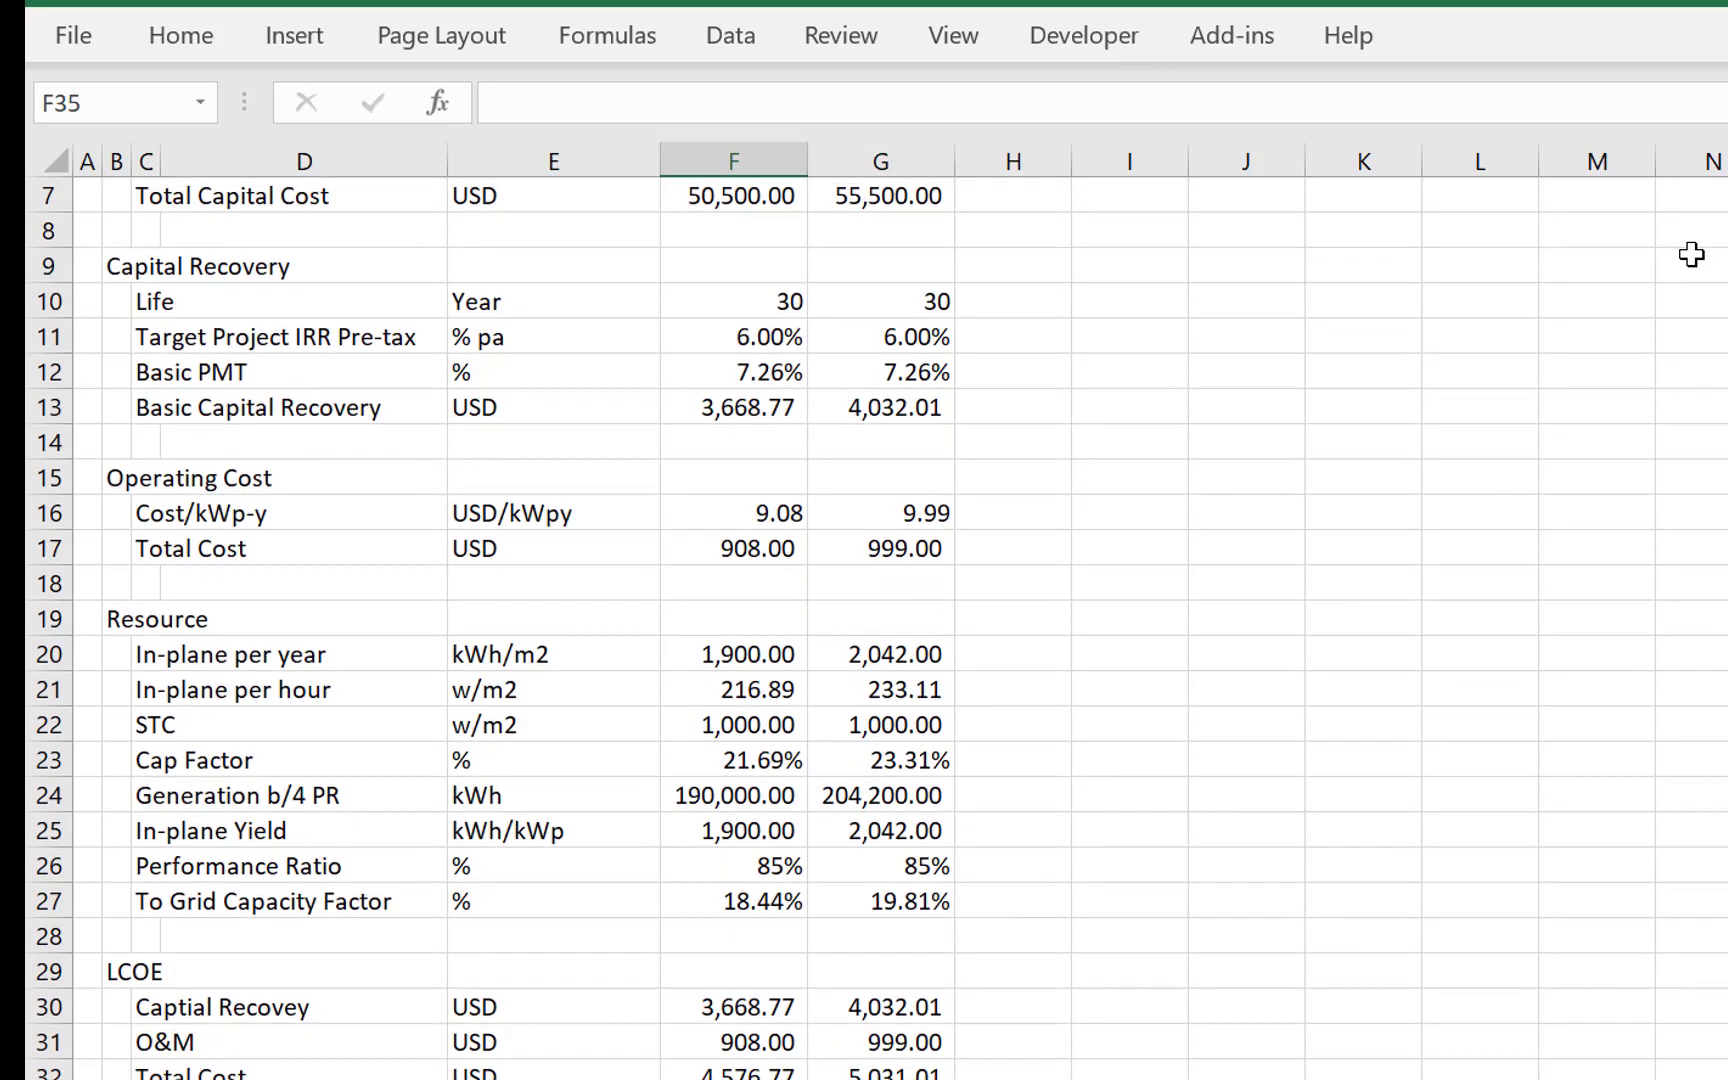
{"action": "key", "text": "Up"}
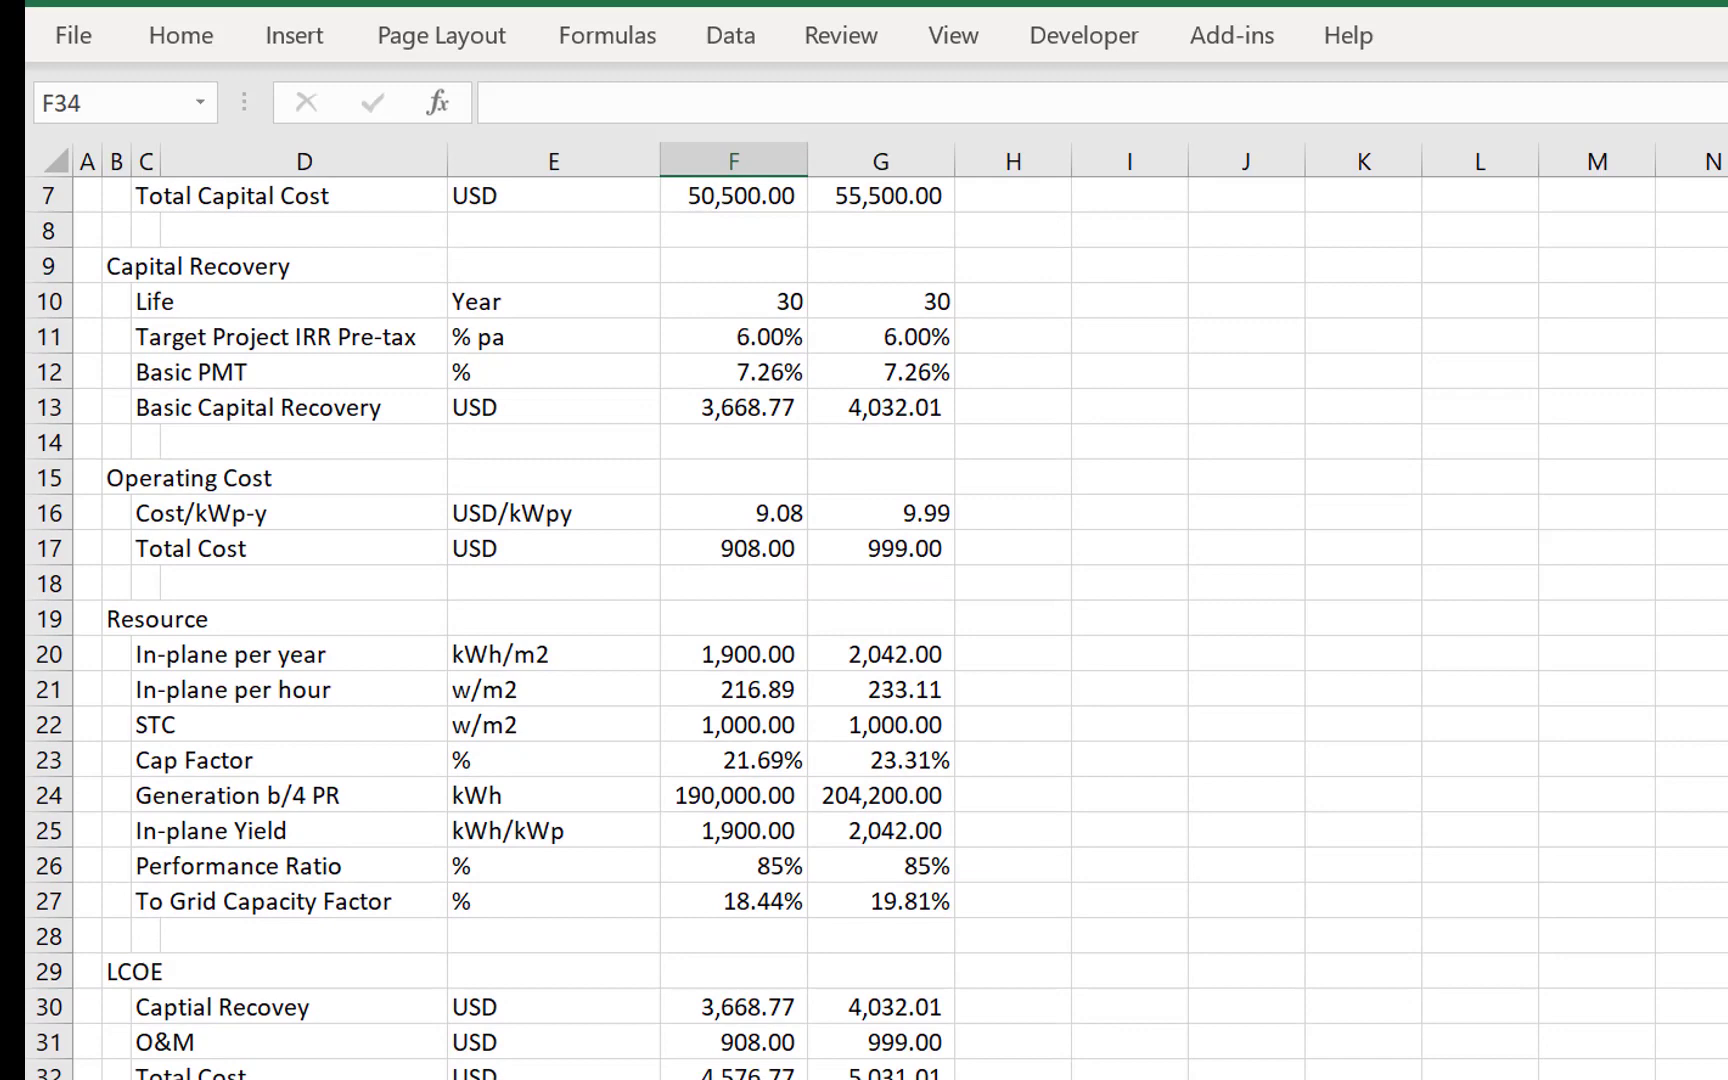
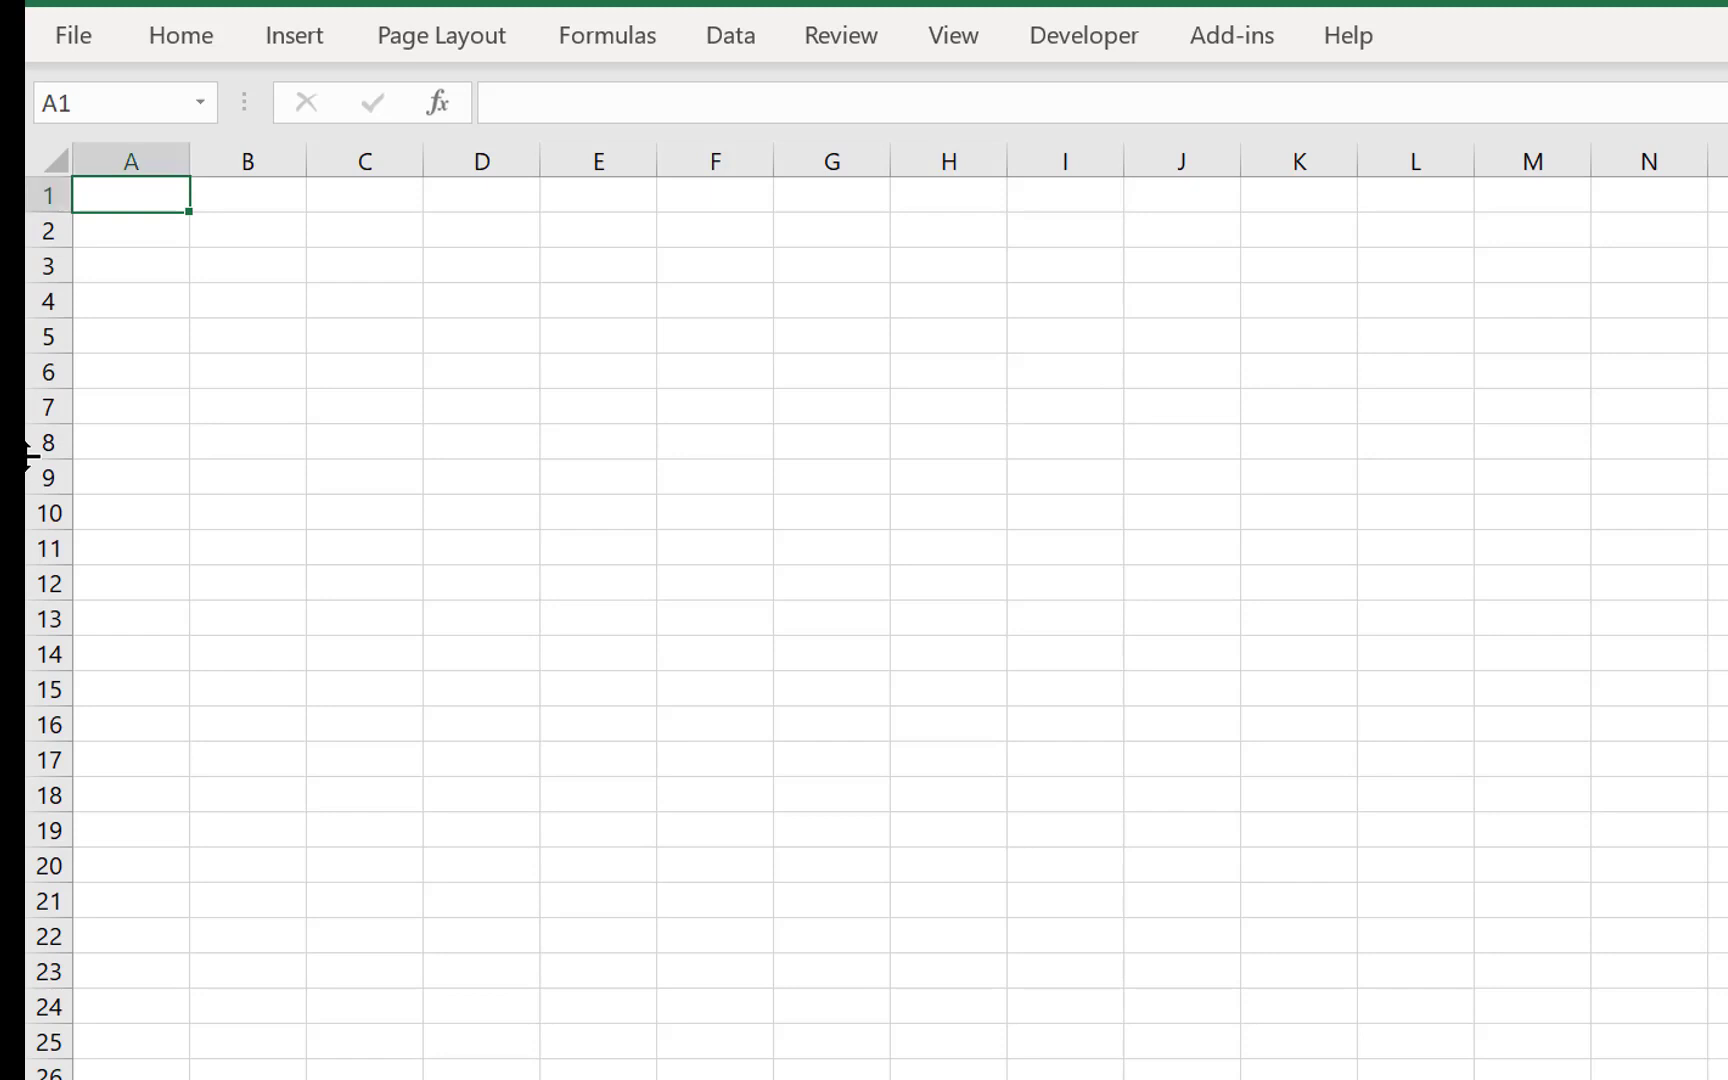
- Narrow columns A to C and enter the section title Time Line in B2 of the blank sheet
{"action": "left_click_drag", "start_coordinate": [360, 163], "coordinate": [96, 158]}
{"action": "left_click", "coordinate": [347, 312]}
{"action": "key", "text": "Up"}
{"action": "key", "text": "Up"}
{"action": "key", "text": "Left"}
{"action": "key", "text": "Left"}
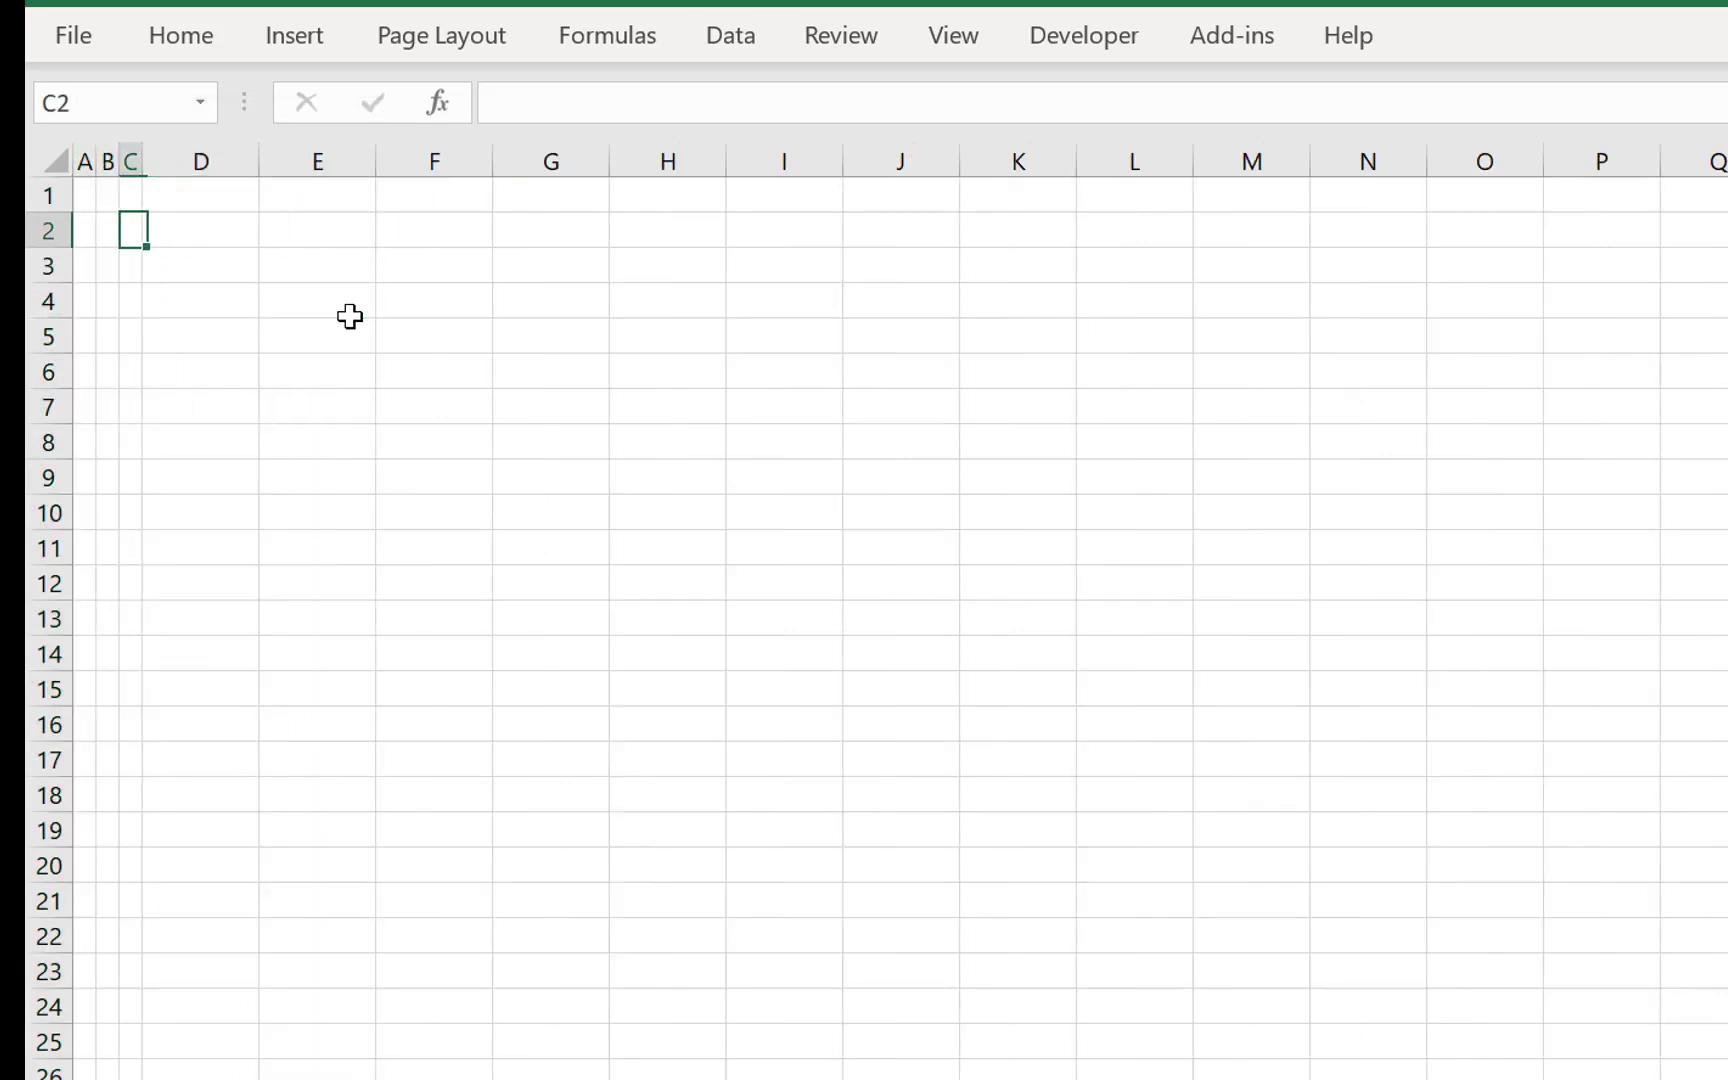
{"action": "key", "text": "Down"}
{"action": "key", "text": "Left"}
{"action": "key", "text": "Up"}
{"action": "type", "text": "T"}
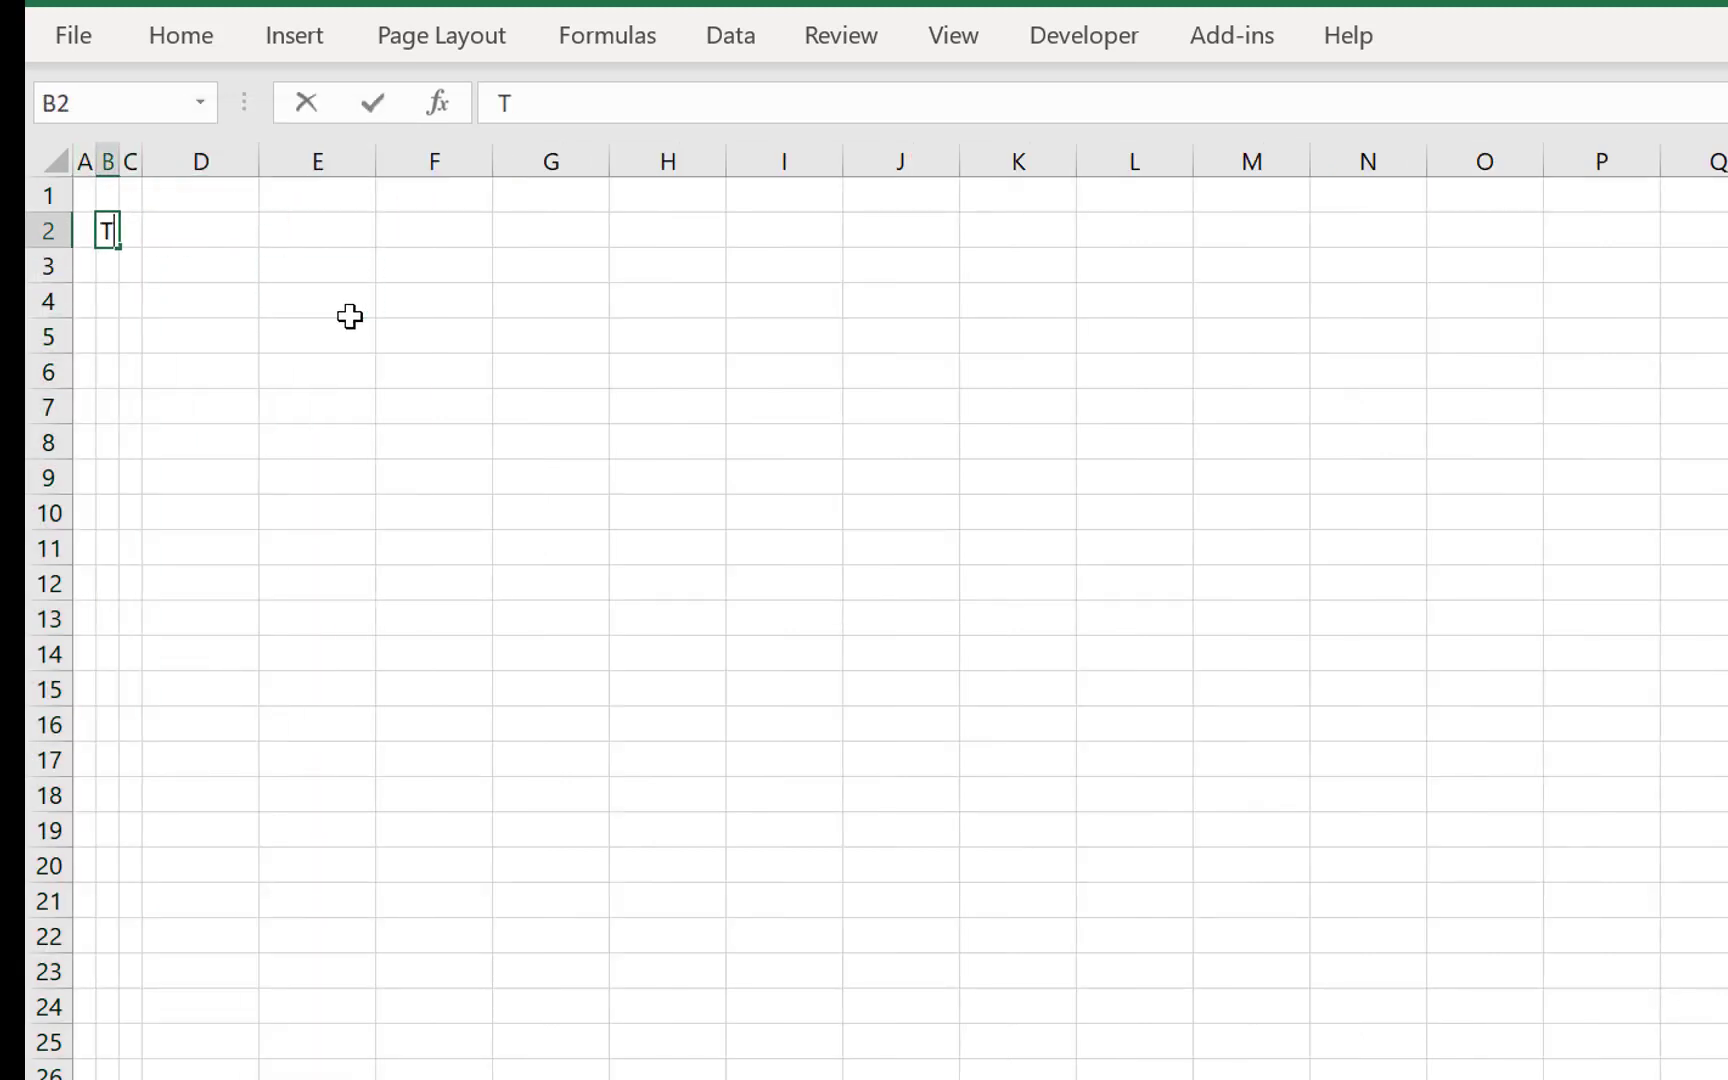
{"action": "type", "text": "ime Line"}
{"action": "key", "text": "Return"}
- Enter the row label Period in C3 under the Time Line title
{"action": "key", "text": "Right"}
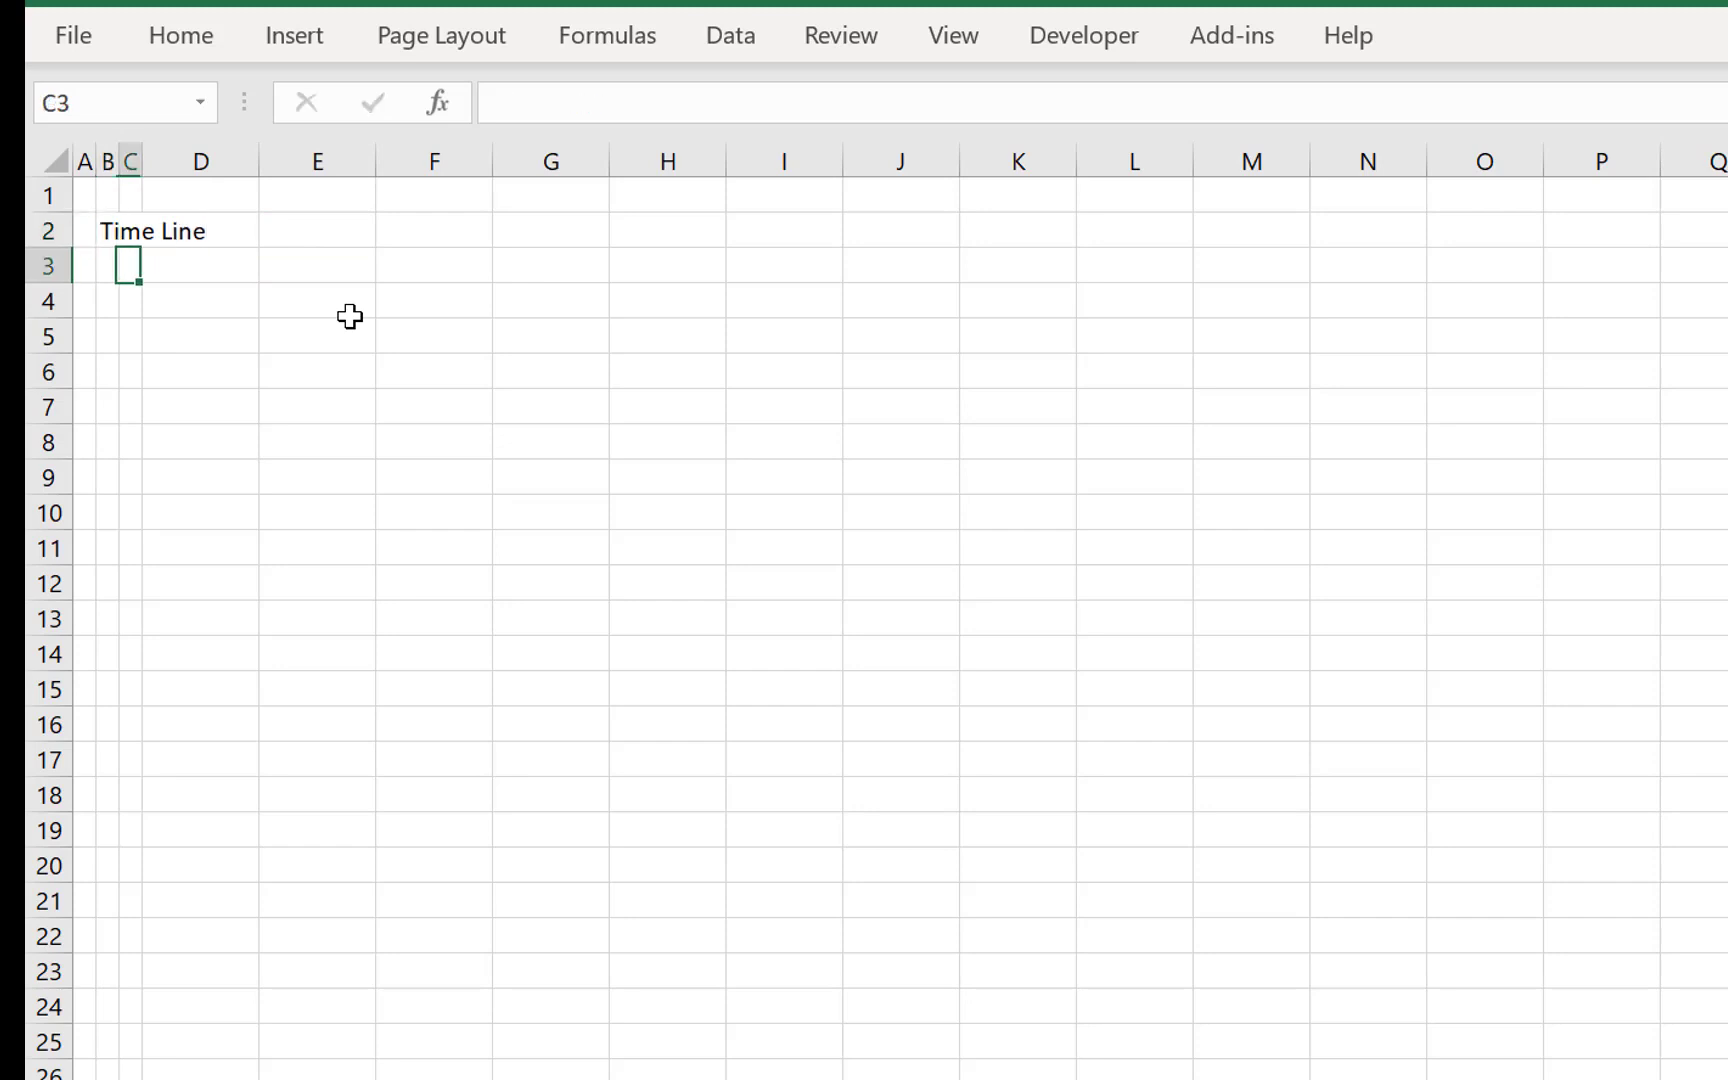
{"action": "type", "text": "Periopd"}
{"action": "key", "text": "Return"}
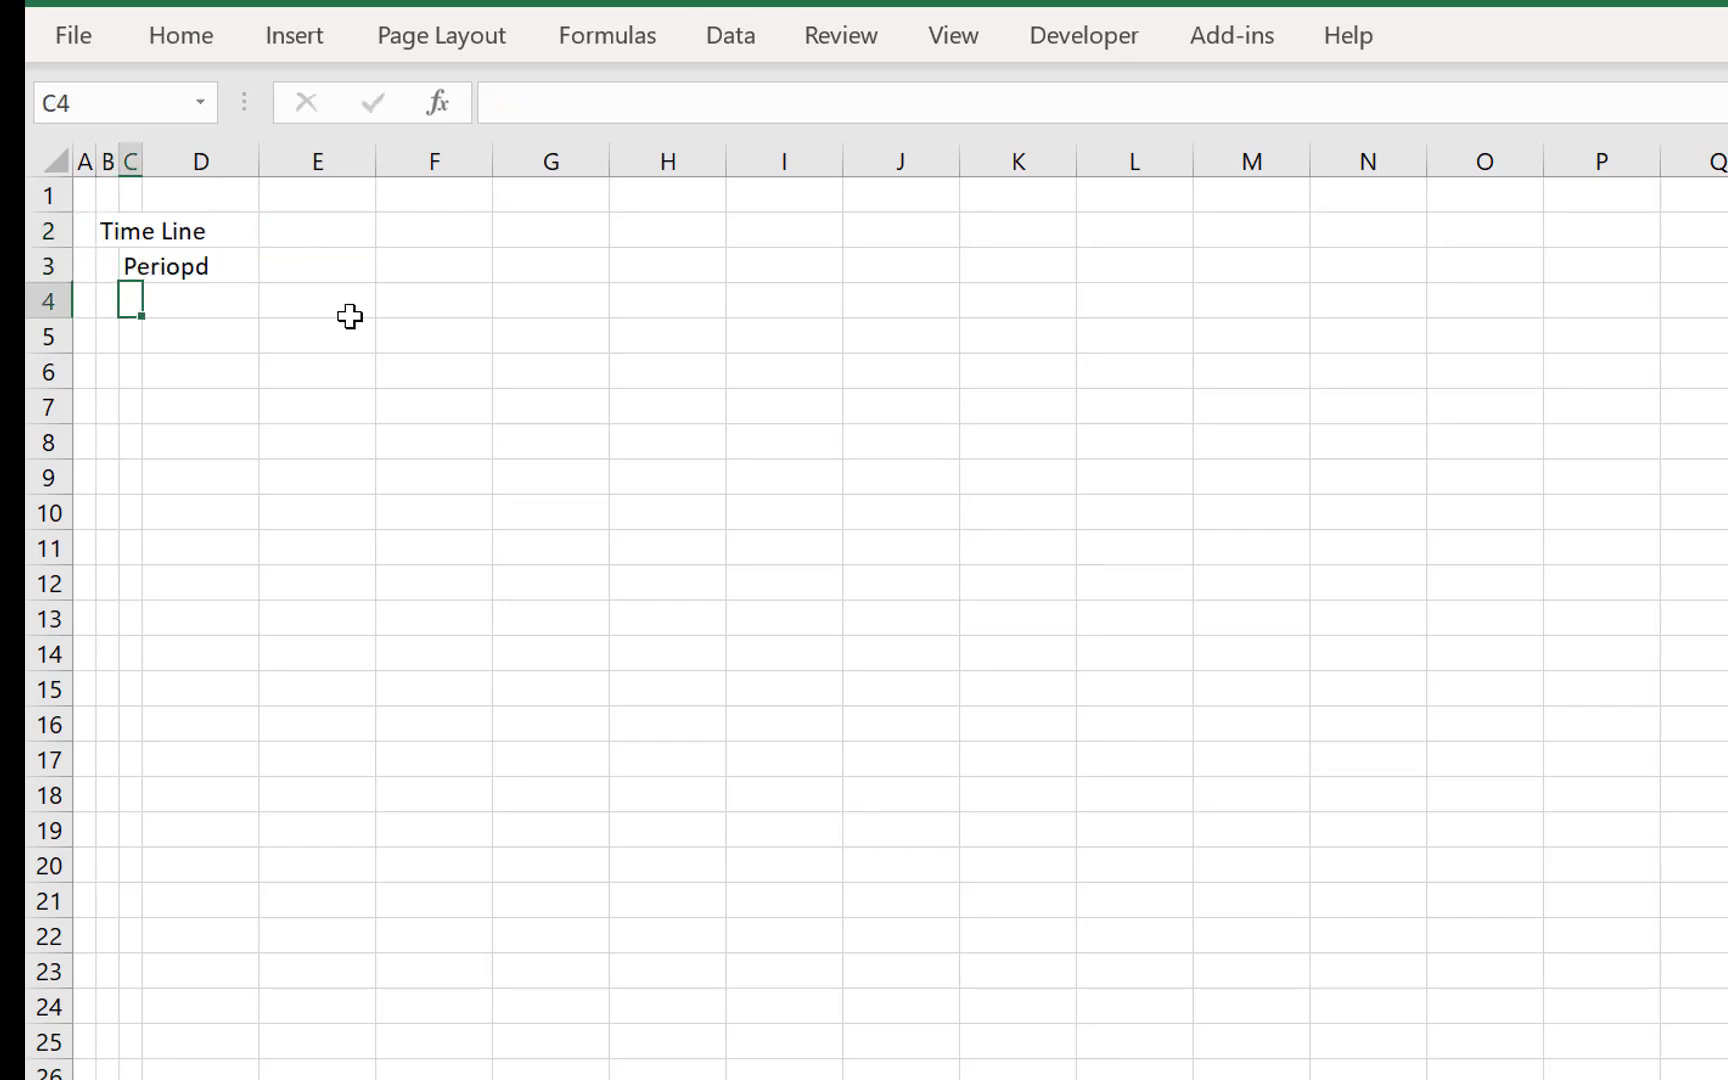
{"action": "key", "text": "Up"}
{"action": "type", "text": "Peripod"}
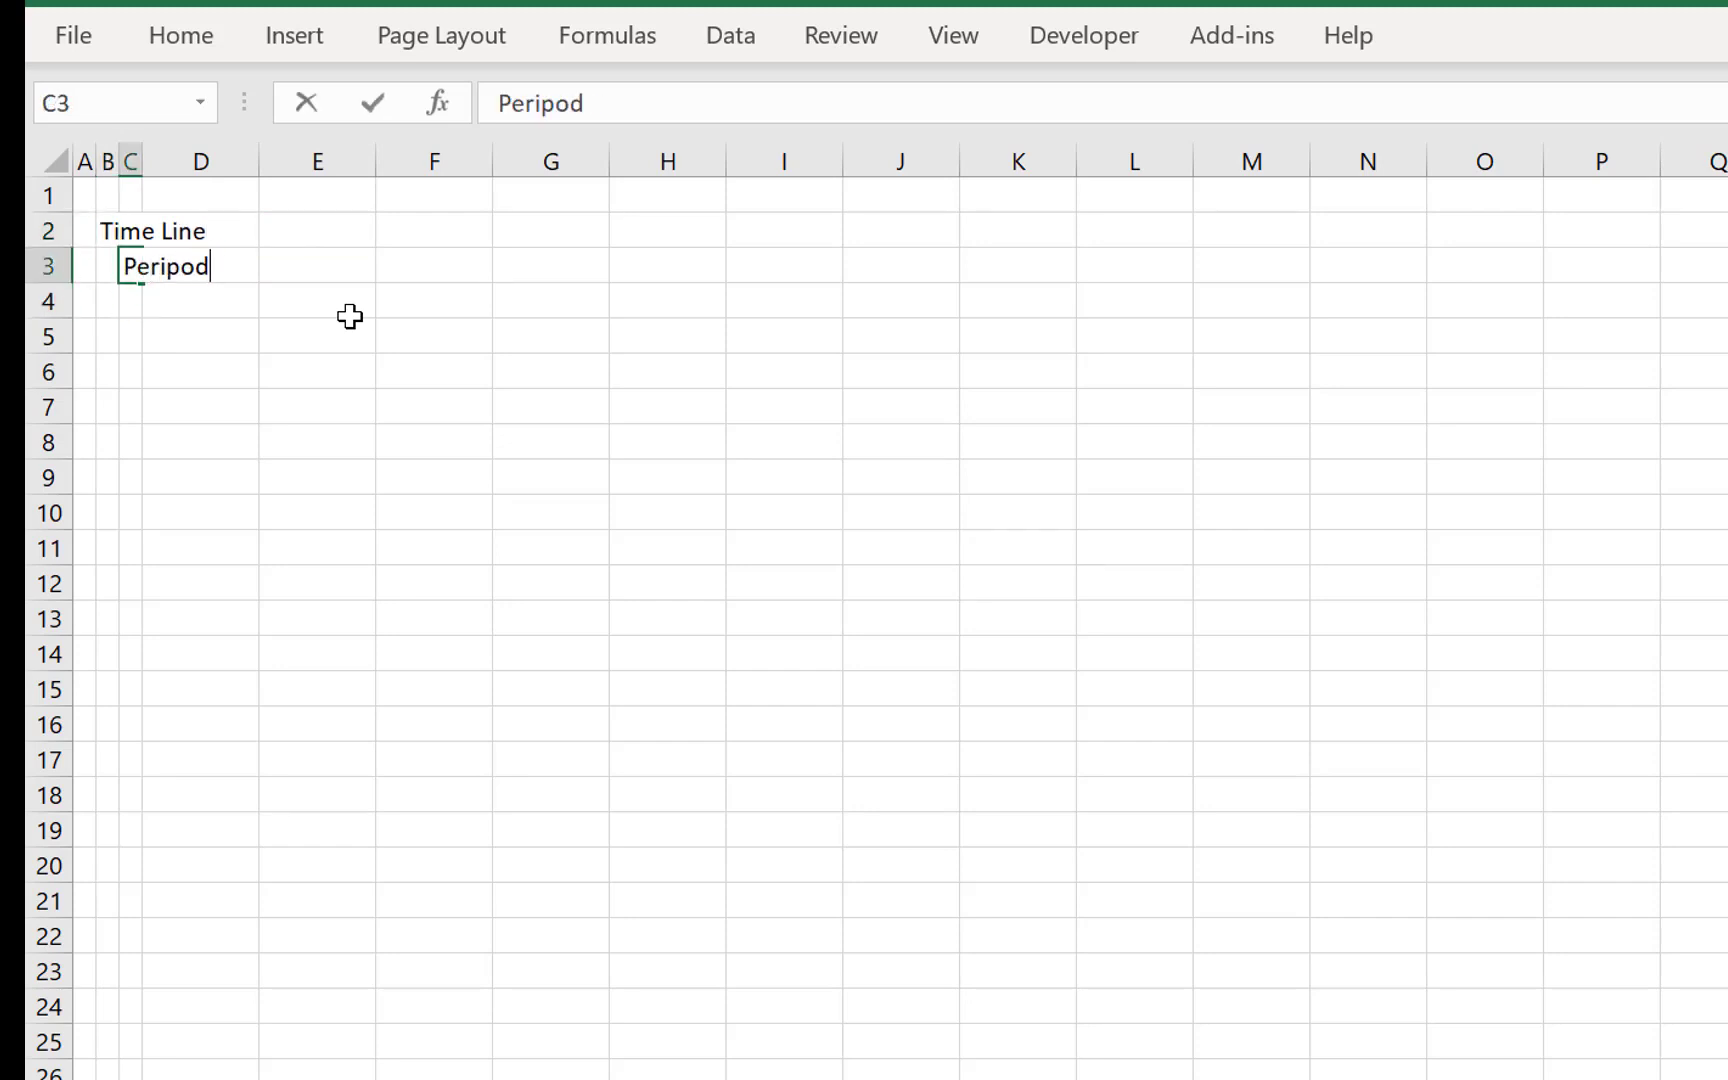
{"action": "type", "text": "od"}
{"action": "key", "text": "Return"}
- Enter 0 in H3 and fill a linear series of period numbers across row 3
{"action": "key", "text": "Up"}
{"action": "key", "text": "Right"}
{"action": "key", "text": "Right"}
{"action": "key", "text": "Right"}
{"action": "key", "text": "Right"}
{"action": "key", "text": "Right"}
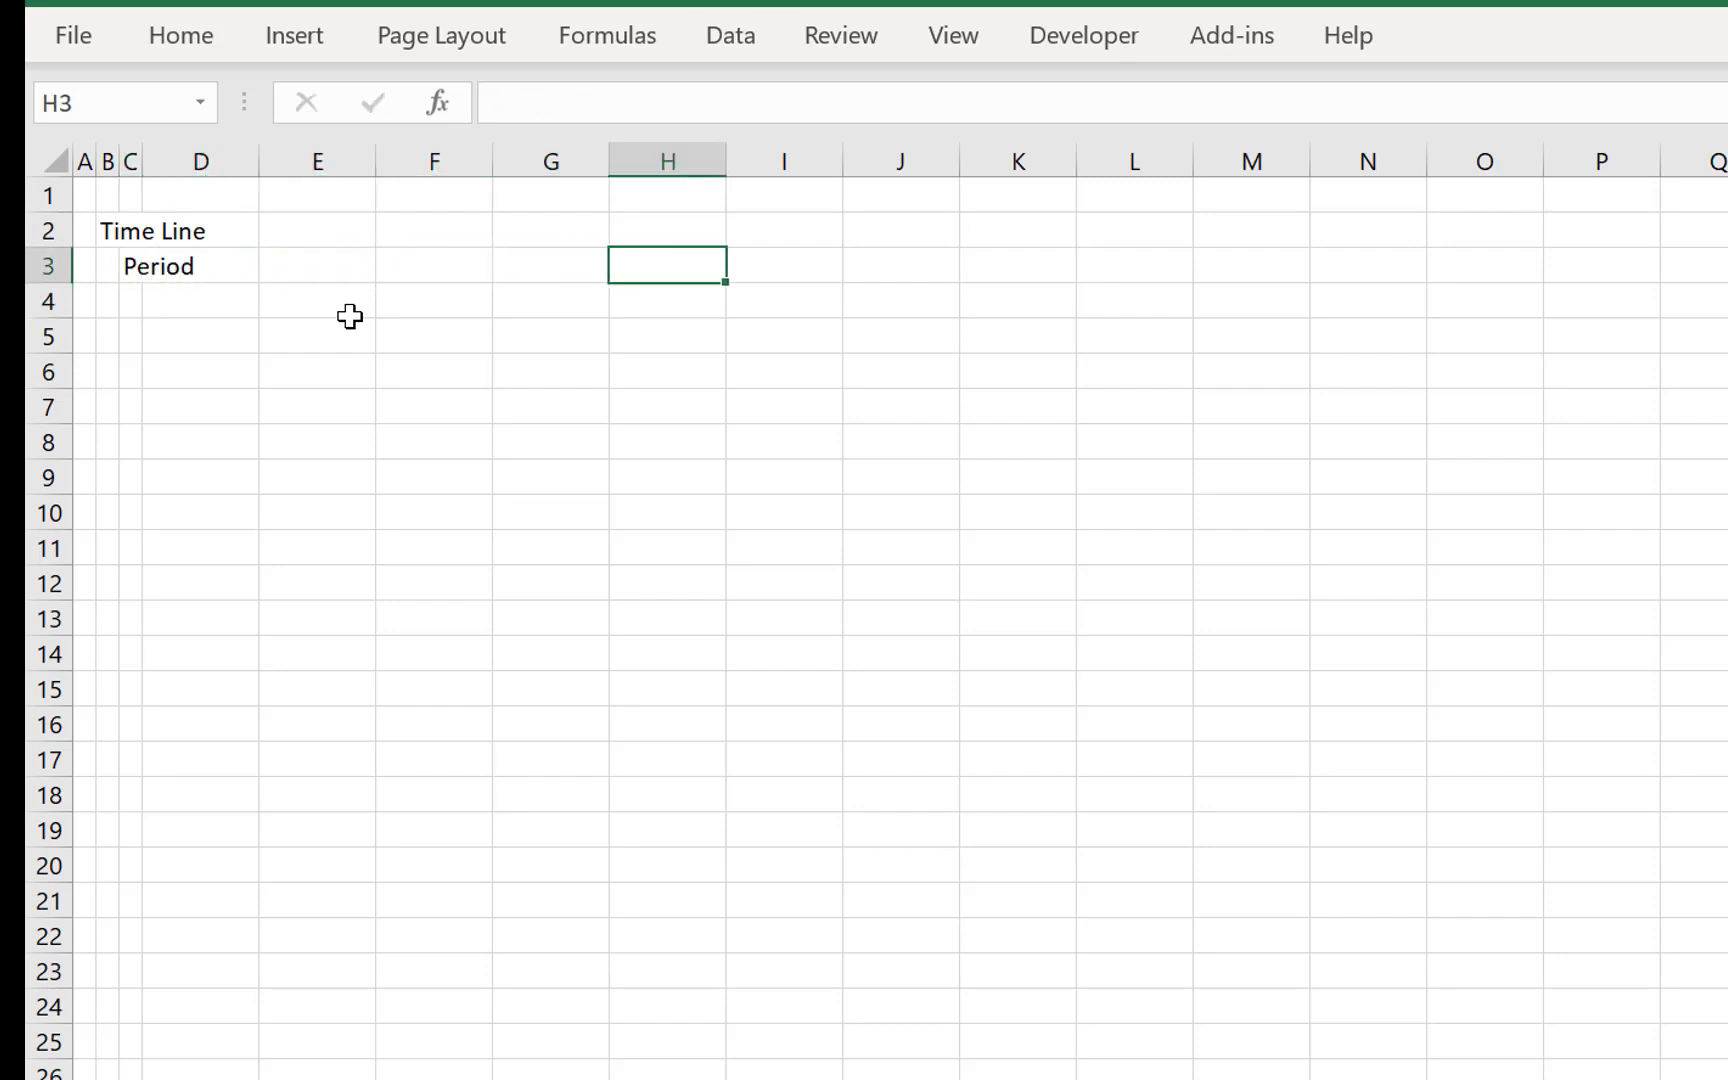
{"action": "key", "text": "Return"}
{"action": "key", "text": "Up"}
{"action": "key", "text": "alt+e"}
{"action": "key", "text": "i"}
{"action": "key", "text": "s"}
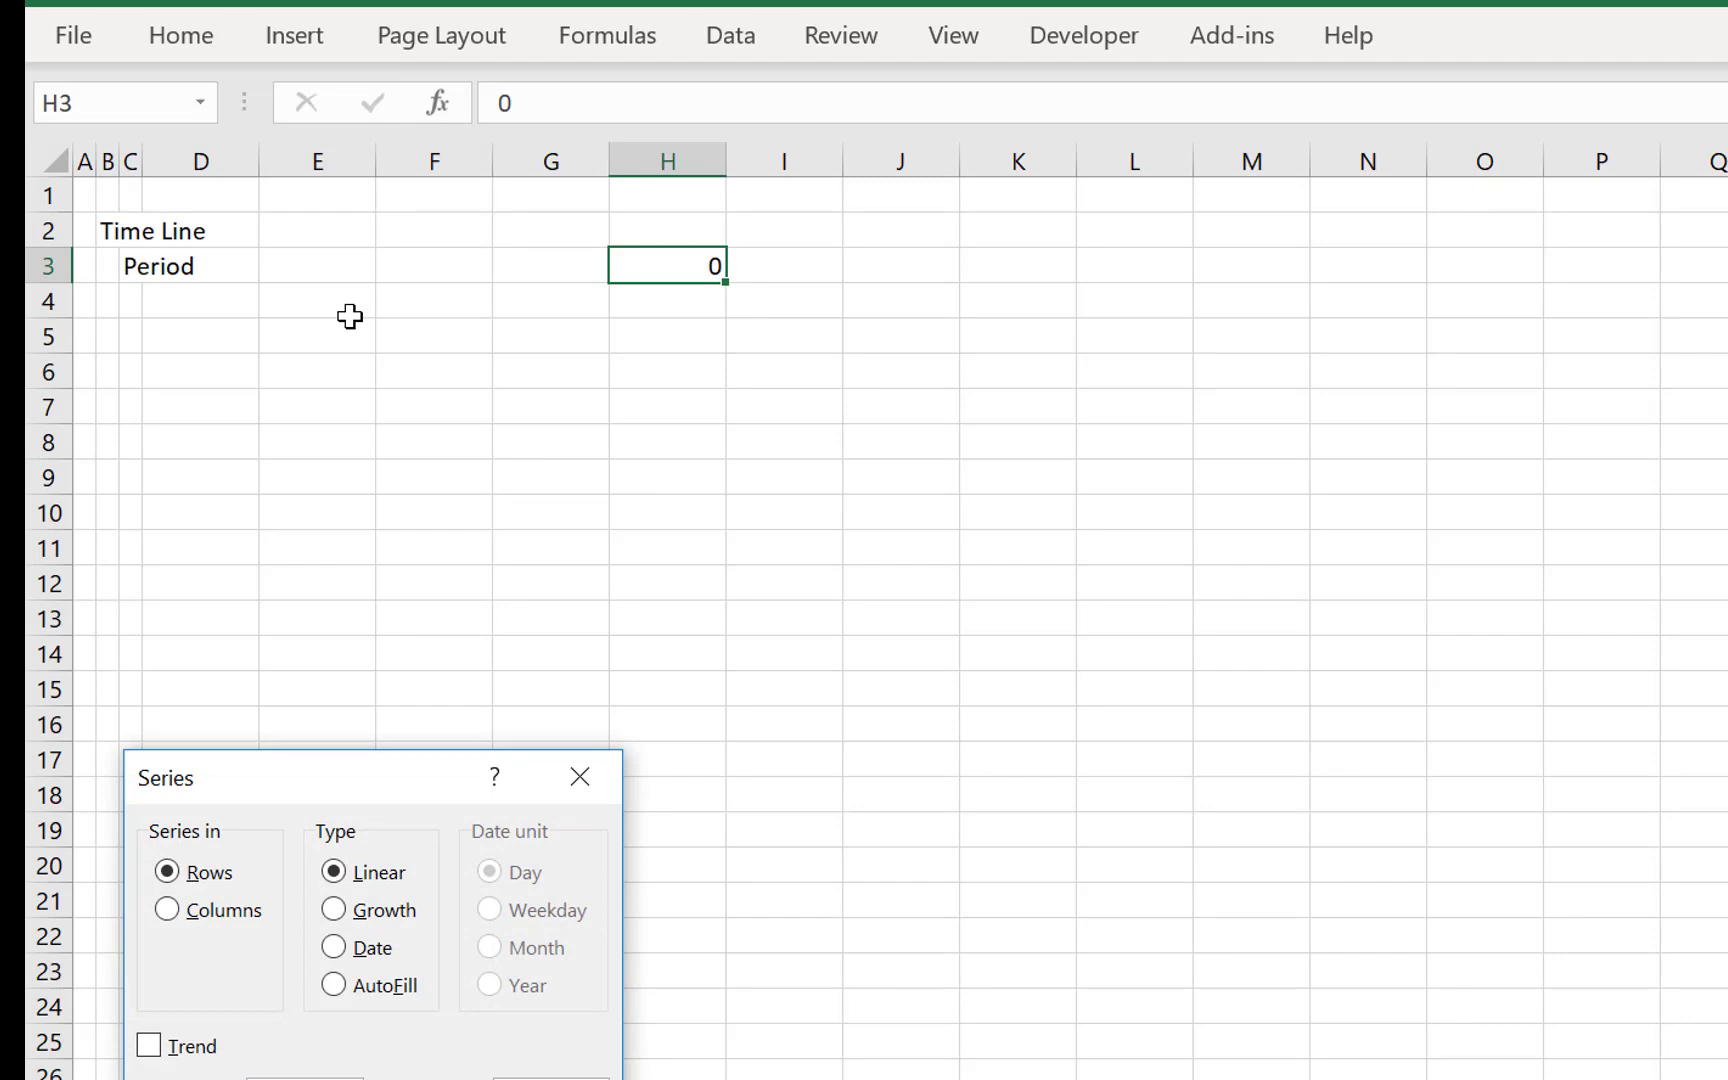
{"action": "key", "text": "Return"}
- Enter the row label Time Flag in C4 below Period
{"action": "key", "text": "Down"}
{"action": "key", "text": "Left"}
{"action": "key", "text": "Left"}
{"action": "key", "text": "Left"}
{"action": "key", "text": "Left"}
{"action": "key", "text": "Left"}
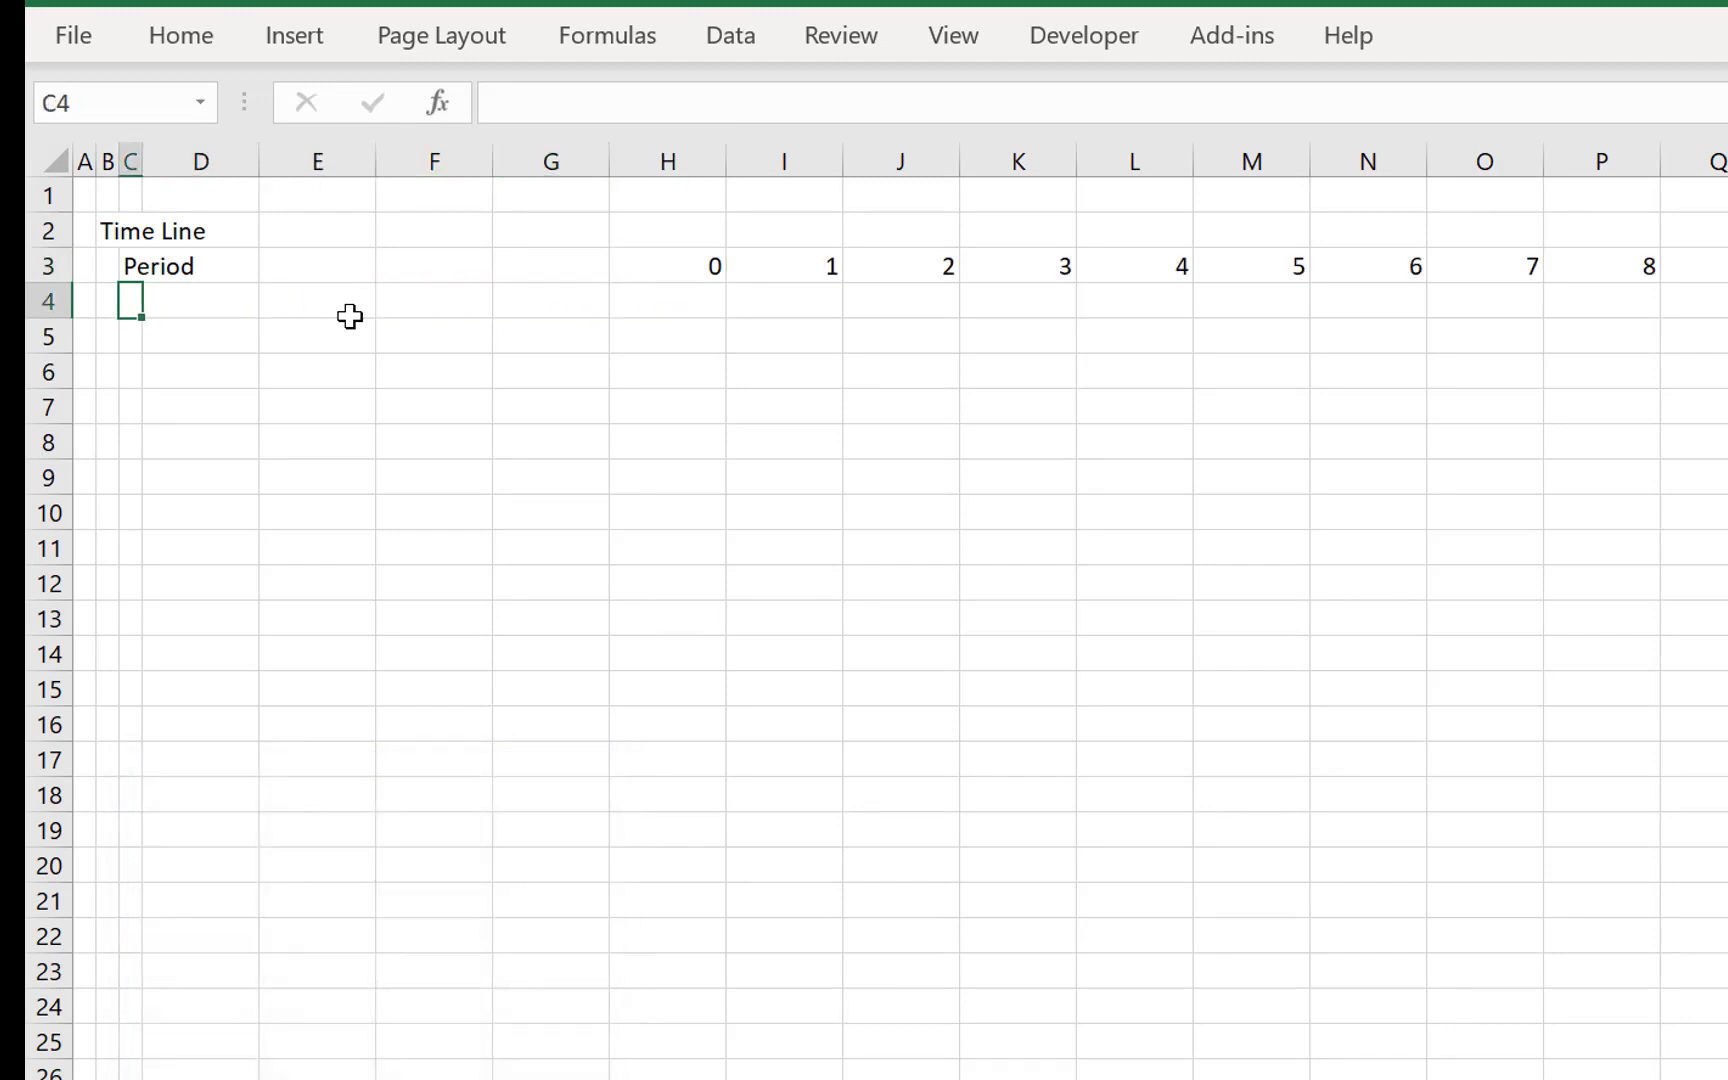
{"action": "type", "text": "Time Fa"}
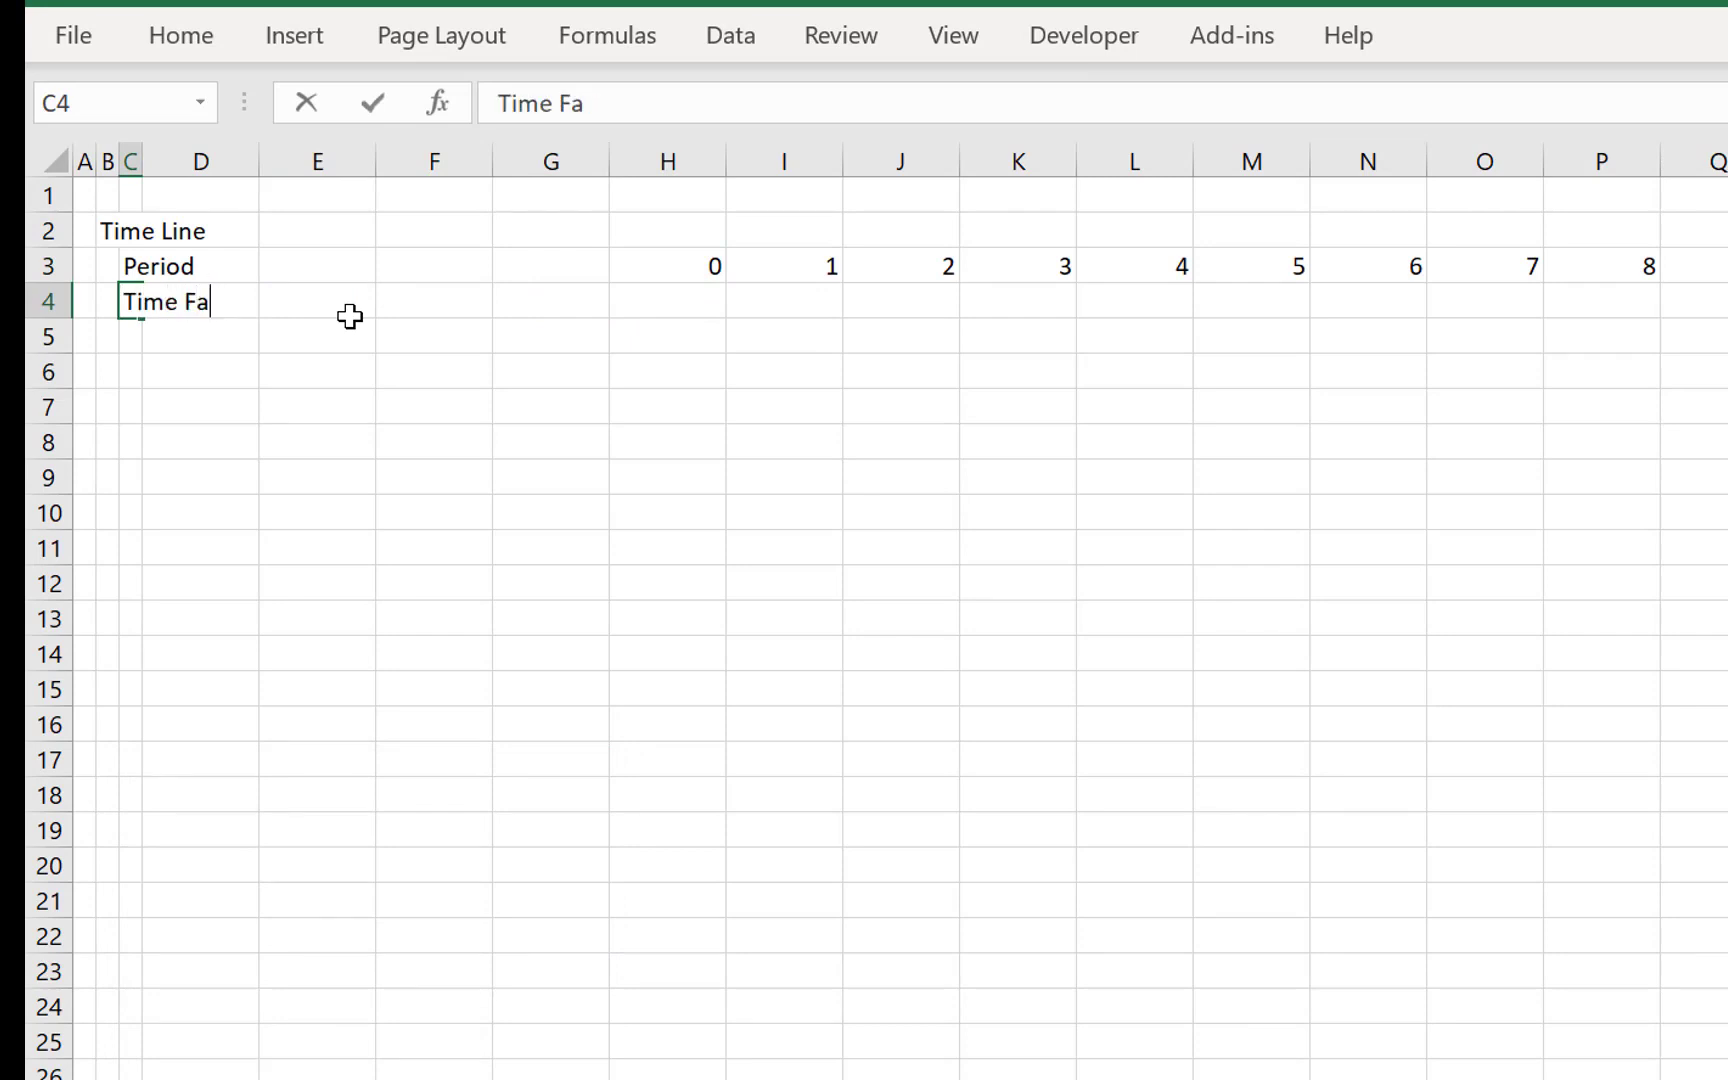
{"action": "type", "text": "ag"}
{"action": "key", "text": "Return"}
- Enter the unit Flag in E4 for the Time Flag row
{"action": "key", "text": "Up"}
{"action": "key", "text": "Right"}
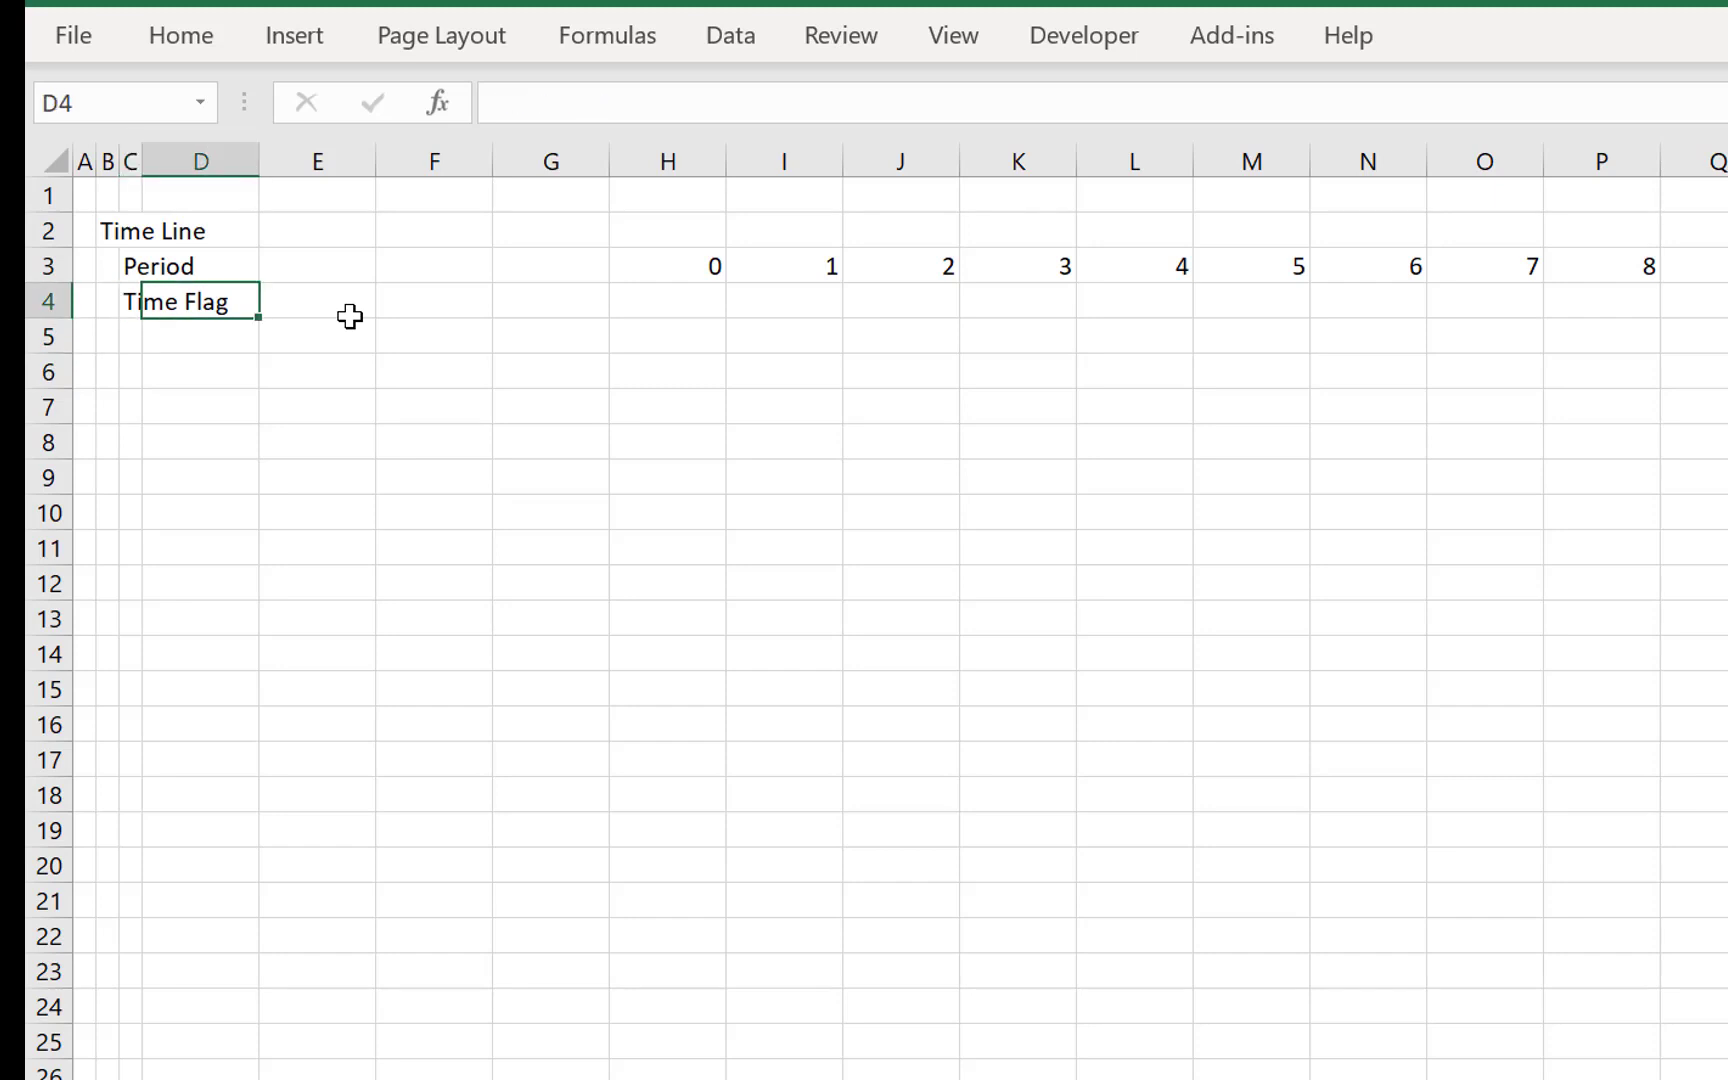
{"action": "key", "text": "Right"}
{"action": "type", "text": "Flad"}
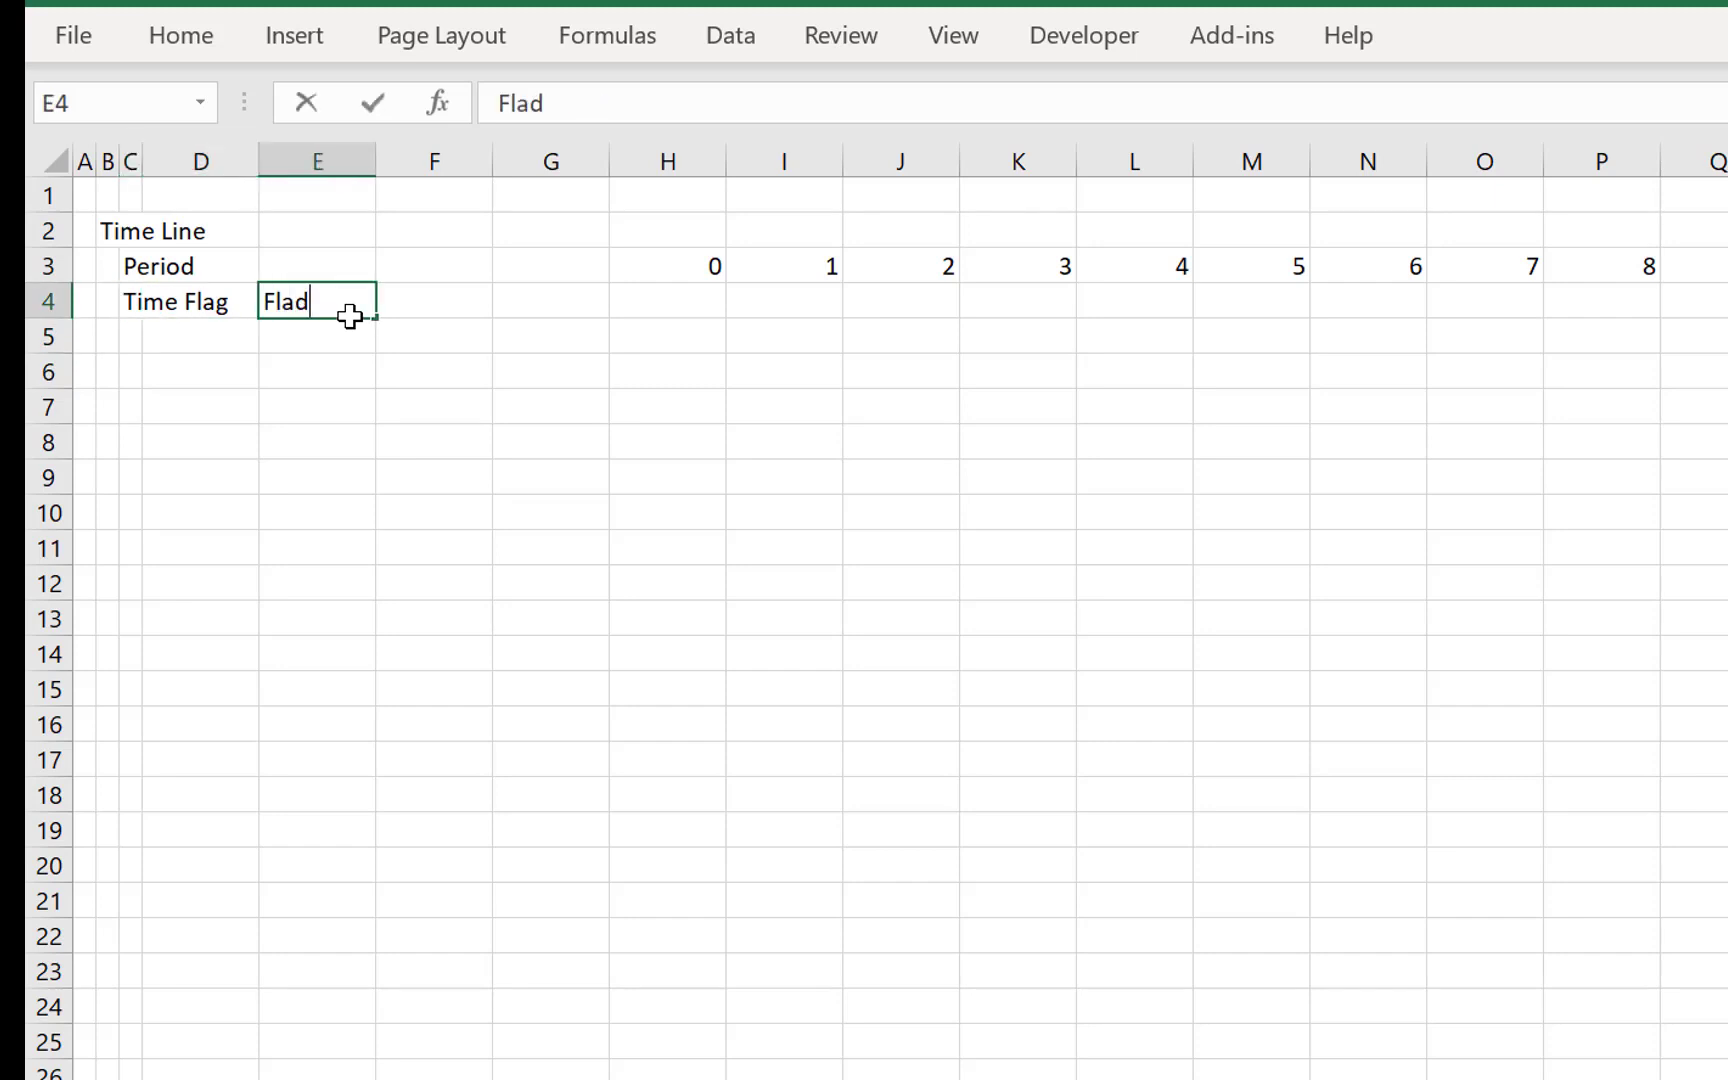
{"action": "key", "text": "Return"}
{"action": "key", "text": "Up"}
{"action": "type", "text": "Flag"}
{"action": "key", "text": "Return"}
{"action": "key", "text": "Up"}
{"action": "key", "text": "Right"}
{"action": "type", "text": "="}
{"action": "key", "text": "ctrl+Page_Up"}
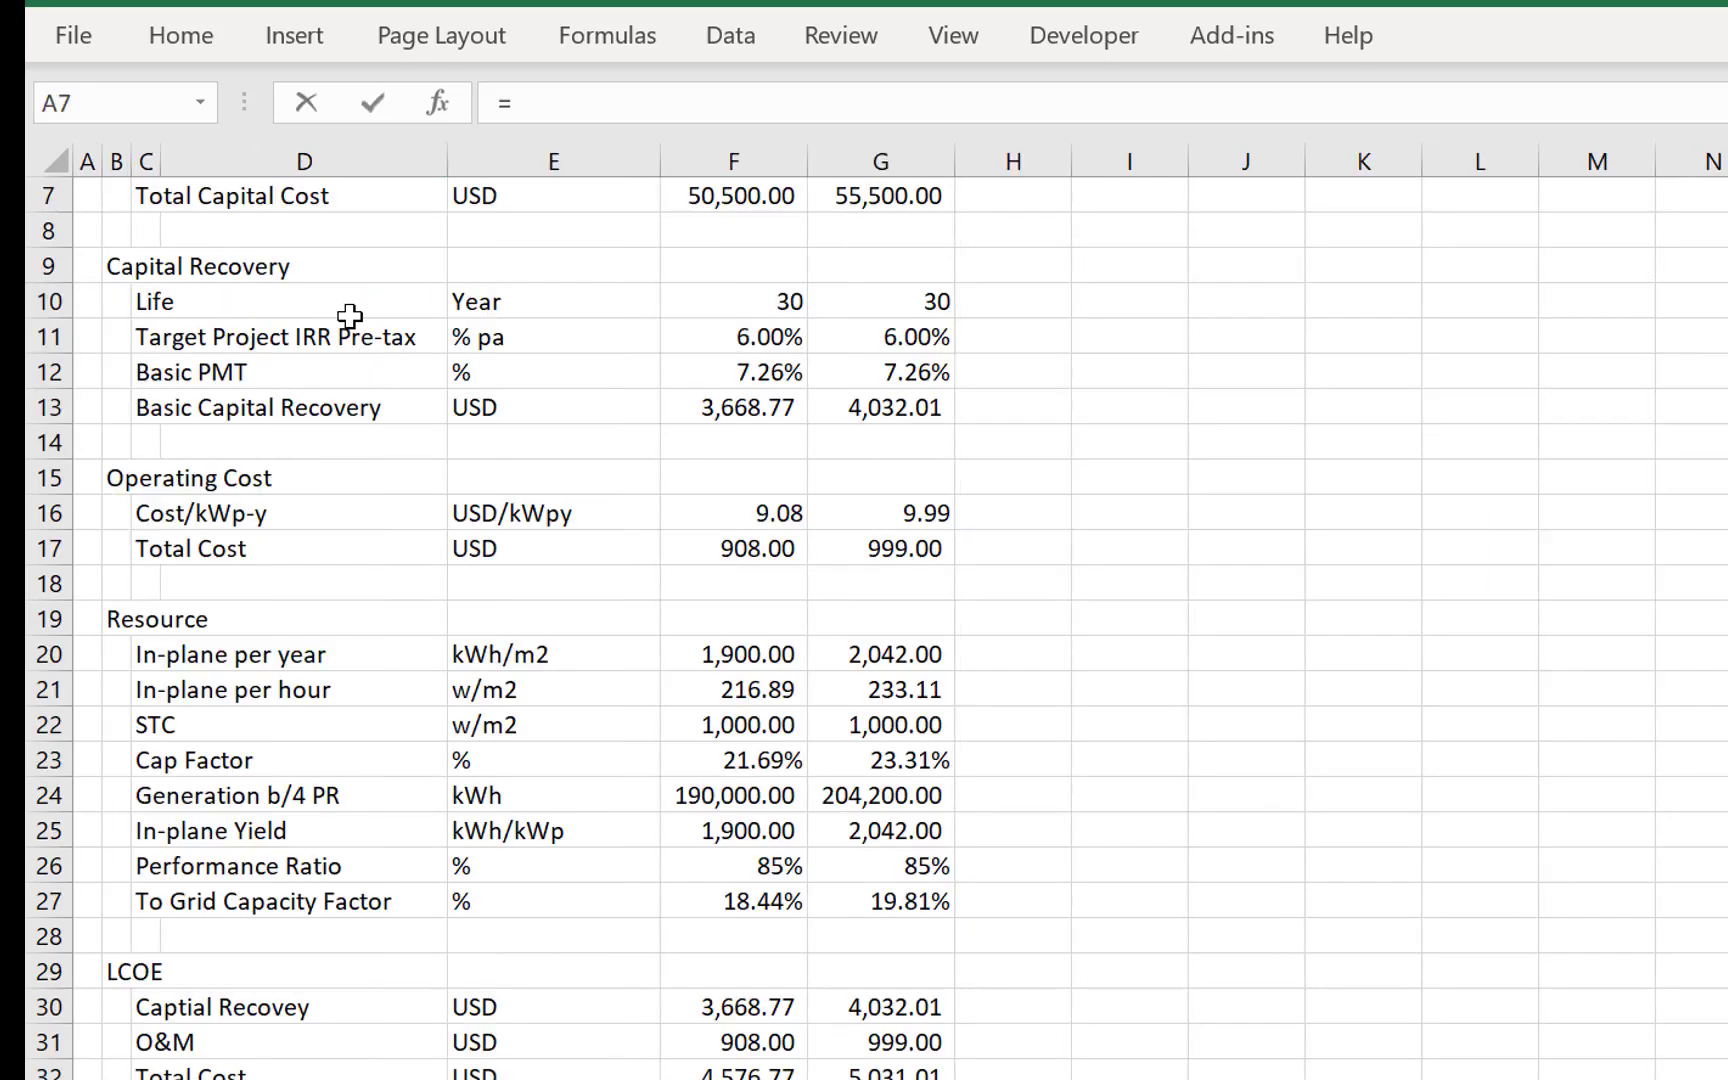
{"action": "left_click", "coordinate": [747, 305]}
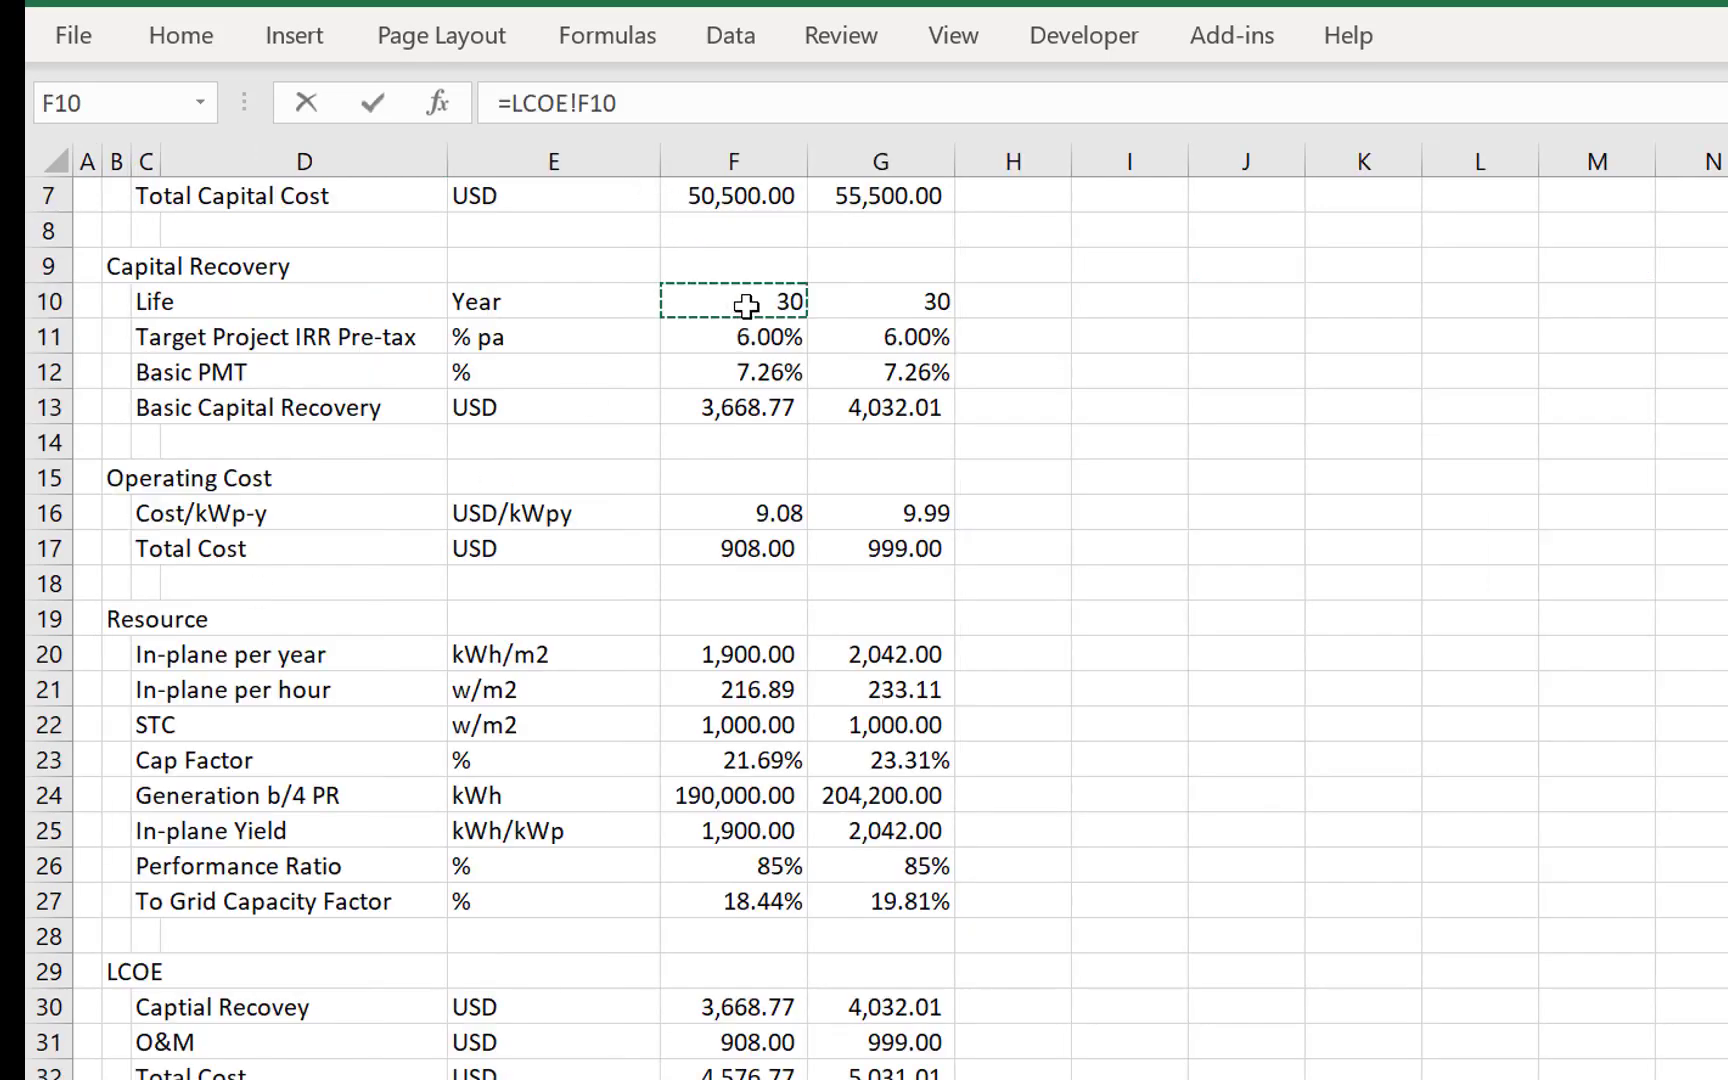
{"action": "key", "text": "Escape"}
{"action": "key", "text": "Up"}
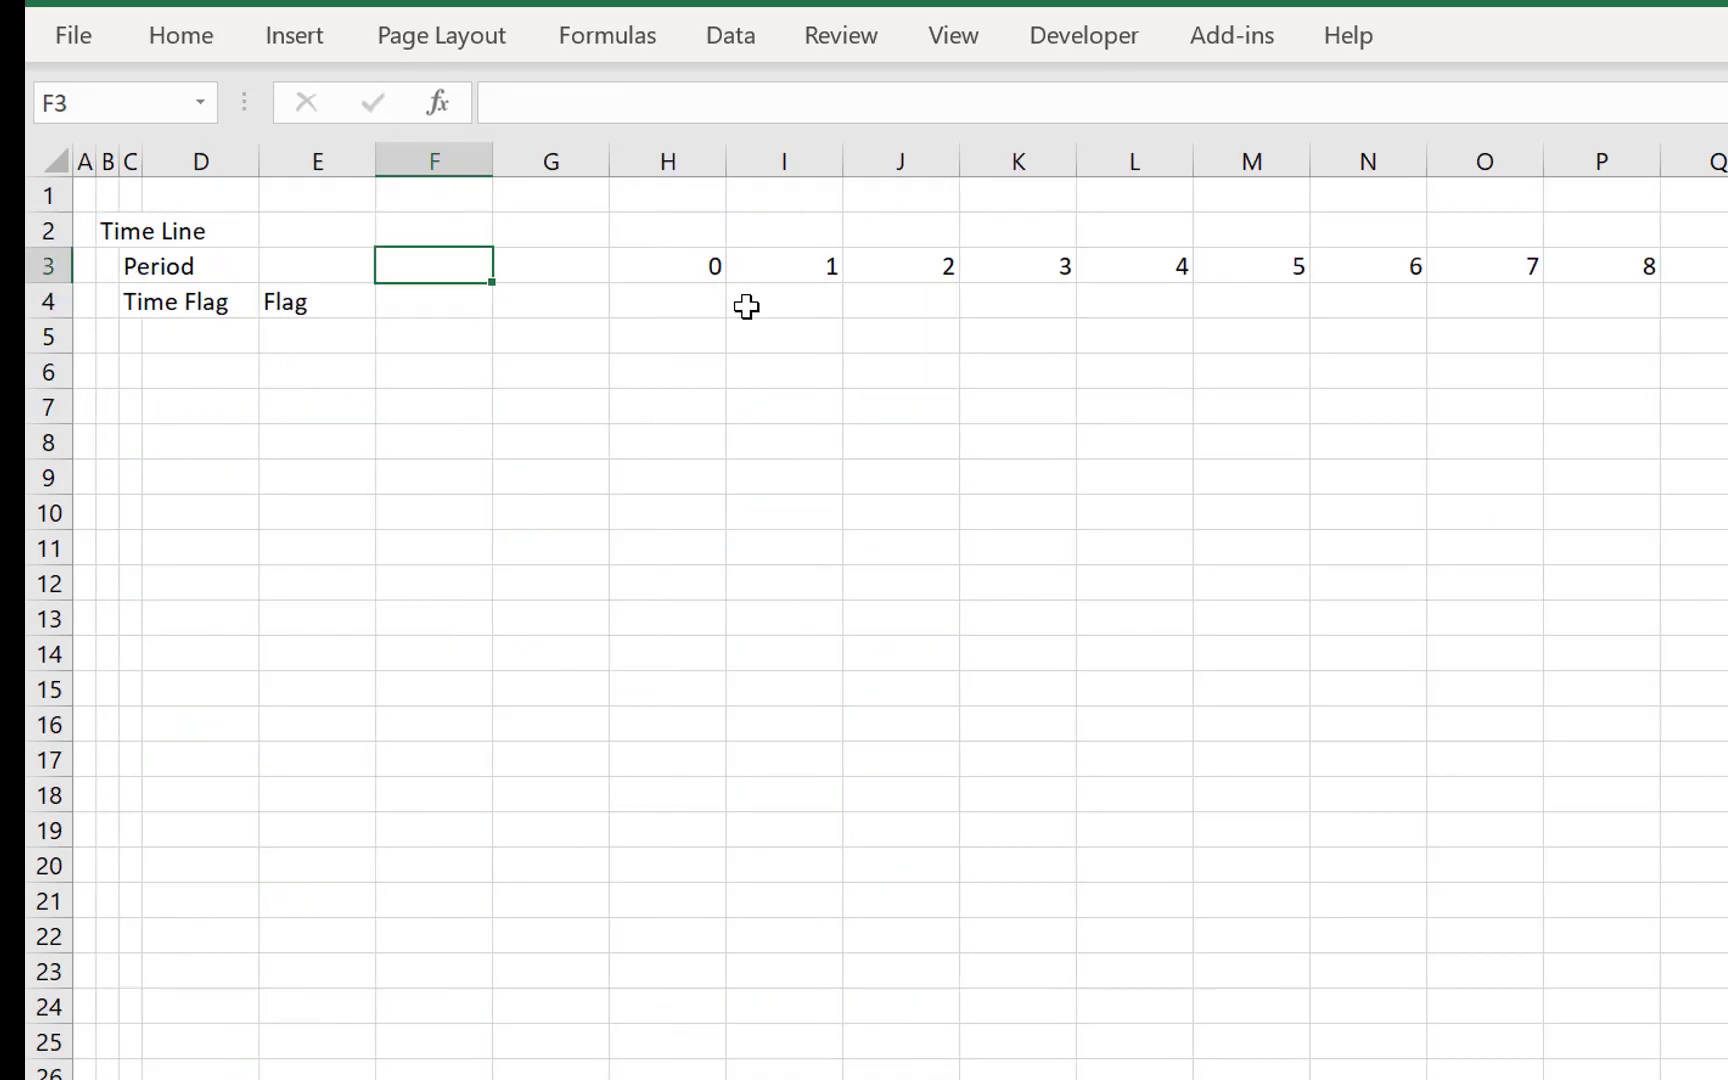
- Insert a blank column at F on the LCOE sheet, before the Tilted column
{"action": "key", "text": "ctrl+Page_Up"}
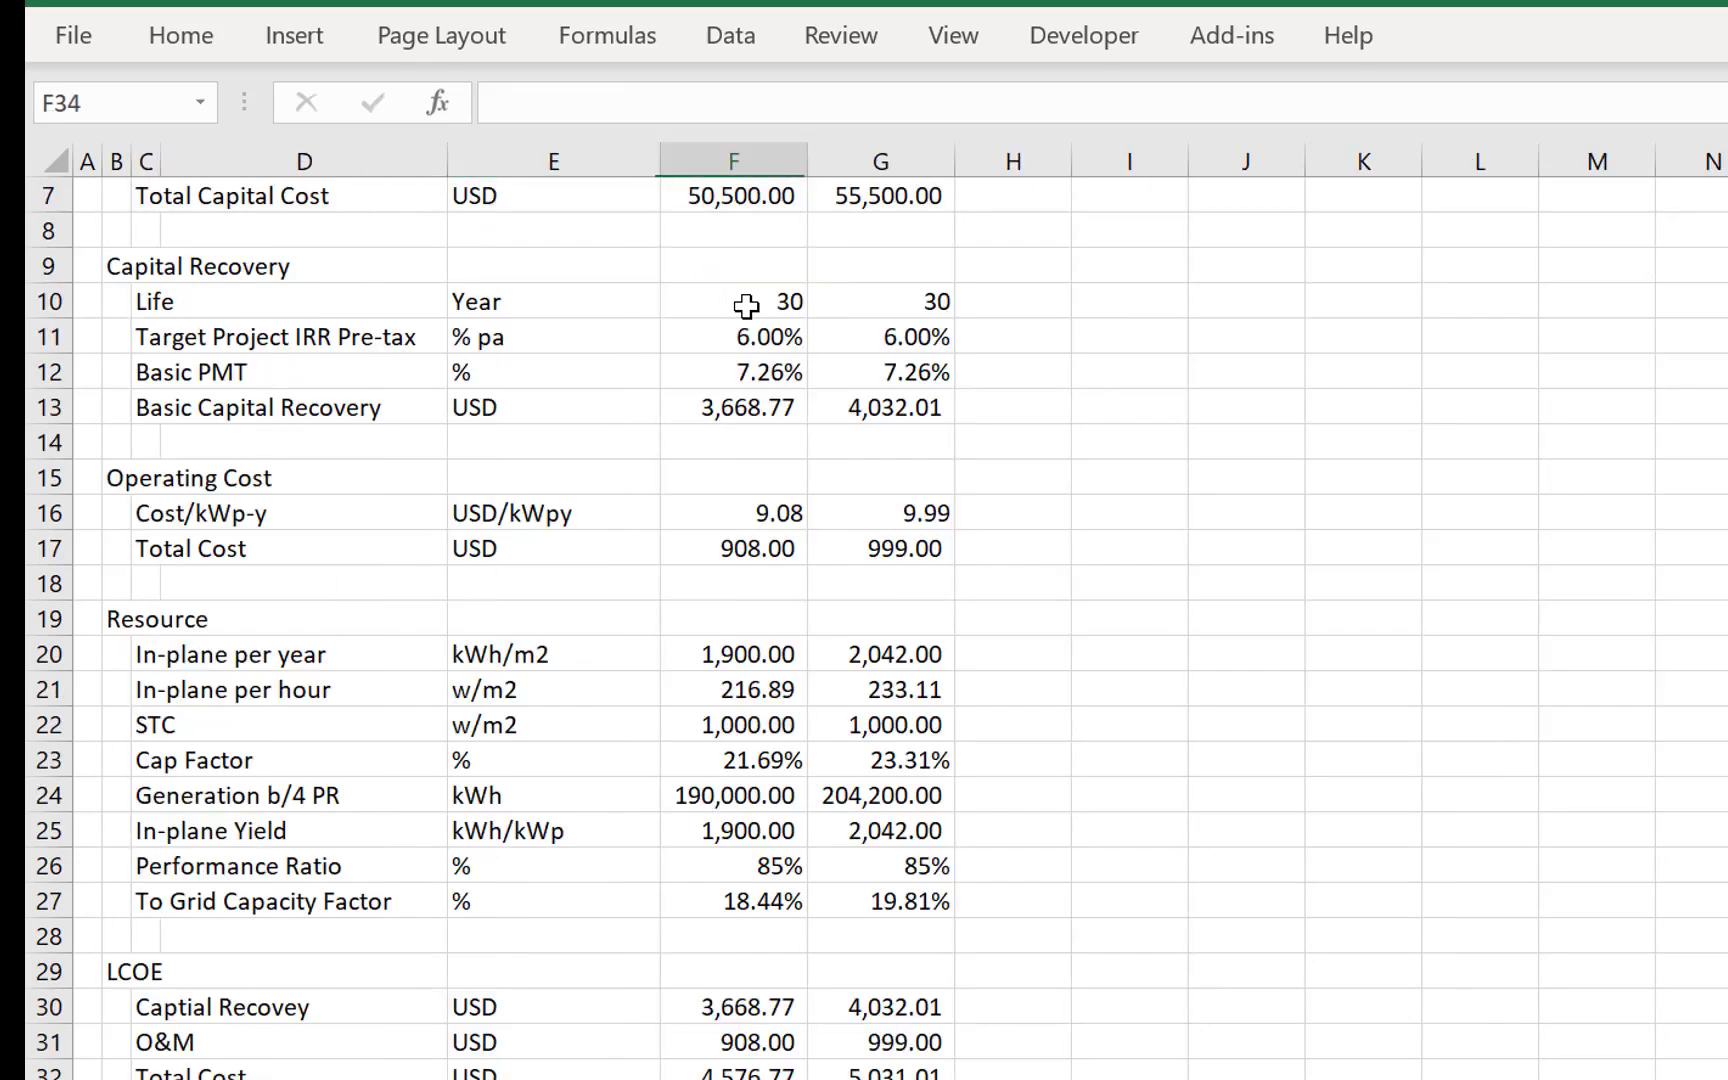
{"action": "key", "text": "ctrl+space"}
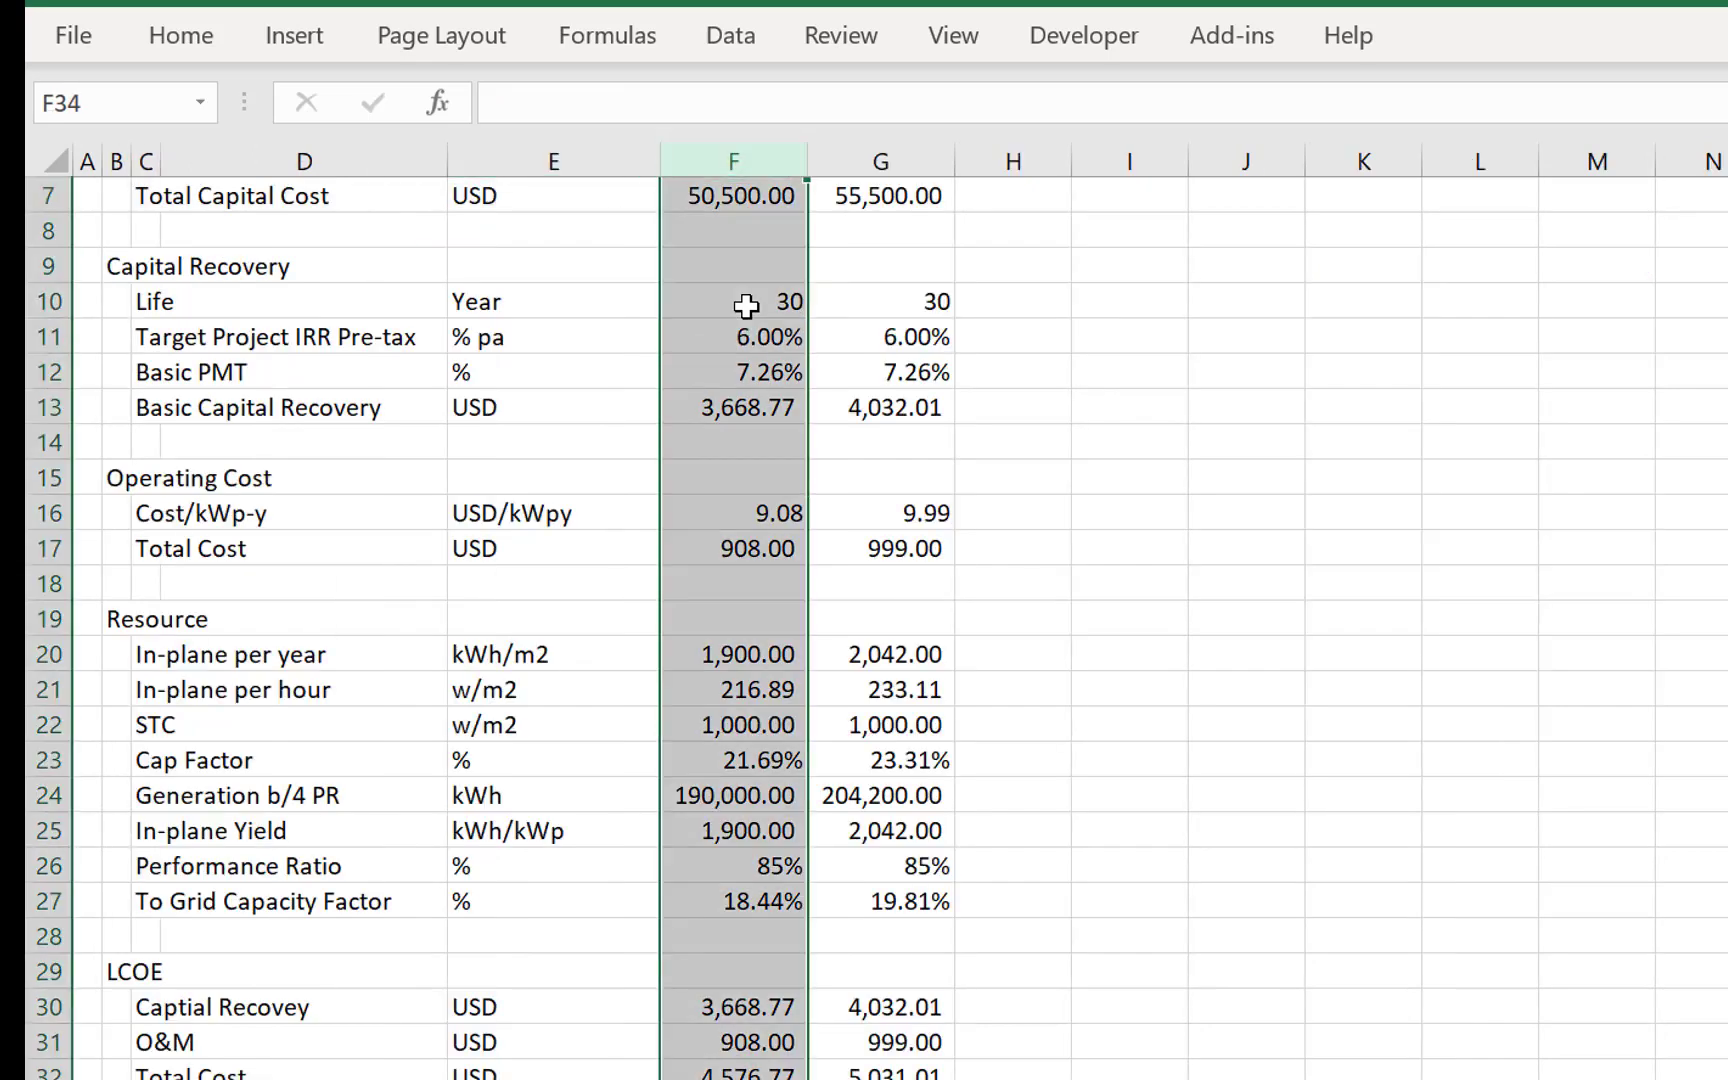
{"action": "key", "text": "ctrl+shift+plus"}
- Enter the label Plant Code in B2 above the Capital Cost section
{"action": "key", "text": "Up"}
{"action": "key", "text": "Up"}
{"action": "key", "text": "Up"}
{"action": "key", "text": "Up"}
{"action": "key", "text": "Up"}
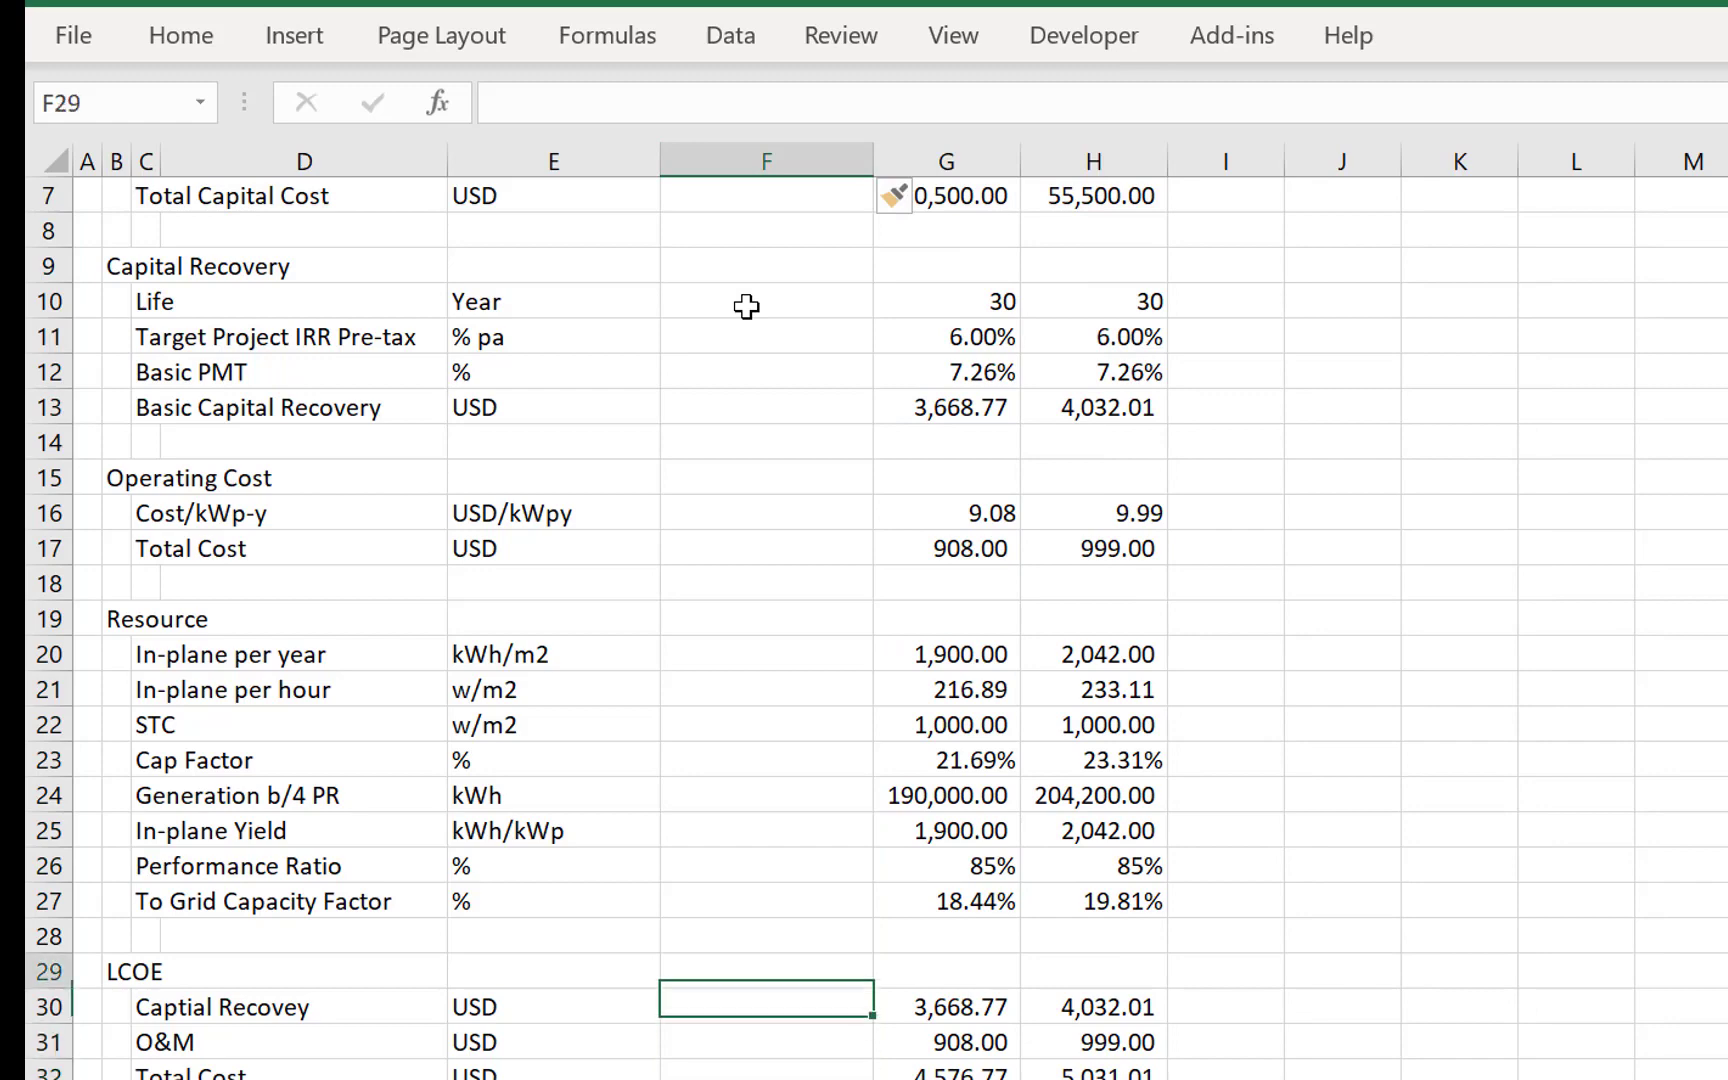
{"action": "key", "text": "Up"}
{"action": "key", "text": "Up"}
{"action": "key", "text": "Up"}
{"action": "key", "text": "Up"}
{"action": "key", "text": "Up"}
{"action": "key", "text": "Up"}
{"action": "key", "text": "Up"}
{"action": "key", "text": "Up"}
{"action": "key", "text": "Up"}
{"action": "key", "text": "Up"}
{"action": "key", "text": "Up"}
{"action": "key", "text": "Up"}
{"action": "key", "text": "Up"}
{"action": "key", "text": "Up"}
{"action": "key", "text": "Up"}
{"action": "key", "text": "Up"}
{"action": "key", "text": "Up"}
{"action": "key", "text": "Up"}
{"action": "key", "text": "Up"}
{"action": "key", "text": "Up"}
{"action": "key", "text": "Down"}
{"action": "key", "text": "Down"}
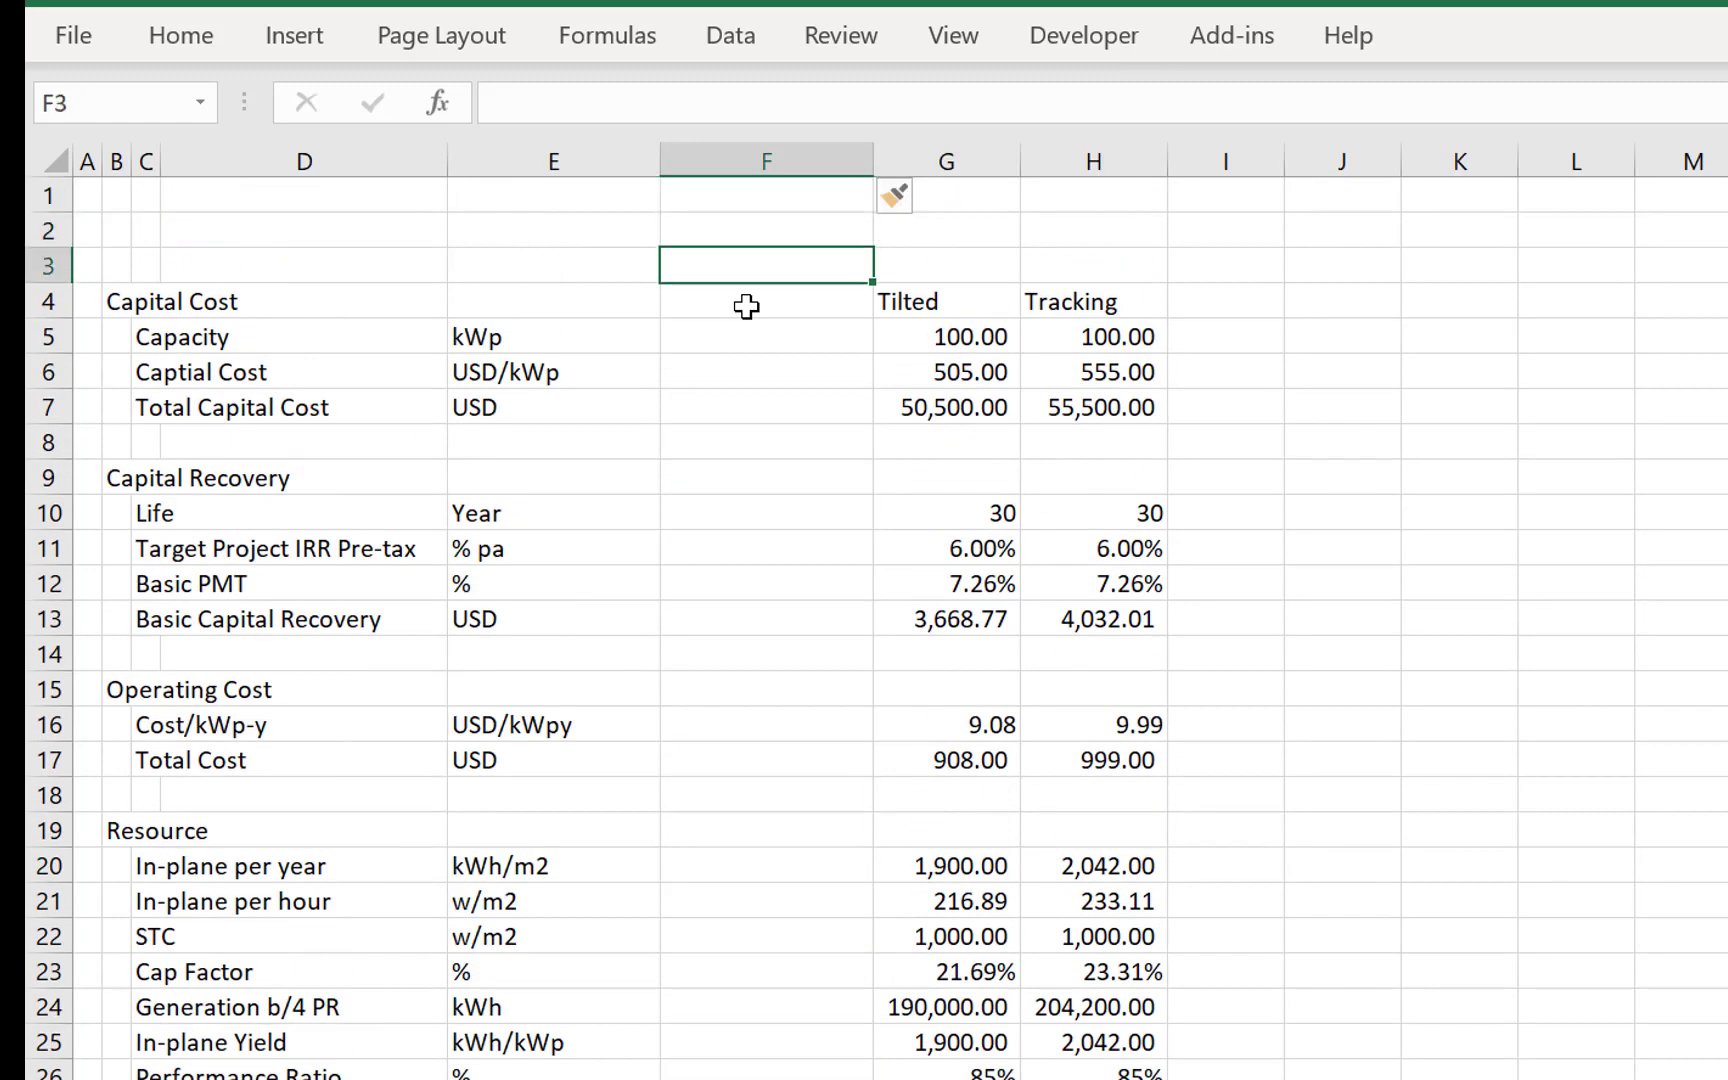
{"action": "key", "text": "Up"}
{"action": "key", "text": "Left"}
{"action": "key", "text": "Left"}
{"action": "key", "text": "Left"}
{"action": "key", "text": "Left"}
{"action": "key", "text": "Left"}
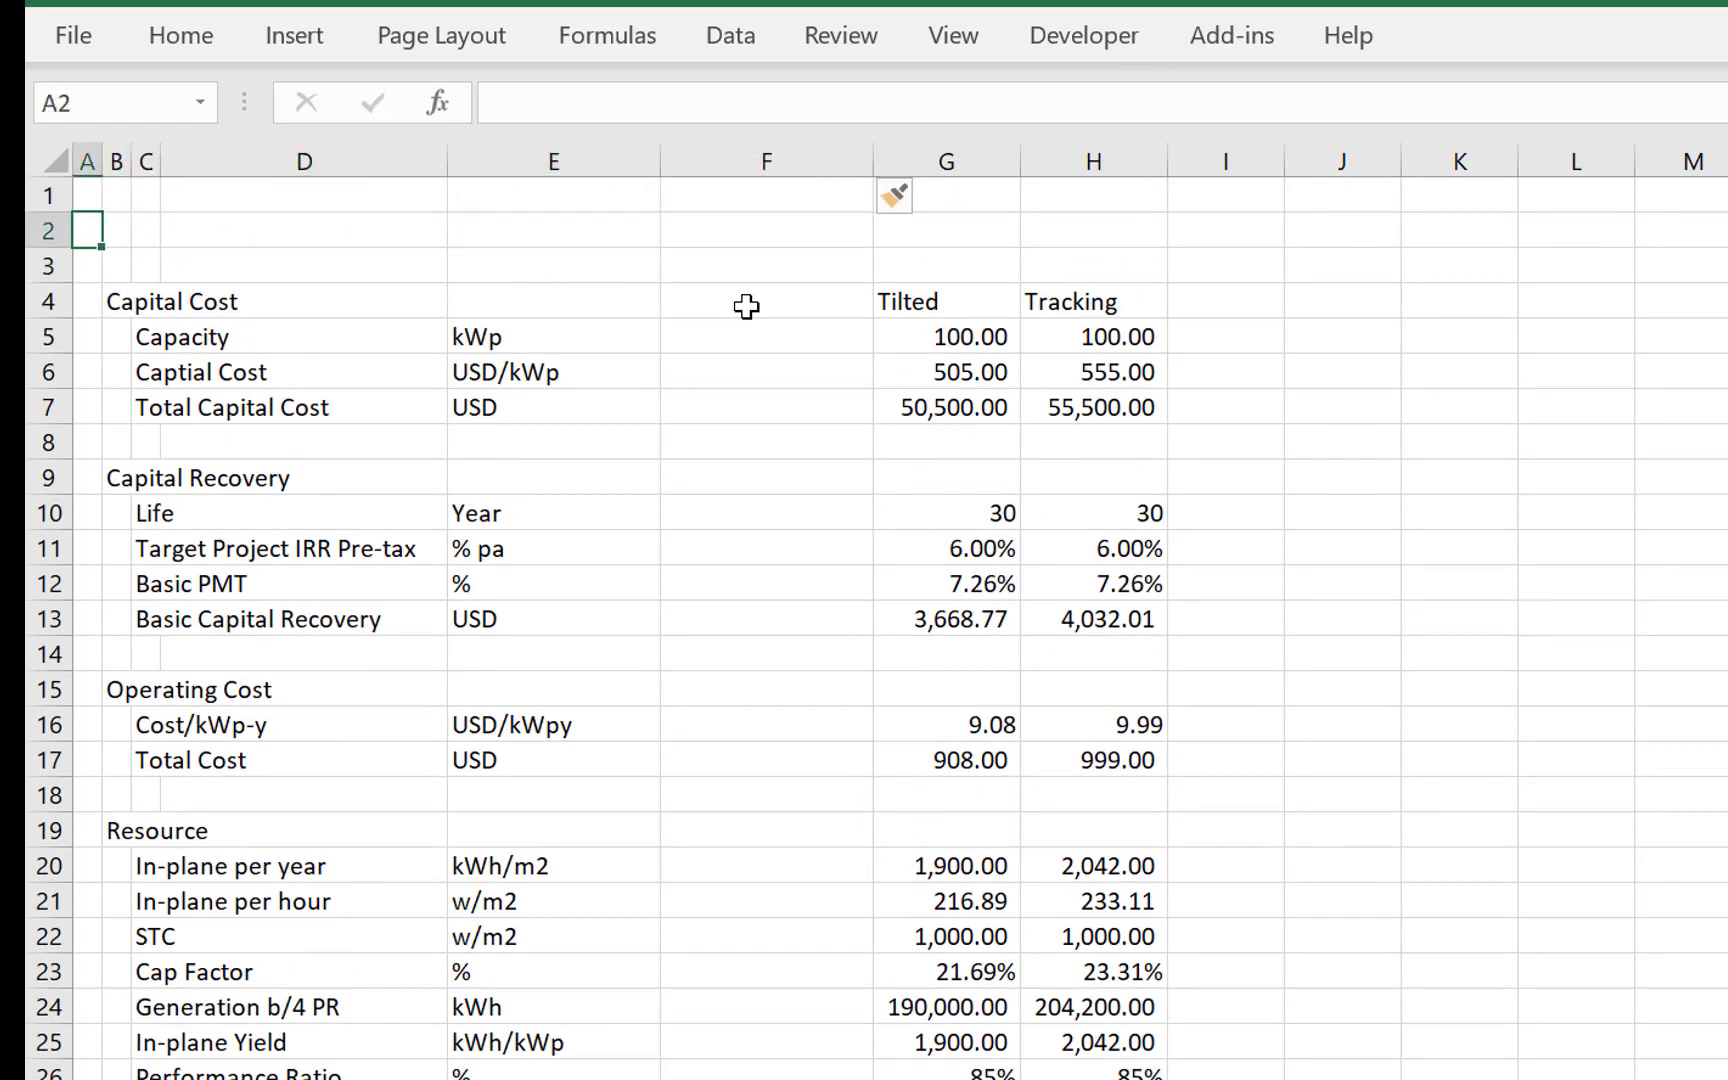
{"action": "key", "text": "Right"}
{"action": "type", "text": "Coed"}
{"action": "key", "text": "BackSpace"}
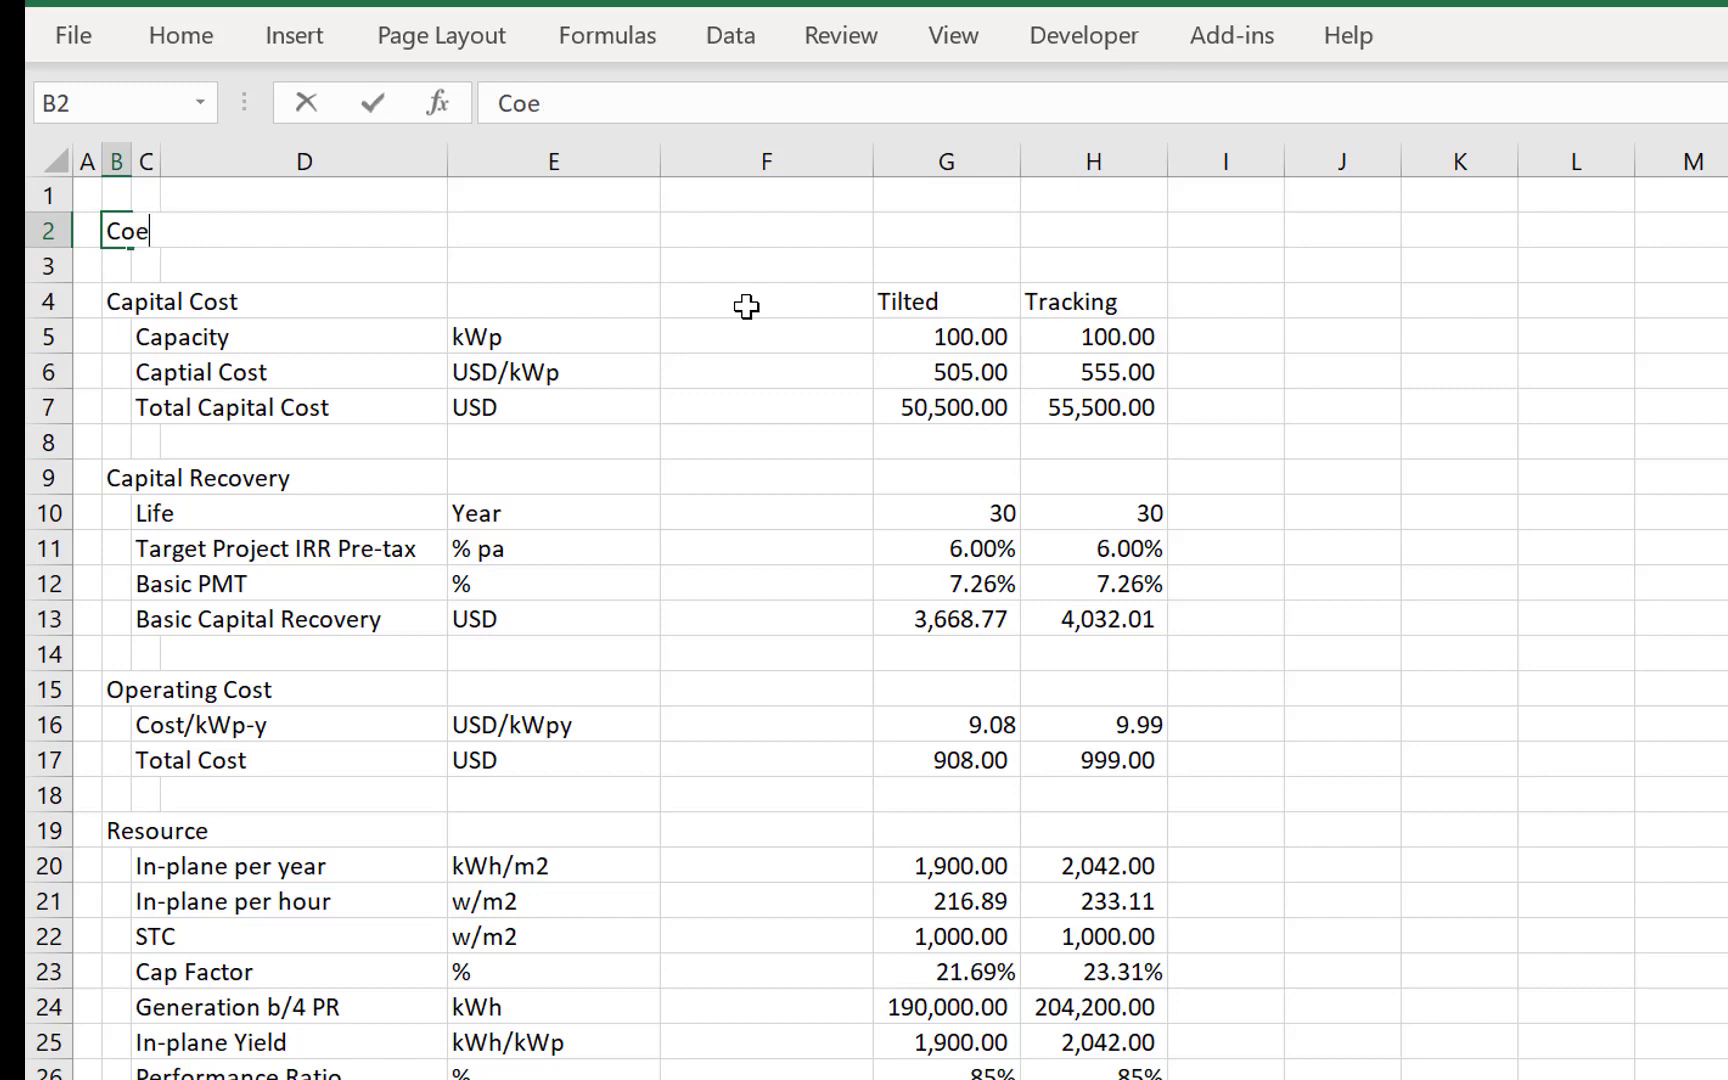
{"action": "key", "text": "BackSpace"}
{"action": "key", "text": "BackSpace"}
{"action": "key", "text": "BackSpace"}
{"action": "type", "text": "Plant Code"}
{"action": "key", "text": "Return"}
- Set the Plant Code in E2 to 1
{"action": "key", "text": "Up"}
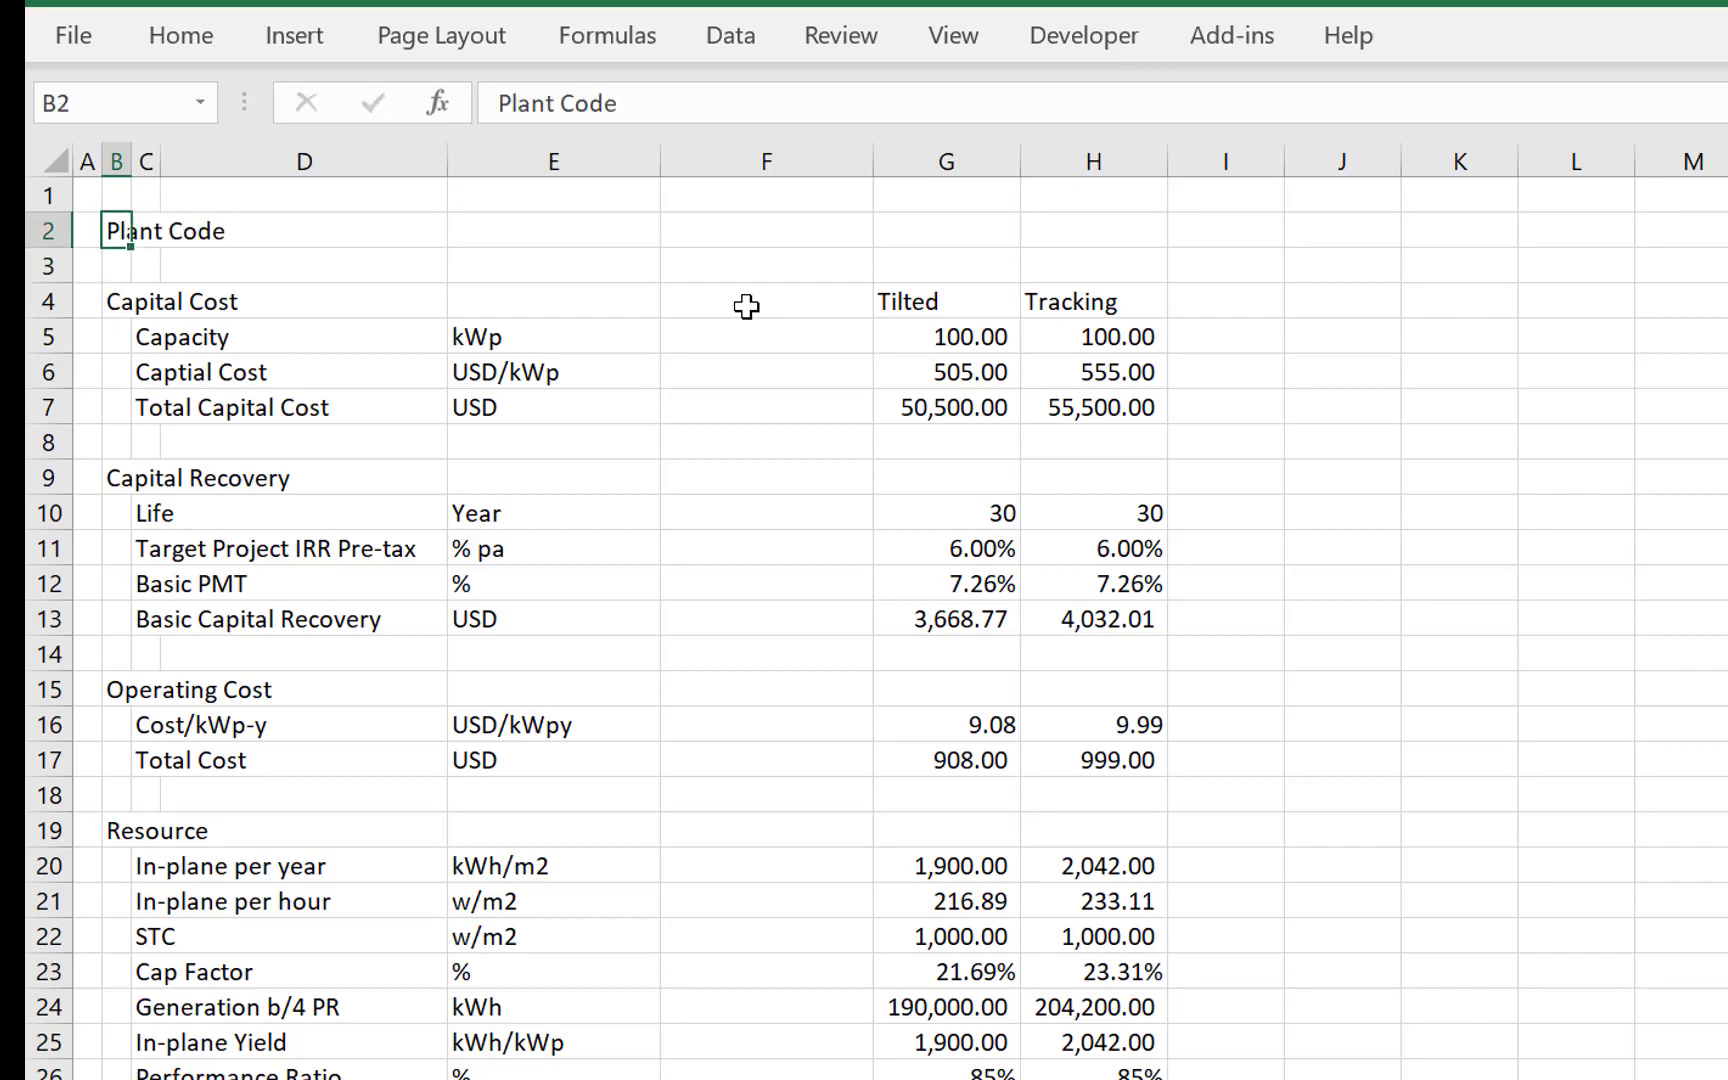
{"action": "key", "text": "Right"}
{"action": "key", "text": "Right"}
{"action": "key", "text": "Right"}
{"action": "type", "text": "1"}
{"action": "key", "text": "Return"}
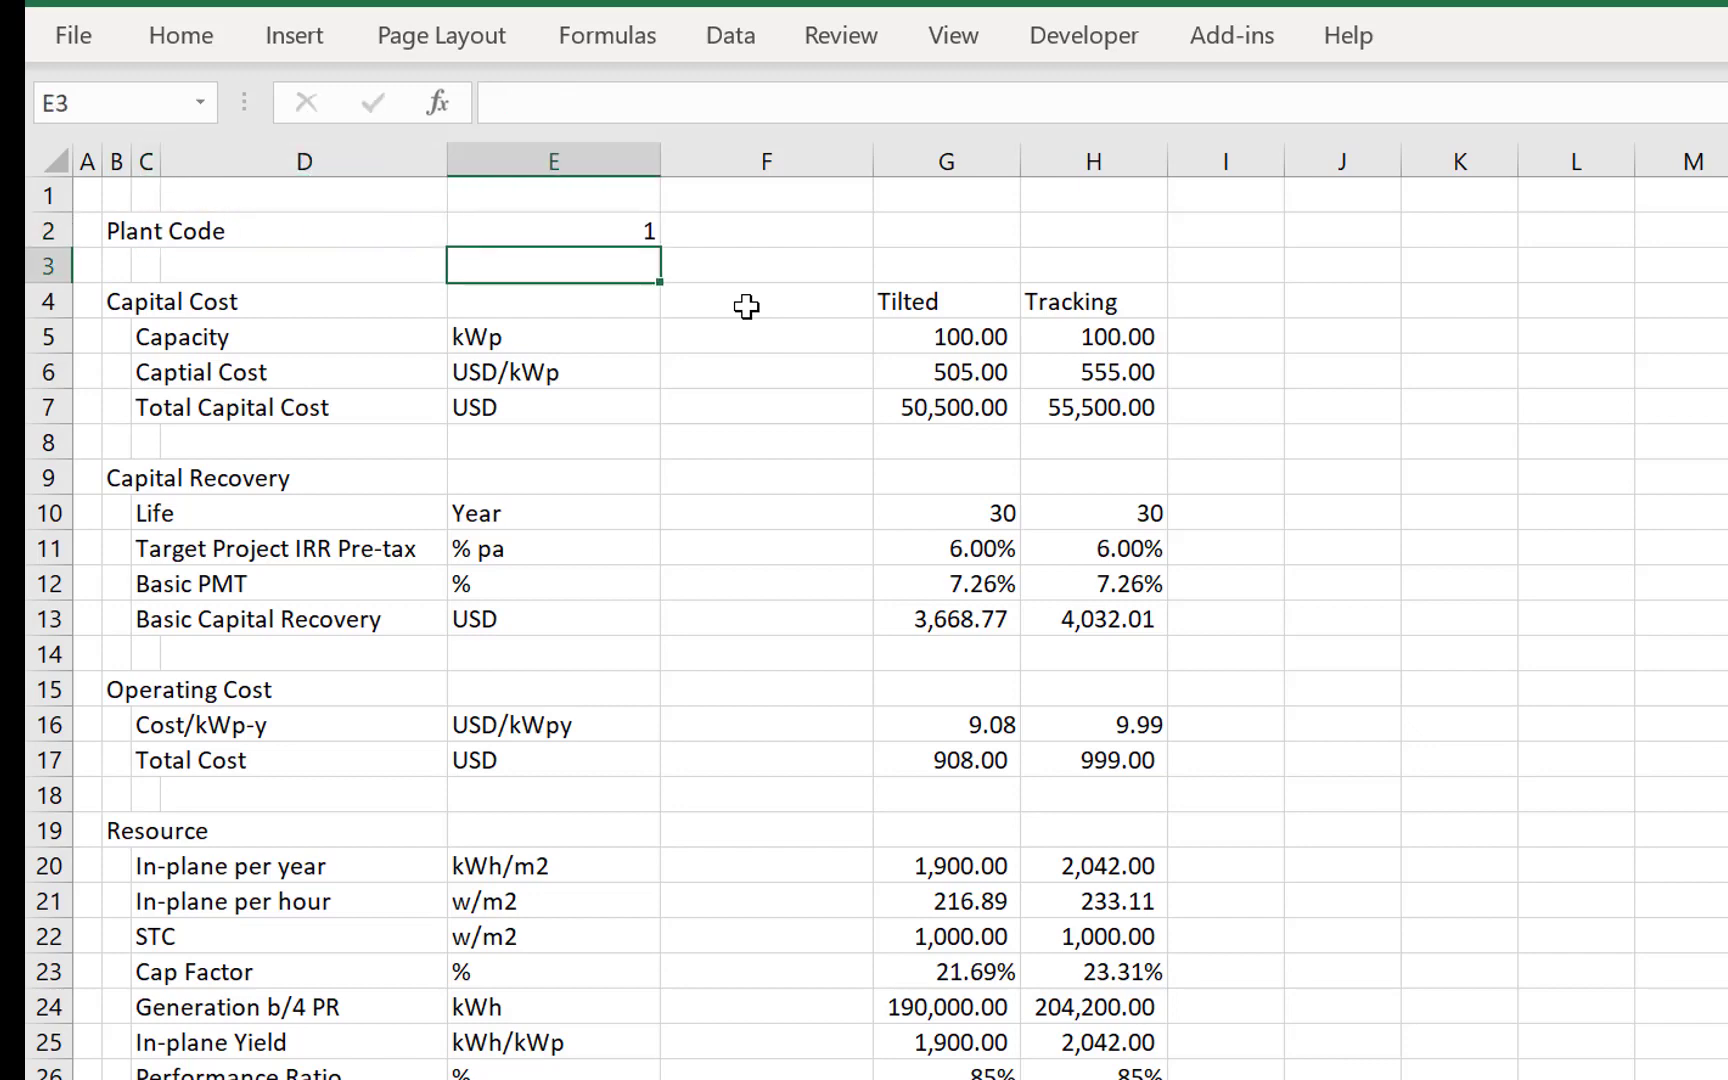
- Enter =INDEX(G4:O4,$E$2) in F4 to pick the plant type by the Plant Code
{"action": "key", "text": "Down"}
{"action": "key", "text": "Right"}
{"action": "type", "text": "=in"}
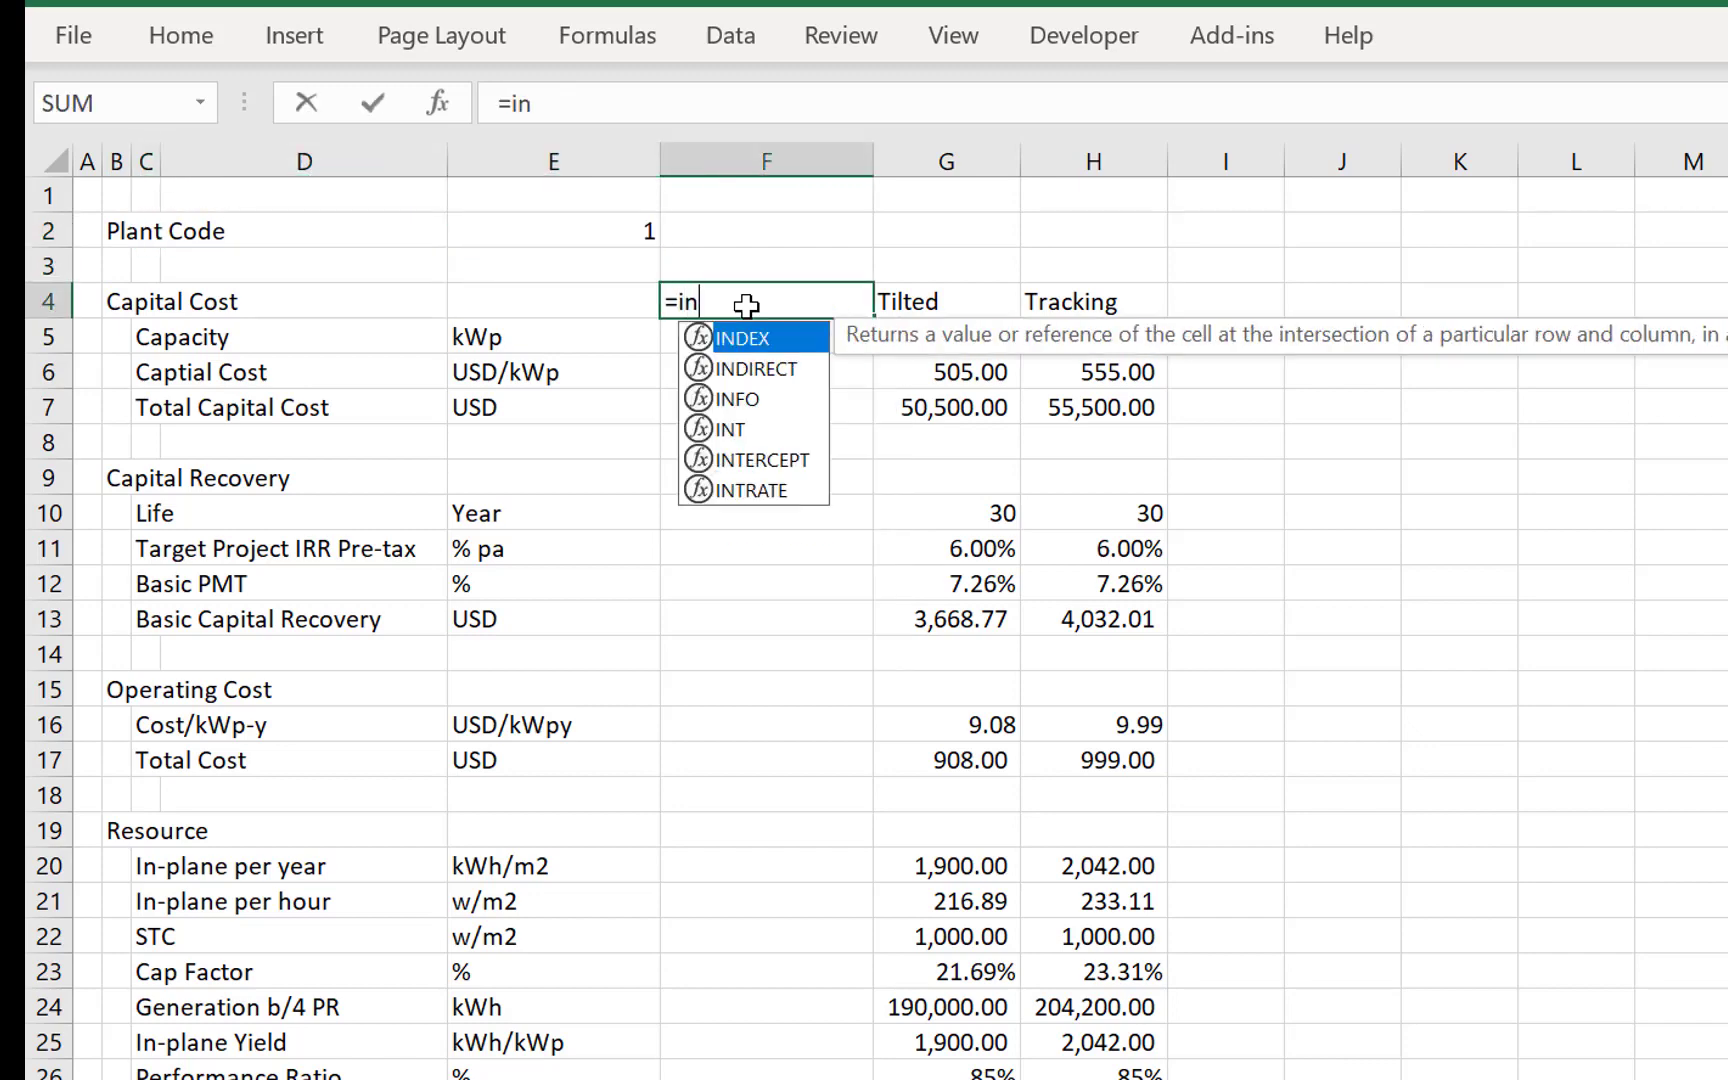
{"action": "key", "text": "Tab"}
{"action": "key", "text": "Right"}
{"action": "key", "text": "shift+Right"}
{"action": "key", "text": "shift+Right"}
{"action": "key", "text": "shift+Right"}
{"action": "key", "text": "shift+Right"}
{"action": "key", "text": "shift+Right"}
{"action": "key", "text": "shift+Right"}
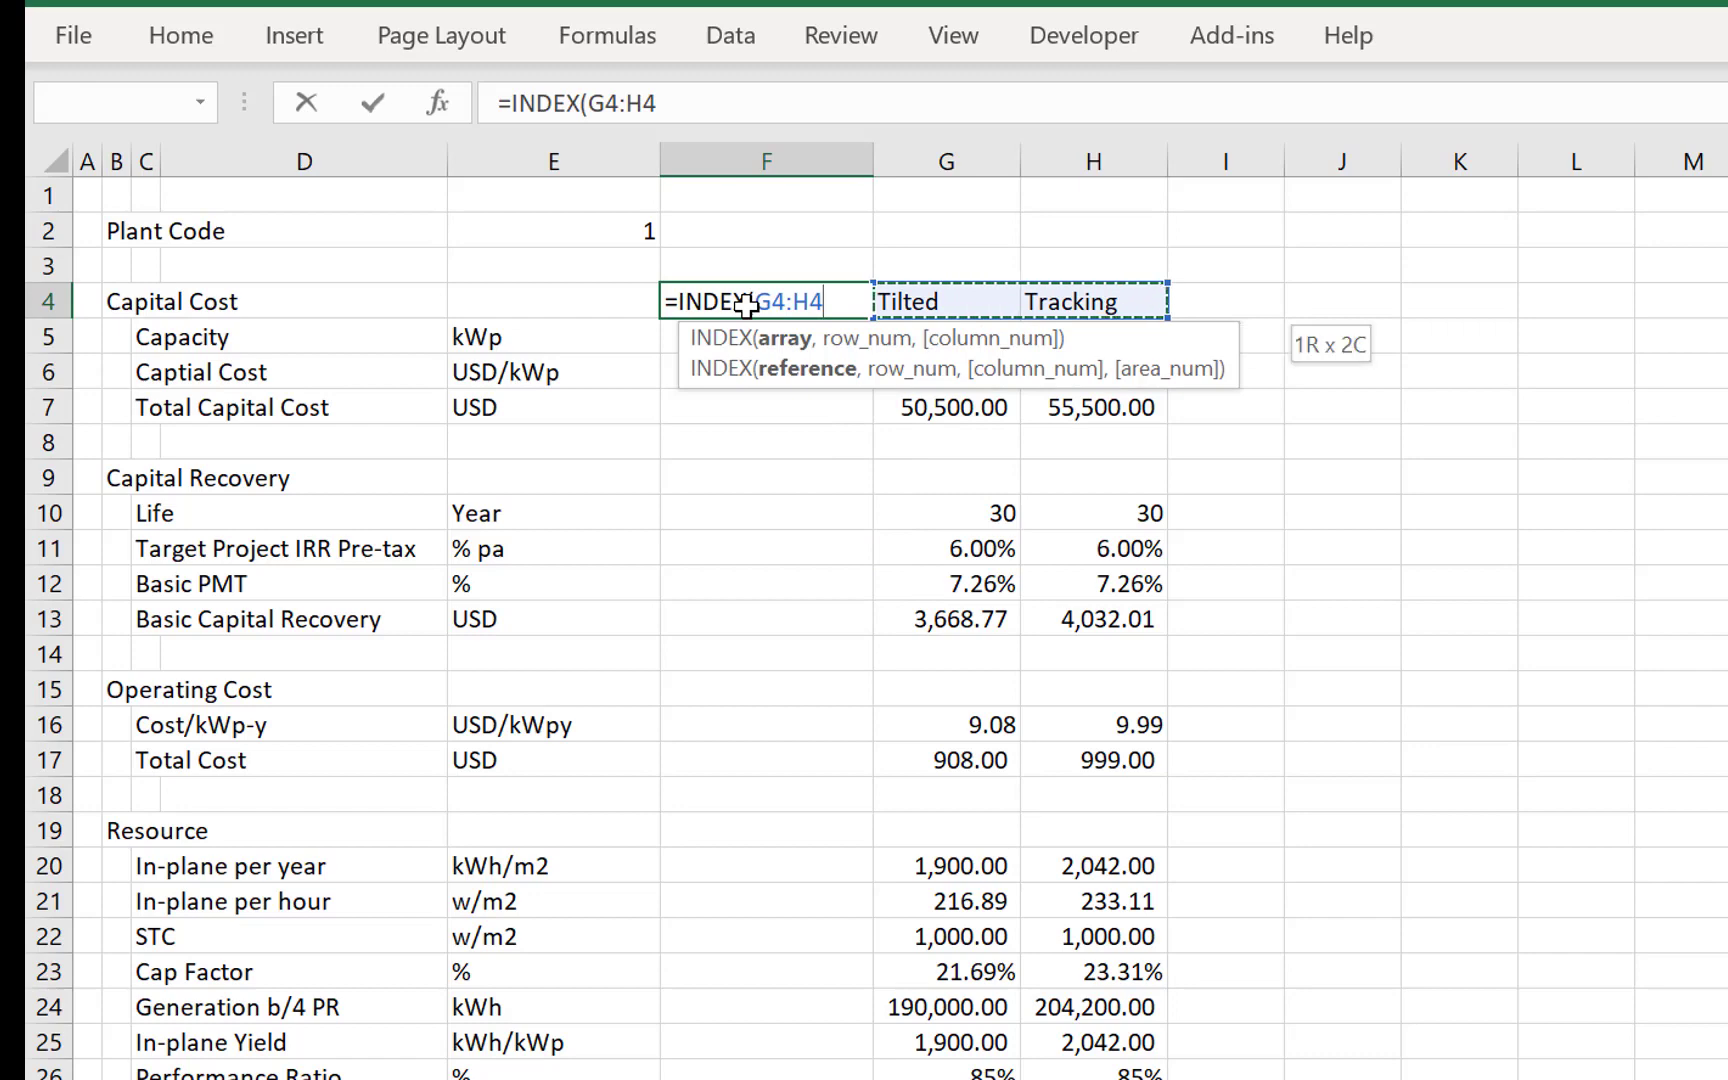
{"action": "key", "text": "shift+Right"}
{"action": "key", "text": "shift+Right"}
{"action": "type", "text": ","}
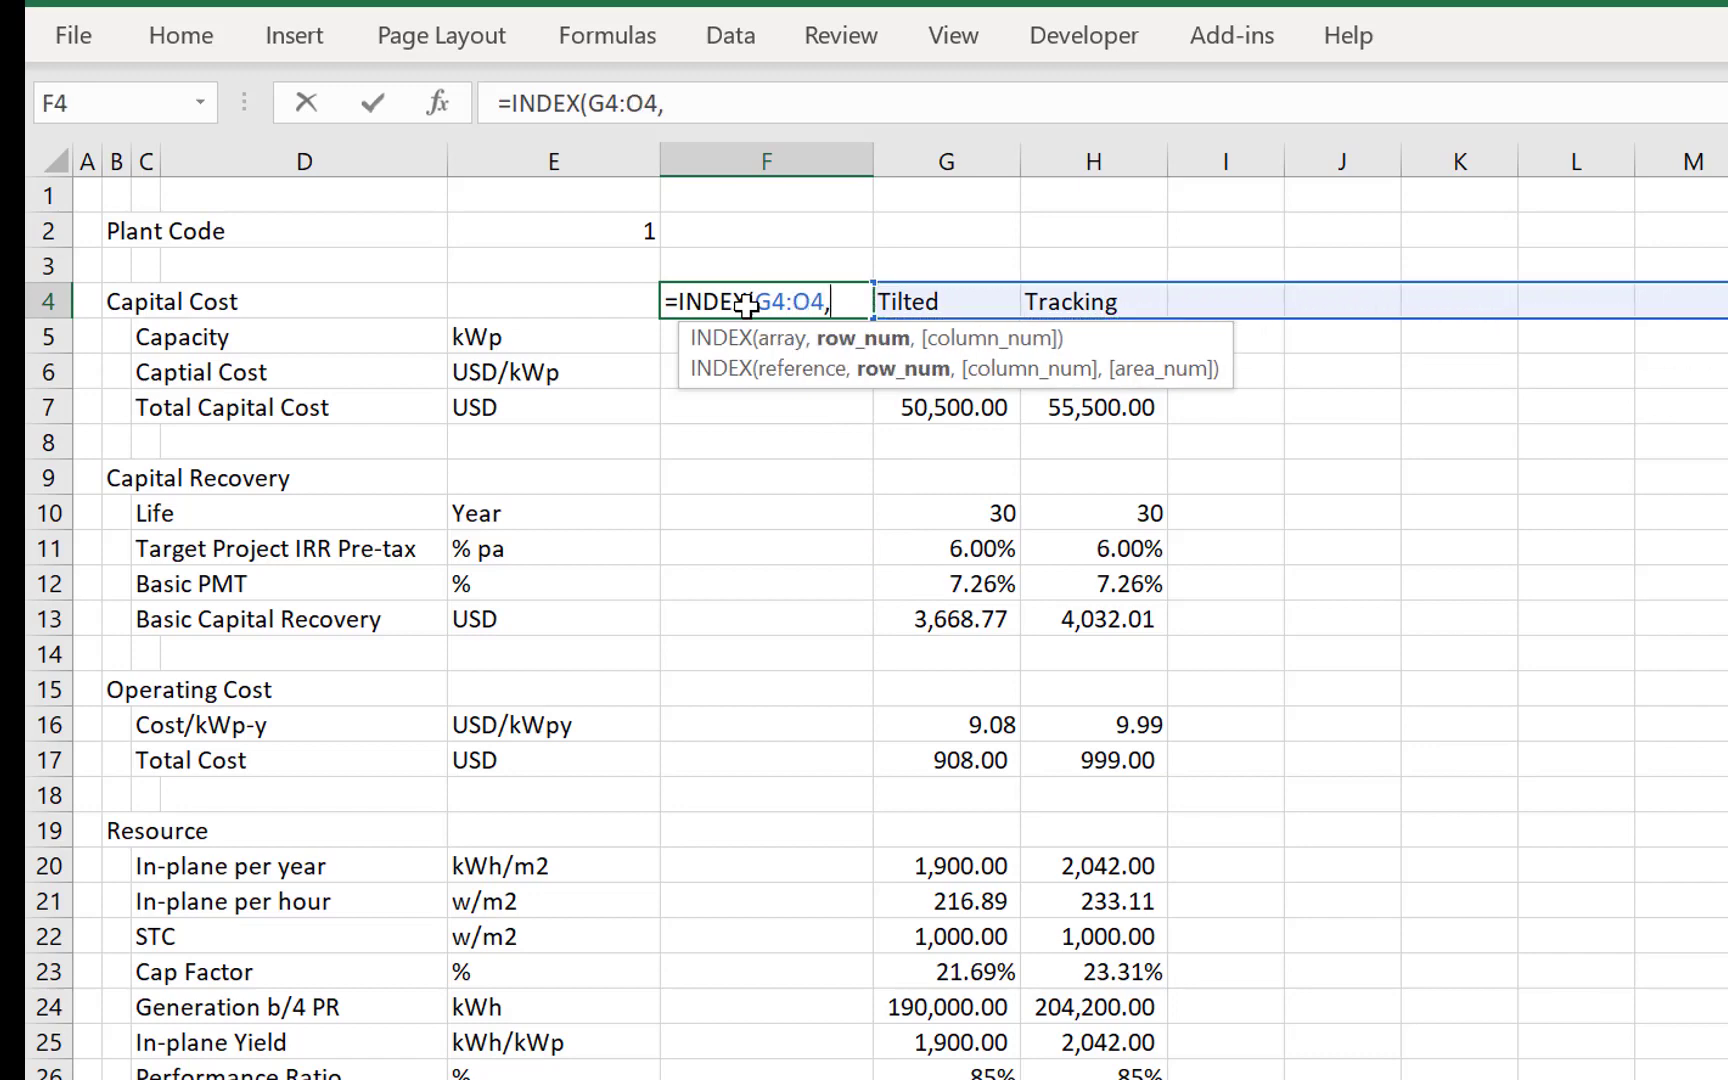
{"action": "key", "text": "Left"}
{"action": "key", "text": "Up"}
{"action": "key", "text": "Up"}
{"action": "key", "text": "F4"}
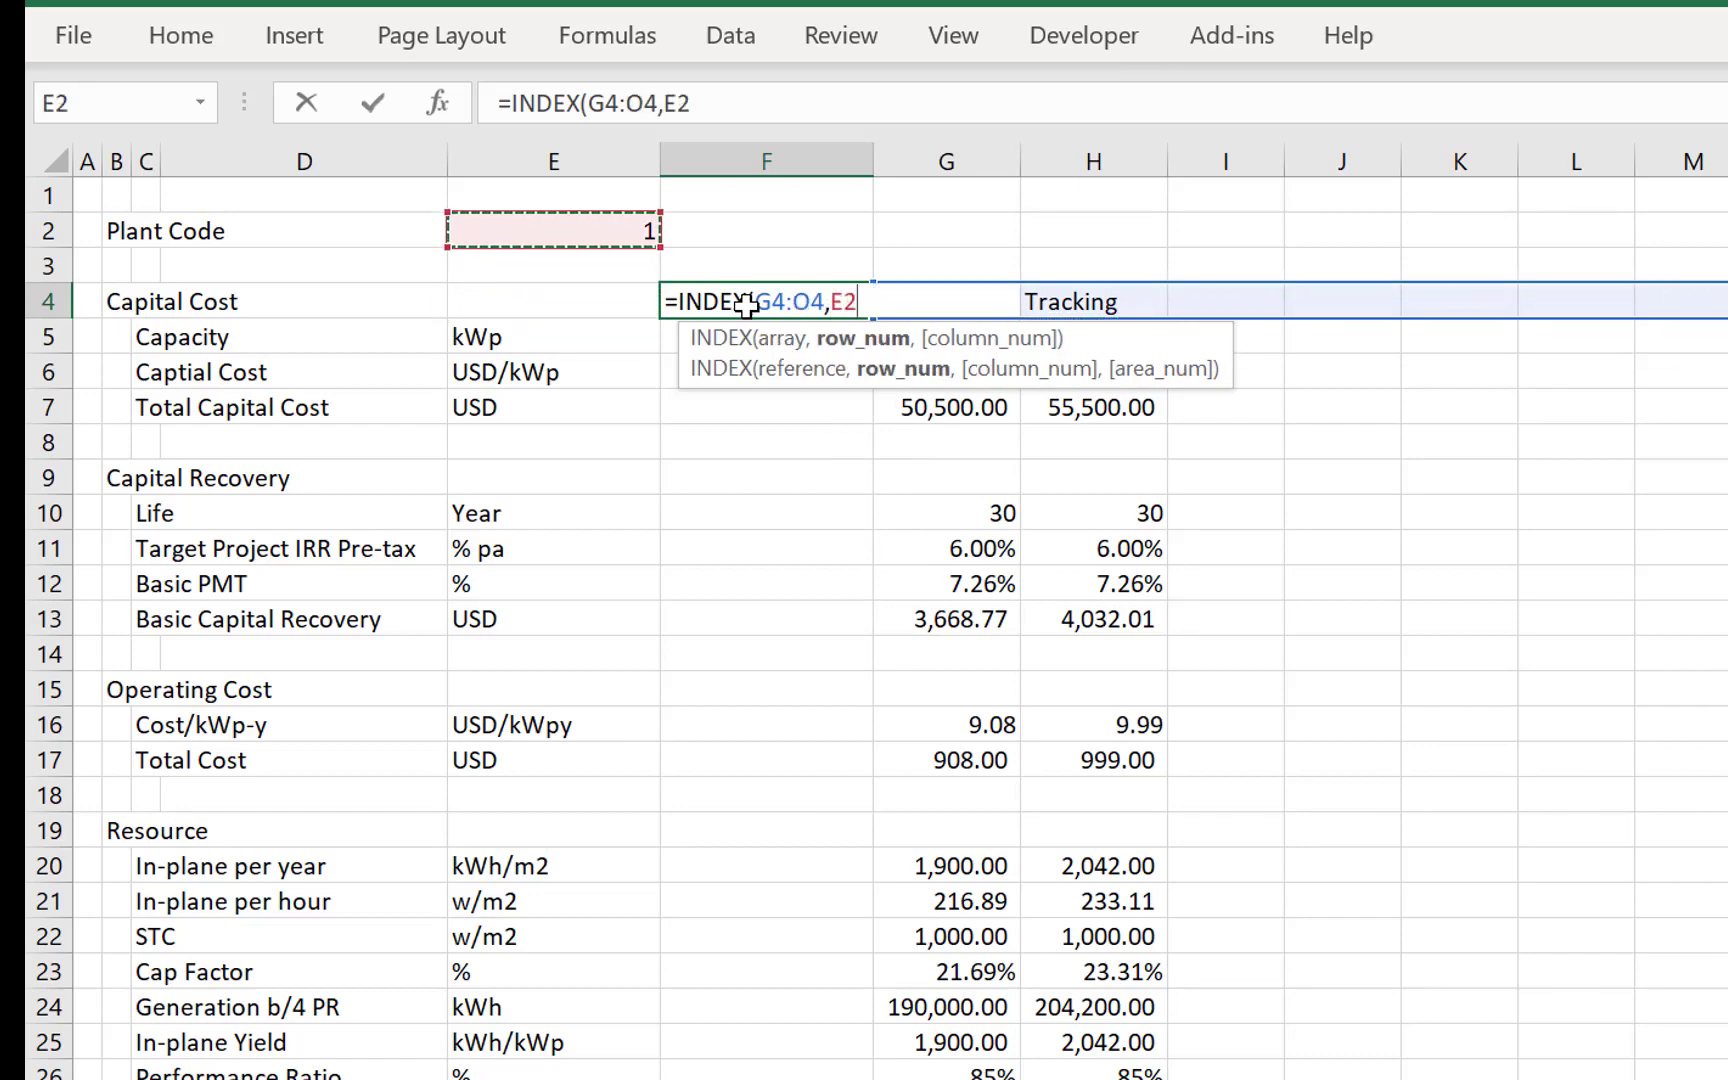
{"action": "key", "text": "Return"}
{"action": "key", "text": "Up"}
{"action": "key", "text": "ctrl+c"}
{"action": "key", "text": "Down"}
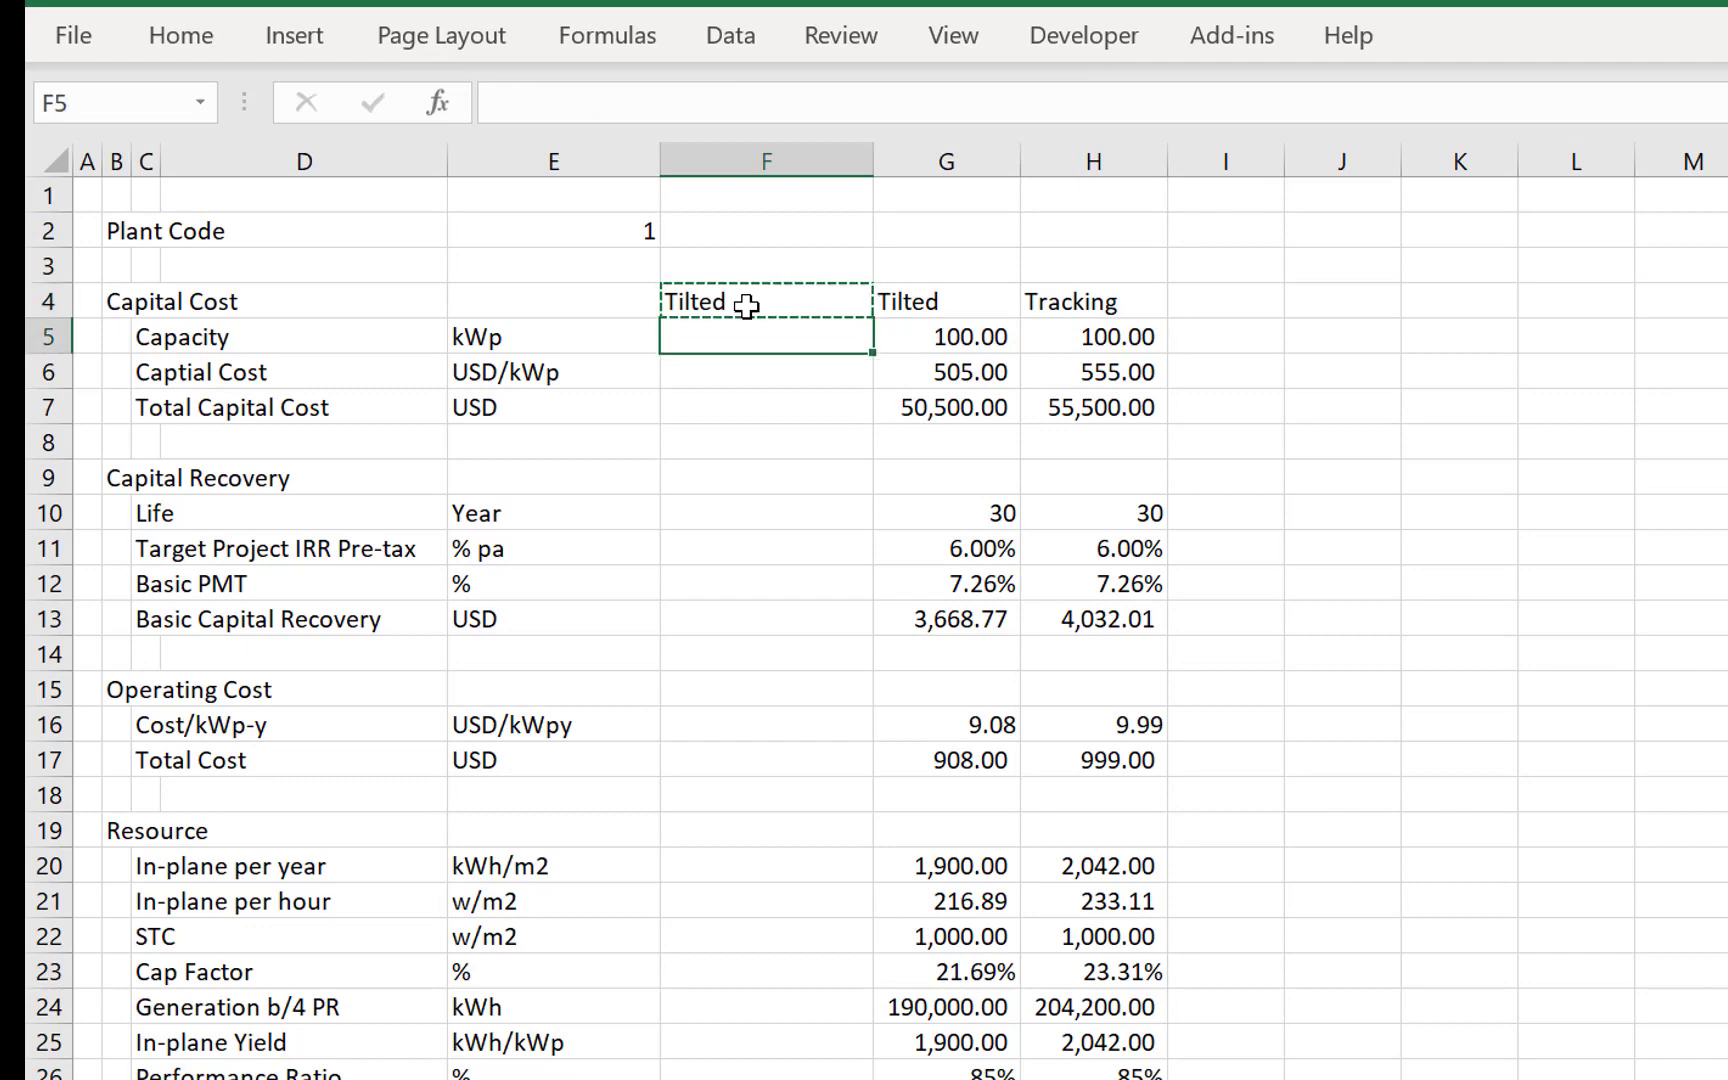
{"action": "key", "text": "shift+Down"}
{"action": "key", "text": "shift+Down"}
{"action": "key", "text": "Escape"}
- Fill the INDEX formula from F4 down through the Capital Cost rows to F7
{"action": "key", "text": "Down"}
{"action": "key", "text": "Up"}
{"action": "key", "text": "Up"}
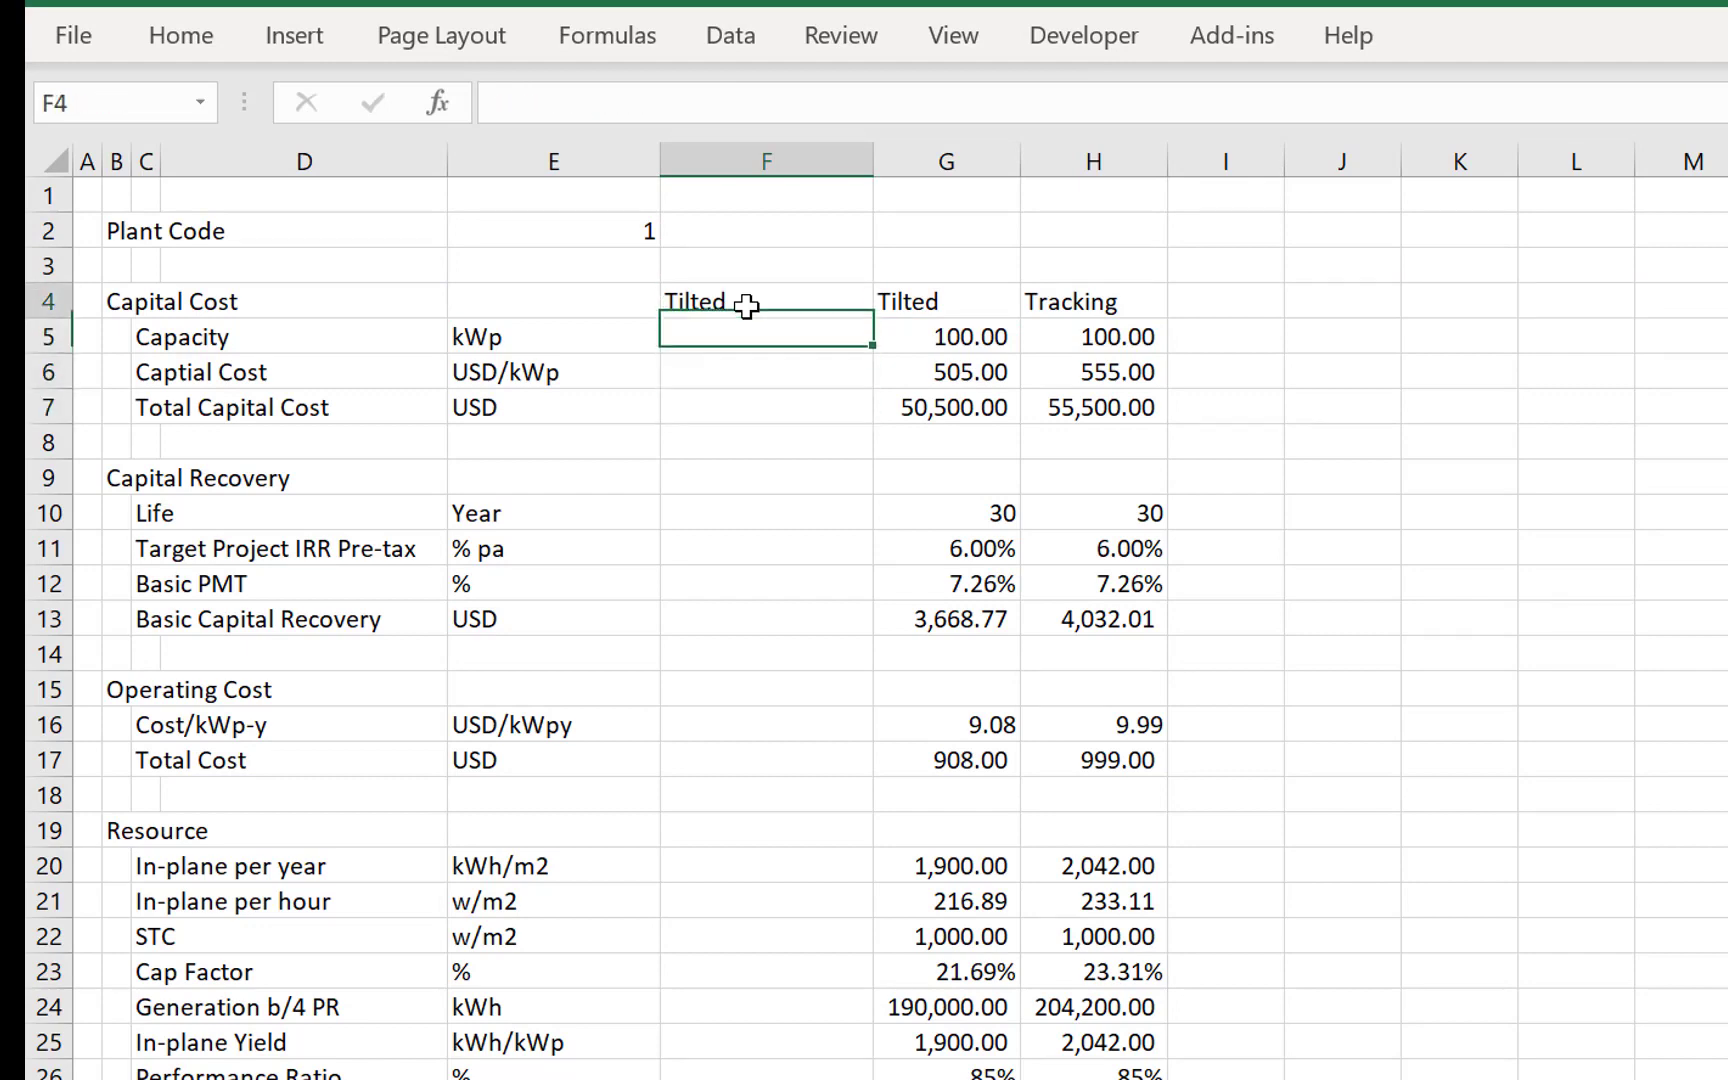
{"action": "key", "text": "shift+Down"}
{"action": "key", "text": "shift+Down"}
{"action": "key", "text": "shift+Down"}
{"action": "key", "text": "ctrl+d"}
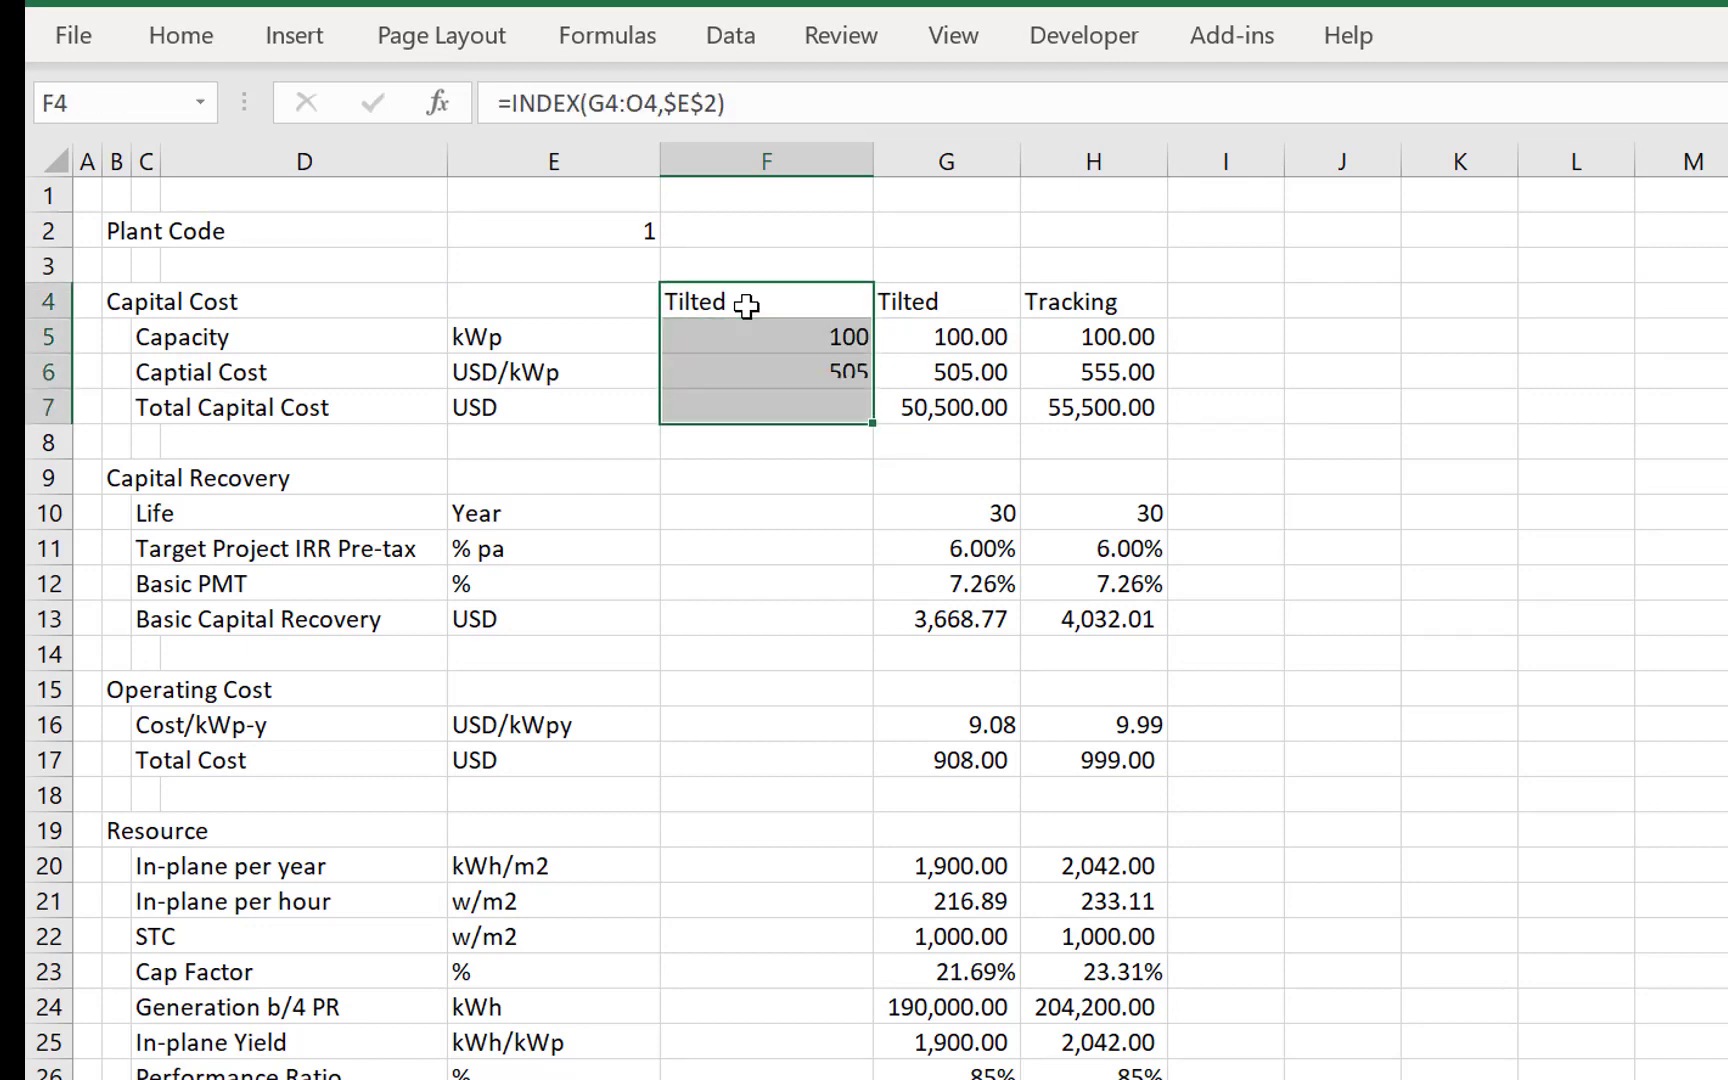
- Copy the INDEX formula from F7 into F10 for the Life row
{"action": "key", "text": "Down"}
{"action": "key", "text": "Down"}
{"action": "key", "text": "Down"}
{"action": "key", "text": "ctrl+c"}
{"action": "key", "text": "Down"}
{"action": "key", "text": "Down"}
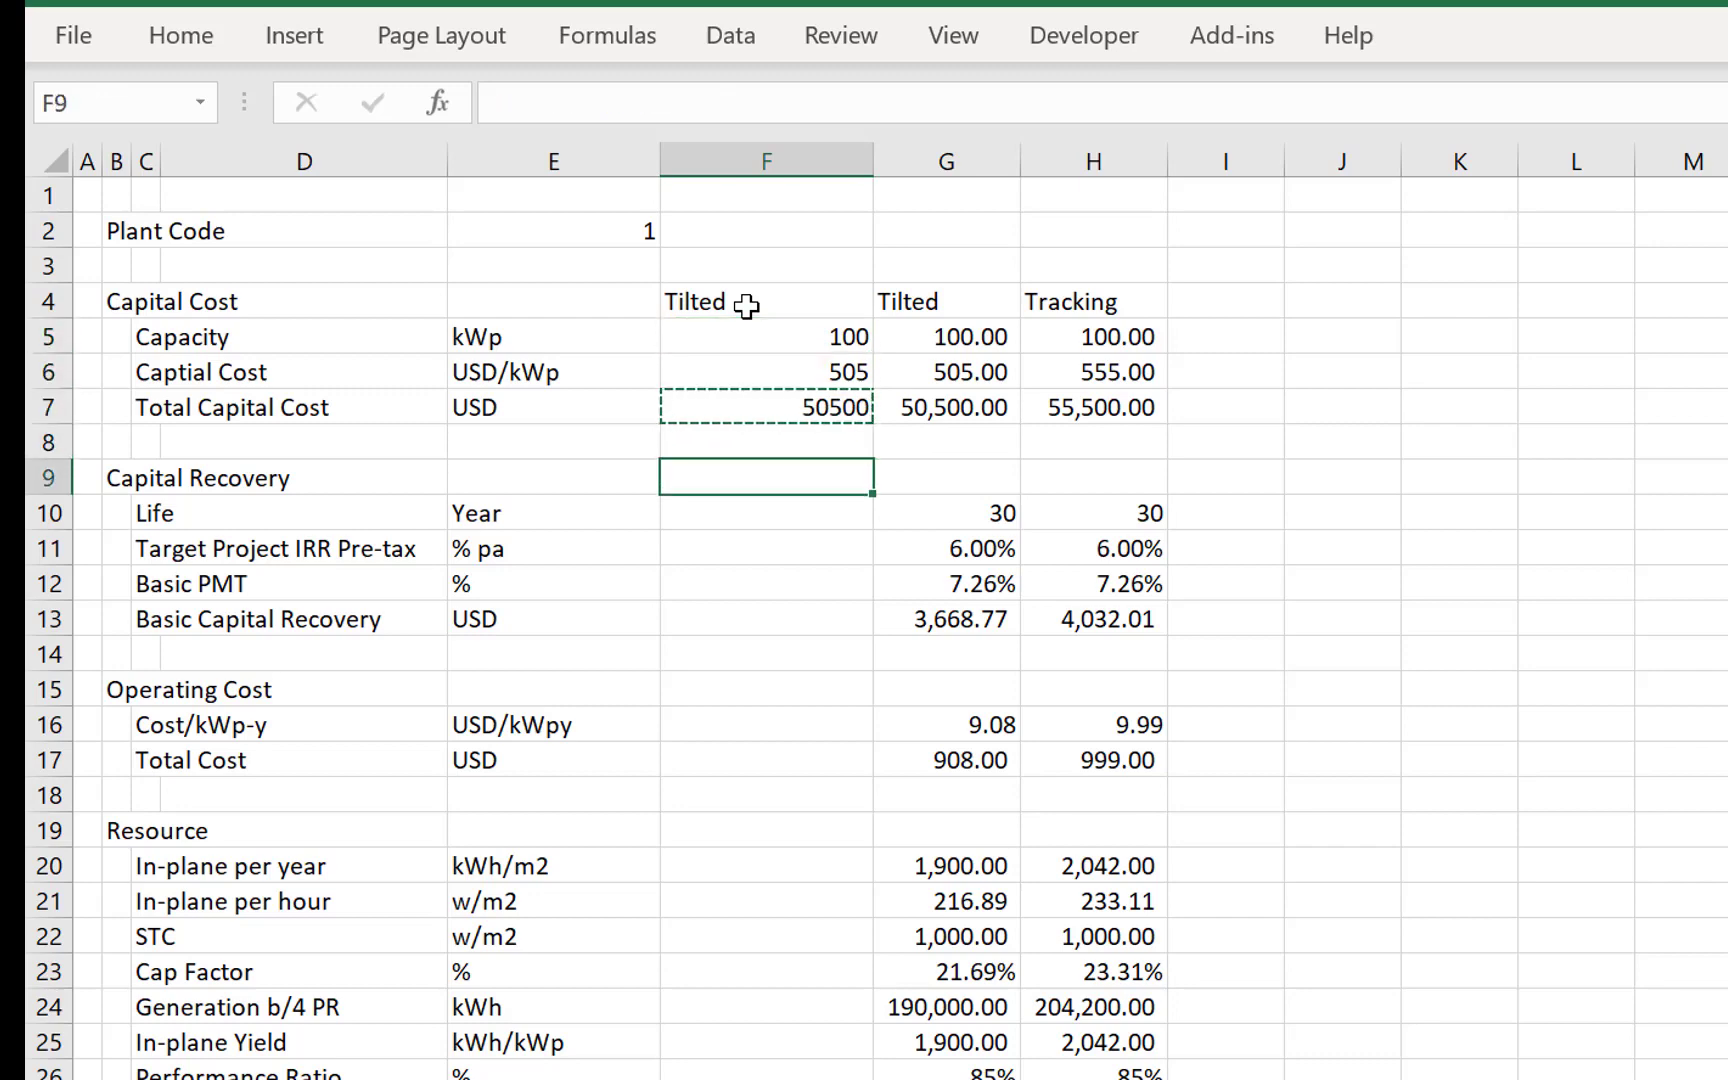
{"action": "key", "text": "Down"}
{"action": "key", "text": "ctrl+v"}
- Fill the INDEX formula from F10 down column F past the LCOE Total Cost row
{"action": "key", "text": "shift+Down"}
{"action": "key", "text": "shift+Down"}
{"action": "key", "text": "shift+Down"}
{"action": "key", "text": "shift+Down"}
{"action": "key", "text": "shift+Down"}
{"action": "key", "text": "shift+Down"}
{"action": "key", "text": "shift+Down"}
{"action": "key", "text": "shift+Down"}
{"action": "key", "text": "shift+Down"}
{"action": "key", "text": "shift+Down"}
{"action": "key", "text": "shift+Down"}
{"action": "key", "text": "shift+Down"}
{"action": "key", "text": "shift+Down"}
{"action": "key", "text": "shift+Down"}
{"action": "key", "text": "shift+Down"}
{"action": "key", "text": "shift+Down"}
{"action": "key", "text": "shift+Down"}
{"action": "key", "text": "shift+Down"}
{"action": "key", "text": "shift+Down"}
{"action": "key", "text": "shift+Down"}
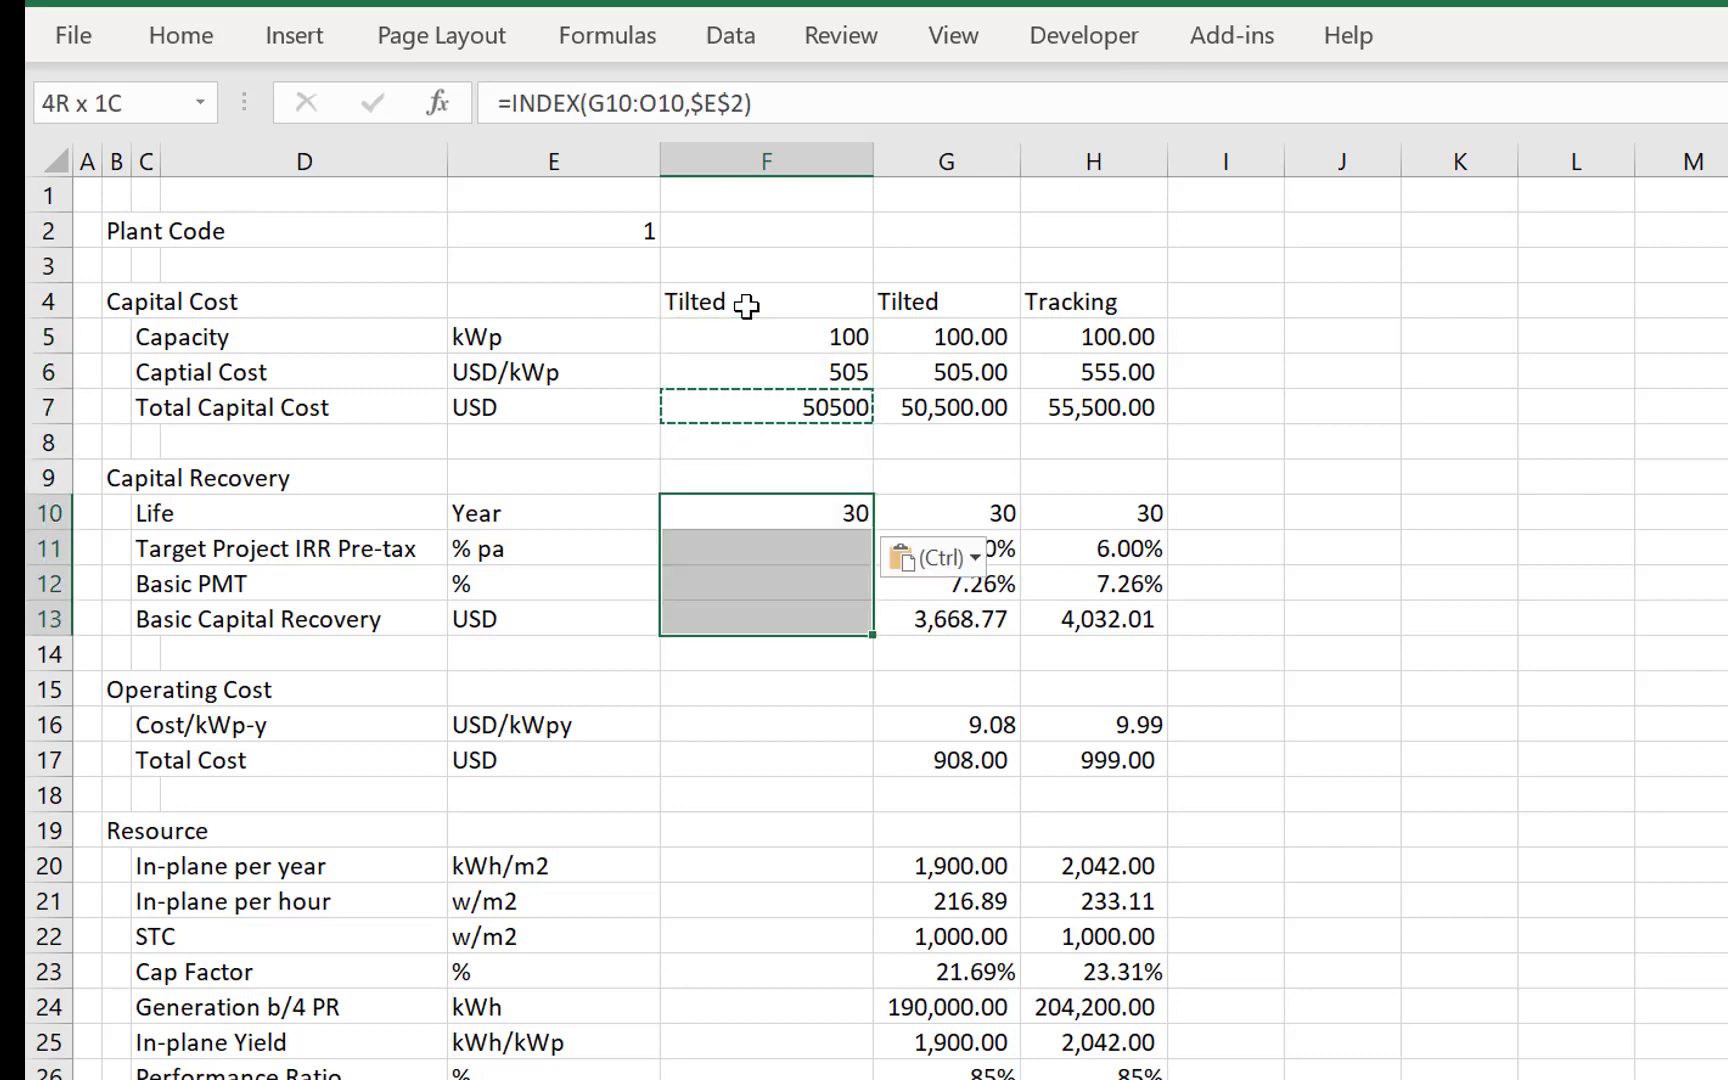
{"action": "key", "text": "shift+Down"}
{"action": "key", "text": "shift+Down"}
{"action": "key", "text": "shift+Down"}
{"action": "key", "text": "shift+Down"}
{"action": "key", "text": "shift+Down"}
{"action": "key", "text": "shift+Down"}
{"action": "key", "text": "shift+Down"}
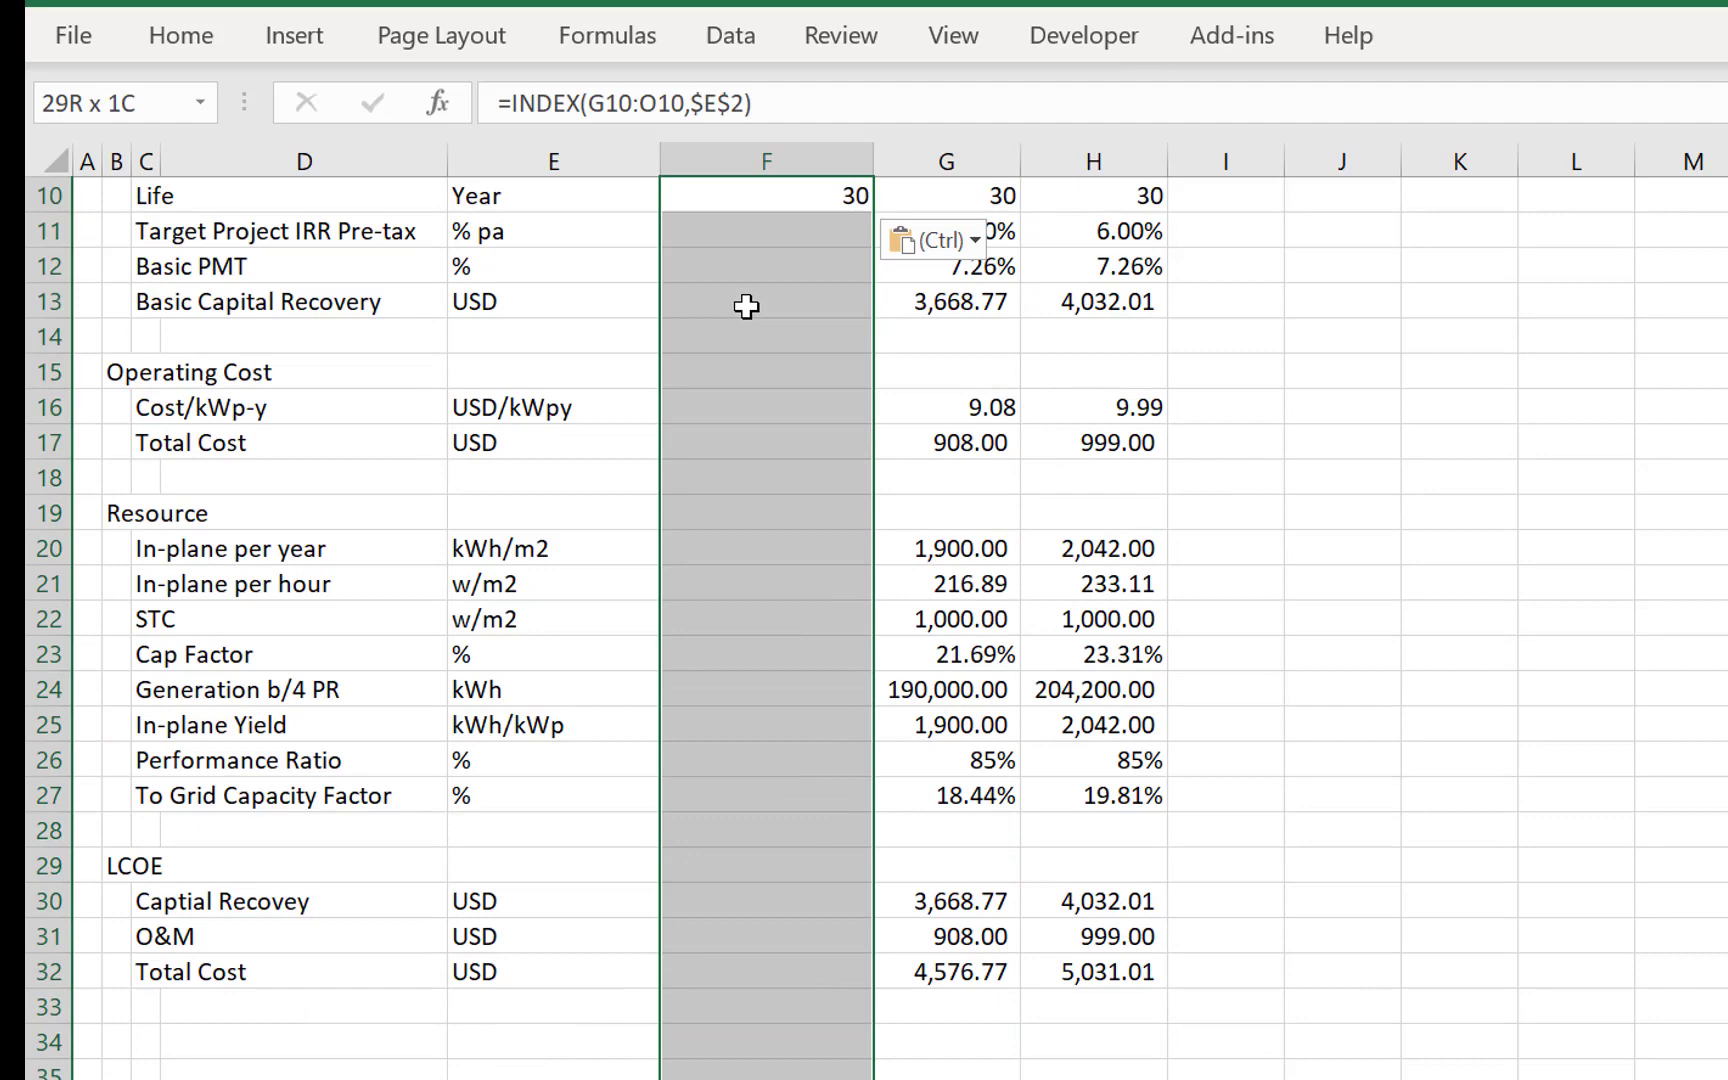
{"action": "key", "text": "ctrl+d"}
- Apply only the number formats of the Tilted figures from G5 down to the LCOE rows onto the matching INDEX cells in column F
{"action": "key", "text": "Up"}
{"action": "key", "text": "Up"}
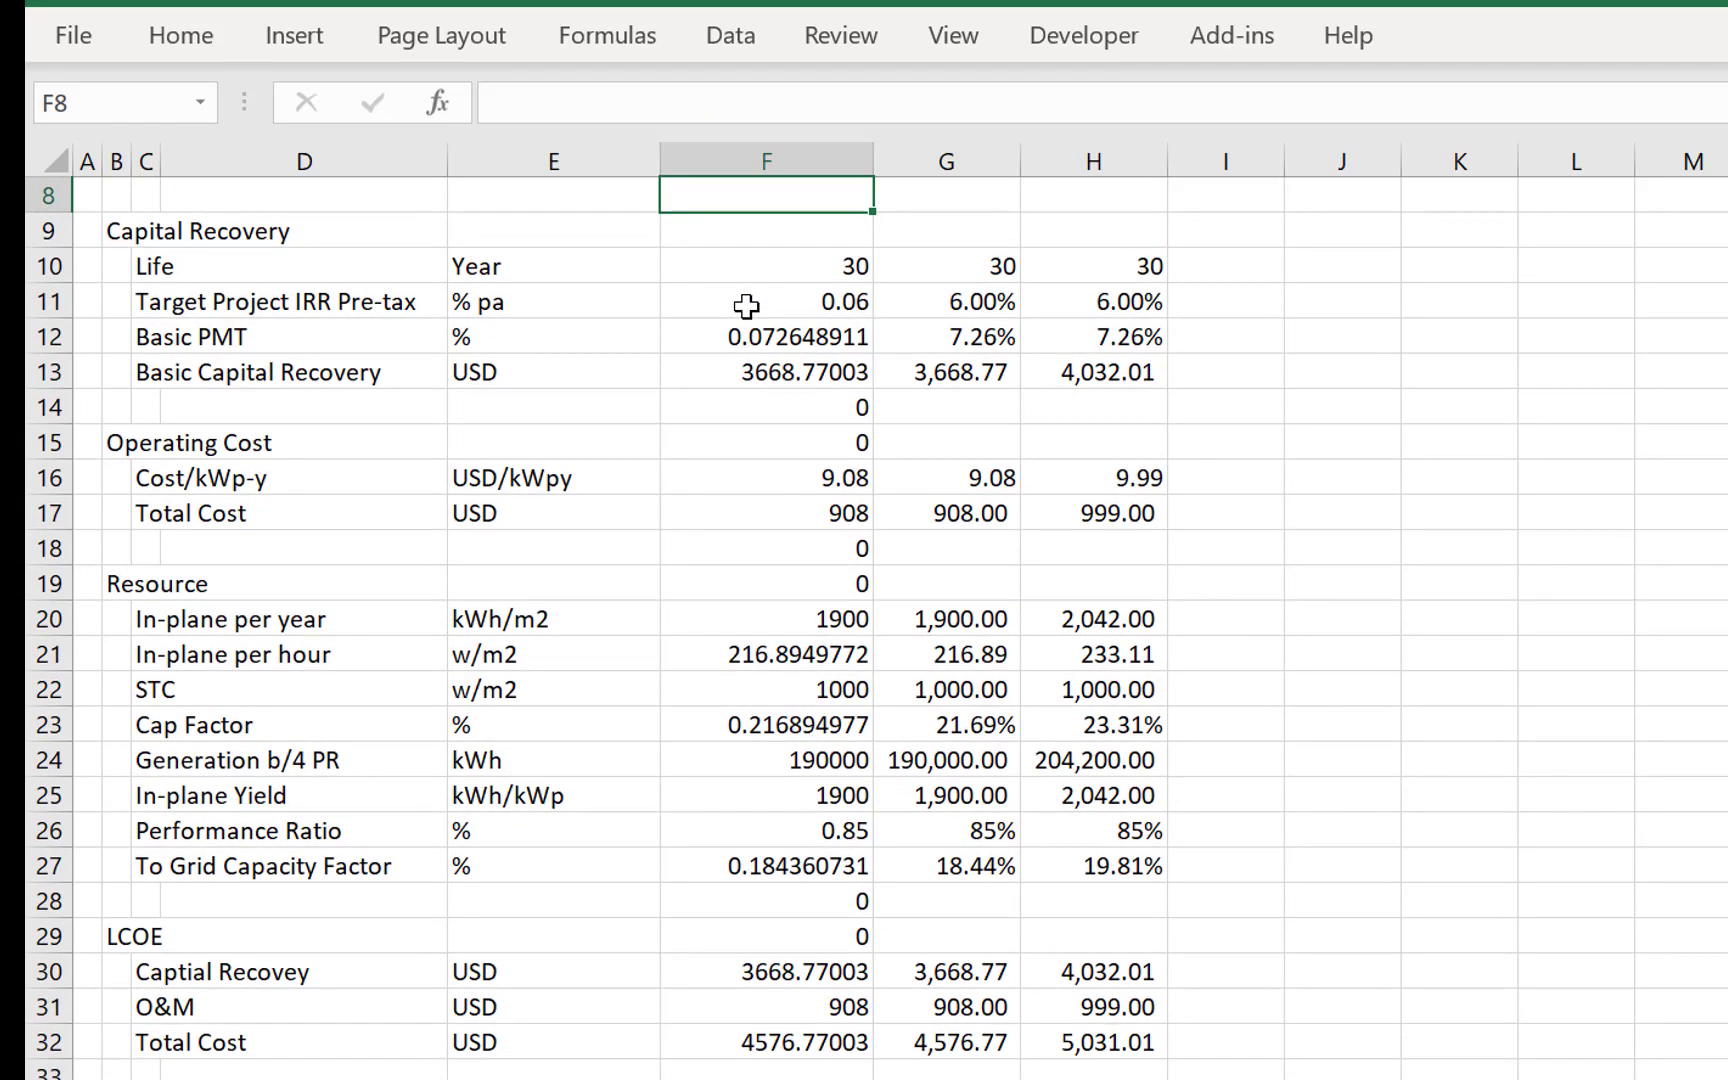
{"action": "key", "text": "Up"}
{"action": "key", "text": "Up"}
{"action": "key", "text": "Up"}
{"action": "key", "text": "Up"}
{"action": "key", "text": "Up"}
{"action": "key", "text": "Up"}
{"action": "key", "text": "Up"}
{"action": "key", "text": "Down"}
{"action": "key", "text": "Down"}
{"action": "key", "text": "Down"}
{"action": "key", "text": "Down"}
{"action": "key", "text": "Right"}
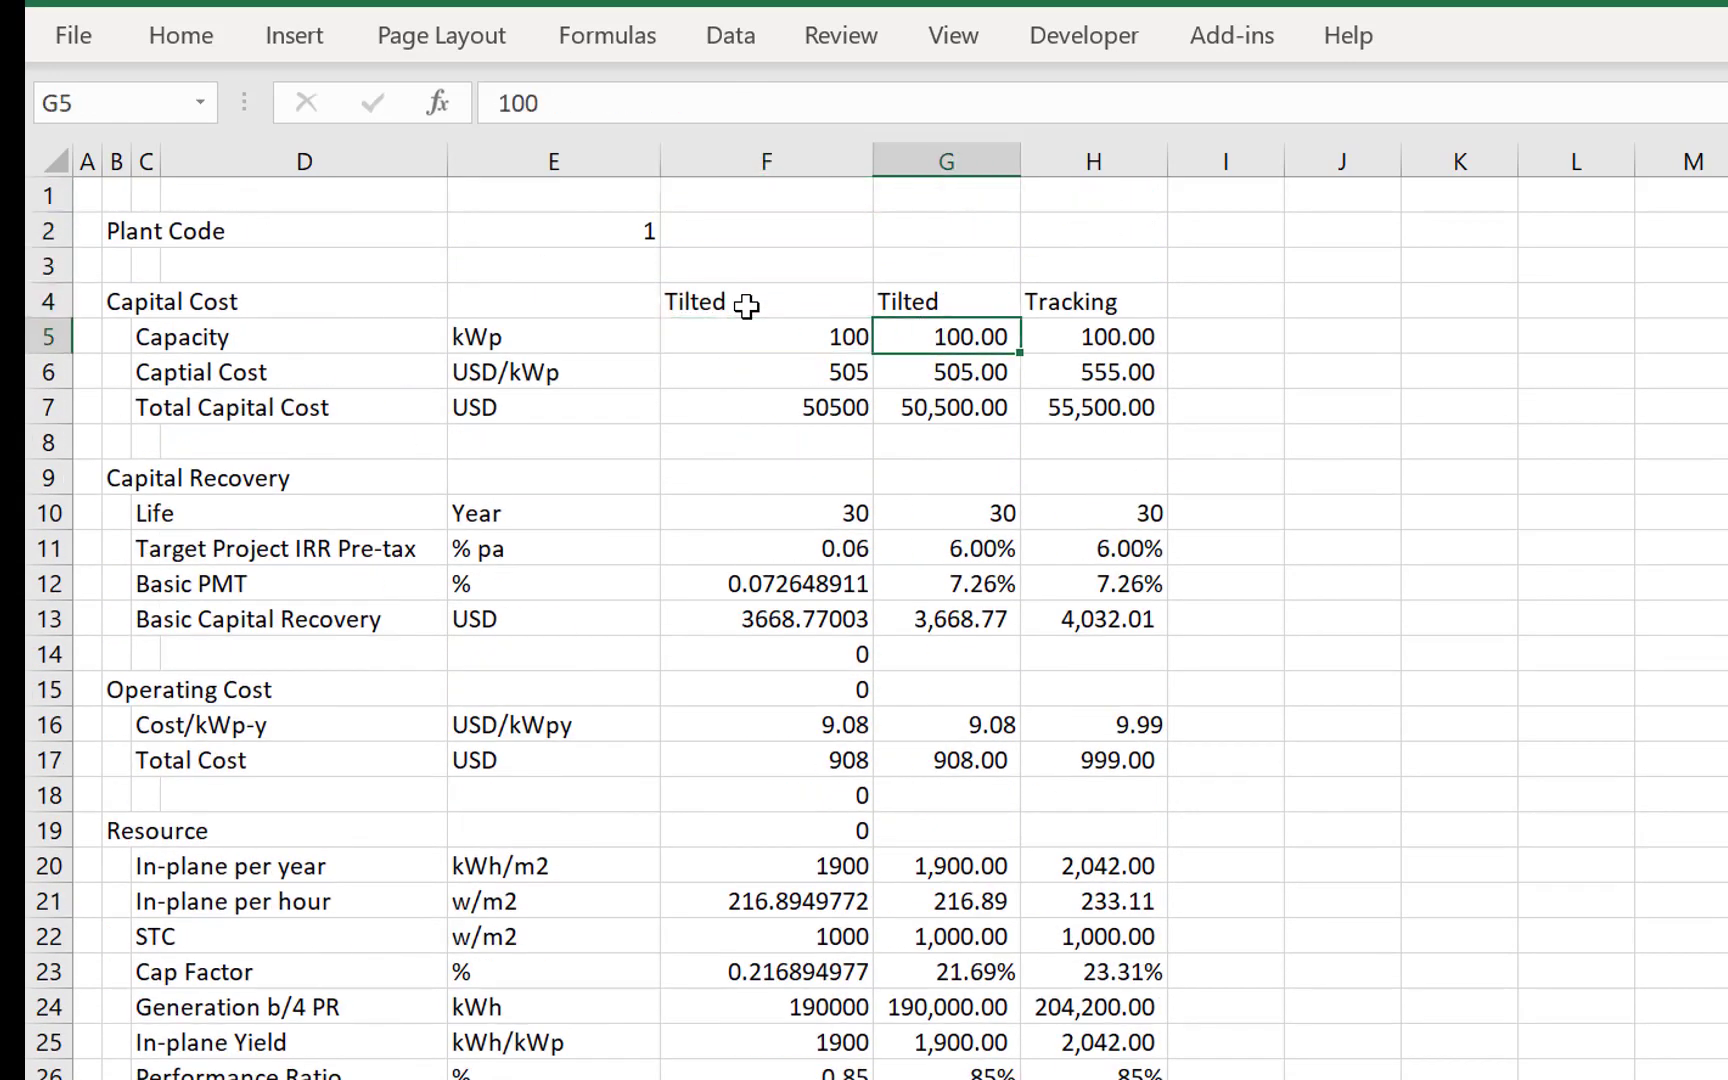
{"action": "key", "text": "shift+Down"}
{"action": "key", "text": "shift+Down"}
{"action": "key", "text": "shift+Down"}
{"action": "key", "text": "shift+Down"}
{"action": "key", "text": "shift+Down"}
{"action": "key", "text": "shift+Down"}
{"action": "key", "text": "shift+Down"}
{"action": "key", "text": "shift+Down"}
{"action": "key", "text": "shift+Down"}
{"action": "key", "text": "shift+Down"}
{"action": "key", "text": "shift+Down"}
{"action": "key", "text": "shift+Down"}
{"action": "key", "text": "shift+Down"}
{"action": "key", "text": "shift+Down"}
{"action": "key", "text": "shift+Down"}
{"action": "key", "text": "shift+Down"}
{"action": "key", "text": "shift+Down"}
{"action": "key", "text": "shift+Down"}
{"action": "key", "text": "shift+Down"}
{"action": "key", "text": "shift+Down"}
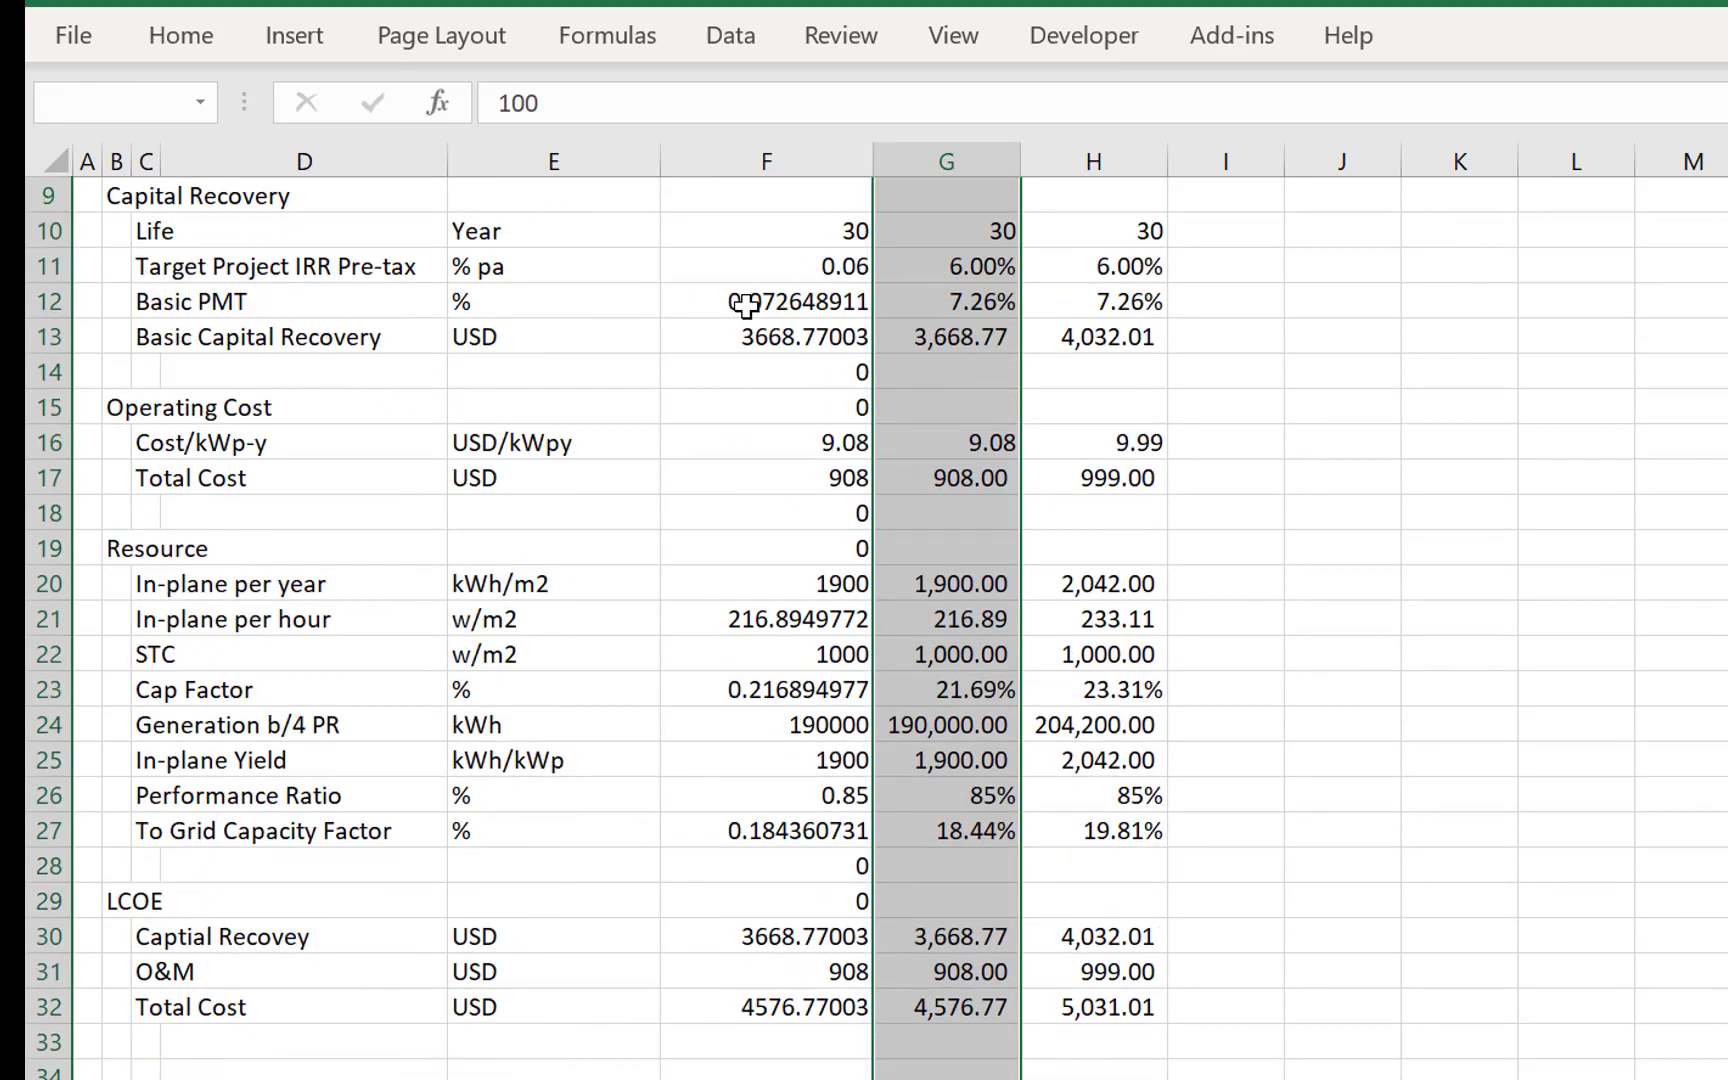
{"action": "key", "text": "shift+Up"}
{"action": "key", "text": "shift+Up"}
{"action": "key", "text": "ctrl+c"}
{"action": "key", "text": "Left"}
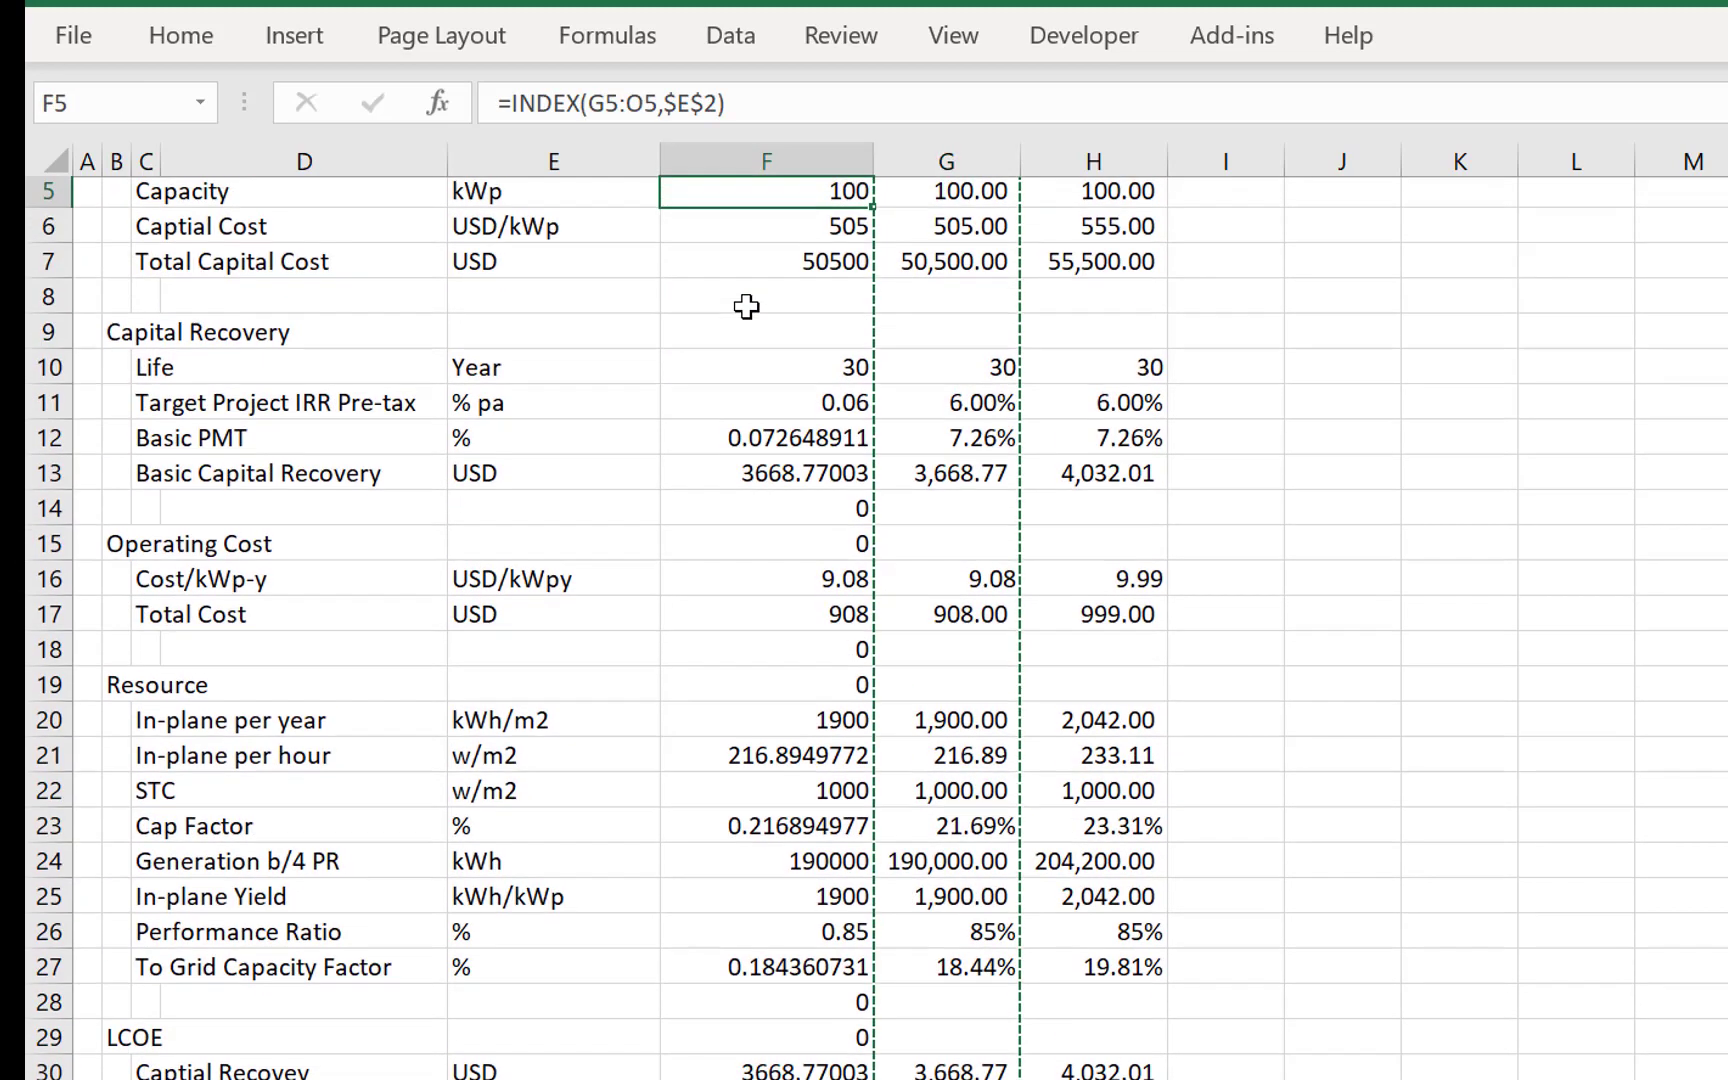
{"action": "key", "text": "alt+e"}
{"action": "key", "text": "s"}
{"action": "key", "text": "t"}
{"action": "key", "text": "Return"}
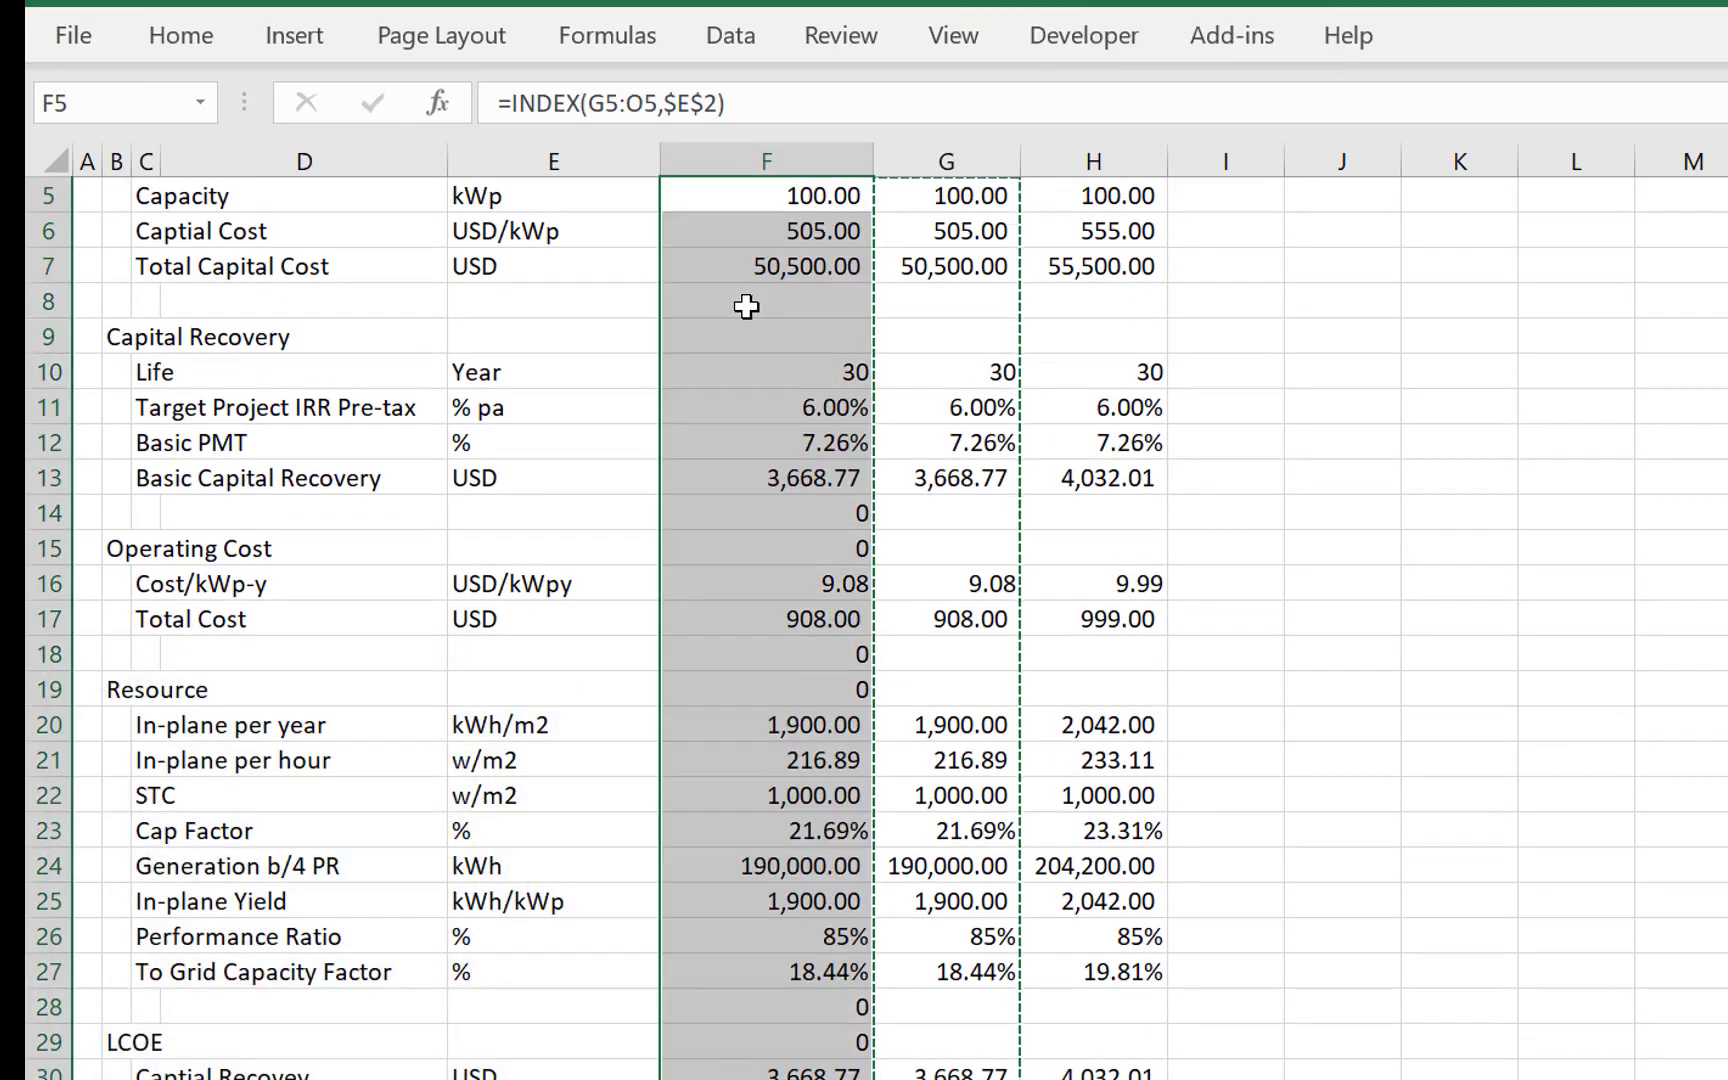
{"action": "key", "text": "Escape"}
- Test the plant selector by setting the Plant Code in E2 to 2 and back to 1
{"action": "key", "text": "Up"}
{"action": "key", "text": "Up"}
{"action": "key", "text": "Up"}
{"action": "key", "text": "Up"}
{"action": "key", "text": "Down"}
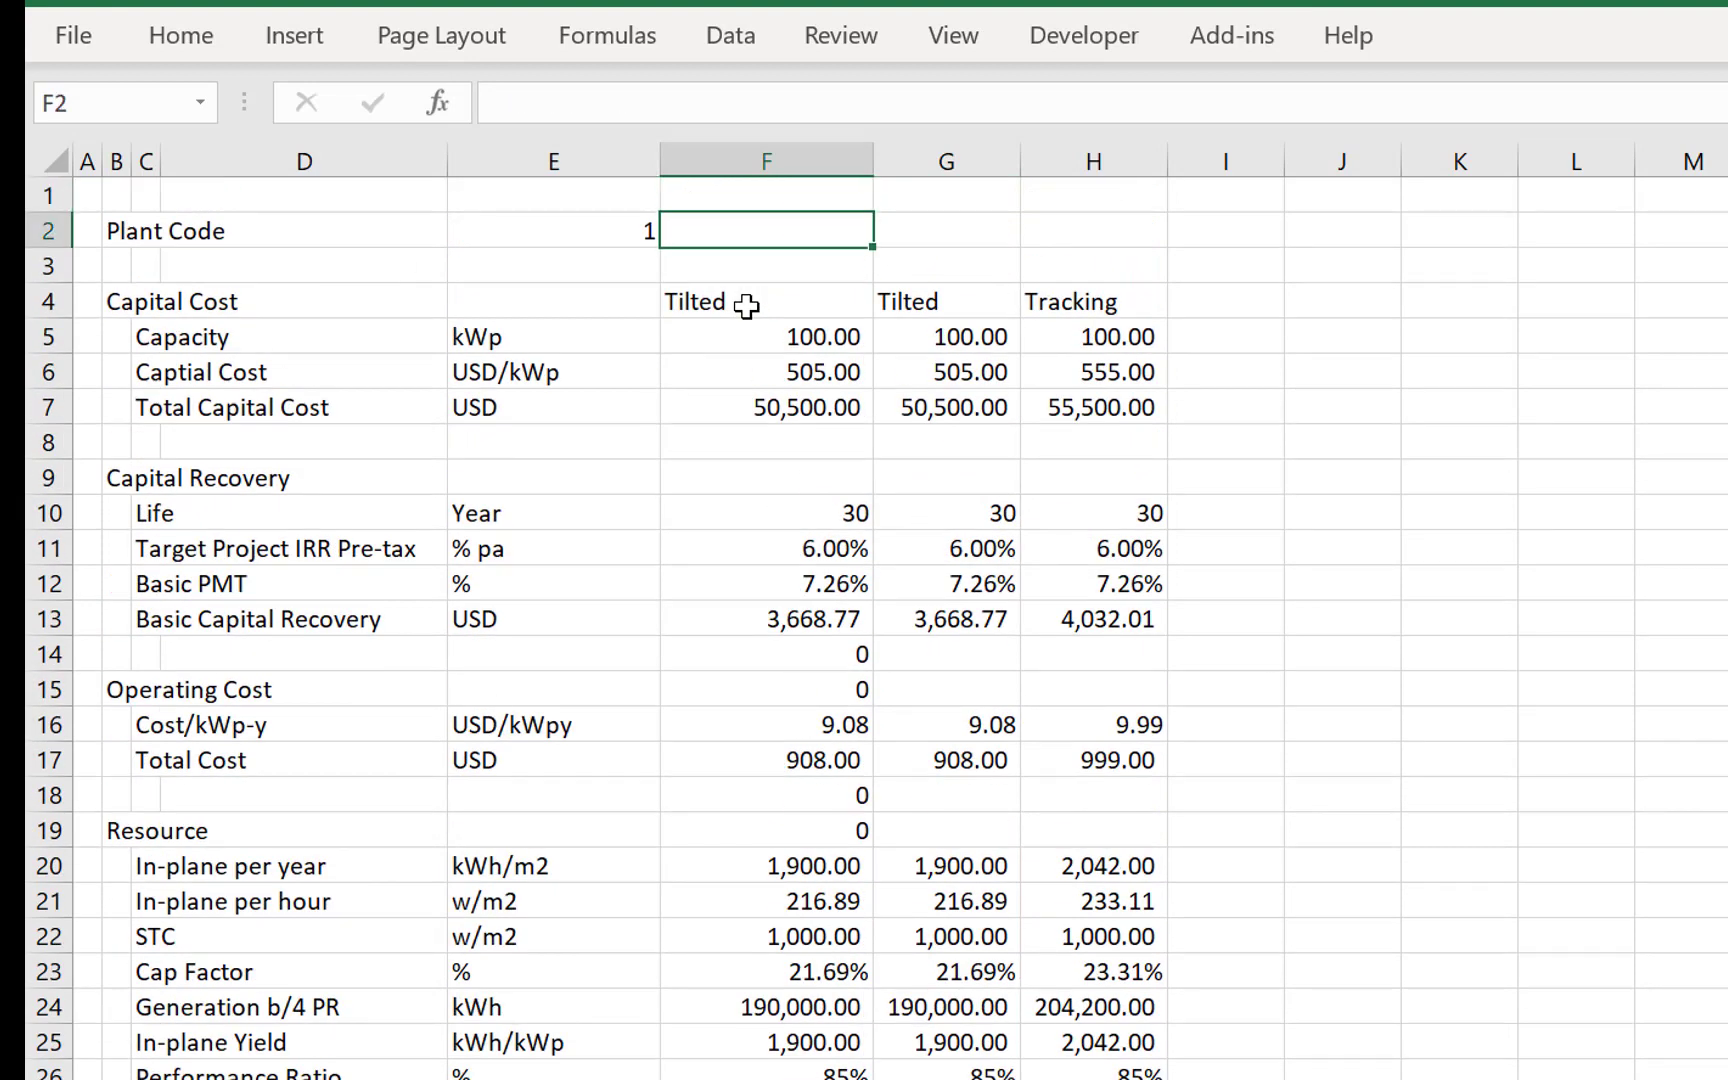
{"action": "key", "text": "Left"}
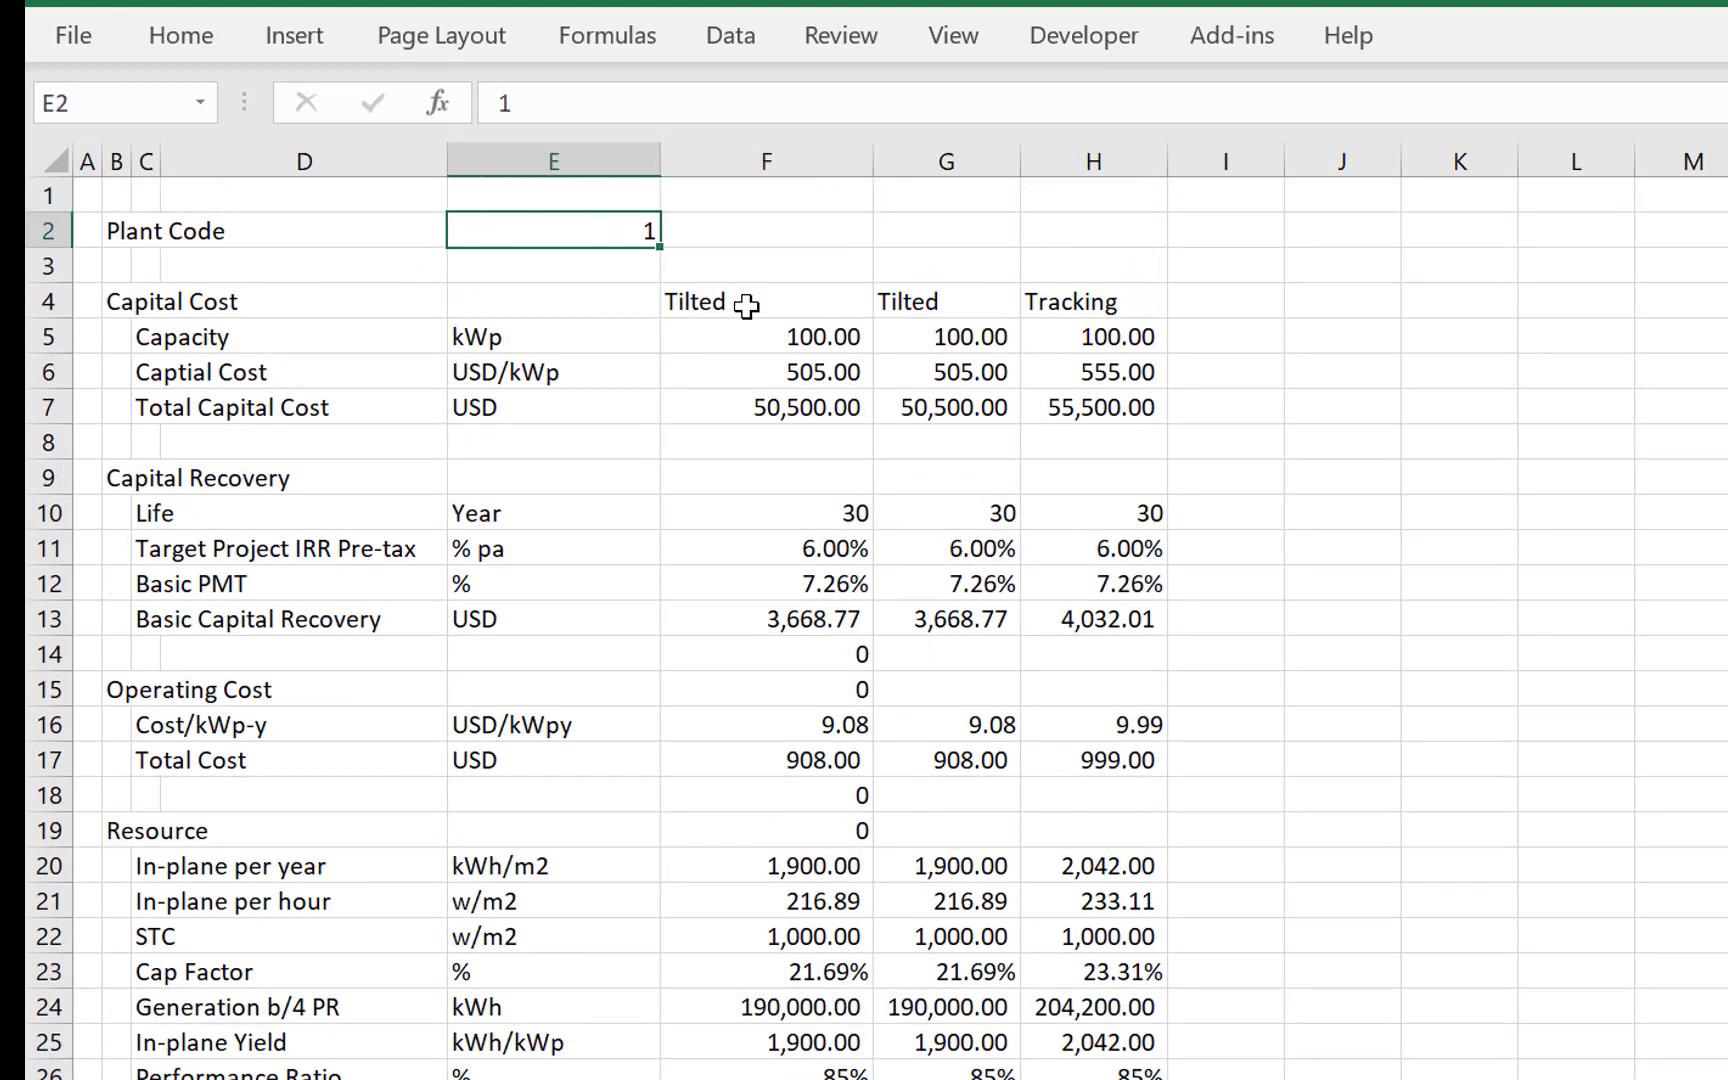
{"action": "key", "text": "Down"}
{"action": "key", "text": "Down"}
{"action": "key", "text": "Right"}
{"action": "key", "text": "Right"}
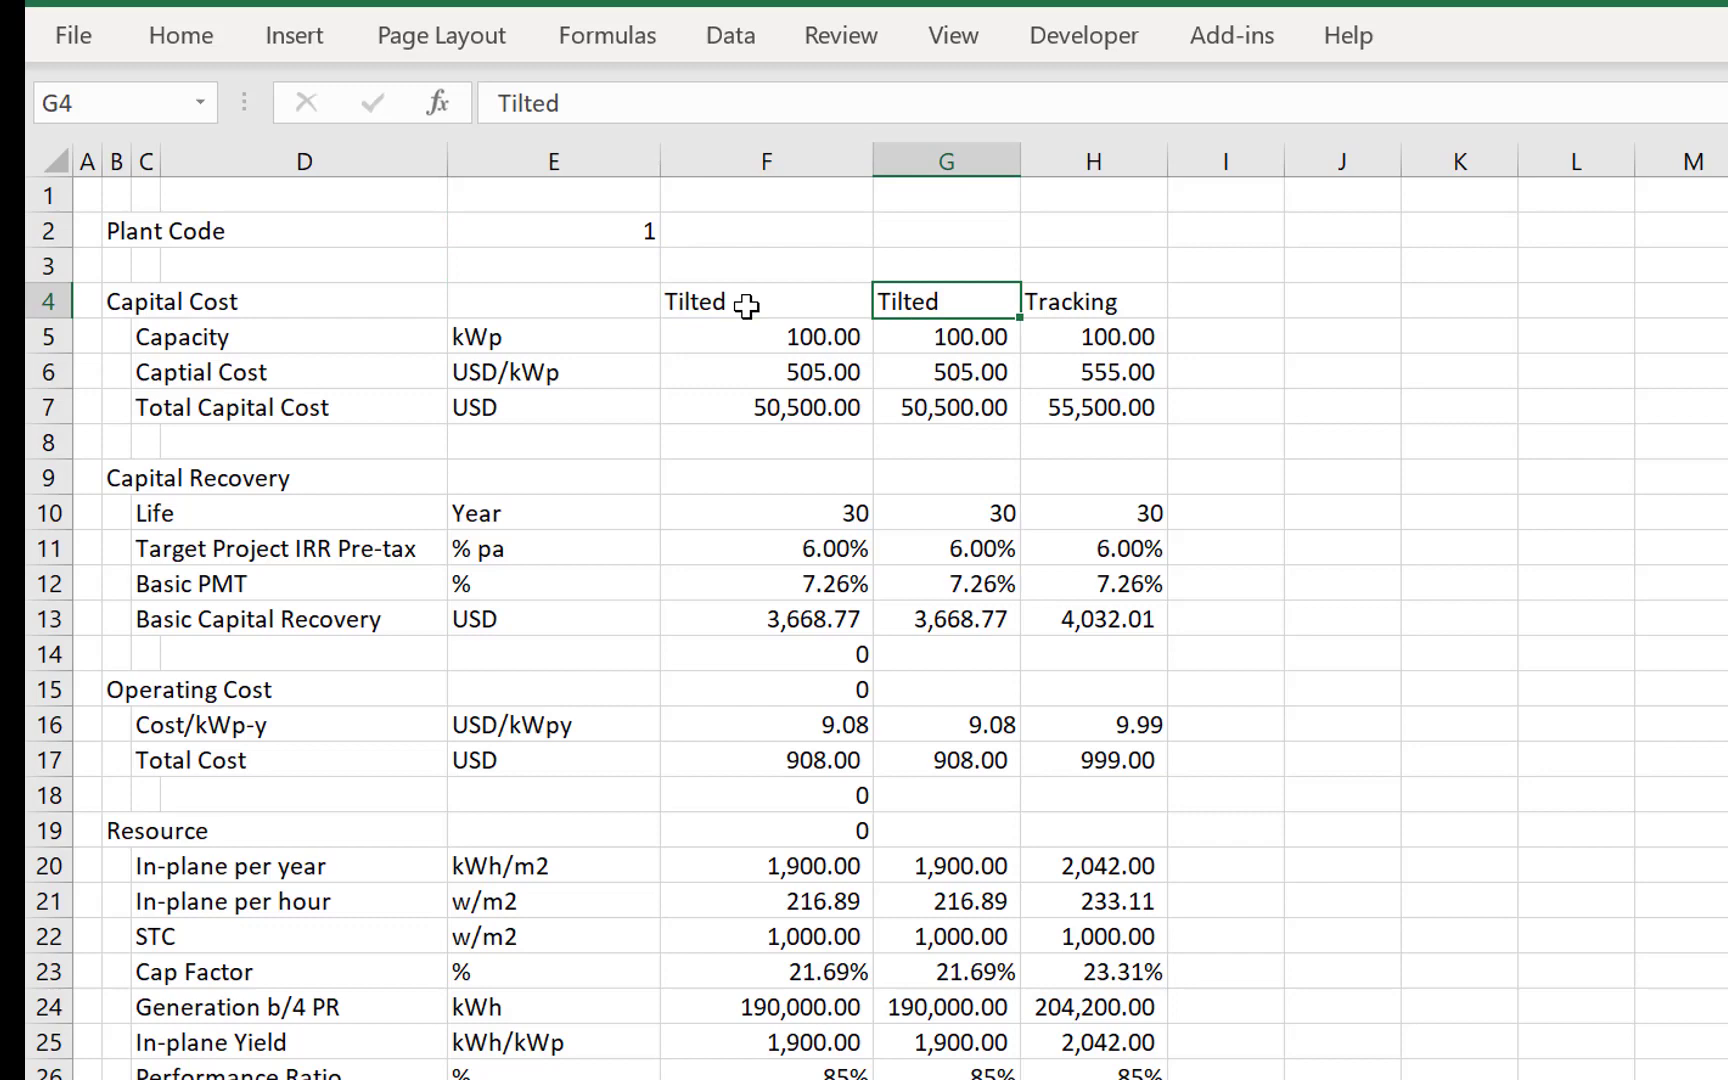
{"action": "key", "text": "Up"}
{"action": "key", "text": "Up"}
{"action": "key", "text": "Left"}
{"action": "key", "text": "Left"}
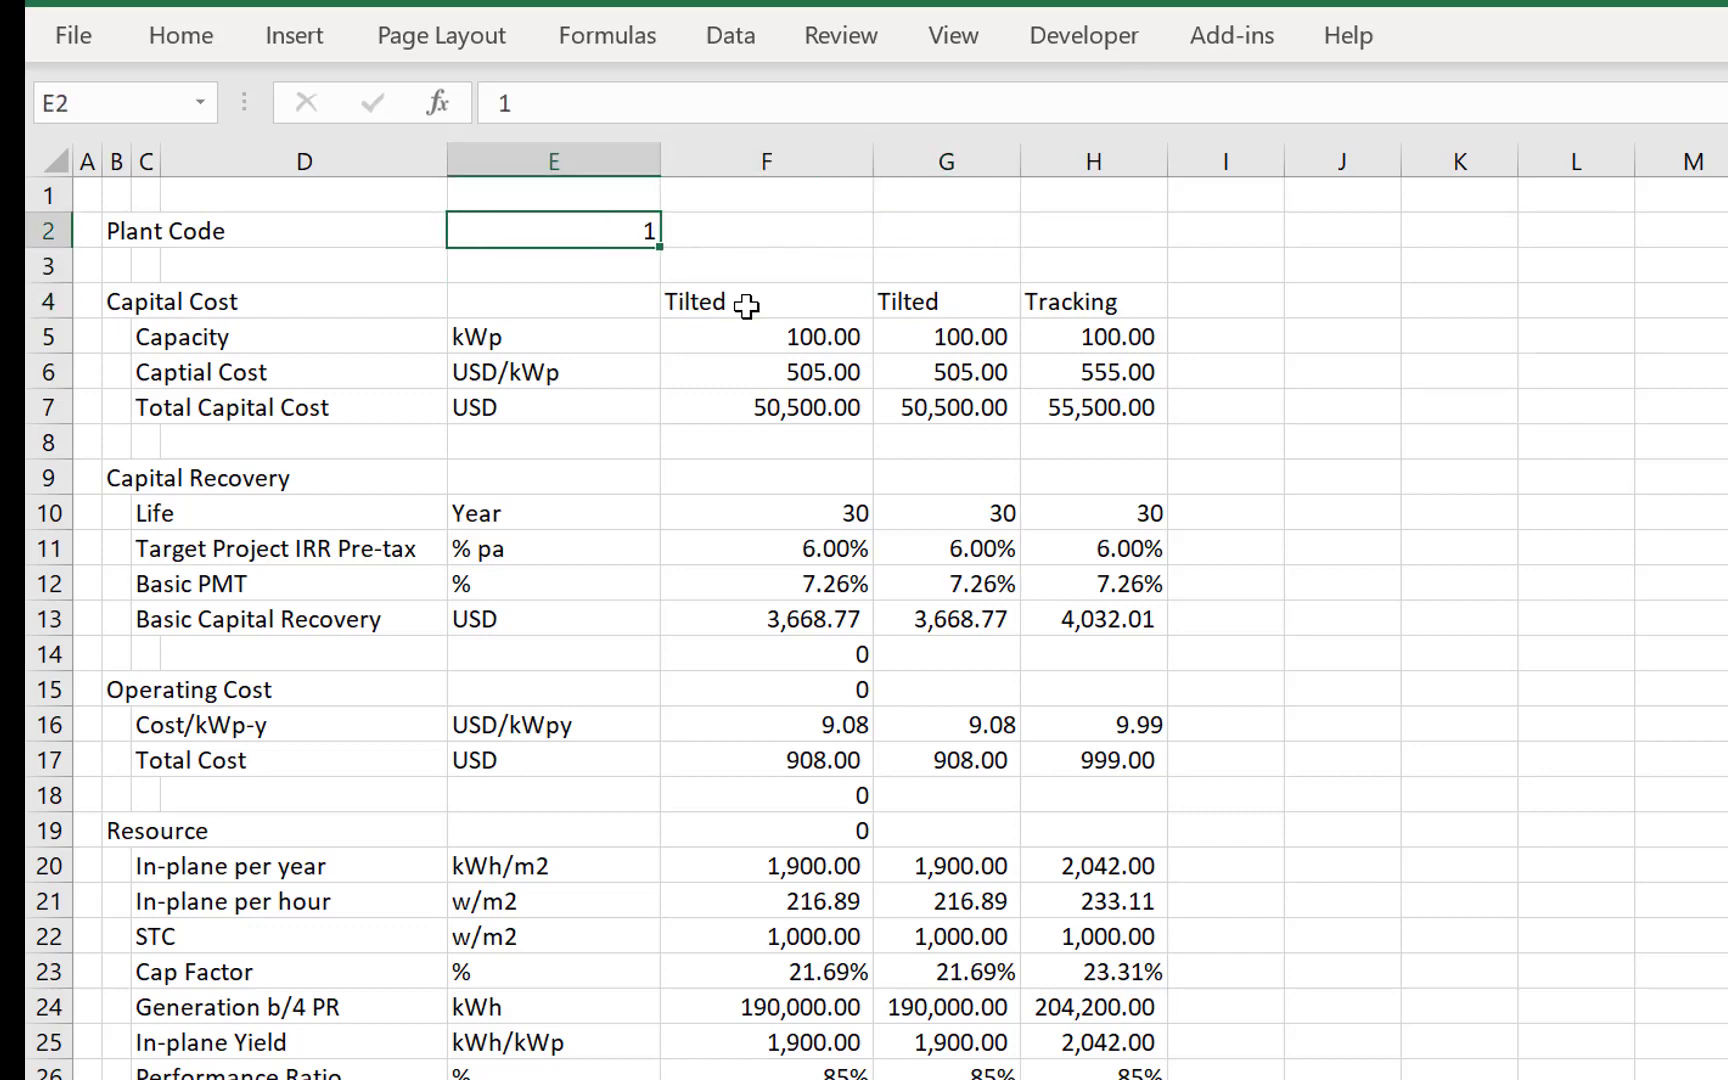
{"action": "type", "text": "2"}
{"action": "key", "text": "Return"}
{"action": "key", "text": "Up"}
{"action": "type", "text": "1"}
{"action": "key", "text": "Return"}
{"action": "key", "text": "Up"}
- Insert three blank rows above the Time Line heading on the Financial Model sheet
{"action": "key", "text": "ctrl+Page_Down"}
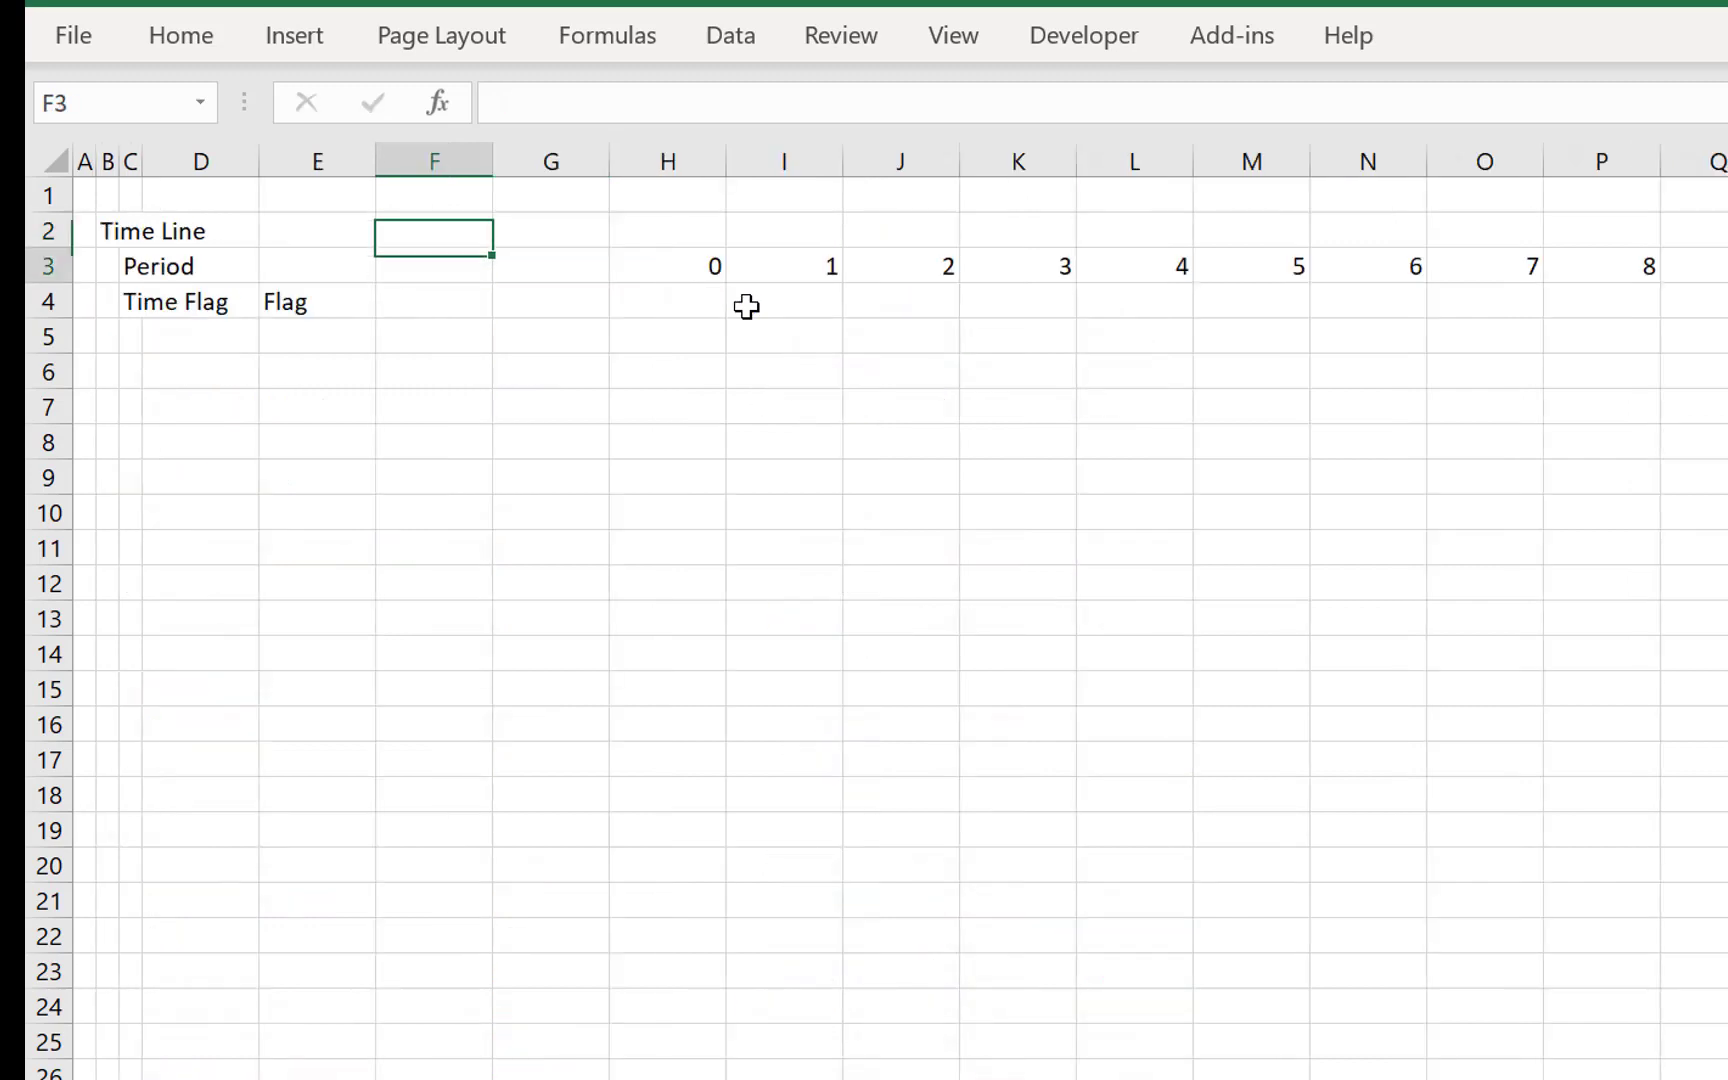
{"action": "key", "text": "Up"}
{"action": "key", "text": "Left"}
{"action": "key", "text": "Left"}
{"action": "key", "text": "Left"}
{"action": "key", "text": "Left"}
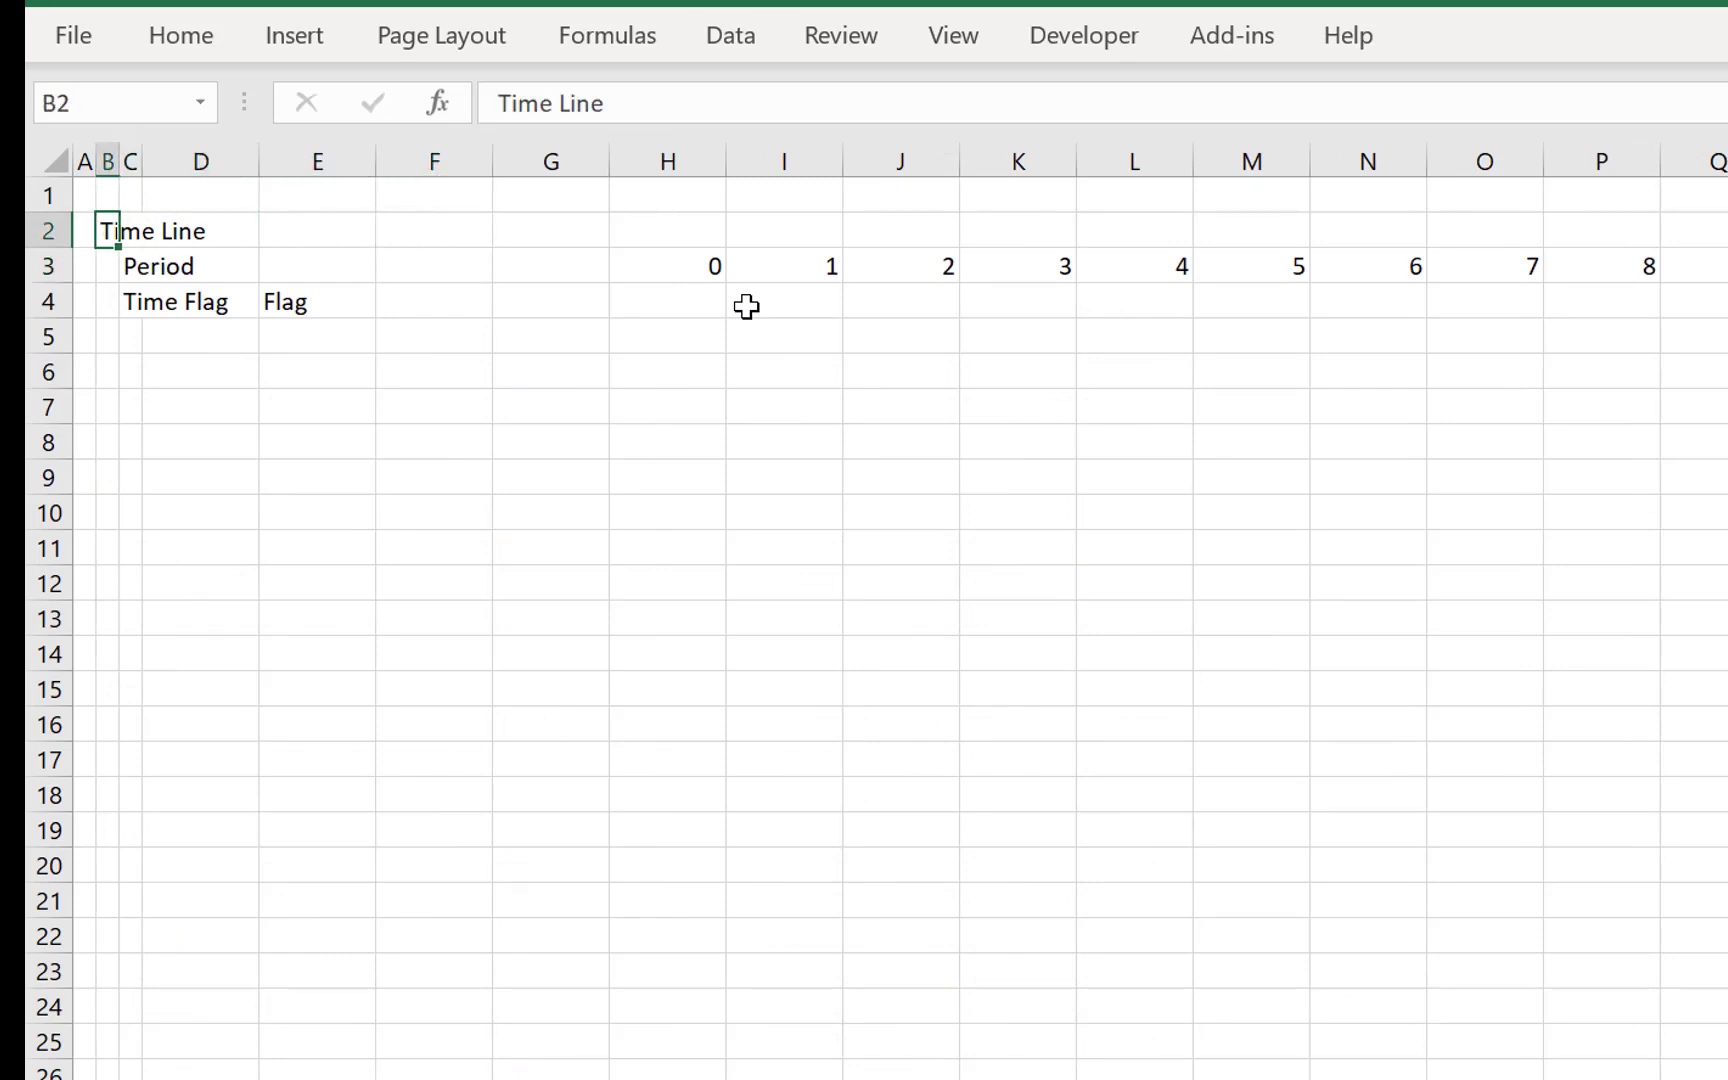
{"action": "key", "text": "shift+space"}
{"action": "key", "text": "ctrl+shift+plus"}
{"action": "key", "text": "ctrl+shift+plus"}
{"action": "key", "text": "ctrl+shift+plus"}
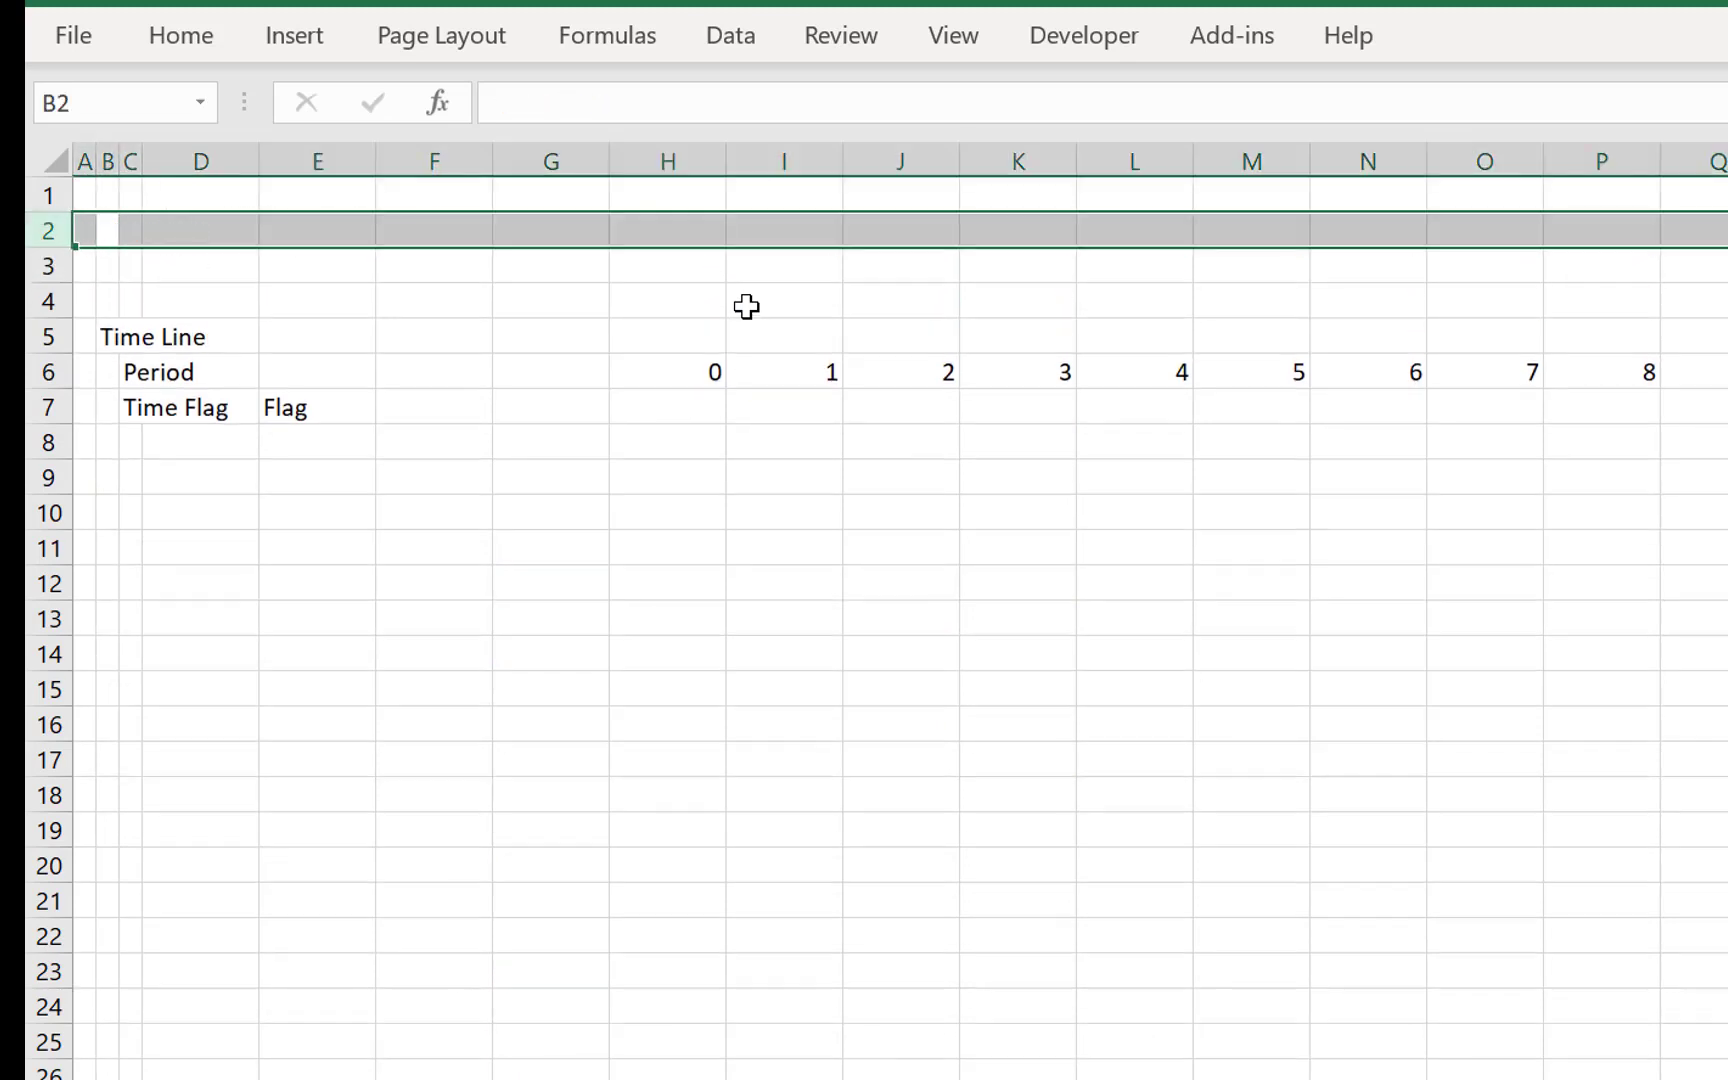
- Link B2 of the Financial Model sheet to the selected plant type in F4 of the LCOE sheet
{"action": "key", "text": "shift+BackSpace"}
{"action": "type", "text": "="}
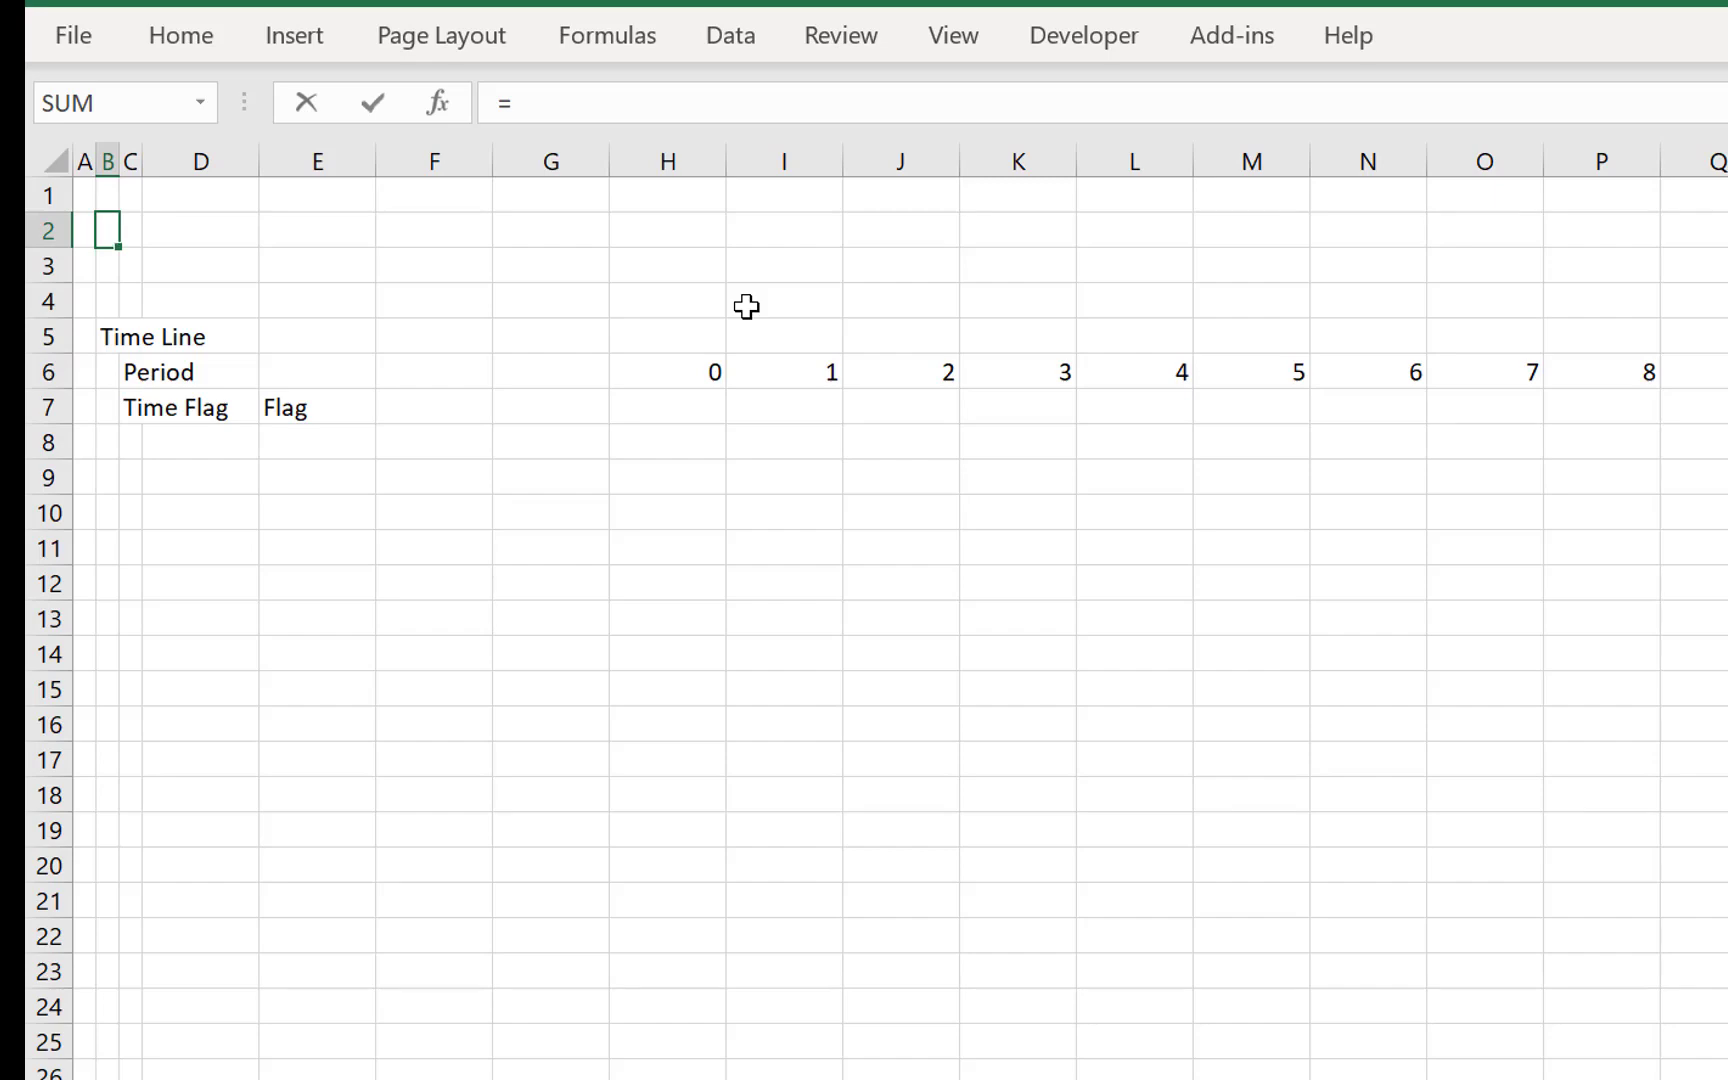
{"action": "key", "text": "ctrl+Page_Up"}
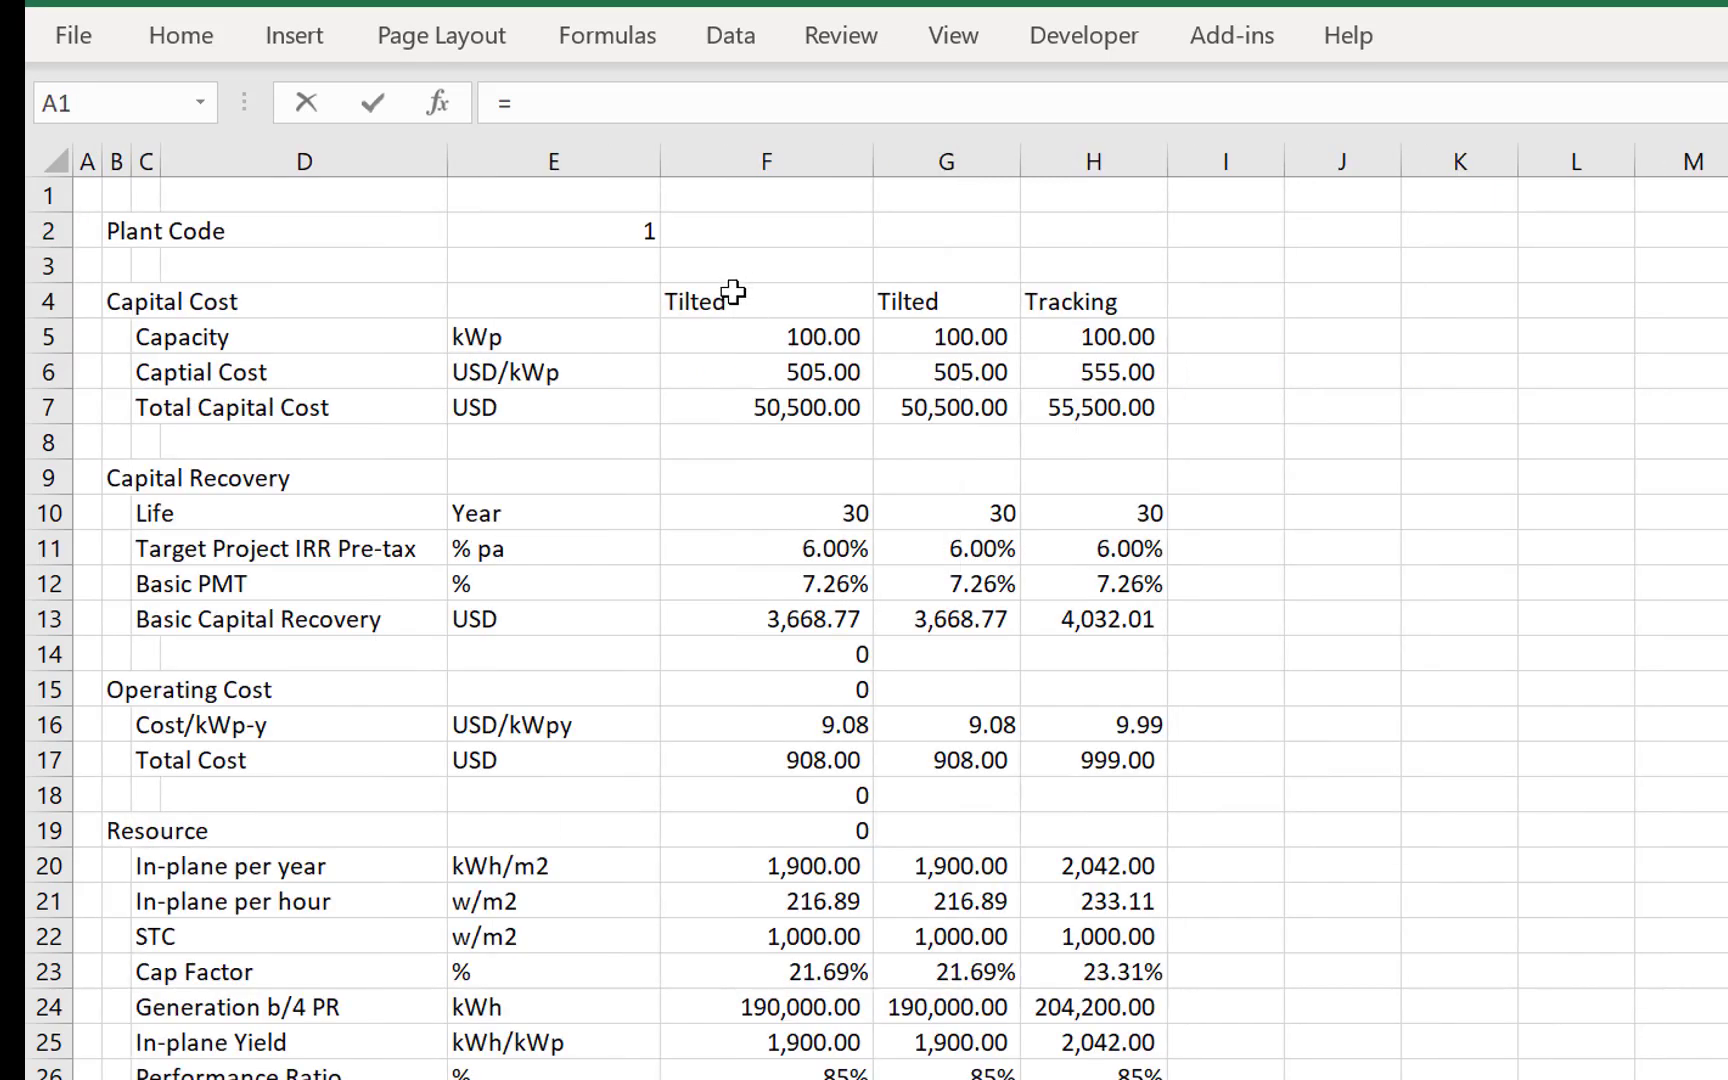
{"action": "left_click", "coordinate": [733, 292]}
{"action": "key", "text": "Return"}
- Link E2 of the Financial Model sheet to the Plant Code in E2 of the LCOE sheet
{"action": "key", "text": "Up"}
{"action": "key", "text": "Right"}
{"action": "key", "text": "Right"}
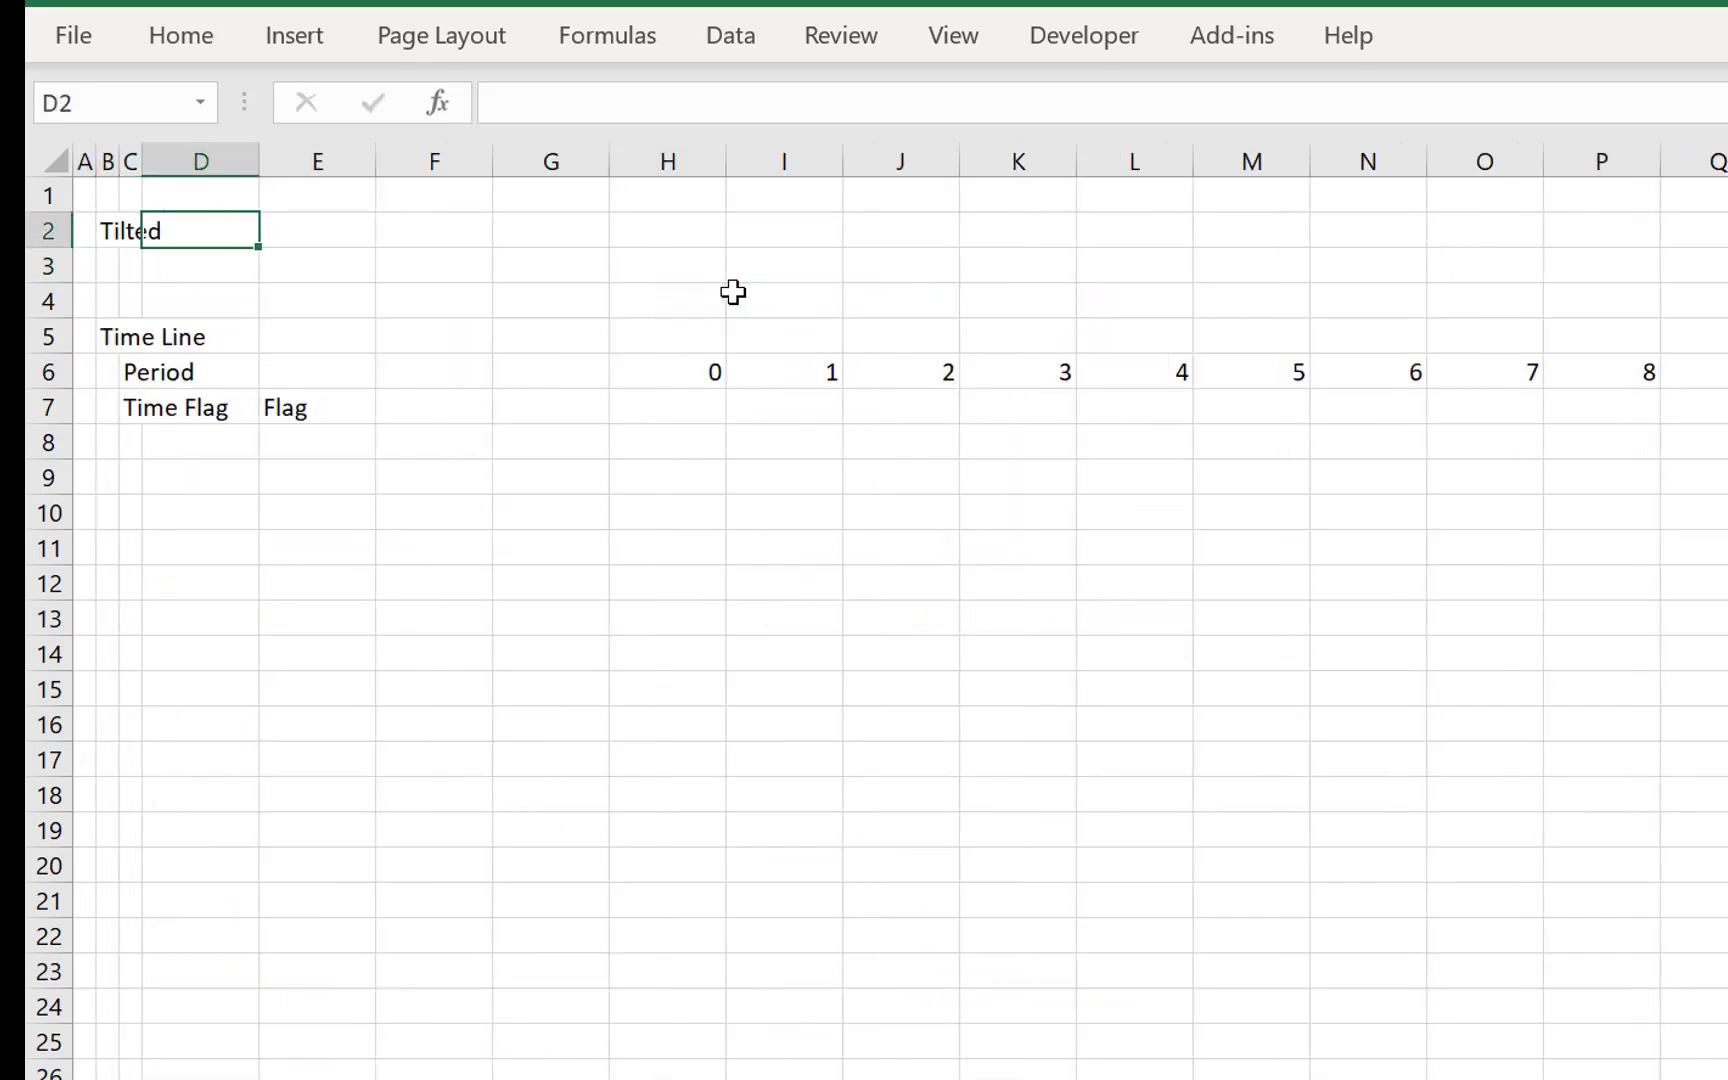
{"action": "key", "text": "Right"}
{"action": "type", "text": "="}
{"action": "key", "text": "ctrl+Page_Up"}
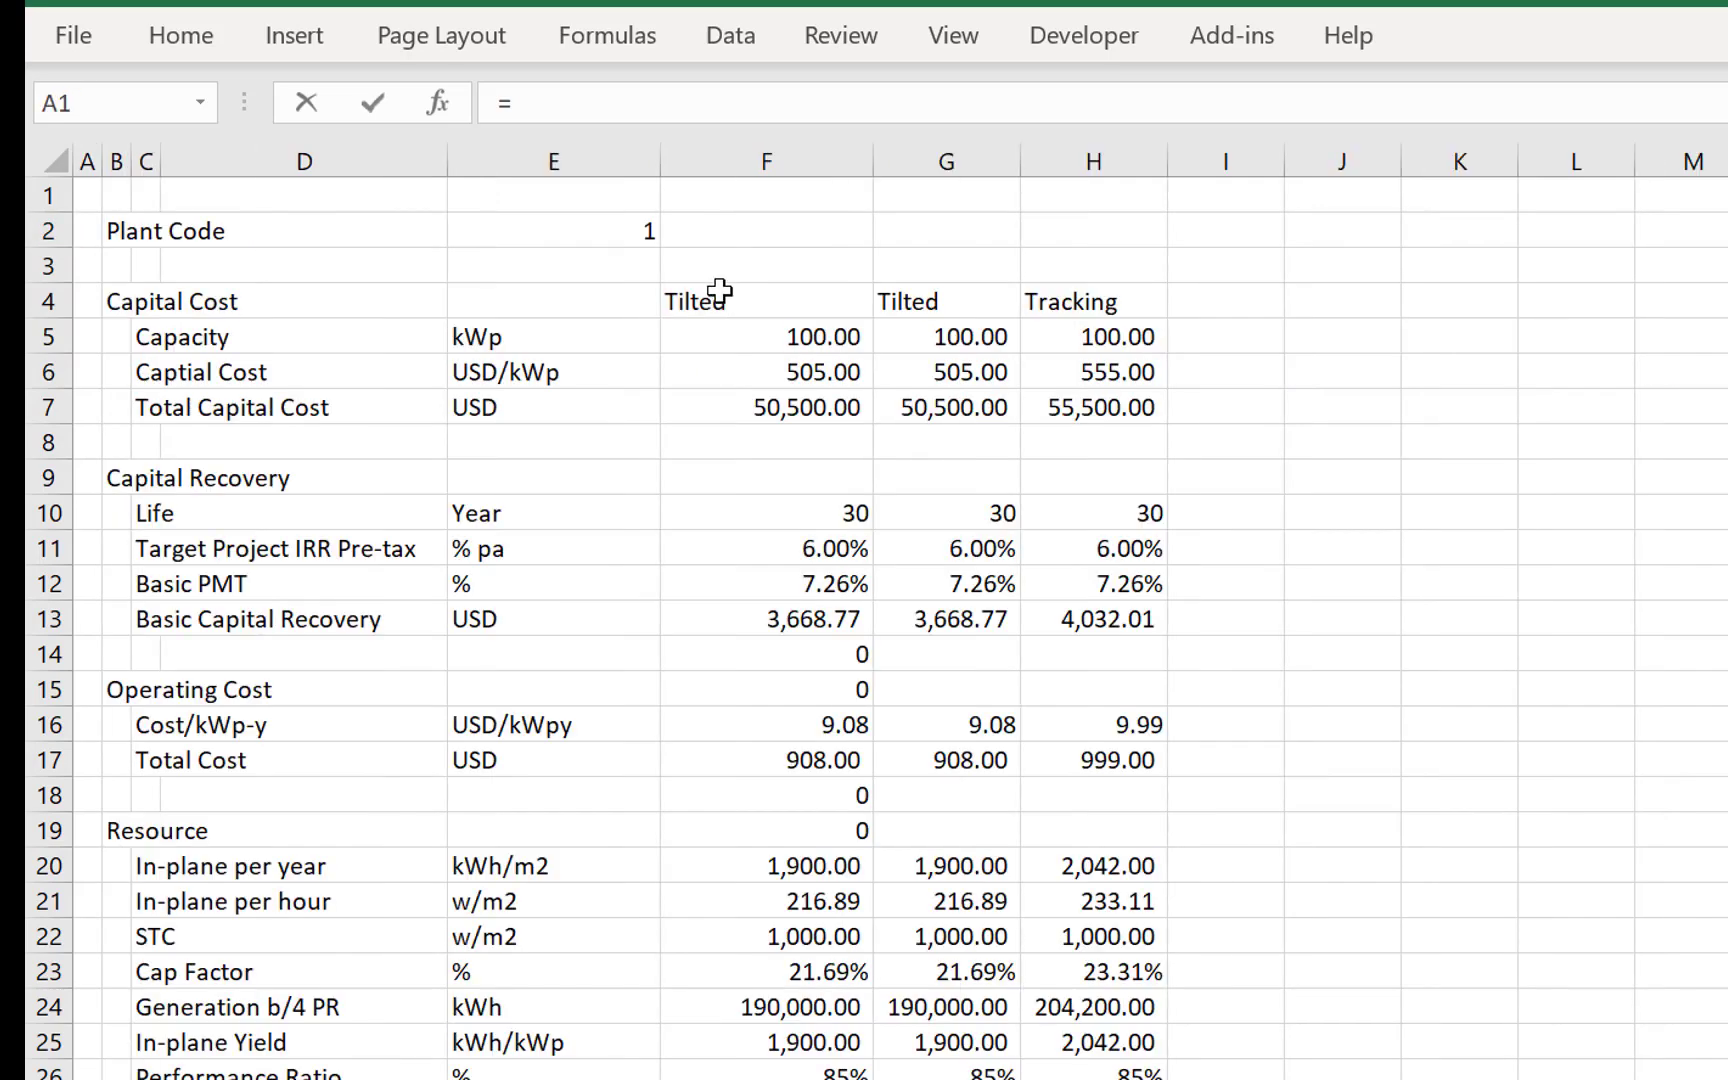
{"action": "left_click", "coordinate": [633, 231]}
{"action": "key", "text": "Return"}
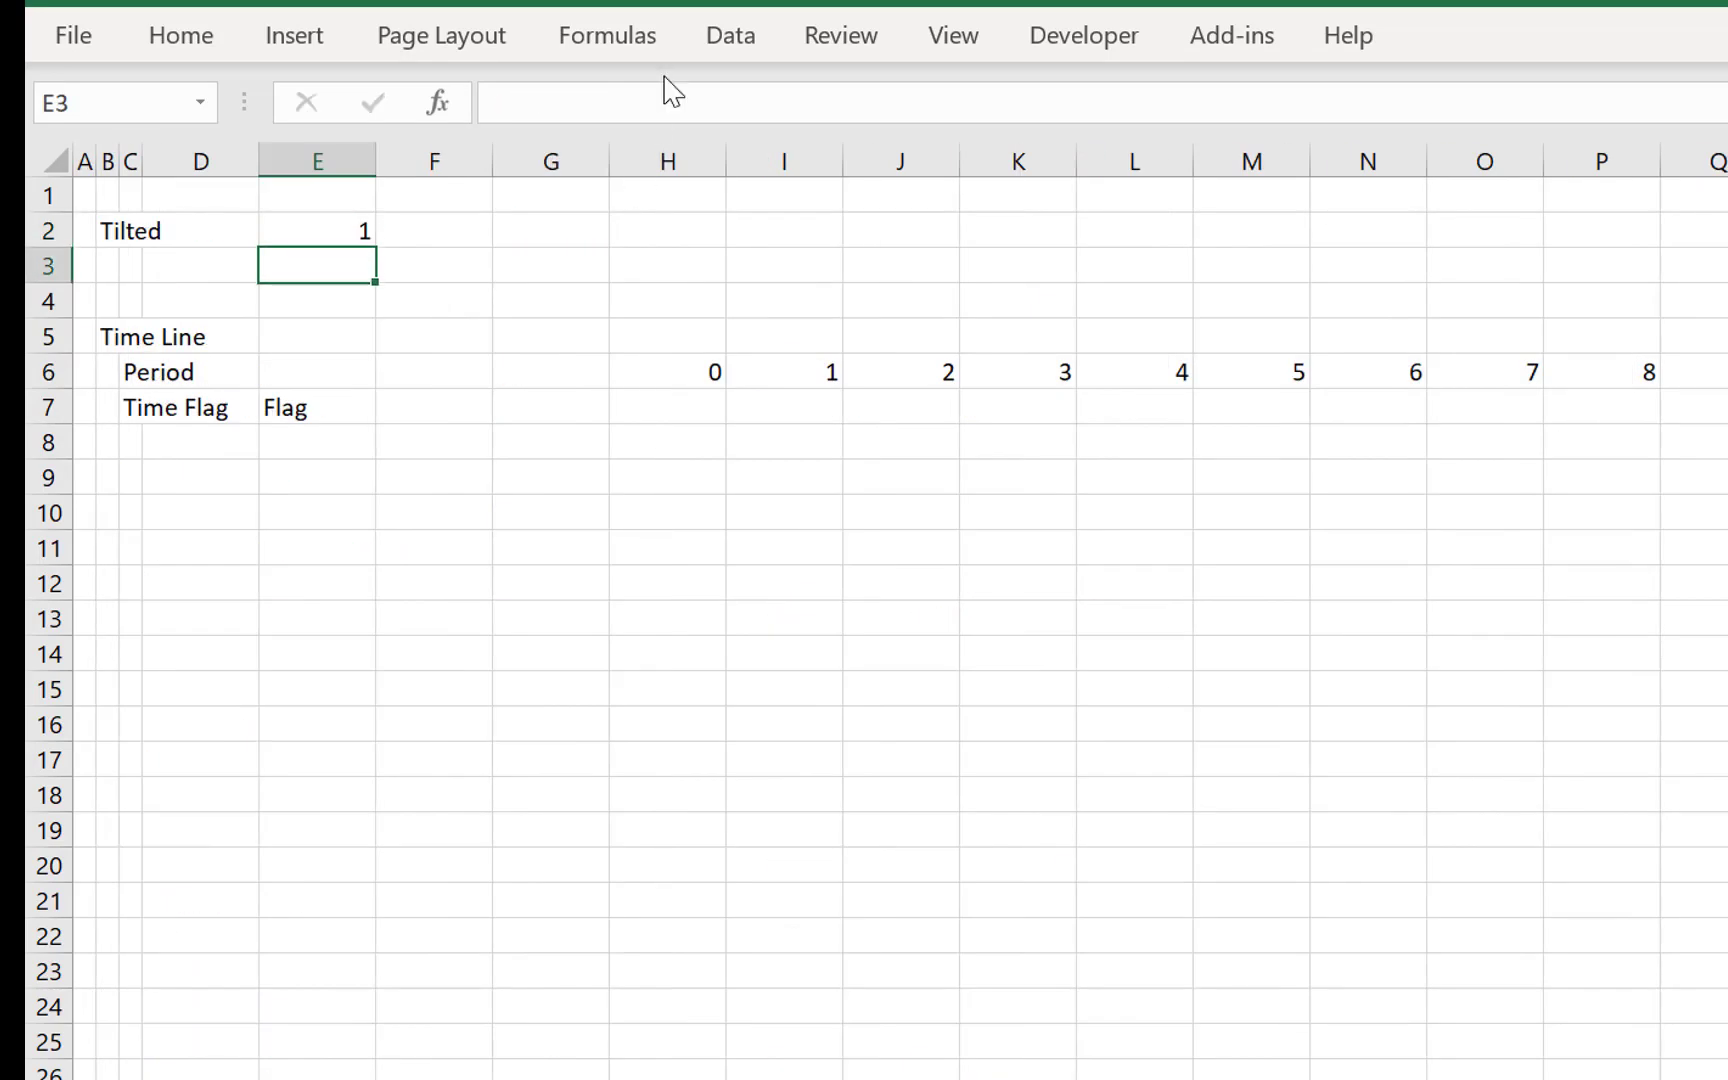
- Add a small spin button form control over cell F2, beside the linked plant code
{"action": "left_click", "coordinate": [1102, 37]}
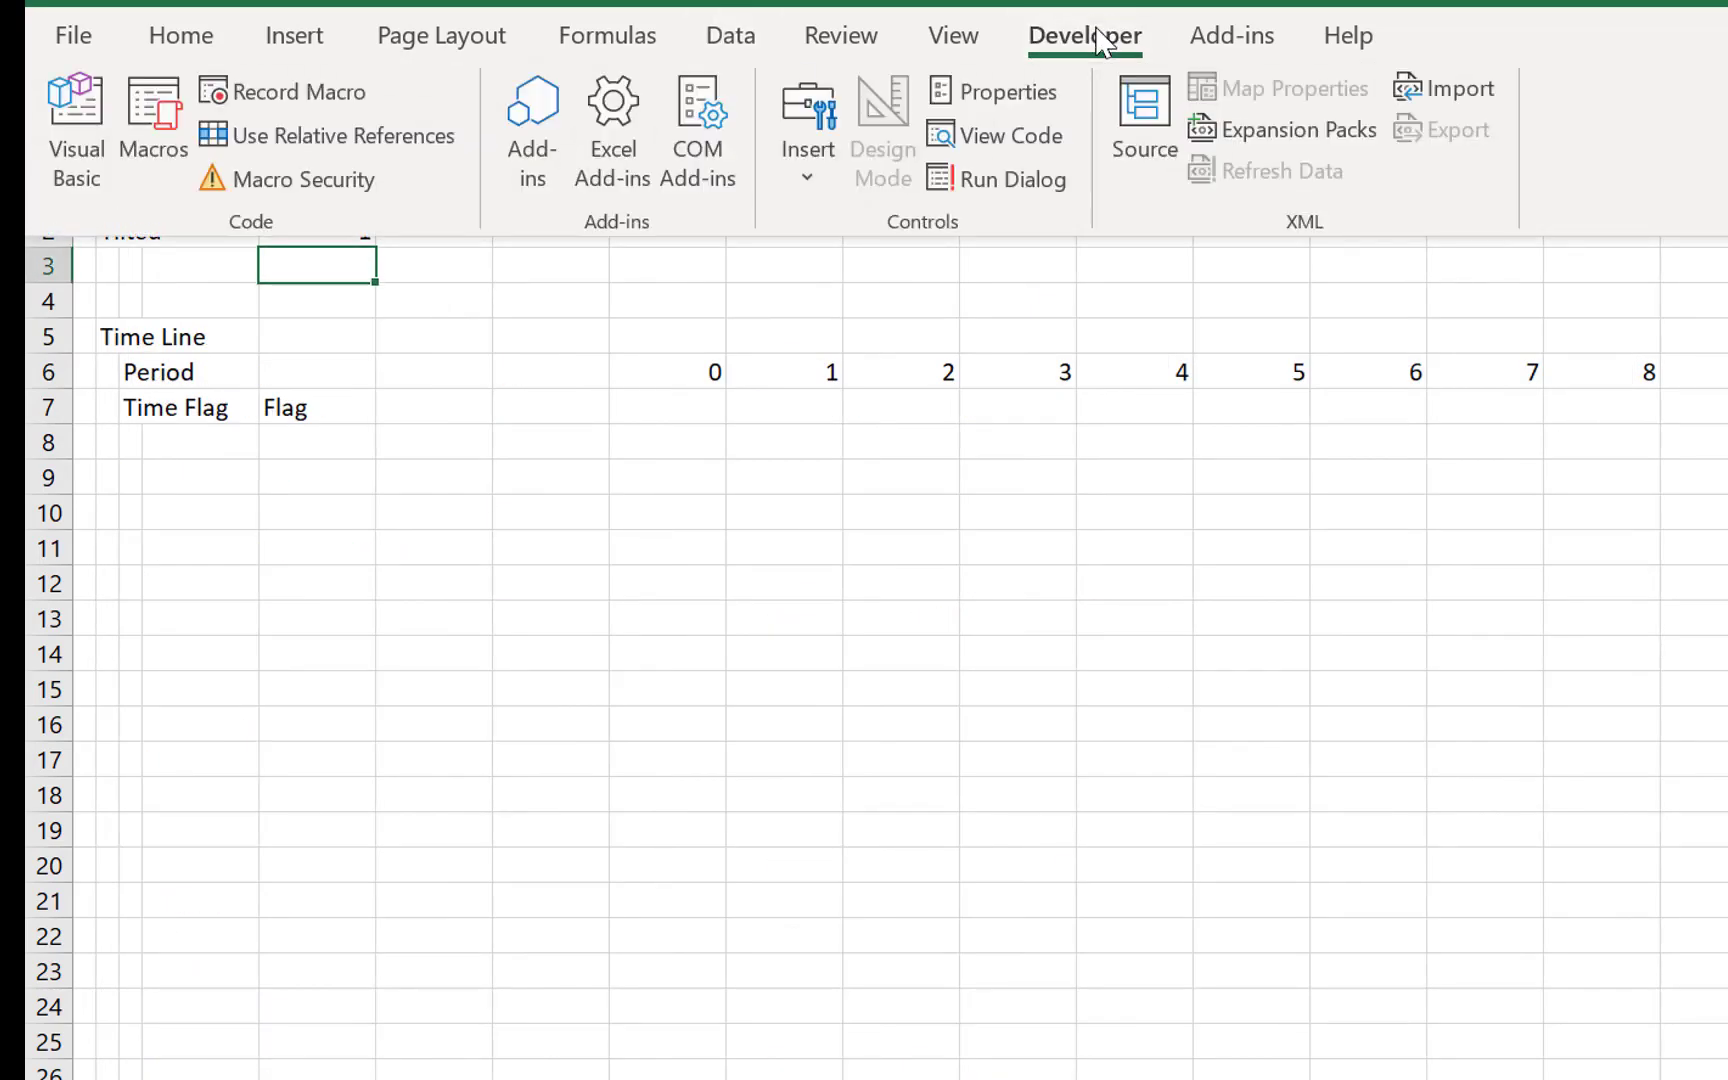
{"action": "left_click", "coordinate": [808, 140]}
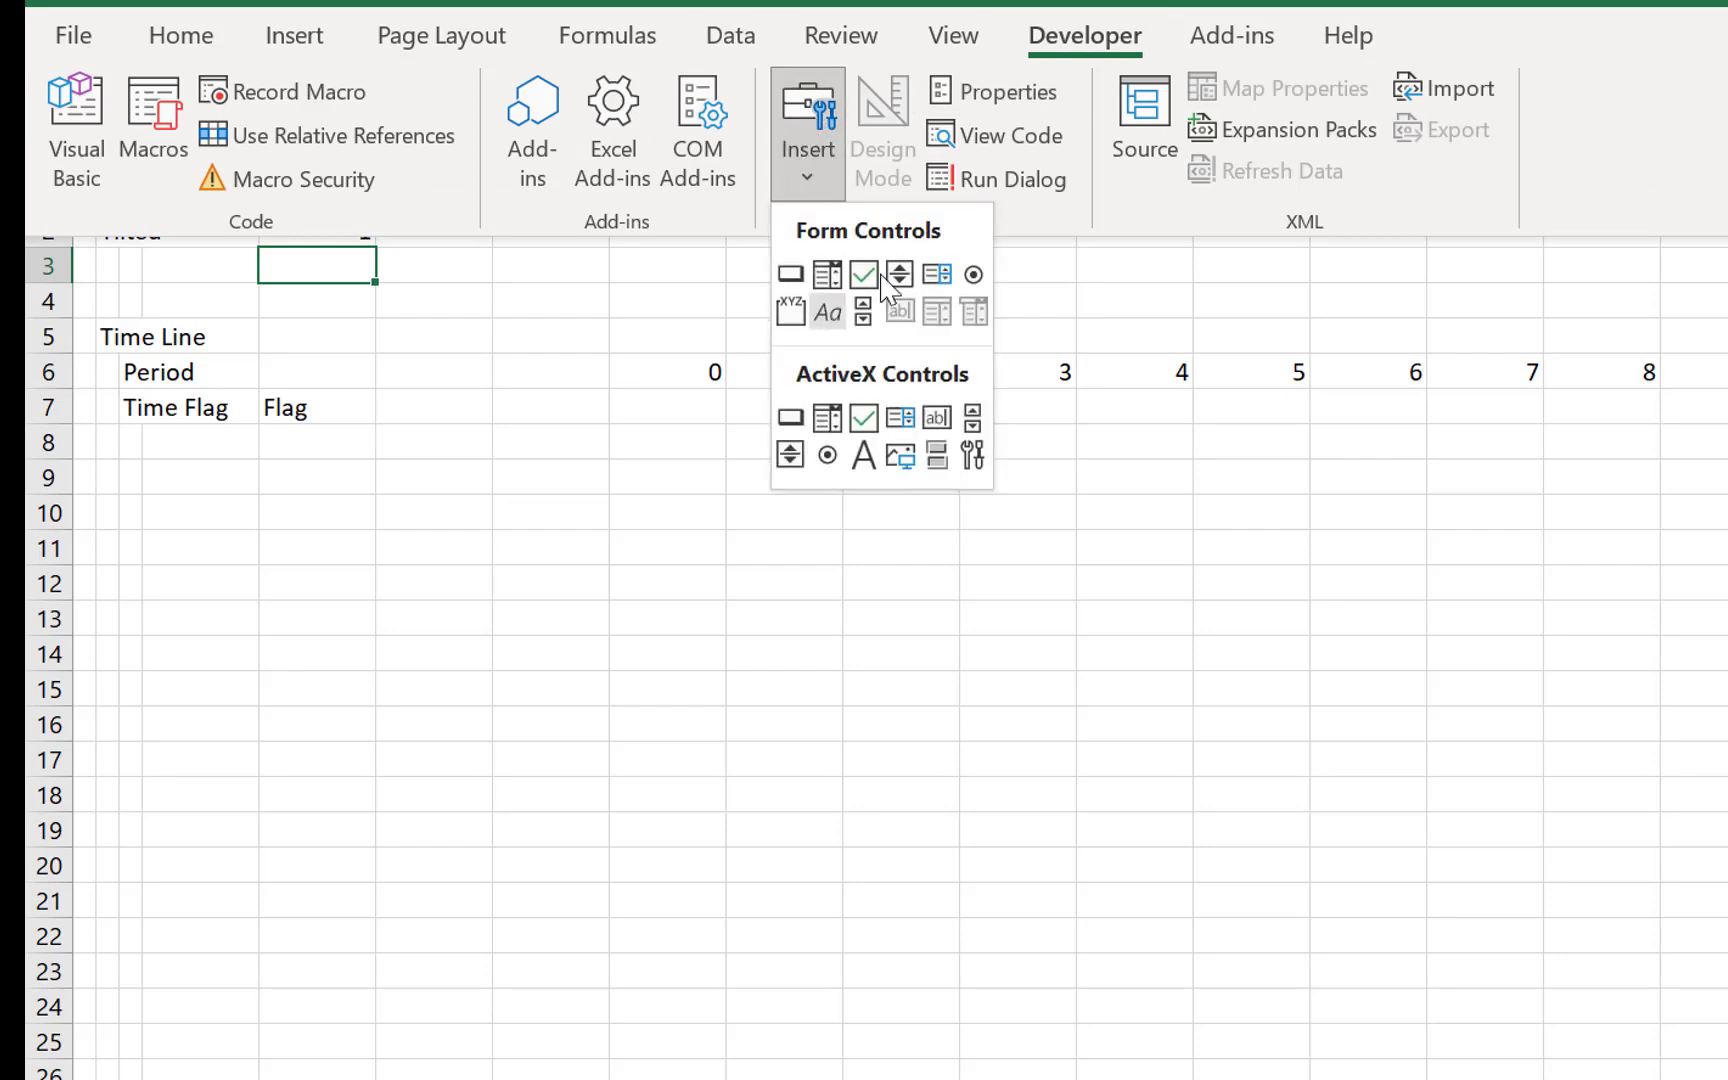
{"action": "left_click", "coordinate": [907, 269]}
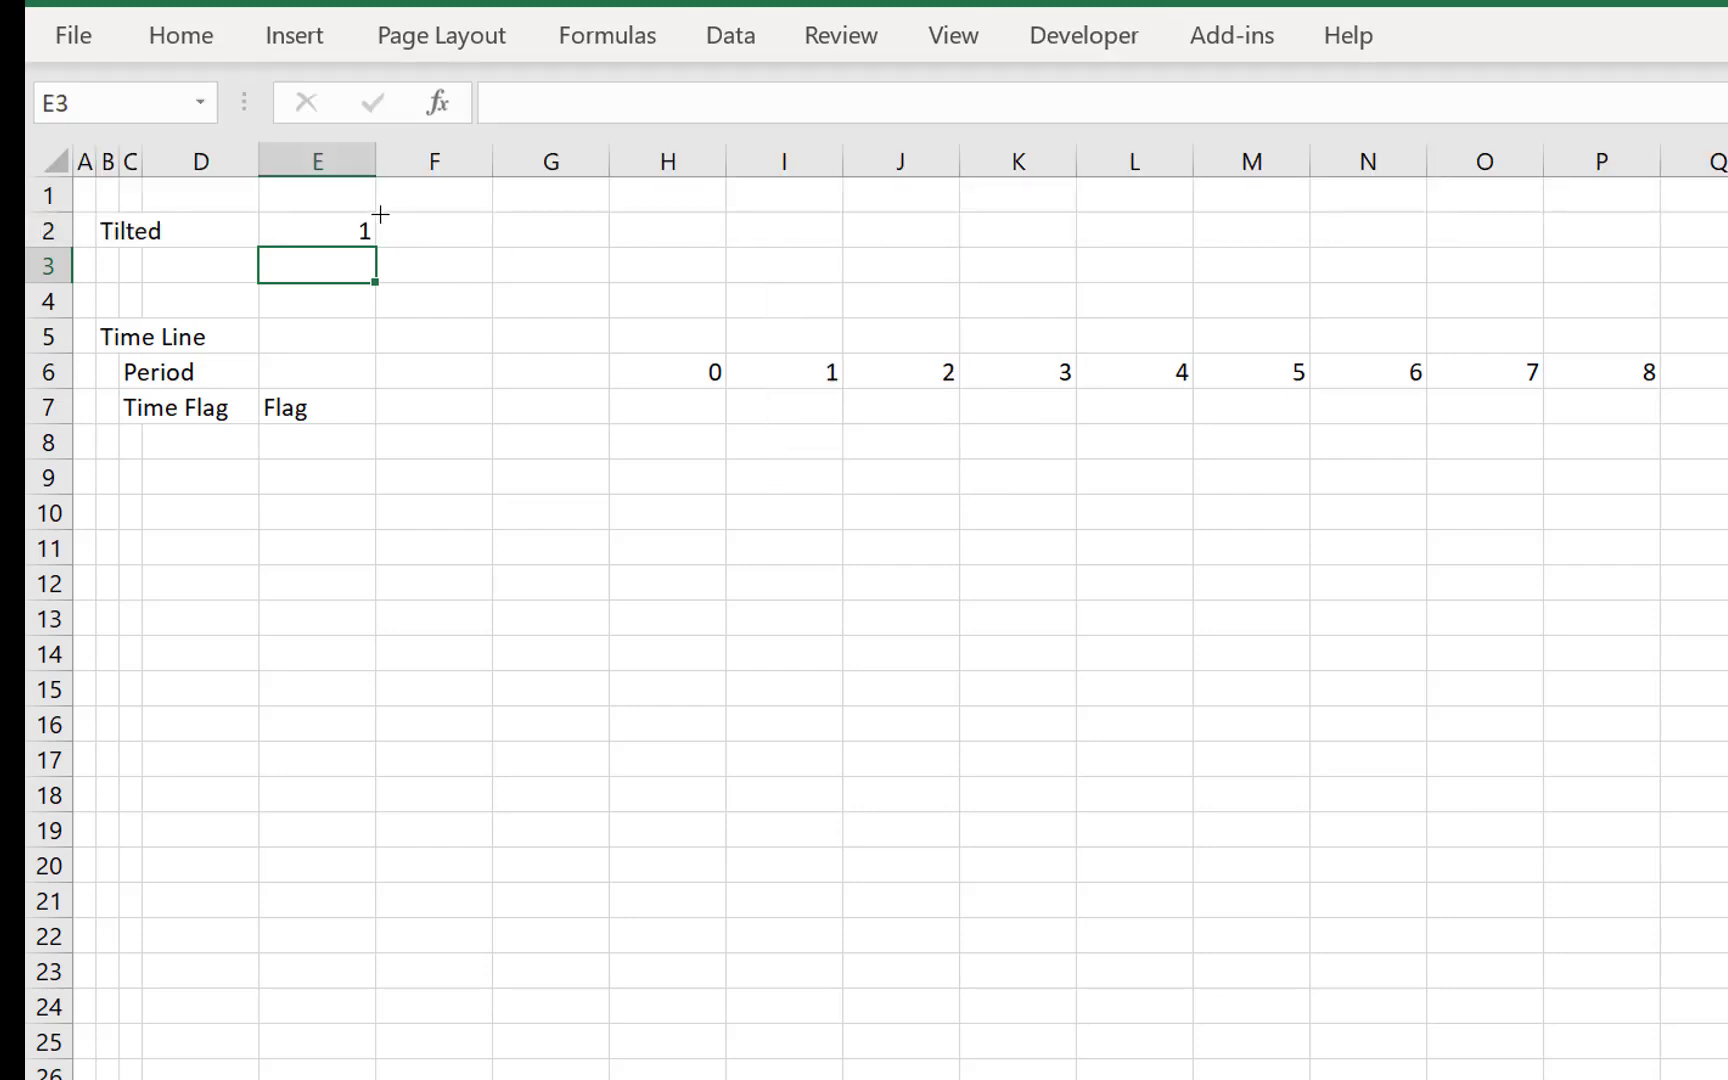
{"action": "left_click_drag", "start_coordinate": [394, 215], "coordinate": [453, 247]}
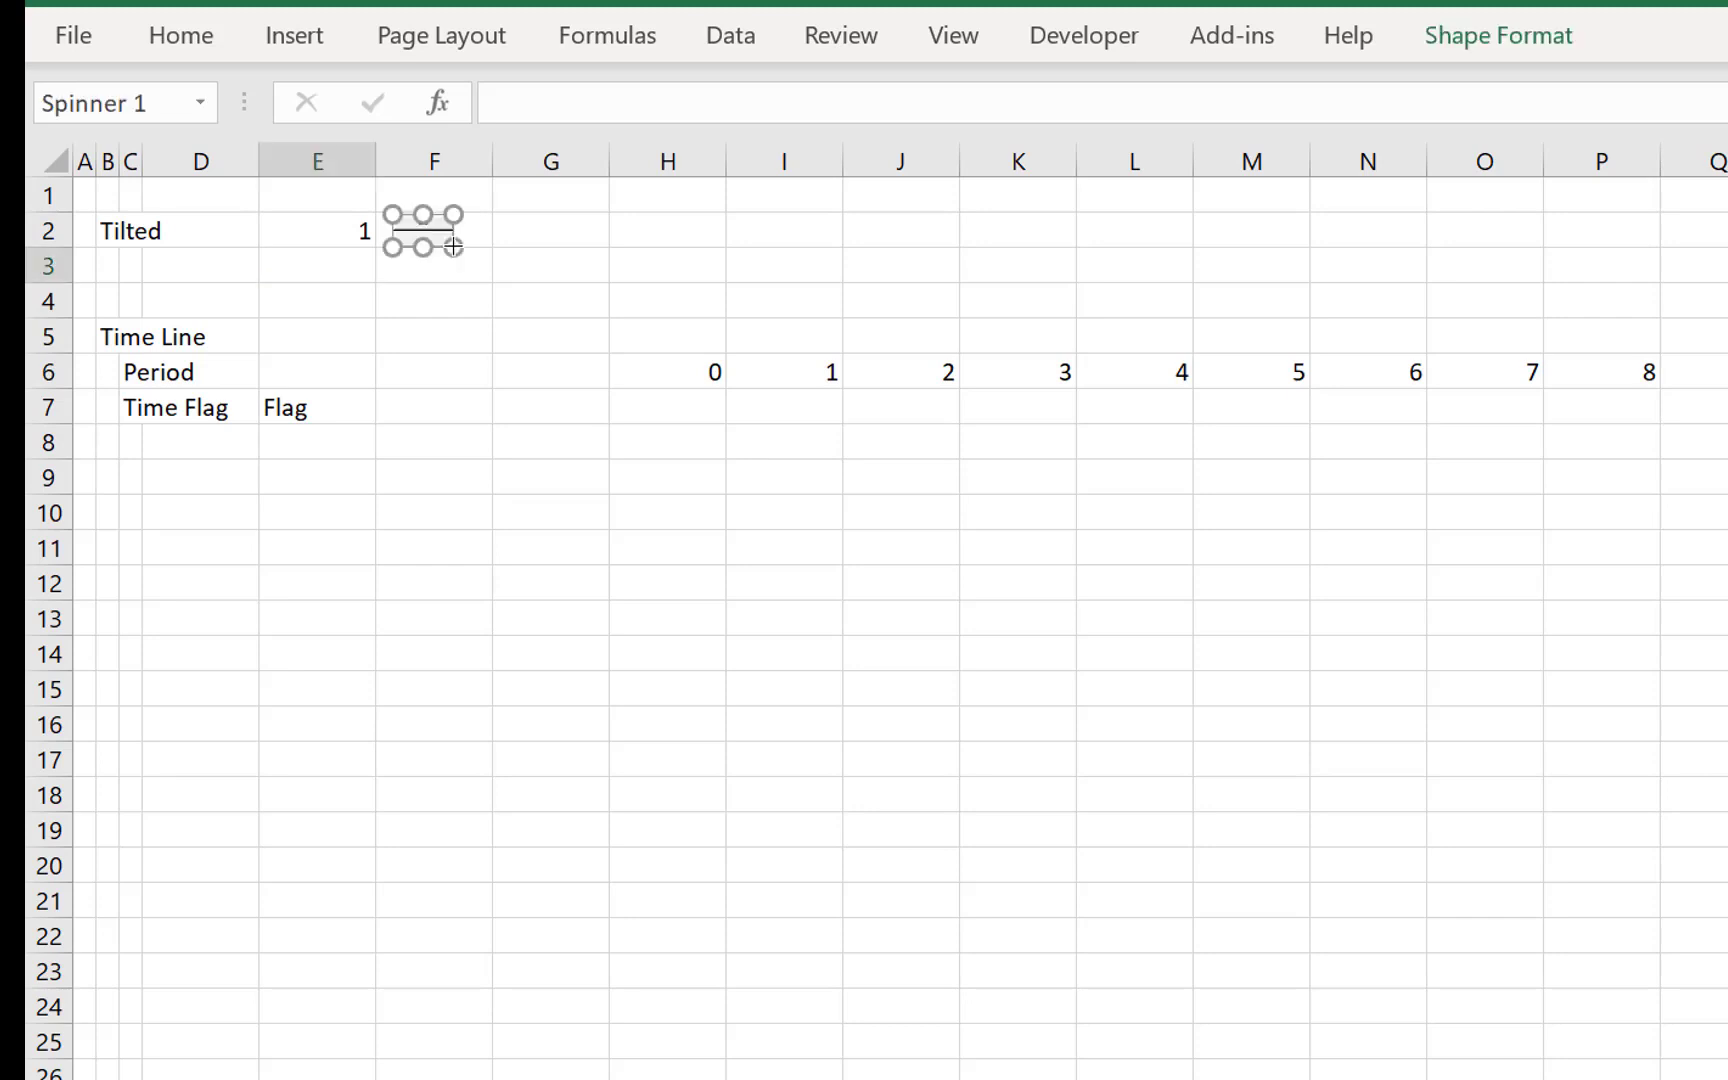
- Set the spin button's minimum value to 1 and maximum value to 2 in its control format settings
{"action": "right_click", "coordinate": [430, 235]}
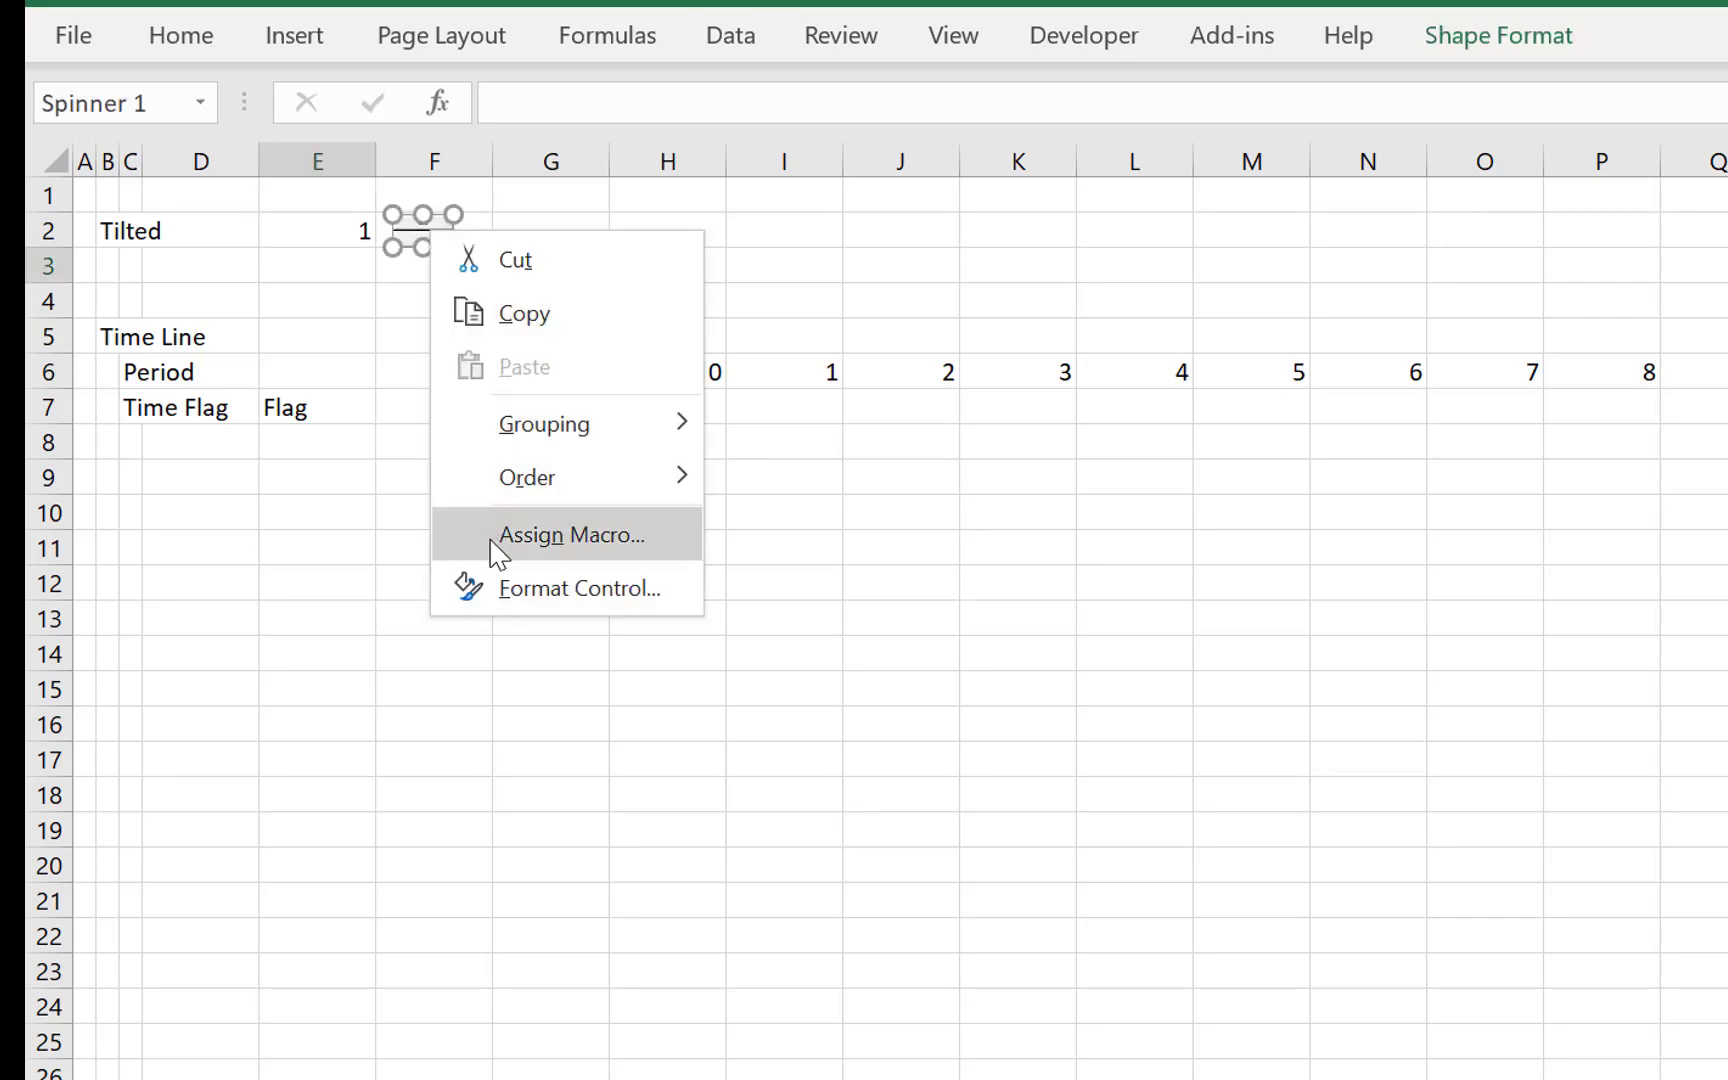
{"action": "left_click", "coordinate": [497, 588]}
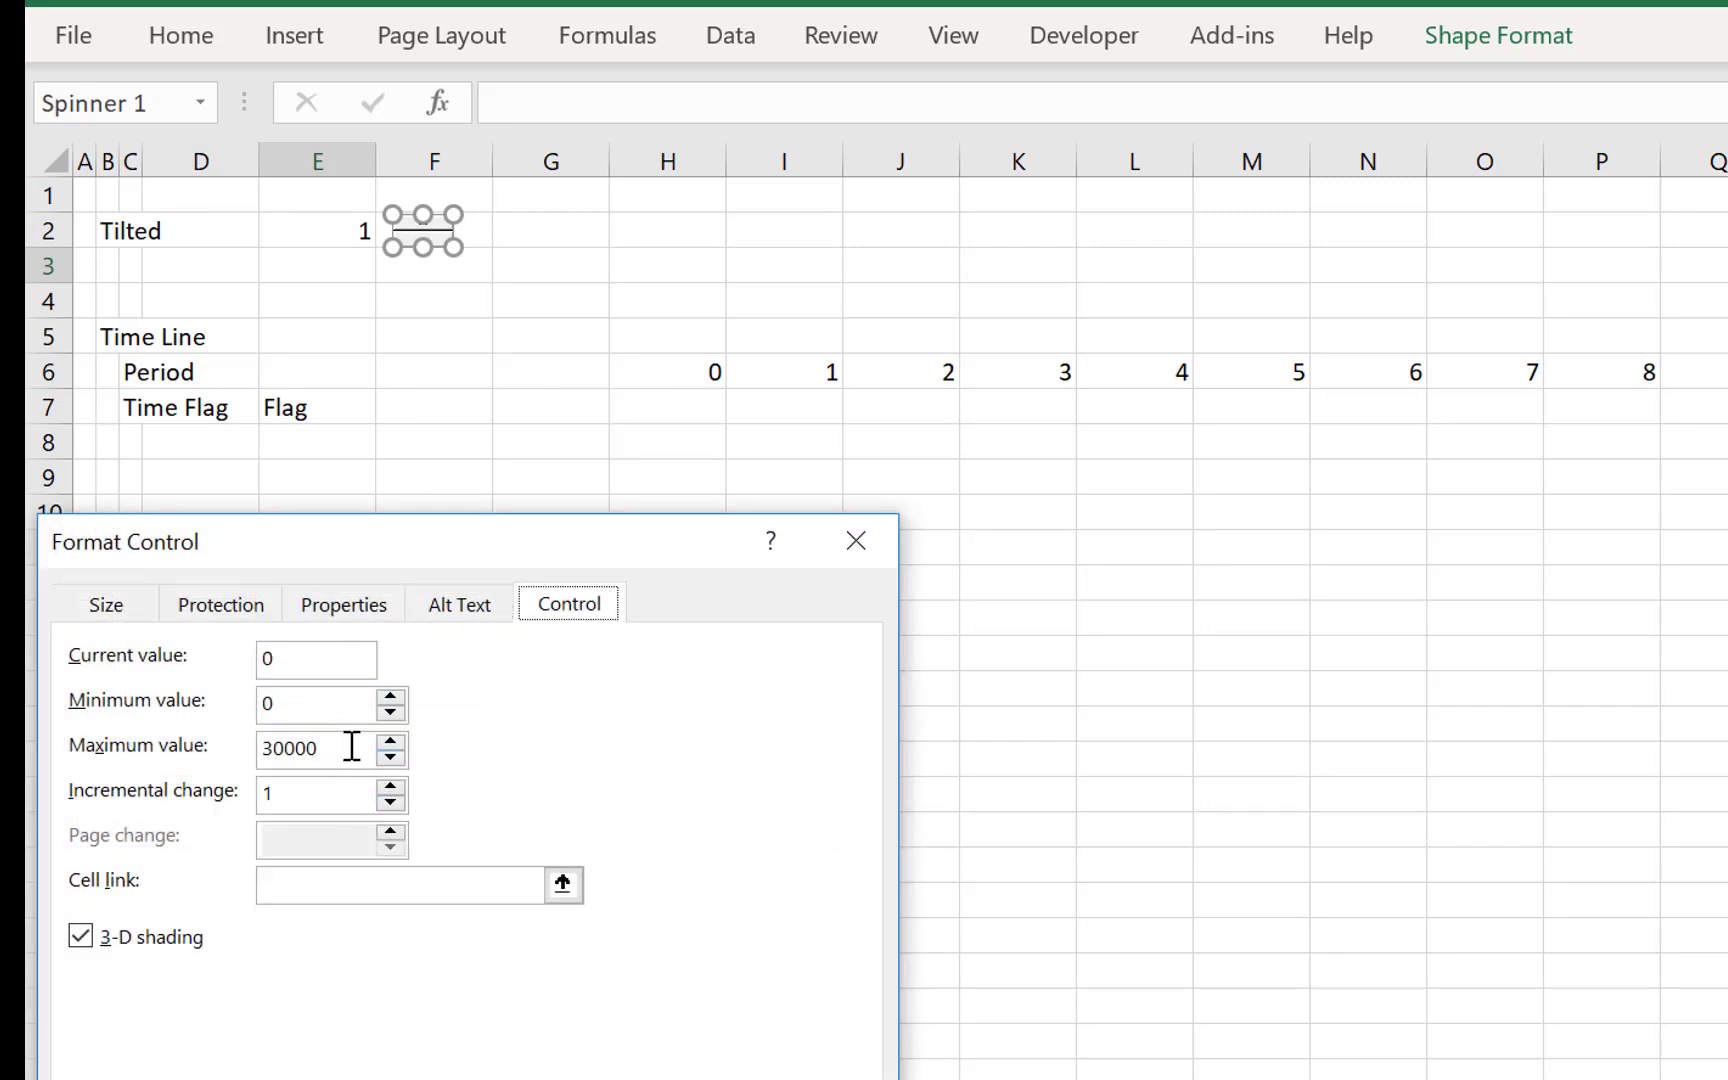
{"action": "left_click", "coordinate": [333, 720]}
{"action": "key", "text": "BackSpace"}
{"action": "key", "text": "BackSpace"}
{"action": "key", "text": "BackSpace"}
{"action": "key", "text": "BackSpace"}
{"action": "key", "text": "BackSpace"}
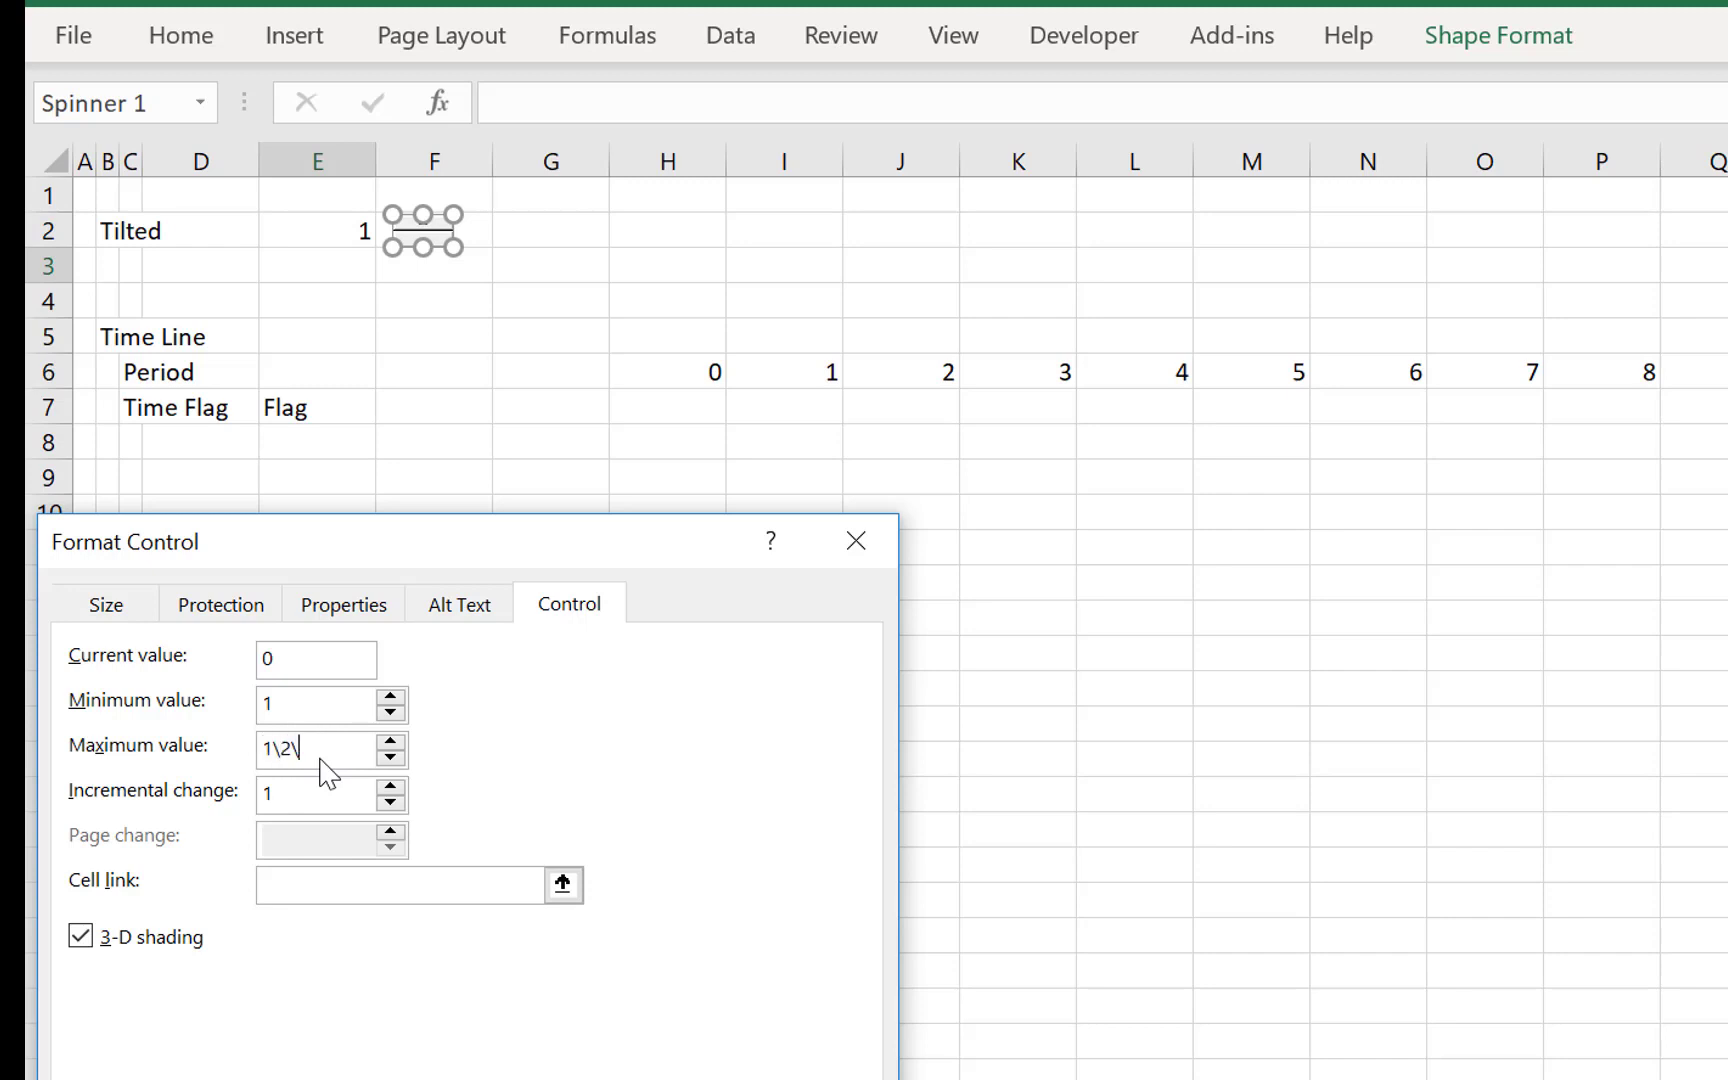
{"action": "type", "text": "2"}
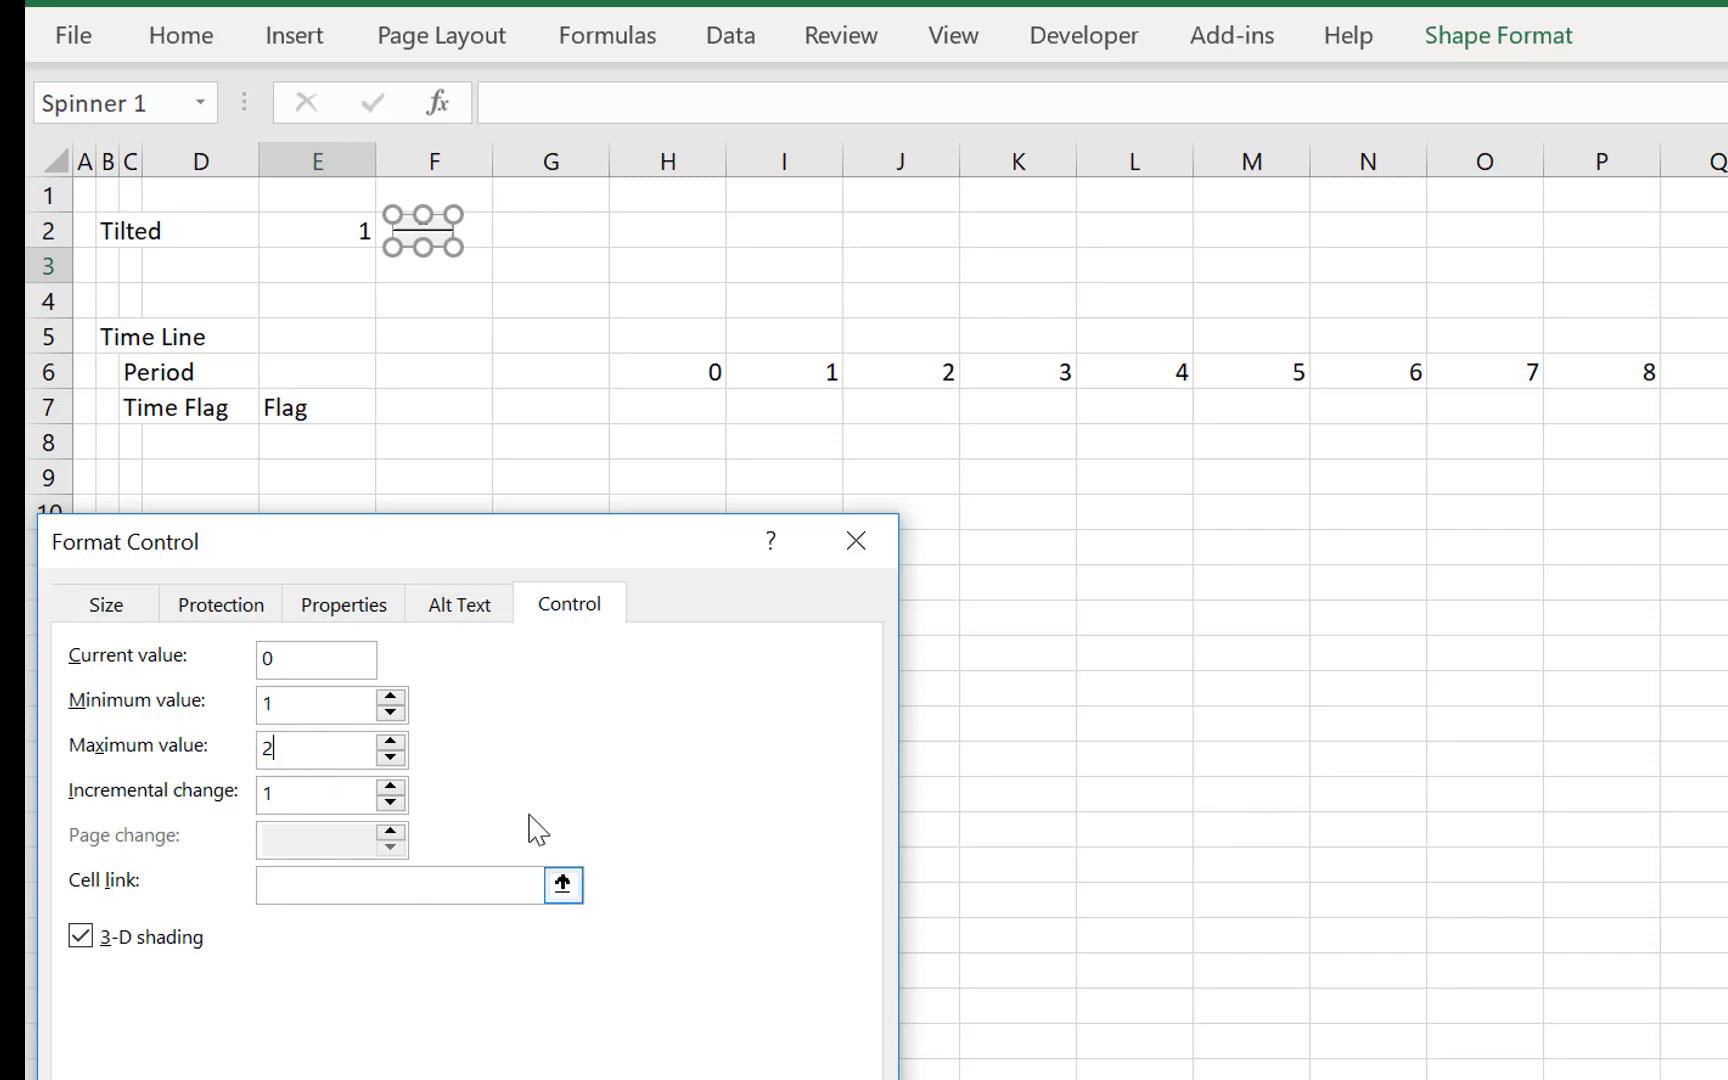
- Set the spin button's cell link to LCOE!$E$2 and apply the control settings
{"action": "left_click", "coordinate": [563, 884]}
{"action": "left_click", "coordinate": [230, 1079]}
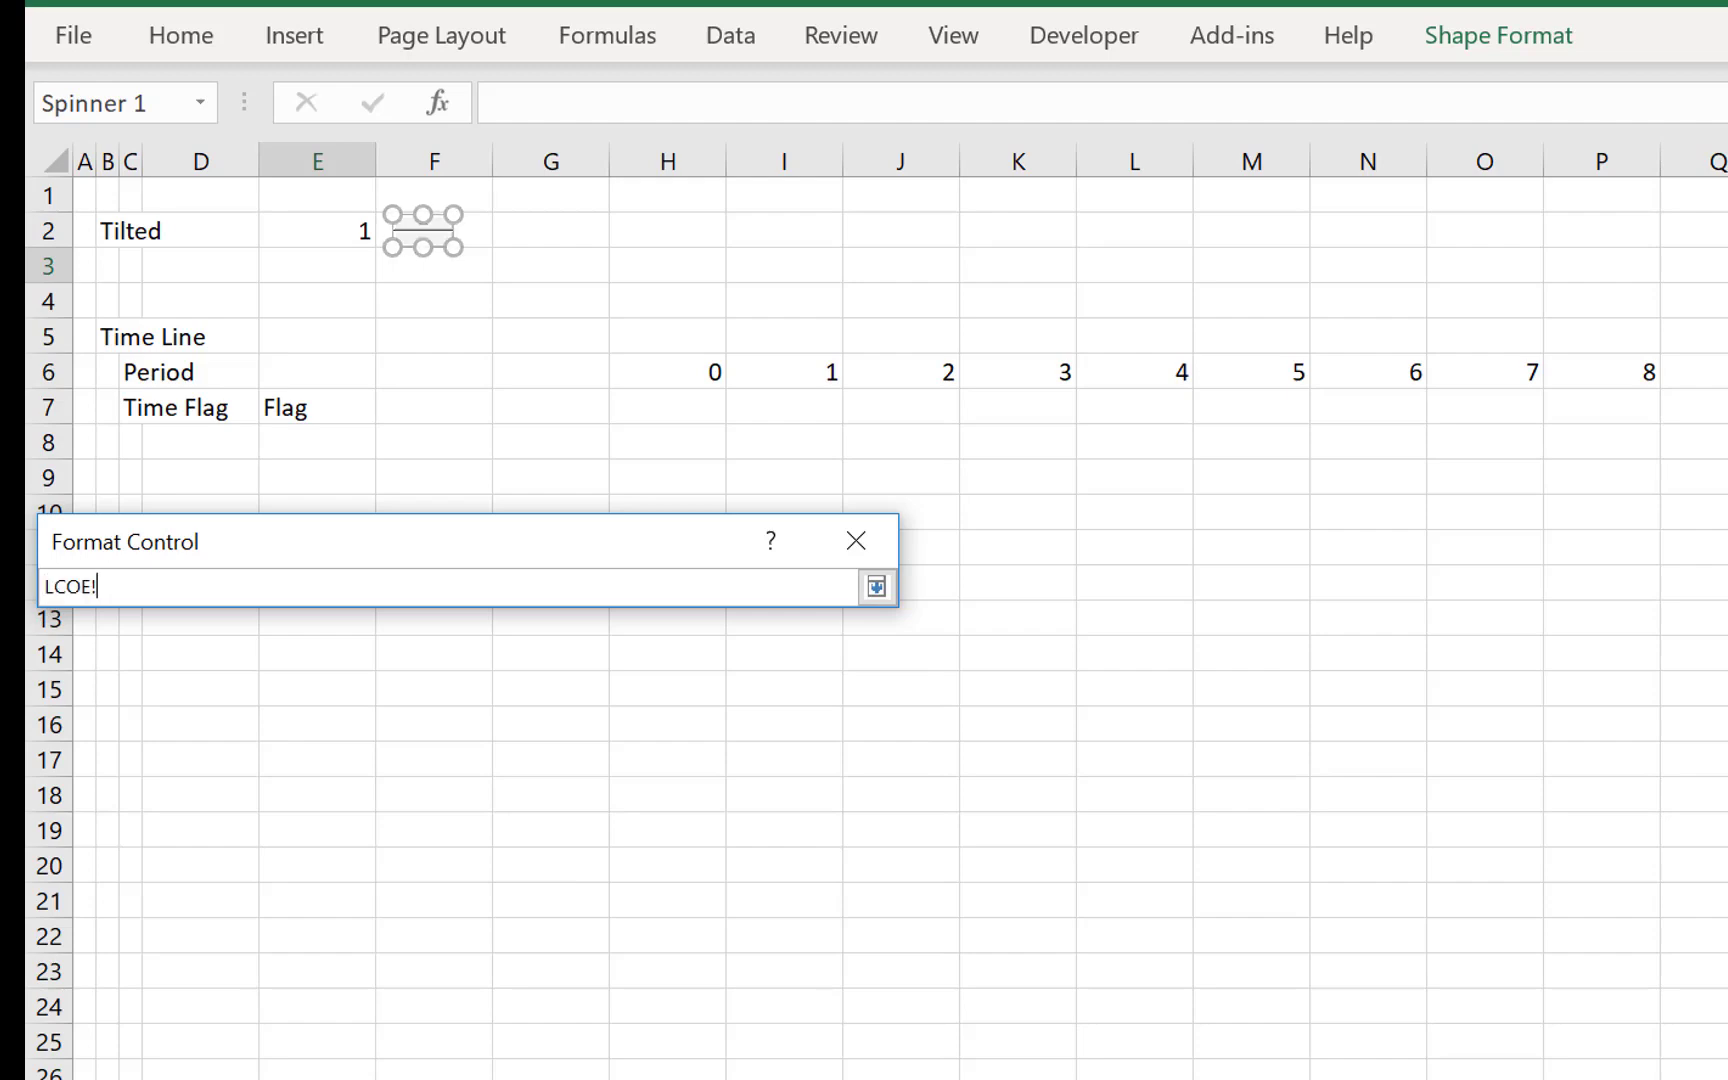
{"action": "left_click", "coordinate": [322, 1079]}
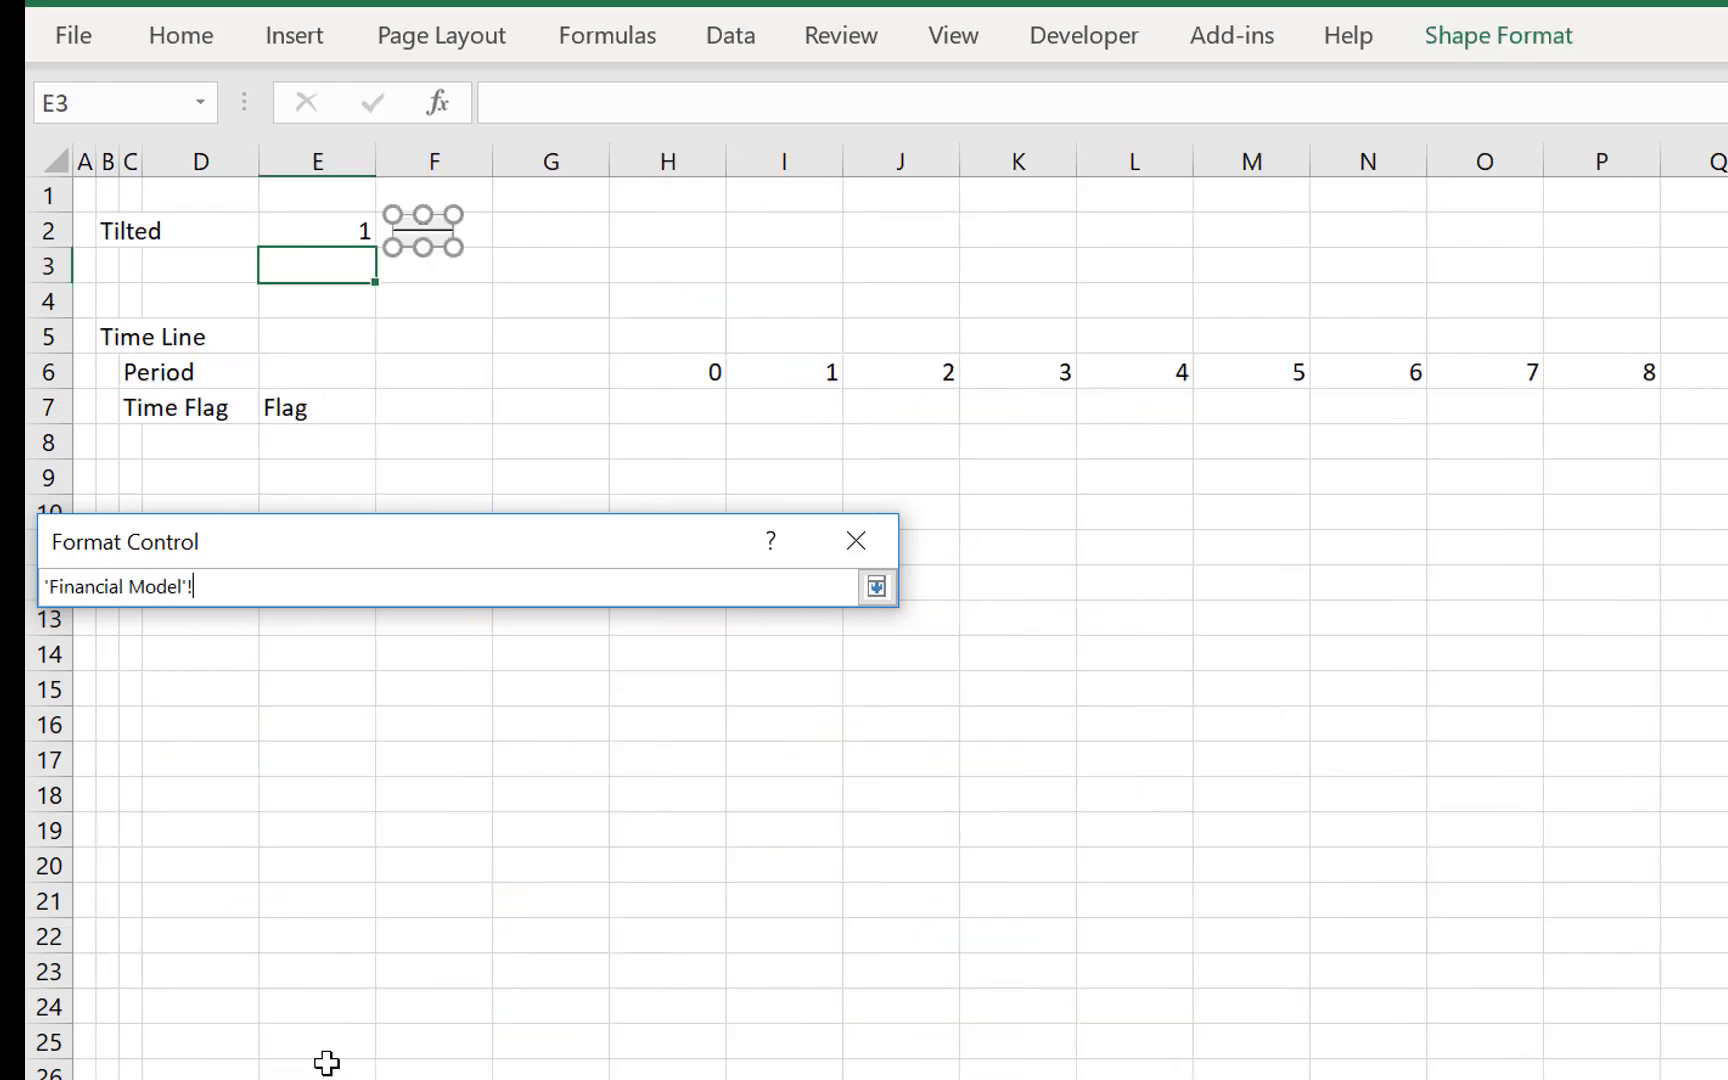
{"action": "left_click", "coordinate": [353, 229]}
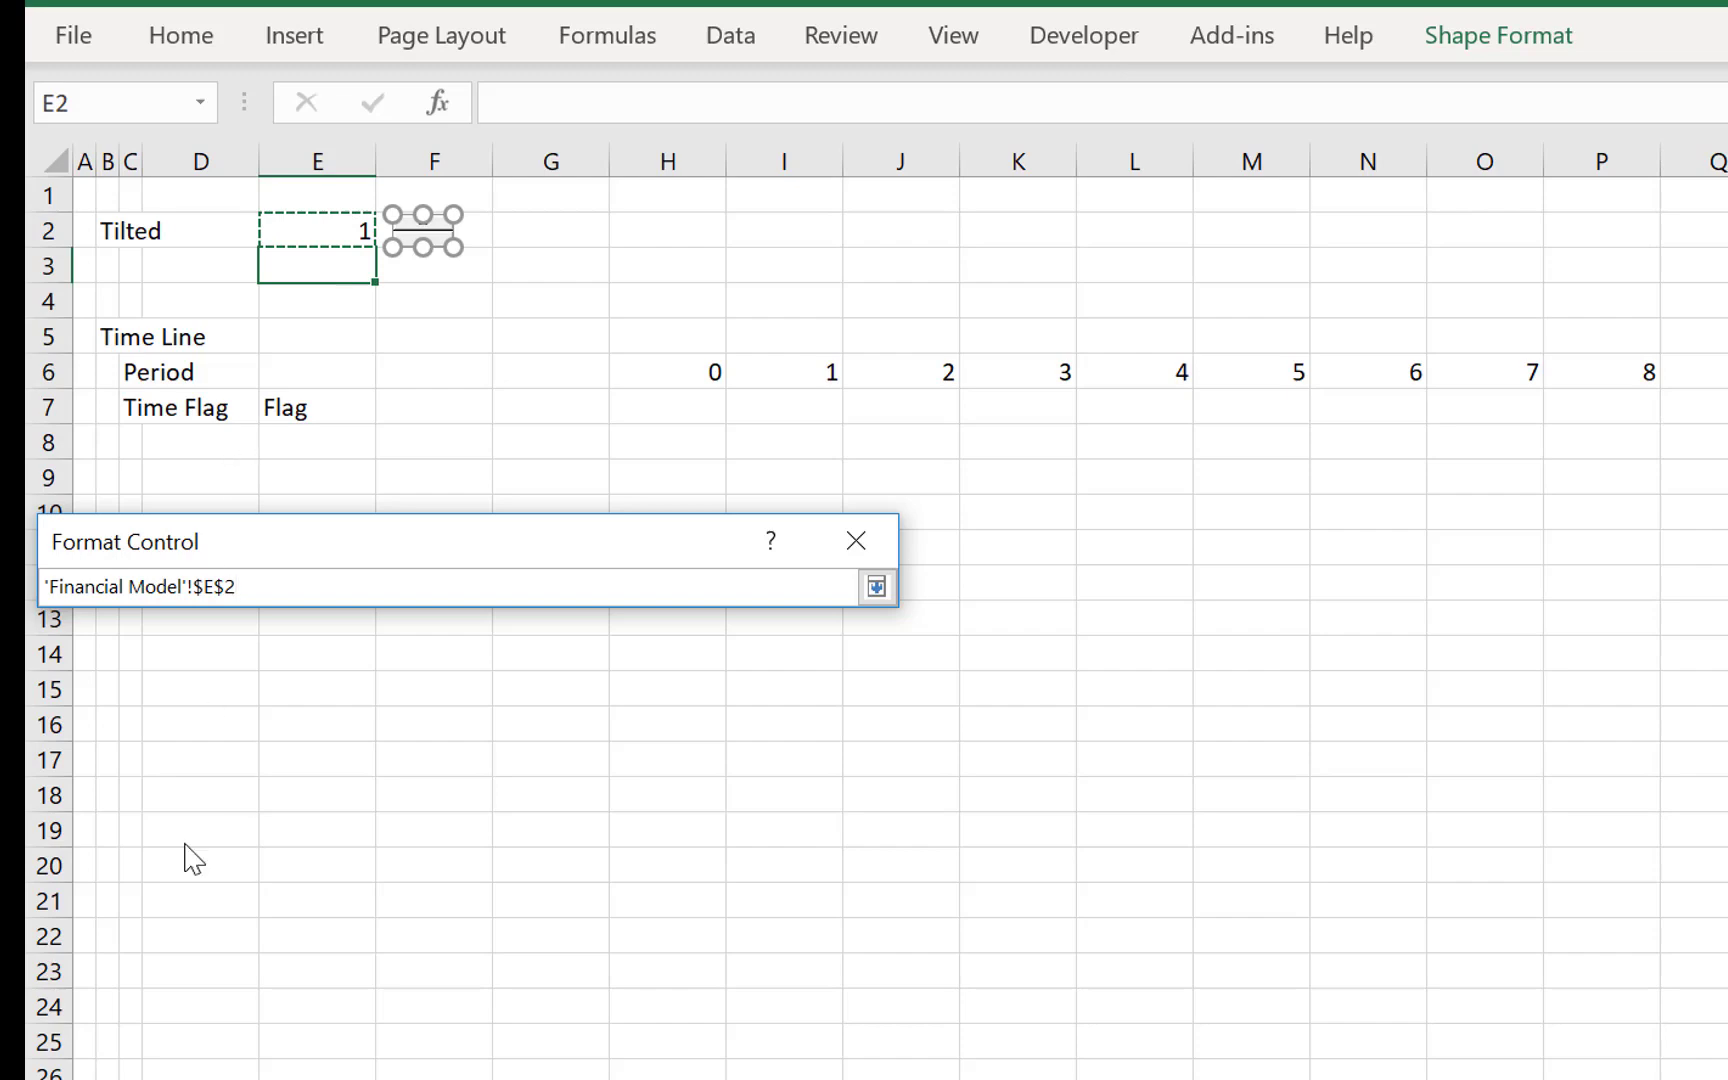
{"action": "left_click", "coordinate": [230, 1079]}
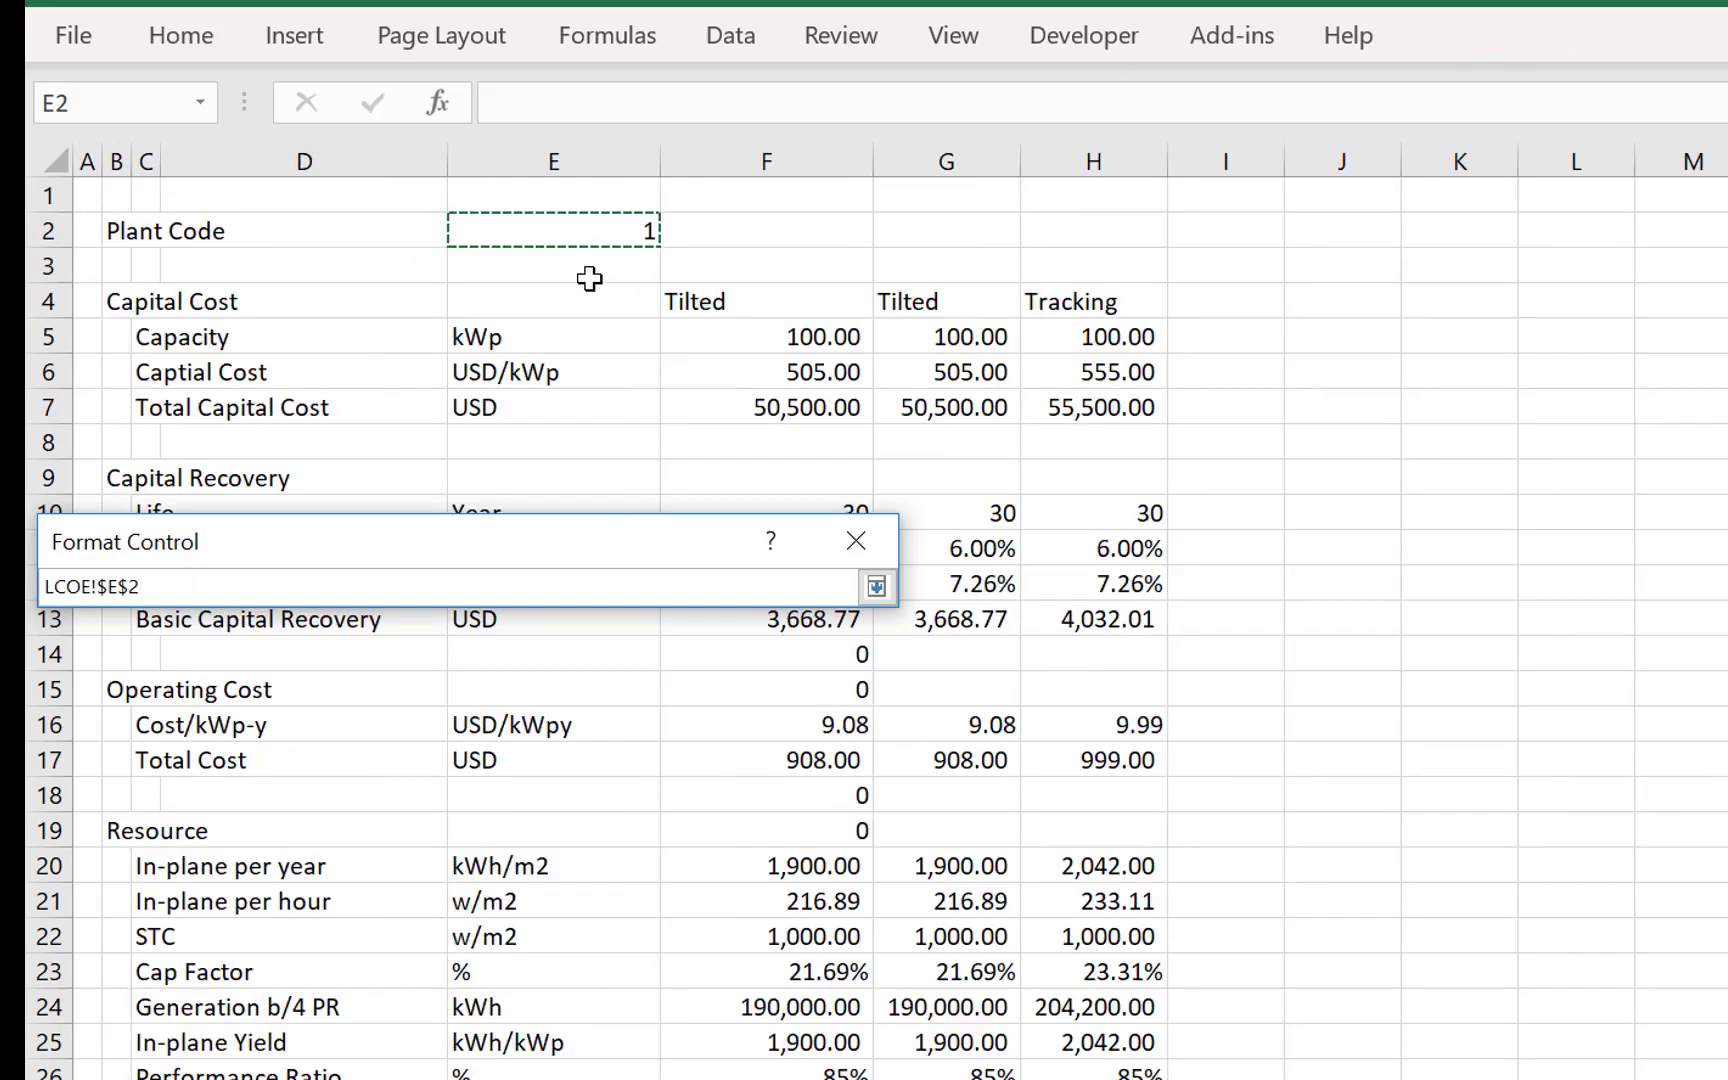
{"action": "key", "text": "Return"}
{"action": "key", "text": "Return"}
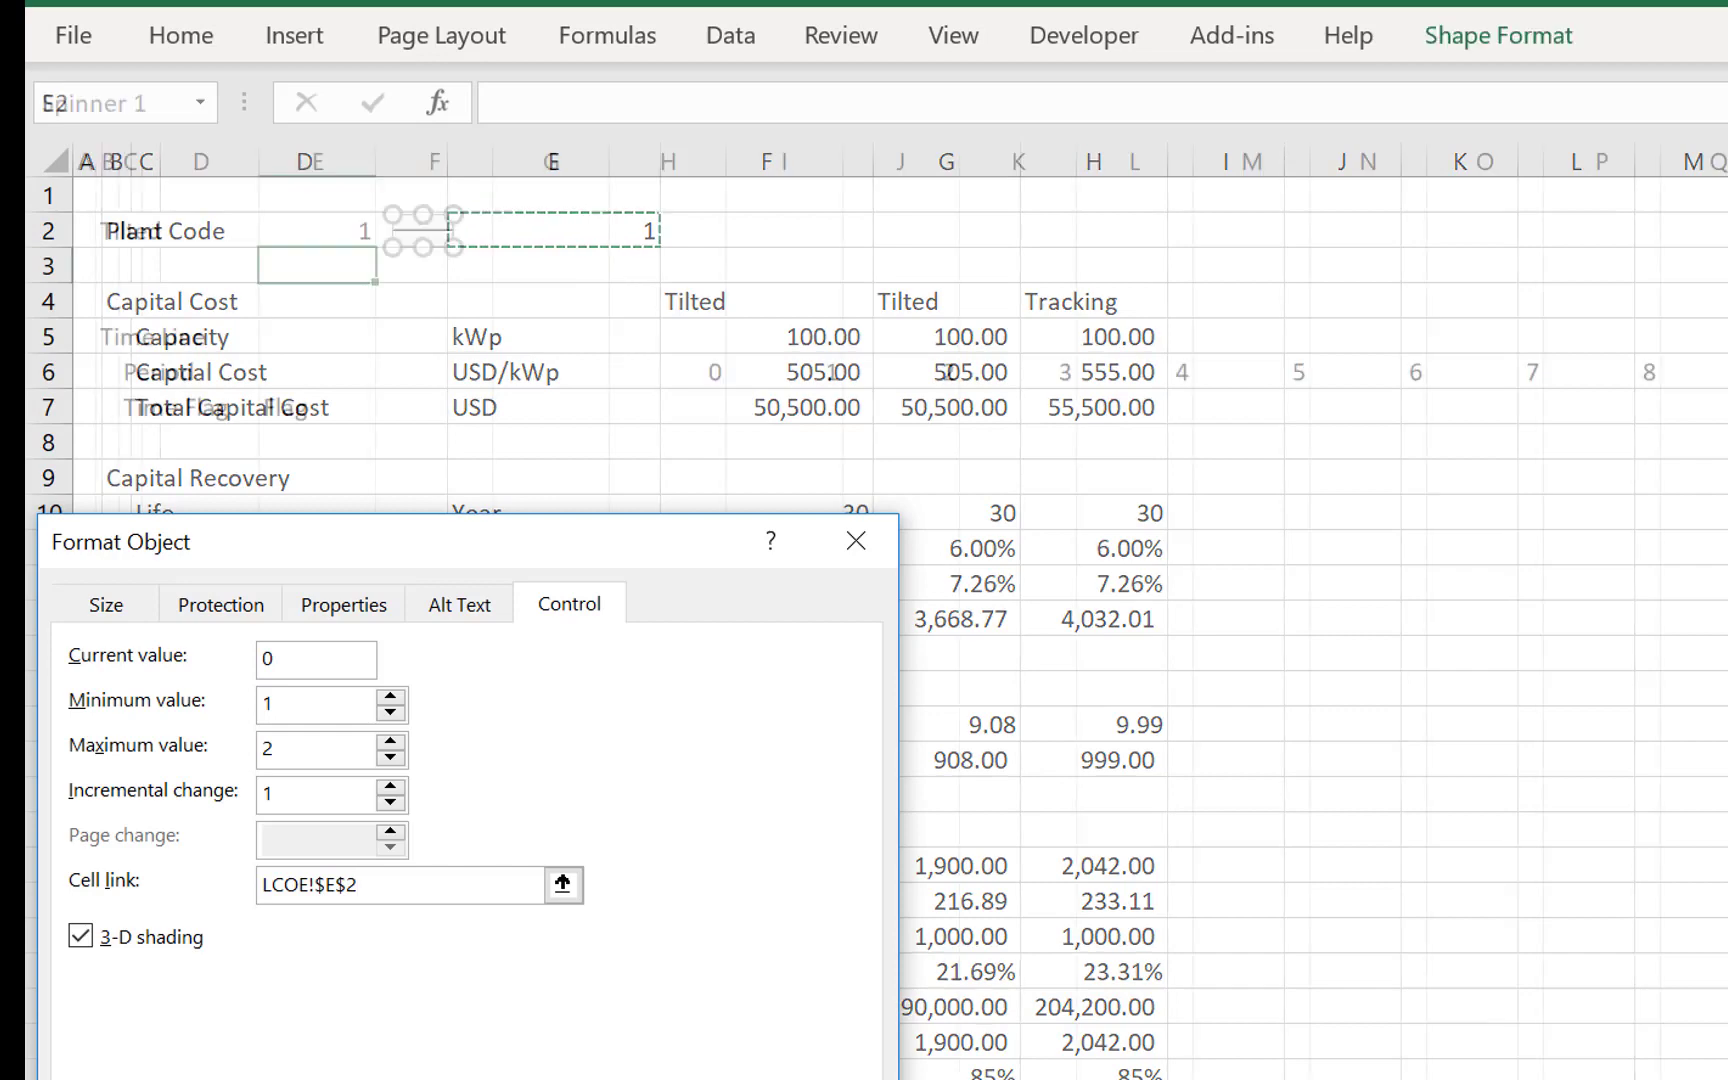
- Deselect the spin button and use it to raise the plant code to 2
{"action": "left_click", "coordinate": [679, 622]}
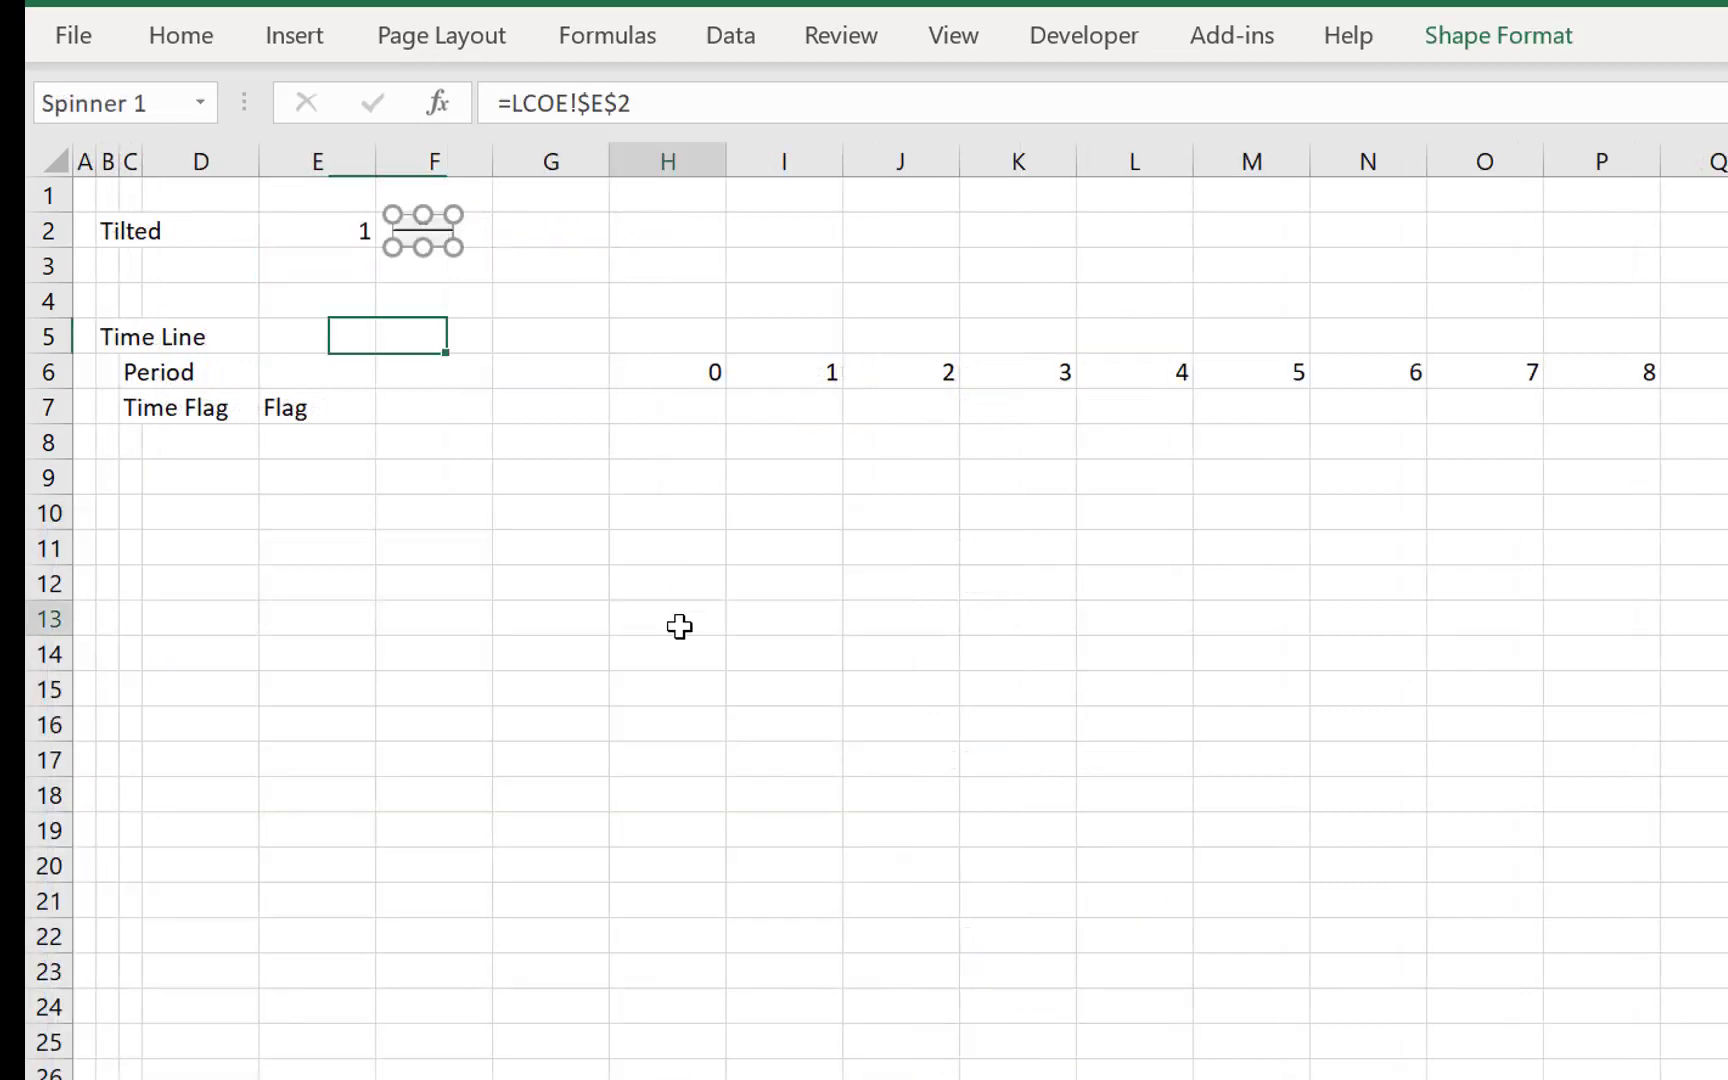
{"action": "left_click", "coordinate": [423, 224]}
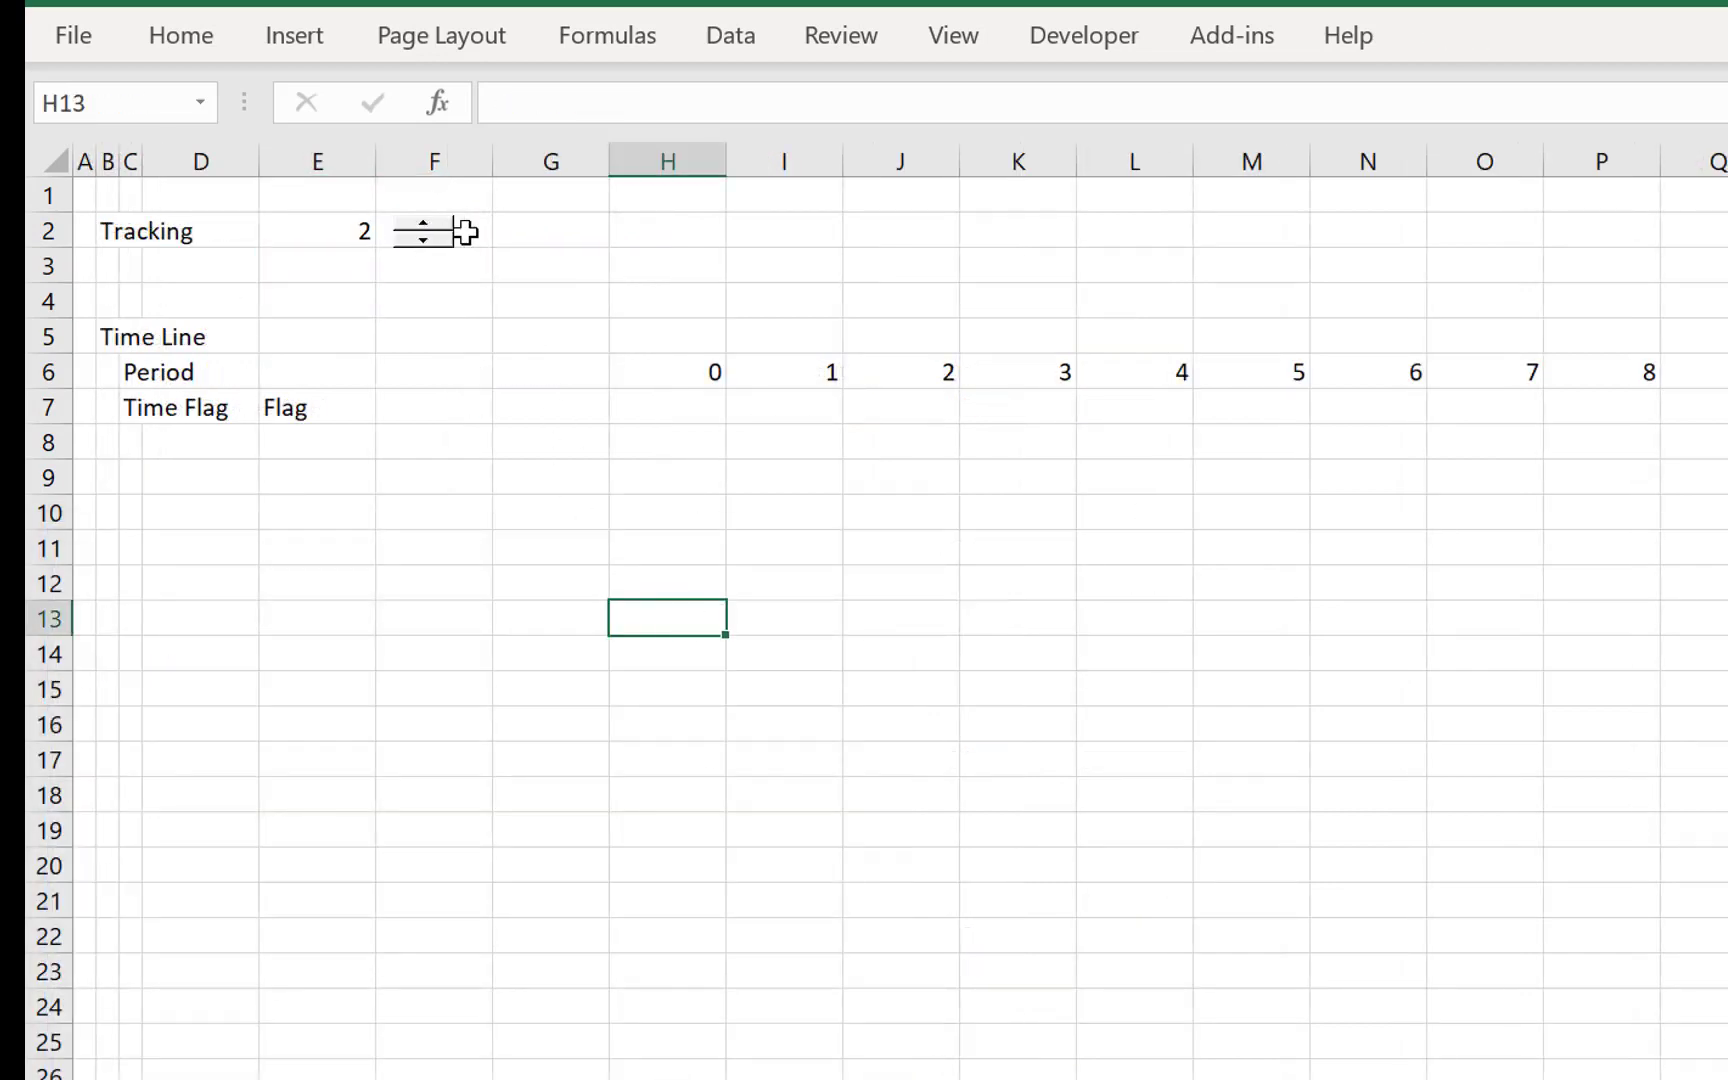
- Delete the blank row 4 directly above the Time Line heading
{"action": "key", "text": "Up"}
{"action": "key", "text": "Up"}
{"action": "key", "text": "Up"}
{"action": "key", "text": "Up"}
{"action": "key", "text": "Up"}
{"action": "key", "text": "Up"}
{"action": "key", "text": "Up"}
{"action": "key", "text": "Up"}
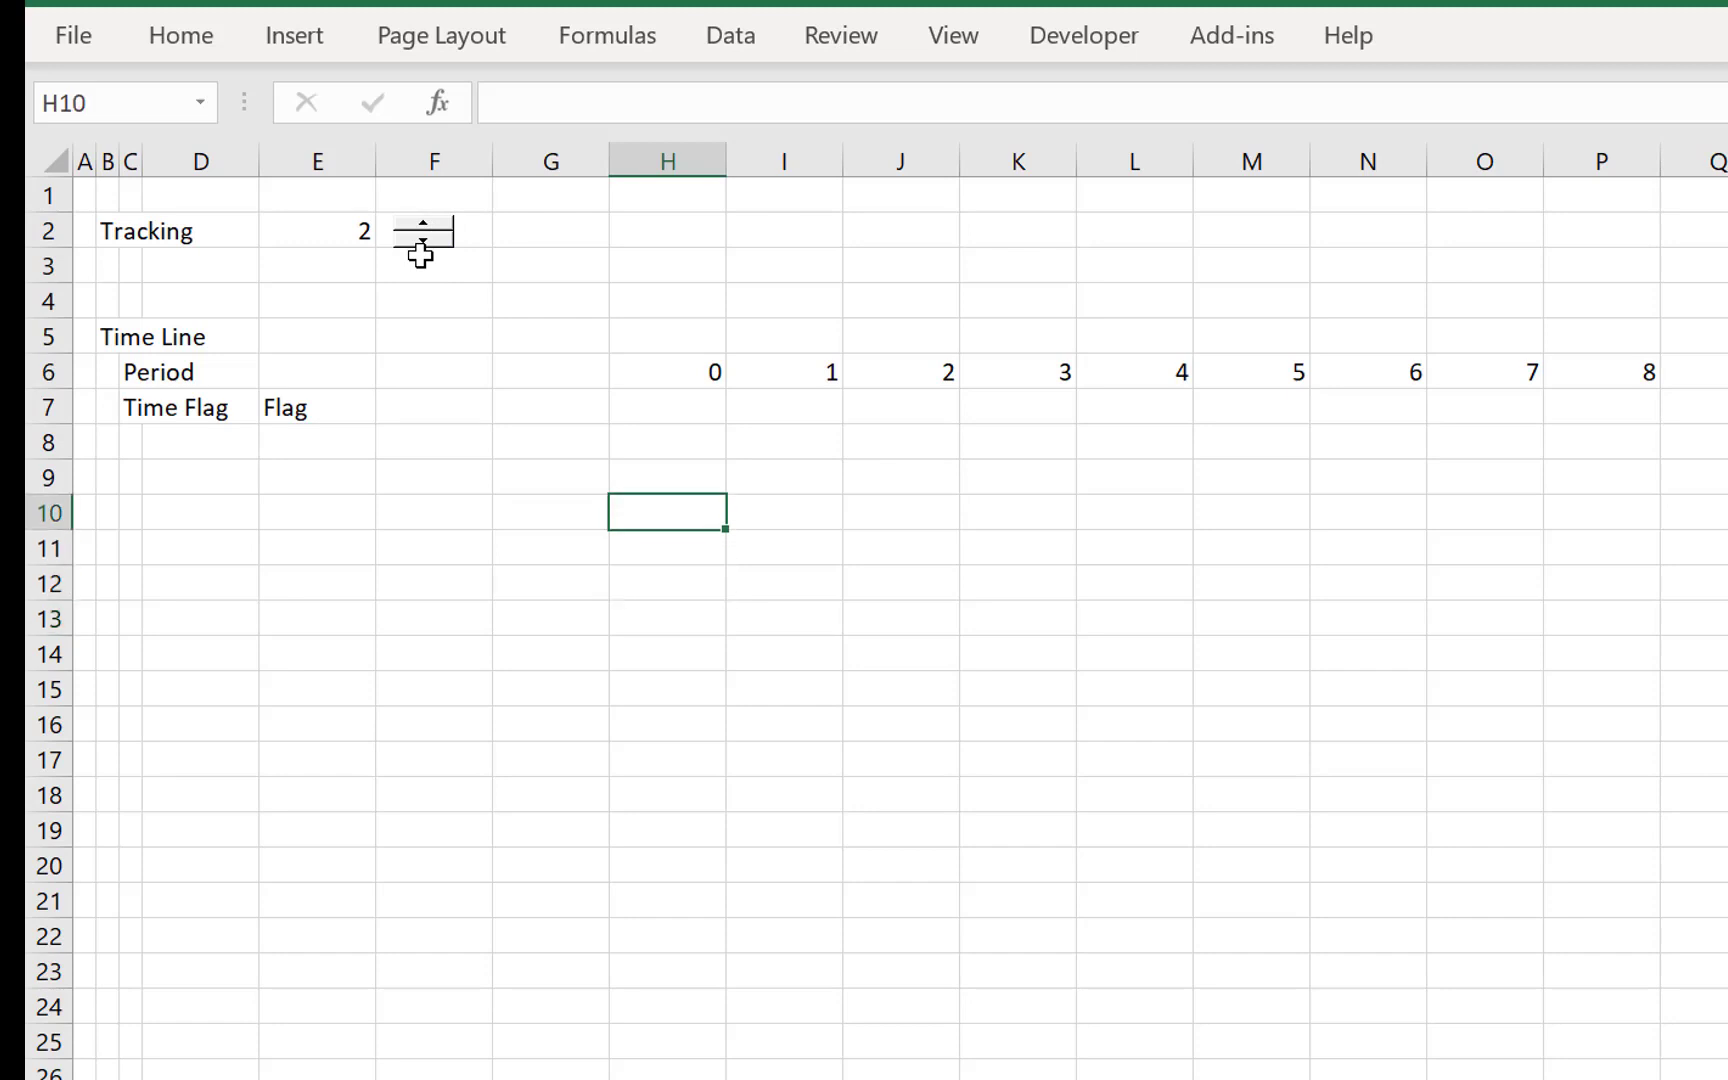
{"action": "key", "text": "Left"}
{"action": "key", "text": "Left"}
{"action": "key", "text": "Left"}
{"action": "key", "text": "Left"}
{"action": "key", "text": "Left"}
{"action": "key", "text": "Left"}
{"action": "key", "text": "Left"}
{"action": "key", "text": "Up"}
{"action": "key", "text": "shift+space"}
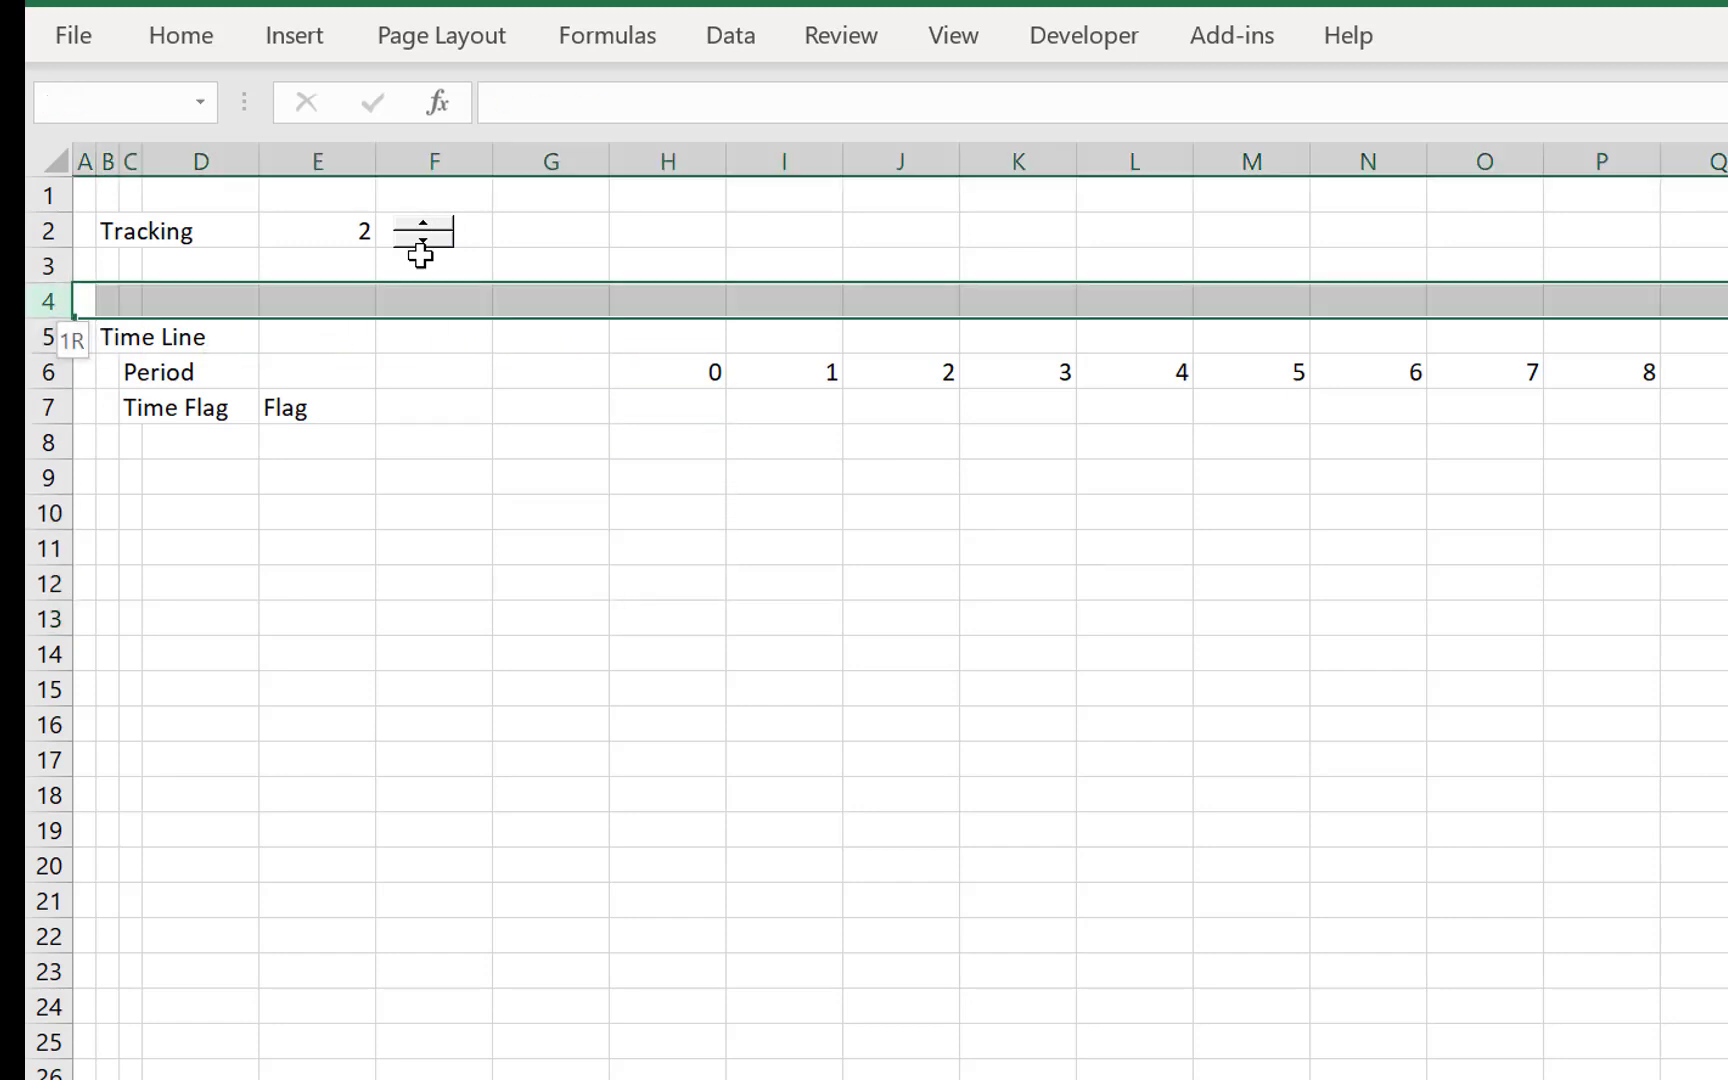
{"action": "key", "text": "ctrl+minus"}
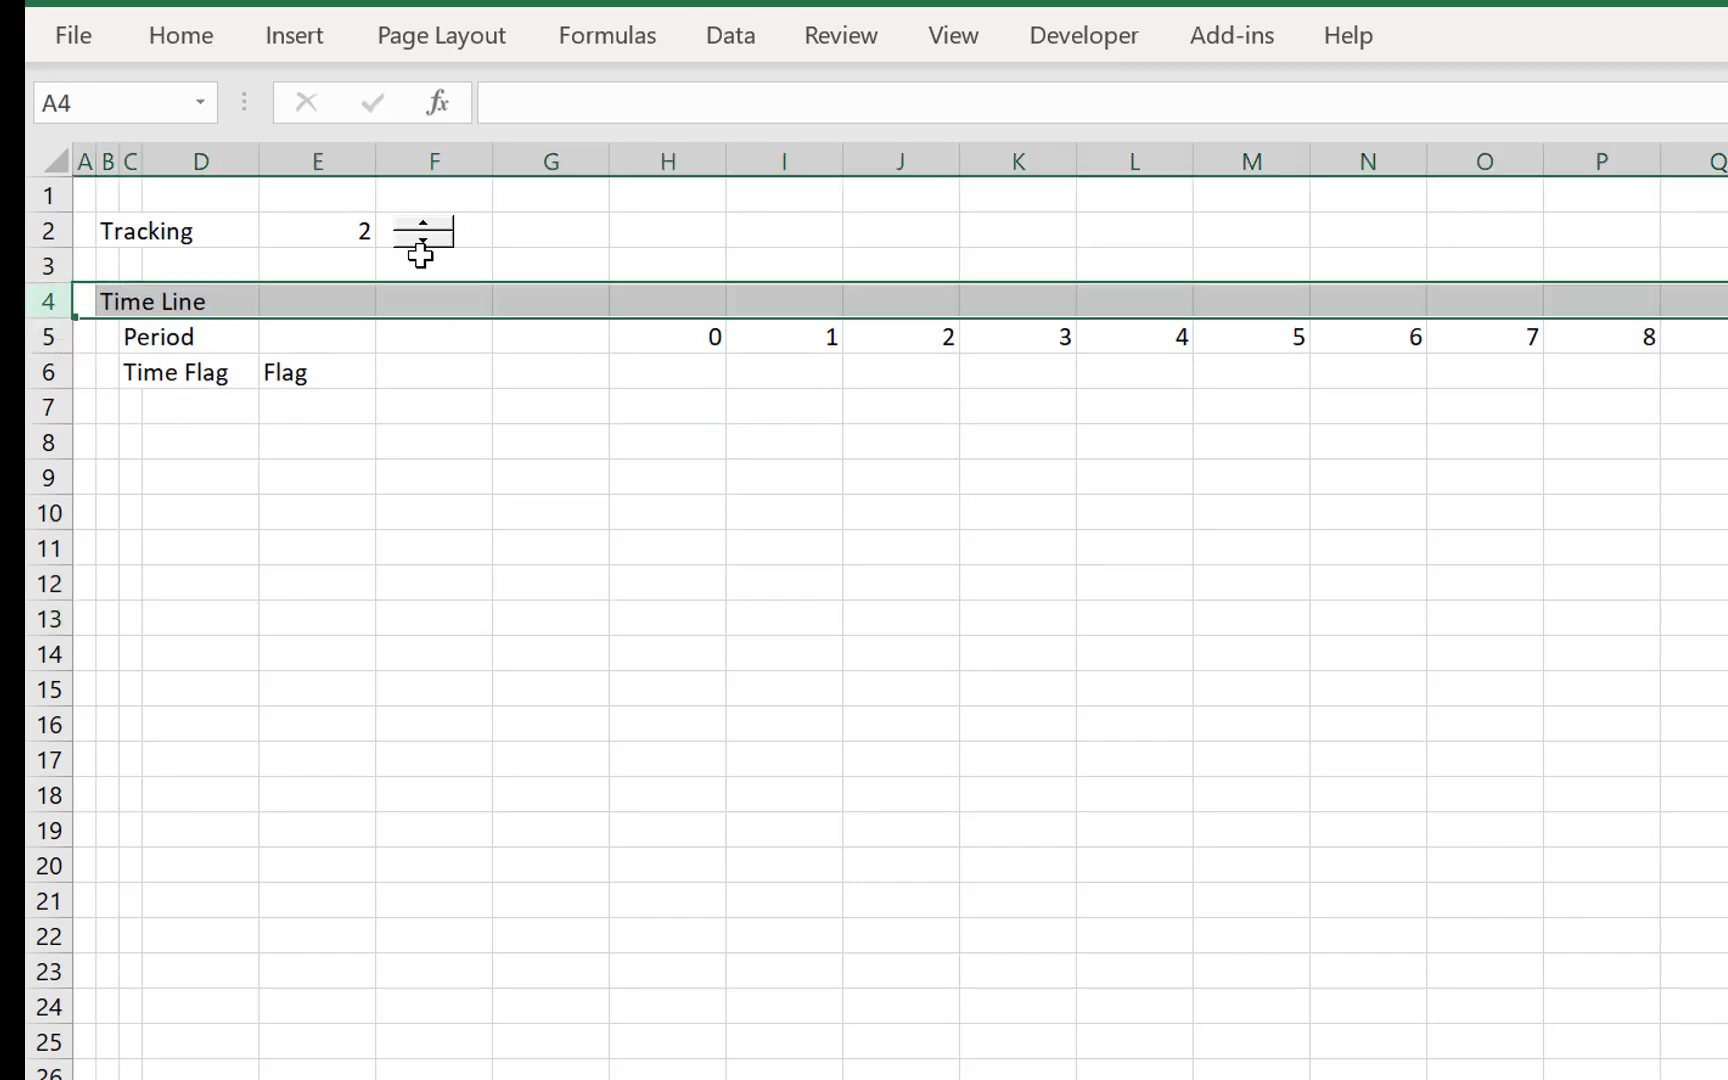
- Link F6 in the Time Flag row to the project life in LCOE!F10
{"action": "key", "text": "Down"}
{"action": "key", "text": "Down"}
{"action": "key", "text": "Right"}
{"action": "key", "text": "Down"}
{"action": "key", "text": "Up"}
{"action": "key", "text": "Right"}
{"action": "key", "text": "Right"}
{"action": "key", "text": "Right"}
{"action": "key", "text": "Right"}
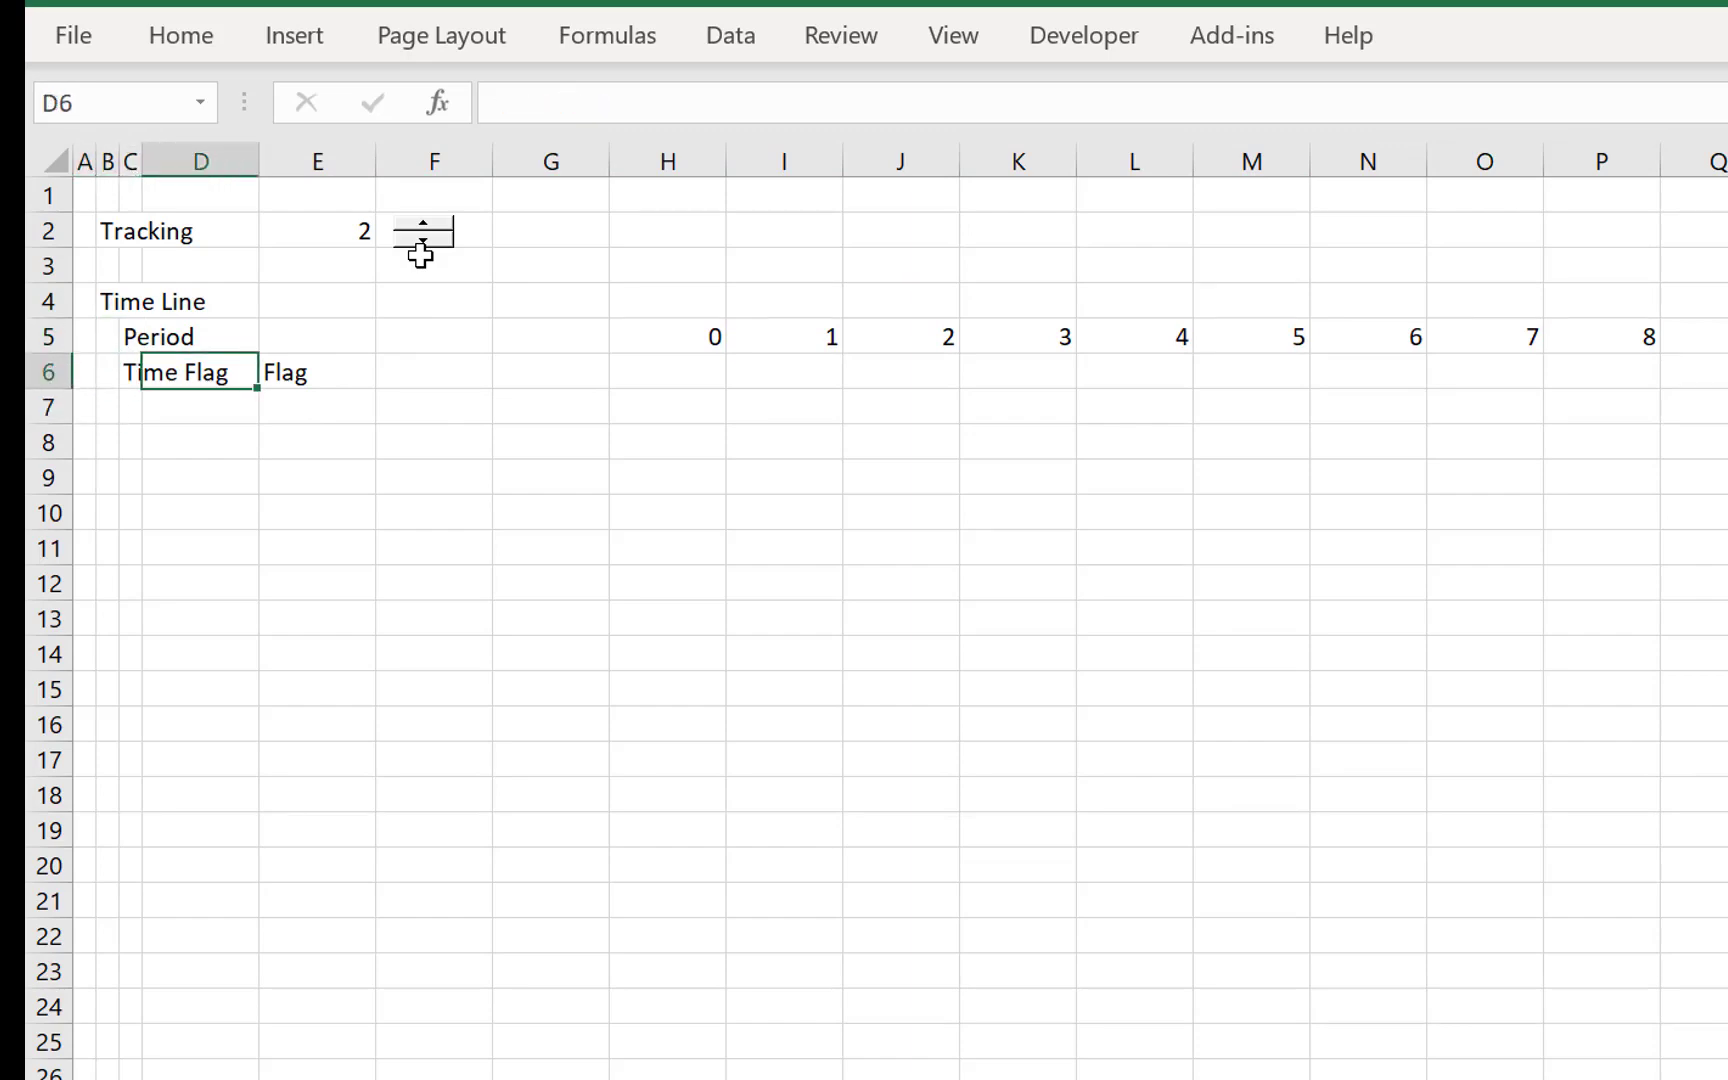
{"action": "type", "text": "="}
{"action": "key", "text": "ctrl+Page_Up"}
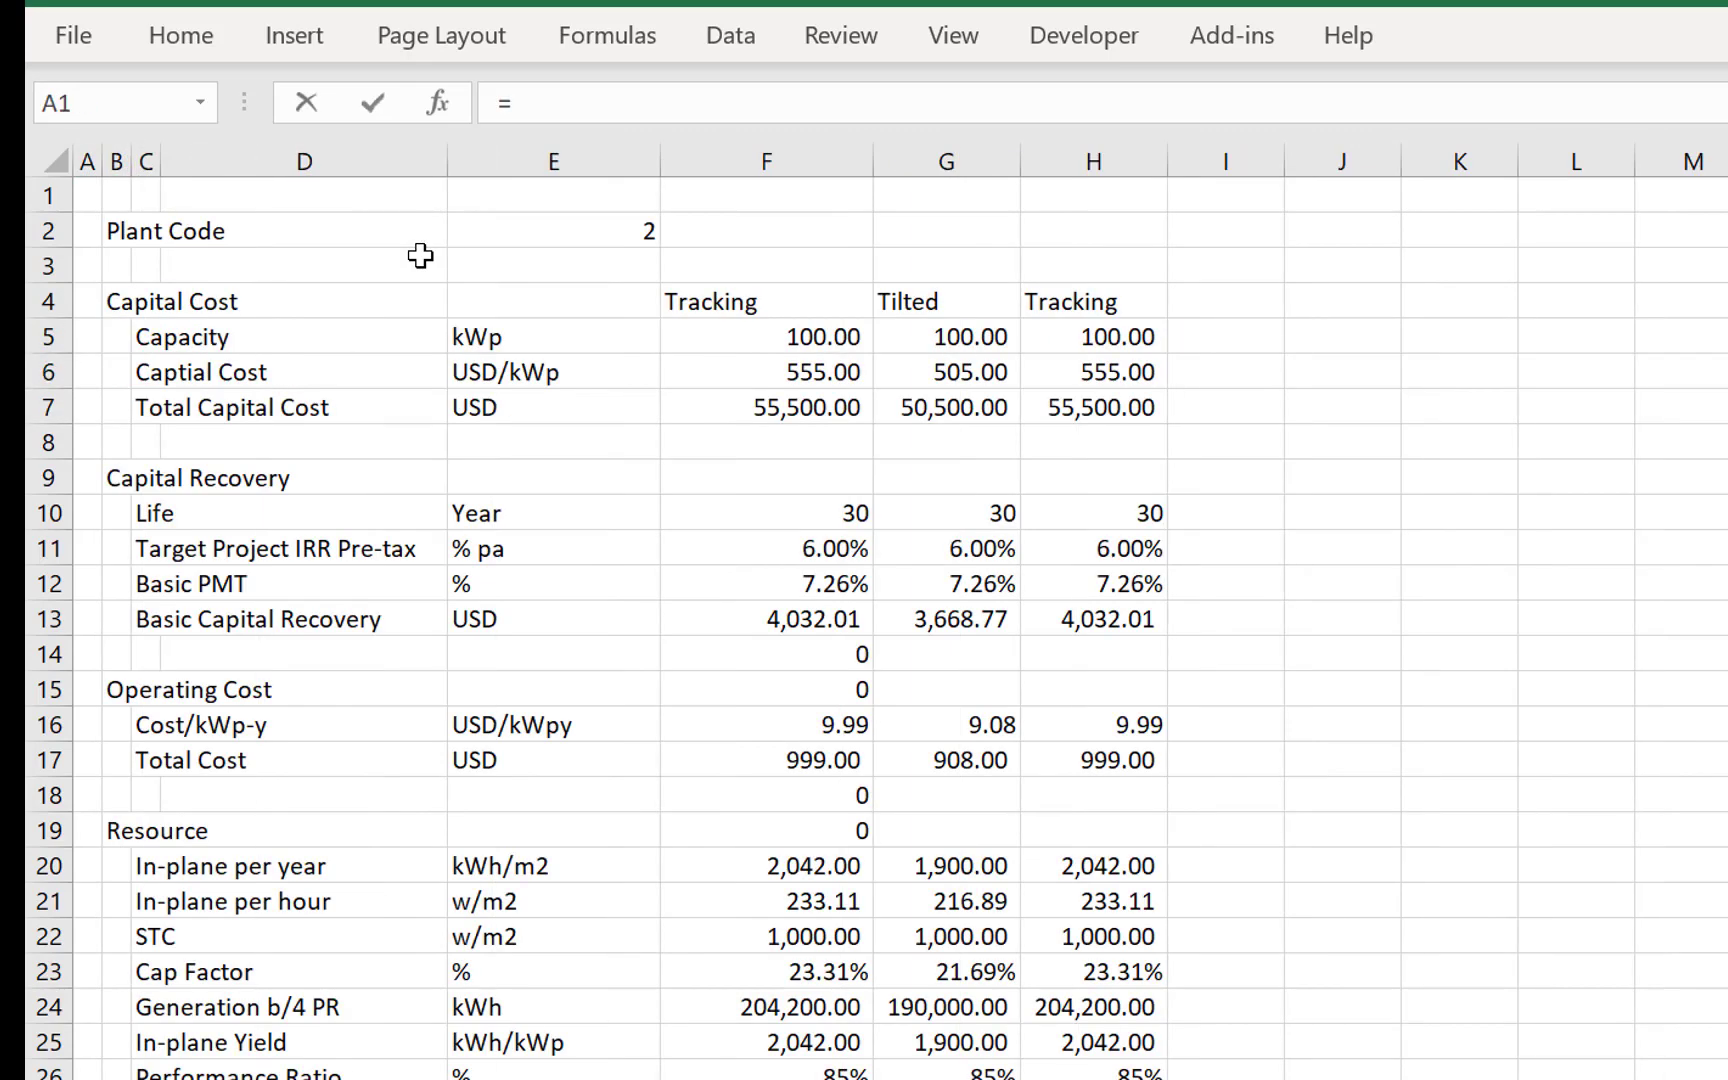
{"action": "key", "text": "Return"}
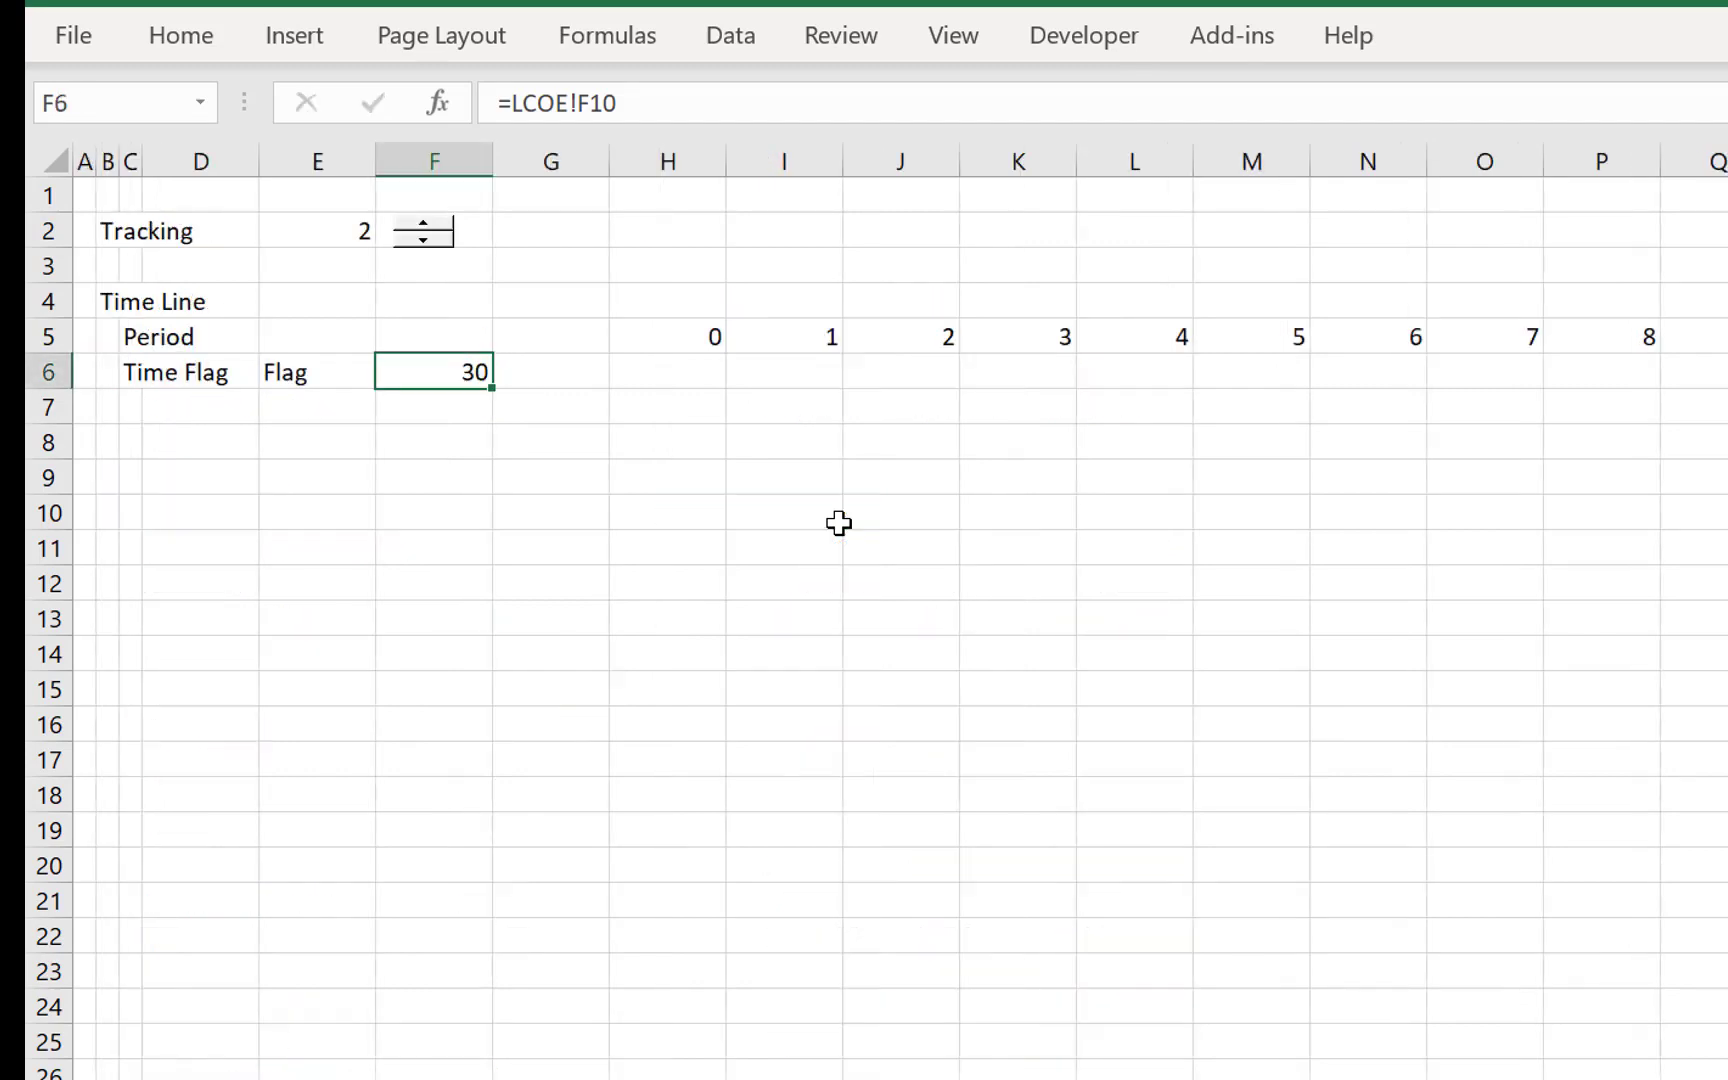
- Enter the formula =AND(H5>0,H5<=$F$6) in H6 to flag the periods within the project life
{"action": "key", "text": "Right"}
{"action": "key", "text": "Right"}
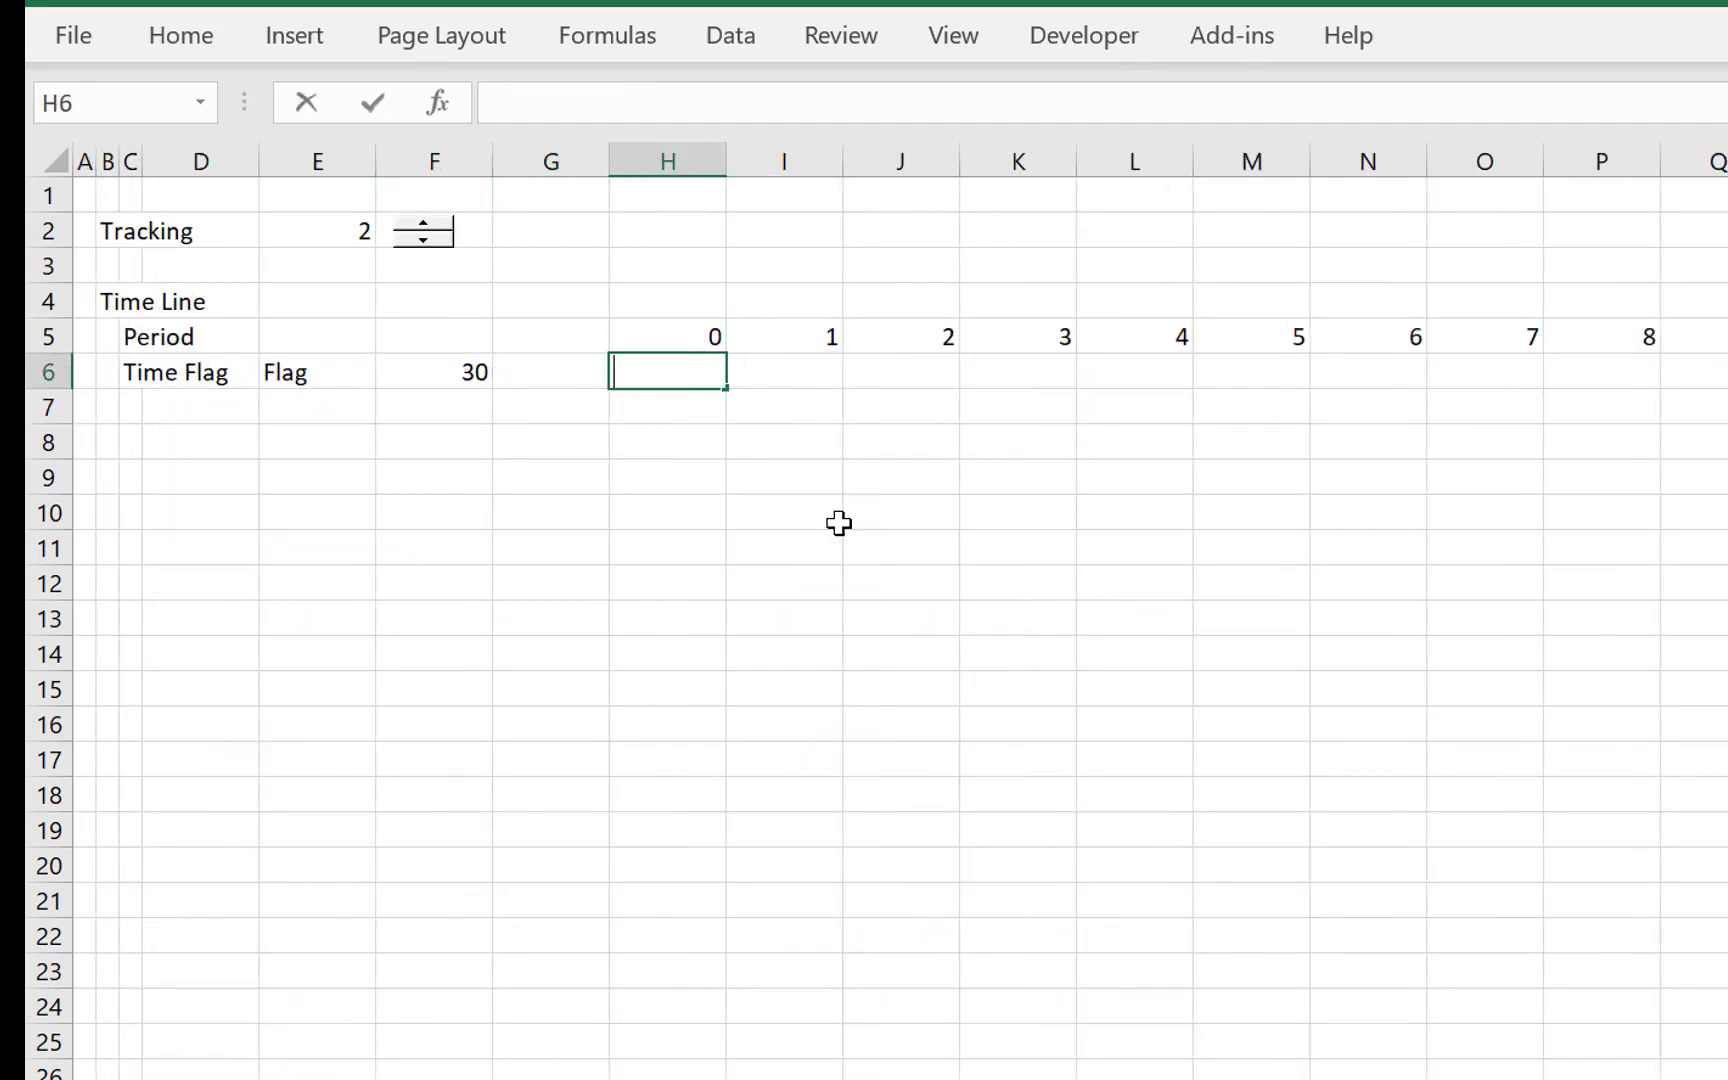
{"action": "type", "text": "=and("}
{"action": "key", "text": "Up"}
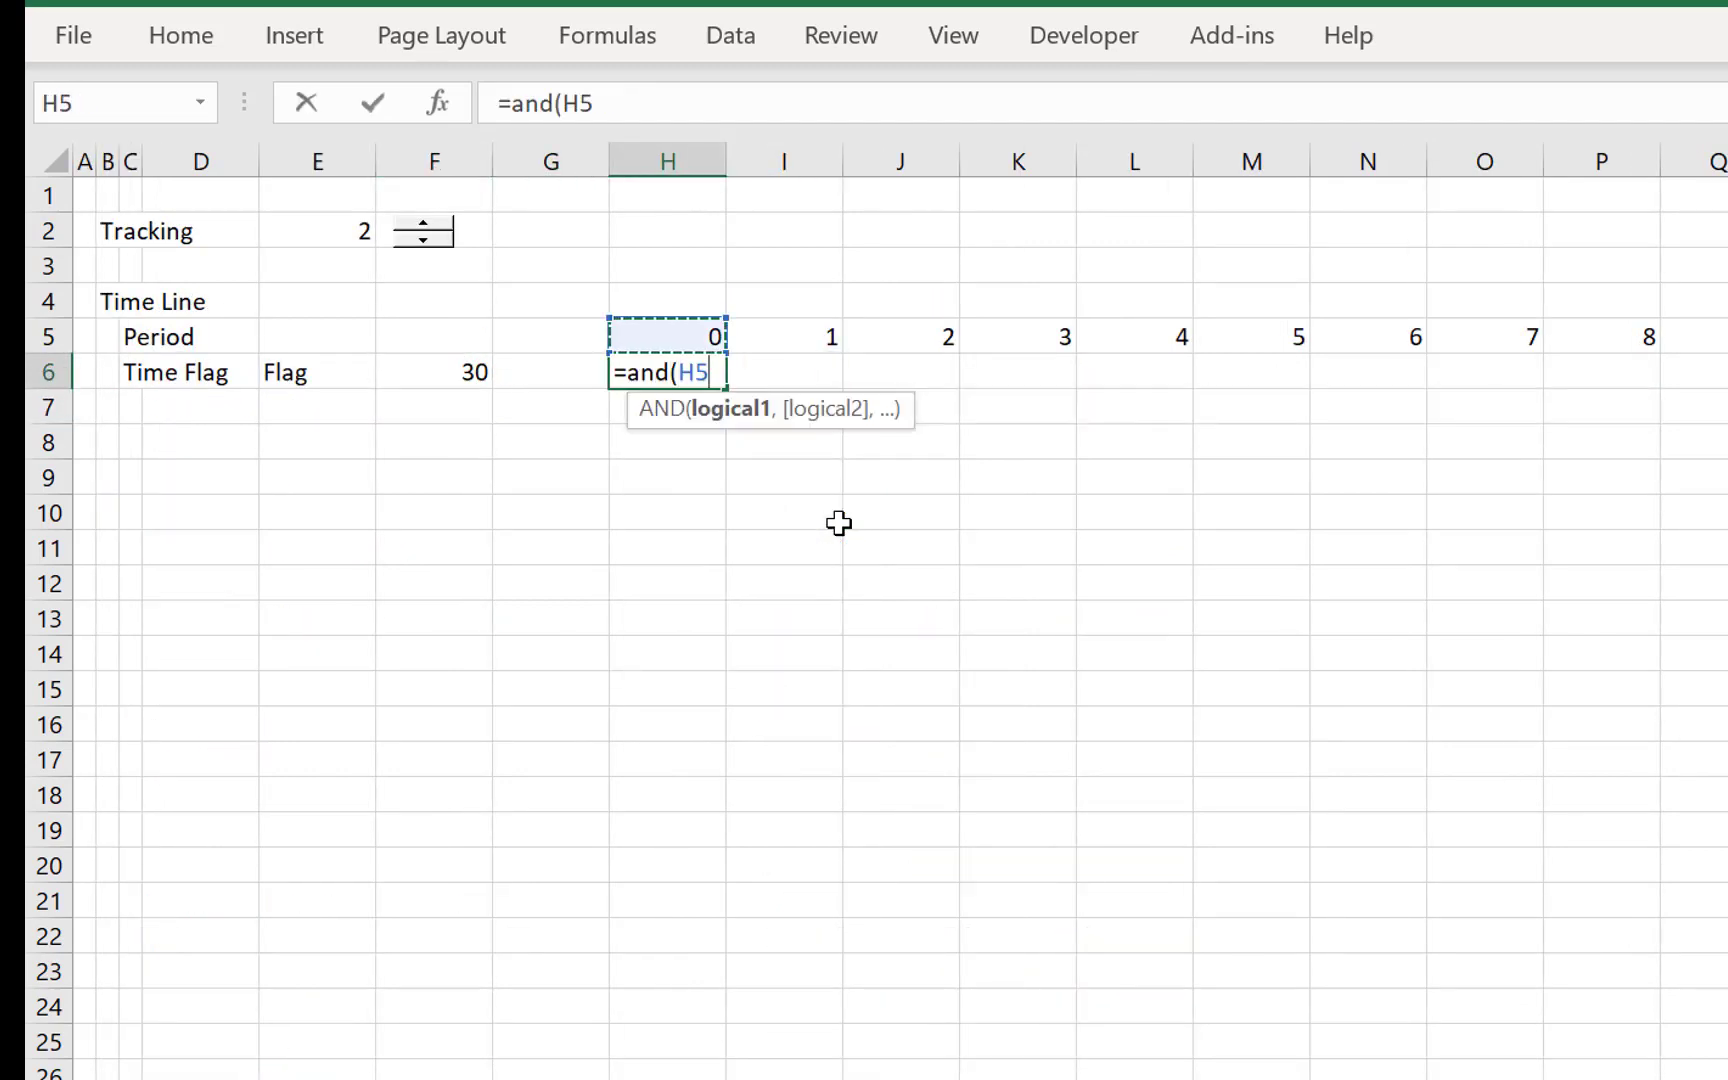
{"action": "type", "text": ">0m"}
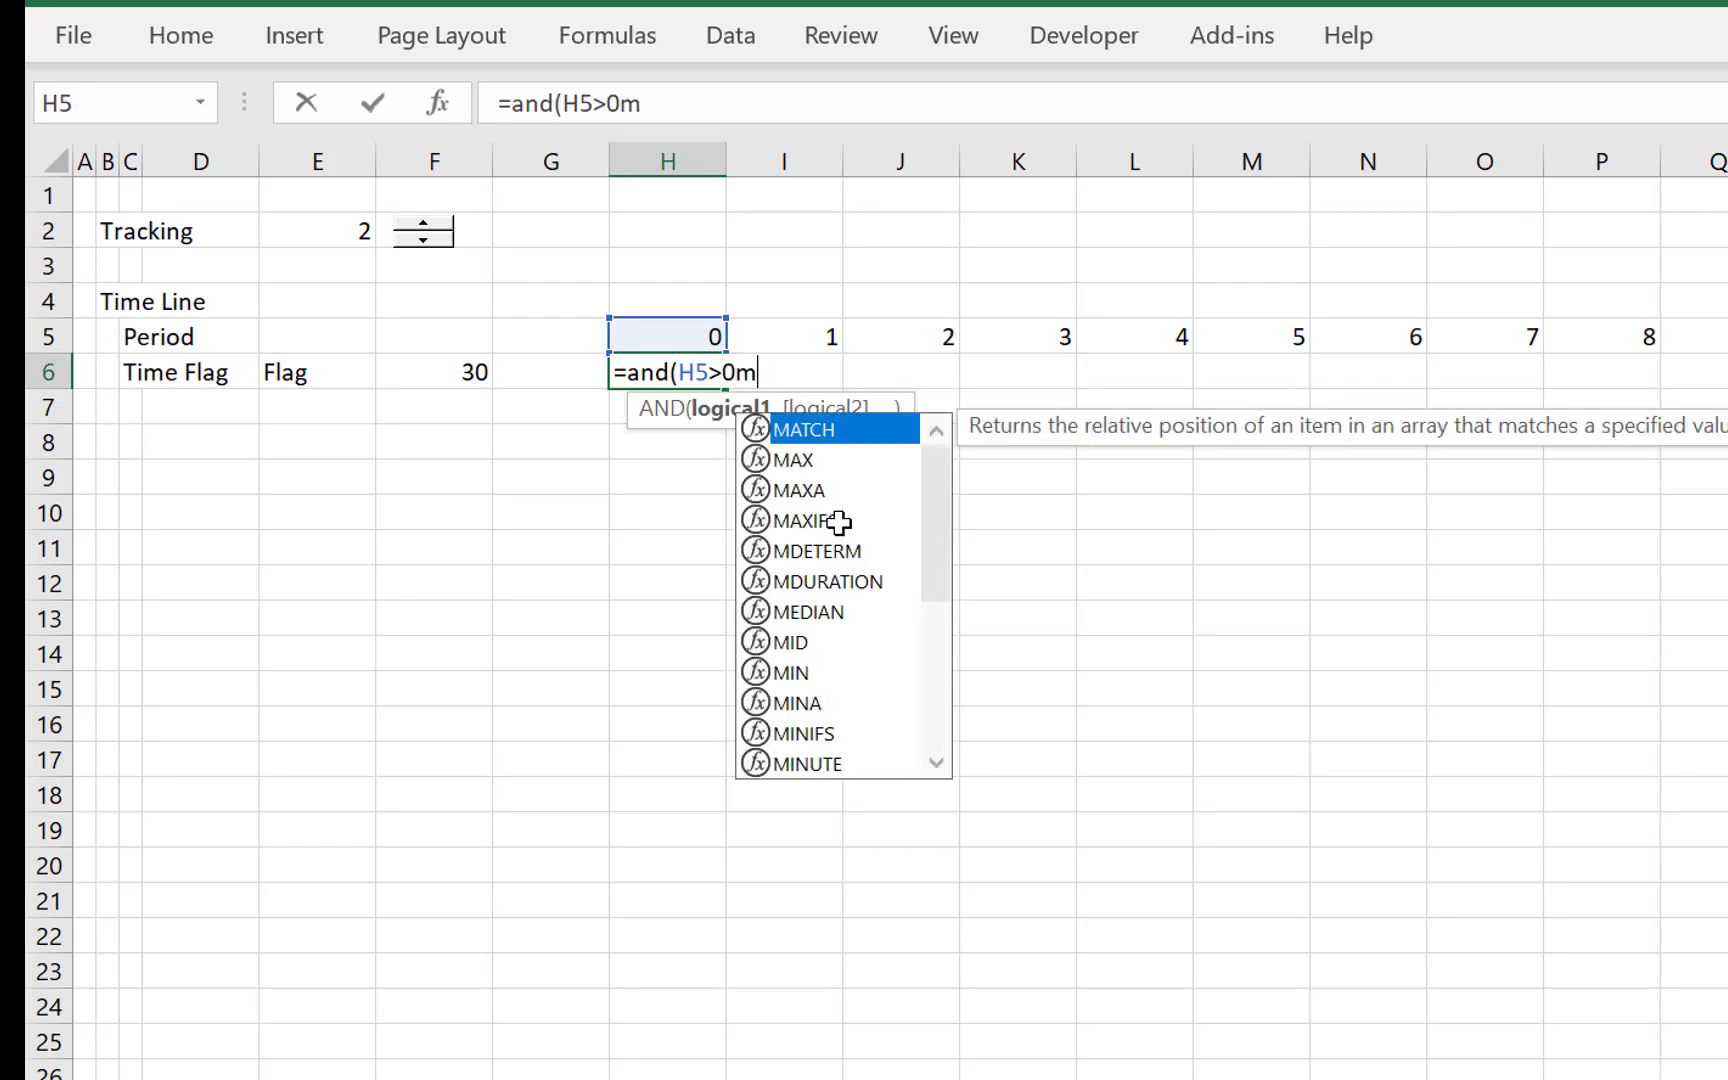
{"action": "key", "text": "BackSpace"}
{"action": "type", "text": ","}
{"action": "key", "text": "Up"}
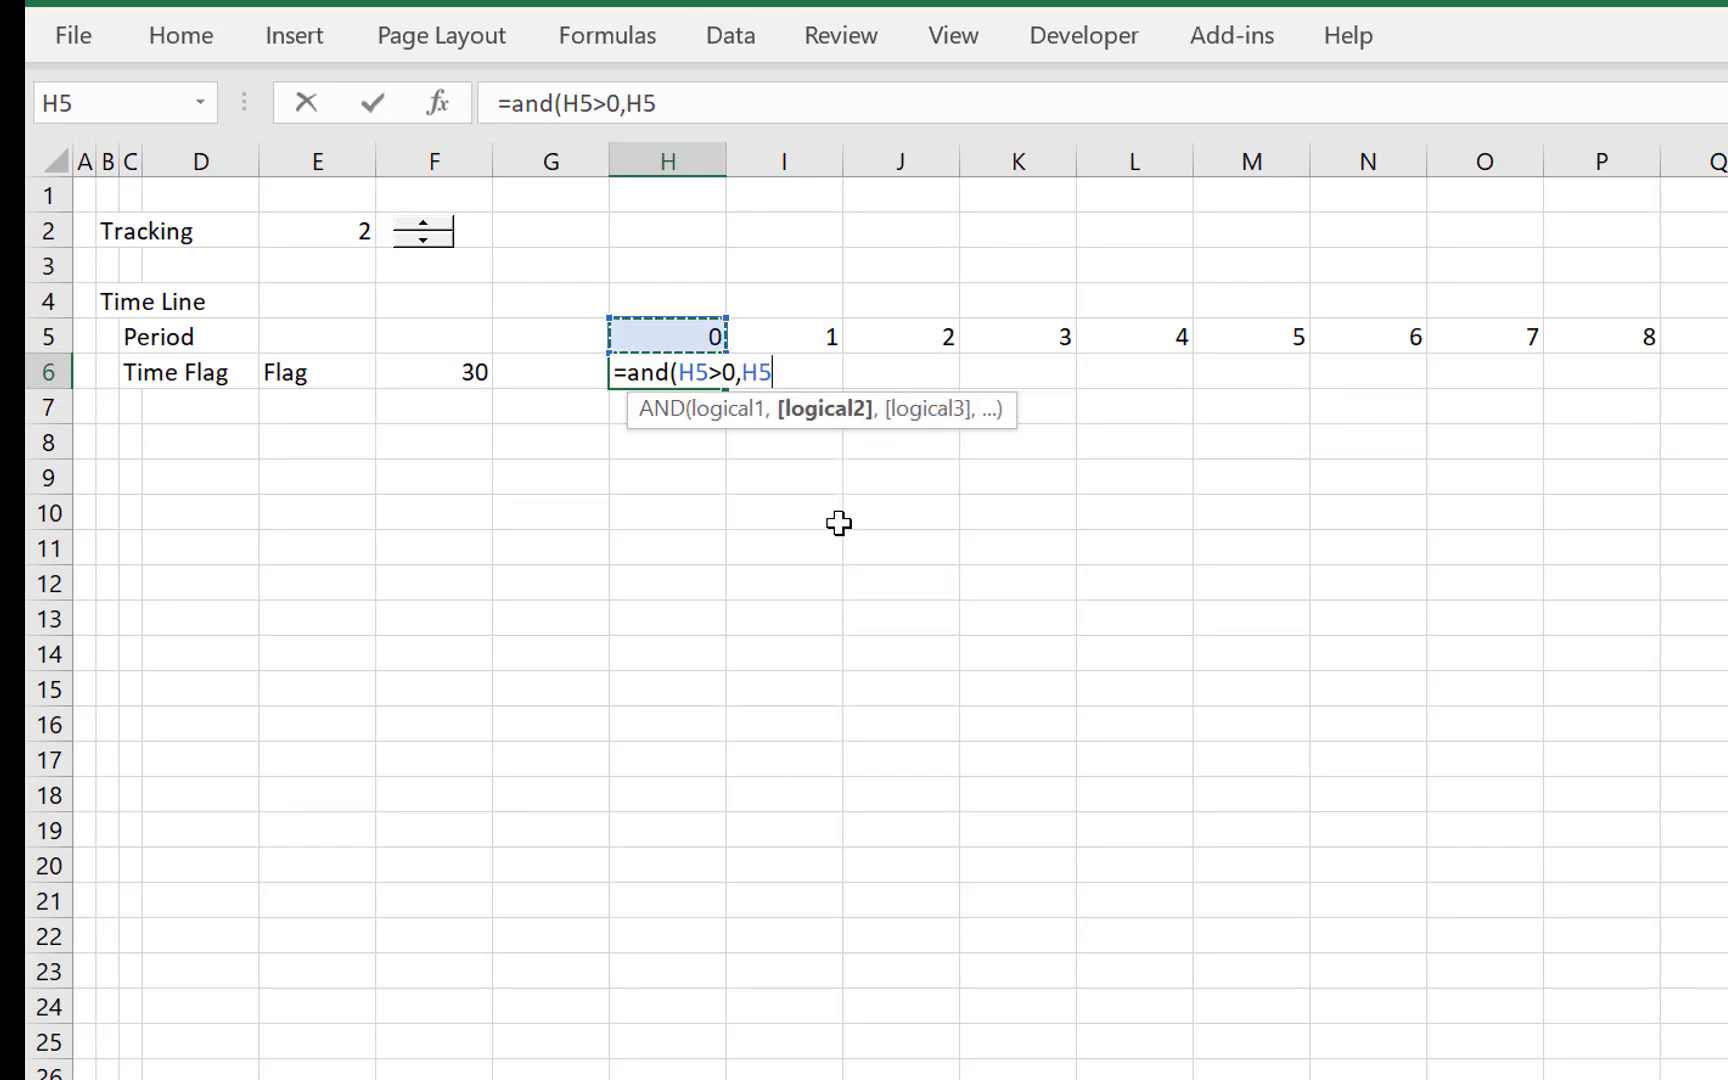
{"action": "type", "text": "<="}
{"action": "key", "text": "Left"}
{"action": "key", "text": "Left"}
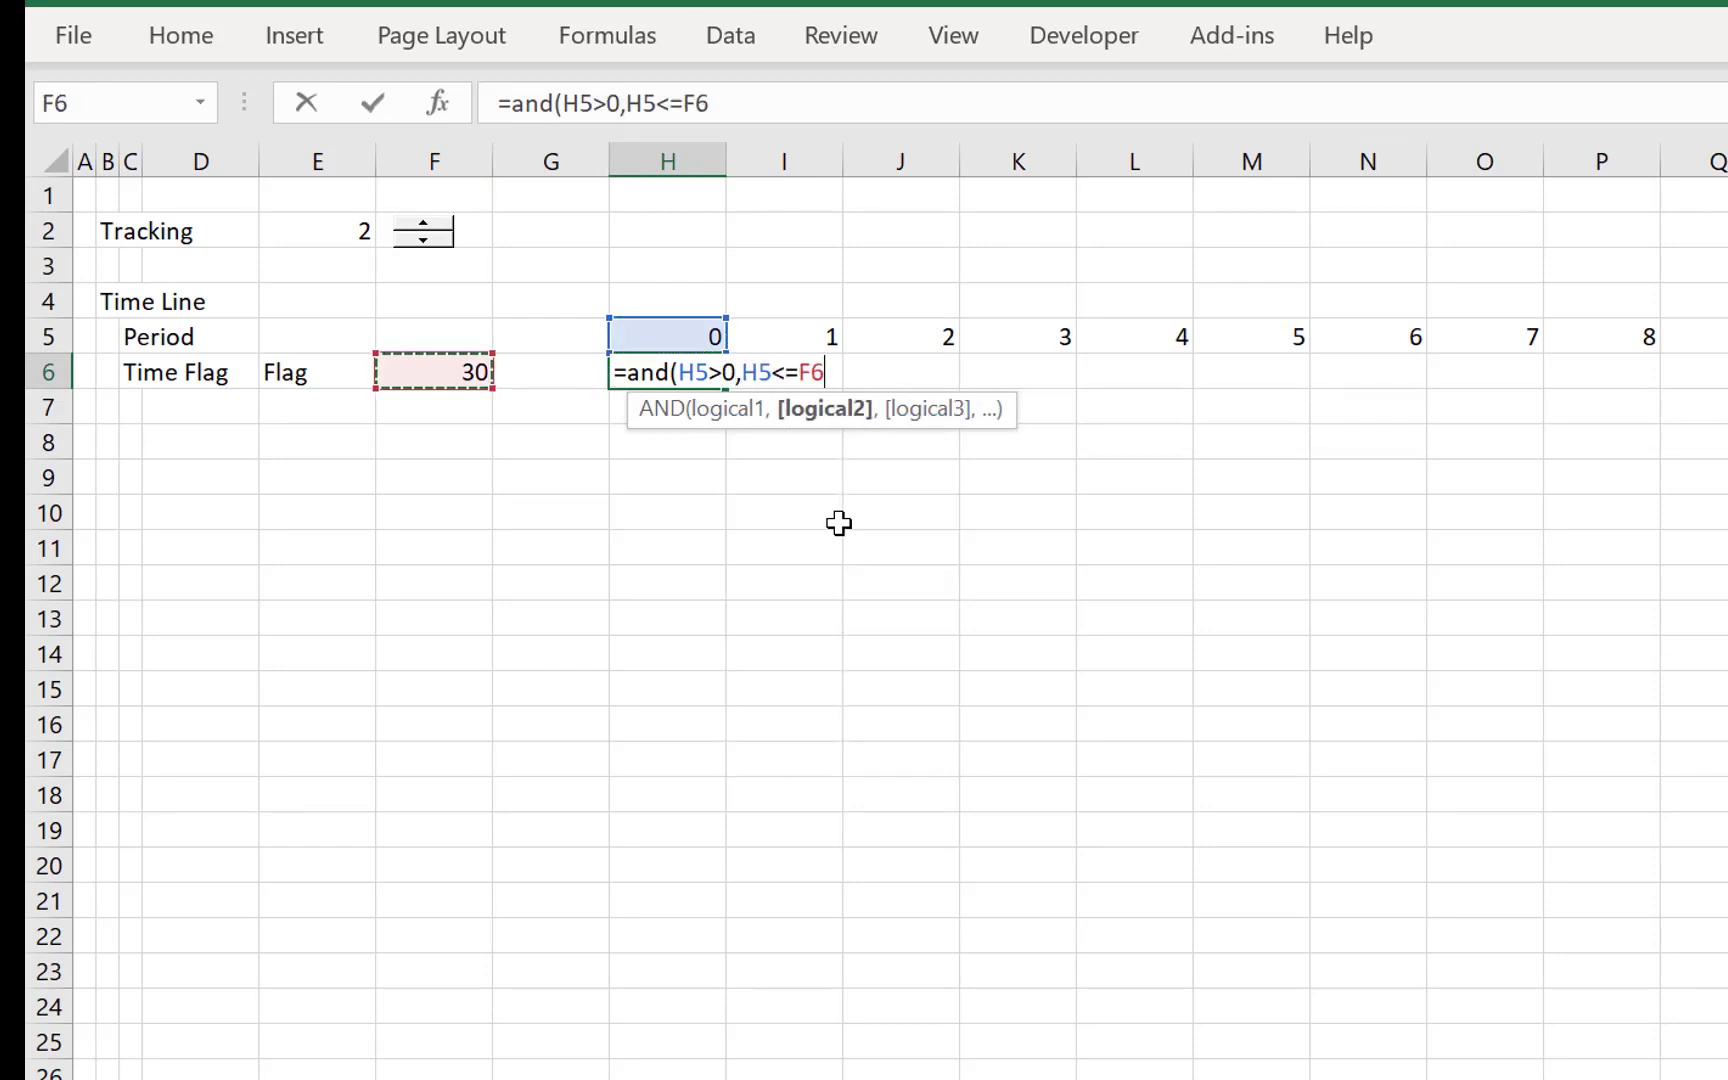
{"action": "key", "text": "F4"}
{"action": "key", "text": "Return"}
{"action": "key", "text": "Up"}
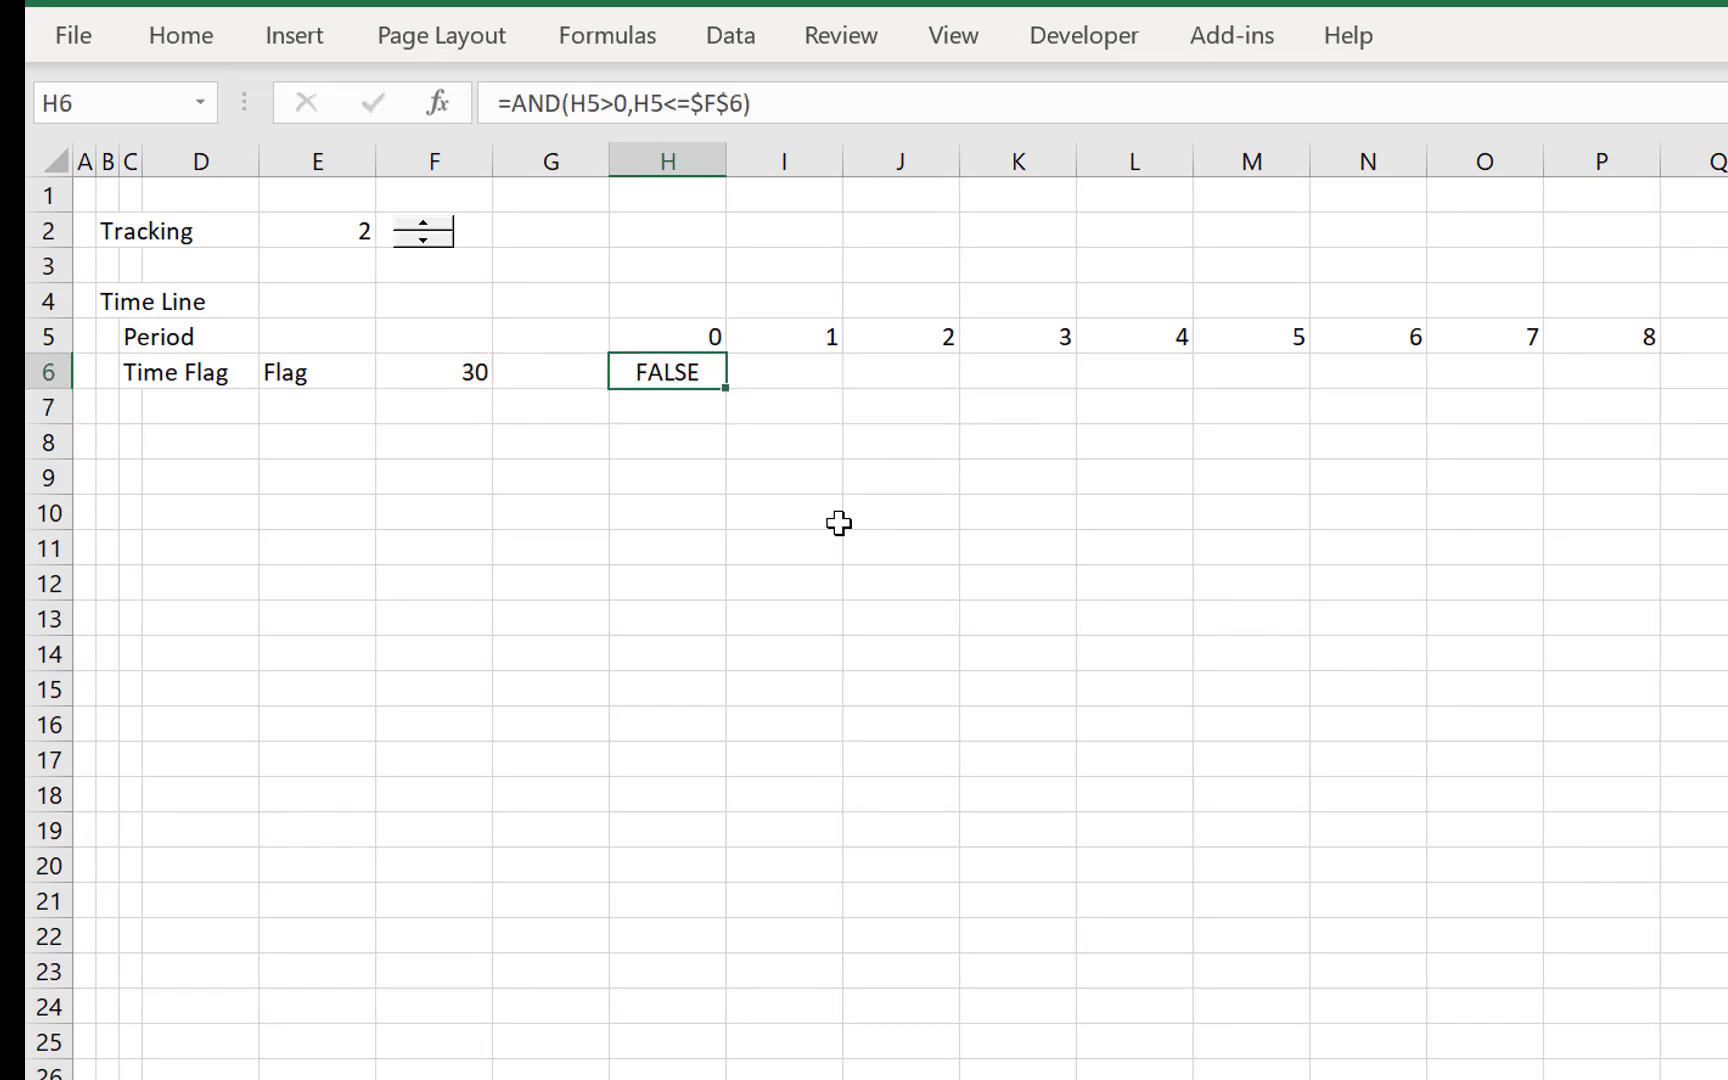
- Fill the Time Flag formula from H6 rightward across all timeline periods
{"action": "key", "text": "ctrl+shift+r"}
{"action": "key", "text": "Down"}
{"action": "key", "text": "Left"}
{"action": "key", "text": "Left"}
{"action": "key", "text": "Left"}
{"action": "key", "text": "Left"}
{"action": "key", "text": "Left"}
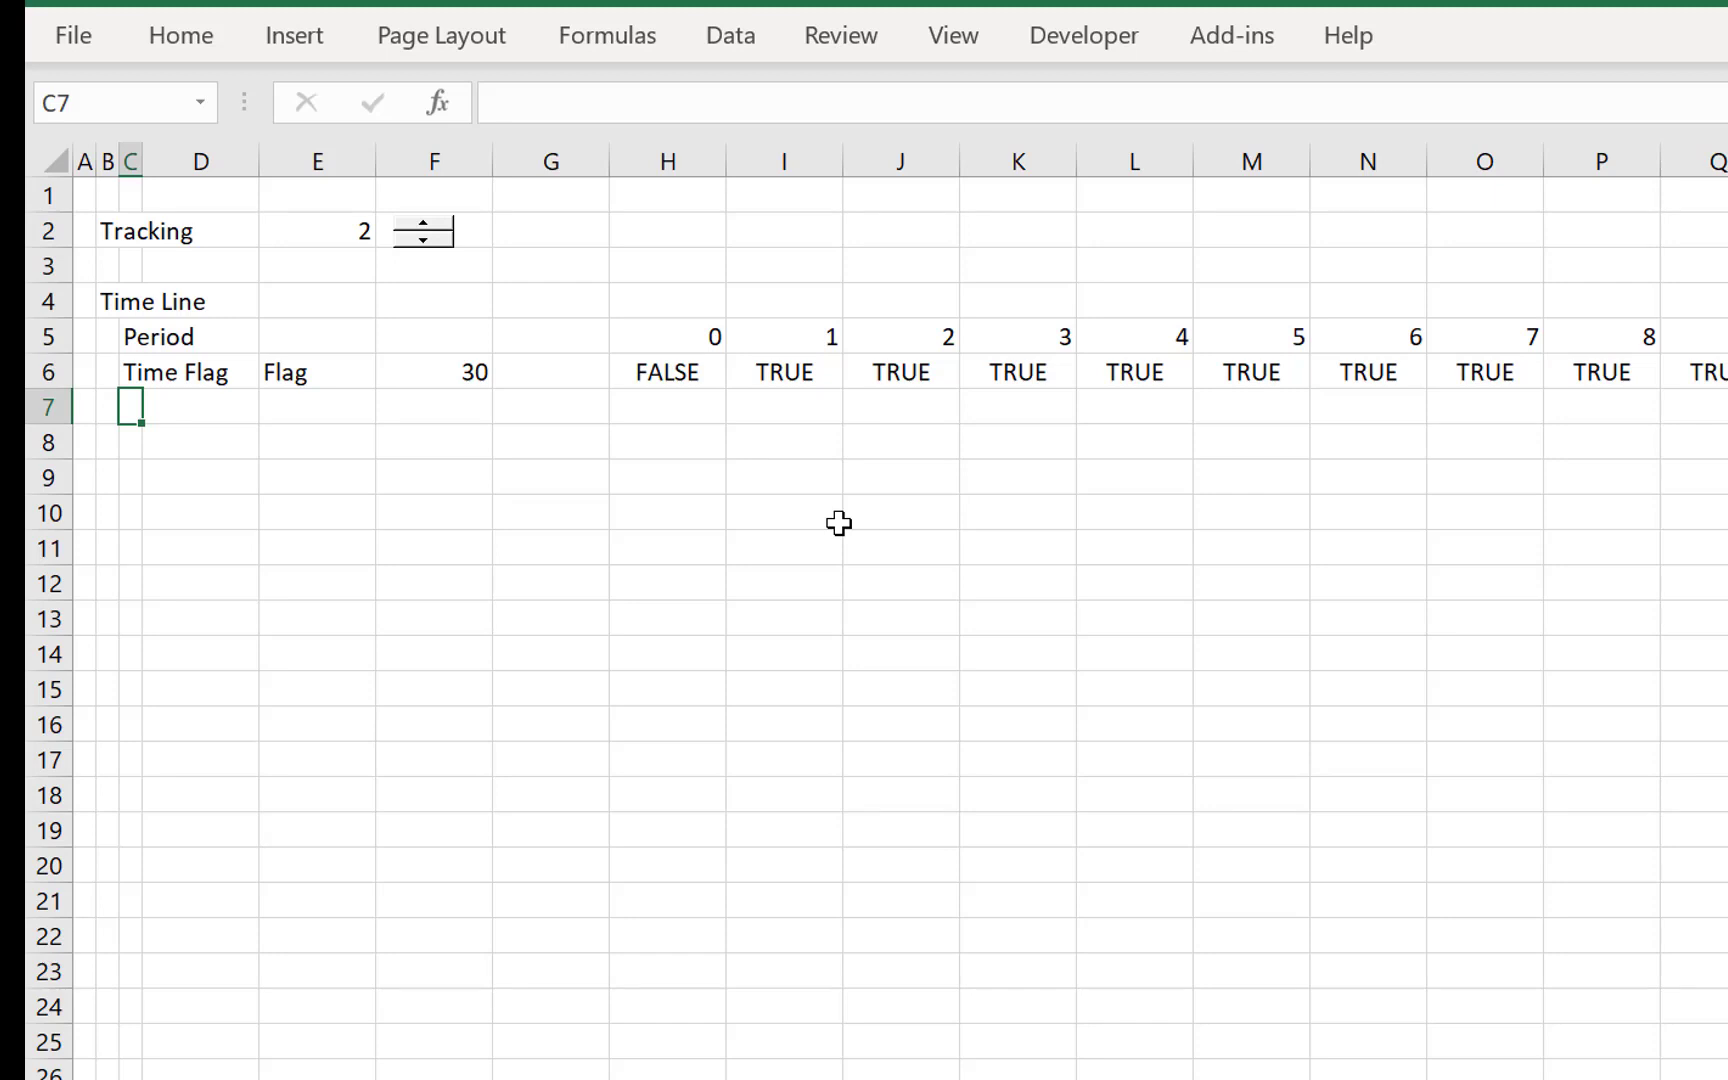
{"action": "key", "text": "Down"}
{"action": "key", "text": "Left"}
{"action": "key", "text": "Up"}
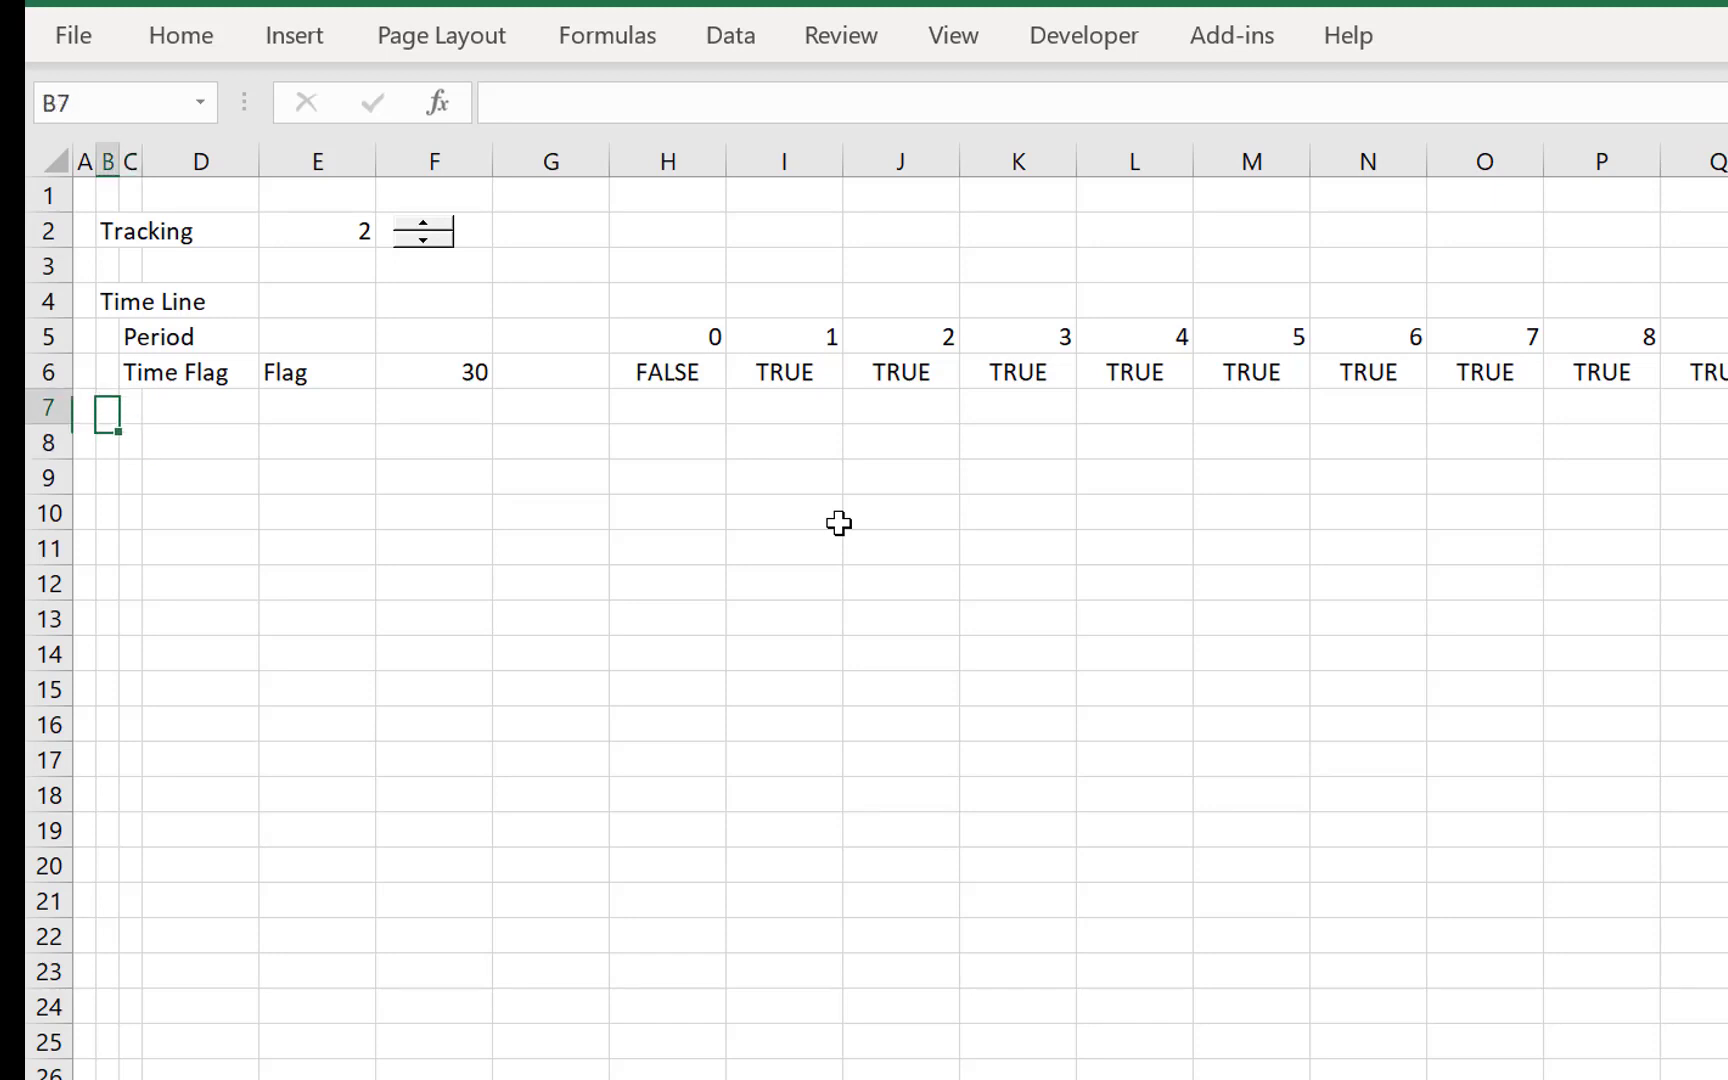
{"action": "key", "text": "Right"}
{"action": "key", "text": "Down"}
{"action": "key", "text": "Left"}
{"action": "key", "text": "Down"}
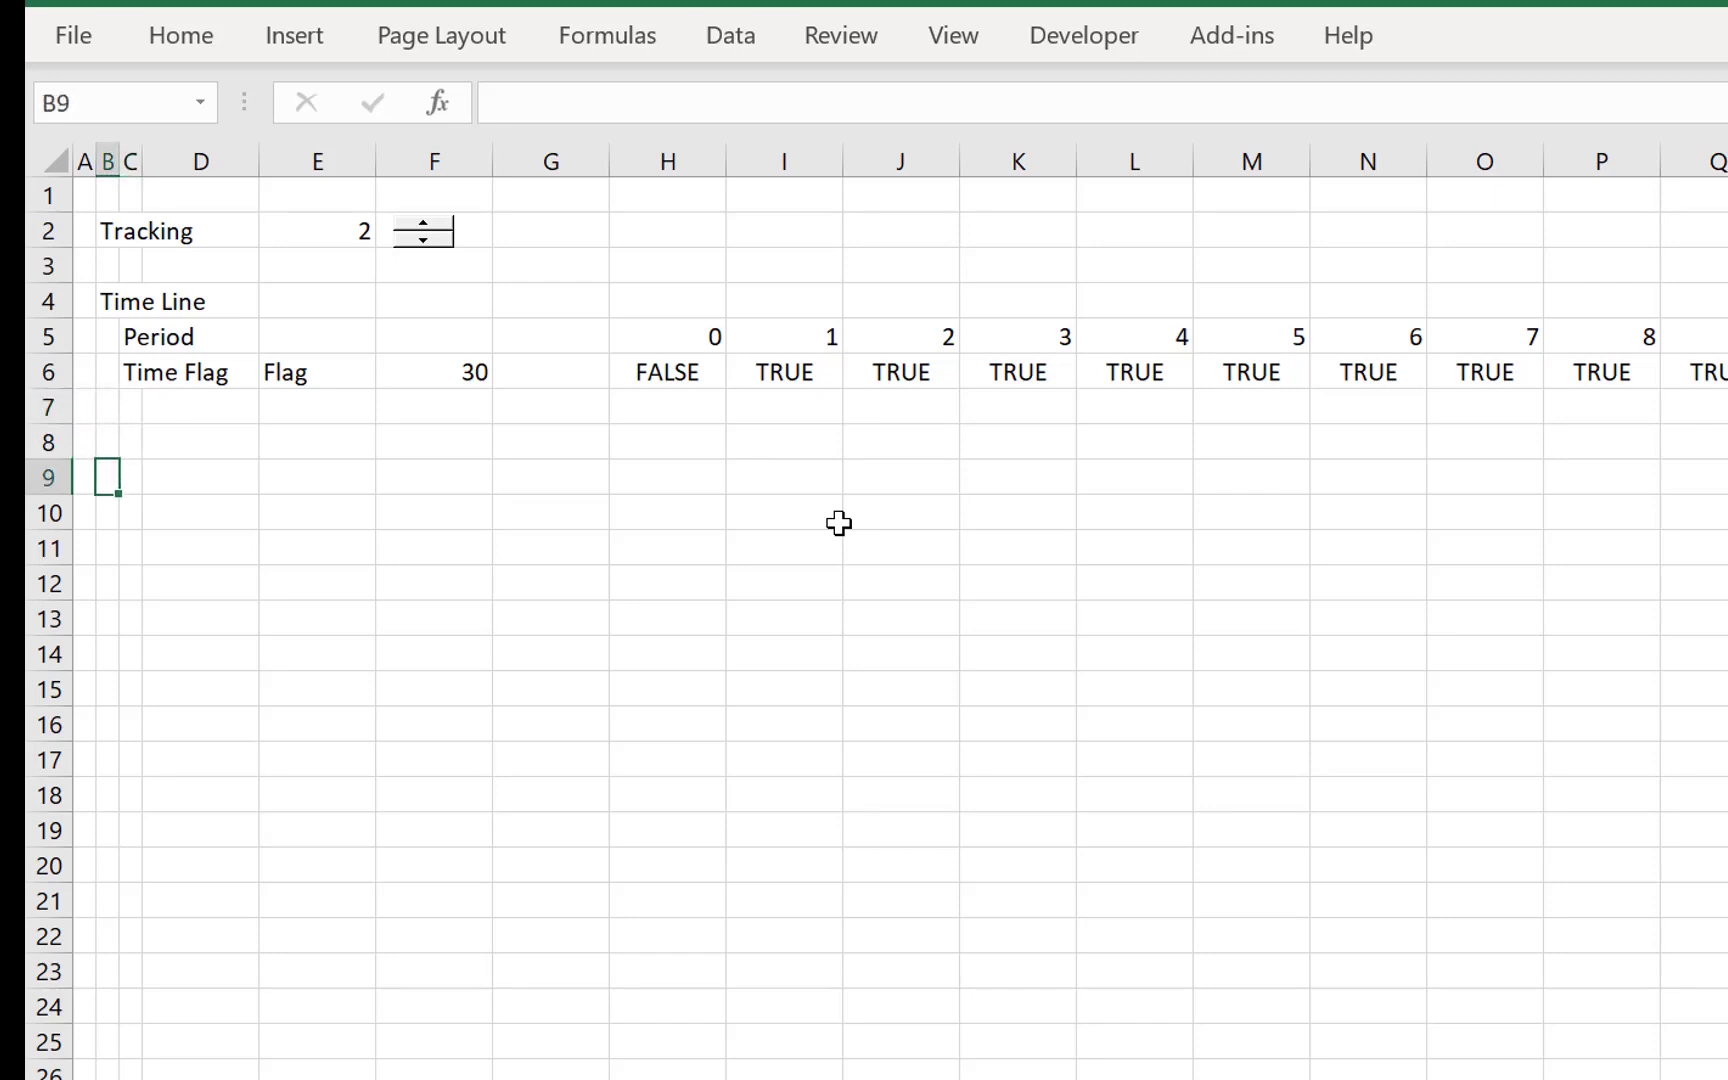
{"action": "key", "text": "Right"}
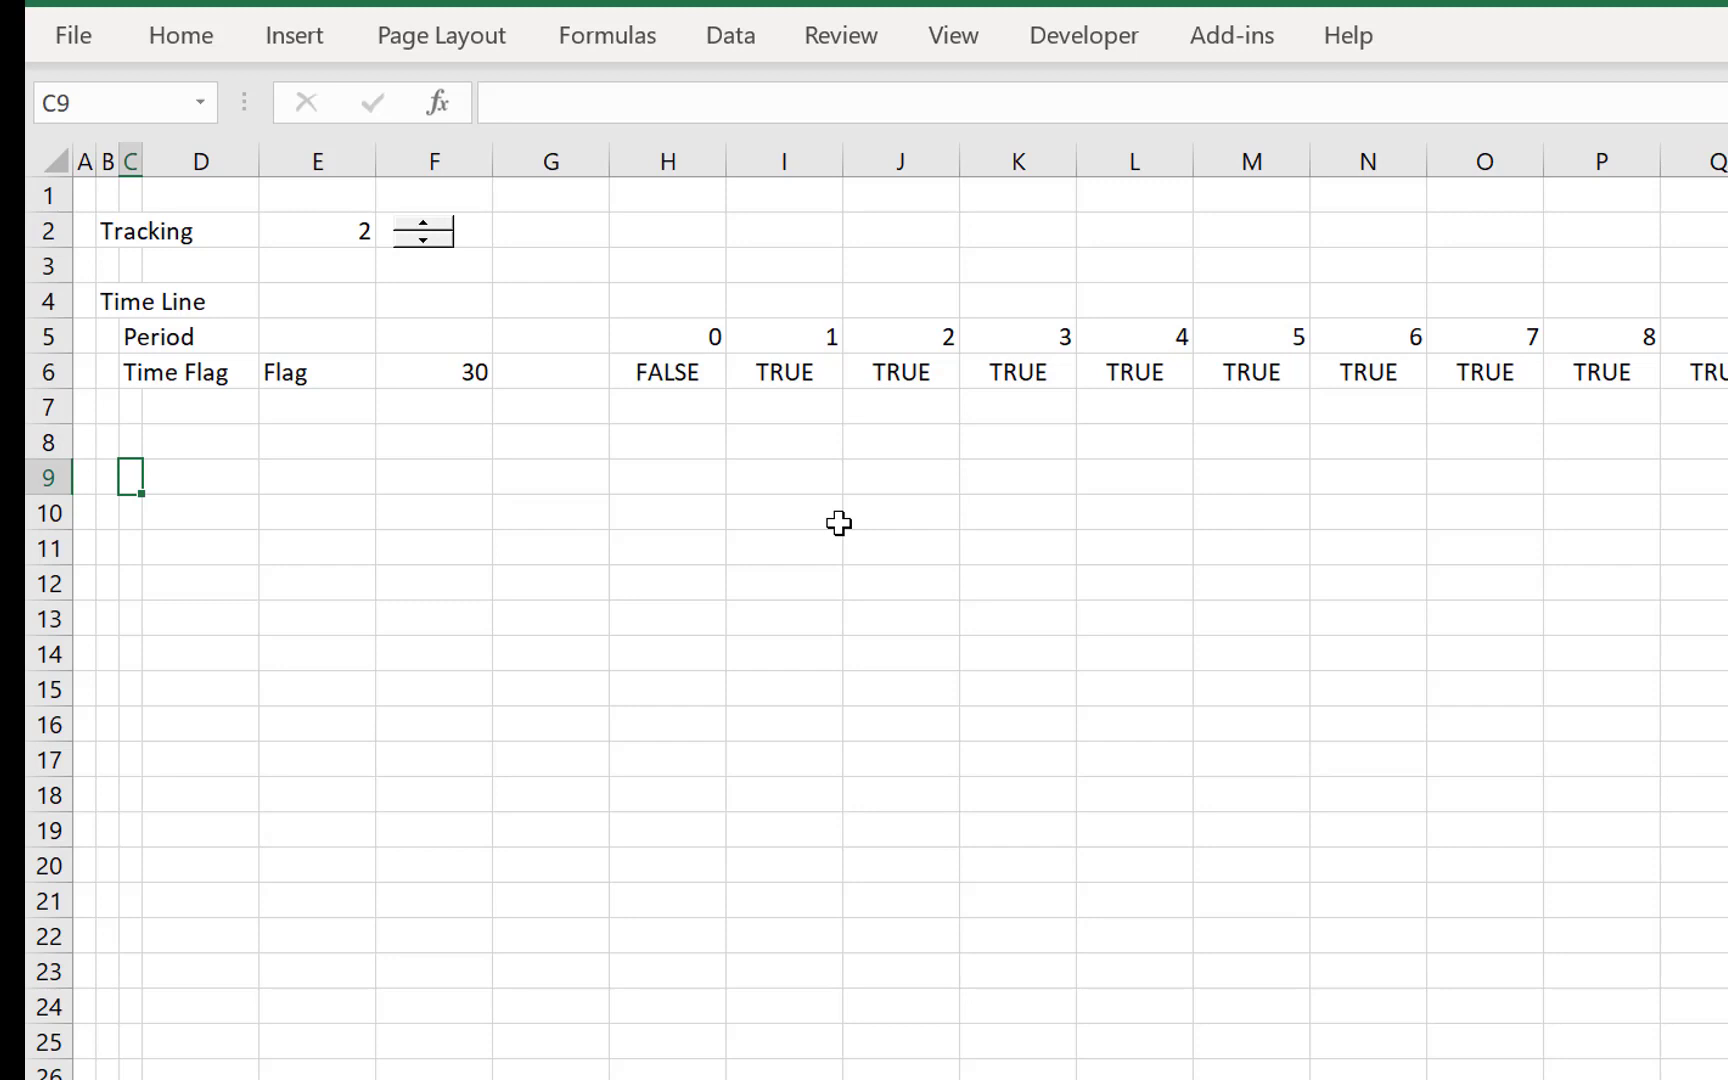
{"action": "key", "text": "Up"}
{"action": "key", "text": "Up"}
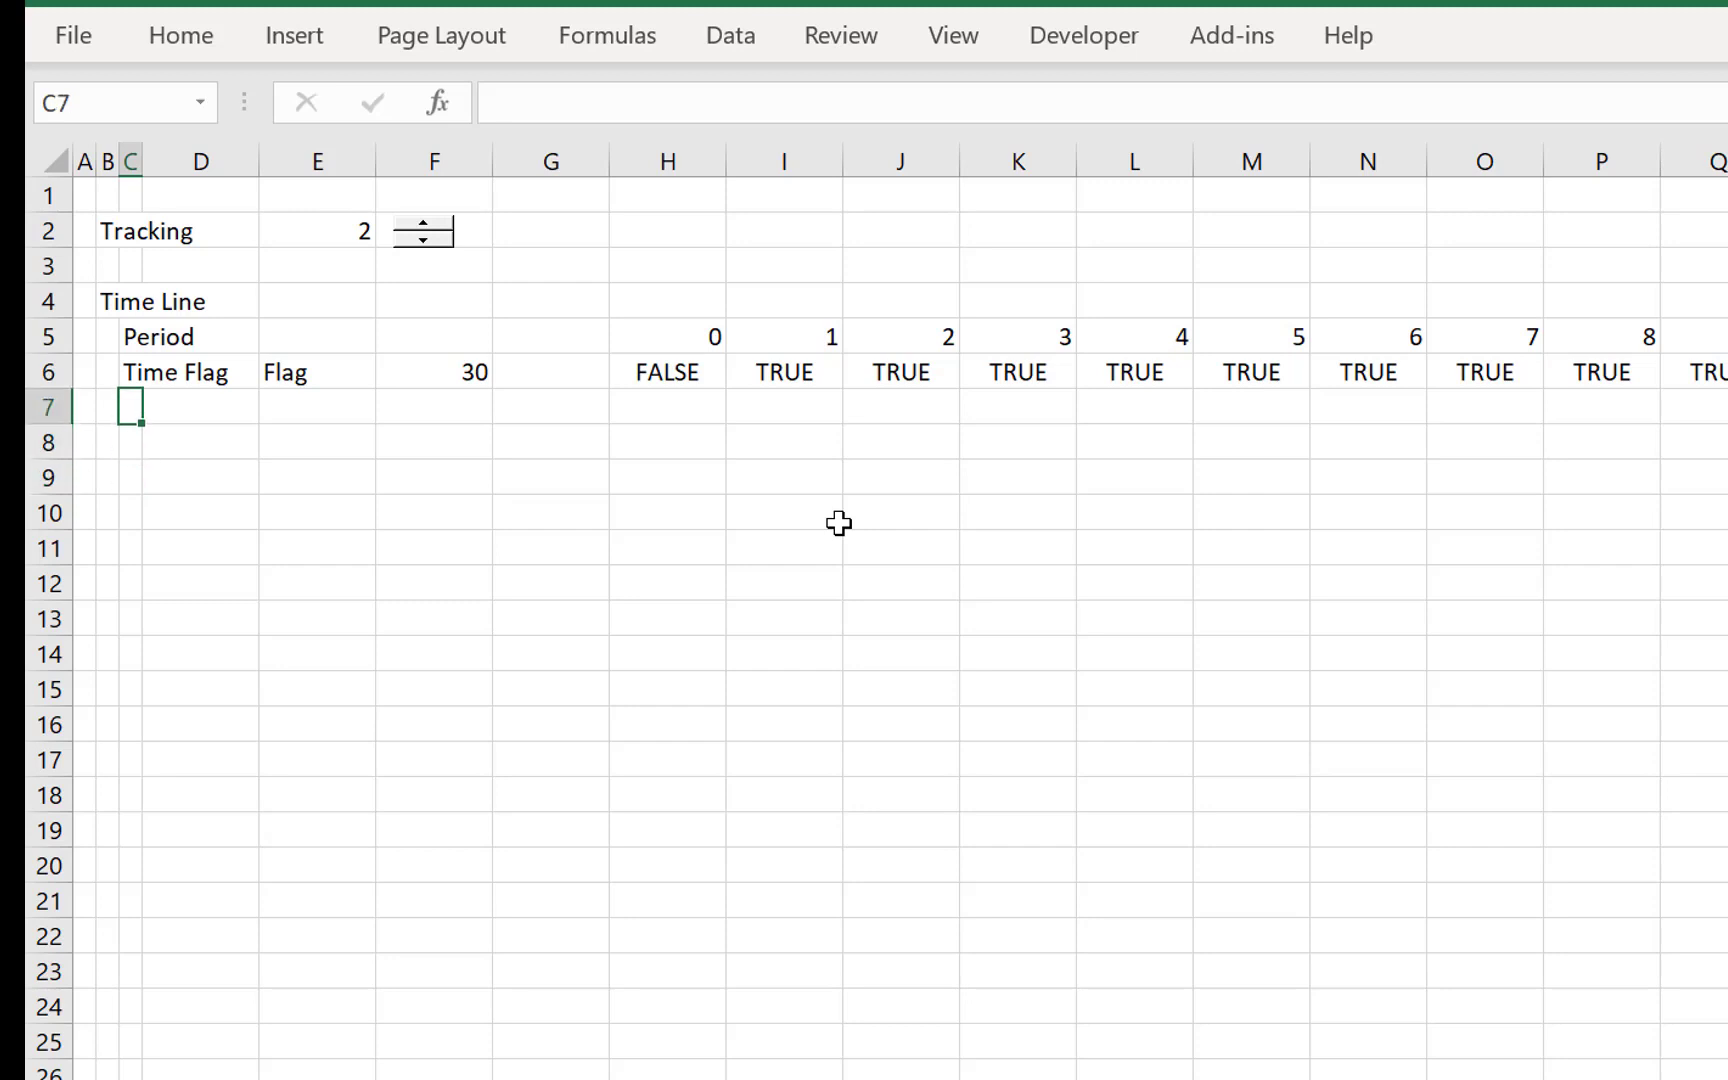
- Rename the Time Flag label in C6 as Operating
{"action": "key", "text": "Up"}
{"action": "key", "text": "Down"}
{"action": "key", "text": "Up"}
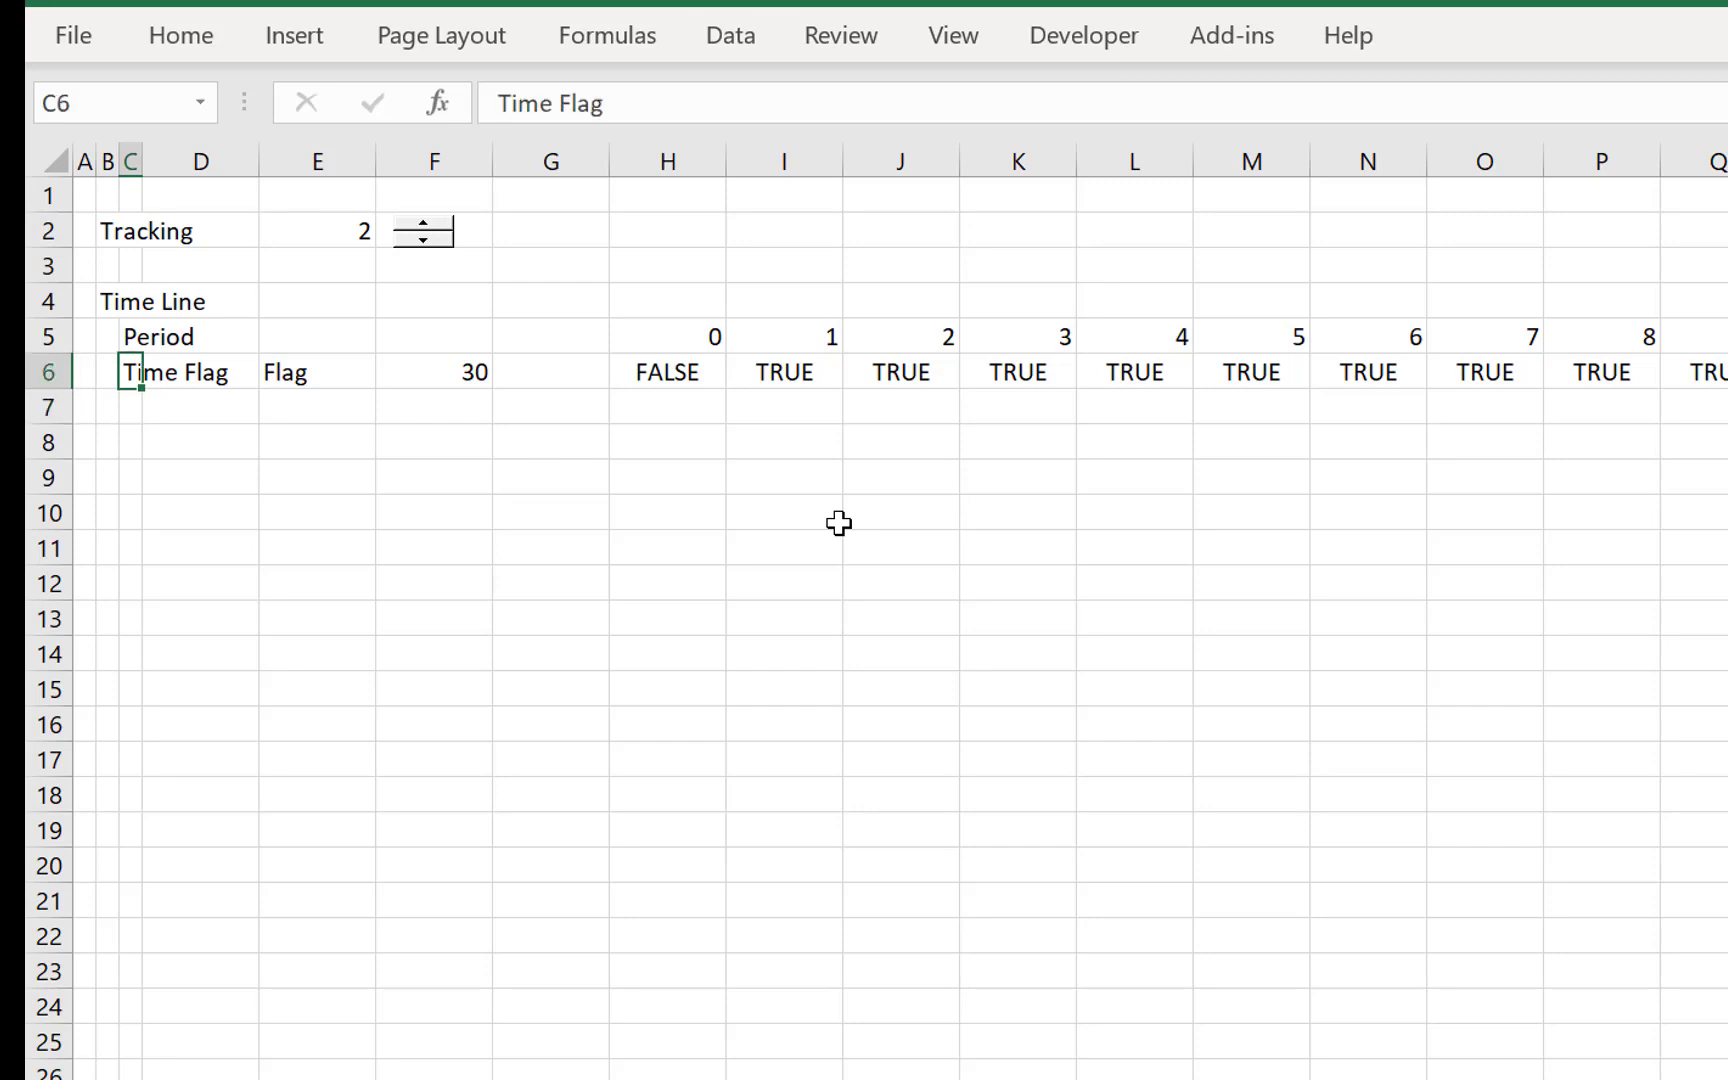
{"action": "type", "text": "Operat"}
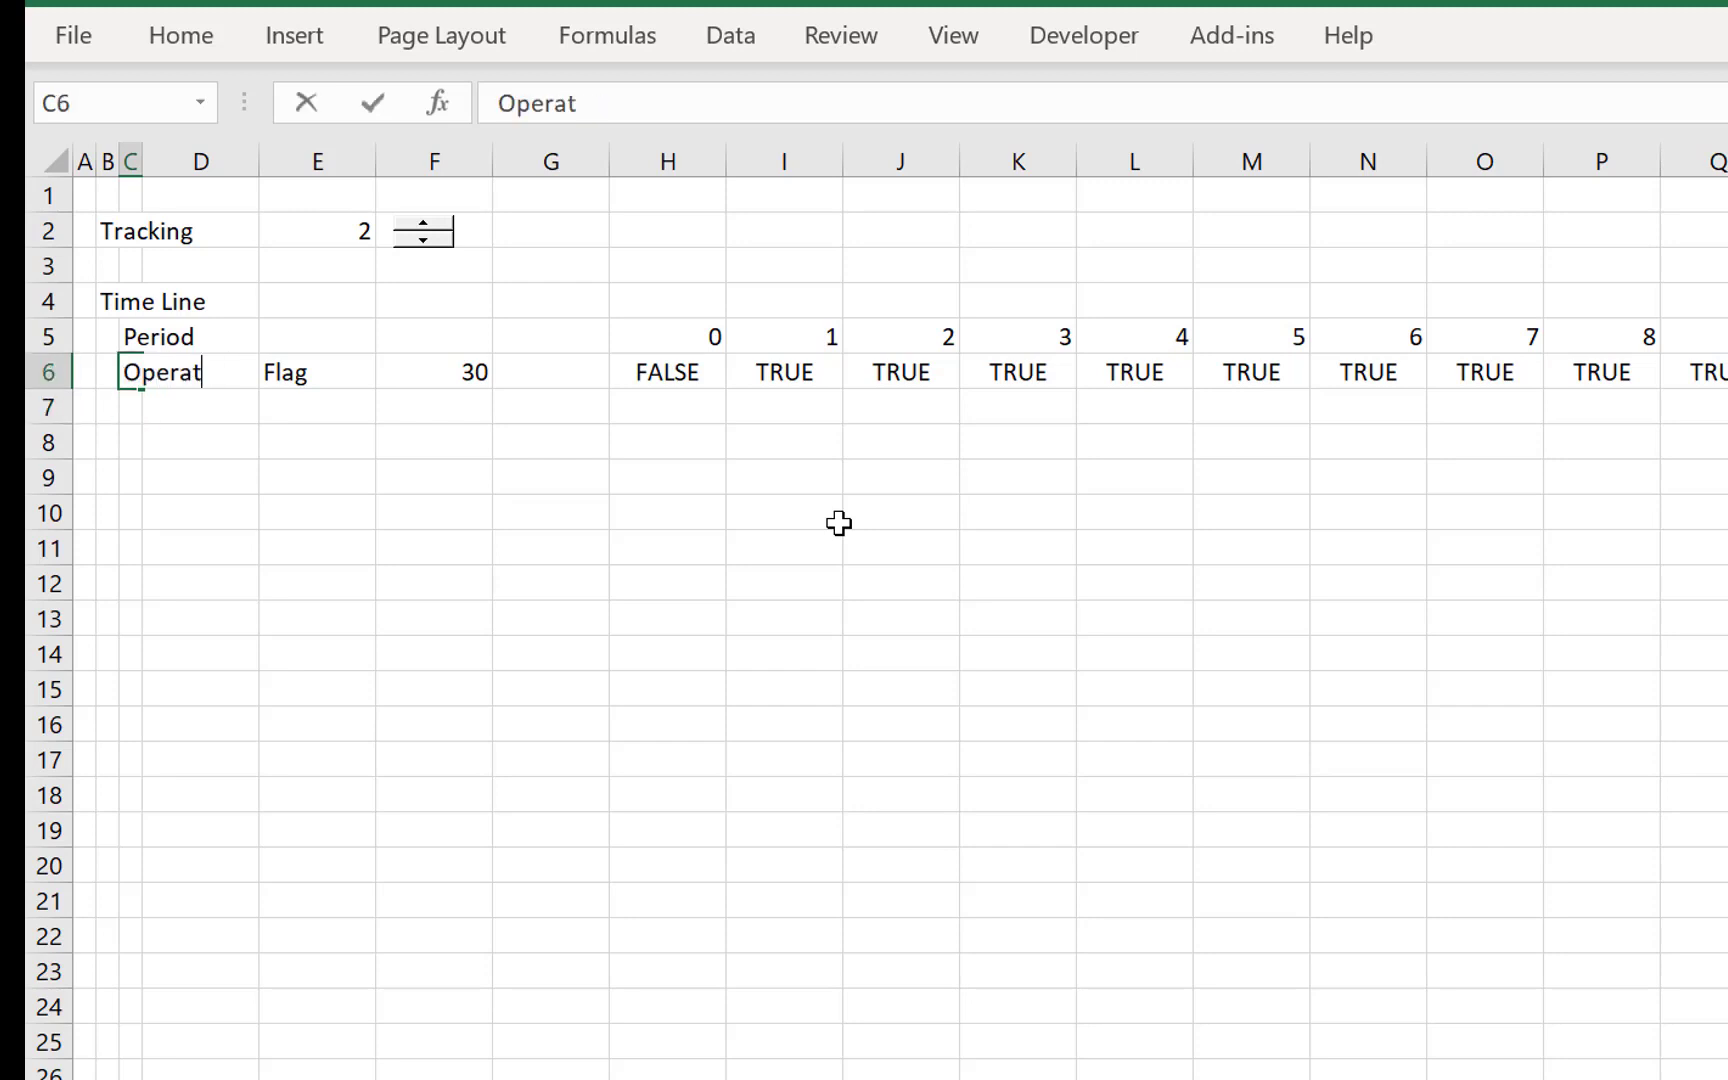
{"action": "type", "text": "ing"}
{"action": "key", "text": "Return"}
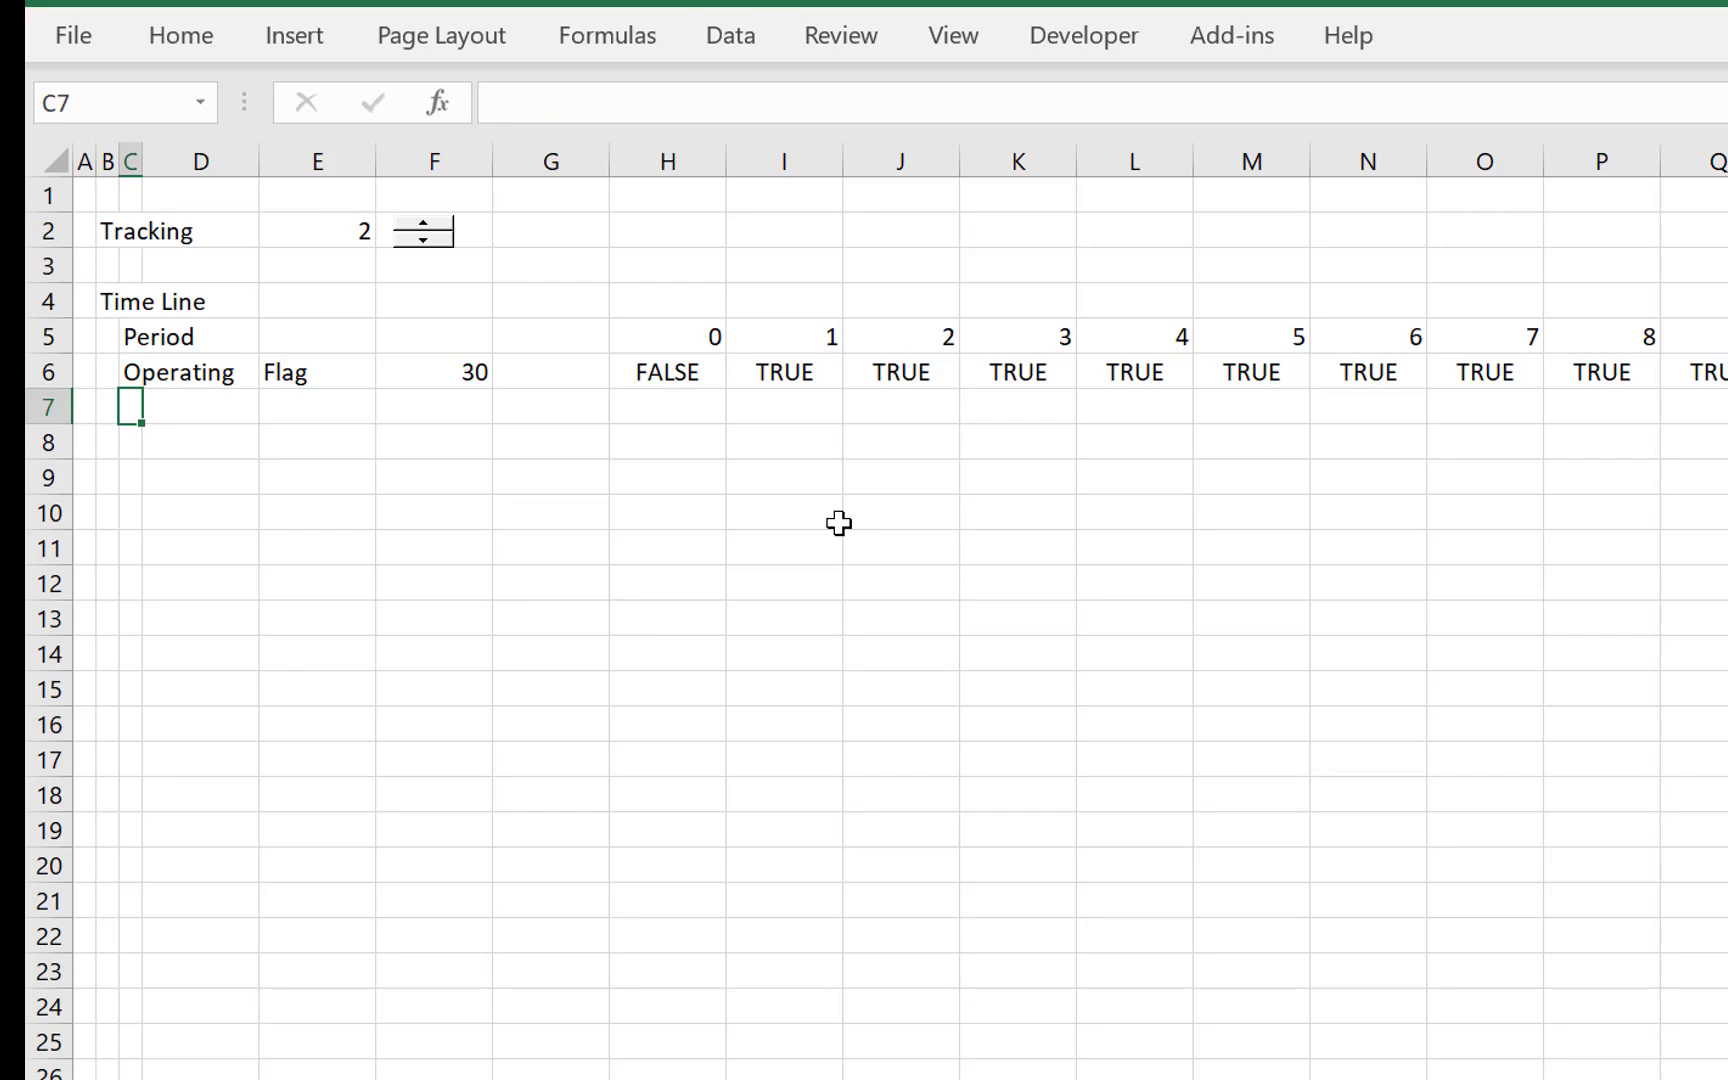
- Add the label Construction in C7 and widen column D so that it fits
{"action": "type", "text": "Construcion"}
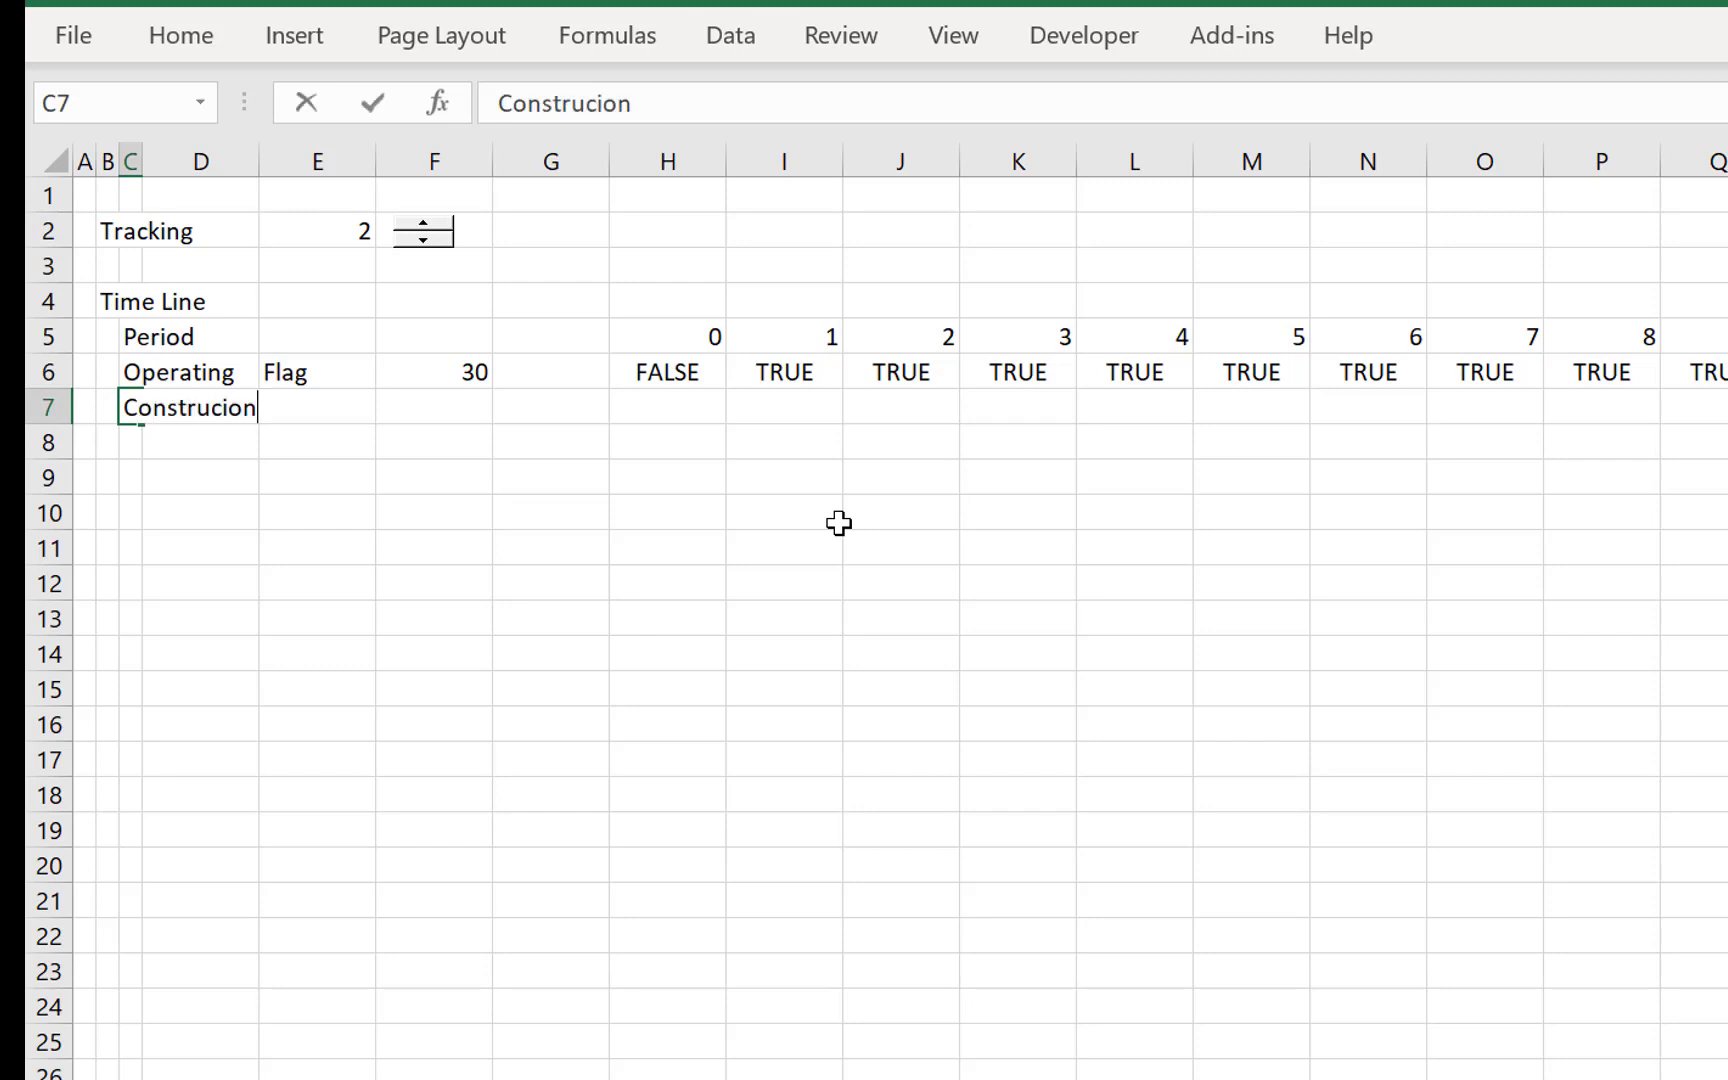
{"action": "key", "text": "BackSpace"}
{"action": "key", "text": "BackSpace"}
{"action": "type", "text": "tion"}
{"action": "key", "text": "Return"}
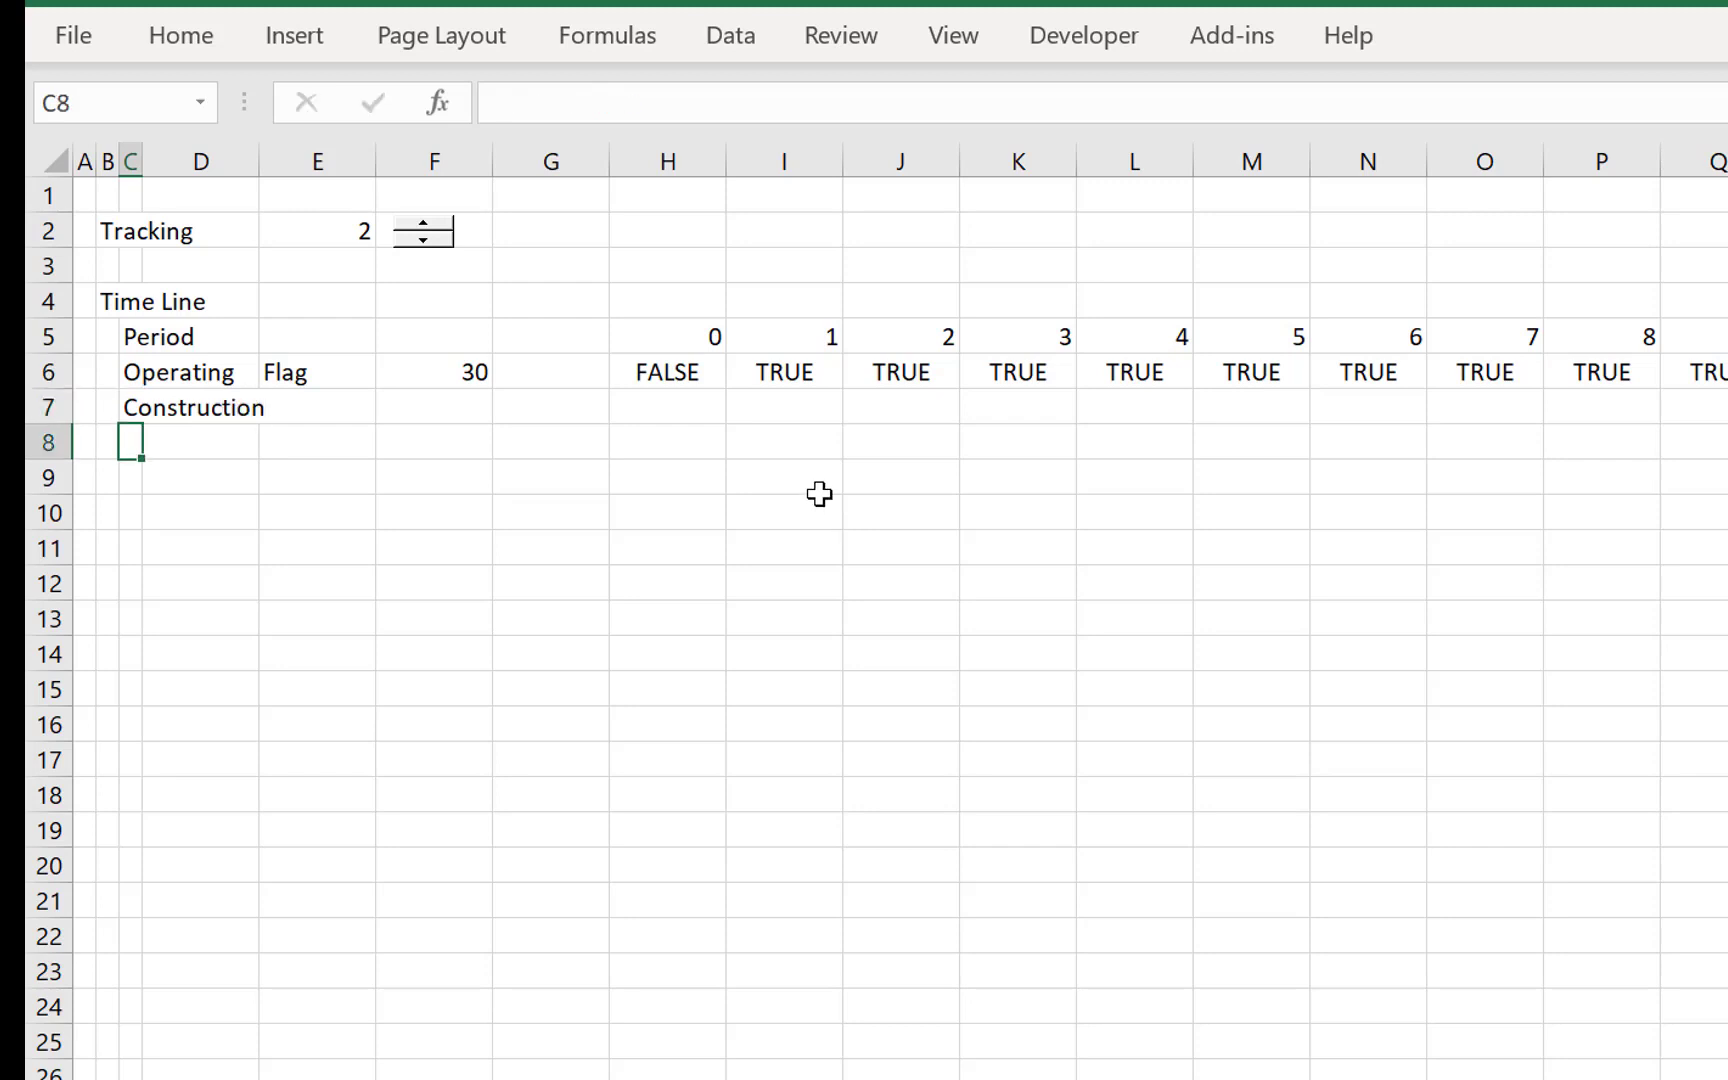
{"action": "left_click_drag", "start_coordinate": [251, 176], "coordinate": [355, 185]}
- Complete the Construction row with the unit Flag in E7 and the value 0 in F7
{"action": "key", "text": "Up"}
{"action": "key", "text": "Right"}
{"action": "key", "text": "Right"}
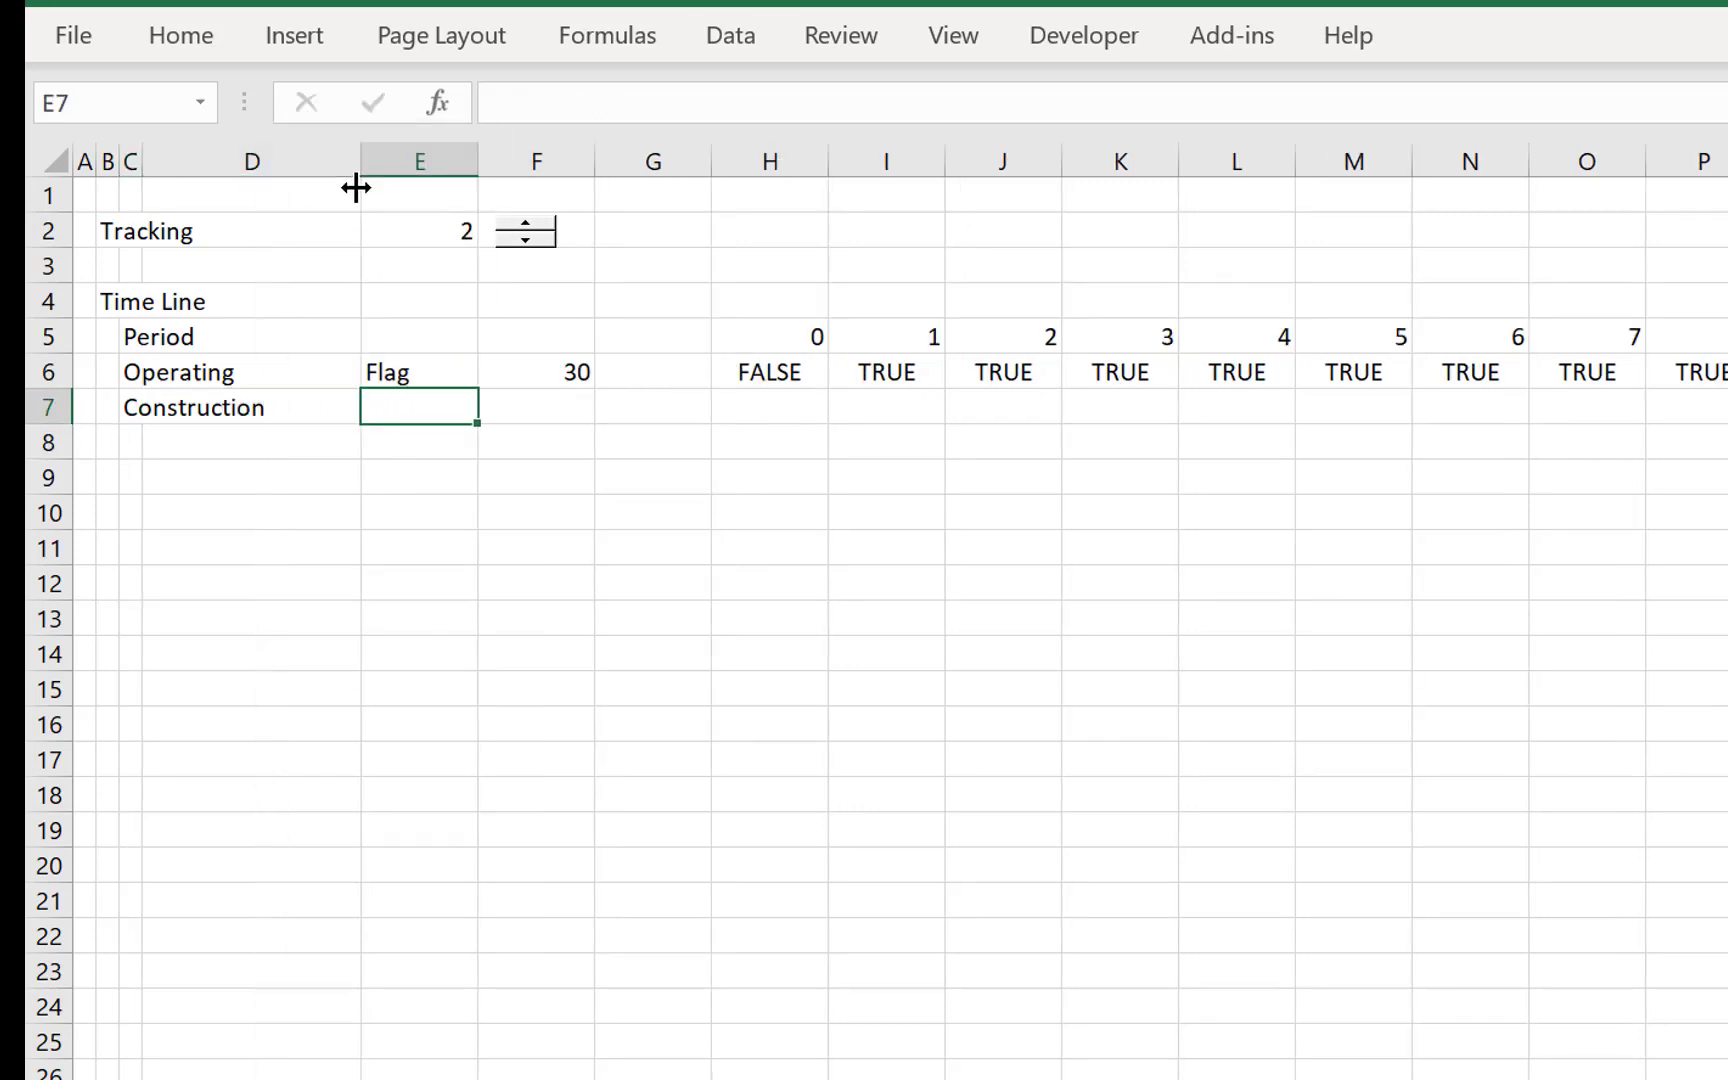
{"action": "type", "text": "Flag"}
{"action": "key", "text": "Return"}
{"action": "key", "text": "Up"}
{"action": "key", "text": "Right"}
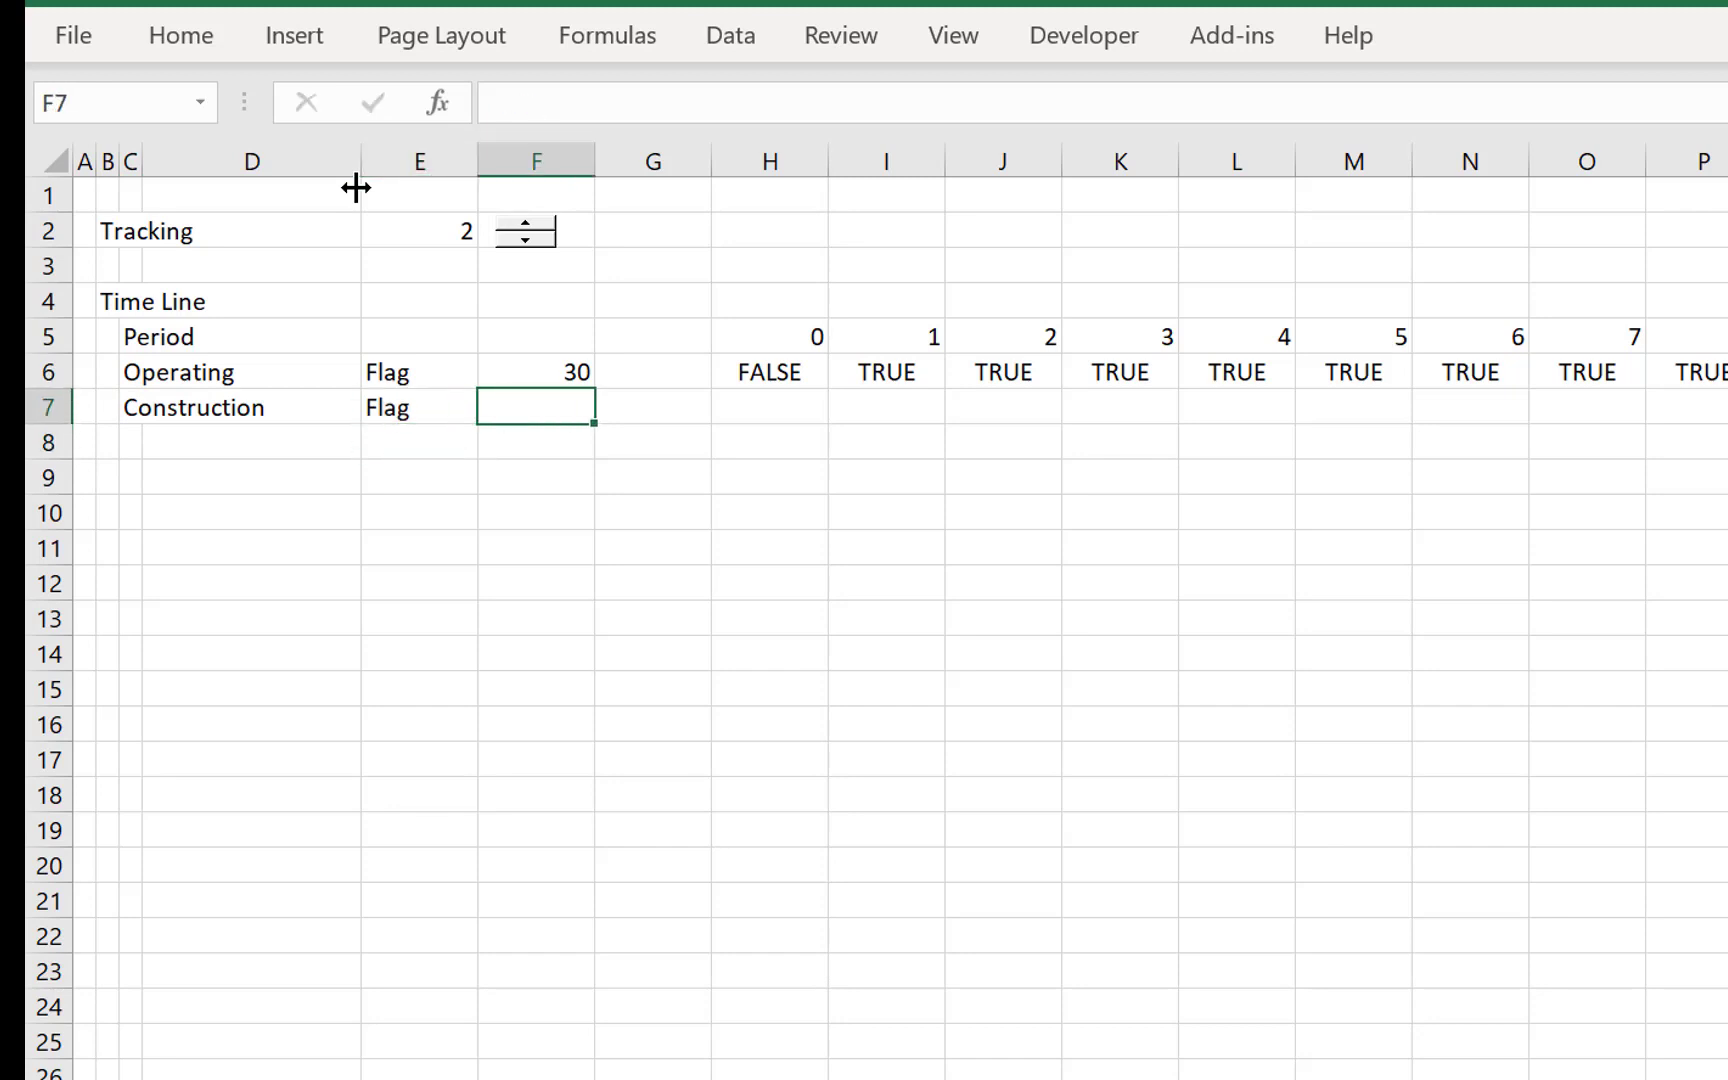
{"action": "type", "text": "0"}
{"action": "key", "text": "Return"}
- Enter the formula =H5=0 in H7 to flag the construction period
{"action": "key", "text": "Up"}
{"action": "key", "text": "Right"}
{"action": "key", "text": "Right"}
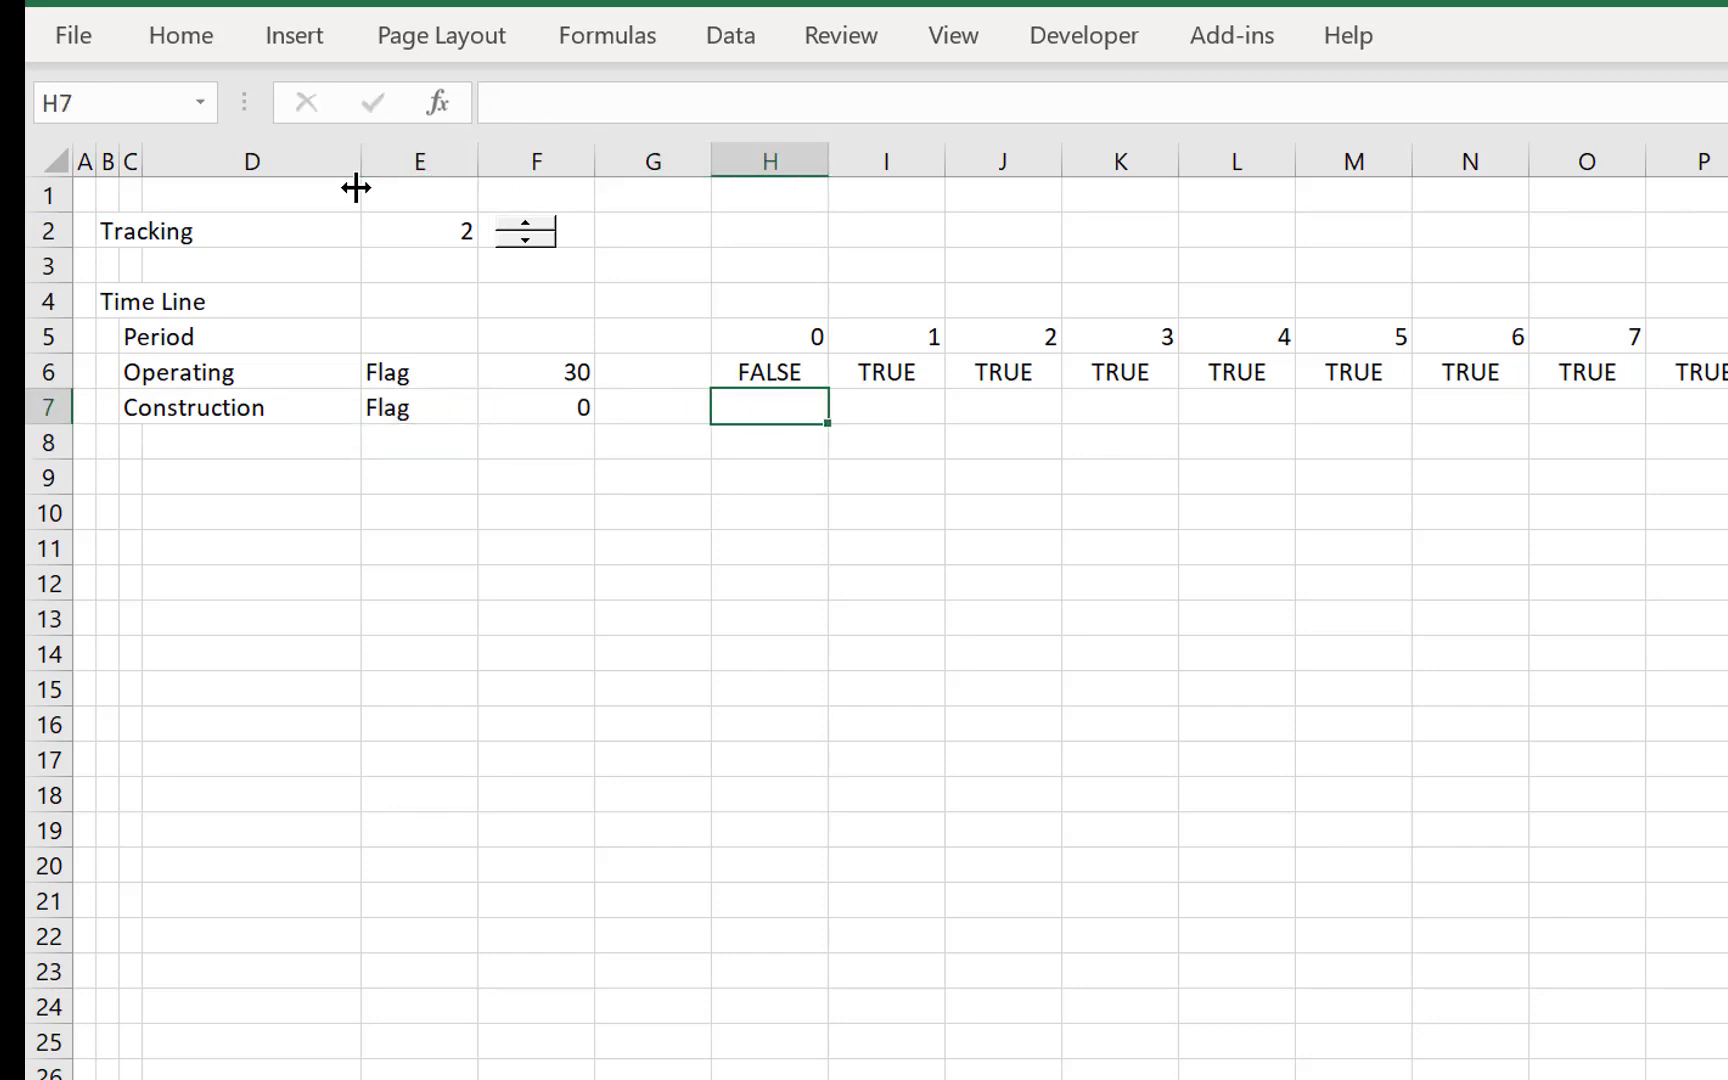
{"action": "type", "text": "="}
{"action": "key", "text": "Up"}
{"action": "key", "text": "Up"}
{"action": "type", "text": "="}
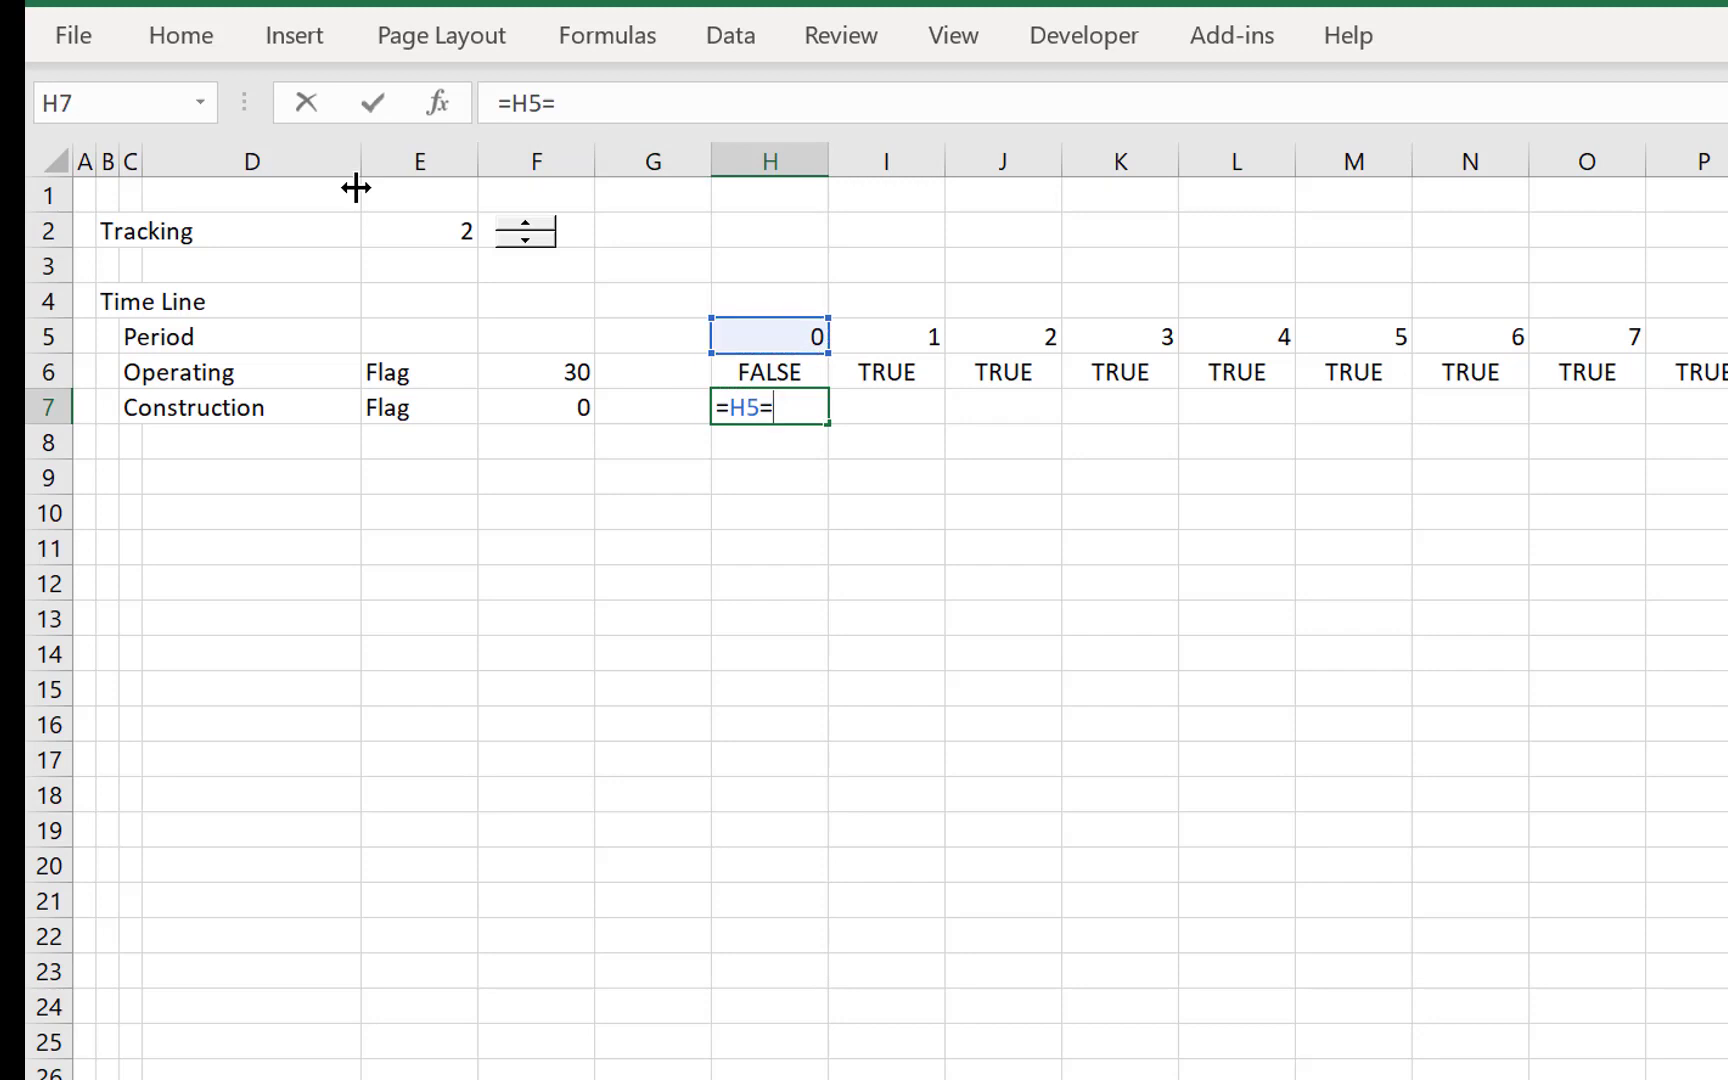
{"action": "key", "text": "Return"}
{"action": "key", "text": "Up"}
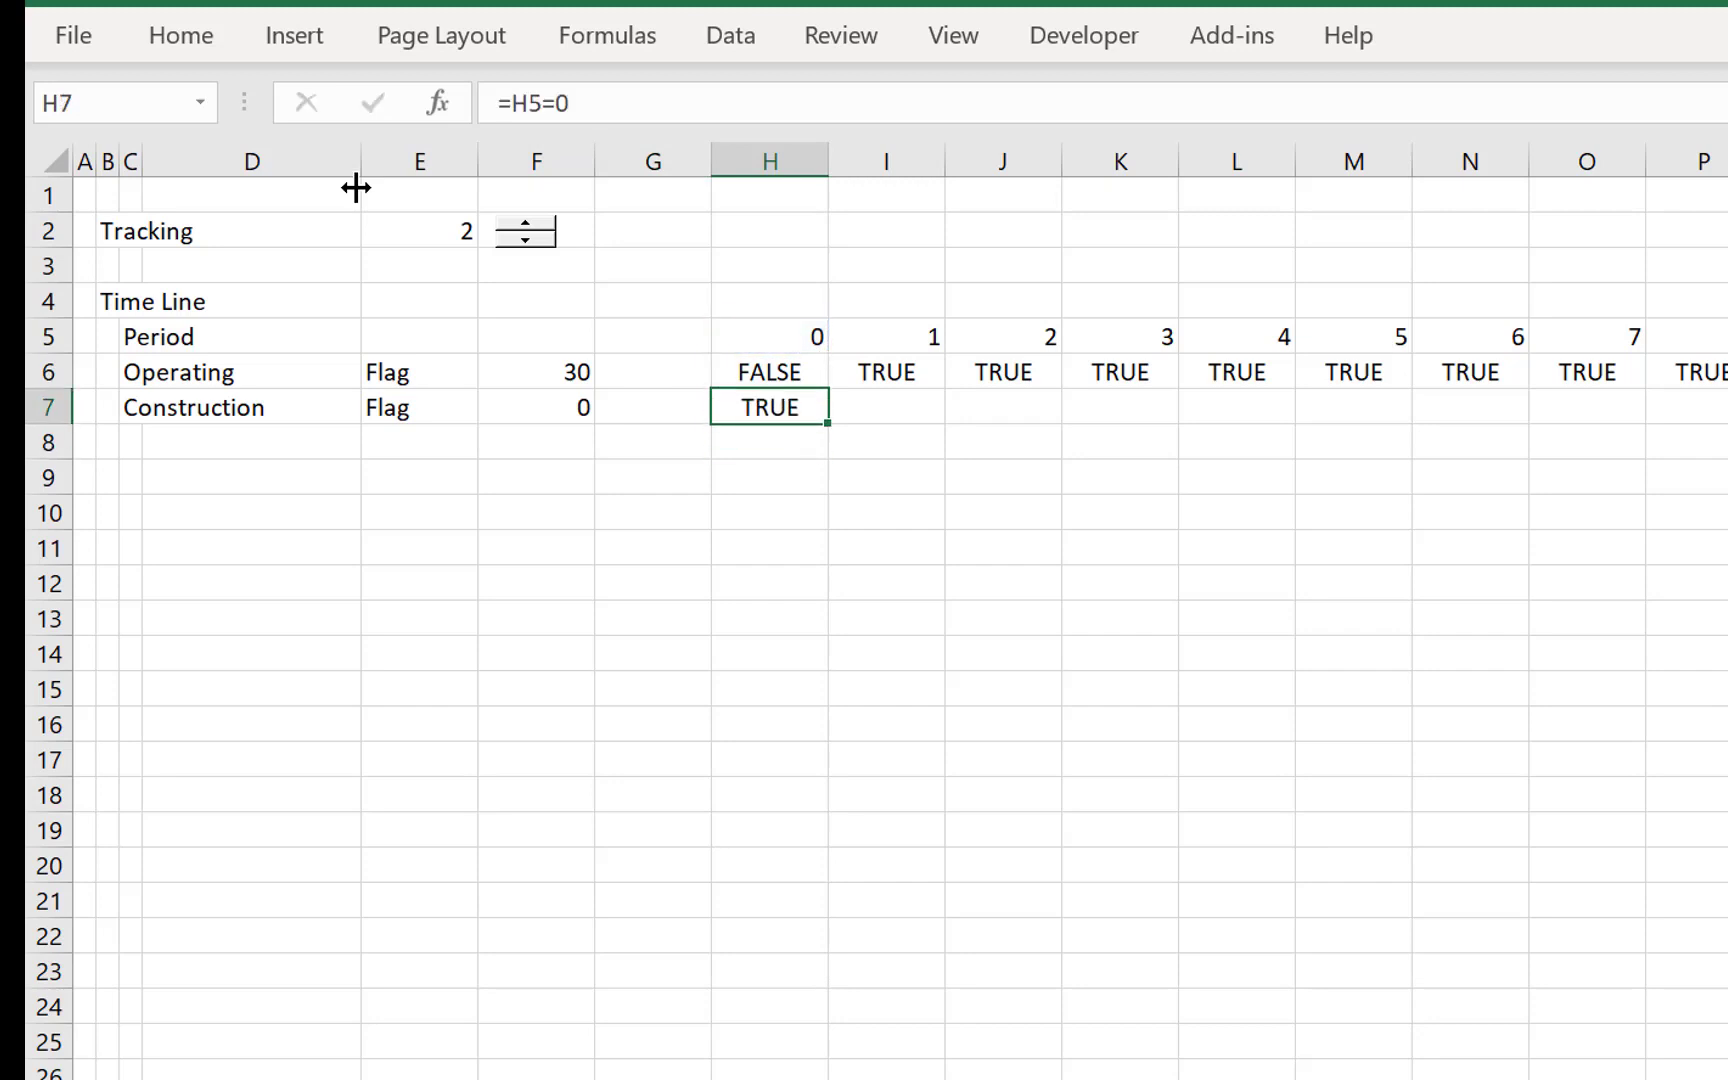
- Fill the Construction flag formula from H7 rightward across all timeline periods
{"action": "key", "text": "ctrl+shift+Right"}
{"action": "key", "text": "ctrl+r"}
{"action": "key", "text": "Down"}
{"action": "key", "text": "Left"}
{"action": "key", "text": "Left"}
{"action": "key", "text": "Left"}
- Freeze the panes at H8 so the timeline rows and label columns stay in view
{"action": "key", "text": "Right"}
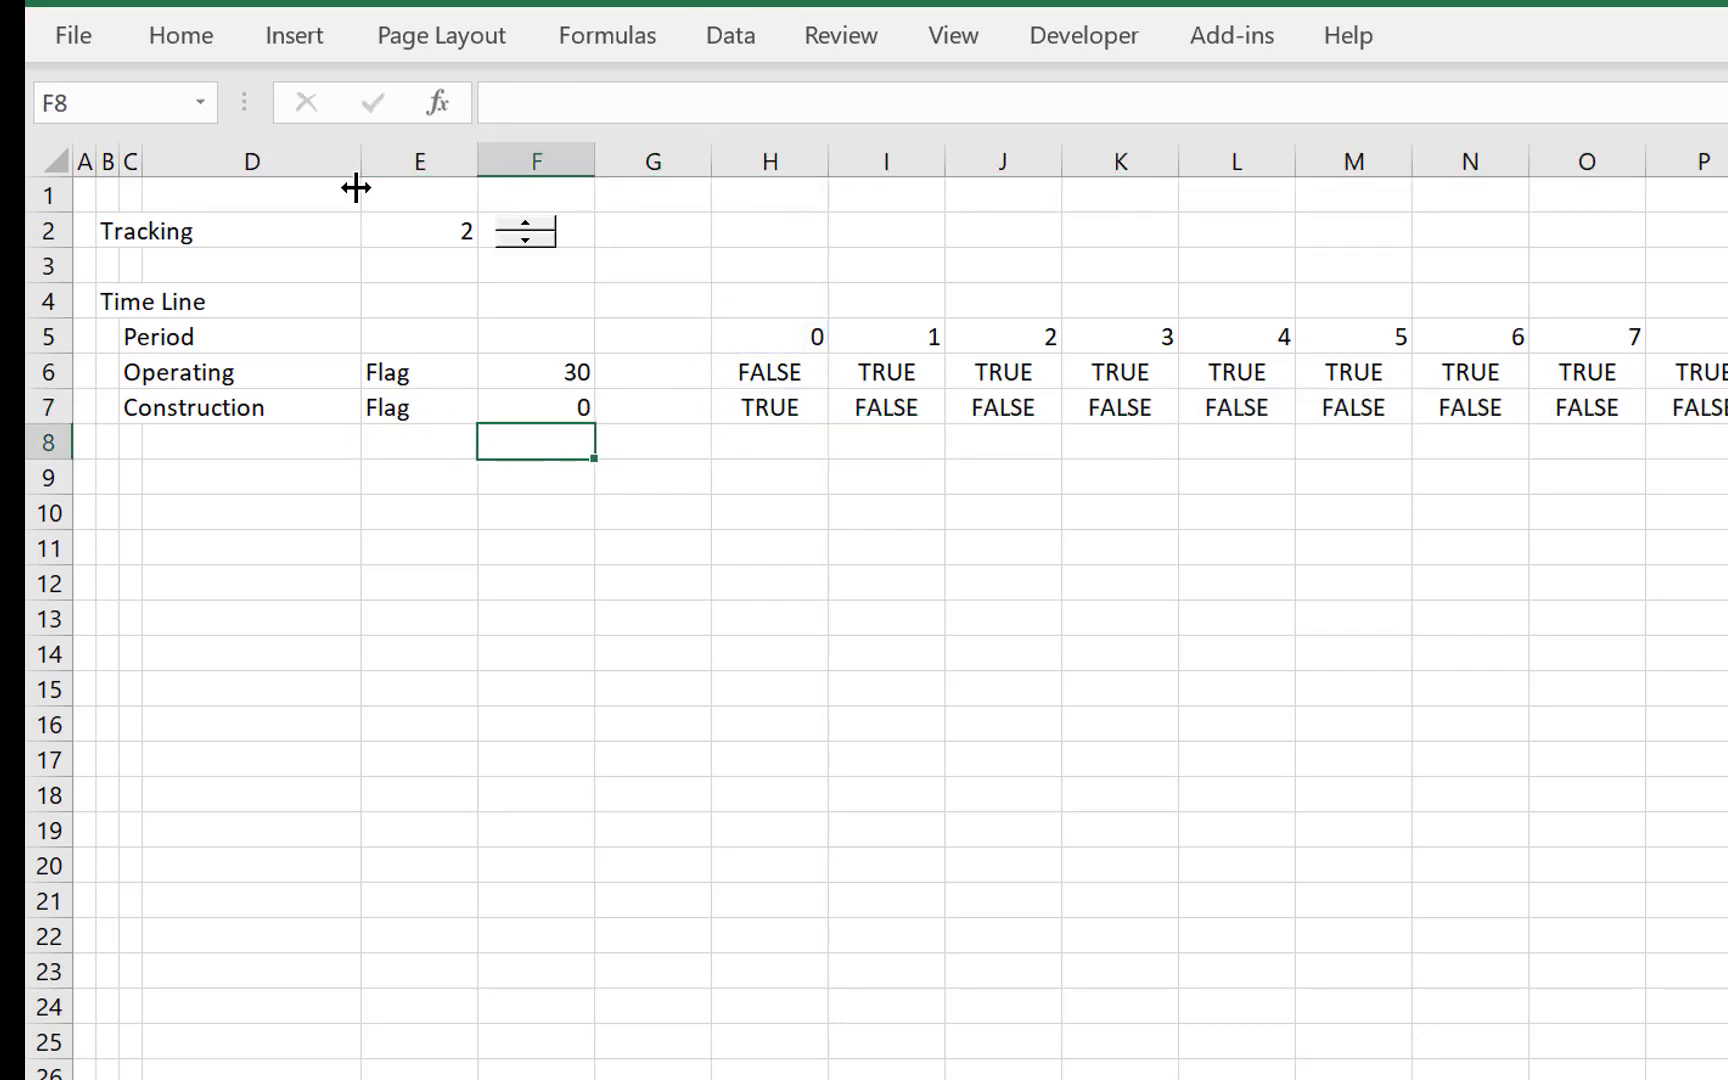
{"action": "key", "text": "Right"}
{"action": "key", "text": "Right"}
{"action": "key", "text": "alt+w"}
{"action": "key", "text": "f"}
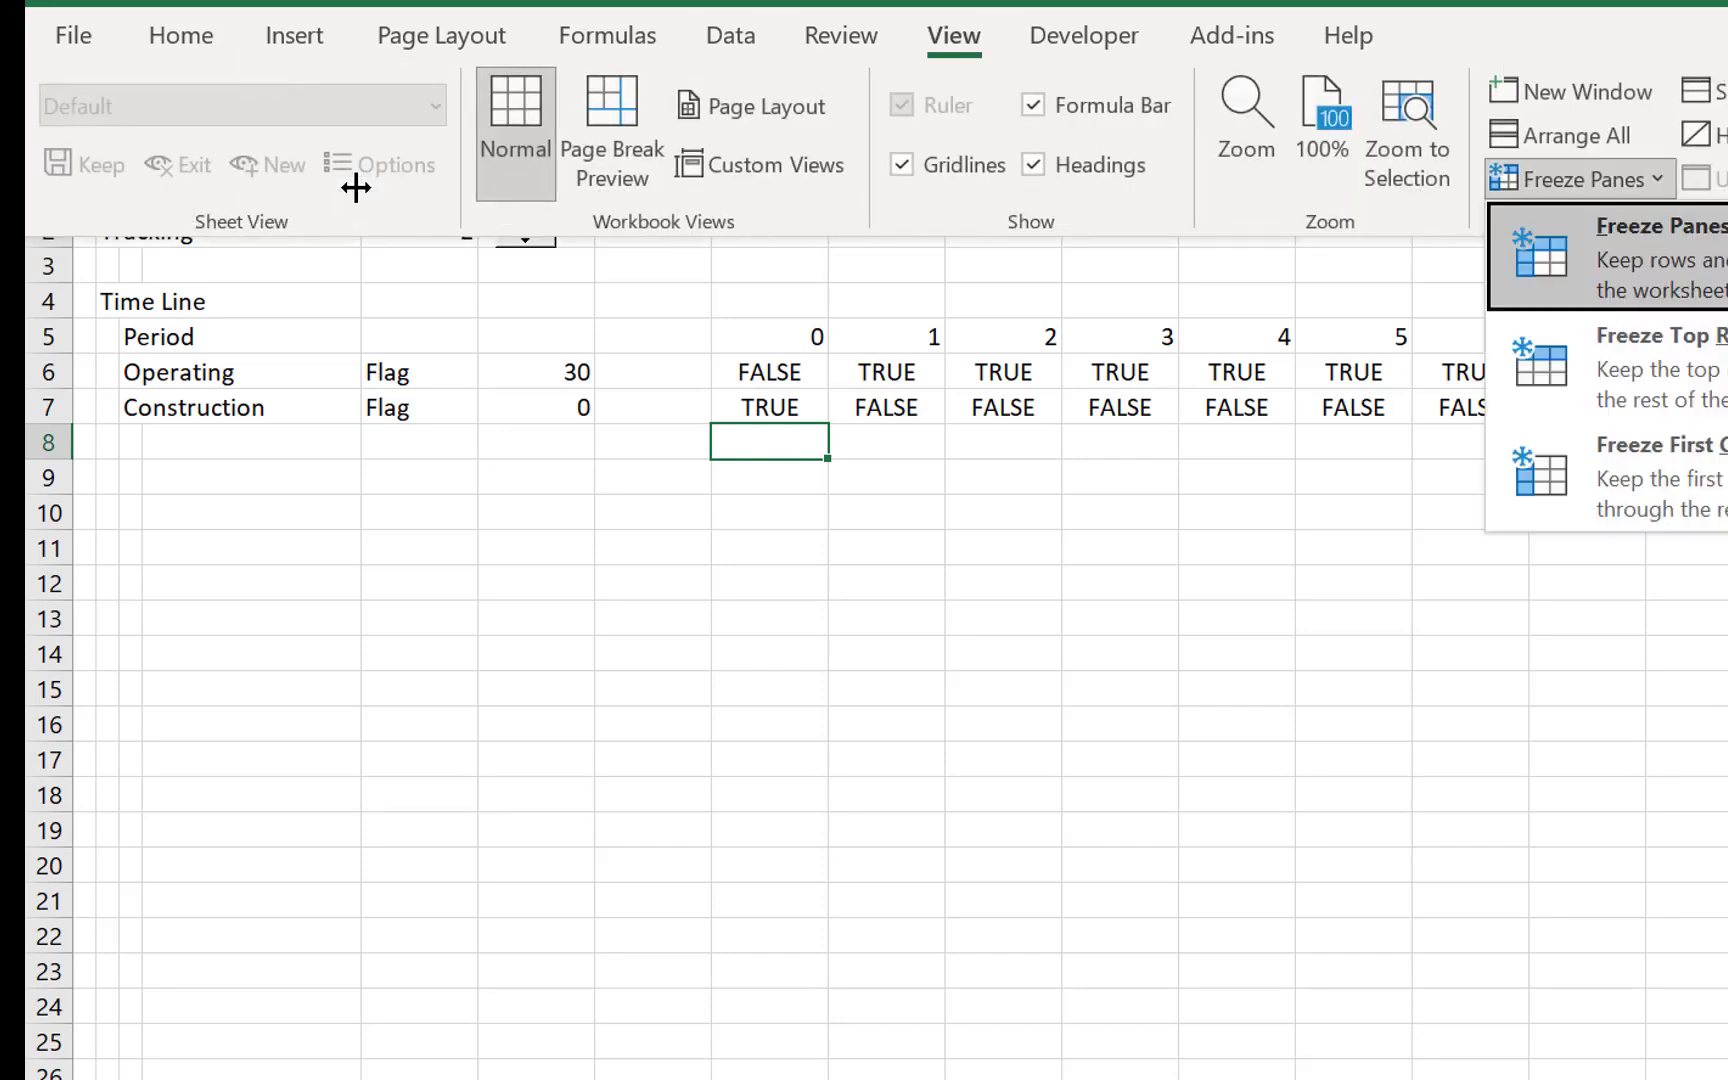
{"action": "key", "text": "f"}
- Add the section heading Operations in B9 below the timeline
{"action": "key", "text": "Down"}
{"action": "key", "text": "Left"}
{"action": "key", "text": "Left"}
{"action": "key", "text": "Left"}
{"action": "key", "text": "Left"}
{"action": "key", "text": "Left"}
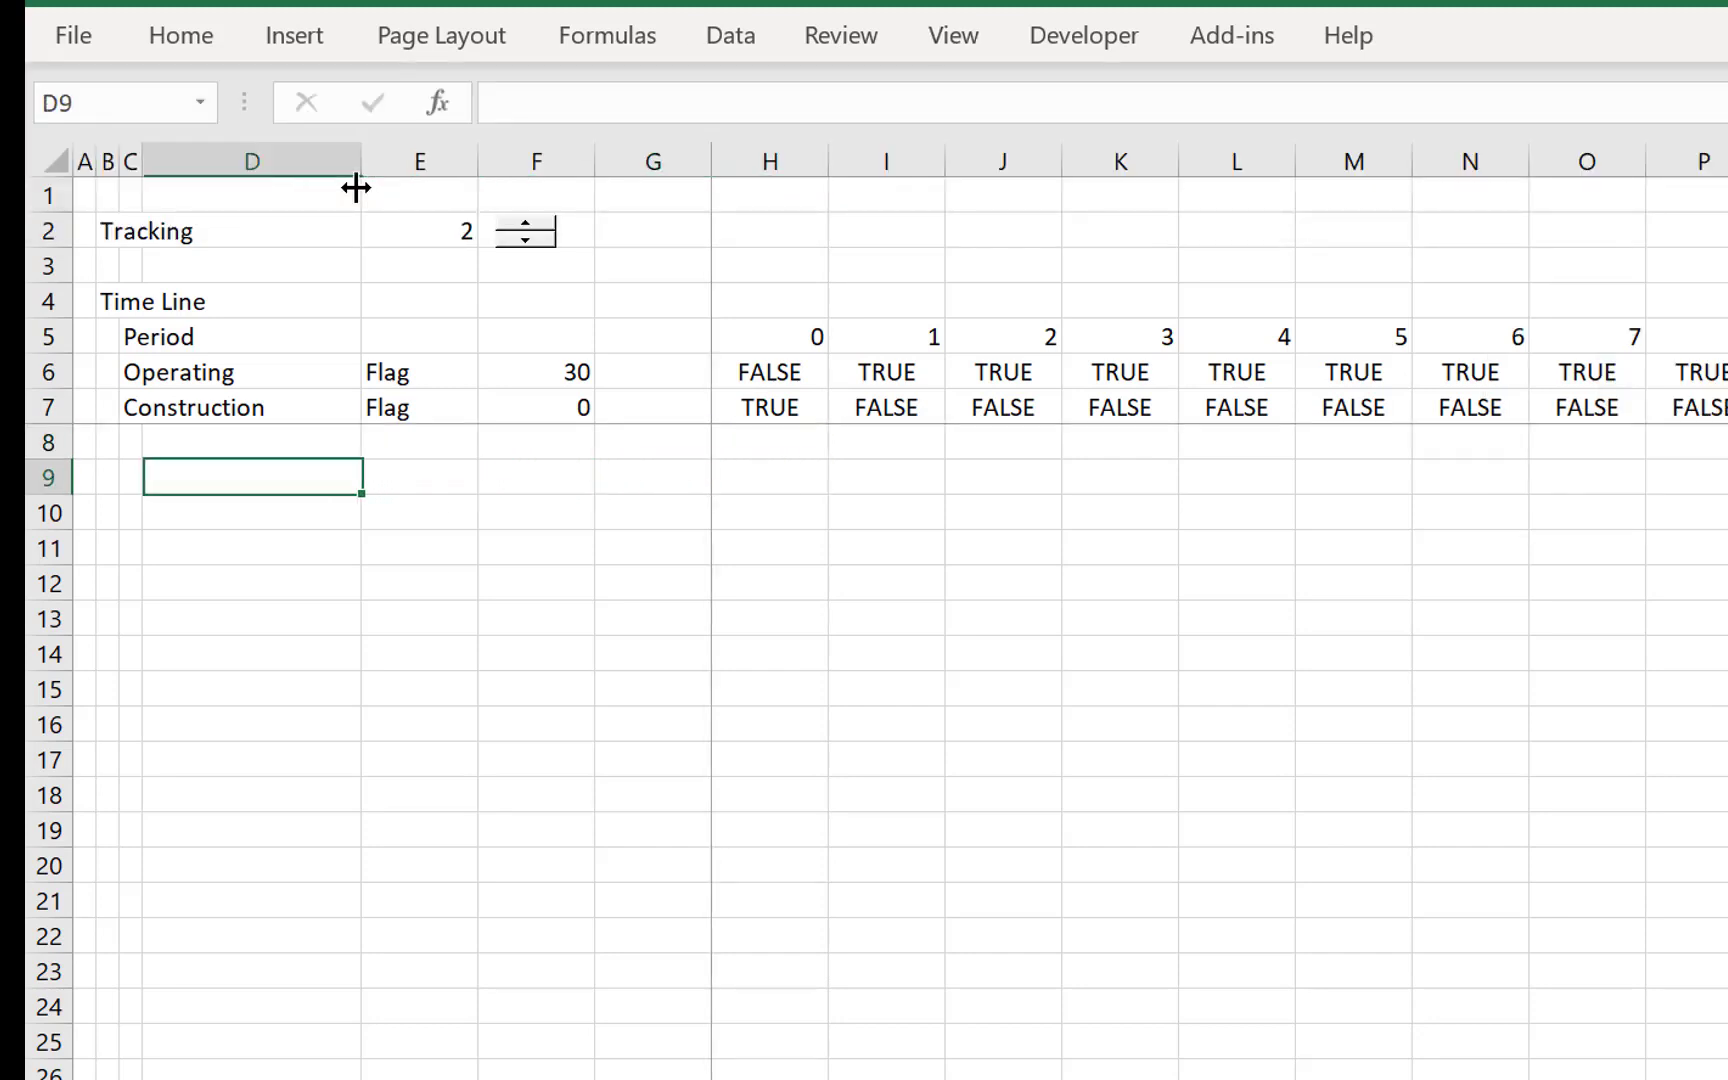
{"action": "key", "text": "Left"}
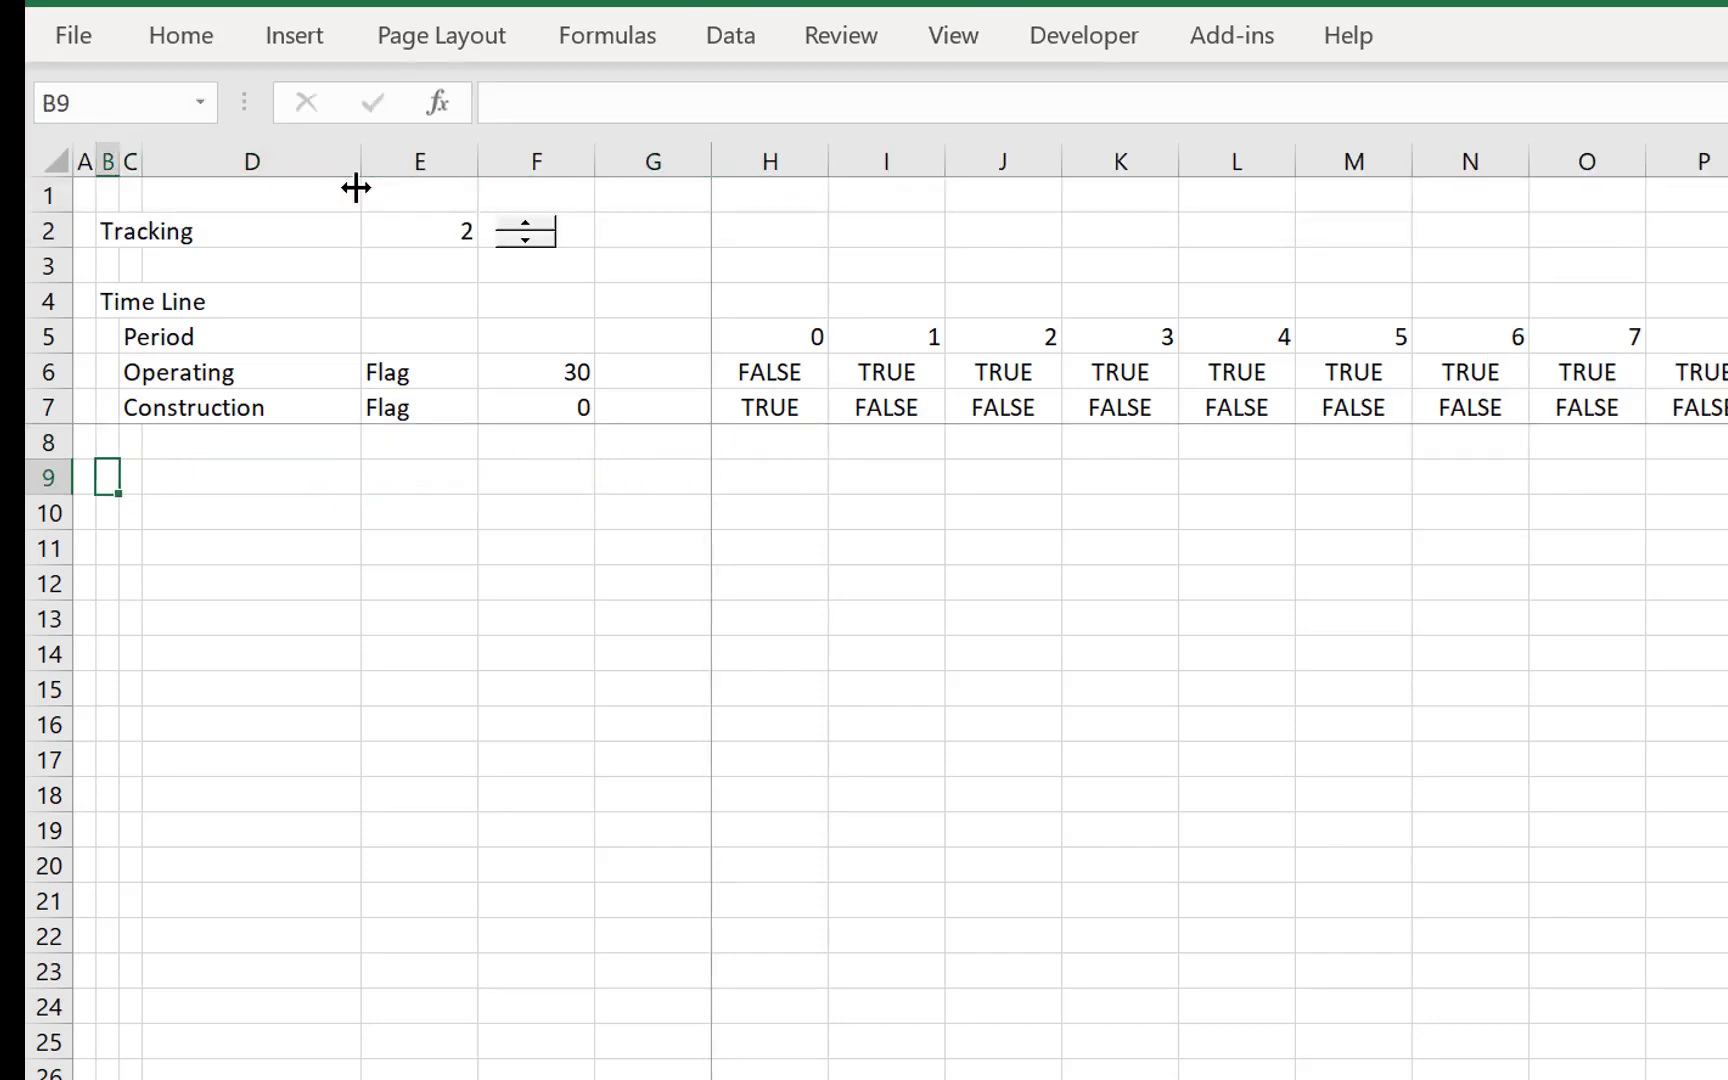
{"action": "type", "text": "Cp"}
{"action": "type", "text": "Operations"}
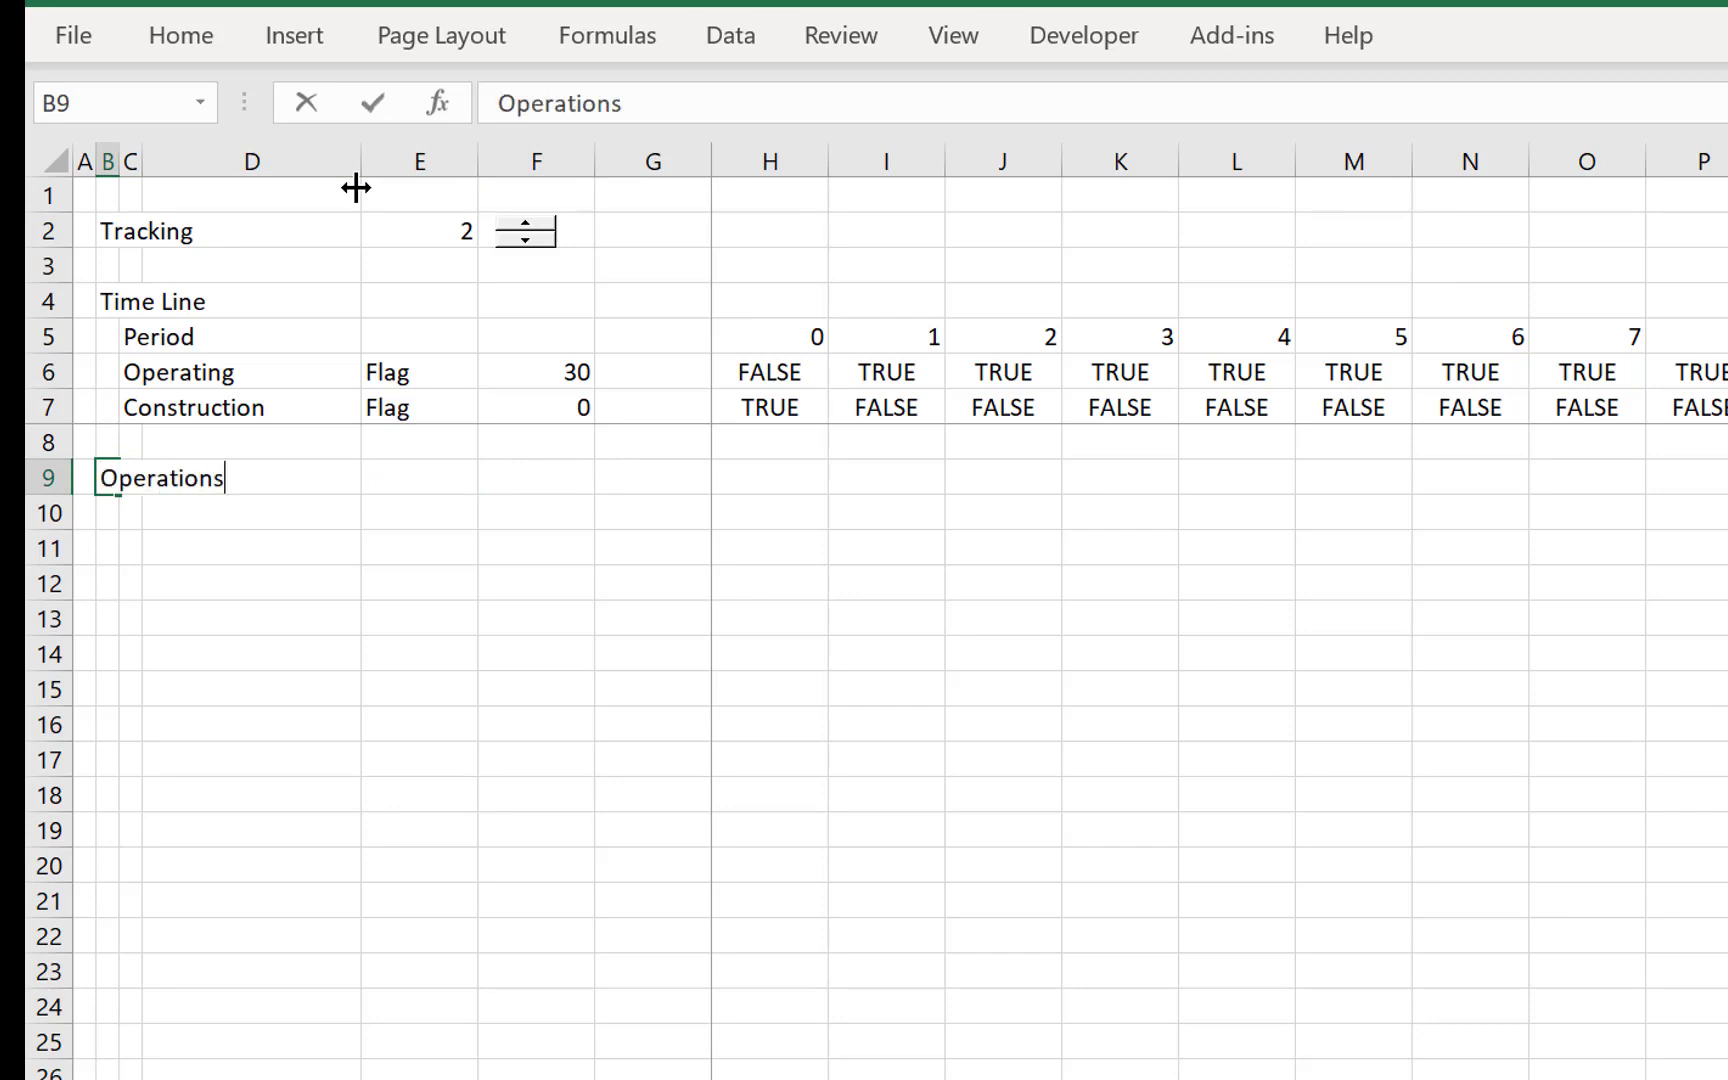
{"action": "key", "text": "Return"}
- Add a Capacity row under Operations, with the label in C10 and the unit kWp in E10
{"action": "key", "text": "Right"}
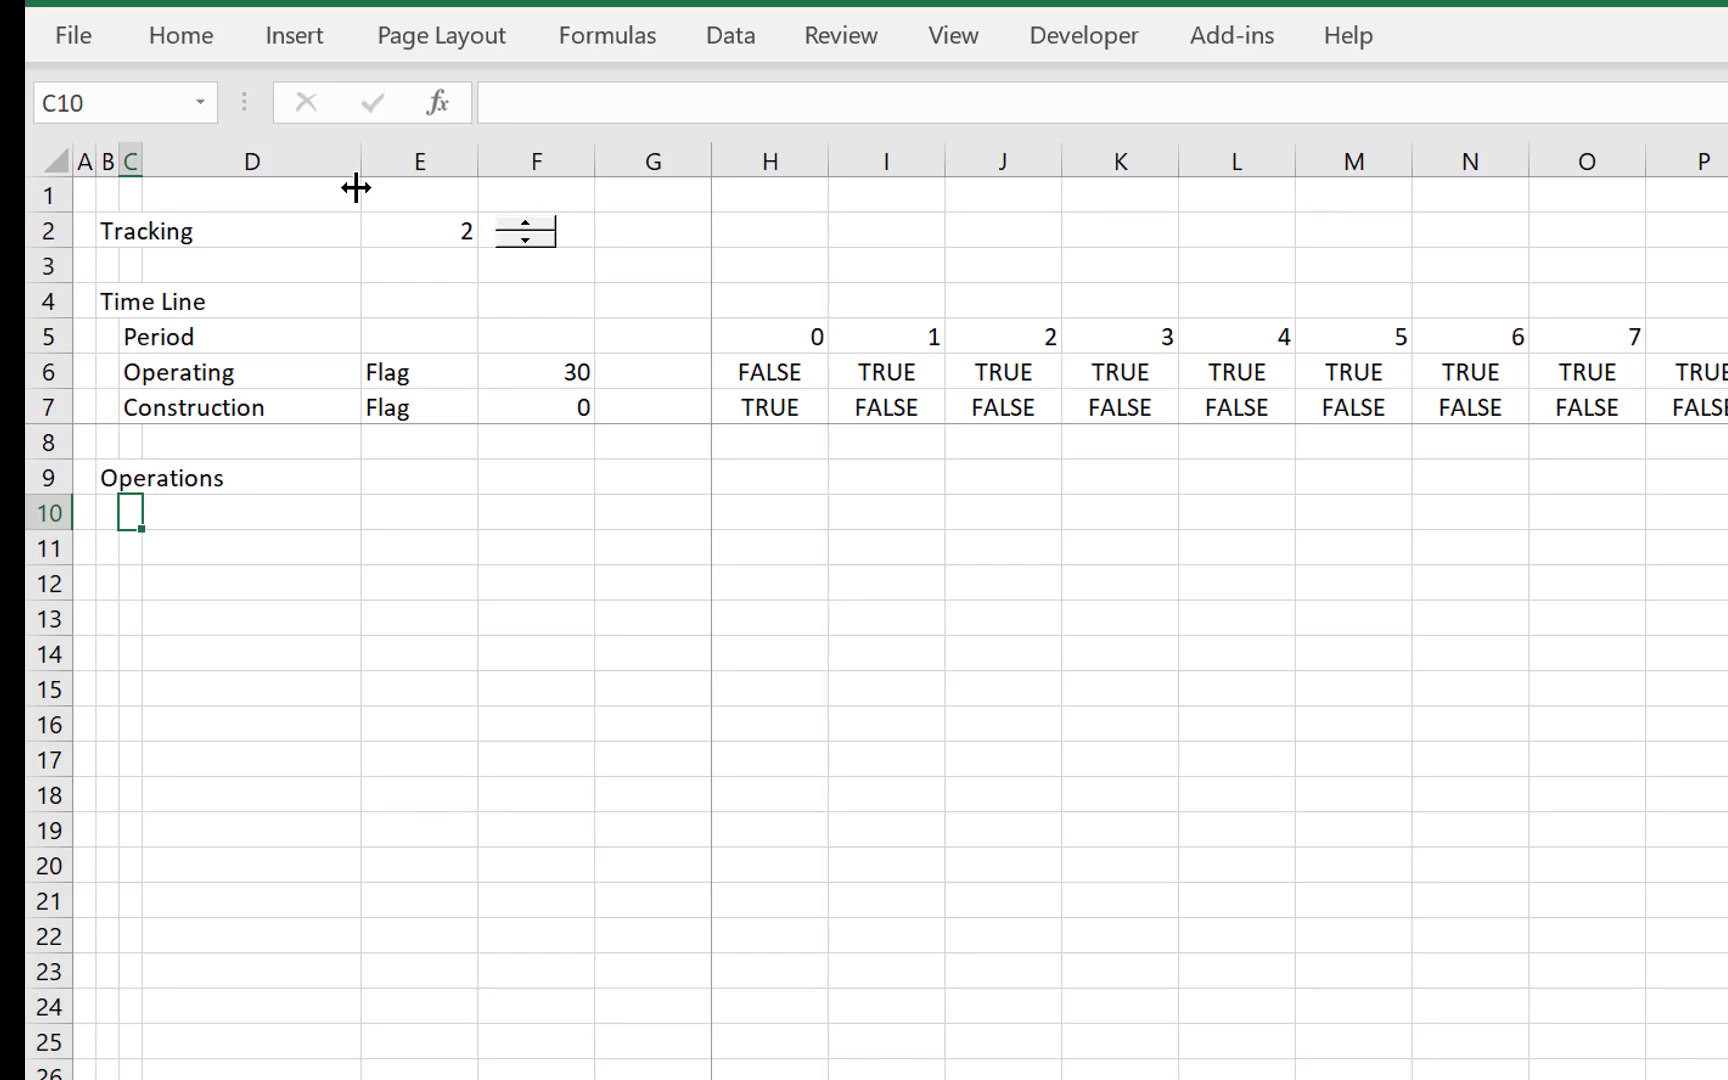
{"action": "type", "text": "Capacity"}
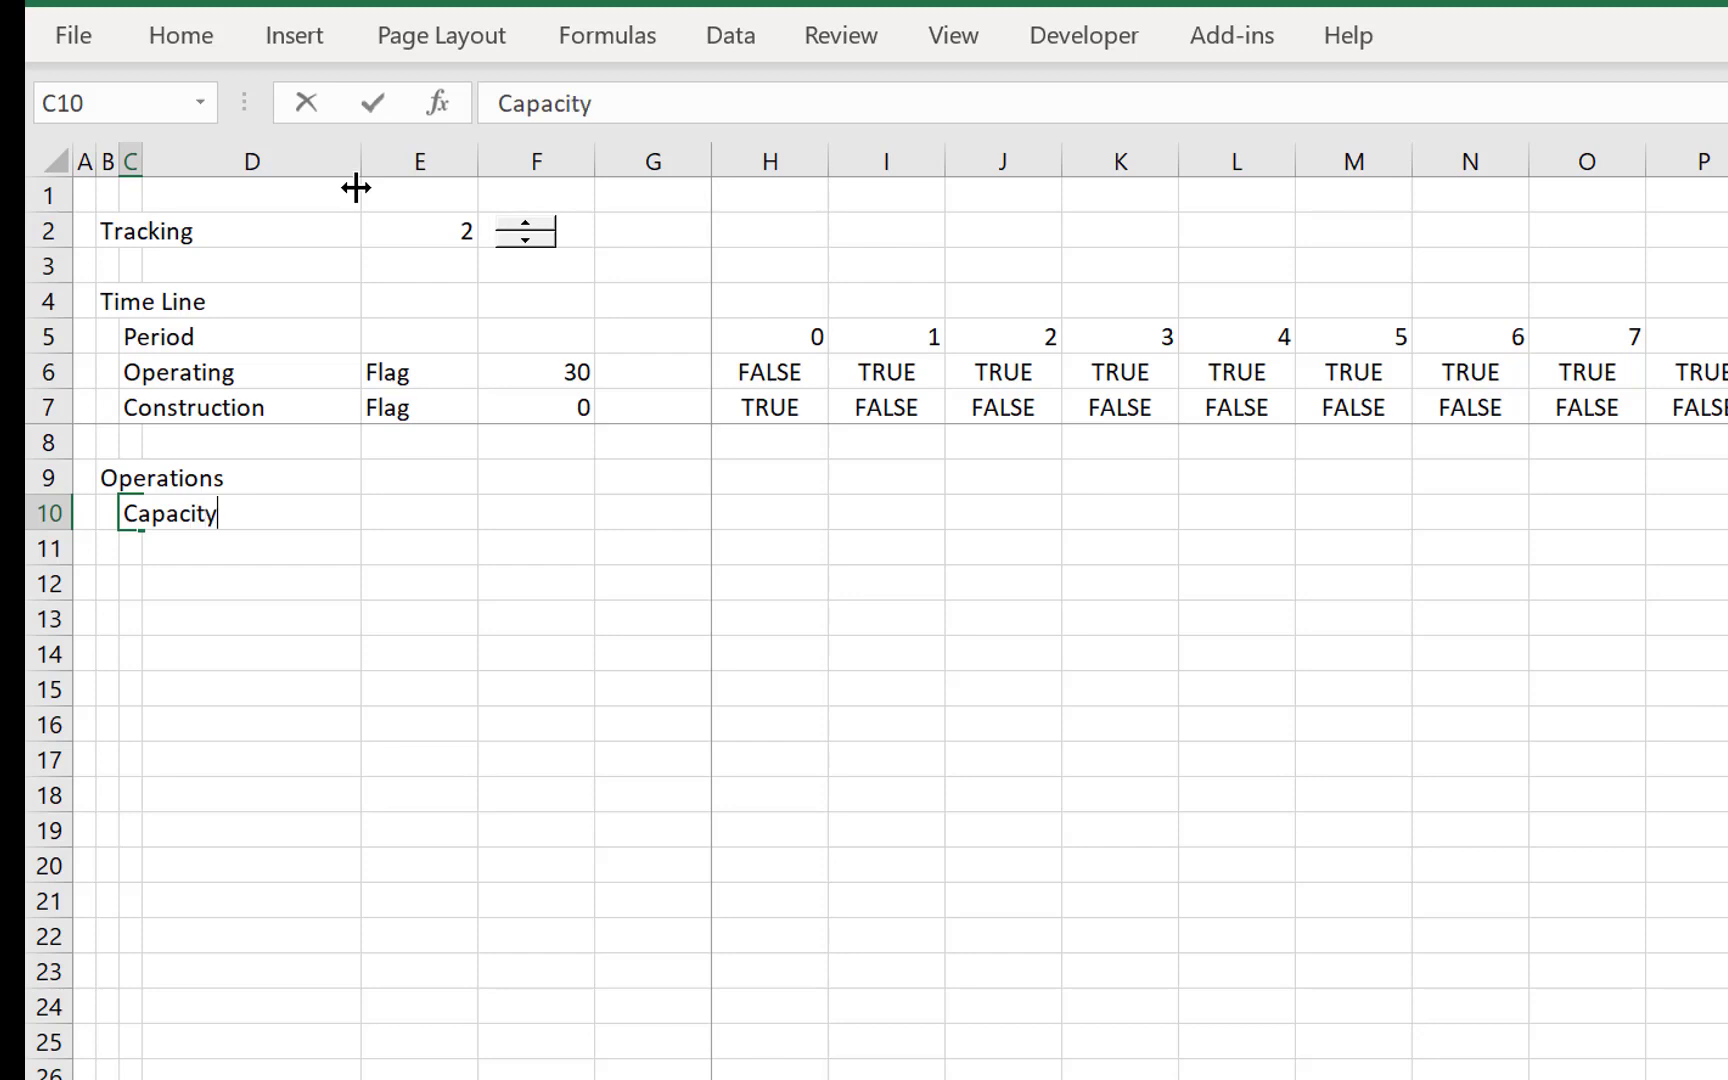
{"action": "key", "text": "ctrl+Return"}
{"action": "key", "text": "Right"}
{"action": "key", "text": "Right"}
{"action": "type", "text": "MW"}
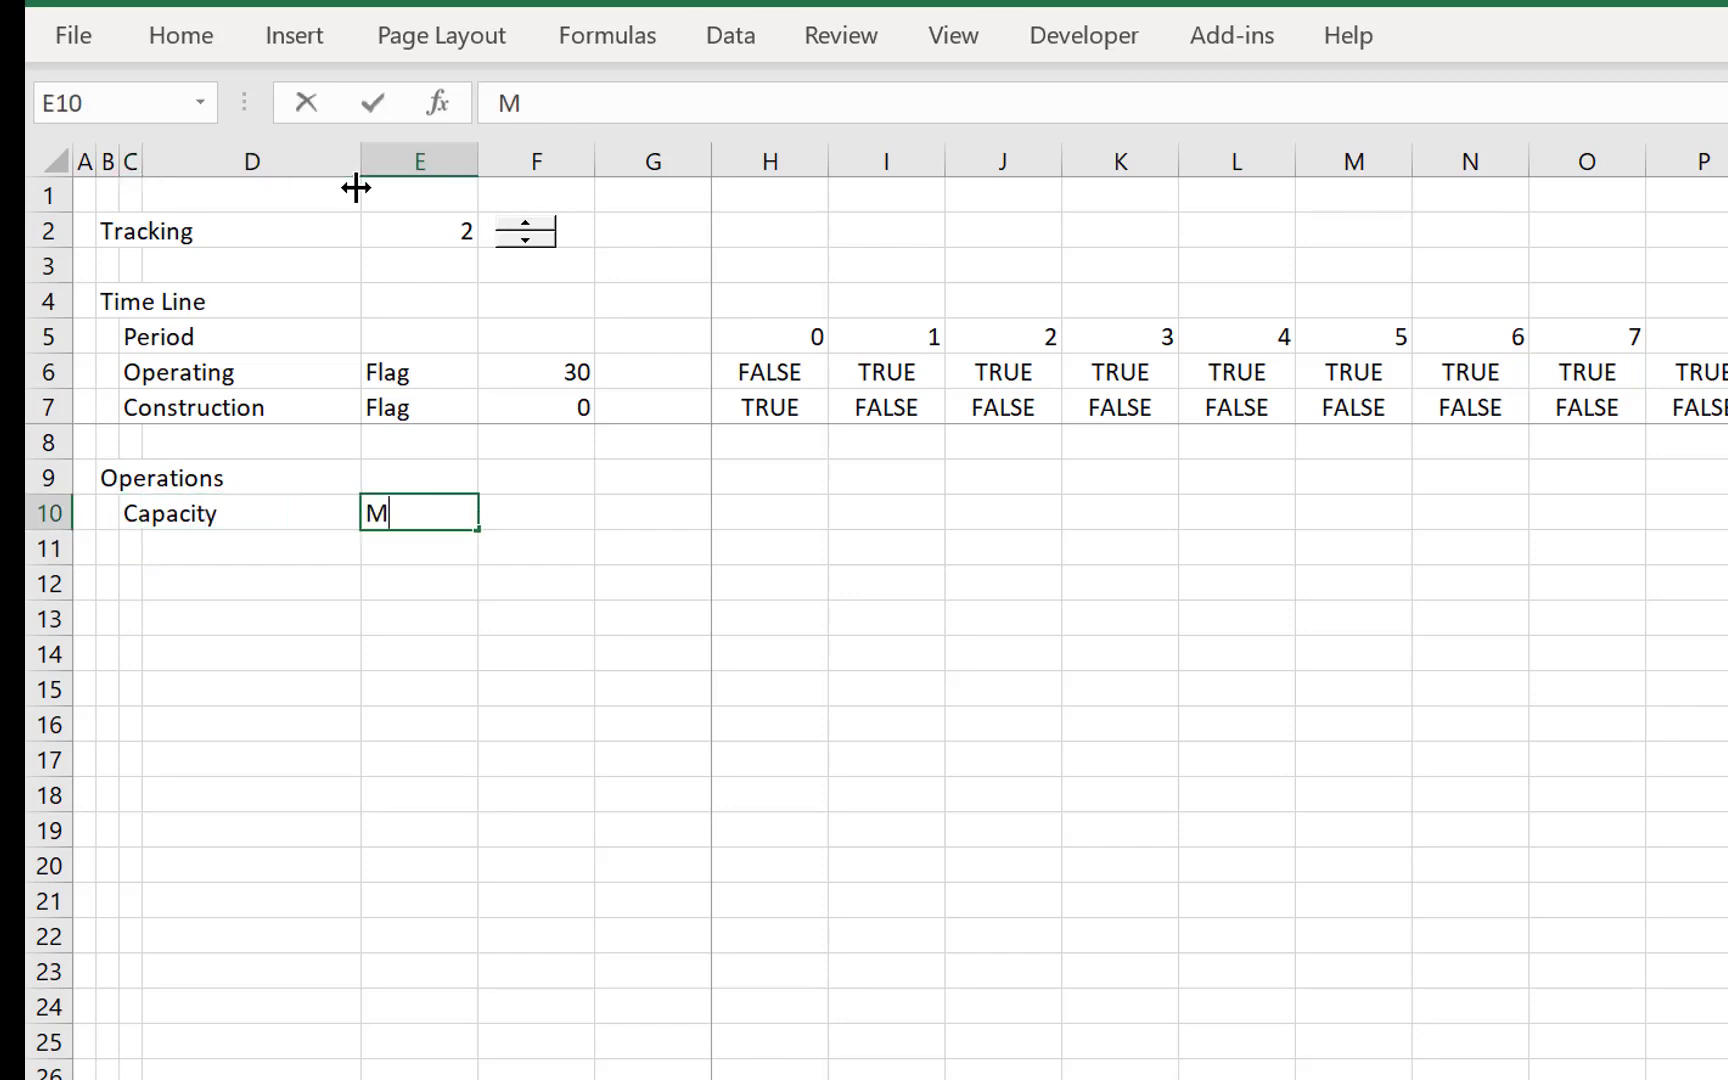
{"action": "key", "text": "BackSpace"}
{"action": "key", "text": "BackSpace"}
{"action": "type", "text": "kWp"}
{"action": "key", "text": "Tab"}
- Link the Capacity value in F10 to the selected plant's capacity in cell F5 of the LCOE sheet
{"action": "type", "text": "="}
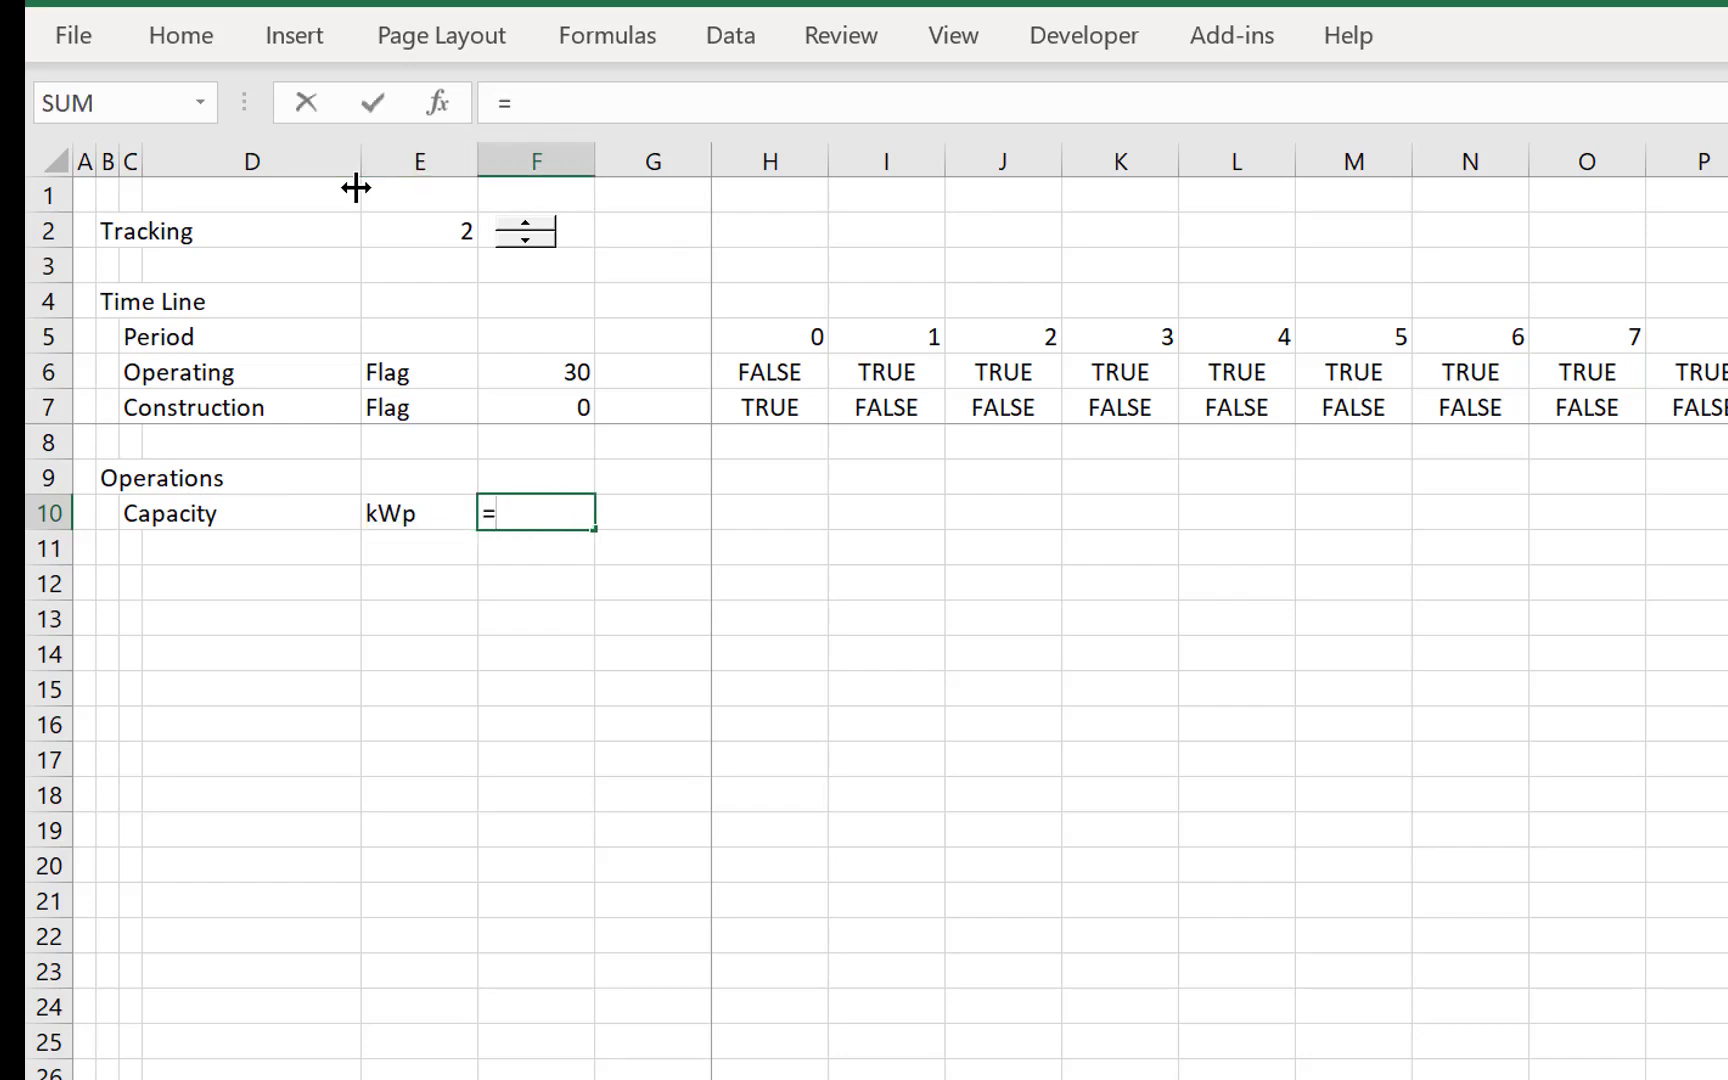
{"action": "key", "text": "ctrl+Page_Up"}
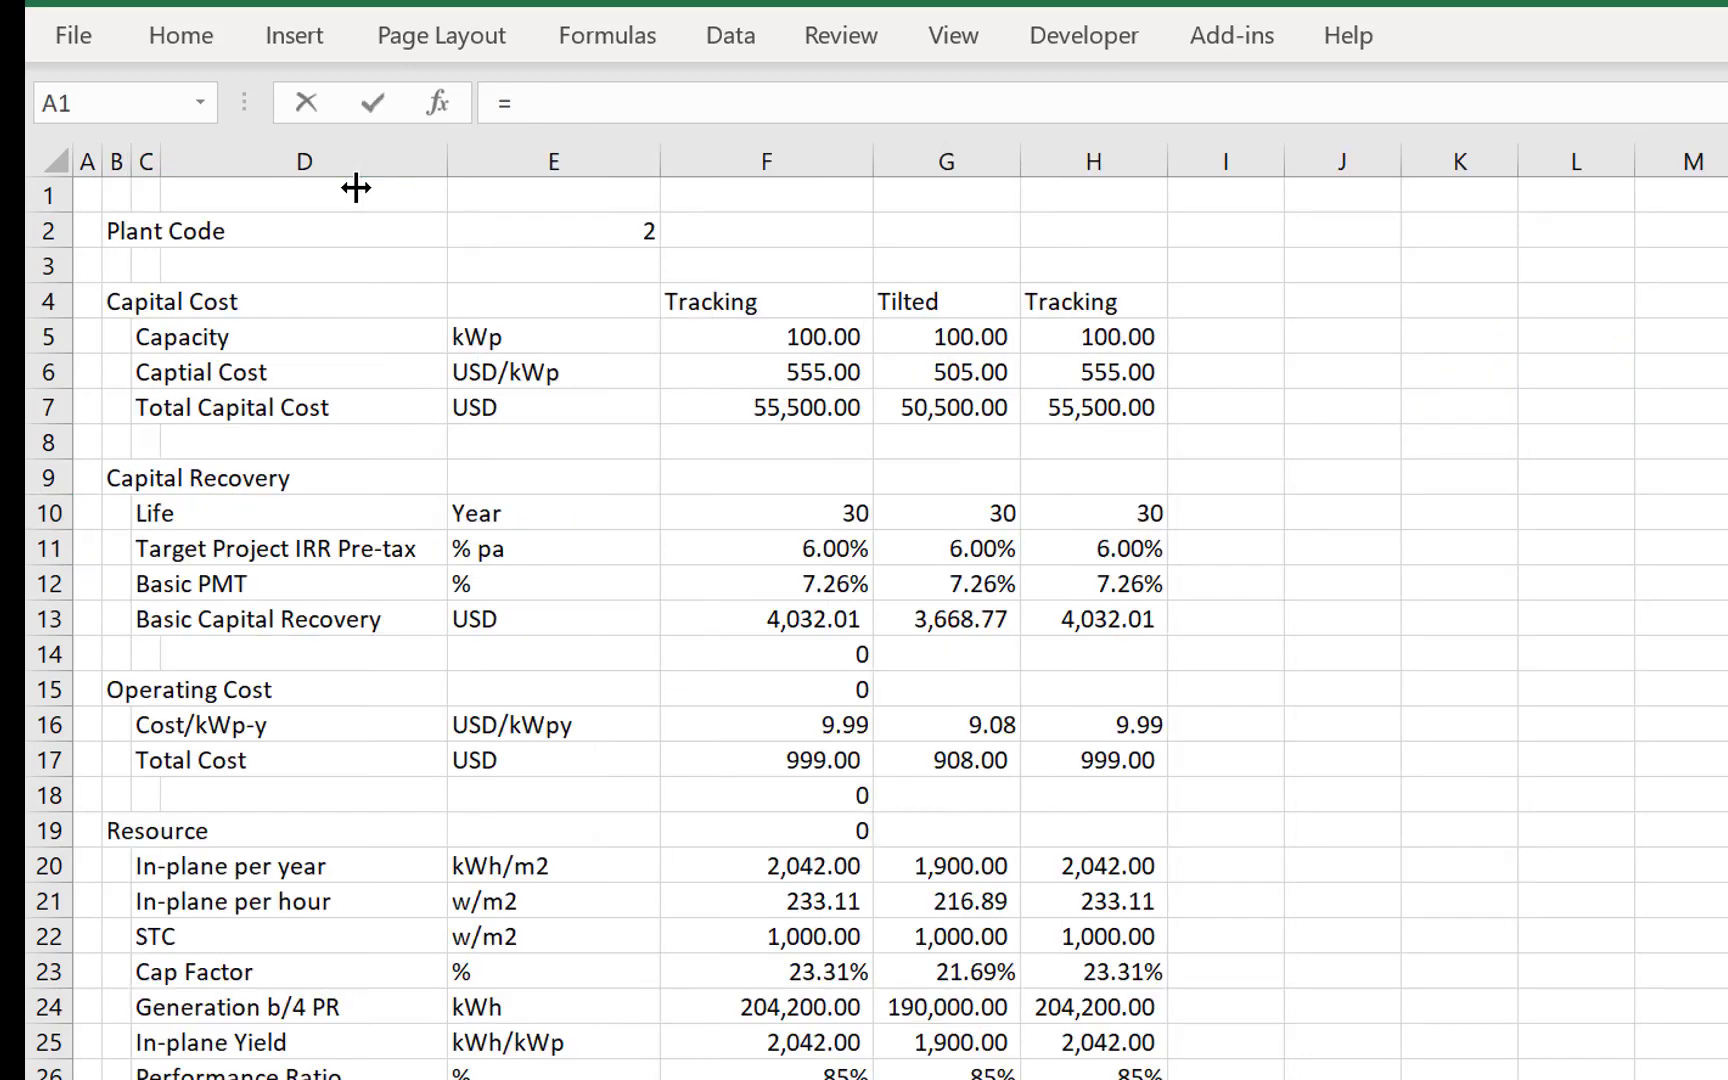
{"action": "left_click", "coordinate": [764, 343]}
{"action": "key", "text": "Return"}
{"action": "key", "text": "Up"}
{"action": "key", "text": "Right"}
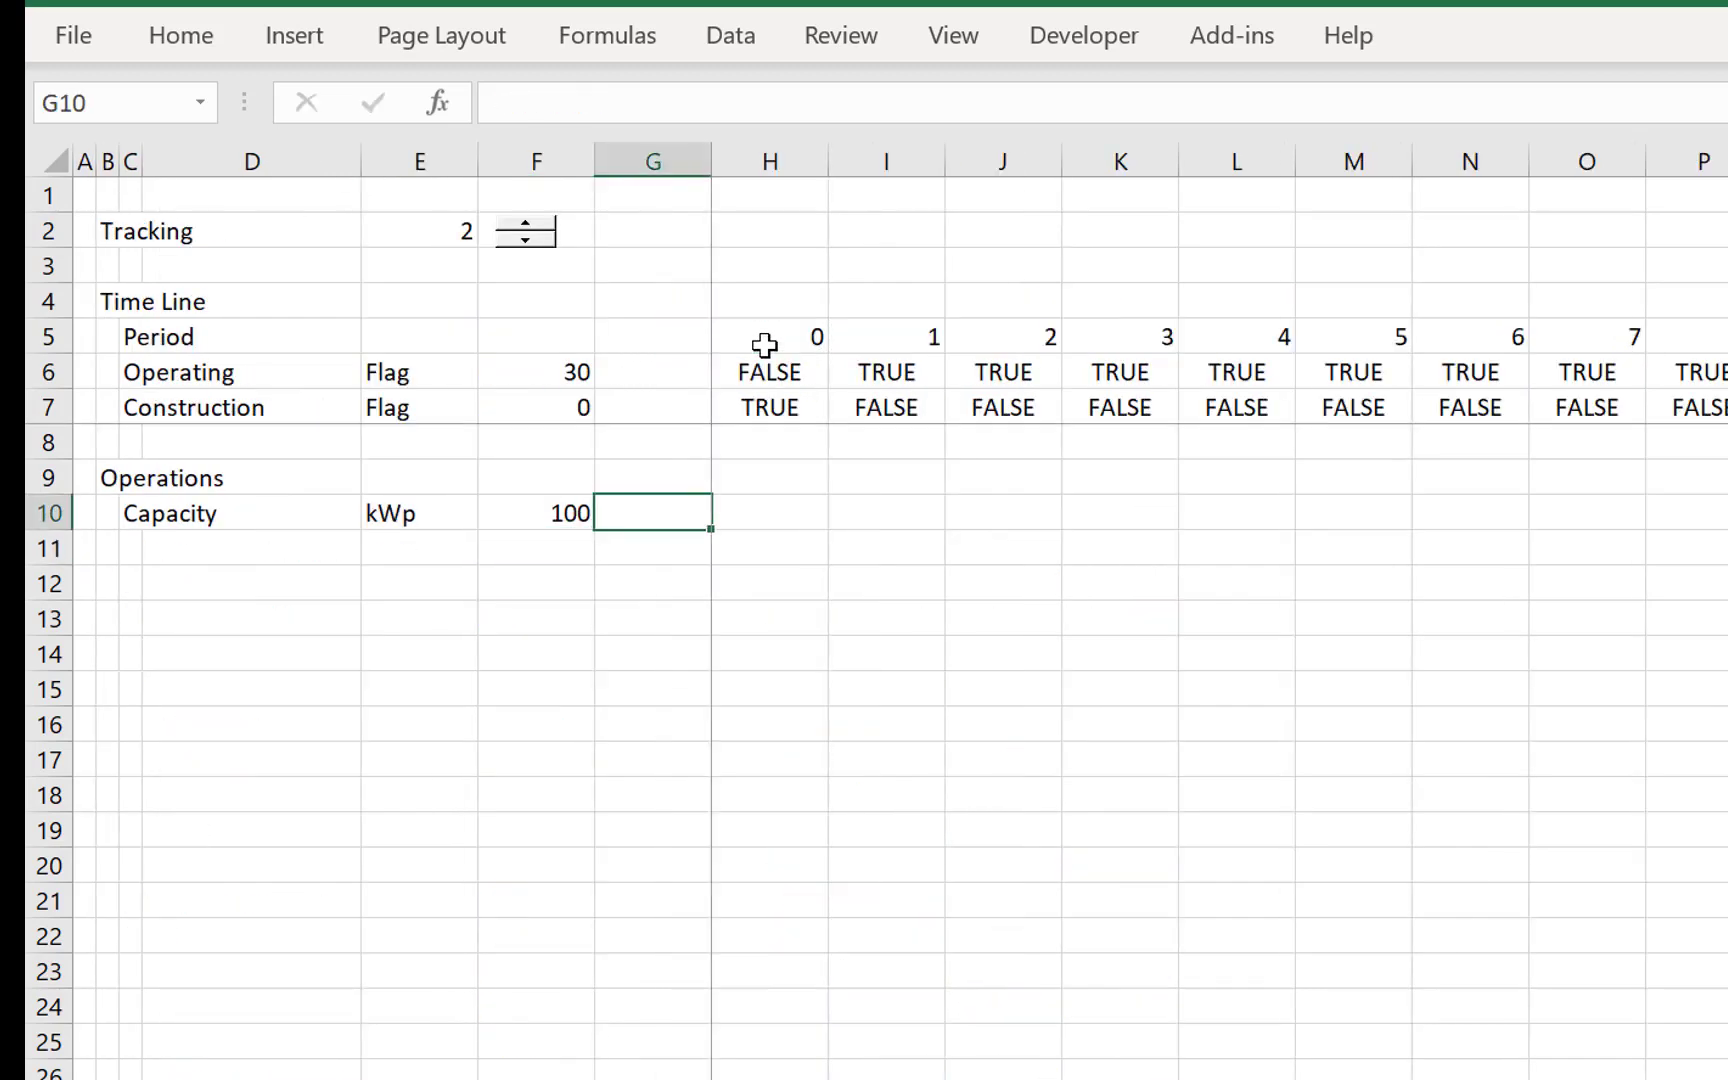
- Calculate Capacity per period in H10 as =$F$10*H6, using the Operating flag, and fill it across the timeline
{"action": "key", "text": "Right"}
{"action": "type", "text": "="}
{"action": "key", "text": "Left"}
{"action": "key", "text": "Left"}
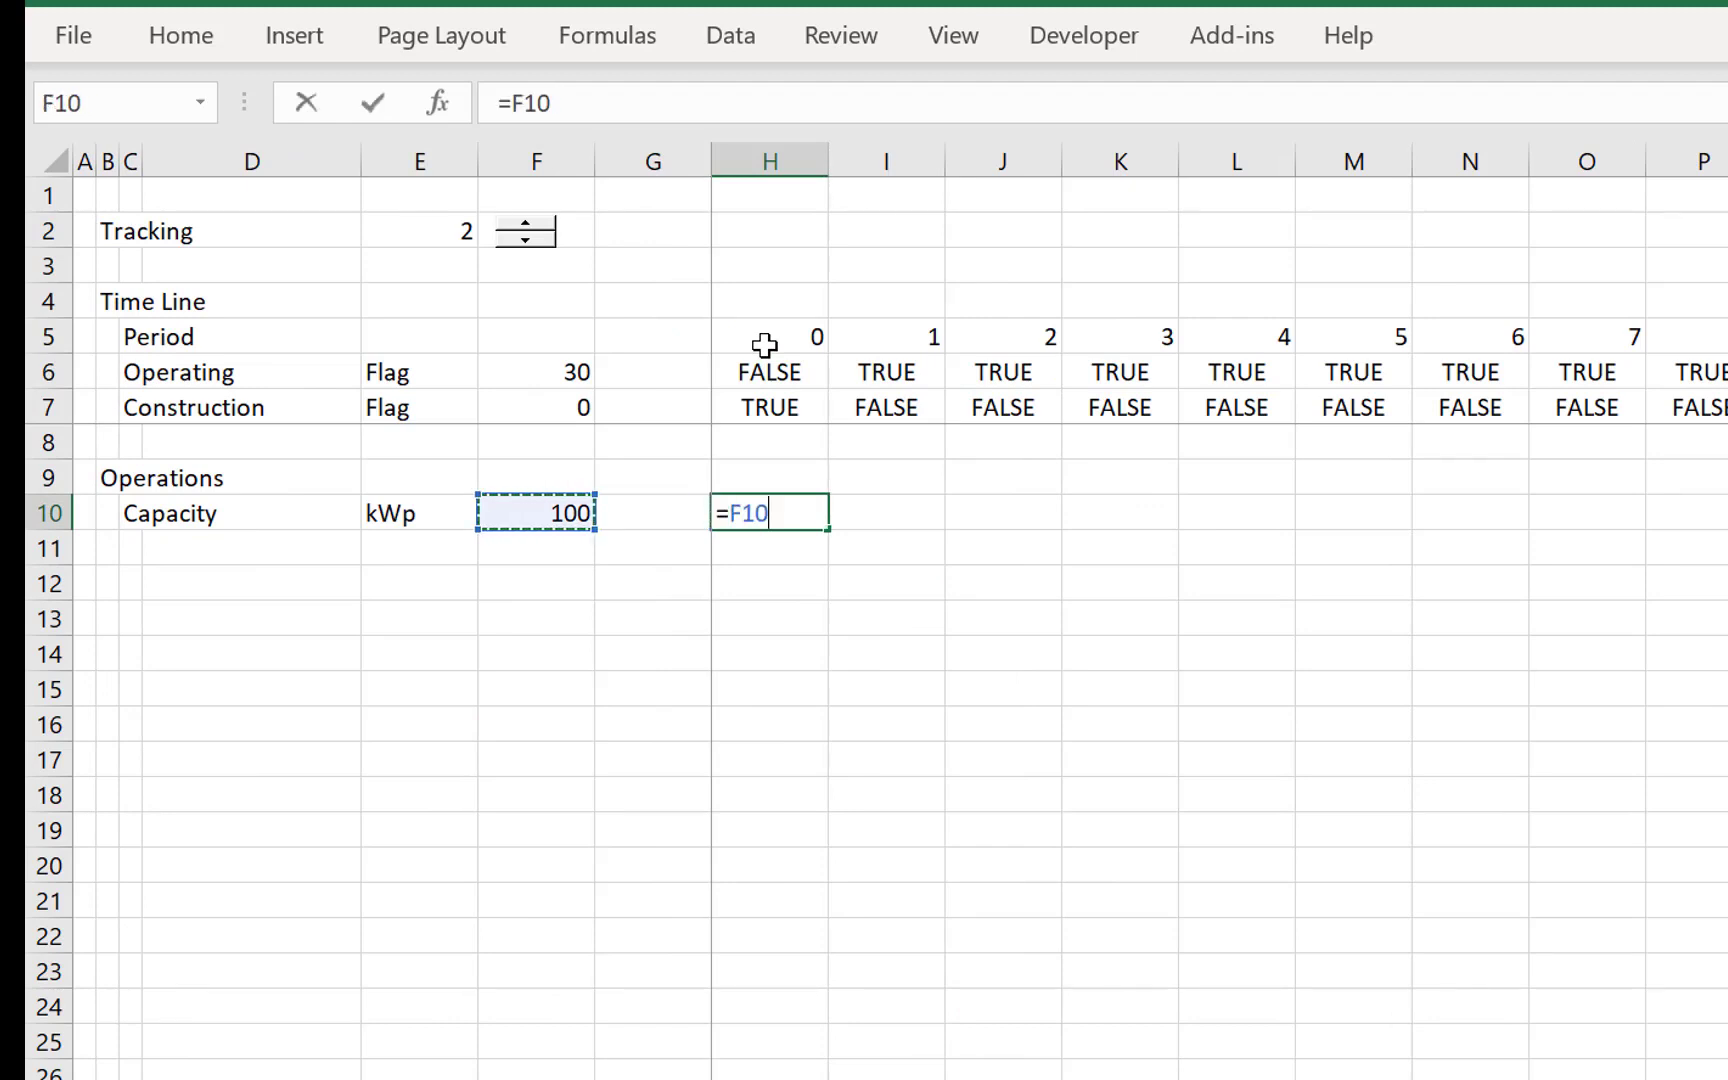
{"action": "key", "text": "F4"}
{"action": "type", "text": "*"}
{"action": "key", "text": "Up"}
{"action": "key", "text": "Up"}
{"action": "key", "text": "Up"}
{"action": "key", "text": "Up"}
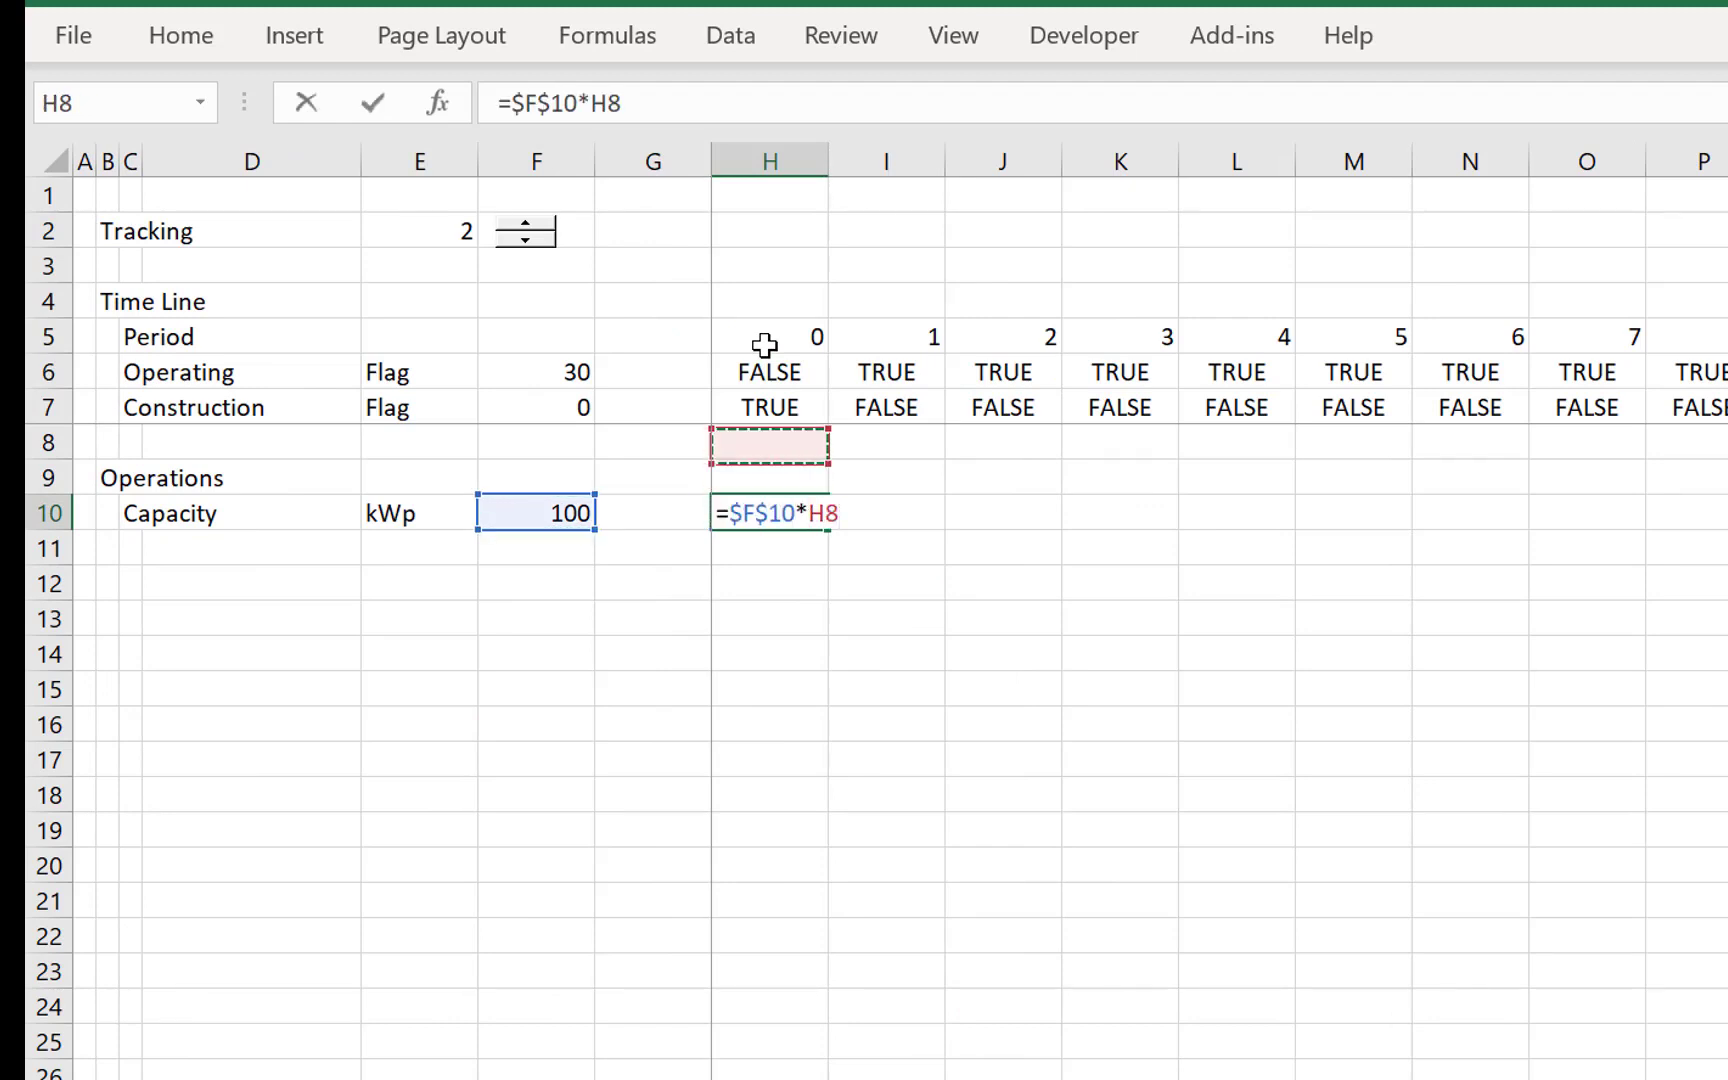
{"action": "key", "text": "Return"}
{"action": "key", "text": "Up"}
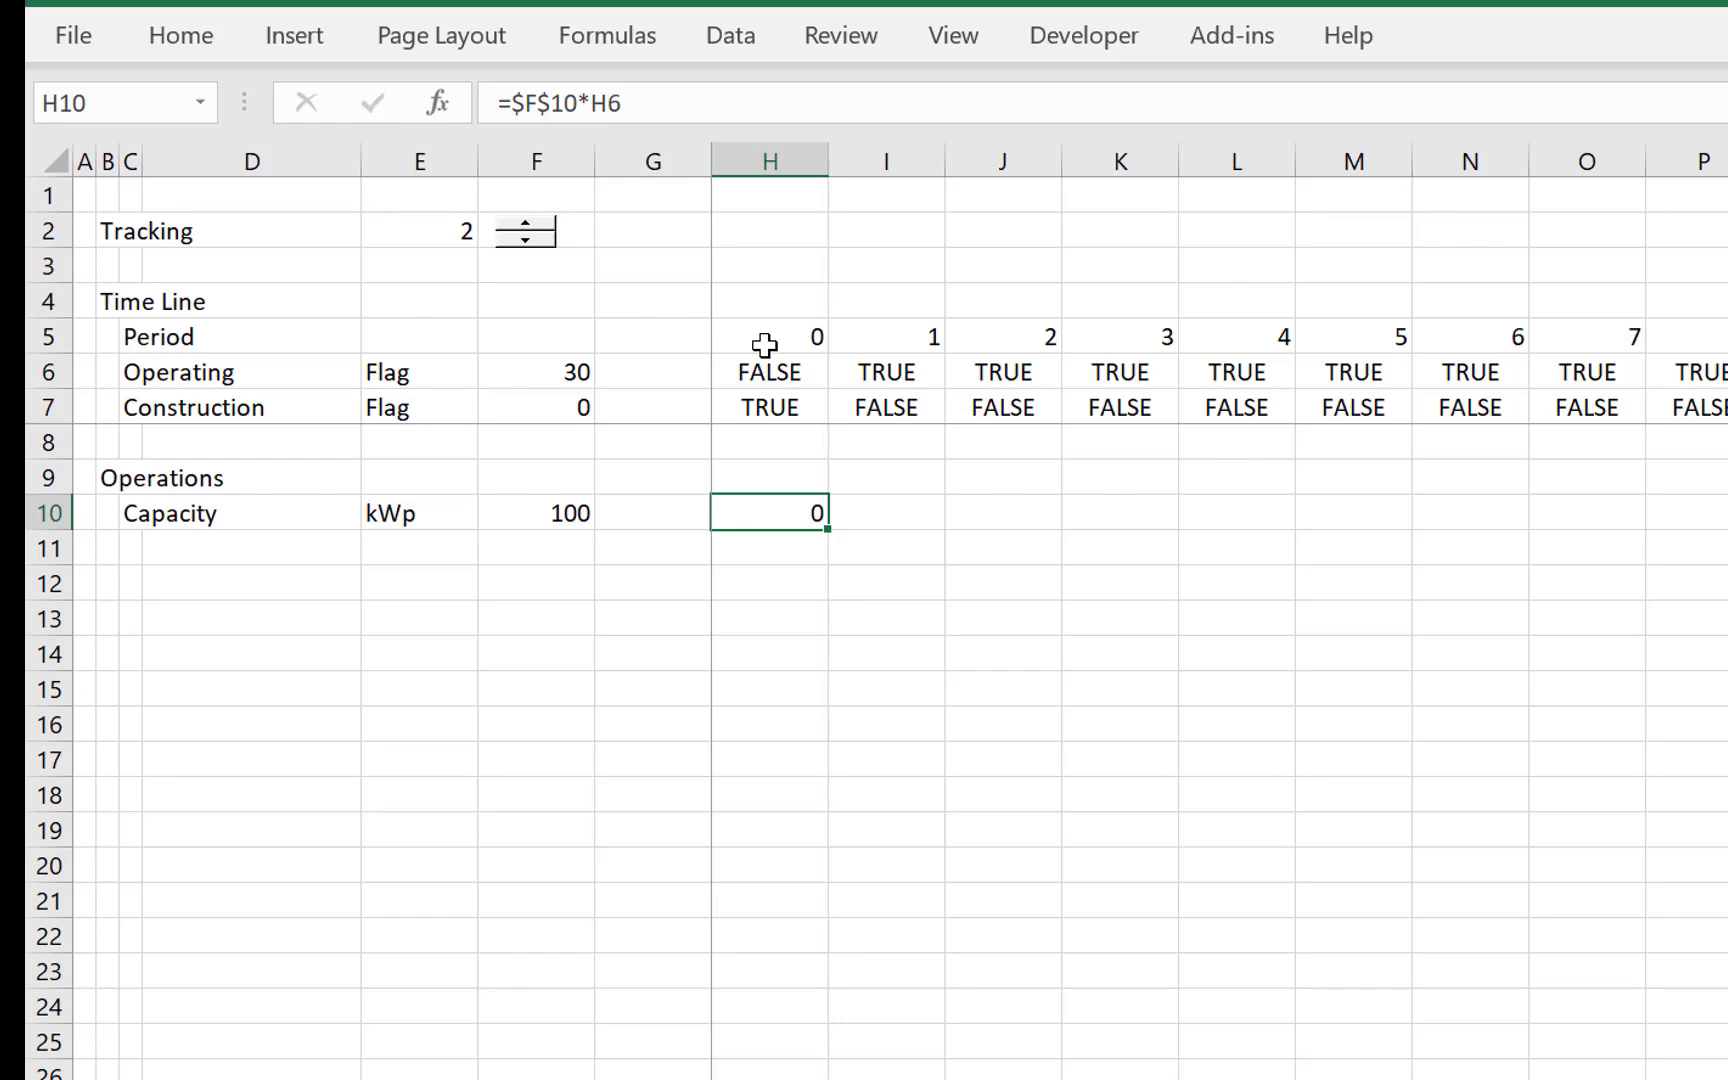
{"action": "key", "text": "ctrl+shift+Right"}
{"action": "key", "text": "ctrl+r"}
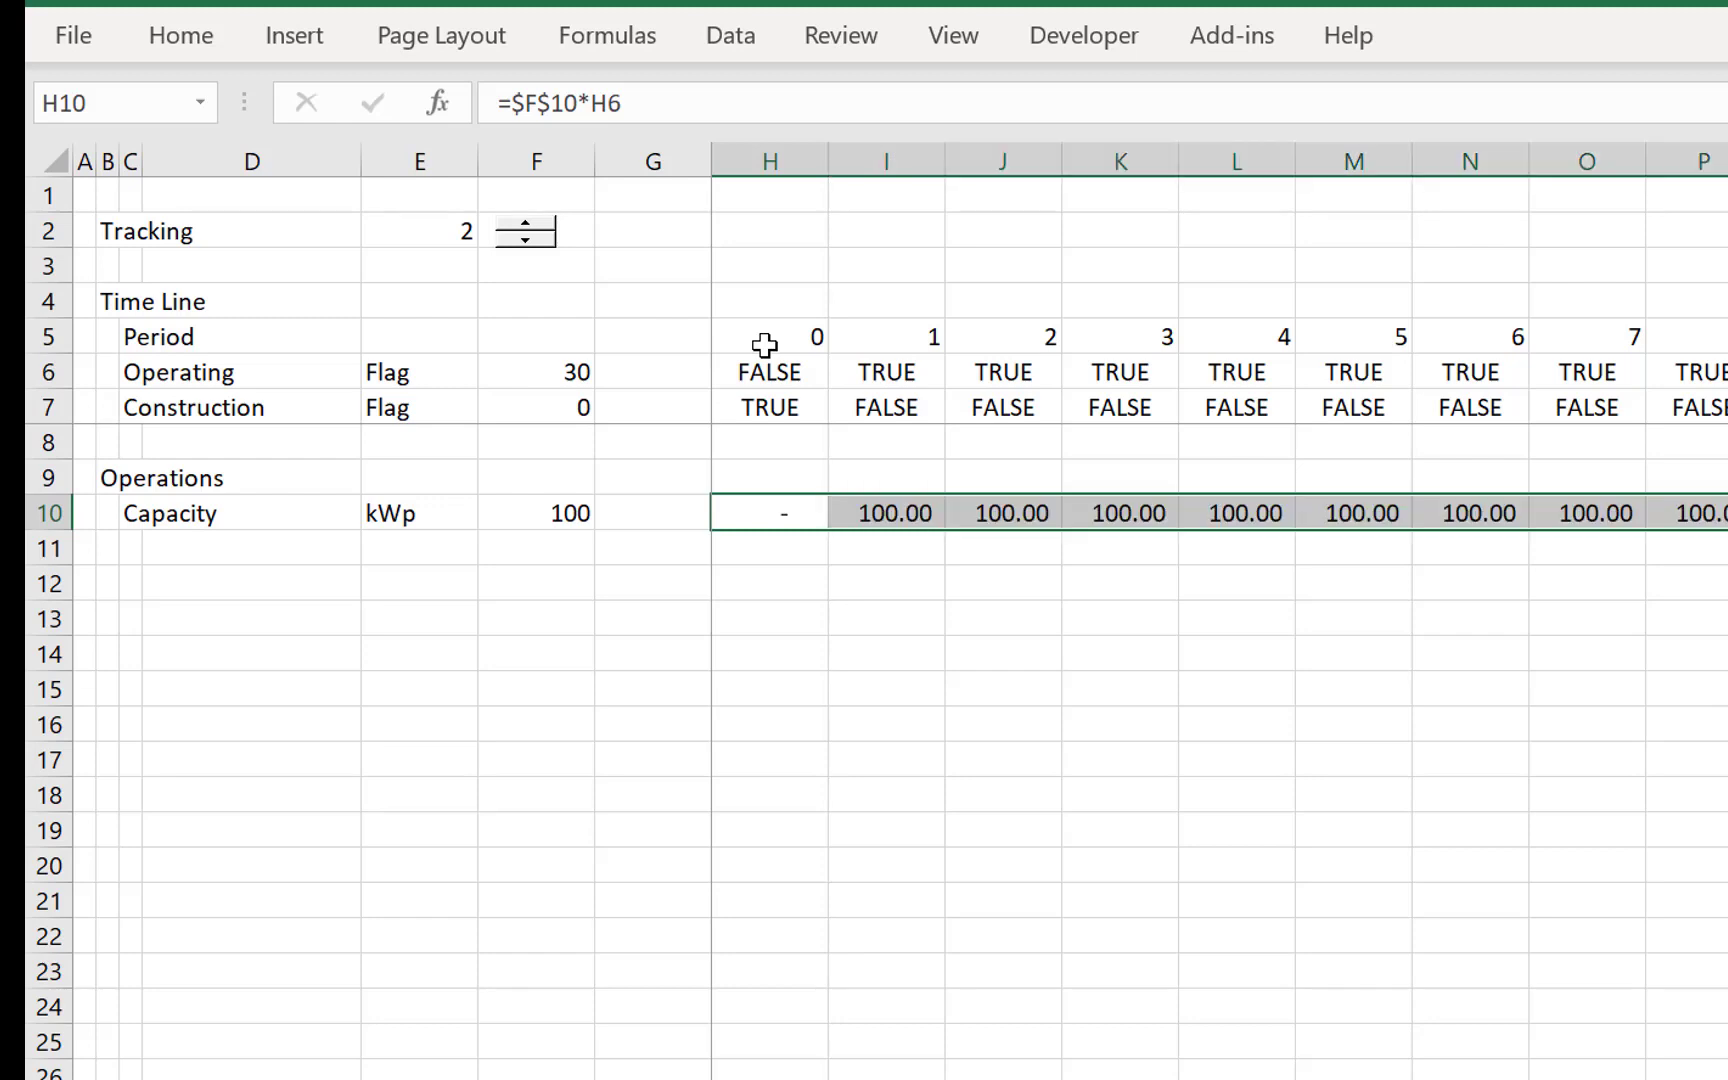
- Add the row label Capactiy Factor in C11 under Capacity
{"action": "key", "text": "Left"}
{"action": "key", "text": "Left"}
{"action": "key", "text": "Left"}
{"action": "key", "text": "Left"}
{"action": "key", "text": "Left"}
{"action": "key", "text": "Down"}
{"action": "key", "text": "F2"}
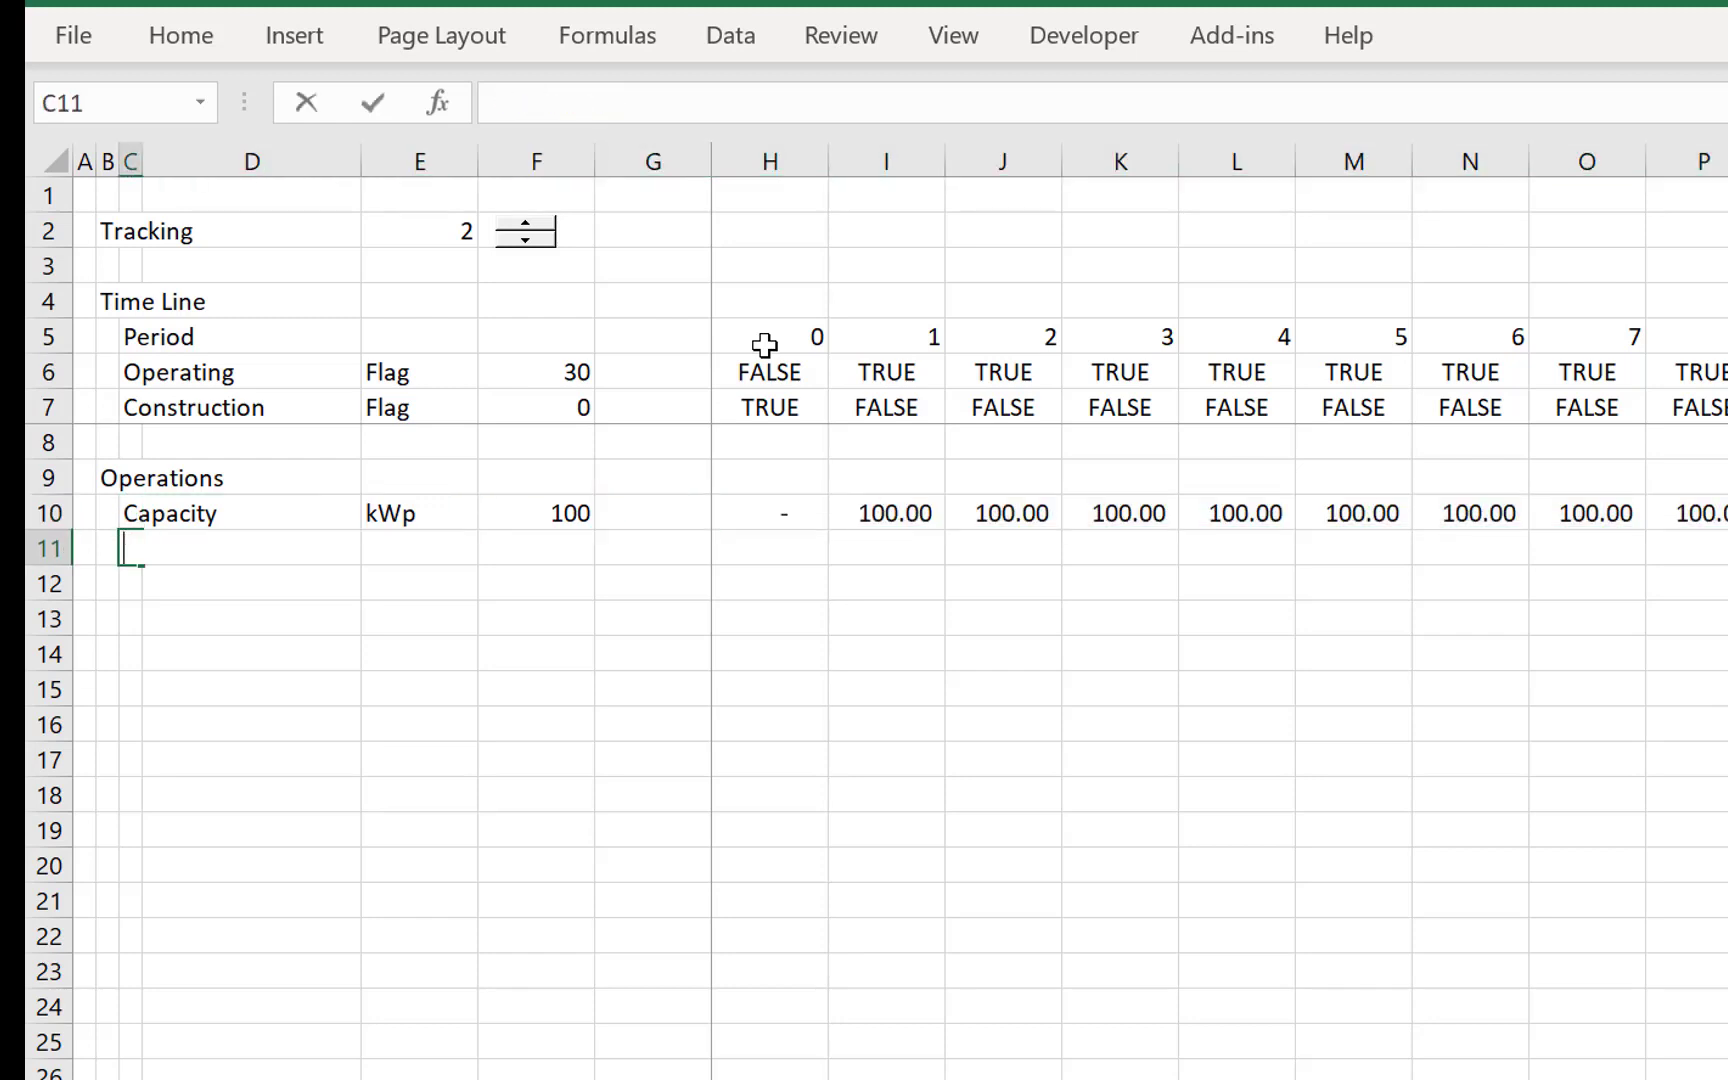
{"action": "type", "text": "Capactiy "}
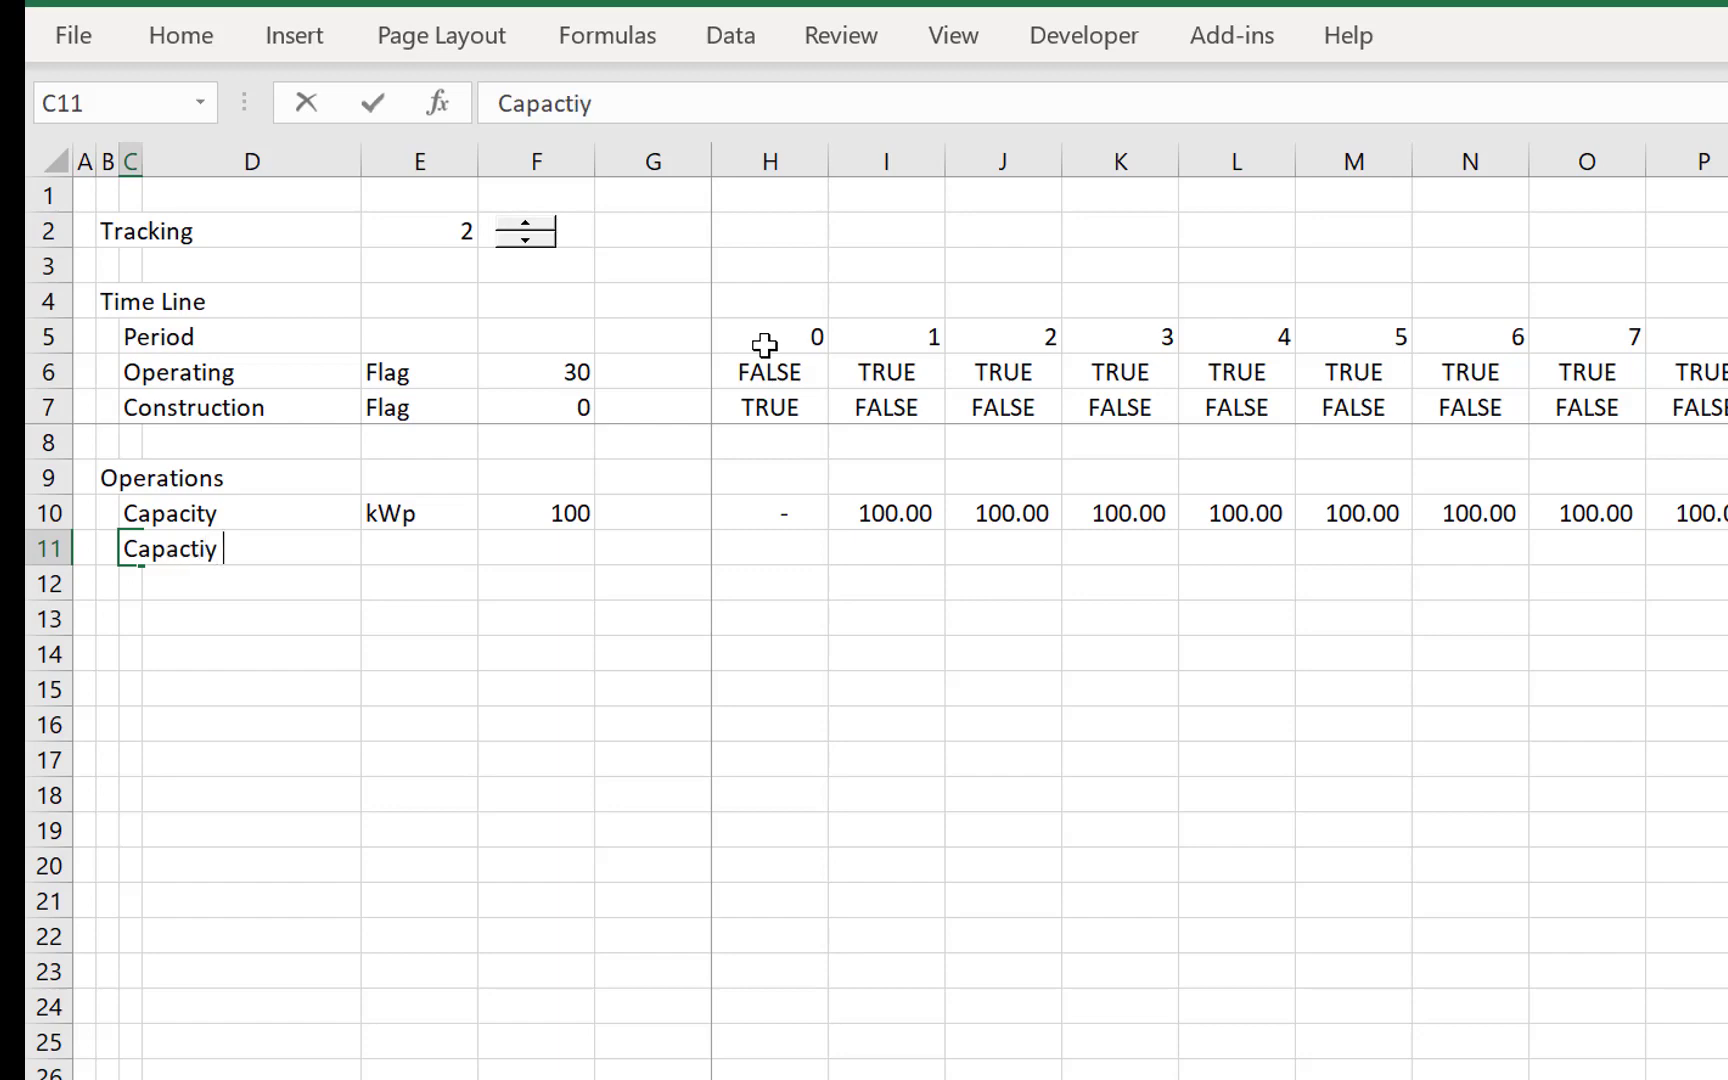
{"action": "type", "text": "Factor"}
{"action": "key", "text": "Return"}
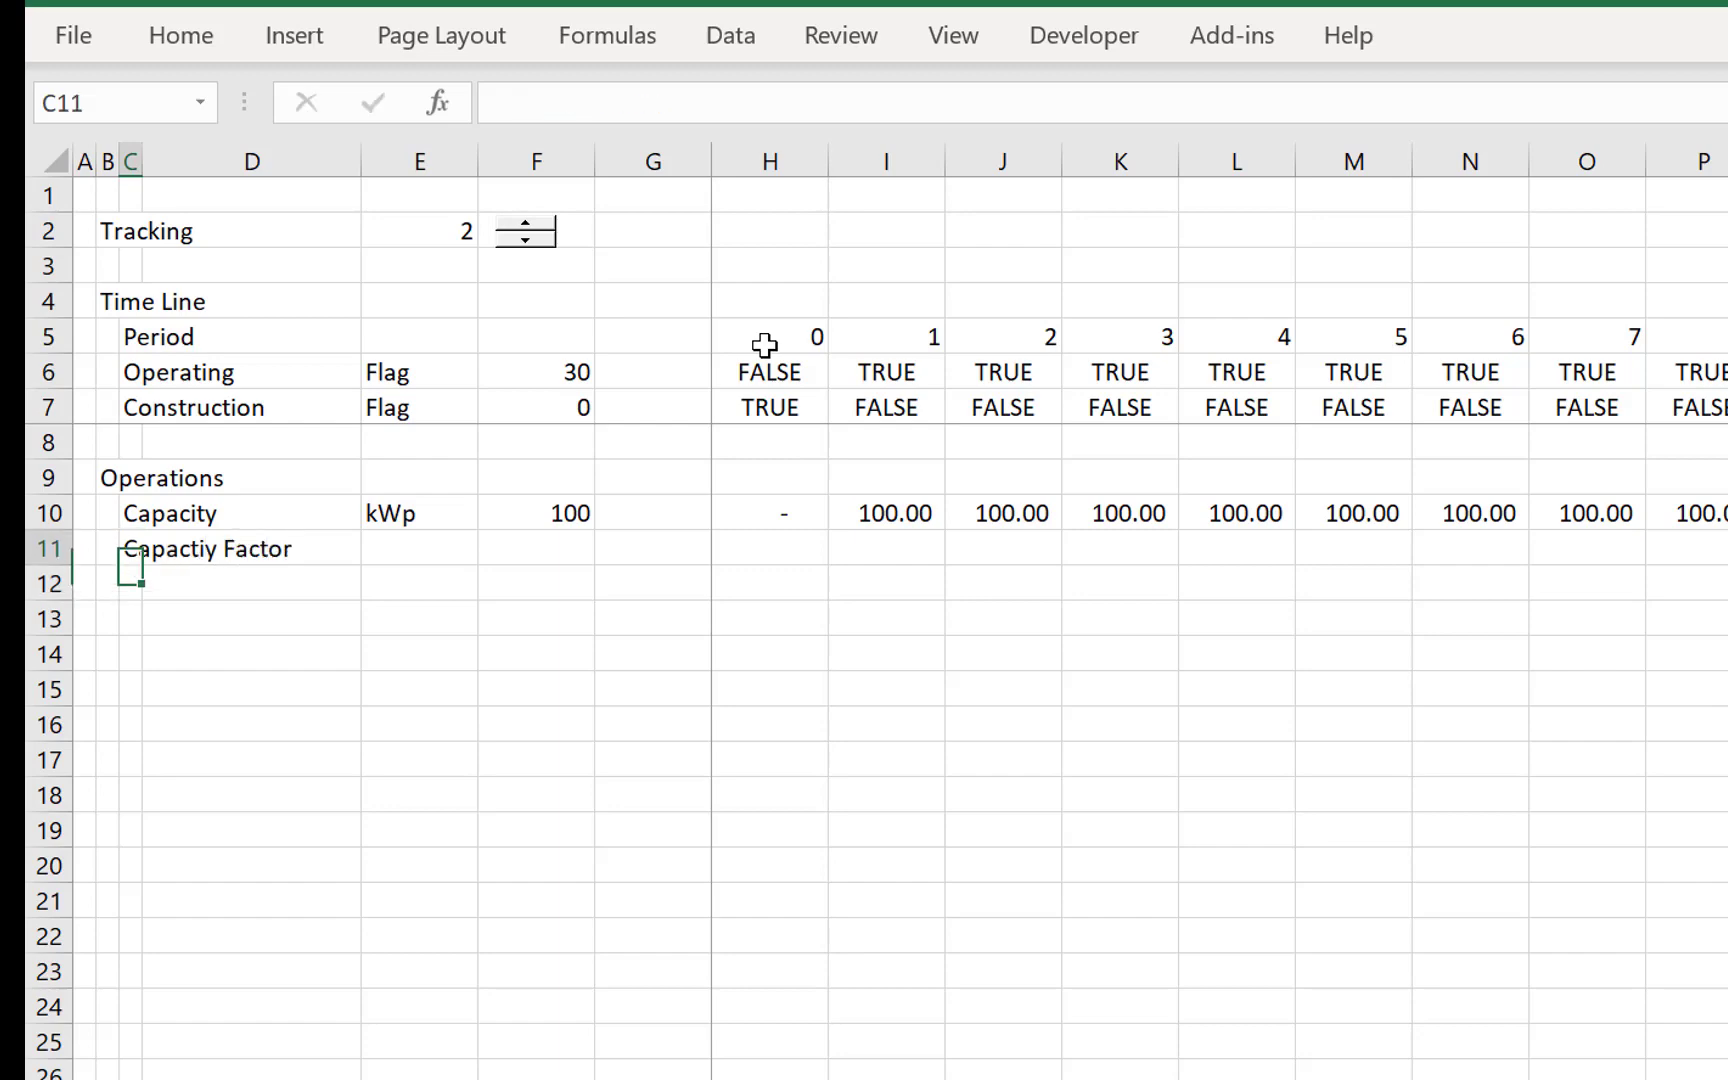
- Enter % as the capacity factor's unit in E11
{"action": "key", "text": "Up"}
{"action": "key", "text": "Right"}
{"action": "key", "text": "Right"}
{"action": "type", "text": "%"}
{"action": "key", "text": "Return"}
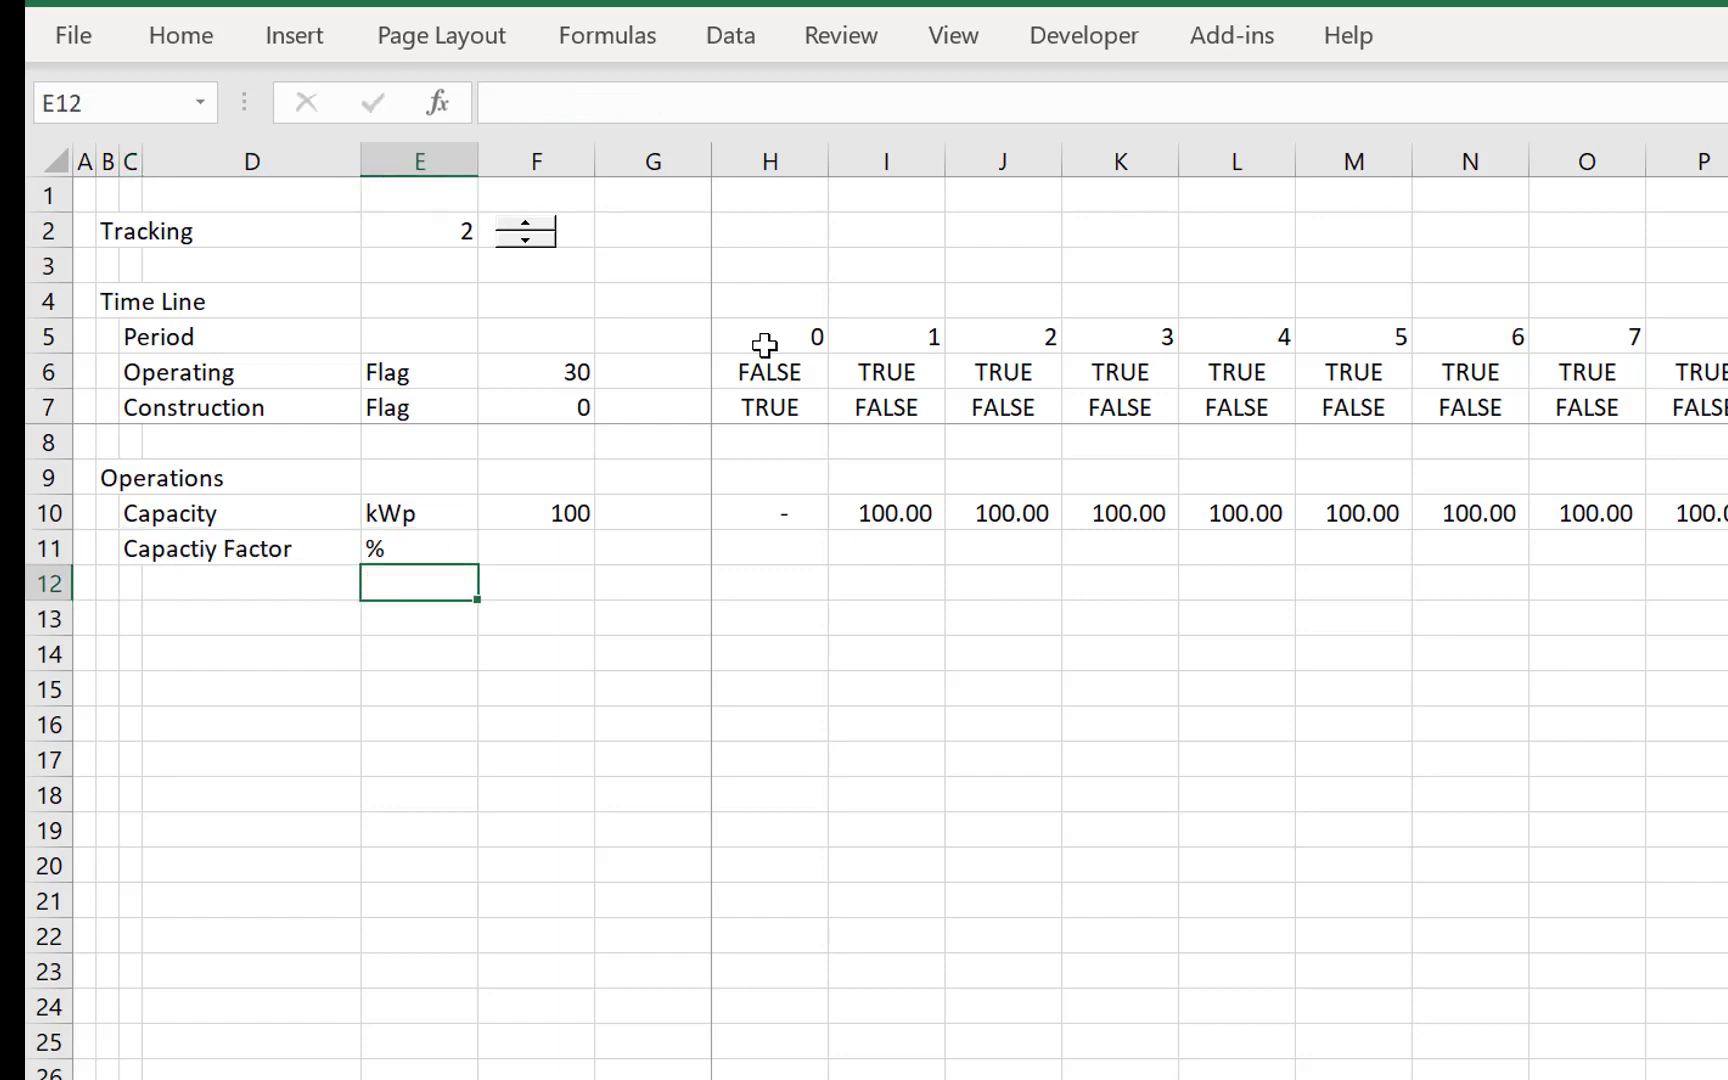
- Link F11 to the selected plant's To Grid Capacity Factor in cell F27 of the LCOE sheet
{"action": "key", "text": "Up"}
{"action": "key", "text": "Right"}
{"action": "type", "text": "="}
{"action": "key", "text": "ctrl+Page_Up"}
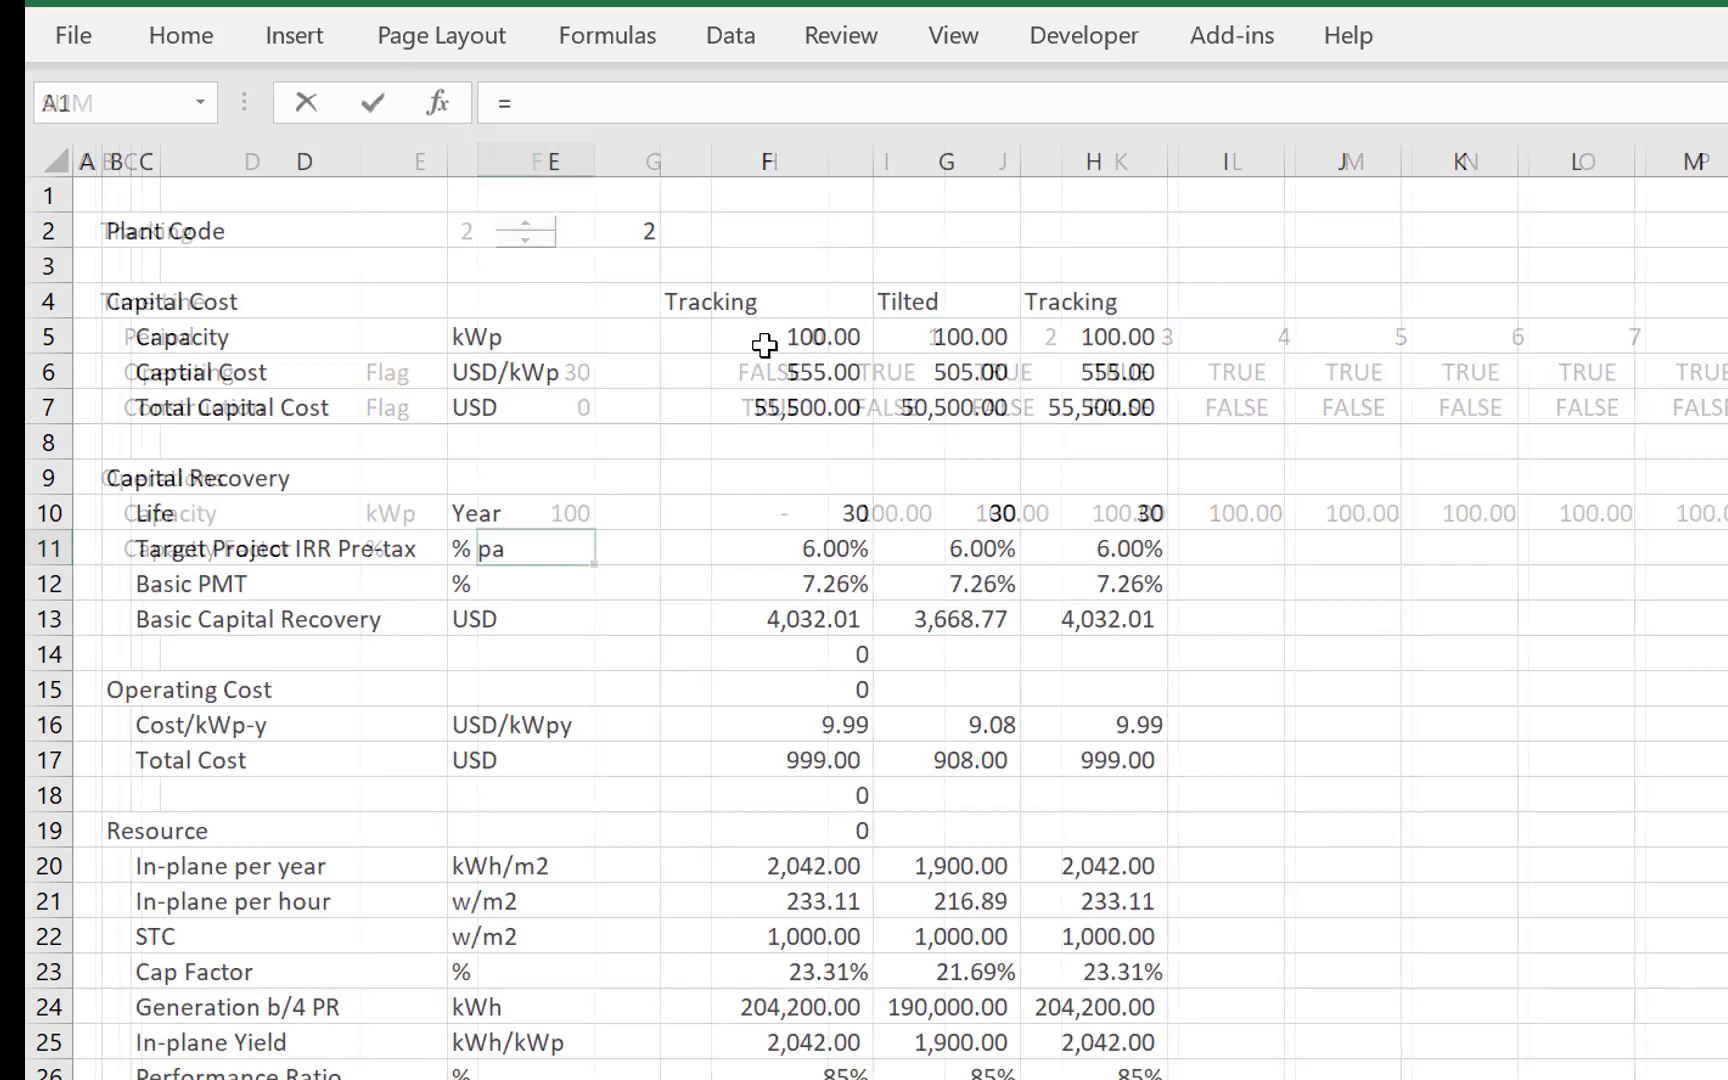
{"action": "left_click", "coordinate": [716, 725]}
{"action": "key", "text": "Up"}
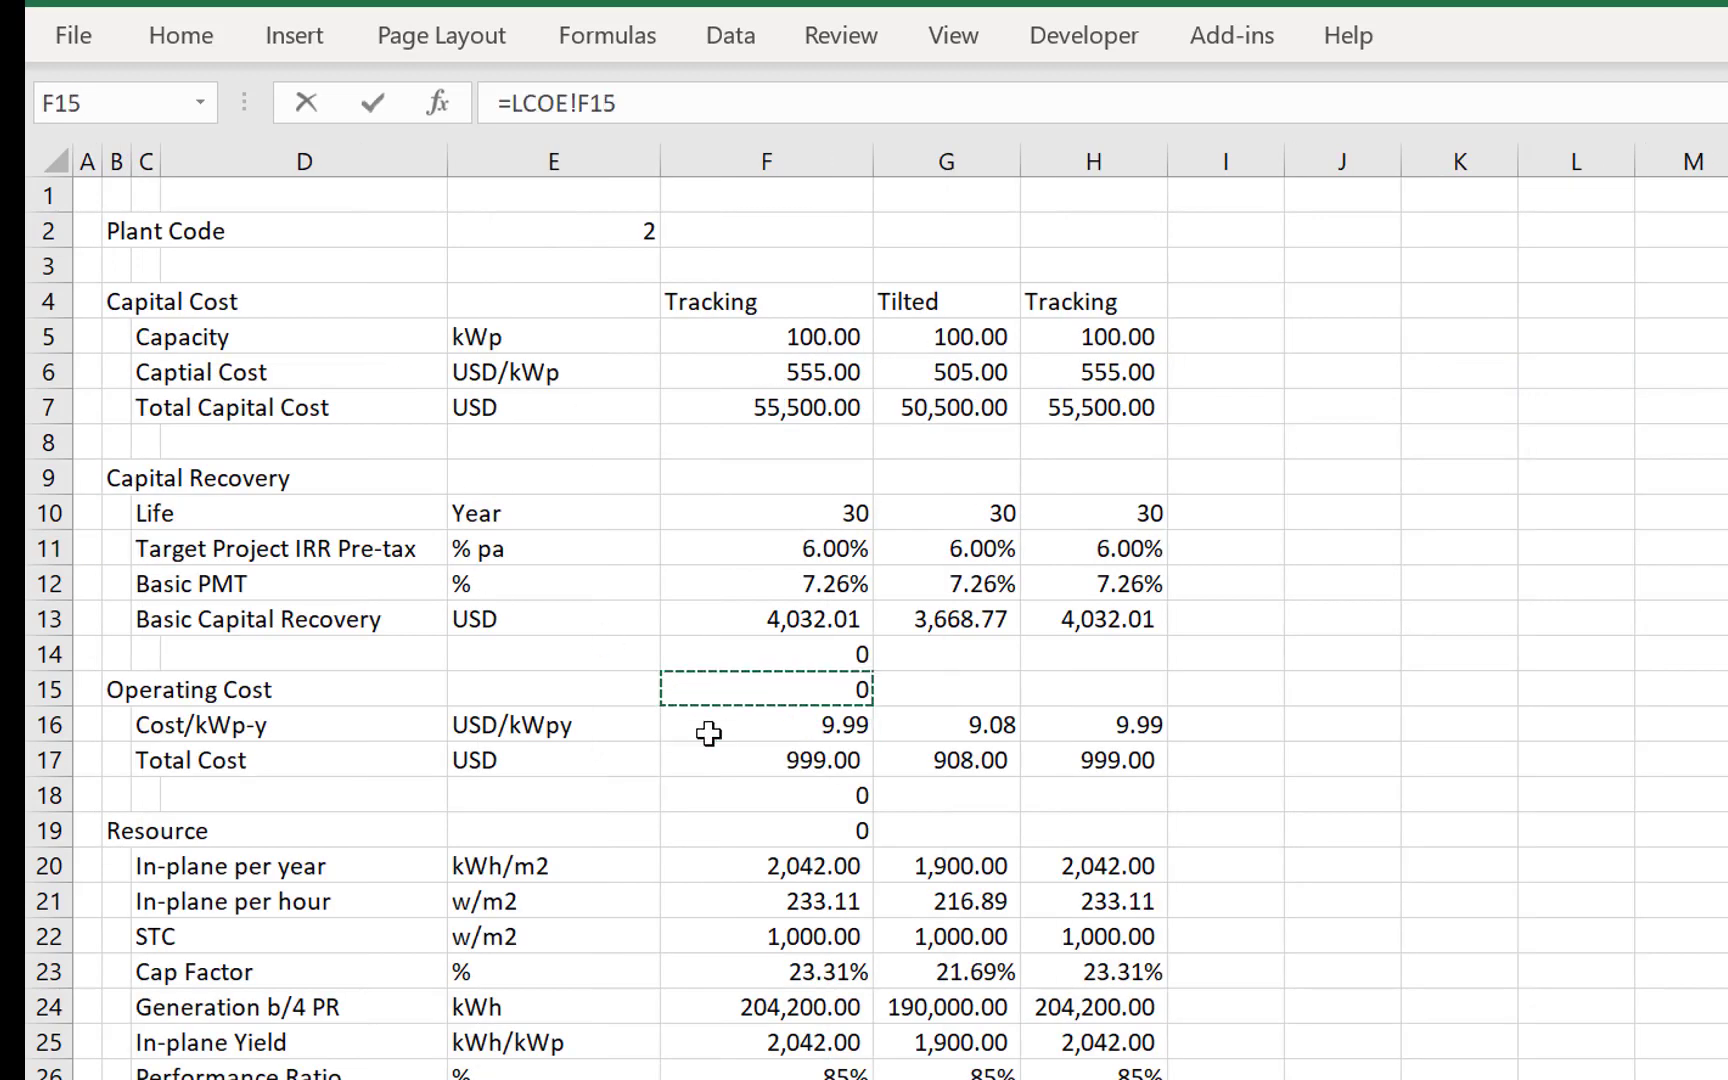
{"action": "key", "text": "Down"}
{"action": "key", "text": "Down"}
{"action": "key", "text": "Down"}
{"action": "key", "text": "Down"}
{"action": "key", "text": "Down"}
{"action": "key", "text": "Down"}
{"action": "key", "text": "Down"}
{"action": "key", "text": "Down"}
{"action": "key", "text": "Down"}
{"action": "key", "text": "Down"}
{"action": "key", "text": "Down"}
{"action": "key", "text": "Down"}
{"action": "key", "text": "Down"}
{"action": "key", "text": "Down"}
{"action": "key", "text": "Down"}
{"action": "key", "text": "Up"}
{"action": "key", "text": "Up"}
{"action": "key", "text": "Up"}
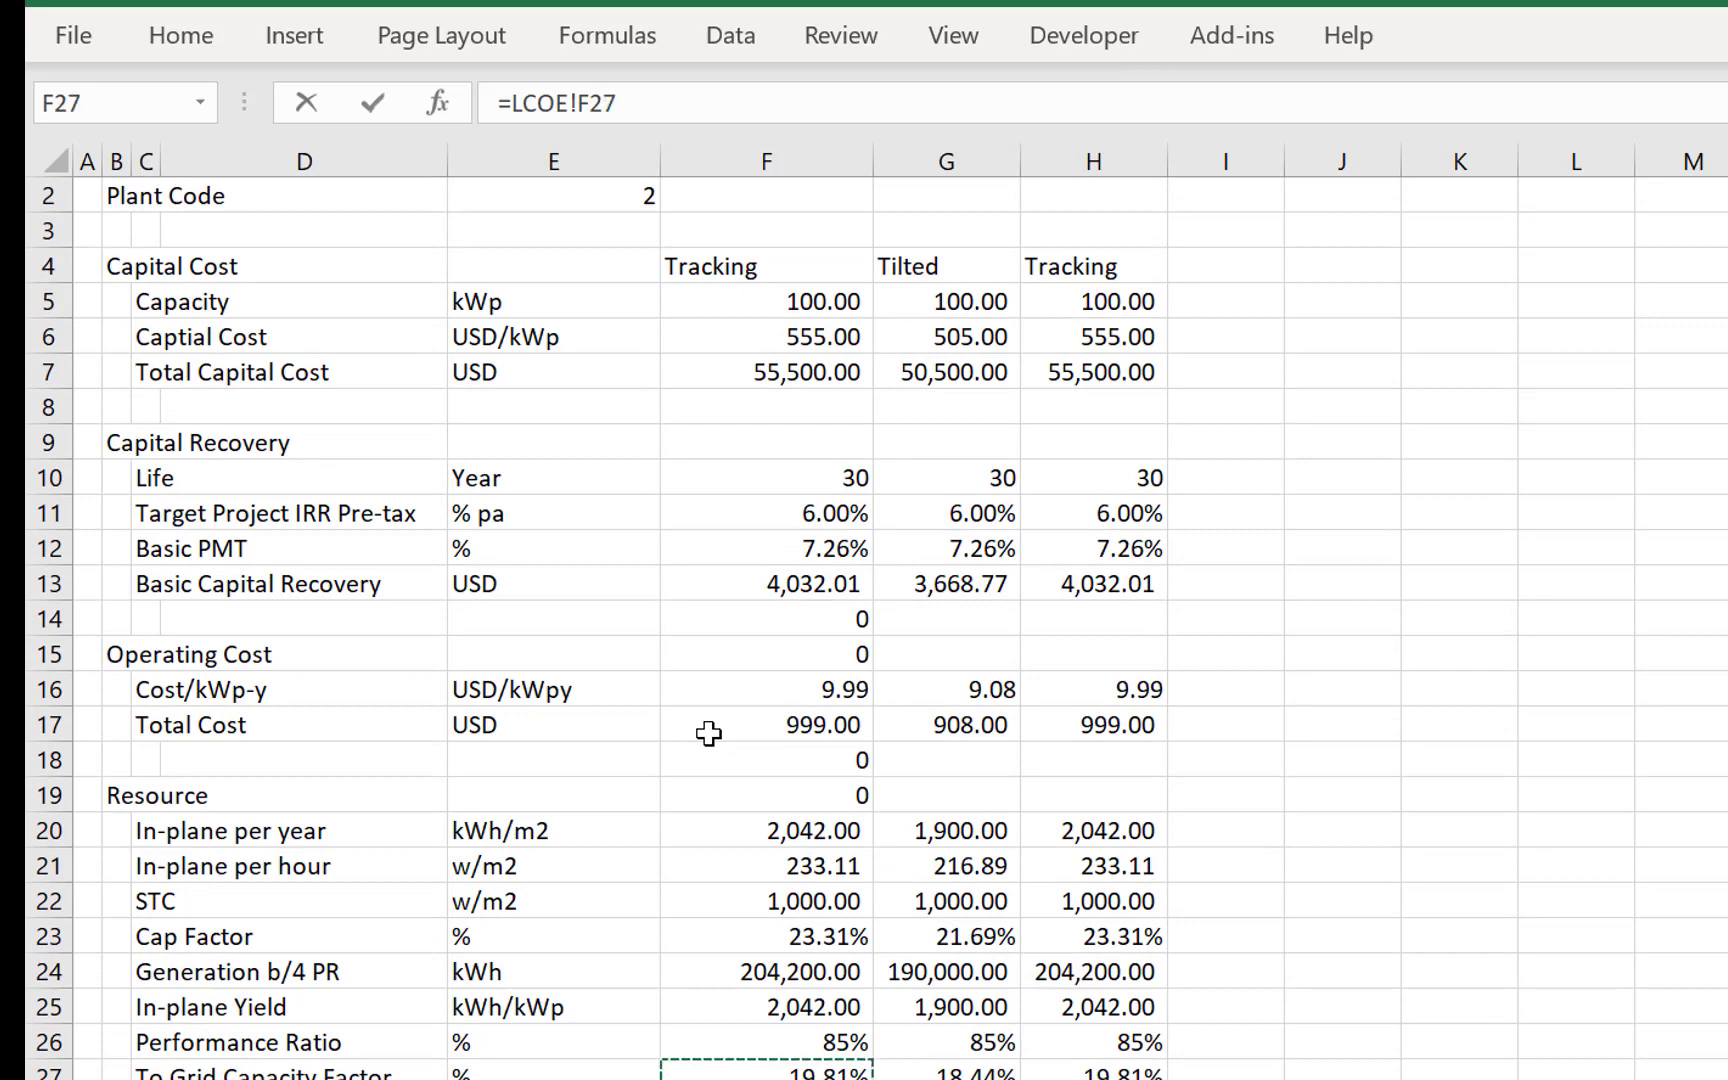
{"action": "key", "text": "ctrl+Return"}
- Enter =$F$11*H6 in H11 to apply the capacity factor only in operating periods
{"action": "key", "text": "Right"}
{"action": "key", "text": "Right"}
{"action": "key", "text": "Right"}
{"action": "key", "text": "Left"}
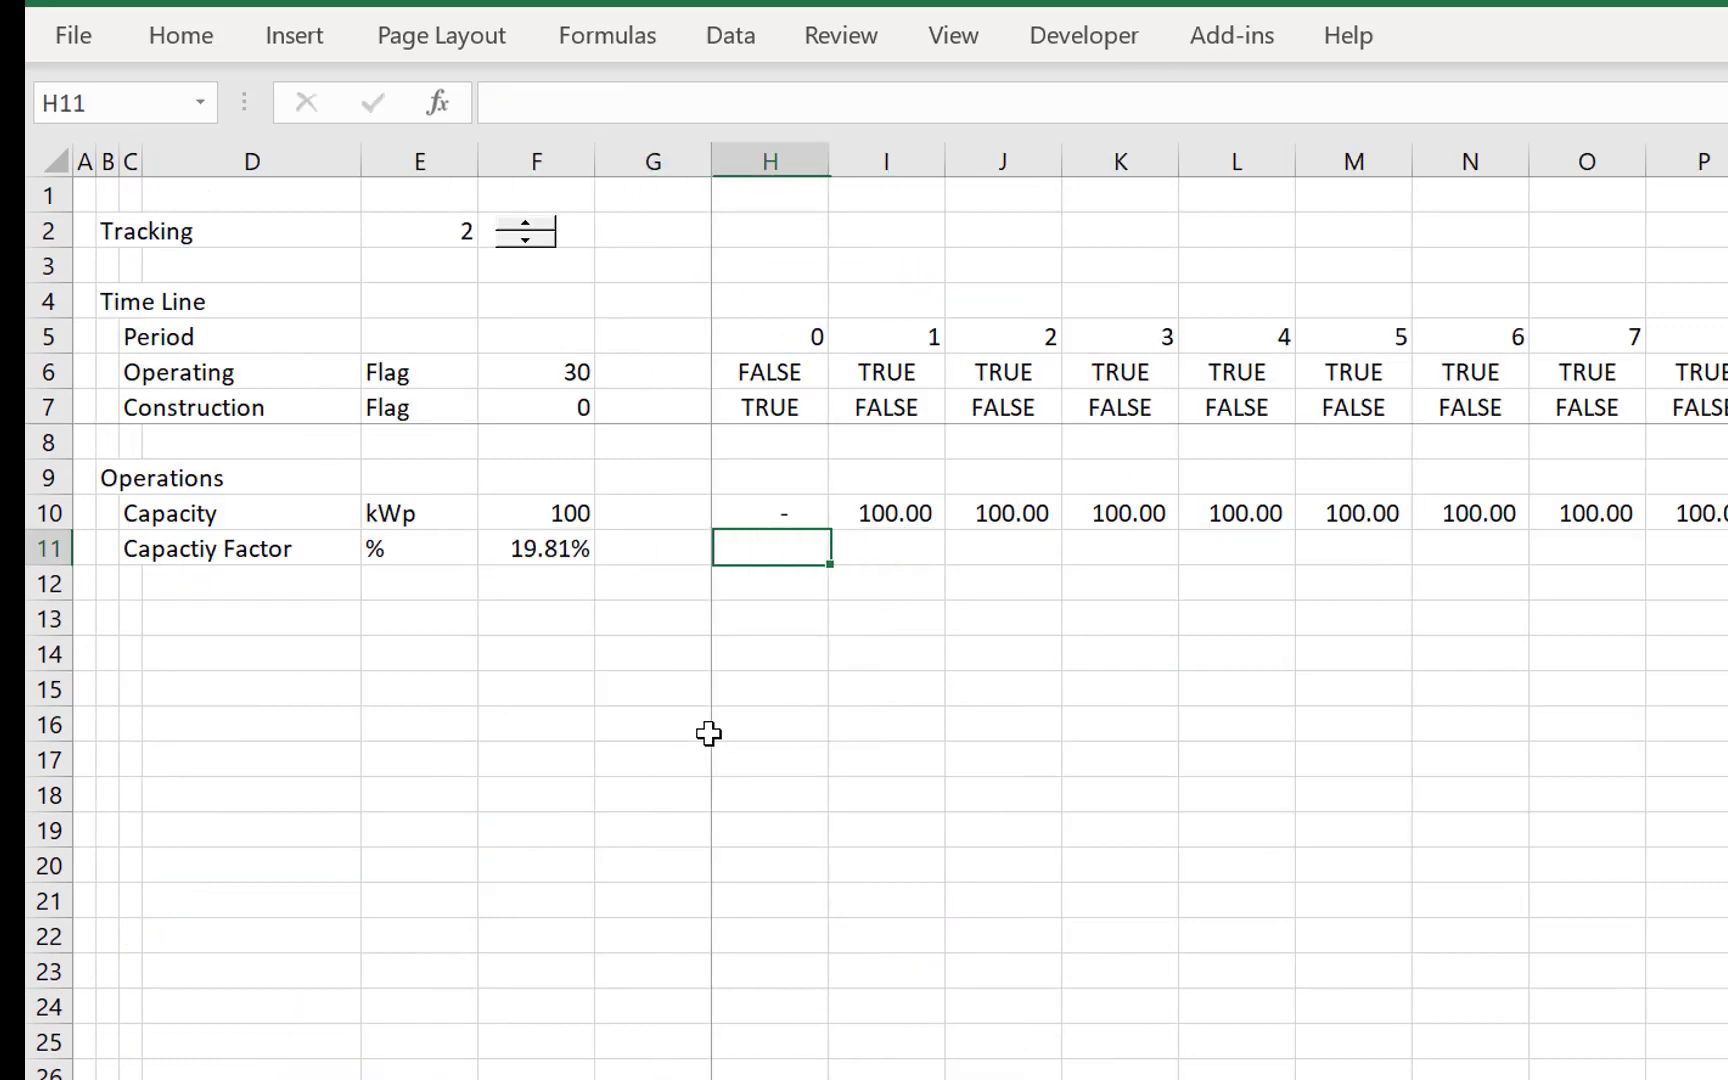
{"action": "type", "text": "="}
{"action": "key", "text": "Left"}
{"action": "key", "text": "Left"}
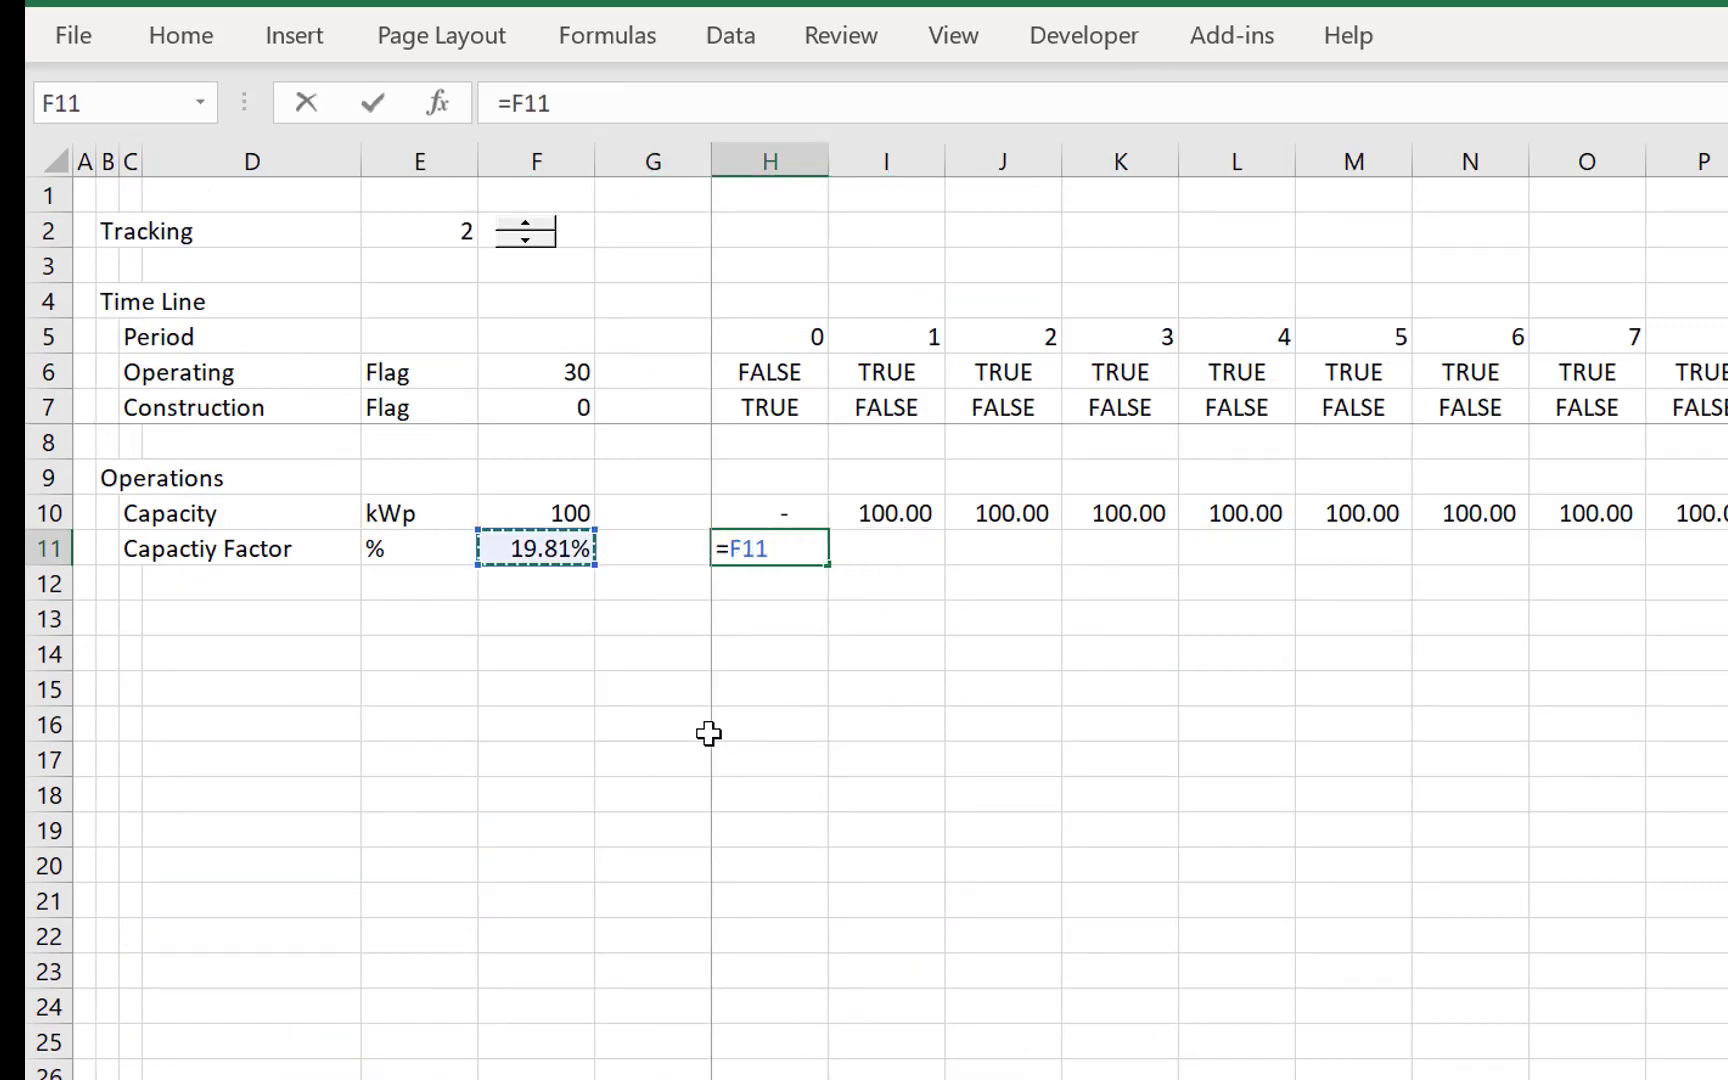
{"action": "key", "text": "F4"}
{"action": "type", "text": "*"}
{"action": "left_click", "coordinate": [769, 371]}
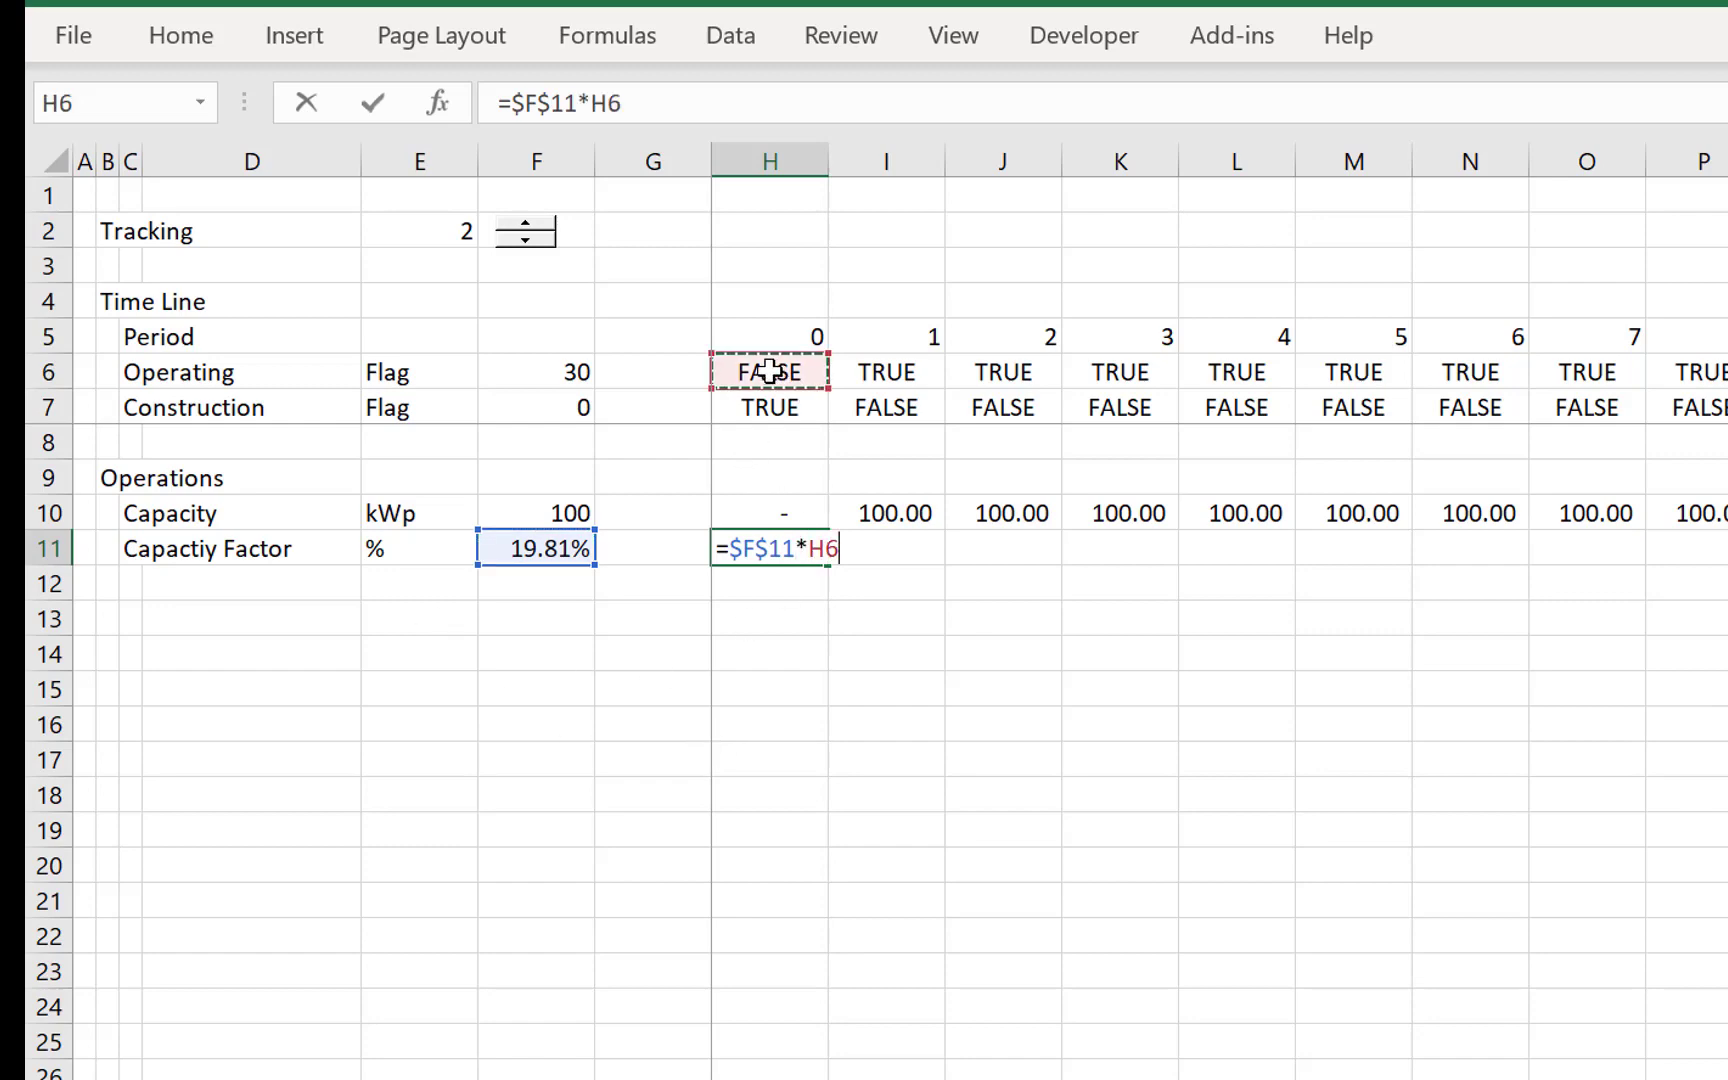
{"action": "key", "text": "Return"}
{"action": "key", "text": "Up"}
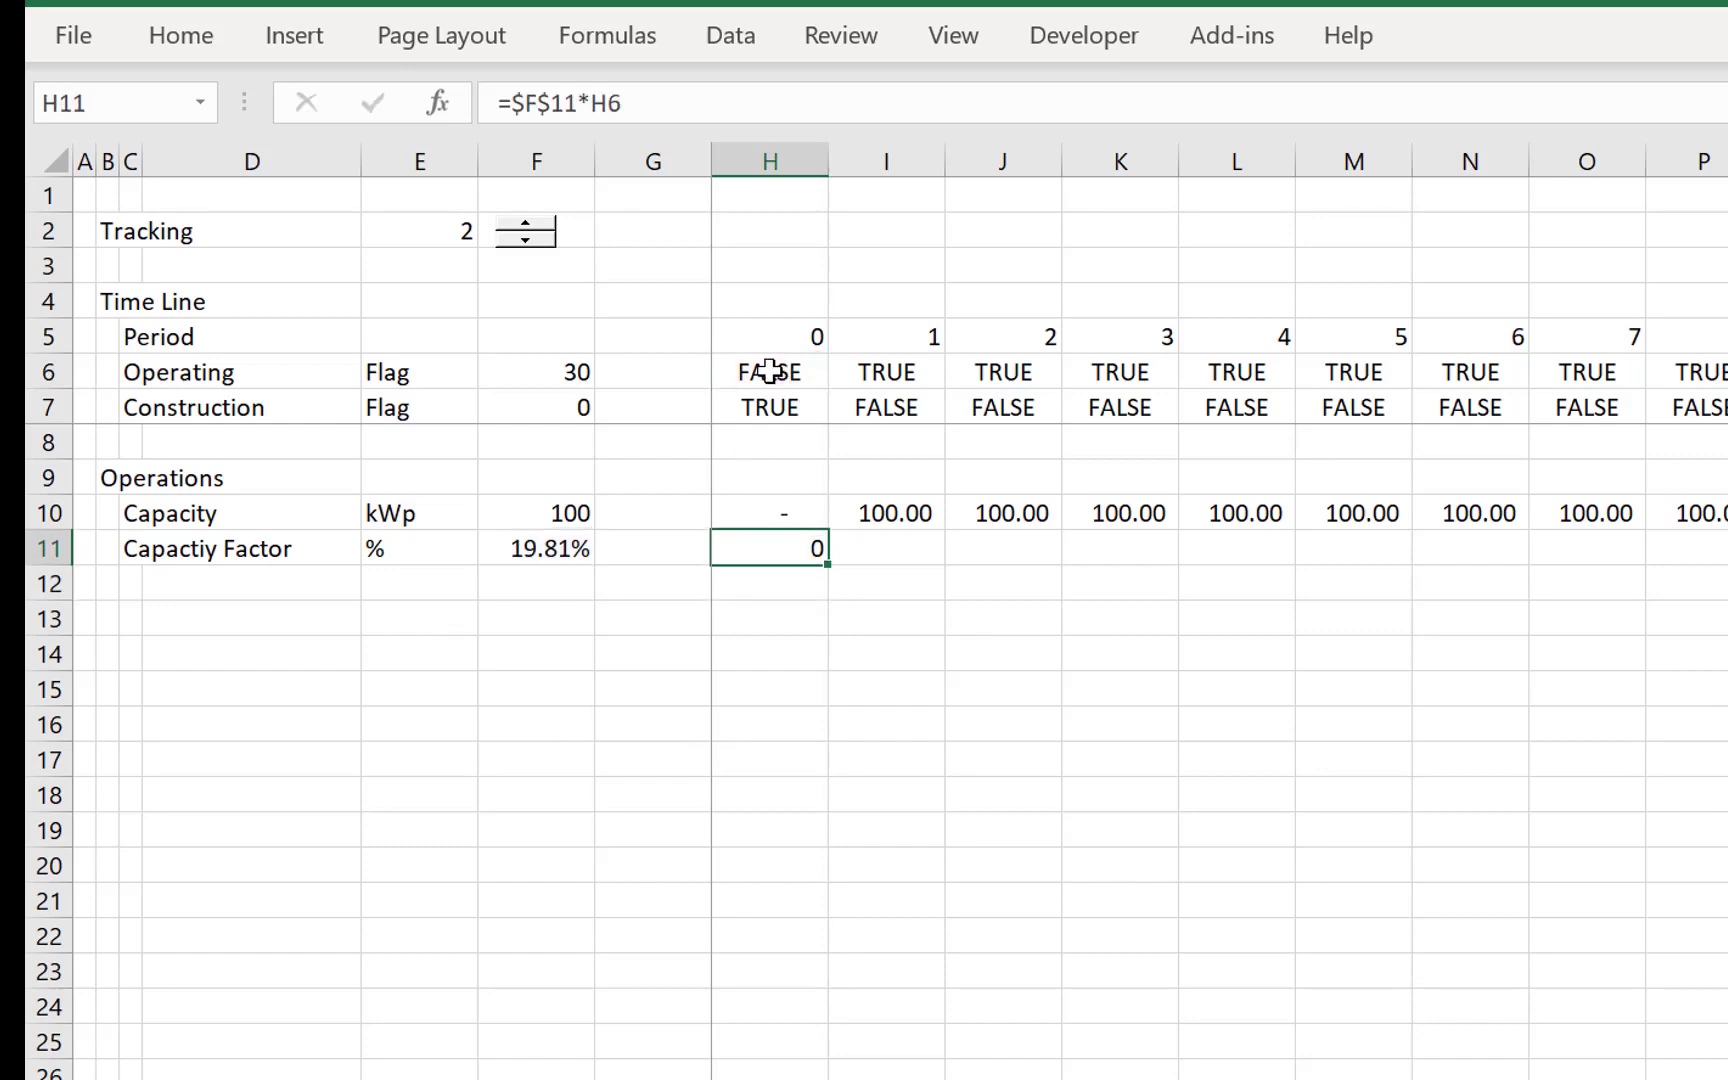
- Fill the H11 capacity factor formula across the timeline and format the row as percentages
{"action": "key", "text": "ctrl+shift+Right"}
{"action": "key", "text": "ctrl+r"}
{"action": "key", "text": "shift+BackSpace"}
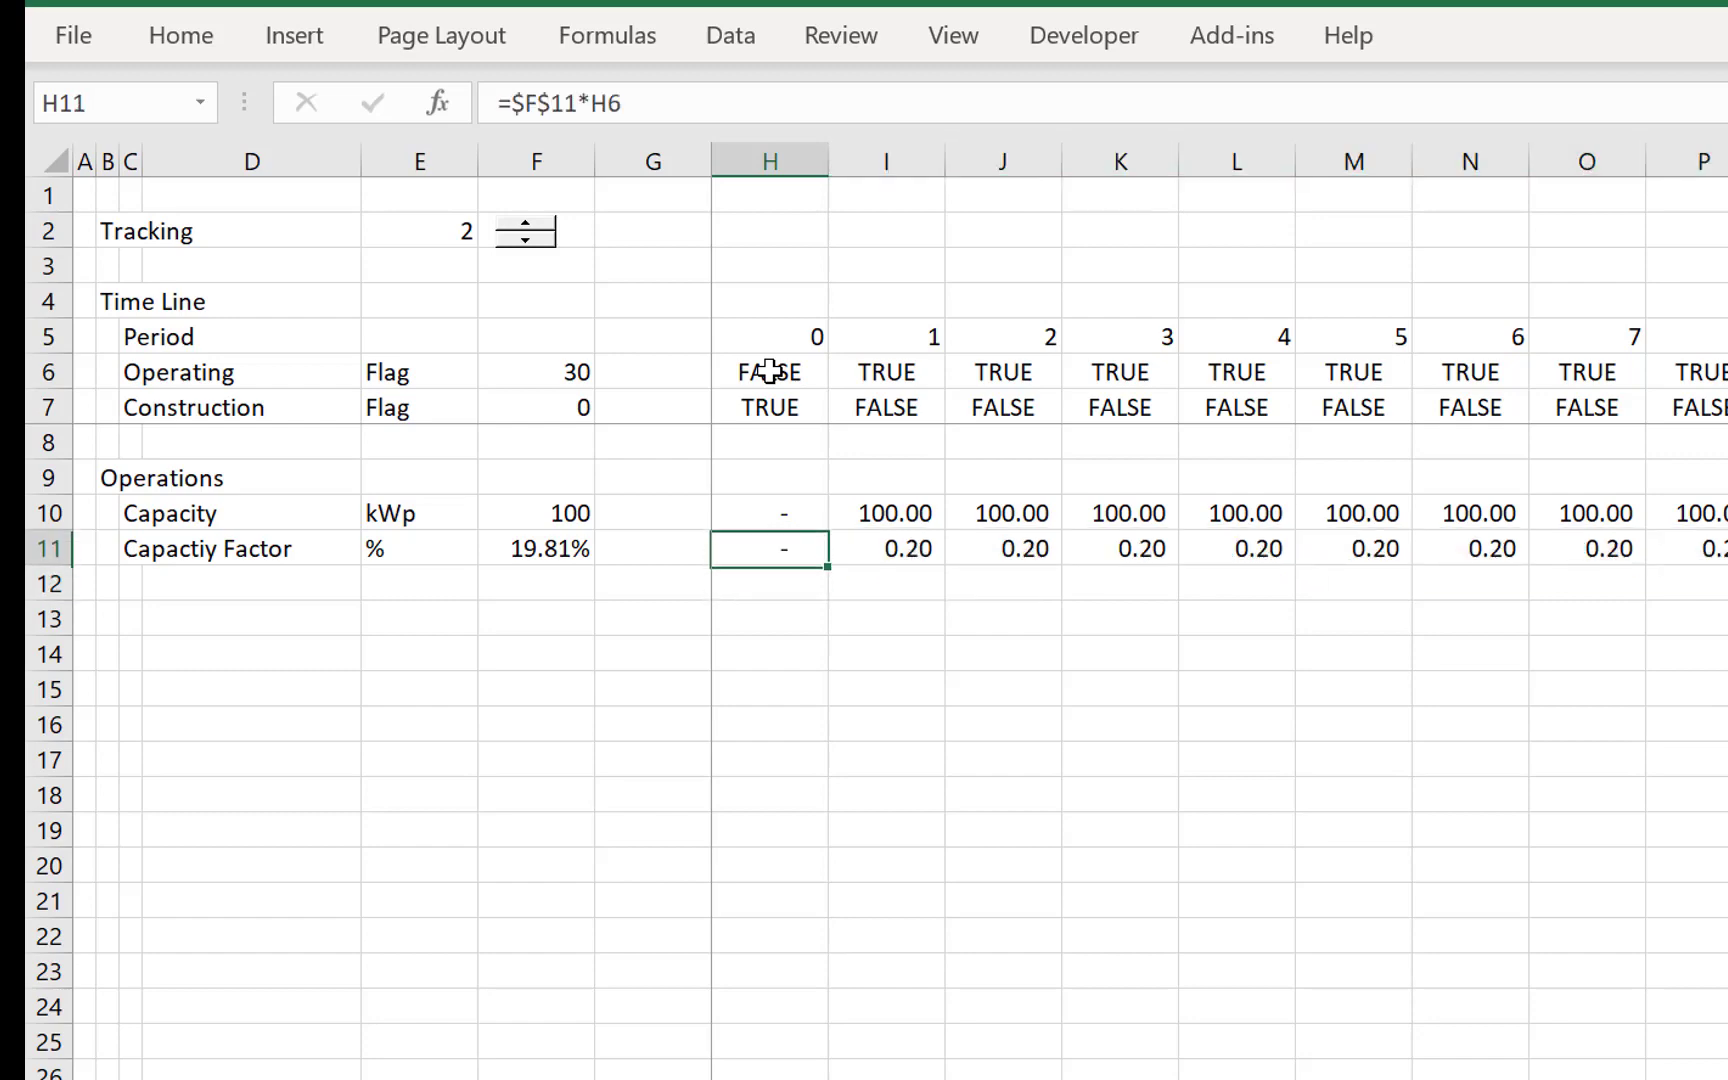
{"action": "key", "text": "ctrl+shift+Right"}
{"action": "key", "text": "ctrl+shift+5"}
- Add the row label Generation in C12 under the capacity factor
{"action": "key", "text": "Left"}
{"action": "key", "text": "Left"}
{"action": "key", "text": "Left"}
{"action": "key", "text": "Left"}
{"action": "key", "text": "Left"}
{"action": "key", "text": "Left"}
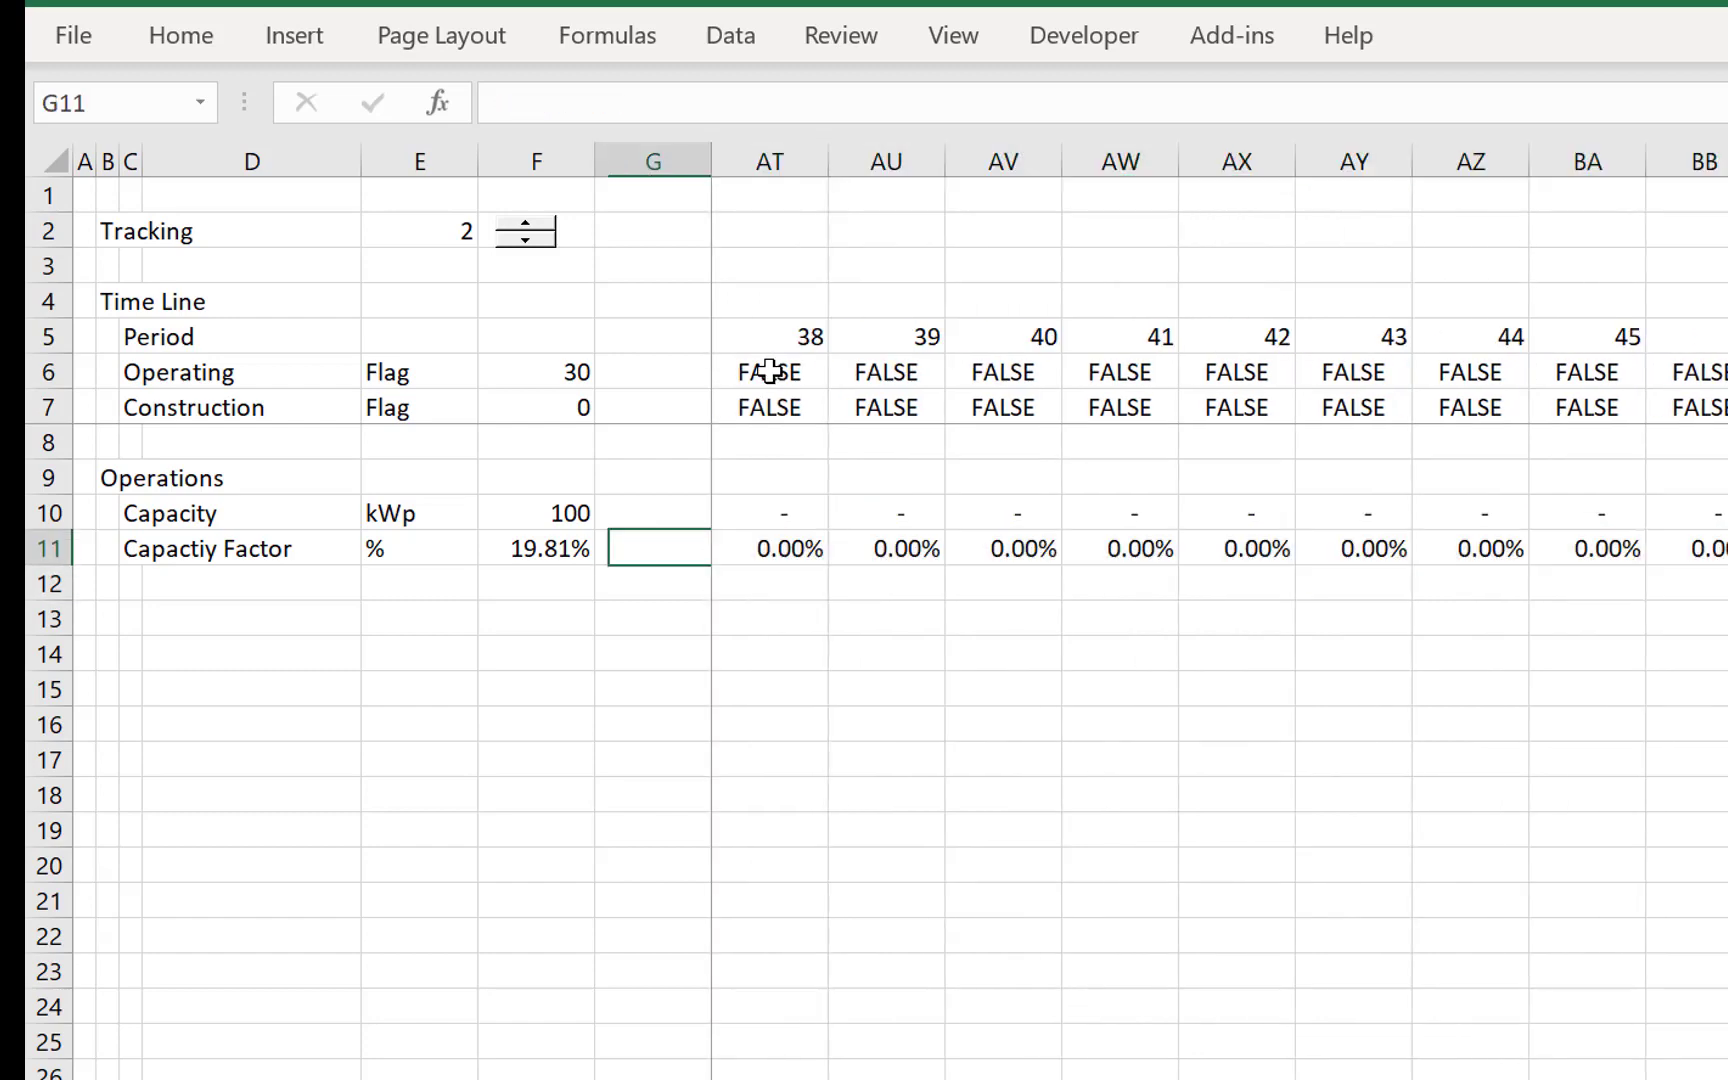
{"action": "key", "text": "Down"}
{"action": "key", "text": "Down"}
{"action": "key", "text": "Right"}
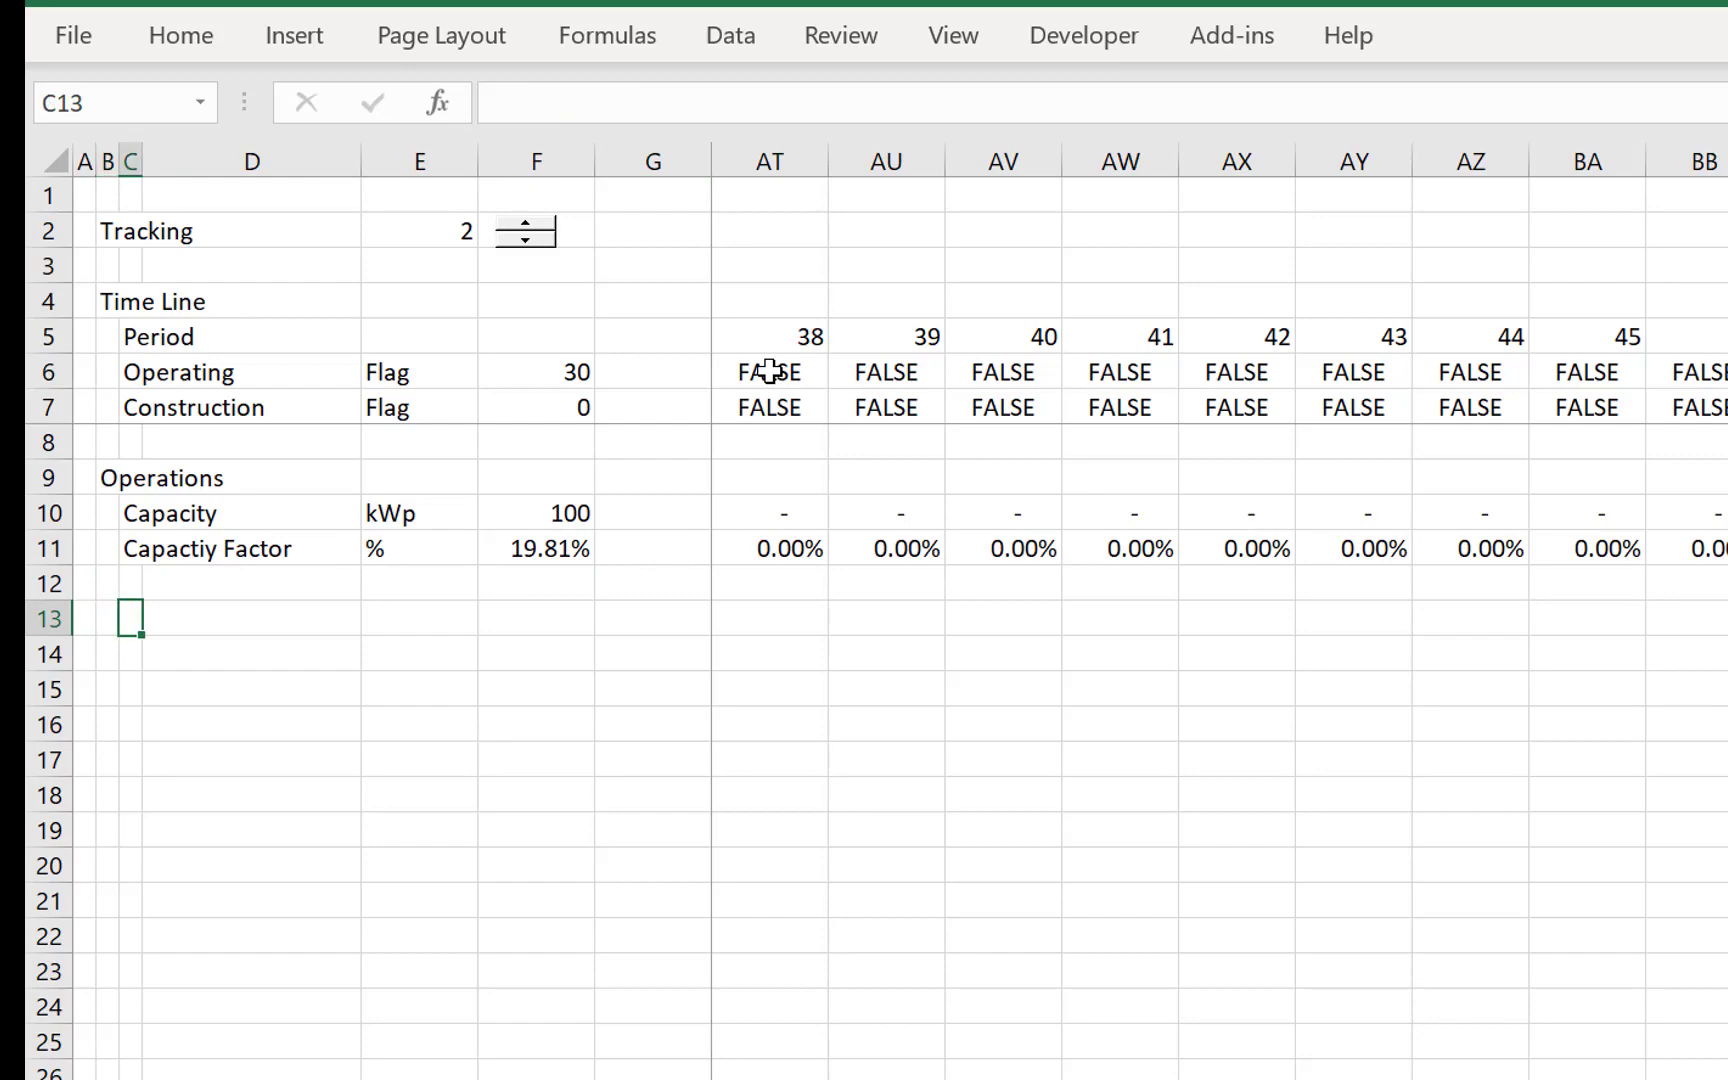
{"action": "key", "text": "Up"}
{"action": "type", "text": "Gerenatio"}
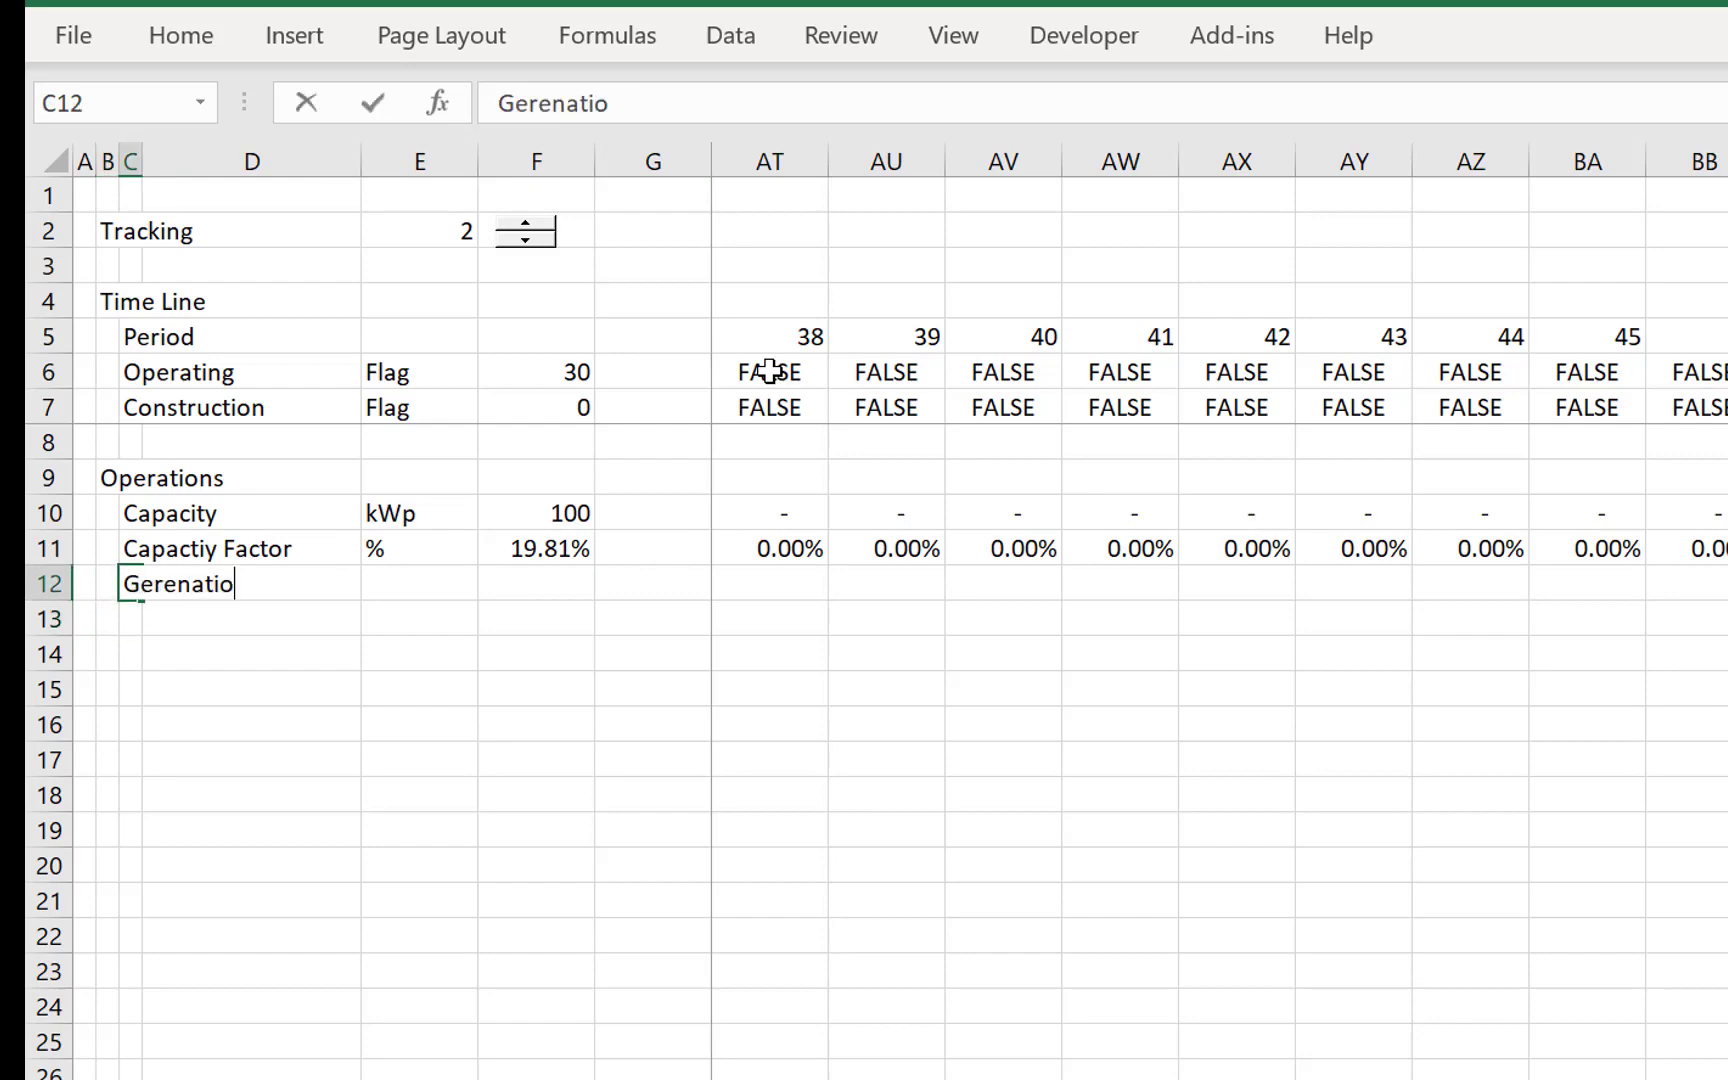
{"action": "key", "text": "BackSpace"}
{"action": "key", "text": "BackSpace"}
{"action": "key", "text": "BackSpace"}
{"action": "type", "text": "neration"}
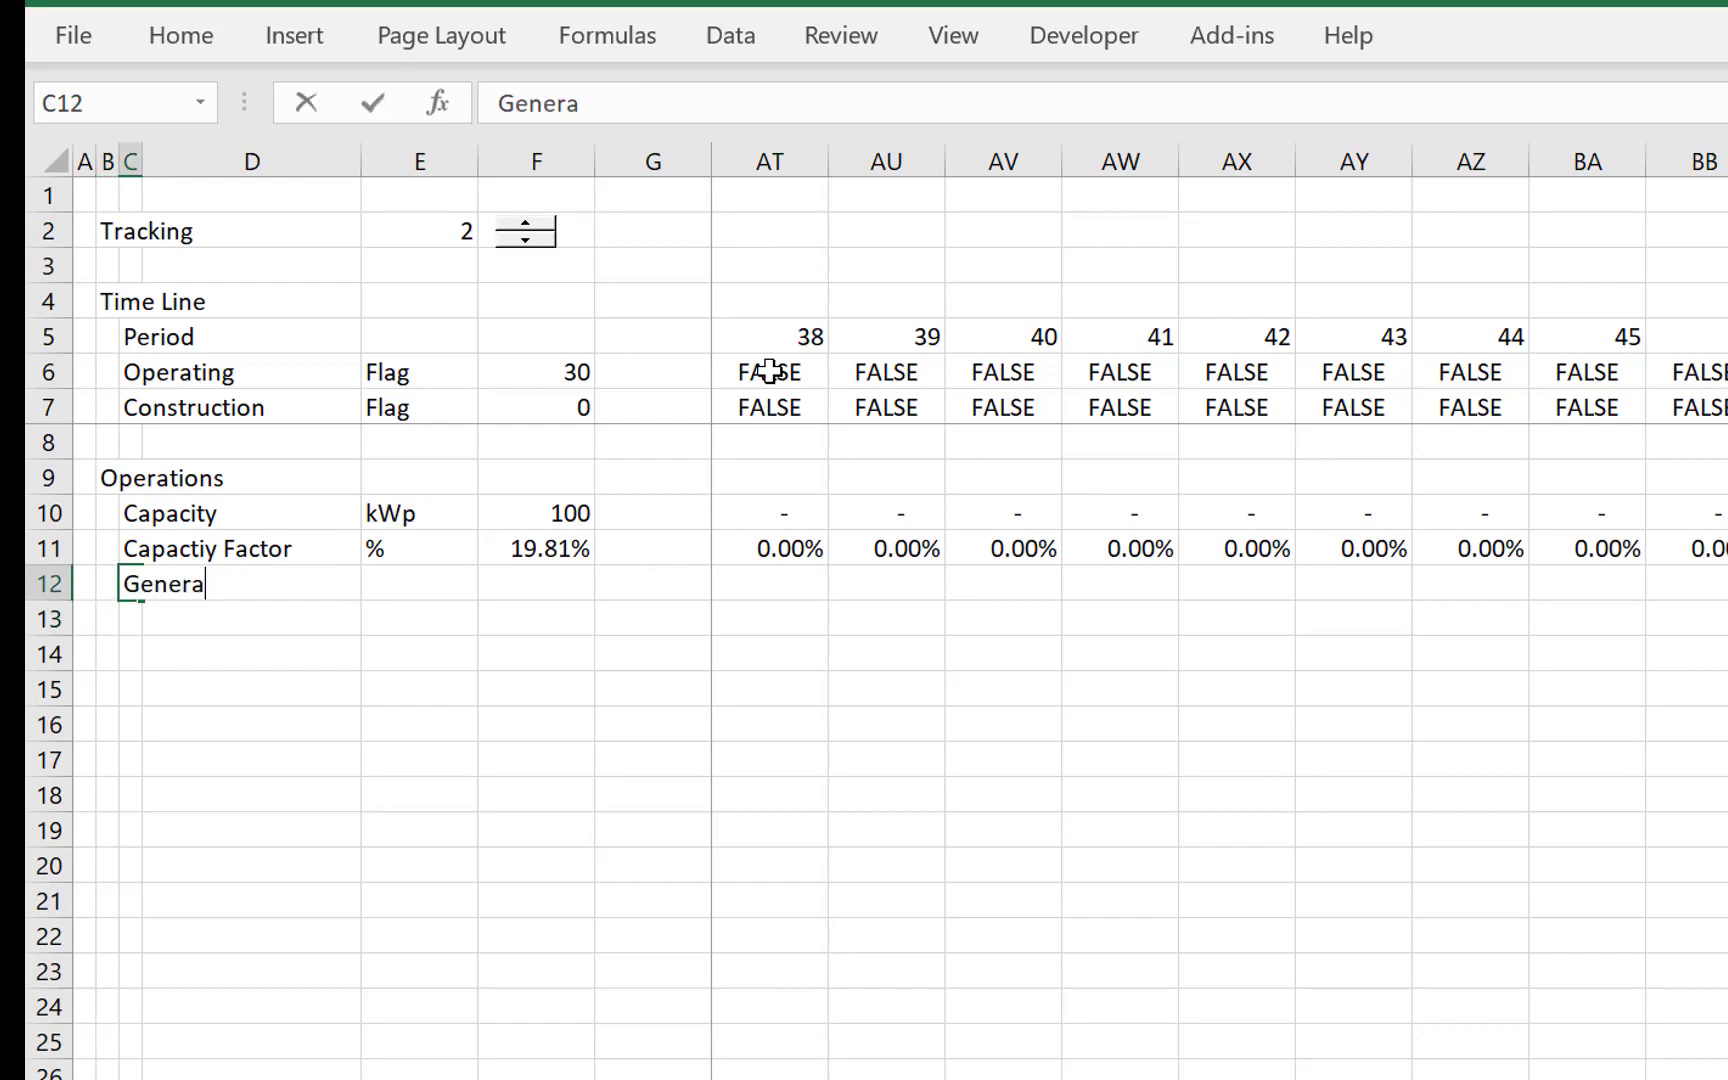
- Enter kWh as the Generation unit in E12 and select the row's period 0 cell, H12
{"action": "key", "text": "Right"}
{"action": "key", "text": "Right"}
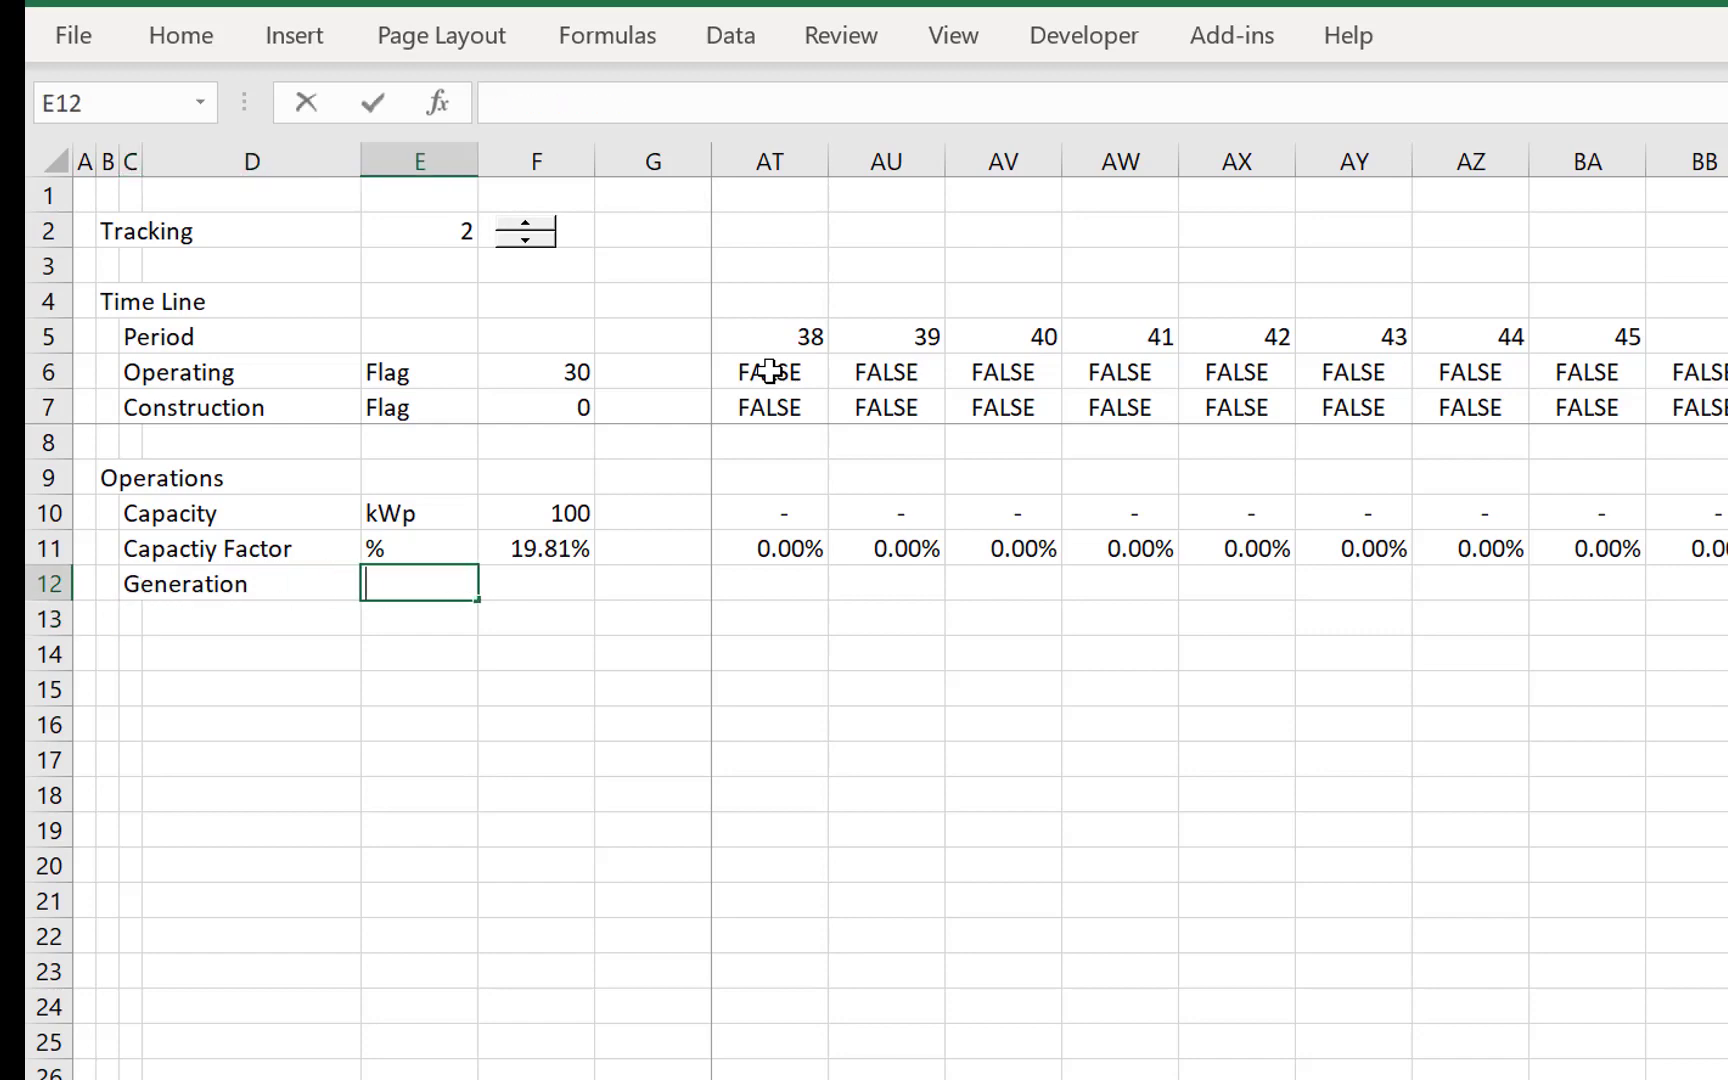
{"action": "type", "text": "kWh"}
{"action": "key", "text": "Return"}
{"action": "key", "text": "Up"}
{"action": "key", "text": "Right"}
{"action": "key", "text": "Right"}
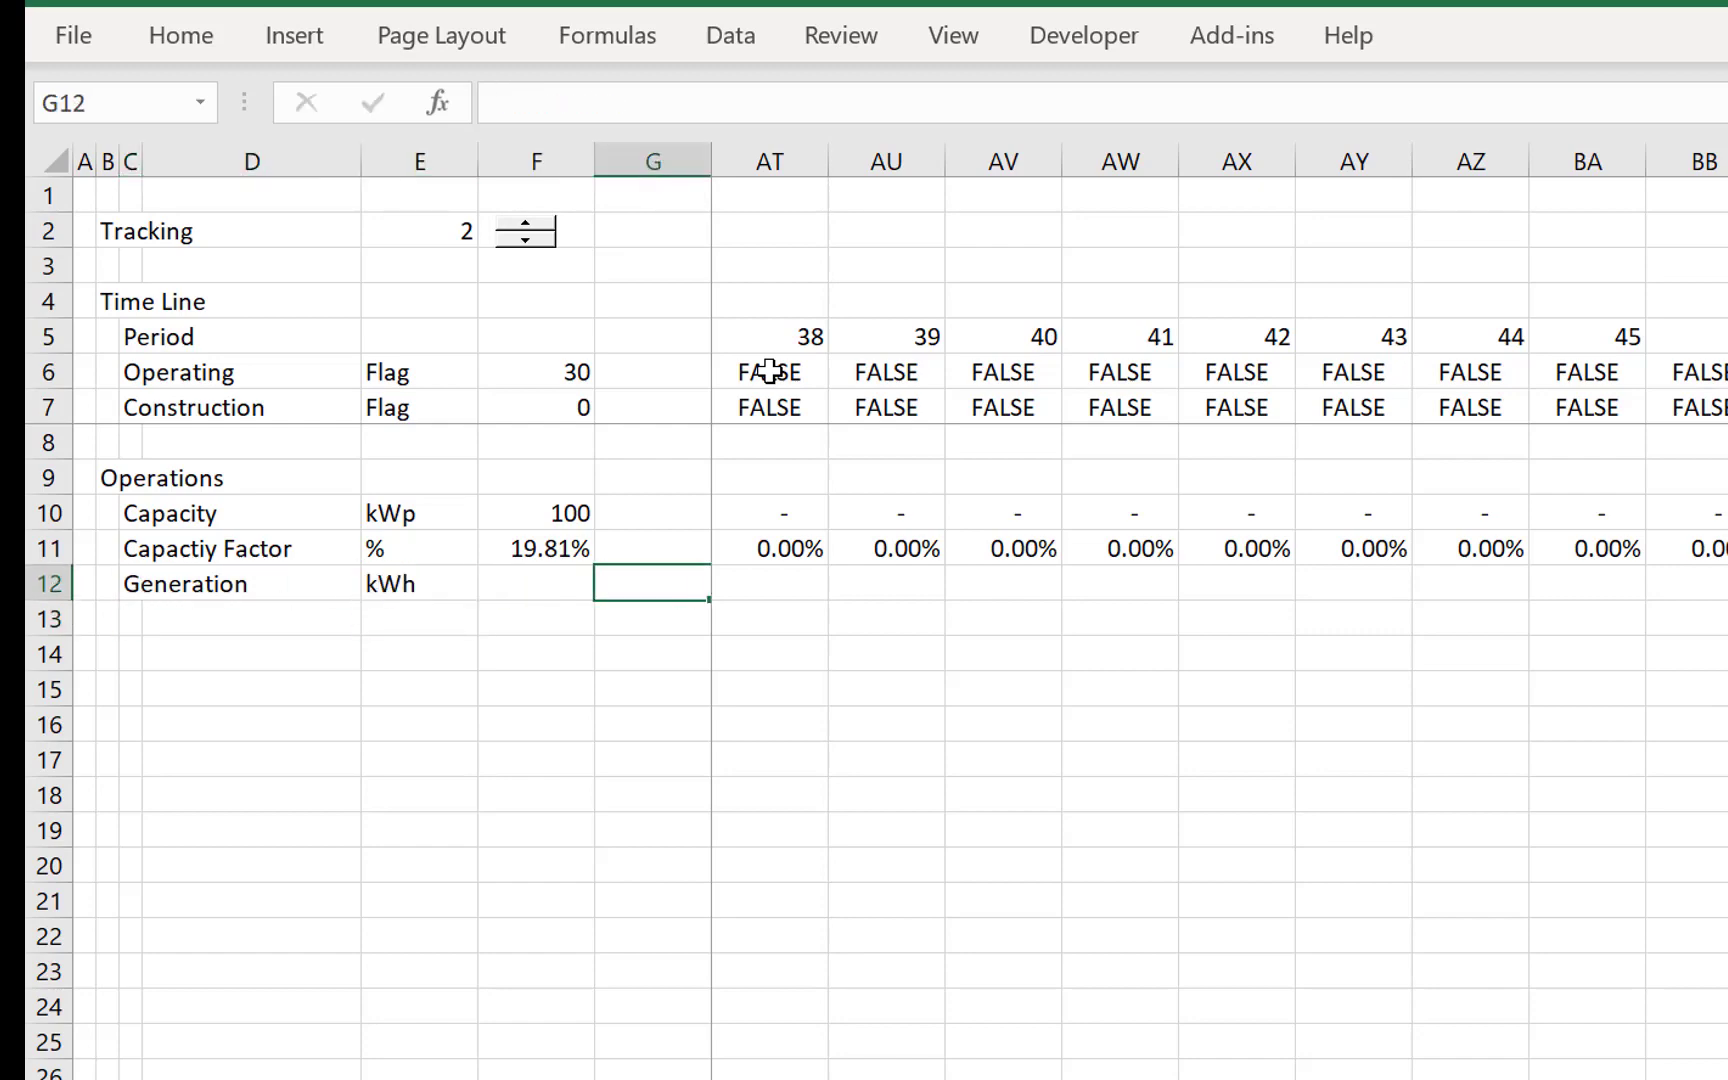
{"action": "key", "text": "Right"}
{"action": "type", "text": "="}
{"action": "key", "text": "Up"}
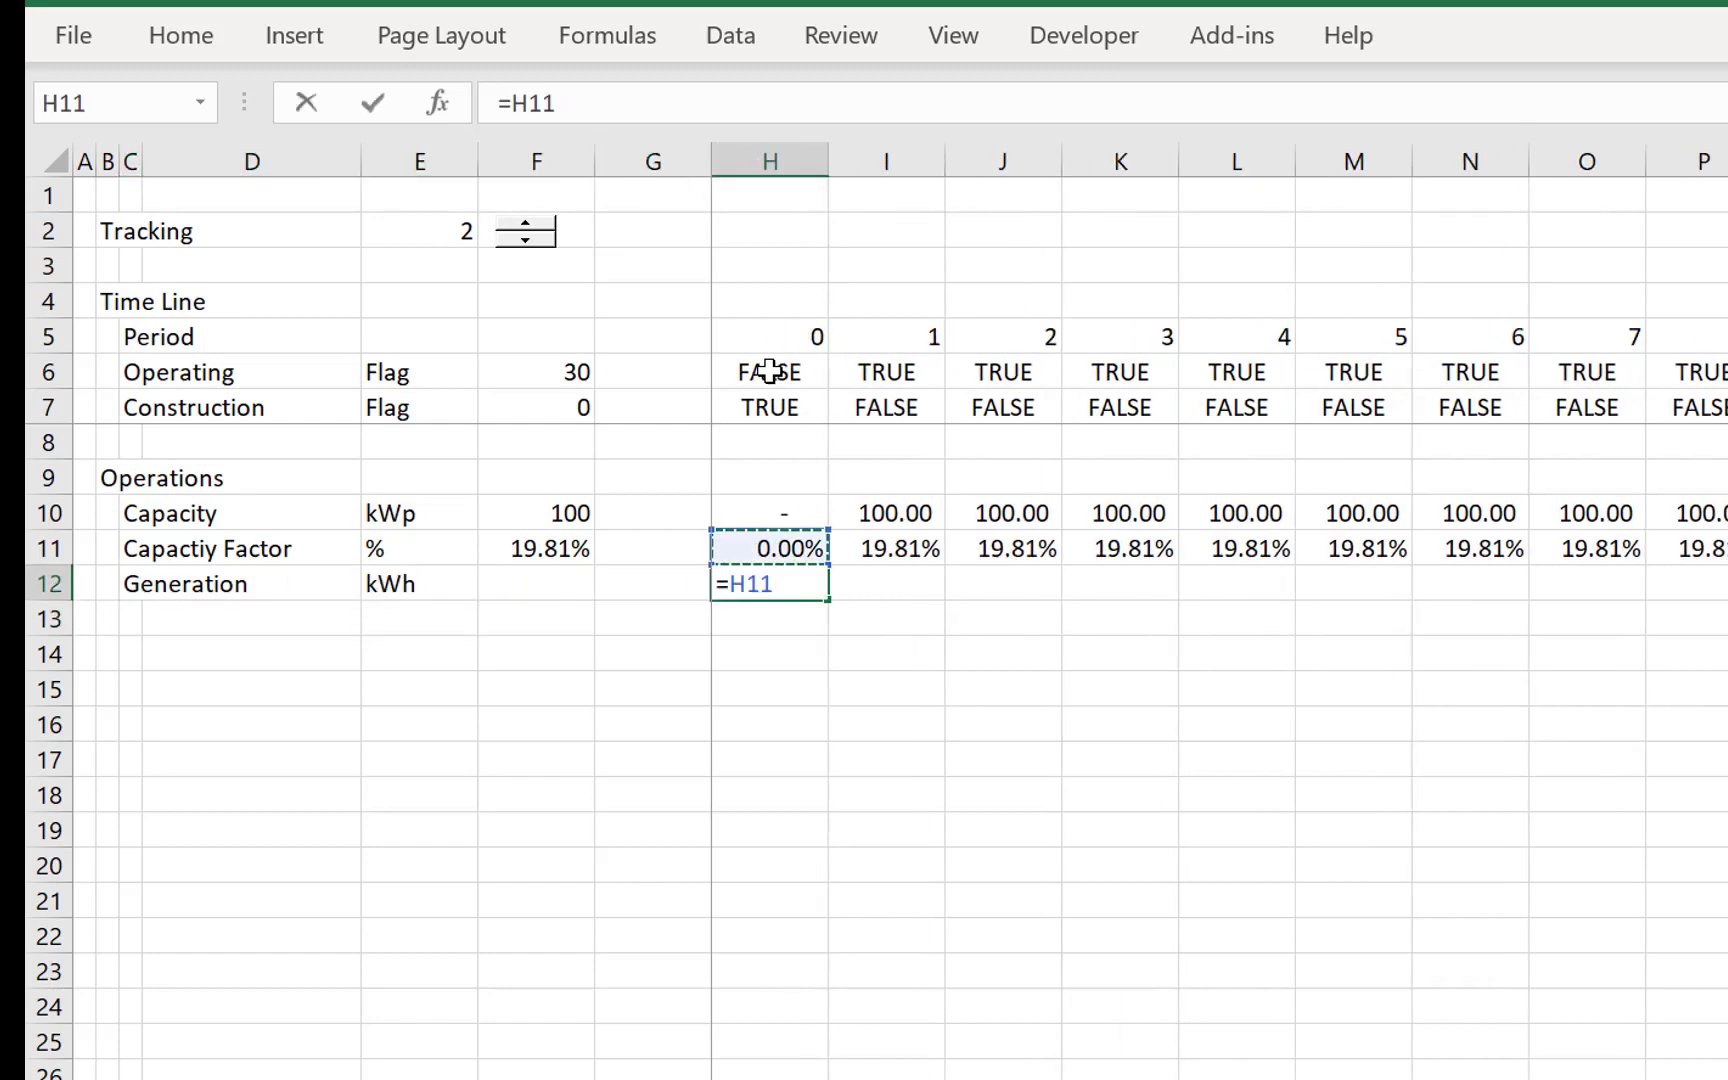
{"action": "key", "text": "Up"}
{"action": "type", "text": "("}
{"action": "key", "text": "Up"}
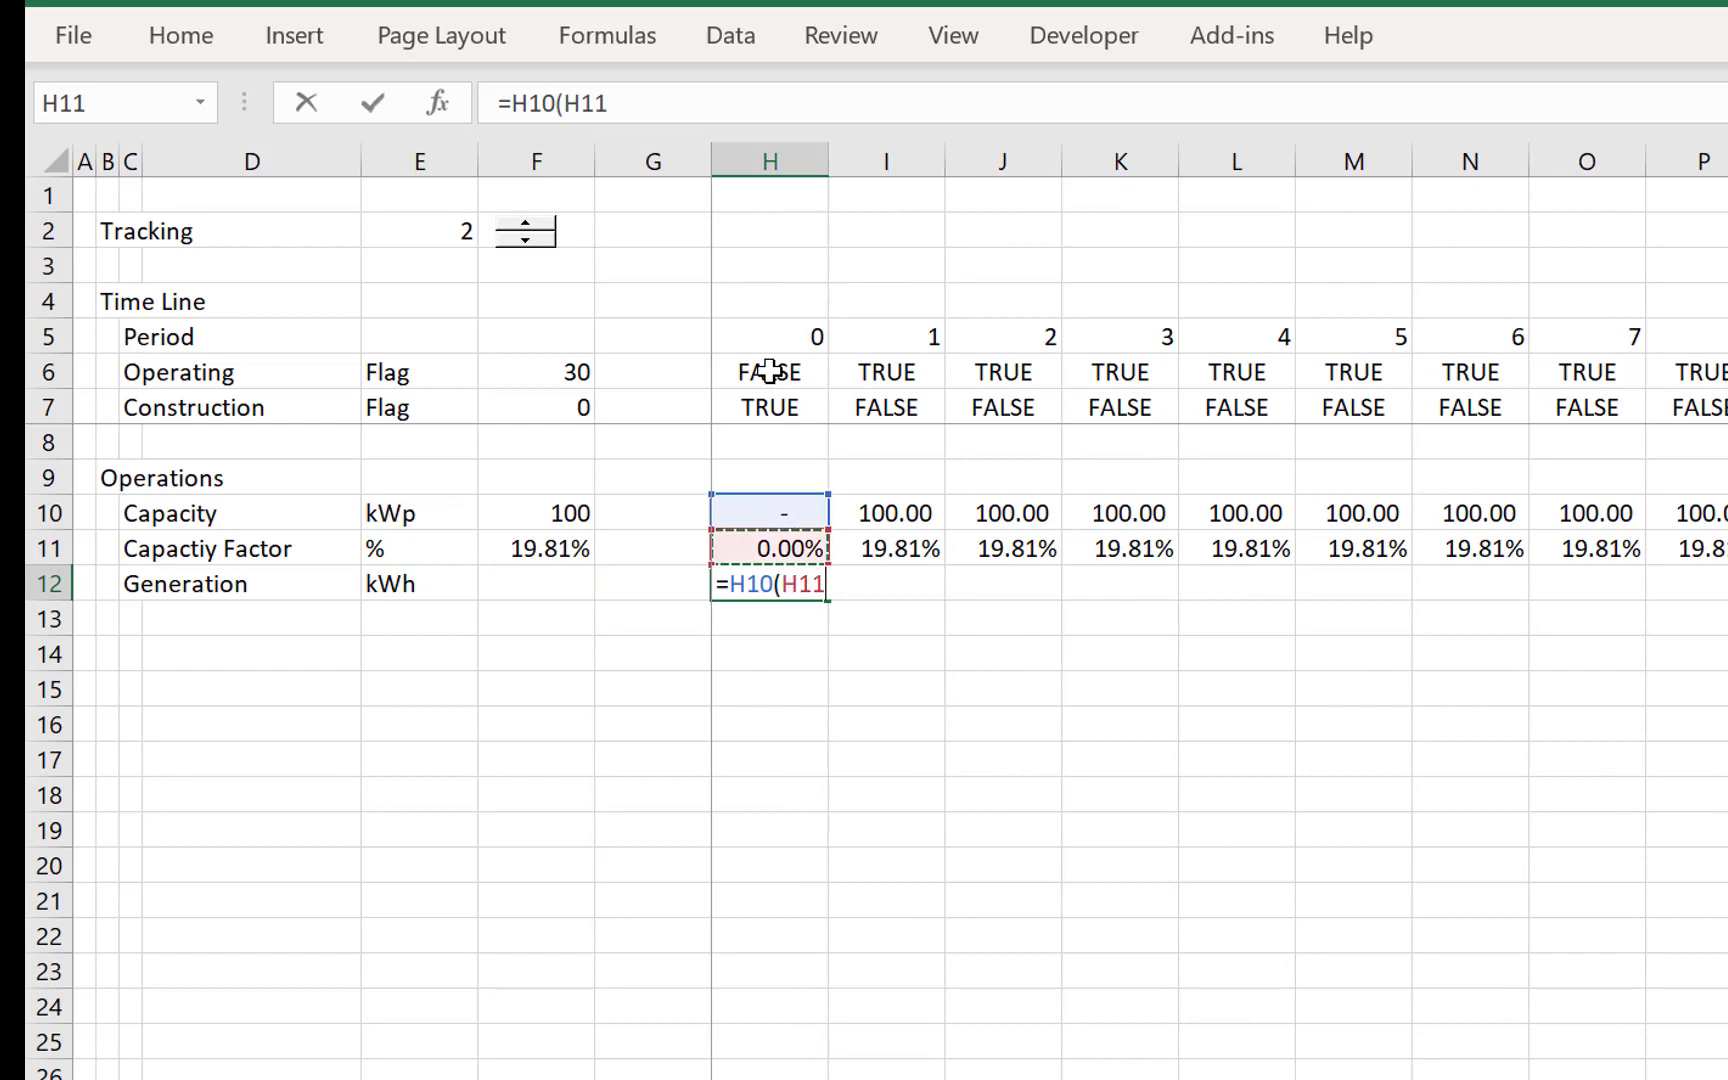
{"action": "key", "text": "Escape"}
- Calculate Generation in H12 as =H10*H11*8760 and fill it across the timeline
{"action": "type", "text": "="}
{"action": "key", "text": "Up"}
{"action": "key", "text": "Up"}
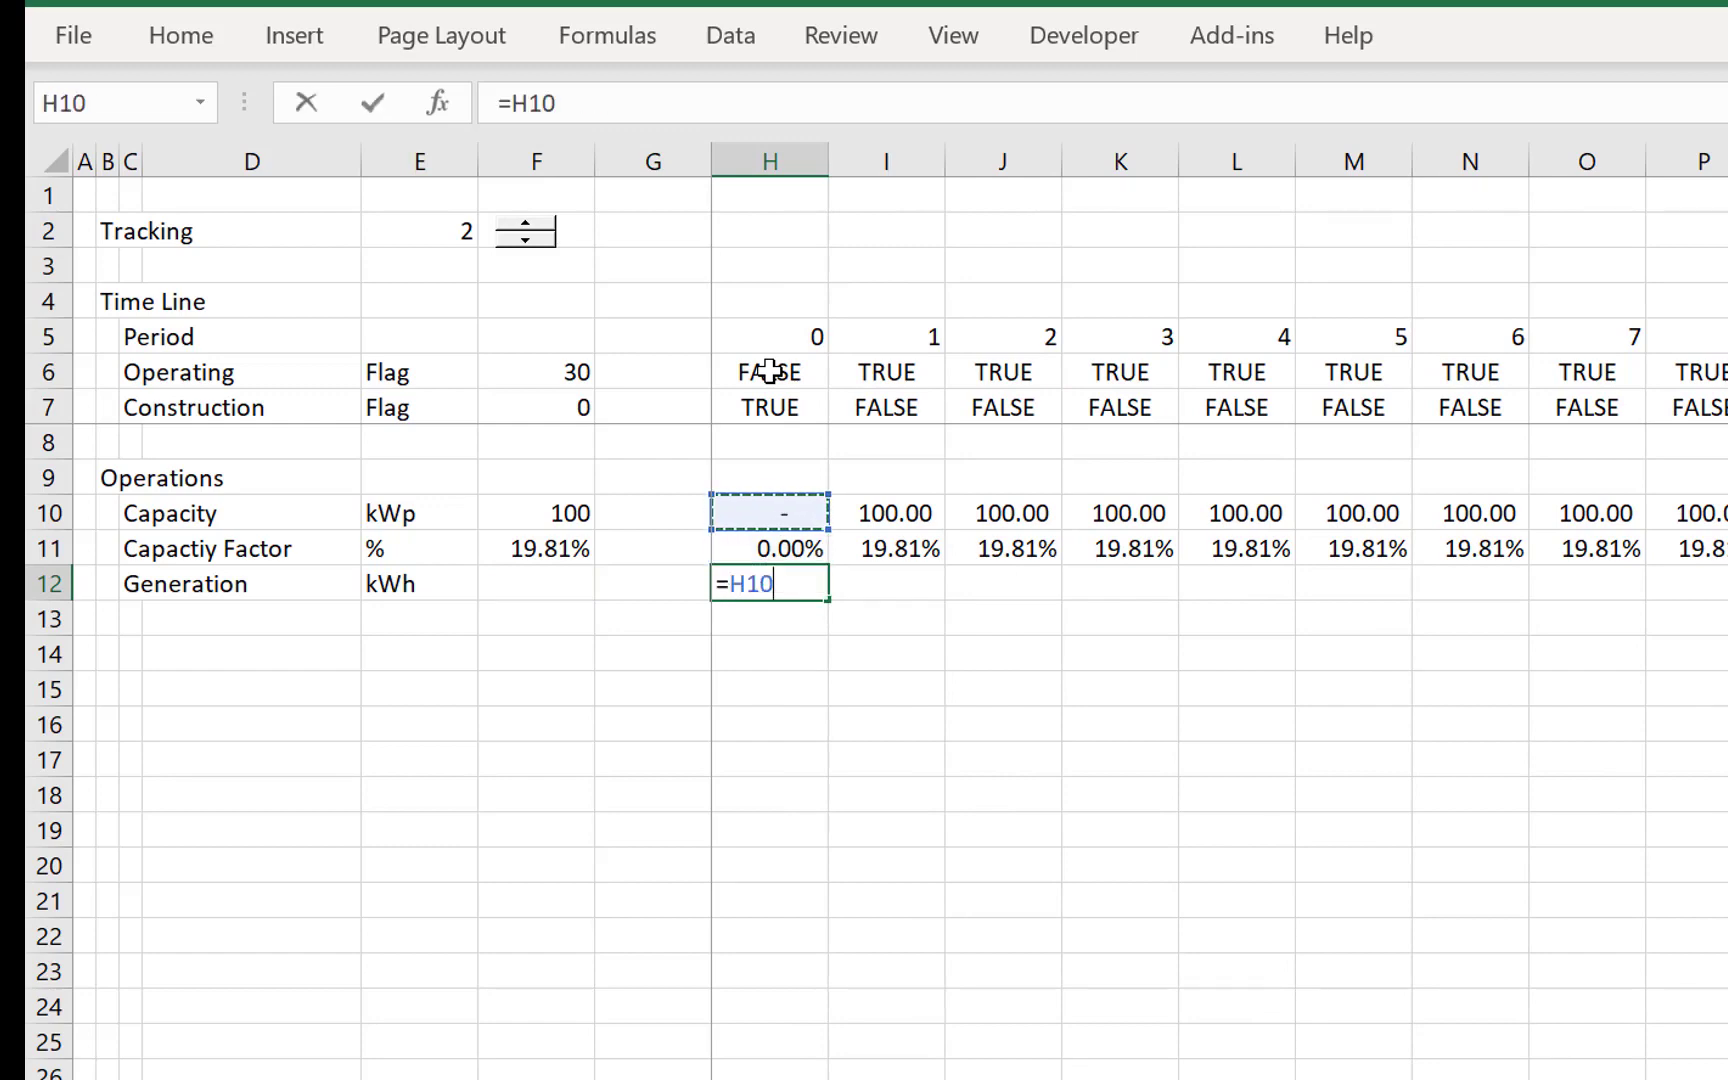
{"action": "type", "text": "*"}
{"action": "key", "text": "Up"}
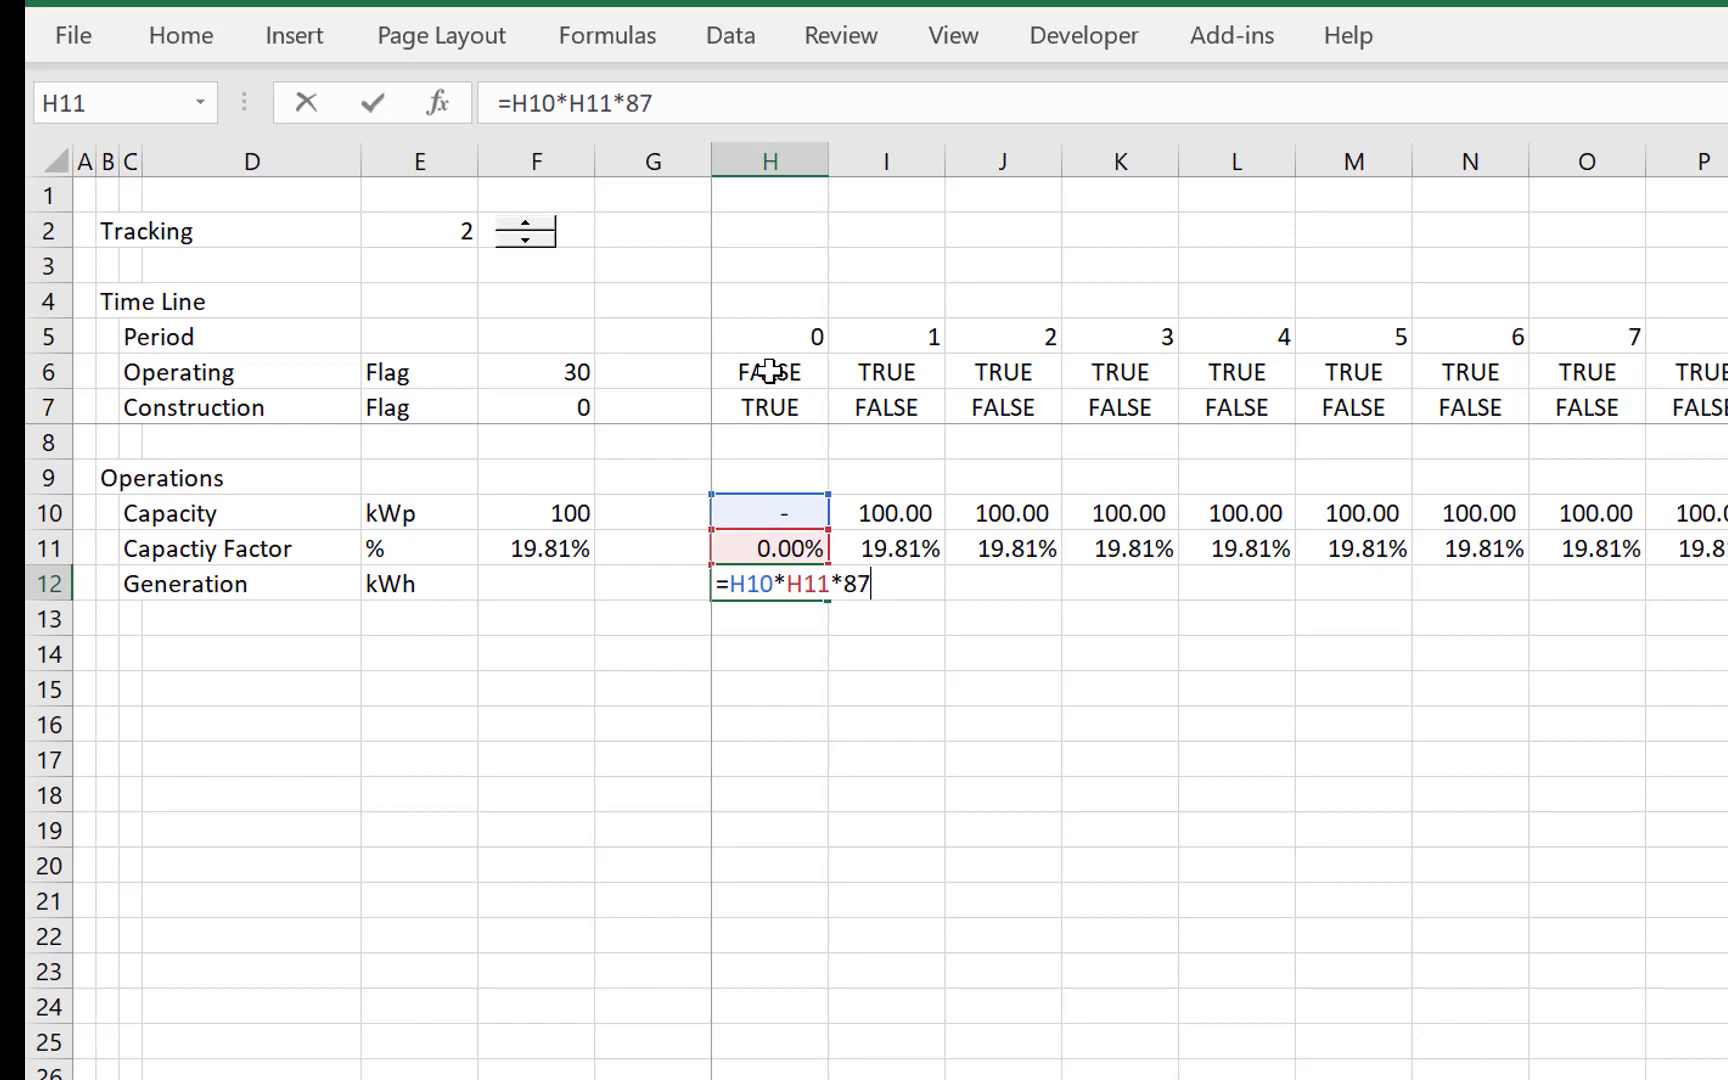
{"action": "type", "text": "*8760"}
{"action": "key", "text": "Return"}
{"action": "key", "text": "Up"}
{"action": "key", "text": "ctrl+shift+Right"}
{"action": "key", "text": "ctrl+r"}
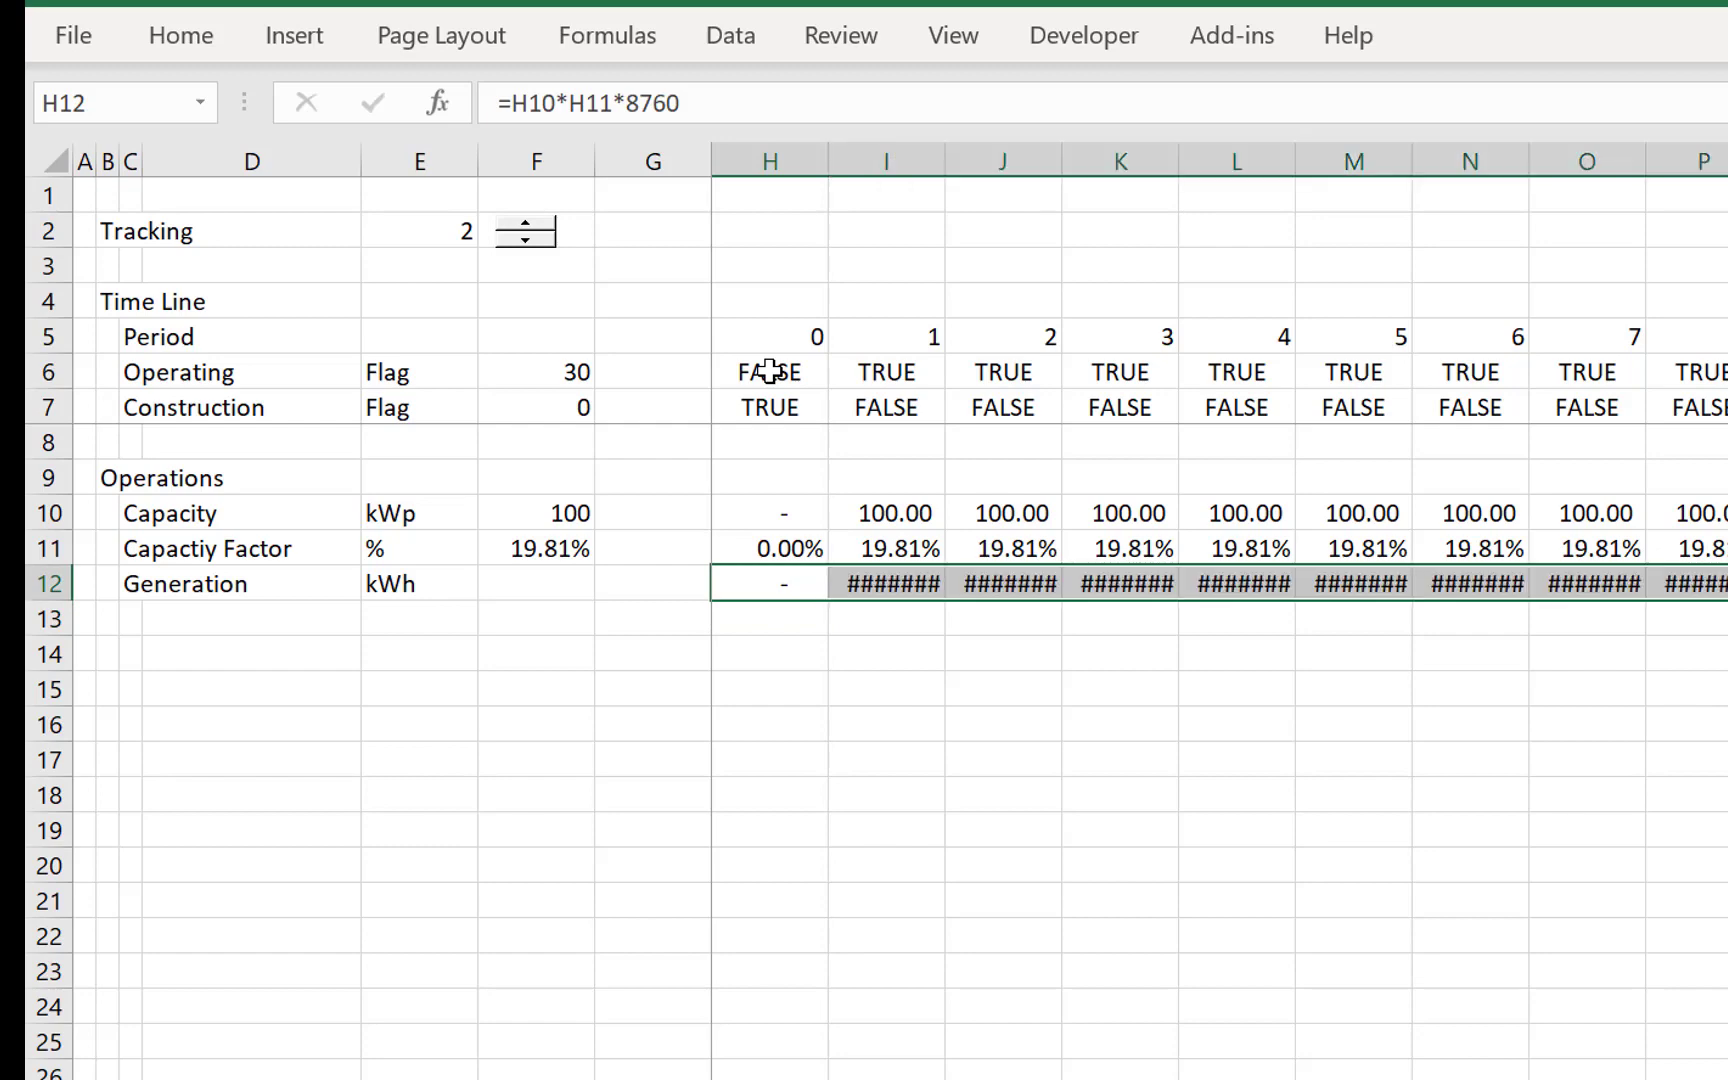
- Widen all timeline columns from H onward to give the Generation values more room
{"action": "key", "text": "ctrl+space"}
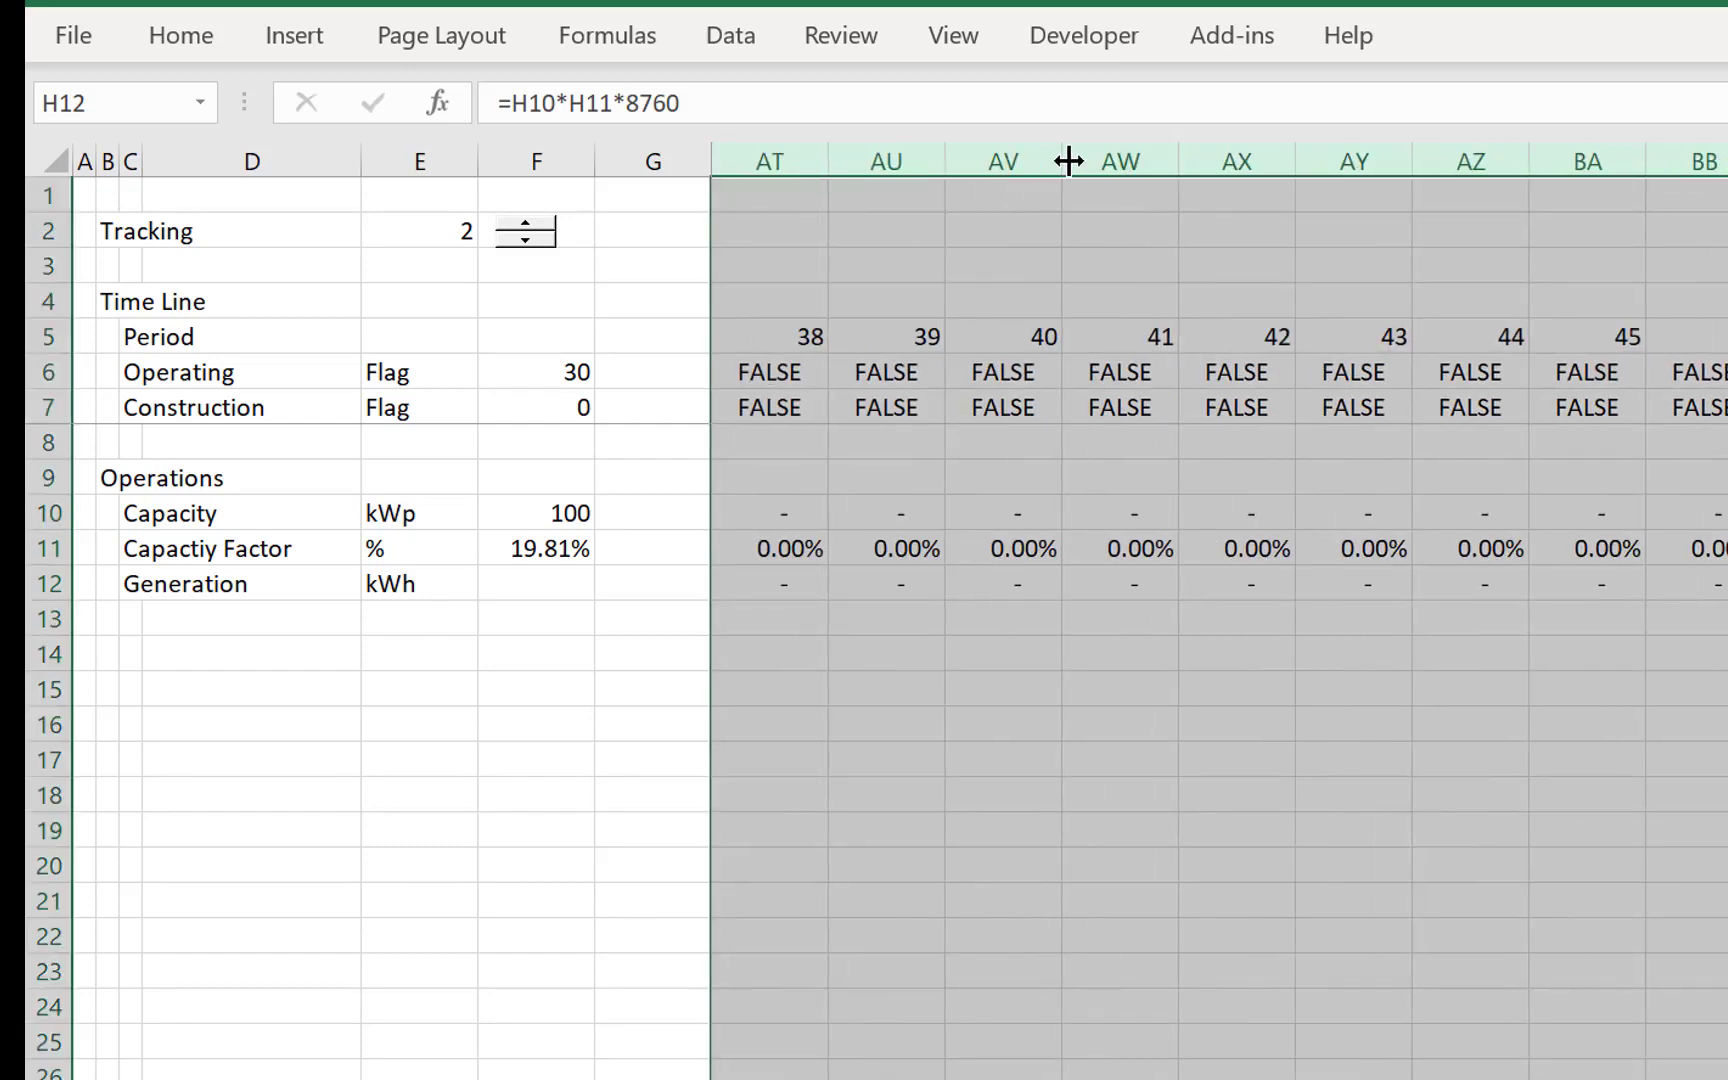
{"action": "left_click_drag", "start_coordinate": [1068, 161], "coordinate": [1093, 170]}
{"action": "key", "text": "Left"}
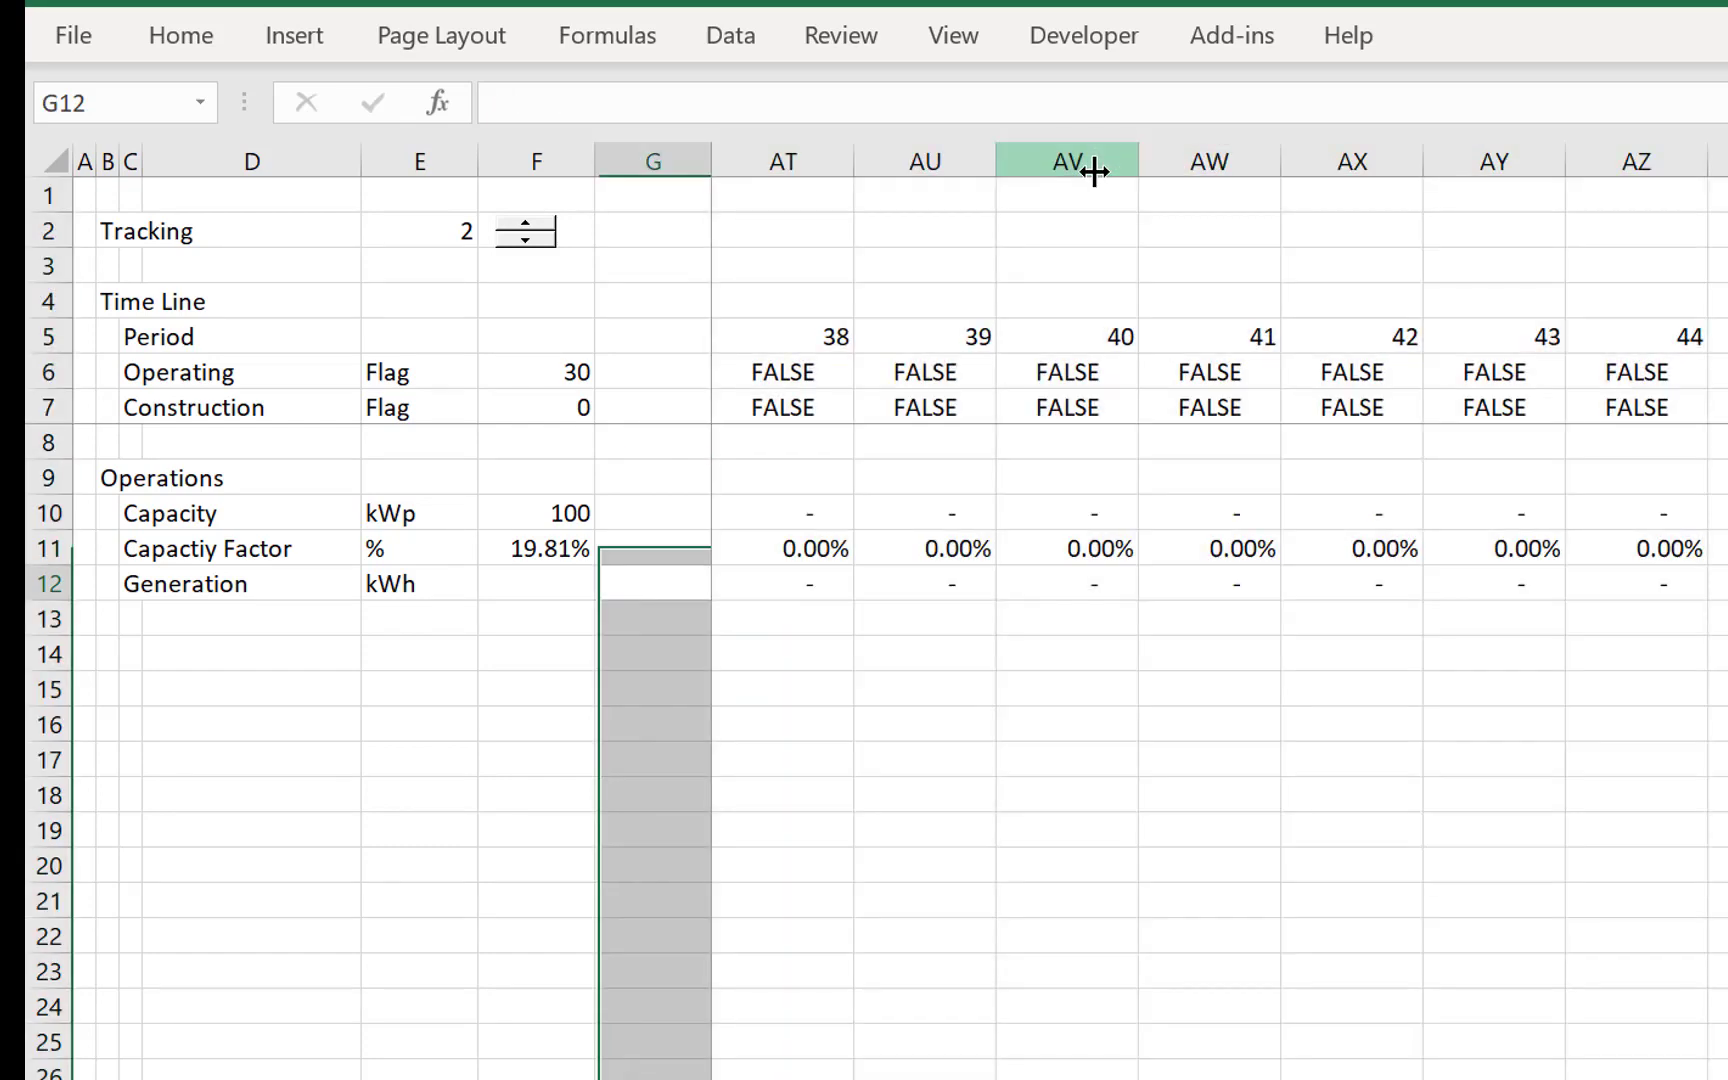
{"action": "key", "text": "Left"}
{"action": "key", "text": "Left"}
{"action": "key", "text": "Right"}
{"action": "key", "text": "Right"}
{"action": "key", "text": "Right"}
{"action": "key", "text": "Right"}
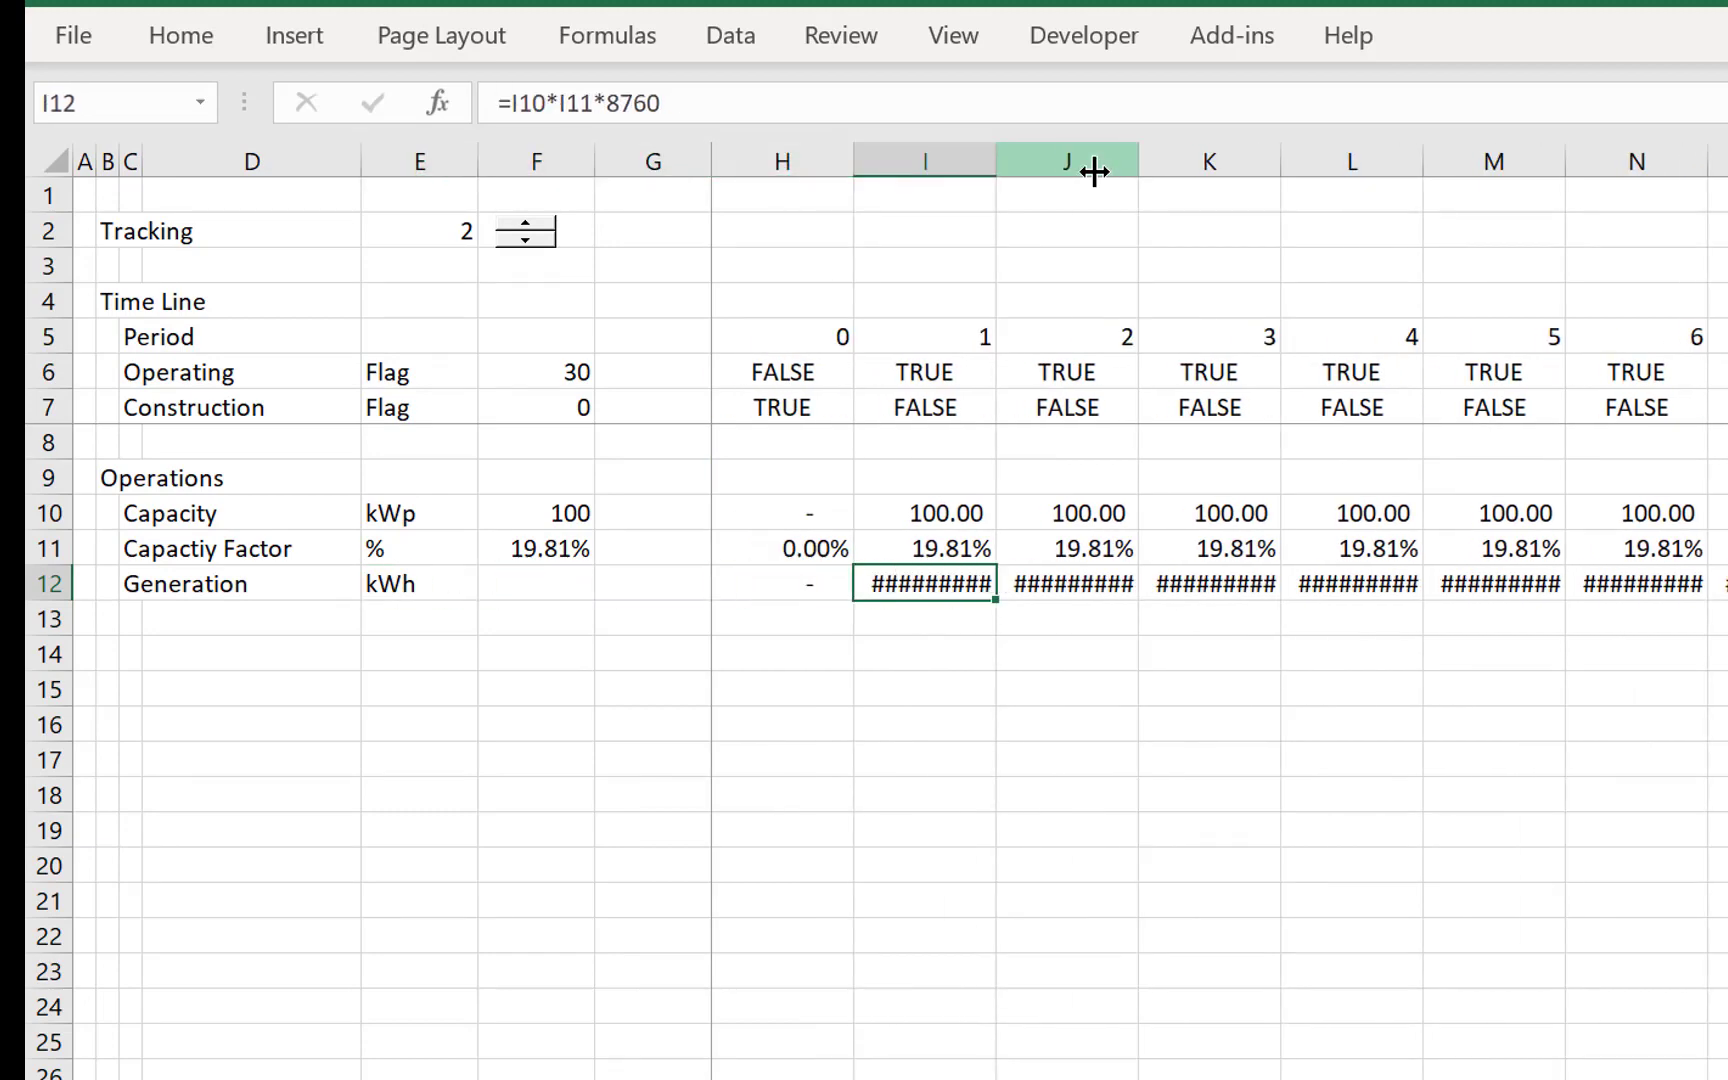
- Format the Generation values in row 12 from H12 across the timeline with no decimal places
{"action": "key", "text": "Left"}
{"action": "key", "text": "ctrl+shift+Right"}
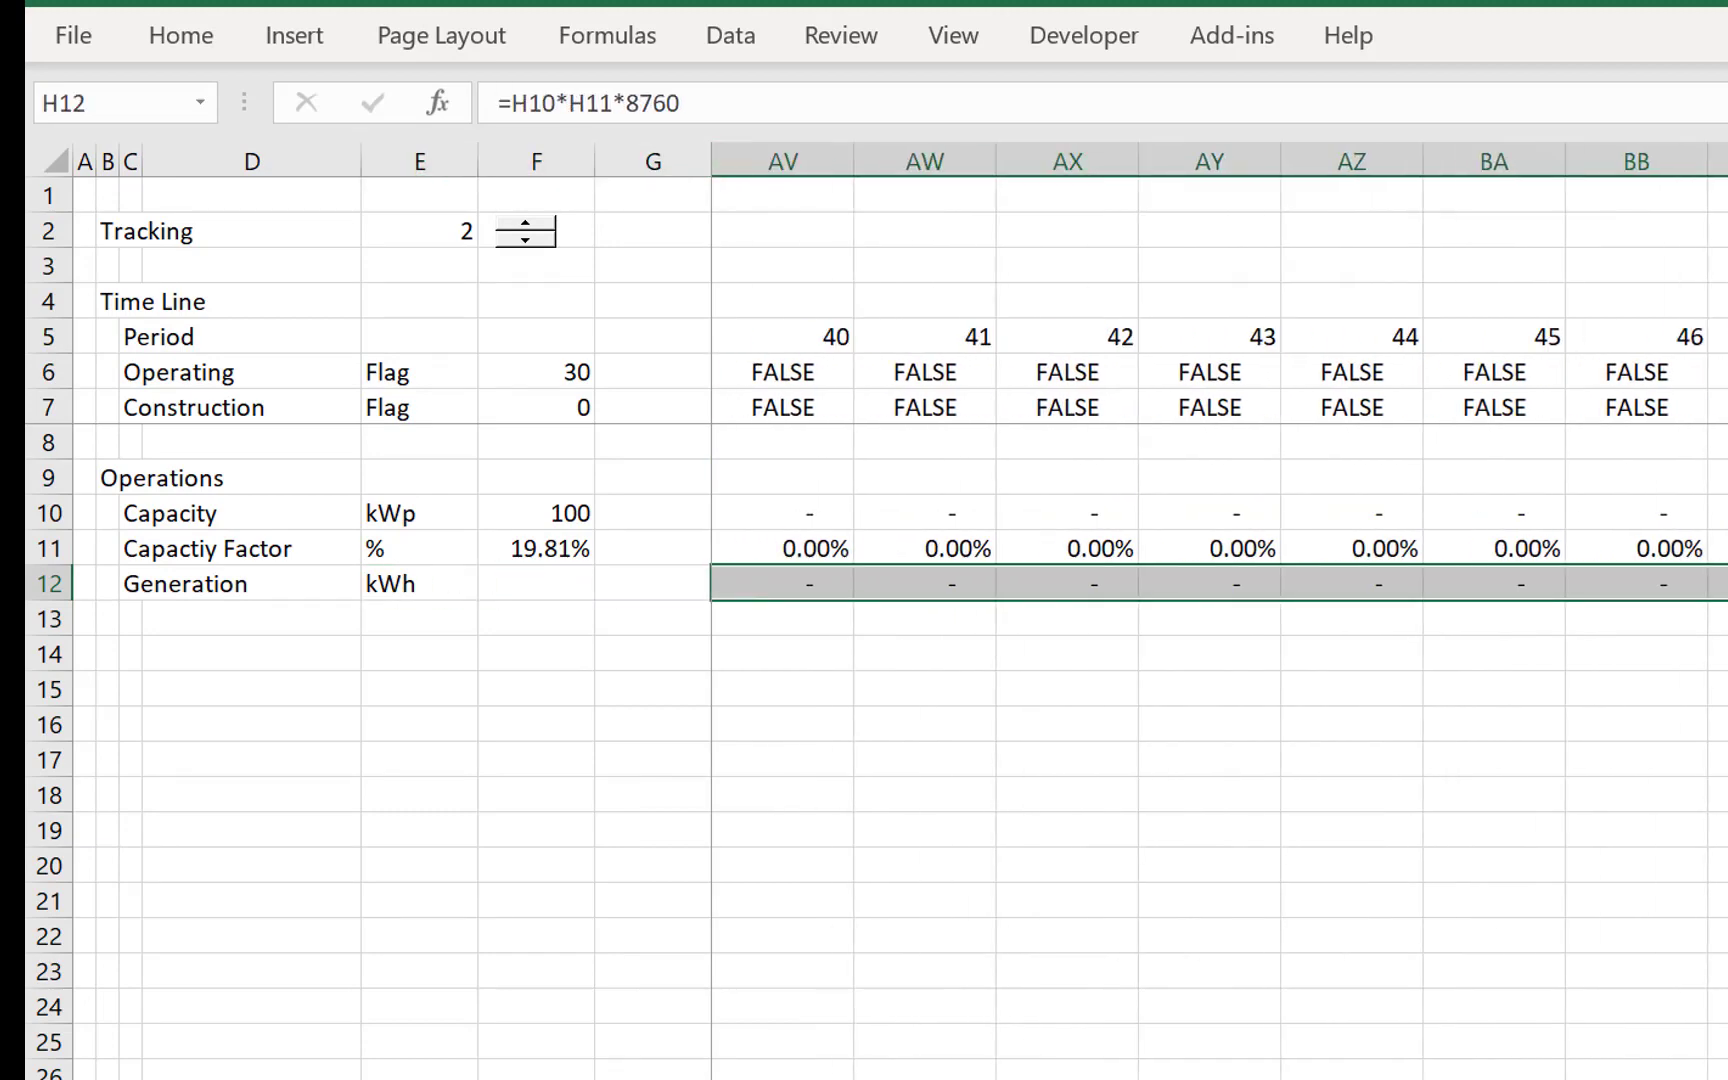
{"action": "left_click", "coordinate": [200, 36]}
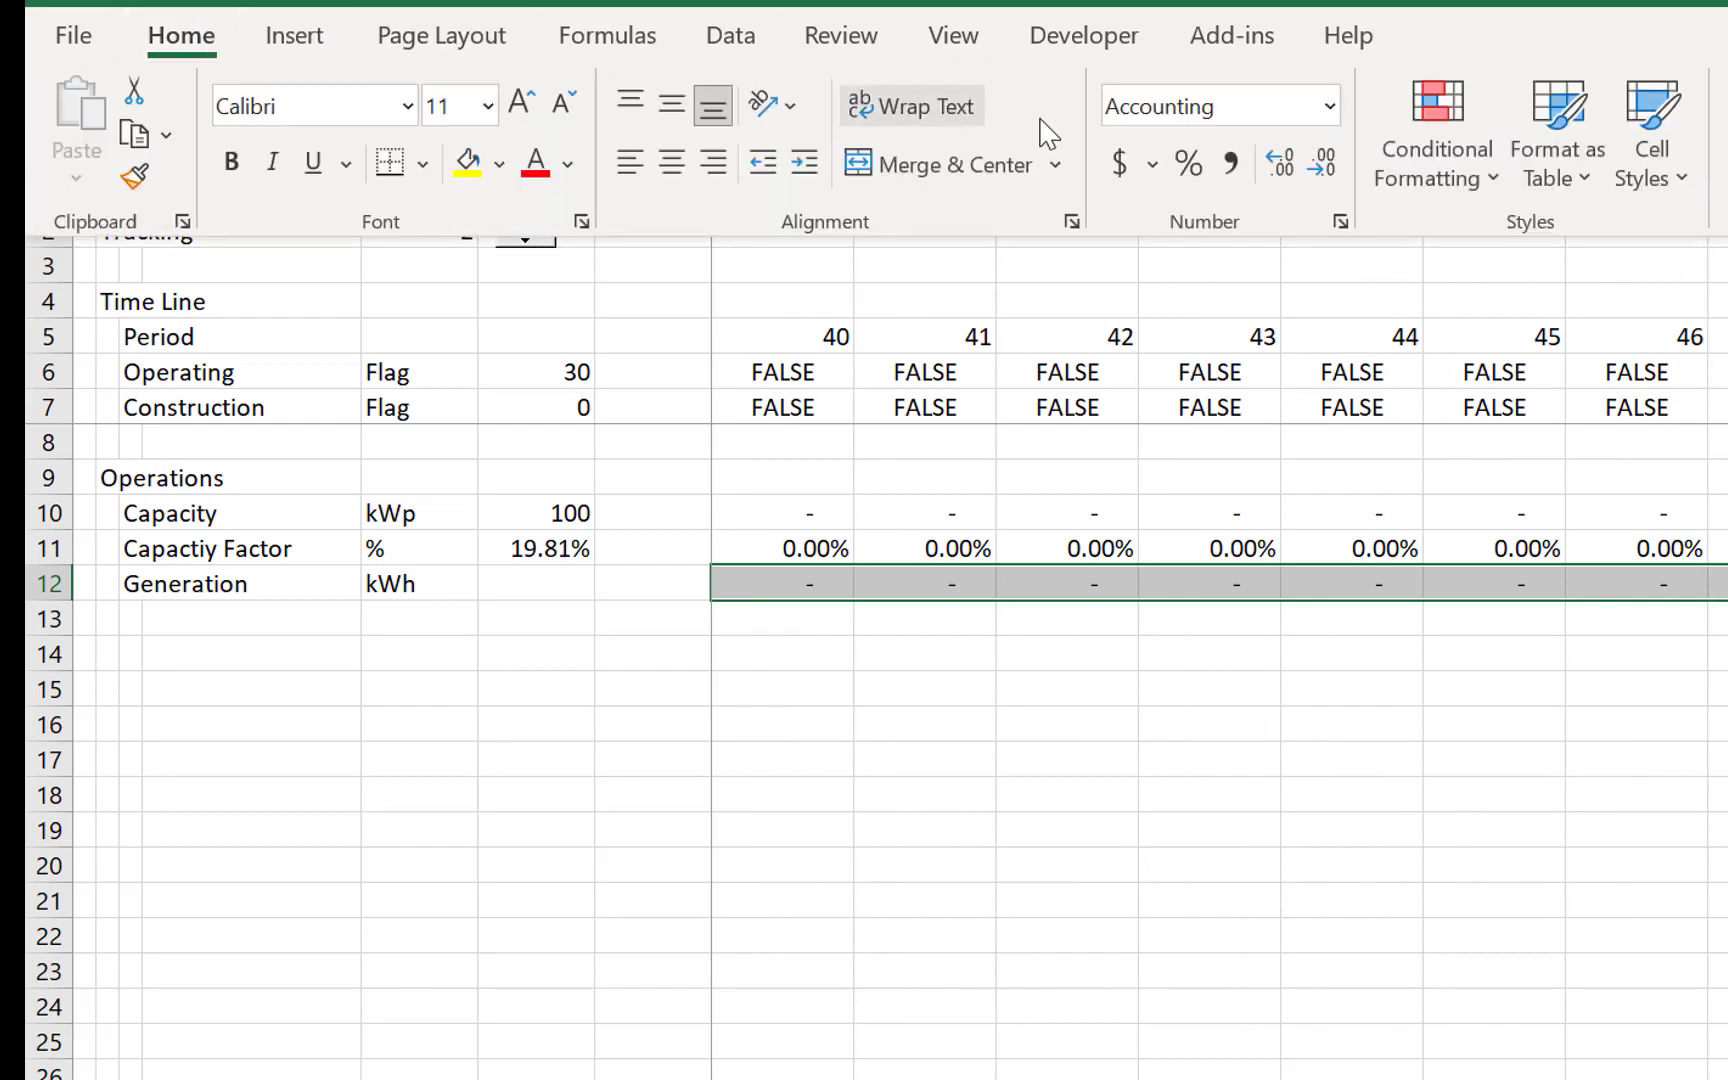
{"action": "left_click", "coordinate": [1320, 172]}
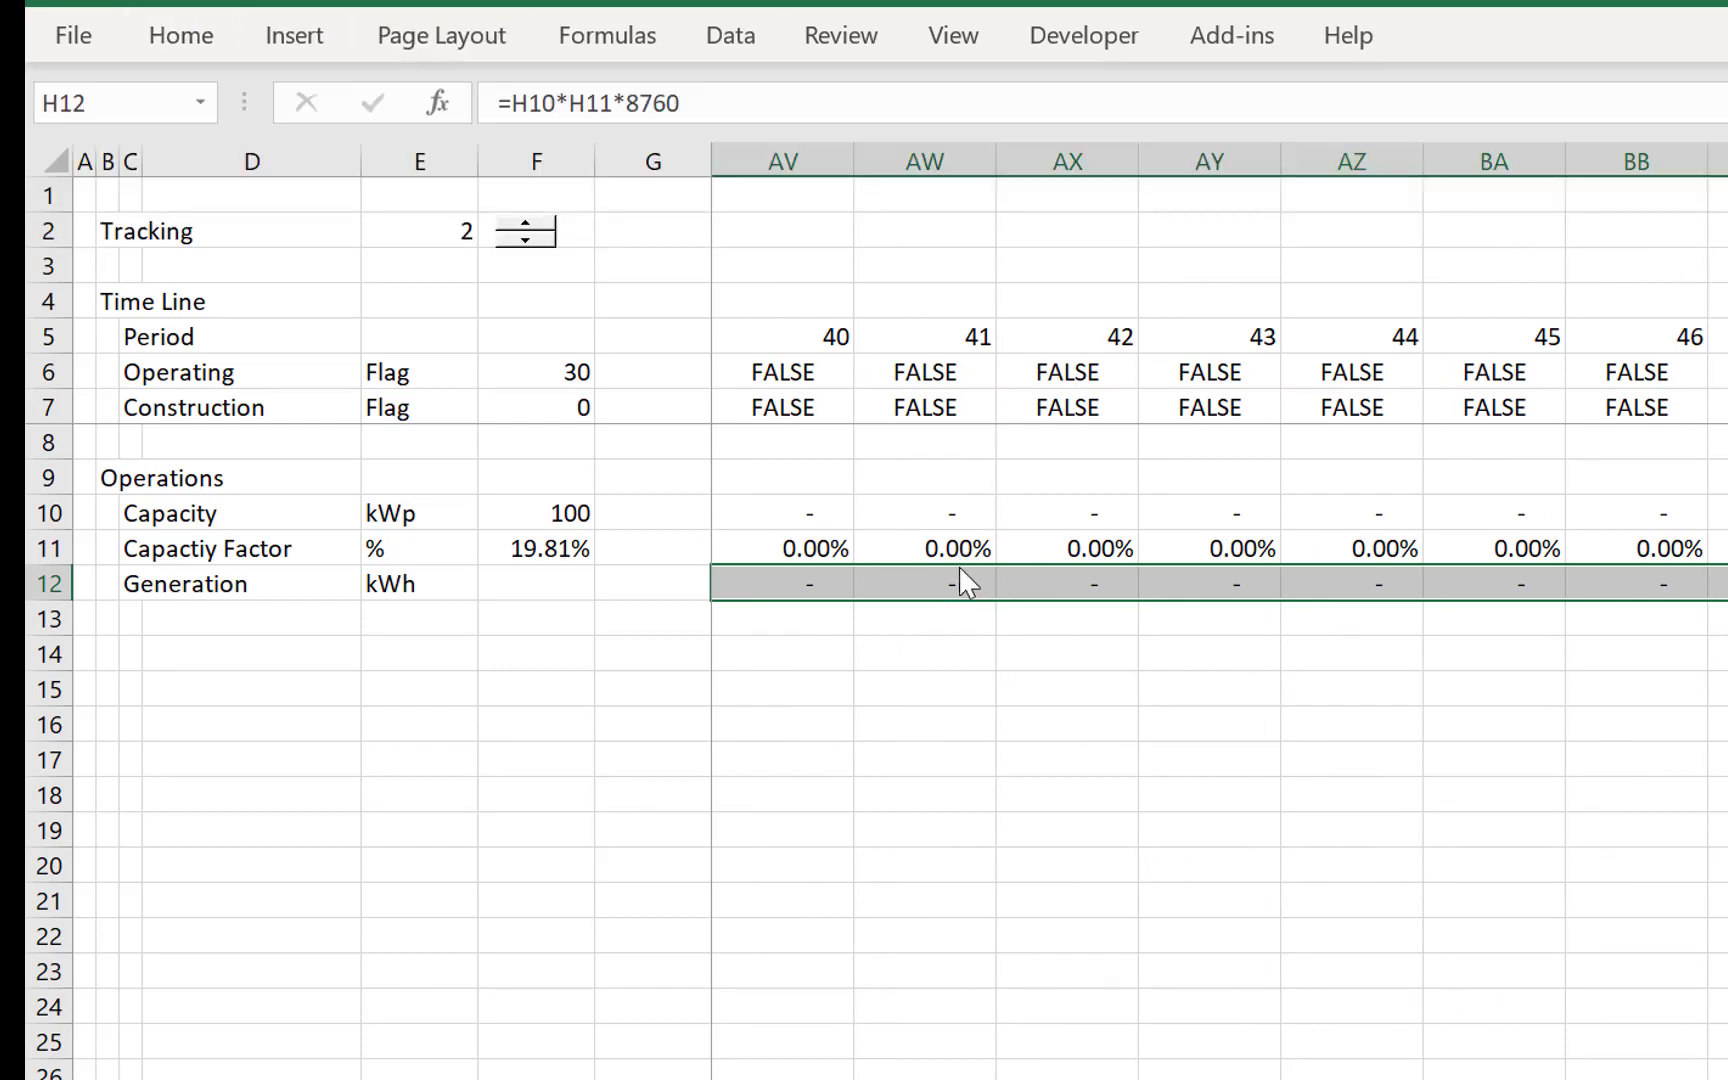
{"action": "key", "text": "Left"}
{"action": "key", "text": "Down"}
{"action": "key", "text": "Right"}
{"action": "key", "text": "Up"}
{"action": "key", "text": "Right"}
{"action": "key", "text": "Left"}
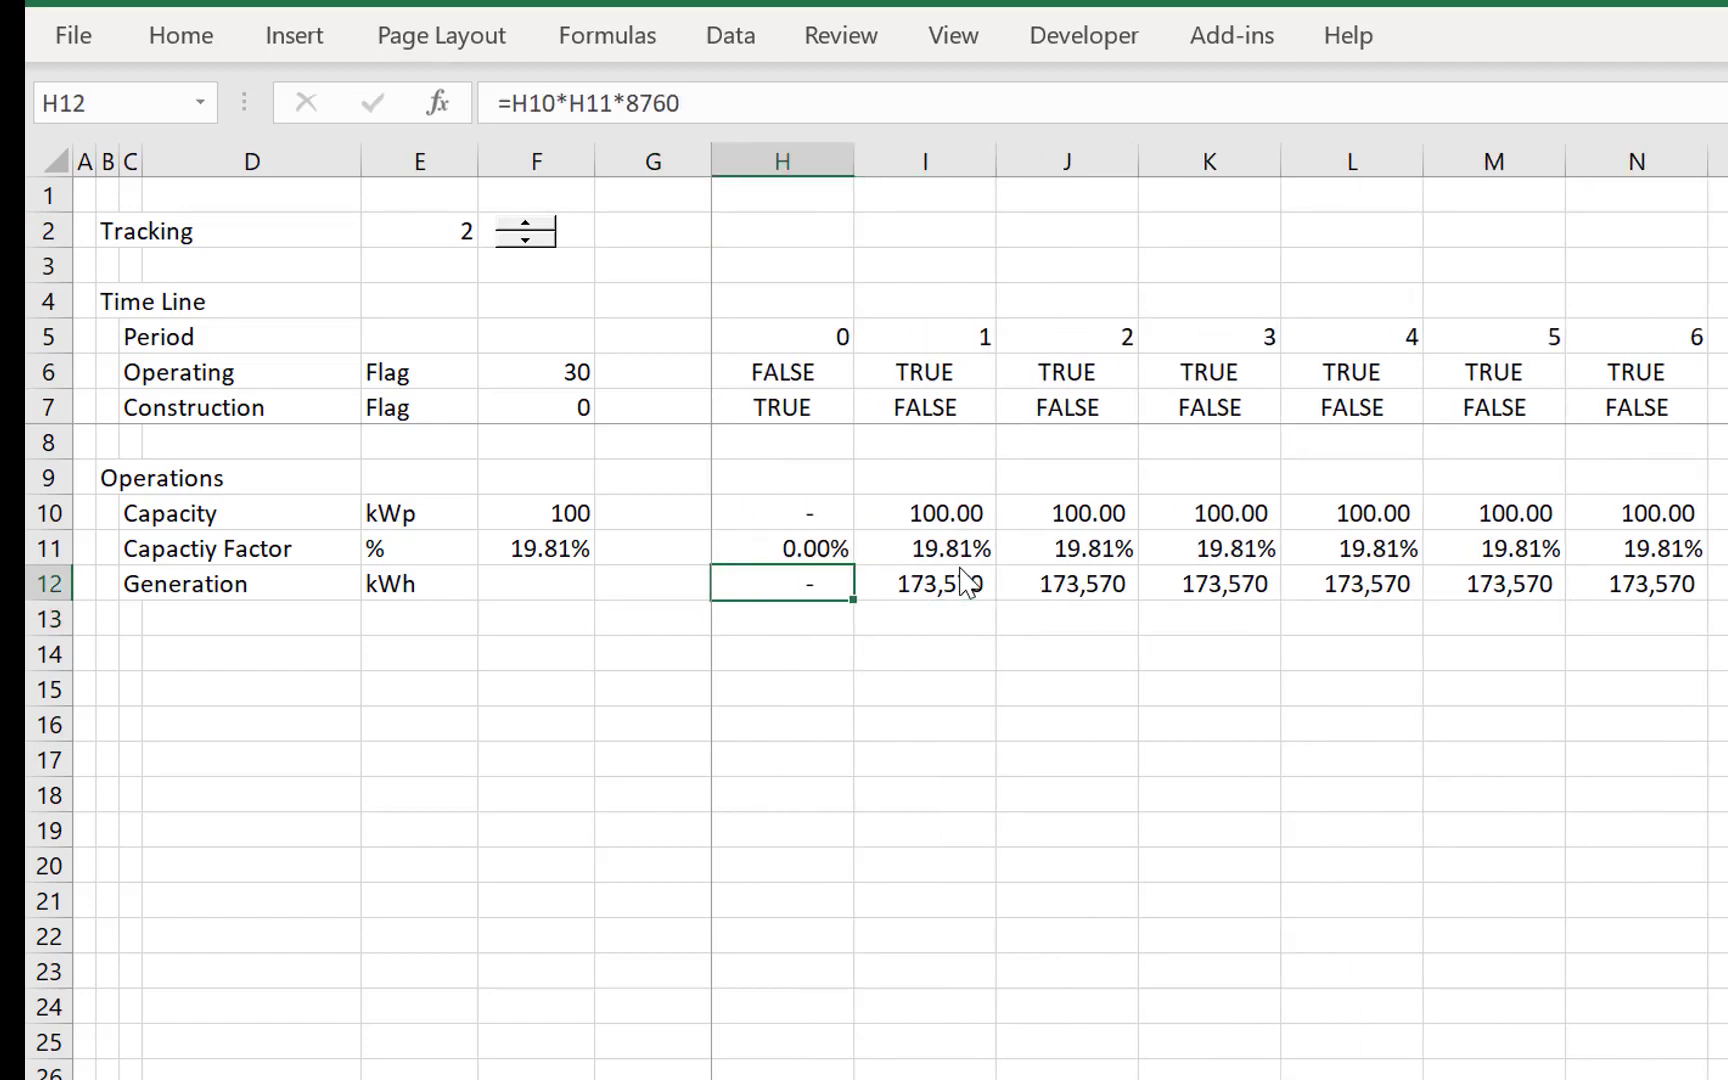
- Apply a total-style top and bottom border to the Generation row from C12 across the full timeline
{"action": "key", "text": "Home"}
{"action": "key", "text": "Right"}
{"action": "key", "text": "Right"}
{"action": "key", "text": "ctrl+shift+Right"}
{"action": "key", "text": "ctrl+shift+Right"}
{"action": "key", "text": "ctrl+shift+Right"}
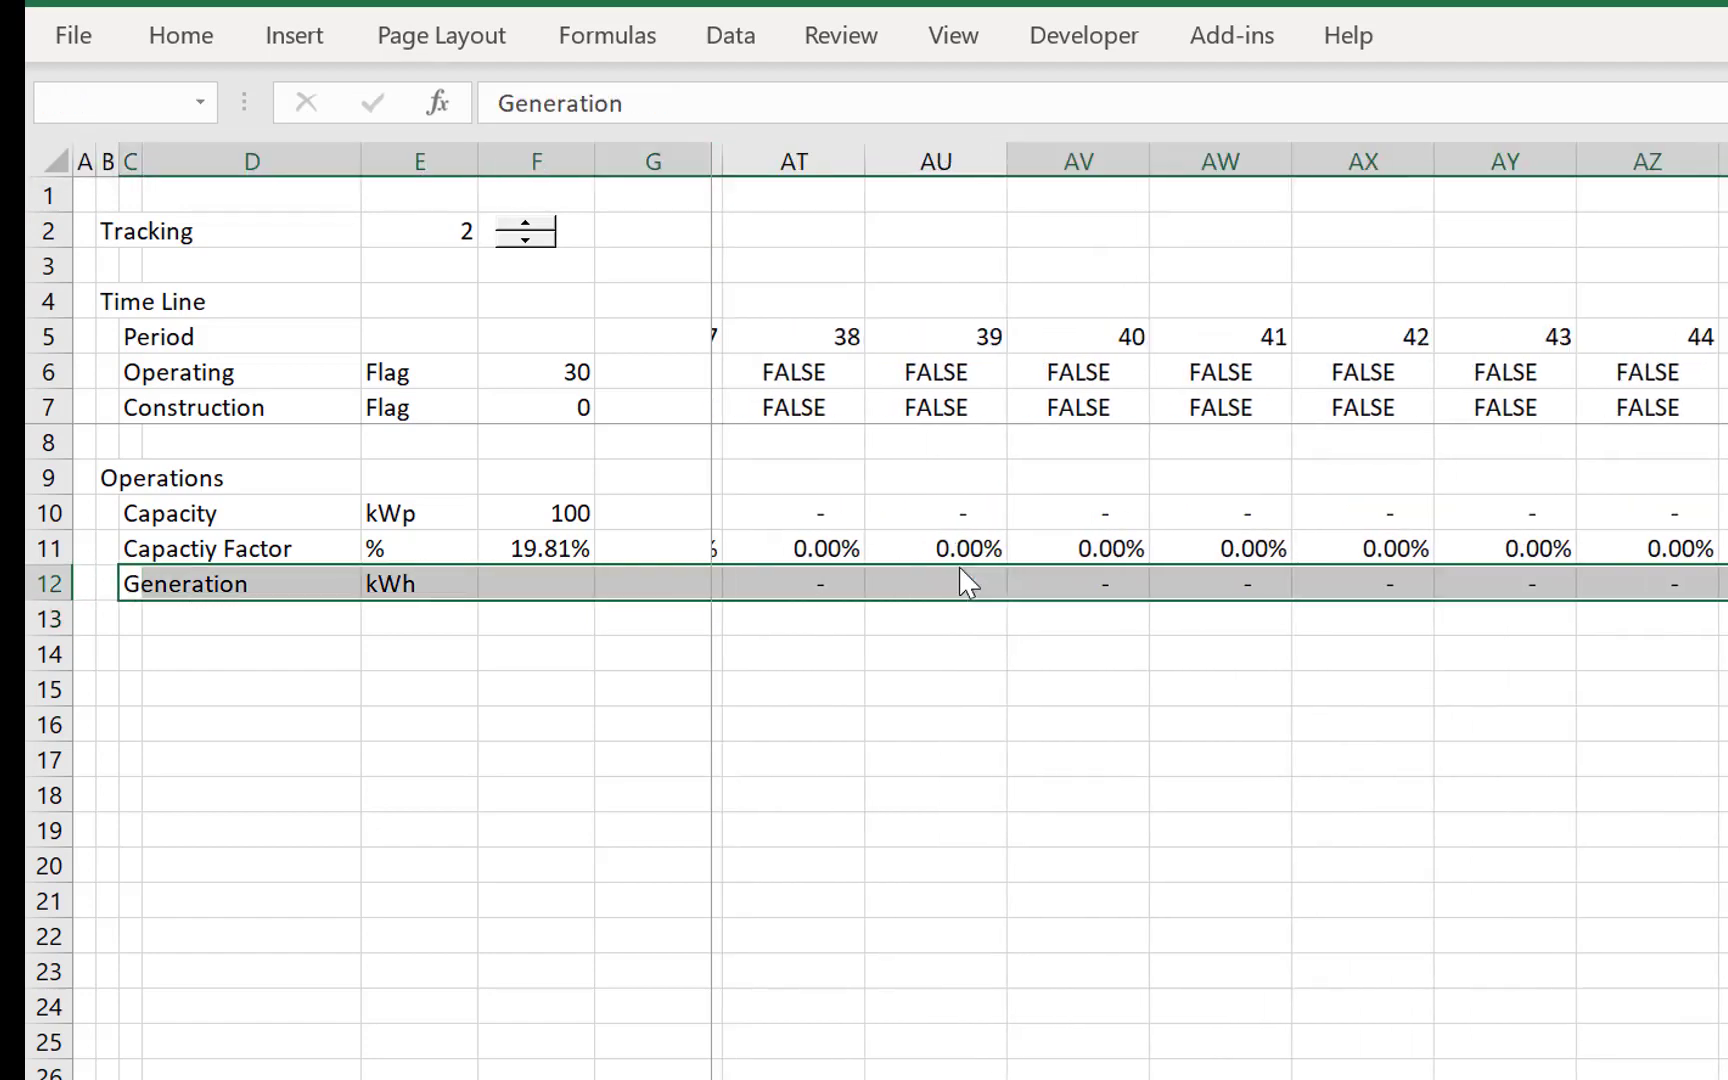
{"action": "key", "text": "ctrl+shift+t"}
{"action": "key", "text": "Left"}
{"action": "key", "text": "Left"}
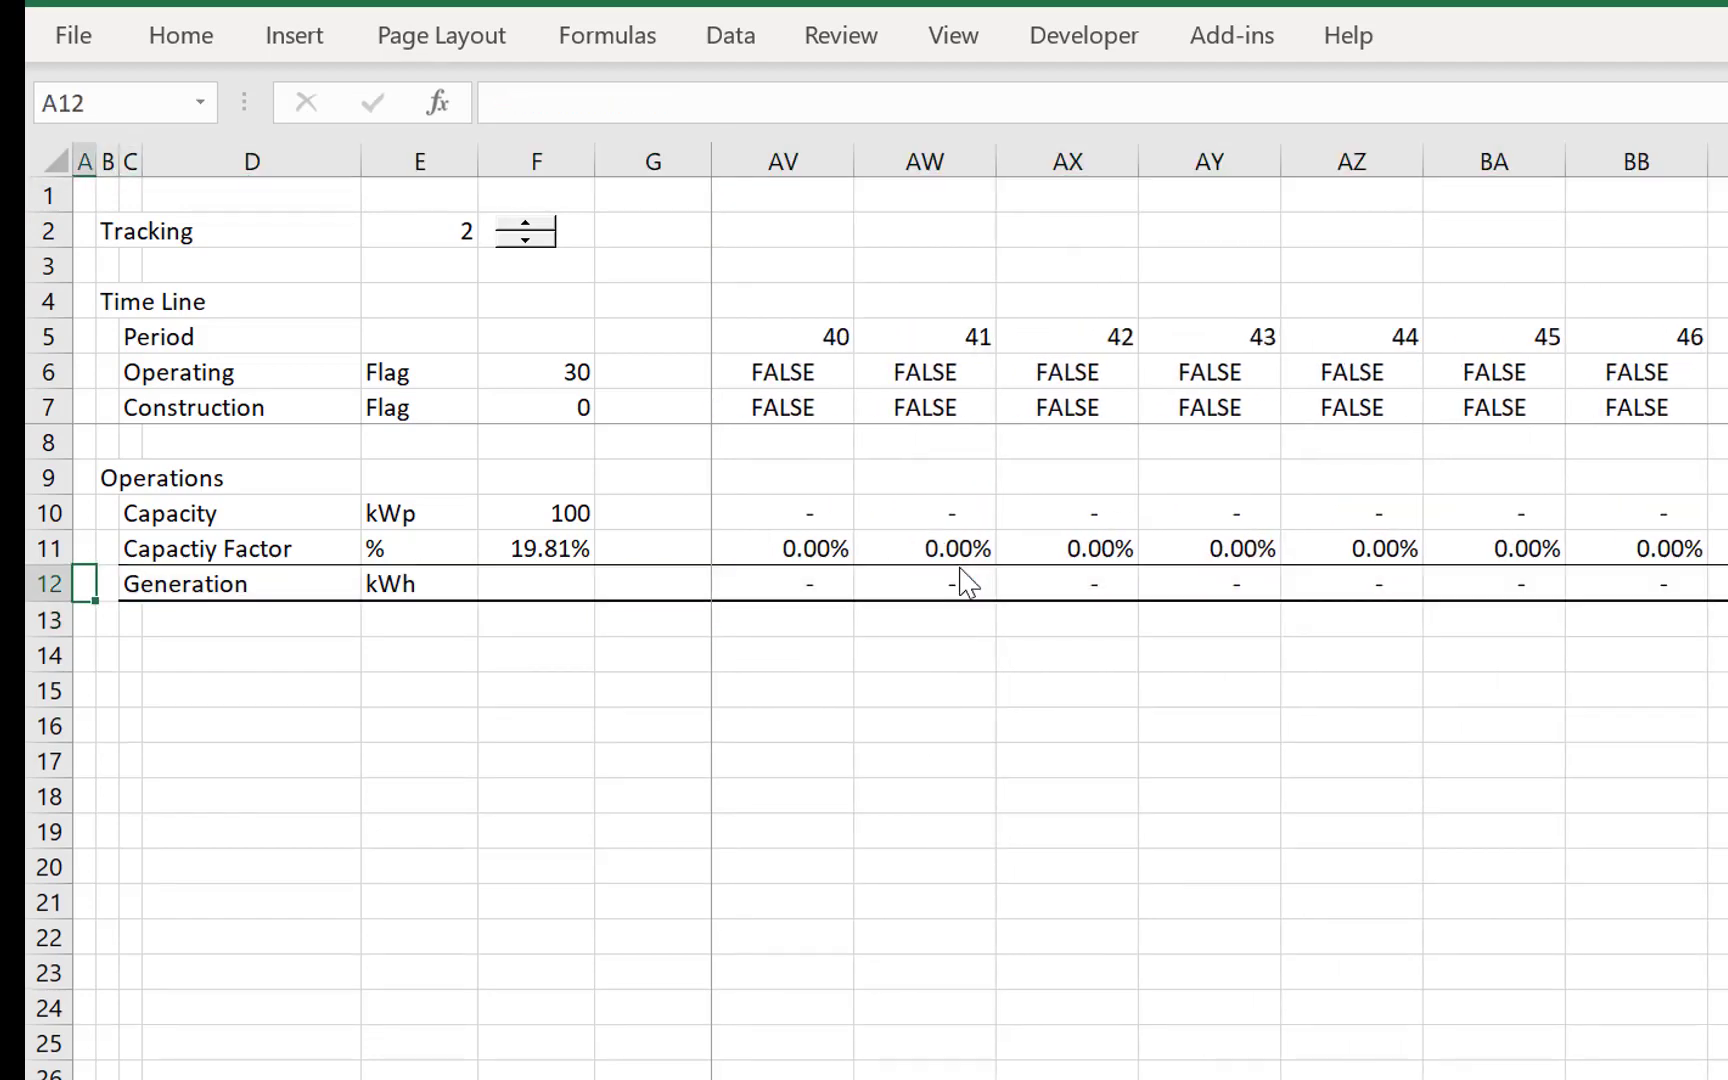
- Hide the gridlines on the Financial Model sheet
{"action": "key", "text": "Down"}
{"action": "key", "text": "Down"}
{"action": "key", "text": "Right"}
{"action": "key", "text": "Right"}
{"action": "key", "text": "Right"}
{"action": "key", "text": "Right"}
{"action": "key", "text": "Right"}
{"action": "key", "text": "Right"}
{"action": "key", "text": "Right"}
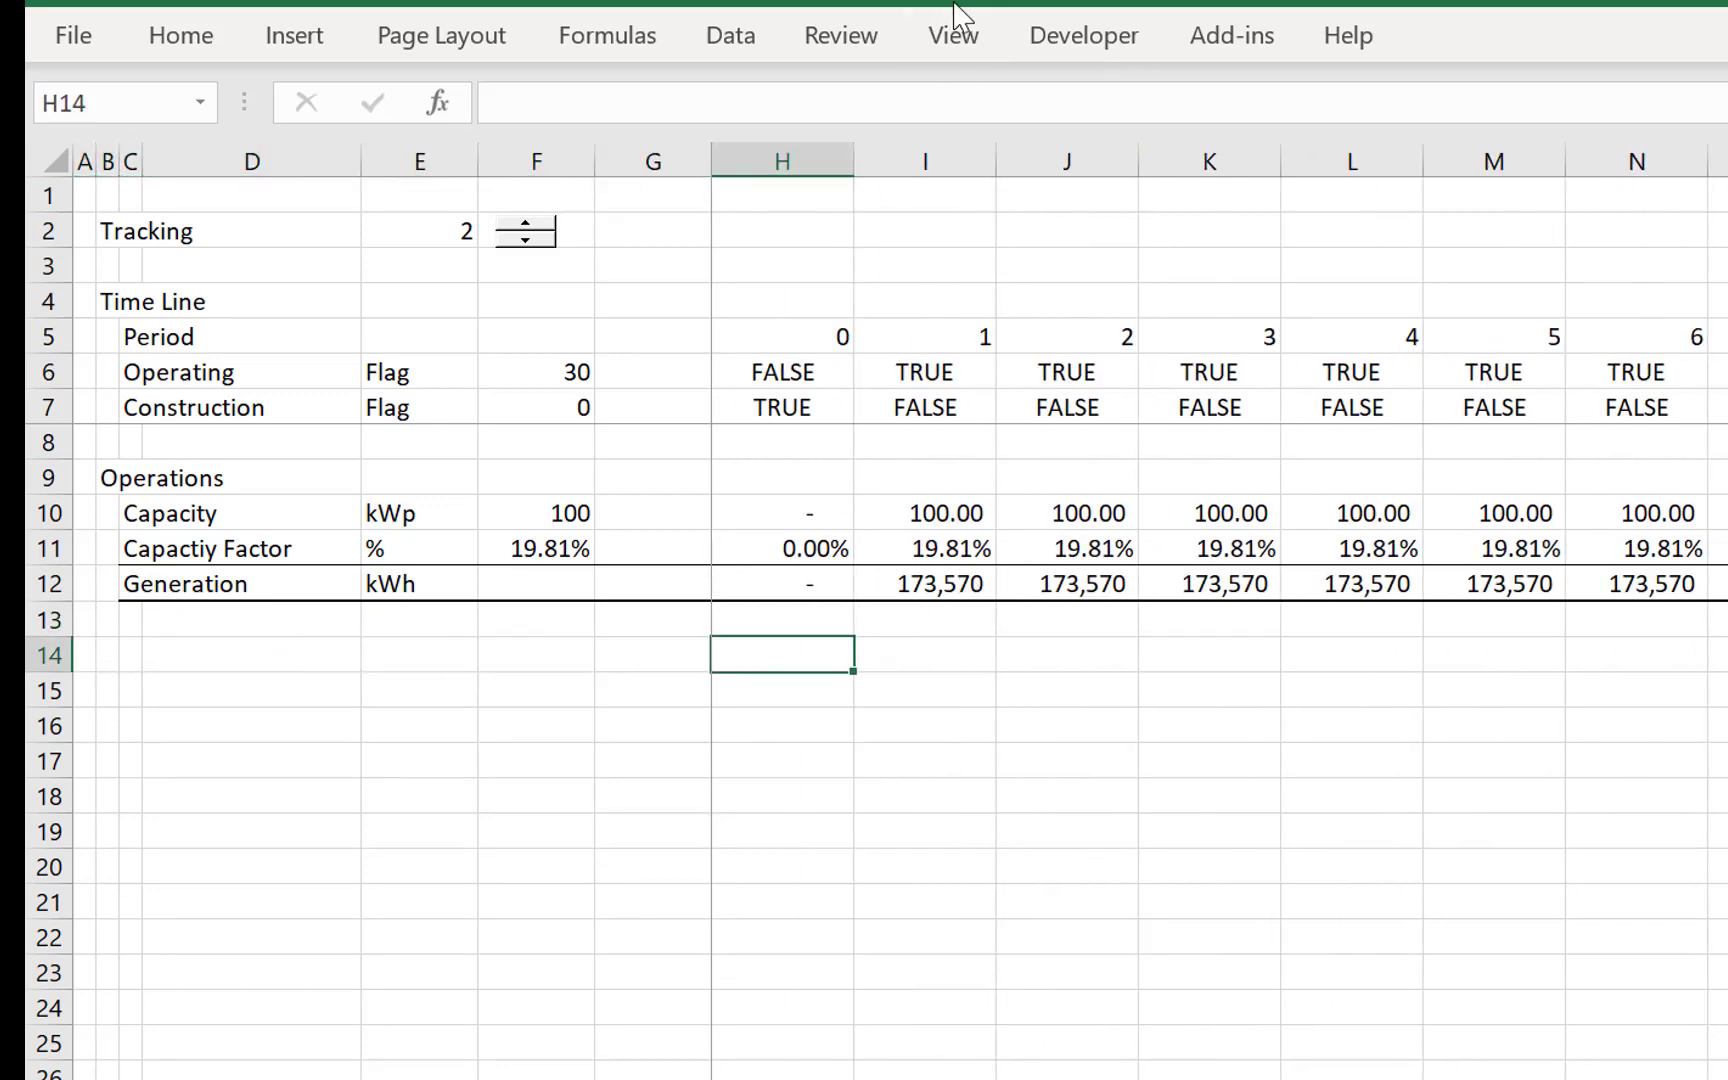
{"action": "left_click", "coordinate": [955, 35]}
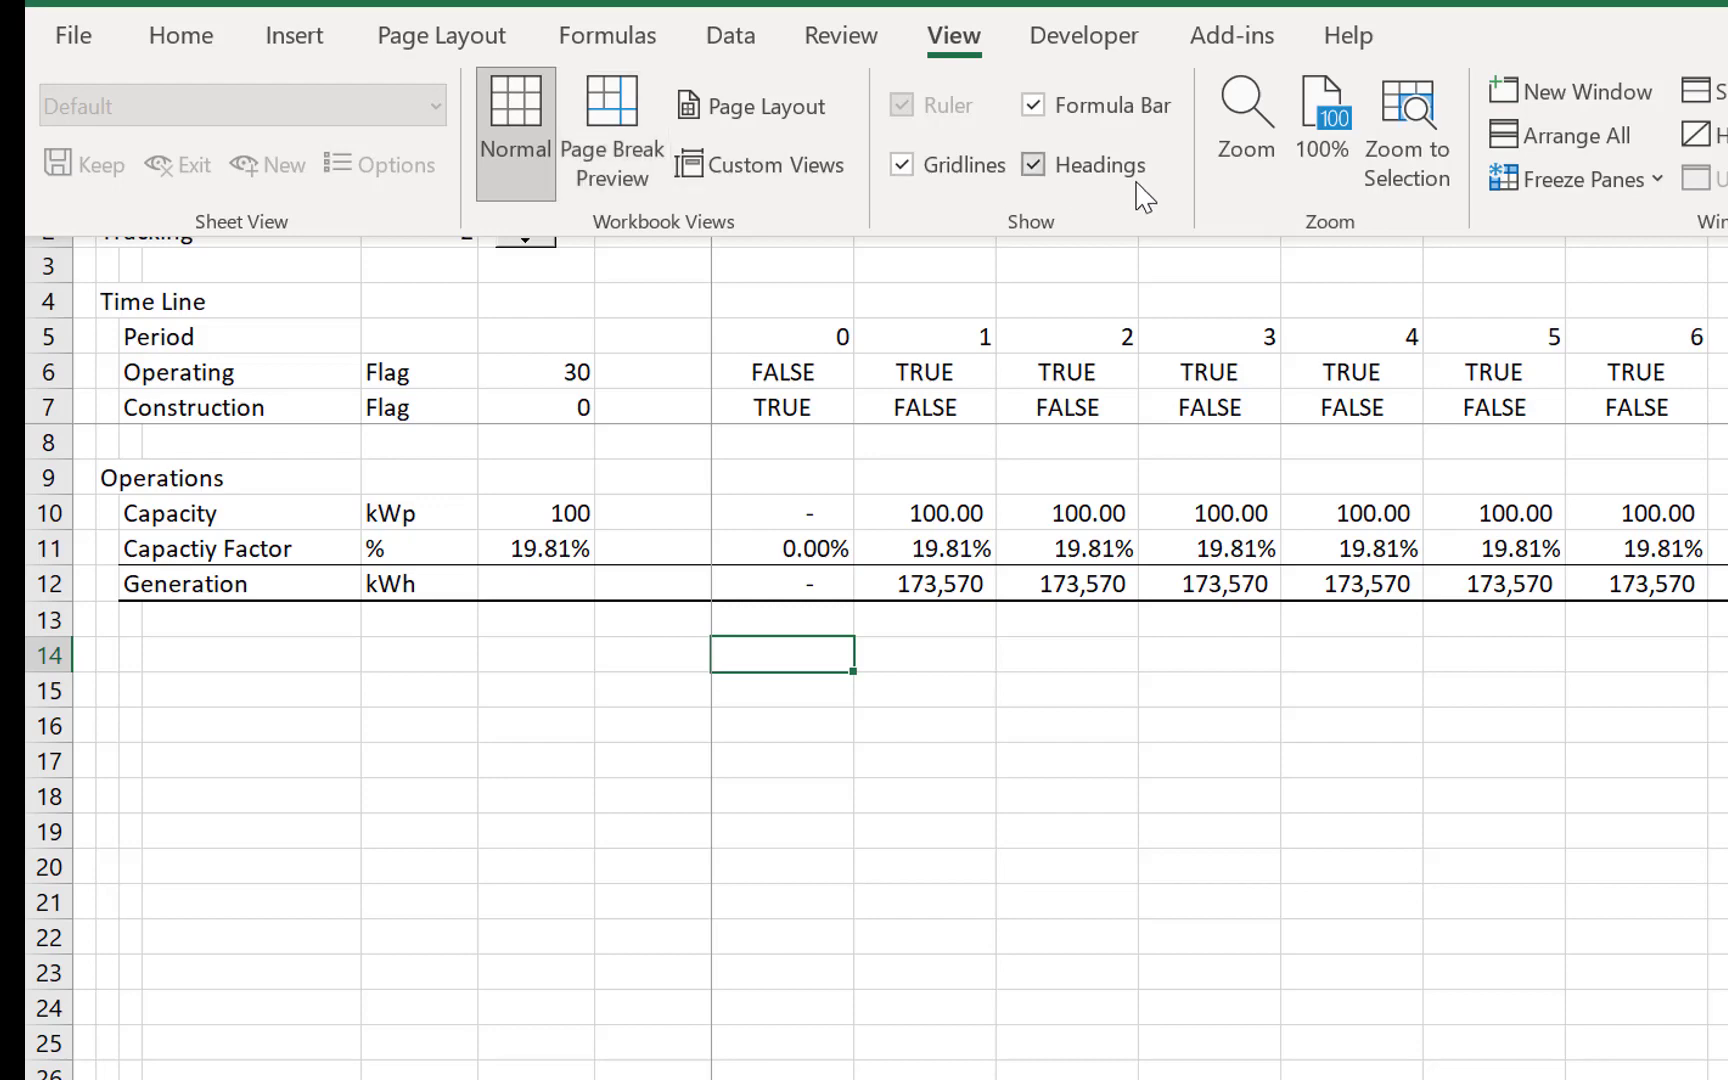
{"action": "left_click", "coordinate": [903, 163]}
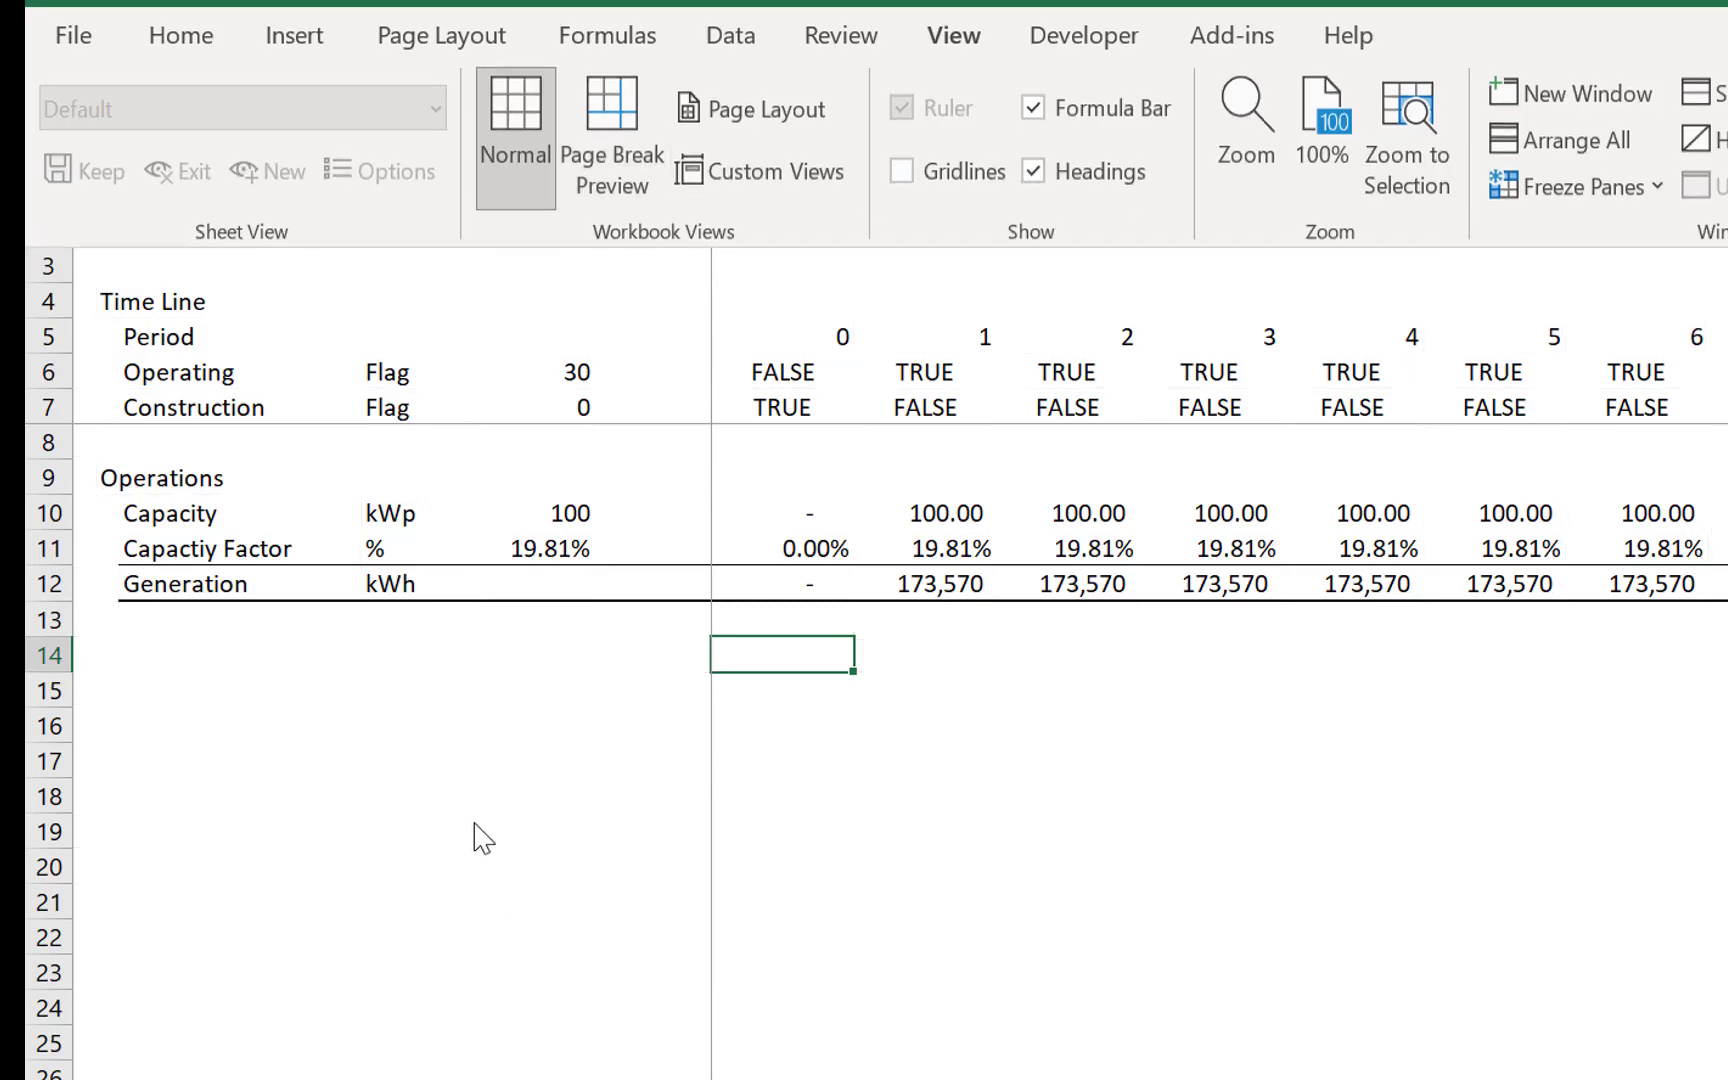
- Enter the section heading Operating Cash Flow in B14, below the Operations block
{"action": "key", "text": "Left"}
{"action": "key", "text": "Left"}
{"action": "key", "text": "Left"}
{"action": "key", "text": "Left"}
{"action": "key", "text": "Left"}
{"action": "key", "text": "Left"}
{"action": "key", "text": "Left"}
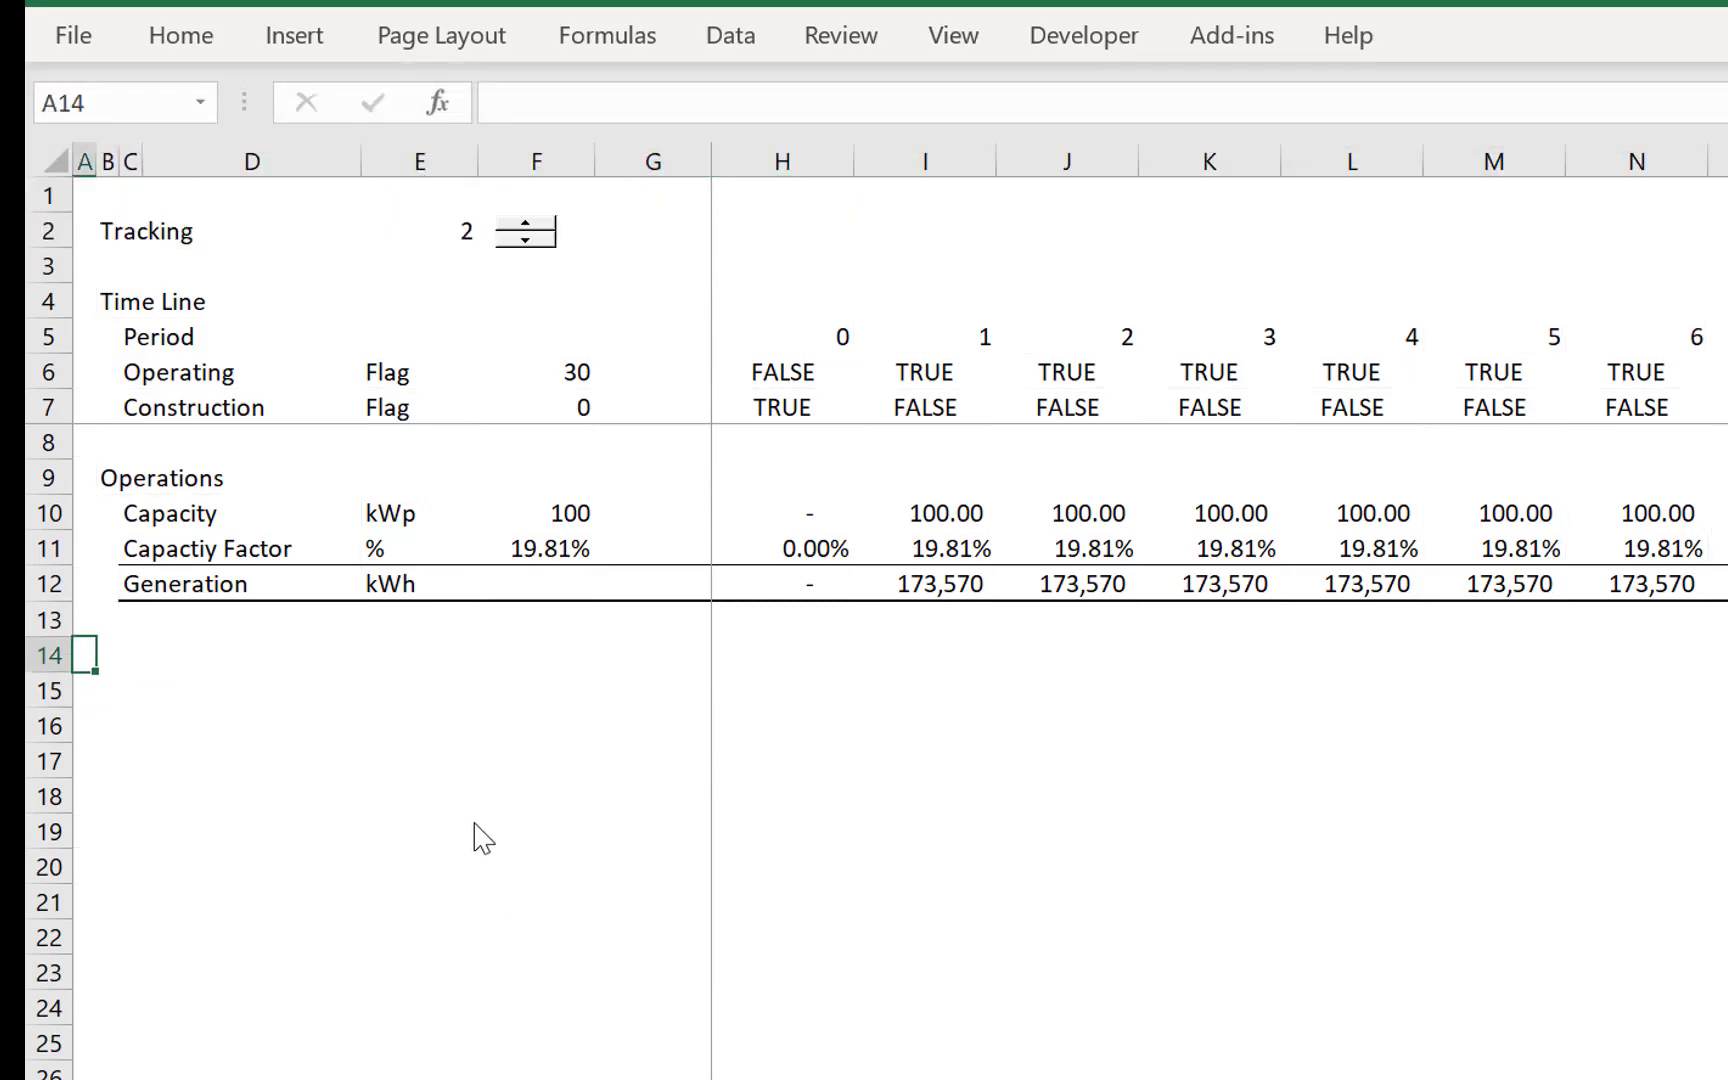
{"action": "key", "text": "Right"}
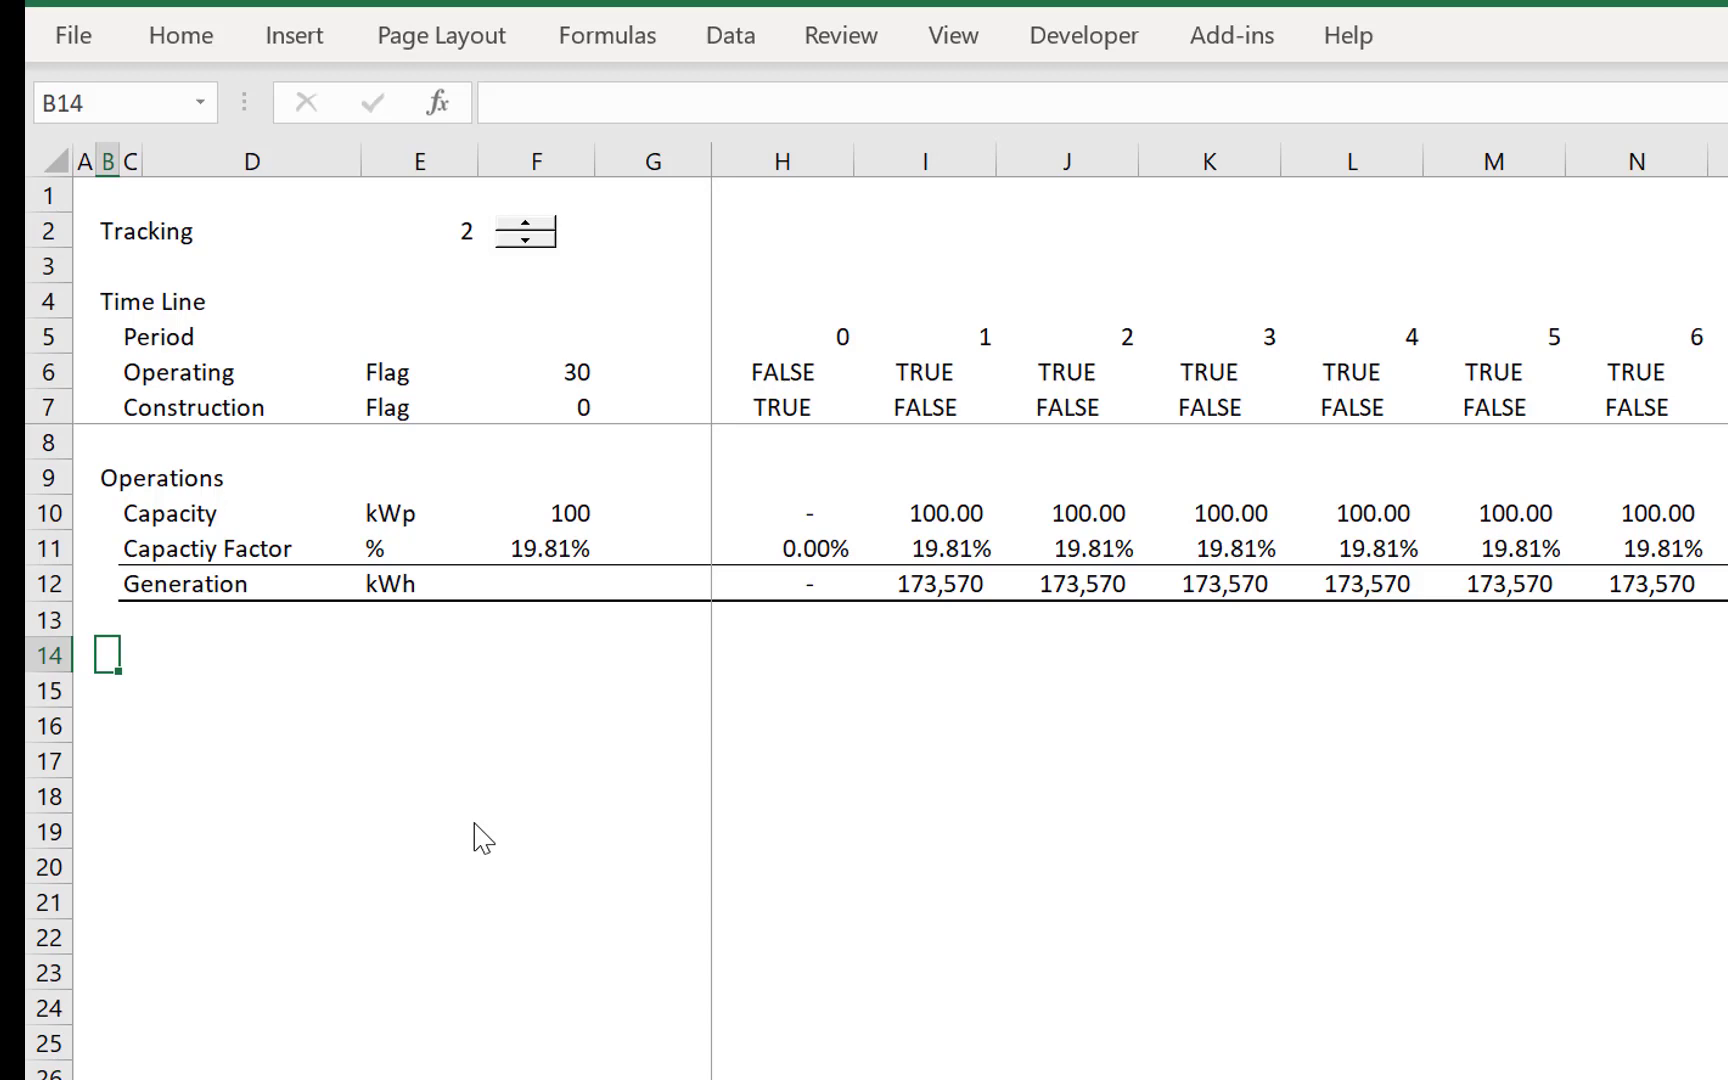
{"action": "type", "text": "Operating "}
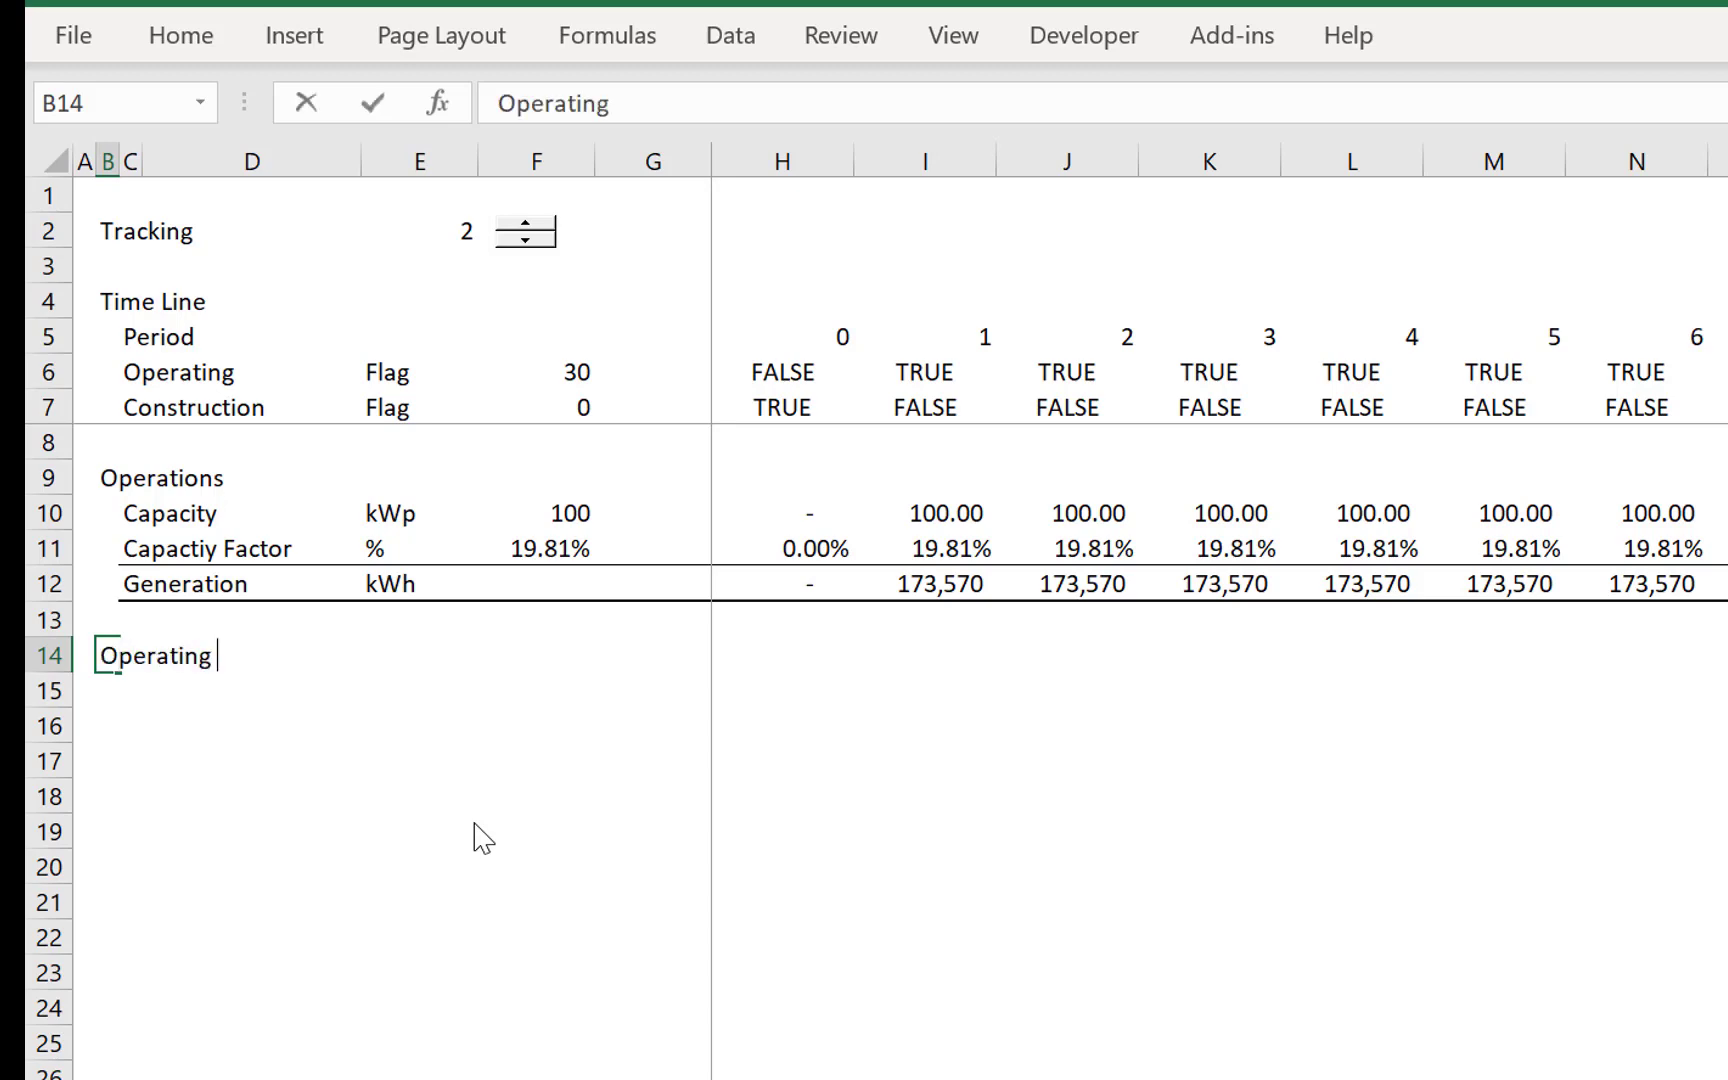
{"action": "type", "text": "Cash Flow"}
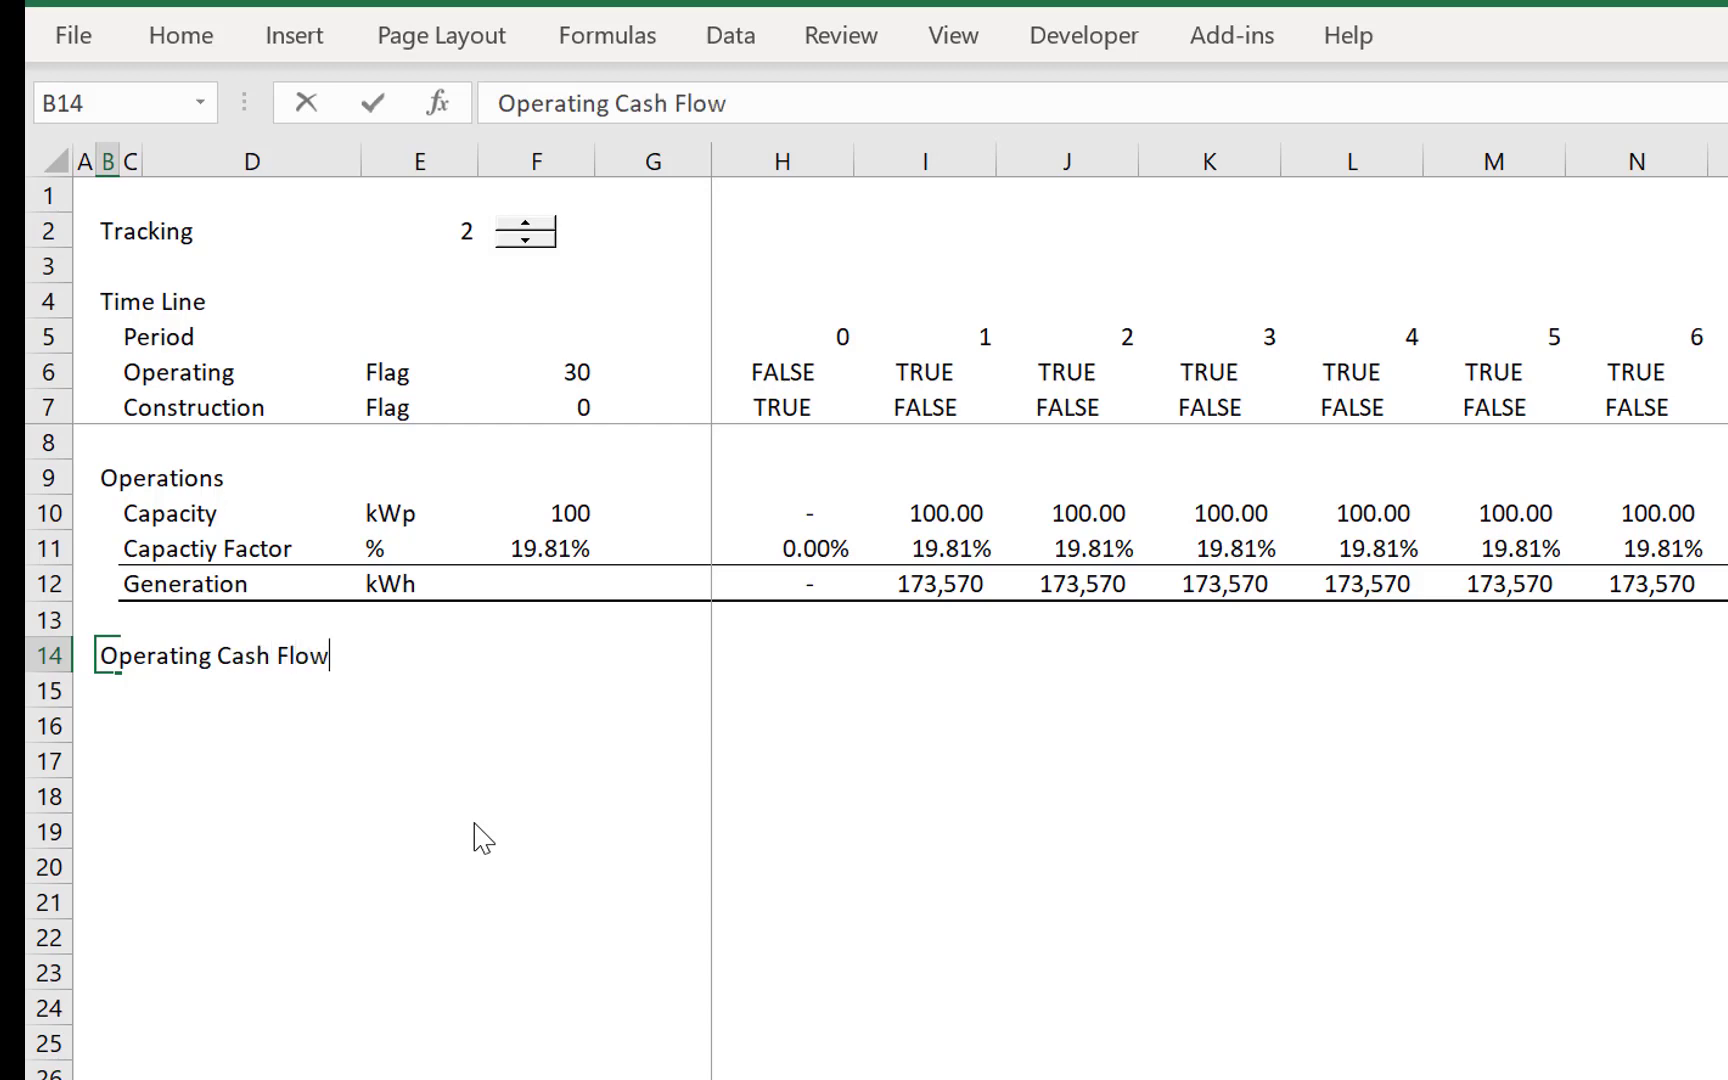
{"action": "key", "text": "Return"}
- Label row 15 as Cap Exp in C15 and enter USD as its unit in E15
{"action": "key", "text": "Right"}
{"action": "type", "text": "C"}
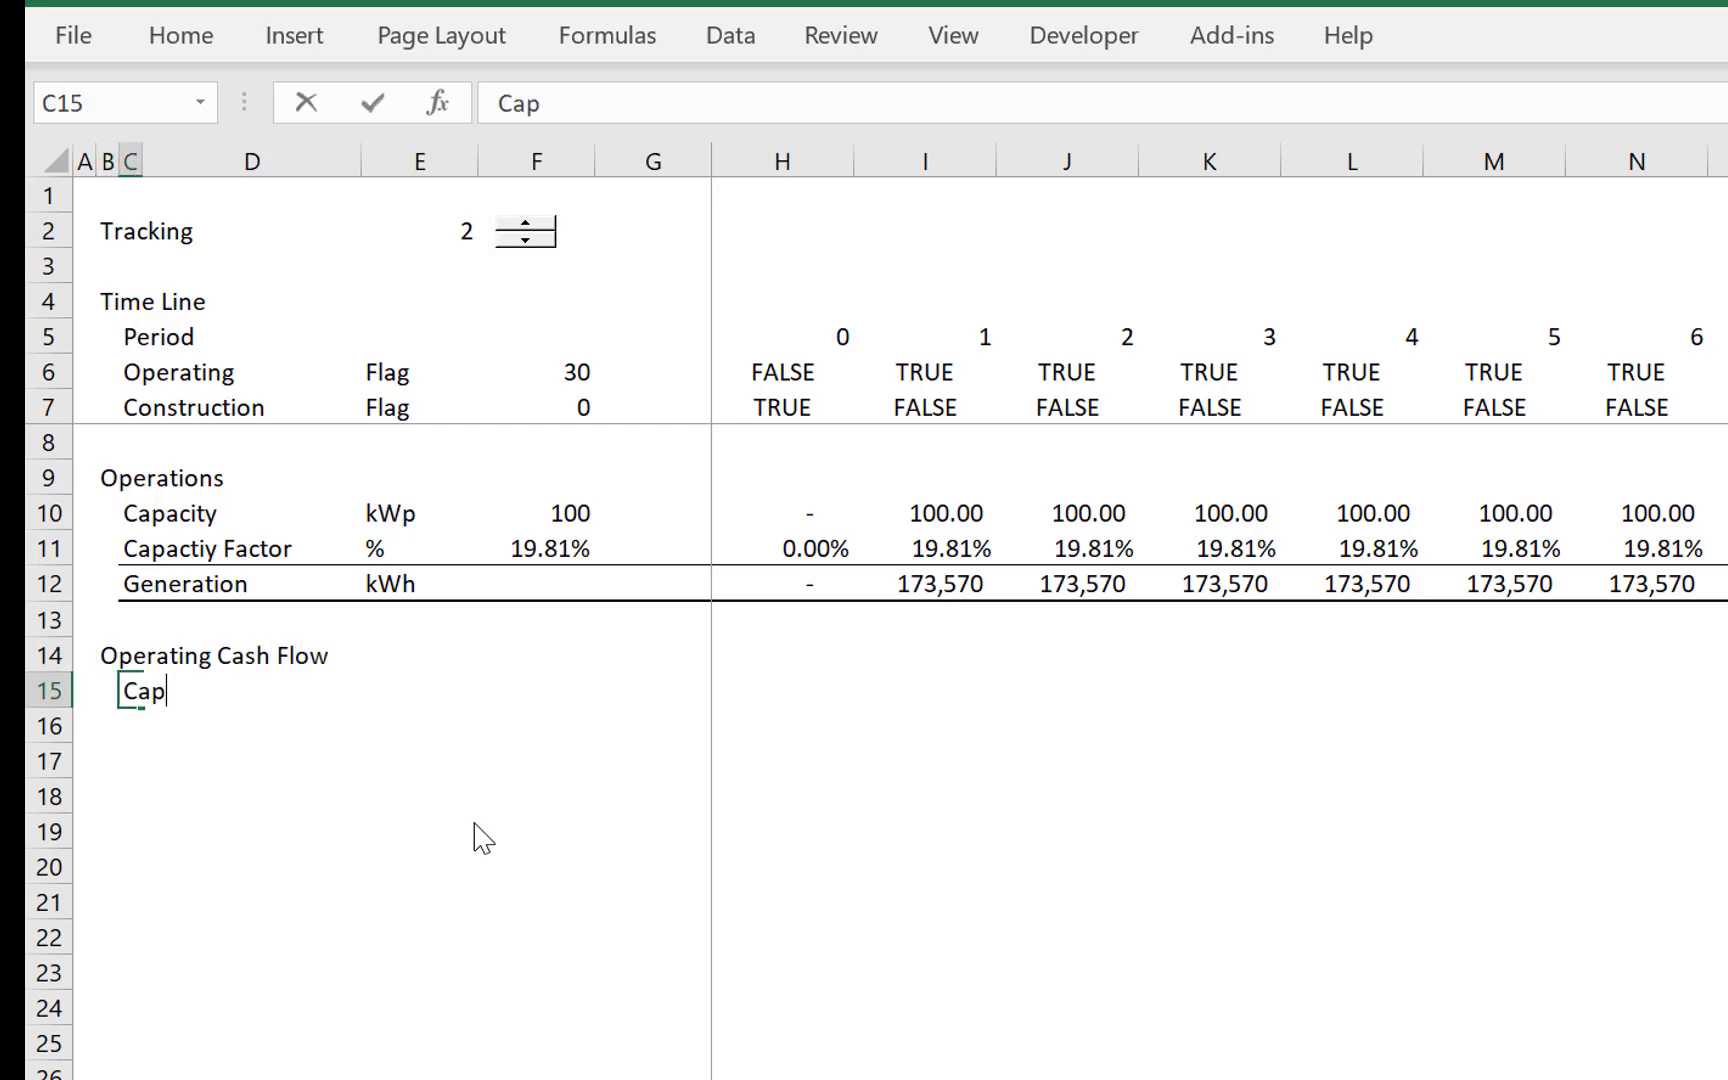
{"action": "type", "text": "ap Expe"}
{"action": "key", "text": "ctrl+Return"}
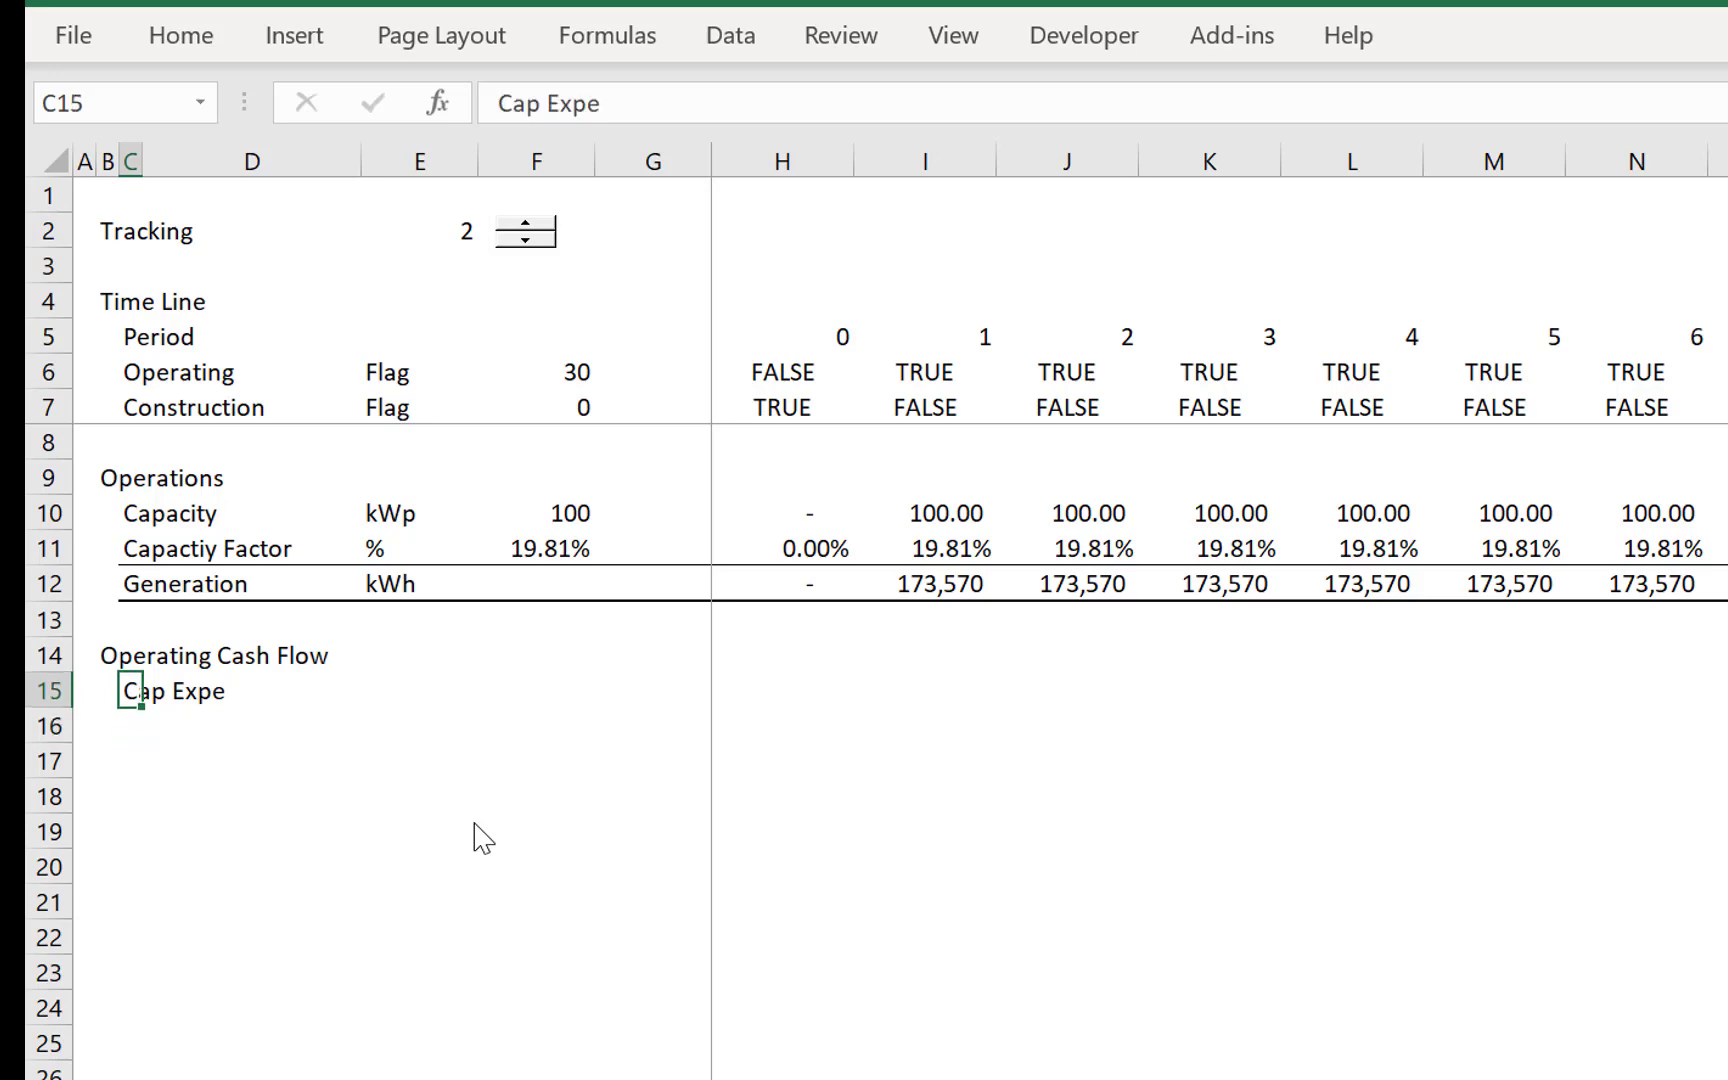
{"action": "key", "text": "F2"}
{"action": "key", "text": "BackSpace"}
{"action": "key", "text": "Return"}
{"action": "key", "text": "Up"}
{"action": "key", "text": "Right"}
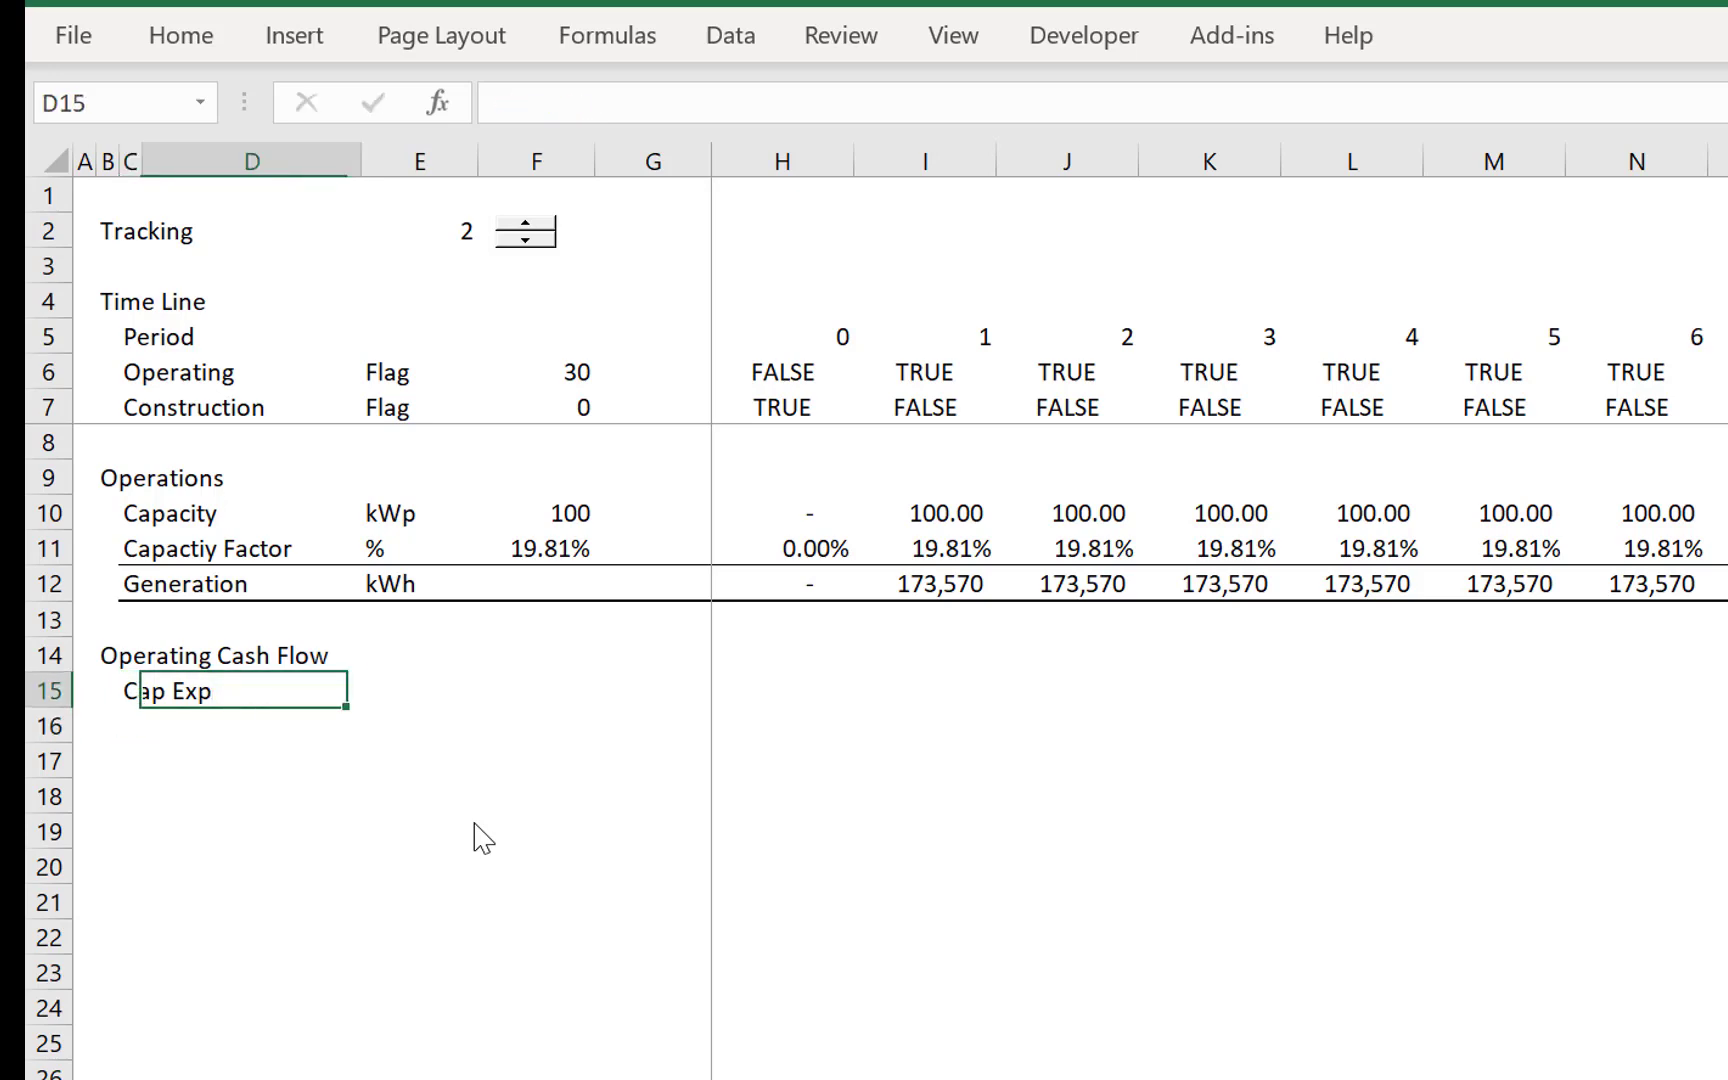
{"action": "key", "text": "Right"}
{"action": "type", "text": "USD"}
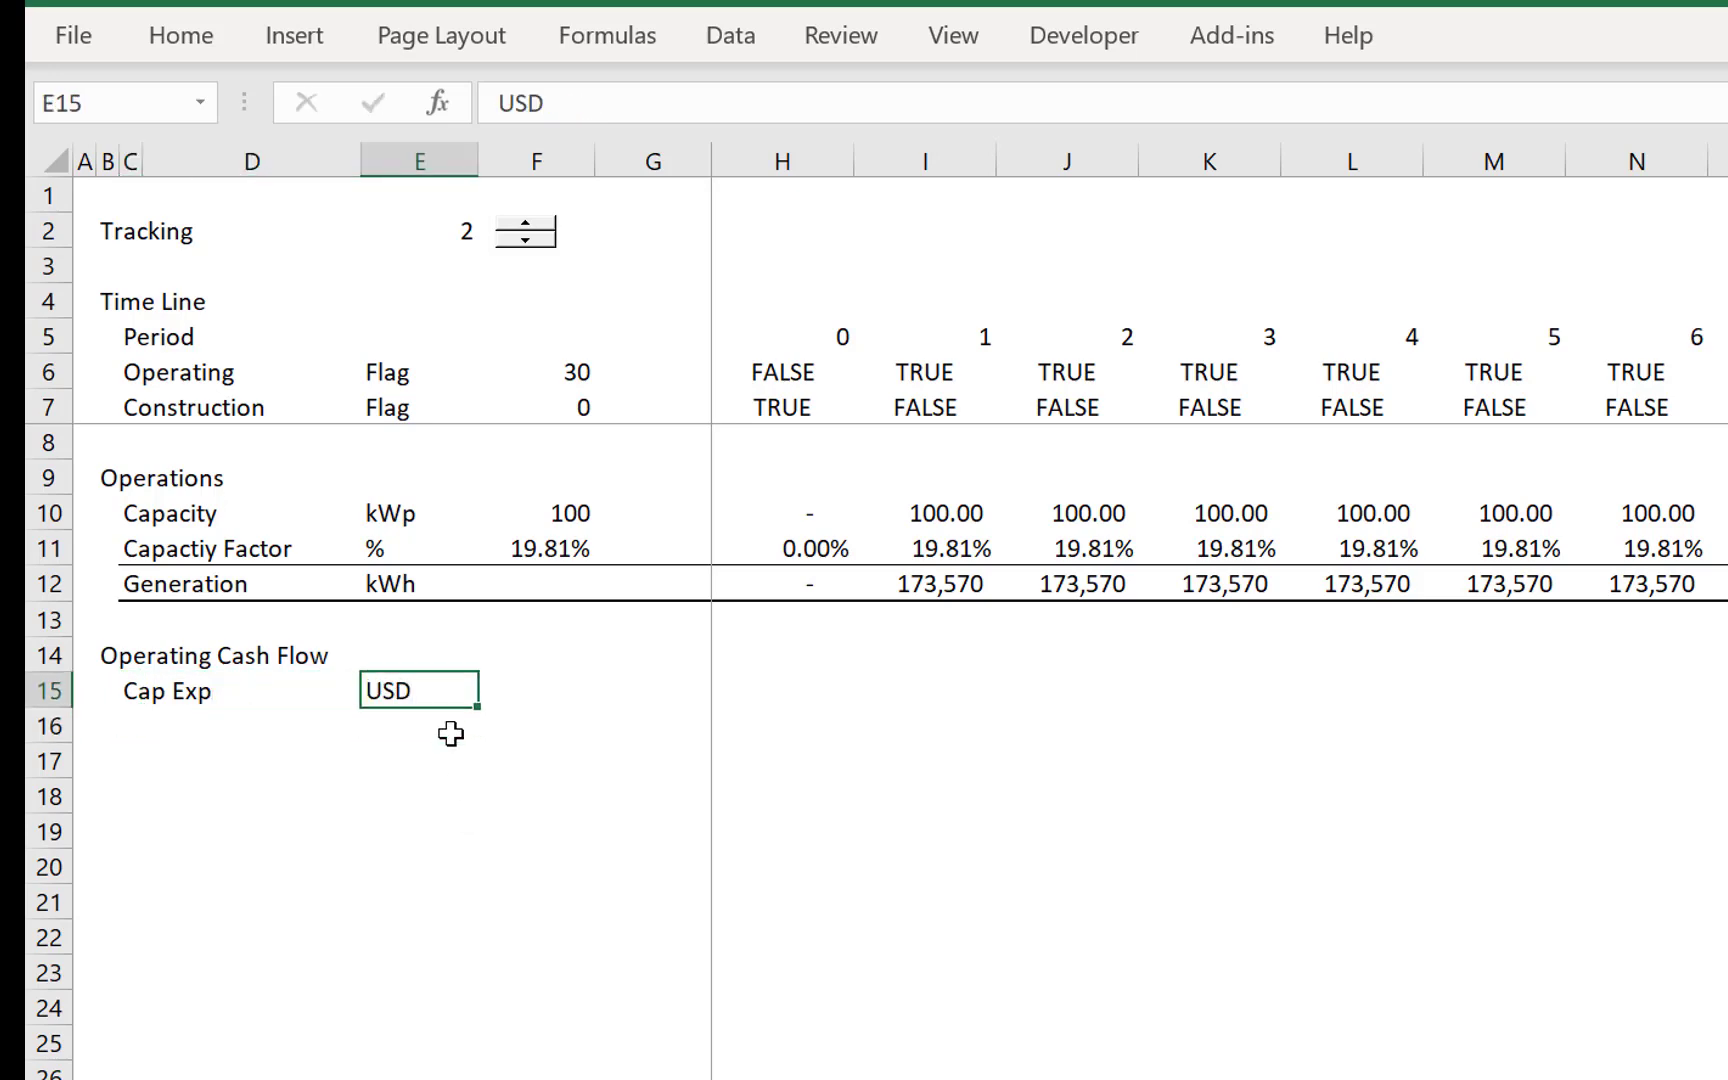
- Link Cap Exp in F15 to the Total Capital Cost with =LCOE!F7 and format it with thousands separators and two decimals
{"action": "key", "text": "Right"}
{"action": "type", "text": "="}
{"action": "key", "text": "ctrl+Page_Up"}
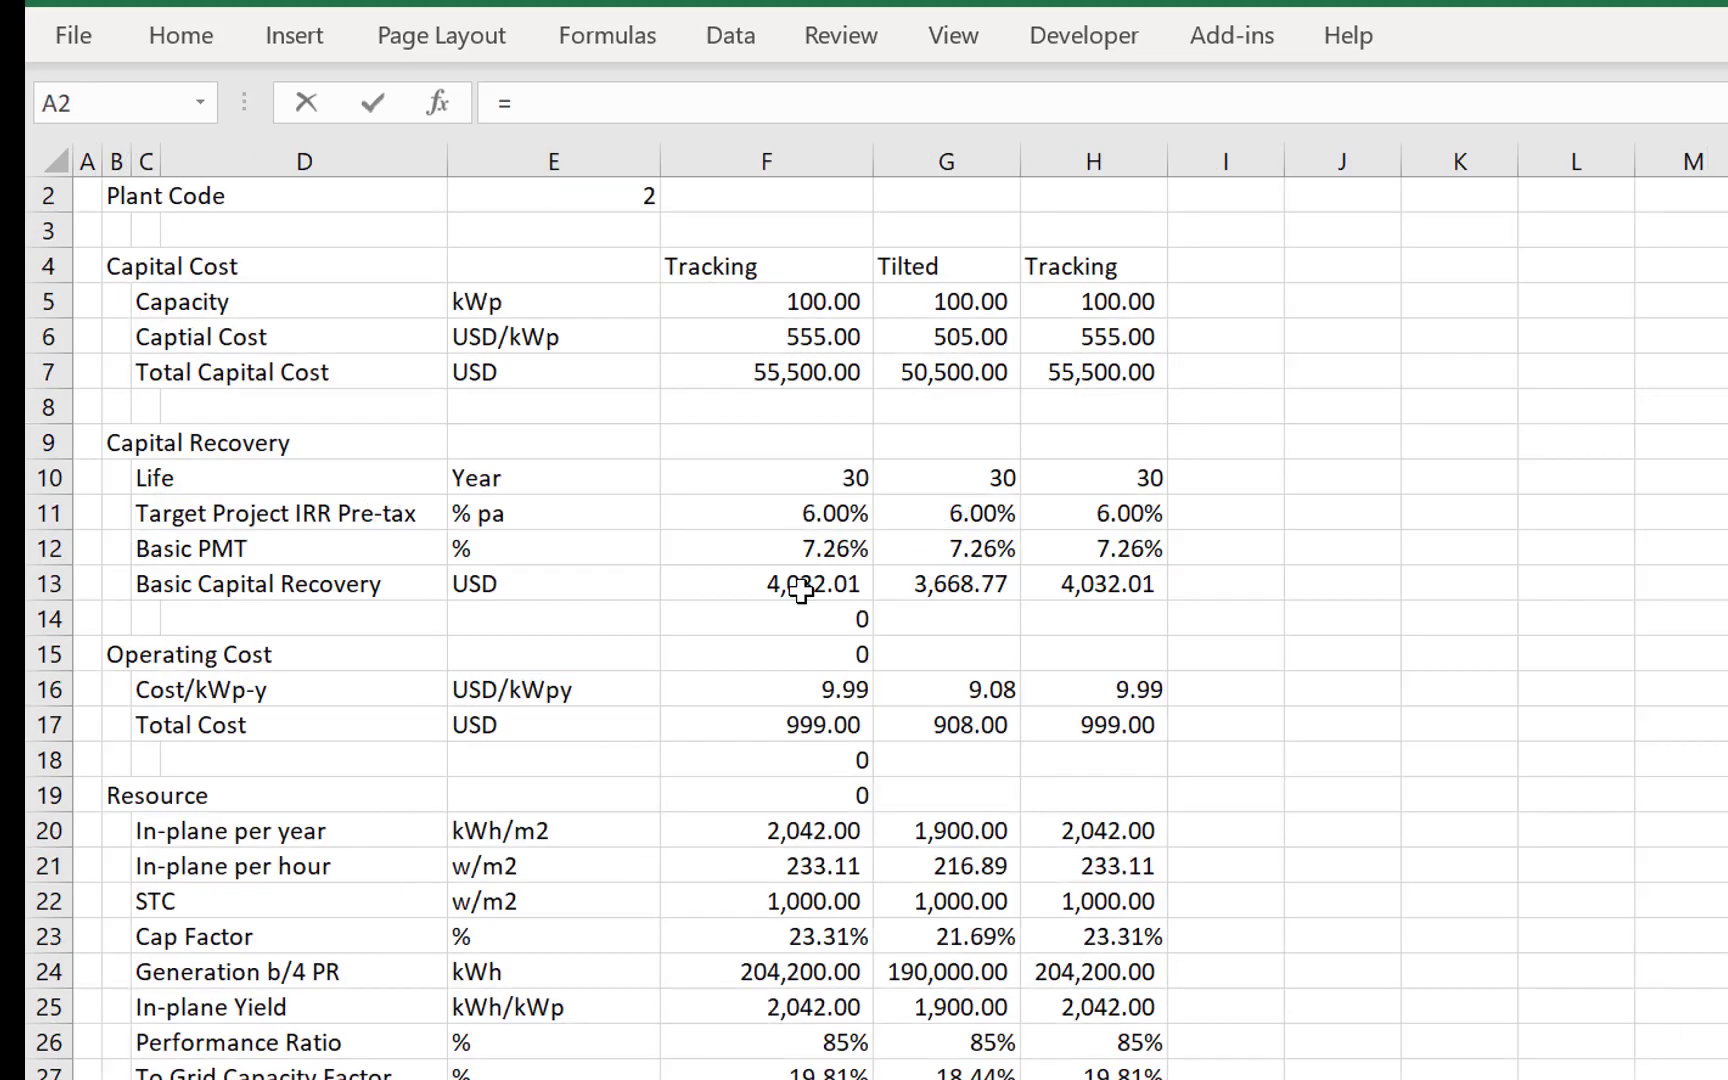
{"action": "left_click", "coordinate": [798, 546]}
{"action": "key", "text": "Up"}
{"action": "key", "text": "Up"}
{"action": "key", "text": "Up"}
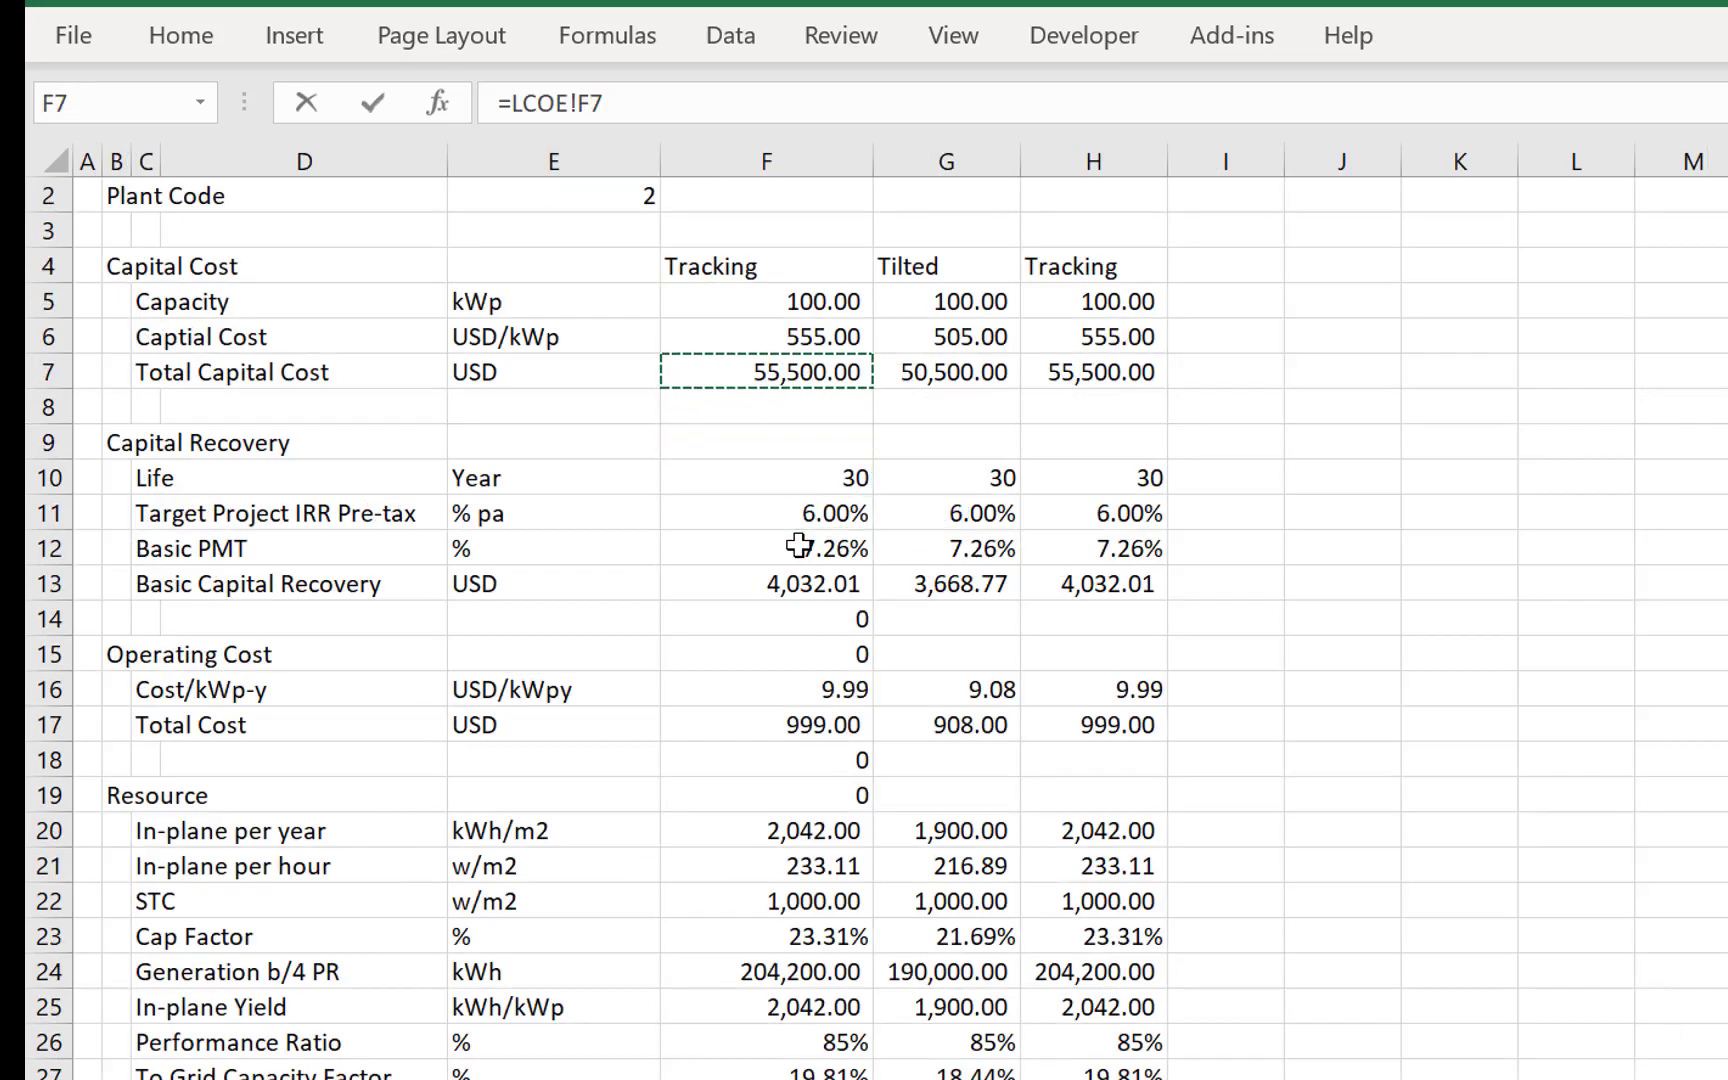
{"action": "key", "text": "Return"}
{"action": "key", "text": "Up"}
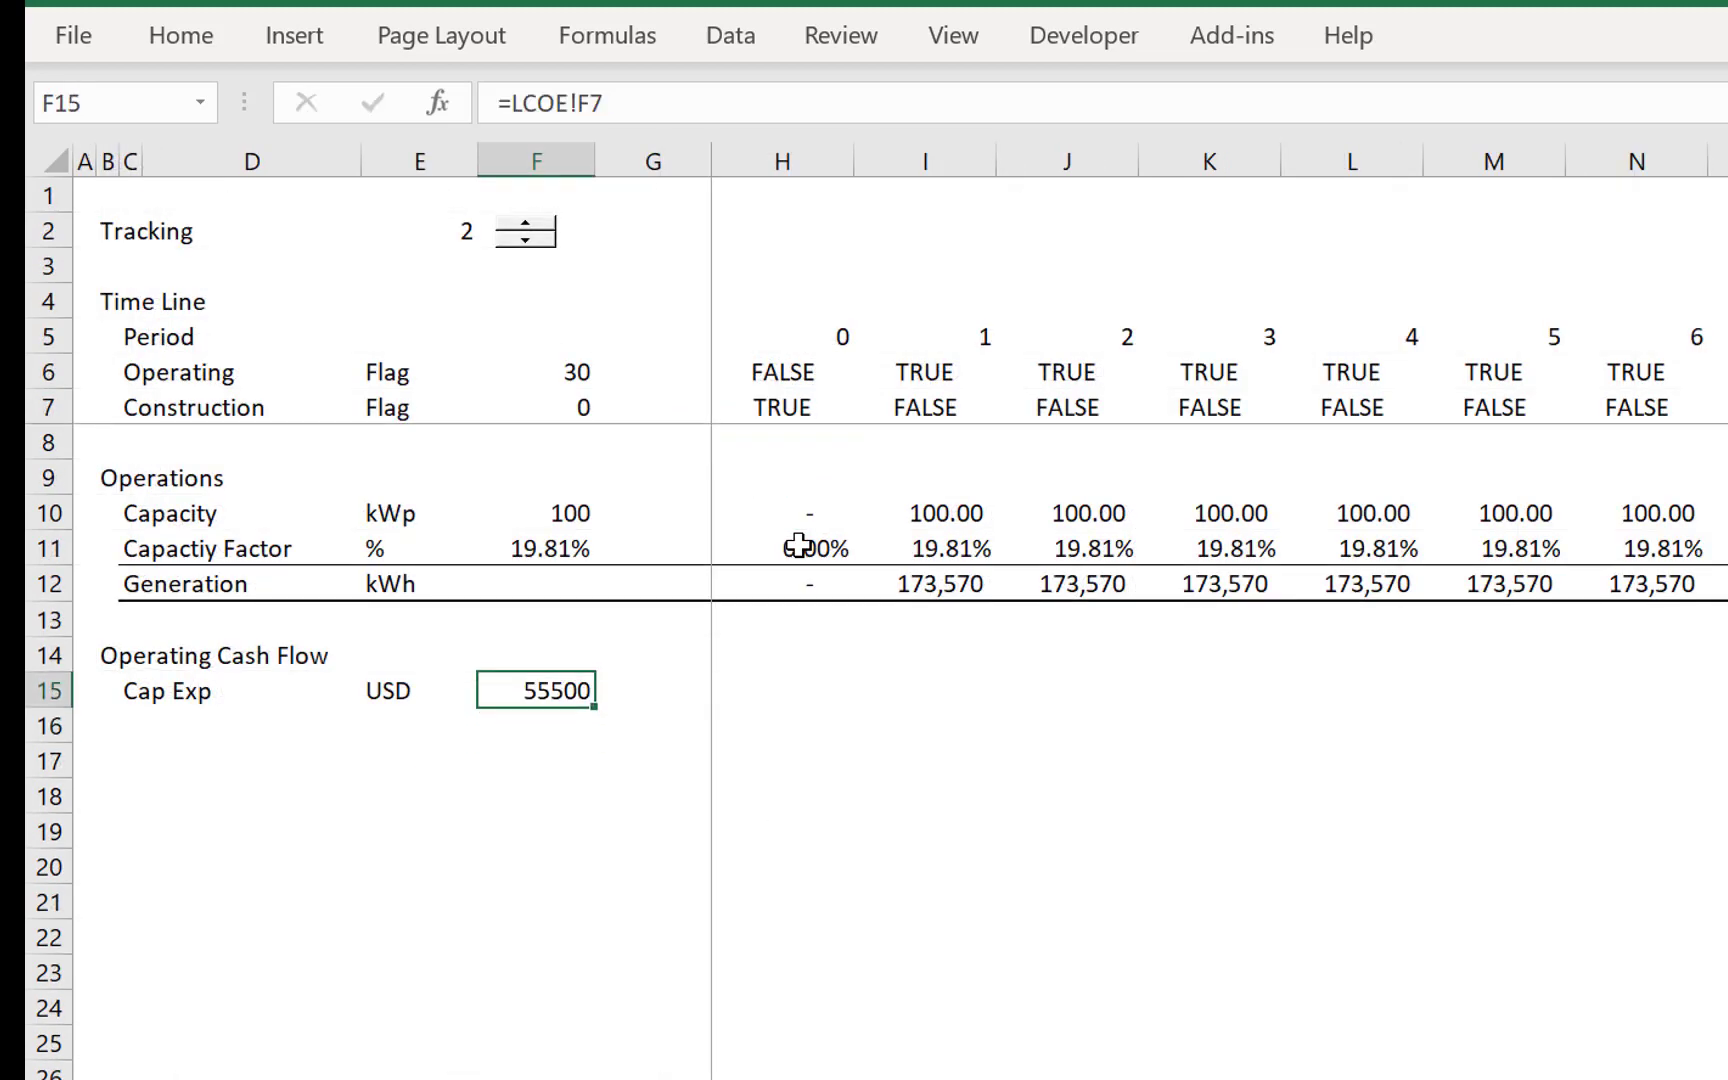
{"action": "key", "text": "ctrl+shift+1"}
- Calculate Cap Exp in H15 as =$F$15*H7, using the Construction flag, and fill it across the timeline
{"action": "key", "text": "Right"}
{"action": "key", "text": "Right"}
{"action": "type", "text": "="}
{"action": "key", "text": "Left"}
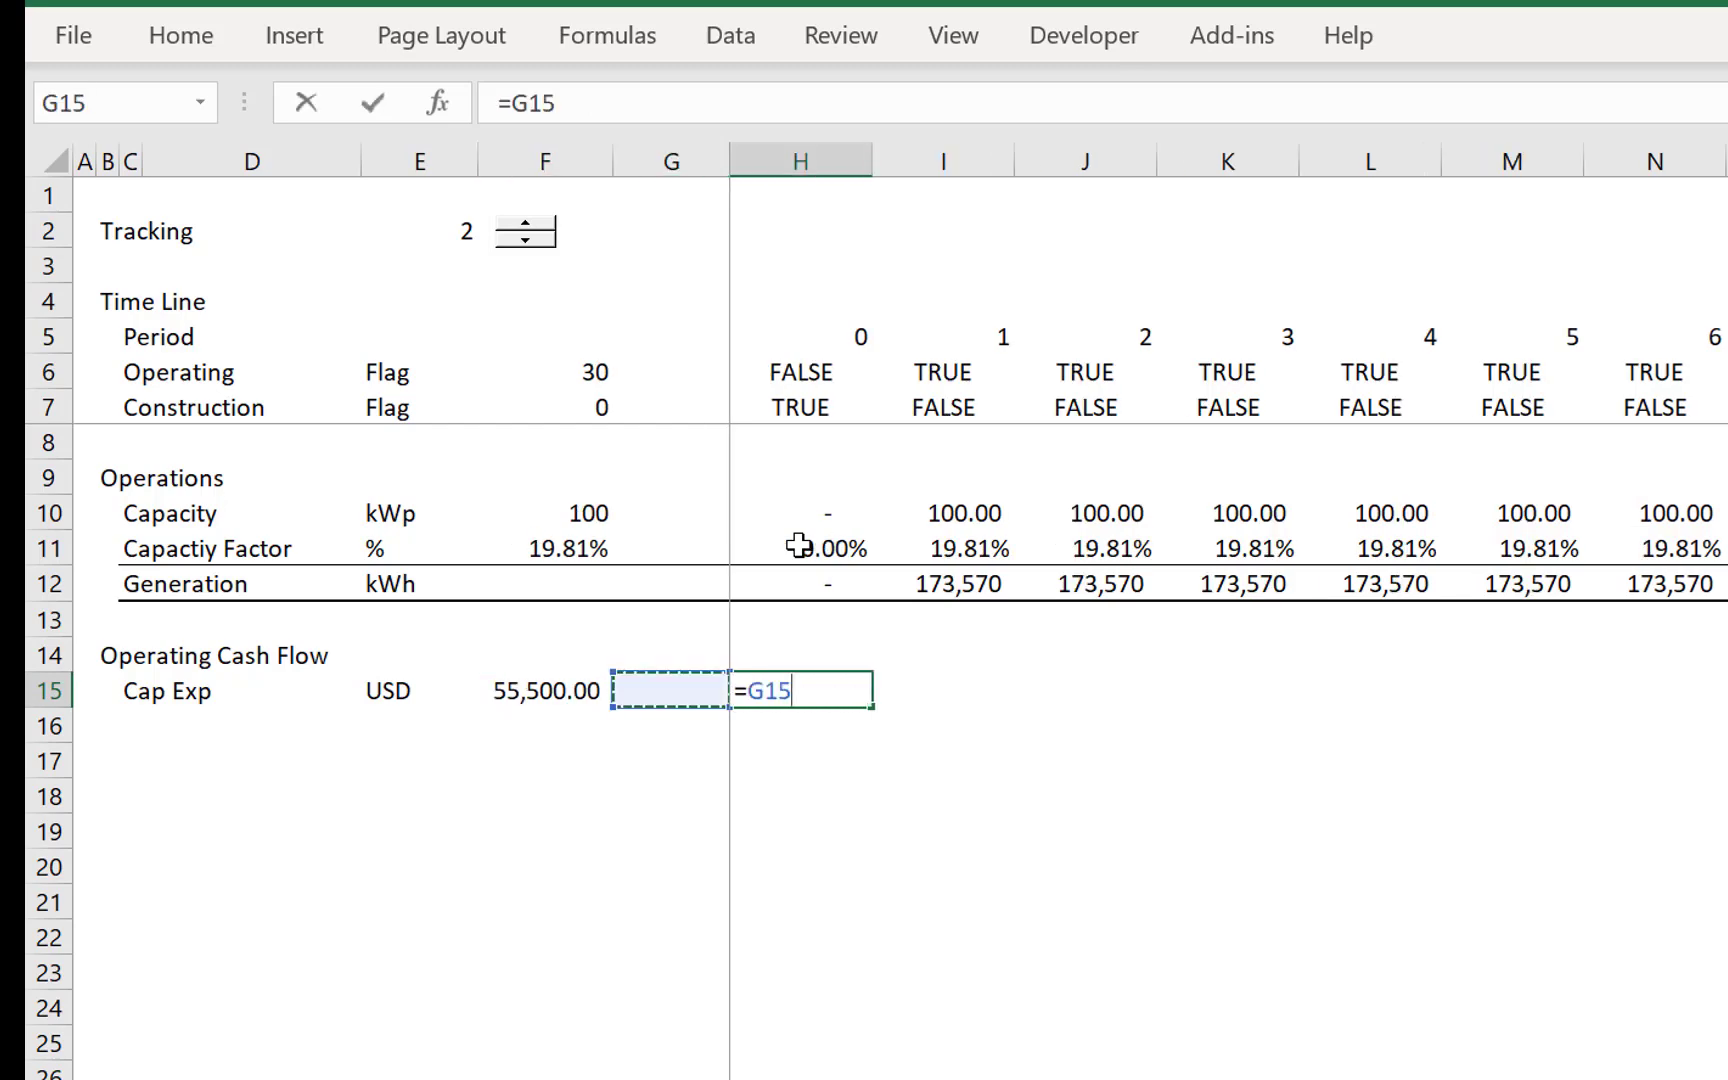
{"action": "key", "text": "Left"}
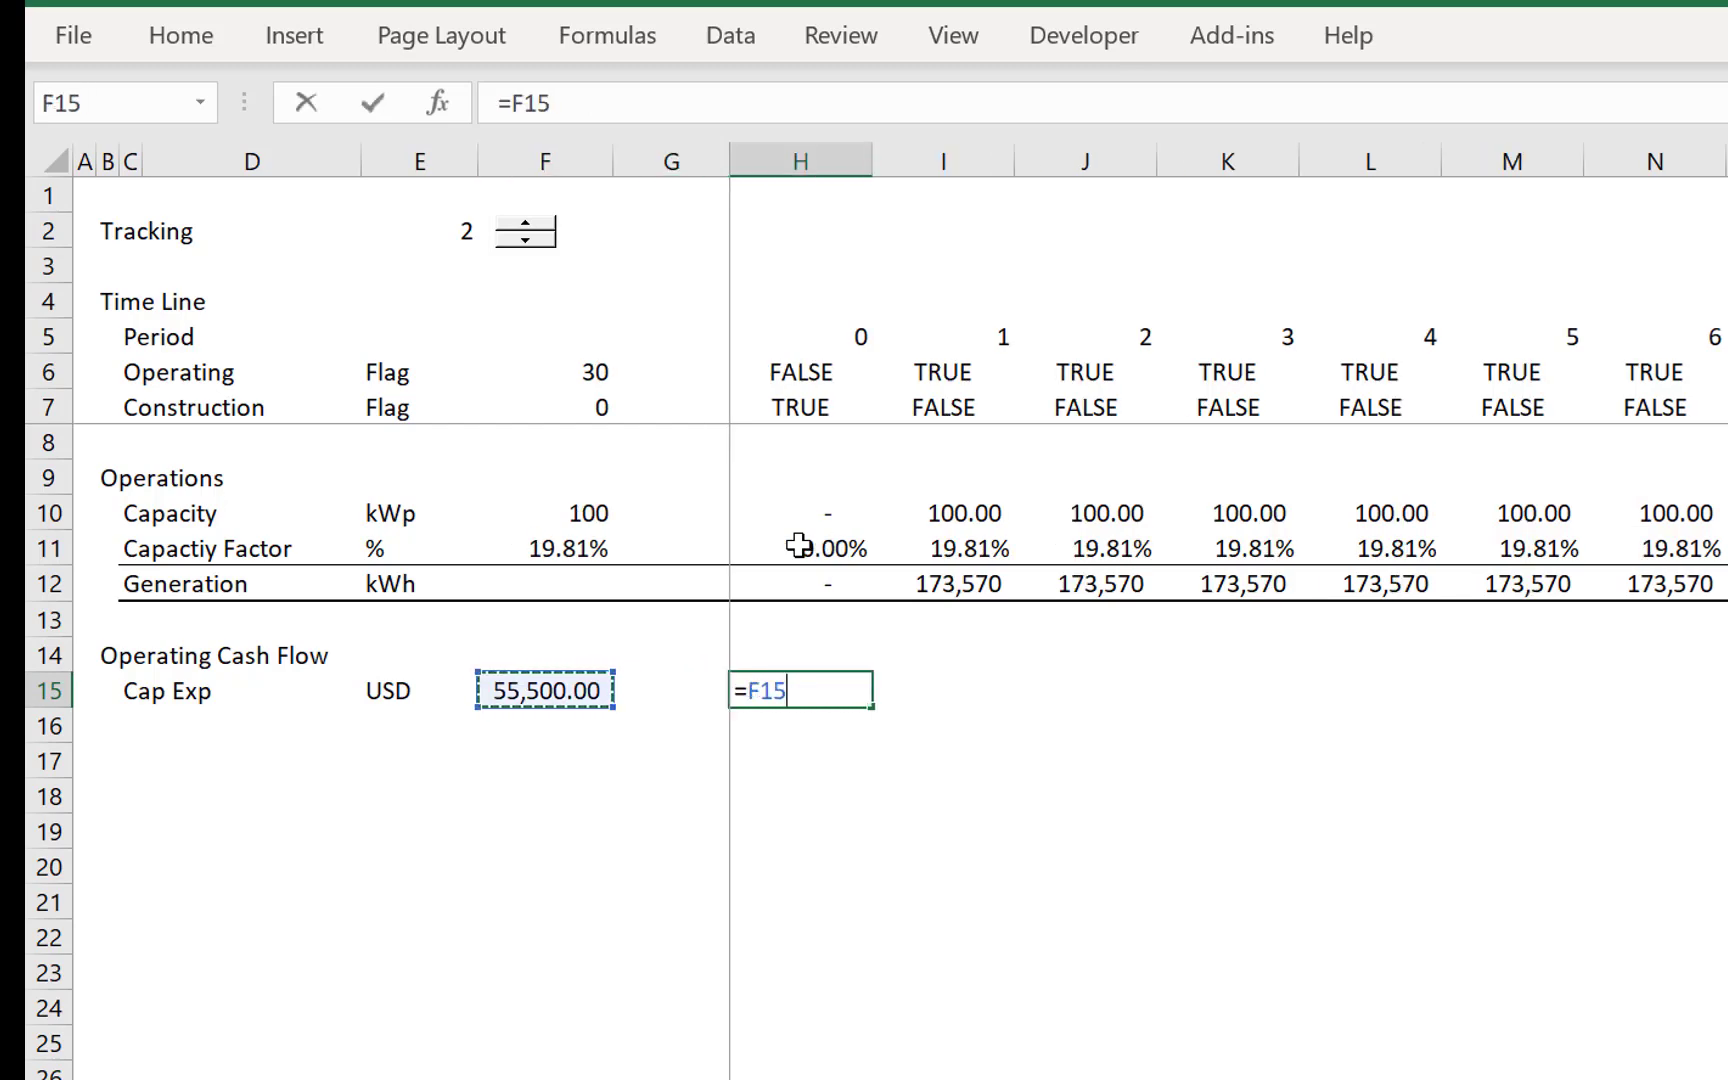
{"action": "key", "text": "F4"}
{"action": "type", "text": "*"}
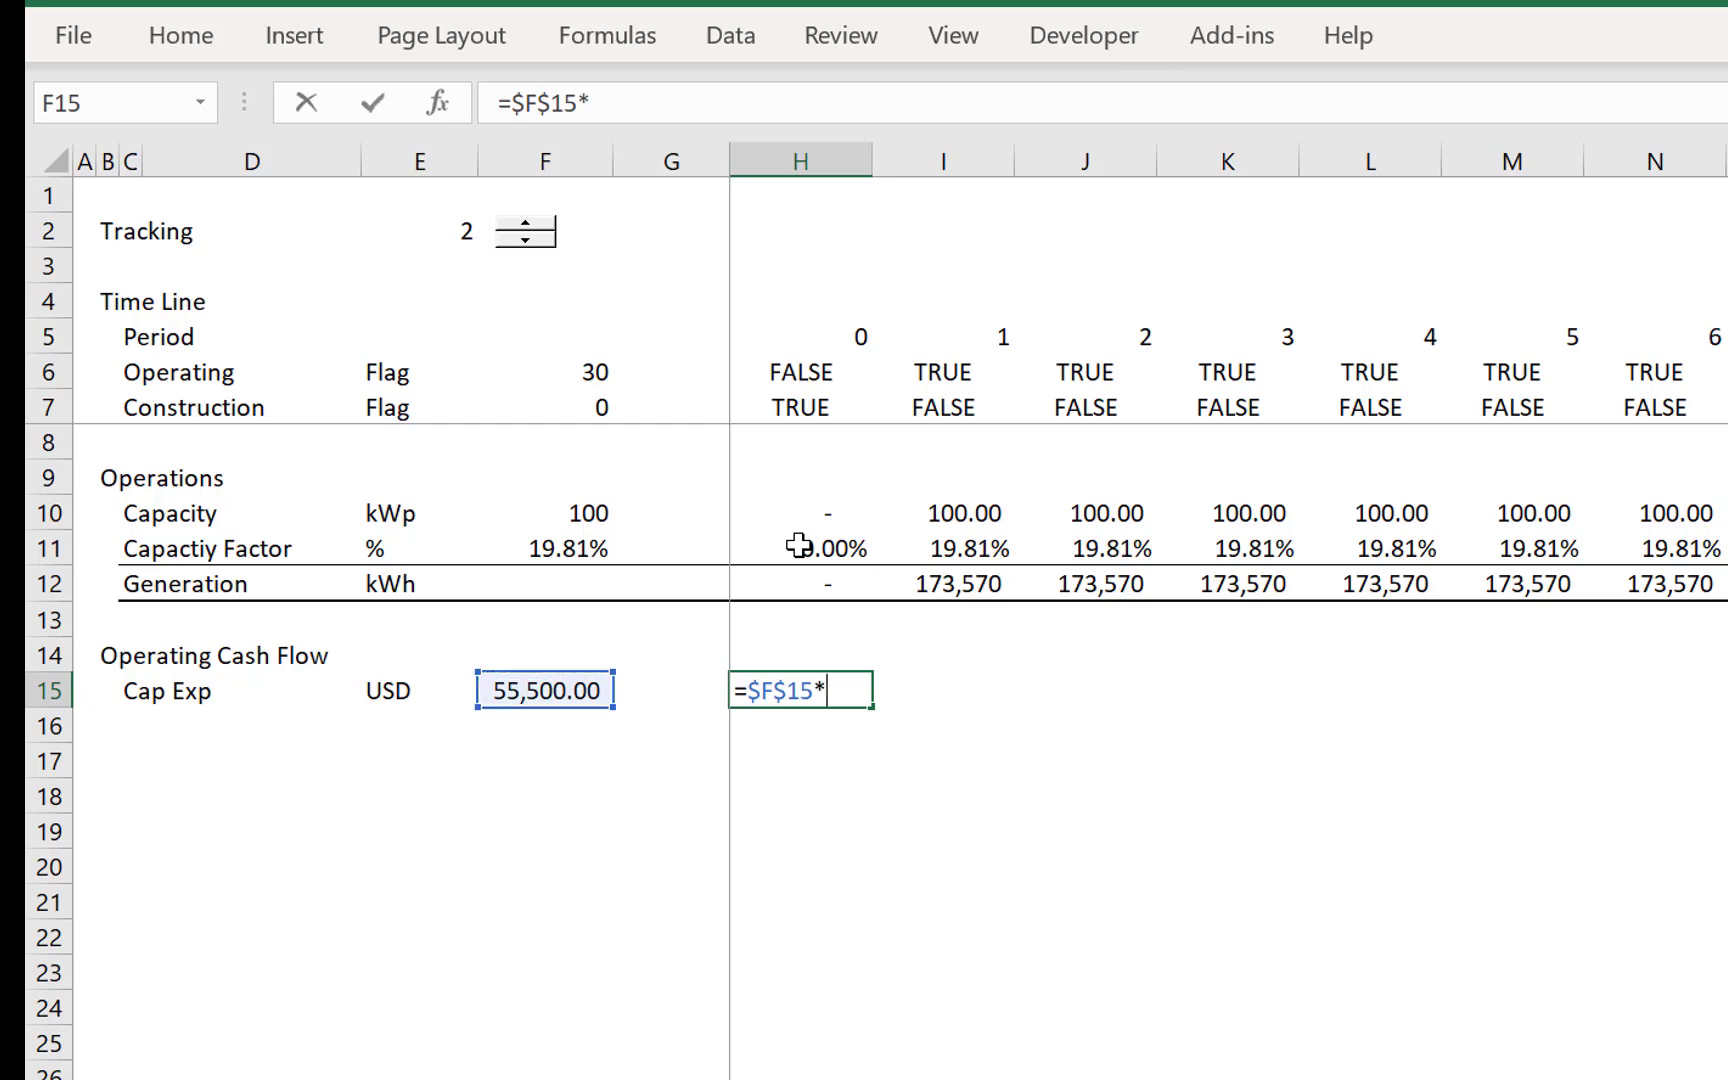
{"action": "left_click", "coordinate": [778, 400]}
{"action": "key", "text": "Return"}
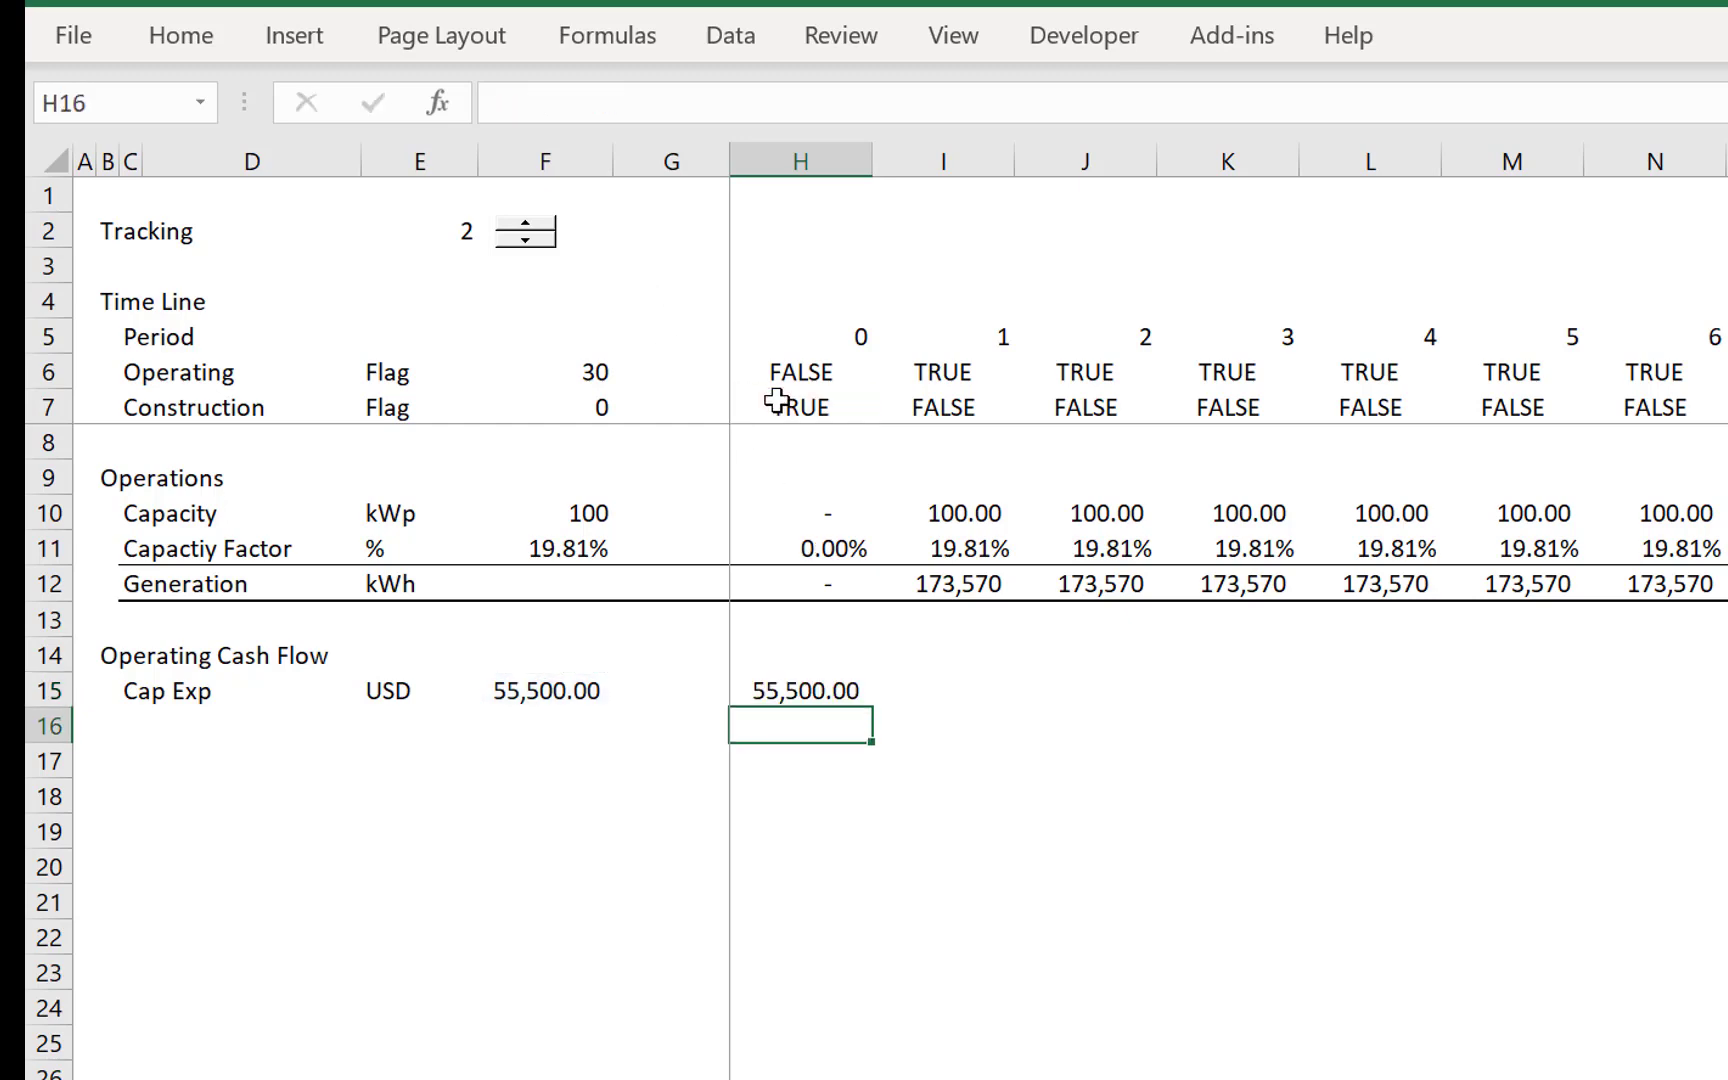
{"action": "key", "text": "Up"}
{"action": "key", "text": "ctrl+shift+Right"}
{"action": "key", "text": "ctrl+r"}
- Label row 16 as LCOE as Price with the unit USD/MWH in E16, and widen column E to fit it
{"action": "key", "text": "Down"}
{"action": "key", "text": "Left"}
{"action": "key", "text": "Left"}
{"action": "key", "text": "Left"}
{"action": "key", "text": "Left"}
{"action": "key", "text": "Left"}
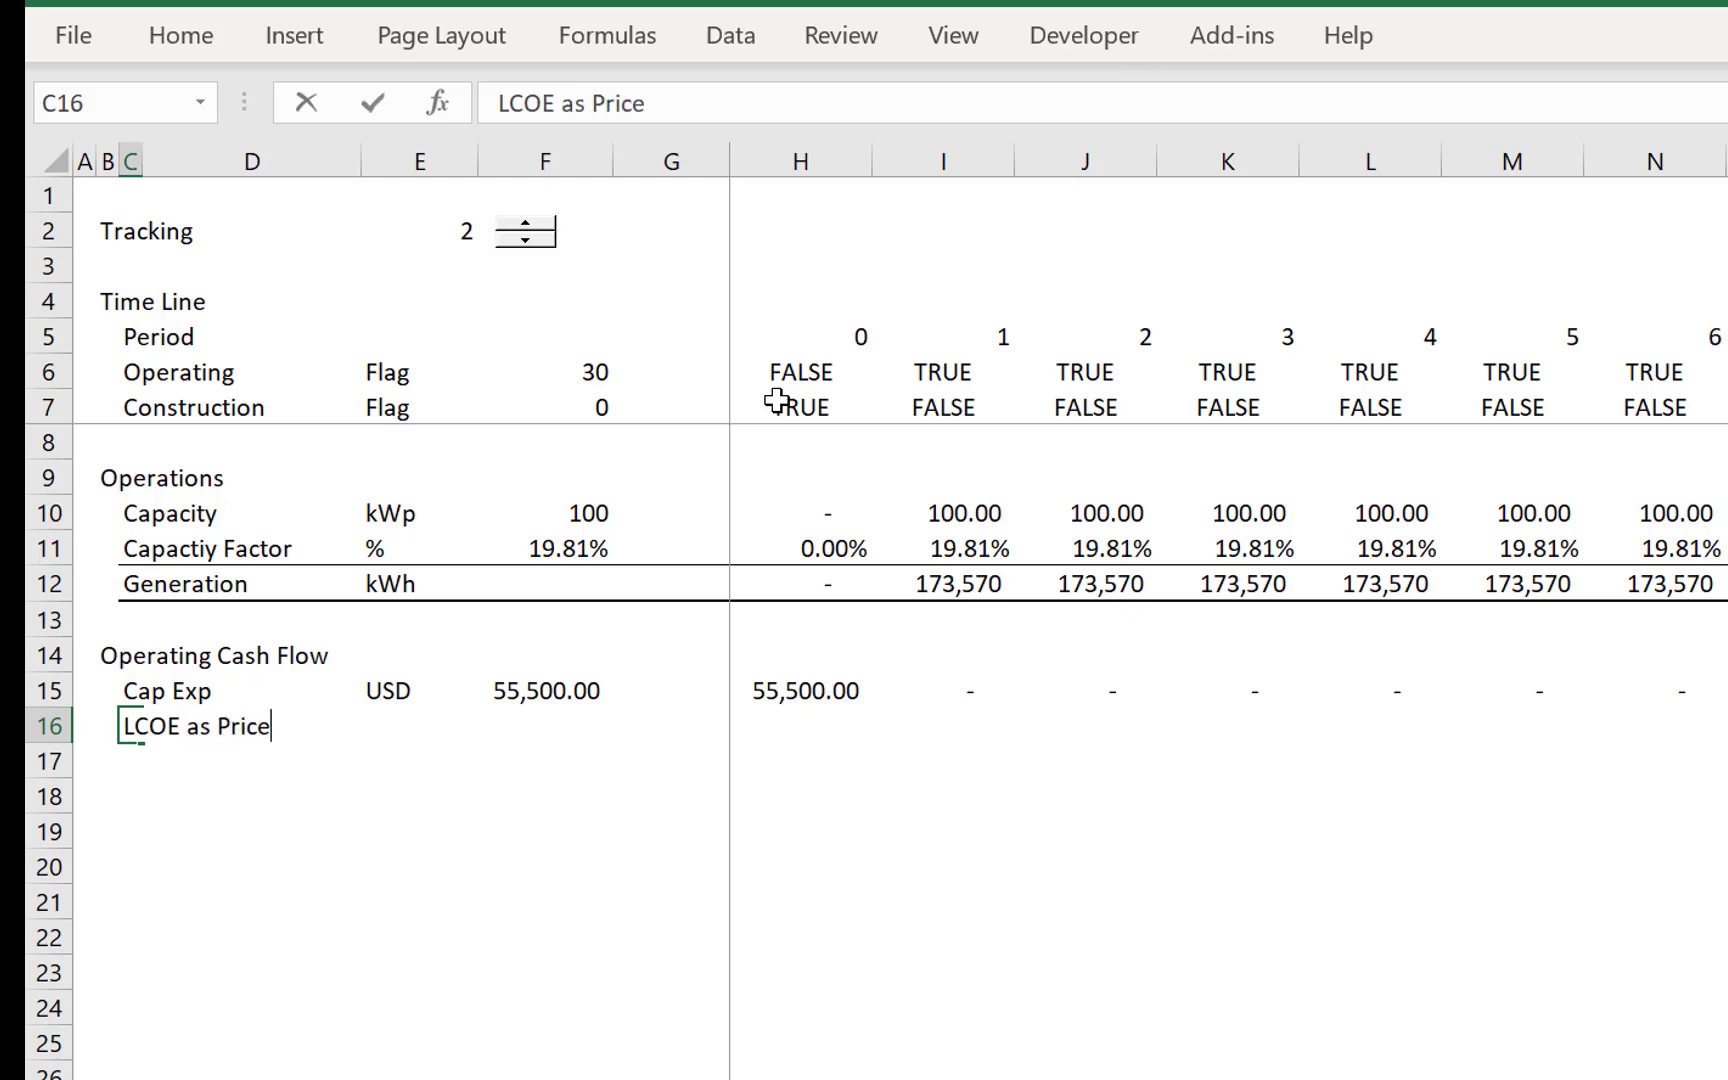
{"action": "type", "text": "LCOE as Price"}
{"action": "key", "text": "Right"}
{"action": "key", "text": "Right"}
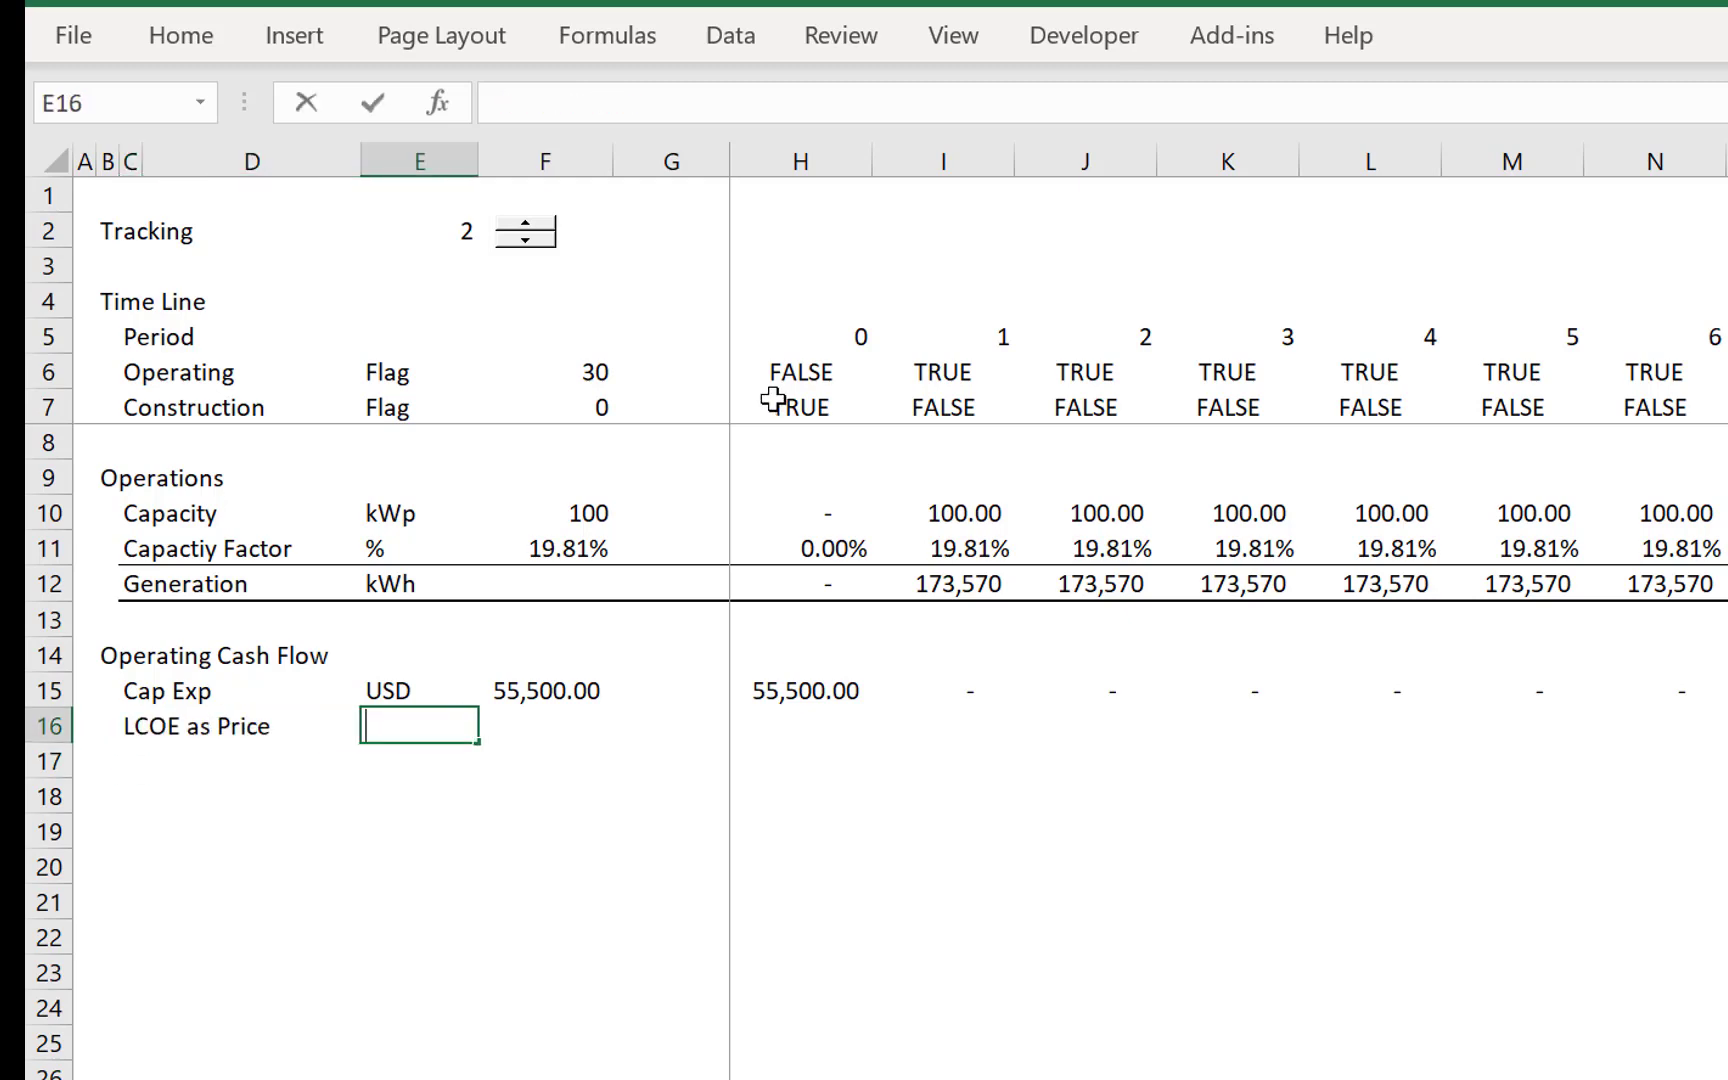
{"action": "type", "text": "USD/MWH"}
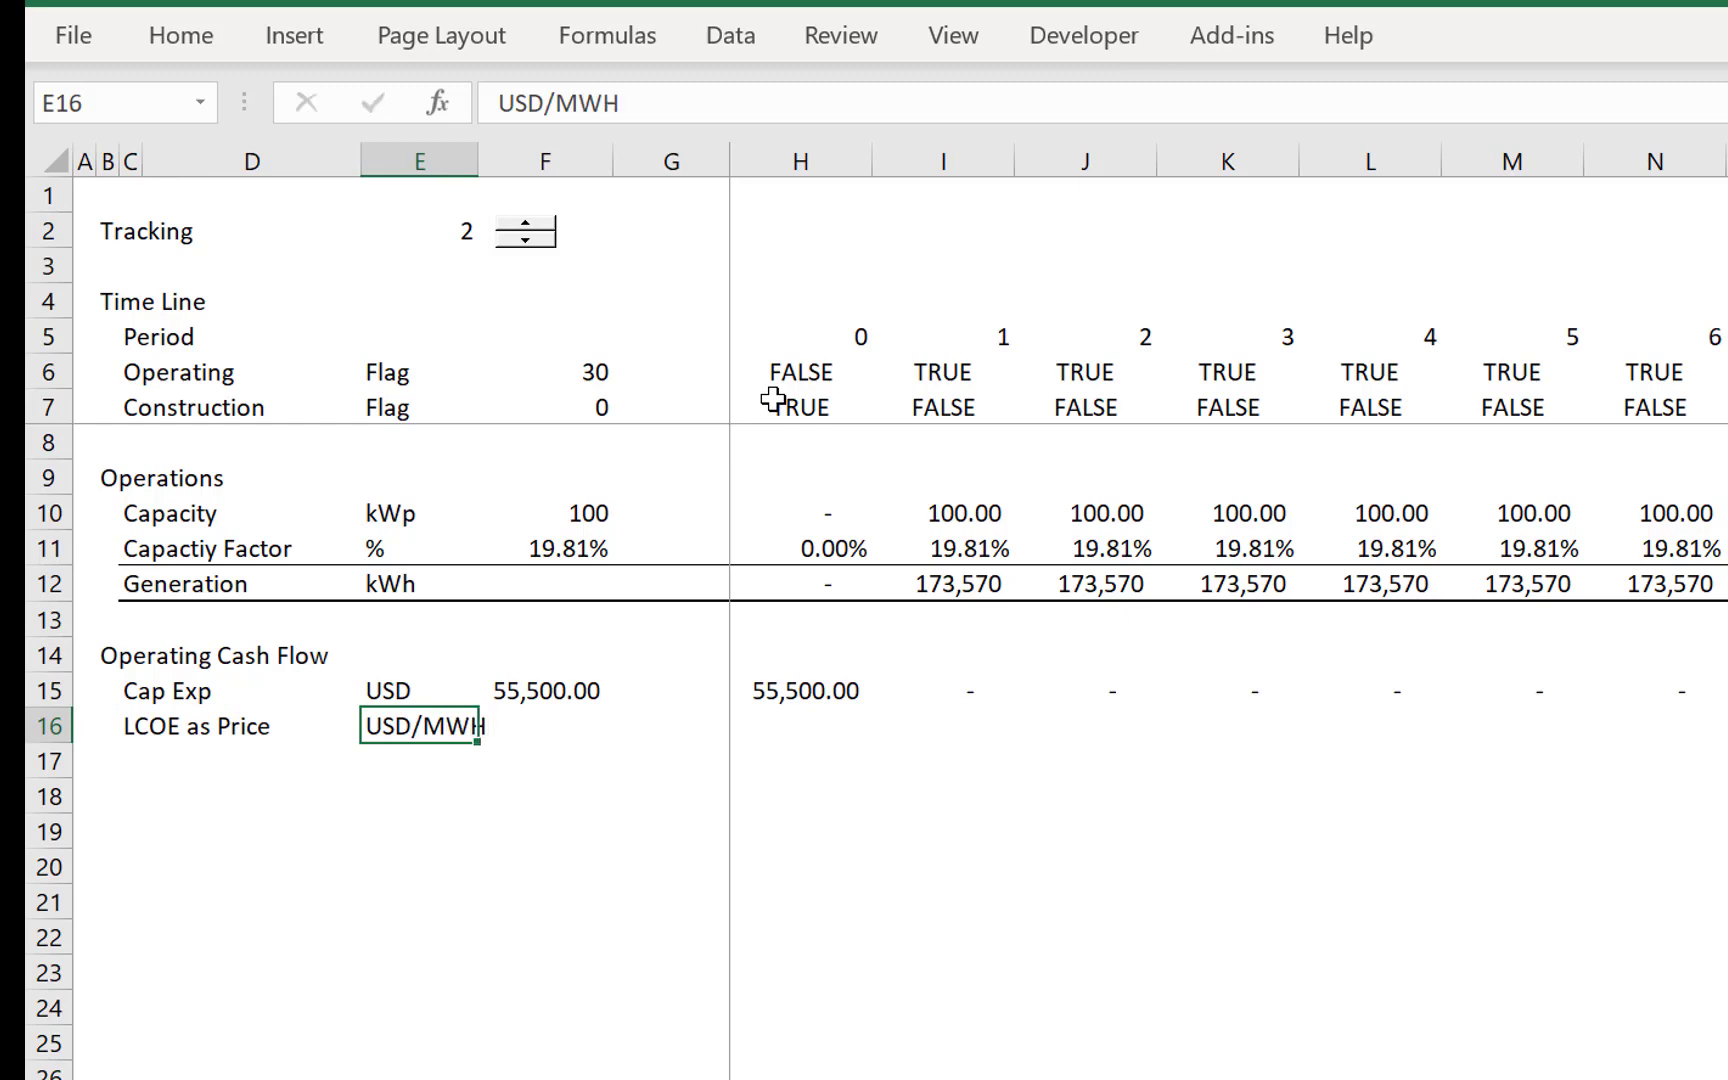
{"action": "key", "text": "Return"}
{"action": "key", "text": "Up"}
{"action": "left_click_drag", "start_coordinate": [474, 160], "coordinate": [489, 159]}
{"action": "key", "text": "Right"}
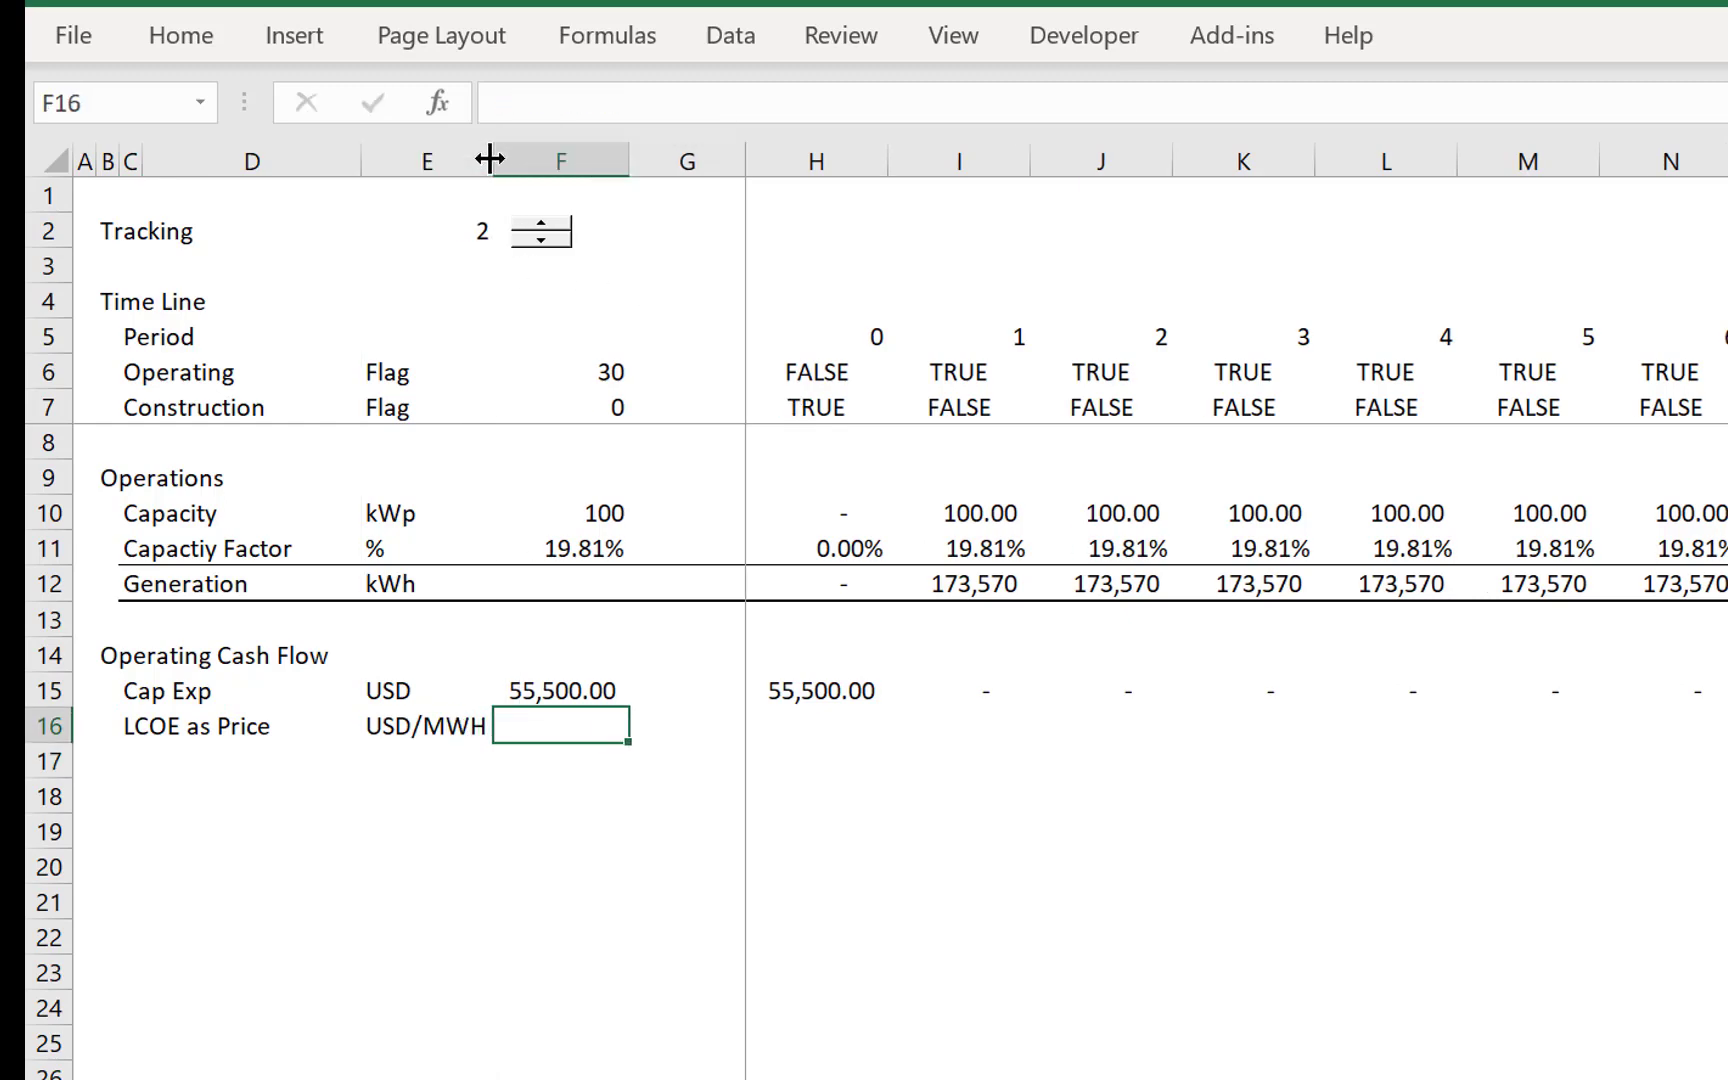
{"action": "type", "text": "="}
{"action": "key", "text": "ctrl+Page_Up"}
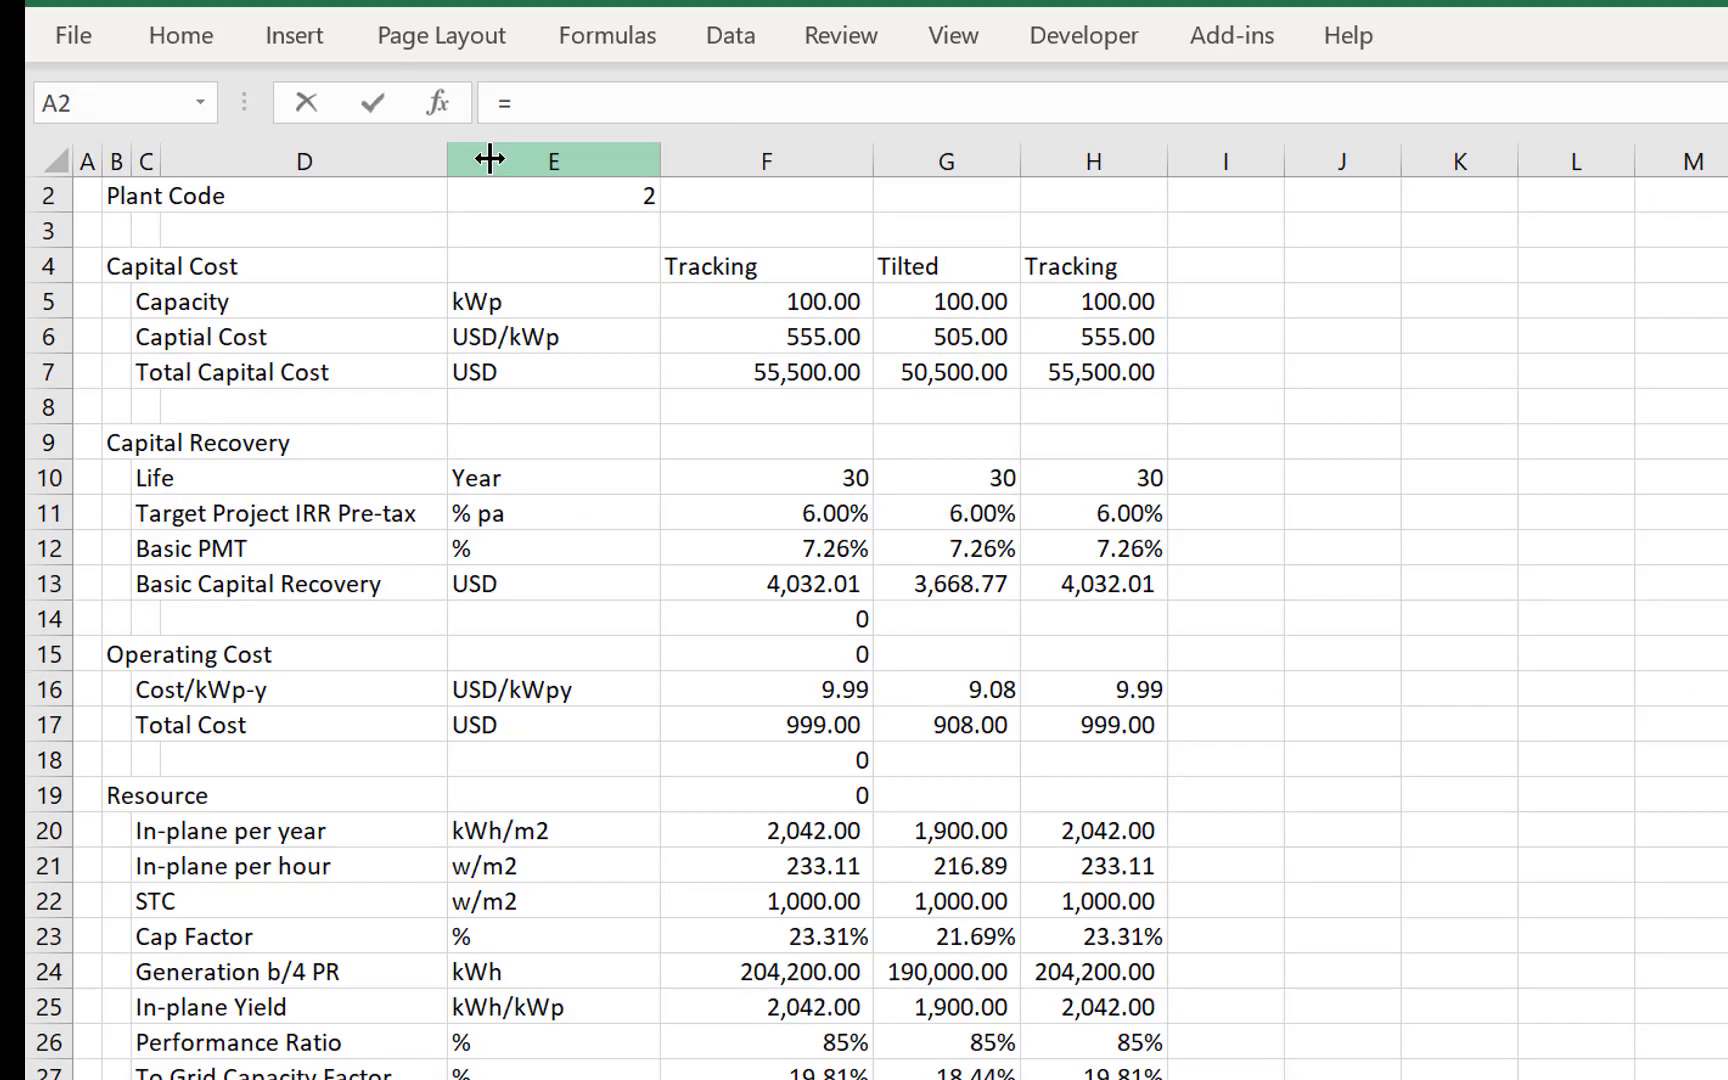
{"action": "left_click", "coordinate": [780, 729]}
{"action": "key", "text": "Down"}
{"action": "key", "text": "Down"}
{"action": "key", "text": "Down"}
{"action": "key", "text": "Down"}
{"action": "key", "text": "Down"}
{"action": "key", "text": "Down"}
{"action": "key", "text": "Down"}
{"action": "key", "text": "Down"}
{"action": "key", "text": "Down"}
{"action": "key", "text": "Down"}
{"action": "key", "text": "Down"}
{"action": "key", "text": "Down"}
{"action": "key", "text": "Down"}
{"action": "key", "text": "Down"}
{"action": "key", "text": "Down"}
{"action": "key", "text": "Down"}
{"action": "key", "text": "Down"}
{"action": "key", "text": "Down"}
{"action": "key", "text": "Down"}
{"action": "key", "text": "Down"}
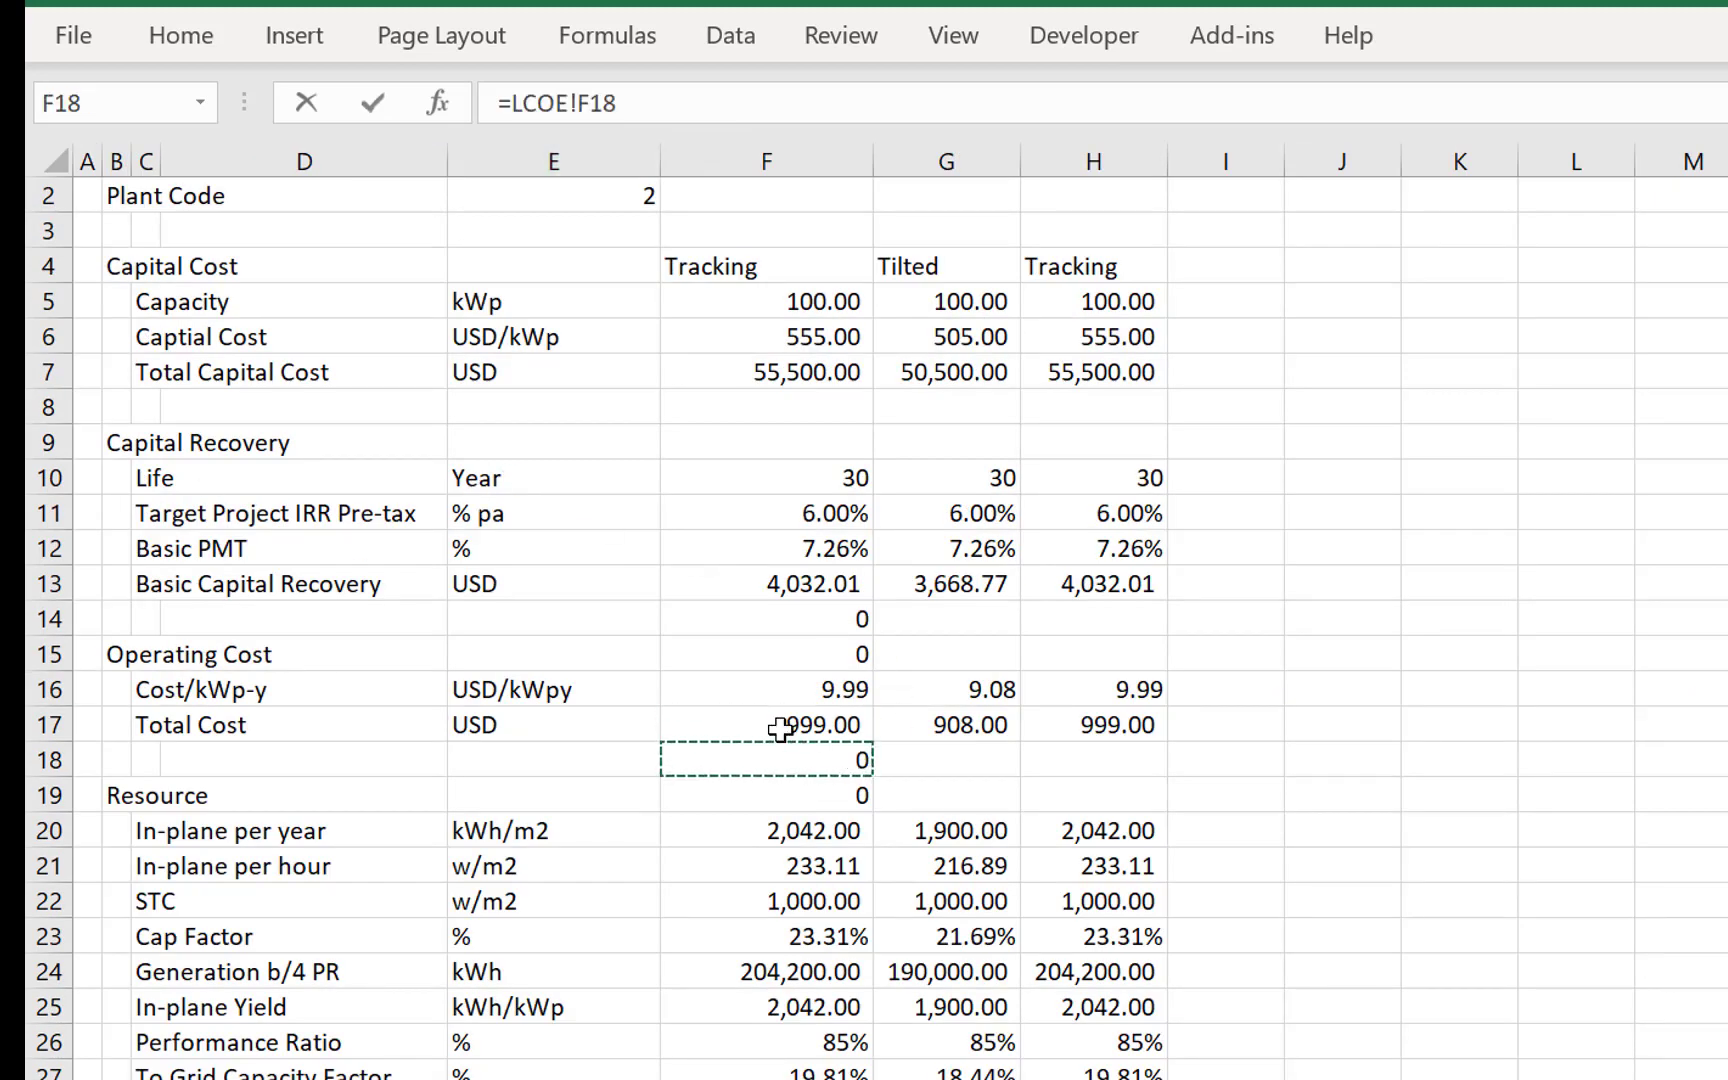
{"action": "key", "text": "Up"}
{"action": "key", "text": "Up"}
{"action": "key", "text": "Up"}
{"action": "key", "text": "Up"}
{"action": "key", "text": "Up"}
{"action": "key", "text": "Up"}
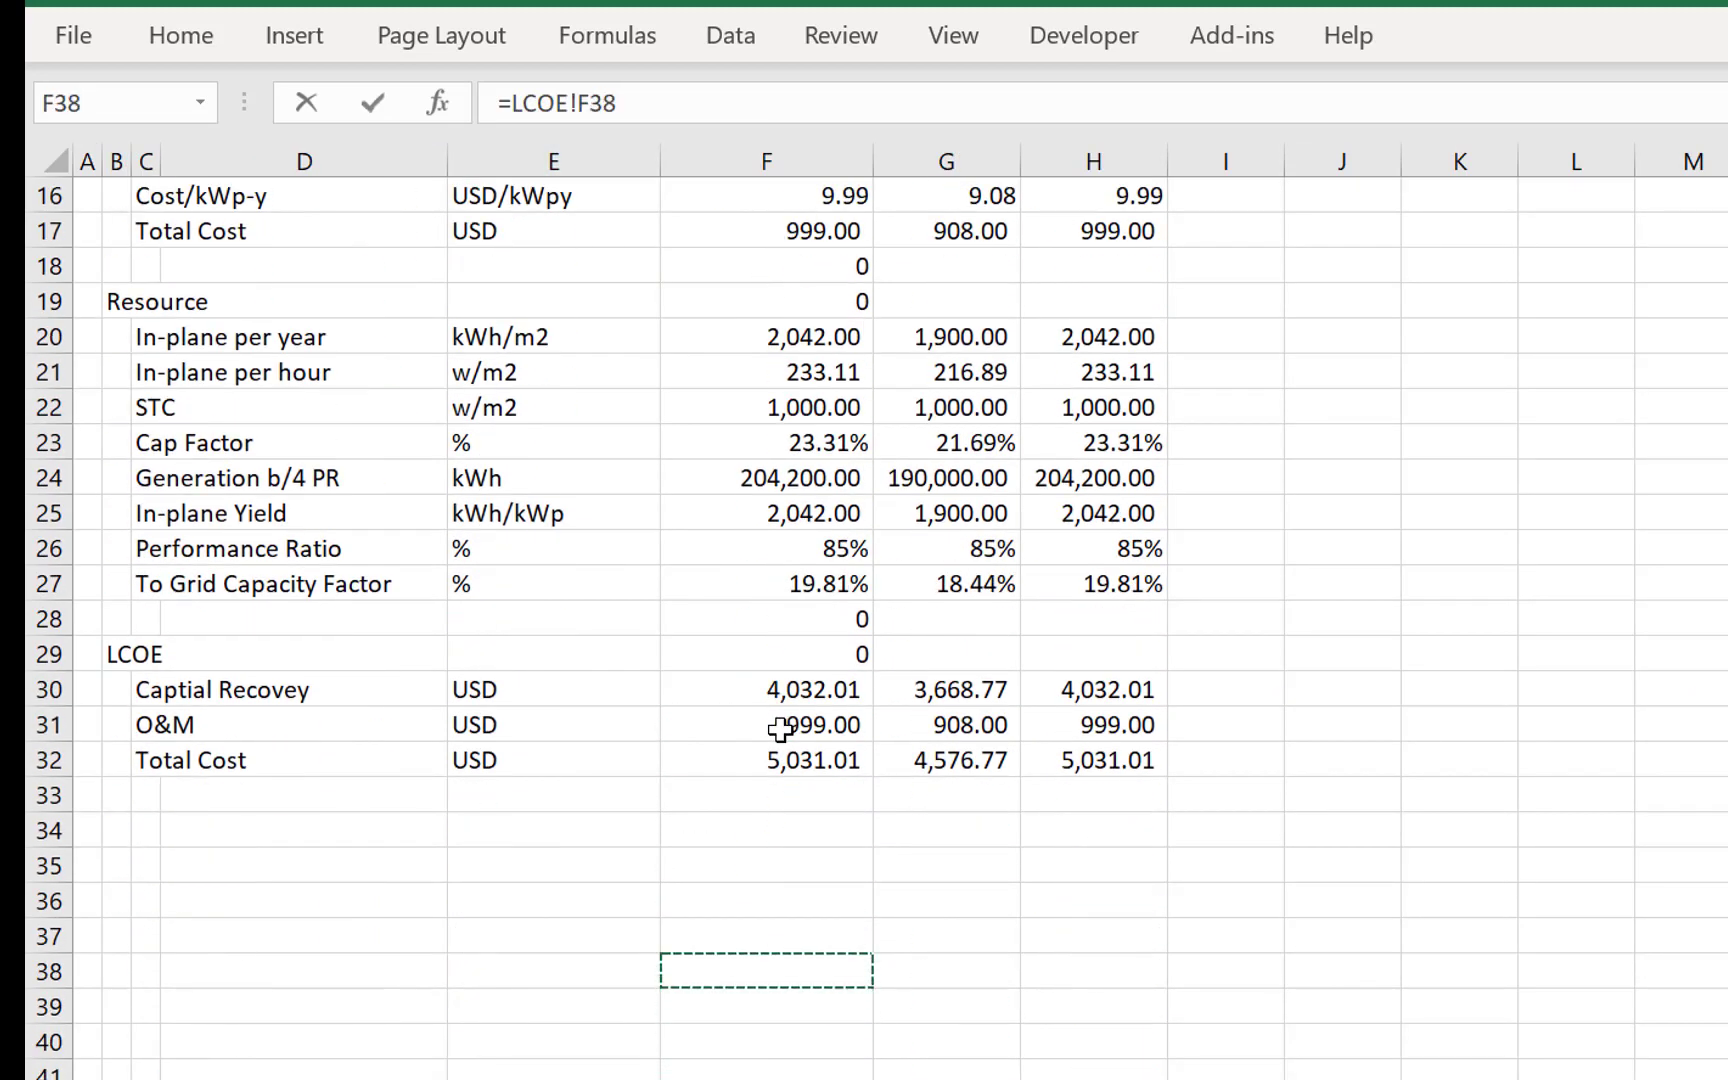
{"action": "key", "text": "Escape"}
- Examine the LCOE sheet from Capital Cost down to the rows of the LCOE section
{"action": "key", "text": "ctrl+Page_Up"}
{"action": "key", "text": "Down"}
{"action": "key", "text": "Down"}
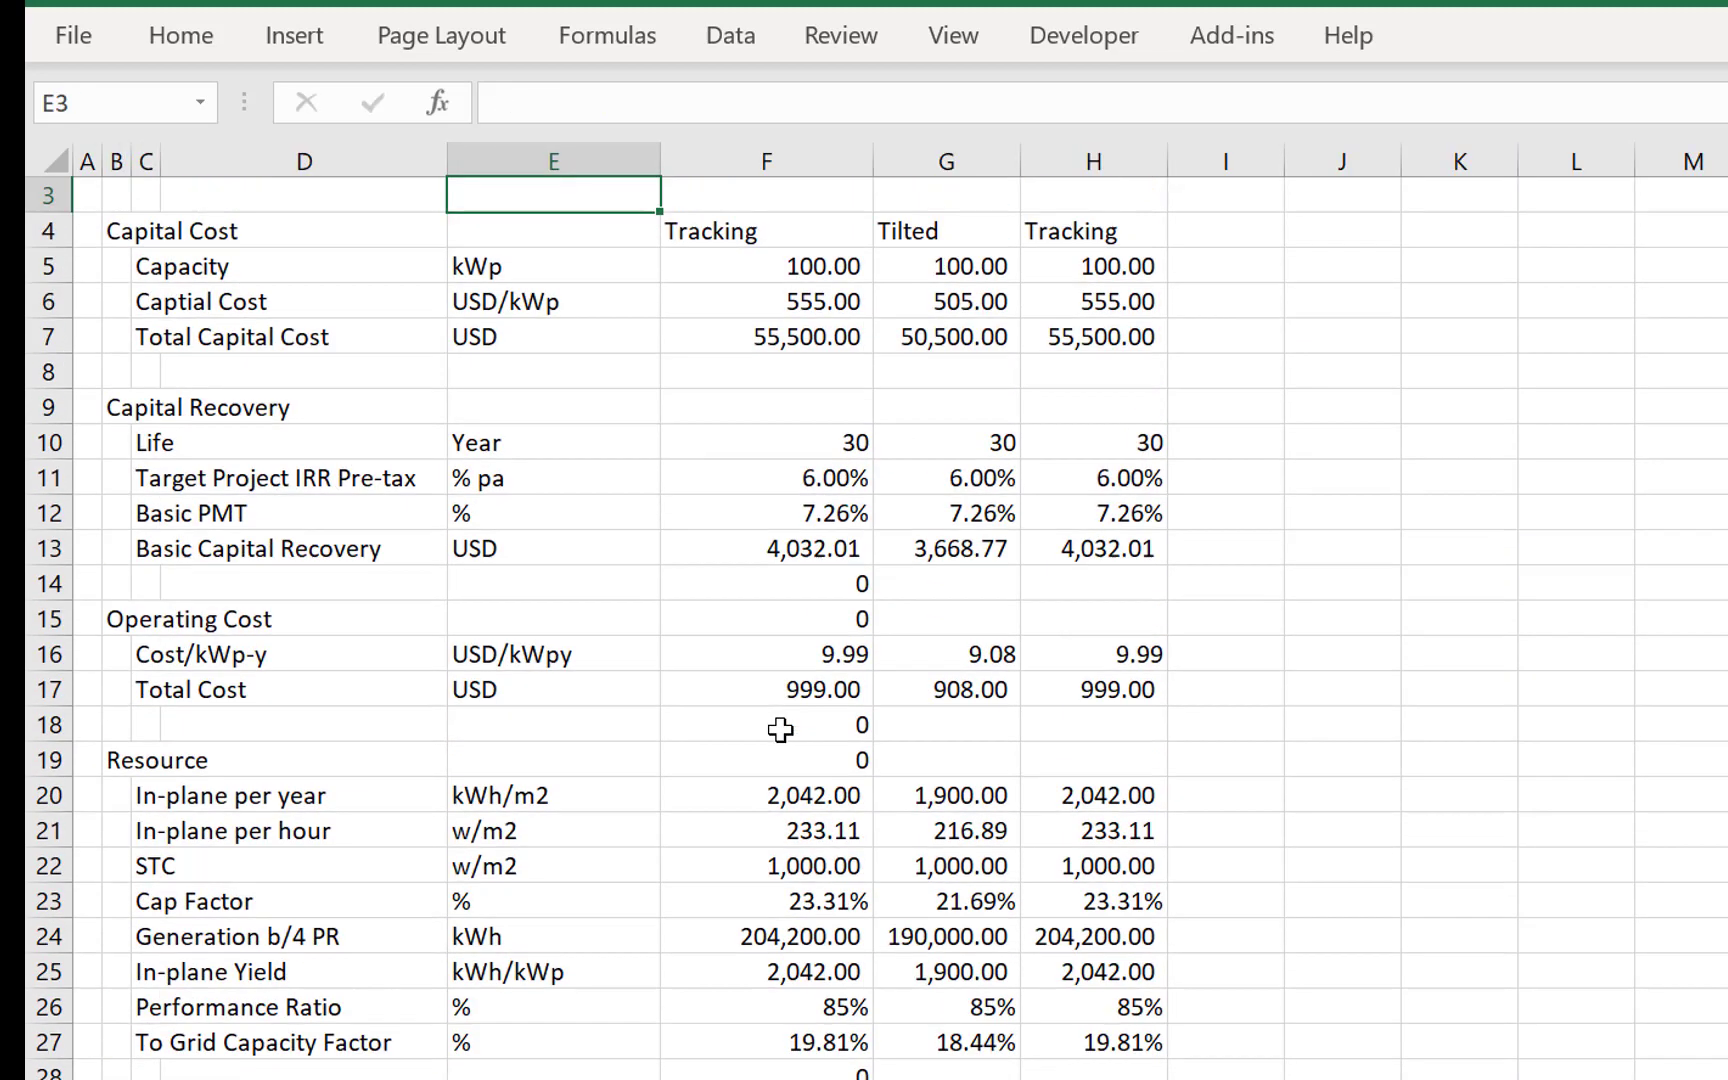
{"action": "key", "text": "Page_Down"}
{"action": "key", "text": "Up"}
{"action": "key", "text": "Page_Up"}
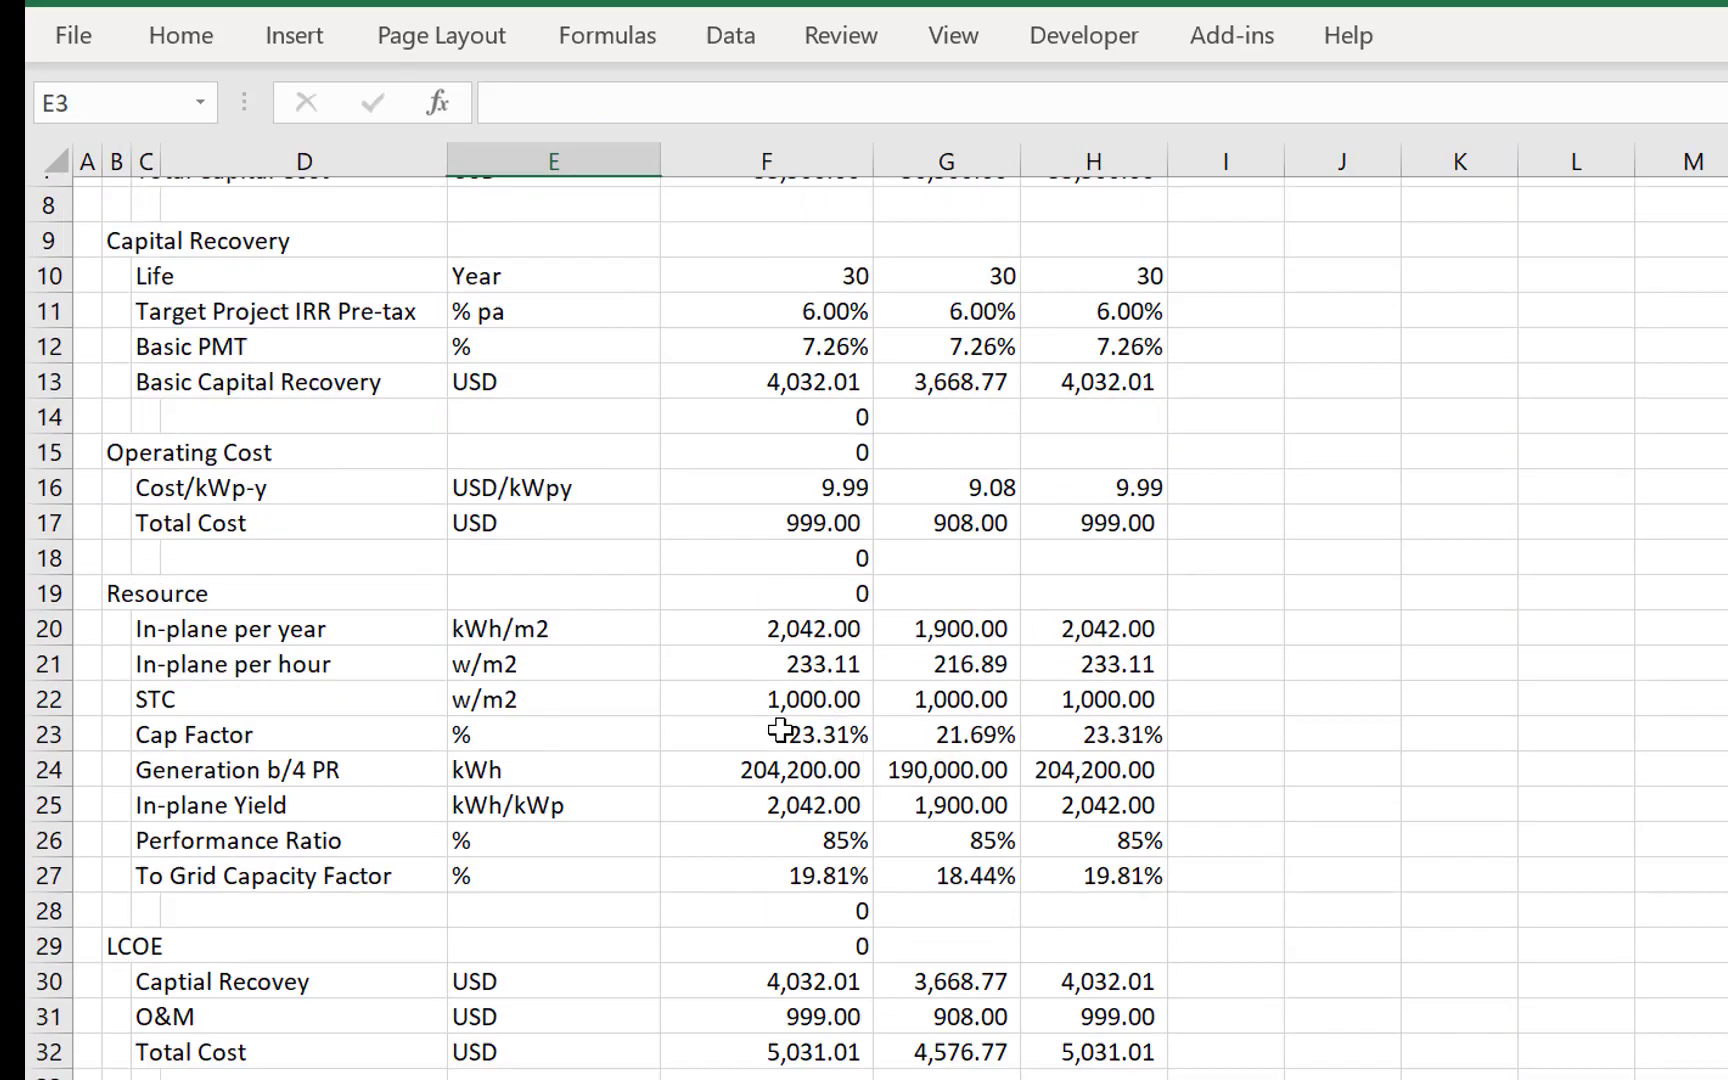
{"action": "key", "text": "Page_Up"}
{"action": "key", "text": "Down"}
{"action": "key", "text": "Down"}
{"action": "key", "text": "Down"}
{"action": "key", "text": "Down"}
{"action": "key", "text": "Down"}
{"action": "key", "text": "Down"}
{"action": "key", "text": "Down"}
{"action": "key", "text": "Down"}
{"action": "key", "text": "Down"}
{"action": "key", "text": "Down"}
{"action": "key", "text": "Down"}
{"action": "key", "text": "Down"}
{"action": "key", "text": "Down"}
{"action": "key", "text": "Down"}
{"action": "key", "text": "Down"}
{"action": "key", "text": "Down"}
{"action": "key", "text": "Down"}
{"action": "key", "text": "Down"}
{"action": "key", "text": "Down"}
{"action": "key", "text": "Down"}
{"action": "key", "text": "Down"}
{"action": "key", "text": "Down"}
{"action": "key", "text": "Down"}
{"action": "key", "text": "Down"}
{"action": "key", "text": "Down"}
{"action": "key", "text": "Down"}
{"action": "key", "text": "Down"}
{"action": "key", "text": "Down"}
{"action": "key", "text": "Down"}
{"action": "key", "text": "Down"}
{"action": "key", "text": "Down"}
{"action": "key", "text": "Down"}
{"action": "key", "text": "Down"}
{"action": "key", "text": "Down"}
{"action": "key", "text": "Down"}
{"action": "key", "text": "Down"}
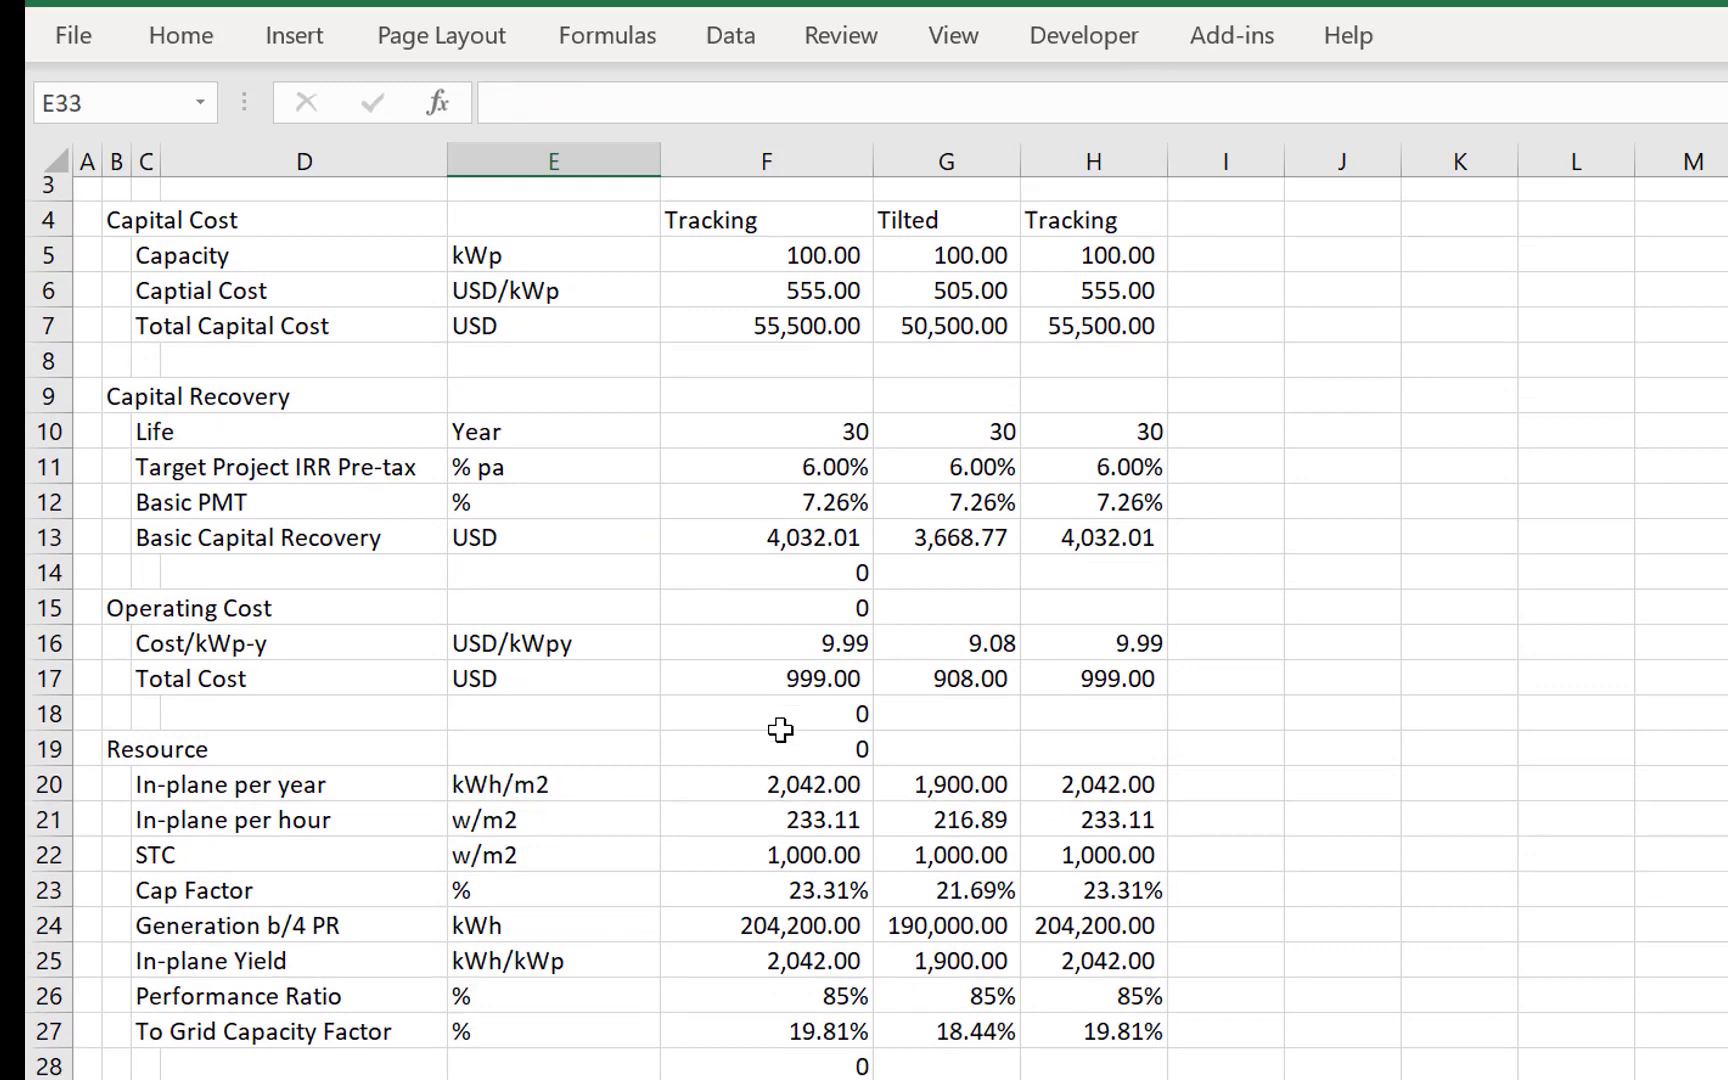
- Apply a total-style top and bottom border to the Total Cost row, C32 to H32, on the LCOE sheet
{"action": "key", "text": "Up"}
{"action": "key", "text": "Up"}
{"action": "key", "text": "Up"}
{"action": "key", "text": "Up"}
{"action": "key", "text": "Up"}
{"action": "key", "text": "Left"}
{"action": "key", "text": "Left"}
{"action": "key", "text": "Up"}
{"action": "key", "text": "Up"}
{"action": "key", "text": "Up"}
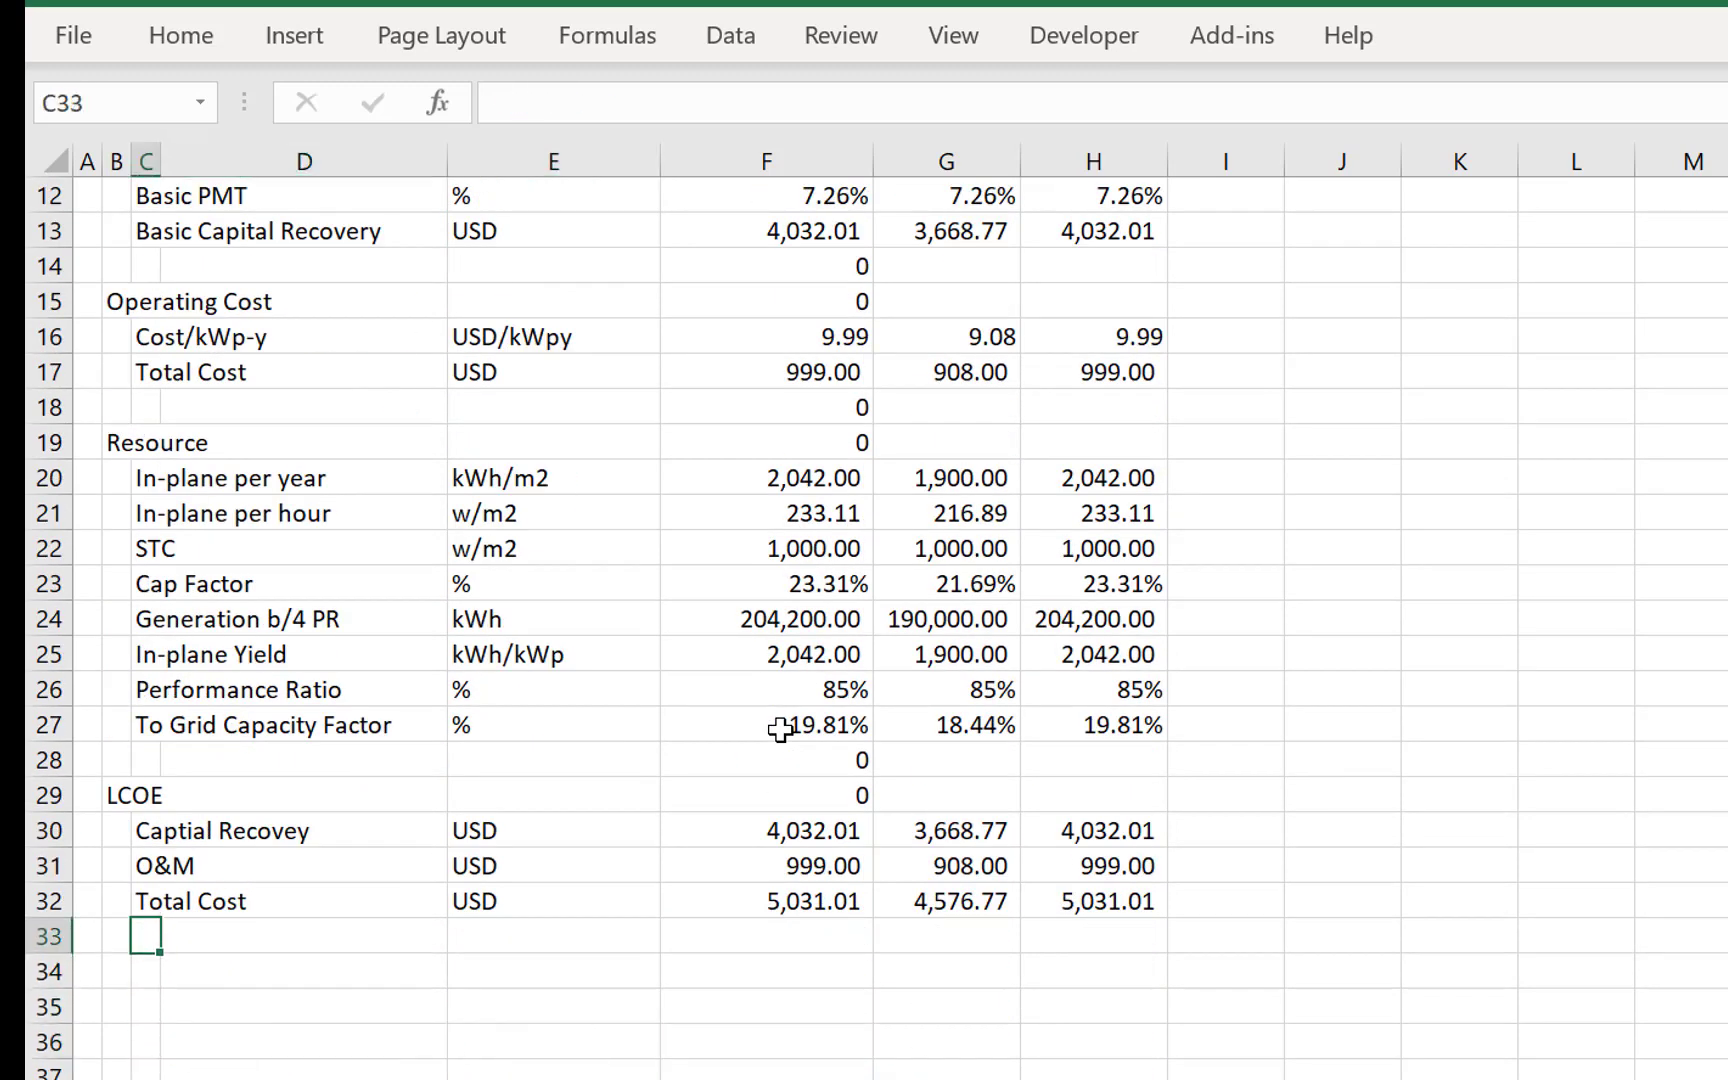
{"action": "key", "text": "shift+Right"}
{"action": "key", "text": "shift+Right"}
{"action": "key", "text": "shift+Right"}
{"action": "key", "text": "shift+Right"}
{"action": "key", "text": "shift+Right"}
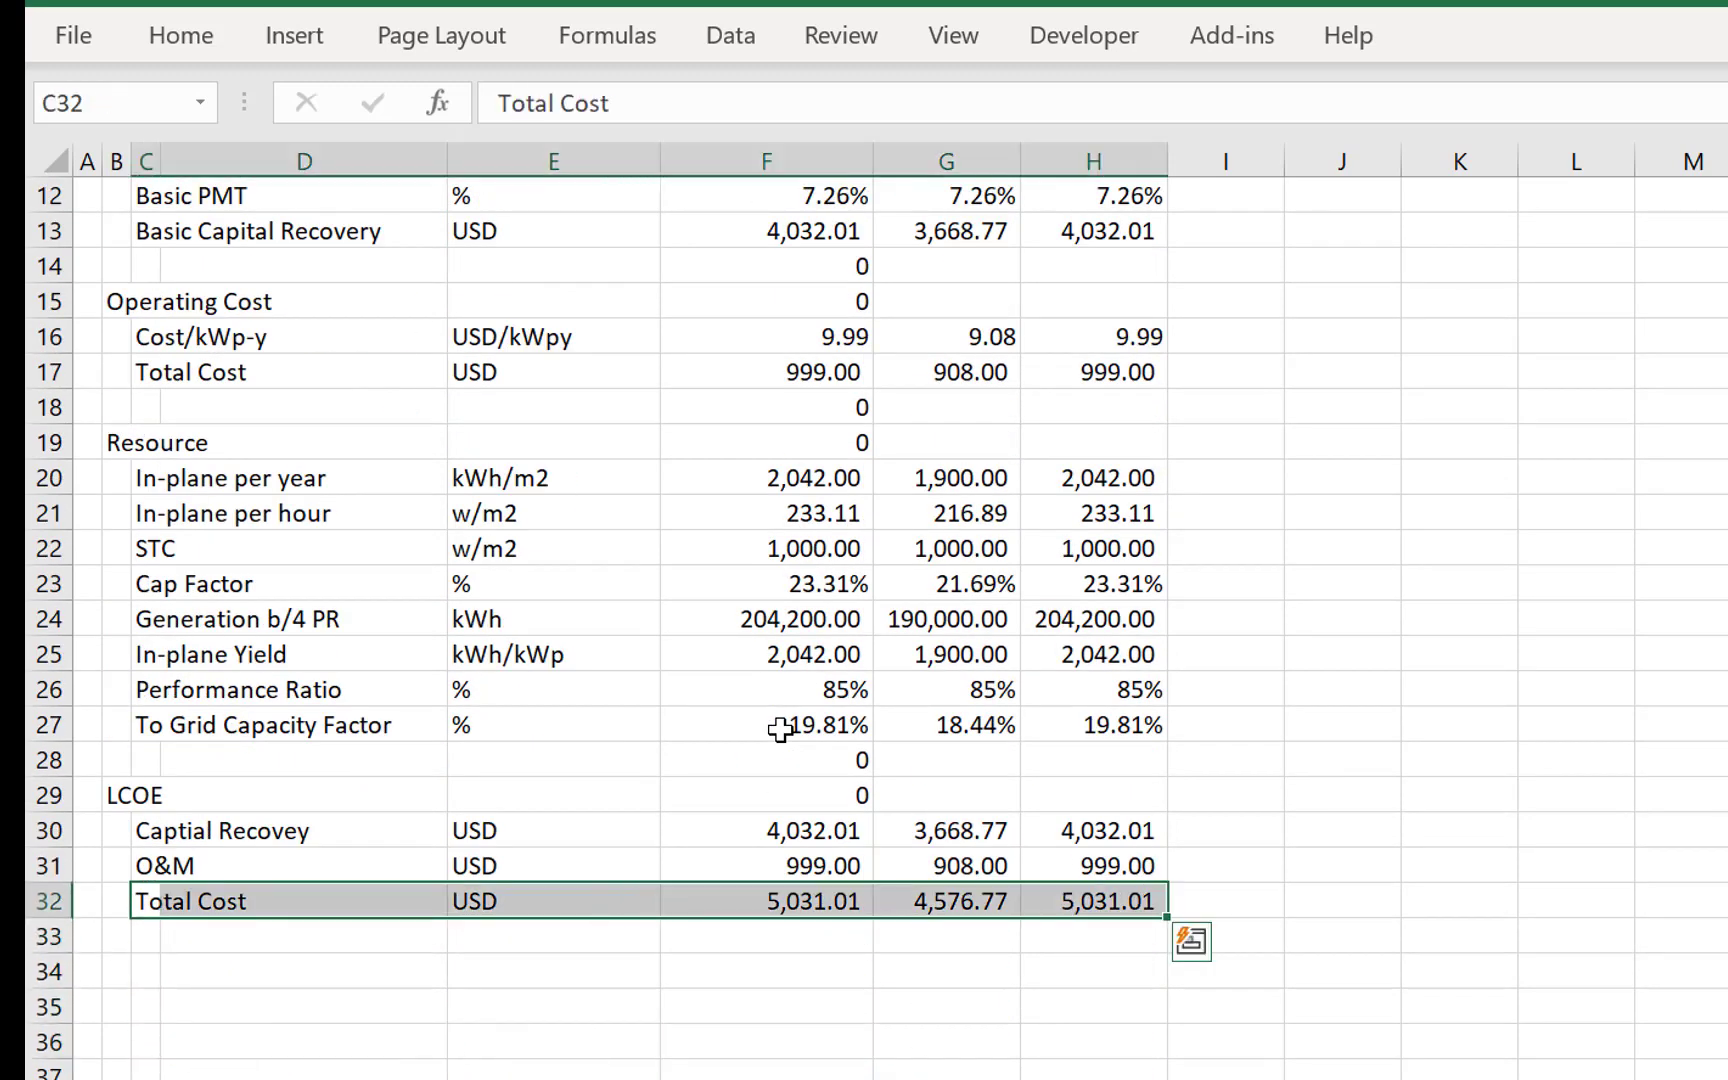
{"action": "key", "text": "alt+h"}
{"action": "key", "text": "b"}
{"action": "key", "text": "c"}
- Enter the label Total Production in C34 and its unit kWh in E34
{"action": "key", "text": "Down"}
{"action": "key", "text": "Down"}
{"action": "type", "text": "To"}
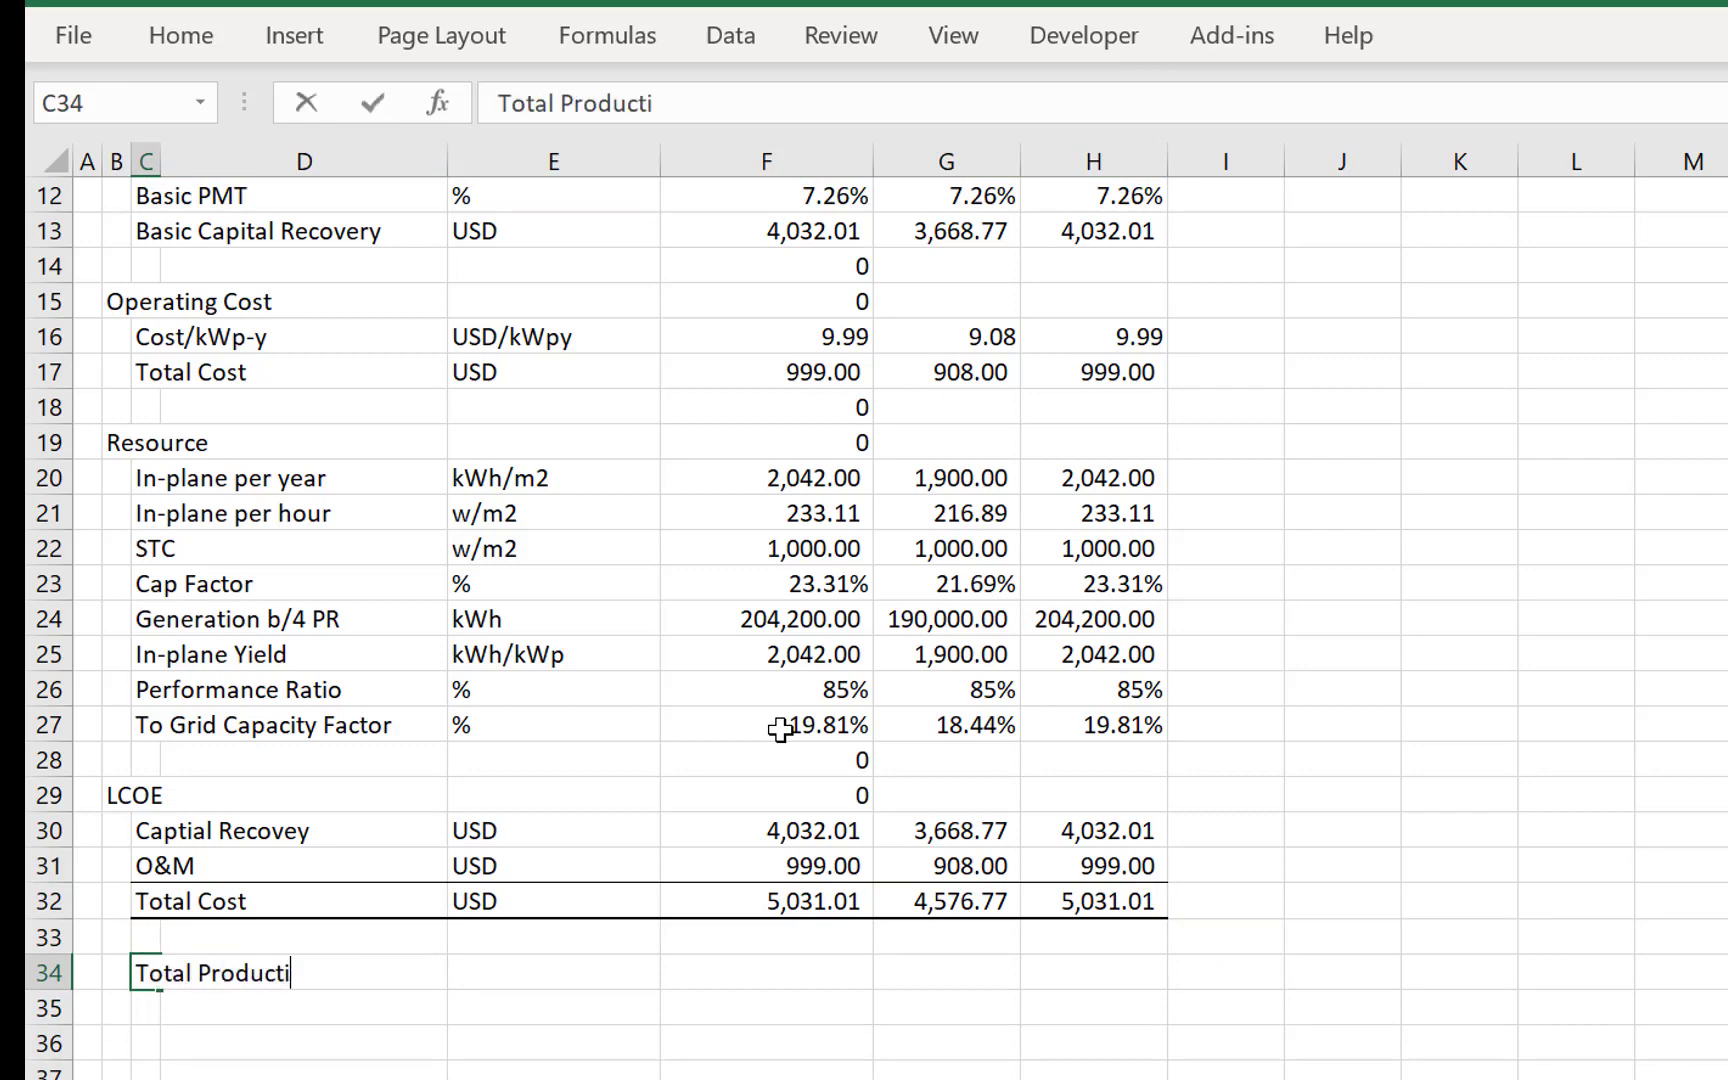
{"action": "key", "text": "Right"}
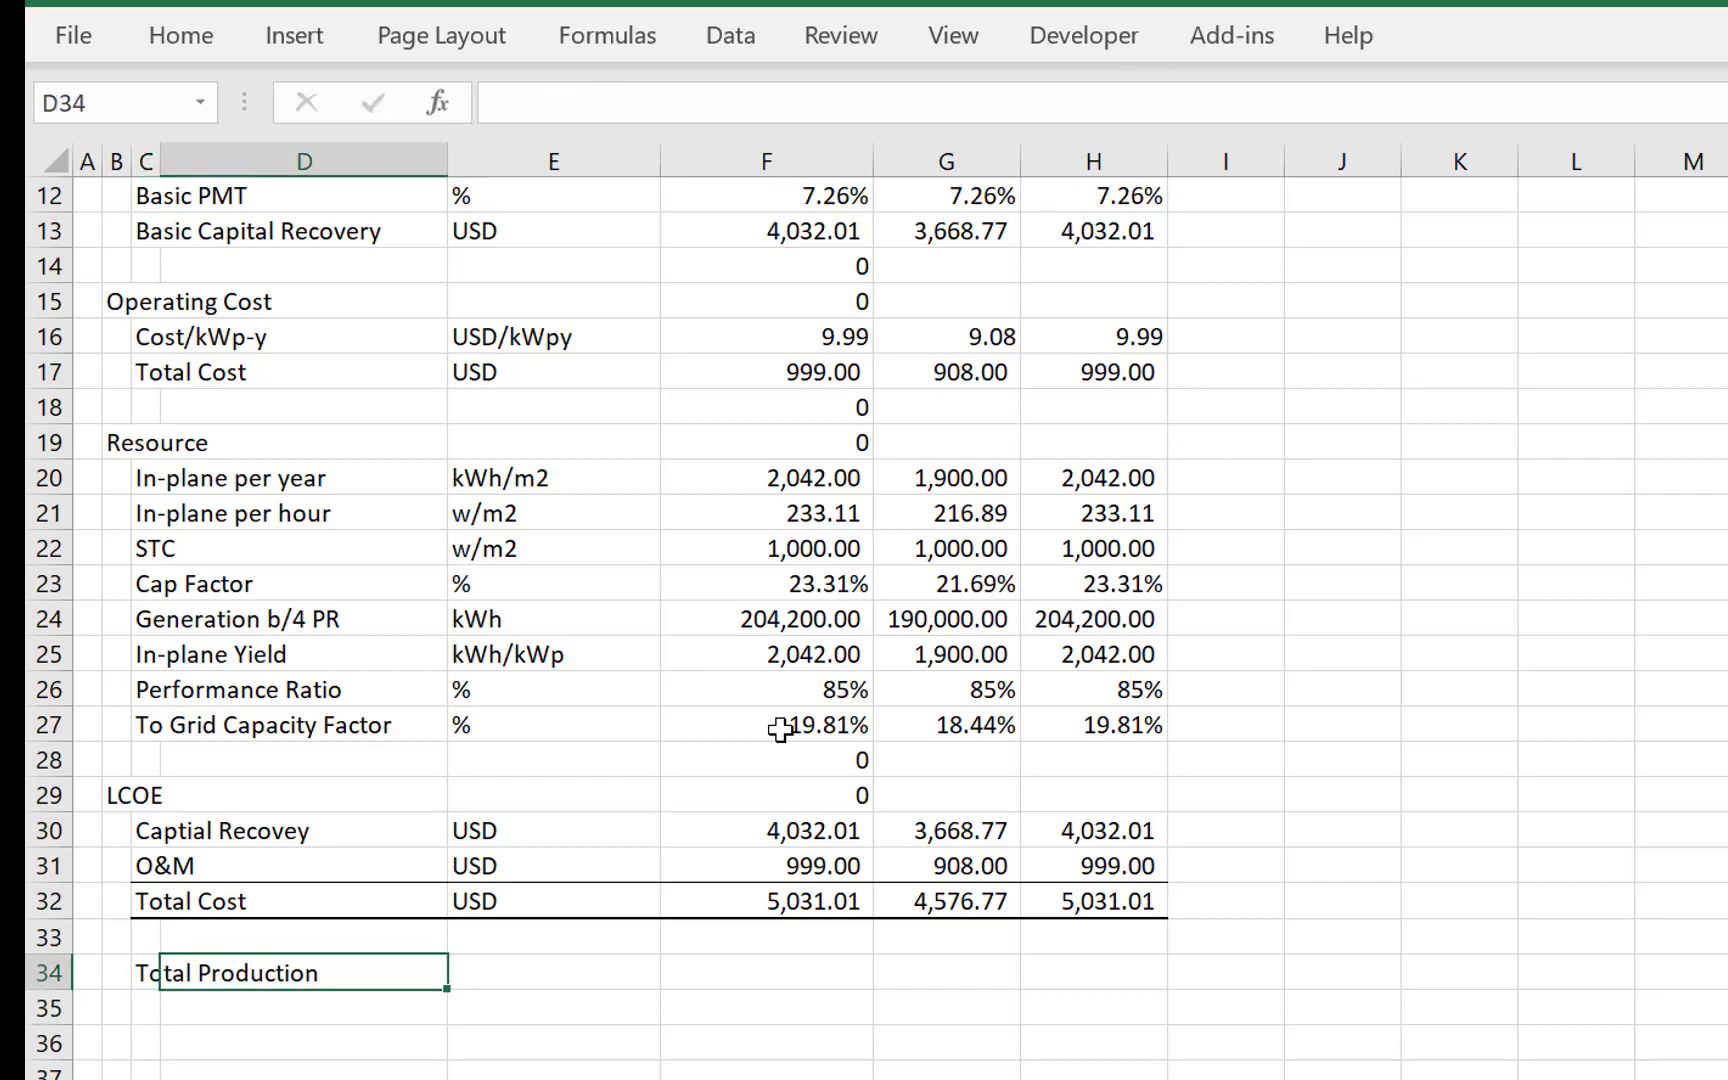
{"action": "key", "text": "Right"}
{"action": "key", "text": "Return"}
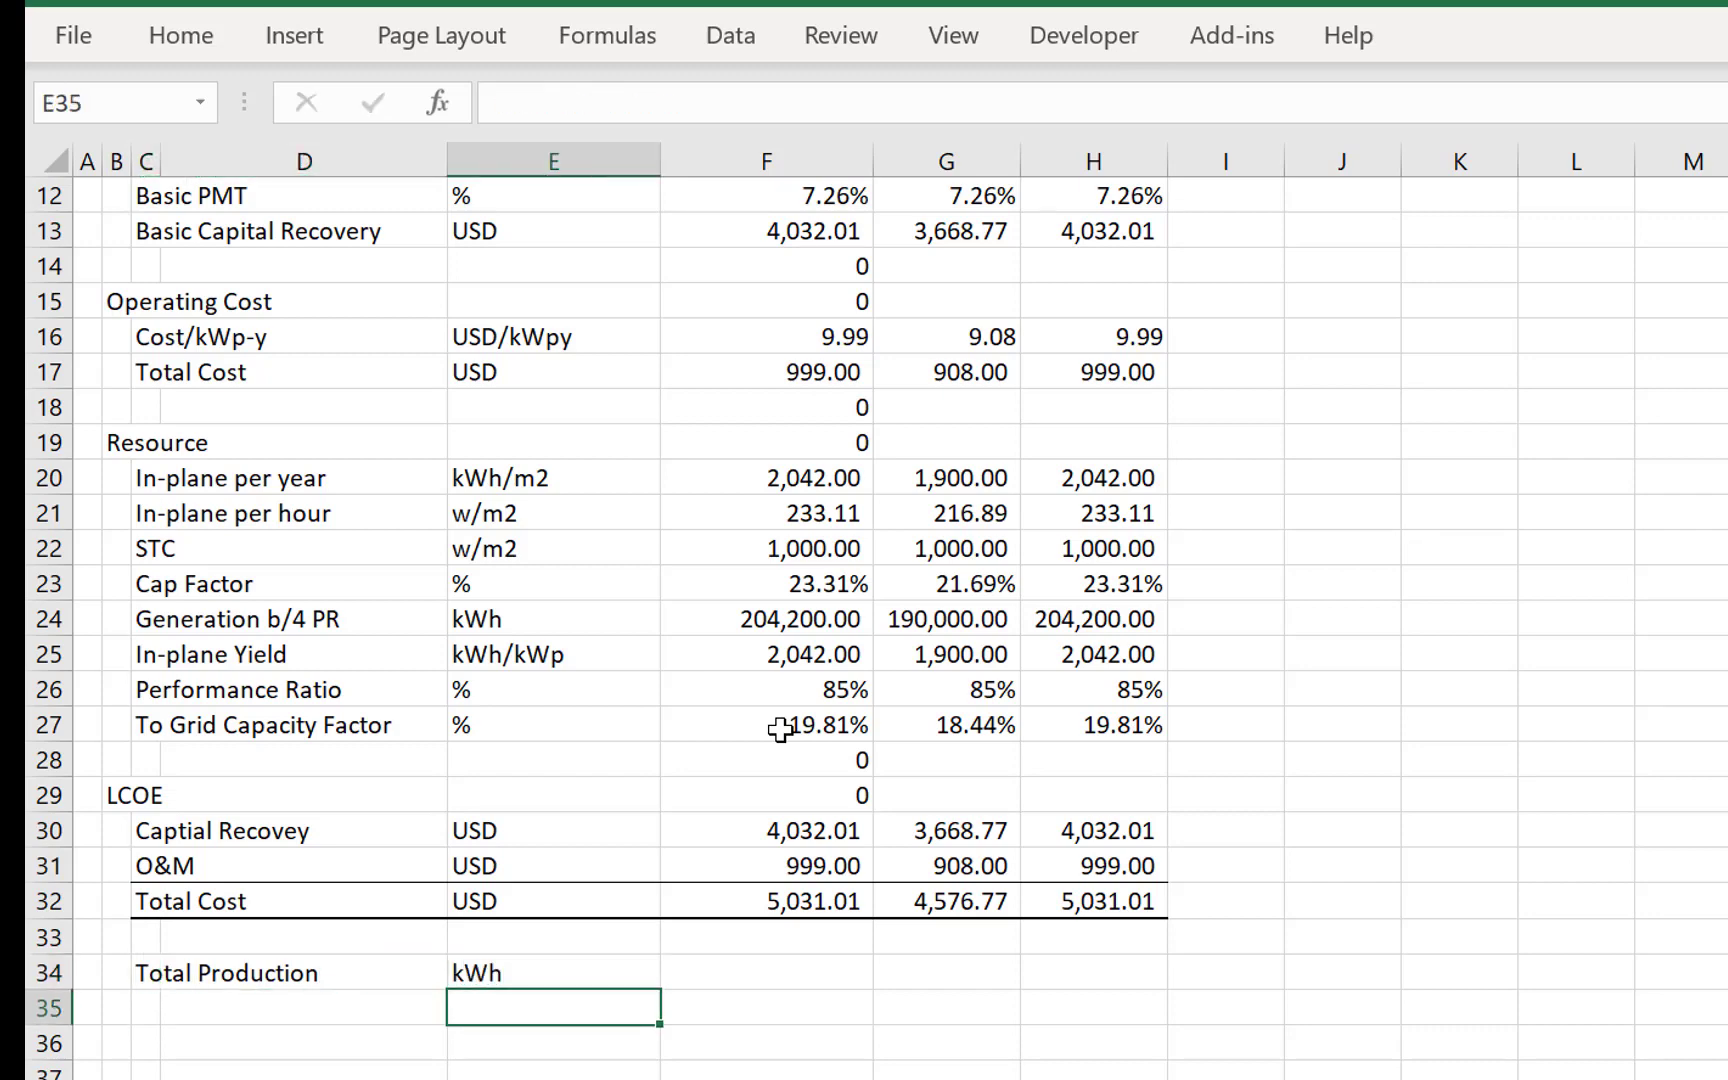
{"action": "key", "text": "Up"}
{"action": "key", "text": "Right"}
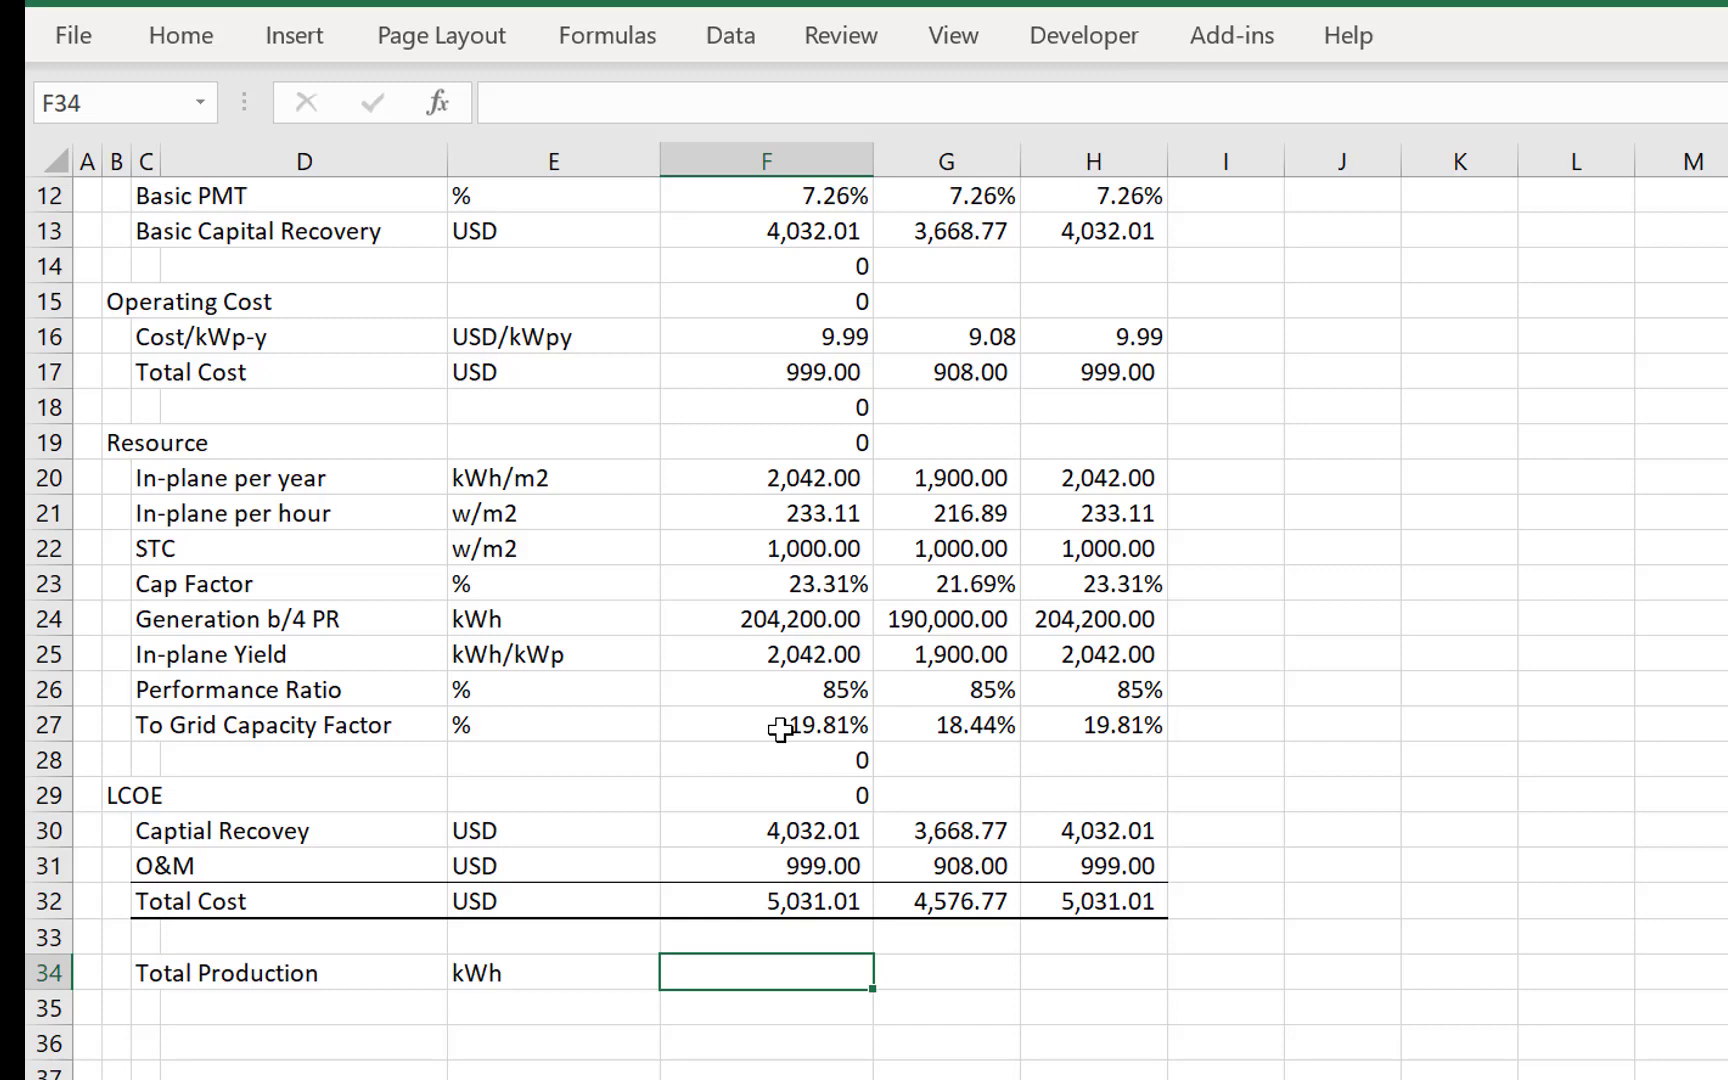
{"action": "type", "text": "="}
{"action": "key", "text": "Up"}
{"action": "key", "text": "Up"}
{"action": "key", "text": "Up"}
{"action": "key", "text": "Up"}
{"action": "key", "text": "Up"}
{"action": "key", "text": "Up"}
{"action": "key", "text": "Up"}
{"action": "key", "text": "Up"}
{"action": "key", "text": "Up"}
{"action": "key", "text": "Up"}
{"action": "key", "text": "Up"}
{"action": "key", "text": "Up"}
{"action": "key", "text": "Up"}
{"action": "key", "text": "Up"}
{"action": "key", "text": "Up"}
{"action": "key", "text": "Up"}
{"action": "key", "text": "Up"}
{"action": "key", "text": "Up"}
{"action": "key", "text": "Up"}
{"action": "key", "text": "Up"}
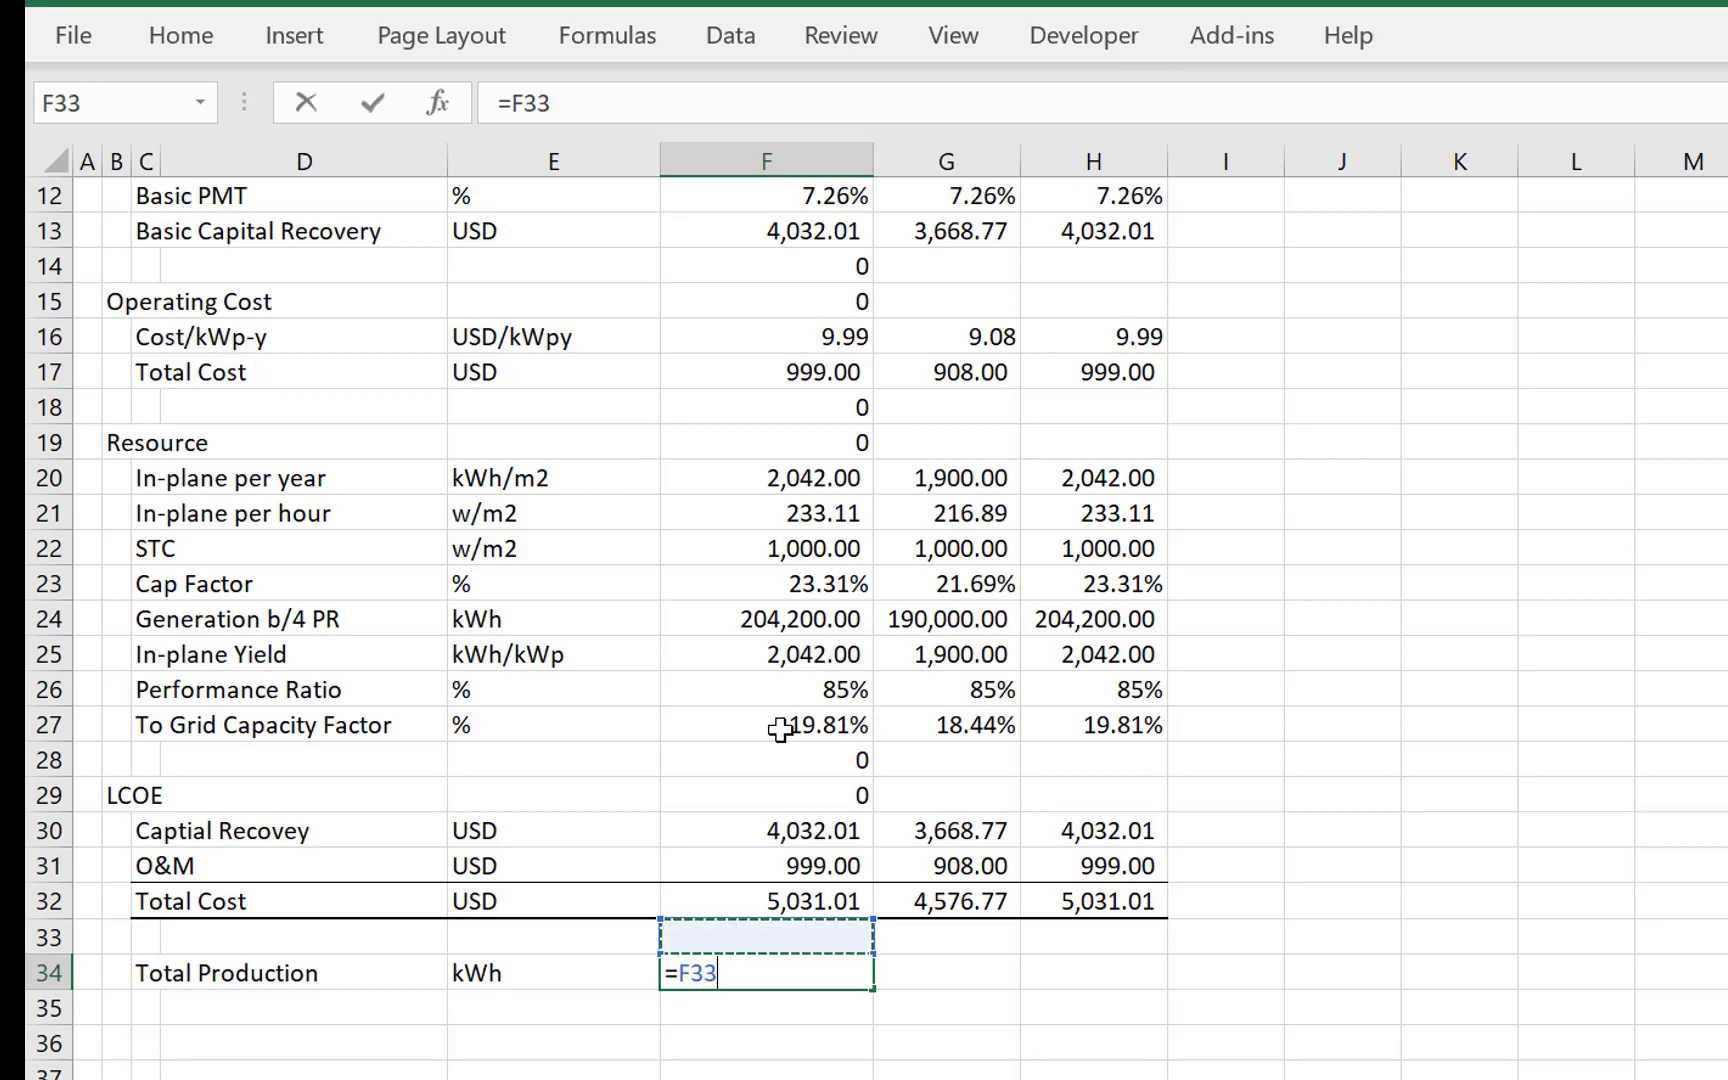
{"action": "key", "text": "Down"}
{"action": "key", "text": "Down"}
{"action": "key", "text": "Down"}
{"action": "key", "text": "Down"}
{"action": "key", "text": "Down"}
{"action": "key", "text": "Down"}
{"action": "key", "text": "Down"}
{"action": "key", "text": "Down"}
{"action": "key", "text": "Down"}
{"action": "key", "text": "Down"}
{"action": "key", "text": "Down"}
{"action": "key", "text": "Down"}
{"action": "key", "text": "Down"}
{"action": "key", "text": "Down"}
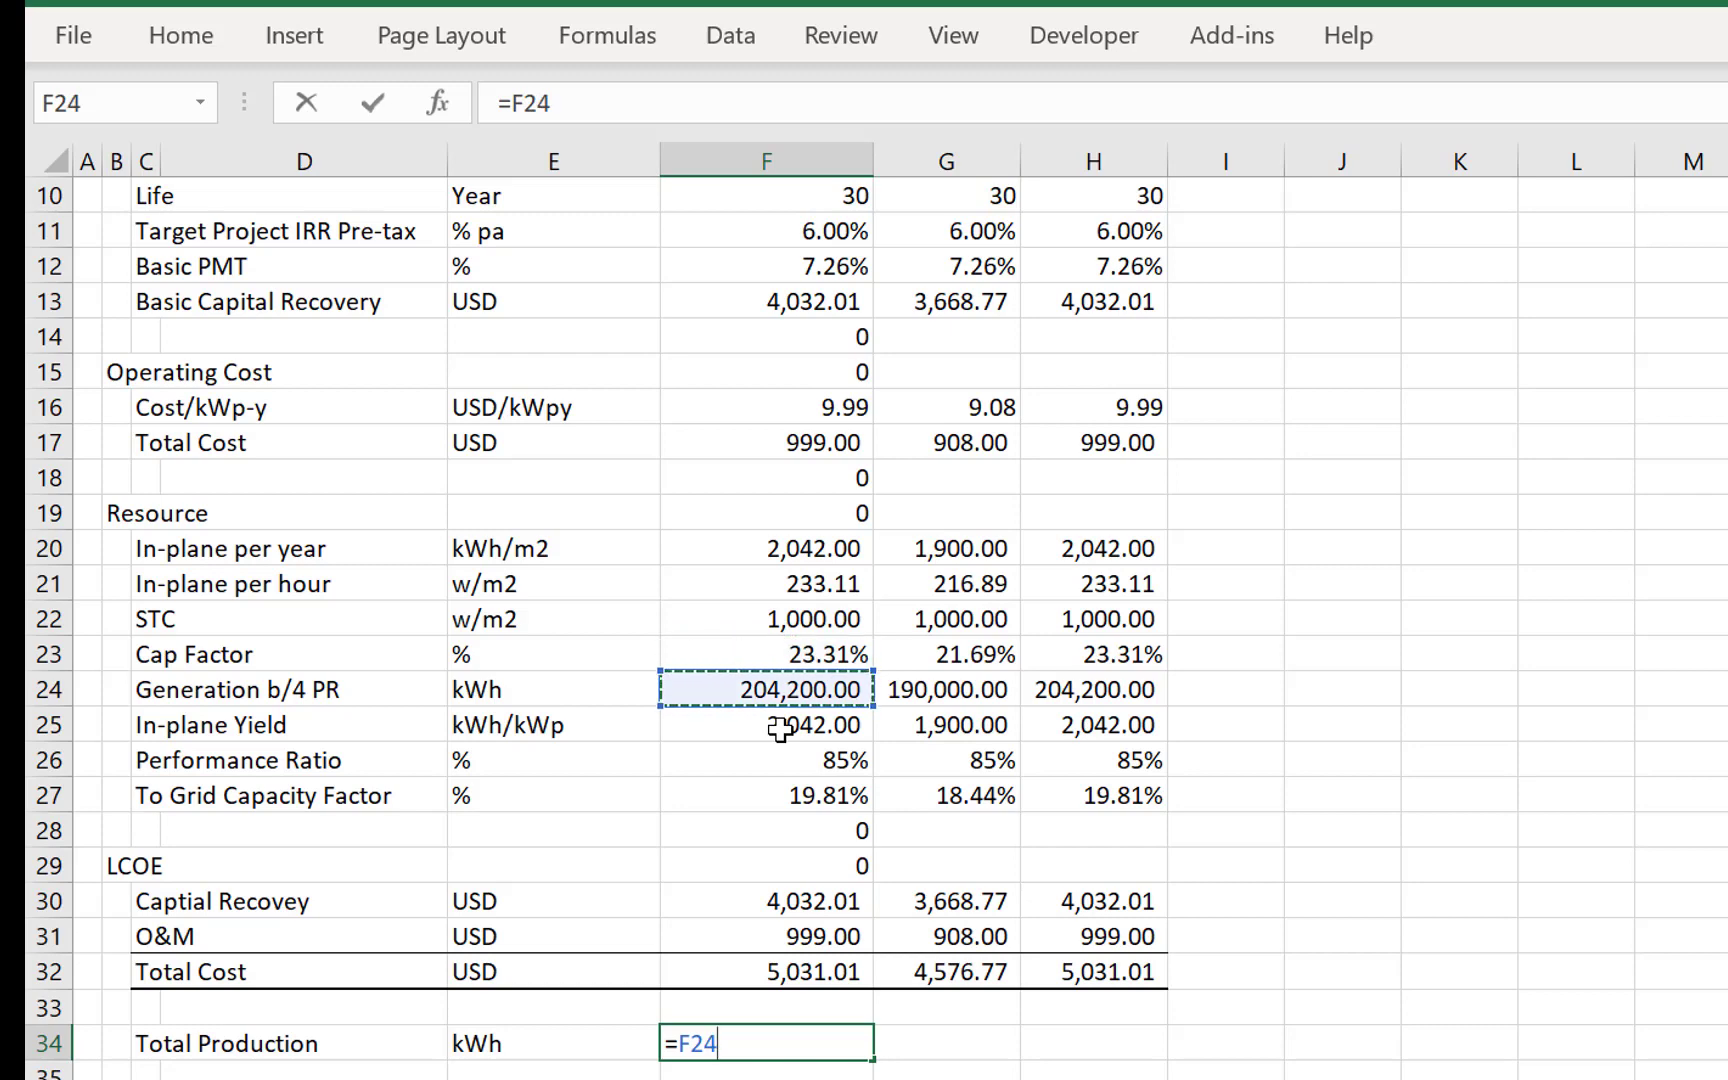
{"action": "key", "text": "Down"}
- Clear the unneeded INDEX formulas from F28:F29, on the blank row and the LCOE heading row
{"action": "key", "text": "Down"}
{"action": "key", "text": "Down"}
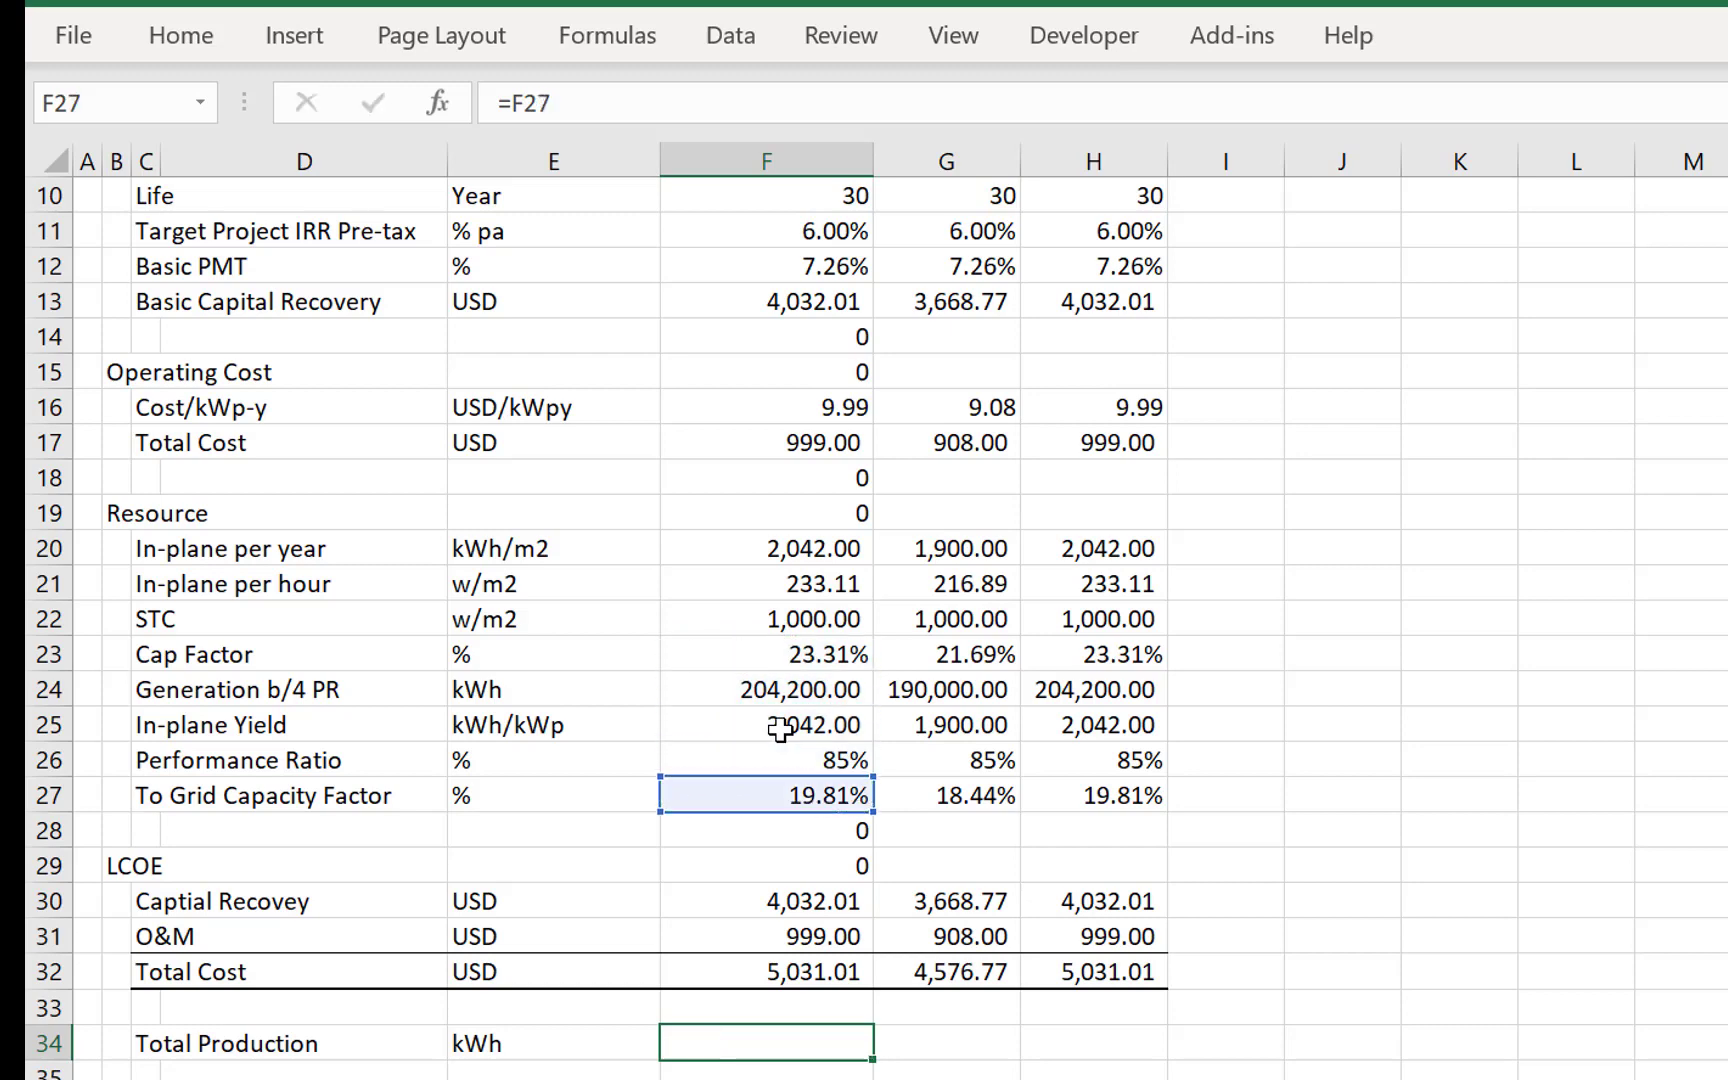
{"action": "key", "text": "Escape"}
{"action": "key", "text": "Down"}
{"action": "key", "text": "Up"}
{"action": "key", "text": "Up"}
{"action": "key", "text": "Up"}
{"action": "key", "text": "Up"}
{"action": "key", "text": "Up"}
{"action": "key", "text": "Up"}
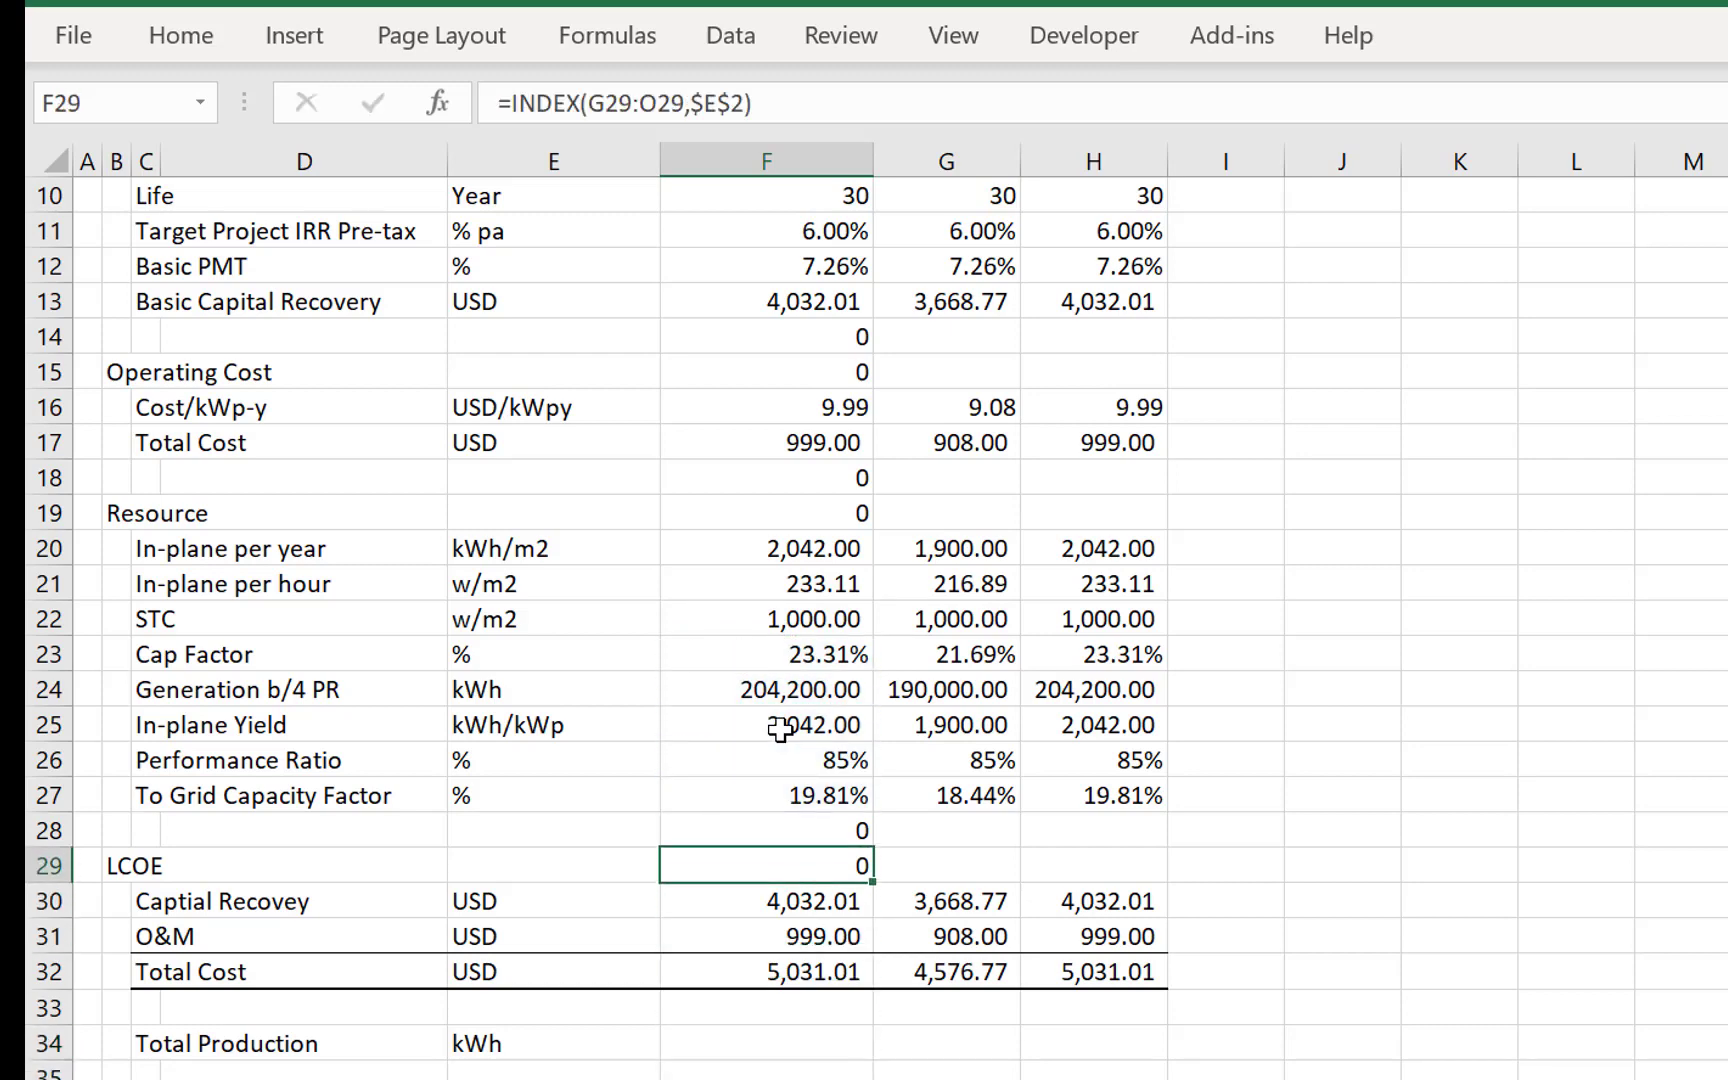
{"action": "key", "text": "shift+Up"}
{"action": "key", "text": "Delete"}
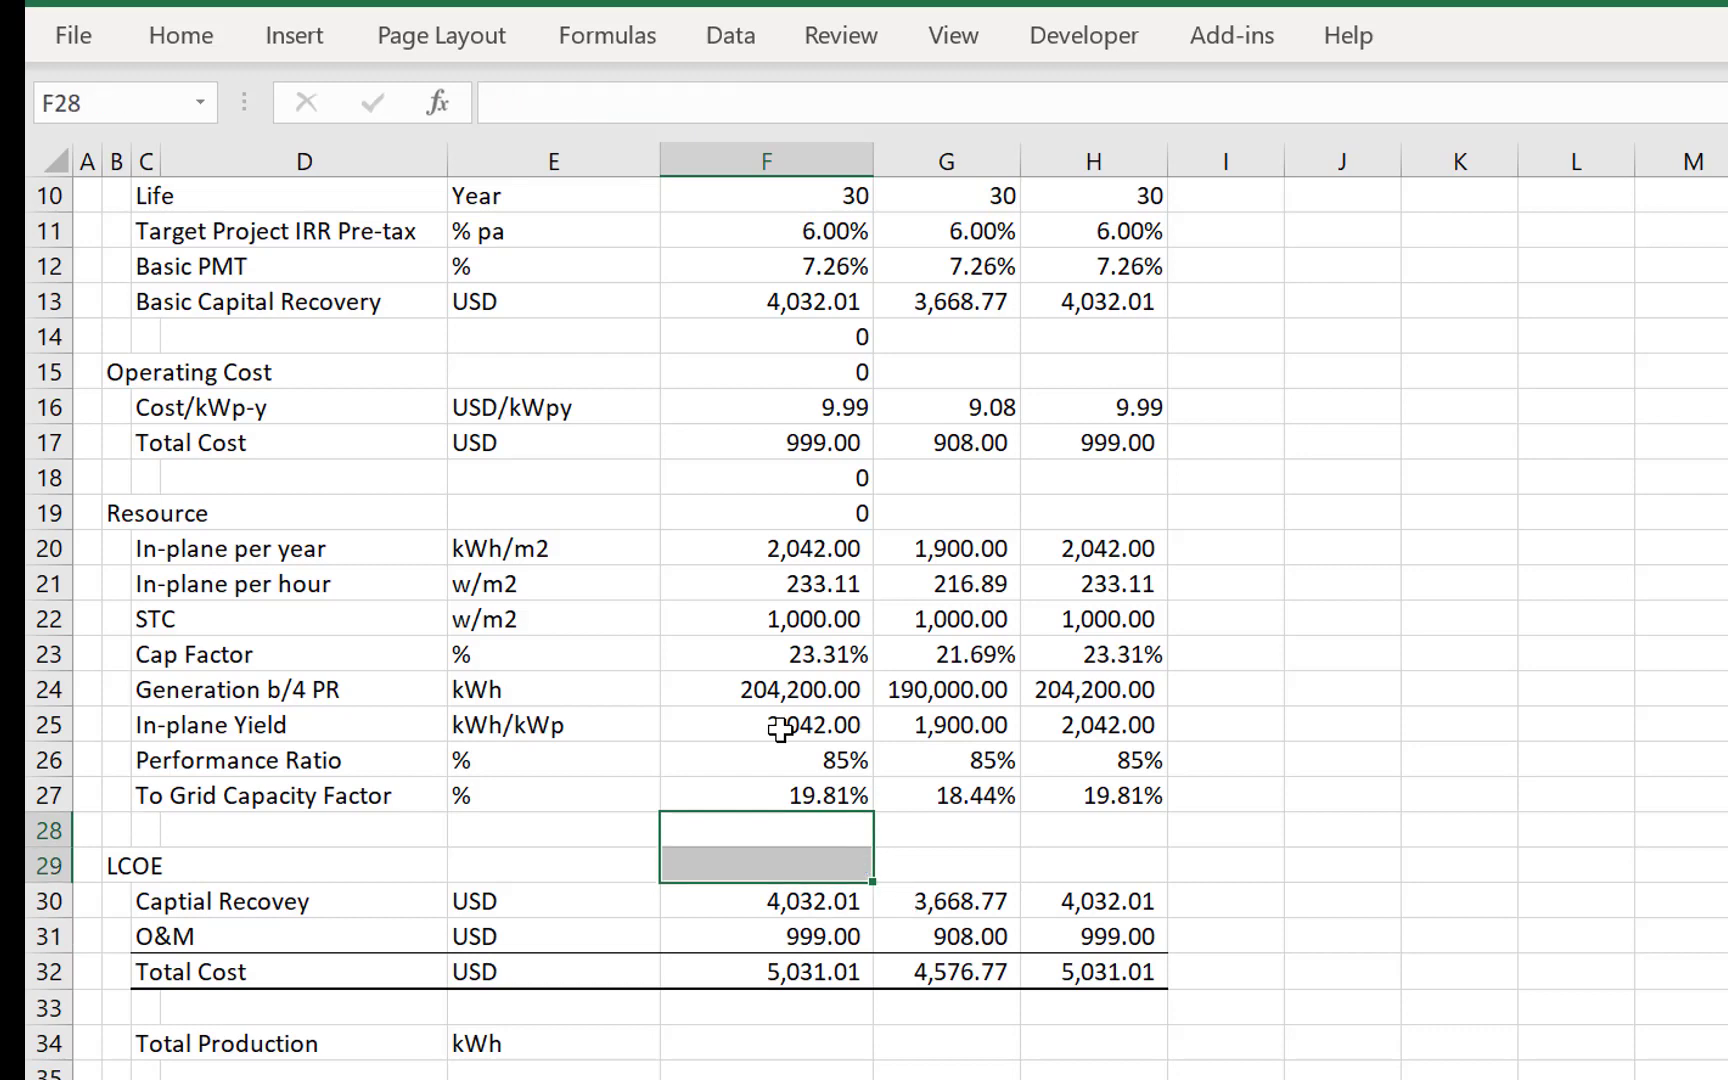
- Clear the unneeded INDEX formulas from F14:F15 and F18:F19, beside the blank rows and the Operating Cost and Resource headings
{"action": "key", "text": "Up"}
{"action": "key", "text": "Up"}
{"action": "key", "text": "Up"}
{"action": "key", "text": "Up"}
{"action": "key", "text": "Up"}
{"action": "key", "text": "Up"}
{"action": "key", "text": "Up"}
{"action": "key", "text": "Up"}
{"action": "key", "text": "Up"}
{"action": "key", "text": "Up"}
{"action": "key", "text": "Up"}
{"action": "key", "text": "Up"}
{"action": "key", "text": "Up"}
{"action": "key", "text": "Up"}
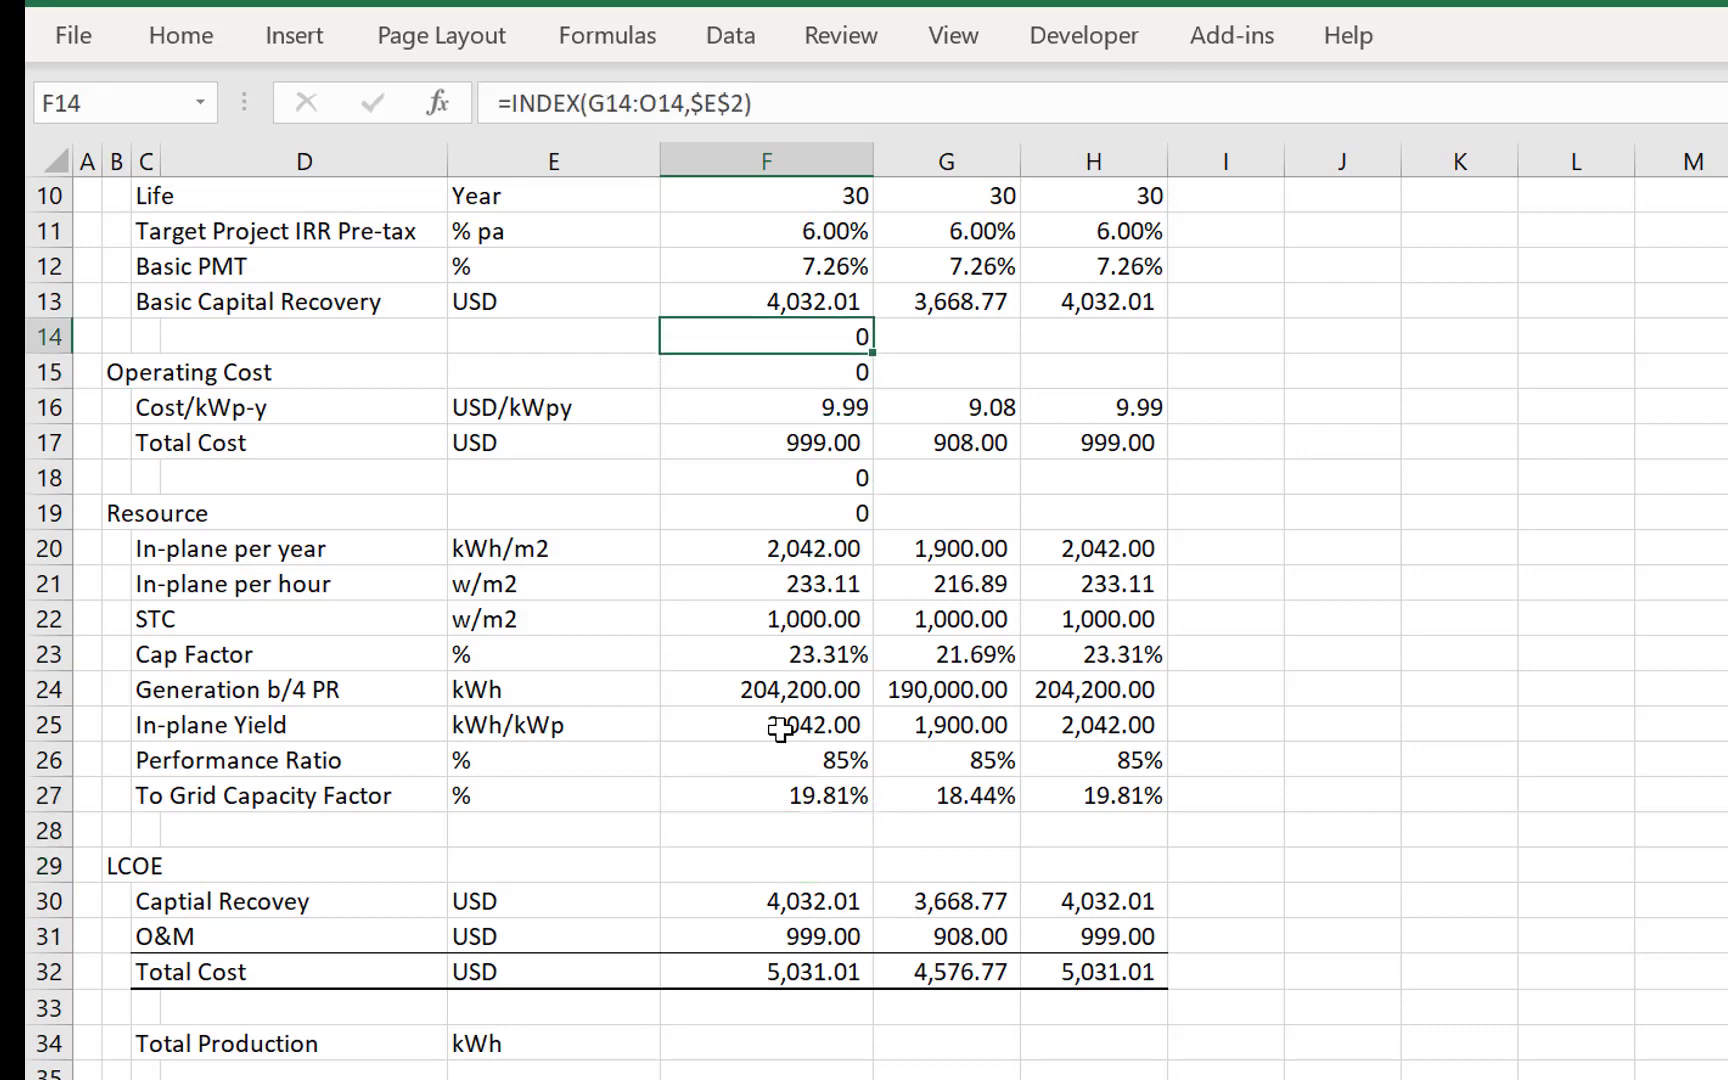
{"action": "key", "text": "shift+Down"}
{"action": "key", "text": "Delete"}
{"action": "key", "text": "Down"}
{"action": "key", "text": "Down"}
{"action": "key", "text": "Down"}
{"action": "key", "text": "Down"}
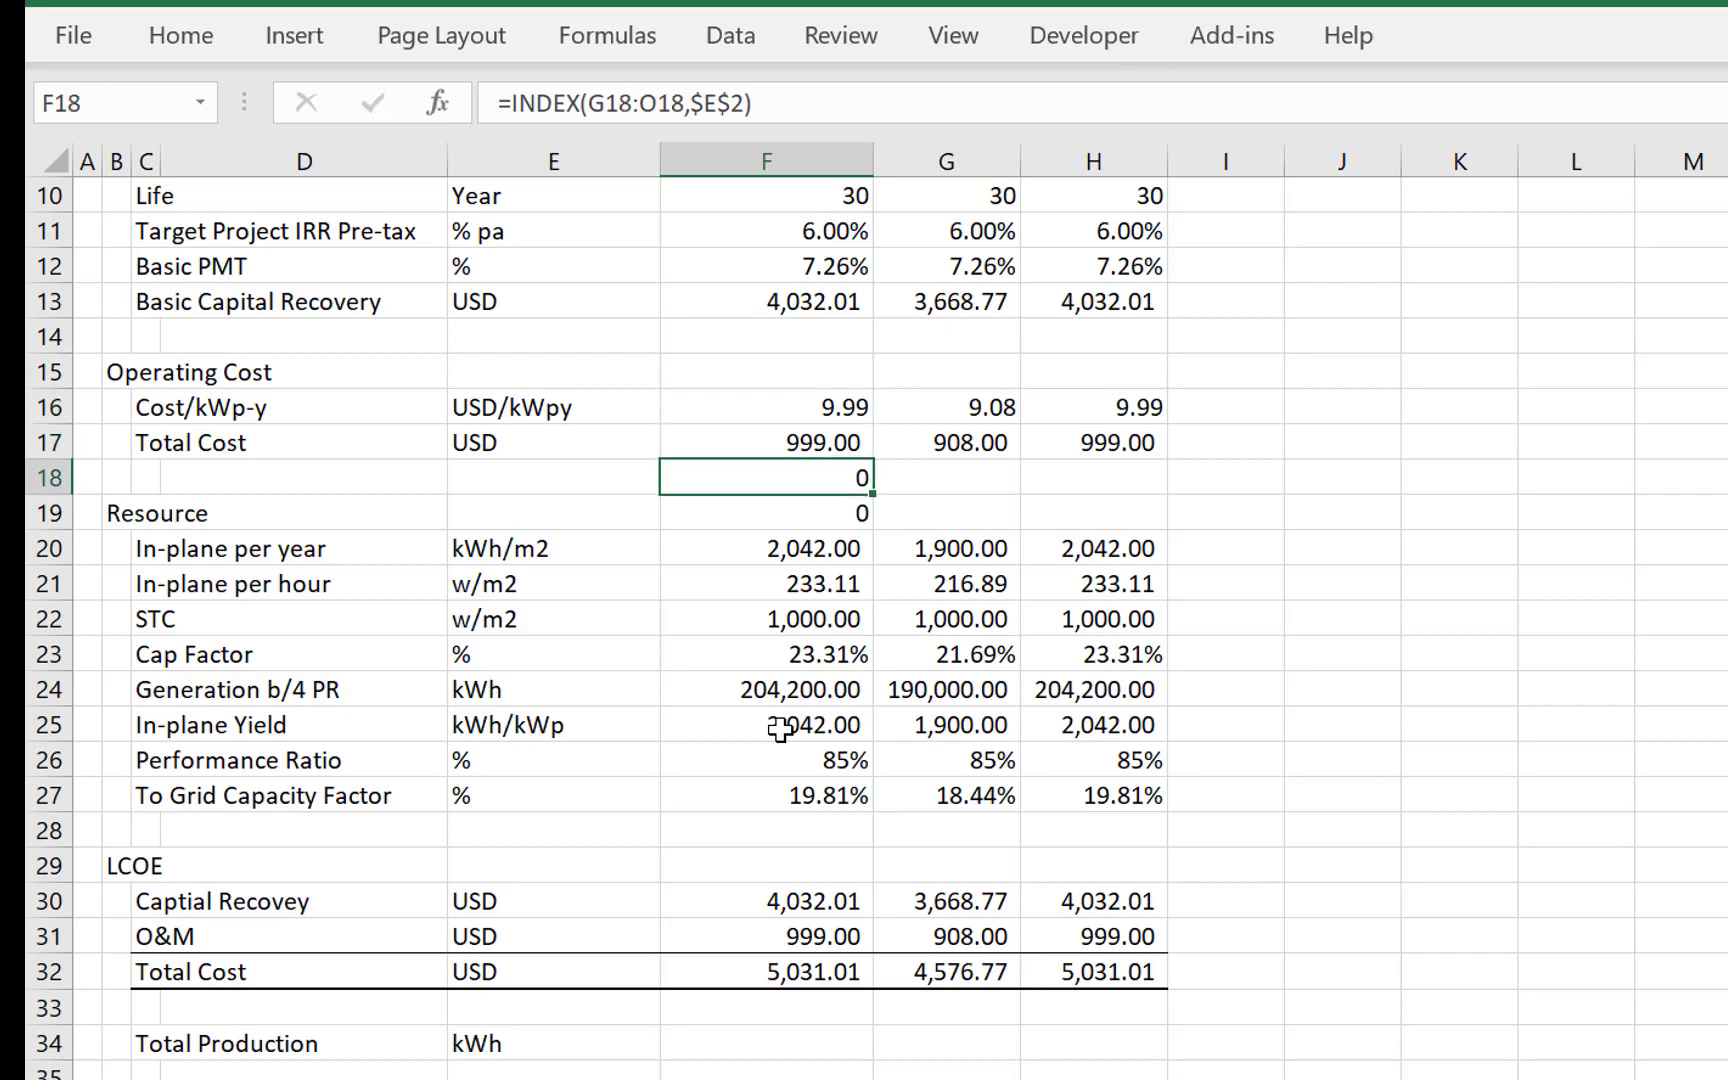
{"action": "key", "text": "shift+Down"}
{"action": "key", "text": "Delete"}
- Insert a blank row at row 28, below the To Grid Capacity Factor row
{"action": "key", "text": "Down"}
{"action": "key", "text": "Down"}
{"action": "key", "text": "Down"}
{"action": "key", "text": "Down"}
{"action": "key", "text": "Down"}
{"action": "key", "text": "Down"}
{"action": "key", "text": "Down"}
{"action": "key", "text": "Down"}
{"action": "key", "text": "Down"}
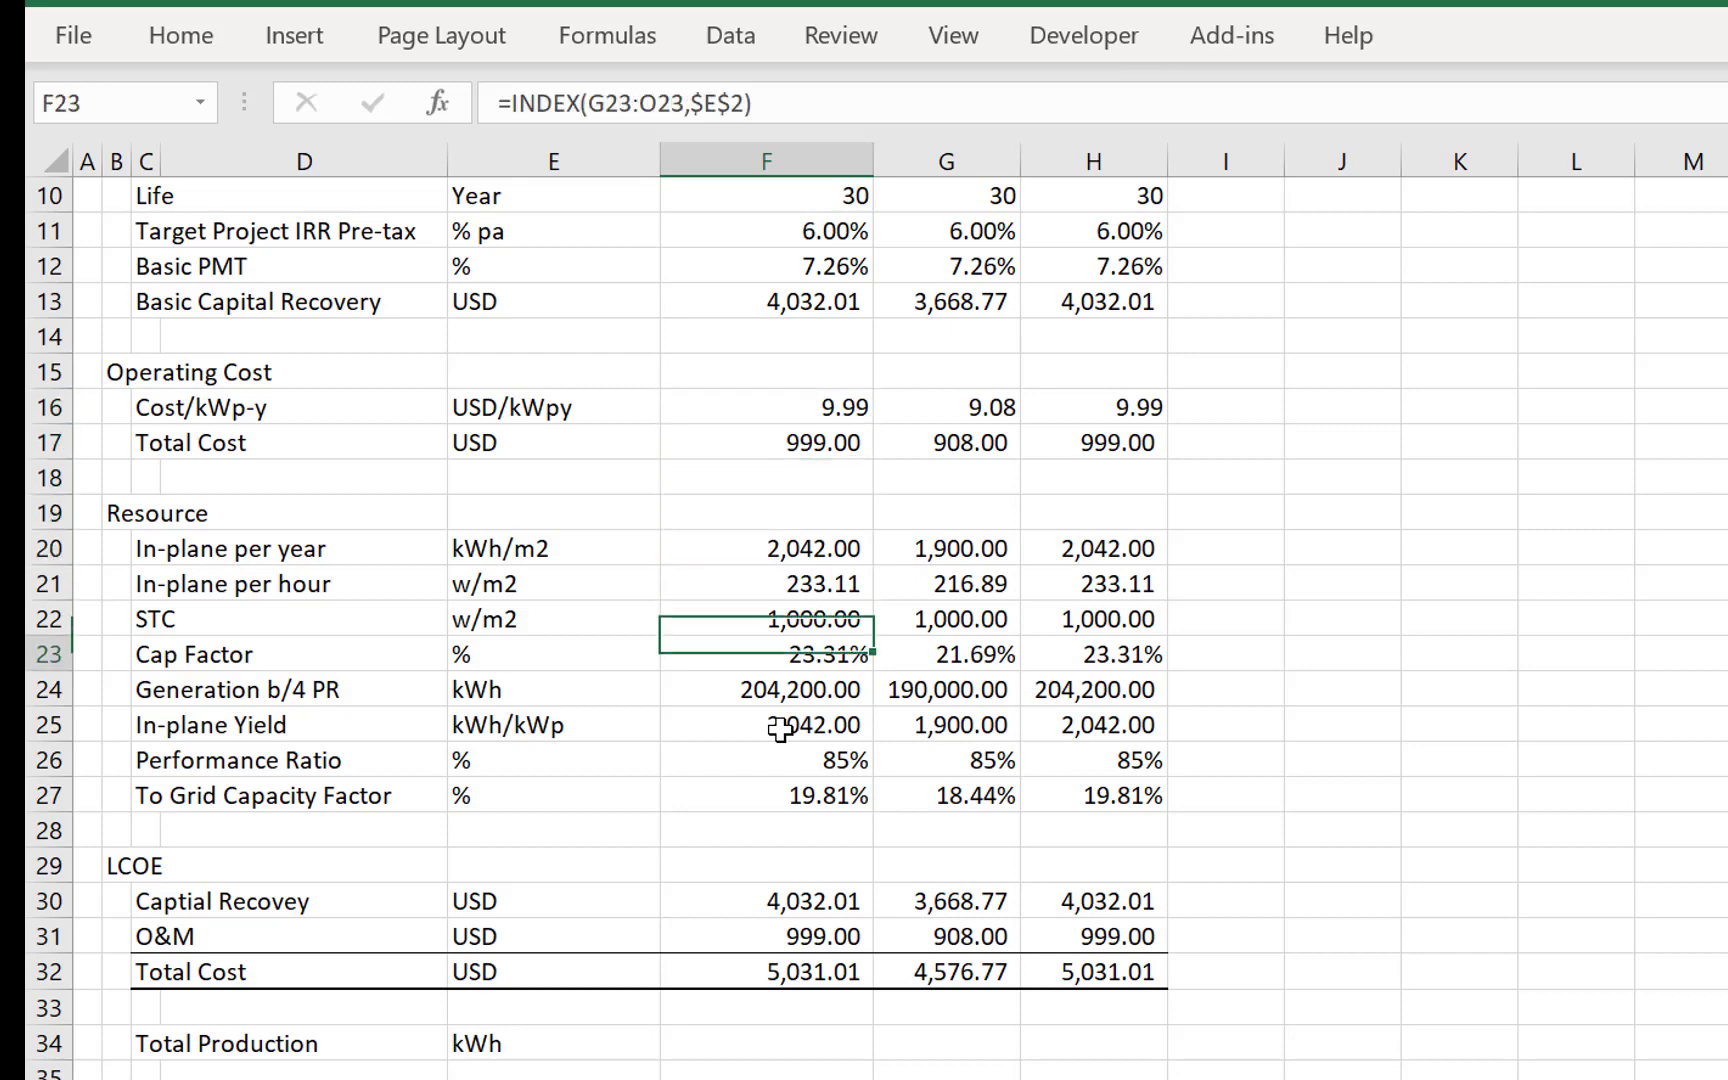
{"action": "key", "text": "Down"}
{"action": "key", "text": "shift+space"}
{"action": "key", "text": "ctrl+shift+equal"}
- Enter the label Generation in C28, without the suggested "b/4 PR" ending
{"action": "key", "text": "Left"}
{"action": "key", "text": "Left"}
{"action": "key", "text": "Left"}
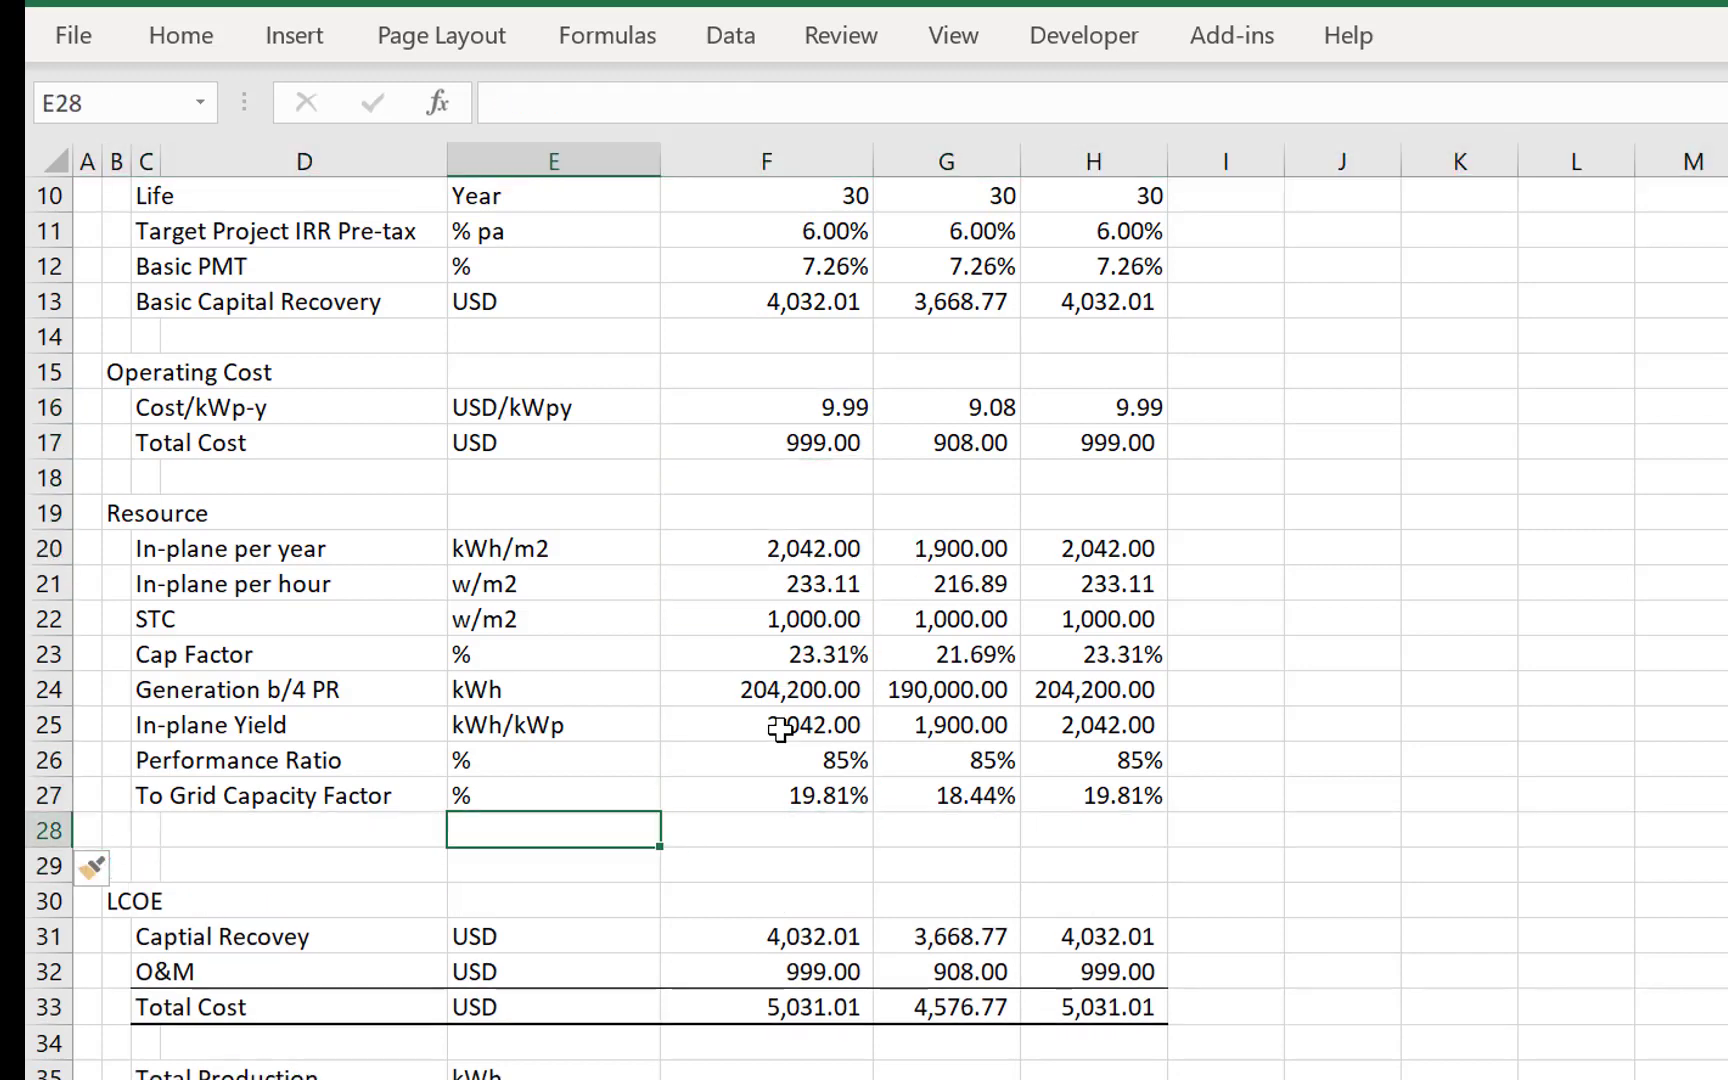
{"action": "type", "text": "Gener"}
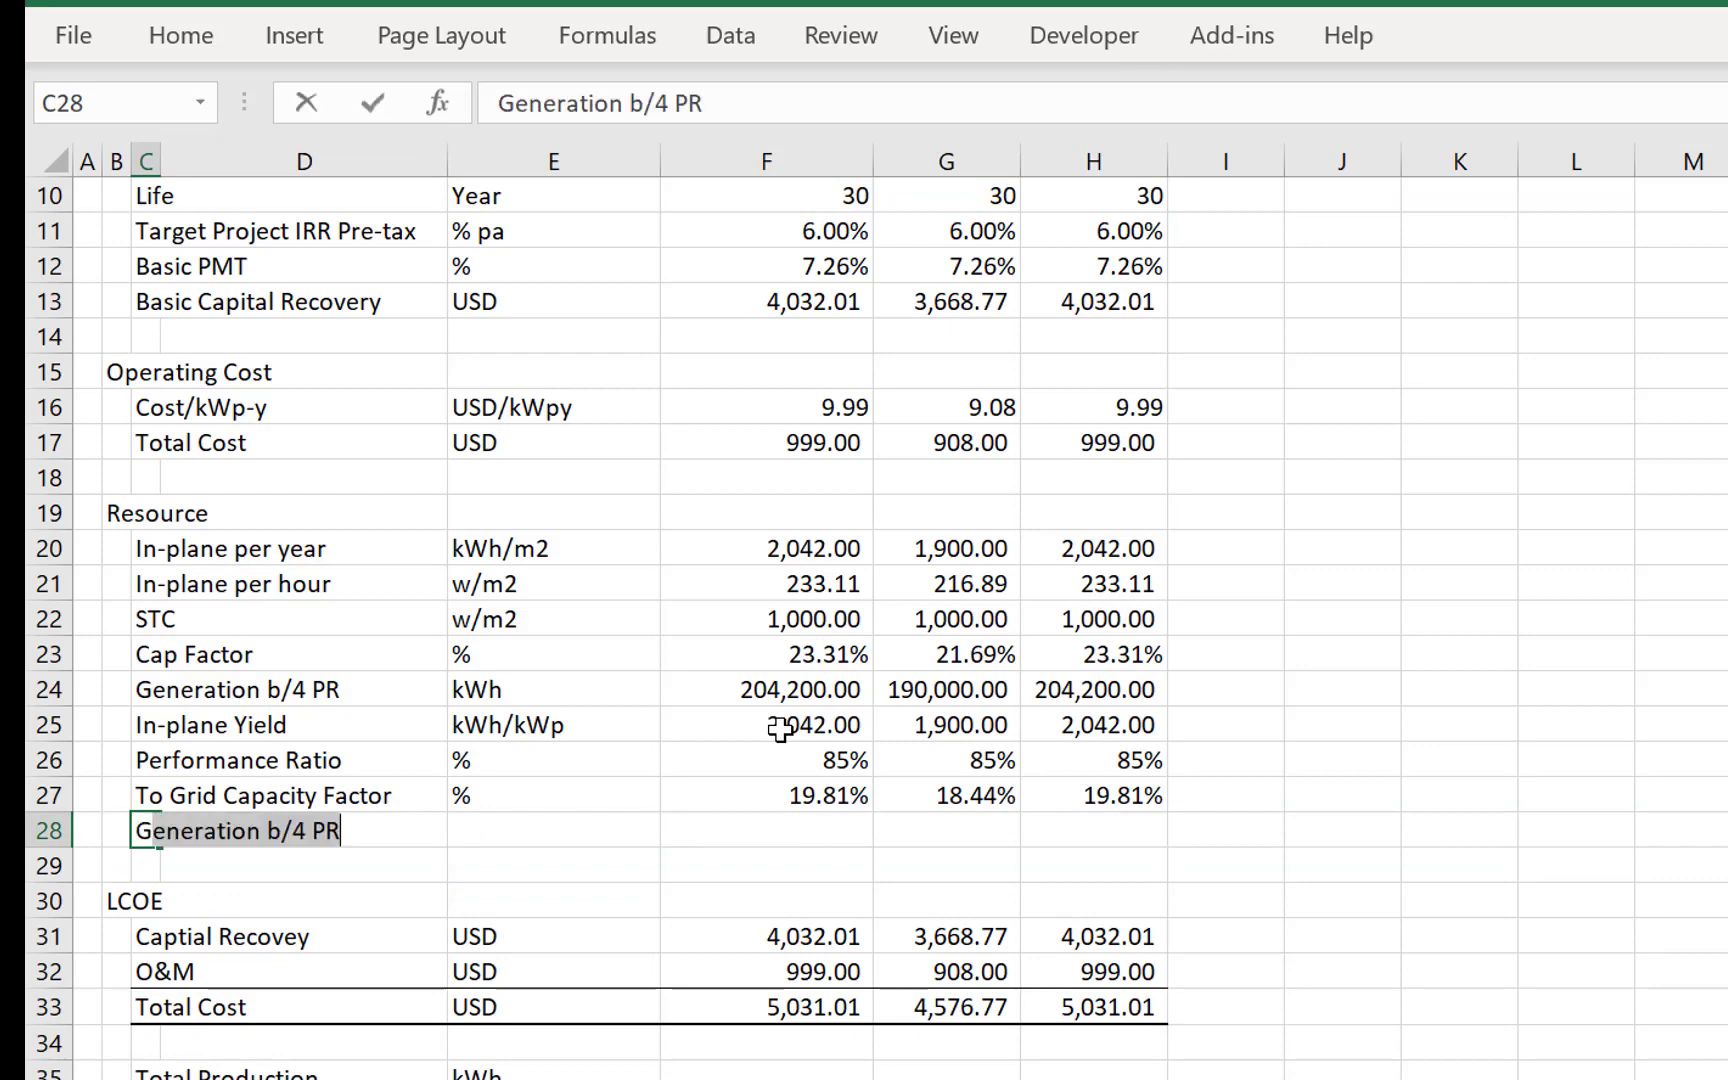
{"action": "type", "text": "ati"}
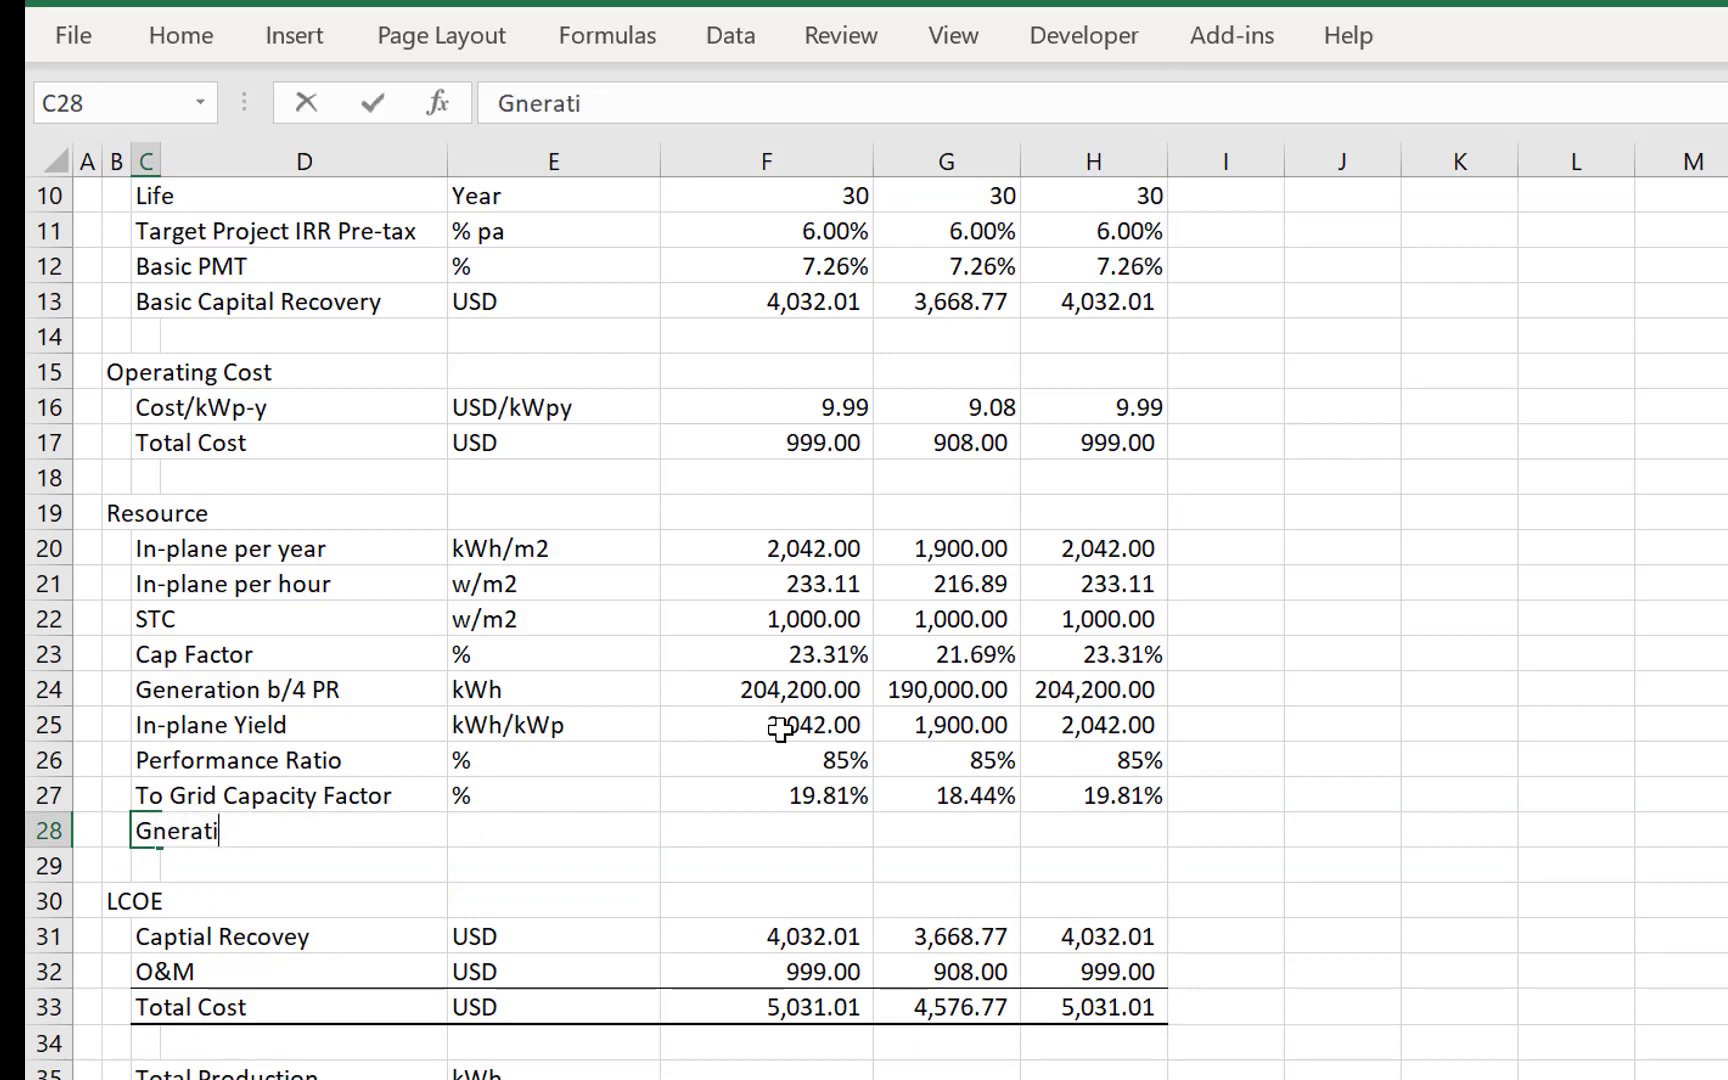
{"action": "key", "text": "BackSpace"}
{"action": "key", "text": "BackSpace"}
{"action": "key", "text": "BackSpace"}
{"action": "key", "text": "BackSpace"}
{"action": "key", "text": "BackSpace"}
{"action": "key", "text": "BackSpace"}
{"action": "type", "text": "enera"}
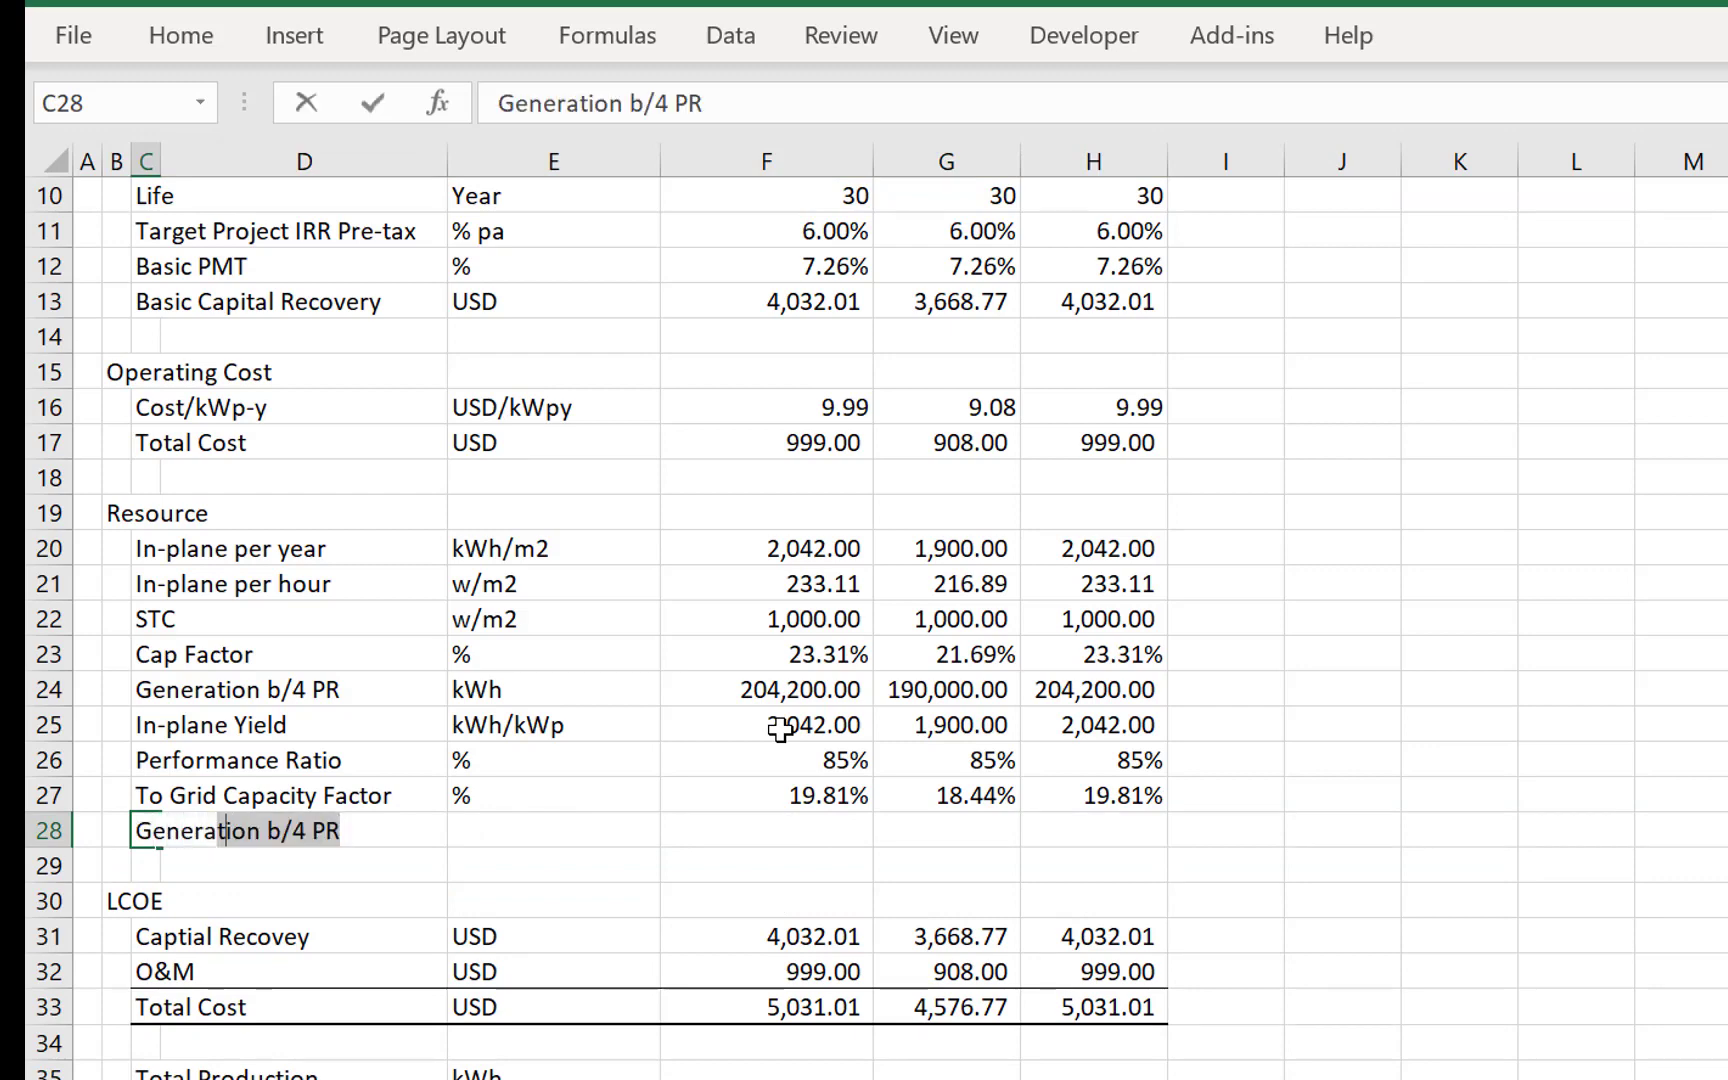
{"action": "type", "text": "tion"}
{"action": "key", "text": "Delete"}
{"action": "key", "text": "Return"}
- Enter the unit kWh in E28 for the Generation row
{"action": "key", "text": "Up"}
{"action": "key", "text": "Right"}
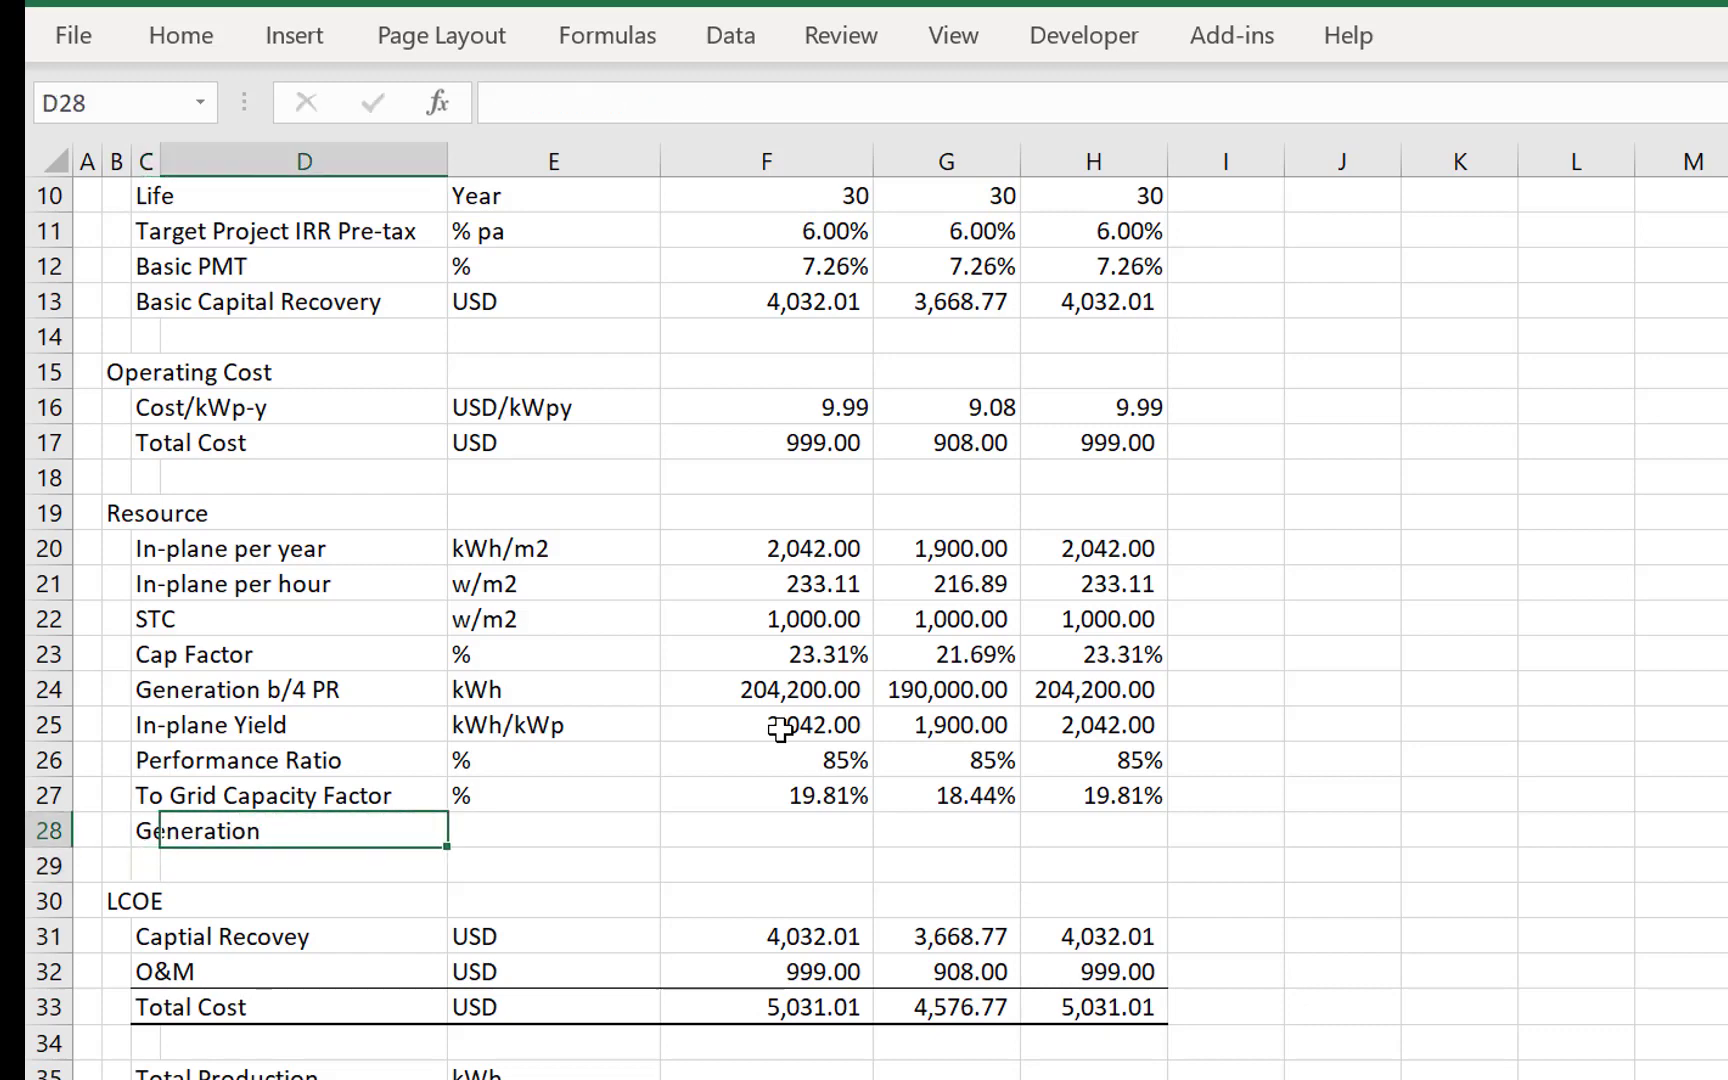
{"action": "key", "text": "Right"}
{"action": "type", "text": "kWh"}
{"action": "key", "text": "Return"}
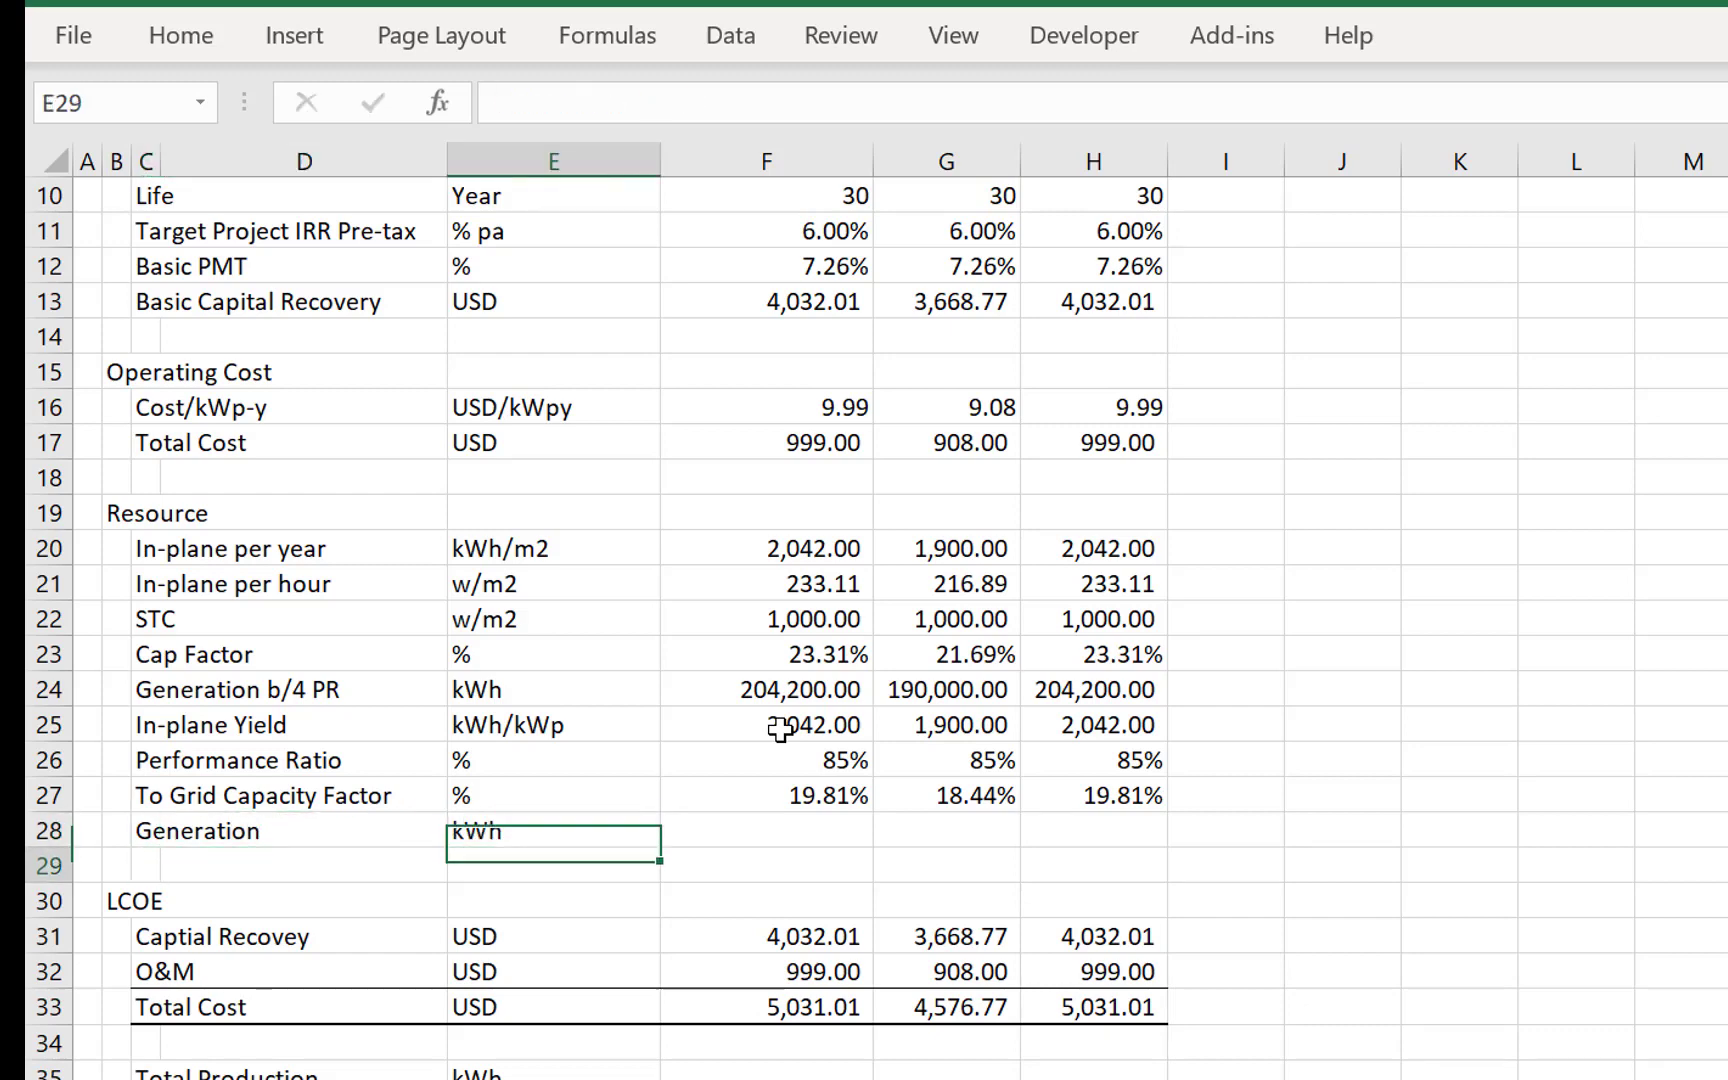
- Calculate Generation in F28 from the grid capacity factor, the capacity and the yearly hours with =F27*F5*8760
{"action": "key", "text": "Up"}
{"action": "key", "text": "Right"}
{"action": "type", "text": "="}
{"action": "key", "text": "Up"}
{"action": "type", "text": "*"}
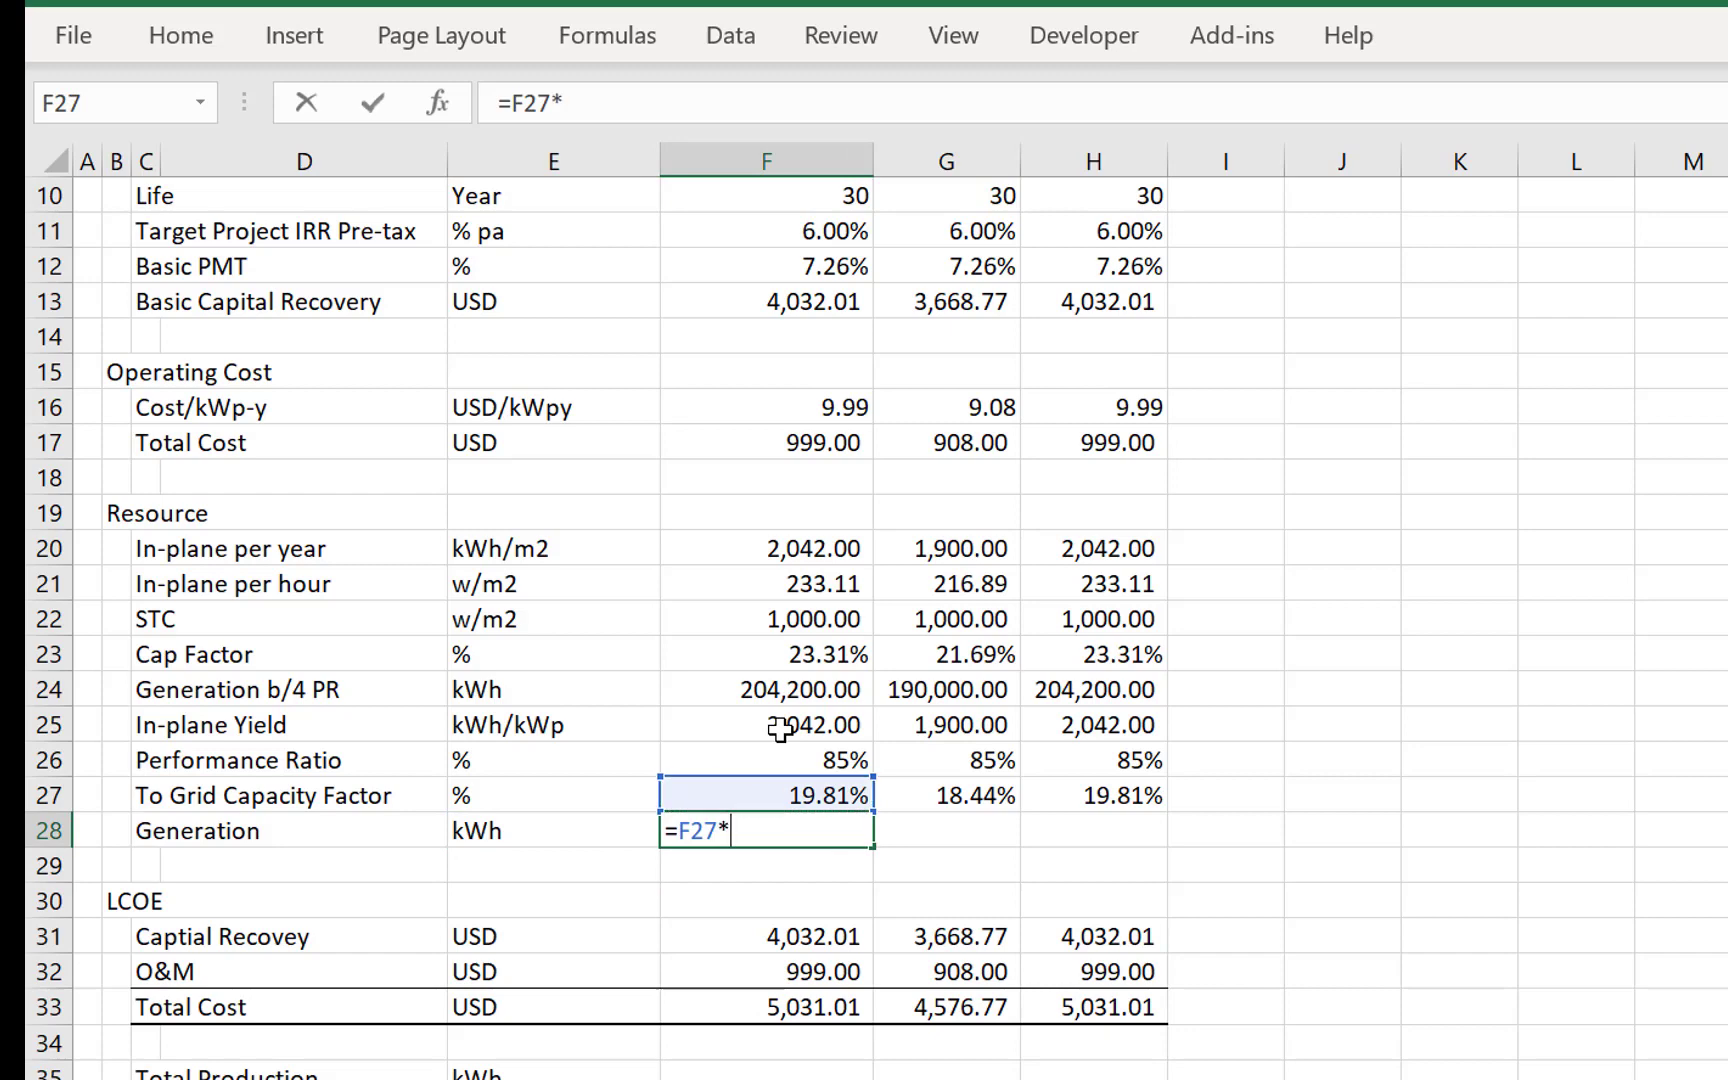
{"action": "key", "text": "Up"}
{"action": "key", "text": "Up"}
{"action": "key", "text": "Up"}
{"action": "key", "text": "Up"}
{"action": "key", "text": "Up"}
{"action": "key", "text": "Up"}
{"action": "key", "text": "Up"}
{"action": "key", "text": "Up"}
{"action": "key", "text": "Up"}
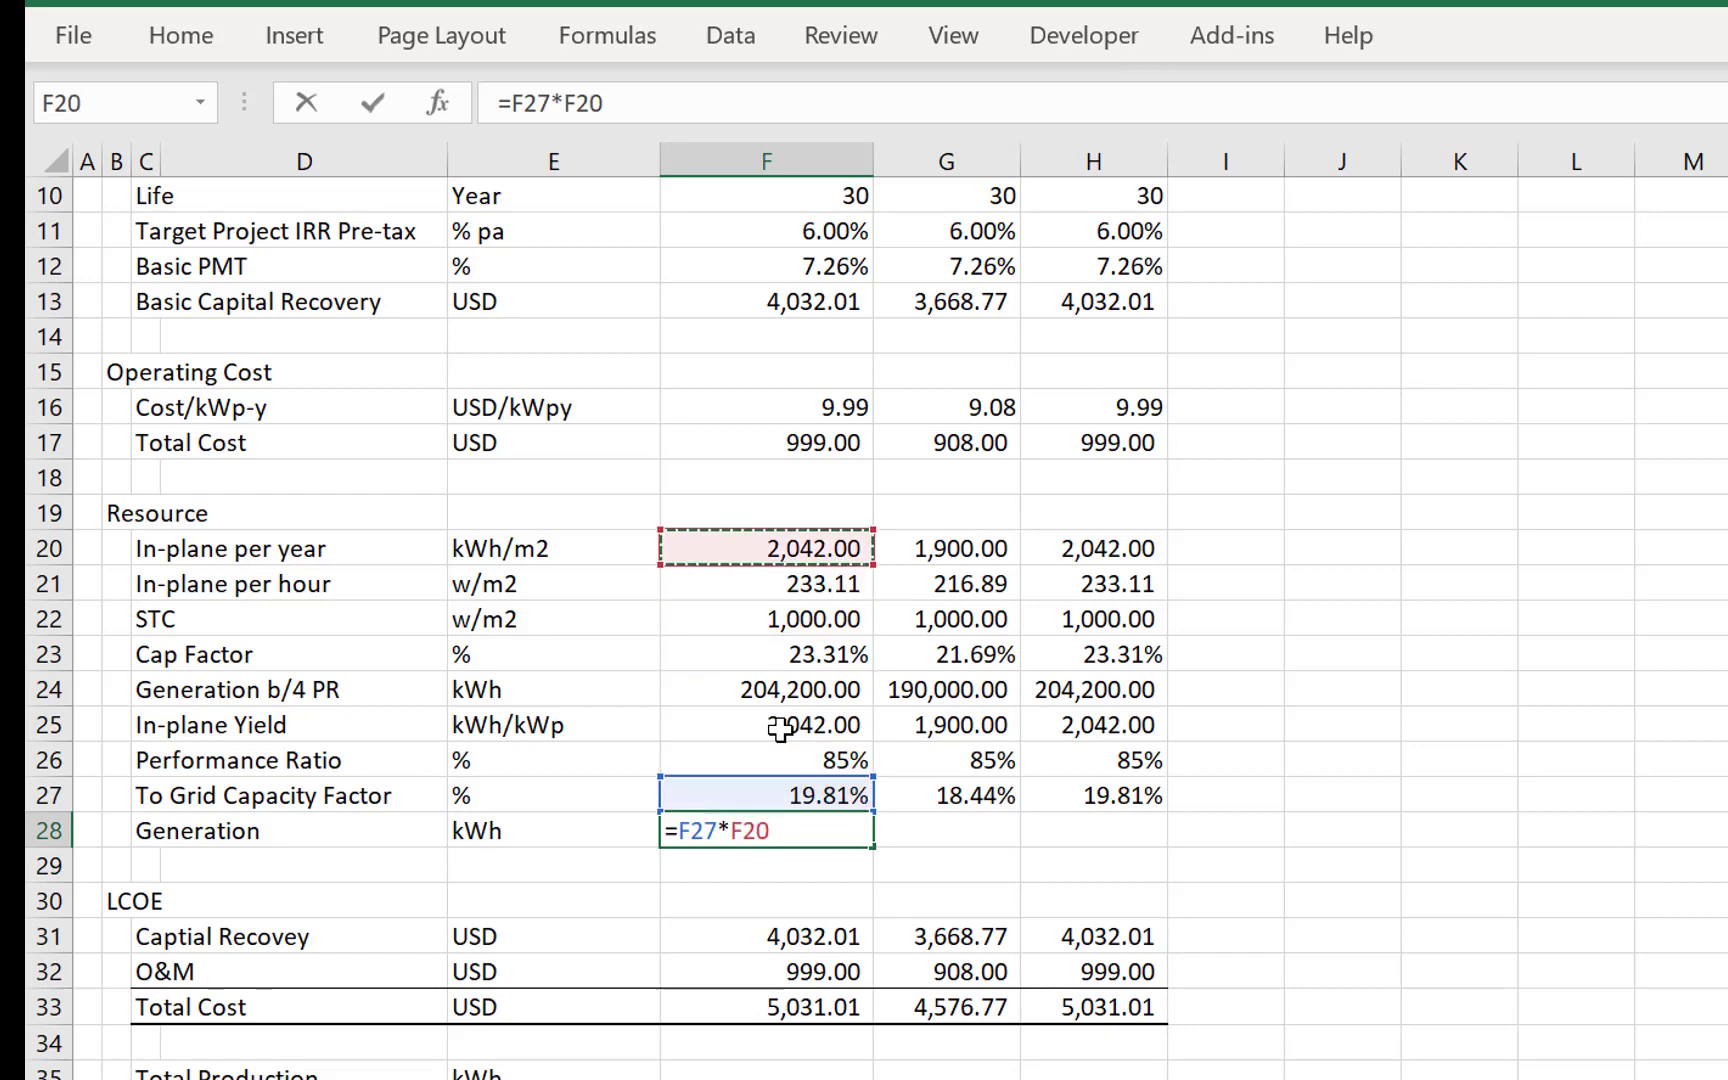
{"action": "key", "text": "Up"}
{"action": "key", "text": "Up"}
{"action": "key", "text": "Up"}
{"action": "key", "text": "Up"}
{"action": "key", "text": "Up"}
{"action": "key", "text": "Up"}
{"action": "key", "text": "Up"}
{"action": "key", "text": "Up"}
{"action": "key", "text": "Up"}
{"action": "key", "text": "Up"}
{"action": "key", "text": "Up"}
{"action": "key", "text": "Up"}
{"action": "key", "text": "Up"}
{"action": "key", "text": "Up"}
{"action": "key", "text": "Up"}
{"action": "key", "text": "Up"}
{"action": "key", "text": "Up"}
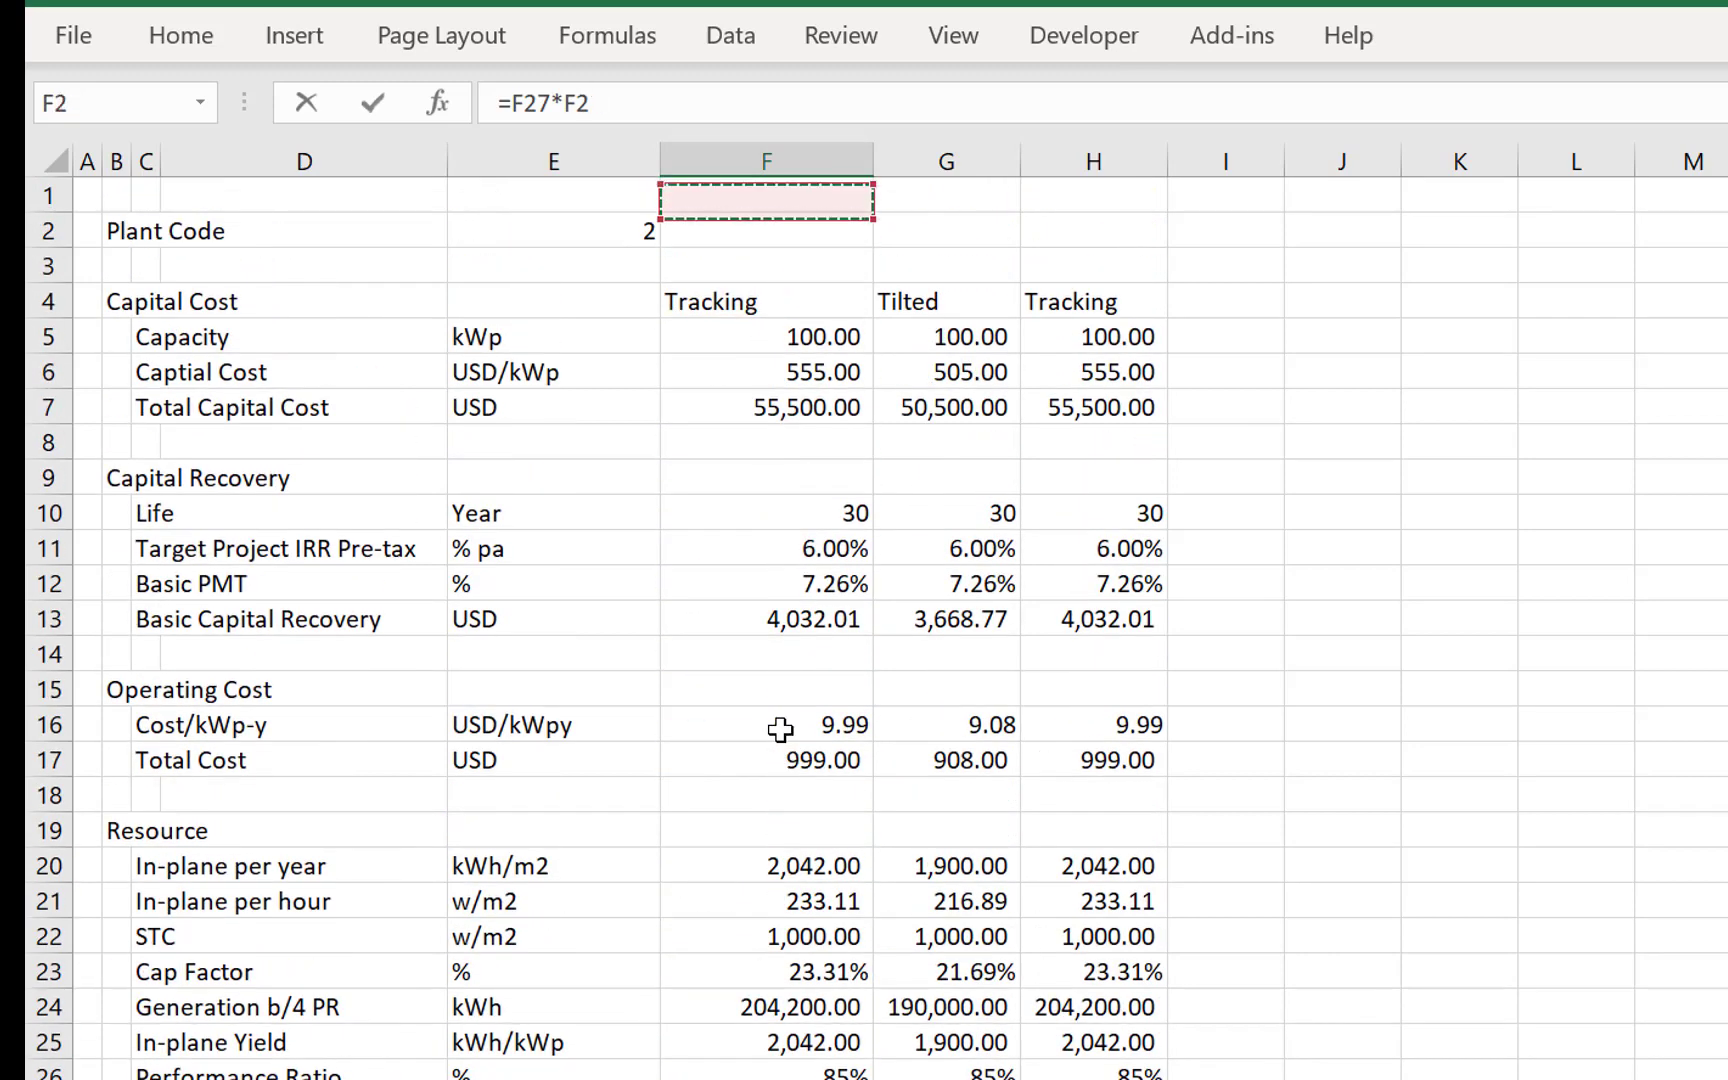
{"action": "key", "text": "Down"}
{"action": "key", "text": "Down"}
{"action": "key", "text": "Down"}
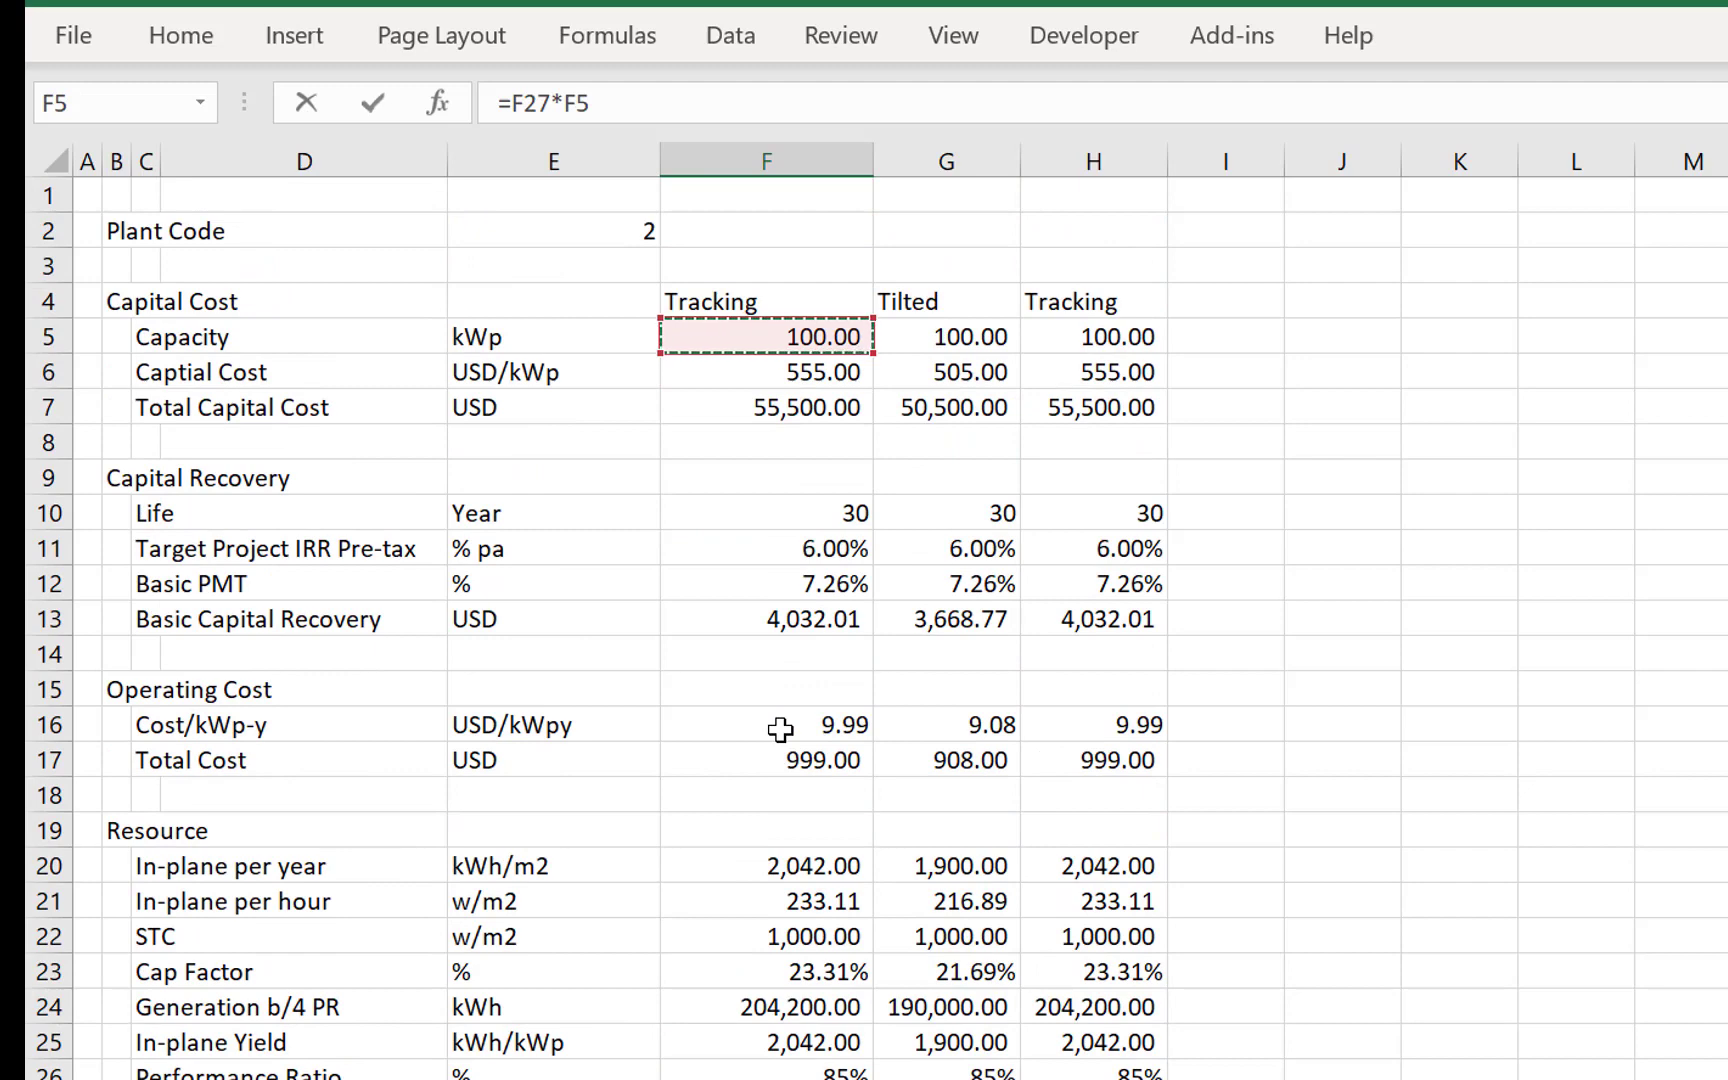
{"action": "type", "text": "*"}
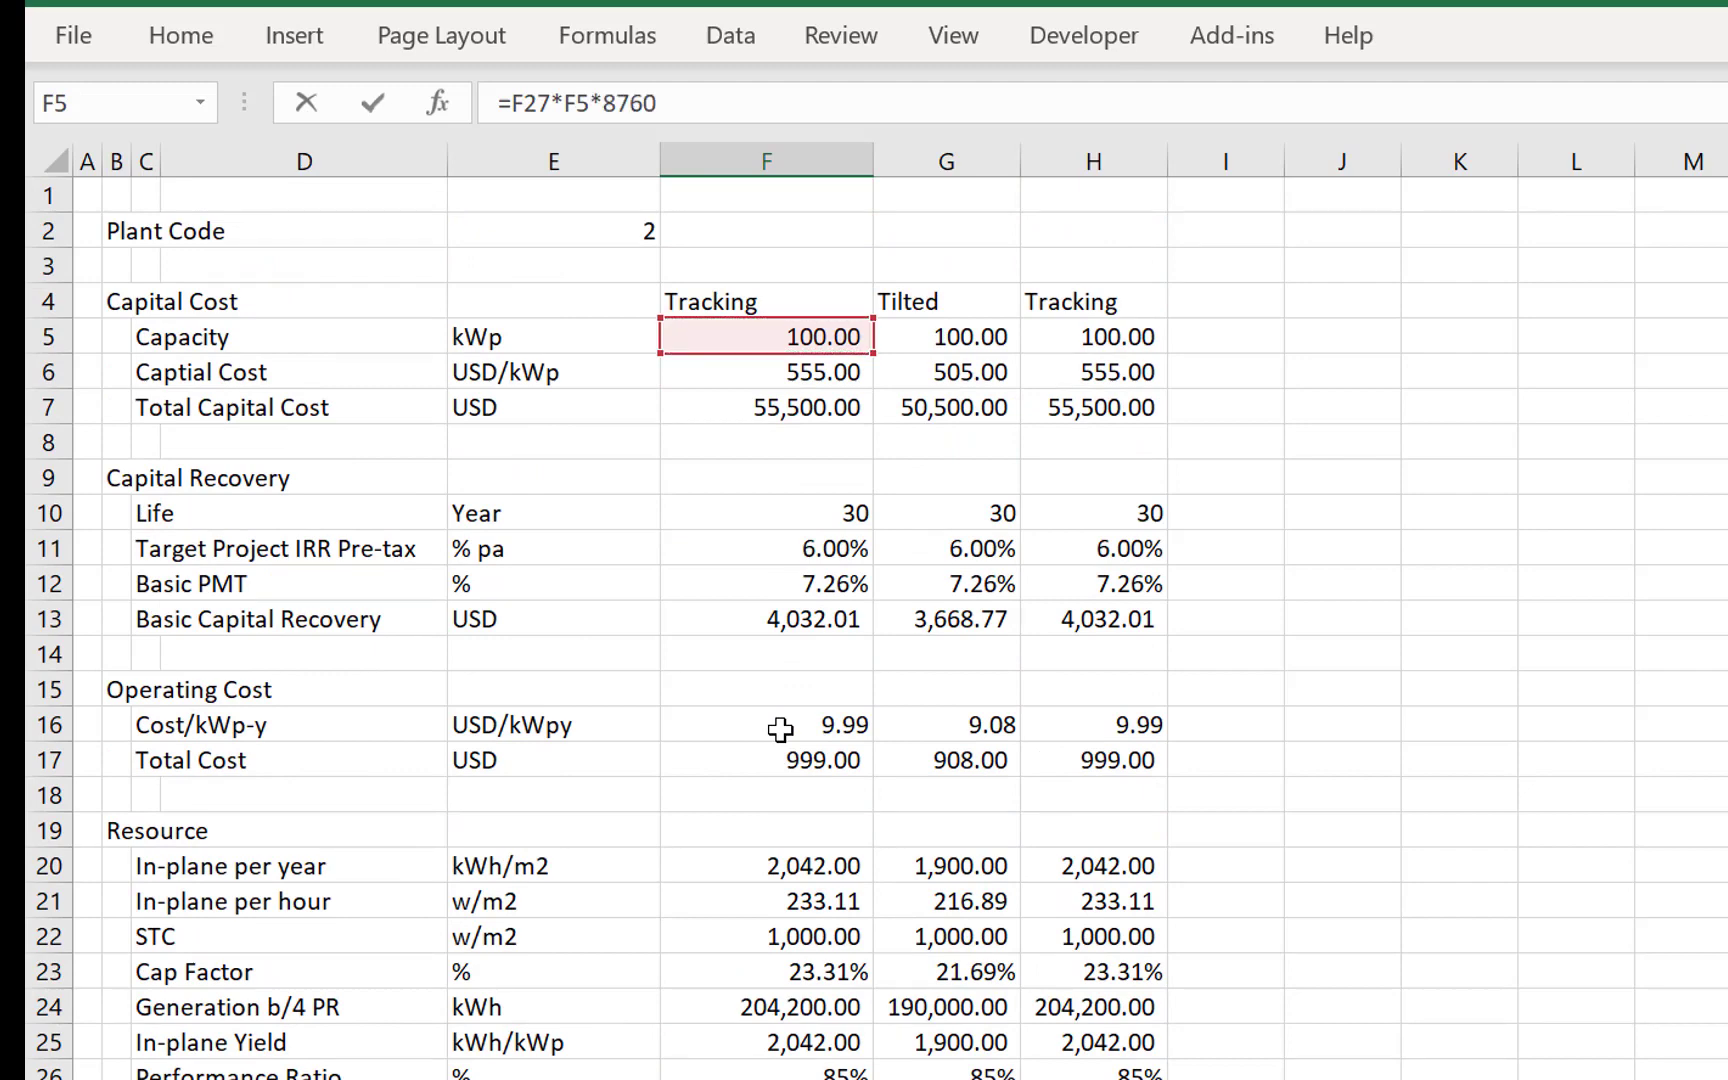
{"action": "key", "text": "ctrl+Return"}
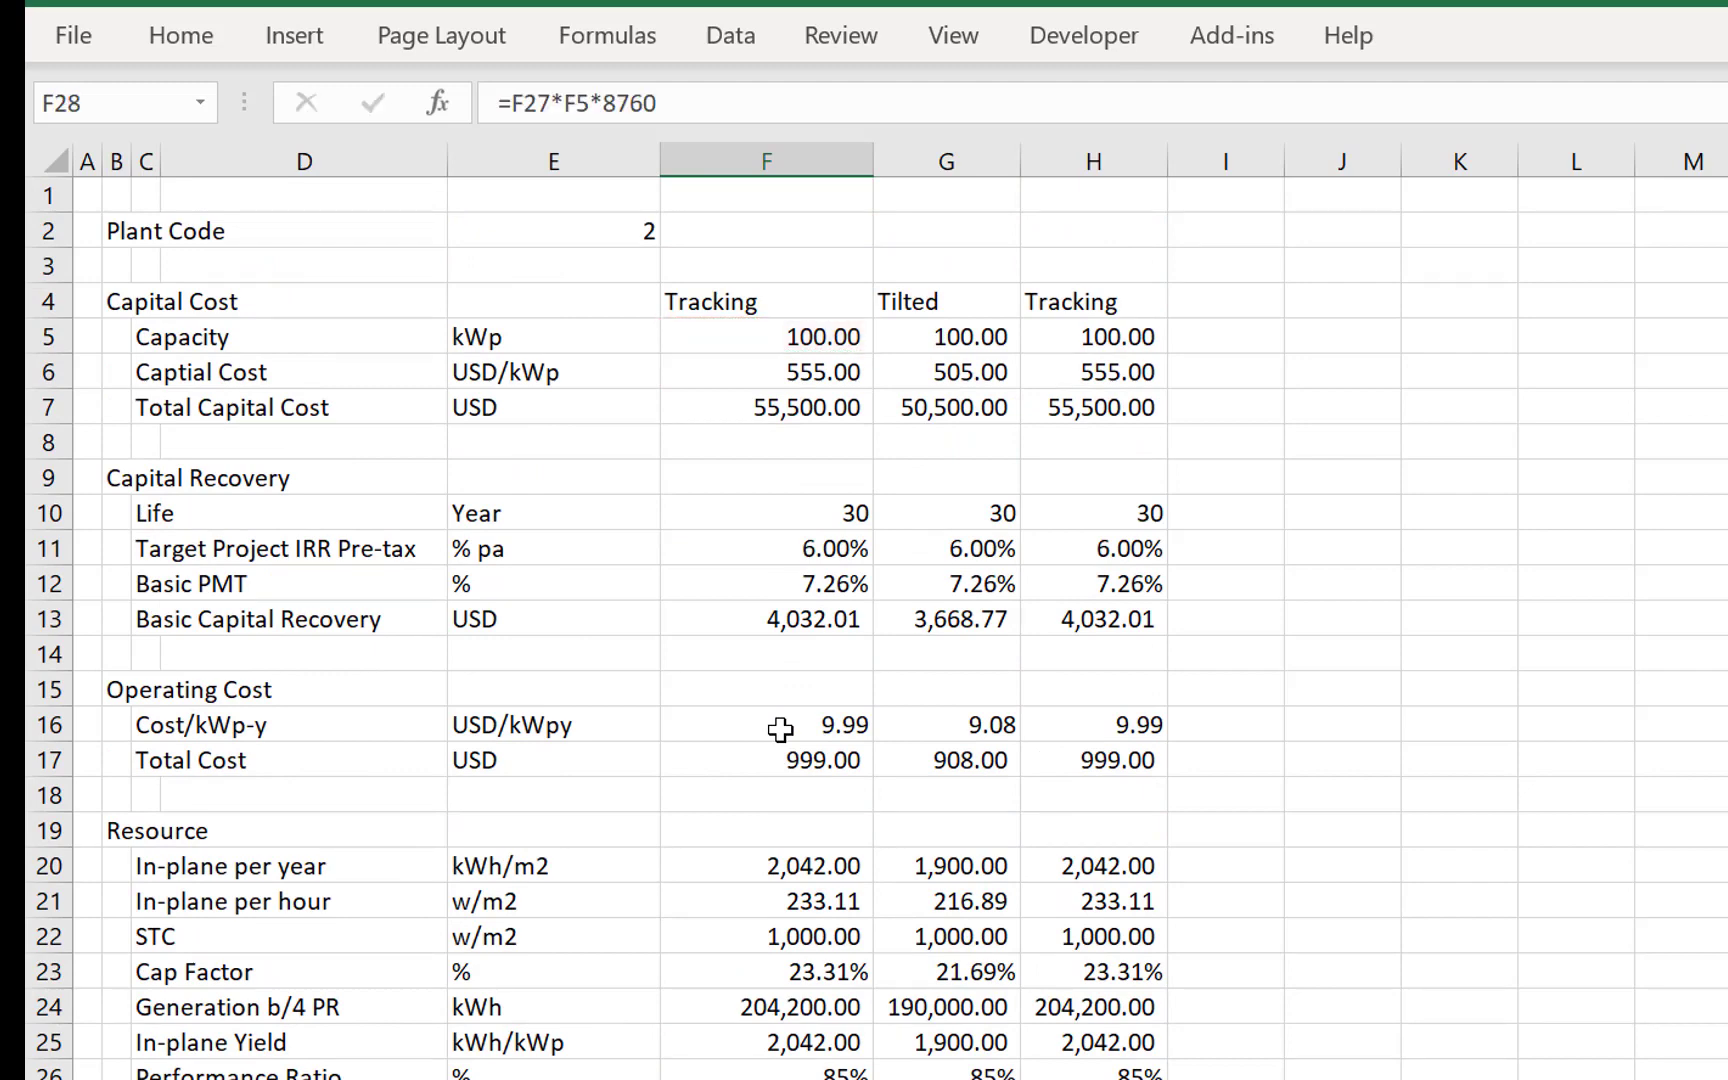
- Copy the Generation formula from F28 across to G28 and H28
{"action": "key", "text": "Right"}
{"action": "key", "text": "ctrl+r"}
{"action": "key", "text": "Right"}
{"action": "key", "text": "ctrl+r"}
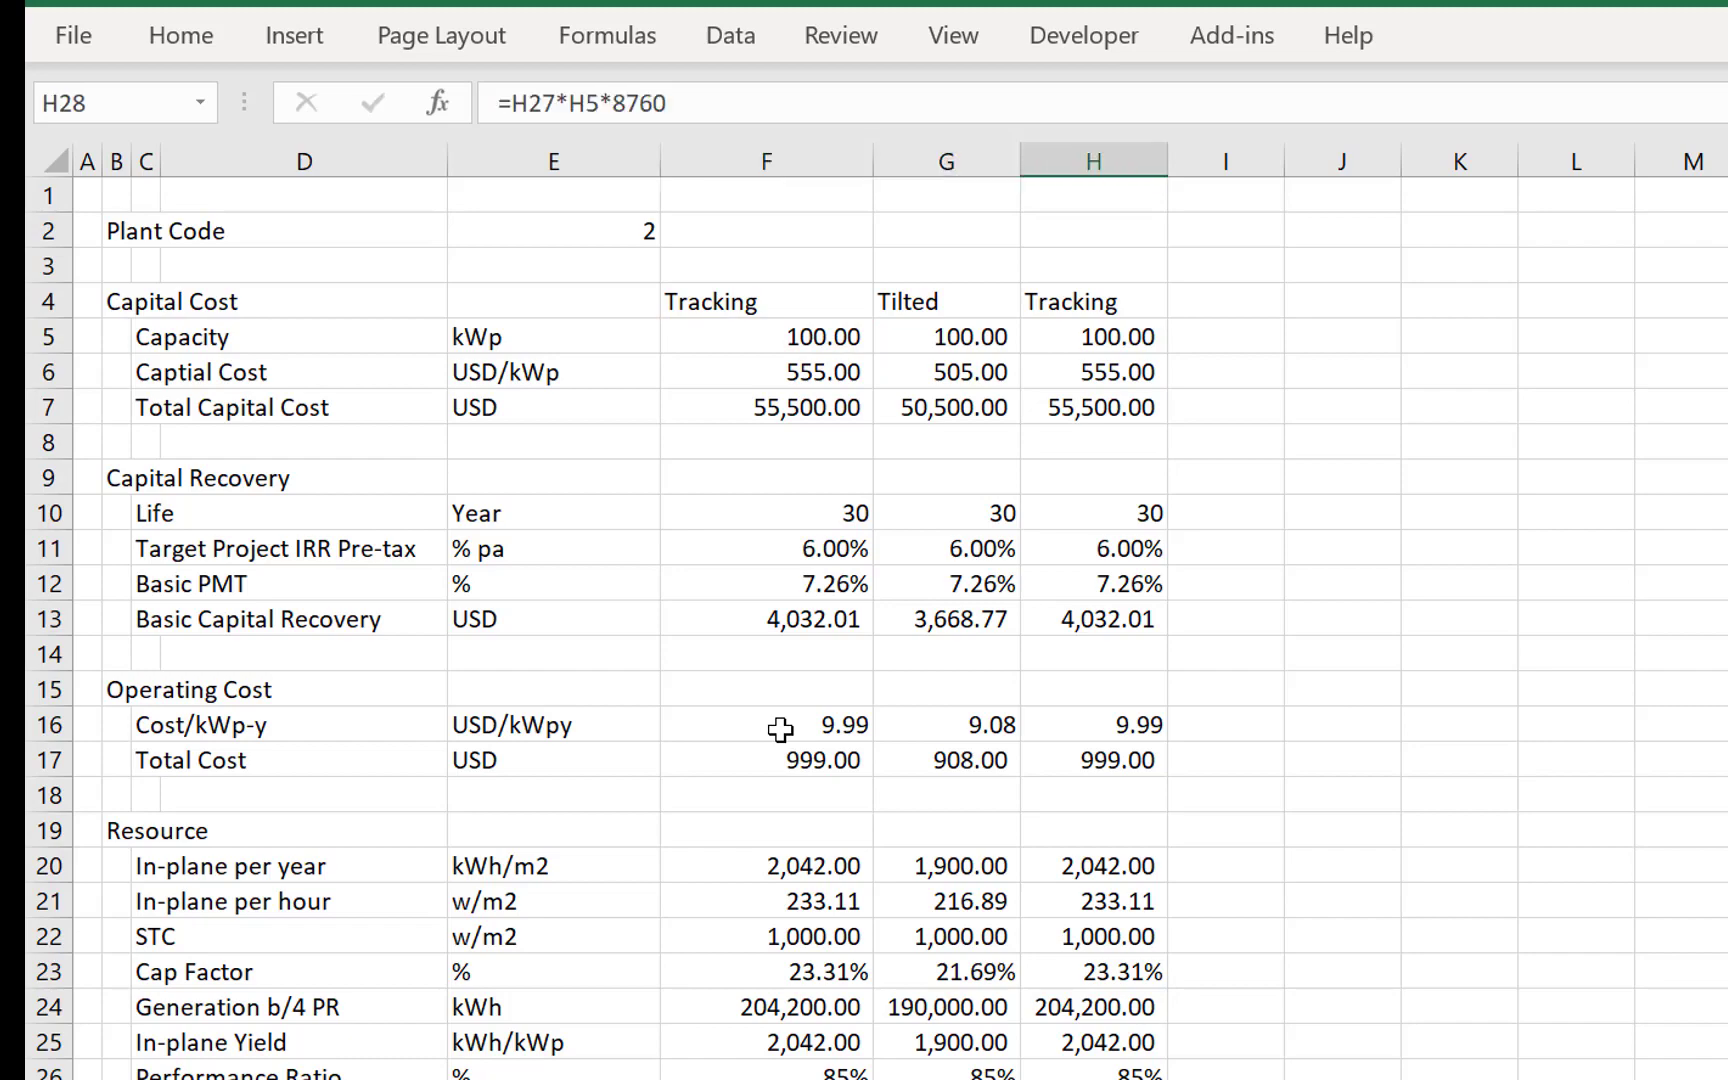
- Link Total Production in F35 to the Generation value with =F28
{"action": "key", "text": "Left"}
{"action": "key", "text": "Down"}
{"action": "key", "text": "Down"}
{"action": "key", "text": "Down"}
{"action": "key", "text": "Down"}
{"action": "key", "text": "Down"}
{"action": "key", "text": "Down"}
{"action": "key", "text": "Down"}
{"action": "key", "text": "Down"}
{"action": "key", "text": "Down"}
{"action": "key", "text": "Down"}
{"action": "key", "text": "Down"}
{"action": "key", "text": "Down"}
{"action": "key", "text": "Down"}
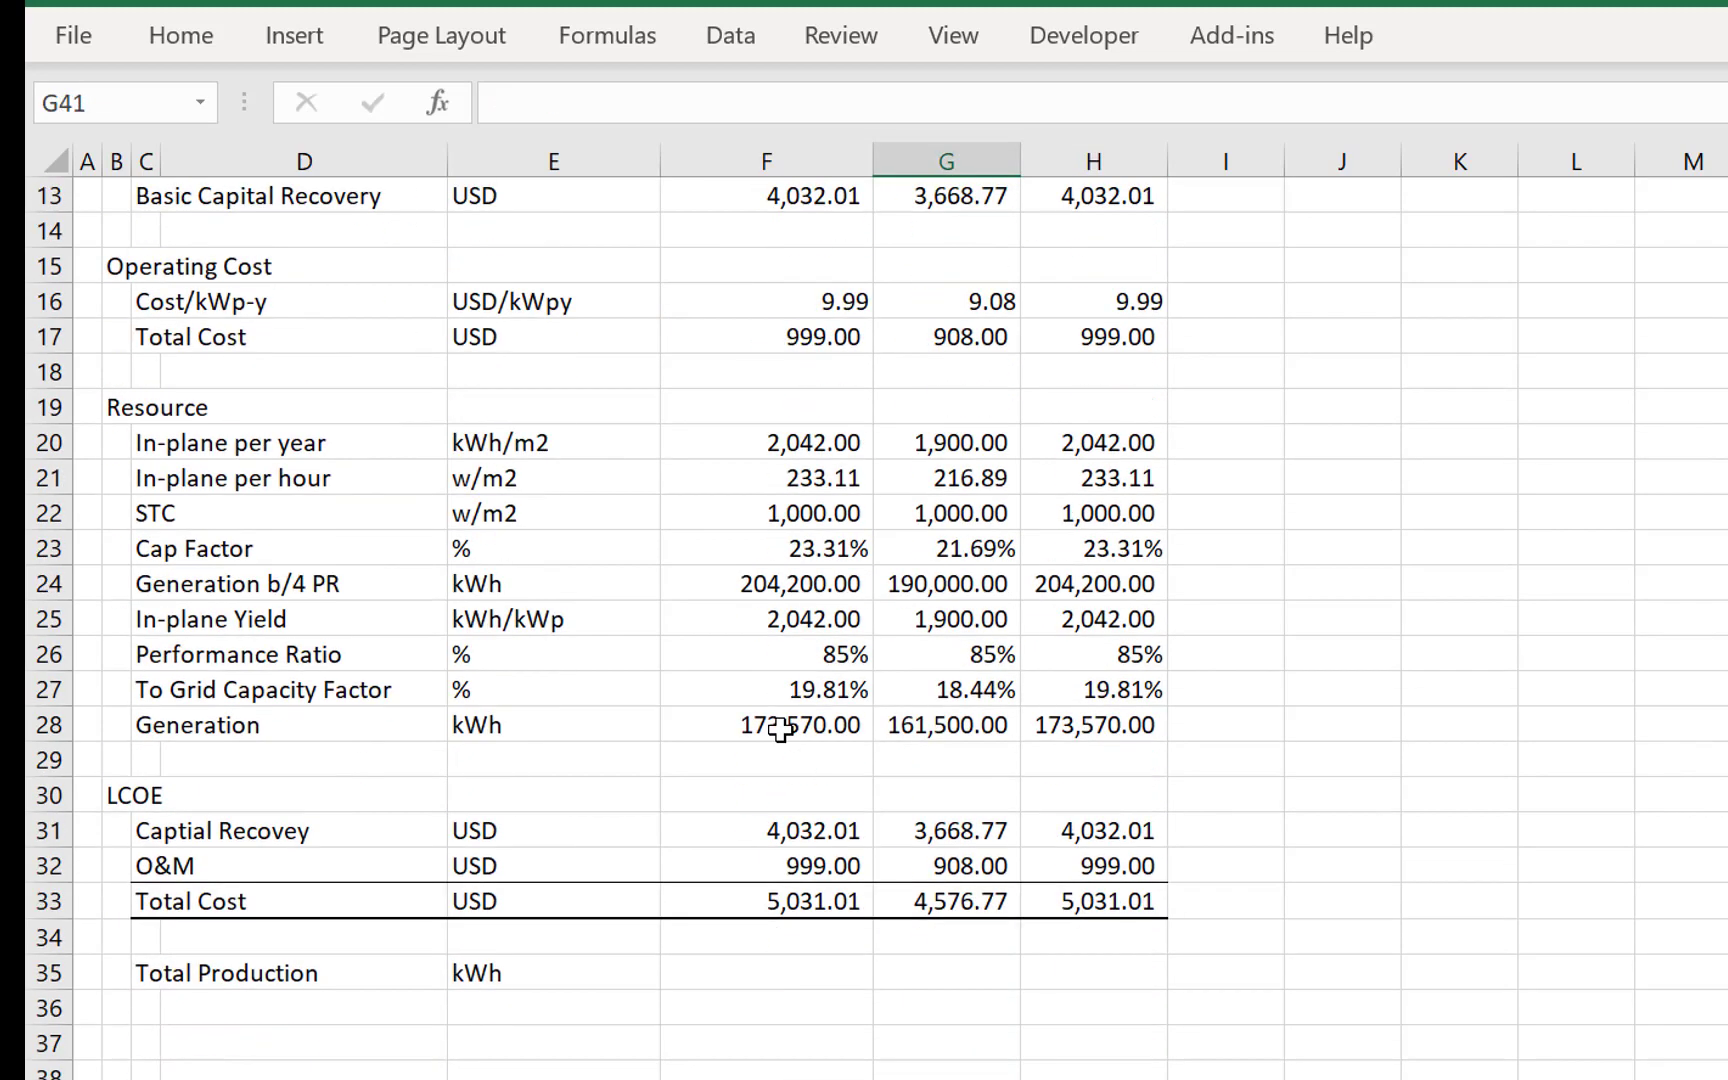
{"action": "key", "text": "Up"}
{"action": "key", "text": "Up"}
{"action": "key", "text": "Up"}
{"action": "key", "text": "Left"}
{"action": "key", "text": "Up"}
{"action": "type", "text": "="}
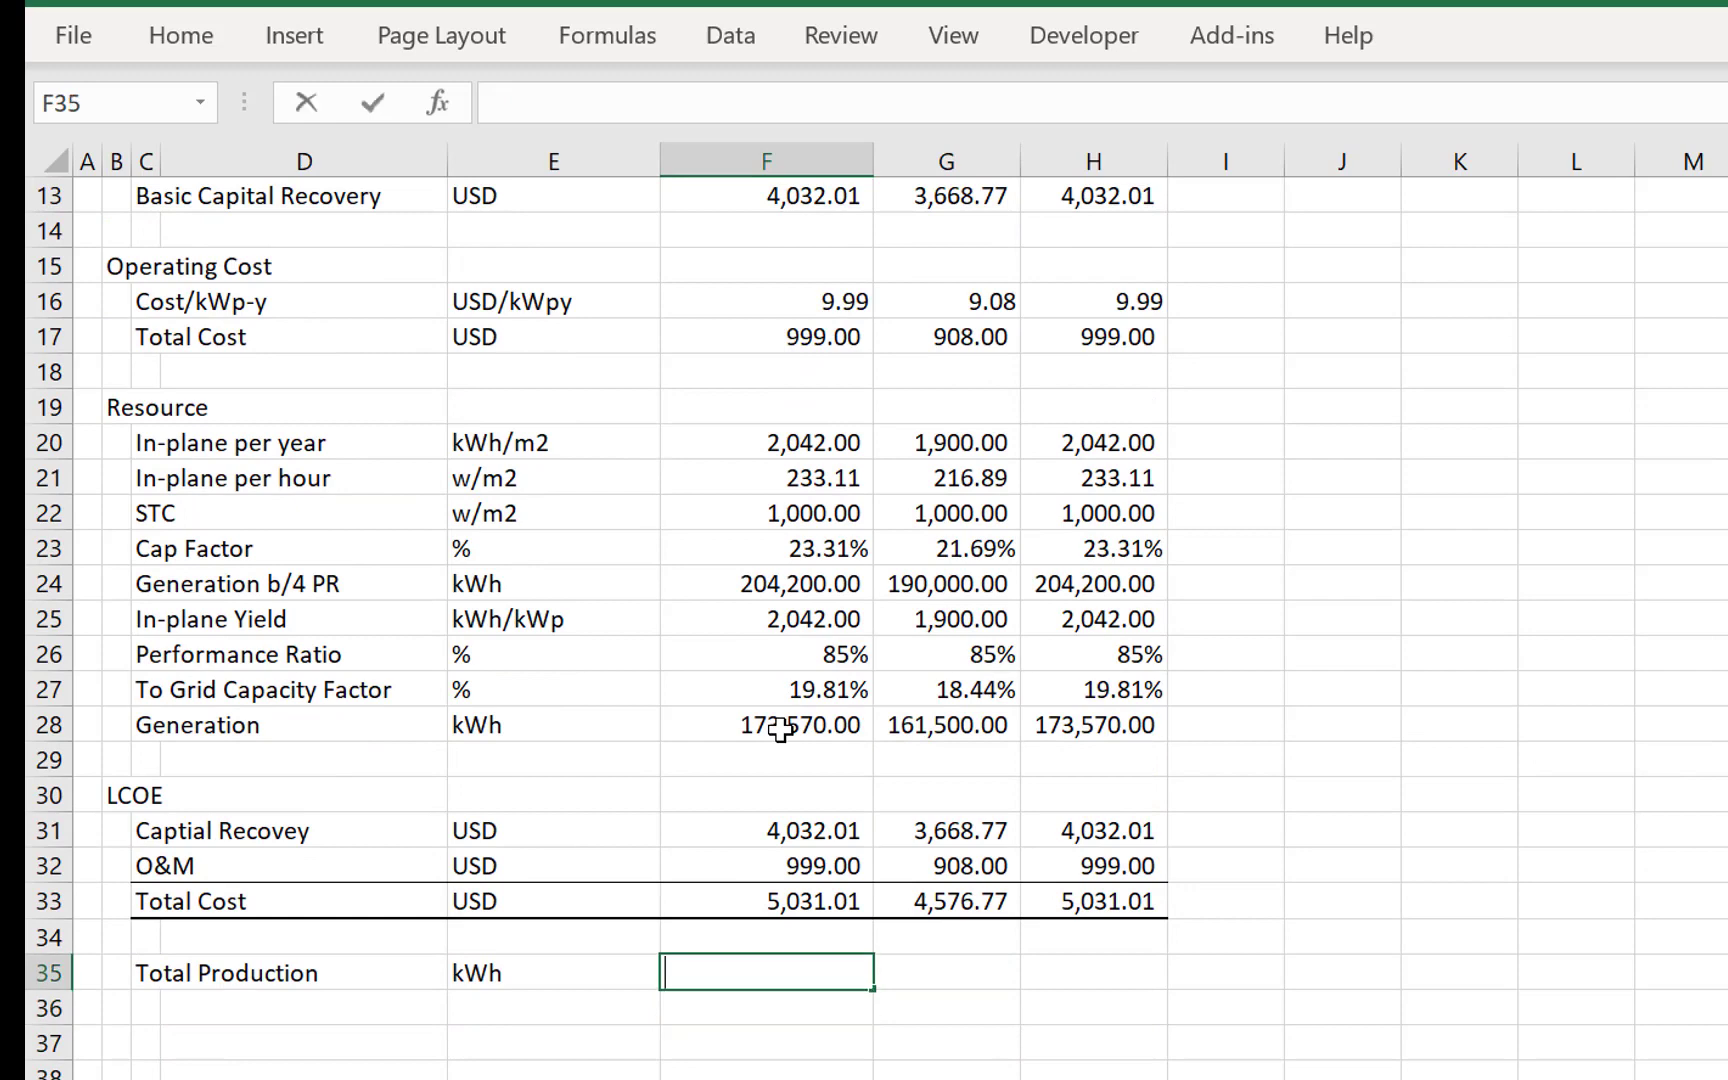
{"action": "key", "text": "Up"}
- Fill the Total Production formula from F35 across to H35
{"action": "key", "text": "Up"}
{"action": "key", "text": "Up"}
{"action": "key", "text": "Up"}
{"action": "key", "text": "Up"}
{"action": "key", "text": "Up"}
{"action": "key", "text": "Up"}
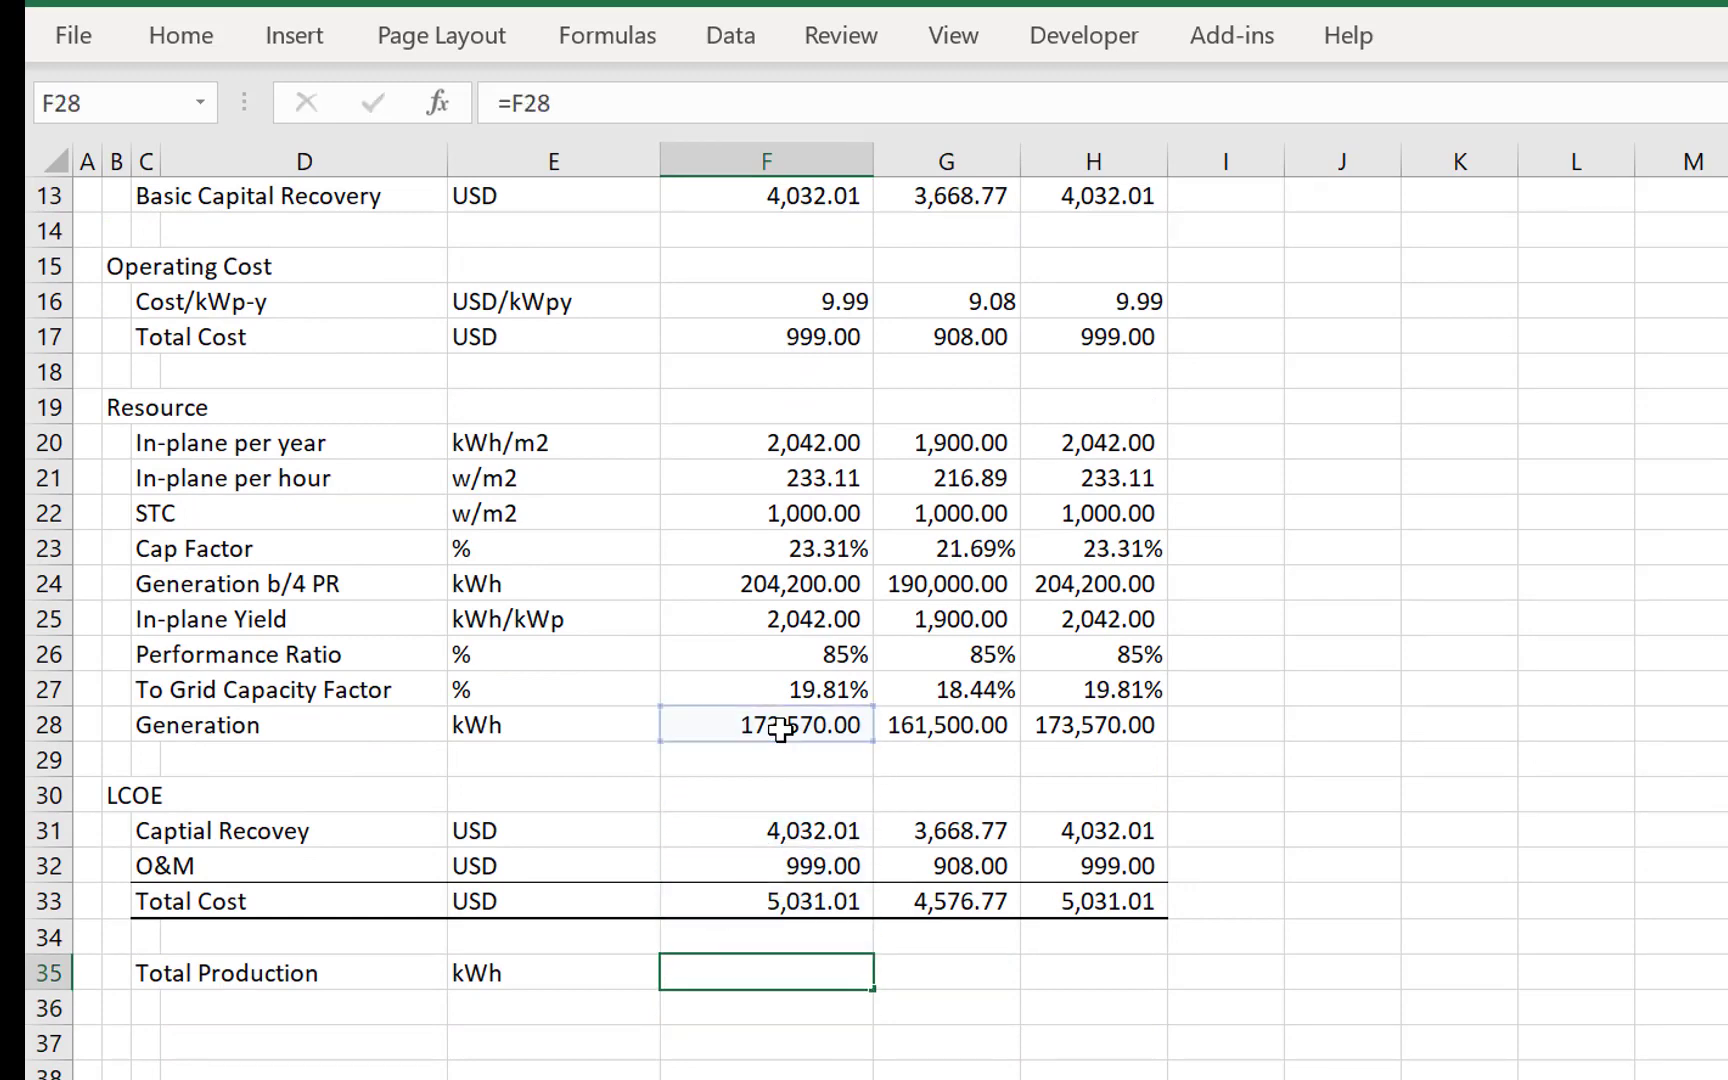
{"action": "key", "text": "Return"}
{"action": "key", "text": "Up"}
{"action": "key", "text": "shift+Right"}
{"action": "key", "text": "shift+Right"}
{"action": "key", "text": "ctrl+r"}
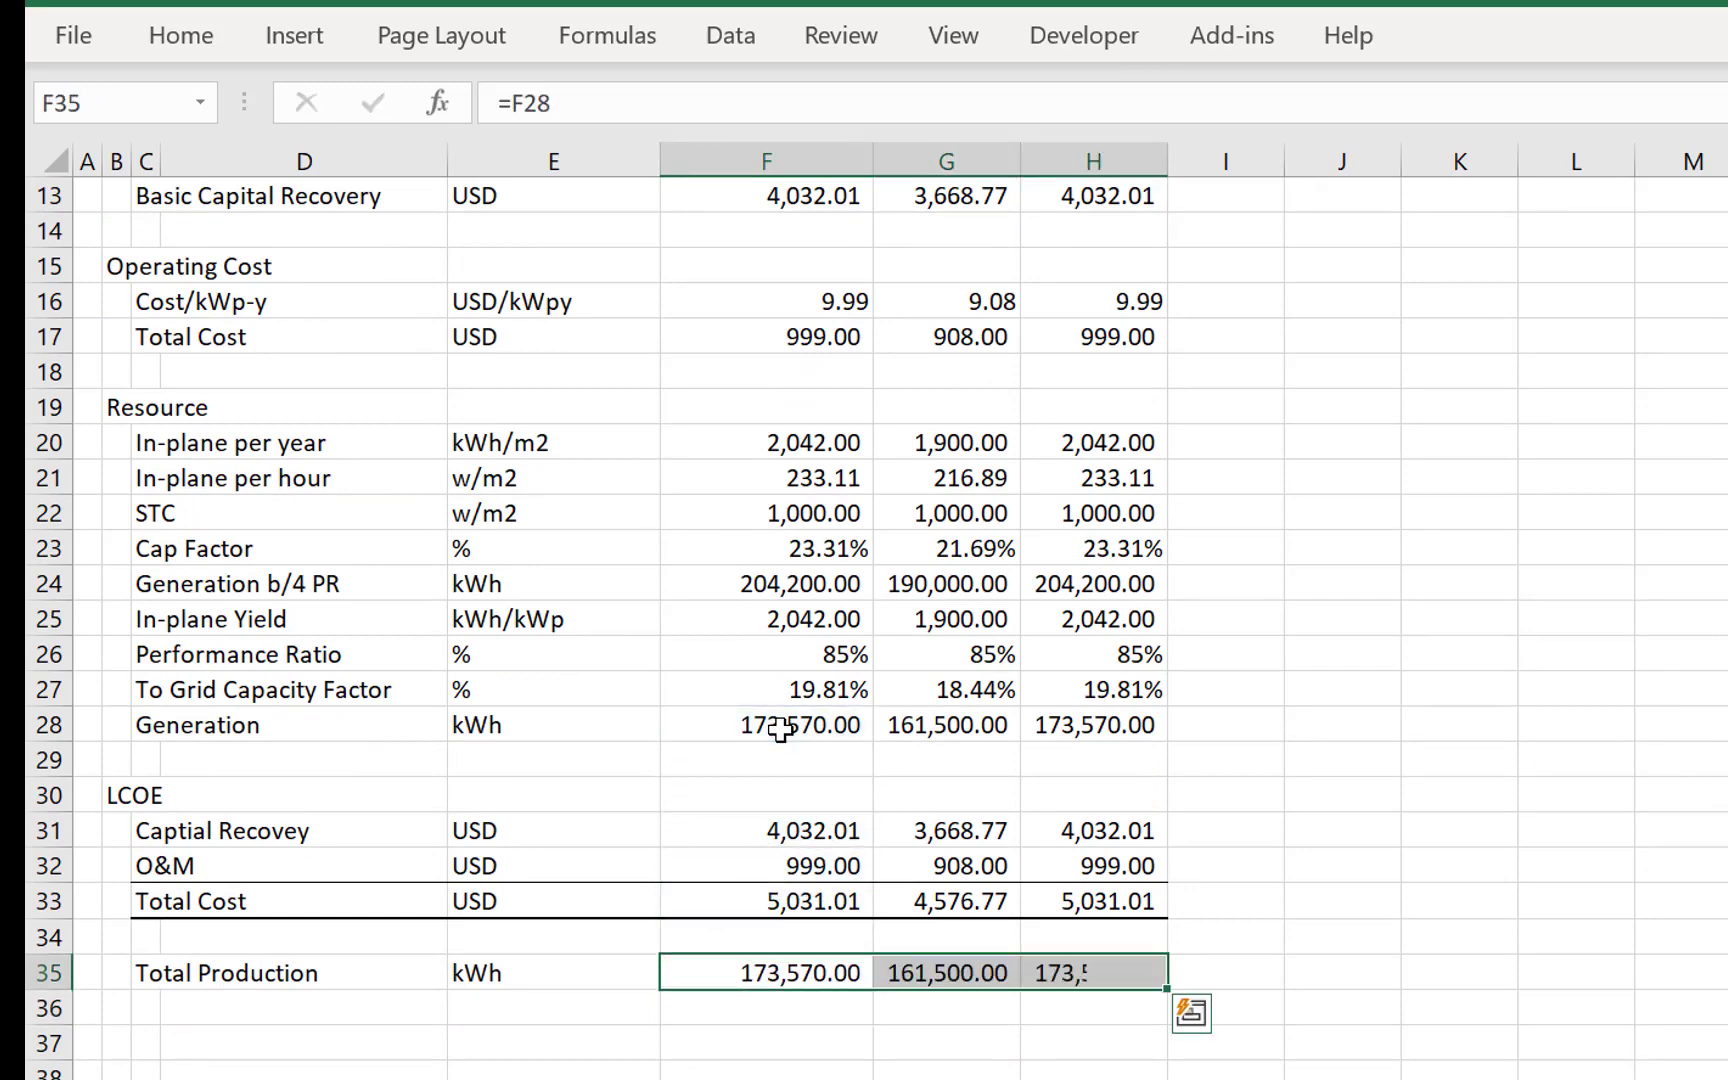
- Enter the label LCOE in C36 and its unit USD/kWh in E36
{"action": "key", "text": "Right"}
{"action": "key", "text": "Down"}
{"action": "key", "text": "Left"}
{"action": "key", "text": "Left"}
{"action": "key", "text": "Left"}
{"action": "key", "text": "Left"}
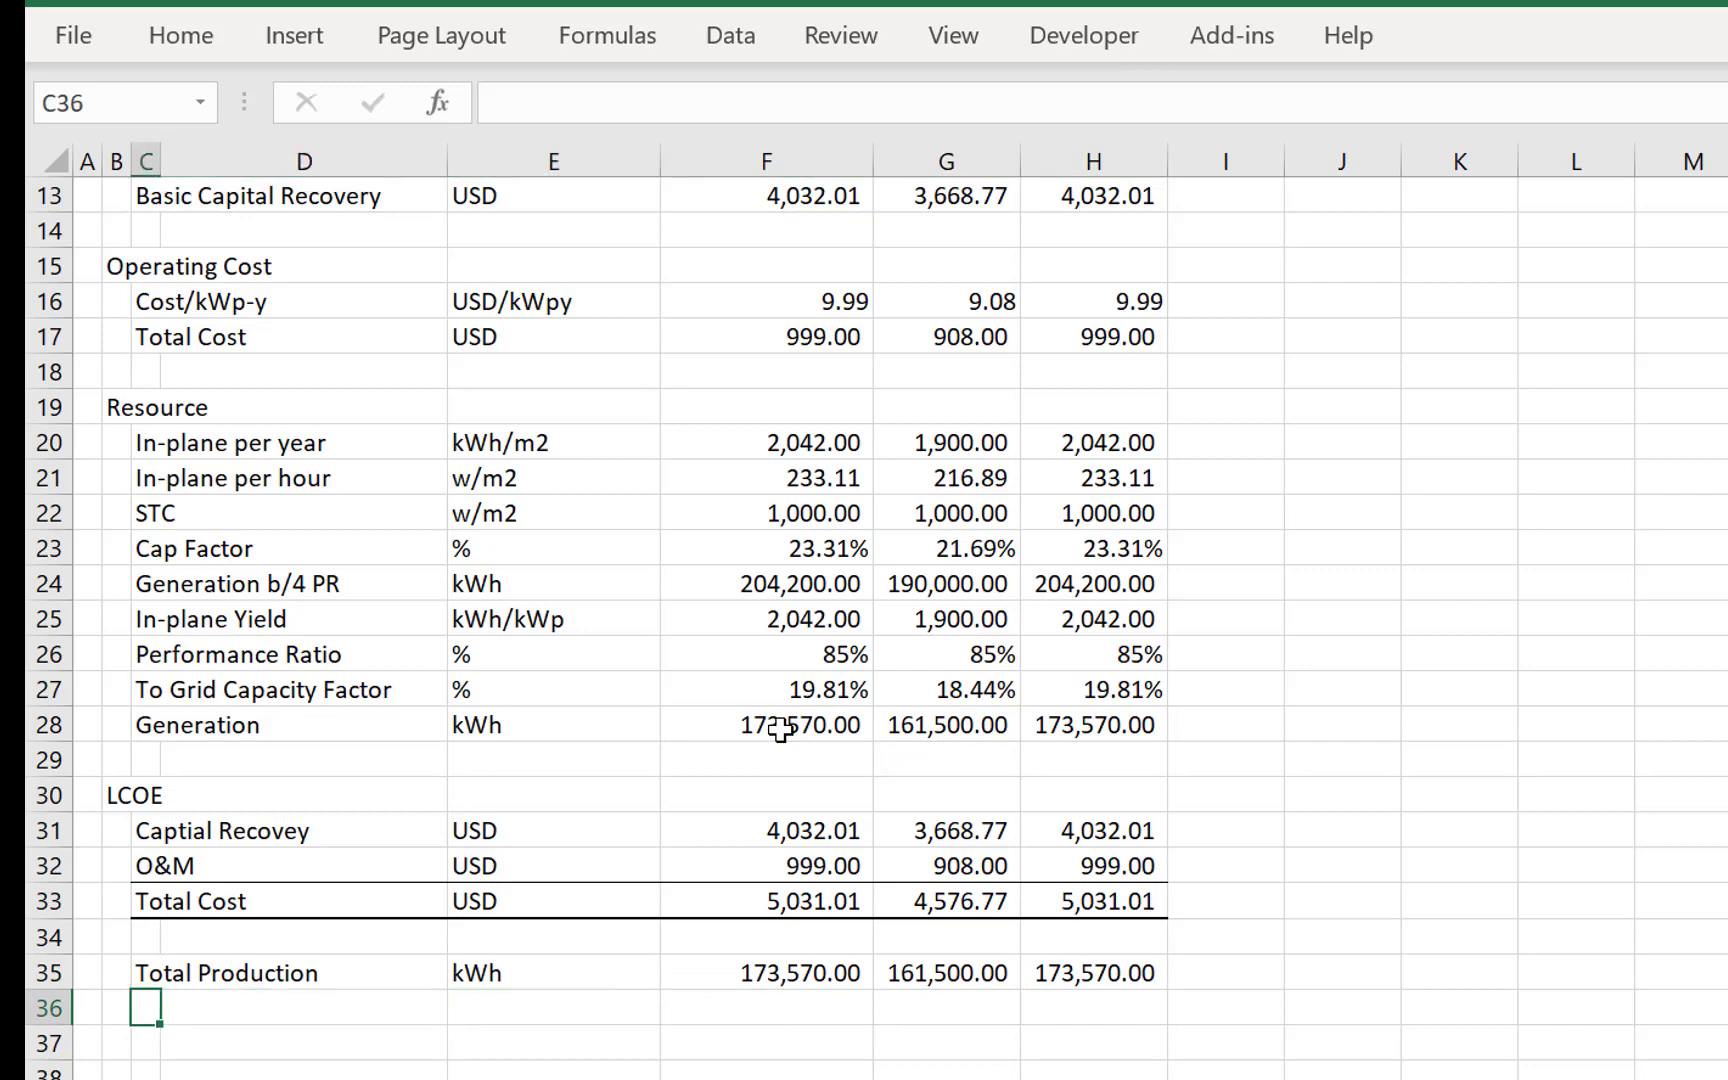
{"action": "key", "text": "Return"}
{"action": "key", "text": "Up"}
{"action": "key", "text": "Up"}
{"action": "key", "text": "Right"}
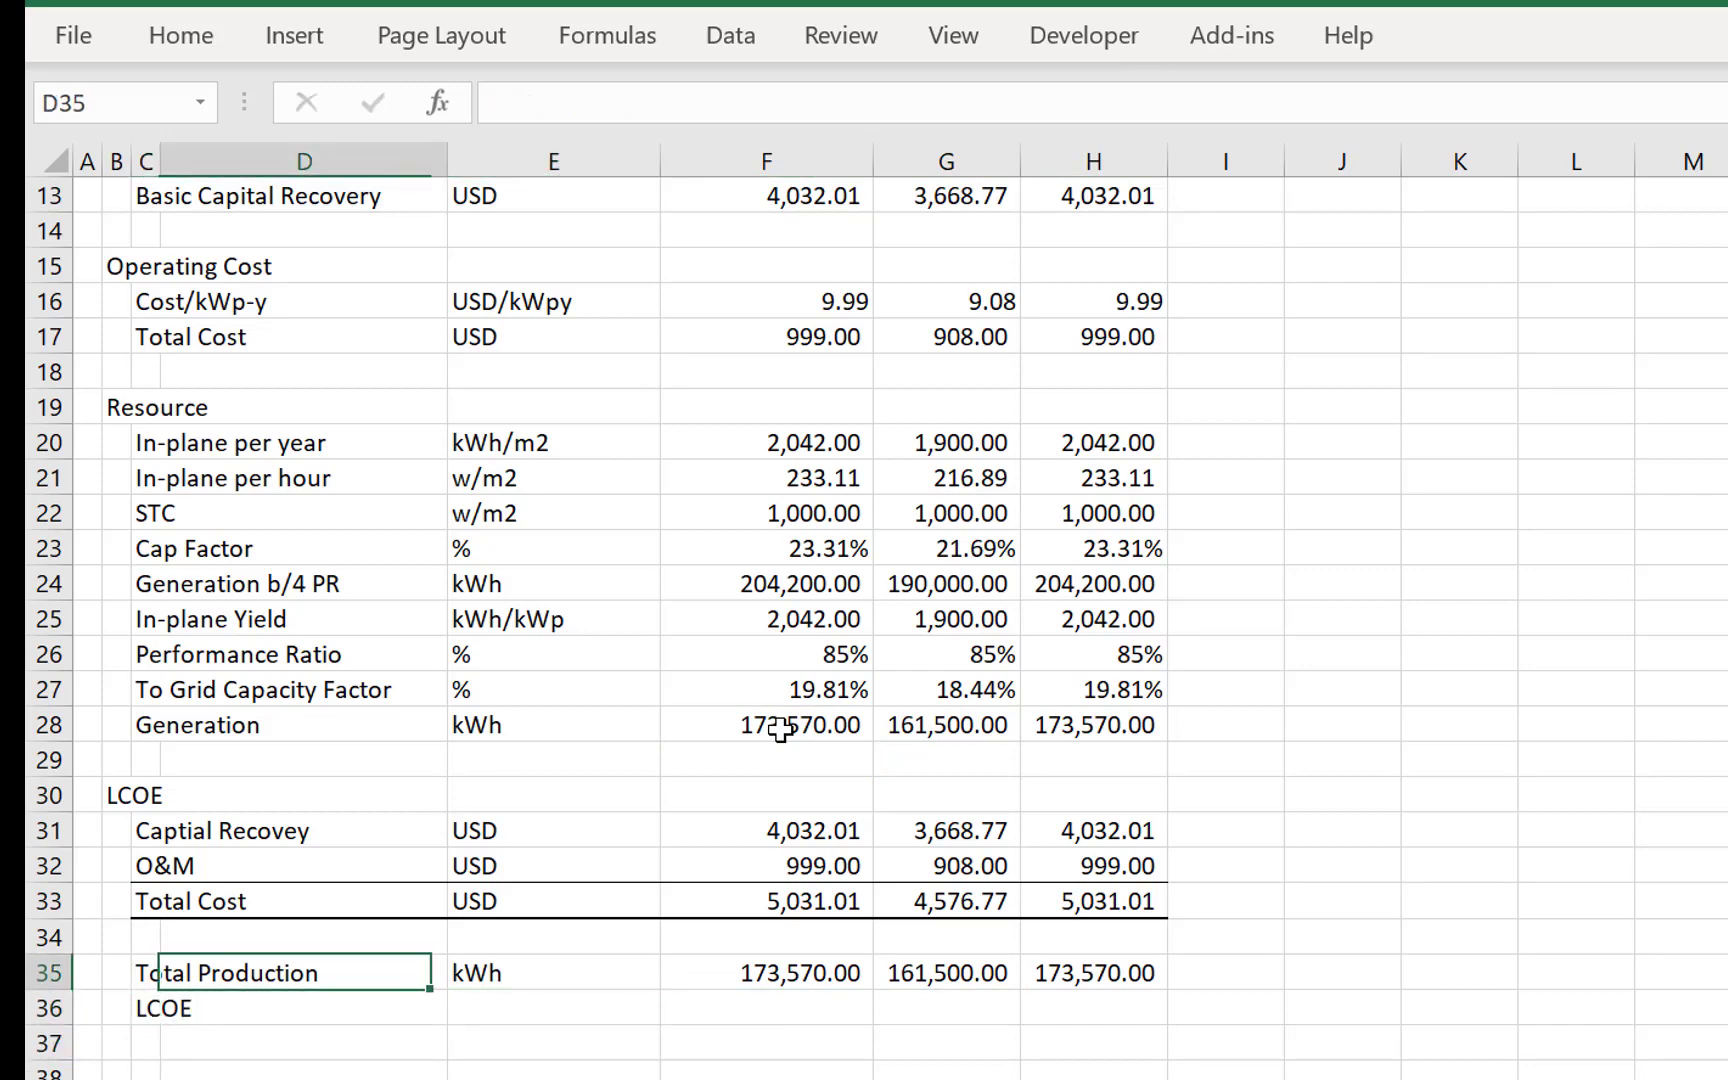
{"action": "key", "text": "Down"}
{"action": "key", "text": "Right"}
{"action": "type", "text": "USD"}
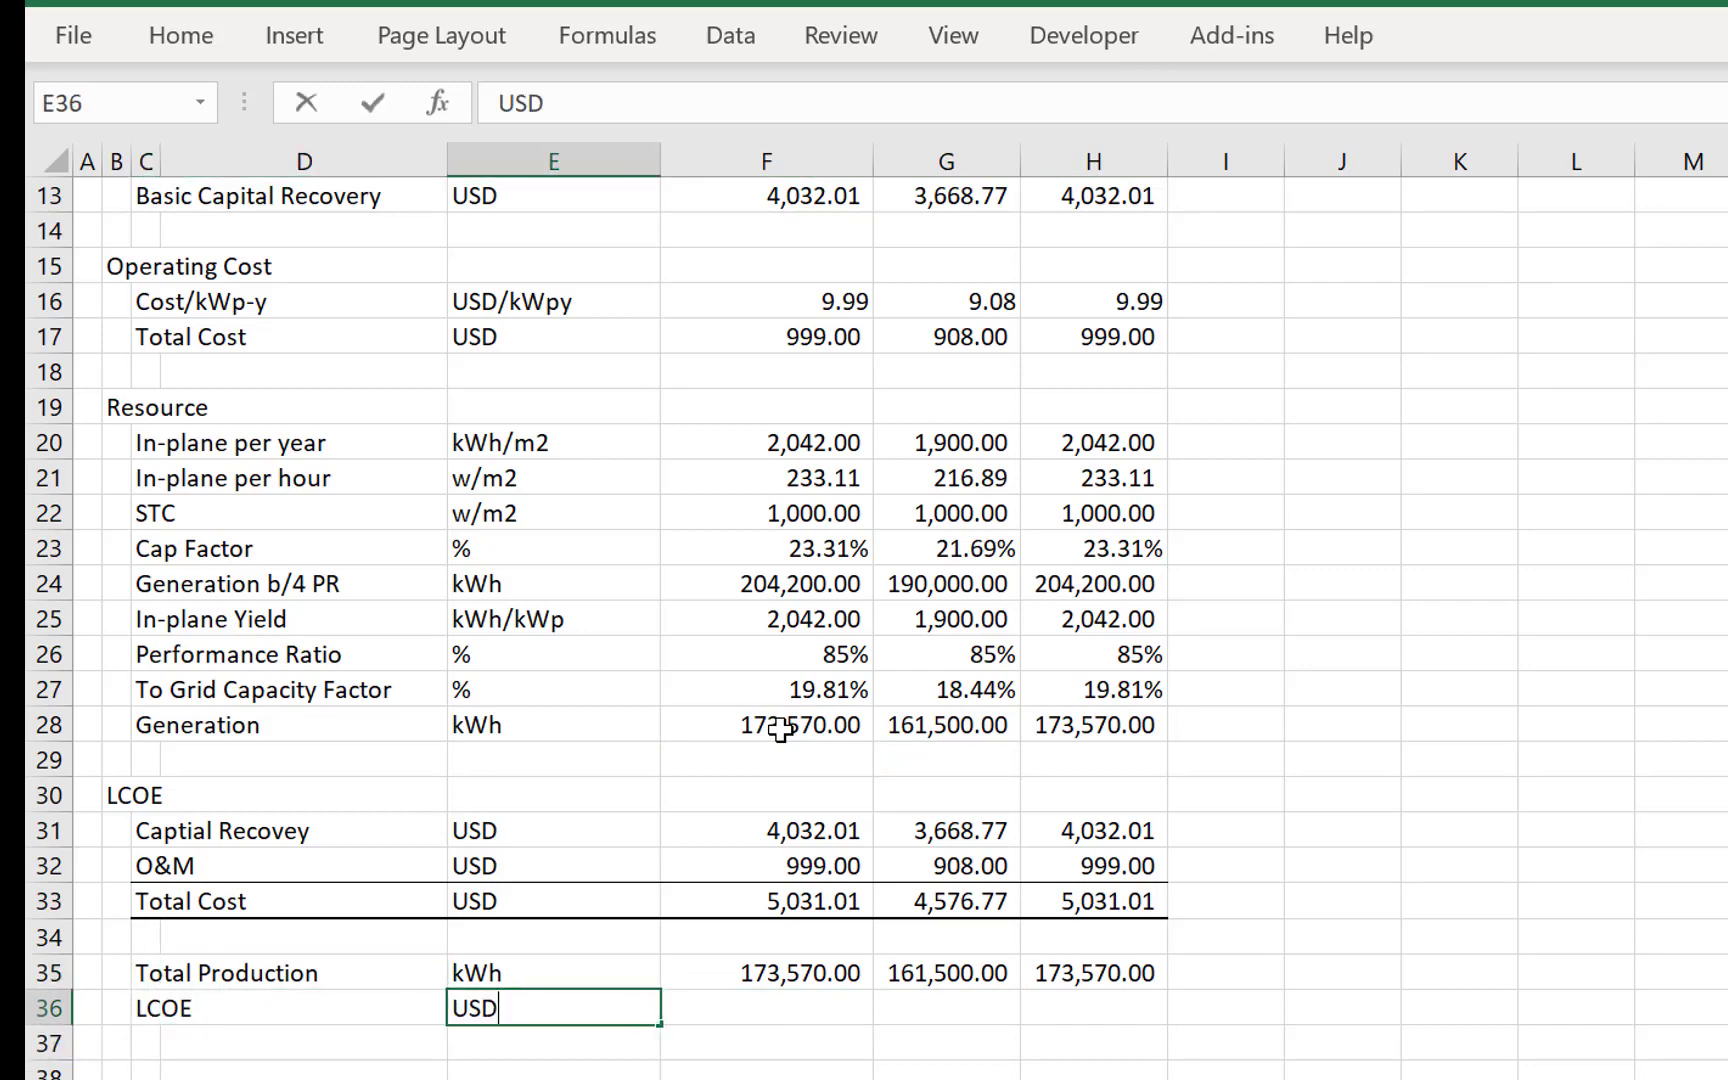
{"action": "type", "text": "/kWh"}
{"action": "key", "text": "Return"}
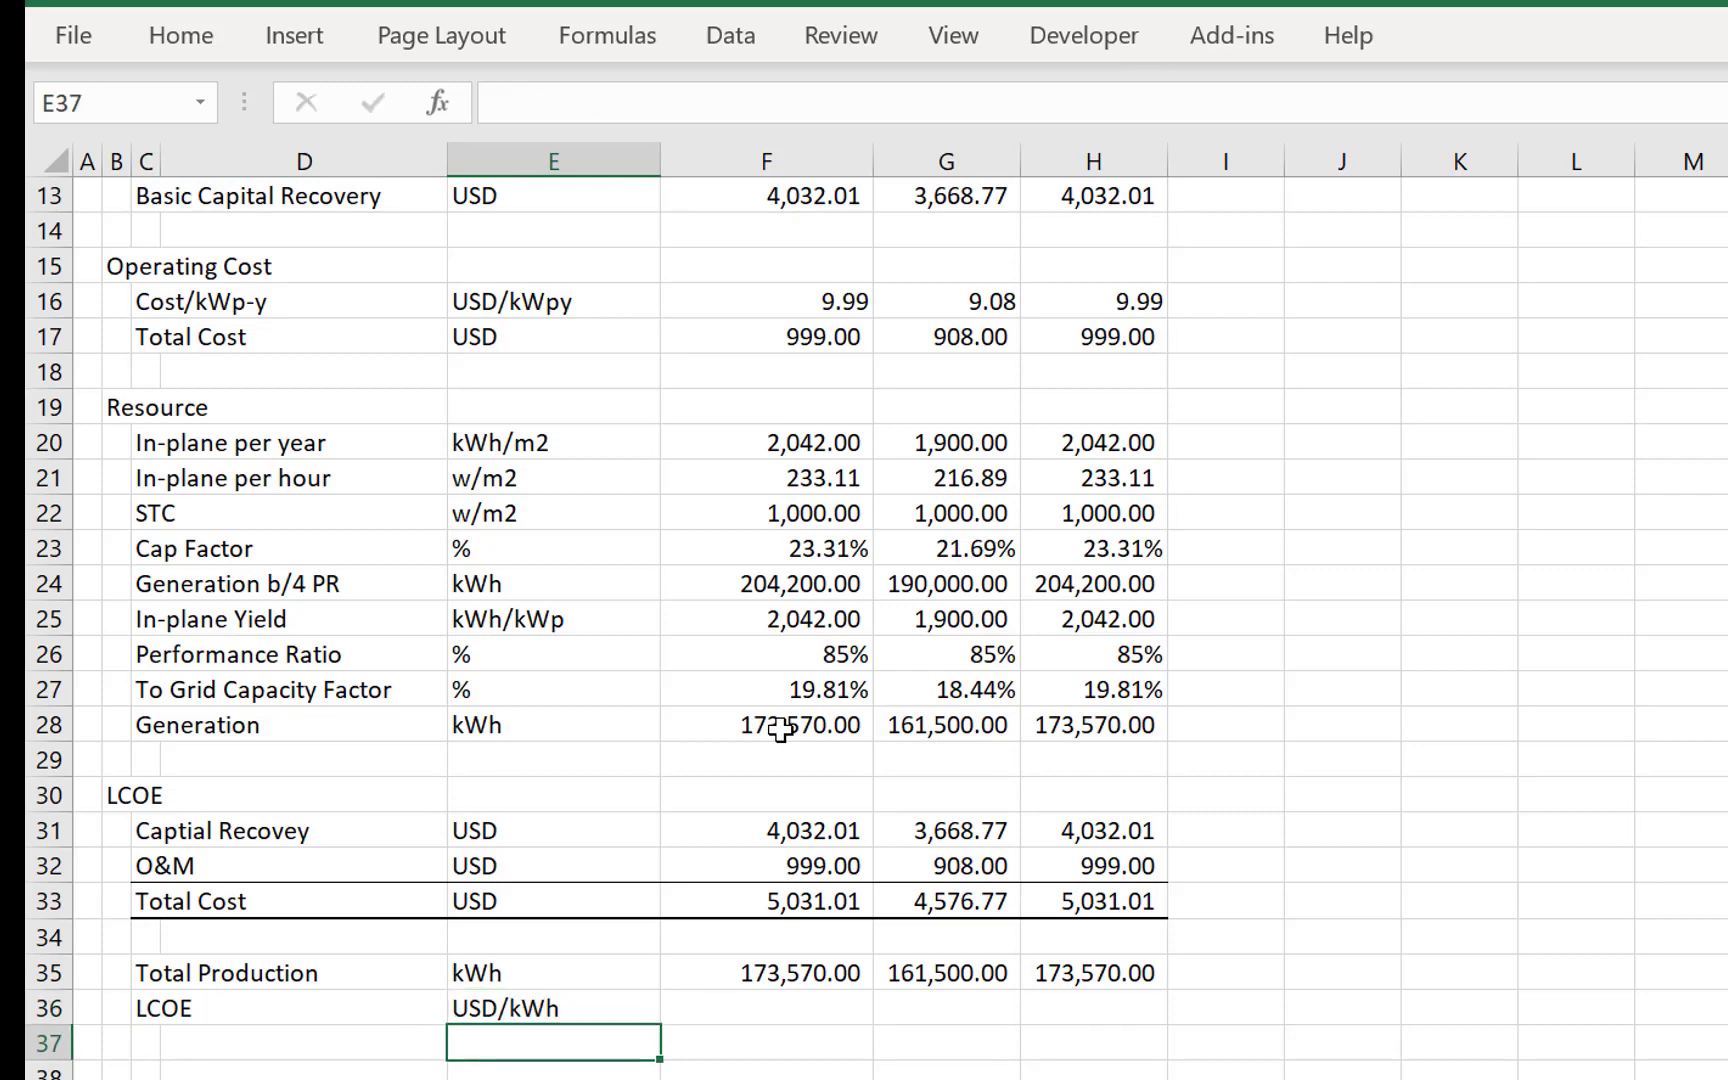
- Calculate the LCOE in F36 by dividing Total Cost by Total Production with =F33/F35
{"action": "key", "text": "Up"}
{"action": "key", "text": "Right"}
{"action": "type", "text": "="}
{"action": "key", "text": "Up"}
{"action": "key", "text": "Up"}
{"action": "key", "text": "Up"}
{"action": "type", "text": "/"}
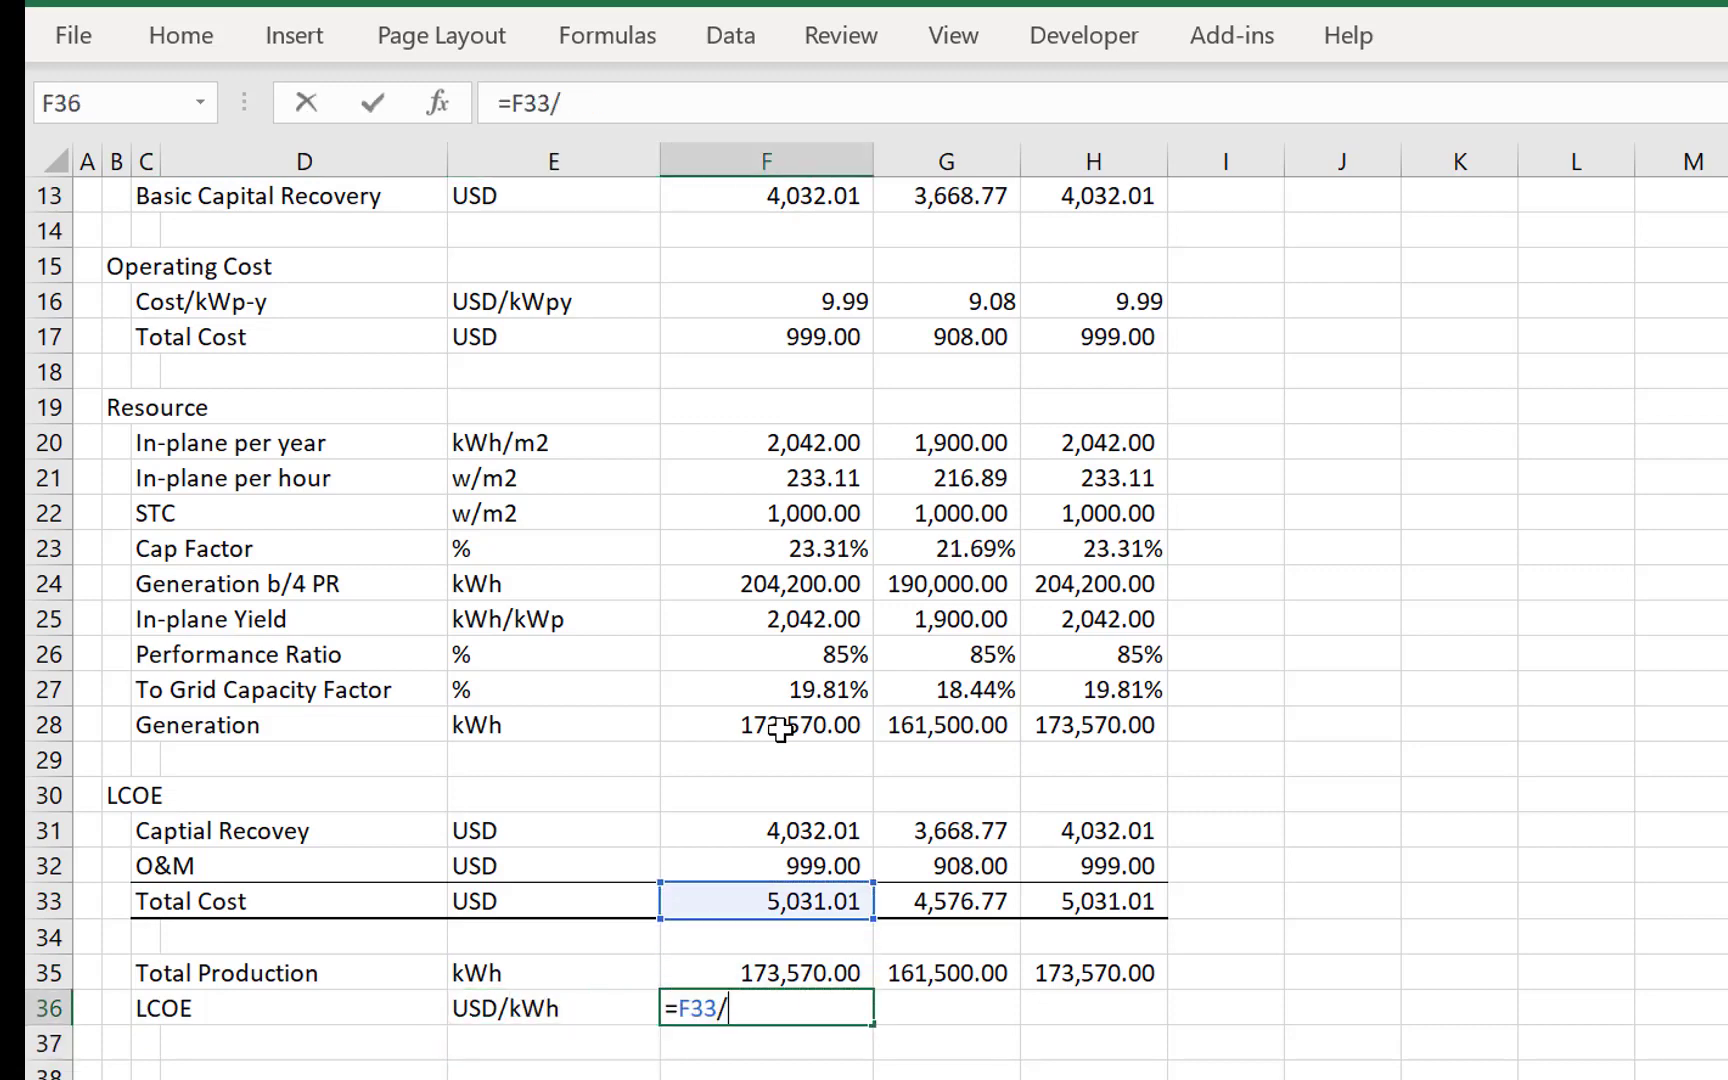
- Fill the LCOE formula from F36 across to H36 and format the cells as two-decimal numbers
{"action": "key", "text": "Up"}
{"action": "key", "text": "Return"}
{"action": "key", "text": "Up"}
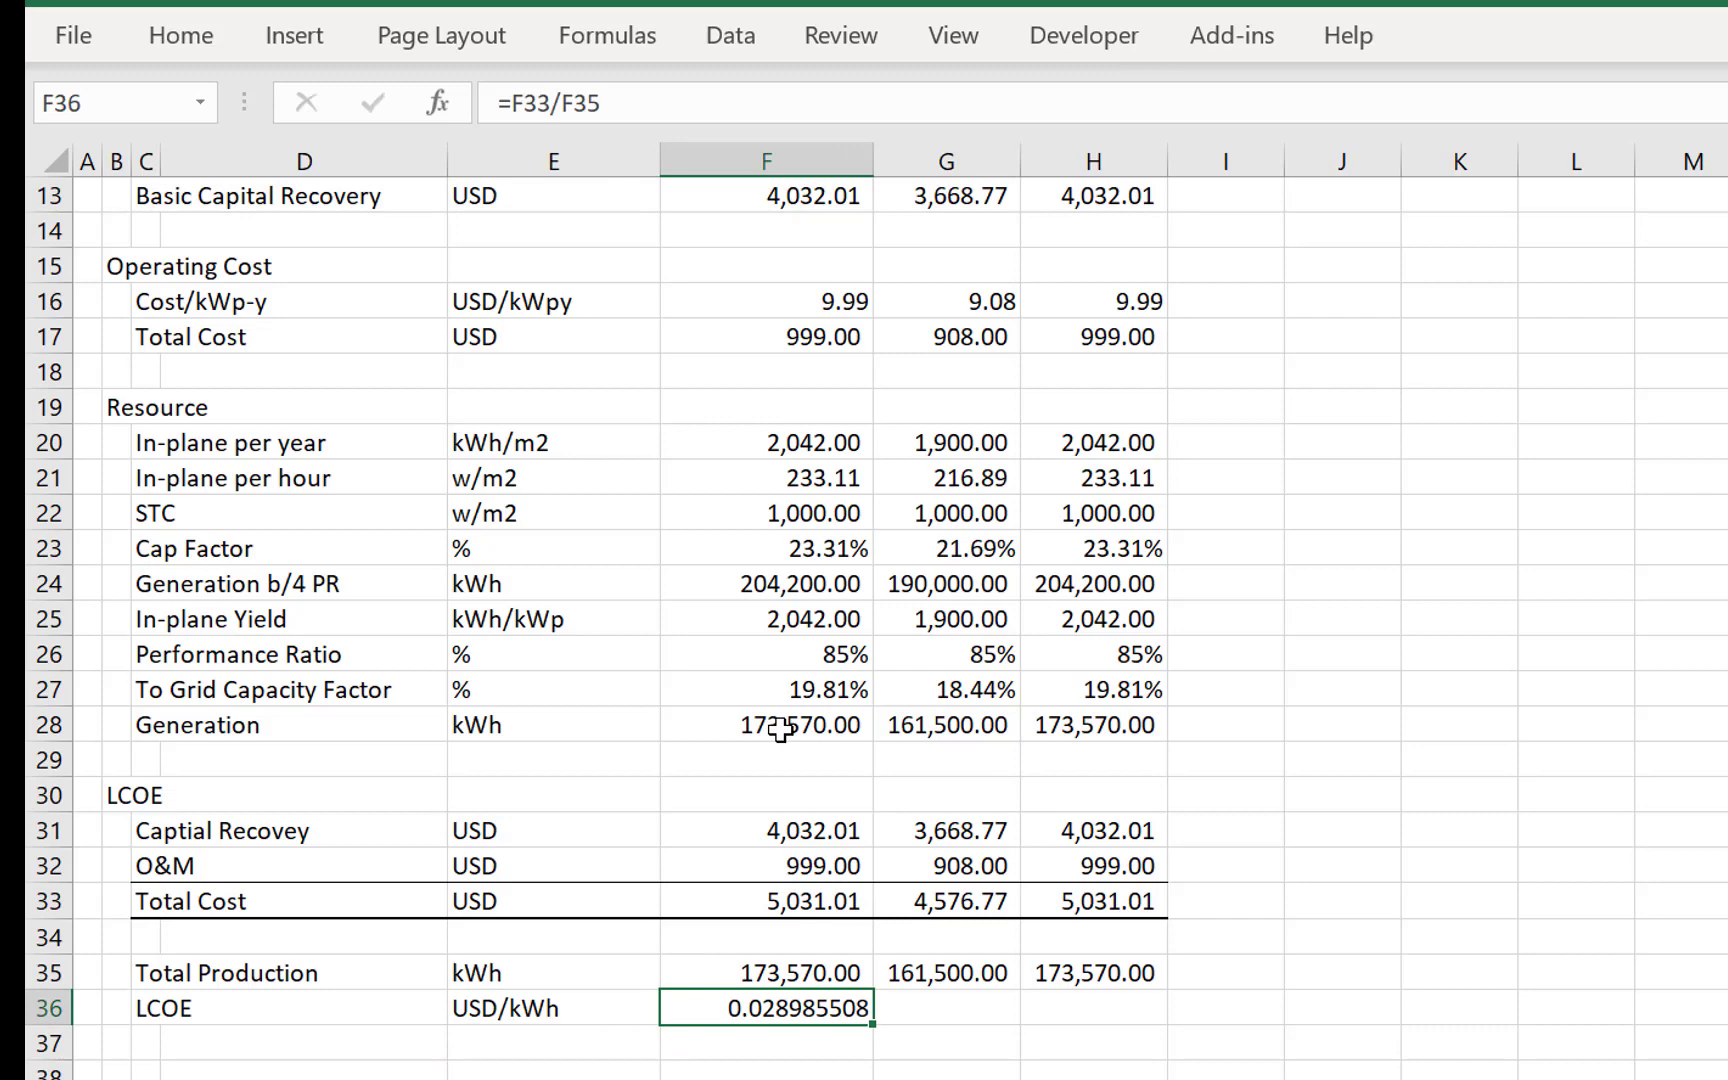
{"action": "key", "text": "shift+Right"}
{"action": "key", "text": "shift+Right"}
{"action": "key", "text": "ctrl+r"}
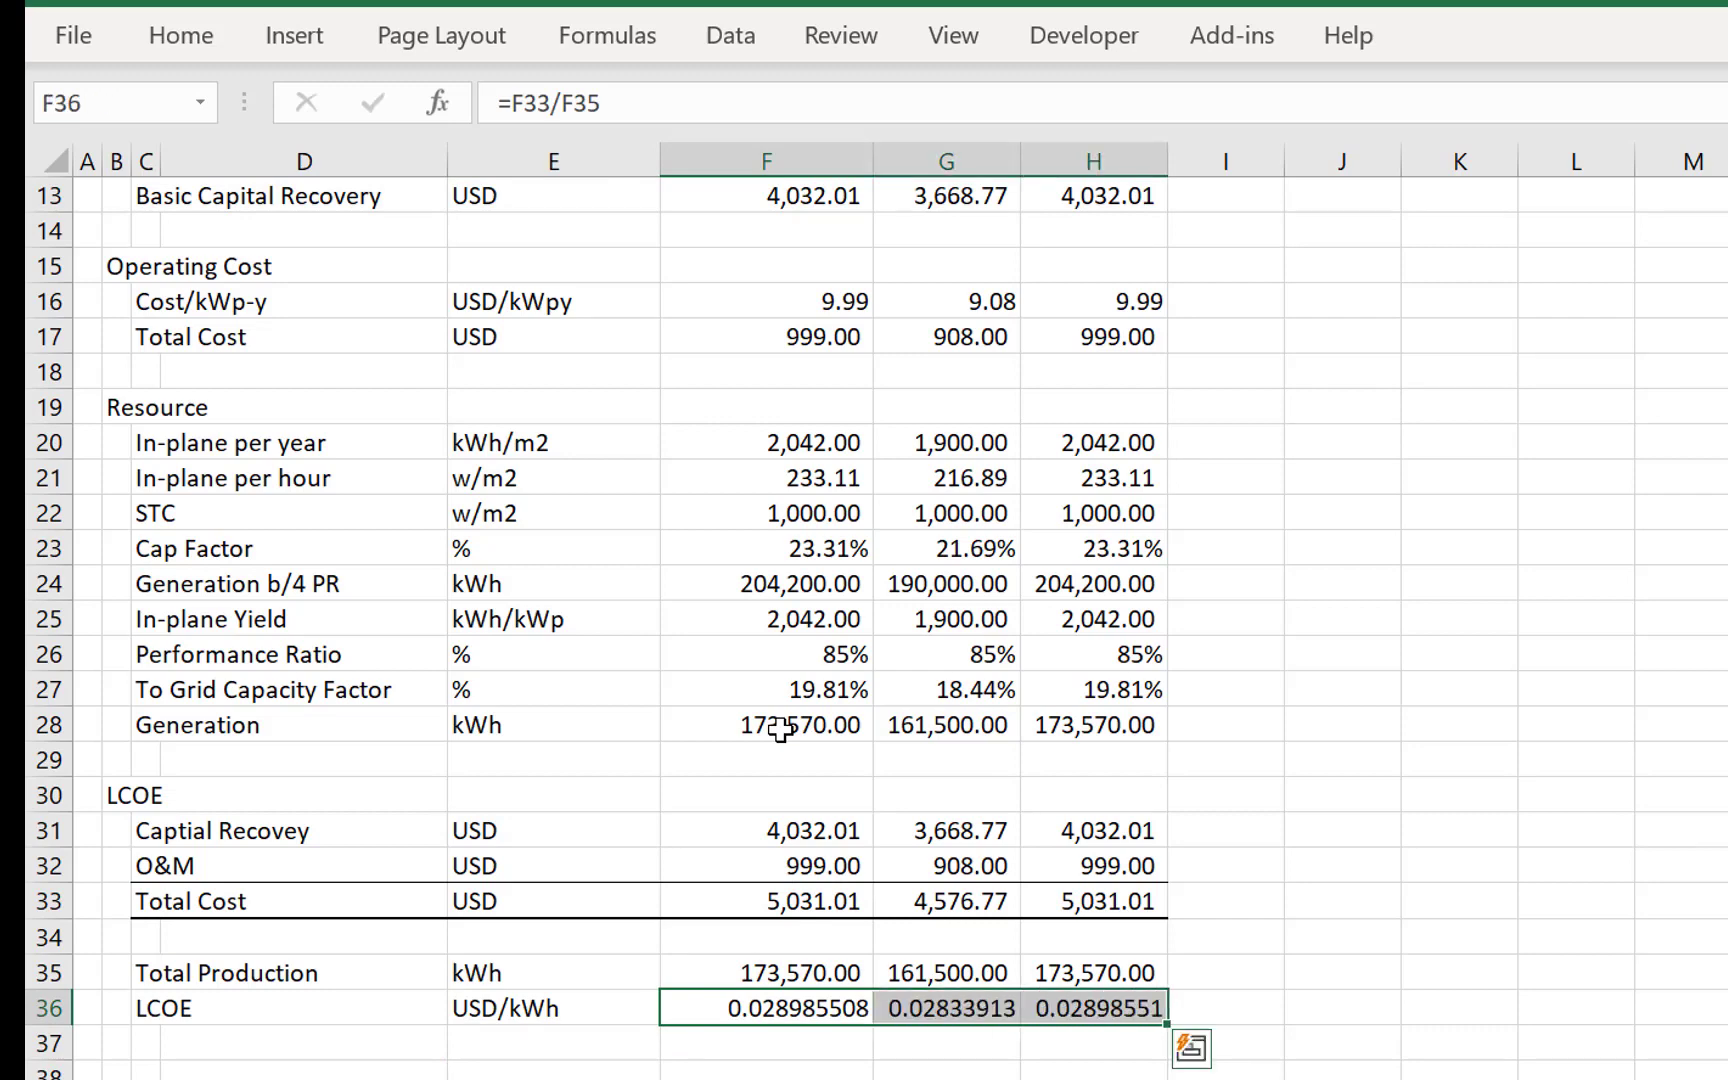
{"action": "key", "text": "ctrl+shift+1"}
- Enter a second LCOE label in C37 with the unit USD/MWH in E37
{"action": "key", "text": "Down"}
{"action": "key", "text": "Left"}
{"action": "key", "text": "Left"}
{"action": "key", "text": "Left"}
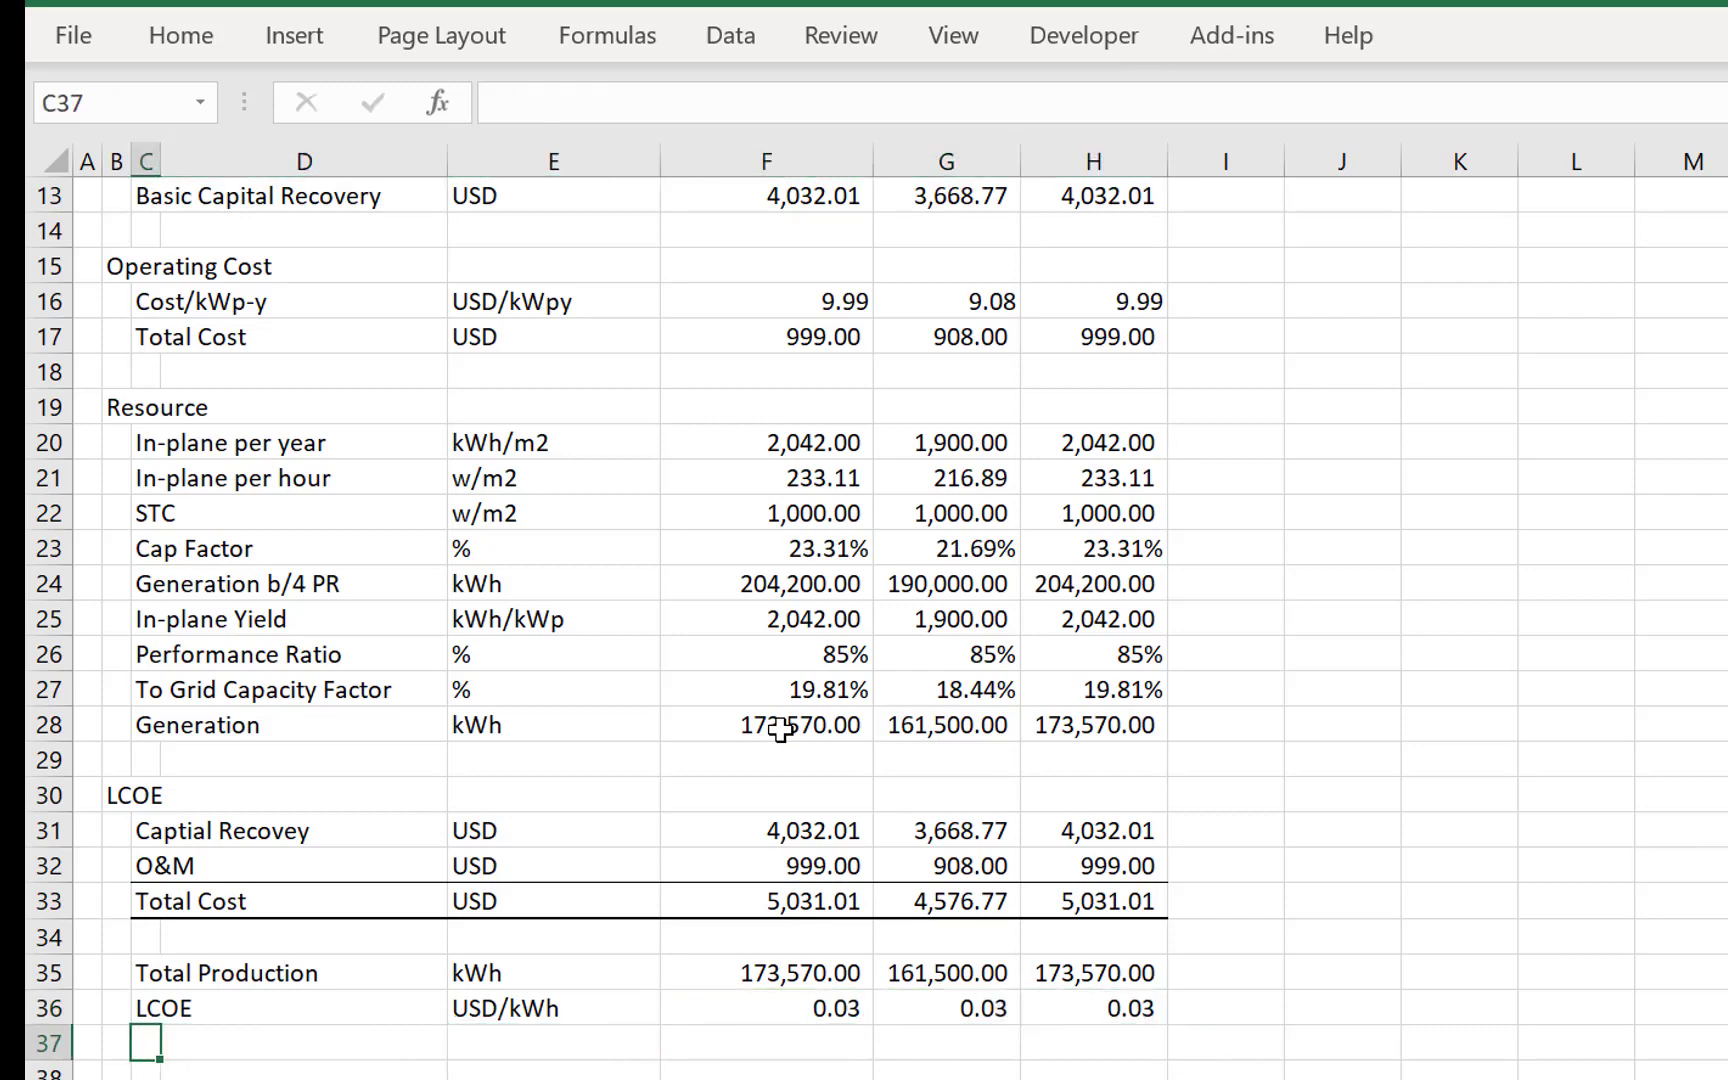
{"action": "type", "text": "LCOE"}
{"action": "key", "text": "Right"}
{"action": "key", "text": "Right"}
{"action": "type", "text": "USD"}
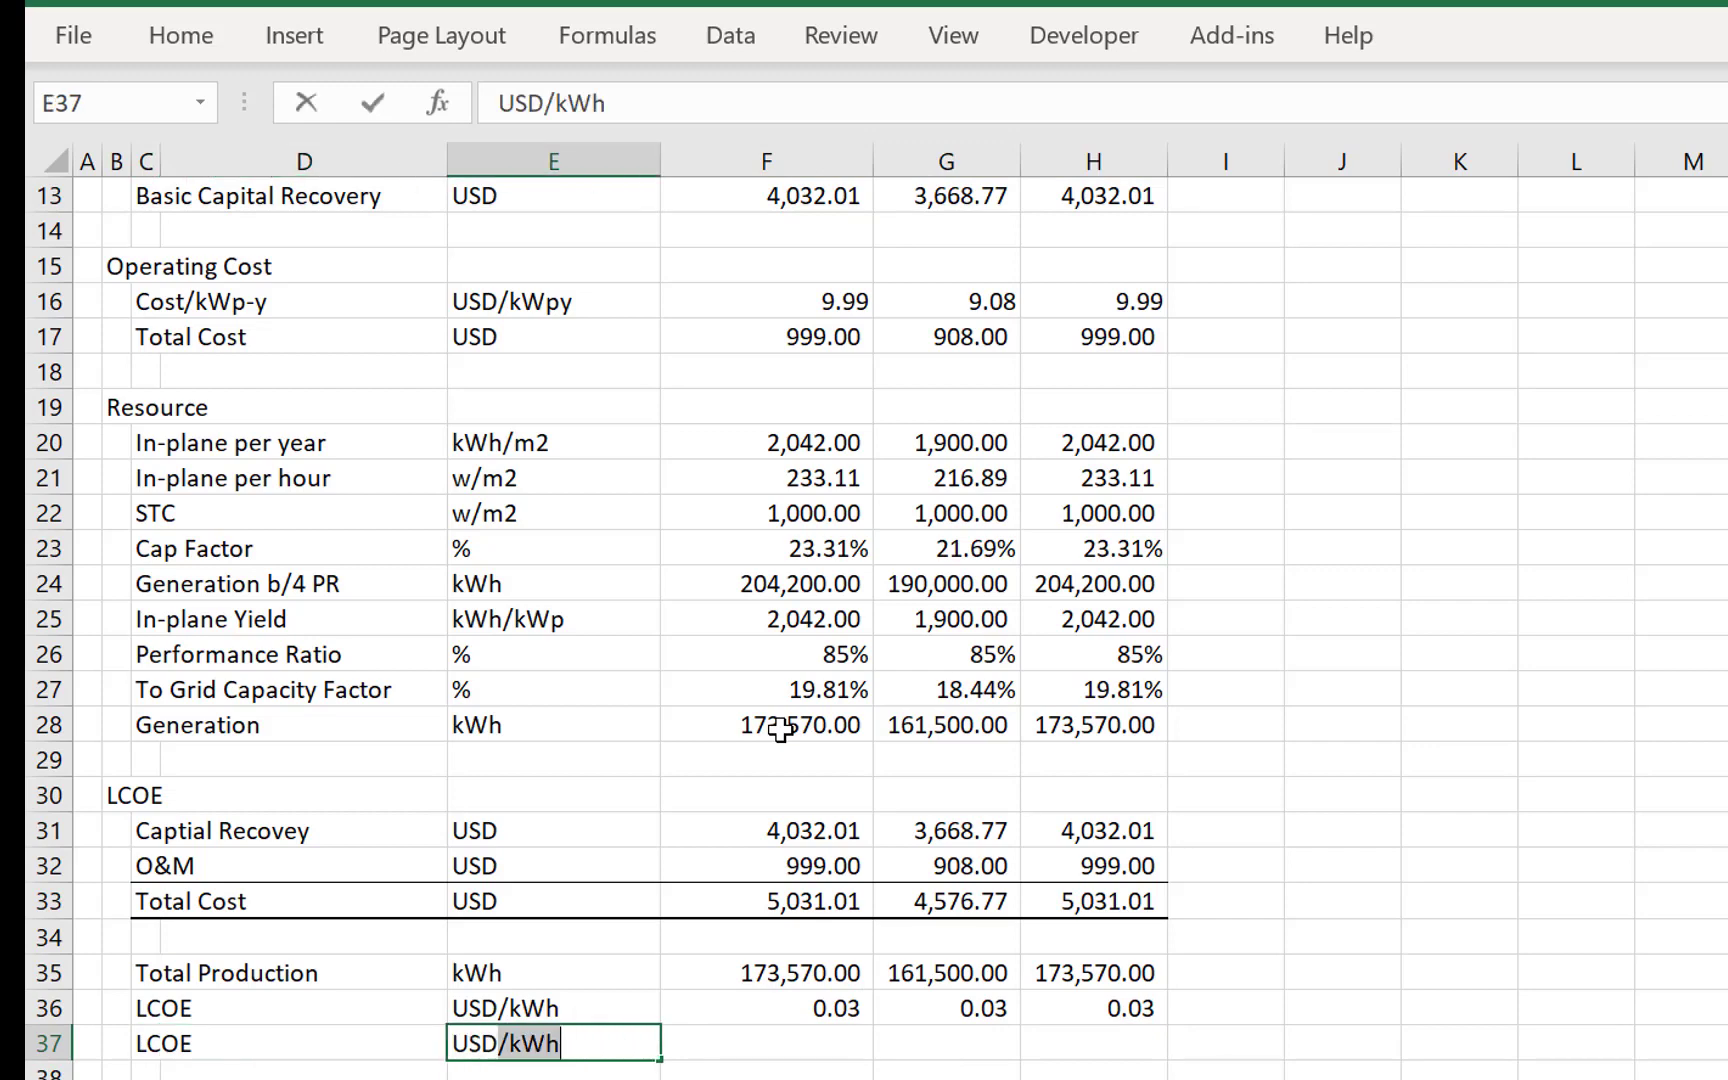
{"action": "type", "text": "/MWH"}
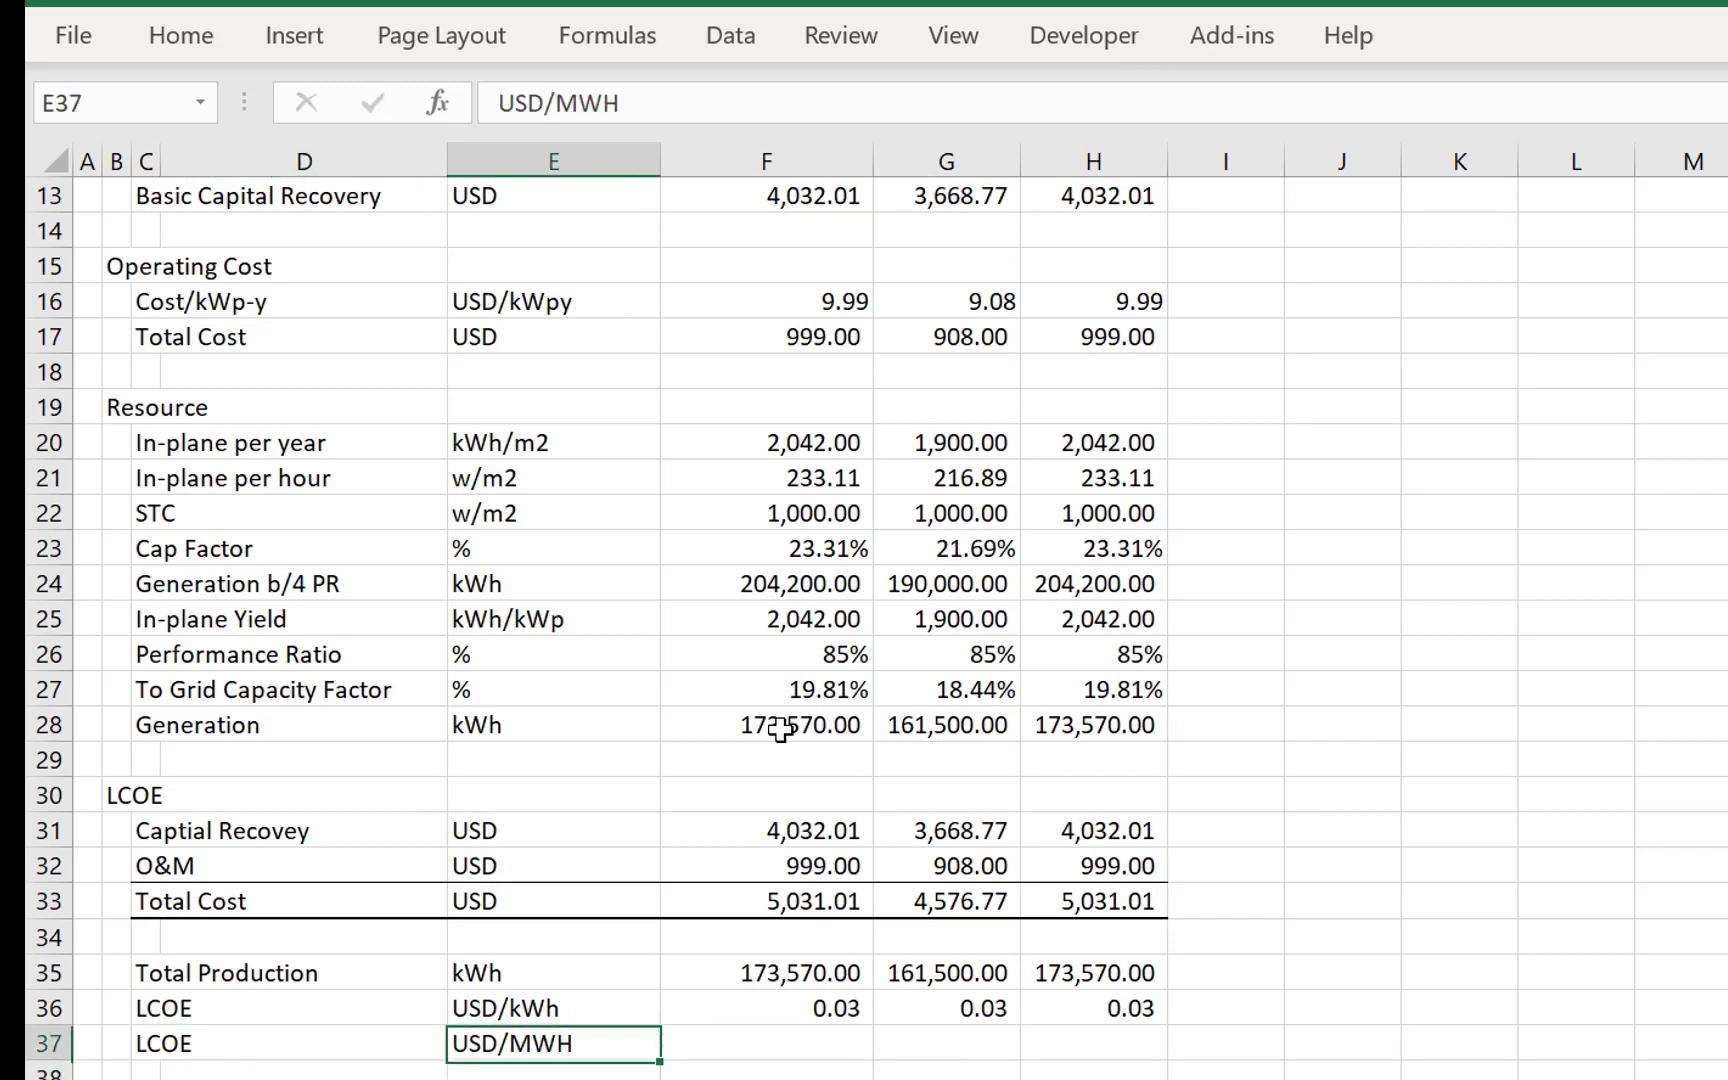
- Convert the LCOE to USD/MWH in F37 with the formula =F36*1000
{"action": "key", "text": "Right"}
{"action": "type", "text": "="}
{"action": "key", "text": "Up"}
{"action": "type", "text": "*"}
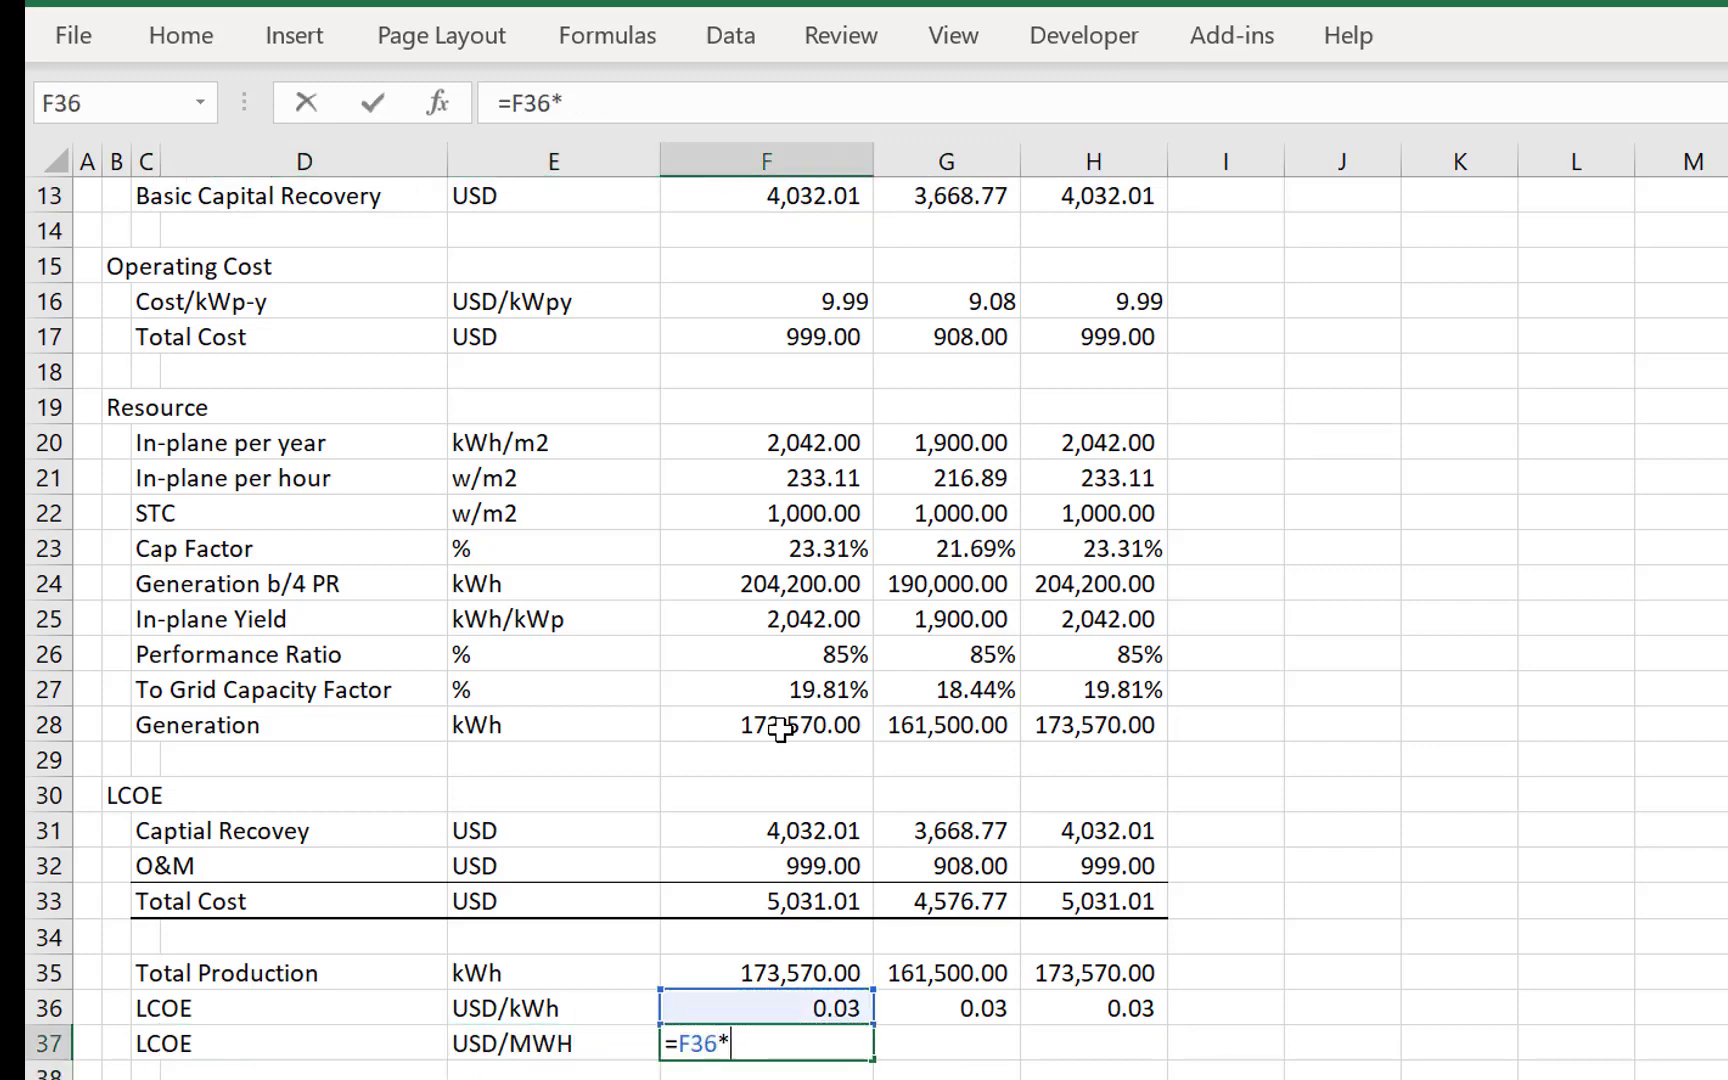
{"action": "type", "text": "1000"}
{"action": "key", "text": "ctrl+Return"}
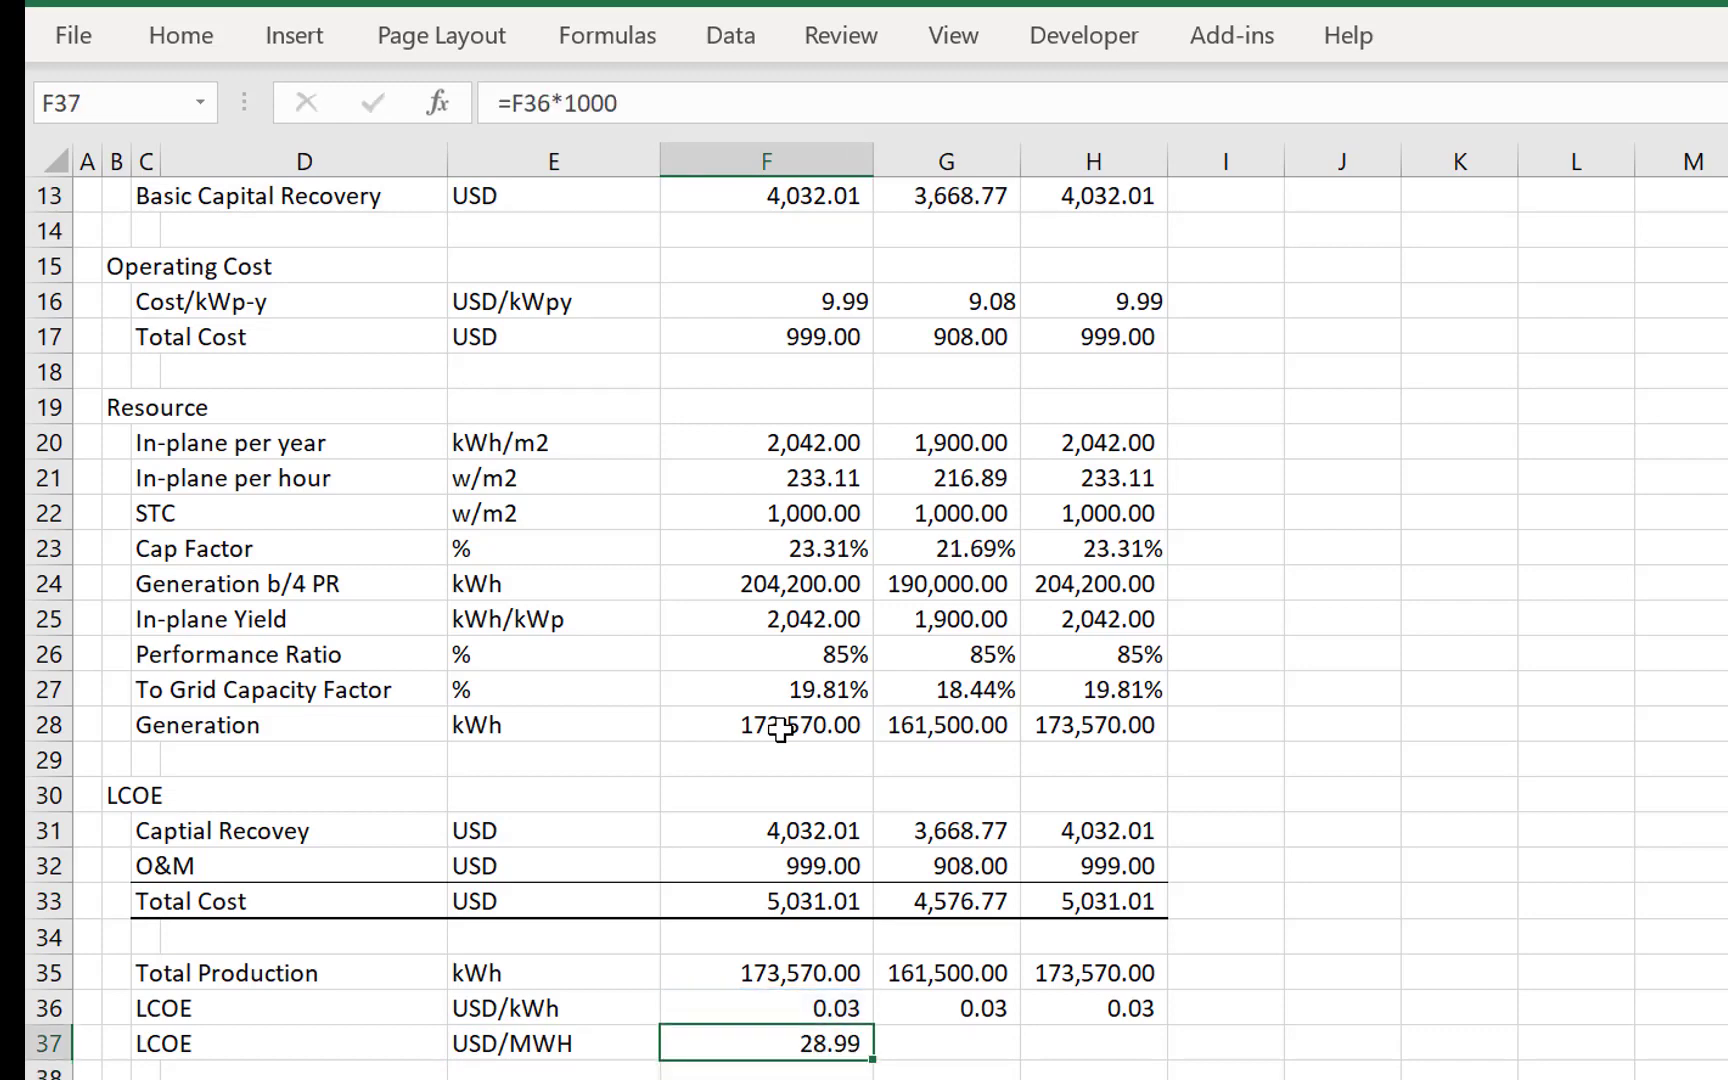
- Fill the USD/MWH LCOE formula from F37 across to H37
{"action": "key", "text": "shift+Right"}
{"action": "key", "text": "shift+Right"}
{"action": "key", "text": "ctrl+e"}
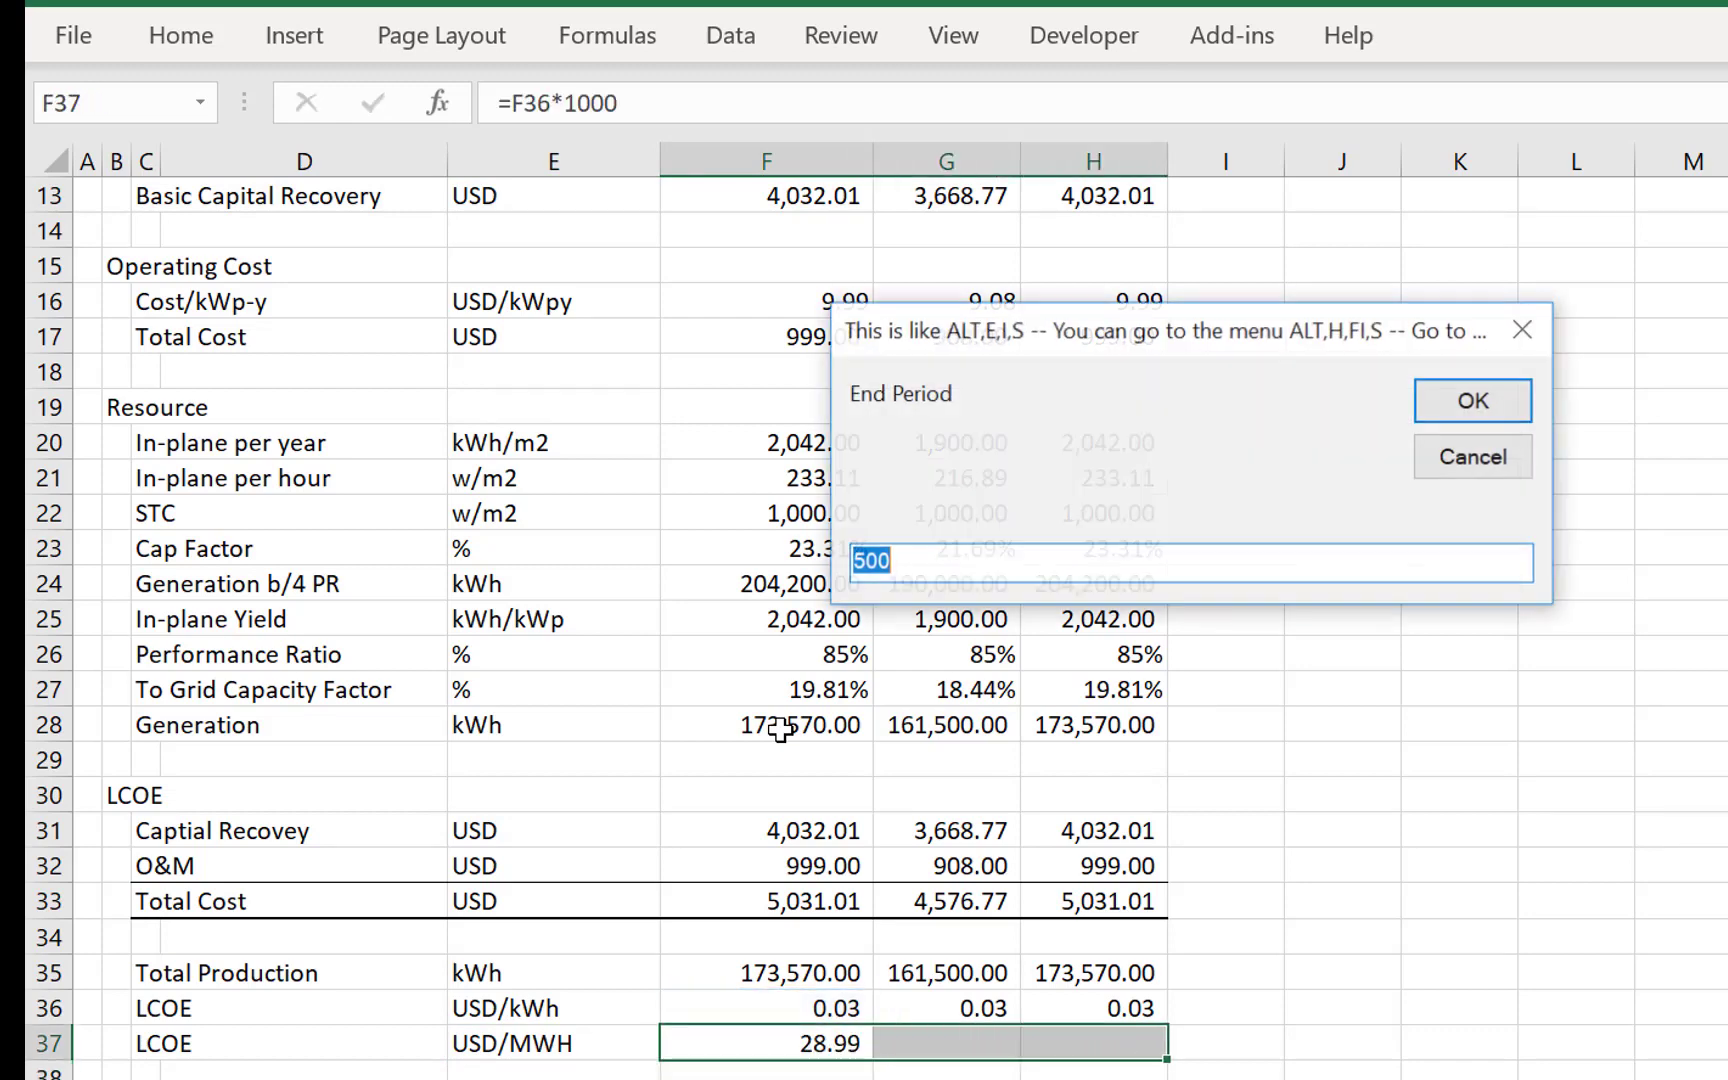
{"action": "key", "text": "Escape"}
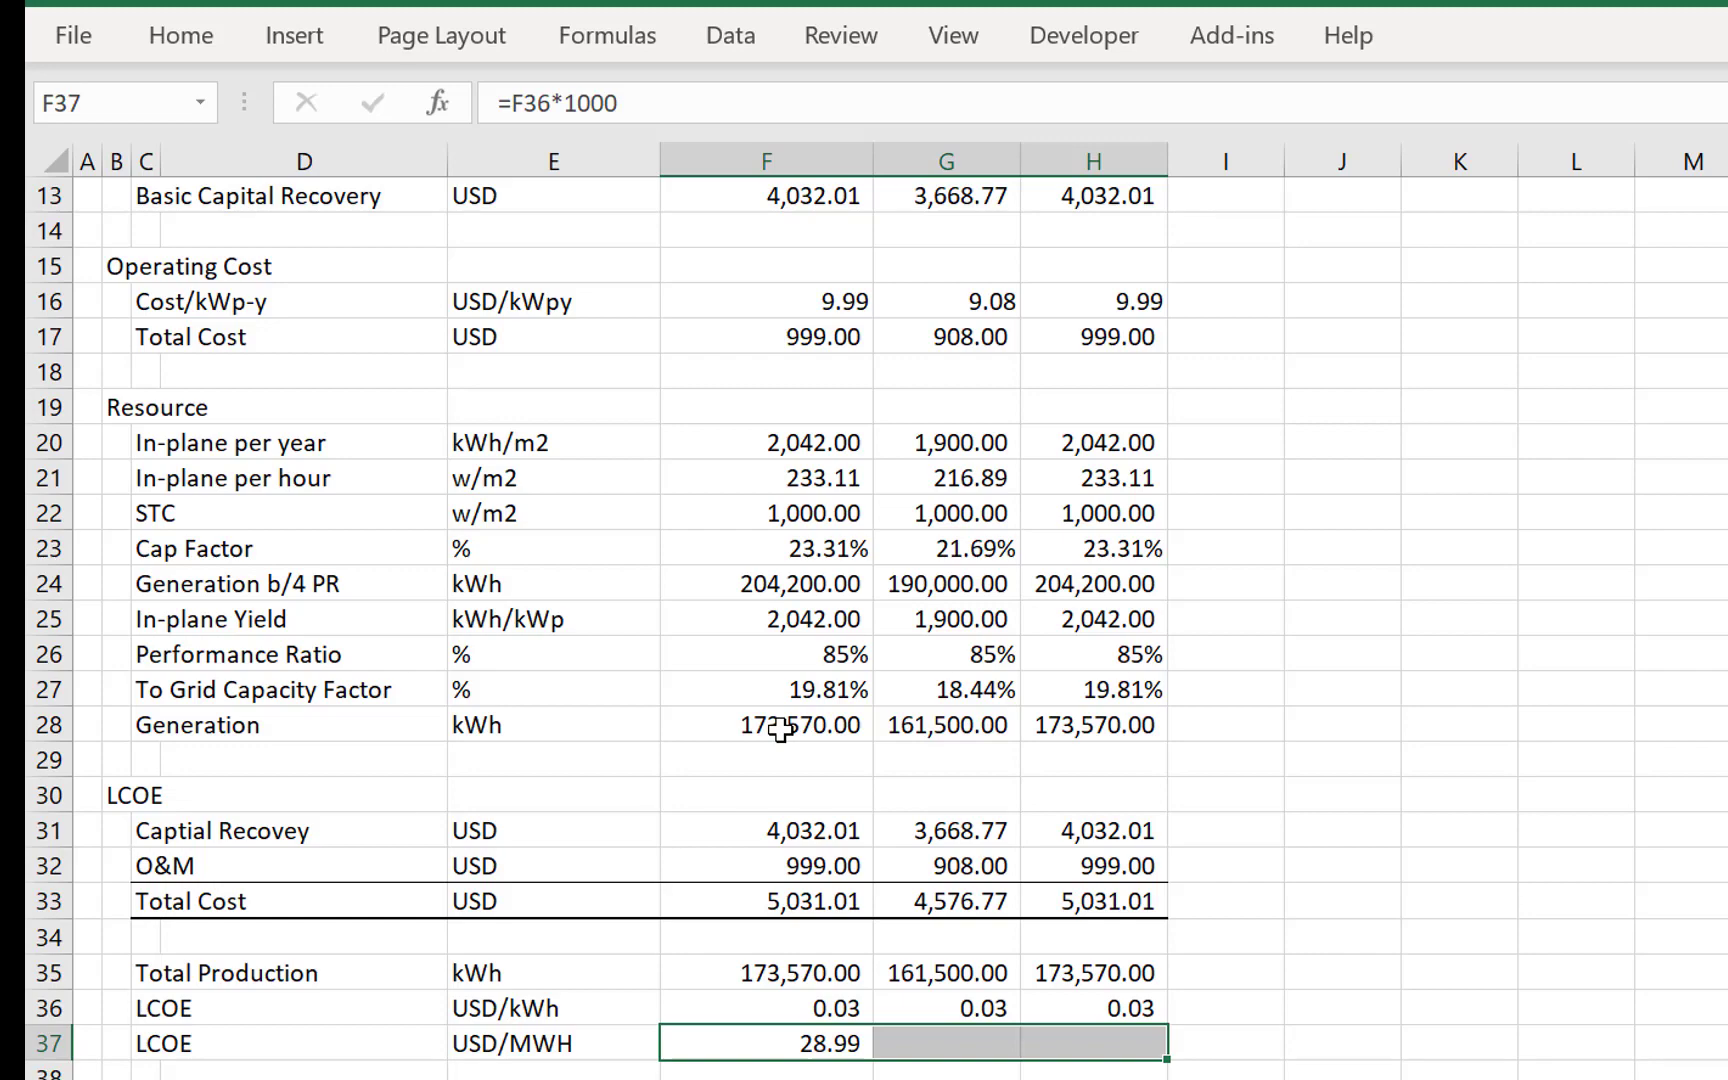
{"action": "key", "text": "shift+Left"}
{"action": "key", "text": "shift+Left"}
{"action": "key", "text": "Up"}
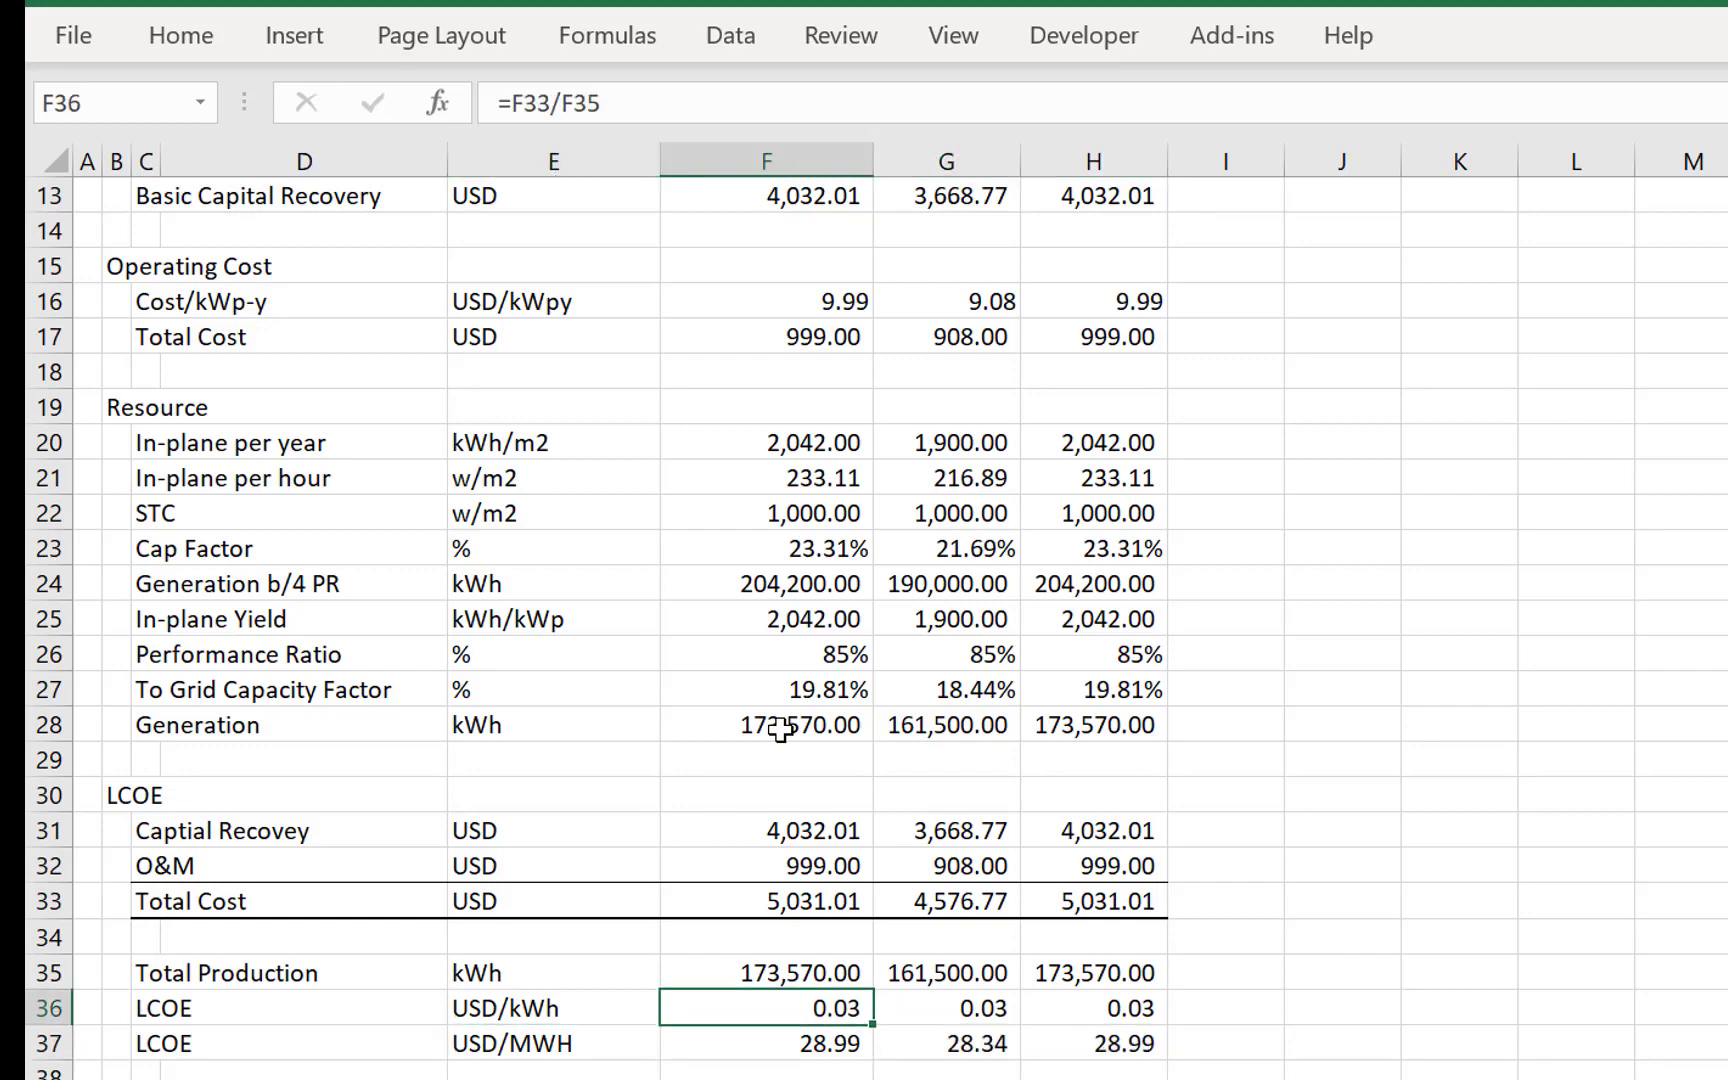
- Review the selected plant's values in column F from capital cost down to the LCOE
{"action": "key", "text": "Down"}
{"action": "key", "text": "Up"}
{"action": "key", "text": "Up"}
{"action": "key", "text": "Up"}
{"action": "key", "text": "Up"}
{"action": "key", "text": "Up"}
{"action": "key", "text": "Up"}
{"action": "key", "text": "Up"}
{"action": "key", "text": "Up"}
{"action": "key", "text": "Up"}
{"action": "key", "text": "Up"}
{"action": "key", "text": "Up"}
{"action": "key", "text": "Up"}
{"action": "key", "text": "Up"}
{"action": "key", "text": "Up"}
{"action": "key", "text": "Up"}
{"action": "key", "text": "Up"}
{"action": "key", "text": "Up"}
{"action": "key", "text": "Up"}
{"action": "key", "text": "Up"}
{"action": "key", "text": "Up"}
{"action": "key", "text": "Up"}
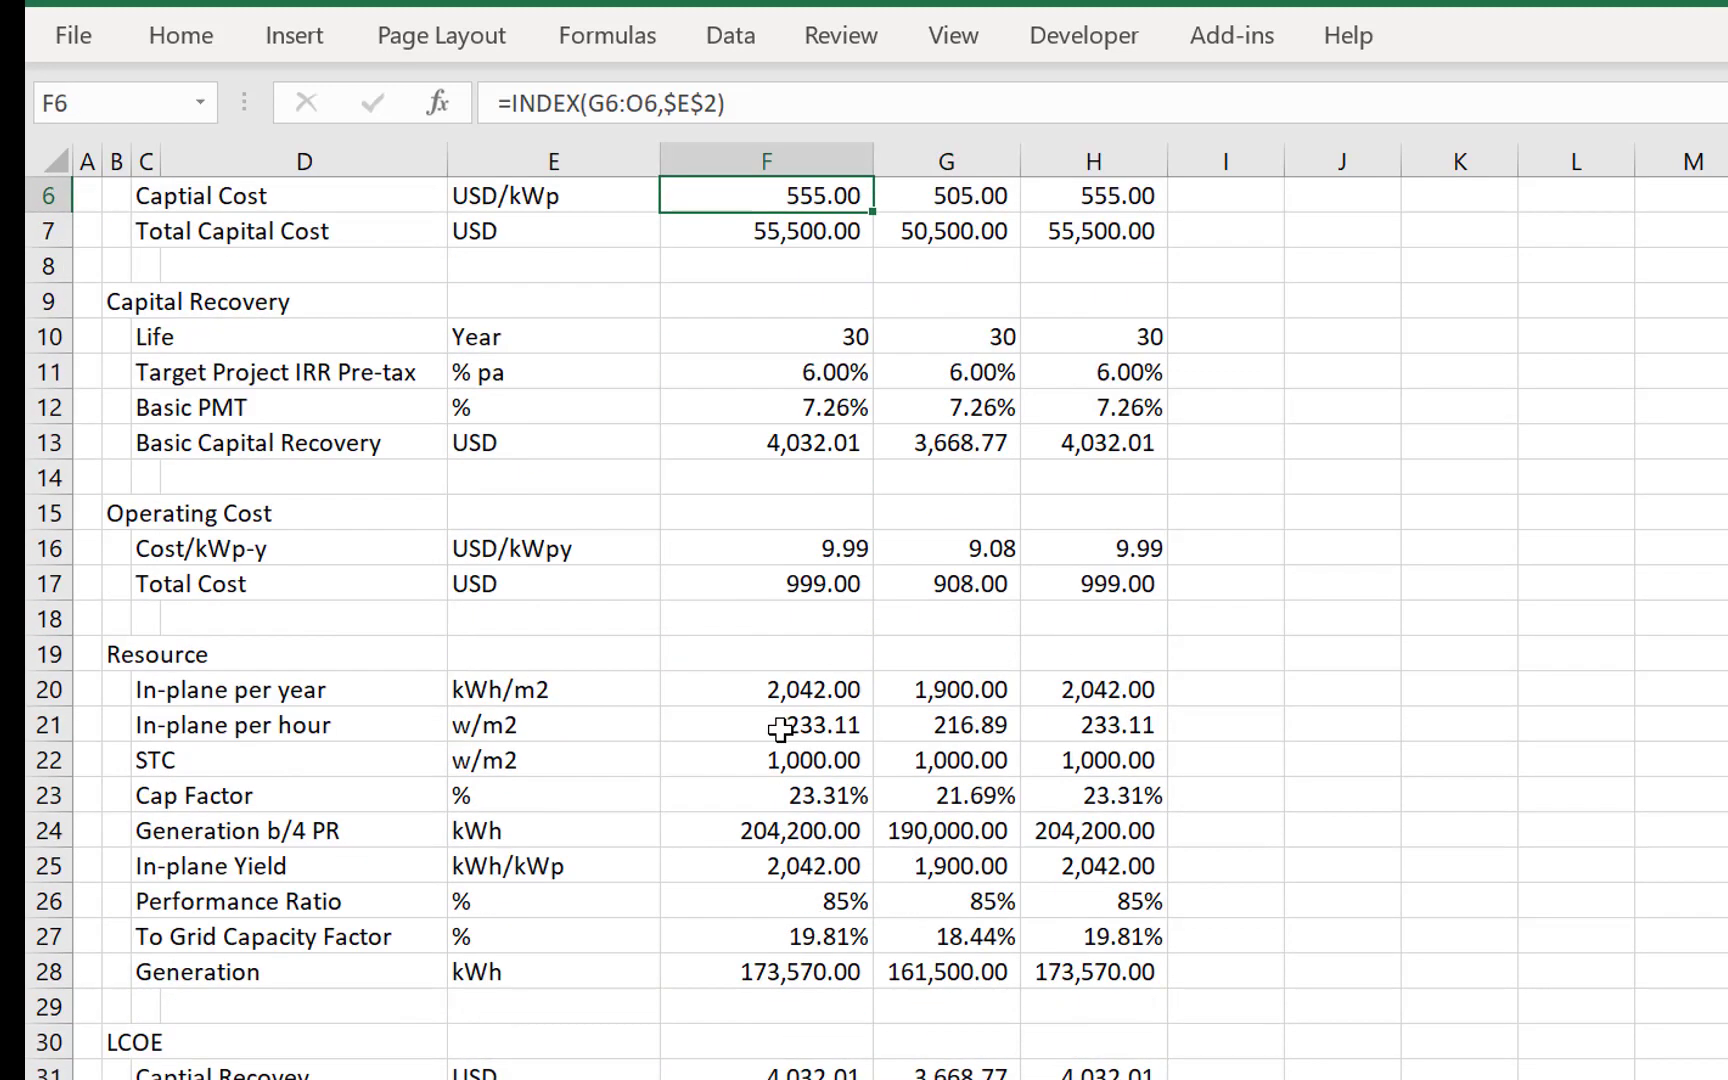
{"action": "key", "text": "Down"}
{"action": "key", "text": "Down"}
{"action": "key", "text": "Down"}
{"action": "key", "text": "Down"}
{"action": "key", "text": "Down"}
{"action": "key", "text": "Down"}
{"action": "key", "text": "Down"}
{"action": "key", "text": "Down"}
{"action": "key", "text": "Down"}
{"action": "key", "text": "Down"}
{"action": "key", "text": "Down"}
{"action": "key", "text": "Down"}
{"action": "key", "text": "Down"}
{"action": "key", "text": "Down"}
{"action": "key", "text": "Down"}
{"action": "key", "text": "Down"}
{"action": "key", "text": "Down"}
{"action": "key", "text": "Down"}
{"action": "key", "text": "Down"}
{"action": "key", "text": "Down"}
{"action": "key", "text": "Down"}
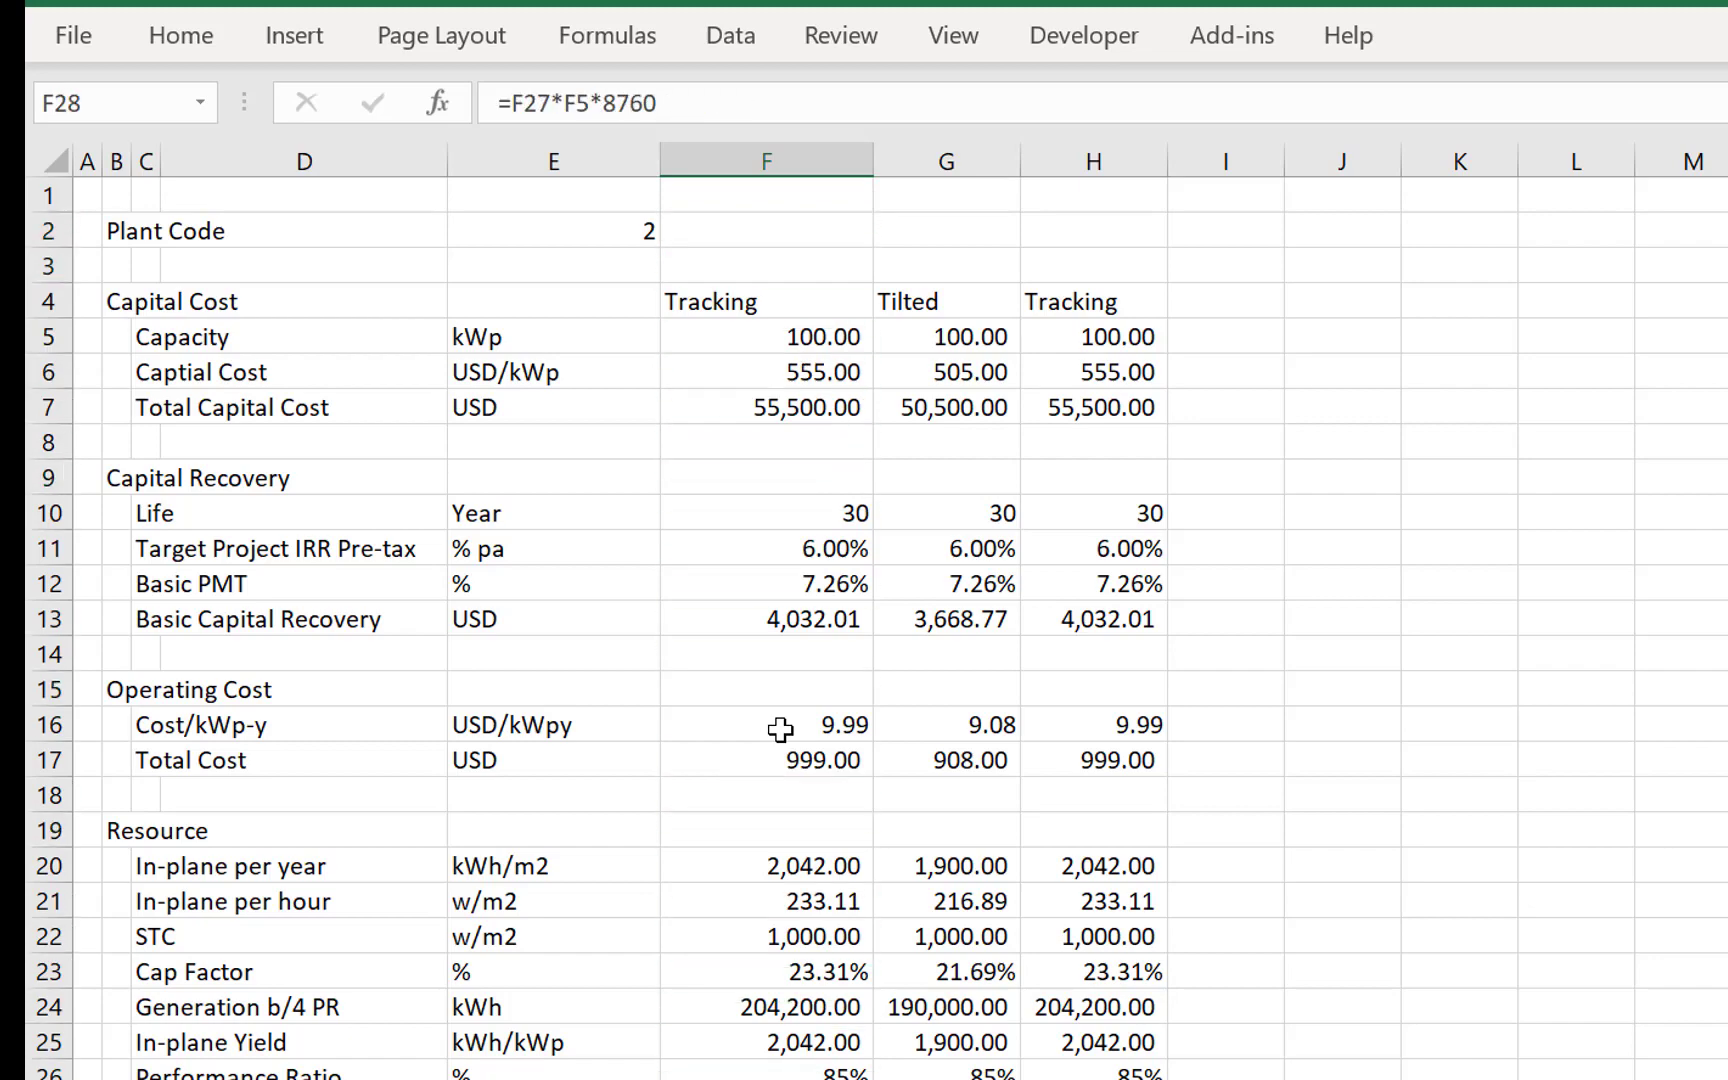
{"action": "key", "text": "Up"}
{"action": "key", "text": "Up"}
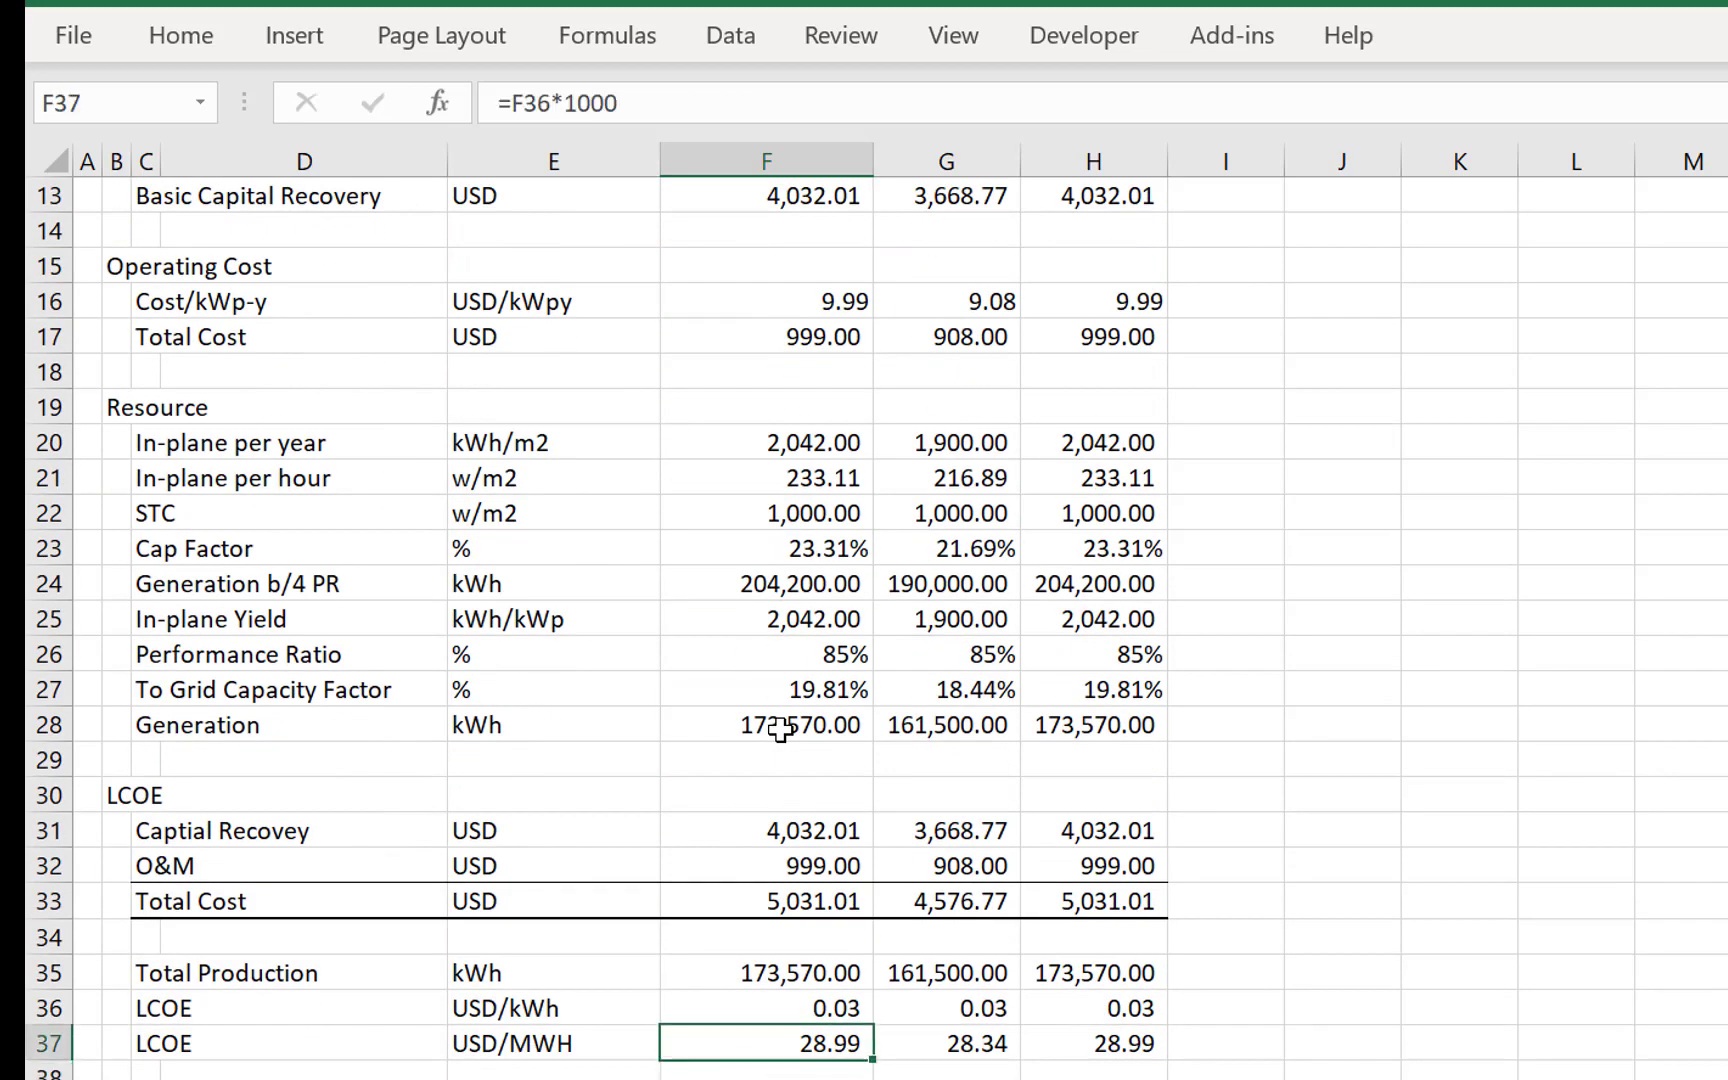
- Compare the USD/MWH LCOE of the tilted and tracking systems with their inputs above
{"action": "key", "text": "Right"}
{"action": "key", "text": "Right"}
{"action": "key", "text": "Left"}
{"action": "key", "text": "Left"}
{"action": "key", "text": "Right"}
{"action": "key", "text": "Right"}
{"action": "key", "text": "Left"}
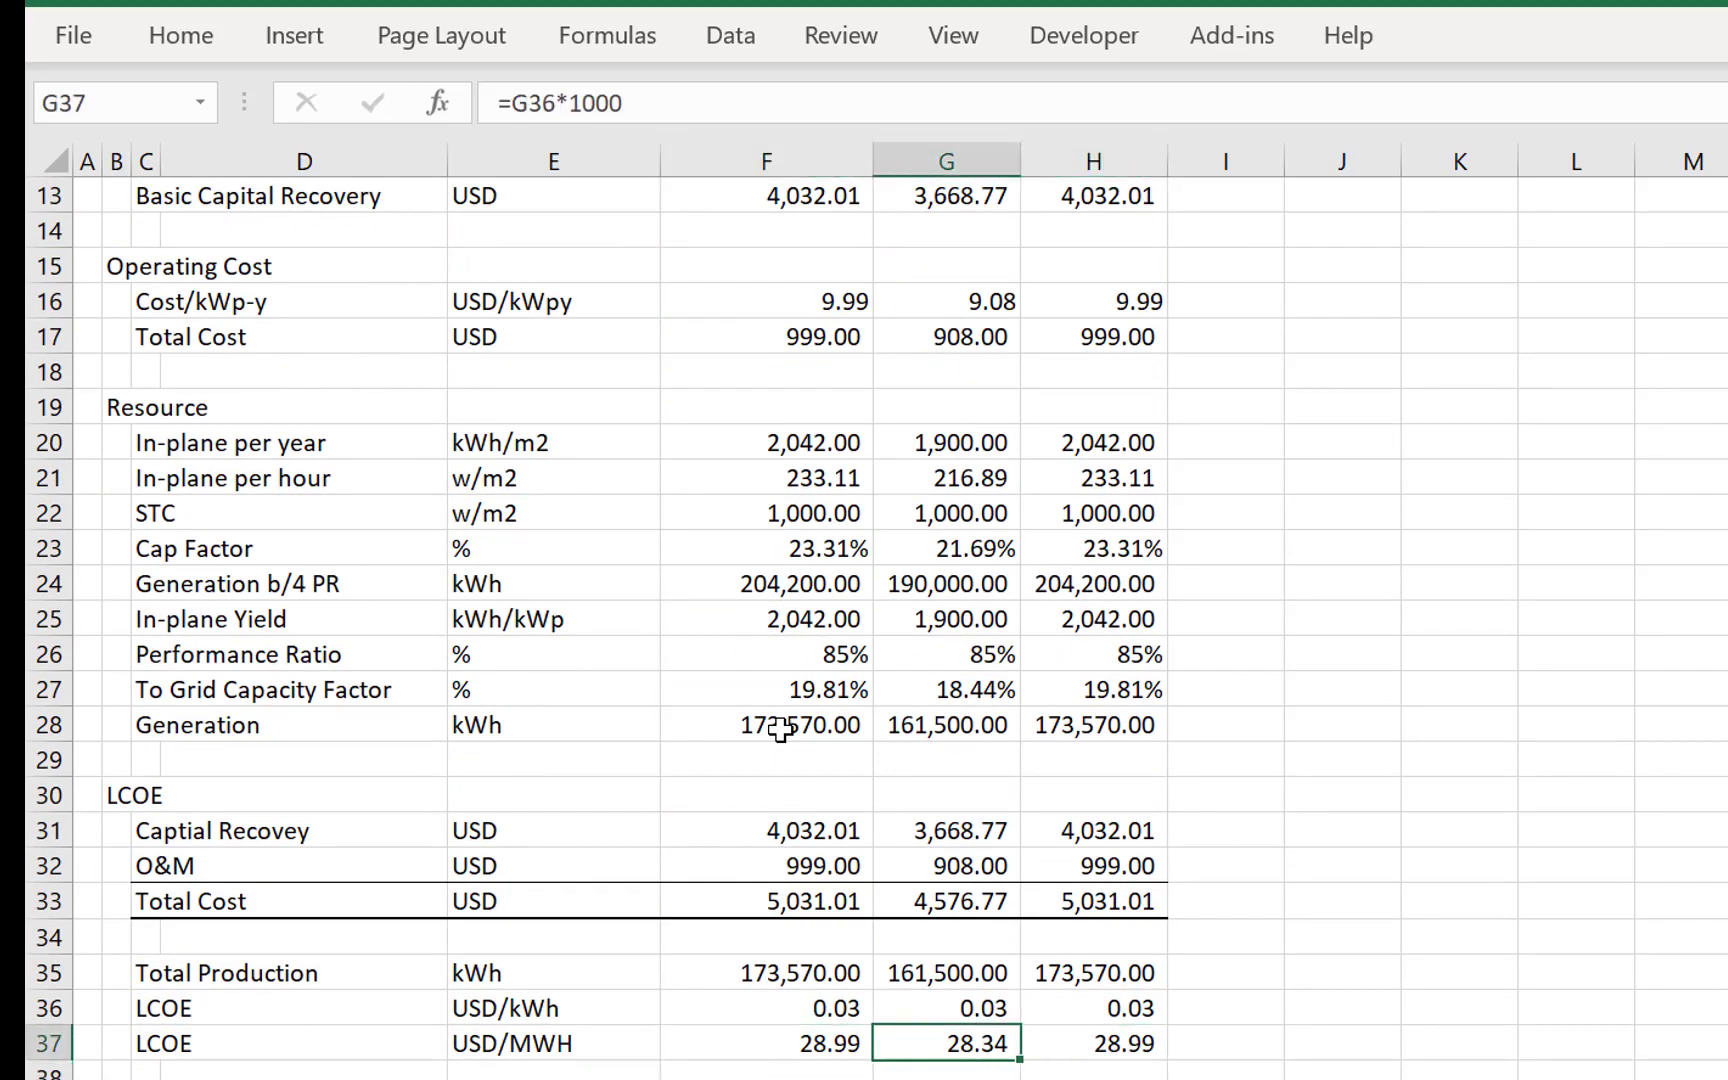
{"action": "key", "text": "Left"}
{"action": "key", "text": "Right"}
{"action": "key", "text": "Up"}
{"action": "key", "text": "Up"}
{"action": "key", "text": "Up"}
{"action": "key", "text": "Up"}
{"action": "key", "text": "Up"}
{"action": "key", "text": "Up"}
{"action": "key", "text": "Up"}
{"action": "key", "text": "Up"}
{"action": "key", "text": "Up"}
{"action": "key", "text": "Up"}
{"action": "key", "text": "Up"}
{"action": "key", "text": "Up"}
{"action": "key", "text": "Up"}
{"action": "key", "text": "Up"}
{"action": "key", "text": "Up"}
{"action": "key", "text": "Up"}
{"action": "key", "text": "Up"}
{"action": "key", "text": "Up"}
{"action": "key", "text": "Up"}
{"action": "key", "text": "Up"}
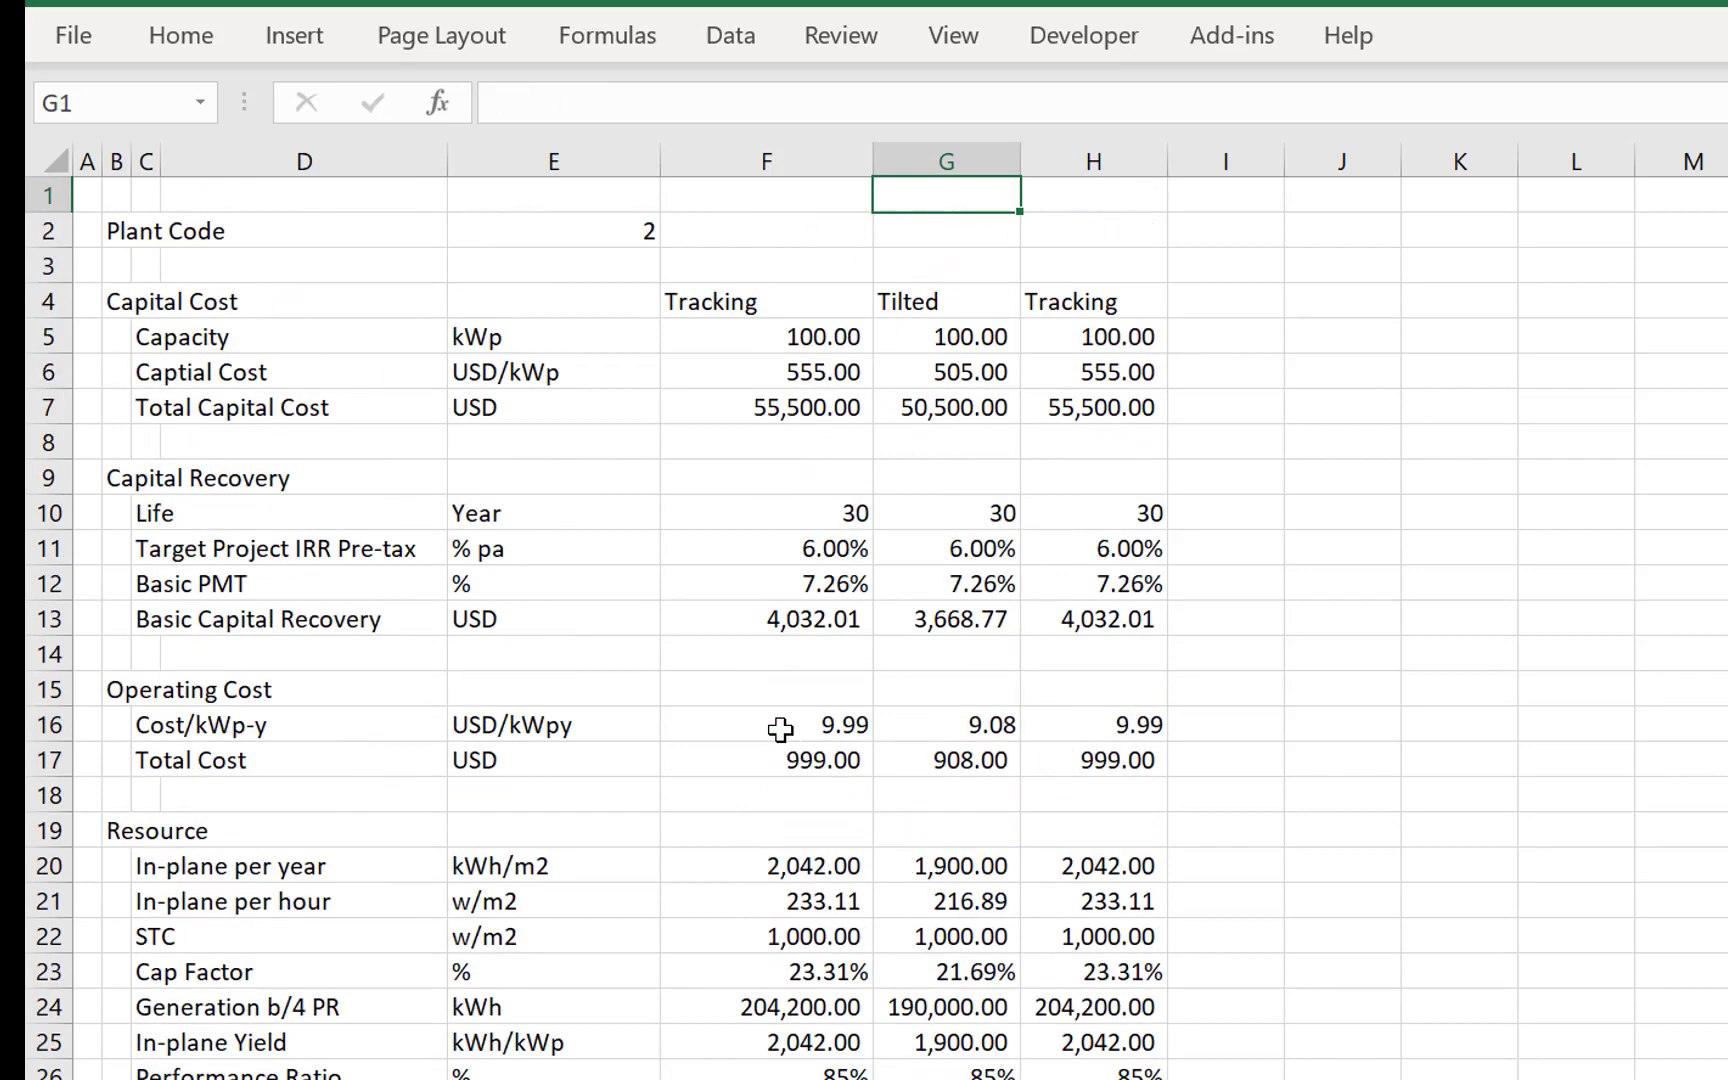
{"action": "key", "text": "Down"}
{"action": "key", "text": "Down"}
{"action": "key", "text": "Down"}
{"action": "key", "text": "Down"}
{"action": "key", "text": "Down"}
{"action": "key", "text": "Down"}
{"action": "key", "text": "Down"}
{"action": "key", "text": "Down"}
{"action": "key", "text": "Down"}
{"action": "key", "text": "Down"}
{"action": "key", "text": "Down"}
{"action": "key", "text": "Down"}
{"action": "key", "text": "Down"}
{"action": "key", "text": "Down"}
{"action": "key", "text": "Down"}
{"action": "key", "text": "Down"}
{"action": "key", "text": "Down"}
{"action": "key", "text": "Down"}
{"action": "key", "text": "Down"}
{"action": "key", "text": "Down"}
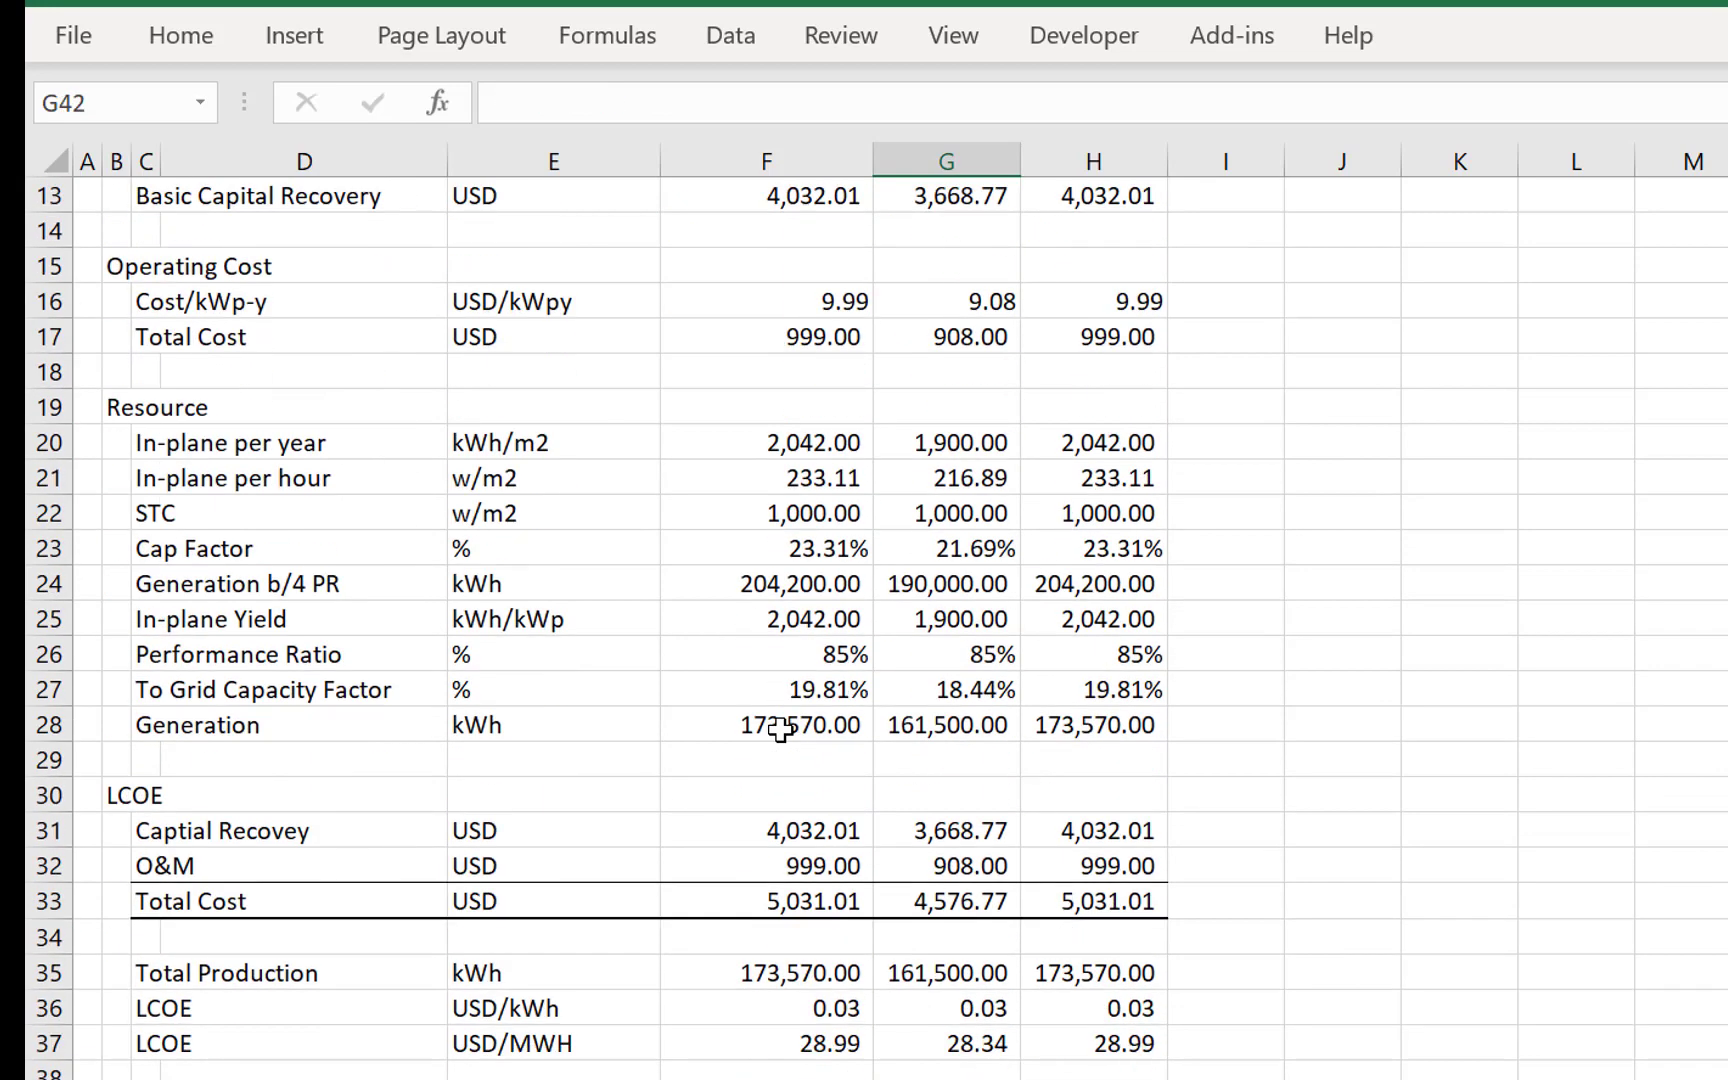
- Add a thin top border and a thick bottom border to the USD/MWH LCOE row, C37:H37
{"action": "key", "text": "Up"}
{"action": "key", "text": "Up"}
{"action": "key", "text": "Left"}
{"action": "key", "text": "Left"}
{"action": "key", "text": "Left"}
{"action": "key", "text": "Left"}
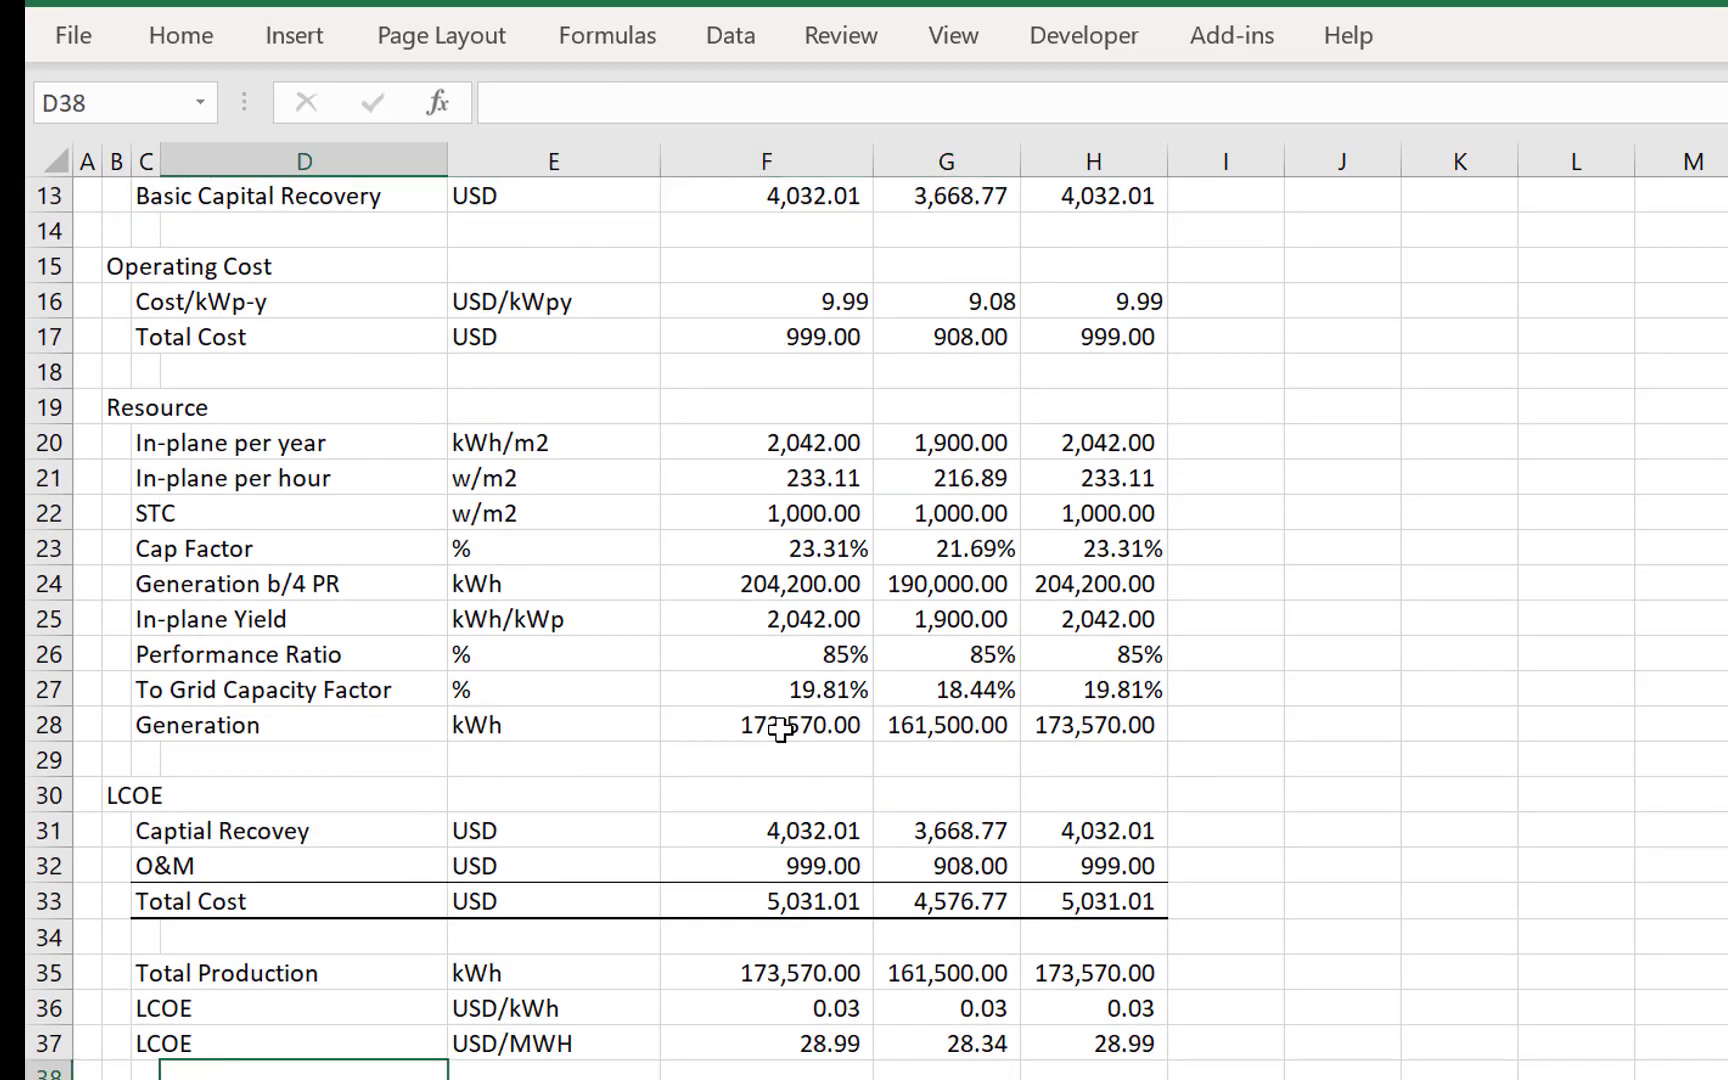
{"action": "key", "text": "Up"}
{"action": "key", "text": "shift+Right"}
{"action": "key", "text": "shift+Right"}
{"action": "key", "text": "shift+Right"}
{"action": "key", "text": "shift+Right"}
{"action": "key", "text": "shift+Right"}
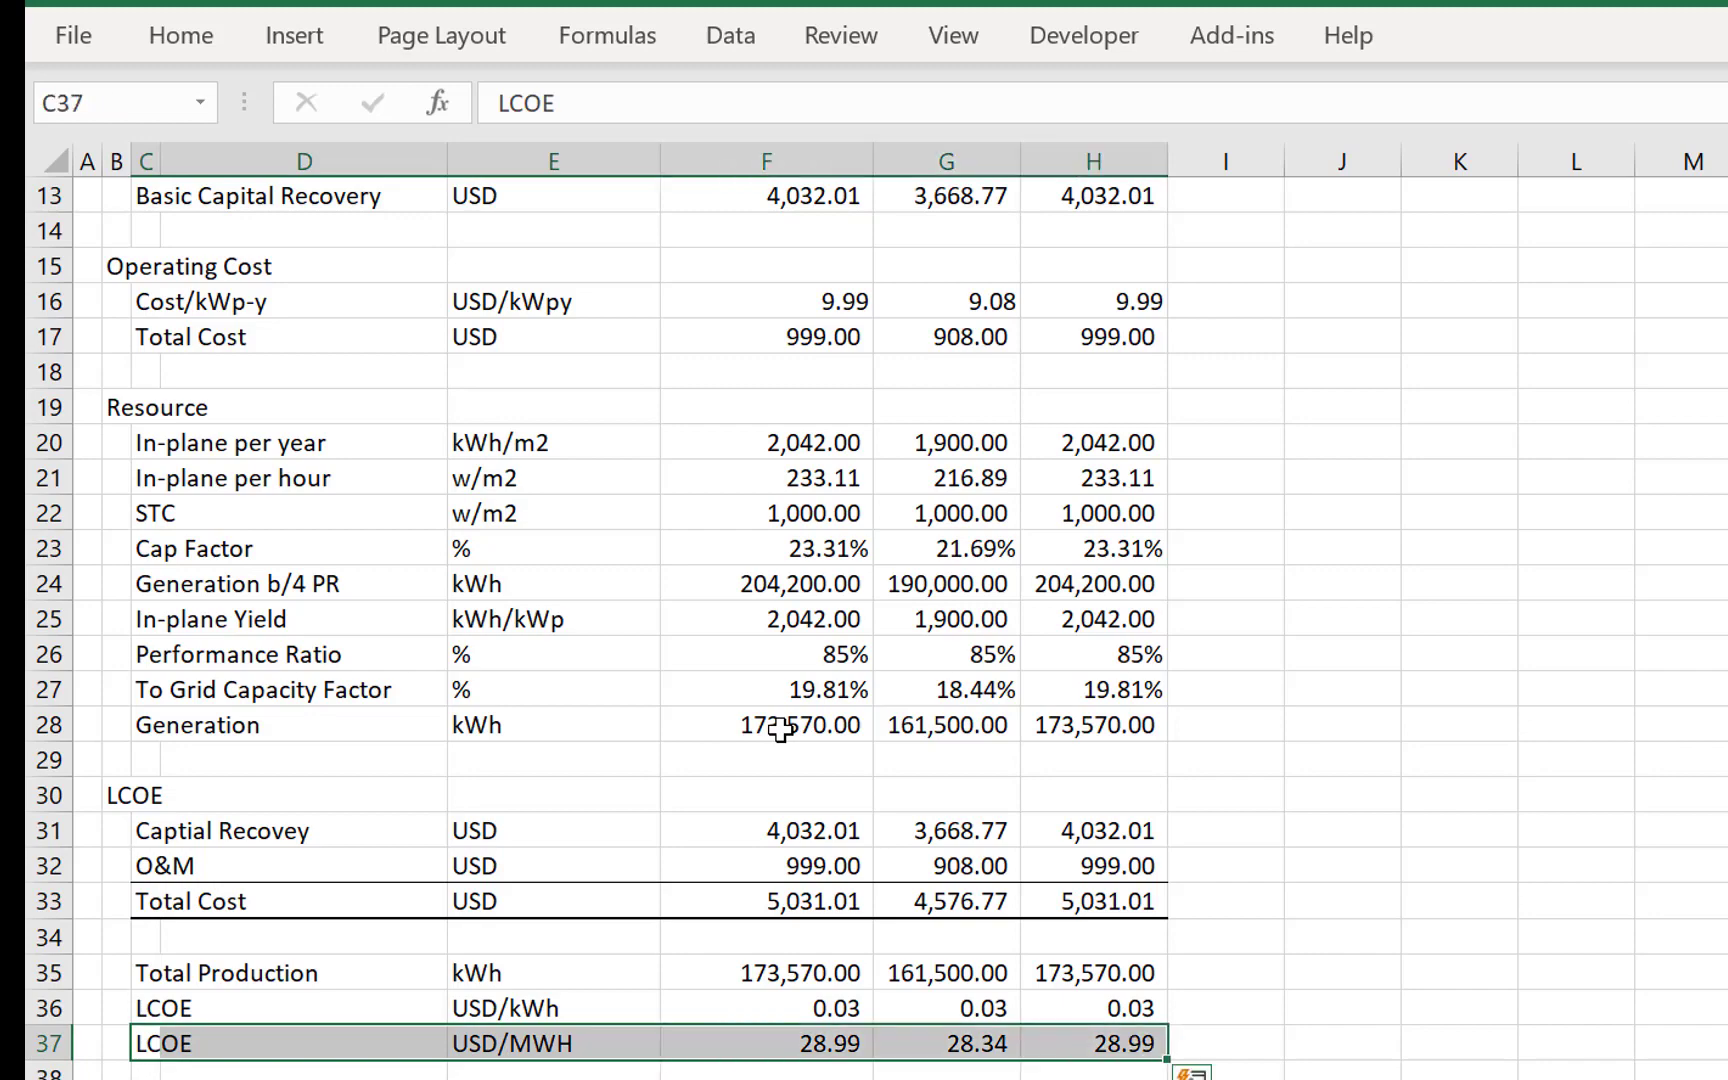
{"action": "key", "text": "Up"}
{"action": "key", "text": "Up"}
{"action": "key", "text": "Up"}
{"action": "key", "text": "Up"}
{"action": "key", "text": "Up"}
{"action": "key", "text": "Up"}
{"action": "key", "text": "Up"}
{"action": "key", "text": "Up"}
{"action": "key", "text": "Up"}
{"action": "key", "text": "Up"}
{"action": "key", "text": "Up"}
{"action": "key", "text": "Up"}
{"action": "key", "text": "Up"}
{"action": "key", "text": "Up"}
{"action": "key", "text": "Up"}
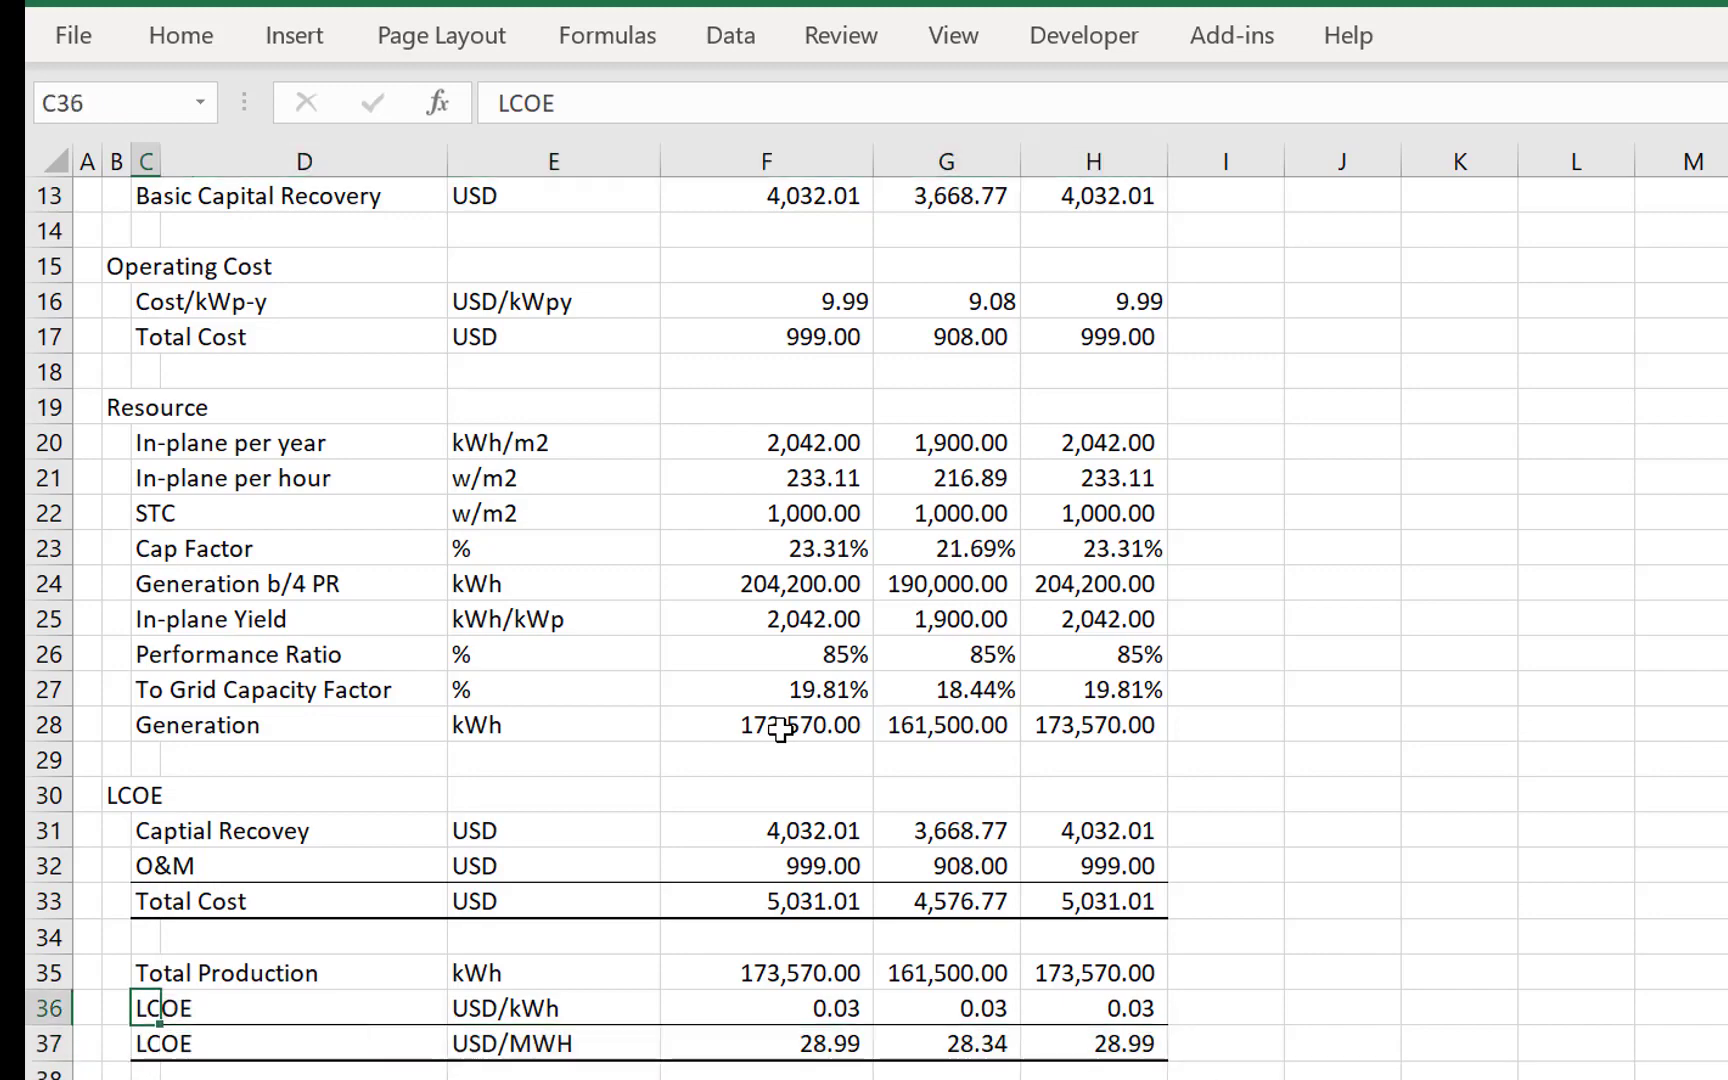
- Review the Capital Cost and Capital Recovery row labels
{"action": "key", "text": "Up"}
{"action": "key", "text": "Up"}
{"action": "key", "text": "Up"}
{"action": "key", "text": "Up"}
{"action": "key", "text": "Up"}
{"action": "key", "text": "Up"}
{"action": "key", "text": "Up"}
{"action": "key", "text": "Up"}
{"action": "key", "text": "Up"}
{"action": "key", "text": "Up"}
{"action": "key", "text": "Up"}
{"action": "key", "text": "Up"}
{"action": "key", "text": "Up"}
{"action": "key", "text": "Up"}
{"action": "key", "text": "Up"}
{"action": "key", "text": "Up"}
{"action": "key", "text": "Up"}
{"action": "key", "text": "Up"}
{"action": "key", "text": "Up"}
{"action": "key", "text": "Up"}
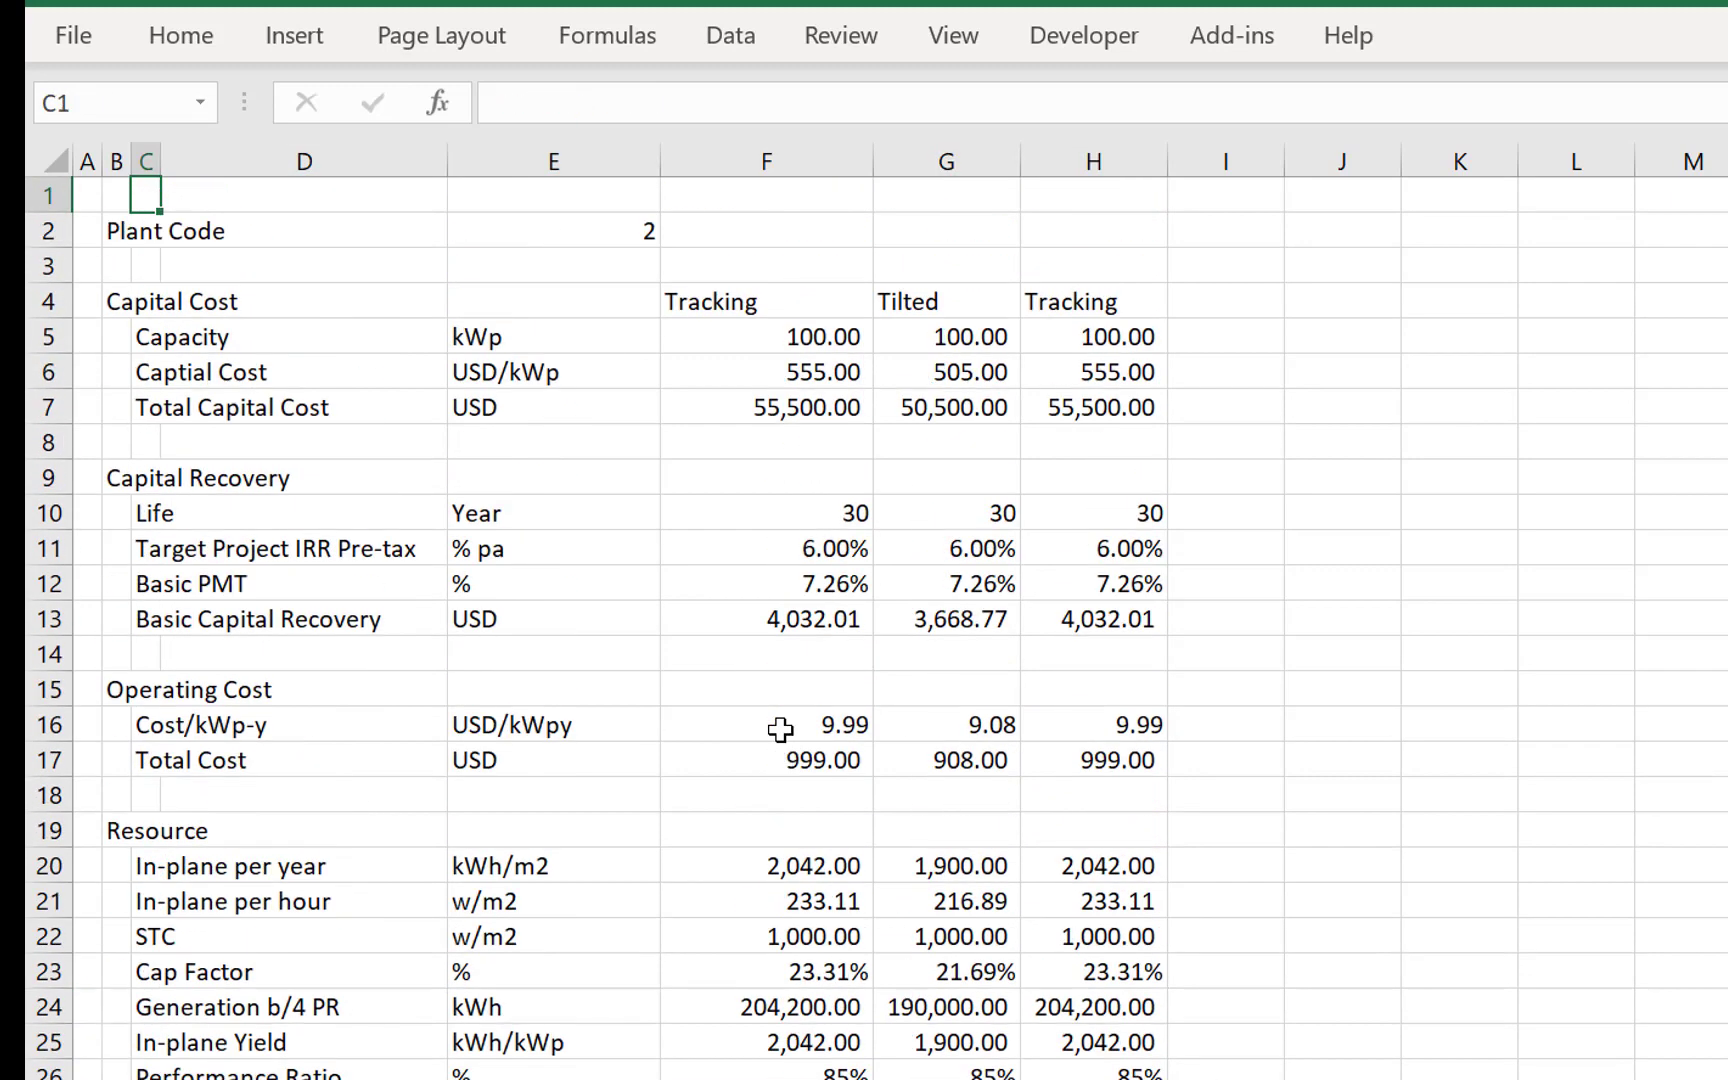
{"action": "key", "text": "Down"}
{"action": "key", "text": "Down"}
{"action": "key", "text": "Down"}
{"action": "key", "text": "Down"}
{"action": "key", "text": "Down"}
{"action": "key", "text": "Down"}
{"action": "key", "text": "Down"}
{"action": "key", "text": "Down"}
{"action": "key", "text": "Down"}
{"action": "key", "text": "Down"}
- Examine the Operating Cost rows and the In-plane per year values of the tilted and tracking systems
{"action": "key", "text": "Down"}
{"action": "key", "text": "Down"}
{"action": "key", "text": "Down"}
{"action": "key", "text": "Down"}
{"action": "key", "text": "Up"}
{"action": "key", "text": "Up"}
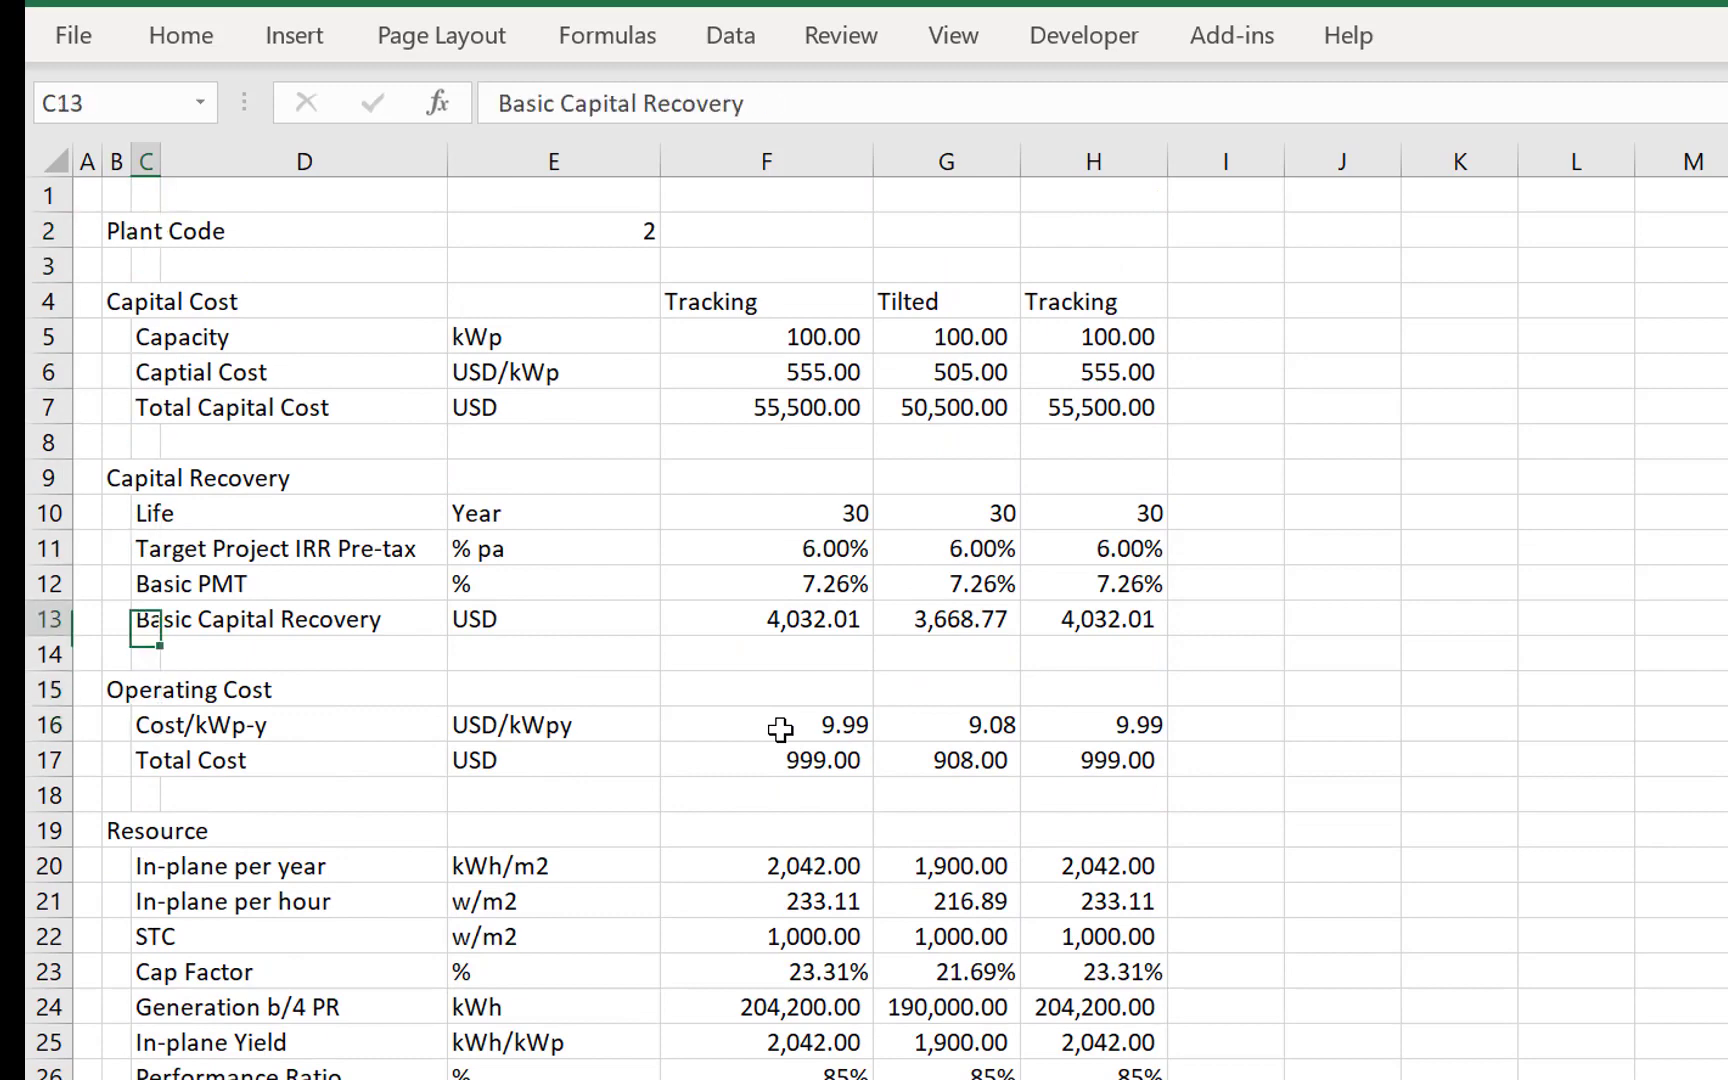
{"action": "key", "text": "Right"}
{"action": "key", "text": "Down"}
{"action": "key", "text": "Down"}
{"action": "key", "text": "Down"}
{"action": "key", "text": "Right"}
{"action": "key", "text": "Right"}
{"action": "key", "text": "Right"}
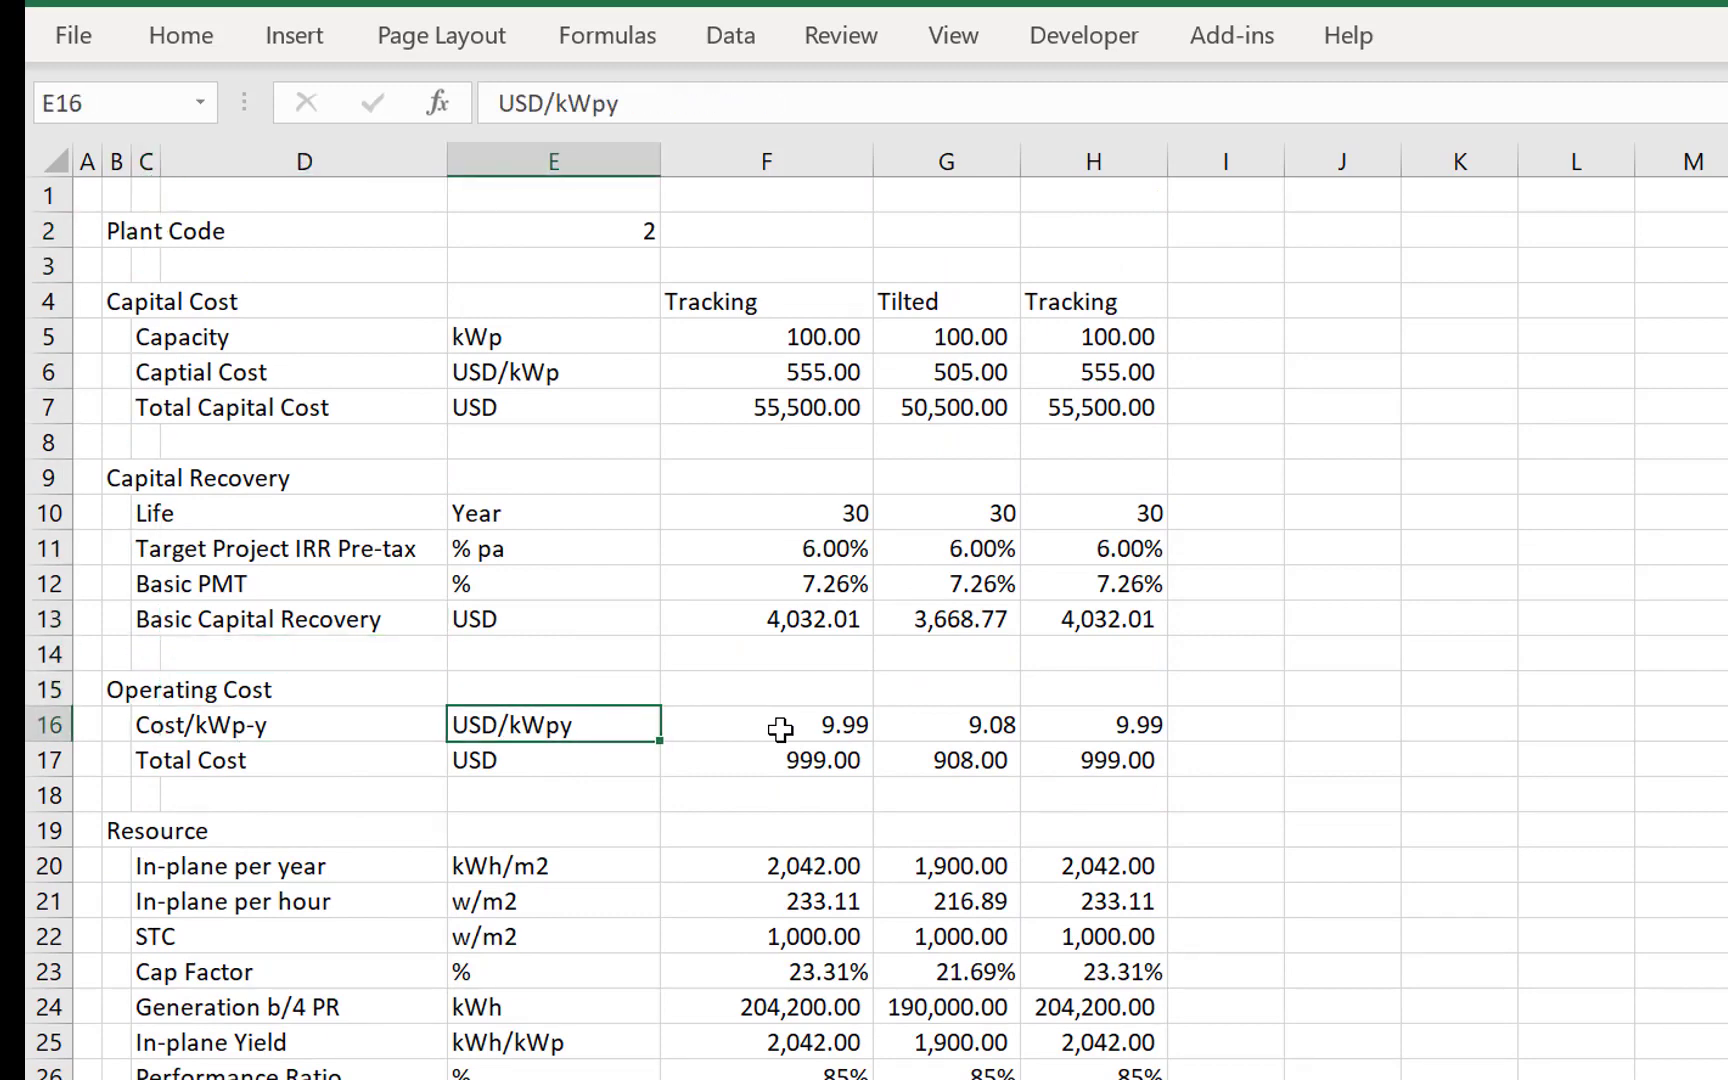
{"action": "key", "text": "Up"}
{"action": "key", "text": "Up"}
{"action": "key", "text": "Left"}
{"action": "key", "text": "Down"}
{"action": "key", "text": "Down"}
{"action": "key", "text": "Down"}
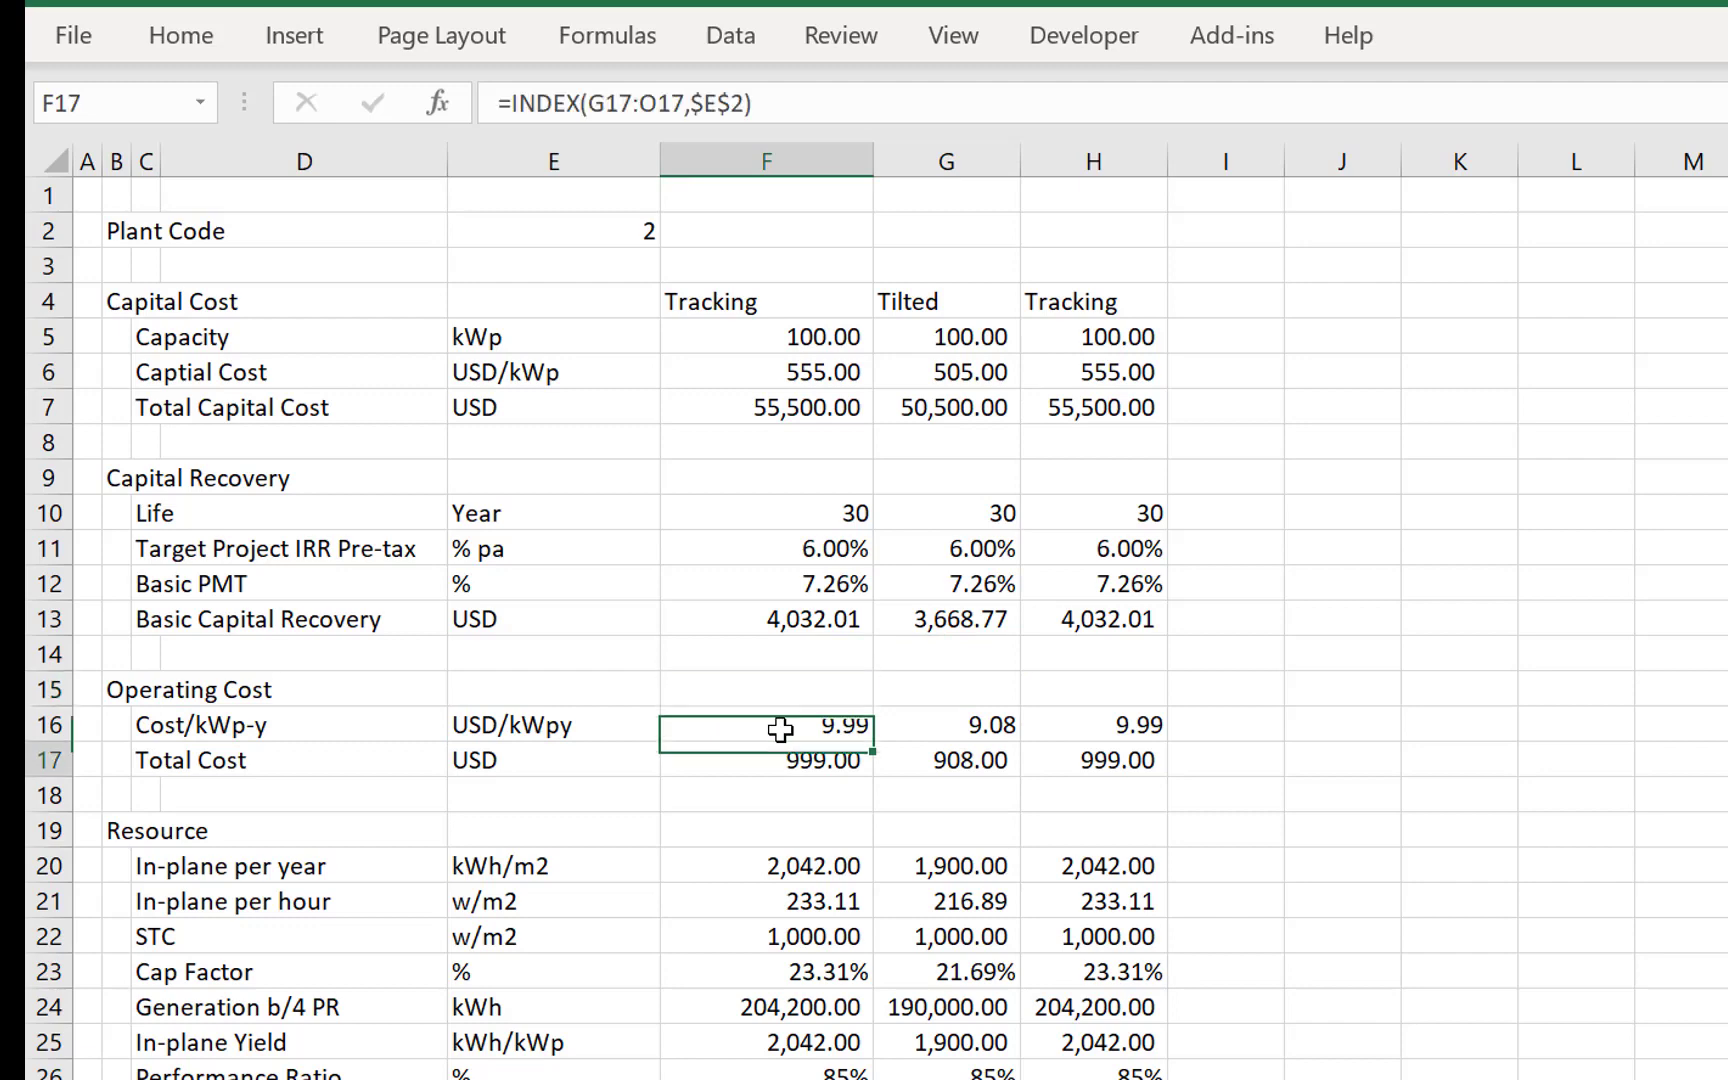
{"action": "key", "text": "Down"}
{"action": "key", "text": "Down"}
{"action": "key", "text": "Down"}
{"action": "key", "text": "Down"}
{"action": "key", "text": "Down"}
{"action": "key", "text": "Up"}
{"action": "key", "text": "Up"}
{"action": "key", "text": "Right"}
{"action": "key", "text": "Right"}
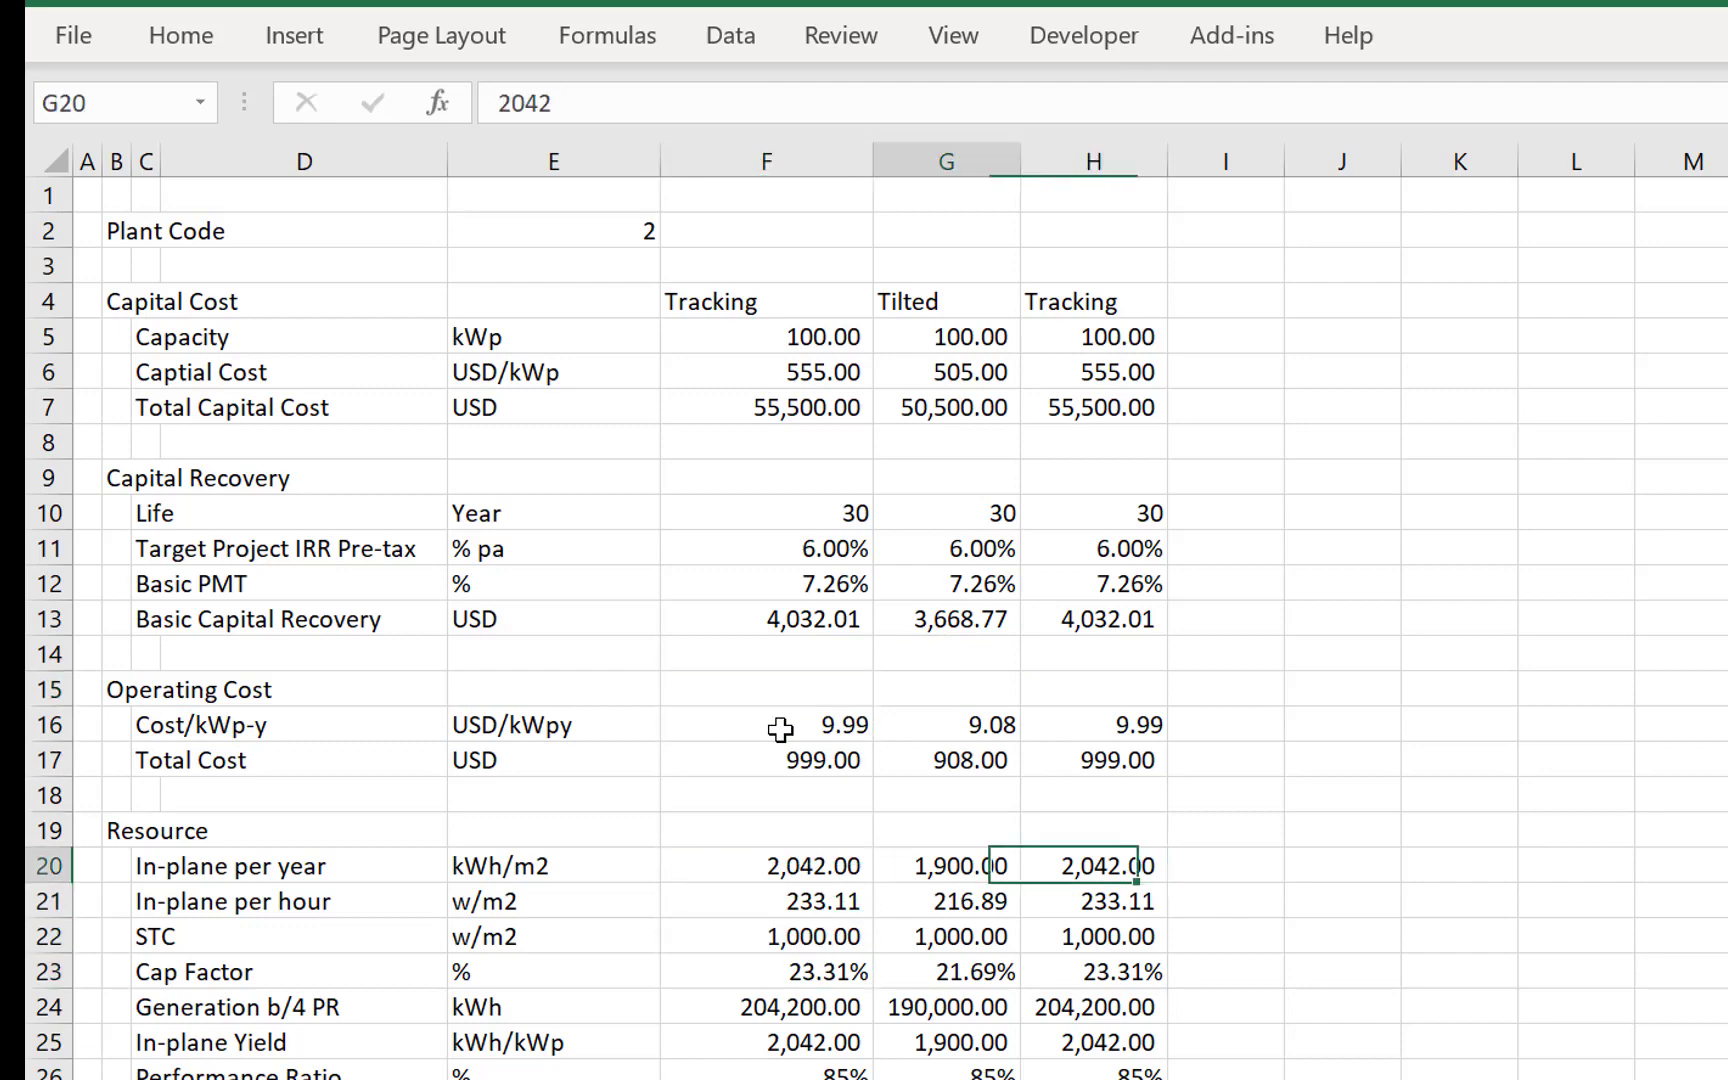
{"action": "key", "text": "Left"}
{"action": "key", "text": "Left"}
{"action": "key", "text": "Left"}
{"action": "key", "text": "Right"}
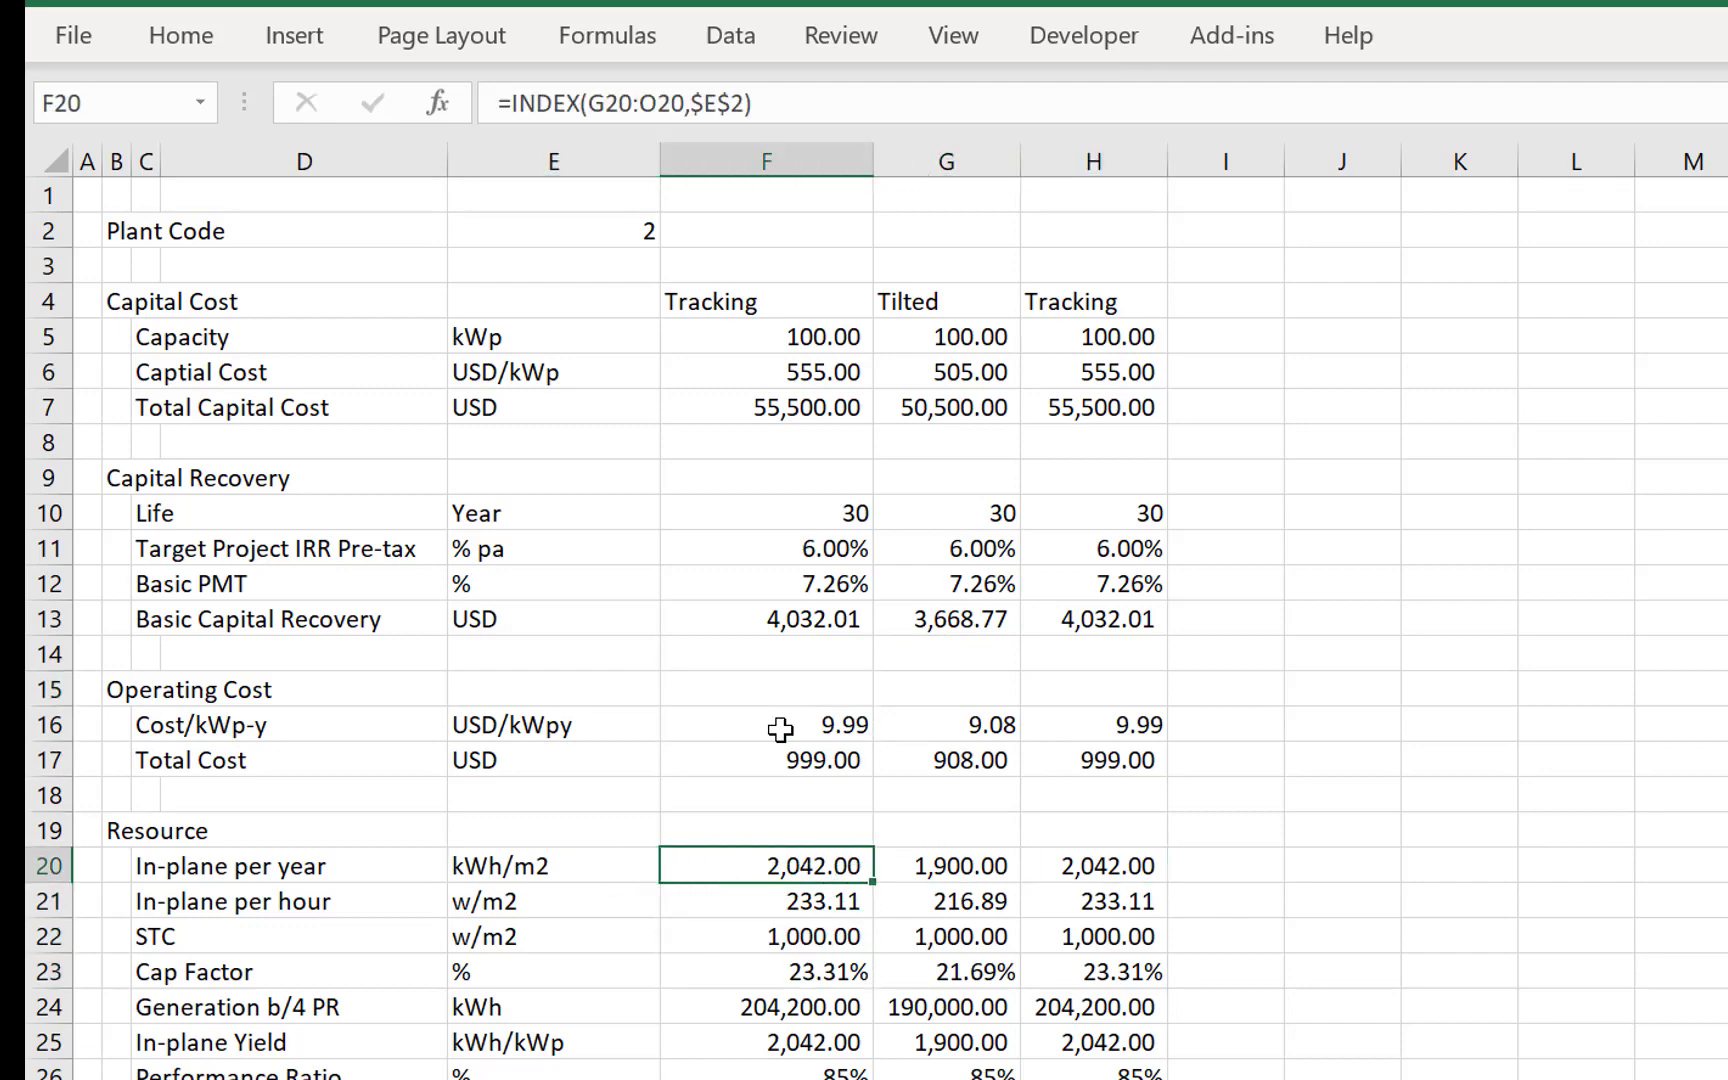
- Examine the Capital Recovery values of the selected plant in column F
{"action": "key", "text": "Up"}
{"action": "key", "text": "Up"}
{"action": "key", "text": "Up"}
{"action": "key", "text": "Up"}
{"action": "key", "text": "Up"}
{"action": "key", "text": "Up"}
{"action": "key", "text": "Up"}
{"action": "key", "text": "Up"}
{"action": "key", "text": "Up"}
{"action": "key", "text": "Up"}
{"action": "key", "text": "Up"}
{"action": "key", "text": "Up"}
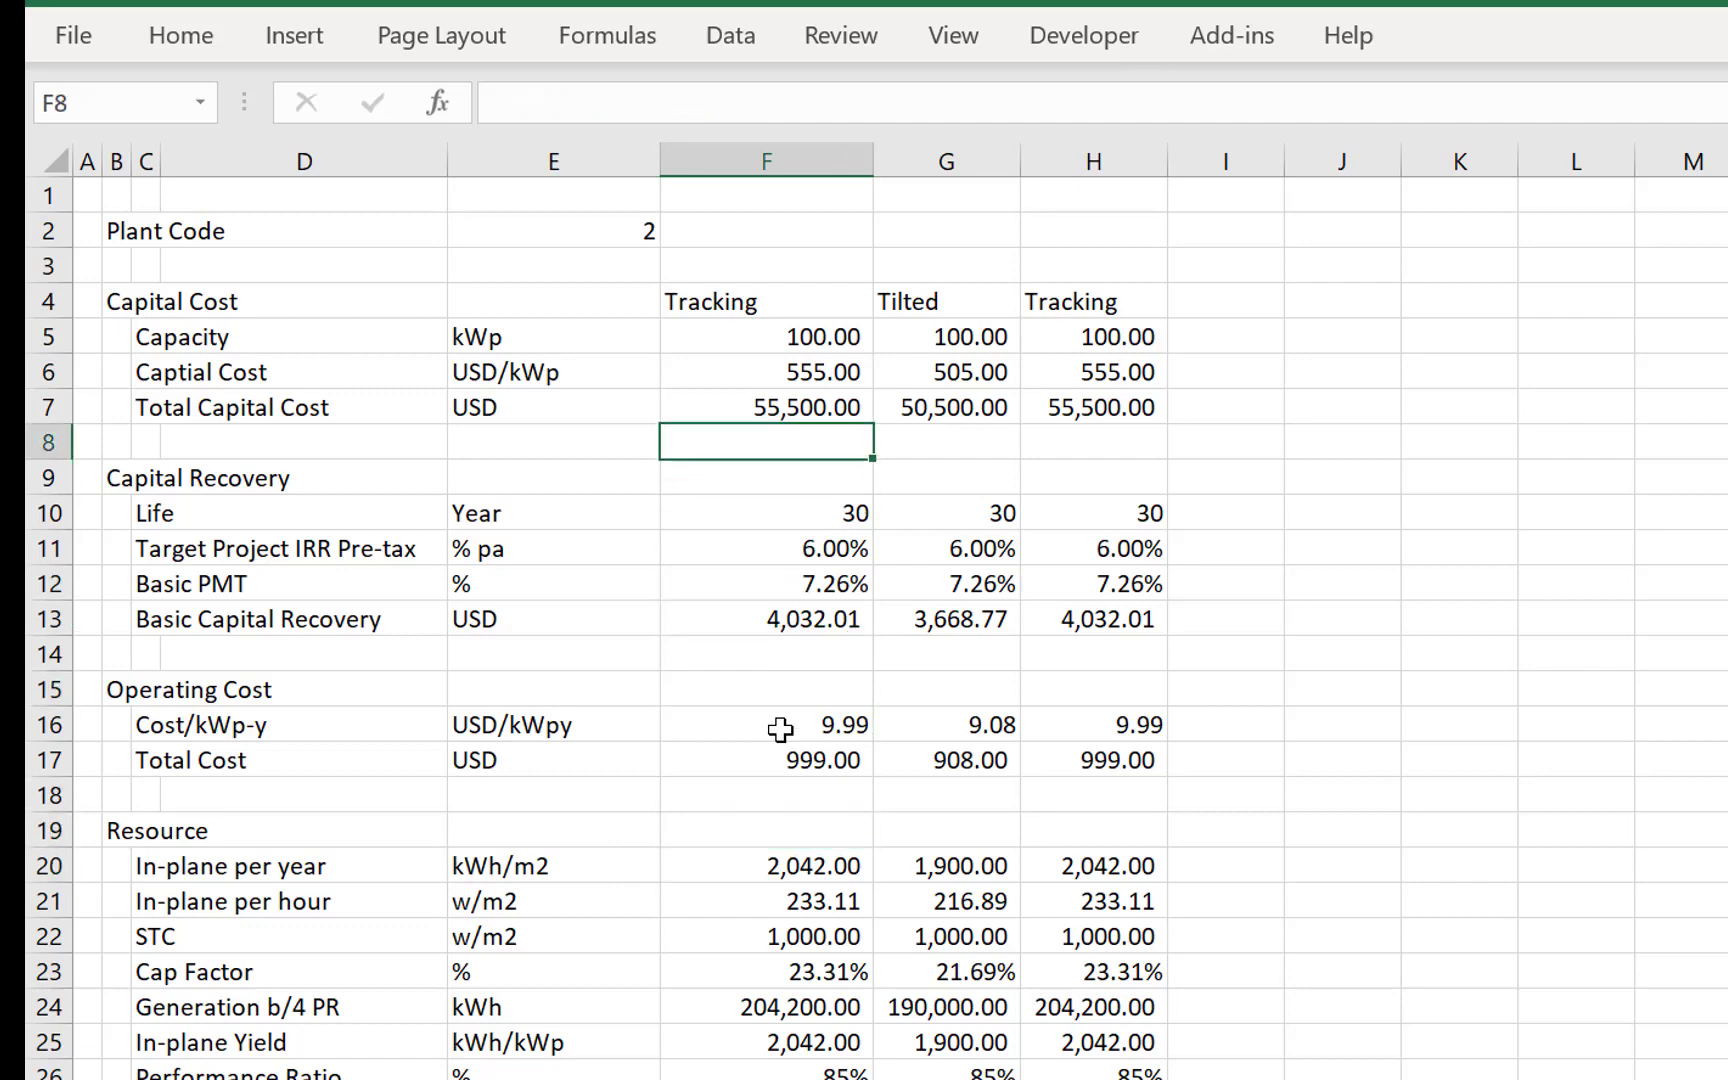
{"action": "key", "text": "Down"}
{"action": "key", "text": "Down"}
{"action": "key", "text": "Down"}
{"action": "key", "text": "Down"}
{"action": "key", "text": "Down"}
{"action": "key", "text": "Down"}
{"action": "key", "text": "Down"}
- Set the tilted system's Target Project IRR in G11 to 3% and check the effect on its LCOE
{"action": "key", "text": "Up"}
{"action": "key", "text": "Up"}
{"action": "key", "text": "Up"}
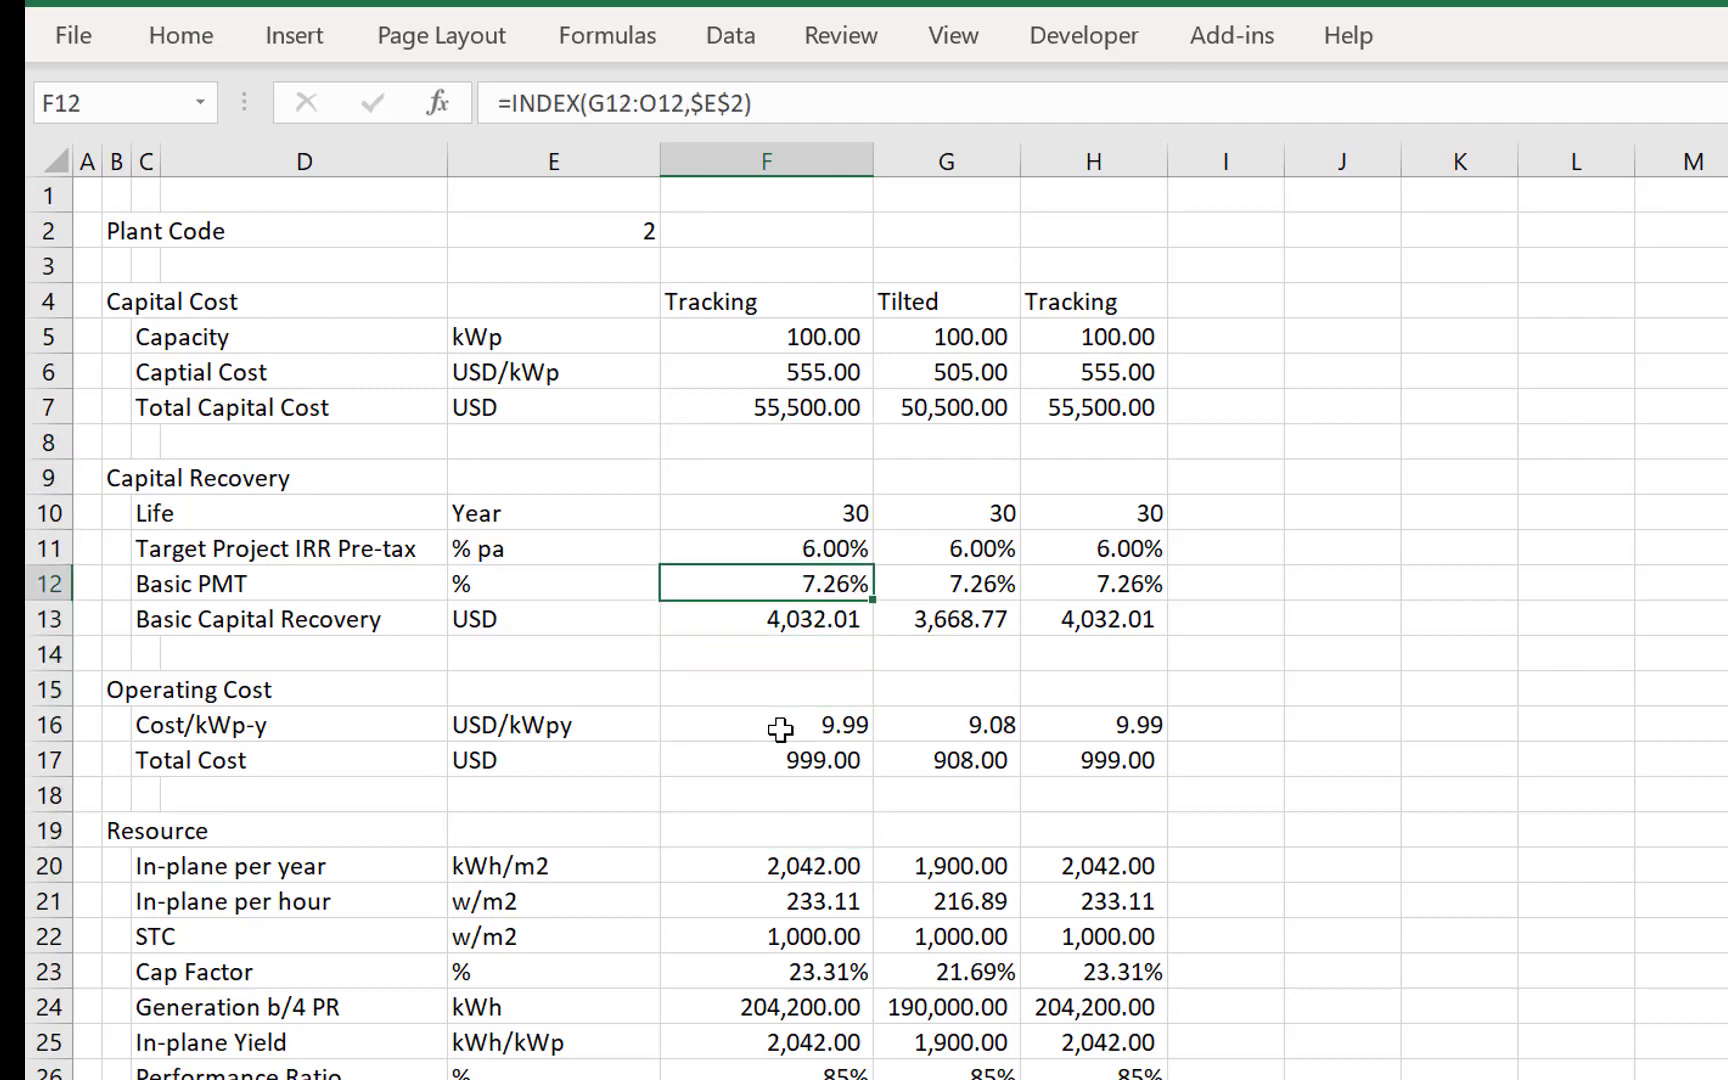
{"action": "key", "text": "Up"}
{"action": "key", "text": "Right"}
{"action": "type", "text": "3"}
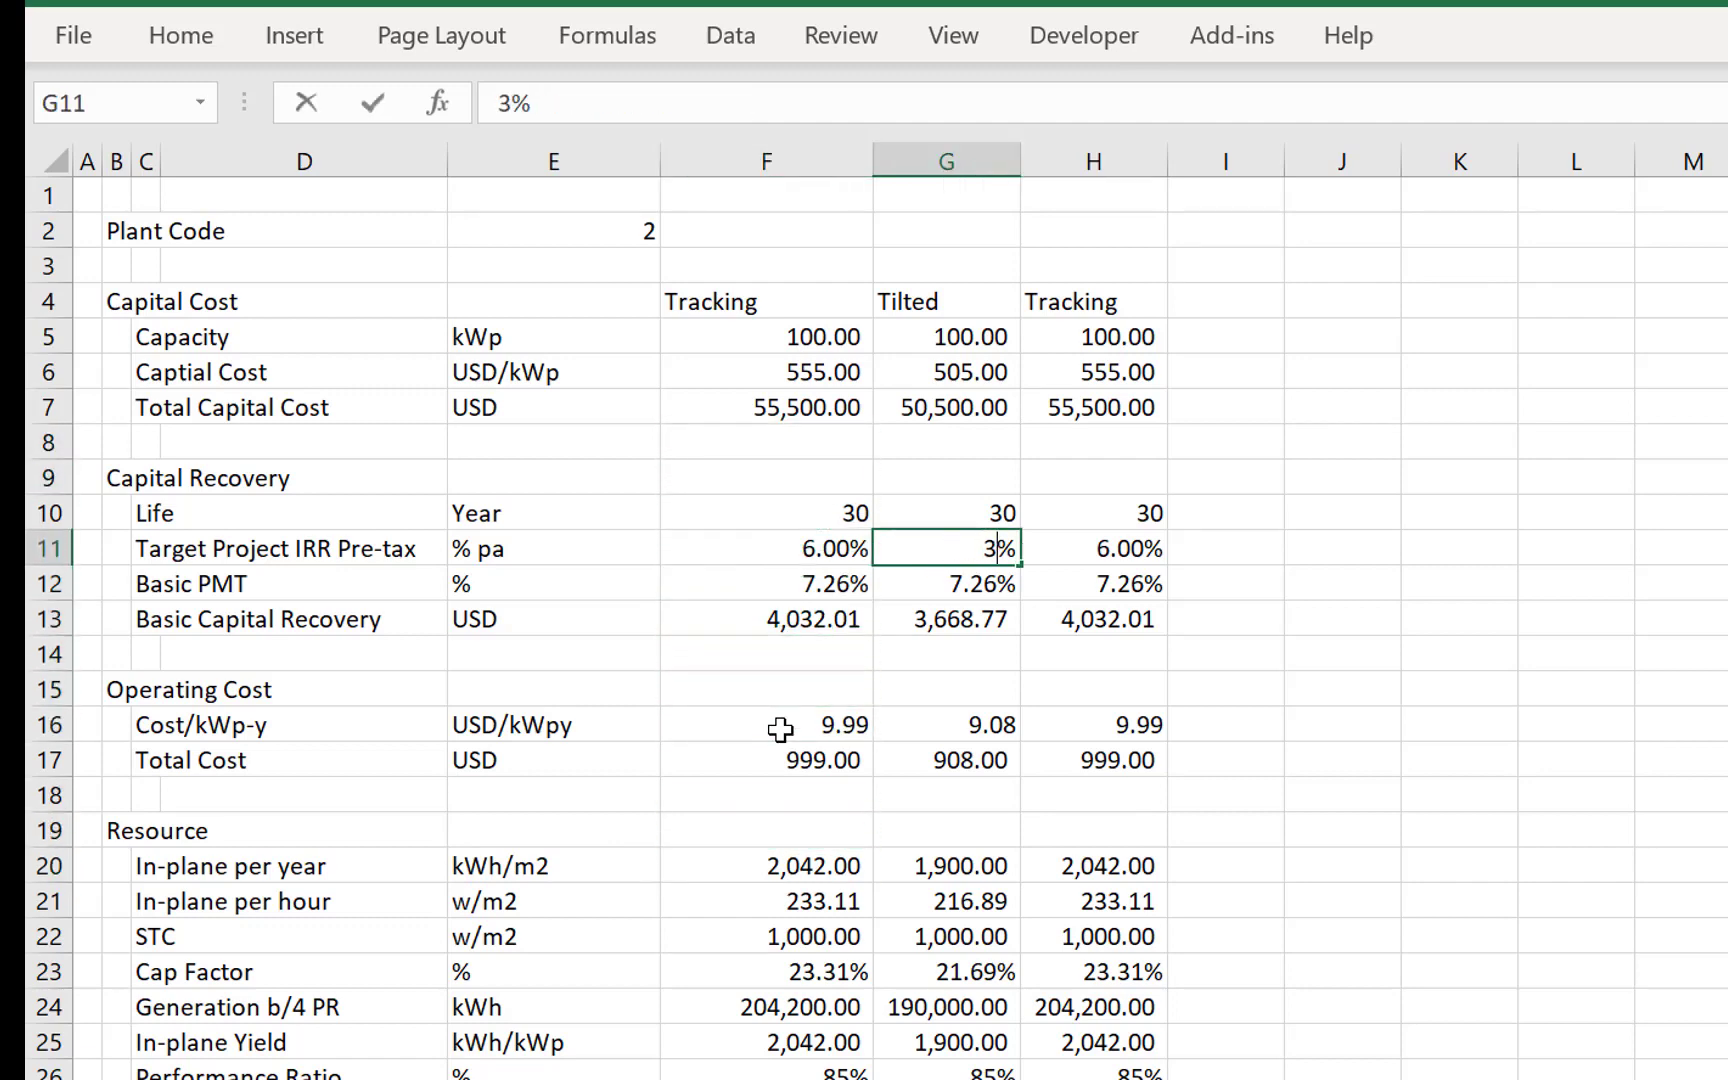
{"action": "key", "text": "Return"}
{"action": "key", "text": "Down"}
{"action": "key", "text": "Down"}
{"action": "key", "text": "Down"}
{"action": "key", "text": "Down"}
{"action": "key", "text": "Down"}
{"action": "key", "text": "Down"}
{"action": "key", "text": "Down"}
{"action": "key", "text": "Down"}
{"action": "key", "text": "Down"}
{"action": "key", "text": "Down"}
{"action": "key", "text": "Down"}
{"action": "key", "text": "Down"}
{"action": "key", "text": "Down"}
{"action": "key", "text": "Down"}
{"action": "key", "text": "Down"}
{"action": "key", "text": "Down"}
{"action": "key", "text": "Down"}
{"action": "key", "text": "Down"}
{"action": "key", "text": "Down"}
{"action": "key", "text": "Down"}
{"action": "key", "text": "Down"}
{"action": "key", "text": "Down"}
{"action": "key", "text": "Down"}
{"action": "key", "text": "Down"}
{"action": "key", "text": "Down"}
{"action": "key", "text": "Down"}
{"action": "key", "text": "Down"}
{"action": "key", "text": "Down"}
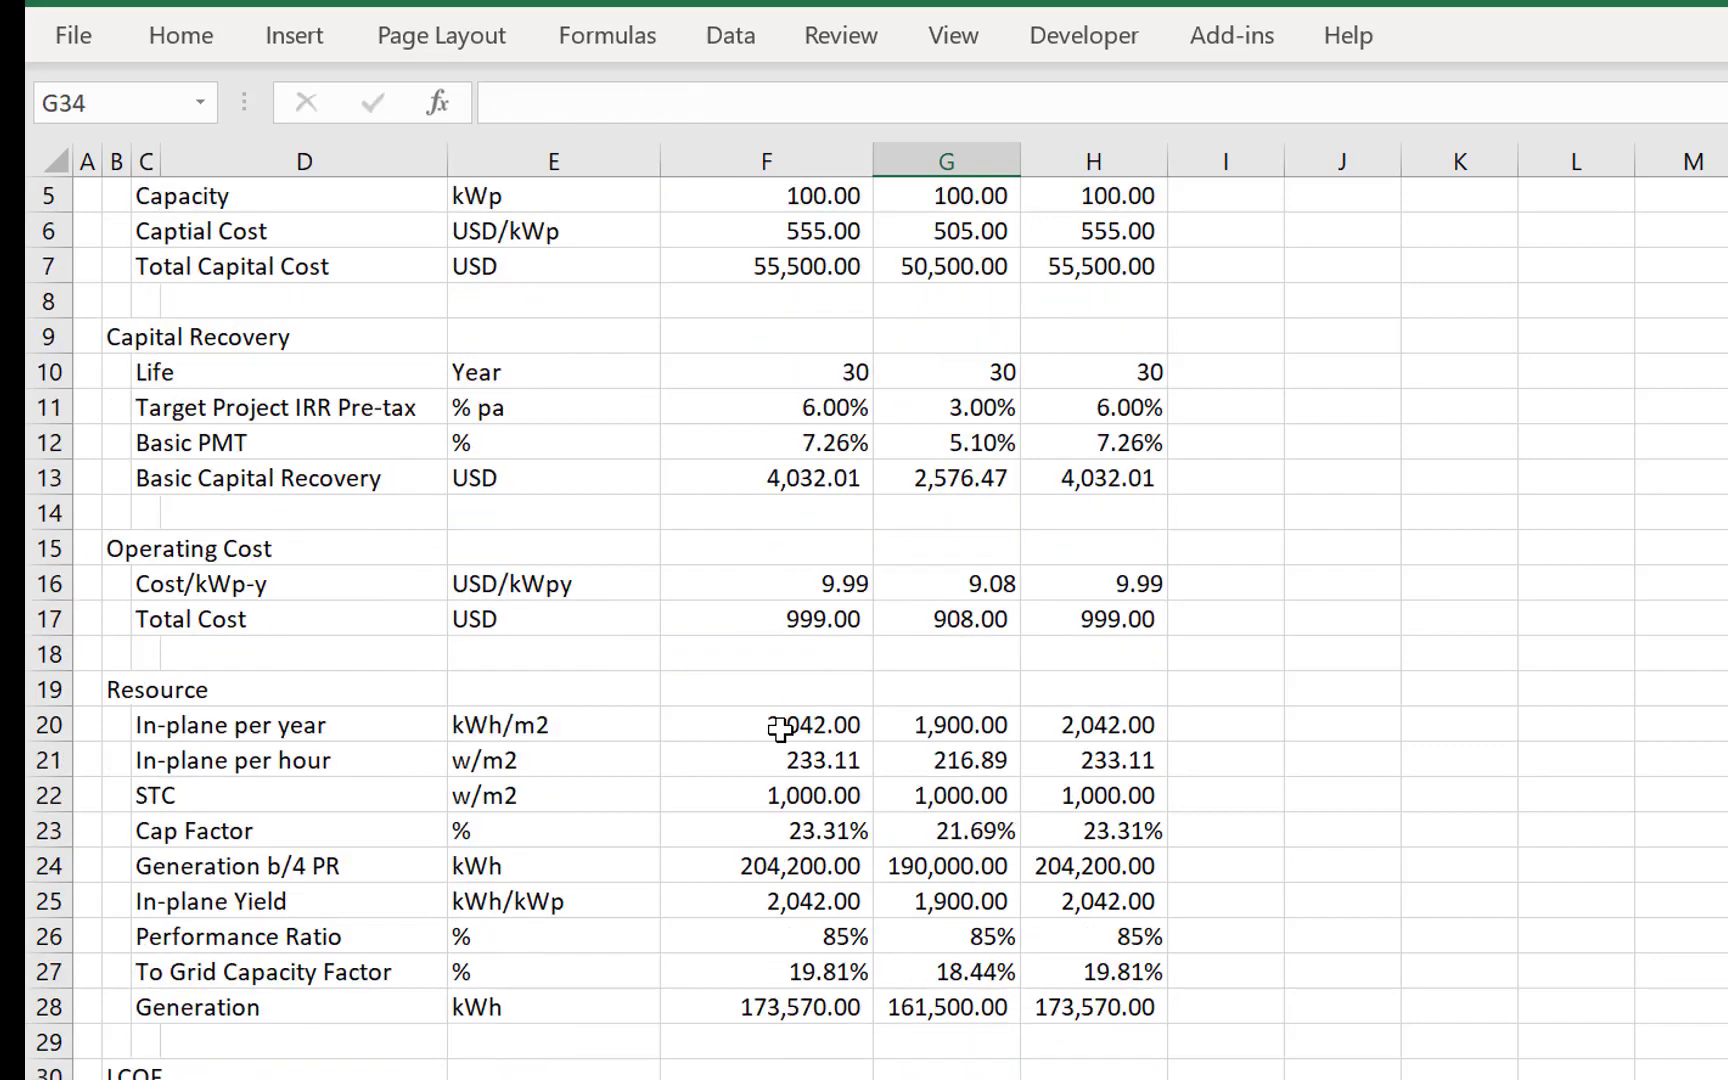
{"action": "key", "text": "Up"}
{"action": "key", "text": "Up"}
{"action": "key", "text": "Up"}
{"action": "key", "text": "Up"}
{"action": "key", "text": "Up"}
{"action": "key", "text": "Up"}
{"action": "key", "text": "Up"}
{"action": "key", "text": "Up"}
{"action": "key", "text": "Up"}
{"action": "key", "text": "Up"}
{"action": "key", "text": "Up"}
{"action": "key", "text": "Up"}
{"action": "key", "text": "Up"}
{"action": "key", "text": "Up"}
{"action": "key", "text": "Up"}
{"action": "key", "text": "Up"}
{"action": "key", "text": "Up"}
{"action": "key", "text": "Up"}
{"action": "key", "text": "Up"}
{"action": "key", "text": "Up"}
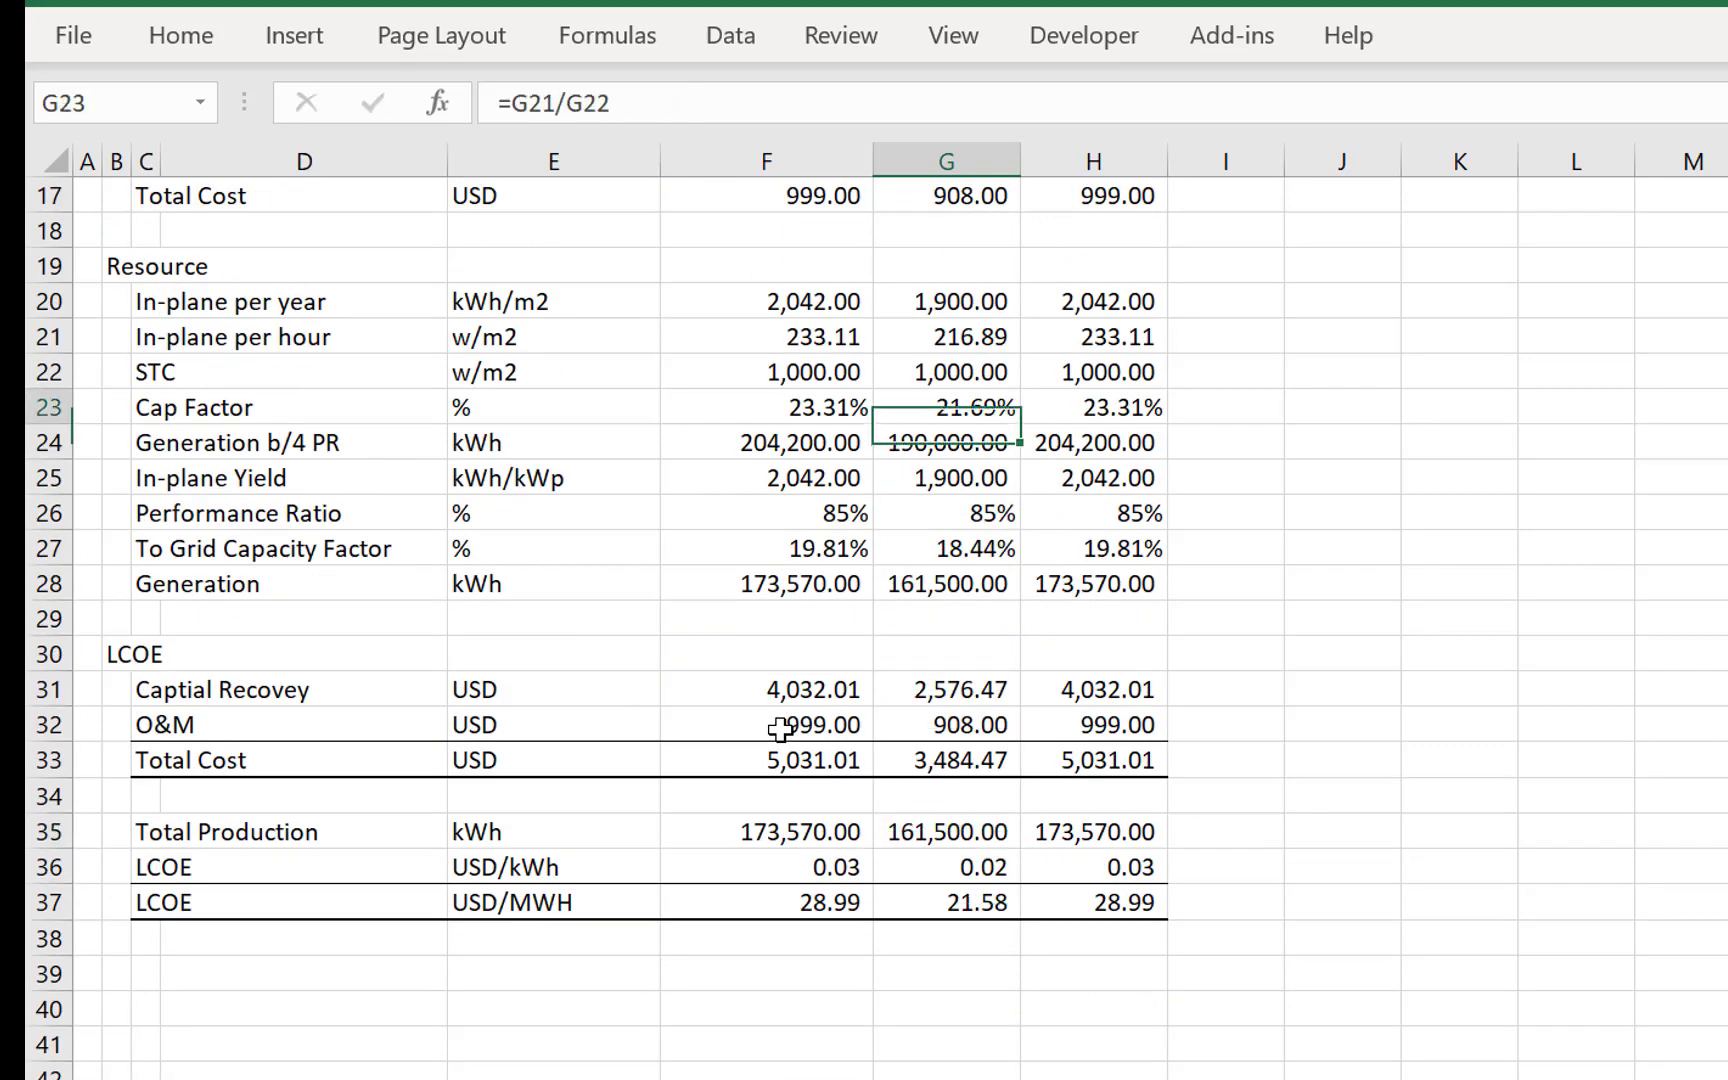
- Undo the Target Project IRR change in G11
{"action": "key", "text": "ctrl+z"}
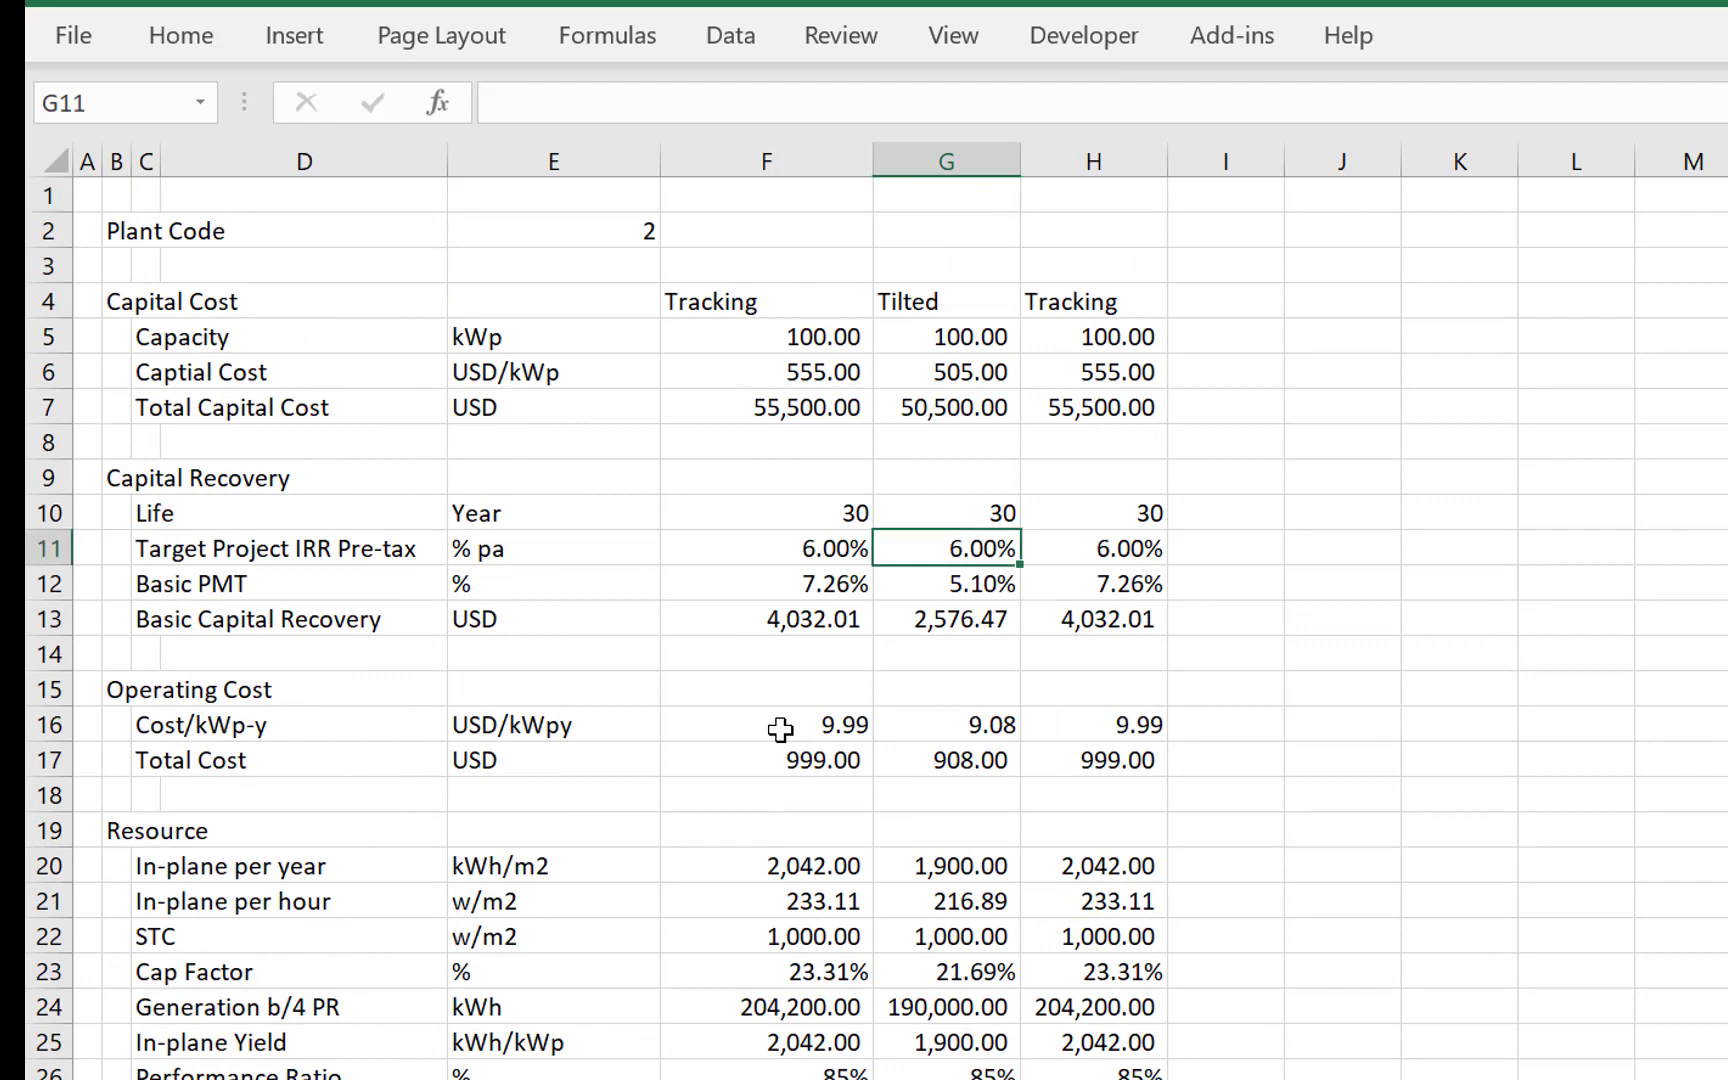
{"action": "key", "text": "Left"}
{"action": "key", "text": "Right"}
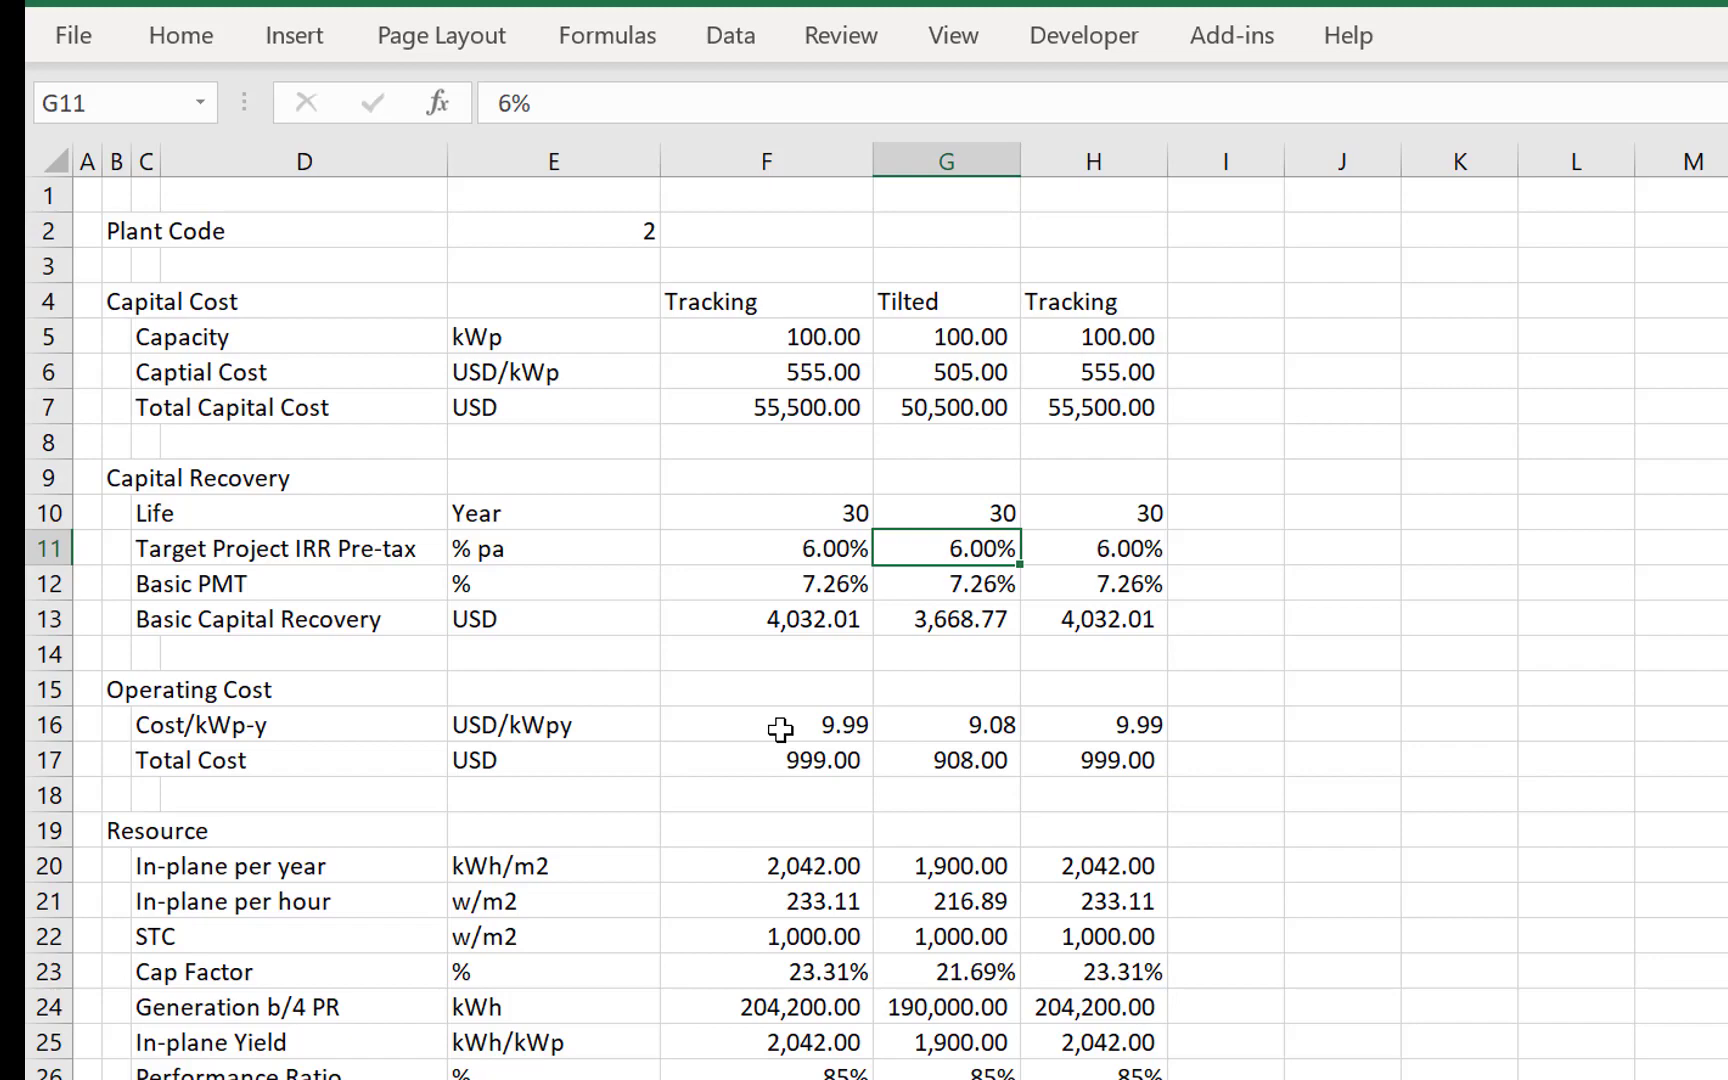
- Link LCOE as Price in F16 of the financial model sheet to =LCOE!F36 and format it as a two-decimal number
{"action": "key", "text": "ctrl+Page_Down"}
{"action": "key", "text": "Left"}
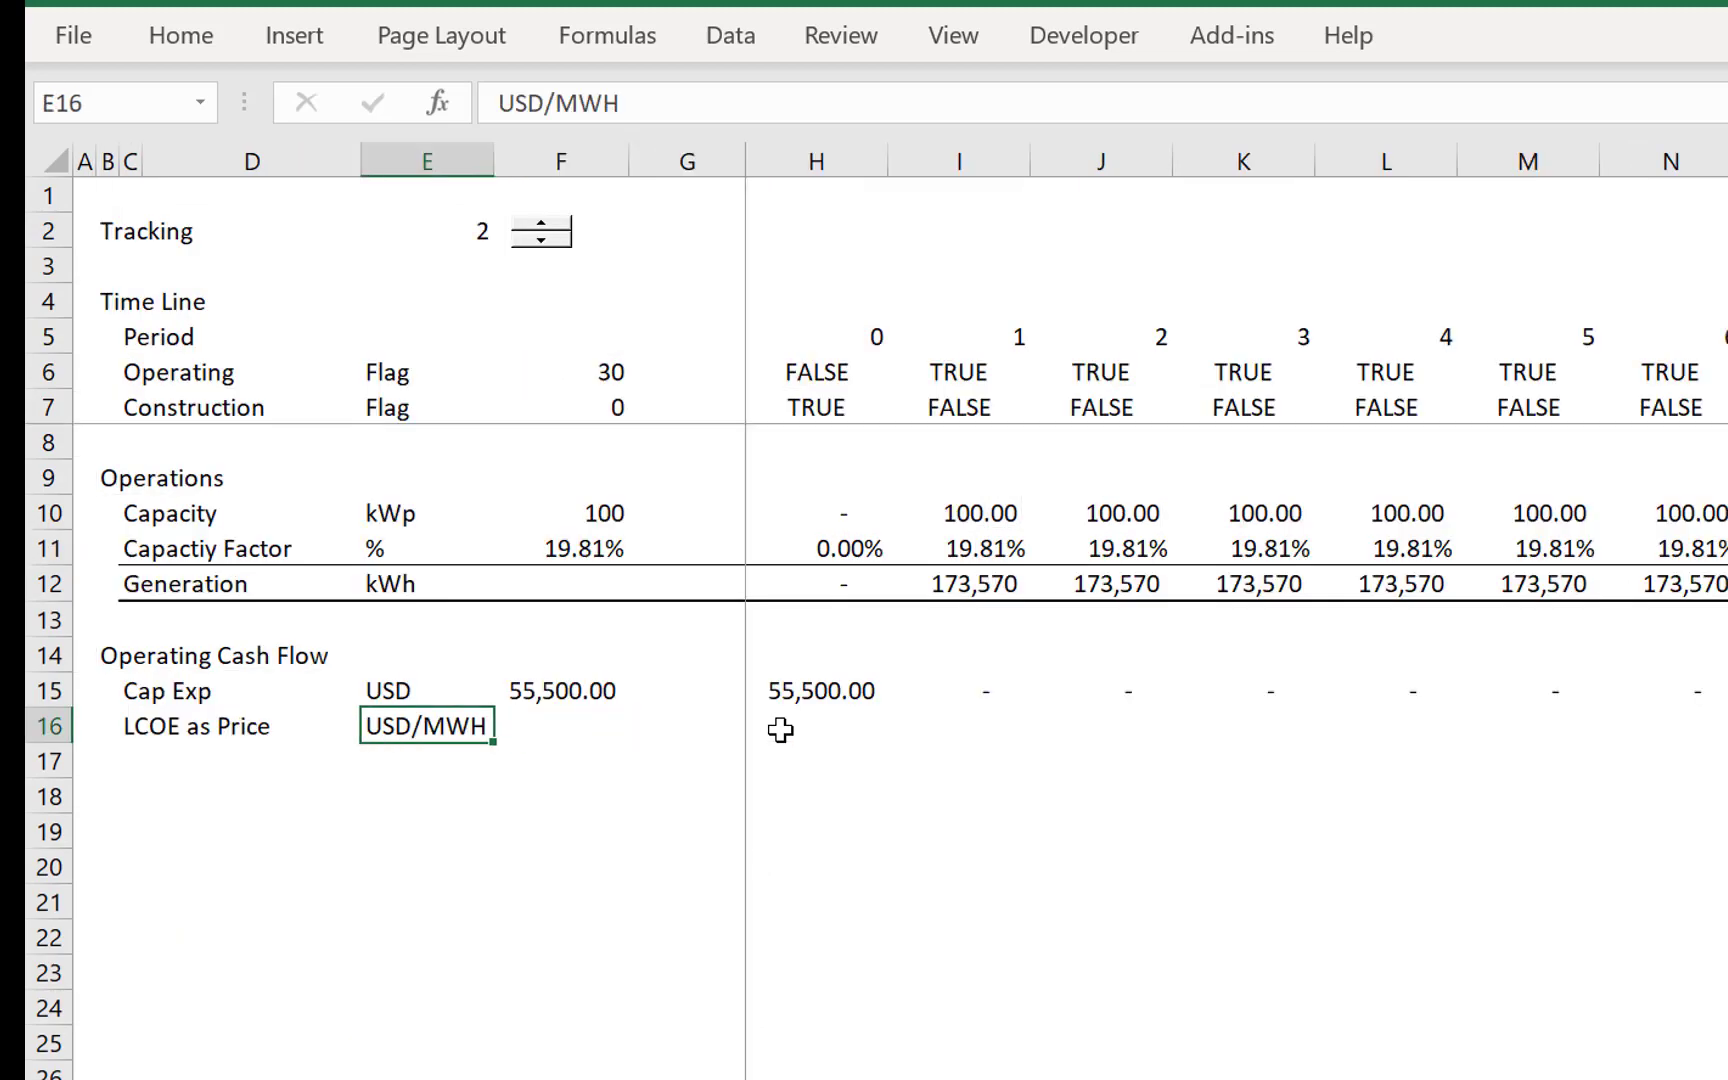
{"action": "key", "text": "Right"}
{"action": "type", "text": "="}
{"action": "key", "text": "ctrl+Page_Up"}
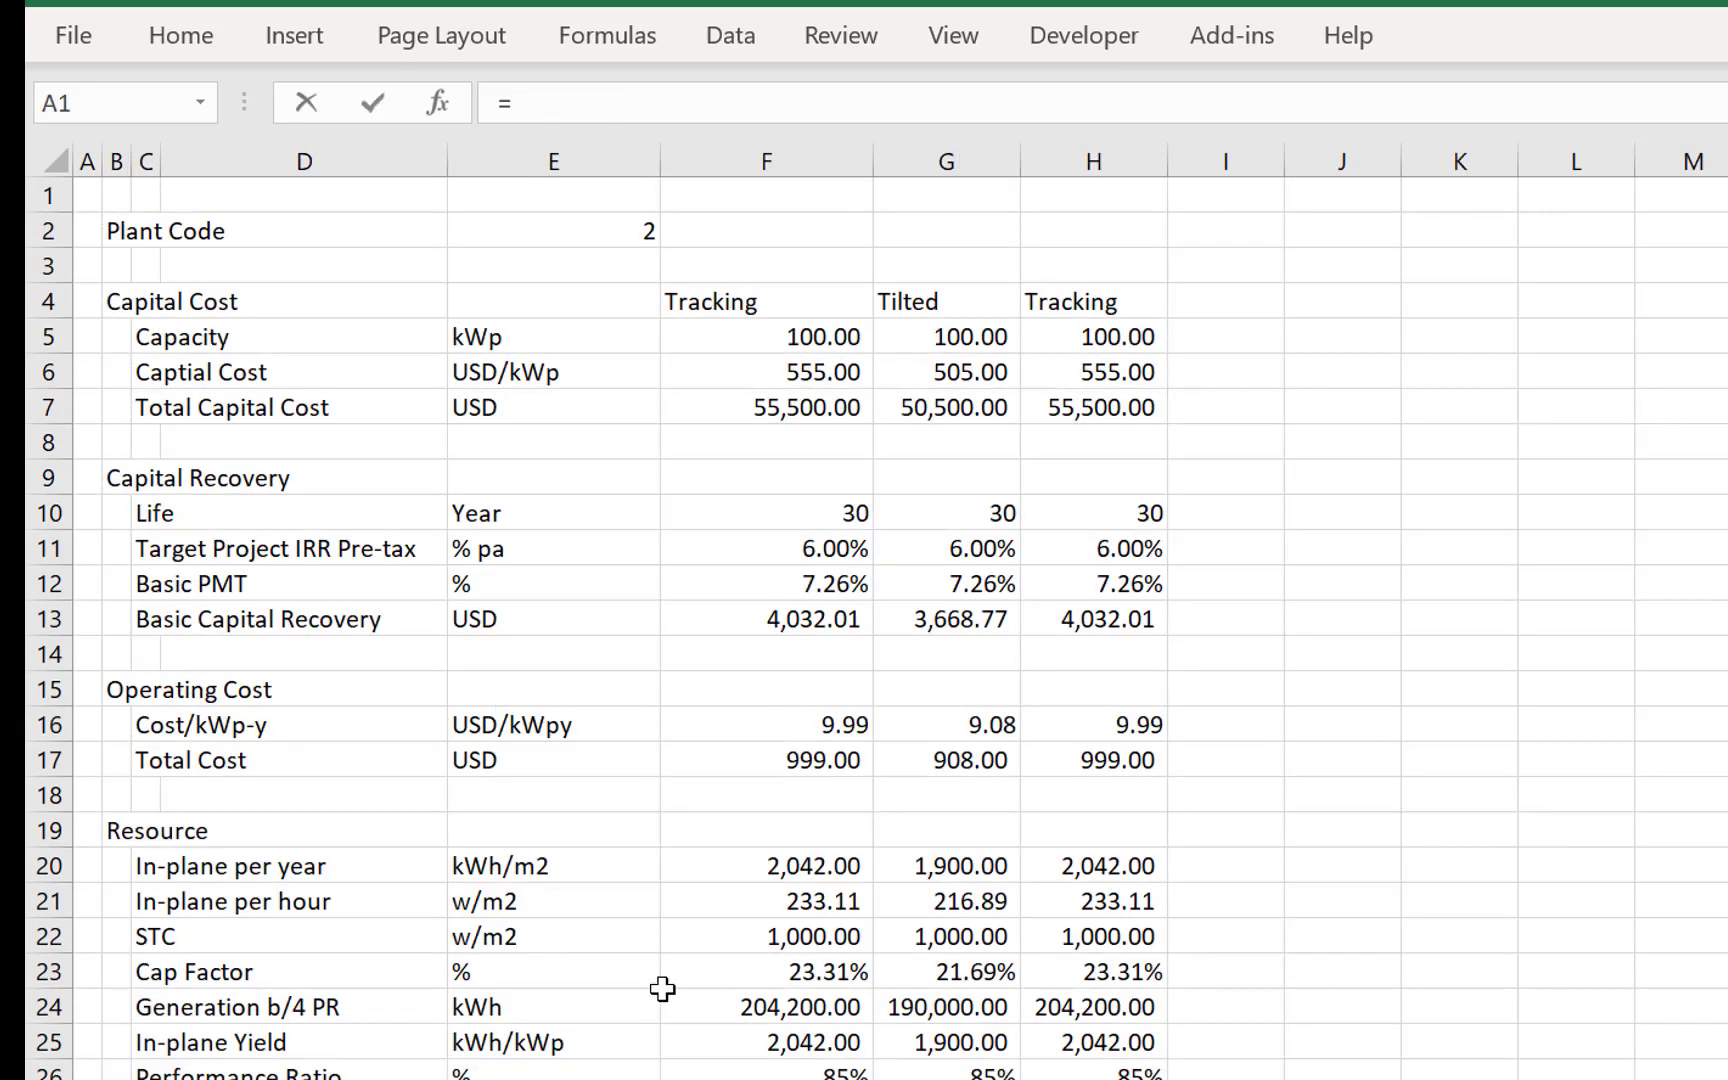
{"action": "key", "text": "Down"}
{"action": "key", "text": "Down"}
{"action": "key", "text": "Down"}
{"action": "key", "text": "Down"}
{"action": "key", "text": "Down"}
{"action": "key", "text": "Down"}
{"action": "key", "text": "Down"}
{"action": "key", "text": "Down"}
{"action": "key", "text": "Down"}
{"action": "key", "text": "Down"}
{"action": "key", "text": "Down"}
{"action": "key", "text": "Down"}
{"action": "key", "text": "Down"}
{"action": "key", "text": "Down"}
{"action": "key", "text": "Down"}
{"action": "key", "text": "Down"}
{"action": "key", "text": "Down"}
{"action": "key", "text": "Down"}
{"action": "key", "text": "Down"}
{"action": "key", "text": "Down"}
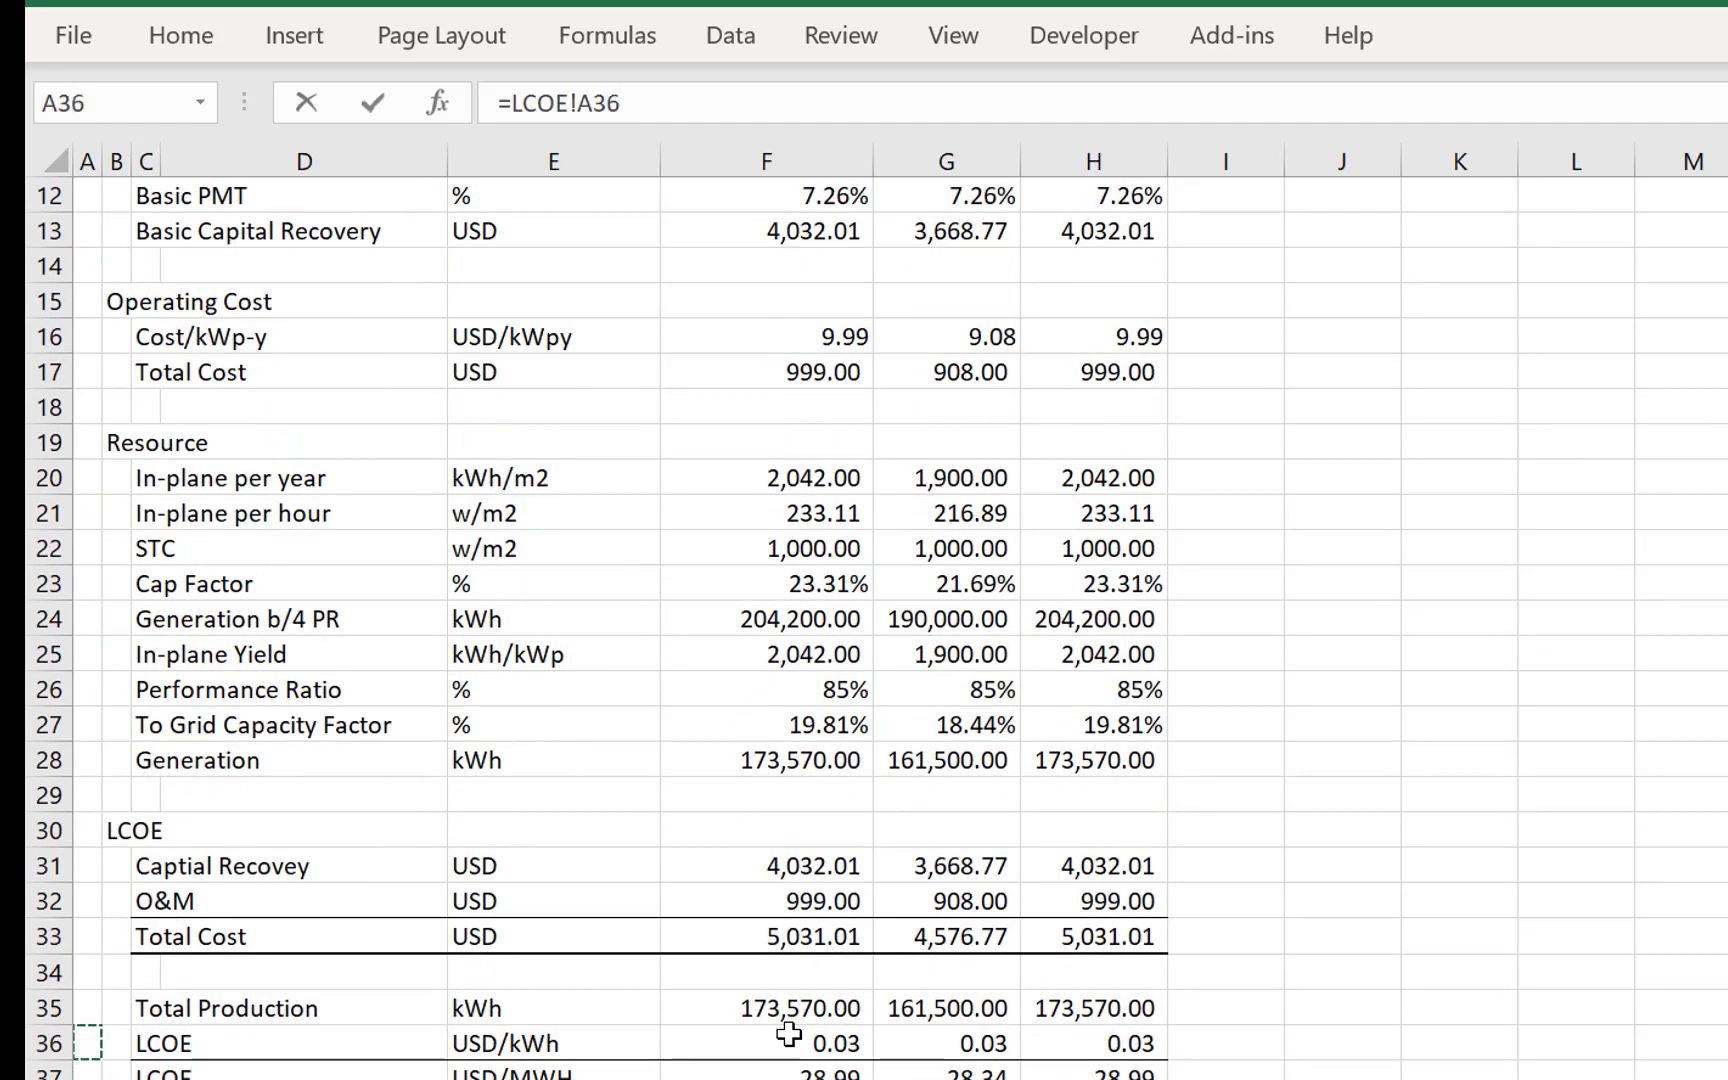
{"action": "key", "text": "Right"}
{"action": "key", "text": "Right"}
{"action": "key", "text": "Right"}
{"action": "key", "text": "Right"}
{"action": "key", "text": "Right"}
{"action": "key", "text": "Return"}
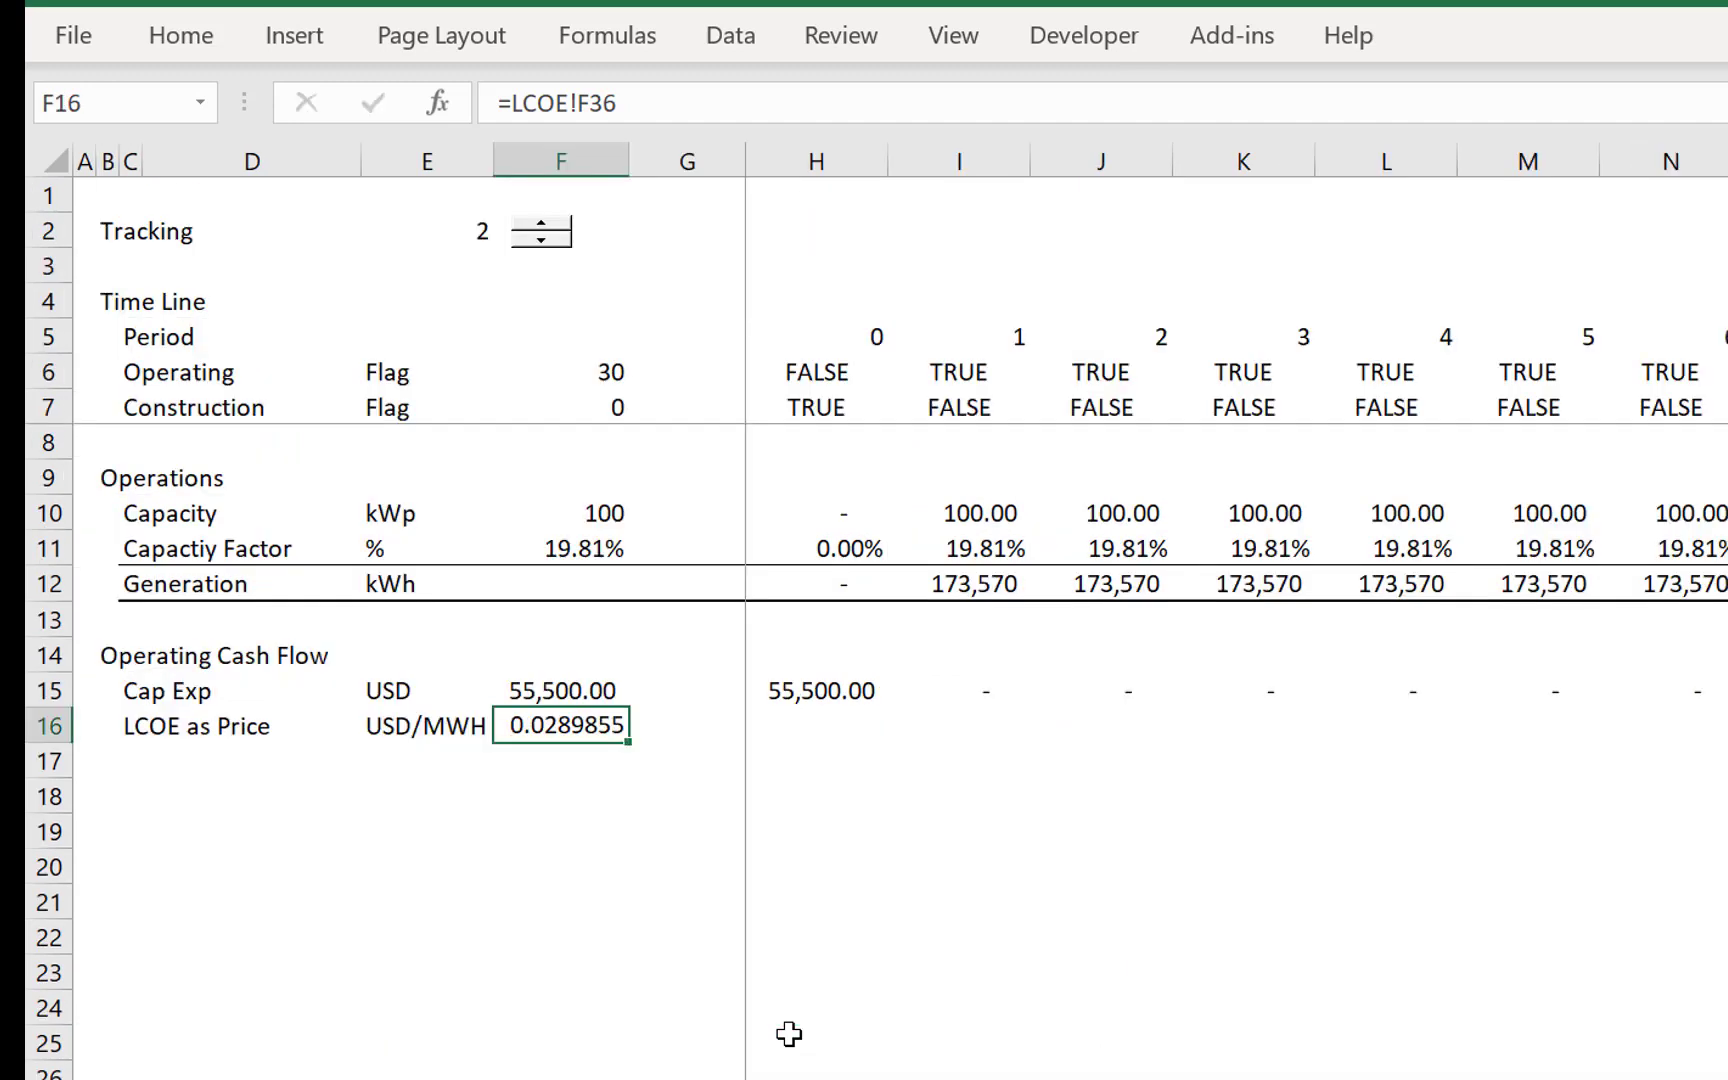
{"action": "key", "text": "ctrl+shift+1"}
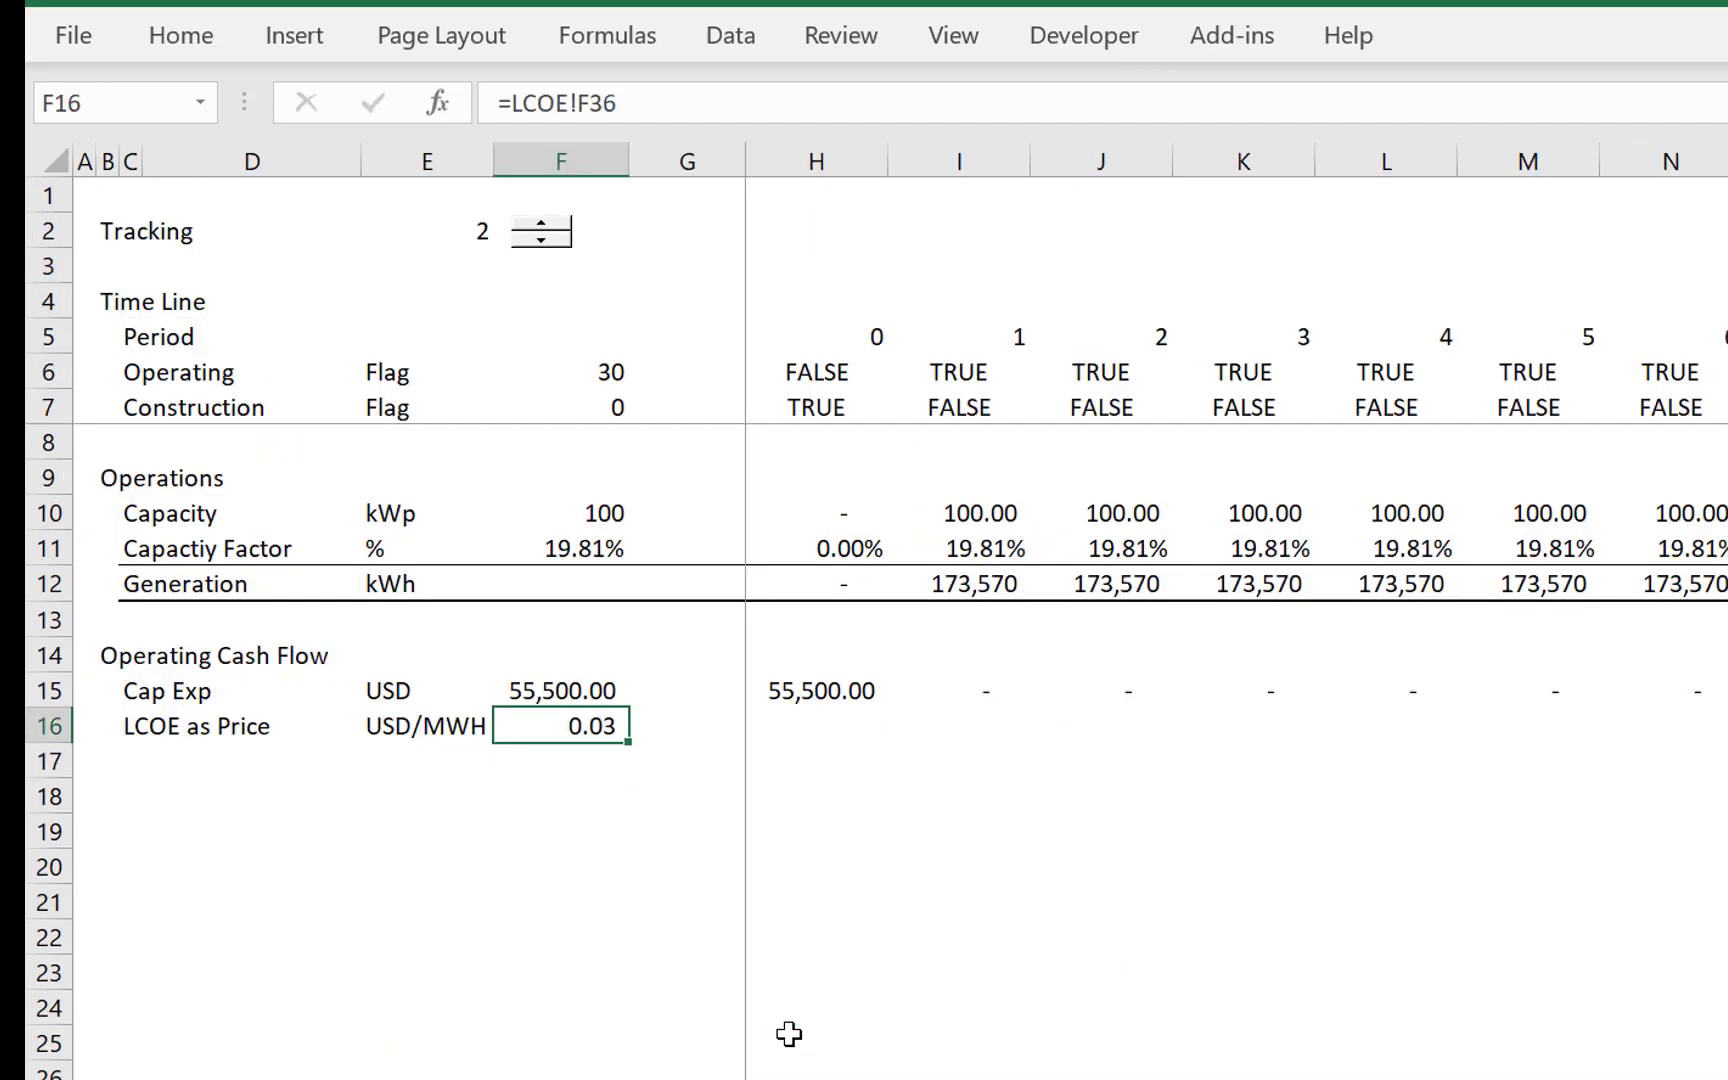
- Link H16 of the LCOE as Price row to the fixed price cell with =$F$16
{"action": "key", "text": "Right"}
{"action": "key", "text": "Right"}
{"action": "key", "text": "Right"}
{"action": "key", "text": "Left"}
{"action": "type", "text": "="}
{"action": "key", "text": "Left"}
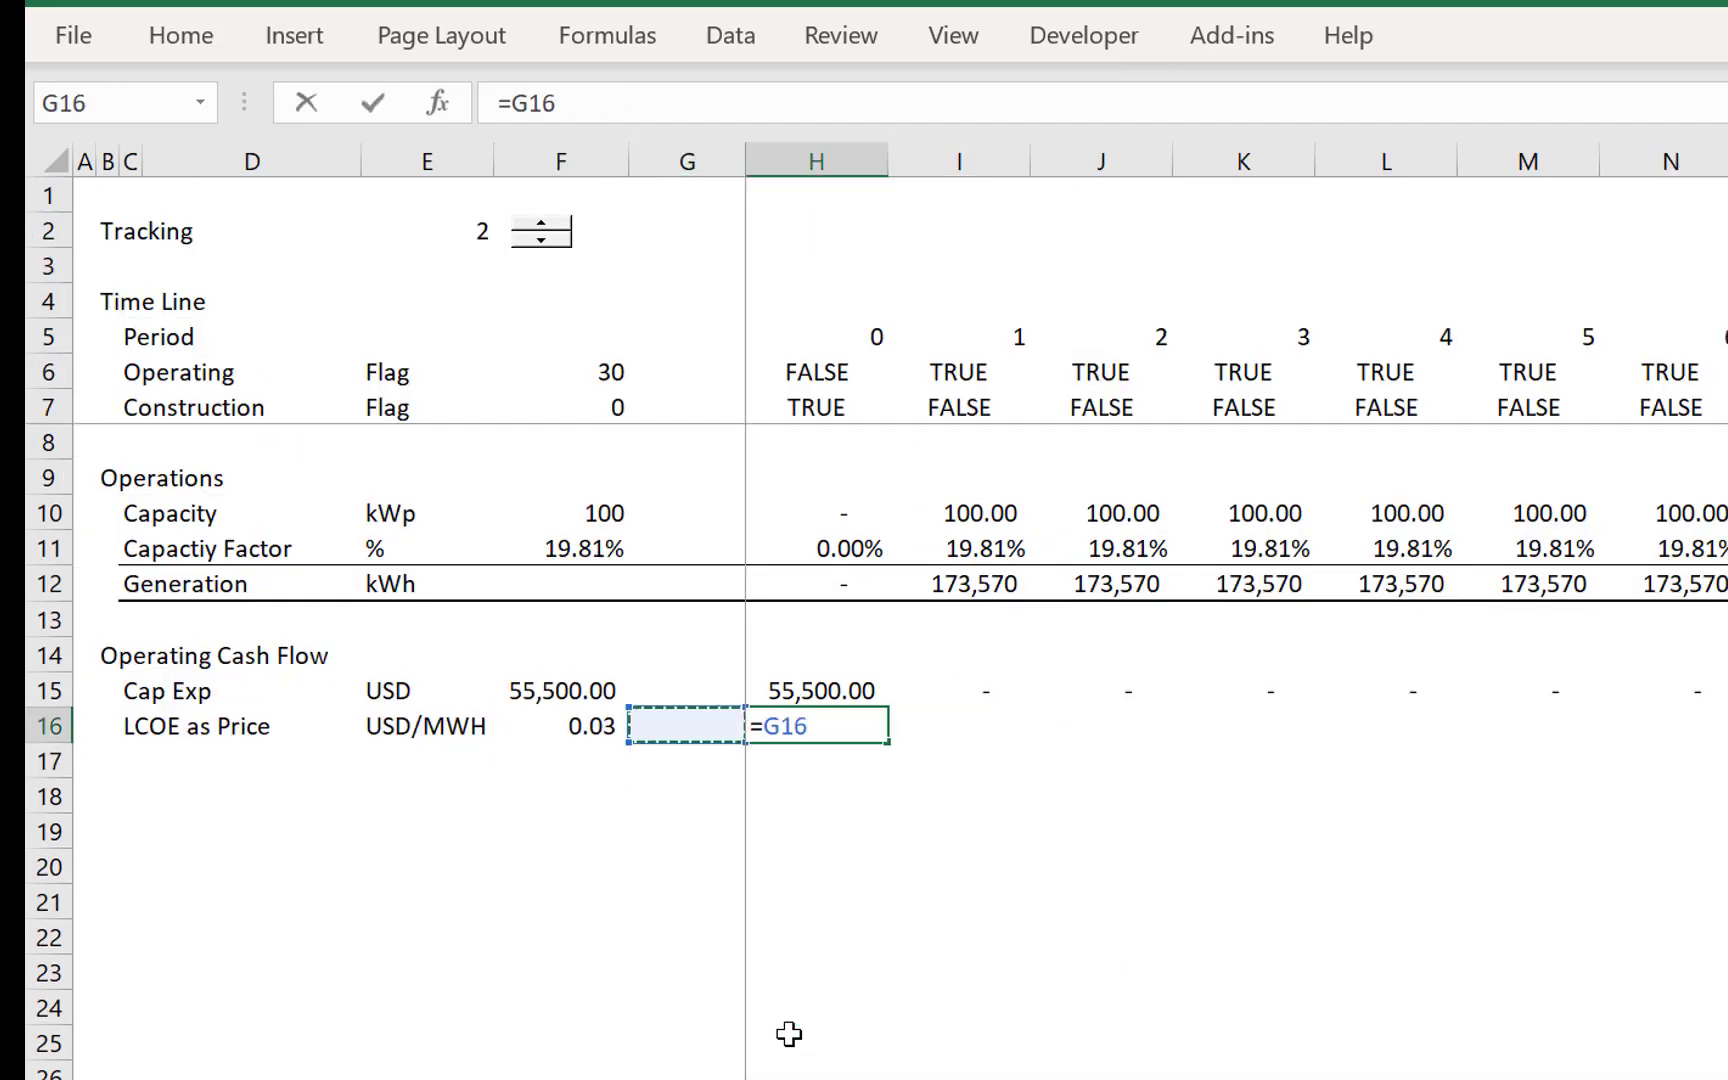
{"action": "key", "text": "Left"}
{"action": "key", "text": "F4"}
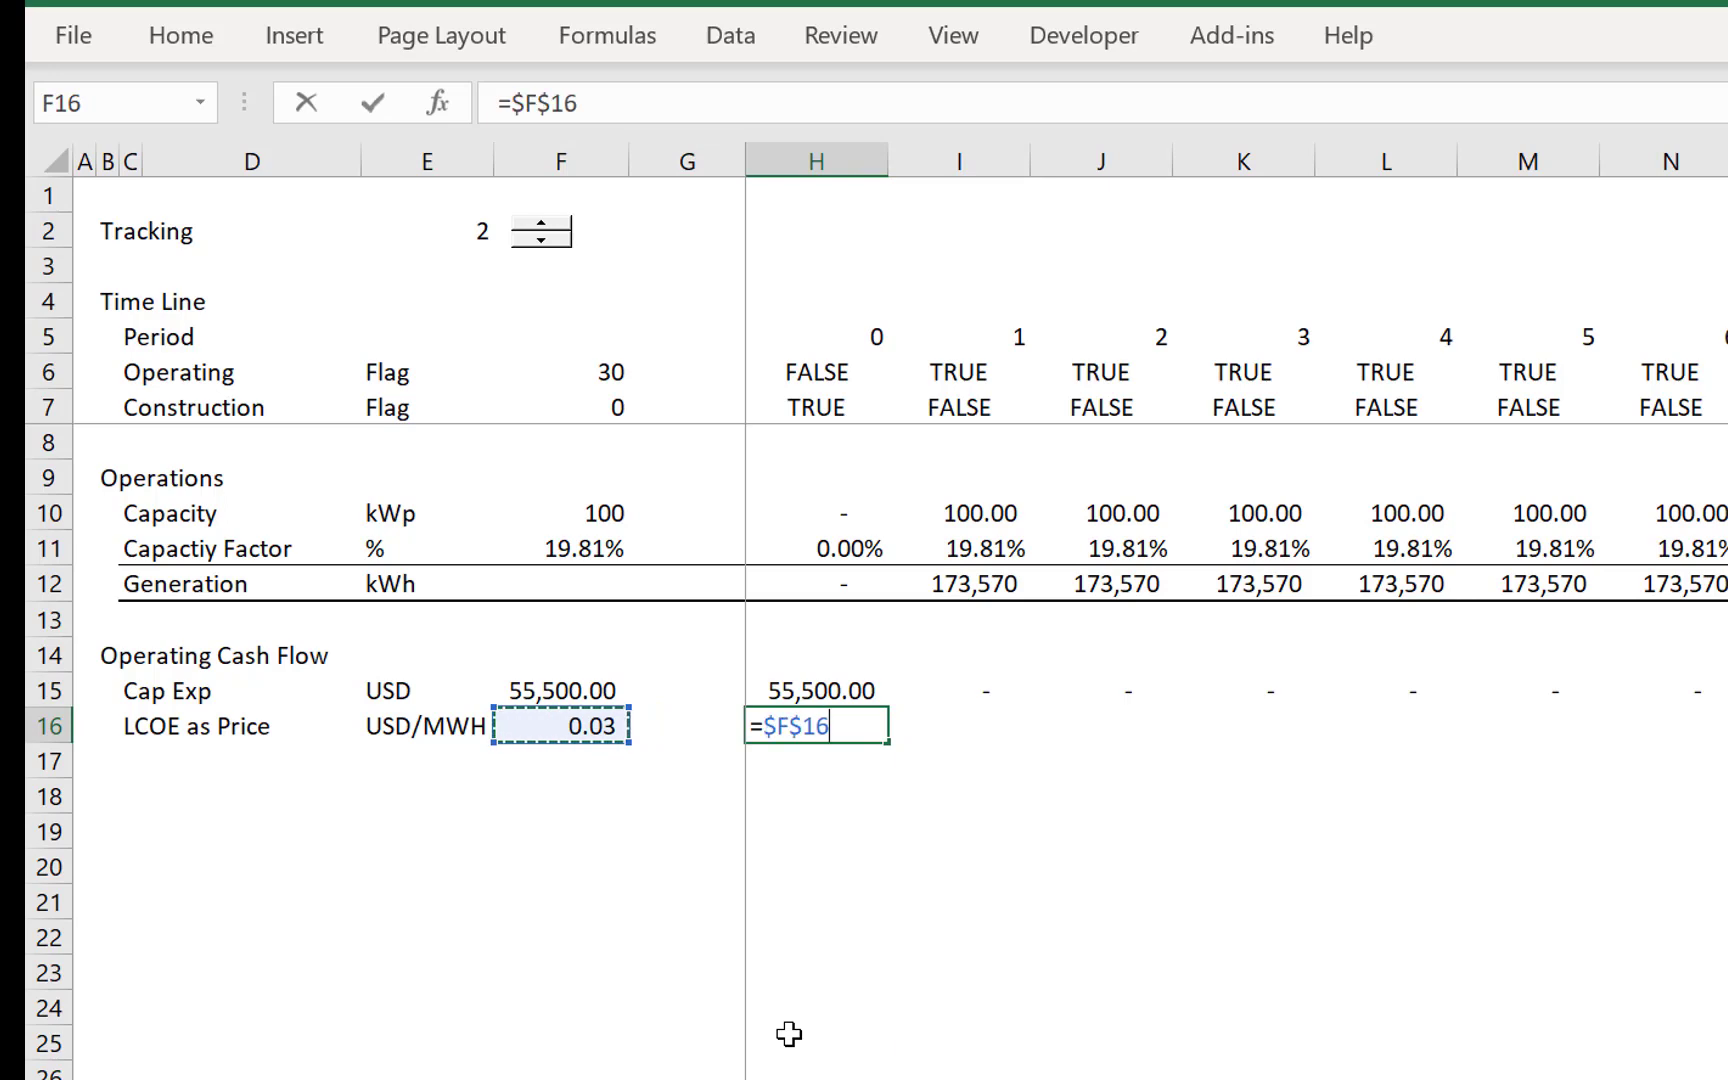
{"action": "key", "text": "Return"}
{"action": "key", "text": "Up"}
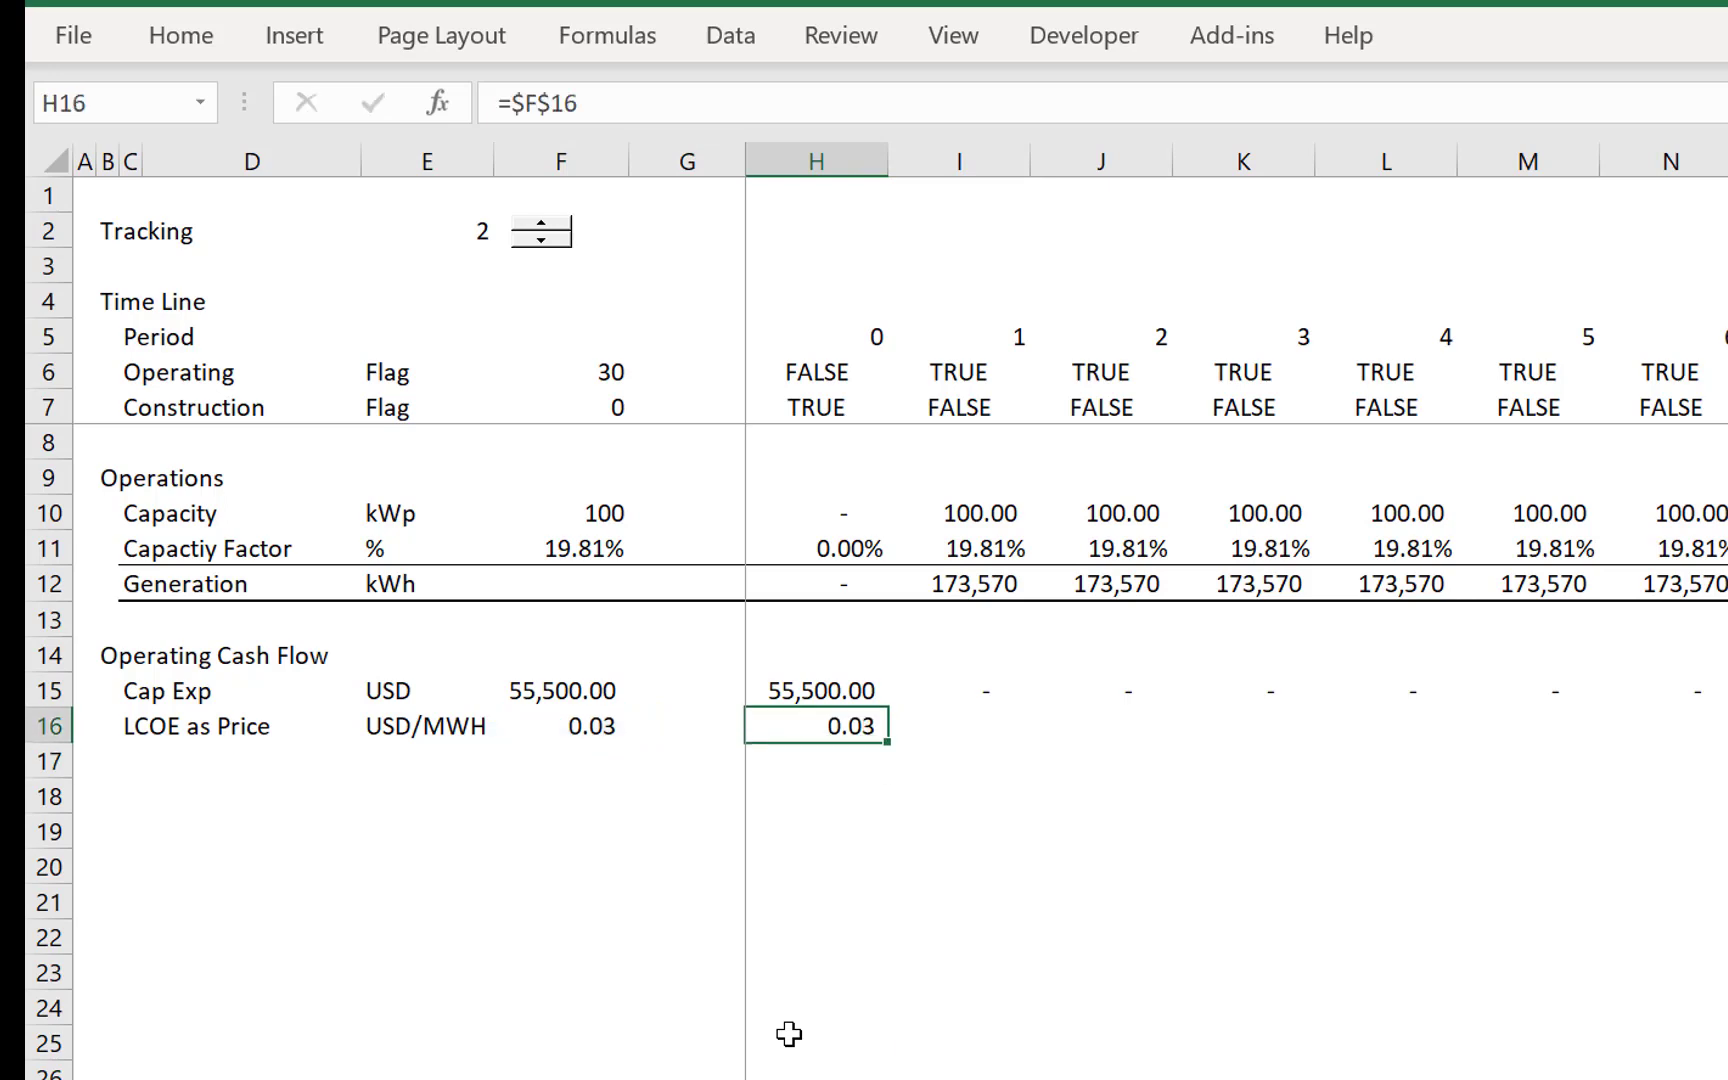
- Multiply the H16 price by the Operating flag as =$F$16*H6 and fill the formula across the timeline
{"action": "key", "text": "F2"}
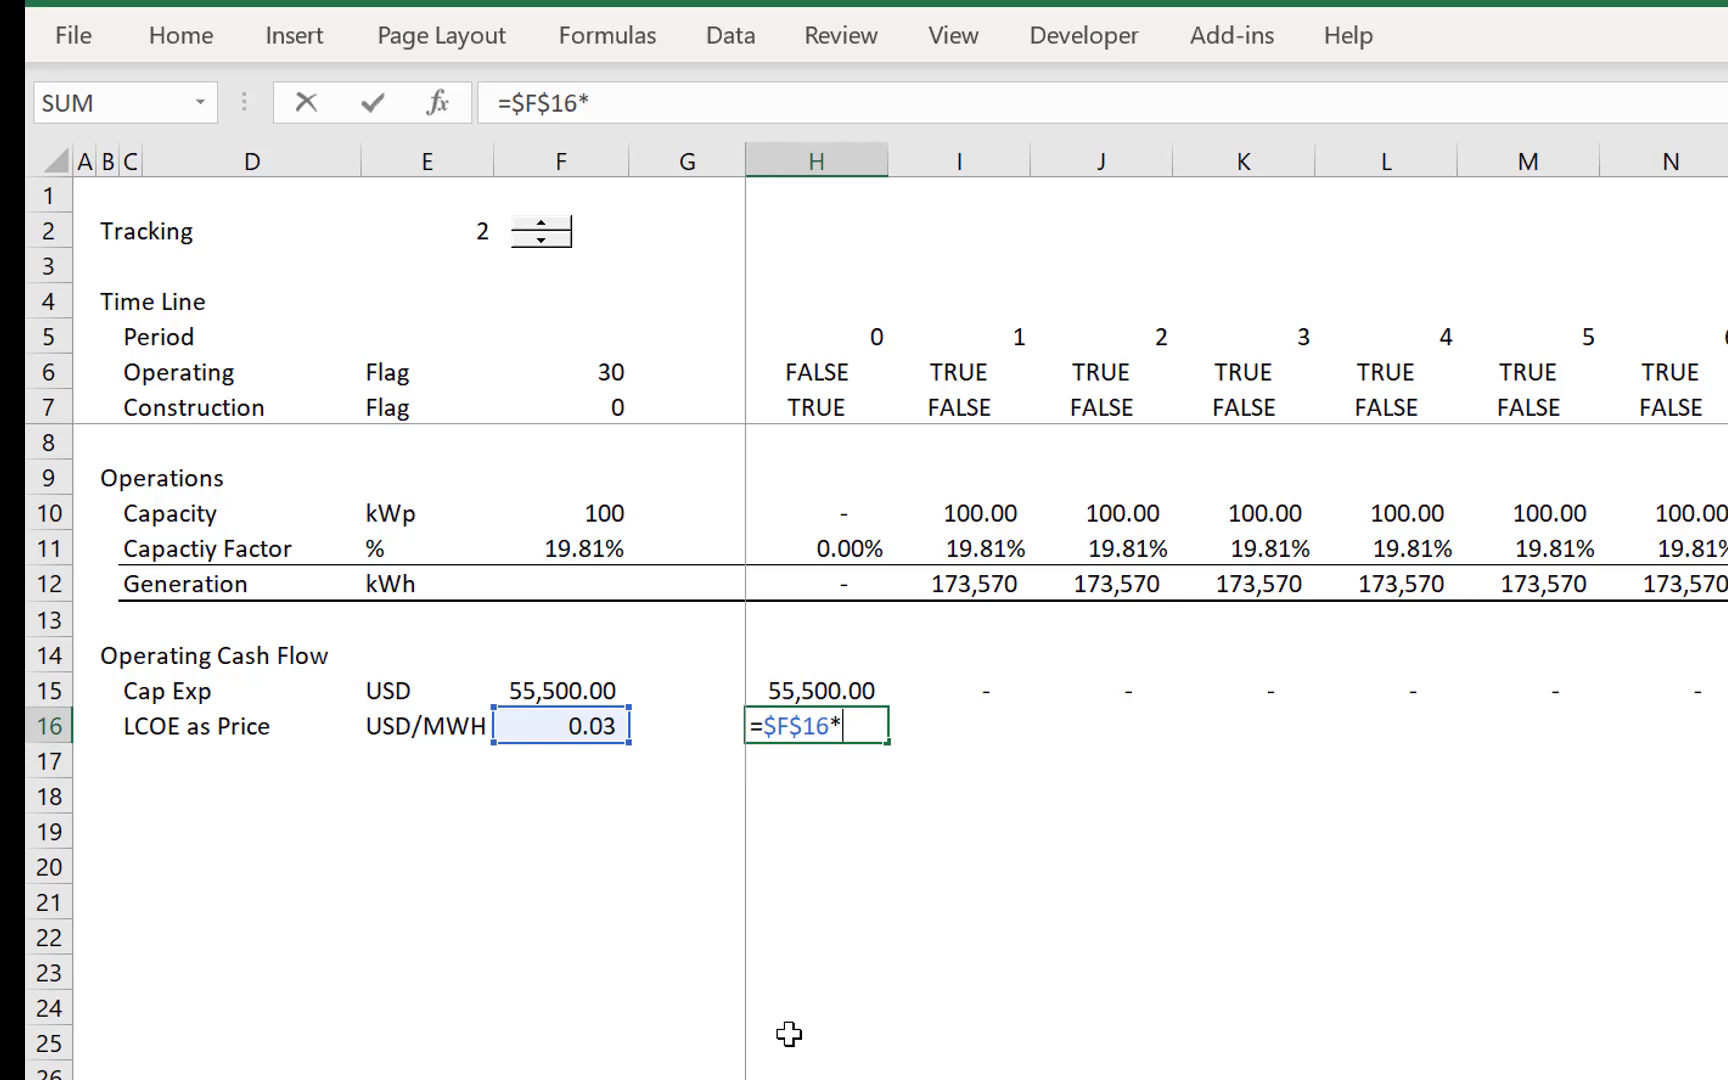
{"action": "left_click", "coordinate": [783, 350]}
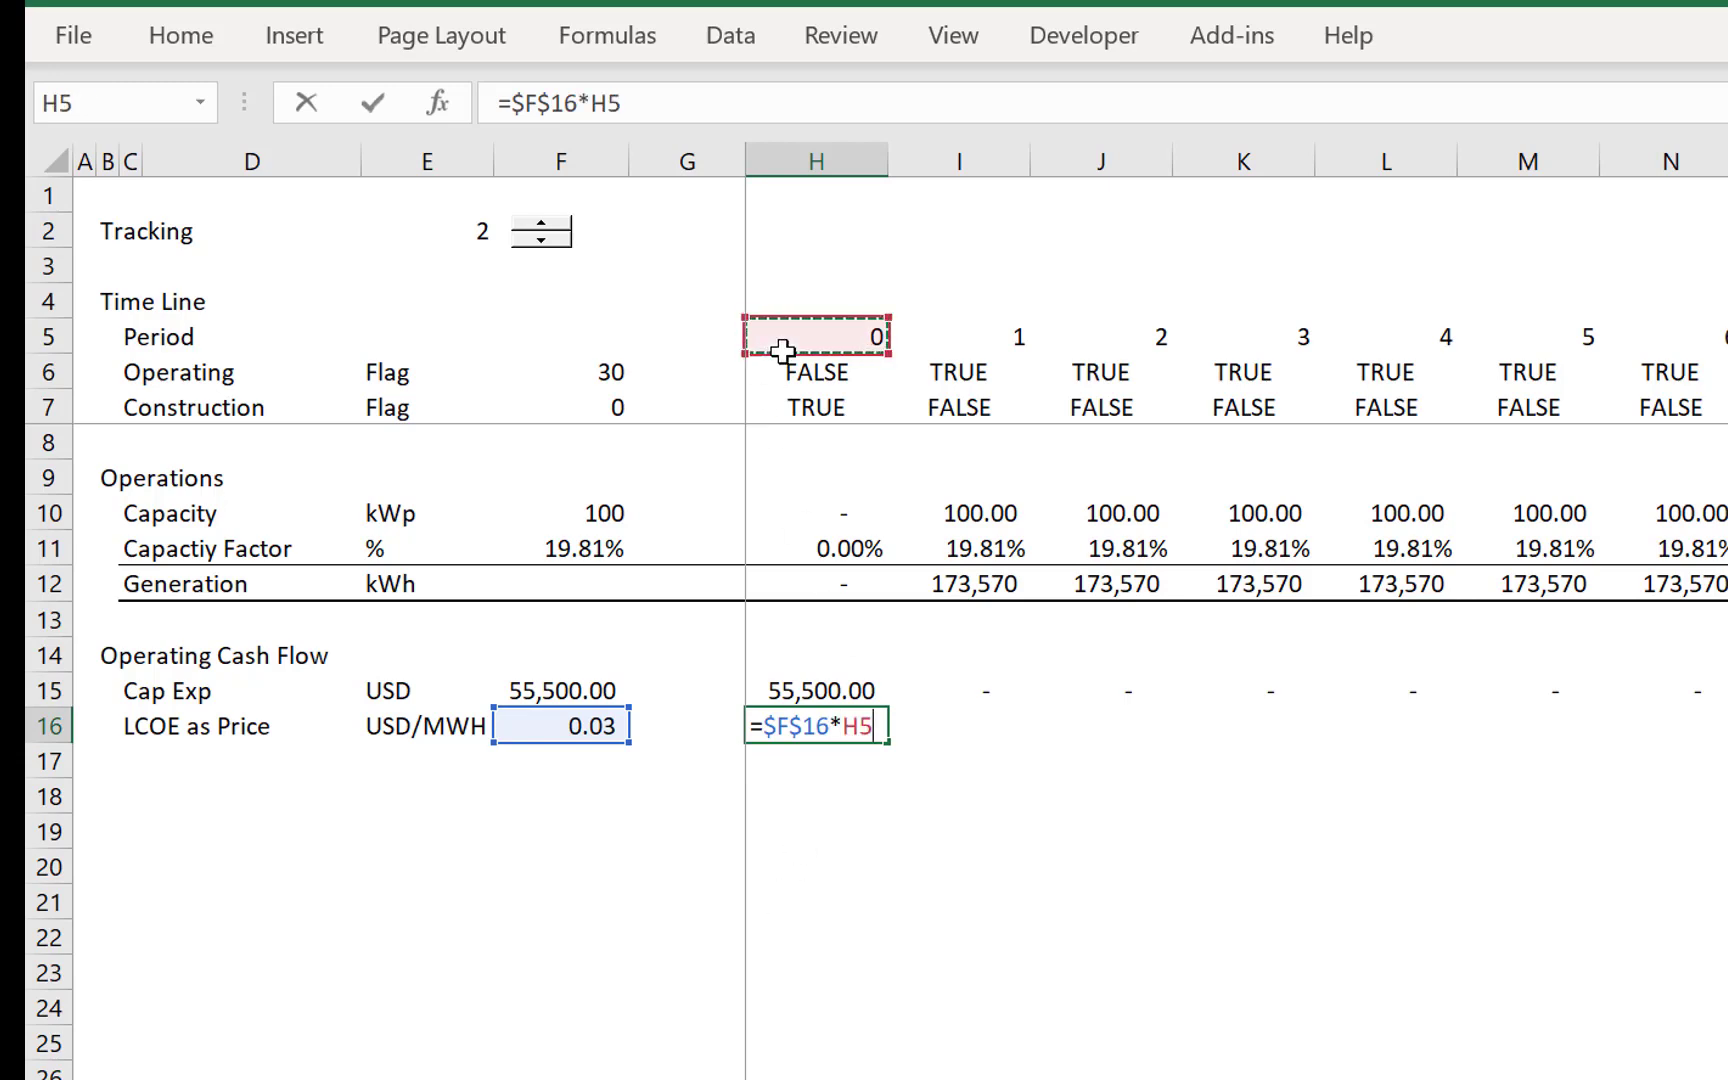
{"action": "key", "text": "Down"}
{"action": "key", "text": "Return"}
{"action": "key", "text": "Up"}
{"action": "key", "text": "ctrl+shift+Right"}
{"action": "key", "text": "ctrl+r"}
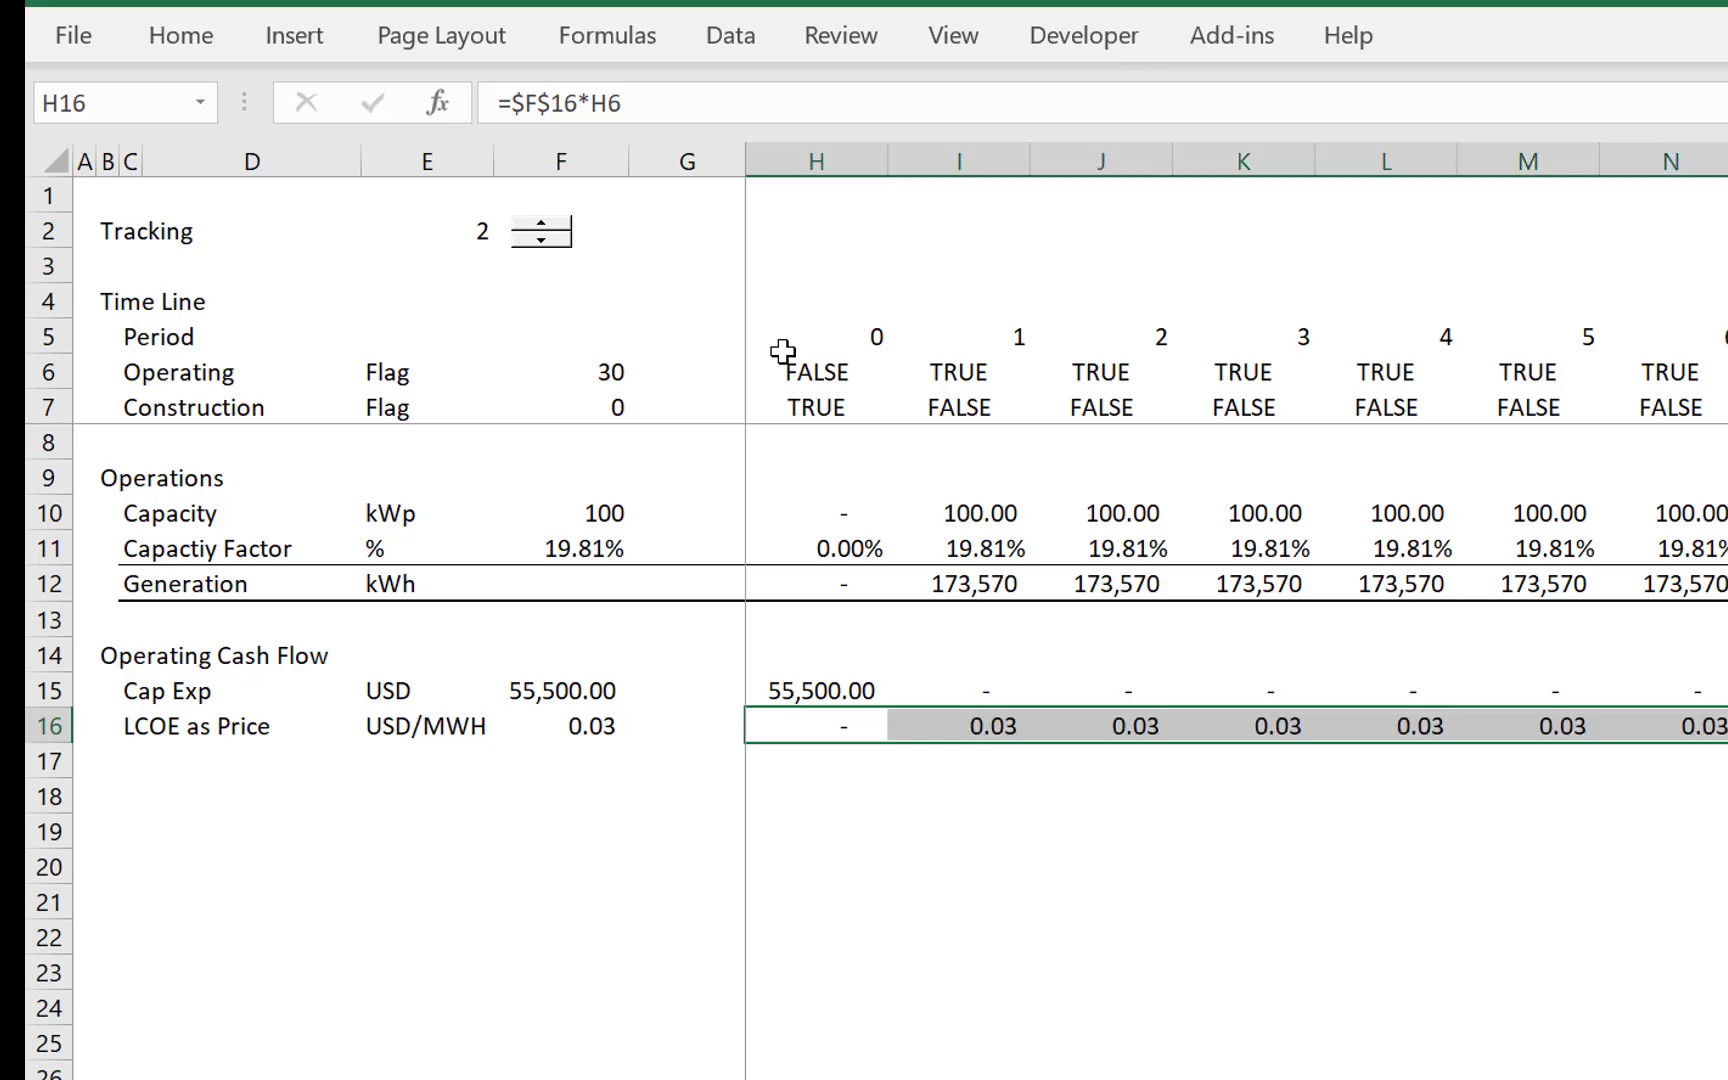
- Add a Revenues row label in C17 with the unit USD in E17
{"action": "key", "text": "Down"}
{"action": "key", "text": "Left"}
{"action": "key", "text": "Left"}
{"action": "key", "text": "Left"}
{"action": "key", "text": "Left"}
{"action": "key", "text": "Left"}
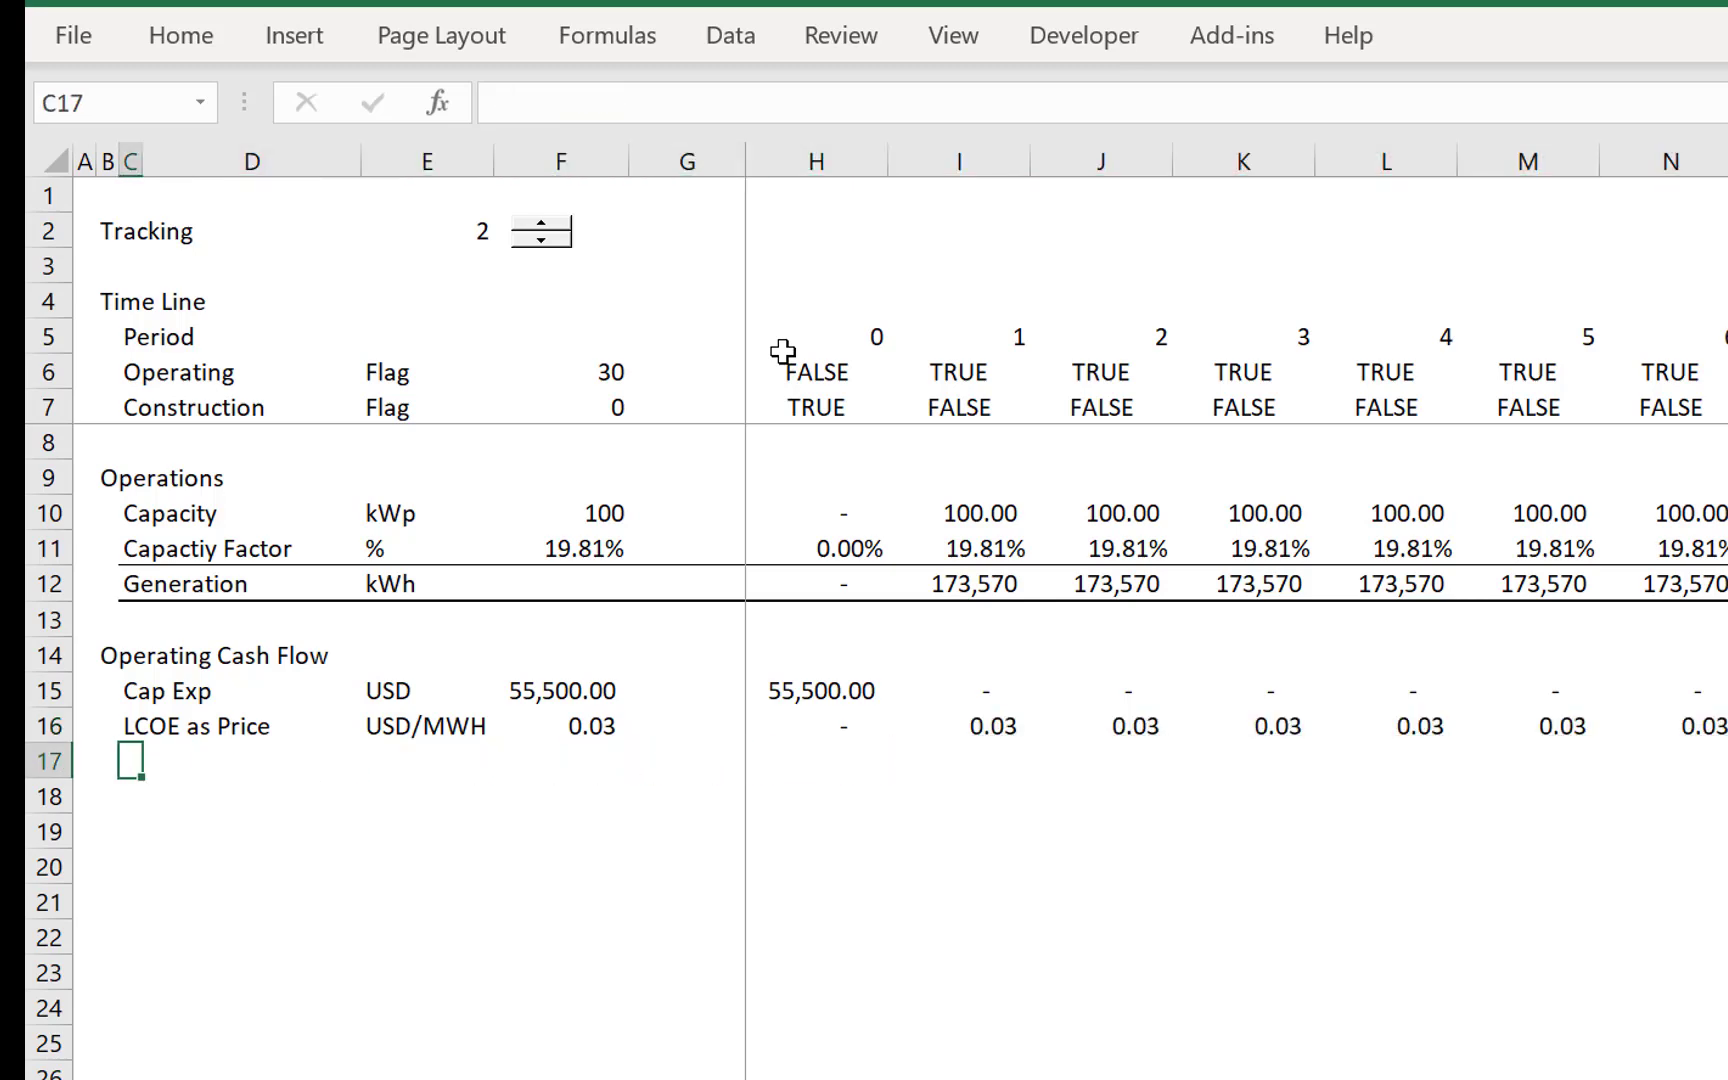
{"action": "type", "text": "Revenues"}
{"action": "key", "text": "Return"}
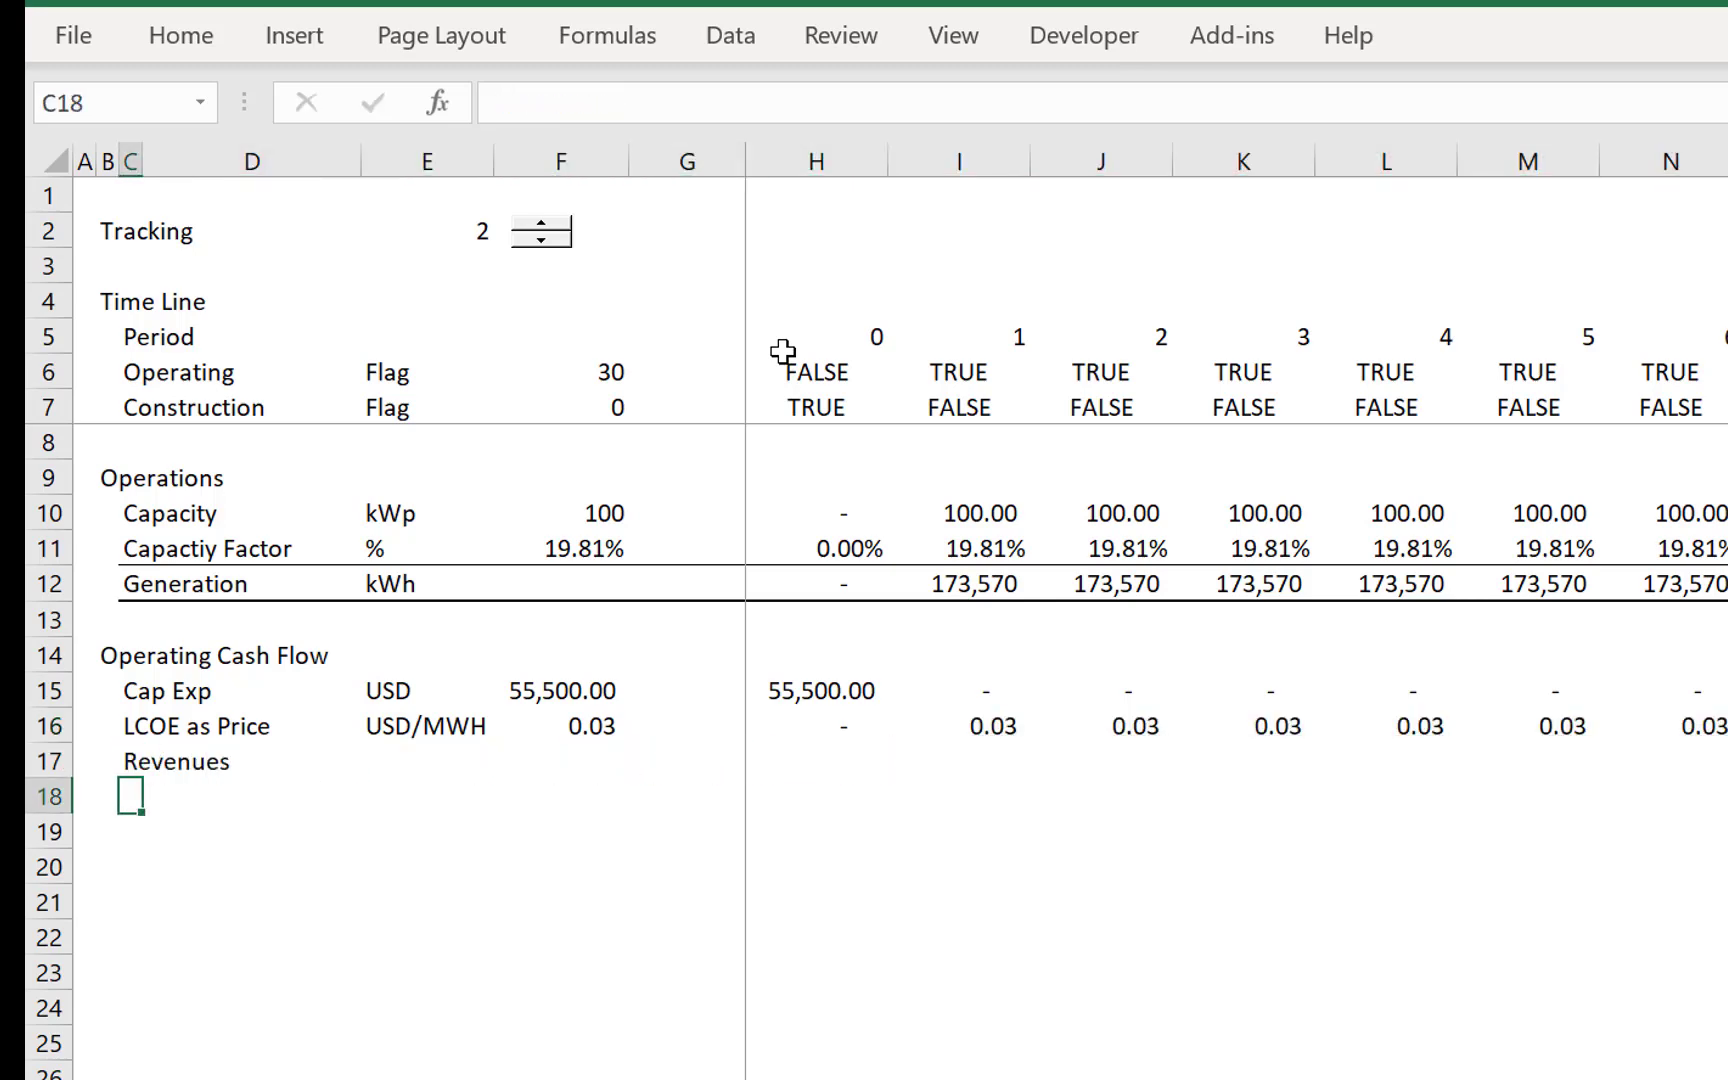
{"action": "key", "text": "Up"}
{"action": "key", "text": "Right"}
- Calculate Revenues in H17 as =H16*H12 and fill it across the timeline as two-decimal numbers
{"action": "key", "text": "Right"}
{"action": "type", "text": "USD"}
{"action": "key", "text": "Return"}
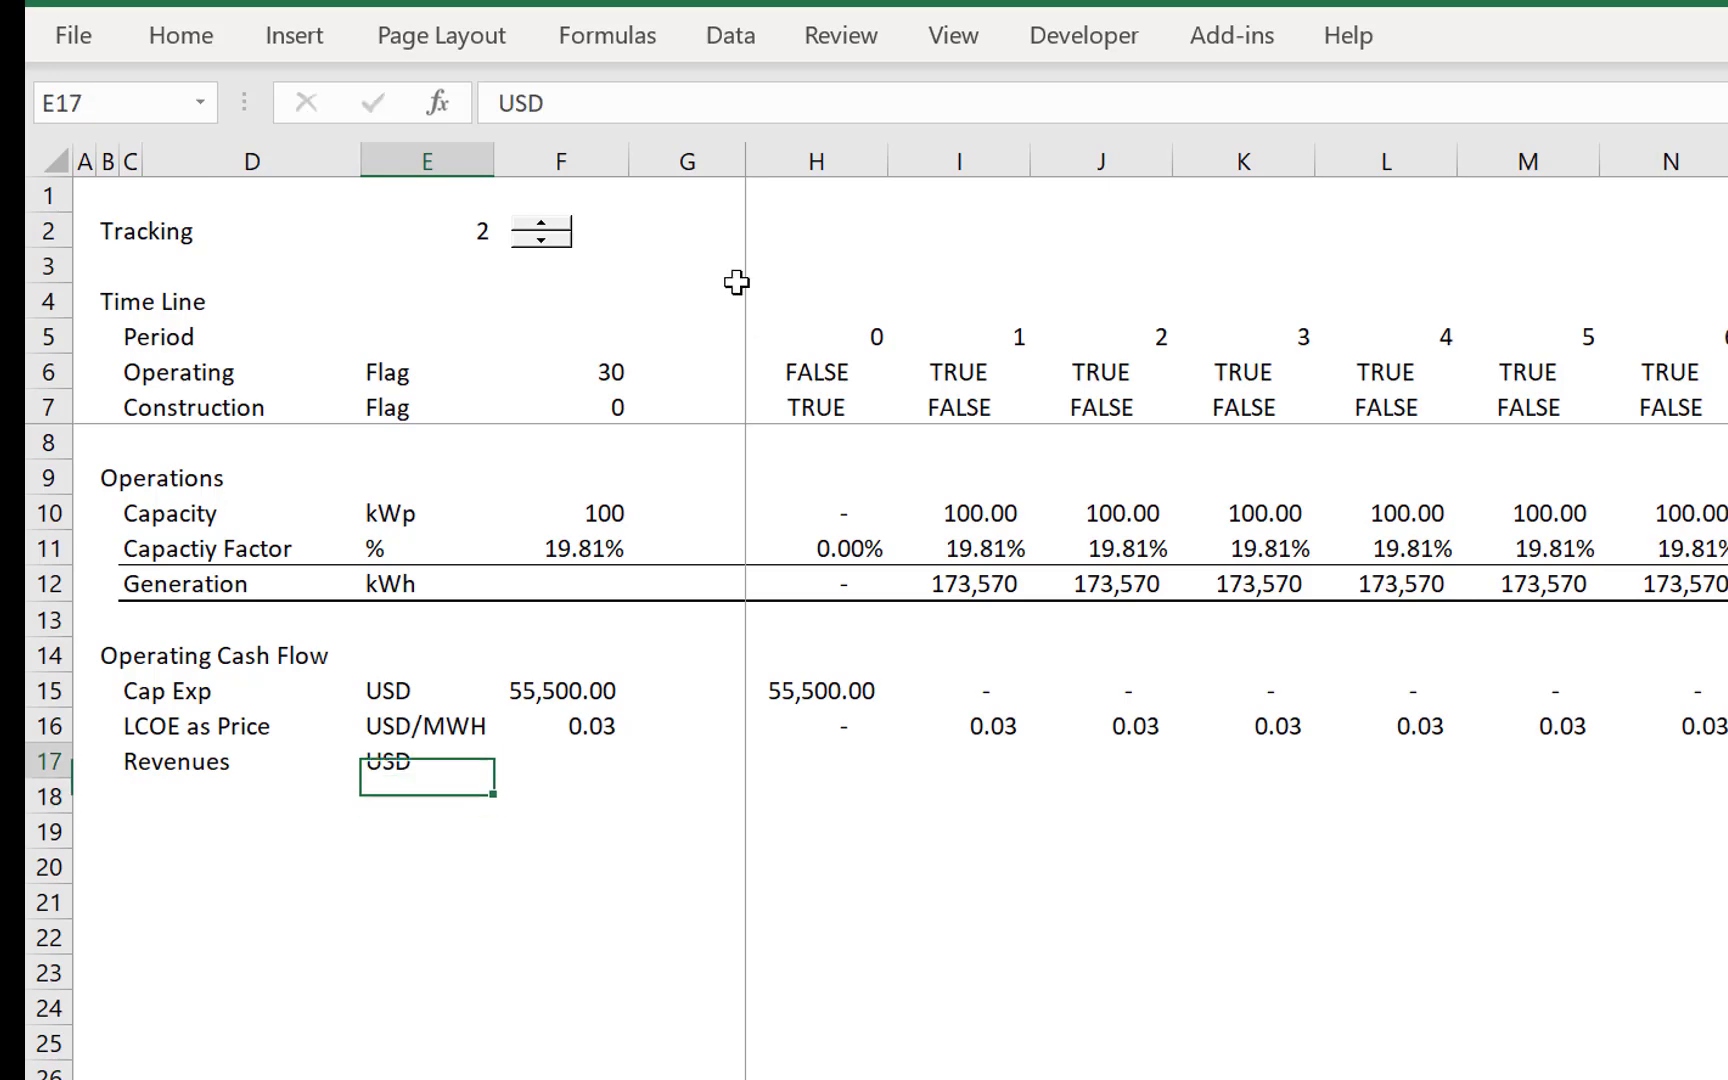
{"action": "key", "text": "Up"}
{"action": "key", "text": "Right"}
{"action": "key", "text": "Right"}
{"action": "key", "text": "Right"}
{"action": "type", "text": "="}
{"action": "key", "text": "Up"}
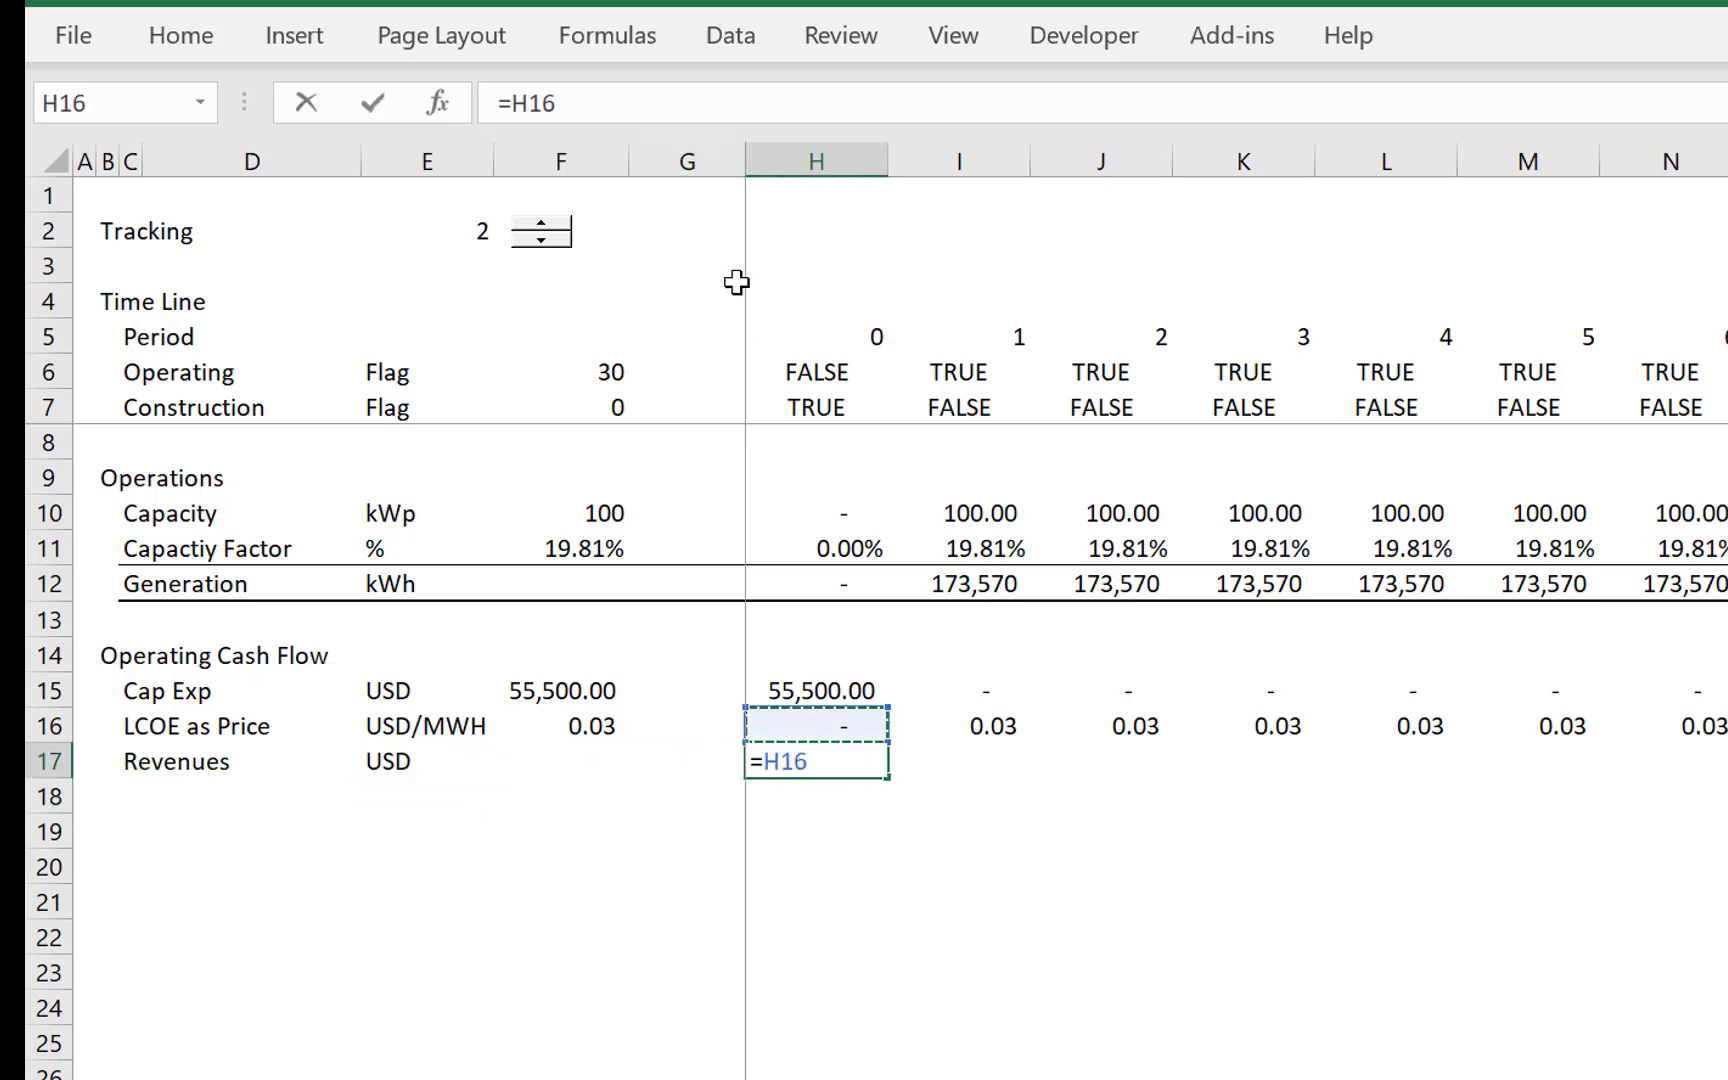
{"action": "type", "text": "*"}
{"action": "key", "text": "Up"}
{"action": "key", "text": "Up"}
{"action": "key", "text": "Up"}
{"action": "key", "text": "Up"}
{"action": "key", "text": "Up"}
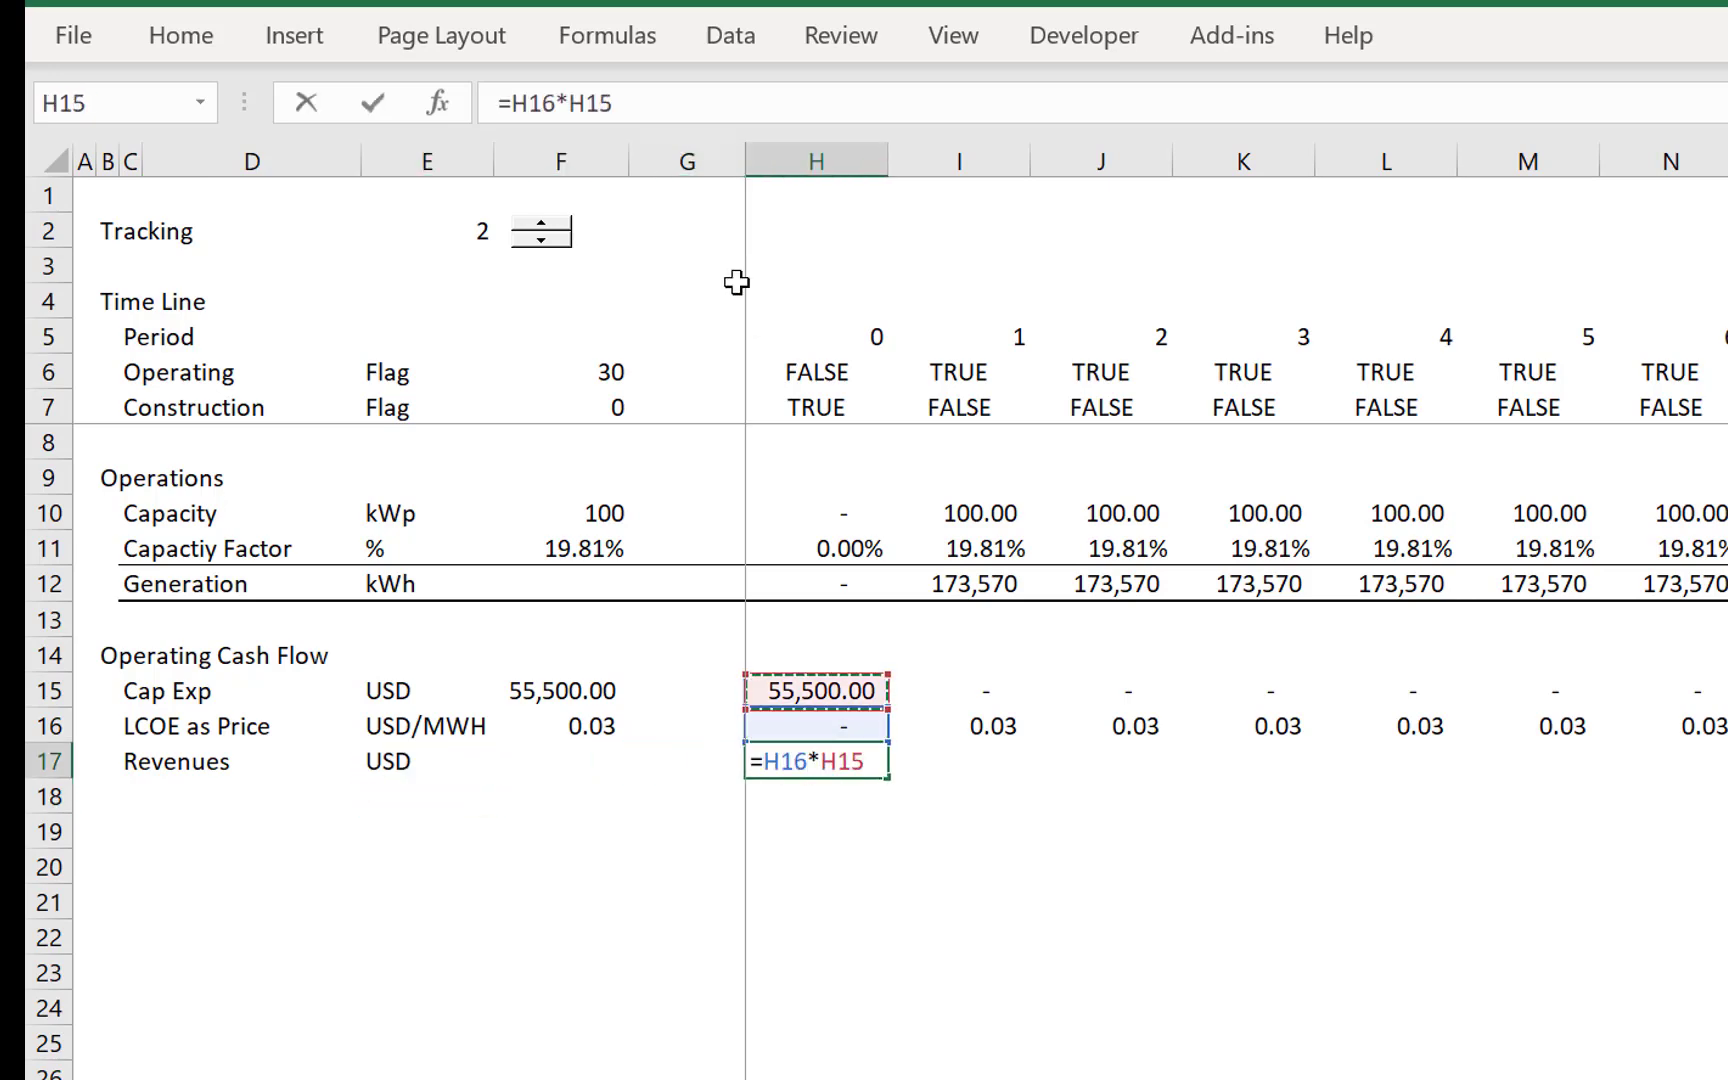
{"action": "key", "text": "ctrl+Return"}
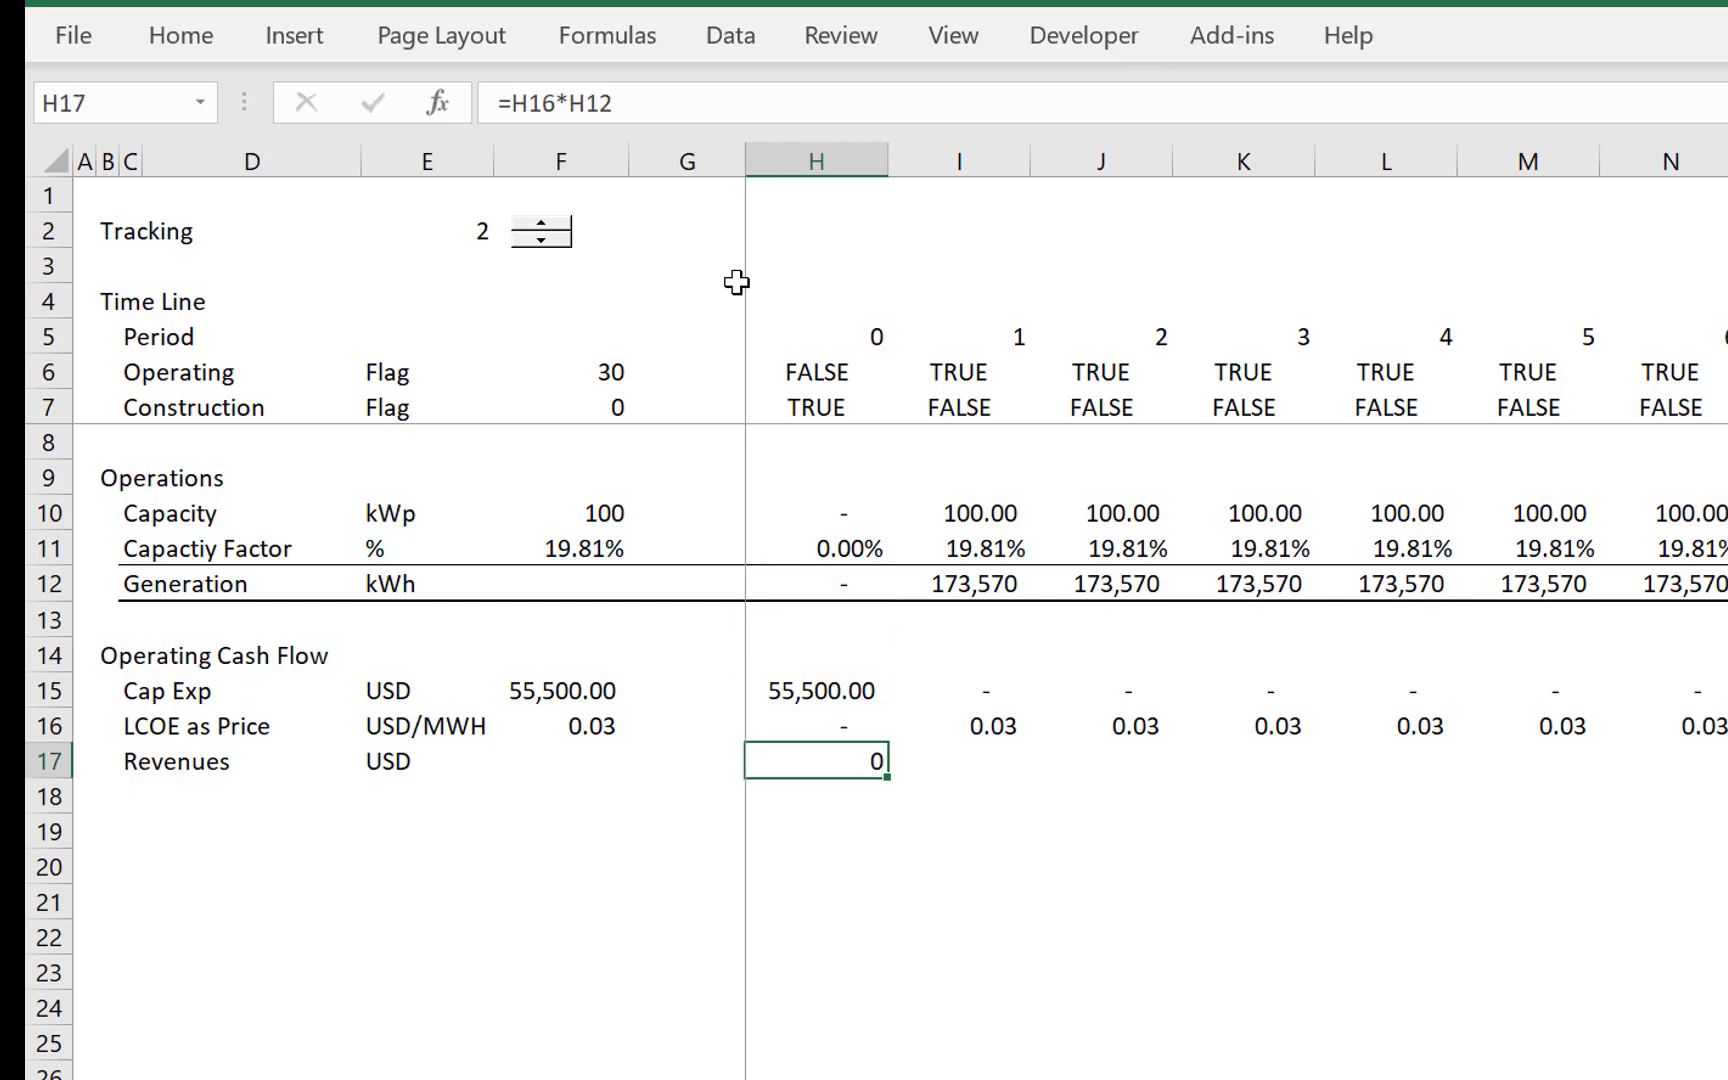
{"action": "key", "text": "ctrl+shift+Right"}
{"action": "key", "text": "ctrl+r"}
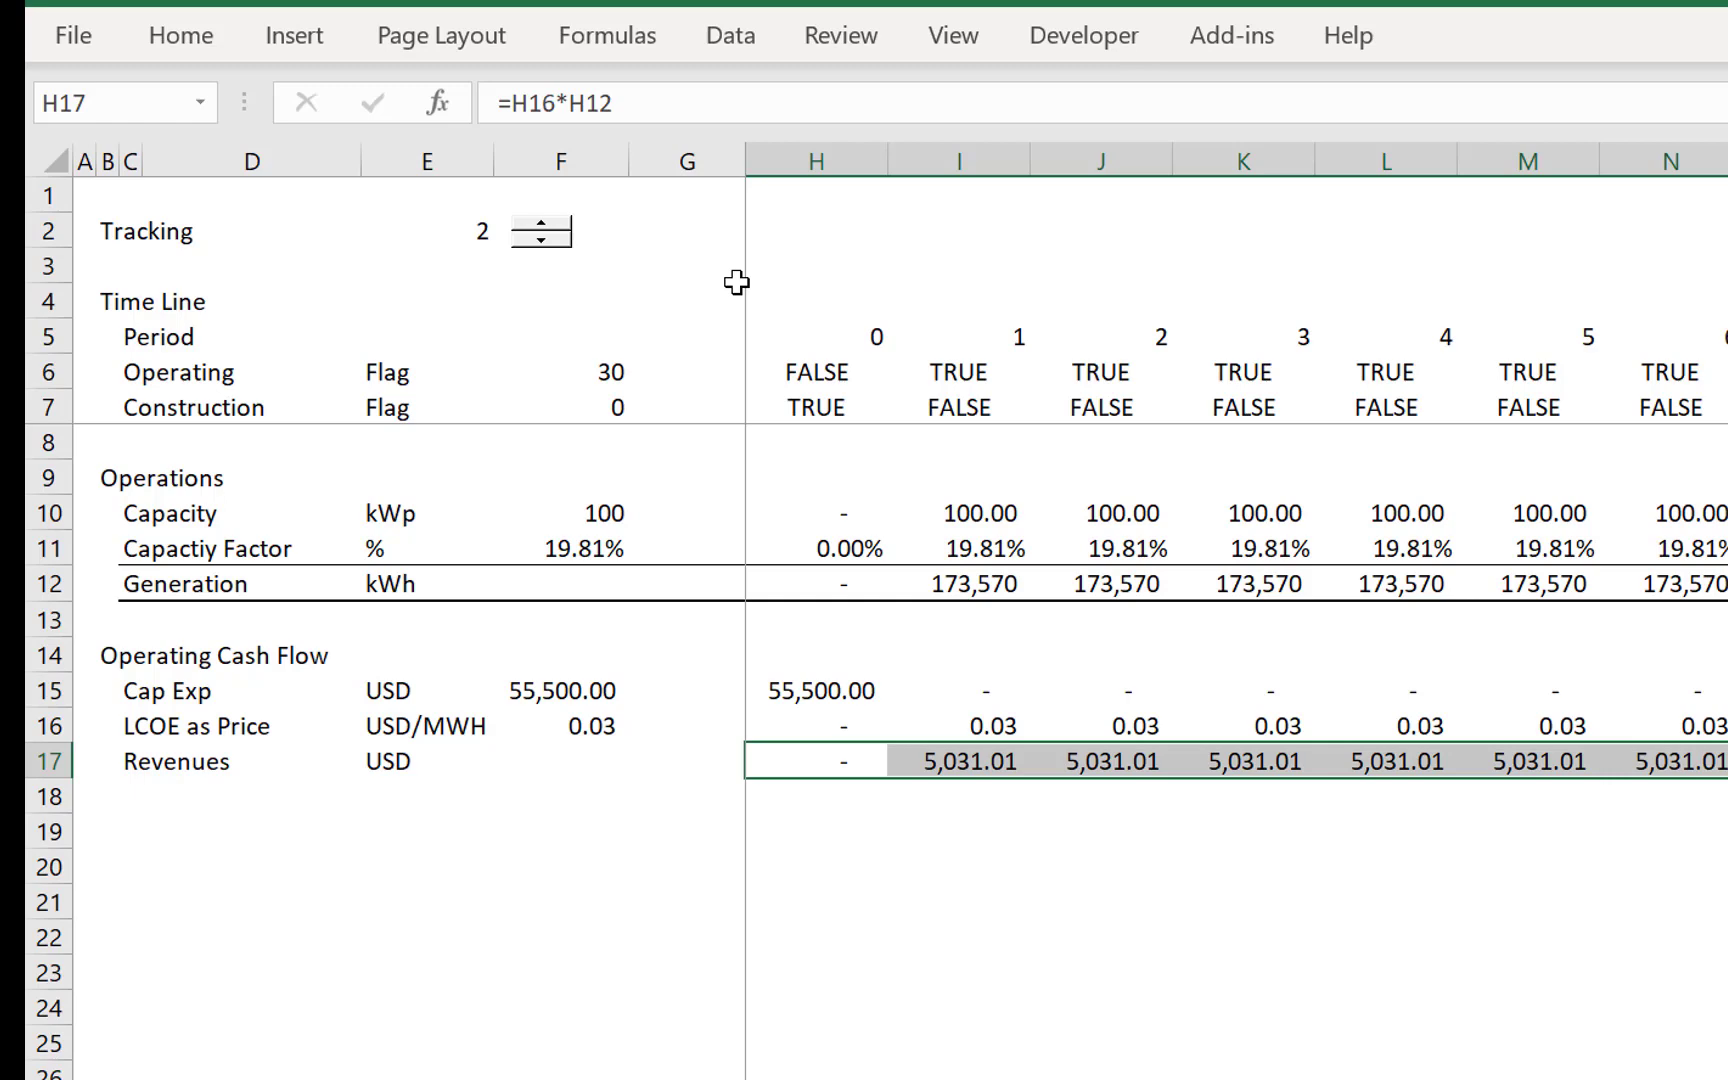
- Add an Op Exp row label in C18 with the unit USD in E18
{"action": "key", "text": "Down"}
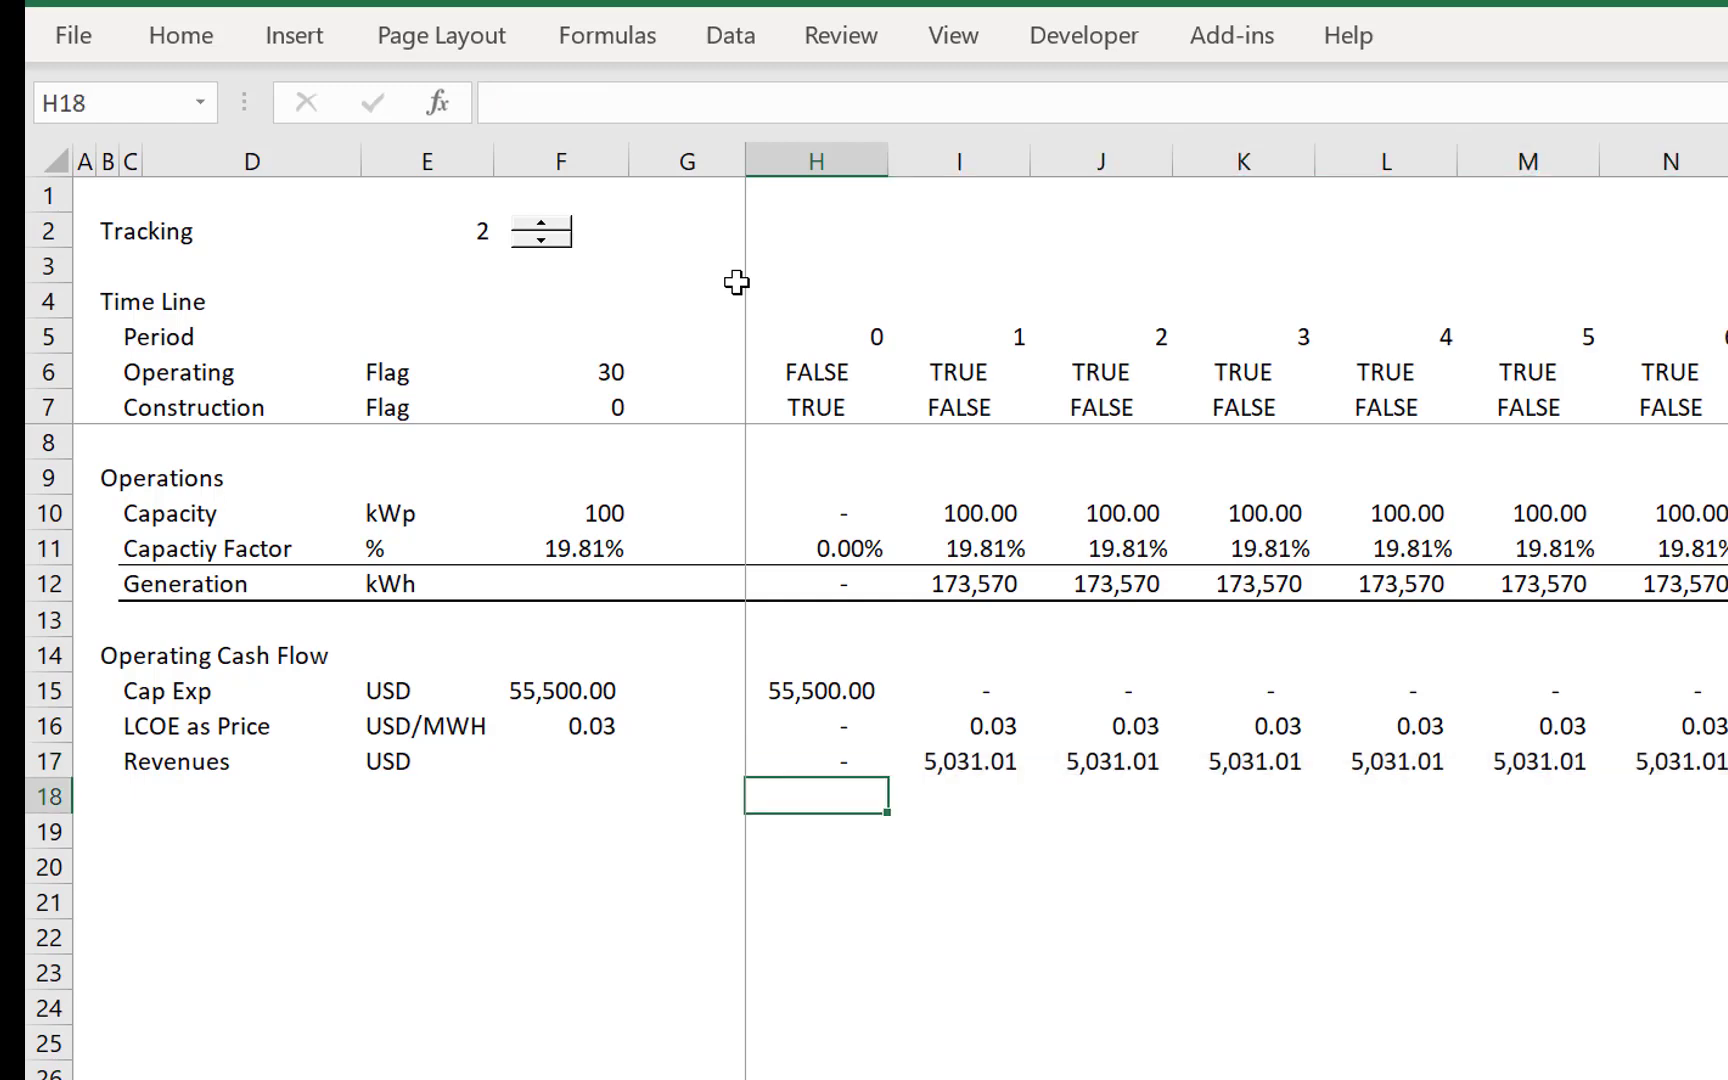
{"action": "key", "text": "Left"}
{"action": "key", "text": "Left"}
{"action": "key", "text": "Left"}
{"action": "key", "text": "Left"}
{"action": "key", "text": "Left"}
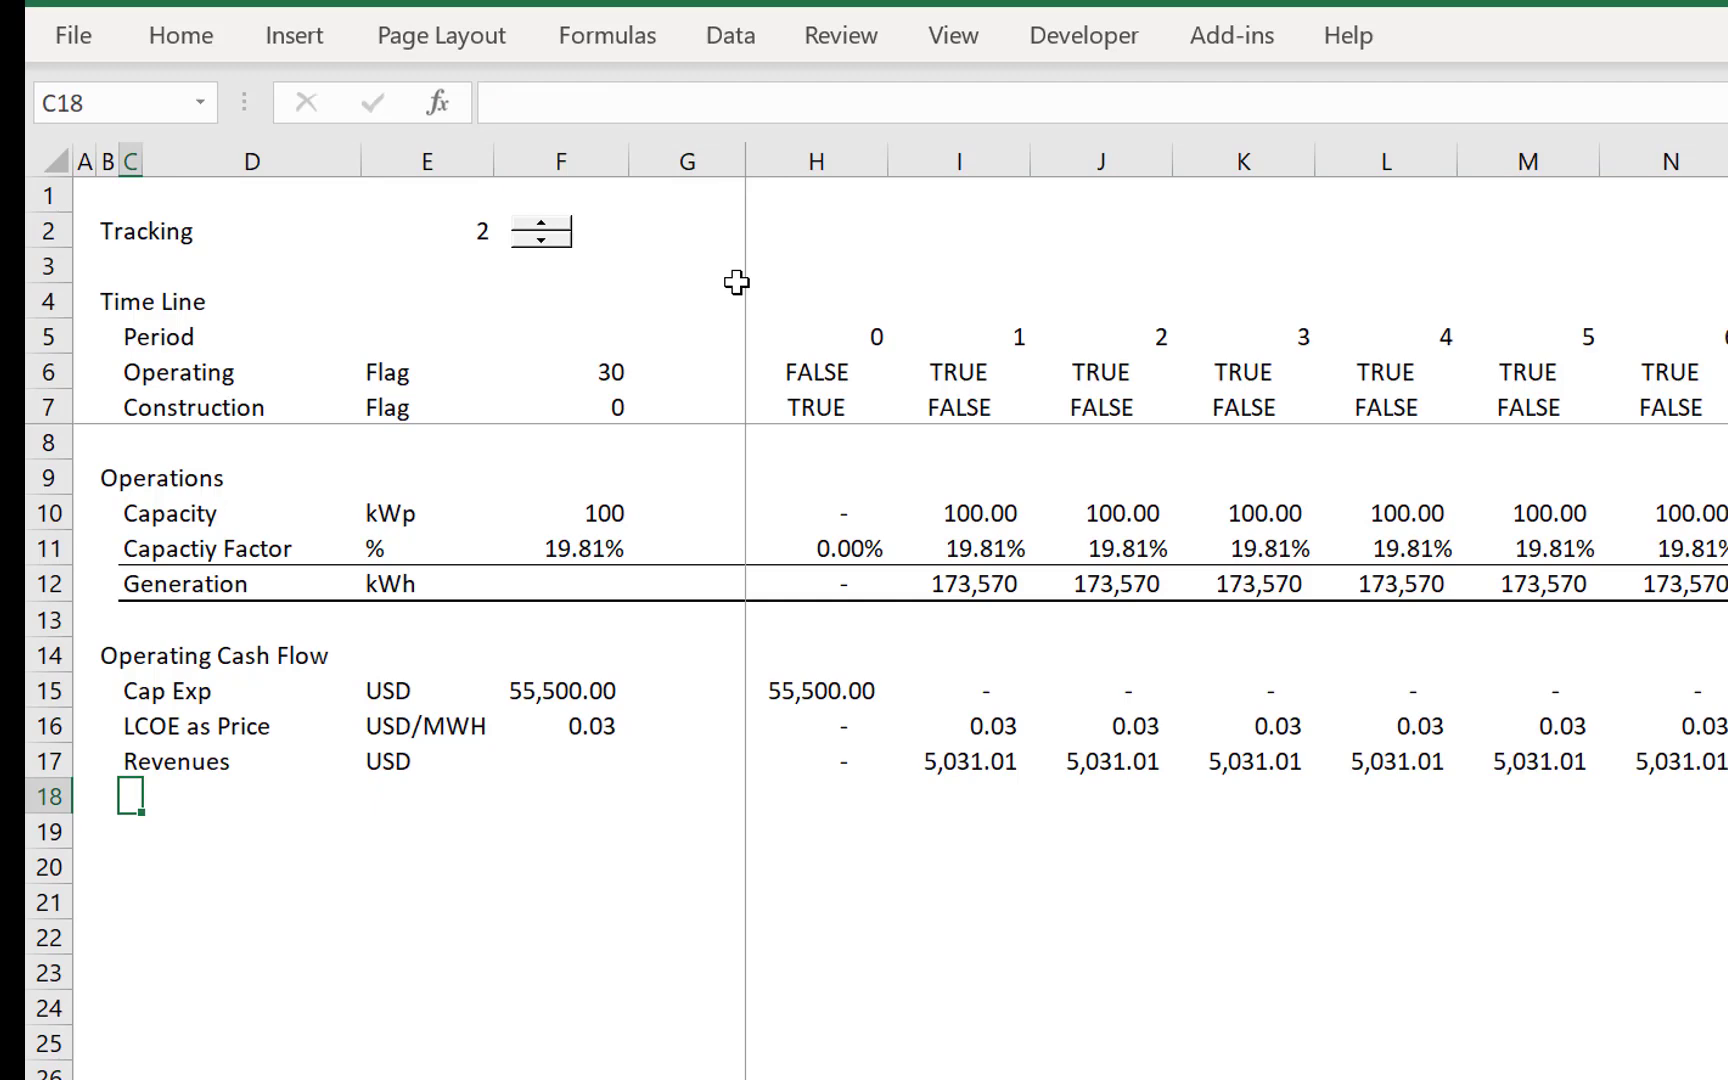
{"action": "type", "text": "Op Expe"}
{"action": "key", "text": "Return"}
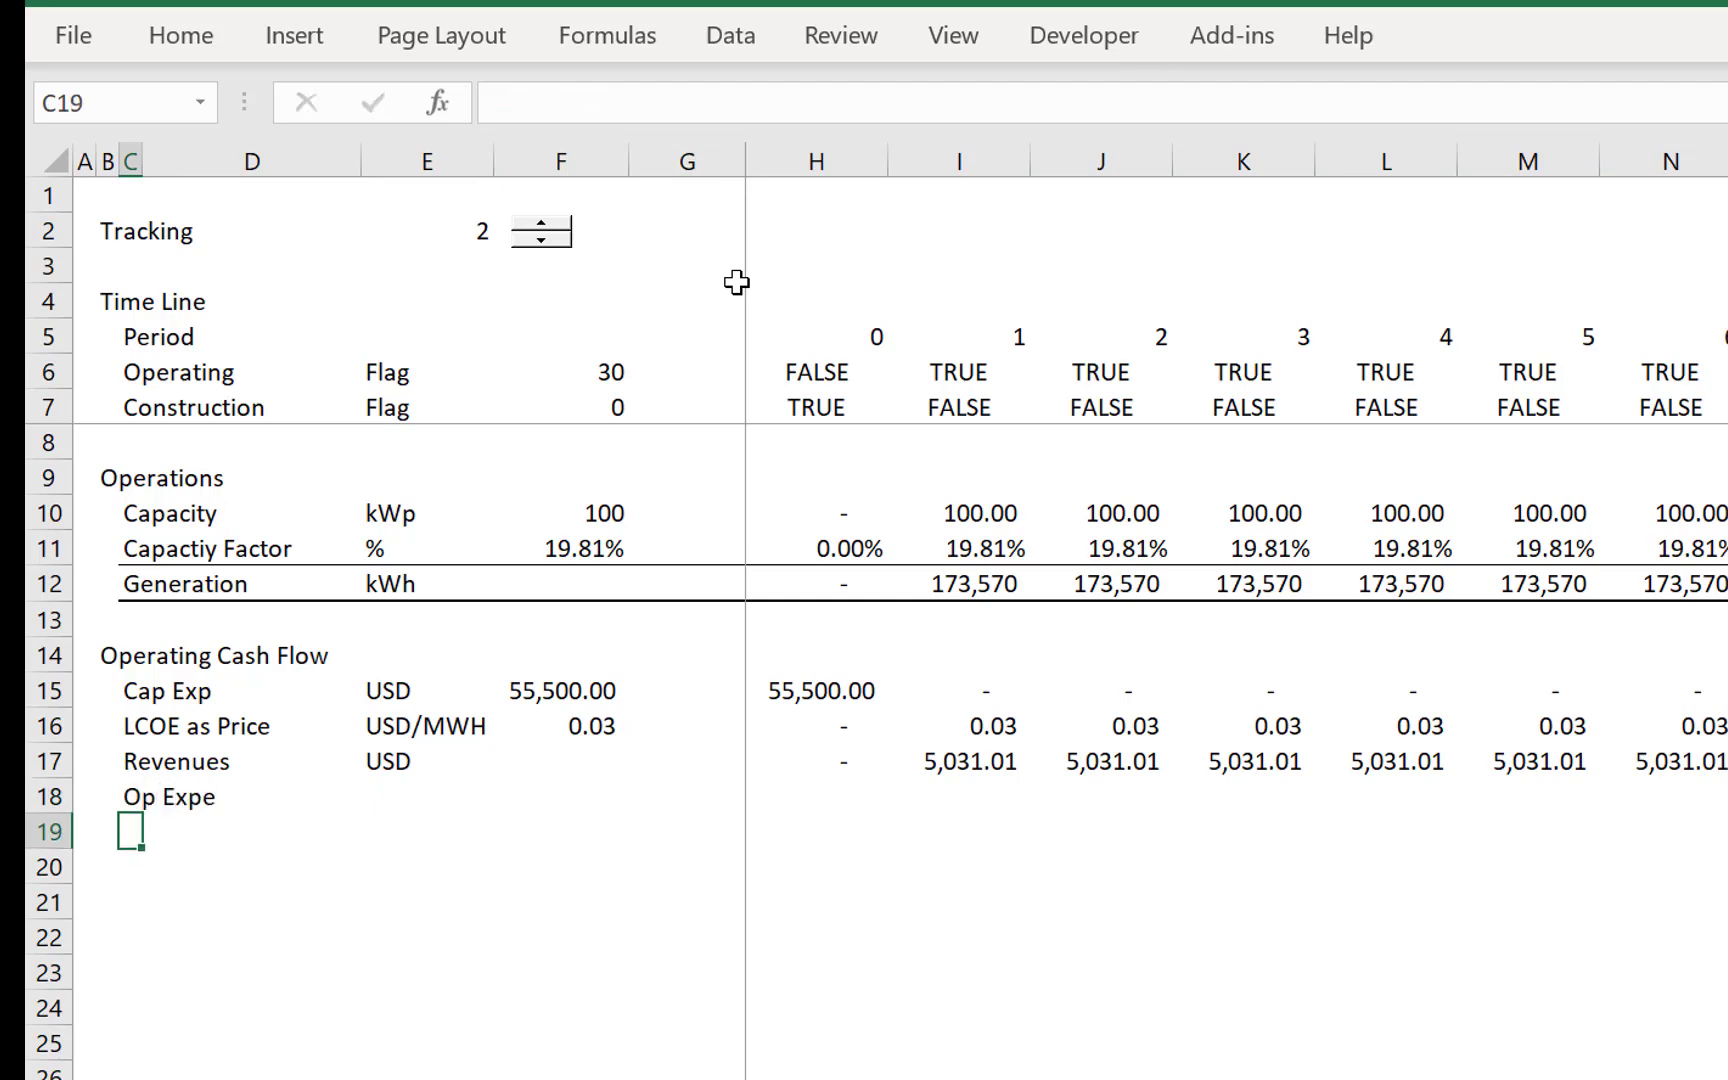
{"action": "key", "text": "Up"}
{"action": "key", "text": "F2"}
{"action": "key", "text": "Tab"}
{"action": "key", "text": "Tab"}
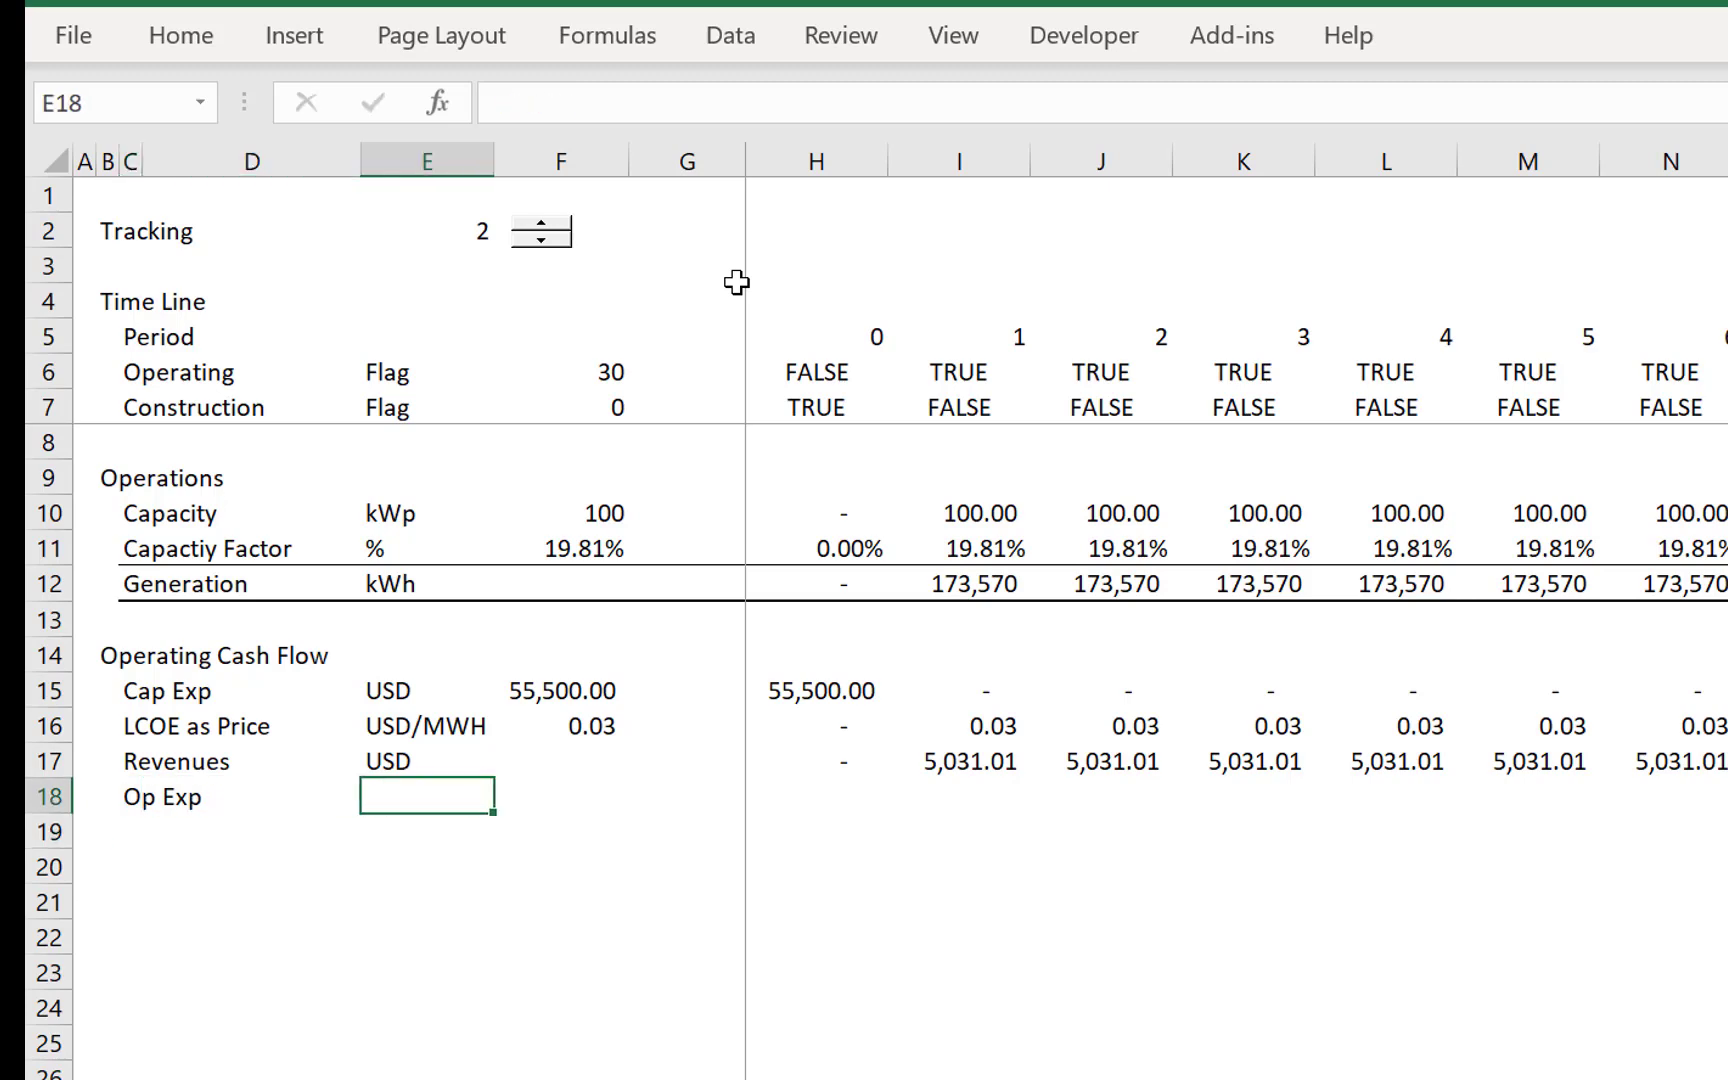
{"action": "type", "text": "USD"}
{"action": "key", "text": "Return"}
- Link the fixed Op Exp amount in F18 to the Operating Cost total on the LCOE sheet with =LCOE!F17
{"action": "key", "text": "Up"}
{"action": "key", "text": "Right"}
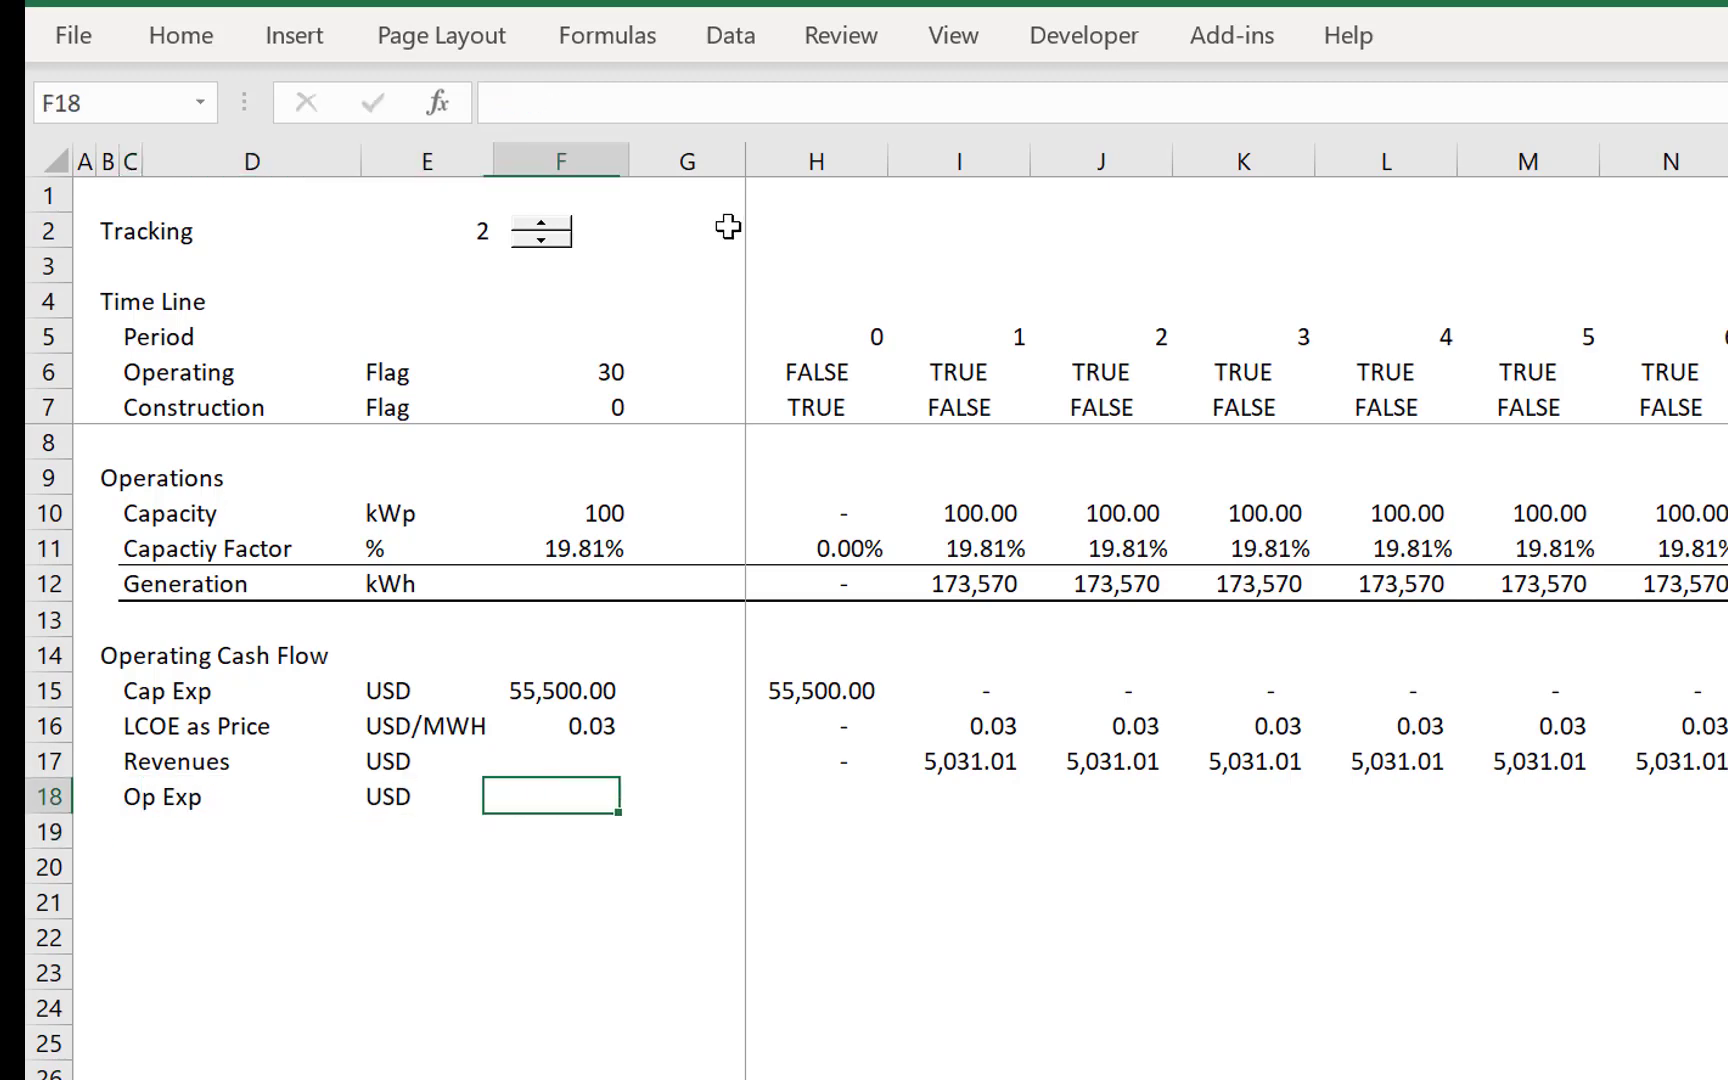
{"action": "key", "text": "Right"}
{"action": "key", "text": "Right"}
{"action": "type", "text": "="}
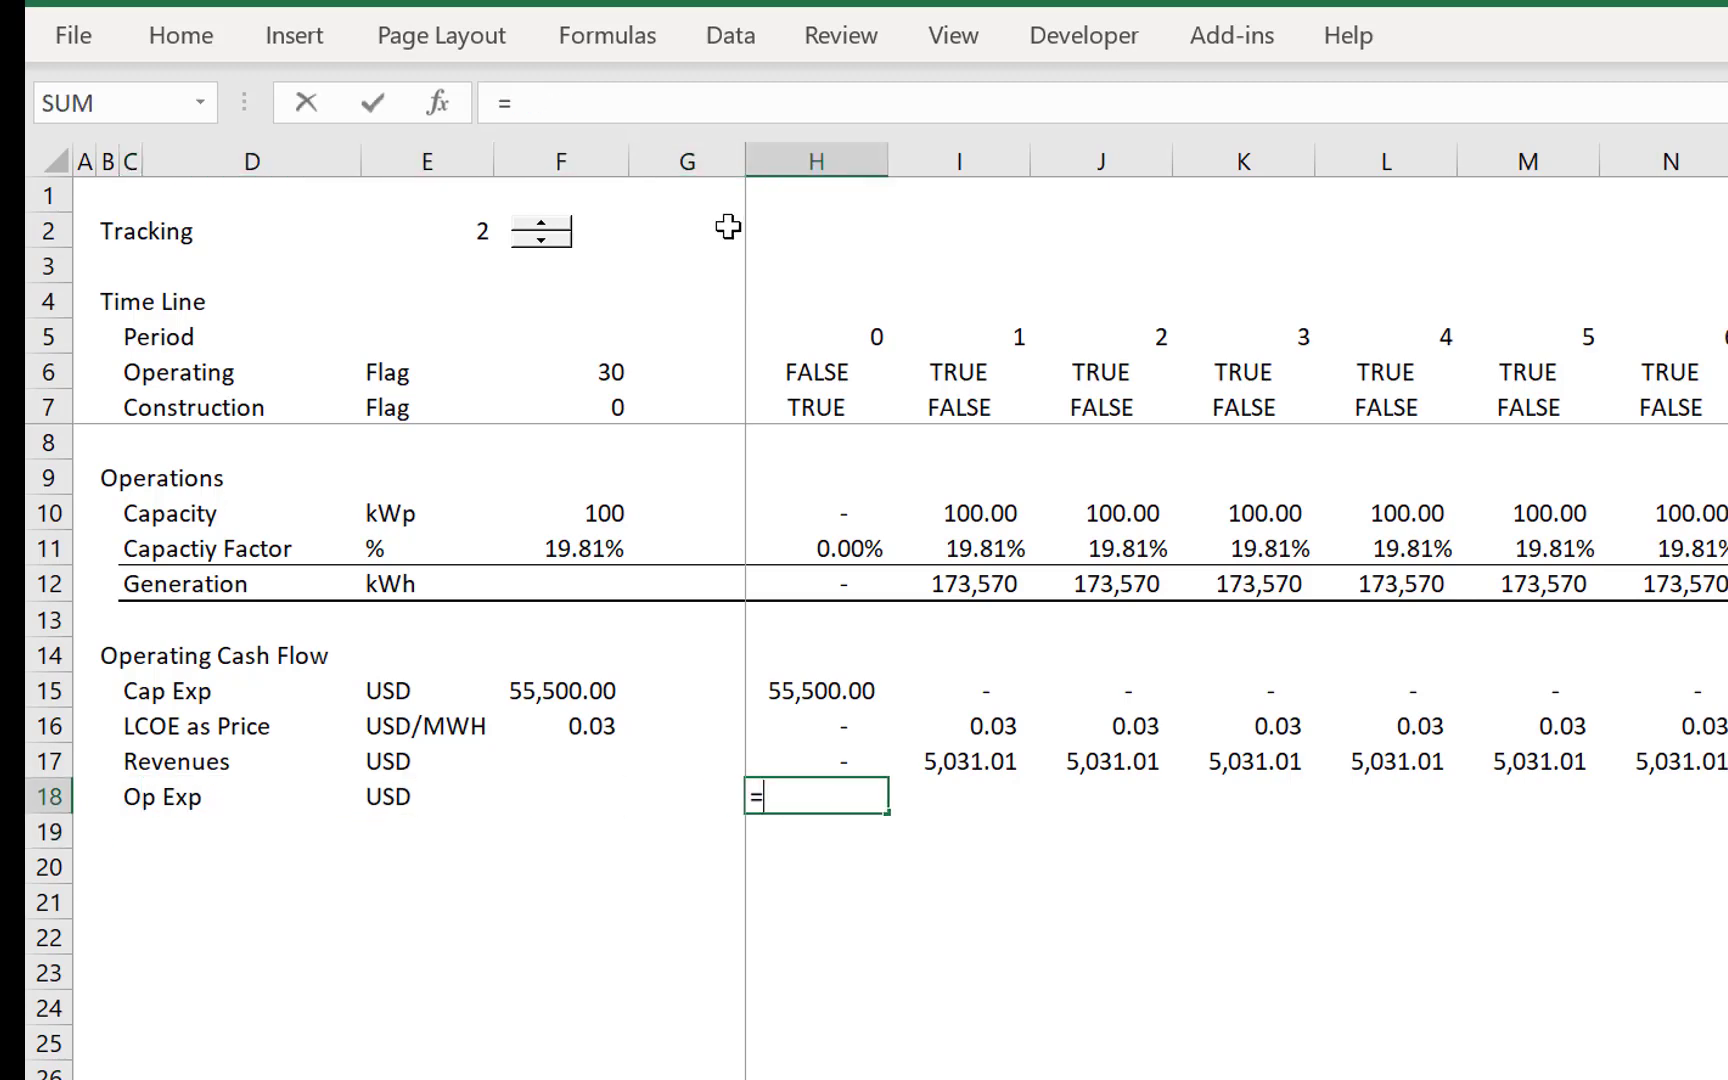
{"action": "key", "text": "Left"}
{"action": "key", "text": "Left"}
{"action": "key", "text": "ctrl+Page_Up"}
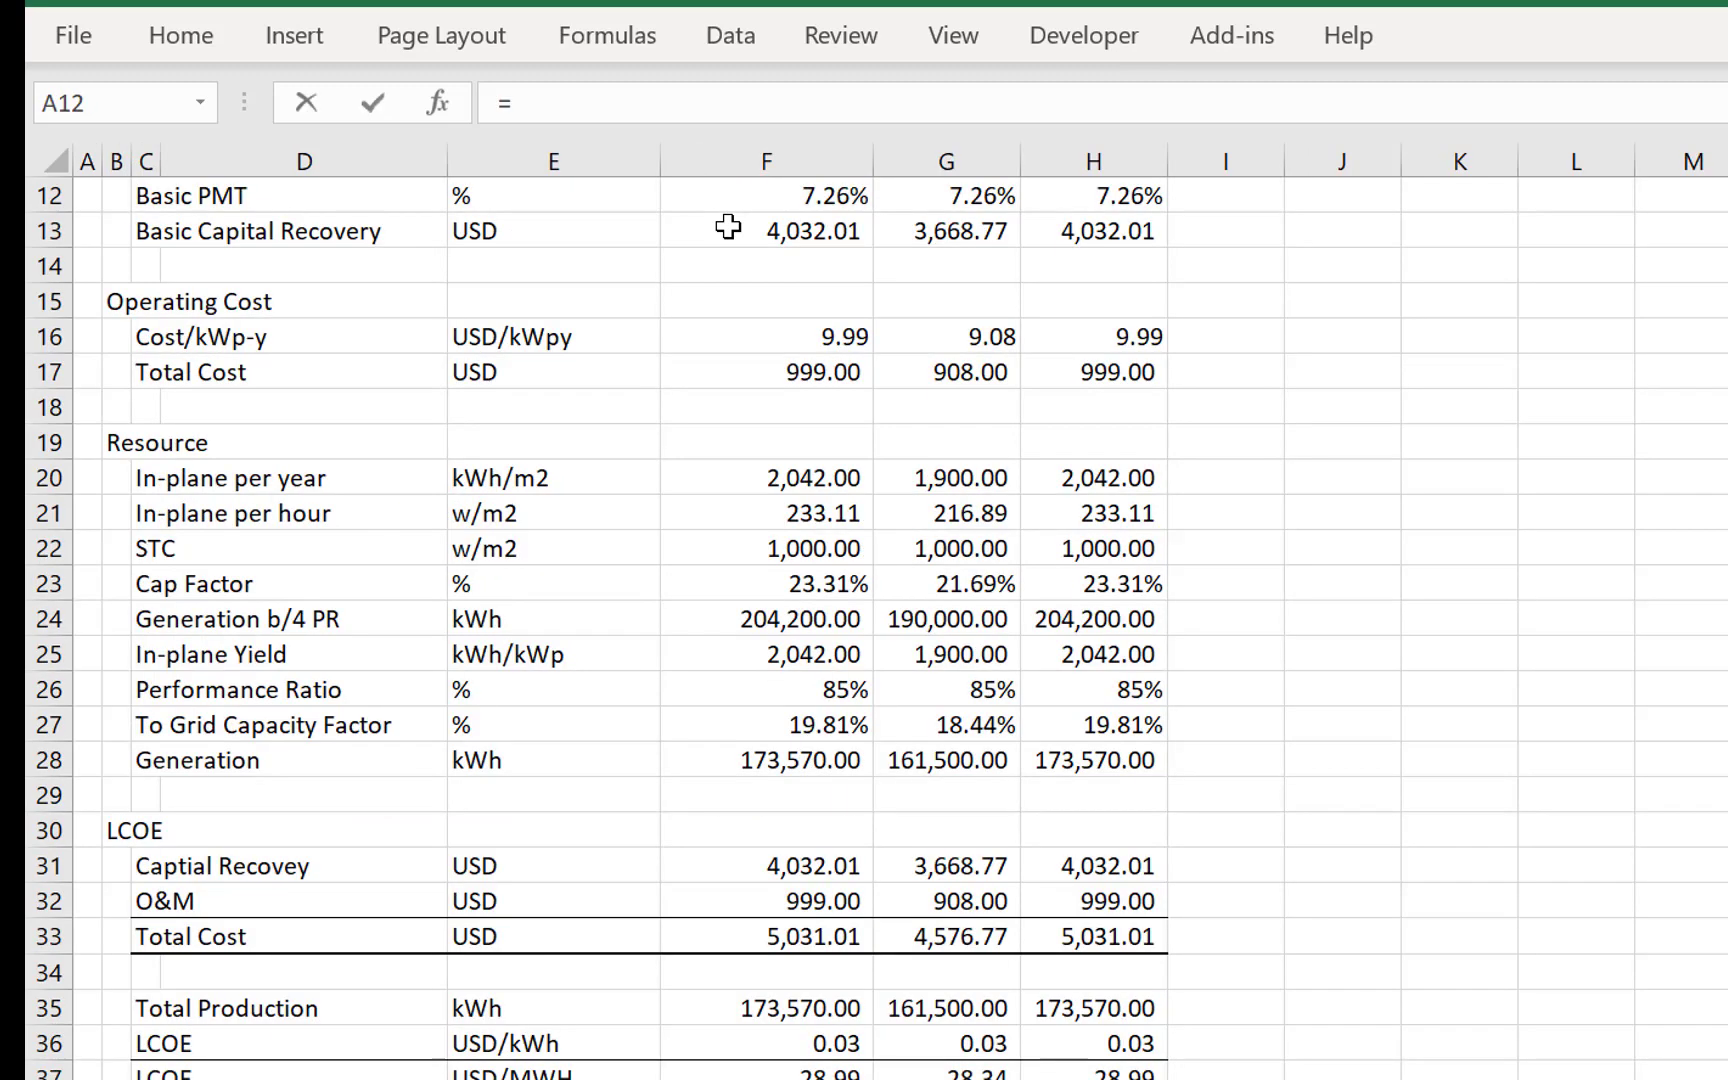
{"action": "left_click", "coordinate": [891, 987]}
{"action": "key", "text": "Up"}
{"action": "key", "text": "Left"}
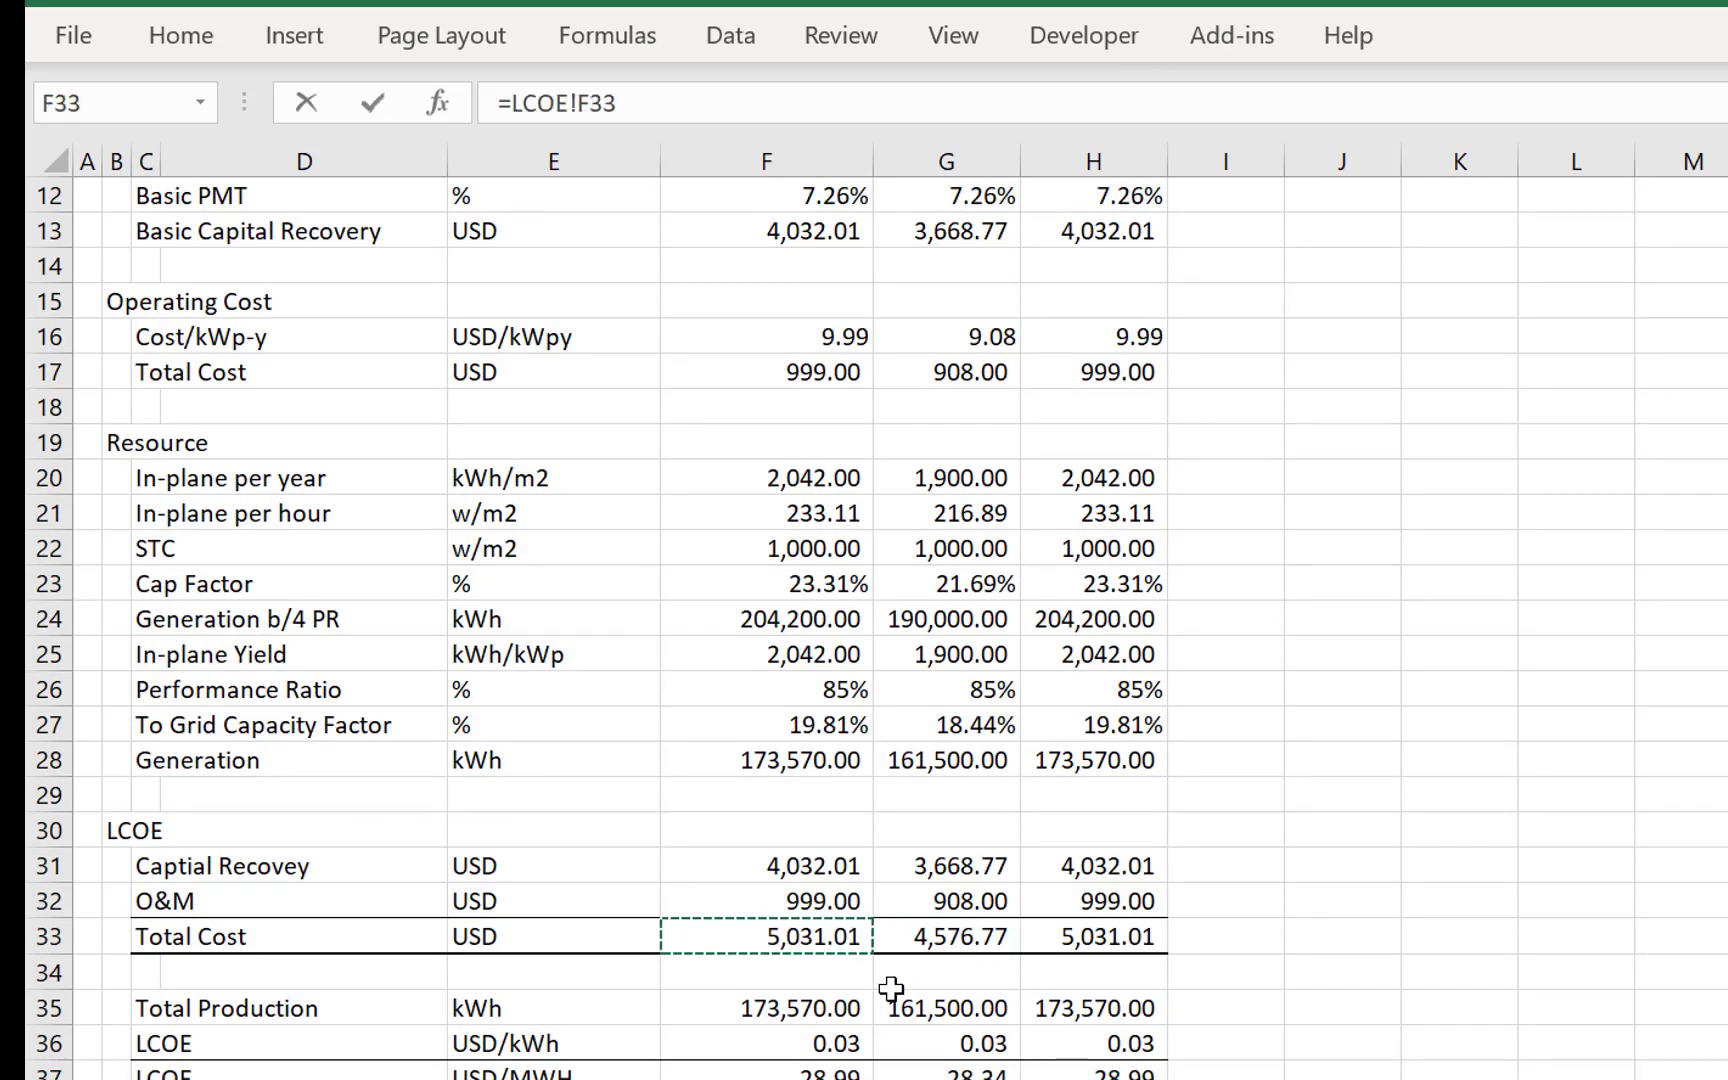
{"action": "key", "text": "Up"}
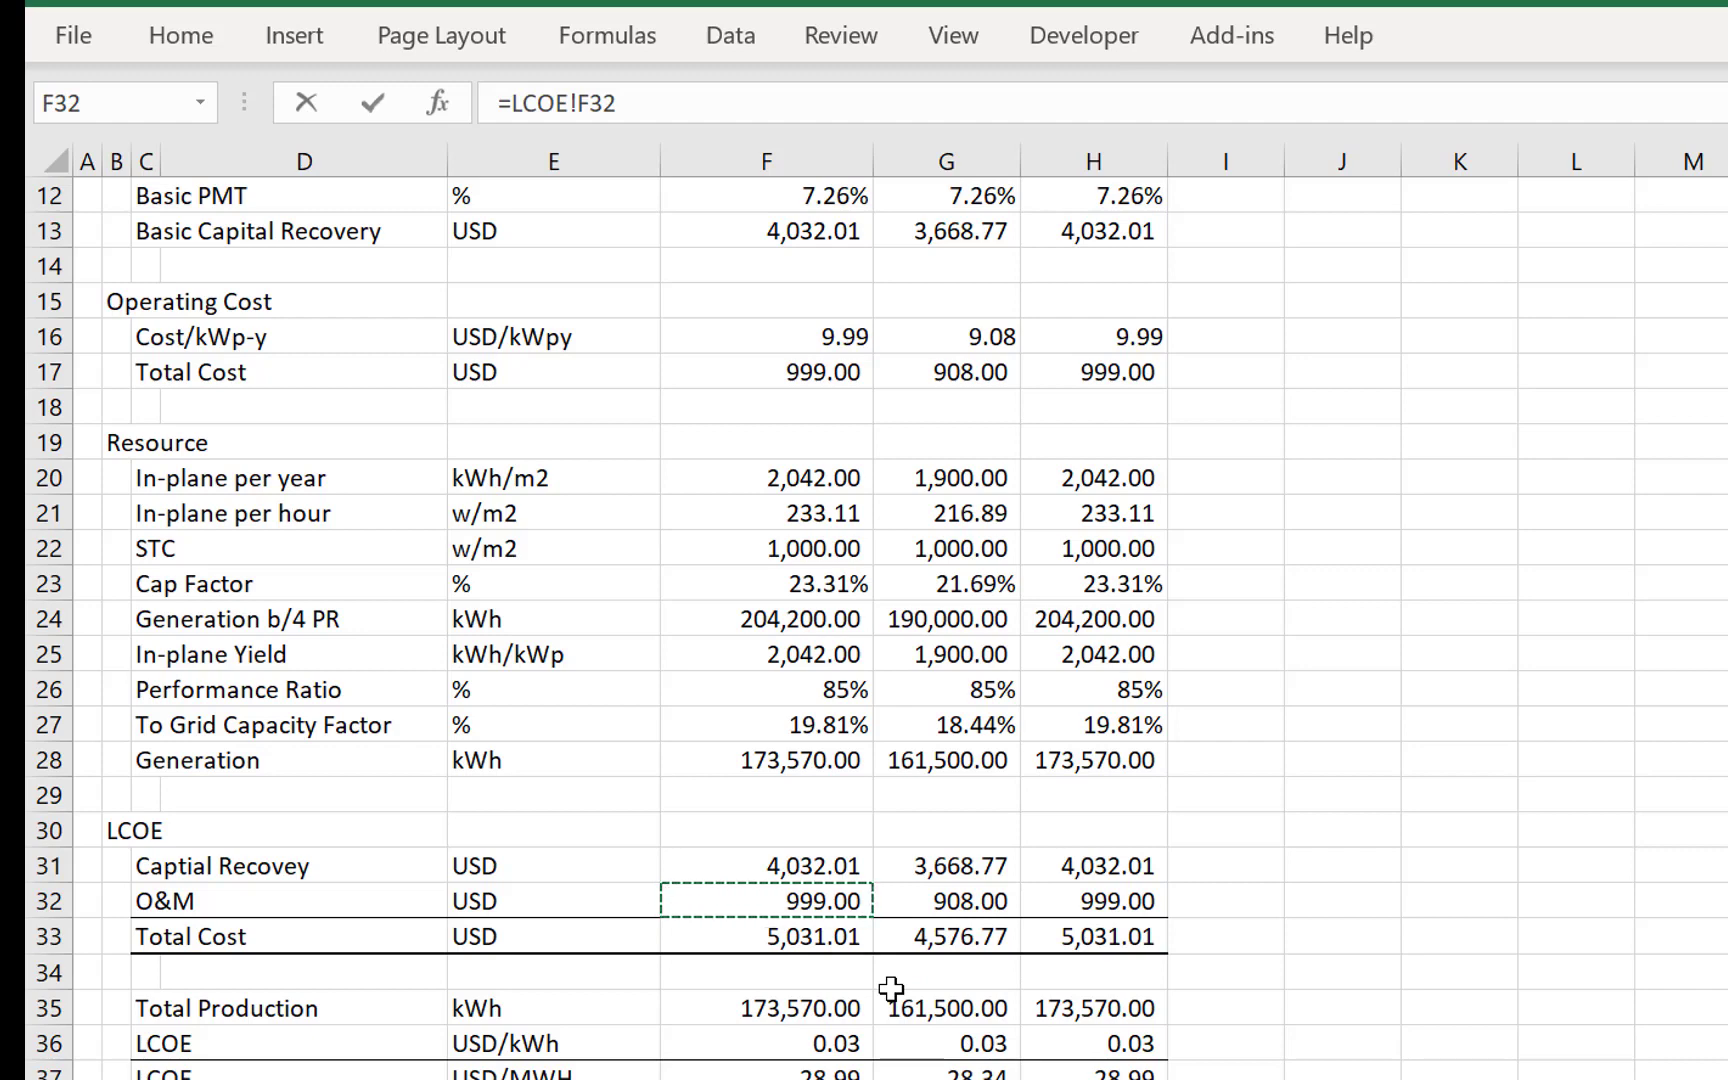
{"action": "key", "text": "Up"}
{"action": "key", "text": "Up"}
{"action": "key", "text": "Up"}
{"action": "key", "text": "Up"}
{"action": "key", "text": "Up"}
{"action": "key", "text": "Up"}
{"action": "key", "text": "Up"}
{"action": "key", "text": "Up"}
{"action": "key", "text": "Up"}
{"action": "key", "text": "Up"}
{"action": "key", "text": "Up"}
{"action": "key", "text": "Up"}
{"action": "key", "text": "Up"}
{"action": "key", "text": "Up"}
{"action": "key", "text": "Up"}
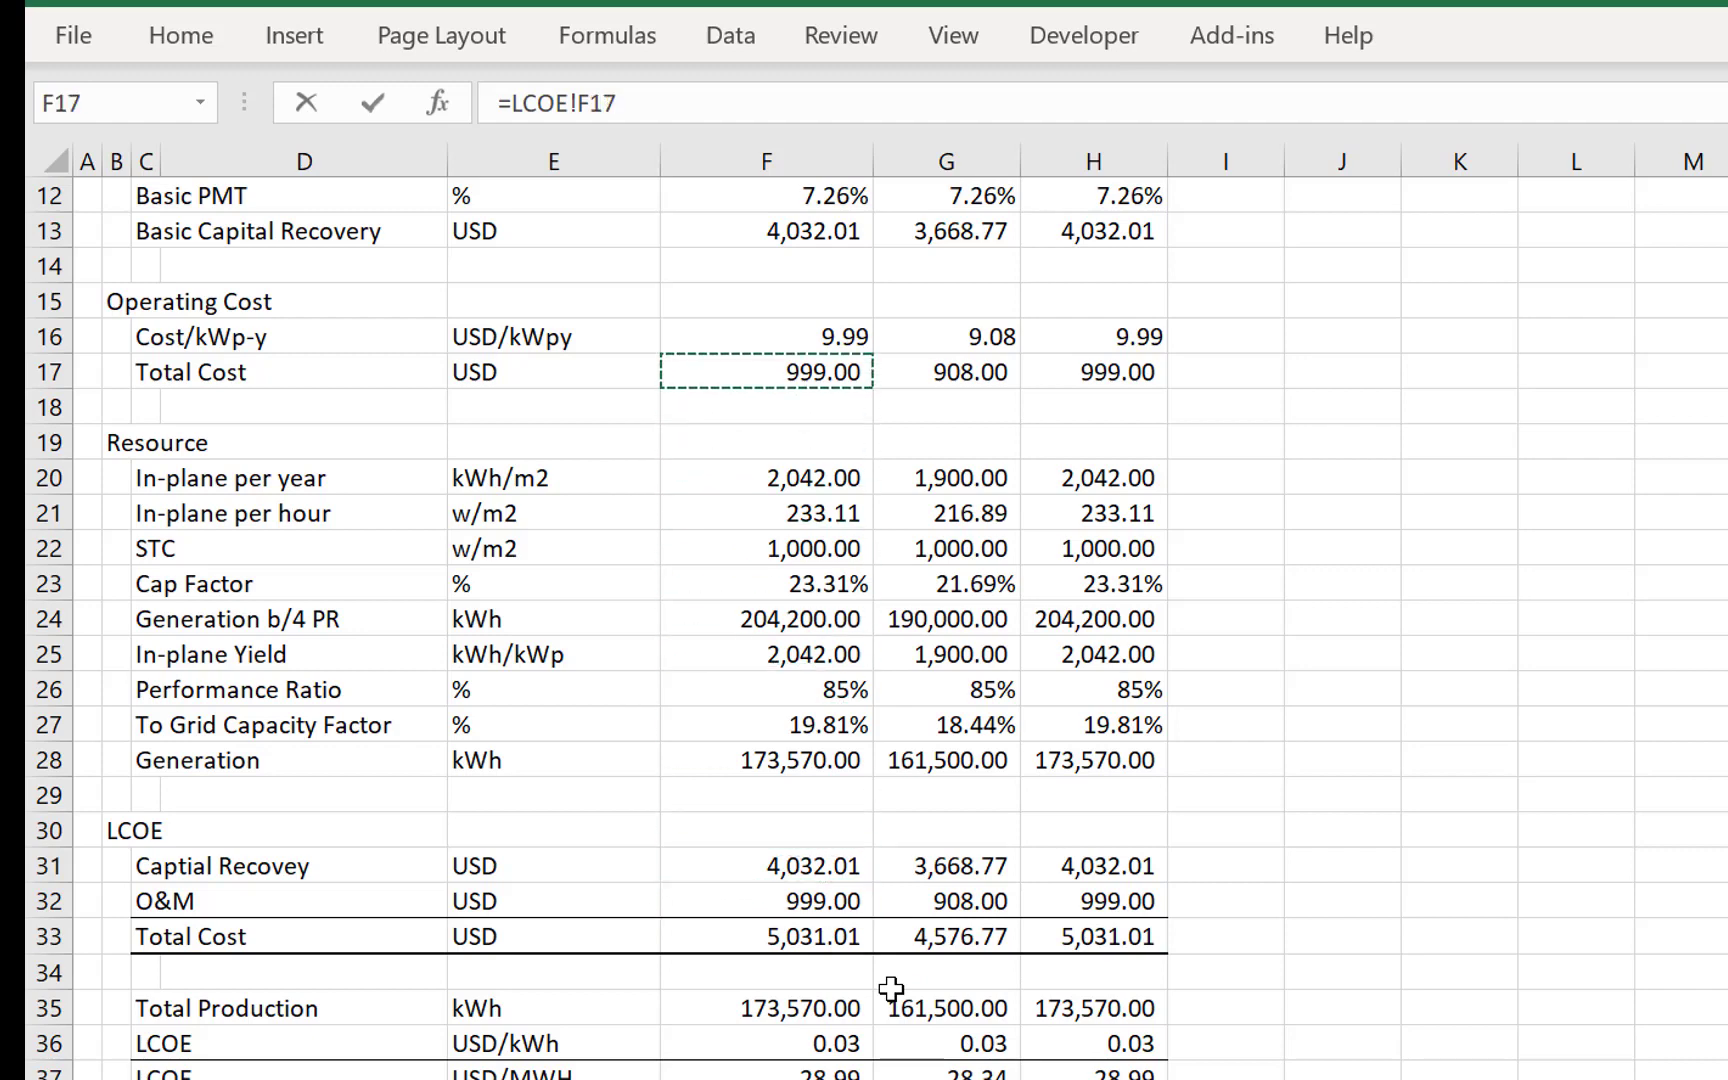
{"action": "key", "text": "Return"}
{"action": "key", "text": "Right"}
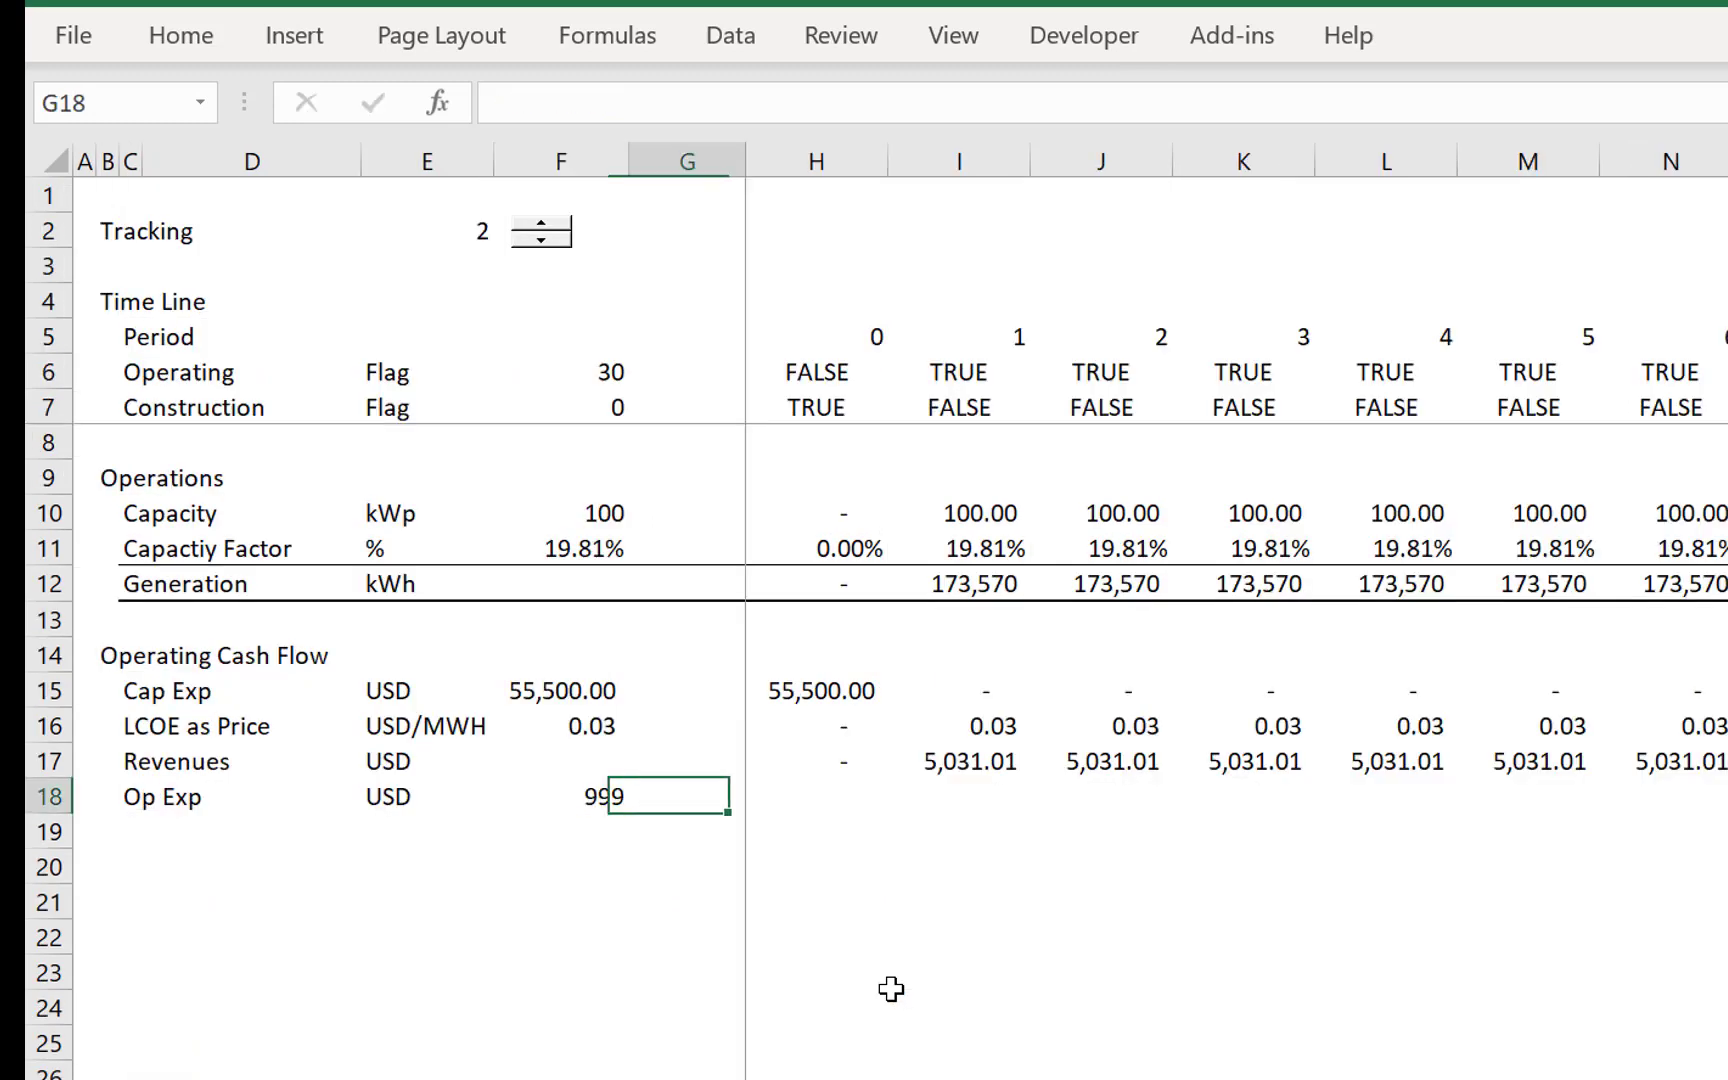
- Format the Op Exp amount in F18 as a number with two decimals
{"action": "key", "text": "Left"}
{"action": "key", "text": "ctrl+shift+1"}
{"action": "key", "text": "Right"}
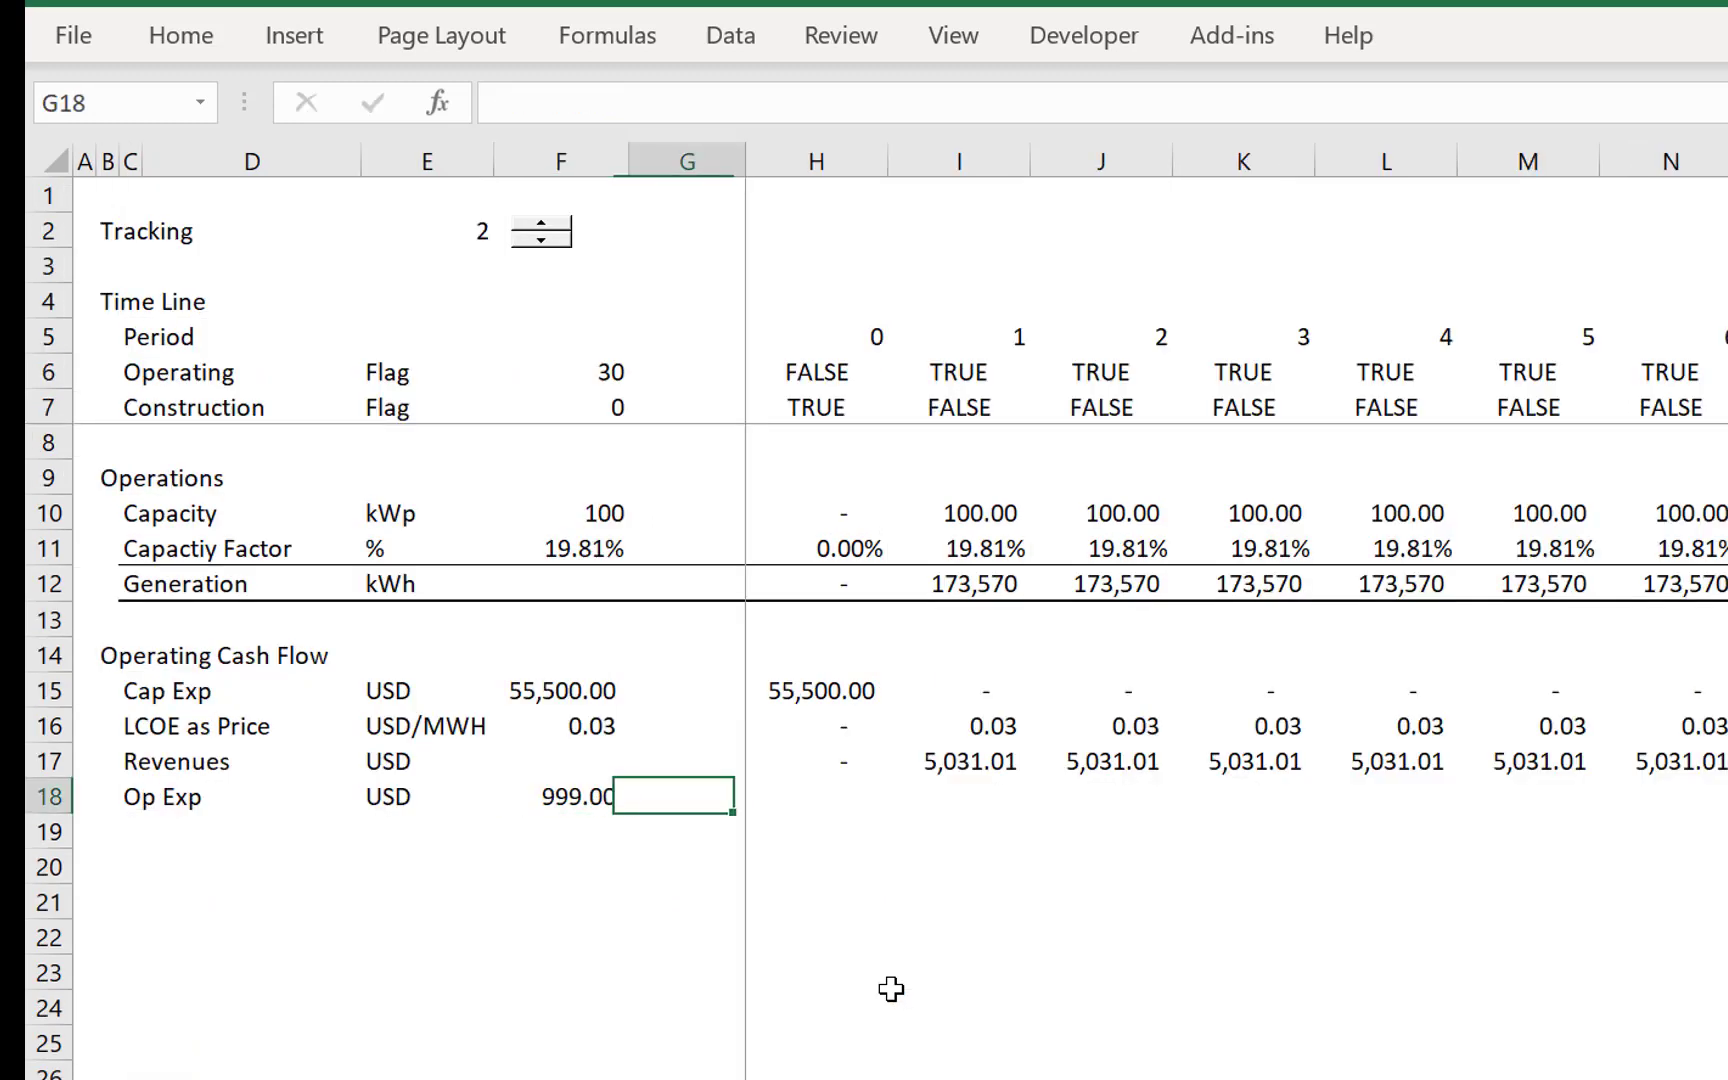
- Calculate Op Exp in H18 as =$F$18*H6 and fill the formula across the timeline
{"action": "key", "text": "Right"}
{"action": "type", "text": "="}
{"action": "key", "text": "Left"}
{"action": "key", "text": "Left"}
{"action": "key", "text": "F4"}
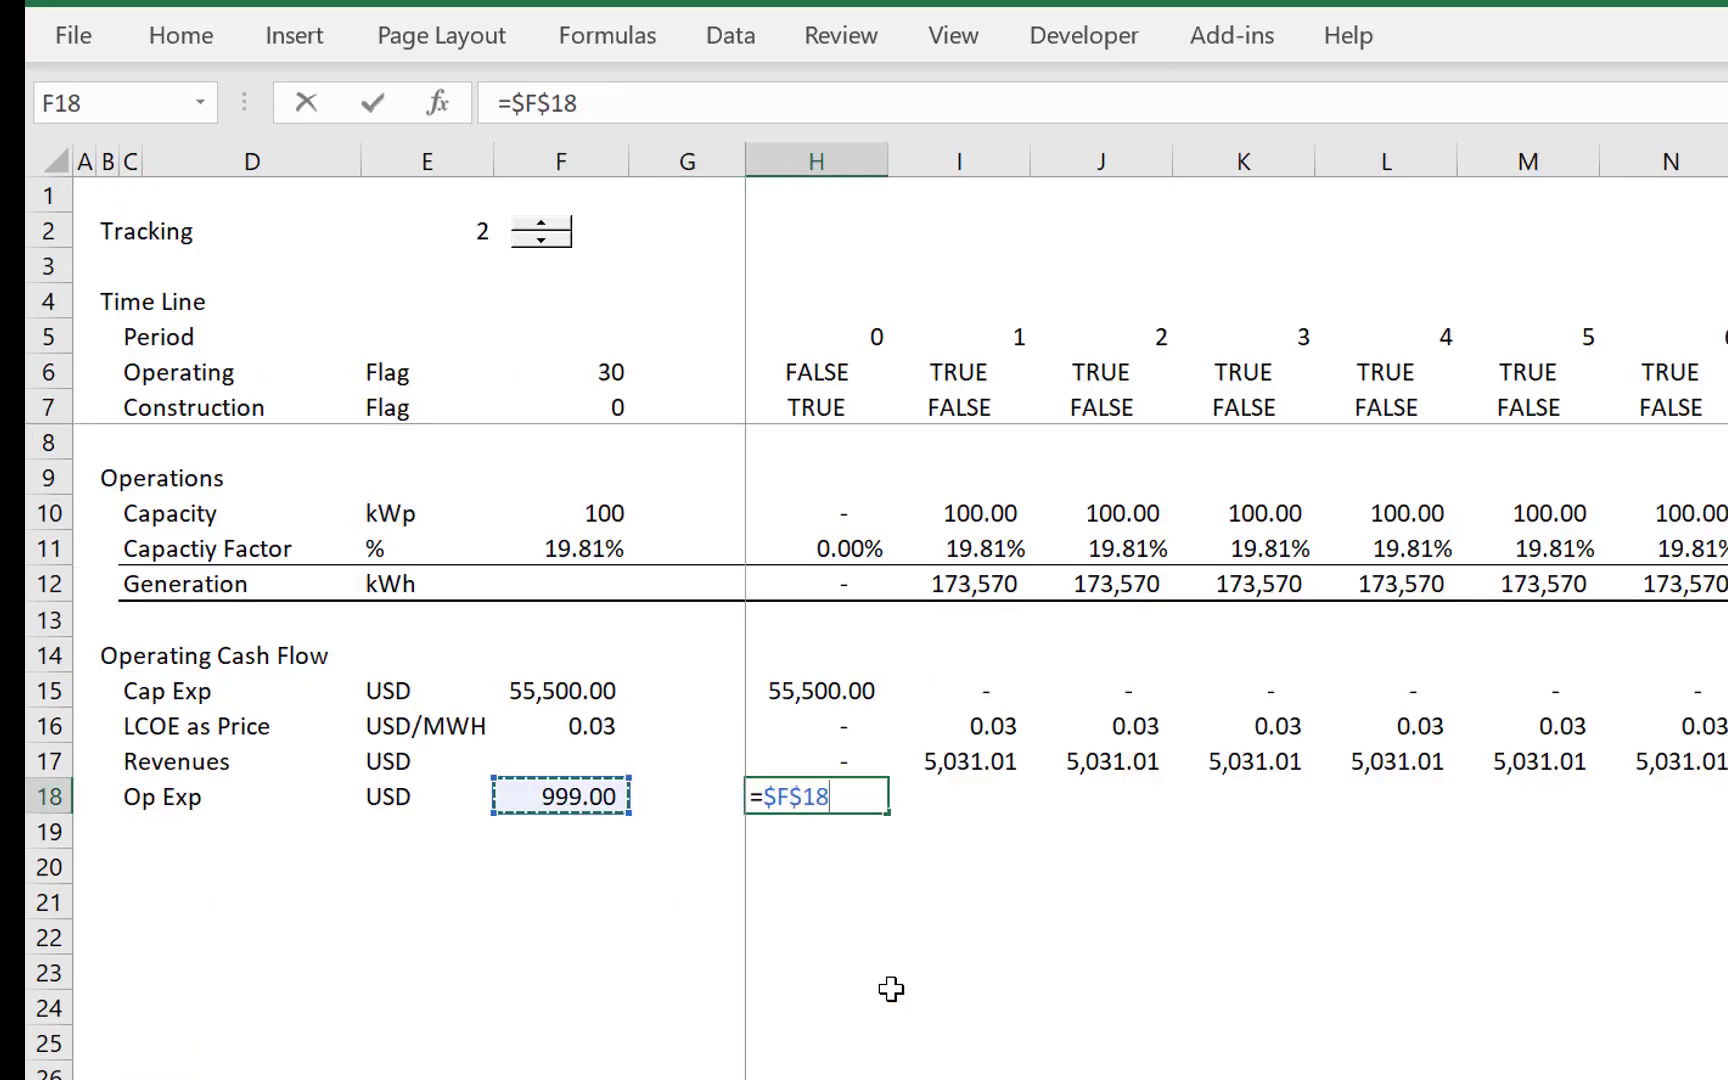
{"action": "type", "text": "*"}
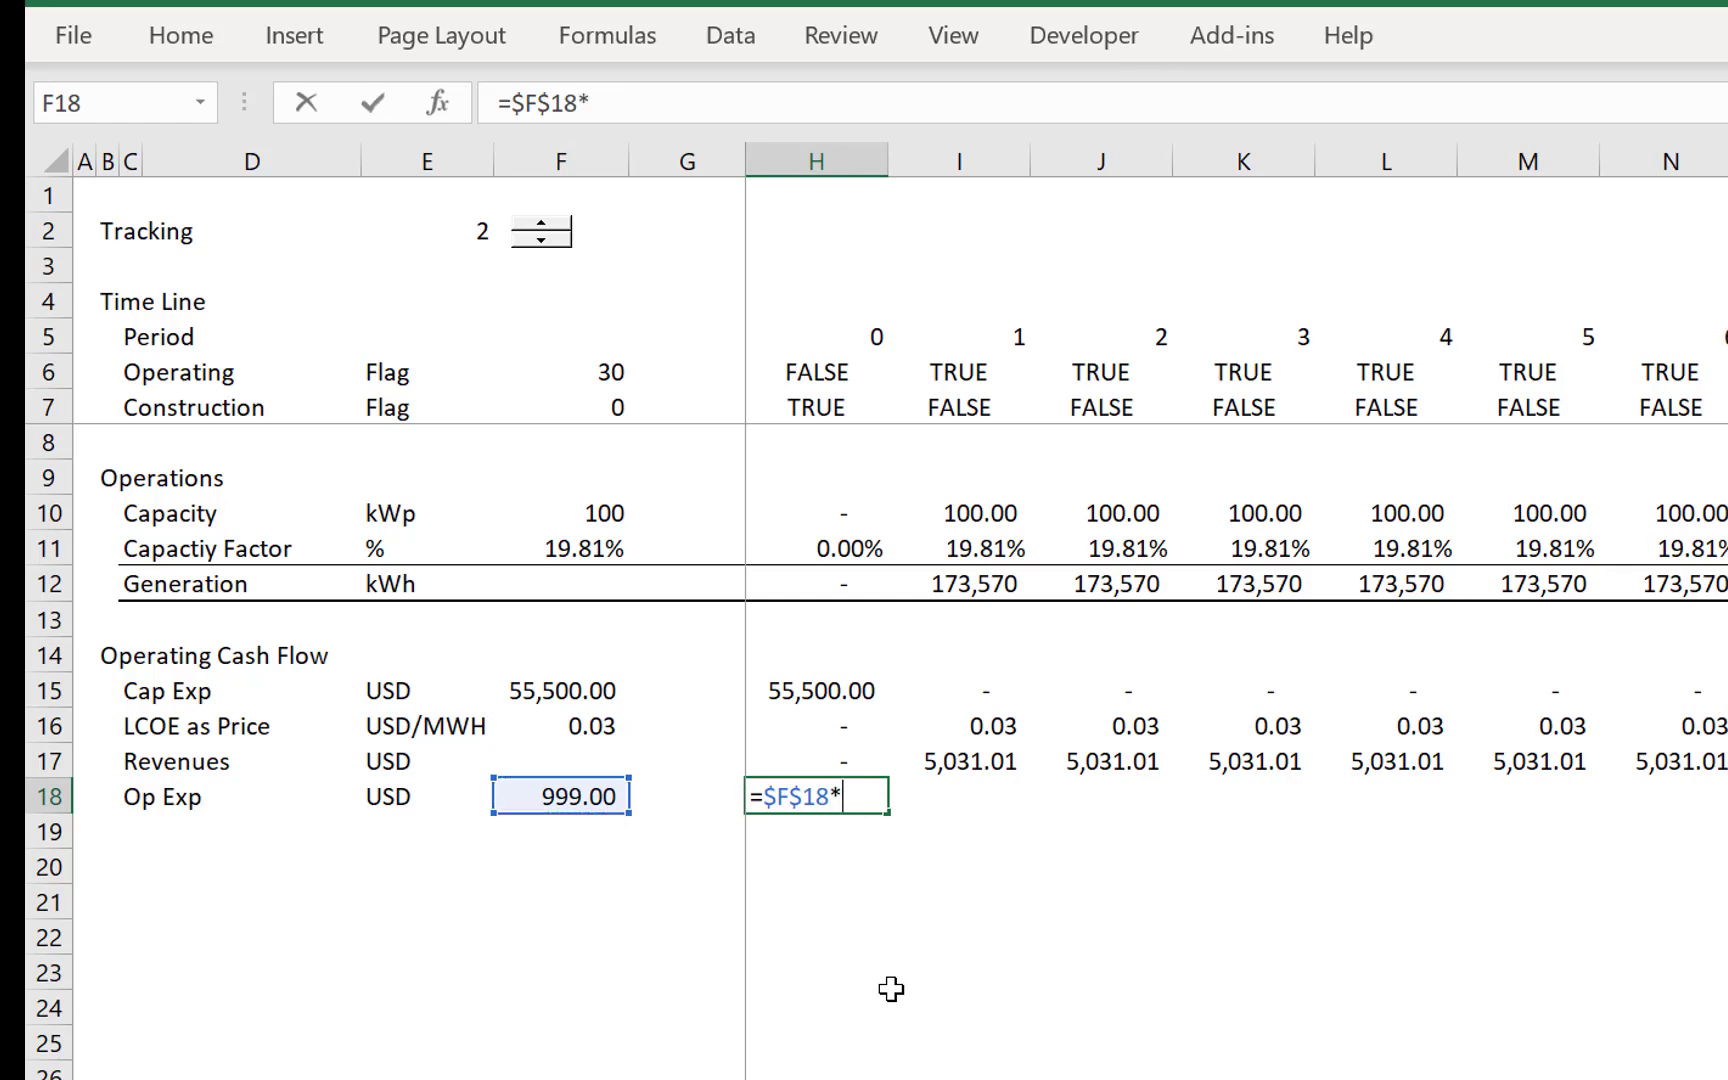
{"action": "left_click", "coordinate": [784, 372]}
{"action": "key", "text": "Return"}
{"action": "key", "text": "Up"}
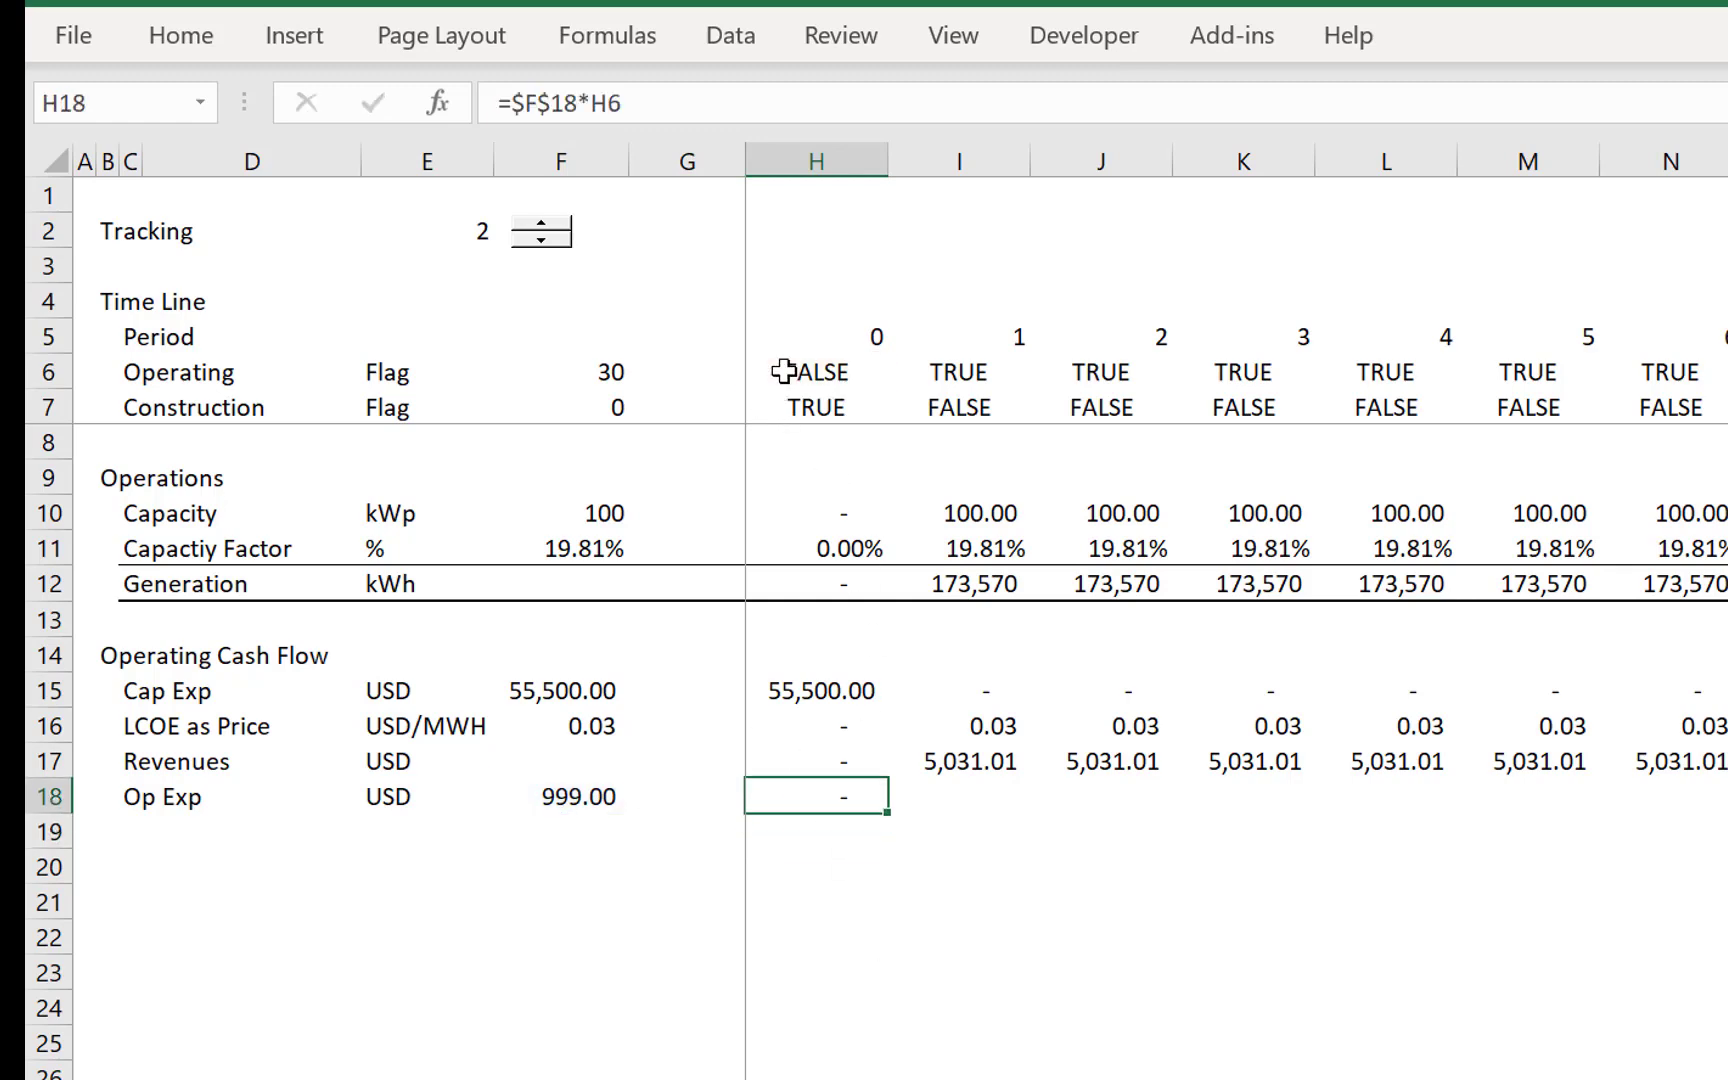
{"action": "key", "text": "ctrl+shift+Right"}
{"action": "key", "text": "ctrl+r"}
{"action": "key", "text": "Left"}
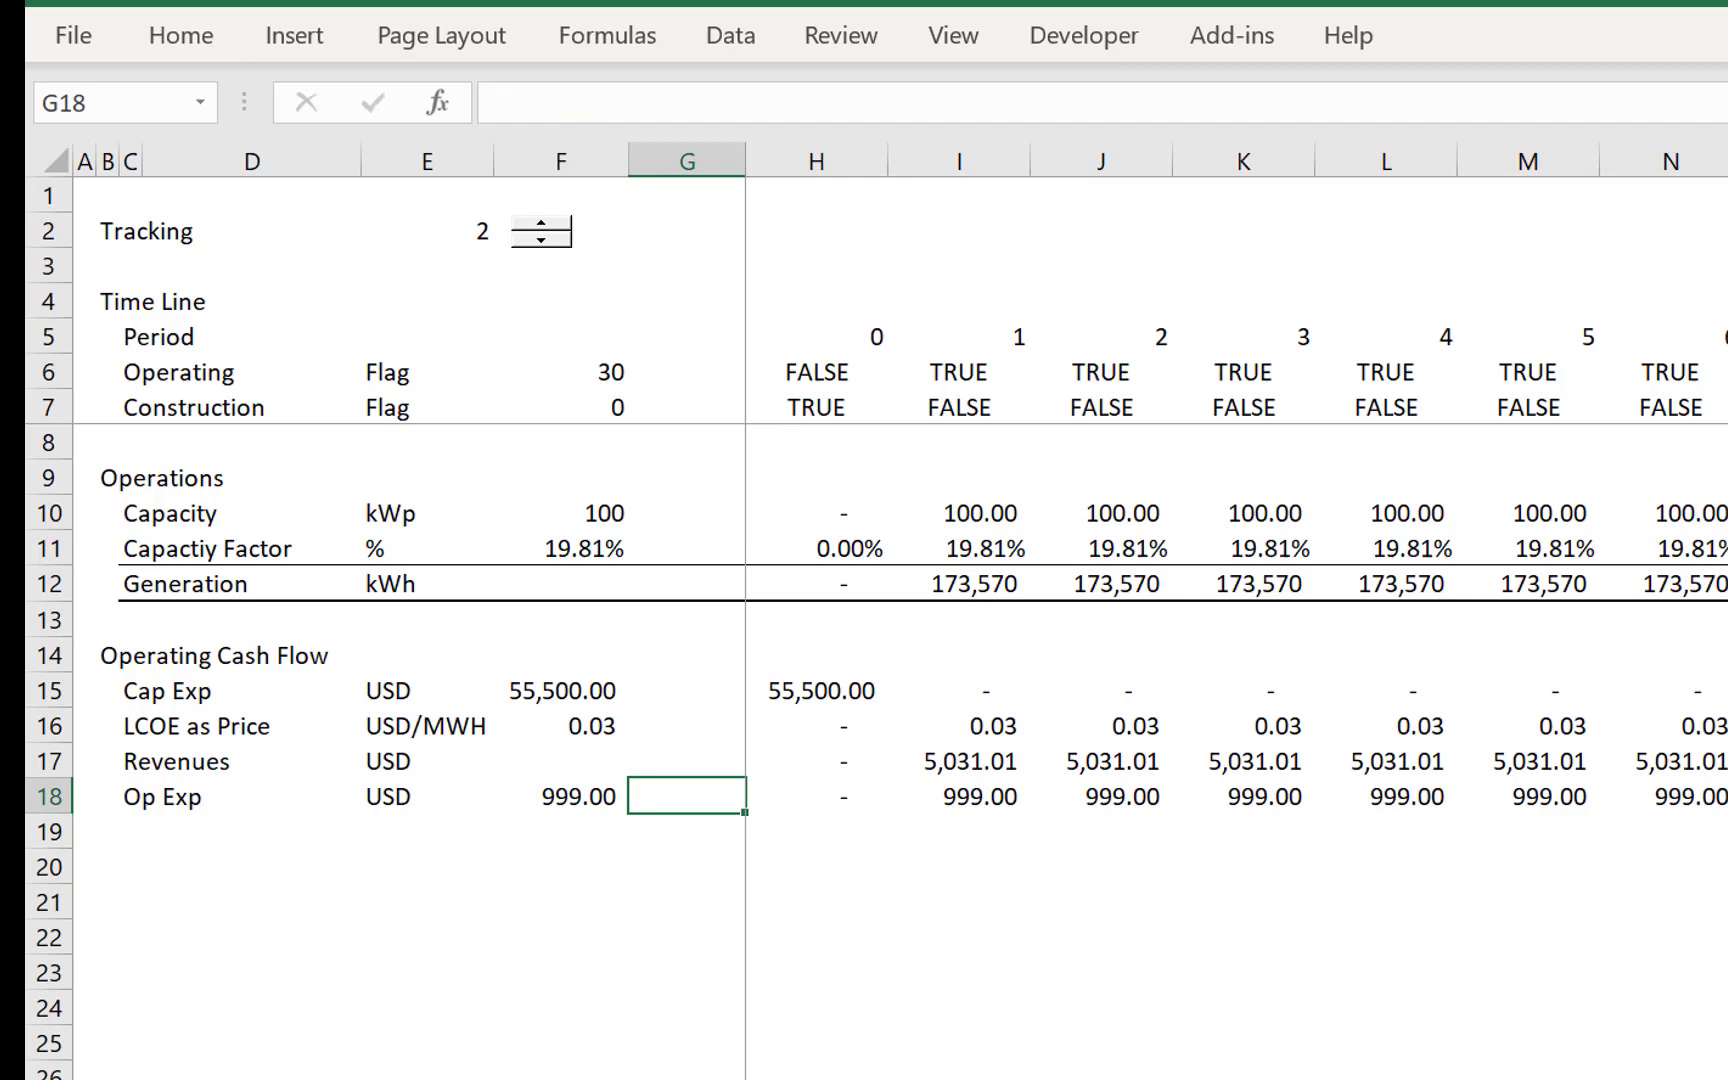
- Re-enter the label Operating in C6 of the Time Line section
{"action": "left_click", "coordinate": [163, 366]}
{"action": "key", "text": "Left"}
{"action": "type", "text": "Op"}
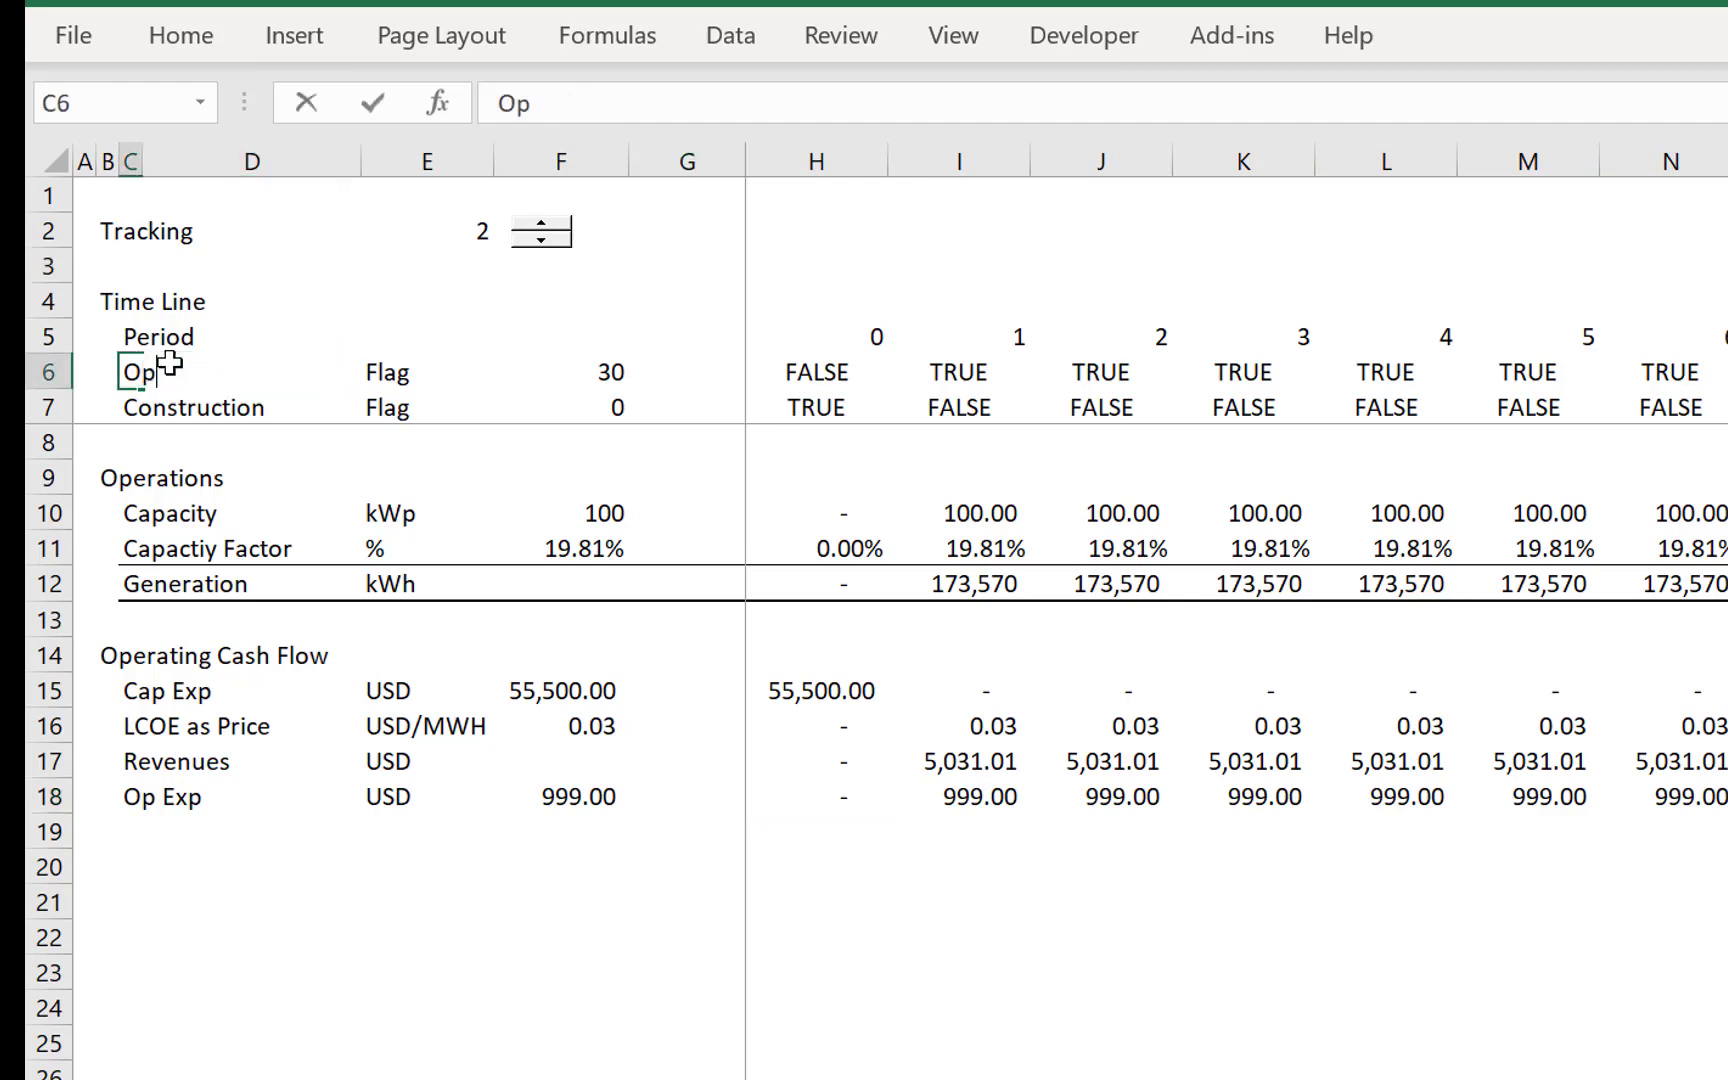
{"action": "type", "text": "erating"}
{"action": "key", "text": "Down"}
{"action": "key", "text": "Down"}
{"action": "key", "text": "Down"}
{"action": "key", "text": "Down"}
{"action": "key", "text": "Down"}
{"action": "key", "text": "Down"}
{"action": "key", "text": "Down"}
{"action": "key", "text": "Down"}
{"action": "key", "text": "Down"}
{"action": "key", "text": "Down"}
{"action": "key", "text": "Down"}
{"action": "key", "text": "Down"}
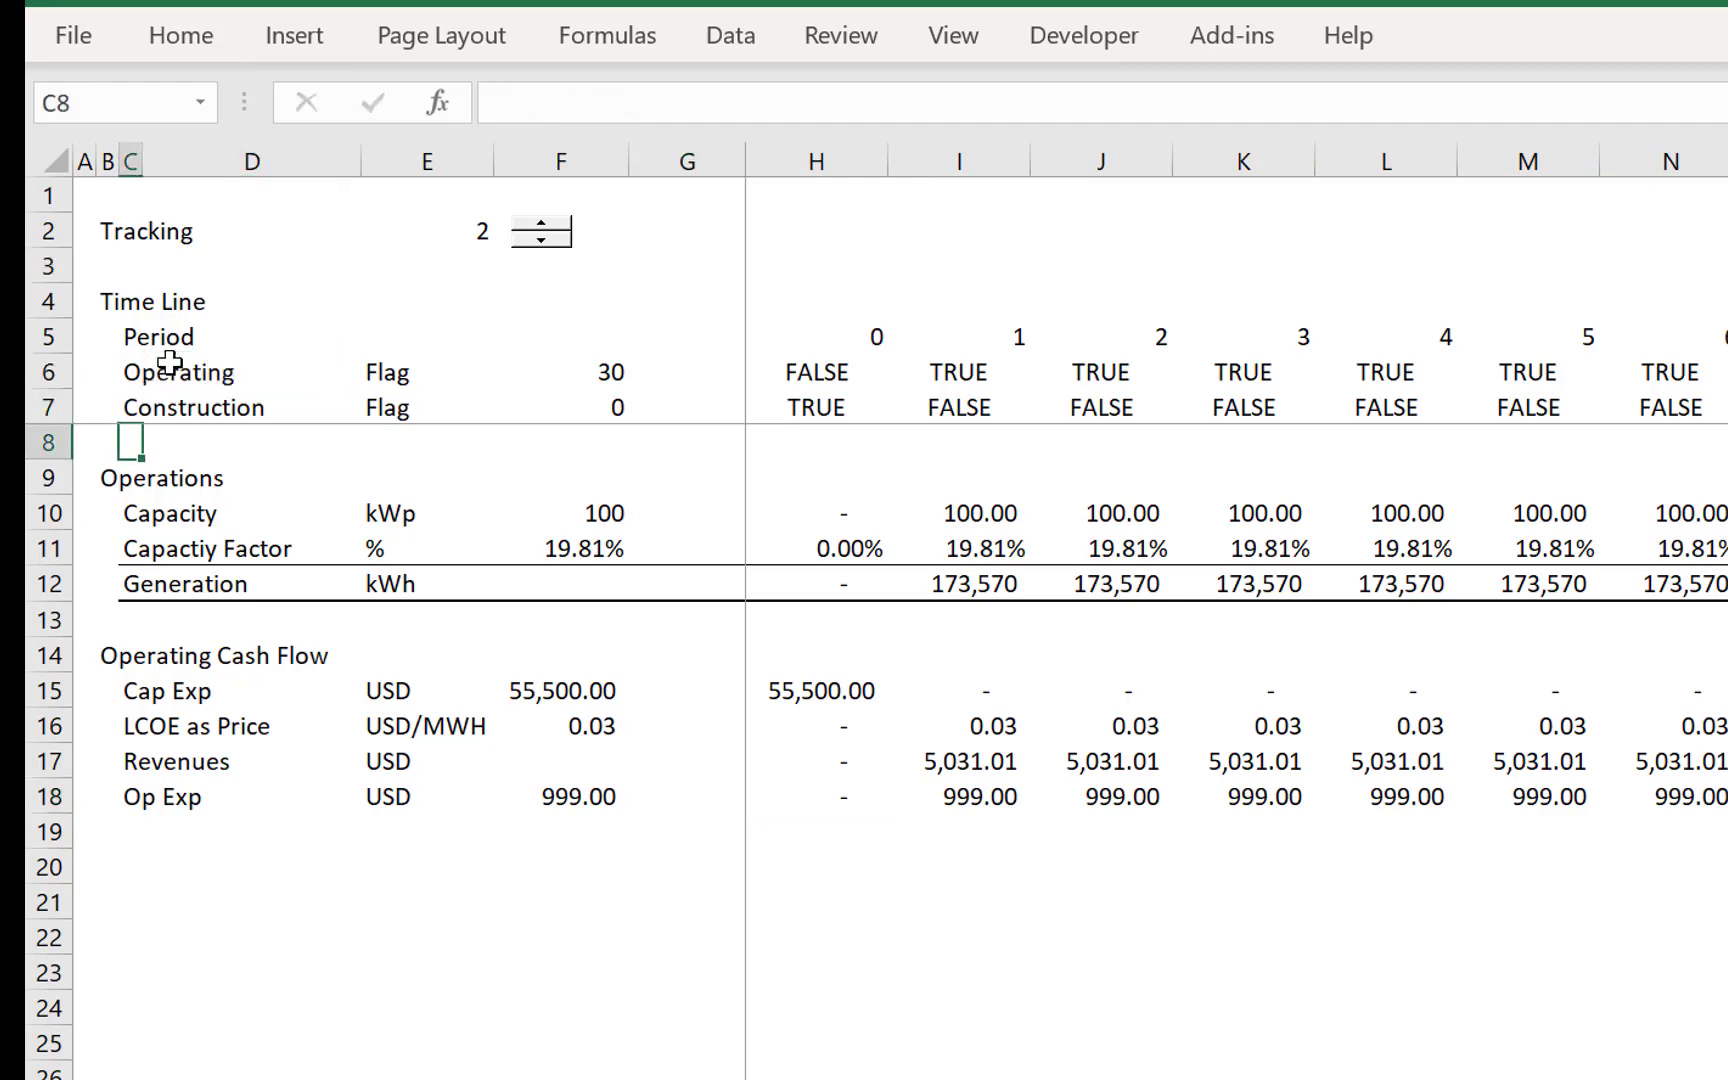
- Add an EBITDA row label in C19 with the unit USD in E19
{"action": "key", "text": "Down"}
{"action": "type", "text": "EBITDA"}
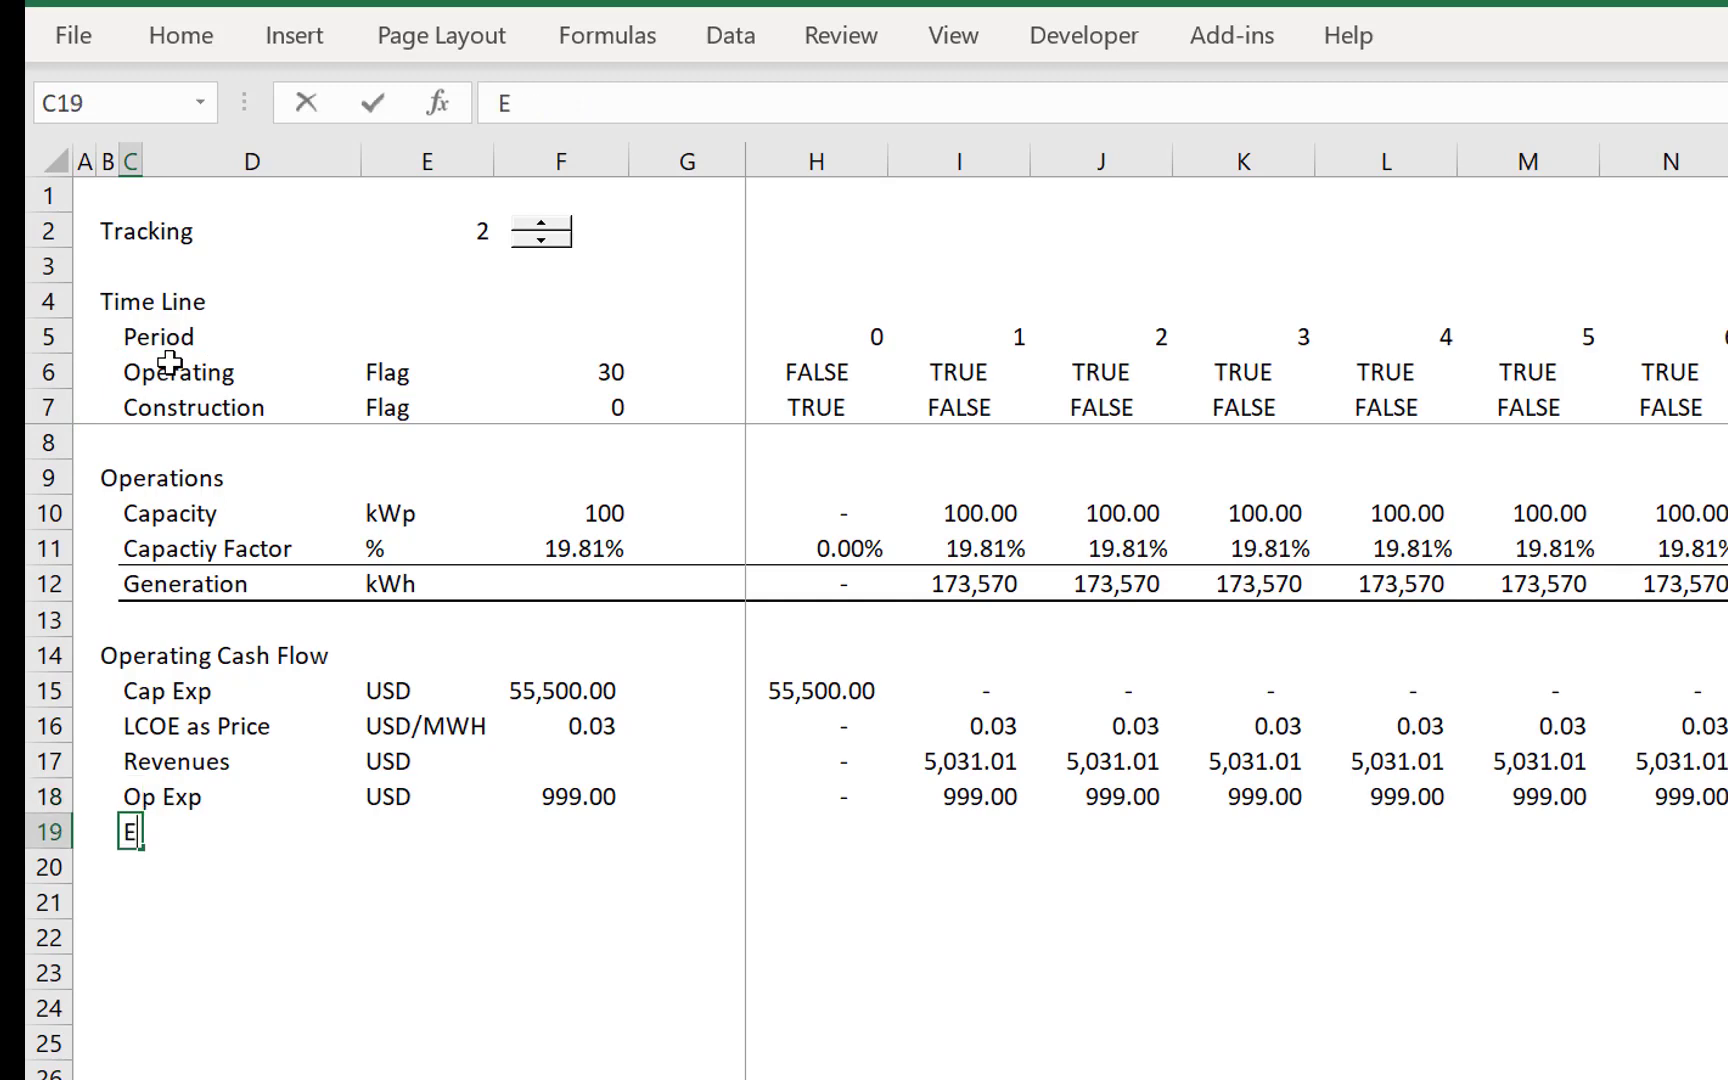
{"action": "key", "text": "Right"}
{"action": "key", "text": "Right"}
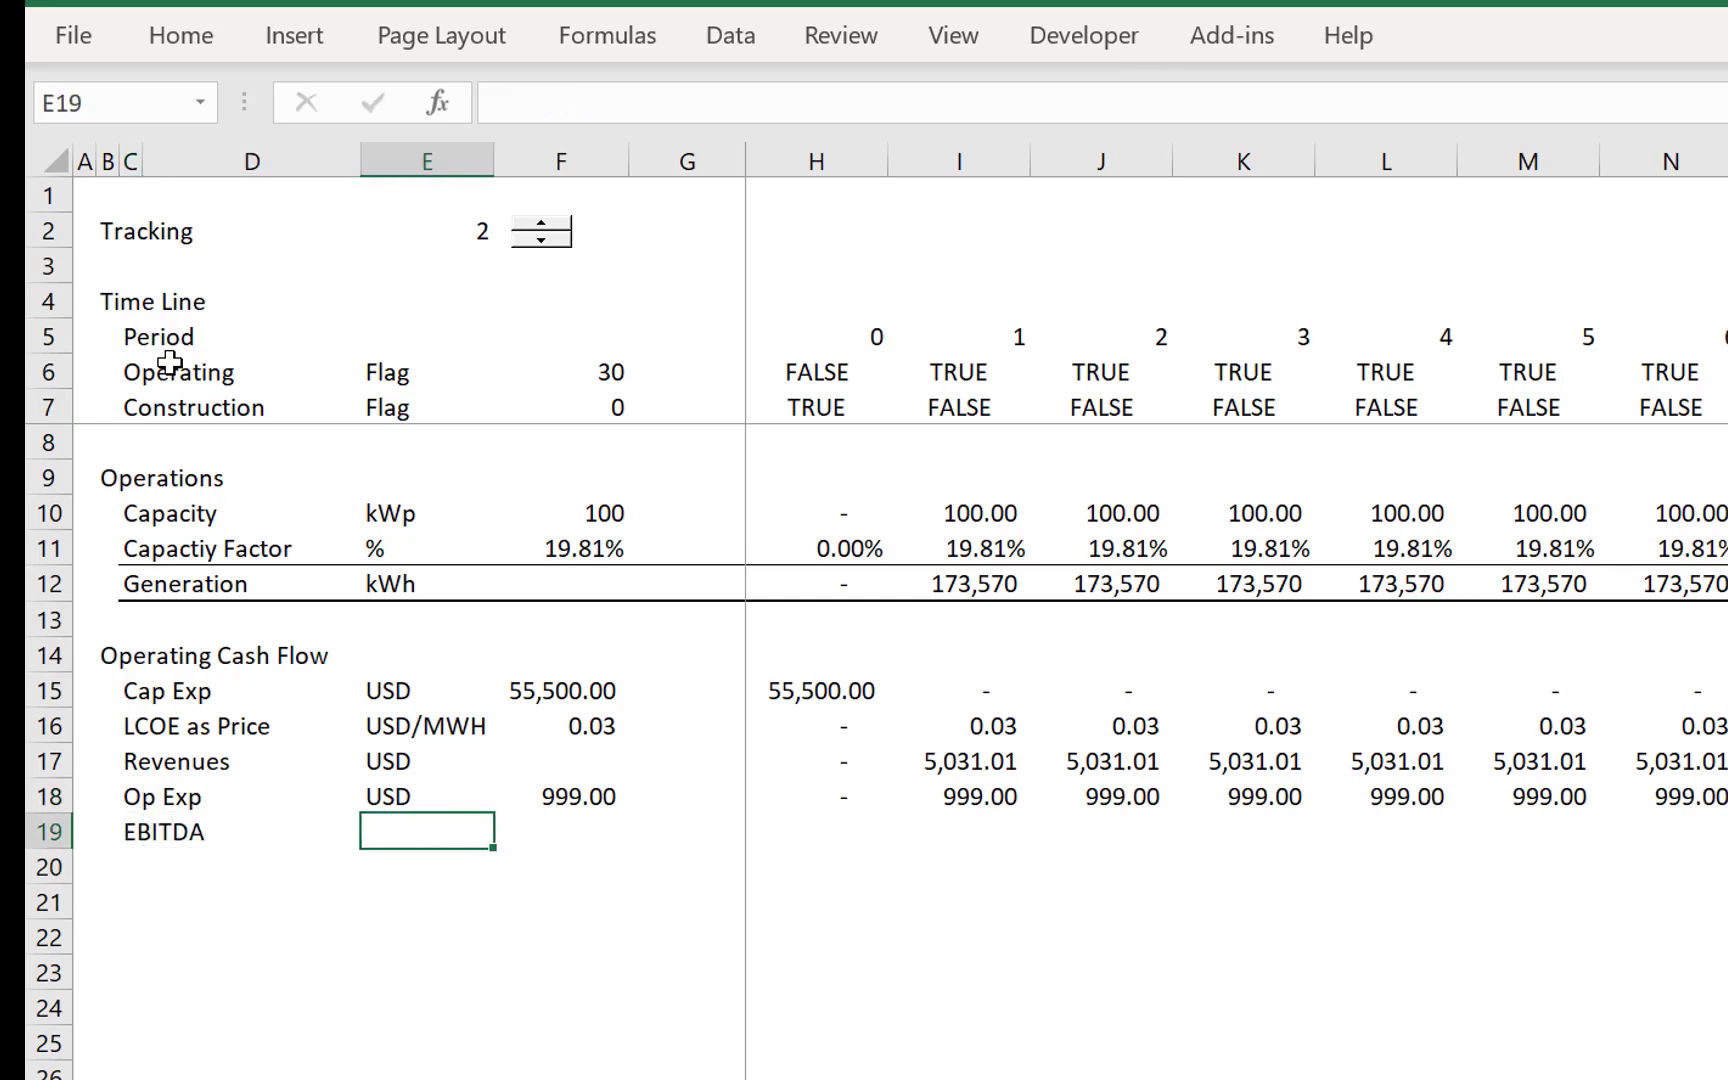
{"action": "left_click", "coordinate": [160, 358], "text": "shift"}
{"action": "key", "text": "shift+BackSpace"}
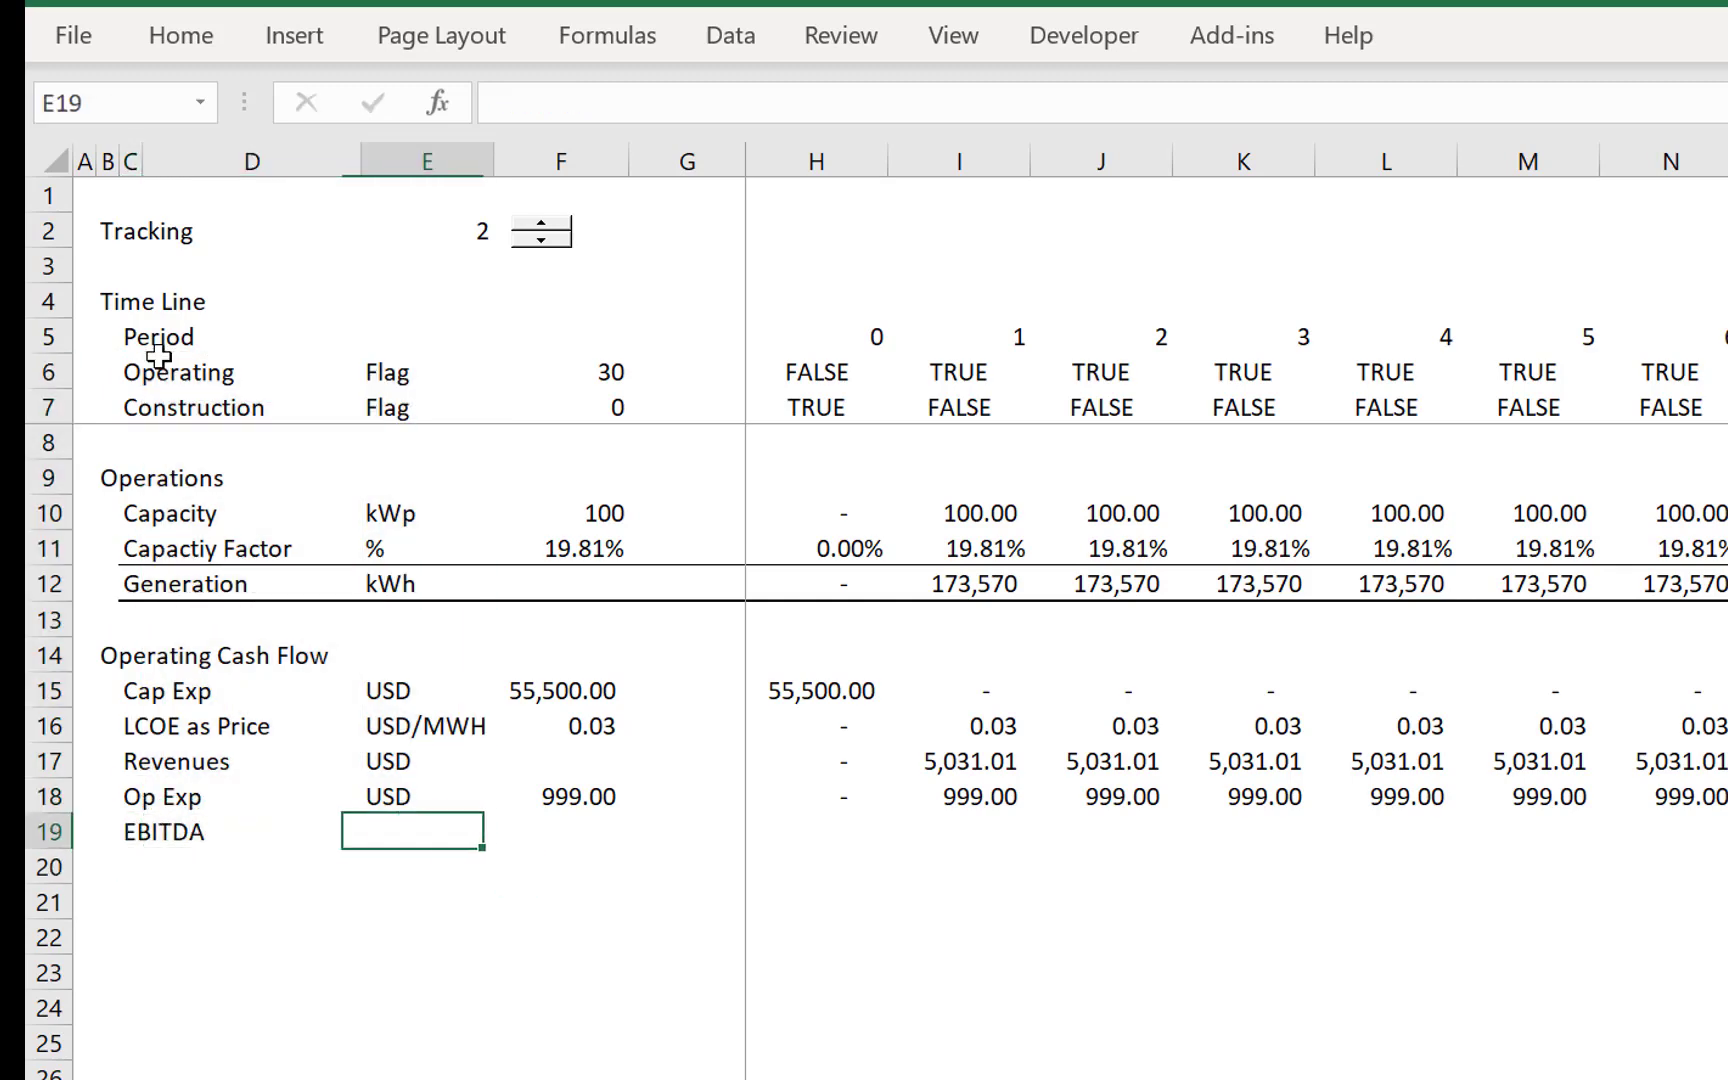
{"action": "type", "text": "U"}
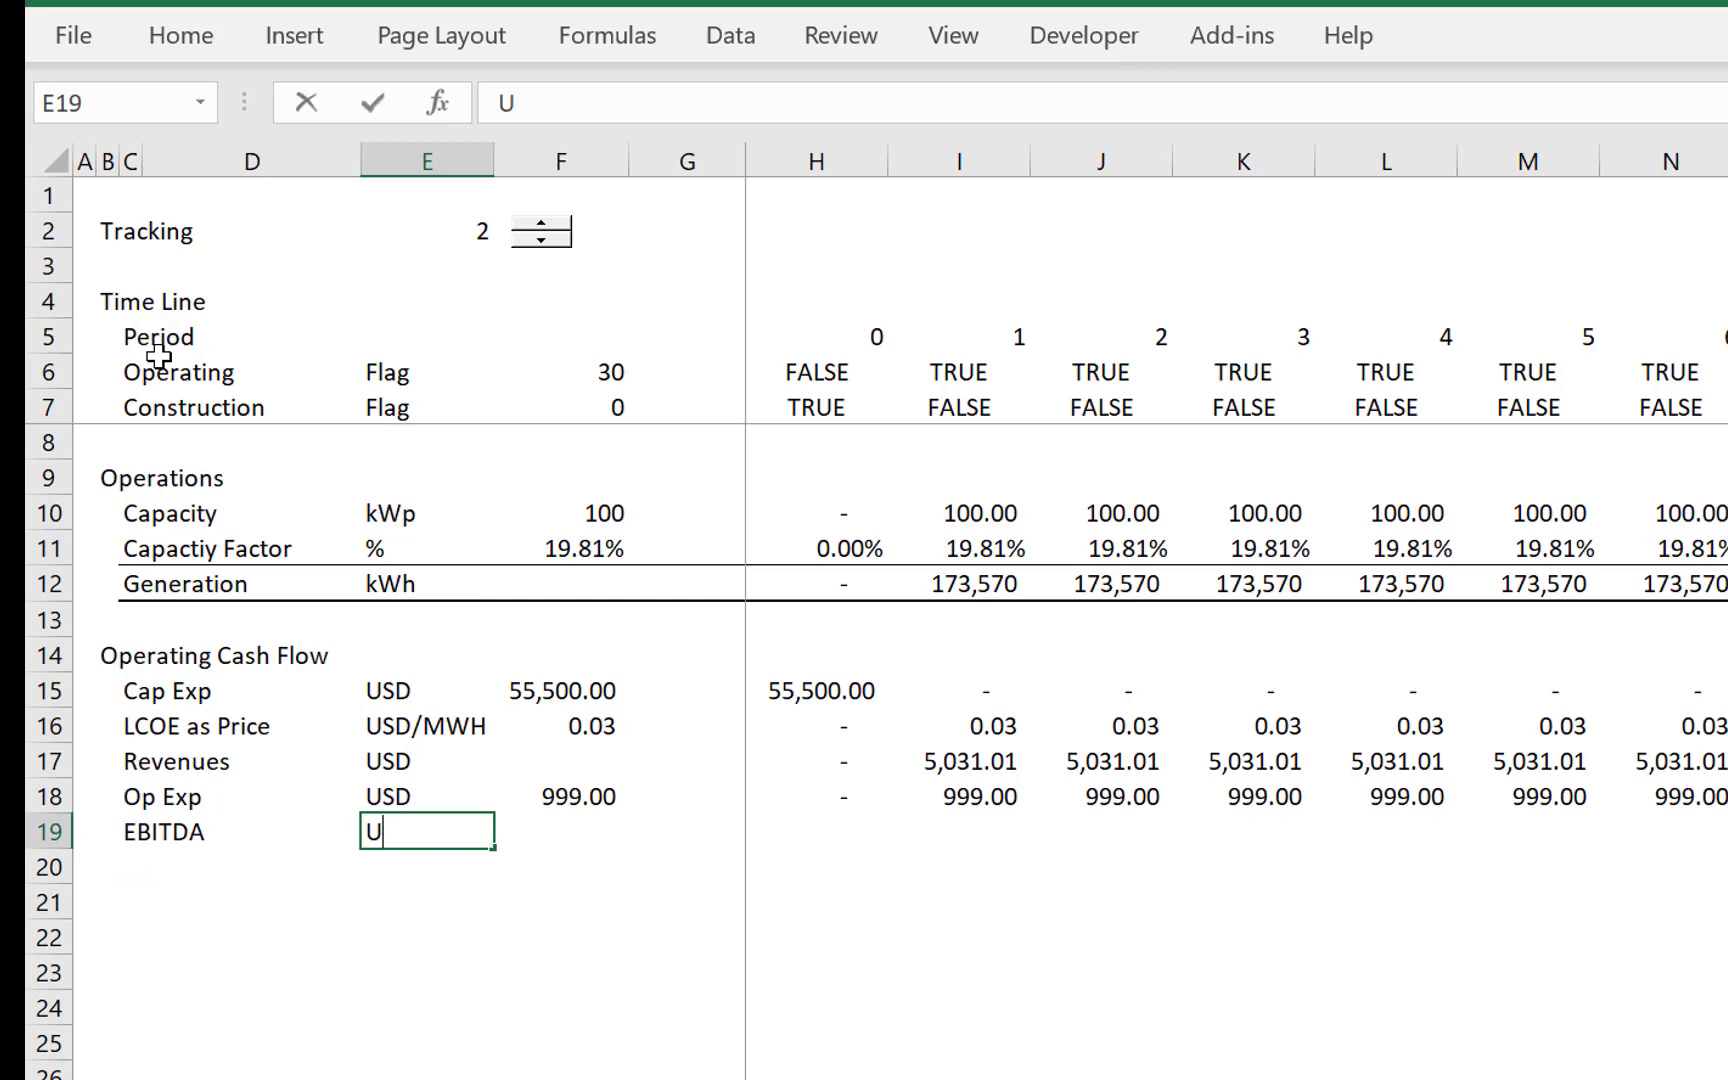
{"action": "key", "text": "Escape"}
{"action": "type", "text": "U"}
{"action": "type", "text": "US"}
- Calculate EBITDA in H19 as =H17-H18 and fill the formula across the timeline
{"action": "key", "text": "Right"}
{"action": "key", "text": "Right"}
{"action": "key", "text": "Right"}
{"action": "type", "text": "="}
{"action": "key", "text": "Up"}
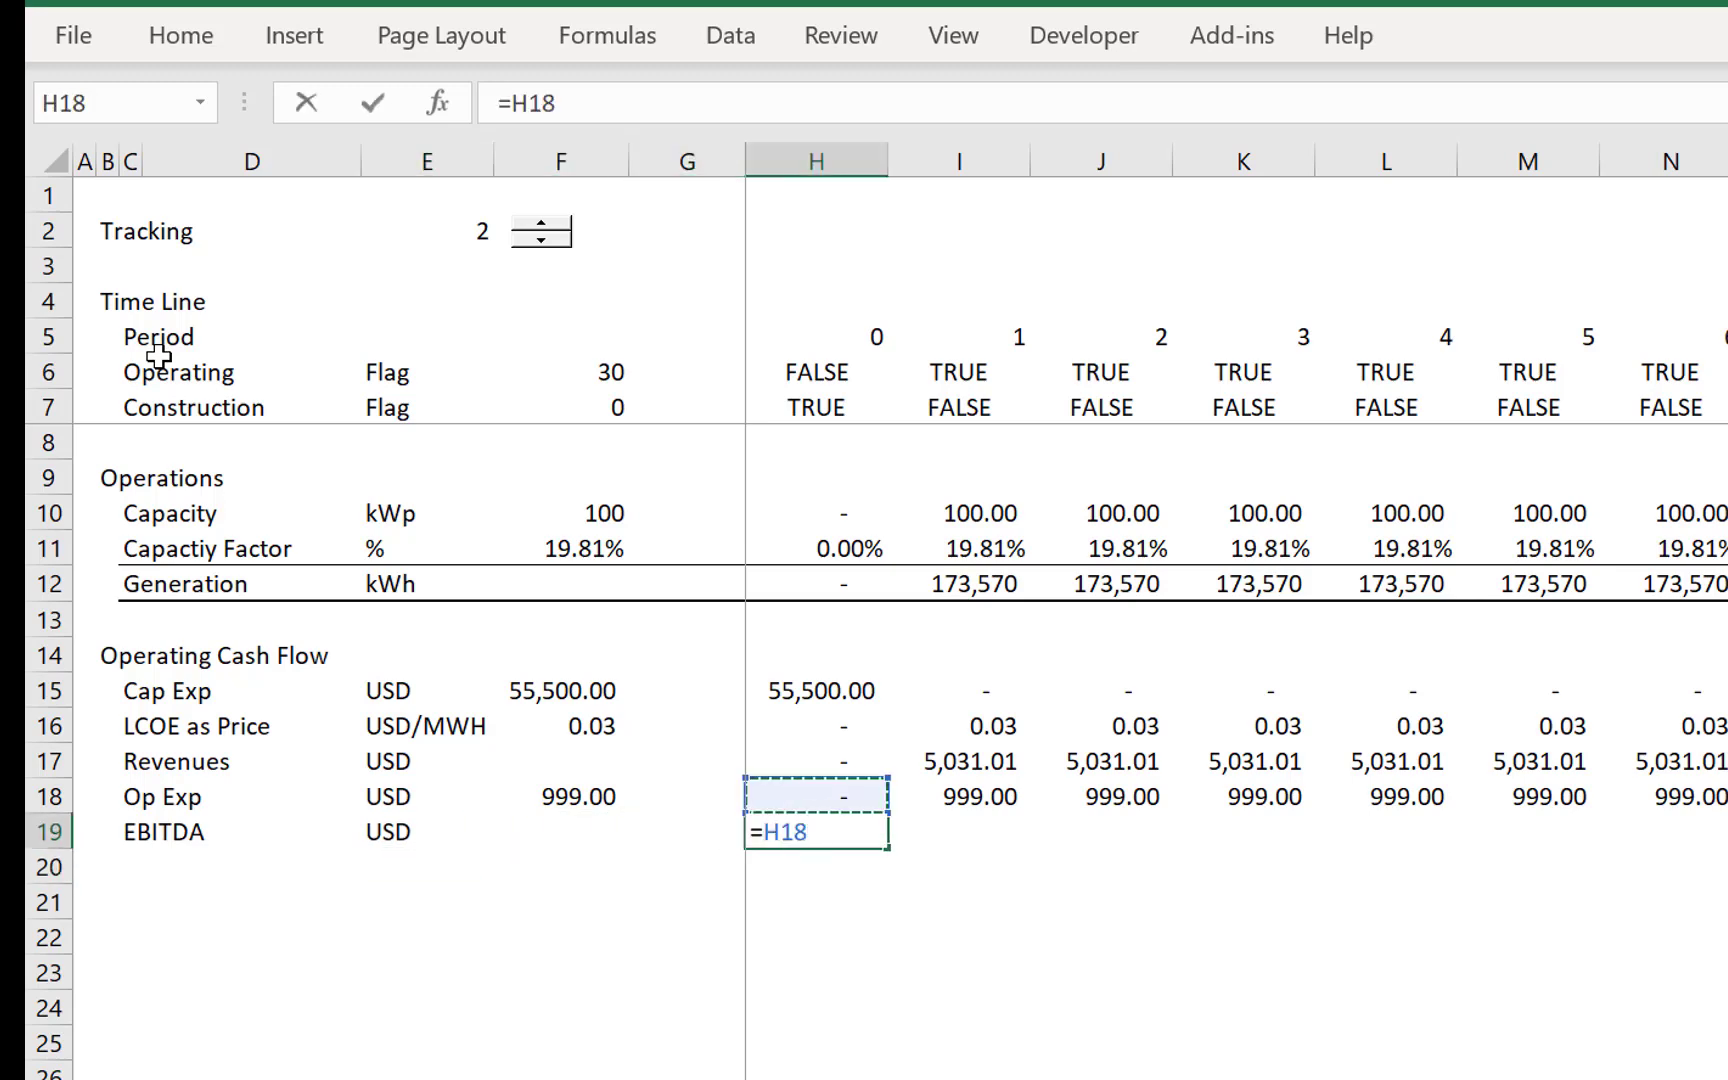
{"action": "key", "text": "Up"}
{"action": "type", "text": "-"}
{"action": "key", "text": "Up"}
{"action": "key", "text": "Return"}
{"action": "key", "text": "Up"}
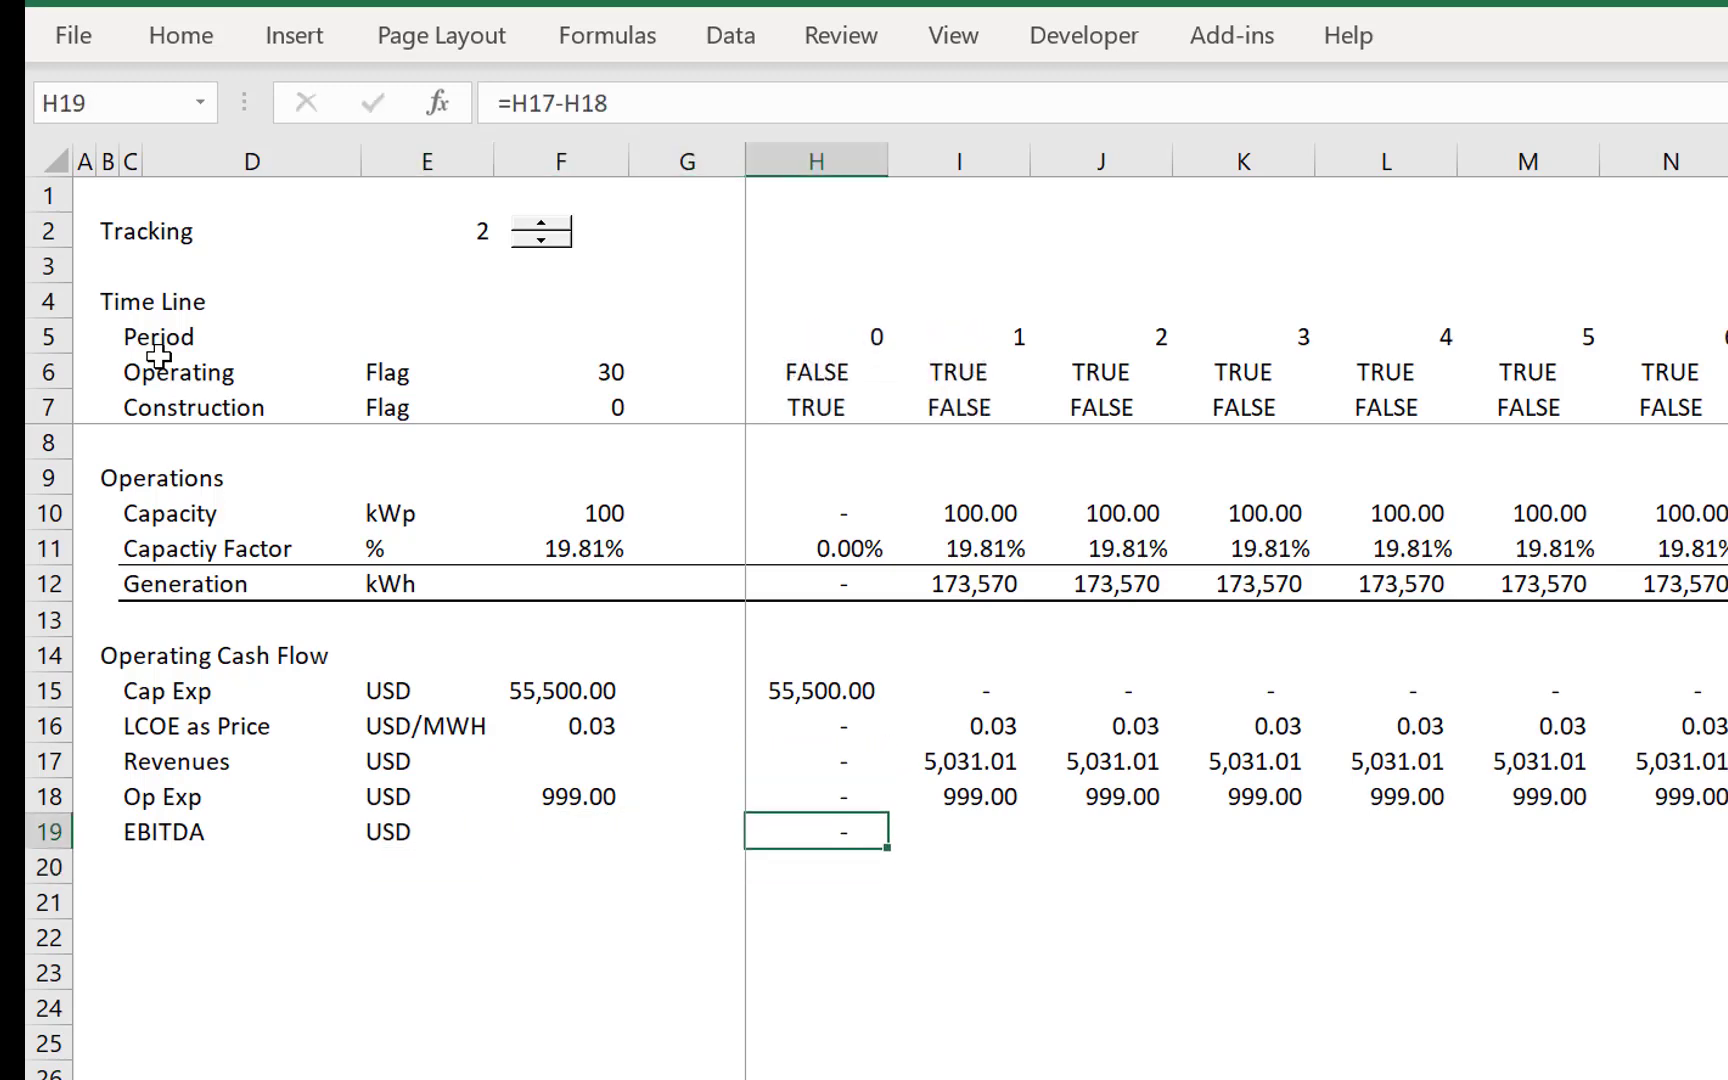
{"action": "key", "text": "ctrl+shift+Right"}
{"action": "key", "text": "ctrl+r"}
- Add the row label Free Cash Flow Pre-tax in C21 and widen column D to fit it
{"action": "key", "text": "Down"}
{"action": "key", "text": "Down"}
{"action": "key", "text": "Left"}
{"action": "key", "text": "Left"}
{"action": "key", "text": "Left"}
{"action": "key", "text": "Left"}
{"action": "key", "text": "Left"}
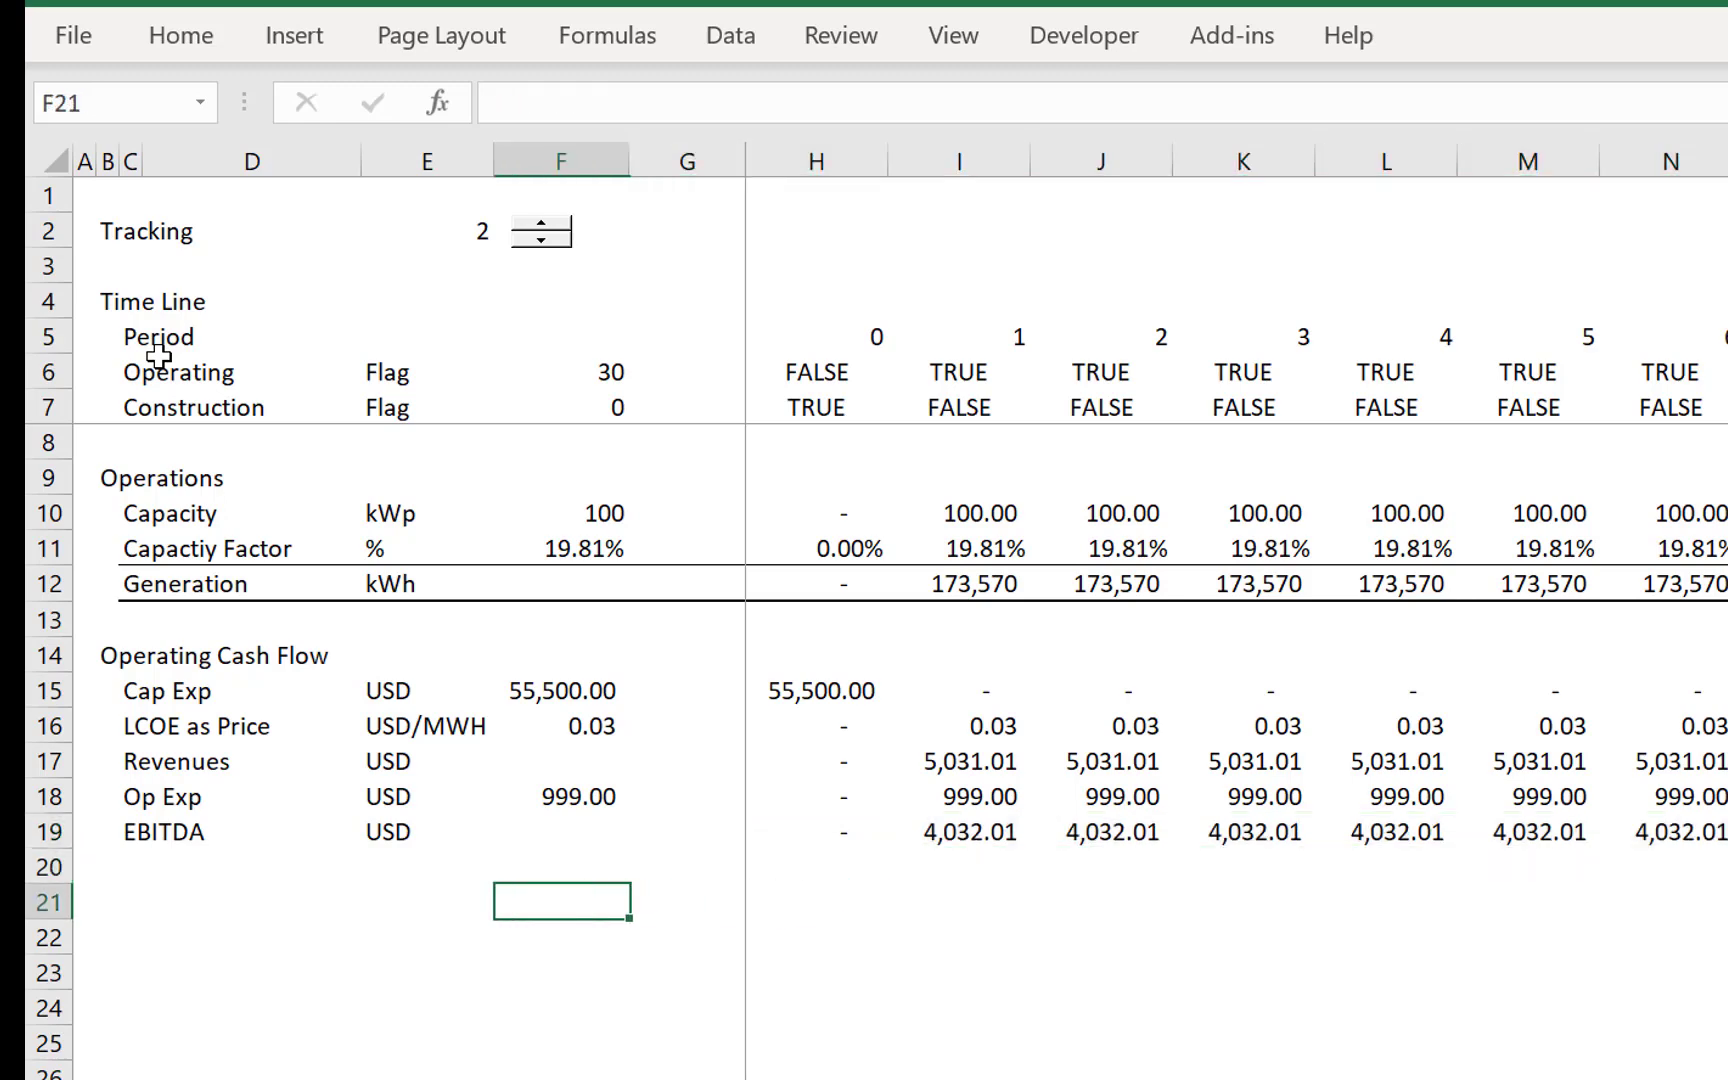
{"action": "type", "text": "Free"}
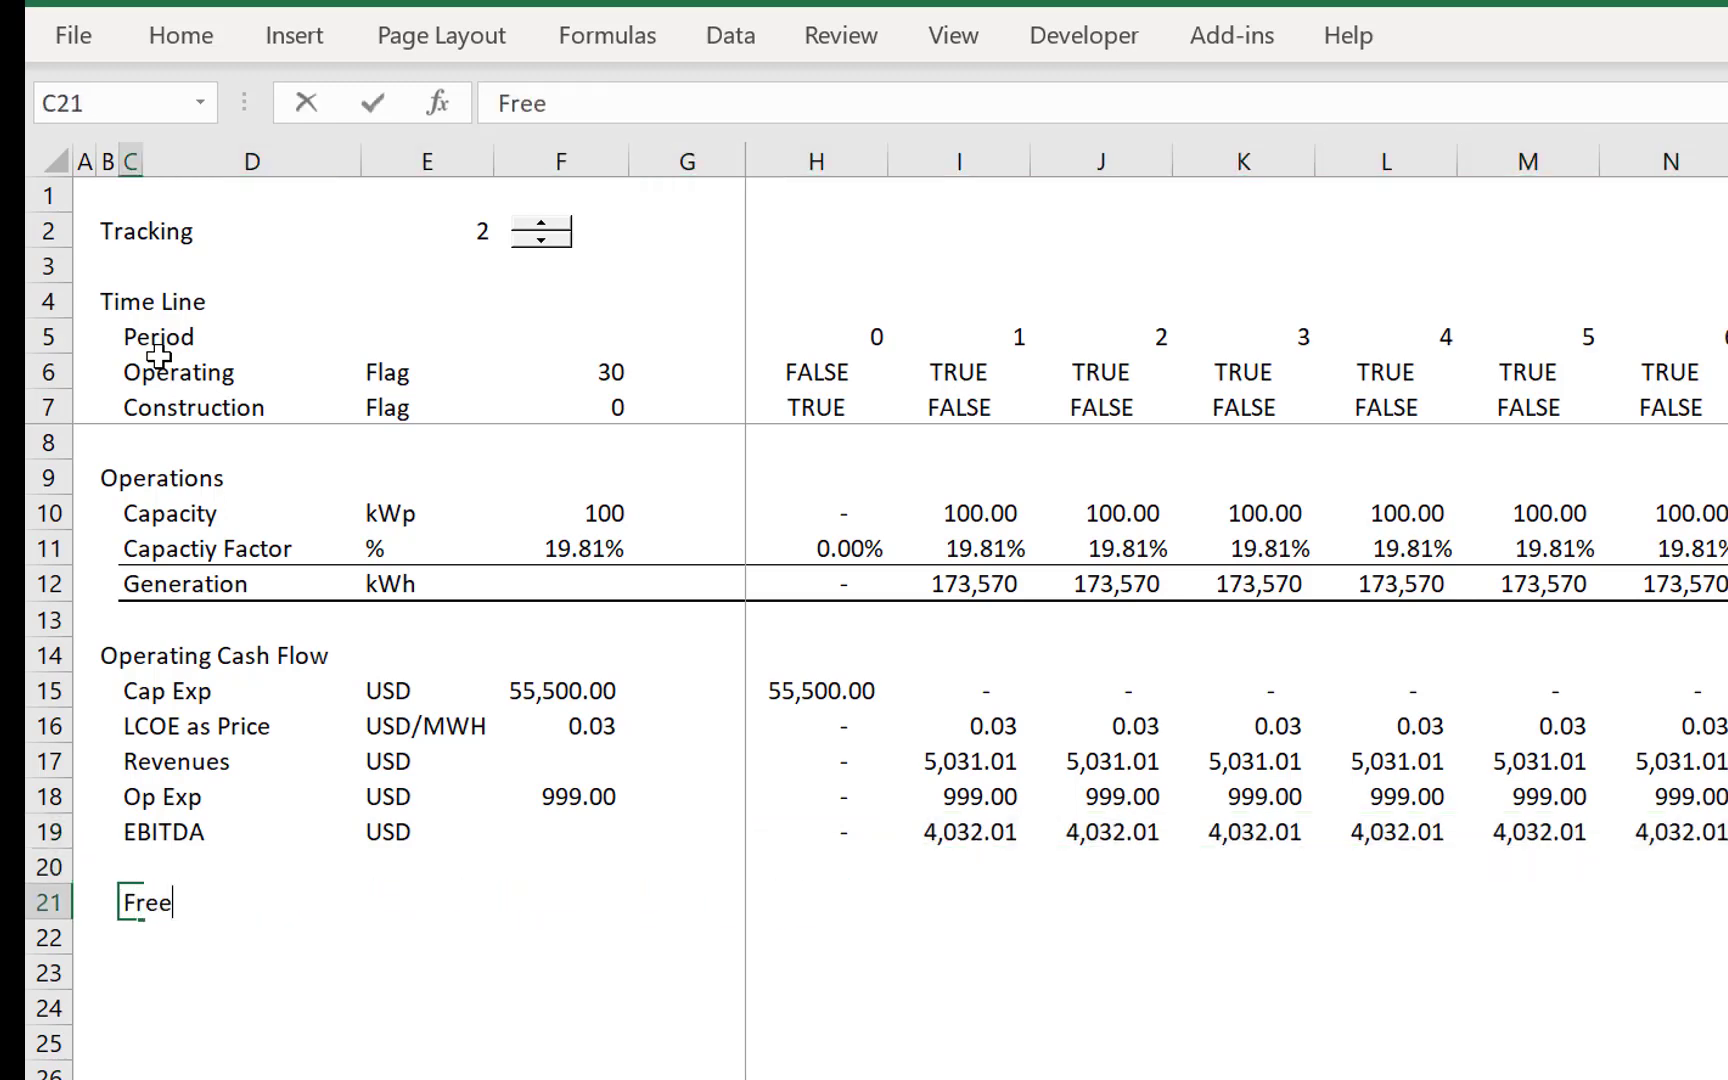
{"action": "type", "text": " Cash Flow Pre-"}
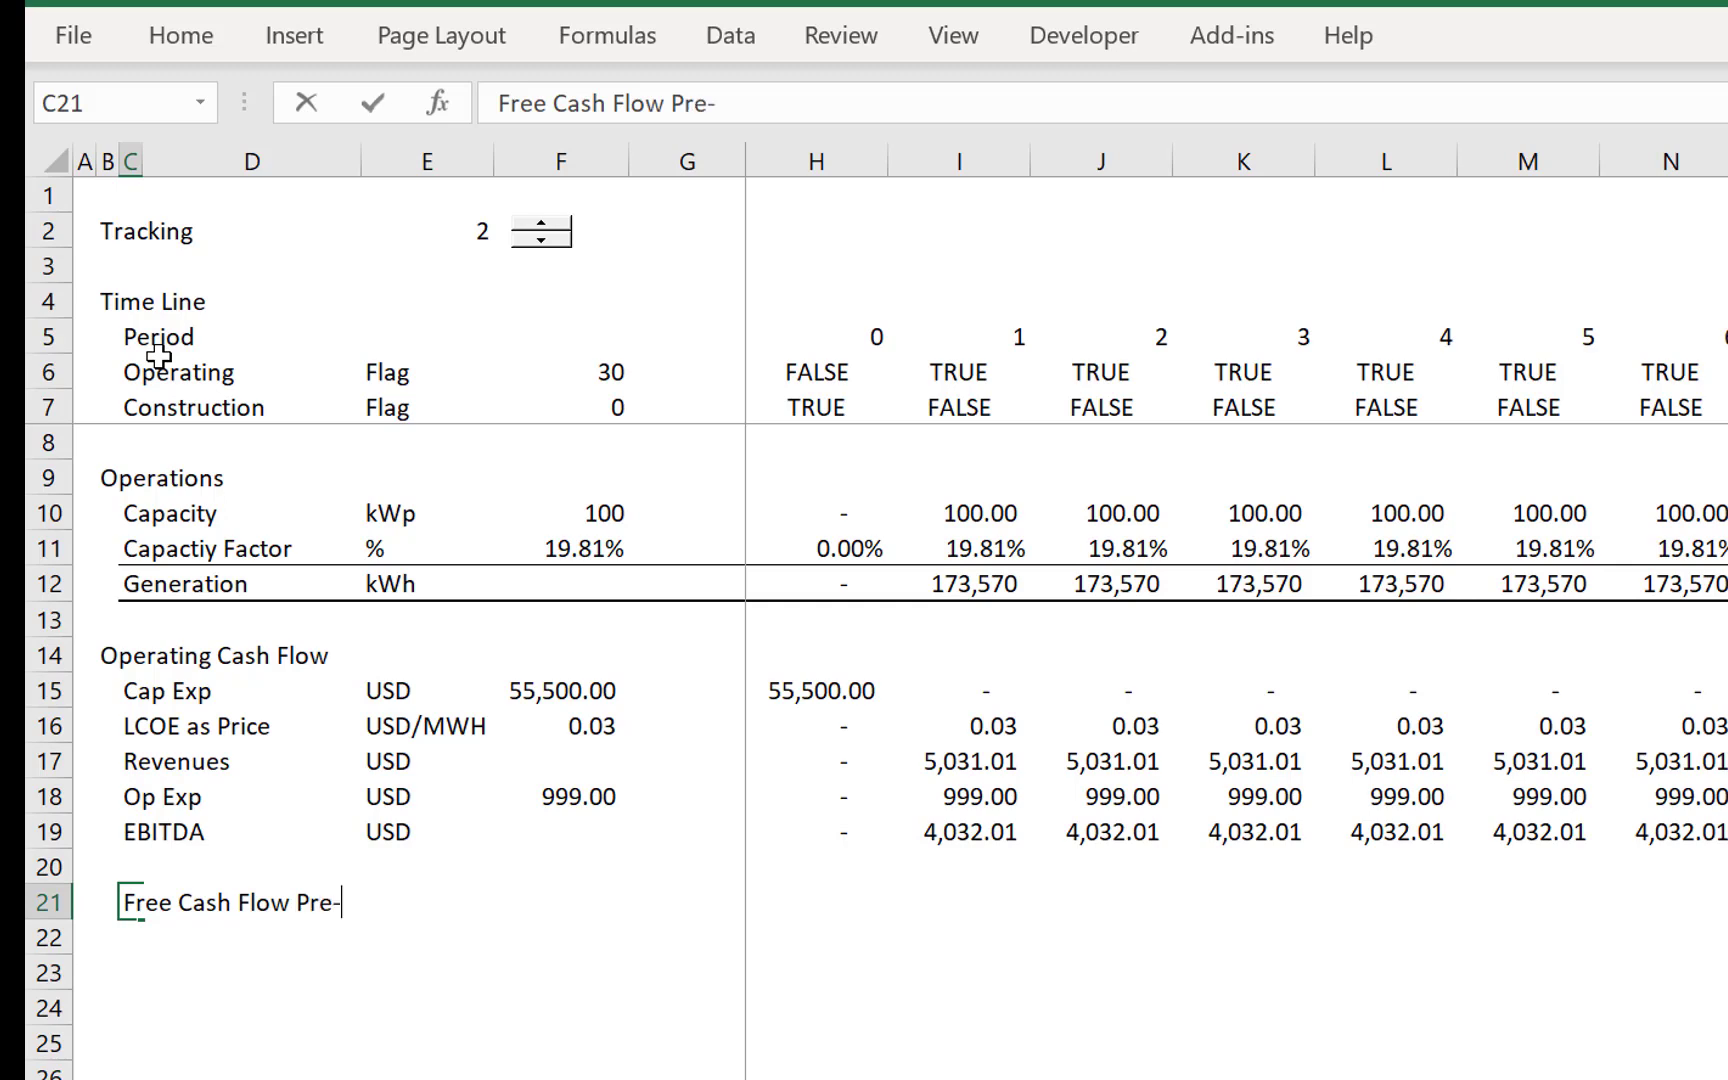
{"action": "type", "text": "tax"}
{"action": "key", "text": "Return"}
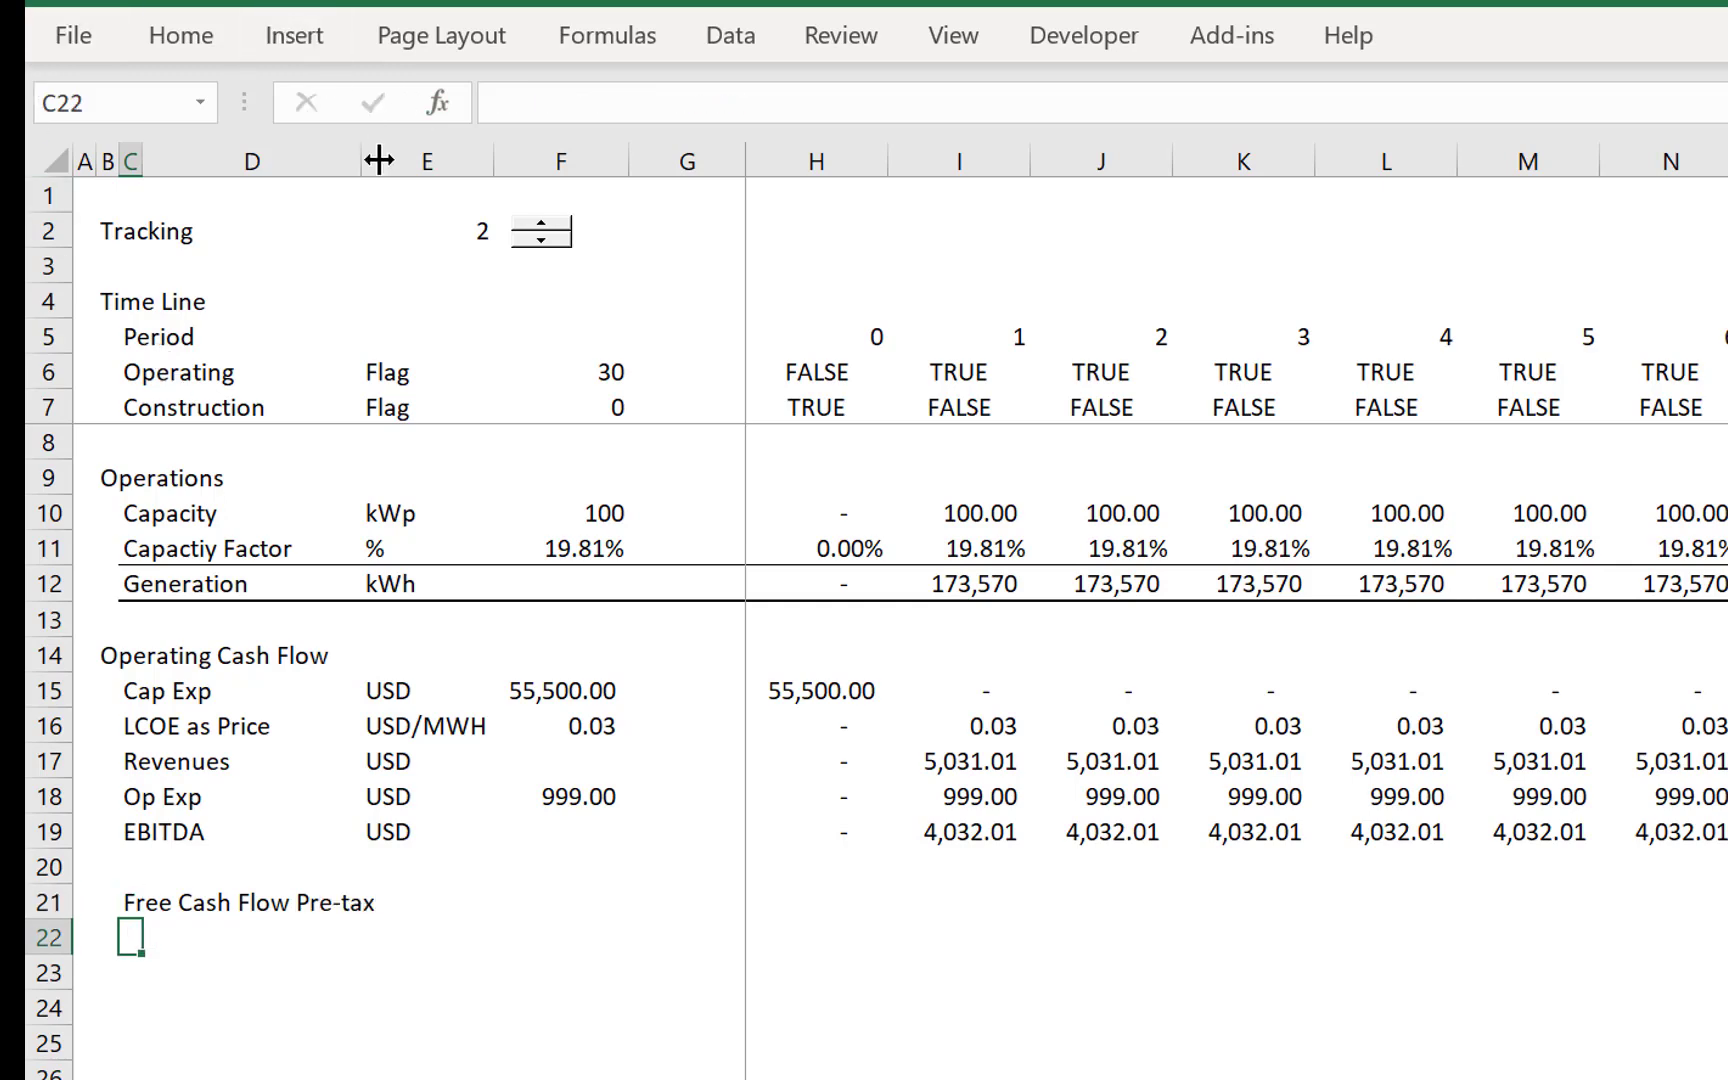
{"action": "left_click_drag", "start_coordinate": [375, 157], "coordinate": [536, 198]}
- Copy the USD unit from E19 to E21 for the Free Cash Flow Pre-tax row
{"action": "key", "text": "Up"}
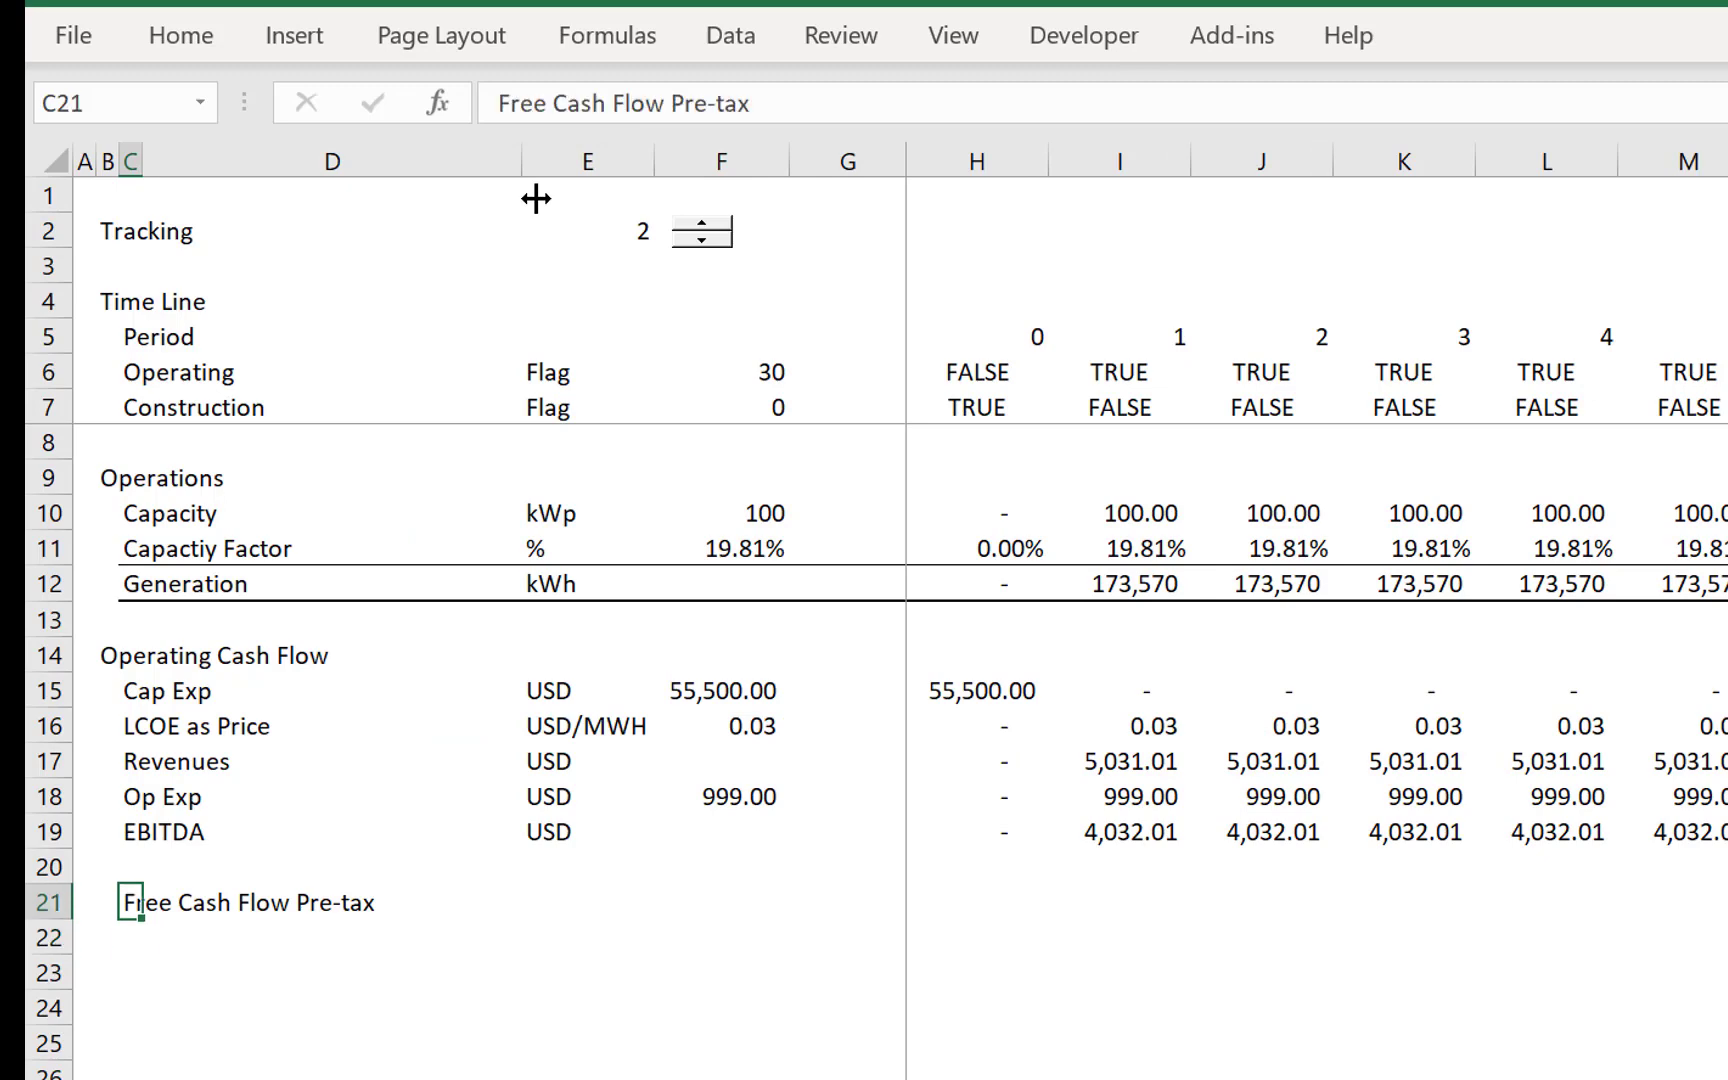
{"action": "key", "text": "Right"}
{"action": "key", "text": "Right"}
{"action": "key", "text": "Up"}
{"action": "key", "text": "Up"}
{"action": "key", "text": "ctrl+c"}
{"action": "key", "text": "Down"}
{"action": "key", "text": "Down"}
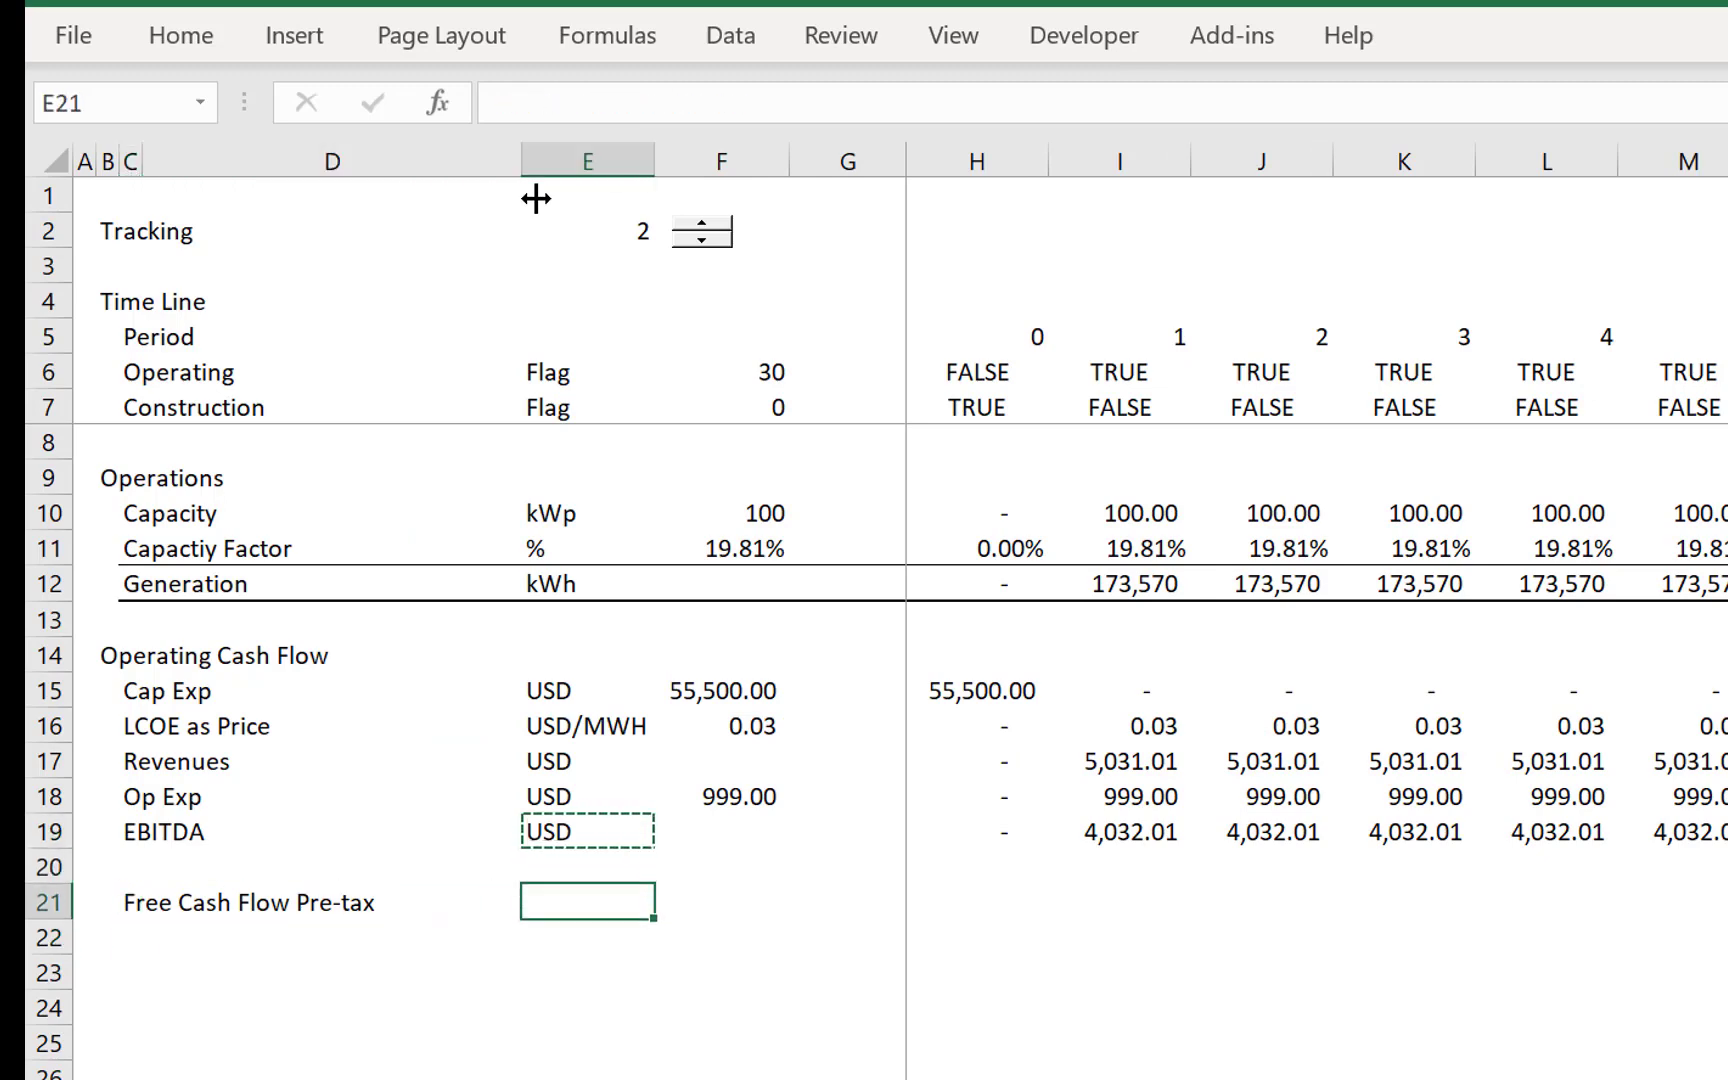
{"action": "key", "text": "ctrl+v"}
- Calculate Free Cash Flow Pre-tax in H21 as EBITDA in H19 minus Cap Exp in H15
{"action": "key", "text": "Right"}
{"action": "key", "text": "Right"}
{"action": "key", "text": "Right"}
{"action": "key", "text": "F2"}
{"action": "type", "text": "="}
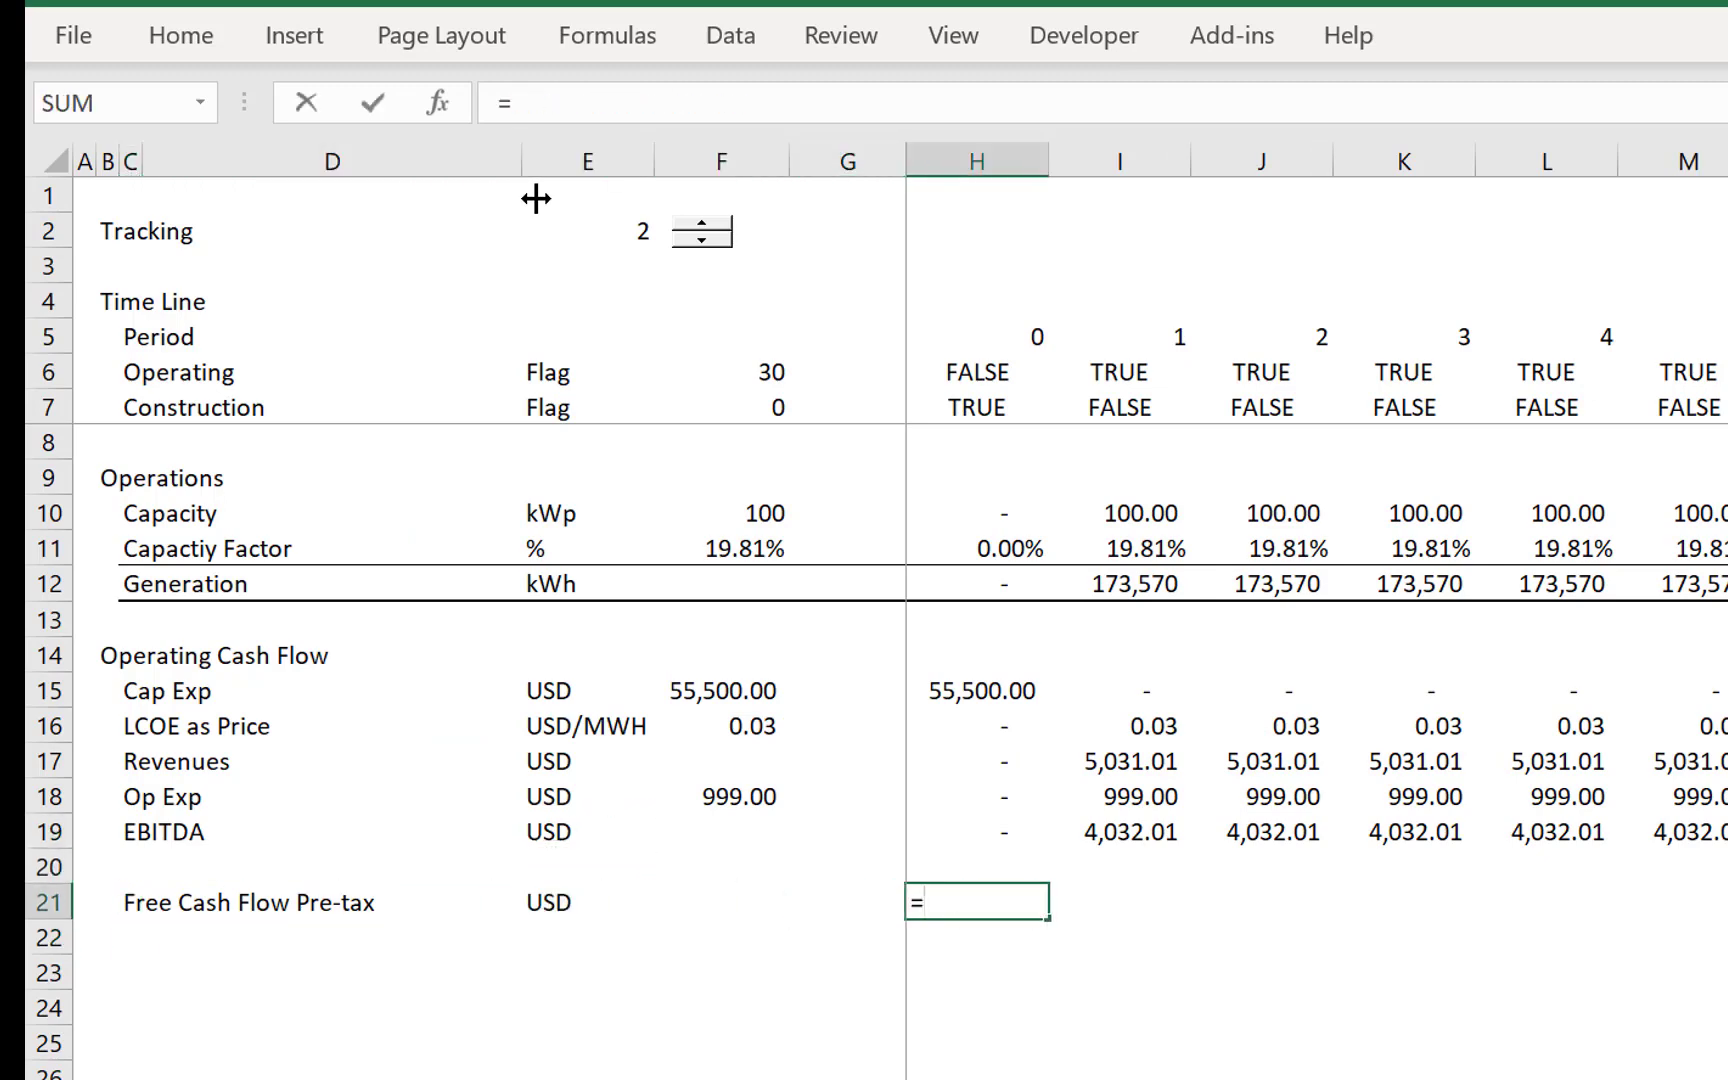
{"action": "key", "text": "Up"}
{"action": "key", "text": "Up"}
{"action": "key", "text": "Up"}
{"action": "key", "text": "Up"}
{"action": "key", "text": "Up"}
{"action": "key", "text": "Up"}
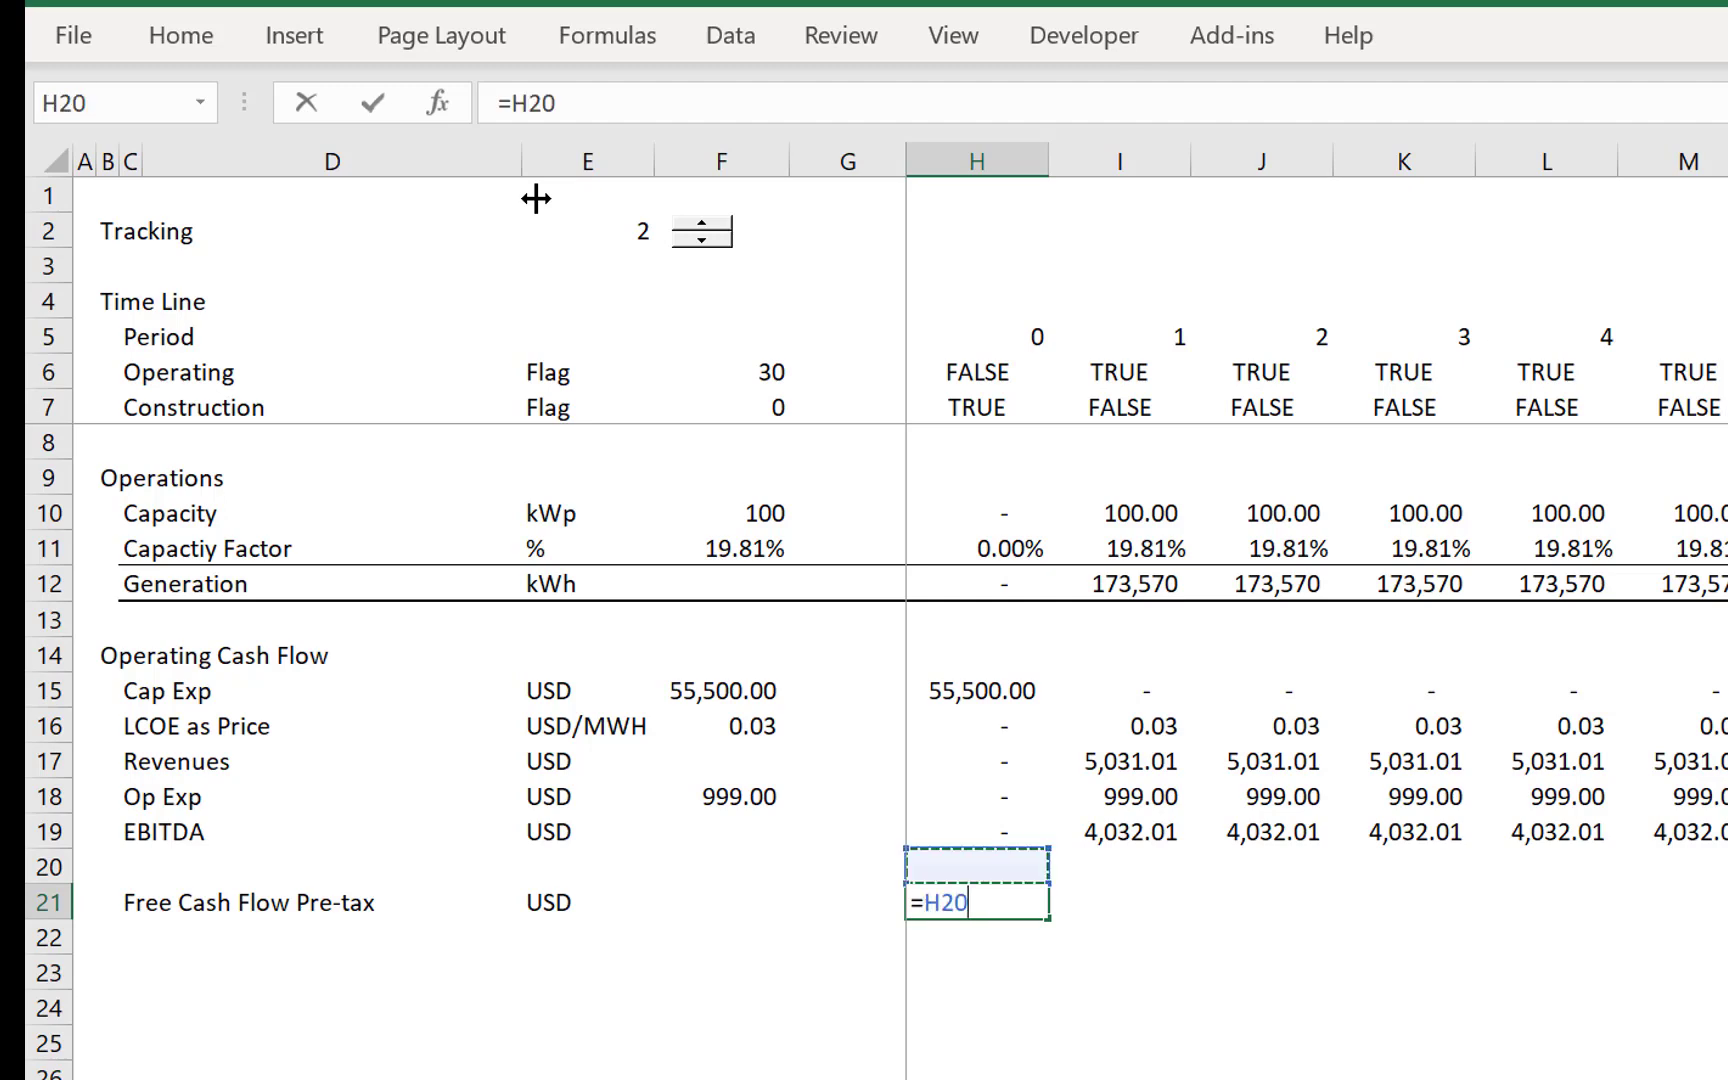
{"action": "key", "text": "Down"}
{"action": "key", "text": "Down"}
{"action": "key", "text": "Down"}
{"action": "key", "text": "Down"}
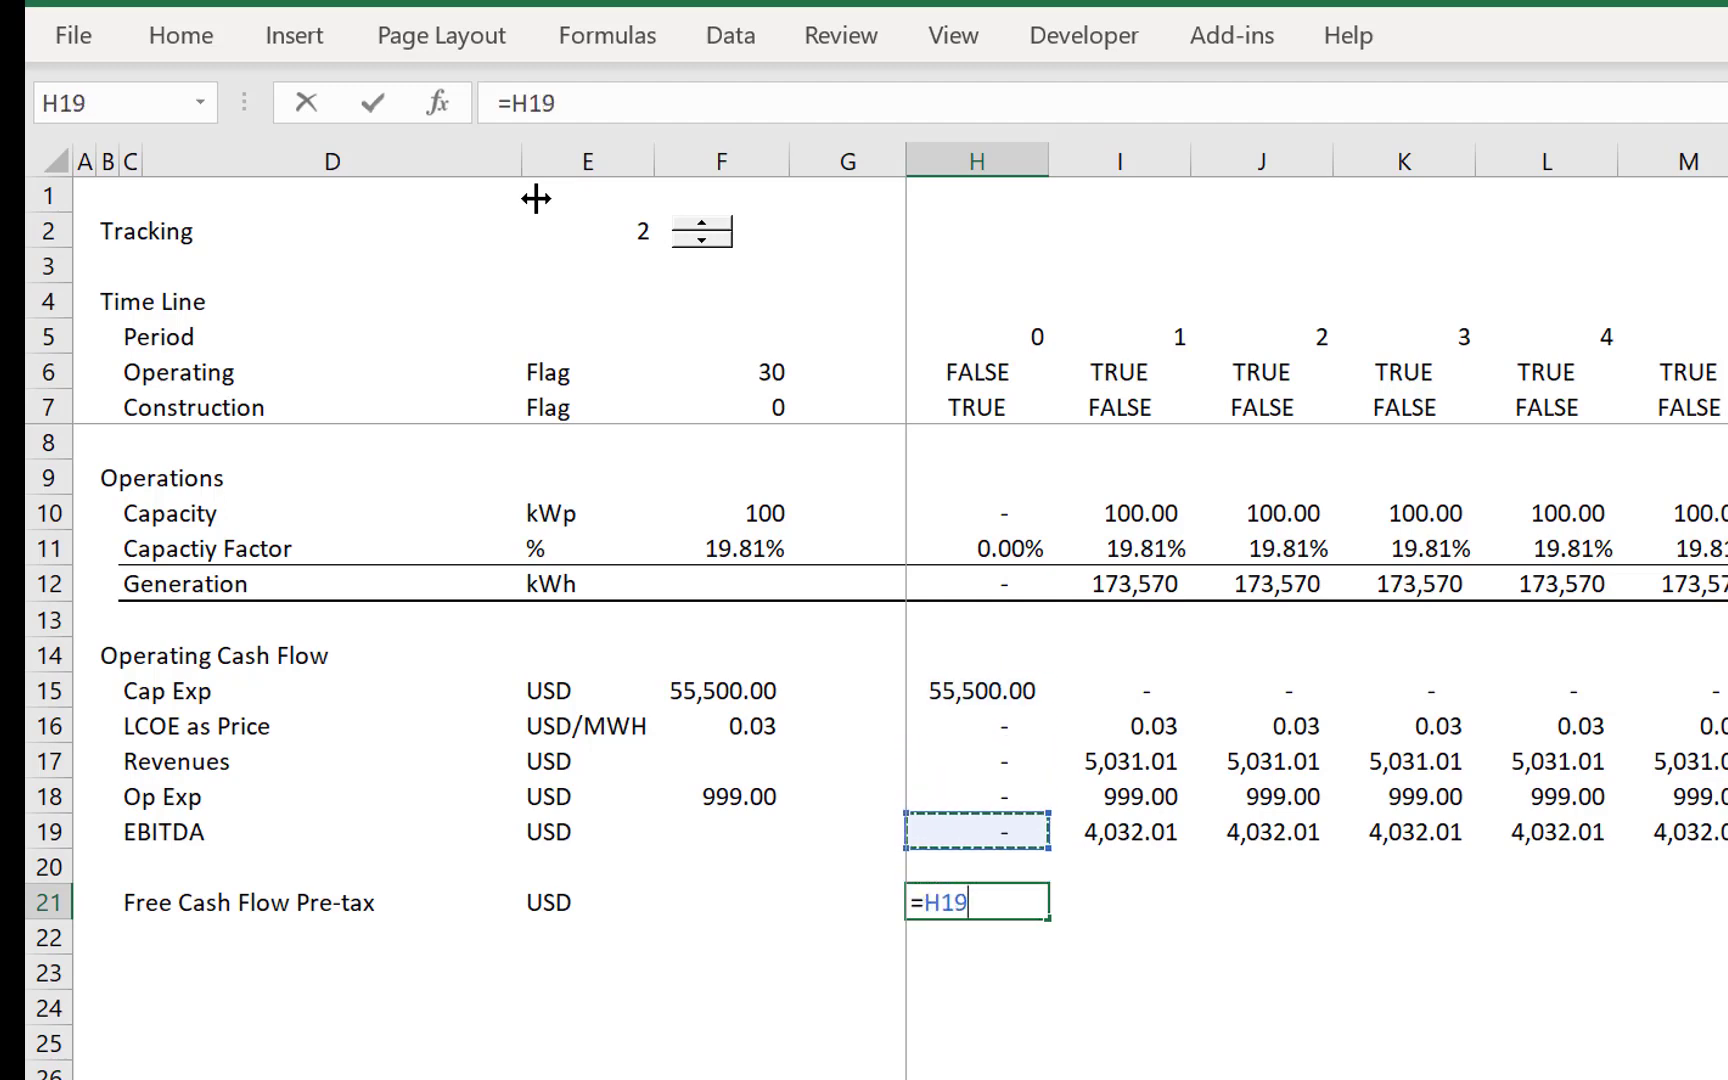
{"action": "type", "text": "-"}
{"action": "key", "text": "Down"}
{"action": "key", "text": "Up"}
{"action": "key", "text": "Up"}
{"action": "key", "text": "Up"}
{"action": "key", "text": "Up"}
{"action": "key", "text": "Up"}
{"action": "key", "text": "Return"}
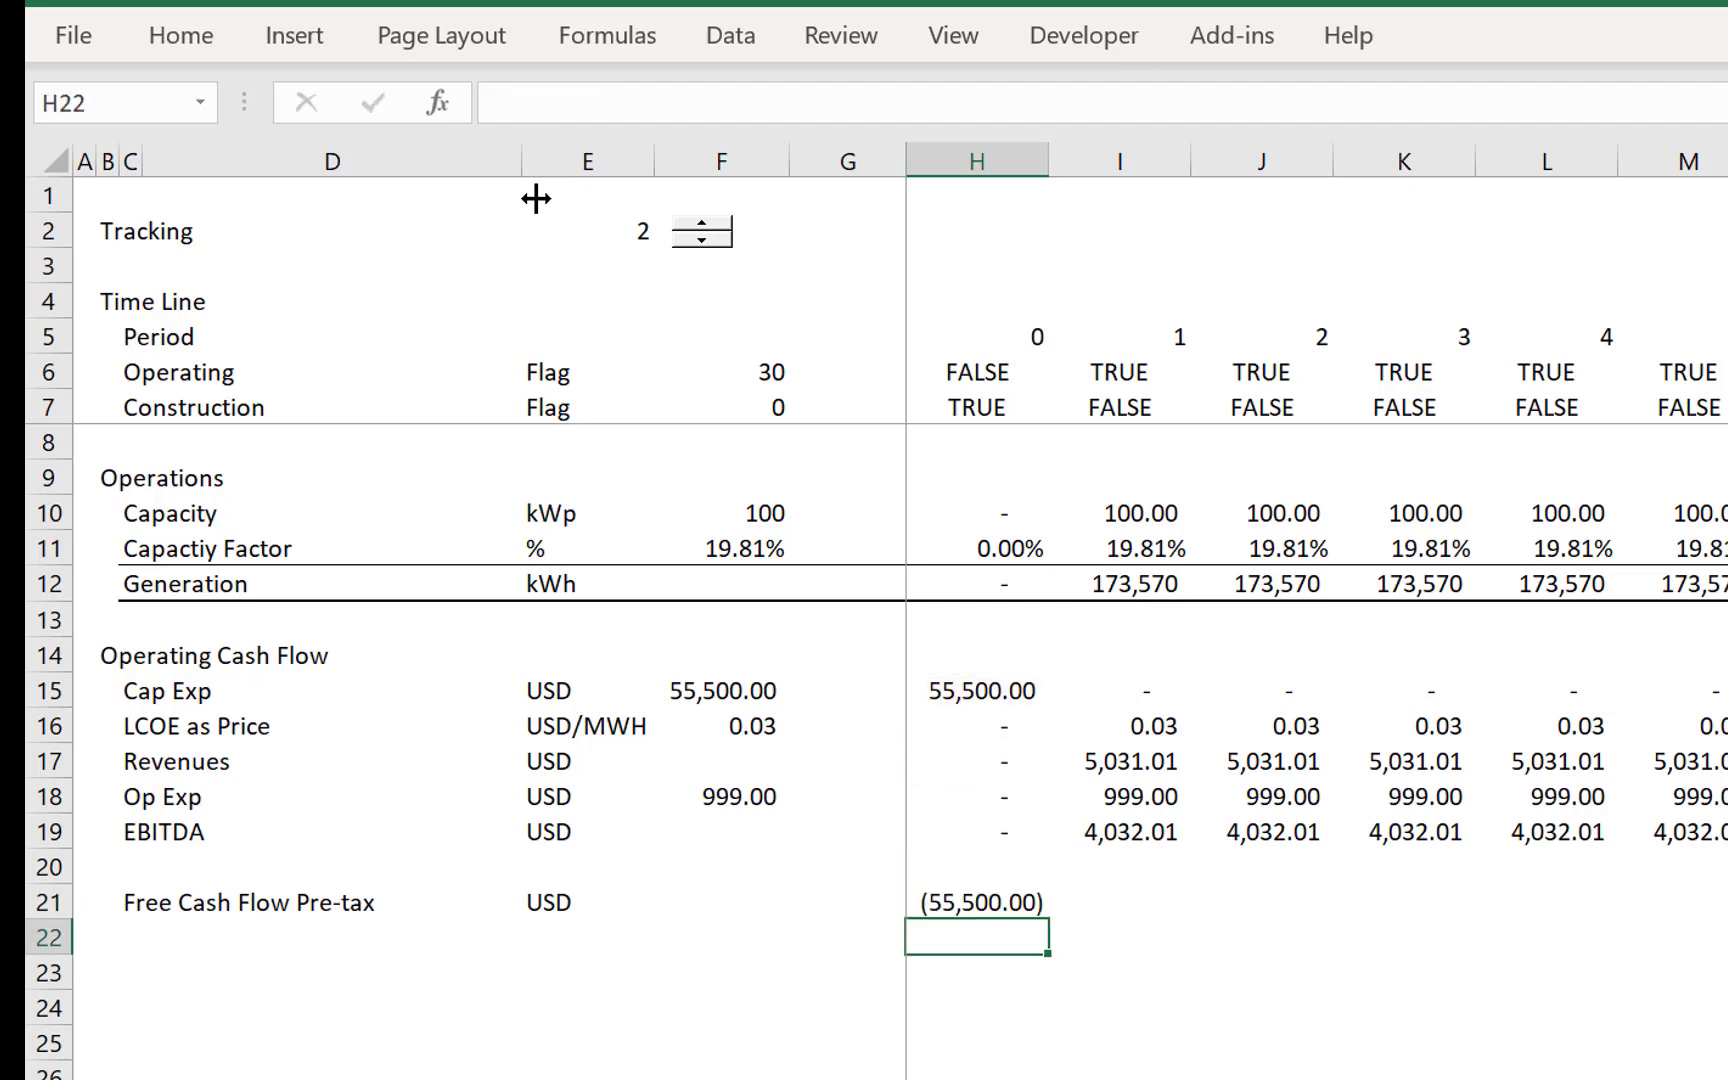
- Fill the H21 Free Cash Flow Pre-tax formula across the timeline
{"action": "key", "text": "Up"}
{"action": "key", "text": "ctrl+shift+Right"}
{"action": "key", "text": "ctrl+r"}
{"action": "key", "text": "Down"}
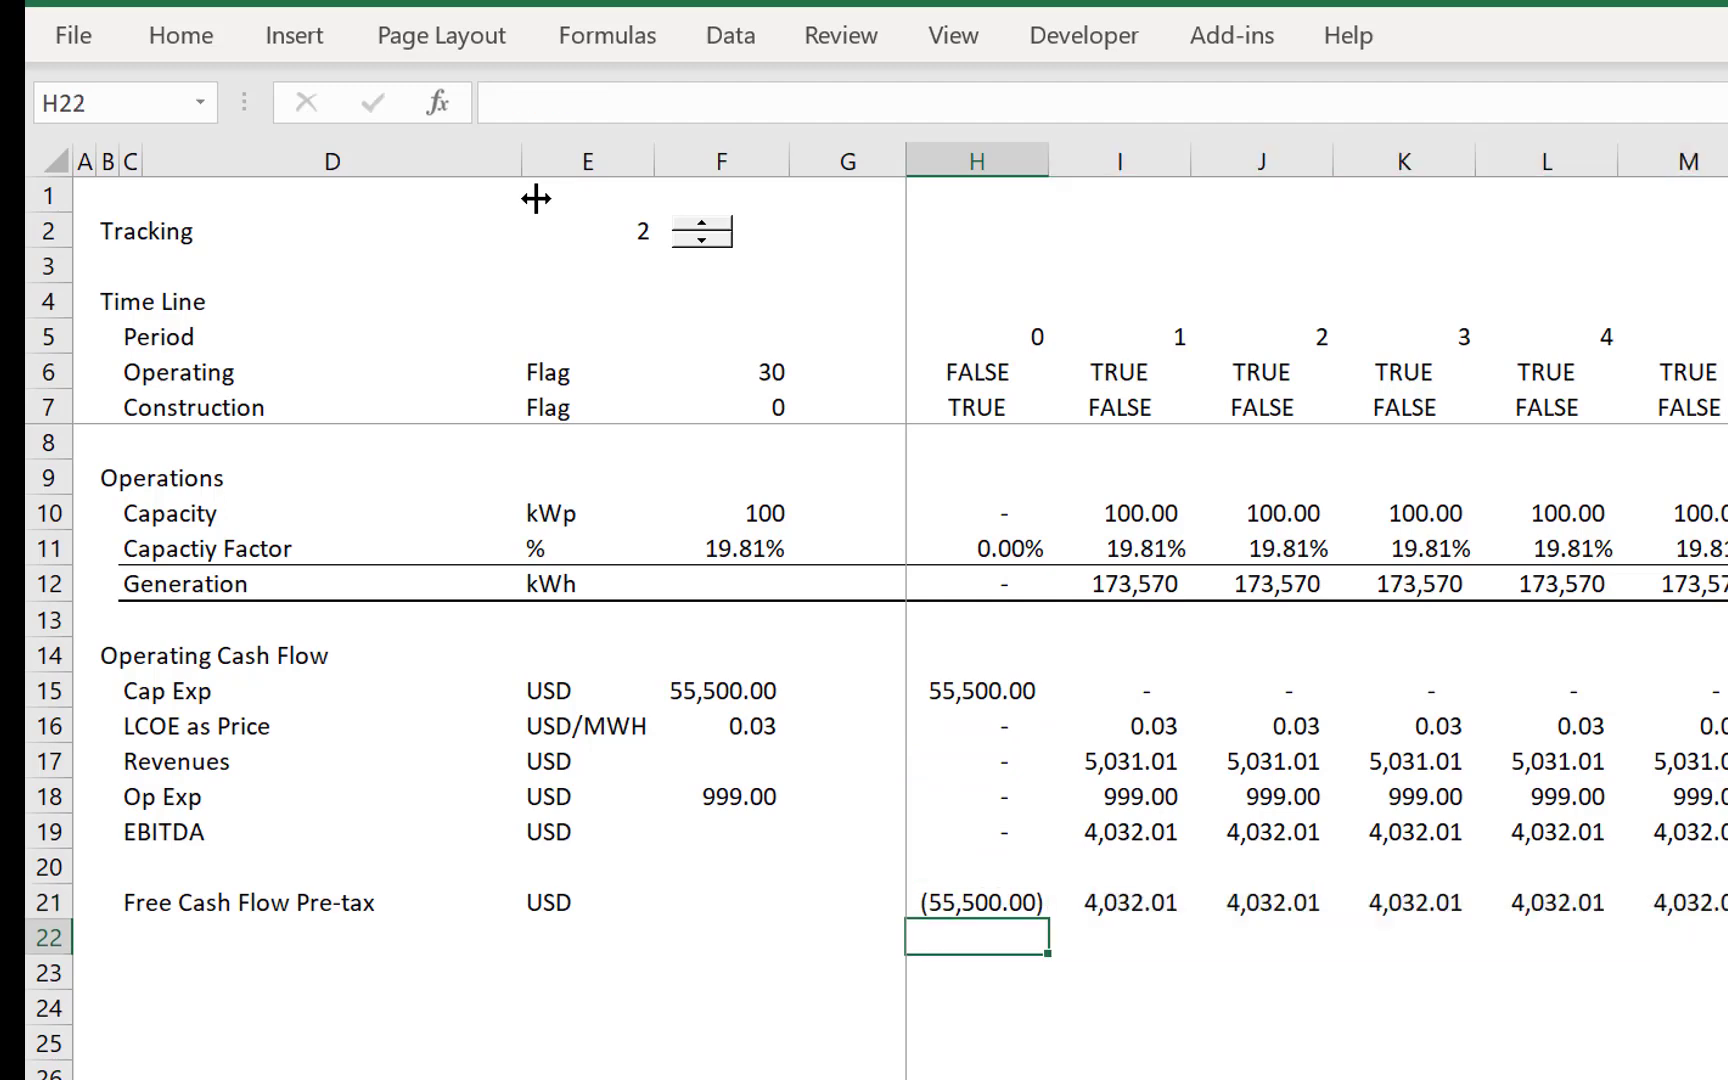
- Add the row label Proejct IRR in C22 below Free Cash Flow Pre-tax
{"action": "key", "text": "Left"}
{"action": "key", "text": "Left"}
{"action": "key", "text": "Left"}
{"action": "key", "text": "Left"}
{"action": "key", "text": "Left"}
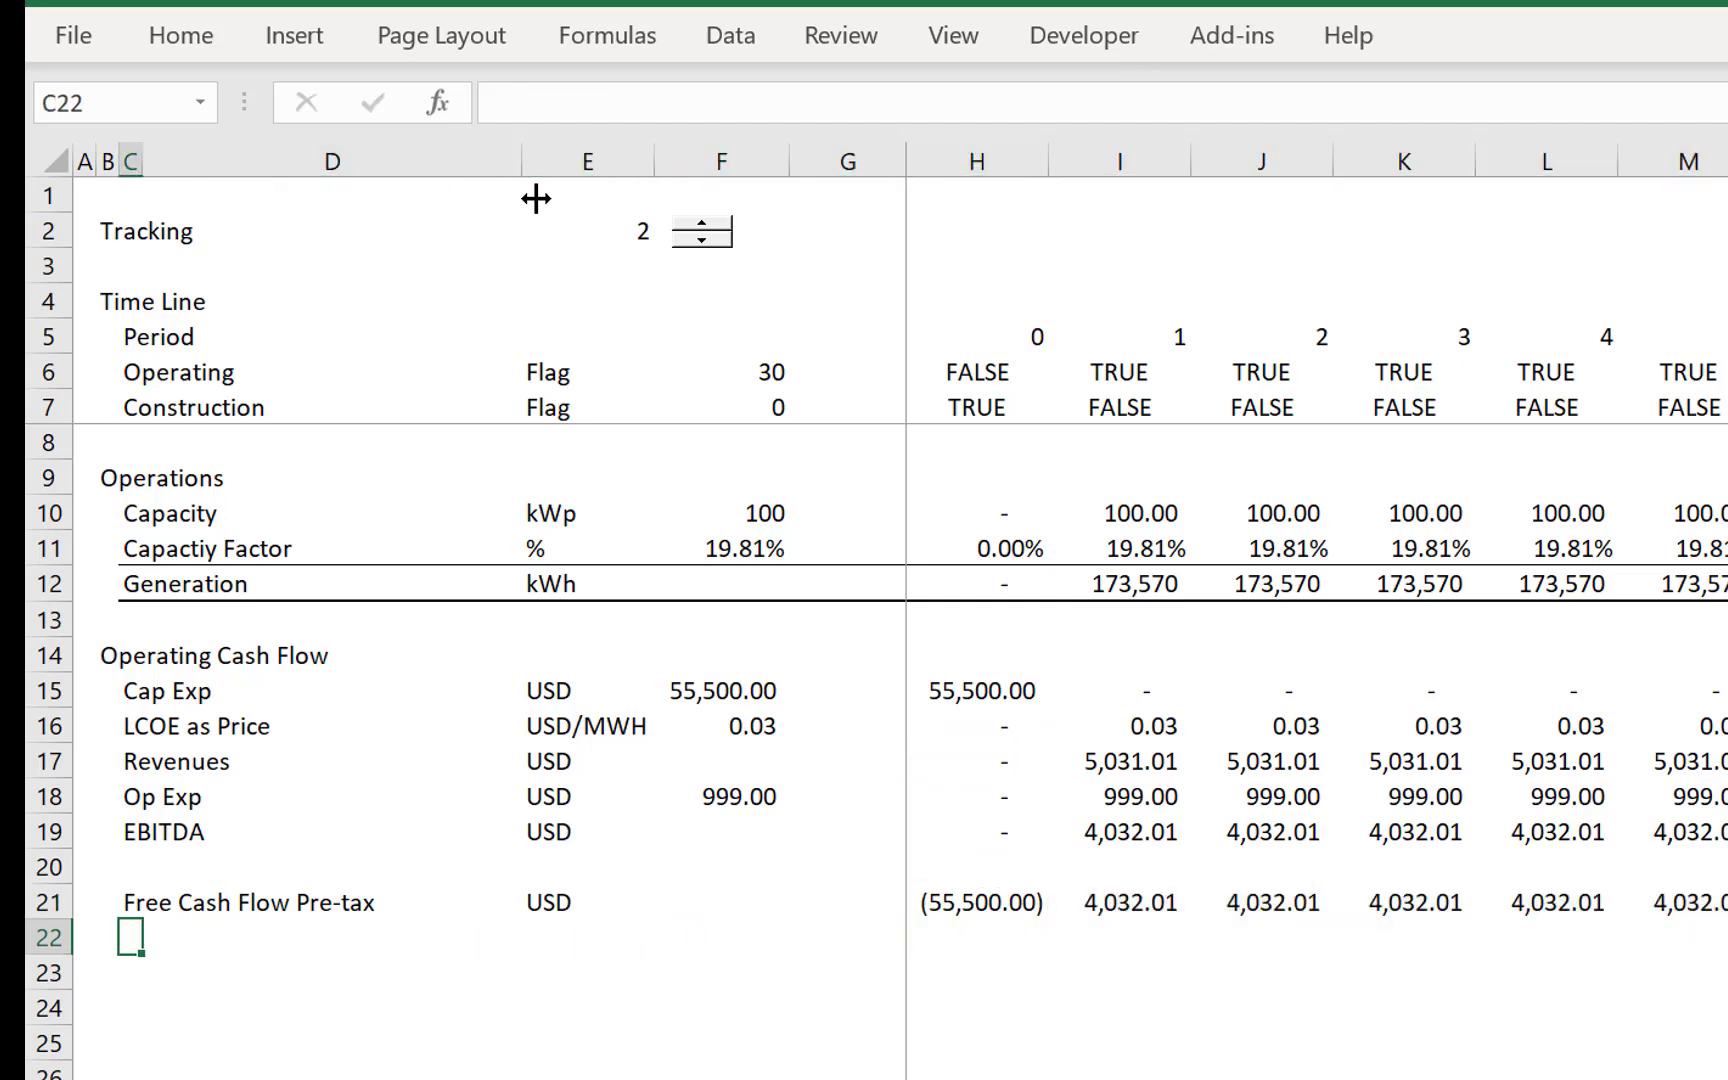
{"action": "type", "text": "PRoejct IR"}
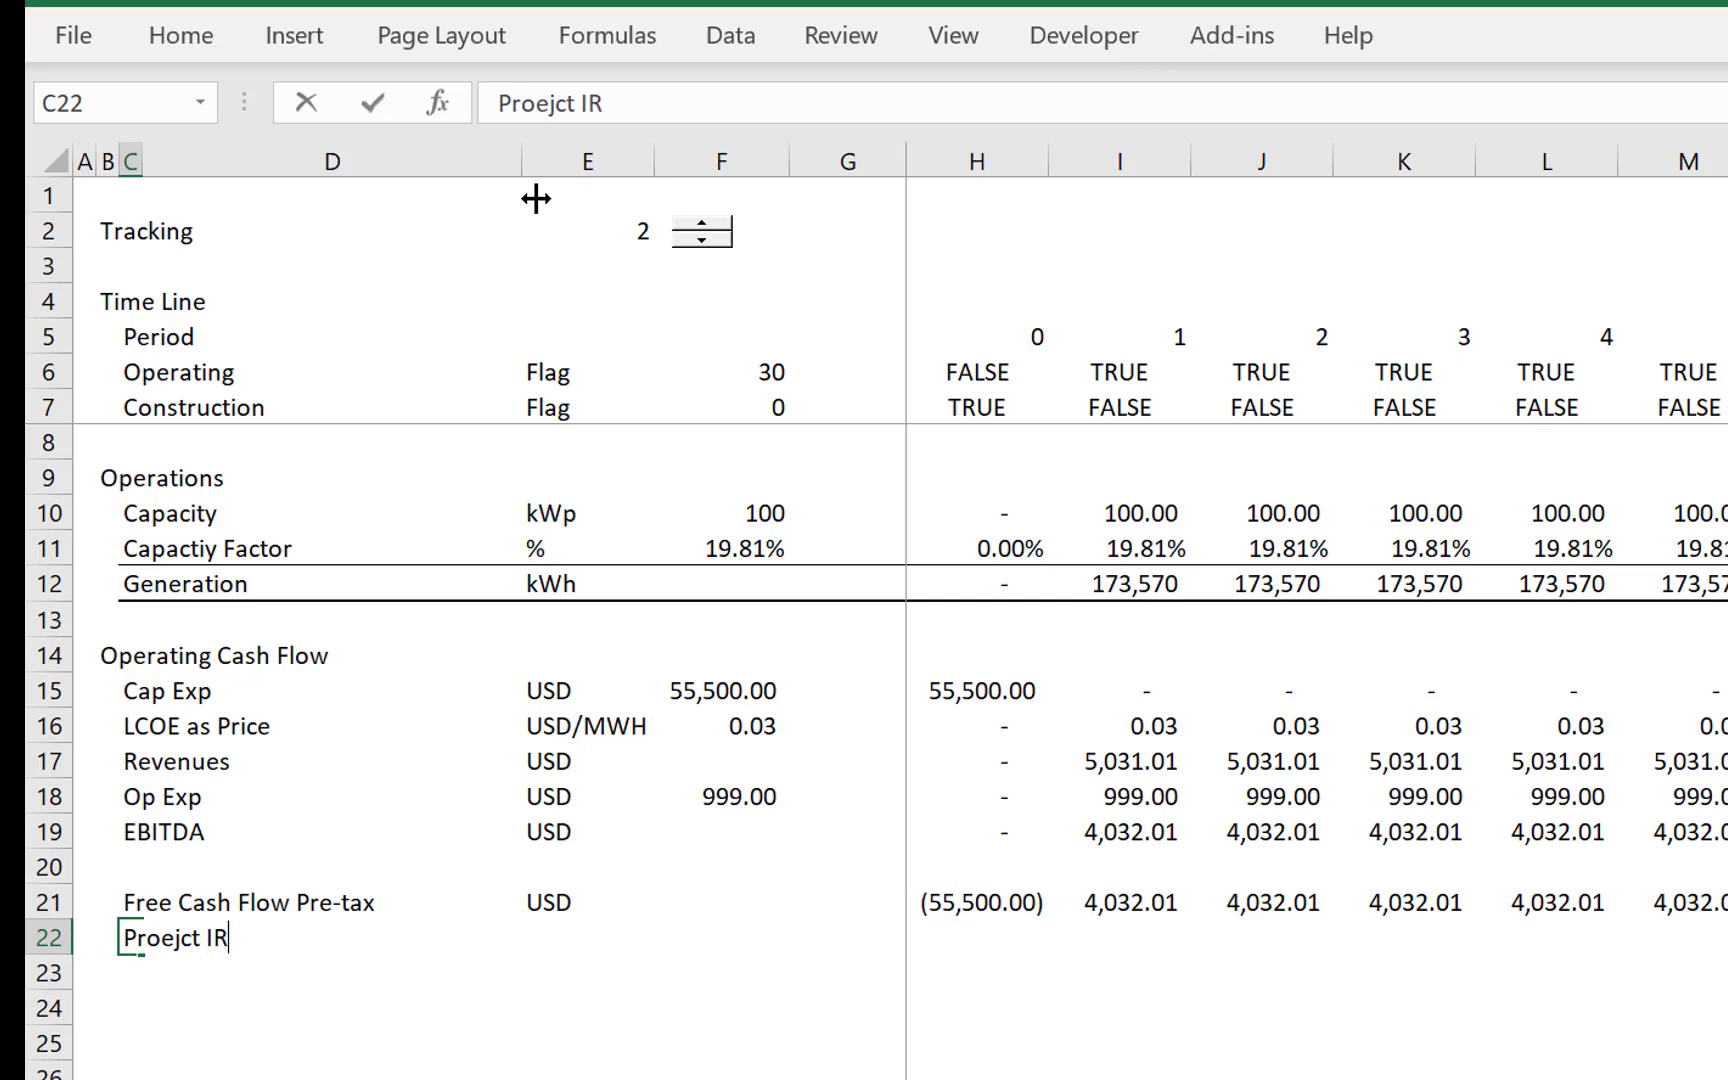
{"action": "type", "text": "R"}
{"action": "key", "text": "Return"}
- Enter the unit % in E22 for the project IRR row
{"action": "key", "text": "Up"}
{"action": "key", "text": "Right"}
{"action": "key", "text": "Right"}
{"action": "type", "text": "=i"}
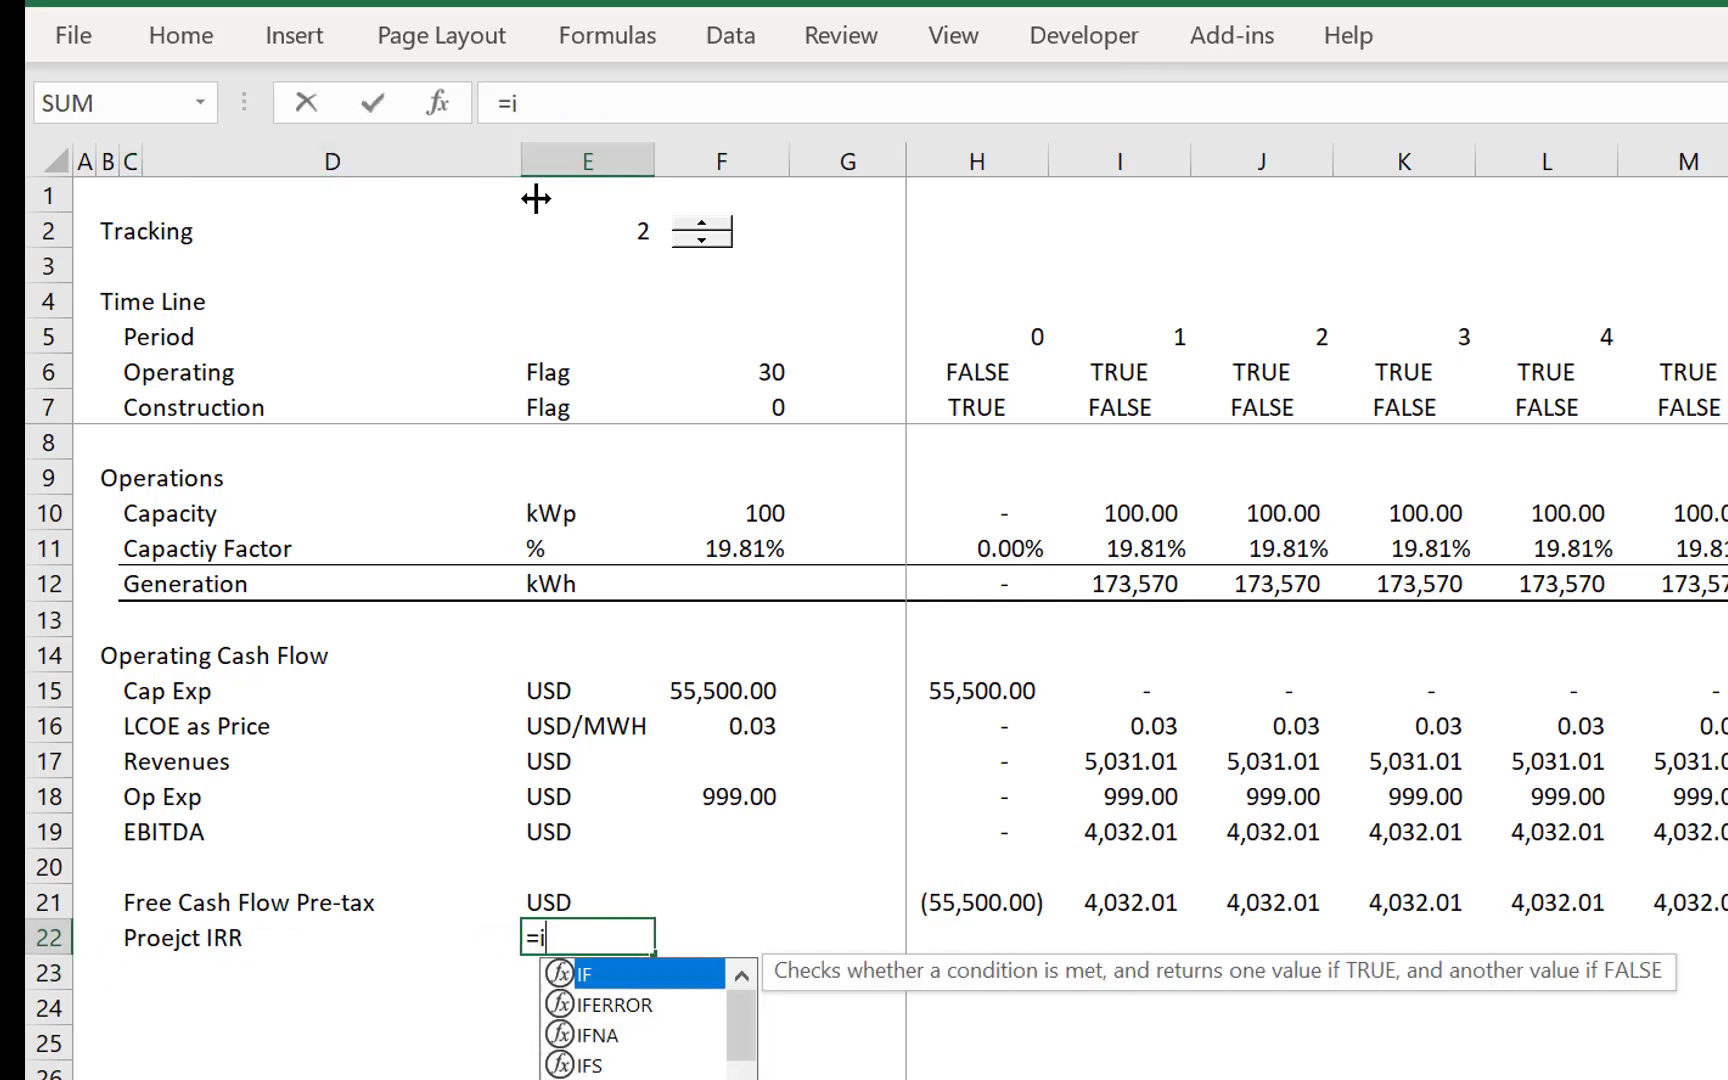
{"action": "type", "text": "r"}
{"action": "key", "text": "Escape"}
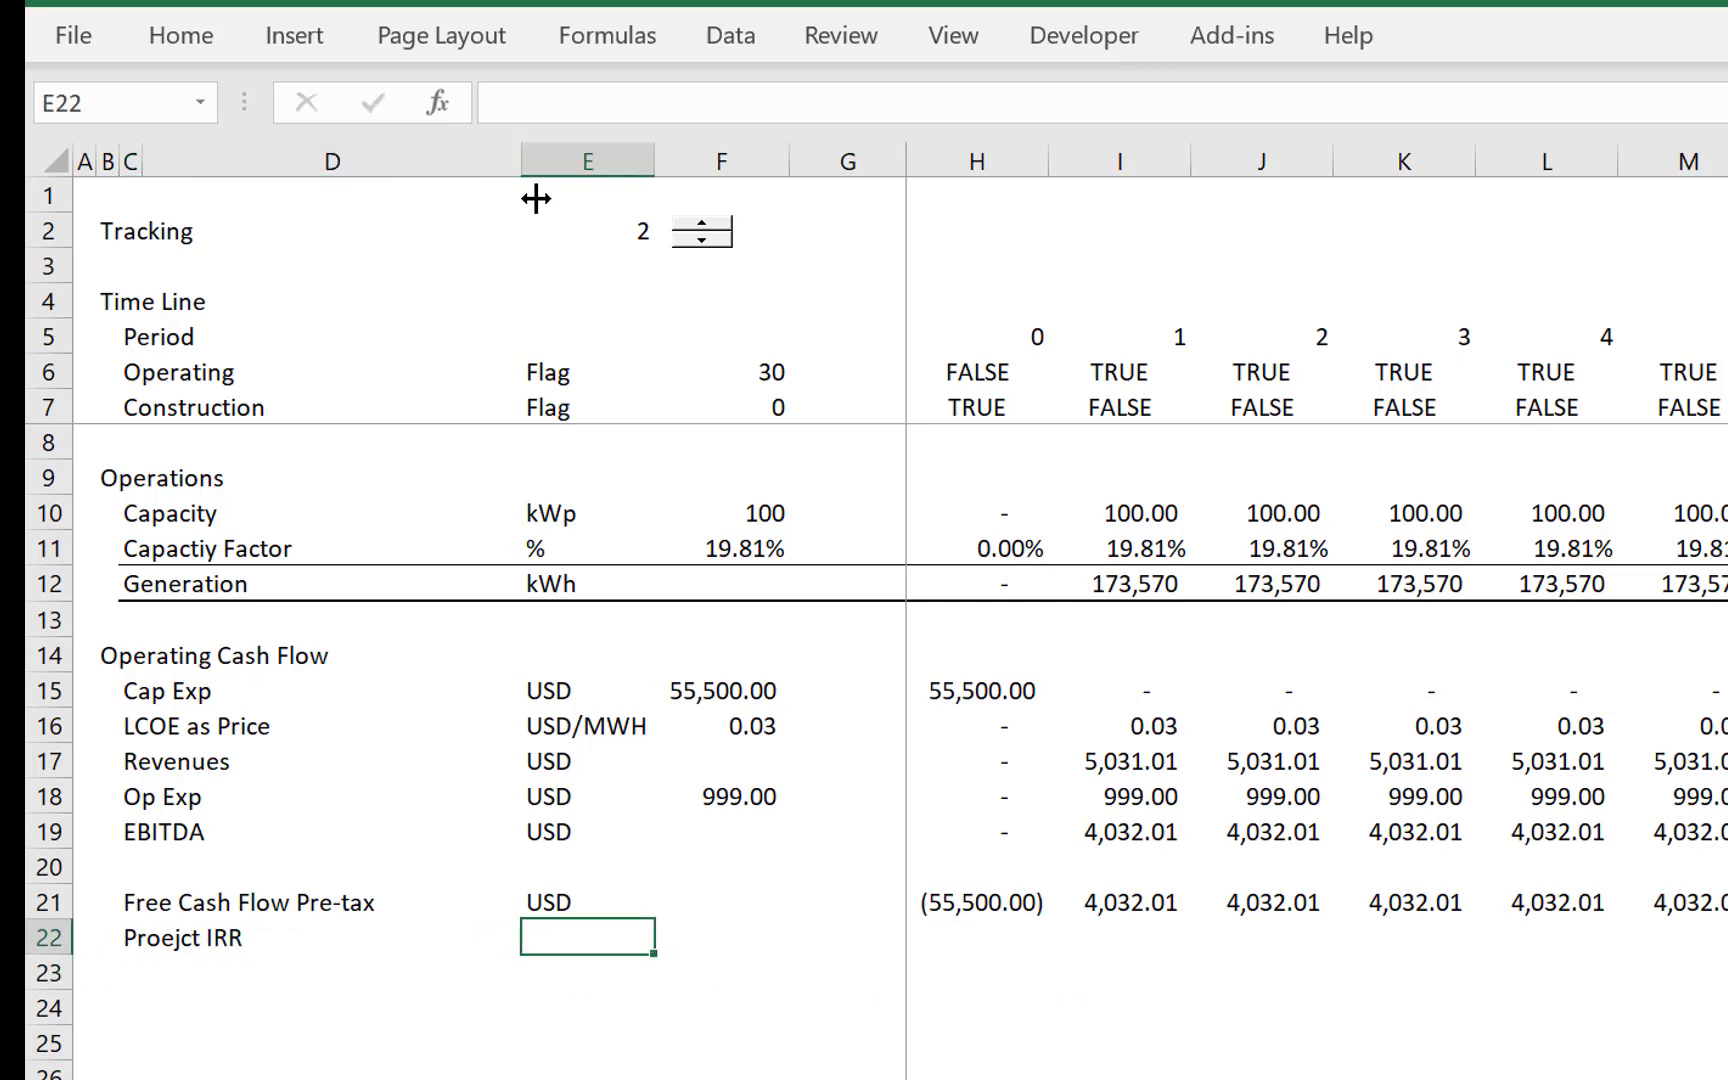
{"action": "type", "text": "%"}
- Calculate the project IRR in F22 from the Free Cash Flow Pre-tax row with =IRR(H21:BF21)
{"action": "key", "text": "Tab"}
{"action": "type", "text": "=irr"}
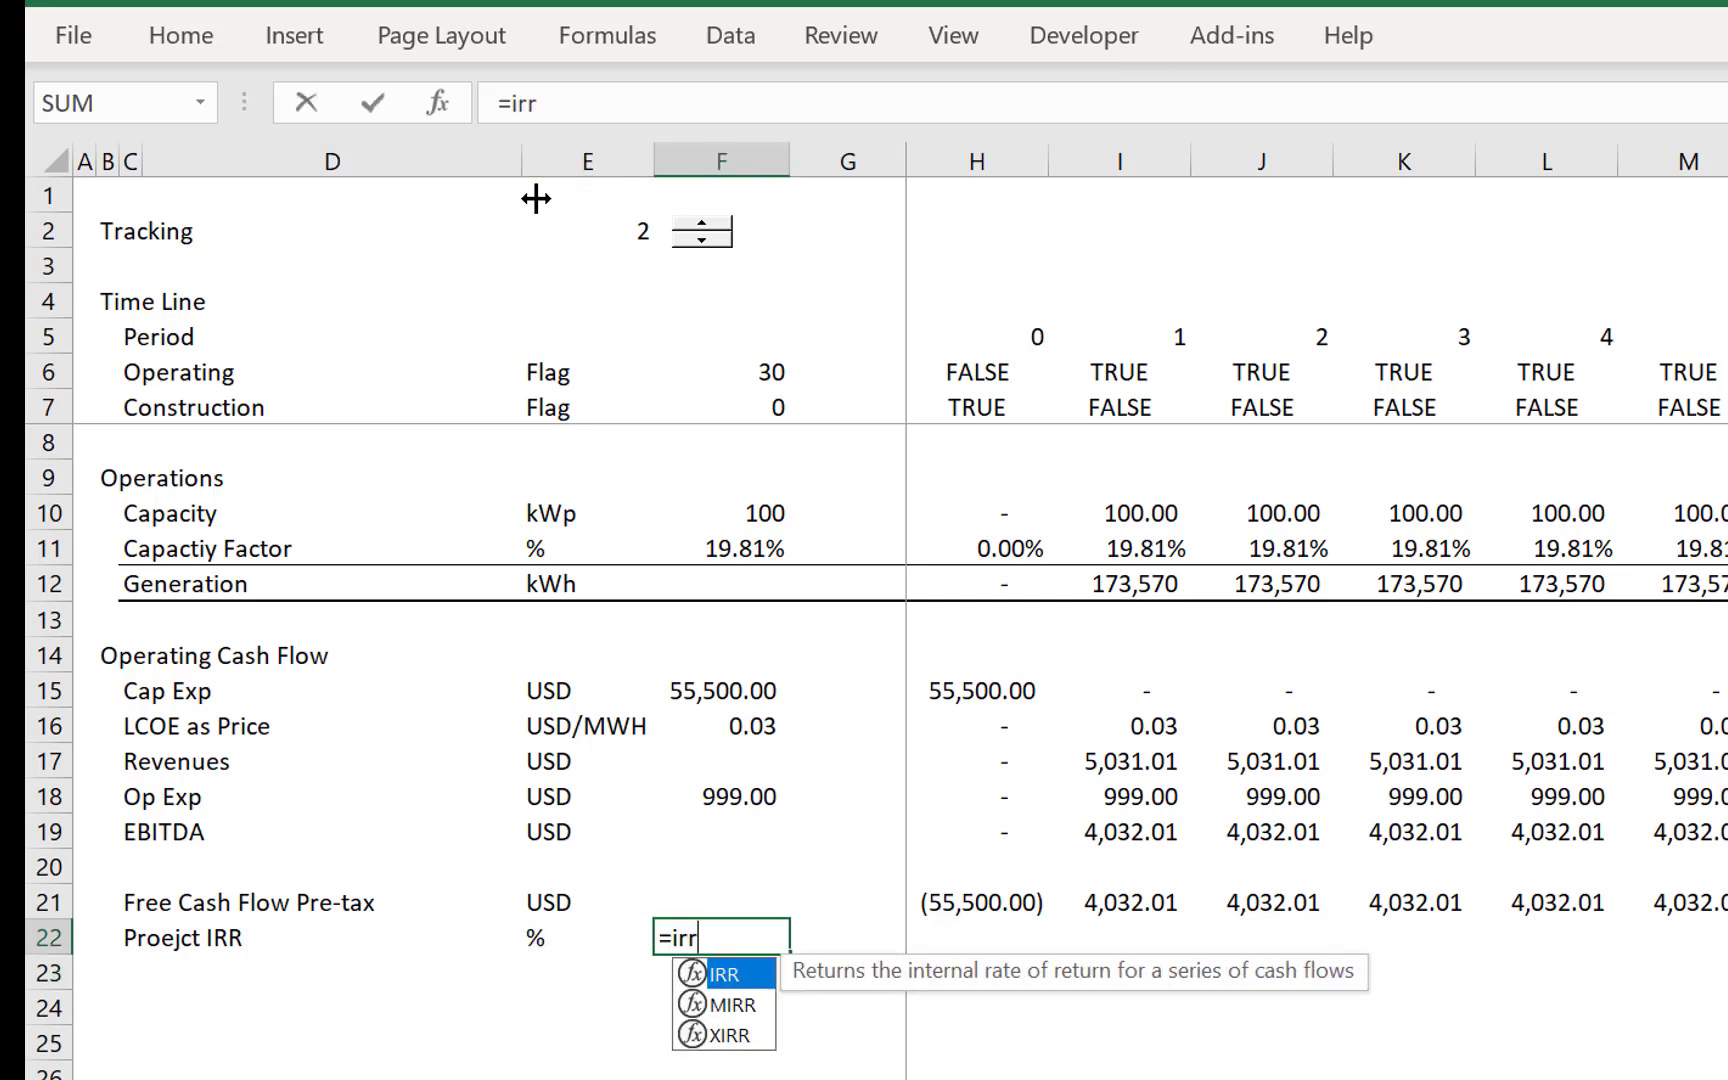
{"action": "key", "text": "Tab"}
{"action": "key", "text": "Up"}
{"action": "key", "text": "Right"}
{"action": "key", "text": "Right"}
{"action": "key", "text": "ctrl+shift+Right"}
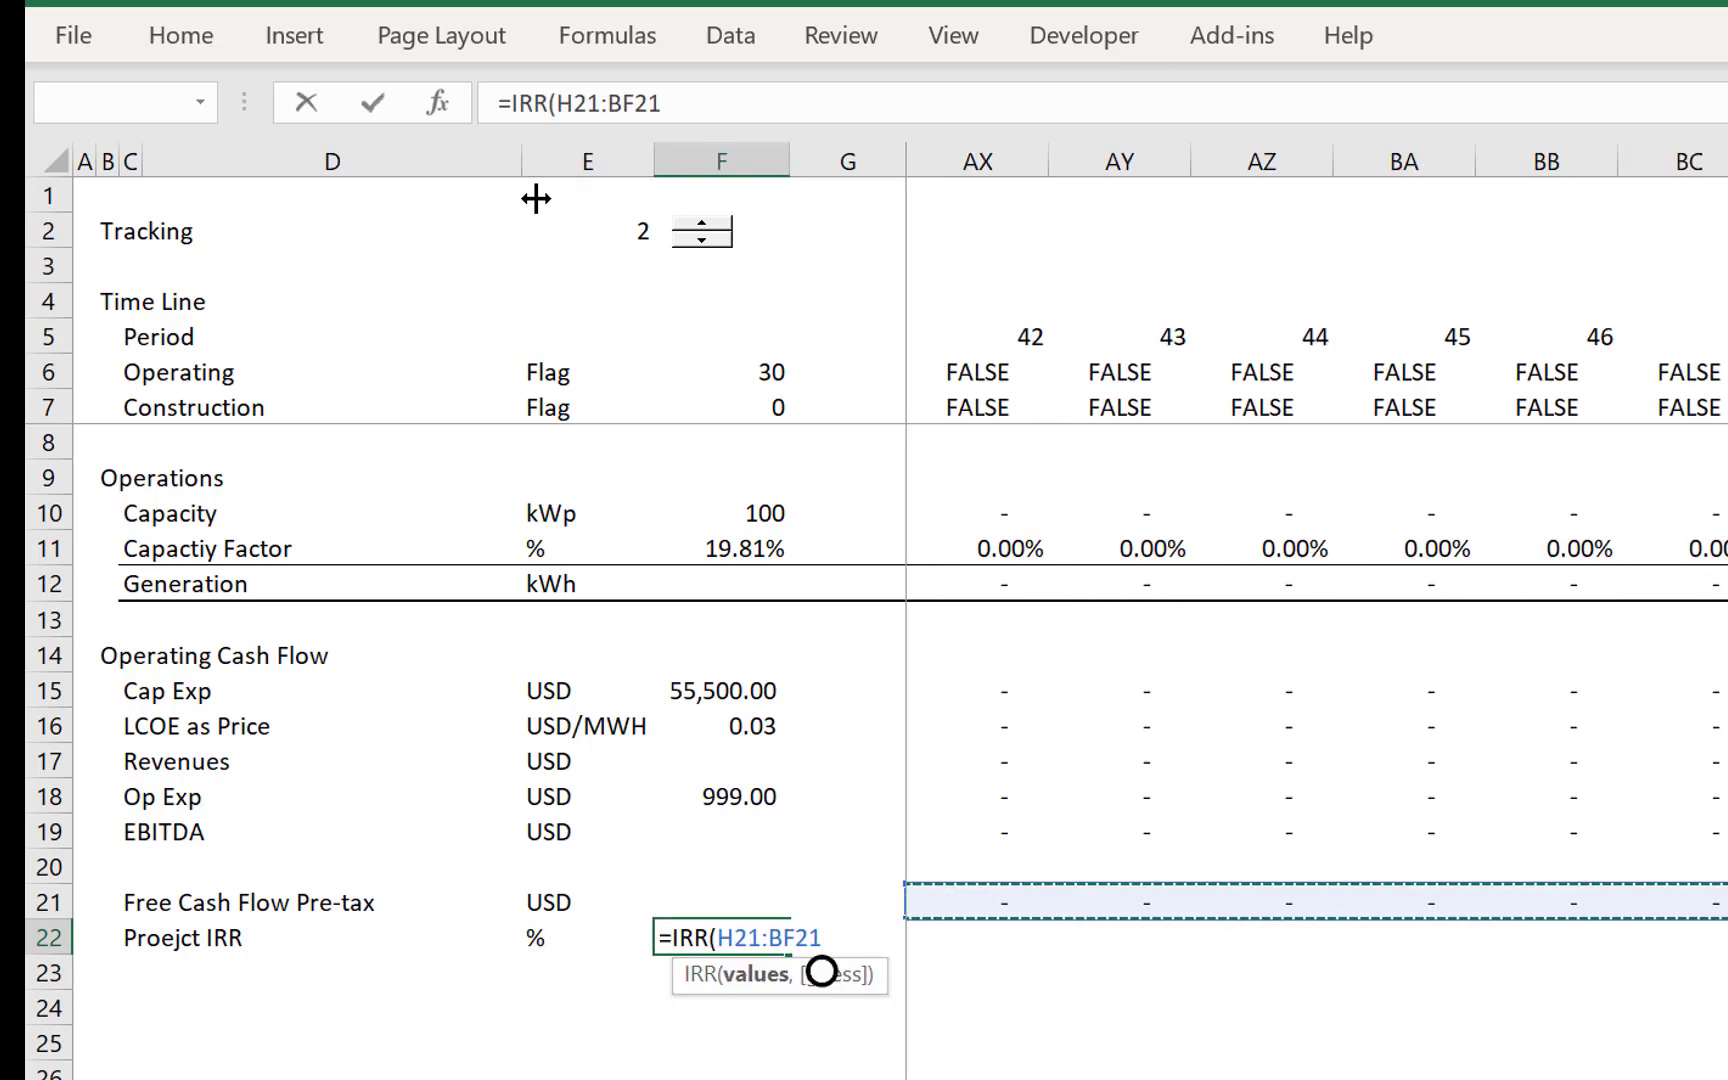
{"action": "key", "text": "Return"}
- Add the row label Target in C23 below the project IRR row
{"action": "key", "text": "Up"}
{"action": "key", "text": "Left"}
{"action": "key", "text": "Left"}
{"action": "key", "text": "Left"}
{"action": "key", "text": "Left"}
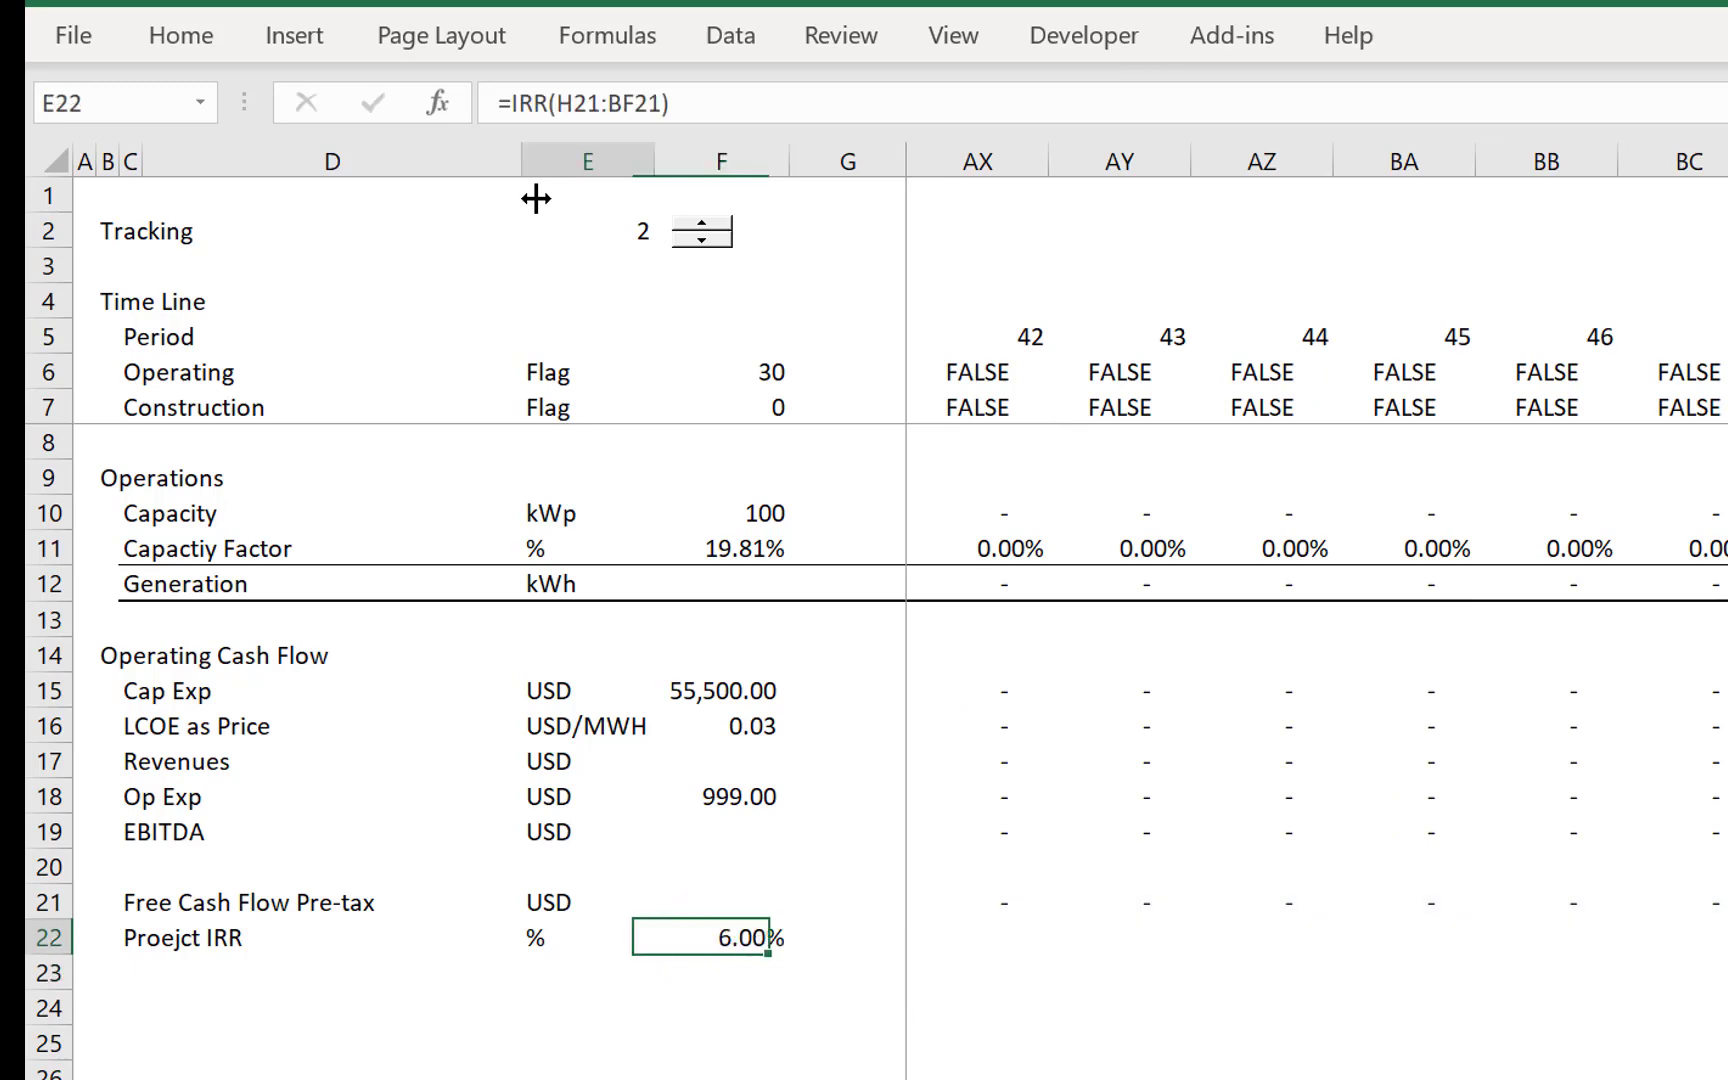
{"action": "key", "text": "Down"}
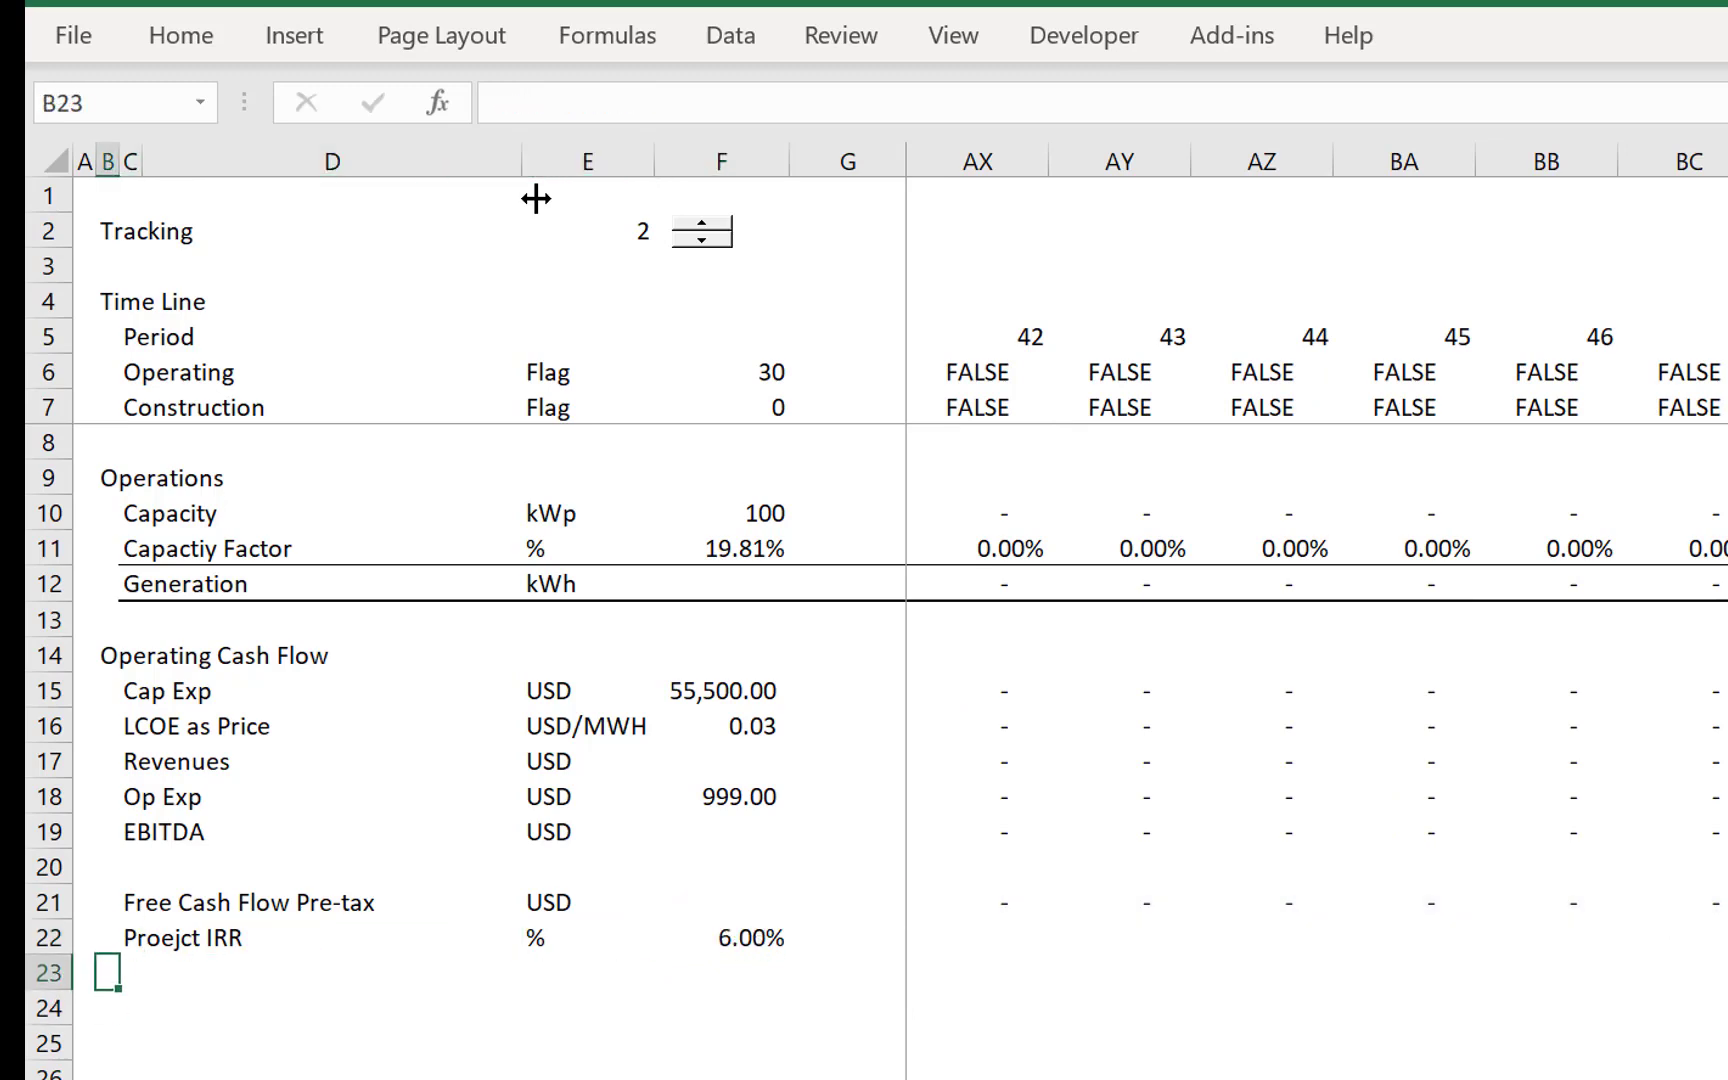
{"action": "key", "text": "Right"}
{"action": "type", "text": "Tr"}
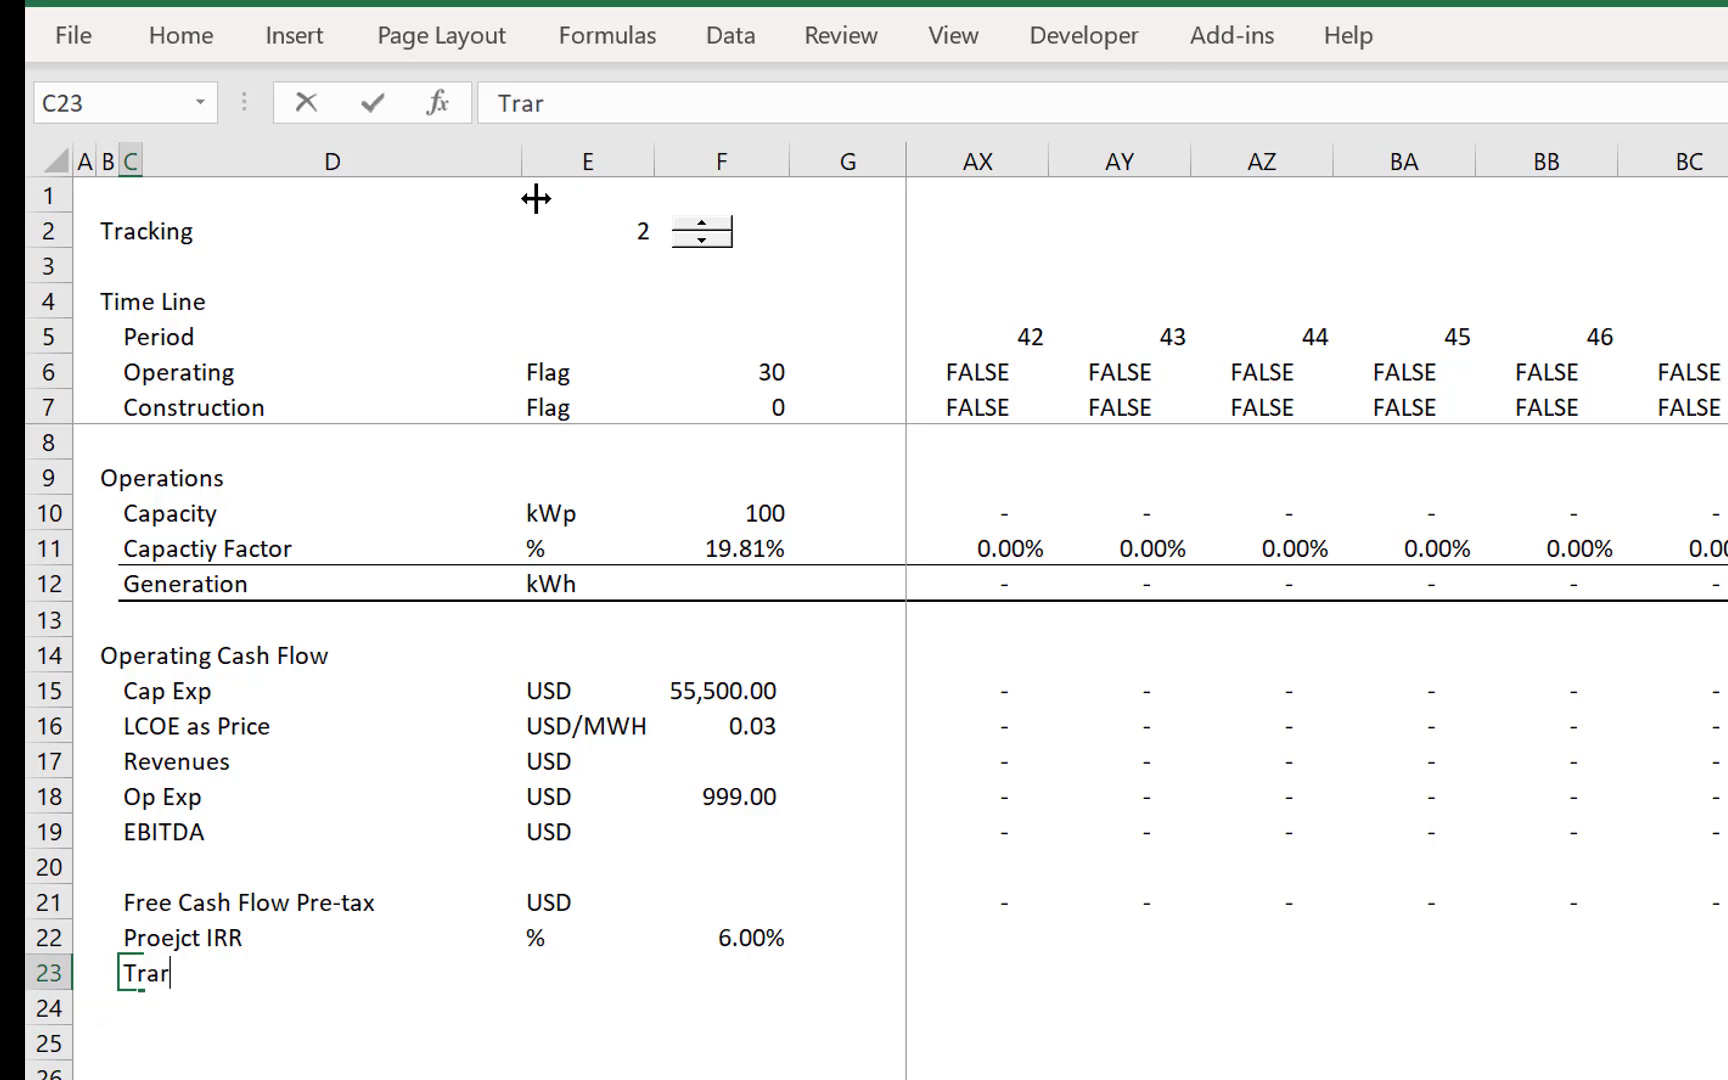
{"action": "type", "text": "ar"}
{"action": "key", "text": "BackSpace"}
{"action": "key", "text": "BackSpace"}
{"action": "key", "text": "BackSpace"}
{"action": "type", "text": "arget"}
{"action": "key", "text": "Return"}
- Correct the spelling of the C22 label to Project IRR
{"action": "key", "text": "Up"}
{"action": "key", "text": "Up"}
{"action": "type", "text": "P"}
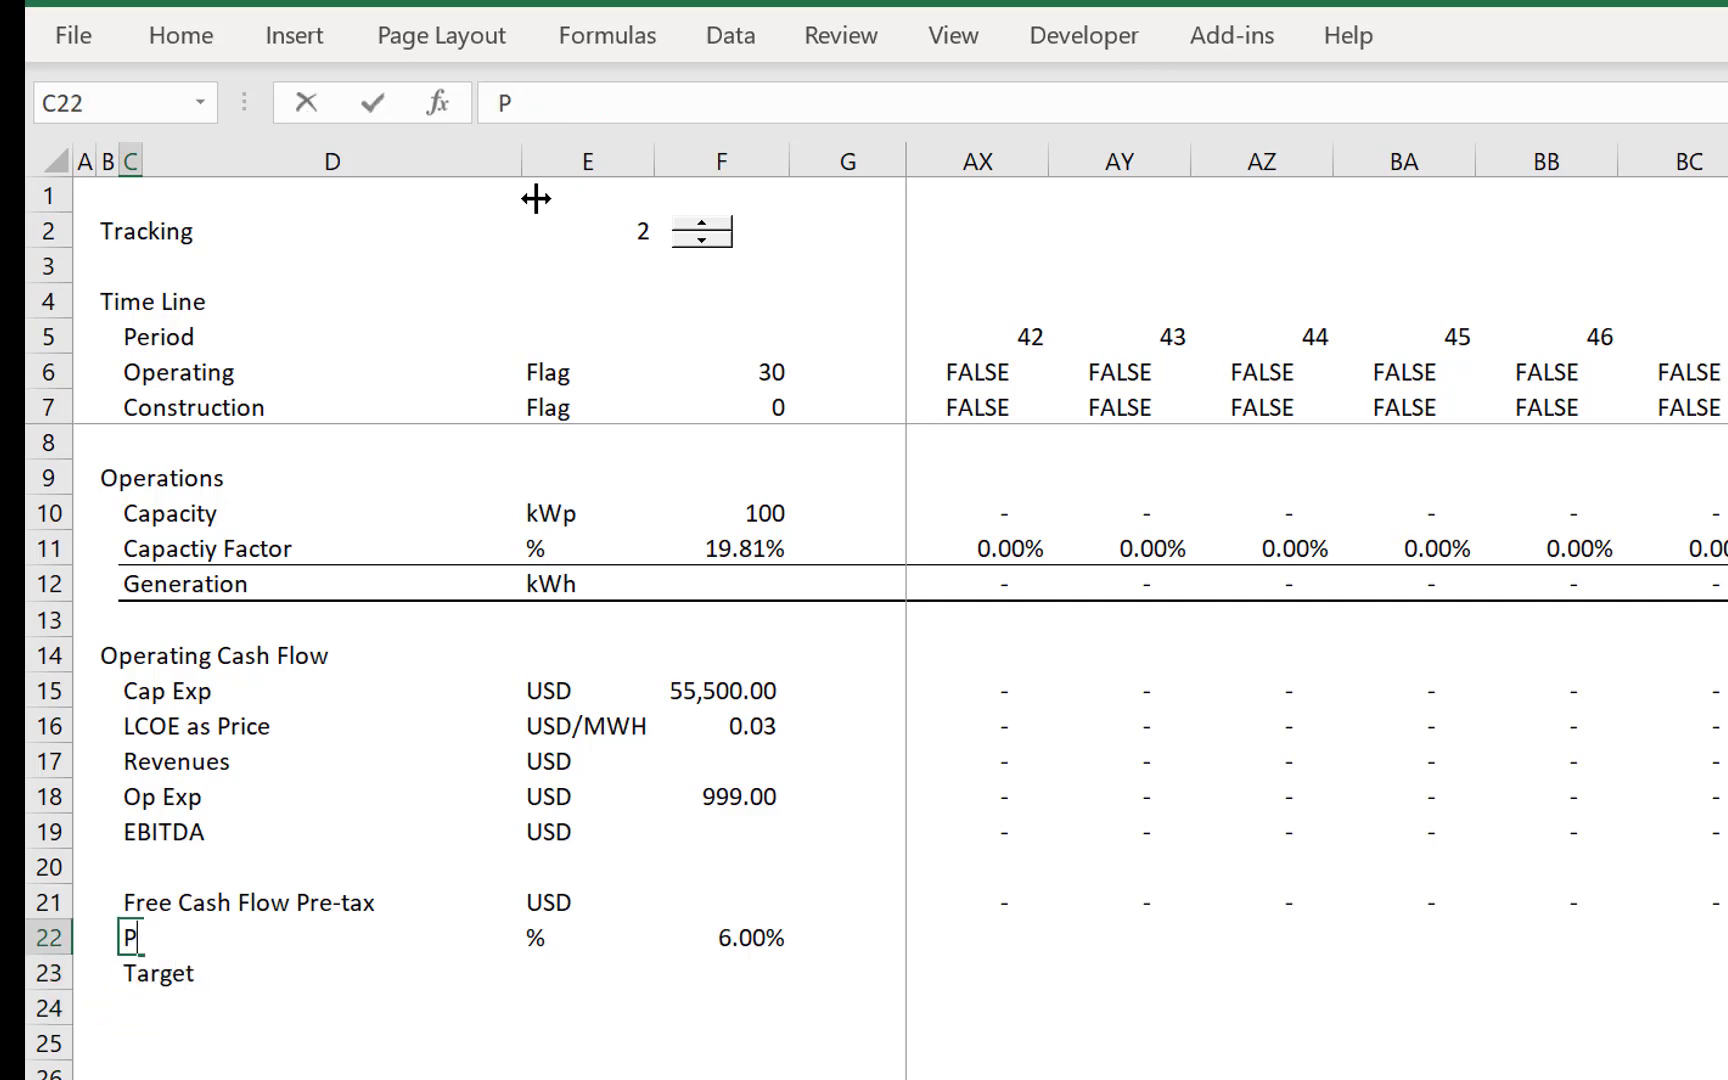
{"action": "type", "text": "roject IRR"}
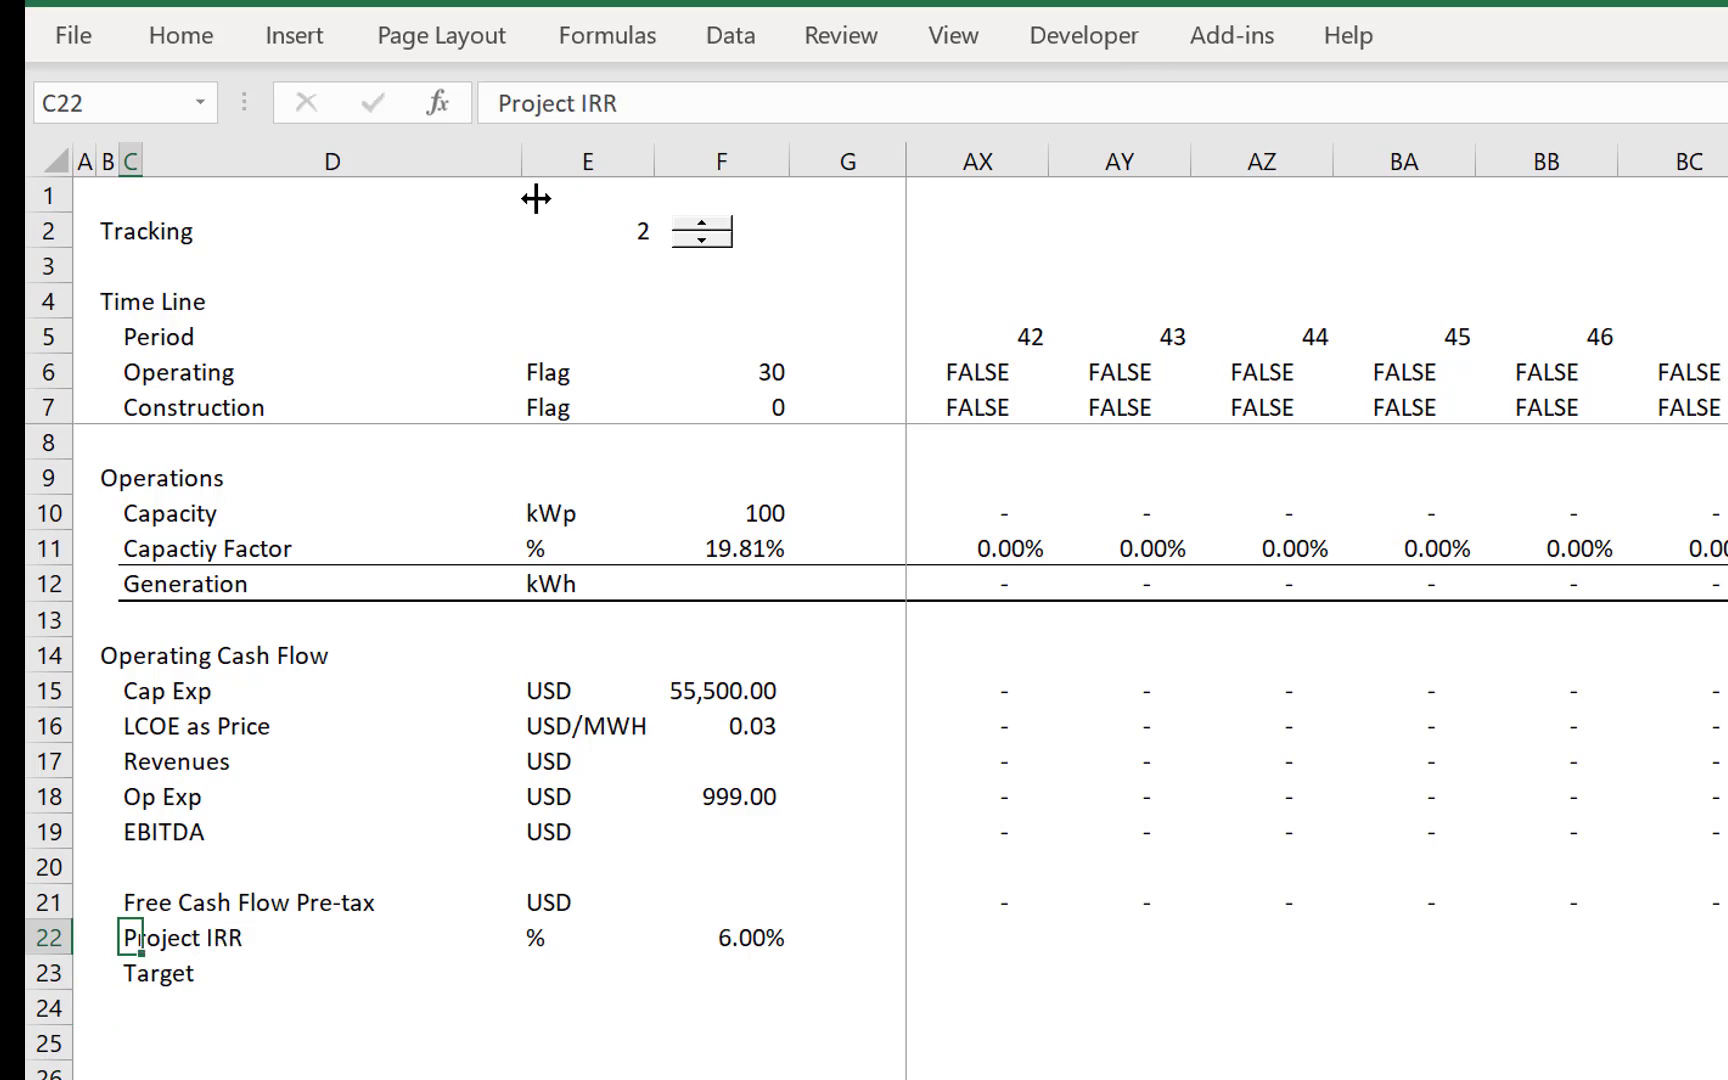
{"action": "key", "text": "Return"}
- Enter the unit % in E23 for the Target row
{"action": "key", "text": "Right"}
- Link the Target value in F23 to the Target Project IRR Pre-tax in LCOE!F11
{"action": "key", "text": "Right"}
{"action": "type", "text": "%"}
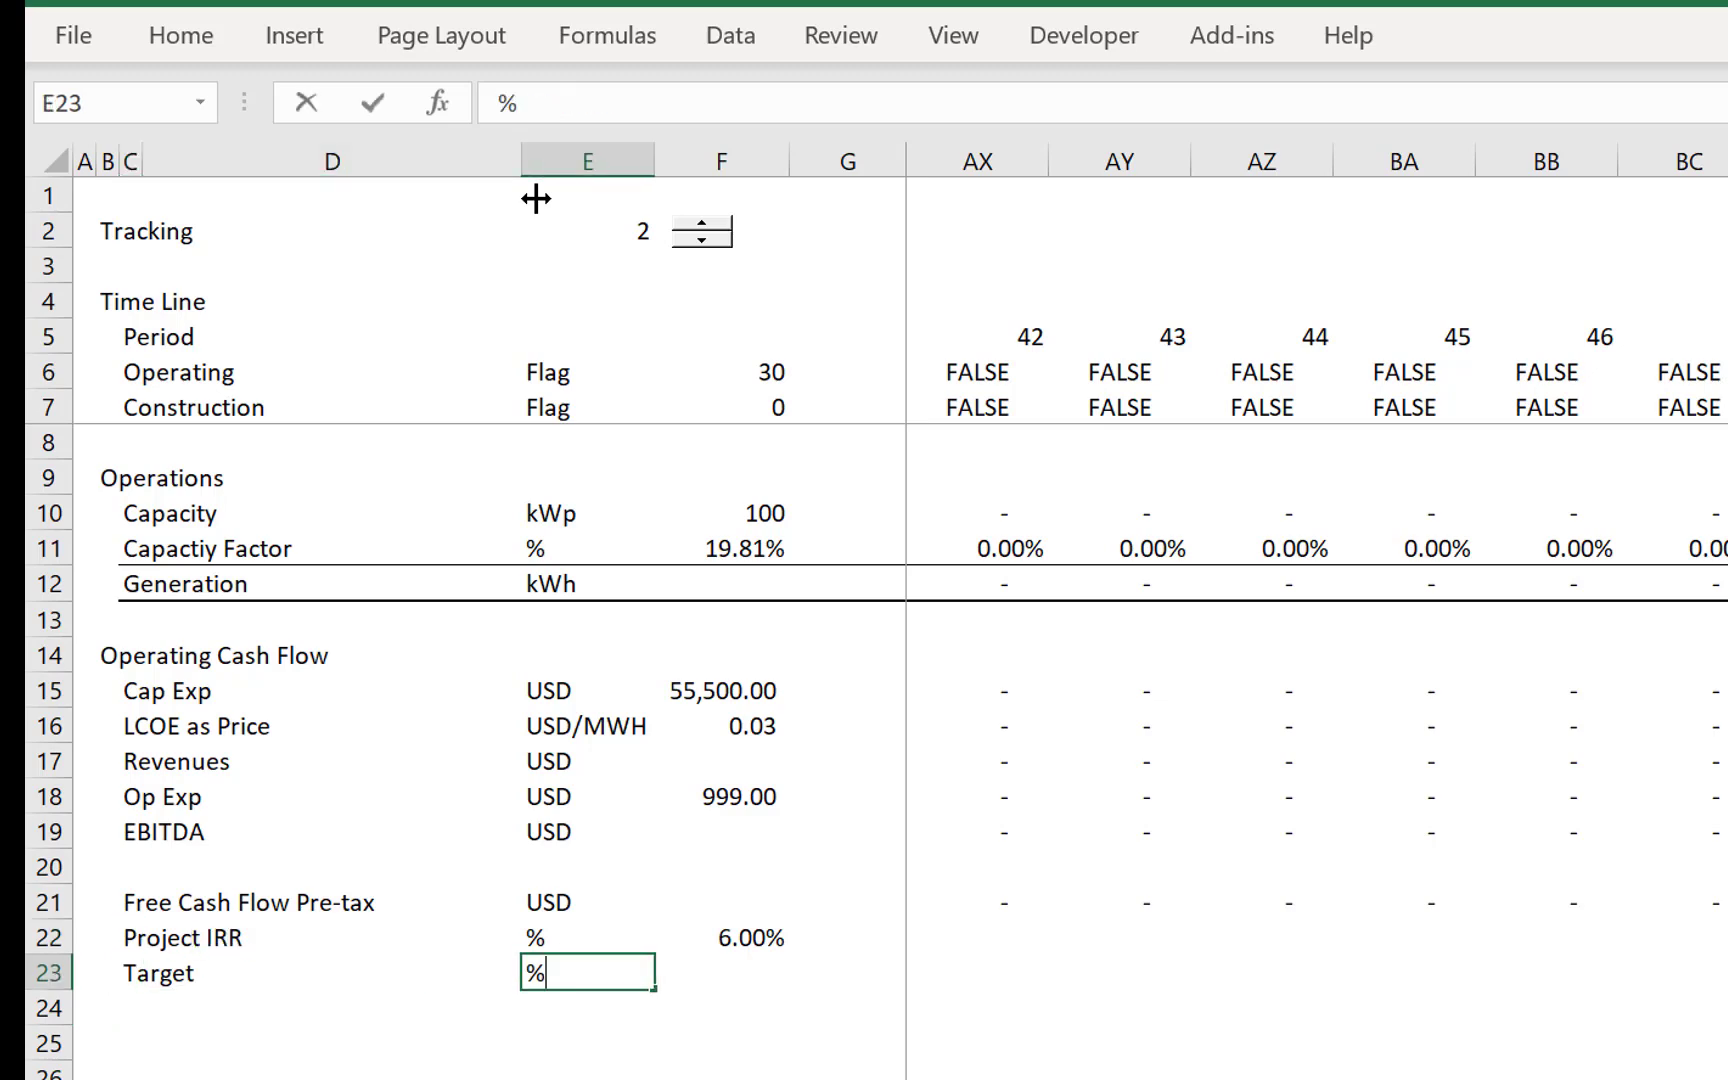
{"action": "key", "text": "Return"}
{"action": "key", "text": "Up"}
{"action": "key", "text": "Right"}
{"action": "type", "text": "="}
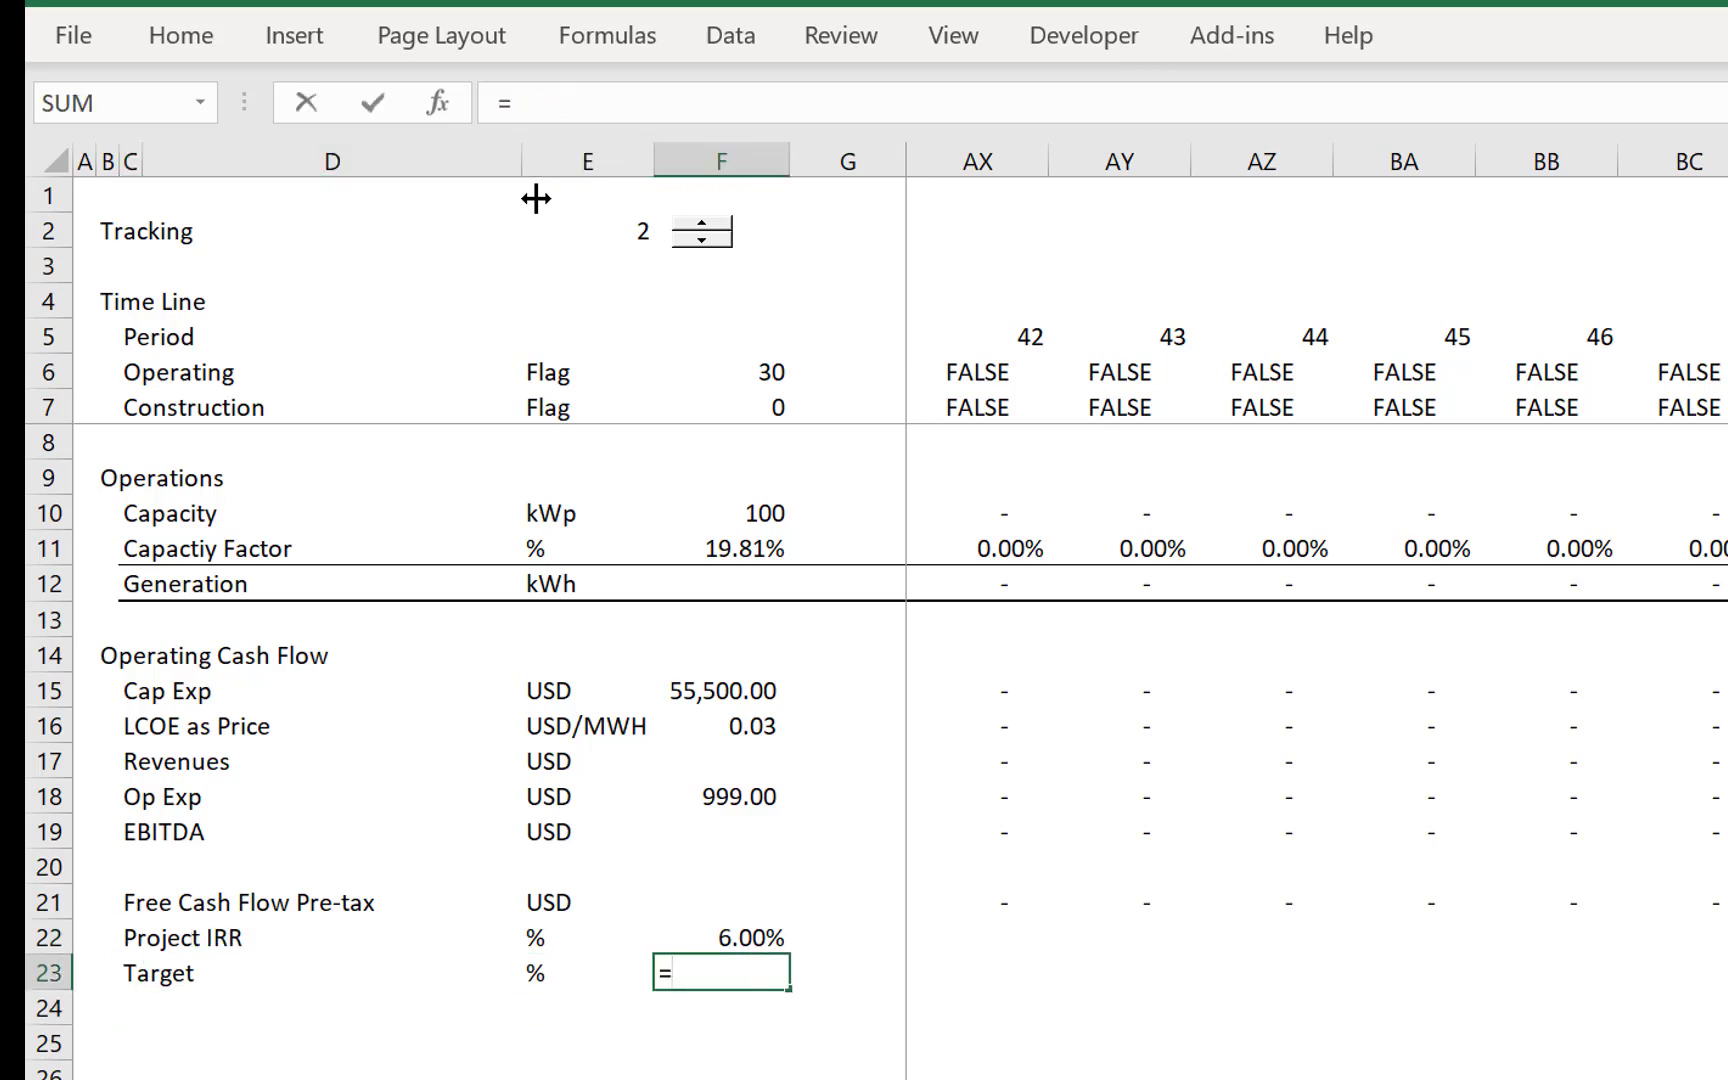
{"action": "key", "text": "ctrl+Page_Down"}
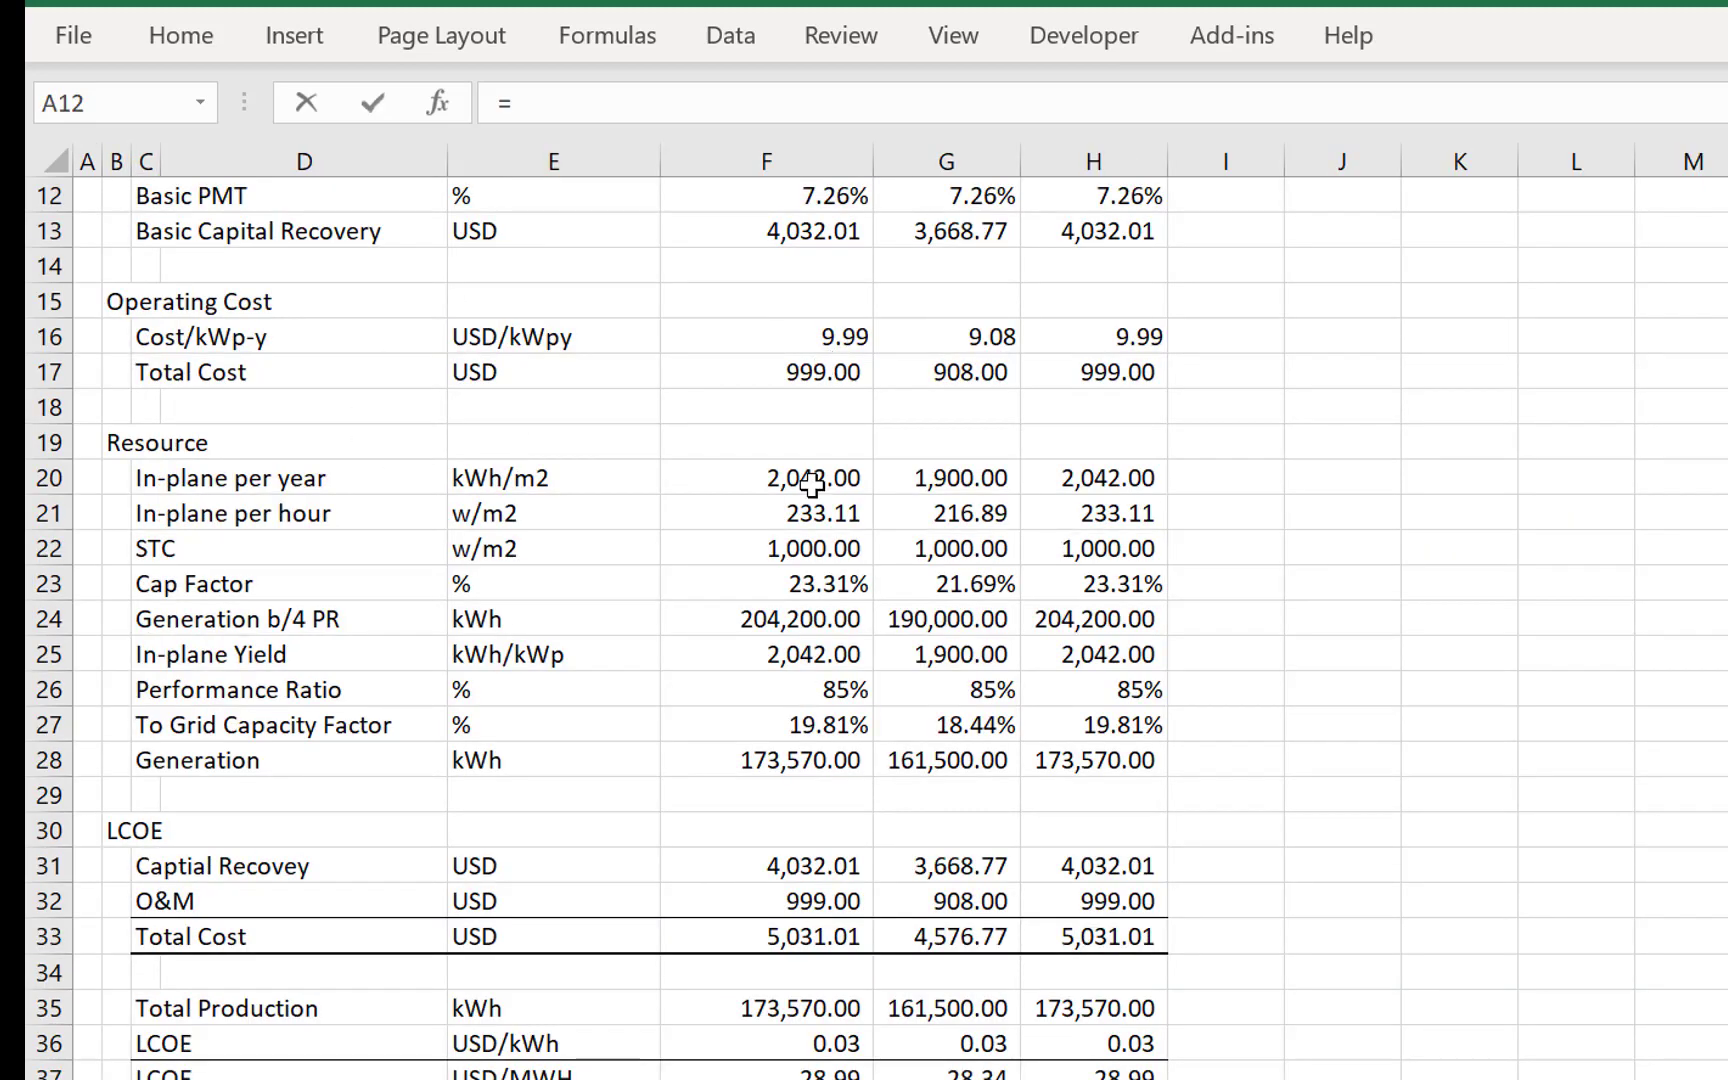
{"action": "key", "text": "Up"}
{"action": "key", "text": "Up"}
{"action": "key", "text": "Up"}
{"action": "key", "text": "Up"}
{"action": "key", "text": "Up"}
{"action": "key", "text": "Up"}
{"action": "key", "text": "Up"}
{"action": "key", "text": "Up"}
{"action": "key", "text": "Up"}
{"action": "key", "text": "Up"}
{"action": "key", "text": "Down"}
{"action": "key", "text": "Down"}
{"action": "key", "text": "Down"}
{"action": "key", "text": "Down"}
{"action": "key", "text": "Down"}
{"action": "key", "text": "Down"}
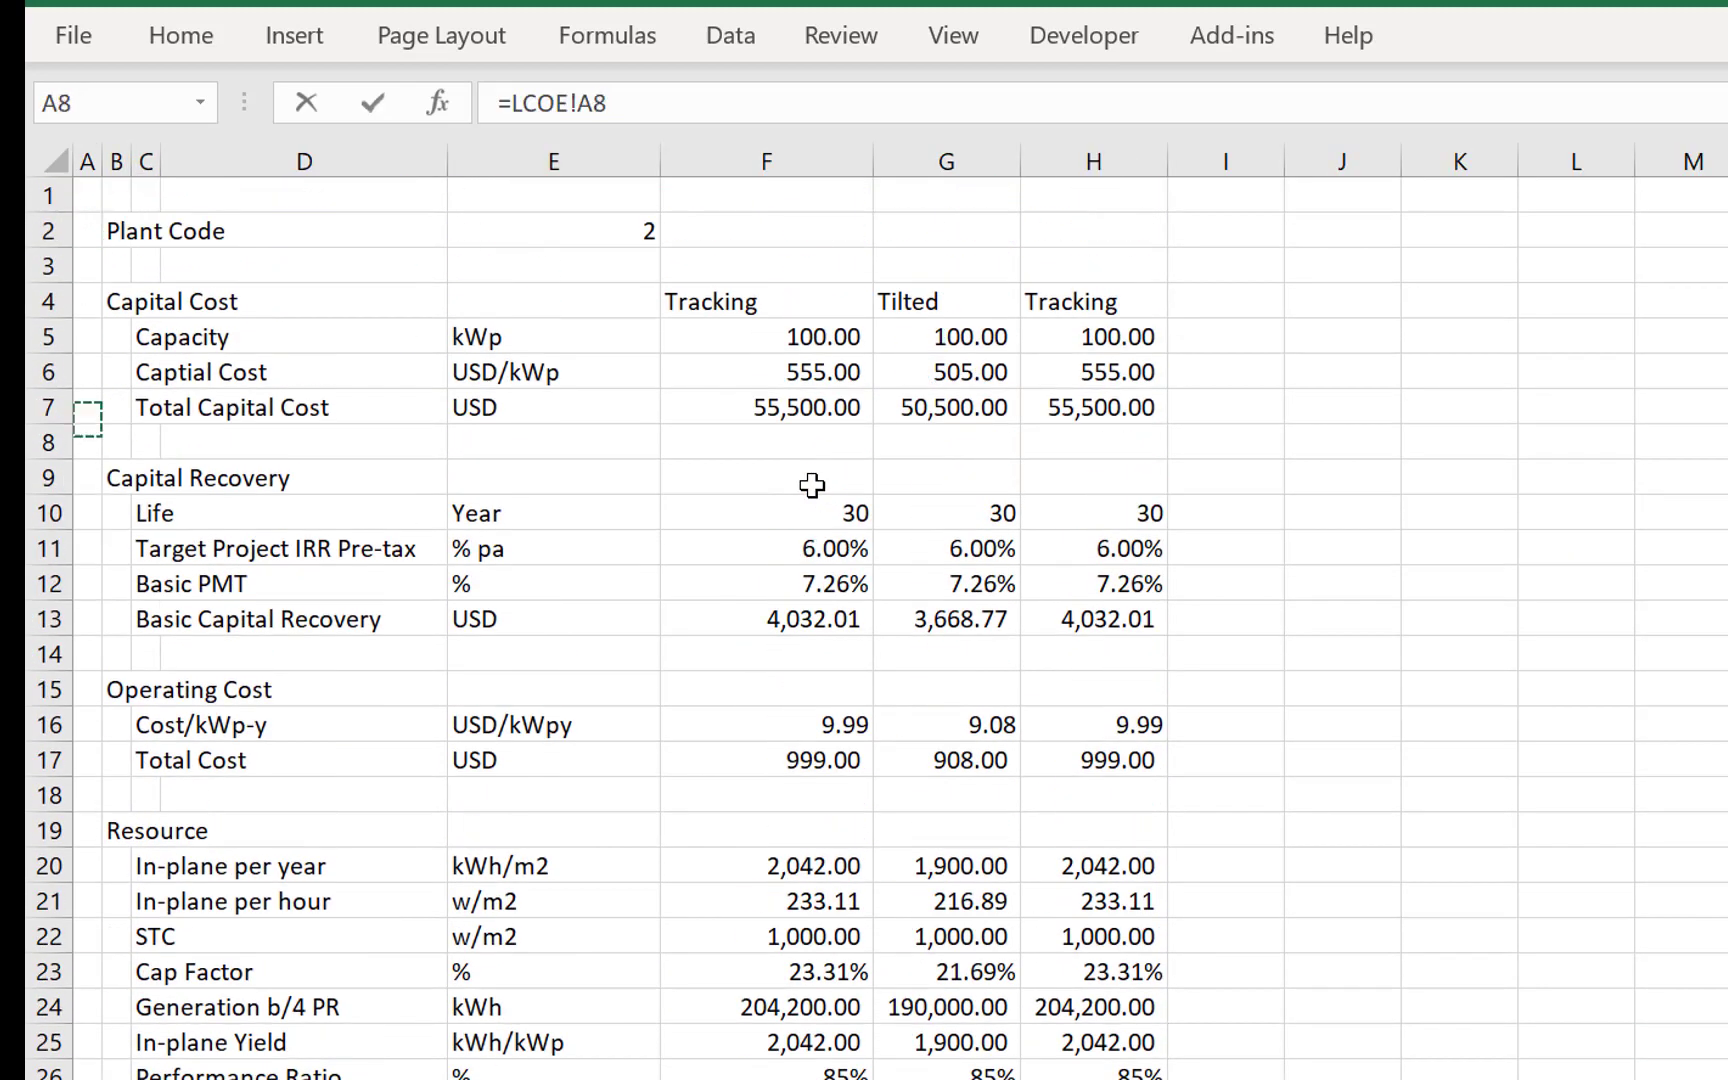
{"action": "key", "text": "Down"}
{"action": "key", "text": "Down"}
{"action": "key", "text": "Down"}
{"action": "key", "text": "Down"}
{"action": "key", "text": "Down"}
{"action": "key", "text": "Right"}
{"action": "key", "text": "Right"}
{"action": "key", "text": "Right"}
{"action": "key", "text": "Right"}
{"action": "key", "text": "Right"}
{"action": "key", "text": "Up"}
{"action": "key", "text": "Up"}
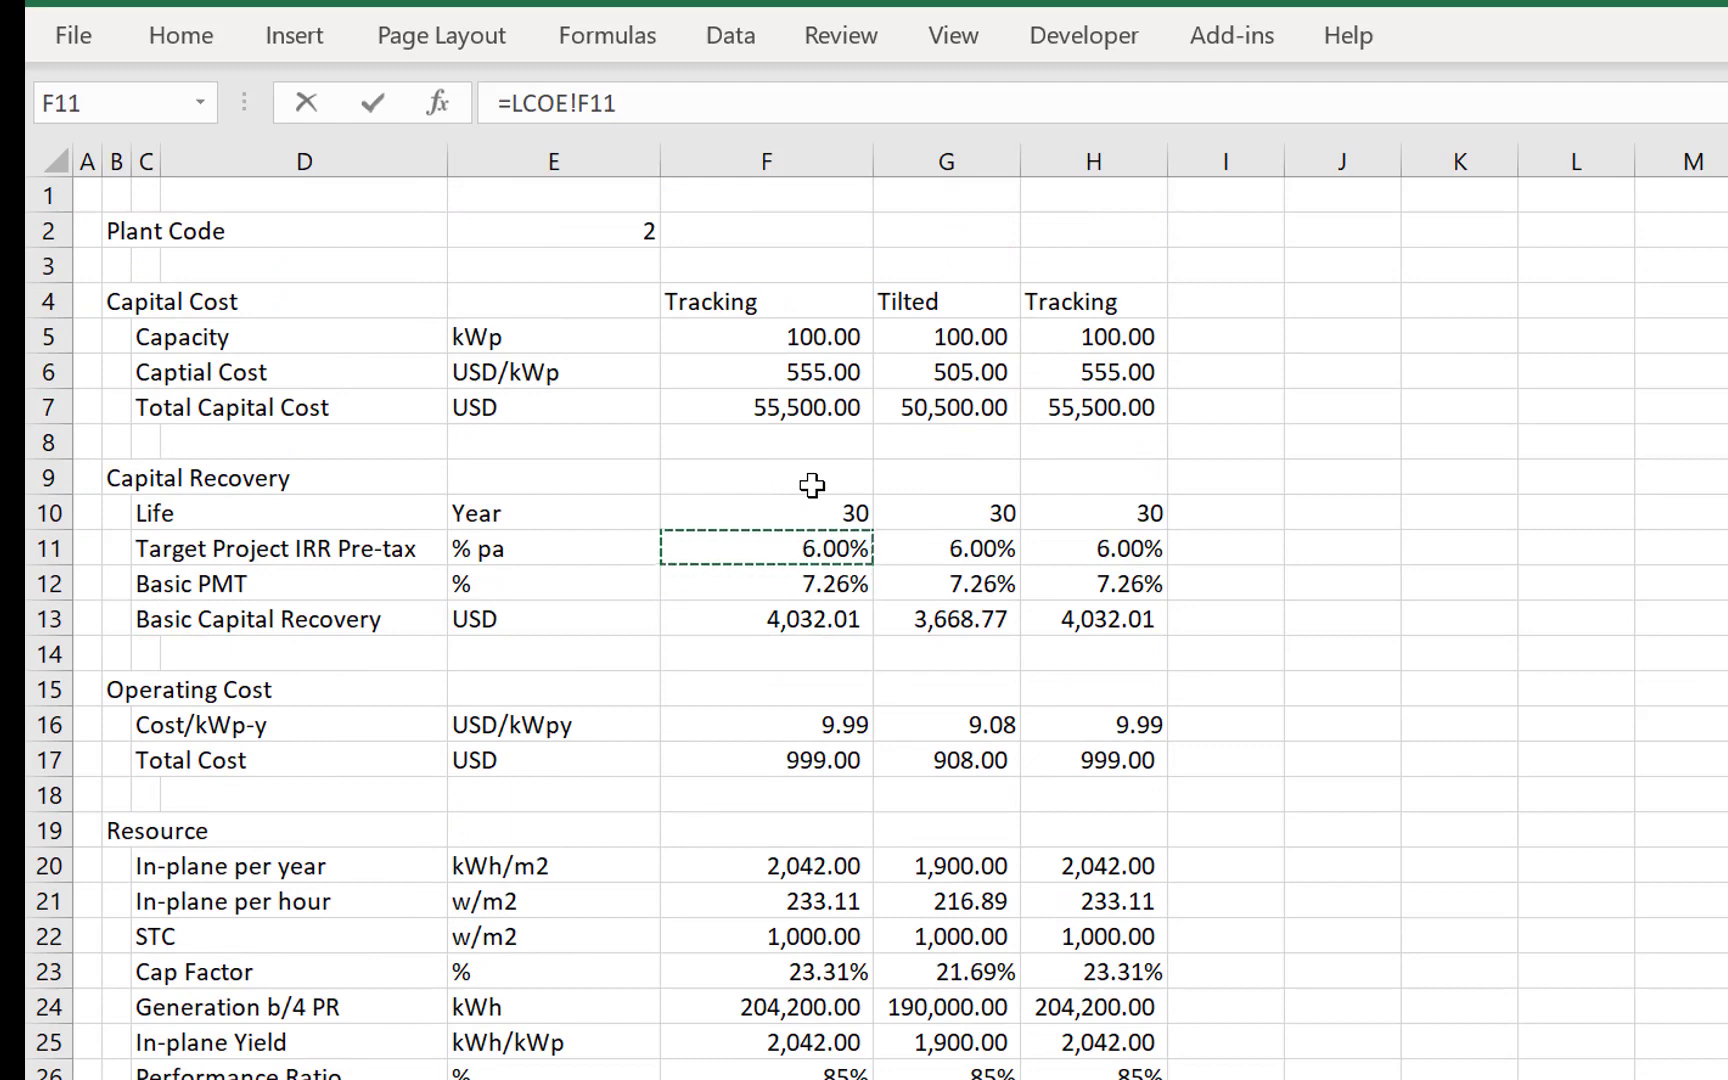
{"action": "key", "text": "Return"}
- Add the row label Test in C24 below Target
{"action": "key", "text": "Down"}
{"action": "key", "text": "Left"}
{"action": "key", "text": "Left"}
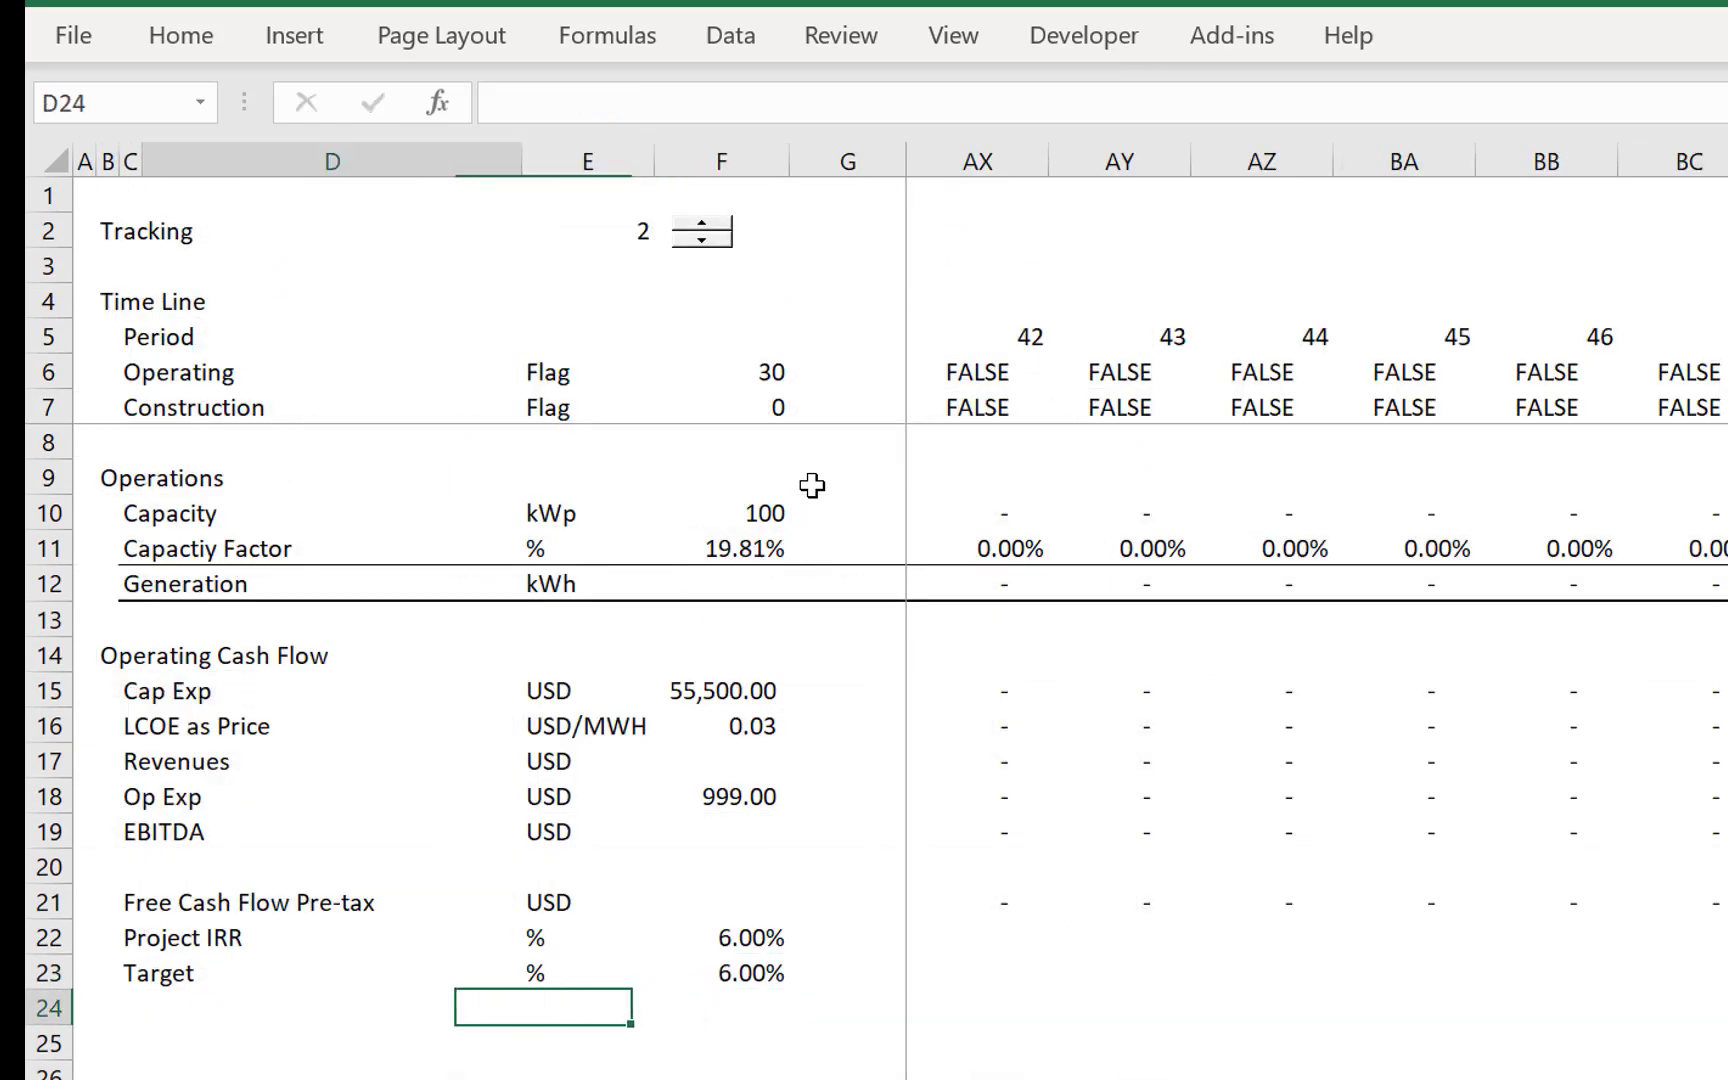
{"action": "key", "text": "Left"}
{"action": "type", "text": "Test"}
{"action": "key", "text": "Return"}
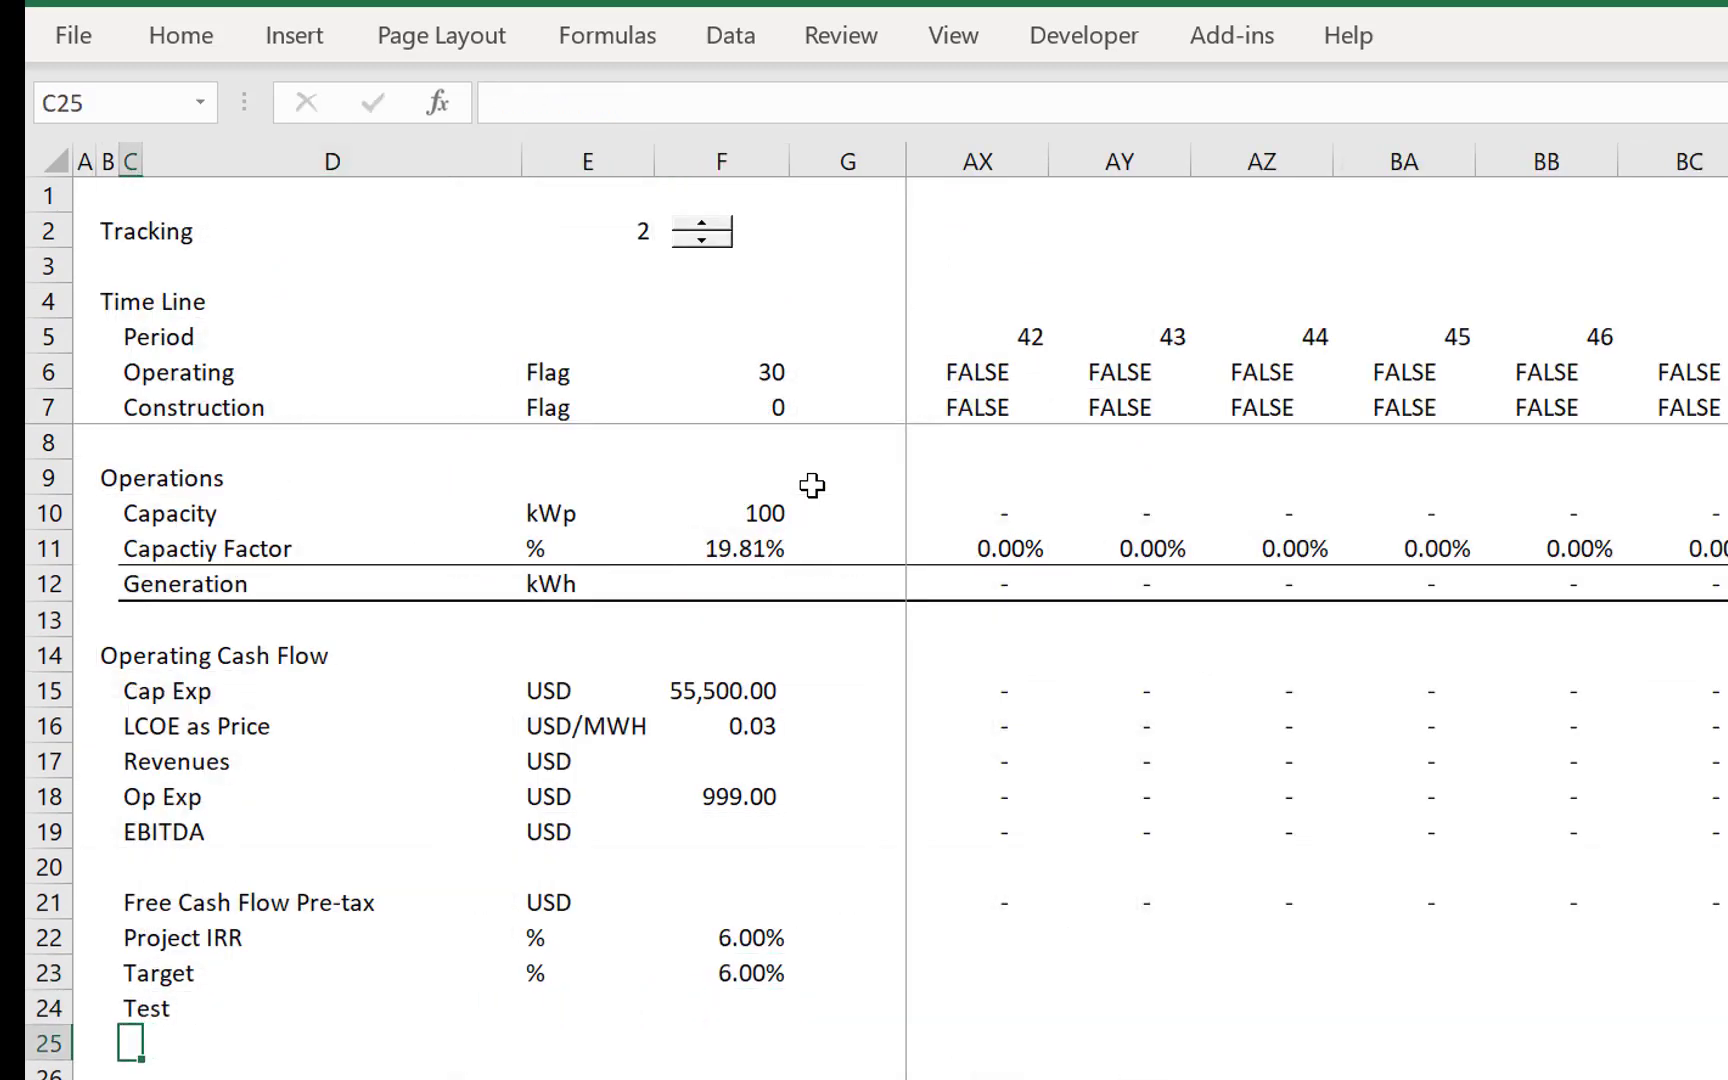
- Test in F24 whether the project IRR equals the target with =F22=F23
{"action": "key", "text": "Up"}
{"action": "key", "text": "Right"}
{"action": "key", "text": "Right"}
{"action": "key", "text": "Right"}
{"action": "type", "text": "="}
{"action": "key", "text": "Up"}
{"action": "key", "text": "Up"}
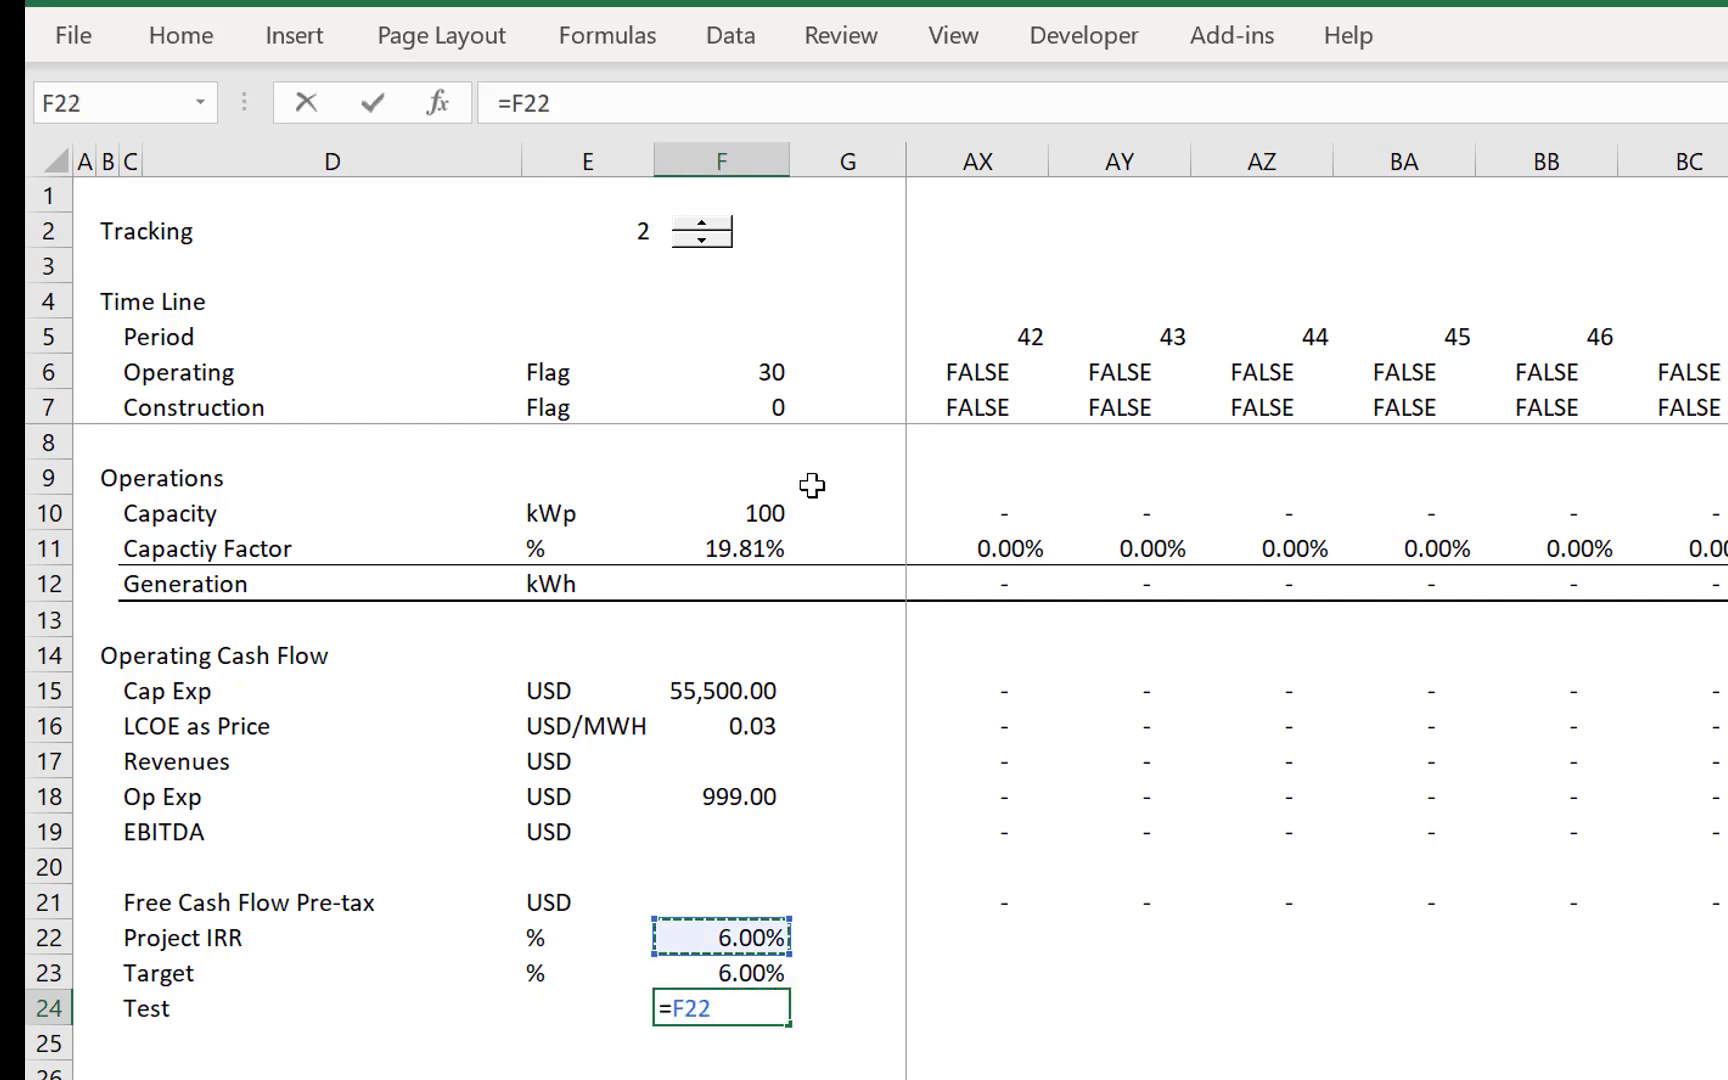
{"action": "type", "text": "-"}
{"action": "key", "text": "Up"}
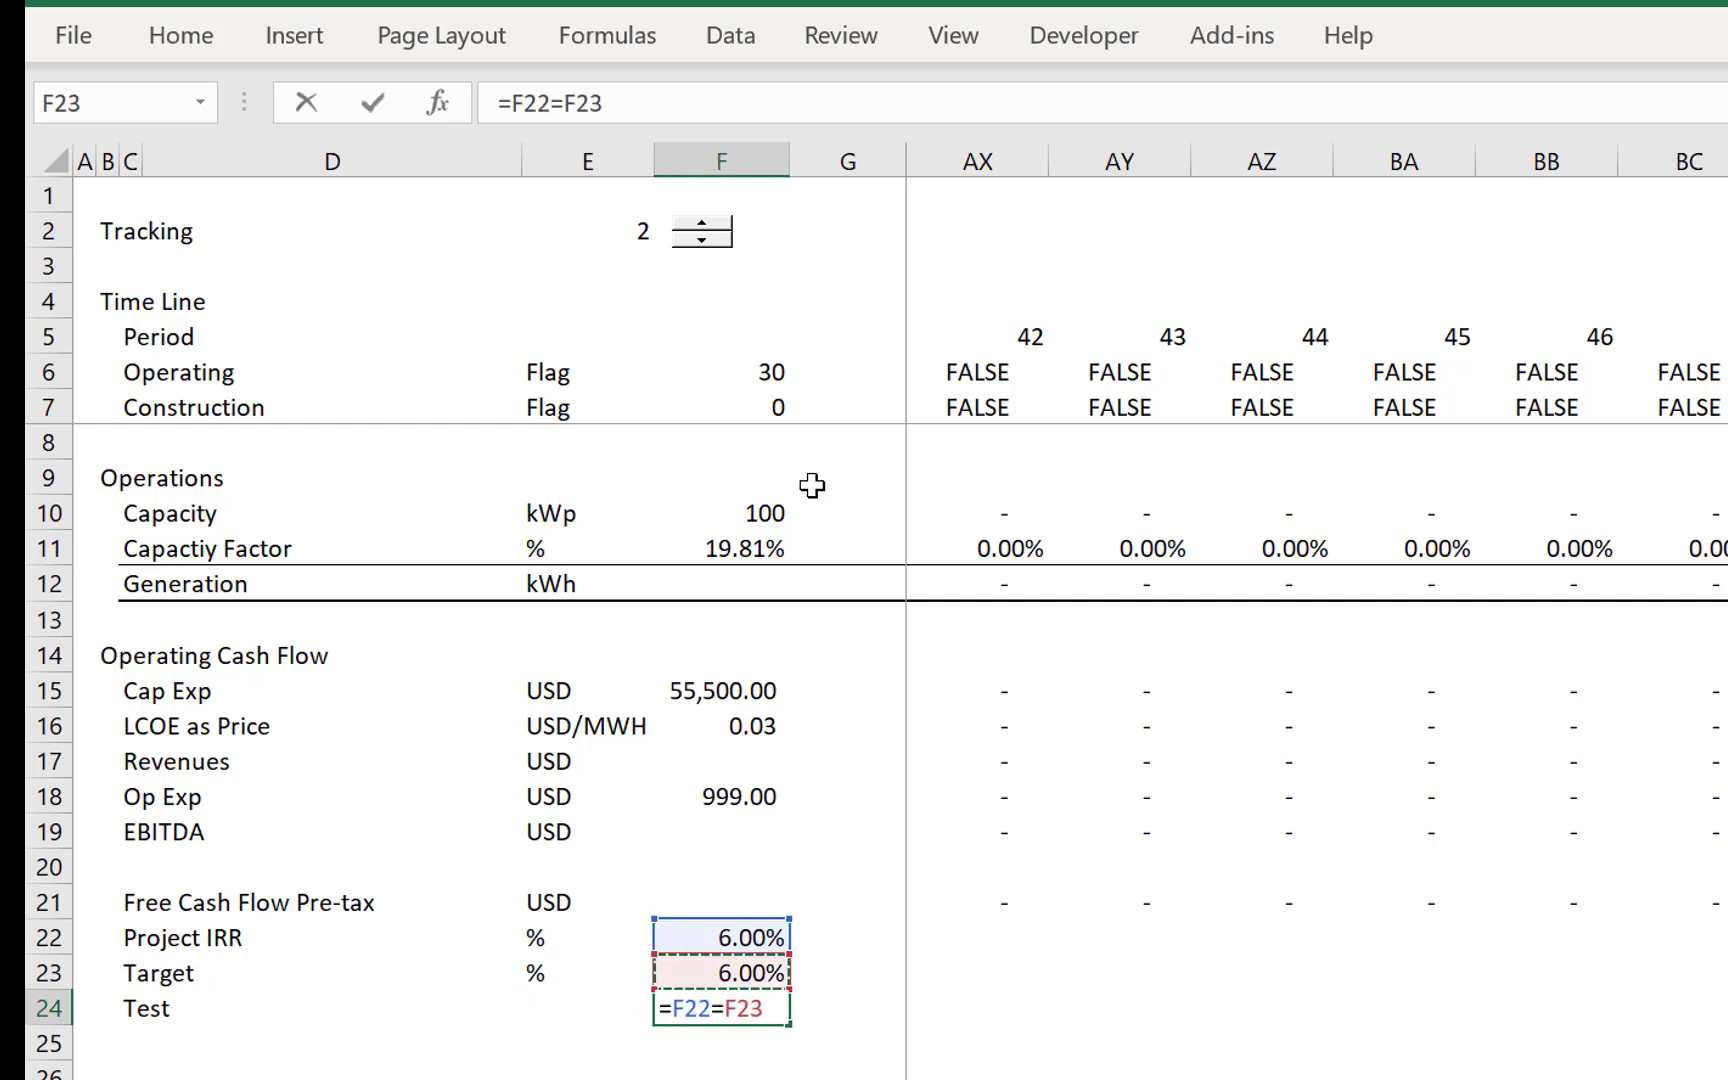
{"action": "key", "text": "Return"}
- Change the F24 test to a rounded IRR difference with =ROUND(F22-F23,0.01)
{"action": "key", "text": "Up"}
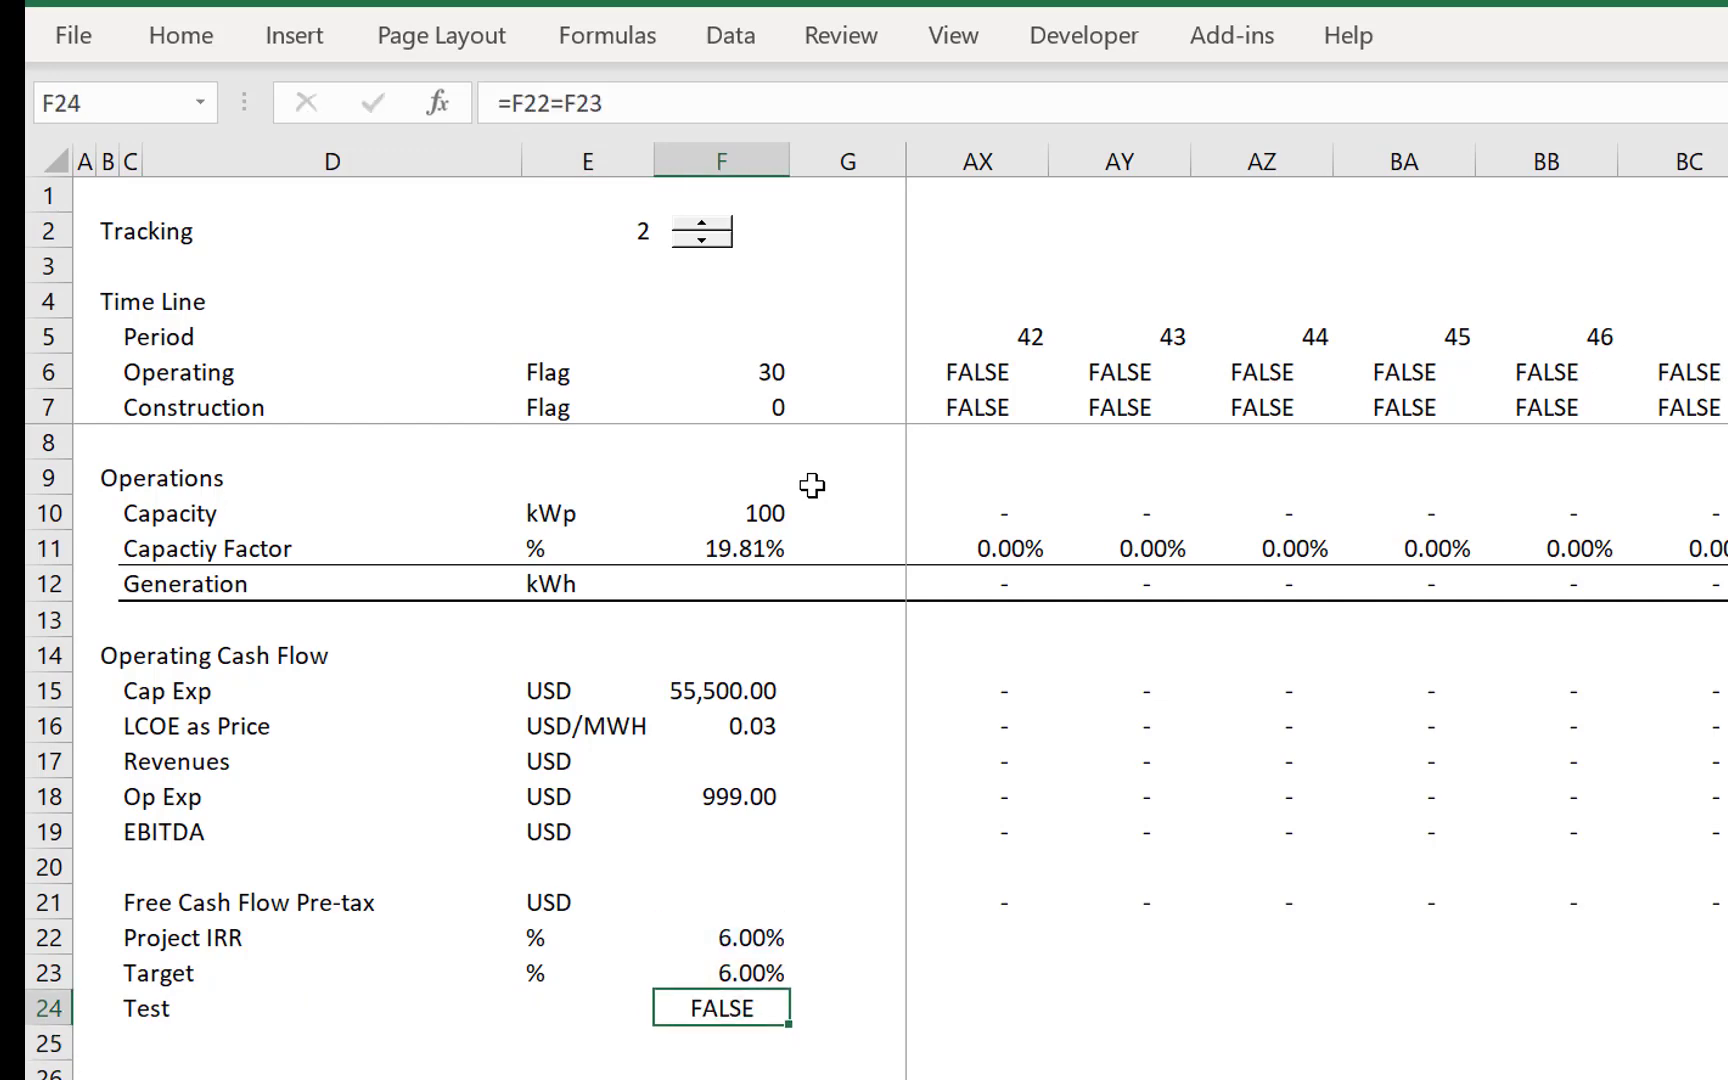
{"action": "key", "text": "F2"}
{"action": "key", "text": "Left"}
{"action": "type", "text": "round("}
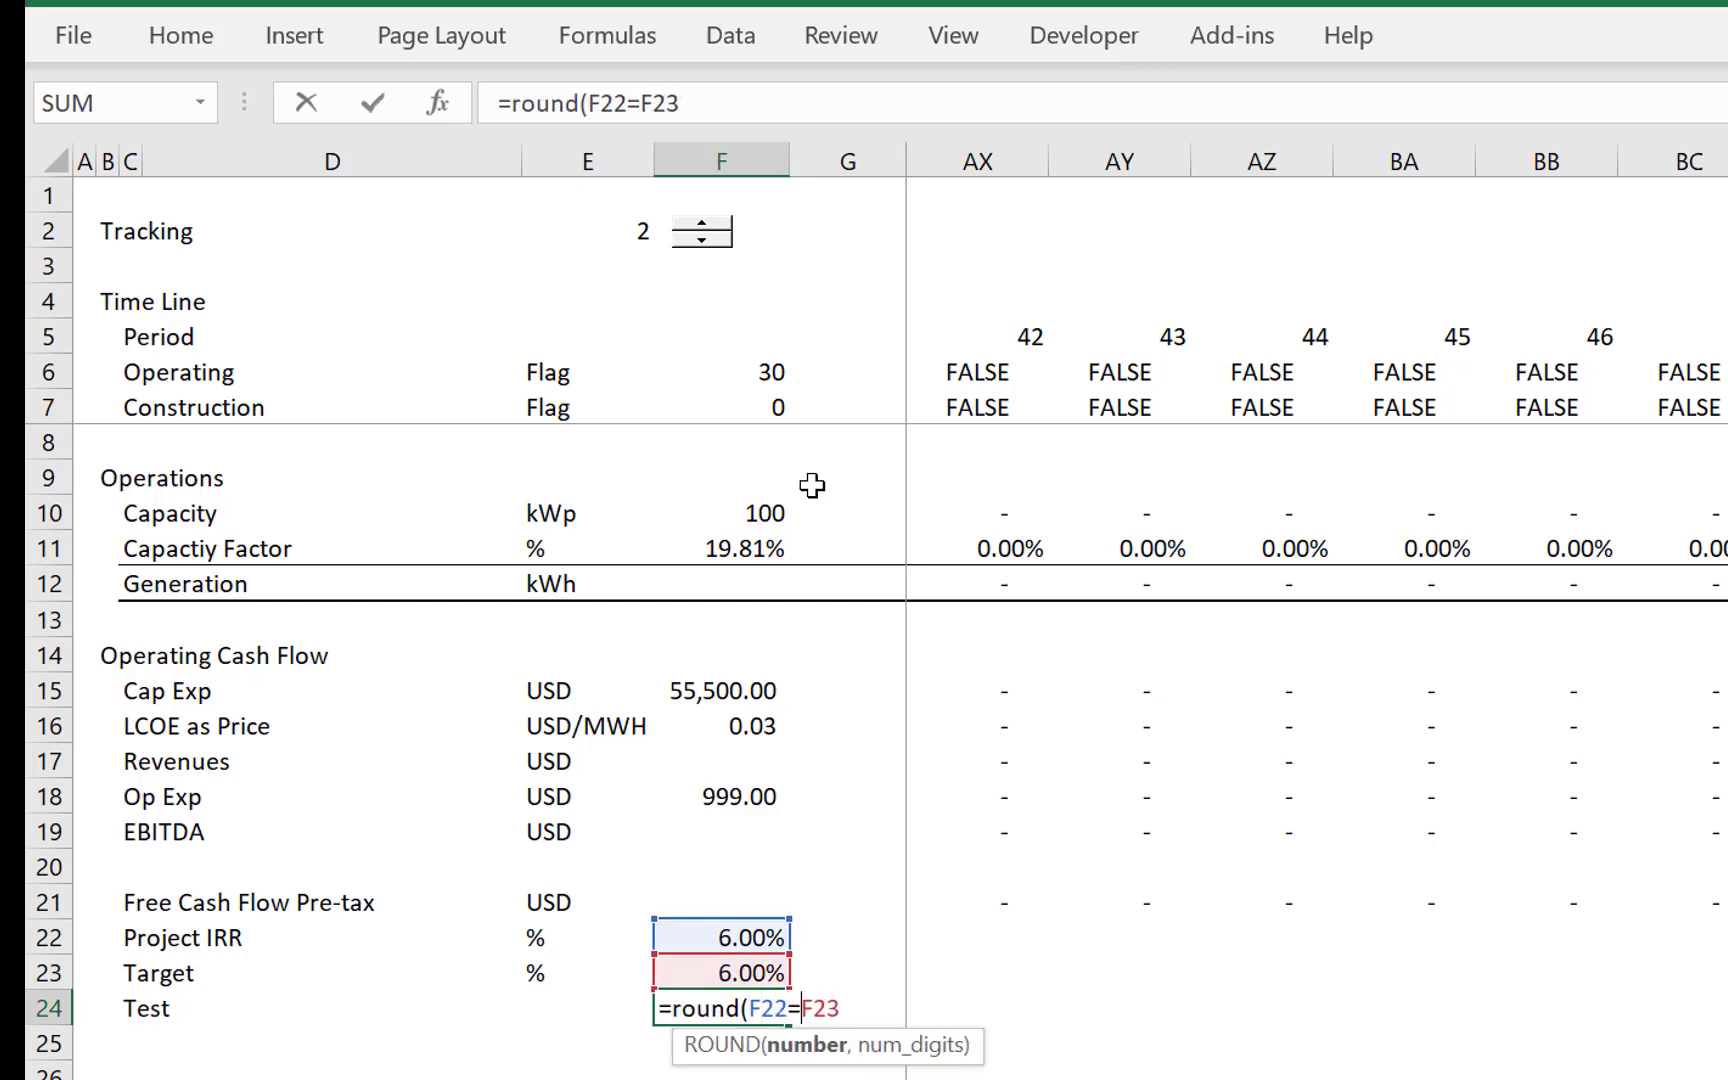
{"action": "key", "text": "BackSpace"}
{"action": "type", "text": "-F23,.01"}
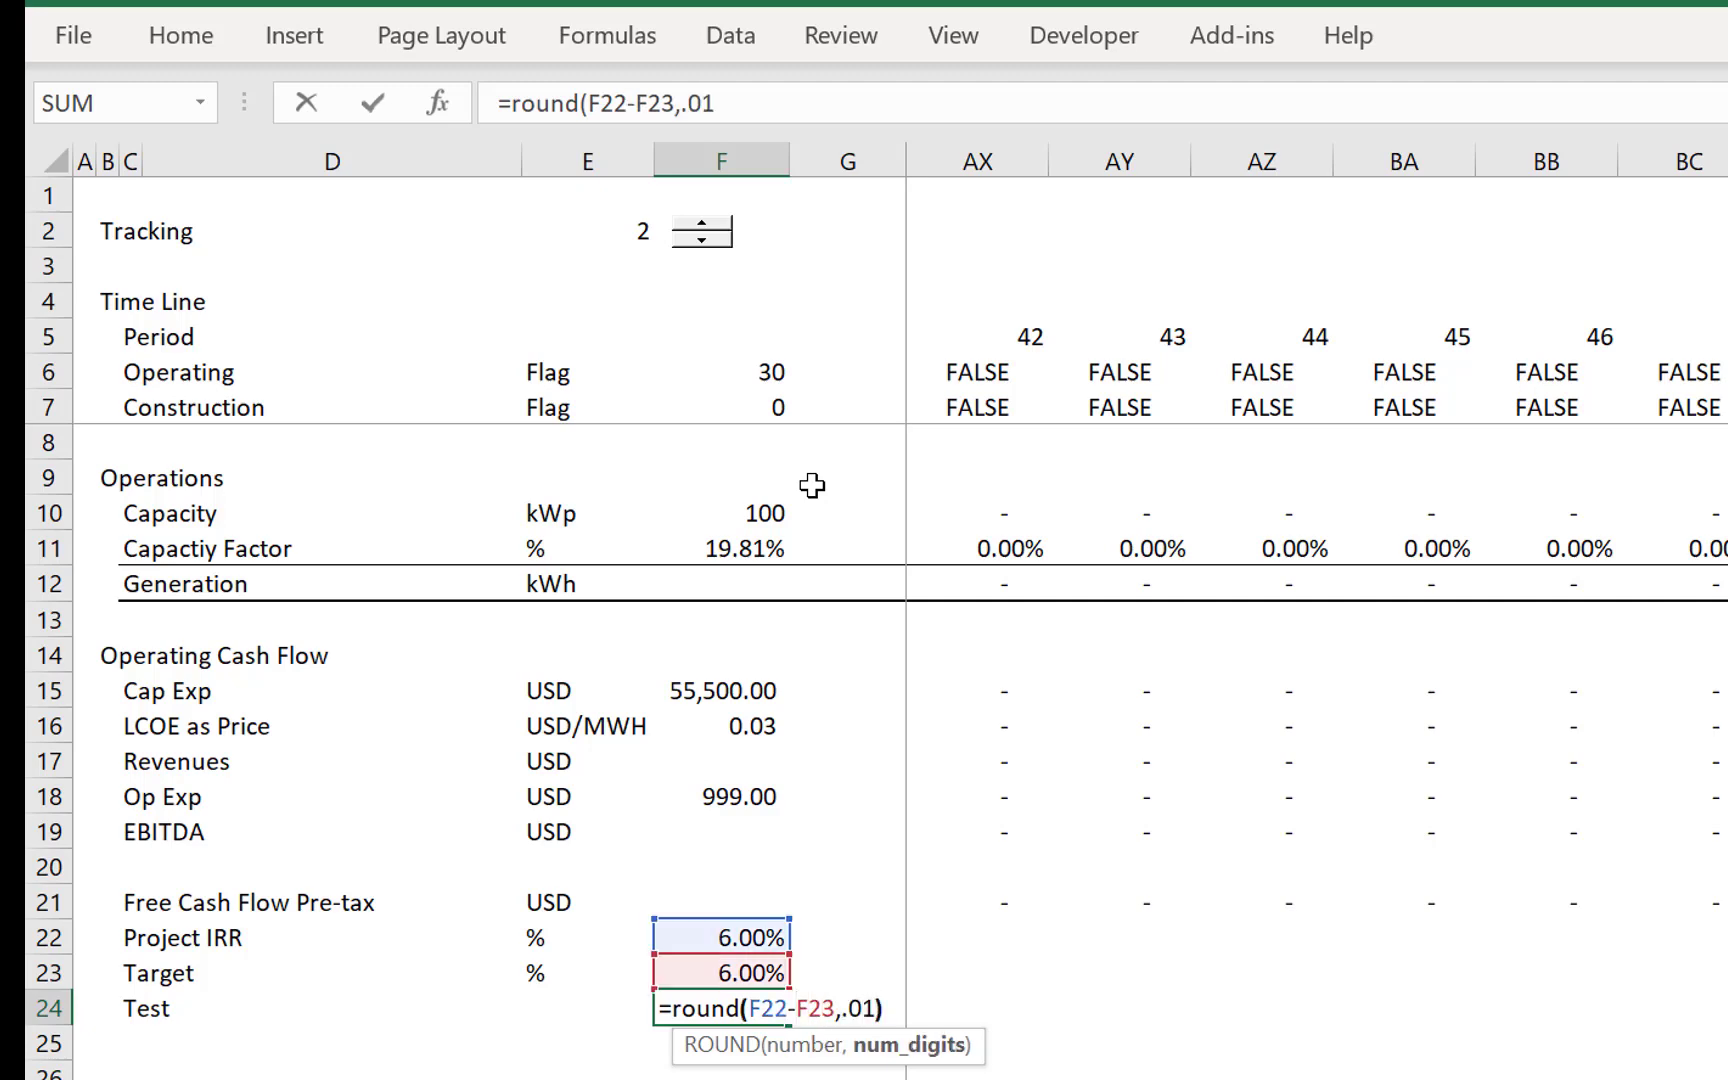
{"action": "key", "text": "Return"}
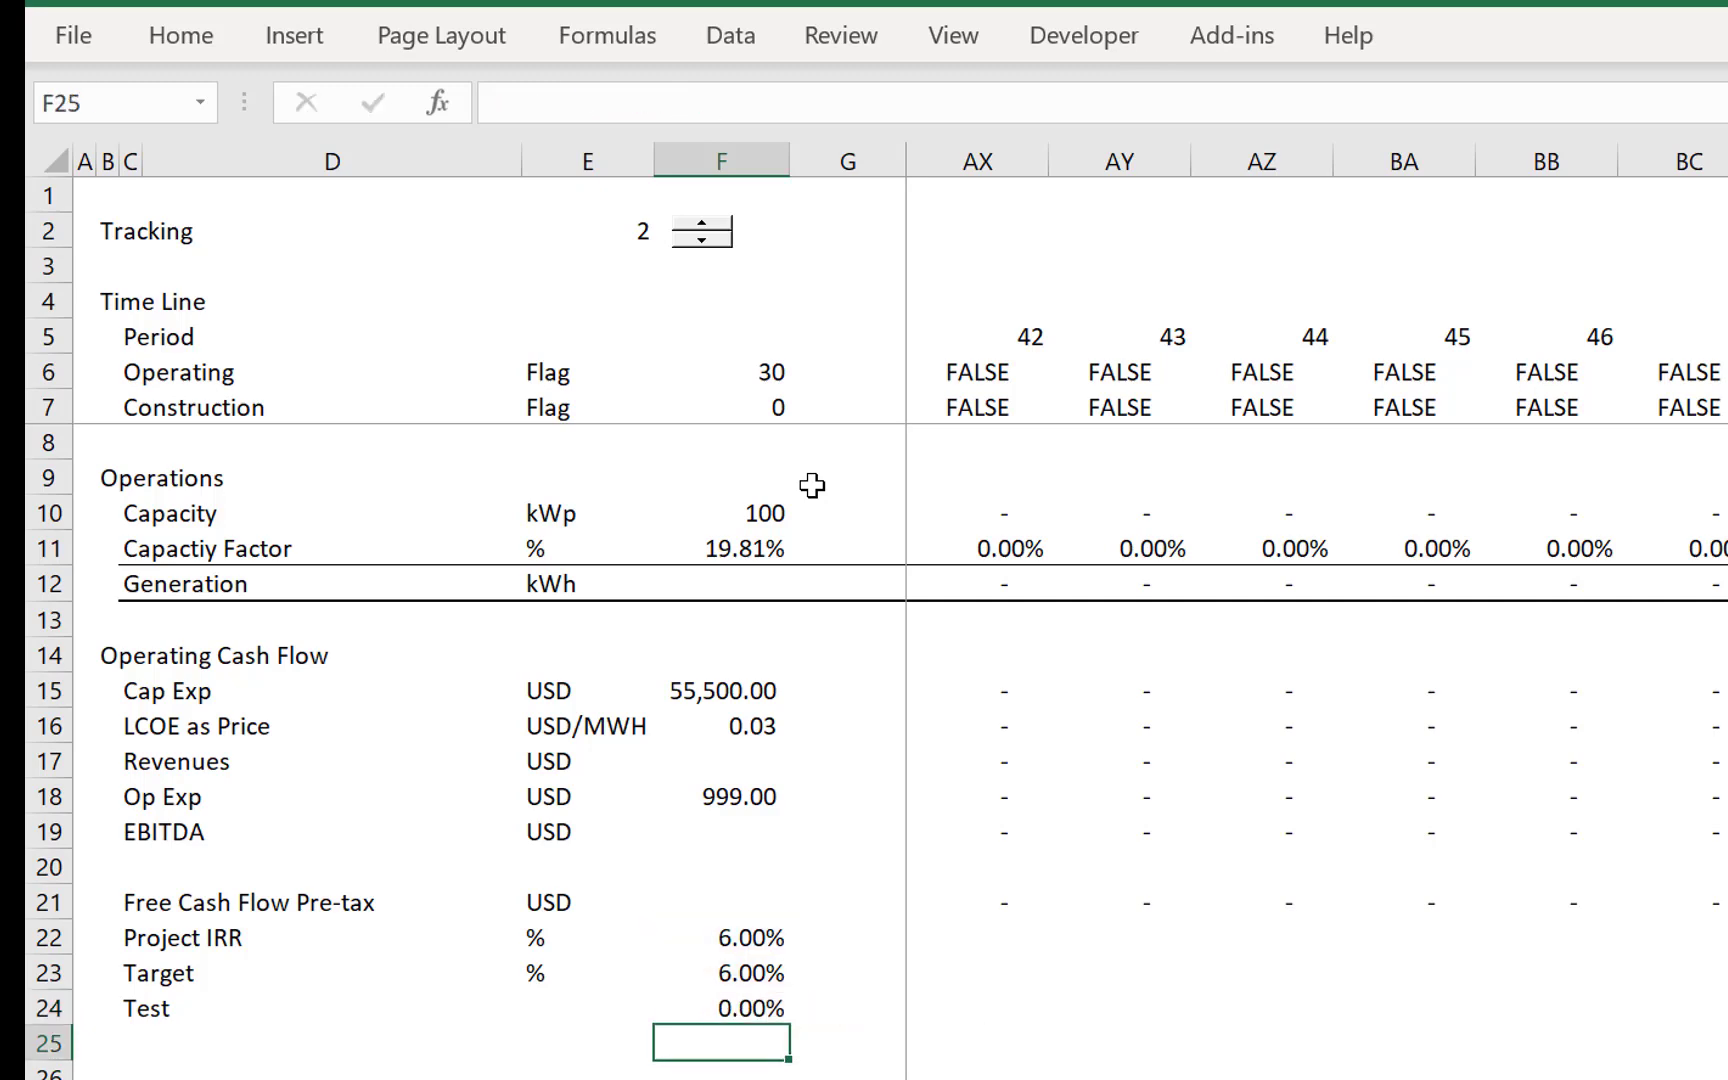
- Extend the F24 formula to compare the rounded difference with zero, as =ROUND(F22-F23,0.01)=0
{"action": "key", "text": "Up"}
{"action": "key", "text": "F2"}
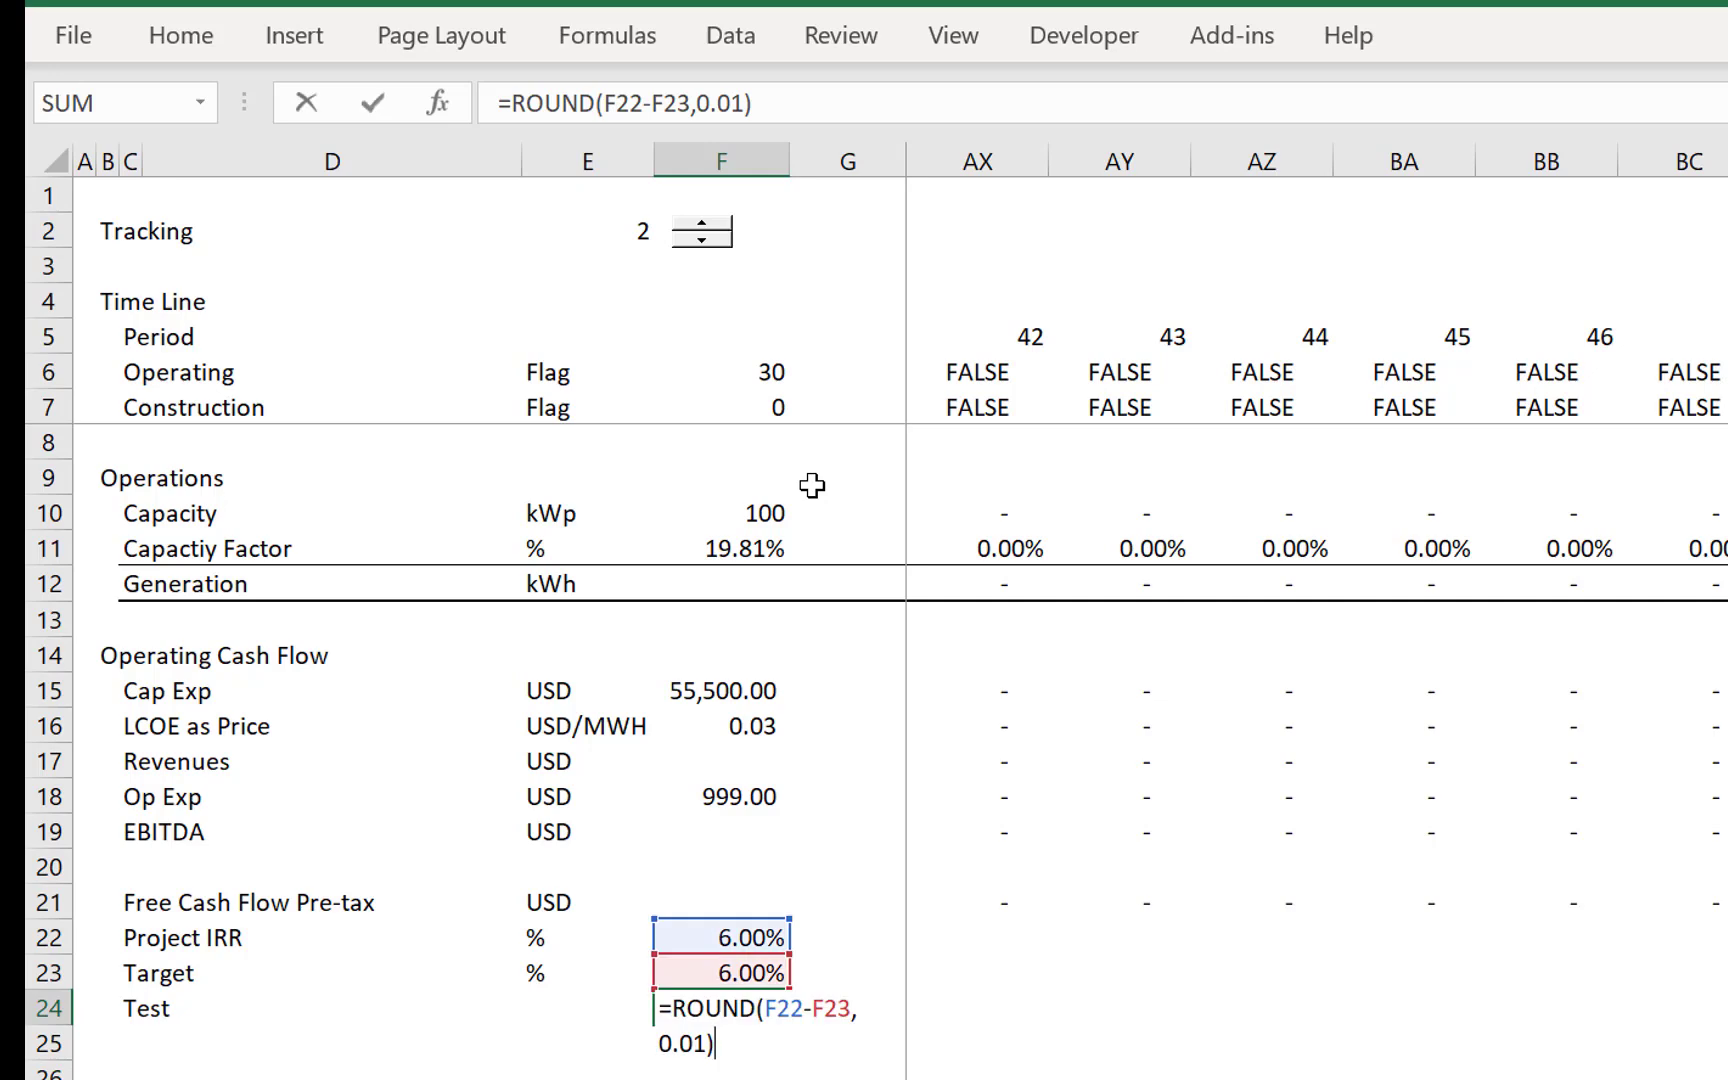
{"action": "key", "text": "BackSpace"}
{"action": "type", "text": "="}
{"action": "key", "text": "Escape"}
{"action": "key", "text": "F2"}
{"action": "type", "text": "=0"}
{"action": "key", "text": "Return"}
{"action": "key", "text": "Up"}
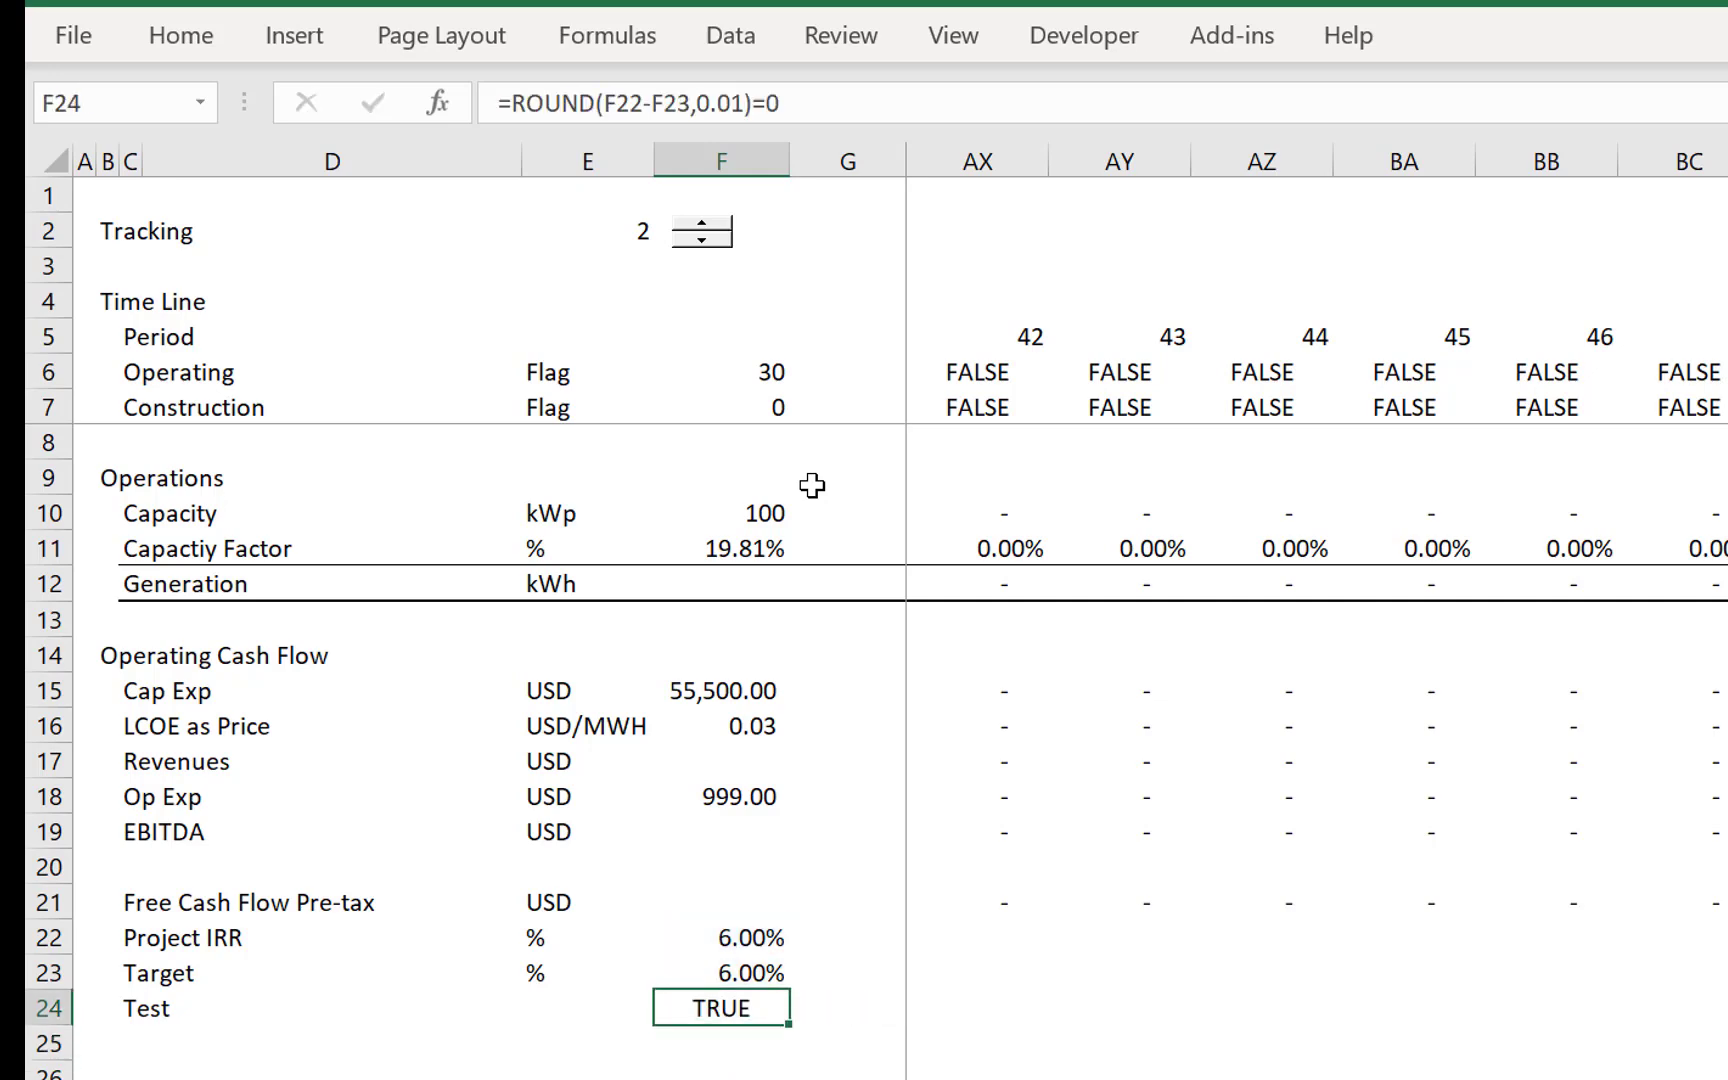
- Format the Free Cash Flow Pre-tax row from C21 across the timeline with a thin top border and a thicker bottom border
{"action": "key", "text": "Left"}
{"action": "key", "text": "Left"}
{"action": "key", "text": "Left"}
{"action": "key", "text": "Left"}
{"action": "key", "text": "Left"}
{"action": "key", "text": "Up"}
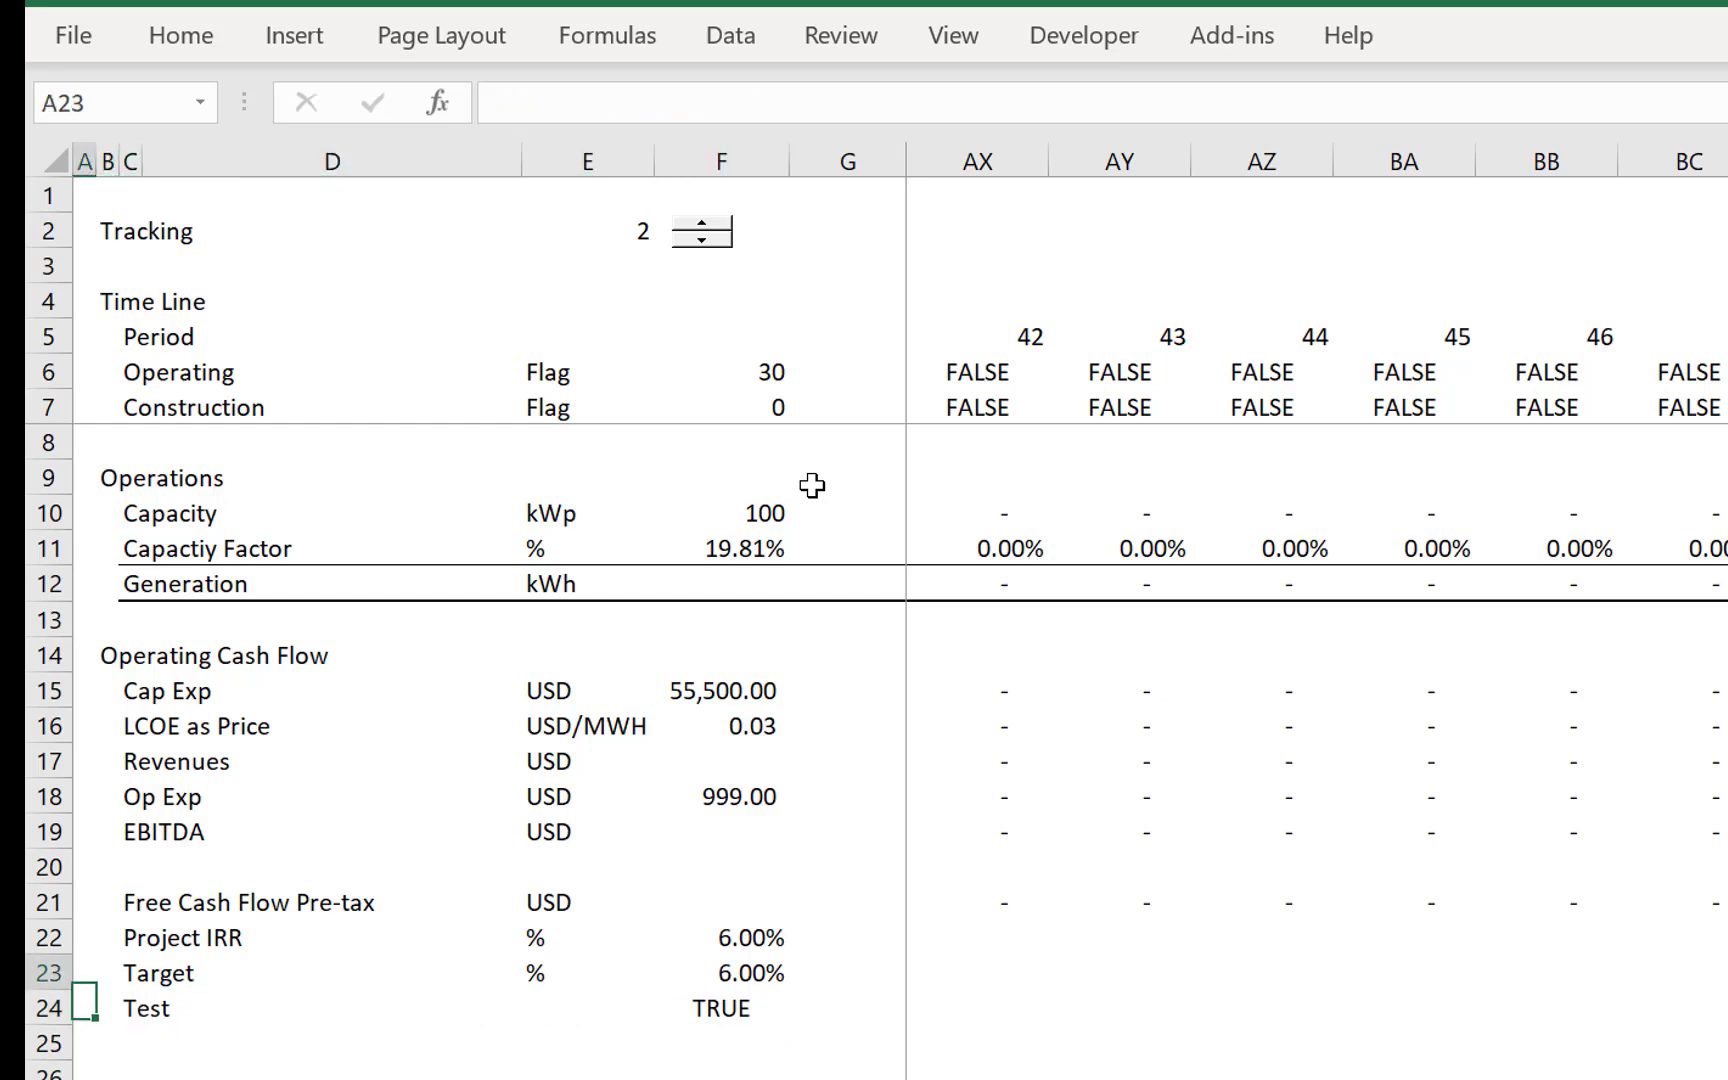
{"action": "key", "text": "Up"}
{"action": "key", "text": "Up"}
{"action": "key", "text": "Up"}
{"action": "key", "text": "Up"}
{"action": "key", "text": "Up"}
{"action": "key", "text": "Up"}
{"action": "key", "text": "Up"}
{"action": "key", "text": "Up"}
{"action": "key", "text": "Up"}
{"action": "key", "text": "Up"}
{"action": "key", "text": "Up"}
{"action": "key", "text": "Up"}
{"action": "key", "text": "Up"}
{"action": "key", "text": "Up"}
{"action": "key", "text": "Up"}
{"action": "key", "text": "Up"}
{"action": "key", "text": "Up"}
{"action": "key", "text": "Up"}
{"action": "key", "text": "Up"}
{"action": "key", "text": "Up"}
{"action": "key", "text": "Down"}
{"action": "key", "text": "Down"}
{"action": "key", "text": "Down"}
{"action": "key", "text": "Down"}
{"action": "key", "text": "Down"}
{"action": "key", "text": "Down"}
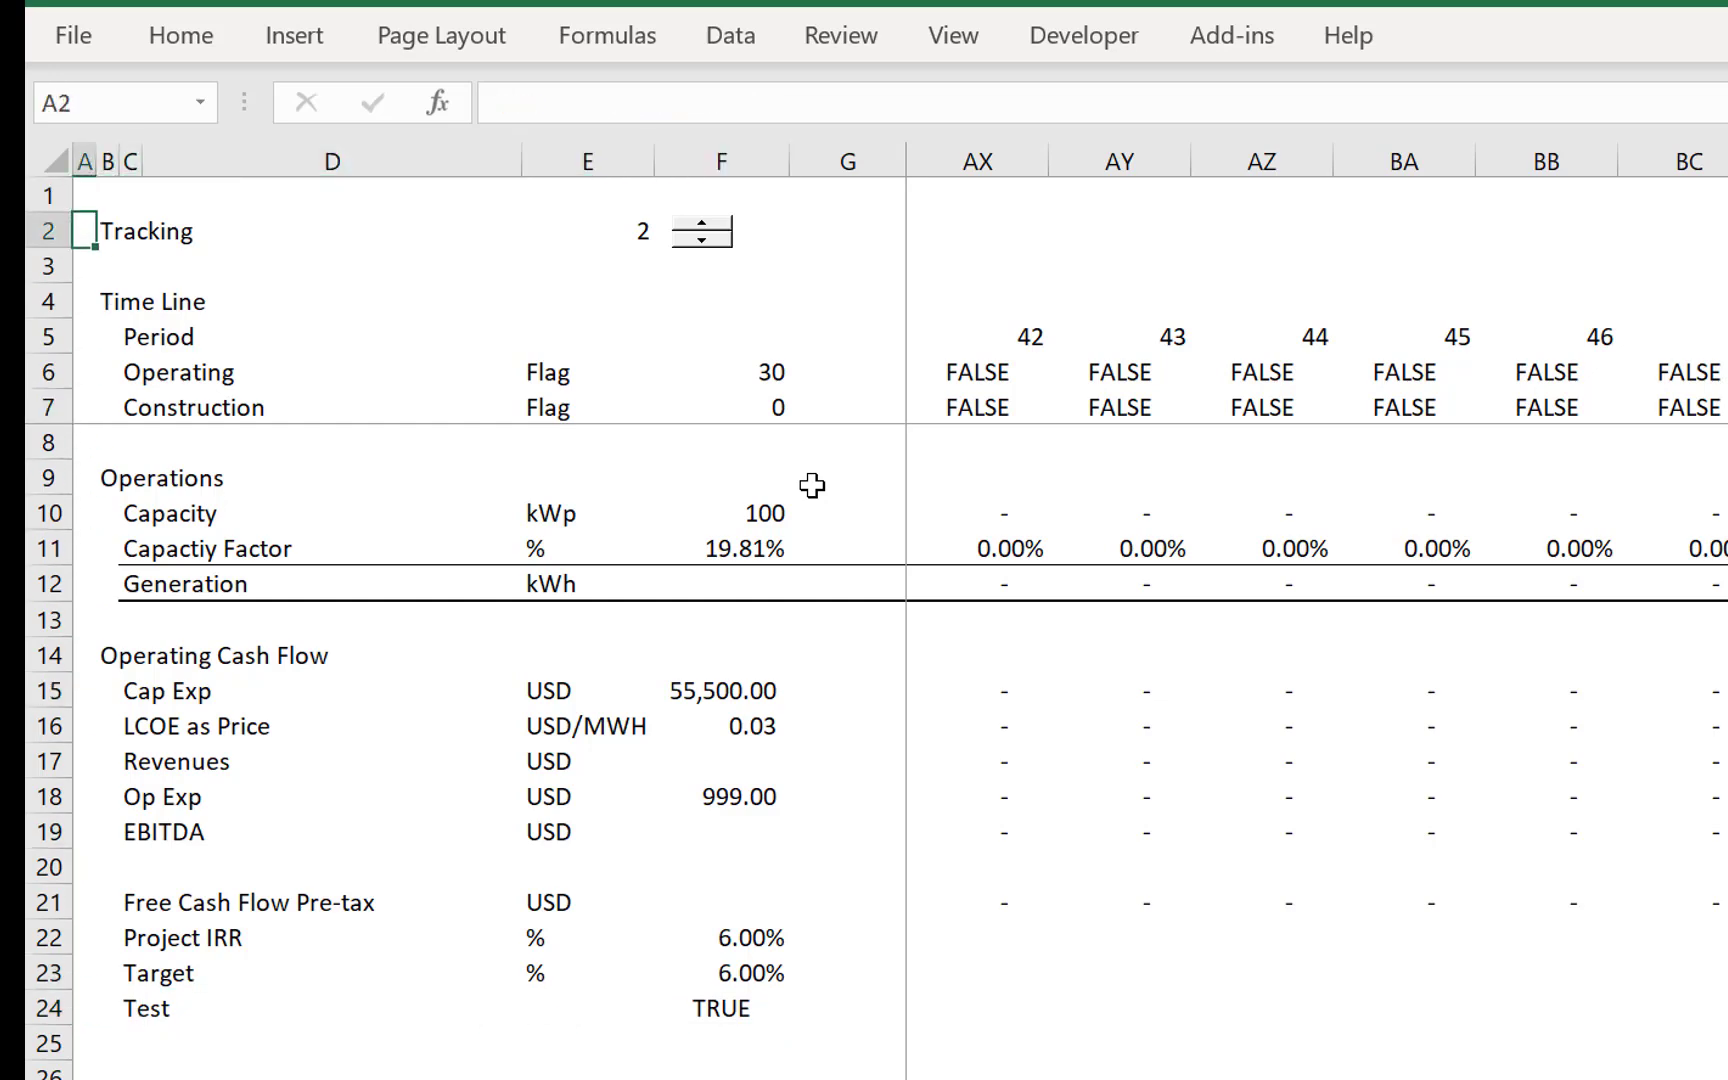
{"action": "key", "text": "Down"}
{"action": "key", "text": "Down"}
{"action": "key", "text": "Down"}
{"action": "key", "text": "Down"}
{"action": "key", "text": "Down"}
{"action": "key", "text": "Down"}
{"action": "key", "text": "Down"}
{"action": "key", "text": "Down"}
{"action": "key", "text": "Down"}
{"action": "key", "text": "Down"}
{"action": "key", "text": "Down"}
{"action": "key", "text": "Down"}
{"action": "key", "text": "Down"}
{"action": "key", "text": "Down"}
{"action": "key", "text": "Down"}
{"action": "key", "text": "Right"}
{"action": "key", "text": "Right"}
{"action": "key", "text": "Up"}
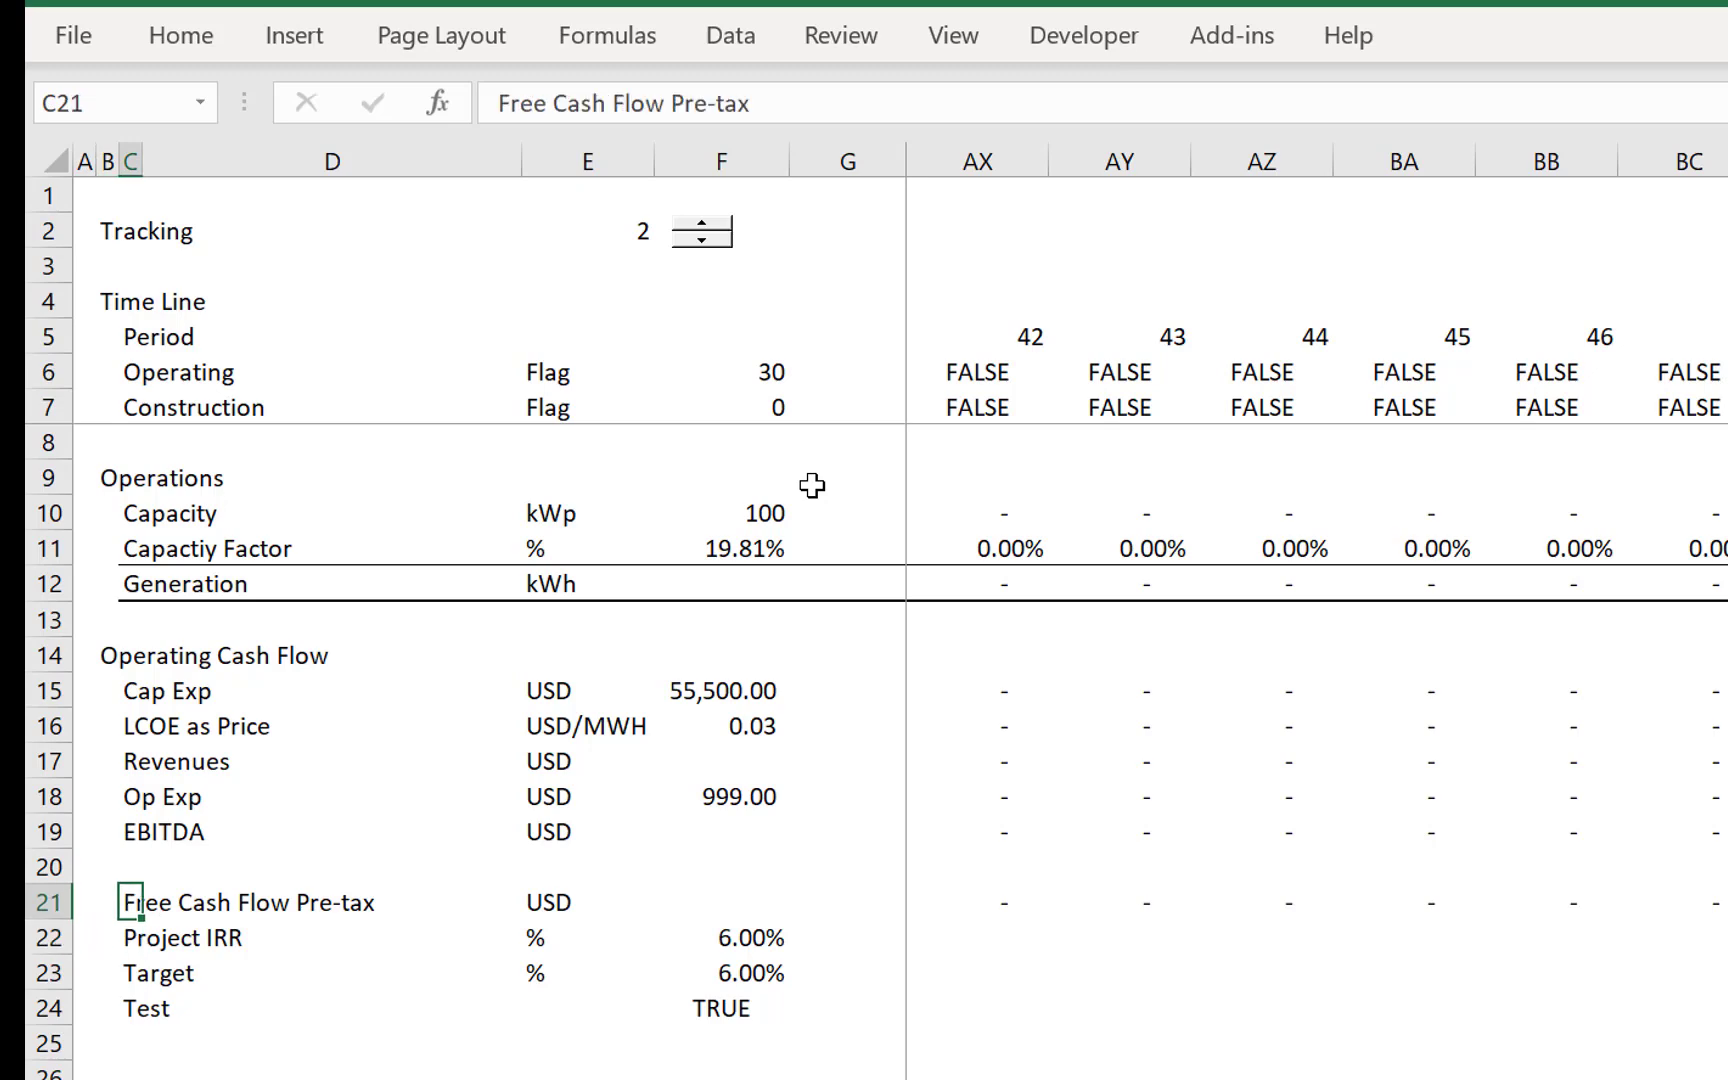
{"action": "key", "text": "shift+Right"}
{"action": "key", "text": "shift+Right"}
{"action": "key", "text": "shift+Right"}
{"action": "key", "text": "shift+Right"}
{"action": "key", "text": "shift+Right"}
{"action": "key", "text": "shift+Right"}
{"action": "key", "text": "shift+Right"}
{"action": "key", "text": "shift+Right"}
{"action": "key", "text": "shift+Right"}
{"action": "key", "text": "shift+Right"}
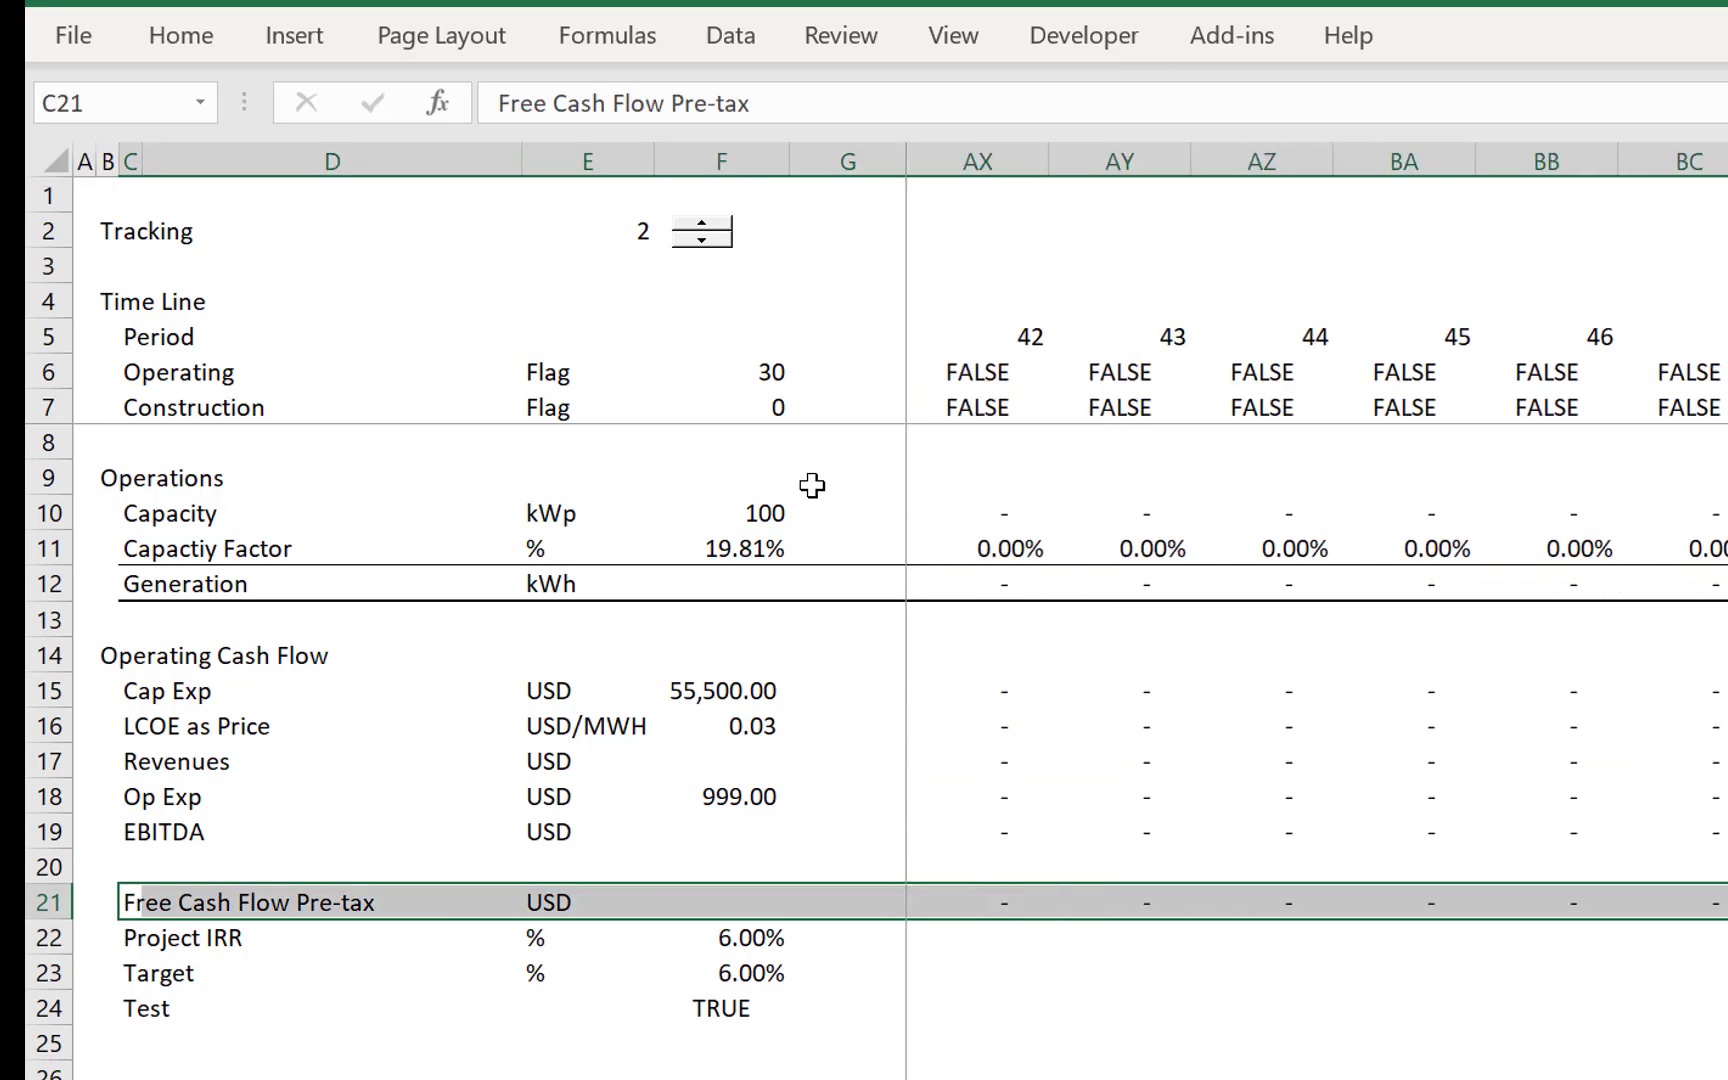
{"action": "key", "text": "Home"}
{"action": "key", "text": "Right"}
{"action": "key", "text": "Right"}
{"action": "key", "text": "Right"}
{"action": "key", "text": "Right"}
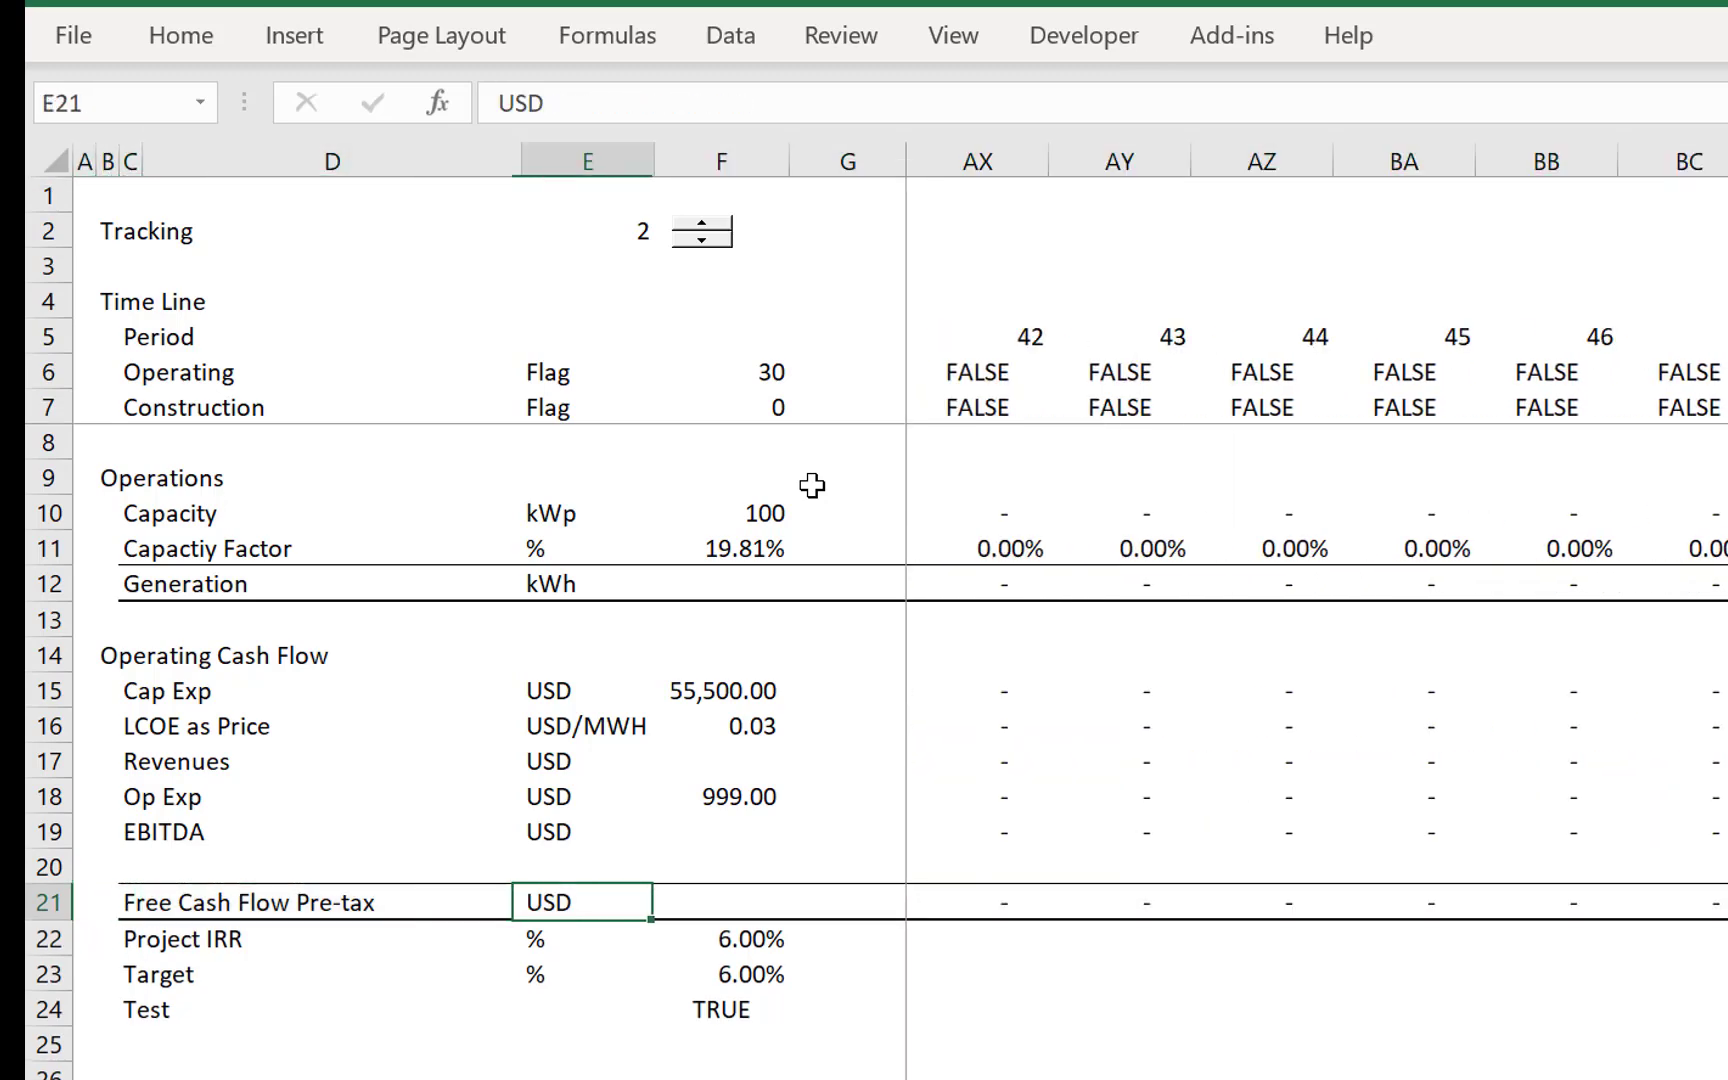
{"action": "key", "text": "Right"}
{"action": "key", "text": "Right"}
{"action": "key", "text": "Right"}
{"action": "key", "text": "Left"}
{"action": "key", "text": "Left"}
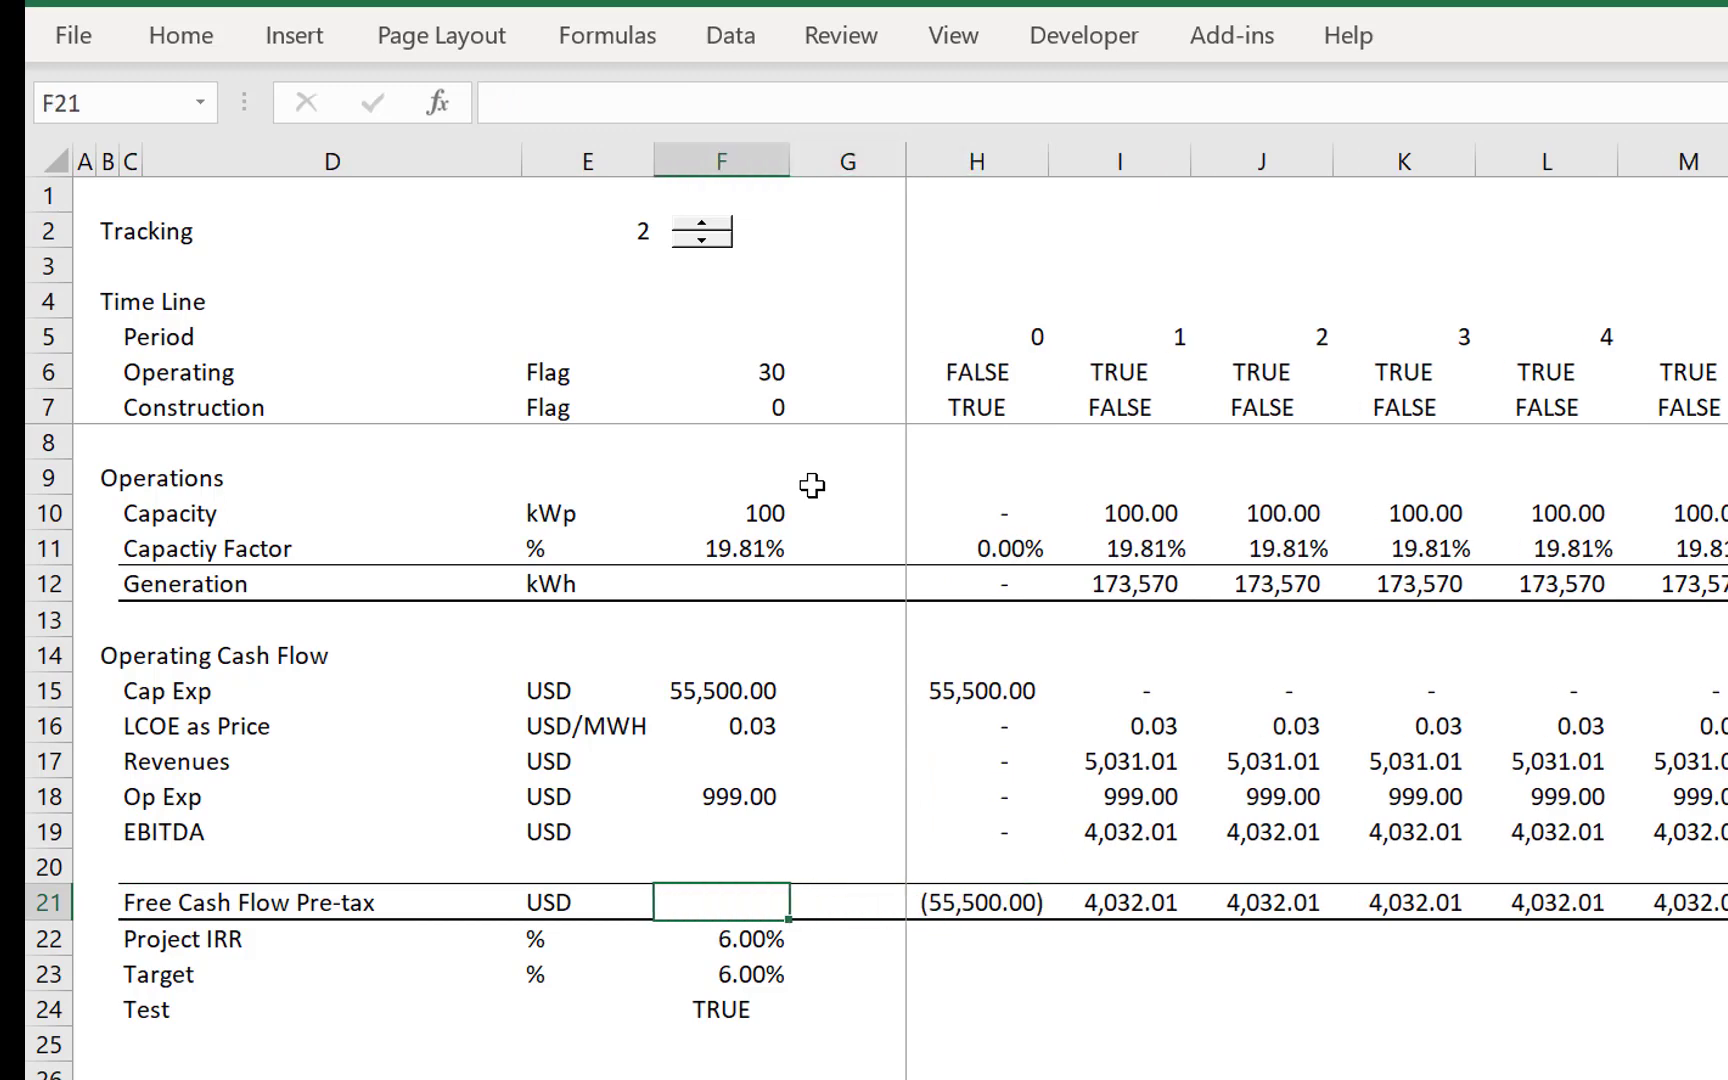
- Save the workbook in the Scenarios folder under the file name Solar Course Session 2
{"action": "key", "text": "ctrl+s"}
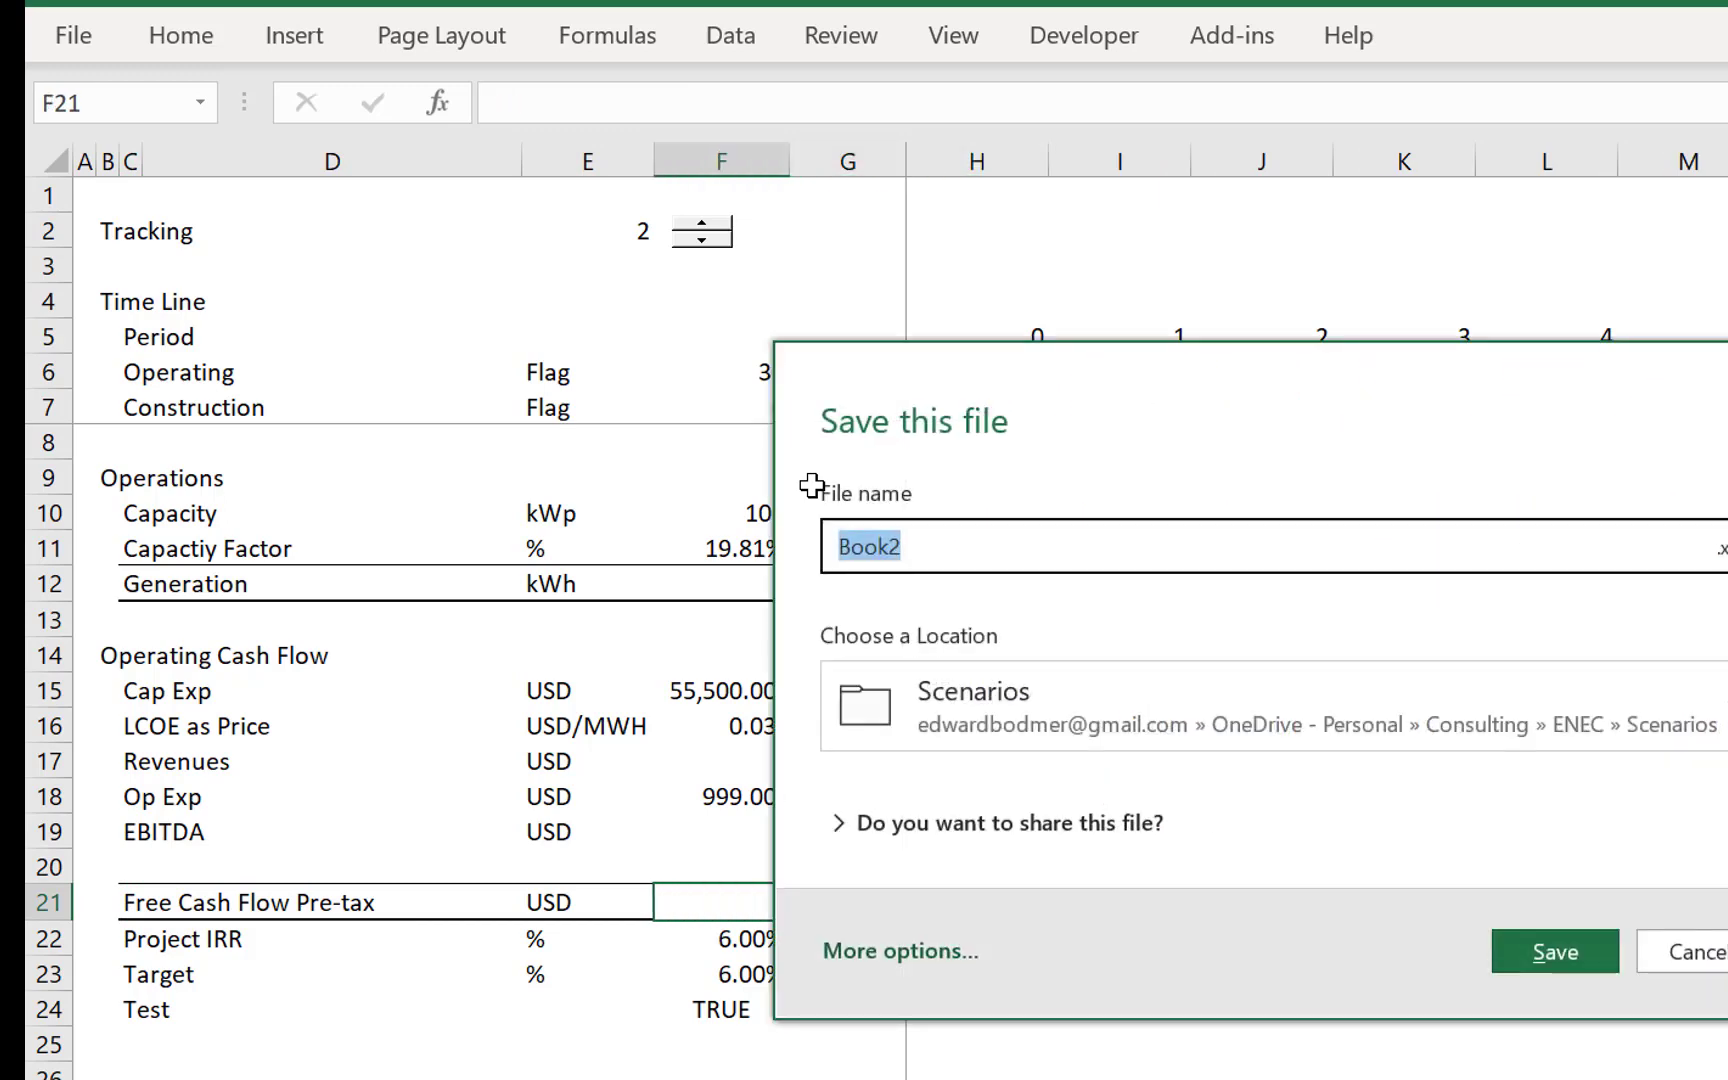
{"action": "type", "text": "LECO"}
{"action": "key", "text": "BackSpace"}
{"action": "key", "text": "BackSpace"}
{"action": "key", "text": "BackSpace"}
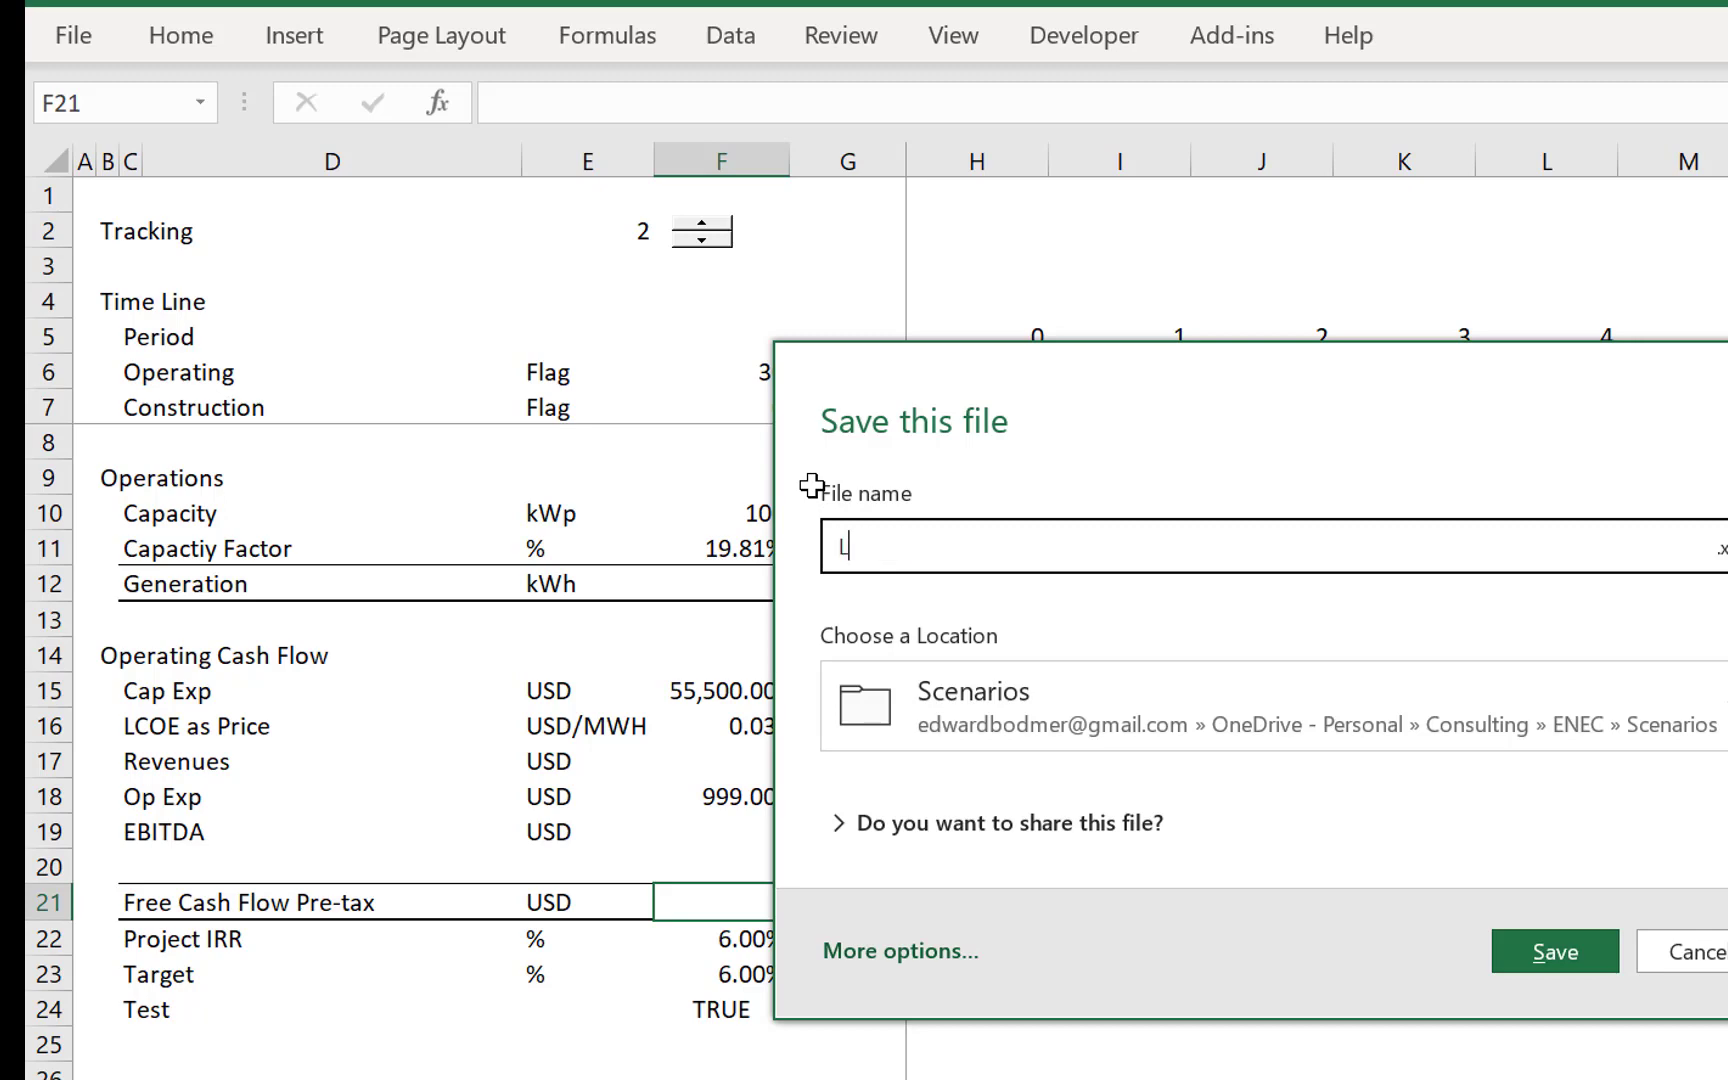
{"action": "key", "text": "BackSpace"}
{"action": "type", "text": "Solar Course"}
{"action": "key", "text": "BackSpace"}
{"action": "key", "text": "BackSpace"}
{"action": "type", "text": "rse Sess"}
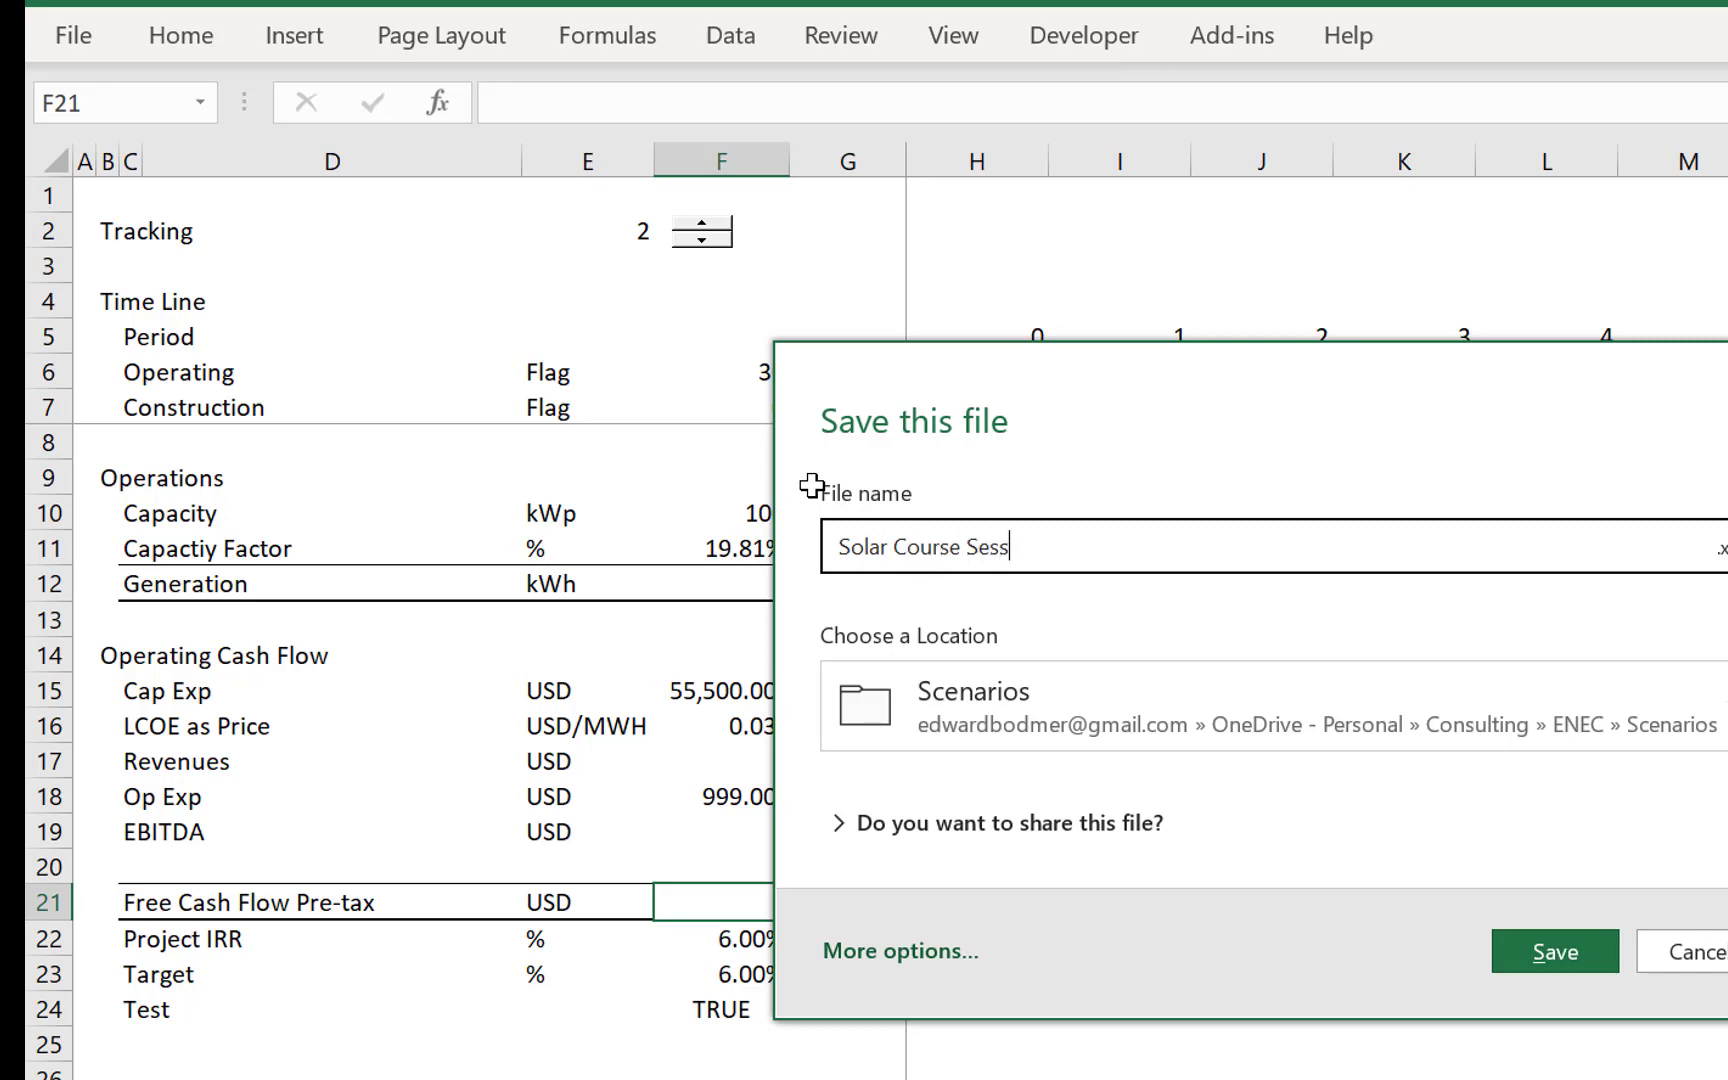
{"action": "type", "text": "ion 2"}
{"action": "key", "text": "Return"}
- Centre the plant type headings in F4:H4 on the LCOE comparison sheet
{"action": "key", "text": "Left"}
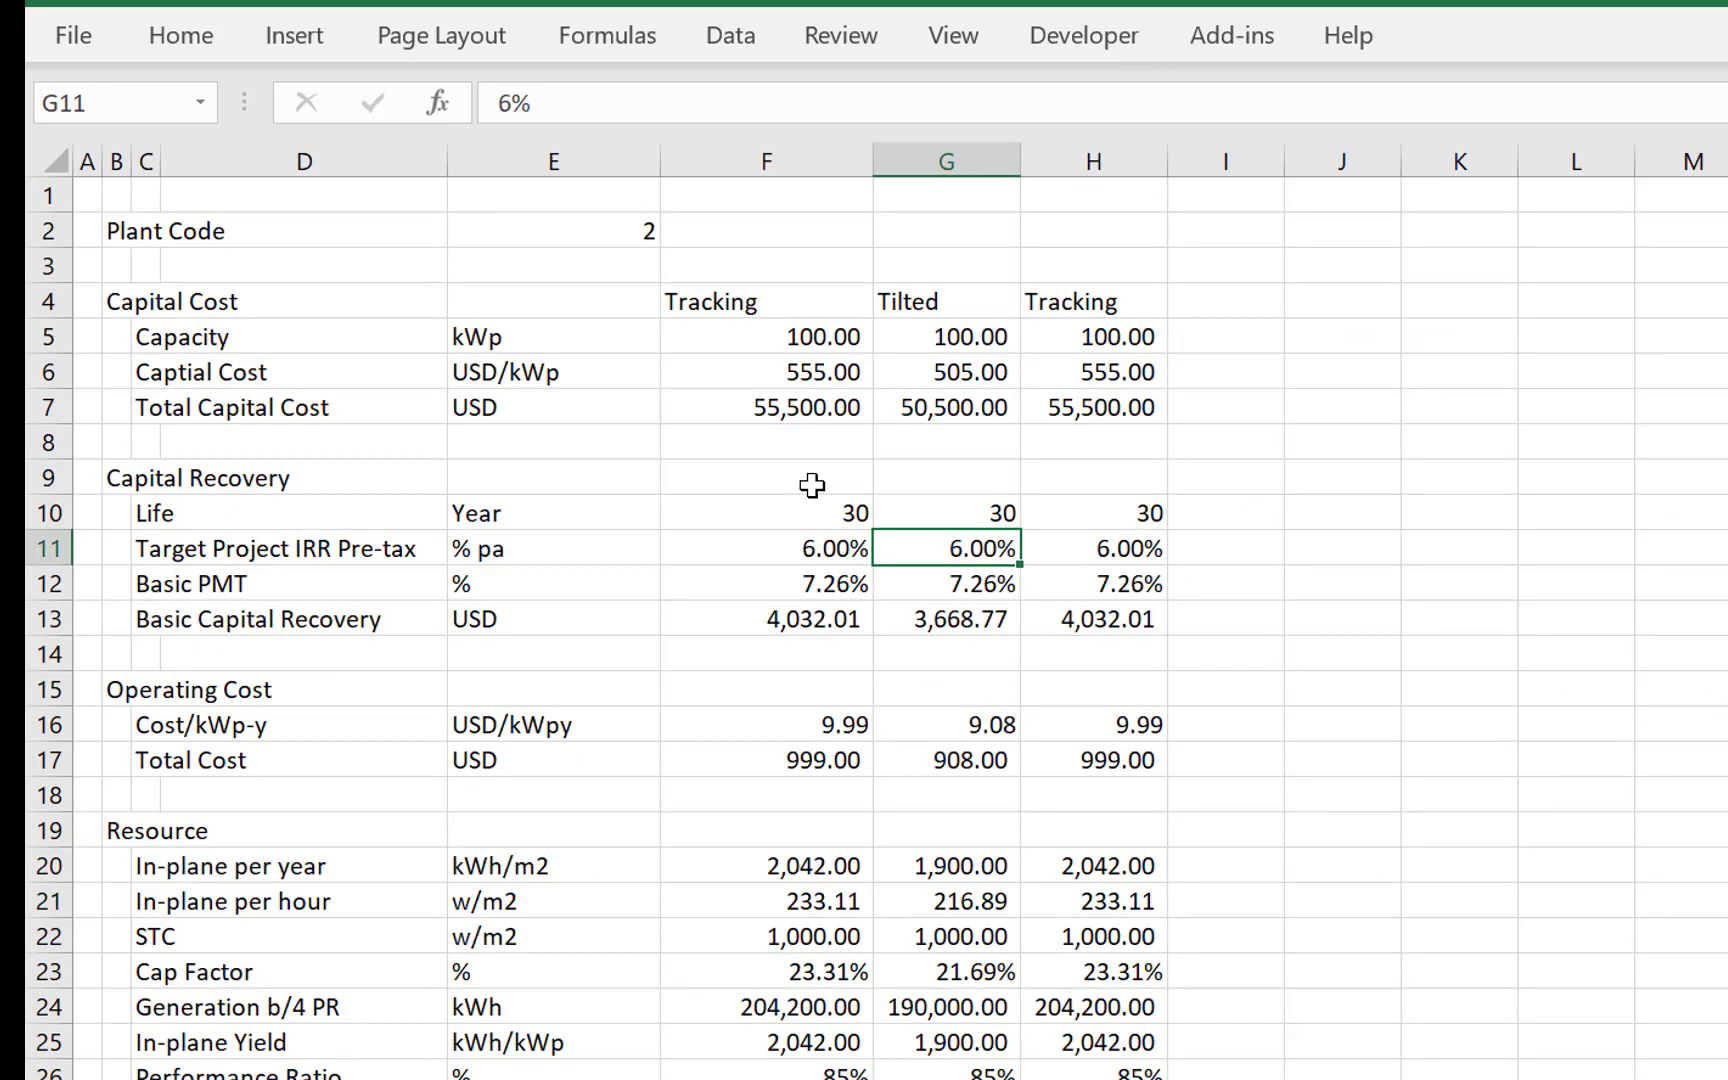
{"action": "key", "text": "Up"}
{"action": "key", "text": "Up"}
{"action": "key", "text": "Up"}
{"action": "key", "text": "Up"}
{"action": "key", "text": "Up"}
{"action": "key", "text": "Up"}
{"action": "key", "text": "Up"}
{"action": "key", "text": "shift+Left"}
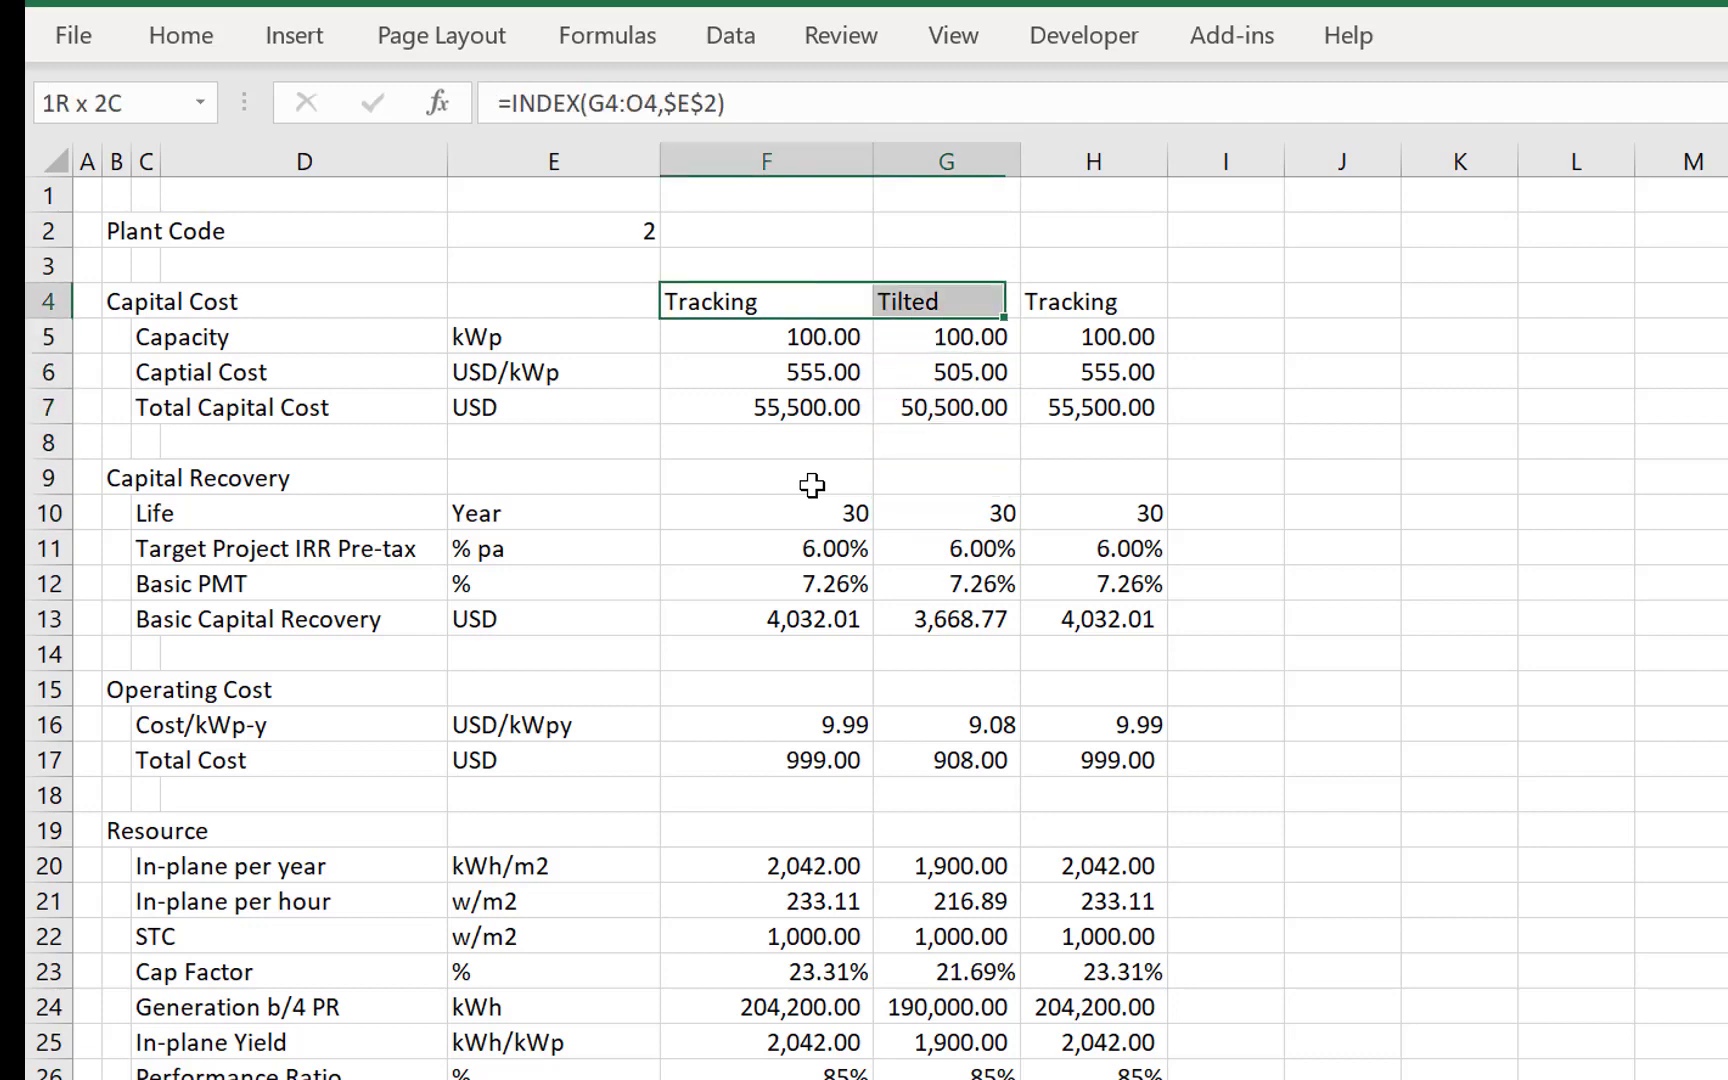
{"action": "key", "text": "shift+Right"}
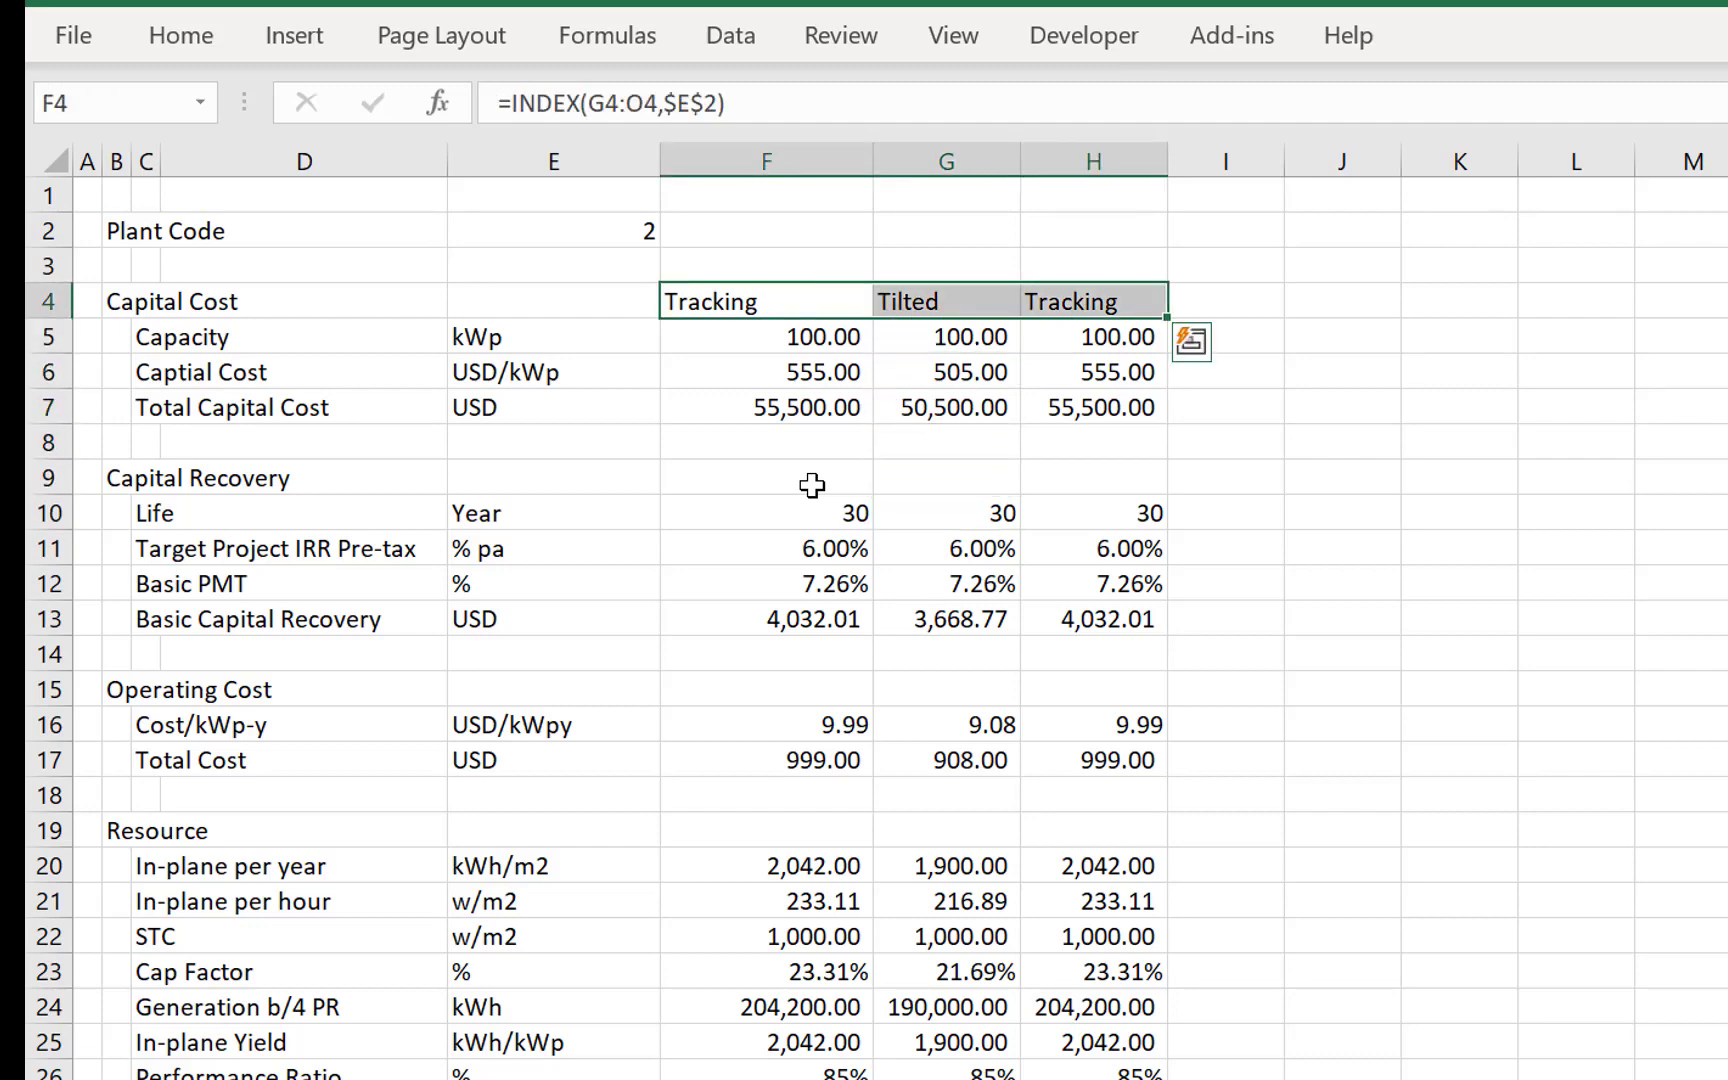
{"action": "left_click", "coordinate": [185, 40]}
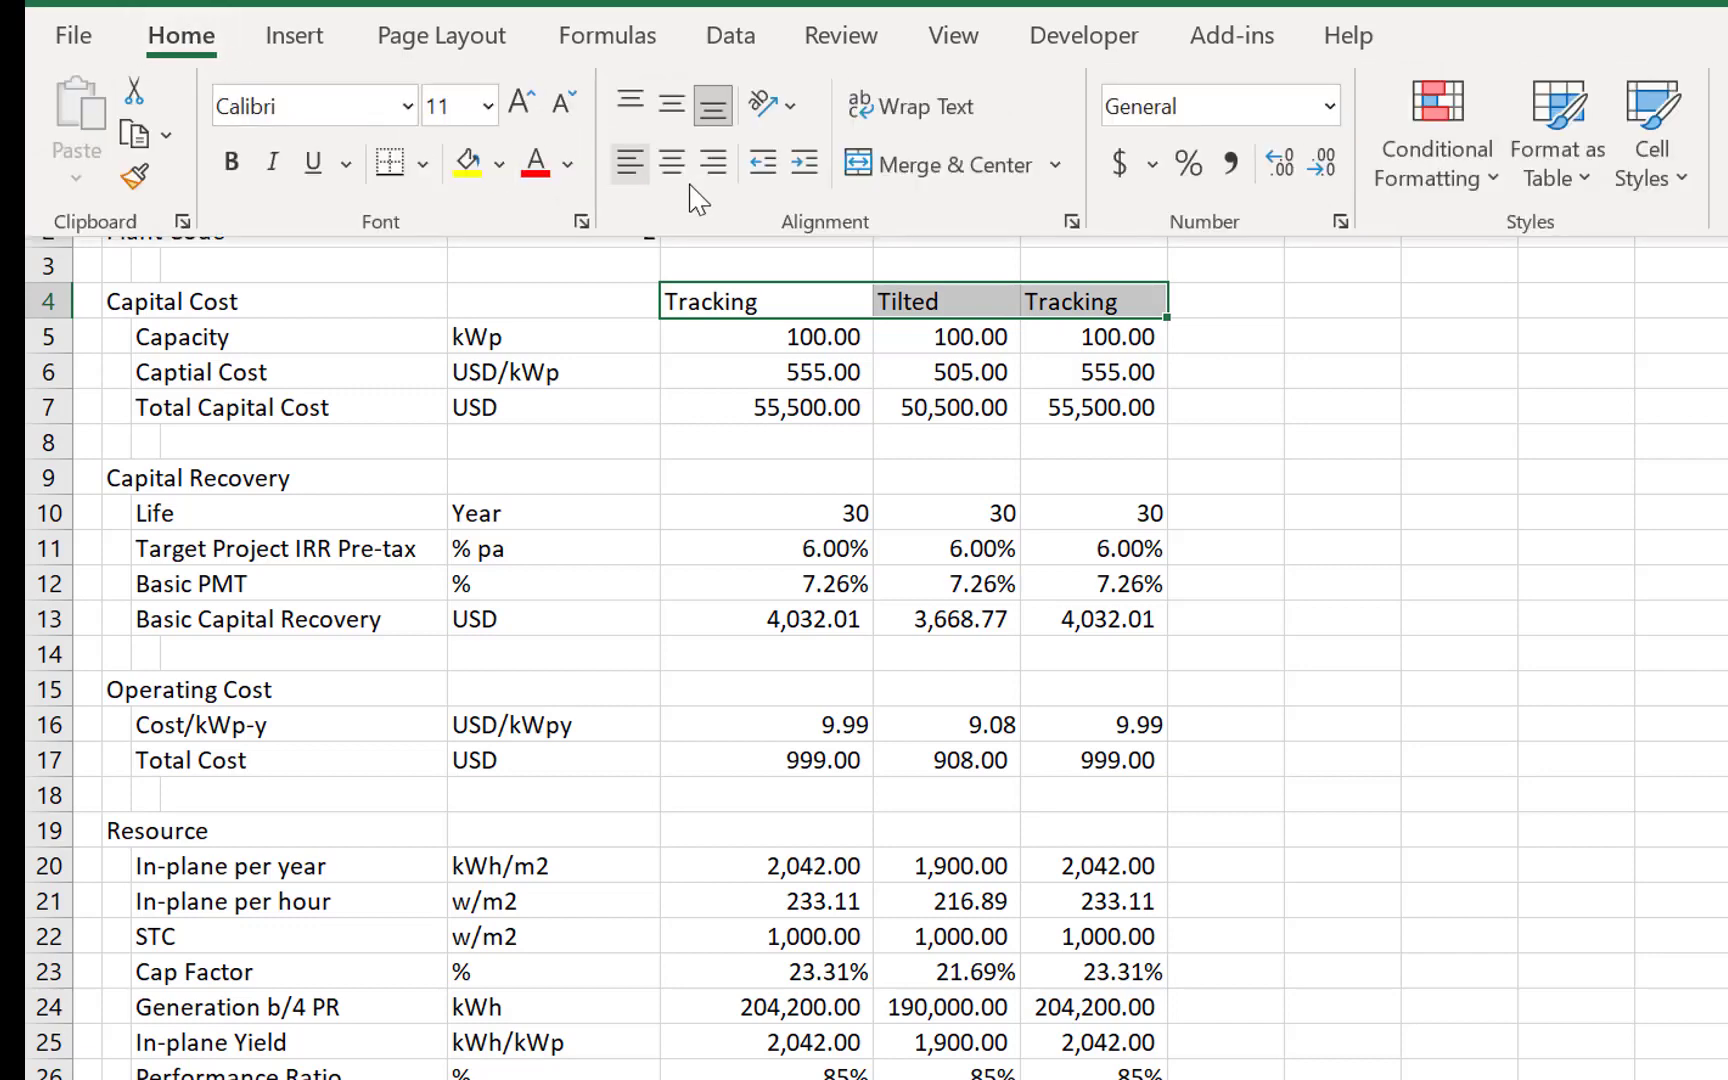
{"action": "left_click", "coordinate": [671, 162]}
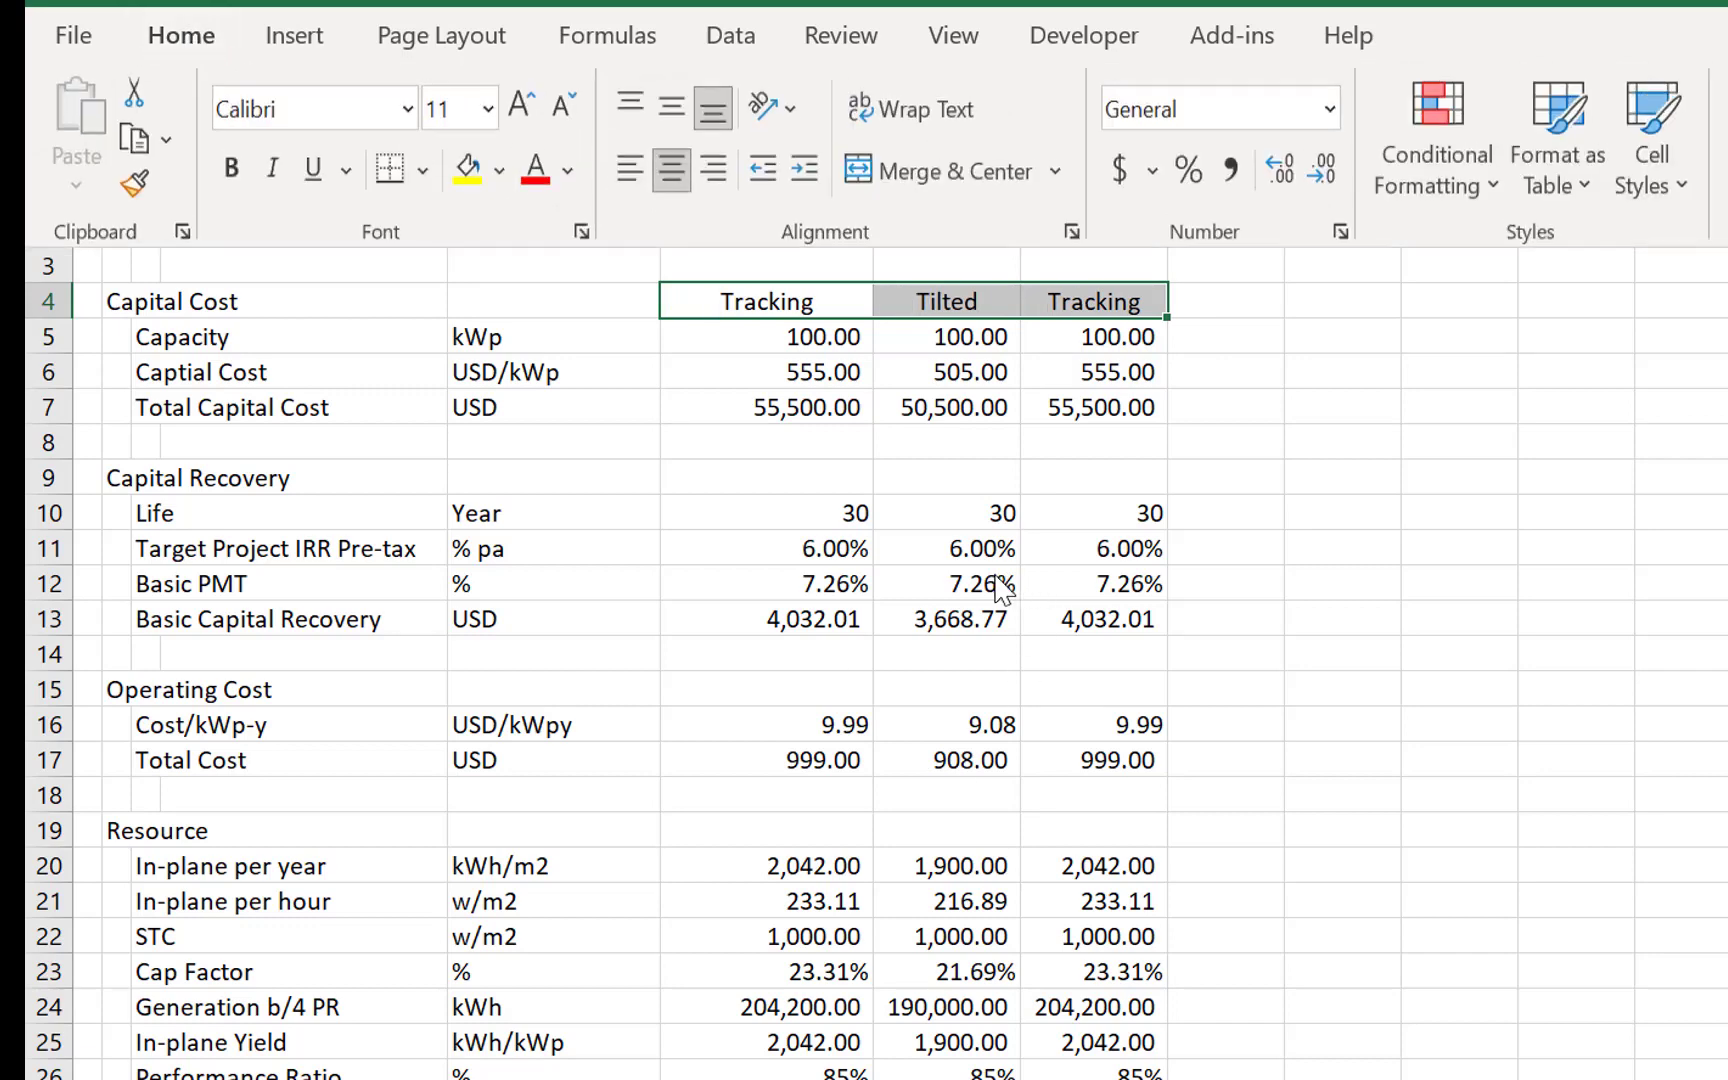
- Hide the gridlines on the LCOE comparison sheet
{"action": "key", "text": "Left"}
{"action": "left_click", "coordinate": [985, 47]}
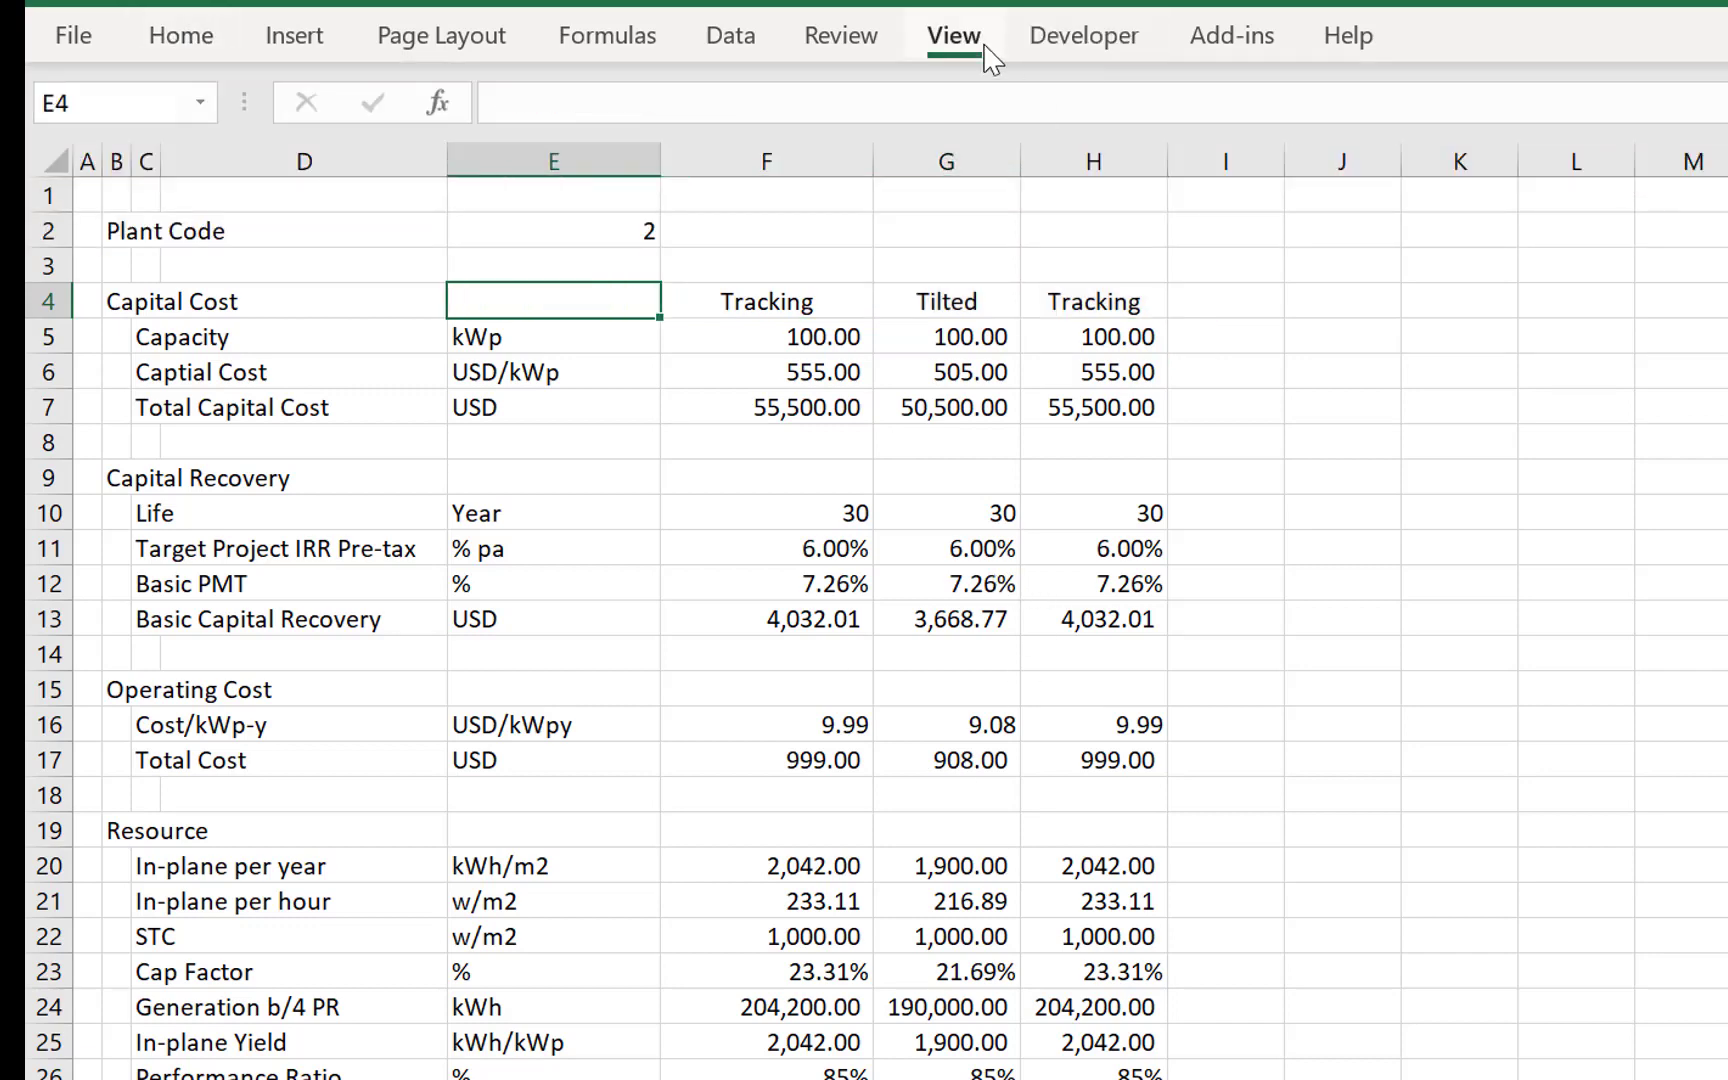
{"action": "left_click", "coordinate": [902, 164]}
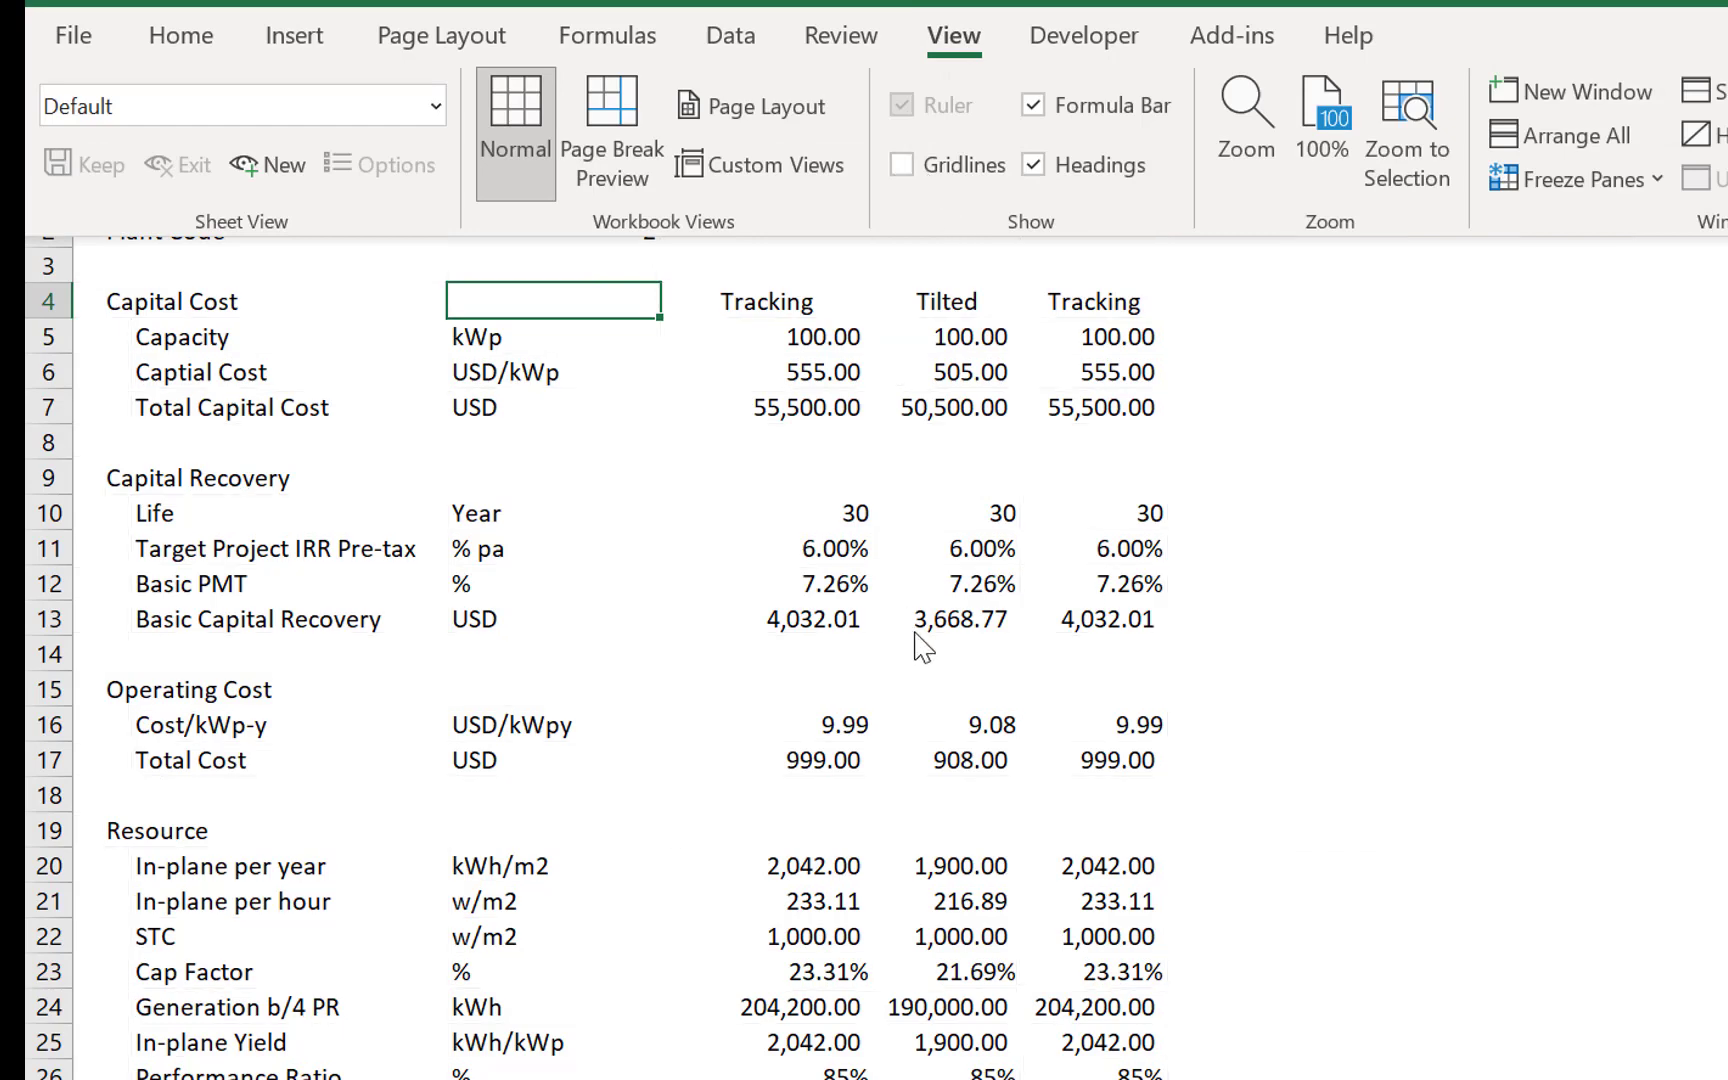
{"action": "key", "text": "Left"}
{"action": "key", "text": "Right"}
{"action": "key", "text": "Right"}
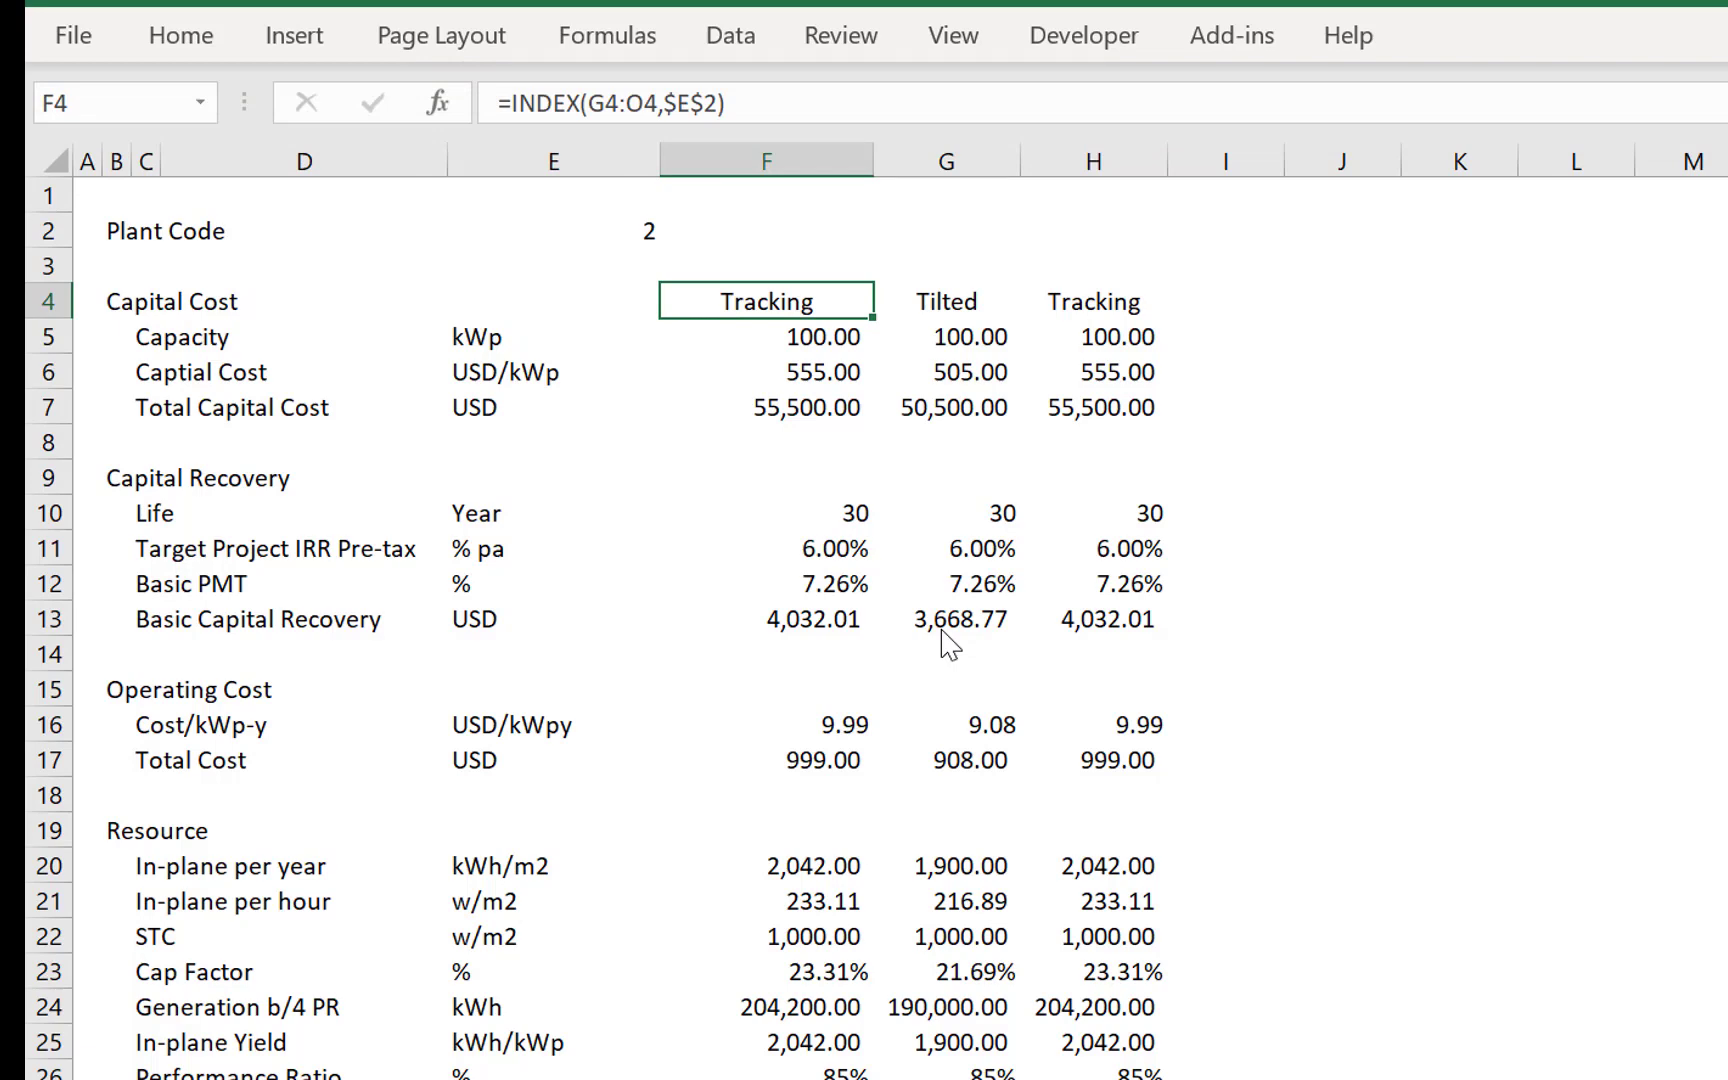
{"action": "key", "text": "Left"}
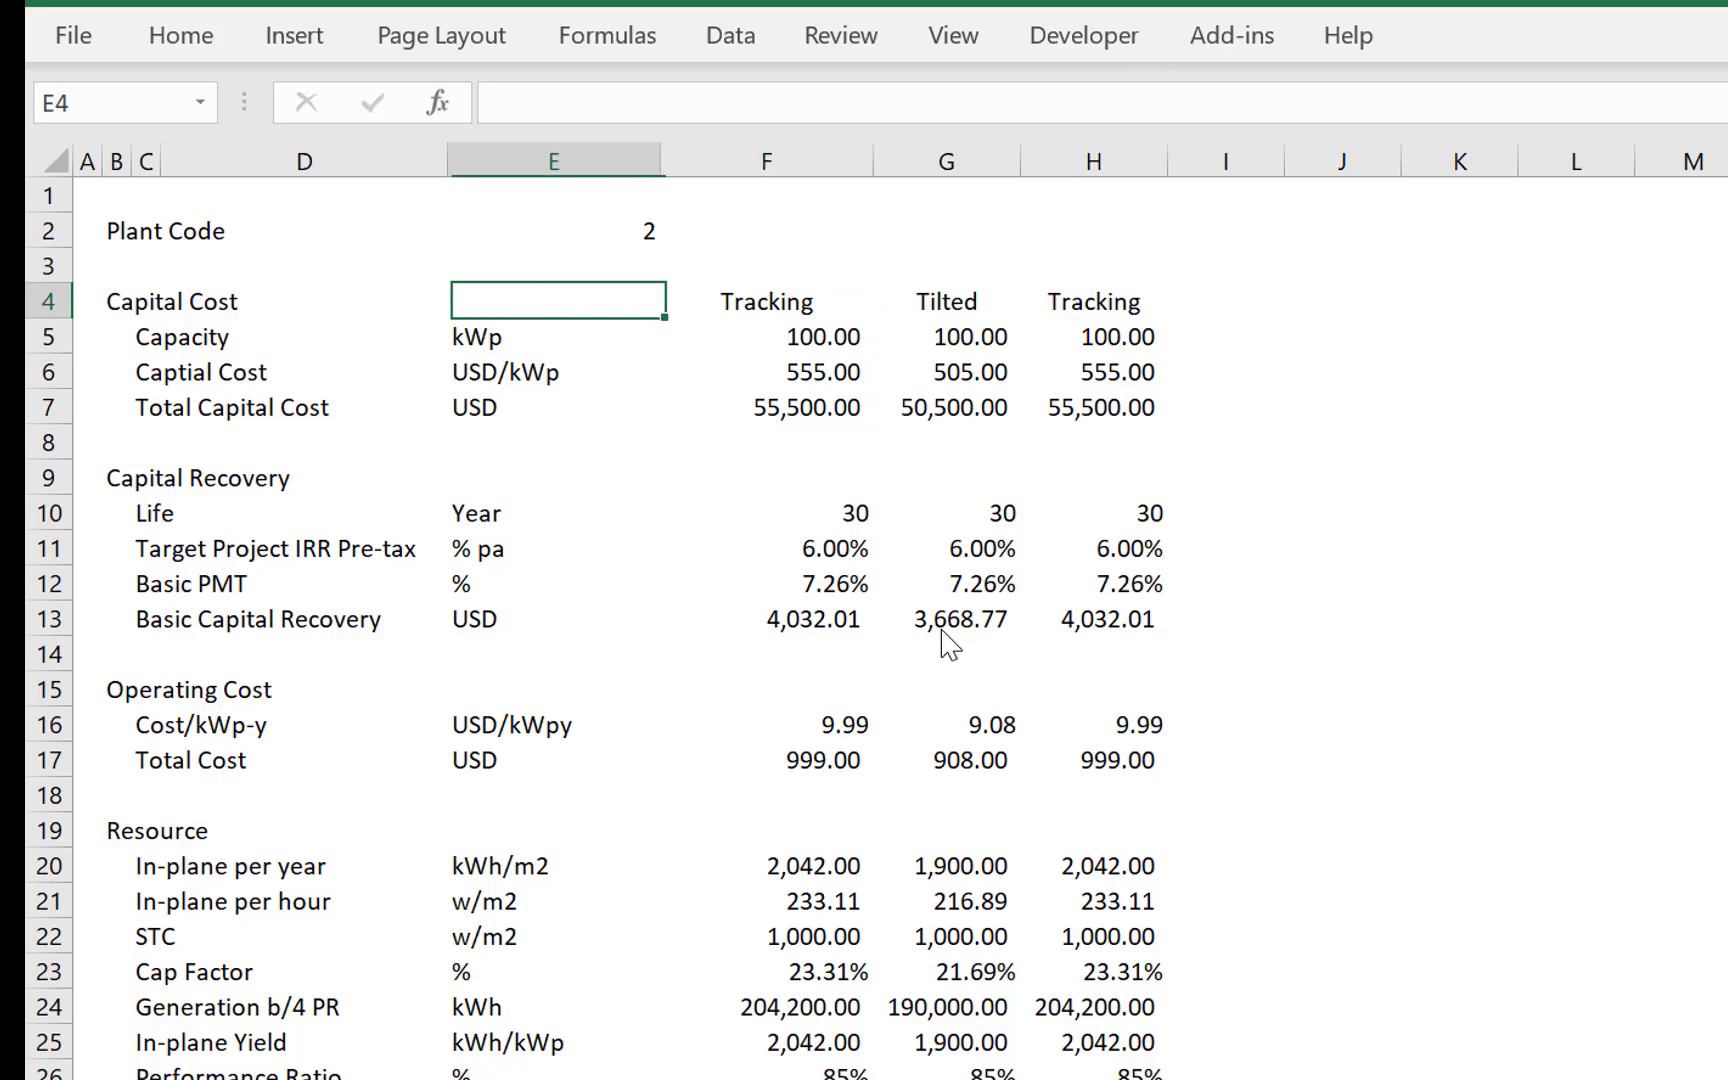
- Examine the Tilted column from the capital cost inputs down to the LCOE rows and back to Capital Recovery
{"action": "key", "text": "Right"}
{"action": "key", "text": "Right"}
{"action": "key", "text": "Down"}
{"action": "key", "text": "Down"}
{"action": "key", "text": "Down"}
{"action": "key", "text": "Down"}
{"action": "key", "text": "Down"}
{"action": "key", "text": "Down"}
{"action": "key", "text": "Down"}
{"action": "key", "text": "Down"}
{"action": "key", "text": "Down"}
{"action": "key", "text": "Down"}
{"action": "key", "text": "Down"}
{"action": "key", "text": "Down"}
{"action": "key", "text": "Down"}
{"action": "key", "text": "Down"}
{"action": "key", "text": "Down"}
{"action": "key", "text": "Down"}
{"action": "key", "text": "Down"}
{"action": "key", "text": "Down"}
{"action": "key", "text": "Down"}
{"action": "key", "text": "Down"}
{"action": "key", "text": "Down"}
{"action": "key", "text": "Down"}
{"action": "key", "text": "Down"}
{"action": "key", "text": "Down"}
{"action": "key", "text": "Down"}
{"action": "key", "text": "Down"}
{"action": "key", "text": "Down"}
{"action": "key", "text": "Down"}
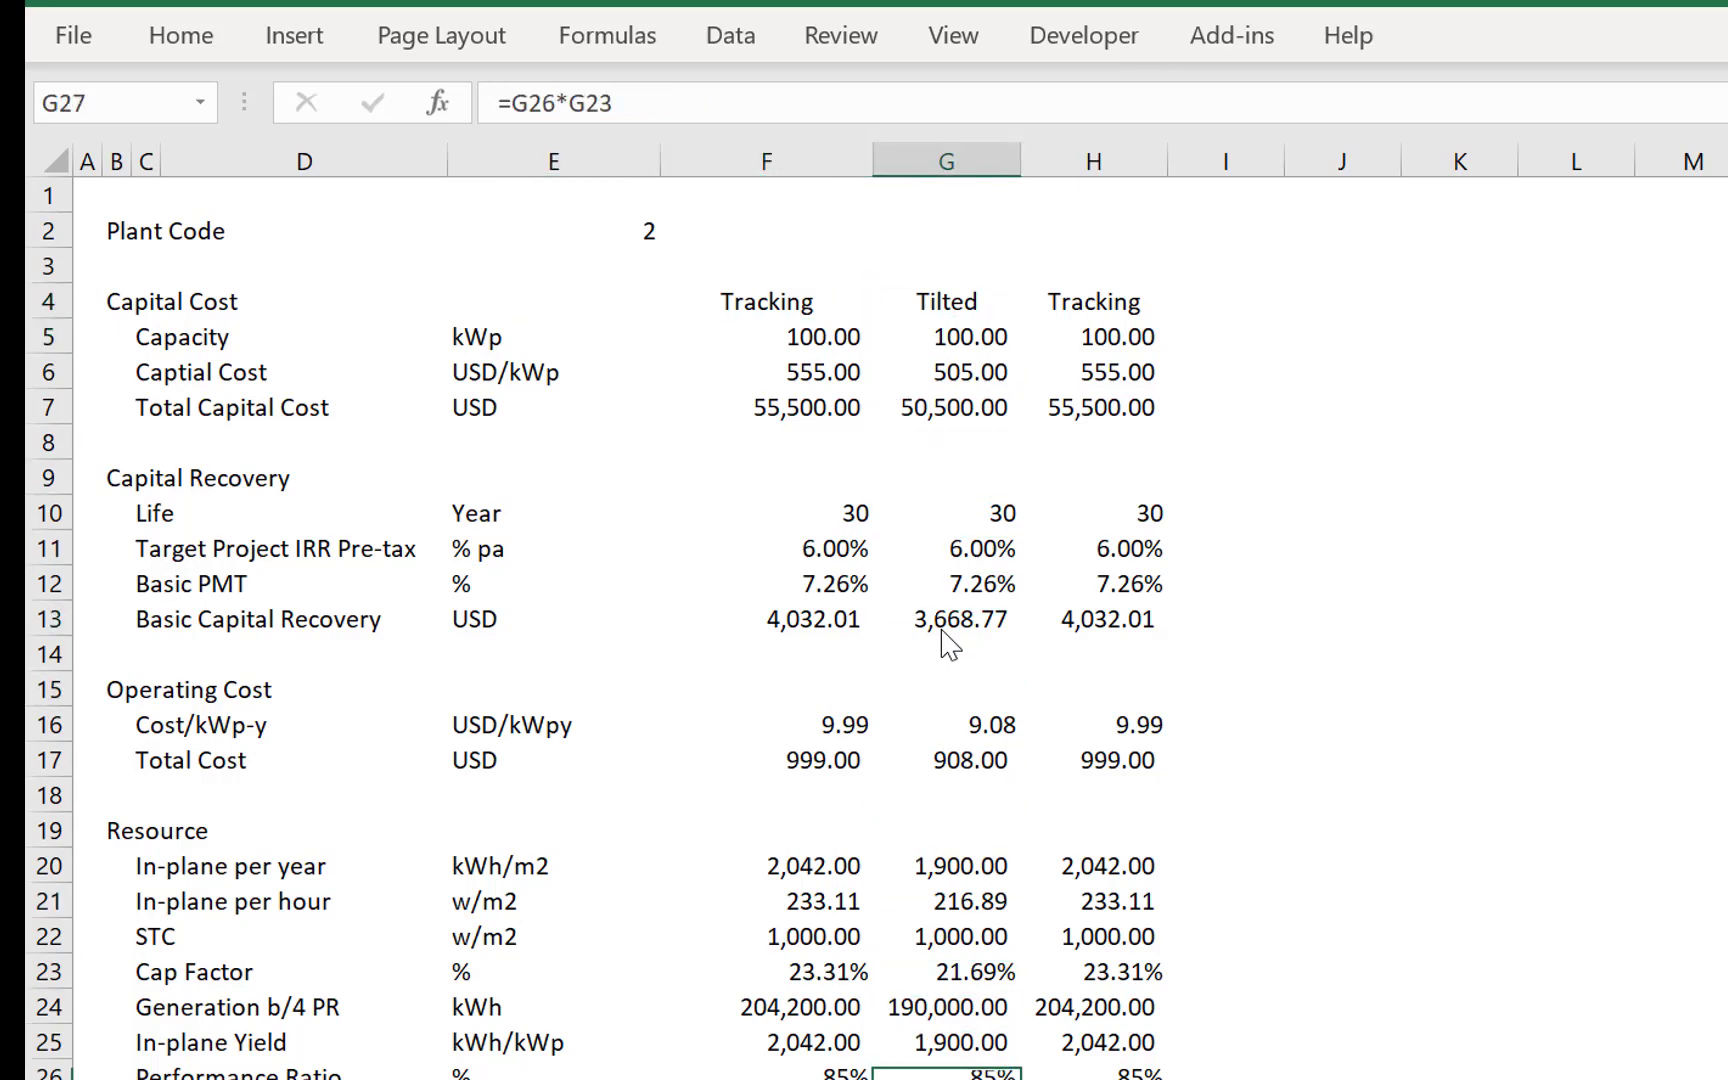
{"action": "key", "text": "Up"}
{"action": "key", "text": "Up"}
{"action": "key", "text": "Up"}
{"action": "key", "text": "Up"}
{"action": "key", "text": "Up"}
{"action": "key", "text": "Up"}
{"action": "key", "text": "Up"}
{"action": "key", "text": "Up"}
{"action": "key", "text": "Up"}
{"action": "key", "text": "Up"}
{"action": "key", "text": "Up"}
{"action": "key", "text": "Up"}
{"action": "key", "text": "Up"}
{"action": "key", "text": "Up"}
{"action": "key", "text": "Up"}
{"action": "key", "text": "Up"}
{"action": "key", "text": "Up"}
{"action": "key", "text": "Up"}
{"action": "key", "text": "Up"}
{"action": "key", "text": "Up"}
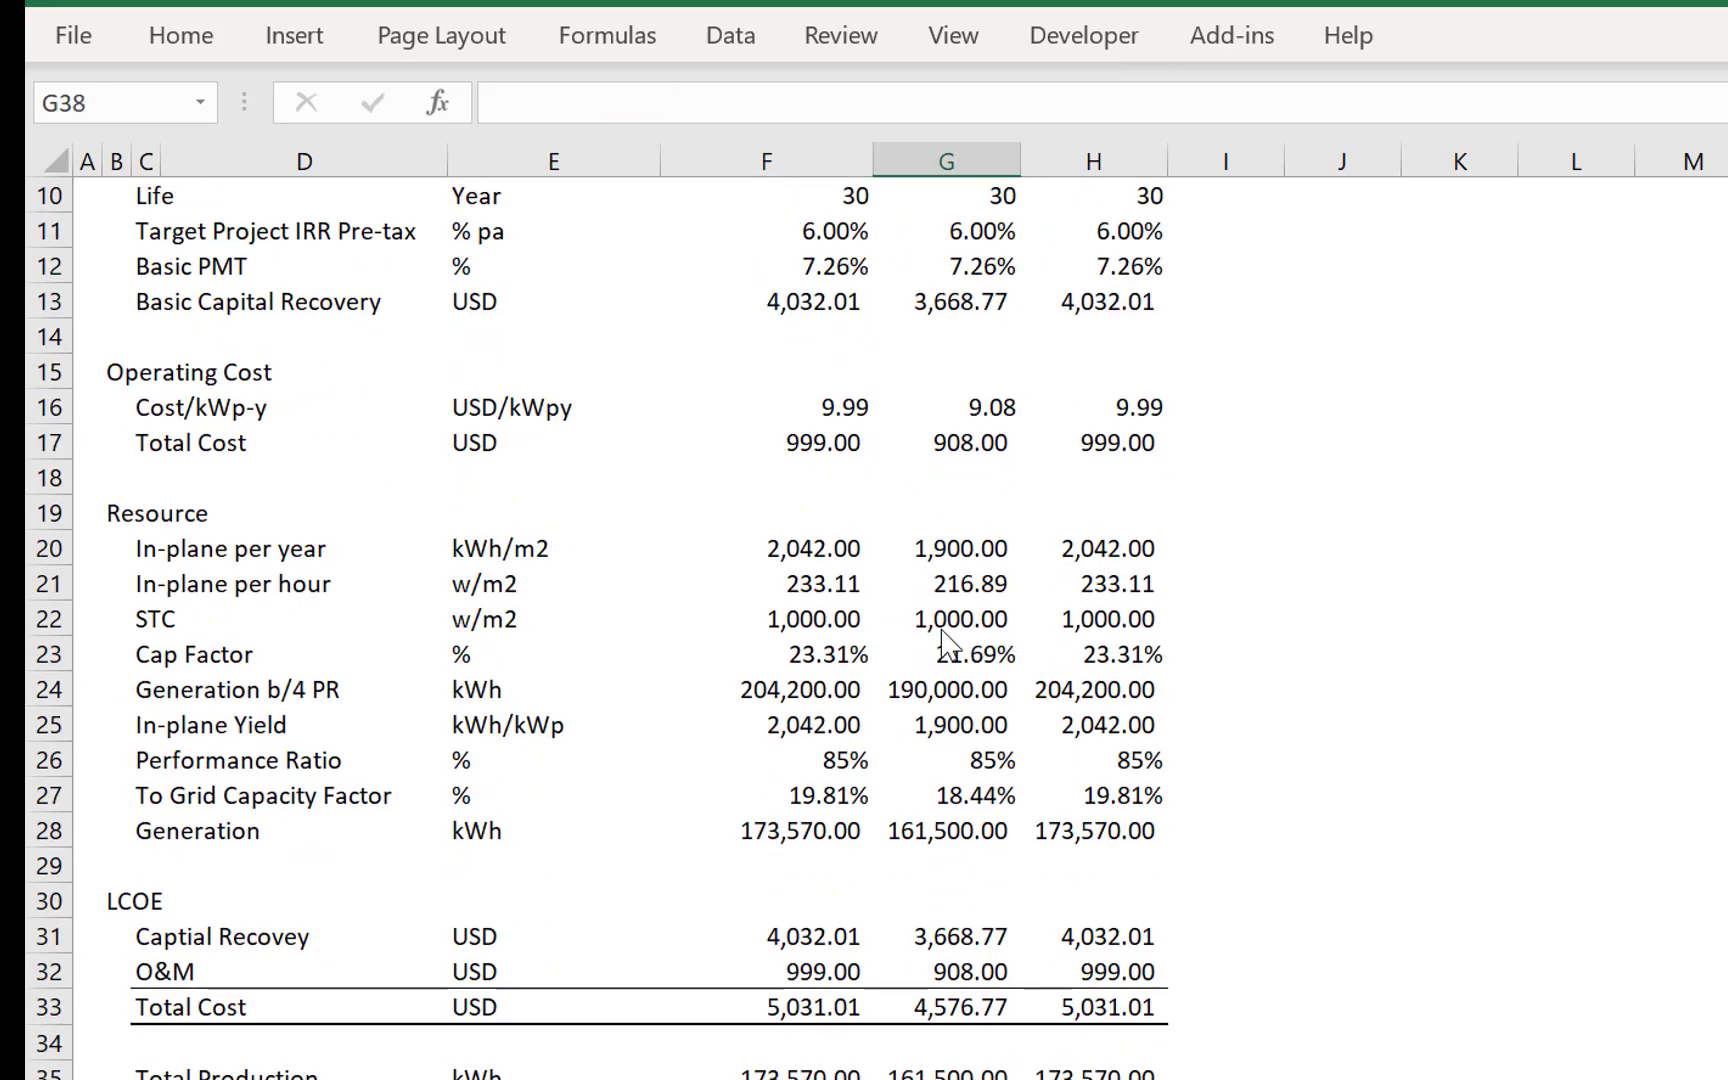
{"action": "key", "text": "Up"}
{"action": "key", "text": "Up"}
{"action": "key", "text": "Up"}
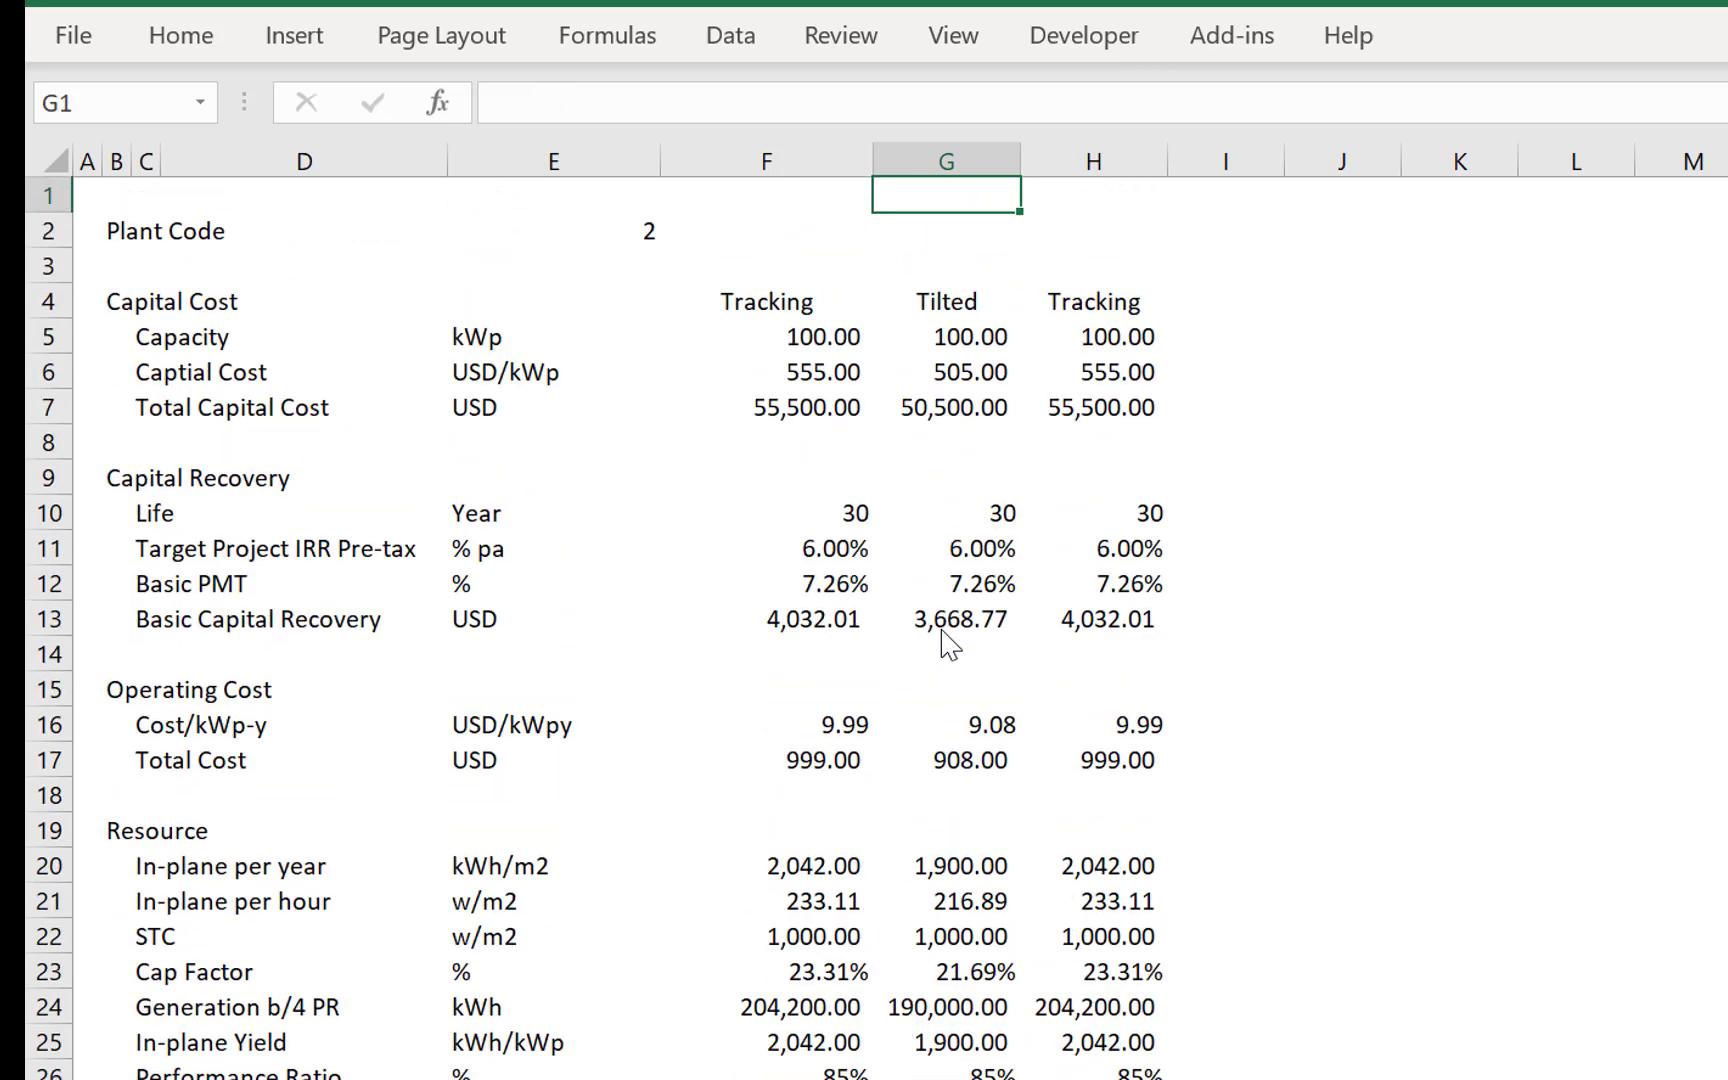
{"action": "key", "text": "Down"}
{"action": "key", "text": "Down"}
{"action": "key", "text": "Down"}
{"action": "key", "text": "Down"}
{"action": "key", "text": "Down"}
{"action": "key", "text": "Down"}
{"action": "key", "text": "Down"}
{"action": "key", "text": "Down"}
{"action": "key", "text": "Down"}
{"action": "key", "text": "Down"}
{"action": "key", "text": "Down"}
{"action": "key", "text": "Down"}
{"action": "key", "text": "Down"}
{"action": "key", "text": "Down"}
{"action": "key", "text": "Down"}
{"action": "key", "text": "Down"}
{"action": "key", "text": "Down"}
{"action": "key", "text": "Down"}
{"action": "key", "text": "Down"}
{"action": "key", "text": "Down"}
{"action": "key", "text": "Down"}
{"action": "key", "text": "Down"}
{"action": "key", "text": "Down"}
{"action": "key", "text": "Down"}
{"action": "key", "text": "Down"}
{"action": "key", "text": "Down"}
{"action": "key", "text": "Down"}
{"action": "key", "text": "Down"}
{"action": "key", "text": "Down"}
{"action": "key", "text": "Down"}
{"action": "key", "text": "Down"}
{"action": "key", "text": "Down"}
{"action": "key", "text": "Down"}
{"action": "key", "text": "Down"}
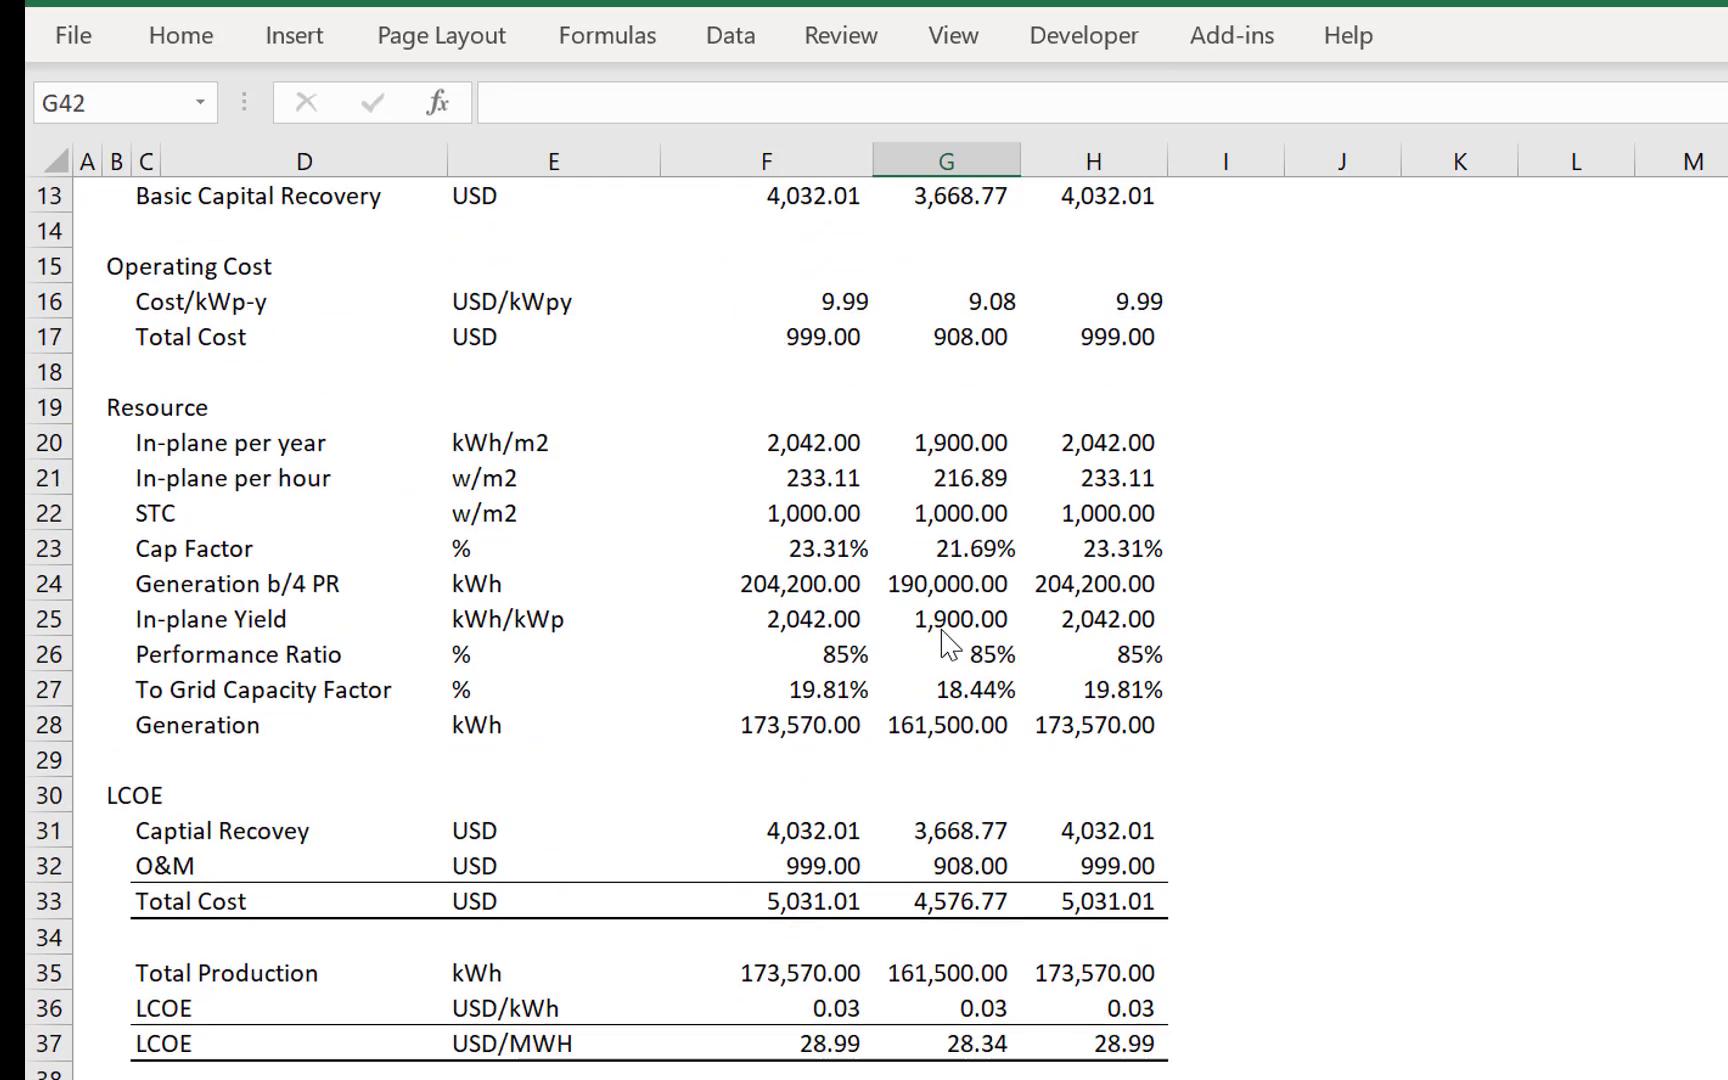
{"action": "key", "text": "Up"}
{"action": "key", "text": "Up"}
{"action": "key", "text": "Up"}
{"action": "key", "text": "Up"}
{"action": "key", "text": "Up"}
{"action": "key", "text": "Up"}
{"action": "key", "text": "Up"}
{"action": "key", "text": "Up"}
{"action": "key", "text": "Up"}
{"action": "key", "text": "Up"}
{"action": "key", "text": "Up"}
{"action": "key", "text": "Up"}
{"action": "key", "text": "Up"}
{"action": "key", "text": "Up"}
{"action": "key", "text": "Up"}
{"action": "key", "text": "Up"}
{"action": "key", "text": "Up"}
{"action": "key", "text": "Up"}
{"action": "key", "text": "Up"}
{"action": "key", "text": "Up"}
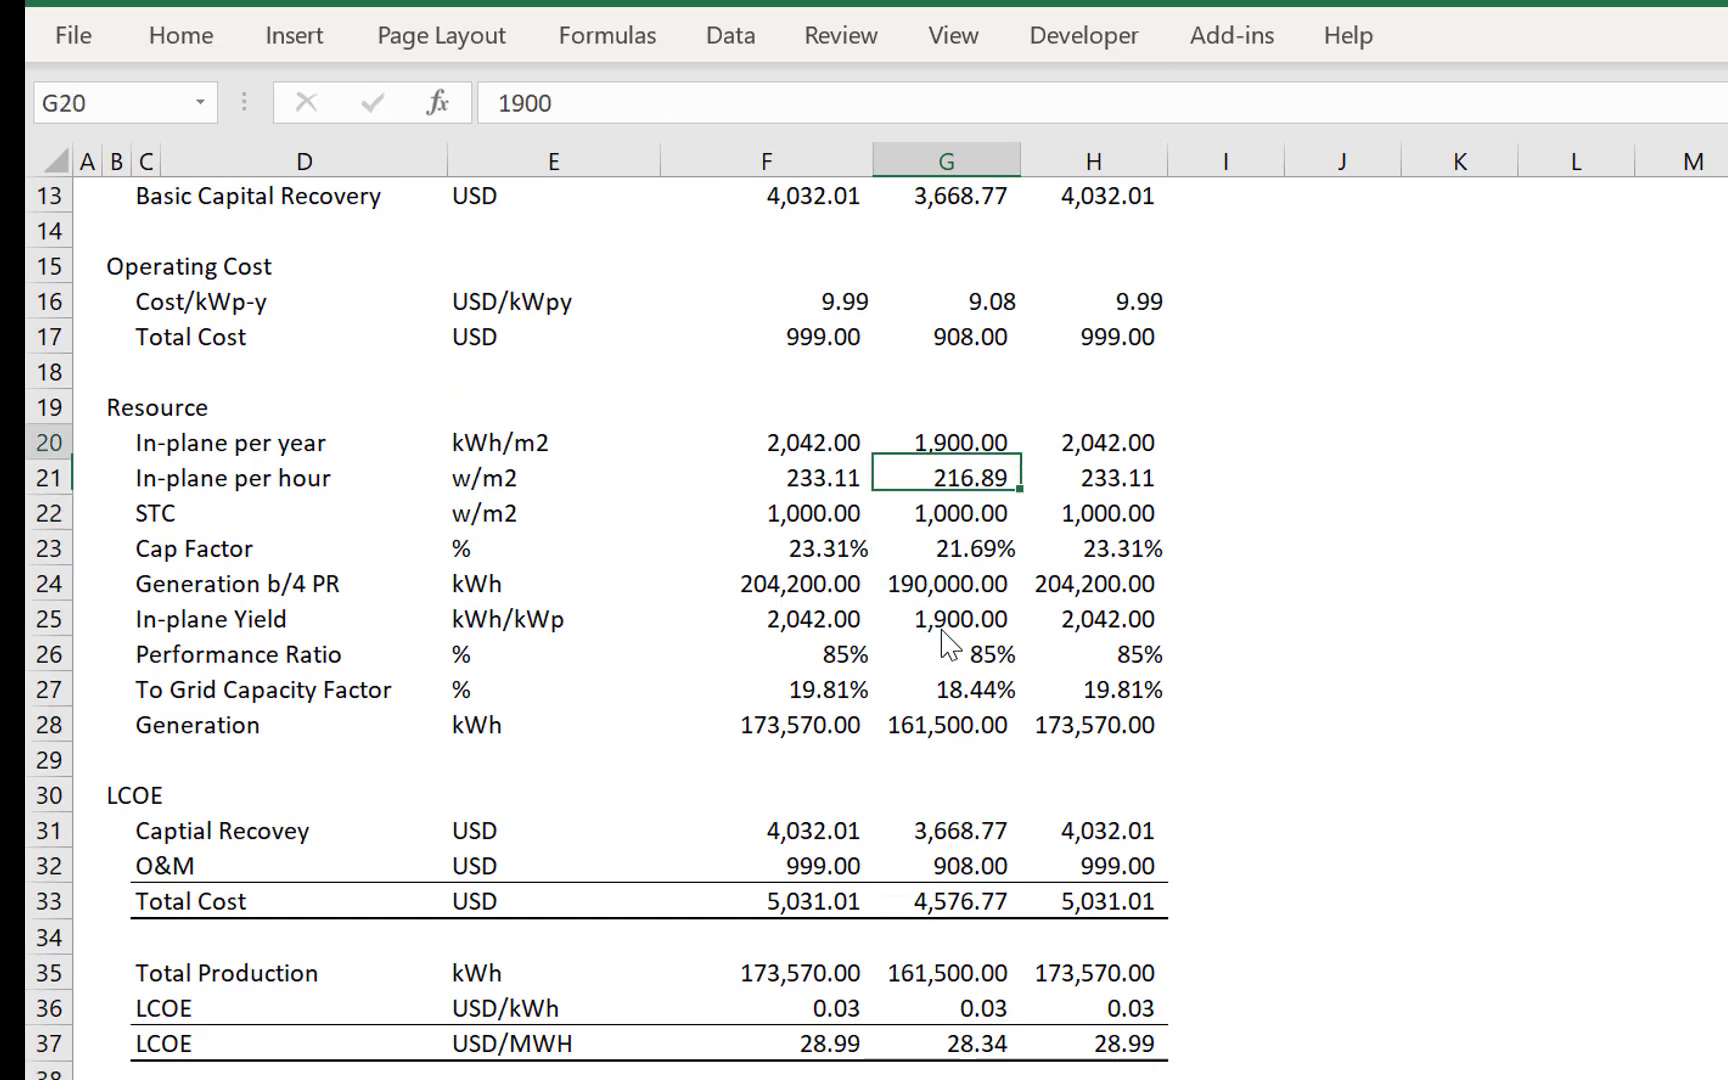
{"action": "key", "text": "Up"}
{"action": "key", "text": "Up"}
{"action": "key", "text": "Up"}
{"action": "key", "text": "Up"}
{"action": "key", "text": "Up"}
{"action": "key", "text": "Up"}
{"action": "key", "text": "Up"}
{"action": "key", "text": "Up"}
{"action": "key", "text": "Up"}
{"action": "key", "text": "Up"}
{"action": "key", "text": "Up"}
{"action": "key", "text": "Up"}
{"action": "key", "text": "Up"}
{"action": "key", "text": "Up"}
{"action": "key", "text": "Up"}
{"action": "key", "text": "Up"}
{"action": "key", "text": "Up"}
{"action": "key", "text": "Up"}
{"action": "key", "text": "Up"}
{"action": "key", "text": "Down"}
{"action": "key", "text": "Down"}
{"action": "key", "text": "Down"}
{"action": "key", "text": "Down"}
{"action": "key", "text": "Down"}
{"action": "key", "text": "Down"}
{"action": "key", "text": "Down"}
{"action": "key", "text": "Down"}
{"action": "key", "text": "Down"}
{"action": "key", "text": "Down"}
{"action": "key", "text": "Down"}
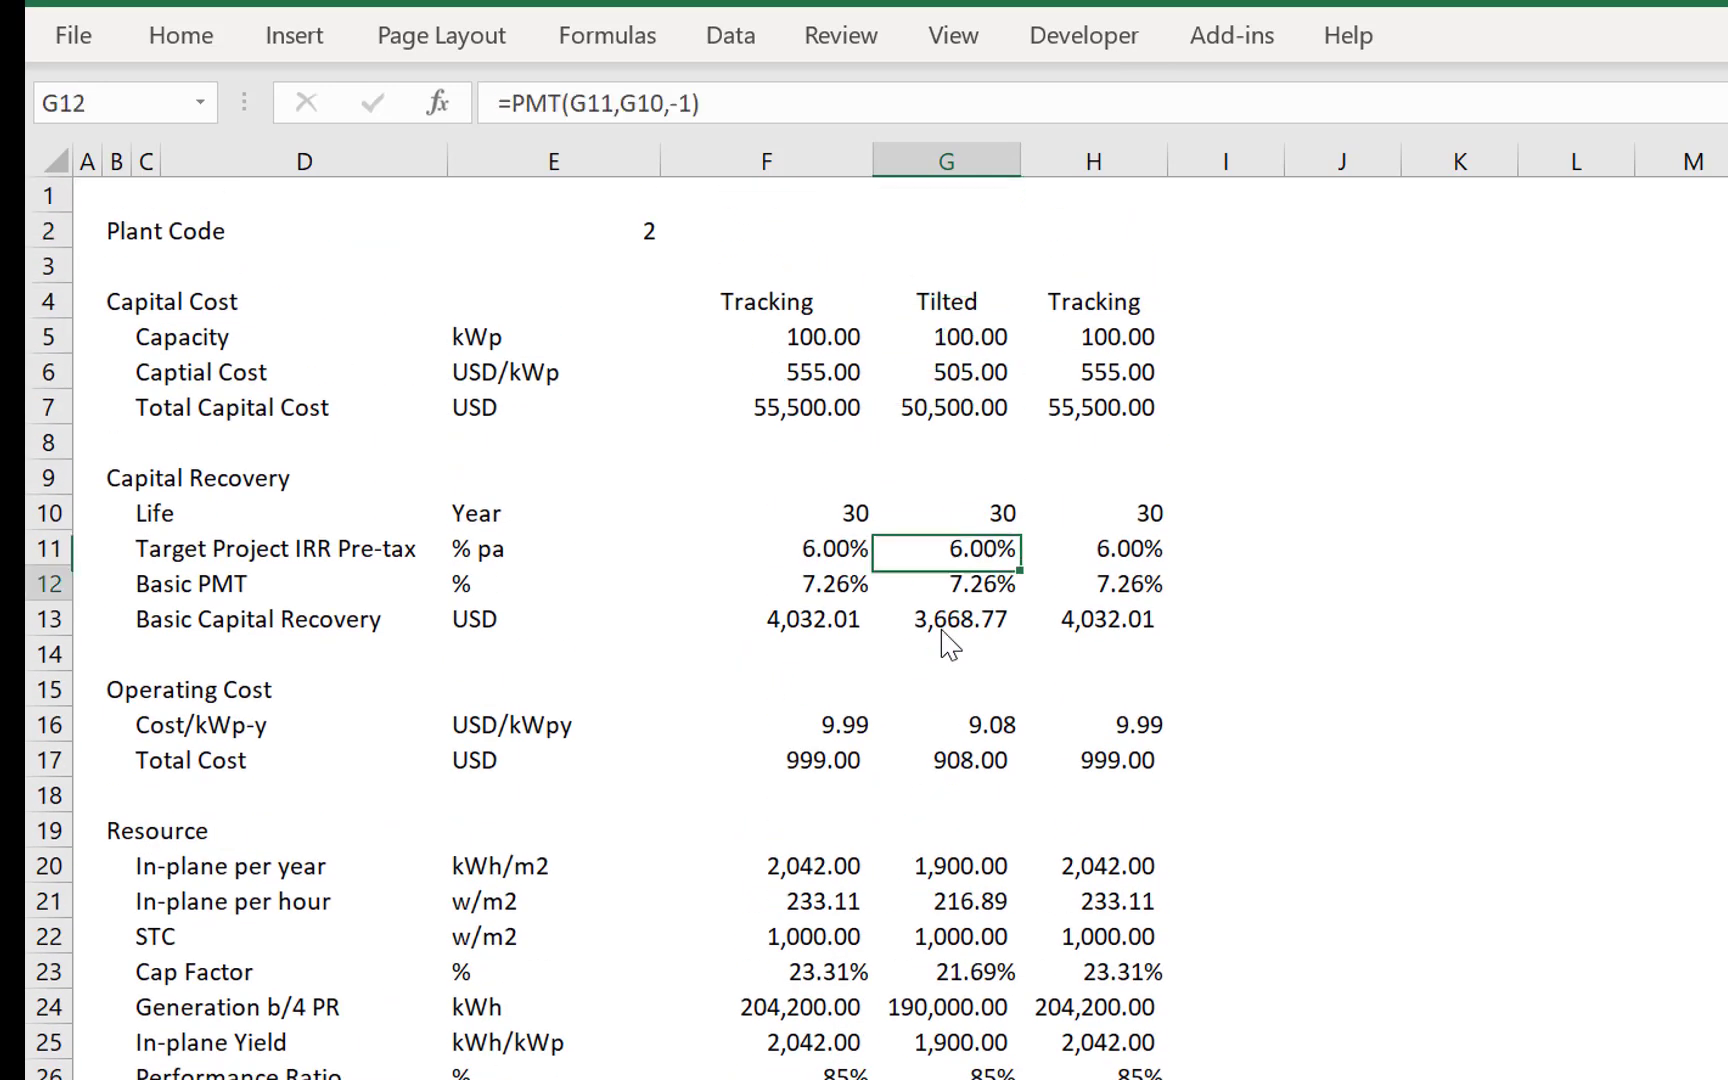
- Insert a row above Basic PMT in the Capital Recovery section and enter an inflation label in C12
{"action": "key", "text": "Down"}
{"action": "key", "text": "Up"}
{"action": "key", "text": "Up"}
{"action": "key", "text": "Down"}
{"action": "key", "text": "shift+space"}
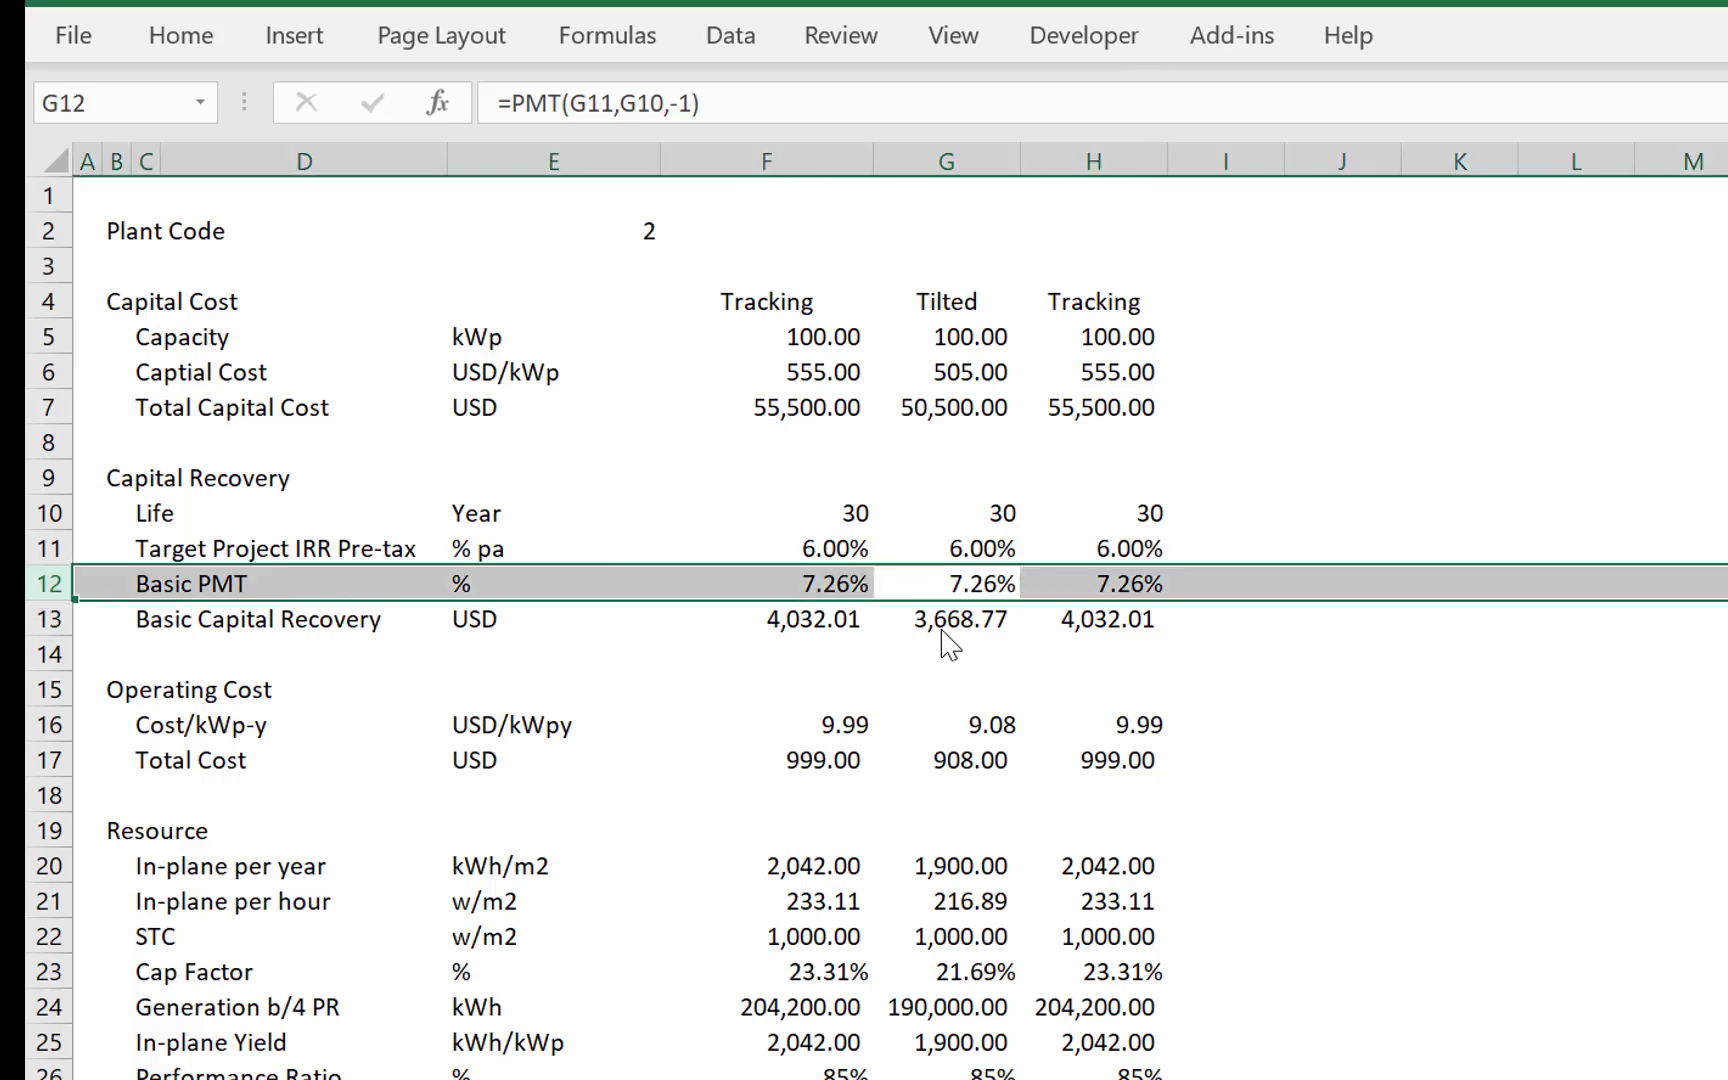
{"action": "key", "text": "ctrl+shift+plus"}
{"action": "key", "text": "Left"}
{"action": "key", "text": "Left"}
{"action": "key", "text": "Left"}
{"action": "key", "text": "Left"}
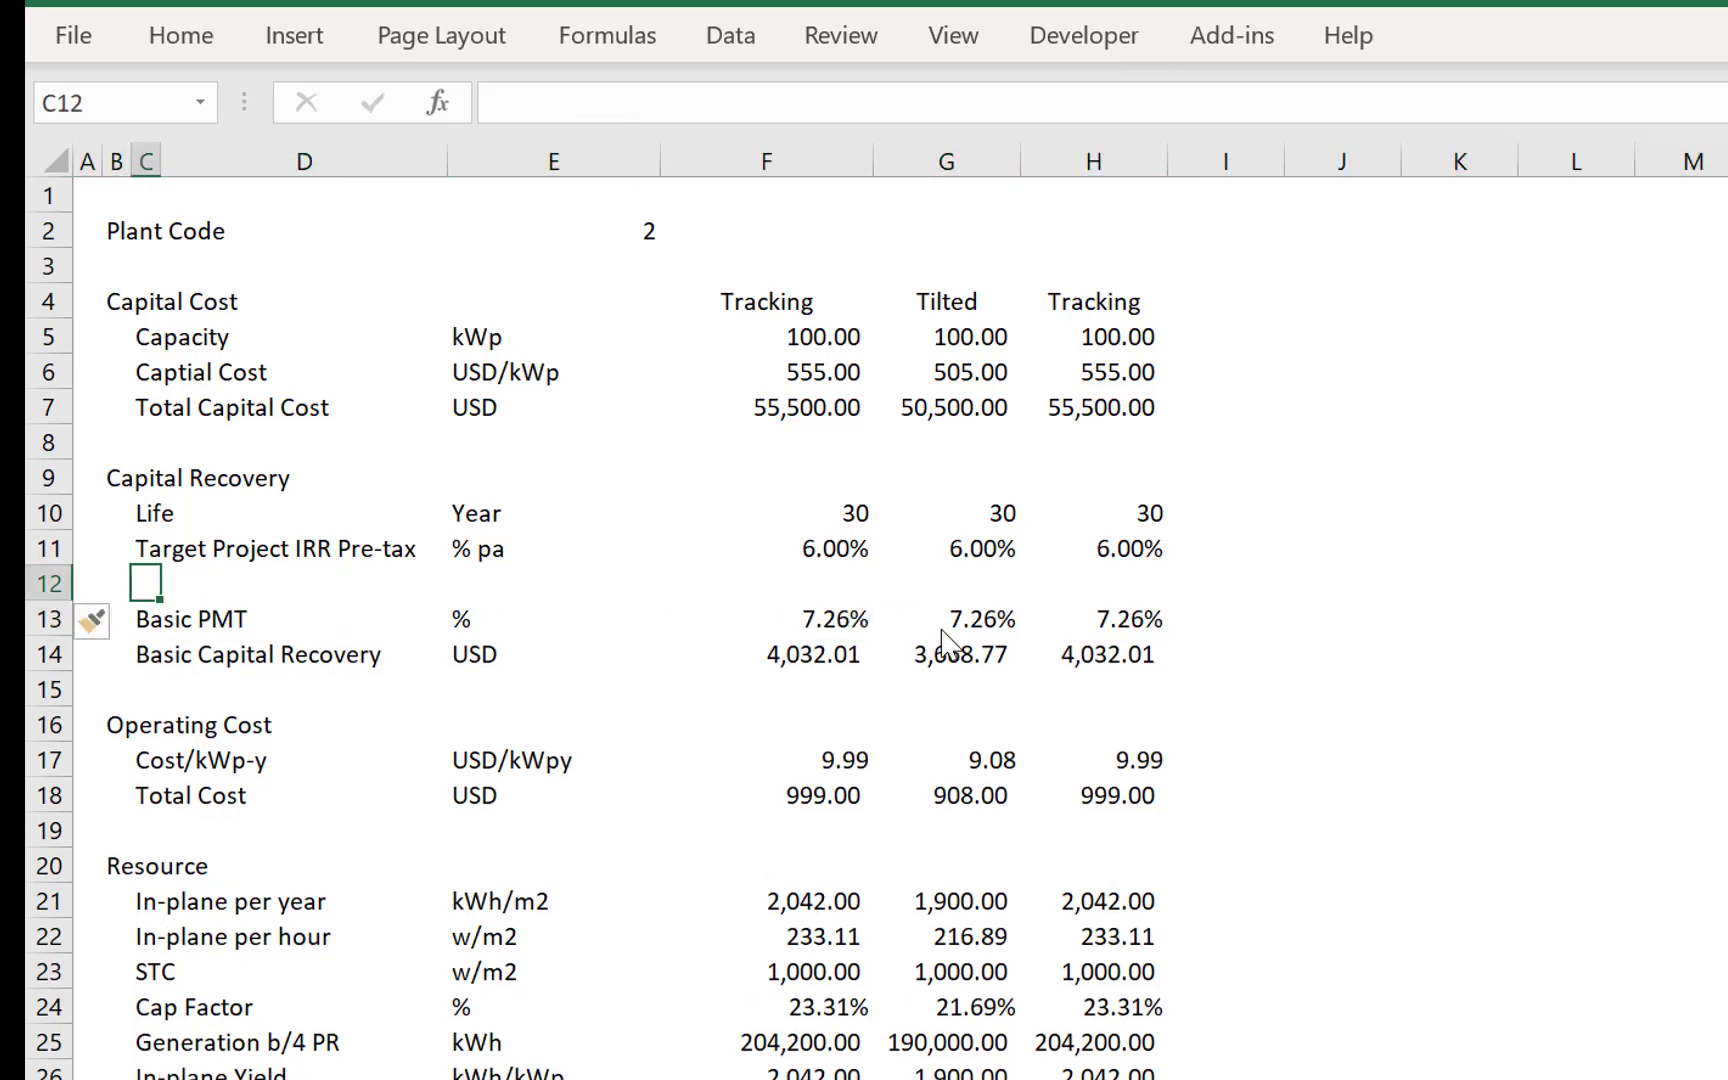
{"action": "type", "text": "Infaltion"}
{"action": "key", "text": "Return"}
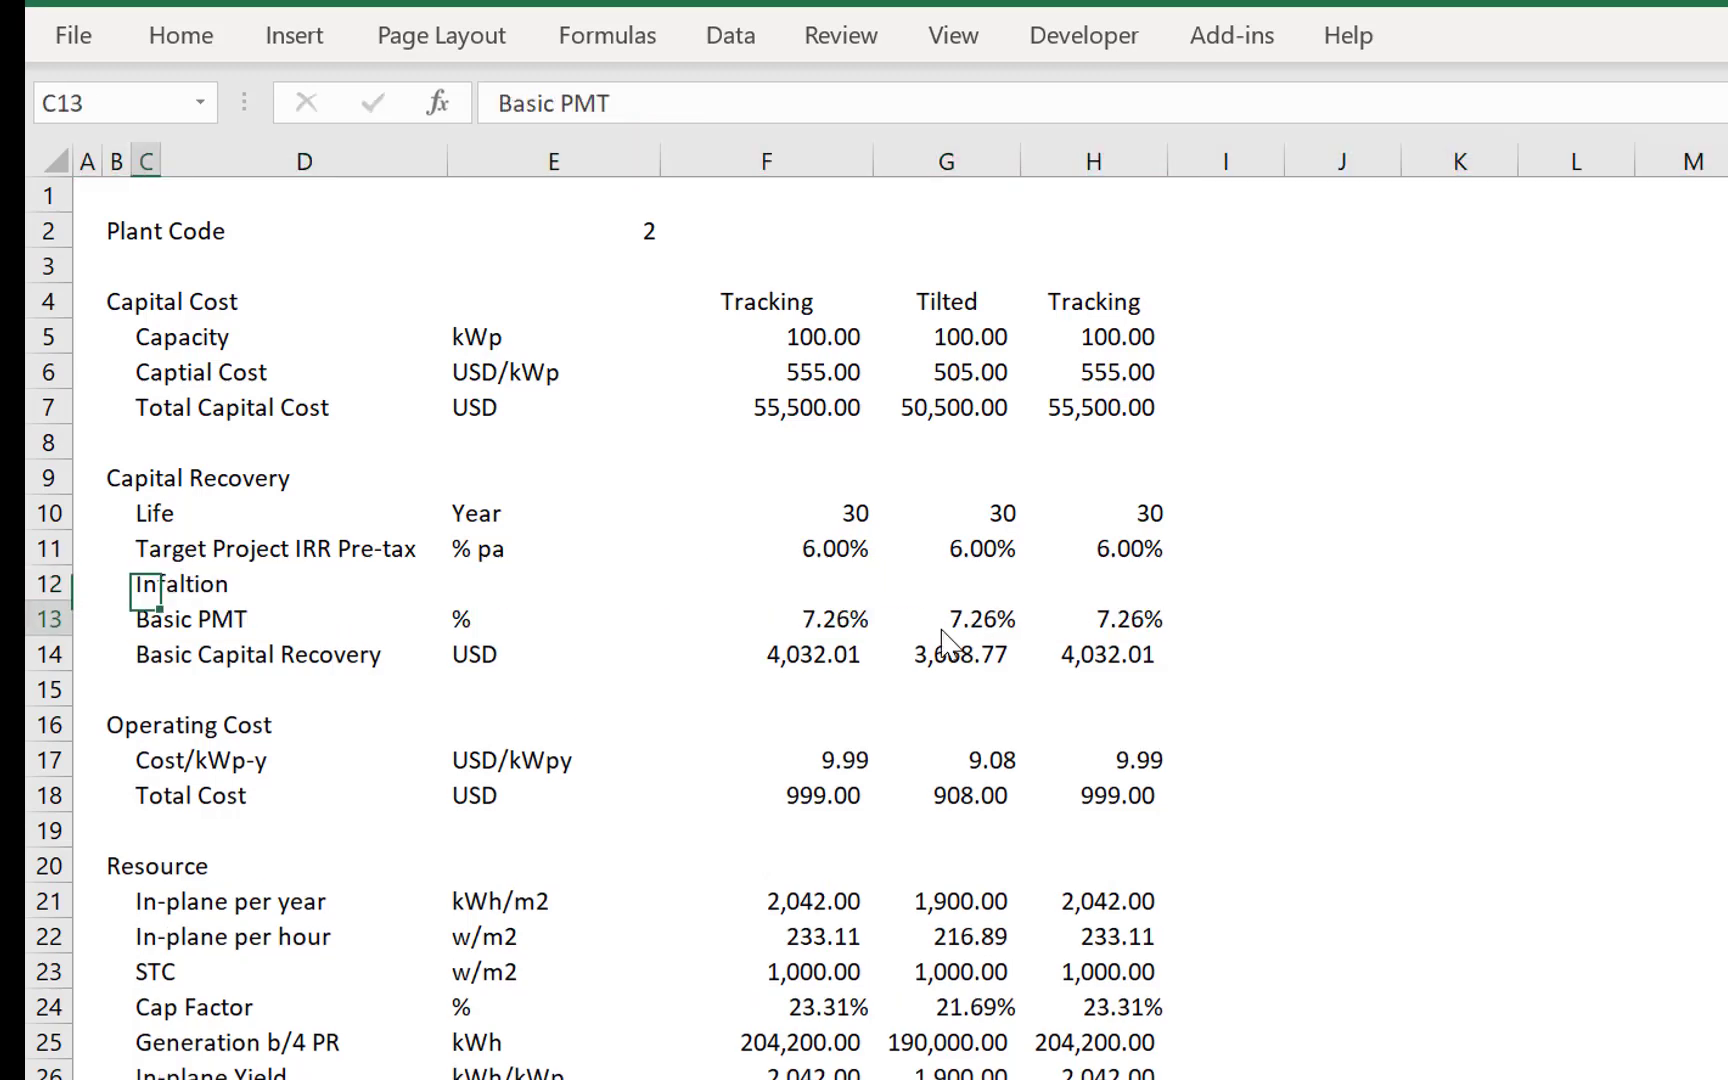
- Correct the spelling of the C12 row label to Inflation
{"action": "key", "text": "Up"}
{"action": "key", "text": "Right"}
{"action": "key", "text": "Right"}
{"action": "key", "text": "Right"}
{"action": "key", "text": "Left"}
{"action": "key", "text": "Left"}
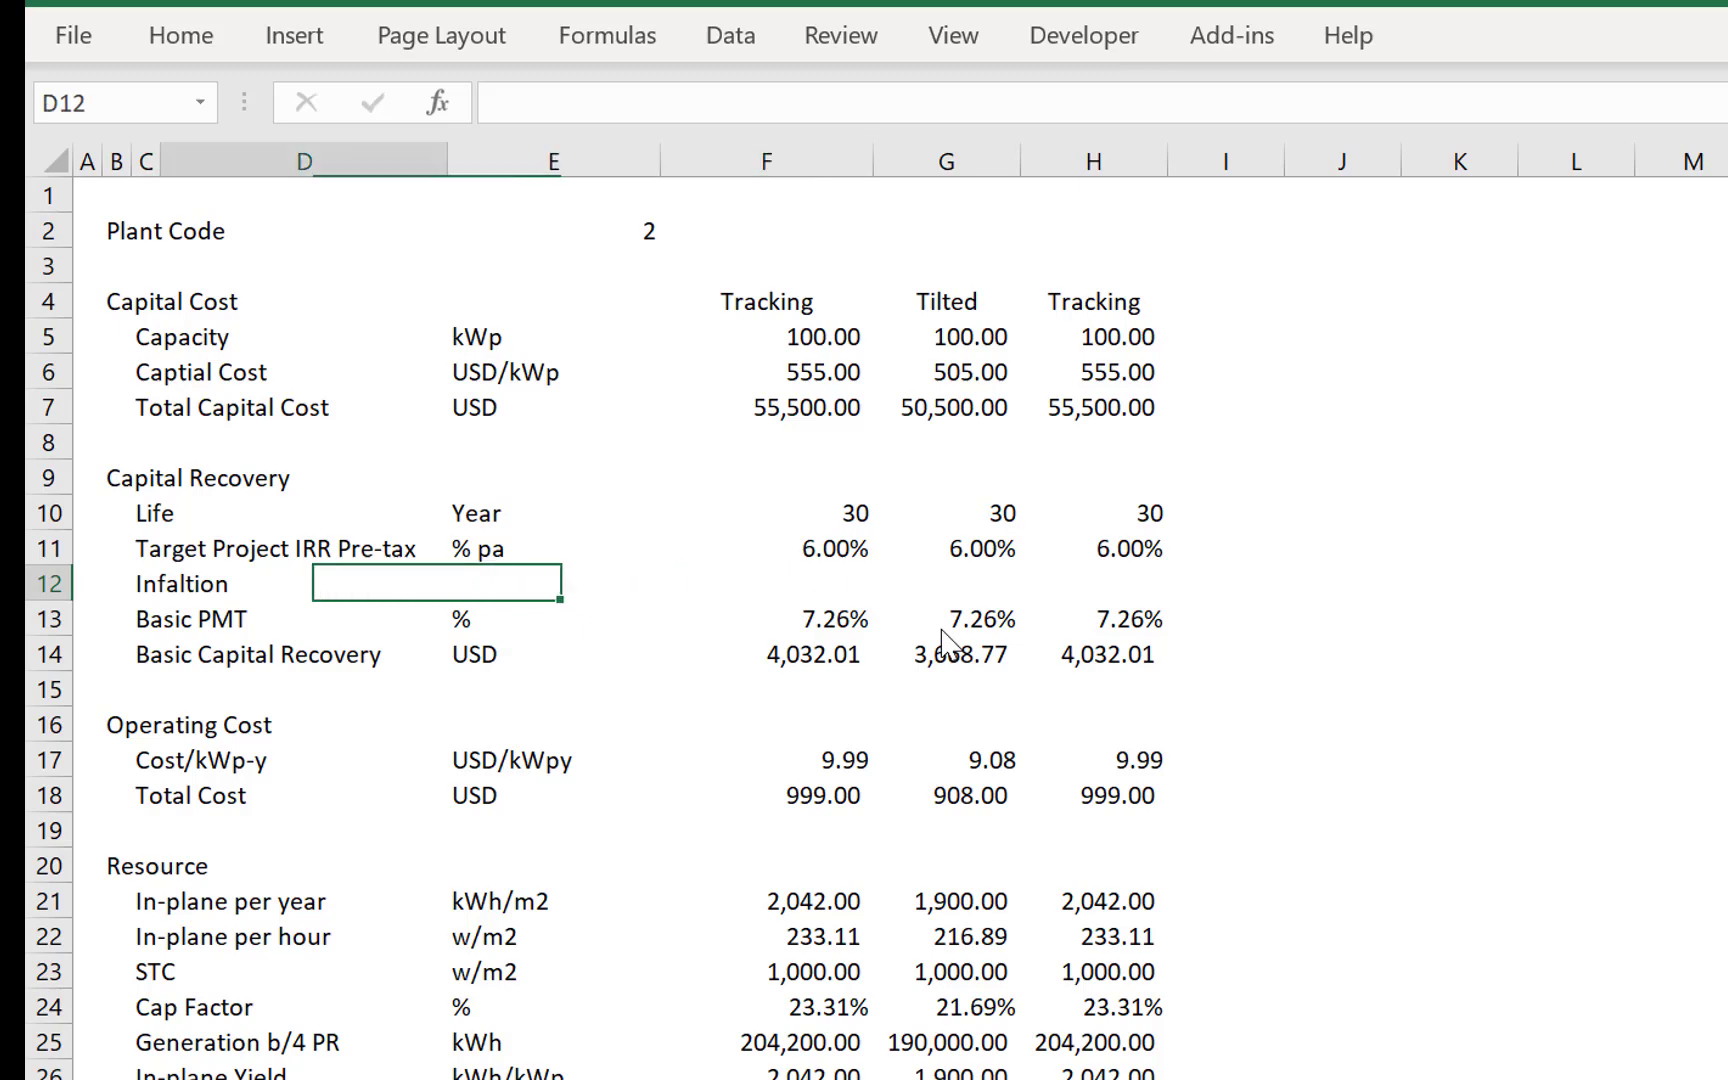
{"action": "key", "text": "Left"}
{"action": "type", "text": "Inflation"}
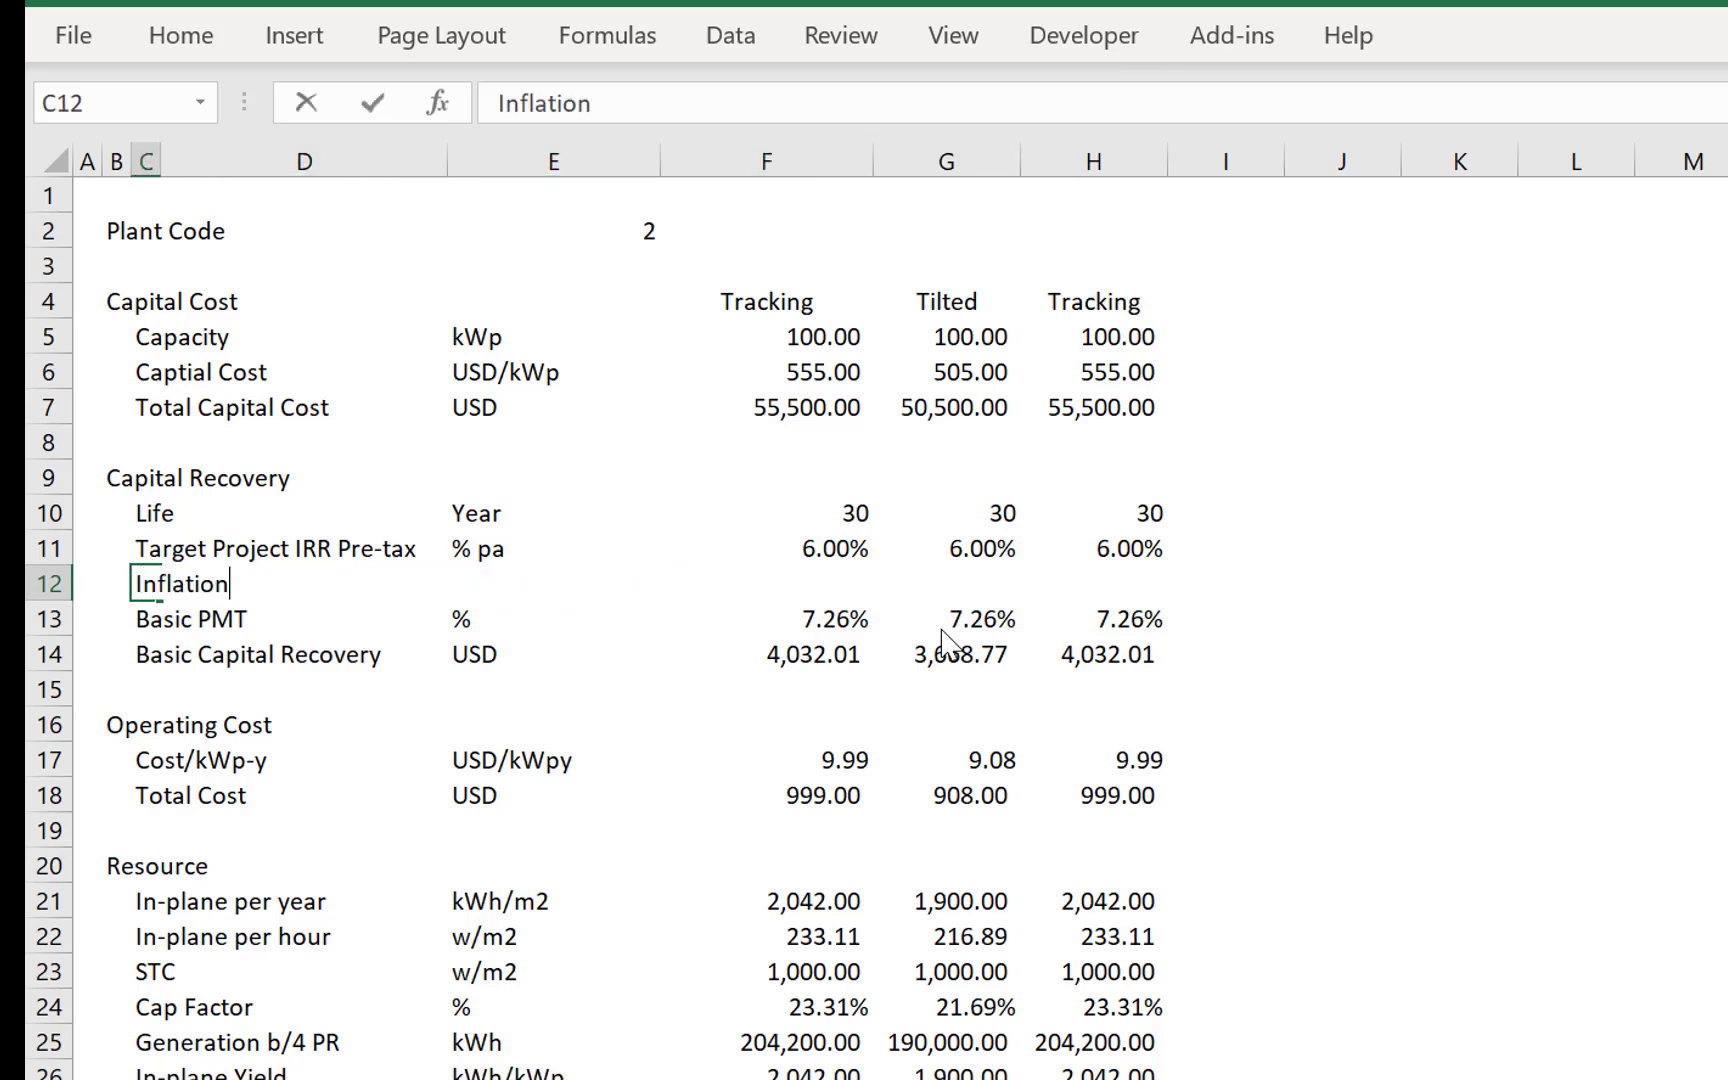
{"action": "key", "text": "Return"}
- Enter % as the unit of the Inflation row in E12
{"action": "key", "text": "Up"}
{"action": "key", "text": "Right"}
{"action": "key", "text": "Right"}
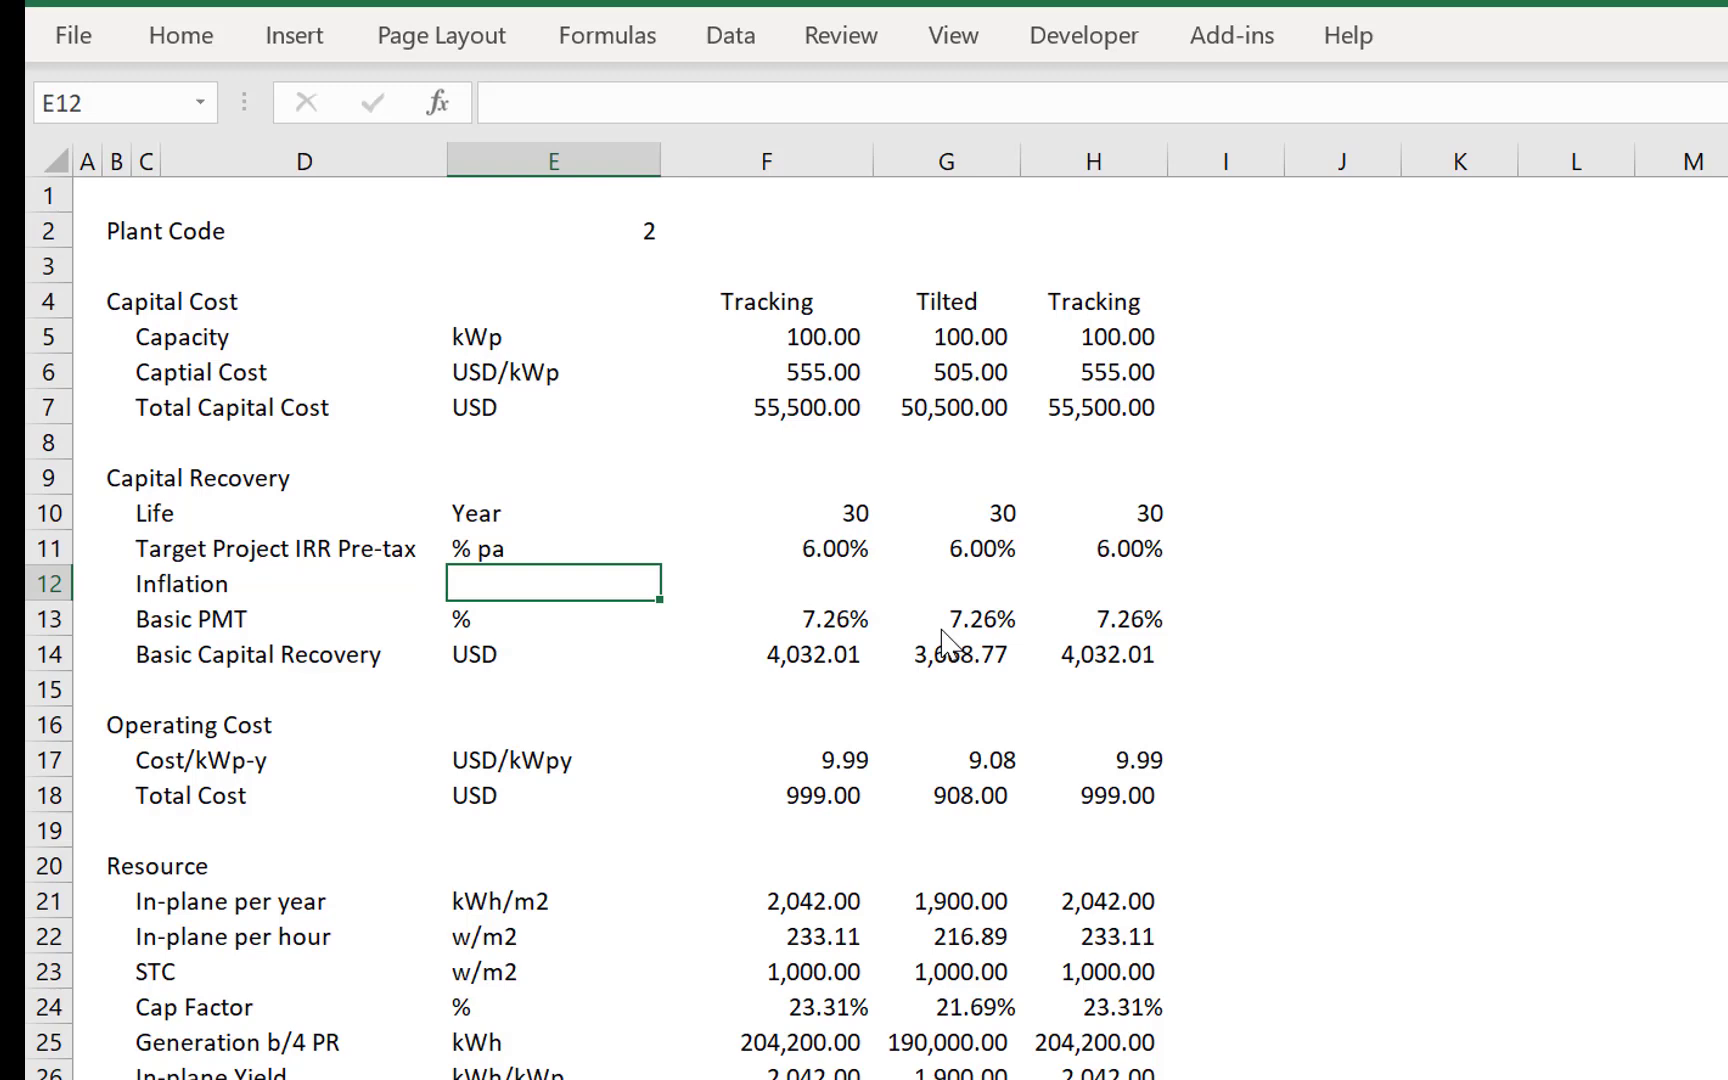
{"action": "type", "text": "%"}
{"action": "key", "text": "Return"}
- Enter an inflation rate of 2% in F12
{"action": "key", "text": "Up"}
{"action": "key", "text": "Right"}
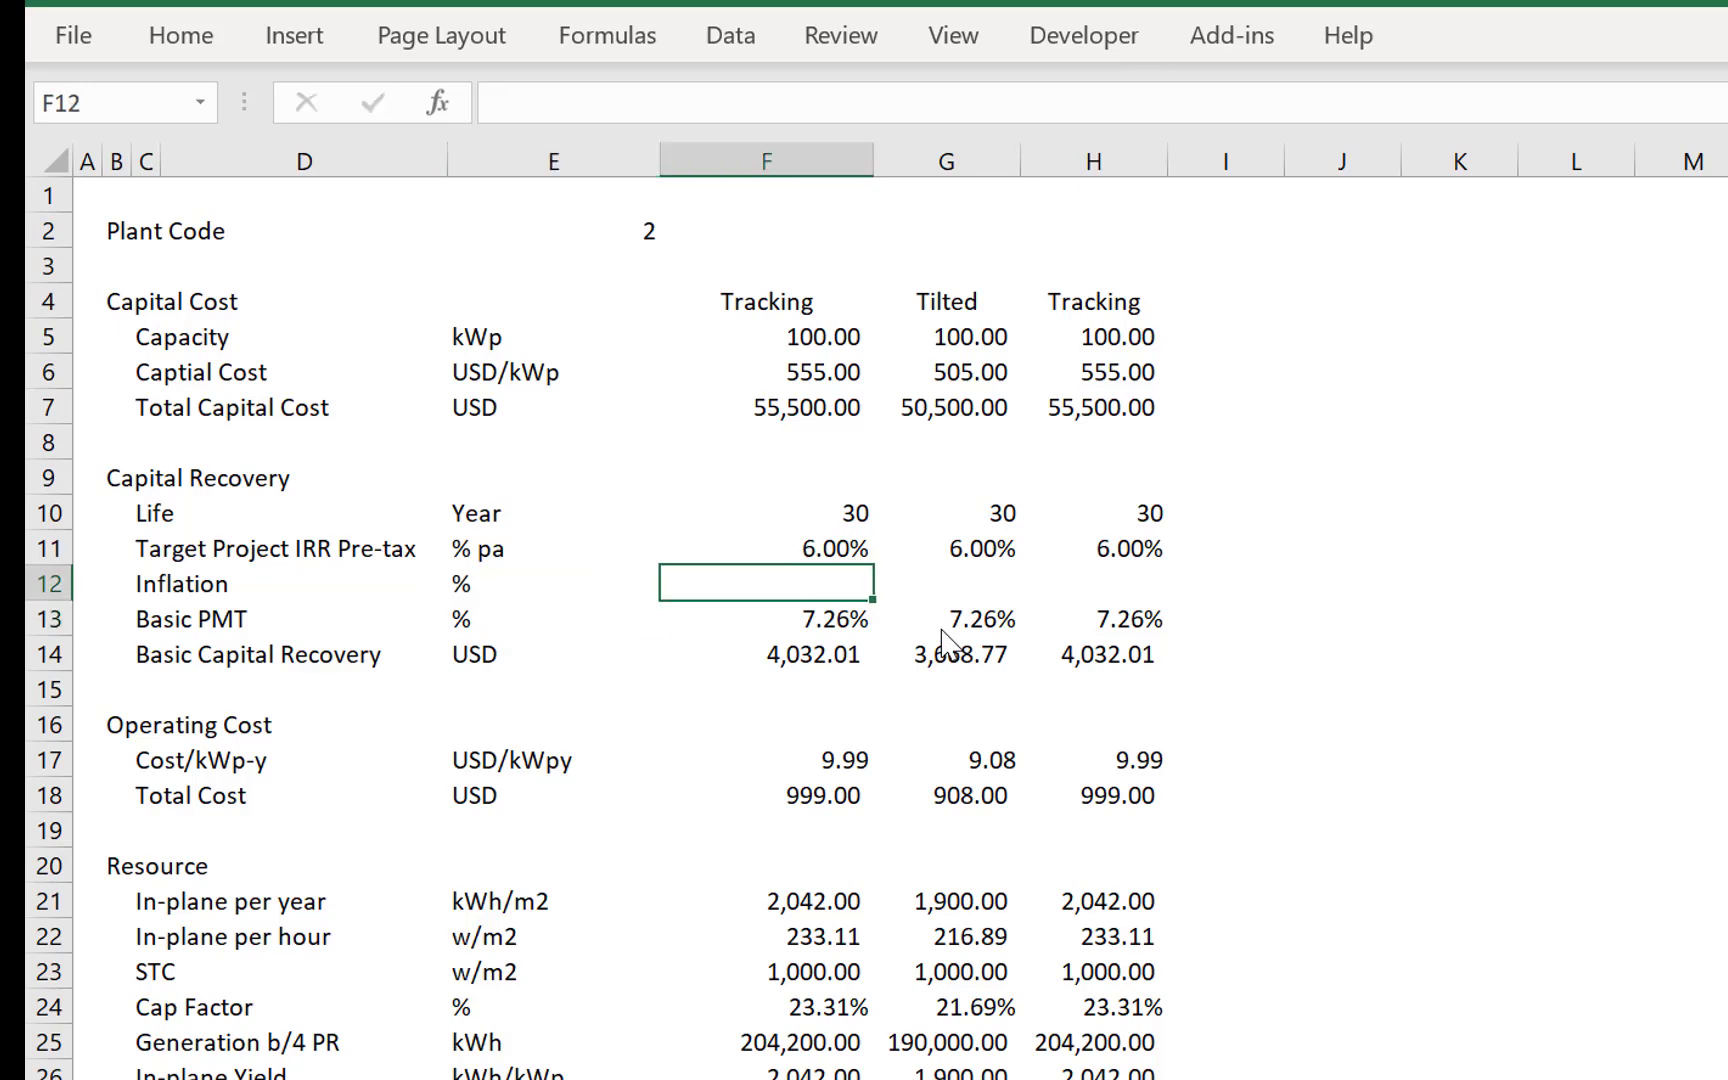
{"action": "type", "text": "2"}
{"action": "key", "text": "ctrl+Return"}
{"action": "key", "text": "shift+Right"}
{"action": "key", "text": "shift+Left"}
{"action": "key", "text": "Left"}
{"action": "key", "text": "Right"}
- Copy the 2% inflation rate from F12 to the Tilted and Tracking columns in G12 and H12
{"action": "key", "text": "ctrl+c"}
{"action": "key", "text": "Right"}
{"action": "key", "text": "ctrl+v"}
{"action": "key", "text": "Right"}
{"action": "key", "text": "ctrl+v"}
- Fill the plant selection formula from F11 down to F12 as =INDEX(G12:O12,$E$2) and check its references
{"action": "key", "text": "Left"}
{"action": "key", "text": "Left"}
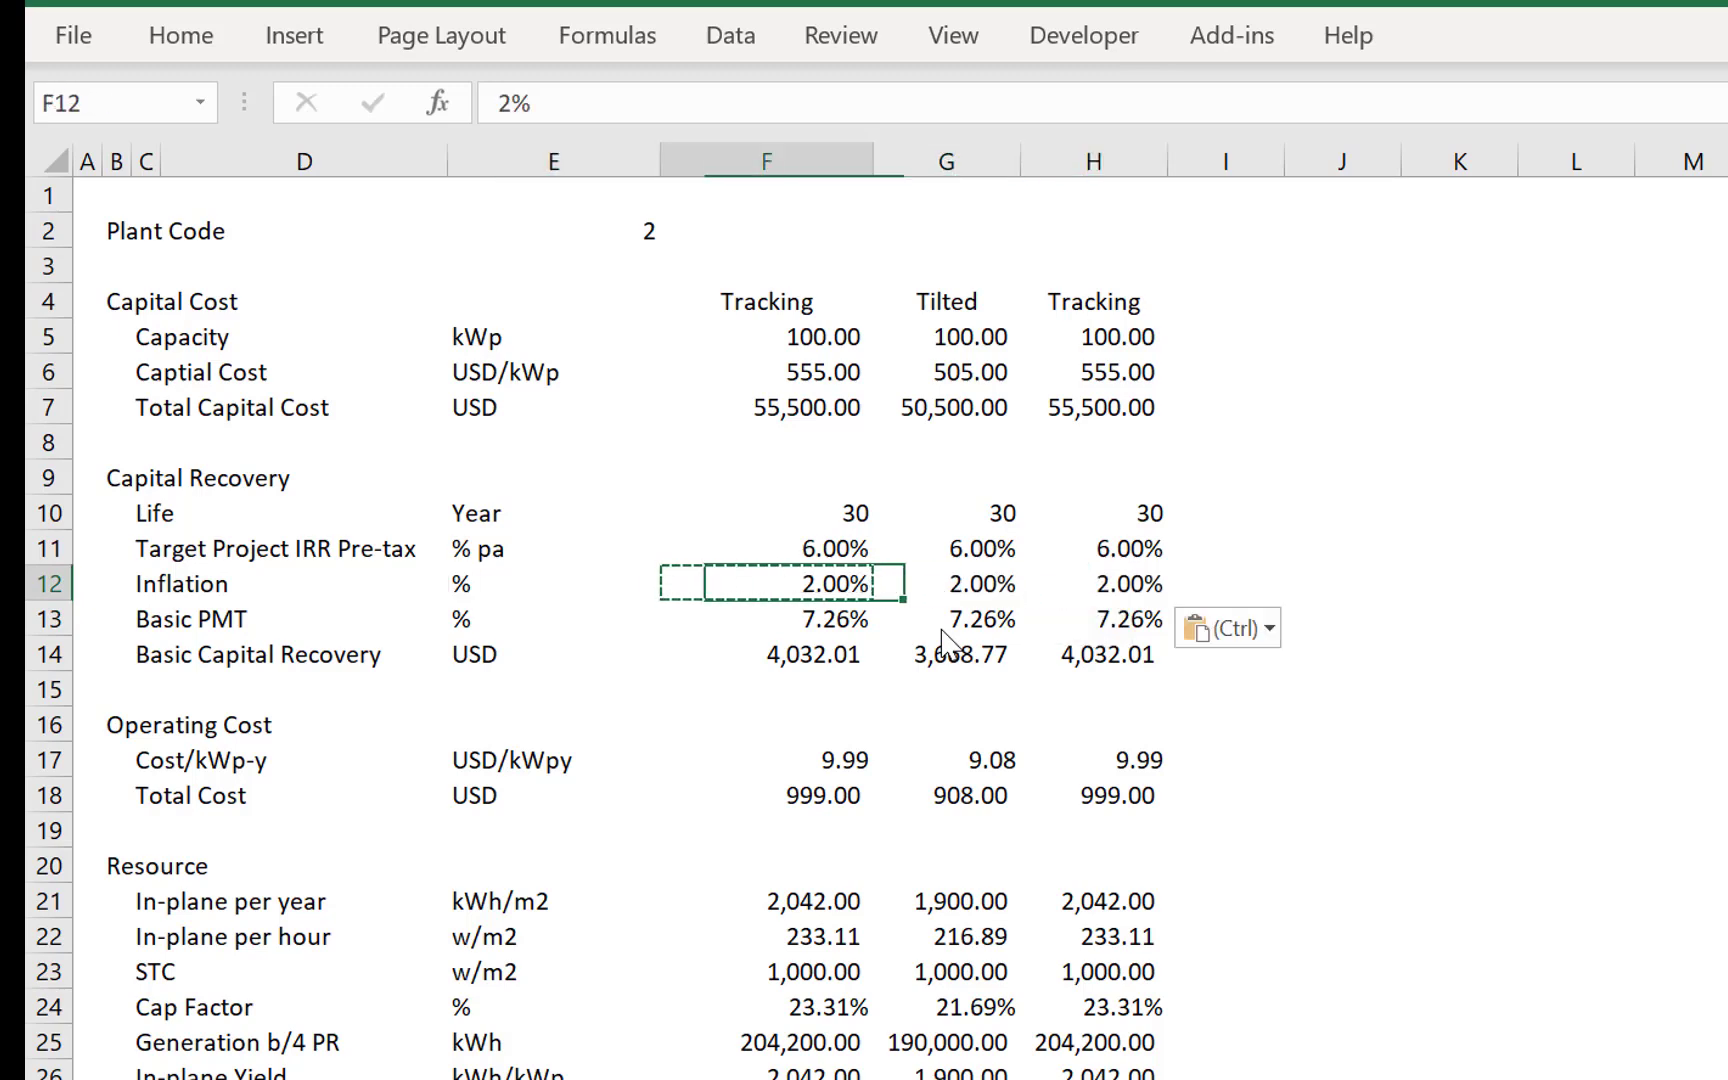
{"action": "key", "text": "Up"}
{"action": "key", "text": "shift+Down"}
{"action": "key", "text": "Escape"}
{"action": "key", "text": "Down"}
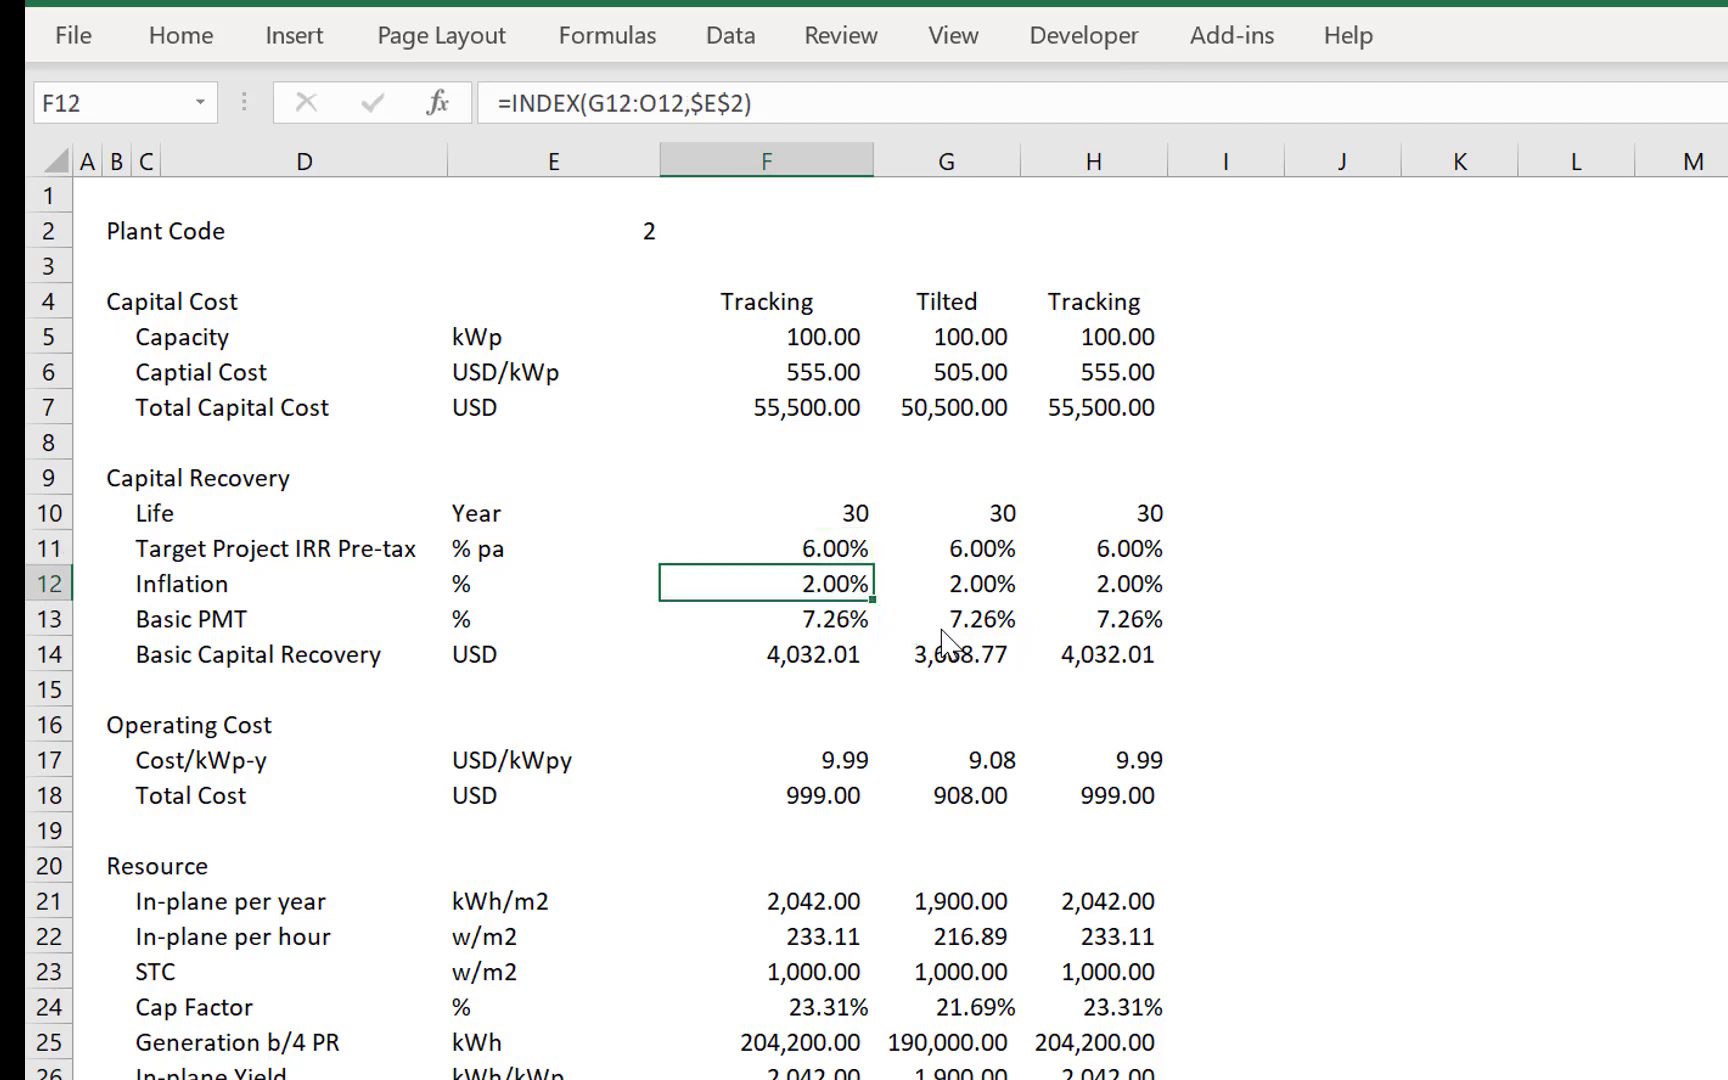
{"action": "key", "text": "F2"}
{"action": "key", "text": "Escape"}
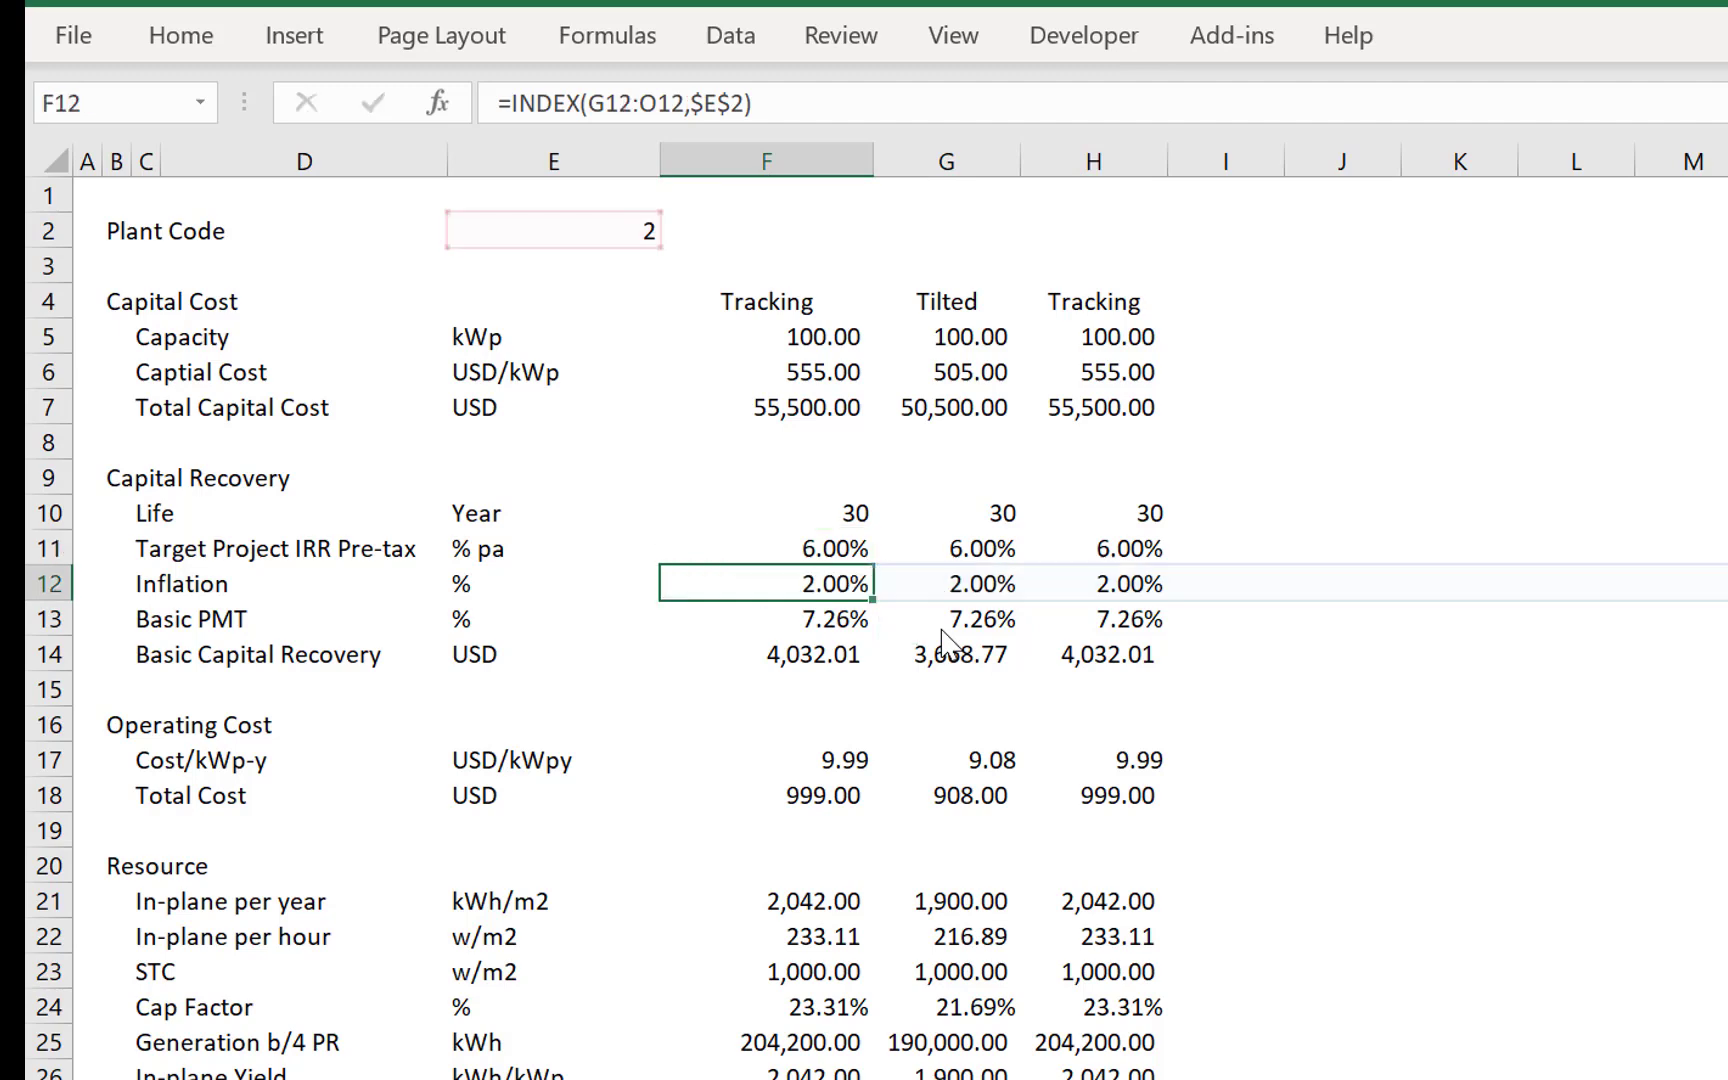
- Insert three blank rows below Basic Capital Recovery, above the Operating Cost section
{"action": "key", "text": "Right"}
{"action": "key", "text": "Down"}
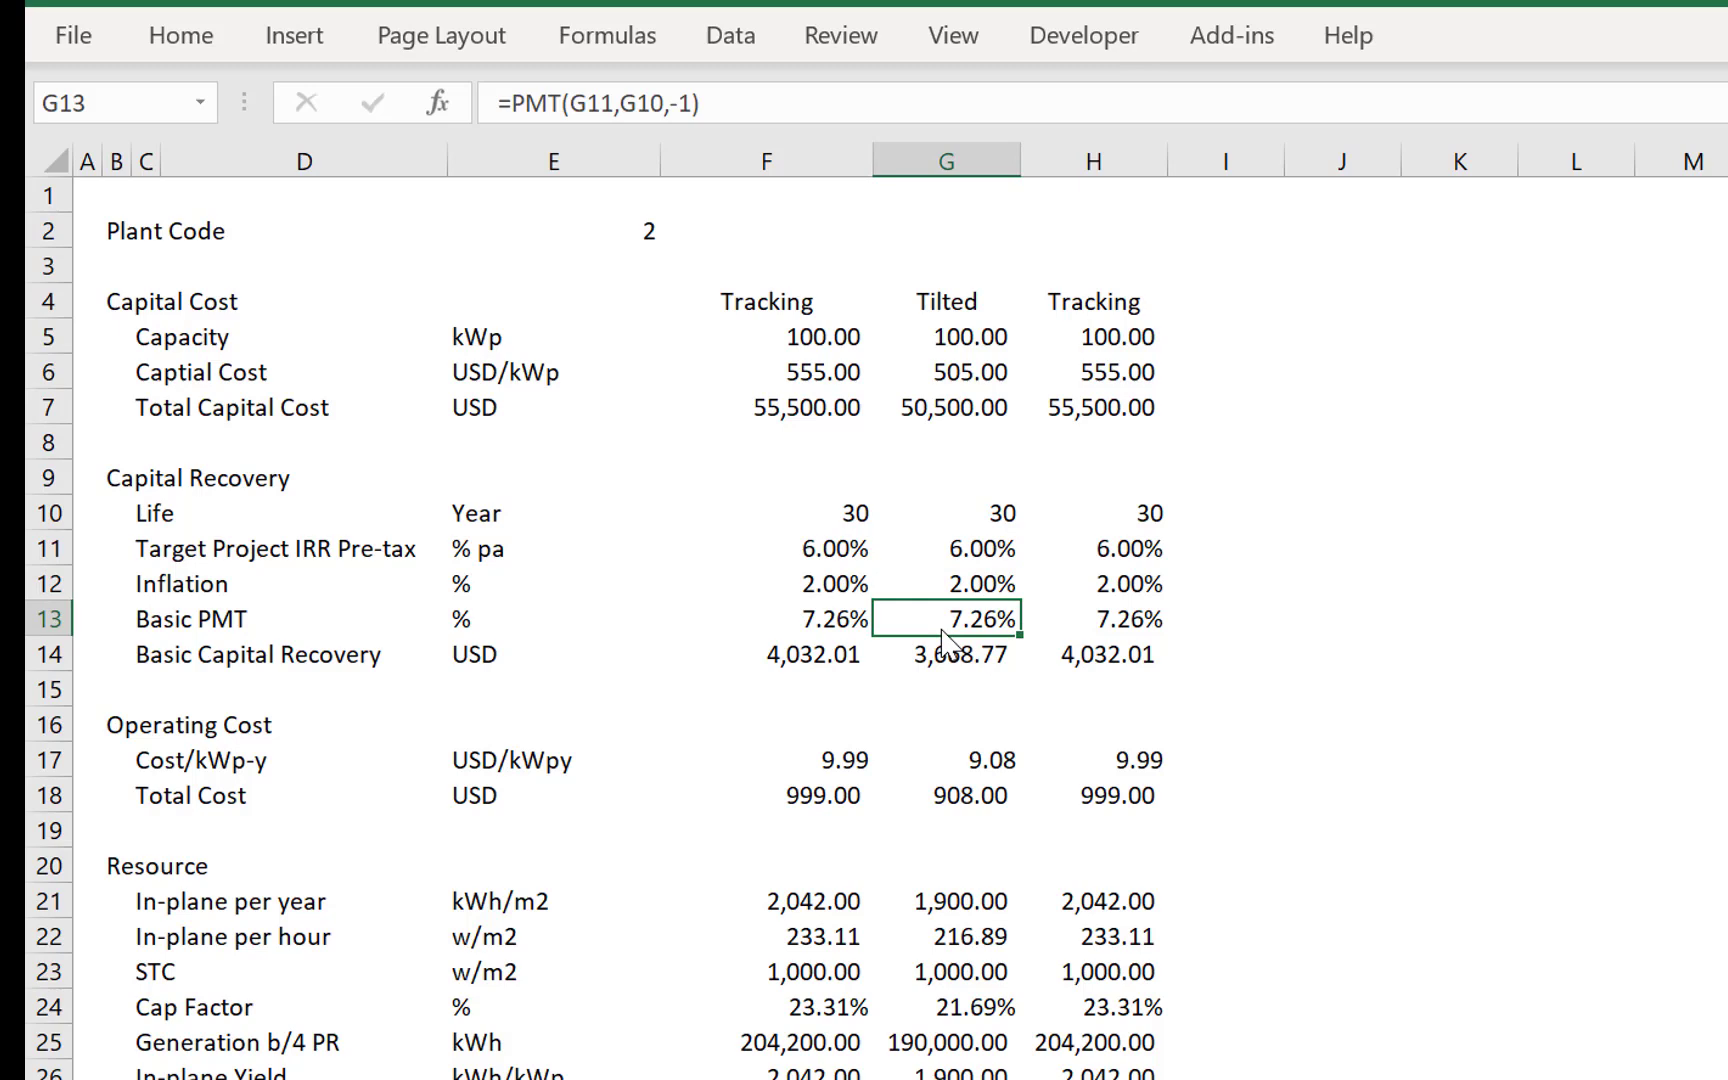
{"action": "key", "text": "Down"}
{"action": "key", "text": "Down"}
{"action": "key", "text": "shift+space"}
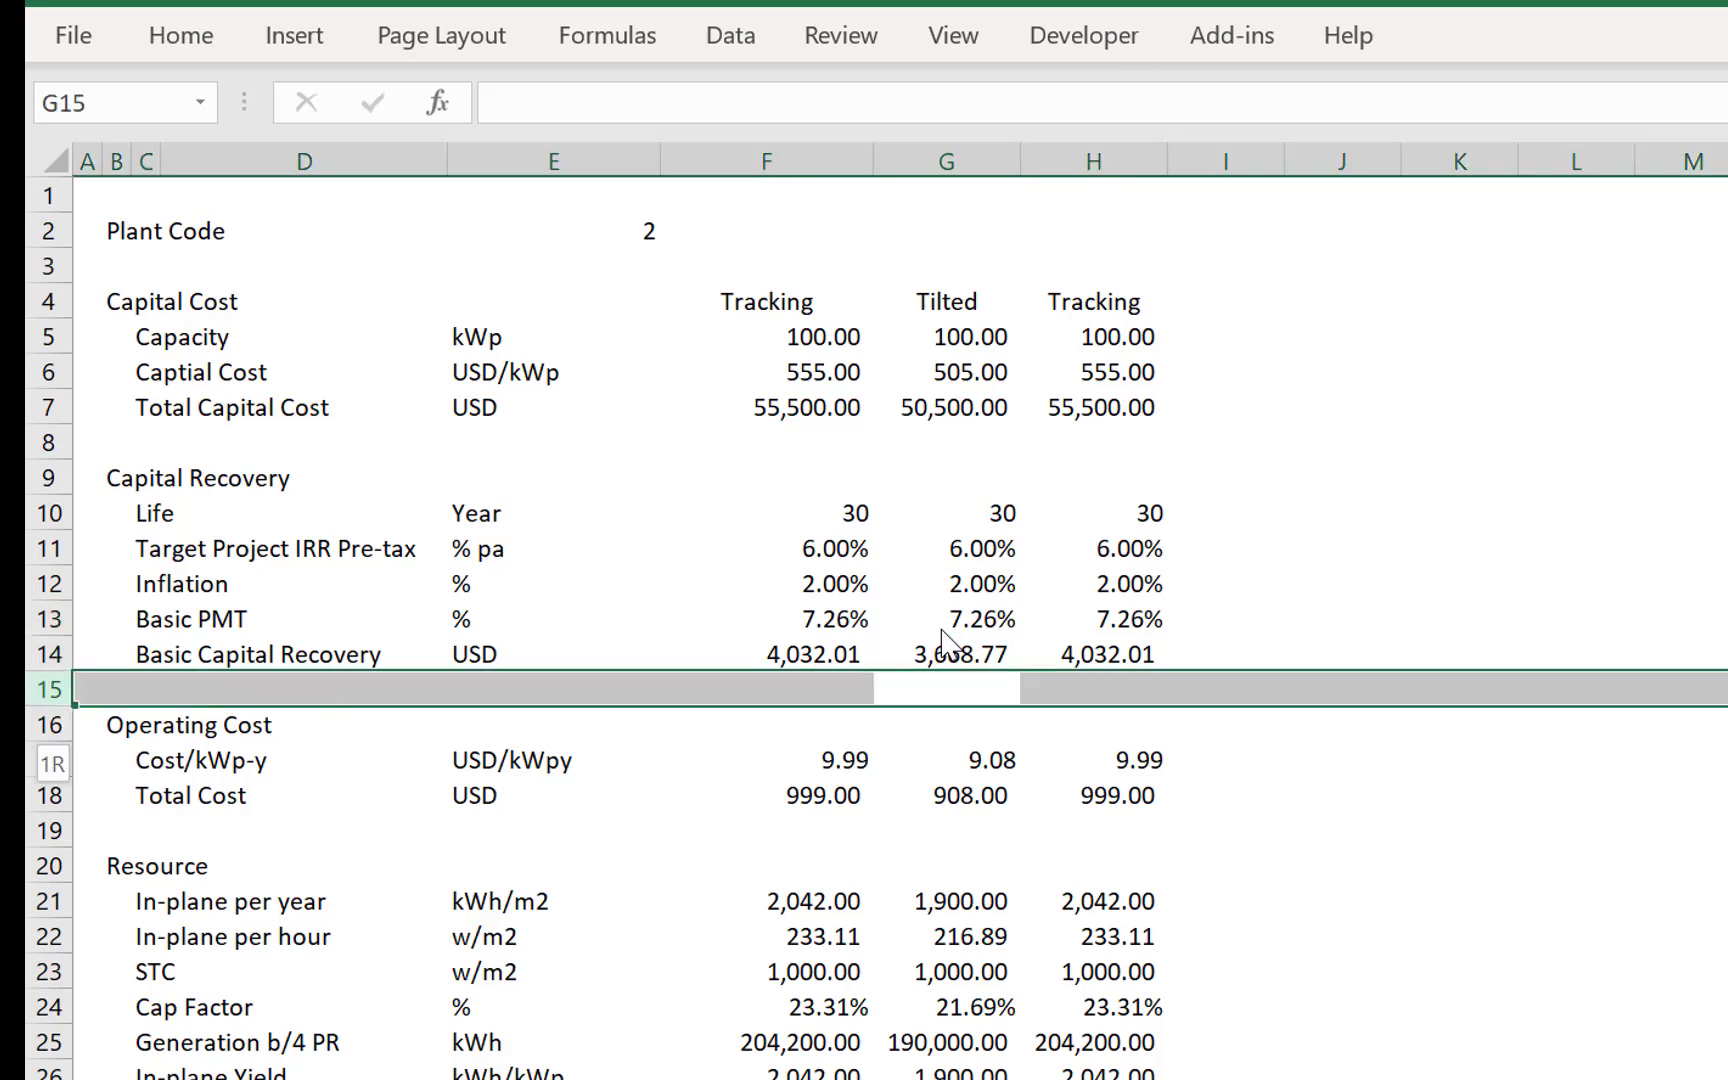
{"action": "key", "text": "shift+Down"}
{"action": "key", "text": "shift+Down"}
{"action": "key", "text": "ctrl+shift+plus"}
{"action": "key", "text": "Left"}
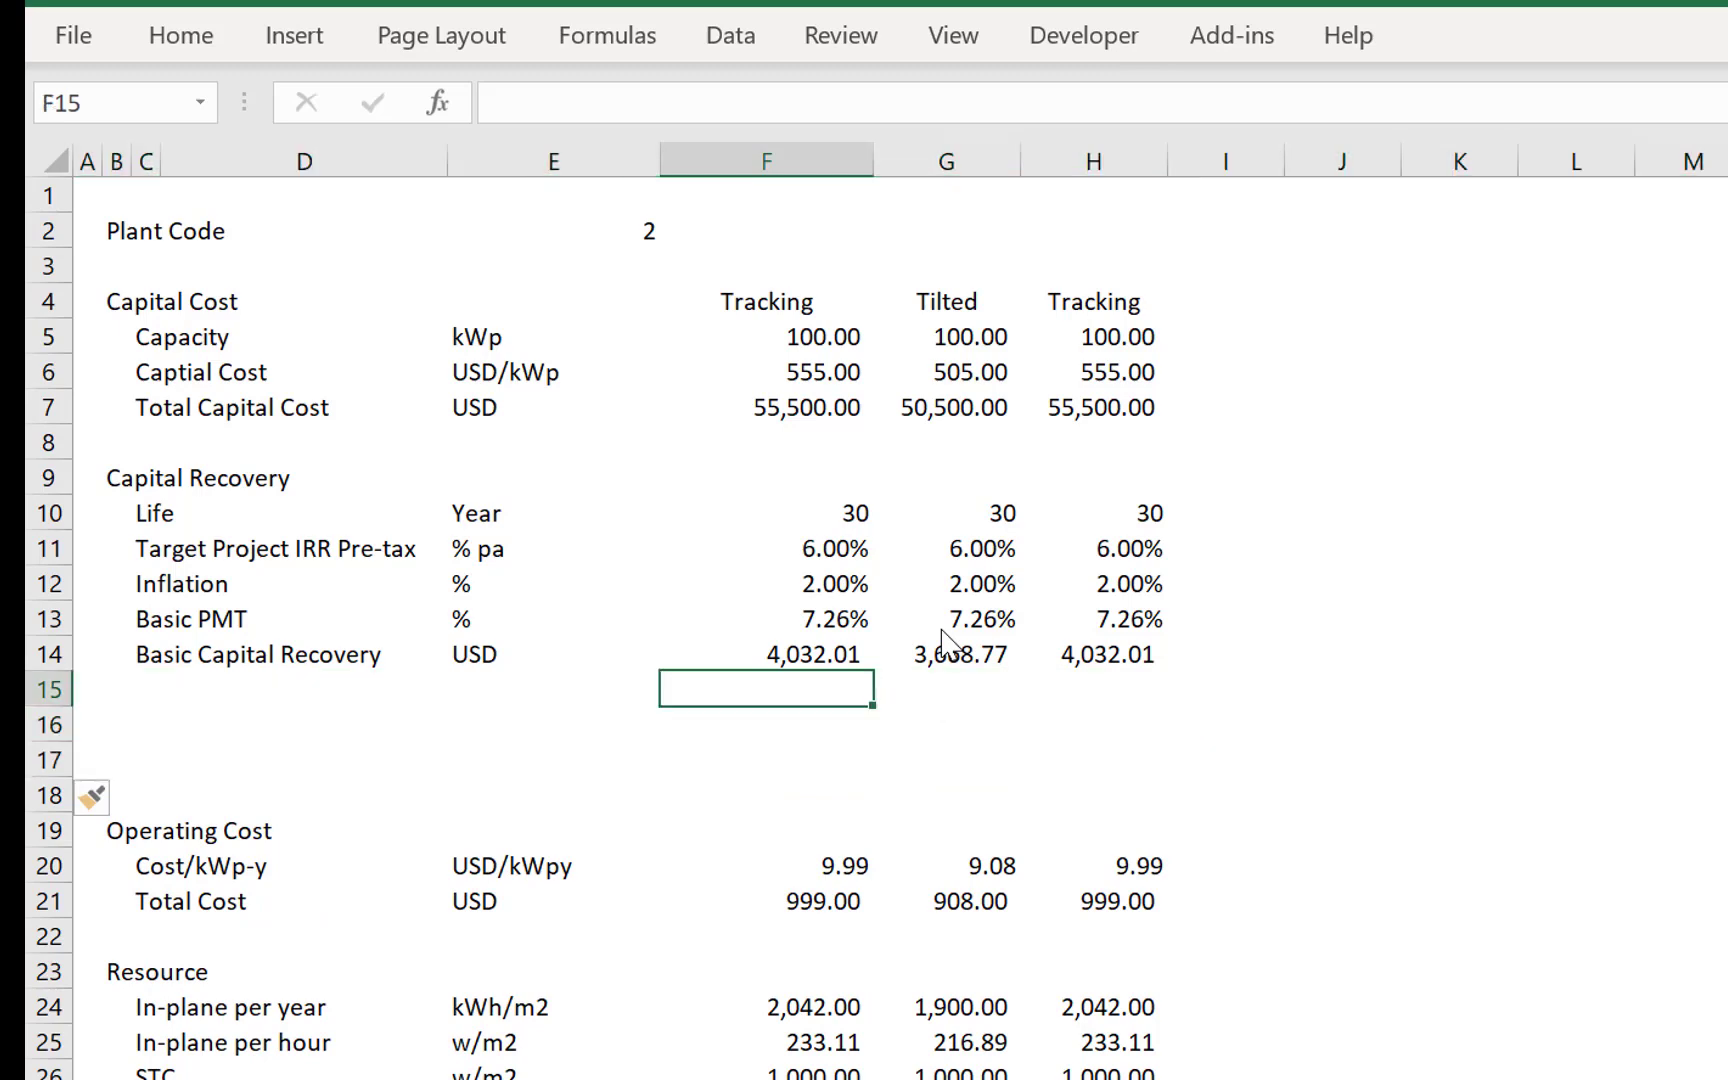
- Examine the inflation inputs in row 12 and the LCOE per MWh formulas in row 41 across columns F to H
{"action": "key", "text": "Left"}
{"action": "key", "text": "Up"}
{"action": "key", "text": "Up"}
{"action": "key", "text": "Up"}
{"action": "key", "text": "Right"}
{"action": "key", "text": "Right"}
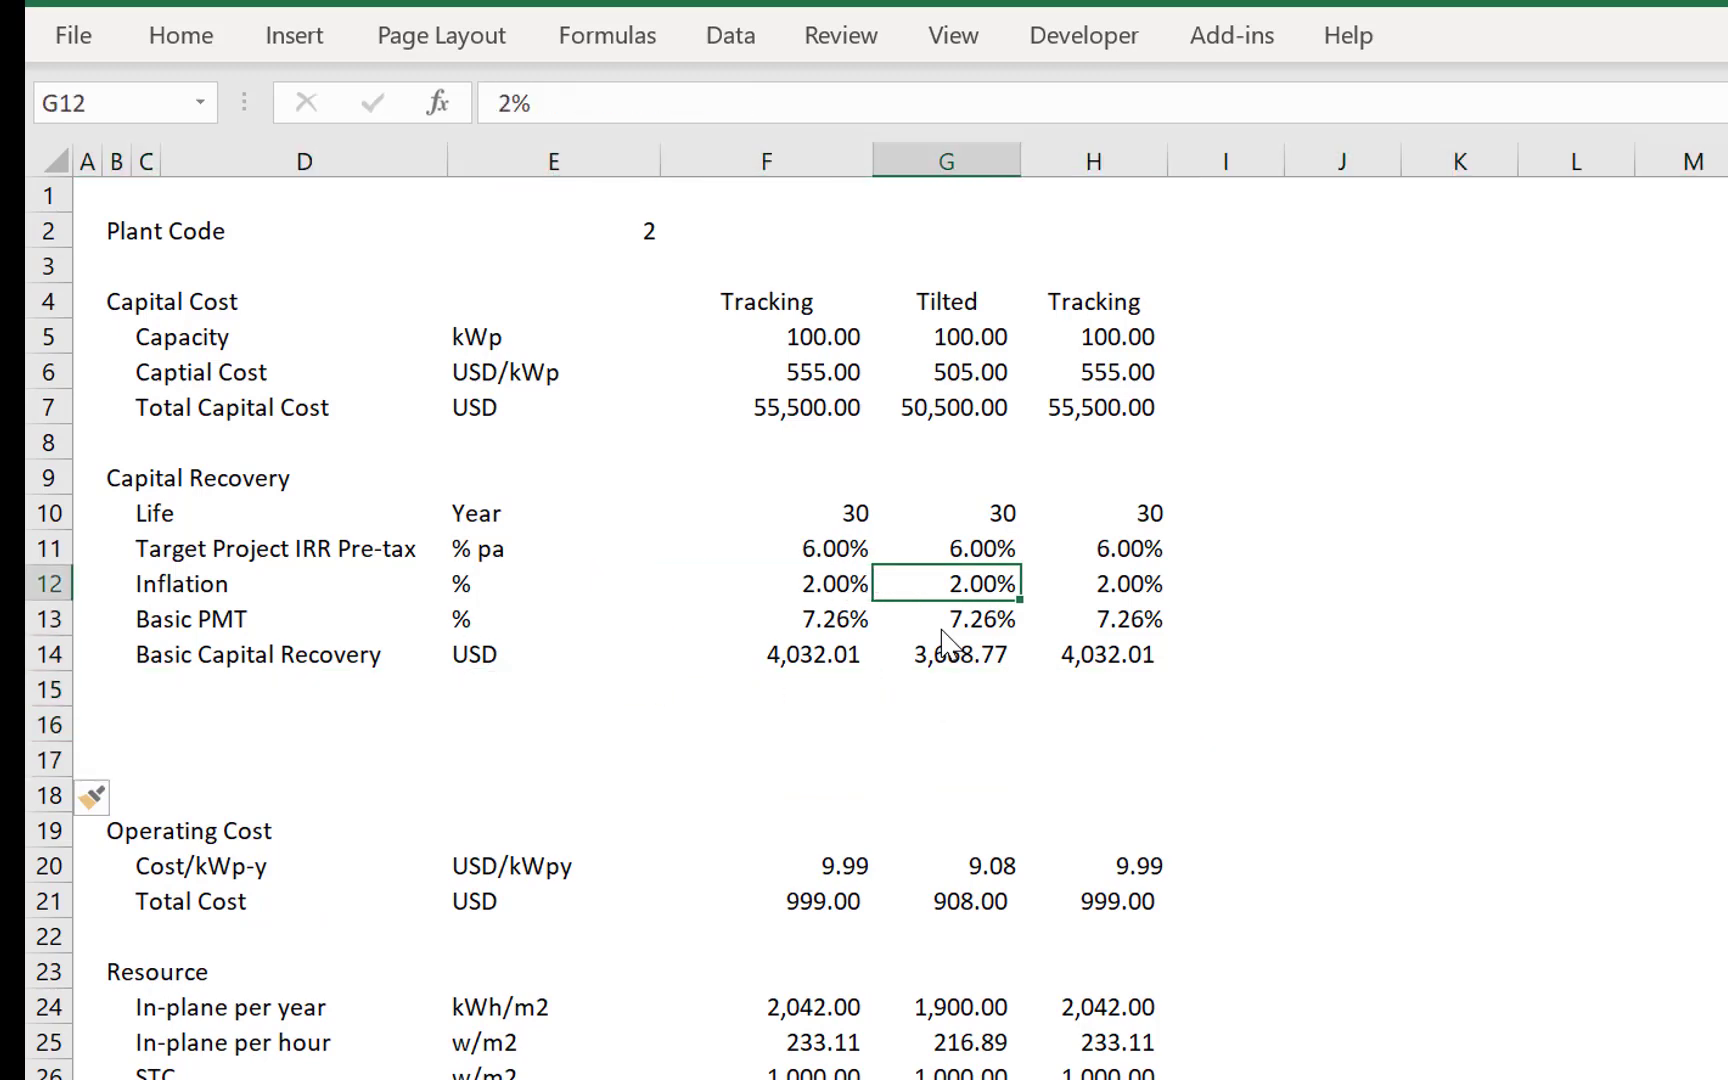
{"action": "key", "text": "Down"}
{"action": "key", "text": "Down"}
{"action": "key", "text": "Down"}
{"action": "key", "text": "Down"}
{"action": "key", "text": "Down"}
{"action": "key", "text": "Down"}
{"action": "key", "text": "Down"}
{"action": "key", "text": "Down"}
{"action": "key", "text": "Down"}
{"action": "key", "text": "Down"}
{"action": "key", "text": "Down"}
{"action": "key", "text": "Down"}
{"action": "key", "text": "Down"}
{"action": "key", "text": "Down"}
{"action": "key", "text": "Down"}
{"action": "key", "text": "Down"}
{"action": "key", "text": "Down"}
{"action": "key", "text": "Down"}
{"action": "key", "text": "Down"}
{"action": "key", "text": "Down"}
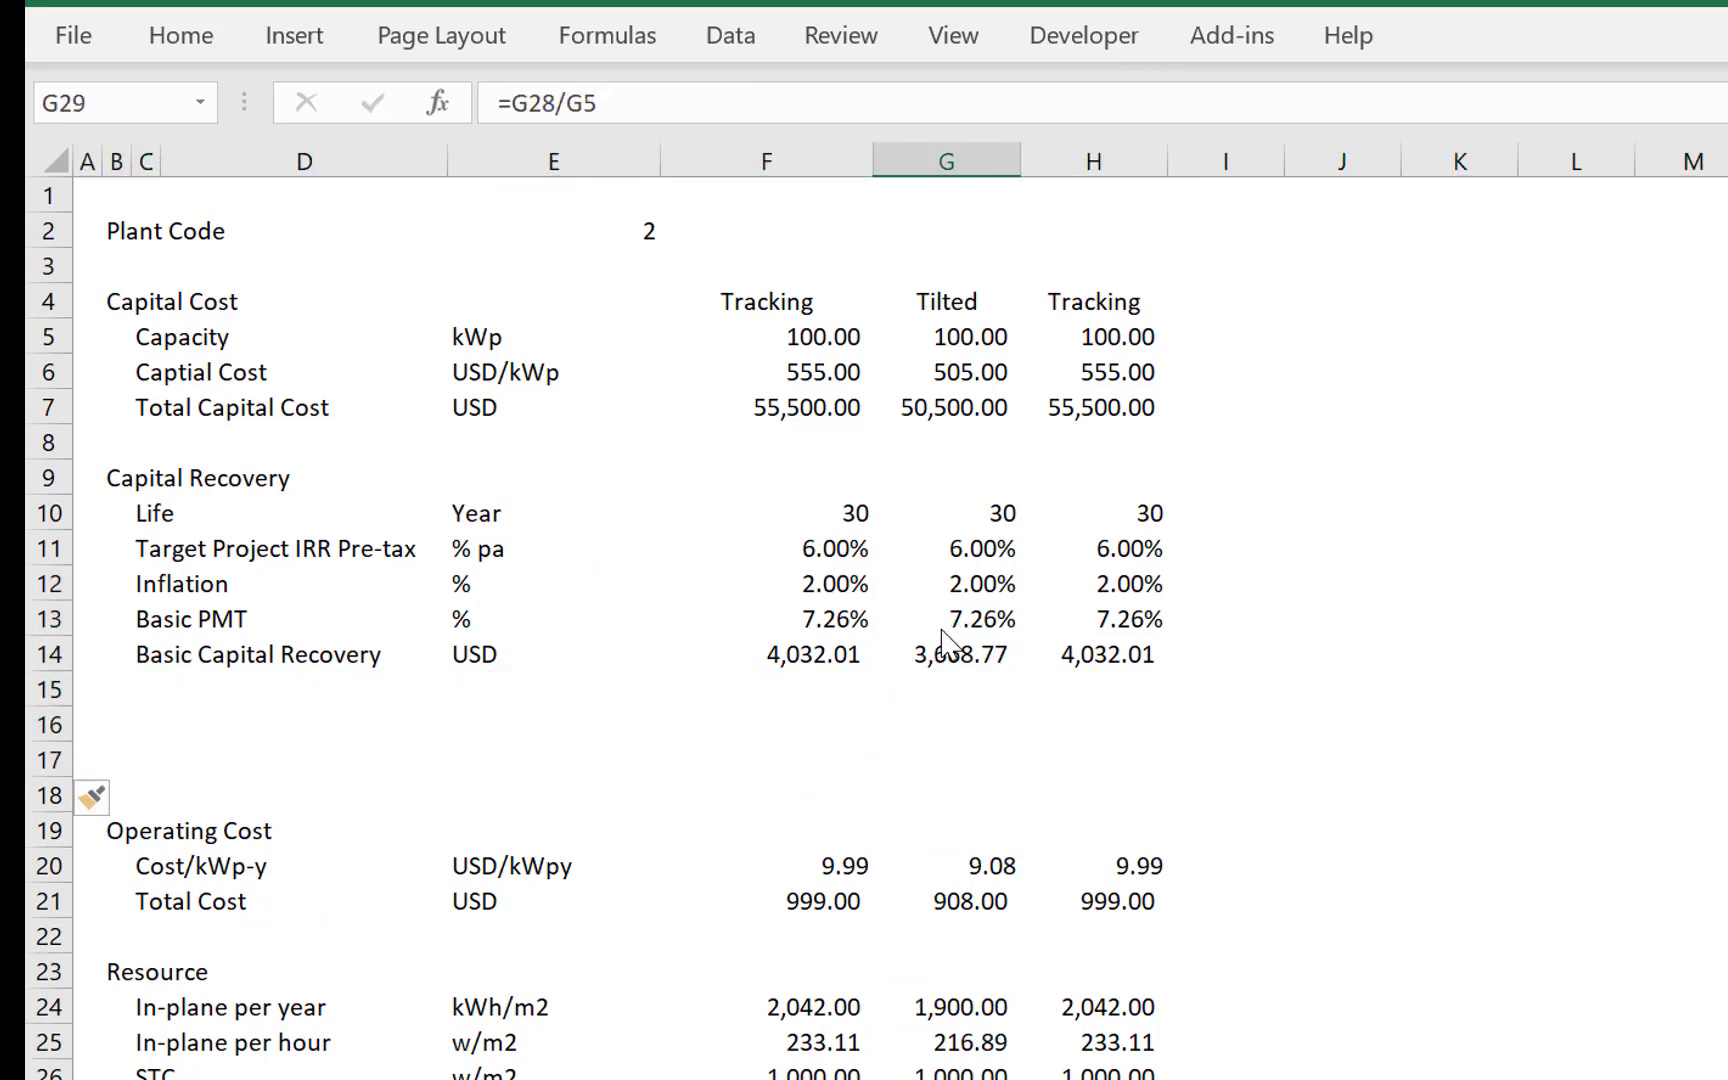
{"action": "key", "text": "Up"}
{"action": "key", "text": "Left"}
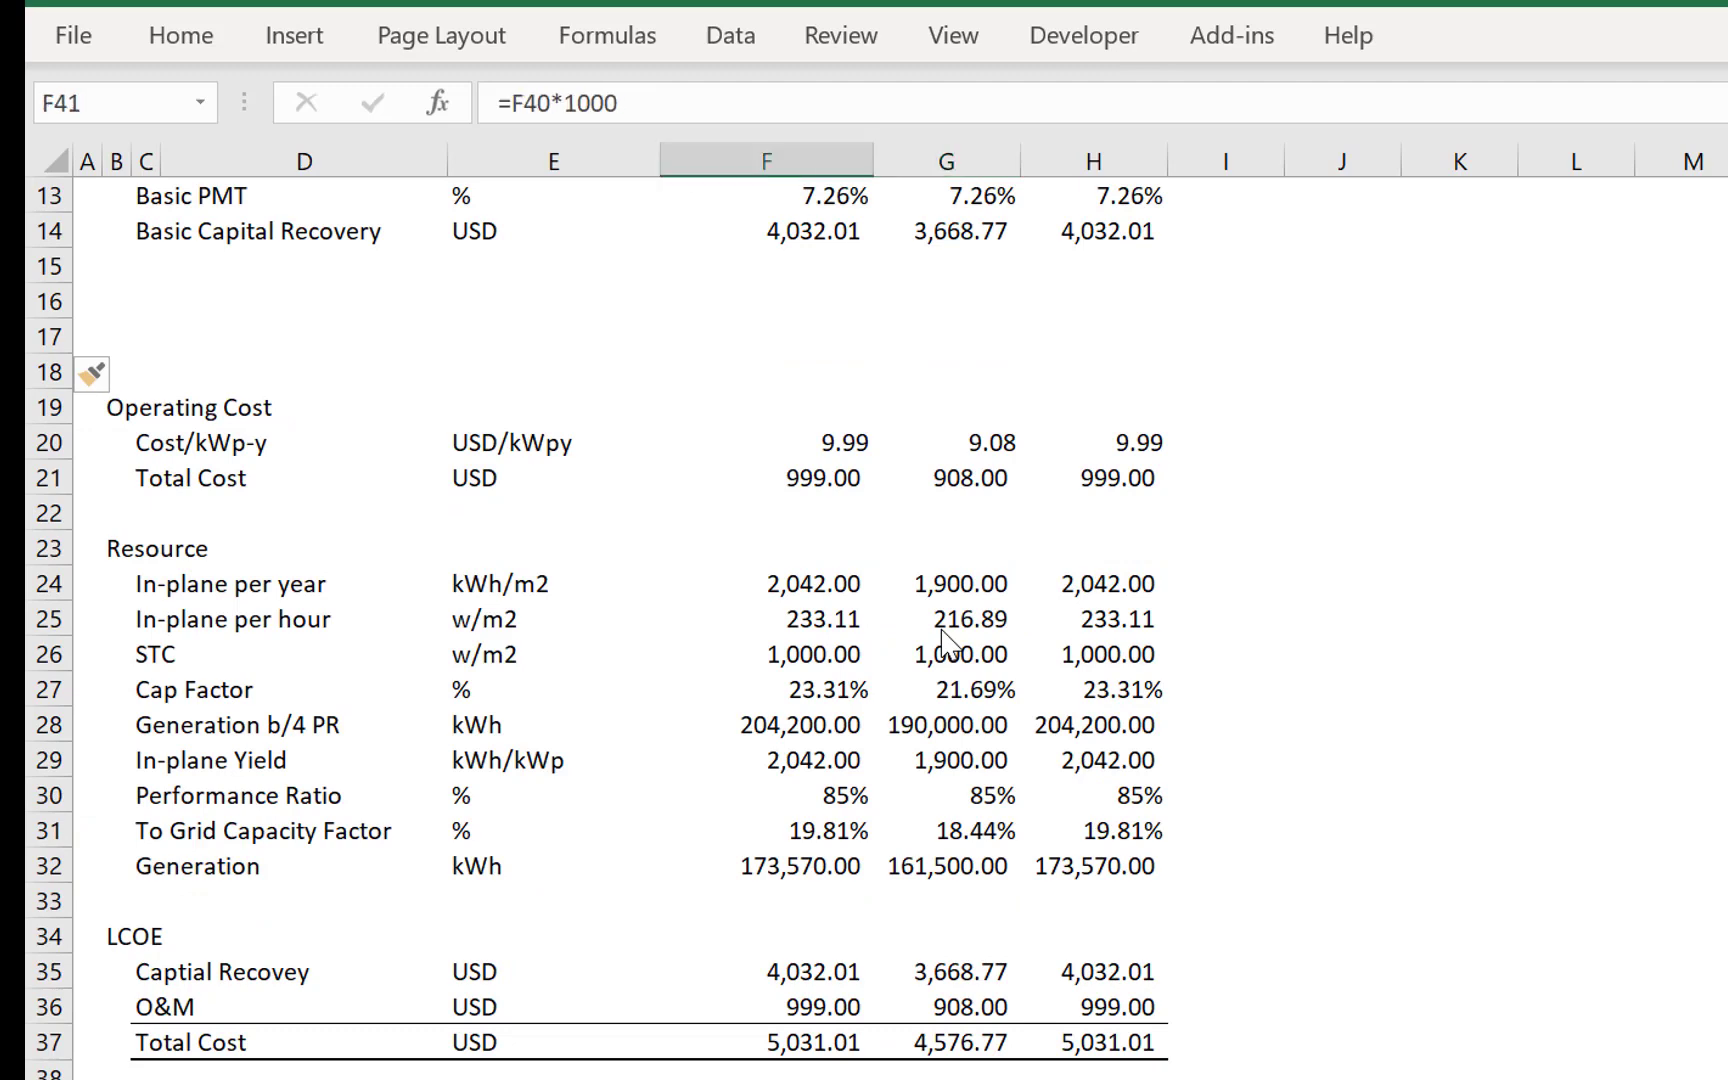
{"action": "key", "text": "Right"}
{"action": "key", "text": "Right"}
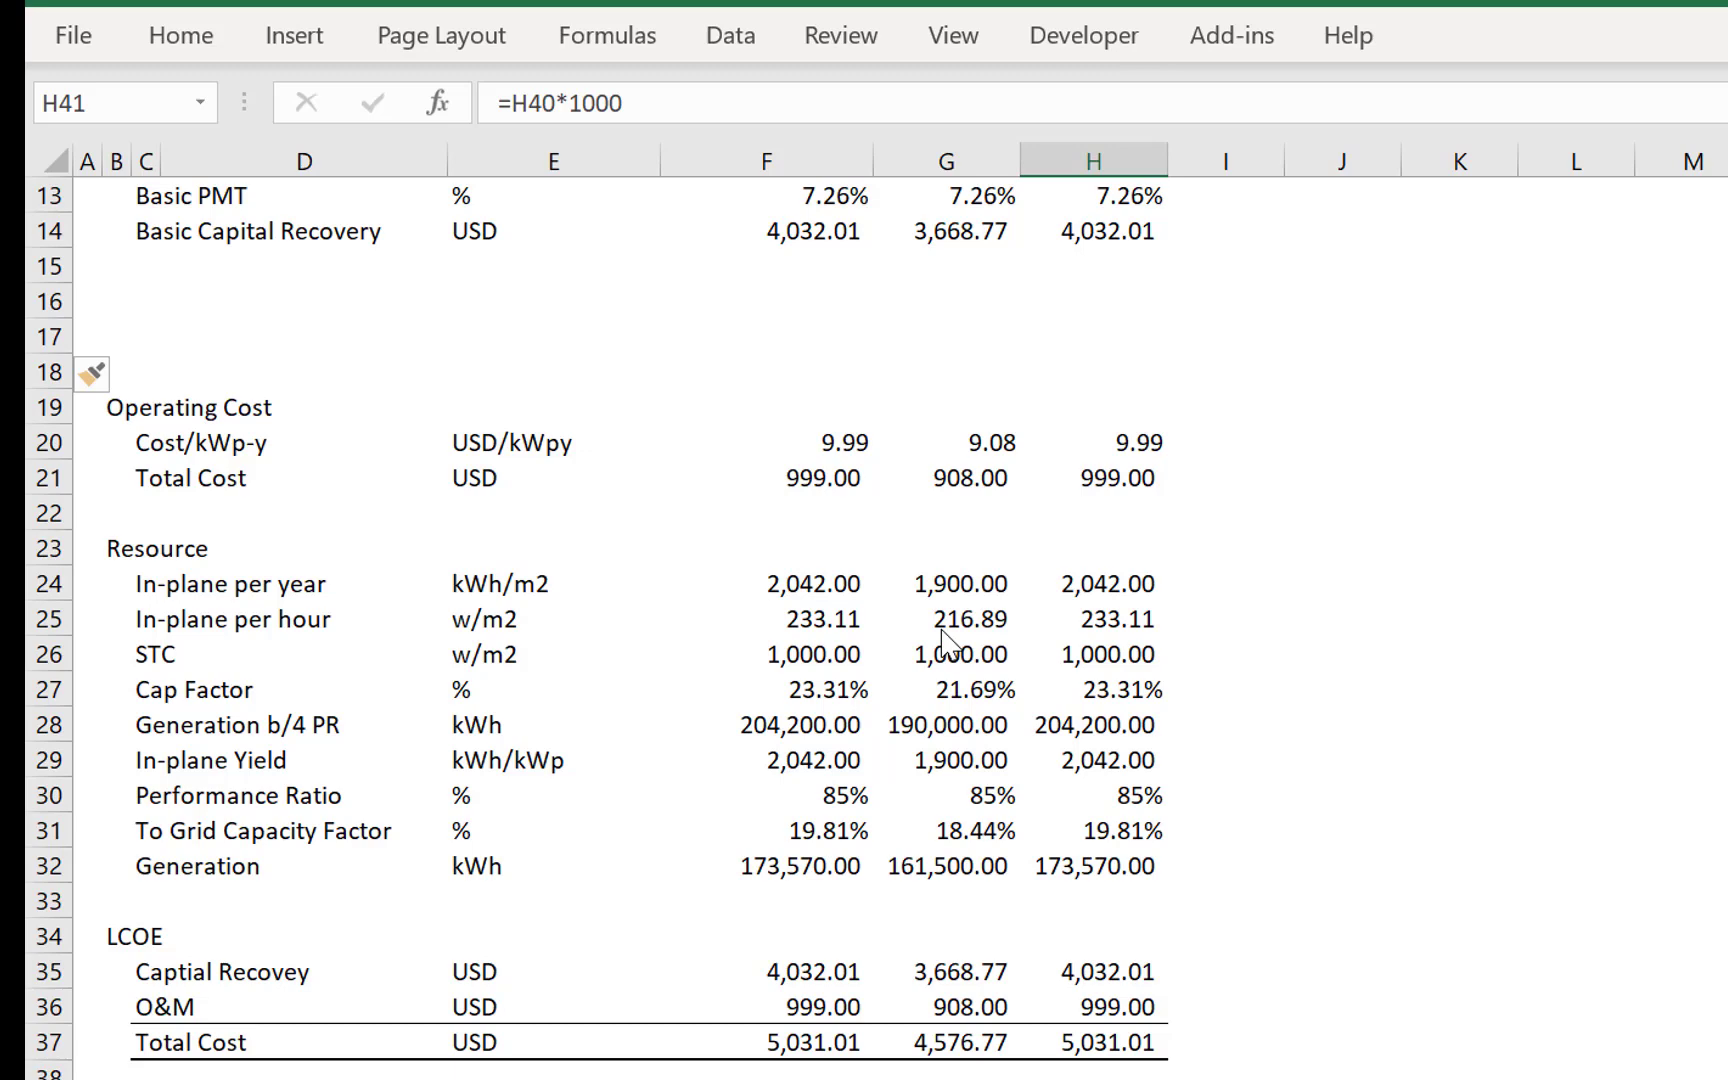
- Label cell C15, directly below Basic Capital Recovery, as Real PMT
{"action": "key", "text": "Up"}
{"action": "key", "text": "Up"}
{"action": "key", "text": "Up"}
{"action": "key", "text": "Up"}
{"action": "key", "text": "Up"}
{"action": "key", "text": "Up"}
{"action": "key", "text": "Up"}
{"action": "key", "text": "Up"}
{"action": "key", "text": "Up"}
{"action": "key", "text": "Up"}
{"action": "key", "text": "Up"}
{"action": "key", "text": "Up"}
{"action": "key", "text": "Up"}
{"action": "key", "text": "Up"}
{"action": "key", "text": "Up"}
{"action": "key", "text": "Up"}
{"action": "key", "text": "Up"}
{"action": "key", "text": "Up"}
{"action": "key", "text": "Up"}
{"action": "key", "text": "Up"}
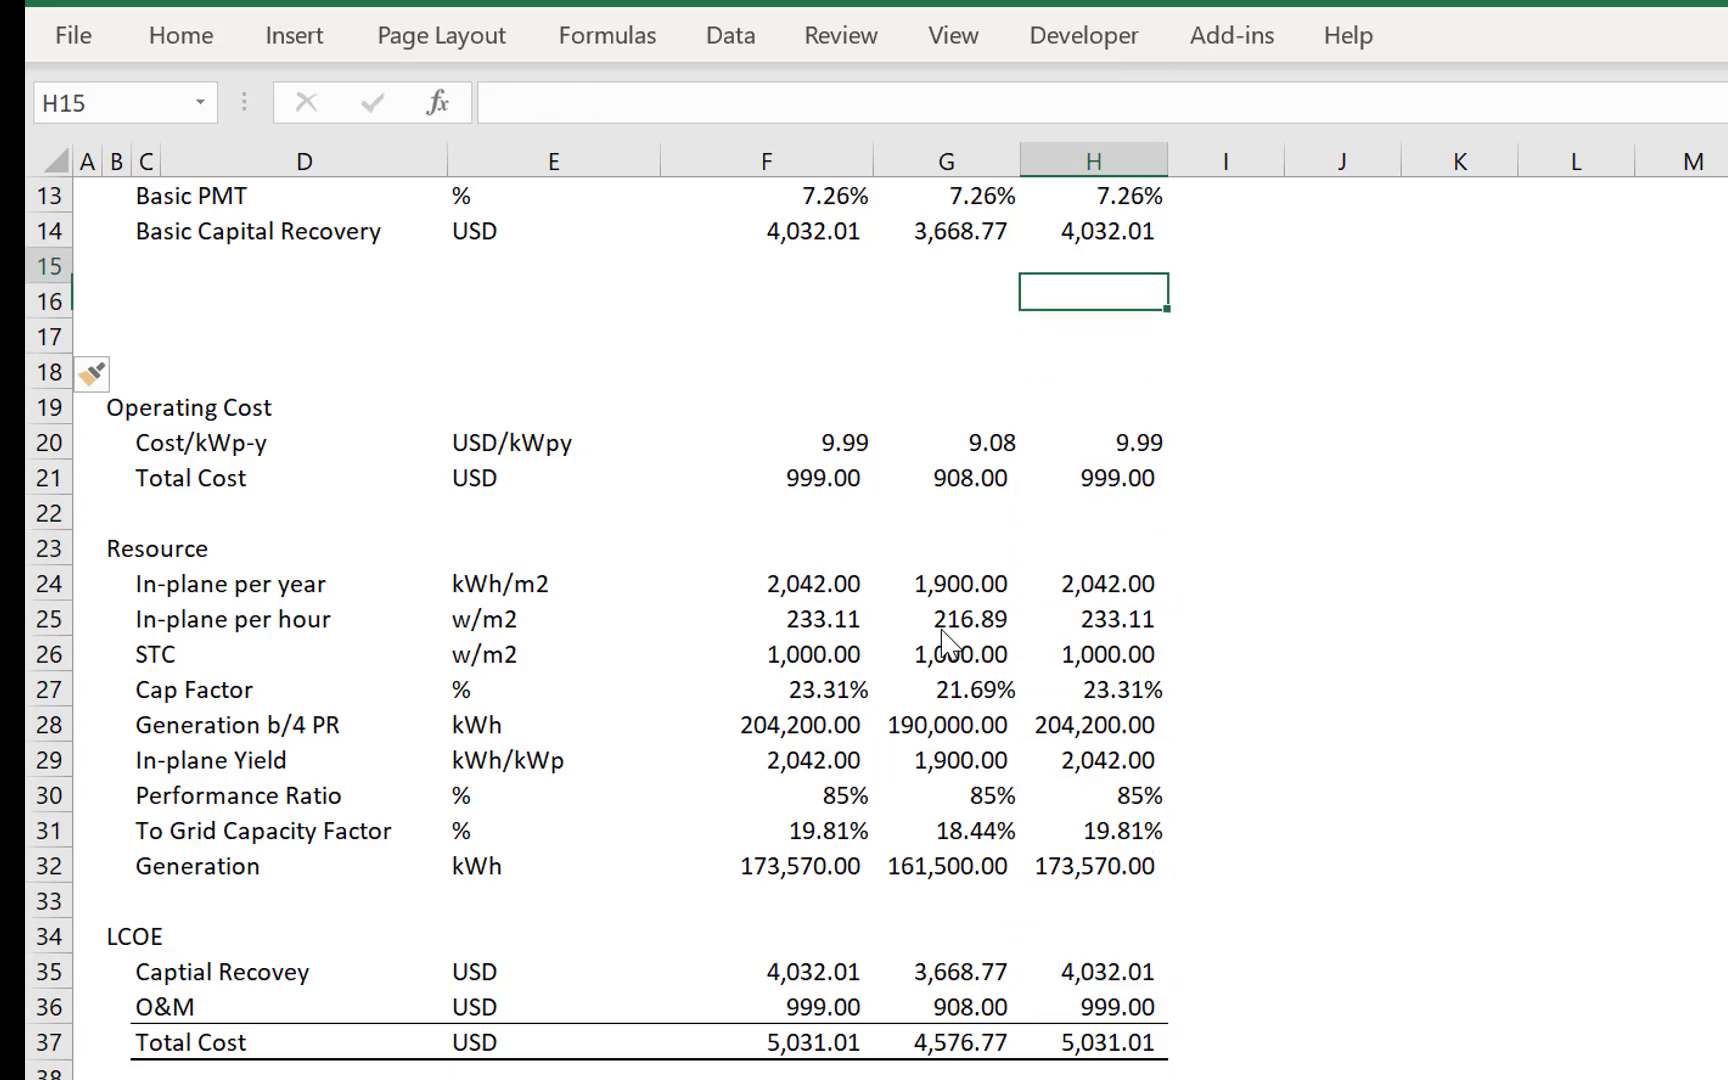
{"action": "key", "text": "Down"}
{"action": "key", "text": "Down"}
{"action": "key", "text": "Down"}
{"action": "key", "text": "Down"}
{"action": "key", "text": "Down"}
{"action": "key", "text": "Down"}
{"action": "key", "text": "Down"}
{"action": "key", "text": "Down"}
{"action": "key", "text": "Down"}
{"action": "key", "text": "Down"}
{"action": "key", "text": "Down"}
{"action": "key", "text": "Down"}
{"action": "key", "text": "Left"}
{"action": "key", "text": "Left"}
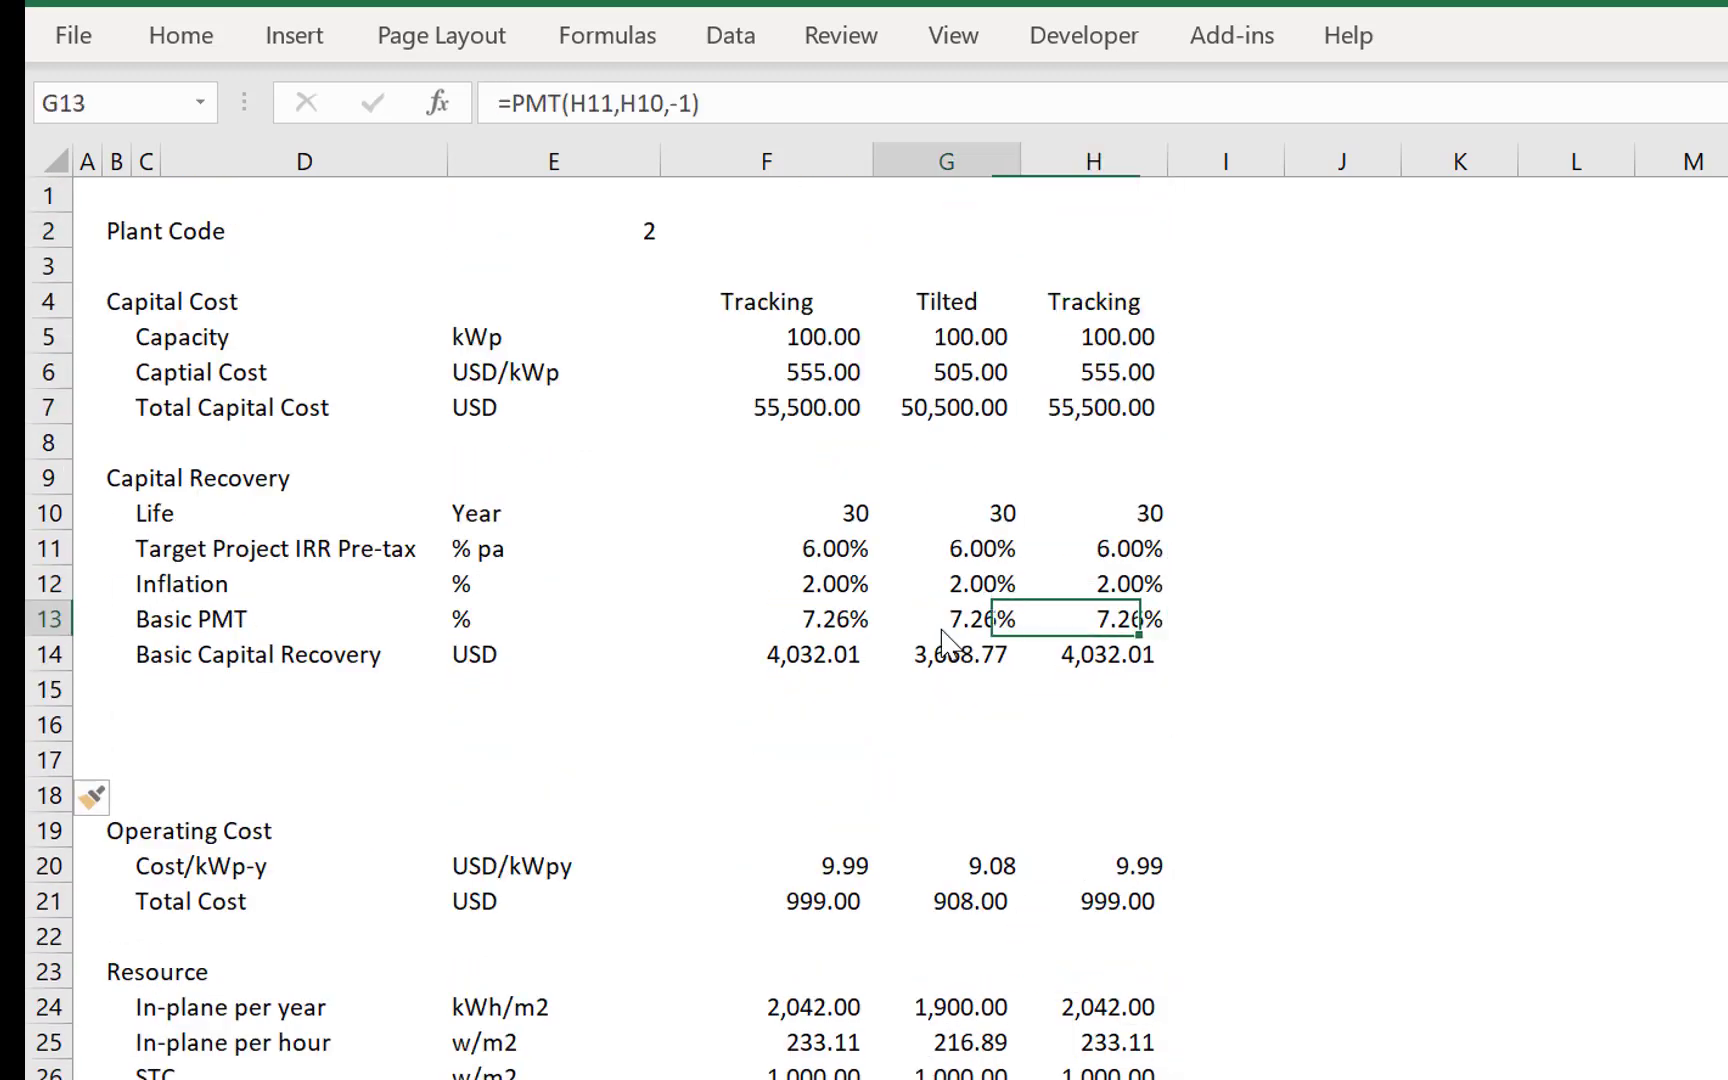
{"action": "key", "text": "Down"}
{"action": "key", "text": "Down"}
{"action": "key", "text": "Left"}
{"action": "key", "text": "Left"}
{"action": "key", "text": "Left"}
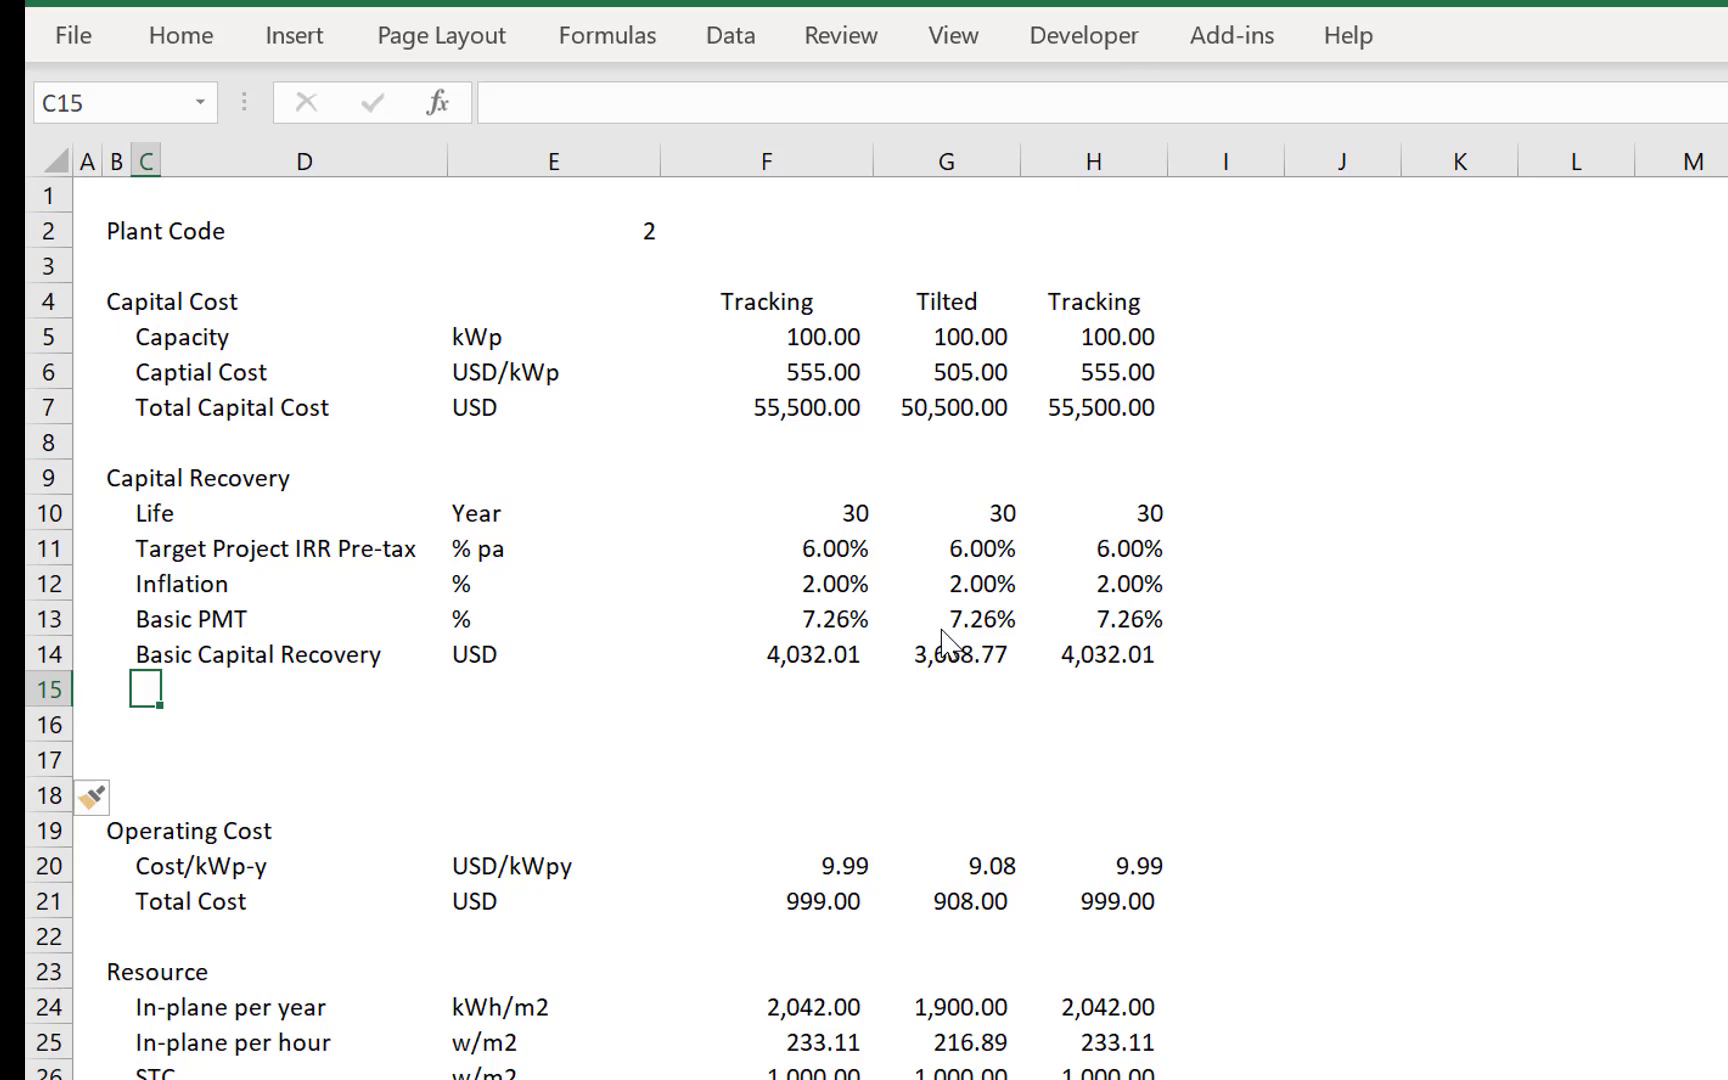
{"action": "type", "text": "Real"}
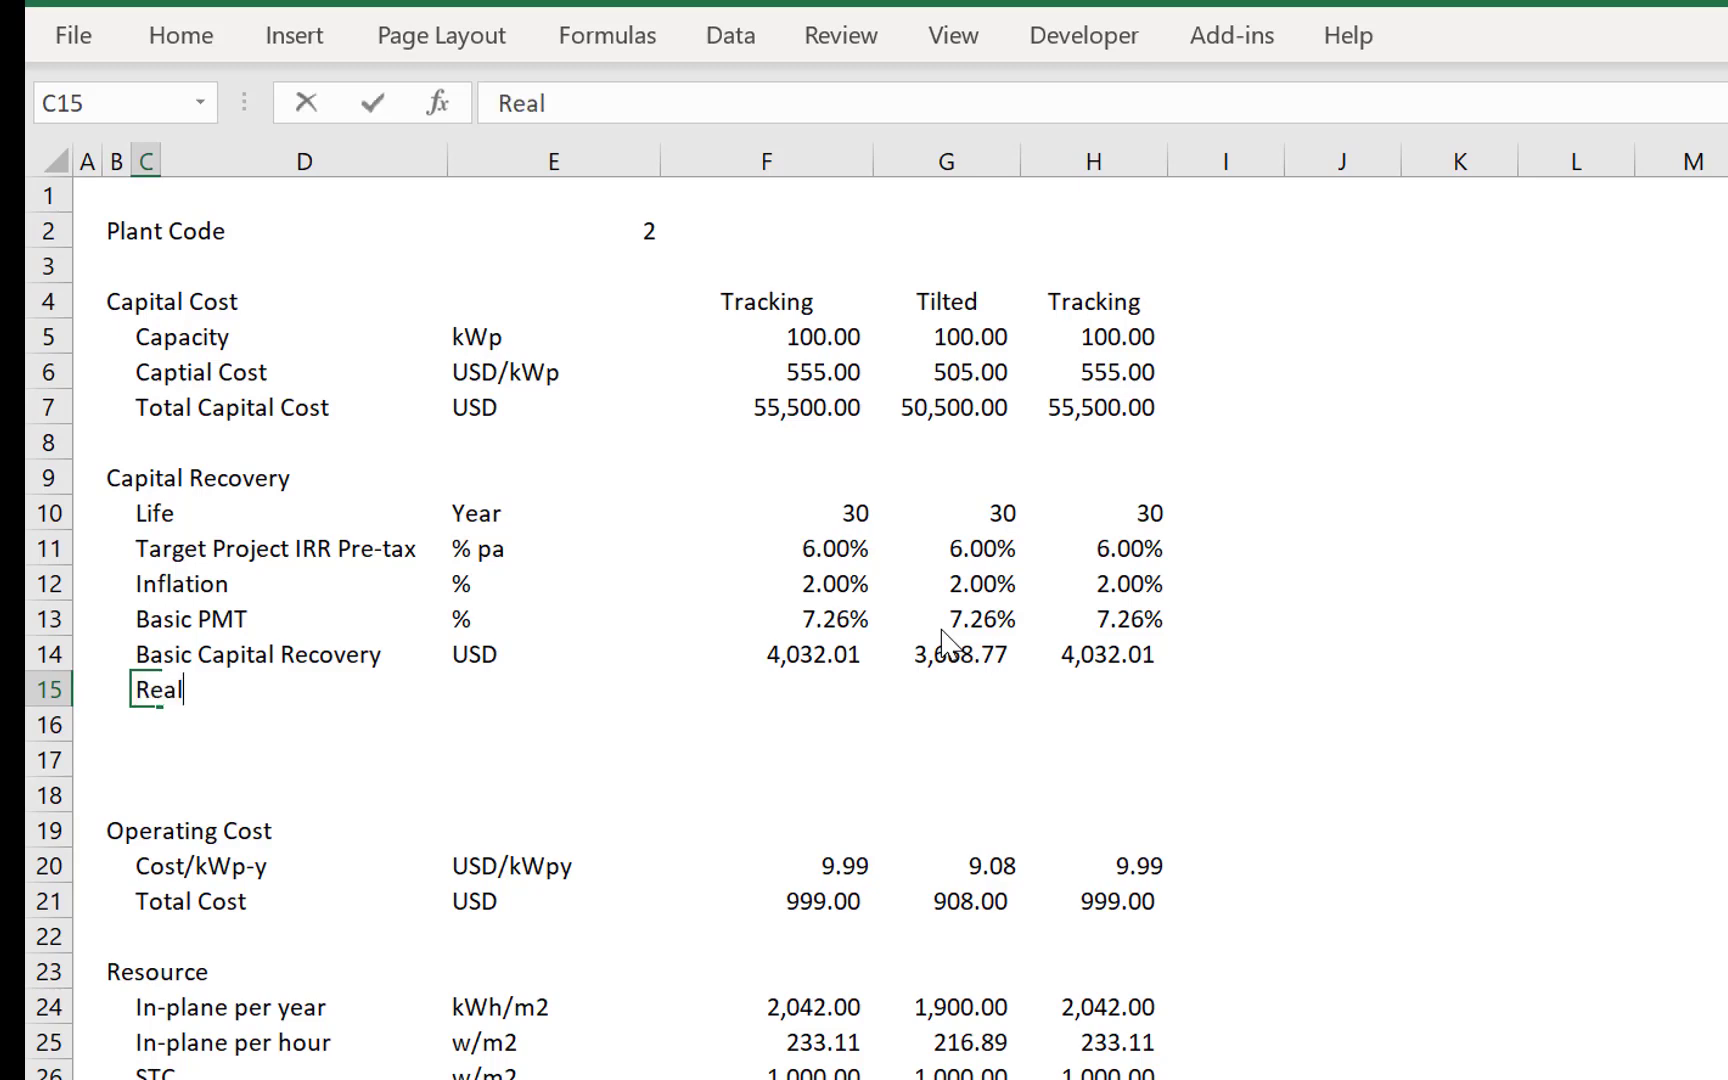
{"action": "type", "text": " PMET"}
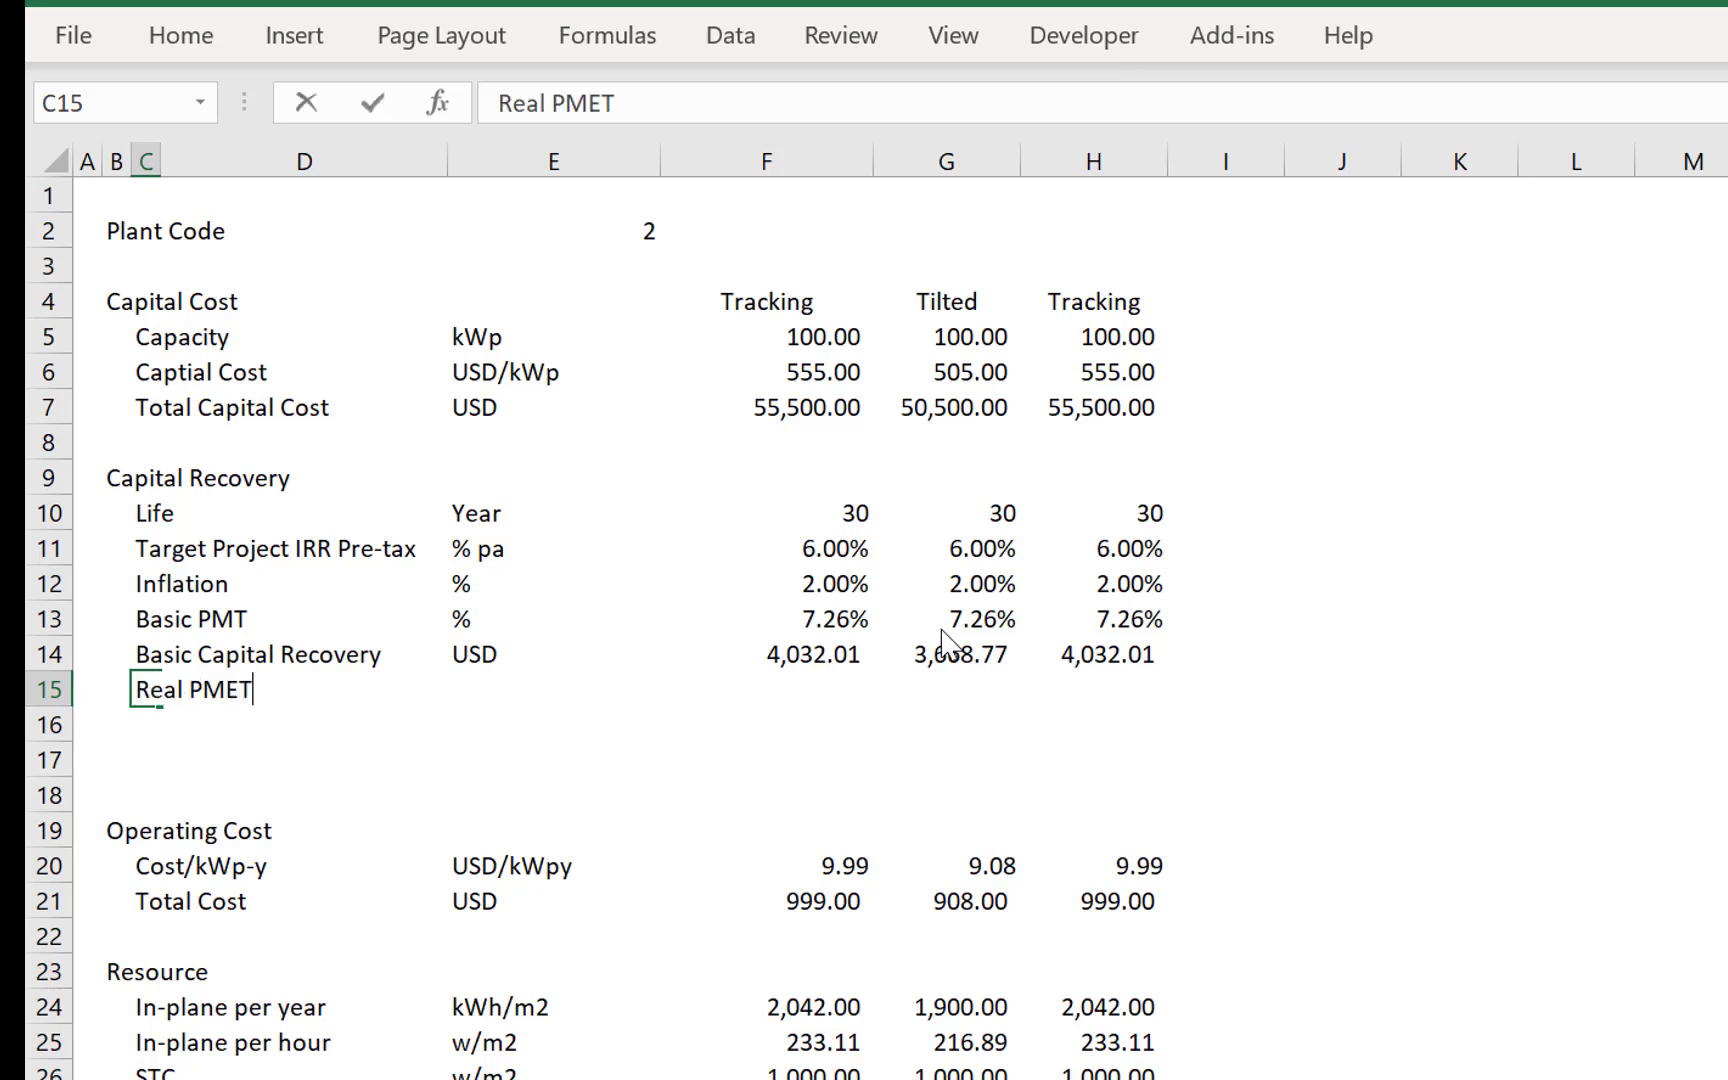
{"action": "key", "text": "BackSpace"}
{"action": "key", "text": "BackSpace"}
{"action": "type", "text": "T"}
{"action": "key", "text": "Return"}
- Insert a row above Real PMT and label it Real Return with the unit %
{"action": "key", "text": "Up"}
{"action": "key", "text": "shift+space"}
{"action": "key", "text": "ctrl+shift+equal"}
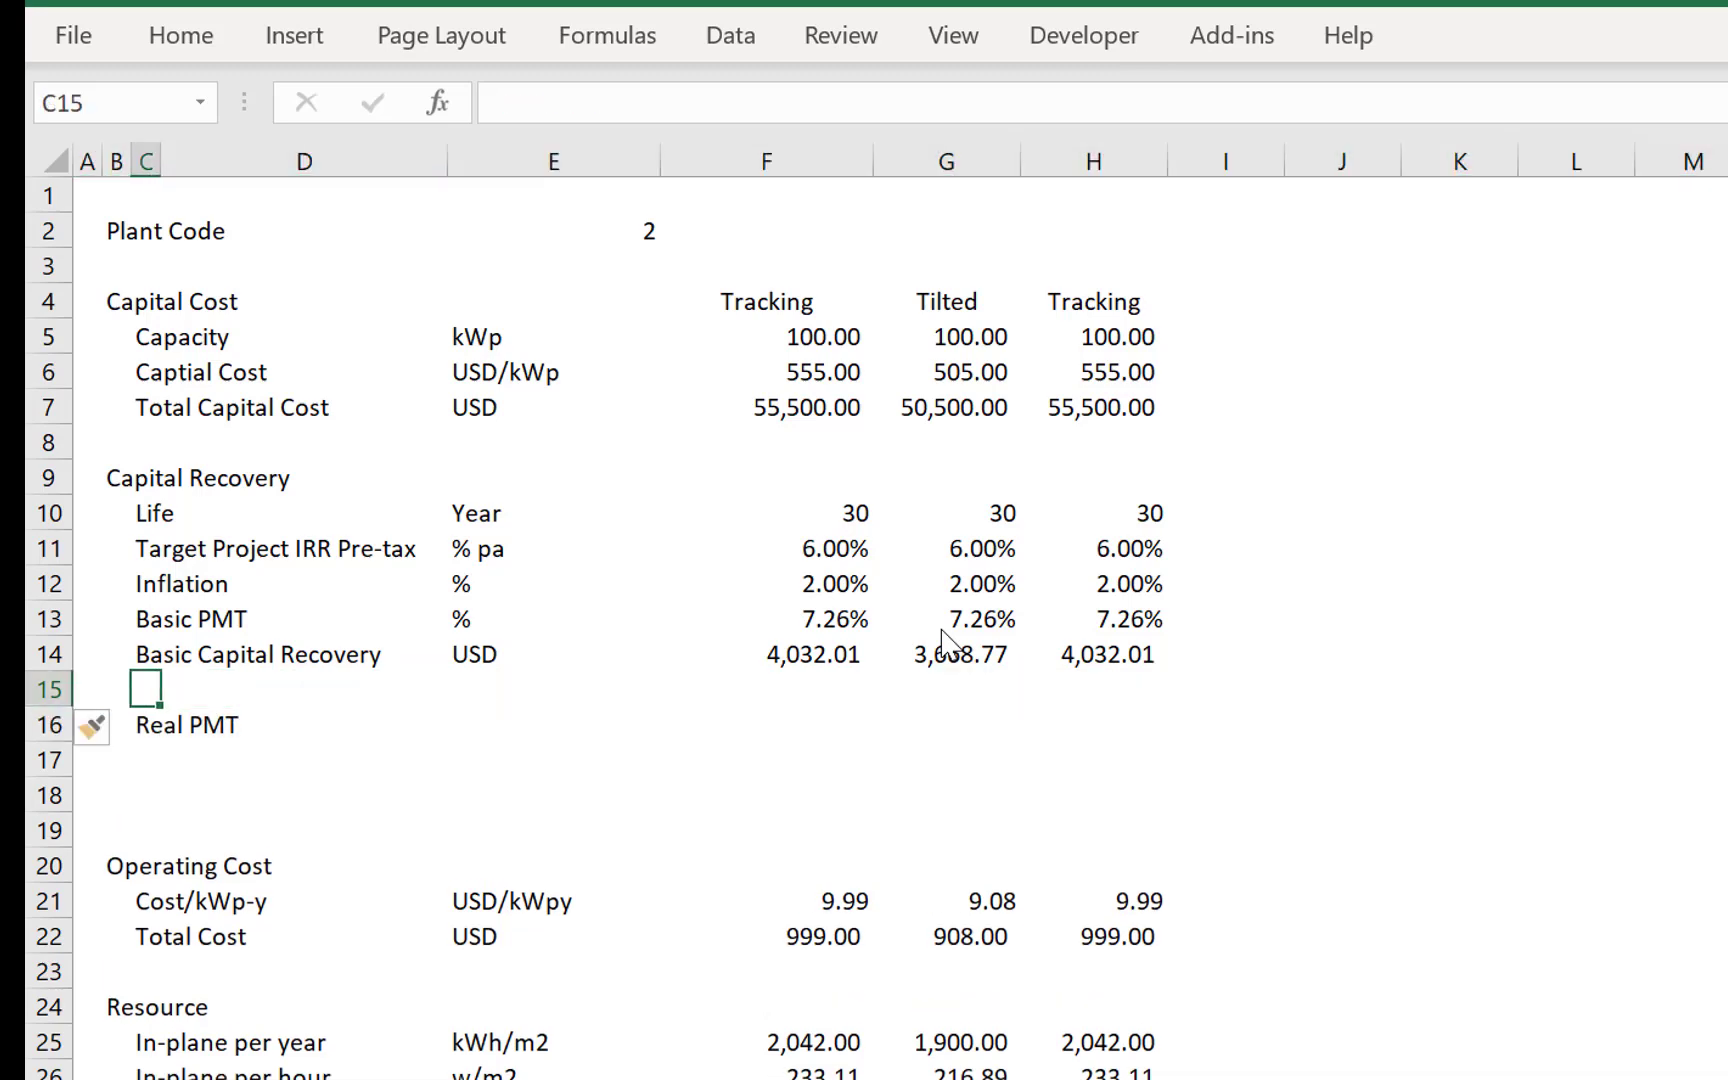
{"action": "type", "text": "Real "}
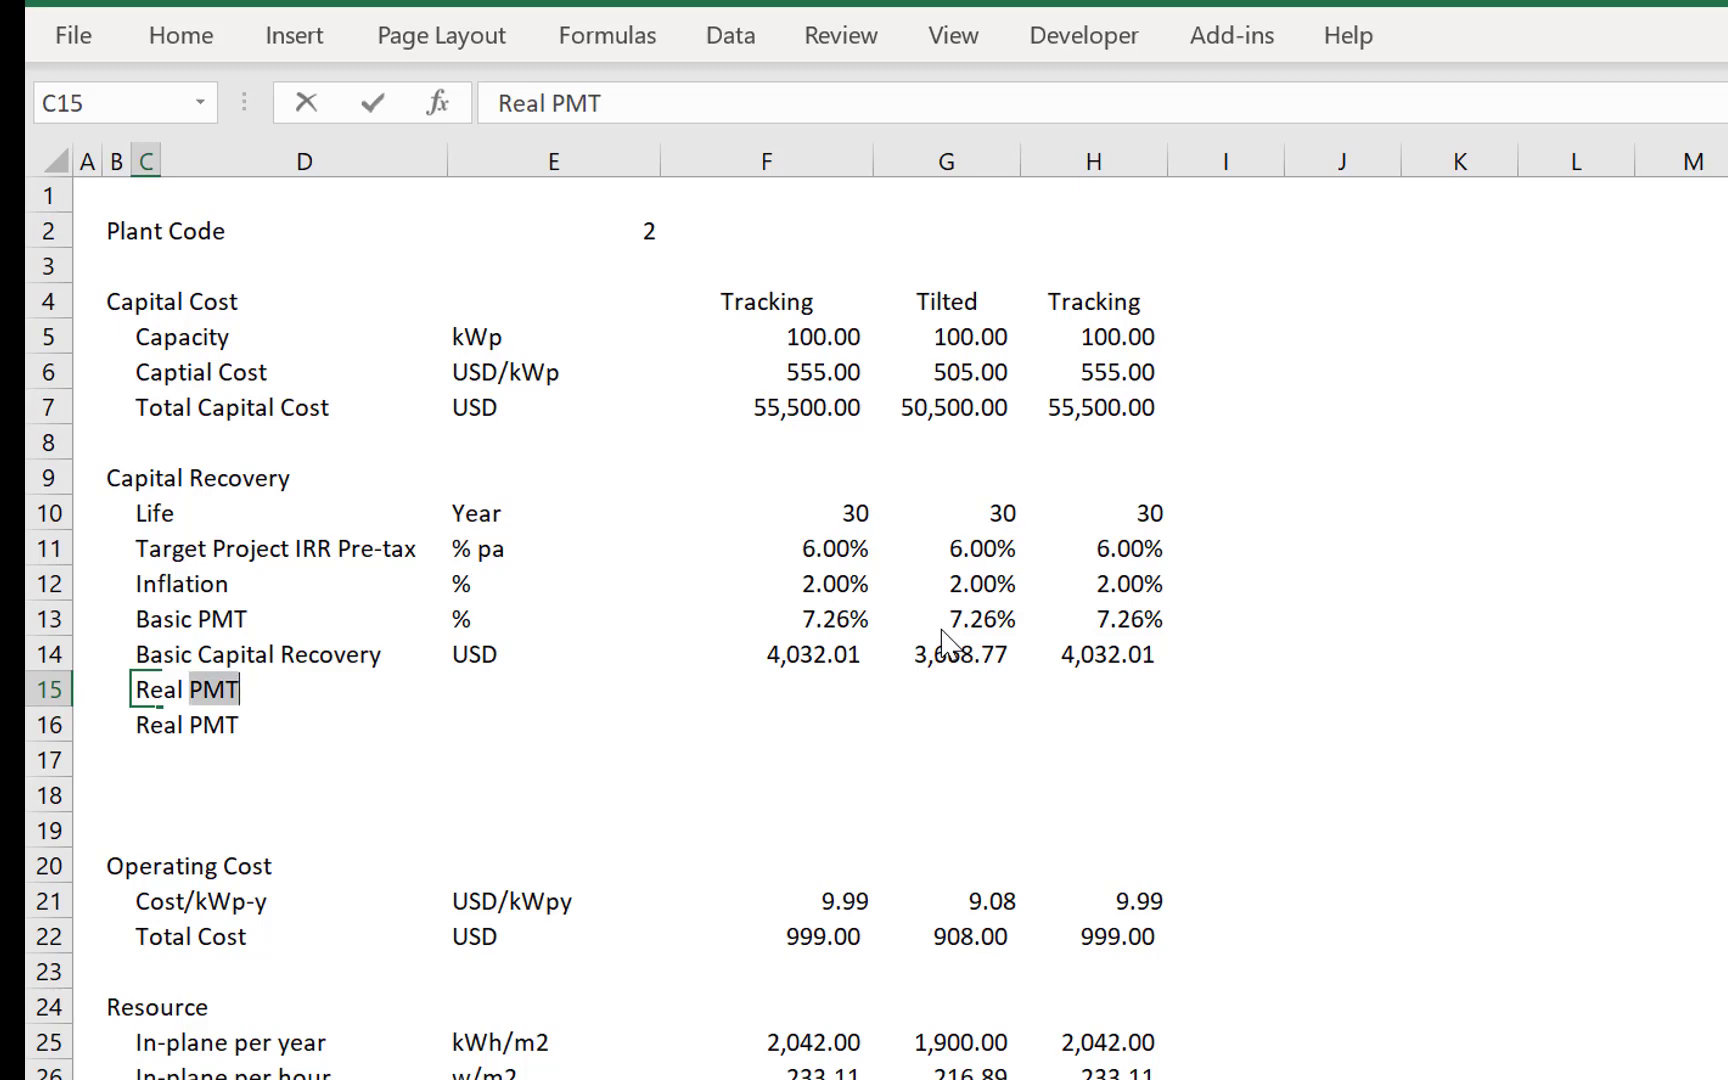
{"action": "type", "text": "Return"}
{"action": "key", "text": "Return"}
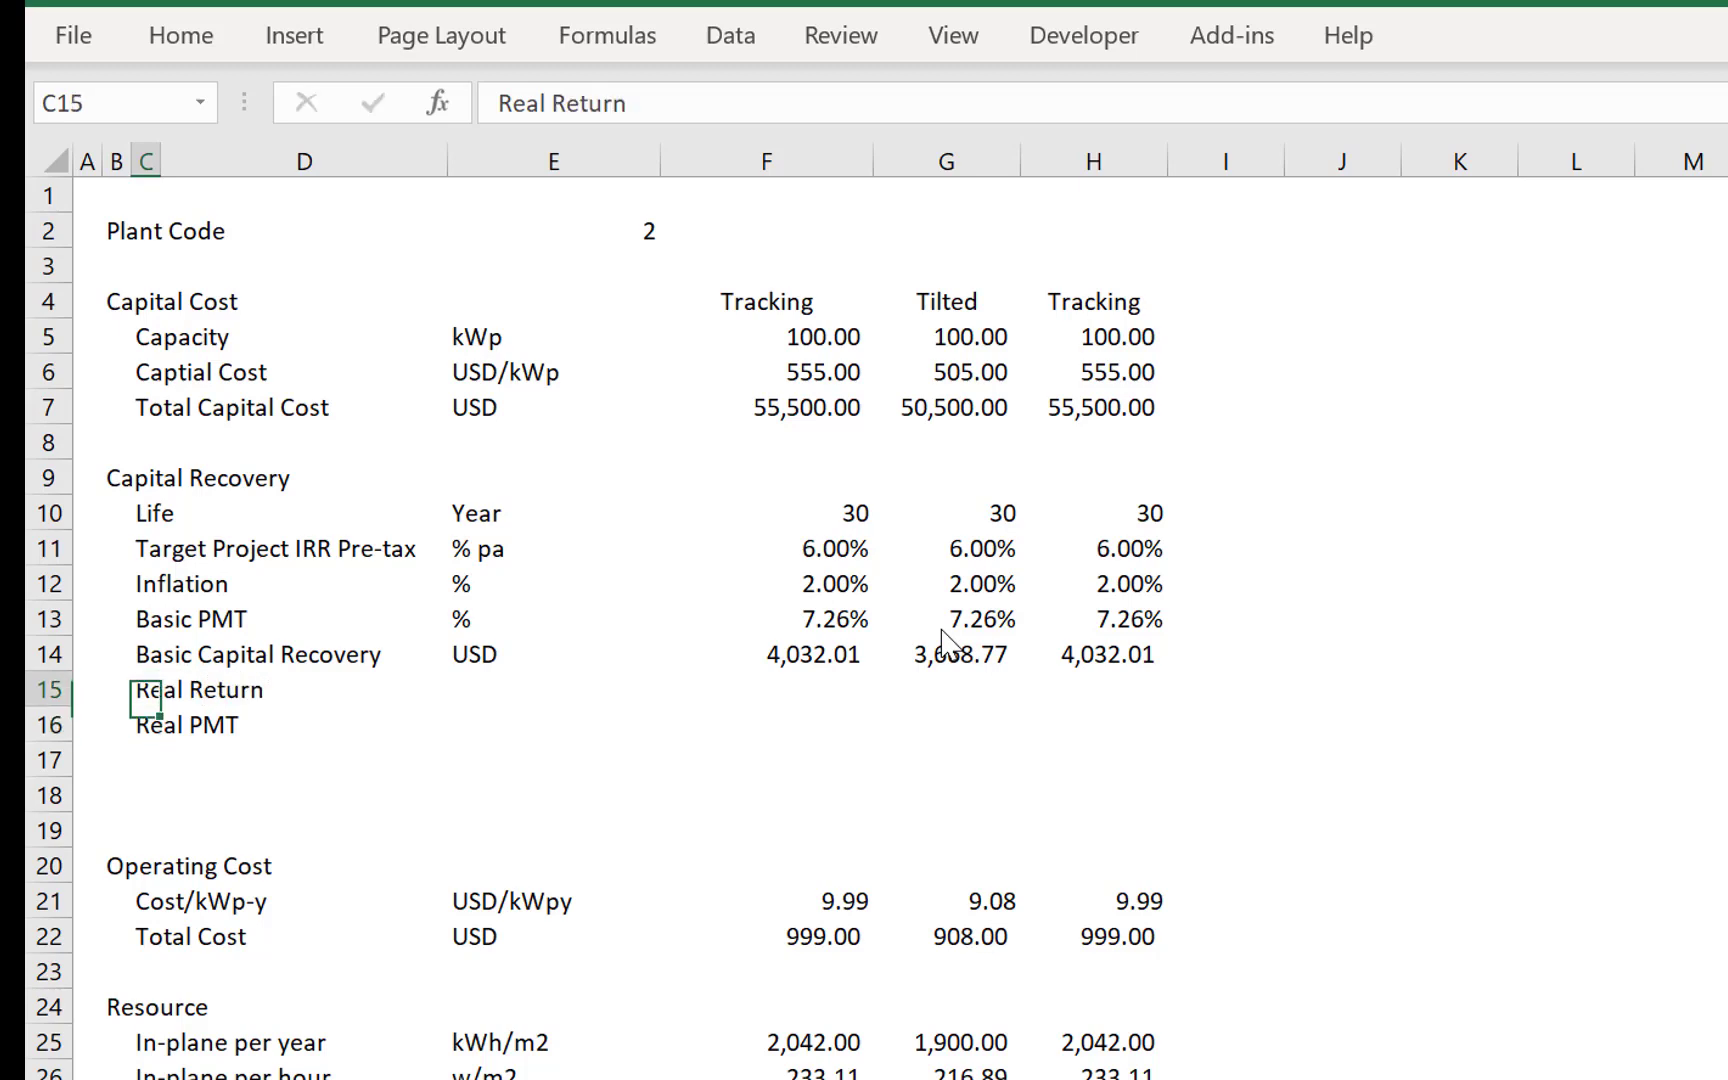
{"action": "key", "text": "Right"}
{"action": "key", "text": "Right"}
{"action": "type", "text": "%"}
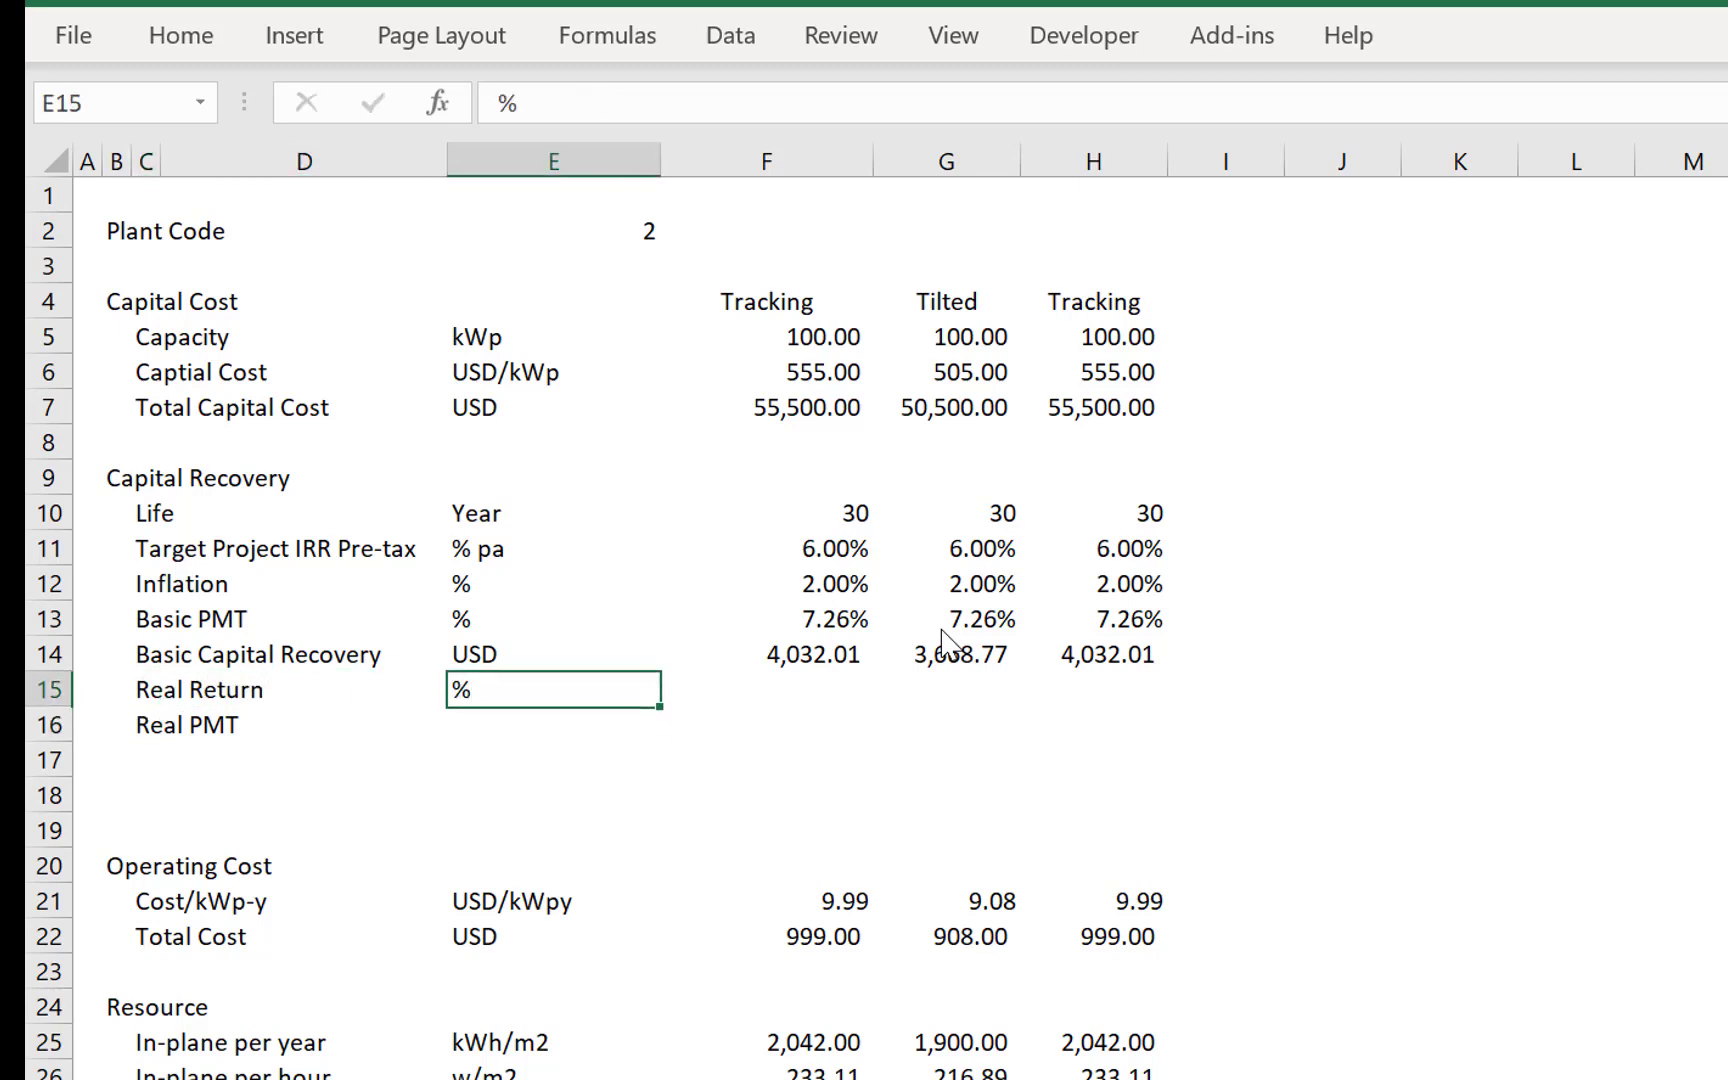
- Enter the Real Return formula =(1+F11)/(1+F12)-1 in F15 and format it as a percentage
{"action": "key", "text": "Right"}
{"action": "type", "text": "=(1"}
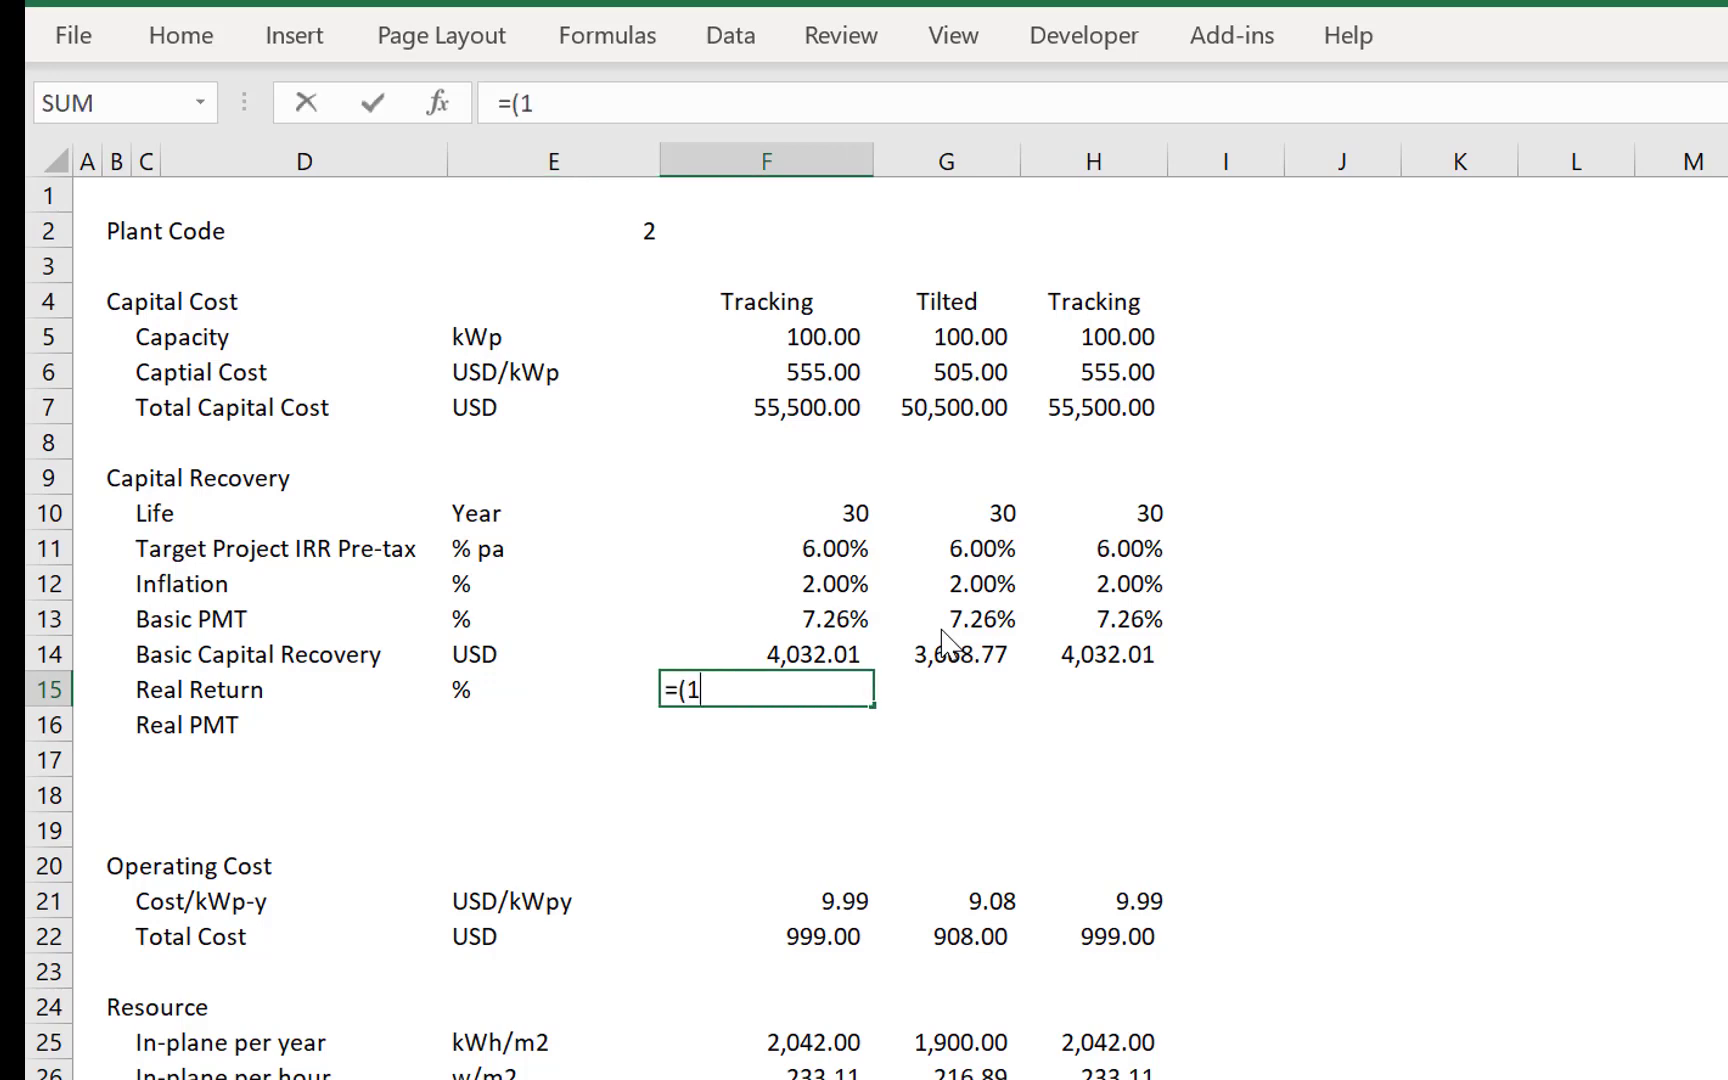
{"action": "type", "text": "_"}
{"action": "key", "text": "BackSpace"}
{"action": "type", "text": "+"}
{"action": "key", "text": "Up"}
{"action": "key", "text": "Up"}
{"action": "key", "text": "Up"}
{"action": "key", "text": "Up"}
{"action": "type", "text": ")/(1+"}
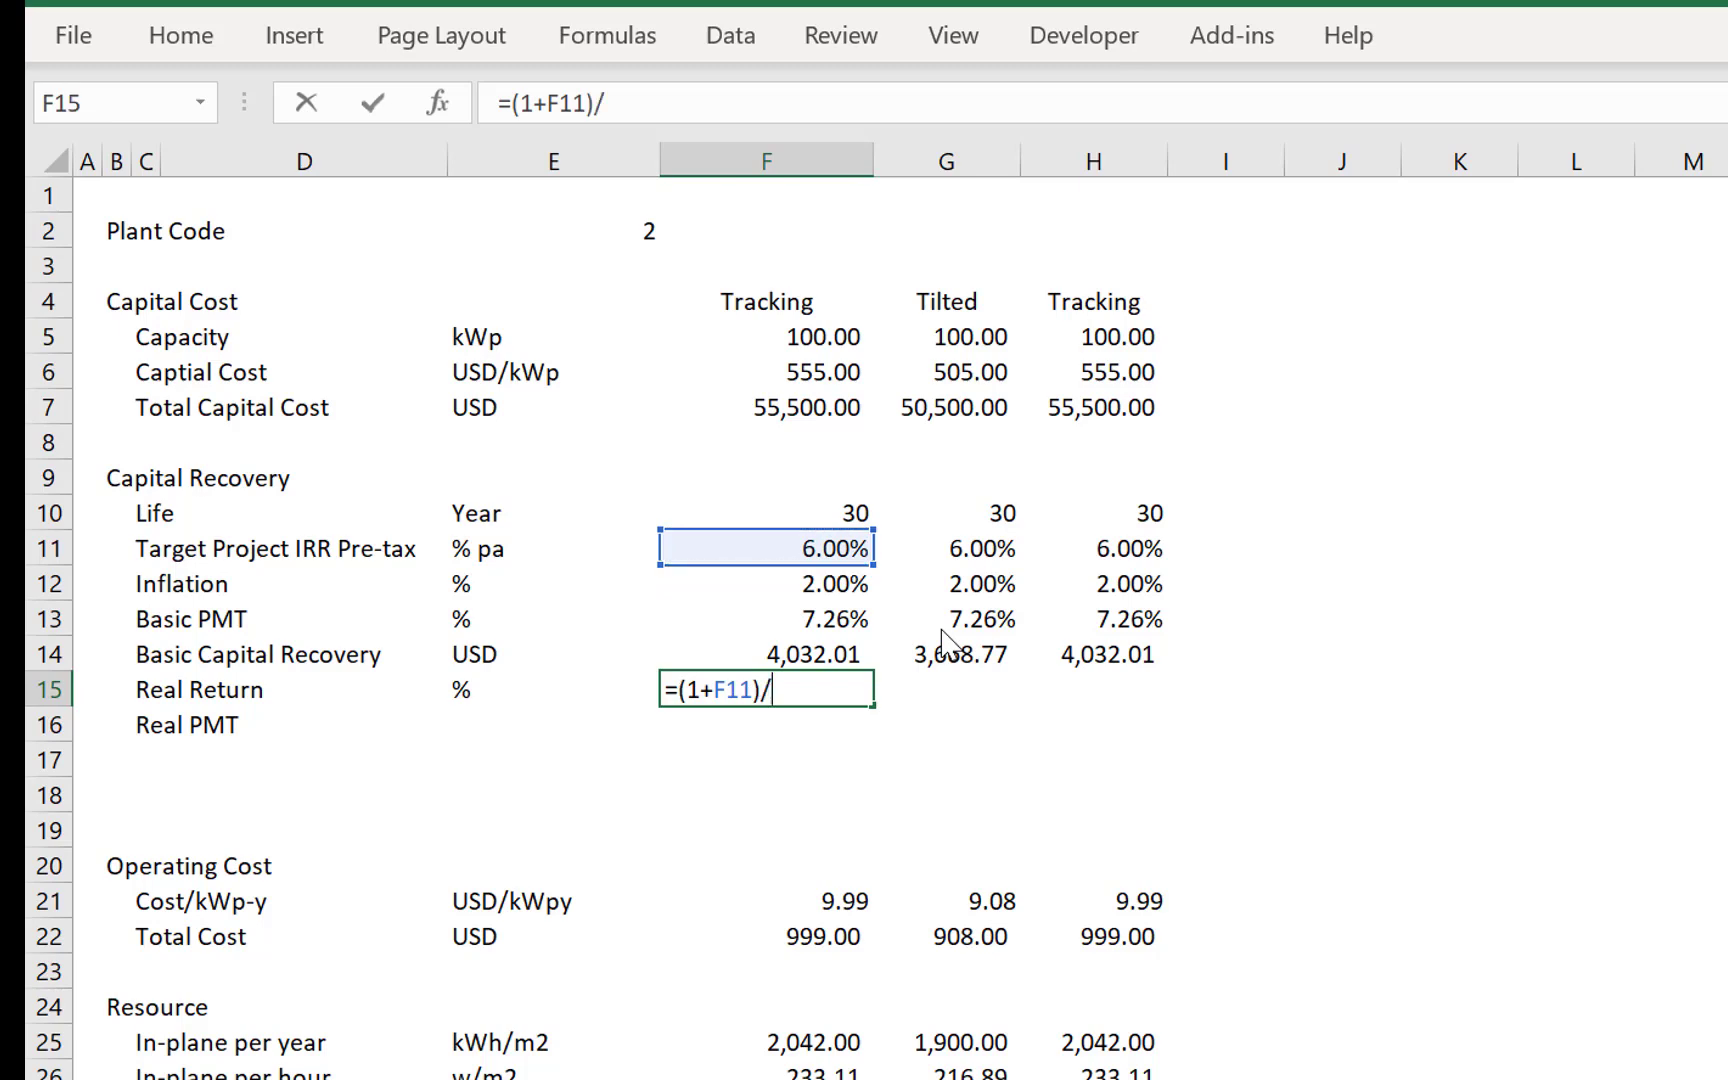
{"action": "key", "text": "Up"}
{"action": "key", "text": "Up"}
{"action": "key", "text": "Up"}
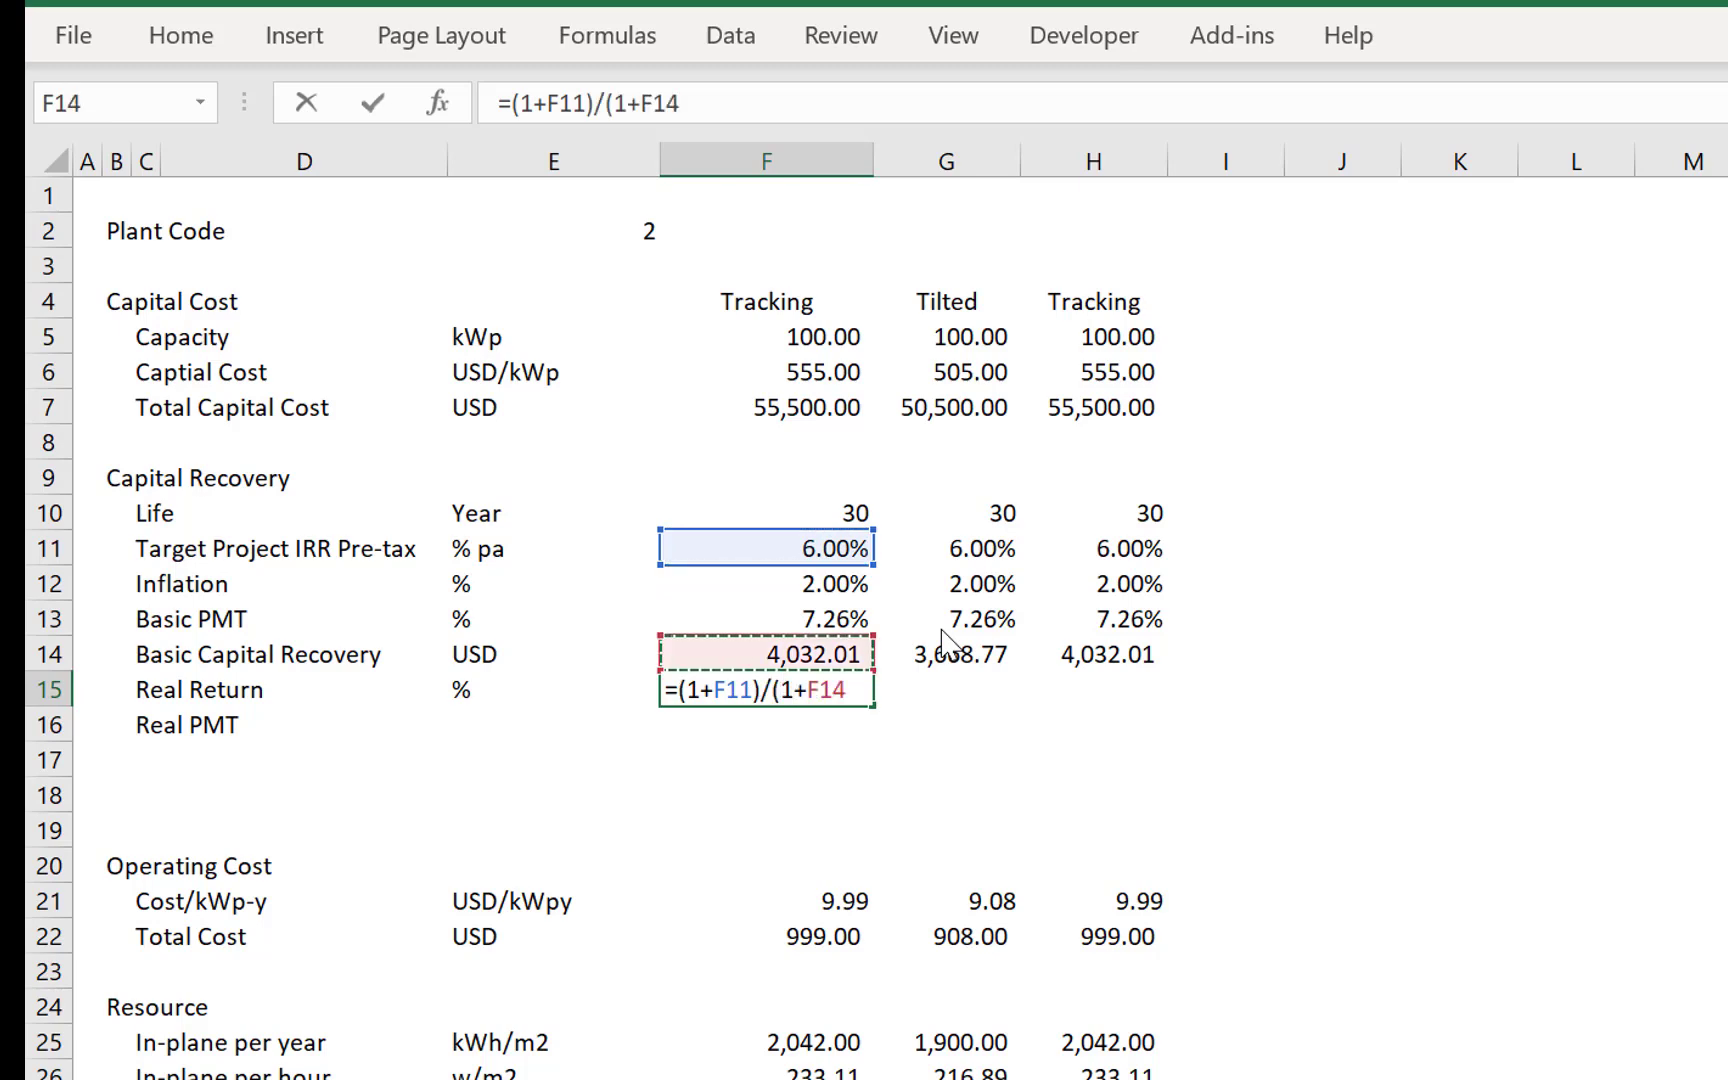
{"action": "type", "text": "_"}
{"action": "key", "text": "BackSpace"}
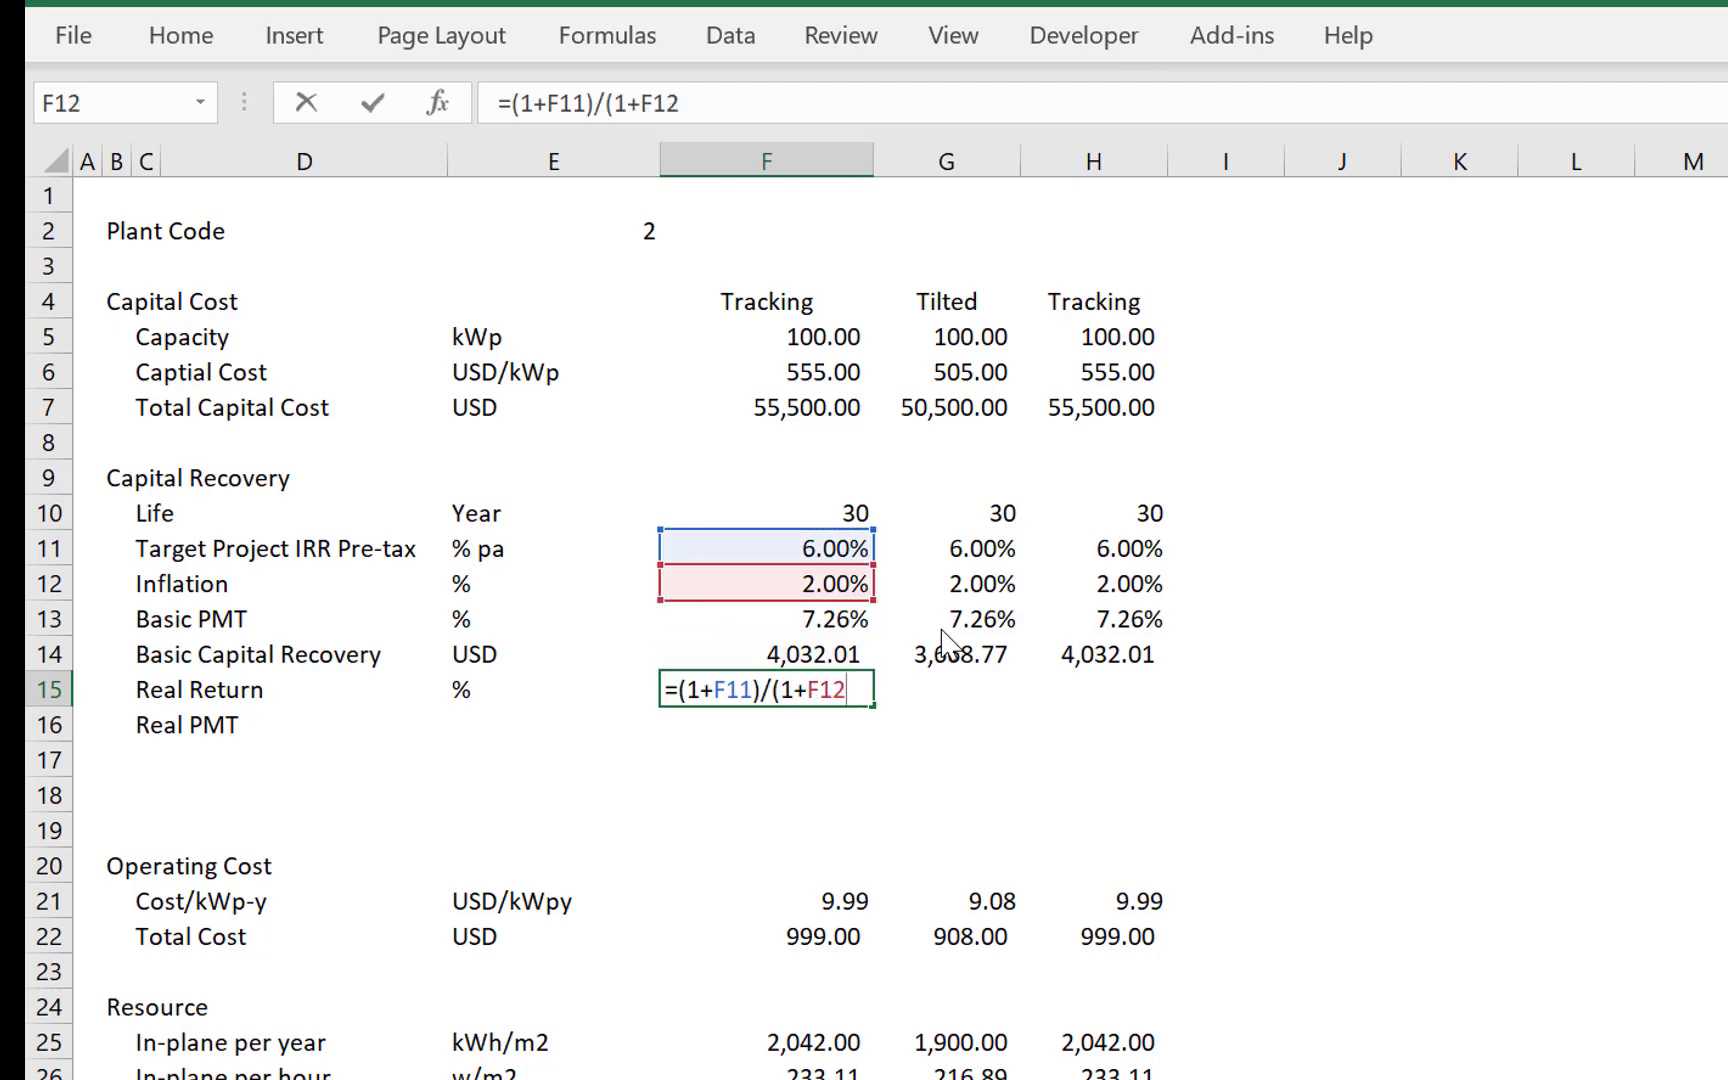
{"action": "type", "text": ")-1"}
{"action": "key", "text": "Return"}
{"action": "key", "text": "Up"}
{"action": "key", "text": "ctrl+shift+5"}
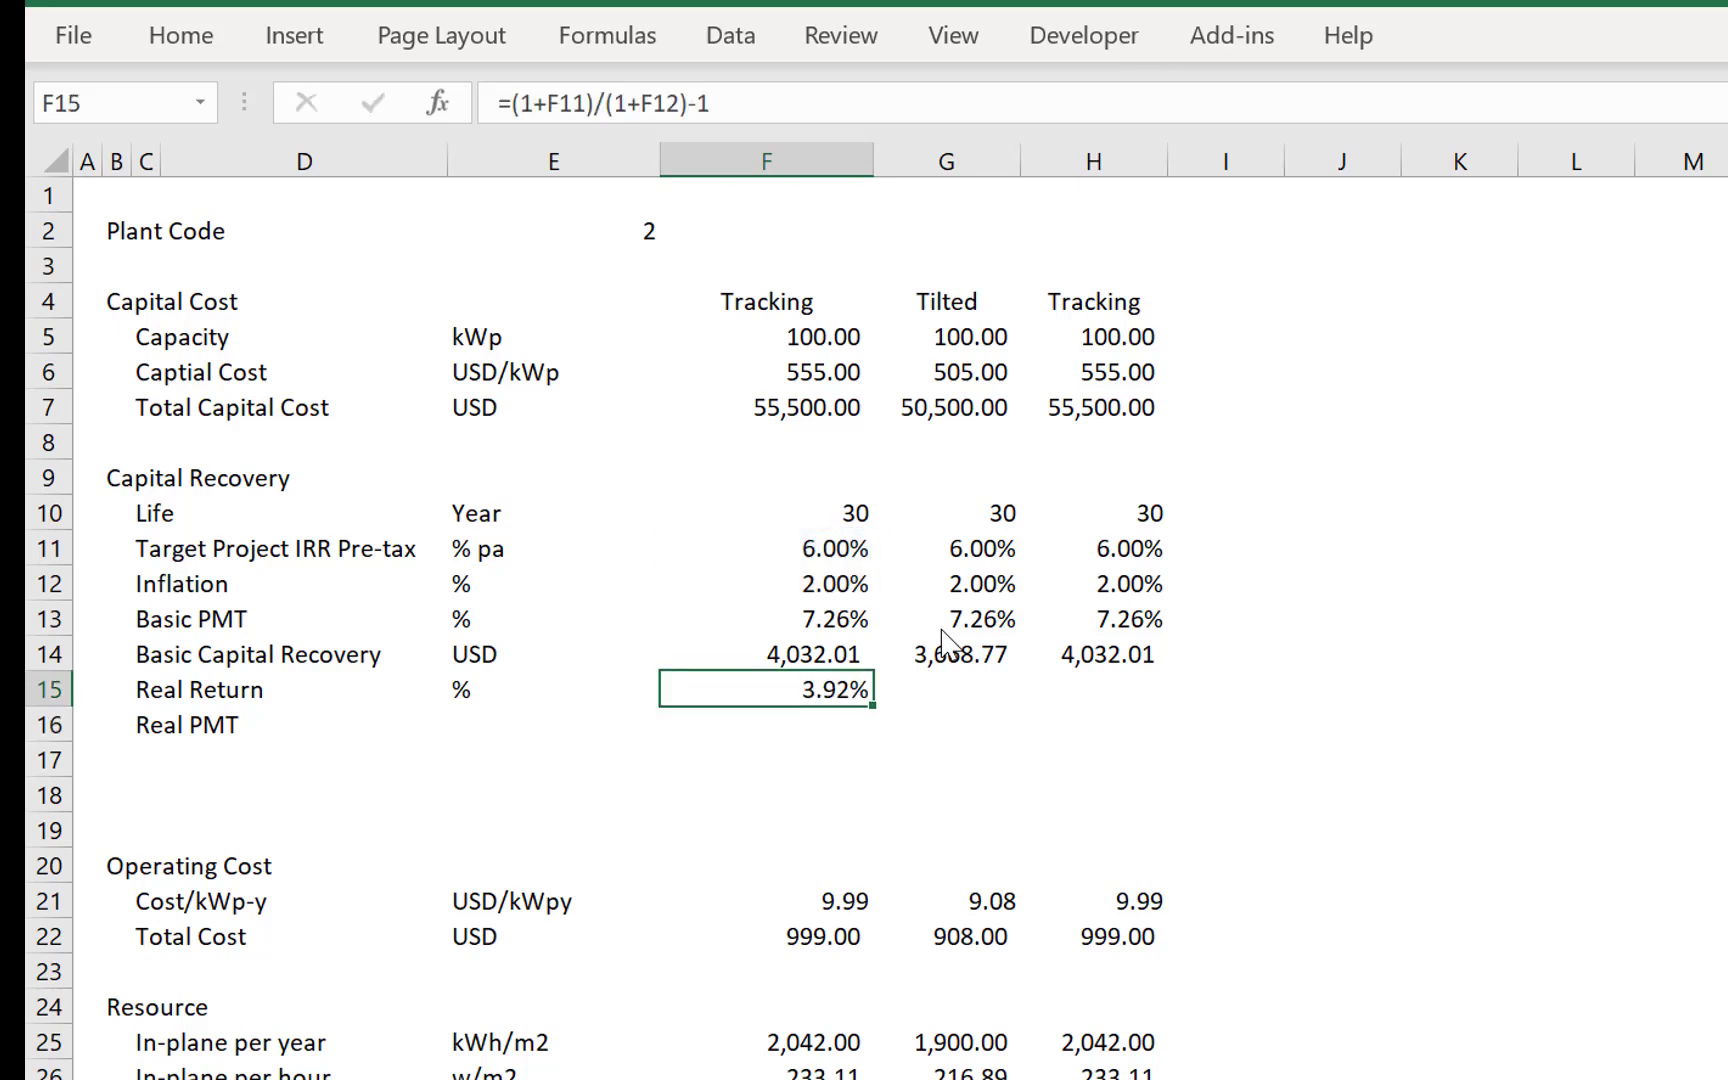
- Copy the Real Return formula from F15 to the Tilted and Tracking columns in G15 and H15
{"action": "key", "text": "ctrl+c"}
{"action": "key", "text": "Right"}
{"action": "key", "text": "Left"}
{"action": "key", "text": "Right"}
{"action": "key", "text": "ctrl+v"}
{"action": "key", "text": "Right"}
{"action": "key", "text": "ctrl+v"}
{"action": "key", "text": "Left"}
{"action": "key", "text": "Left"}
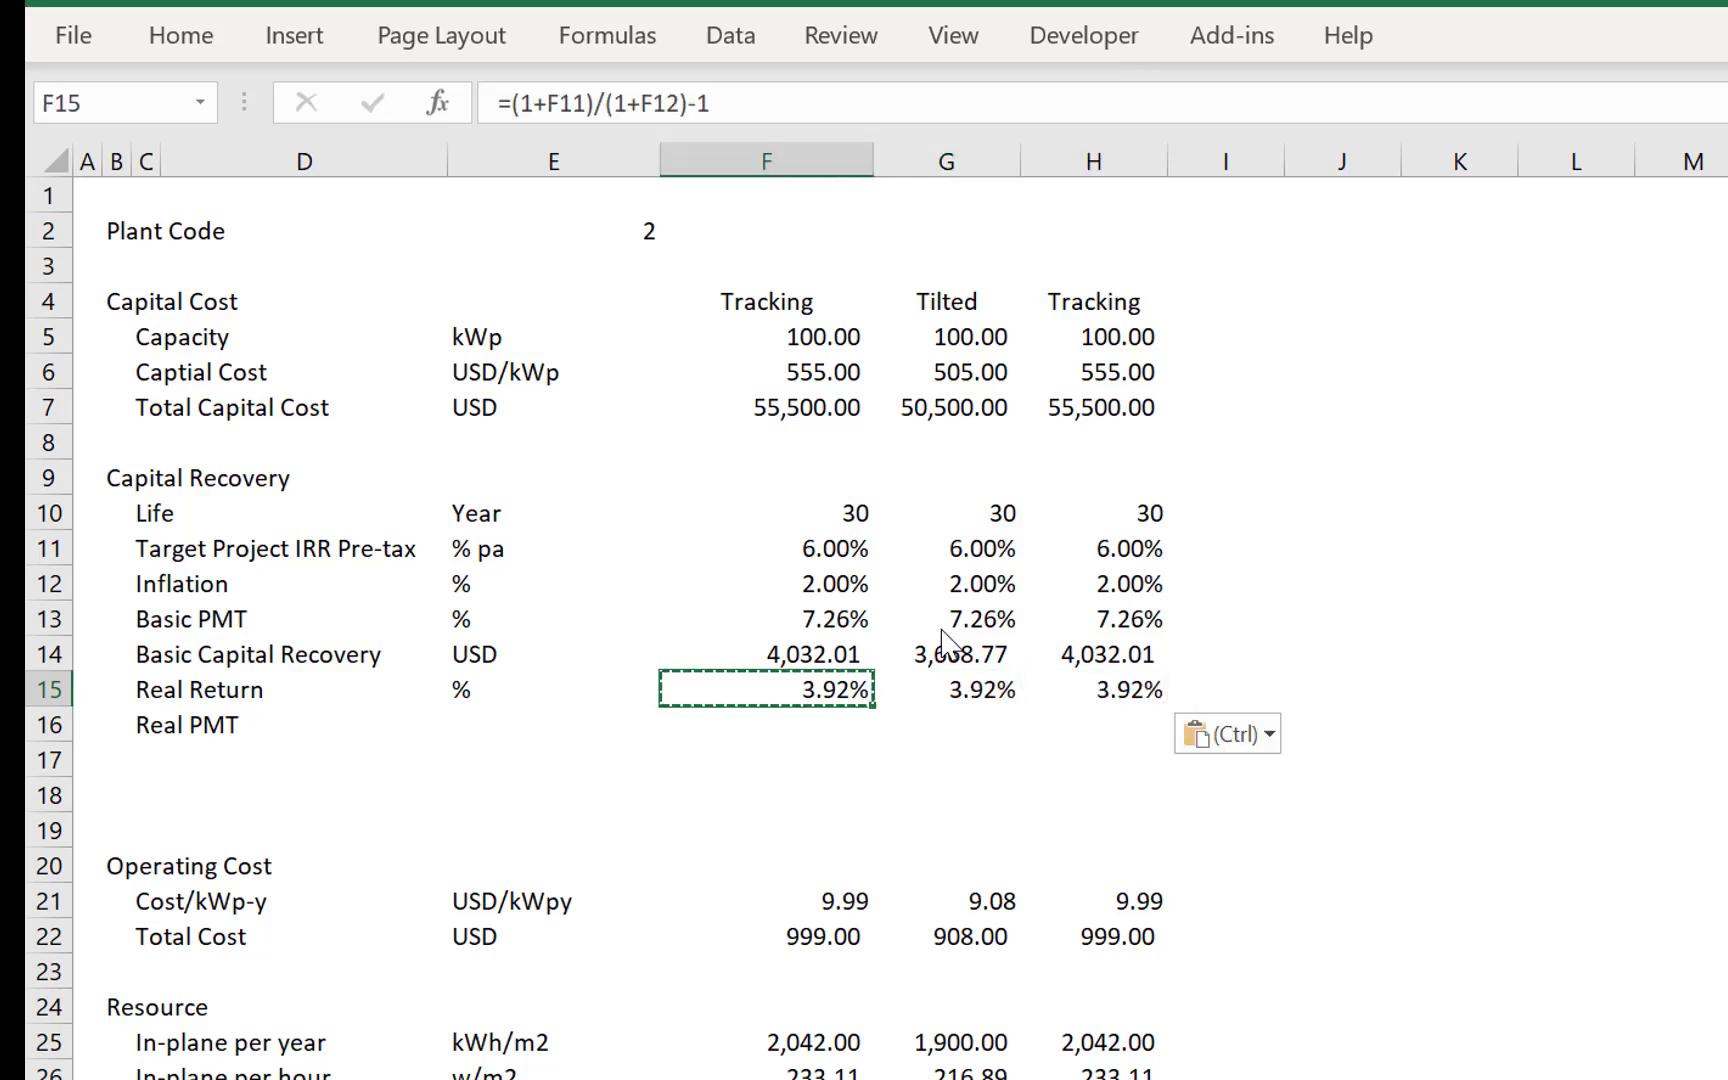
- Copy the plant selection formula from F13 to F15 as =INDEX(G15:O15,$E$2)
{"action": "key", "text": "Up"}
{"action": "key", "text": "Up"}
{"action": "key", "text": "ctrl+c"}
{"action": "key", "text": "Down"}
{"action": "key", "text": "Down"}
{"action": "key", "text": "ctrl+v"}
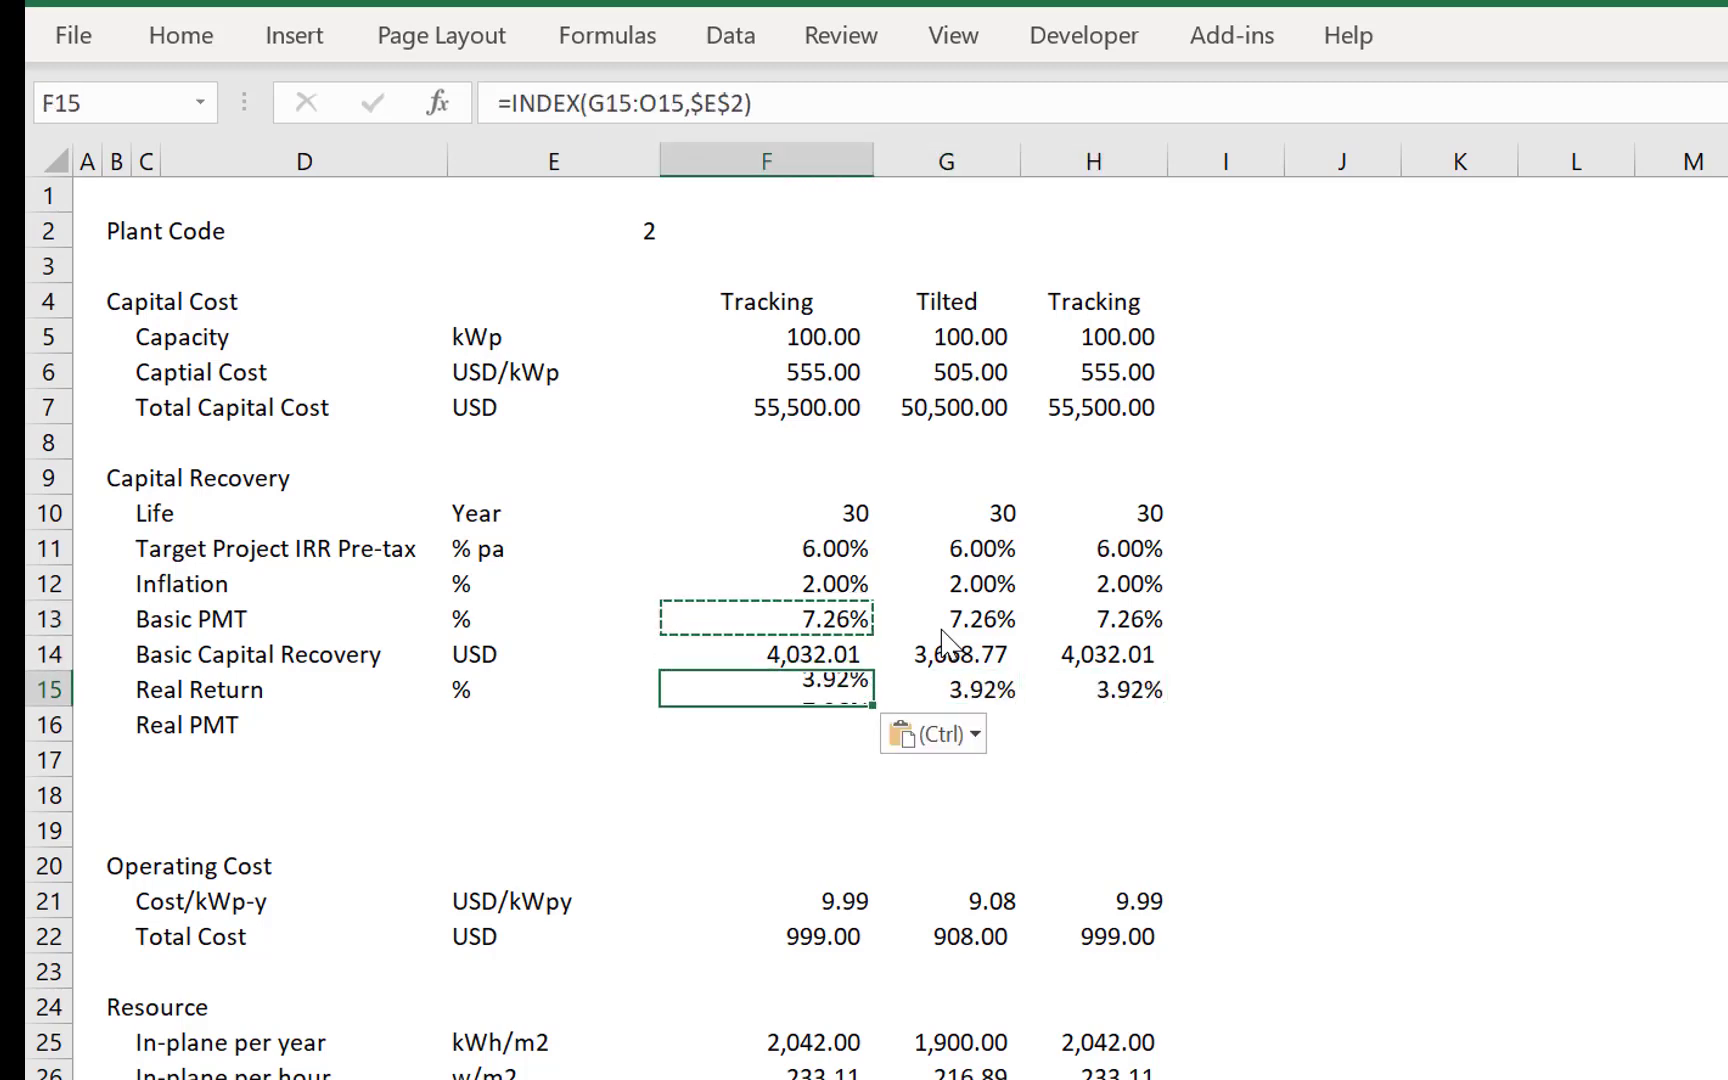
{"action": "key", "text": "Escape"}
- Enter % as the unit of the Real PMT row in E16
{"action": "key", "text": "Down"}
{"action": "key", "text": "Left"}
{"action": "key", "text": "Left"}
{"action": "key", "text": "Left"}
{"action": "key", "text": "Right"}
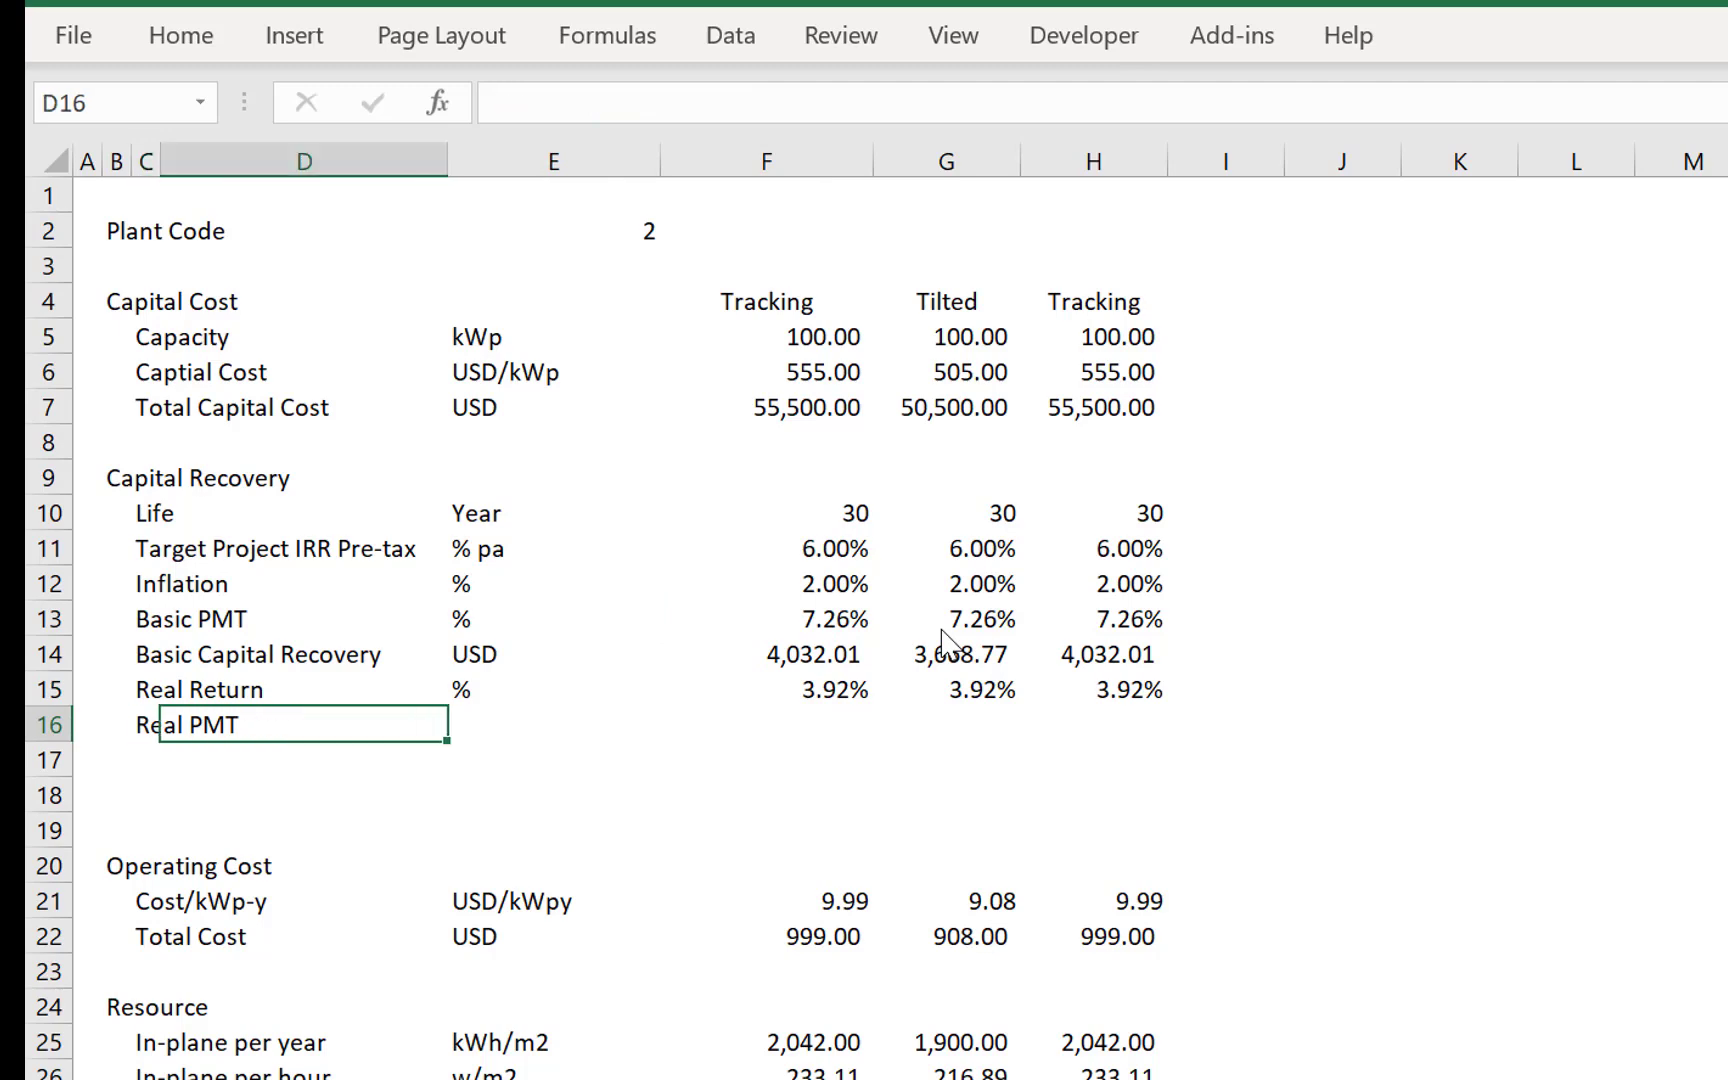
{"action": "key", "text": "Right"}
{"action": "key", "text": "Right"}
{"action": "key", "text": "Left"}
{"action": "key", "text": "Left"}
{"action": "key", "text": "Right"}
{"action": "type", "text": "%"}
{"action": "key", "text": "Return"}
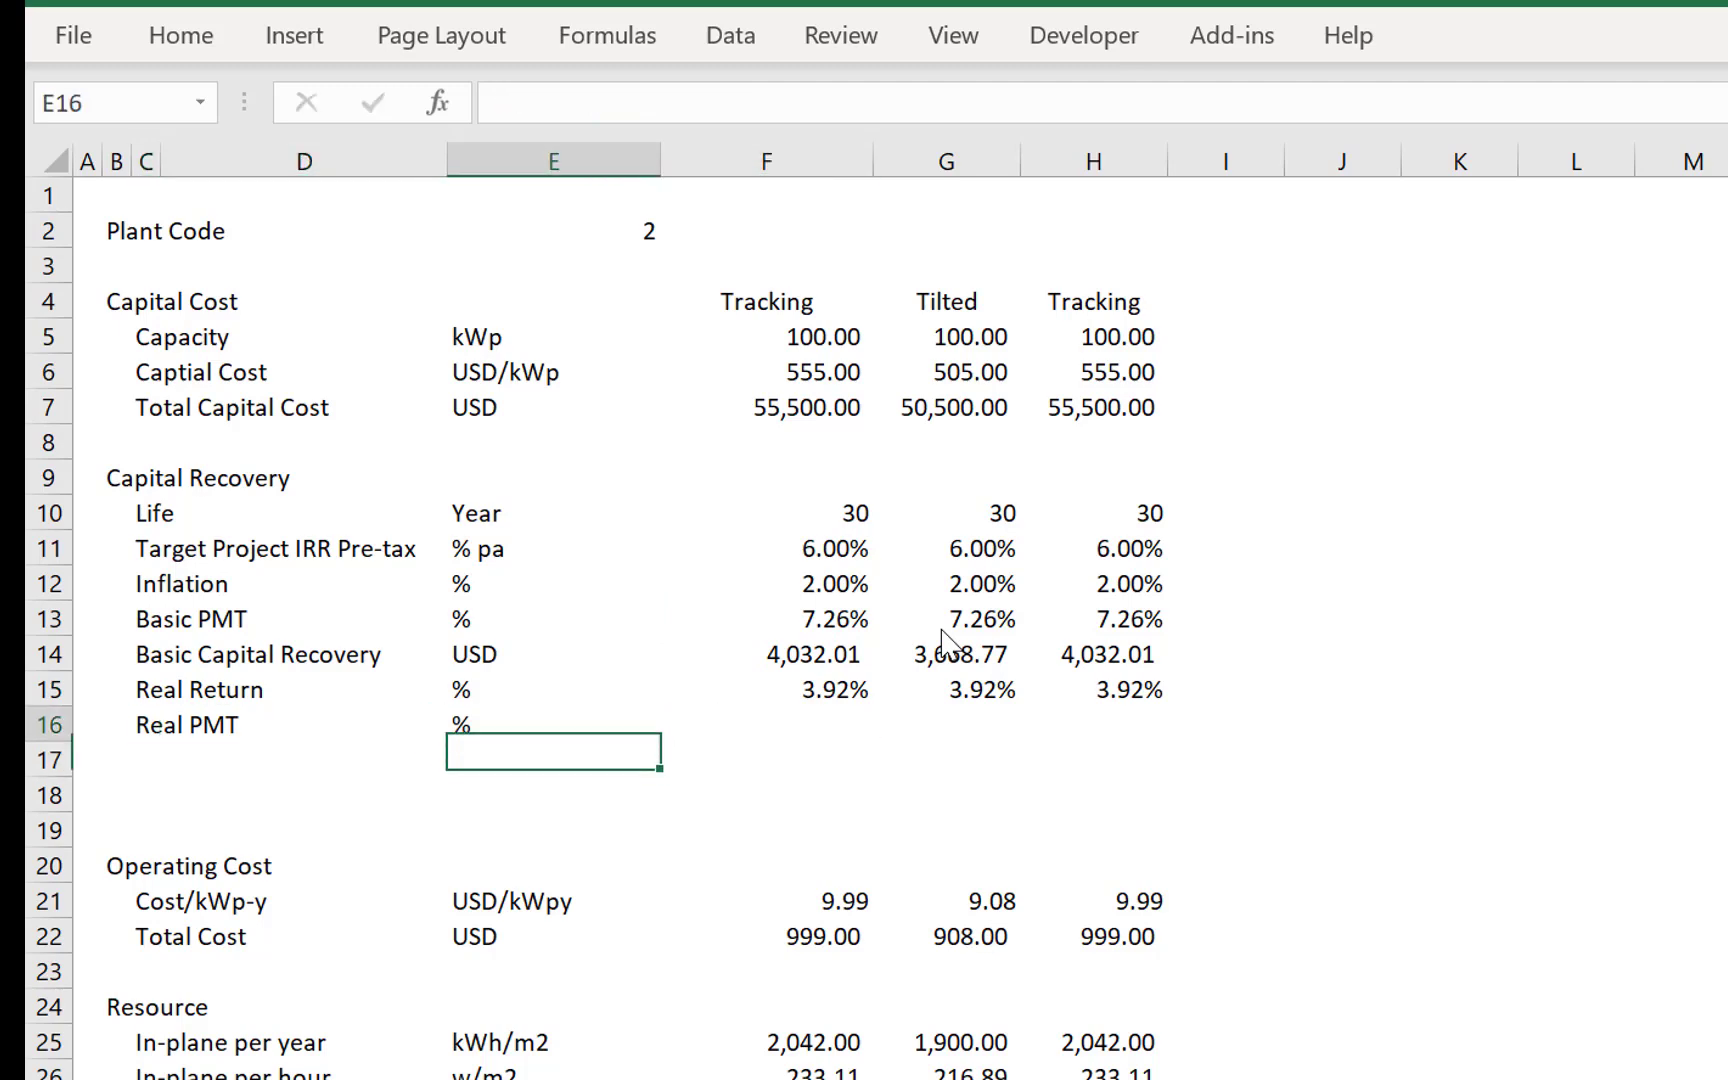
- Enter the Real PMT formula =PMT(F15,F10,-1) in F16 and format it as a percentage
{"action": "key", "text": "Up"}
{"action": "key", "text": "Right"}
{"action": "type", "text": "="}
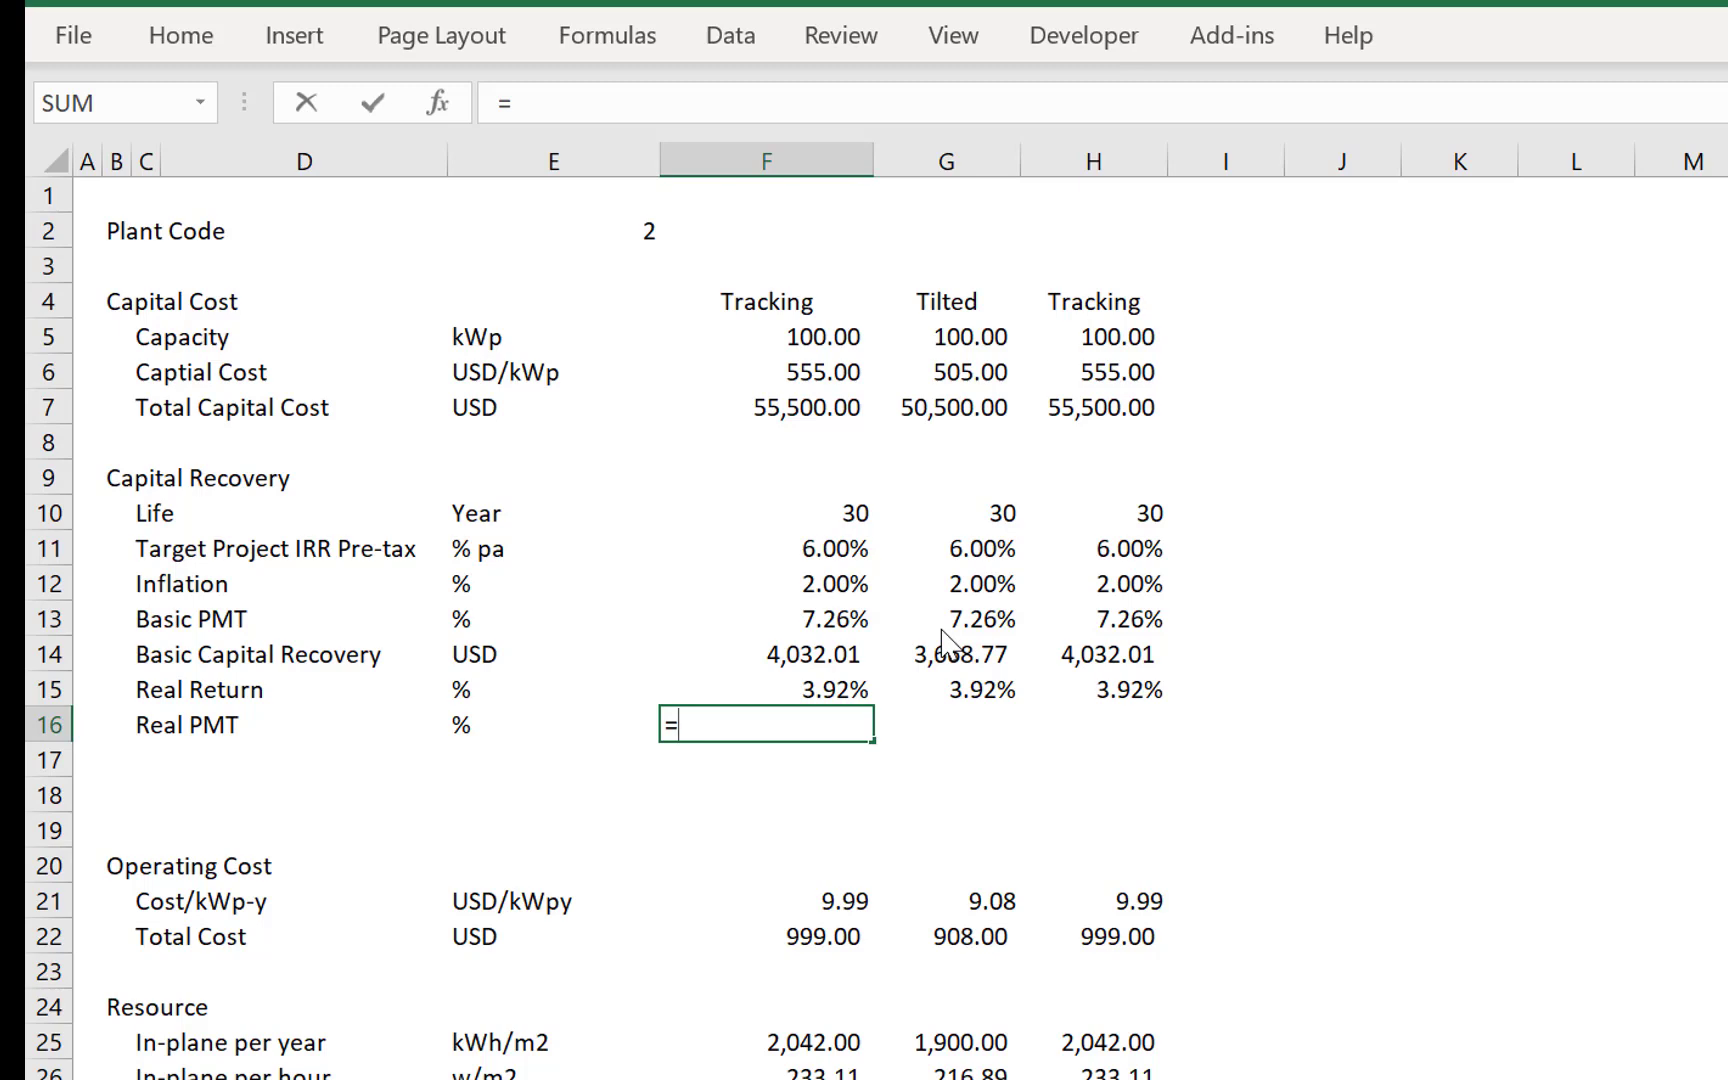
{"action": "type", "text": "pr"}
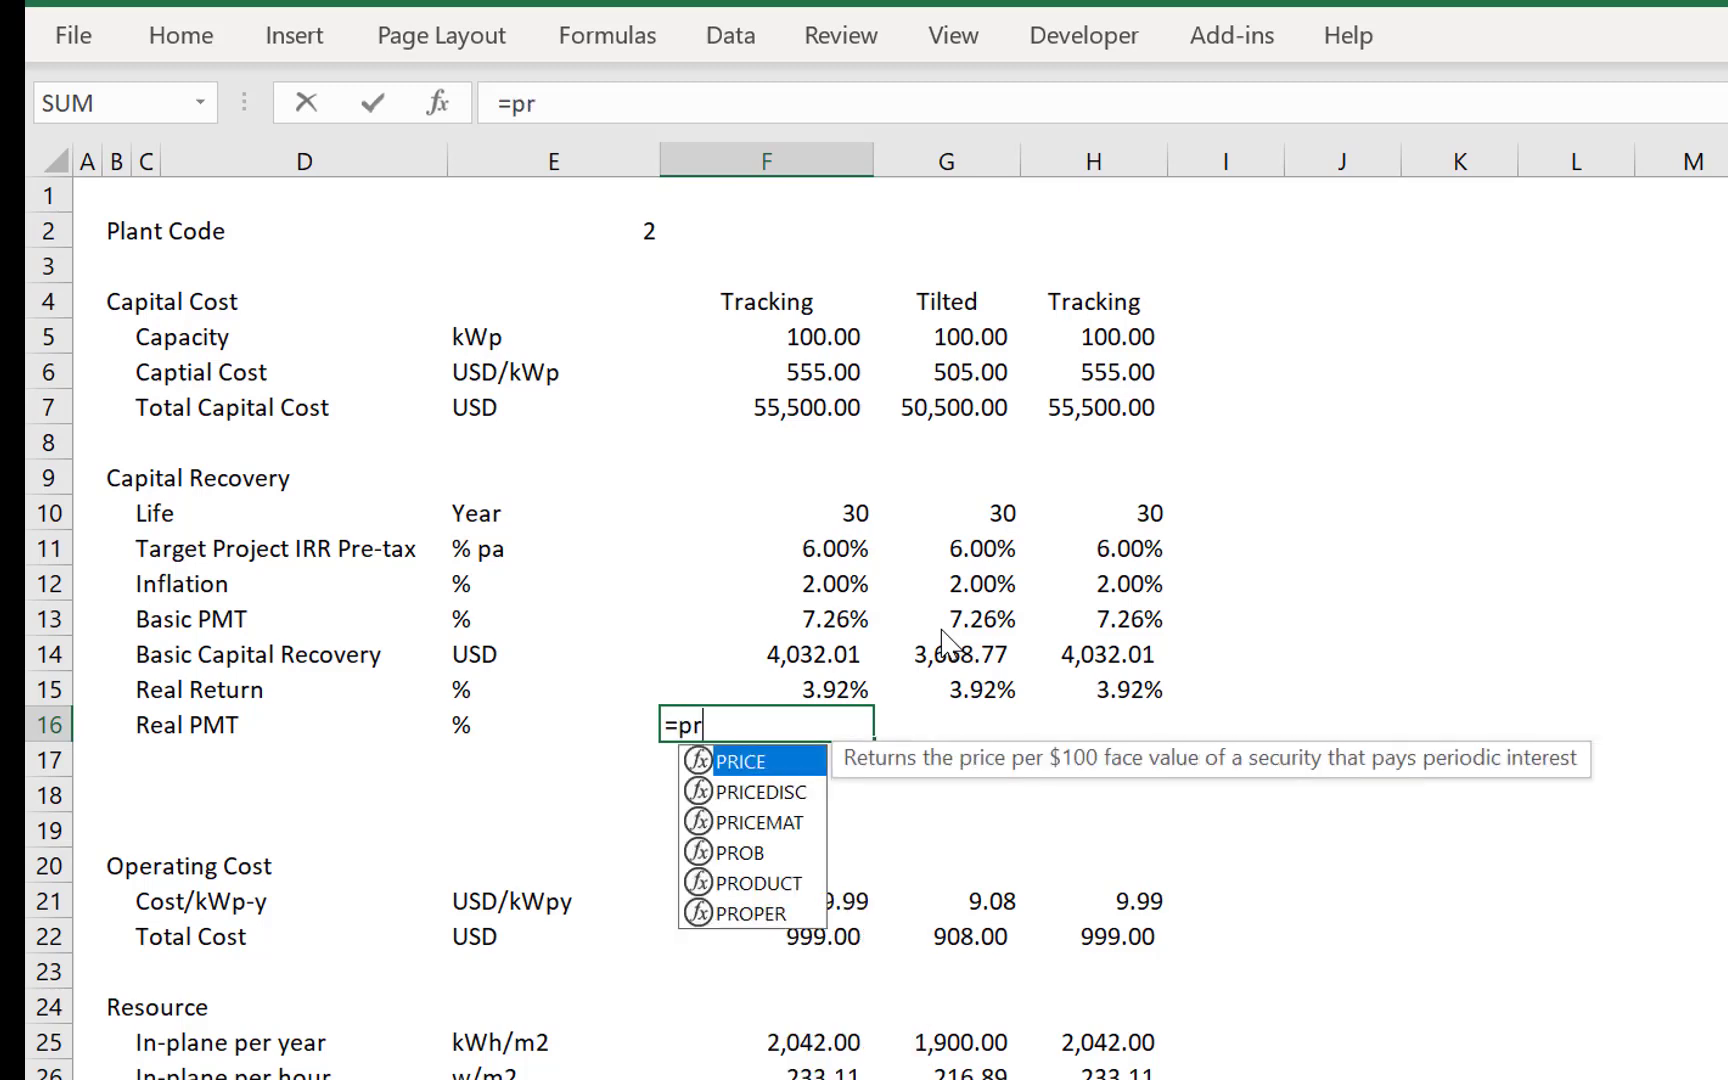
{"action": "key", "text": "BackSpace"}
{"action": "type", "text": "mt("}
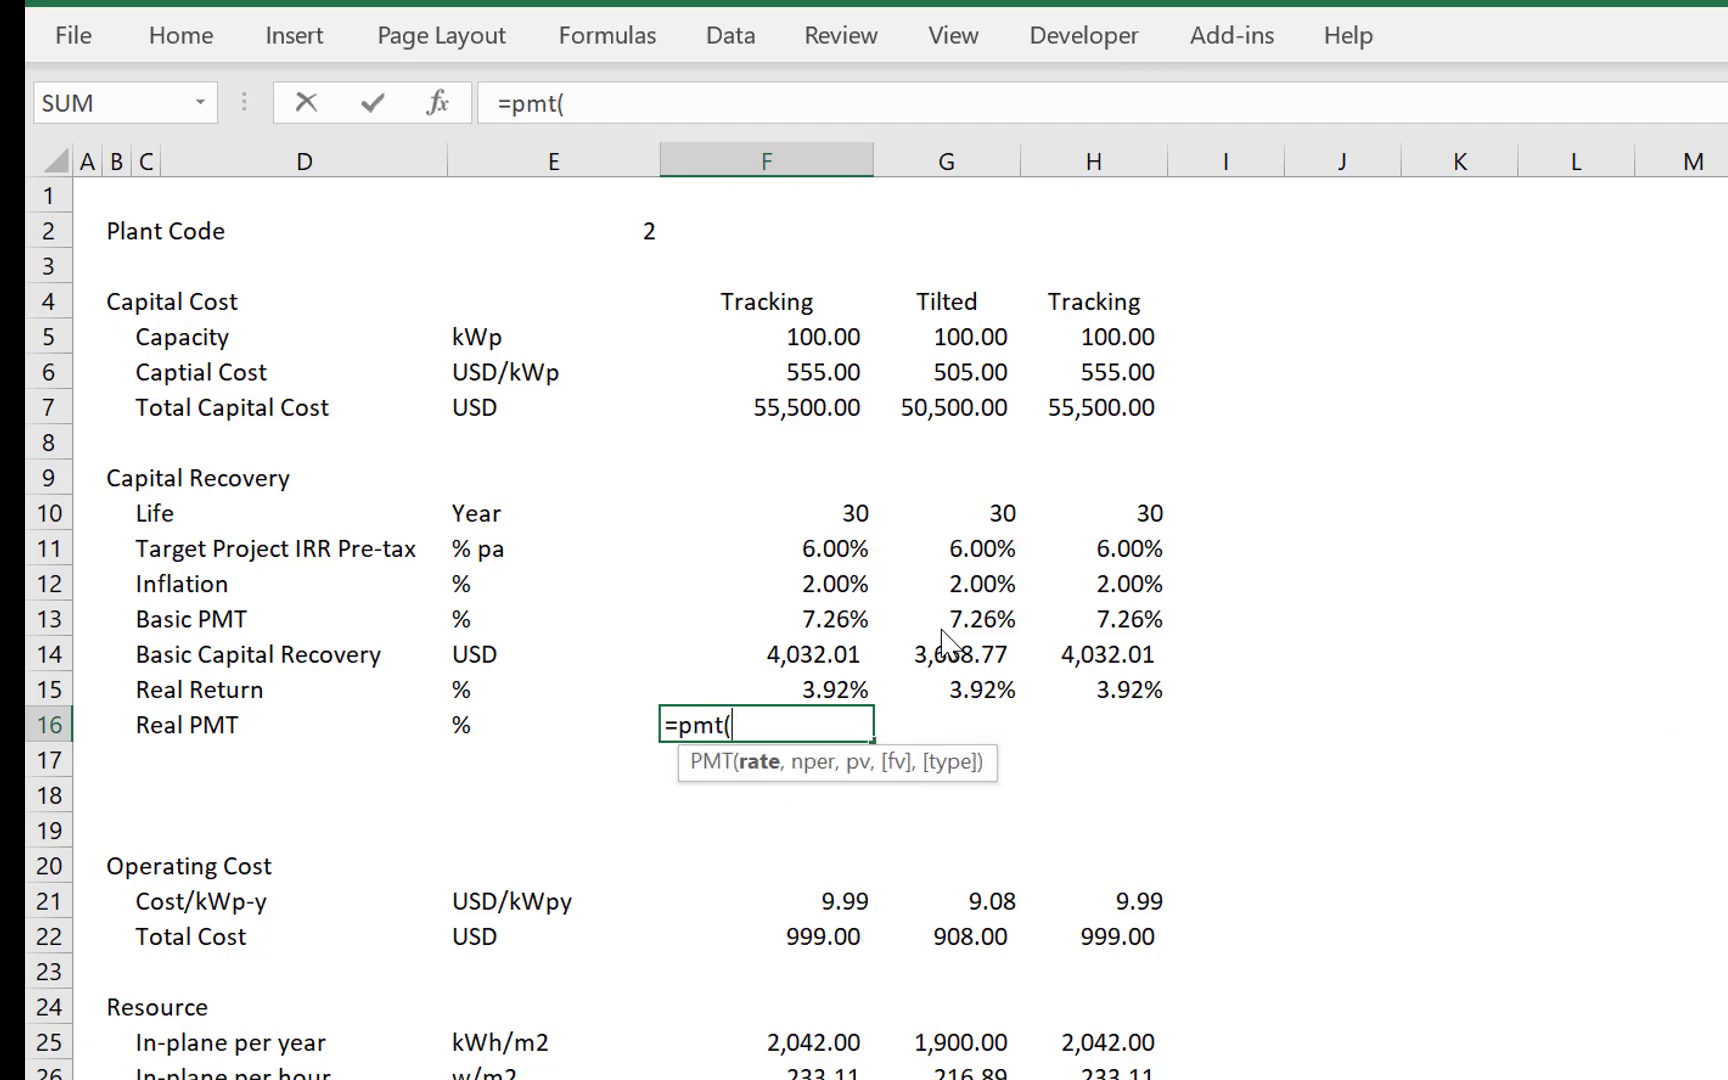
{"action": "key", "text": "Up"}
{"action": "type", "text": ","}
{"action": "key", "text": "Up"}
{"action": "key", "text": "Up"}
{"action": "key", "text": "Up"}
{"action": "key", "text": "Up"}
{"action": "key", "text": "Up"}
{"action": "key", "text": "Up"}
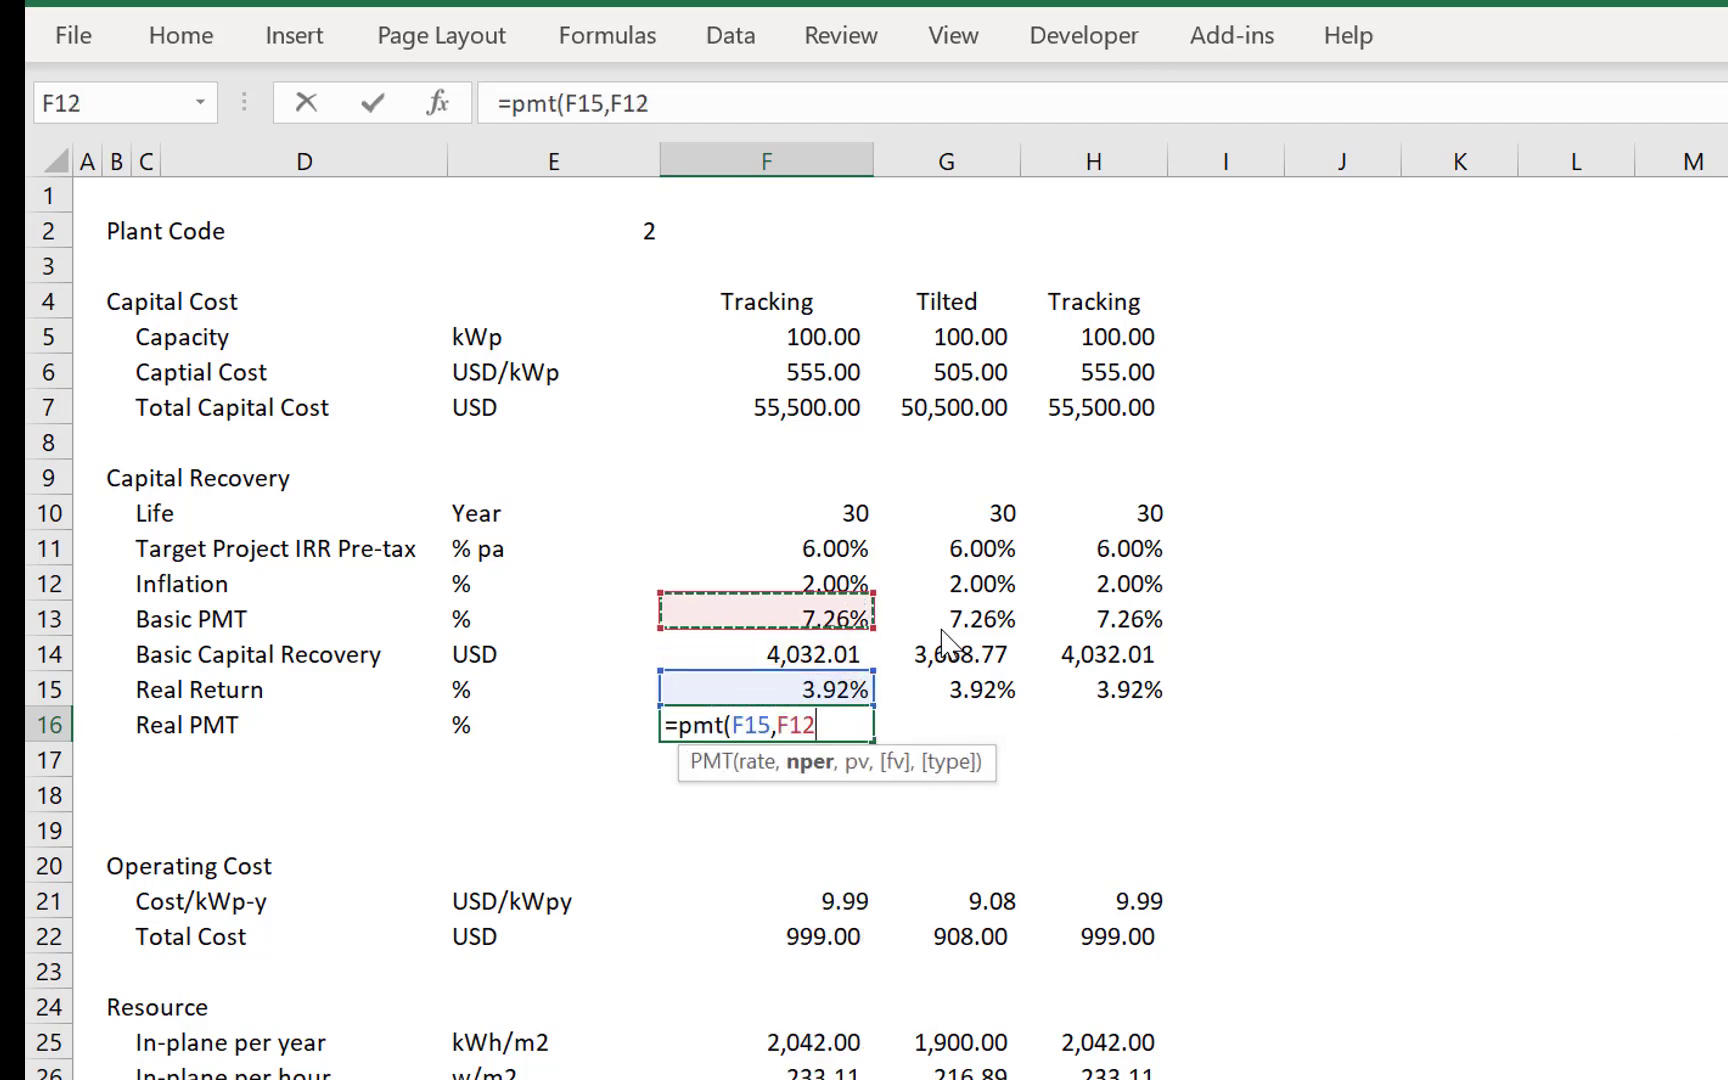
{"action": "type", "text": ",-1"}
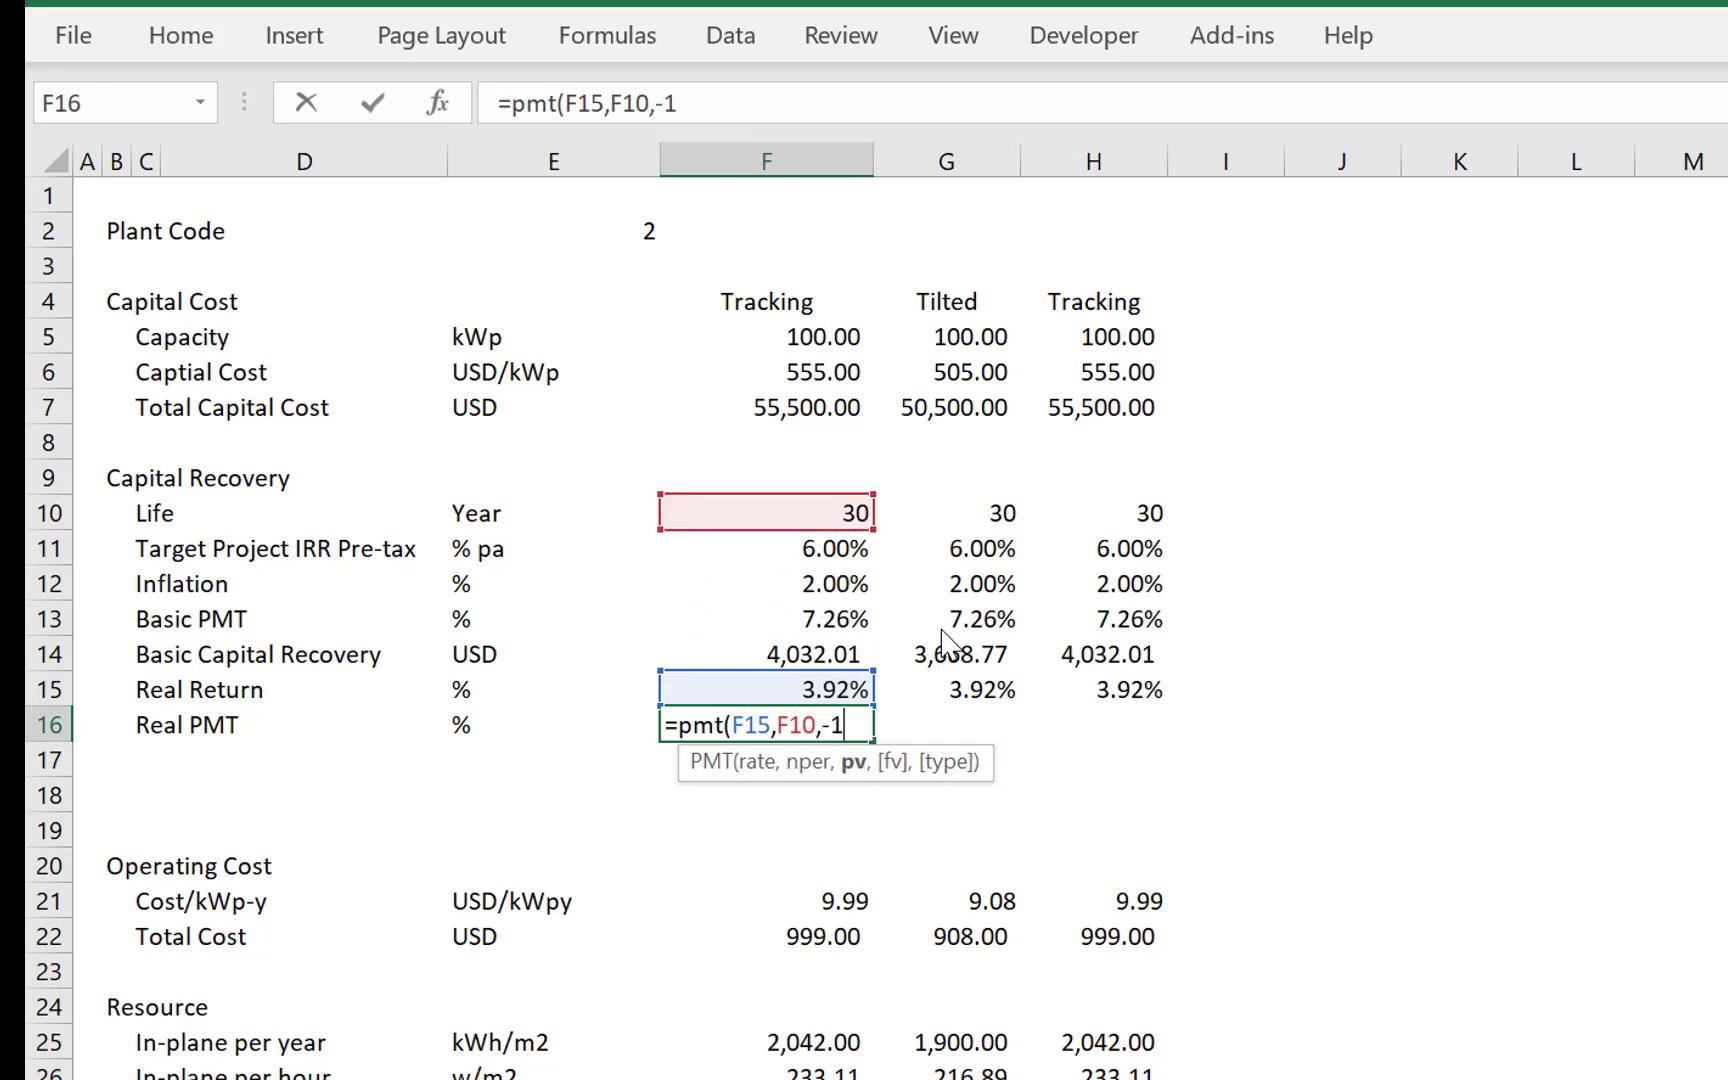
{"action": "key", "text": "Return"}
{"action": "key", "text": "Up"}
{"action": "key", "text": "ctrl+shift+5"}
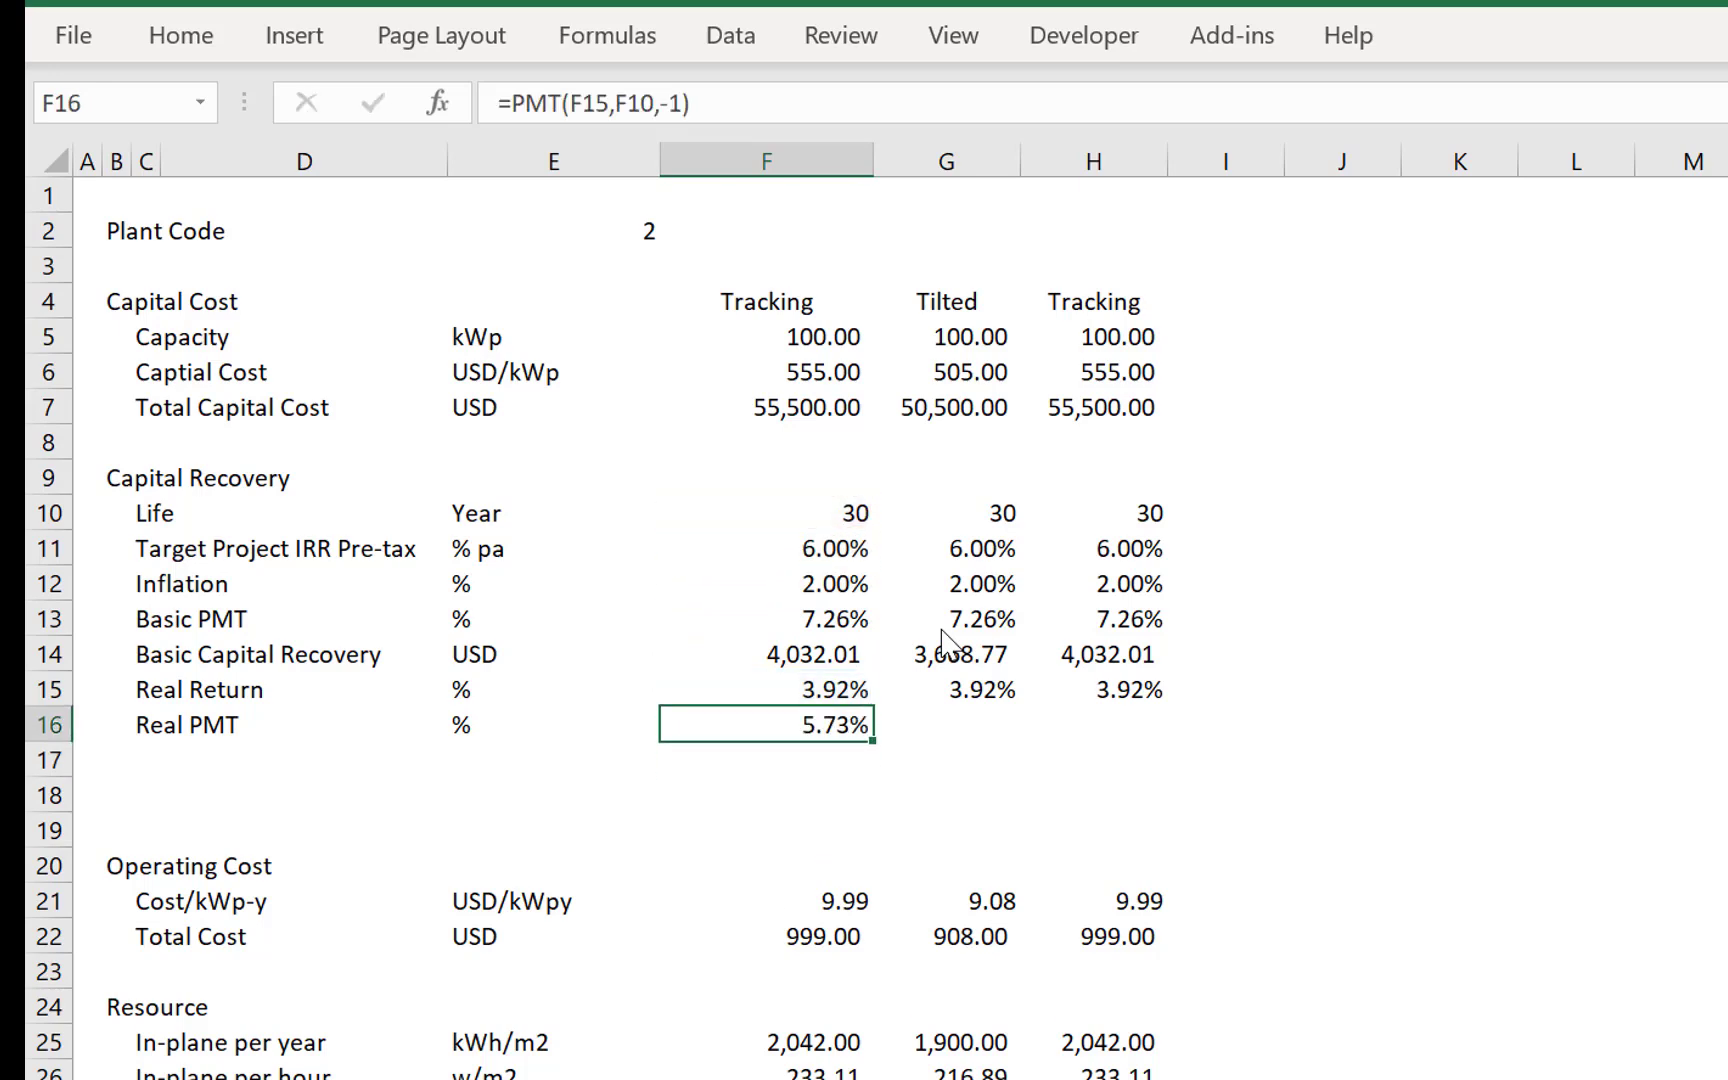
- Copy the Real PMT formula from F16 to the Tilted and Tracking columns in G16 and H16
{"action": "key", "text": "ctrl+c"}
{"action": "key", "text": "Right"}
{"action": "key", "text": "ctrl+v"}
{"action": "key", "text": "Left"}
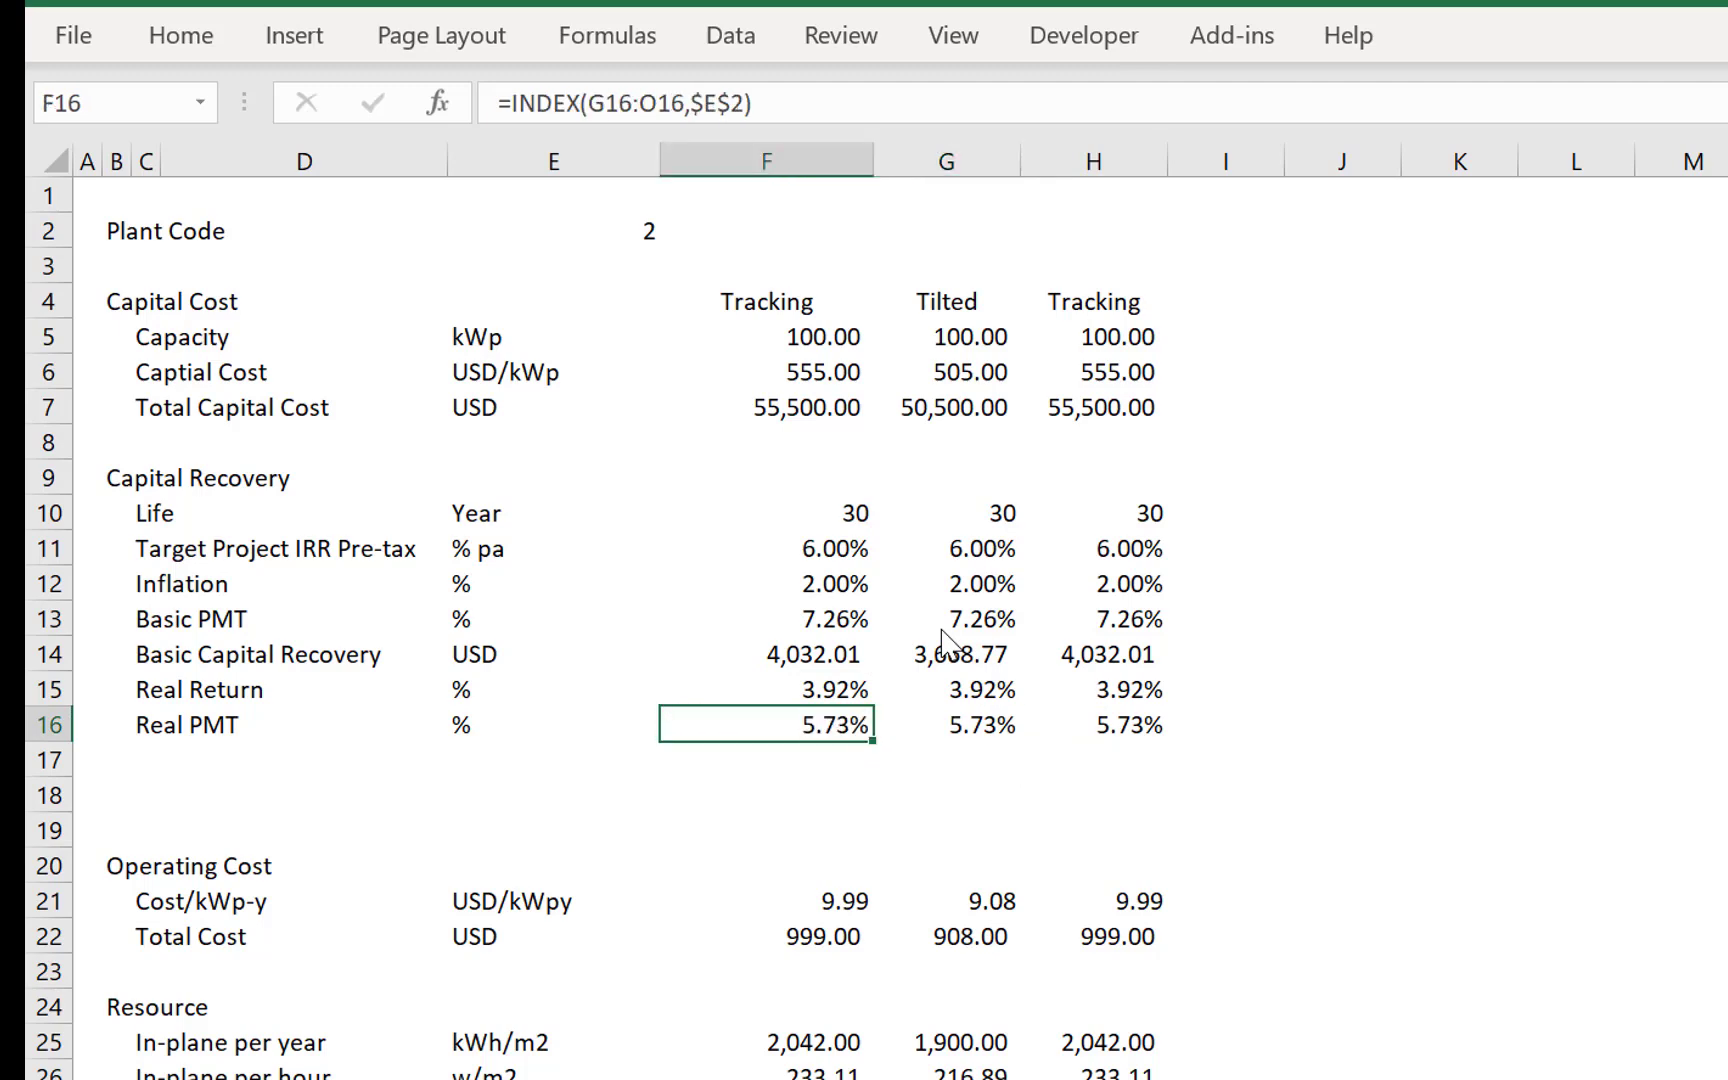
- Colour the sheet's titles and inputs with the Format Options macro, keeping its existing settings
{"action": "key", "text": "Down"}
{"action": "key", "text": "Left"}
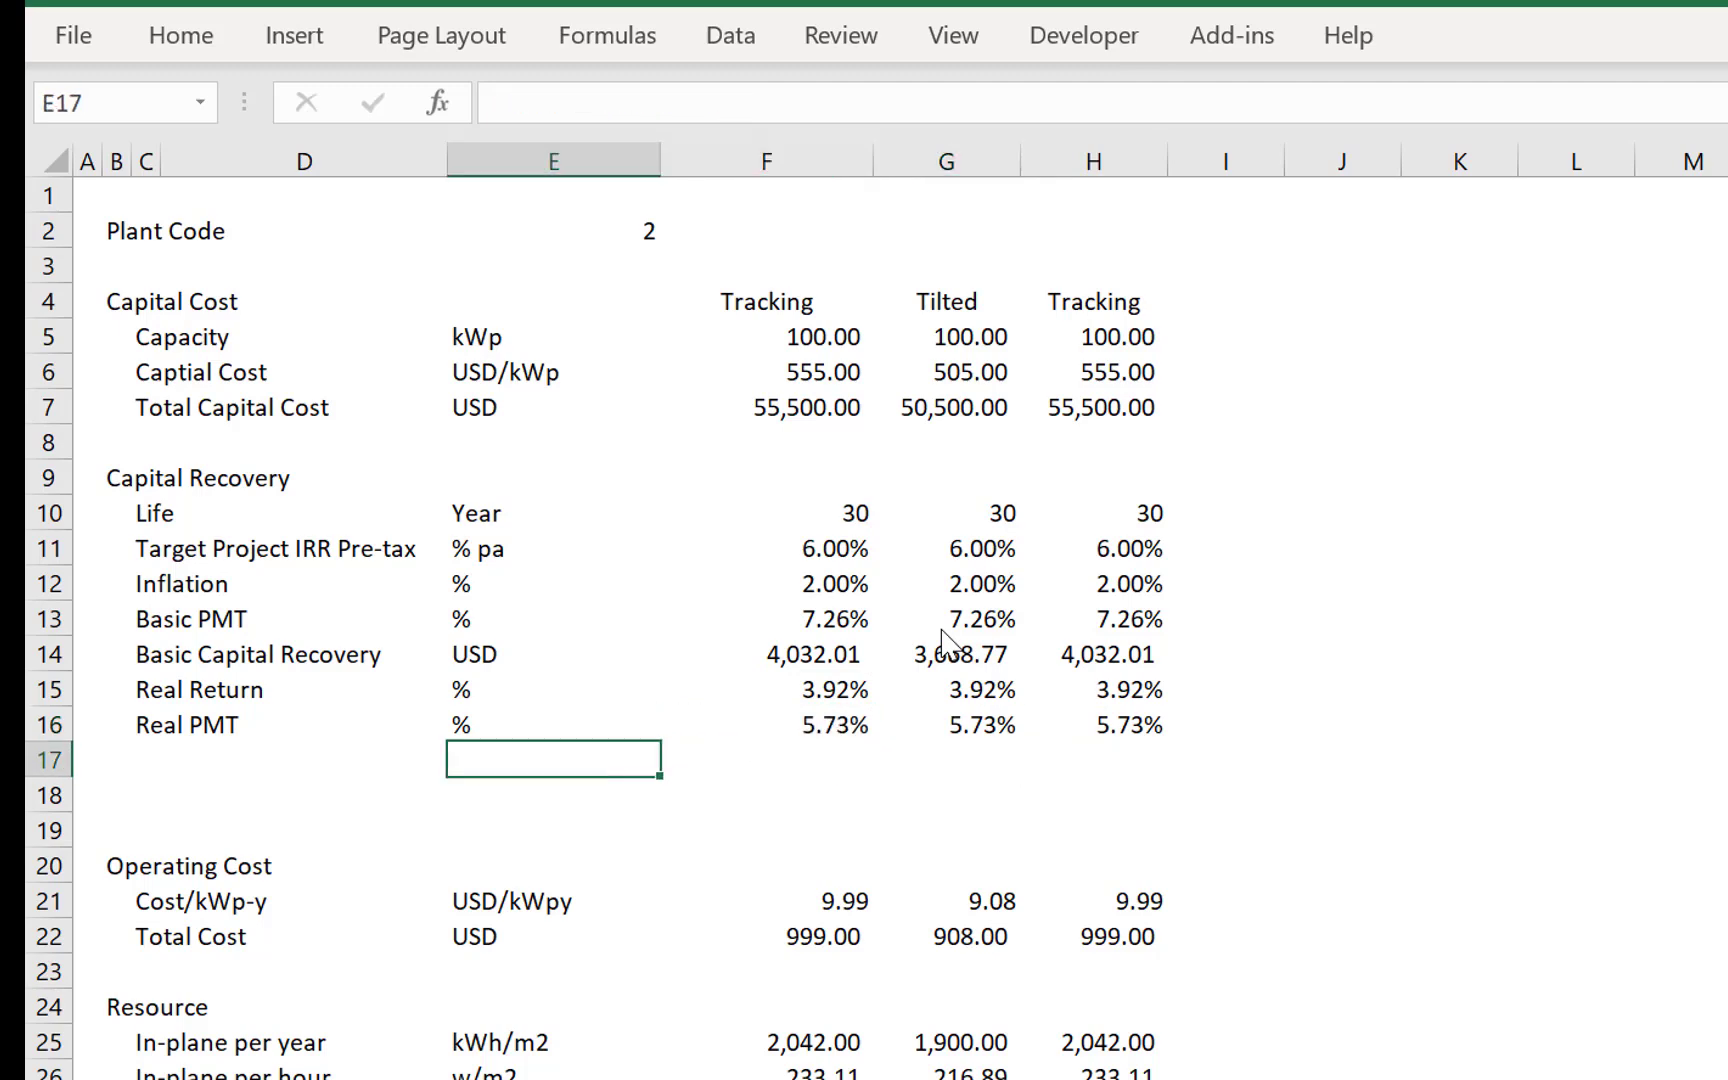
{"action": "key", "text": "Right"}
{"action": "key", "text": "Right"}
{"action": "key", "text": "Right"}
{"action": "key", "text": "Left"}
{"action": "key", "text": "Left"}
{"action": "key", "text": "Left"}
{"action": "key", "text": "Left"}
{"action": "key", "text": "Left"}
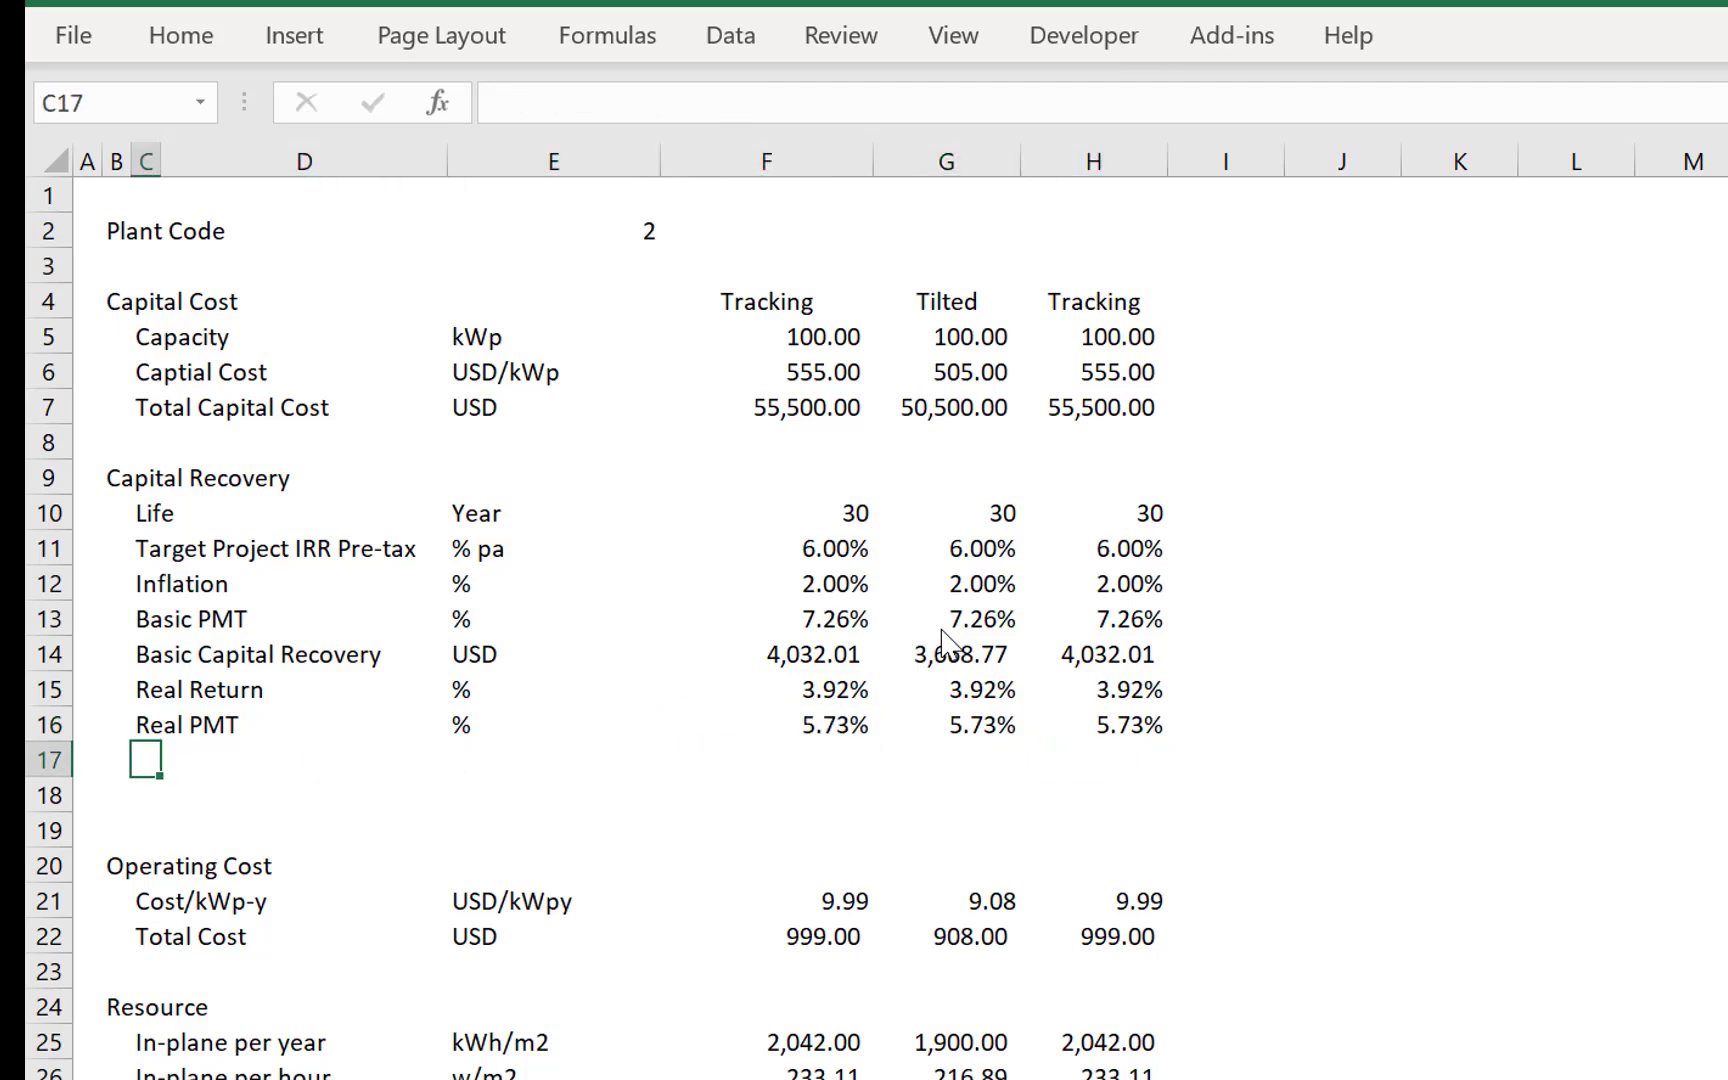
{"action": "key", "text": "ctrl+alt+c"}
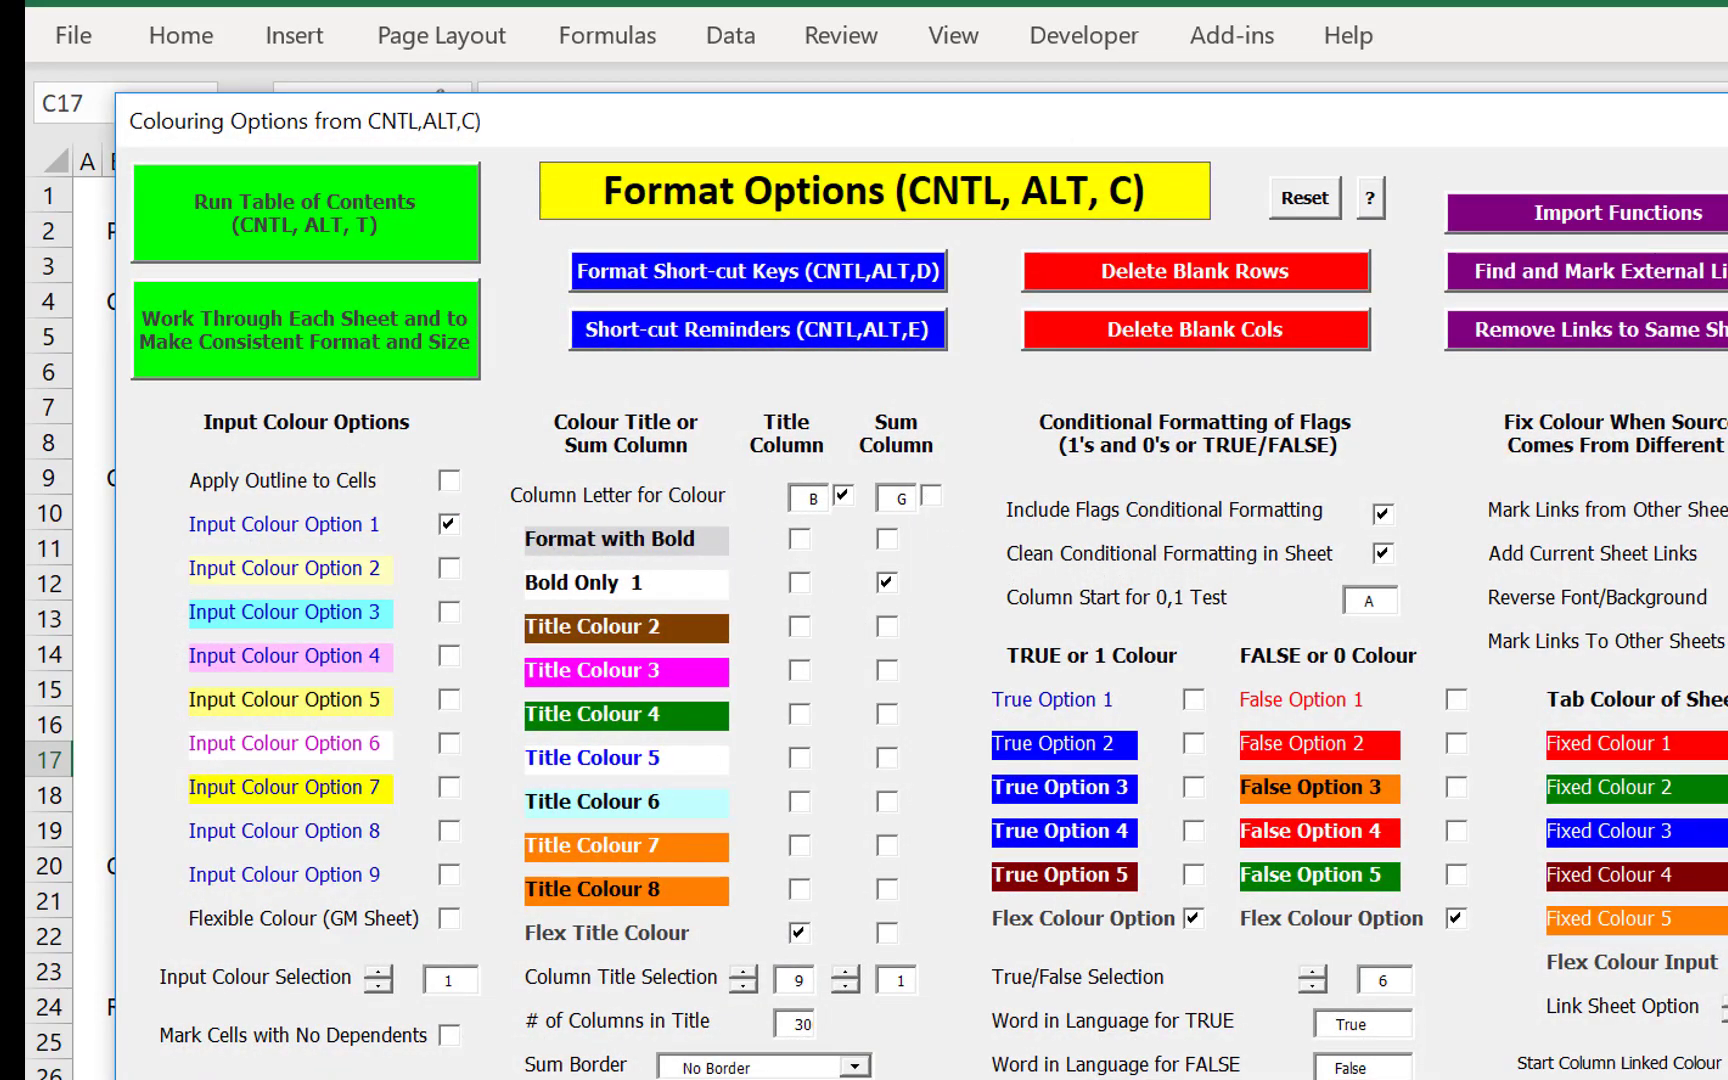
{"action": "key", "text": "Return"}
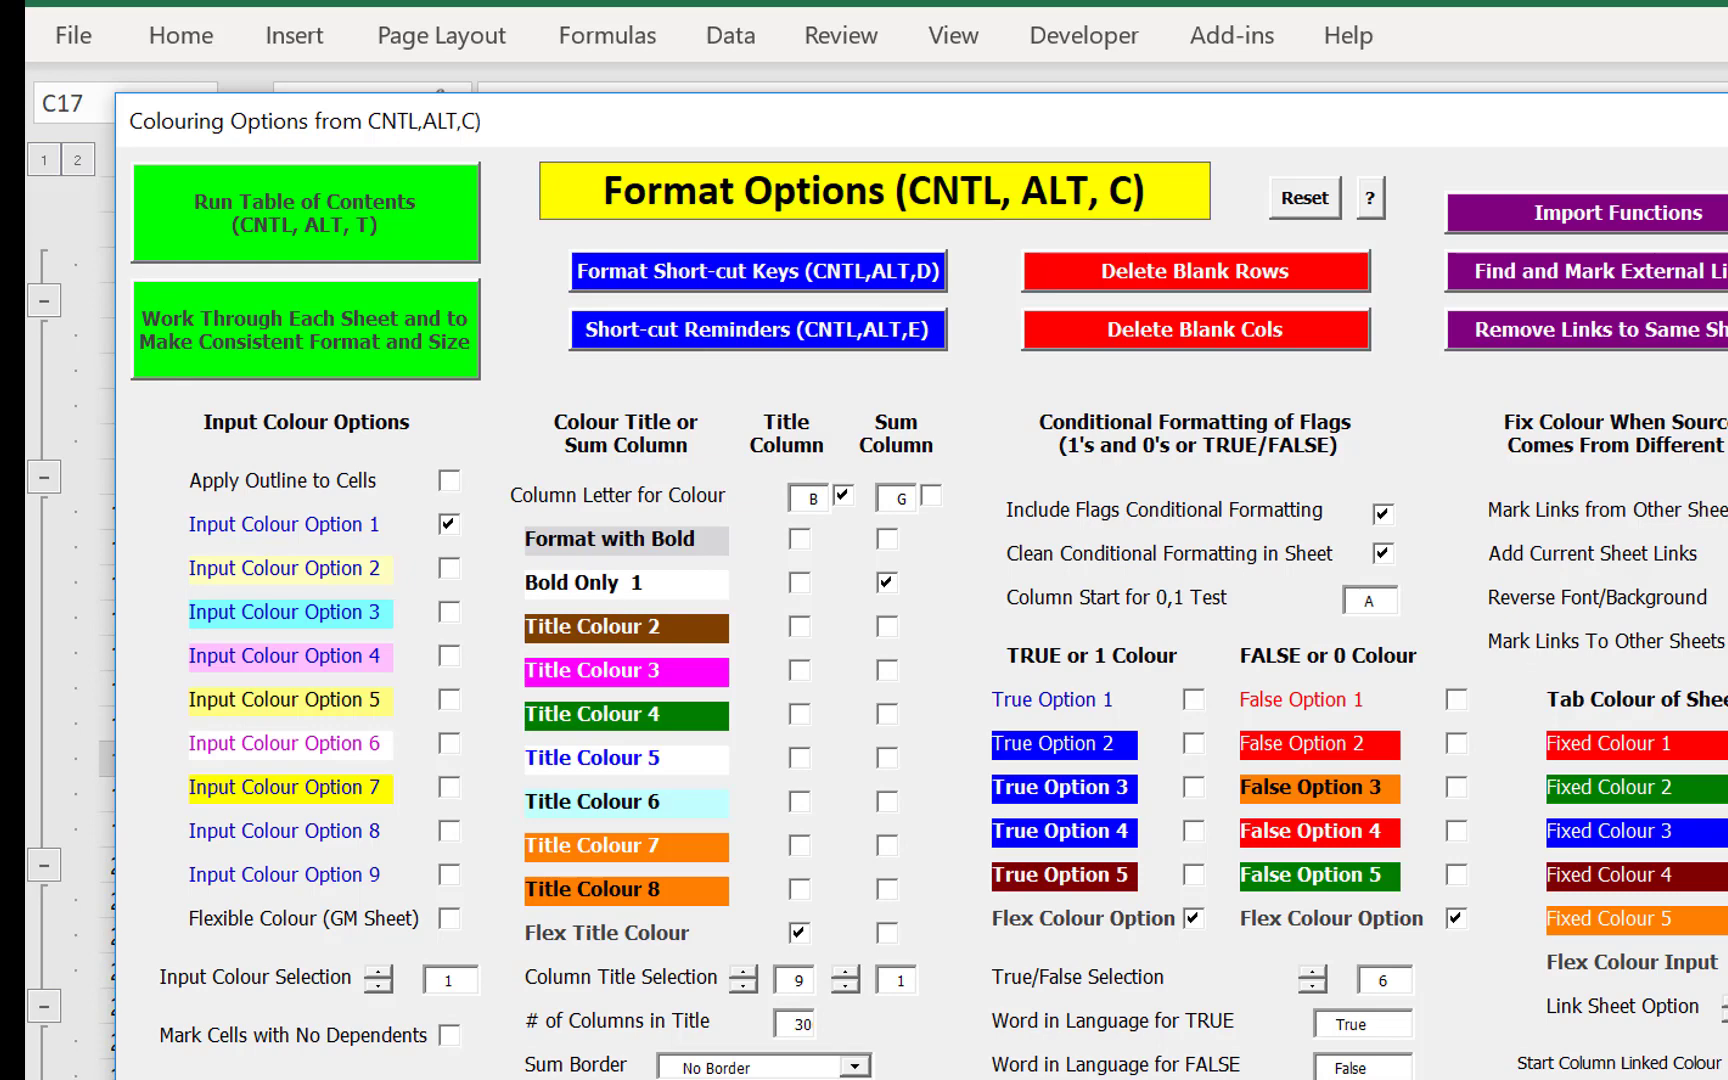
{"action": "key", "text": "Return"}
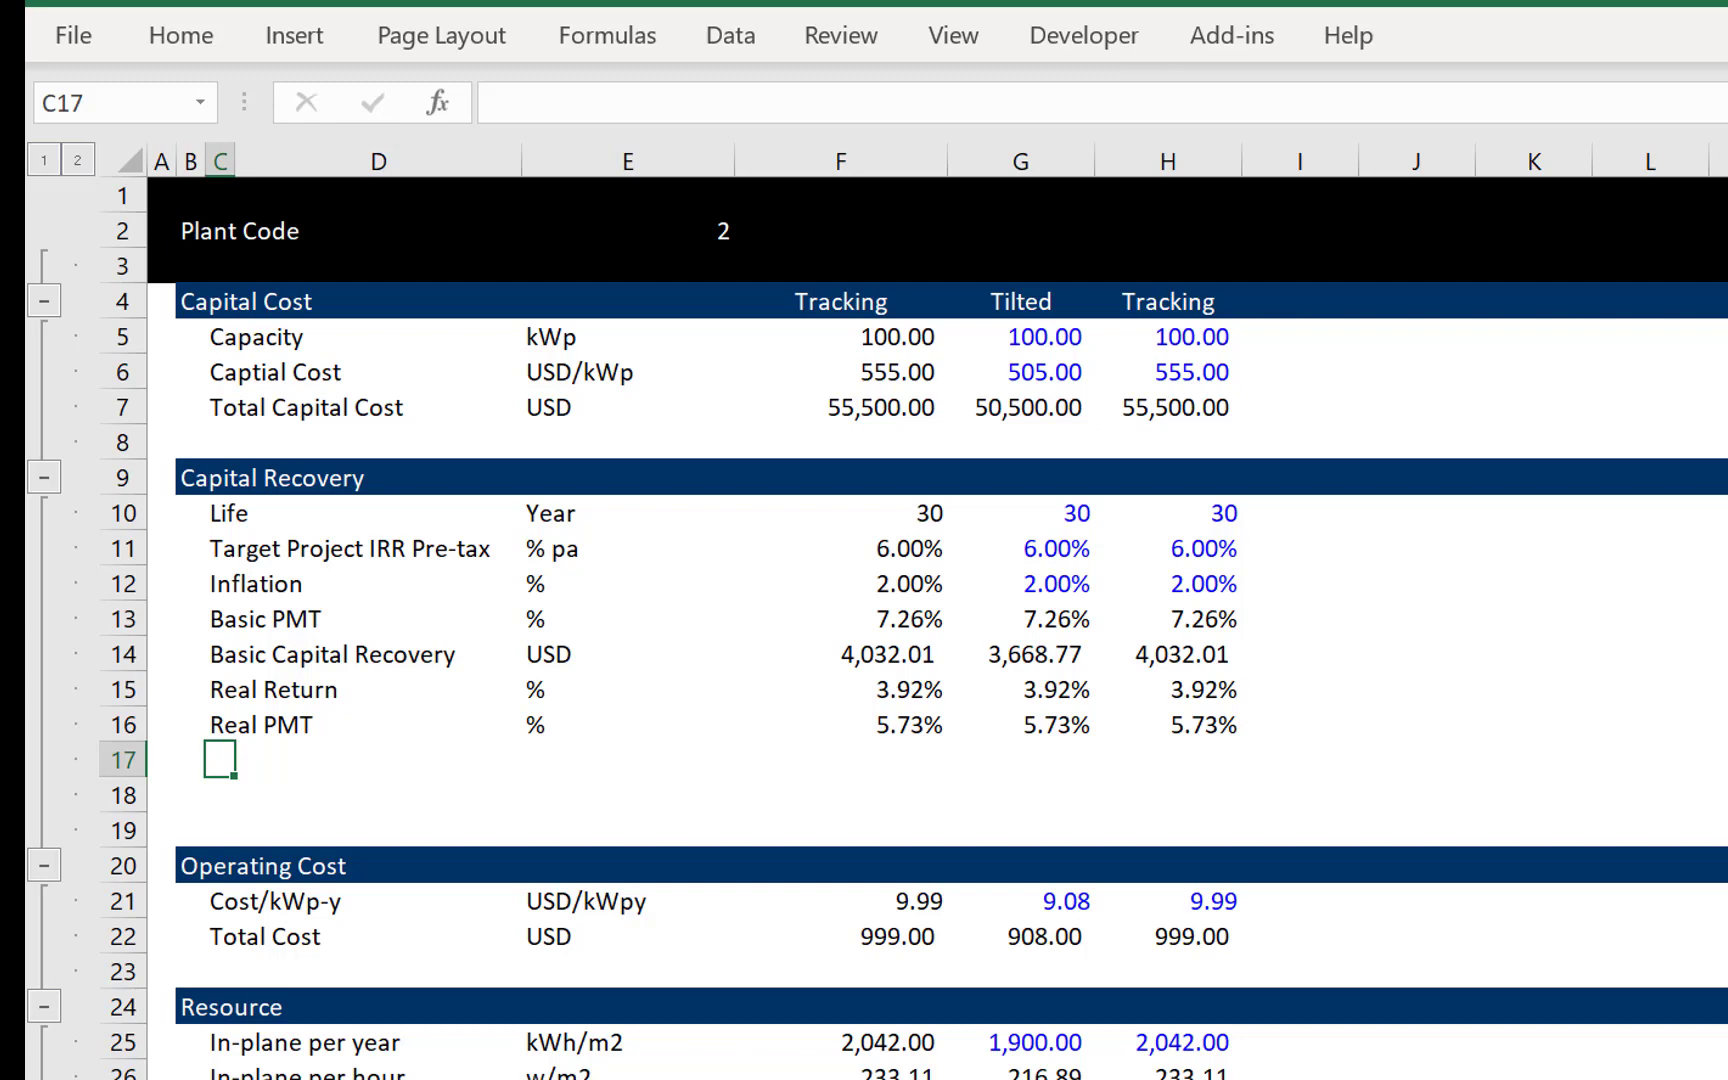
- Label row 17 as Real Capital Recovery in C17 with the unit USD in E17
{"action": "type", "text": "F"}
{"action": "type", "text": "Rea"}
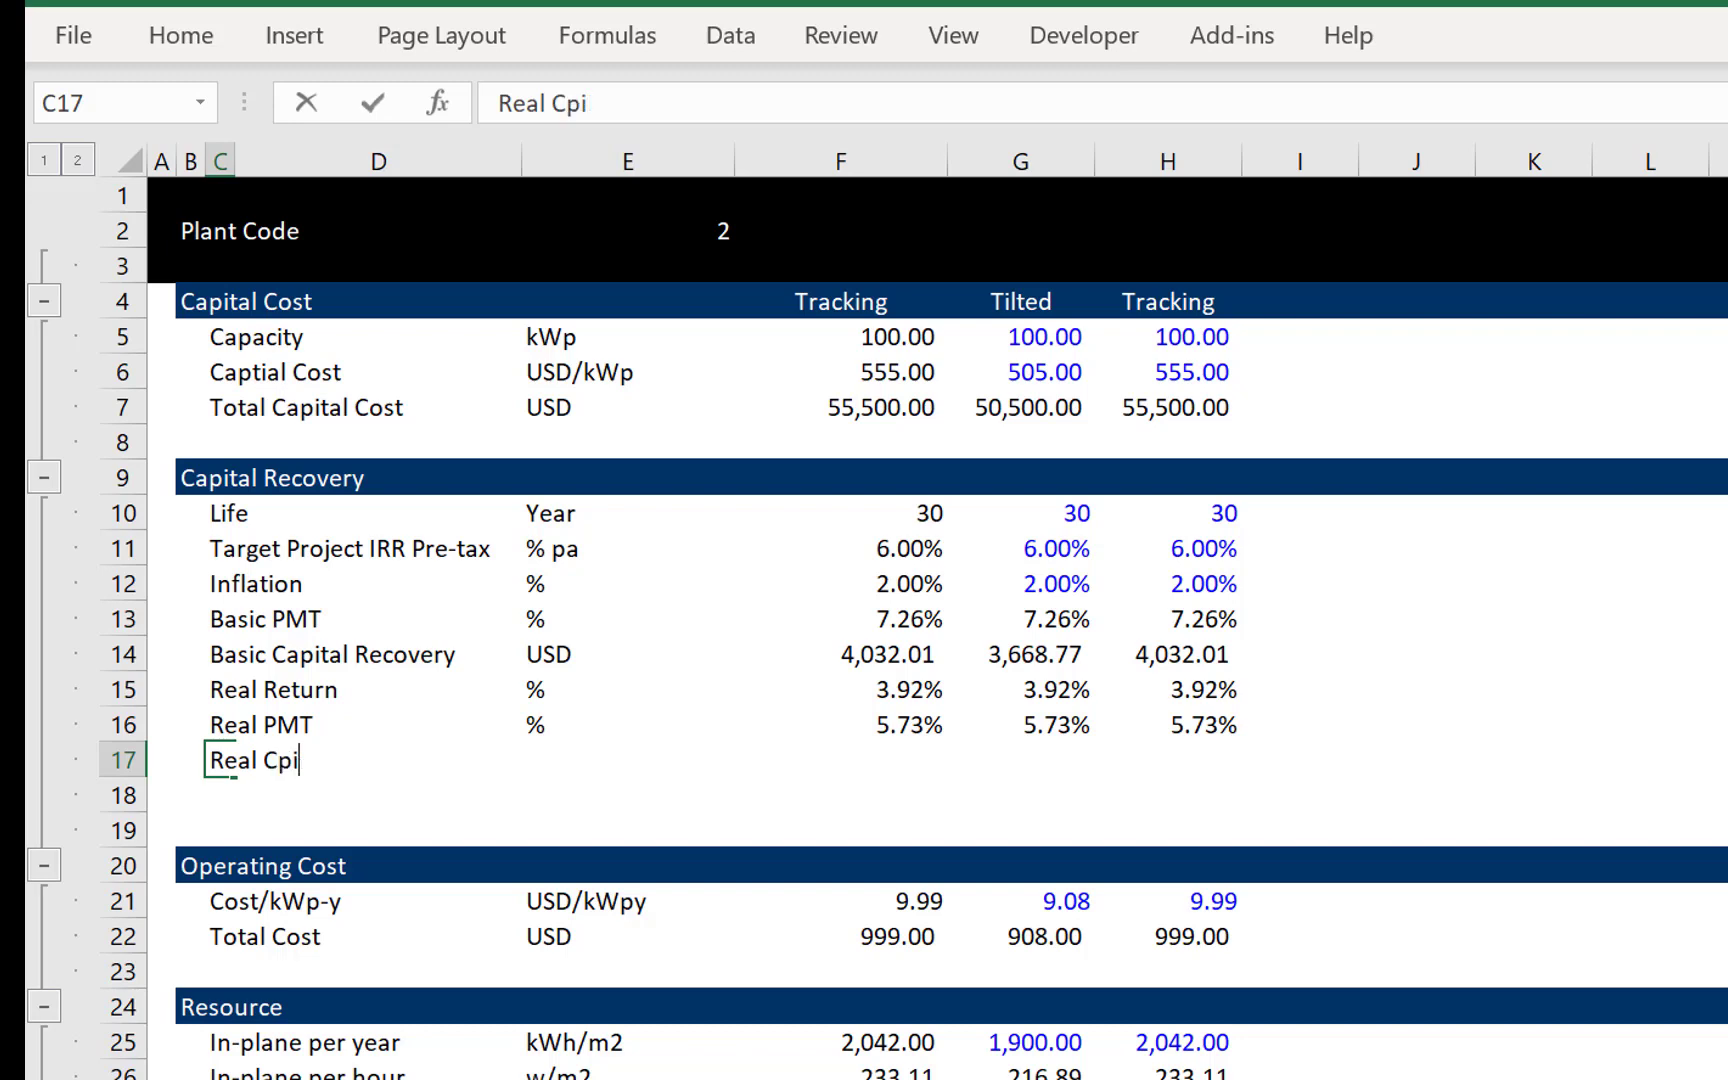
{"action": "type", "text": "l Capital Reve"}
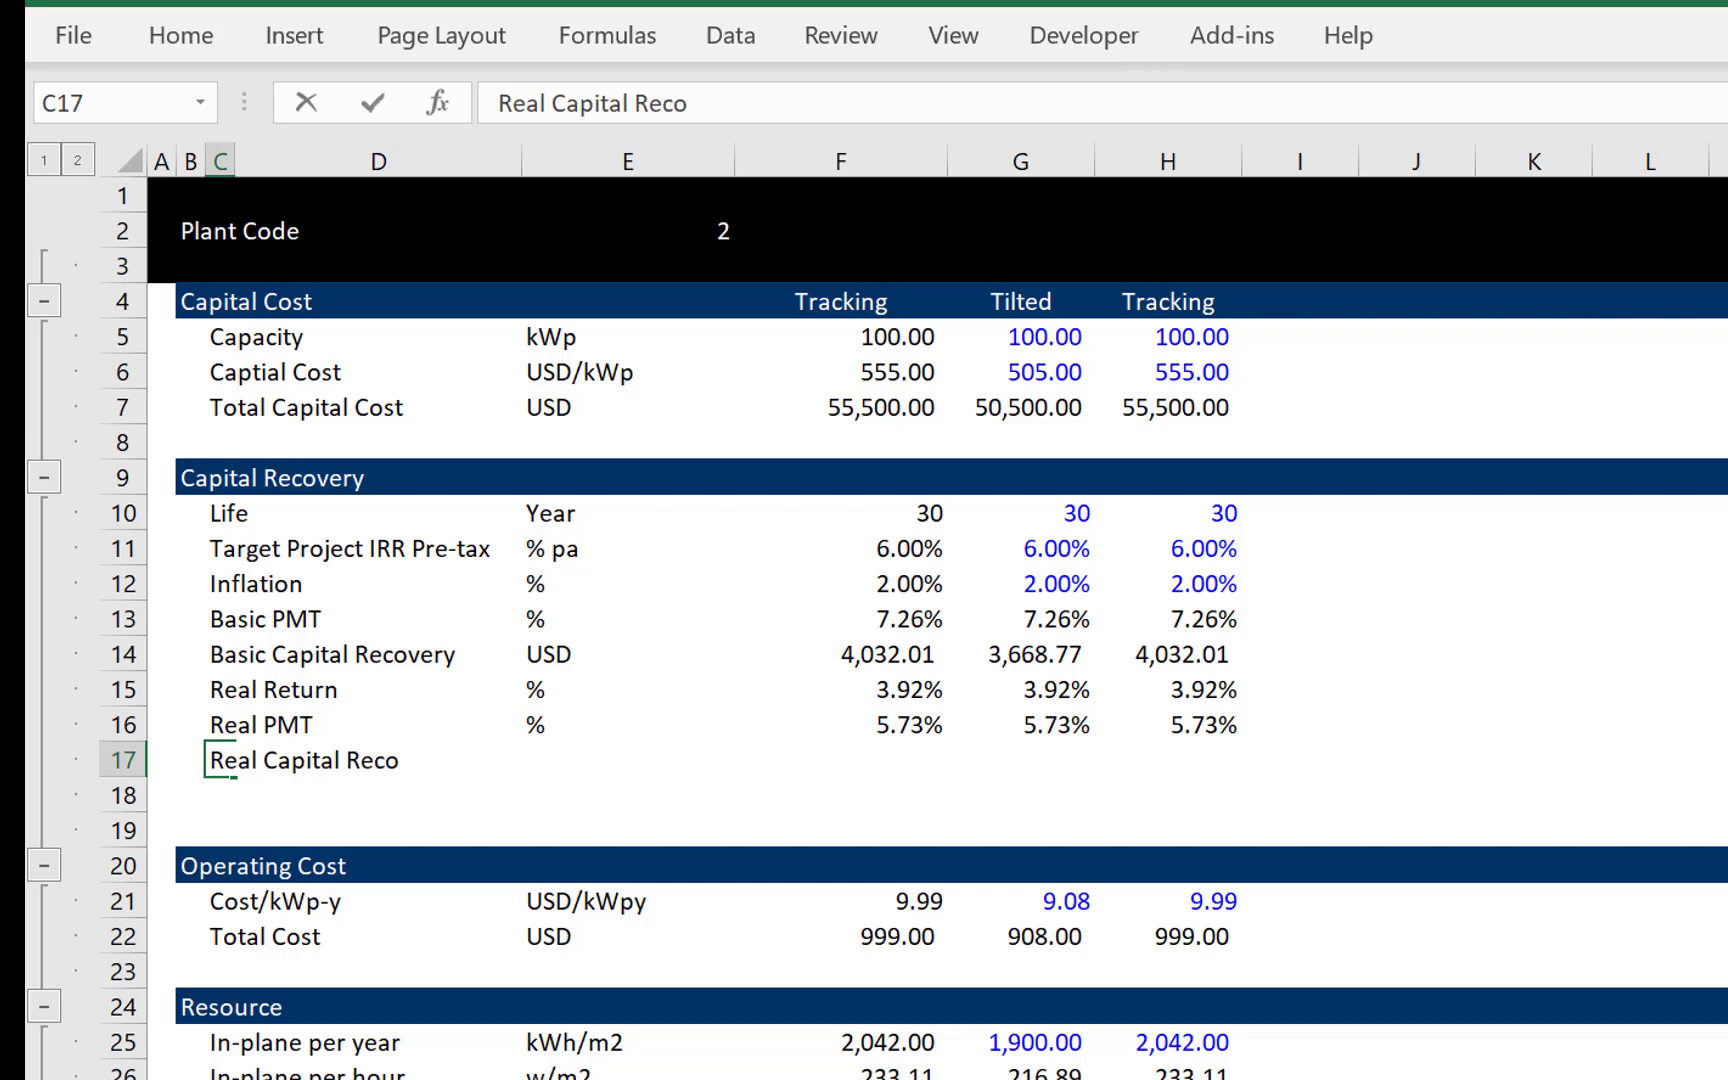
{"action": "type", "text": "very"}
{"action": "key", "text": "Return"}
{"action": "key", "text": "Right"}
{"action": "key", "text": "Right"}
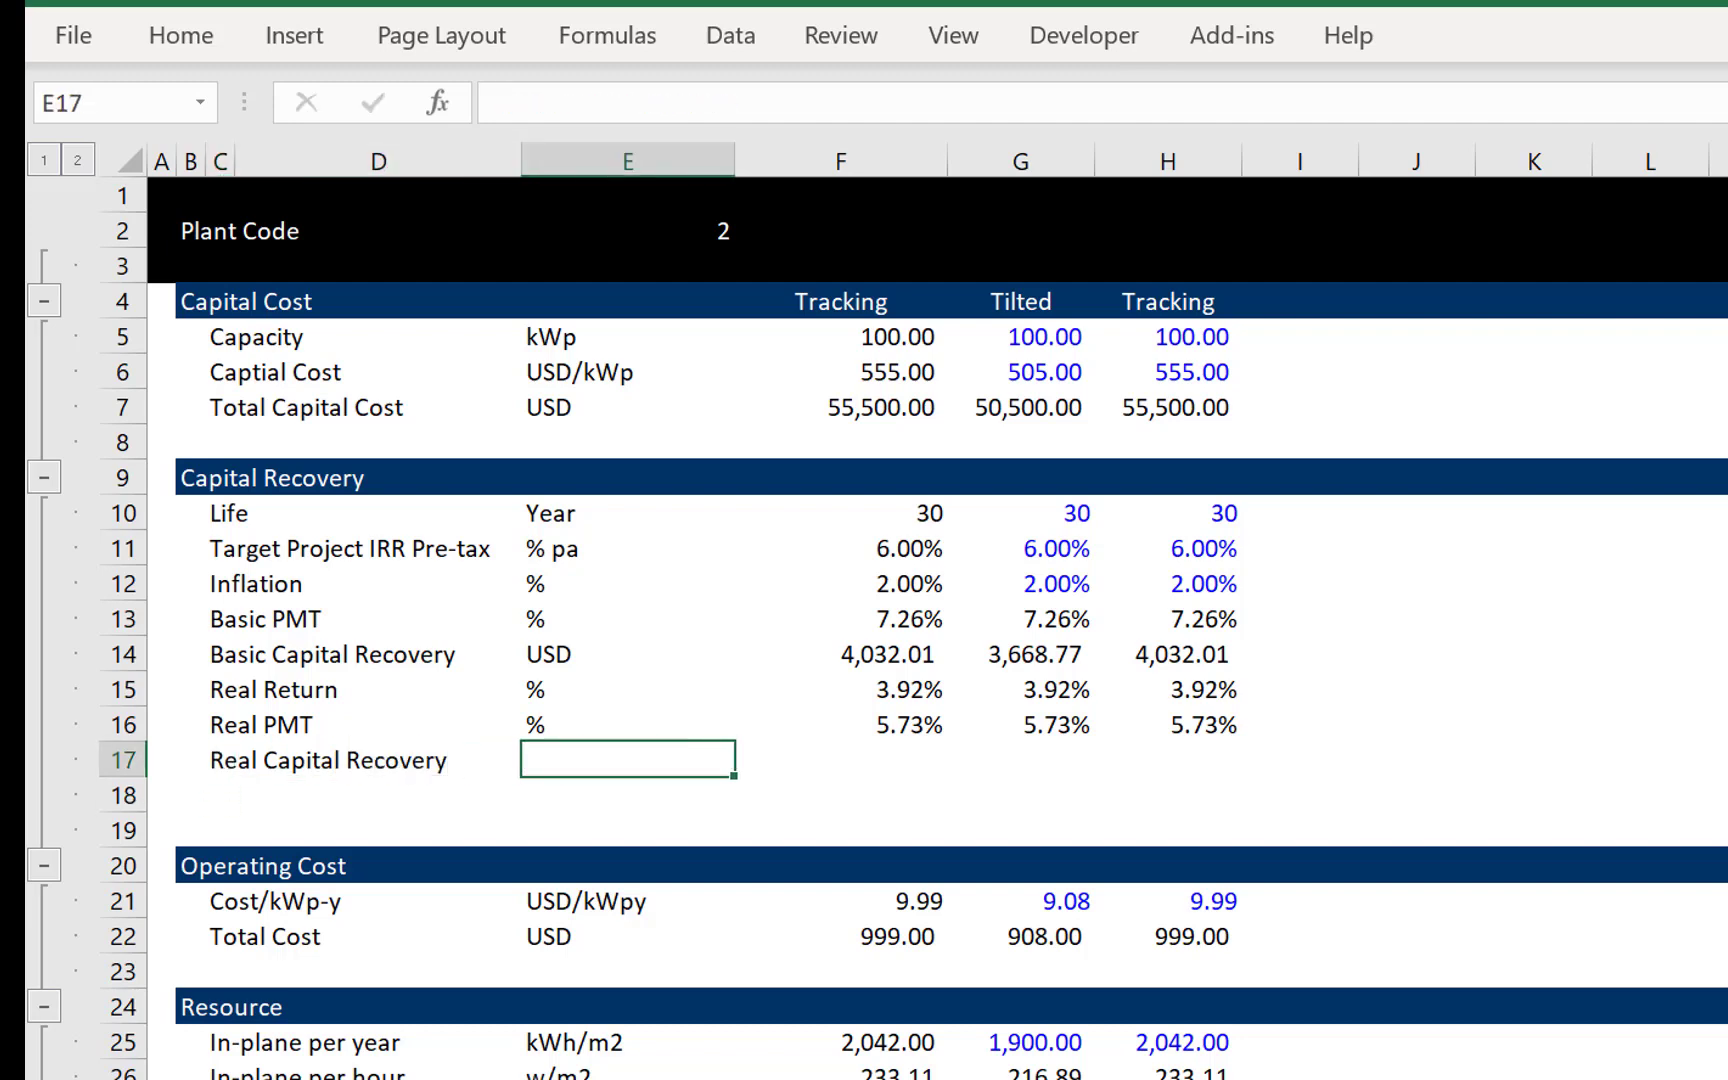
{"action": "type", "text": "USD"}
{"action": "key", "text": "Right"}
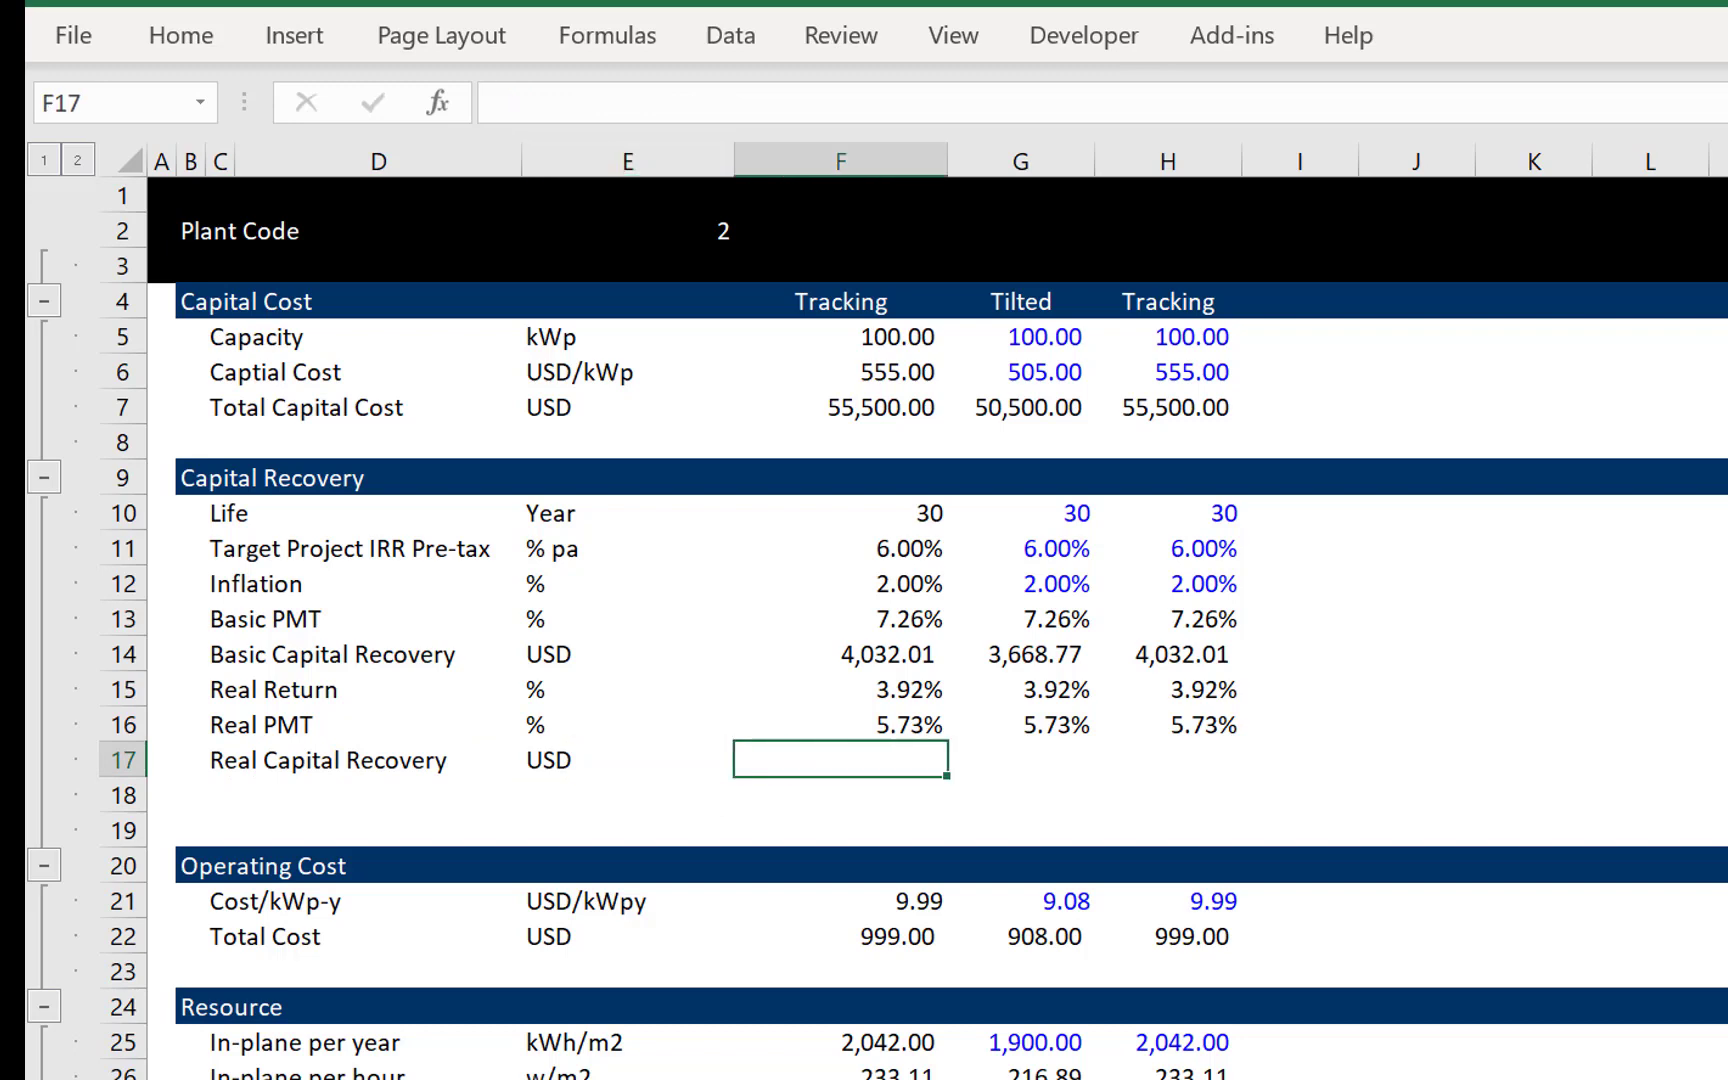
{"action": "type", "text": "="}
{"action": "key", "text": "Up"}
{"action": "type", "text": "("}
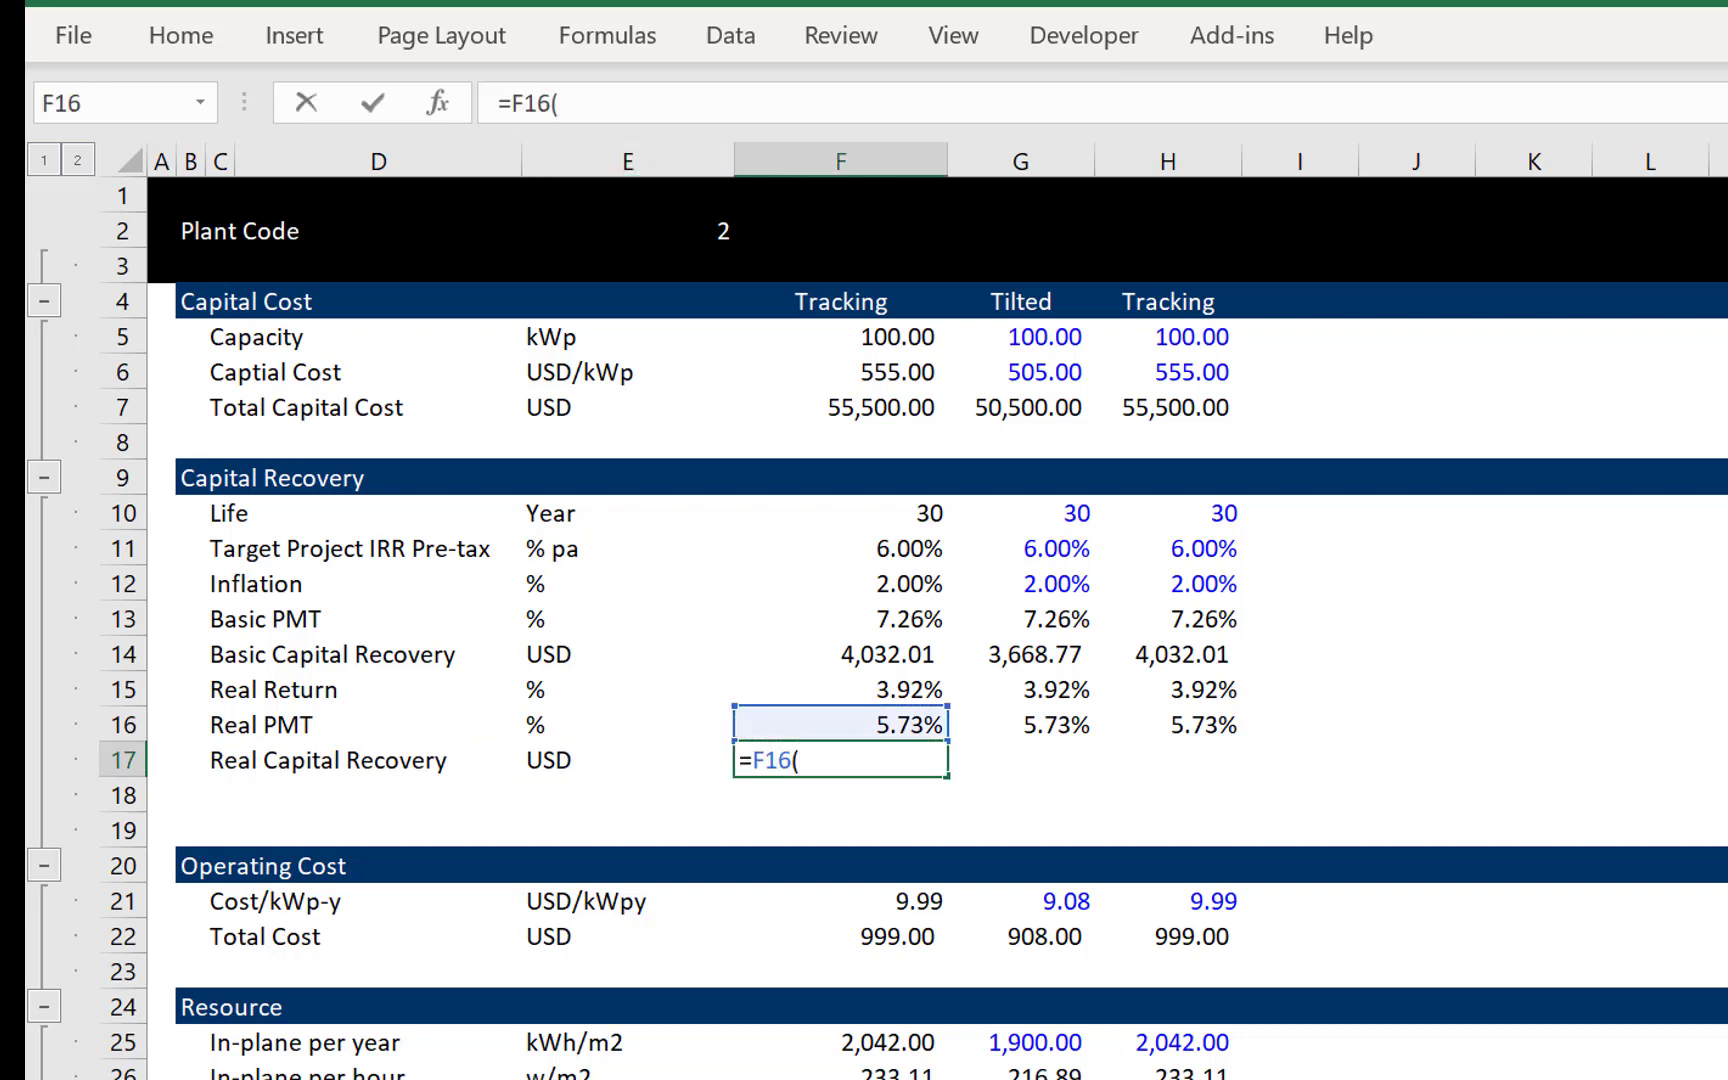
{"action": "key", "text": "Escape"}
- Enter the Real Capital Recovery formula =G16*G7 for the Tilted column in G17
{"action": "key", "text": "Right"}
{"action": "type", "text": "="}
{"action": "key", "text": "Up"}
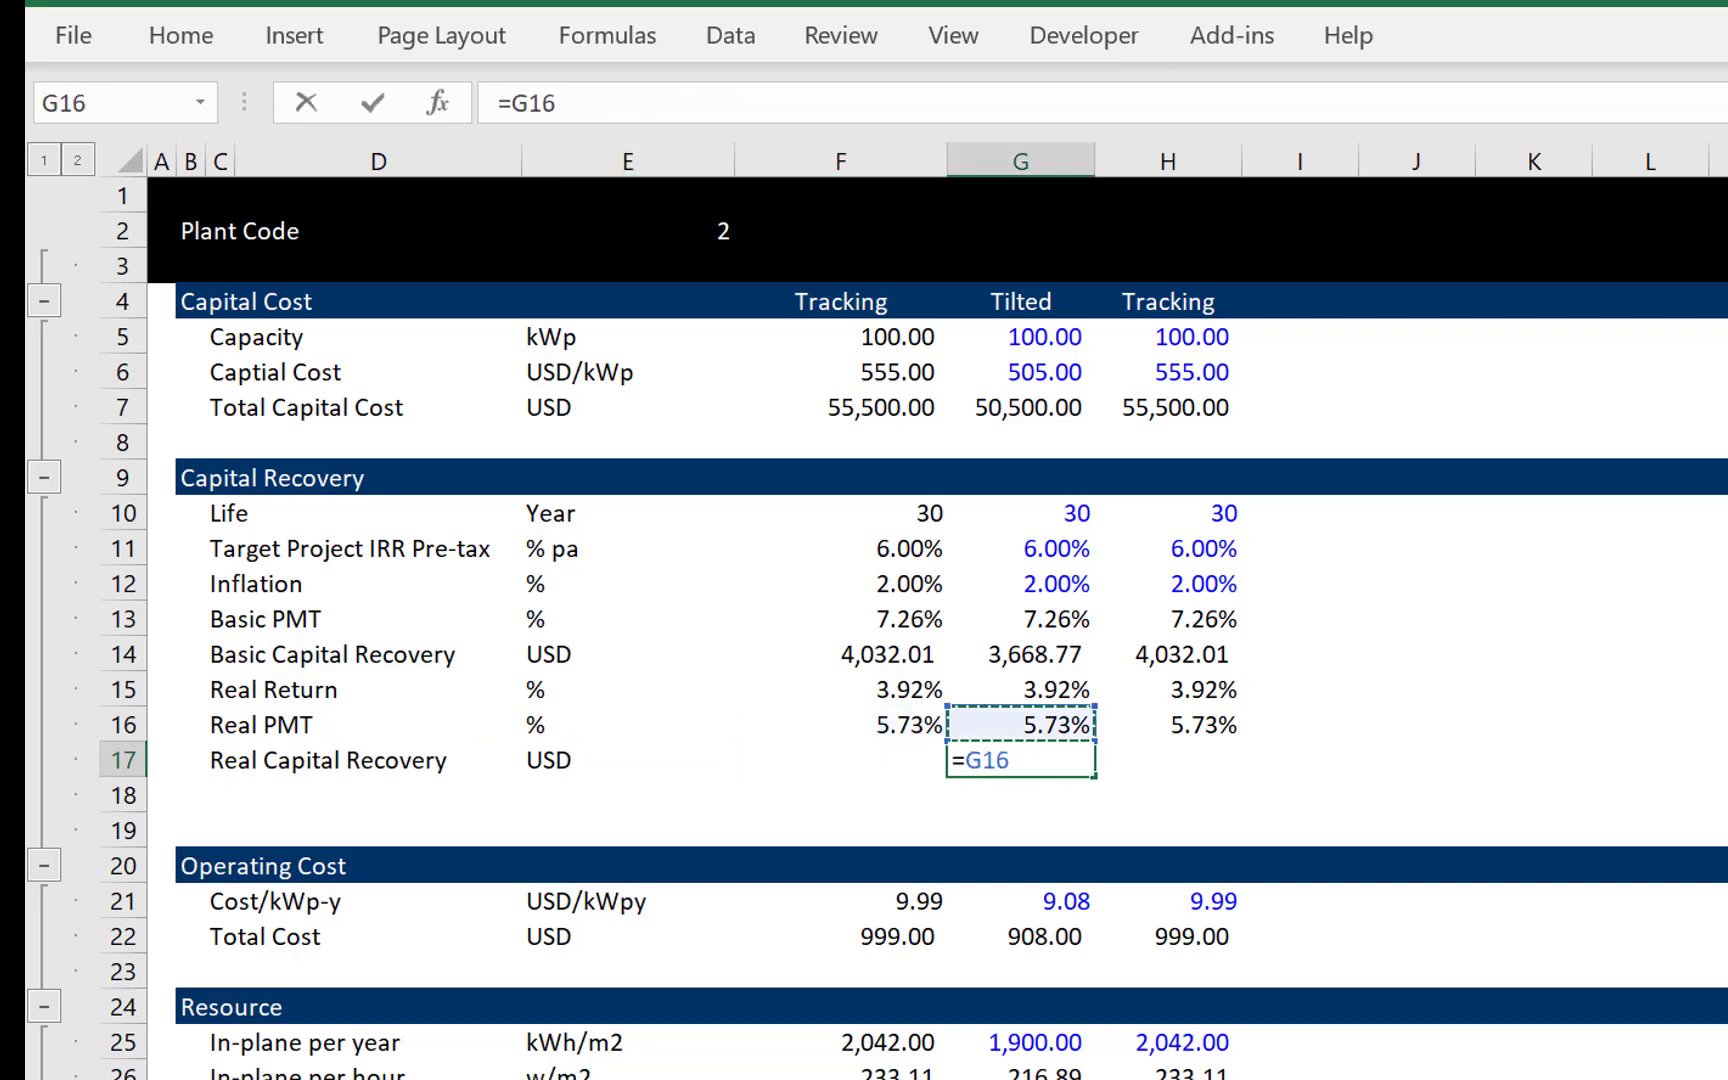
{"action": "type", "text": "*"}
{"action": "key", "text": "Up"}
{"action": "key", "text": "Up"}
{"action": "key", "text": "Up"}
{"action": "key", "text": "Up"}
{"action": "key", "text": "Up"}
{"action": "key", "text": "Up"}
{"action": "key", "text": "Up"}
{"action": "key", "text": "Up"}
{"action": "key", "text": "Up"}
{"action": "key", "text": "Up"}
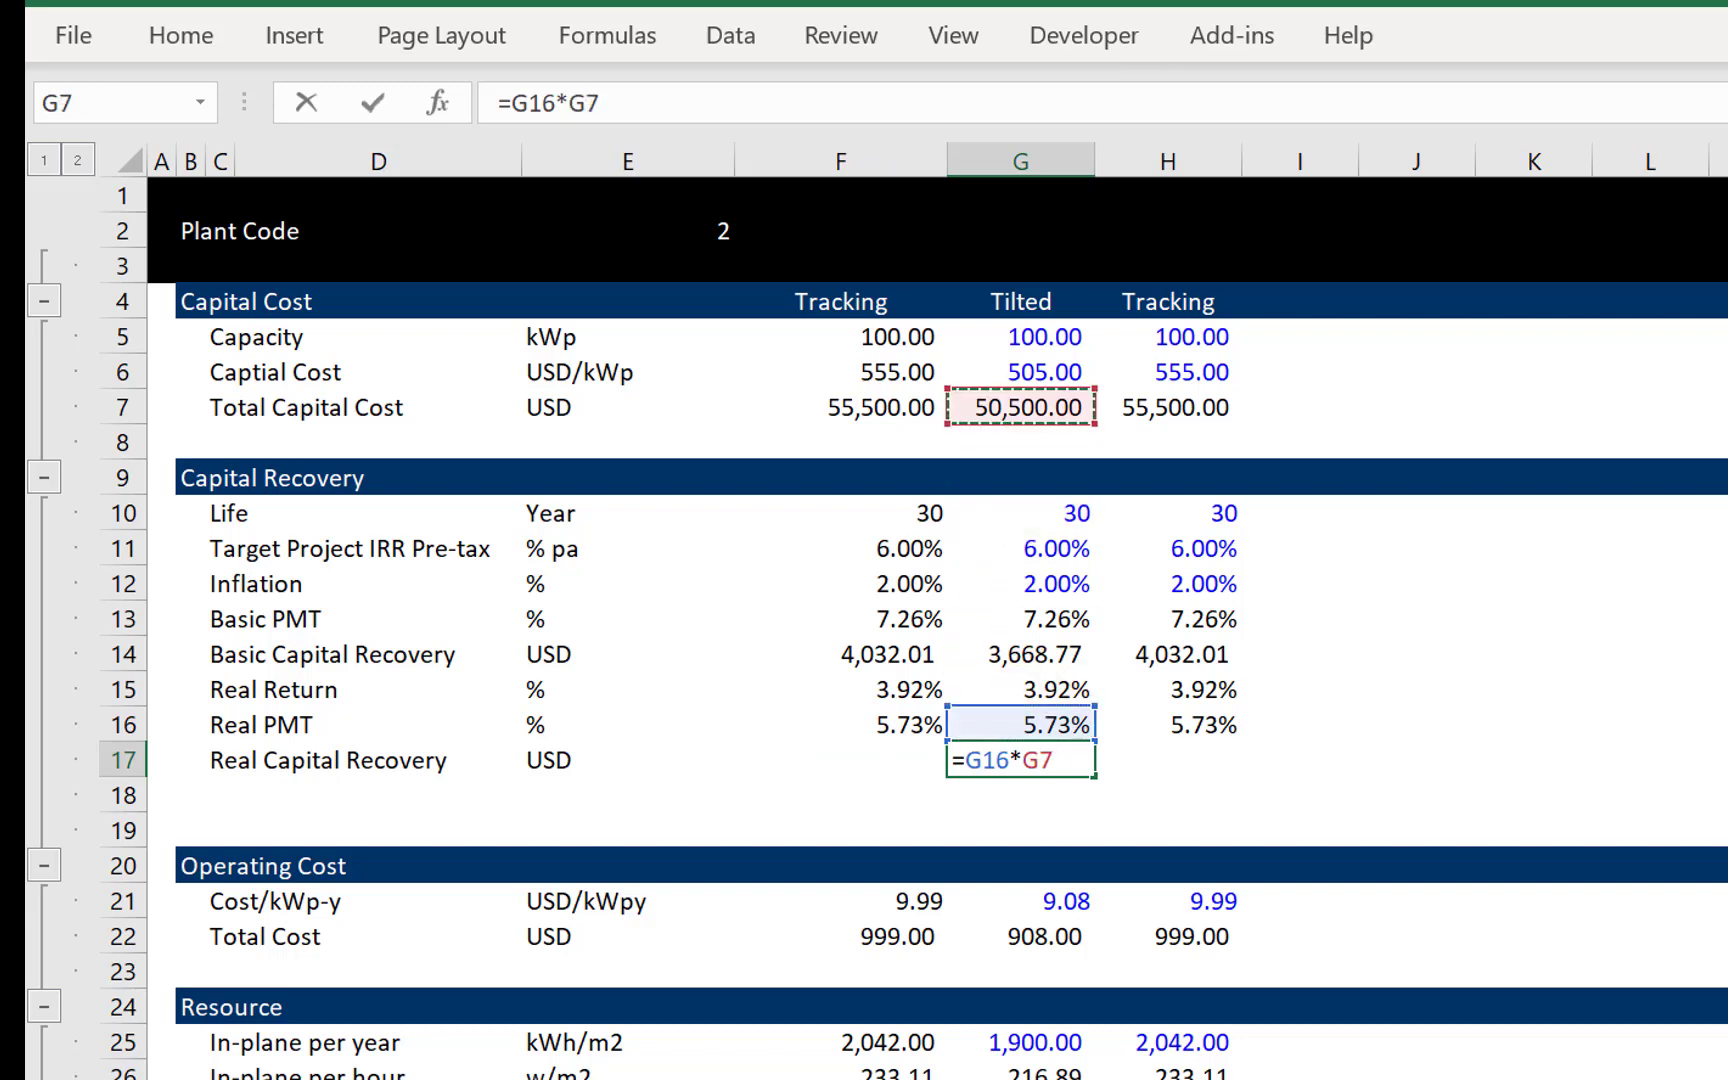
{"action": "key", "text": "ctrl+Return"}
- Copy the Real Capital Recovery formula from G17 to the Tracking column in H17
{"action": "key", "text": "ctrl+c"}
{"action": "key", "text": "Right"}
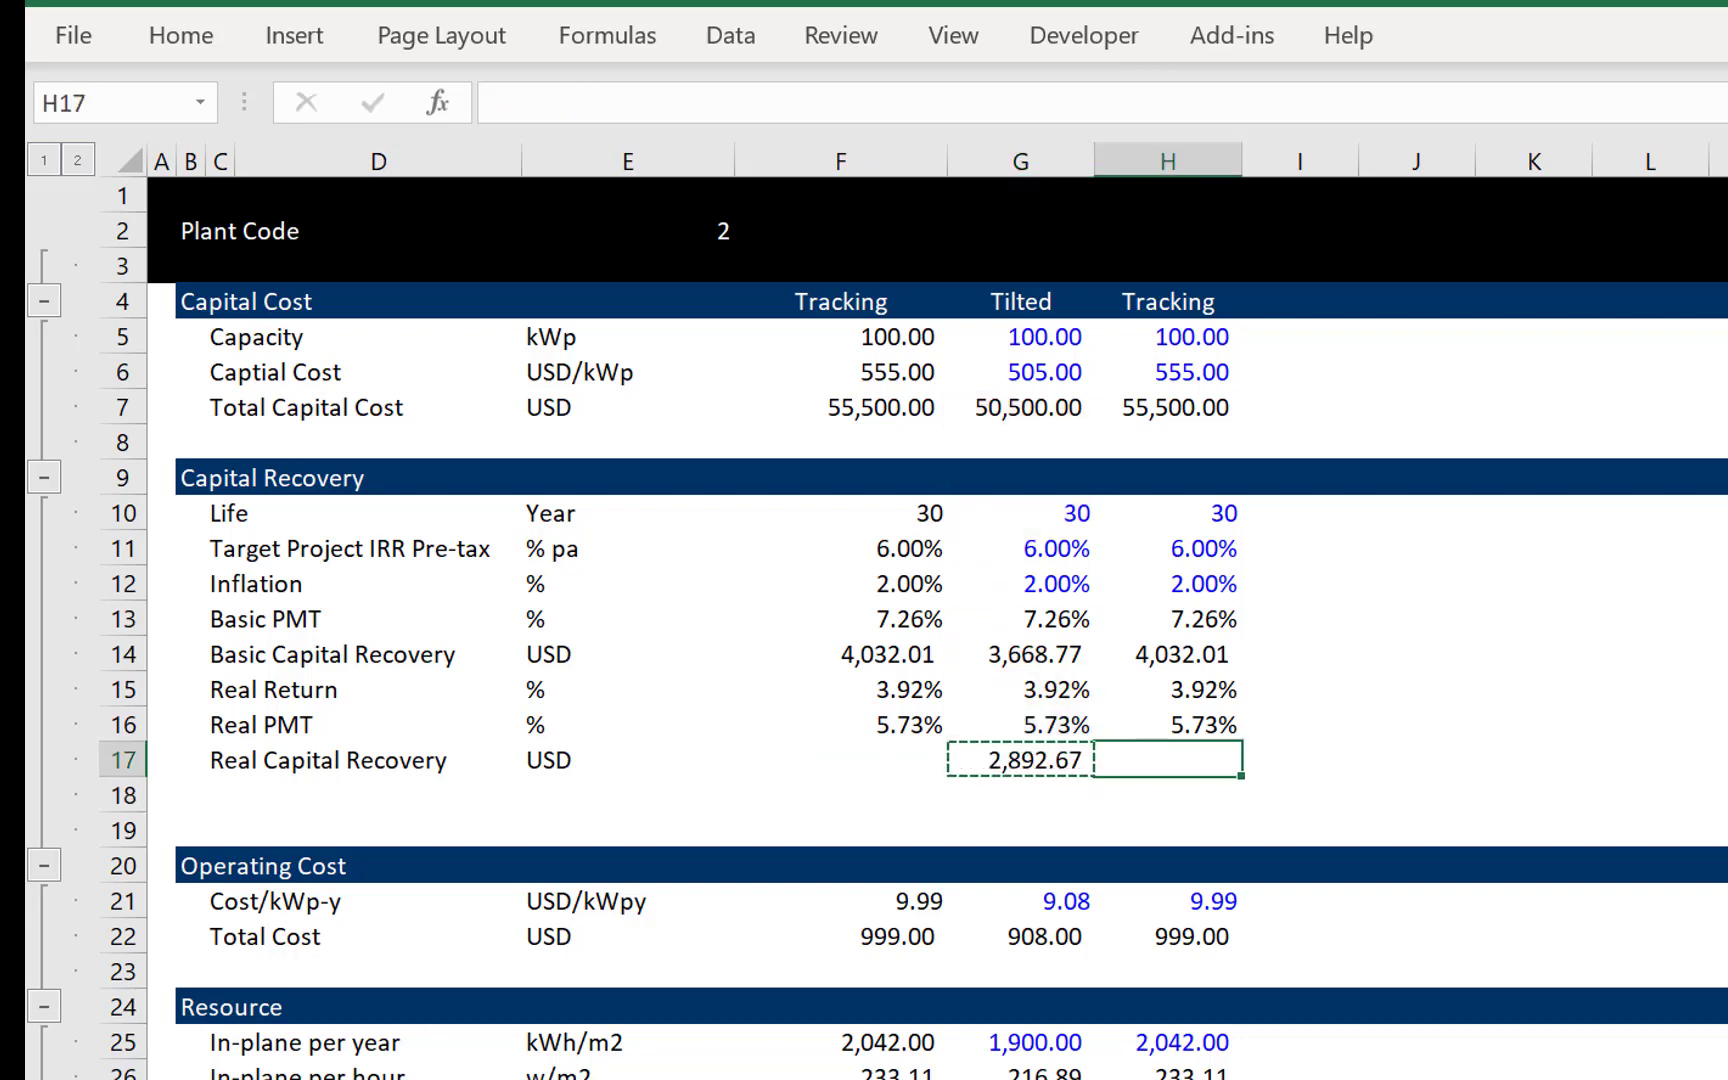
{"action": "key", "text": "ctrl+v"}
- Copy the INDEX lookup formula from Basic Capital Recovery in F14 to Real Capital Recovery in F17
{"action": "key", "text": "Up"}
{"action": "key", "text": "Up"}
{"action": "key", "text": "Up"}
{"action": "key", "text": "Left"}
{"action": "key", "text": "Down"}
{"action": "key", "text": "Down"}
{"action": "key", "text": "Down"}
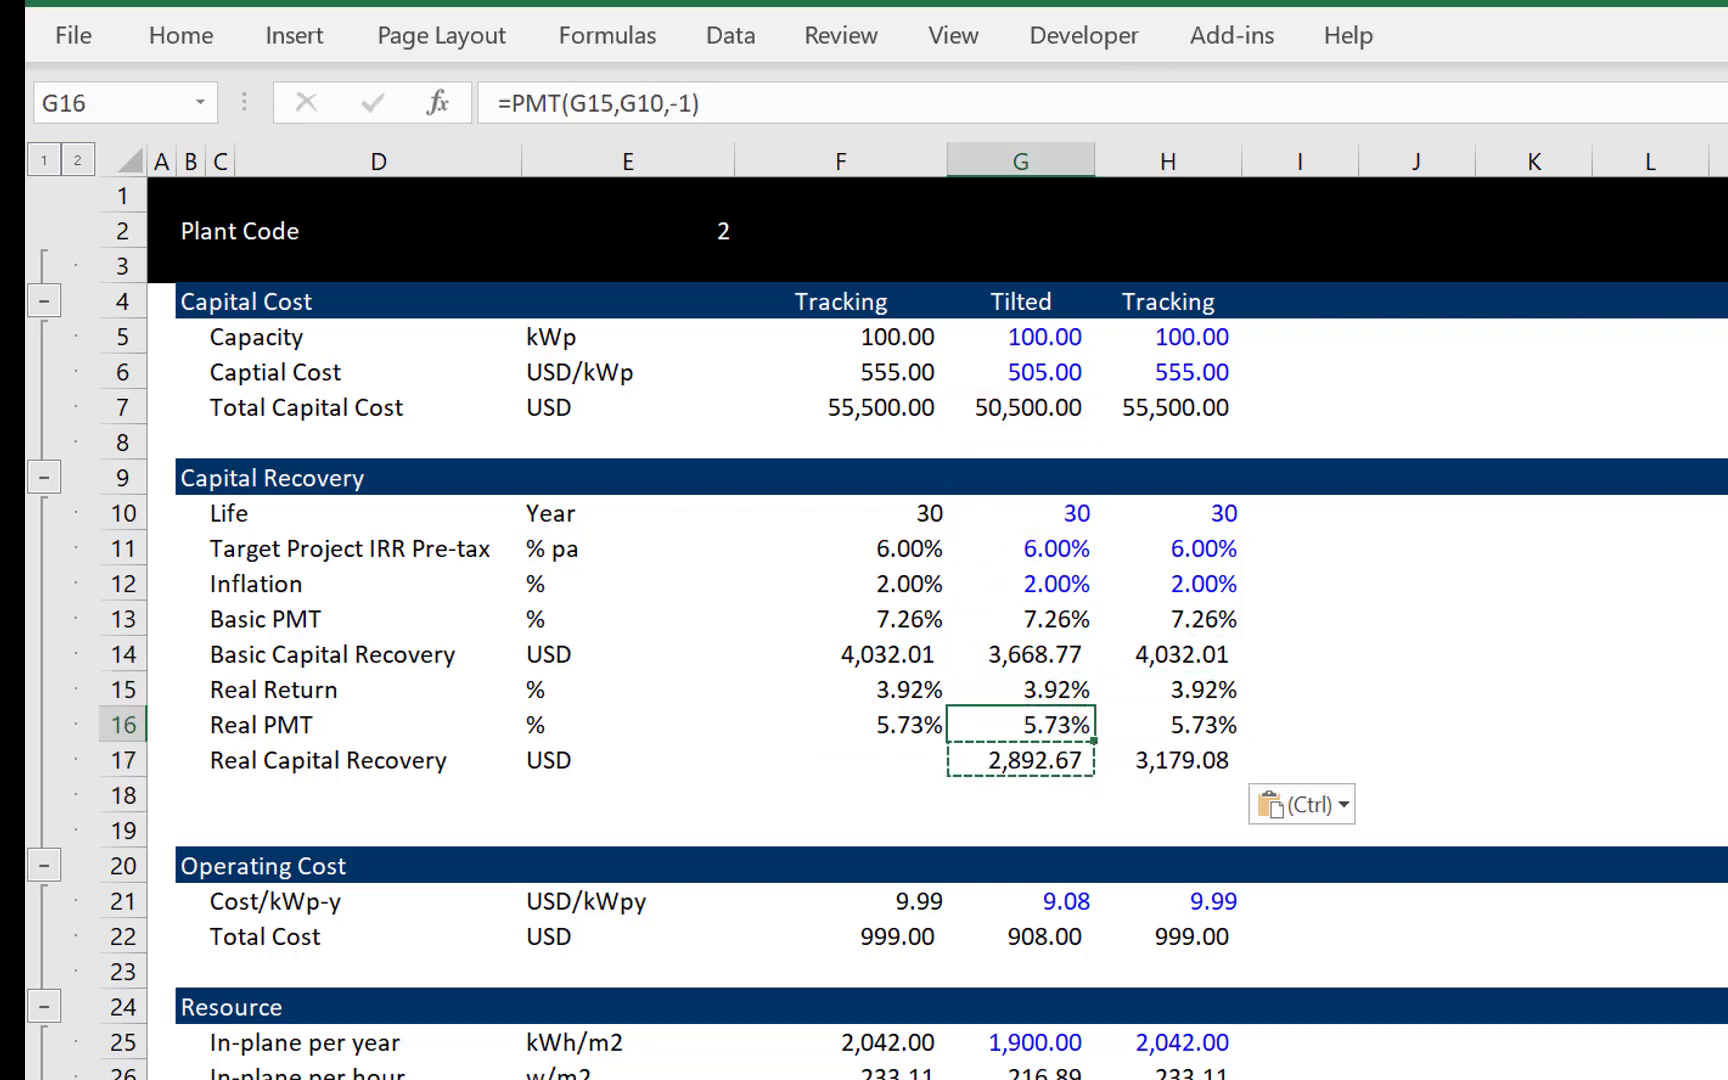
{"action": "key", "text": "Left"}
{"action": "key", "text": "Up"}
{"action": "key", "text": "Up"}
{"action": "key", "text": "Up"}
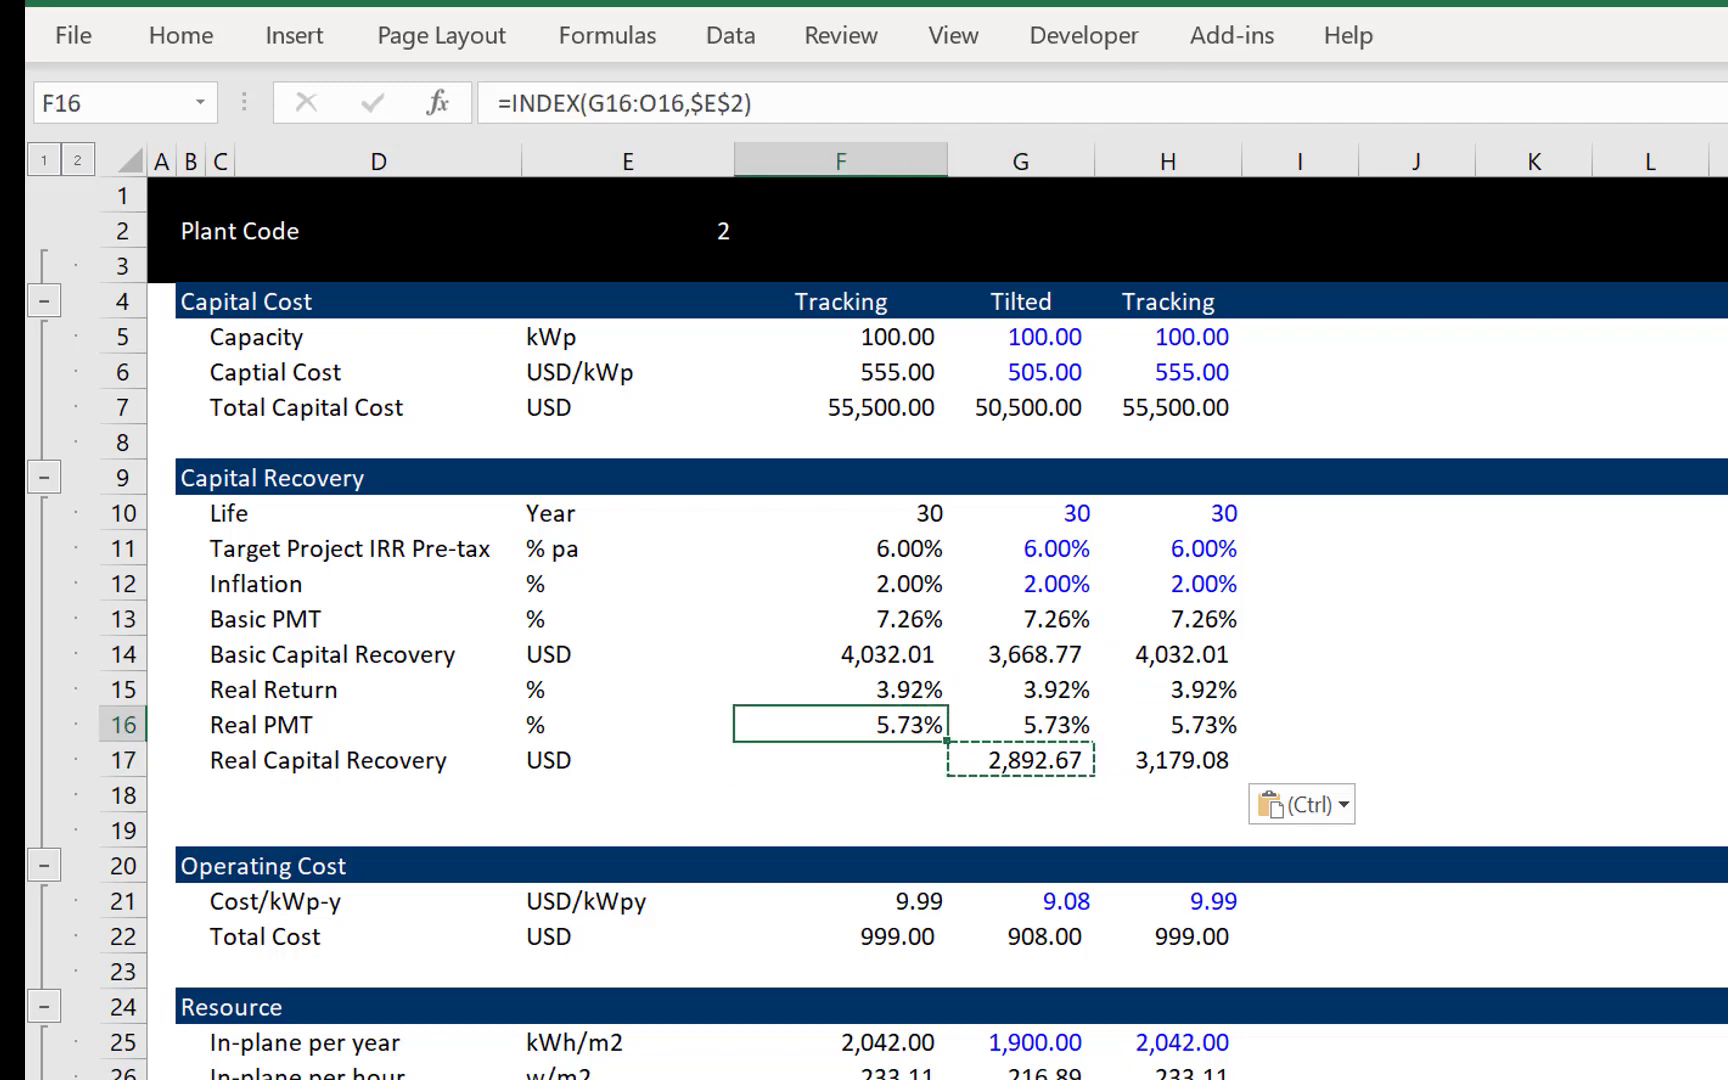
{"action": "key", "text": "ctrl+c"}
{"action": "key", "text": "Down"}
{"action": "key", "text": "Down"}
- Rename the USD/MWH LCOE label in C42 as LCOE - Nominal
{"action": "key", "text": "Down"}
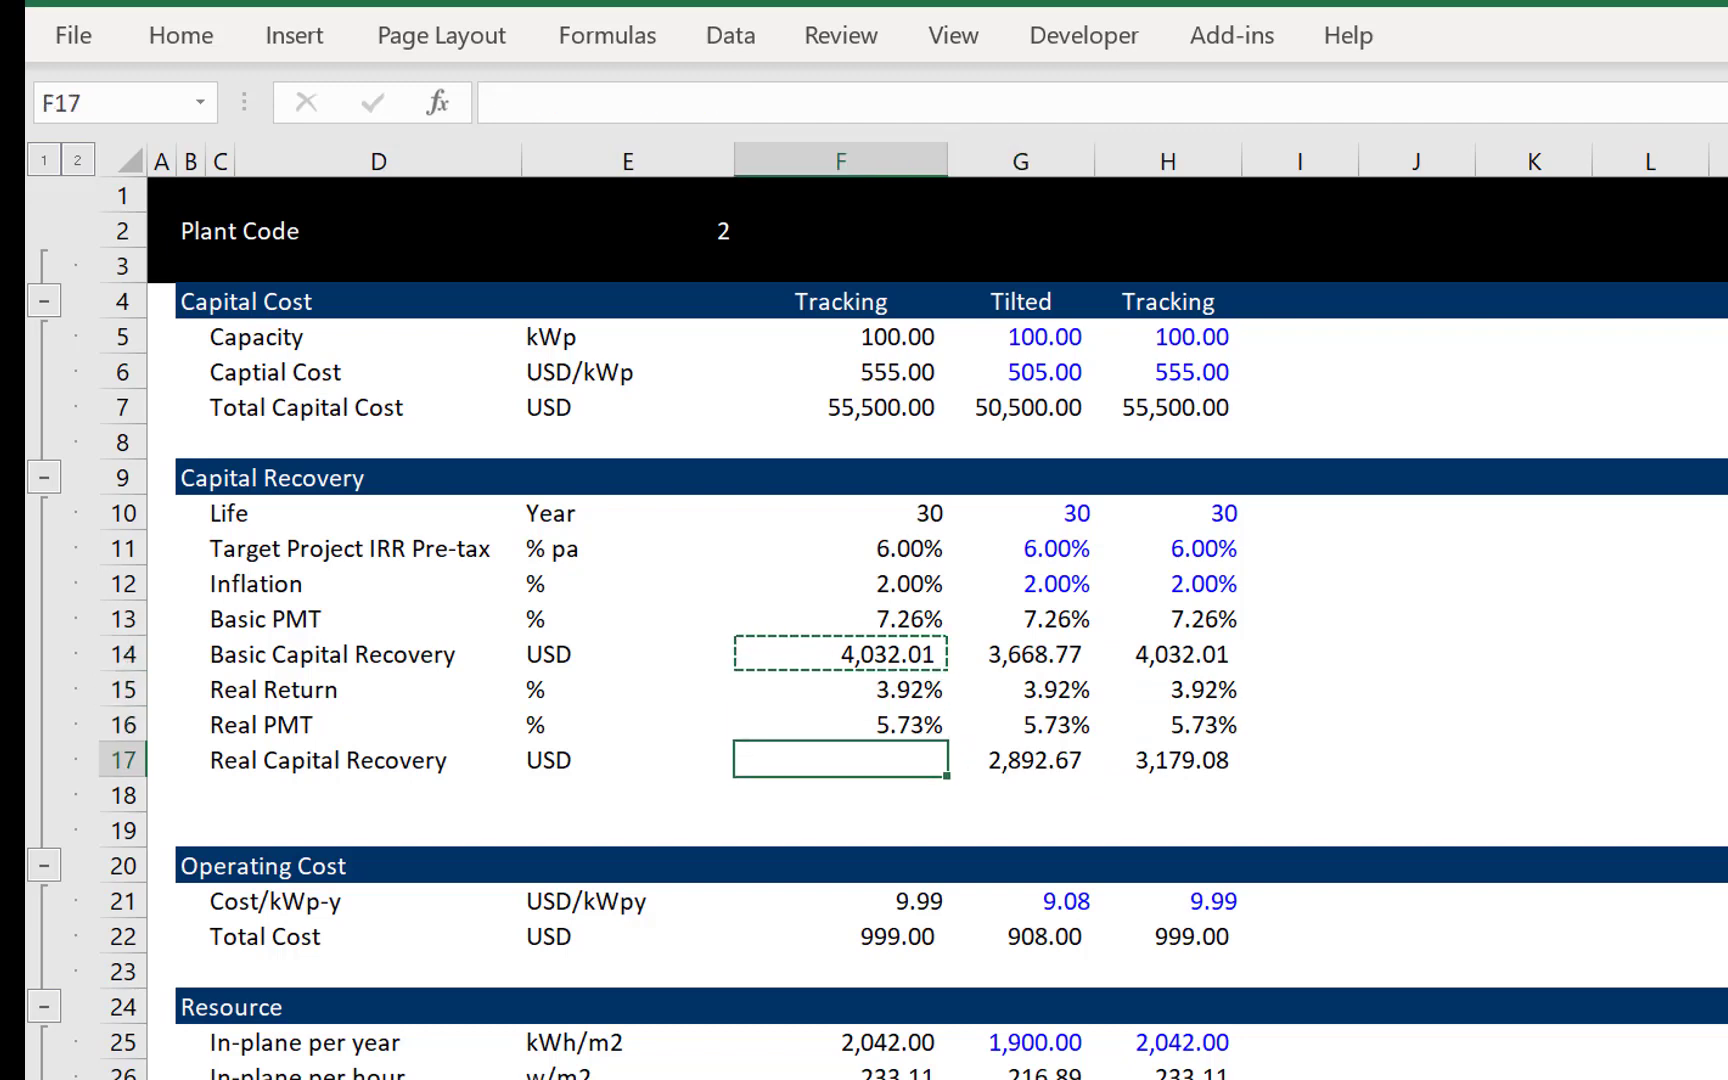
{"action": "key", "text": "ctrl+v"}
{"action": "key", "text": "Down"}
{"action": "key", "text": "Down"}
{"action": "key", "text": "Down"}
{"action": "key", "text": "Down"}
{"action": "key", "text": "Down"}
{"action": "key", "text": "Down"}
{"action": "key", "text": "Down"}
{"action": "key", "text": "Down"}
{"action": "key", "text": "Down"}
{"action": "key", "text": "Down"}
{"action": "key", "text": "Down"}
{"action": "key", "text": "Down"}
{"action": "key", "text": "Down"}
{"action": "key", "text": "Down"}
{"action": "key", "text": "Down"}
{"action": "key", "text": "Down"}
{"action": "key", "text": "Down"}
{"action": "key", "text": "Down"}
{"action": "key", "text": "Down"}
{"action": "key", "text": "Down"}
{"action": "key", "text": "Down"}
{"action": "key", "text": "Down"}
{"action": "key", "text": "Down"}
{"action": "key", "text": "Down"}
{"action": "key", "text": "Down"}
{"action": "key", "text": "Down"}
{"action": "key", "text": "Down"}
{"action": "key", "text": "Down"}
{"action": "key", "text": "Down"}
{"action": "key", "text": "Down"}
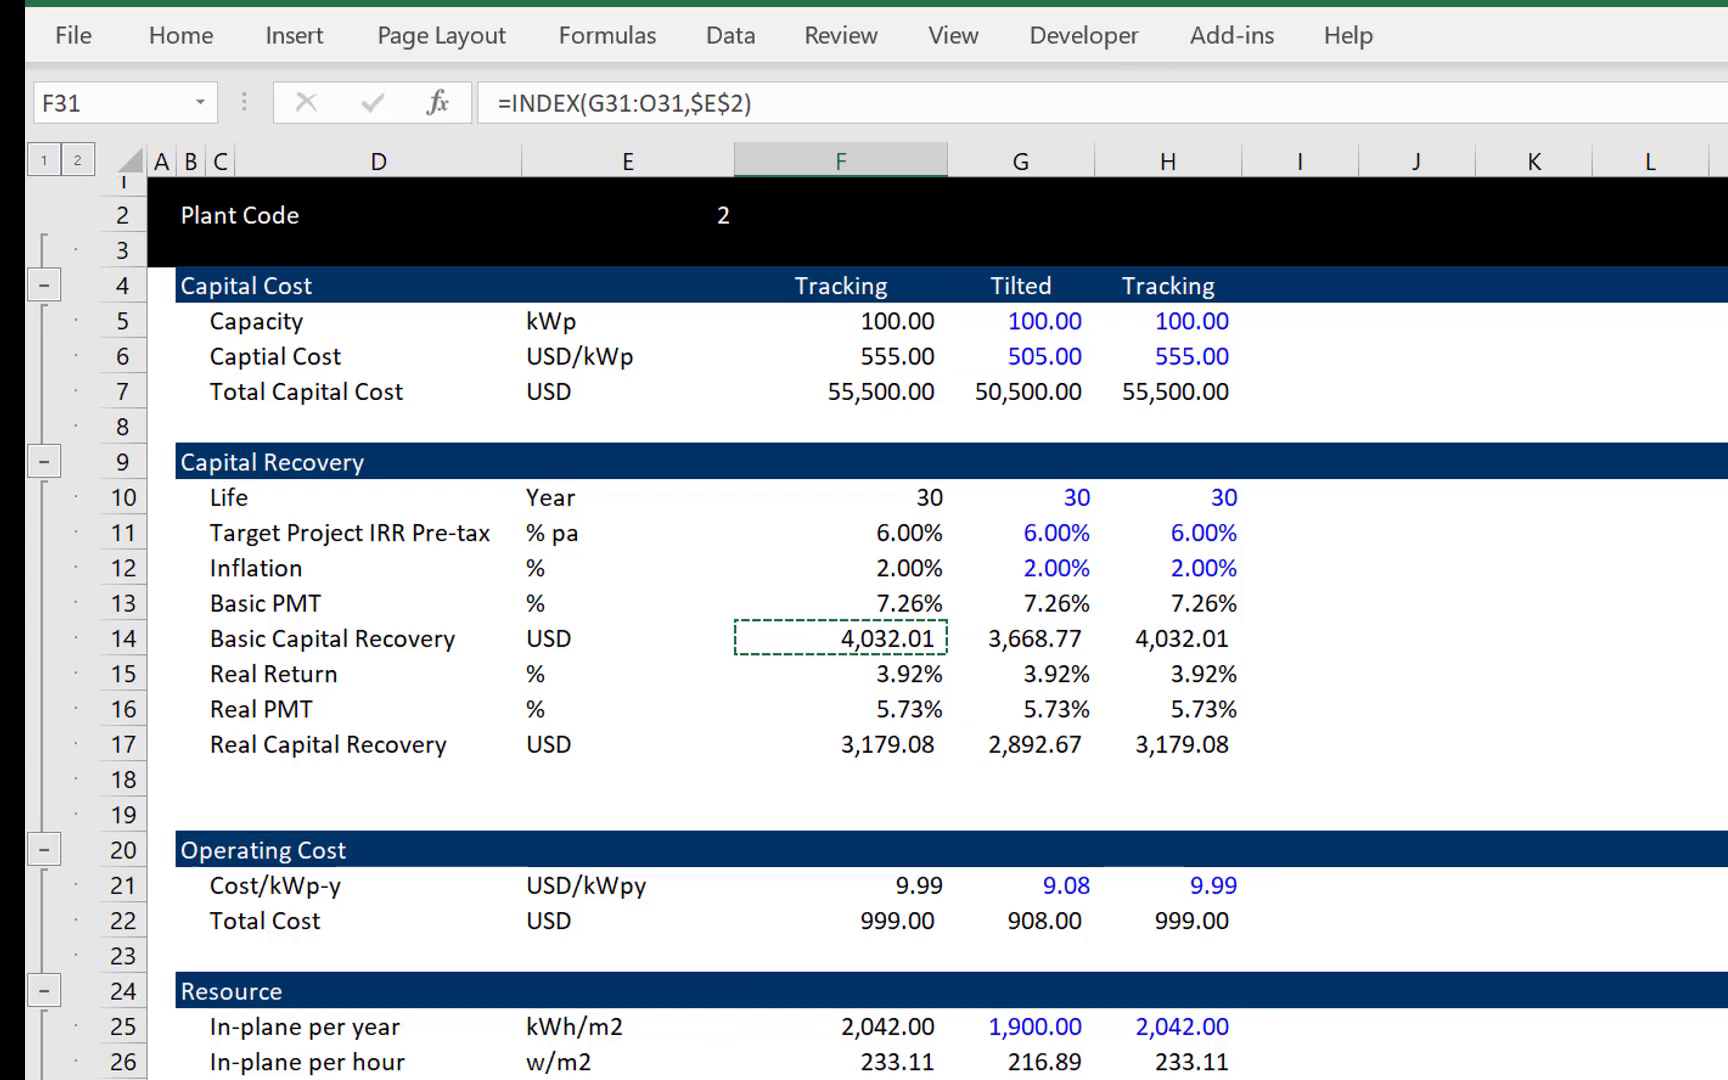
{"action": "key", "text": "Left"}
{"action": "key", "text": "Left"}
{"action": "key", "text": "Up"}
{"action": "key", "text": "Up"}
{"action": "key", "text": "Up"}
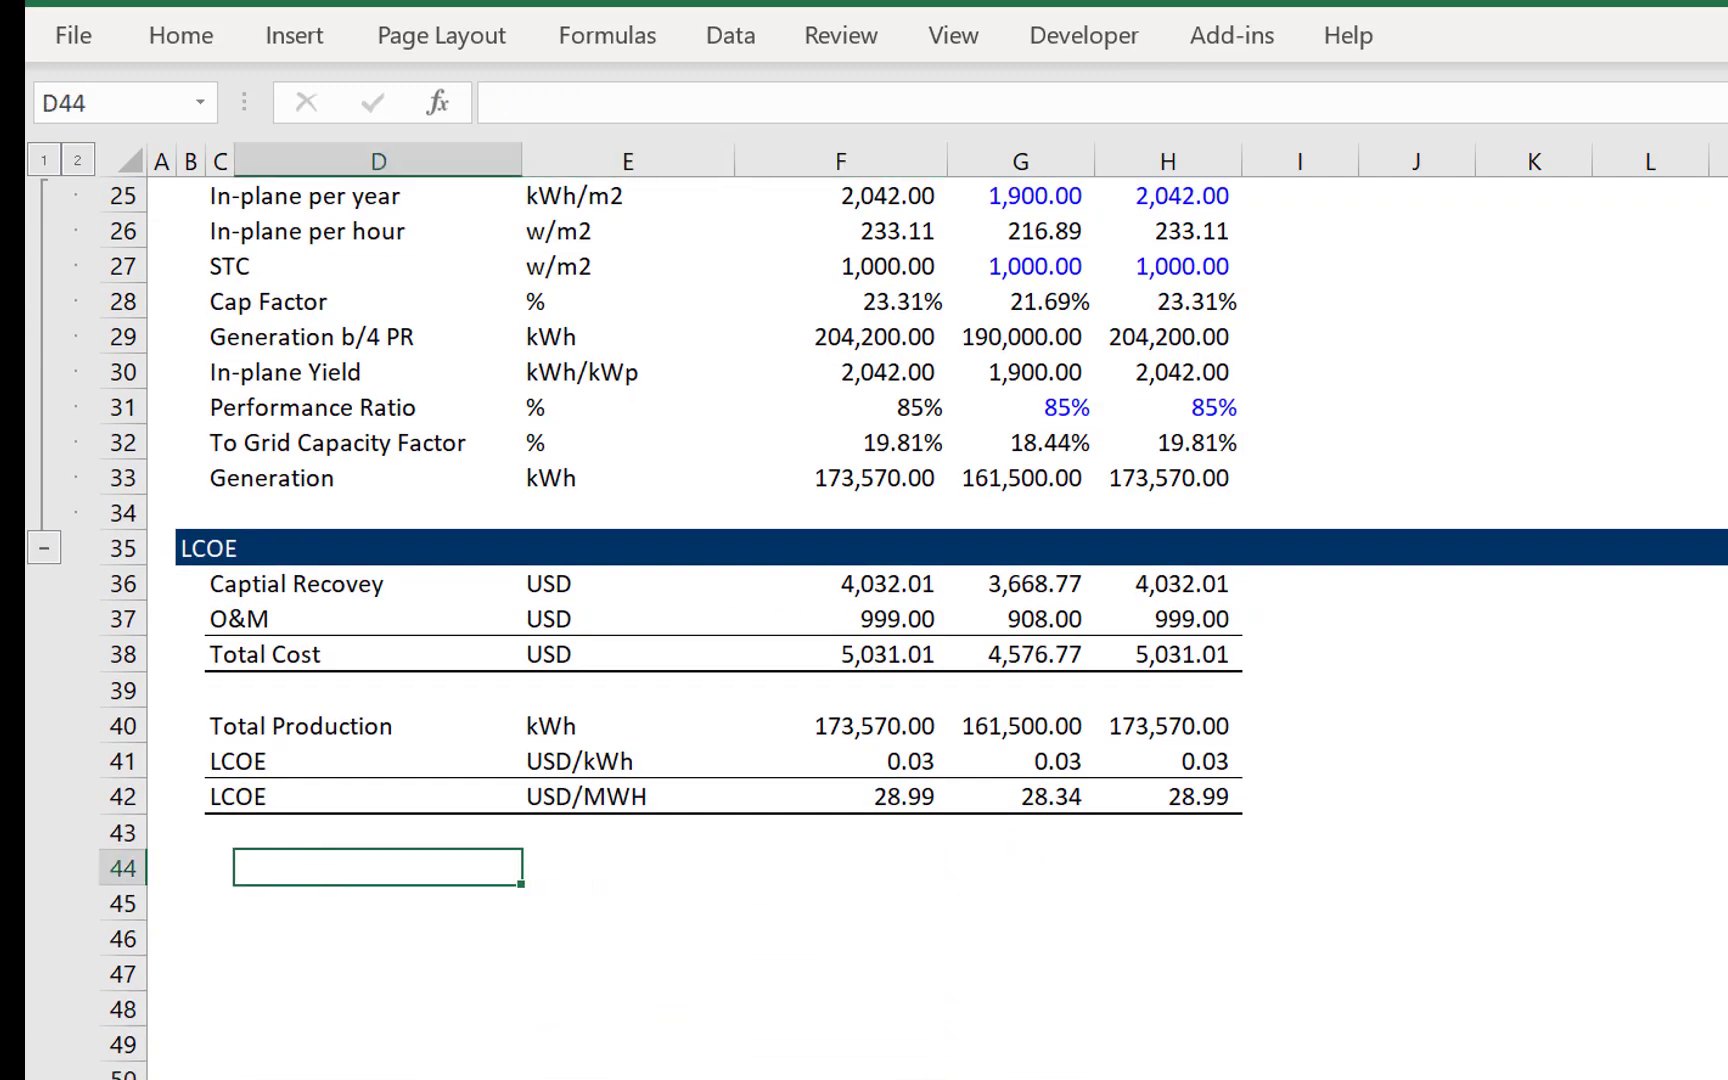
{"action": "key", "text": "Up"}
{"action": "key", "text": "Up"}
{"action": "key", "text": "Up"}
{"action": "key", "text": "Left"}
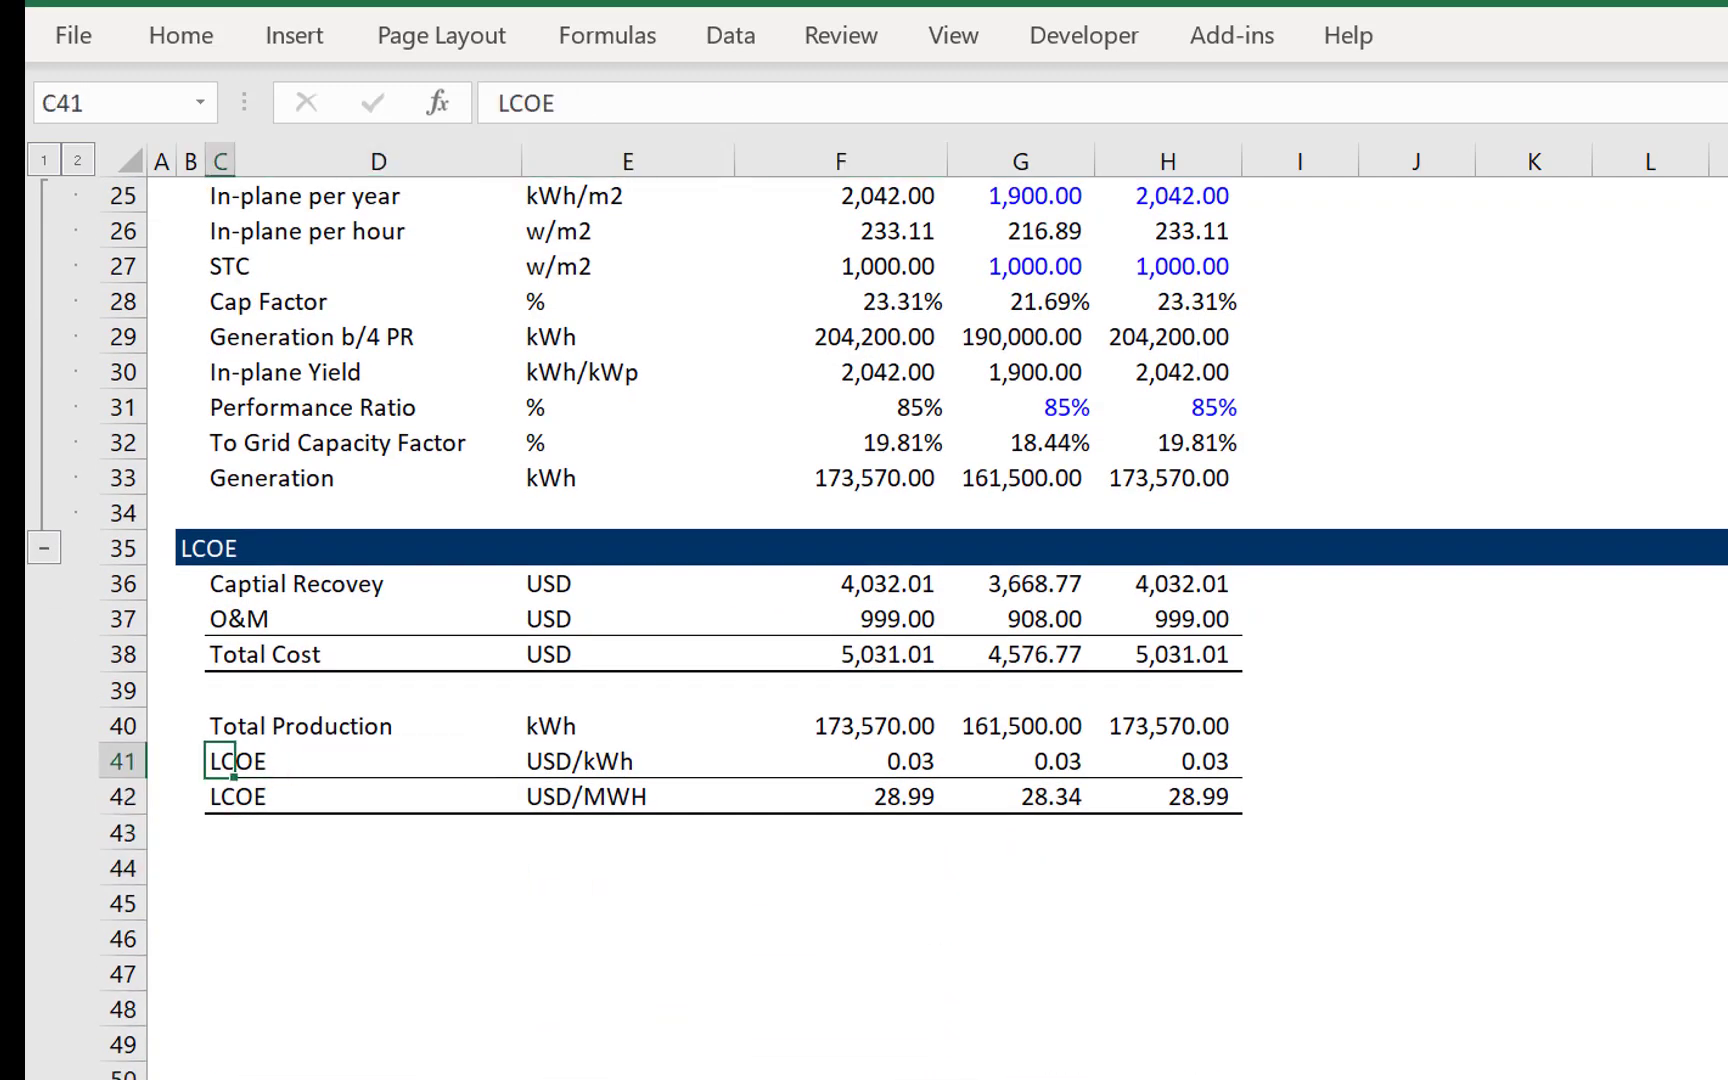
{"action": "key", "text": "Down"}
{"action": "key", "text": "Up"}
{"action": "key", "text": "Up"}
{"action": "key", "text": "Up"}
{"action": "key", "text": "Up"}
{"action": "key", "text": "Up"}
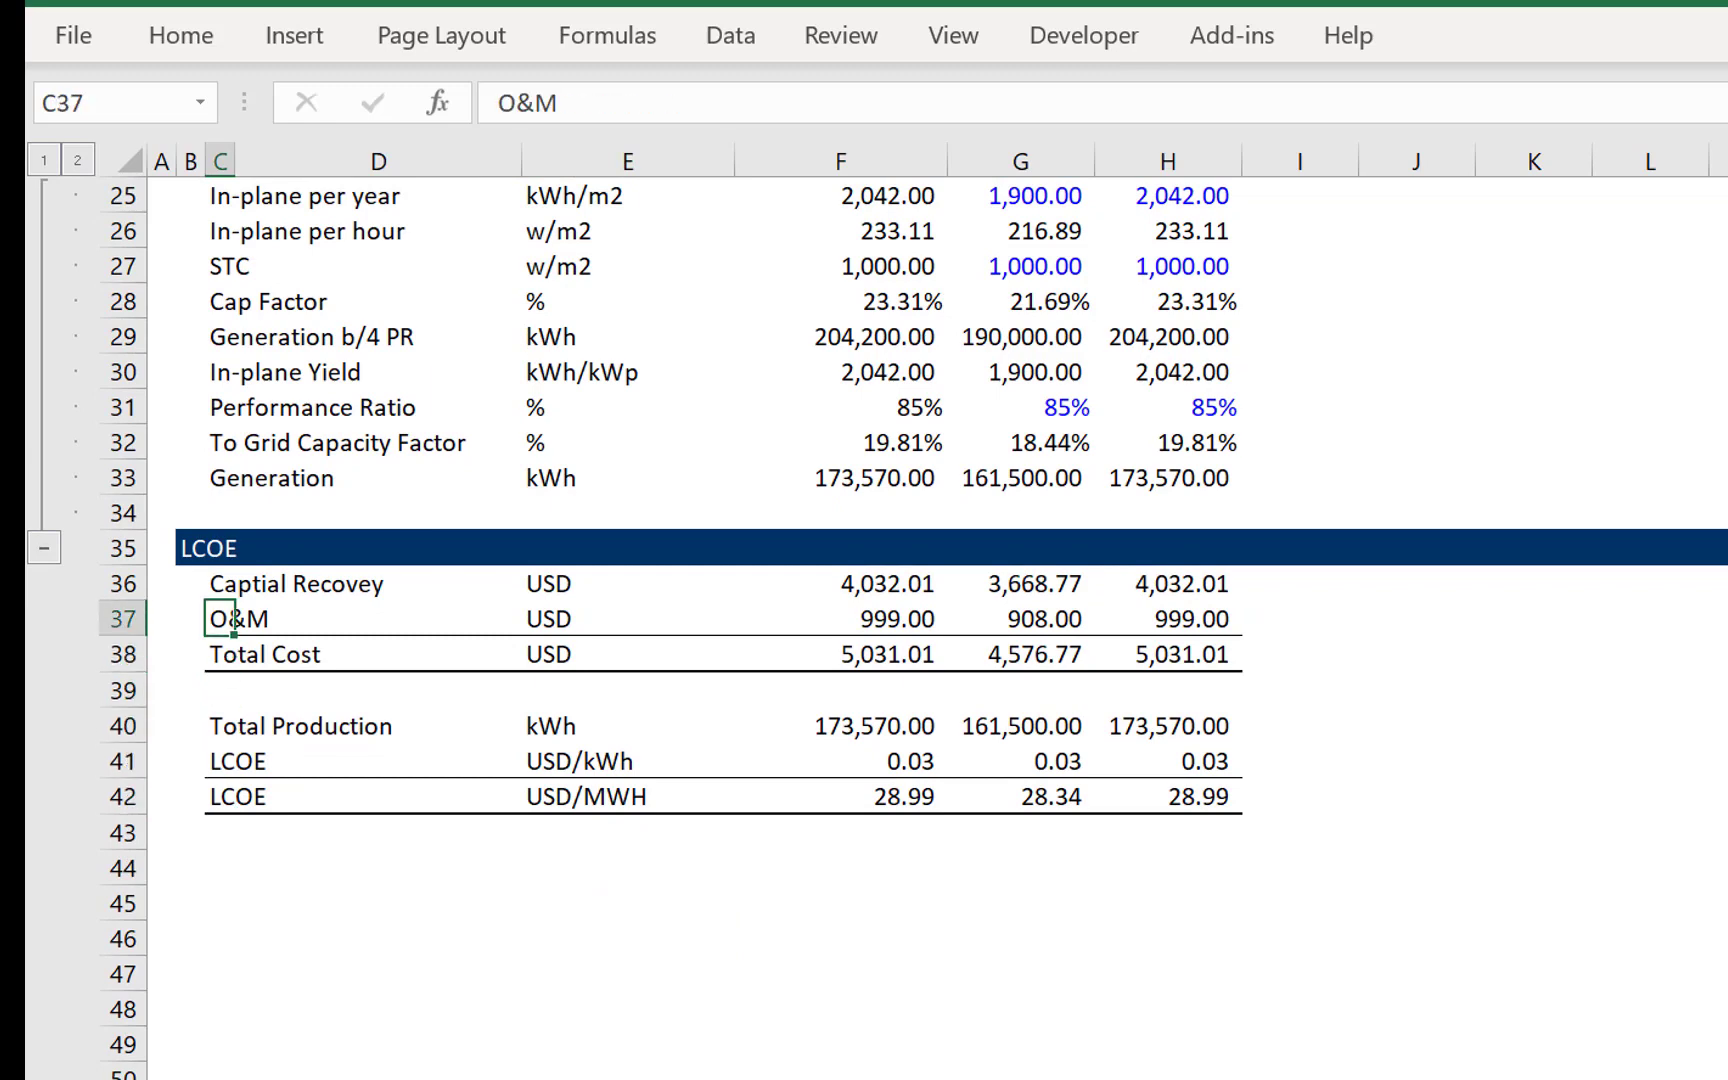
{"action": "key", "text": "Up"}
{"action": "key", "text": "Down"}
{"action": "key", "text": "Down"}
{"action": "key", "text": "Down"}
{"action": "key", "text": "Down"}
{"action": "key", "text": "Down"}
{"action": "key", "text": "Down"}
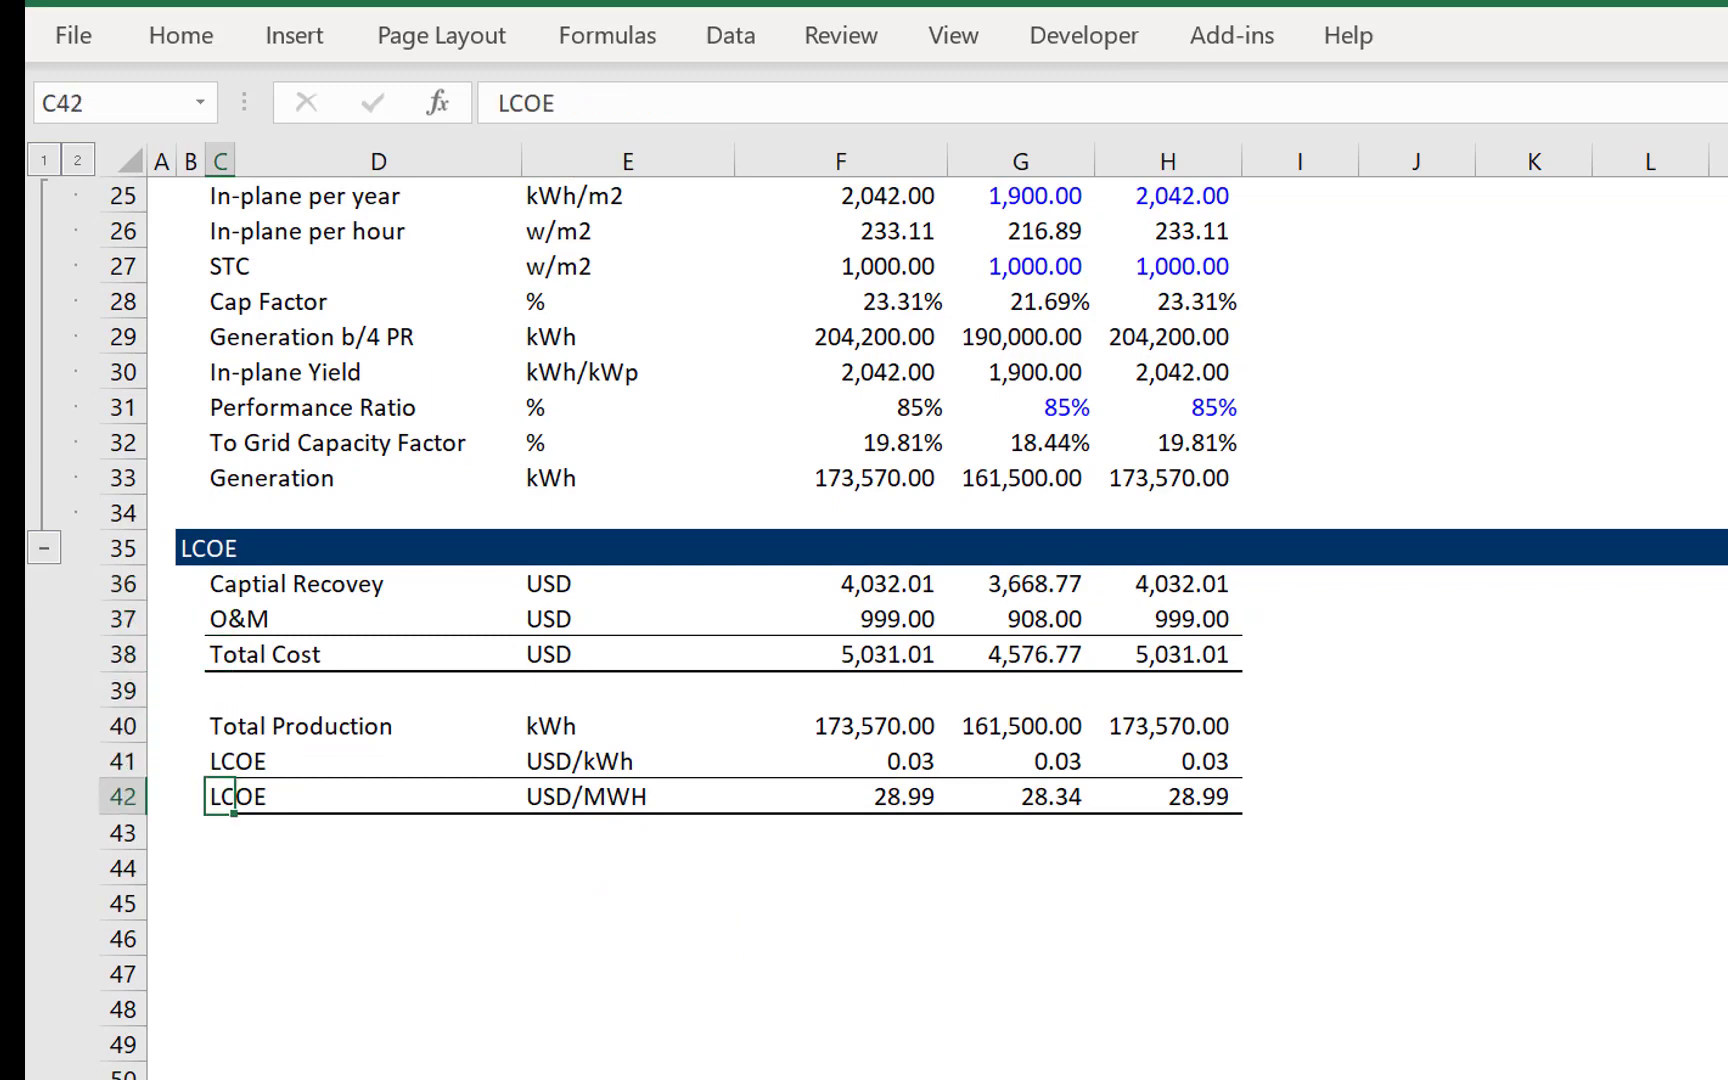
{"action": "key", "text": "F2"}
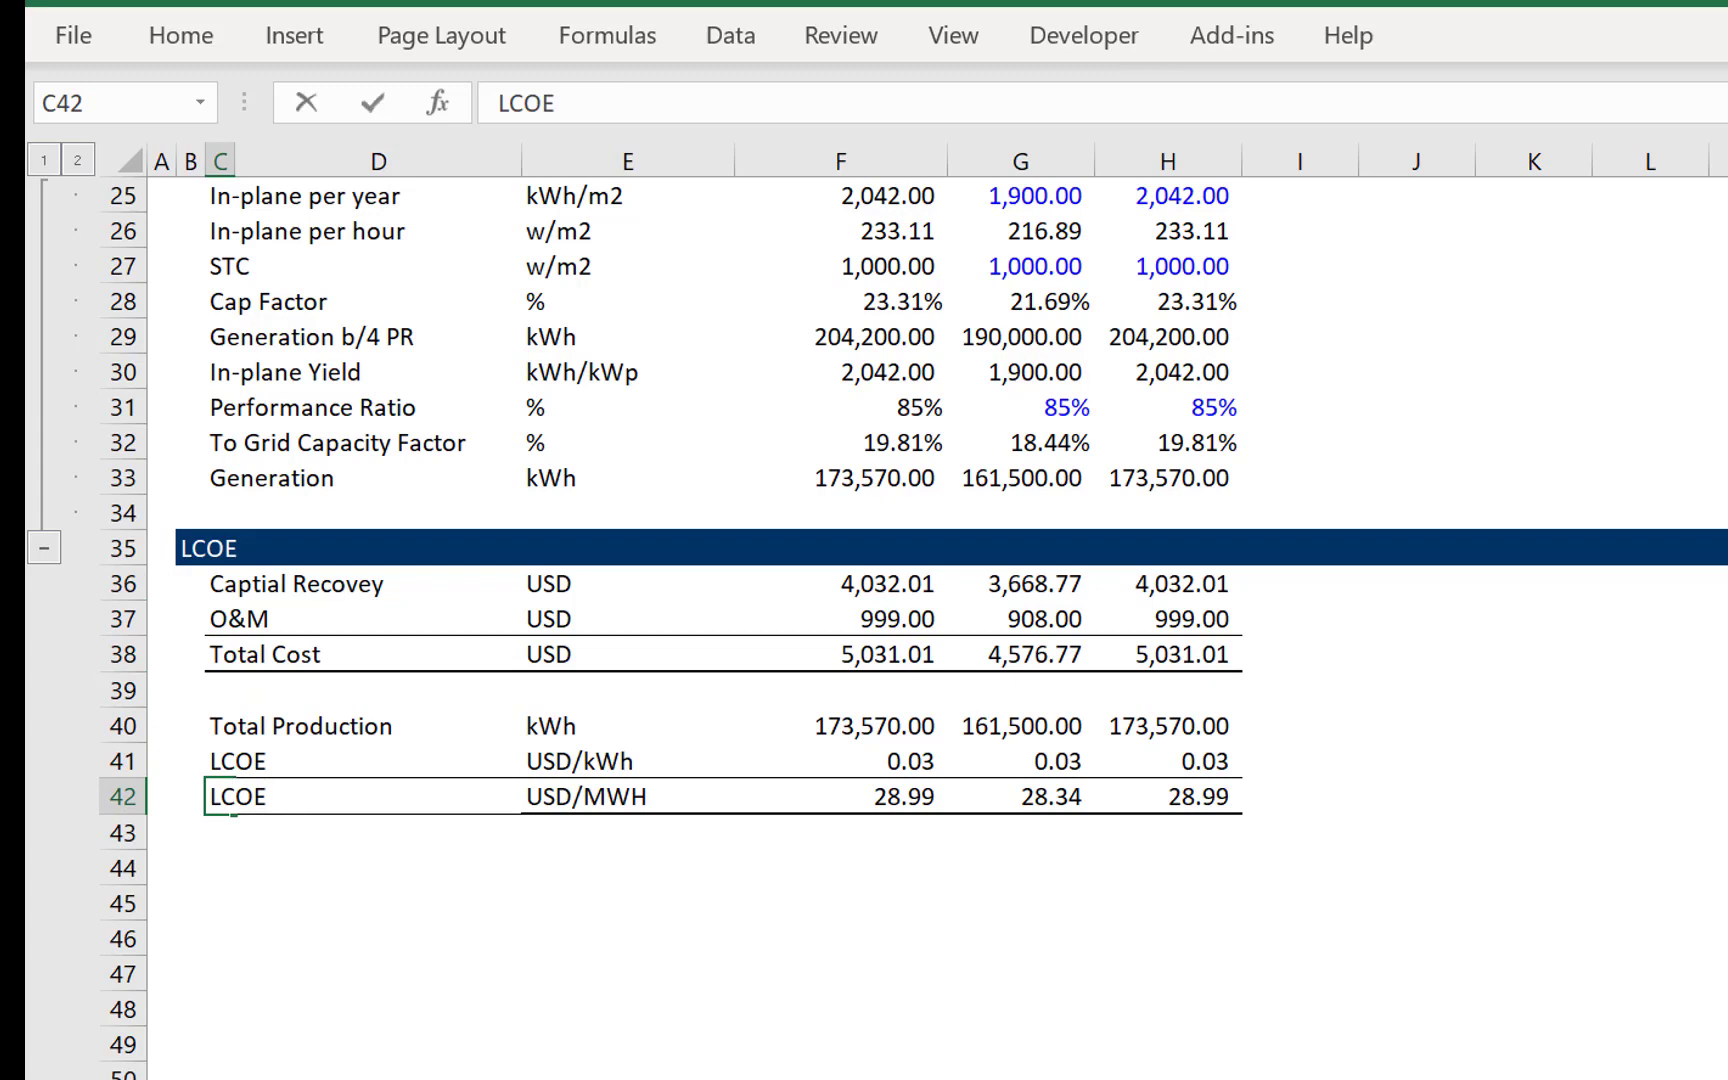
{"action": "type", "text": "- Nominal"}
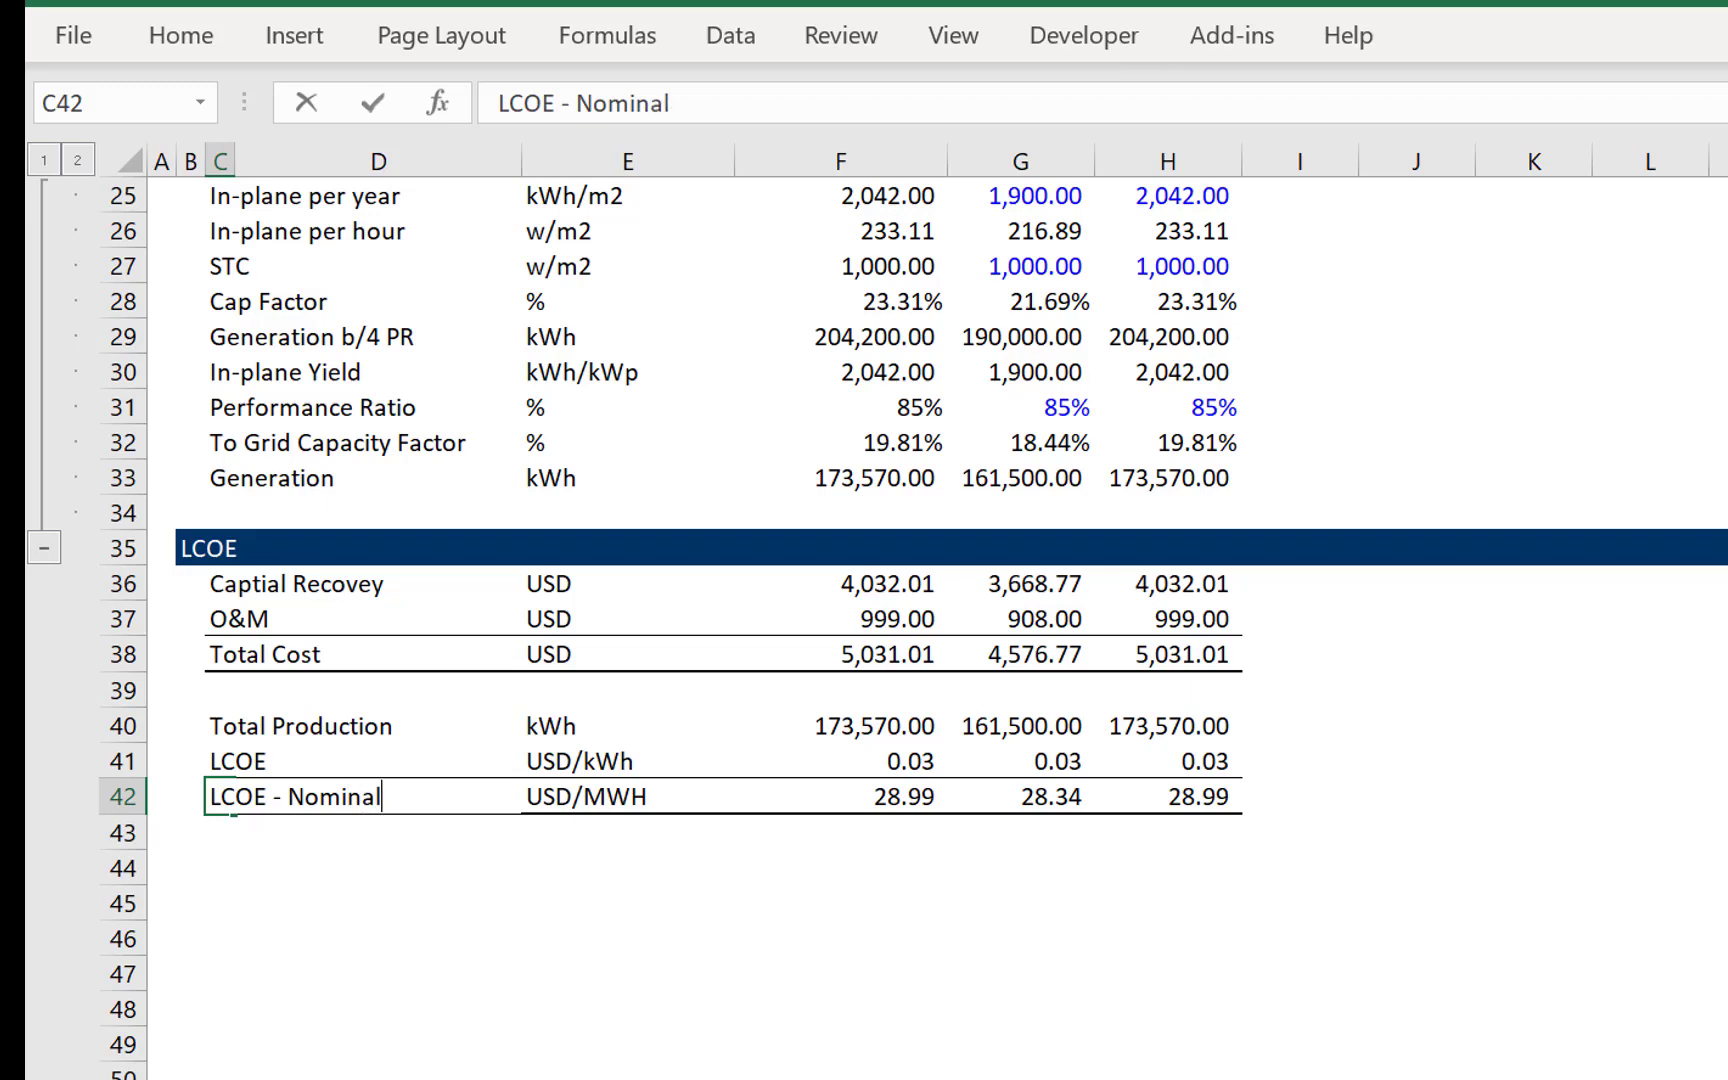
{"action": "key", "text": "Return"}
{"action": "key", "text": "Return"}
{"action": "key", "text": "Return"}
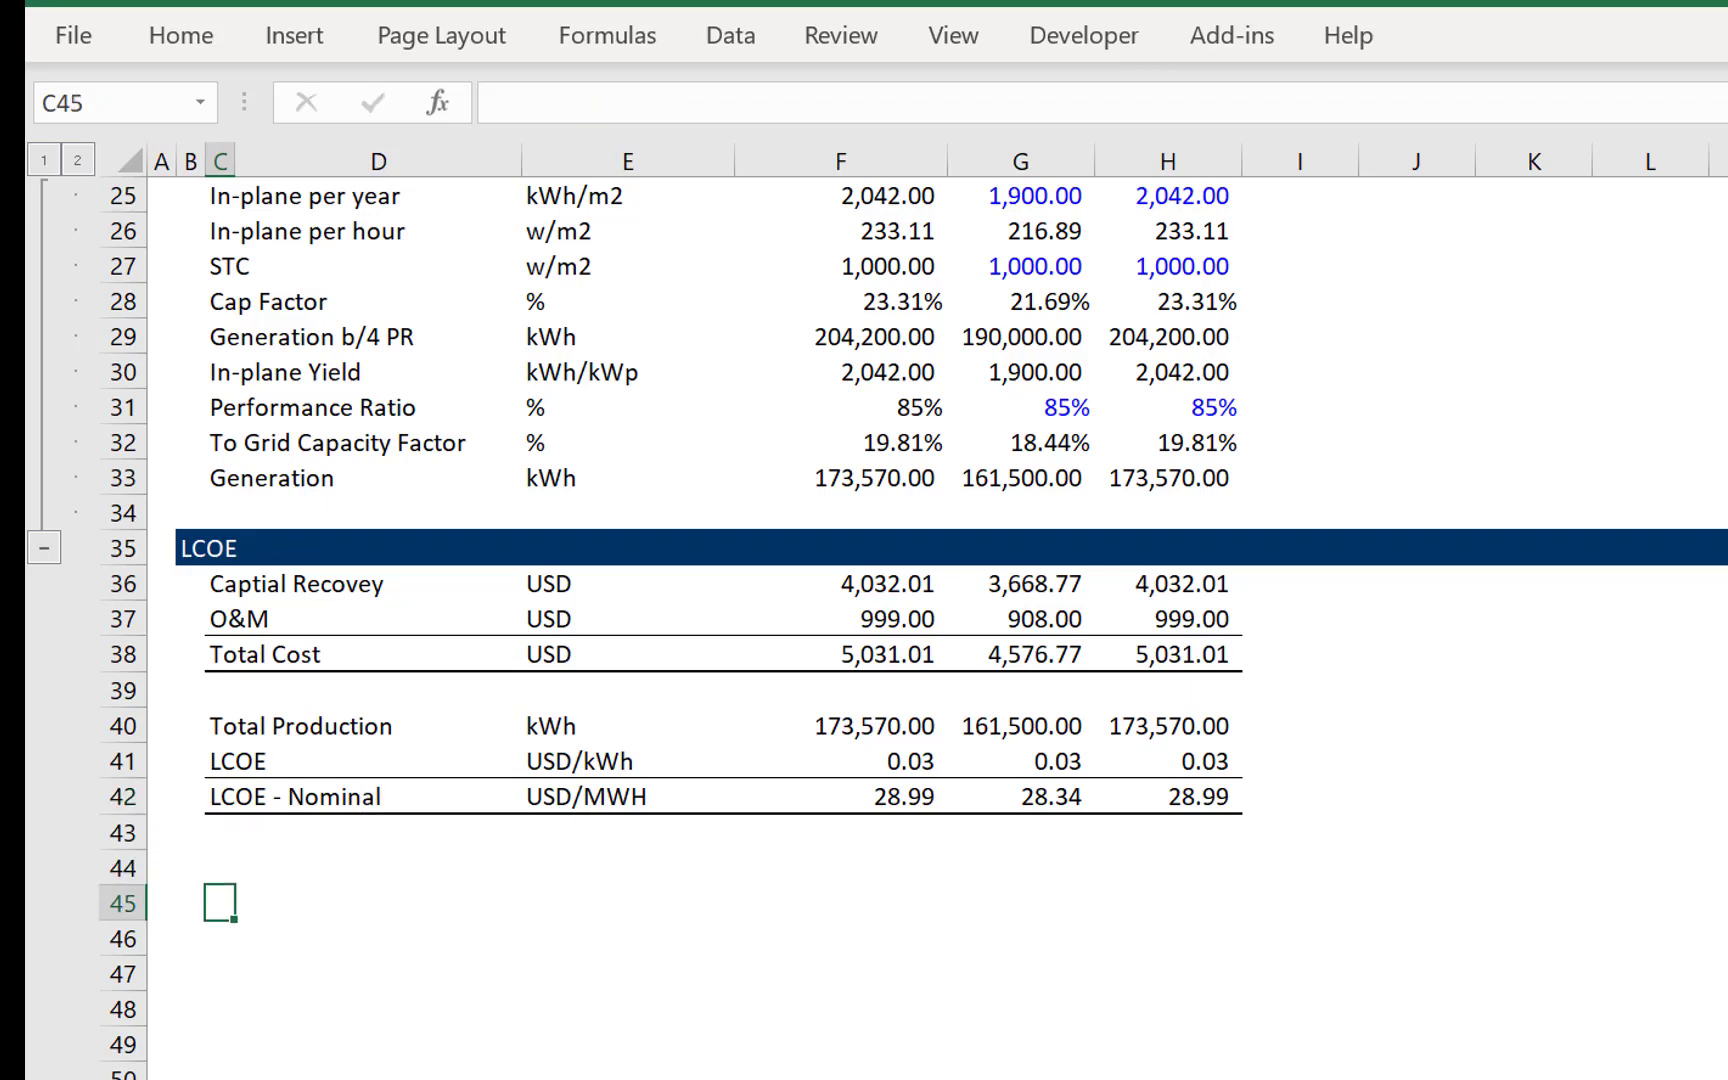
- Copy the LCOE section's labels and units from C36:E42 to a second block starting at C44
{"action": "key", "text": "Up"}
{"action": "key", "text": "Up"}
{"action": "key", "text": "Up"}
{"action": "key", "text": "Up"}
{"action": "key", "text": "Up"}
{"action": "key", "text": "Up"}
{"action": "key", "text": "Up"}
{"action": "key", "text": "Up"}
{"action": "key", "text": "Up"}
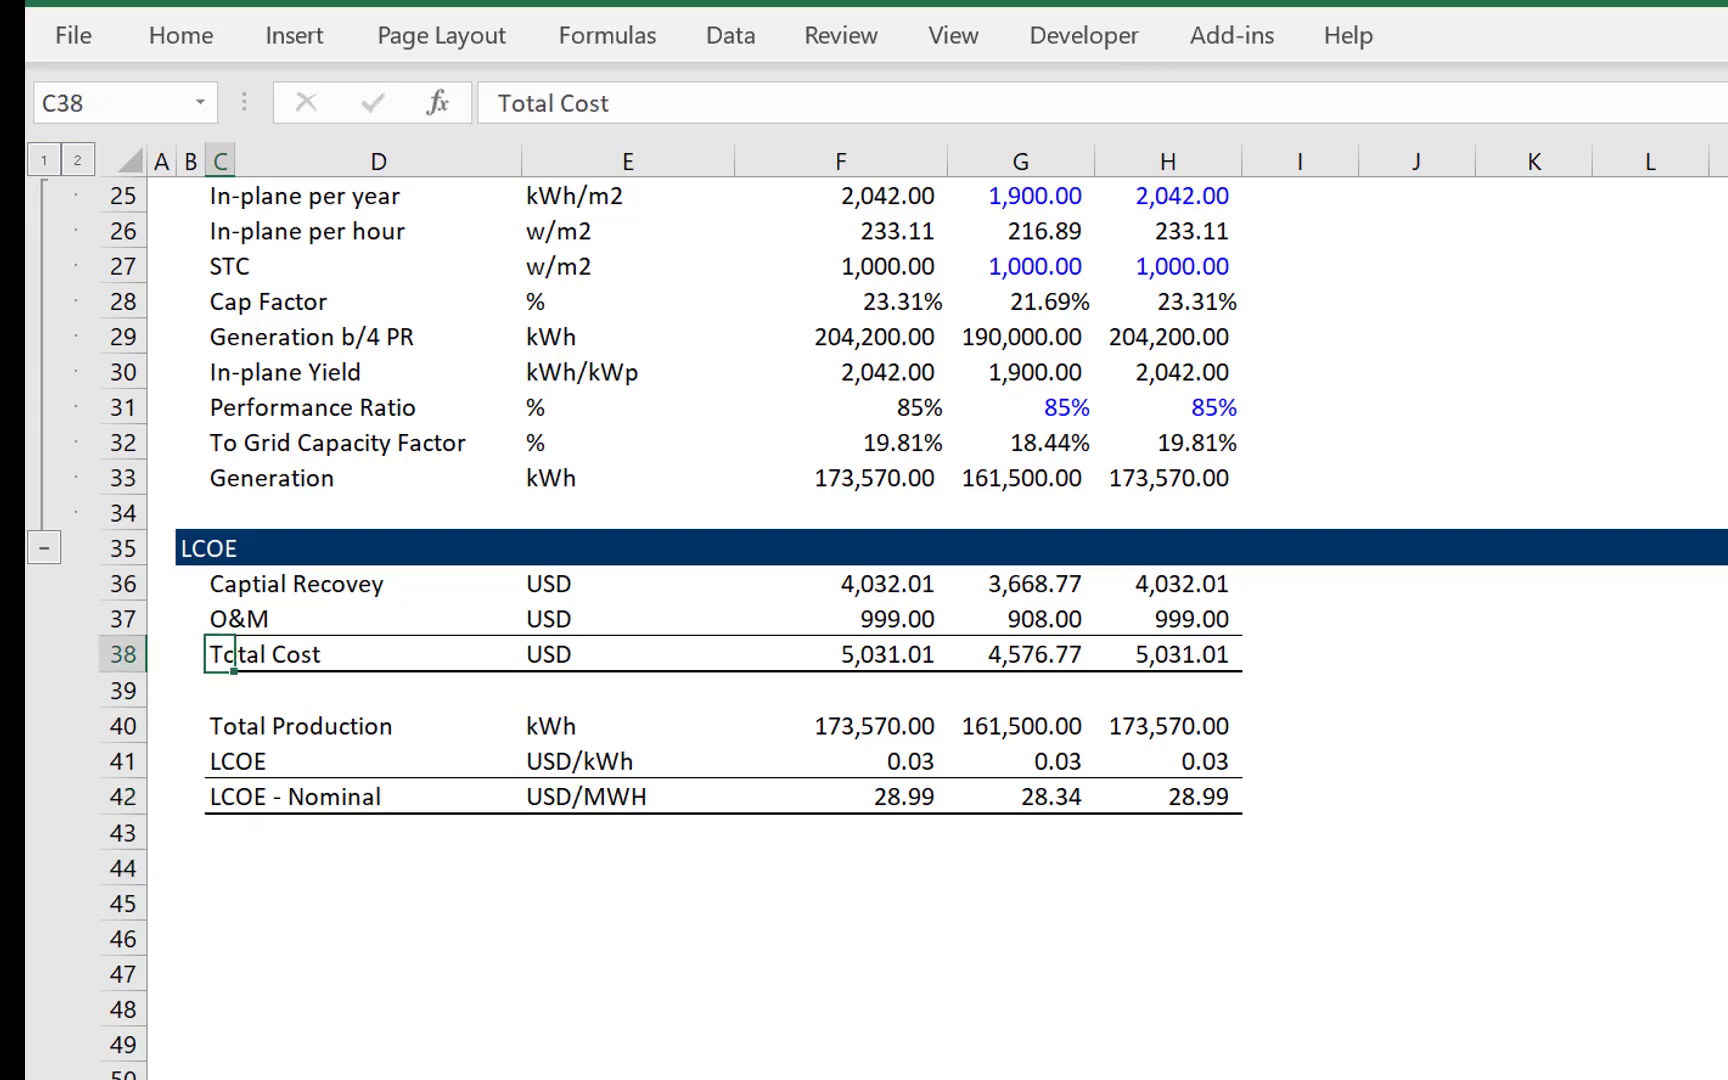
{"action": "key", "text": "shift+Right"}
{"action": "key", "text": "shift+Right"}
{"action": "key", "text": "shift+Down"}
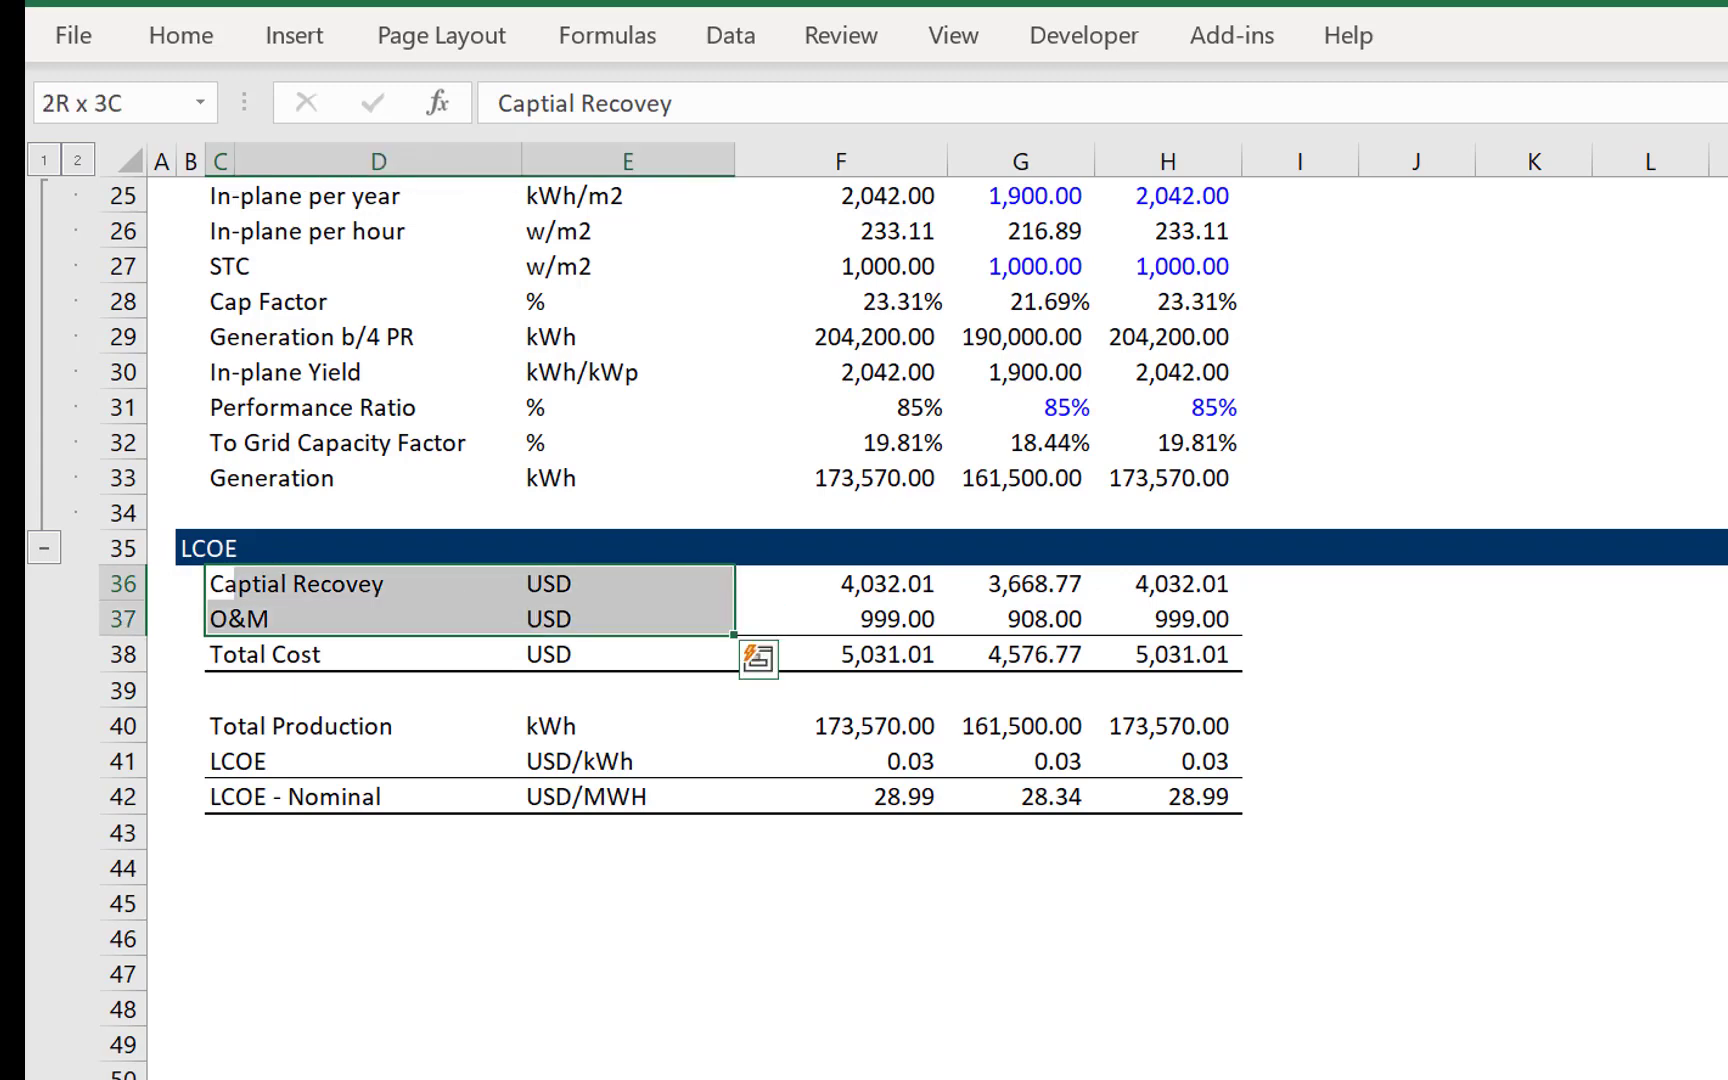
{"action": "key", "text": "shift+Down"}
{"action": "key", "text": "shift+Down"}
{"action": "key", "text": "shift+Down"}
{"action": "key", "text": "shift+Down"}
{"action": "key", "text": "shift+Down"}
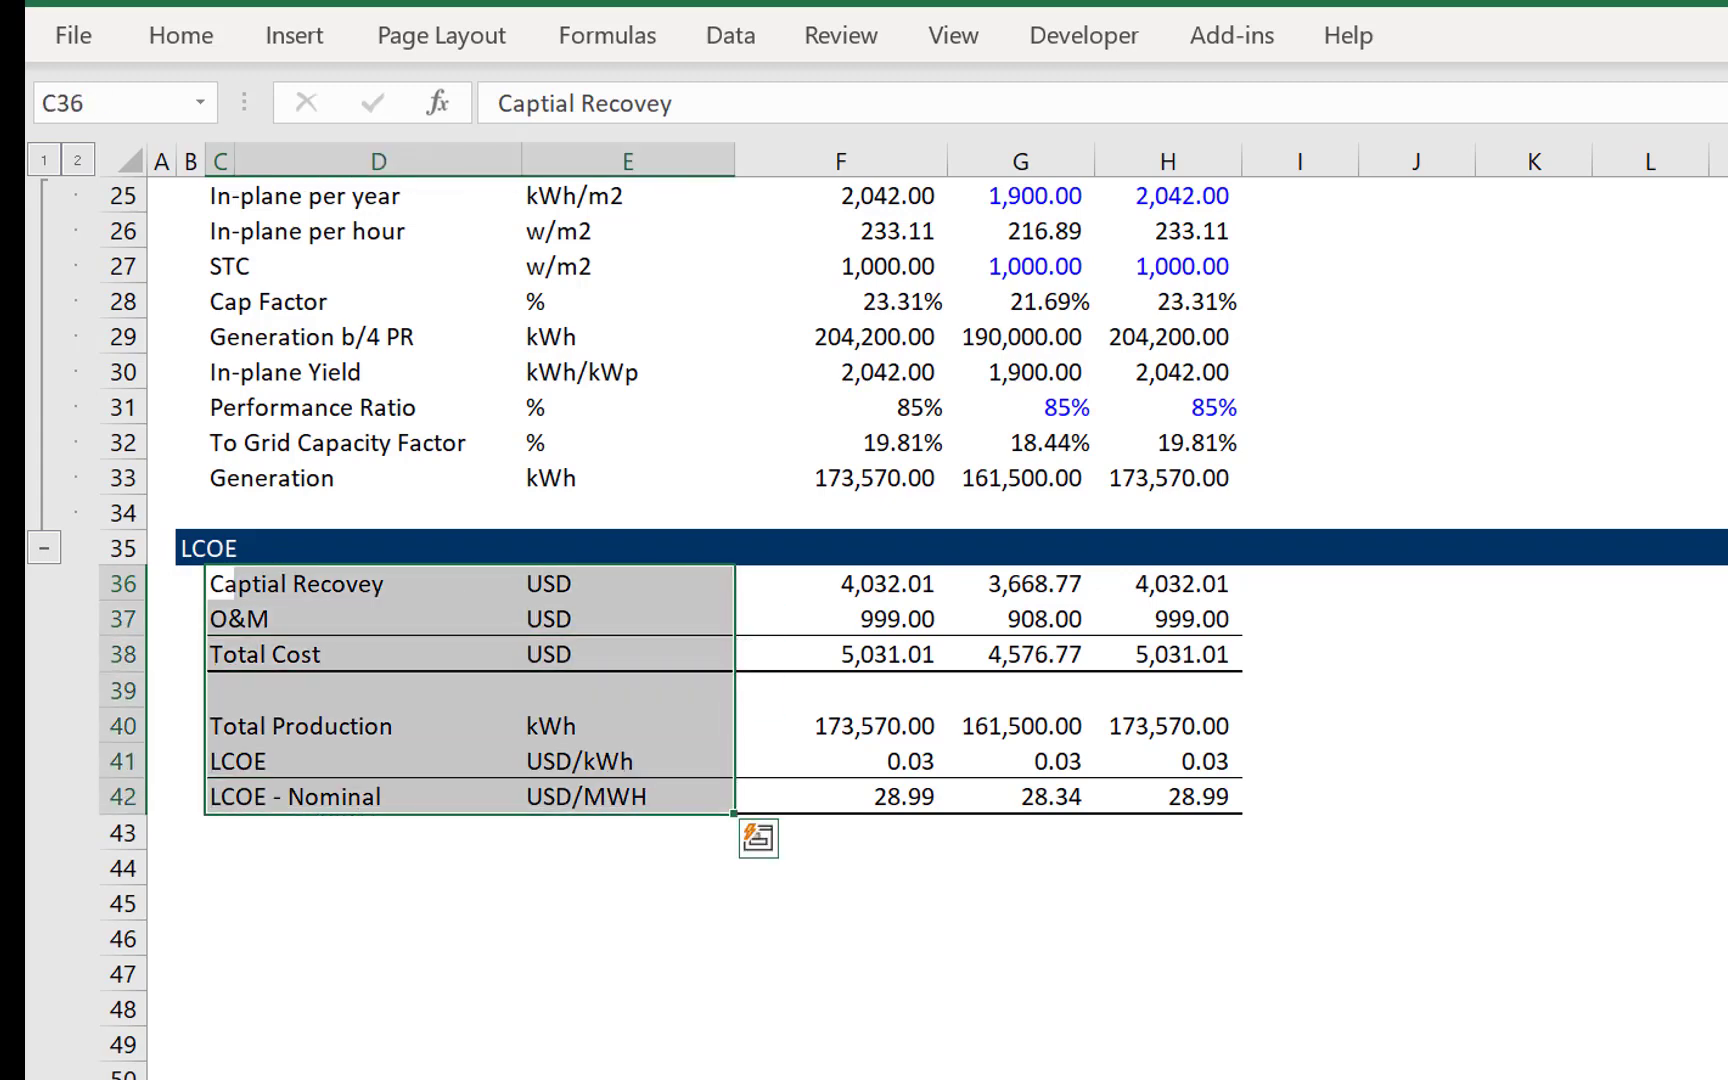
{"action": "key", "text": "ctrl+c"}
{"action": "key", "text": "Down"}
{"action": "key", "text": "Down"}
{"action": "key", "text": "Down"}
{"action": "key", "text": "Down"}
{"action": "key", "text": "Down"}
{"action": "key", "text": "Down"}
{"action": "key", "text": "Down"}
{"action": "key", "text": "Down"}
{"action": "key", "text": "Down"}
{"action": "key", "text": "Down"}
{"action": "key", "text": "Down"}
{"action": "key", "text": "Down"}
{"action": "key", "text": "Up"}
{"action": "key", "text": "Up"}
{"action": "key", "text": "Up"}
{"action": "key", "text": "Up"}
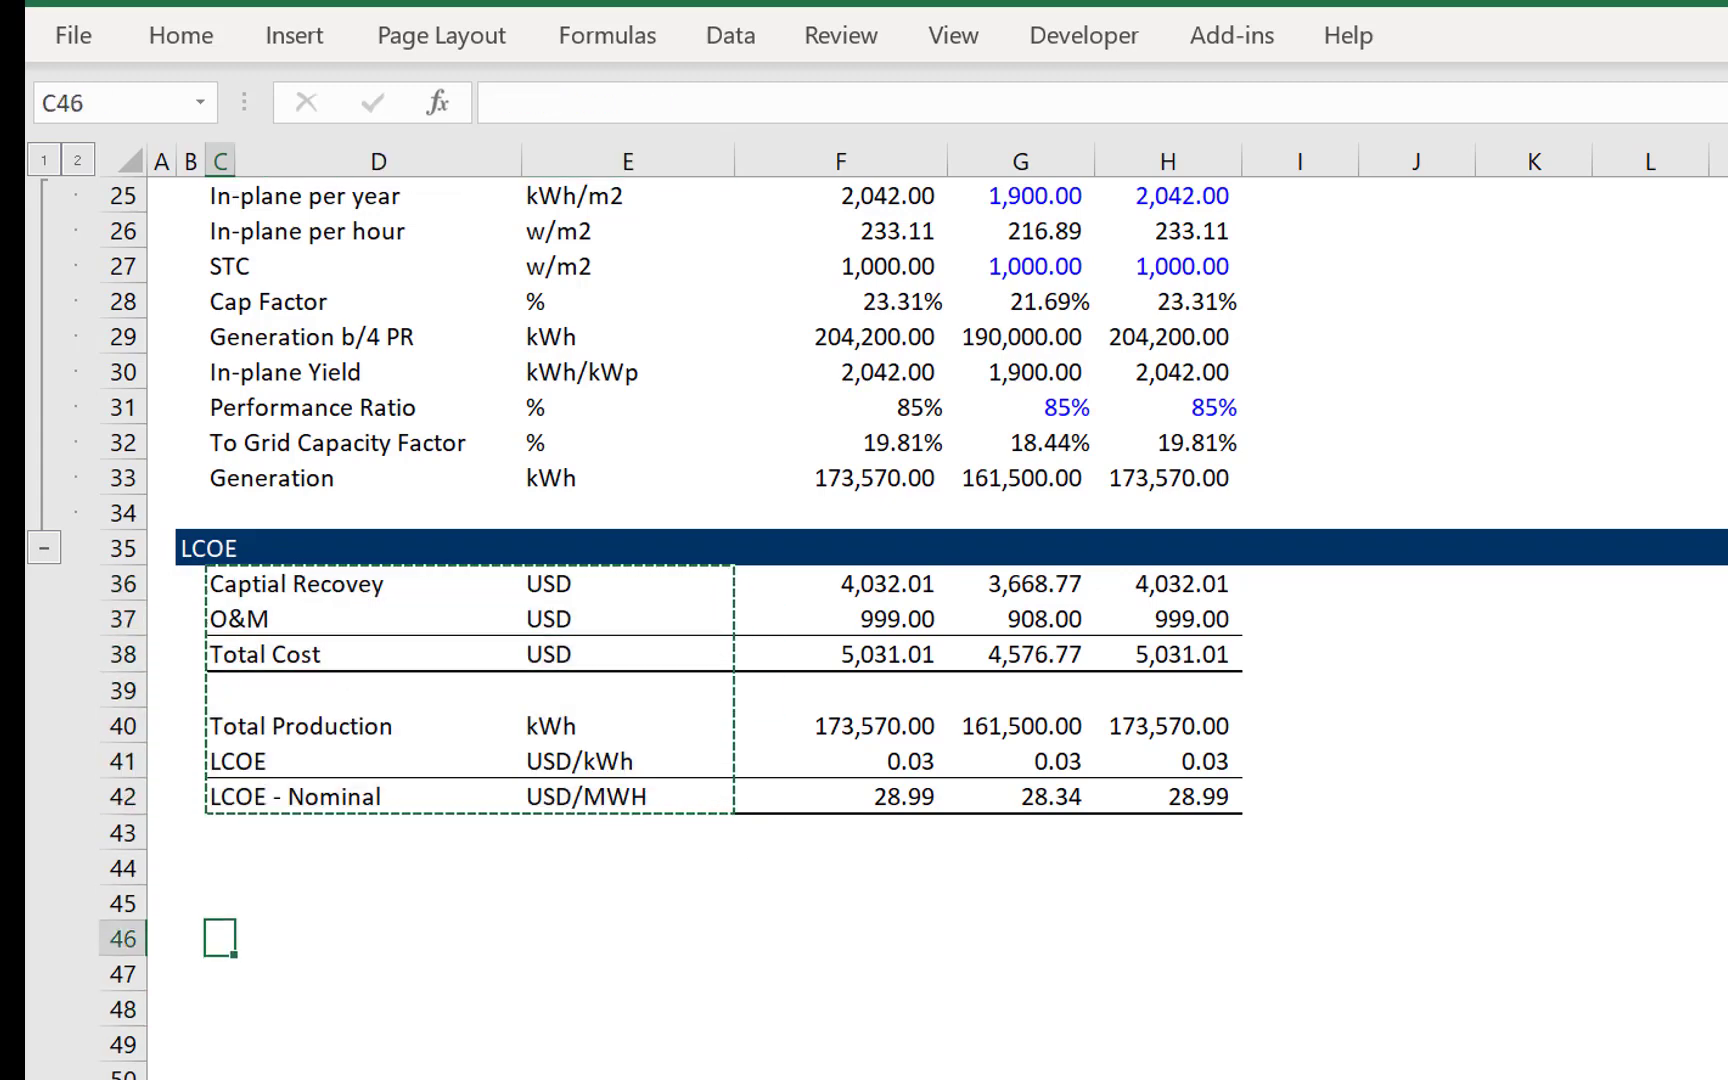
{"action": "key", "text": "ctrl+v"}
{"action": "key", "text": "Down"}
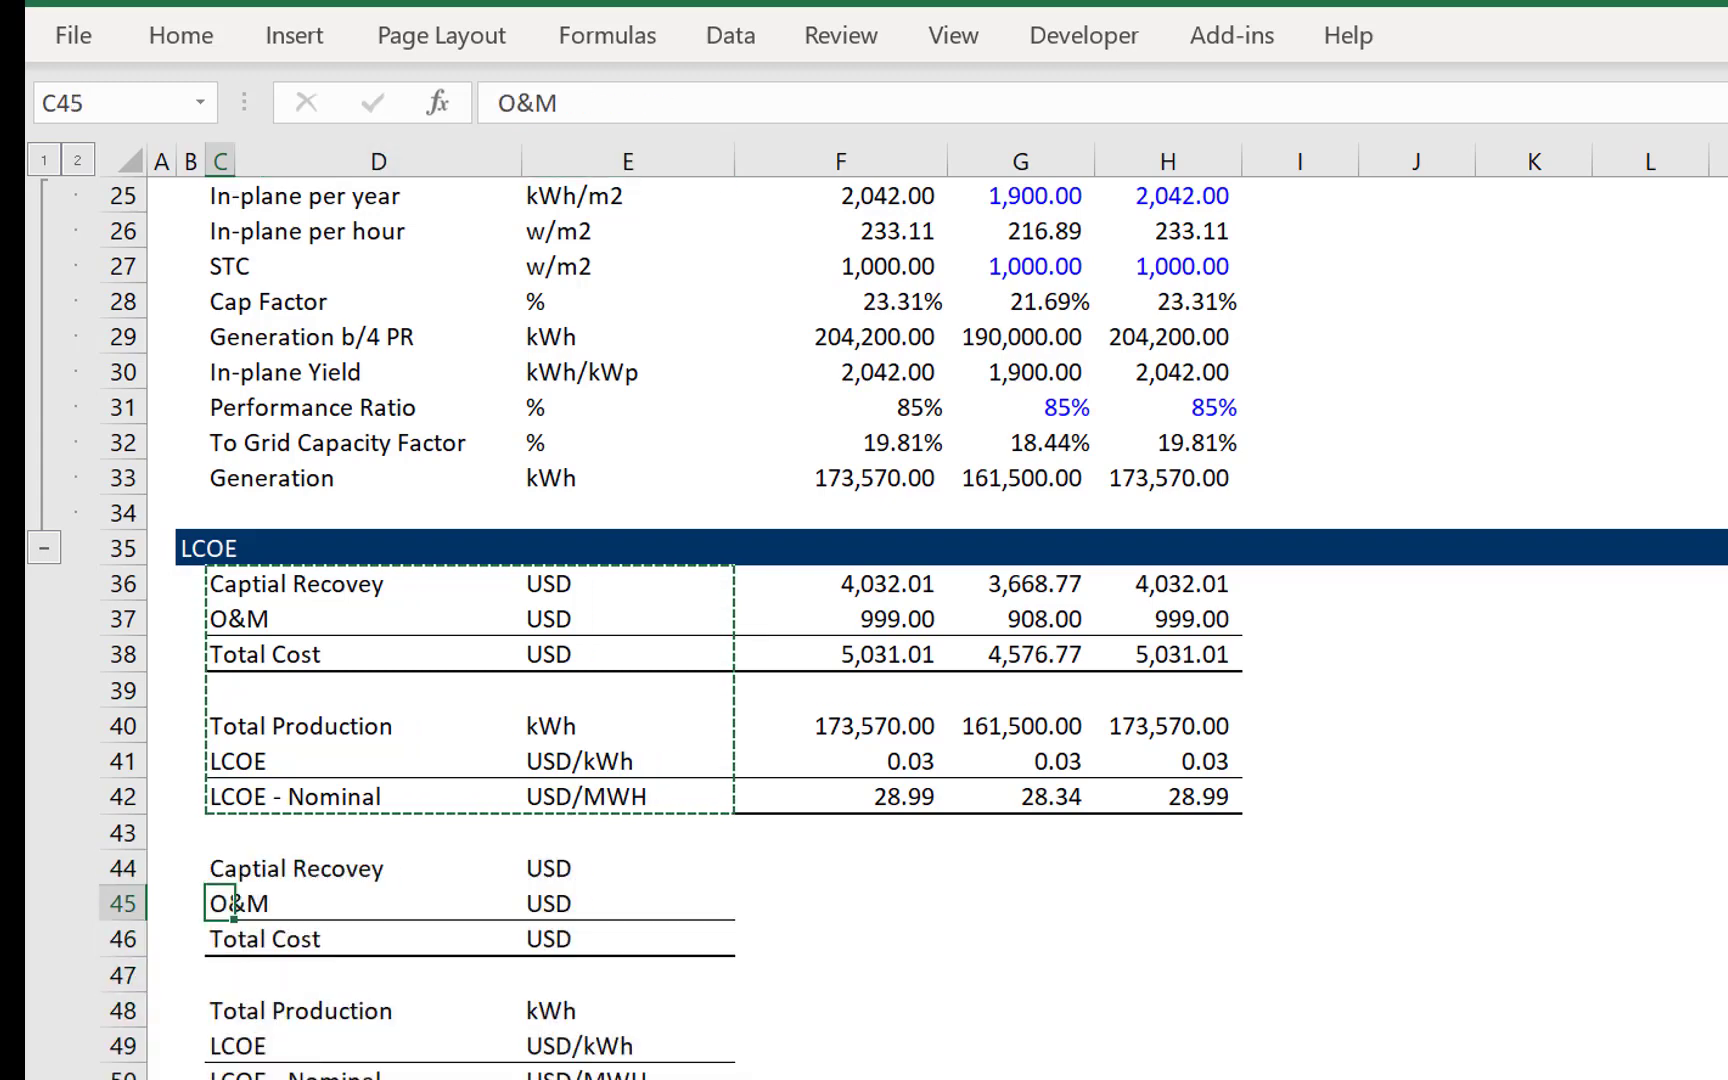
- Link the second block's capital recovery to Real Capital Recovery with =G17 in G44 and fill it across to H44
{"action": "key", "text": "Up"}
{"action": "key", "text": "Up"}
{"action": "key", "text": "Down"}
{"action": "key", "text": "Right"}
{"action": "key", "text": "Right"}
{"action": "key", "text": "Right"}
{"action": "key", "text": "Right"}
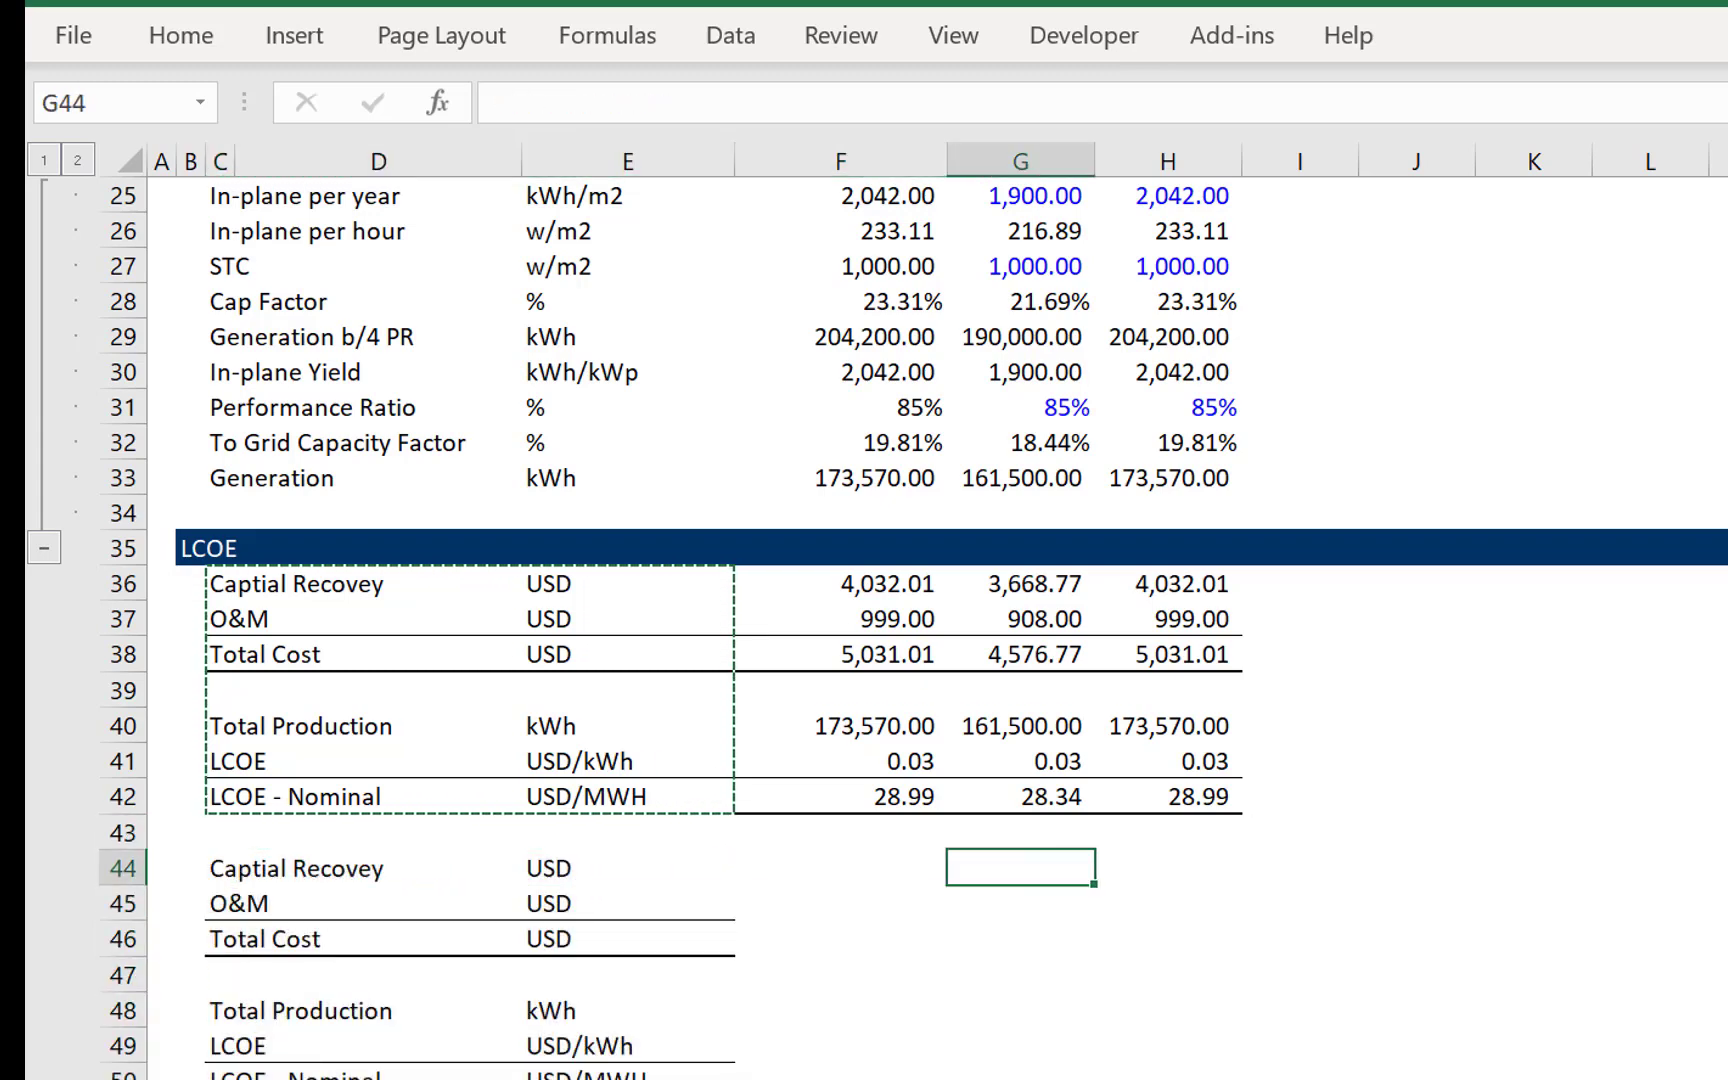
{"action": "type", "text": "="}
{"action": "key", "text": "Up"}
{"action": "key", "text": "Up"}
{"action": "key", "text": "Up"}
{"action": "key", "text": "Up"}
{"action": "key", "text": "Up"}
{"action": "key", "text": "Up"}
{"action": "key", "text": "Up"}
{"action": "key", "text": "Up"}
{"action": "key", "text": "Up"}
{"action": "key", "text": "Up"}
{"action": "key", "text": "Up"}
{"action": "key", "text": "Up"}
{"action": "key", "text": "Up"}
{"action": "key", "text": "Up"}
{"action": "key", "text": "Up"}
{"action": "key", "text": "Up"}
{"action": "key", "text": "Up"}
{"action": "key", "text": "Up"}
{"action": "key", "text": "Up"}
{"action": "key", "text": "Up"}
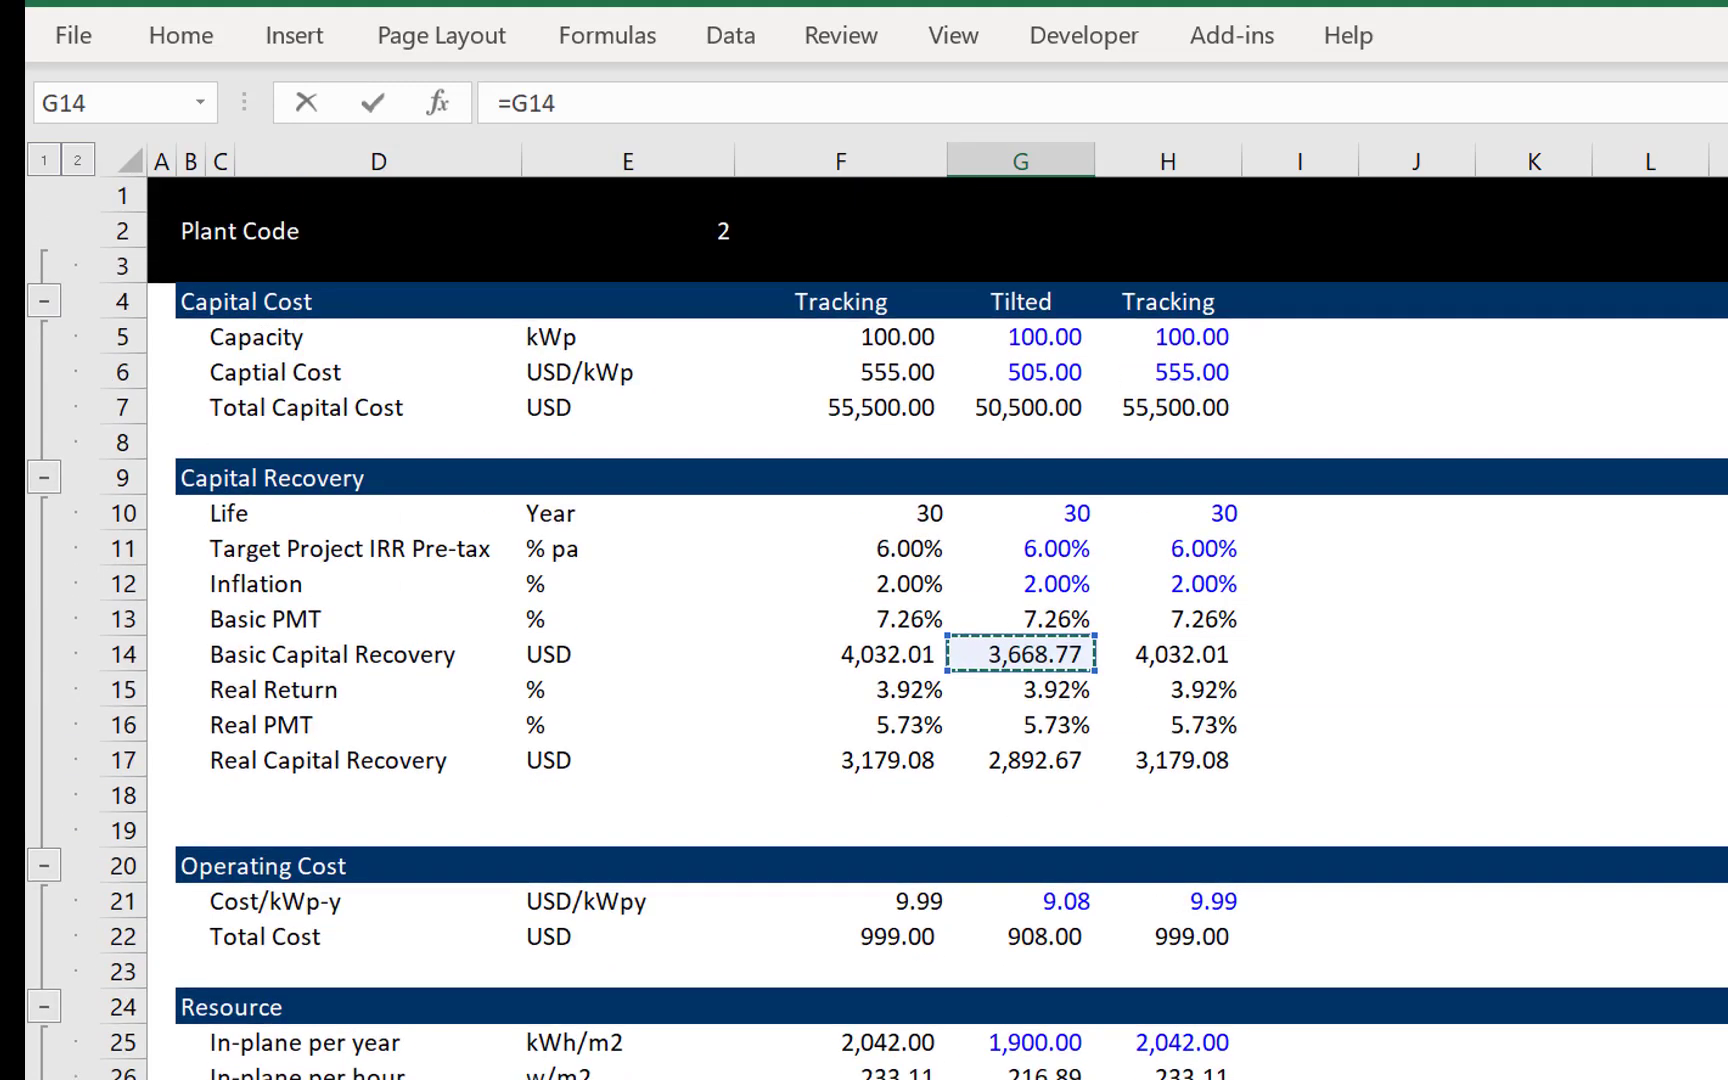
{"action": "key", "text": "Up"}
{"action": "key", "text": "Down"}
{"action": "key", "text": "Down"}
{"action": "key", "text": "Down"}
{"action": "key", "text": "Down"}
{"action": "key", "text": "Return"}
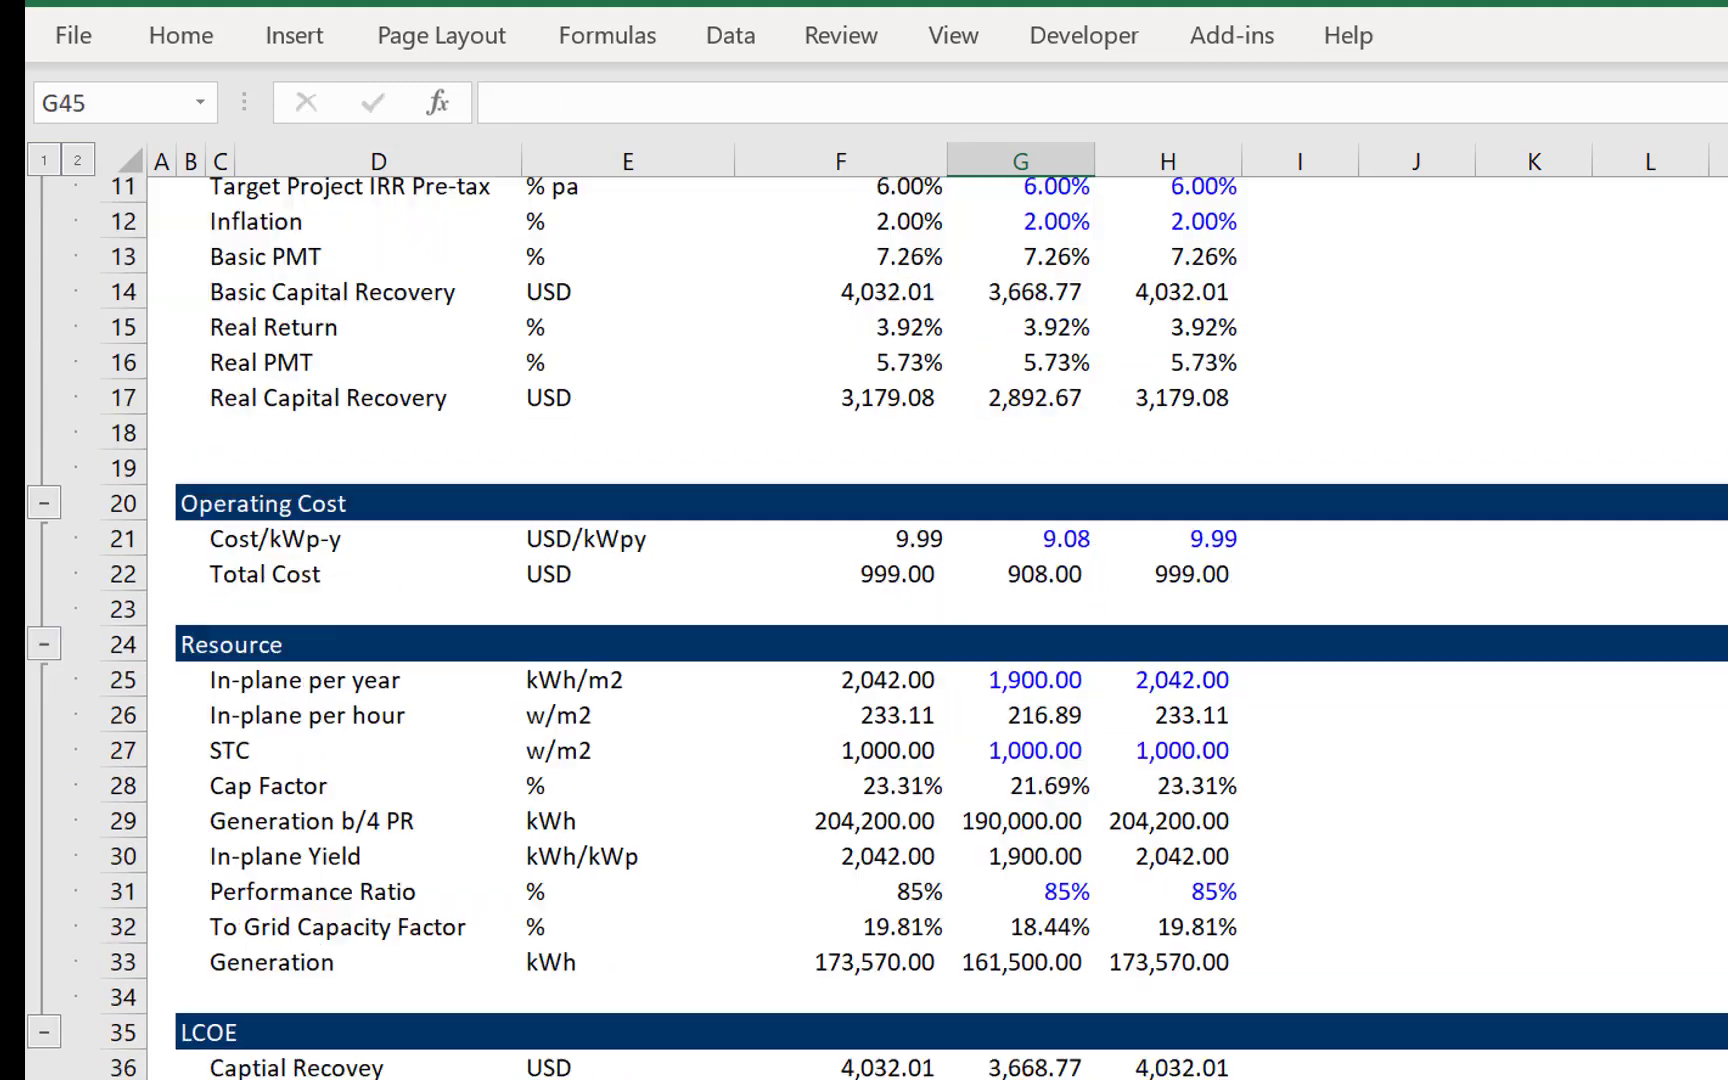
{"action": "key", "text": "Up"}
{"action": "key", "text": "shift+Right"}
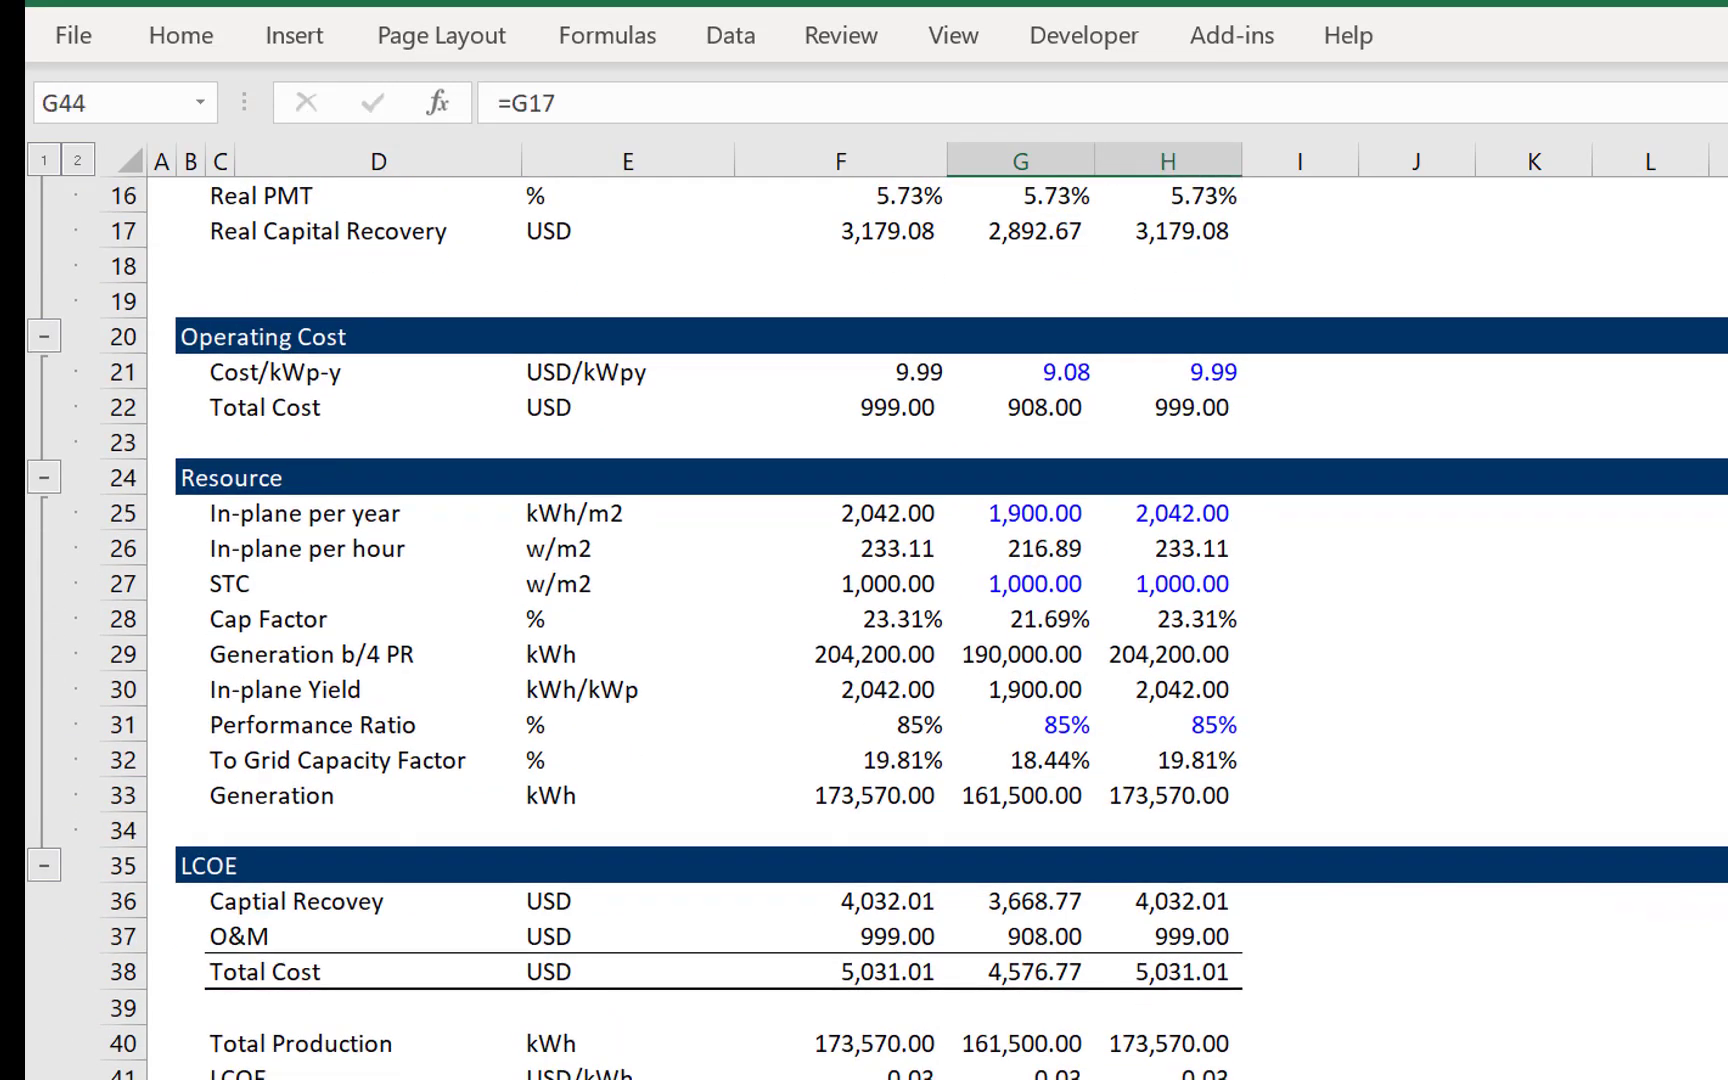
- Link the second block's O&M to the operating Total Cost with =G22 in G45 and fill it across to H45
{"action": "key", "text": "Down"}
{"action": "key", "text": "Down"}
{"action": "key", "text": "Down"}
{"action": "key", "text": "Down"}
{"action": "key", "text": "Up"}
{"action": "key", "text": "Up"}
{"action": "key", "text": "Left"}
{"action": "key", "text": "Left"}
{"action": "key", "text": "Left"}
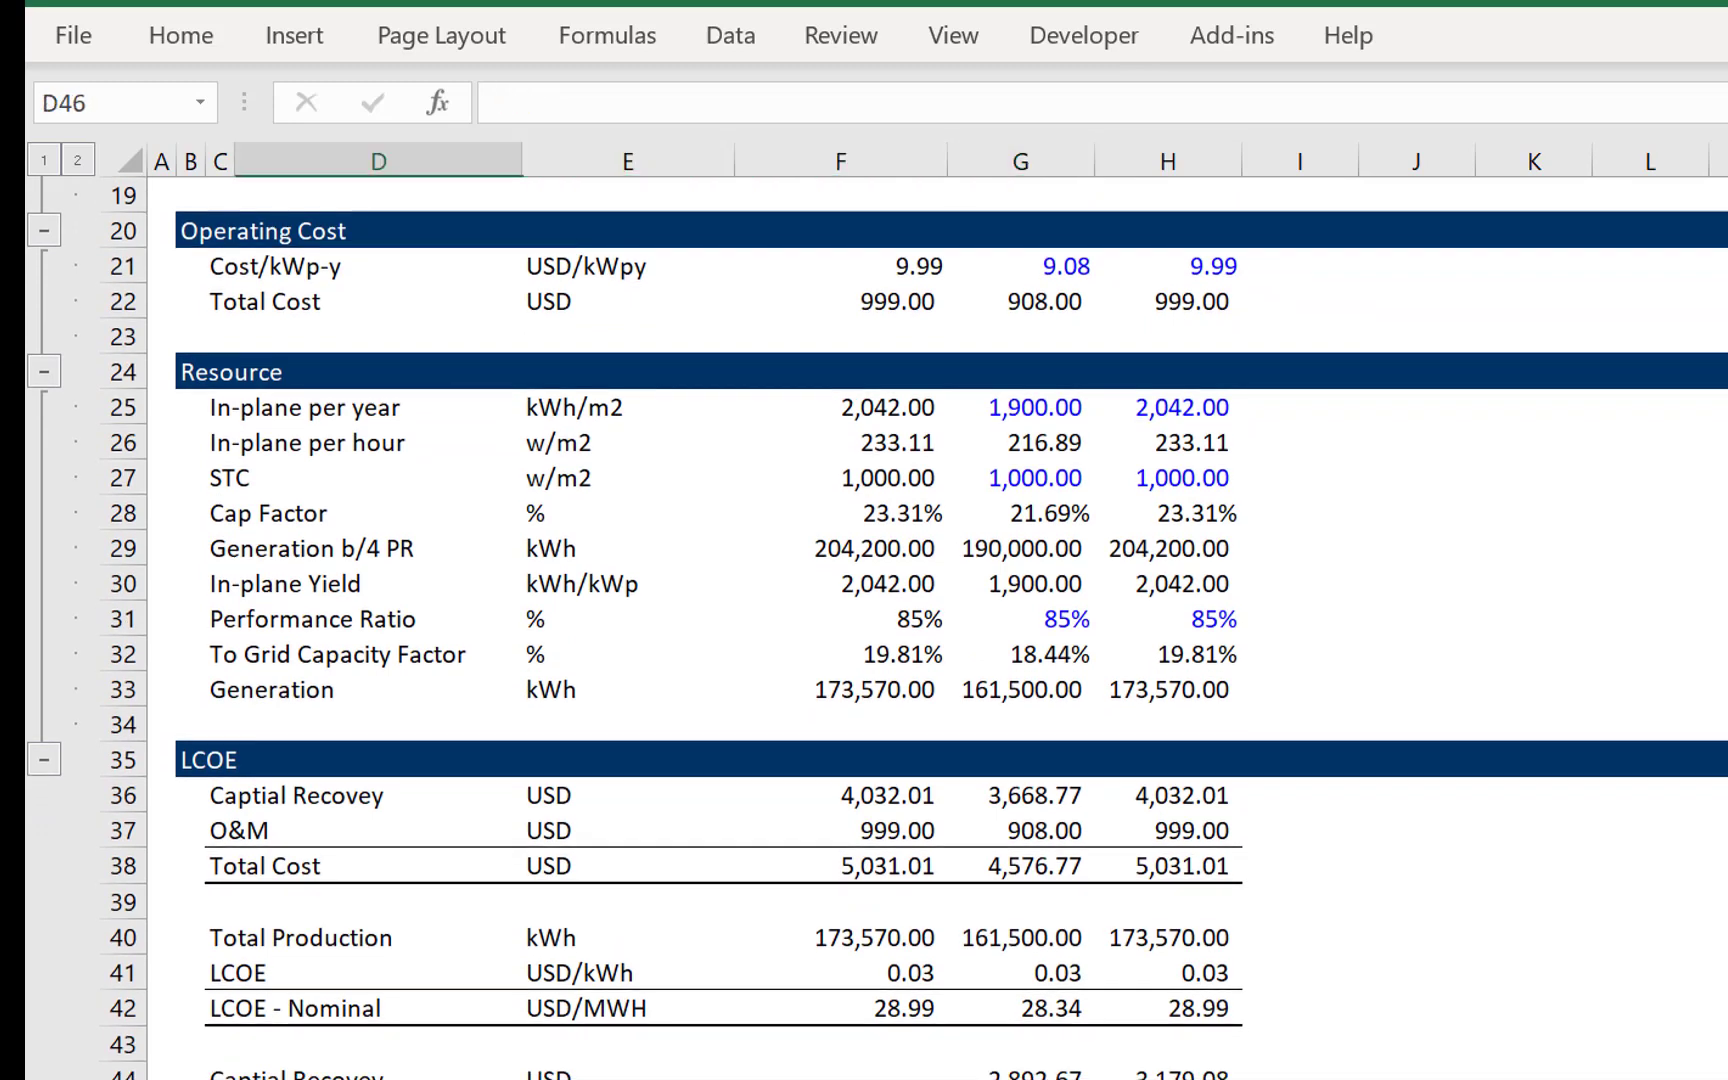
{"action": "key", "text": "Up"}
{"action": "key", "text": "Right"}
{"action": "key", "text": "Right"}
{"action": "key", "text": "Right"}
{"action": "type", "text": "="}
{"action": "key", "text": "Up"}
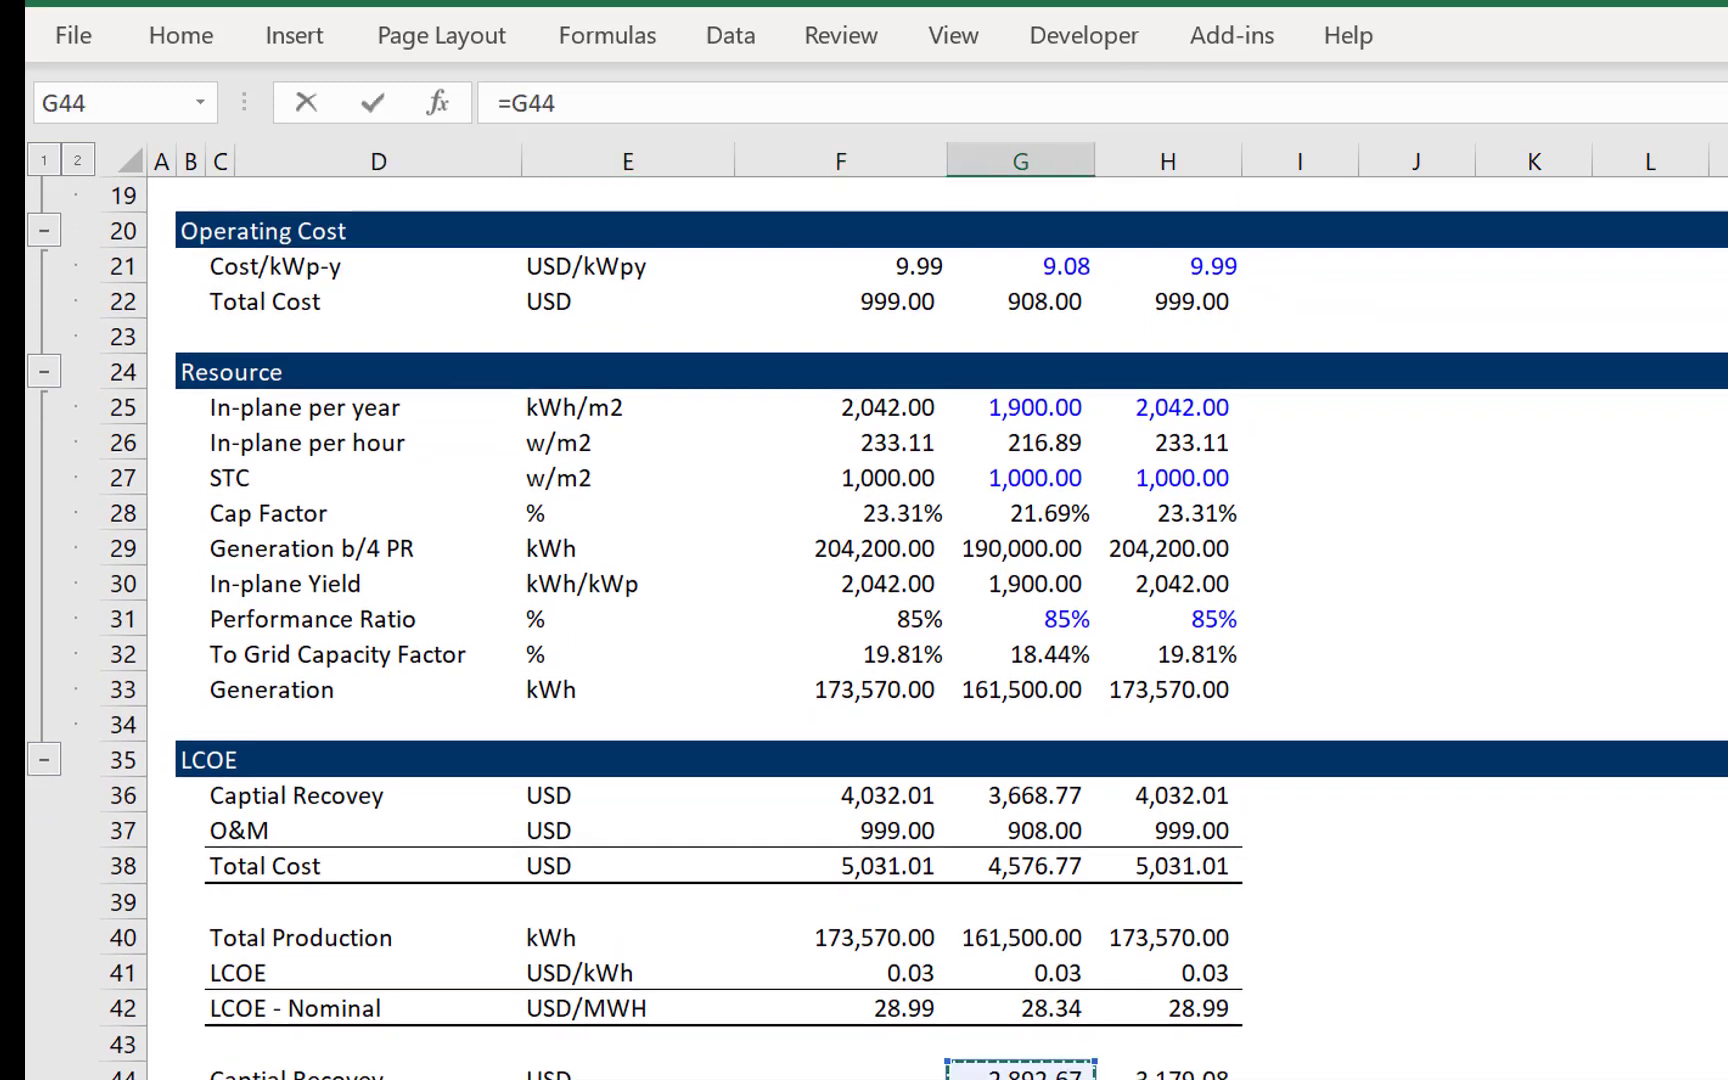
{"action": "key", "text": "Up"}
{"action": "key", "text": "Up"}
{"action": "key", "text": "Up"}
{"action": "key", "text": "Up"}
{"action": "key", "text": "Up"}
{"action": "key", "text": "Up"}
{"action": "key", "text": "Up"}
{"action": "key", "text": "Up"}
{"action": "key", "text": "Up"}
{"action": "key", "text": "Up"}
{"action": "key", "text": "Up"}
{"action": "key", "text": "Up"}
{"action": "key", "text": "Up"}
{"action": "key", "text": "Up"}
{"action": "key", "text": "Up"}
{"action": "key", "text": "Up"}
{"action": "key", "text": "Up"}
{"action": "key", "text": "Up"}
{"action": "key", "text": "Up"}
{"action": "key", "text": "Up"}
{"action": "key", "text": "Down"}
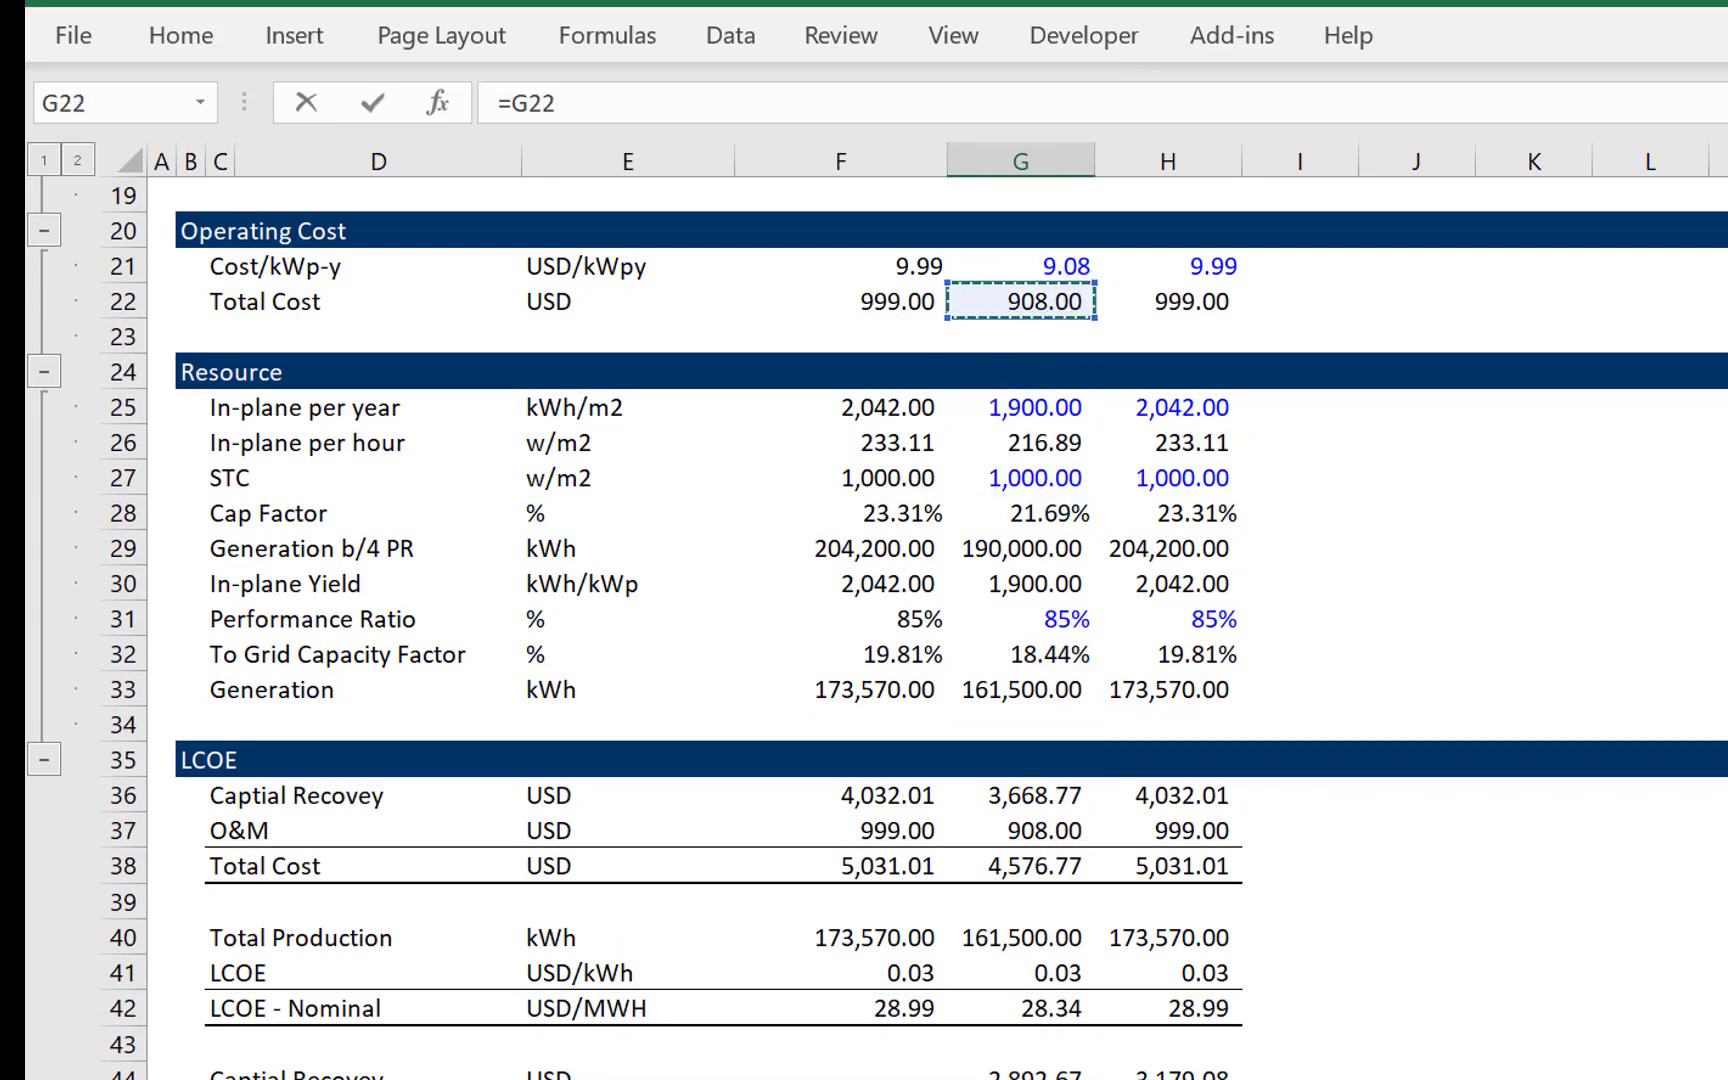
{"action": "key", "text": "Return"}
{"action": "key", "text": "Up"}
{"action": "key", "text": "shift+Right"}
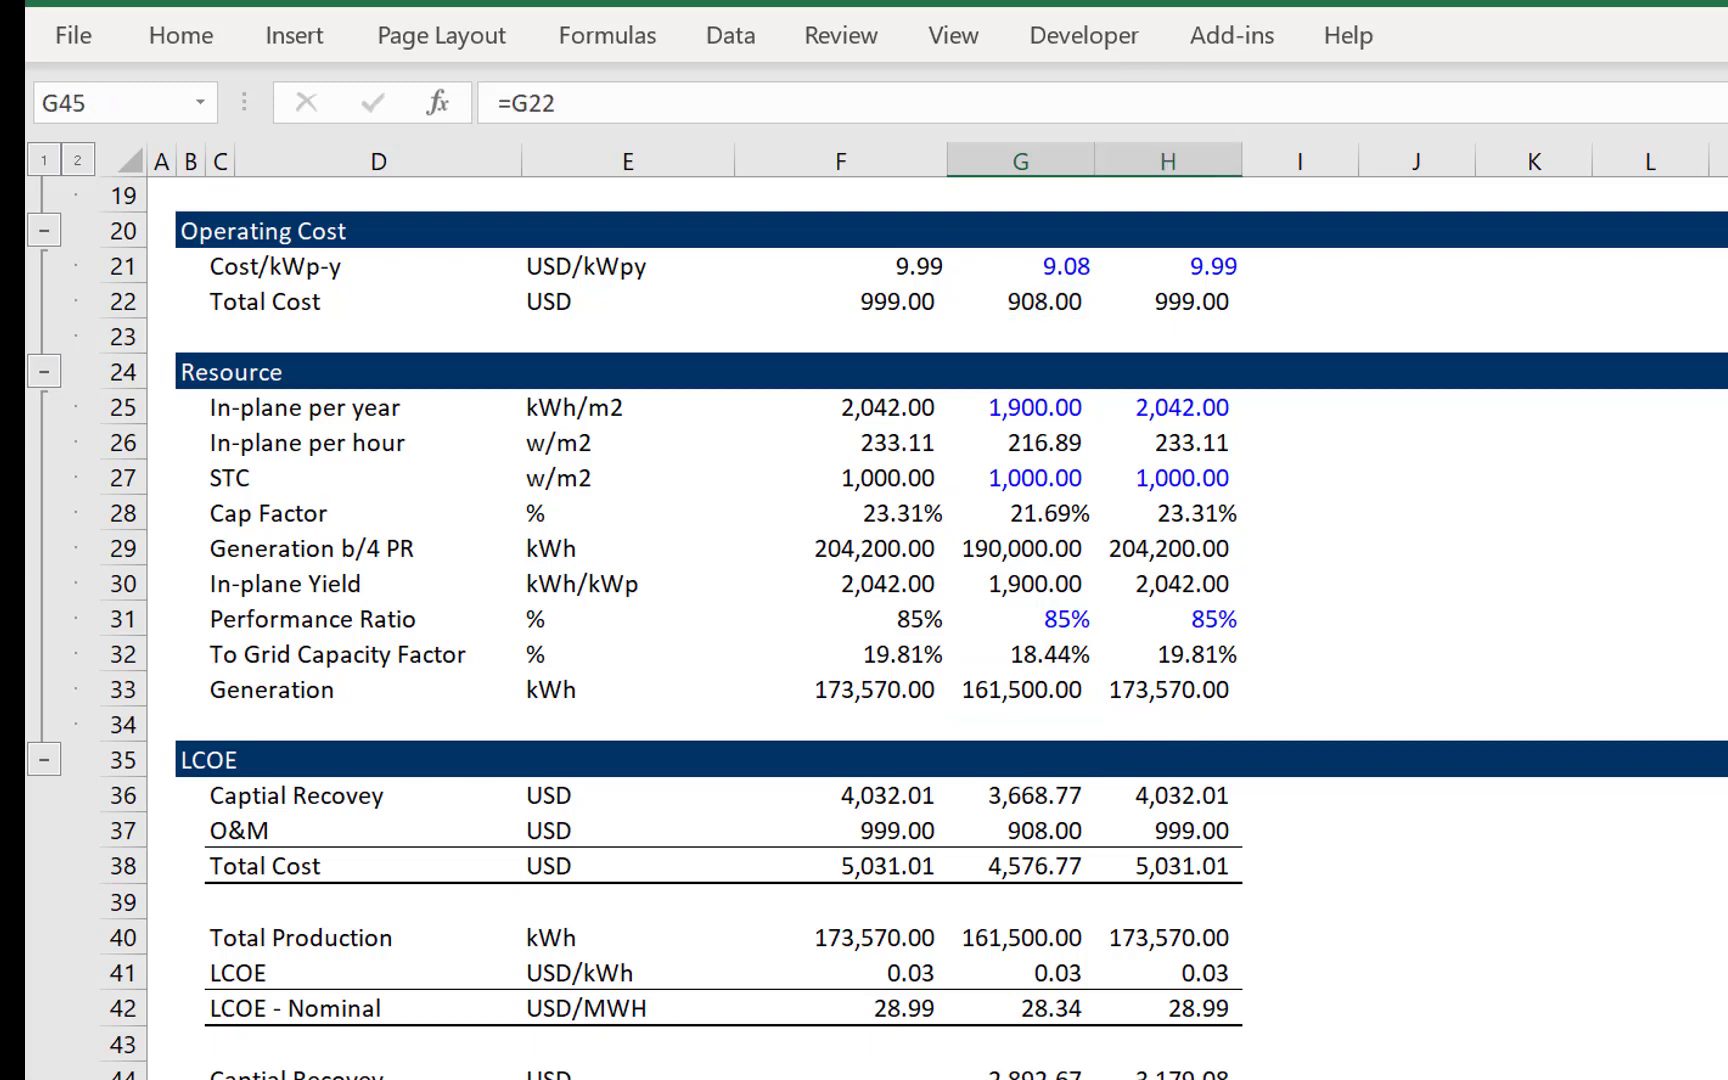
{"action": "key", "text": "Down"}
{"action": "key", "text": "Up"}
{"action": "key", "text": "Left"}
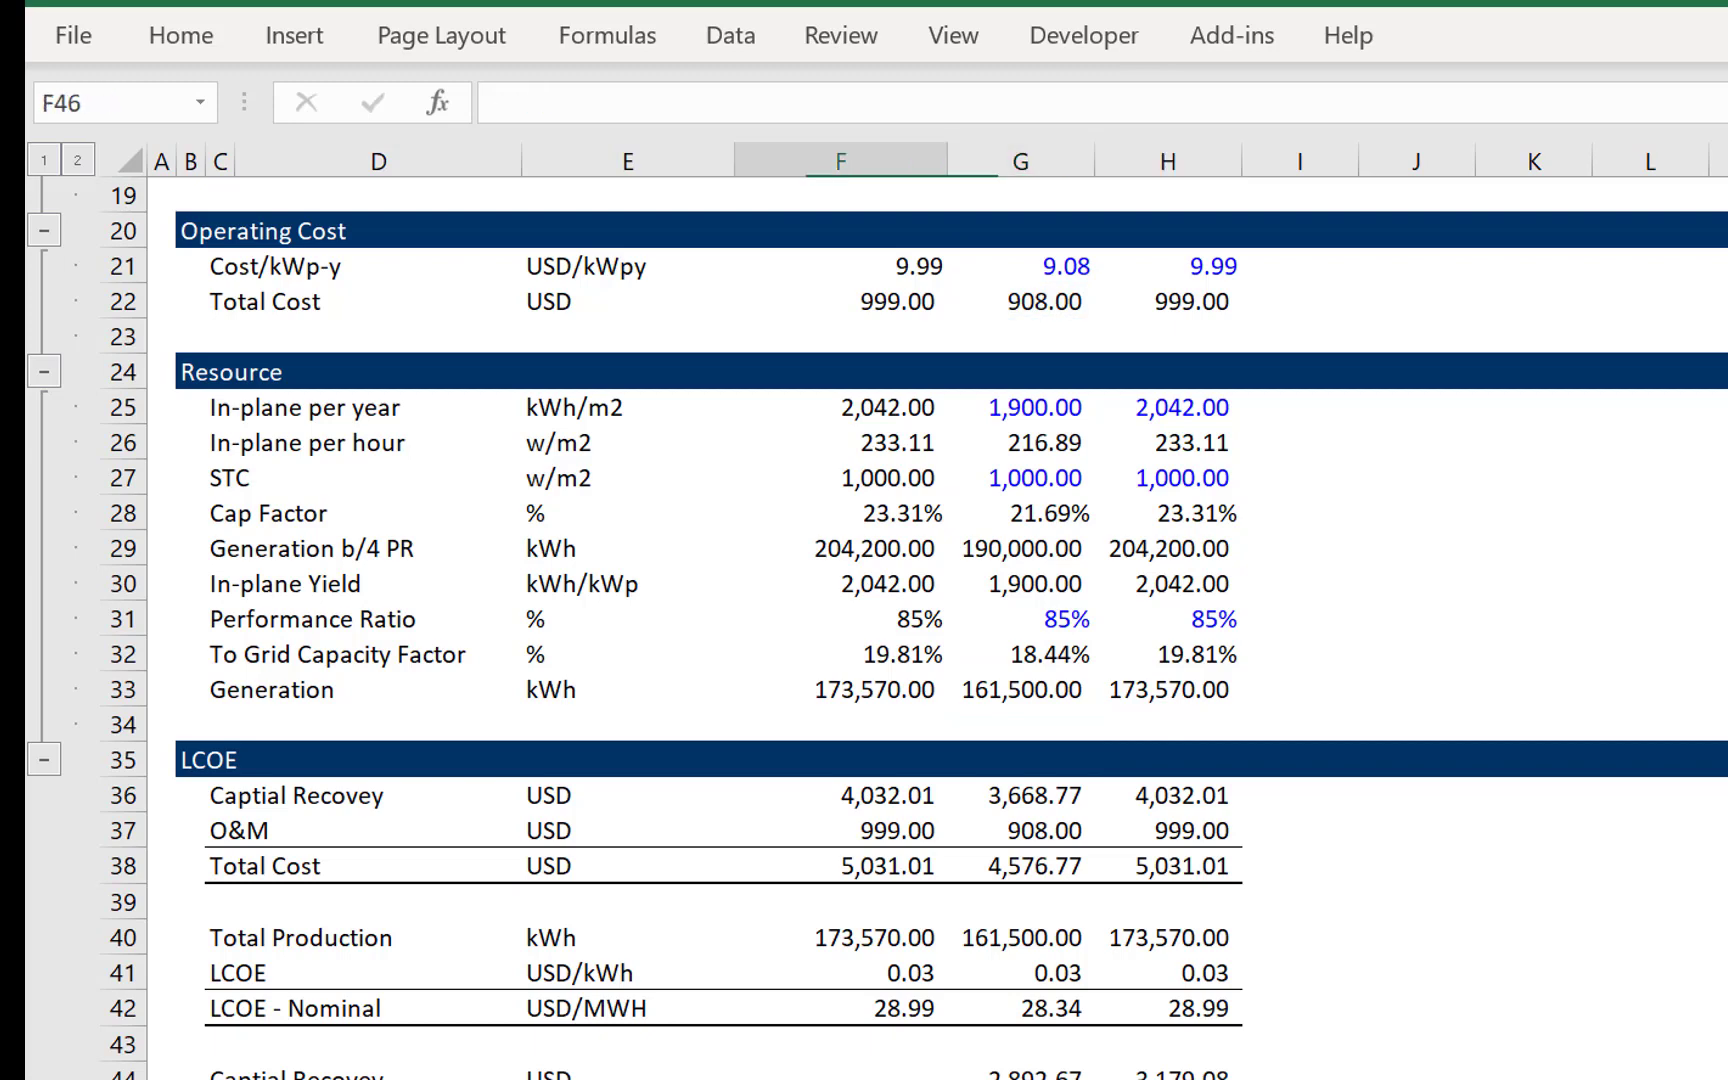
{"action": "key", "text": "Right"}
{"action": "key", "text": "shift+Home"}
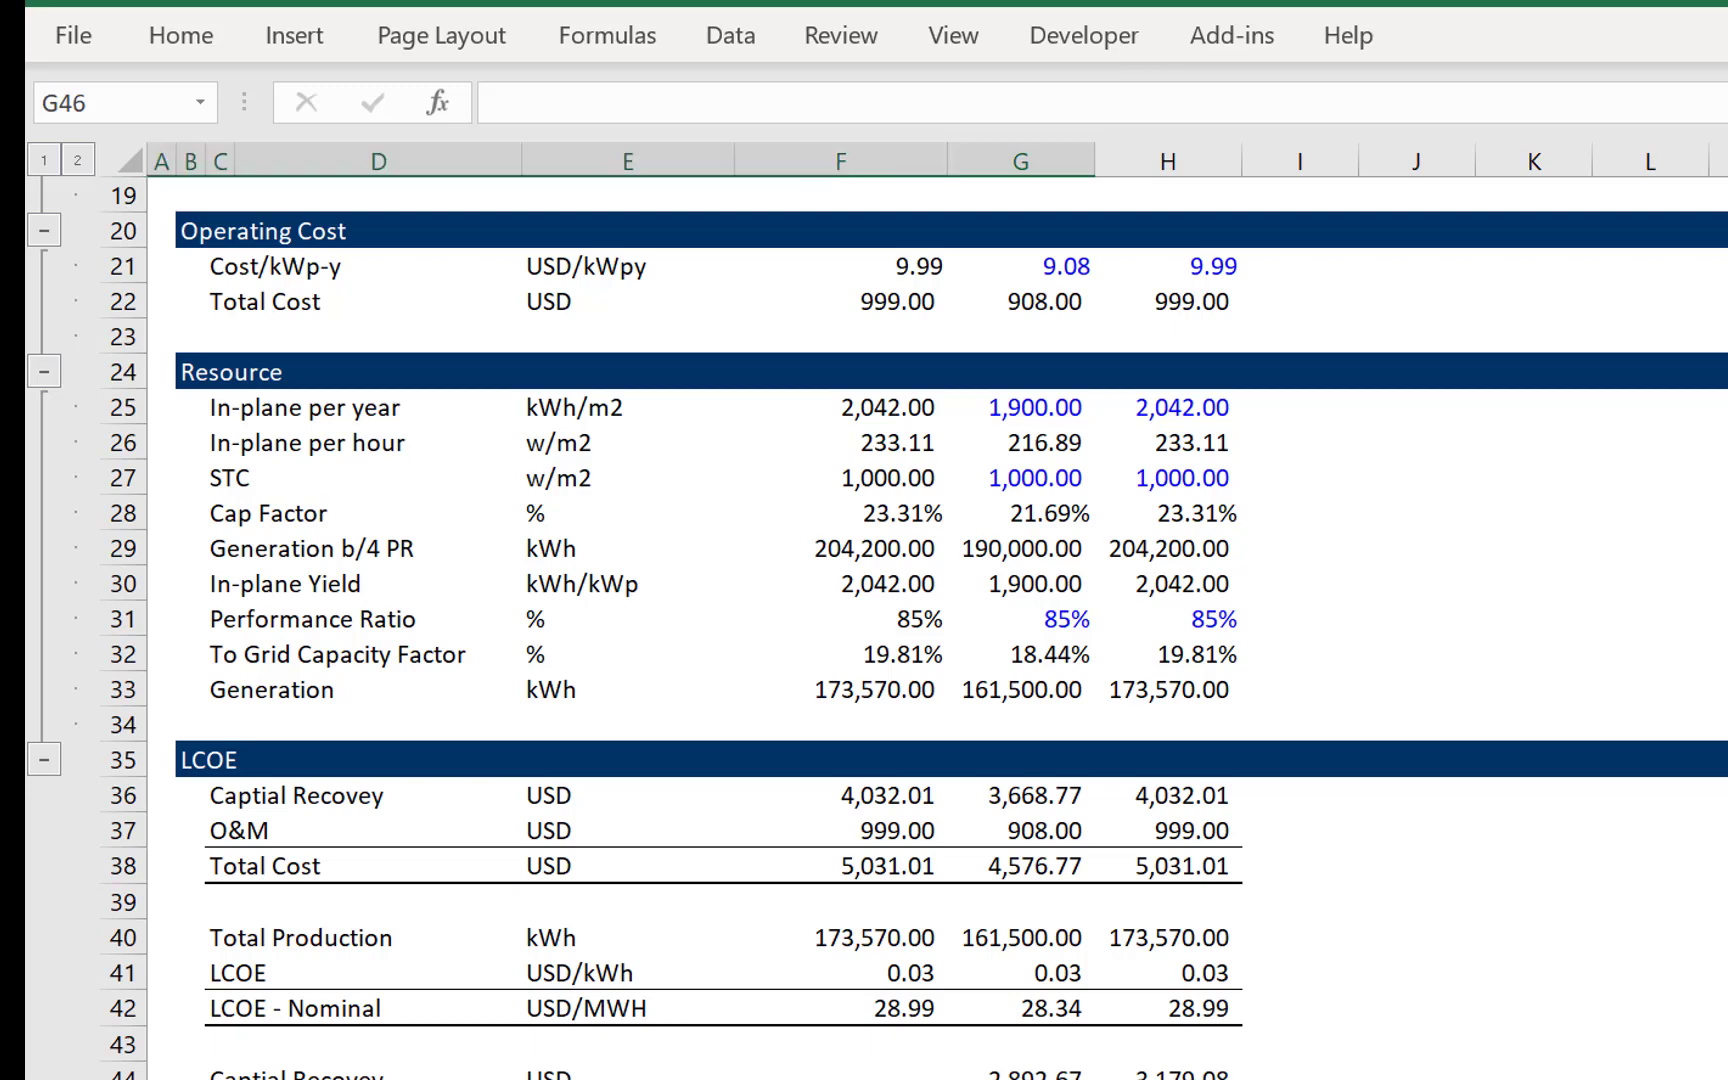
{"action": "key", "text": "Right"}
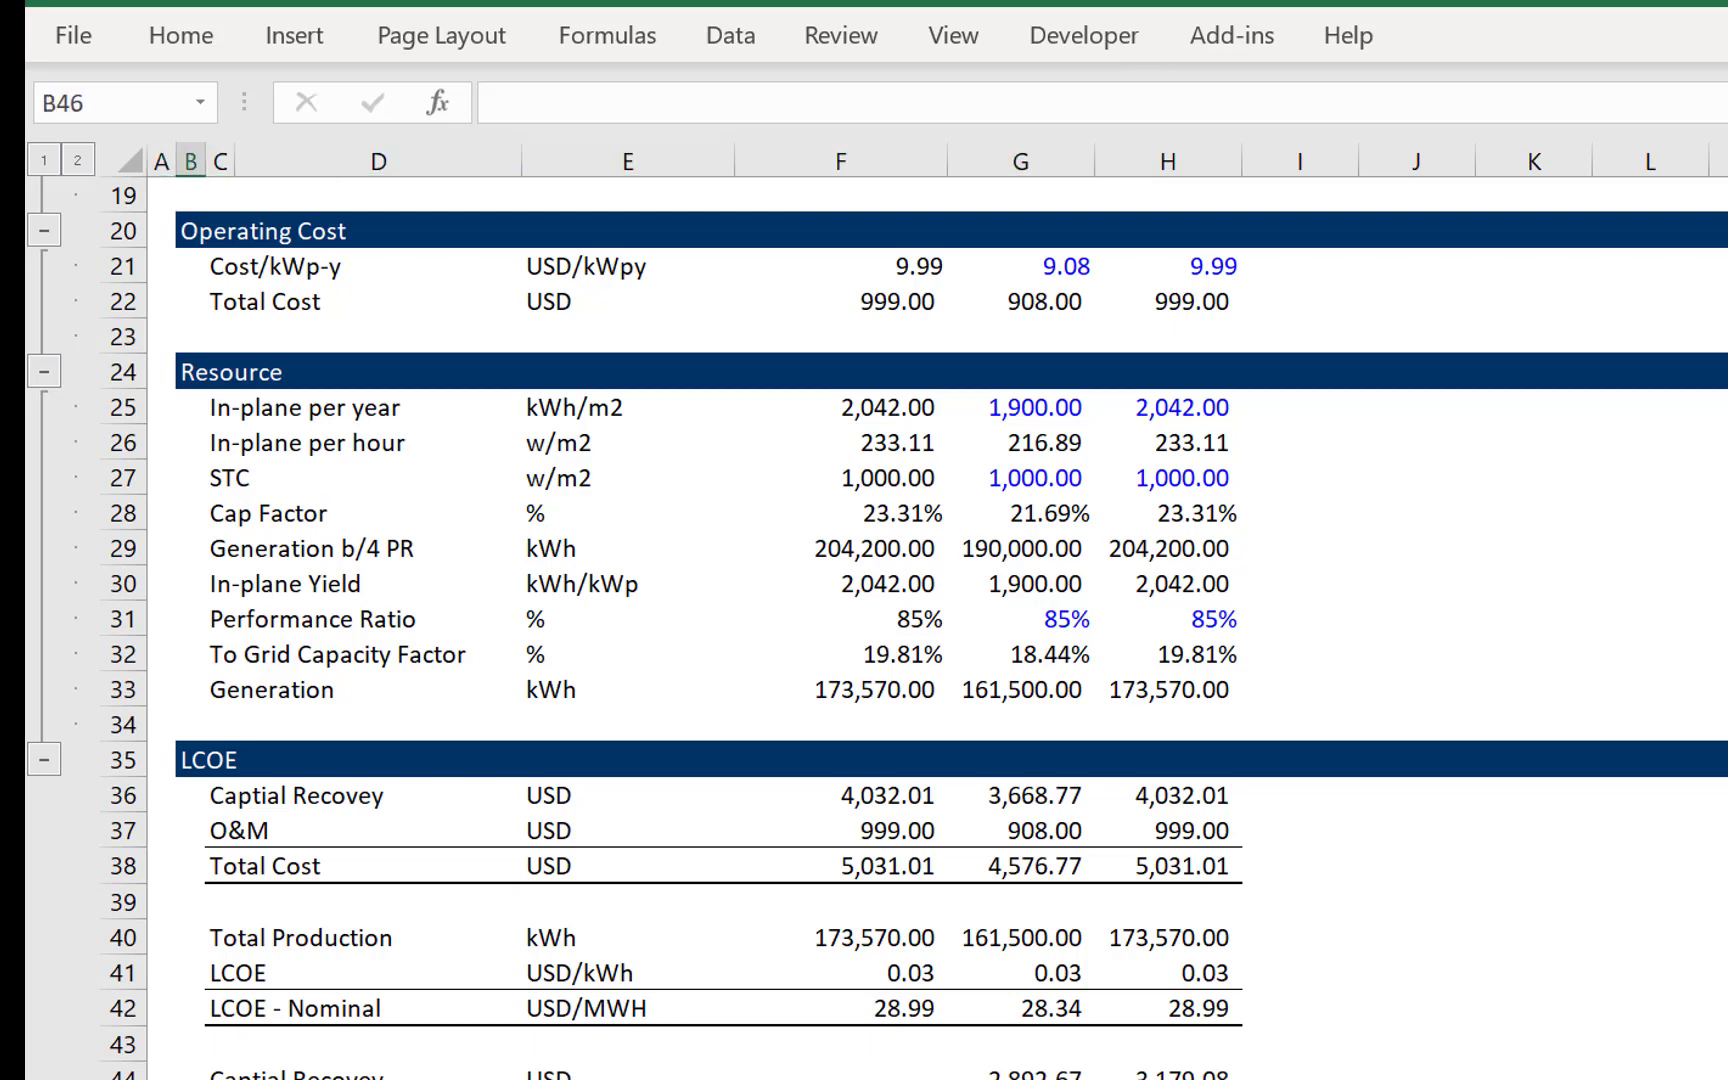
{"action": "key", "text": "Left"}
{"action": "key", "text": "Right"}
{"action": "key", "text": "Right"}
{"action": "key", "text": "Right"}
{"action": "key", "text": "Right"}
{"action": "key", "text": "Right"}
{"action": "key", "text": "Right"}
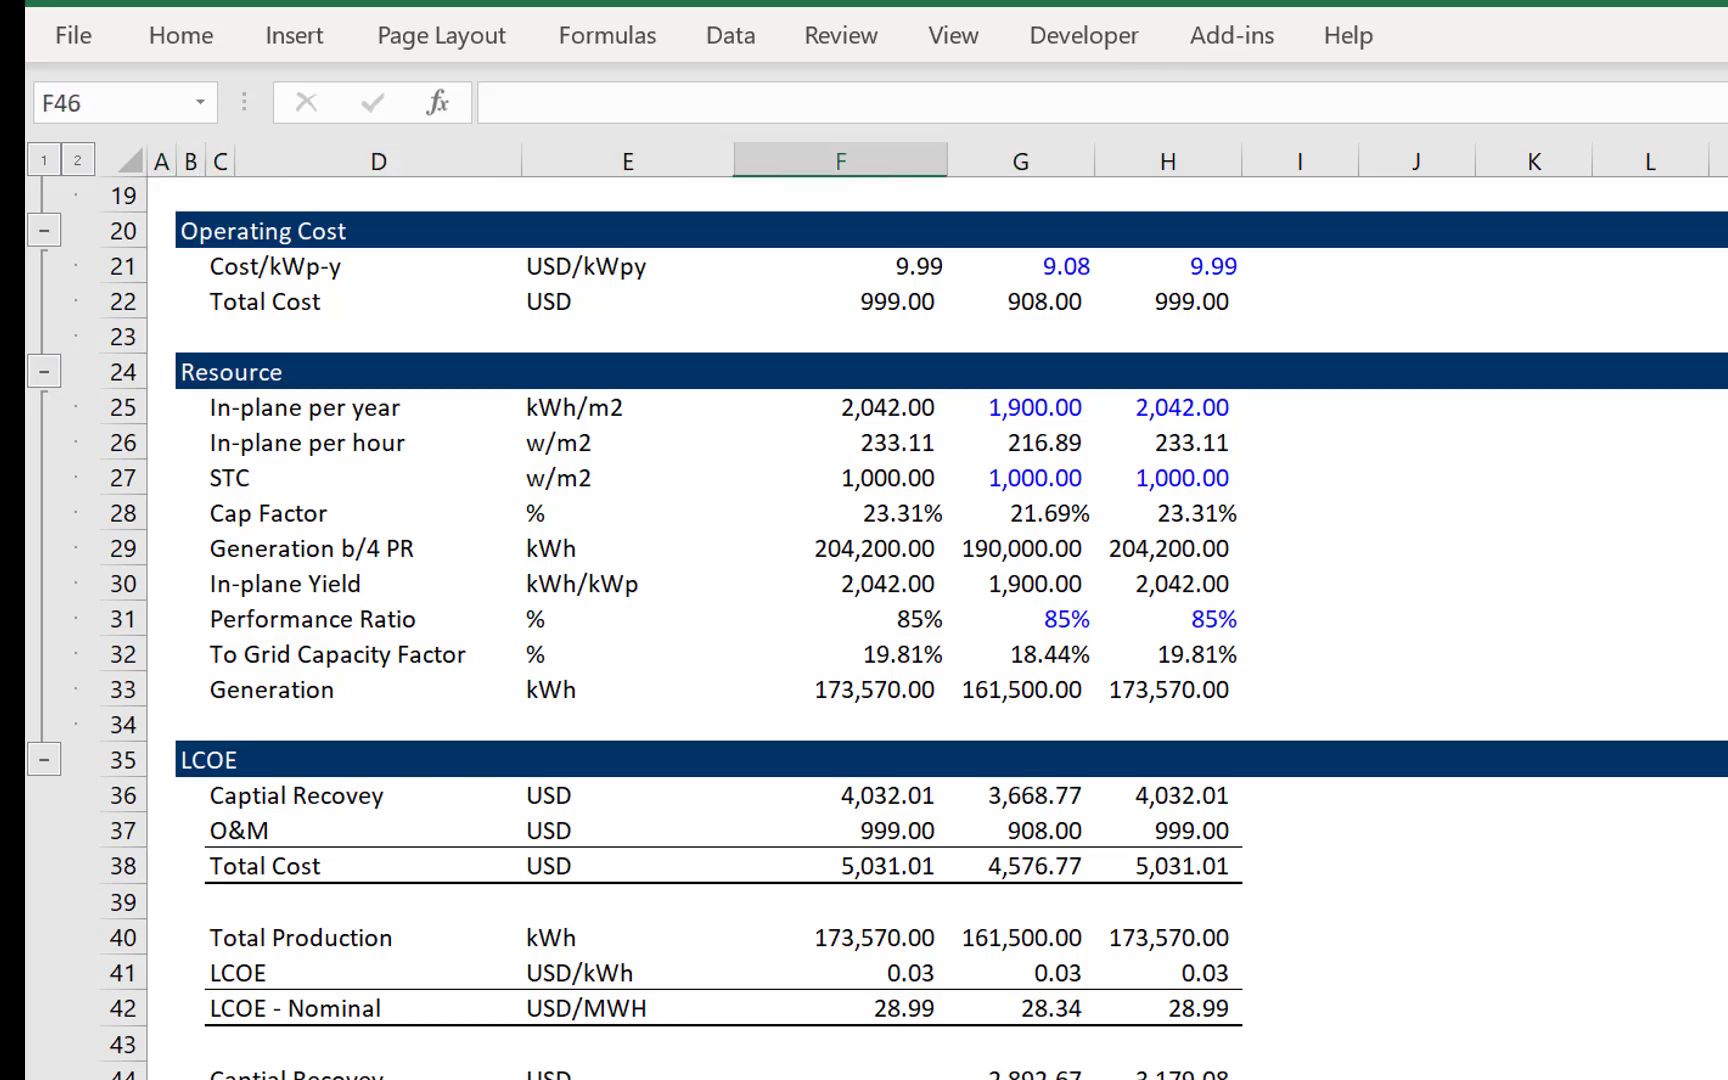
{"action": "key", "text": "shift+Home"}
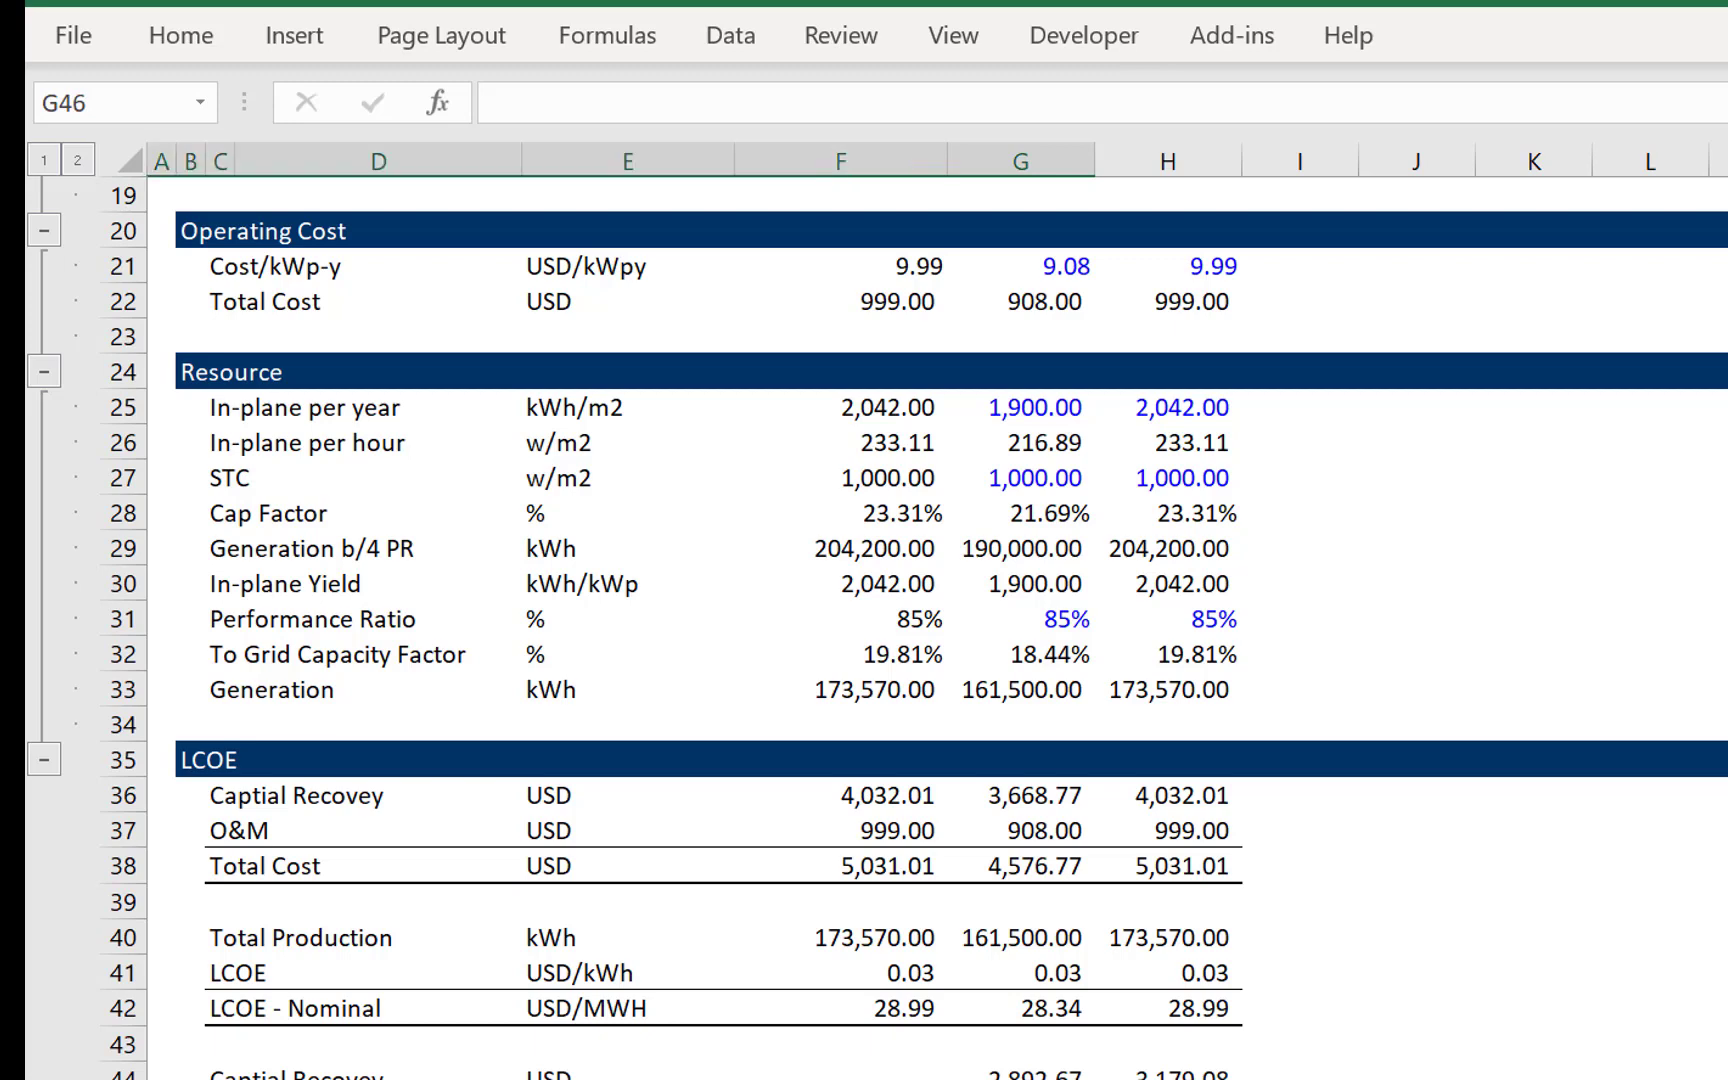
{"action": "key", "text": "Left"}
{"action": "key", "text": "Right"}
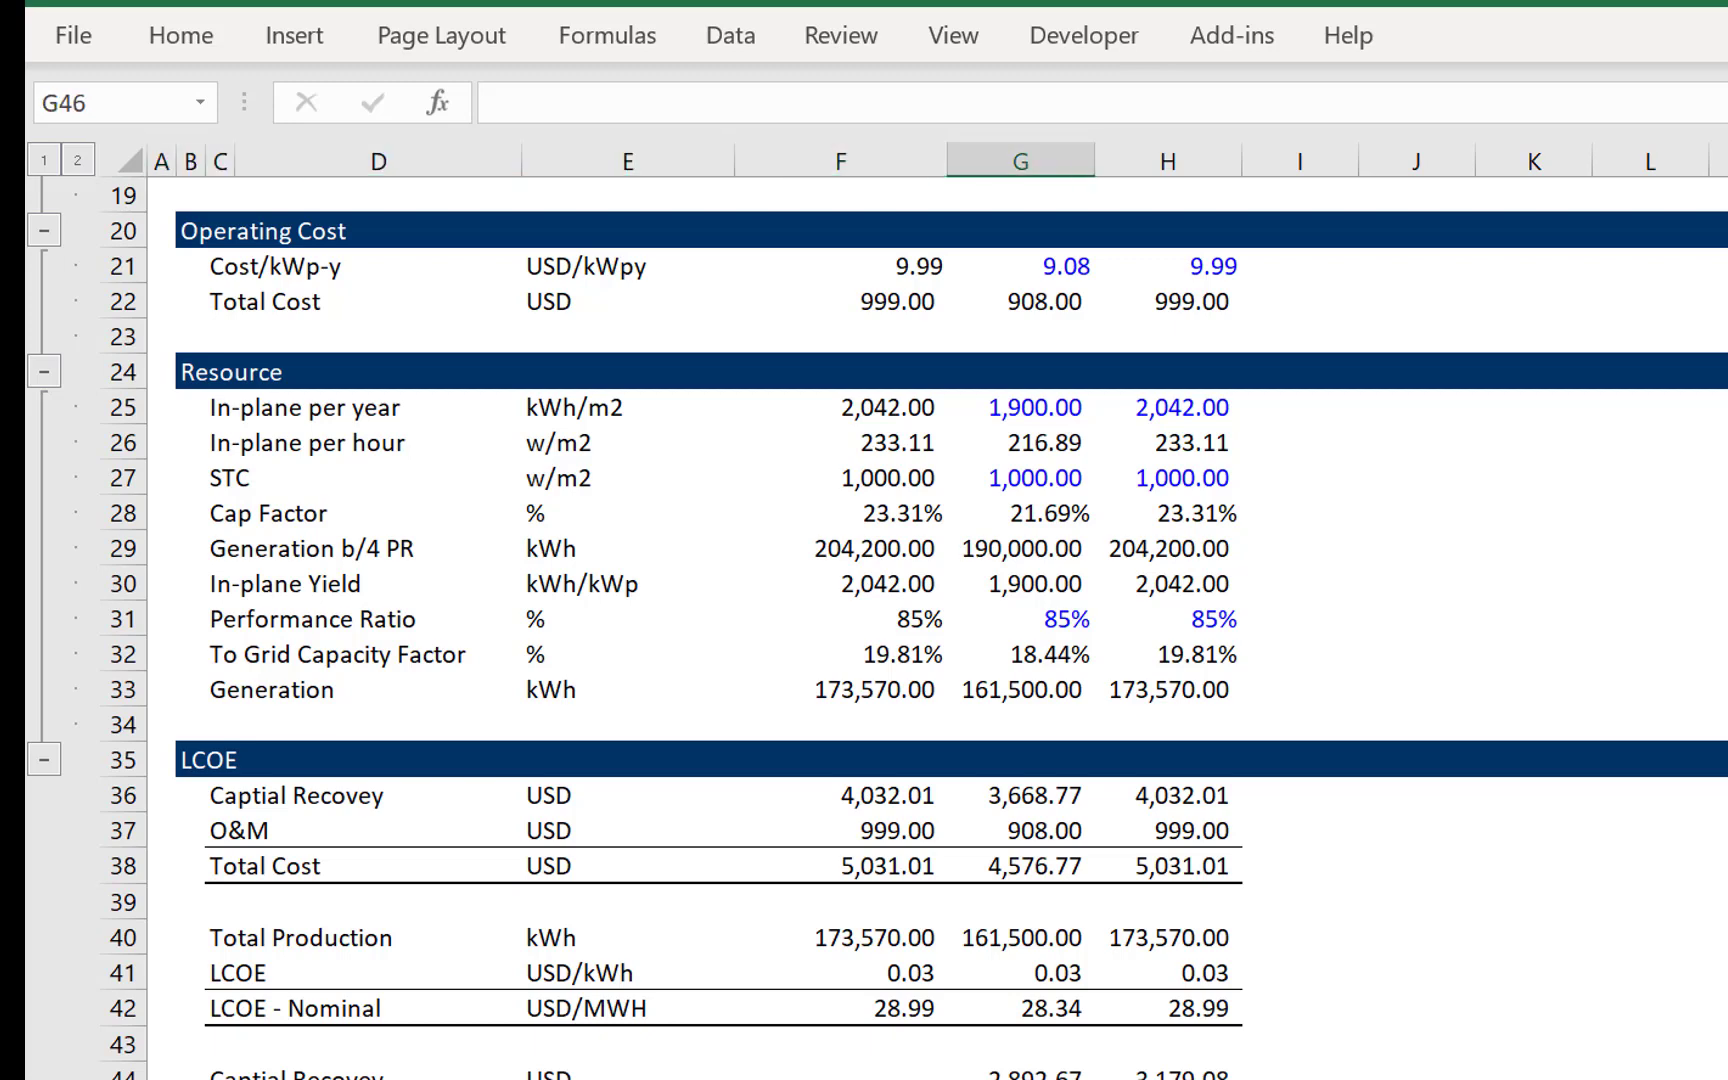
{"action": "key", "text": "Left"}
{"action": "key", "text": "Right"}
{"action": "key", "text": "shift+Home"}
{"action": "key", "text": "Left"}
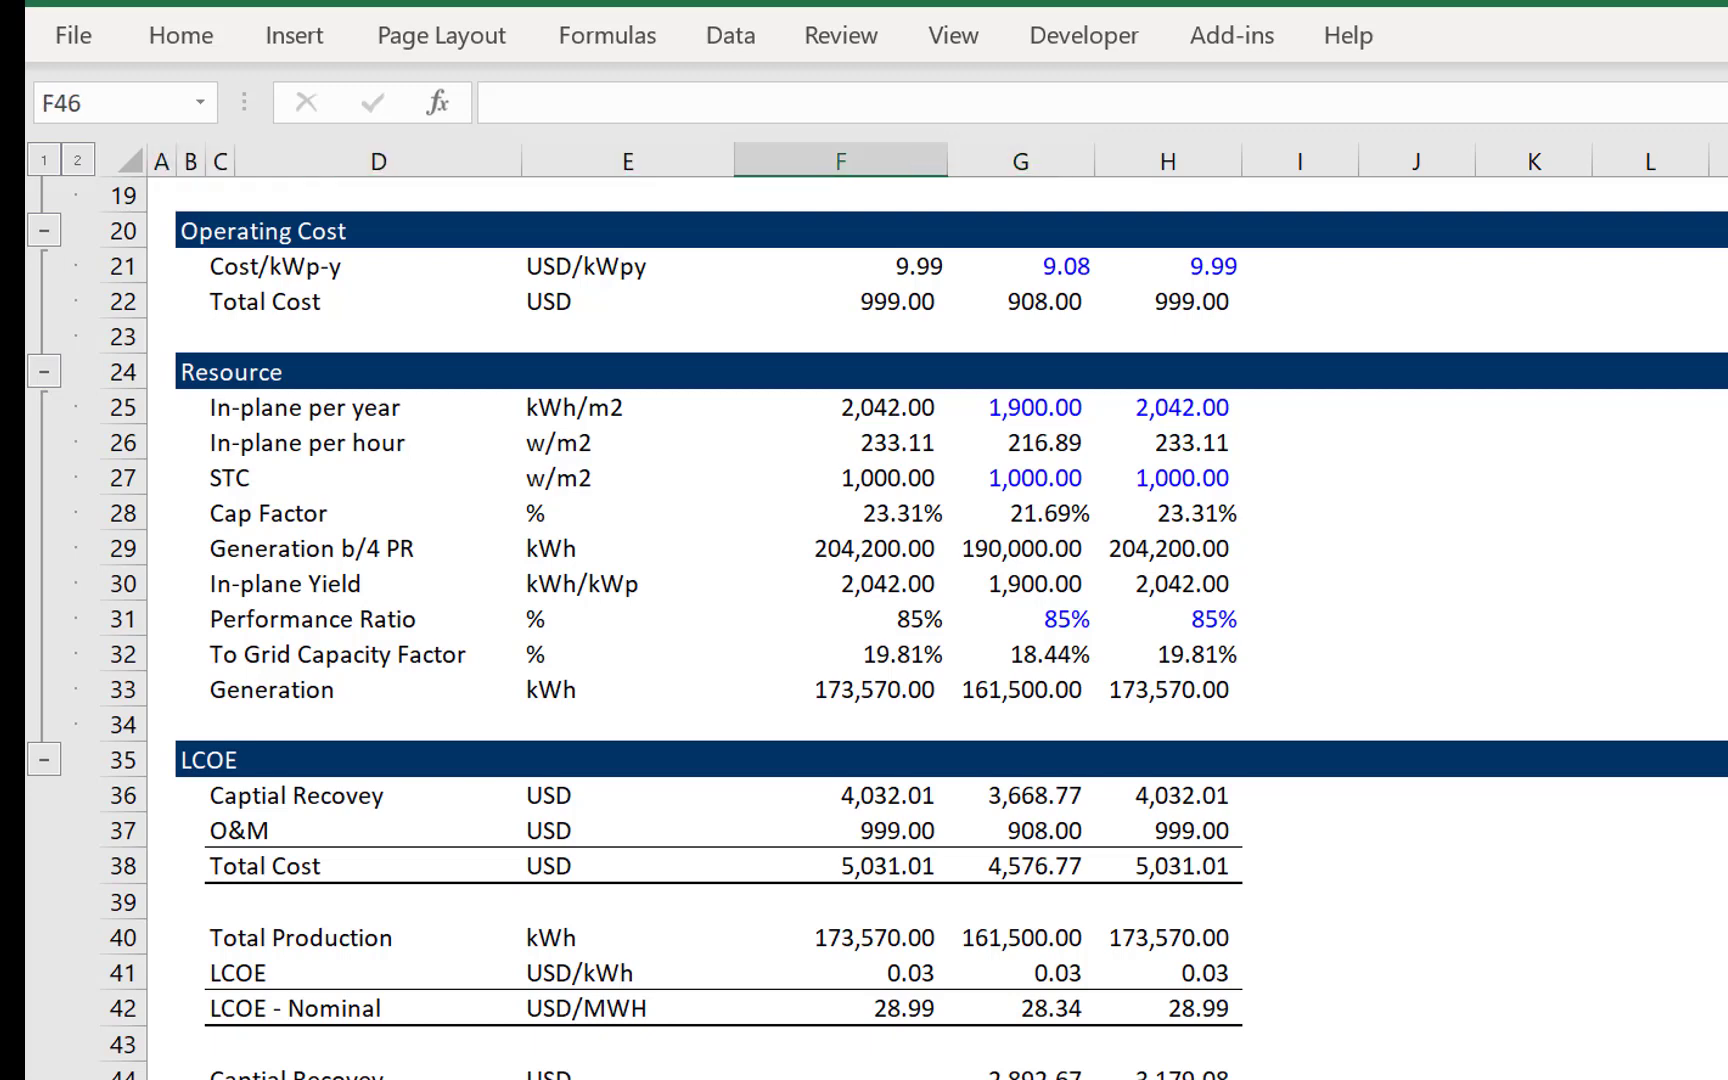
- Sum the second block's capital recovery and O&M with =G44+G45 in G46 and fill it across to H46
{"action": "key", "text": "Right"}
{"action": "type", "text": "="}
{"action": "key", "text": "Up"}
{"action": "key", "text": "Up"}
{"action": "type", "text": "+"}
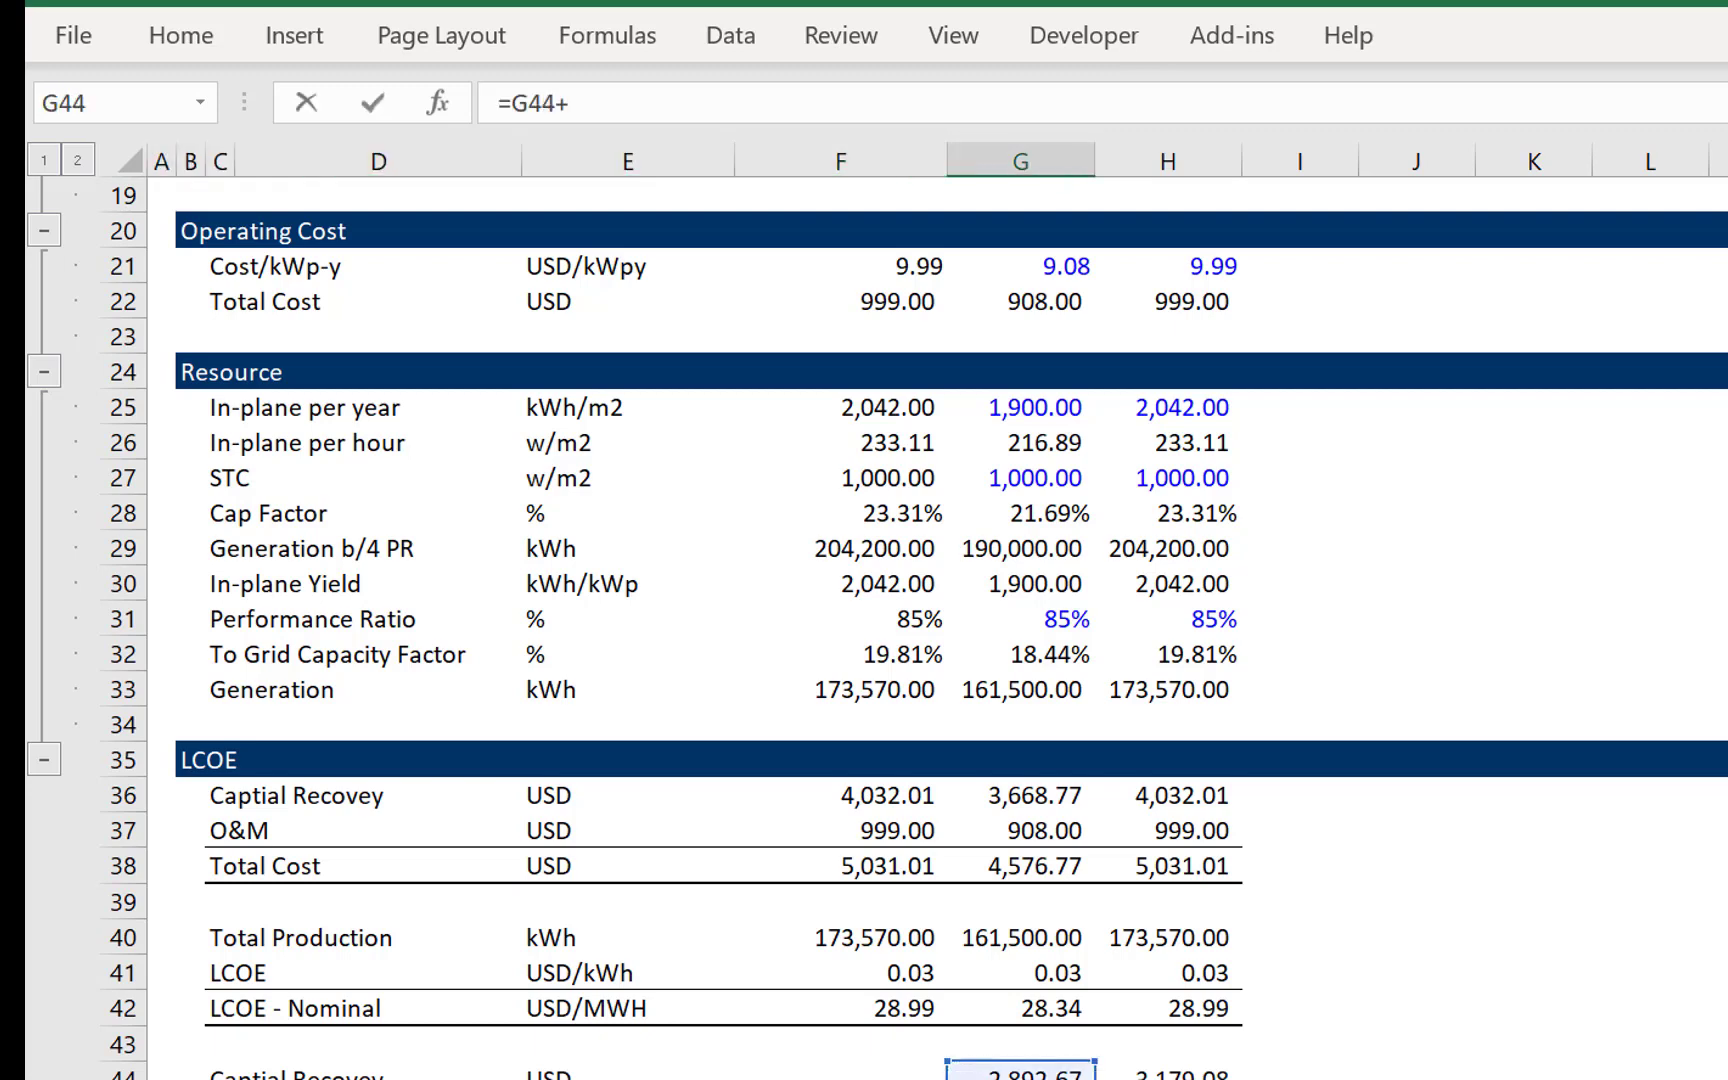
{"action": "key", "text": "Up"}
{"action": "key", "text": "Return"}
{"action": "key", "text": "Up"}
{"action": "key", "text": "Right"}
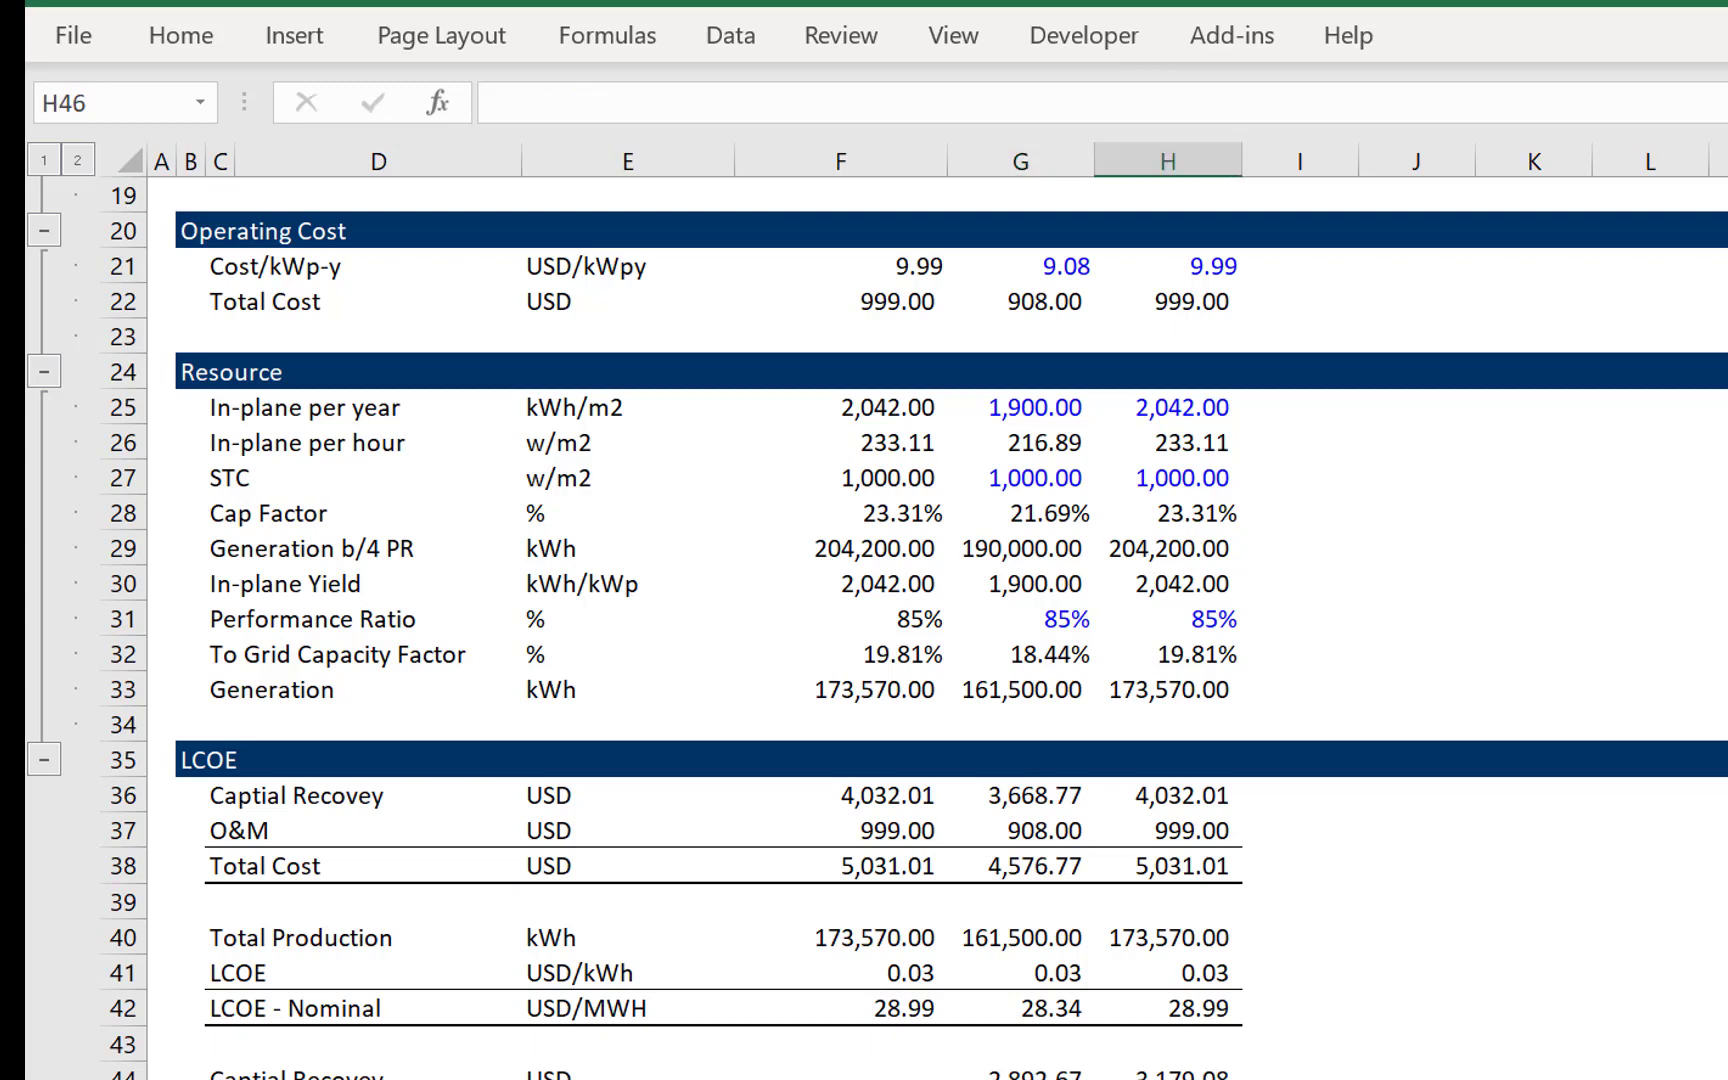
- Label the second block's total row Total - Real in C46 and set its unit to USD in E46
{"action": "key", "text": "Left"}
{"action": "key", "text": "Left"}
{"action": "key", "text": "Left"}
{"action": "key", "text": "Left"}
{"action": "key", "text": "Left"}
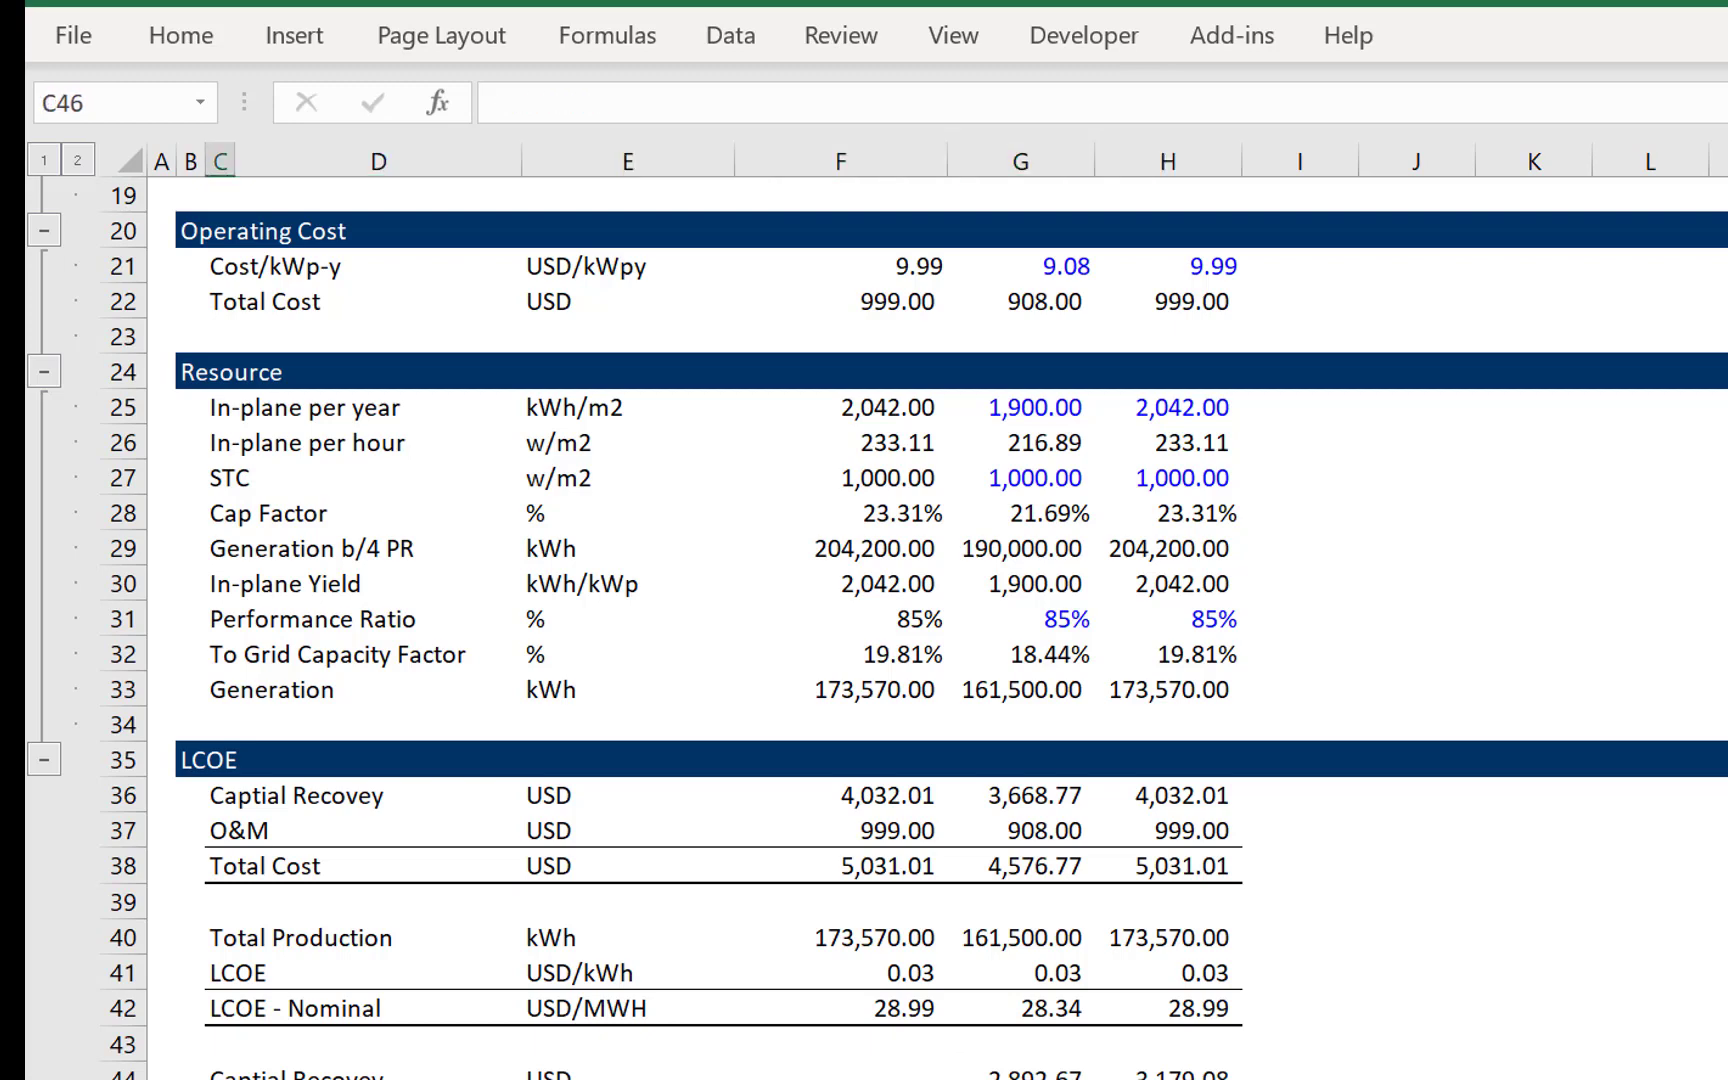
{"action": "type", "text": "Total - Rea"}
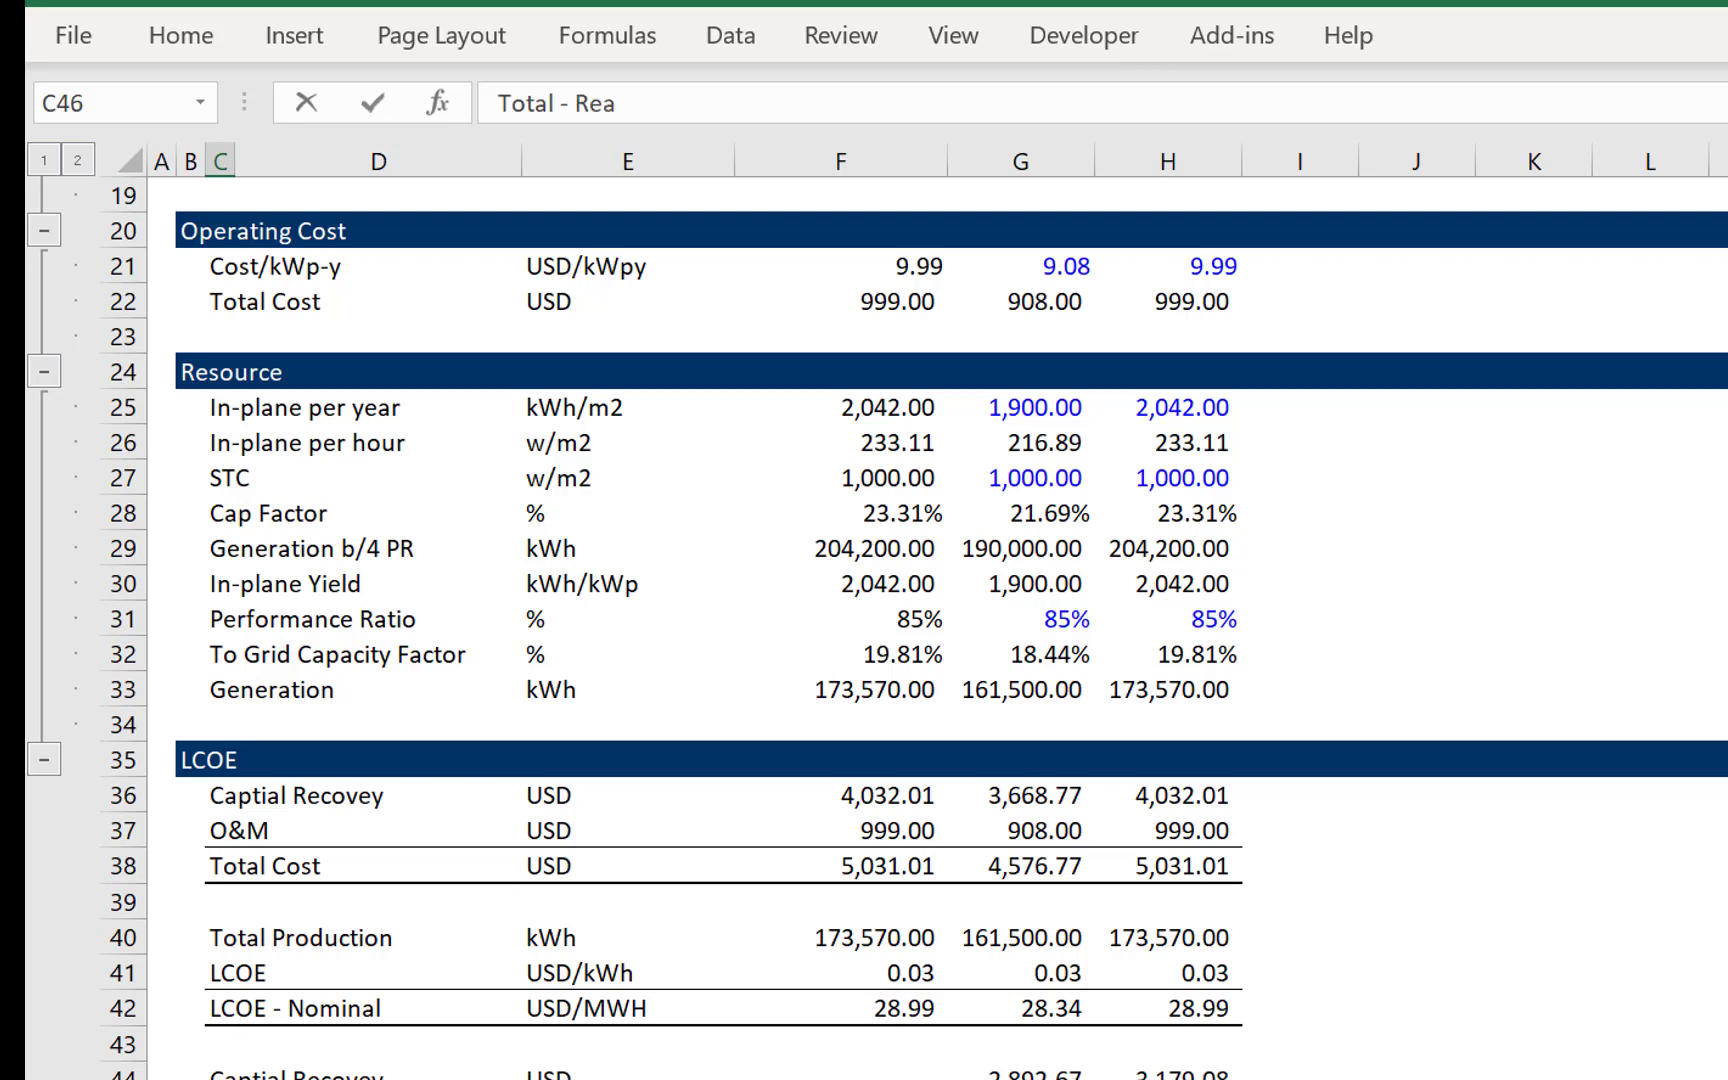
{"action": "key", "text": "Right"}
{"action": "key", "text": "Right"}
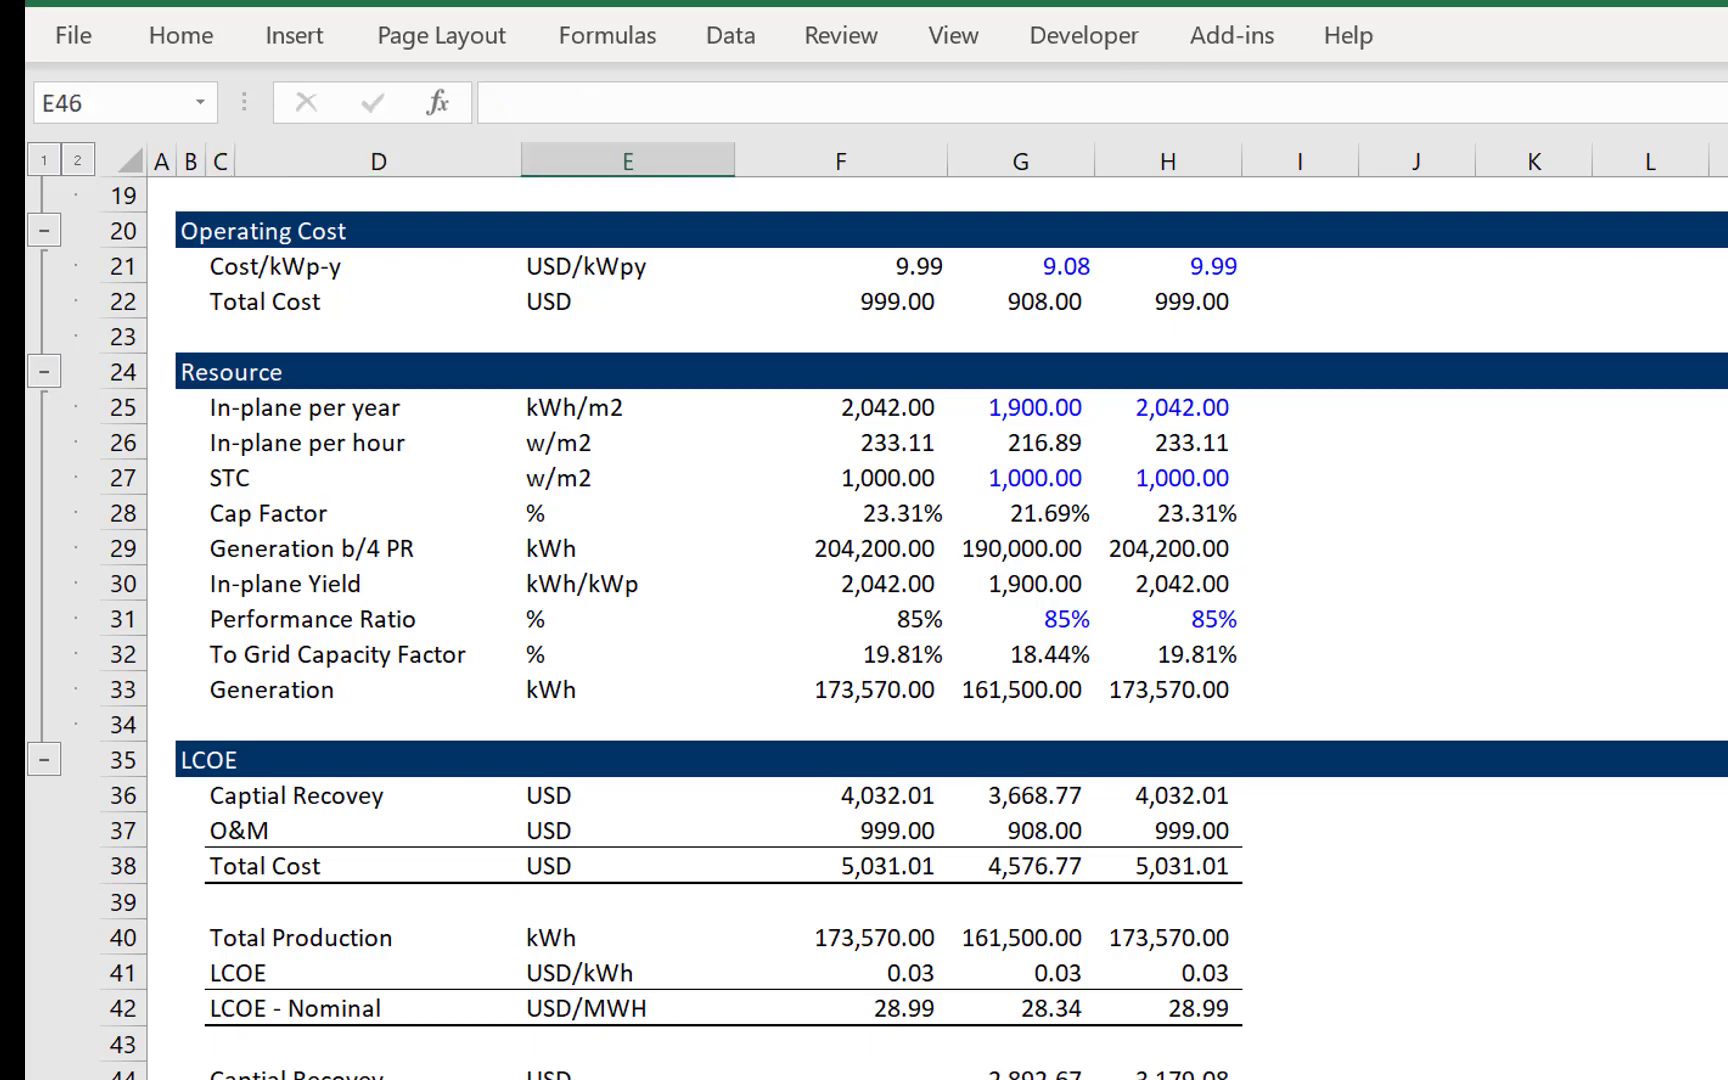
{"action": "type", "text": "USD"}
{"action": "key", "text": "Return"}
- Link the second block's Total Production to the first with =F40 in F48 and fill it across to H48
{"action": "key", "text": "Down"}
{"action": "key", "text": "Down"}
{"action": "key", "text": "Up"}
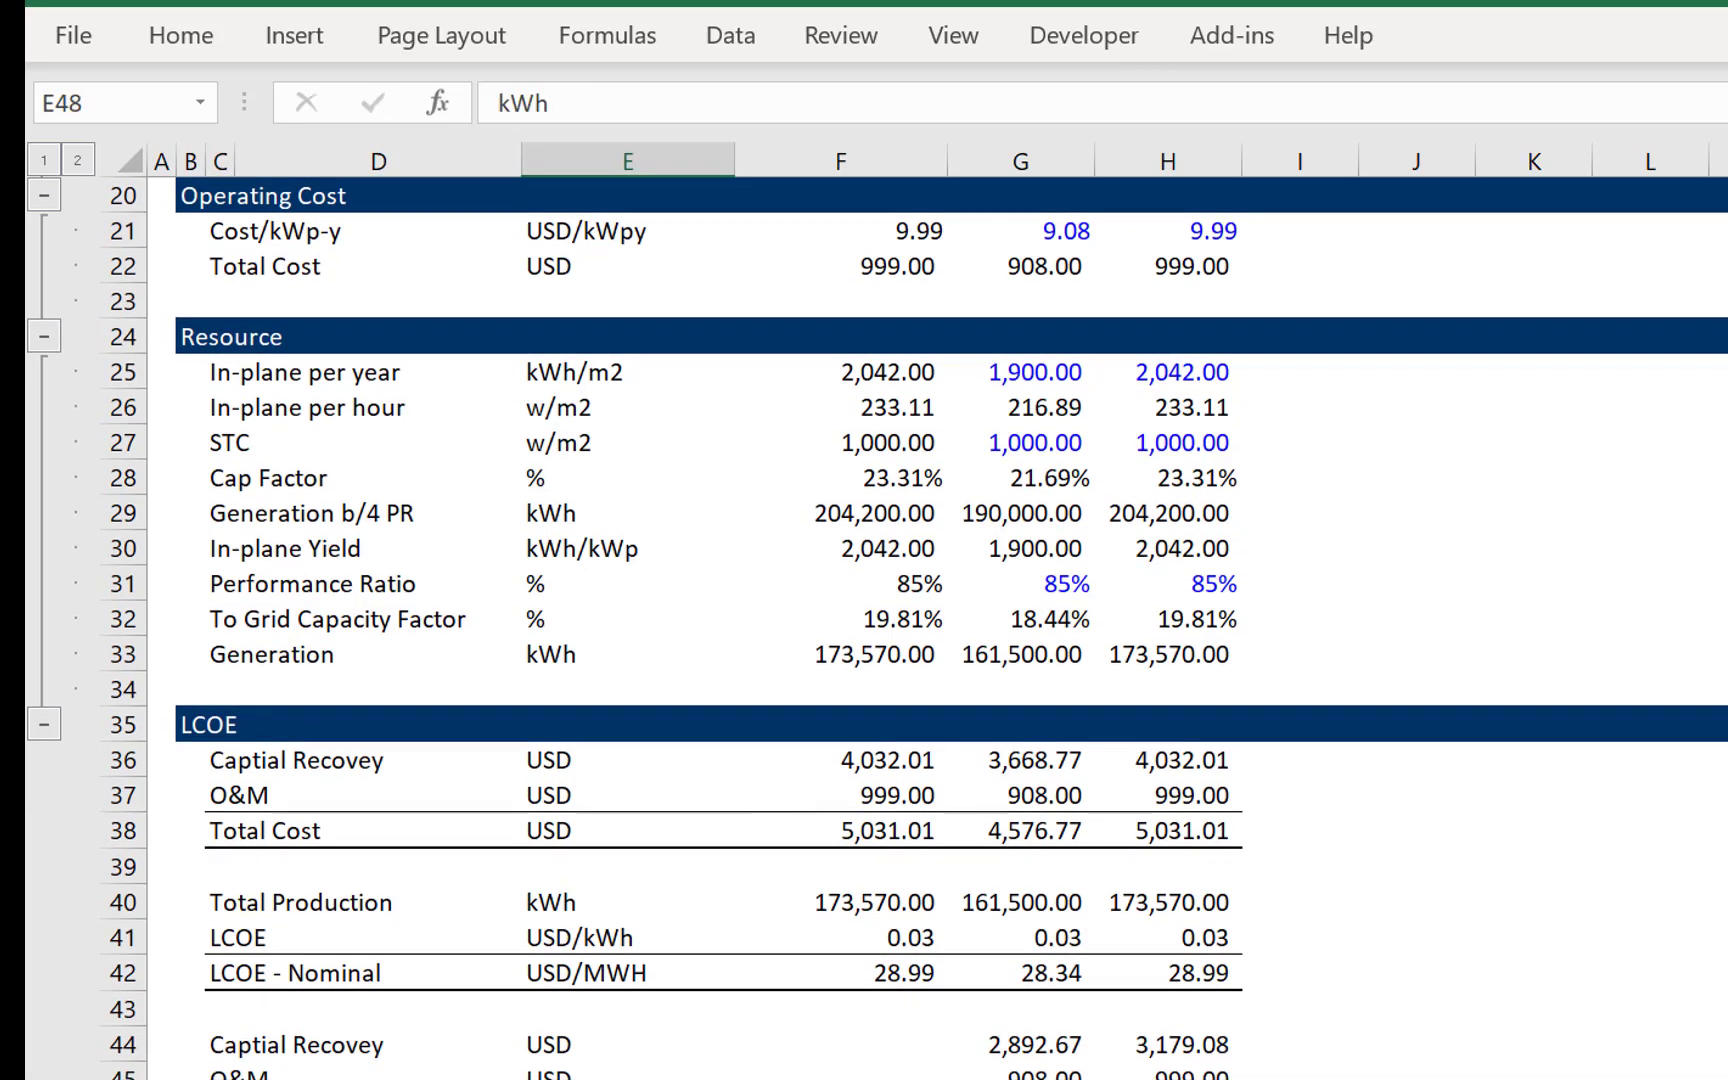
{"action": "key", "text": "Right"}
{"action": "key", "text": "Right"}
{"action": "type", "text": "="}
{"action": "key", "text": "Left"}
{"action": "key", "text": "Up"}
{"action": "key", "text": "Up"}
{"action": "key", "text": "Up"}
{"action": "key", "text": "Up"}
{"action": "key", "text": "Up"}
{"action": "key", "text": "Up"}
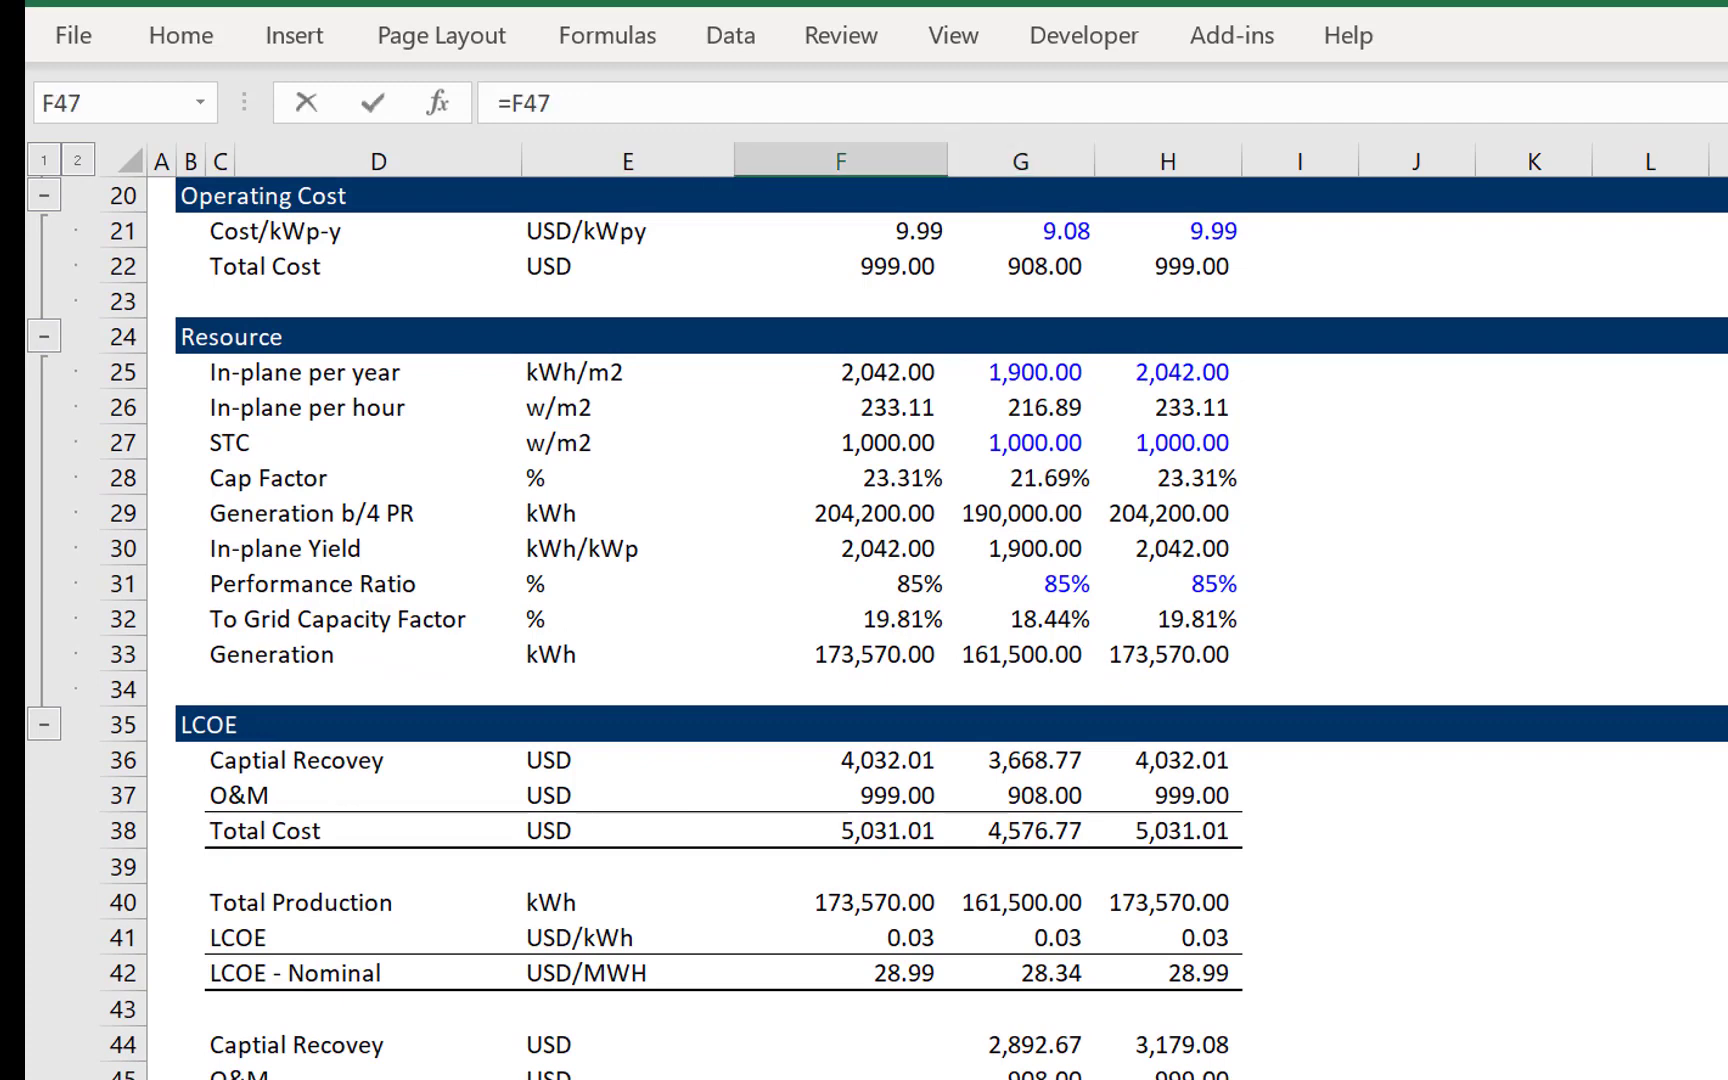
{"action": "key", "text": "Up"}
{"action": "key", "text": "Up"}
{"action": "key", "text": "Return"}
{"action": "key", "text": "Up"}
{"action": "key", "text": "shift+Right"}
{"action": "key", "text": "shift+Right"}
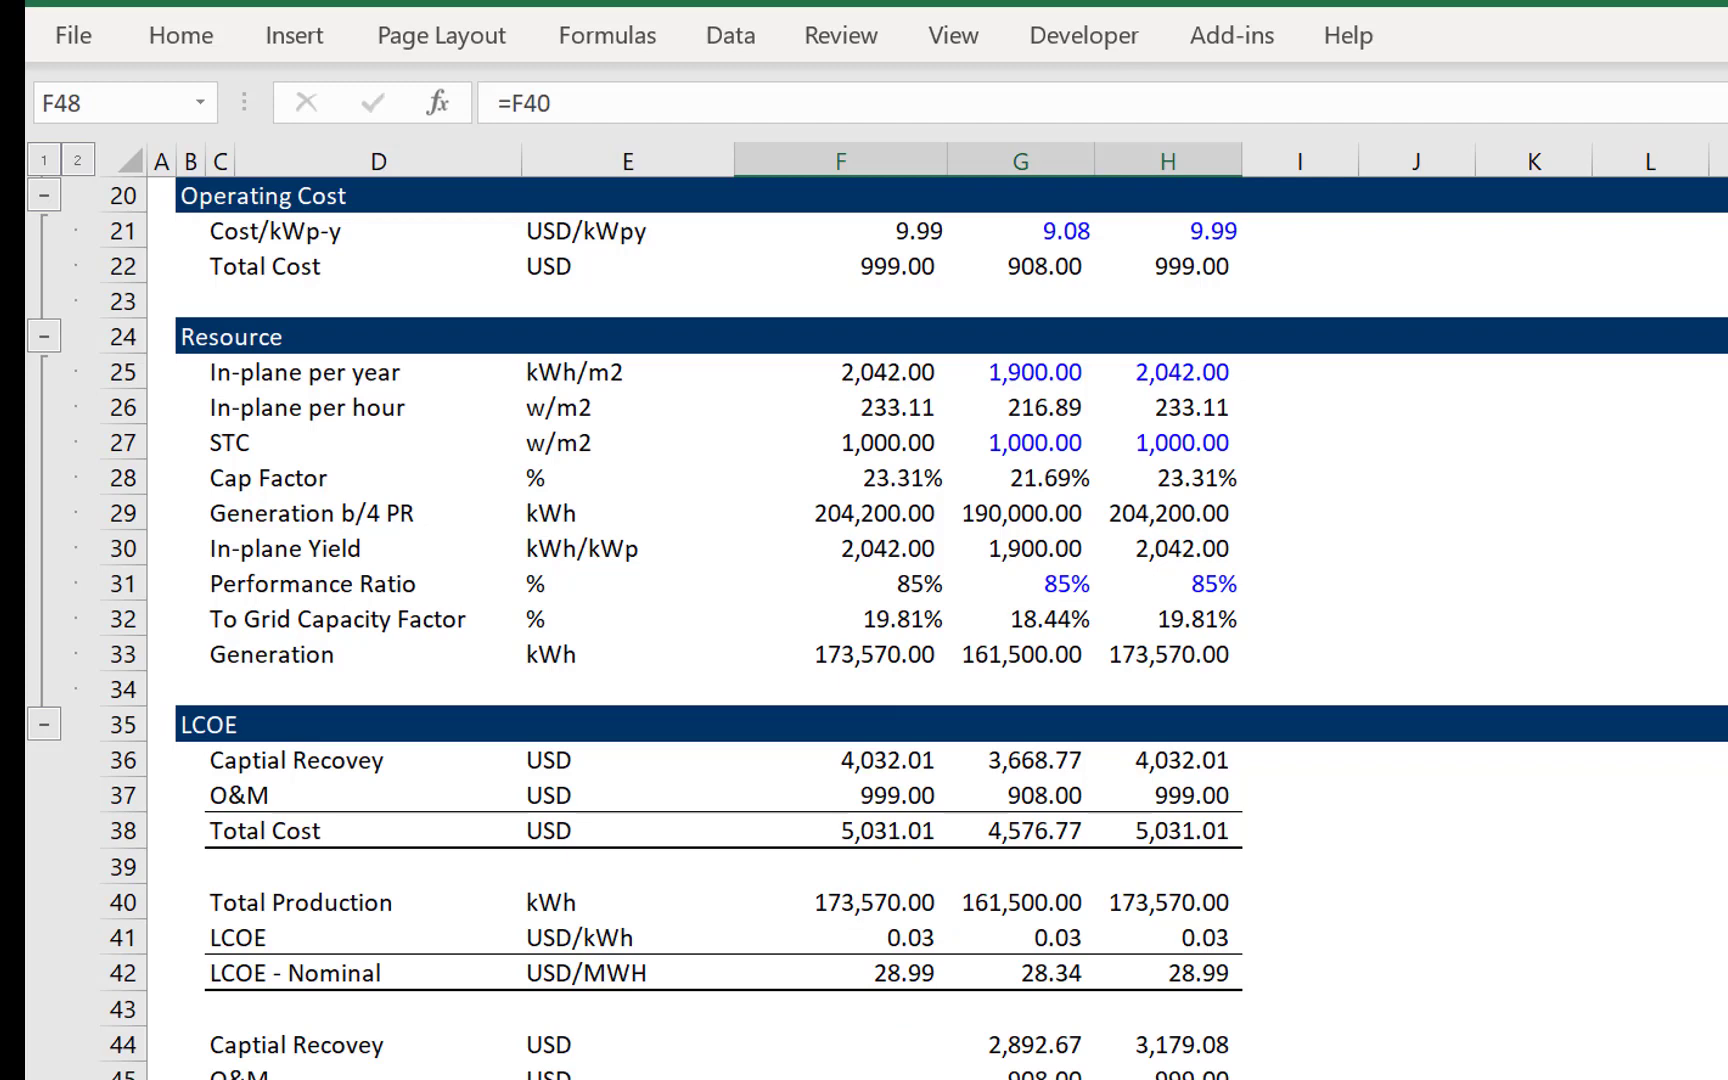
- Try to copy the Generation formula from F33 into F44:F46 of the second block
{"action": "key", "text": "Down"}
{"action": "scroll", "coordinate": [900, 600], "scroll_direction": "down", "scroll_amount": 2}
{"action": "key", "text": "Right"}
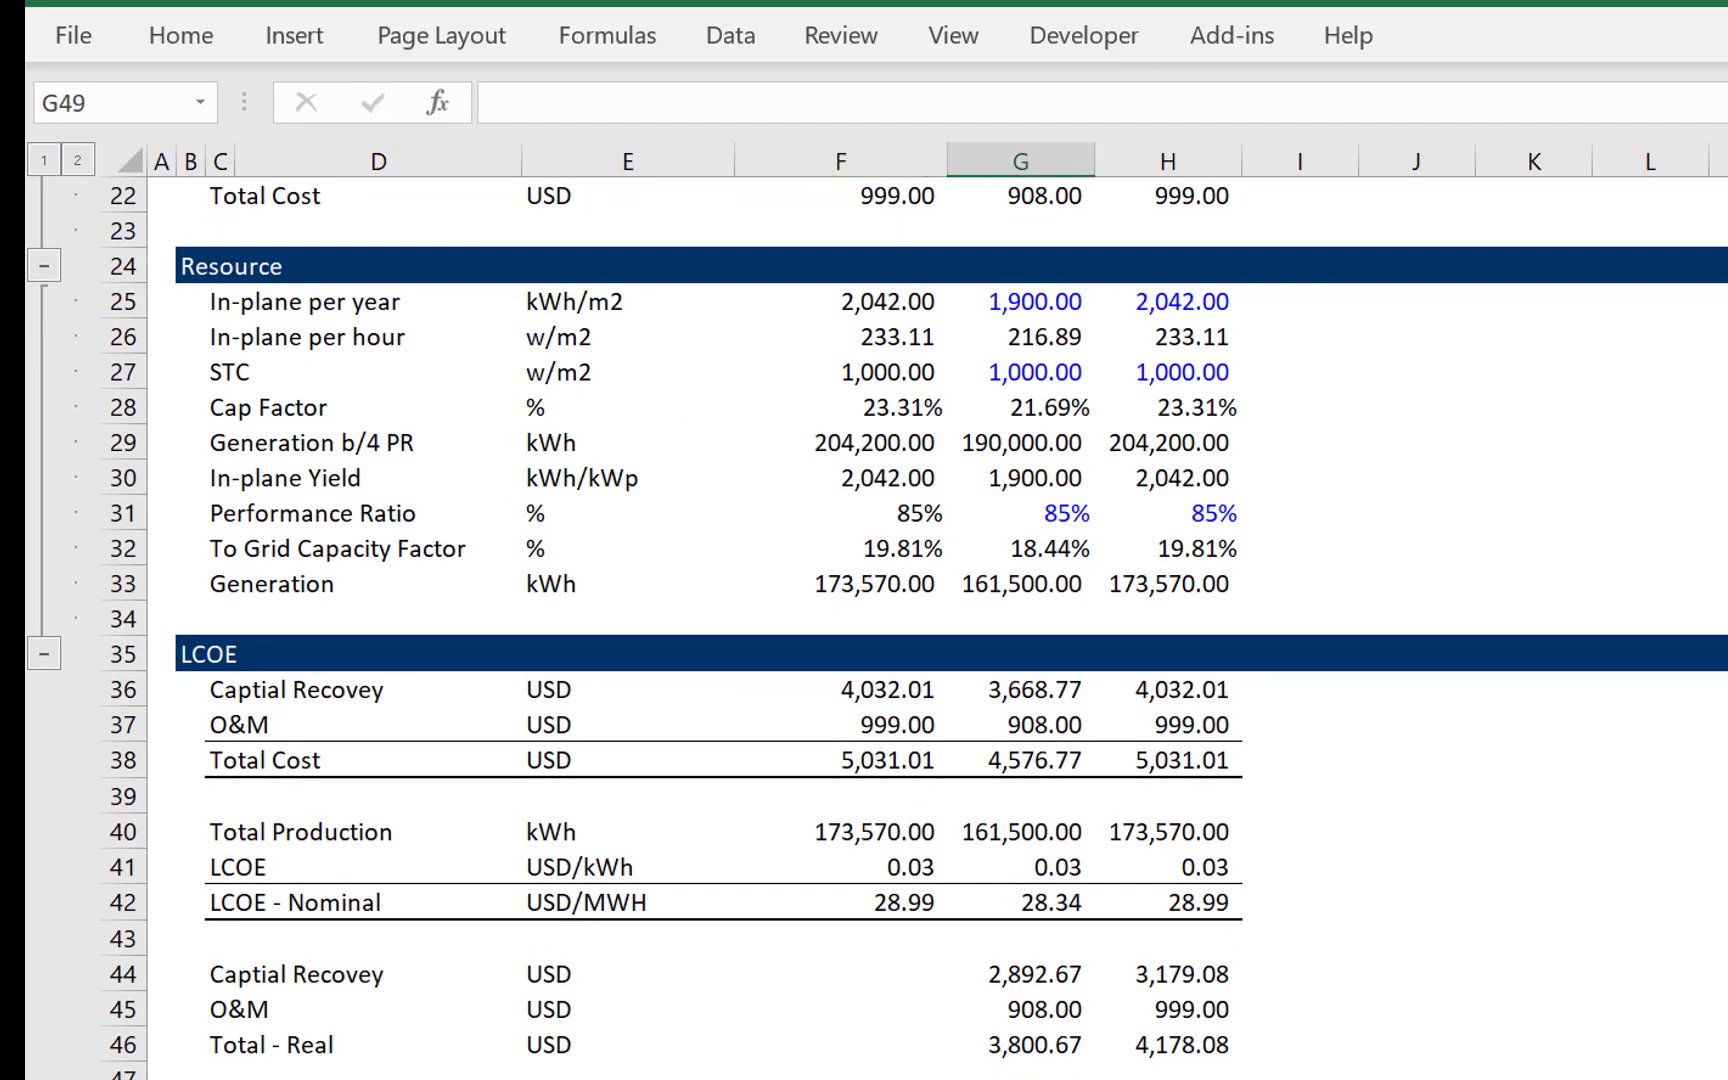
{"action": "key", "text": "Left"}
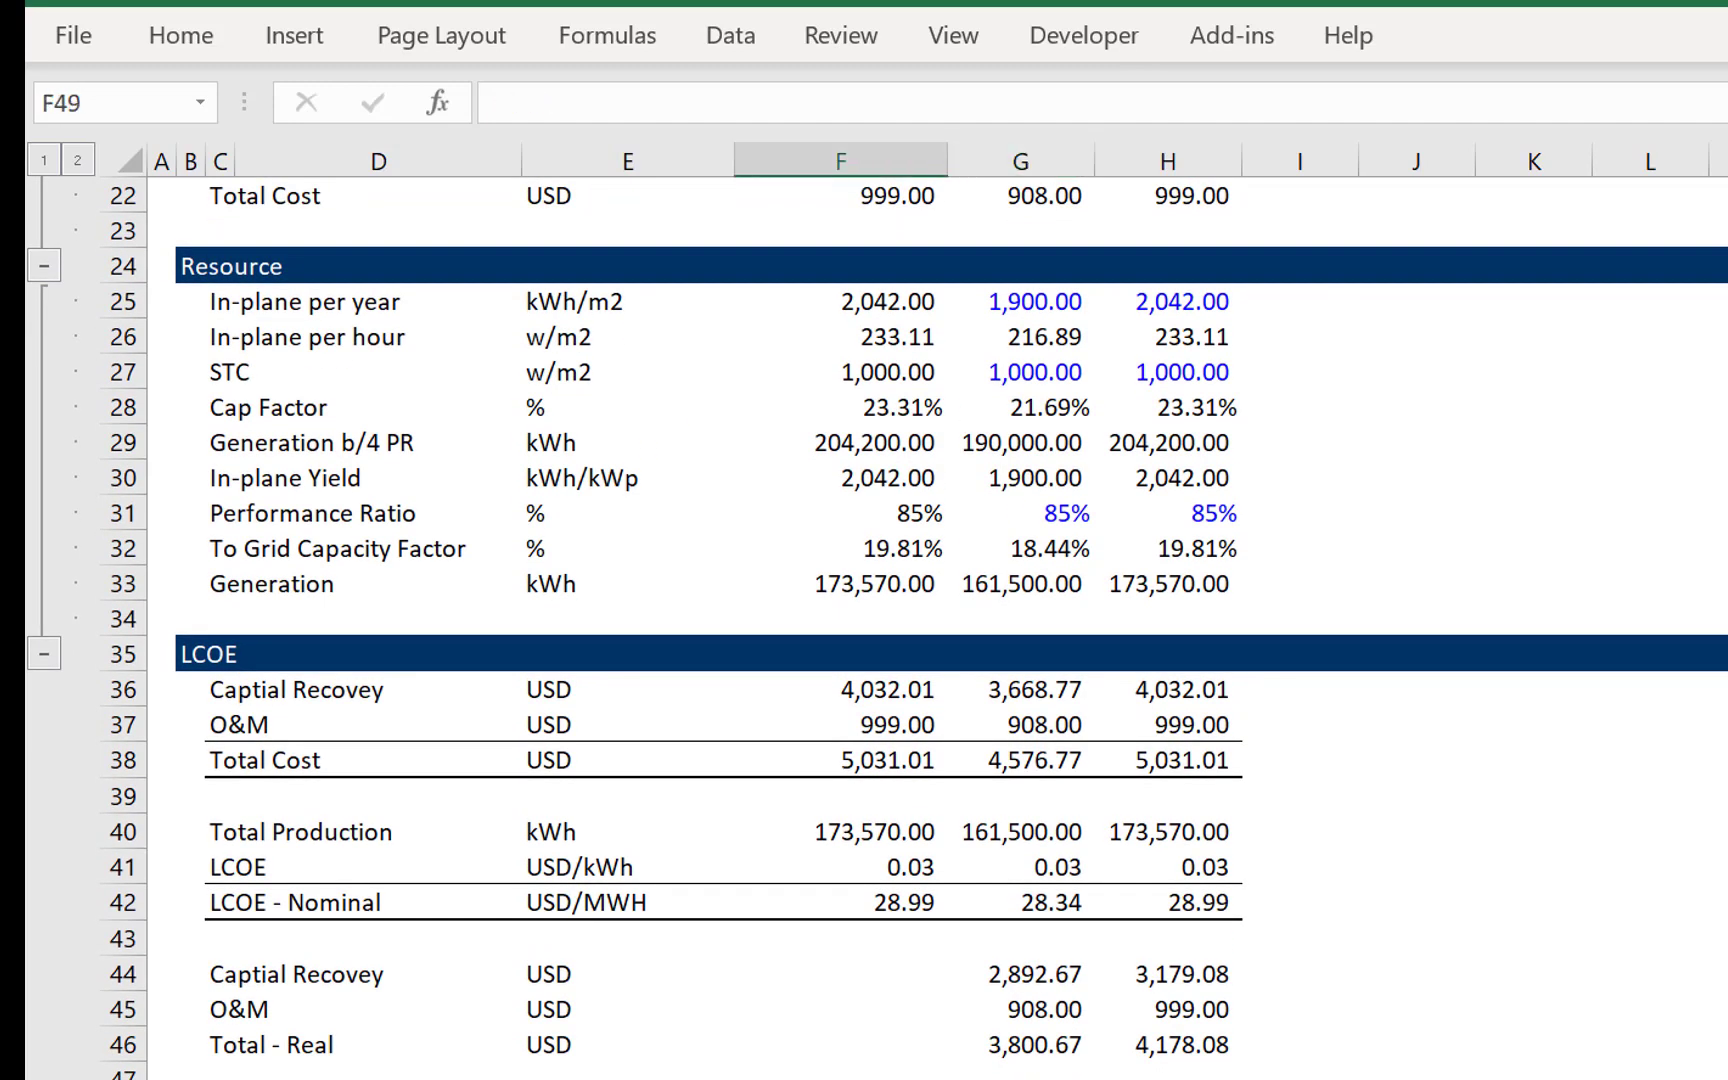
{"action": "key", "text": "Right"}
{"action": "key", "text": "Left"}
{"action": "key", "text": "Escape"}
{"action": "key", "text": "Up"}
{"action": "key", "text": "Up"}
{"action": "key", "text": "Up"}
{"action": "key", "text": "Up"}
{"action": "key", "text": "Up"}
{"action": "key", "text": "Up"}
{"action": "key", "text": "Up"}
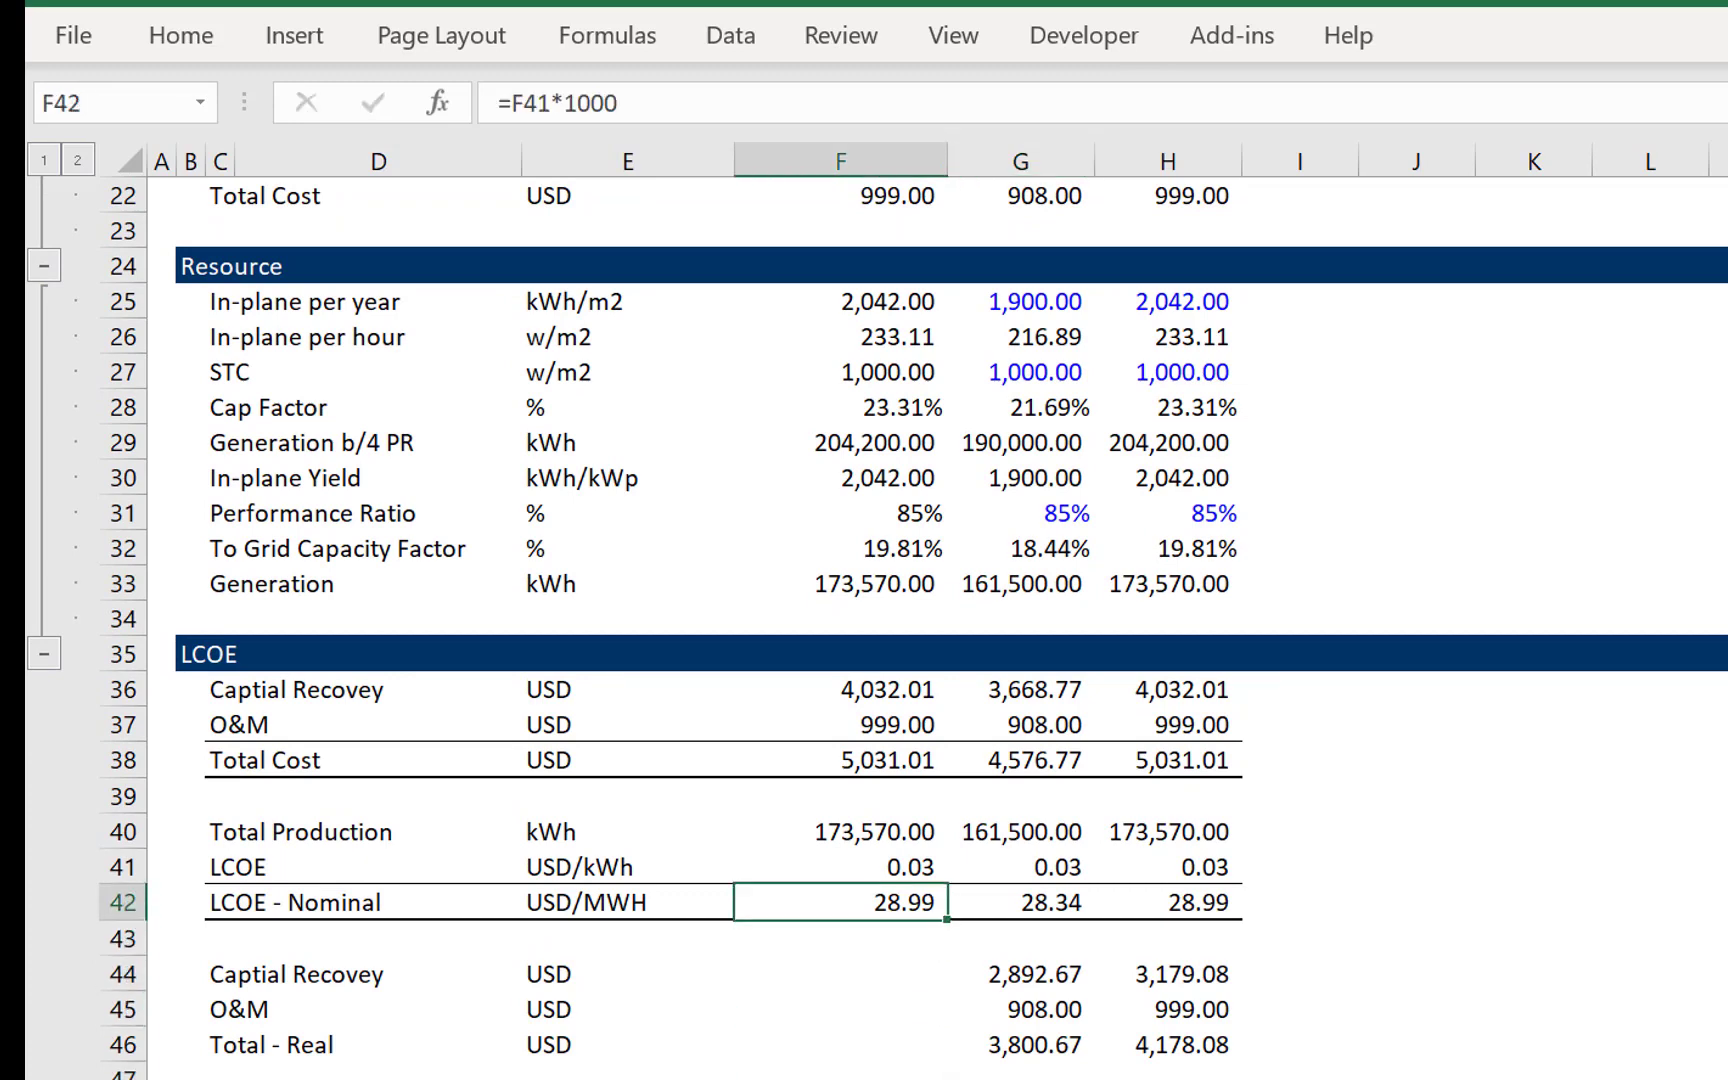
{"action": "key", "text": "Up"}
{"action": "key", "text": "Up"}
{"action": "key", "text": "Up"}
{"action": "key", "text": "Up"}
{"action": "key", "text": "Up"}
{"action": "key", "text": "Up"}
{"action": "key", "text": "Up"}
{"action": "key", "text": "Up"}
{"action": "key", "text": "Up"}
{"action": "key", "text": "ctrl+c"}
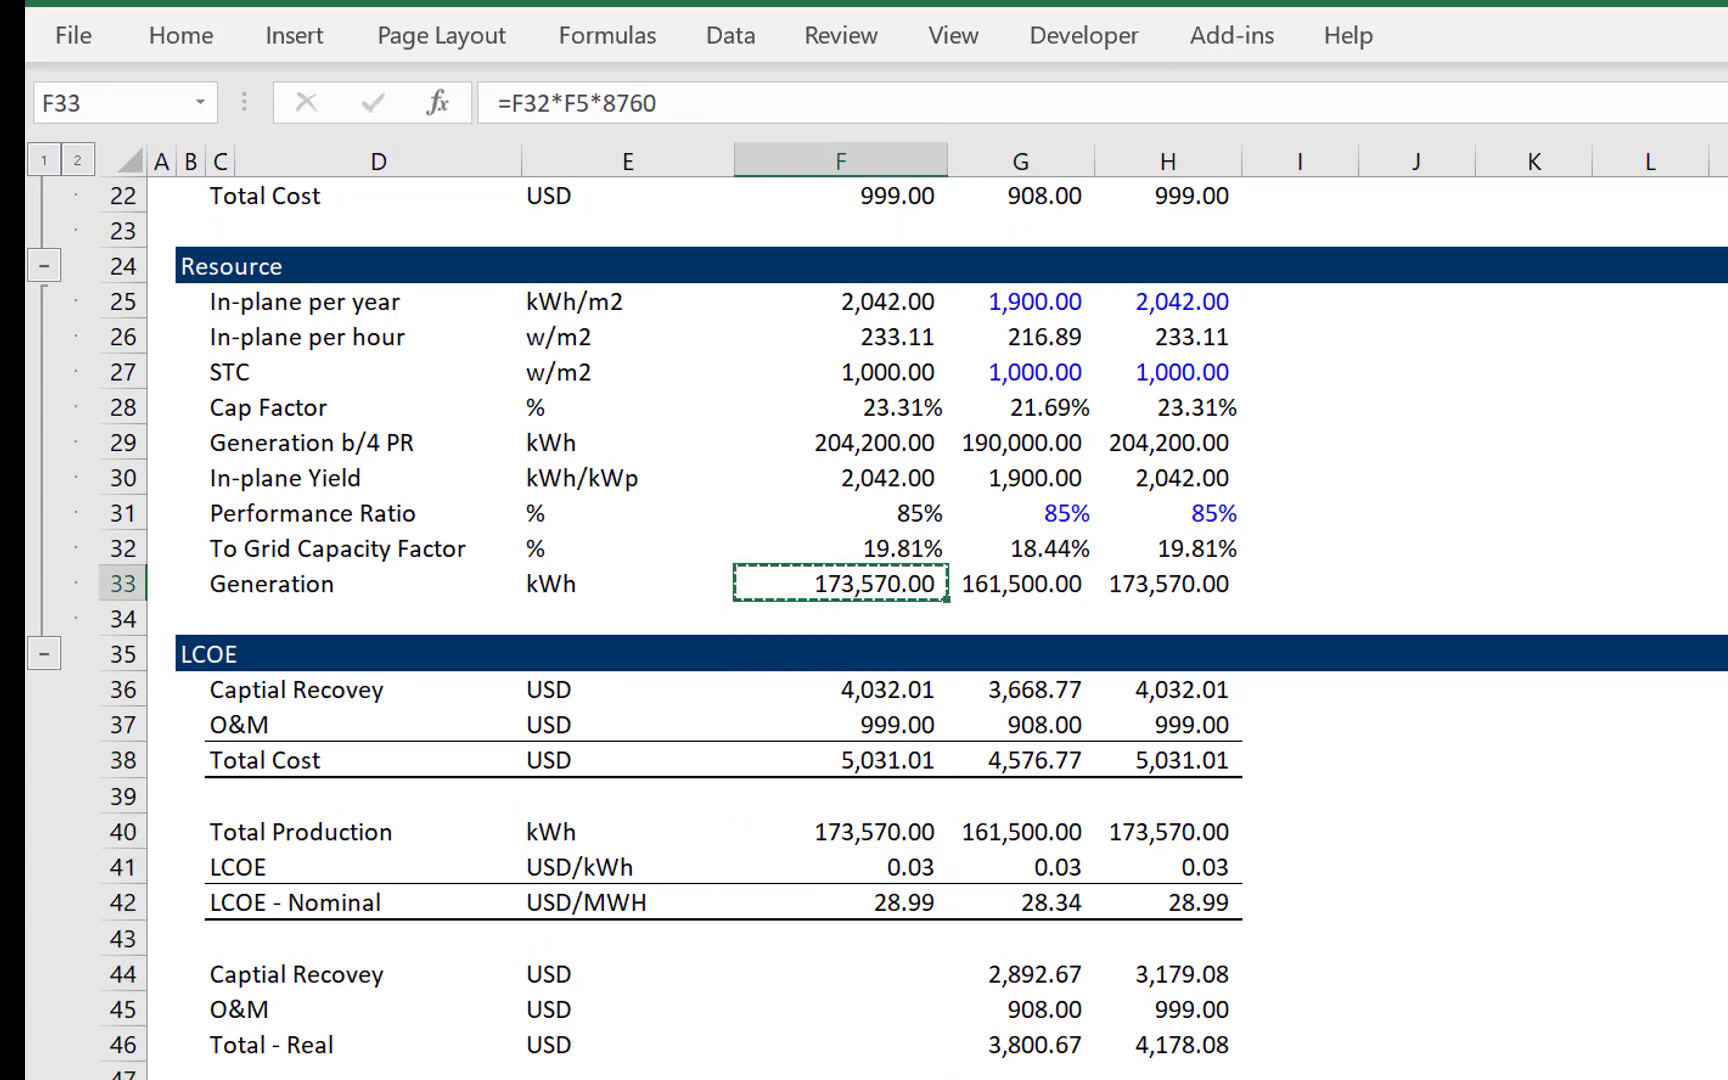
{"action": "key", "text": "Down"}
{"action": "key", "text": "Down"}
{"action": "key", "text": "Down"}
{"action": "key", "text": "Down"}
{"action": "key", "text": "Down"}
{"action": "key", "text": "Down"}
{"action": "key", "text": "Down"}
{"action": "key", "text": "Down"}
{"action": "key", "text": "Down"}
{"action": "key", "text": "Down"}
{"action": "key", "text": "Down"}
{"action": "key", "text": "ctrl+v"}
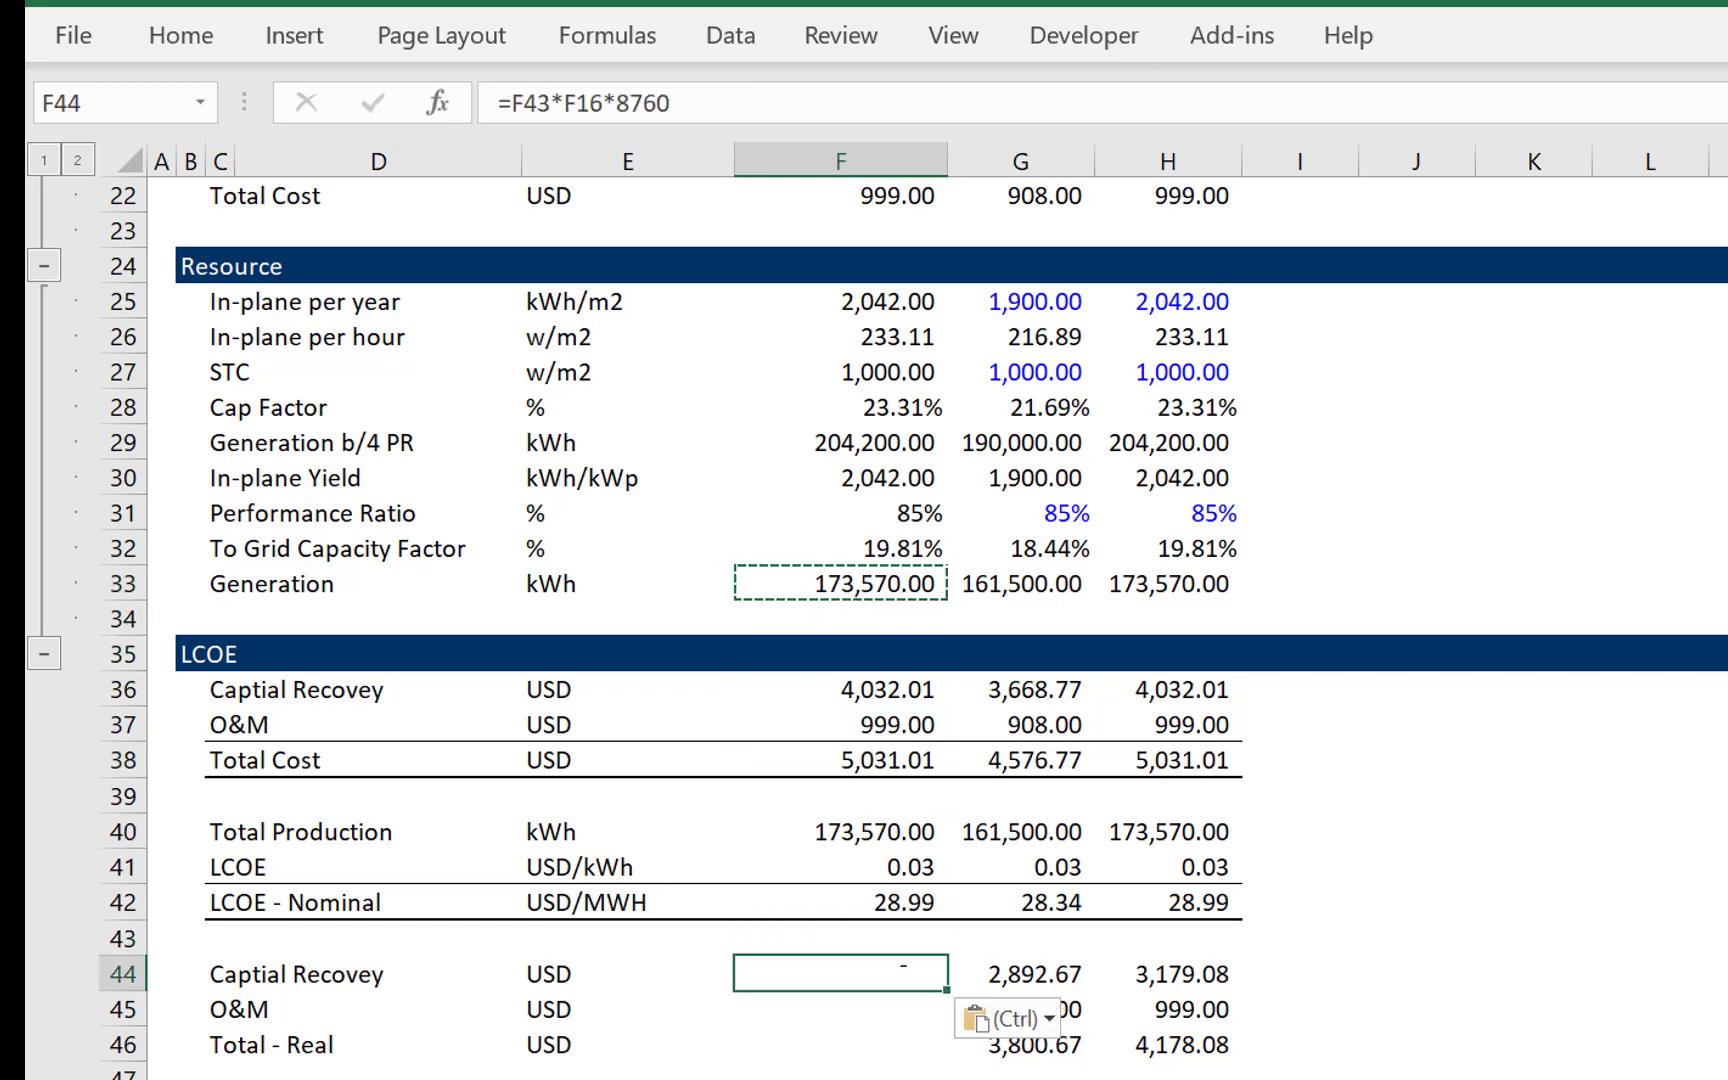
{"action": "key", "text": "Down"}
{"action": "key", "text": "ctrl+v"}
{"action": "key", "text": "Down"}
{"action": "key", "text": "ctrl+v"}
{"action": "key", "text": "Up"}
- Copy the scenario INDEX formula from Generation b/4 PR in F29 to the Generation cell F33
{"action": "key", "text": "Up"}
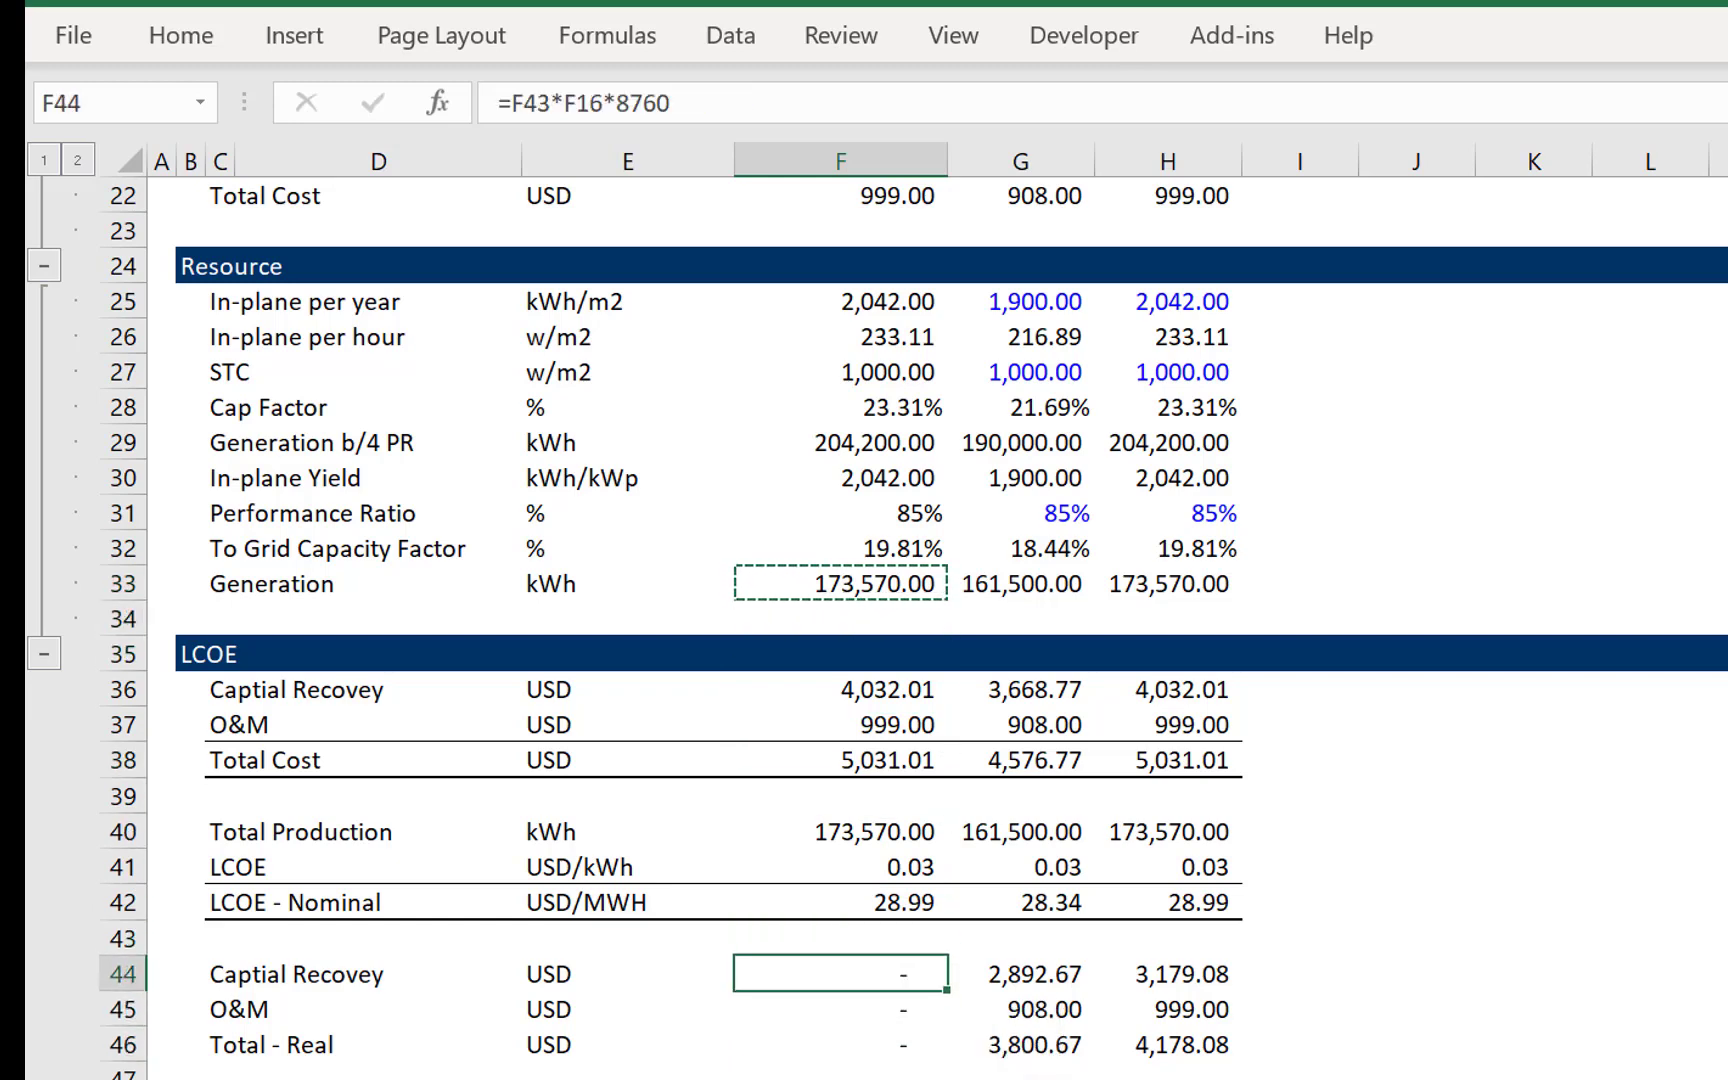
{"action": "key", "text": "F2"}
{"action": "key", "text": "Escape"}
{"action": "key", "text": "Up"}
{"action": "key", "text": "Up"}
{"action": "key", "text": "Up"}
{"action": "key", "text": "Up"}
{"action": "key", "text": "Up"}
{"action": "key", "text": "Up"}
{"action": "key", "text": "Up"}
{"action": "key", "text": "Up"}
{"action": "key", "text": "Up"}
{"action": "key", "text": "Up"}
{"action": "key", "text": "Up"}
{"action": "key", "text": "Up"}
{"action": "key", "text": "Up"}
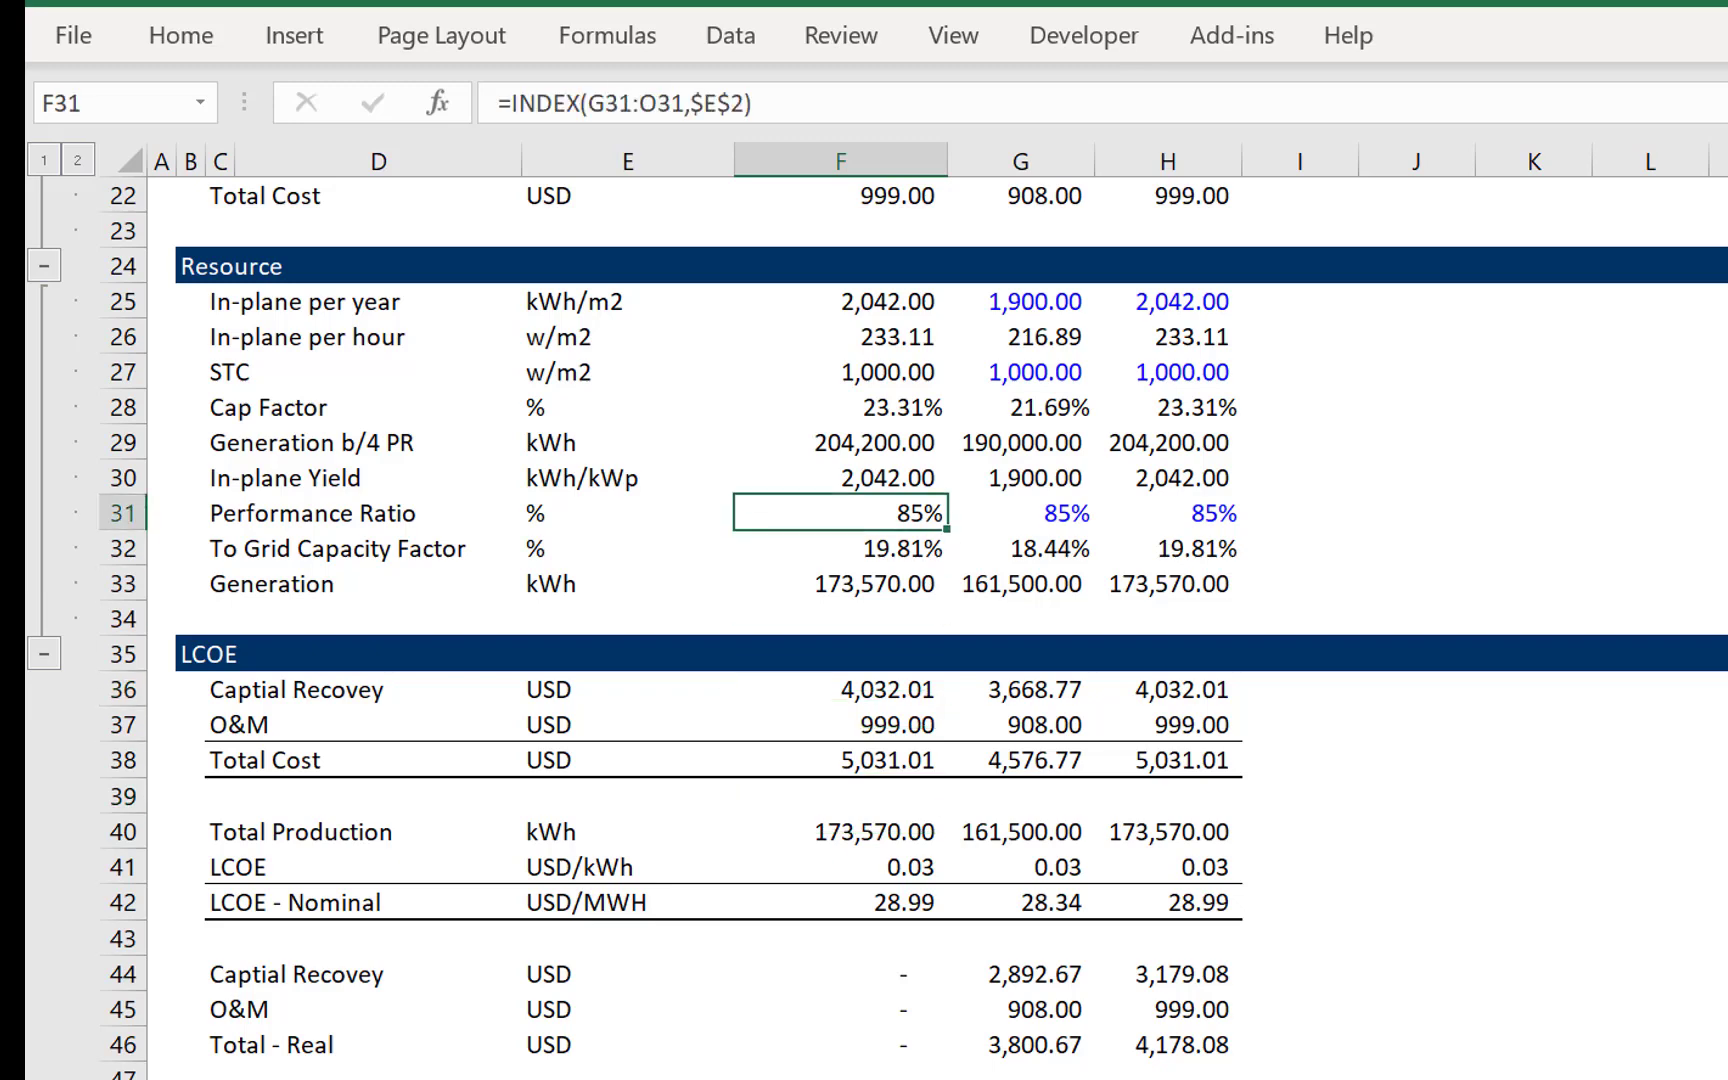
{"action": "key", "text": "Up"}
{"action": "key", "text": "Up"}
{"action": "key", "text": "ctrl+c"}
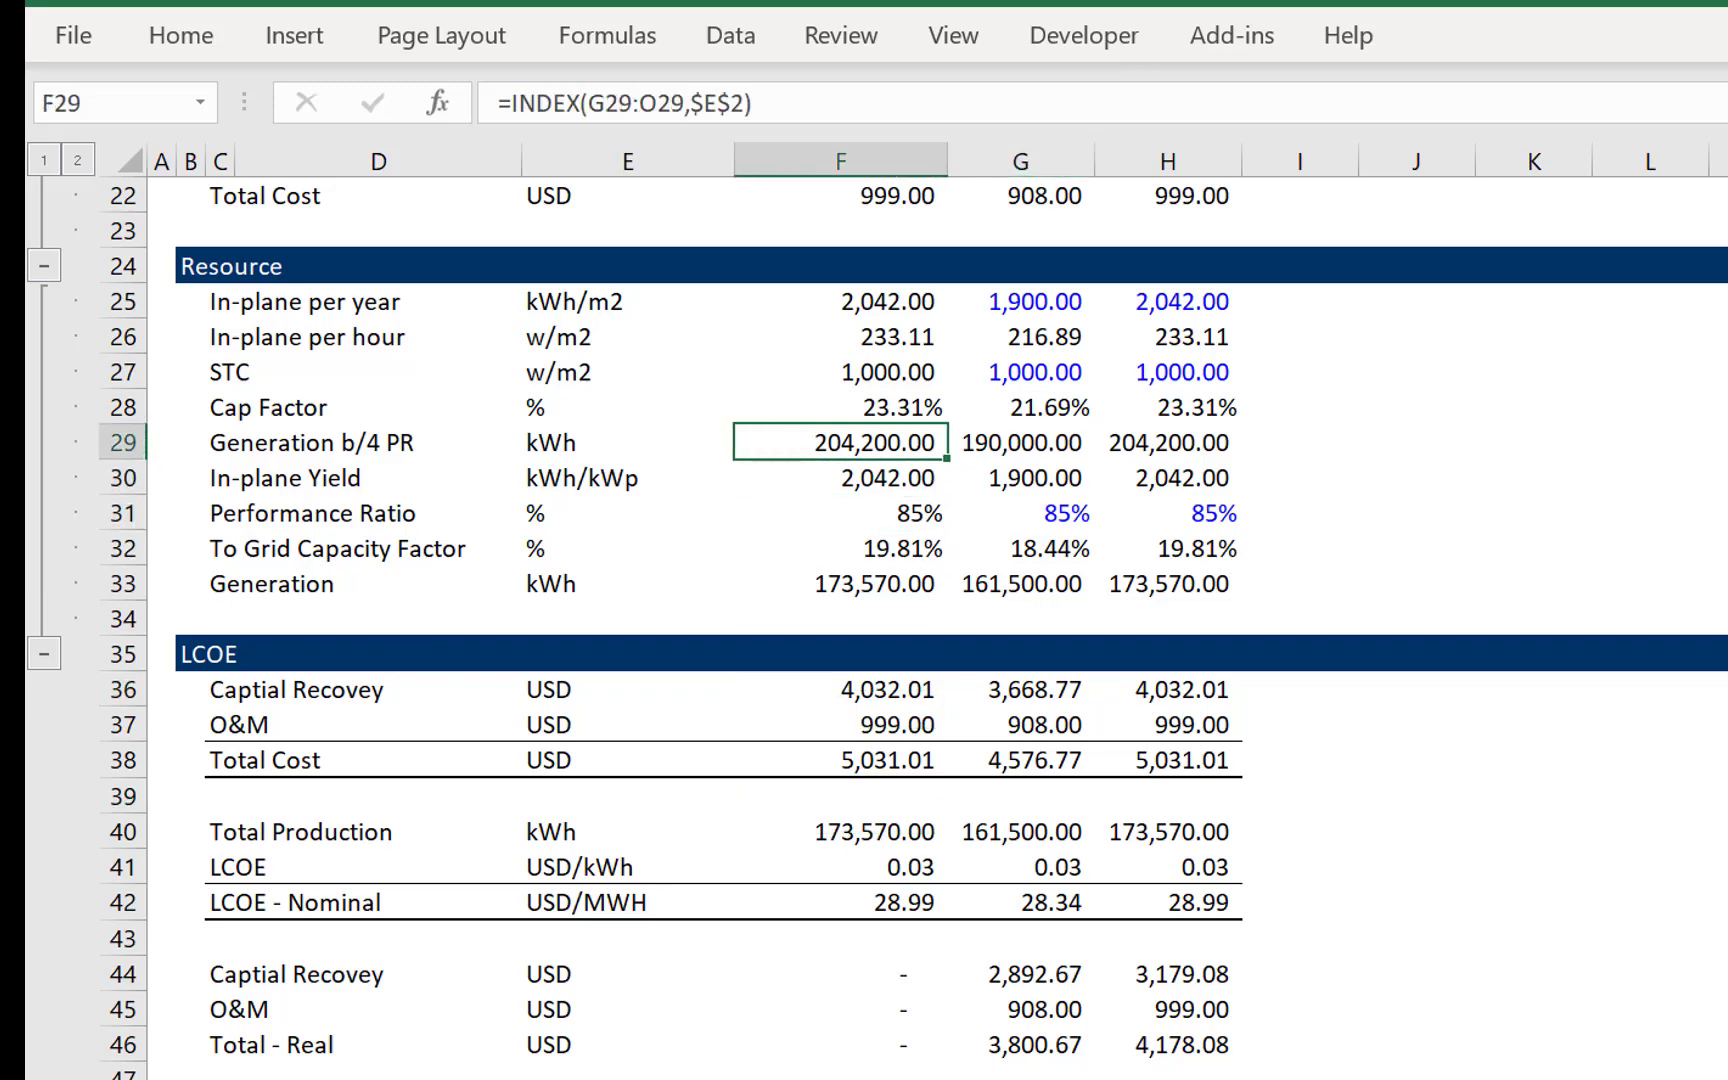
{"action": "key", "text": "Down"}
{"action": "key", "text": "Down"}
{"action": "key", "text": "Down"}
{"action": "key", "text": "Down"}
{"action": "key", "text": "ctrl+v"}
{"action": "key", "text": "Down"}
{"action": "key", "text": "Down"}
{"action": "key", "text": "Down"}
{"action": "key", "text": "Down"}
{"action": "key", "text": "Down"}
{"action": "key", "text": "Down"}
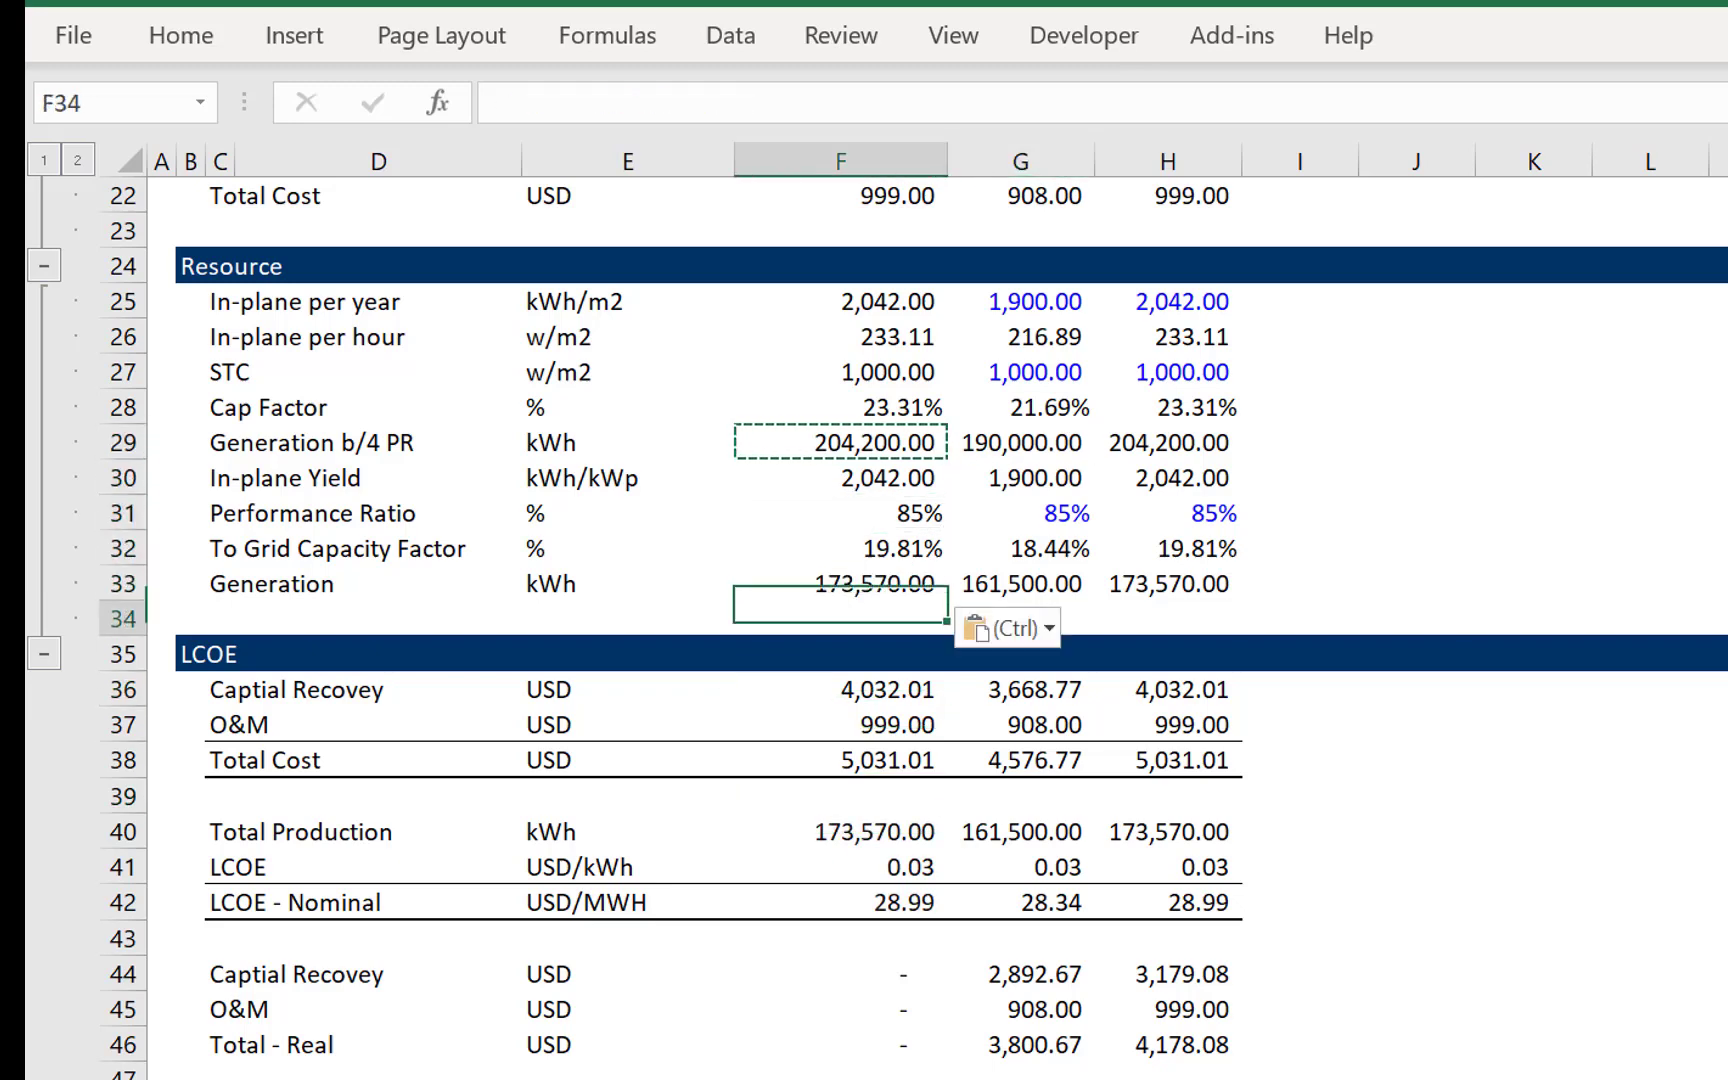
{"action": "key", "text": "Up"}
{"action": "key", "text": "Up"}
{"action": "key", "text": "Up"}
{"action": "key", "text": "Up"}
{"action": "key", "text": "Up"}
{"action": "key", "text": "Up"}
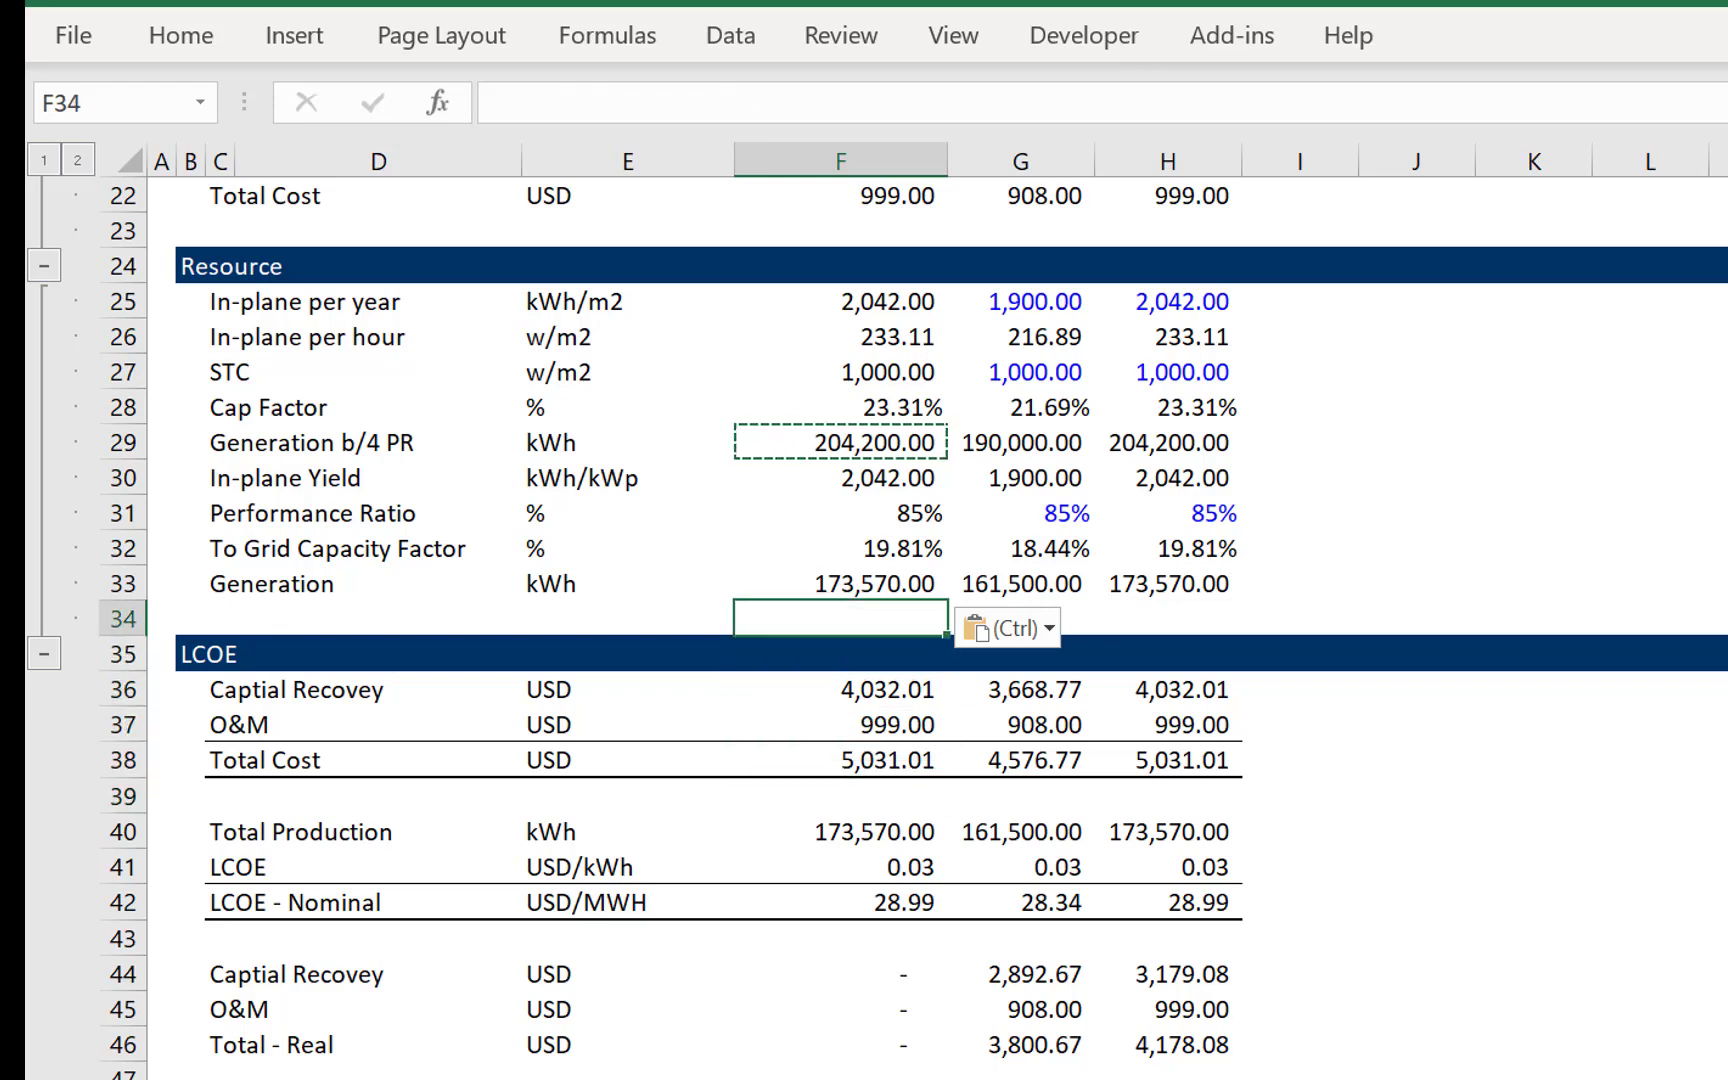
- Copy the Generation INDEX formula from F33 into the second block's column F cells F44, F45 and F46
{"action": "key", "text": "ctrl+c"}
{"action": "key", "text": "Down"}
{"action": "key", "text": "Down"}
{"action": "key", "text": "Down"}
{"action": "key", "text": "Down"}
{"action": "key", "text": "Down"}
{"action": "key", "text": "Down"}
{"action": "key", "text": "Down"}
{"action": "key", "text": "Down"}
{"action": "key", "text": "Down"}
{"action": "key", "text": "Down"}
{"action": "key", "text": "Down"}
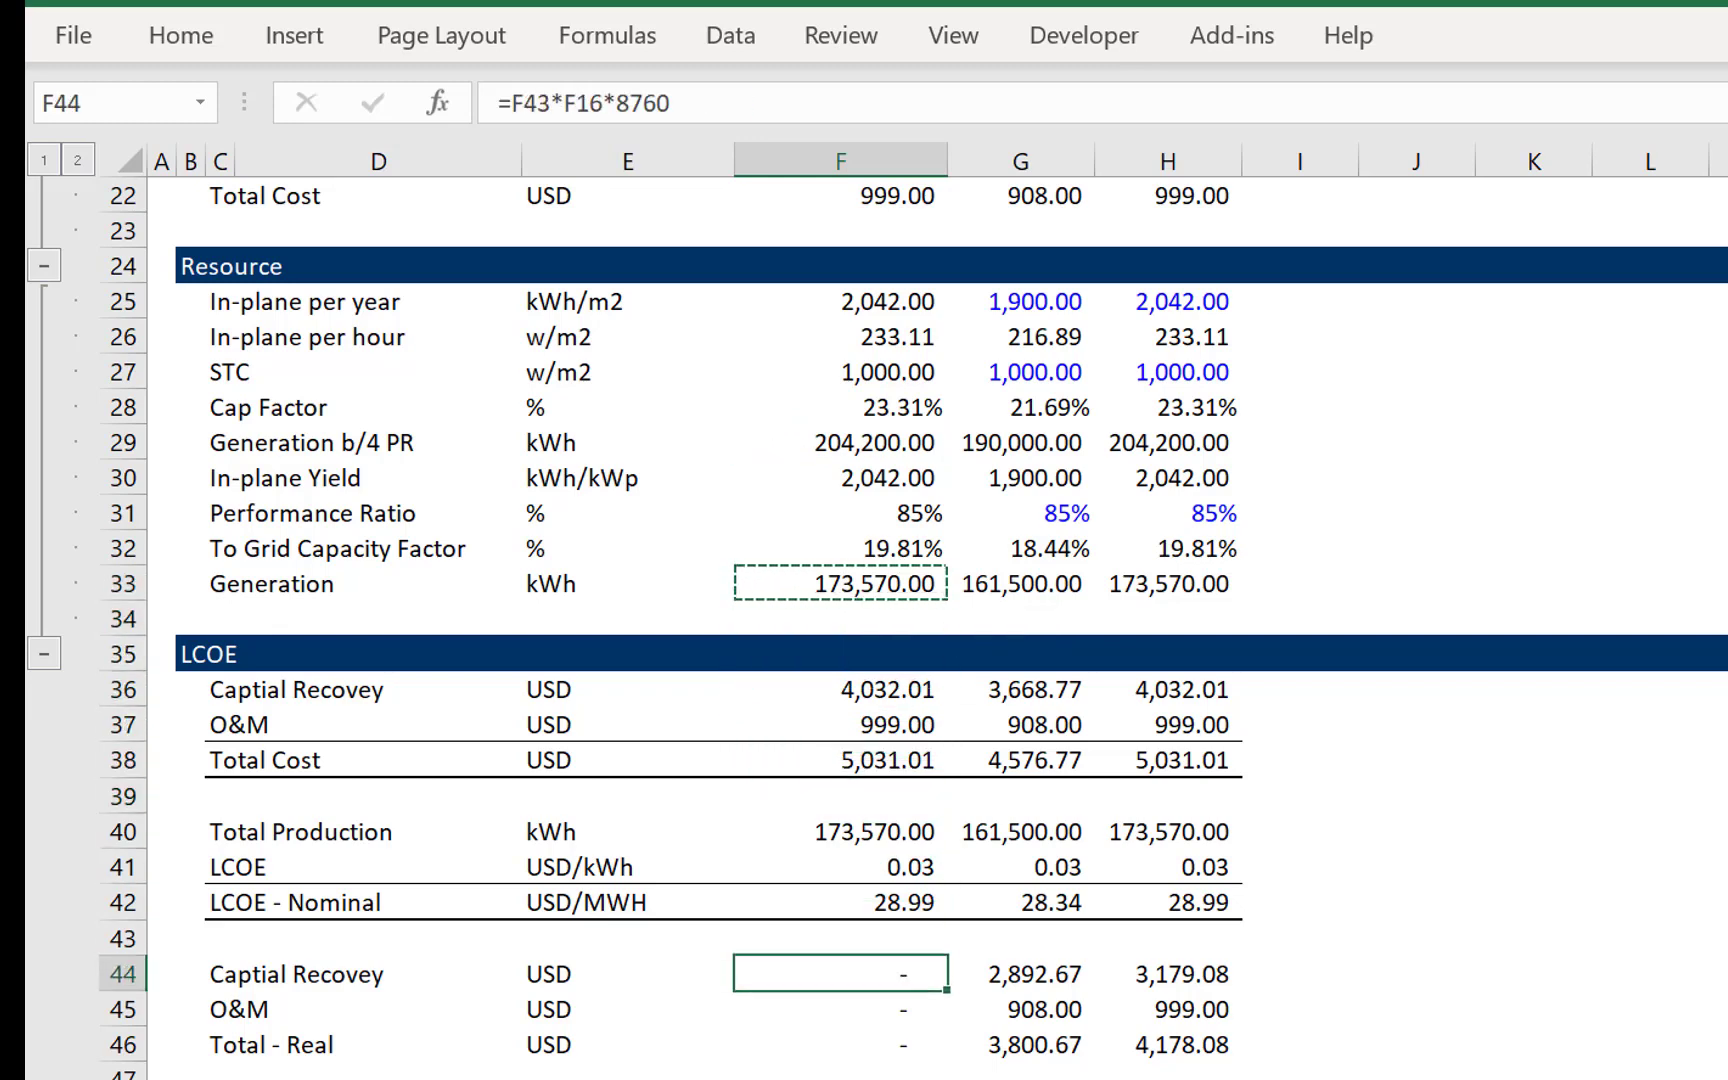
{"action": "key", "text": "ctrl+v"}
{"action": "key", "text": "Down"}
{"action": "key", "text": "ctrl+v"}
{"action": "key", "text": "Down"}
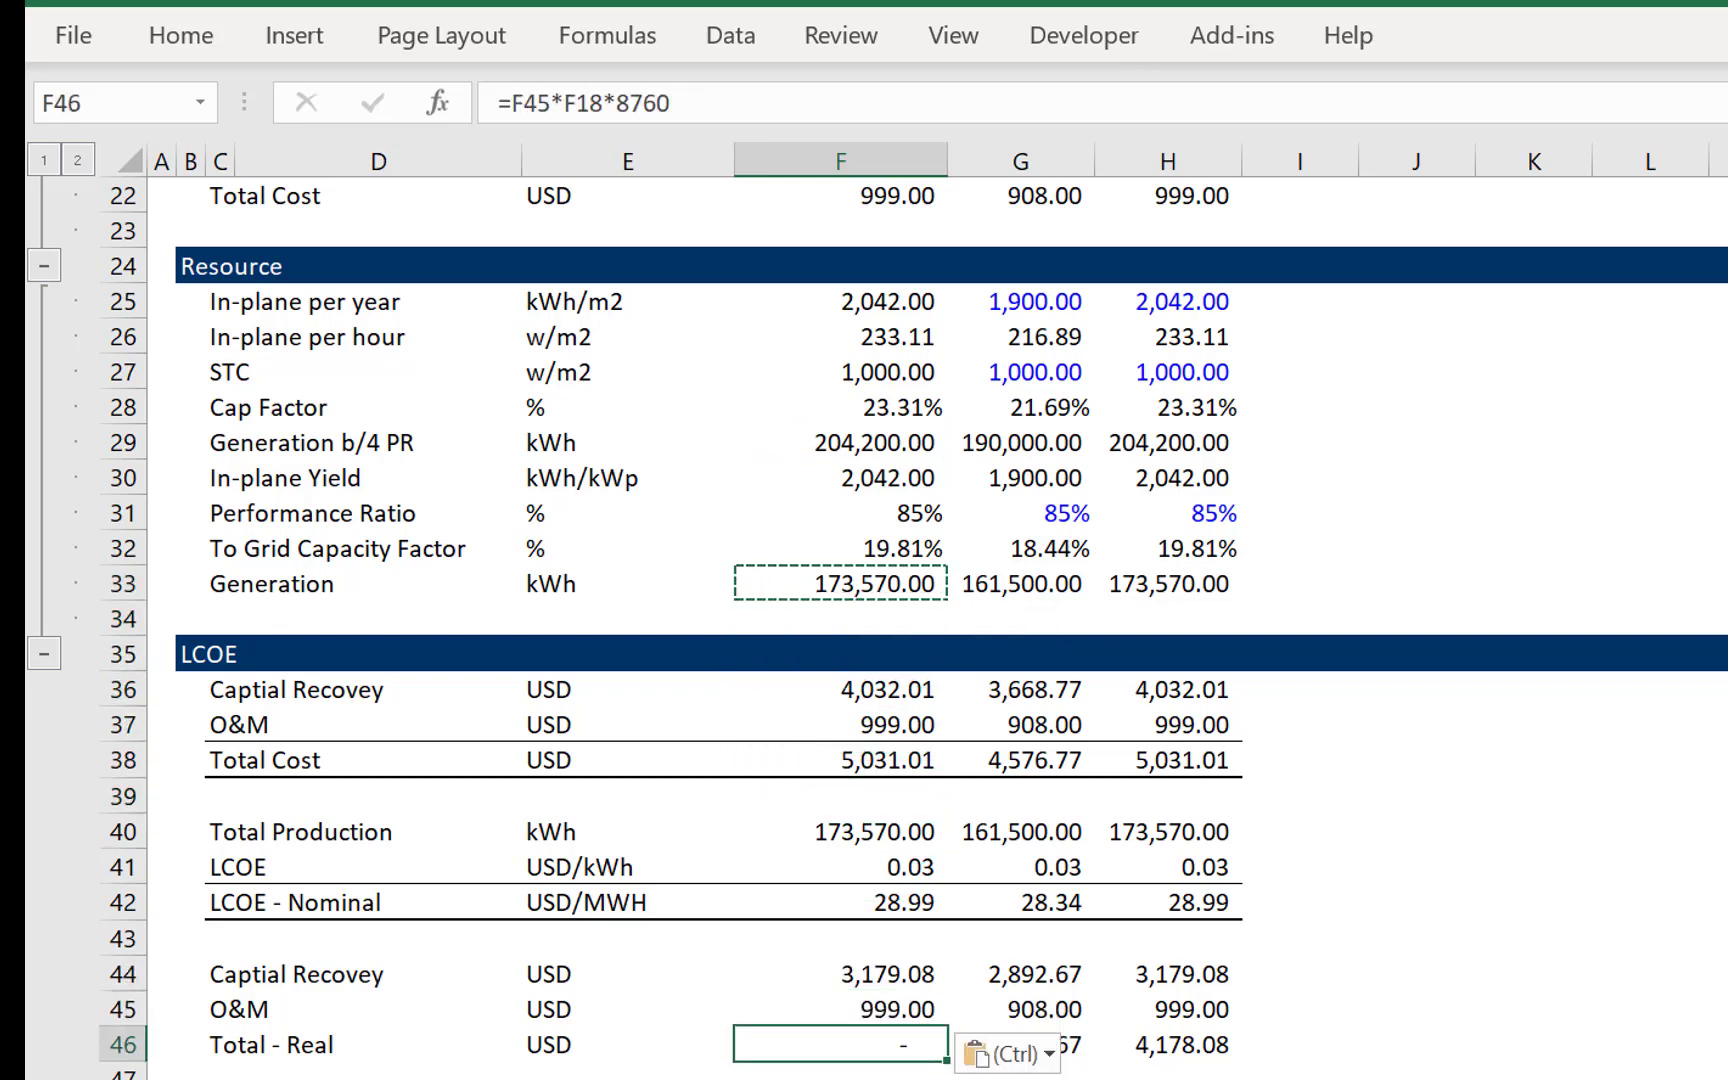
{"action": "key", "text": "ctrl+v"}
{"action": "key", "text": "Down"}
{"action": "key", "text": "Down"}
{"action": "key", "text": "Down"}
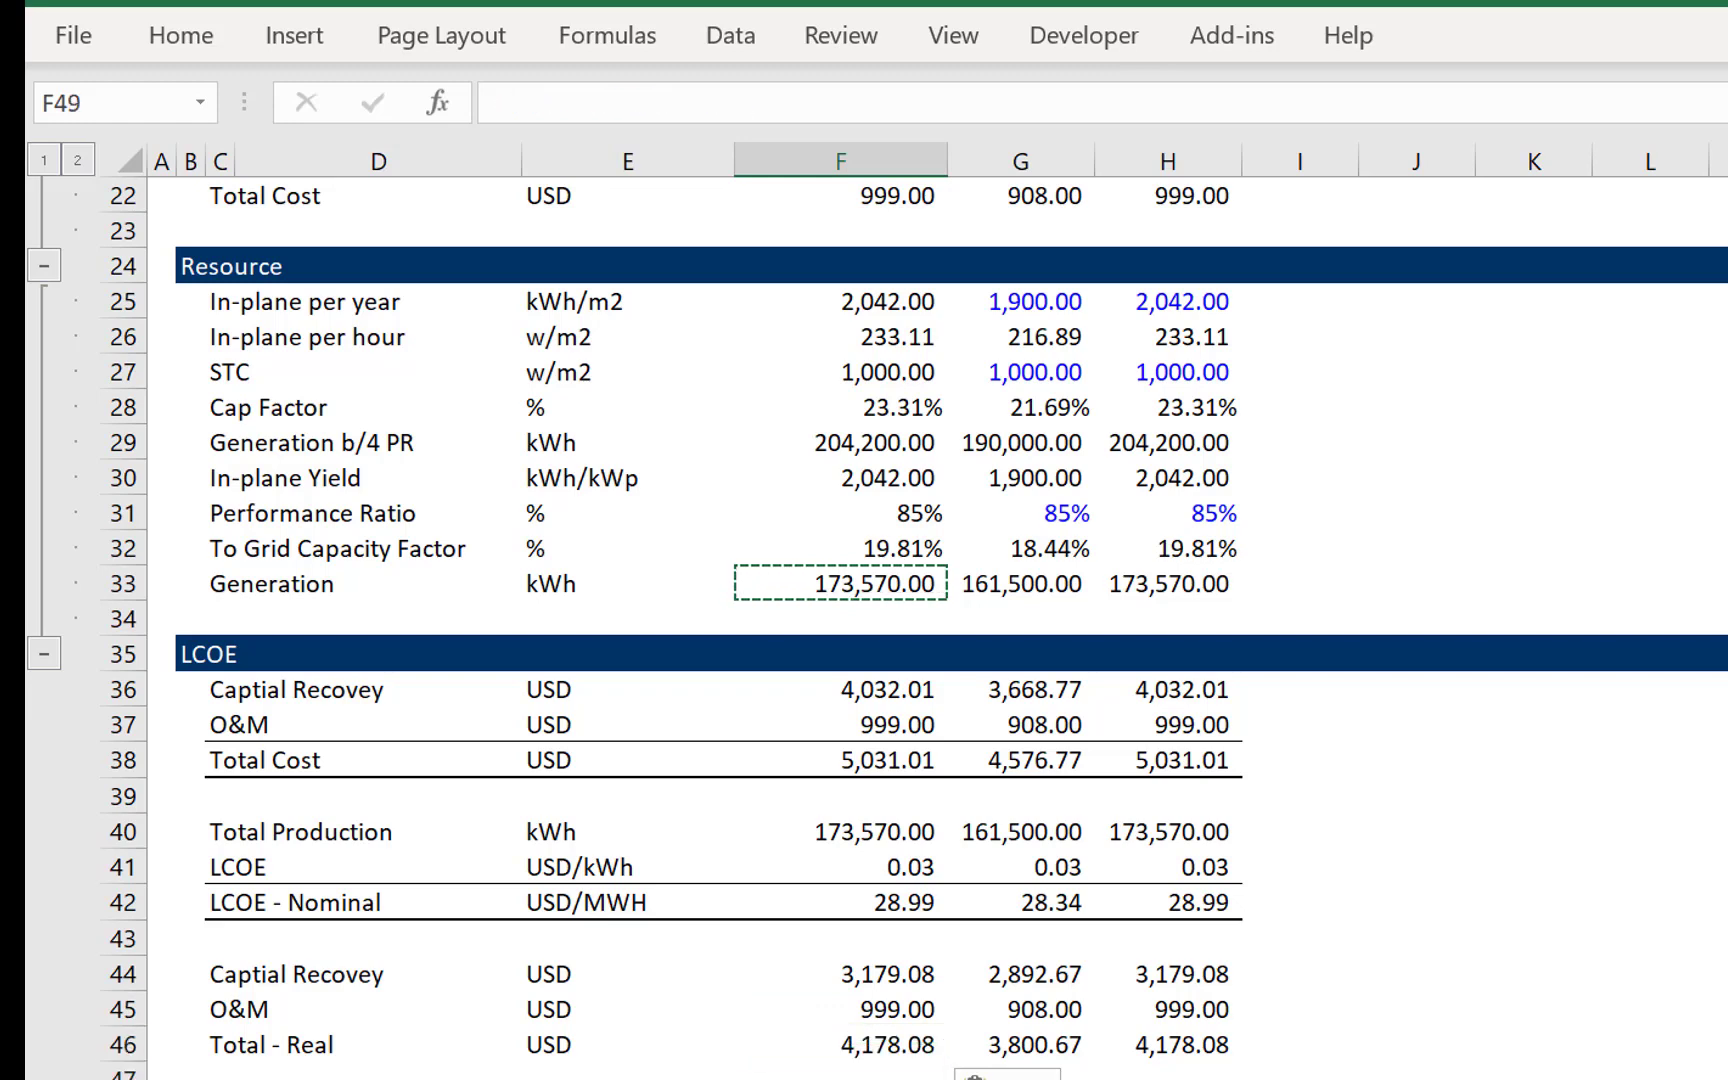
{"action": "type", "text": "="}
{"action": "key", "text": "Up"}
{"action": "type", "text": "/"}
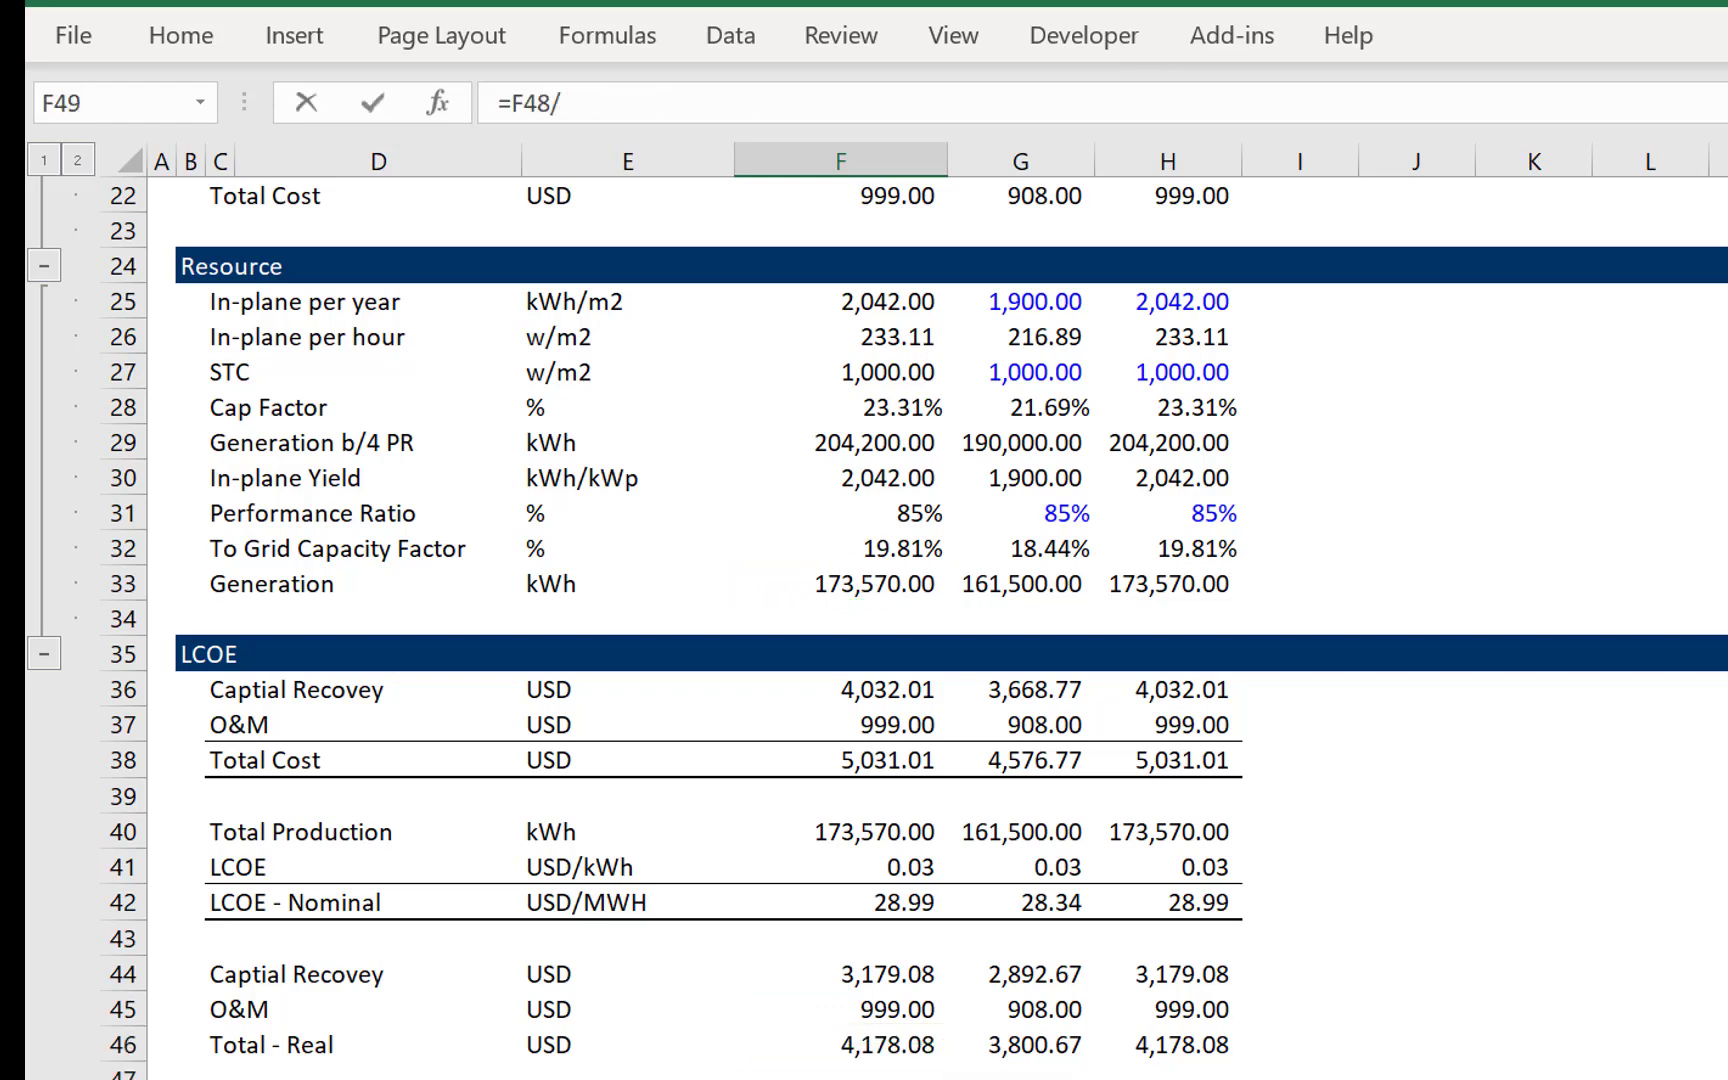
{"action": "key", "text": "Escape"}
- Calculate the second block's LCOE per kWh with =F46/F48 in F49 and fill it across to H49
{"action": "type", "text": "="}
{"action": "key", "text": "Up"}
{"action": "key", "text": "Up"}
{"action": "key", "text": "Up"}
{"action": "type", "text": "/"}
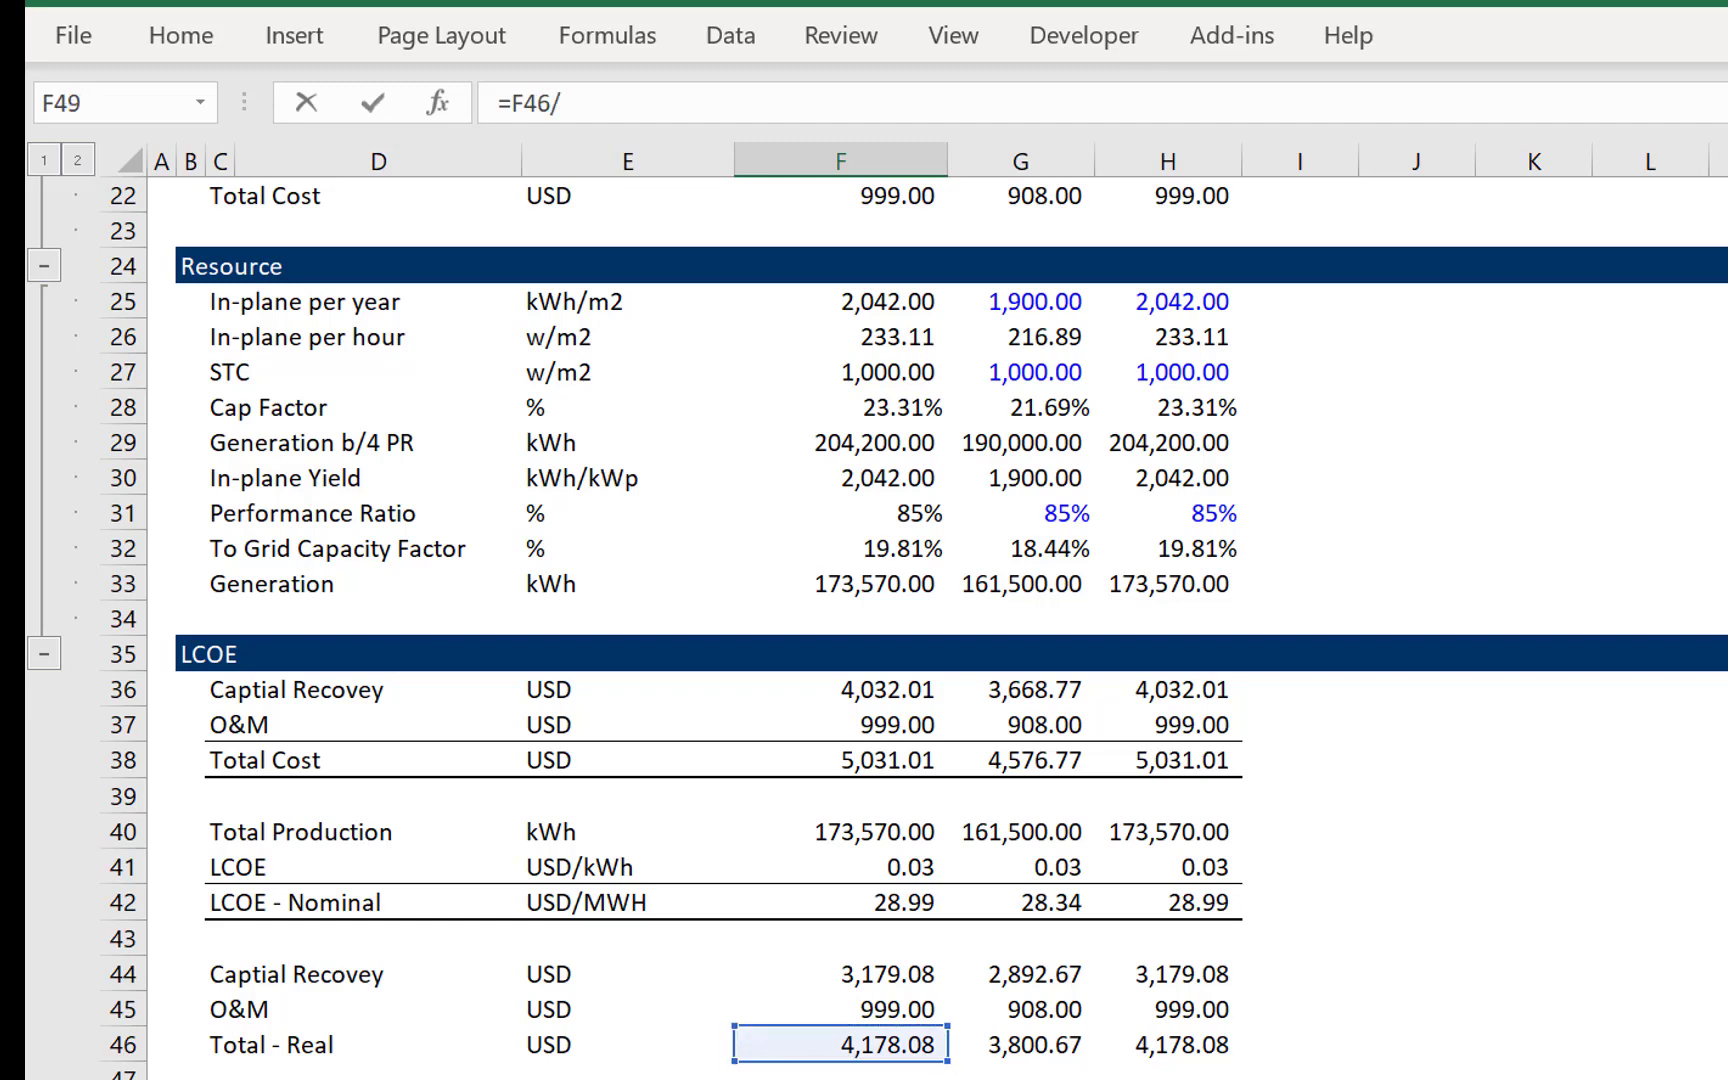
{"action": "key", "text": "Up"}
{"action": "key", "text": "ctrl+Return"}
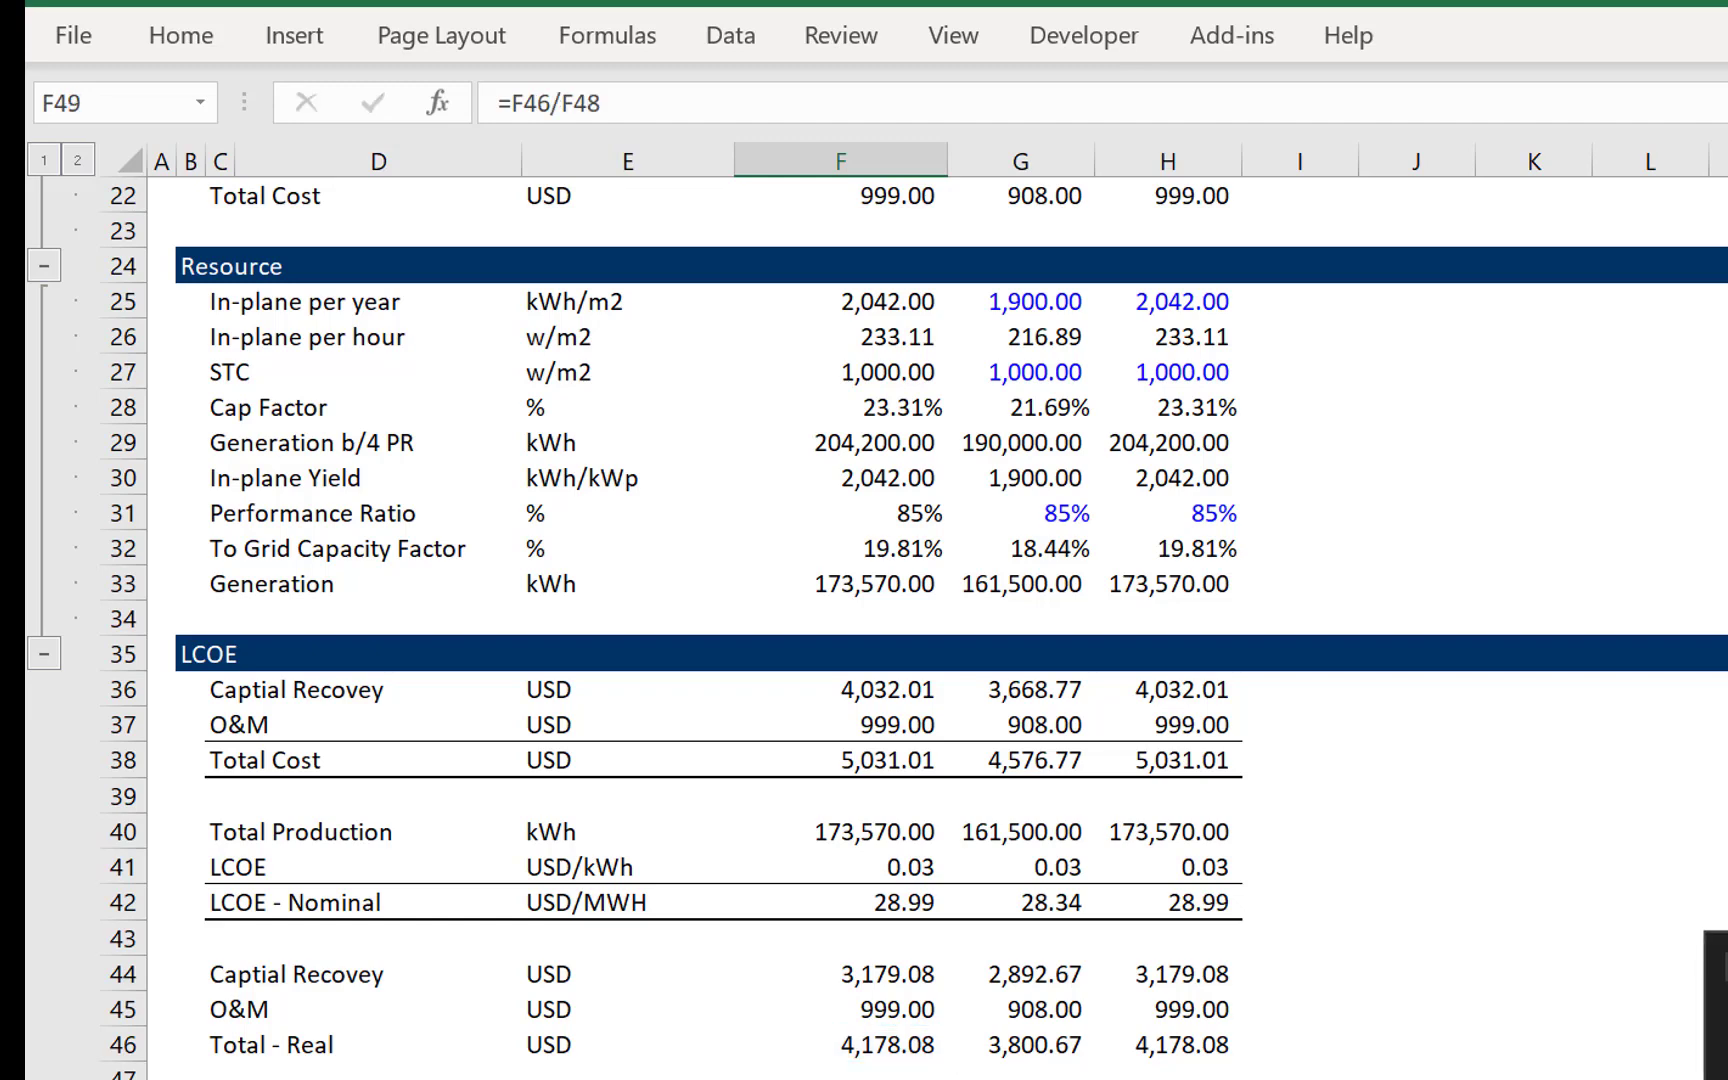
{"action": "key", "text": "Right"}
{"action": "key", "text": "Right"}
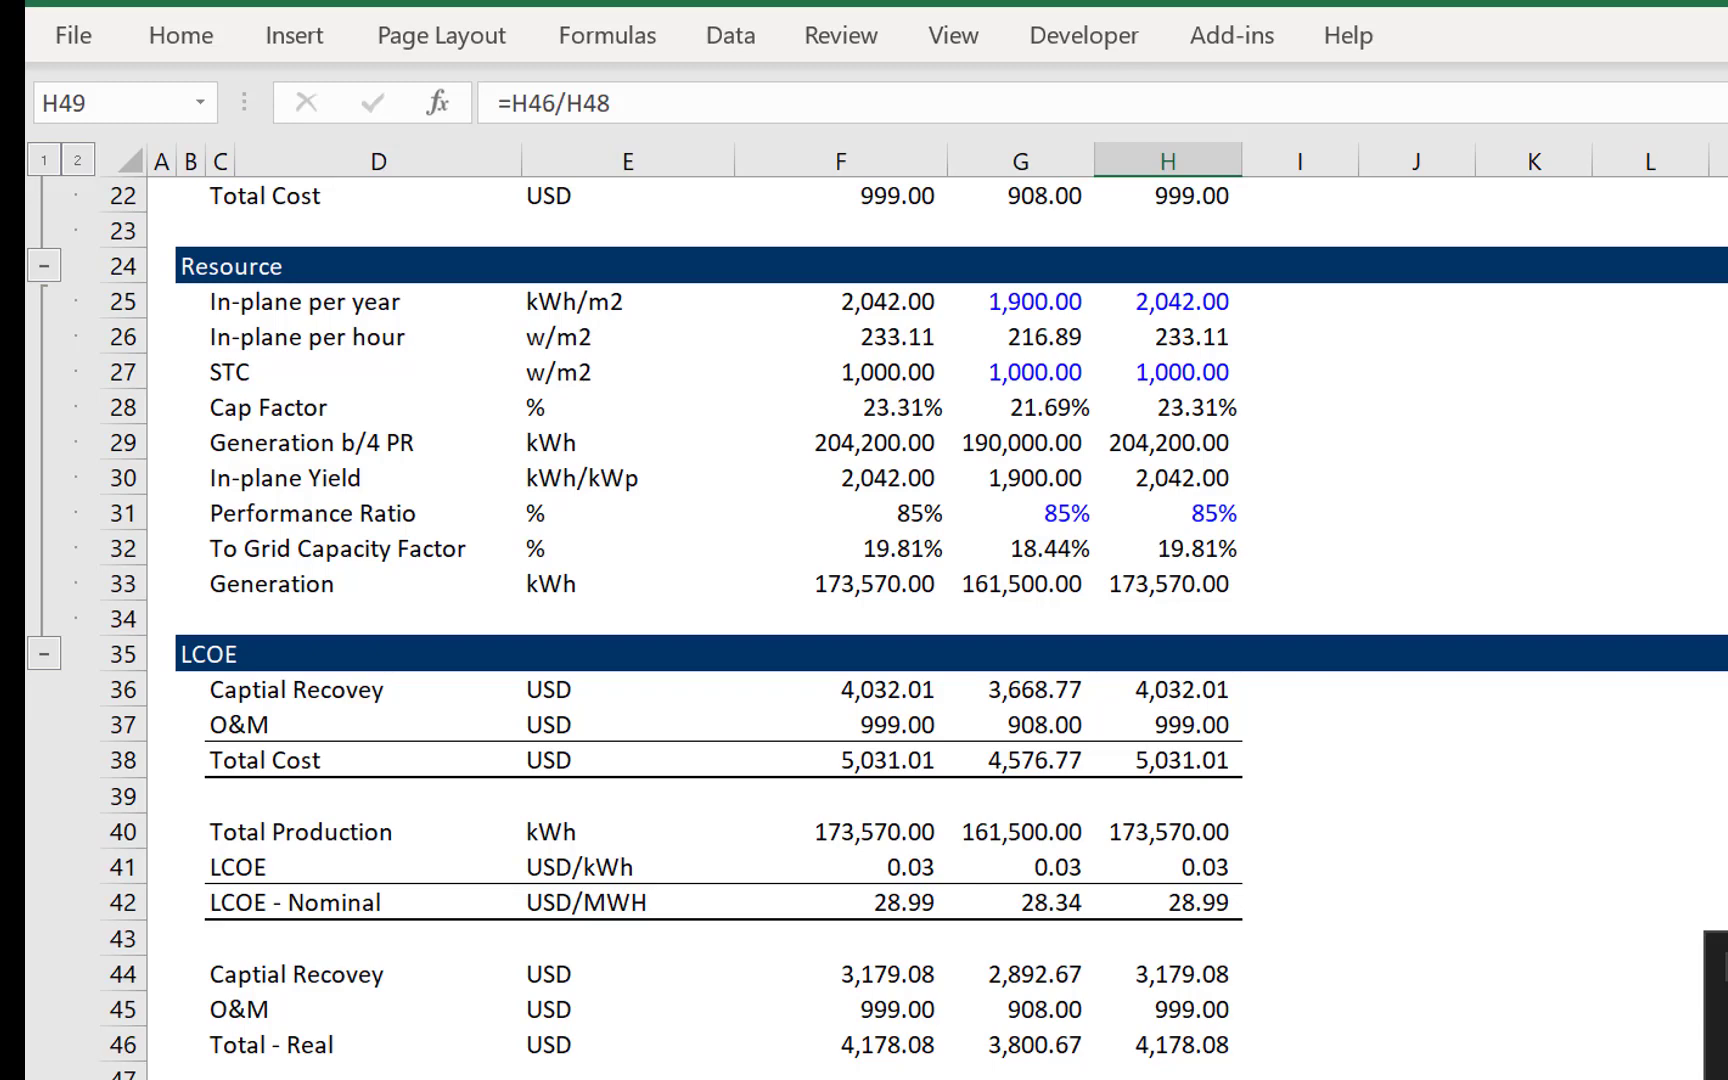
{"action": "key", "text": "Left"}
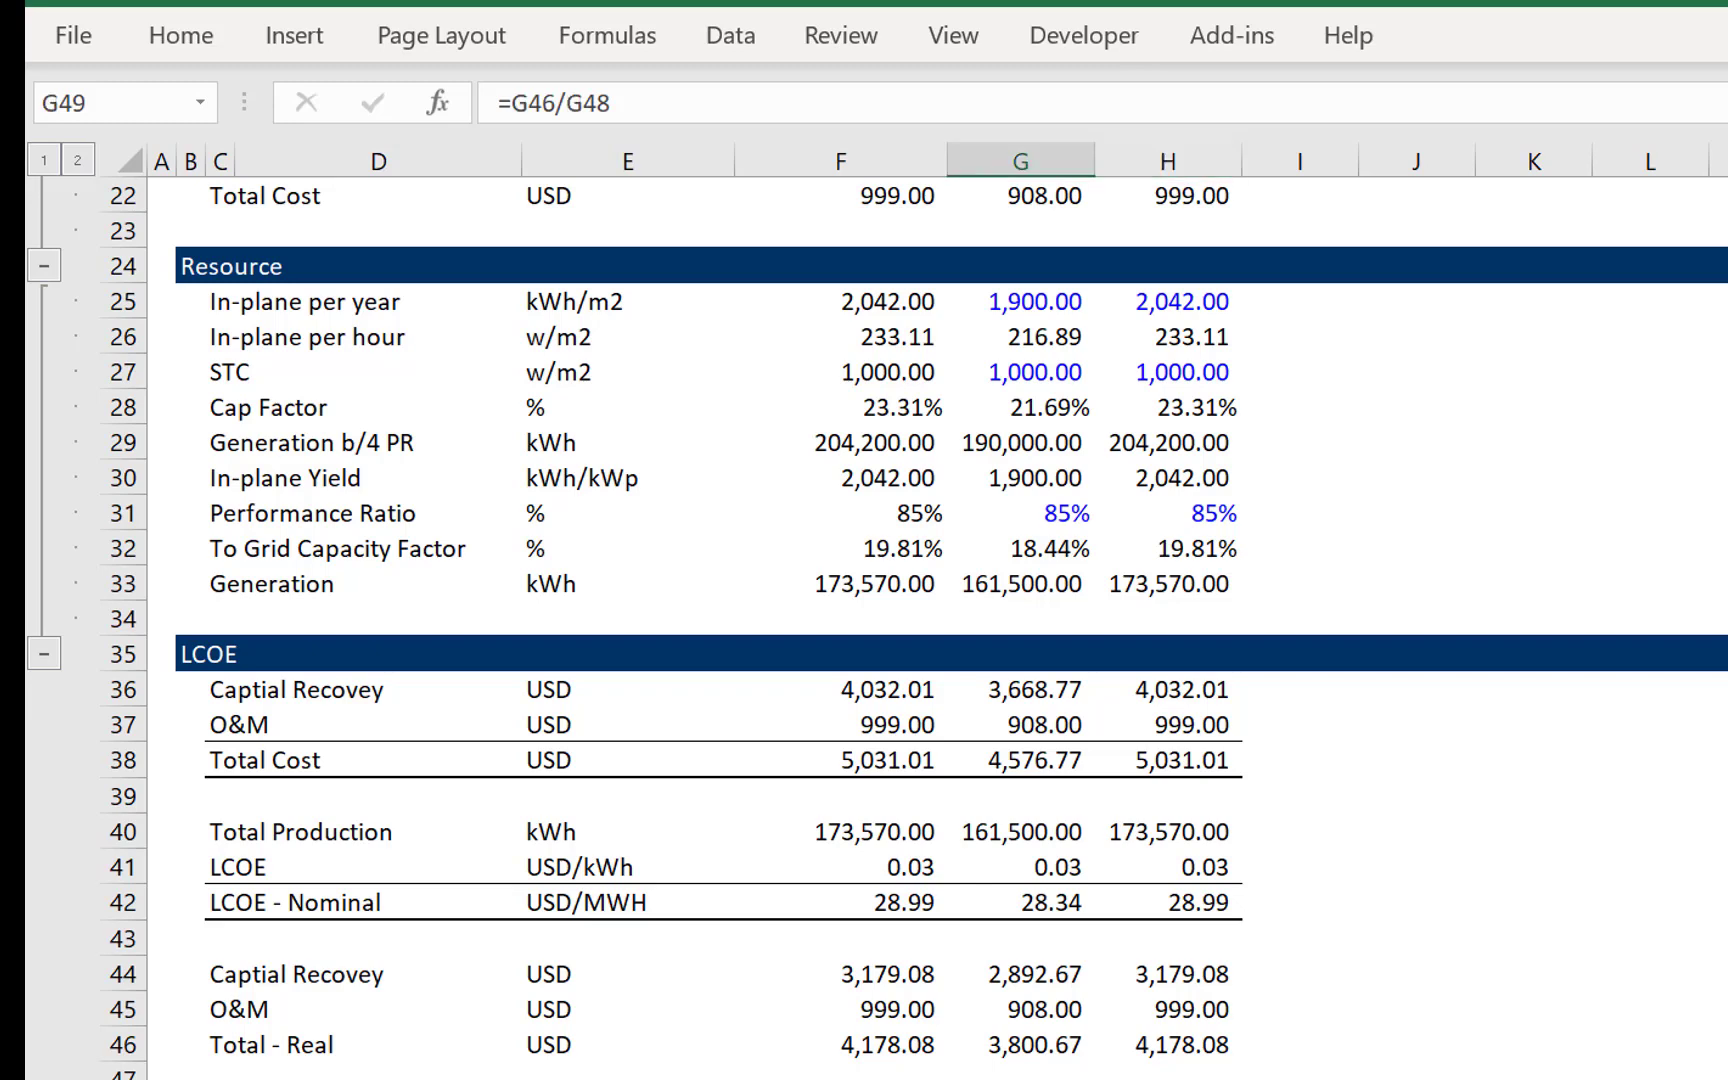
{"action": "key", "text": "Up"}
{"action": "key", "text": "Left"}
{"action": "key", "text": "Down"}
{"action": "key", "text": "shift+Right"}
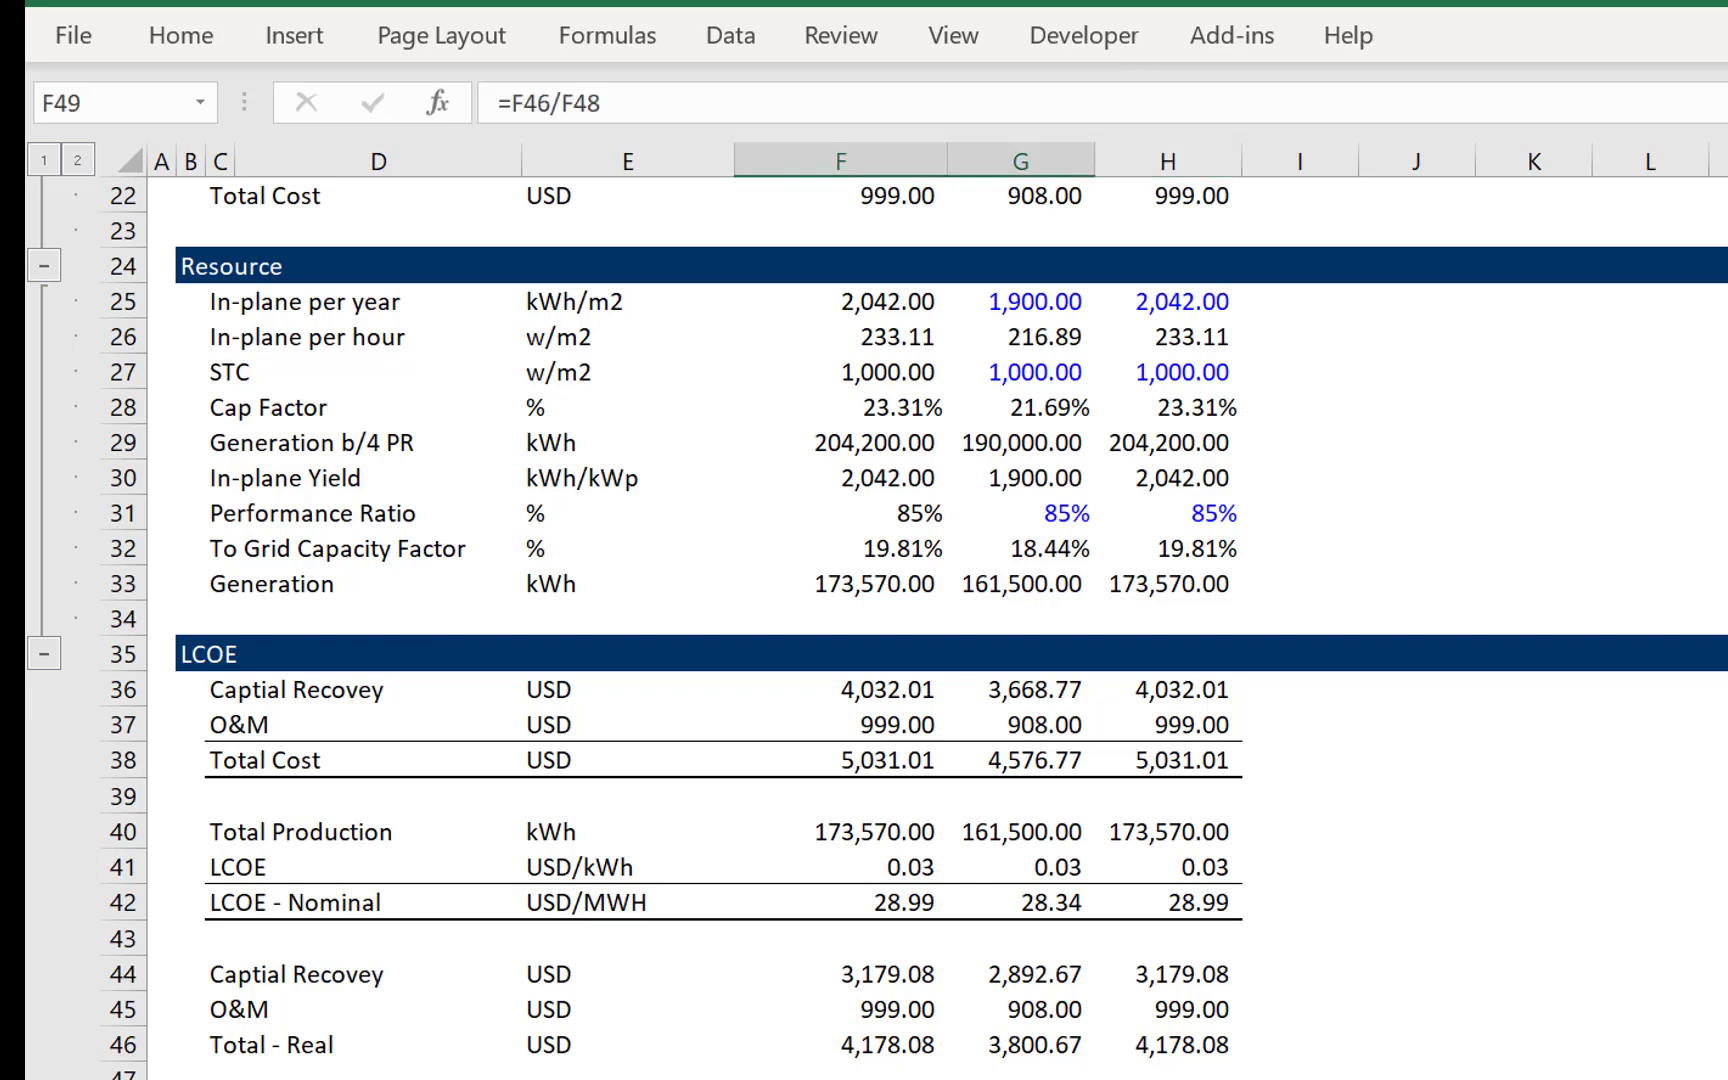
- Convert the second block's LCOE to USD/MWH with =F49*1000 in F50 and copy it across to H50
{"action": "key", "text": "Down"}
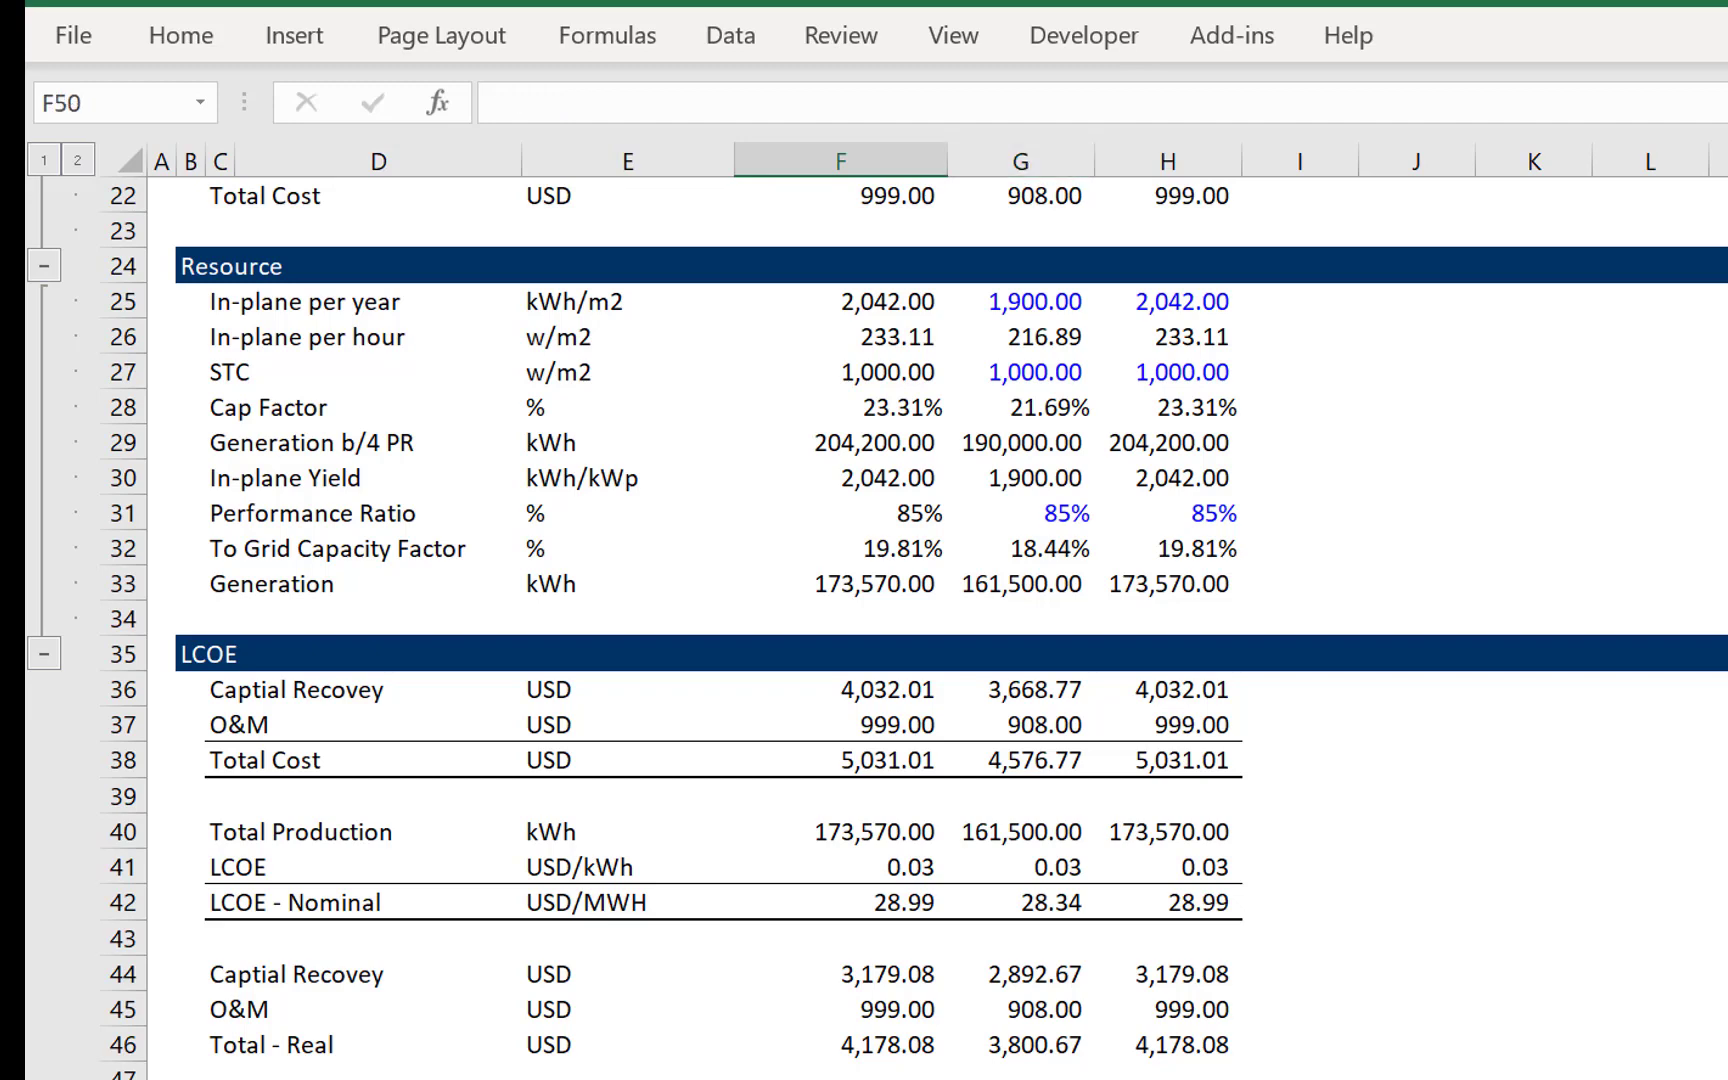
{"action": "type", "text": "="}
{"action": "key", "text": "Up"}
{"action": "type", "text": "*1000"}
{"action": "key", "text": "Return"}
{"action": "key", "text": "Up"}
{"action": "key", "text": "Right"}
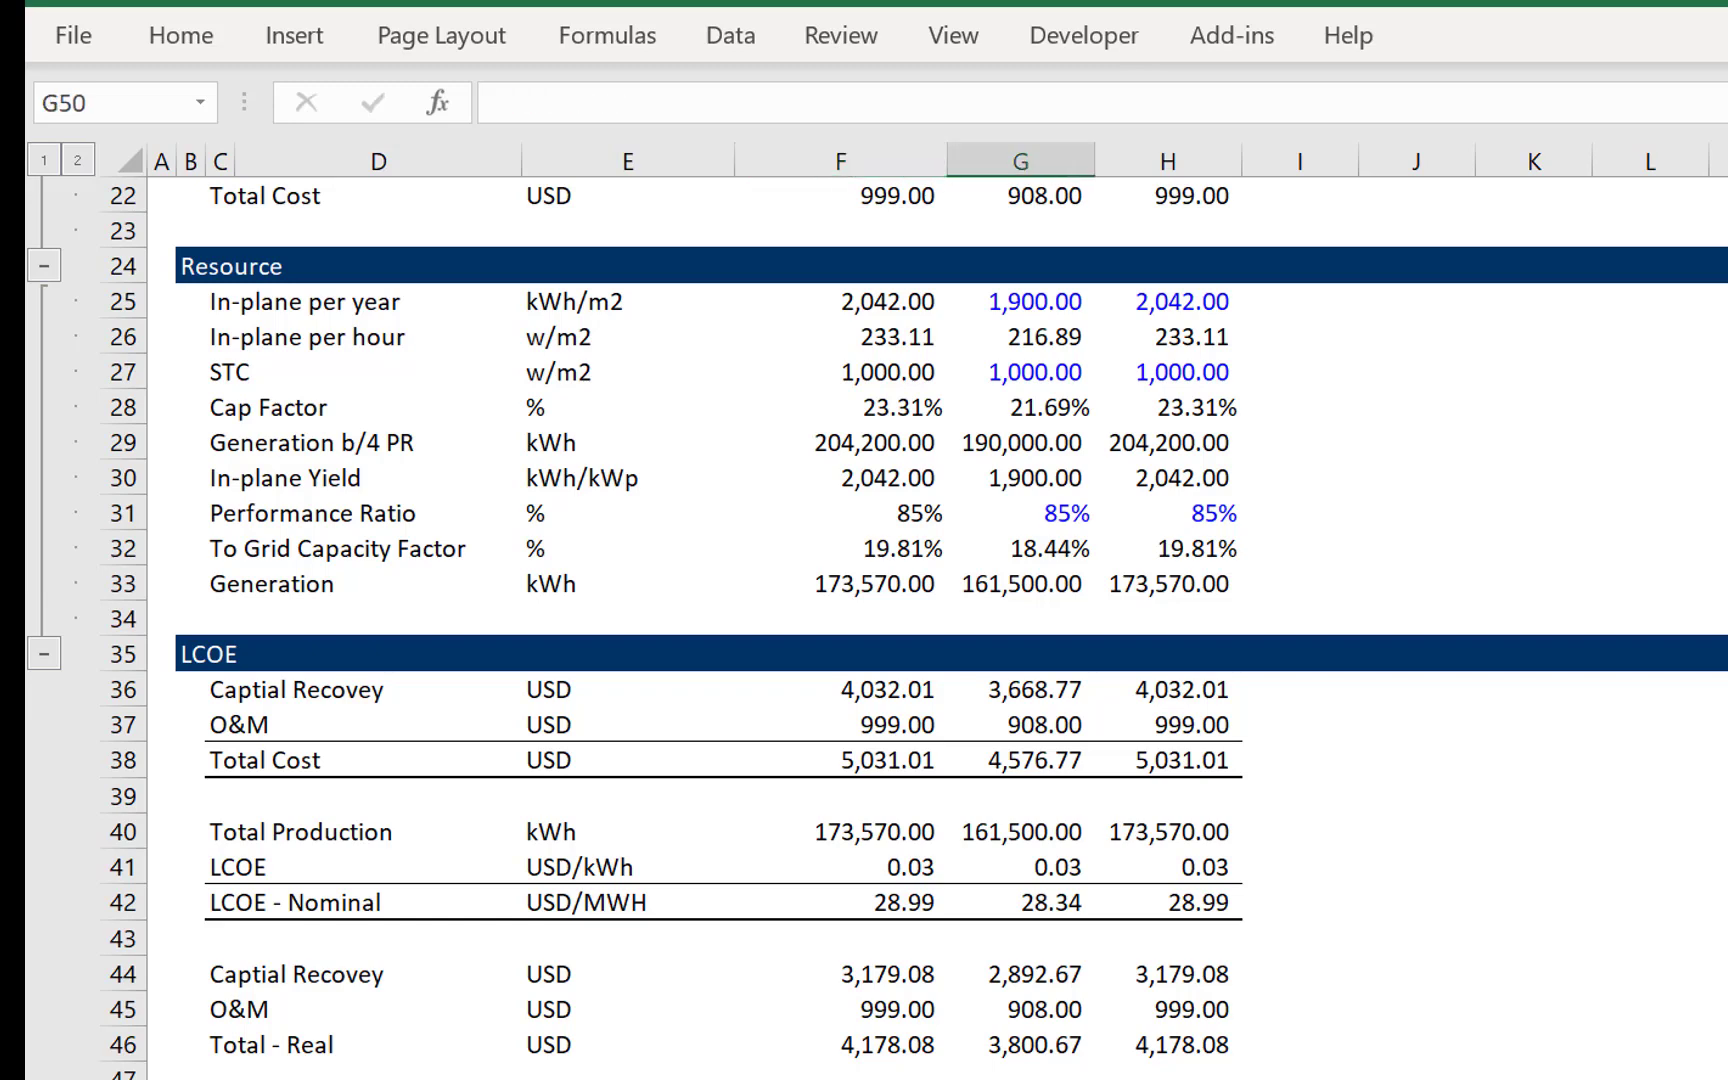
{"action": "key", "text": "ctrl+v"}
{"action": "key", "text": "Right"}
{"action": "key", "text": "ctrl+v"}
{"action": "key", "text": "Left"}
{"action": "key", "text": "Left"}
{"action": "key", "text": "Left"}
{"action": "key", "text": "Left"}
{"action": "key", "text": "Left"}
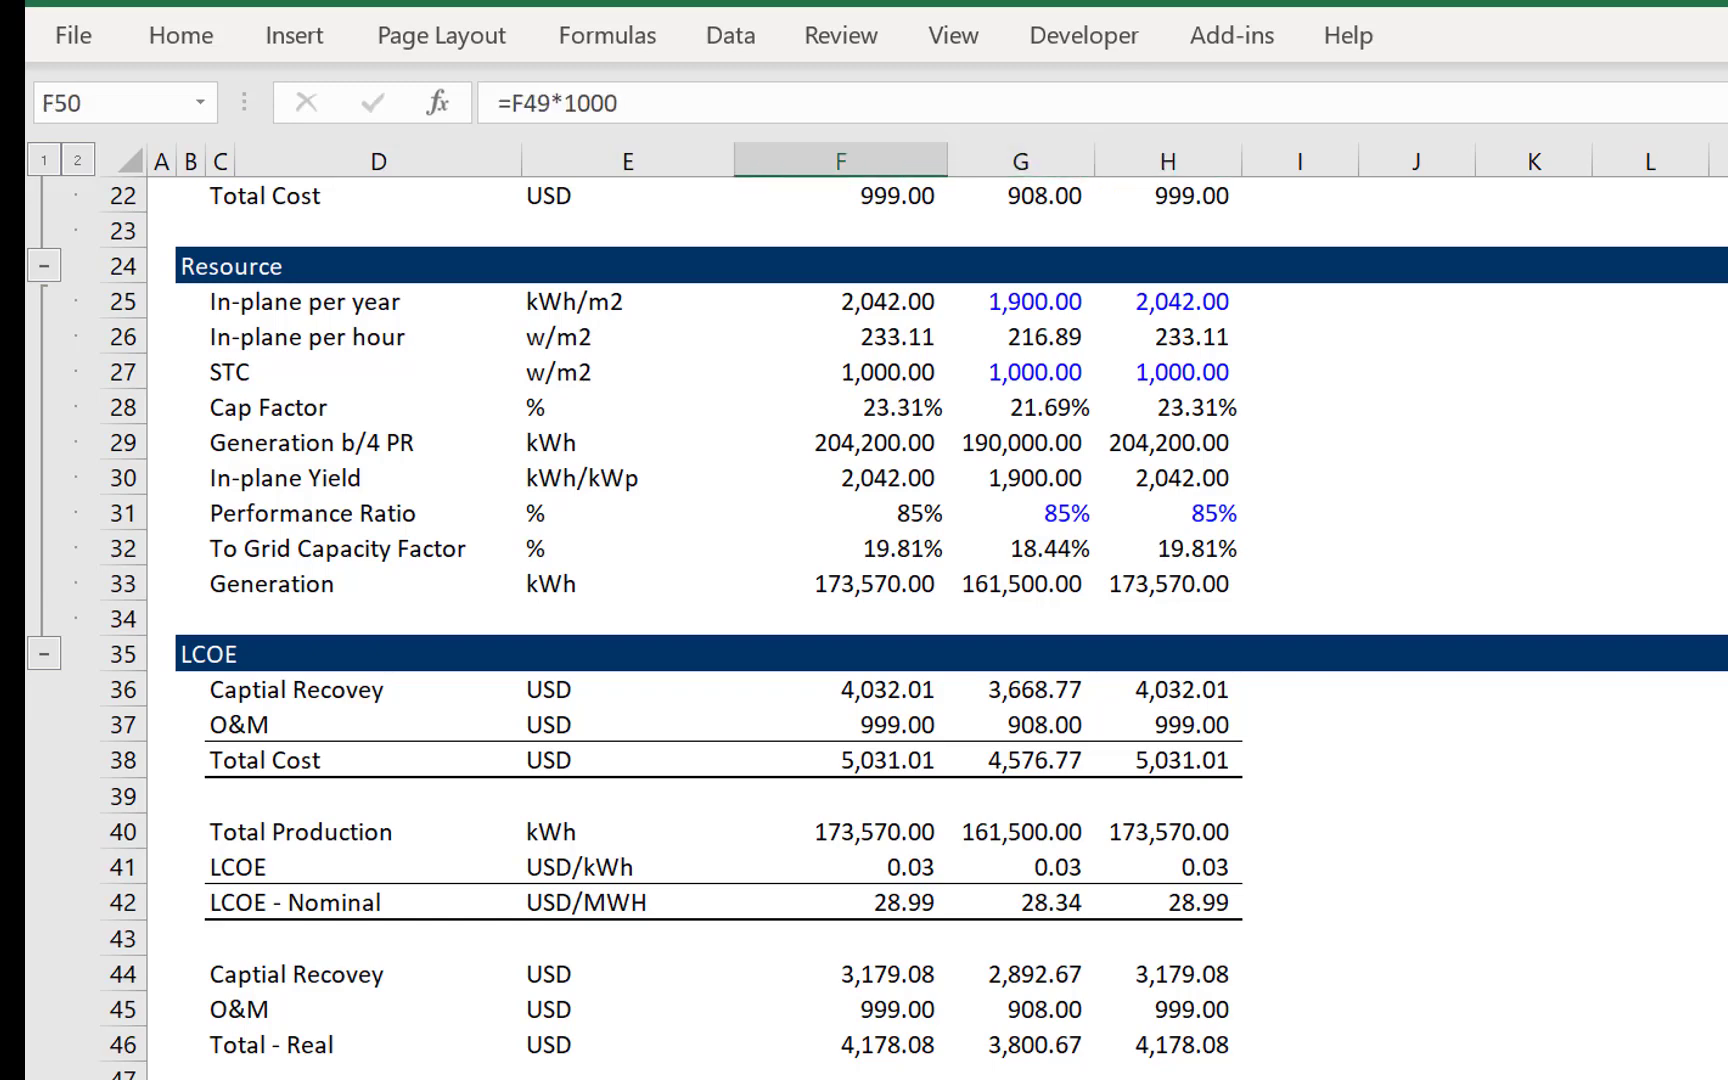
{"action": "key", "text": "shift+Right"}
{"action": "key", "text": "shift+Right"}
{"action": "key", "text": "shift+Right"}
{"action": "key", "text": "shift+Right"}
{"action": "key", "text": "shift+Right"}
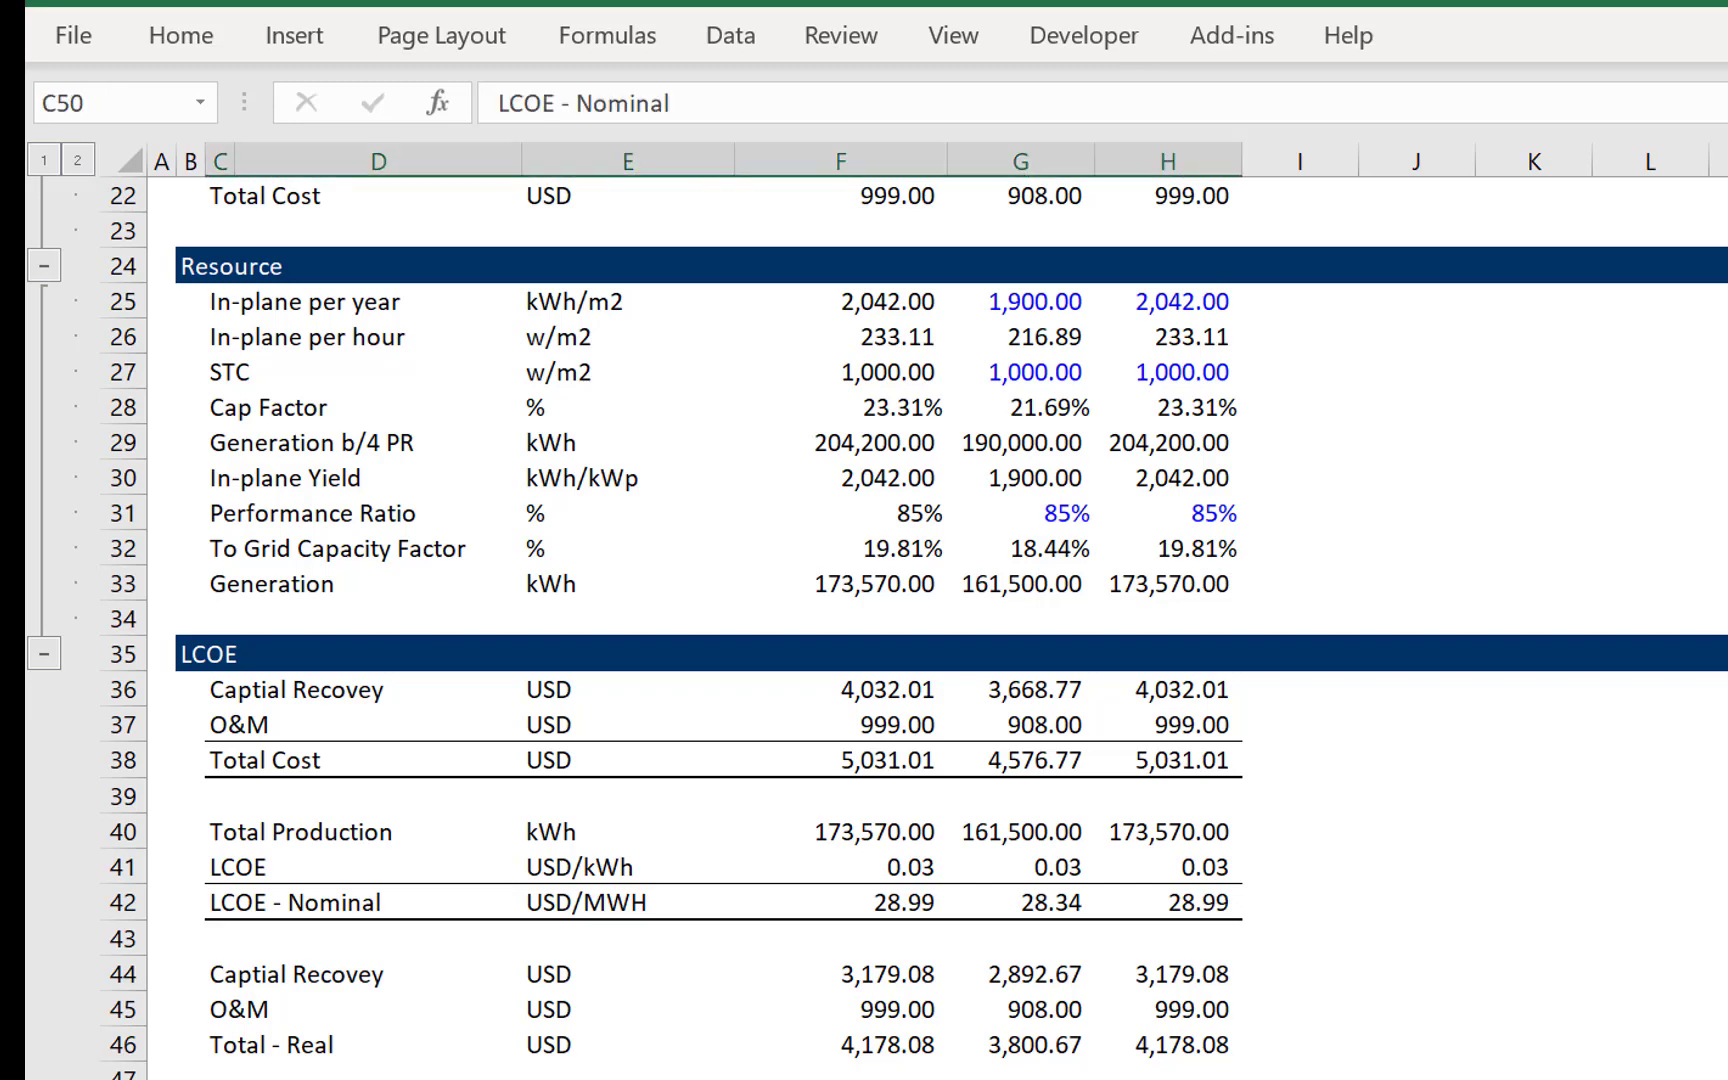
{"action": "key", "text": "Up"}
{"action": "key", "text": "Up"}
{"action": "key", "text": "Up"}
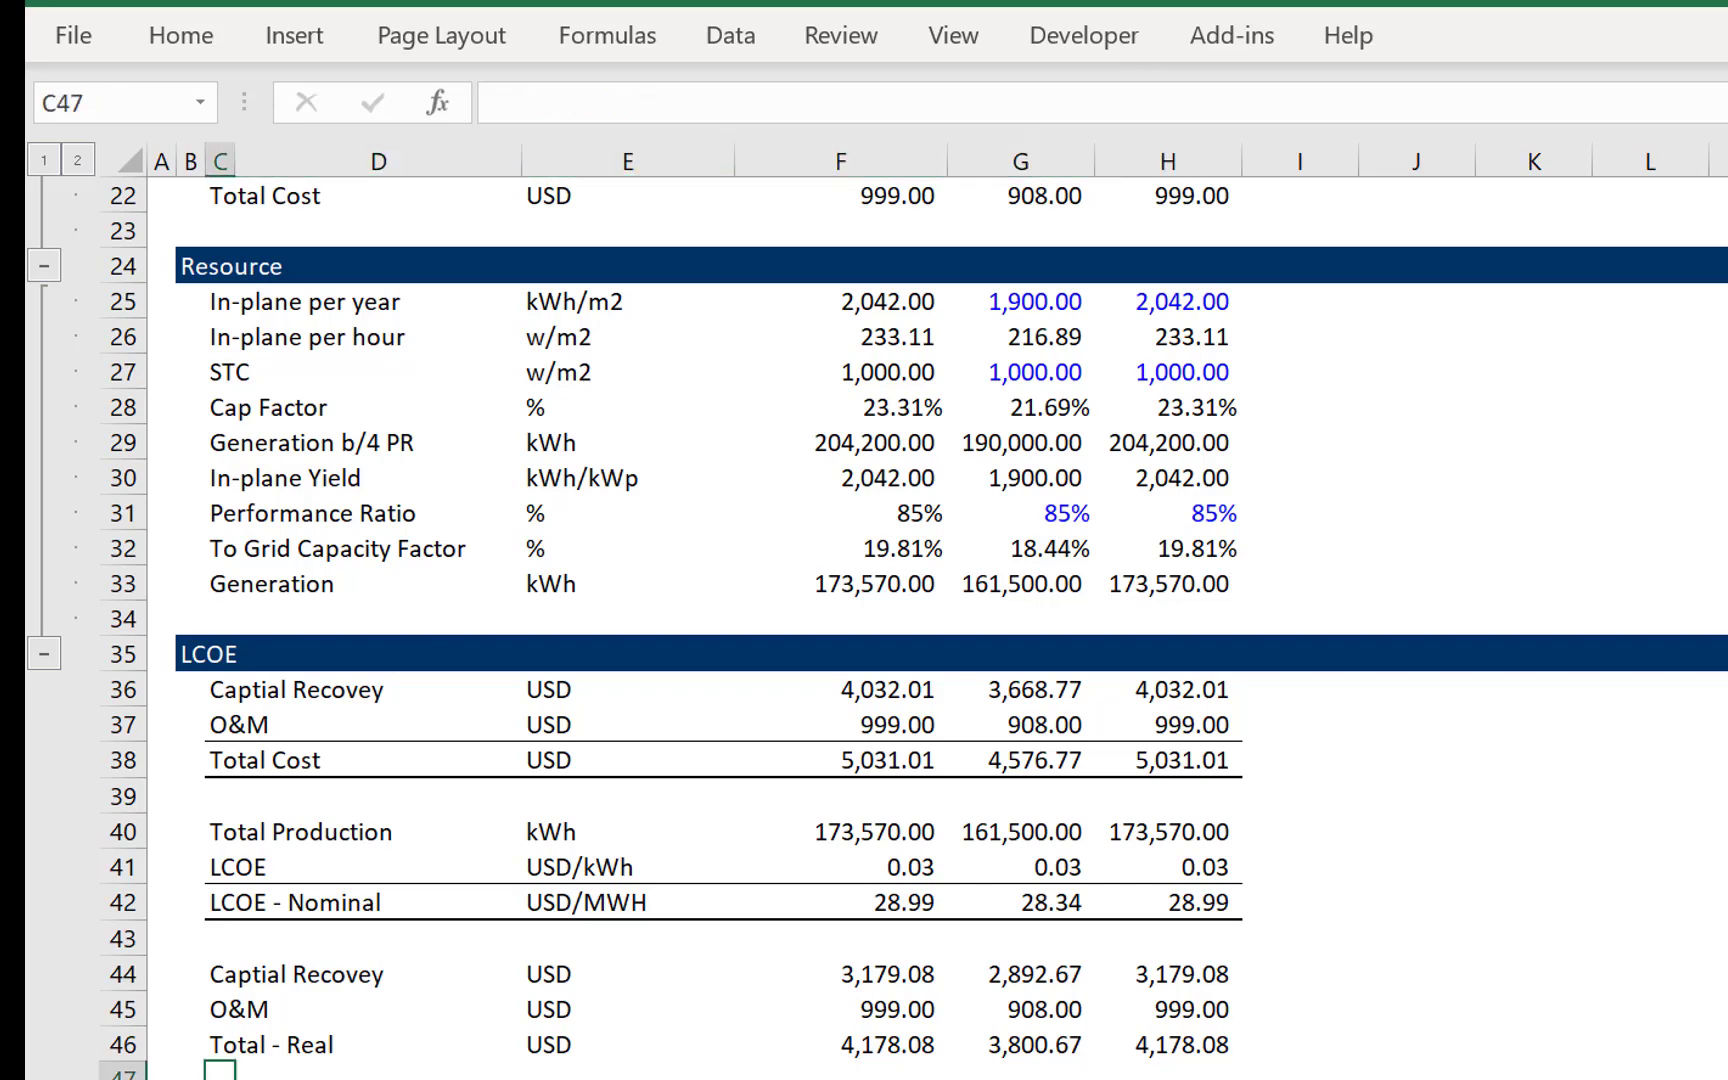
- On the financial model sheet, insert a blank row above the Time Line heading in row 4
{"action": "key", "text": "ctrl+Page_Down"}
{"action": "key", "text": "Up"}
{"action": "key", "text": "Up"}
{"action": "key", "text": "Up"}
{"action": "key", "text": "Up"}
{"action": "key", "text": "Up"}
{"action": "key", "text": "Up"}
{"action": "key", "text": "Up"}
{"action": "key", "text": "Up"}
{"action": "key", "text": "Up"}
{"action": "key", "text": "Up"}
{"action": "key", "text": "Up"}
{"action": "key", "text": "Up"}
{"action": "key", "text": "Up"}
{"action": "key", "text": "Up"}
{"action": "key", "text": "Up"}
{"action": "key", "text": "Up"}
{"action": "key", "text": "Up"}
{"action": "key", "text": "Up"}
{"action": "key", "text": "Up"}
{"action": "key", "text": "Up"}
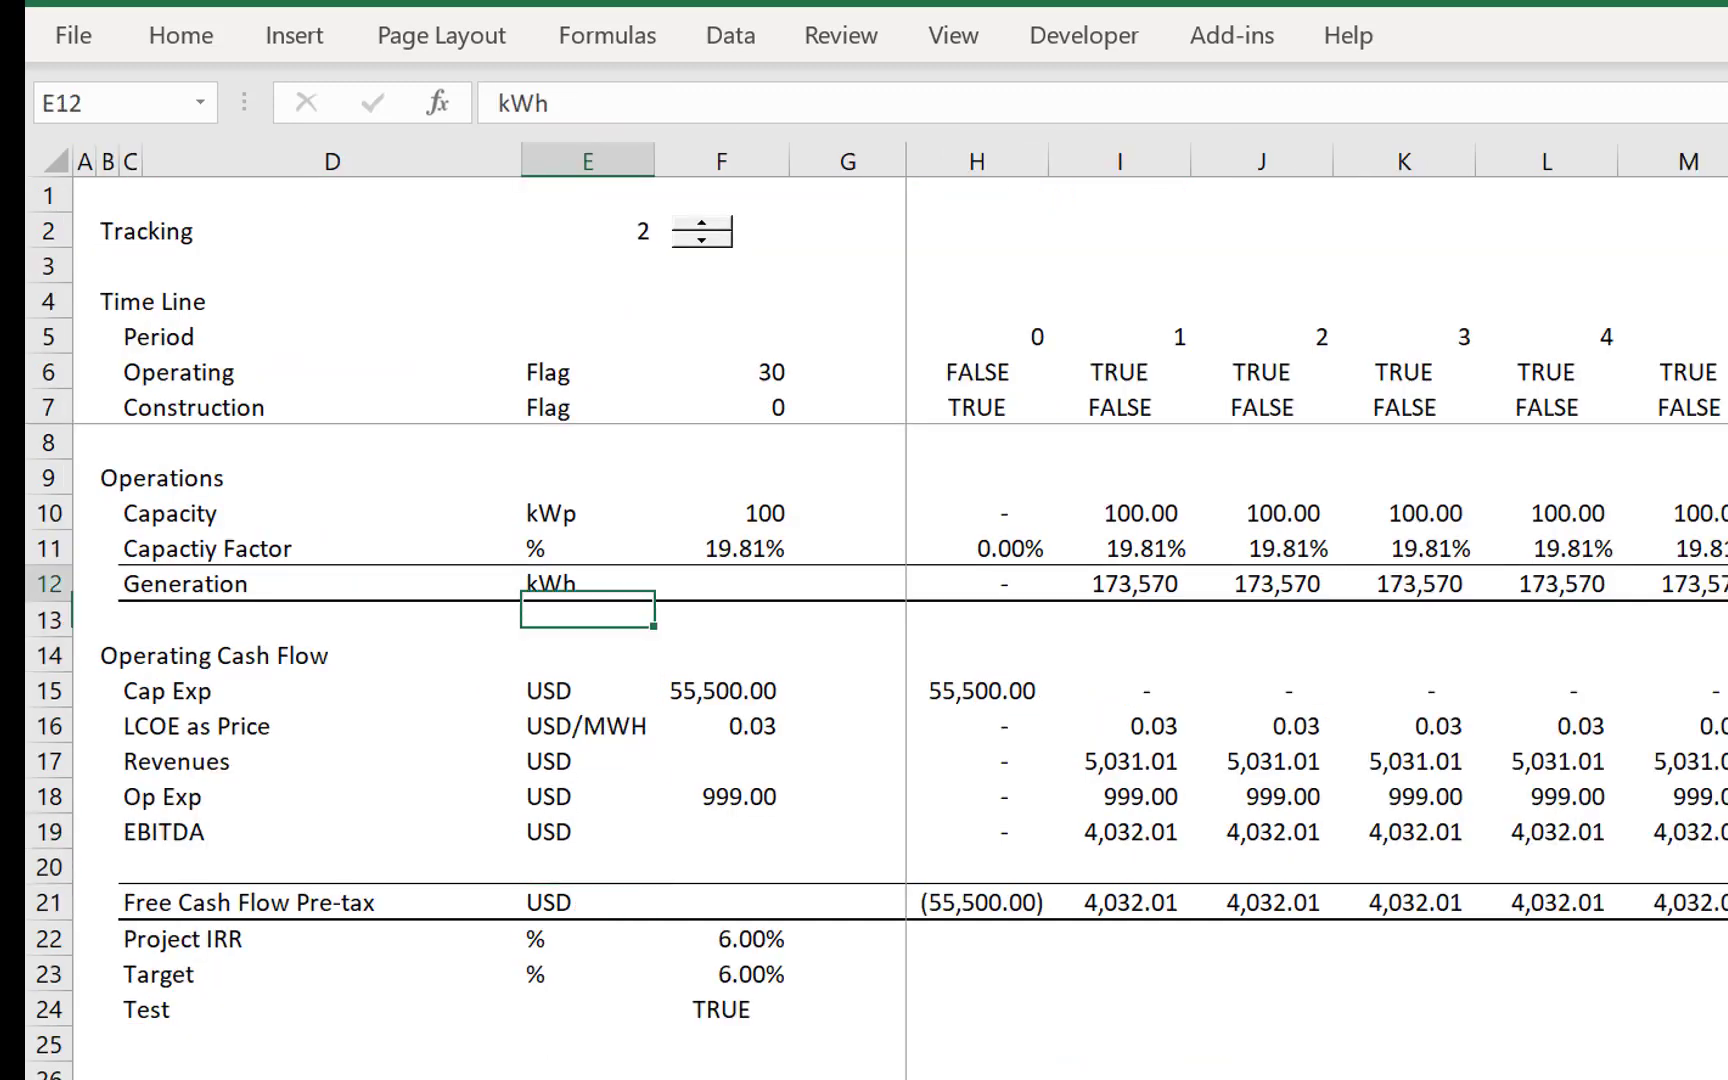
{"action": "key", "text": "Down"}
{"action": "key", "text": "Down"}
{"action": "key", "text": "Down"}
{"action": "key", "text": "Left"}
{"action": "key", "text": "Left"}
{"action": "key", "text": "Left"}
{"action": "key", "text": "Left"}
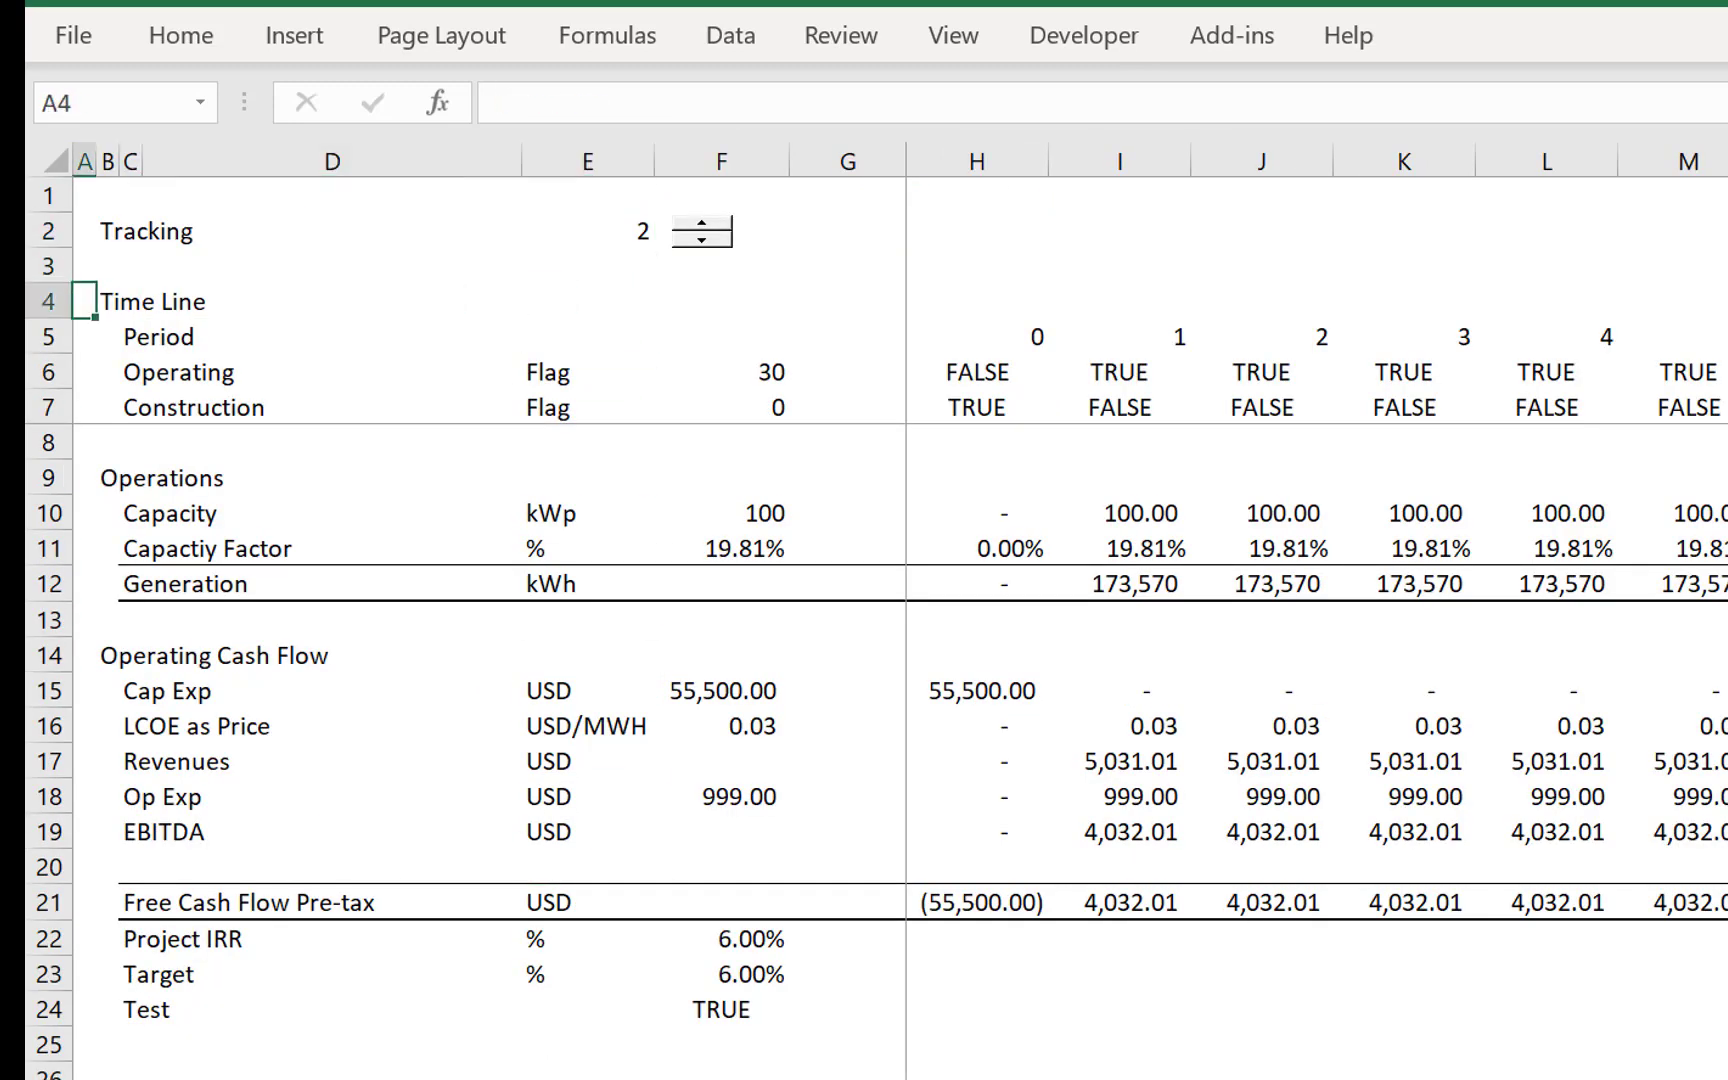
{"action": "key", "text": "shift+space"}
{"action": "key", "text": "ctrl+shift+plus"}
{"action": "key", "text": "Up"}
{"action": "key", "text": "Right"}
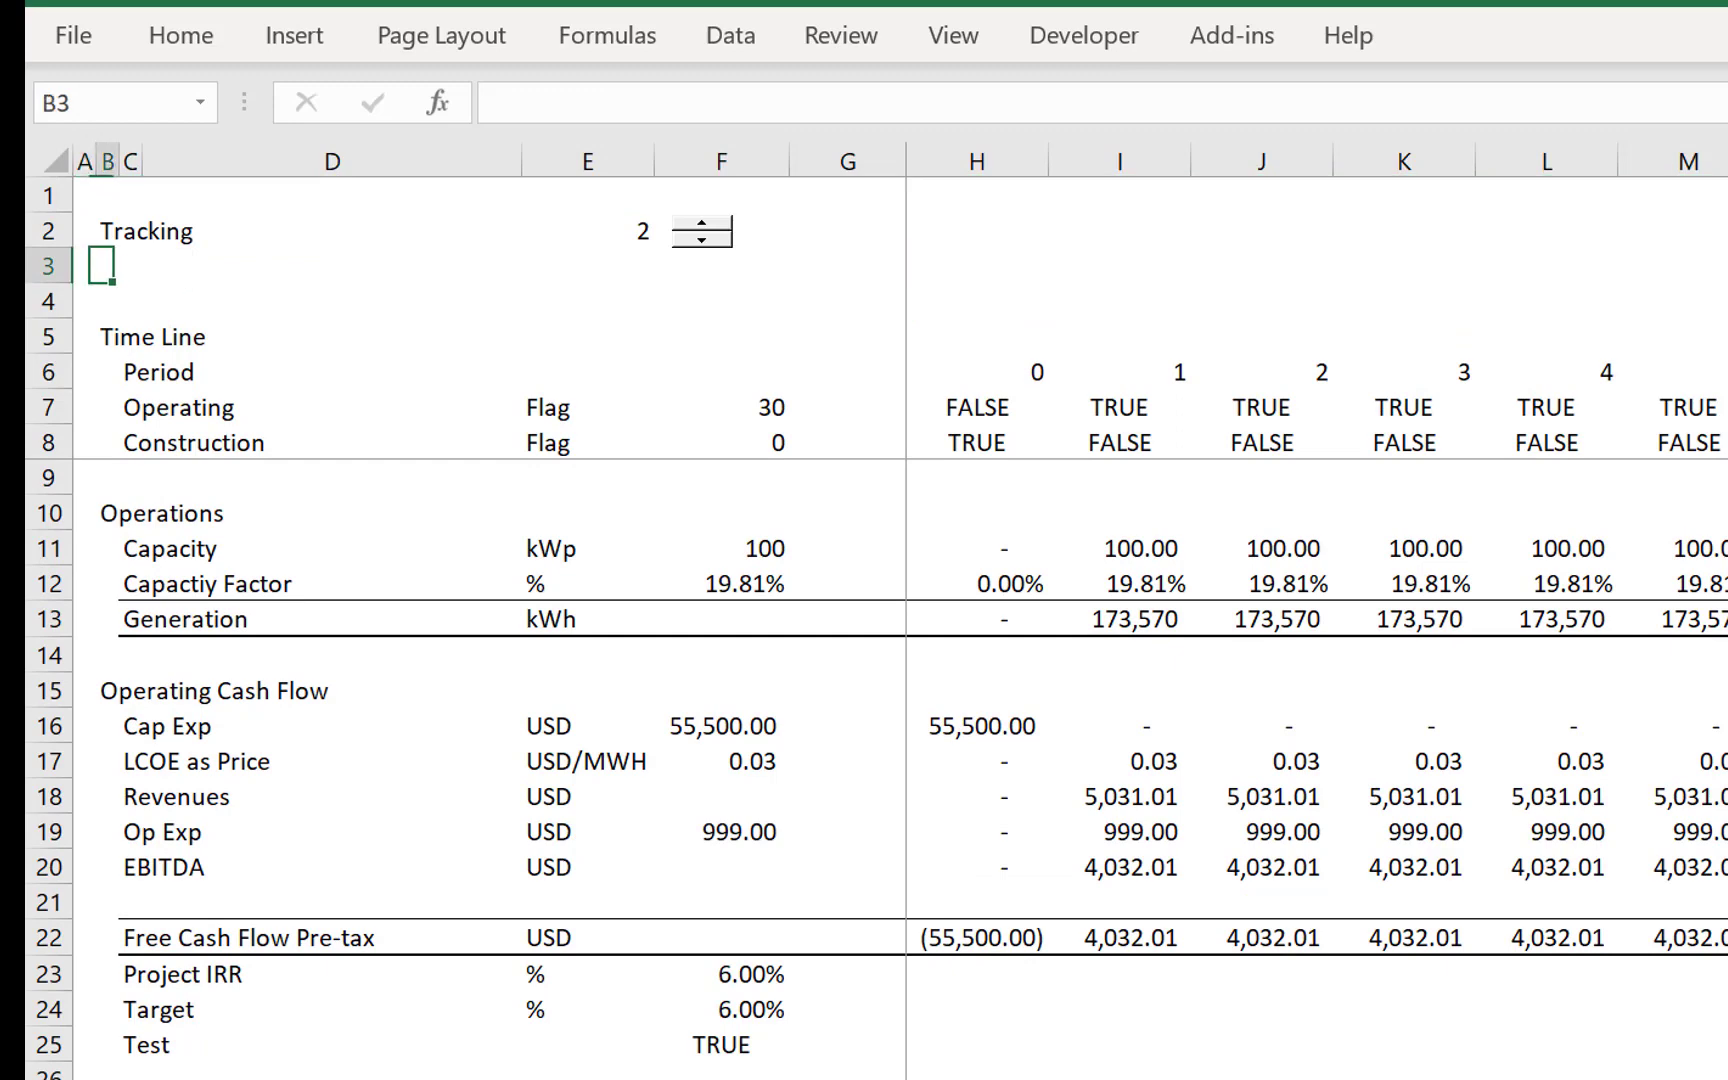
- Label B3 below Tracking as Apply Real and enter TRUE as its value in E3
{"action": "type", "text": "Ap"}
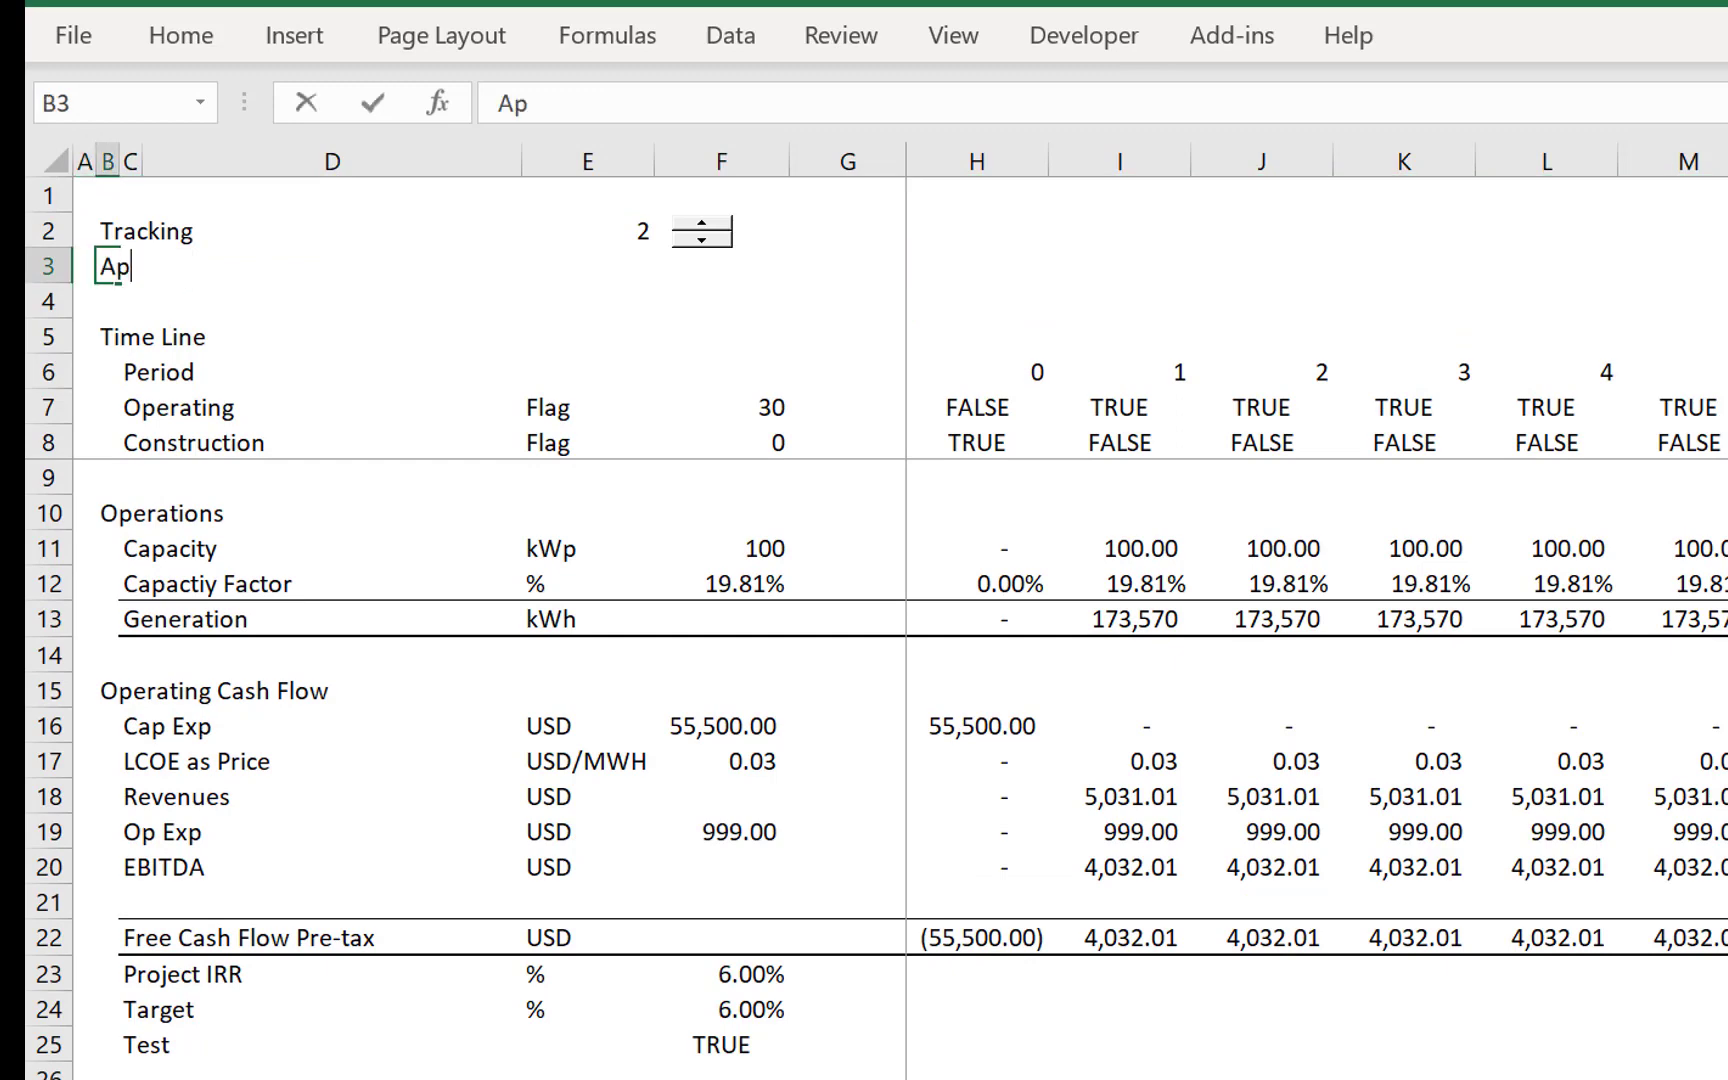
{"action": "type", "text": "ply Re"}
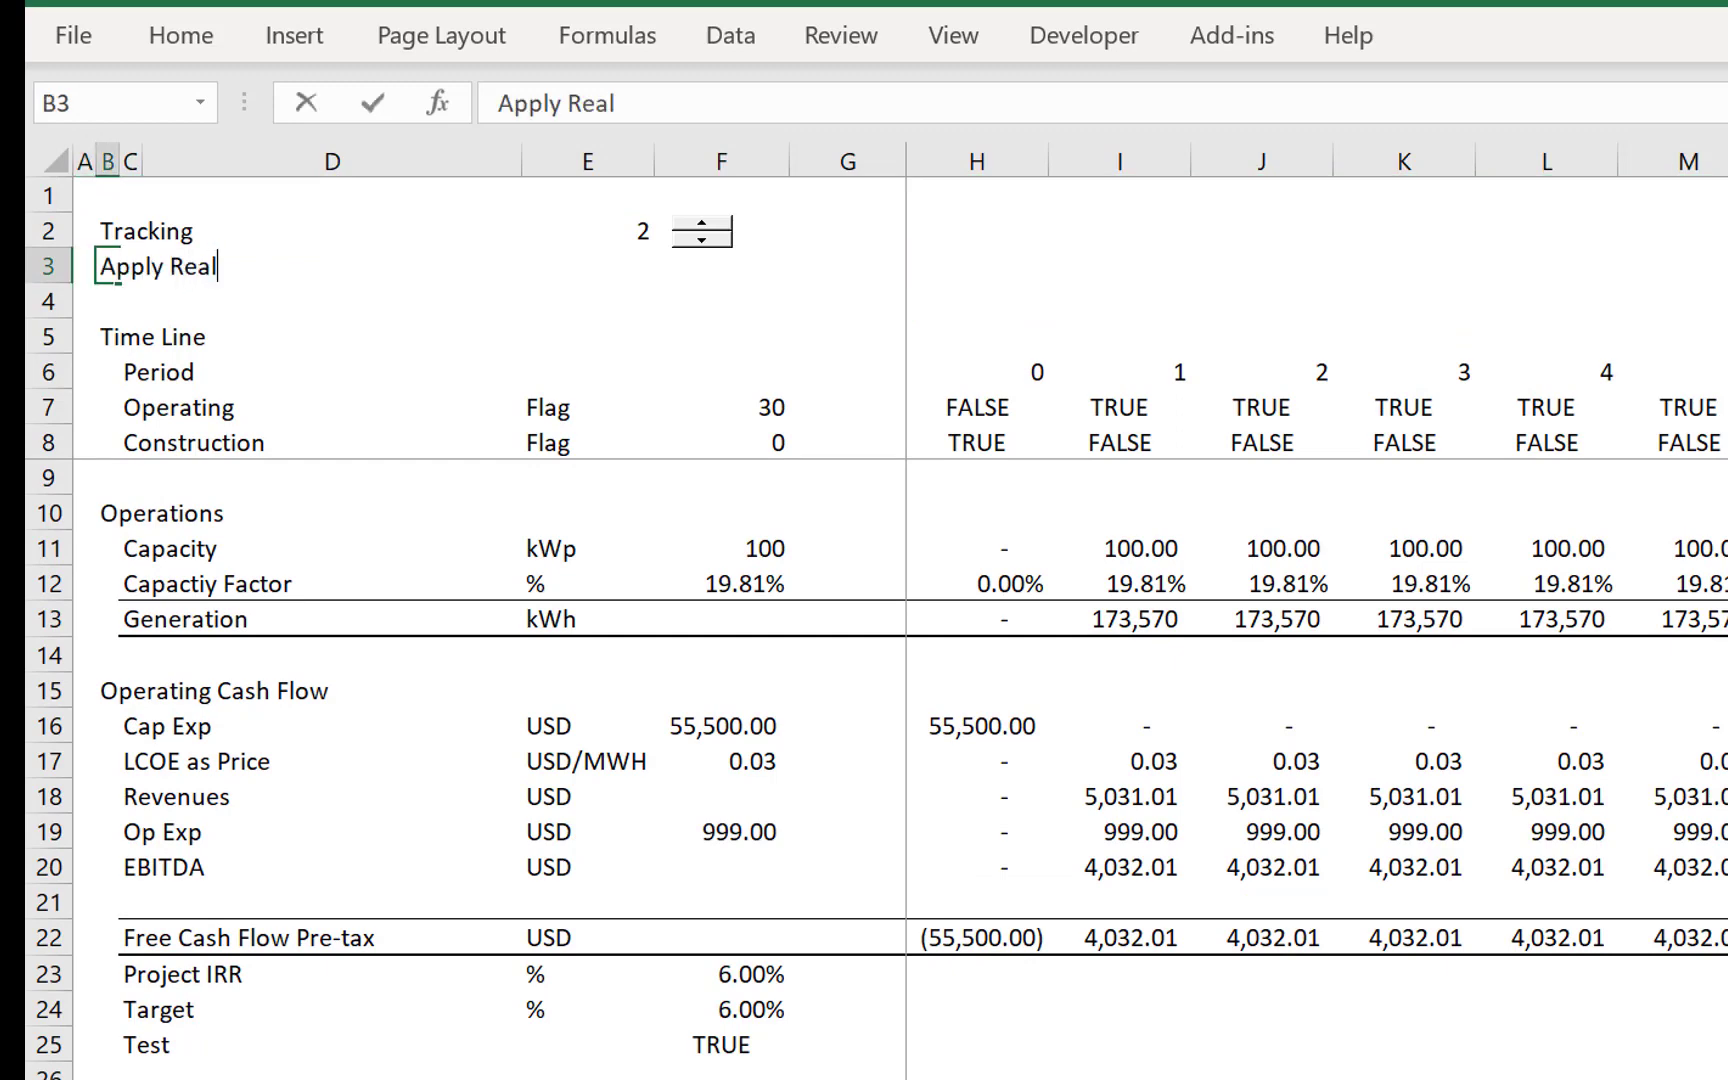
{"action": "type", "text": "al"}
{"action": "key", "text": "Return"}
{"action": "key", "text": "Up"}
{"action": "key", "text": "Right"}
{"action": "key", "text": "Right"}
{"action": "key", "text": "Right"}
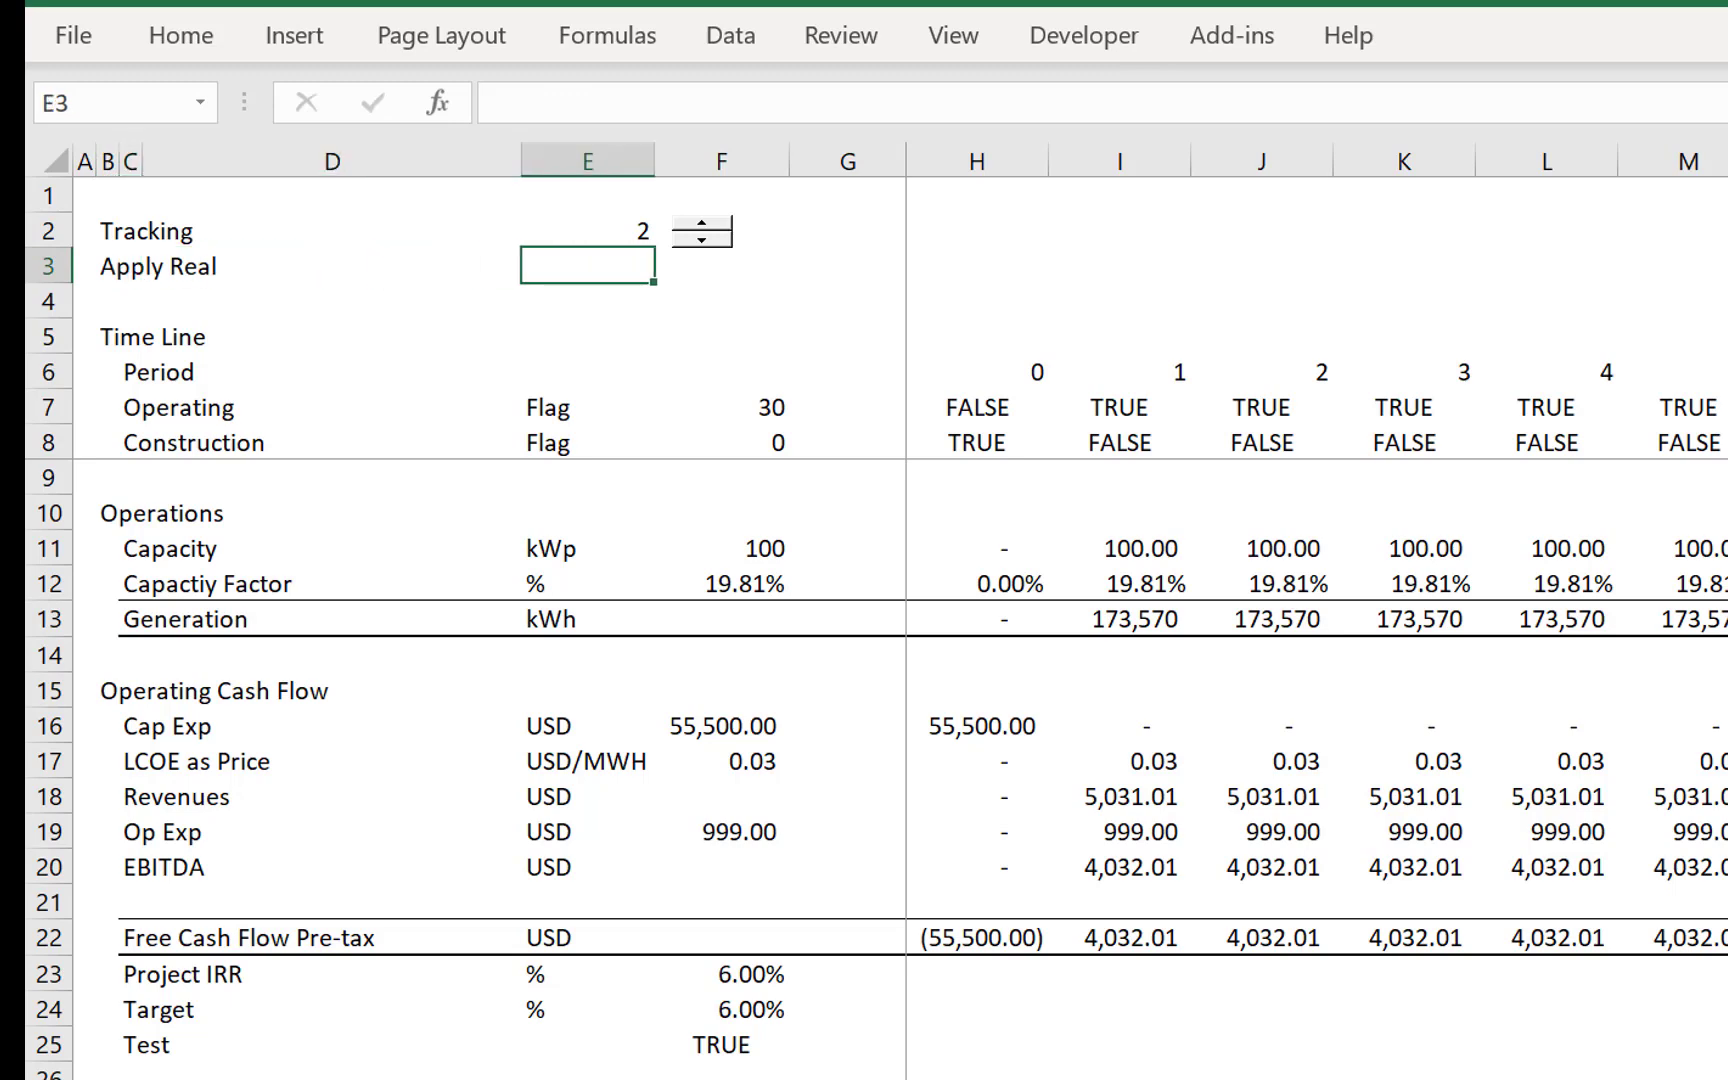
{"action": "type", "text": "true"}
{"action": "key", "text": "Return"}
{"action": "key", "text": "Up"}
- Insert a check box form control in cell F3, beside the Apply Real value
{"action": "key", "text": "Right"}
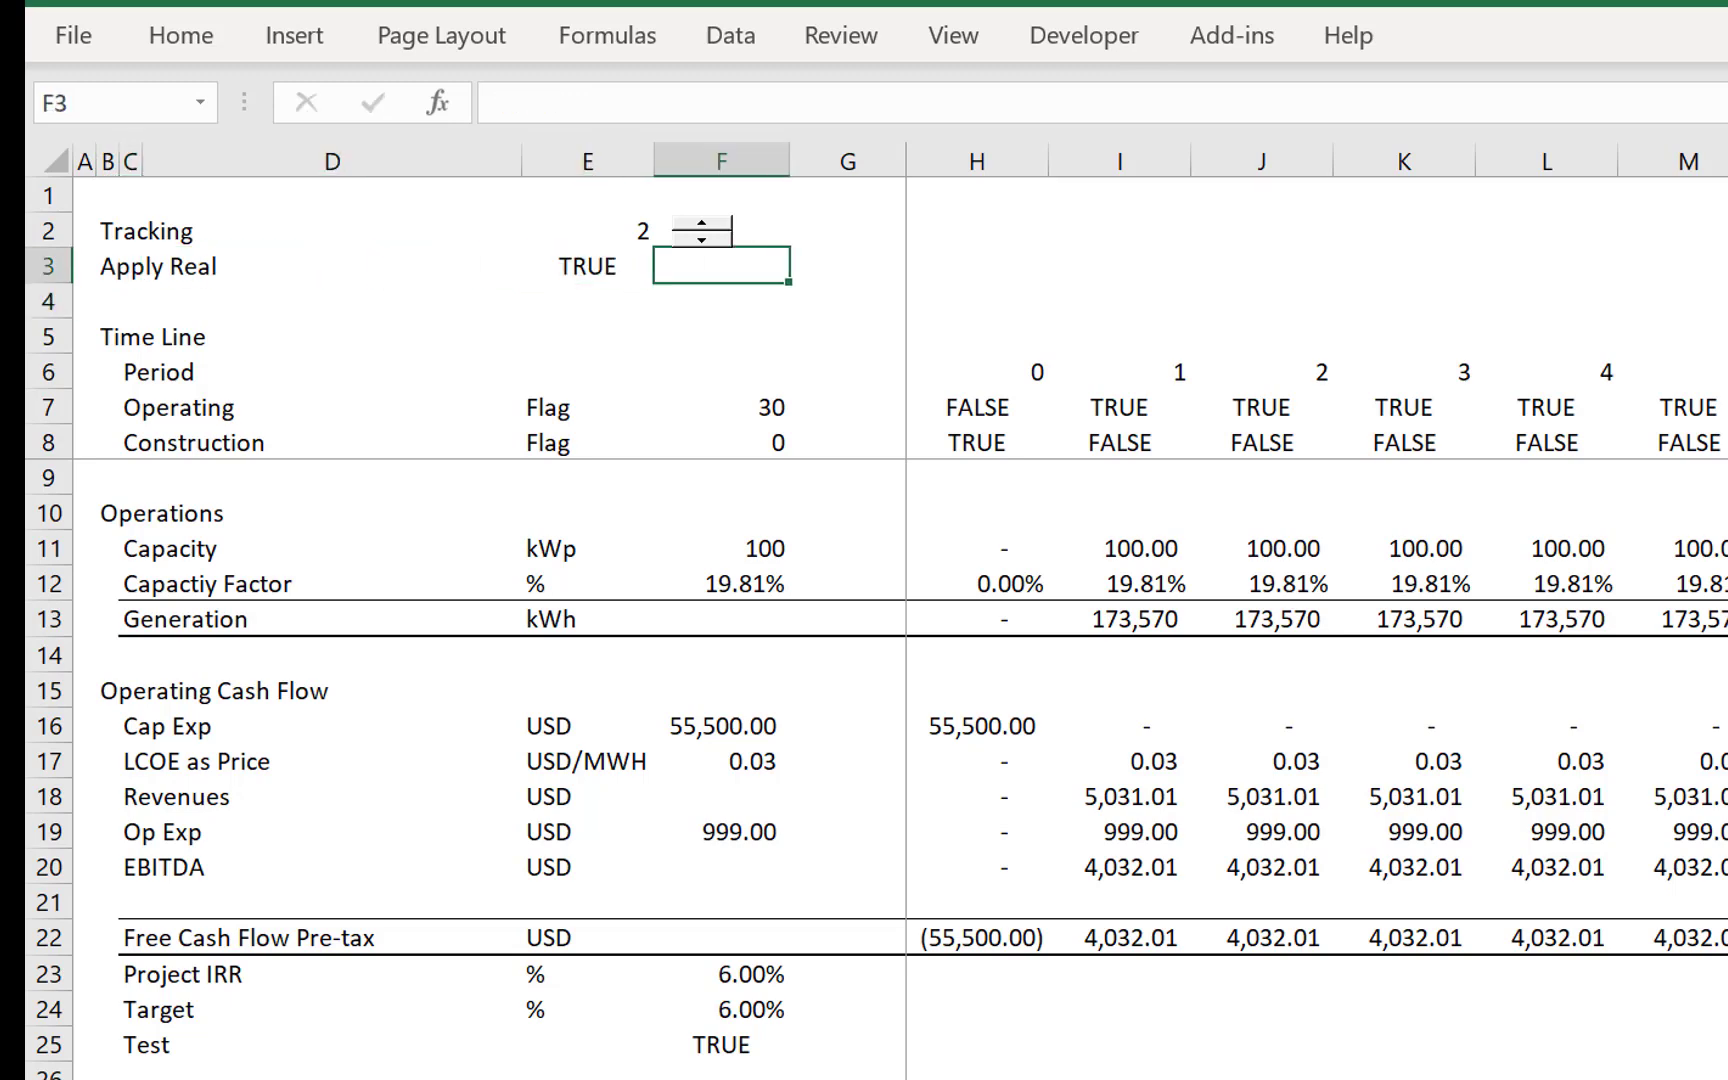
{"action": "left_click", "coordinate": [1088, 38]}
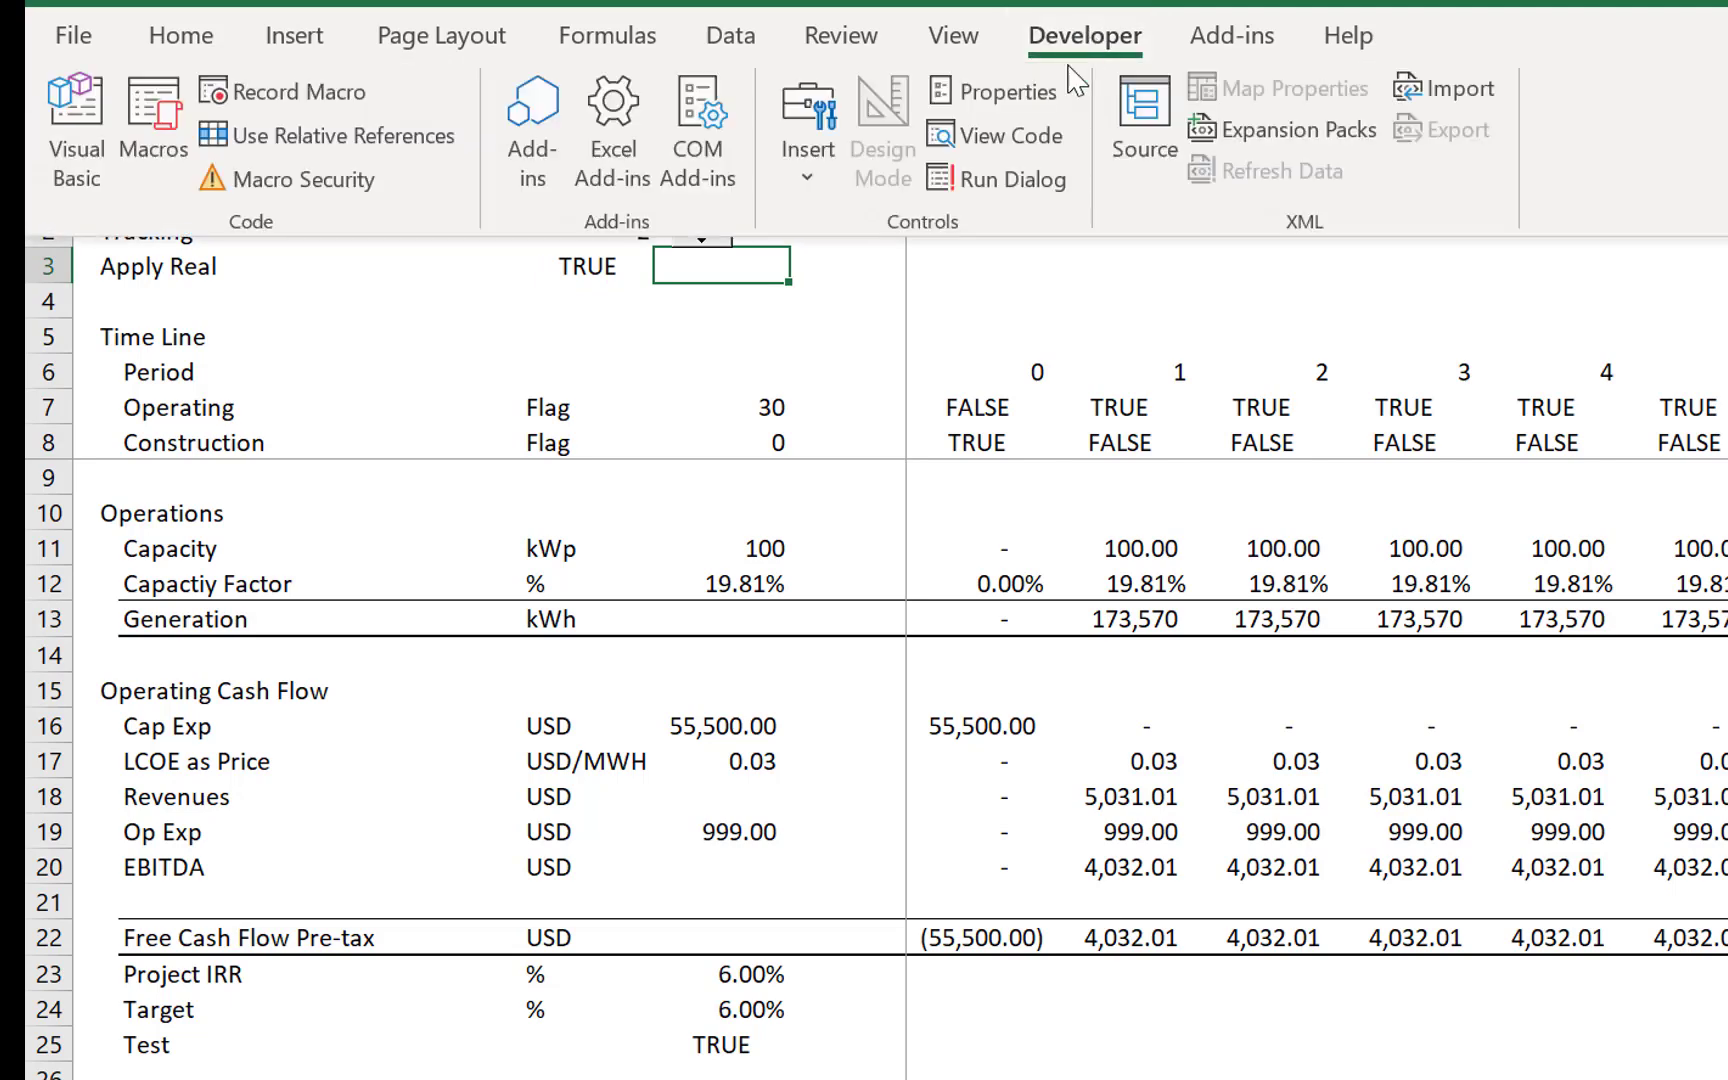
{"action": "left_click", "coordinate": [810, 150]}
{"action": "left_click", "coordinate": [864, 274]}
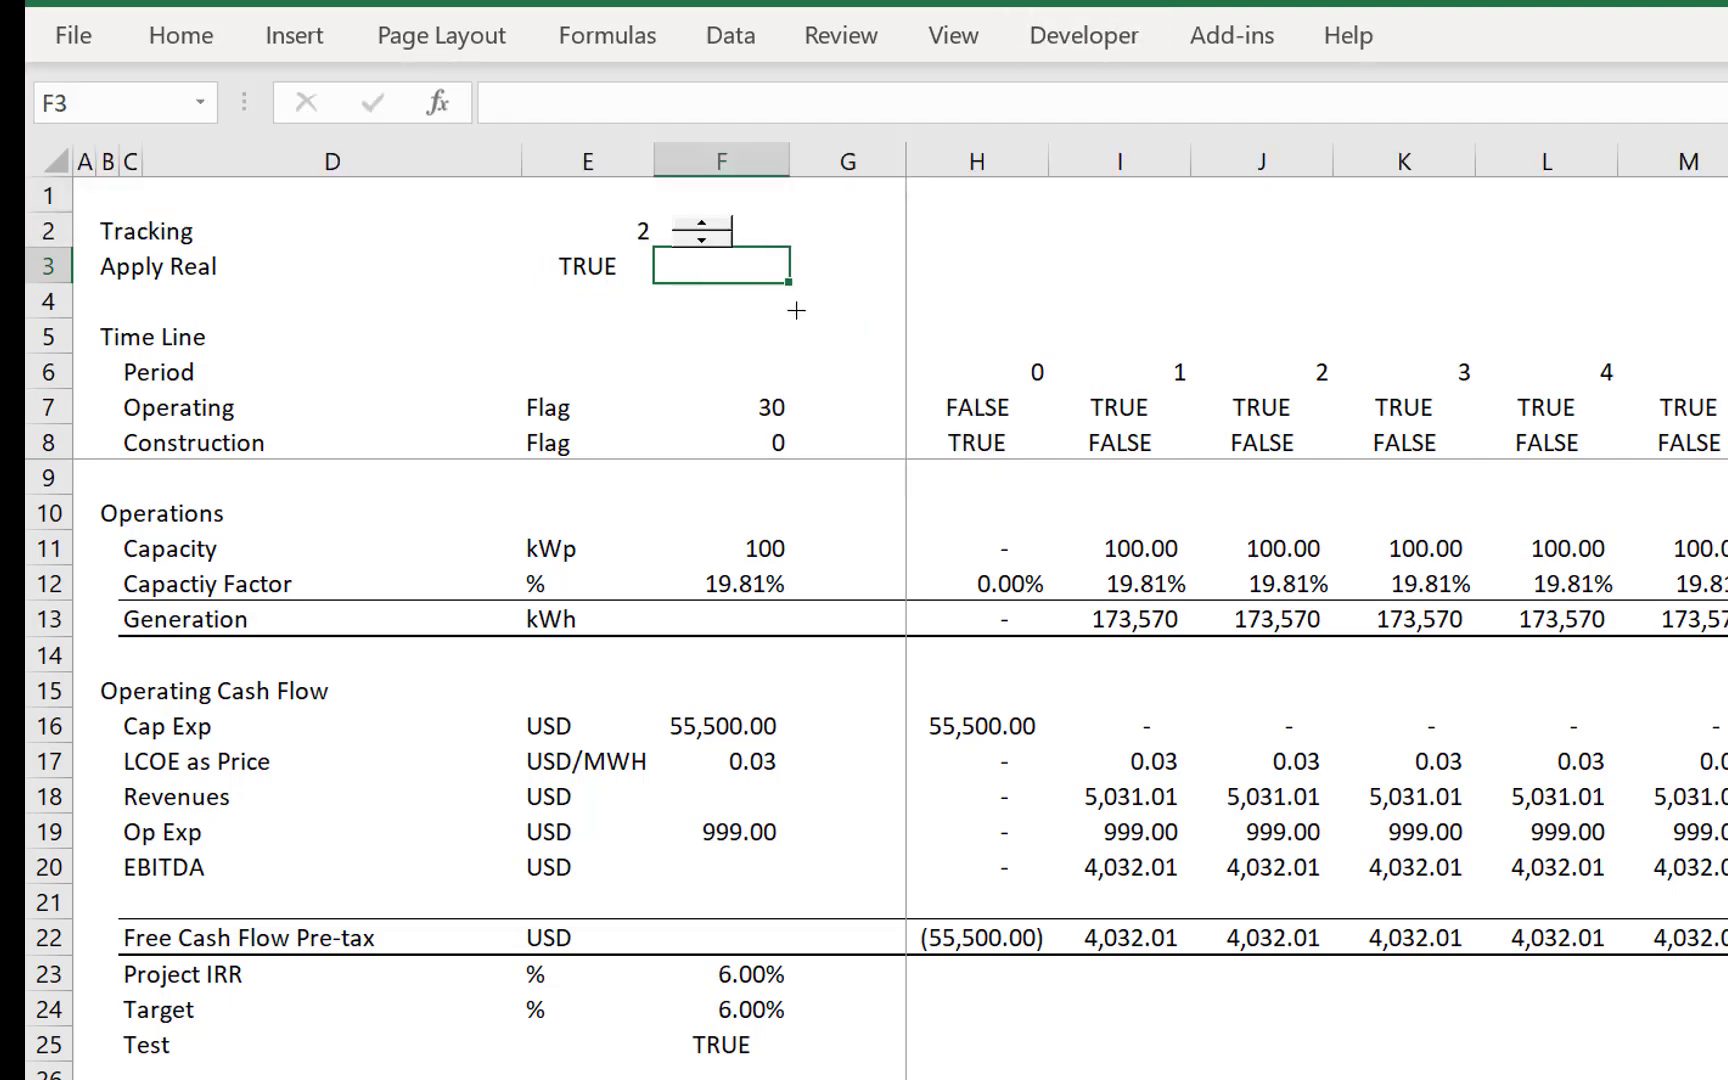
{"action": "left_click_drag", "start_coordinate": [662, 250], "coordinate": [752, 293]}
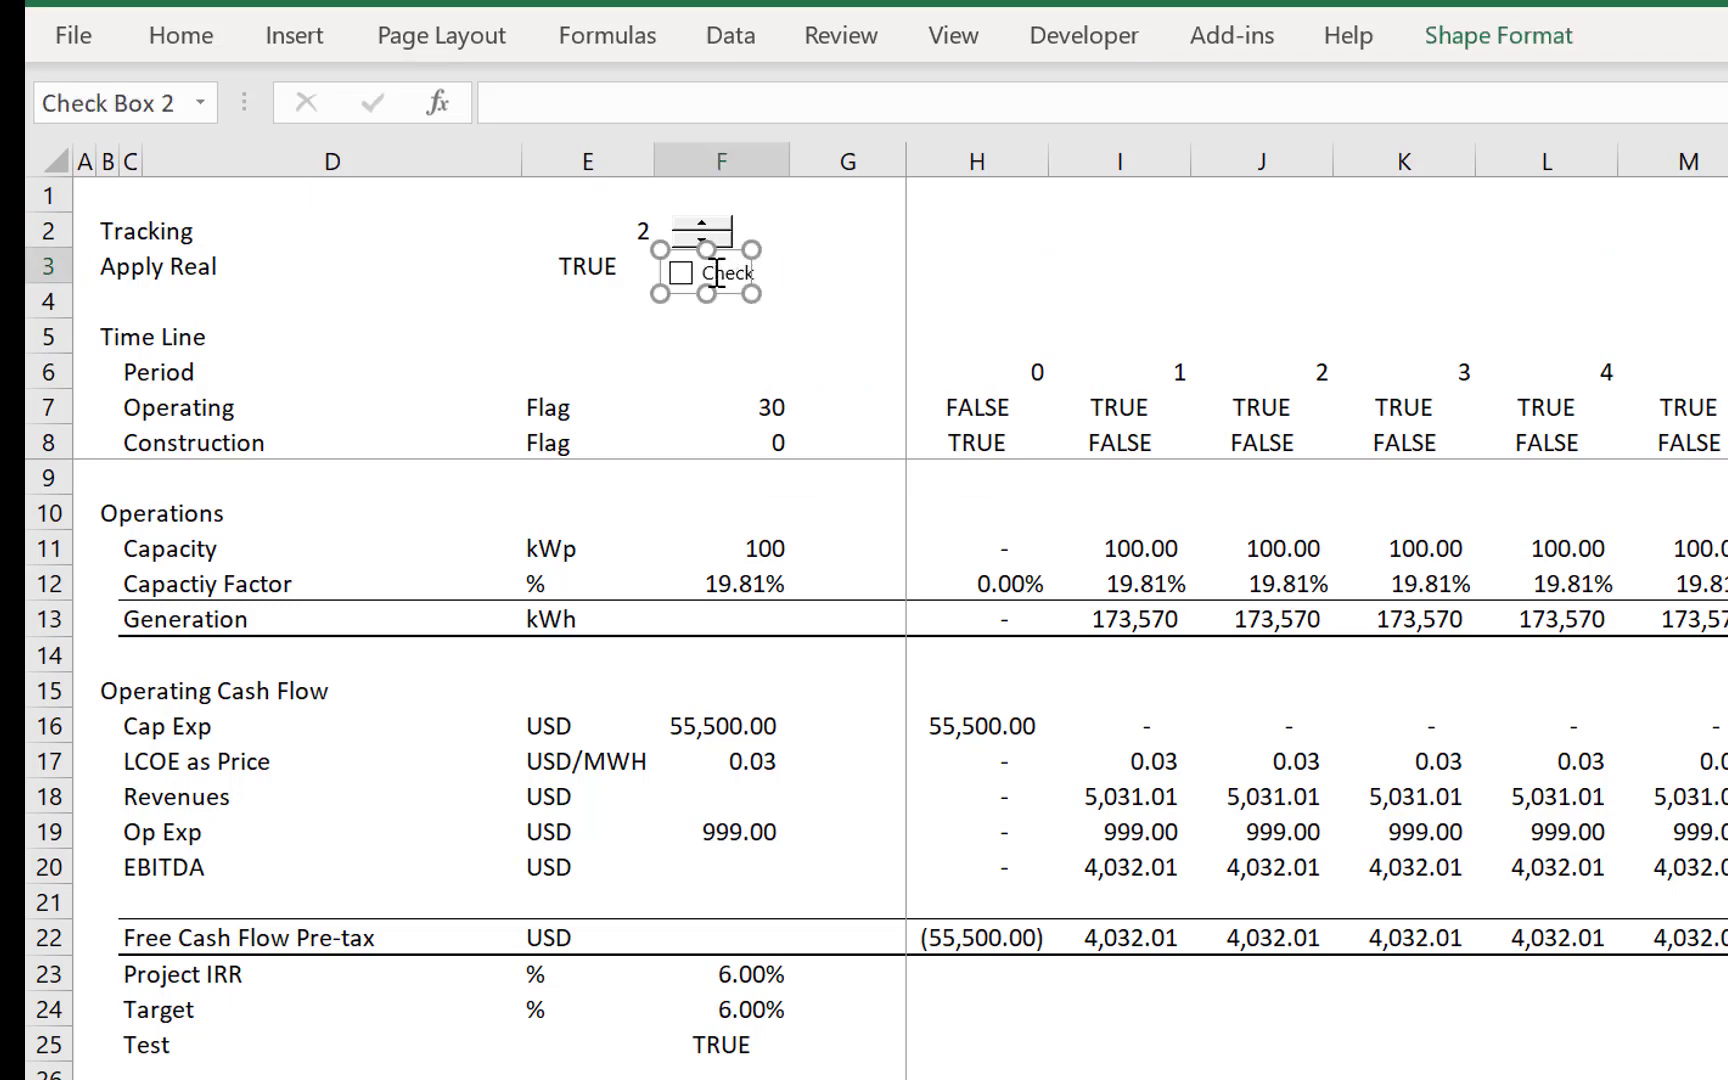
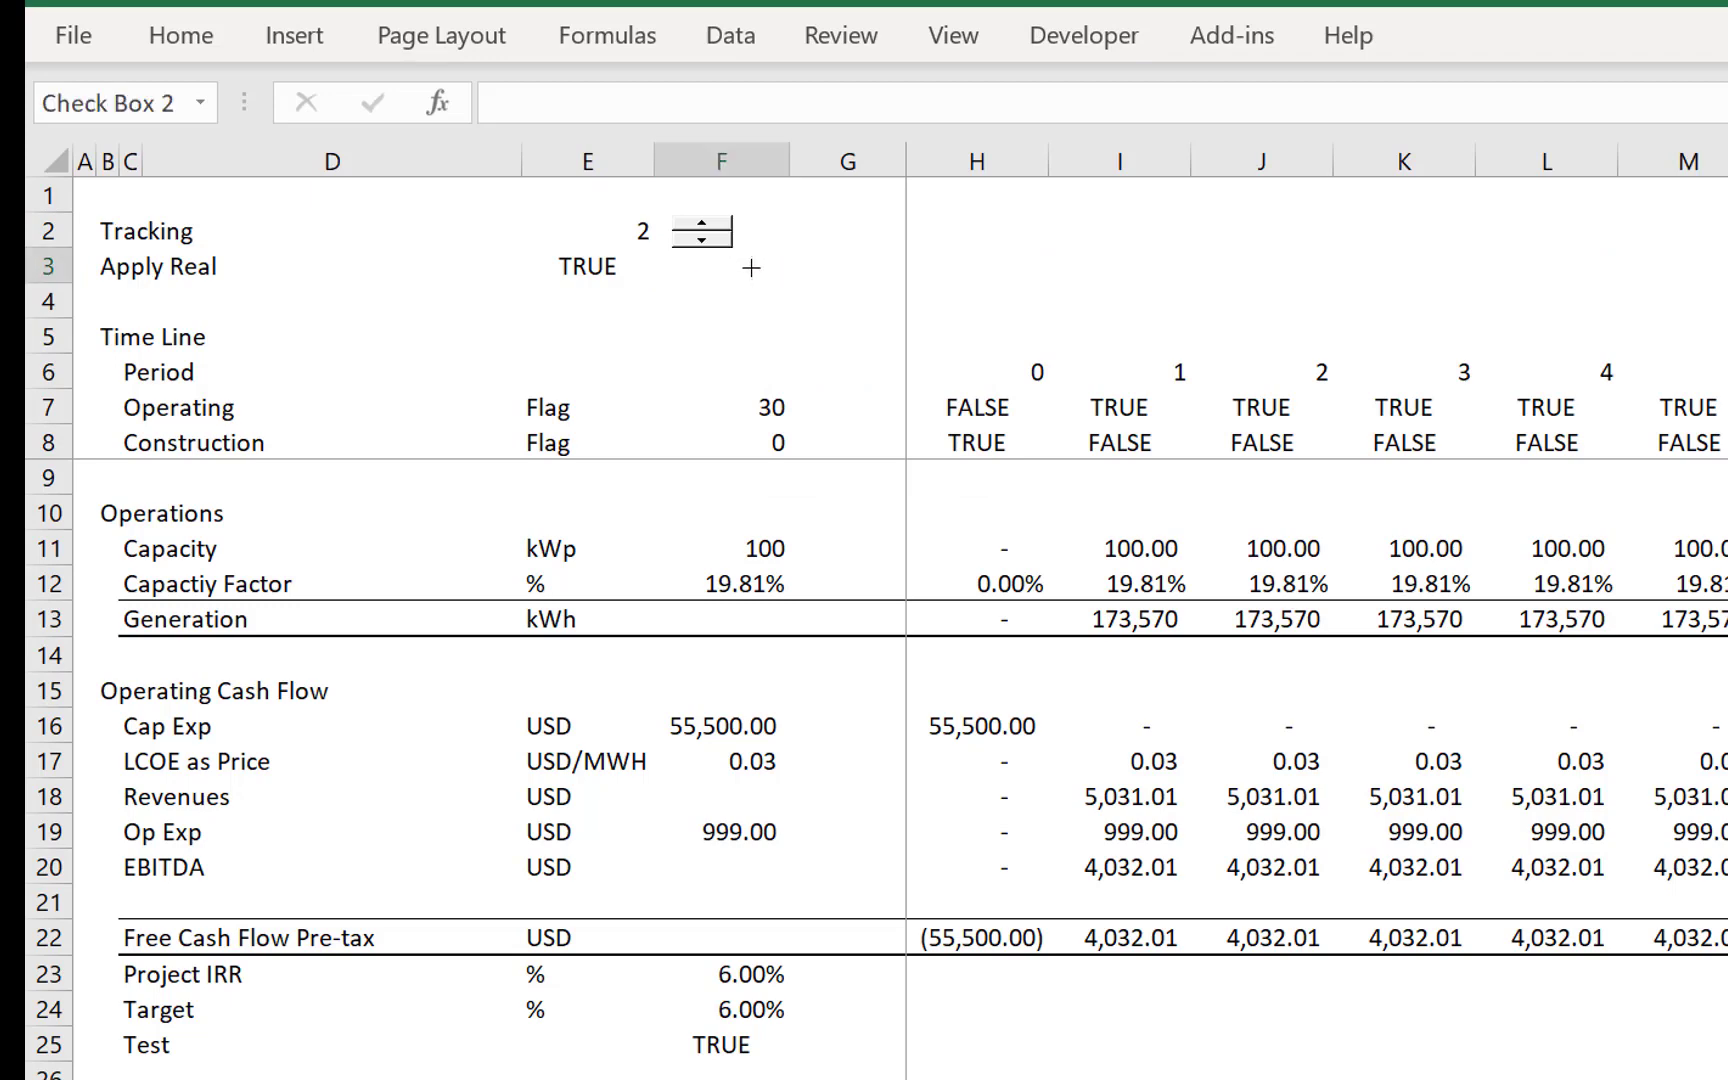
- Clear the check box's caption and link the control to cell E3 of the Financial Model sheet
{"action": "left_click", "coordinate": [864, 295]}
{"action": "right_click", "coordinate": [683, 281]}
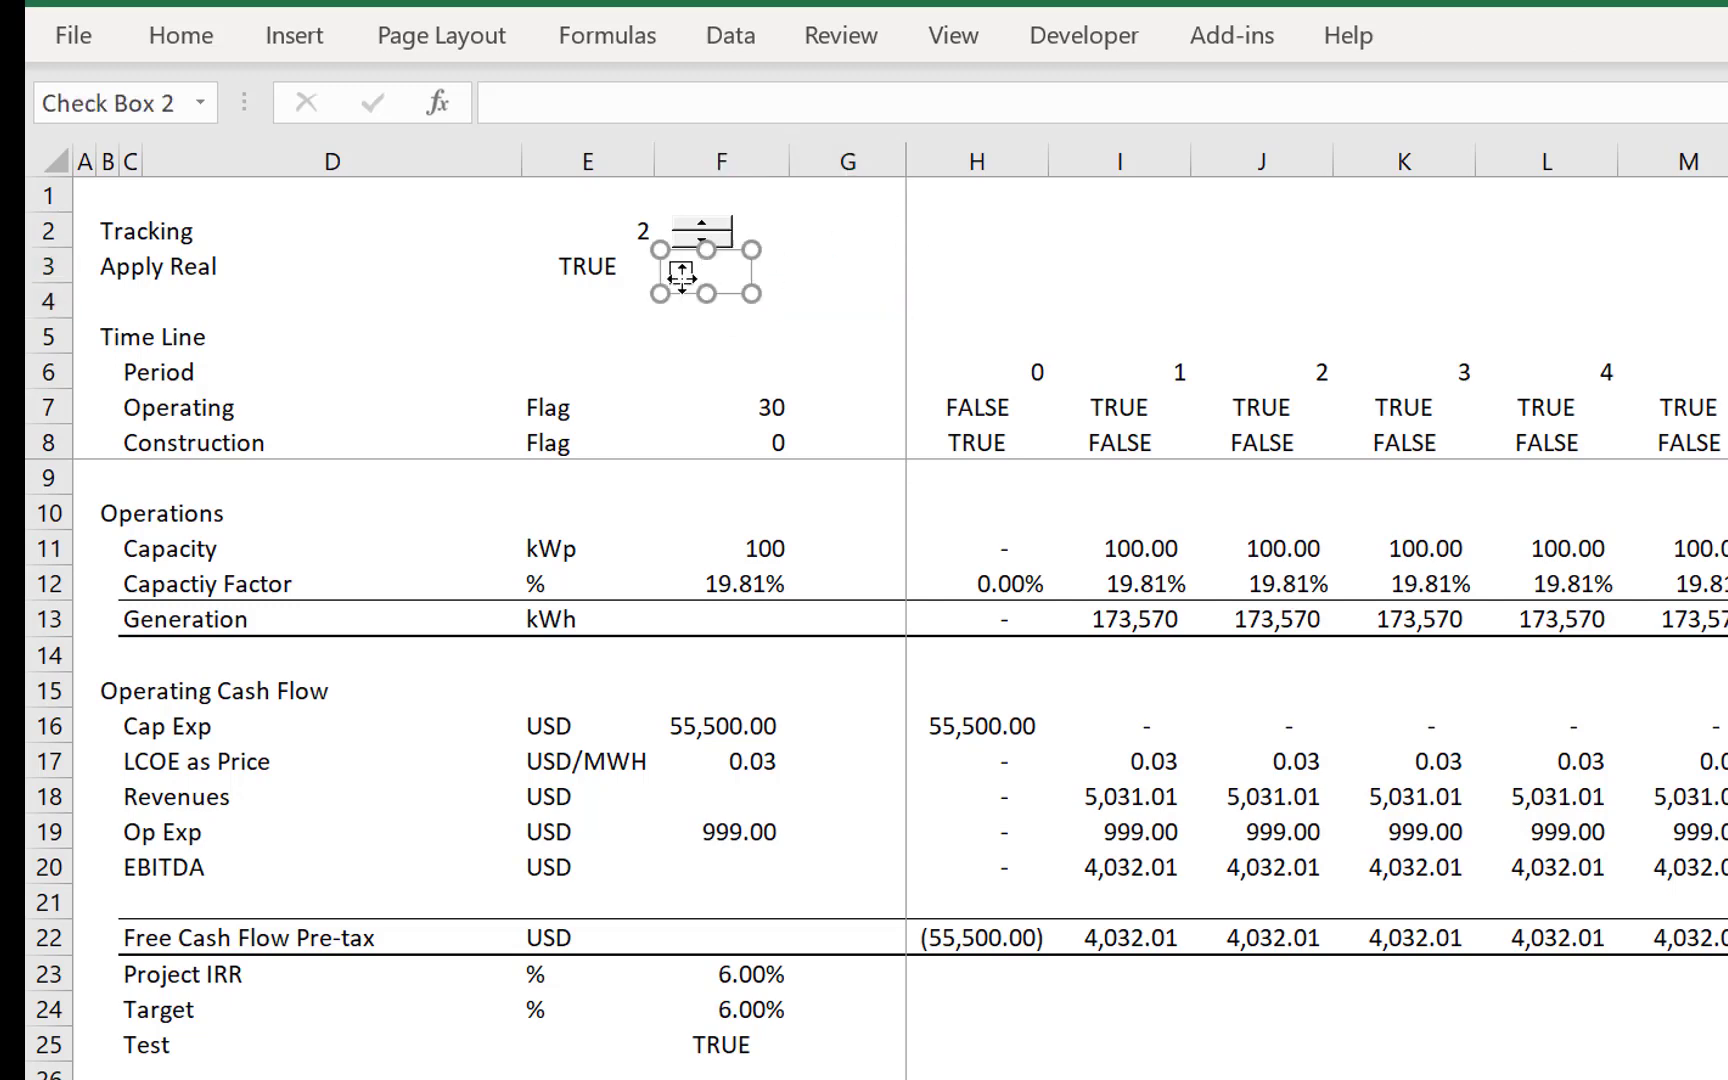
{"action": "left_click", "coordinate": [801, 702]}
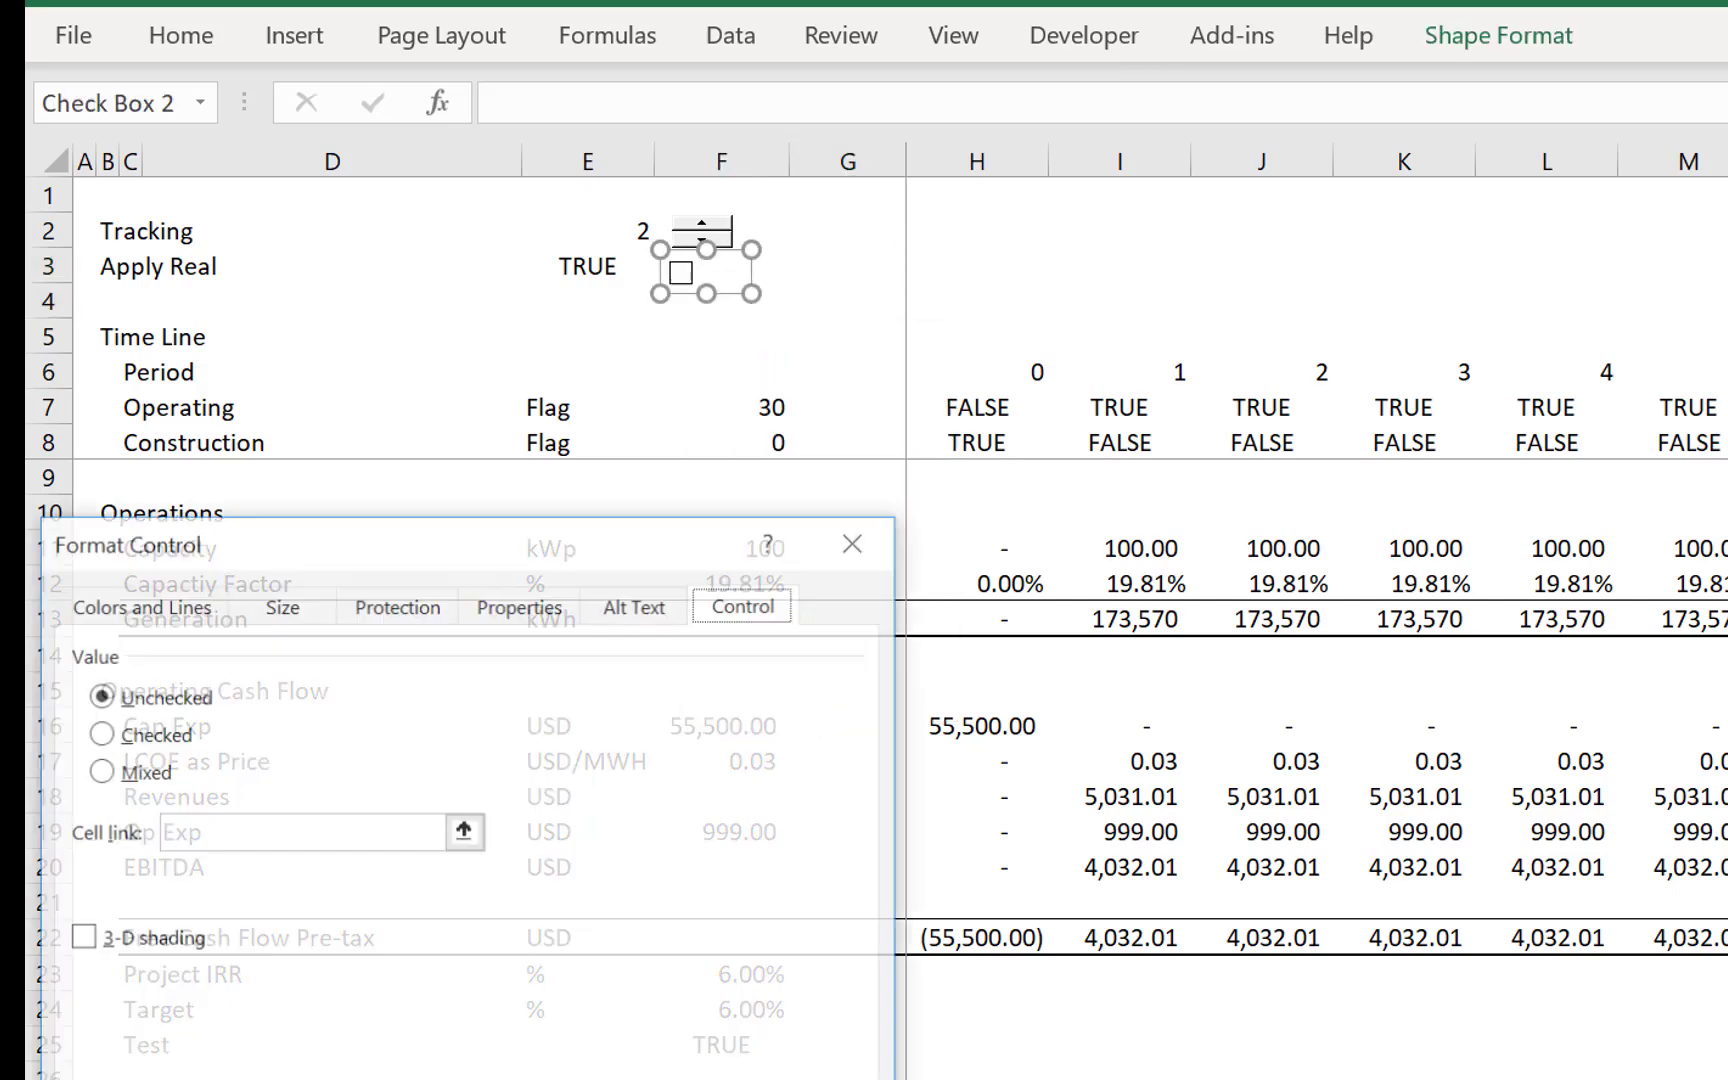
{"action": "left_click", "coordinate": [464, 831]}
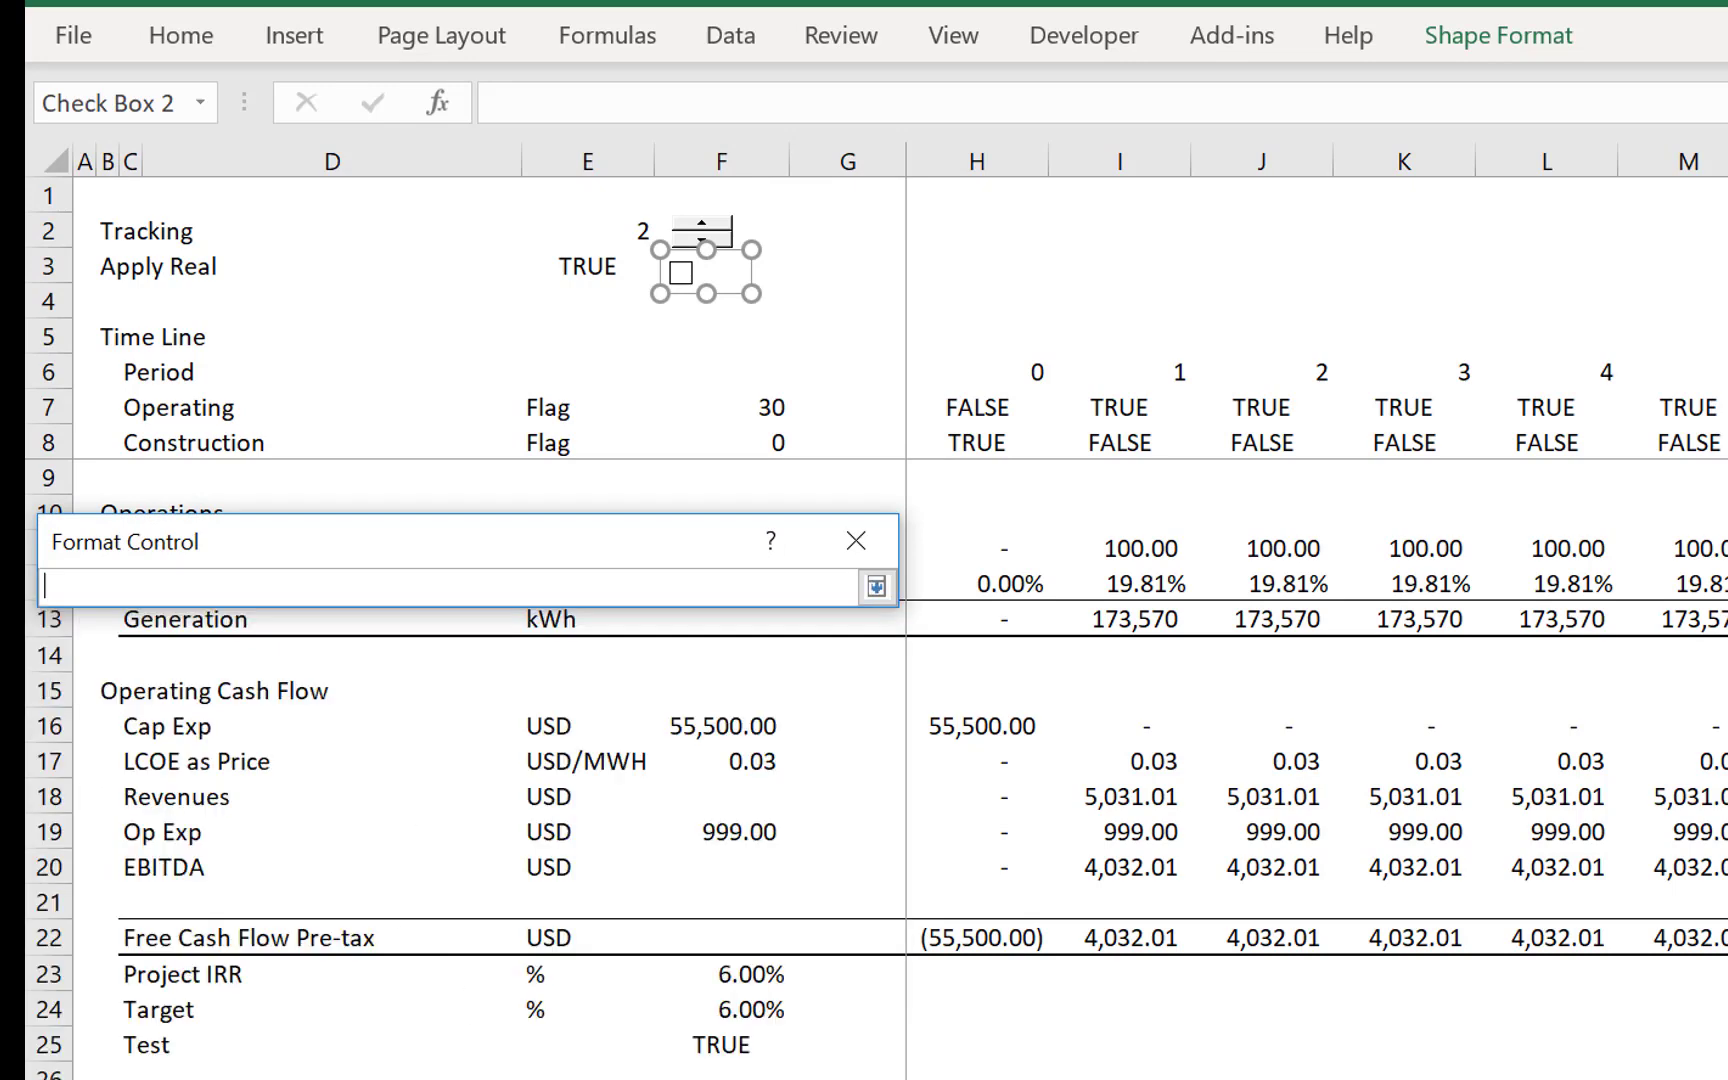
{"action": "type", "text": "LCOE!"}
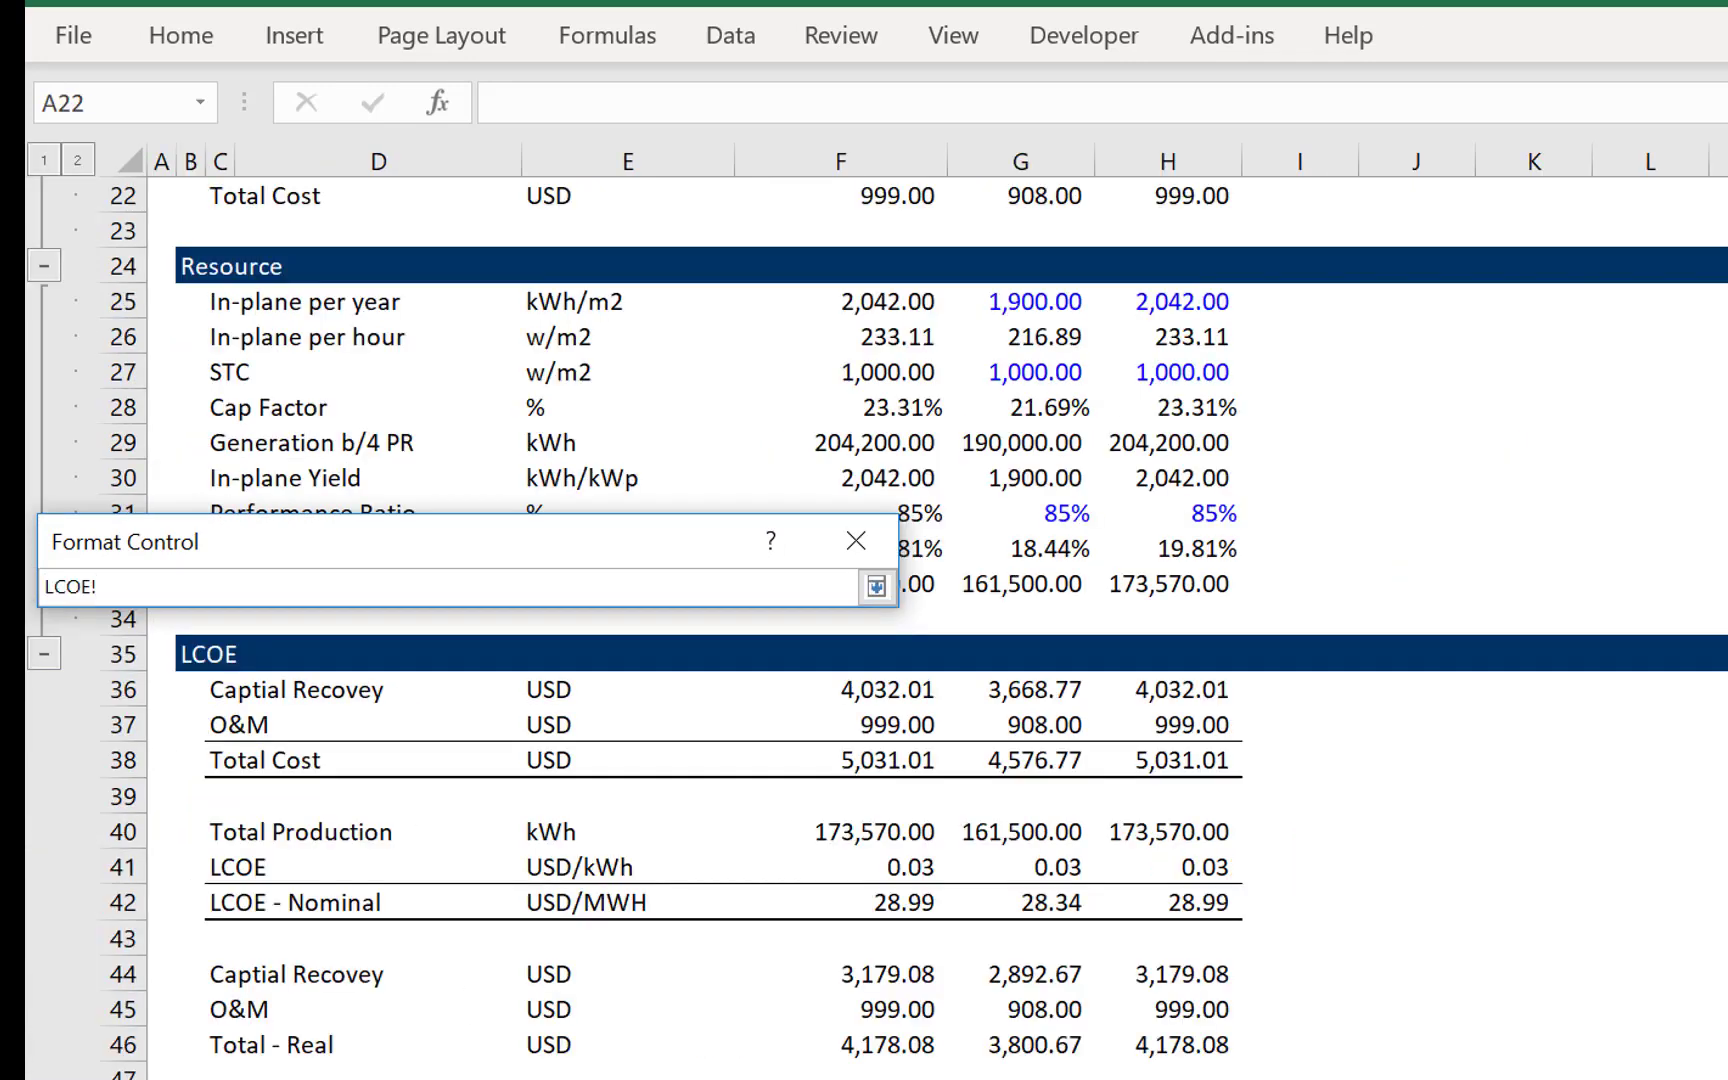
{"action": "key", "text": "ctrl+Page_Up"}
{"action": "left_click", "coordinate": [575, 286]}
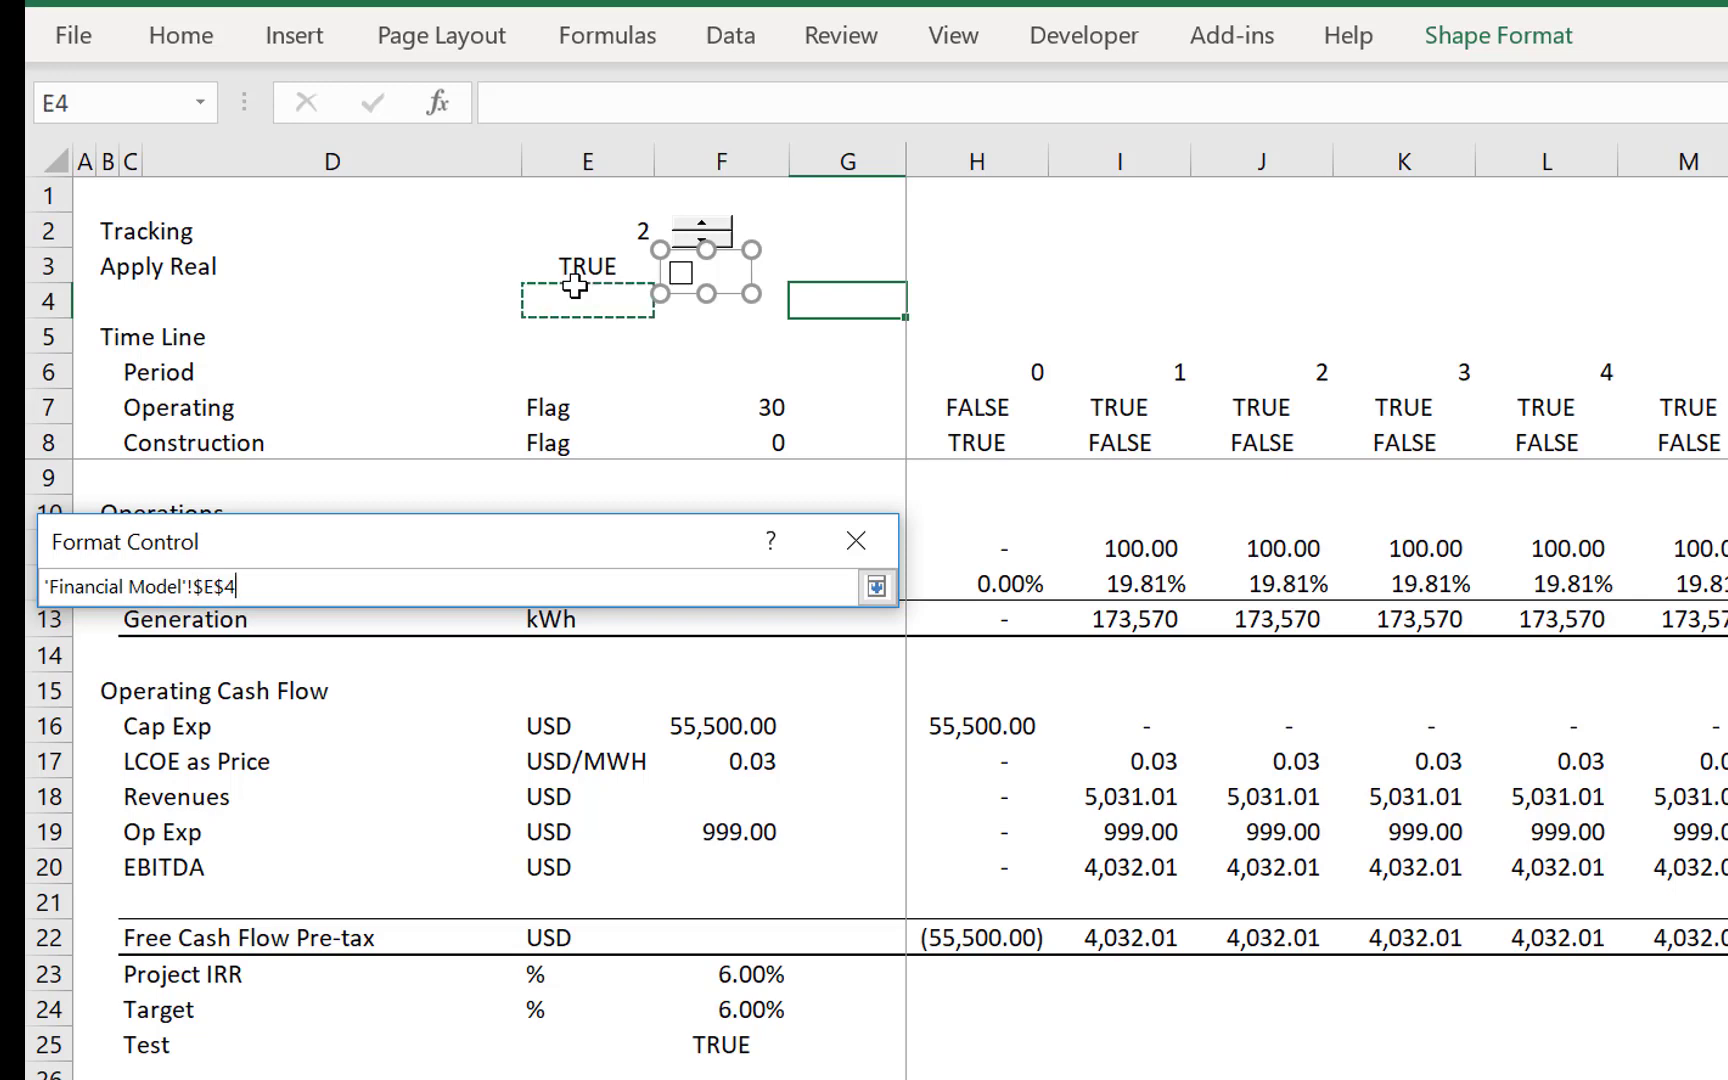
{"action": "left_click", "coordinate": [582, 267]}
{"action": "key", "text": "Return"}
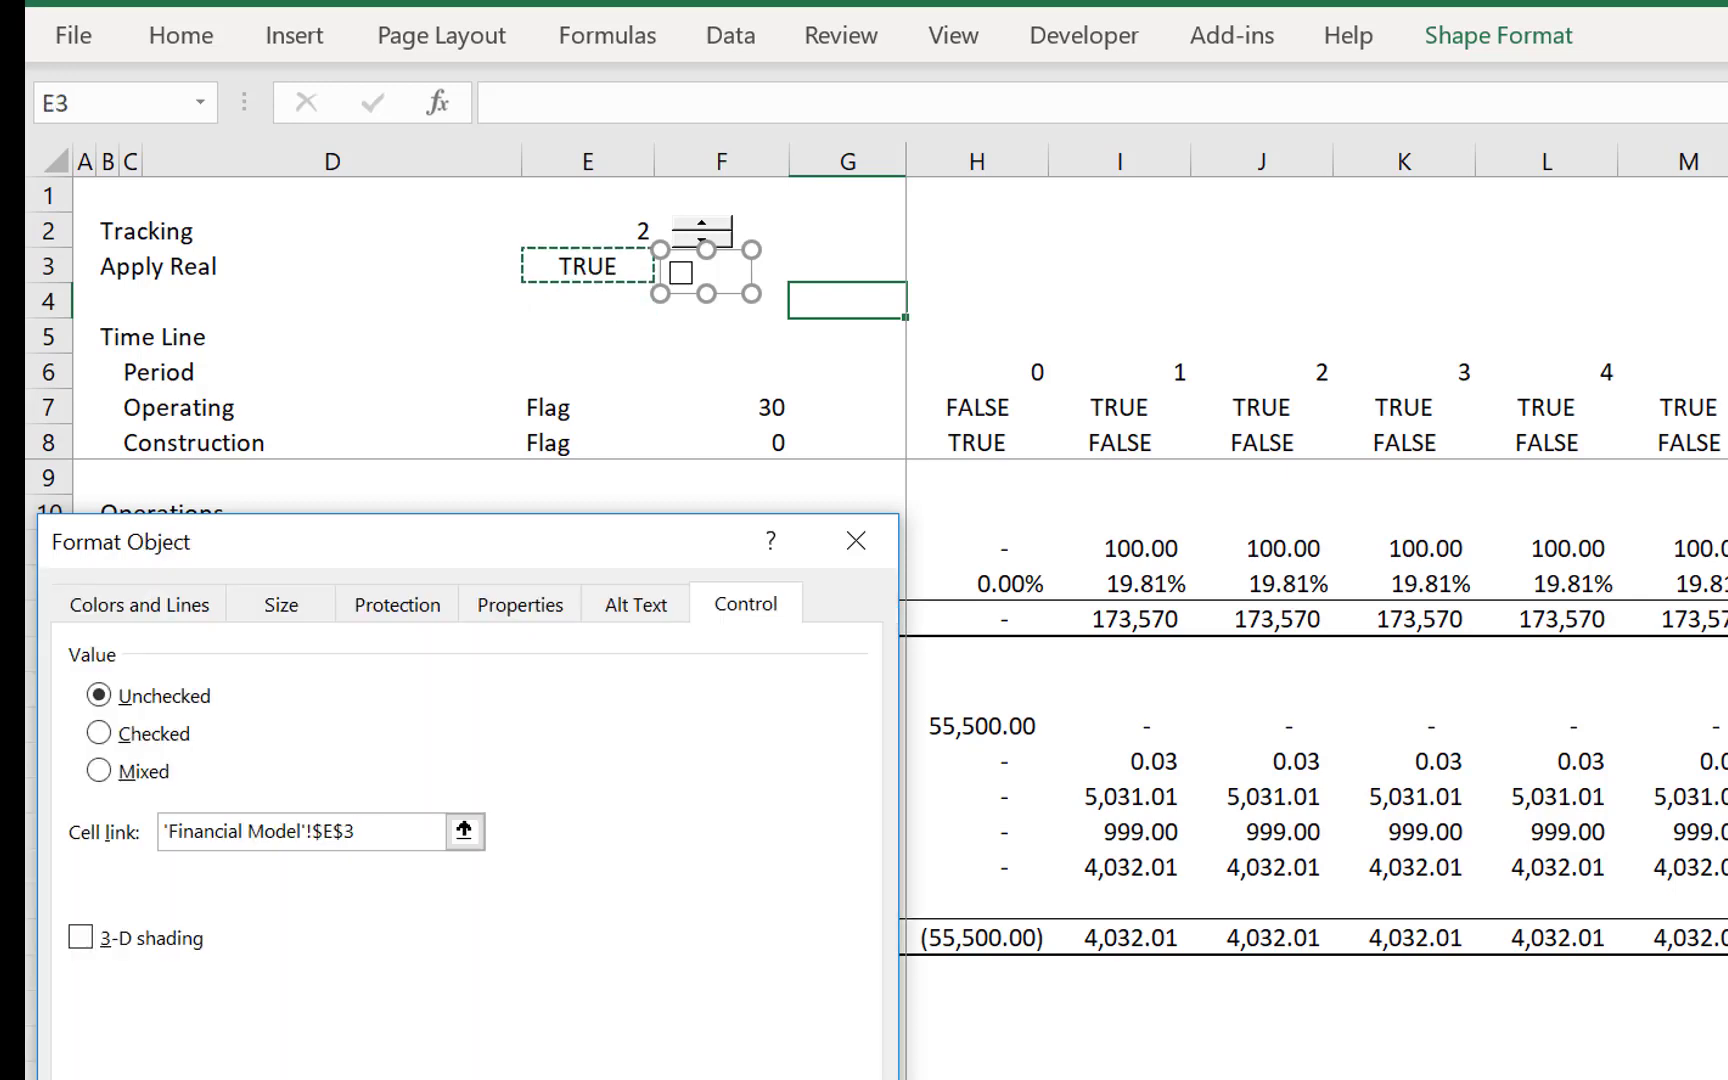
{"action": "key", "text": "Return"}
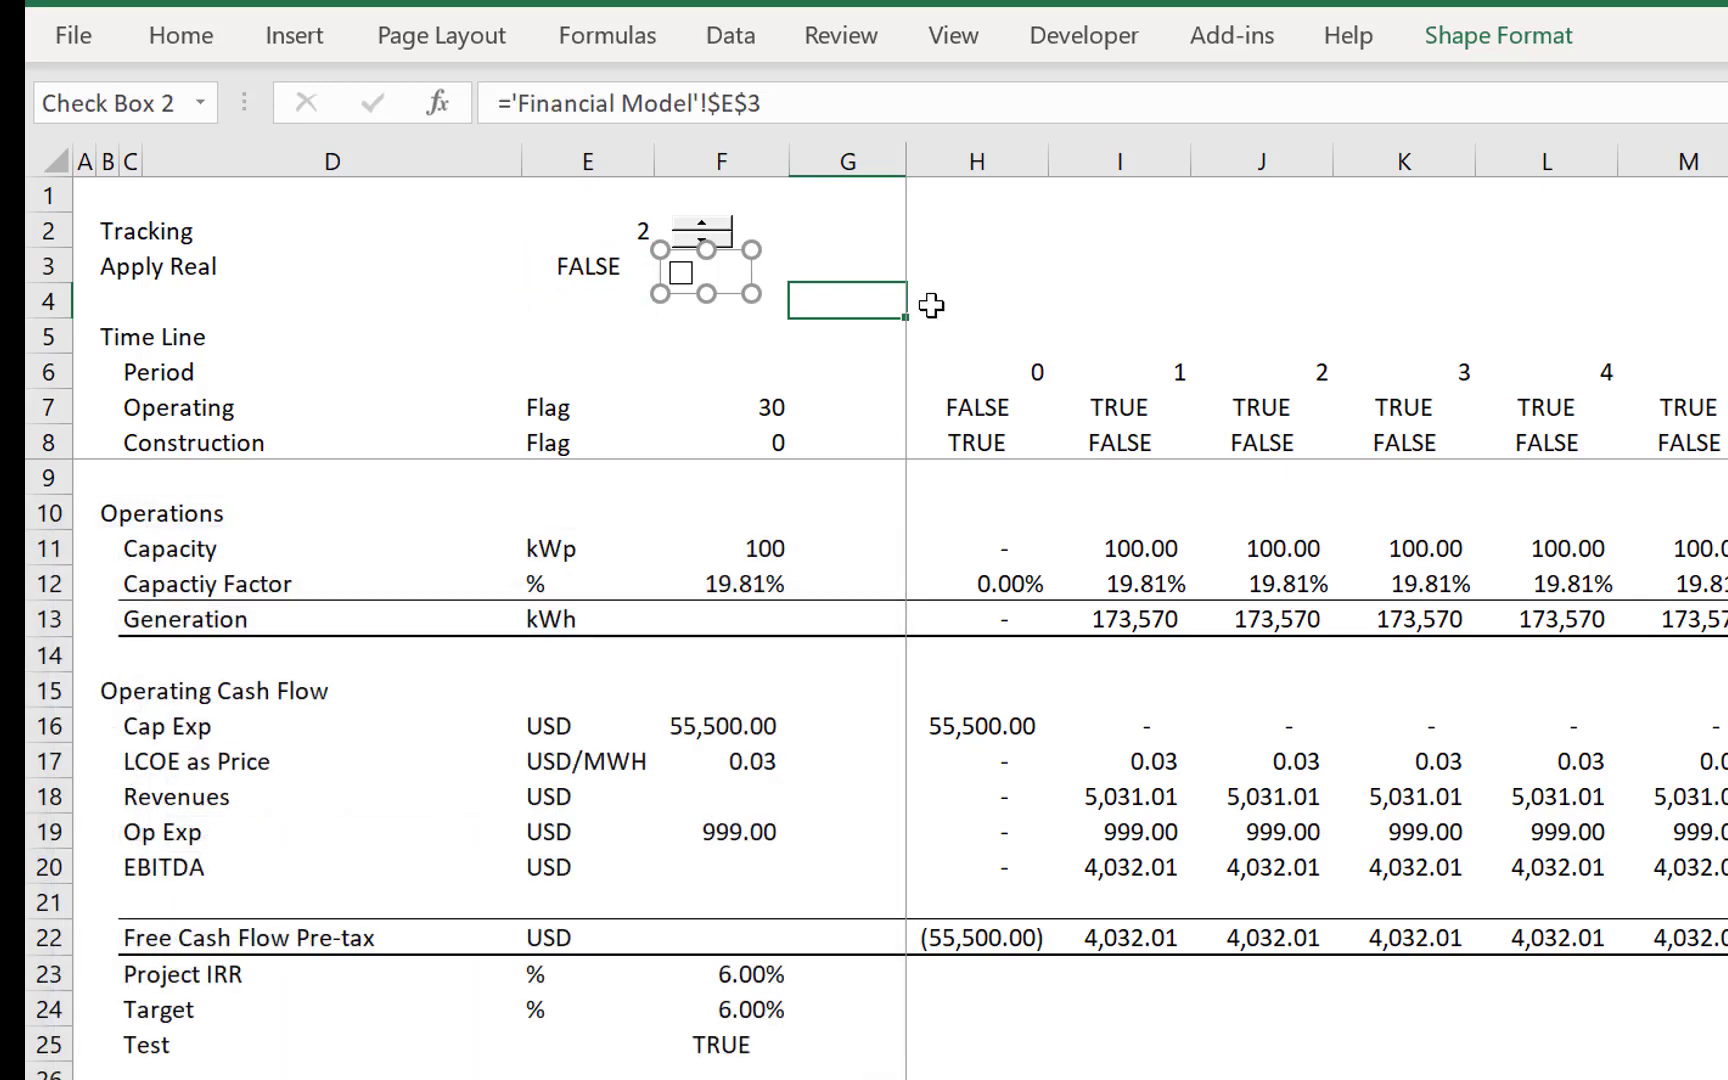
- Tick the check box to turn Apply Real on
{"action": "left_click", "coordinate": [1030, 237]}
{"action": "left_click", "coordinate": [707, 296]}
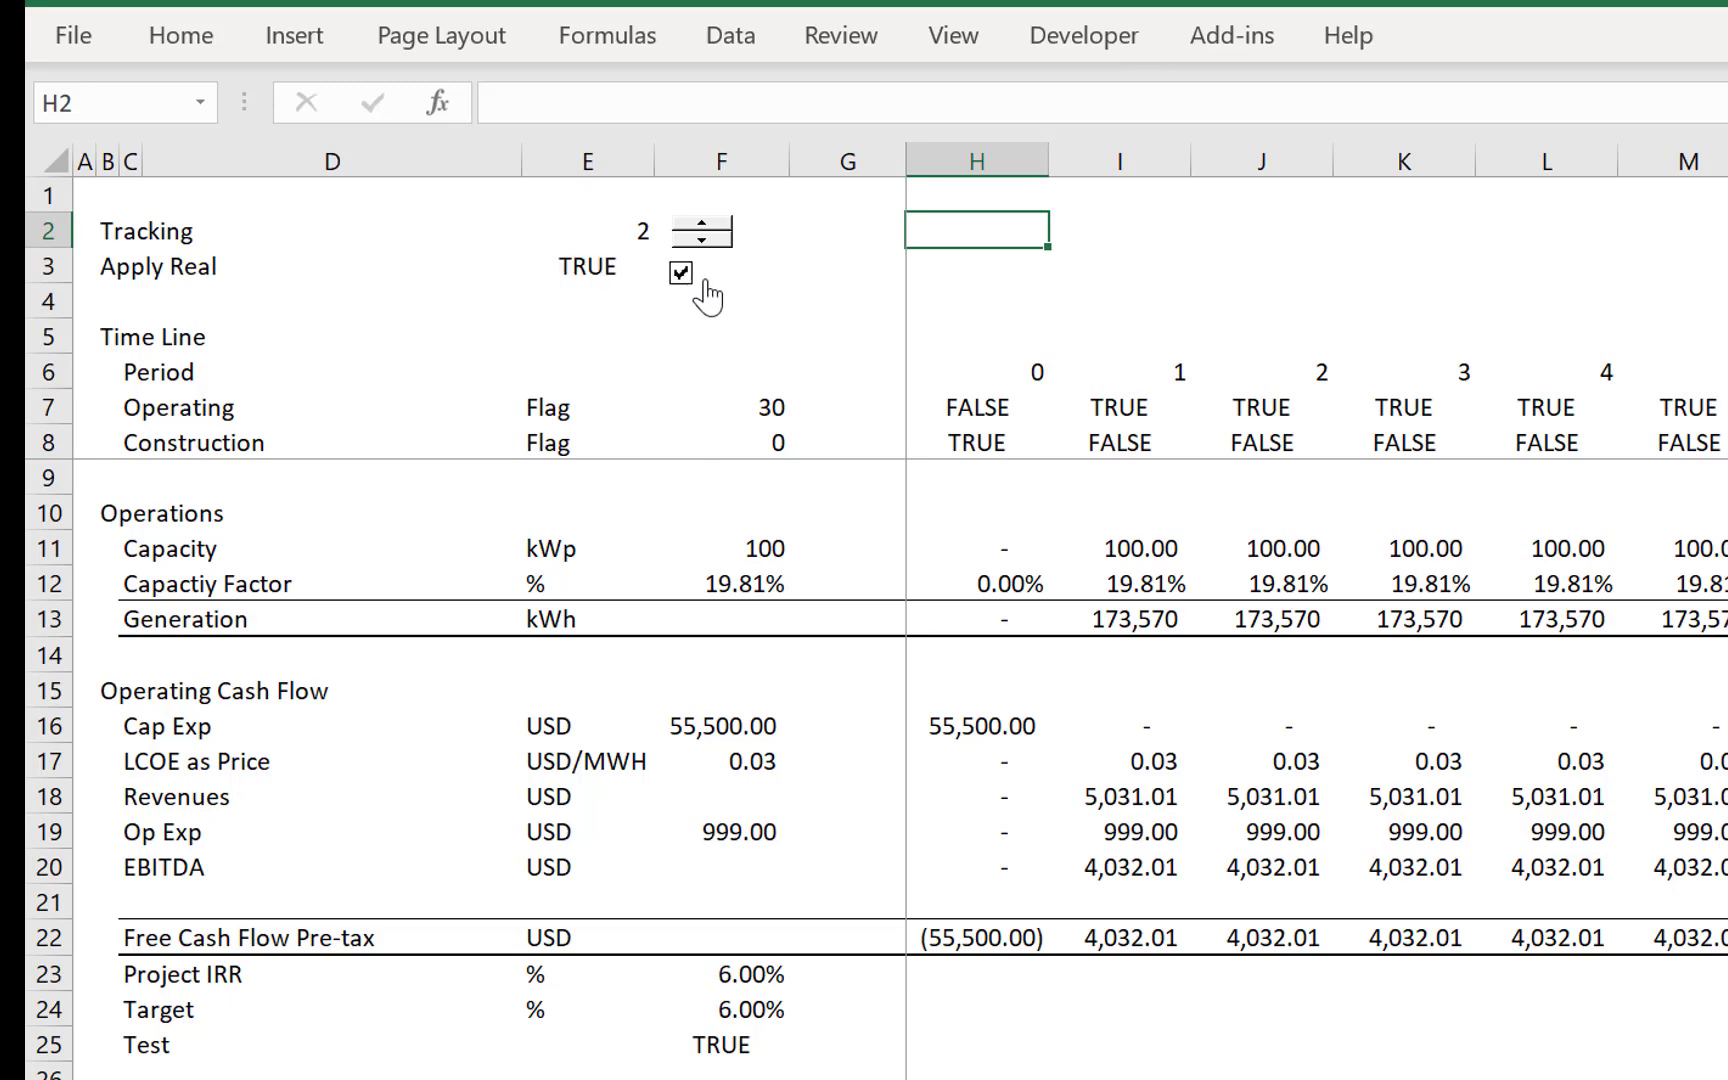
- Change the LCOE as Price formula in F17 to =IF(E3,LCOE!F49,LCOE!F41) so it follows the Apply Real switch
{"action": "left_click", "coordinate": [648, 718]}
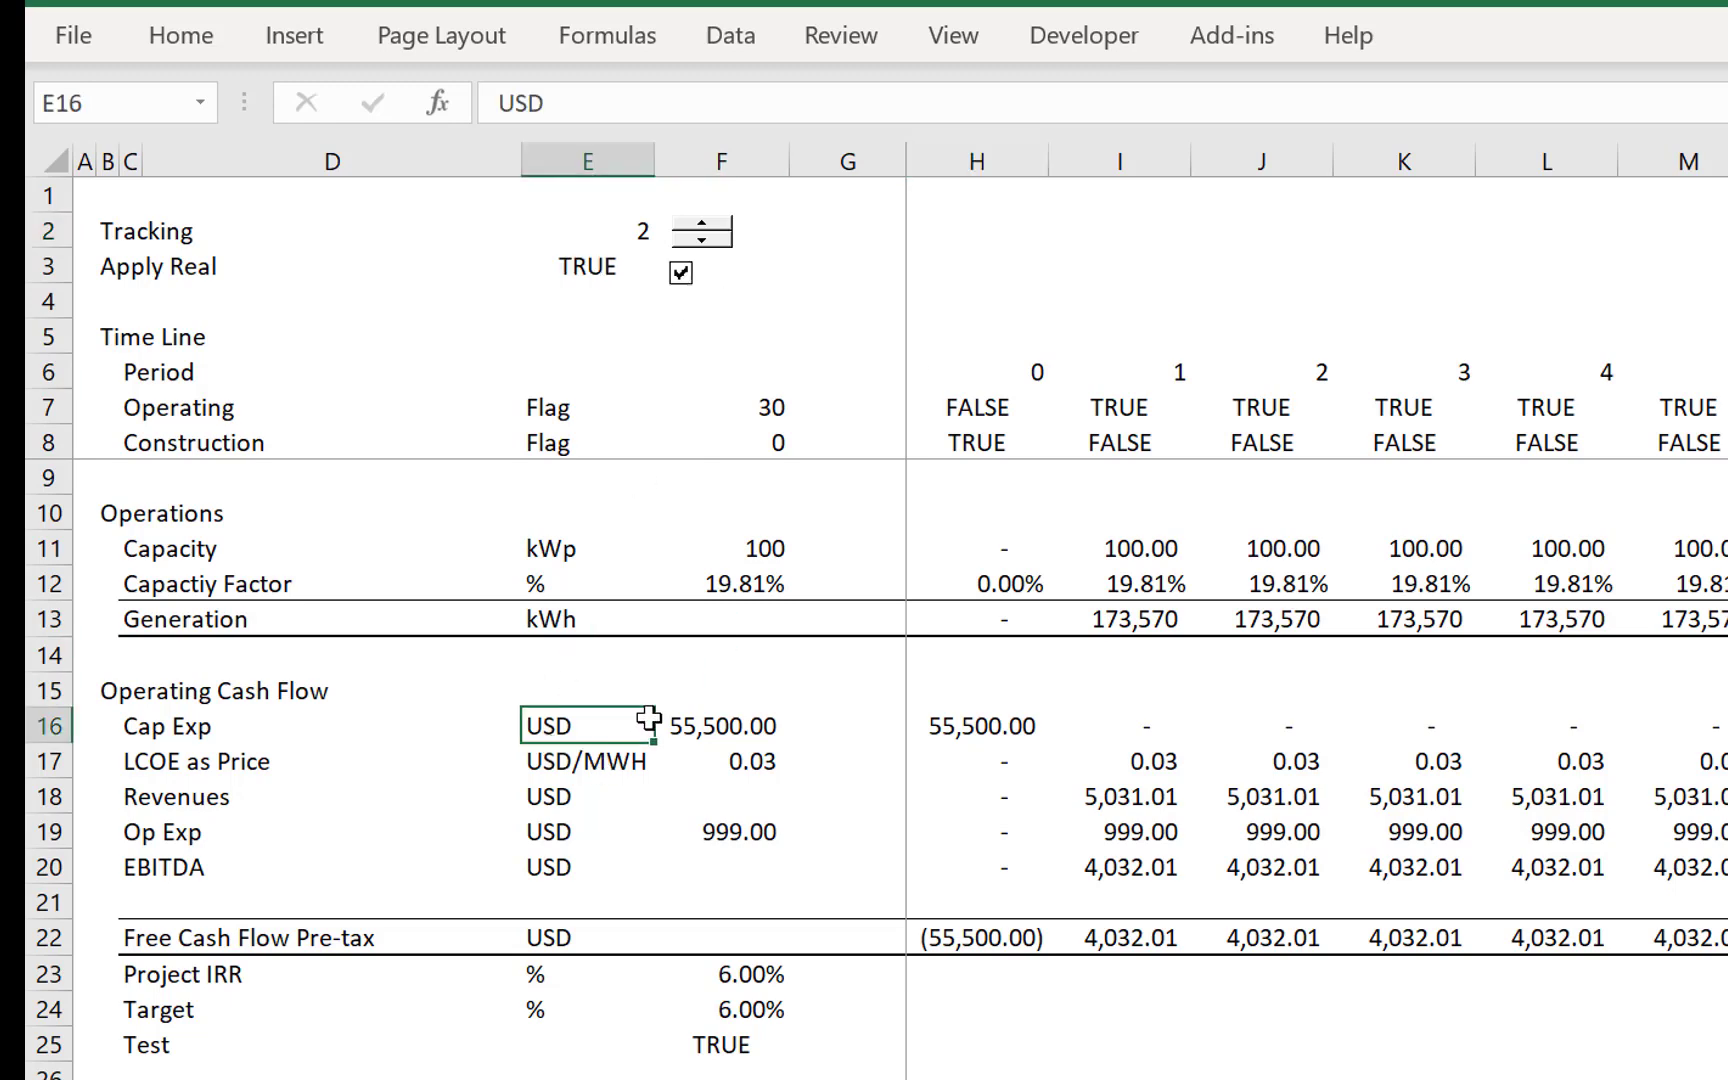
{"action": "key", "text": "Down"}
{"action": "key", "text": "Right"}
{"action": "key", "text": "F2"}
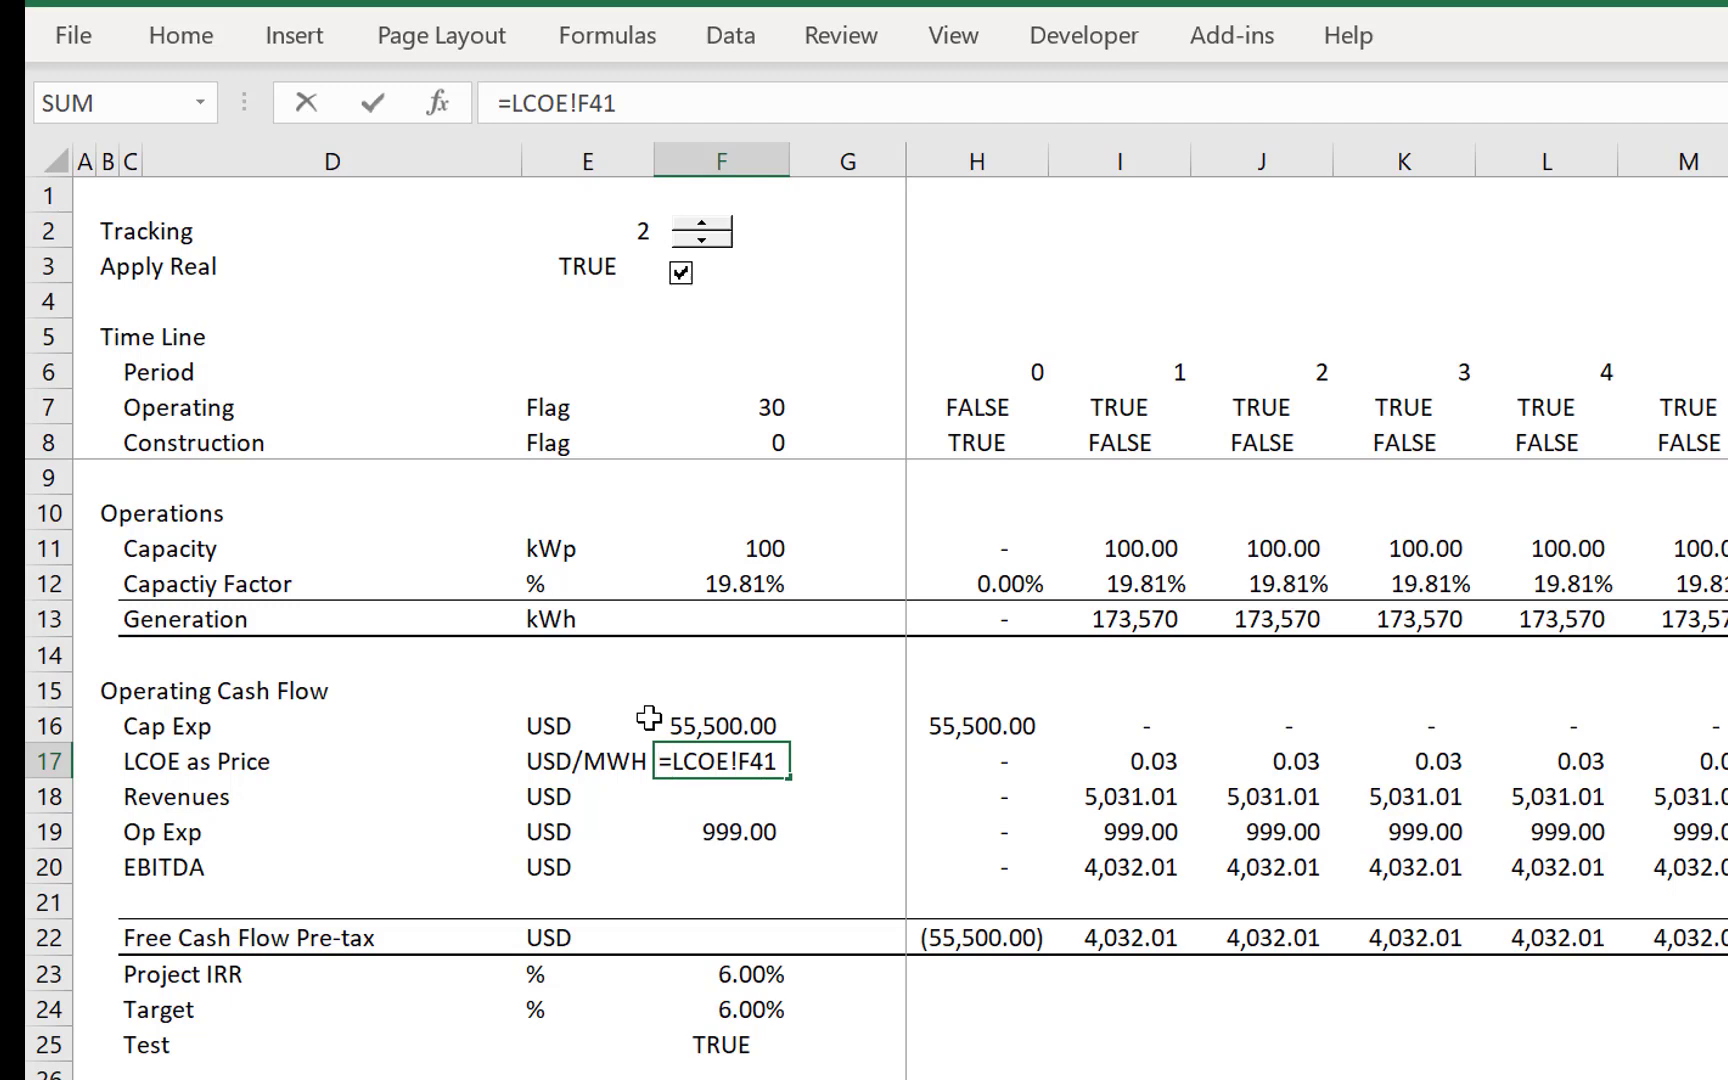
{"action": "key", "text": "Escape"}
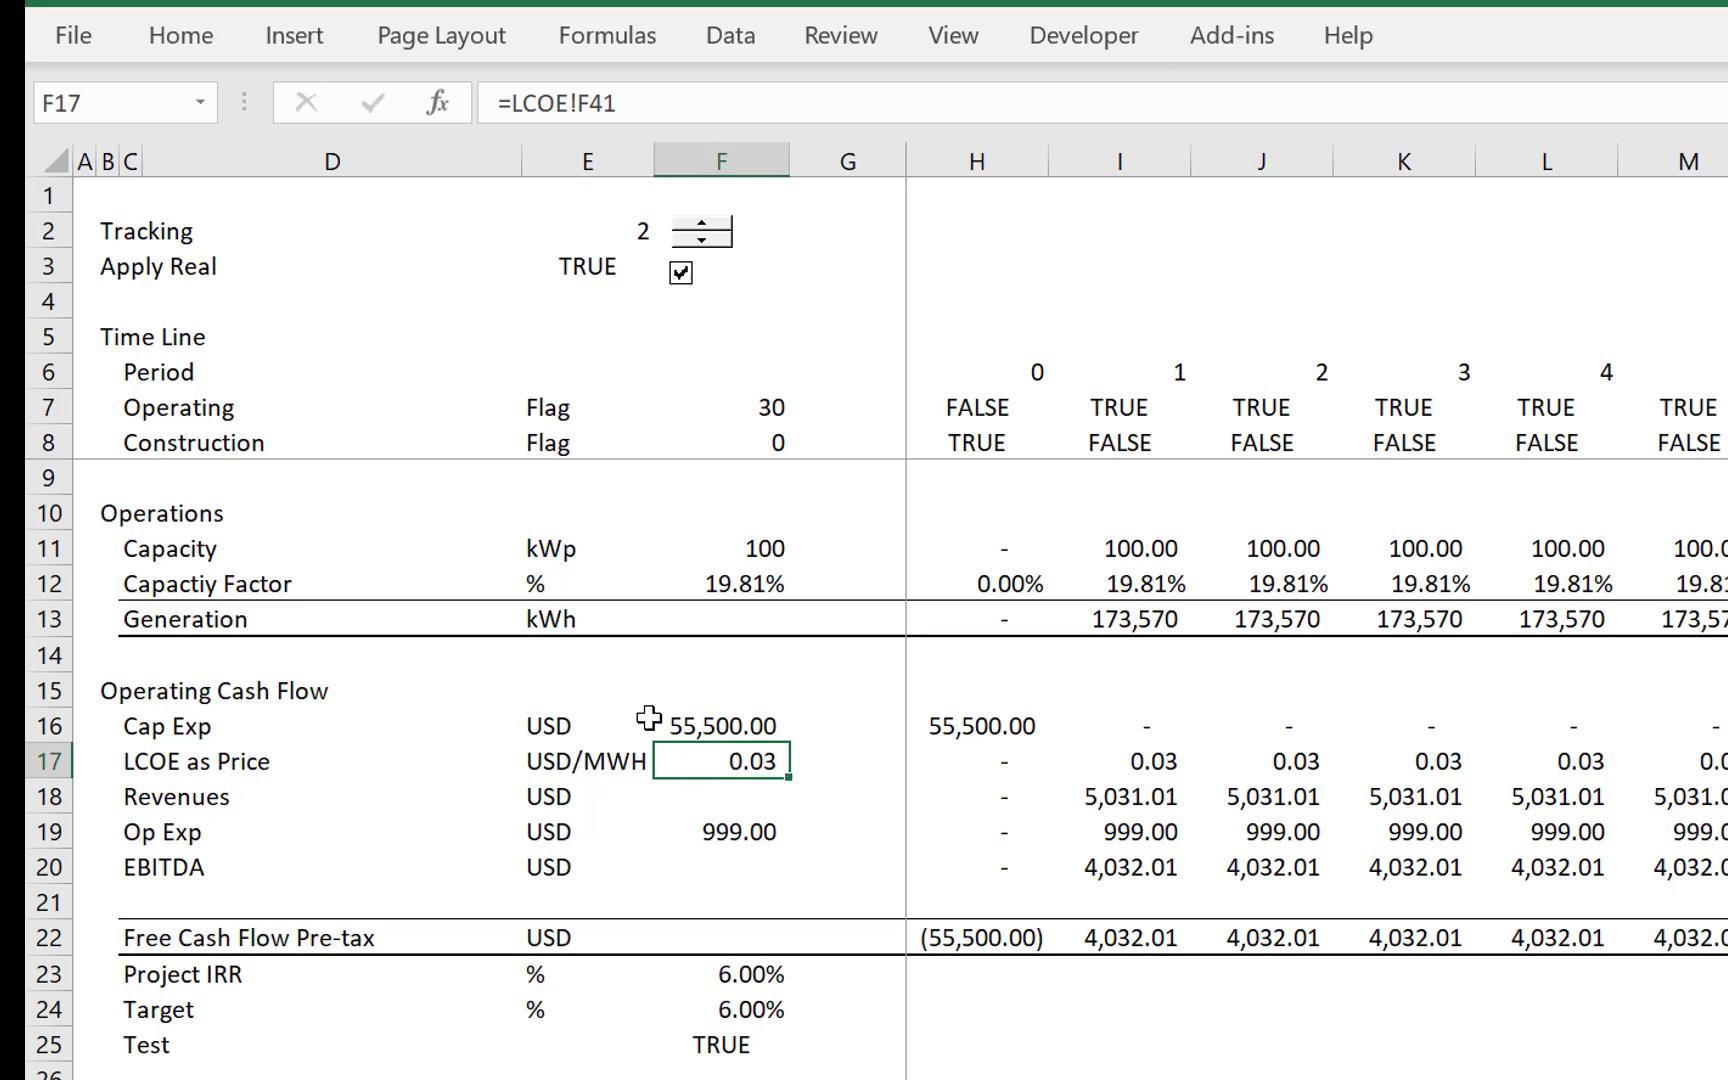
{"action": "left_click", "coordinate": [520, 105]}
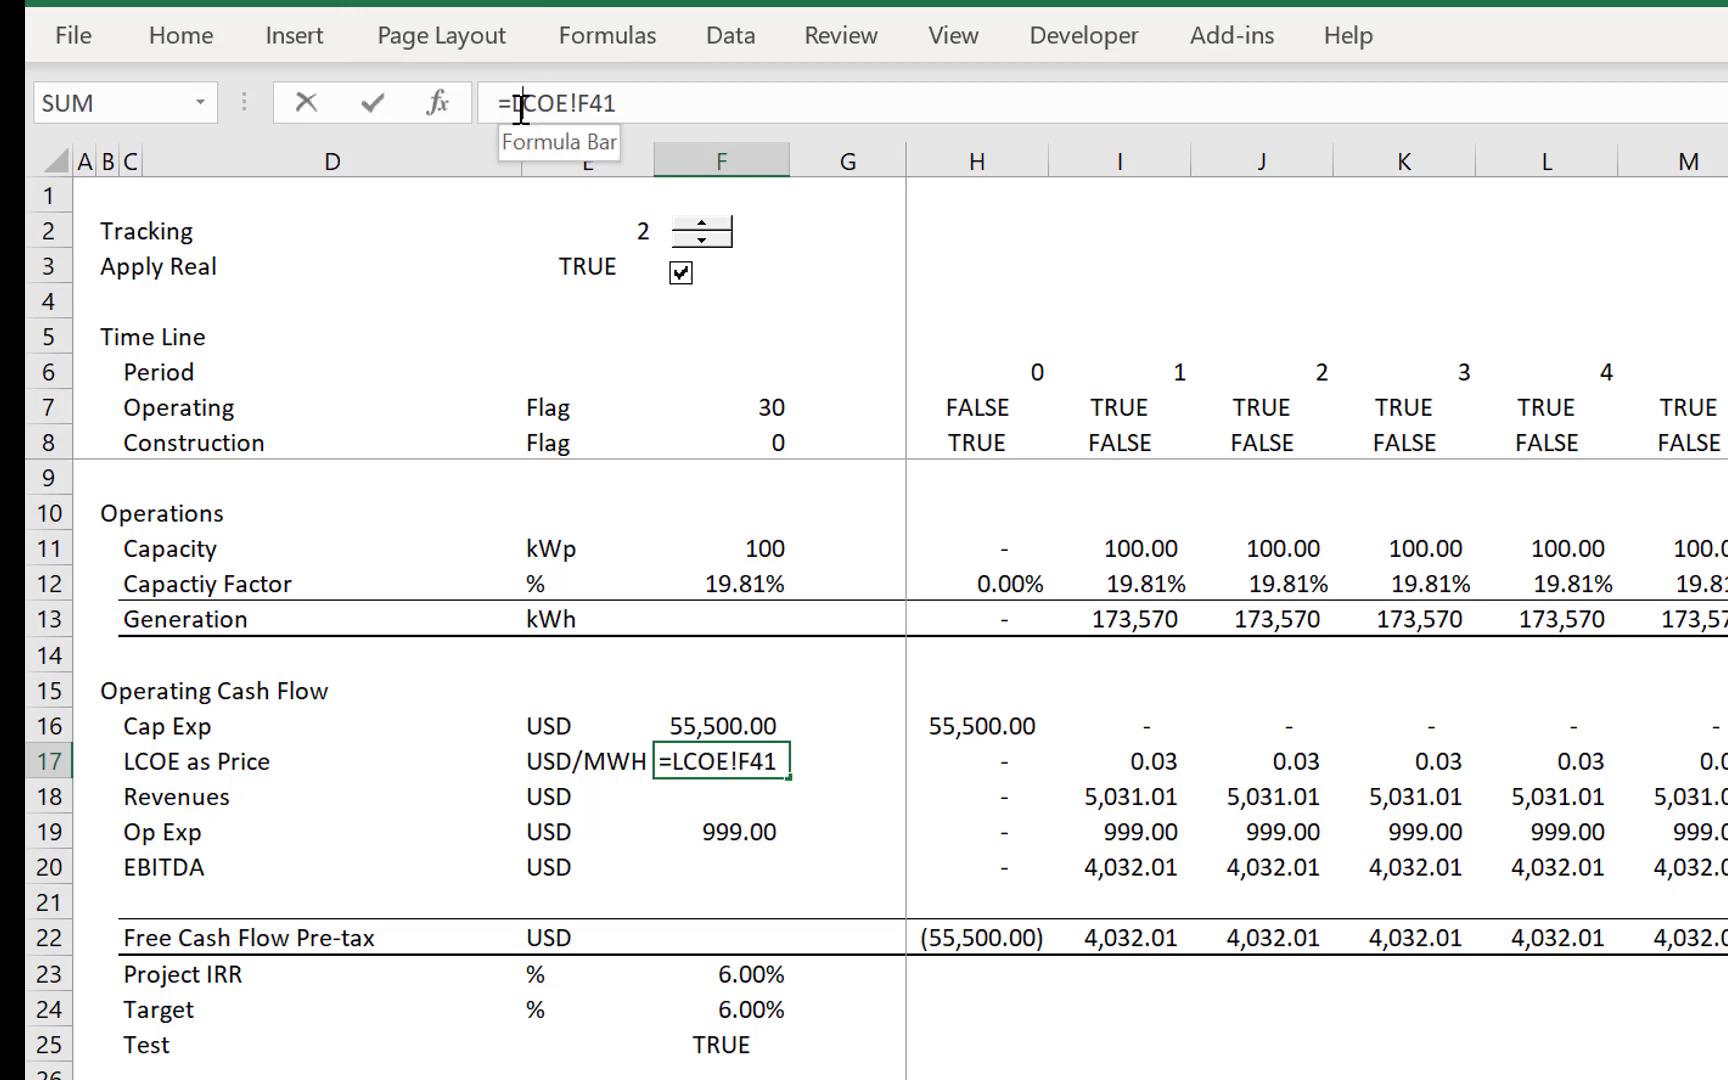
{"action": "type", "text": "if("}
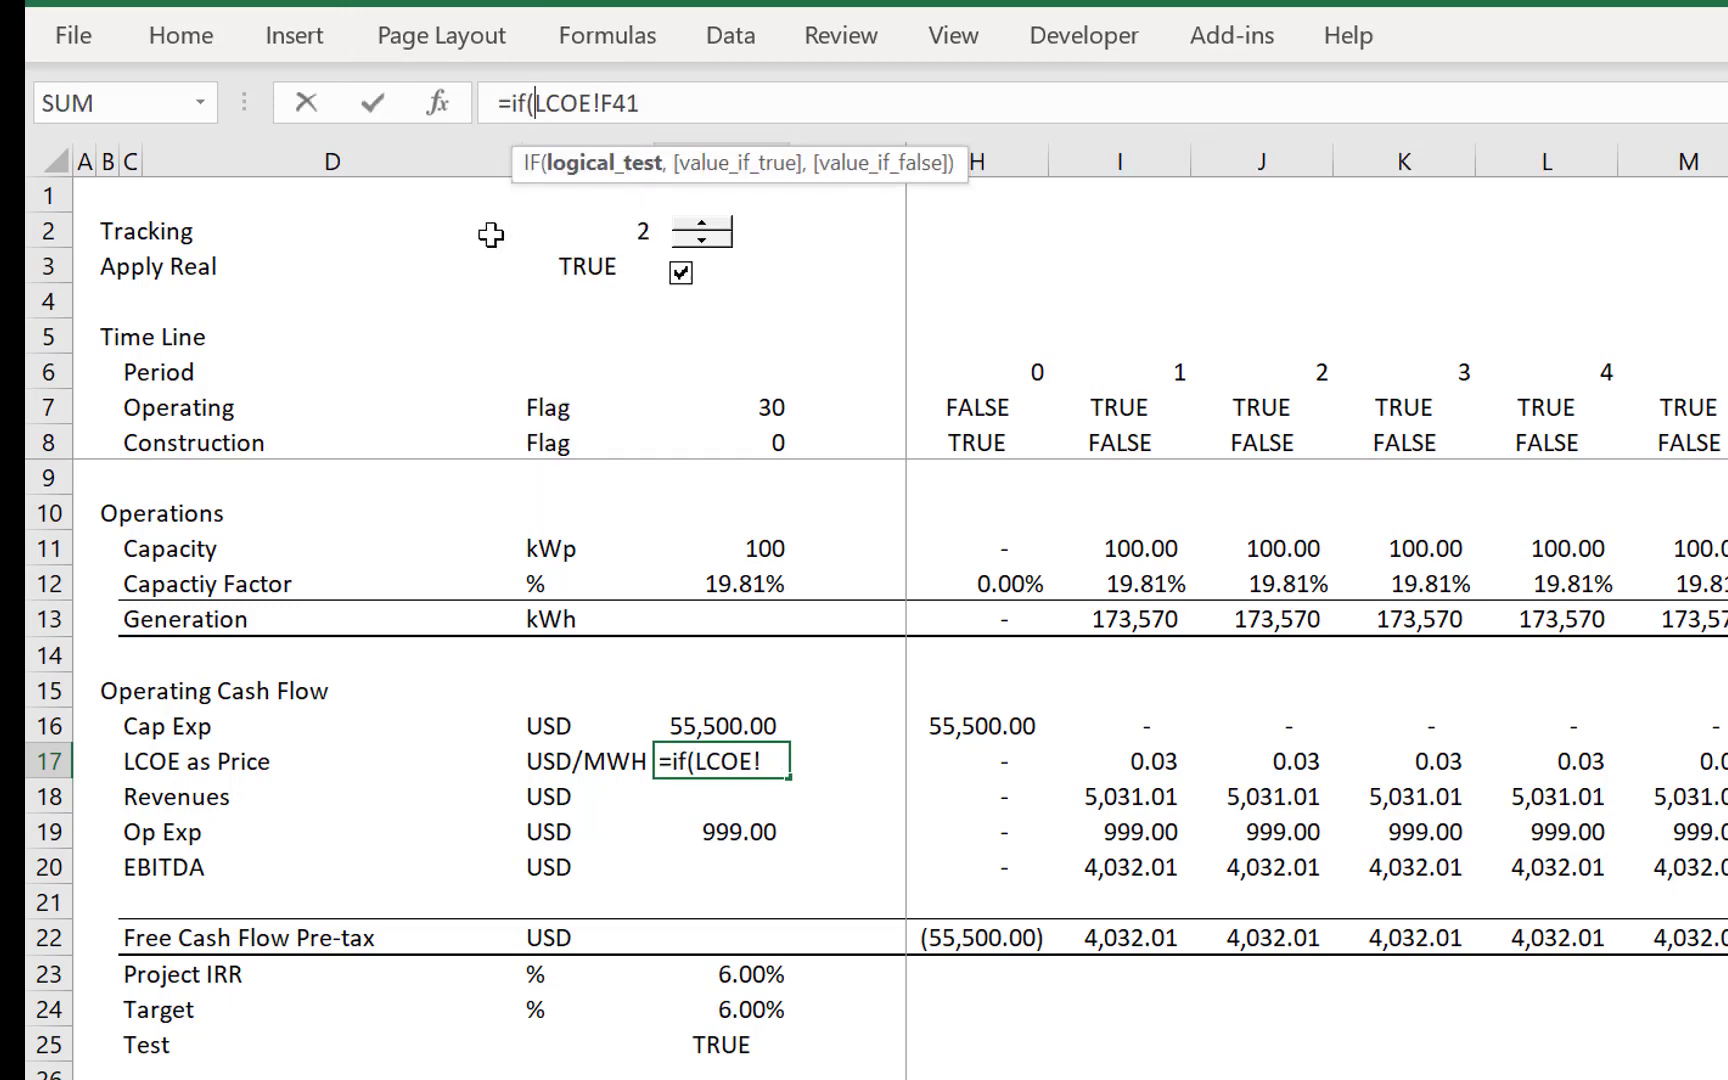
{"action": "left_click", "coordinate": [580, 268]}
{"action": "type", "text": ","}
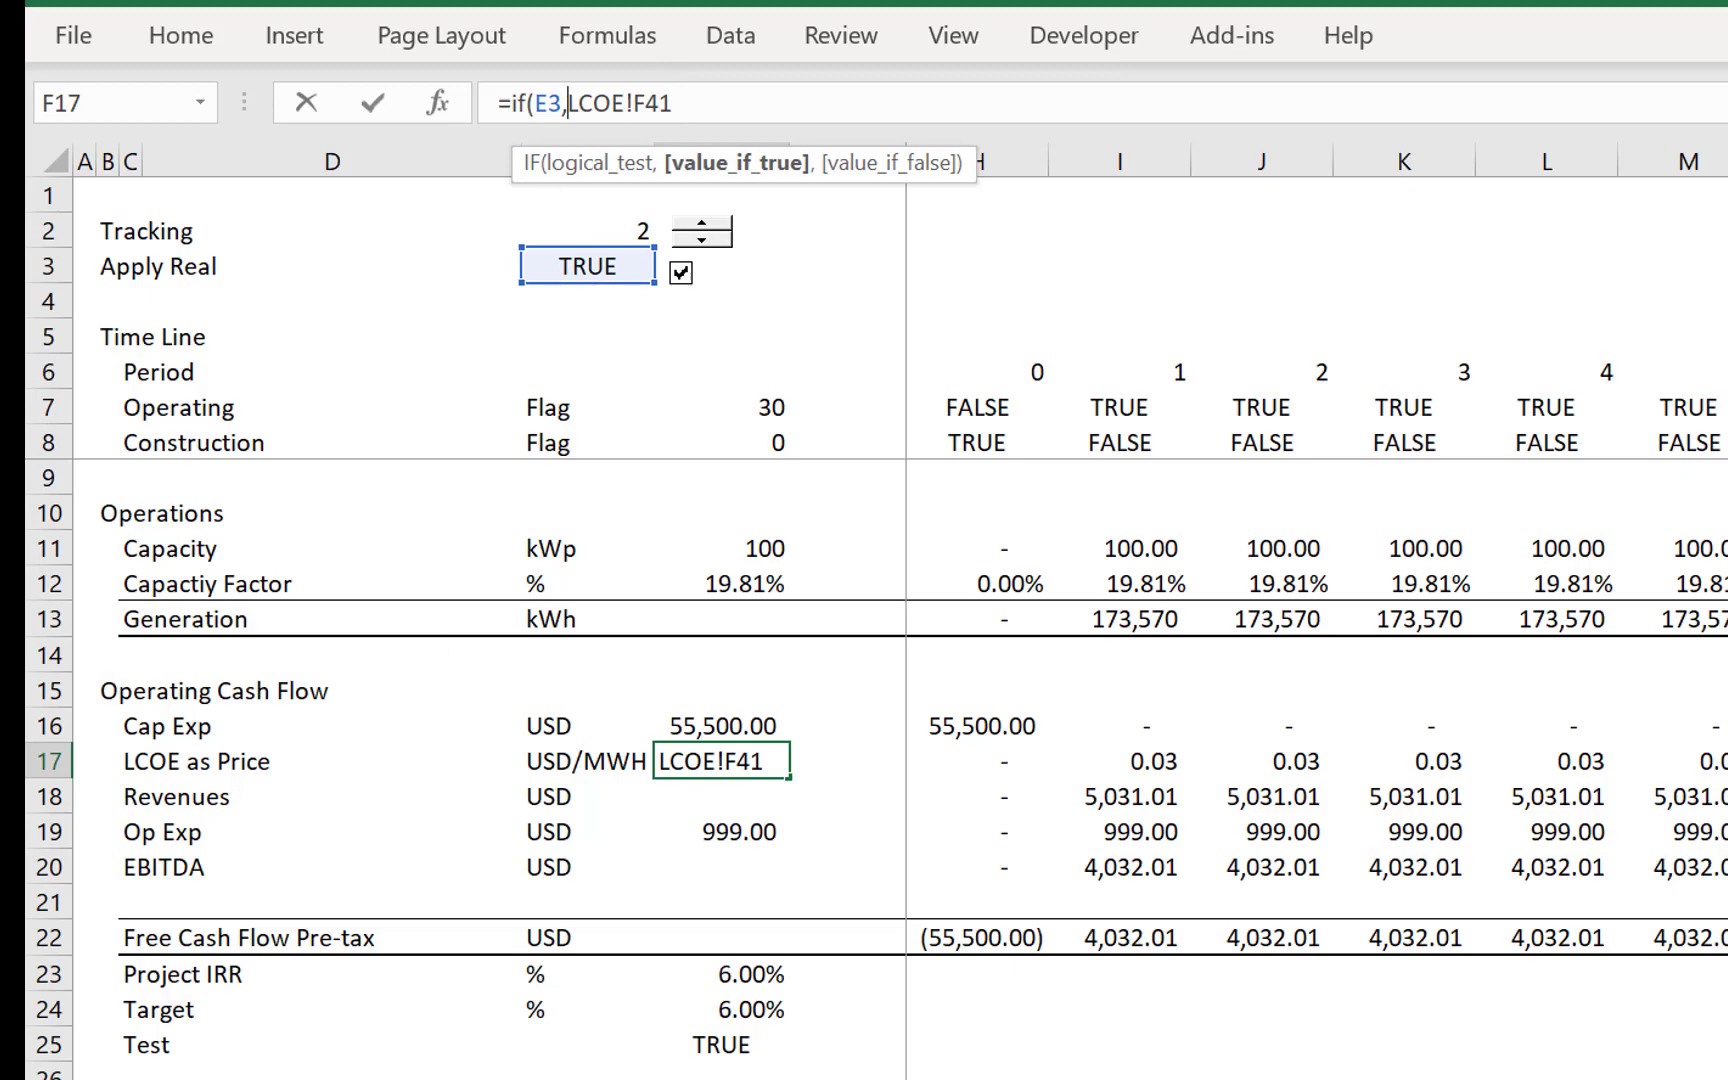
{"action": "key", "text": "ctrl+Page_Up"}
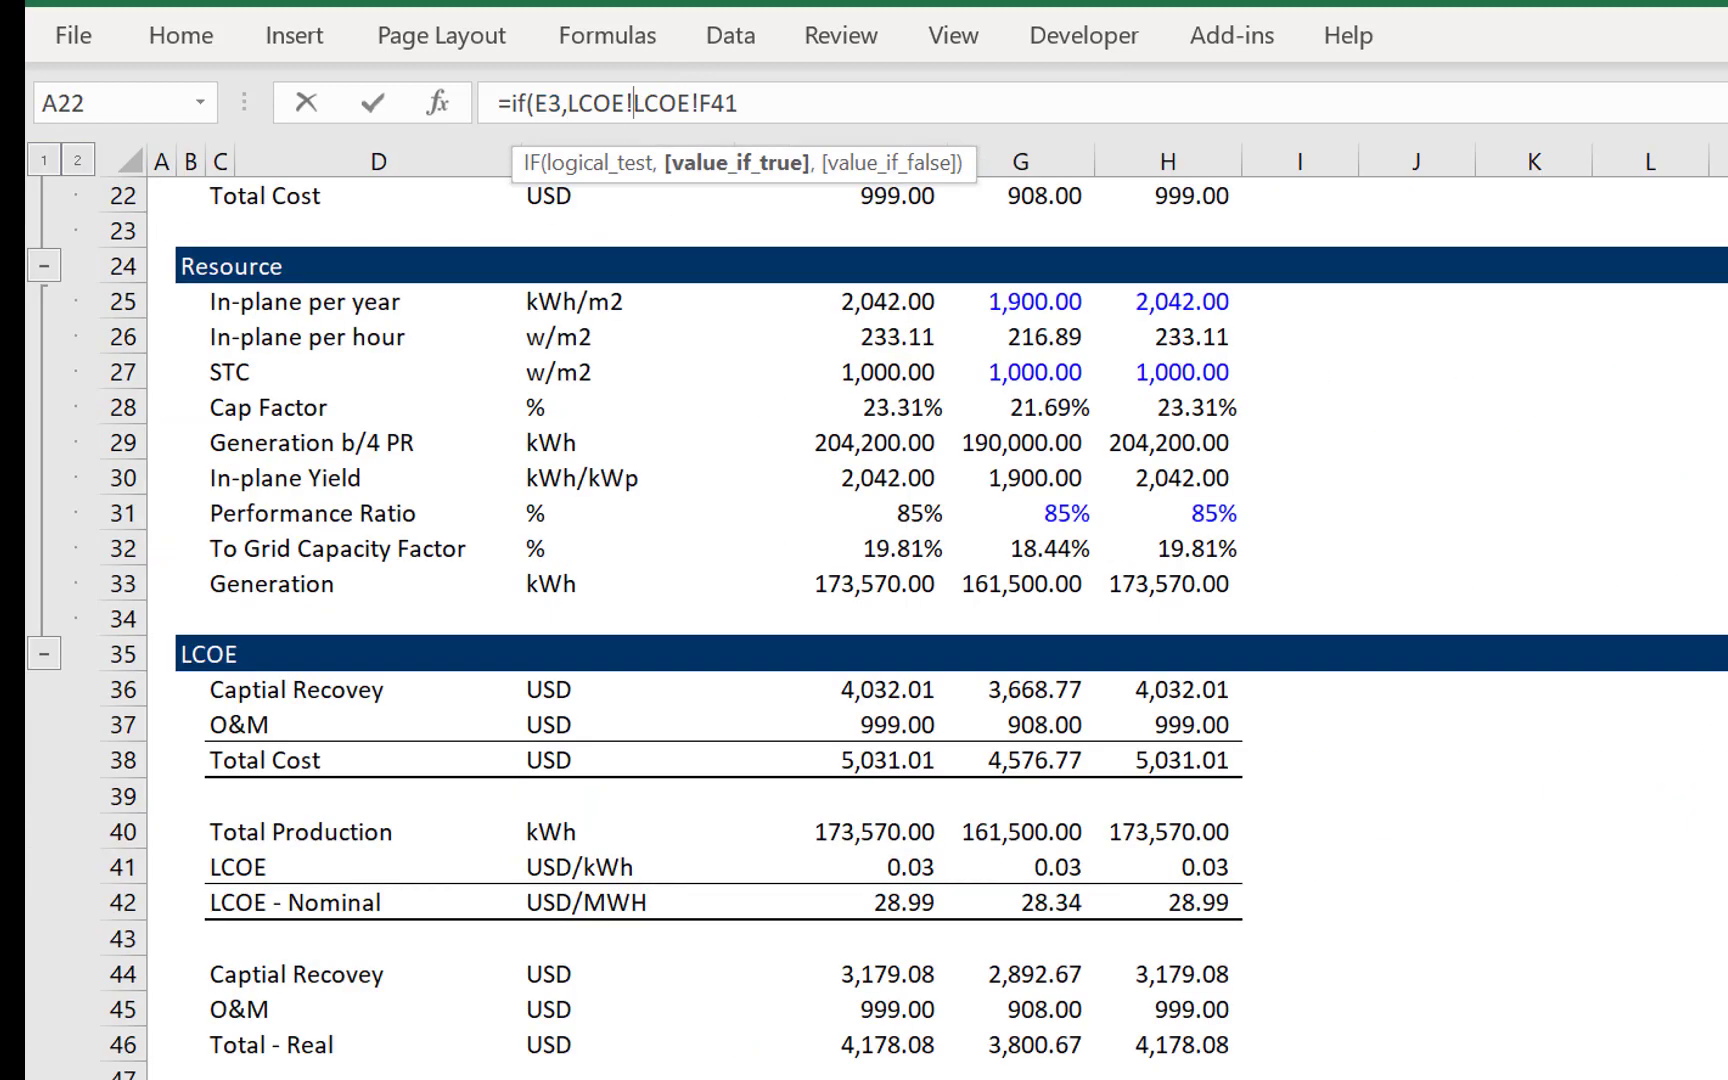
{"action": "left_click", "coordinate": [875, 1079]}
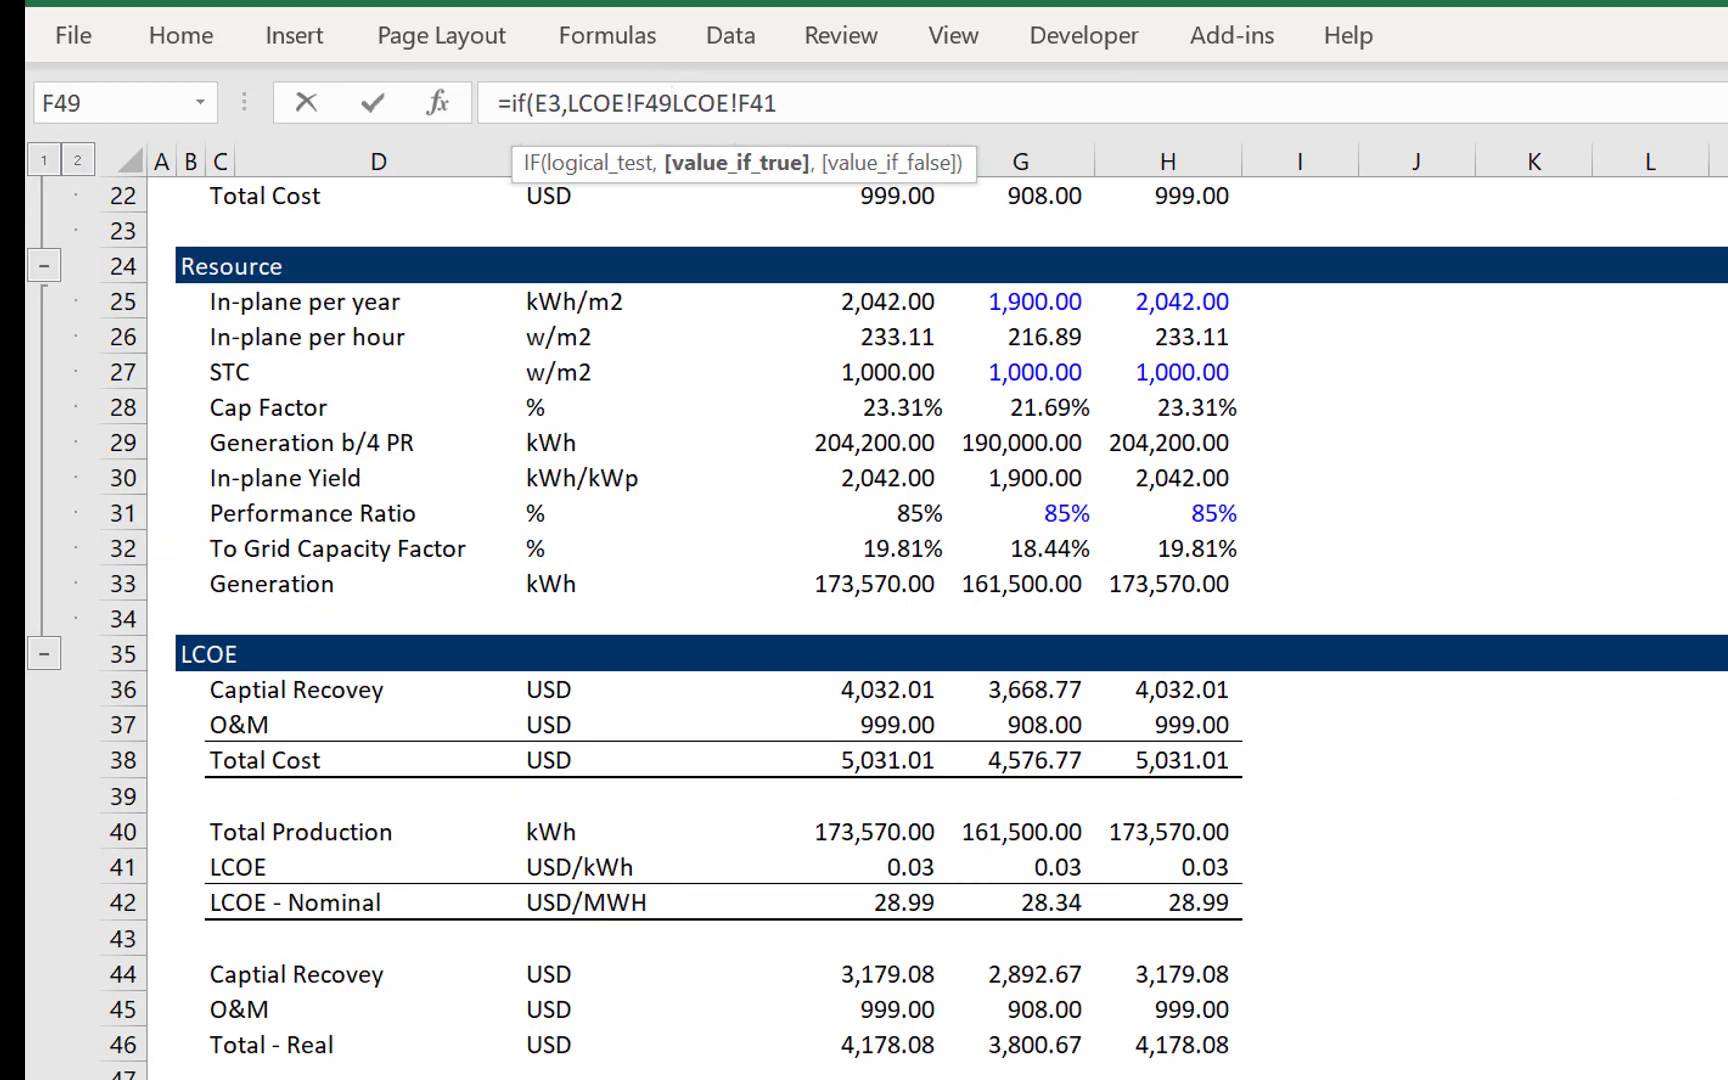
{"action": "type", "text": ","}
{"action": "key", "text": "Return"}
{"action": "key", "text": "Up"}
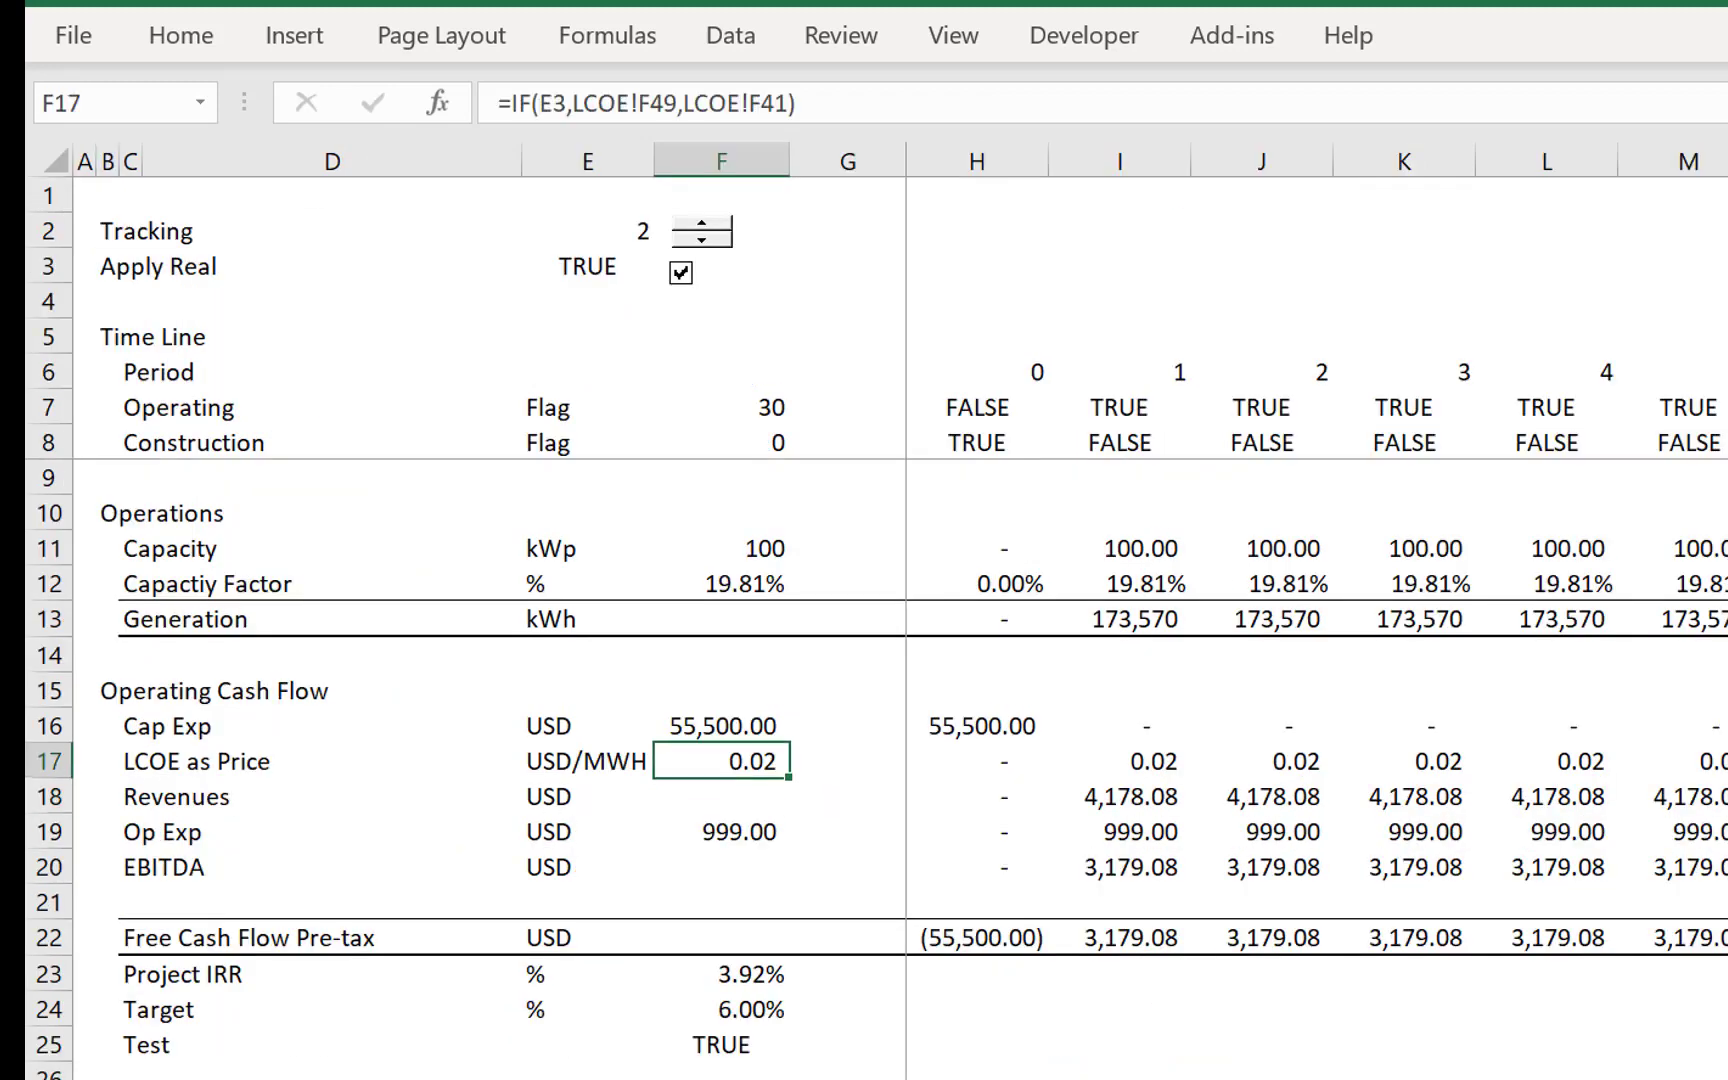
- Insert three blank rows above Cap Exp in the Operating Cash Flow section
{"action": "key", "text": "Down"}
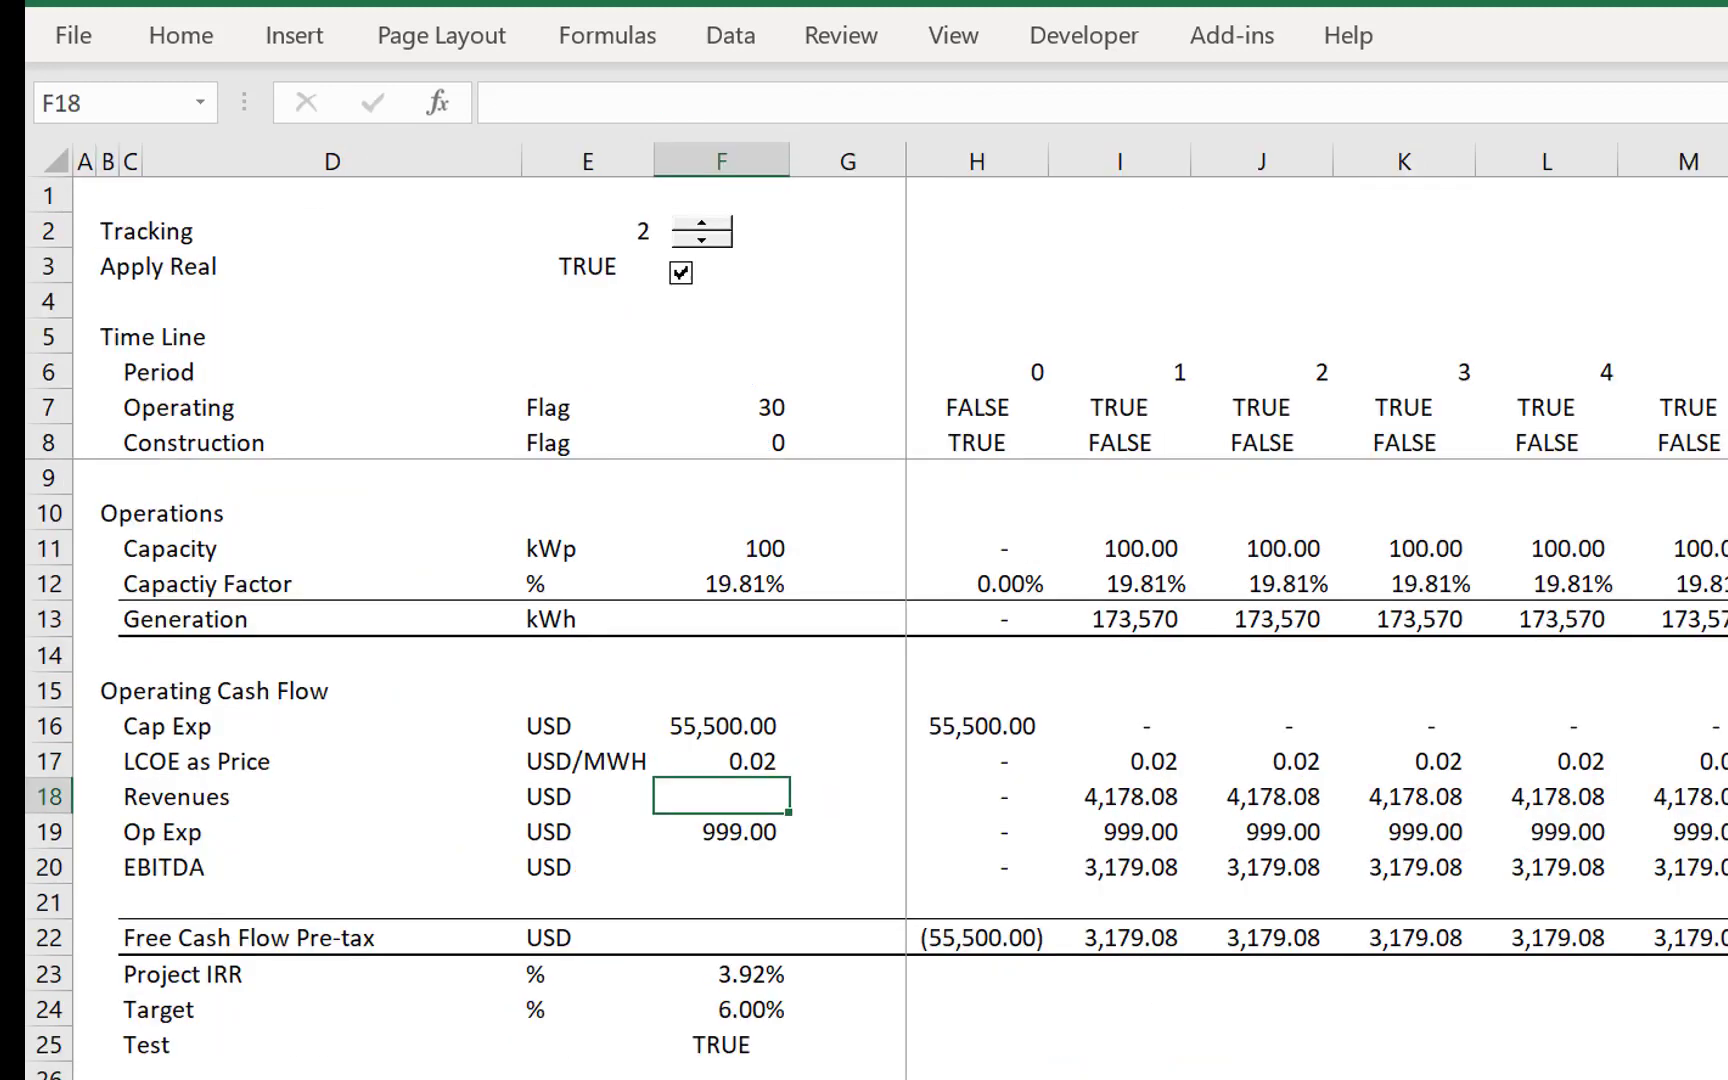
{"action": "key", "text": "Up"}
{"action": "key", "text": "shift+space"}
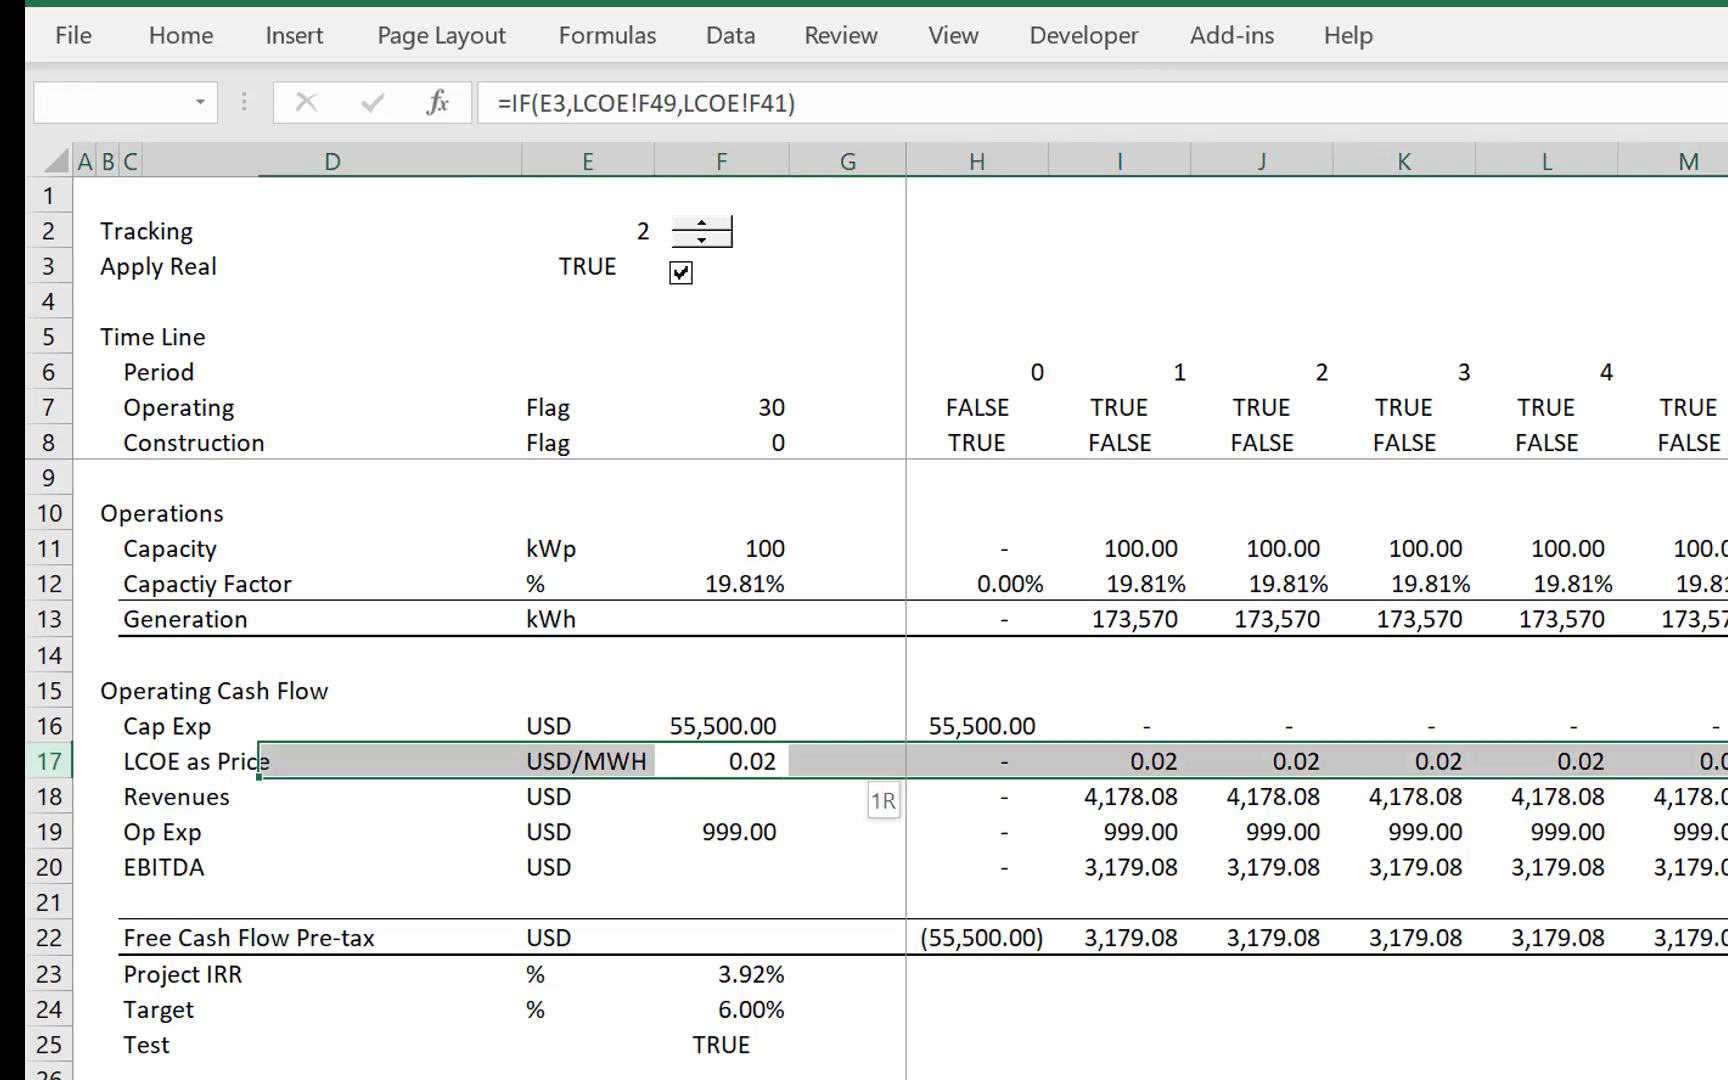
{"action": "key", "text": "Up"}
{"action": "key", "text": "Left"}
{"action": "key", "text": "shift+space"}
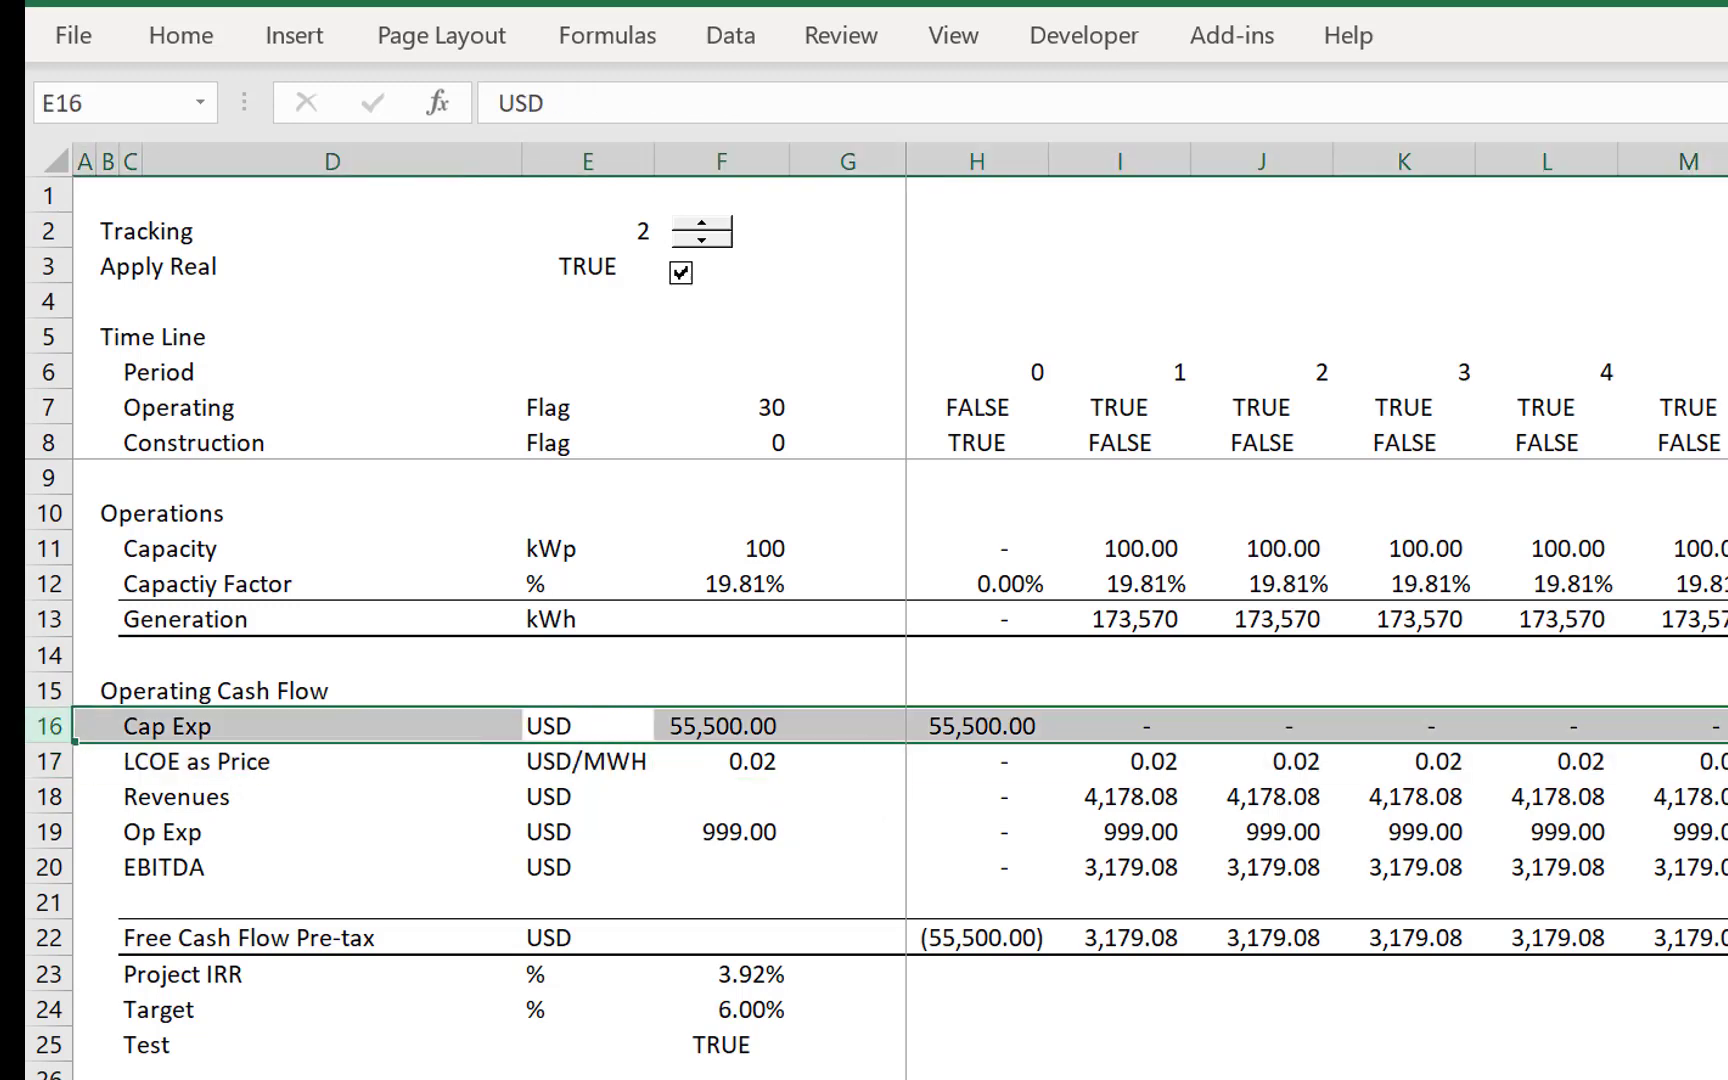
{"action": "key", "text": "ctrl+shift+plus"}
{"action": "key", "text": "ctrl+shift+plus"}
{"action": "key", "text": "ctrl+shift+plus"}
- Label C16 under Operating Cash Flow as Inflation Index and enter Index as its unit in E16
{"action": "key", "text": "Left"}
{"action": "key", "text": "Left"}
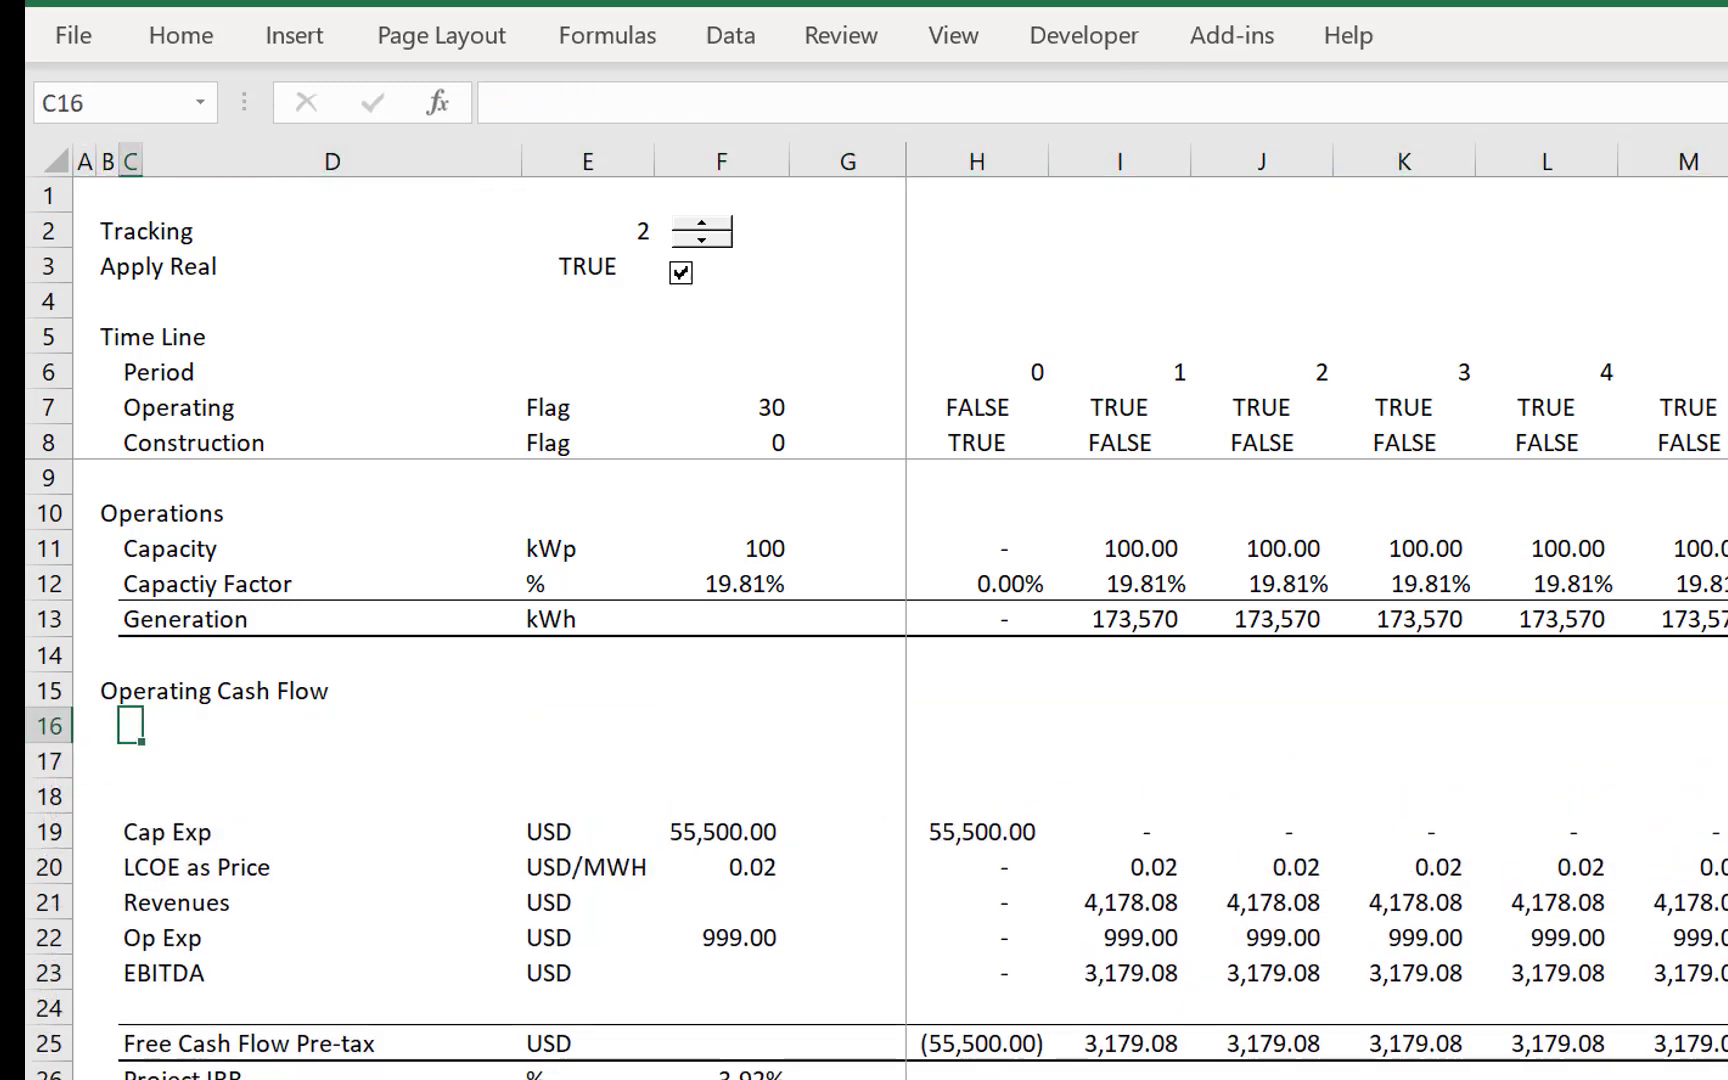
{"action": "type", "text": "Inflation"}
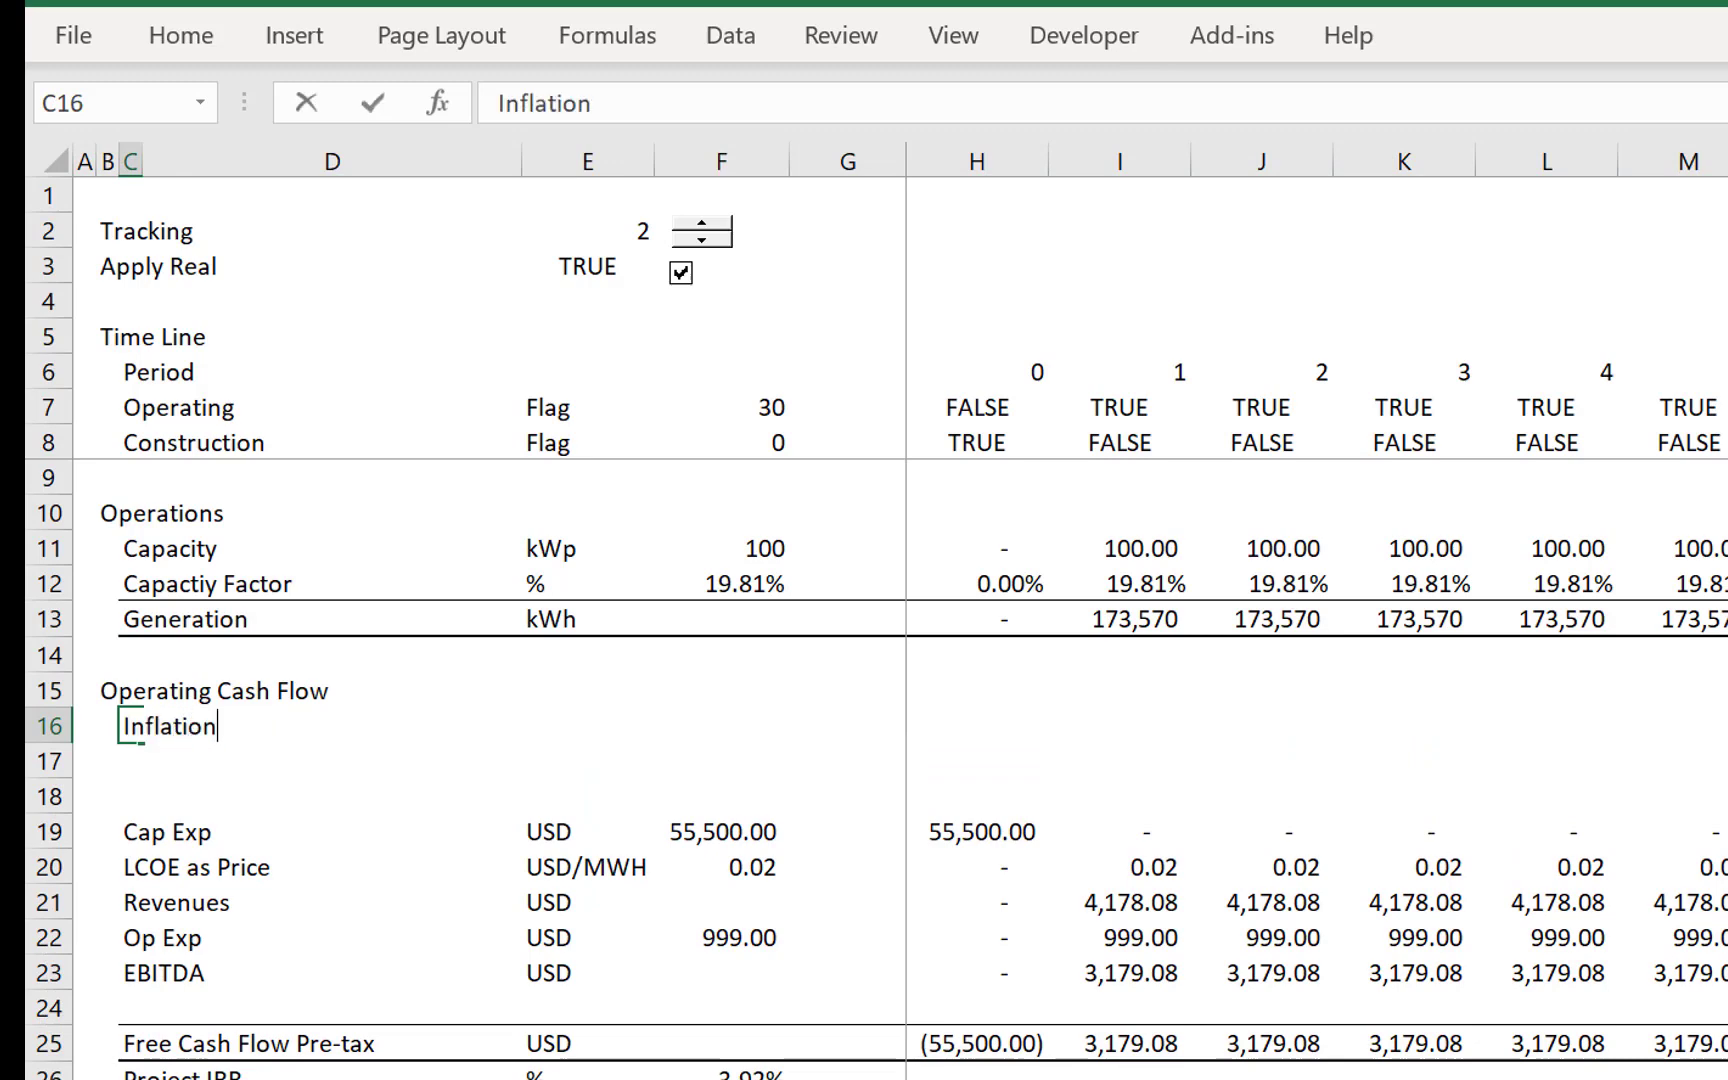
{"action": "type", "text": " Inde"}
{"action": "key", "text": "Return"}
{"action": "key", "text": "Up"}
{"action": "key", "text": "Right"}
{"action": "key", "text": "Right"}
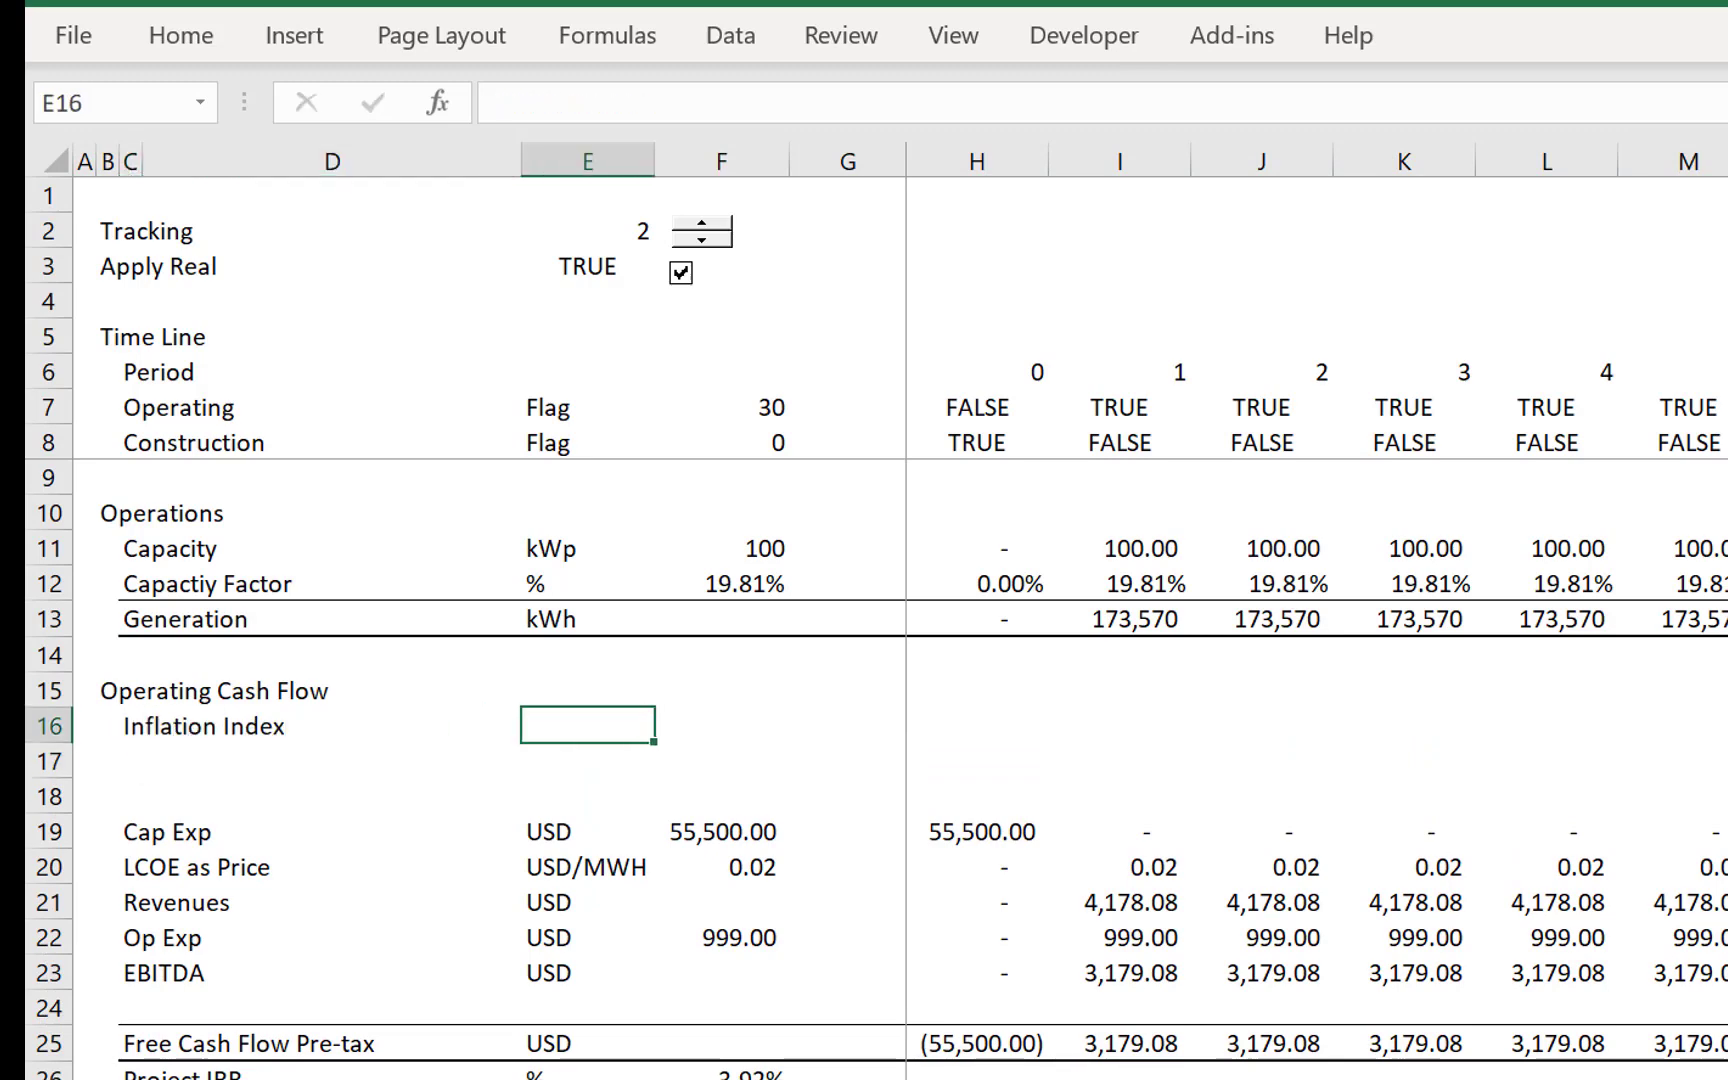
{"action": "type", "text": "Index"}
- Link the Inflation Index rate in F16 to the LCOE sheet's inflation with =LCOE!F12
{"action": "key", "text": "Right"}
{"action": "type", "text": "="}
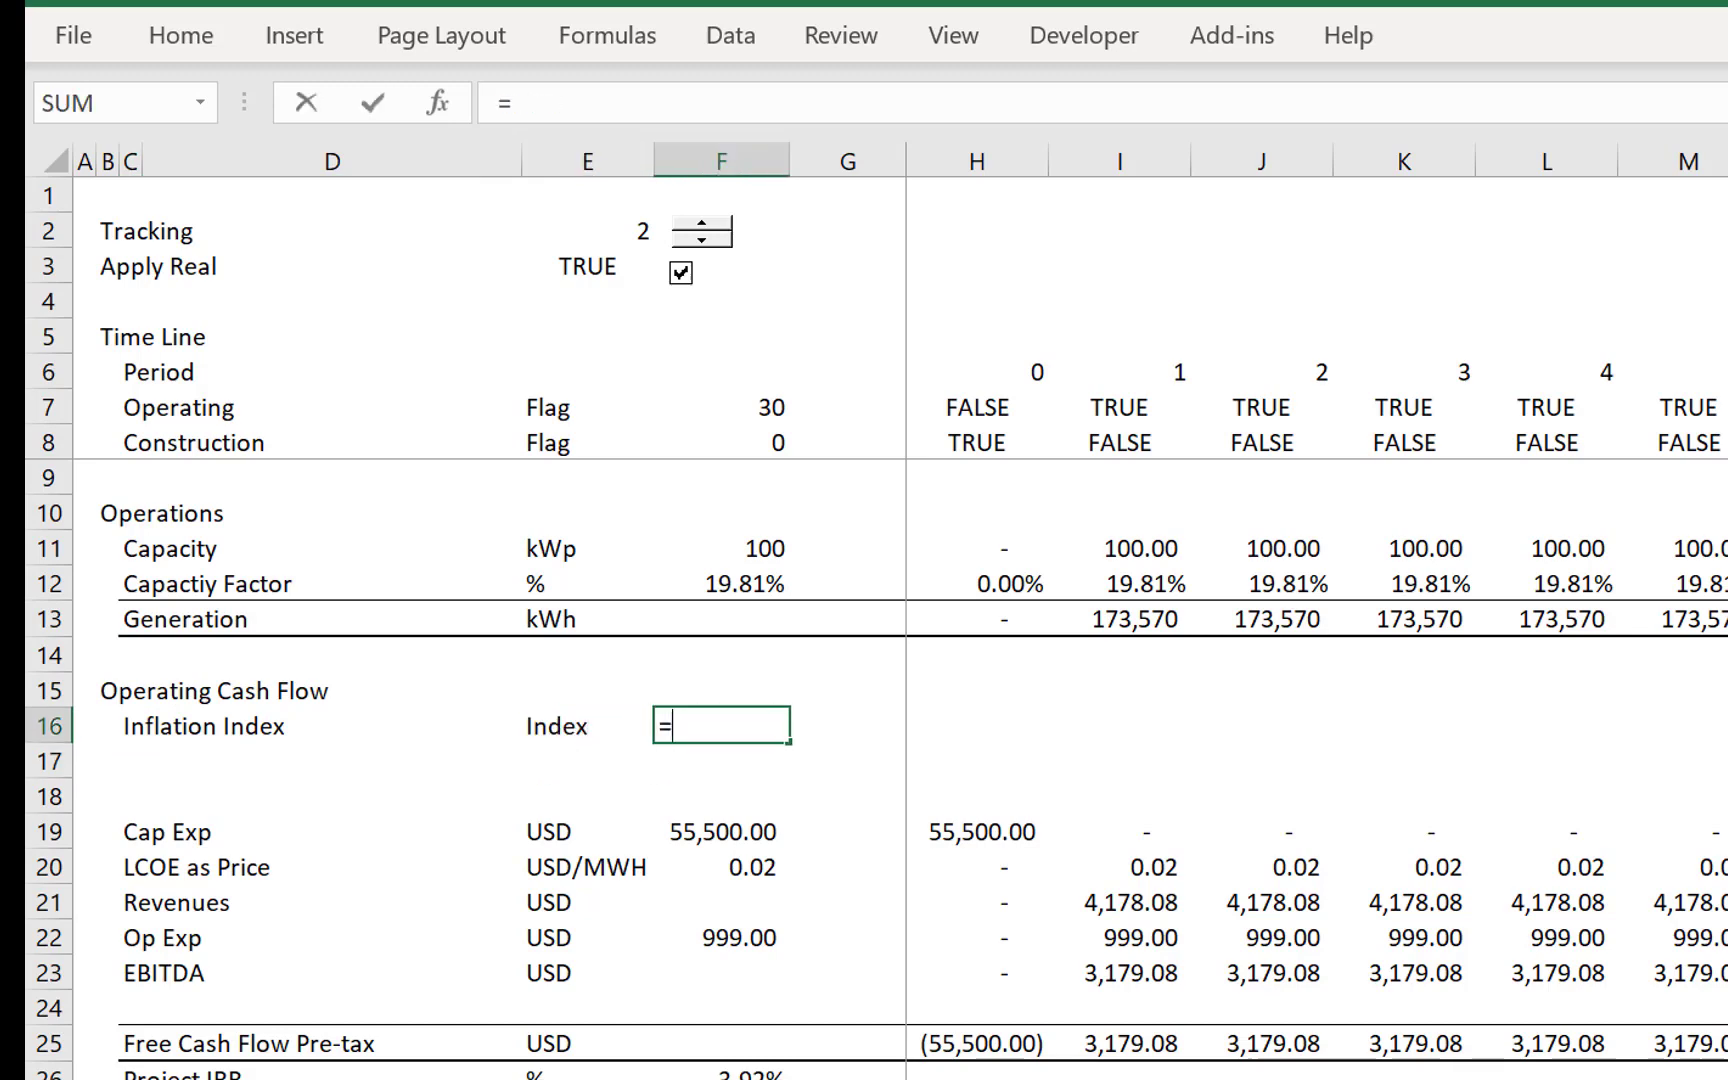
{"action": "key", "text": "ctrl+Page_Up"}
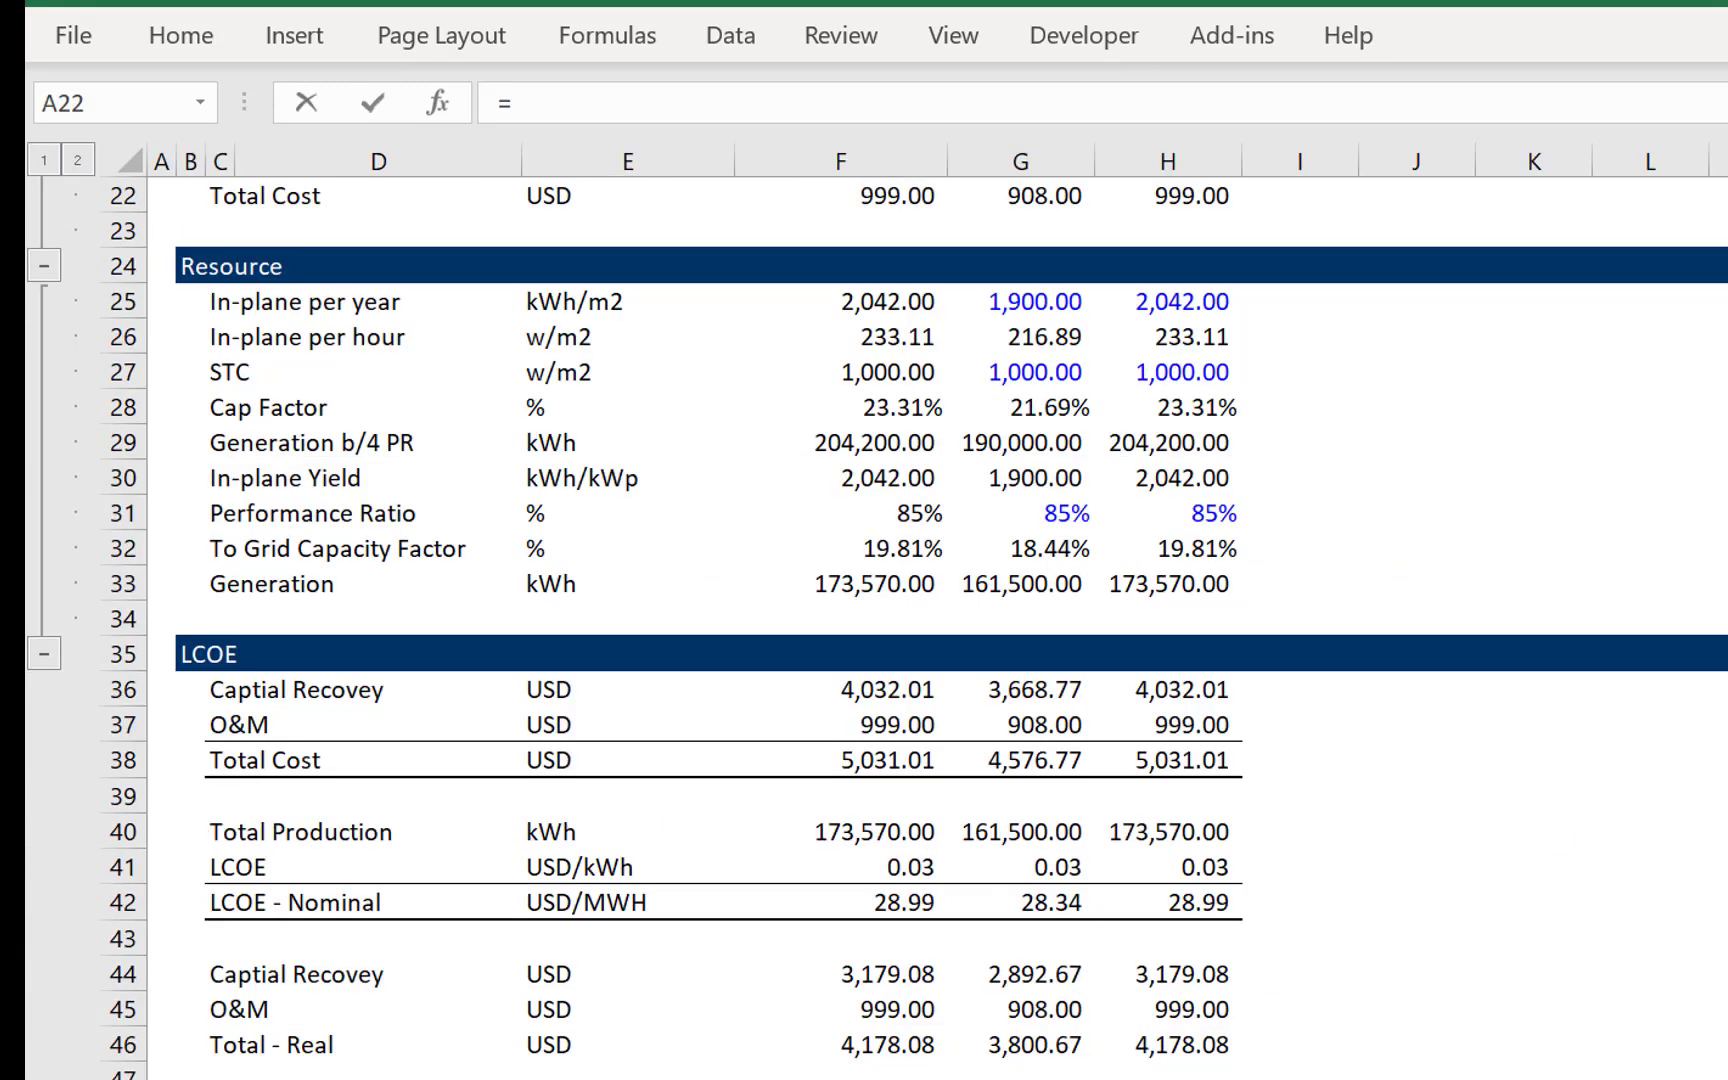
{"action": "left_click", "coordinate": [821, 499]}
{"action": "key", "text": "Up"}
{"action": "key", "text": "Up"}
{"action": "key", "text": "Up"}
{"action": "key", "text": "Up"}
{"action": "key", "text": "Up"}
{"action": "key", "text": "Up"}
{"action": "key", "text": "Up"}
{"action": "key", "text": "Up"}
{"action": "key", "text": "Up"}
{"action": "key", "text": "Up"}
{"action": "key", "text": "Up"}
{"action": "key", "text": "Up"}
{"action": "key", "text": "Up"}
{"action": "key", "text": "Up"}
{"action": "key", "text": "Up"}
{"action": "key", "text": "Up"}
{"action": "key", "text": "Up"}
{"action": "key", "text": "Up"}
{"action": "key", "text": "Up"}
{"action": "key", "text": "Up"}
{"action": "key", "text": "Up"}
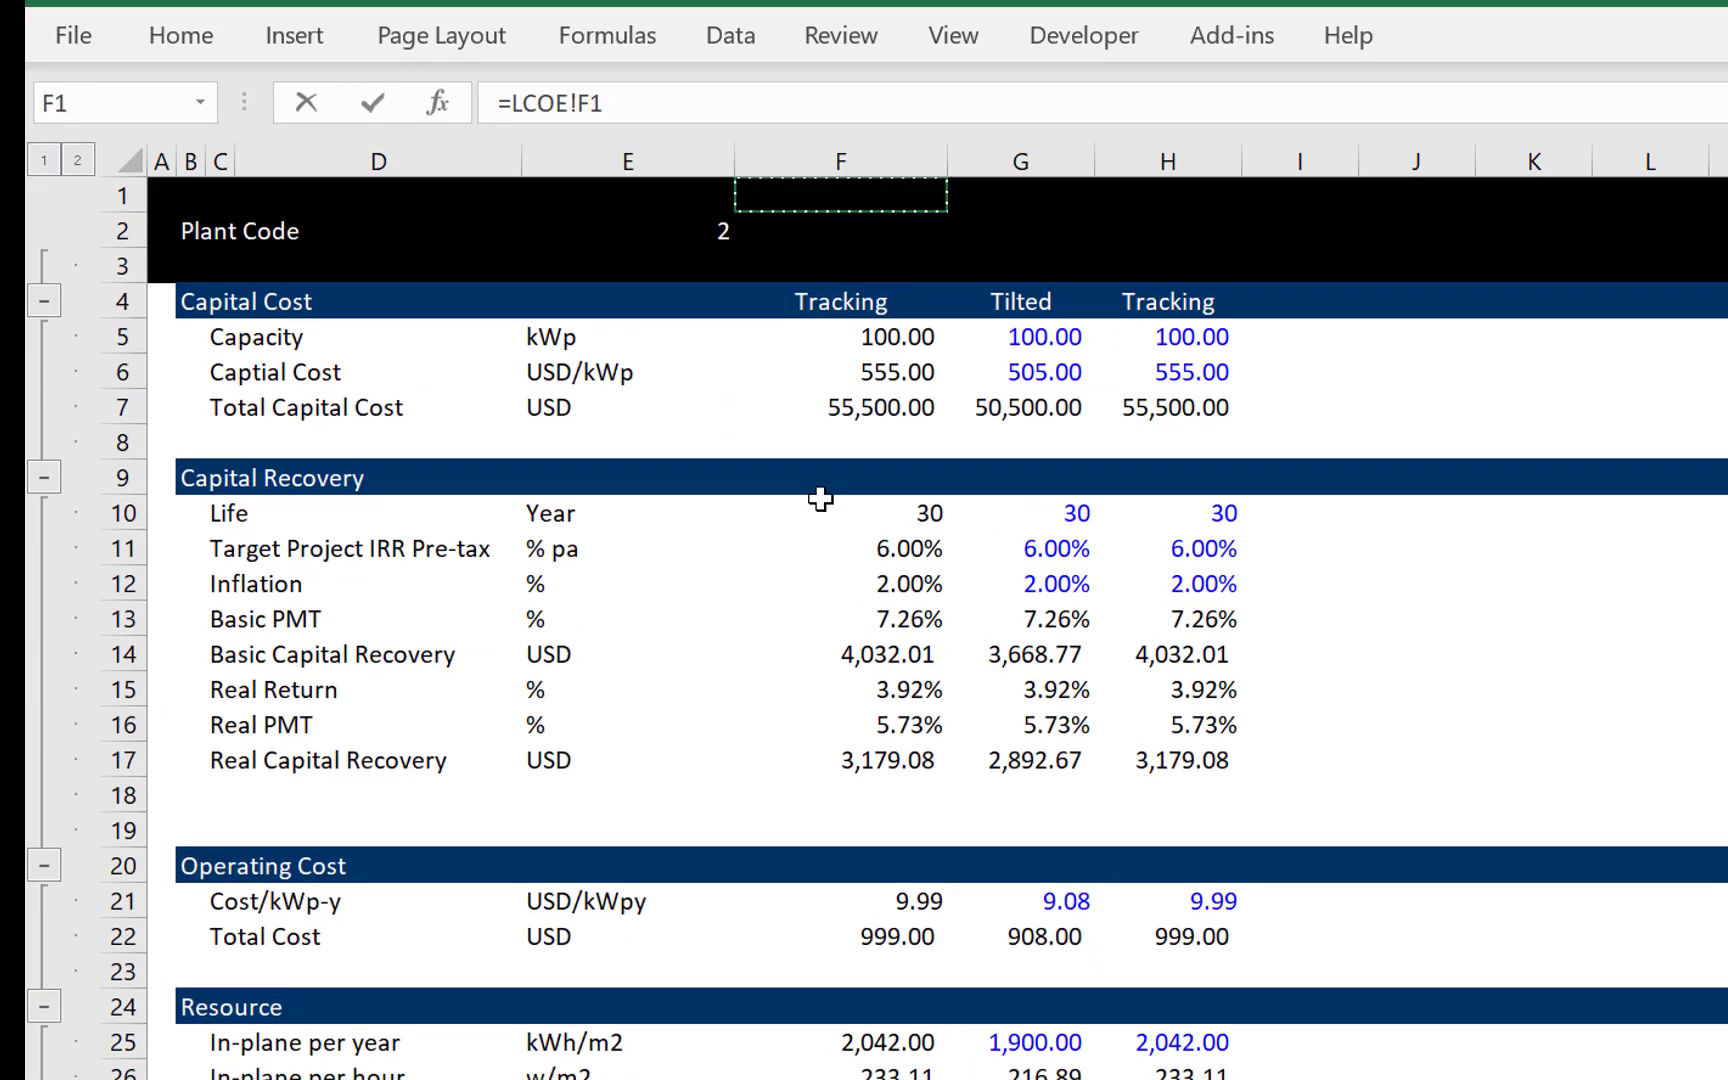
{"action": "key", "text": "Down"}
{"action": "key", "text": "Down"}
{"action": "key", "text": "Down"}
{"action": "key", "text": "Down"}
{"action": "key", "text": "Down"}
{"action": "key", "text": "Down"}
{"action": "key", "text": "Down"}
{"action": "key", "text": "Down"}
{"action": "key", "text": "Down"}
{"action": "key", "text": "Down"}
{"action": "key", "text": "Down"}
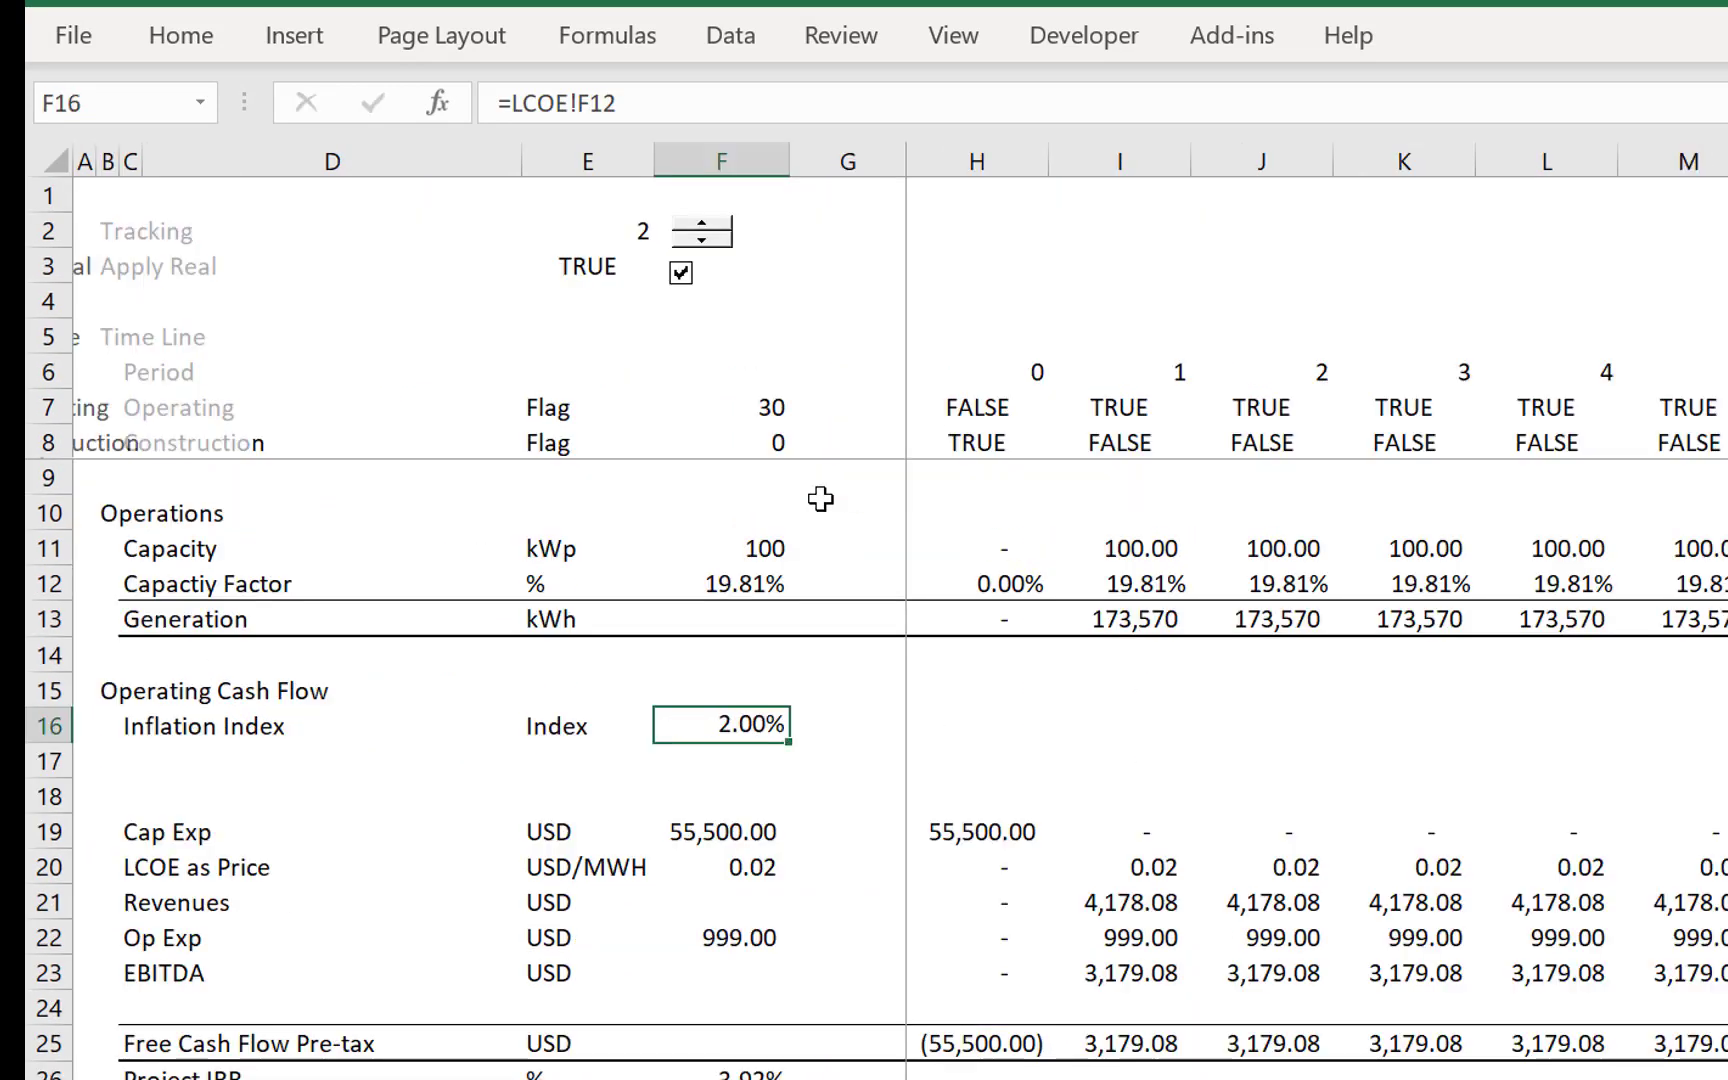
{"action": "key", "text": "Return"}
- Enter 1 in H16 as the Inflation Index's starting value for period 0
{"action": "key", "text": "Right"}
{"action": "key", "text": "Right"}
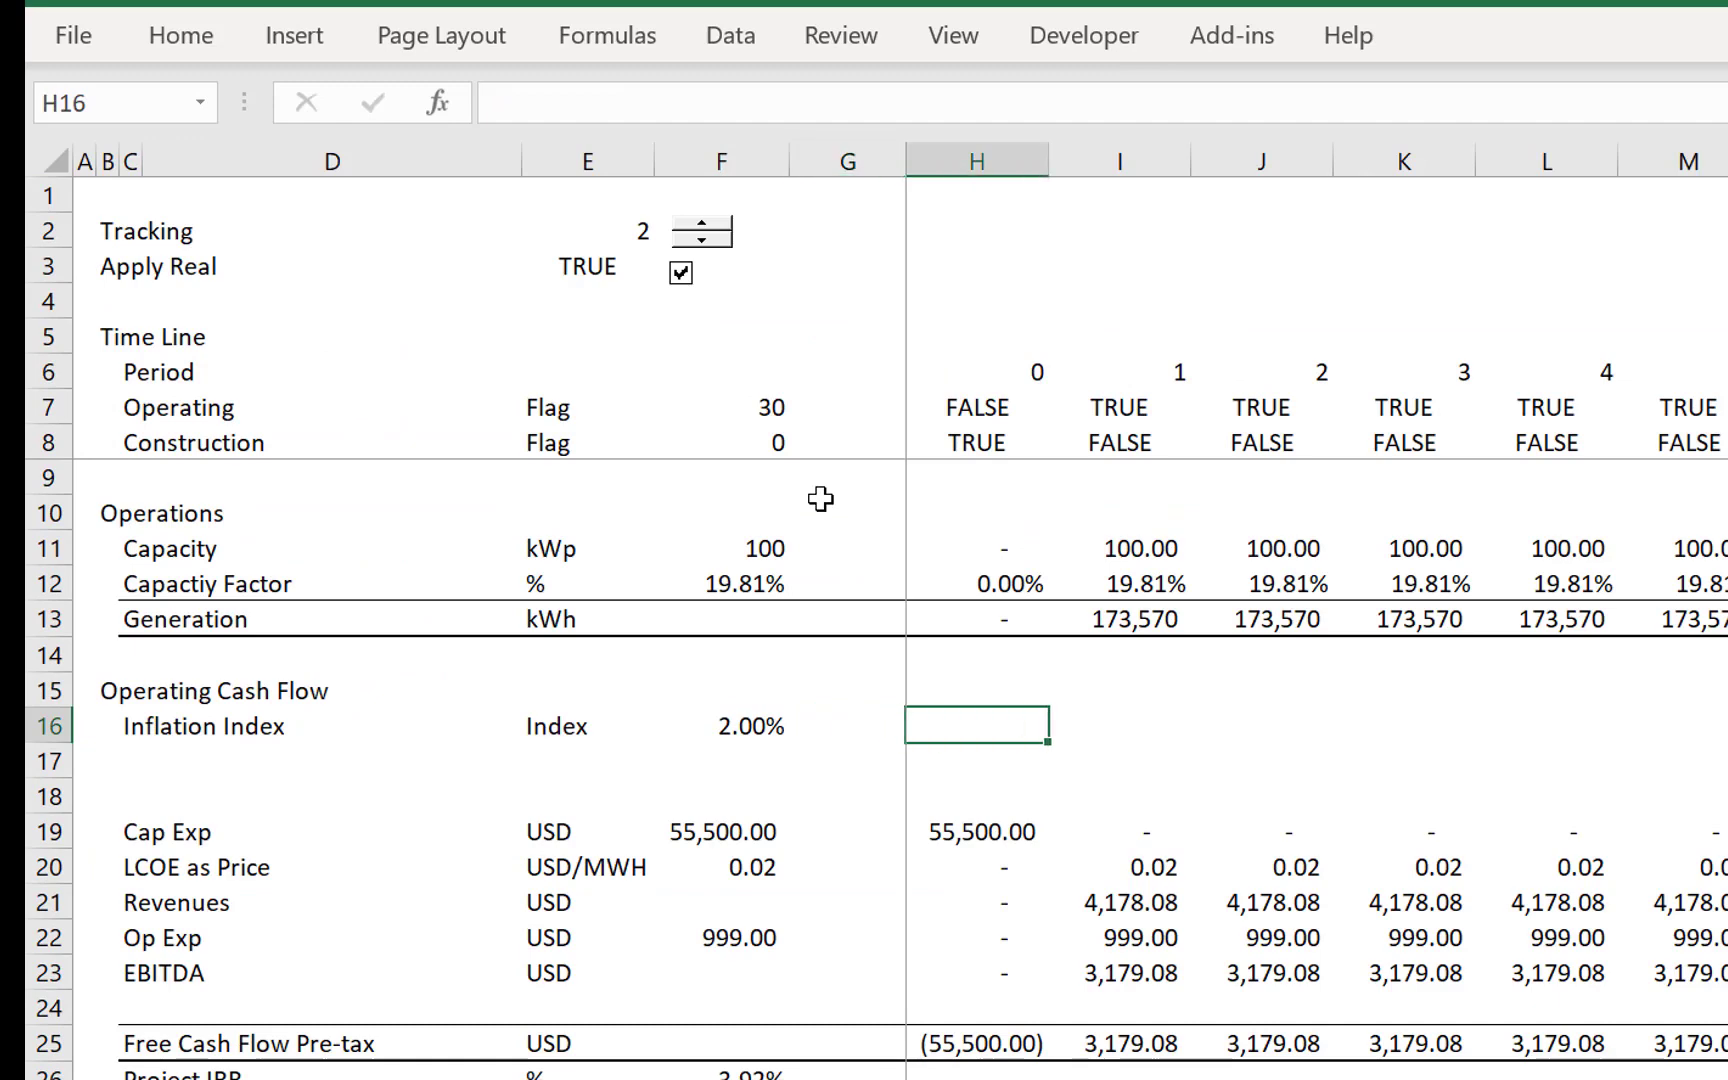
{"action": "type", "text": "="}
{"action": "key", "text": "Left"}
{"action": "key", "text": "Escape"}
{"action": "type", "text": "1"}
{"action": "key", "text": "Return"}
{"action": "key", "text": "Up"}
{"action": "key", "text": "Right"}
{"action": "type", "text": "="}
{"action": "key", "text": "Left"}
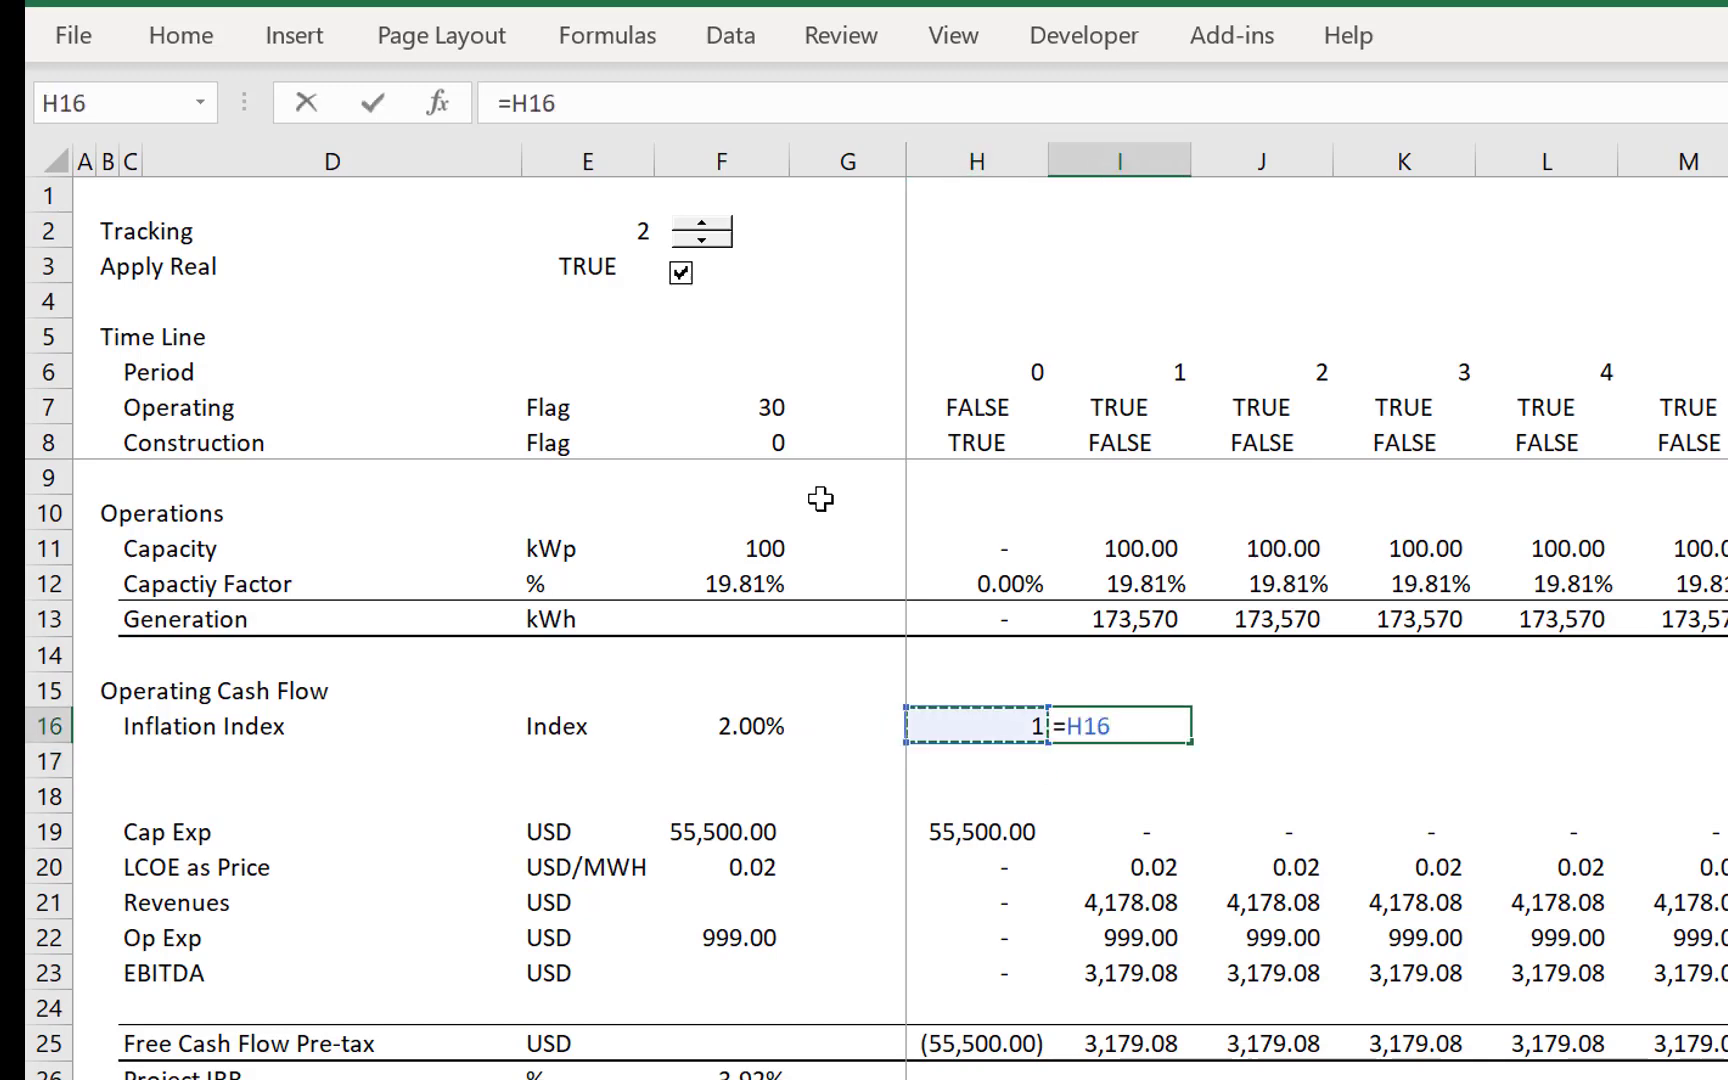
{"action": "type", "text": "*(1+"}
{"action": "key", "text": "Left"}
{"action": "key", "text": "Left"}
{"action": "key", "text": "Left"}
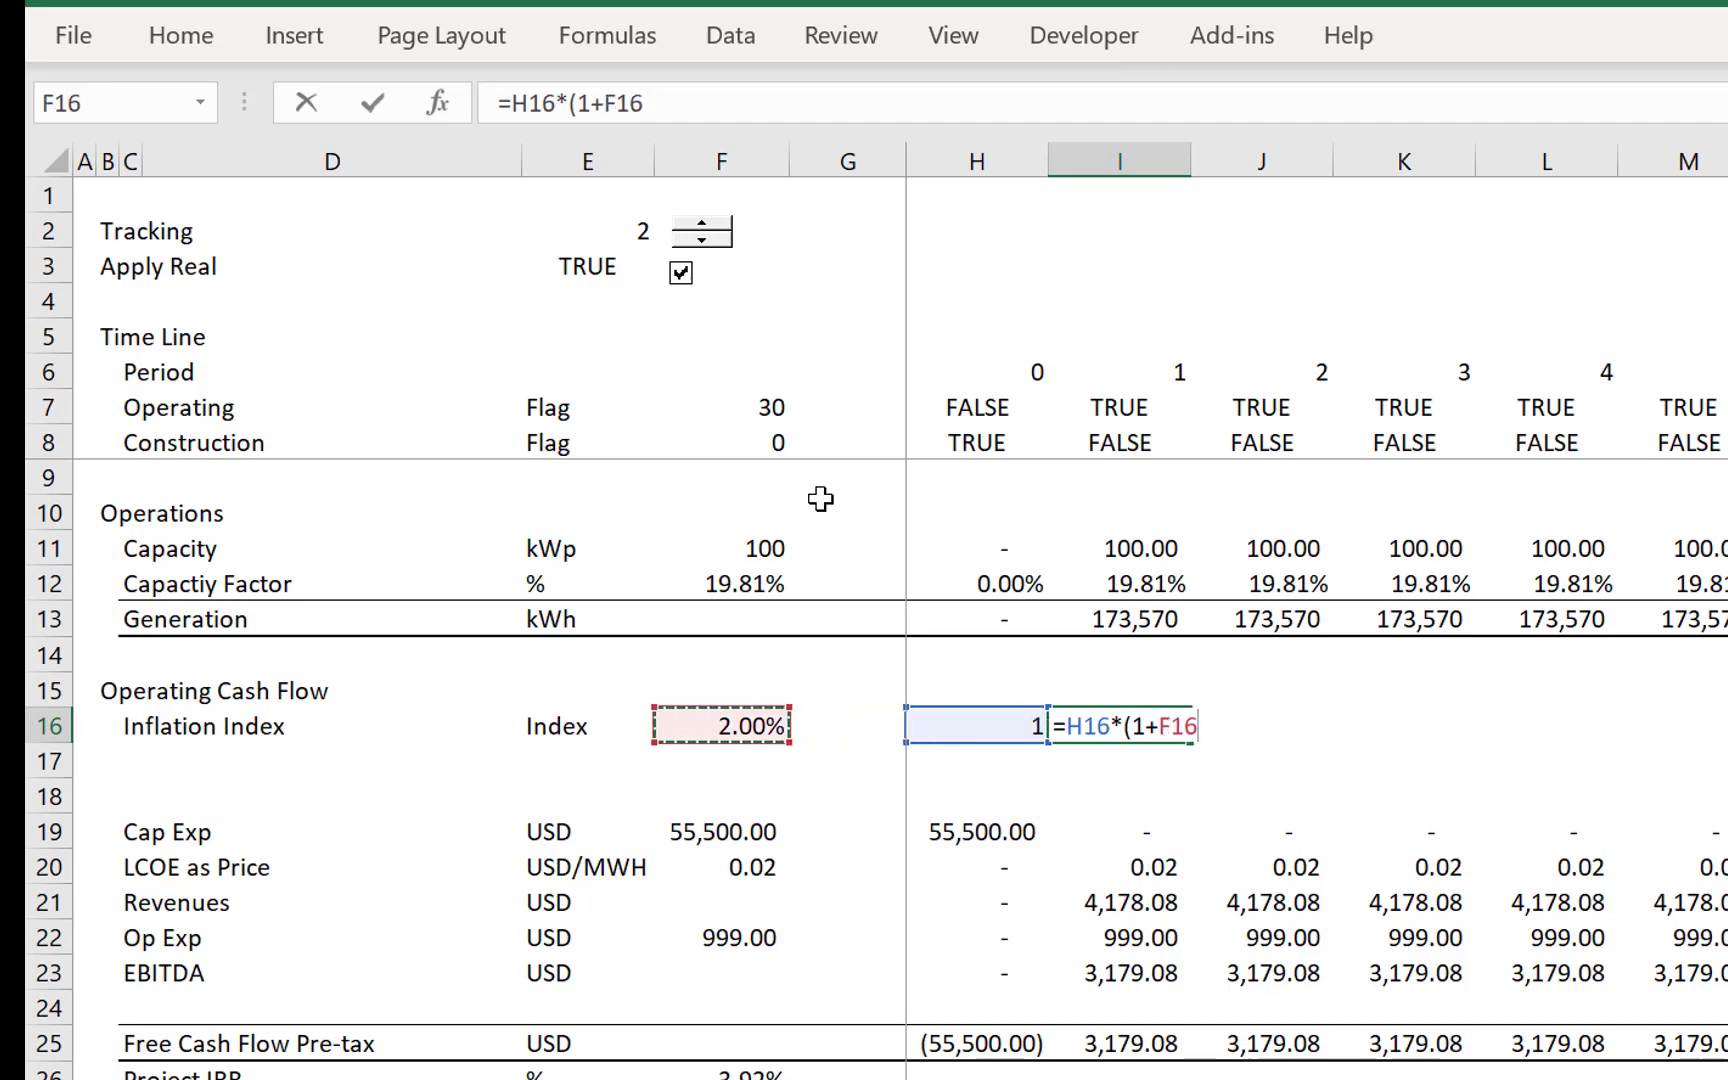
{"action": "key", "text": "F4"}
{"action": "key", "text": "Return"}
{"action": "key", "text": "Tab"}
{"action": "key", "text": "Return"}
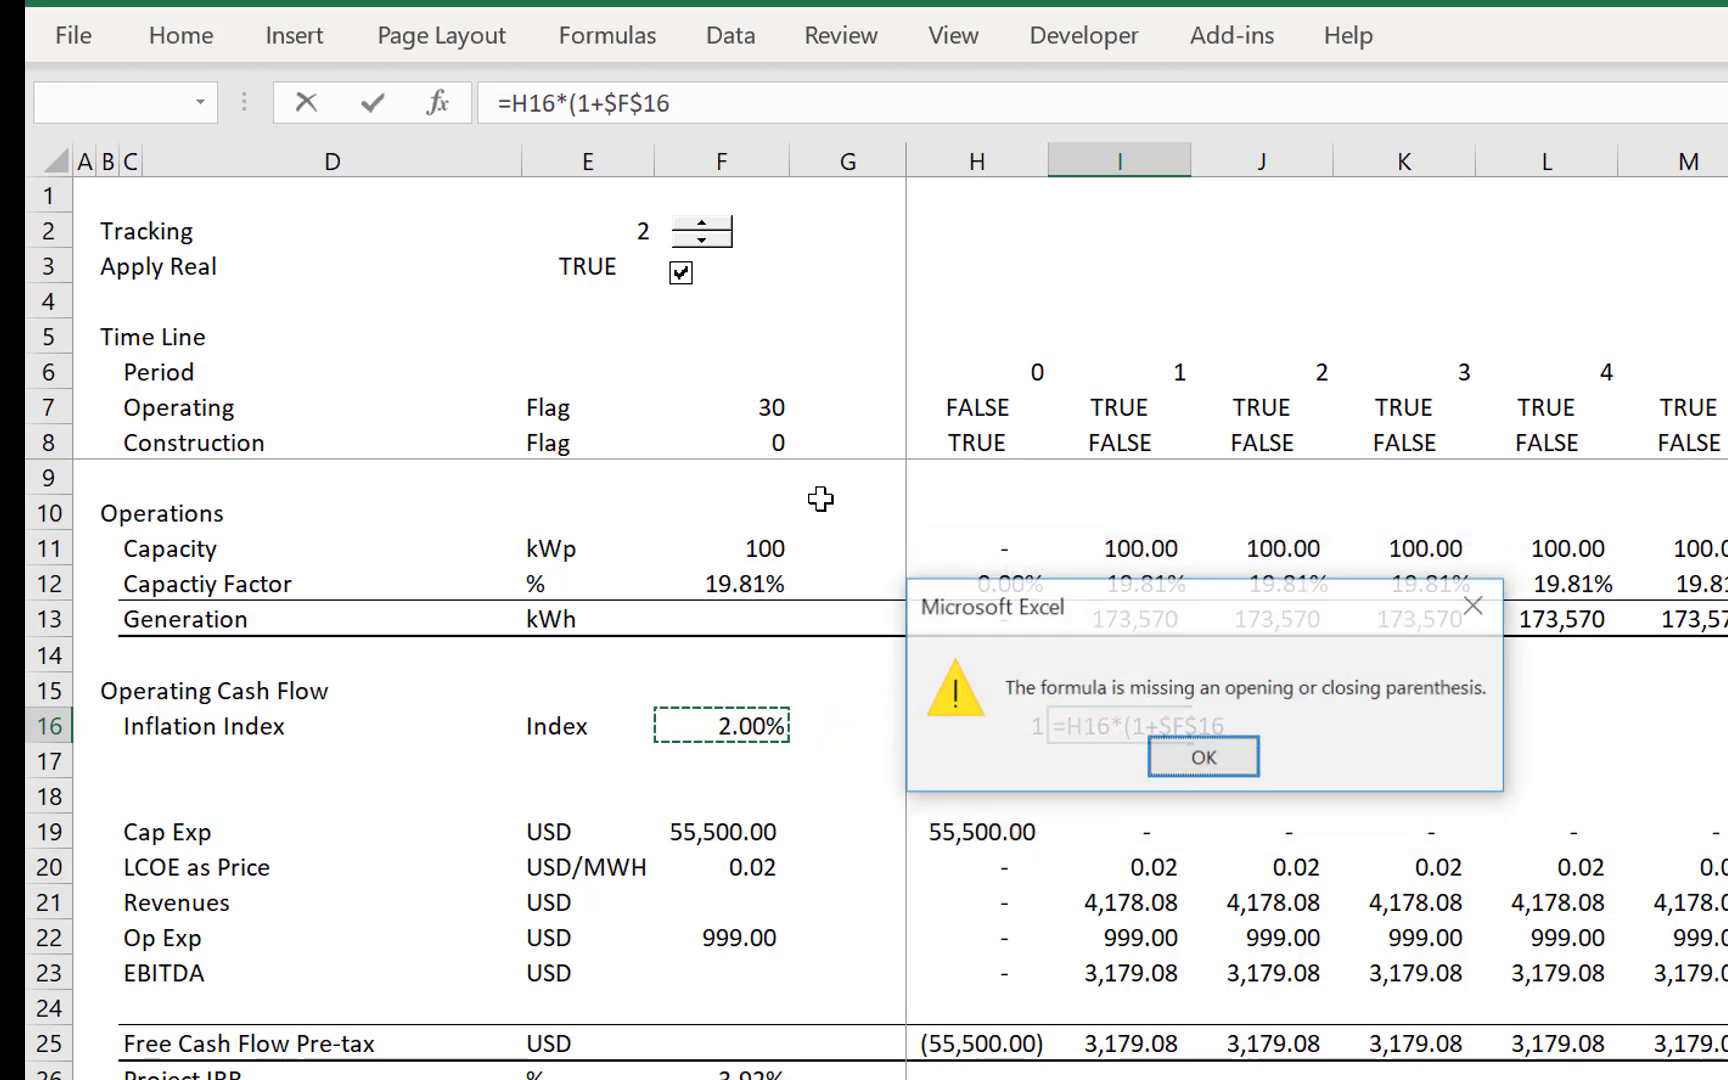
{"action": "key", "text": "Return"}
{"action": "key", "text": "Escape"}
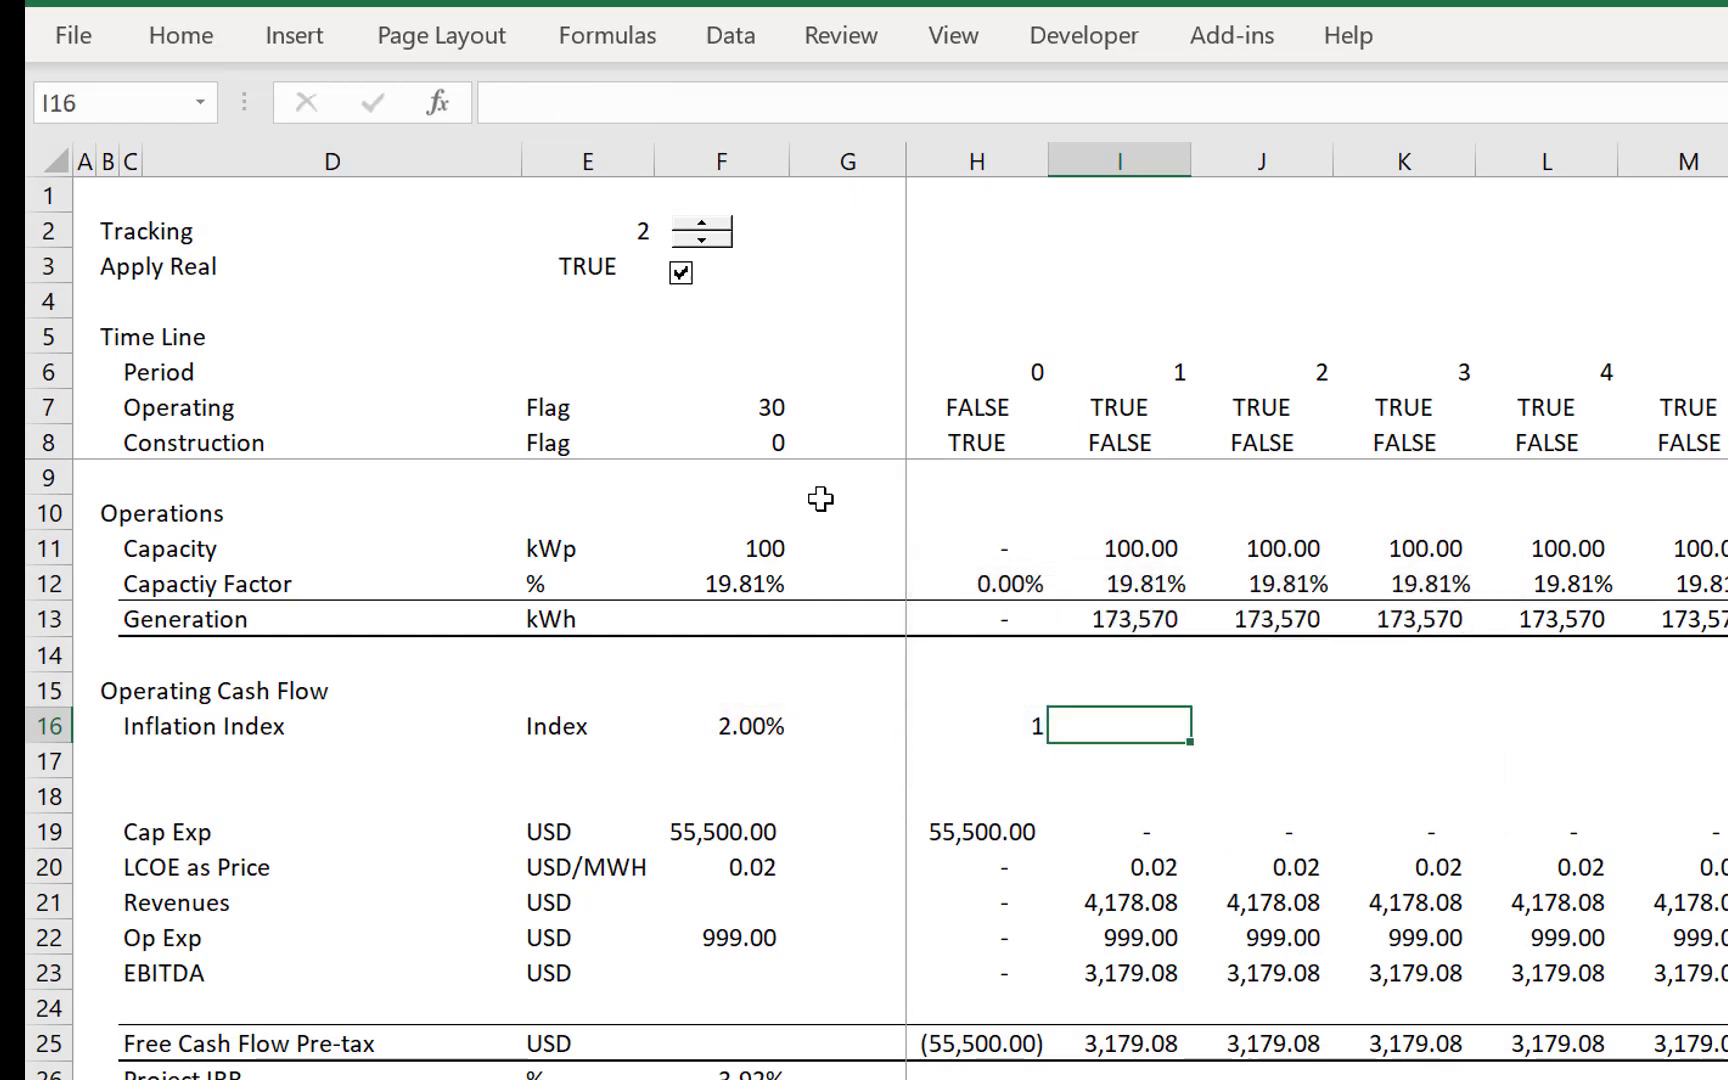
- Enter =H16*(1+$F$16) in I16 to grow the Inflation Index for period 1
{"action": "type", "text": "="}
{"action": "key", "text": "Left"}
{"action": "type", "text": "&"}
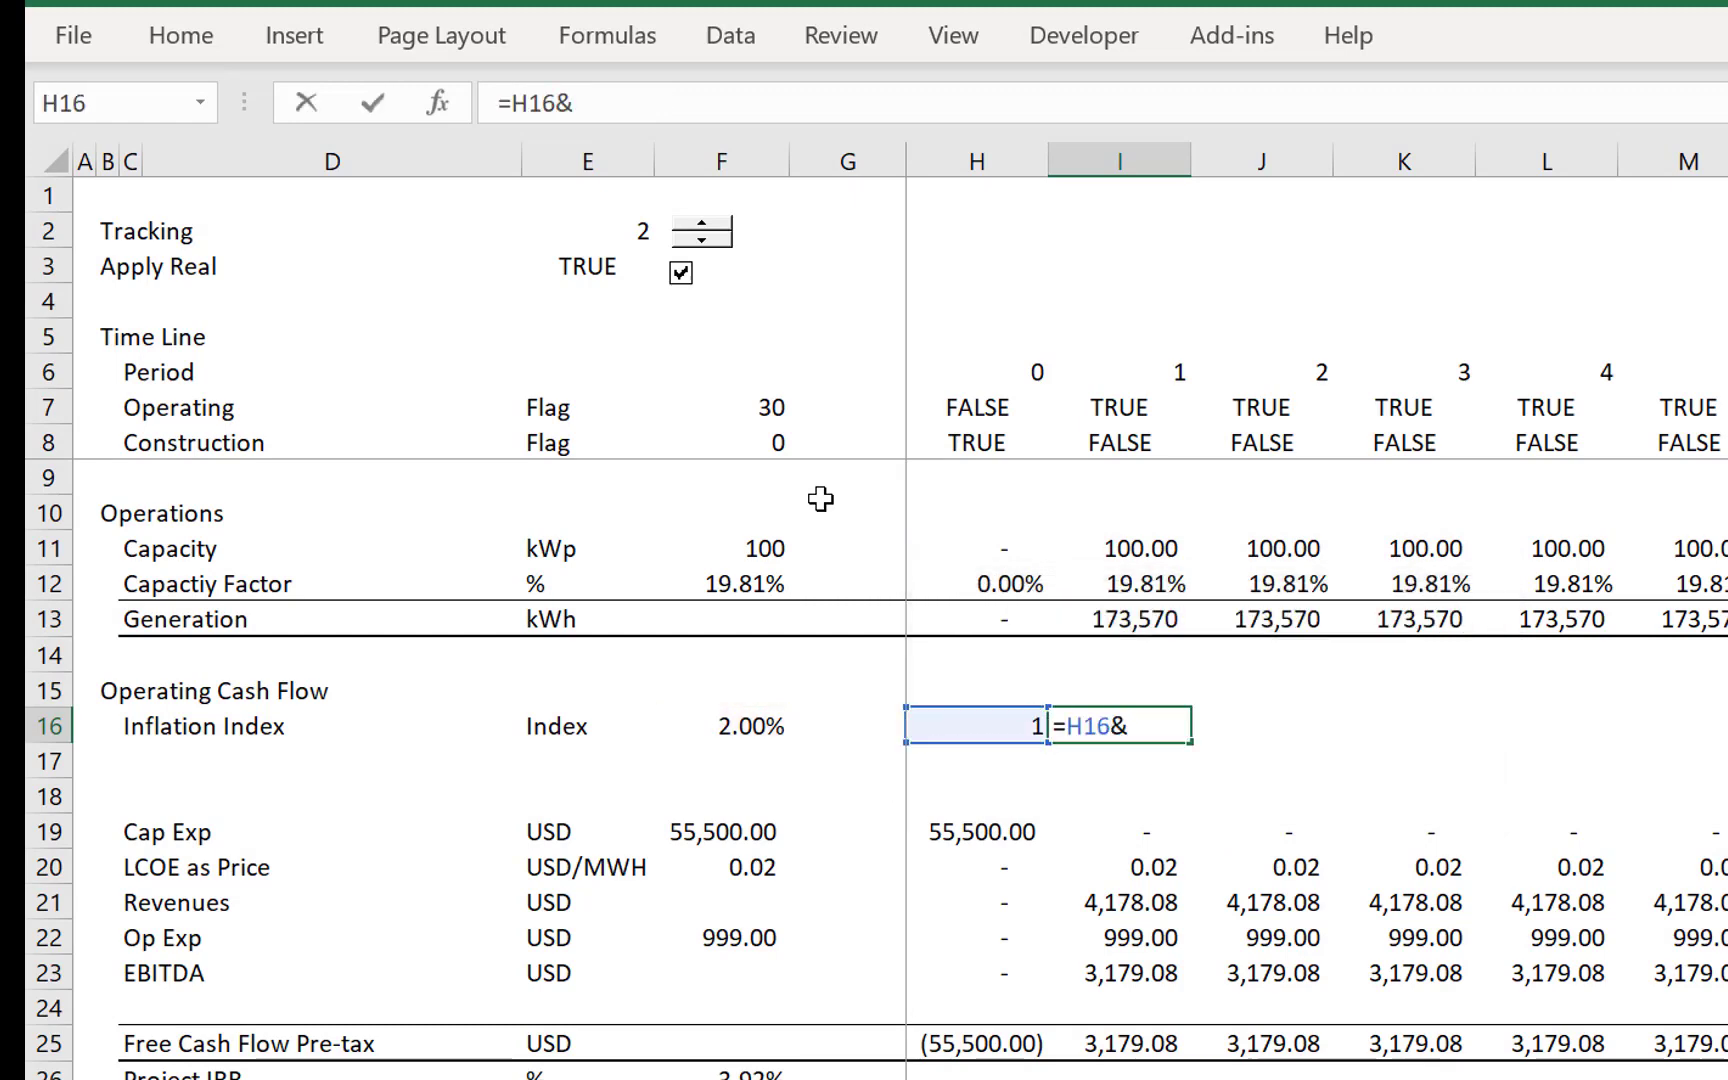
{"action": "key", "text": "BackSpace"}
{"action": "type", "text": "*(1+"}
{"action": "key", "text": "Left"}
{"action": "key", "text": "Left"}
{"action": "key", "text": "Left"}
{"action": "key", "text": "F4"}
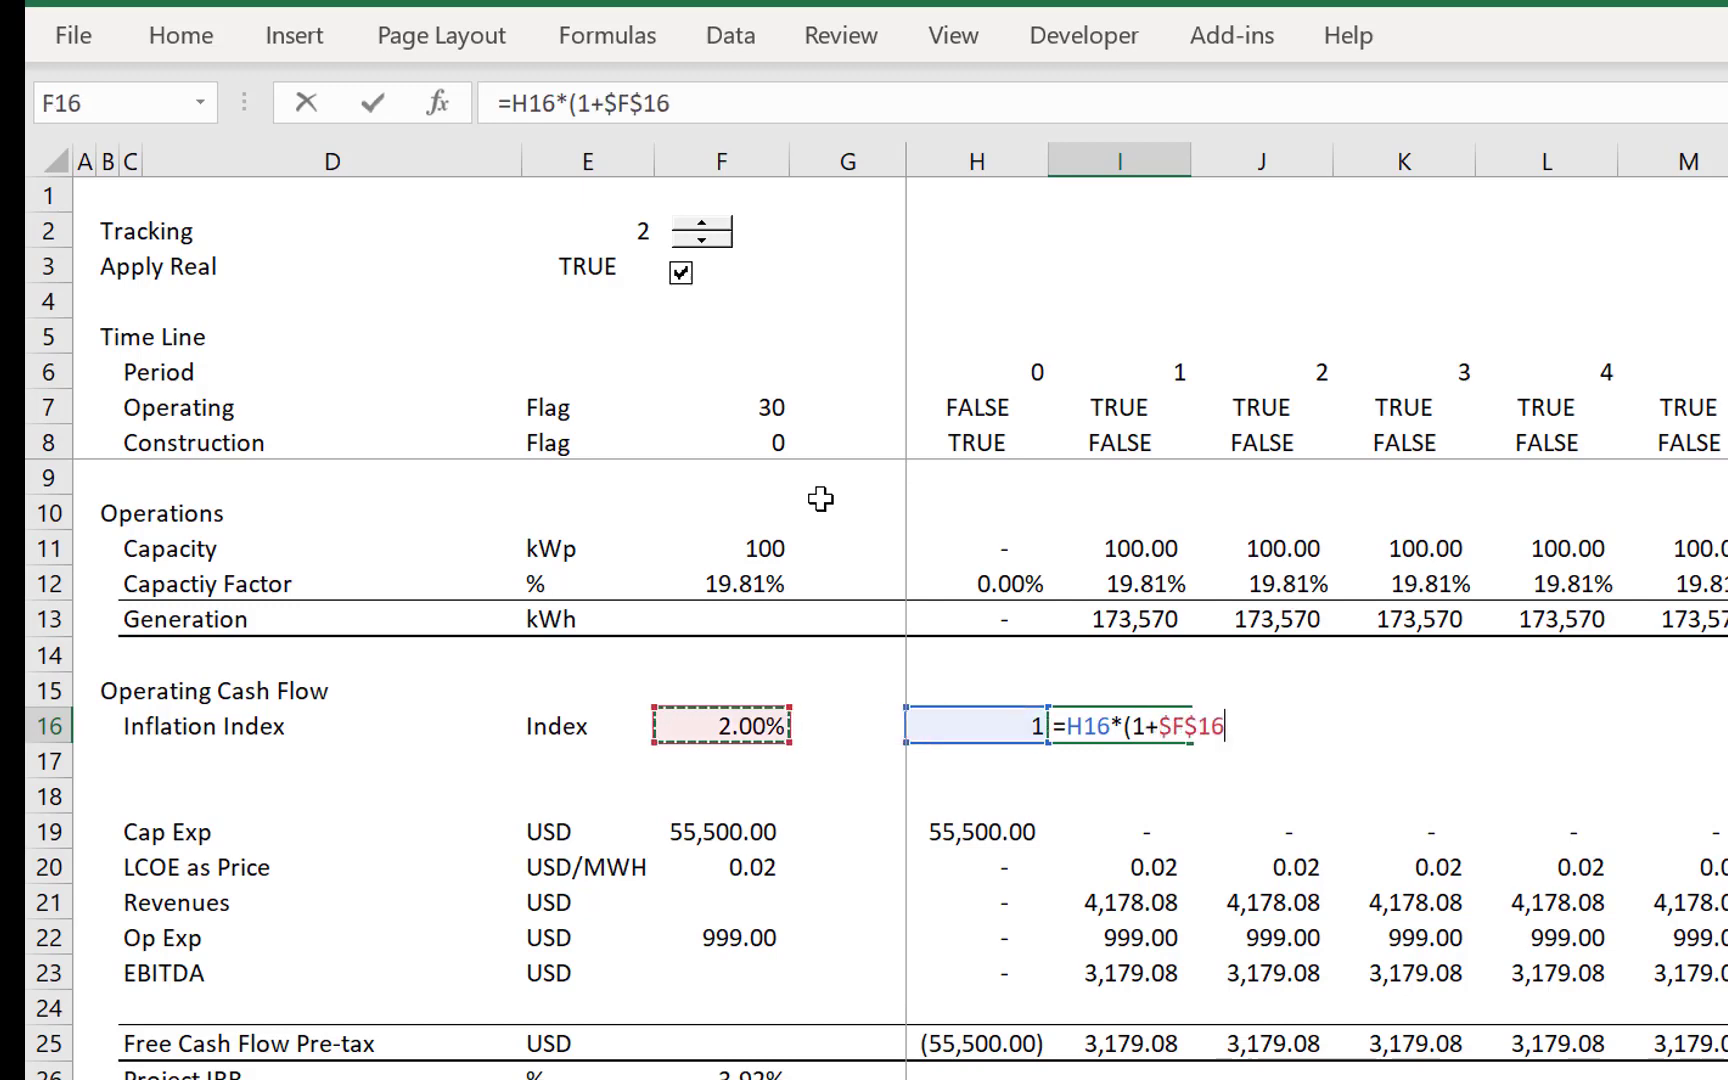
{"action": "key", "text": "Return"}
{"action": "key", "text": "Return"}
{"action": "key", "text": "Up"}
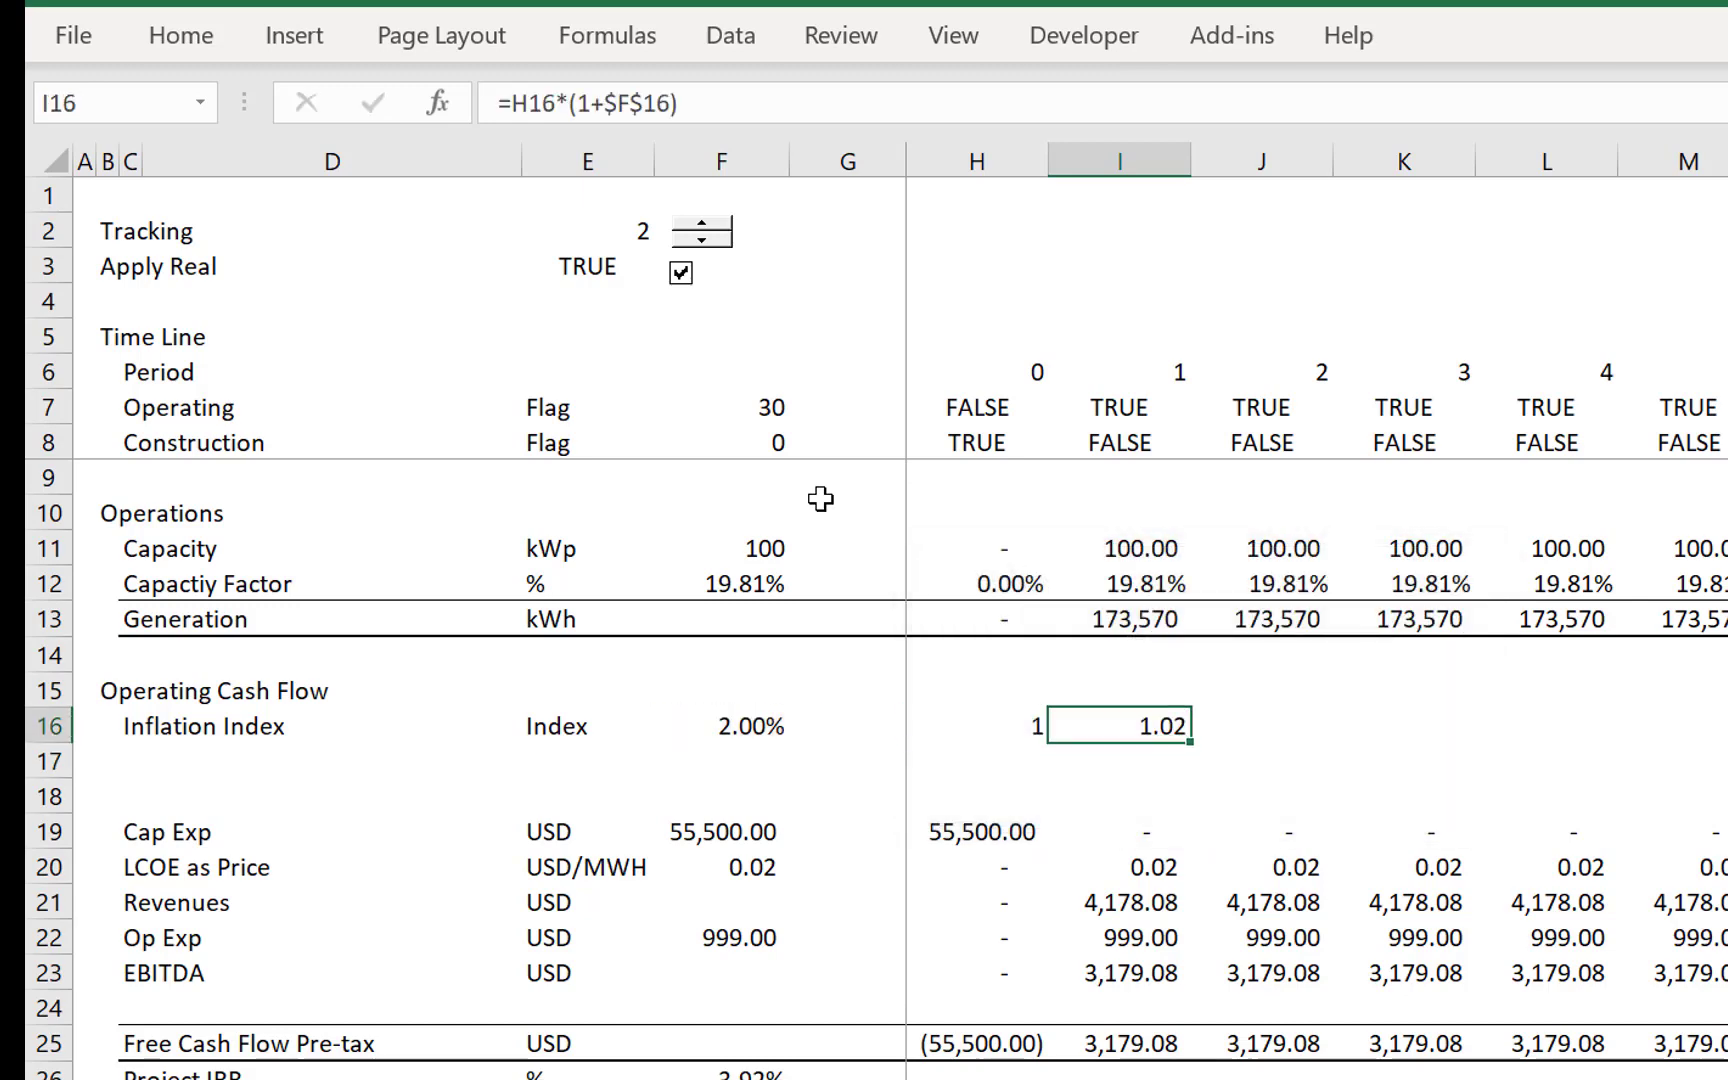
- Fill the Inflation Index formula from I16 across all remaining periods and delete the surplus blank row 17 beneath it
{"action": "key", "text": "ctrl+shift+Right"}
{"action": "key", "text": "ctrl+r"}
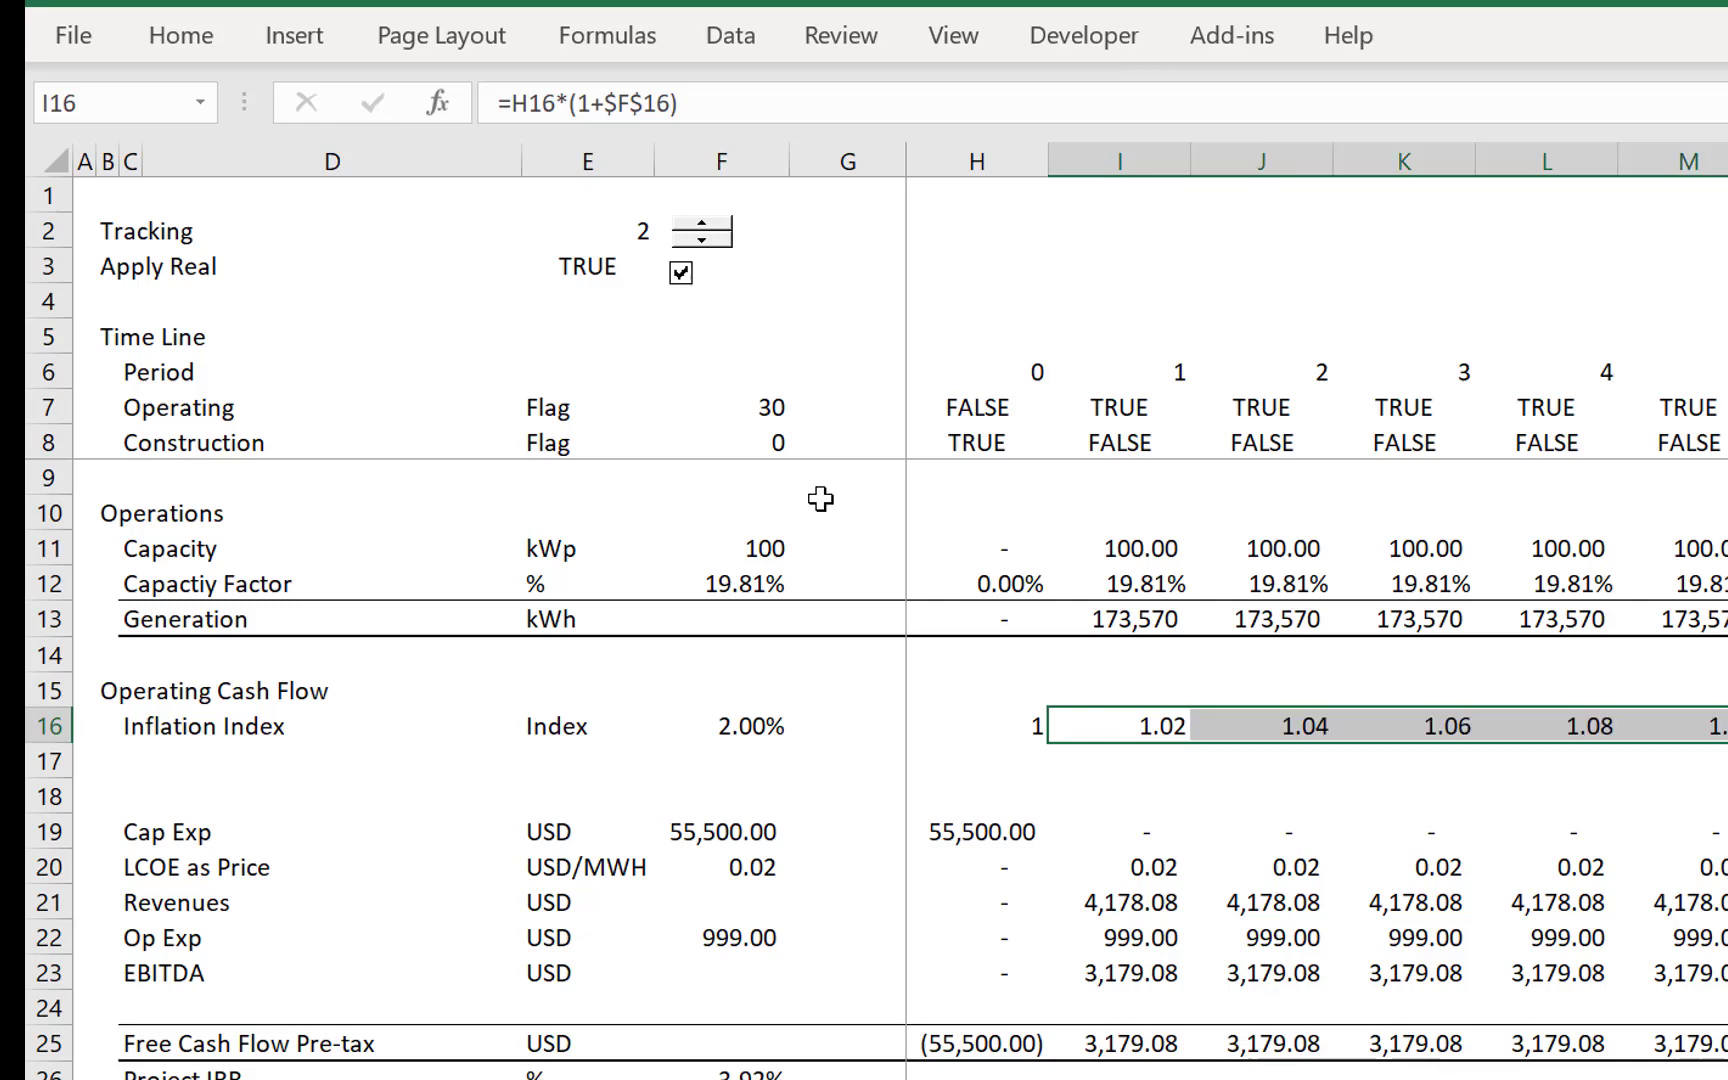
{"action": "key", "text": "Down"}
{"action": "key", "text": "Left"}
{"action": "key", "text": "Left"}
{"action": "key", "text": "Left"}
{"action": "key", "text": "Left"}
{"action": "key", "text": "Left"}
{"action": "key", "text": "Left"}
{"action": "key", "text": "Left"}
{"action": "key", "text": "Left"}
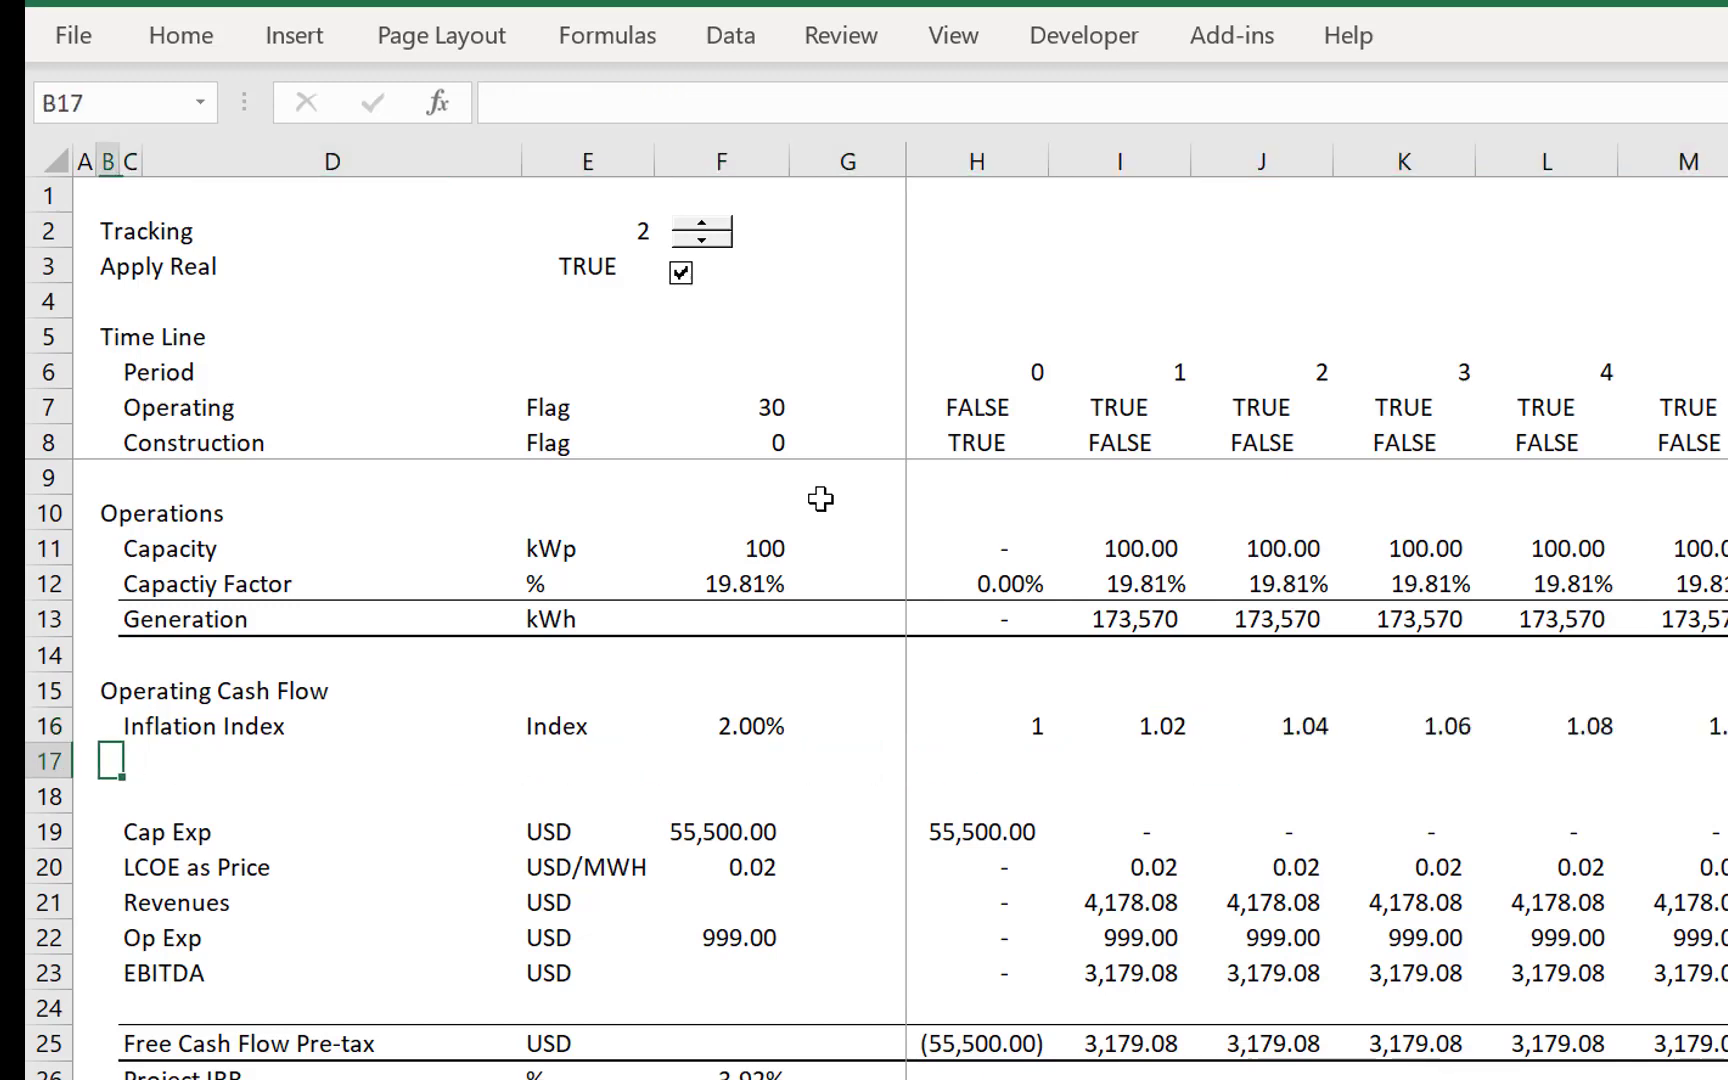
{"action": "key", "text": "shift+space"}
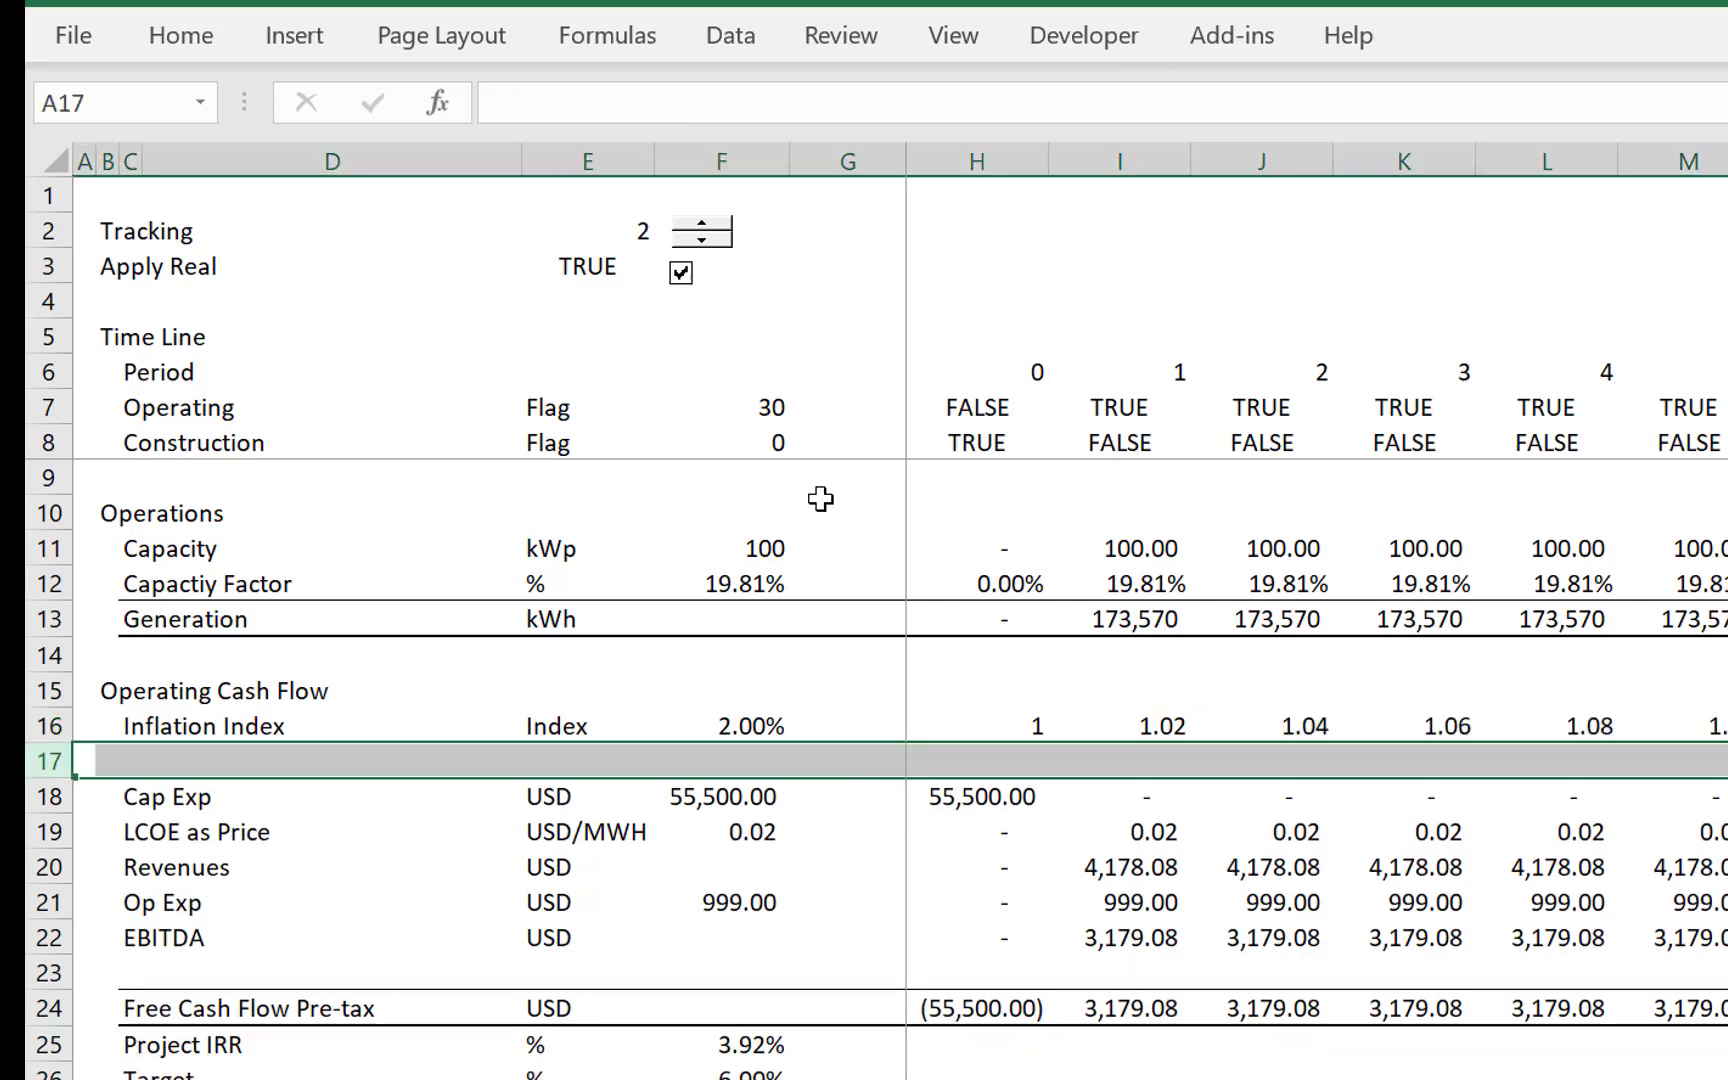
{"action": "key", "text": "ctrl+minus"}
- Review the Inflation Index row's unit, rate, starting value and period 1 growth formula
{"action": "key", "text": "Down"}
{"action": "key", "text": "Down"}
{"action": "key", "text": "Down"}
{"action": "key", "text": "Up"}
{"action": "key", "text": "Right"}
{"action": "key", "text": "Right"}
{"action": "key", "text": "Right"}
{"action": "key", "text": "Right"}
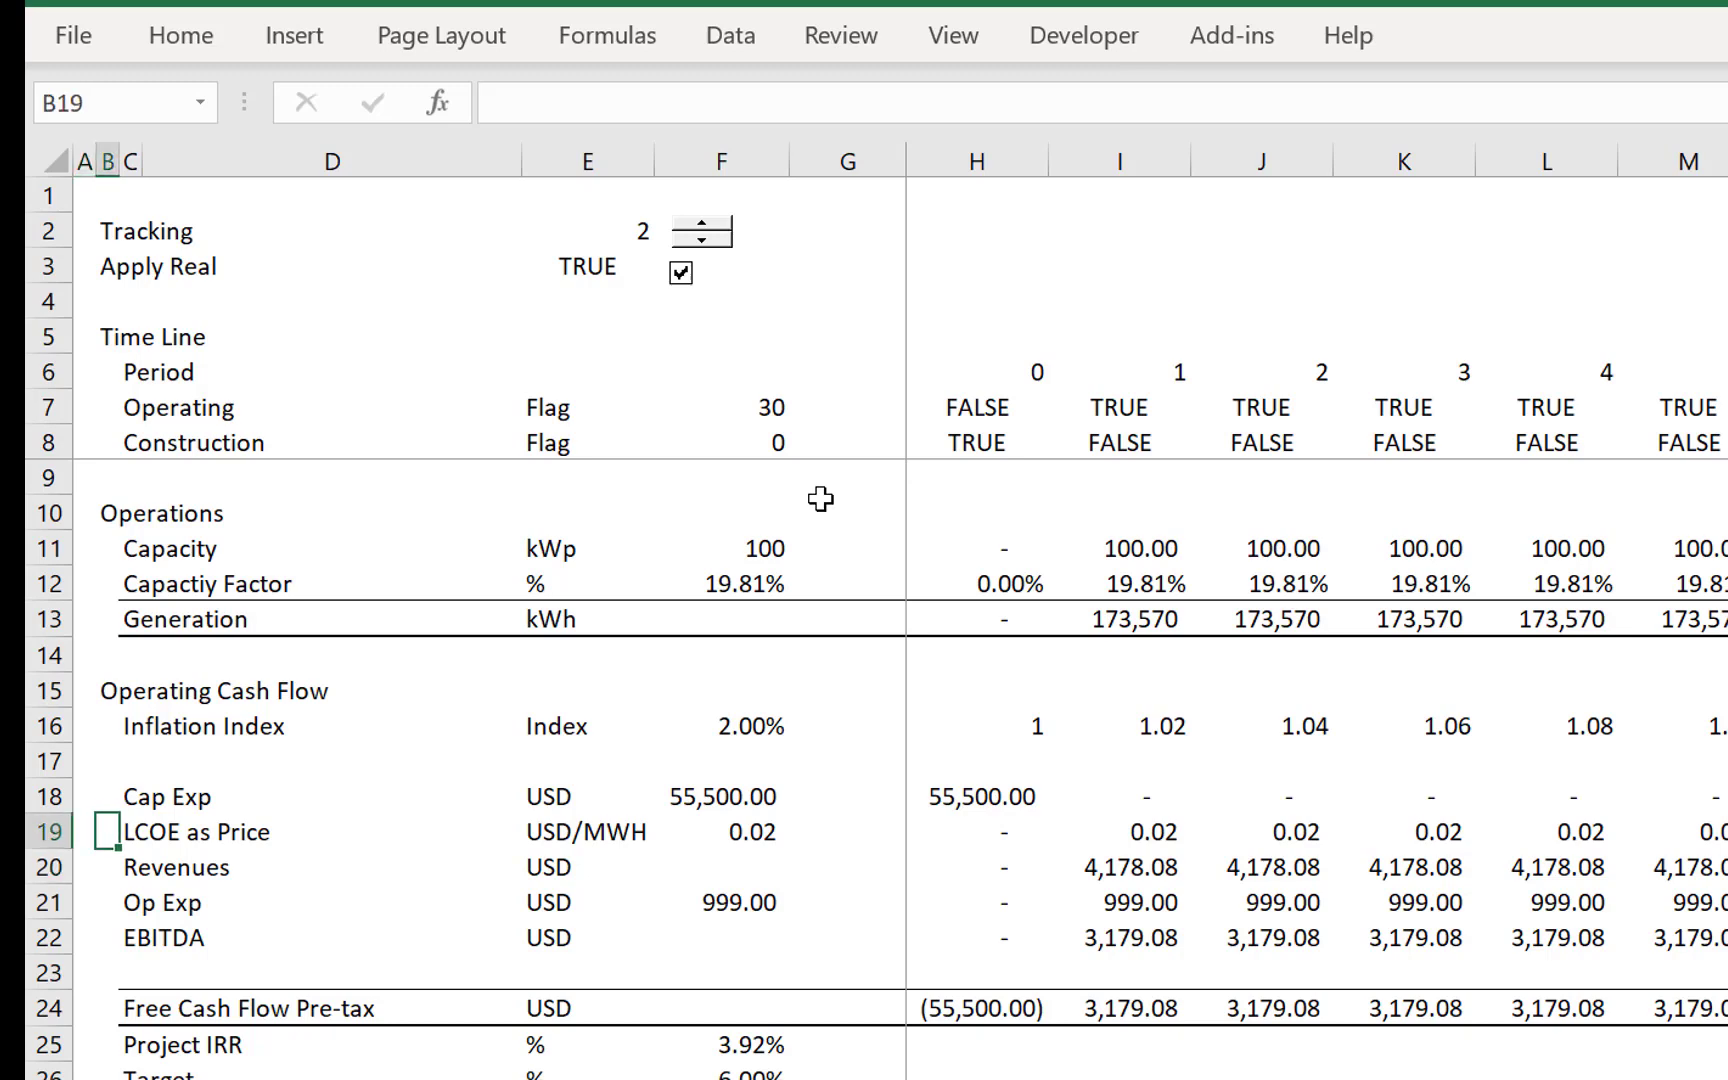
{"action": "key", "text": "Up"}
{"action": "key", "text": "Up"}
{"action": "key", "text": "Up"}
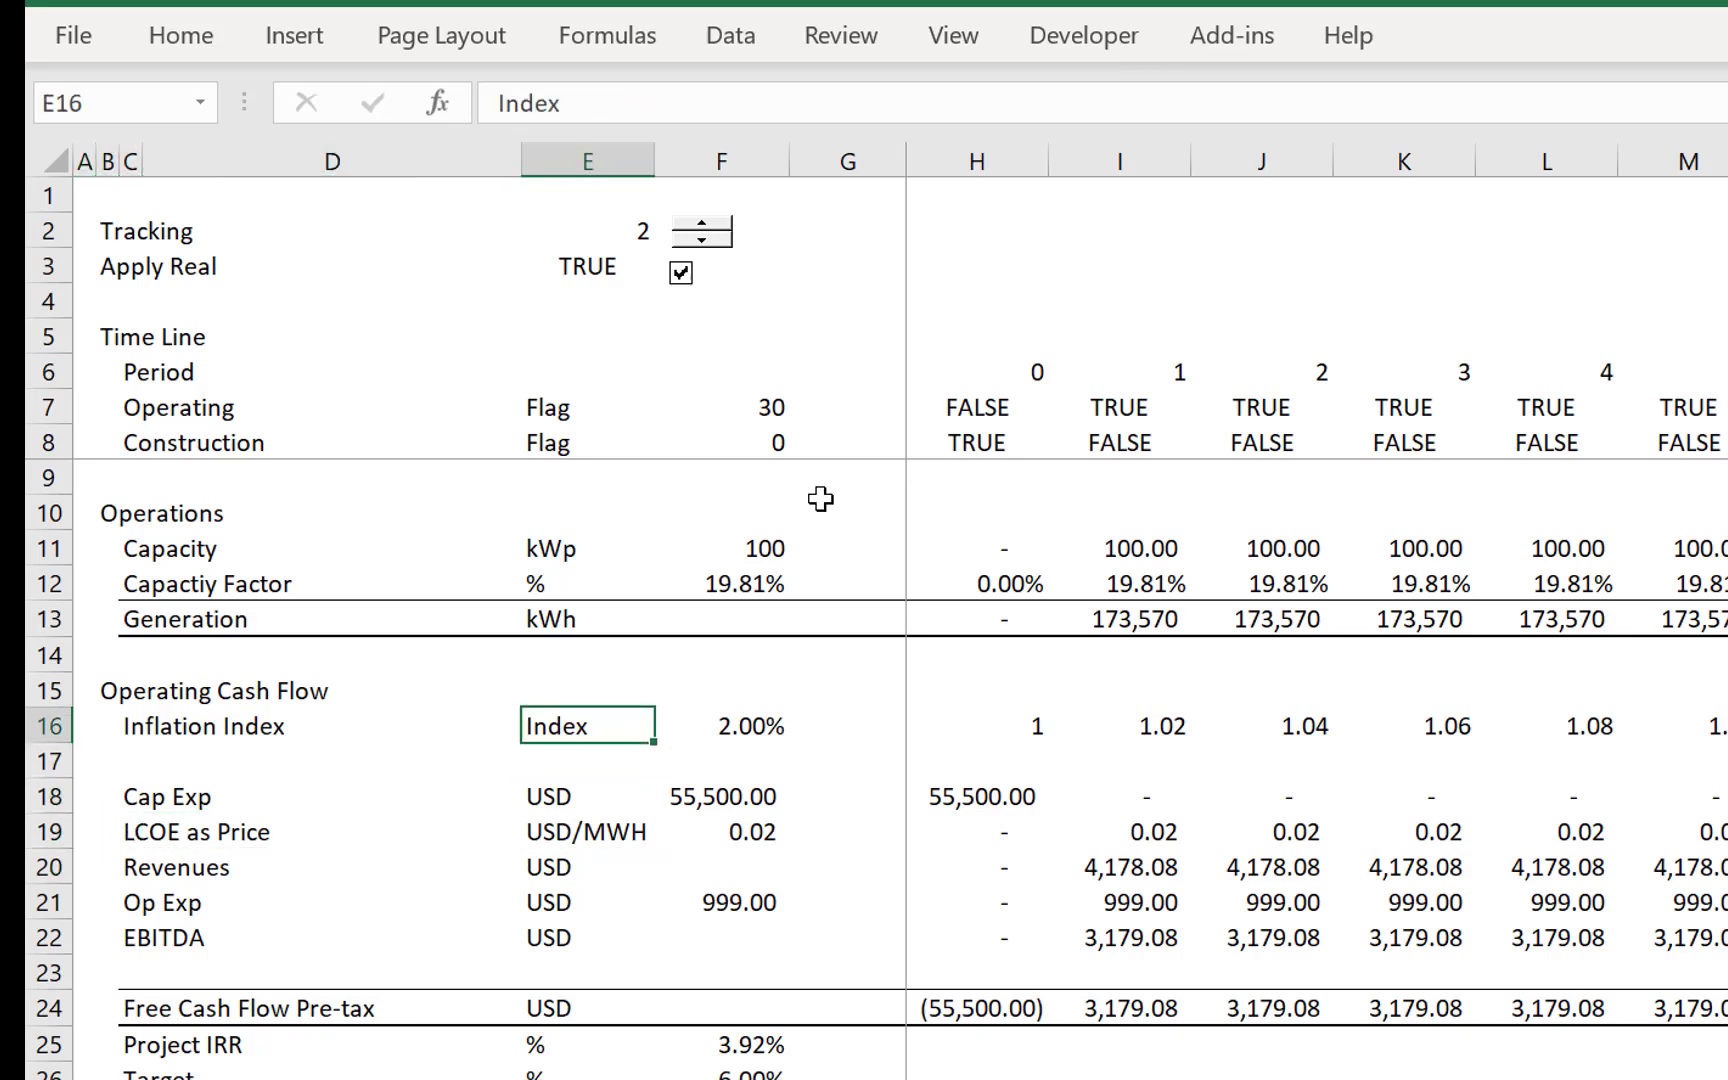
{"action": "key", "text": "Right"}
{"action": "key", "text": "Right"}
{"action": "key", "text": "Right"}
{"action": "key", "text": "Right"}
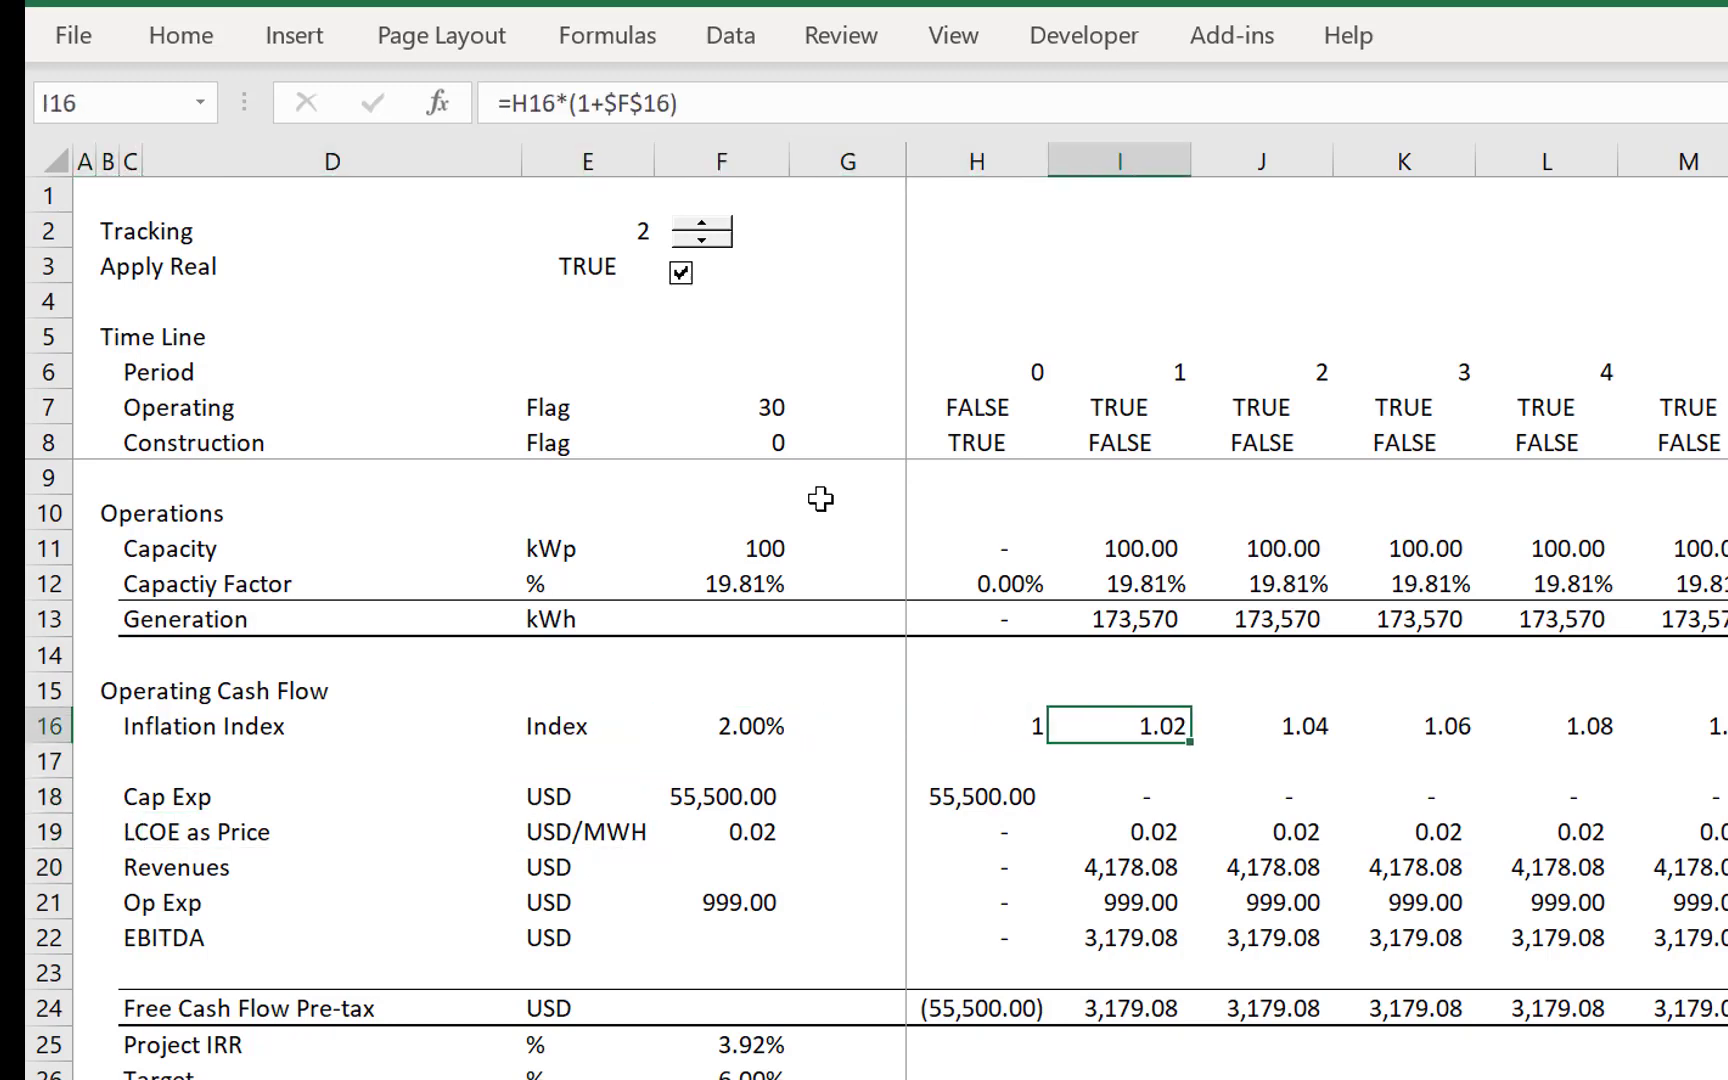
{"action": "key", "text": "Left"}
{"action": "key", "text": "Left"}
{"action": "key", "text": "Left"}
{"action": "key", "text": "Right"}
{"action": "key", "text": "Right"}
{"action": "key", "text": "Right"}
{"action": "key", "text": "Down"}
{"action": "key", "text": "Left"}
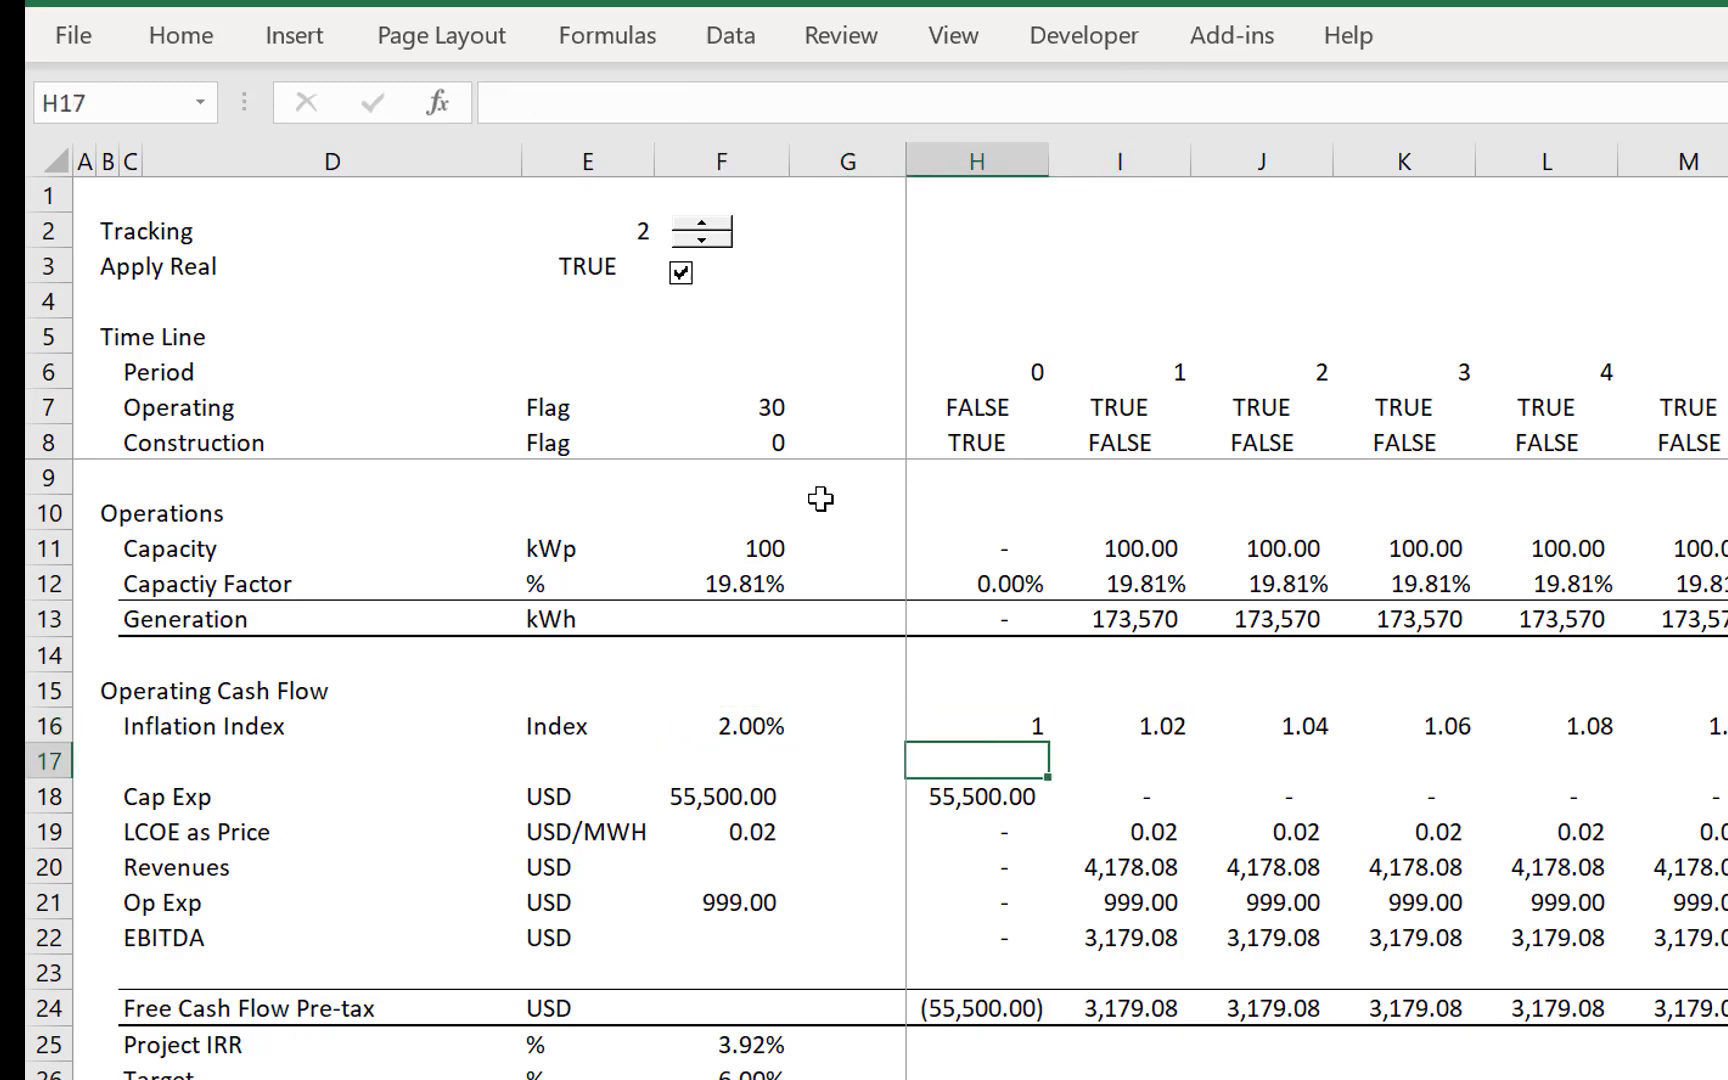
- Insert a blank row 20 between LCOE as Price and Revenues
{"action": "key", "text": "Down"}
{"action": "key", "text": "Down"}
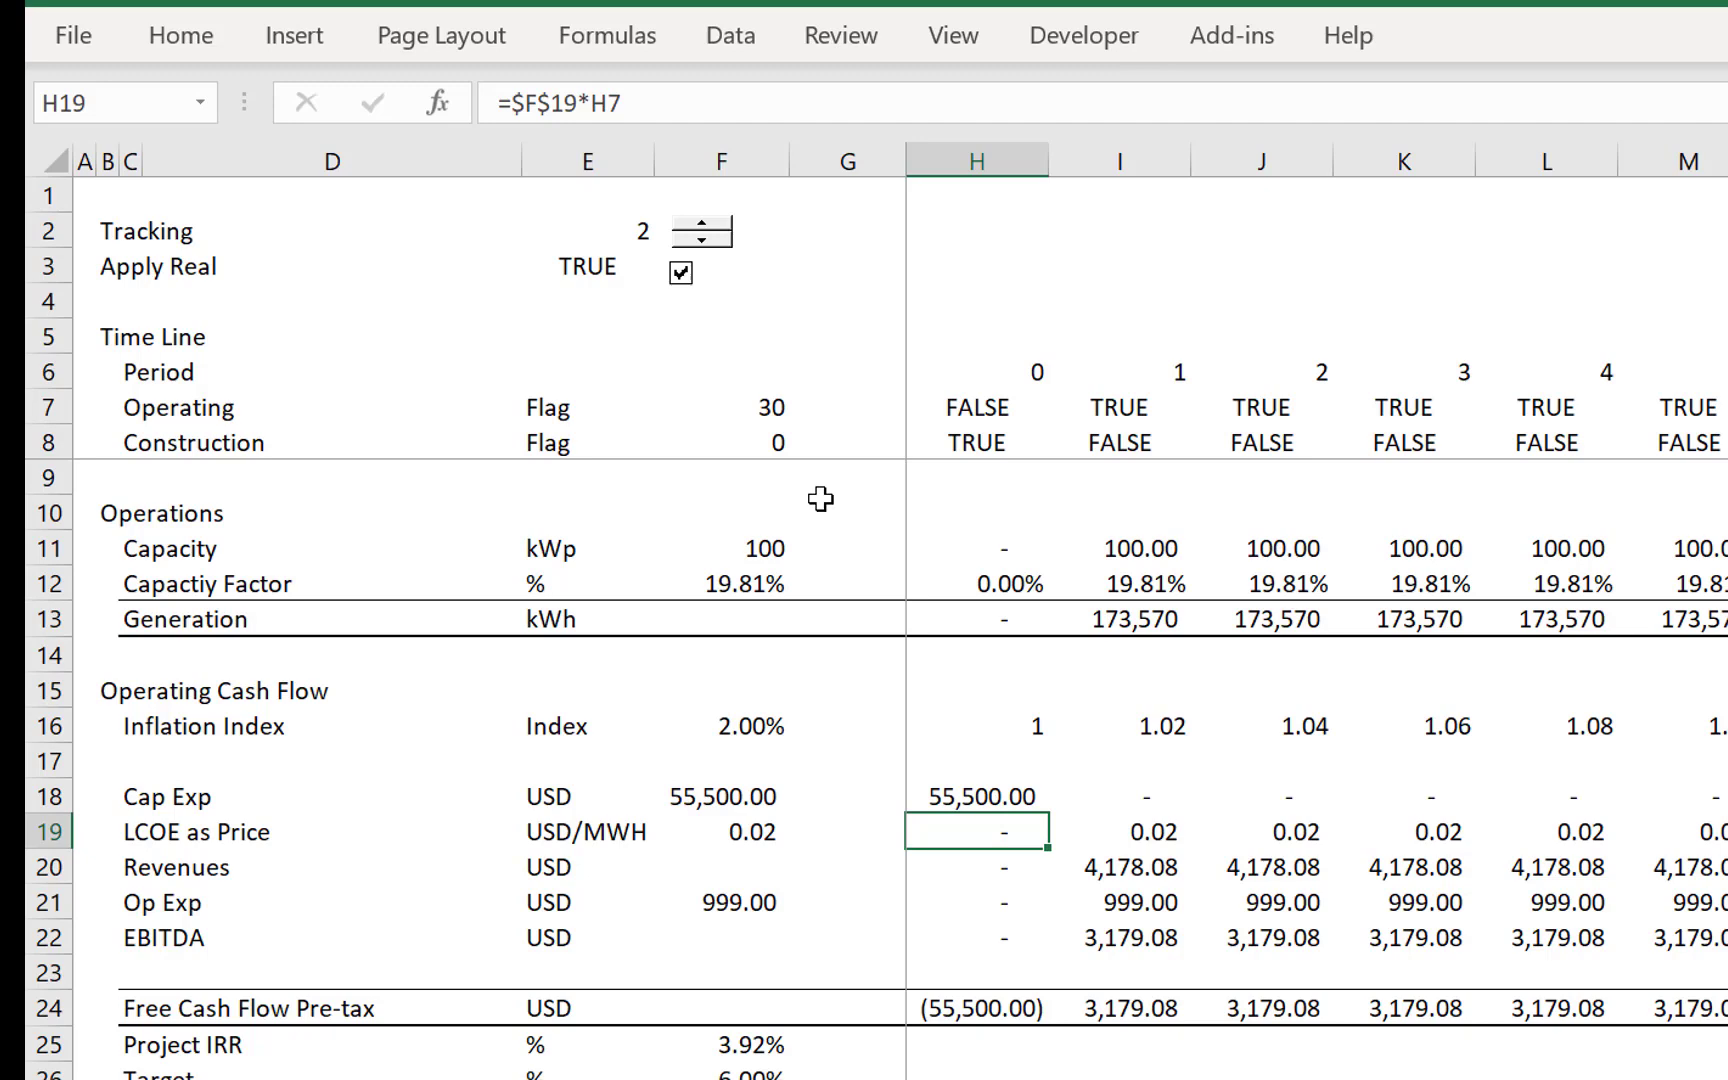
{"action": "key", "text": "Down"}
{"action": "key", "text": "shift+space"}
{"action": "key", "text": "ctrl+shift+plus"}
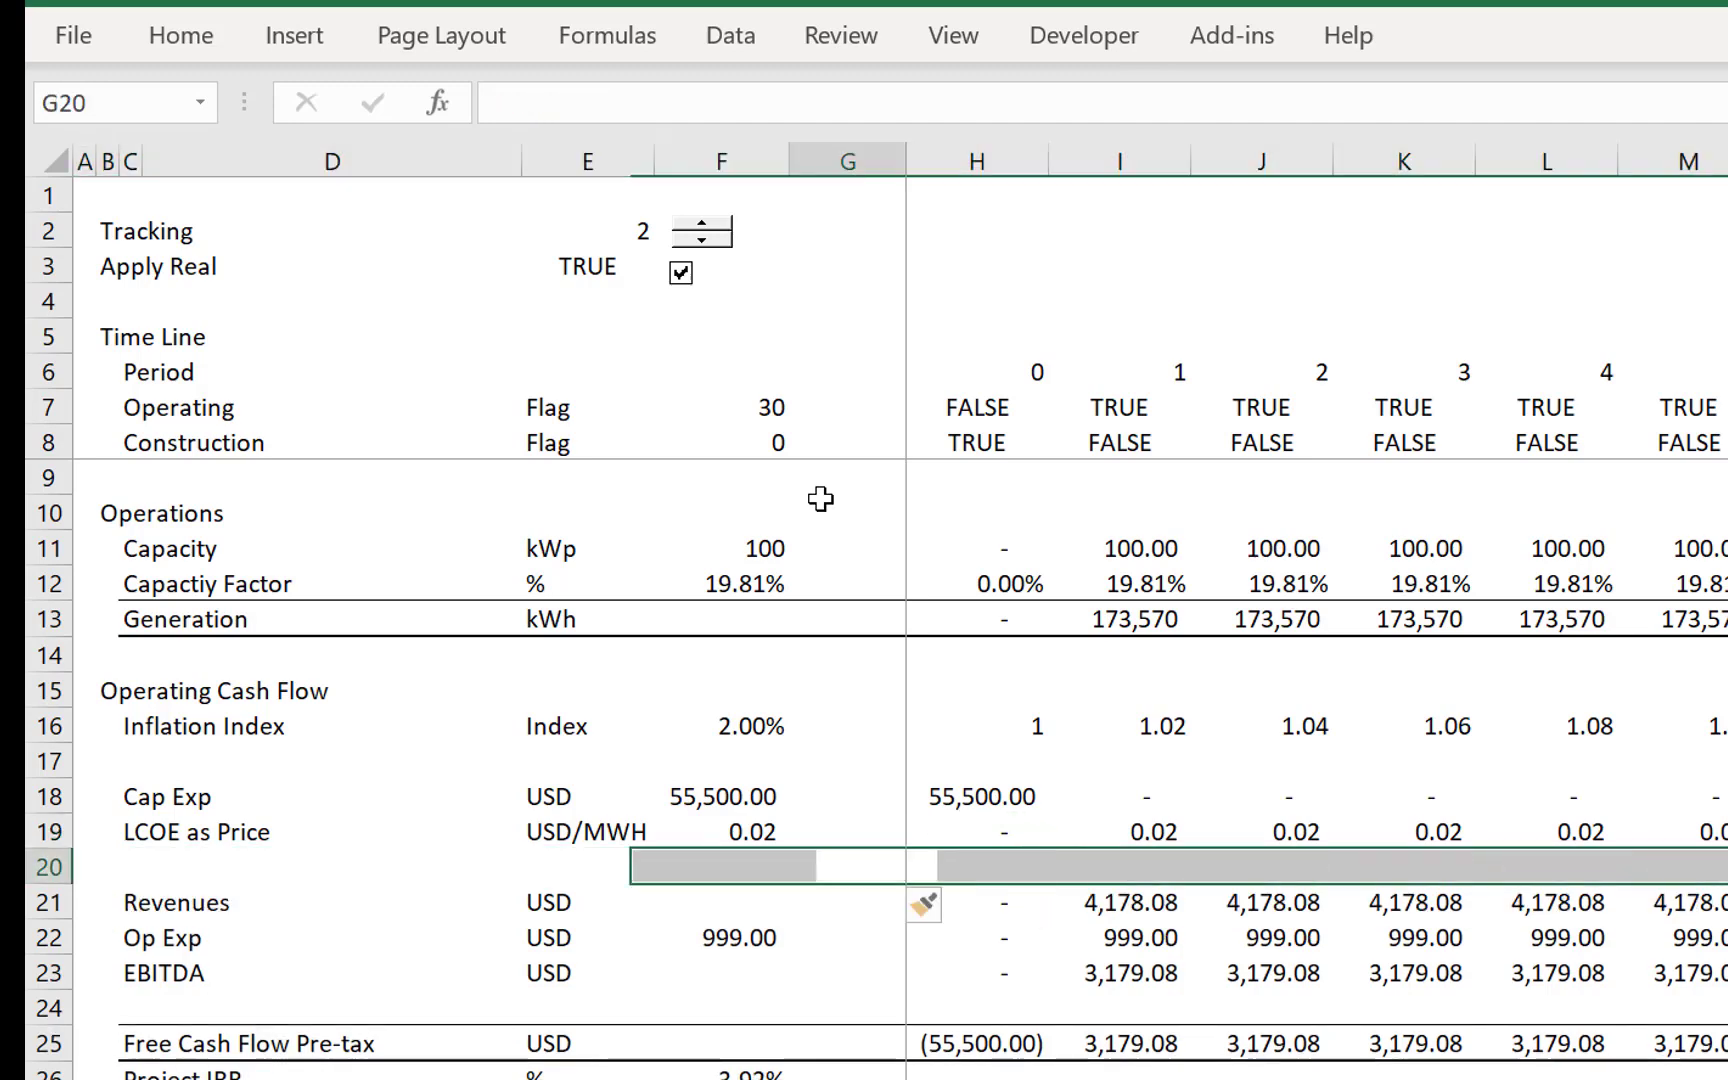
- Label C20 in the blank row as Inflated Price
{"action": "key", "text": "Left"}
{"action": "key", "text": "Left"}
{"action": "key", "text": "Left"}
{"action": "key", "text": "Left"}
{"action": "type", "text": "I"}
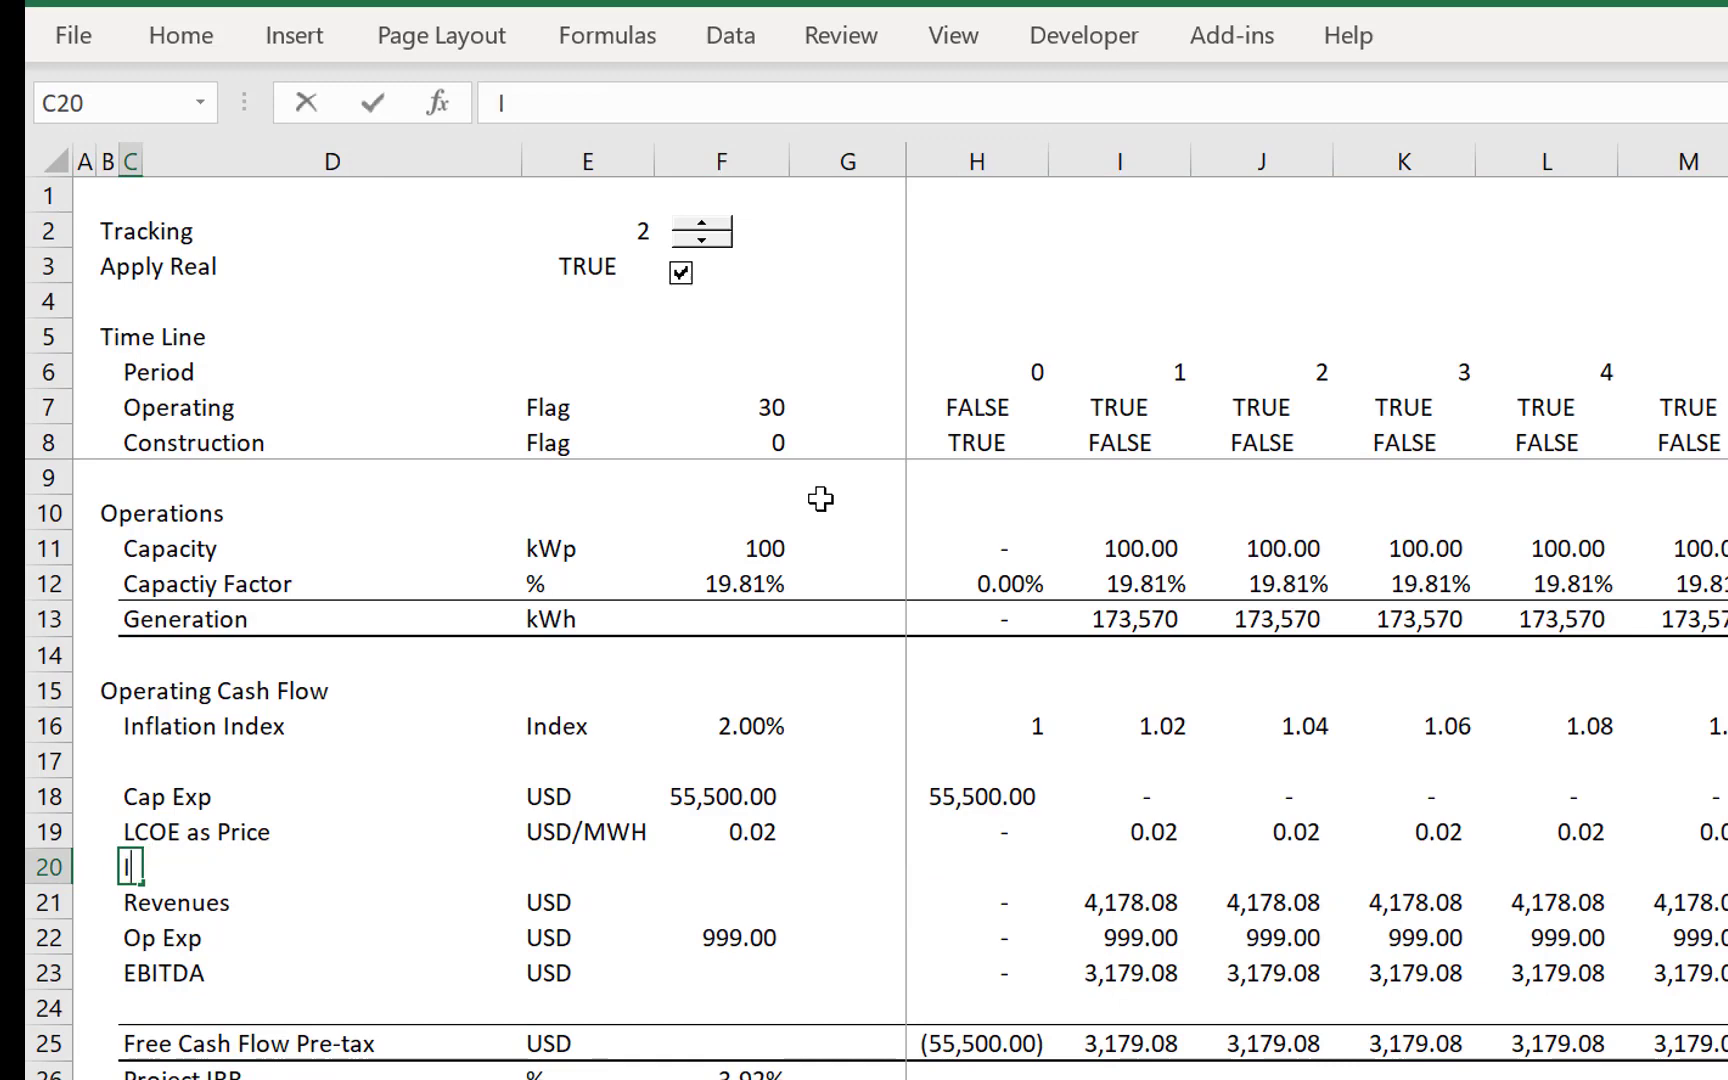
{"action": "type", "text": "nflated "}
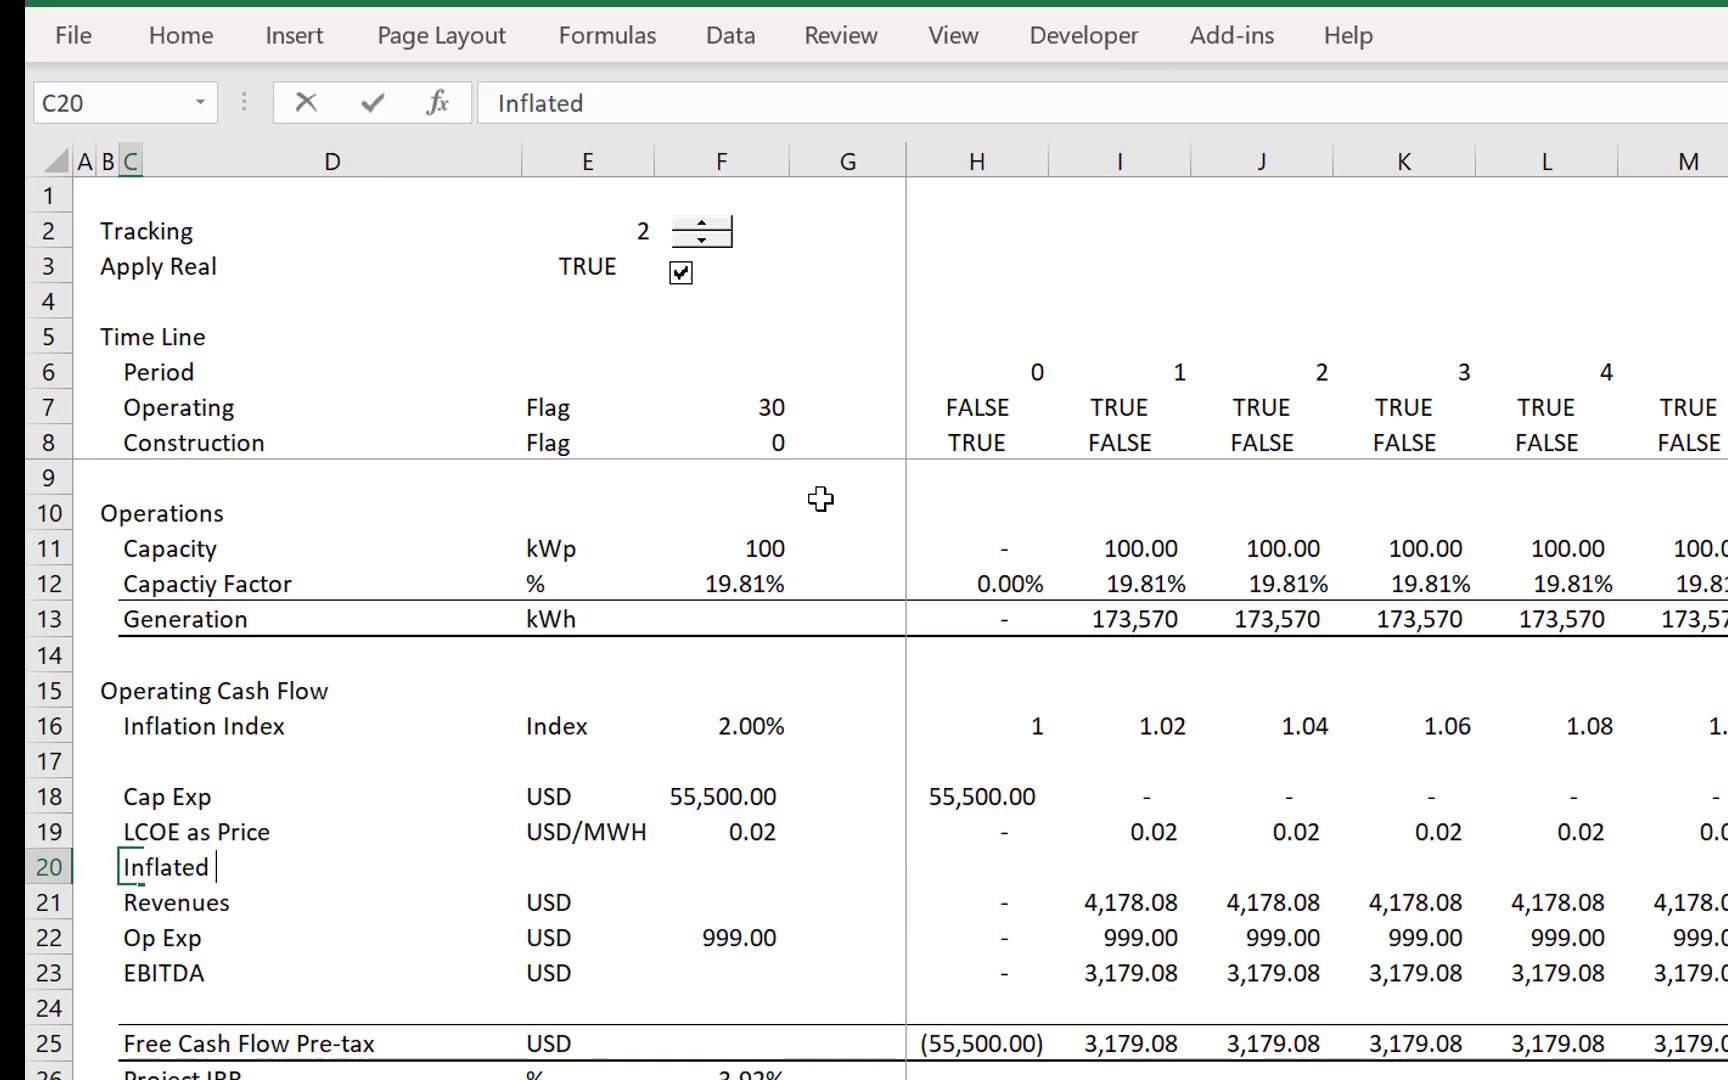
{"action": "type", "text": "Price"}
{"action": "key", "text": "Return"}
- Enter USD/MWH in E20 as the unit for Inflated Price
{"action": "key", "text": "Up"}
{"action": "key", "text": "Right"}
{"action": "key", "text": "Right"}
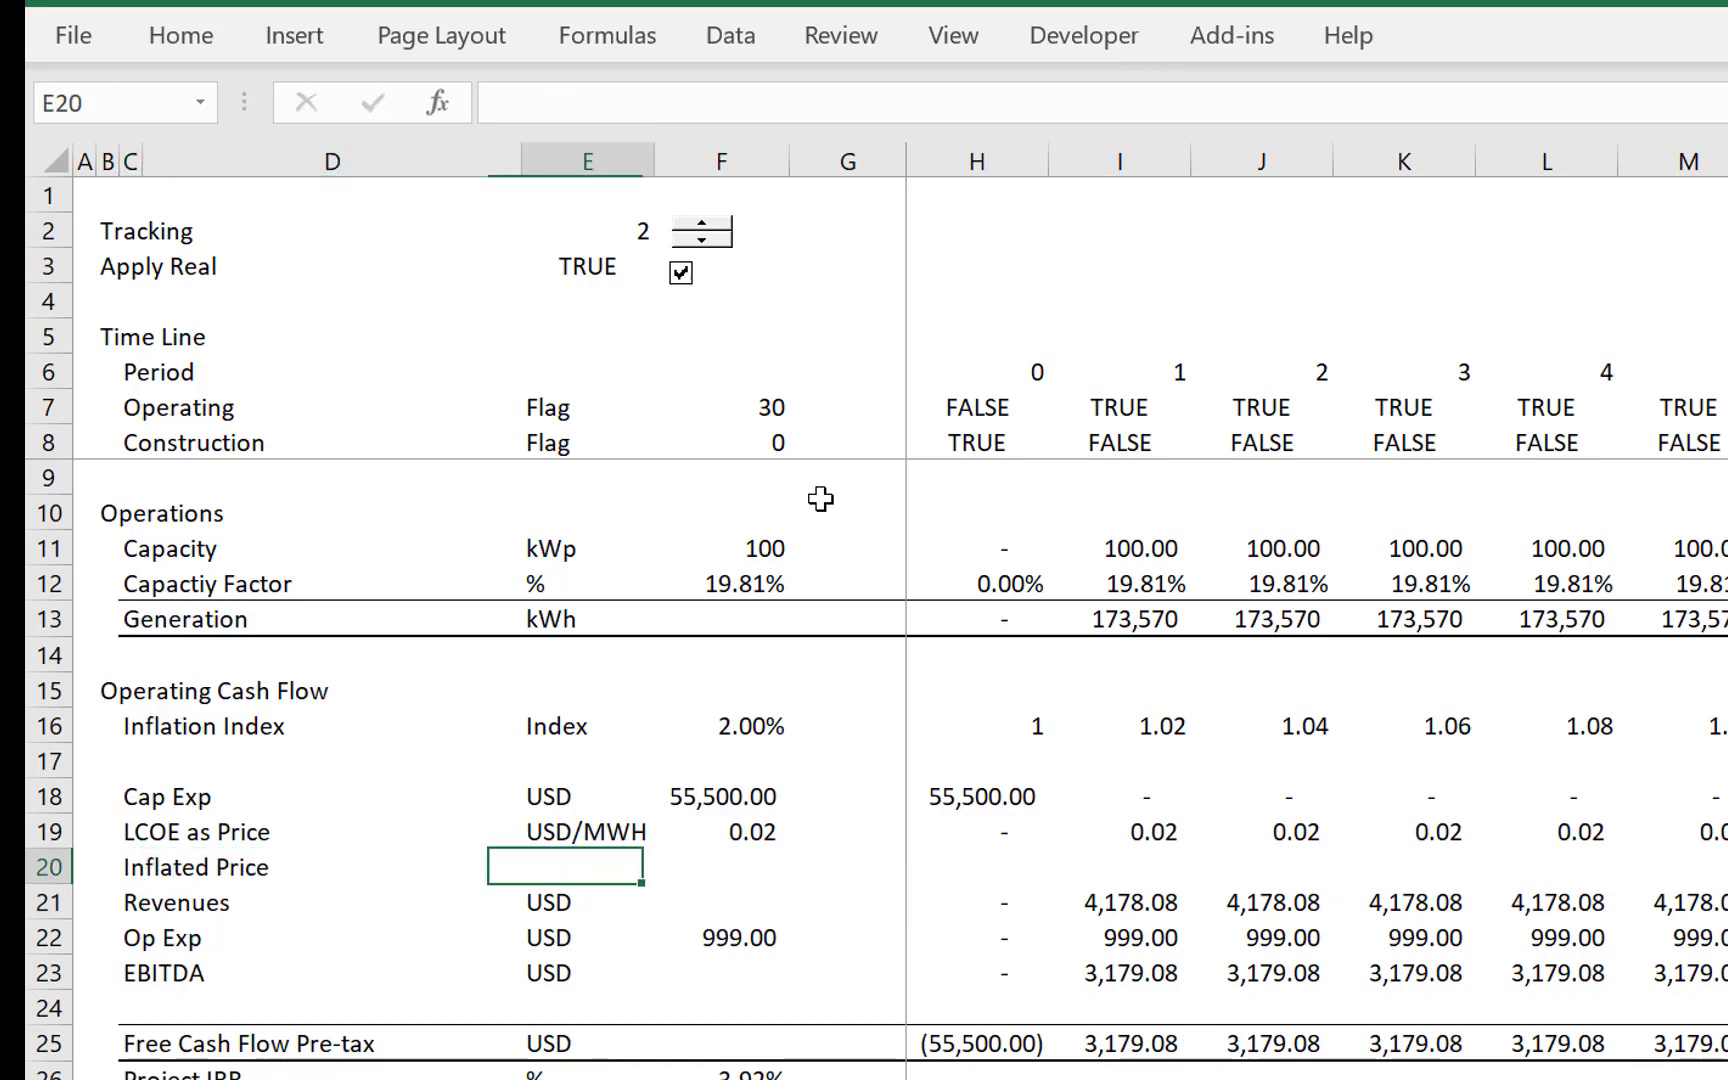
{"action": "left_click", "coordinate": [820, 498]}
{"action": "key", "text": "Right"}
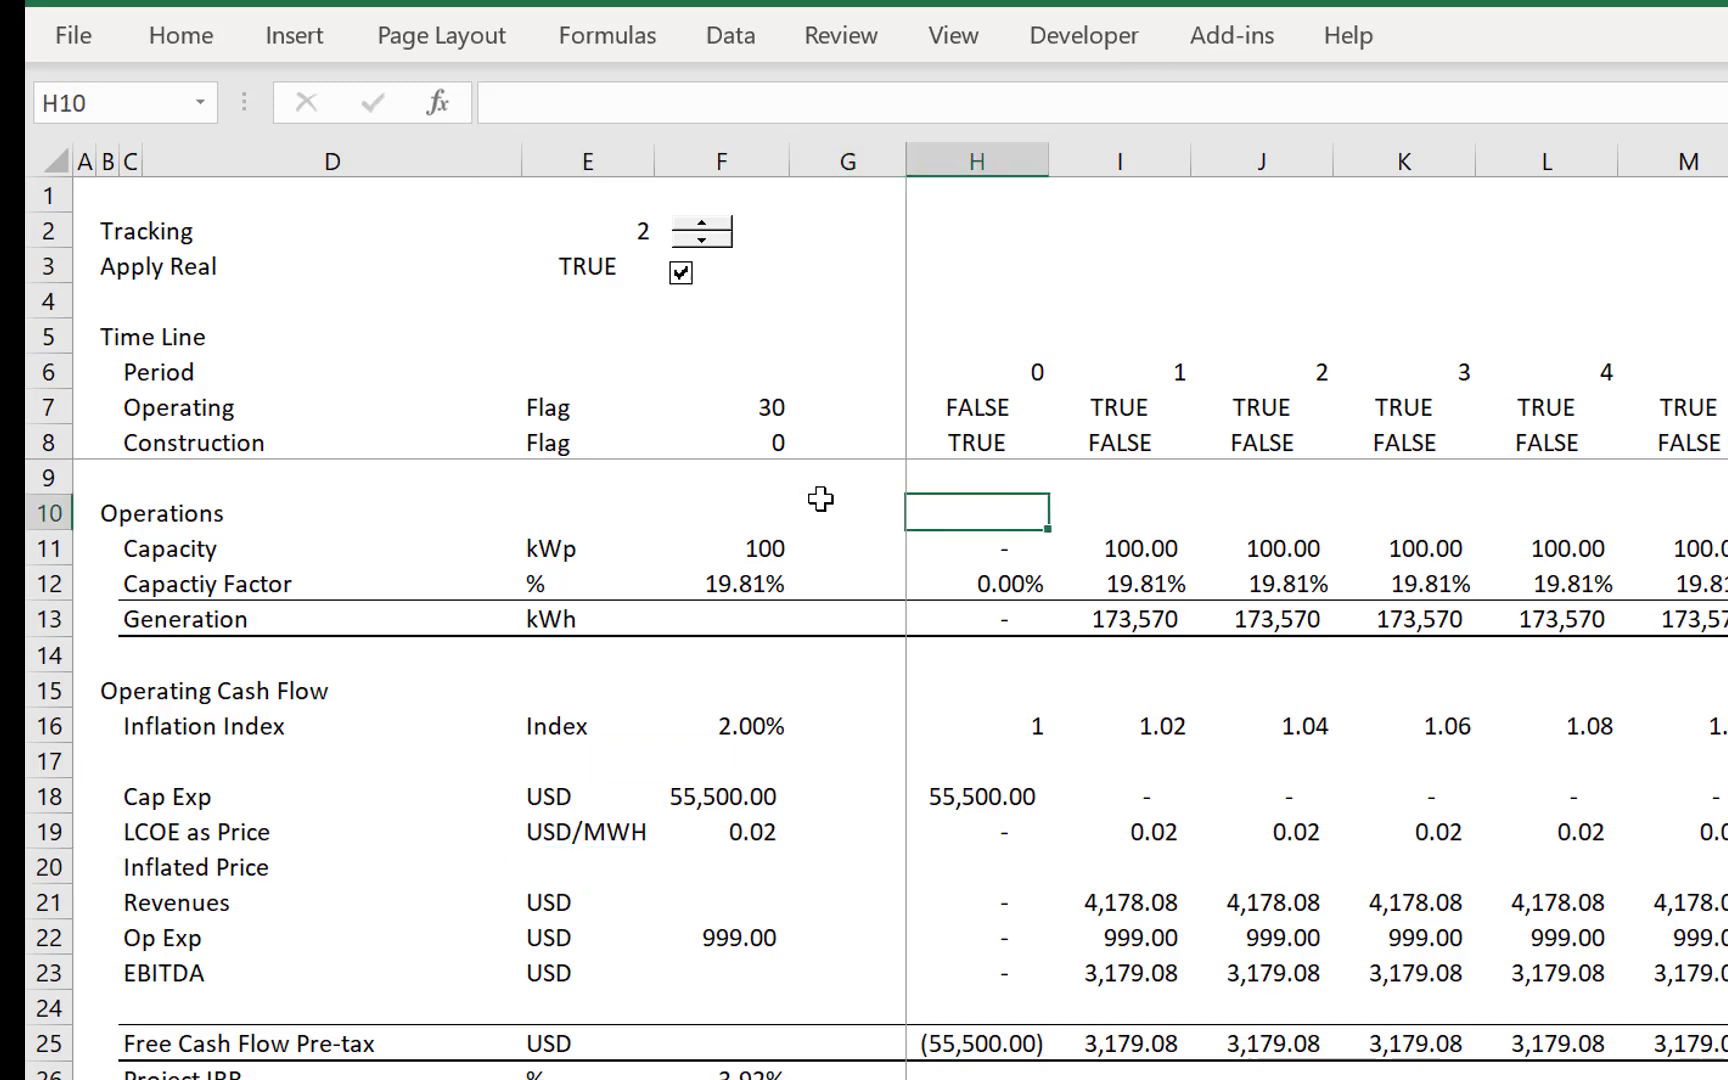
{"action": "left_click", "coordinate": [583, 873]}
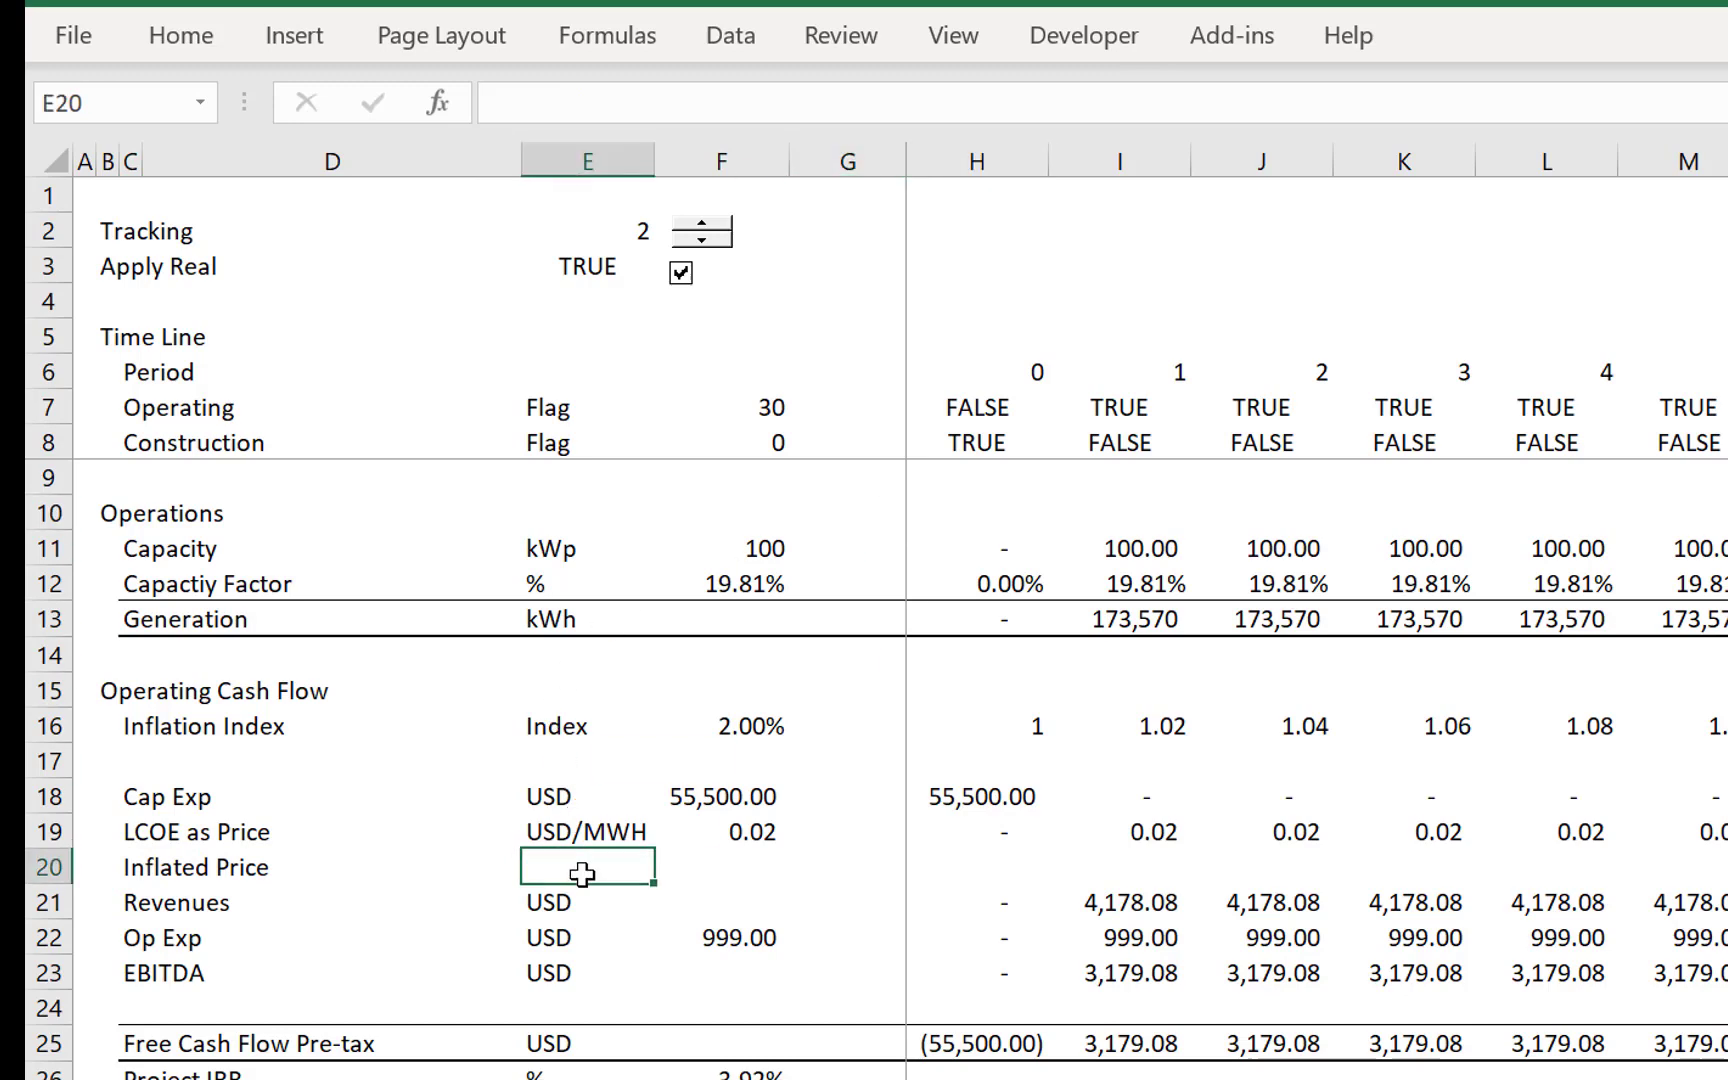
{"action": "key", "text": "ctrl+f"}
{"action": "key", "text": "Escape"}
{"action": "type", "text": "USD/MWH"}
{"action": "key", "text": "Tab"}
- Link F20 in the Inflated Price row to the Apply Real switch value in E3
{"action": "key", "text": "Right"}
{"action": "key", "text": "Right"}
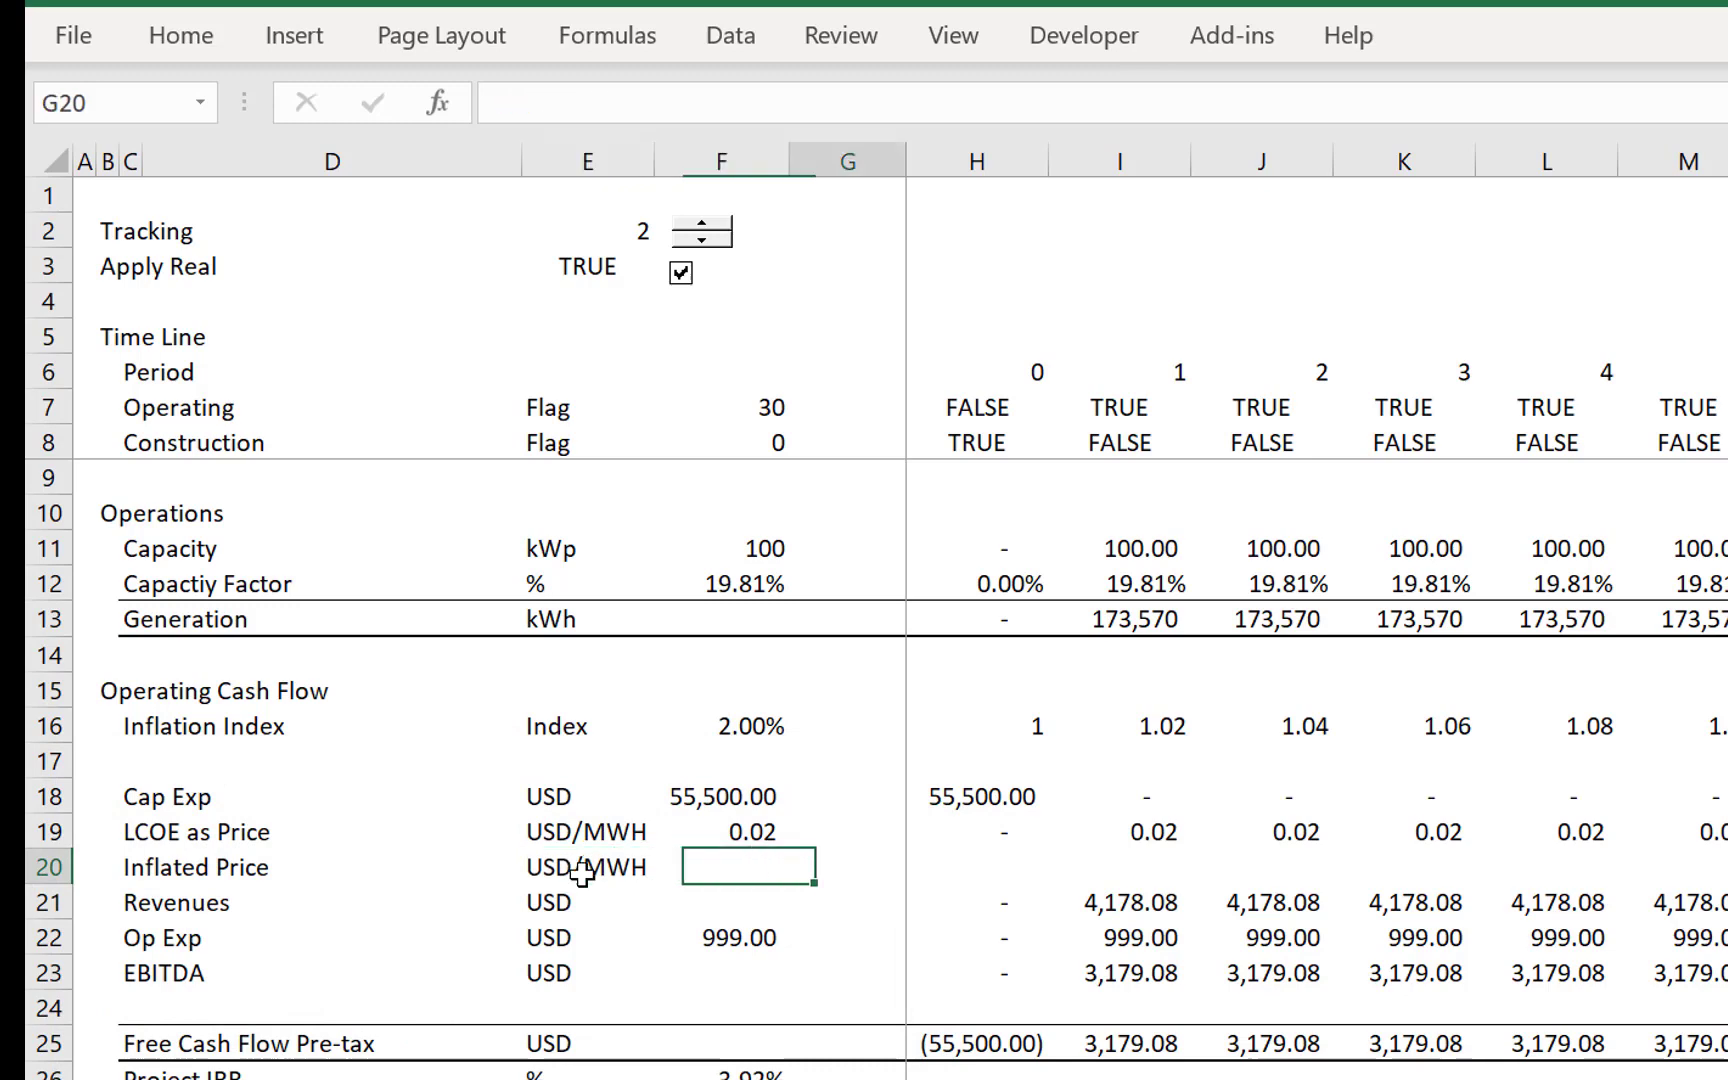
{"action": "key", "text": "Left"}
{"action": "key", "text": "Left"}
{"action": "type", "text": "="}
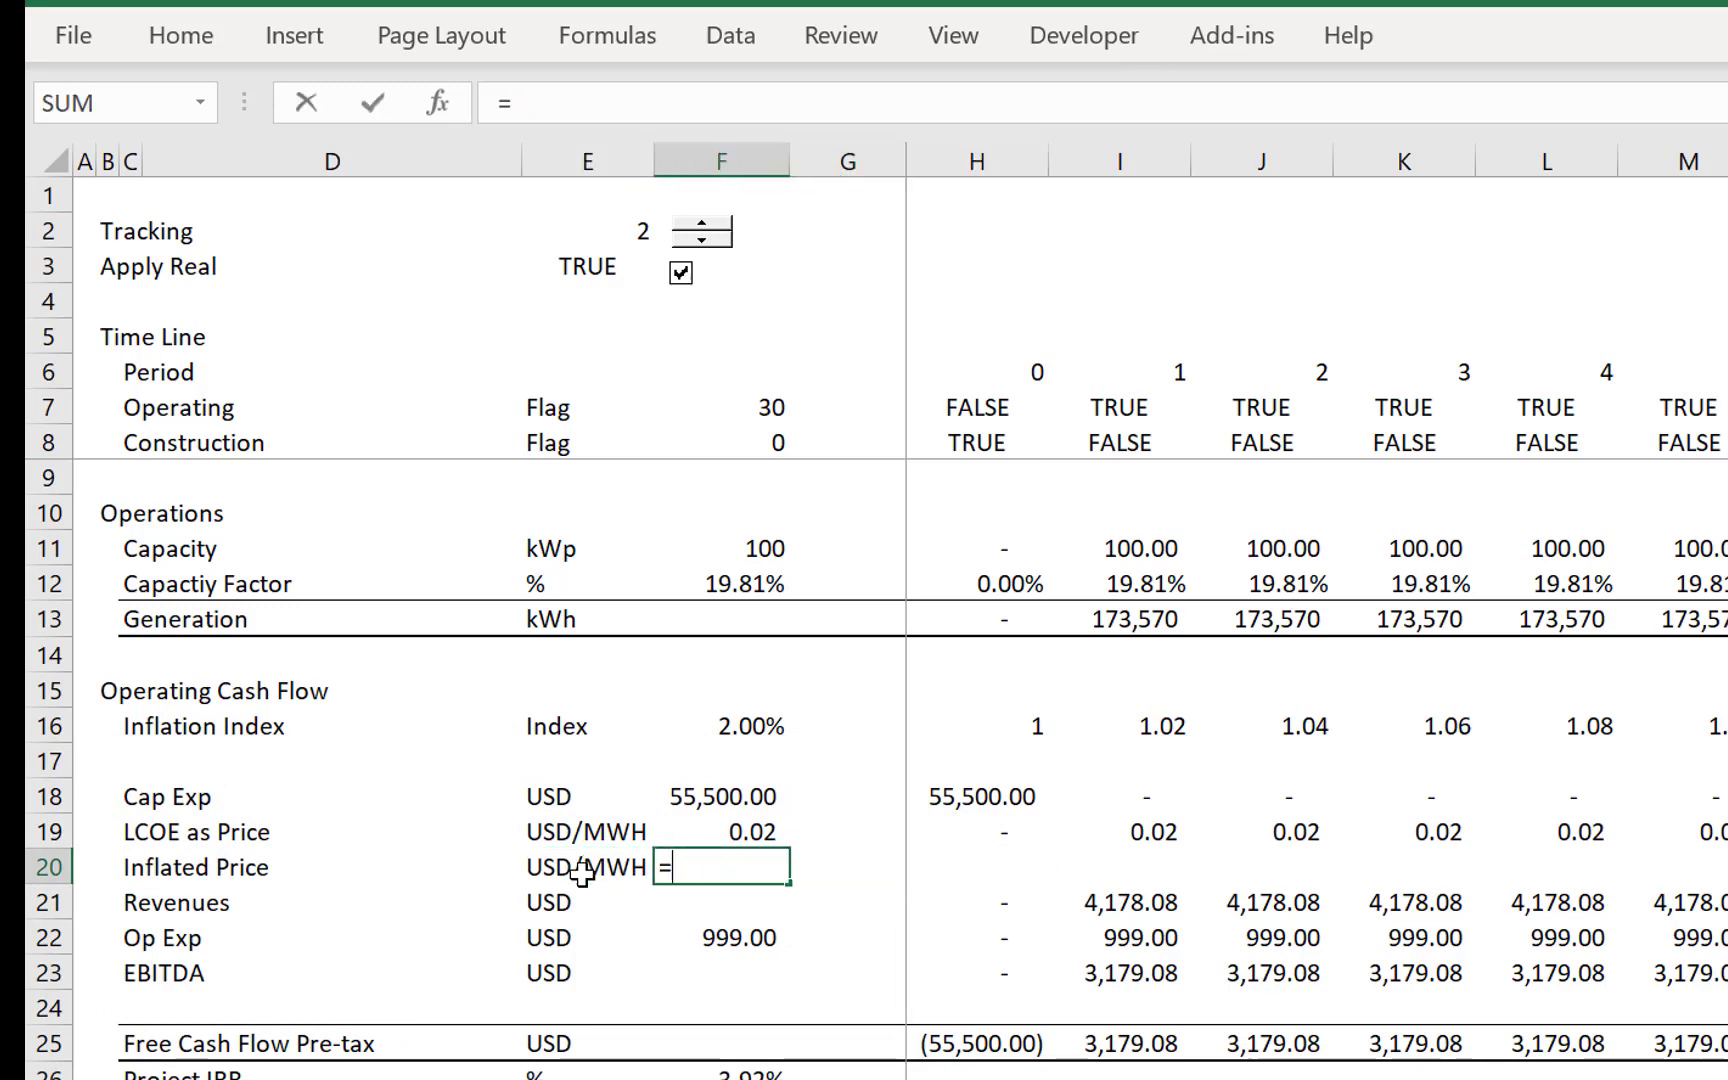
{"action": "left_click", "coordinate": [581, 258]}
{"action": "key", "text": "Return"}
- Enter =IF($F$20,H19*H16,H19) in H20 to inflate the LCOE price when Apply Real is on
{"action": "key", "text": "Up"}
{"action": "key", "text": "Right"}
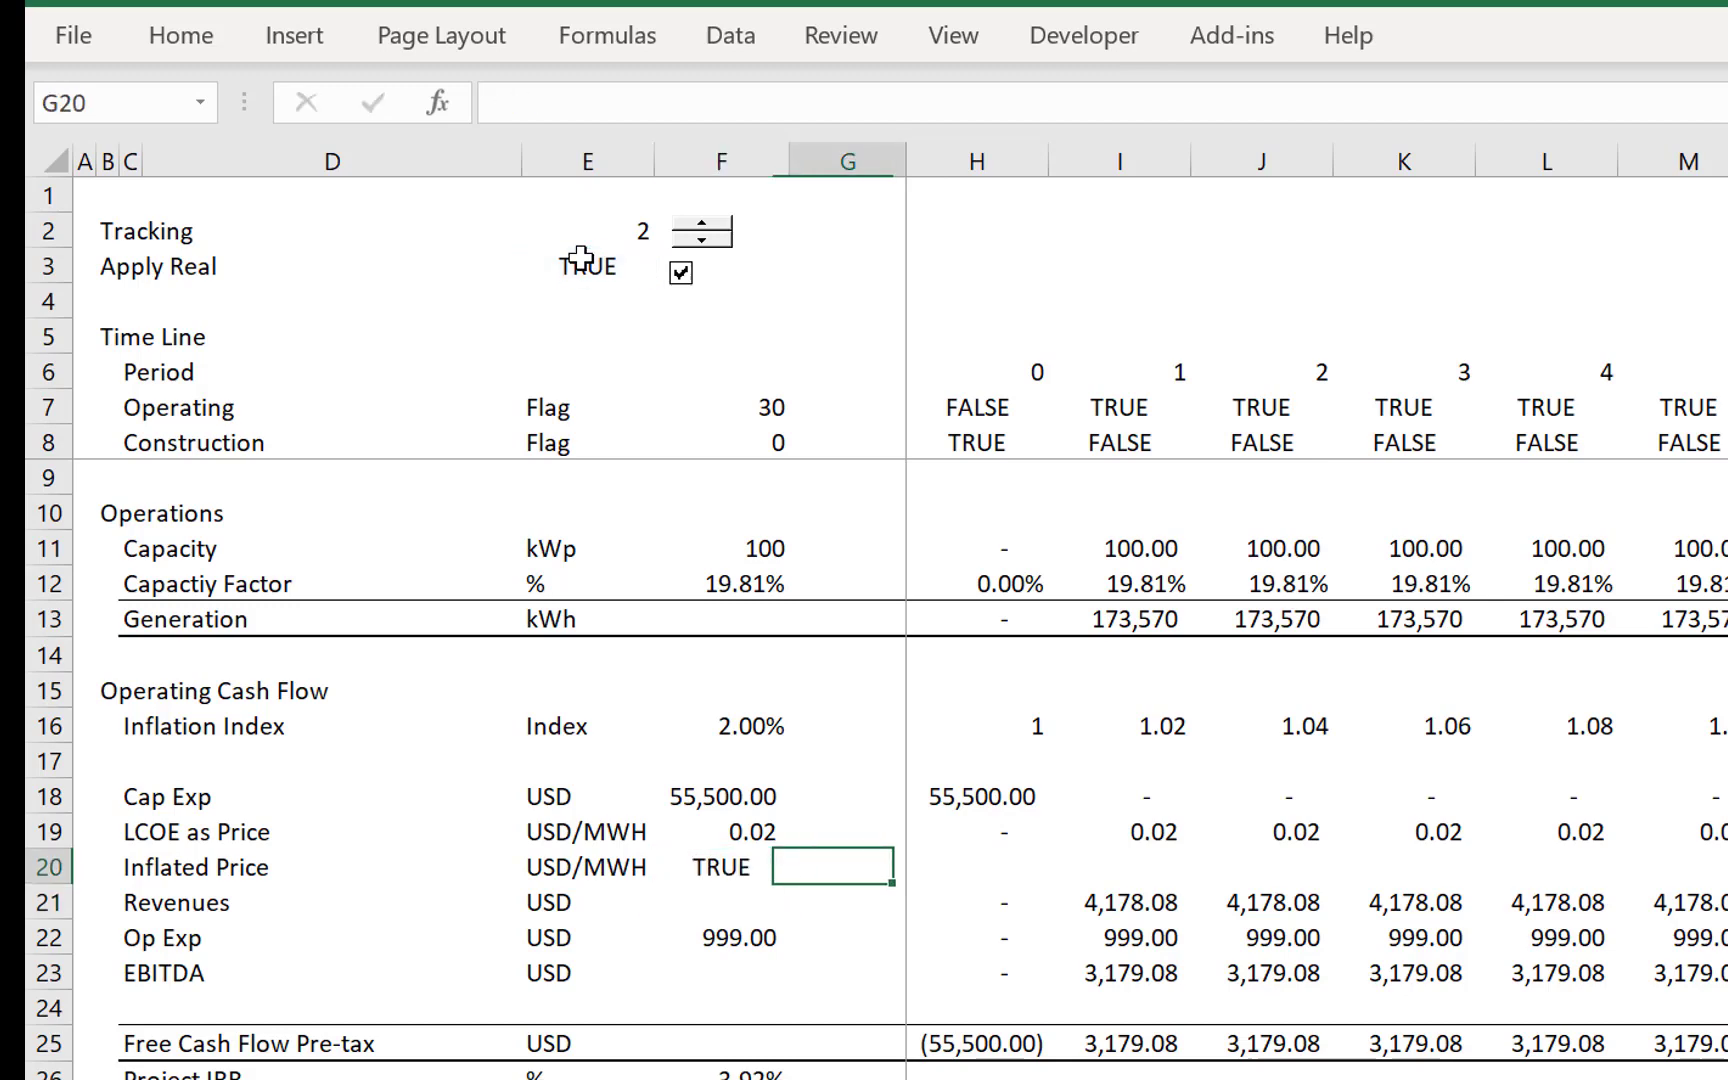
{"action": "key", "text": "Right"}
{"action": "type", "text": "=if("}
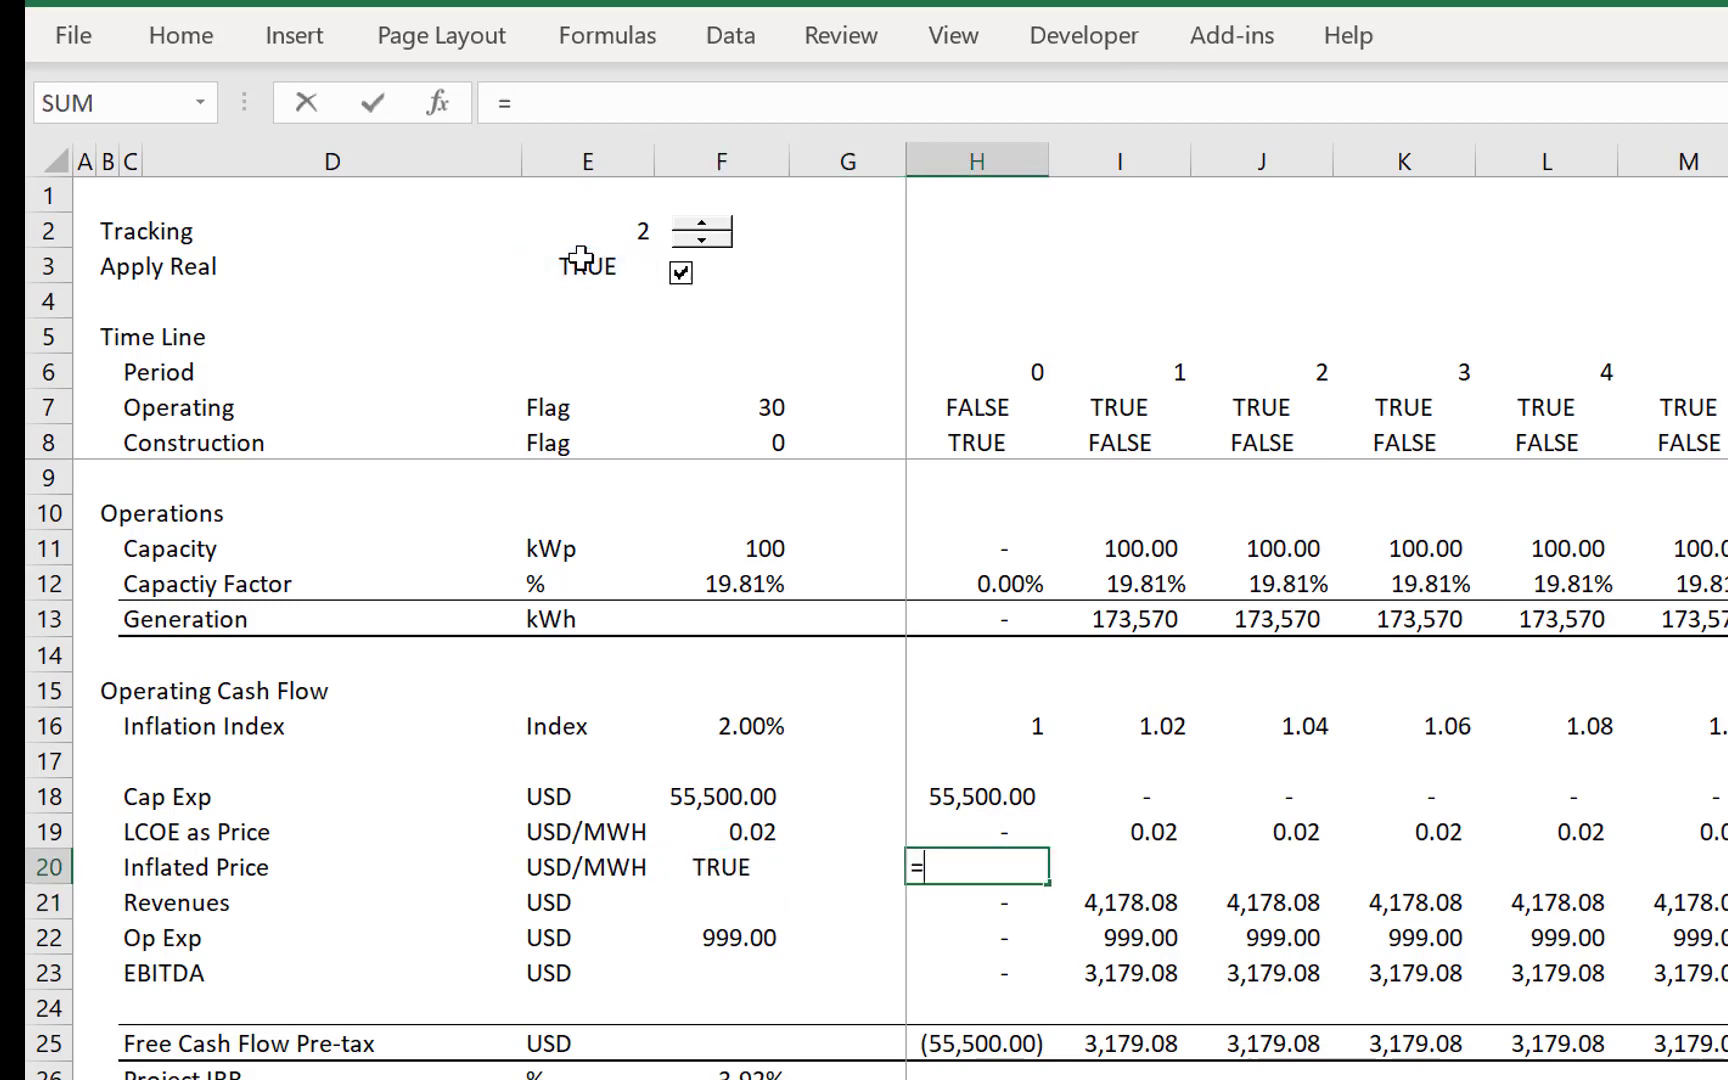
{"action": "key", "text": "Left"}
{"action": "key", "text": "Left"}
{"action": "key", "text": "F4"}
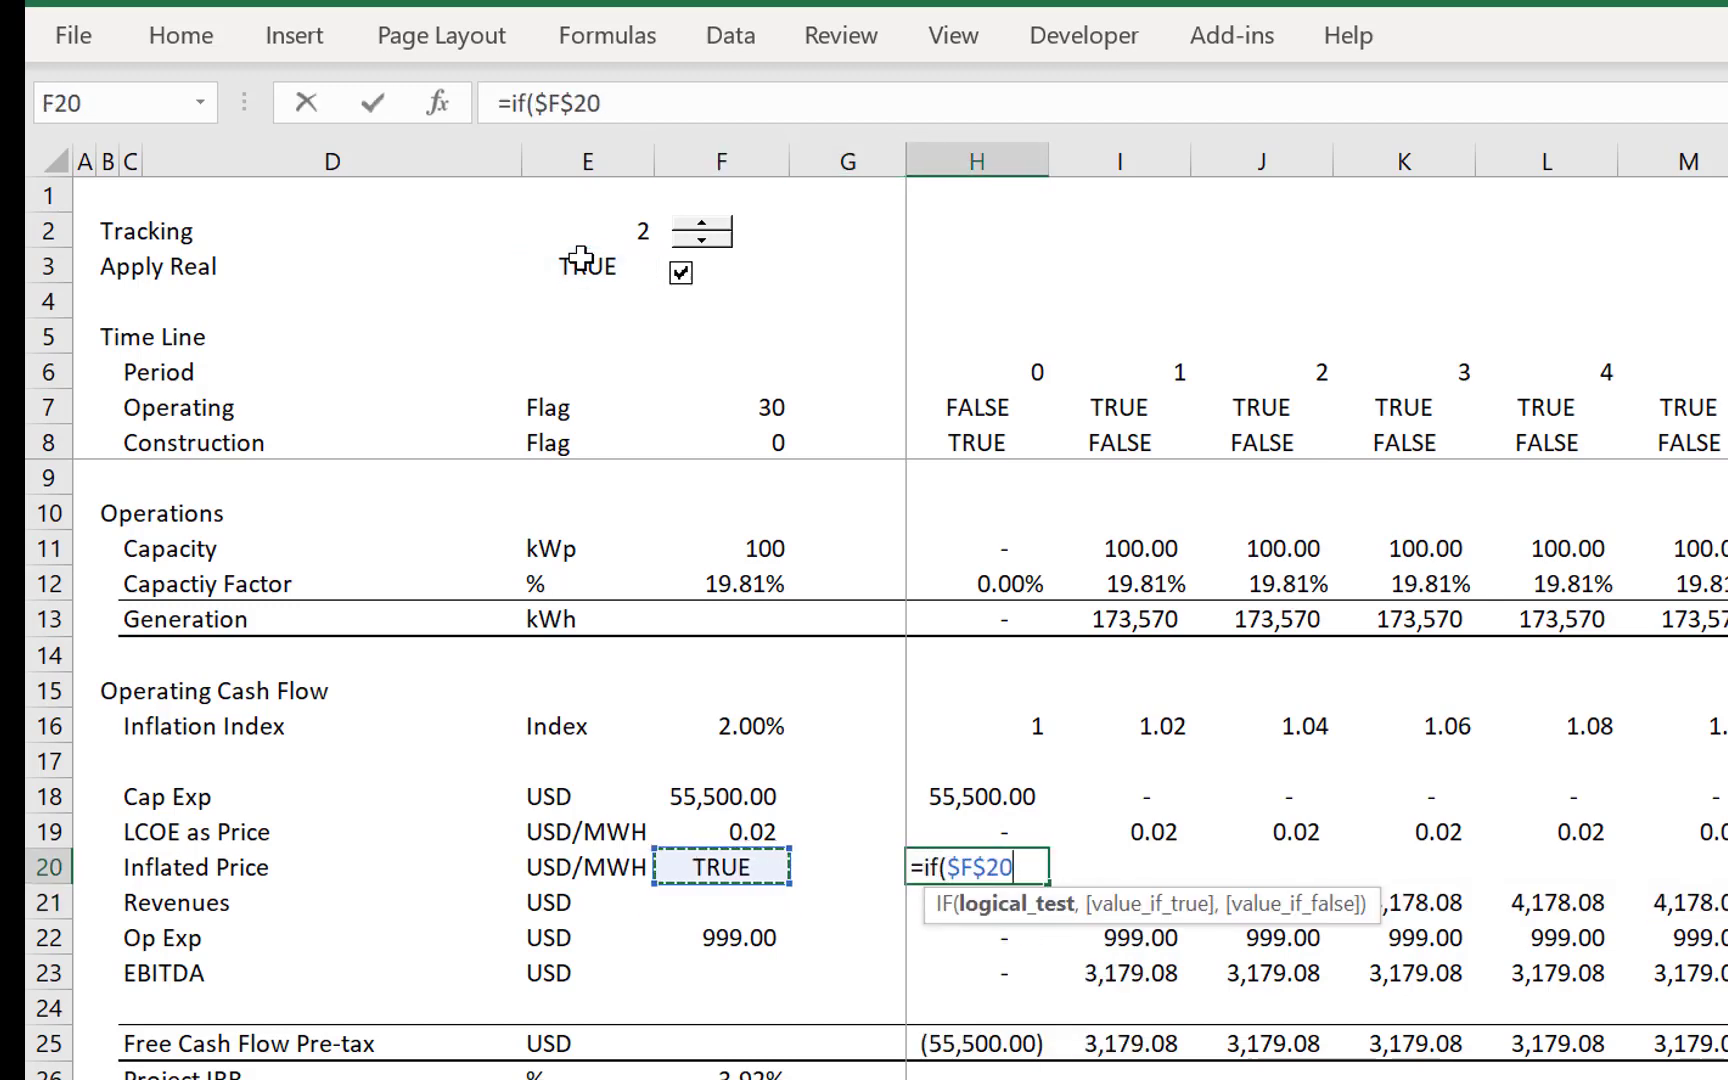
{"action": "type", "text": ".,"}
{"action": "key", "text": "BackSpace"}
{"action": "key", "text": "BackSpace"}
{"action": "type", "text": ","}
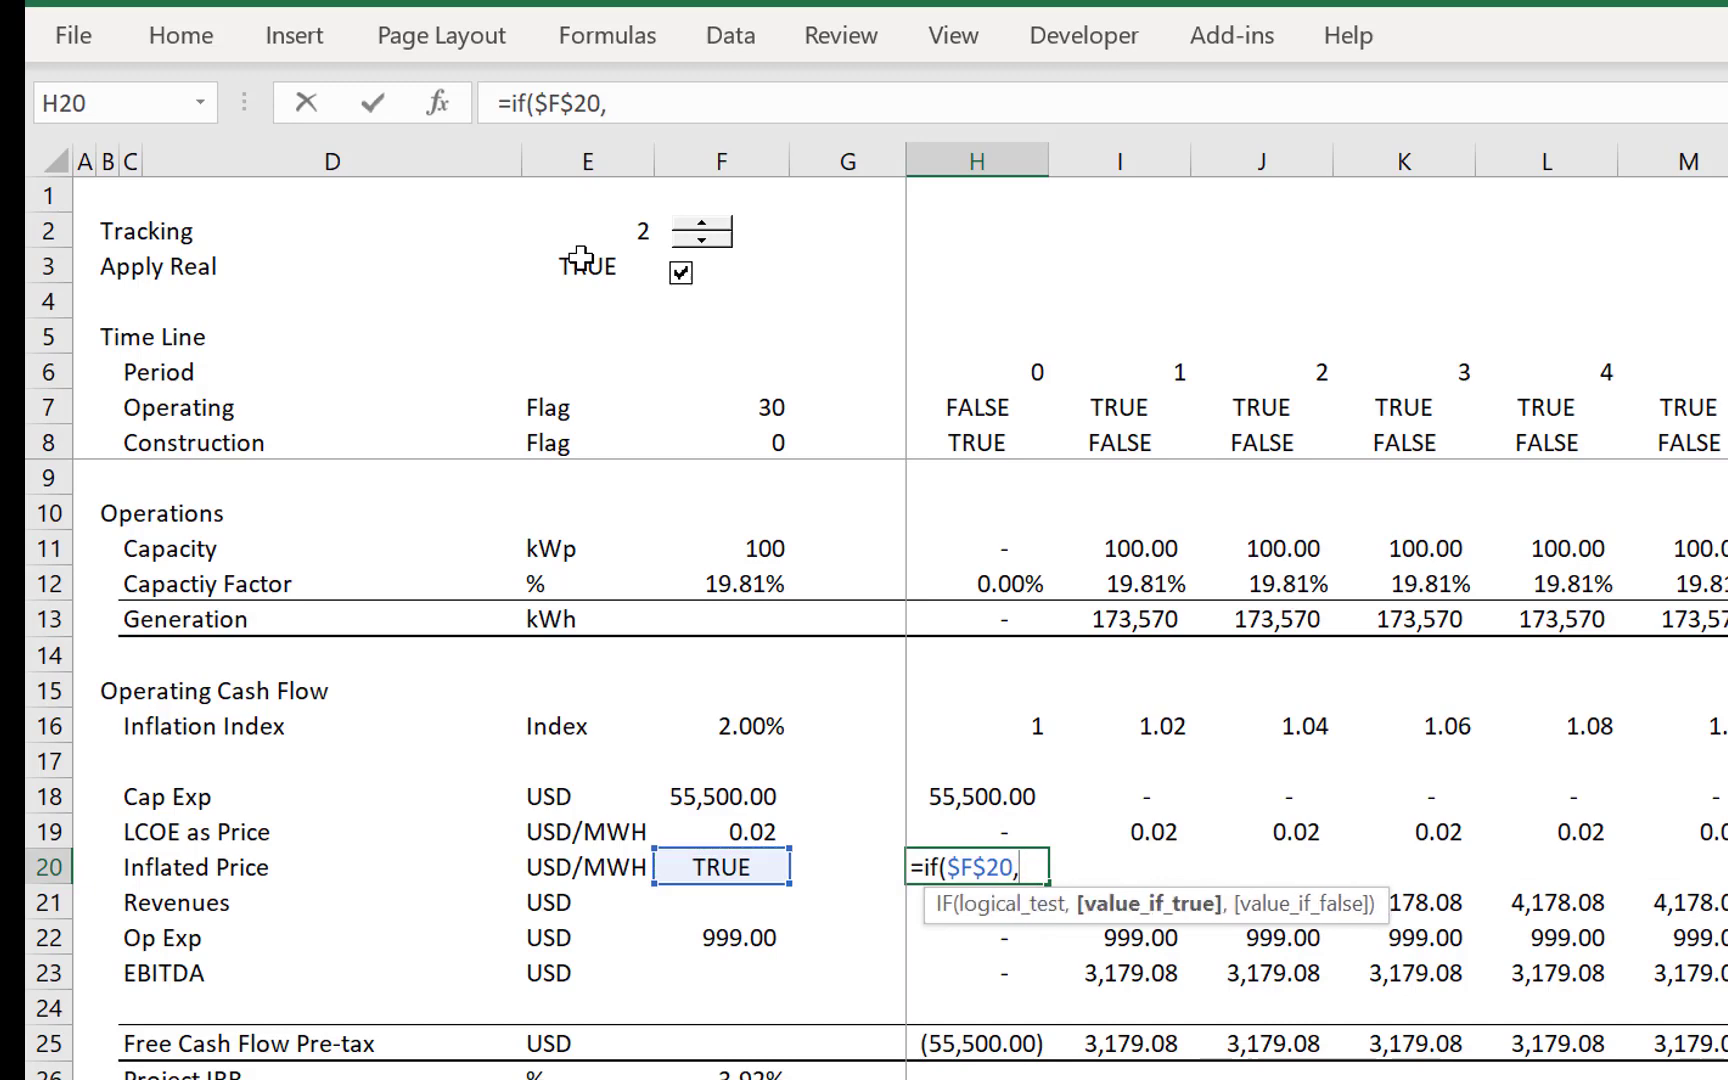
{"action": "key", "text": "Up"}
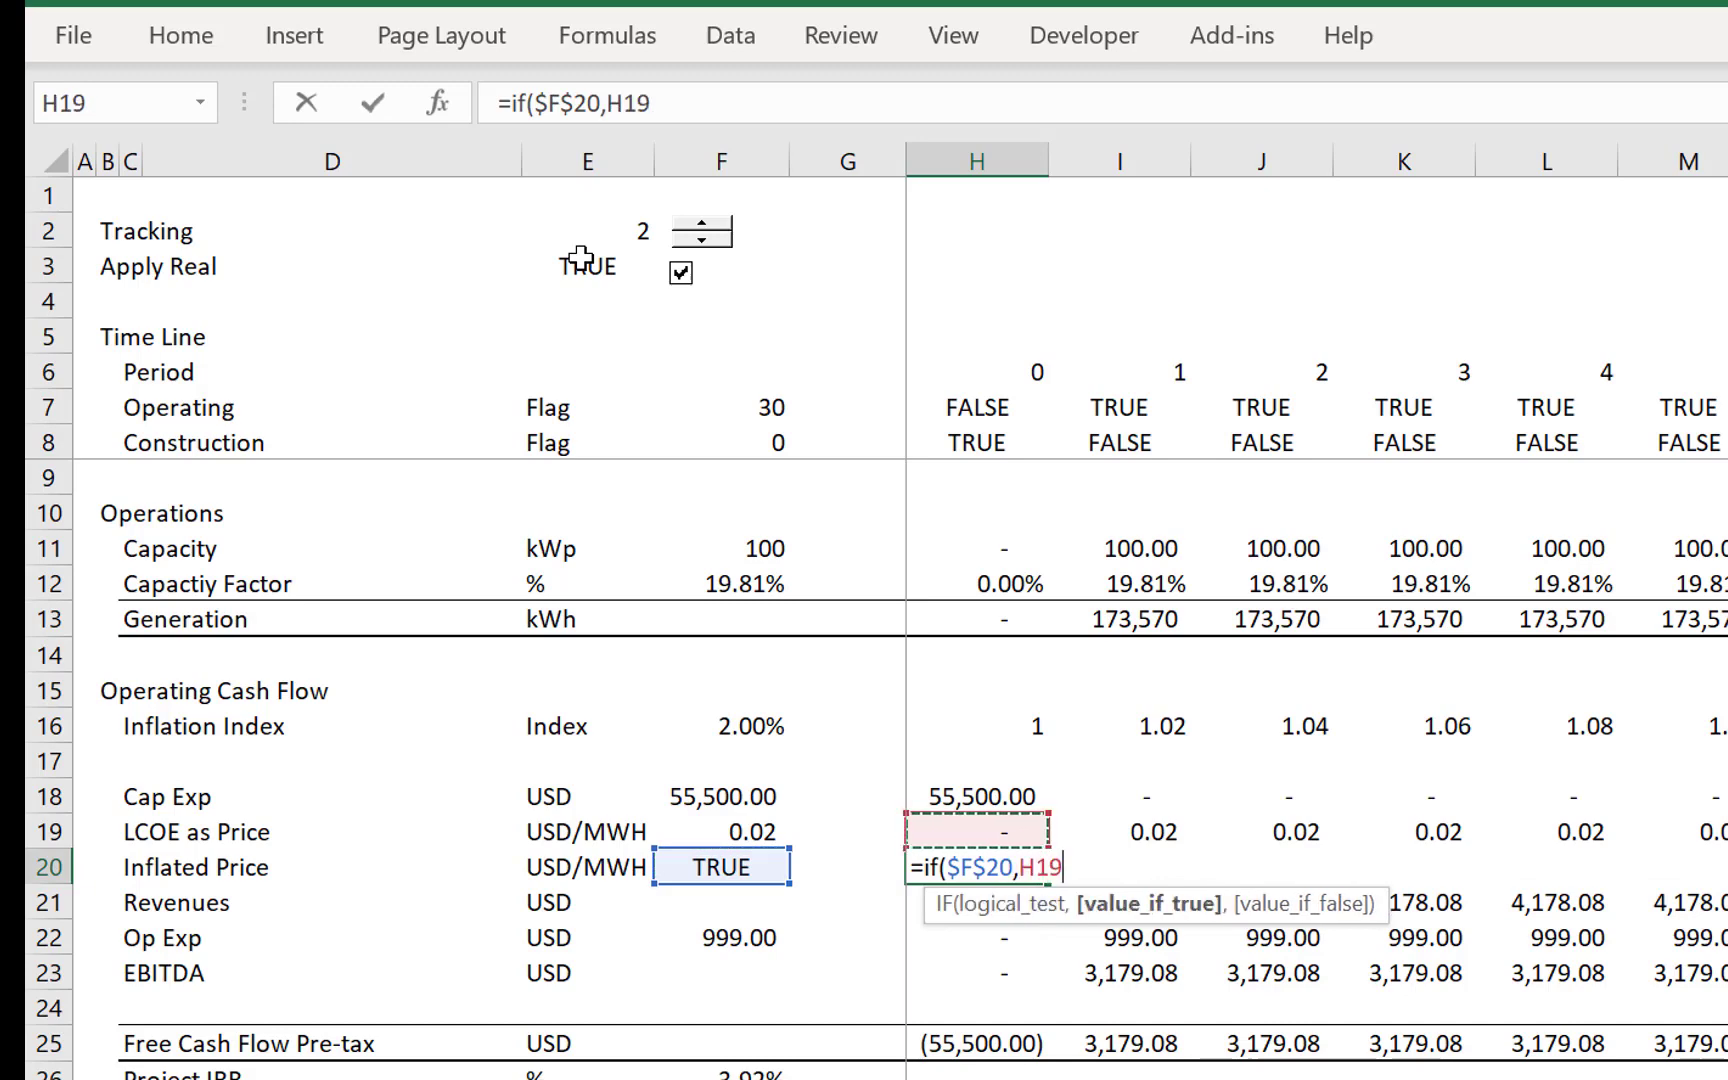
{"action": "type", "text": "("}
{"action": "key", "text": "Up"}
{"action": "key", "text": "Up"}
{"action": "key", "text": "Up"}
{"action": "key", "text": "Up"}
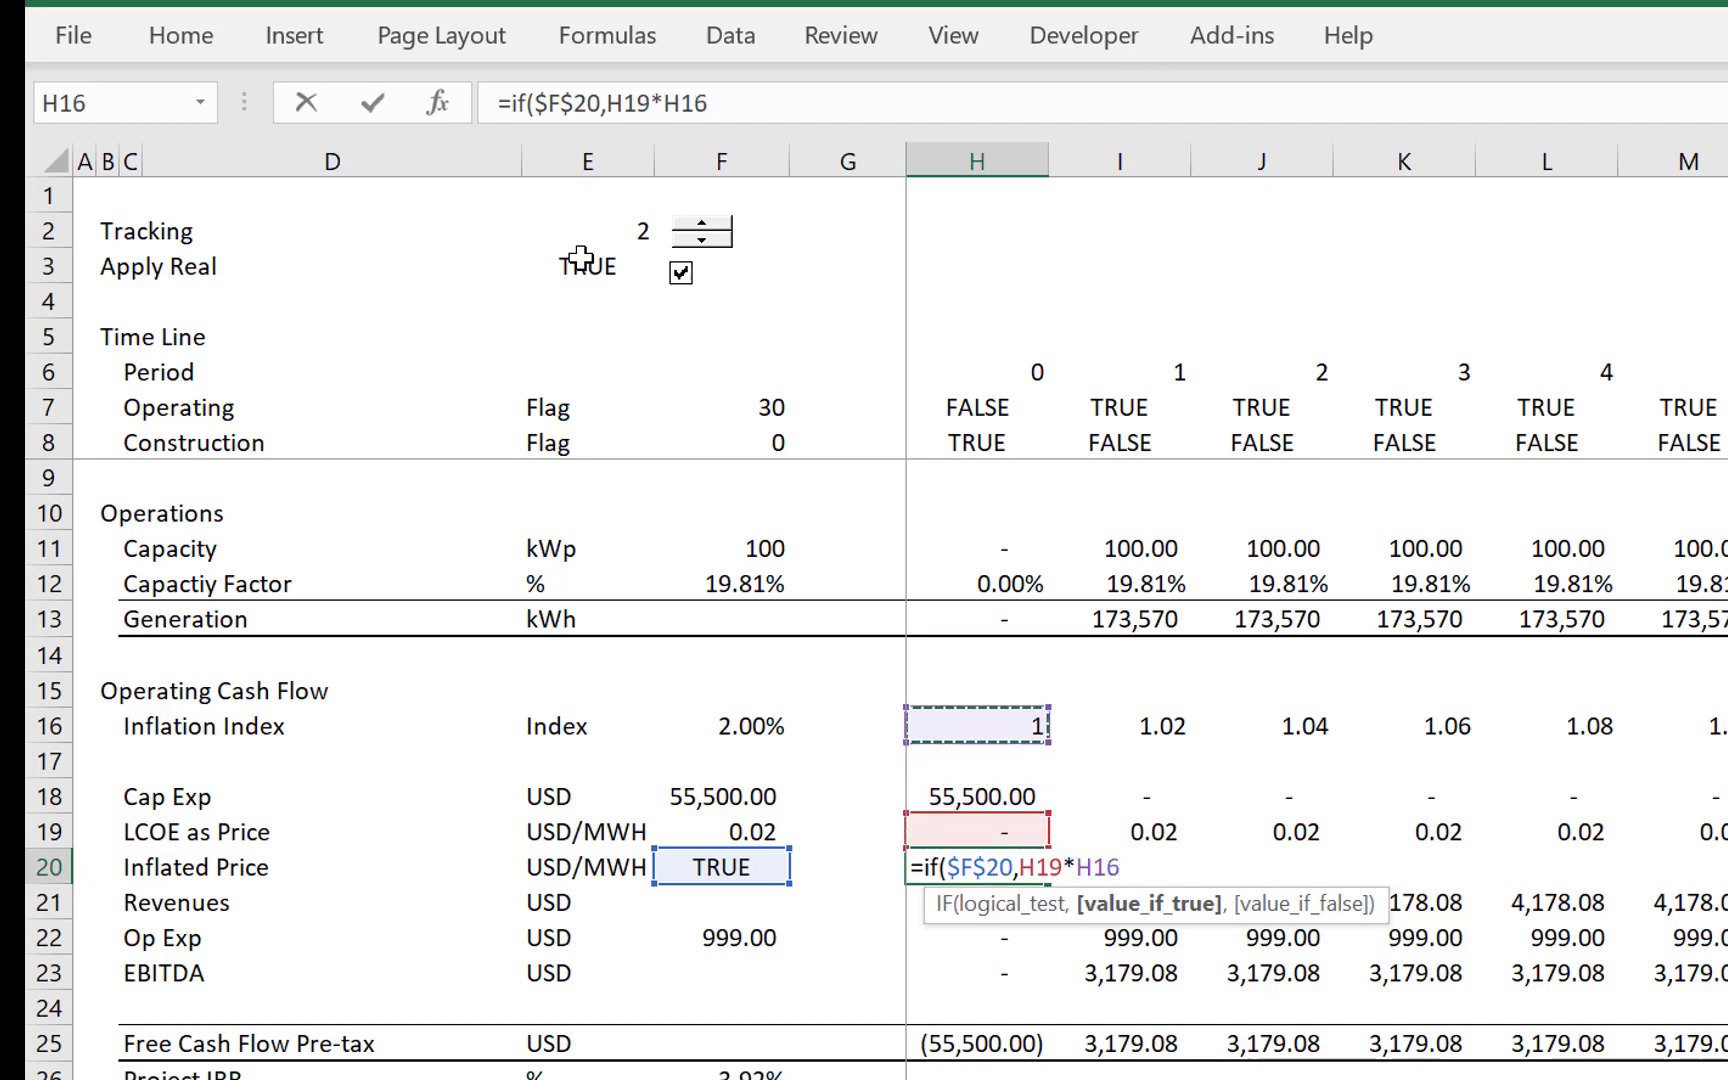
{"action": "type", "text": ","}
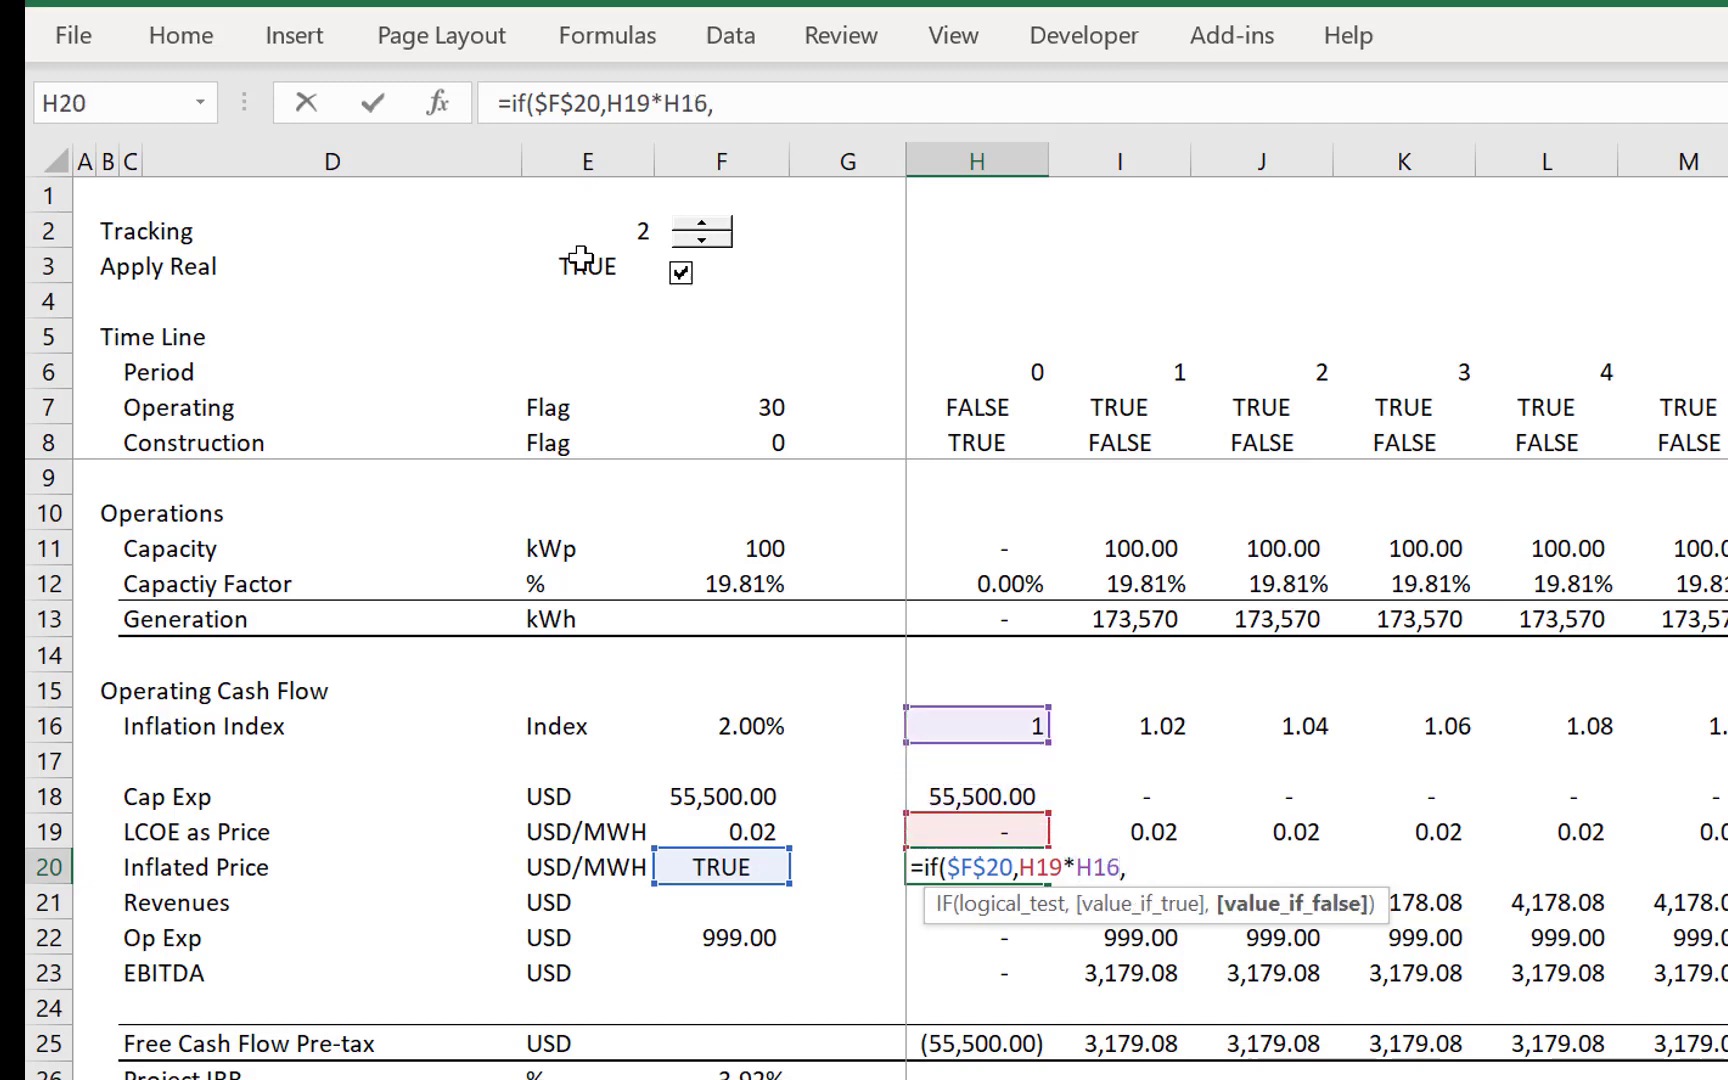
{"action": "key", "text": "Up"}
{"action": "key", "text": "ctrl+Return"}
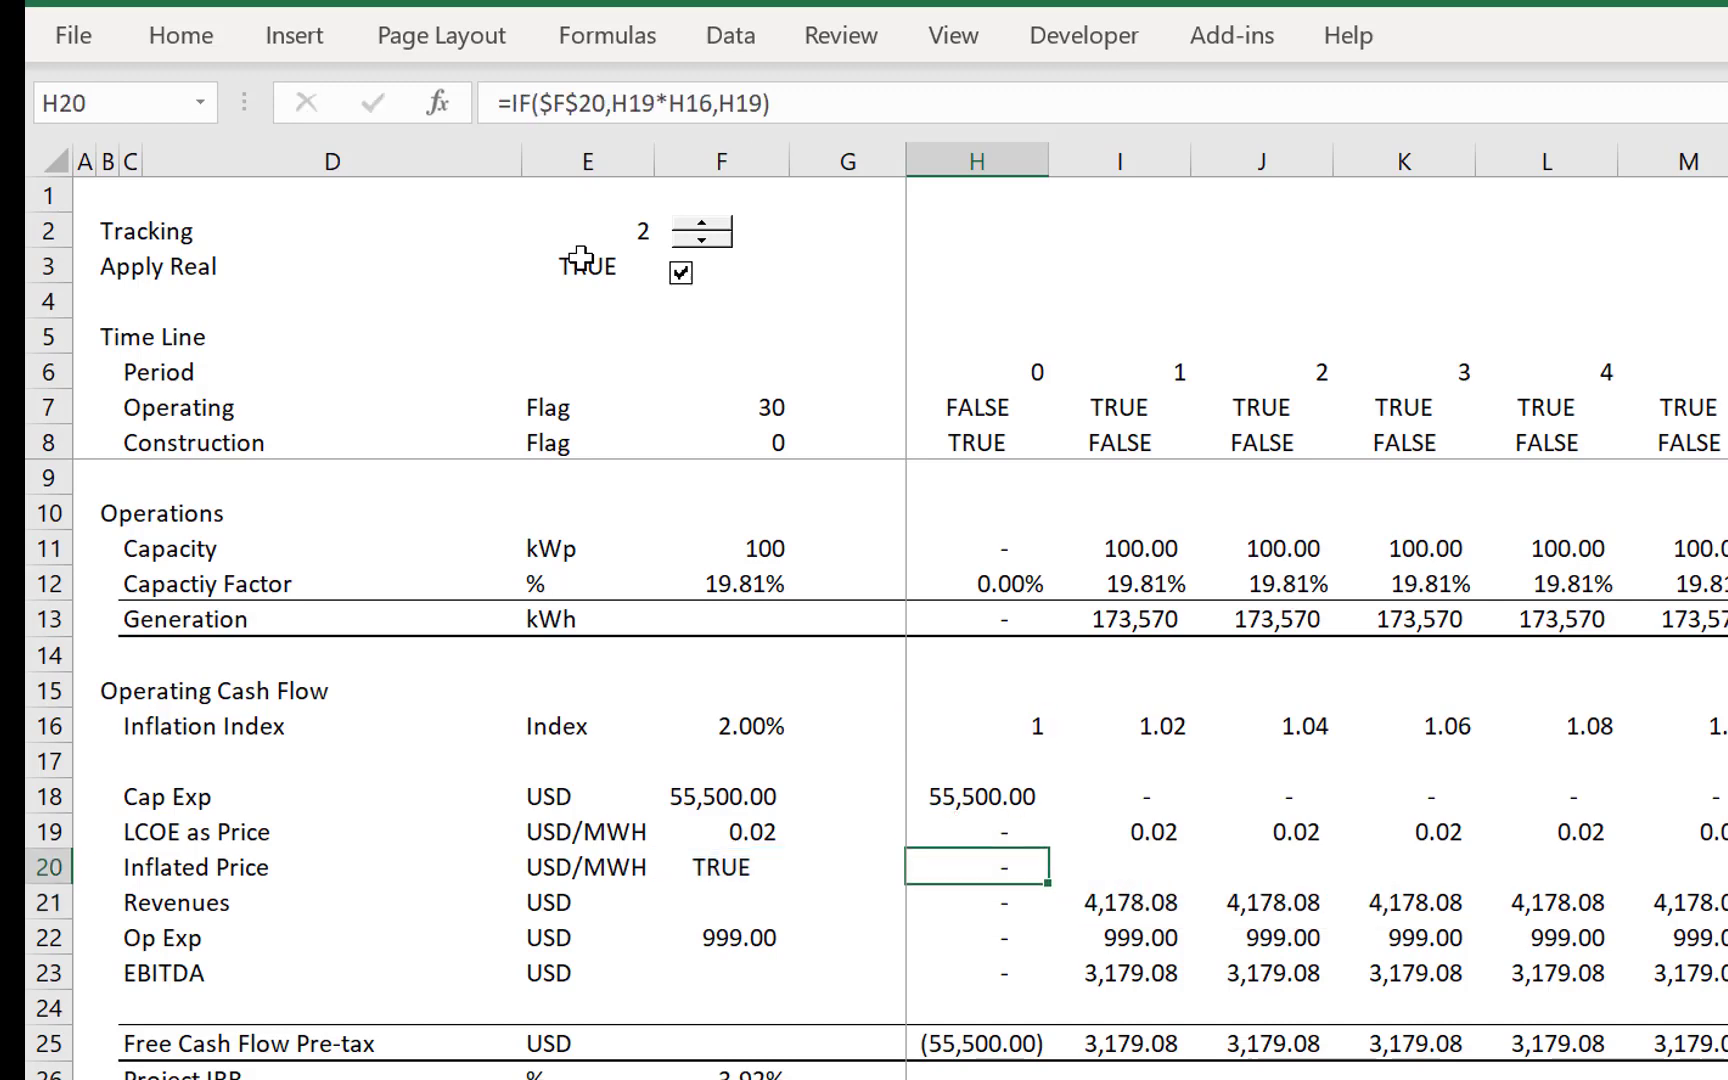
- Fill the Inflated Price formula from H20 across all periods of the timeline
{"action": "key", "text": "ctrl+shift+Right"}
{"action": "key", "text": "ctrl+r"}
{"action": "key", "text": "ctrl+shift+Left"}
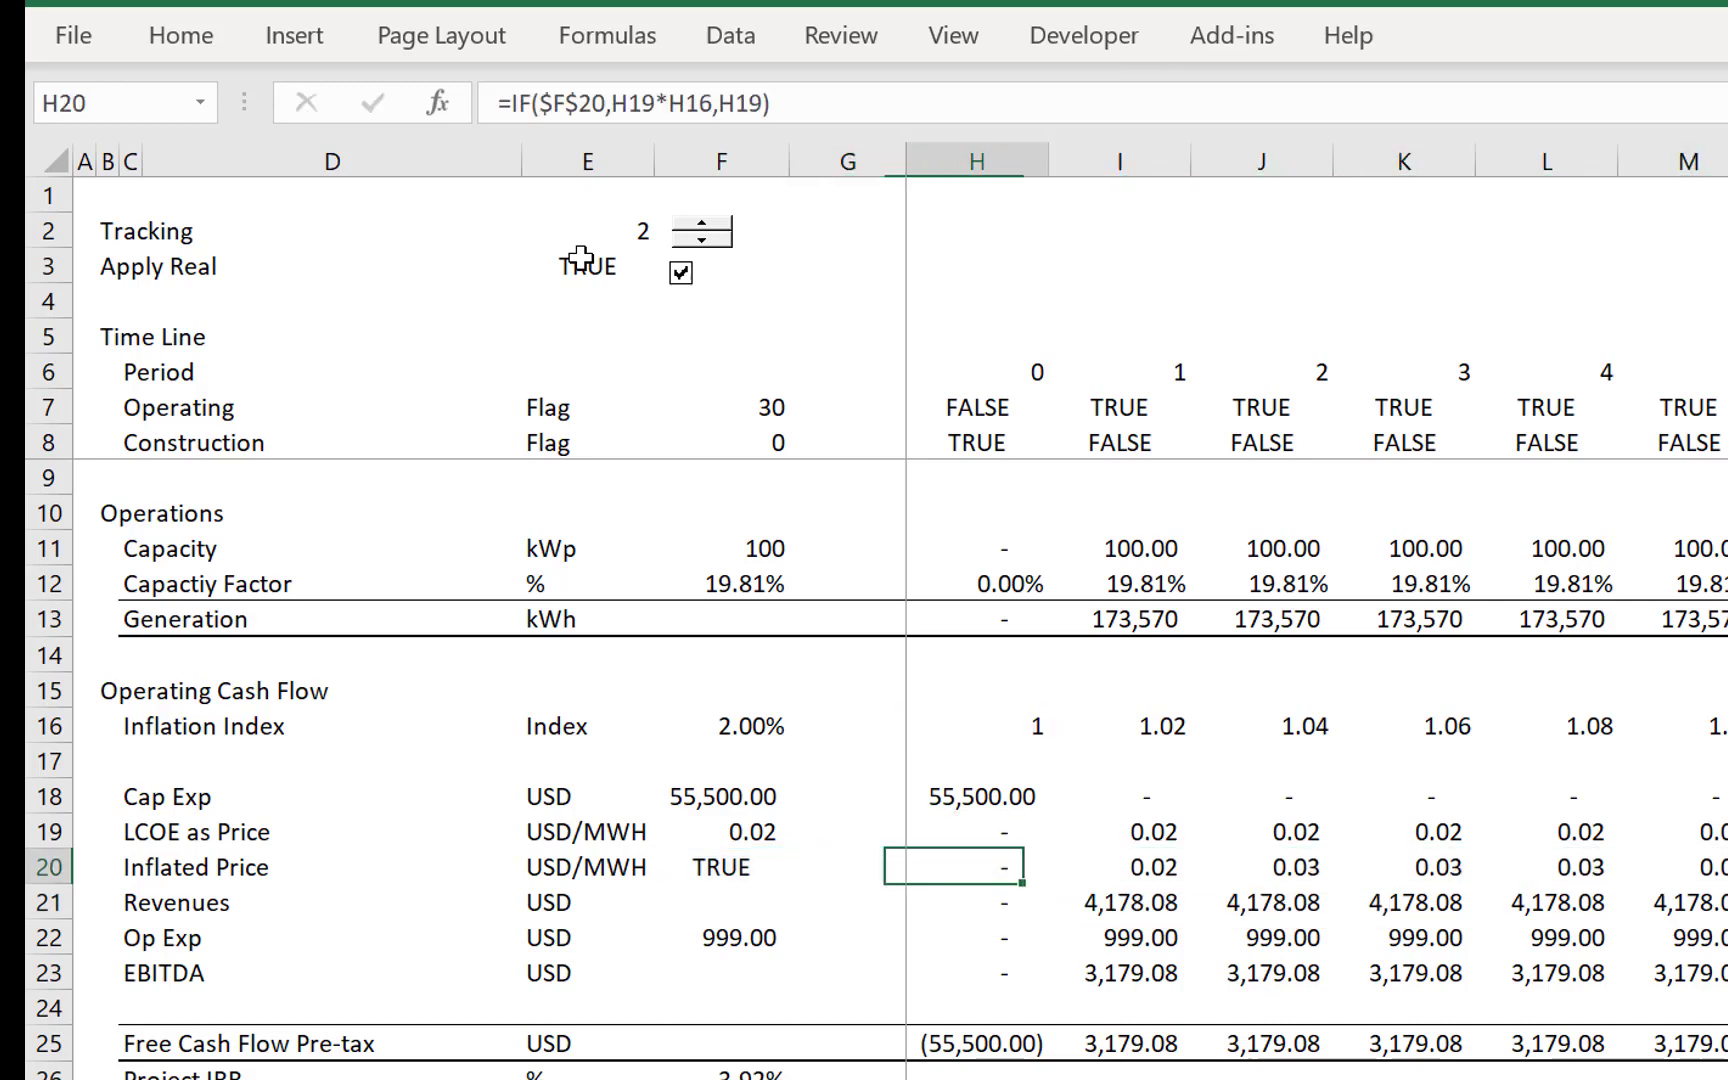
- Format the Inflated Price values from H20 across the timeline to show four decimal places
{"action": "key", "text": "ctrl+shift+Right"}
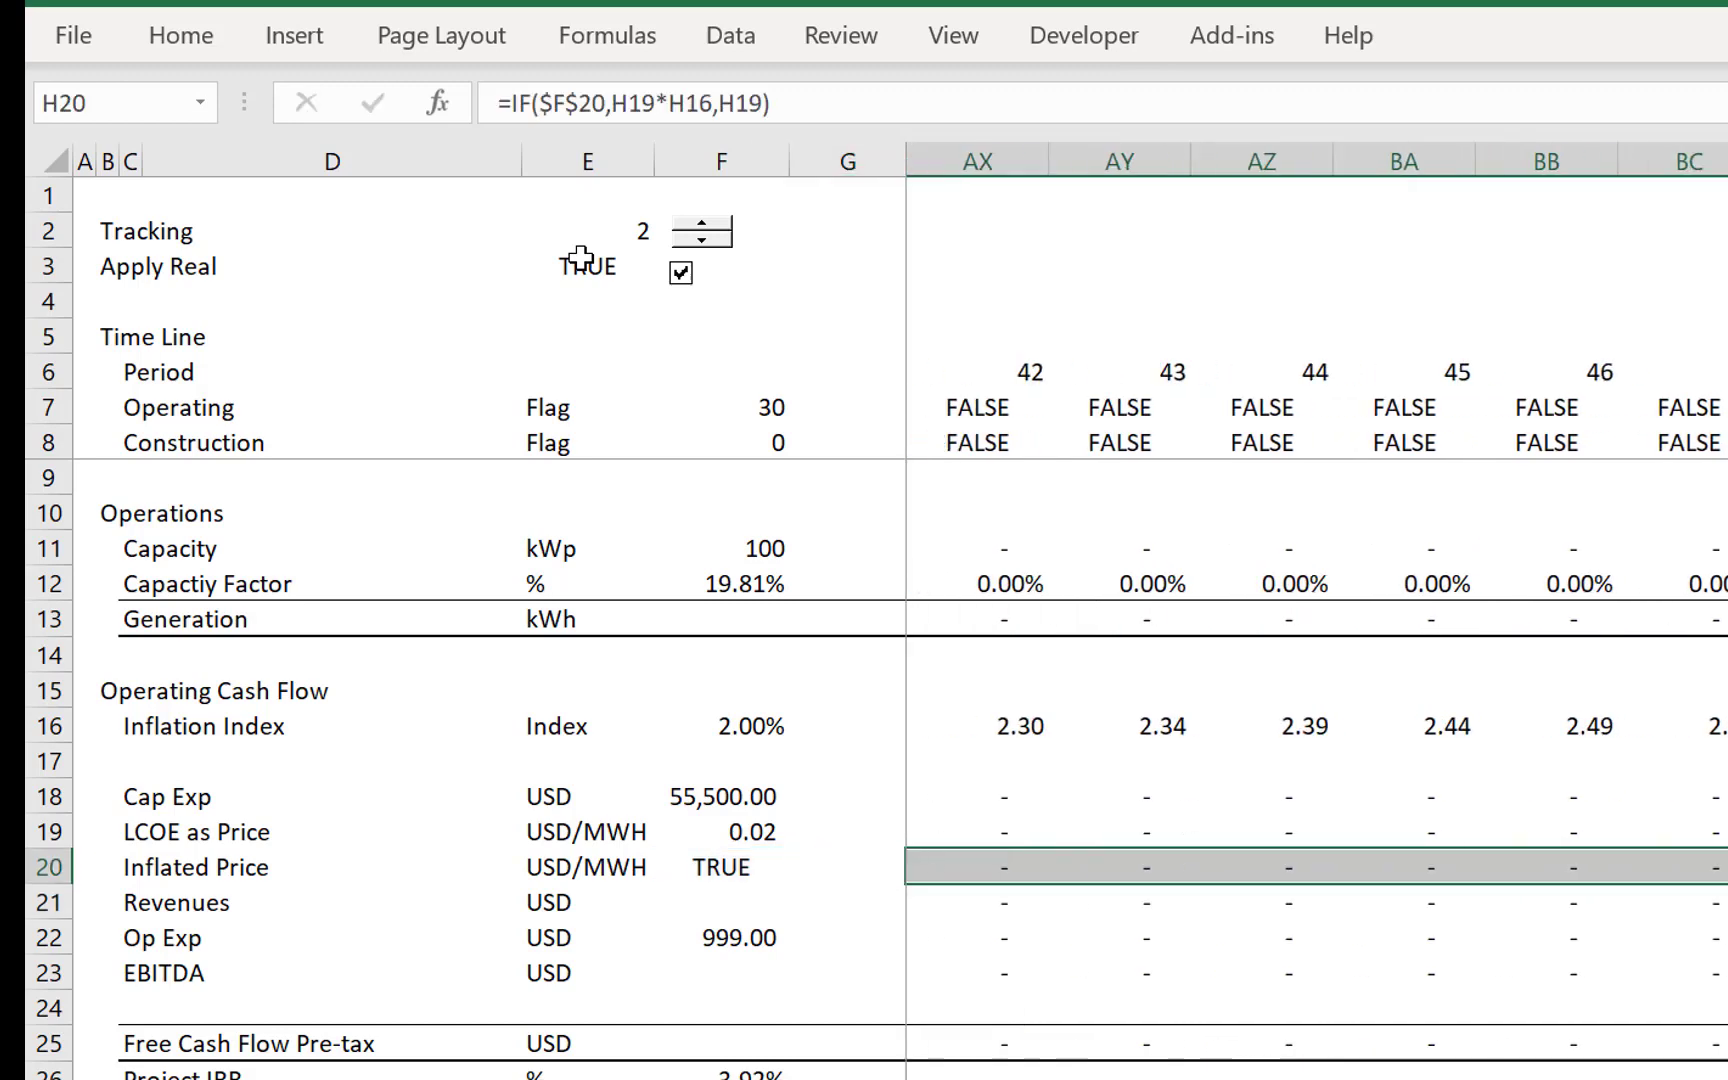
{"action": "left_click", "coordinate": [72, 35]}
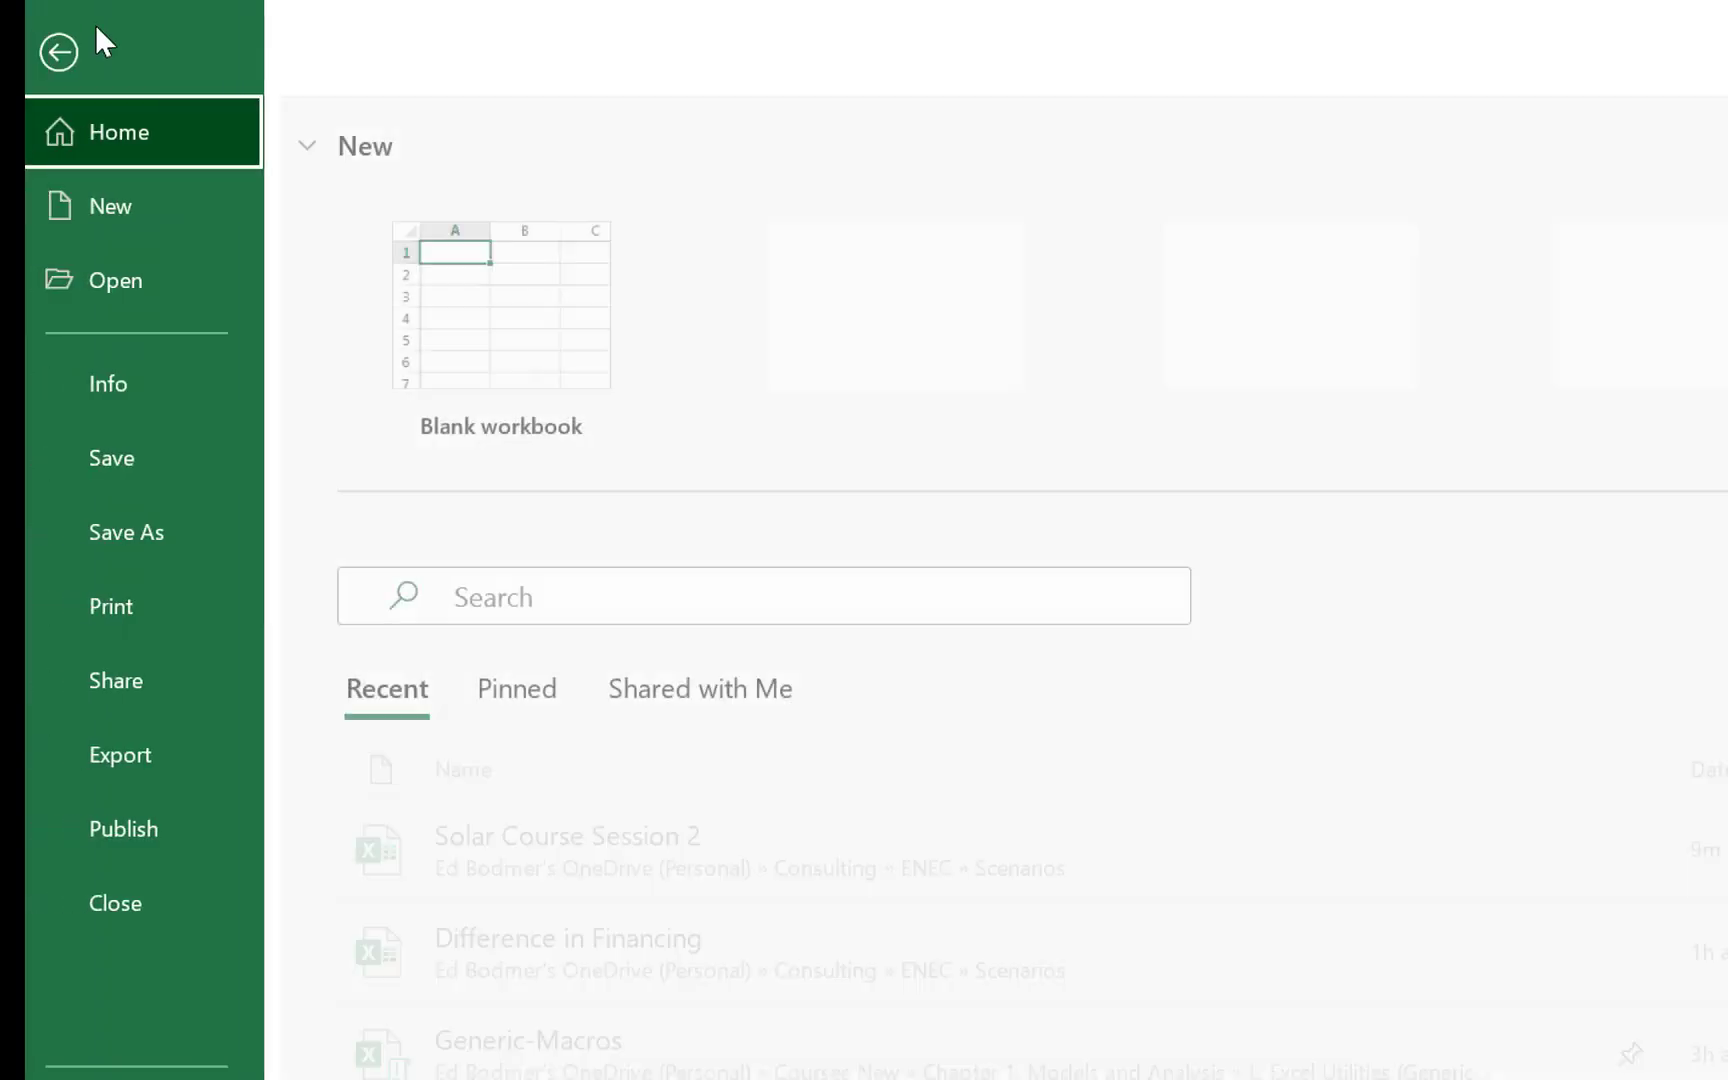
{"action": "left_click", "coordinate": [97, 52]}
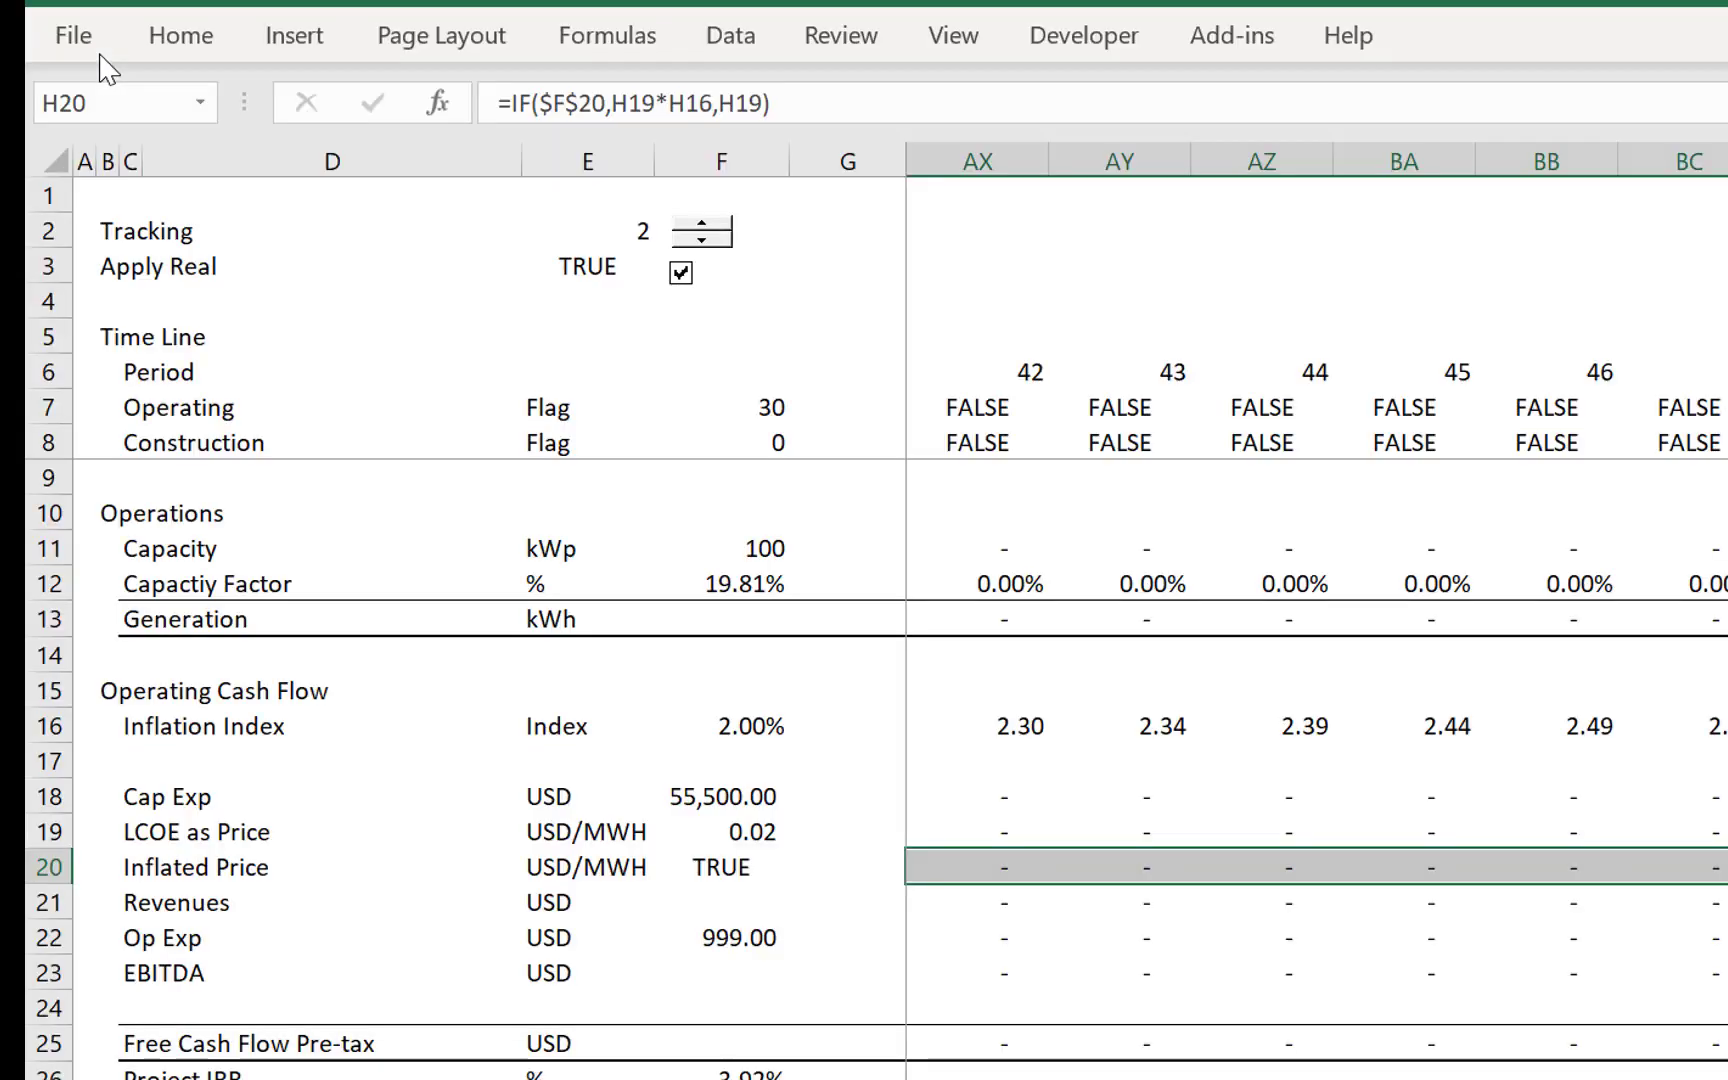
{"action": "left_click", "coordinate": [195, 45]}
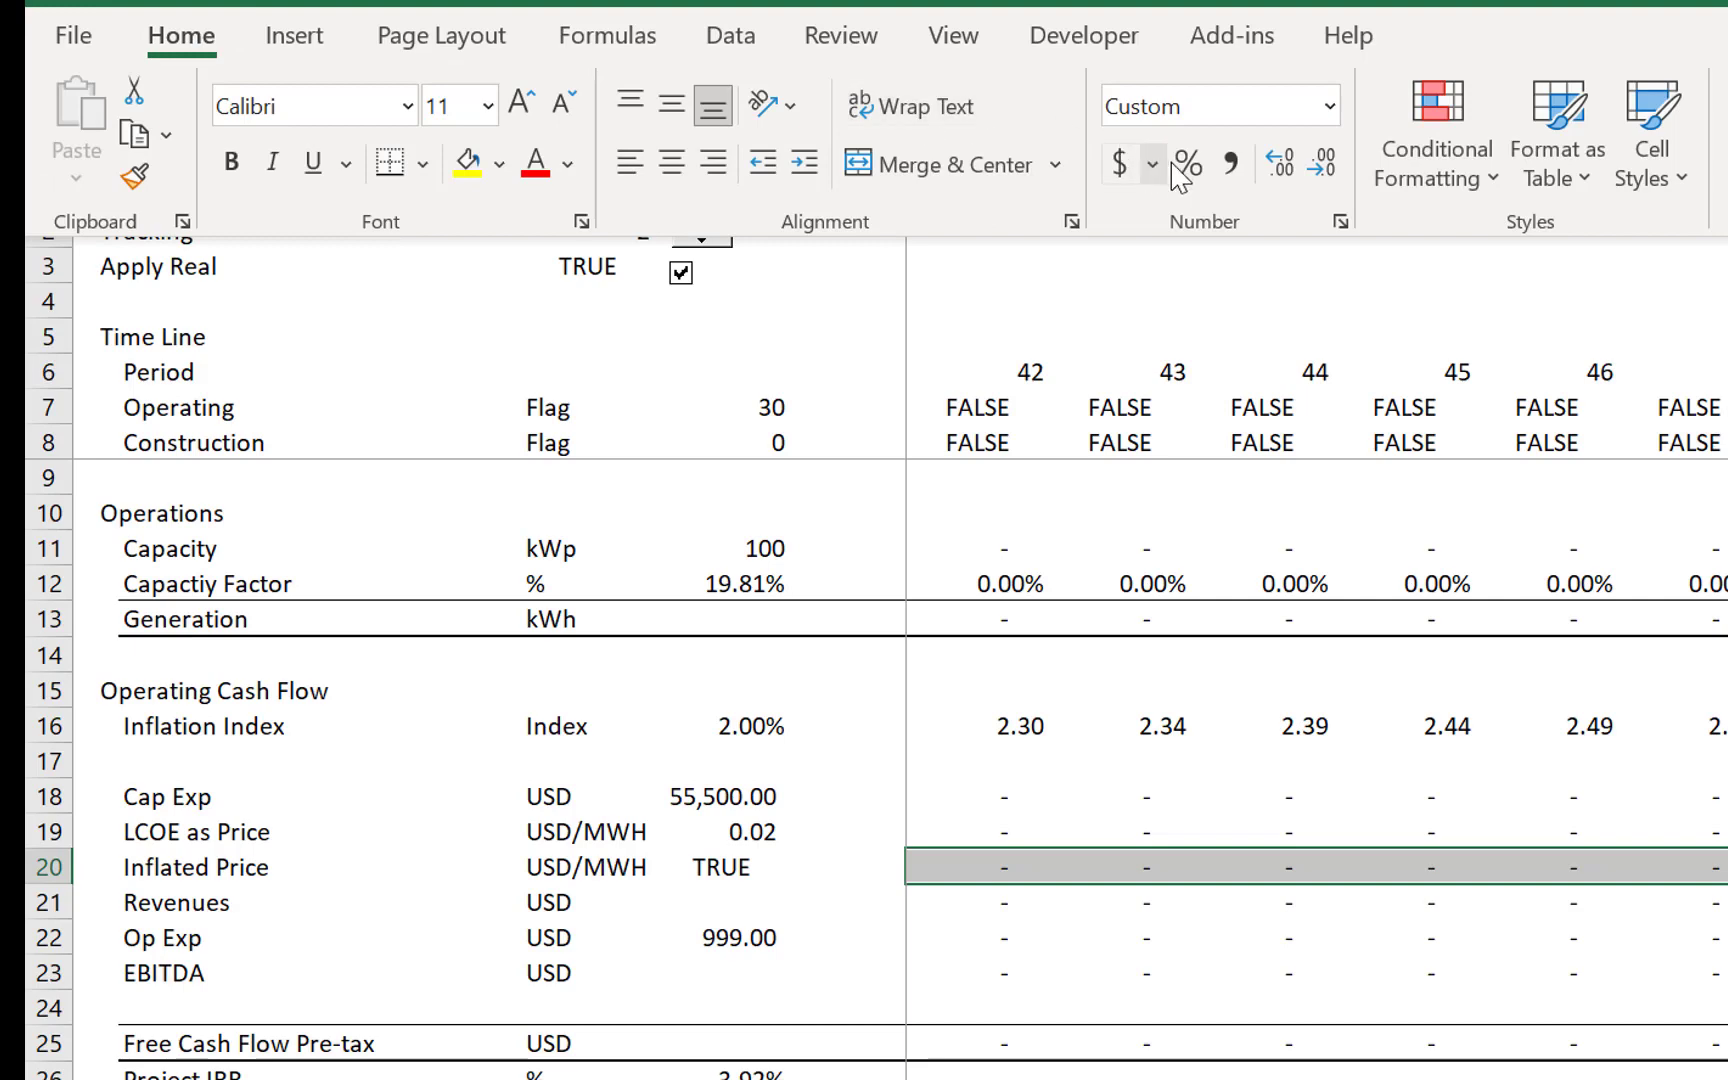
{"action": "left_click", "coordinate": [1282, 165]}
{"action": "left_click", "coordinate": [1282, 165]}
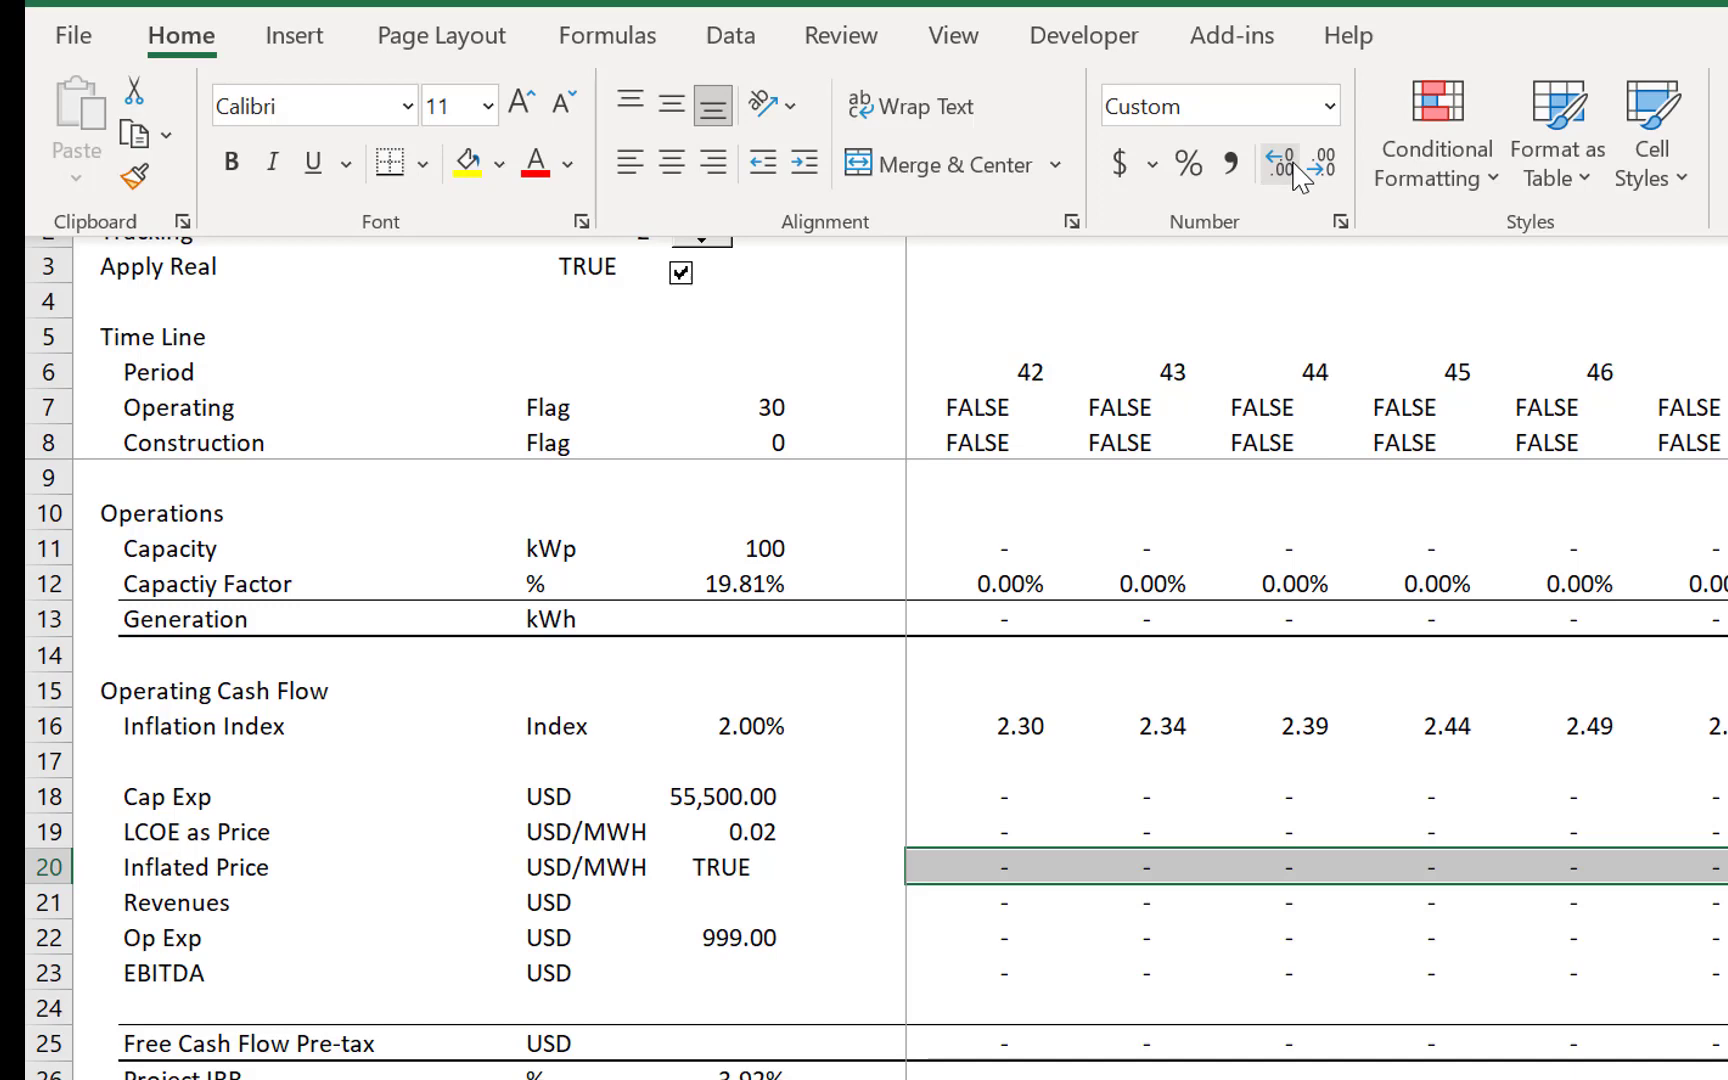
{"action": "key", "text": "Right"}
{"action": "key", "text": "Left"}
{"action": "key", "text": "Left"}
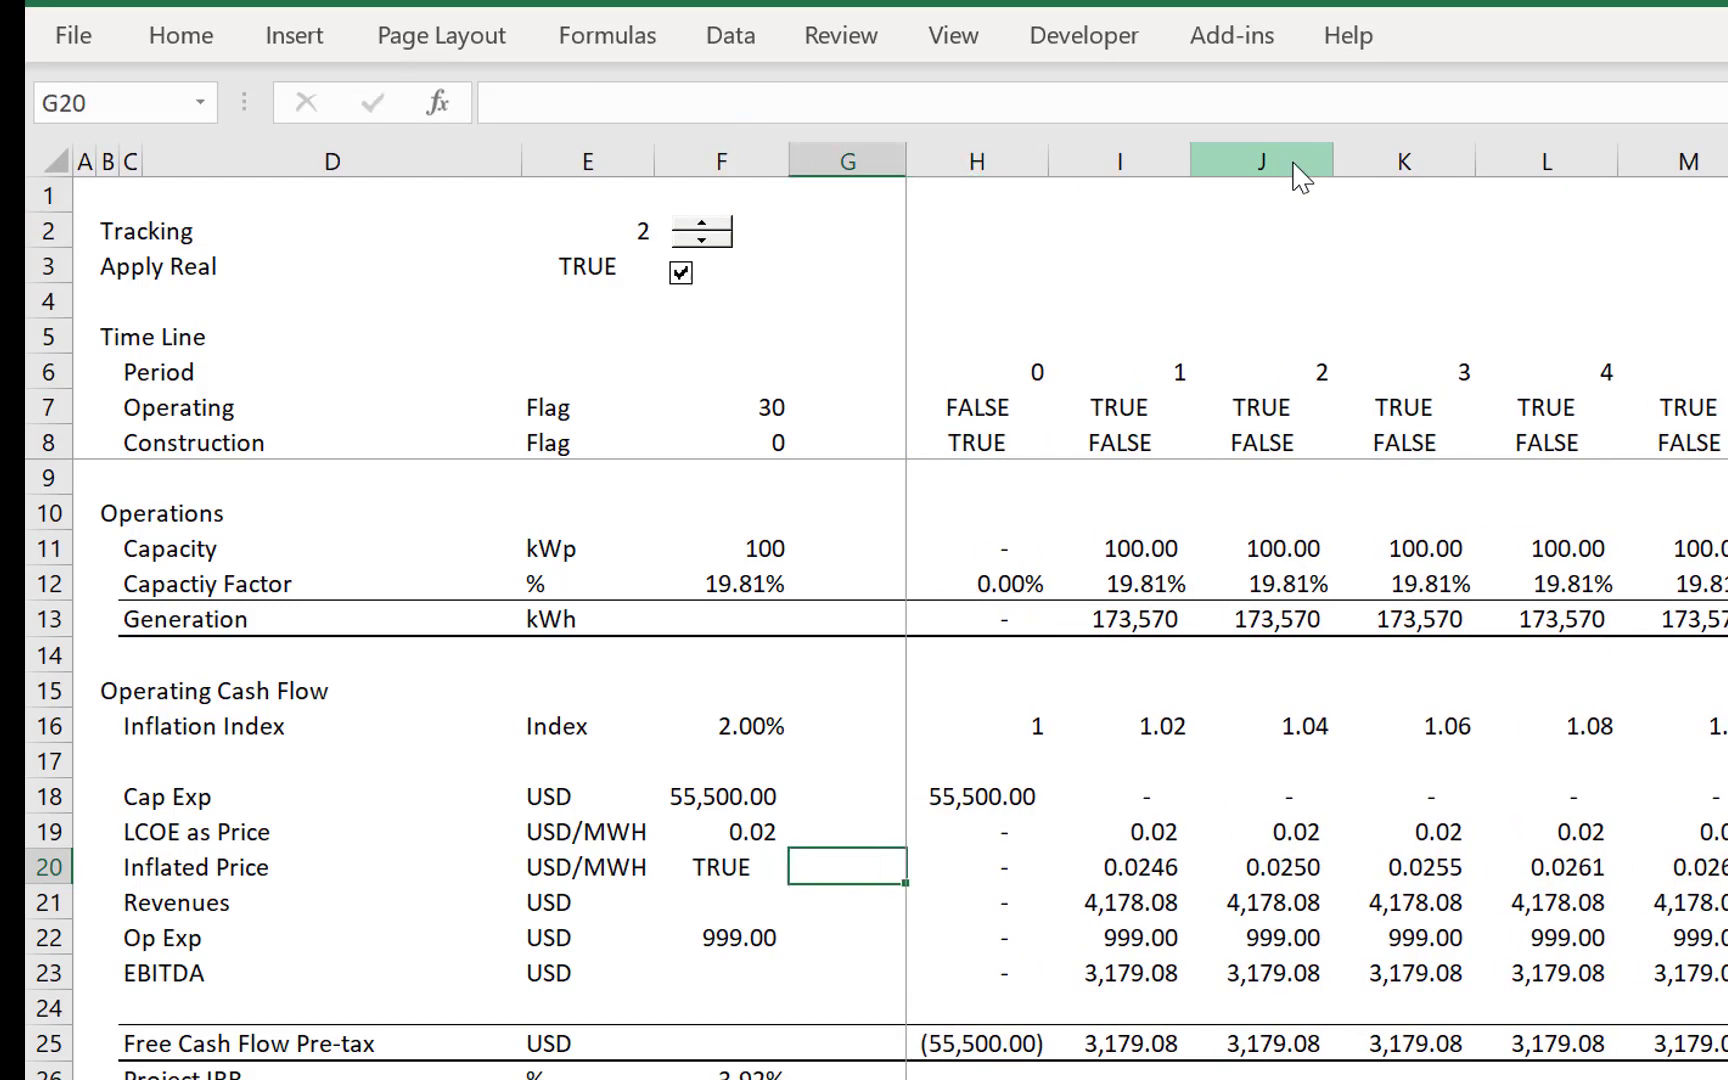
- Change the Revenues formula in H21 to =H20*H13 so it uses the Inflated Price
{"action": "key", "text": "Right"}
{"action": "key", "text": "Right"}
{"action": "key", "text": "Down"}
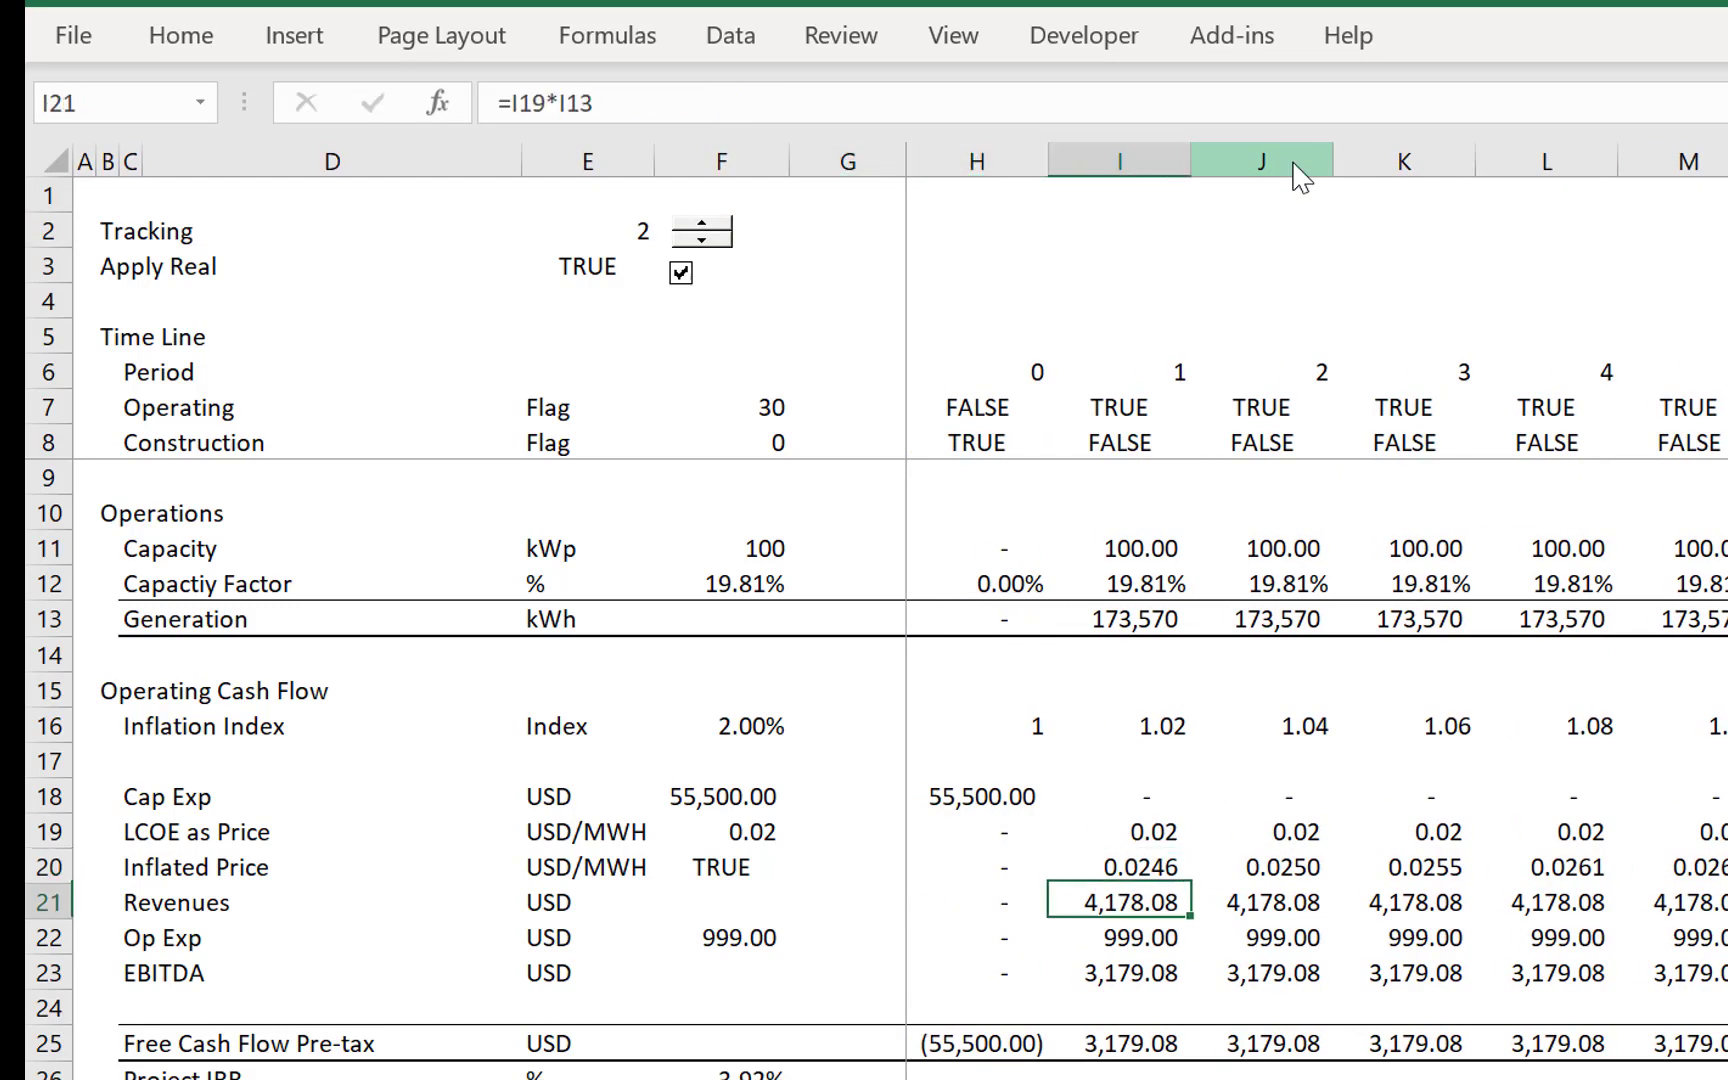
{"action": "key", "text": "Left"}
{"action": "key", "text": "F2"}
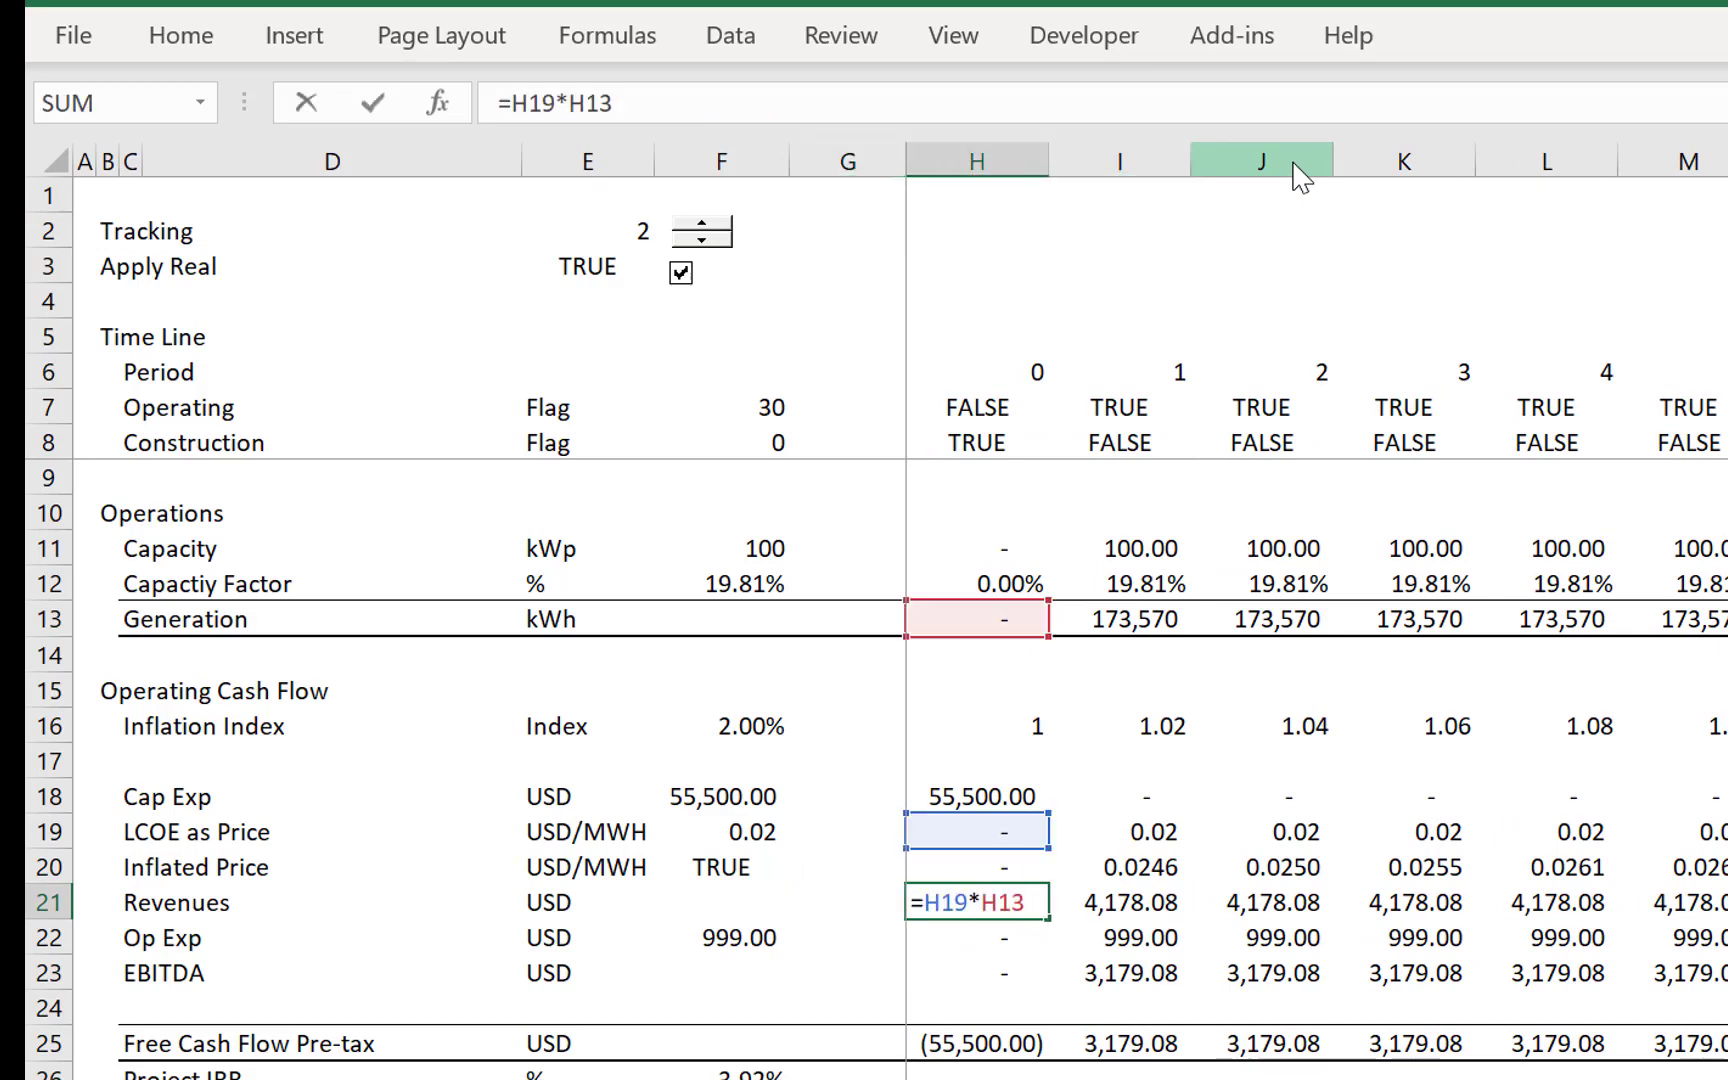
{"action": "key", "text": "BackSpace"}
{"action": "key", "text": "BackSpace"}
{"action": "key", "text": "BackSpace"}
{"action": "key", "text": "BackSpace"}
{"action": "key", "text": "BackSpace"}
{"action": "key", "text": "BackSpace"}
{"action": "key", "text": "BackSpace"}
{"action": "key", "text": "Up"}
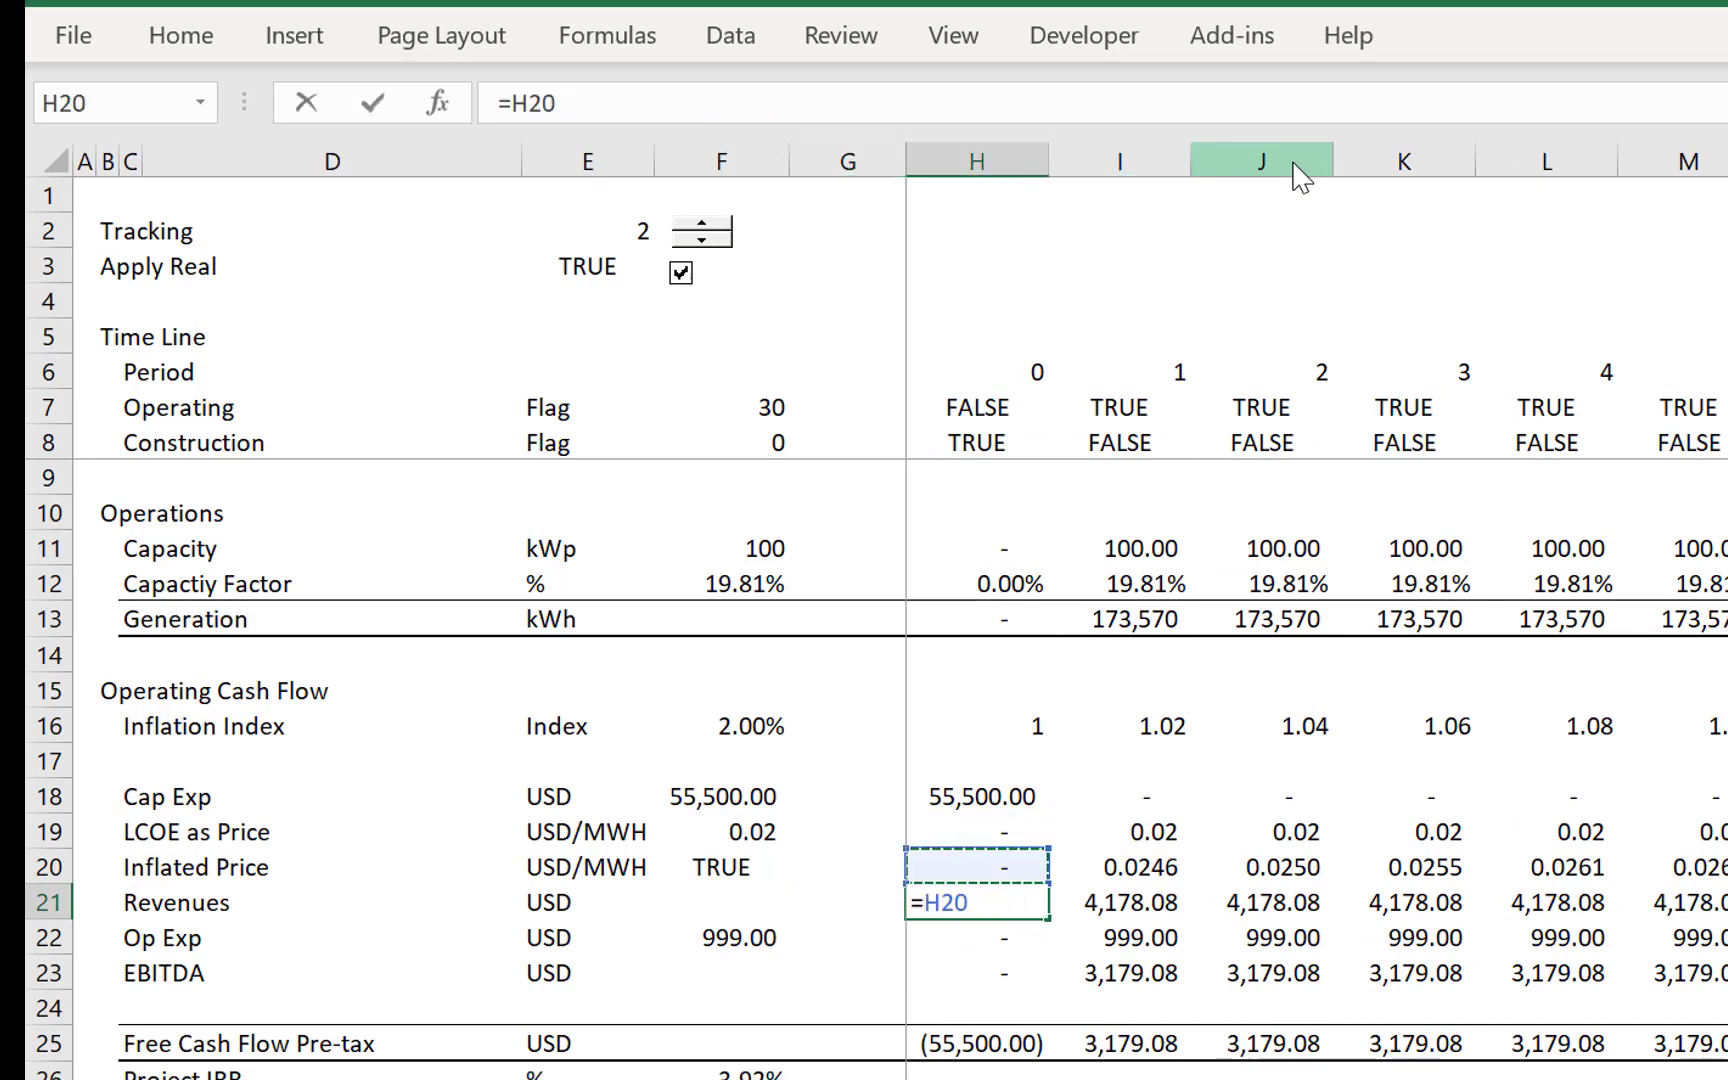
{"action": "type", "text": "*"}
{"action": "key", "text": "Up"}
{"action": "key", "text": "Up"}
{"action": "key", "text": "Up"}
{"action": "key", "text": "Up"}
{"action": "key", "text": "Up"}
{"action": "key", "text": "Up"}
{"action": "key", "text": "Up"}
{"action": "key", "text": "Up"}
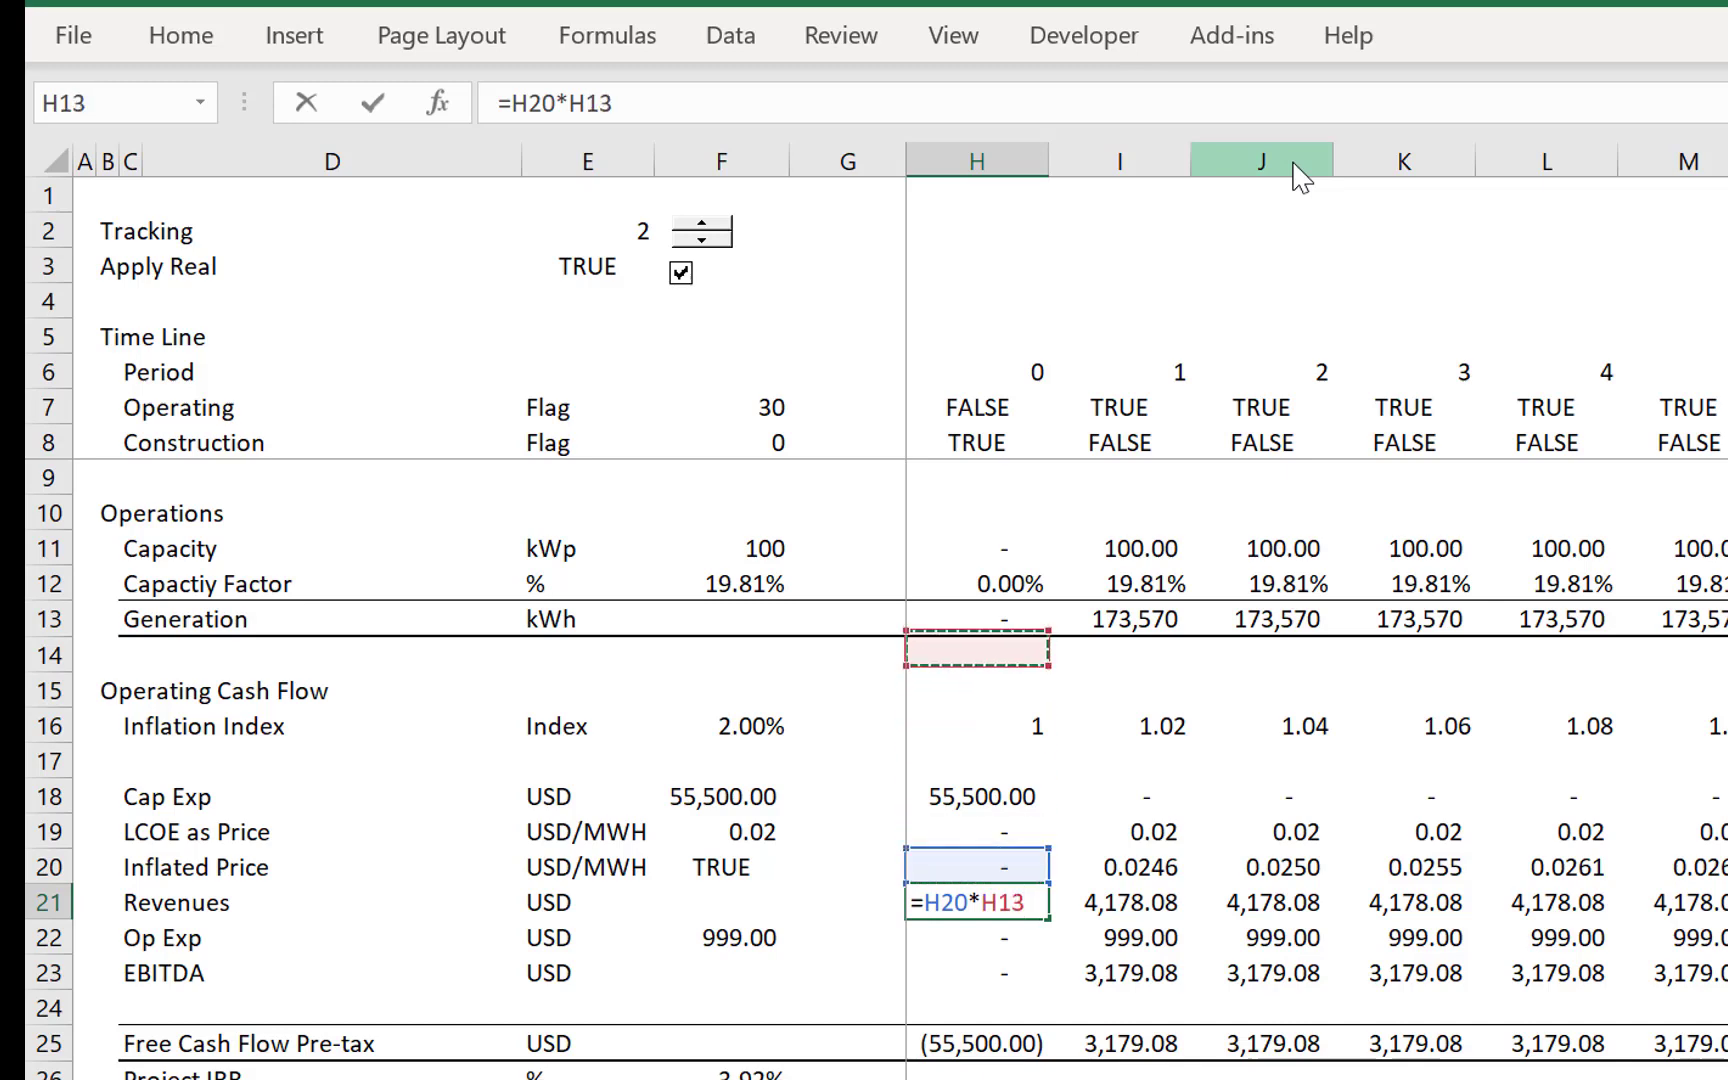
{"action": "key", "text": "Return"}
{"action": "key", "text": "Up"}
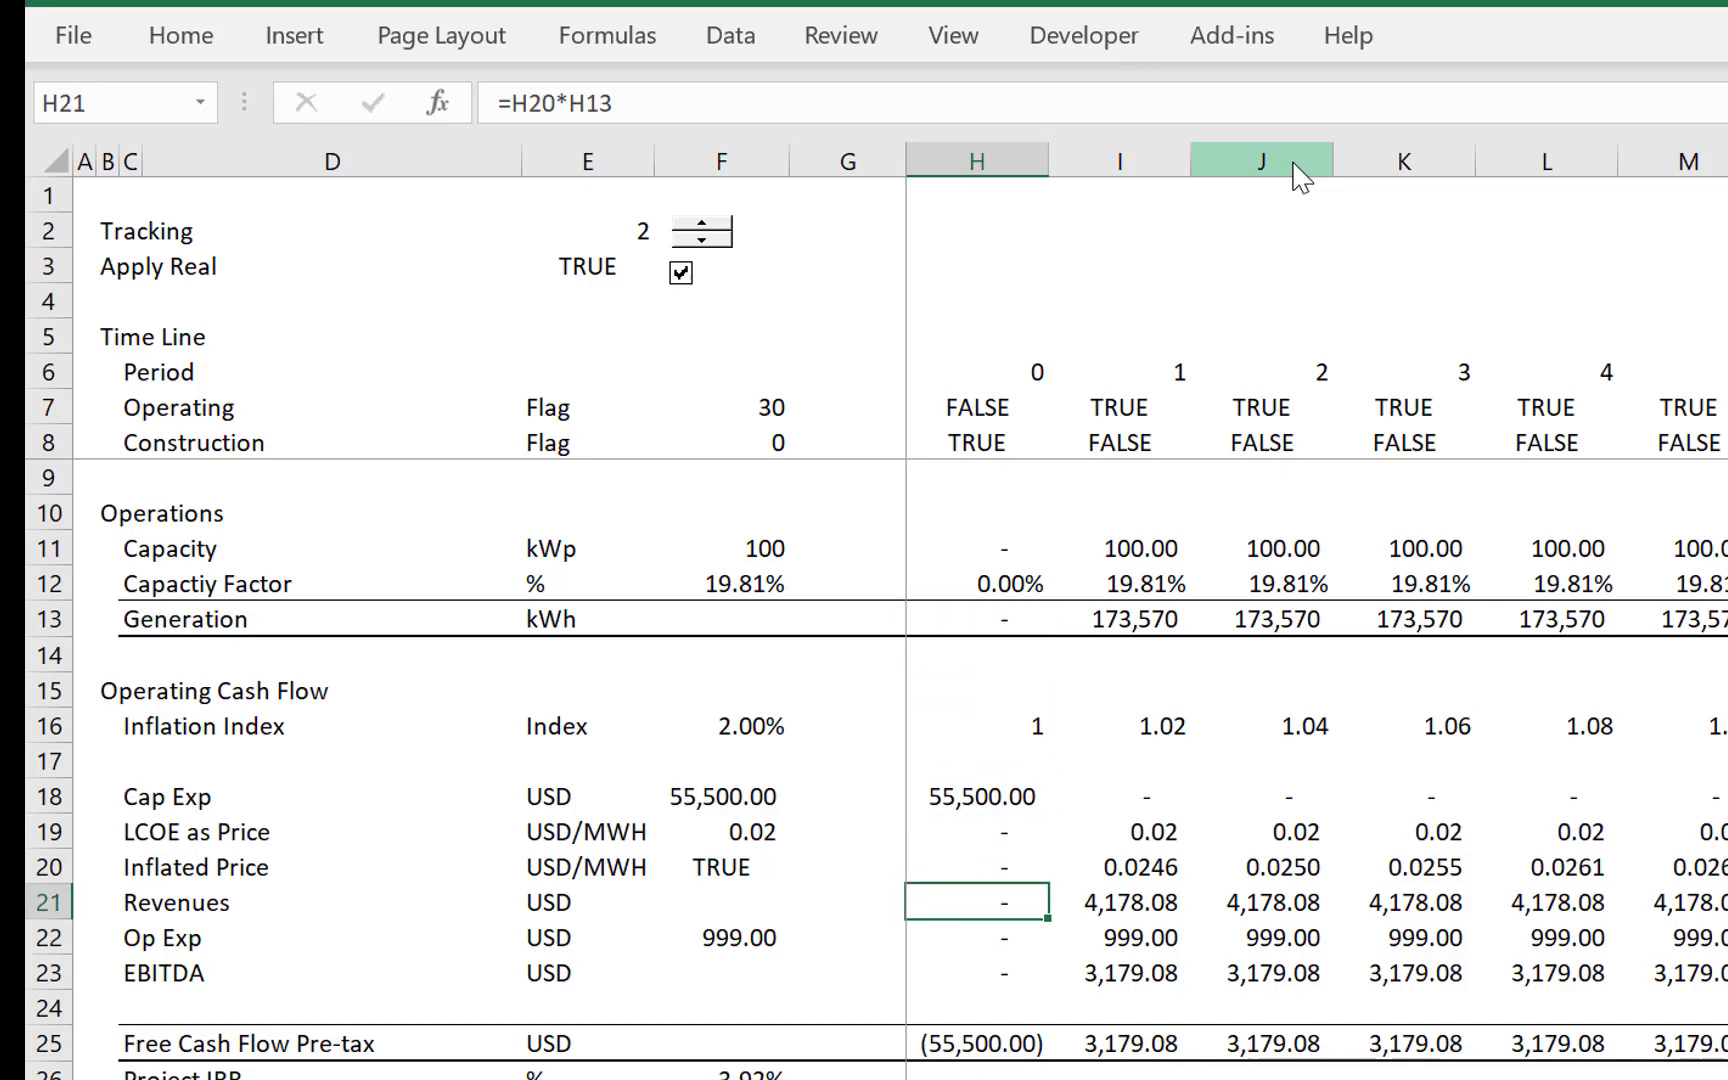
- Fill the Revenues formula from H21 across all periods of the timeline
{"action": "key", "text": "ctrl+shift+Right"}
{"action": "key", "text": "ctrl+r"}
{"action": "key", "text": "Left"}
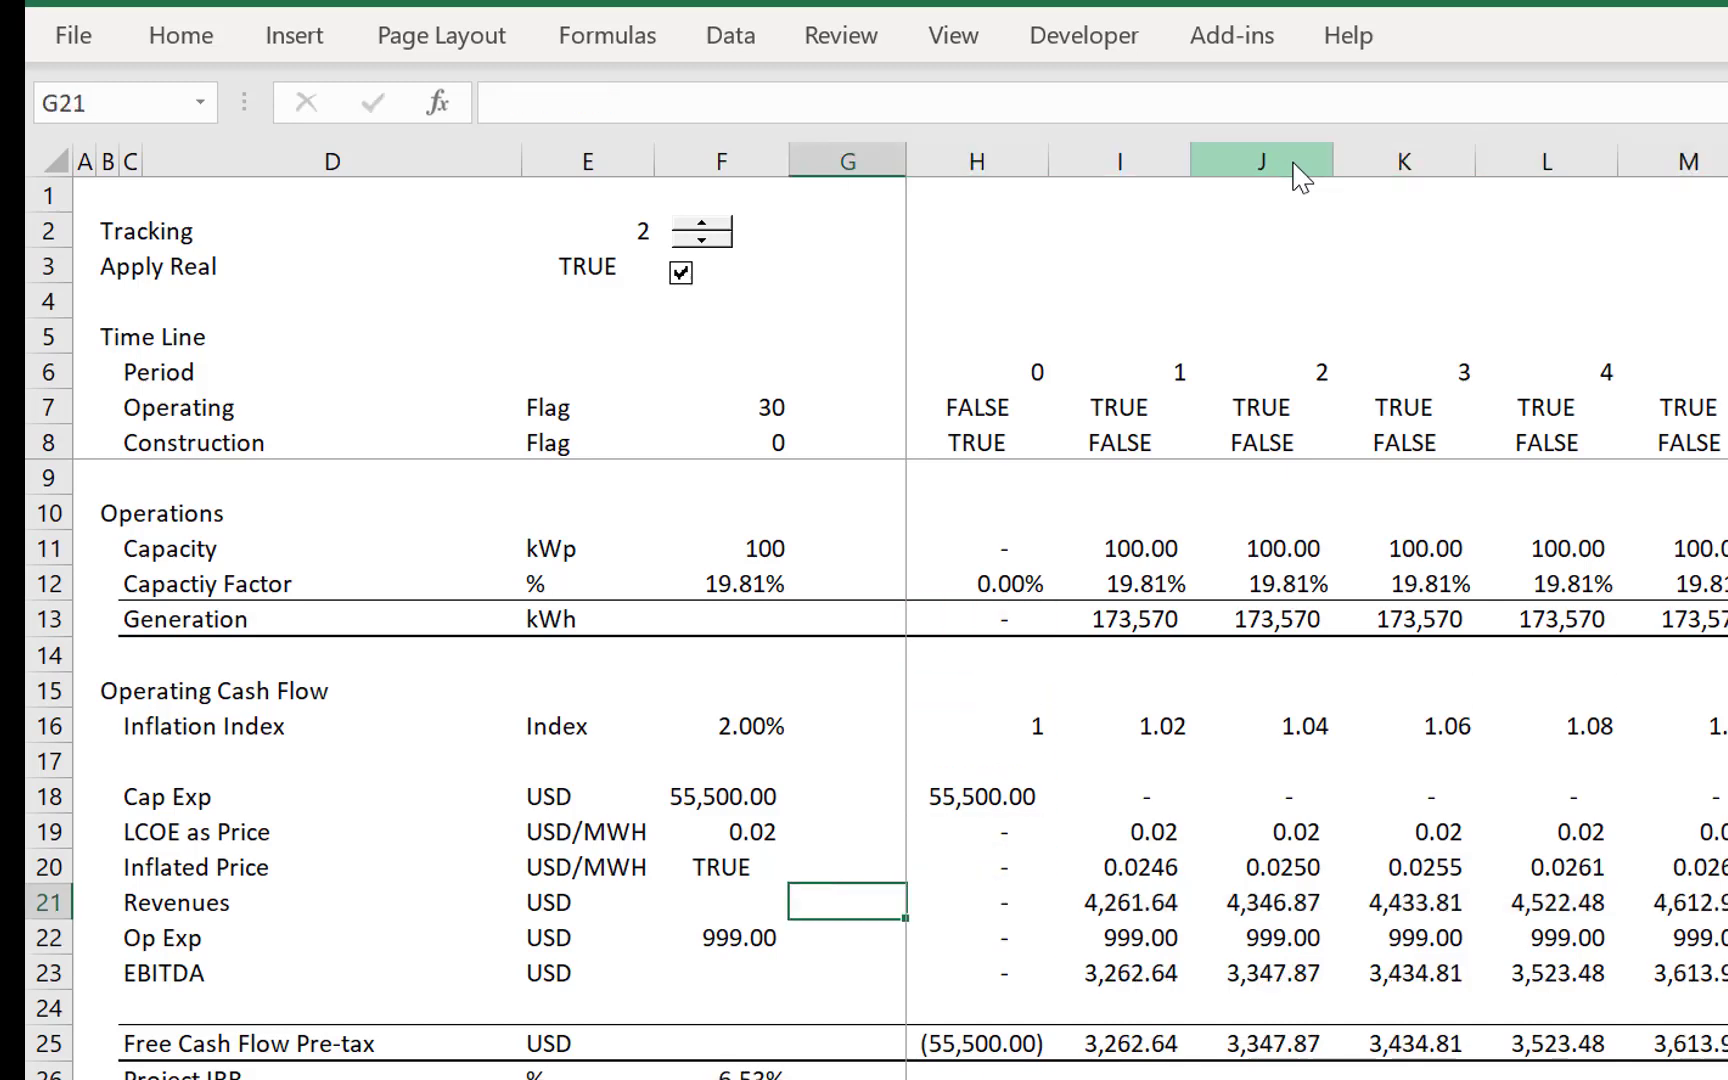
- Switch Apply Real off and examine the Inflated Price and Revenues formulas in the first periods
{"action": "left_click", "coordinate": [679, 273]}
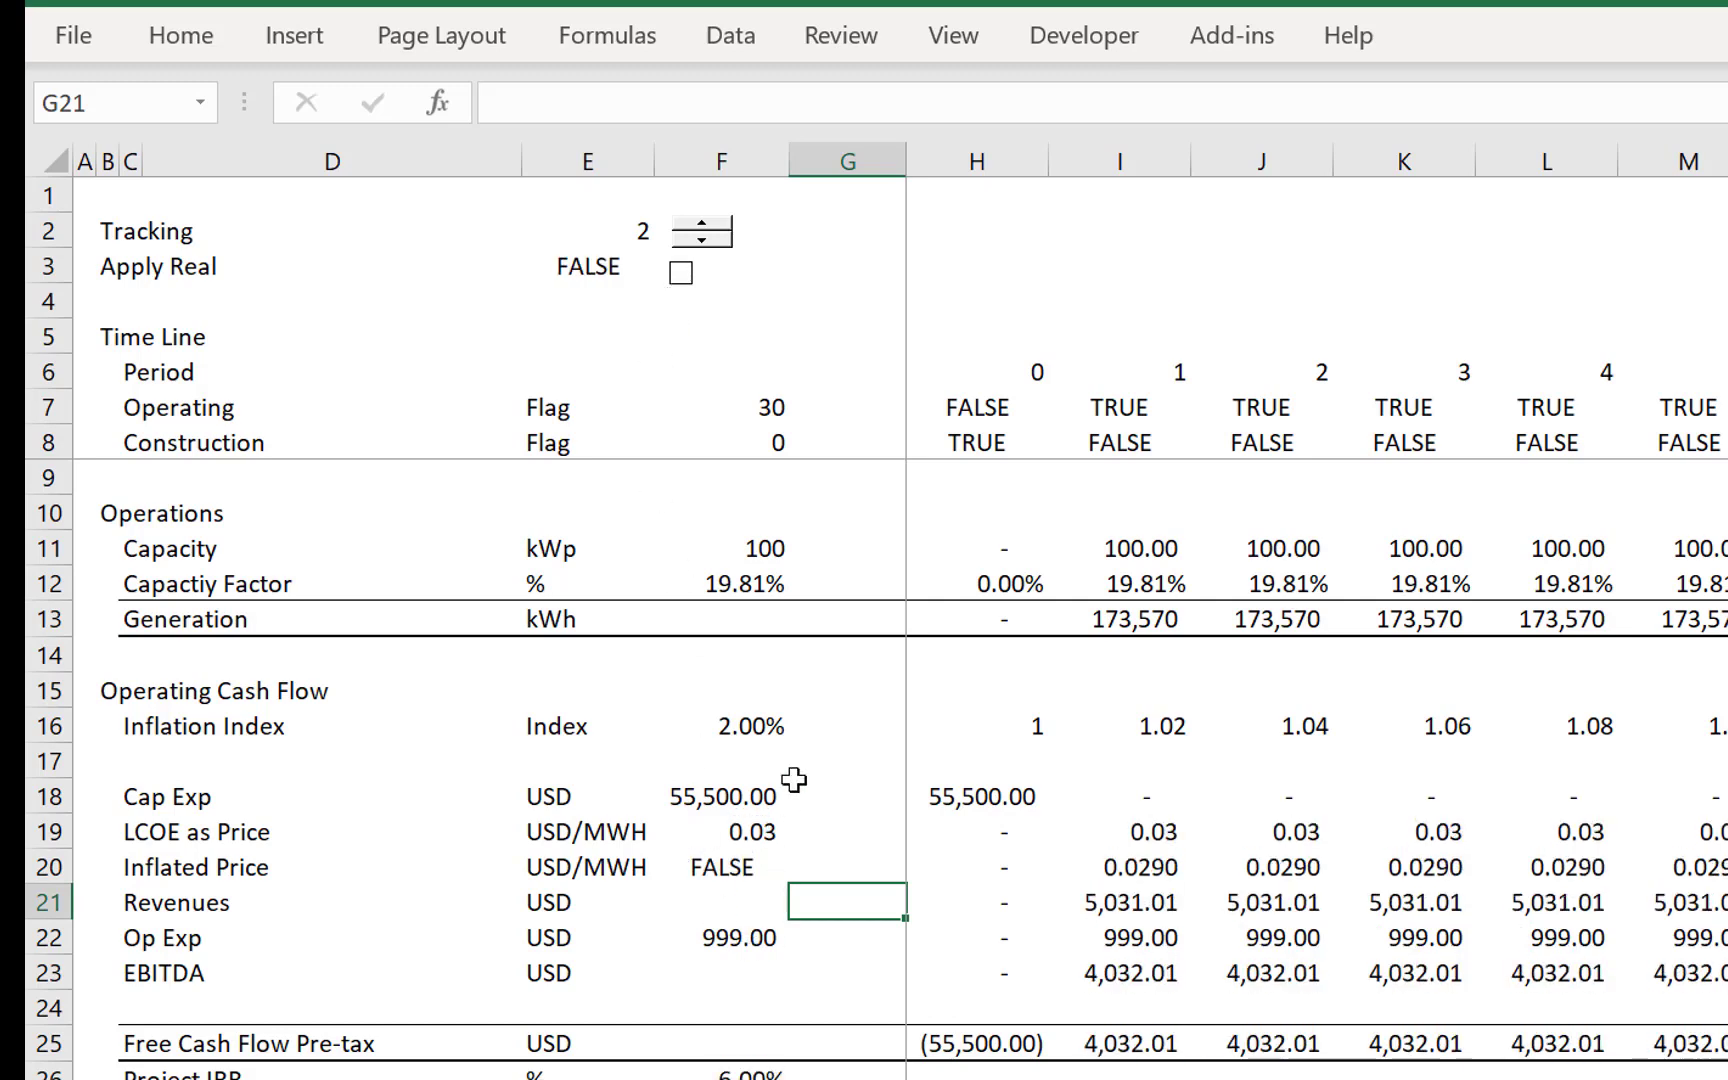
{"action": "key", "text": "Up"}
{"action": "key", "text": "Up"}
{"action": "key", "text": "Down"}
{"action": "key", "text": "Right"}
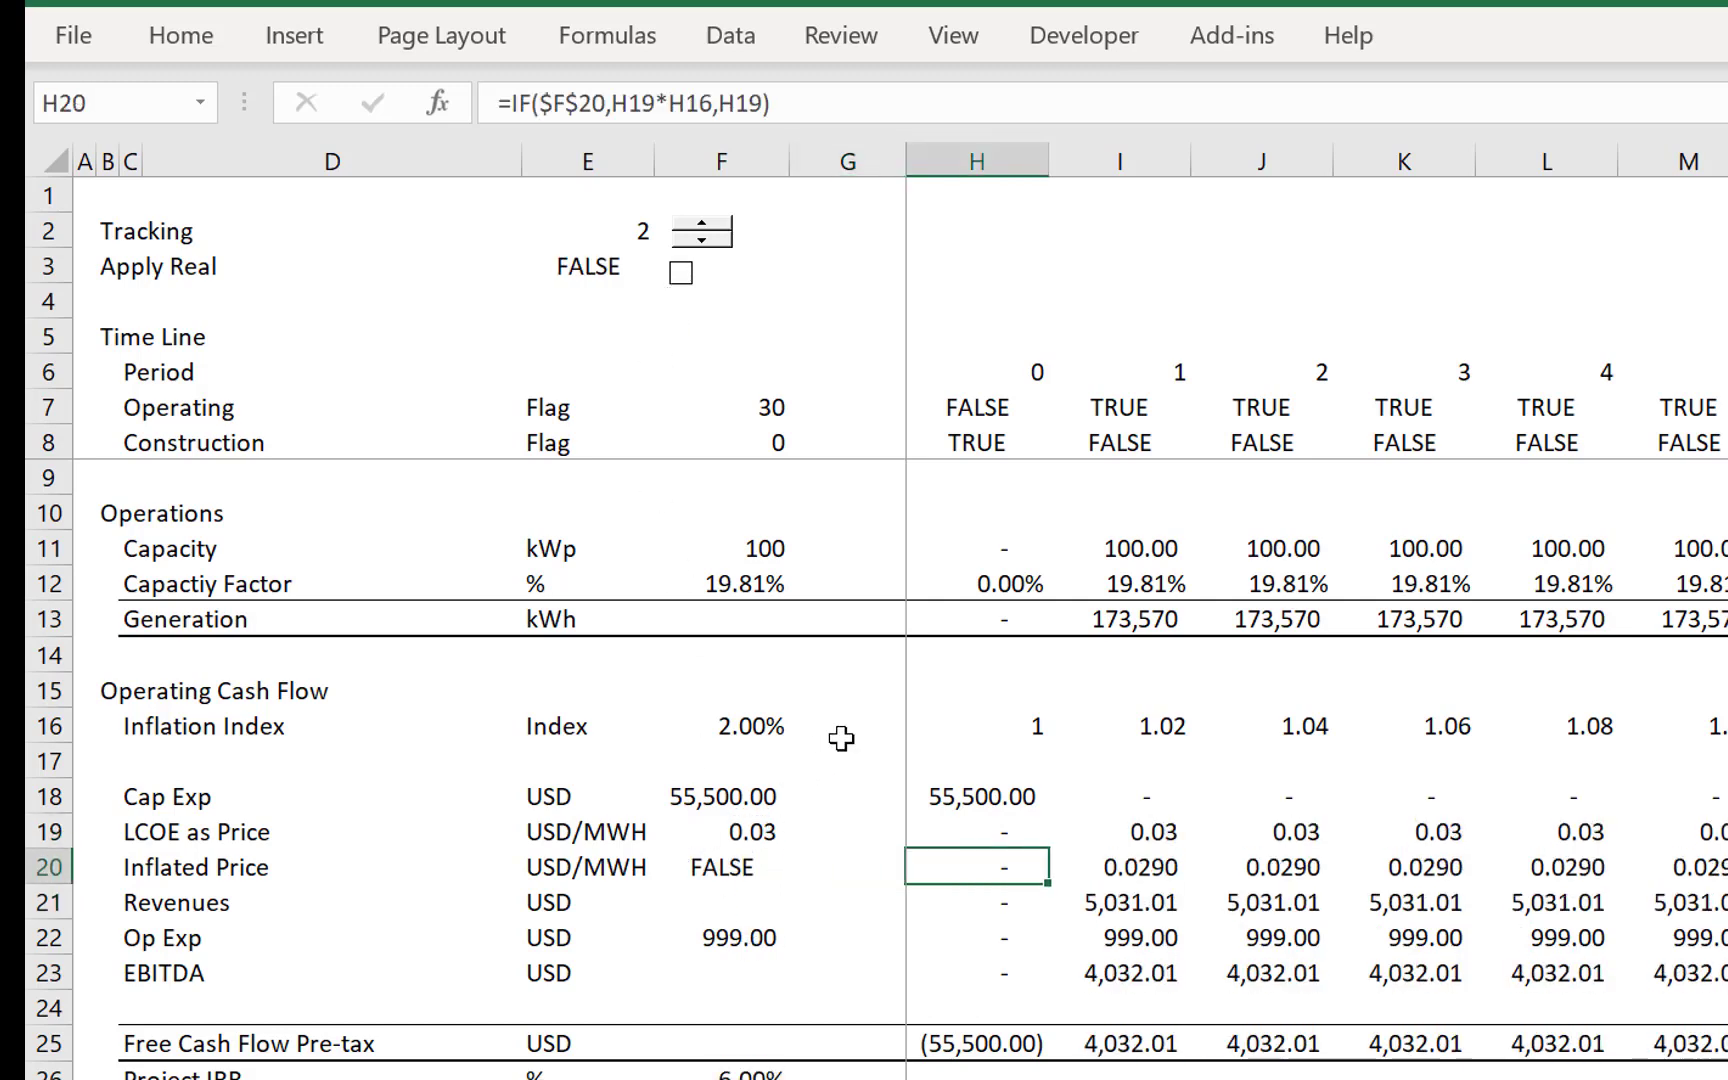
{"action": "key", "text": "Right"}
{"action": "key", "text": "Left"}
{"action": "key", "text": "Right"}
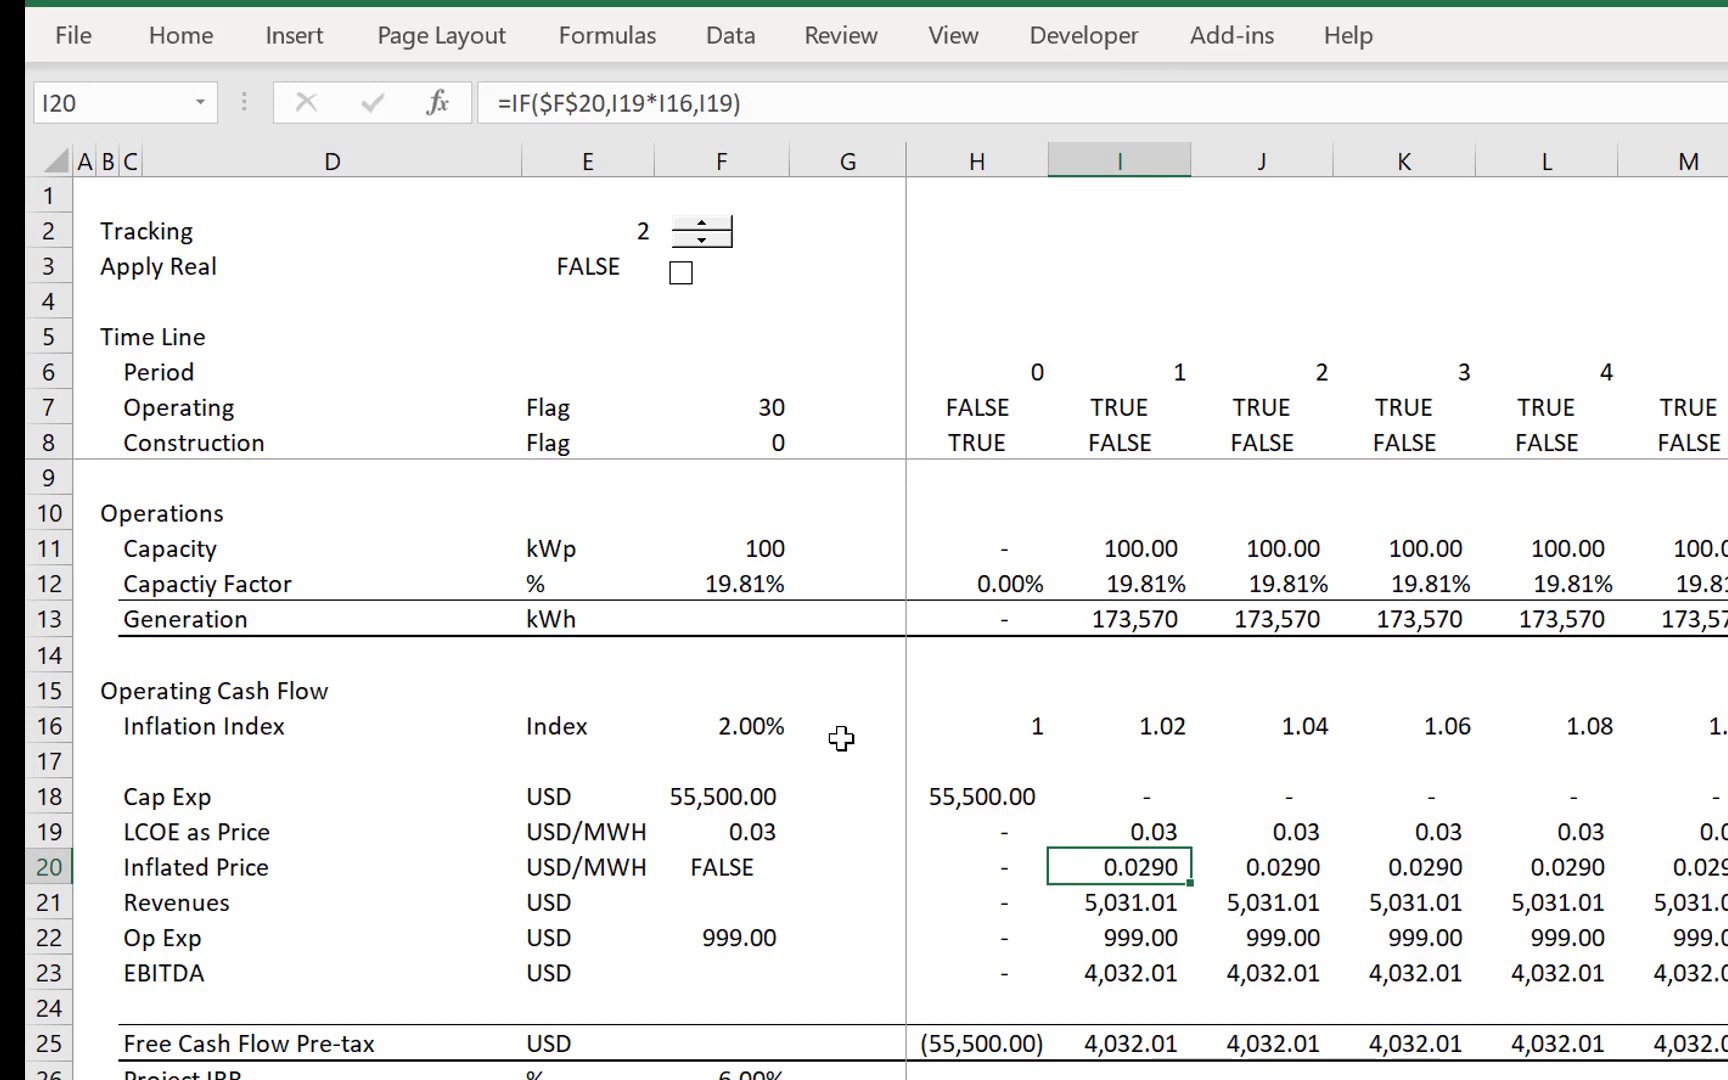
{"action": "key", "text": "Down"}
{"action": "key", "text": "Left"}
{"action": "key", "text": "Right"}
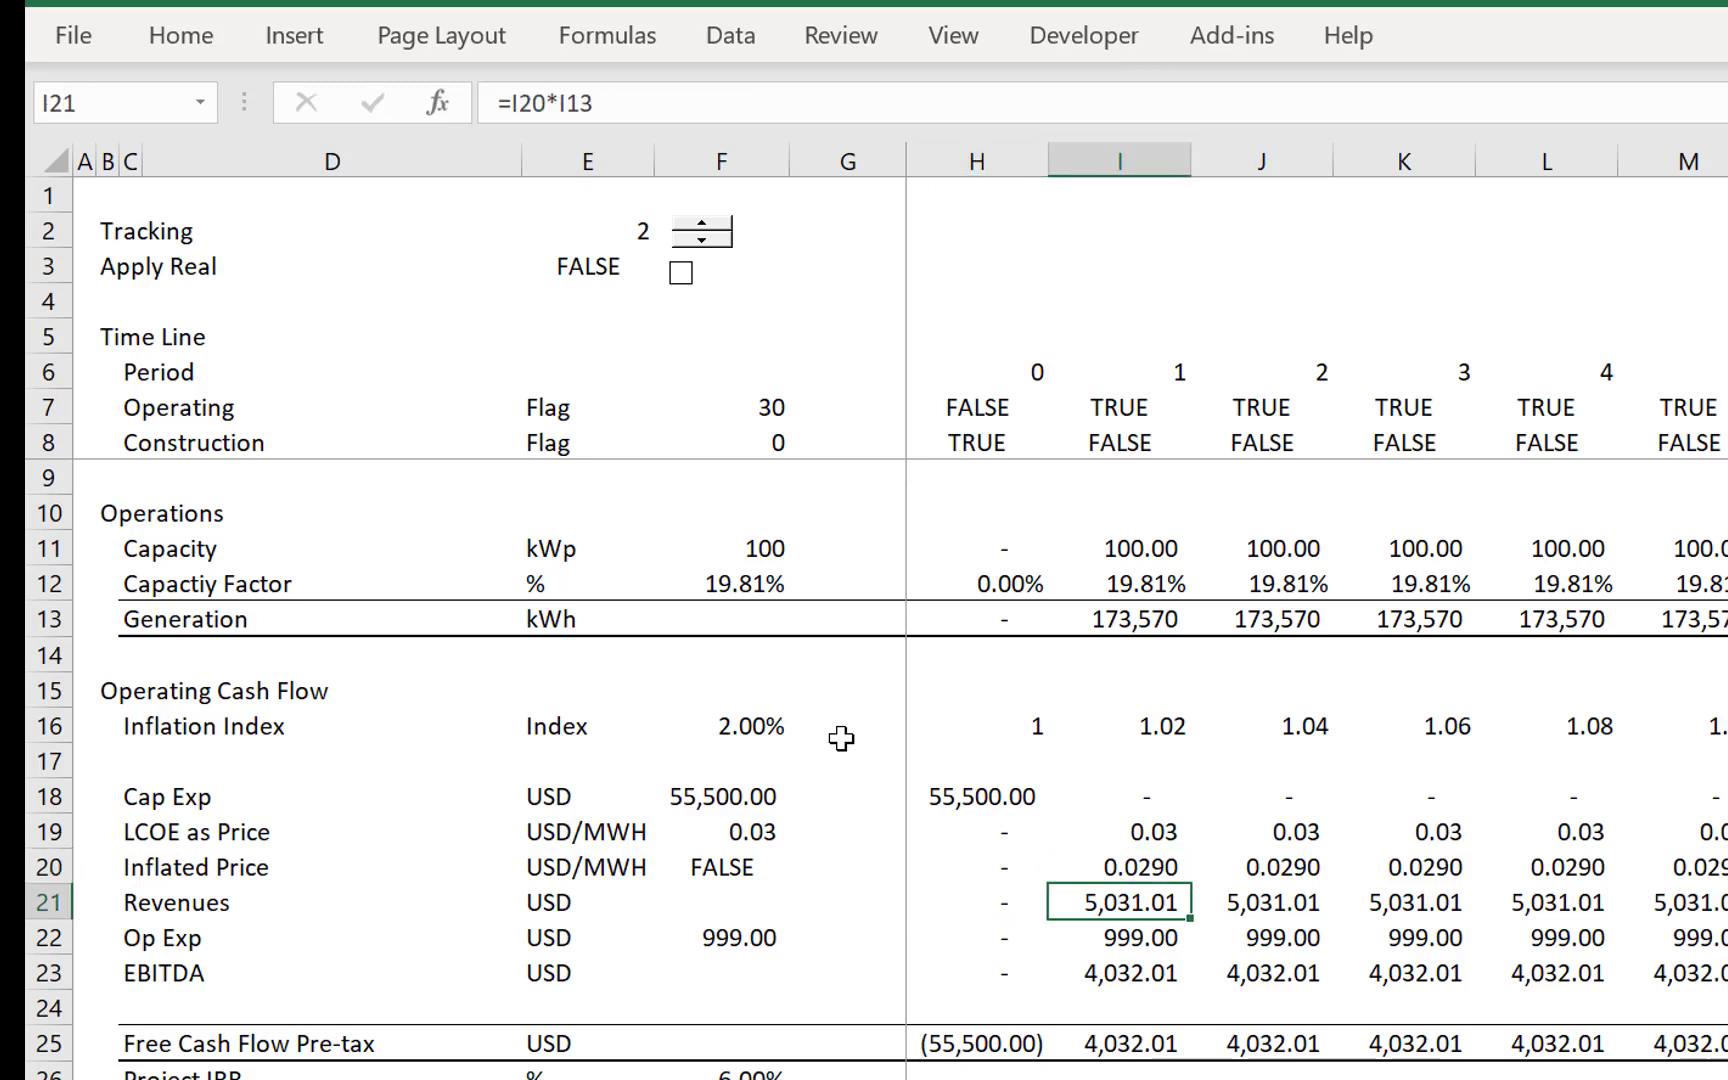
{"action": "key", "text": "F2"}
{"action": "key", "text": "Escape"}
{"action": "key", "text": "Left"}
{"action": "key", "text": "Right"}
{"action": "key", "text": "F2"}
{"action": "key", "text": "Escape"}
- Toggle the Apply Real switch, leaving it on, to compare the Project IRR and Test results in both states
{"action": "left_click", "coordinate": [678, 290]}
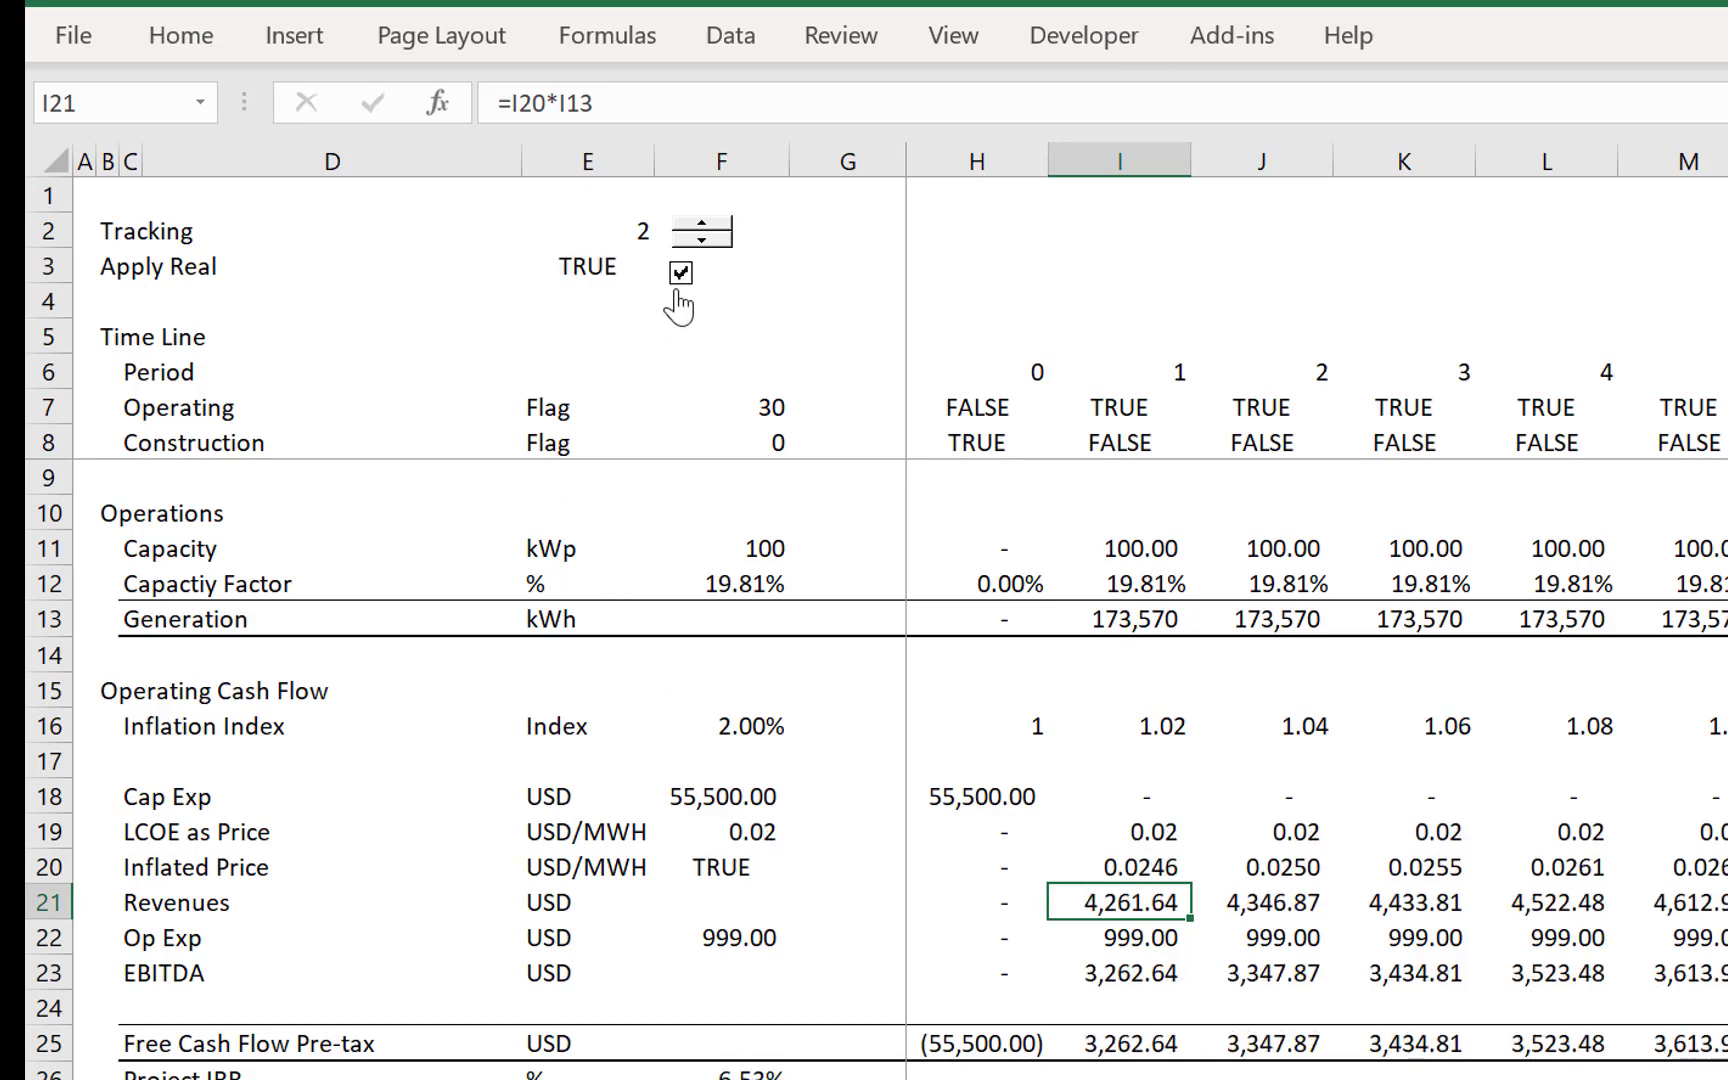
{"action": "left_click", "coordinate": [678, 292]}
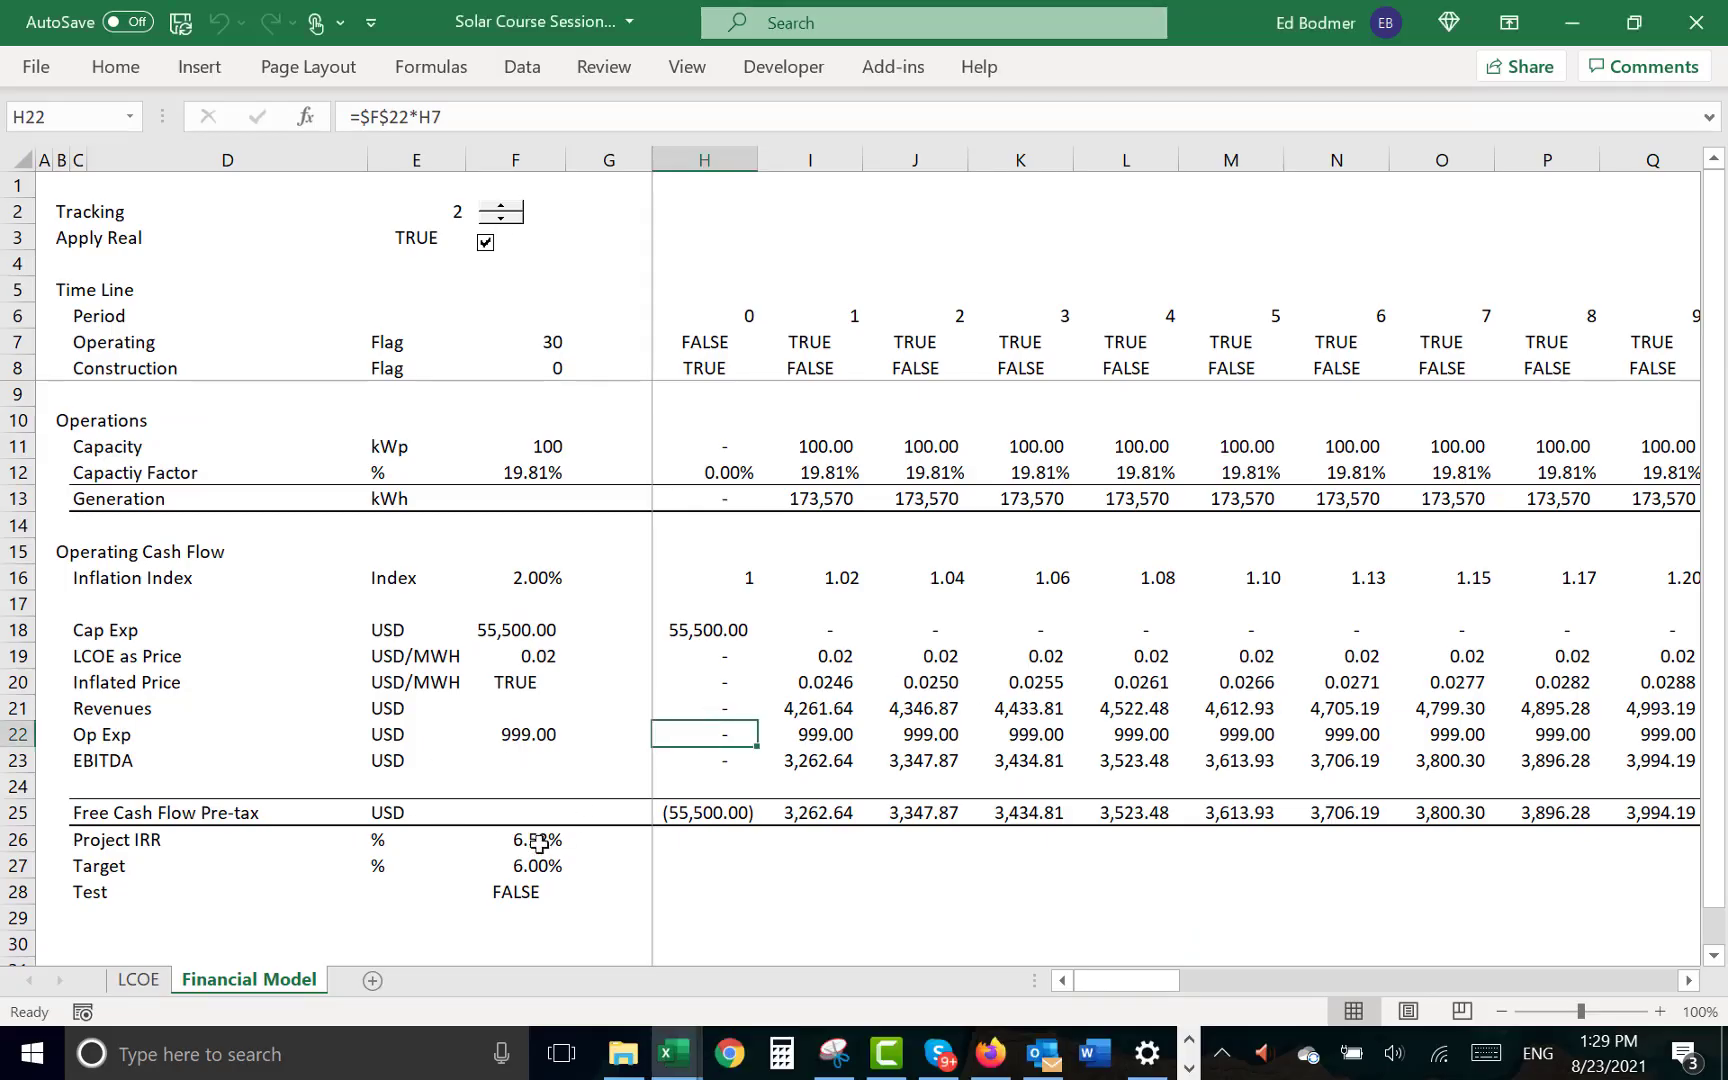
{"action": "left_click", "coordinate": [485, 242]}
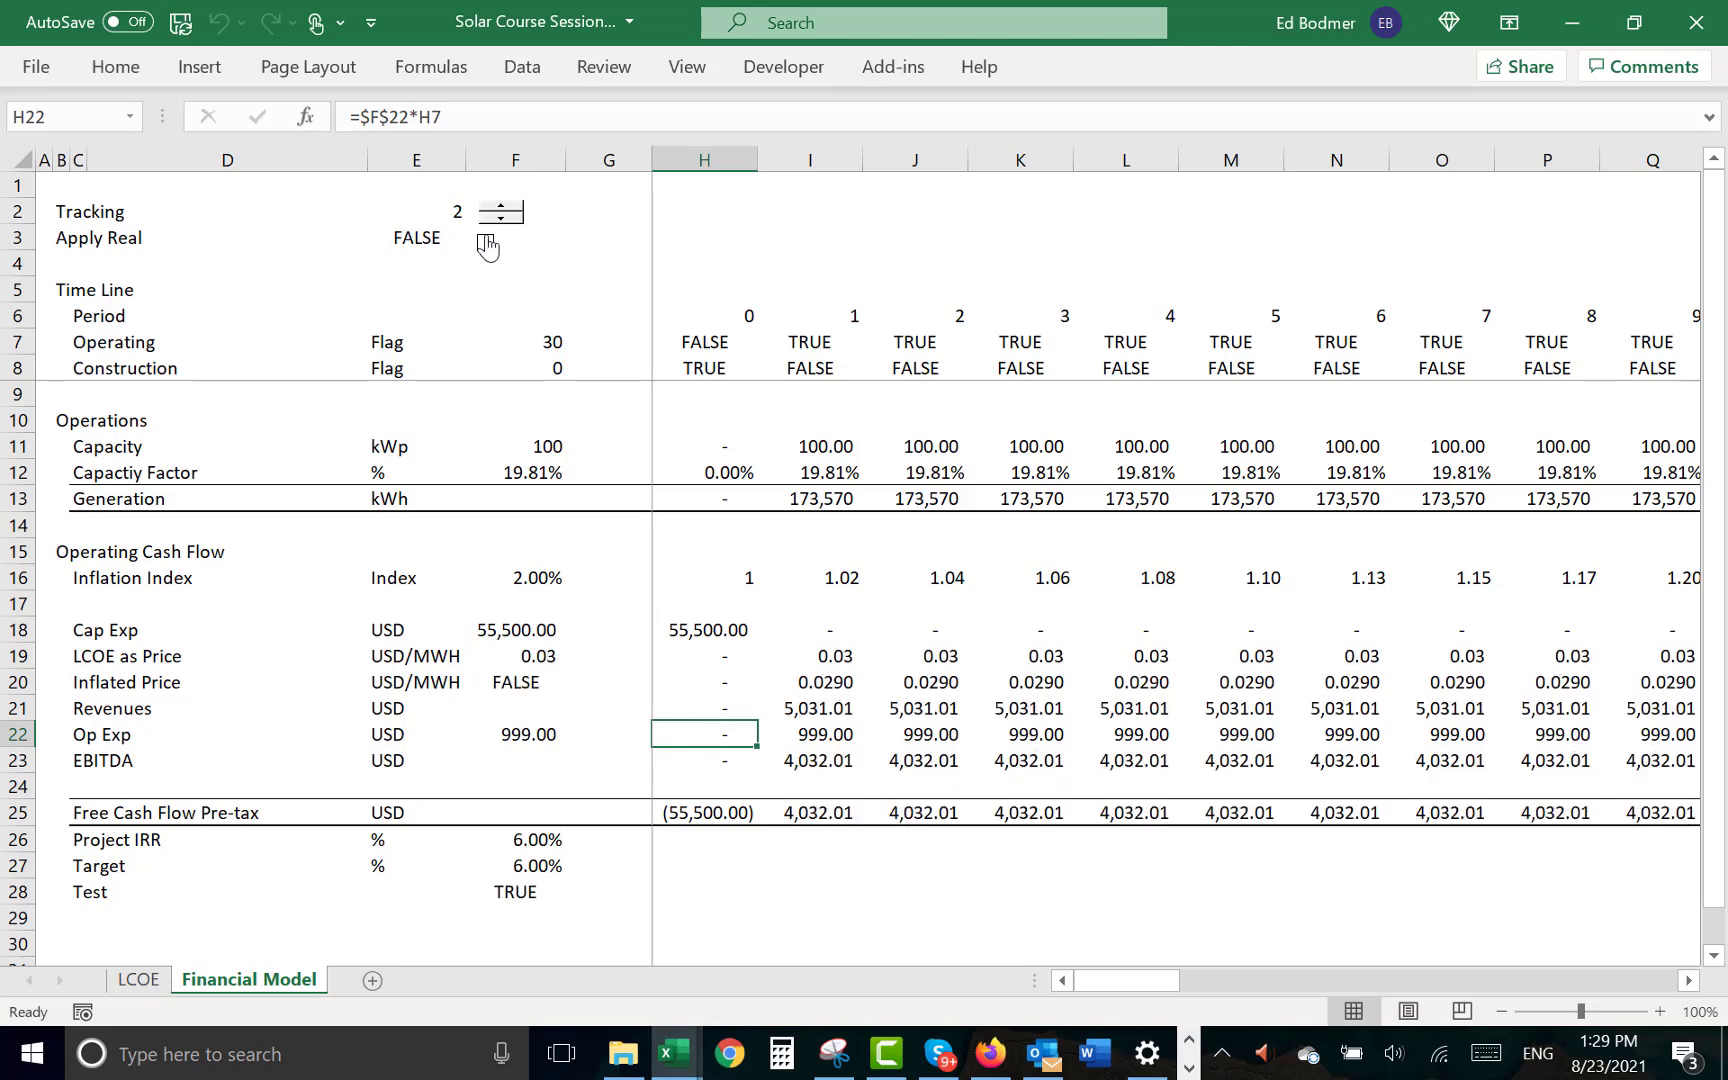
{"action": "left_click", "coordinate": [486, 243]}
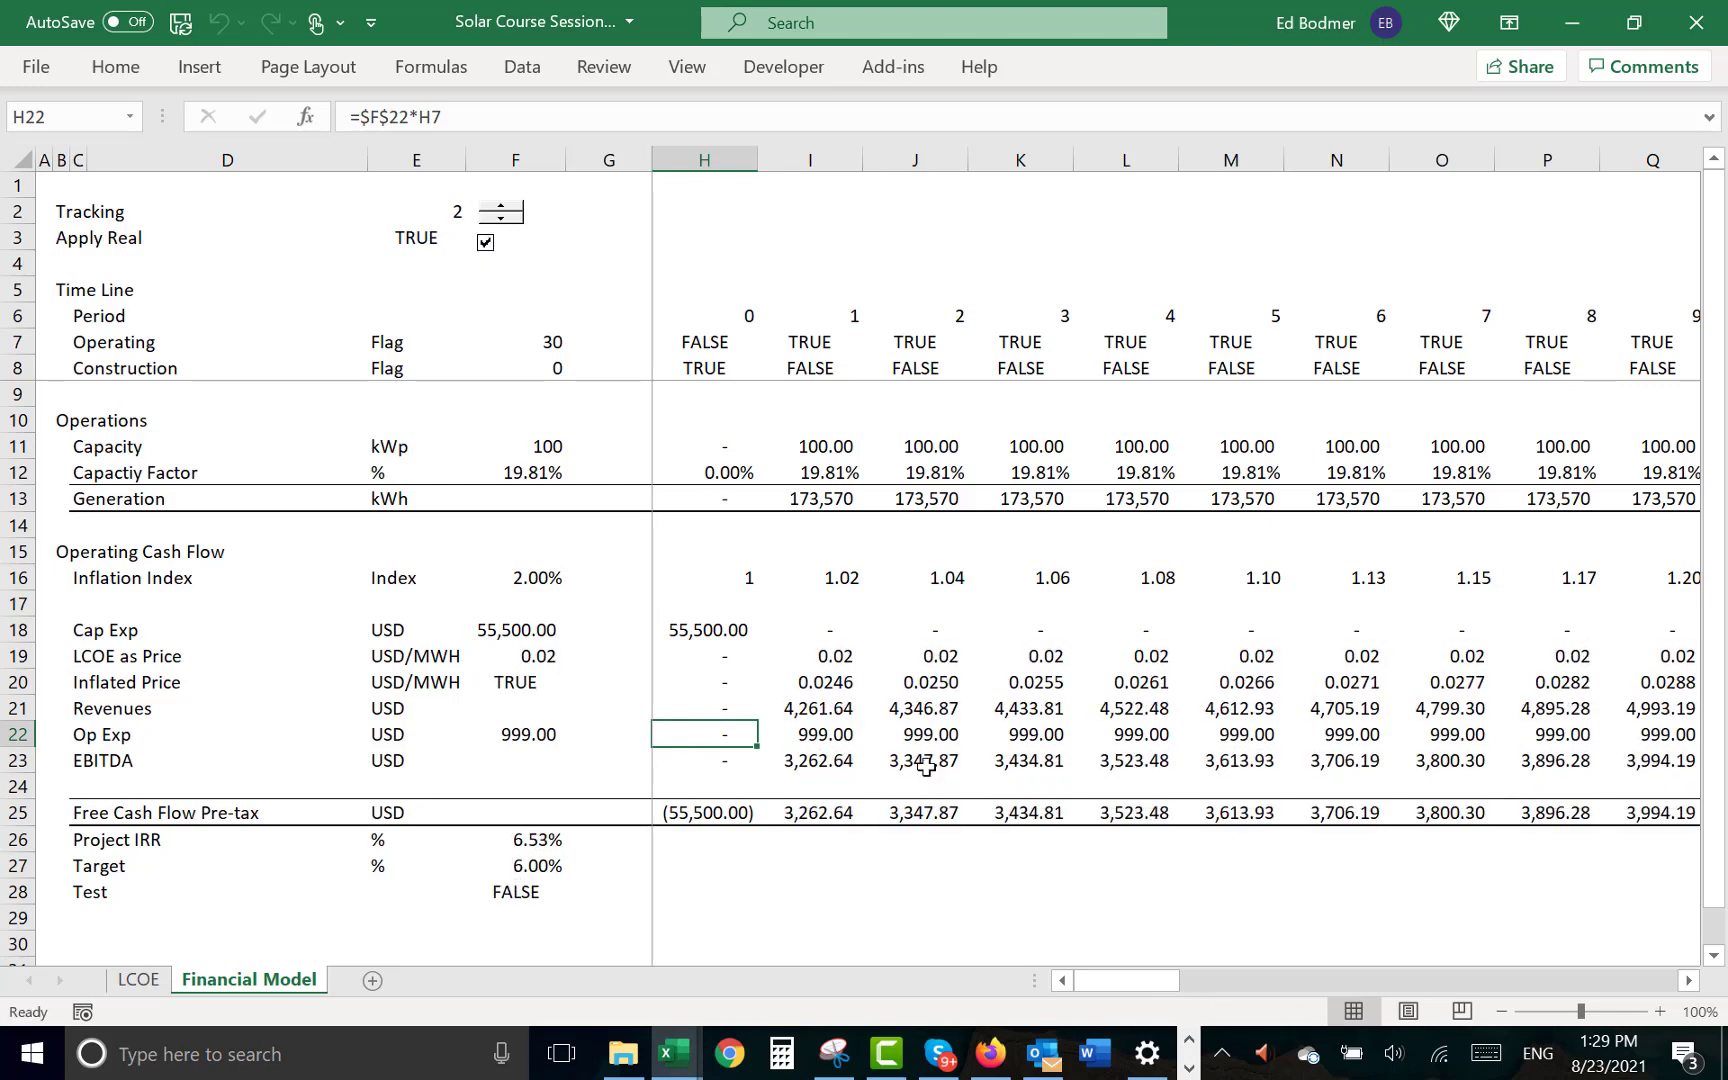
- Change the Op Exp formula in H22 to =$F$22*H7*H16 so operating expenses follow the Inflation Index
{"action": "key", "text": "F2"}
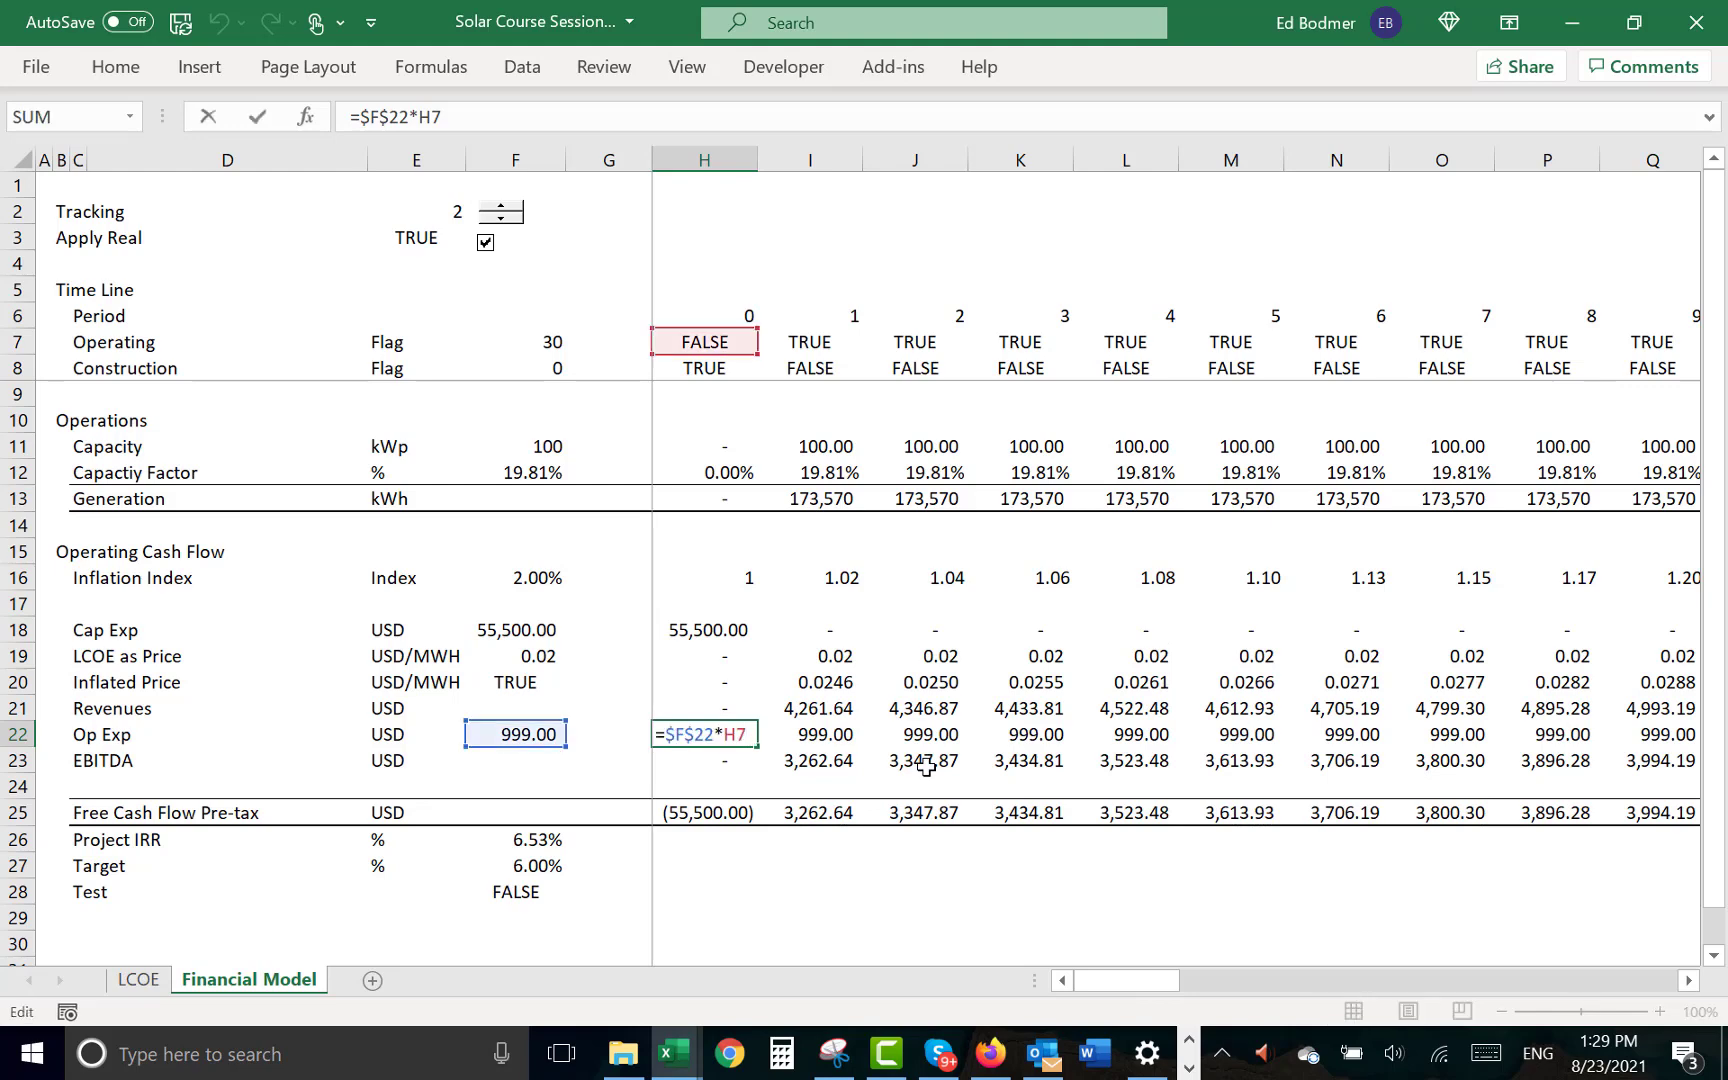
{"action": "type", "text": "*"}
{"action": "left_click", "coordinate": [726, 576]}
{"action": "key", "text": "Return"}
{"action": "key", "text": "Up"}
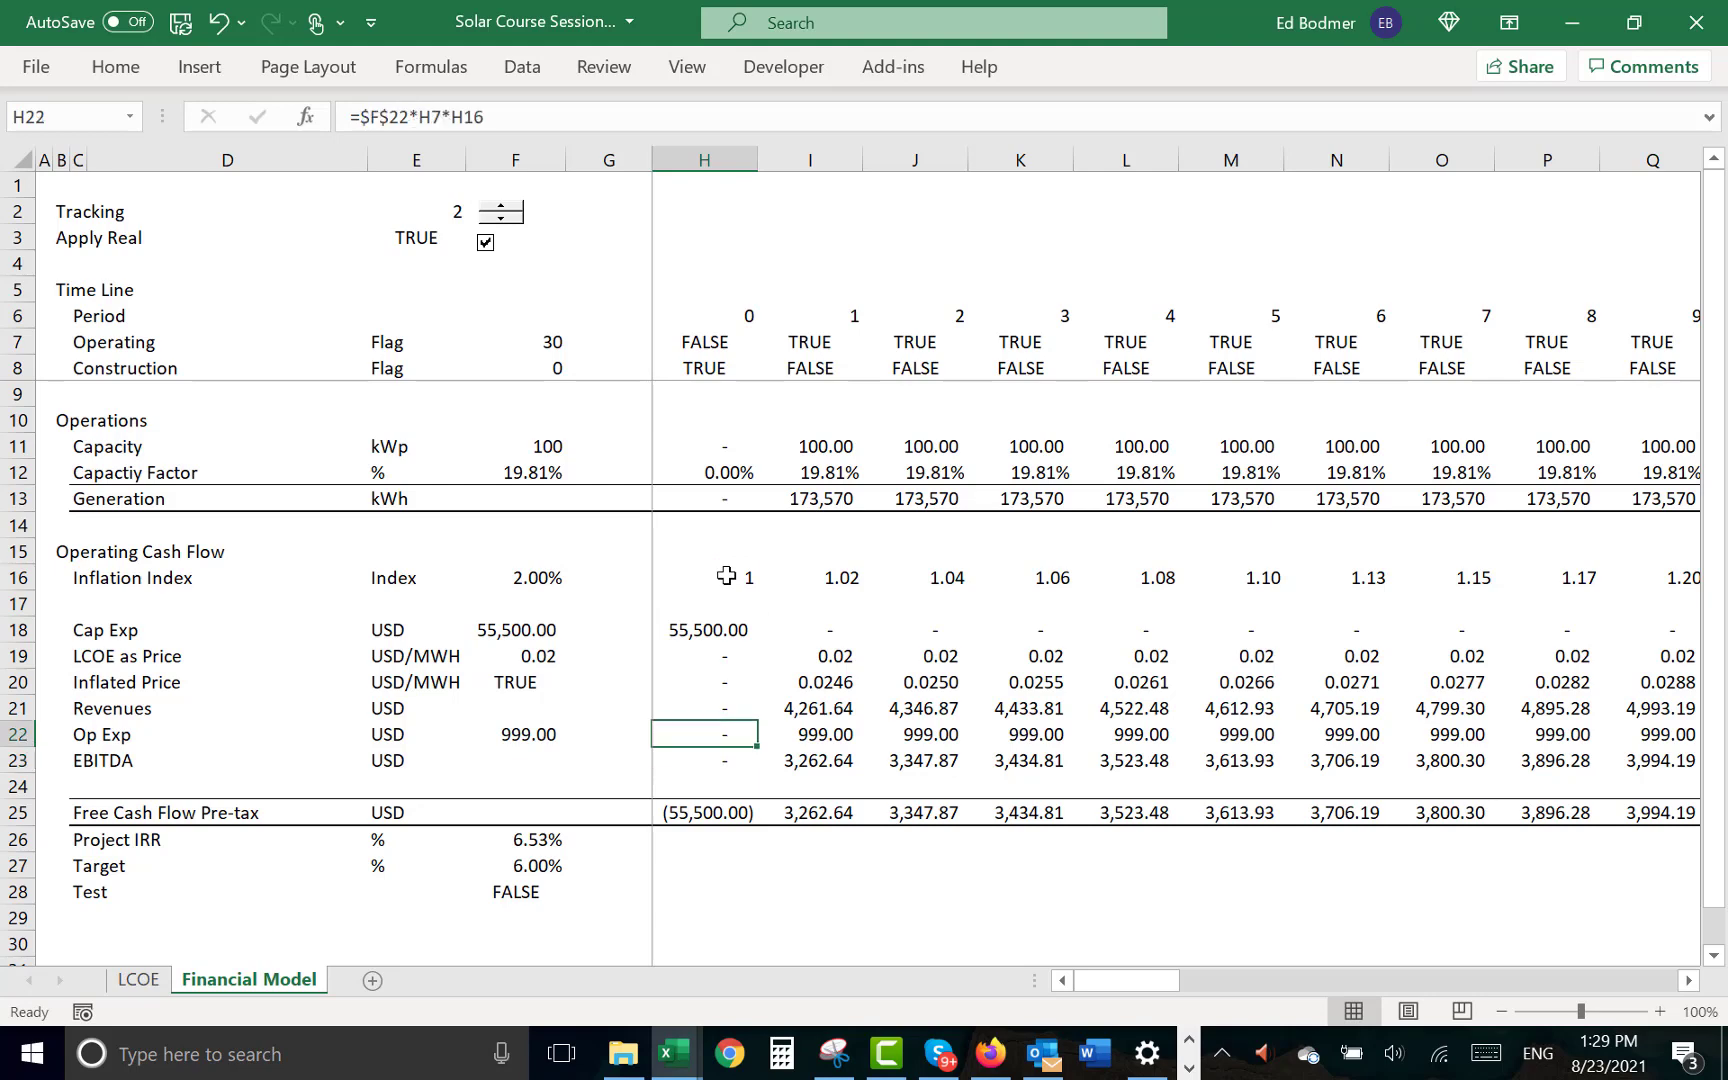
- Fill the inflated Op Exp formula from H22 across all periods of the timeline
{"action": "key", "text": "ctrl+shift+Right"}
{"action": "key", "text": "ctrl+r"}
{"action": "key", "text": "Left"}
{"action": "key", "text": "Left"}
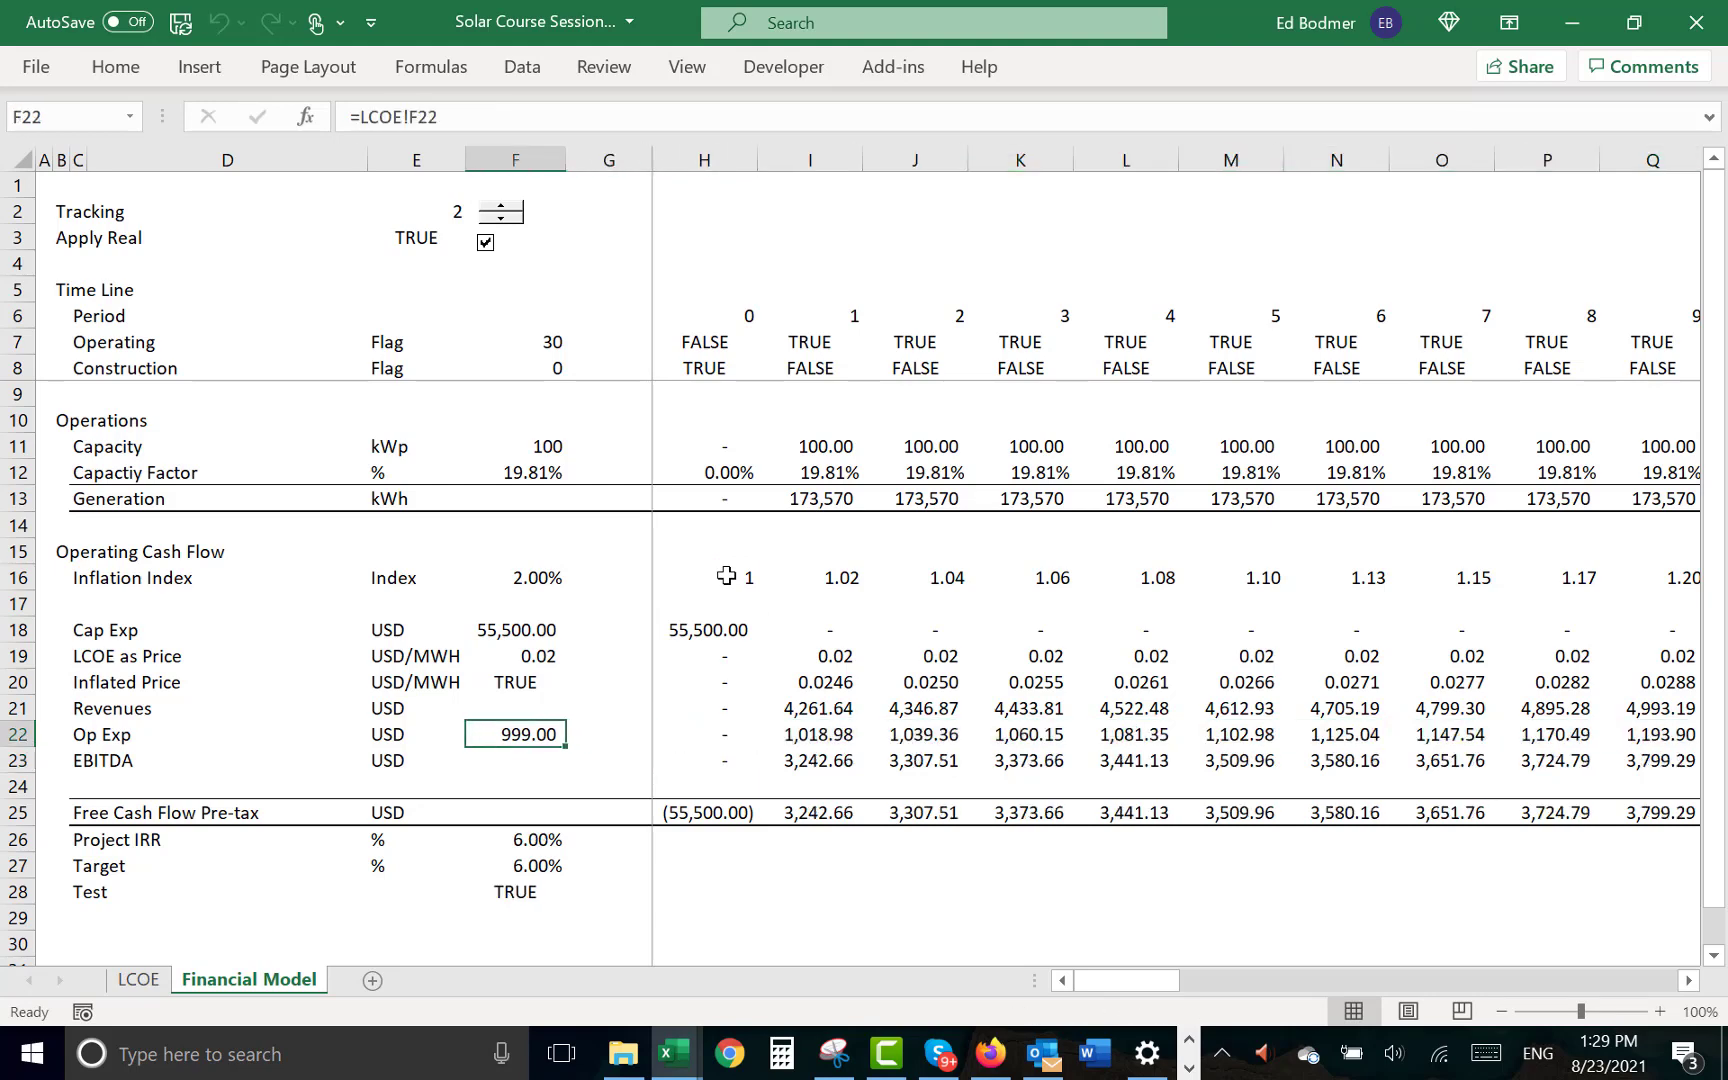
- Review the real operating cost per kWp inputs on the LCOE sheet
{"action": "key", "text": "ctrl+Page_Up"}
{"action": "key", "text": "Up"}
{"action": "key", "text": "Right"}
{"action": "key", "text": "Right"}
{"action": "key", "text": "Right"}
{"action": "key", "text": "Right"}
{"action": "key", "text": "Right"}
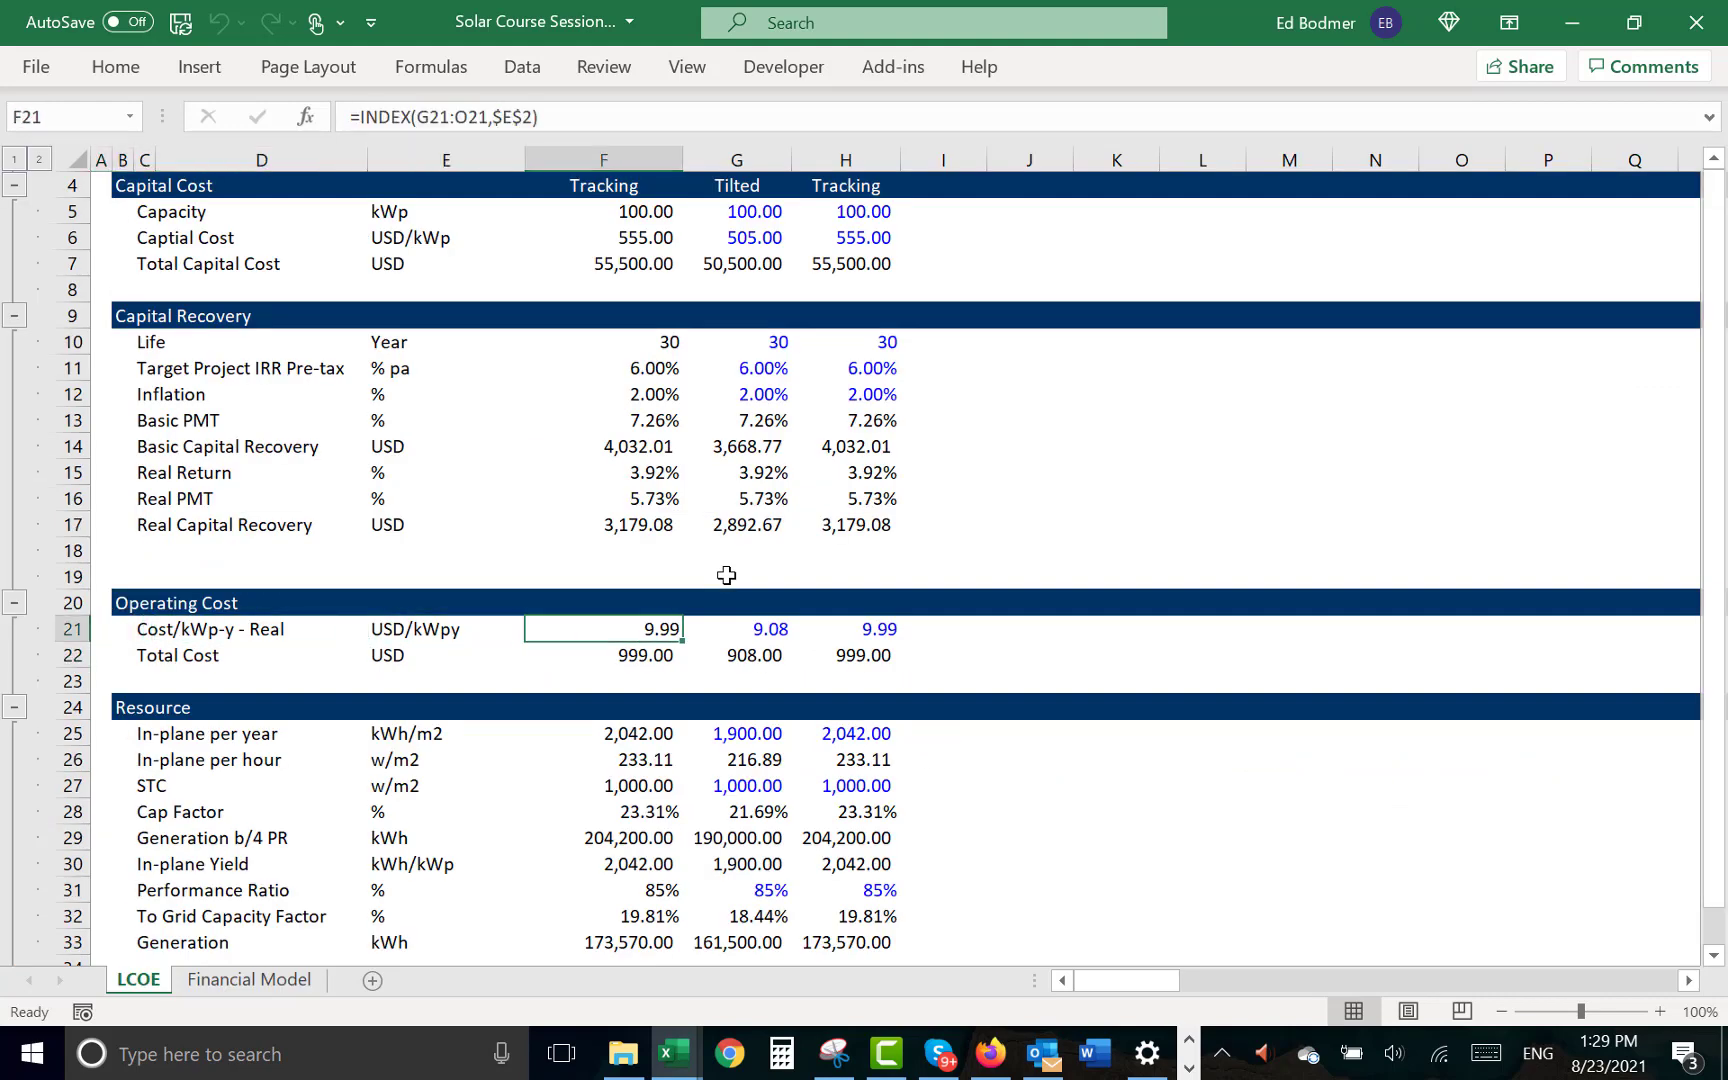
- Return to the Project IRR on the Financial Model sheet and switch Apply Real off
{"action": "key", "text": "ctrl+Page_Down"}
{"action": "key", "text": "Down"}
{"action": "key", "text": "Down"}
{"action": "key", "text": "Down"}
{"action": "key", "text": "Down"}
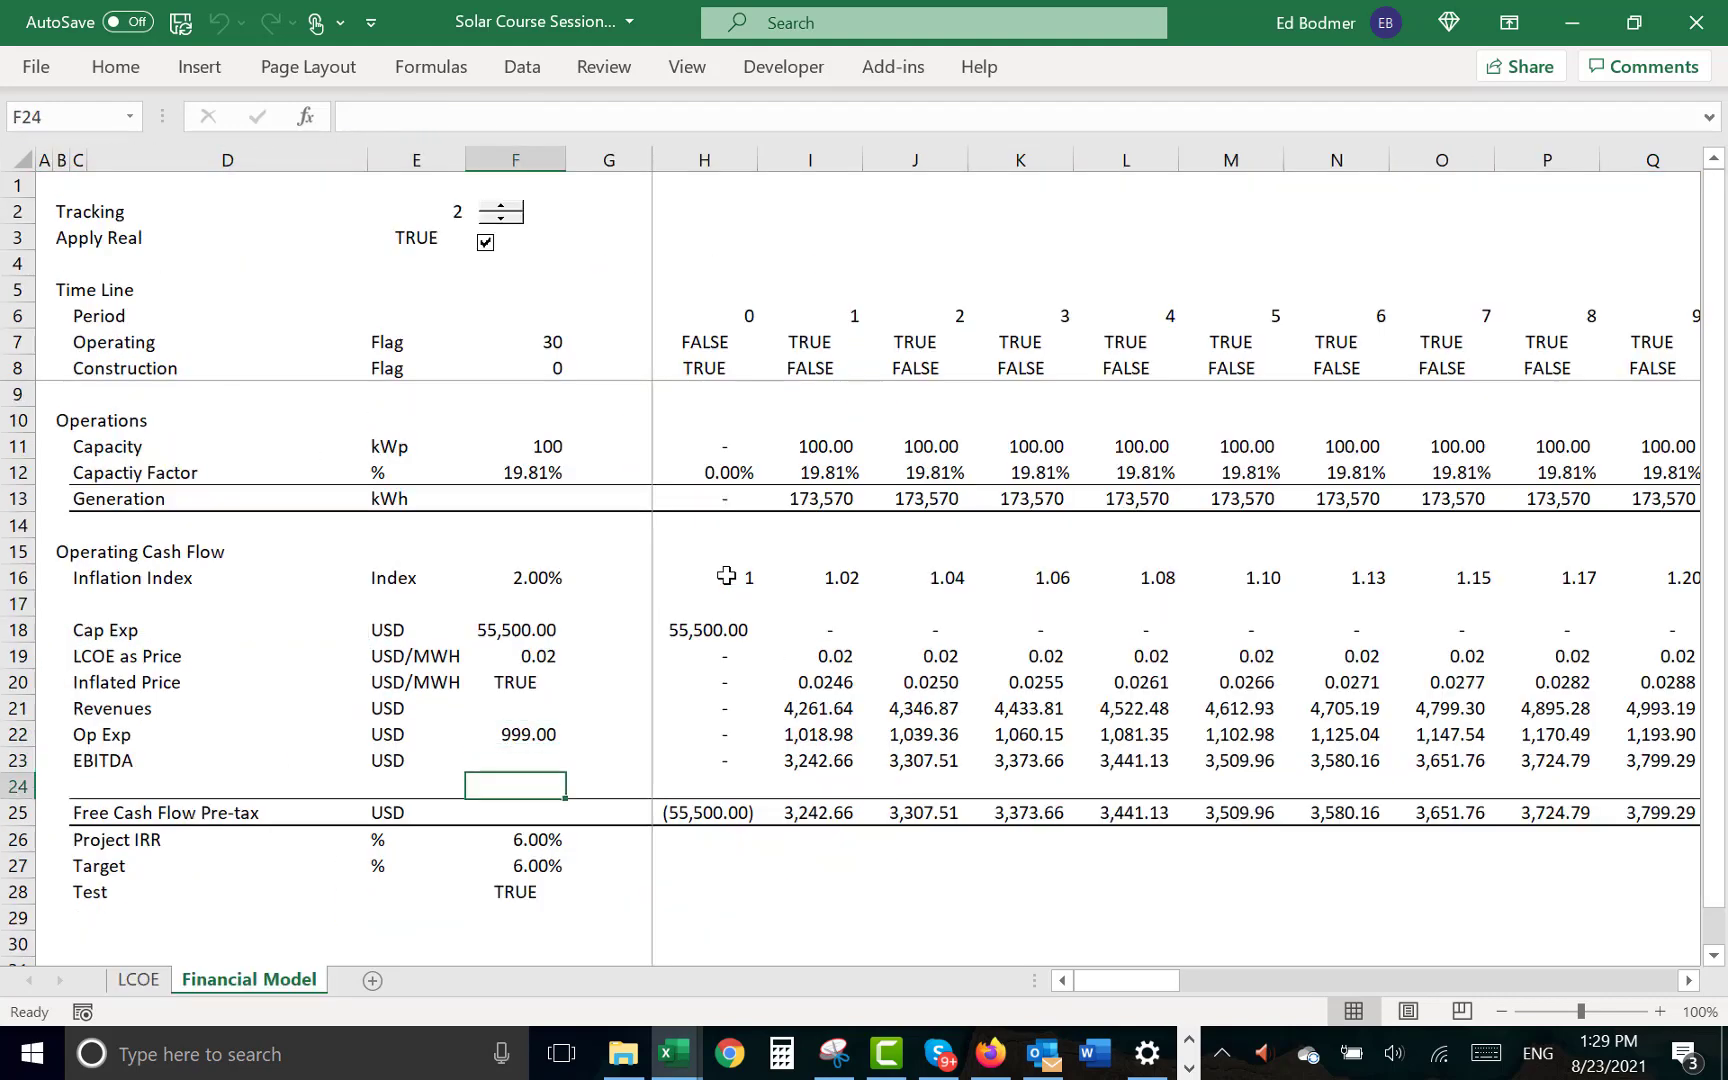
{"action": "left_click", "coordinate": [485, 243]}
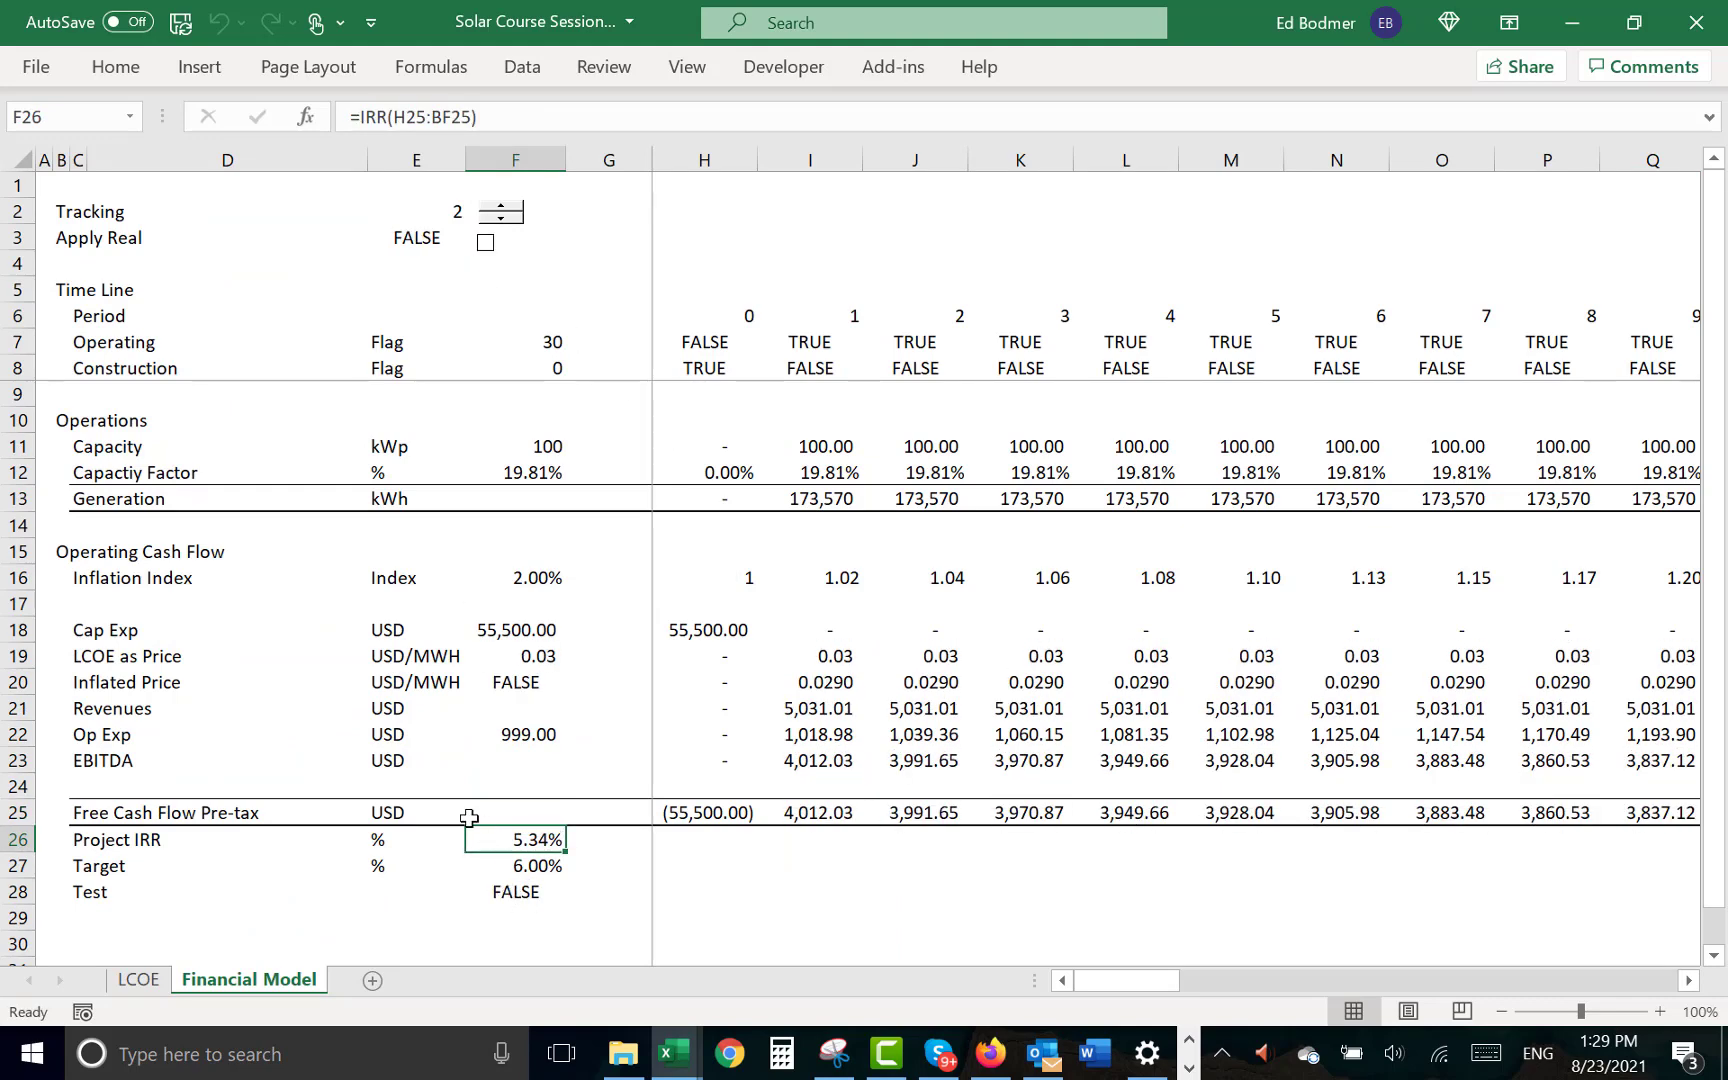
- Insert a blank row above Total Cost in the Operating Cost section of the LCOE sheet
{"action": "key", "text": "ctrl+Page_Up"}
{"action": "key", "text": "Down"}
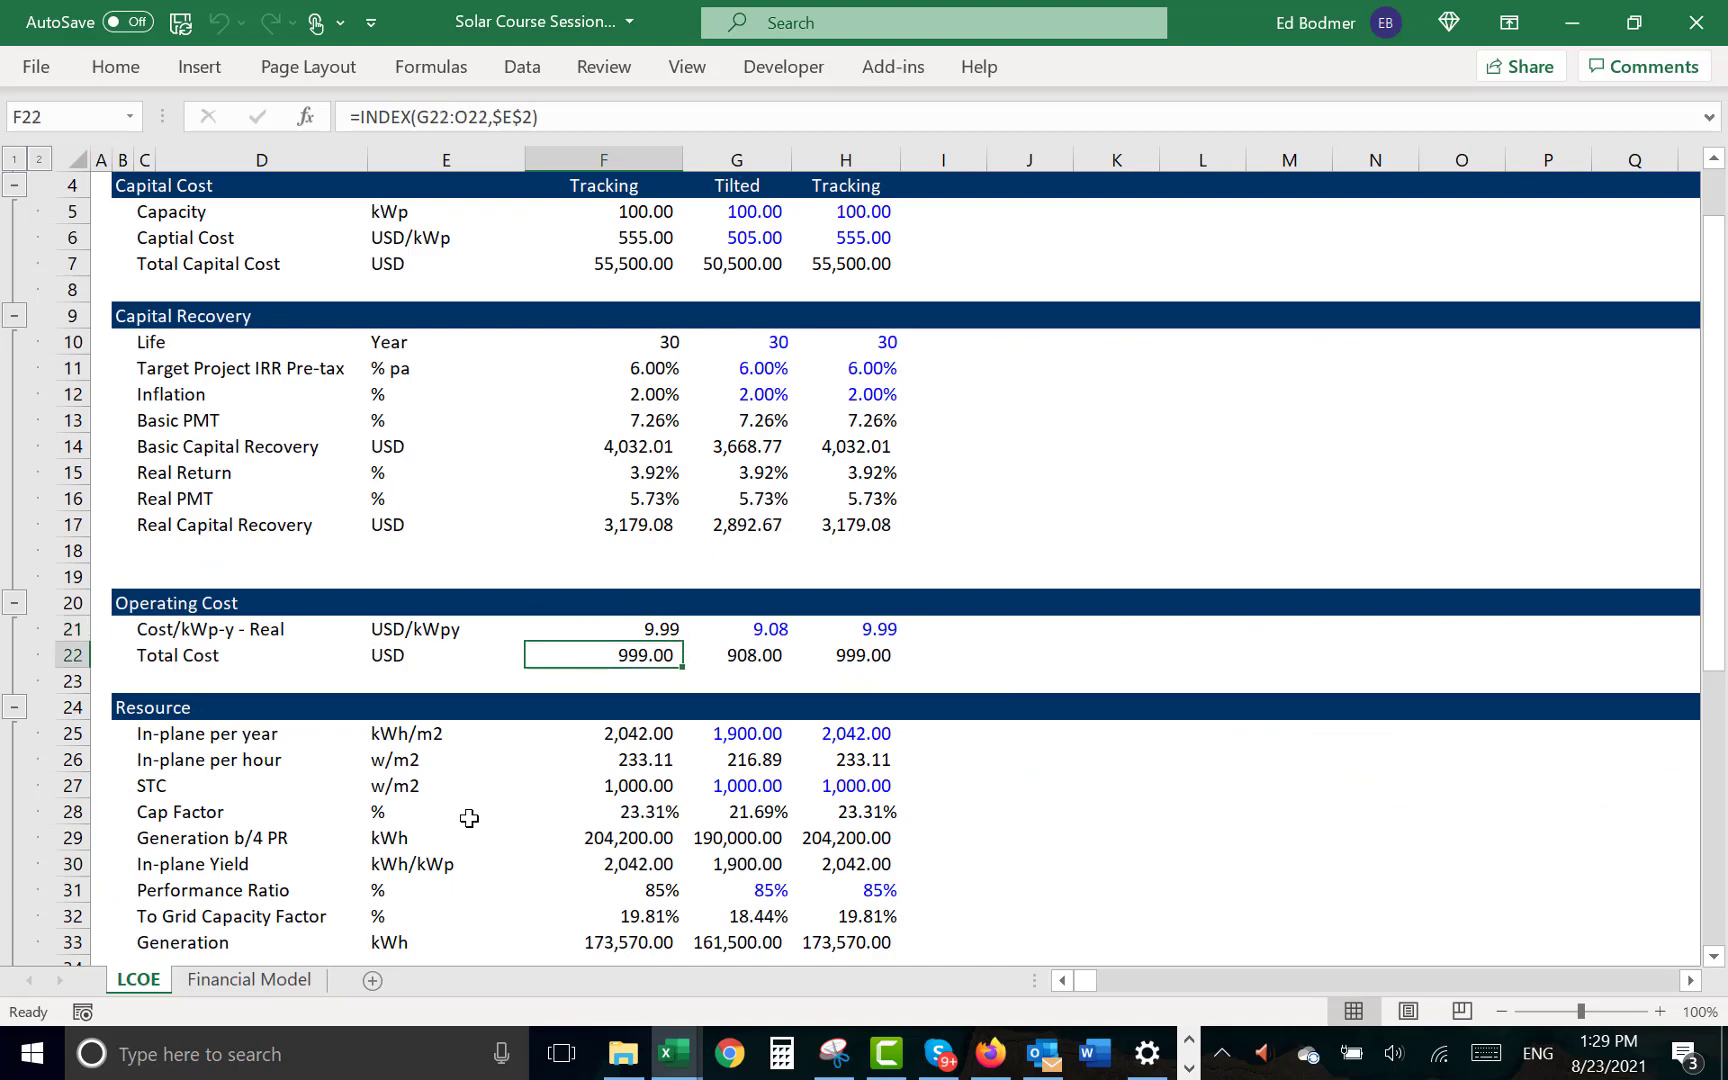
{"action": "key", "text": "shift+space"}
{"action": "key", "text": "ctrl+shift+plus"}
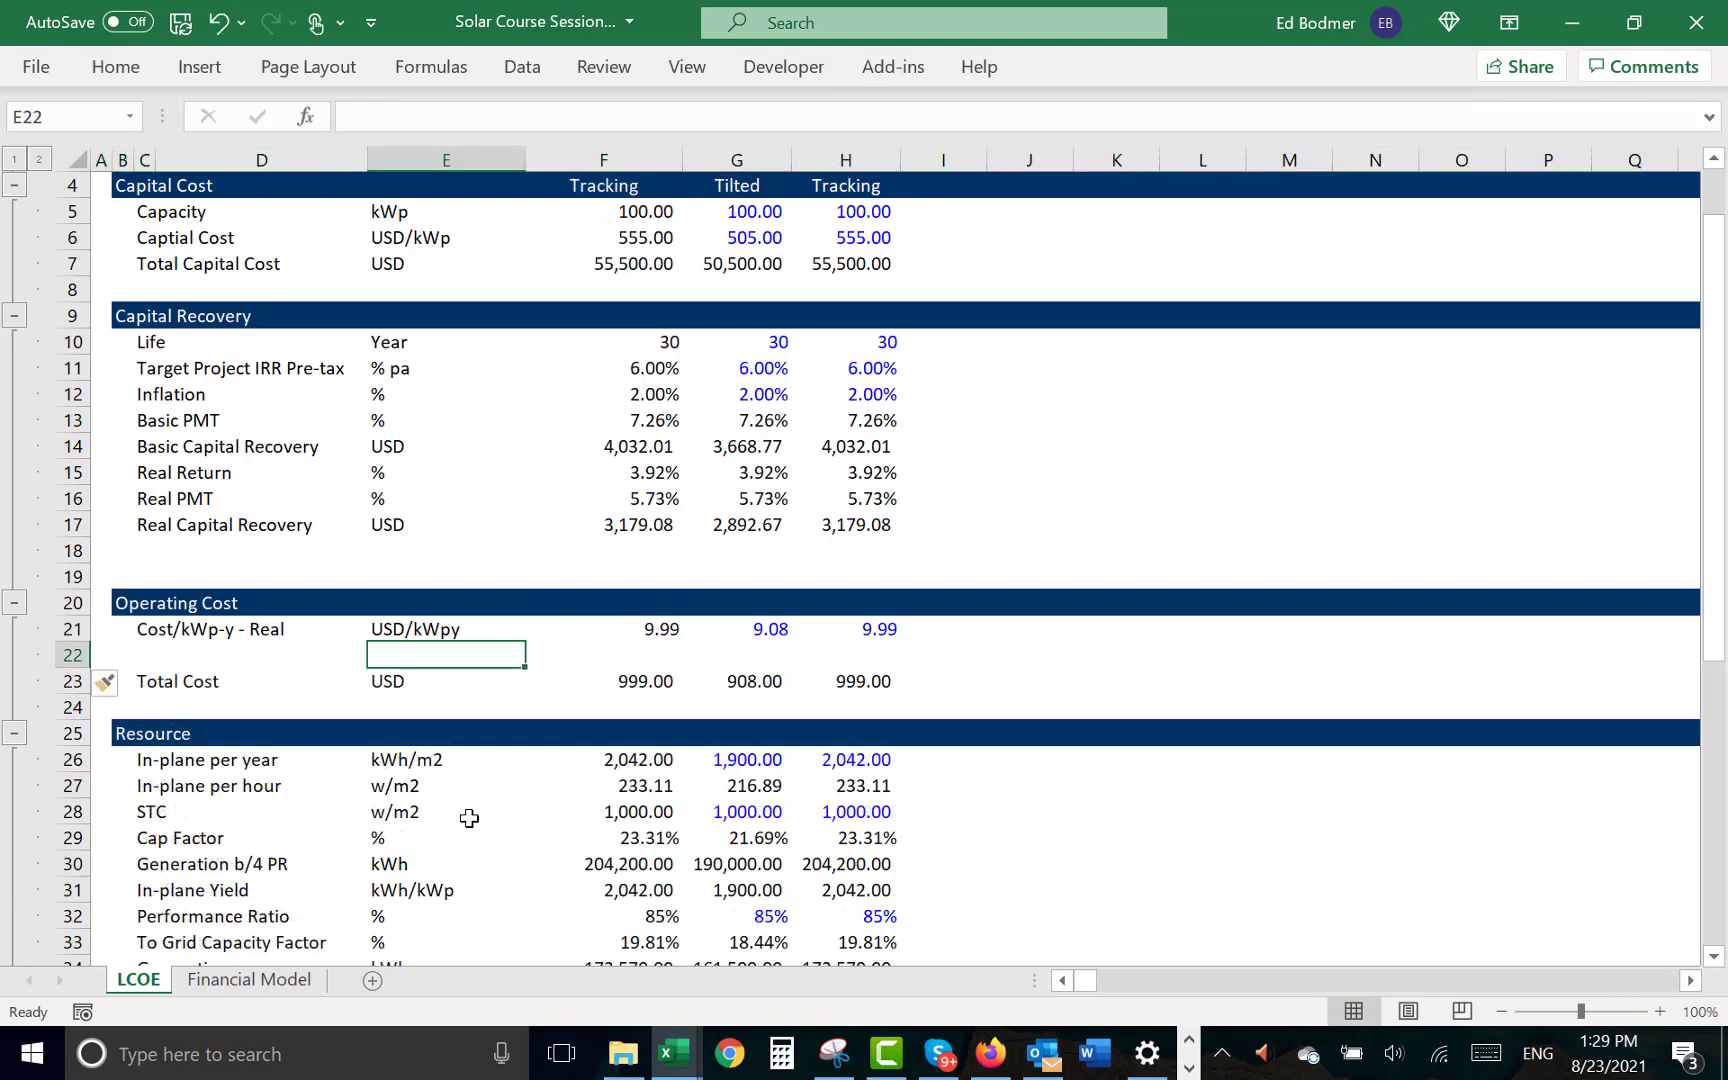
- Label the new Operating Cost row "Inflation Factor" in C22
{"action": "key", "text": "Left"}
{"action": "key", "text": "Left"}
{"action": "key", "text": "Left"}
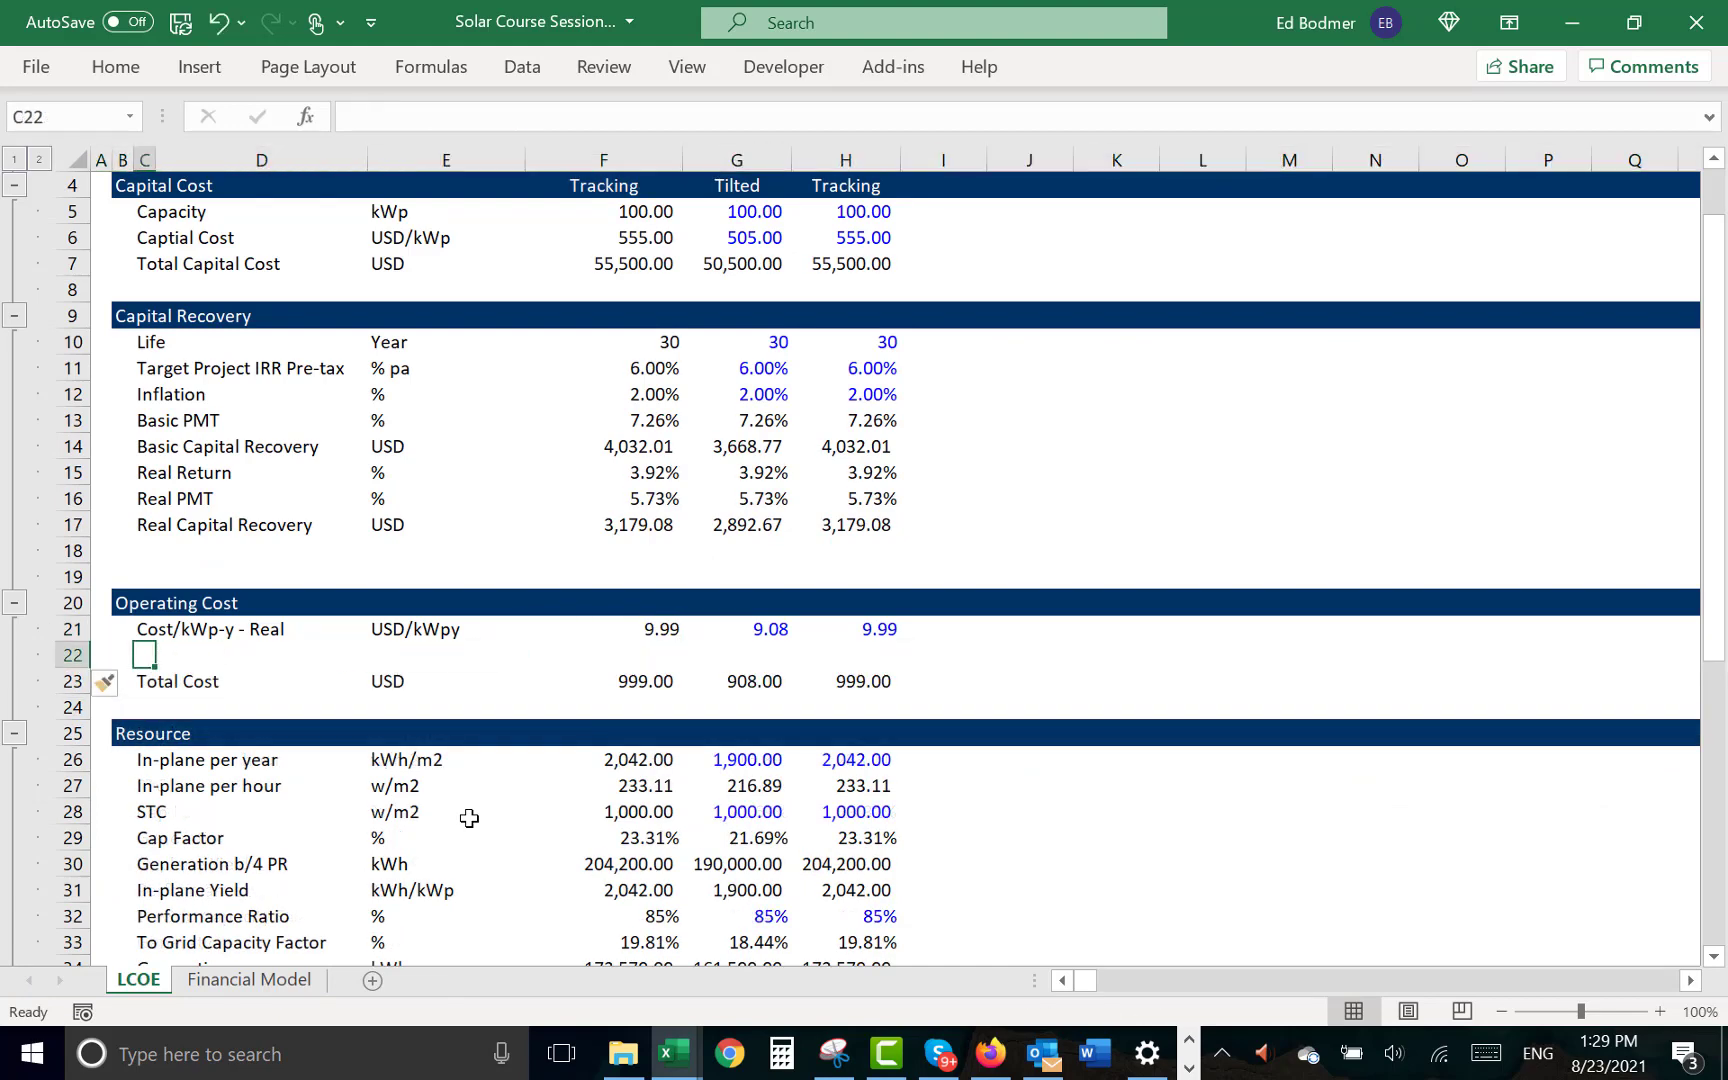
{"action": "type", "text": "Inf"}
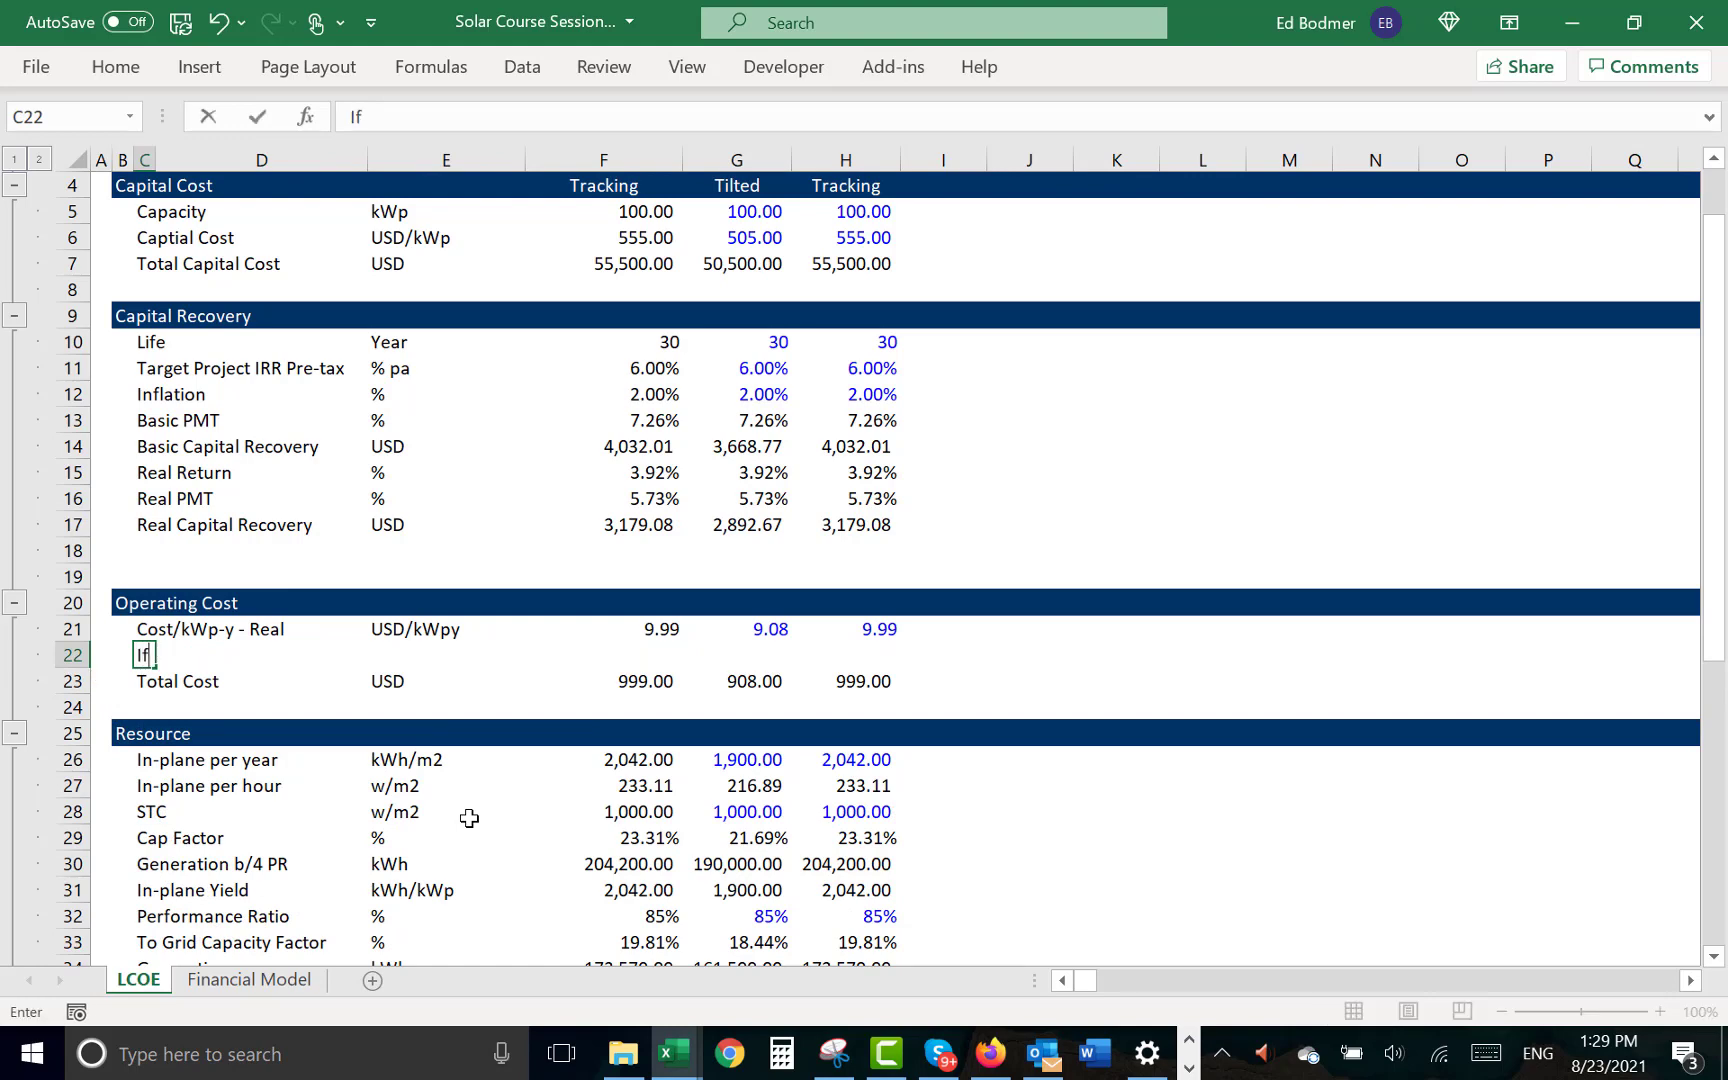
{"action": "key", "text": "BackSpace"}
{"action": "type", "text": "nflation"}
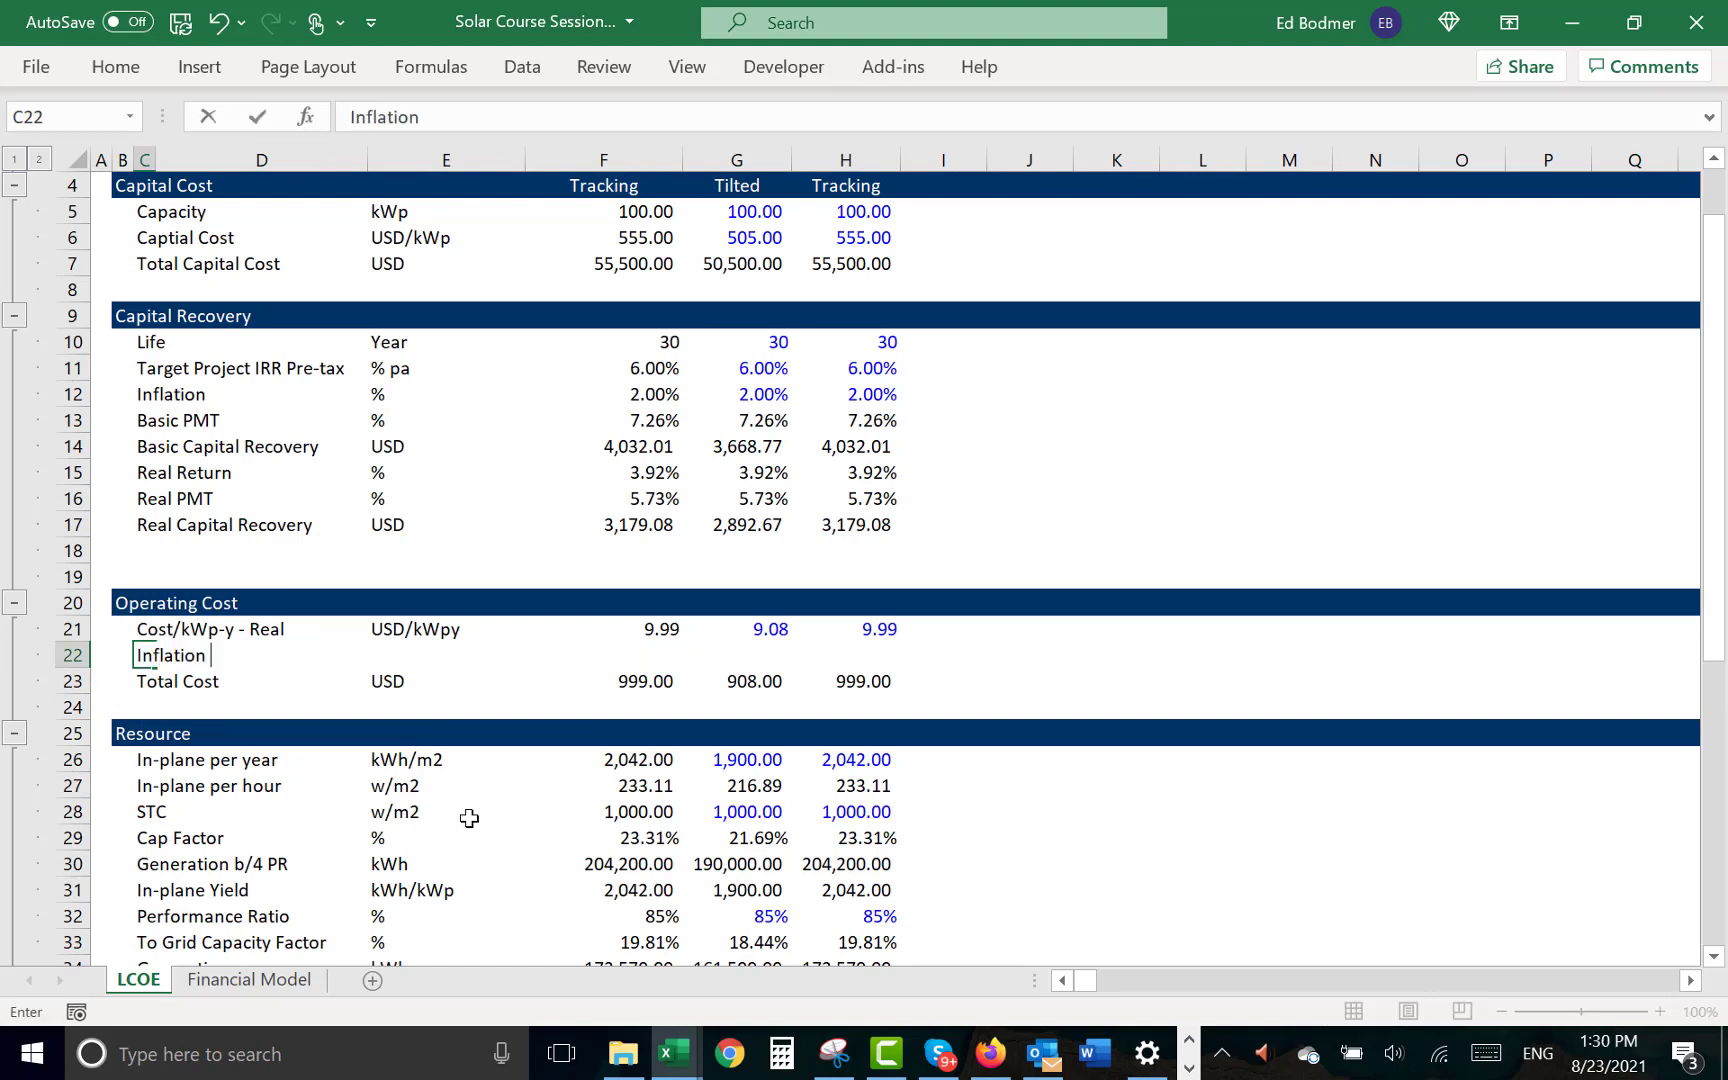
{"action": "type", "text": " Factor"}
{"action": "key", "text": "Return"}
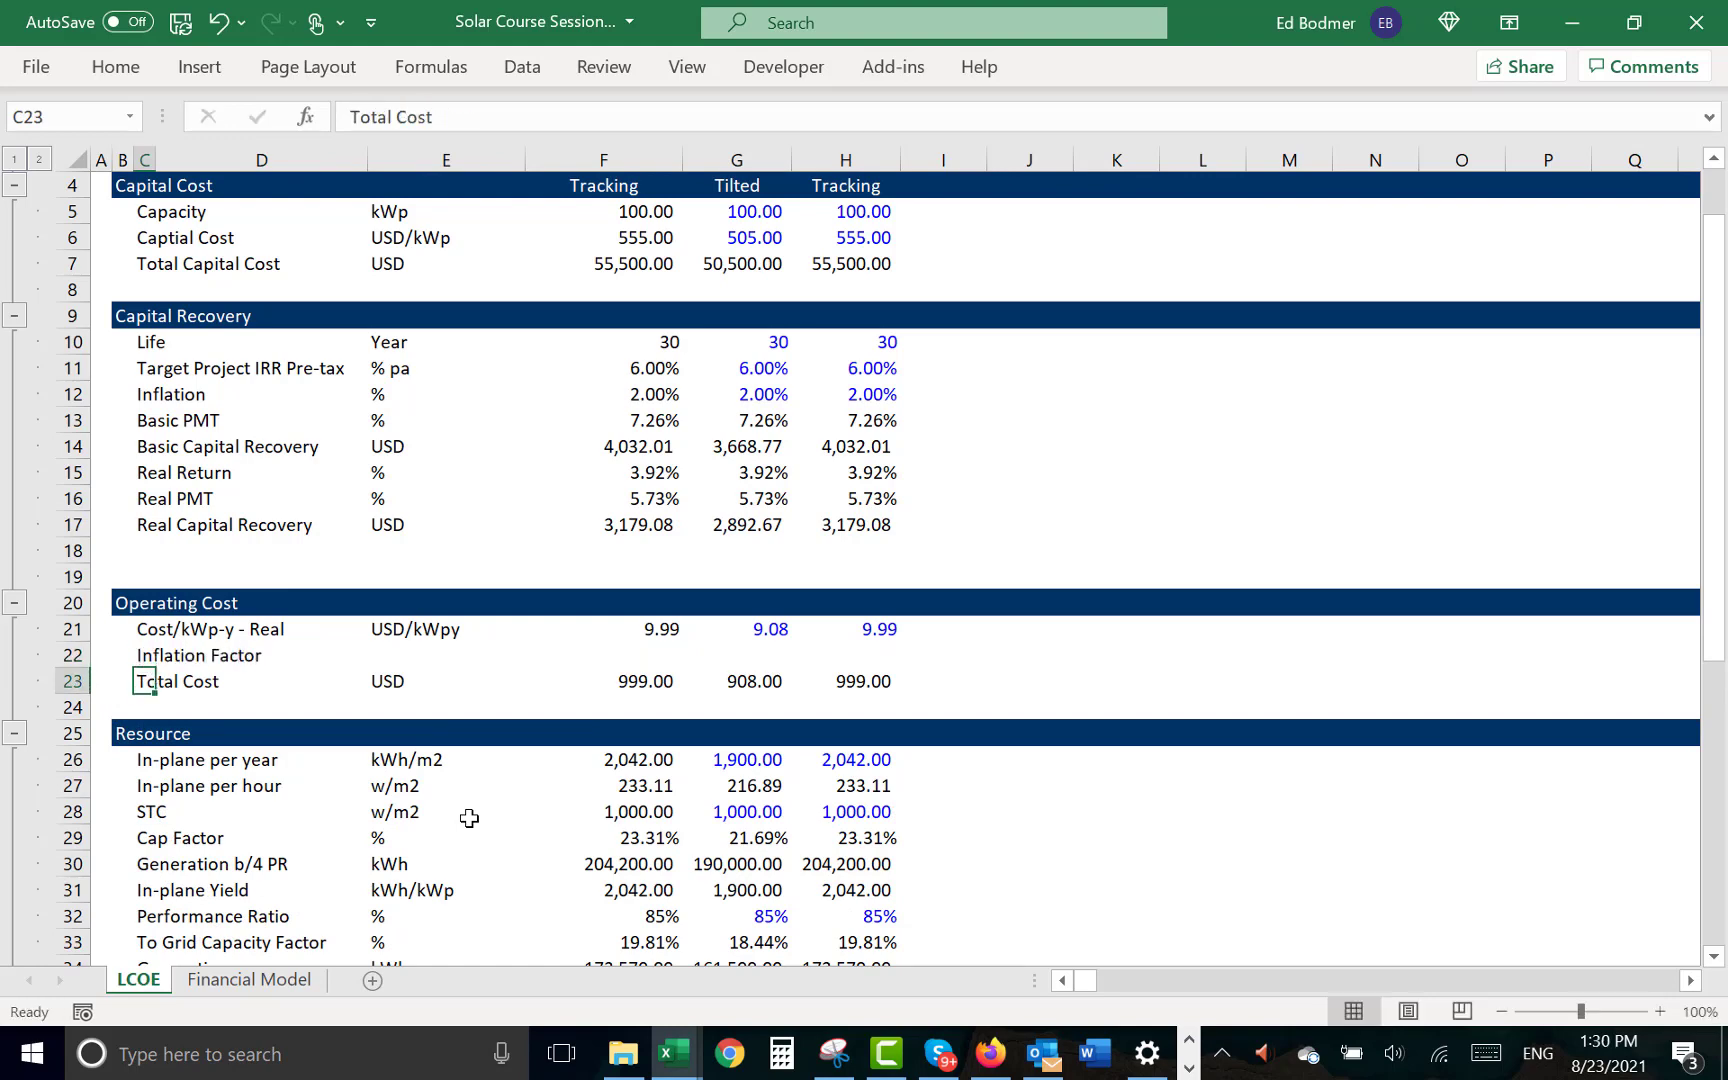
- Enter "Factor" as the unit of the Inflation Factor row in E22
{"action": "key", "text": "Up"}
{"action": "key", "text": "Right"}
- Start the Tilted case's Inflation Factor formula in G22 with =pv(G15,G10,-1), using the Real Return, Life and a payment of -1
{"action": "key", "text": "Right"}
{"action": "type", "text": "Factor"}
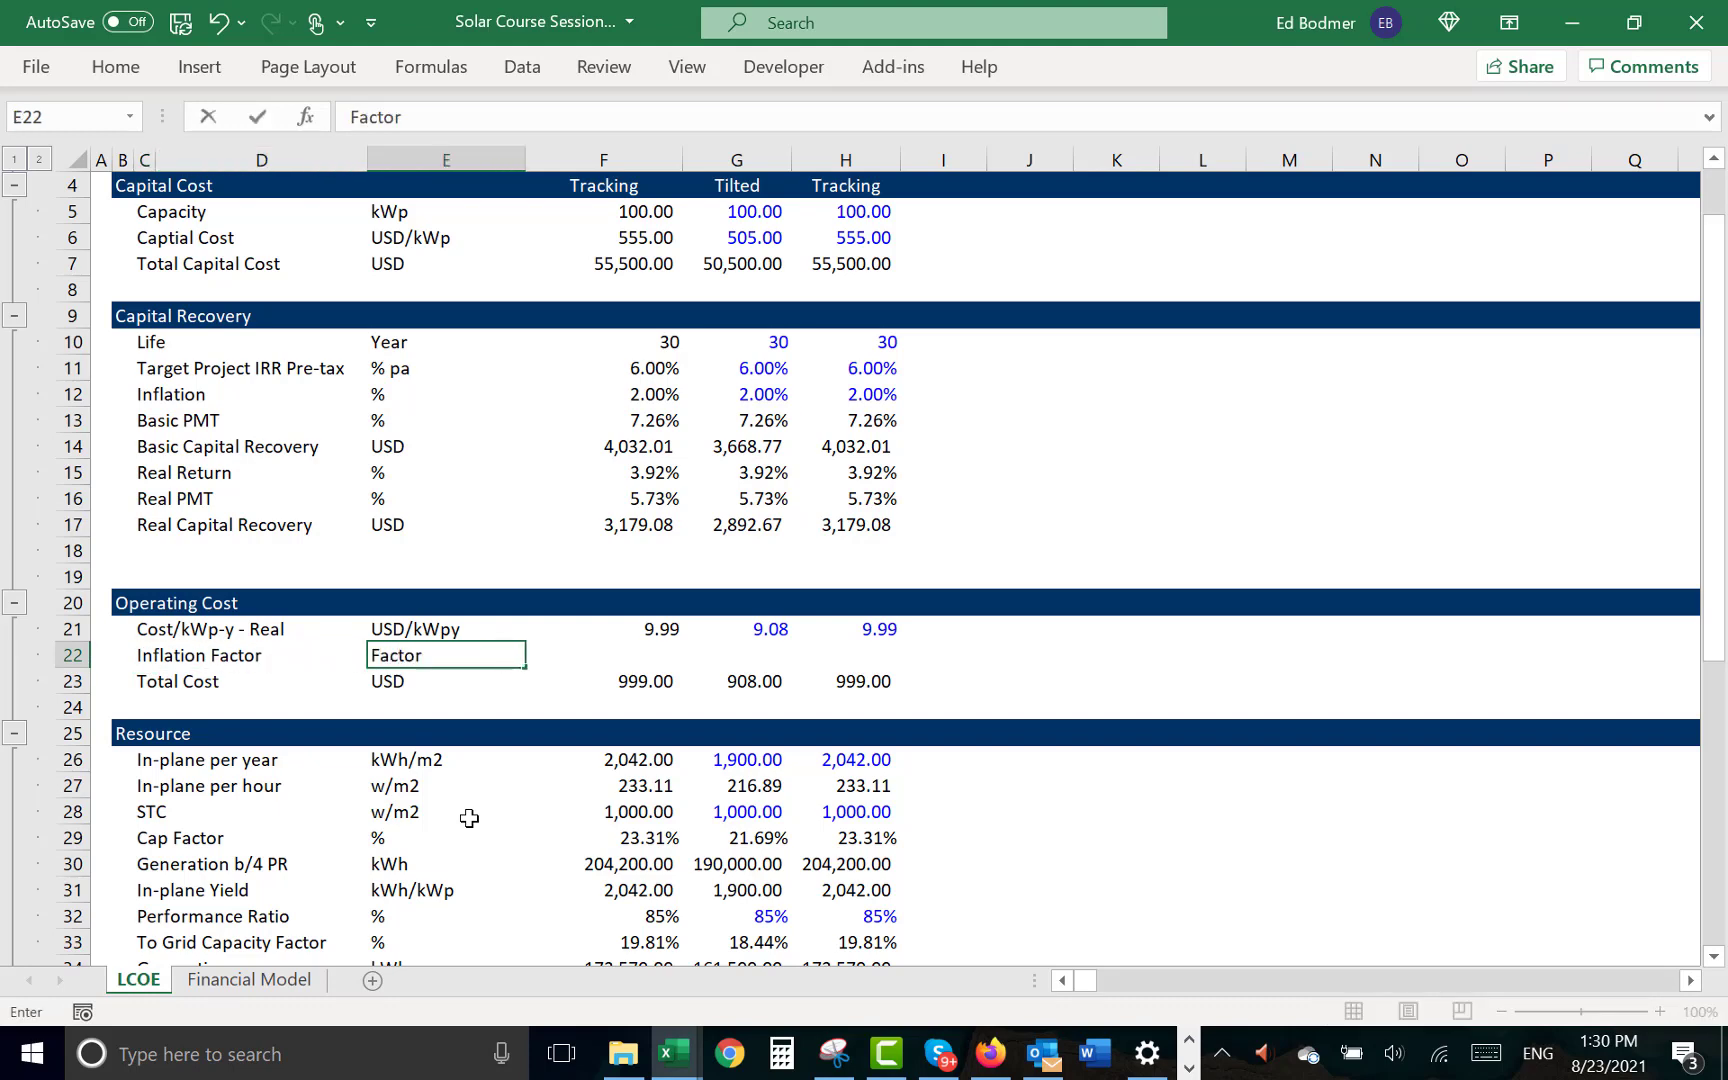
{"action": "key", "text": "Return"}
{"action": "key", "text": "Up"}
{"action": "key", "text": "Right"}
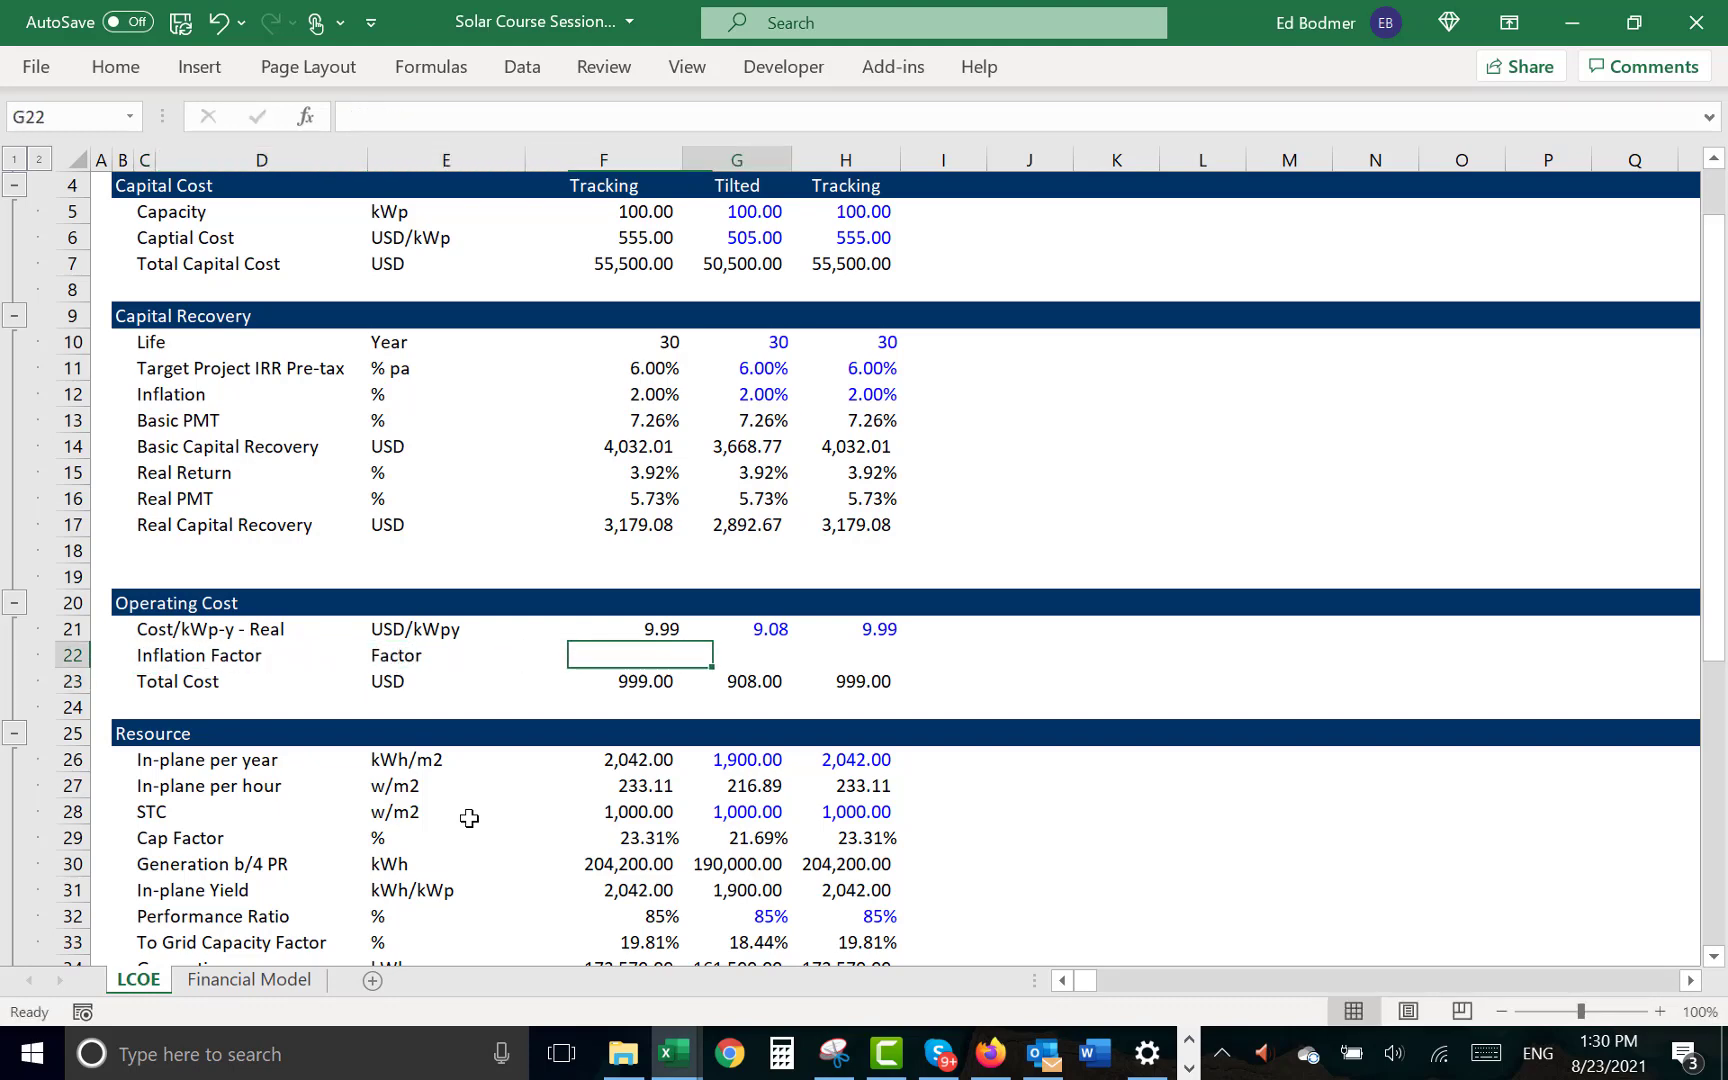
{"action": "key", "text": "Right"}
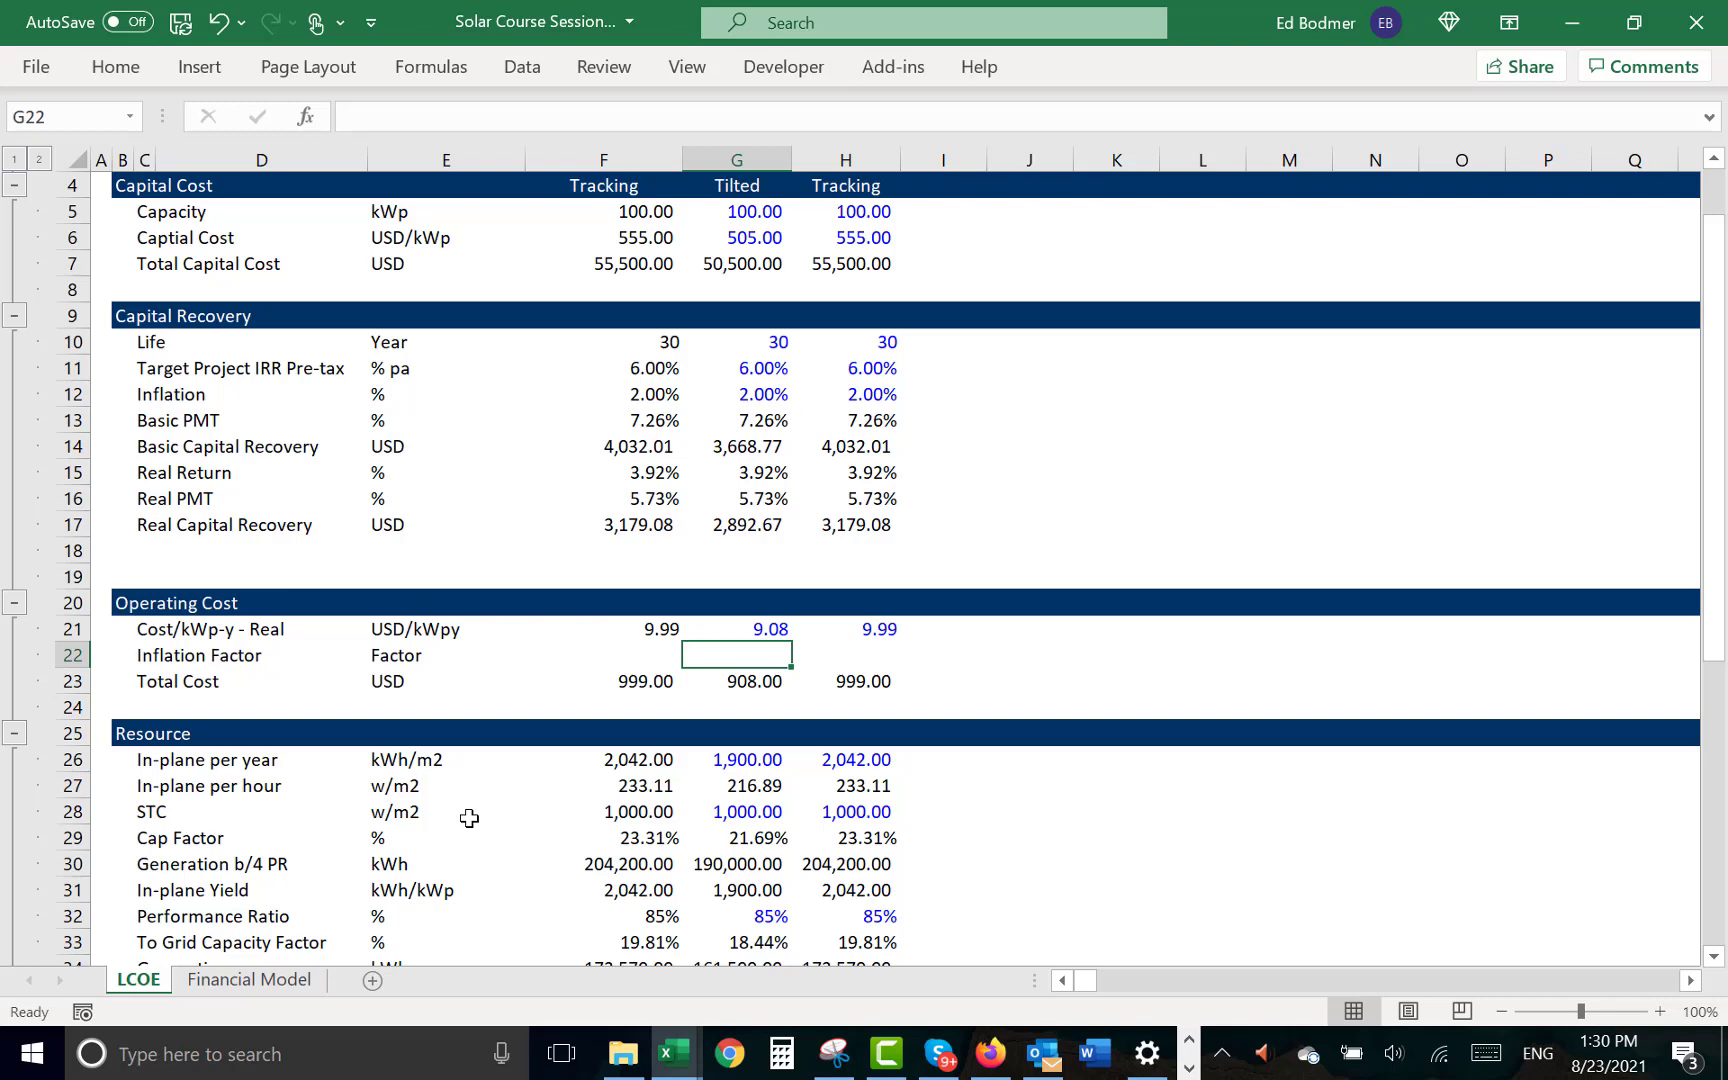
{"action": "type", "text": "=pv("}
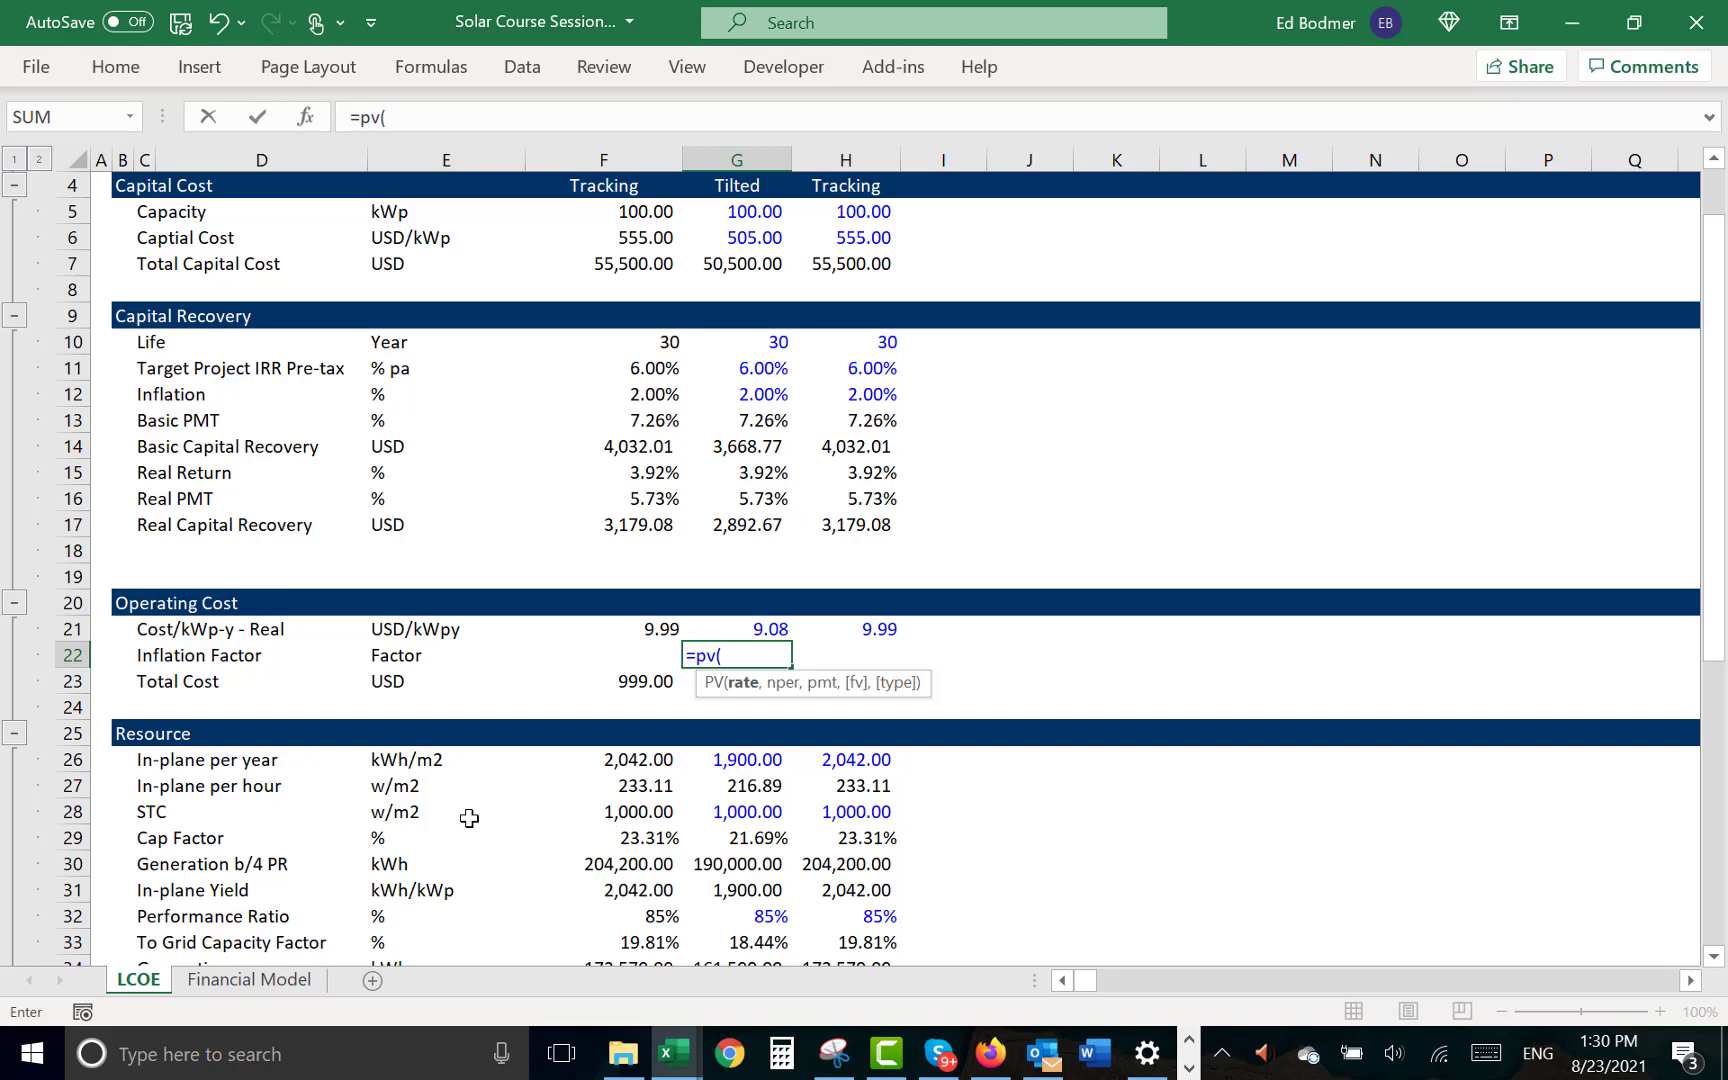
{"action": "key", "text": "Up"}
{"action": "key", "text": "Up"}
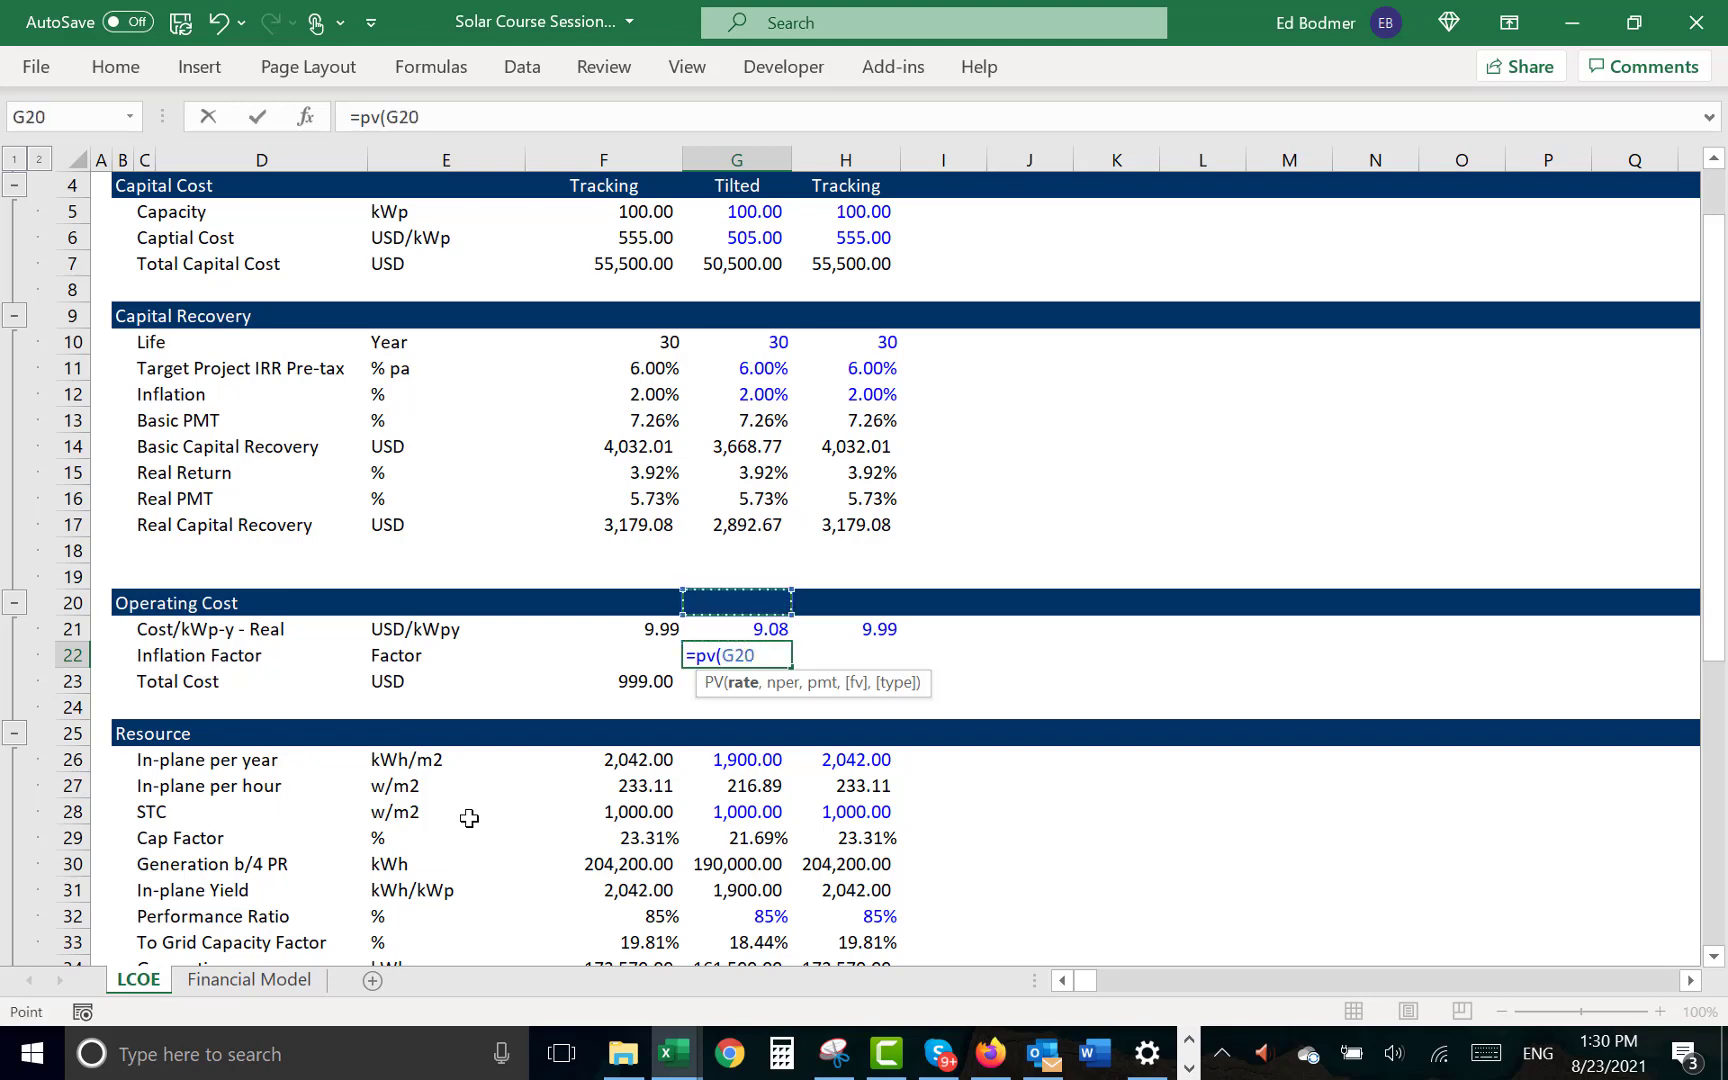
{"action": "key", "text": "Up"}
{"action": "key", "text": "Up"}
{"action": "key", "text": "Up"}
{"action": "key", "text": "Up"}
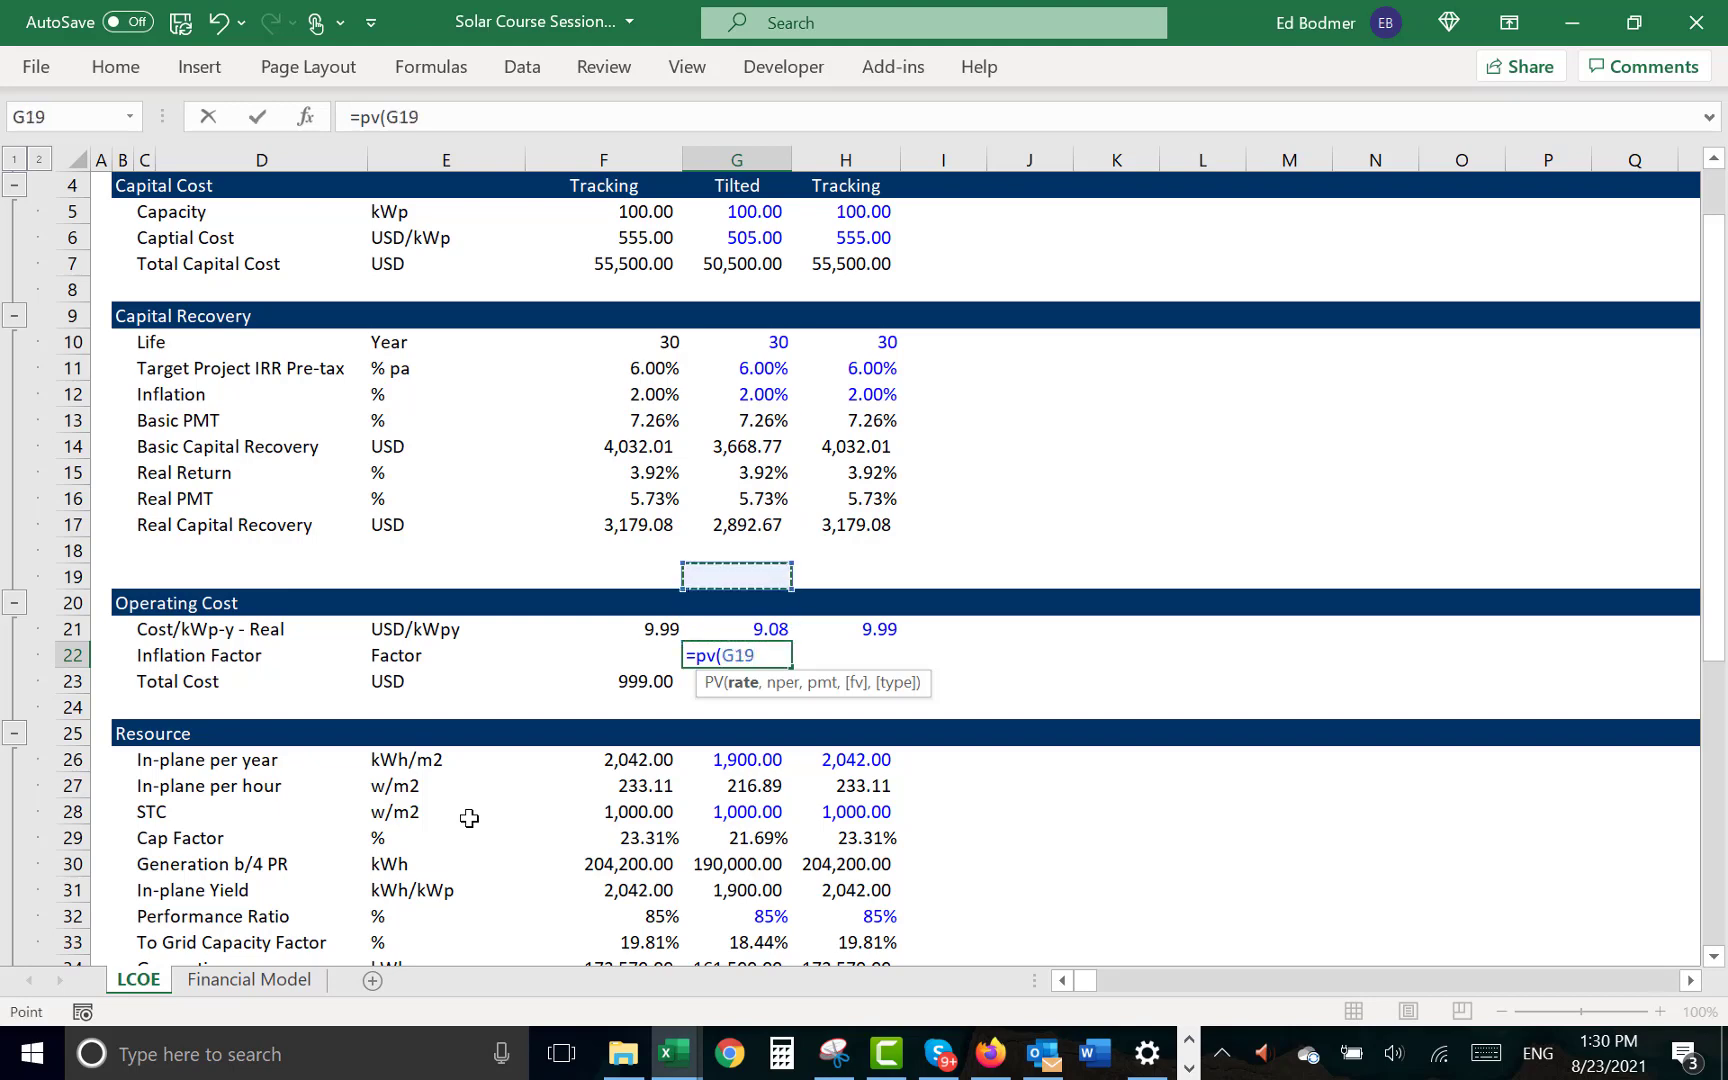
{"action": "key", "text": "Up"}
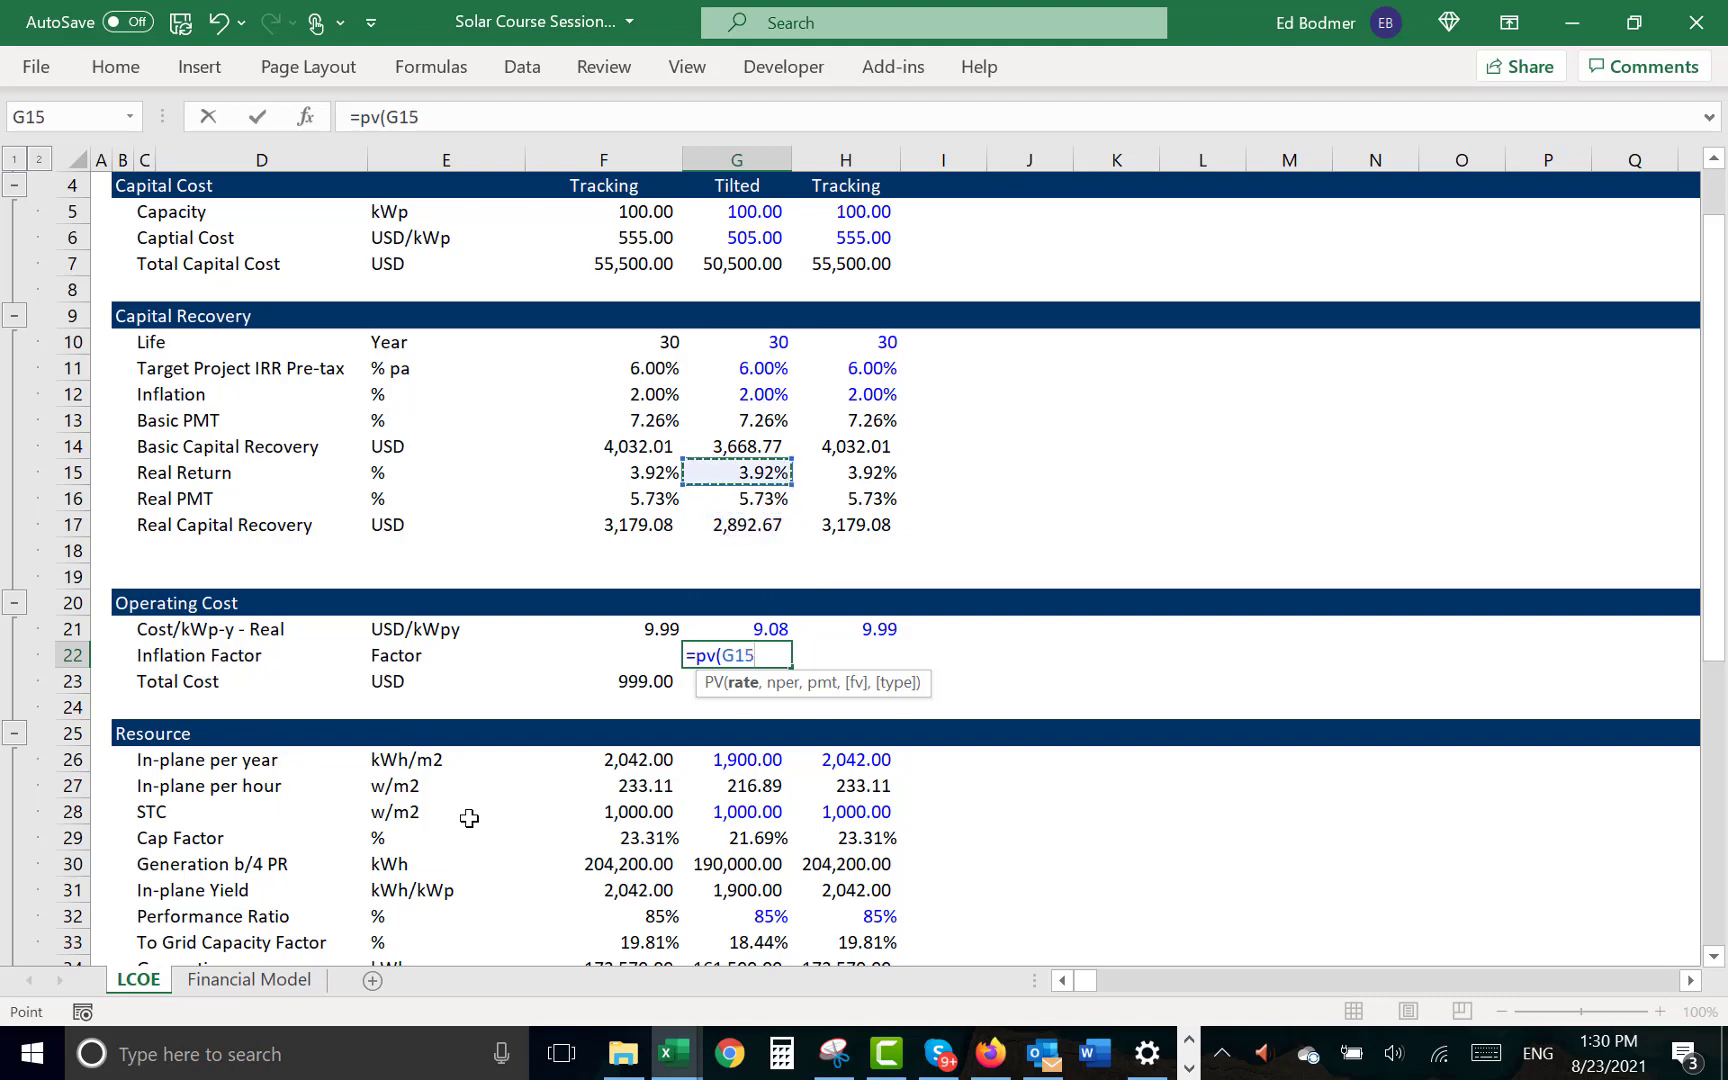
{"action": "type", "text": ","}
{"action": "key", "text": "Up"}
{"action": "key", "text": "Up"}
{"action": "key", "text": "Up"}
{"action": "key", "text": "Up"}
{"action": "key", "text": "Up"}
{"action": "key", "text": "Up"}
{"action": "key", "text": "Up"}
{"action": "key", "text": "Up"}
{"action": "key", "text": "Up"}
{"action": "key", "text": "Up"}
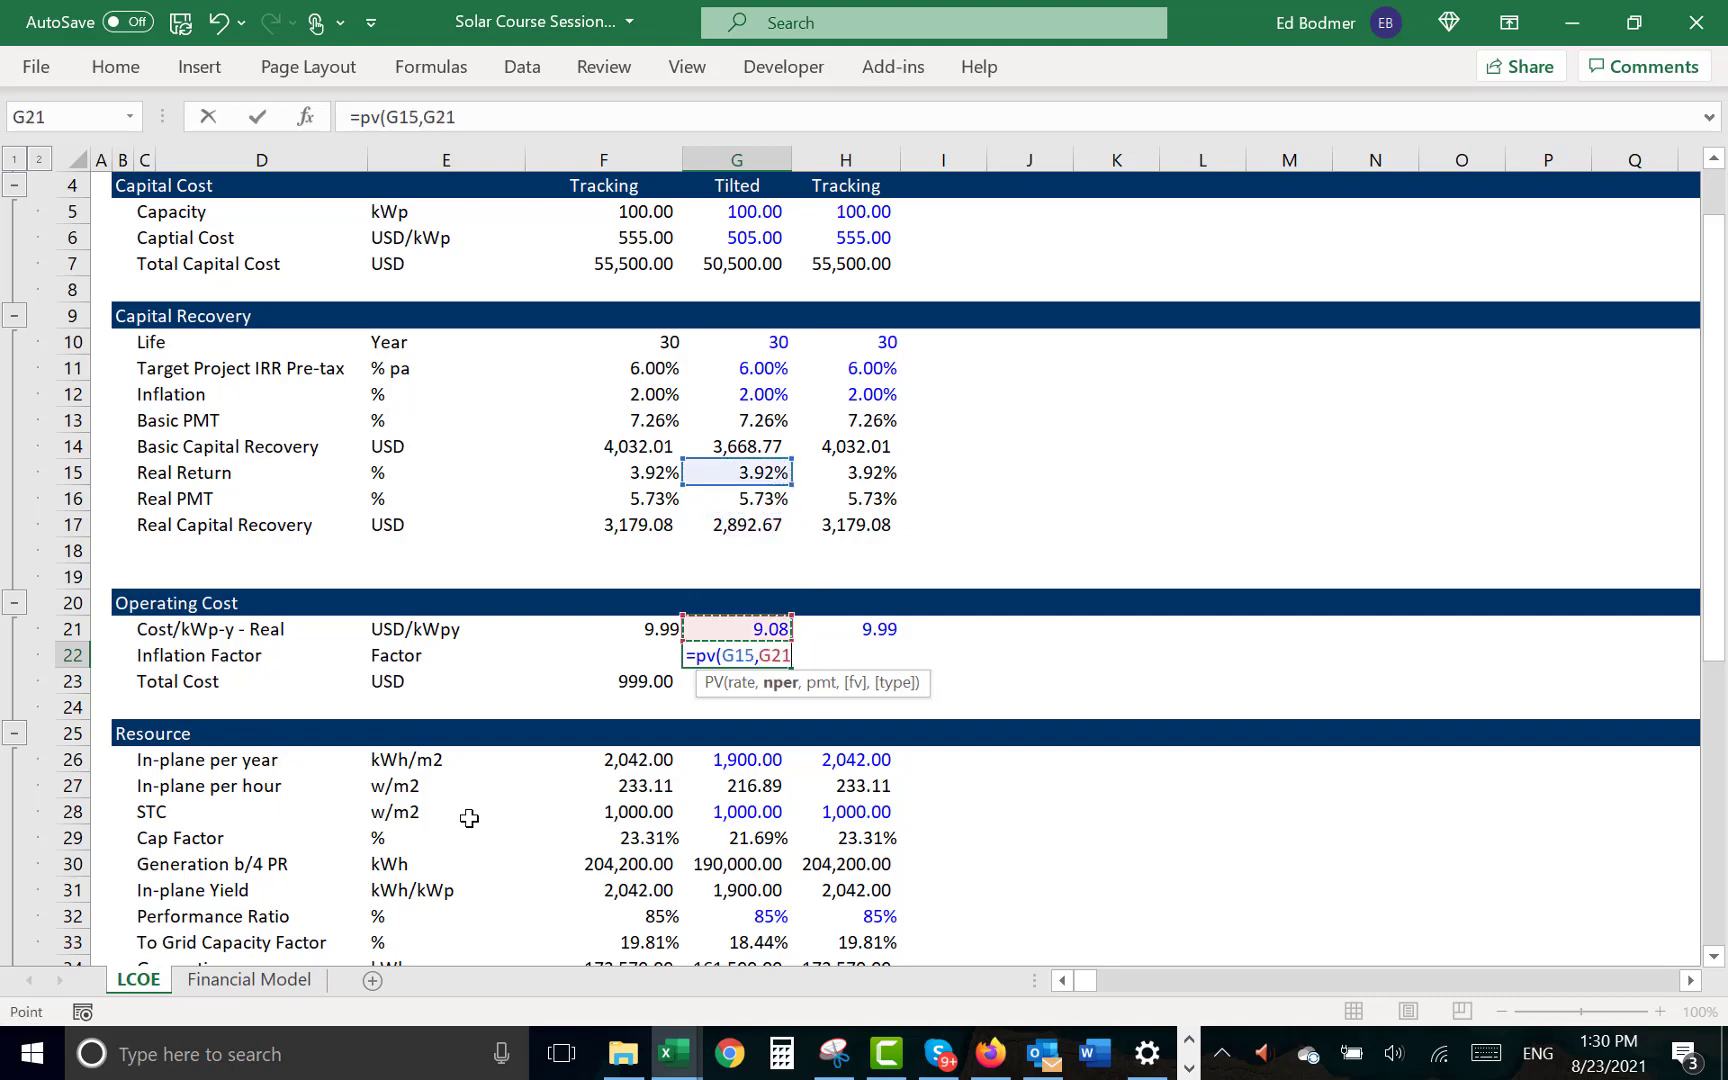
{"action": "key", "text": "Up"}
{"action": "key", "text": "Up"}
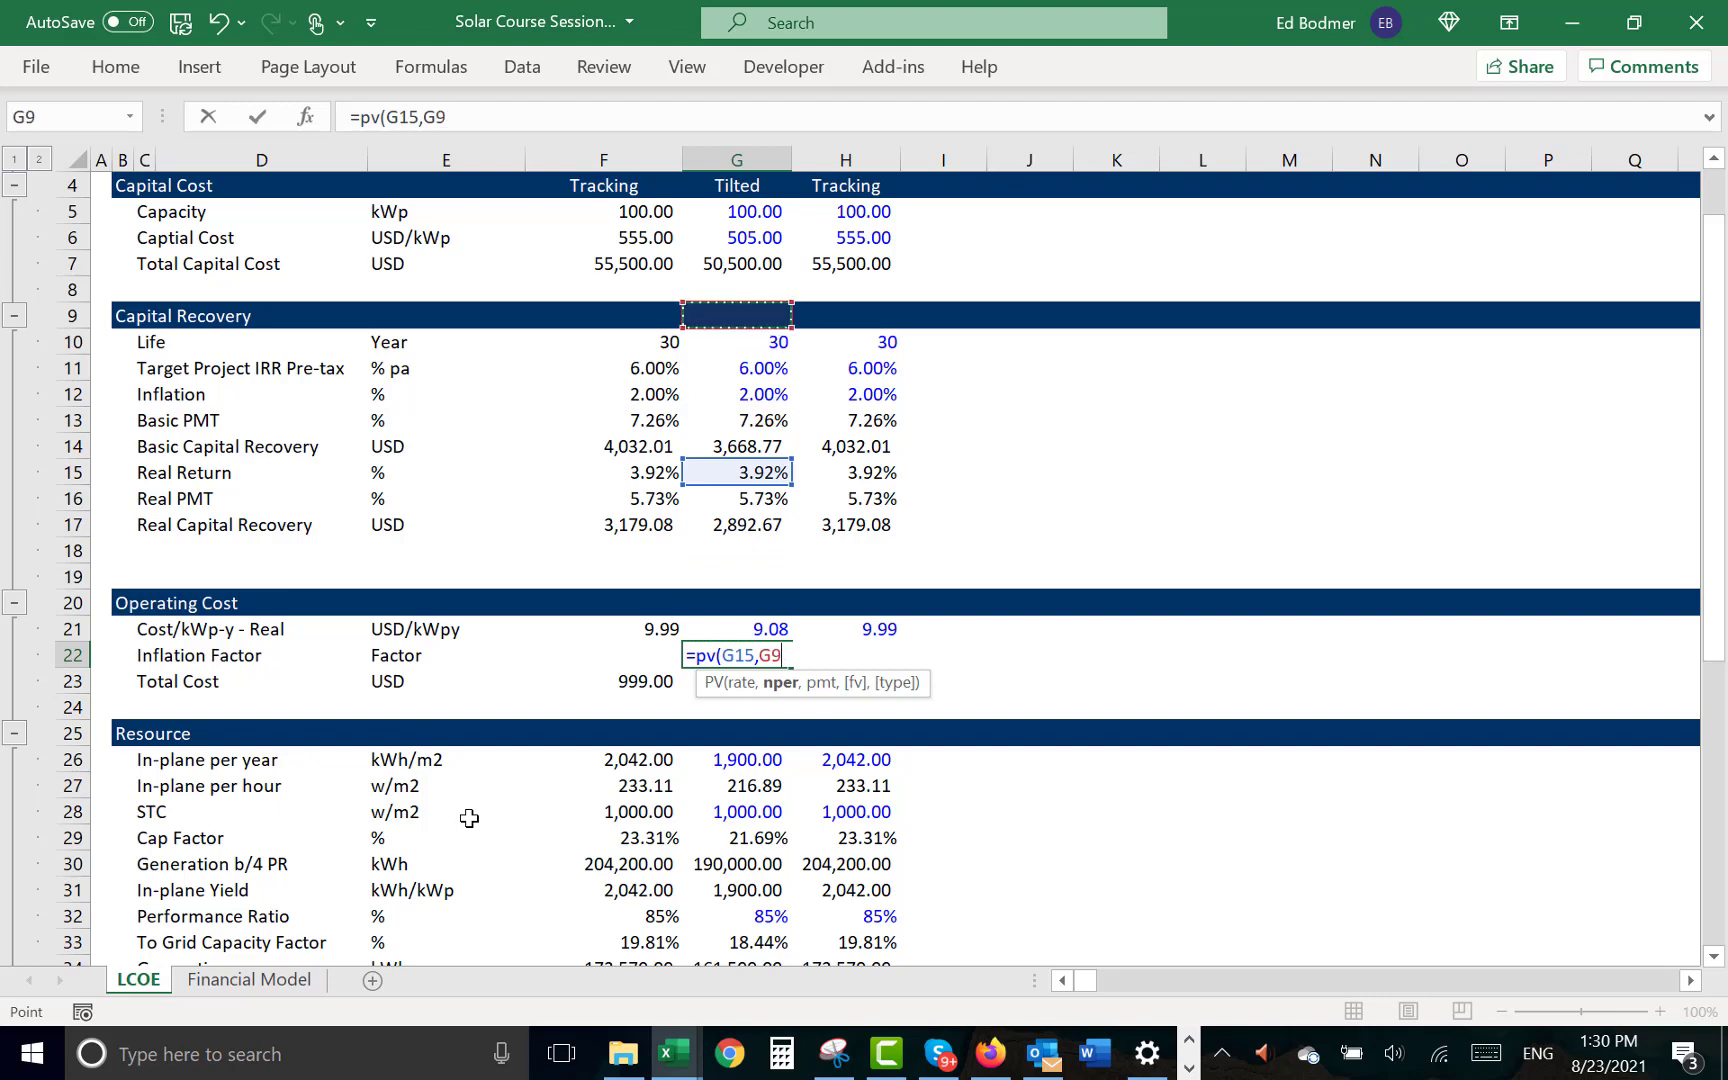
{"action": "type", "text": ",01"}
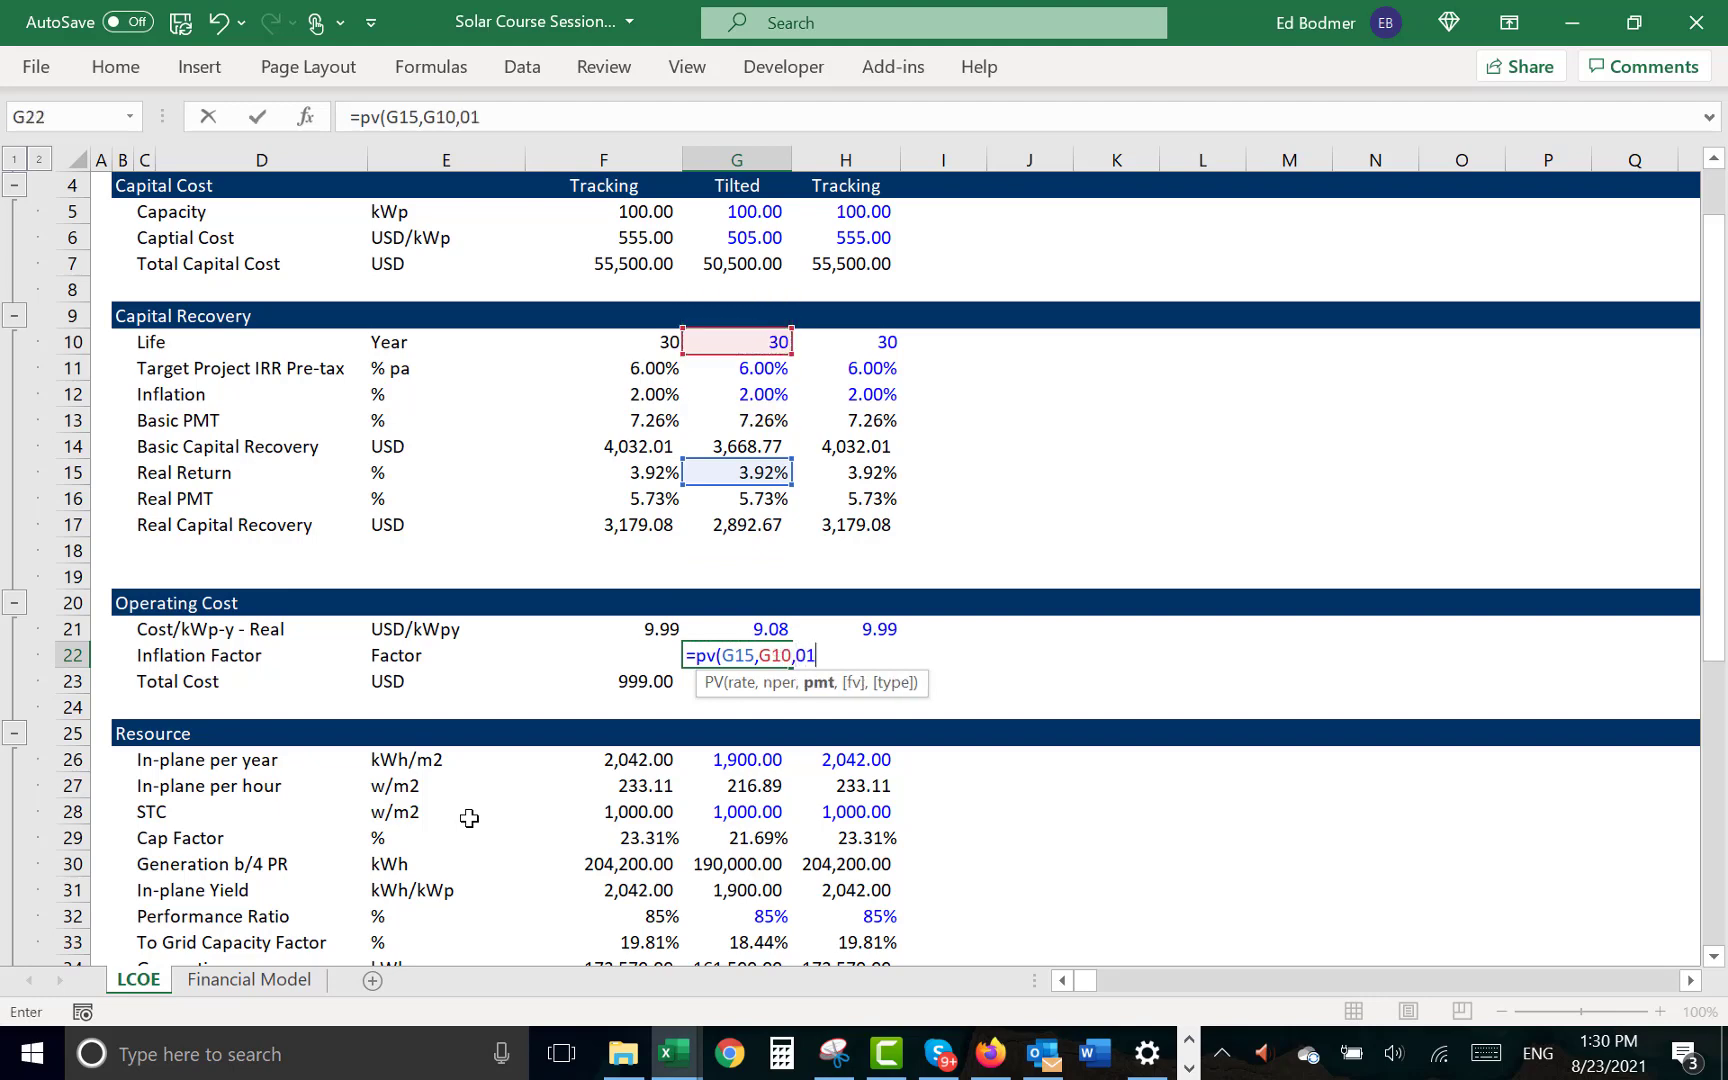
{"action": "key", "text": "BackSpace"}
{"action": "key", "text": "BackSpace"}
{"action": "type", "text": "-1)"}
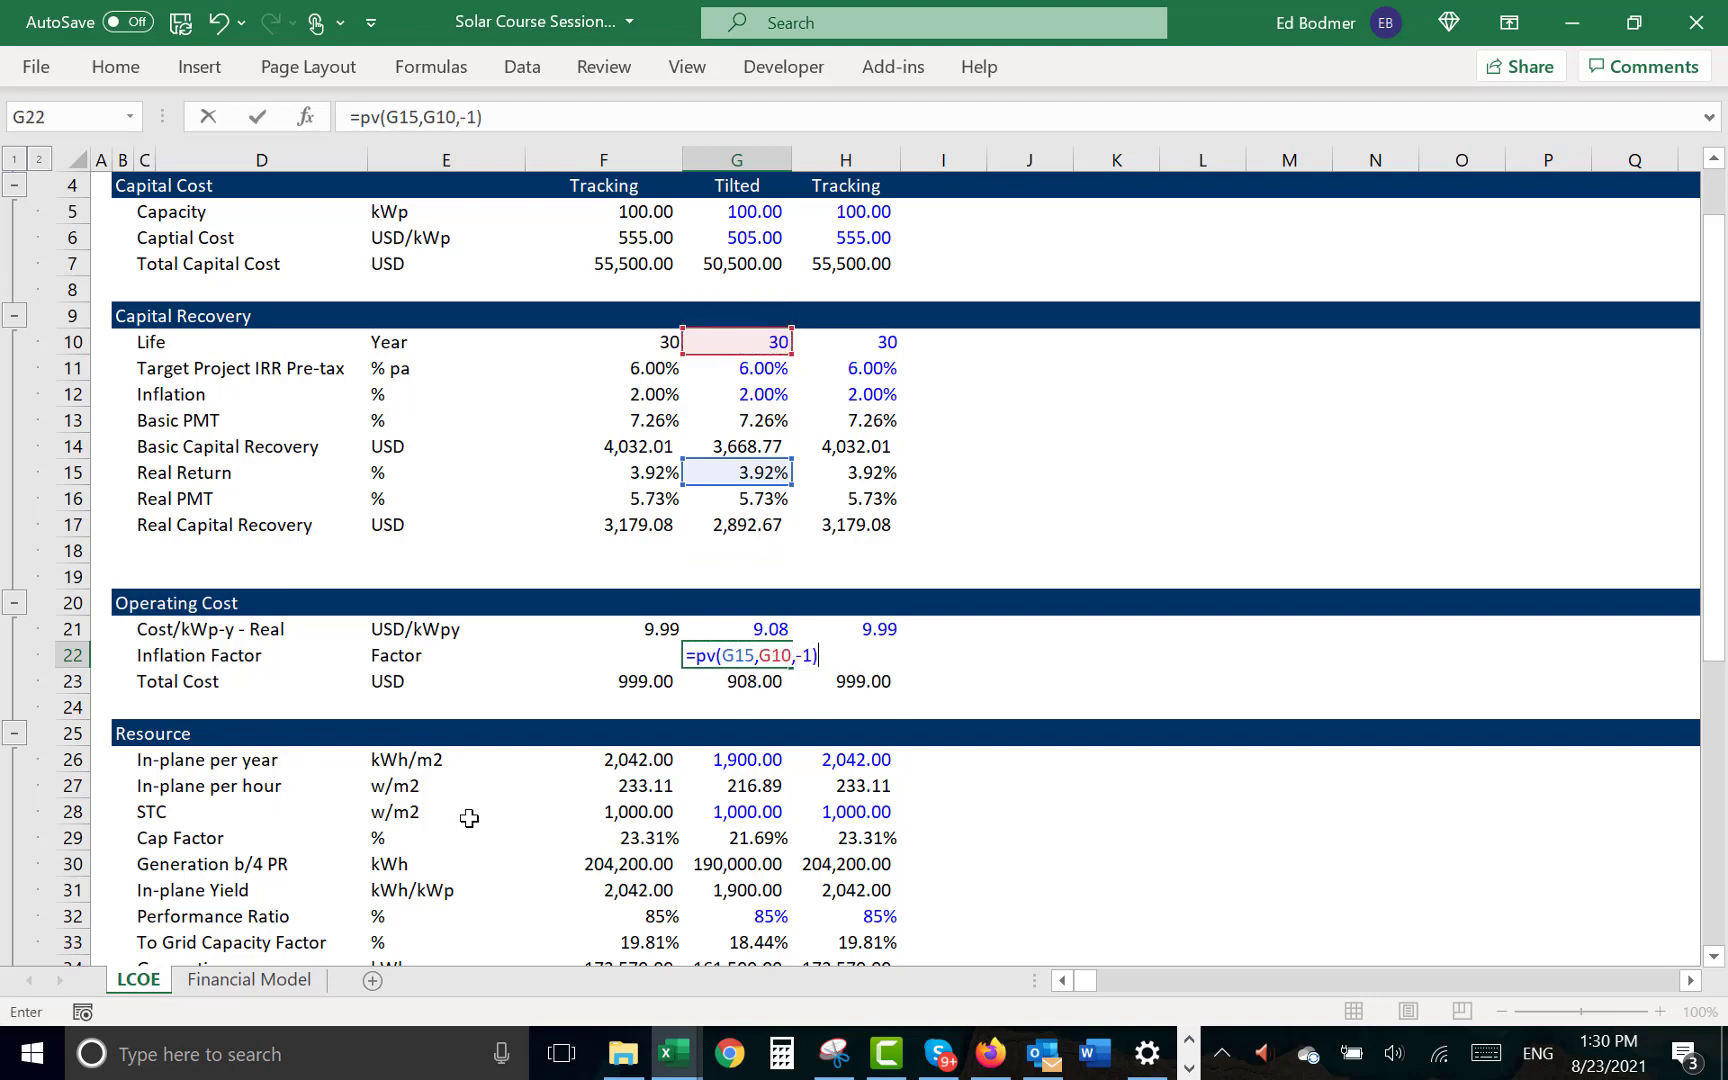
{"action": "type", "text": "/pv("}
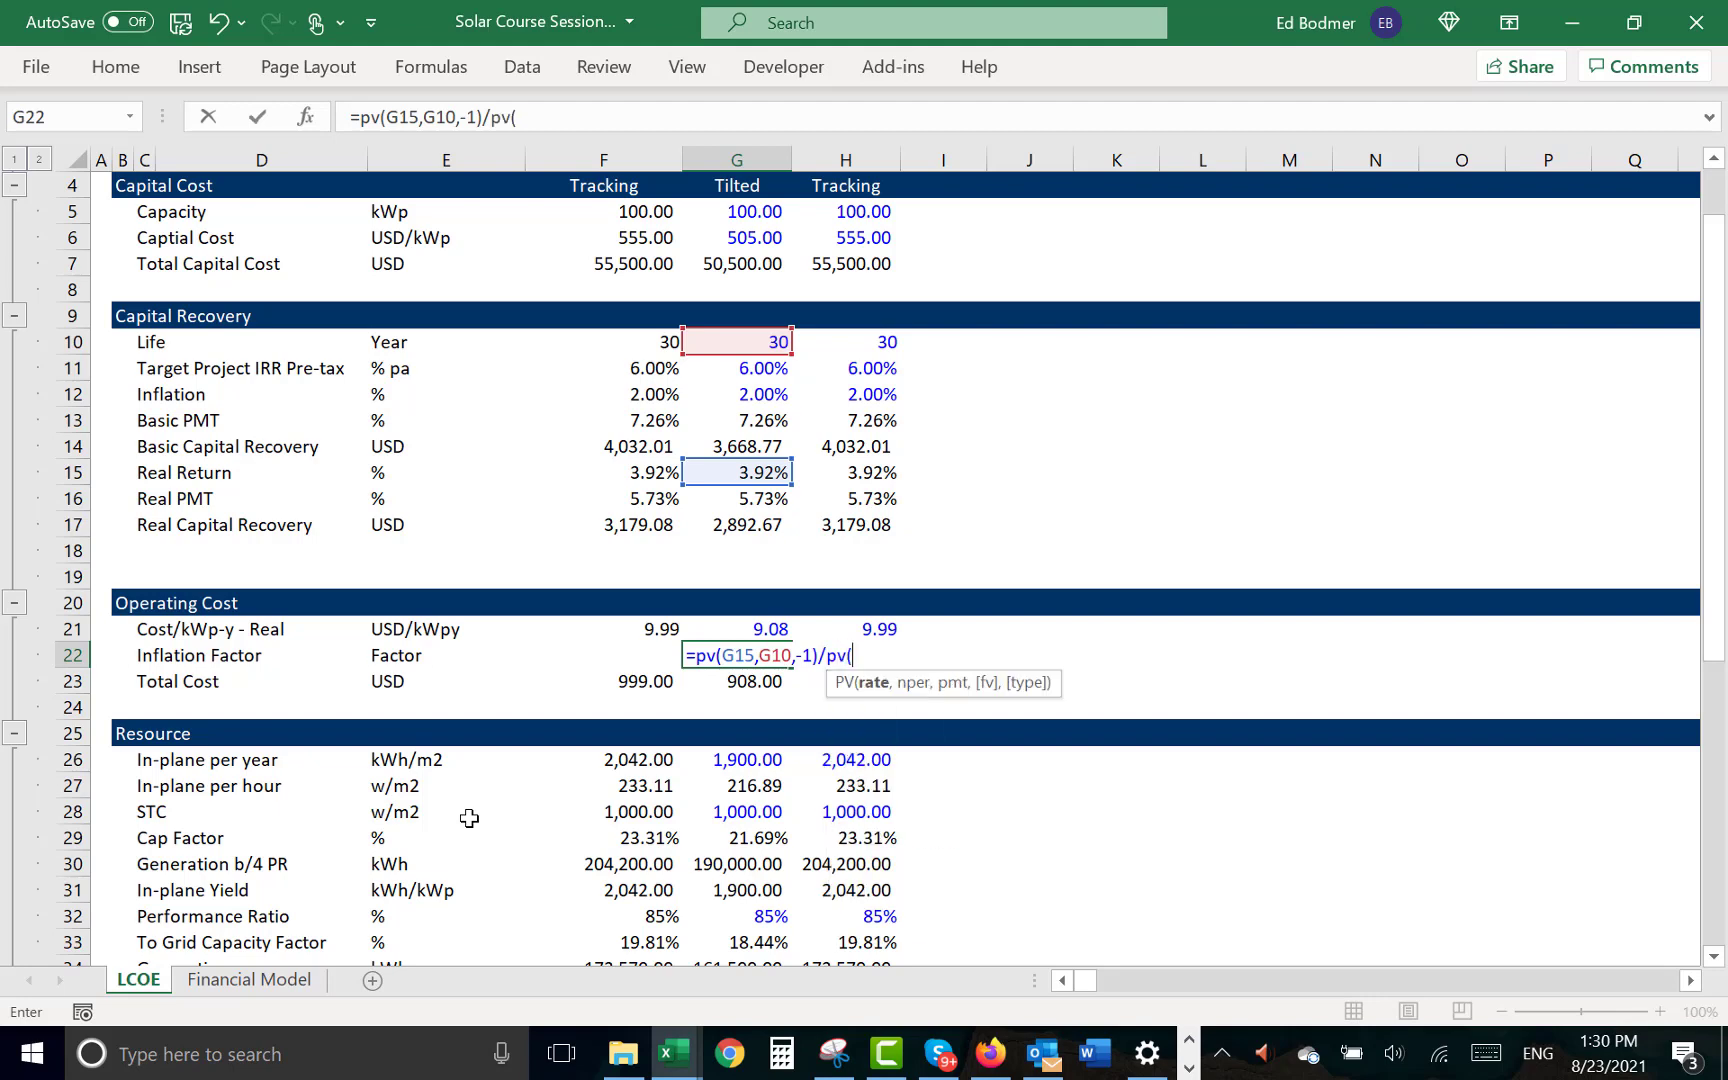
- Complete the Tilted case's Inflation Factor formula in G22 by dividing by PV(G11,G10,-1), using Target Project IRR, Life and a payment of -1
{"action": "left_click", "coordinate": [727, 420]}
{"action": "key", "text": "Up"}
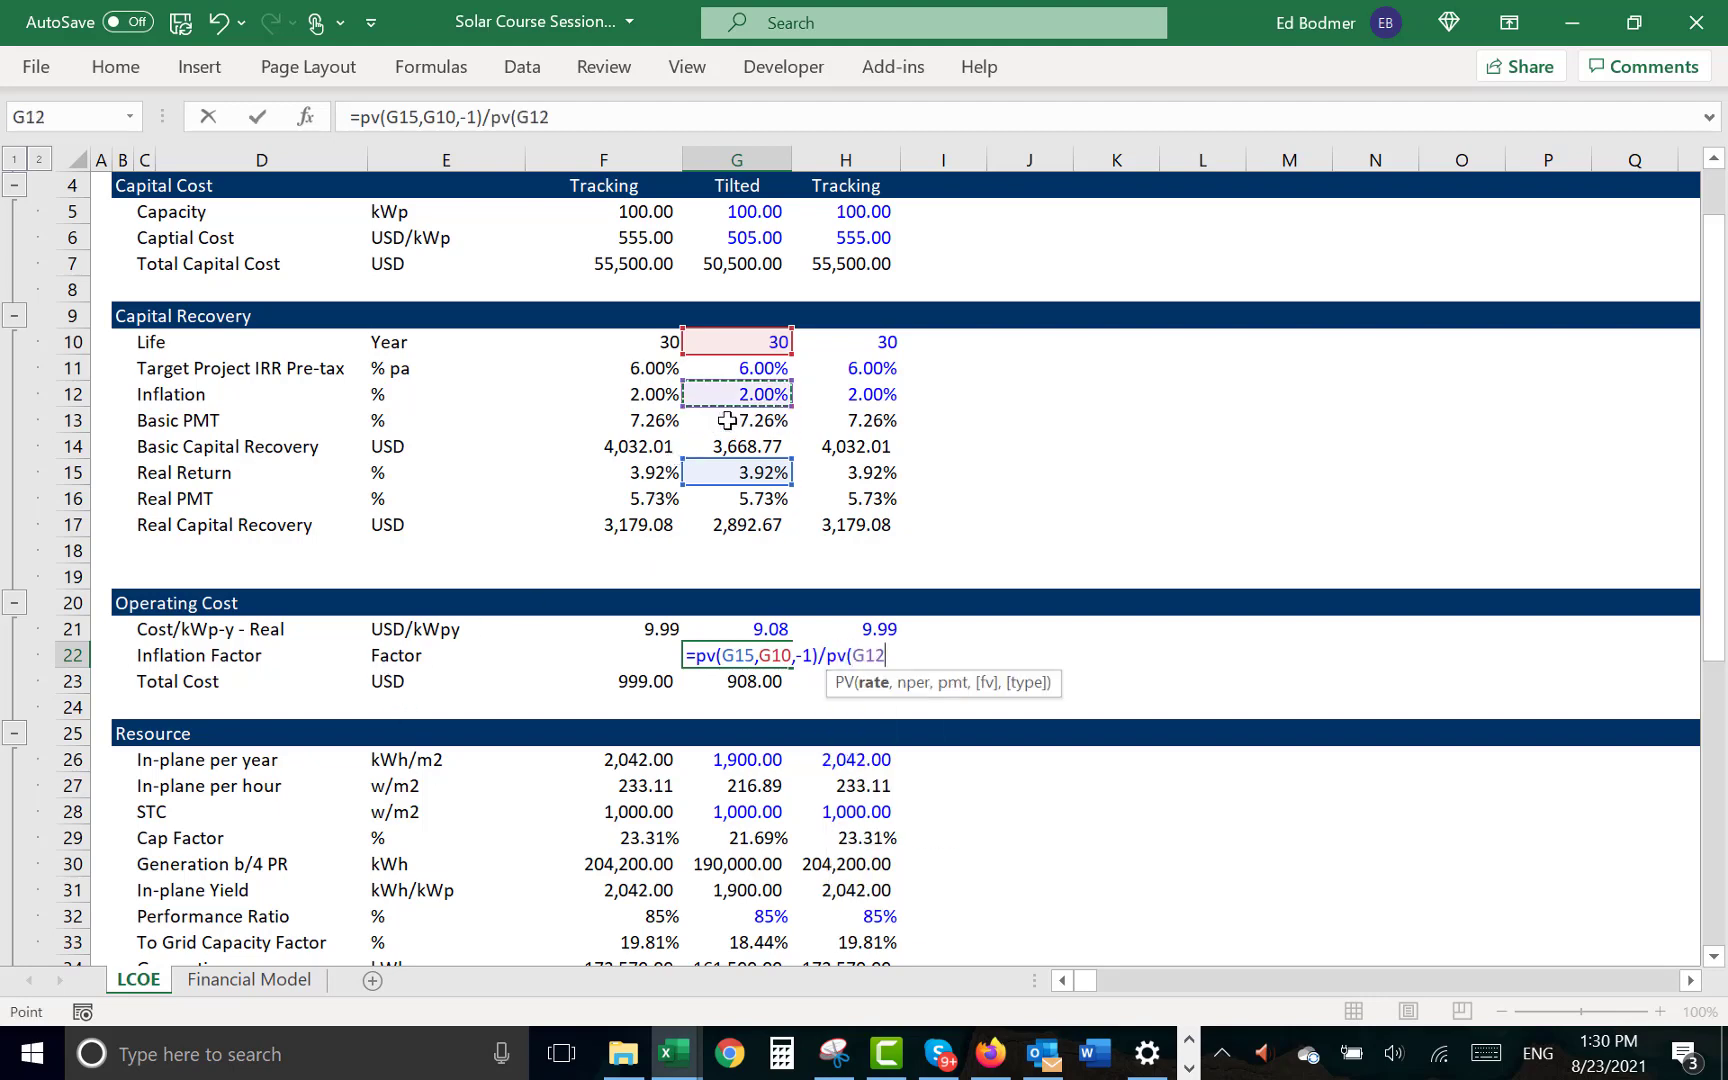
{"action": "key", "text": "Down"}
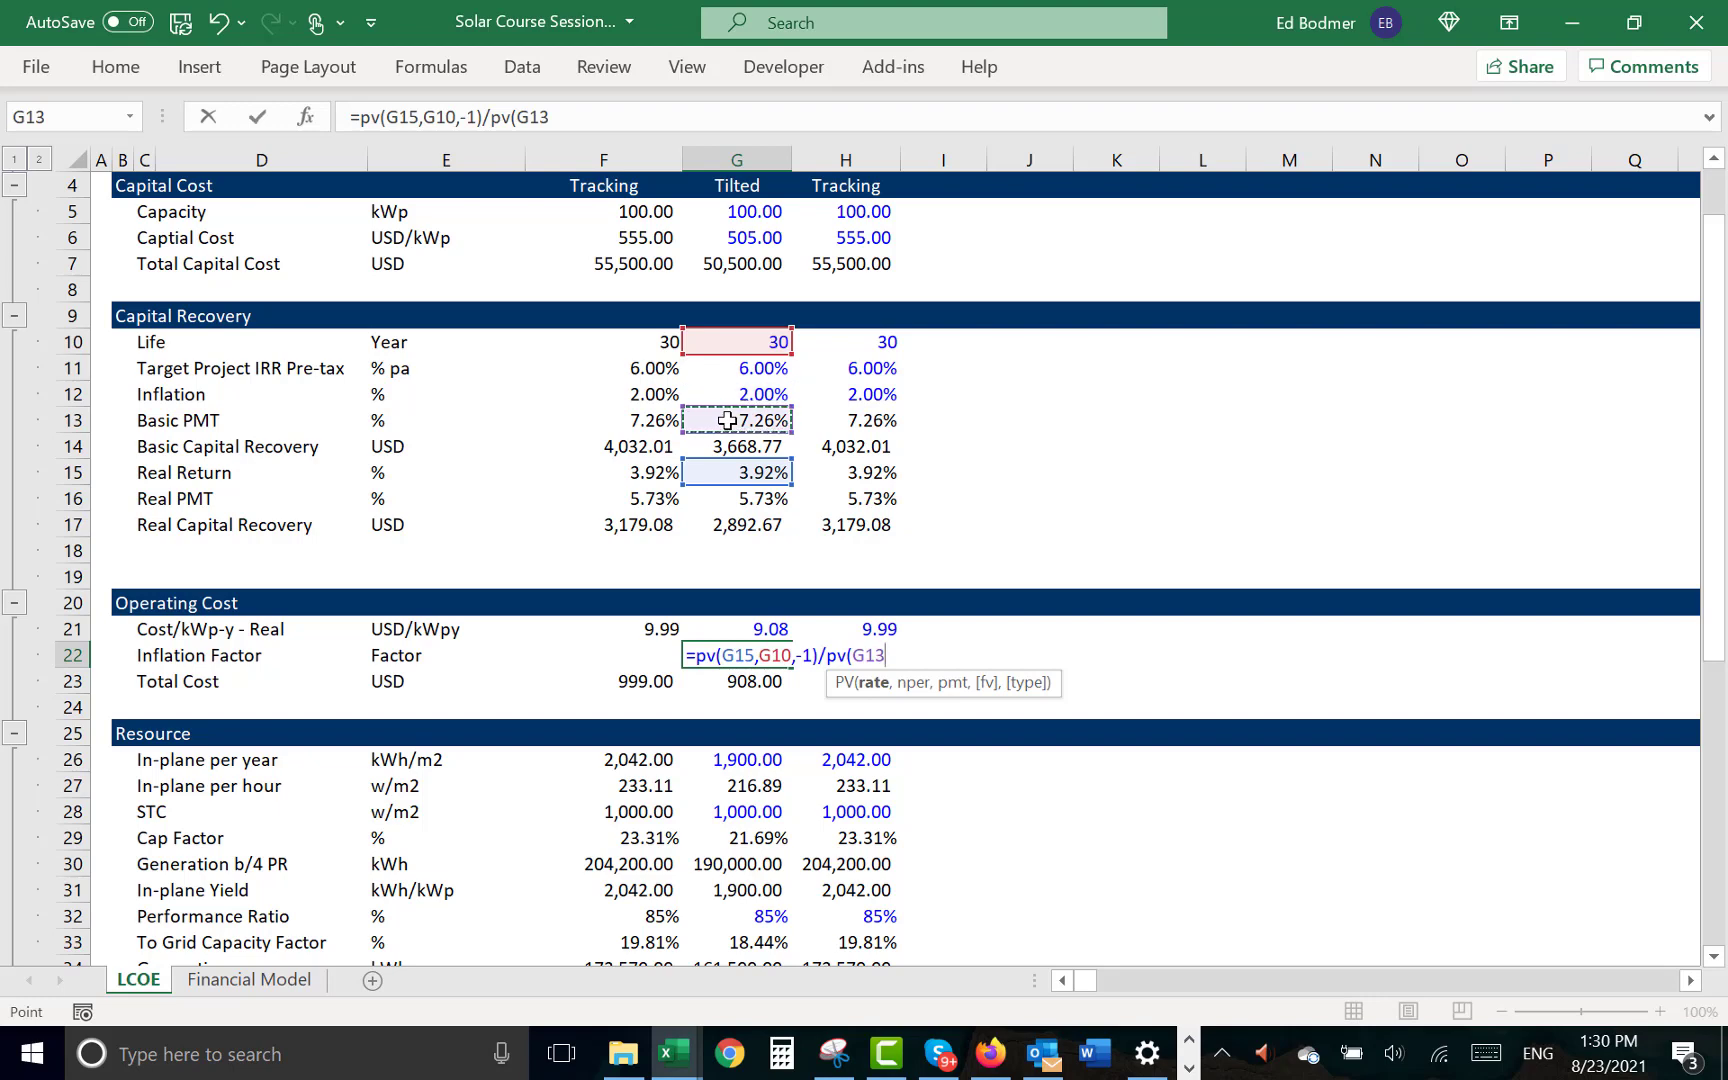
{"action": "key", "text": "Up"}
{"action": "key", "text": "Up"}
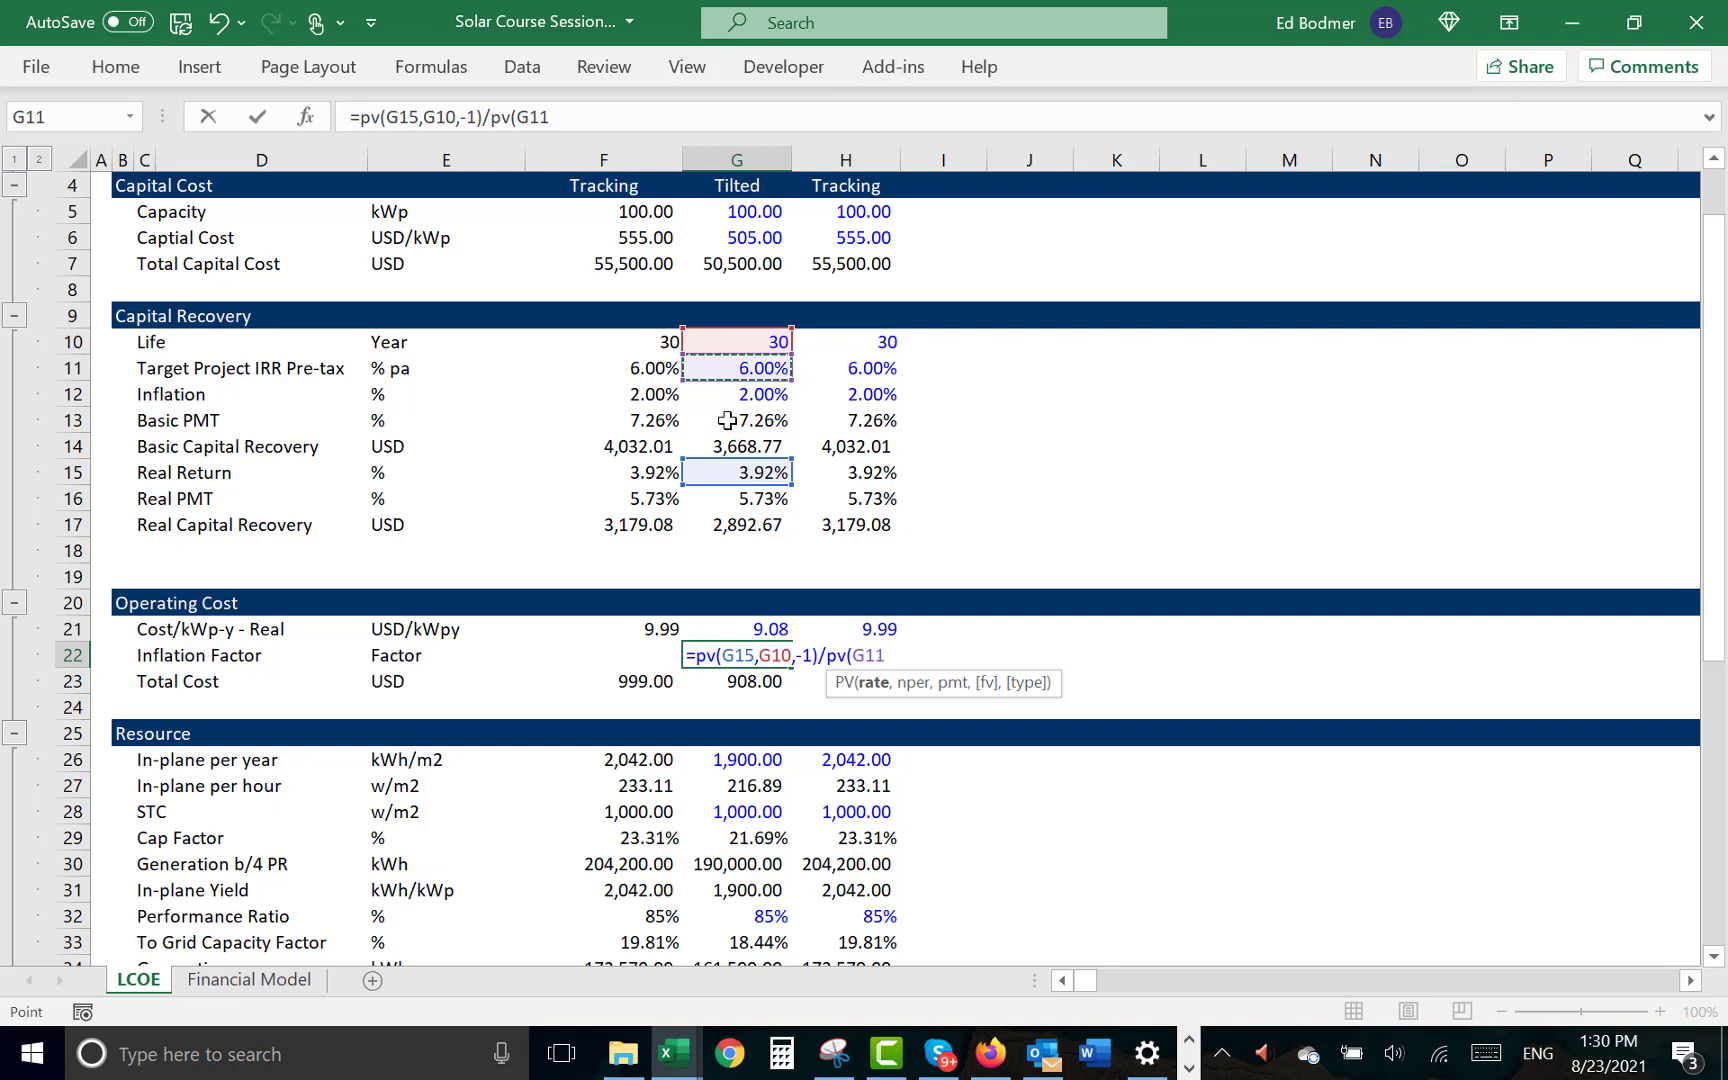
{"action": "type", "text": ","}
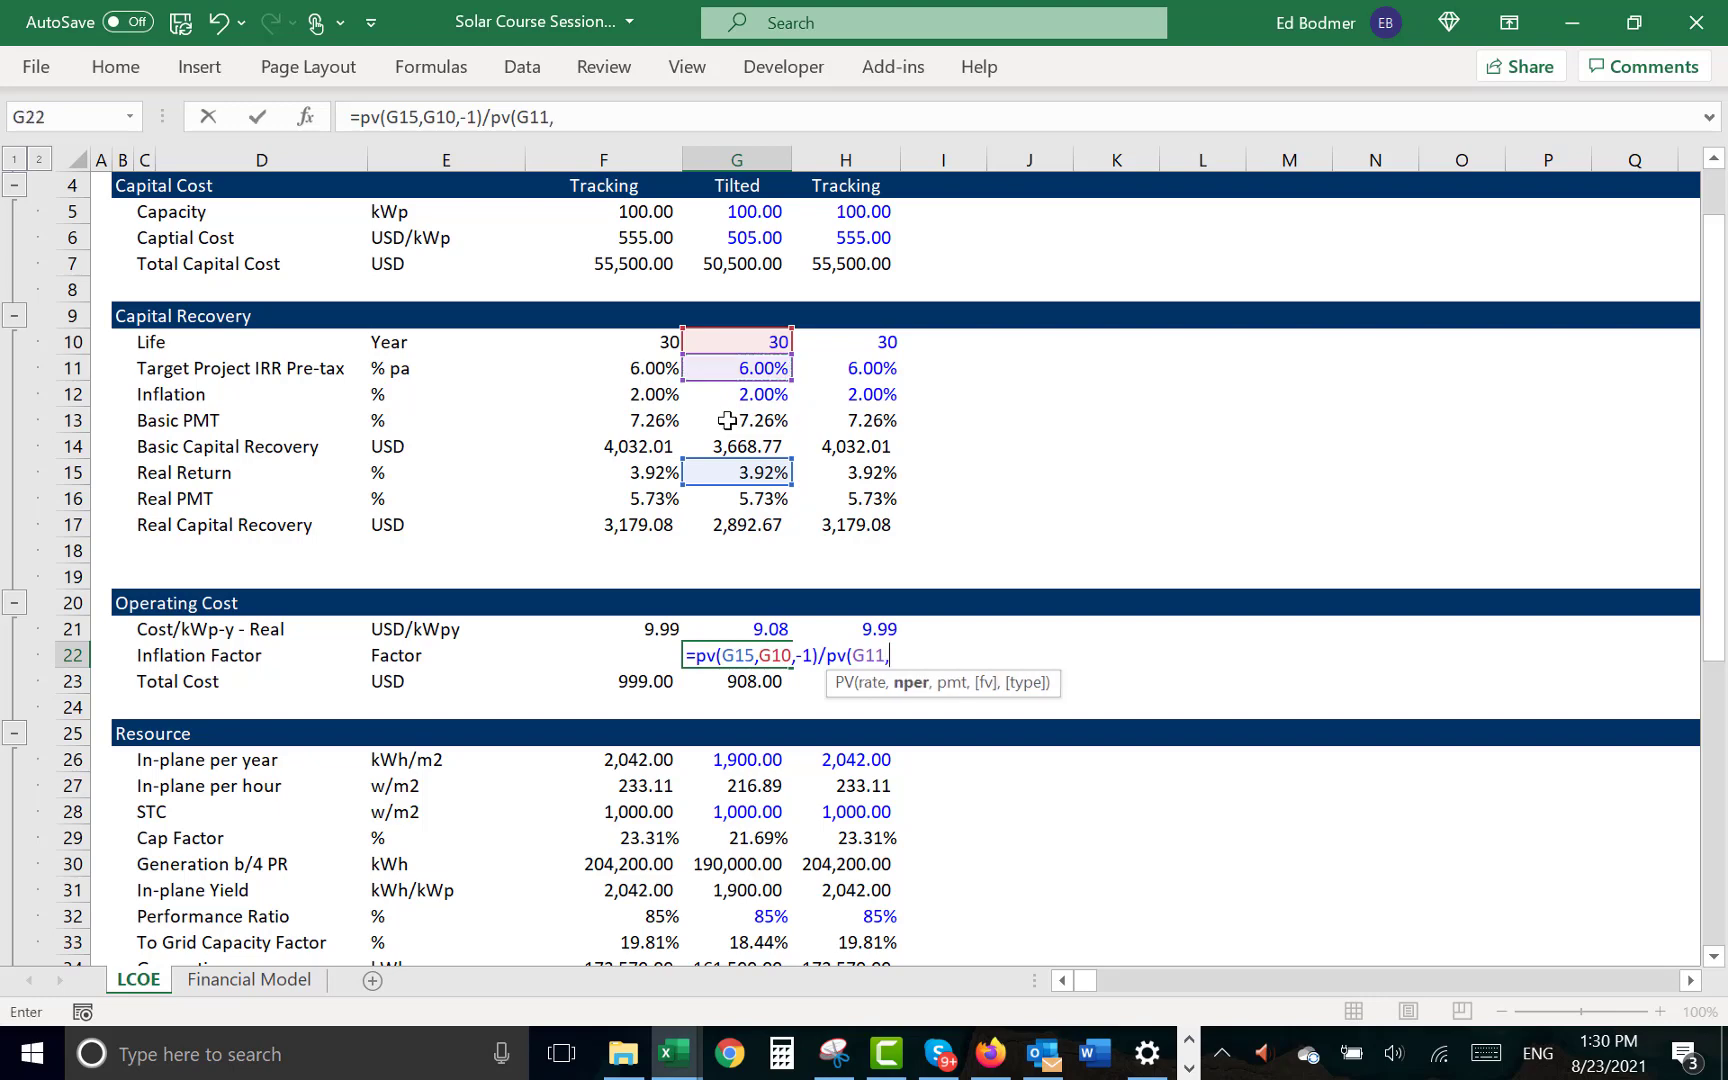
{"action": "left_click", "coordinate": [714, 343]}
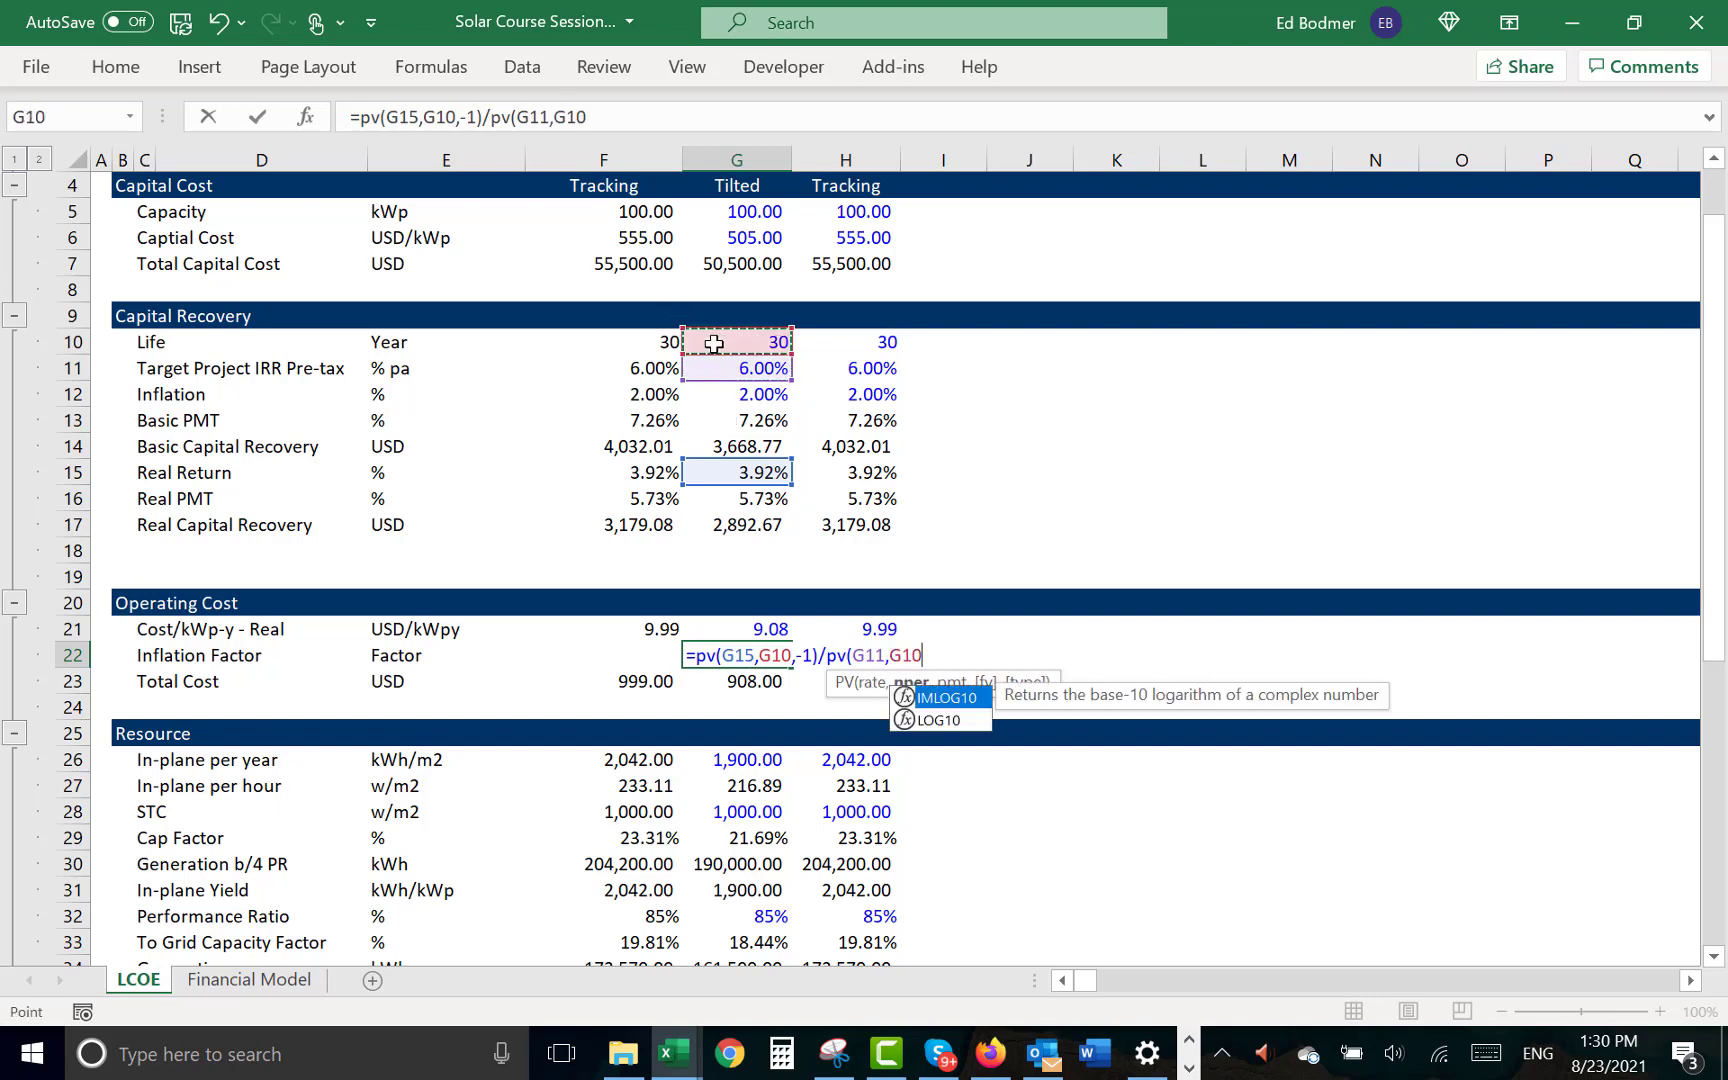
{"action": "type", "text": ",-10"}
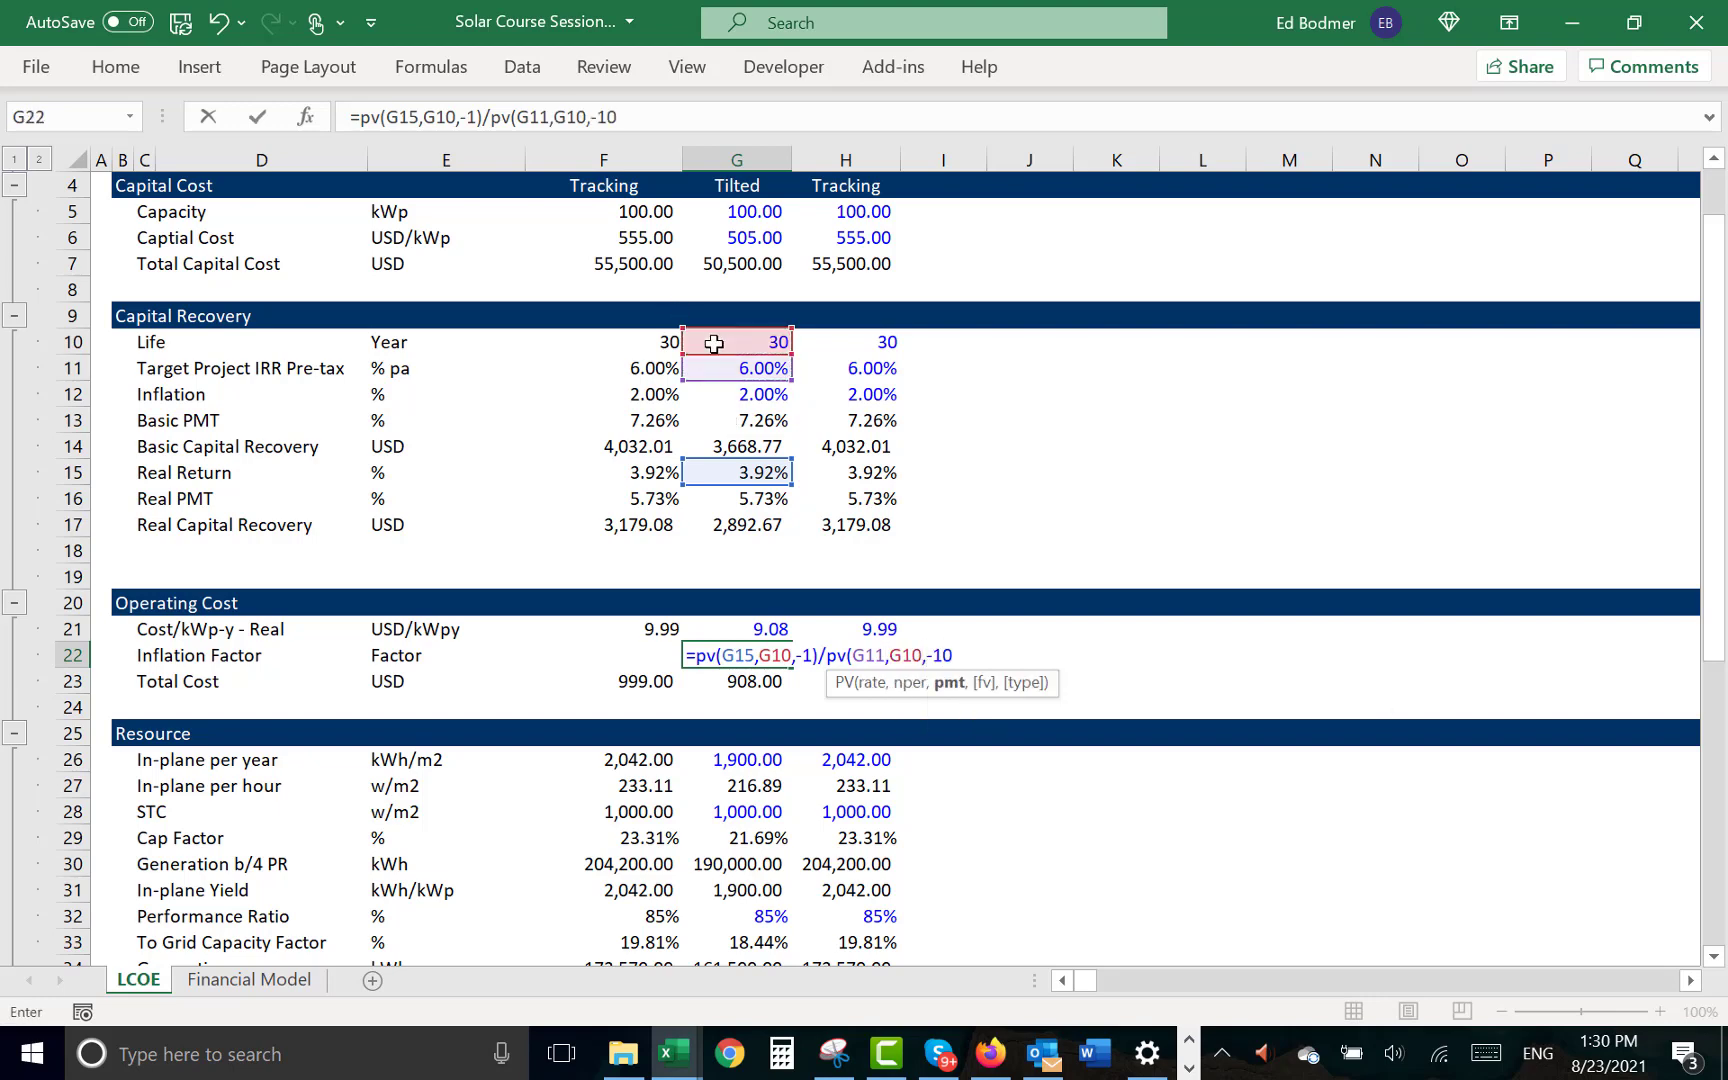
{"action": "key", "text": "Return"}
{"action": "key", "text": "Return"}
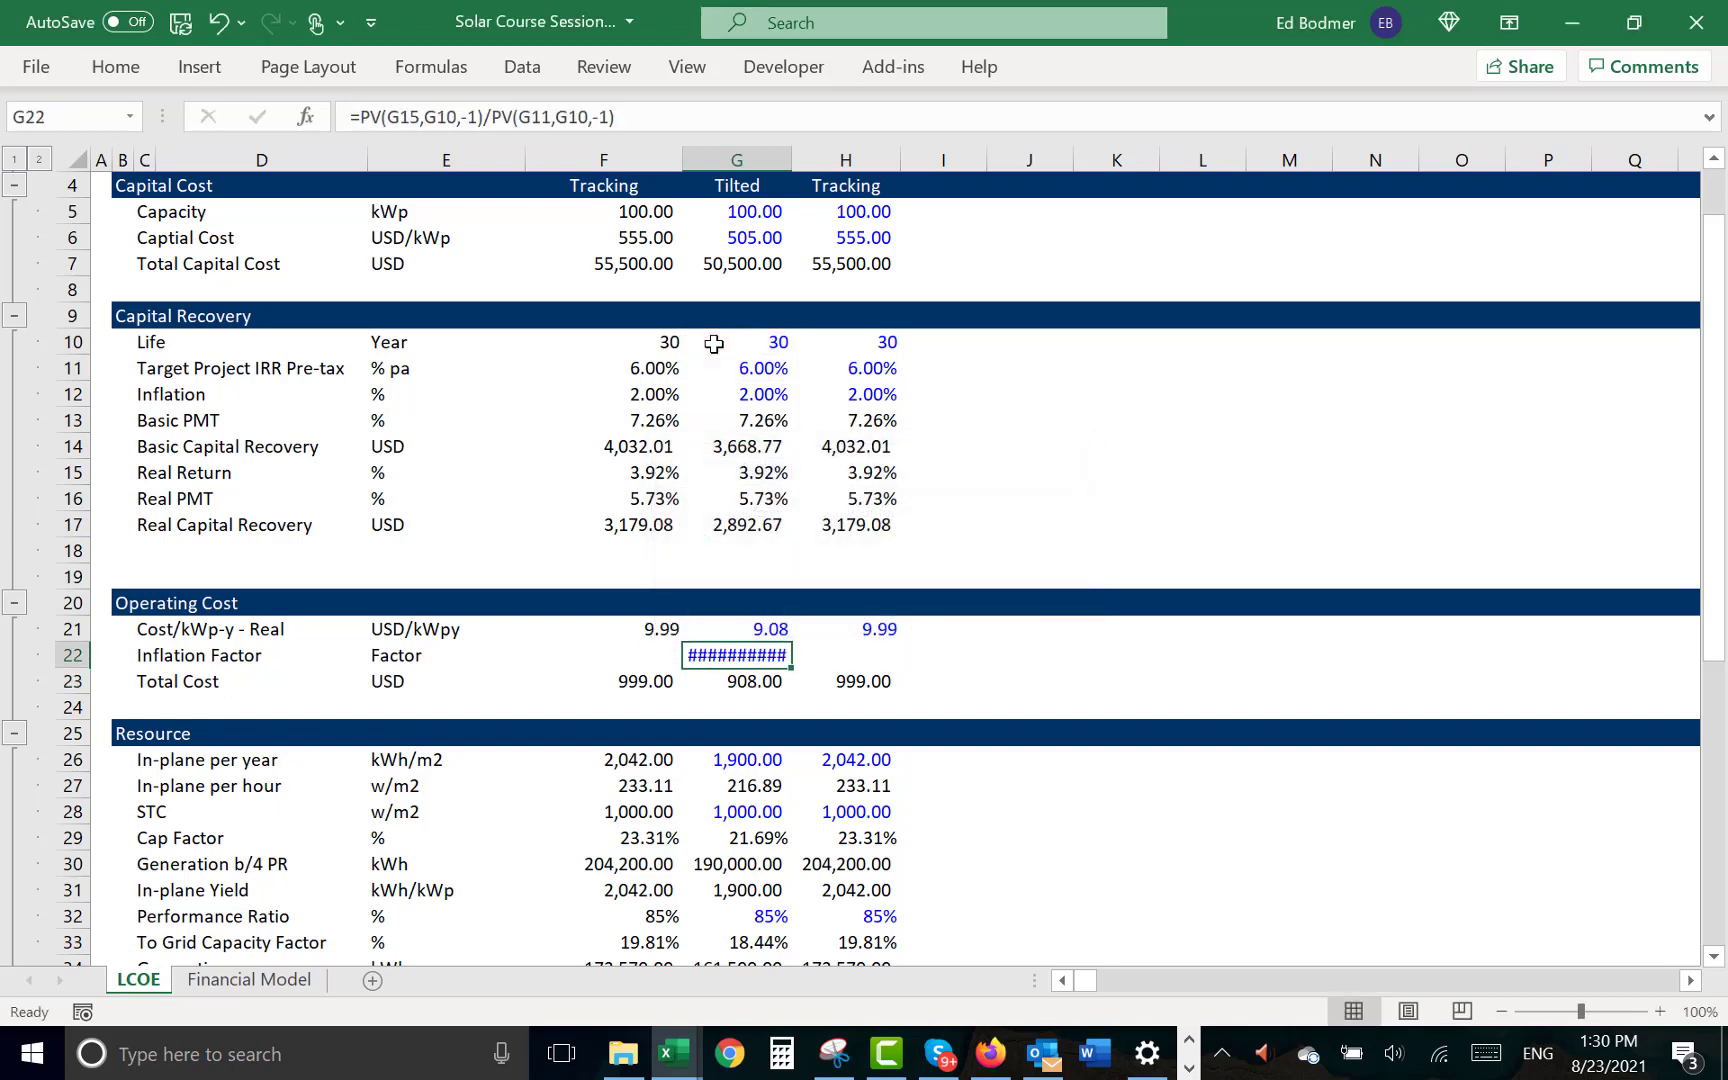
- Copy the Inflation Factor formula from G22 to the Tracking case in H22
{"action": "key", "text": "ctrl+c"}
{"action": "key", "text": "Right"}
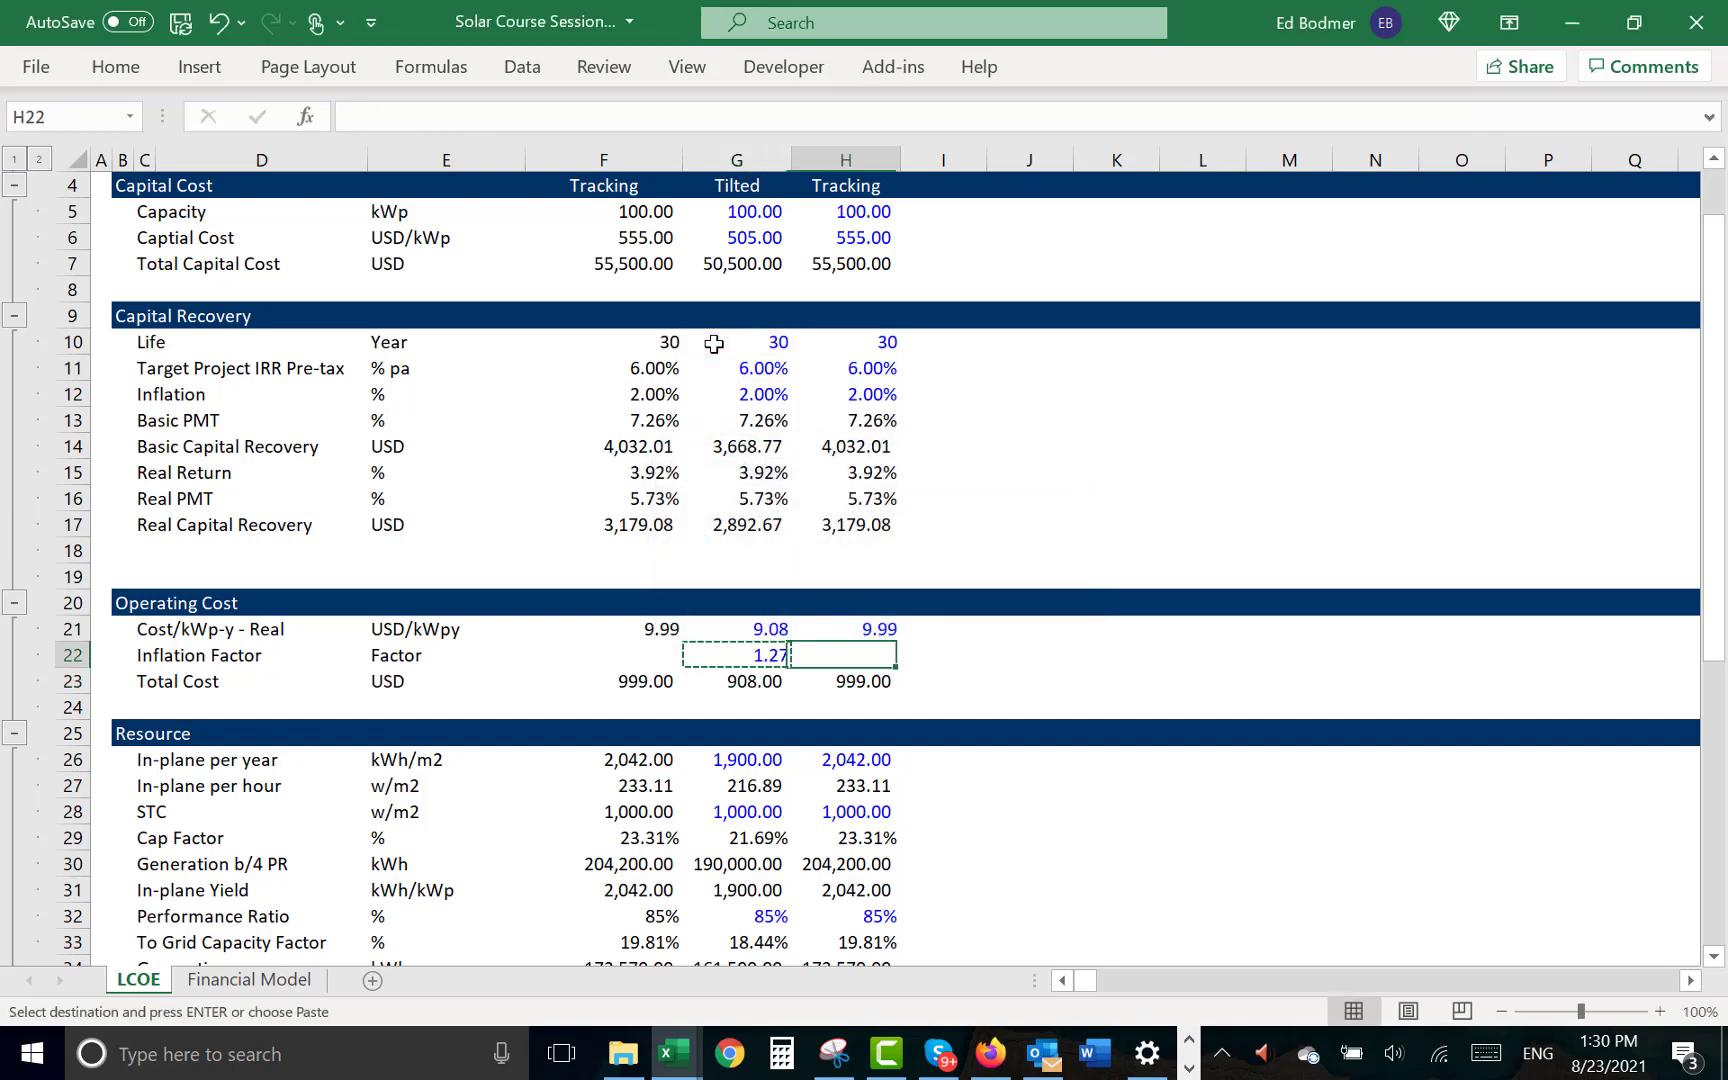
{"action": "key", "text": "ctrl+v"}
- Fill the selected-case INDEX formula down into F22 and format it as a number with two decimals
{"action": "key", "text": "Left"}
{"action": "key", "text": "Left"}
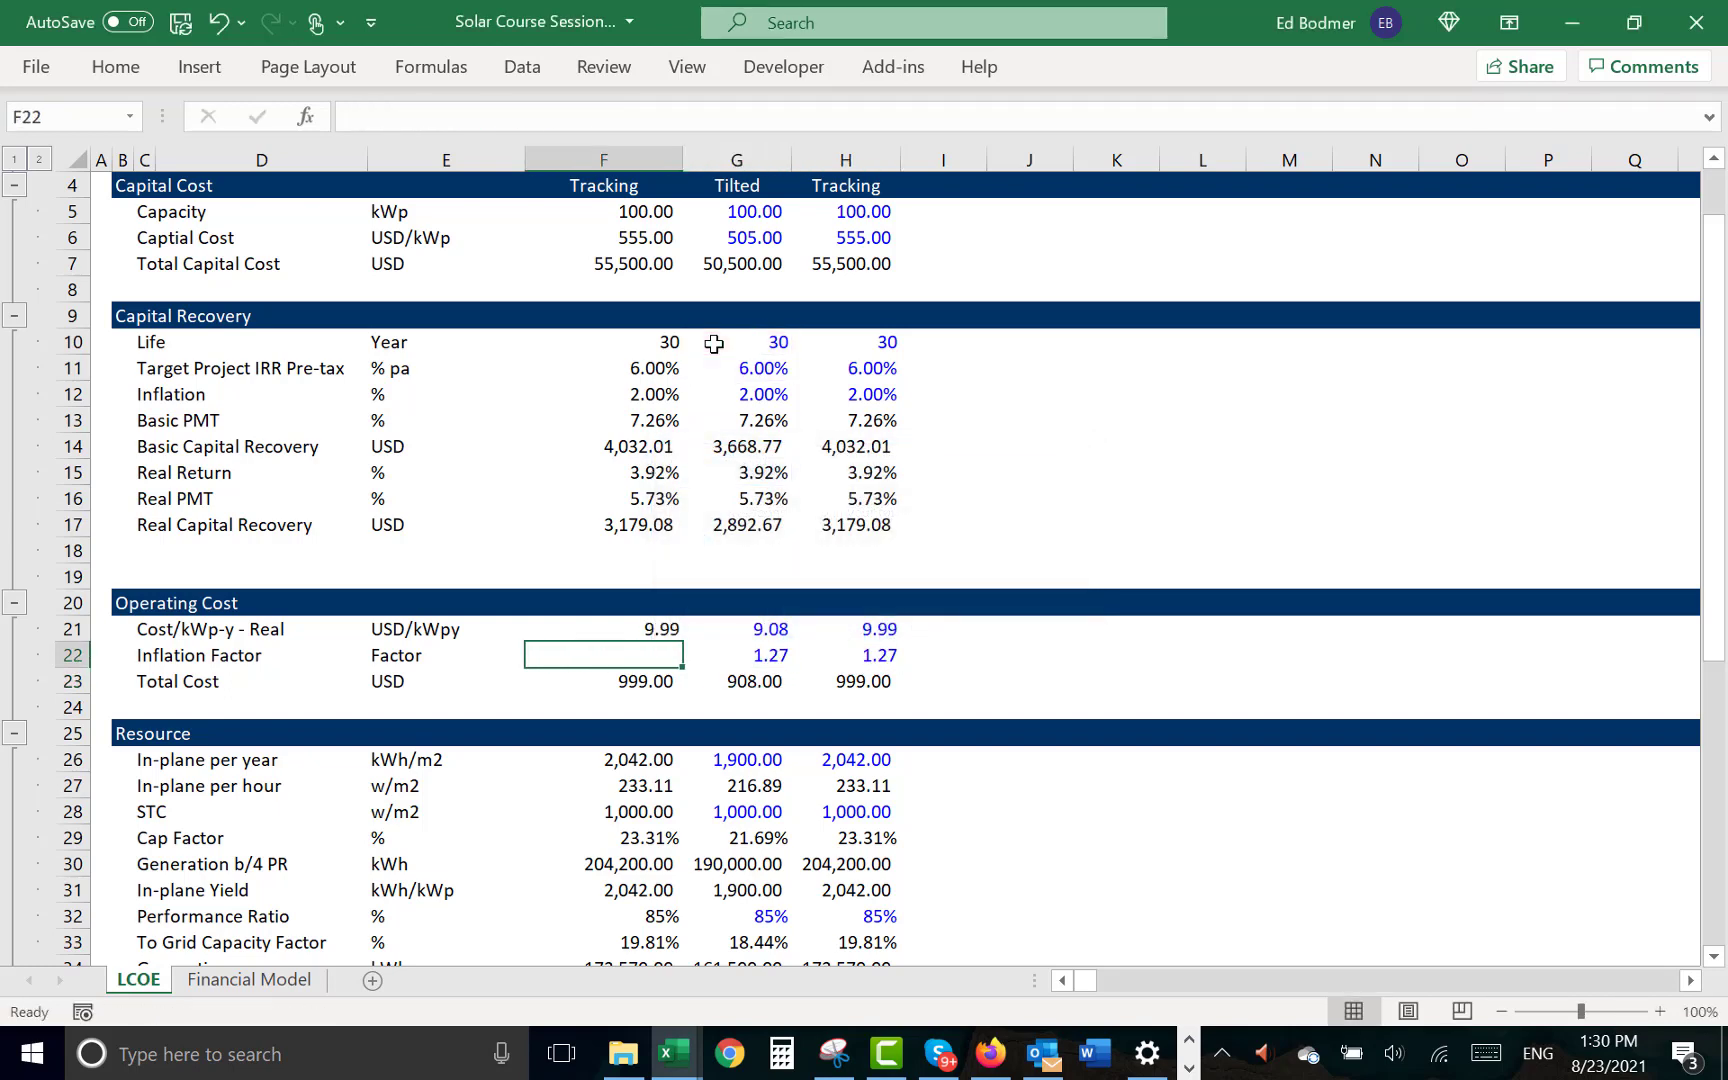
{"action": "key", "text": "ctrl+d"}
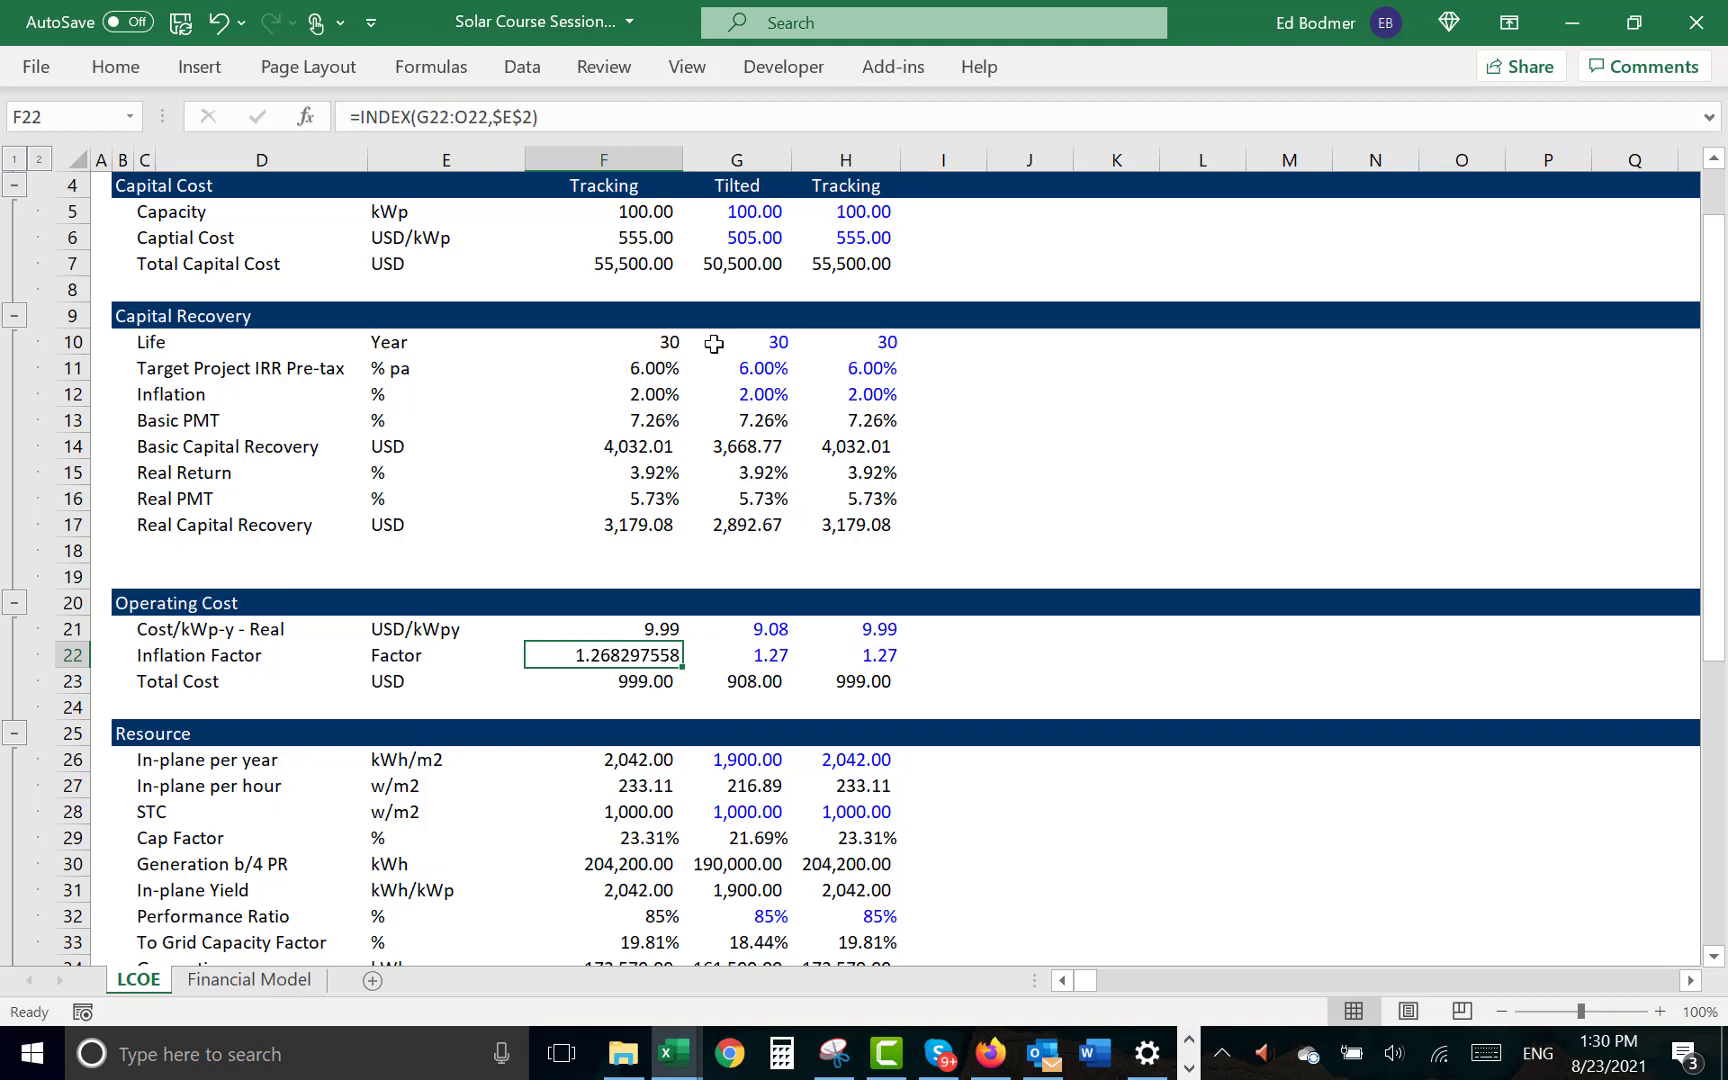
{"action": "key", "text": "Down"}
{"action": "key", "text": "Up"}
{"action": "key", "text": "ctrl+shift+1"}
{"action": "key", "text": "Down"}
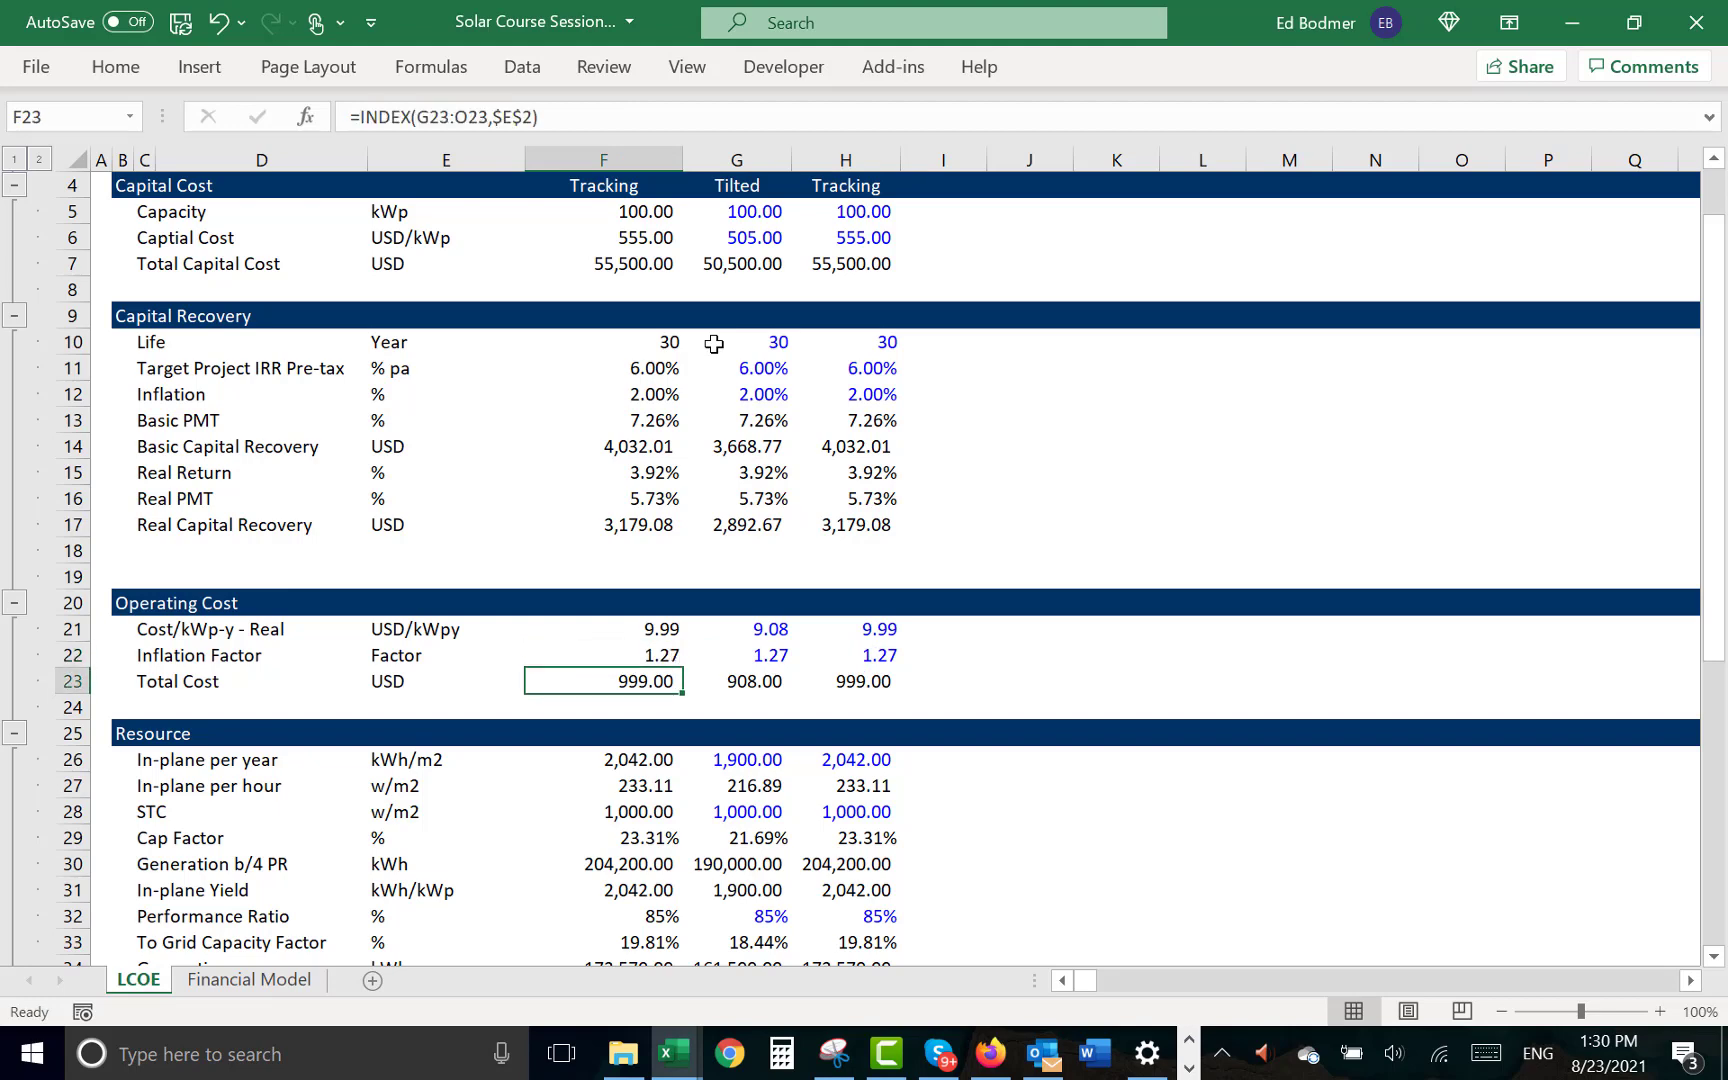
- Rename the Total Cost label in C23 to "Total Cost - Real"
{"action": "key", "text": "Right"}
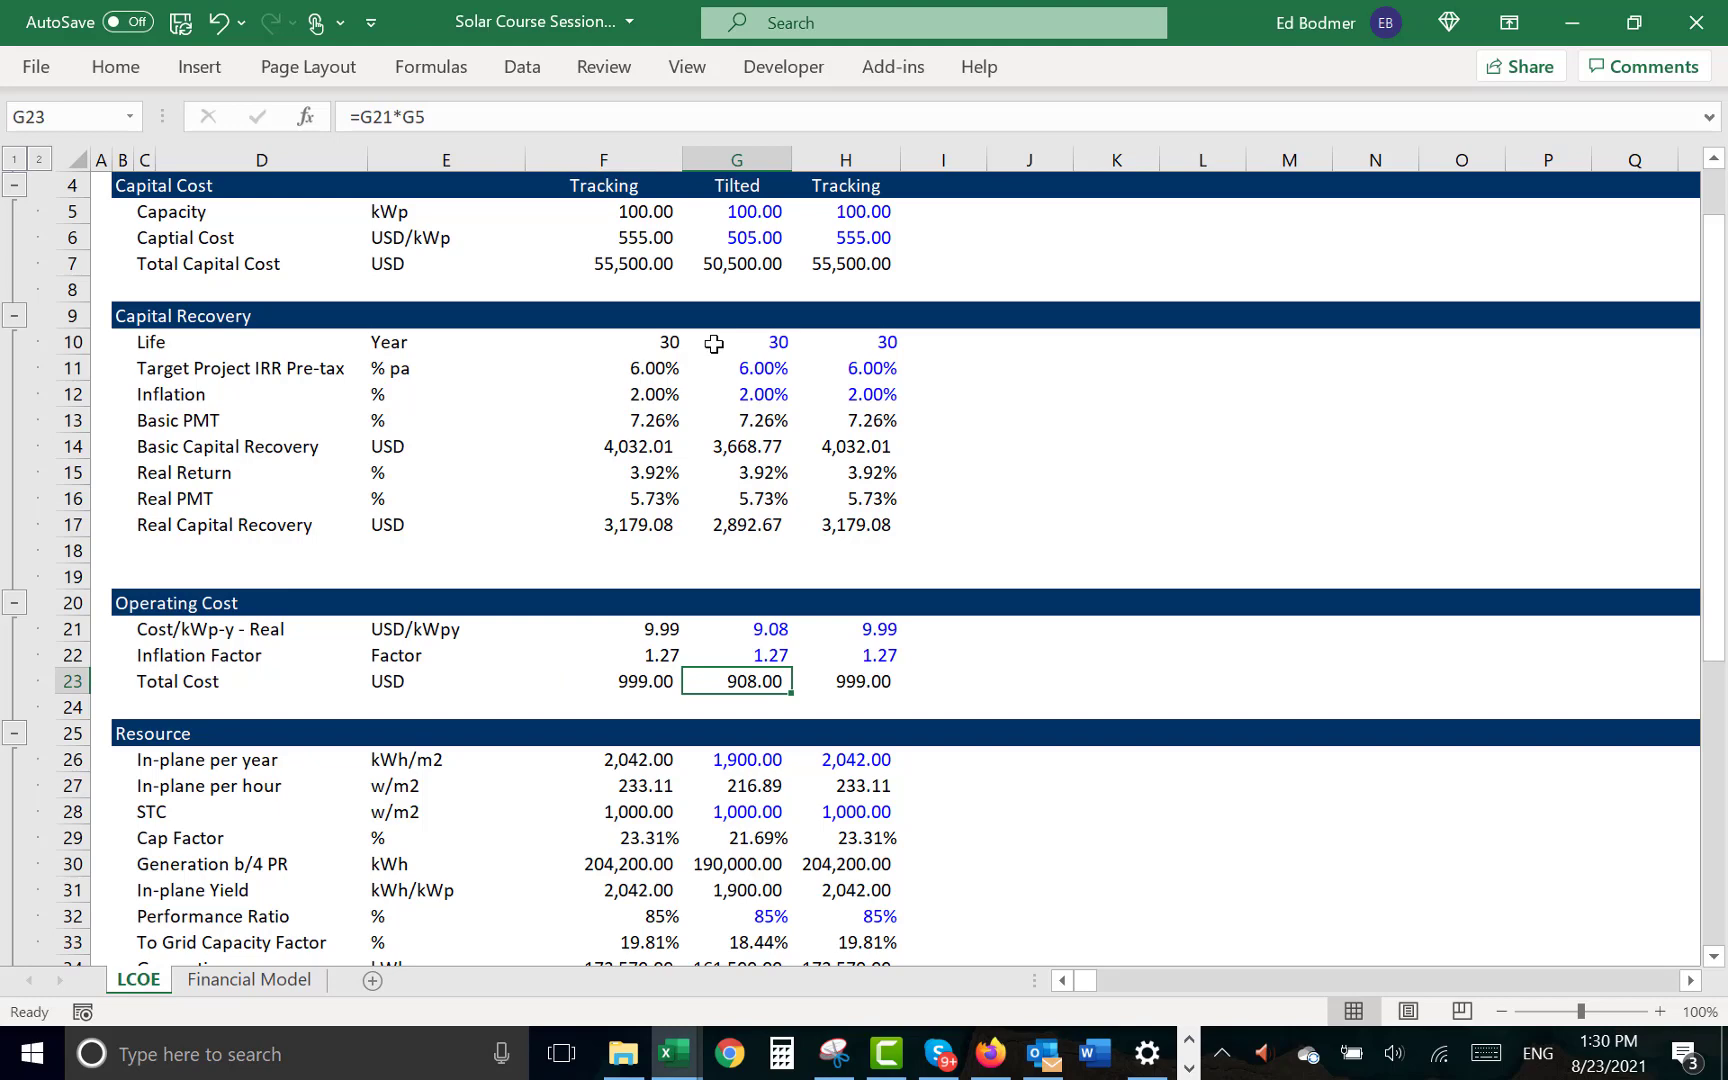
{"action": "key", "text": "Left"}
{"action": "key", "text": "Left"}
{"action": "key", "text": "Left"}
{"action": "key", "text": "Left"}
{"action": "key", "text": "F2"}
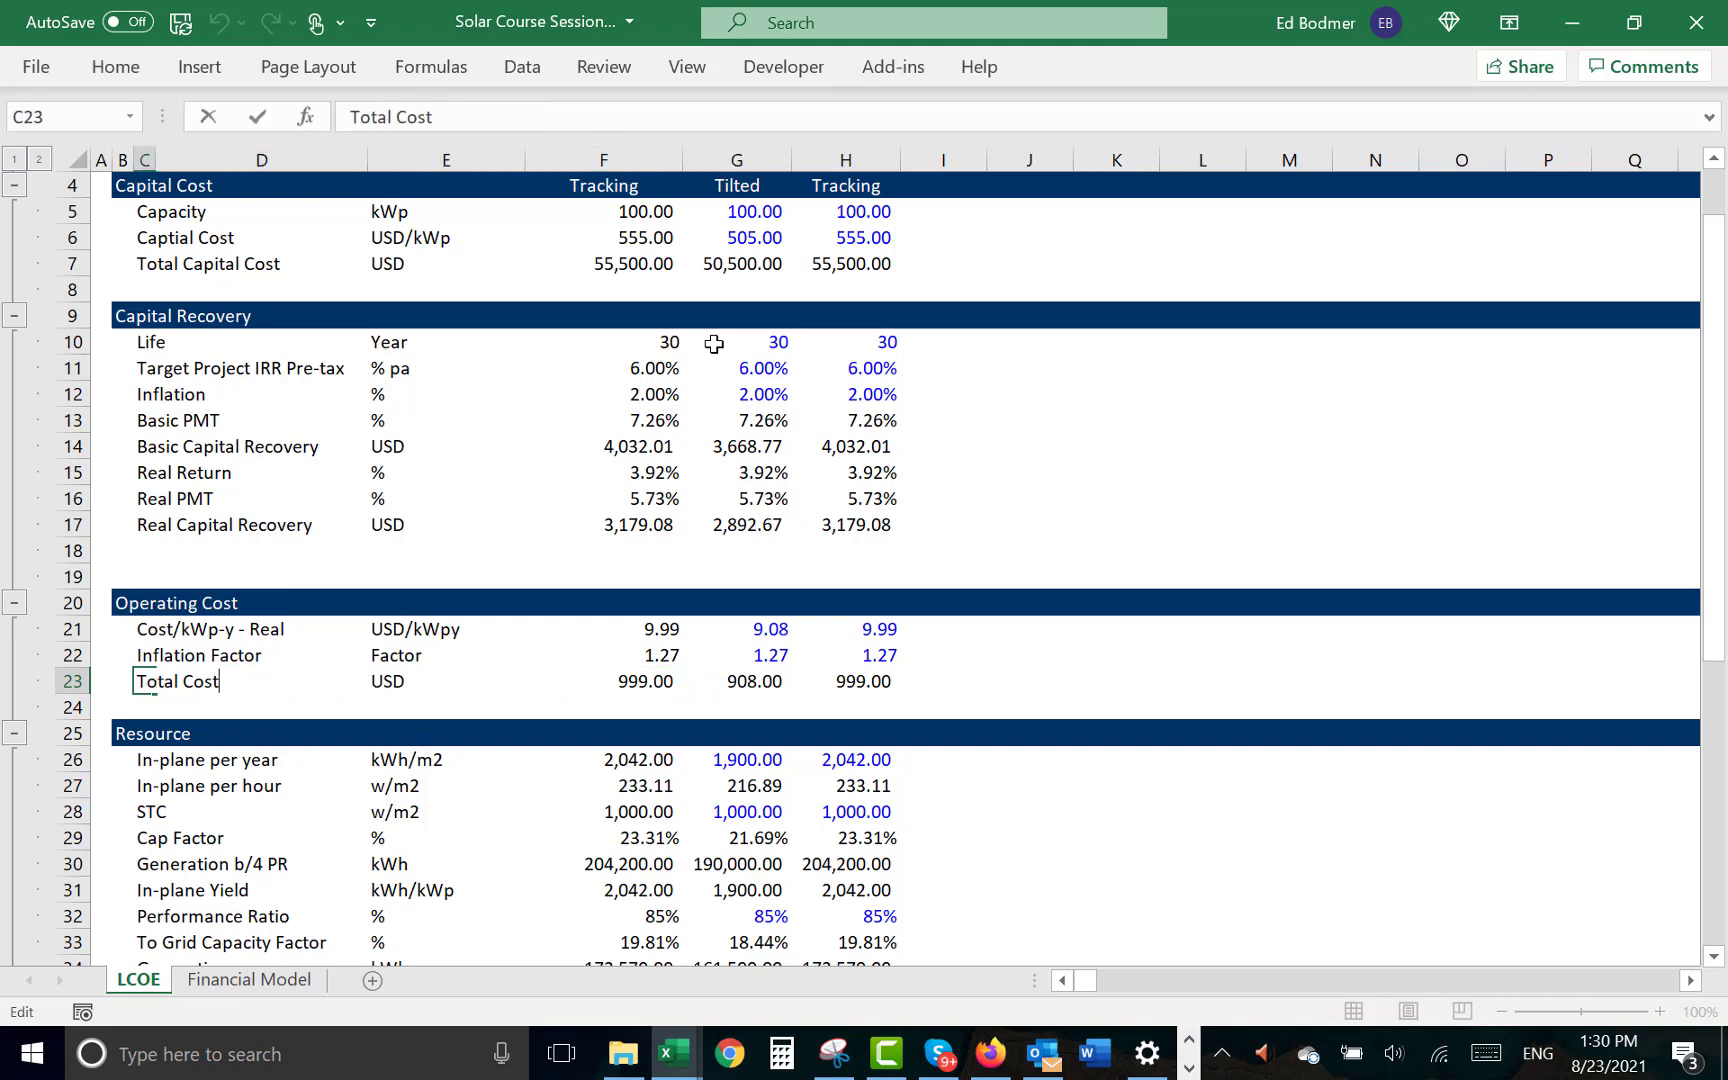
{"action": "type", "text": "- Real"}
{"action": "key", "text": "Return"}
- Insert a row below Total Cost - Real and label it "Total Cost - Nominal" in C24
{"action": "key", "text": "shift+space"}
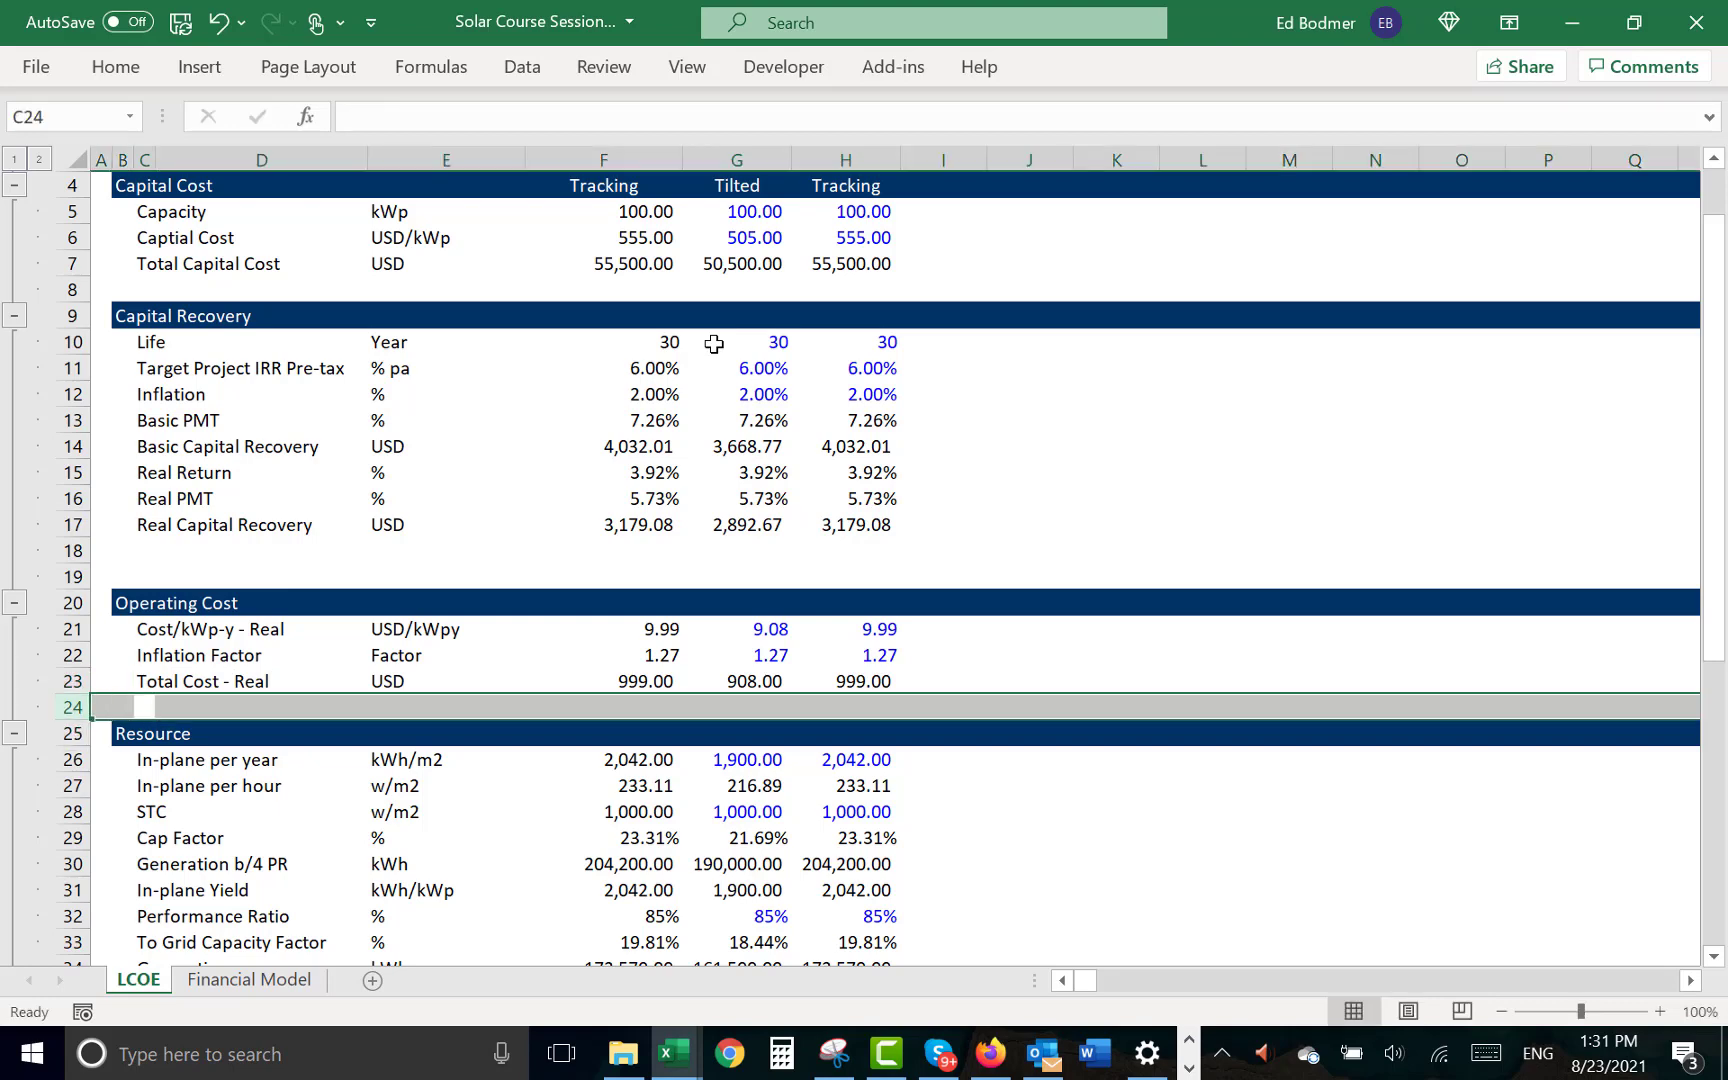
{"action": "key", "text": "ctrl+shift+equal"}
{"action": "key", "text": "ctrl+d"}
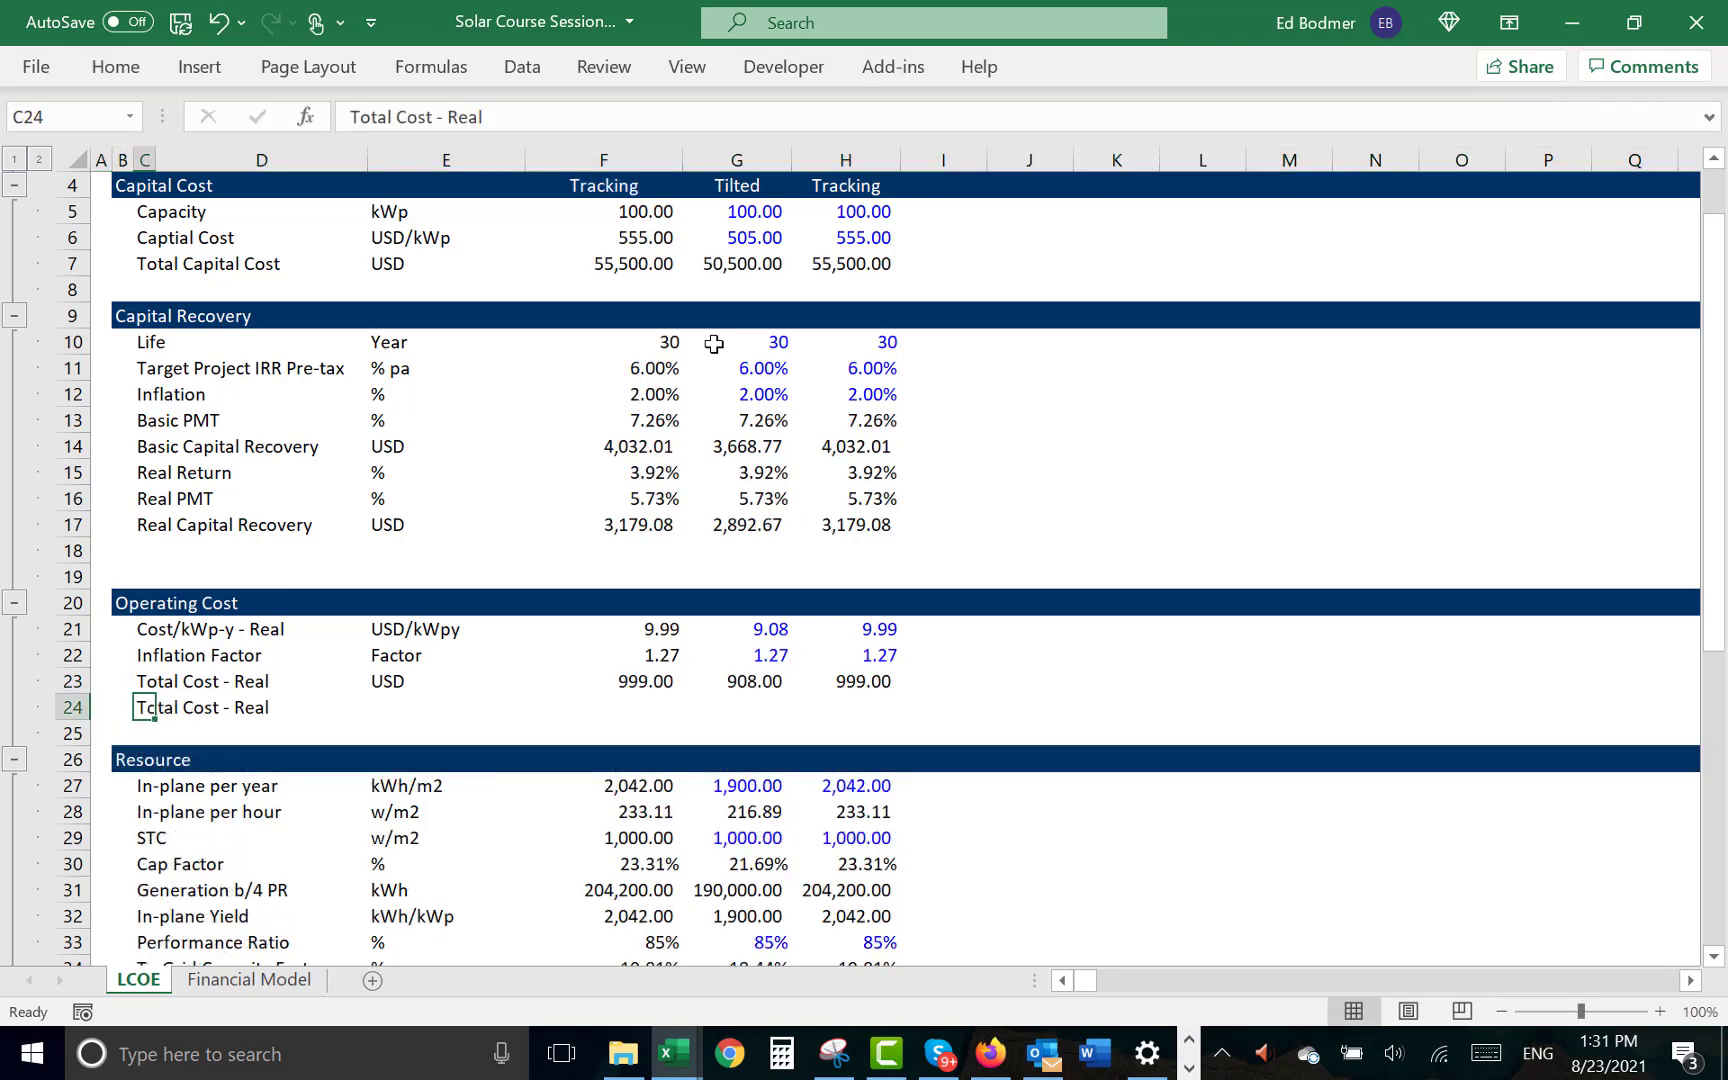
{"action": "key", "text": "F2"}
{"action": "key", "text": "BackSpace"}
{"action": "key", "text": "BackSpace"}
{"action": "key", "text": "BackSpace"}
{"action": "key", "text": "BackSpace"}
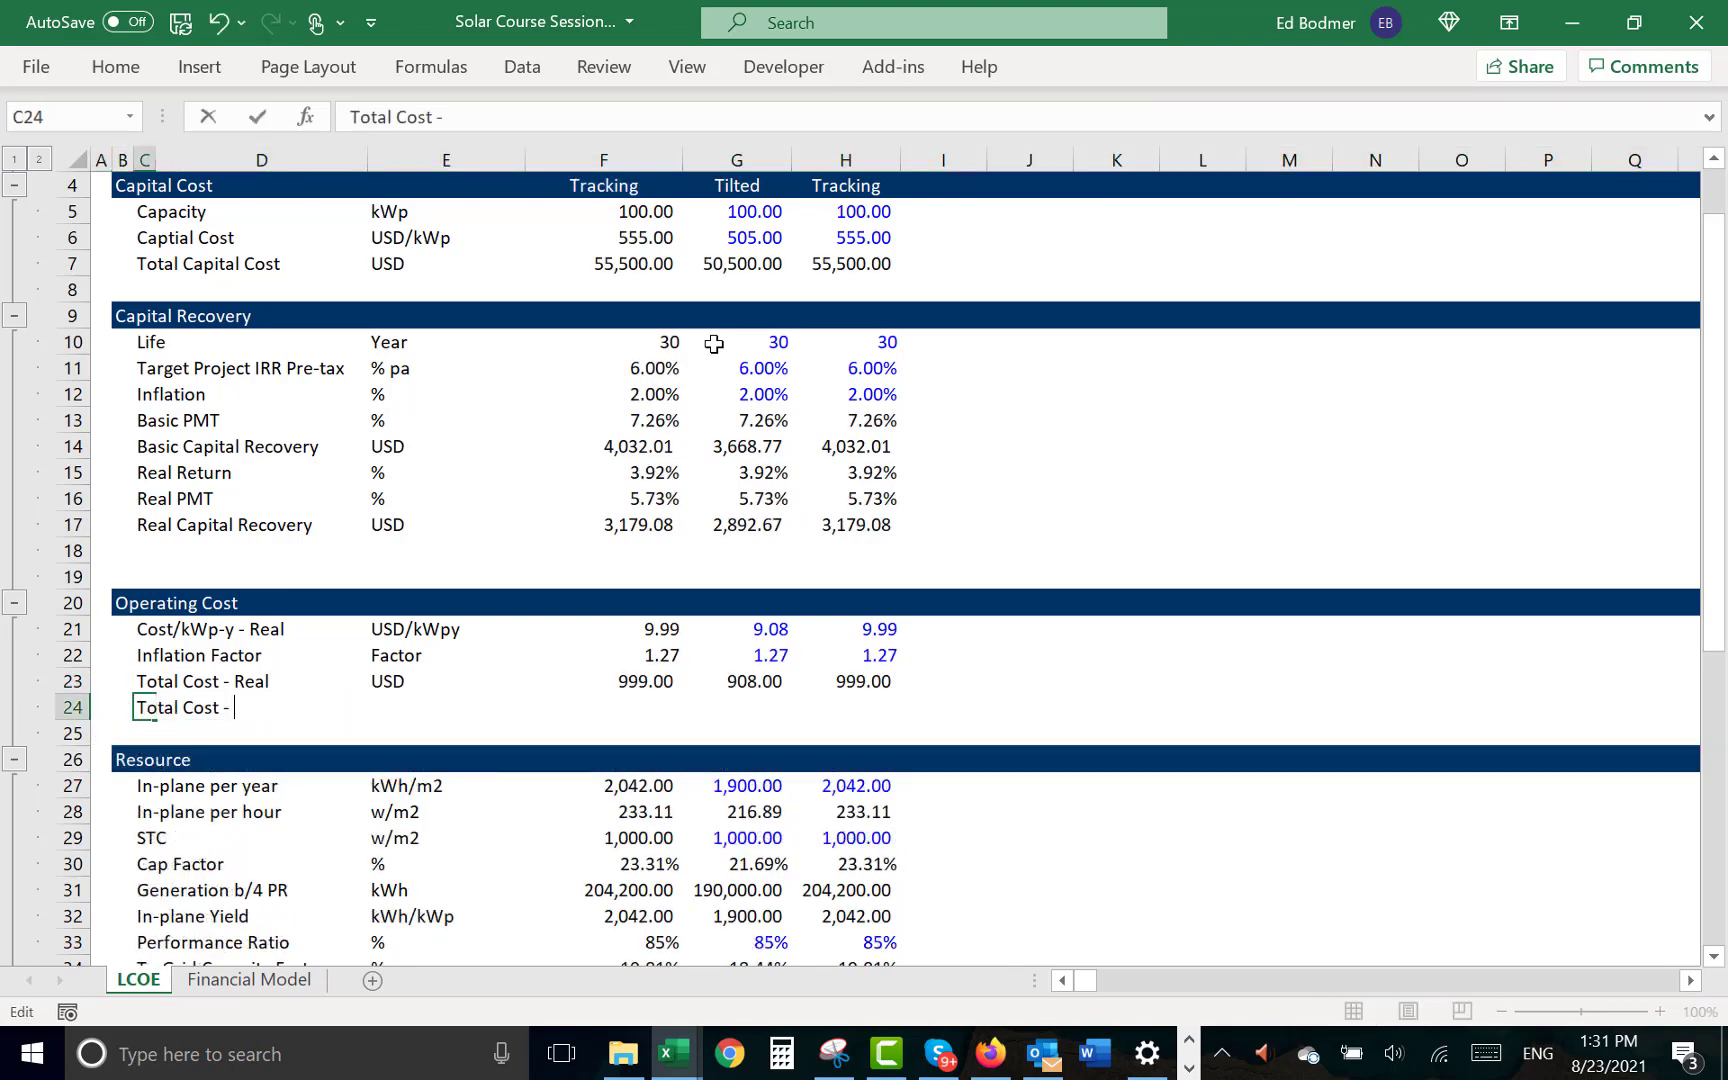
{"action": "type", "text": "Nominal"}
{"action": "key", "text": "ctrl+Return"}
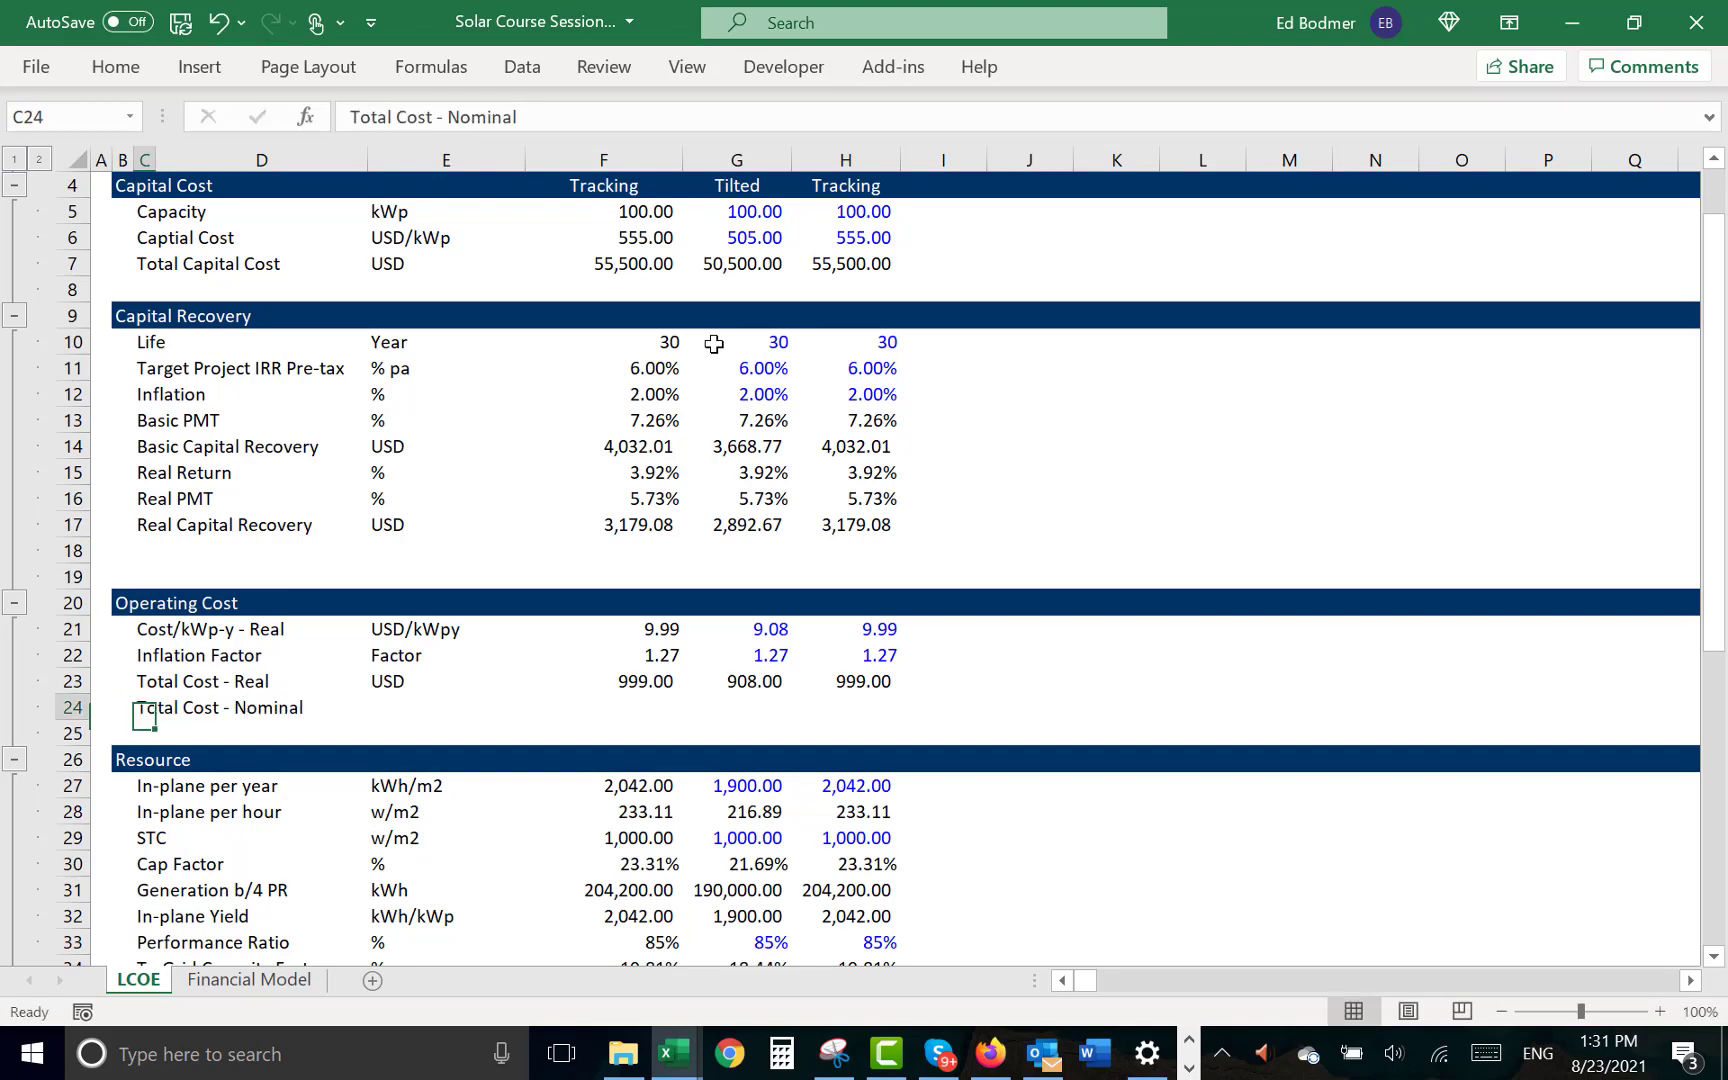
- Fill the USD unit down into E24 for the Total Cost - Nominal row
{"action": "key", "text": "Right"}
{"action": "key", "text": "Right"}
{"action": "key", "text": "ctrl+d"}
{"action": "key", "text": "Right"}
{"action": "key", "text": "Right"}
{"action": "key", "text": "Left"}
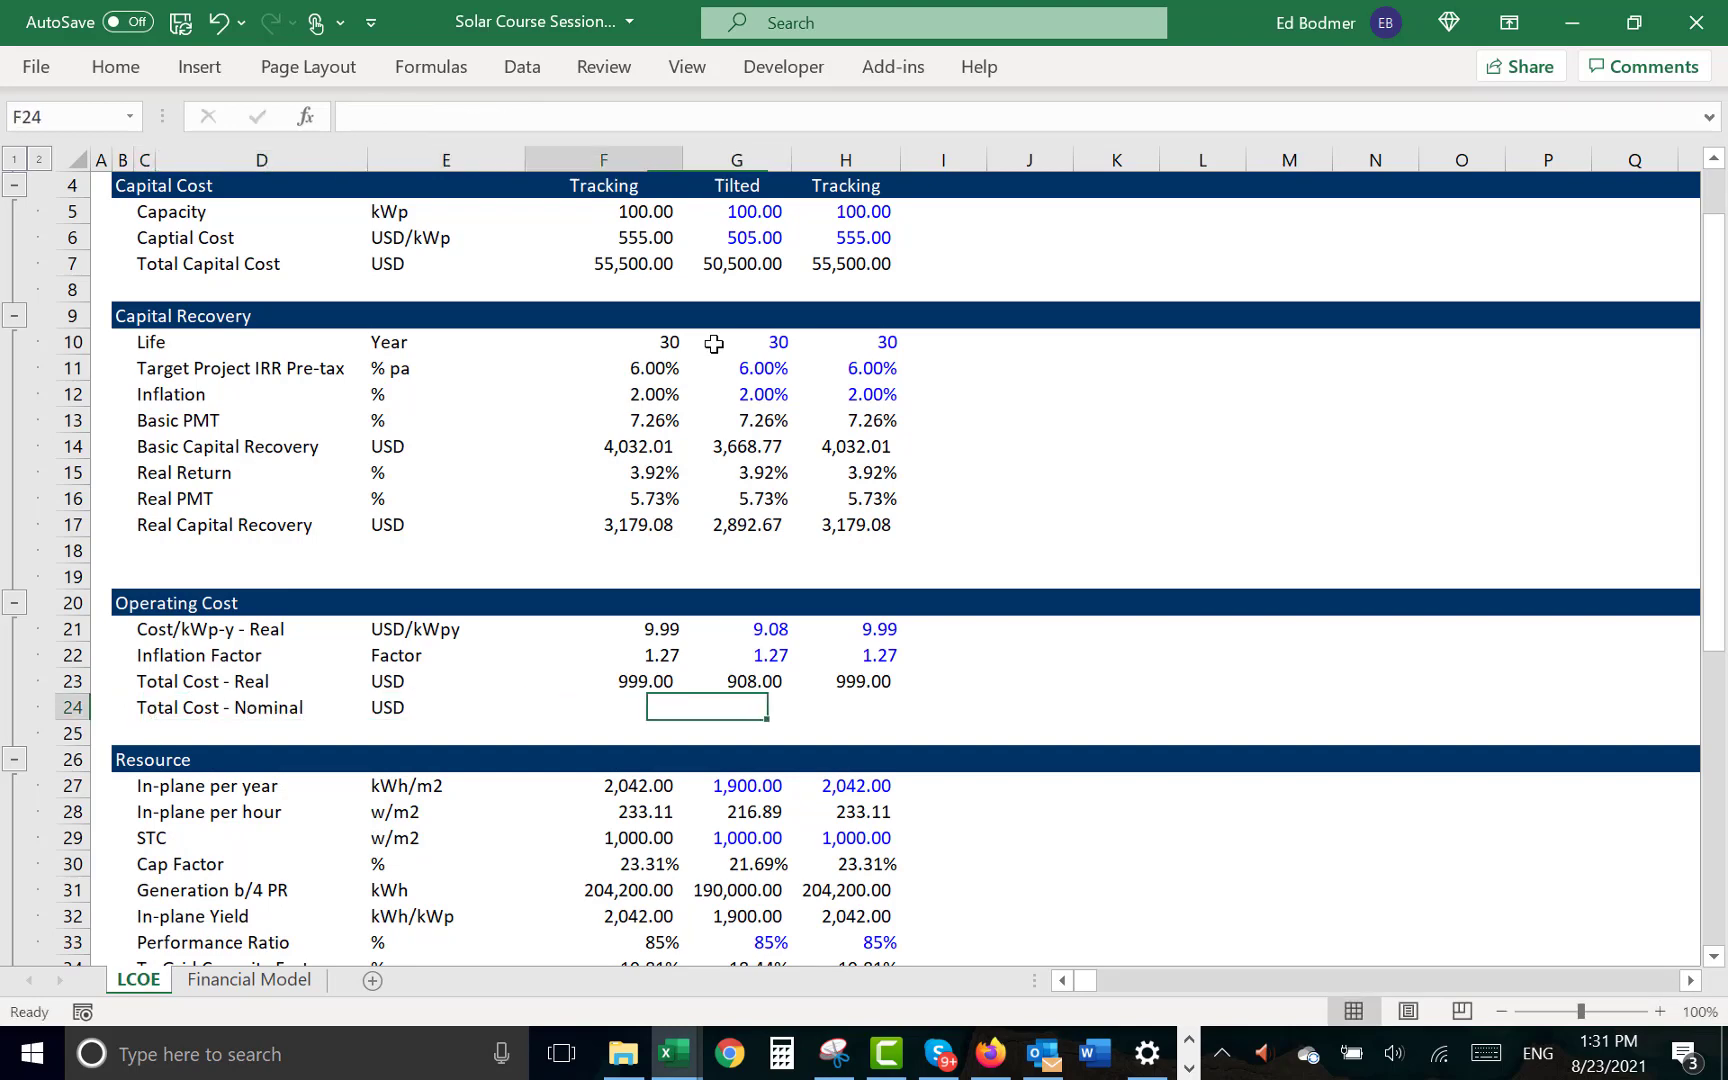
{"action": "key", "text": "Right"}
{"action": "type", "text": "="}
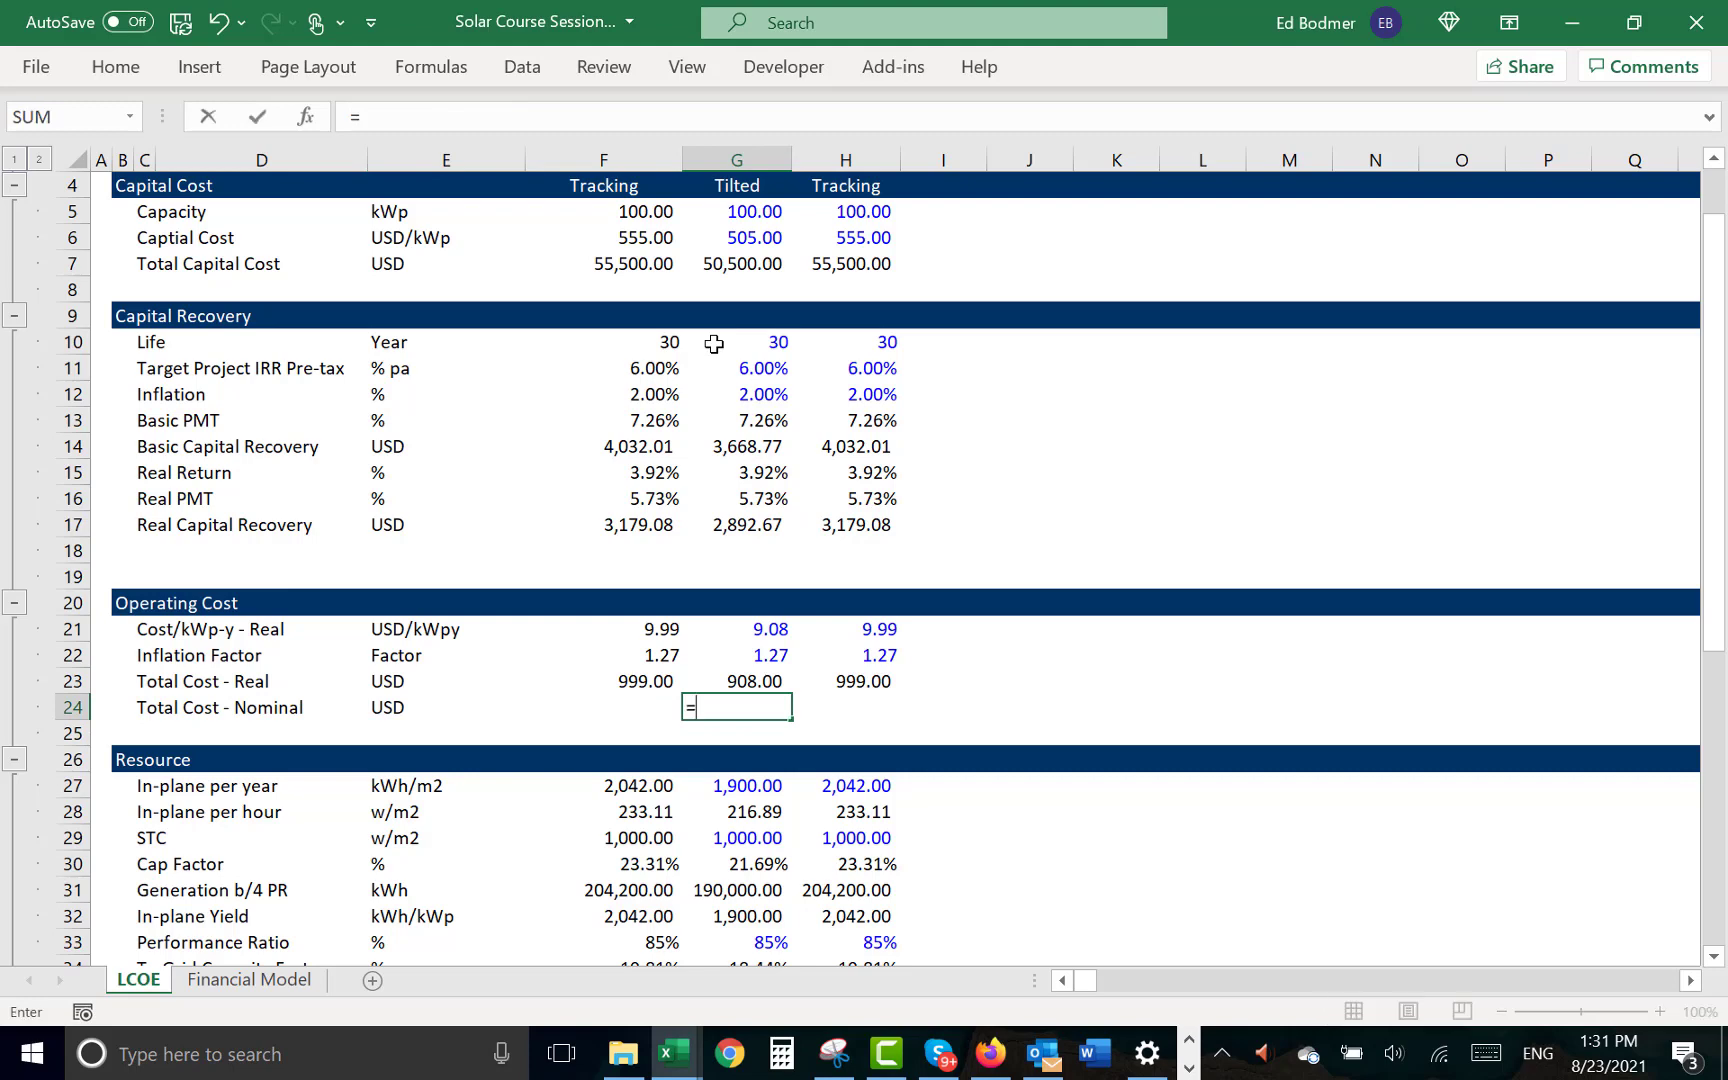
{"action": "key", "text": "Up"}
{"action": "key", "text": "Up"}
{"action": "key", "text": "Up"}
{"action": "type", "text": "("}
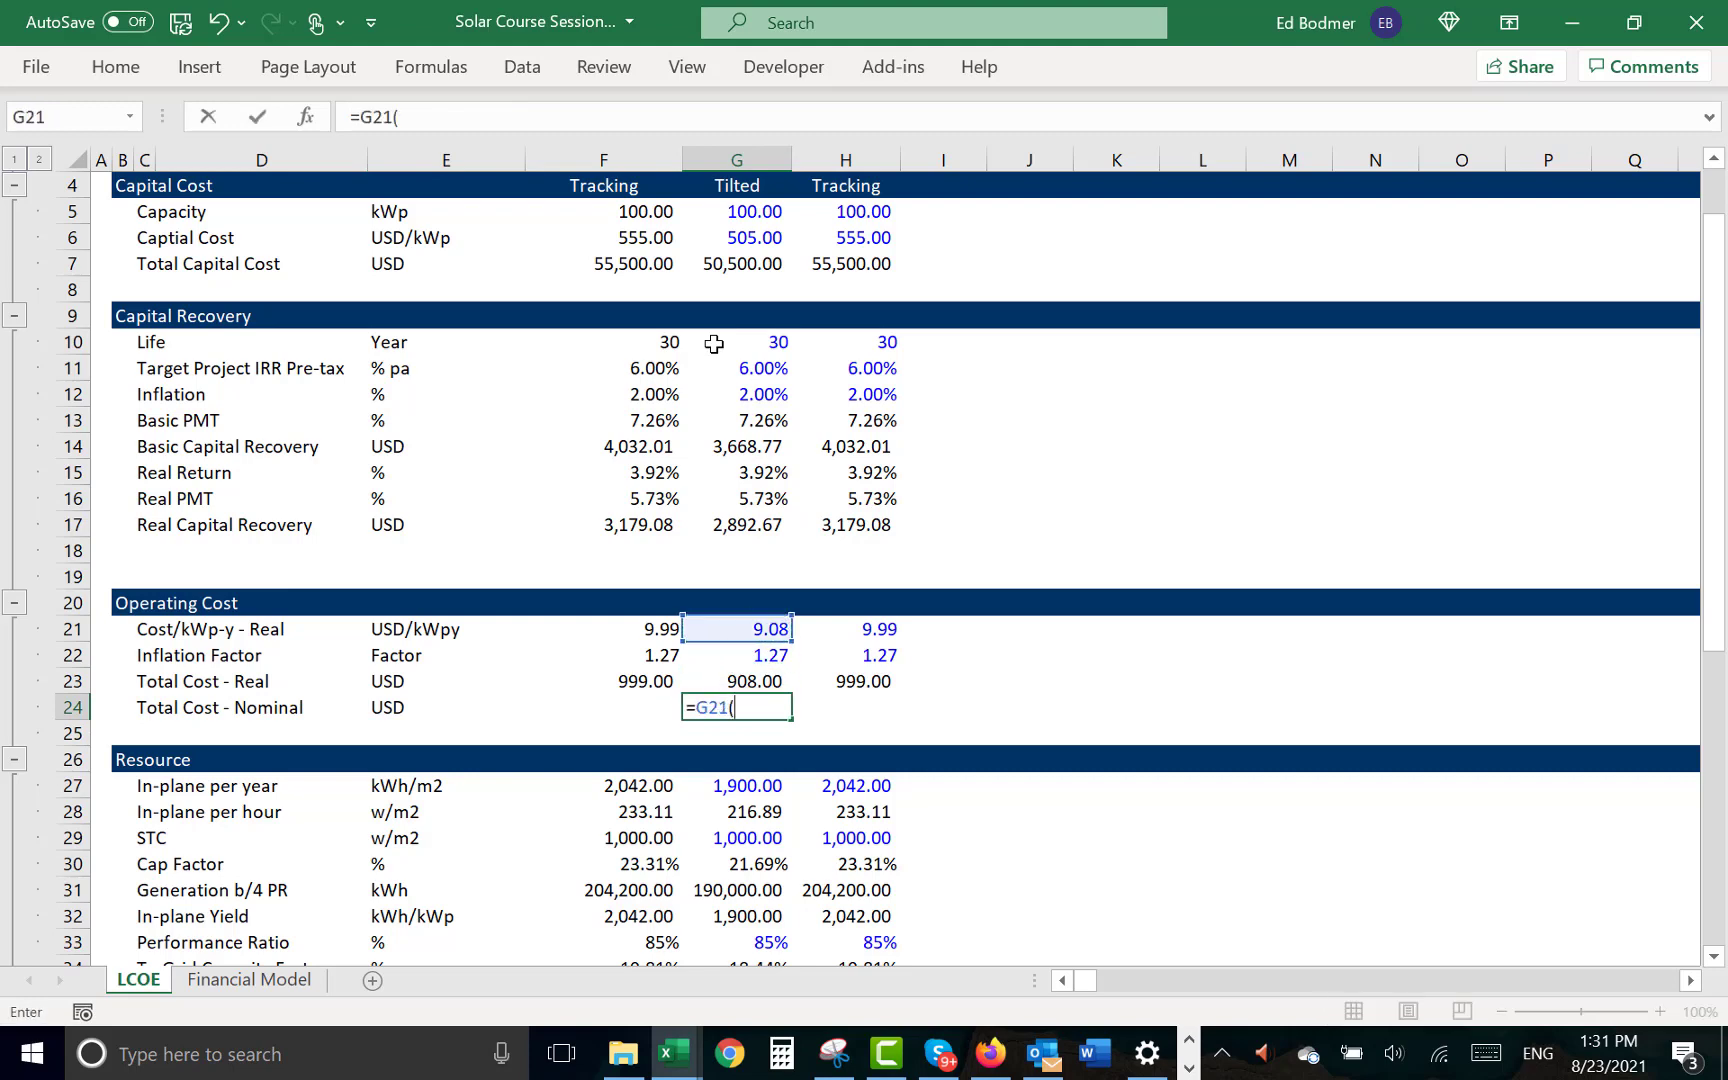
{"action": "key", "text": "Up"}
- Enter =G21*G22*G5 in G24 to multiply the Tilted case's real cost per kWp by the Inflation Factor and Capacity
{"action": "key", "text": "Up"}
{"action": "key", "text": "Escape"}
{"action": "type", "text": "="}
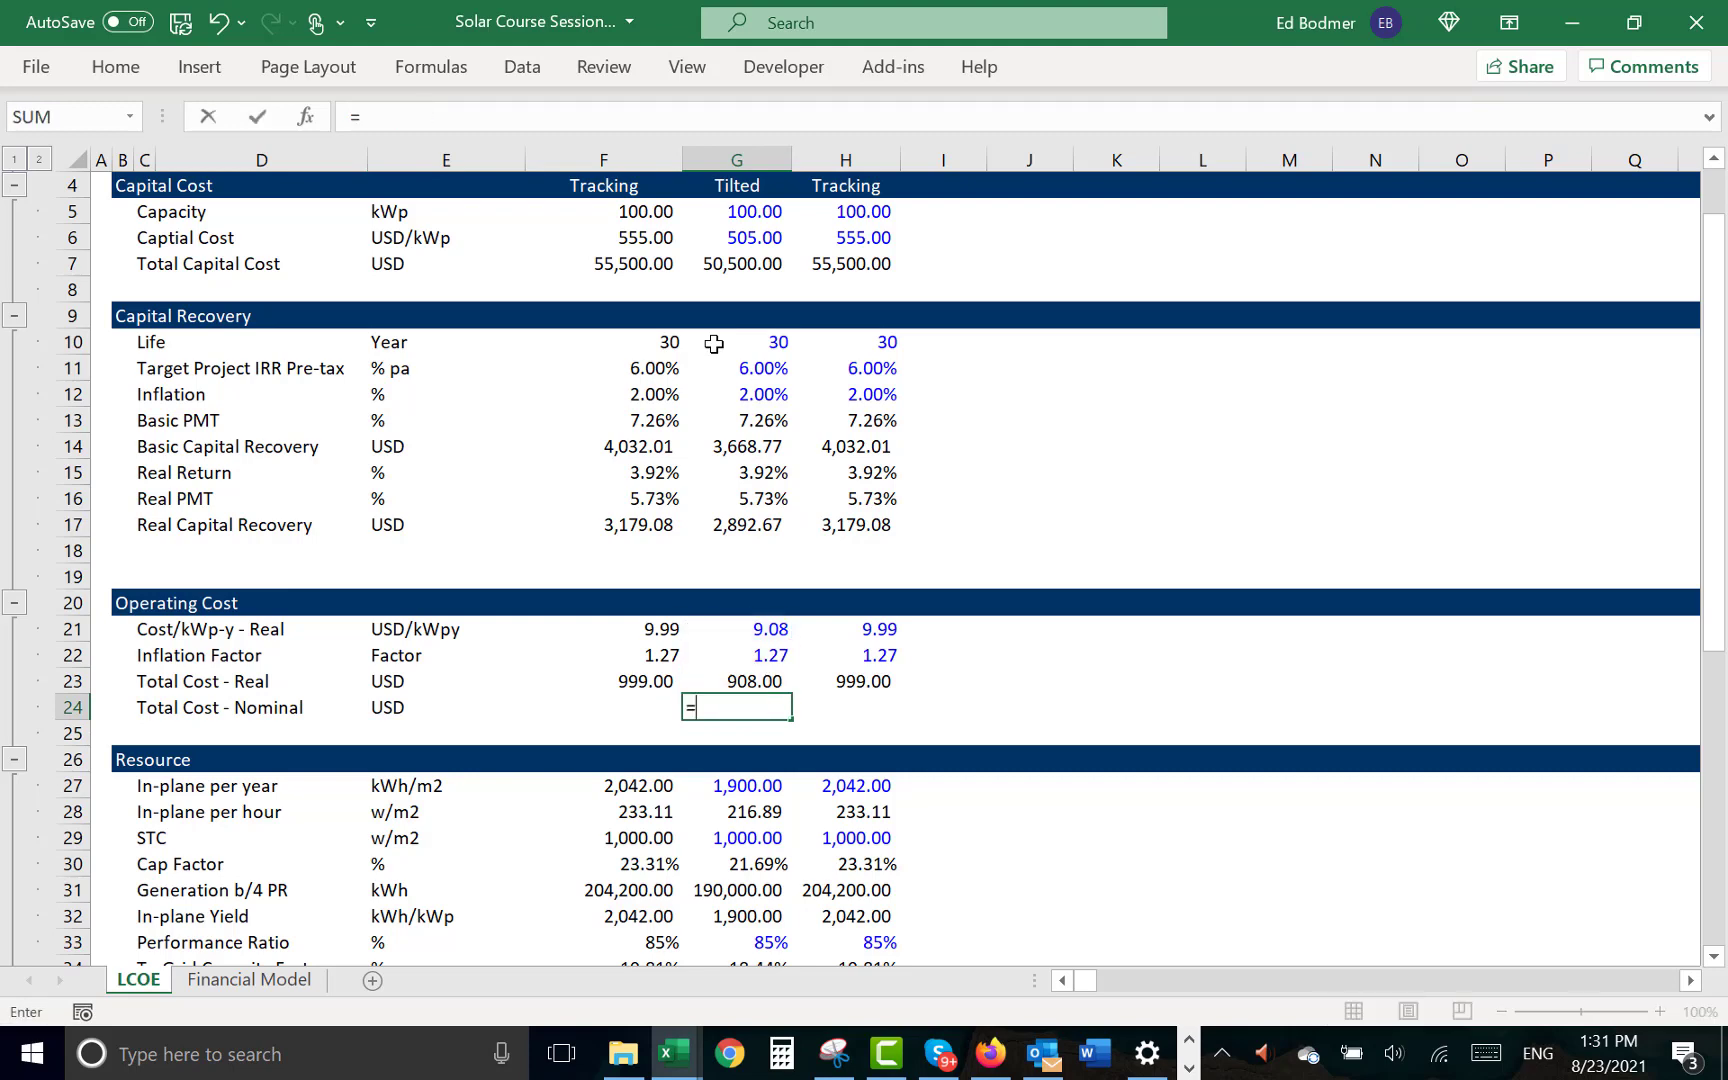
{"action": "key", "text": "Up"}
{"action": "key", "text": "Up"}
{"action": "key", "text": "Up"}
{"action": "type", "text": "*"}
{"action": "key", "text": "Up"}
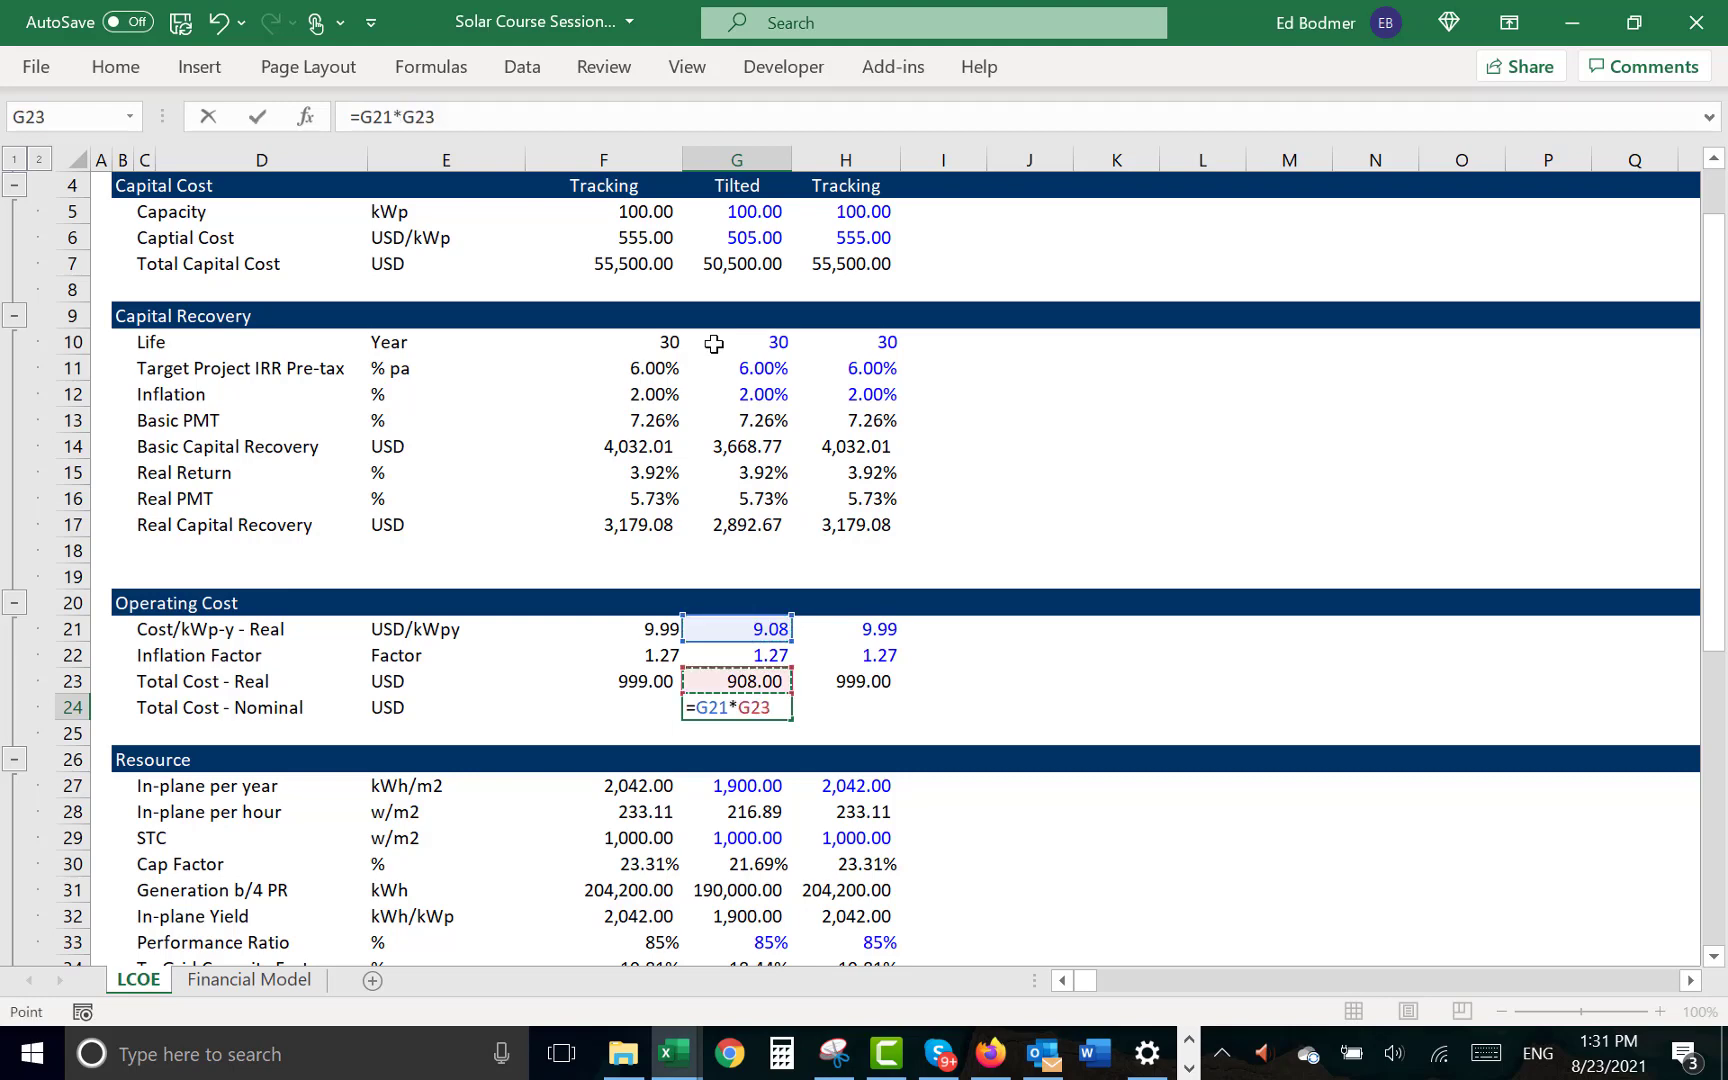
{"action": "key", "text": "Up"}
{"action": "type", "text": "*"}
{"action": "key", "text": "Up"}
{"action": "key", "text": "Up"}
{"action": "key", "text": "Up"}
{"action": "key", "text": "Up"}
{"action": "key", "text": "Up"}
{"action": "key", "text": "Up"}
{"action": "key", "text": "Up"}
{"action": "key", "text": "Up"}
{"action": "key", "text": "Up"}
{"action": "key", "text": "Up"}
{"action": "key", "text": "Up"}
{"action": "key", "text": "Up"}
{"action": "key", "text": "Up"}
{"action": "key", "text": "Up"}
{"action": "key", "text": "Up"}
{"action": "key", "text": "Up"}
{"action": "key", "text": "Up"}
{"action": "key", "text": "Up"}
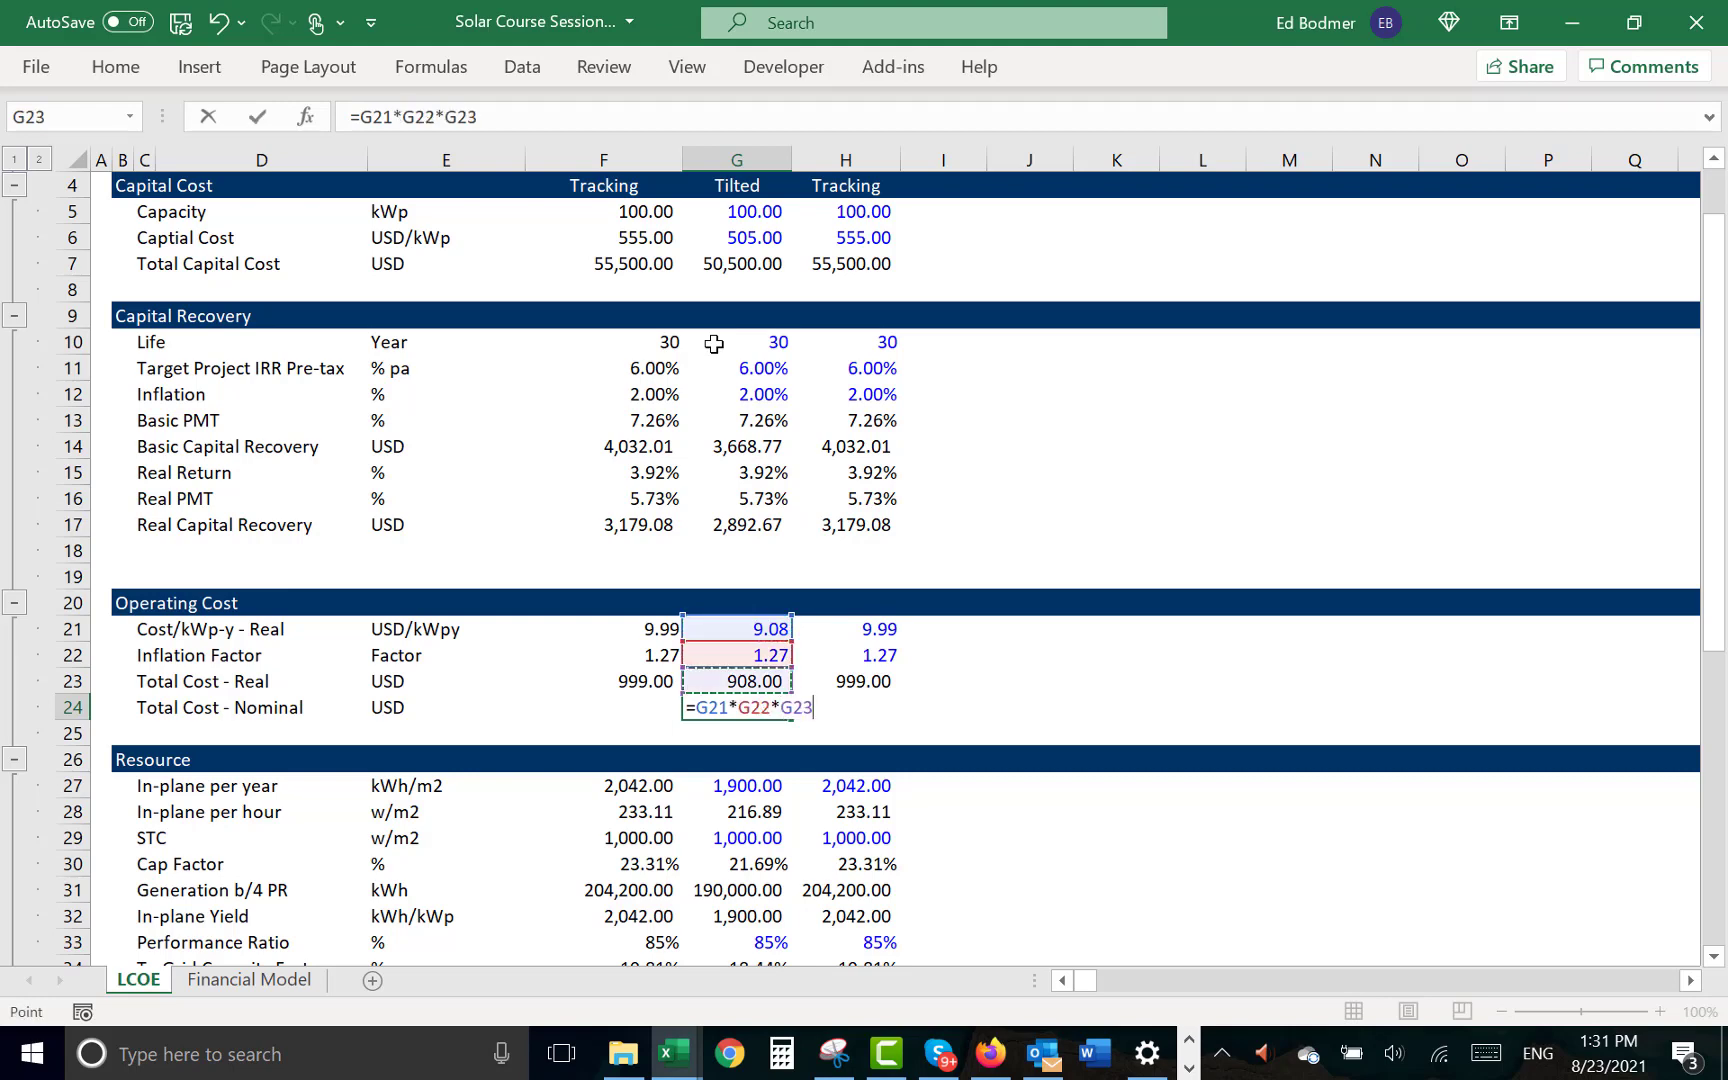
- Copy the Total Cost - Nominal formula from G24 to the Tracking case in H24
{"action": "key", "text": "Up"}
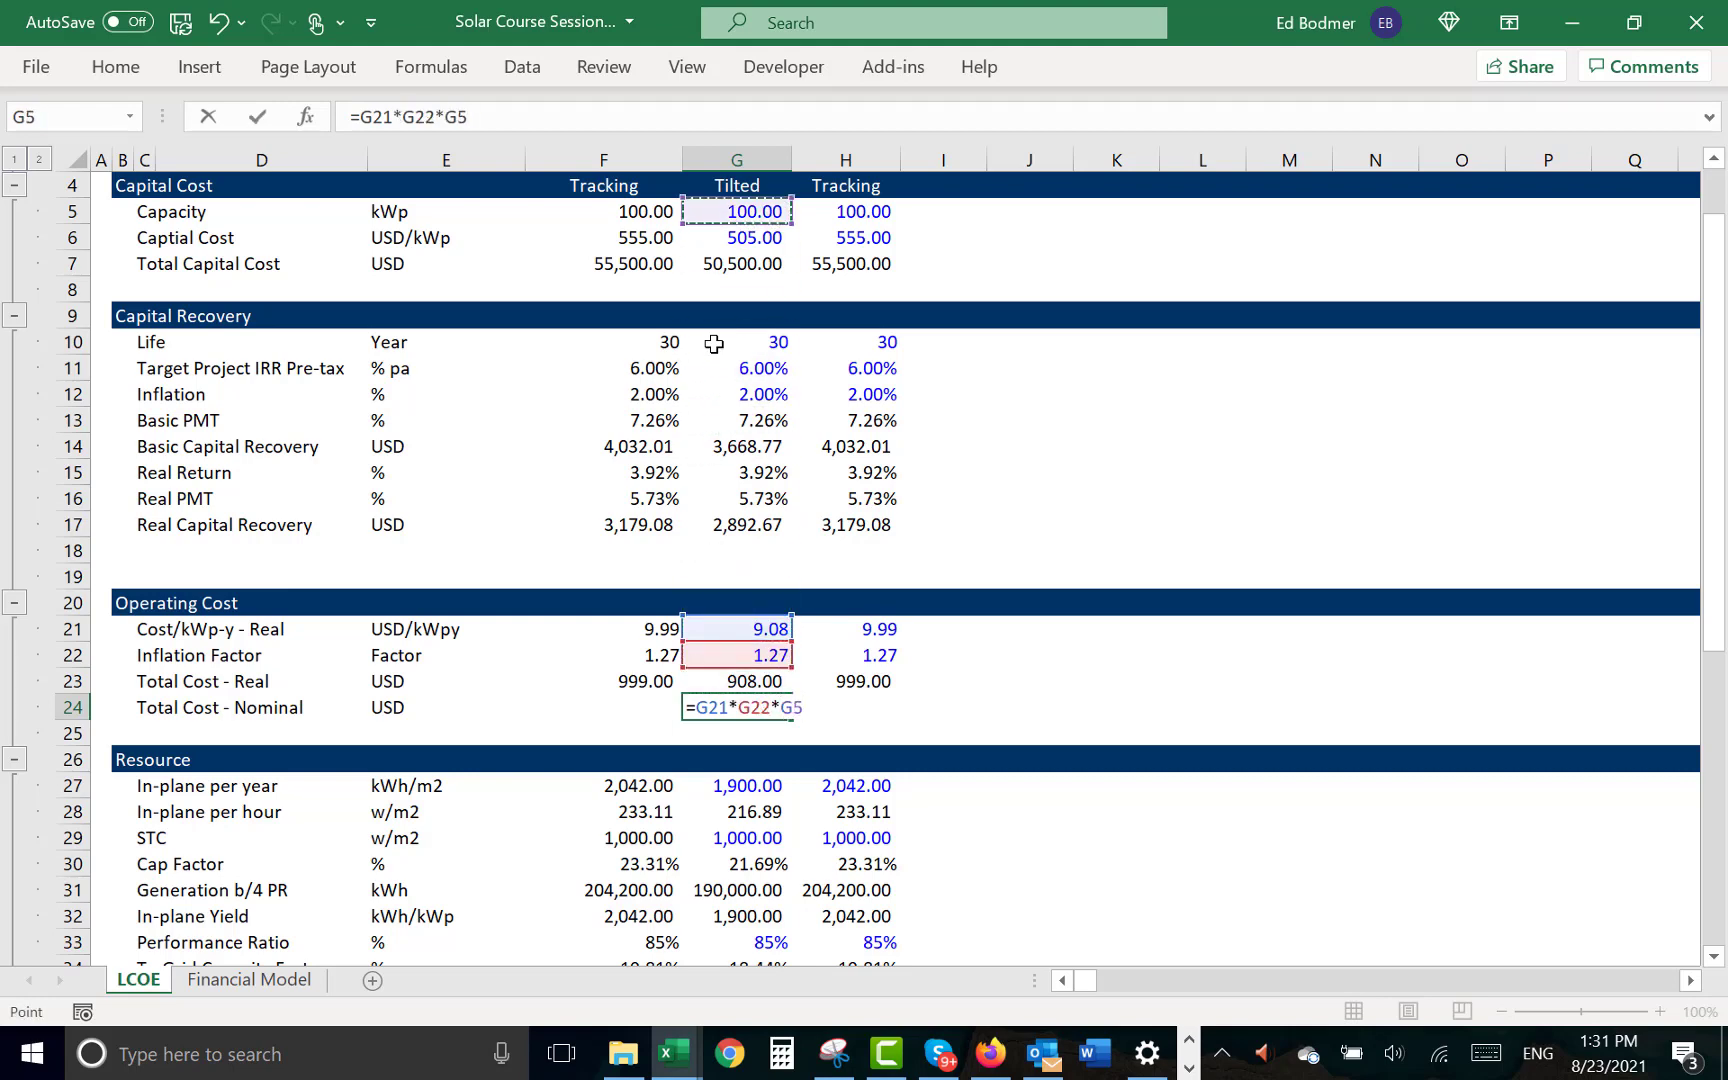
{"action": "key", "text": "Return"}
{"action": "key", "text": "Up"}
{"action": "key", "text": "ctrl+c"}
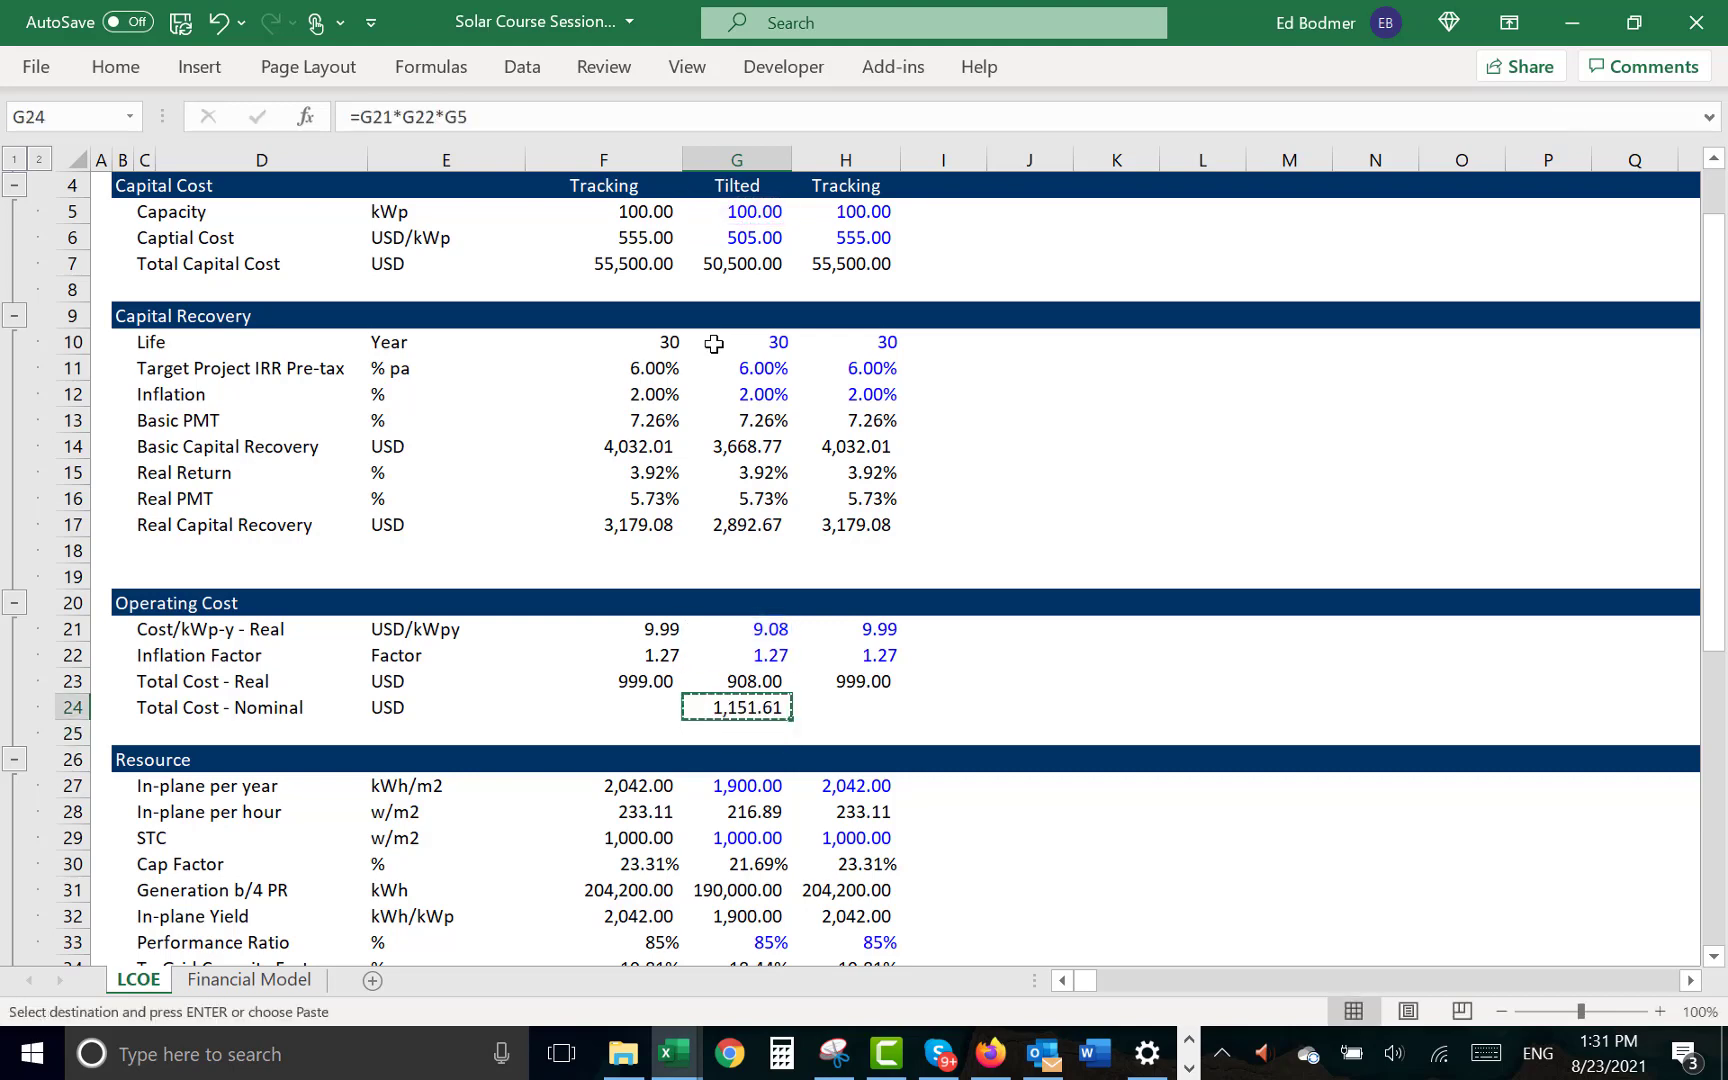
{"action": "key", "text": "Right"}
{"action": "key", "text": "ctrl+v"}
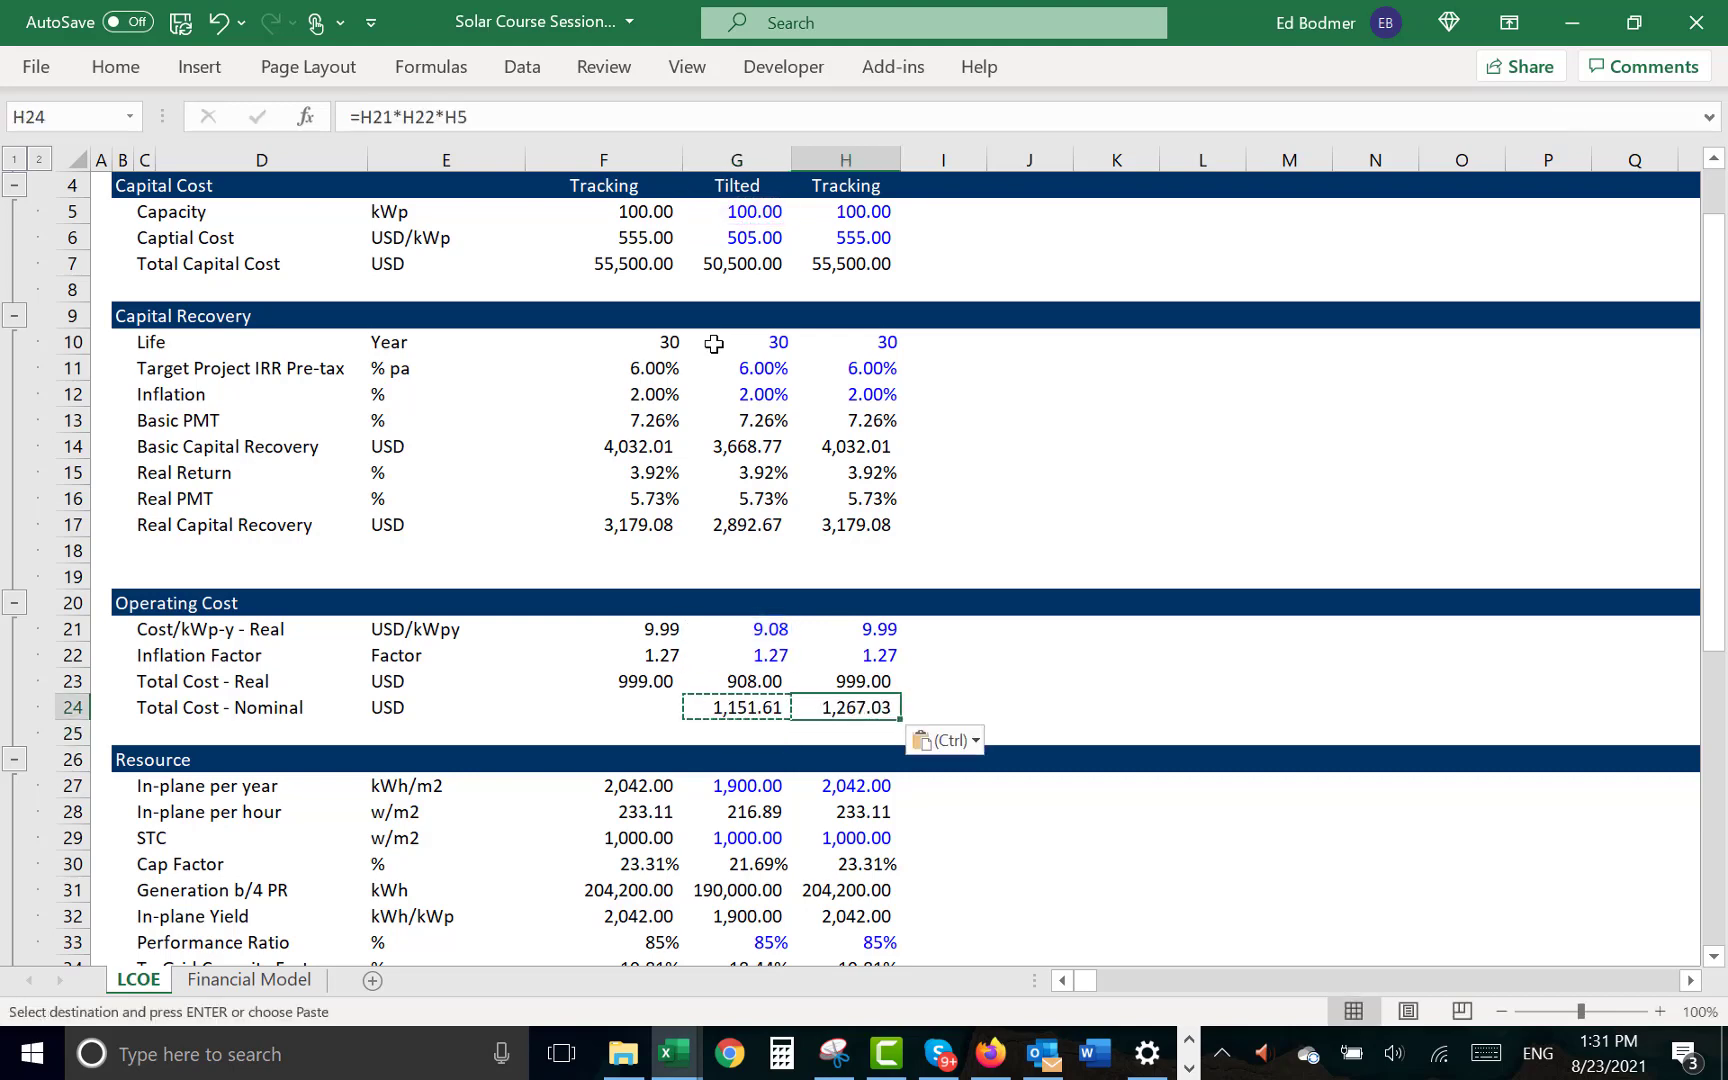
{"action": "key", "text": "Escape"}
- Examine the cell references in the Tilted case's Inflation Factor formula in G22
{"action": "key", "text": "Up"}
{"action": "key", "text": "Left"}
{"action": "key", "text": "Up"}
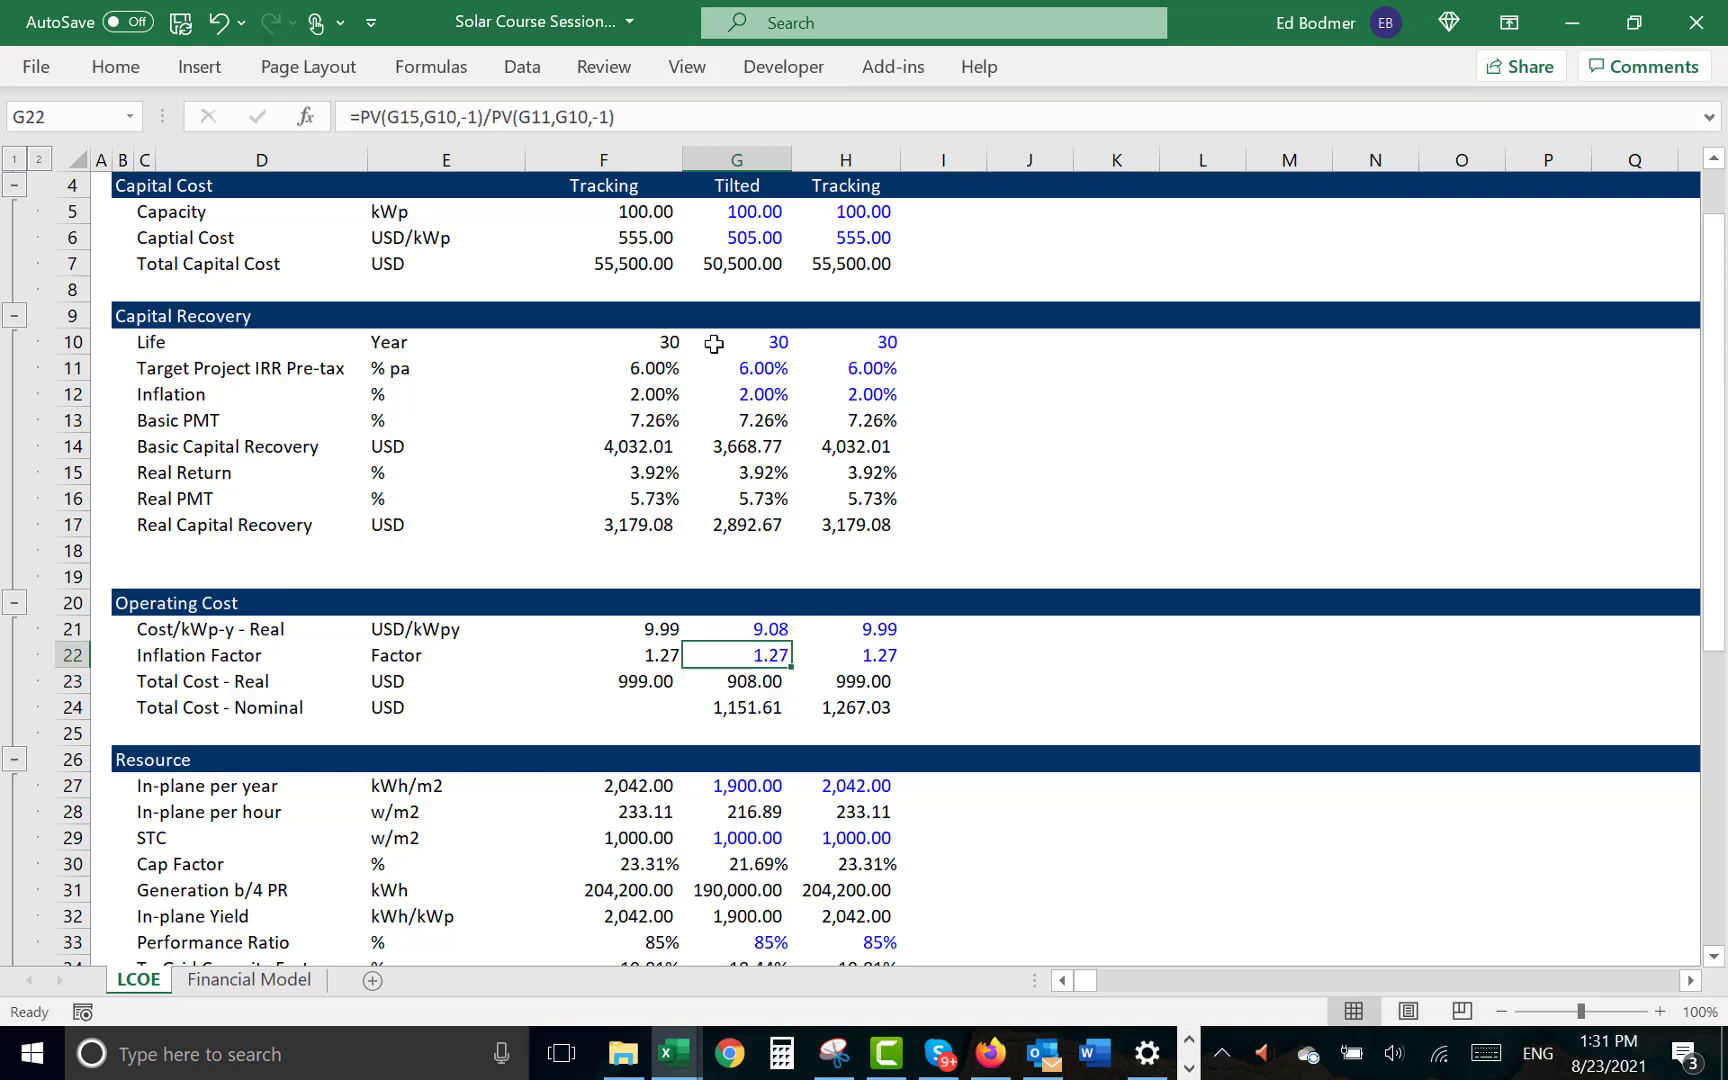
{"action": "key", "text": "F2"}
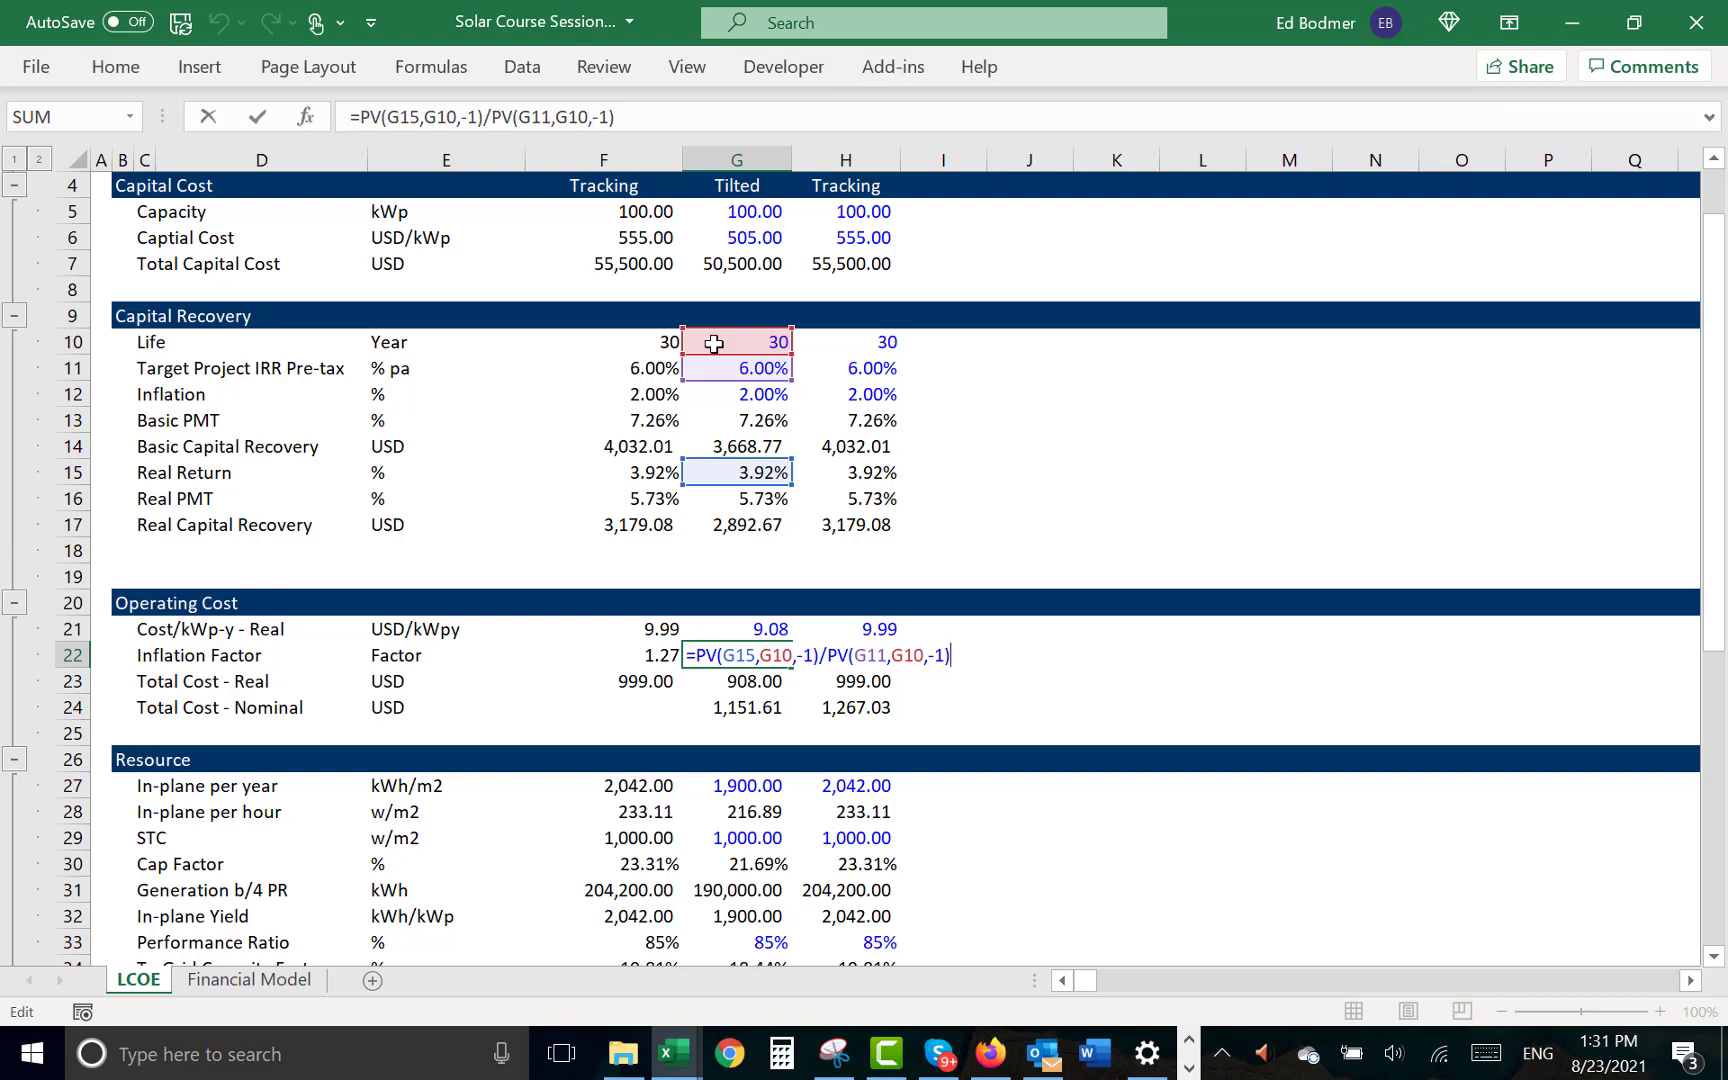
{"action": "key", "text": "Return"}
{"action": "key", "text": "Down"}
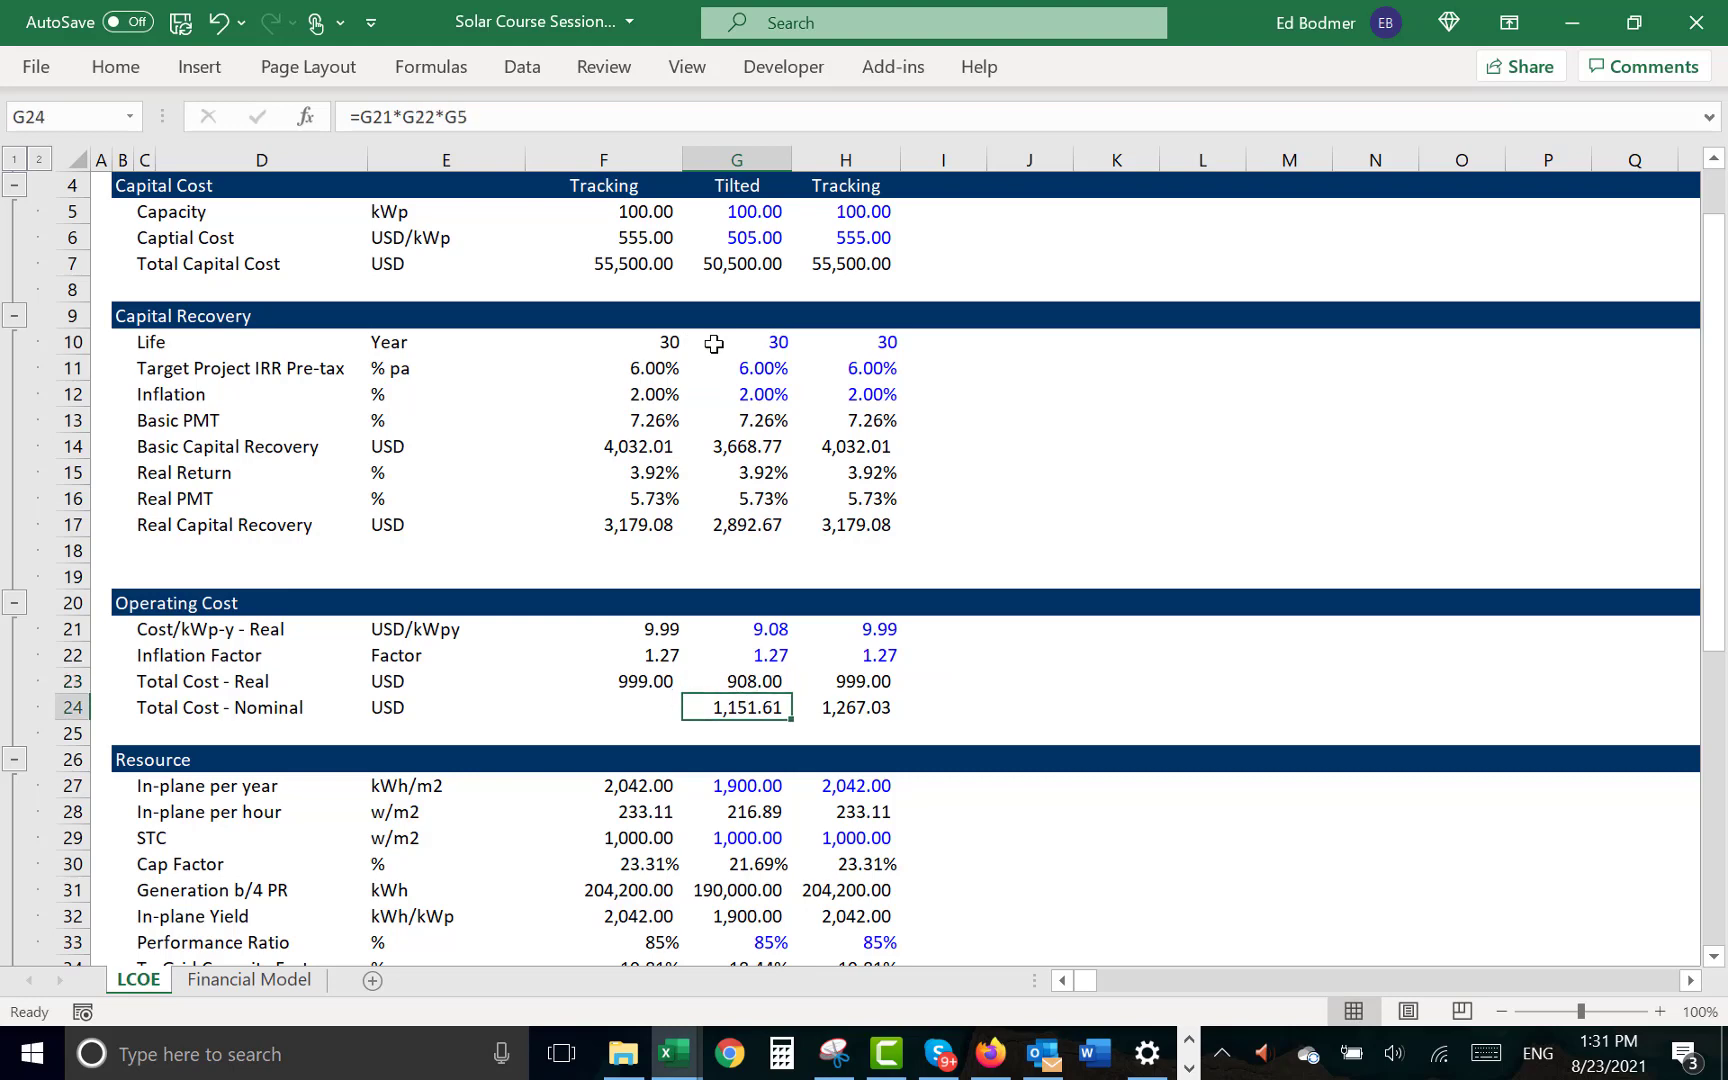
- Fill the selected-case INDEX formula from Total Cost - Real down into F24 for Total Cost - Nominal
{"action": "key", "text": "Left"}
{"action": "key", "text": "ctrl+d"}
{"action": "key", "text": "Right"}
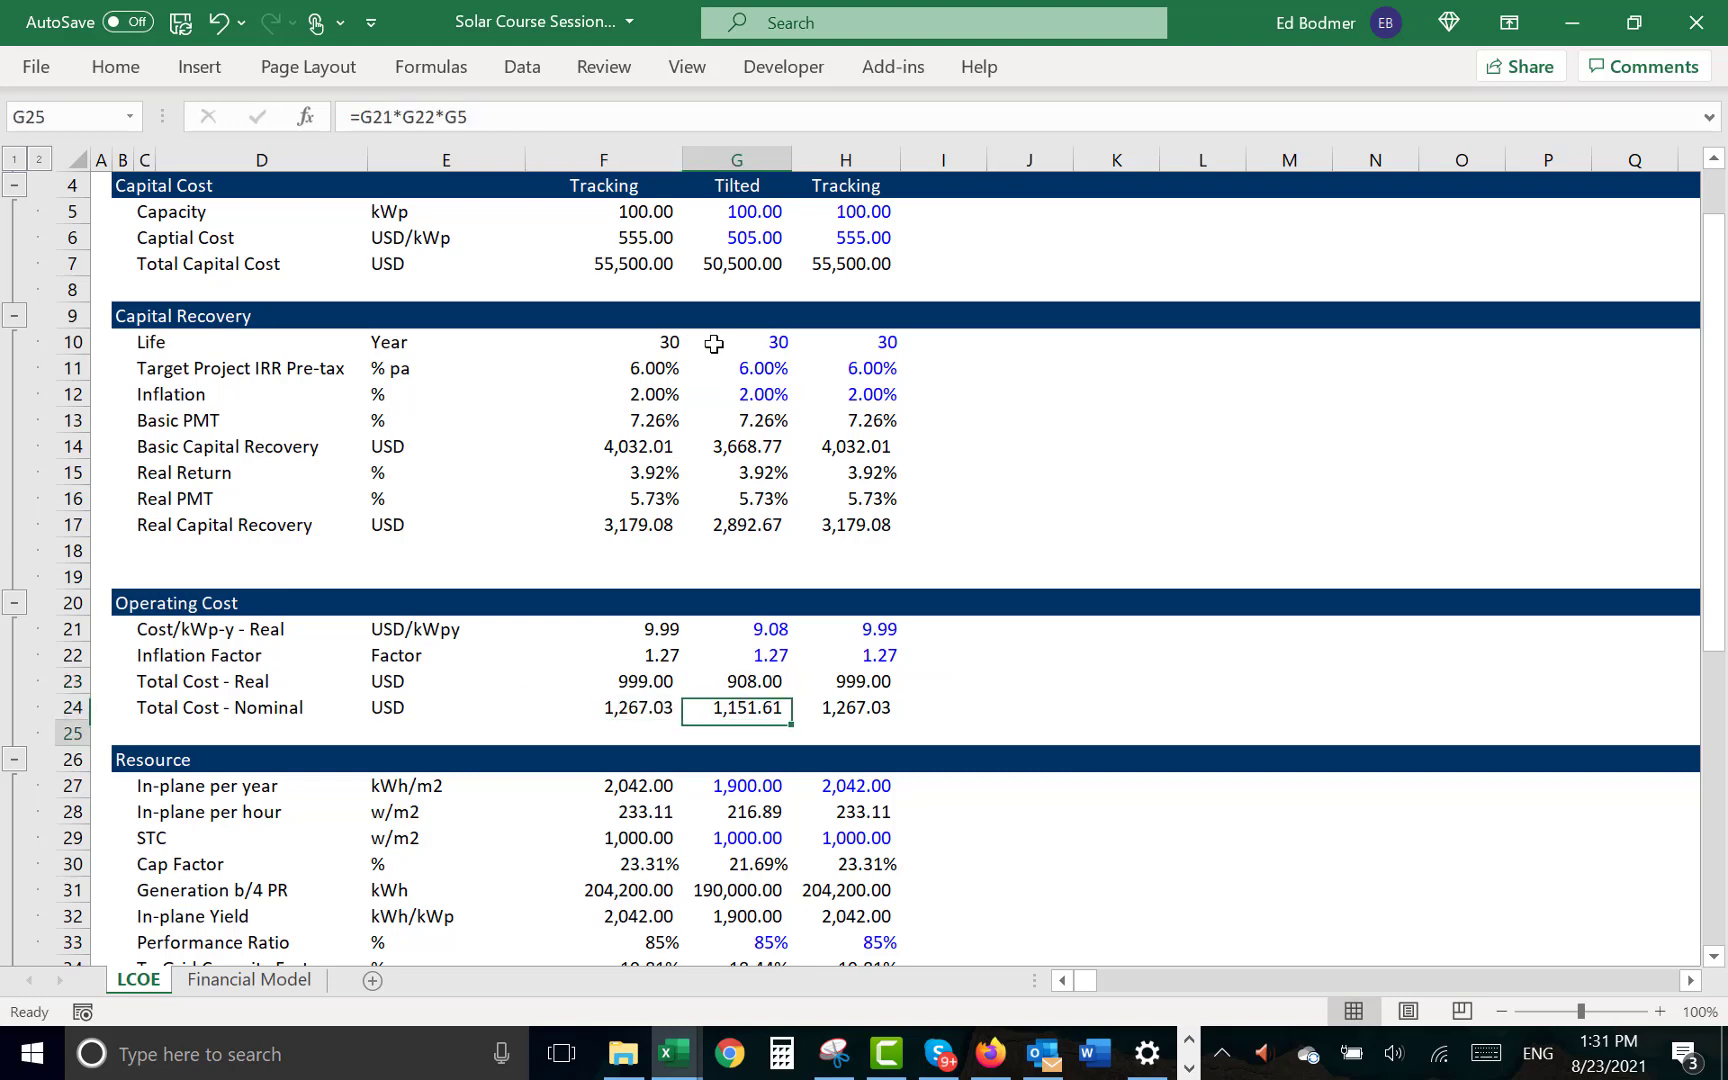
- Link the Tilted case's O&M in the nominal LCOE section, G39, to Total Cost - Nominal in G24
{"action": "key", "text": "Down"}
{"action": "key", "text": "Down"}
{"action": "key", "text": "Down"}
{"action": "key", "text": "Down"}
{"action": "key", "text": "Down"}
{"action": "key", "text": "Down"}
{"action": "key", "text": "Down"}
{"action": "key", "text": "Down"}
{"action": "key", "text": "Down"}
{"action": "key", "text": "Down"}
{"action": "key", "text": "Down"}
{"action": "key", "text": "Down"}
{"action": "key", "text": "Down"}
{"action": "key", "text": "Down"}
{"action": "key", "text": "Down"}
{"action": "key", "text": "Down"}
{"action": "key", "text": "Down"}
{"action": "key", "text": "Down"}
{"action": "key", "text": "Down"}
{"action": "key", "text": "Down"}
{"action": "key", "text": "Down"}
{"action": "key", "text": "Down"}
{"action": "key", "text": "Down"}
{"action": "key", "text": "Down"}
{"action": "key", "text": "Down"}
{"action": "key", "text": "Down"}
{"action": "key", "text": "Down"}
{"action": "key", "text": "Down"}
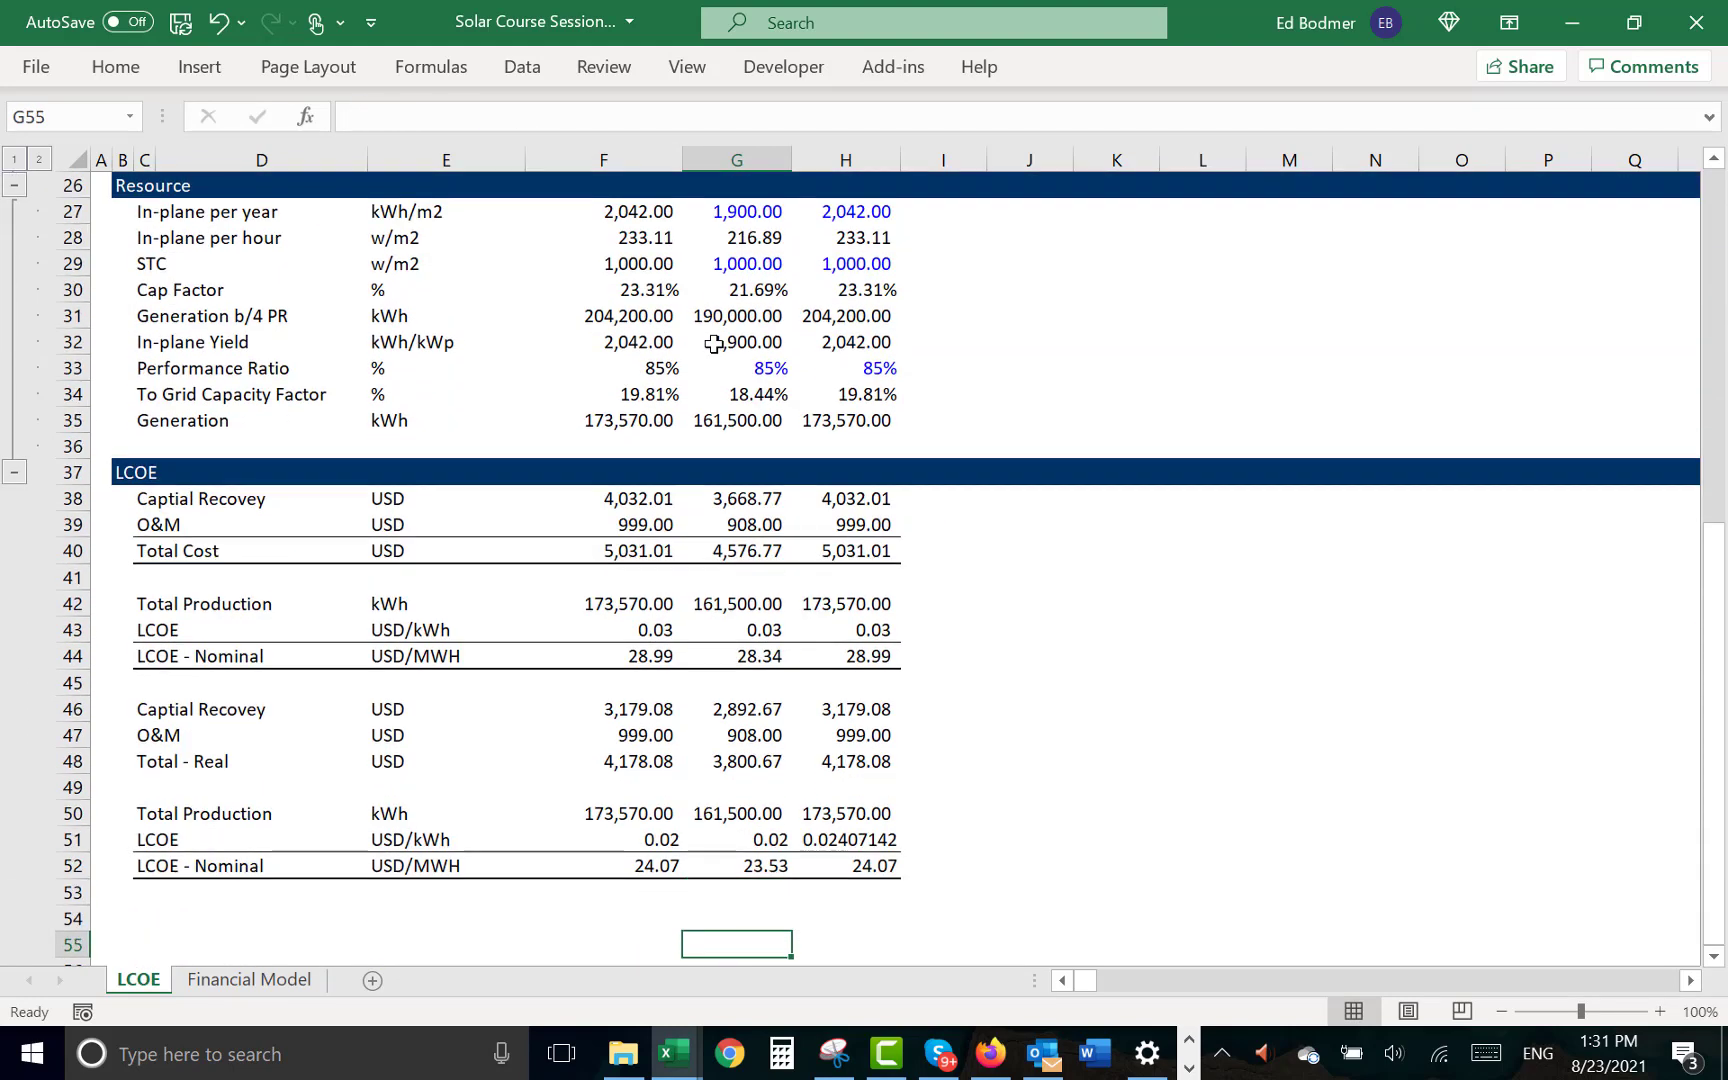
{"action": "key", "text": "Up"}
{"action": "key", "text": "Up"}
{"action": "key", "text": "Up"}
{"action": "key", "text": "Up"}
{"action": "key", "text": "Up"}
{"action": "key", "text": "Up"}
{"action": "key", "text": "Up"}
{"action": "key", "text": "Up"}
{"action": "key", "text": "Up"}
{"action": "key", "text": "Up"}
{"action": "key", "text": "Up"}
{"action": "key", "text": "Up"}
{"action": "key", "text": "Up"}
{"action": "key", "text": "Up"}
{"action": "key", "text": "Up"}
{"action": "key", "text": "Left"}
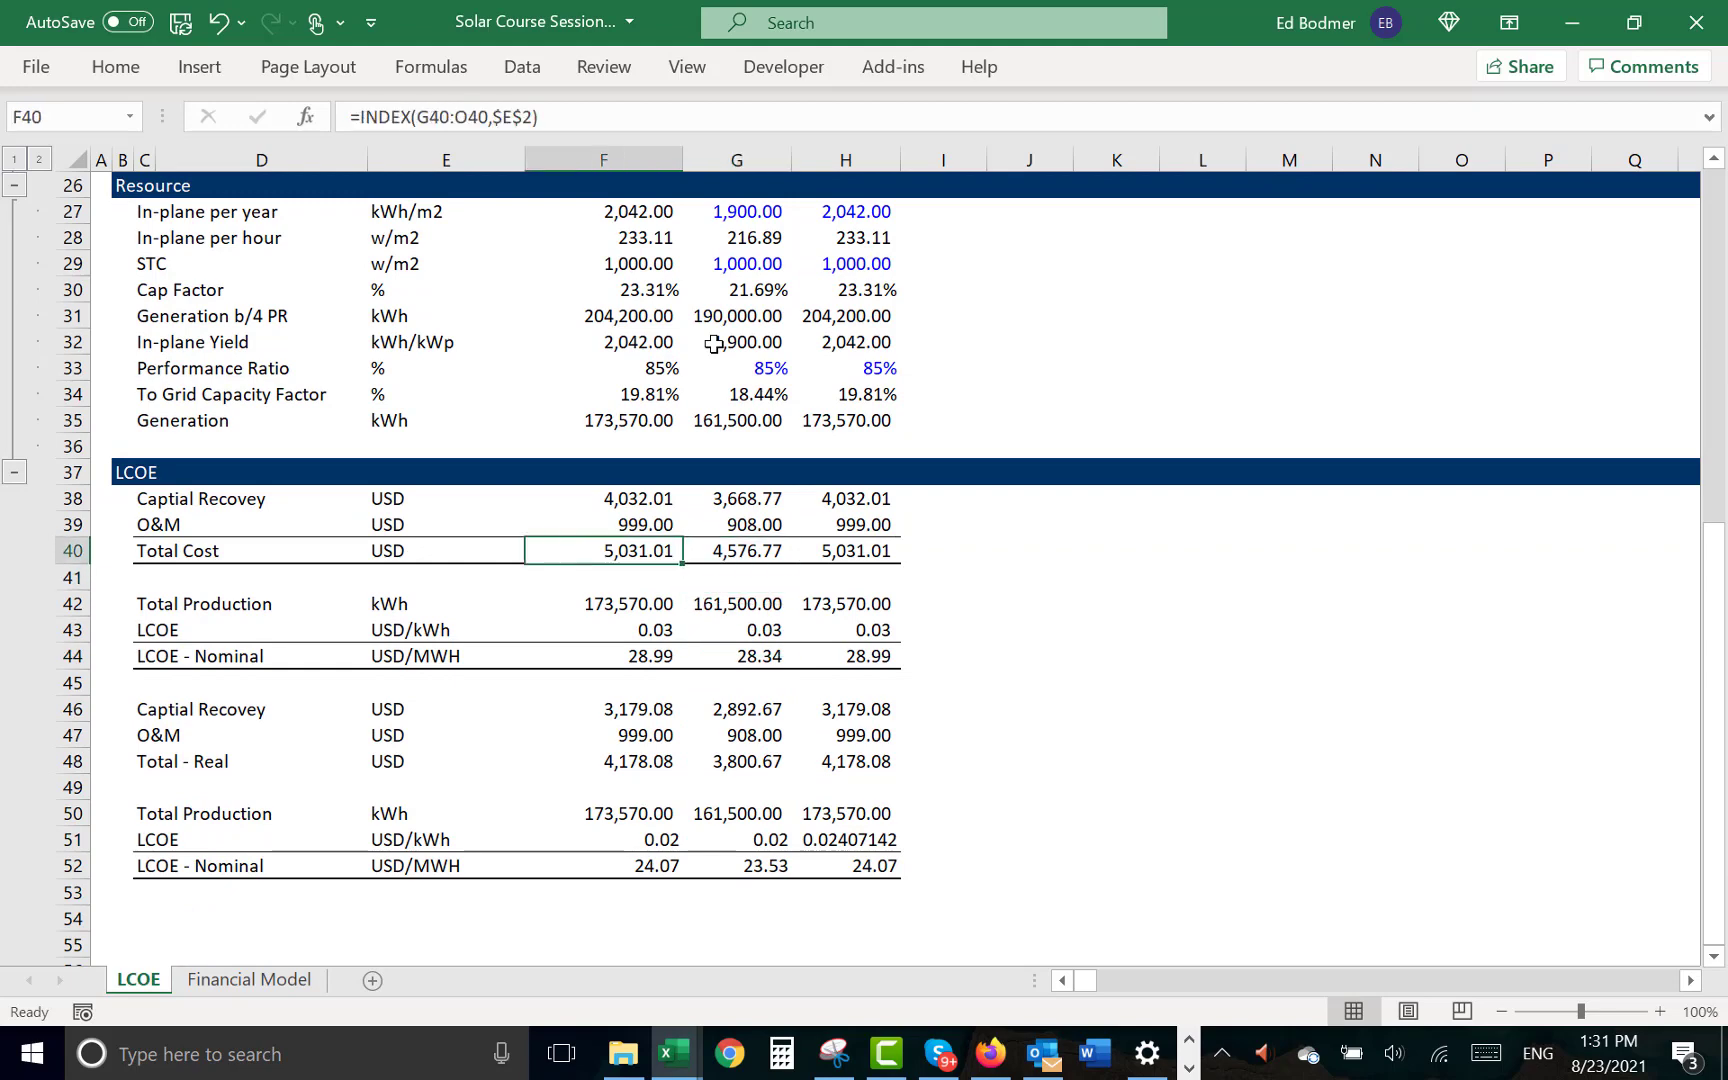
{"action": "key", "text": "Up"}
{"action": "key", "text": "Right"}
{"action": "key", "text": "Up"}
{"action": "key", "text": "Up"}
{"action": "key", "text": "Up"}
{"action": "key", "text": "Up"}
{"action": "key", "text": "Up"}
{"action": "key", "text": "Up"}
{"action": "key", "text": "Up"}
{"action": "key", "text": "Up"}
{"action": "key", "text": "Up"}
{"action": "key", "text": "Up"}
{"action": "key", "text": "Up"}
{"action": "key", "text": "Up"}
{"action": "key", "text": "Up"}
{"action": "key", "text": "Up"}
{"action": "key", "text": "Up"}
{"action": "key", "text": "Up"}
{"action": "key", "text": "Up"}
{"action": "key", "text": "Up"}
{"action": "key", "text": "Up"}
{"action": "key", "text": "Up"}
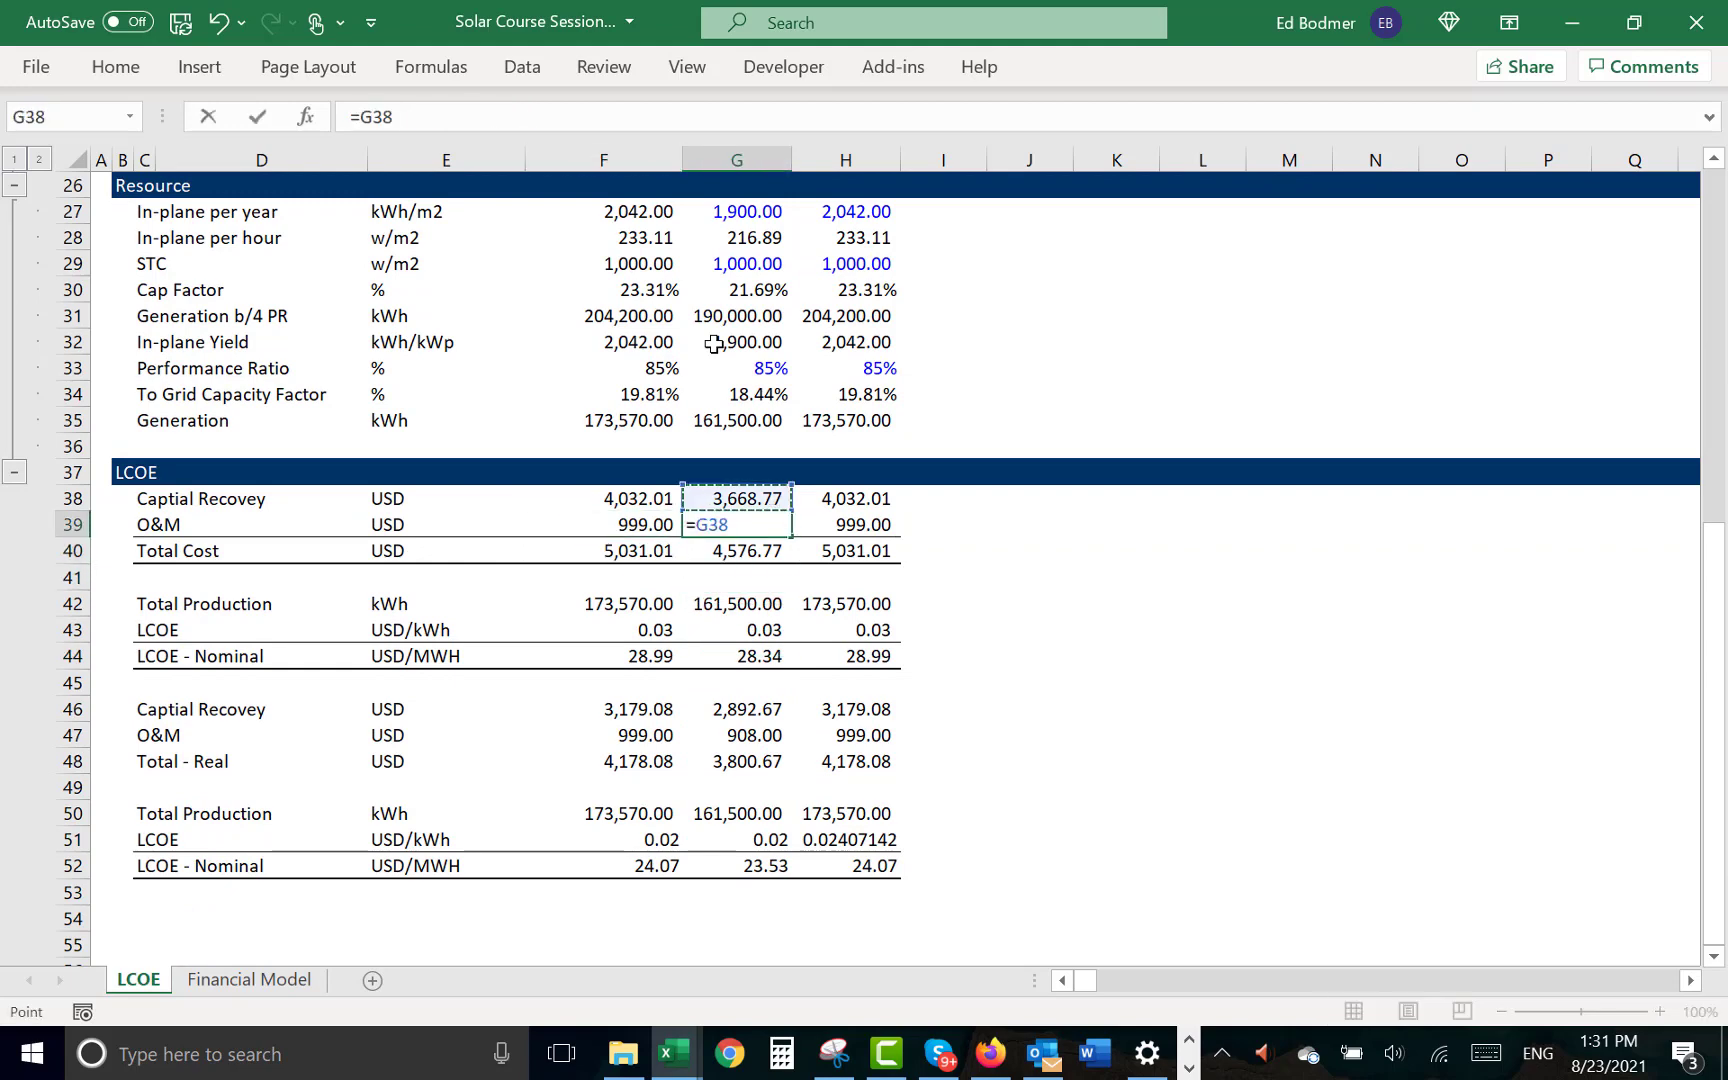
{"action": "key", "text": "Down"}
{"action": "key", "text": "Down"}
{"action": "key", "text": "Down"}
{"action": "key", "text": "Down"}
{"action": "key", "text": "Down"}
{"action": "key", "text": "Down"}
{"action": "key", "text": "Down"}
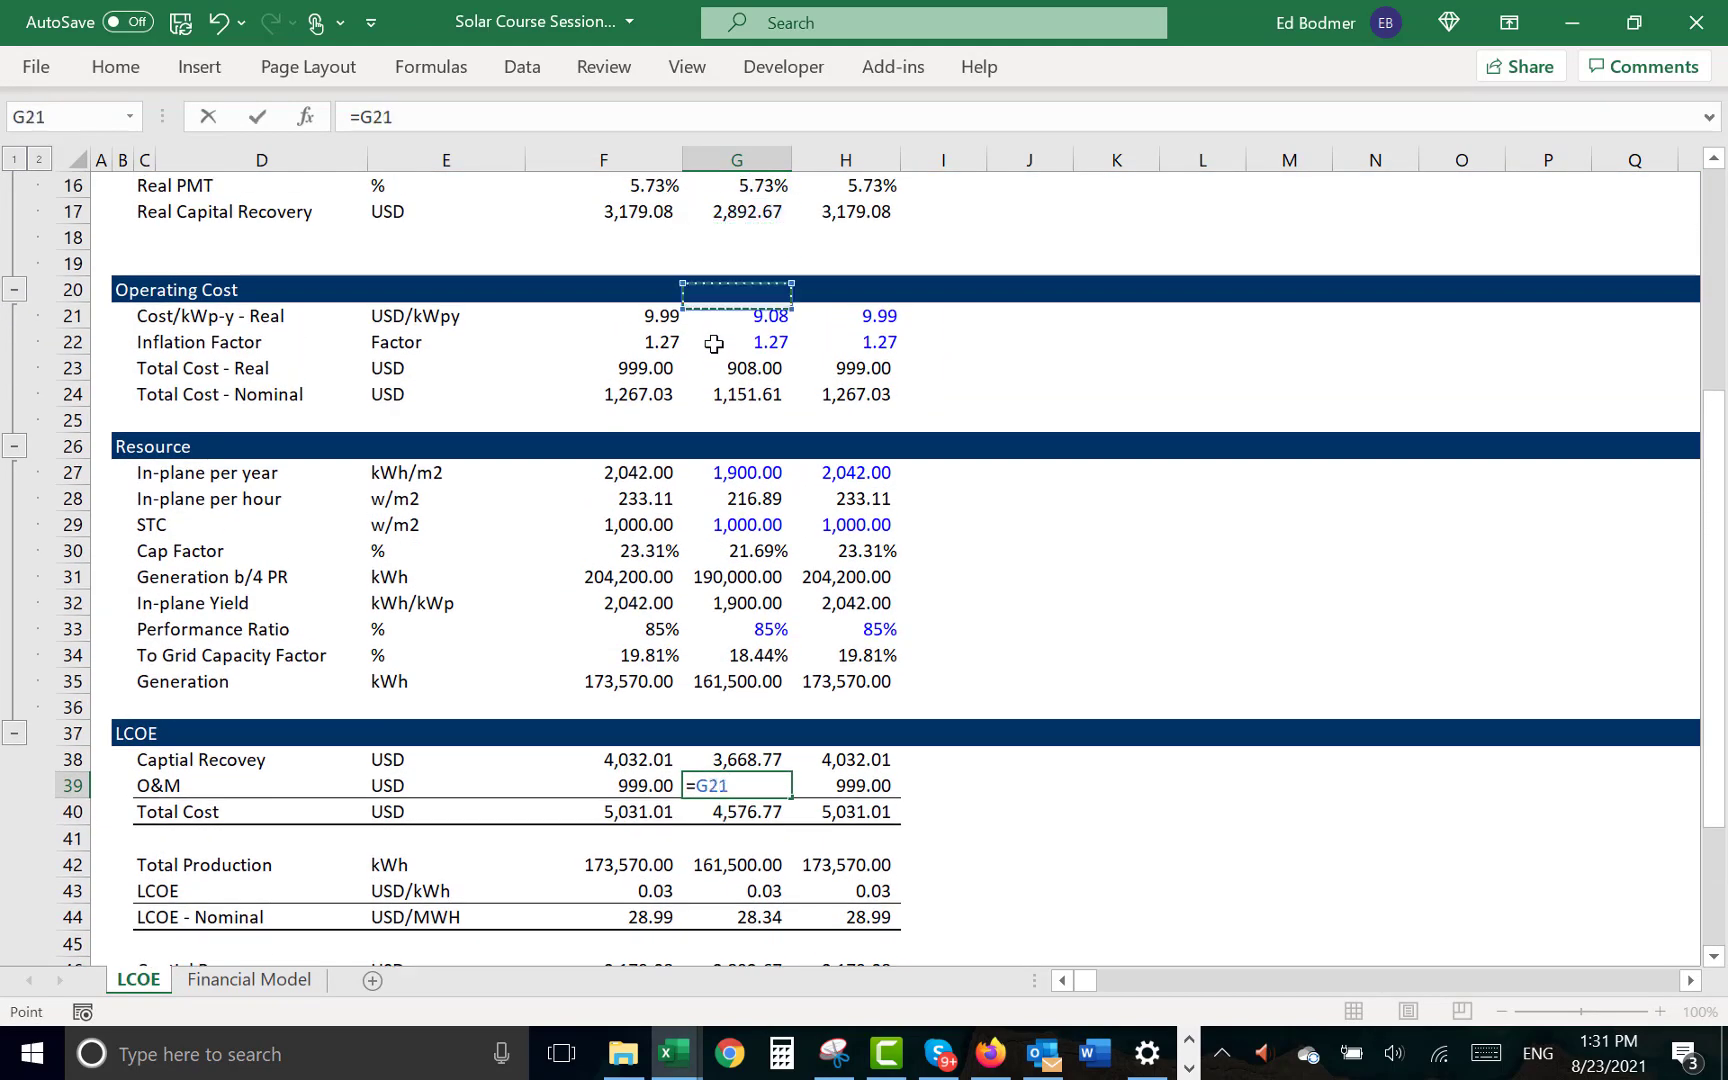
{"action": "key", "text": "Return"}
- Copy the nominal O&M link from G39 to the Tracking case in H39
{"action": "key", "text": "Up"}
{"action": "key", "text": "shift+Right"}
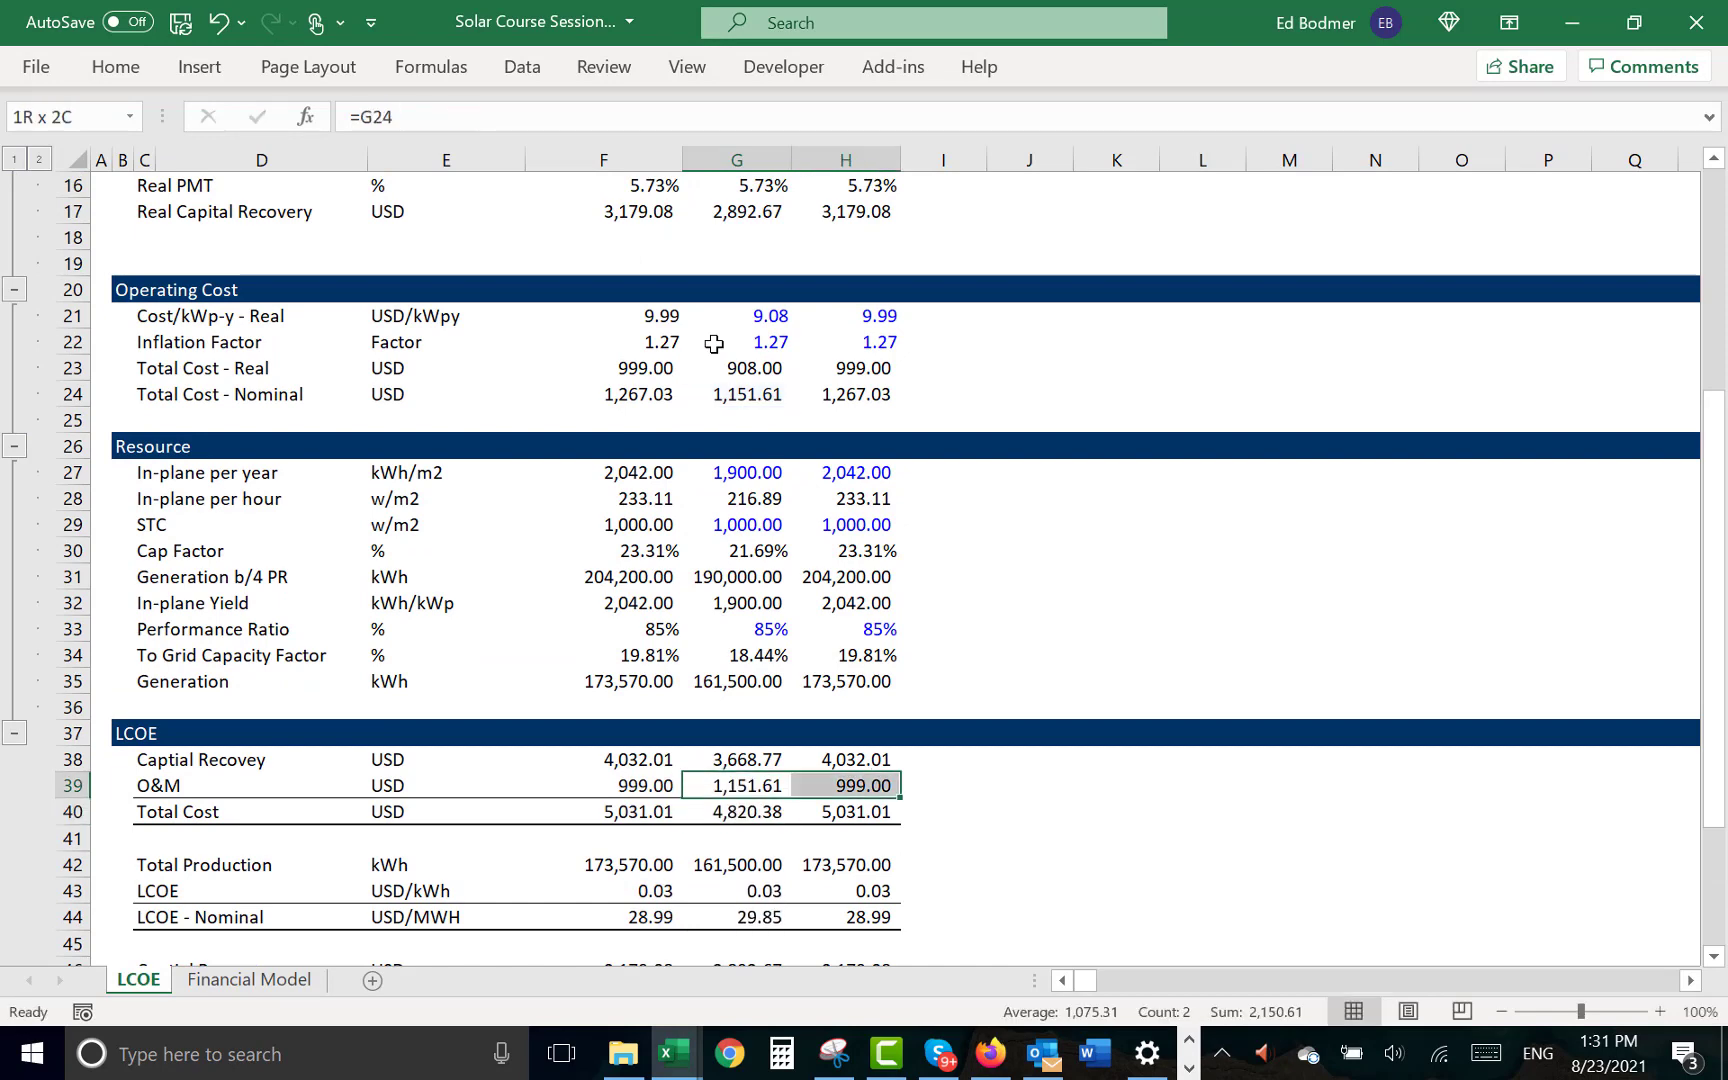
{"action": "key", "text": "ctrl+r"}
{"action": "key", "text": "Left"}
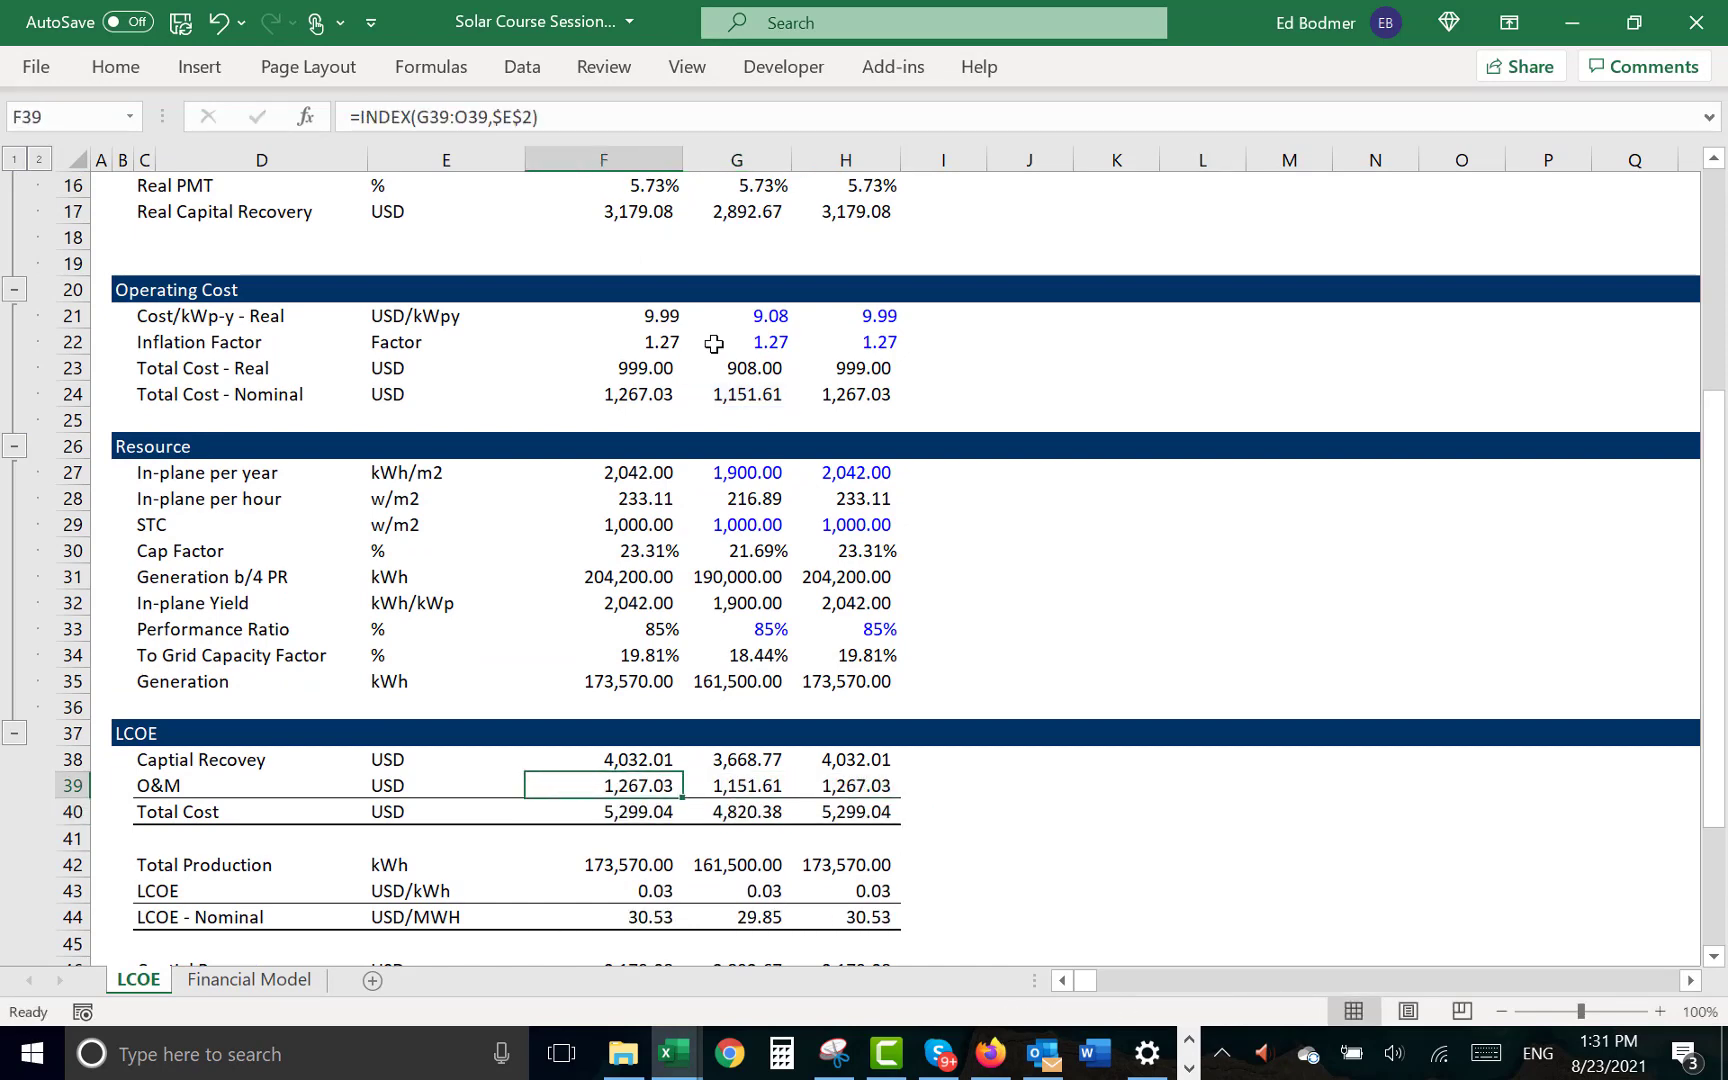
{"action": "key", "text": "Right"}
- Toggle Apply Real on the Financial Model sheet to test the Project IRR, leaving the option enabled
{"action": "key", "text": "ctrl+Page_Down"}
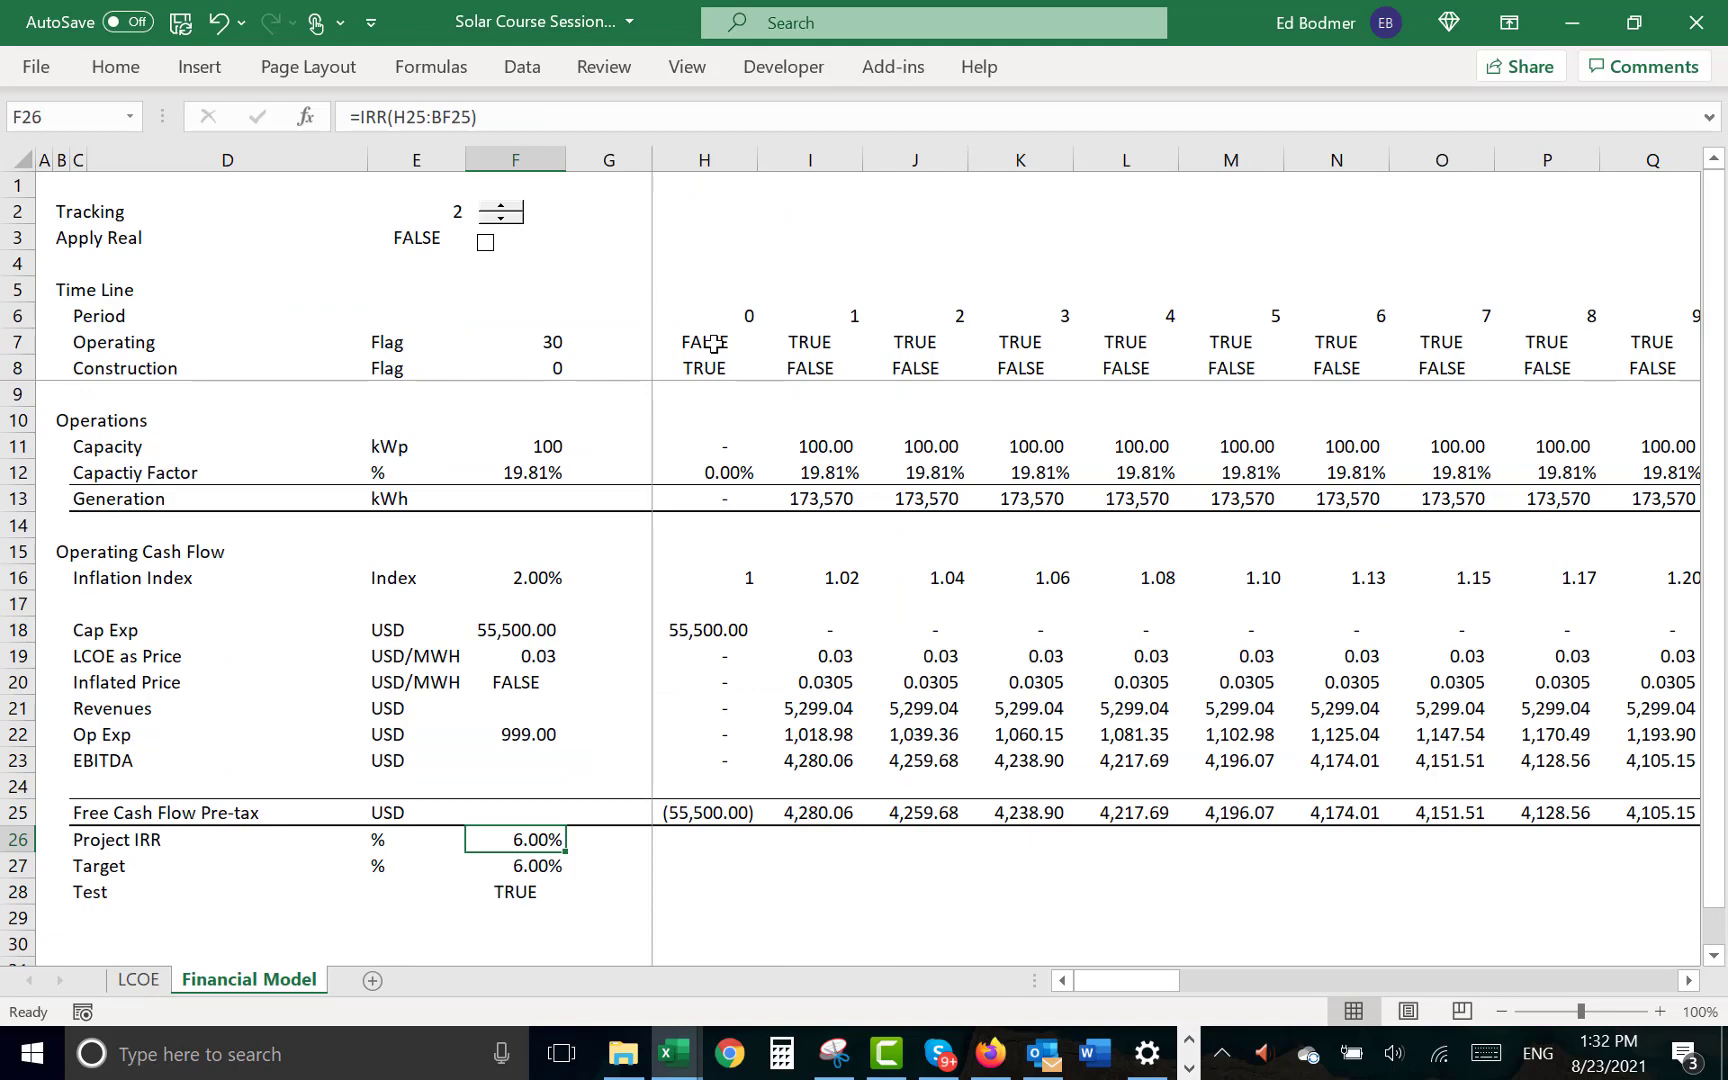
{"action": "left_click", "coordinate": [488, 254]}
{"action": "left_click", "coordinate": [486, 243]}
{"action": "left_click", "coordinate": [487, 255]}
{"action": "left_click", "coordinate": [596, 292]}
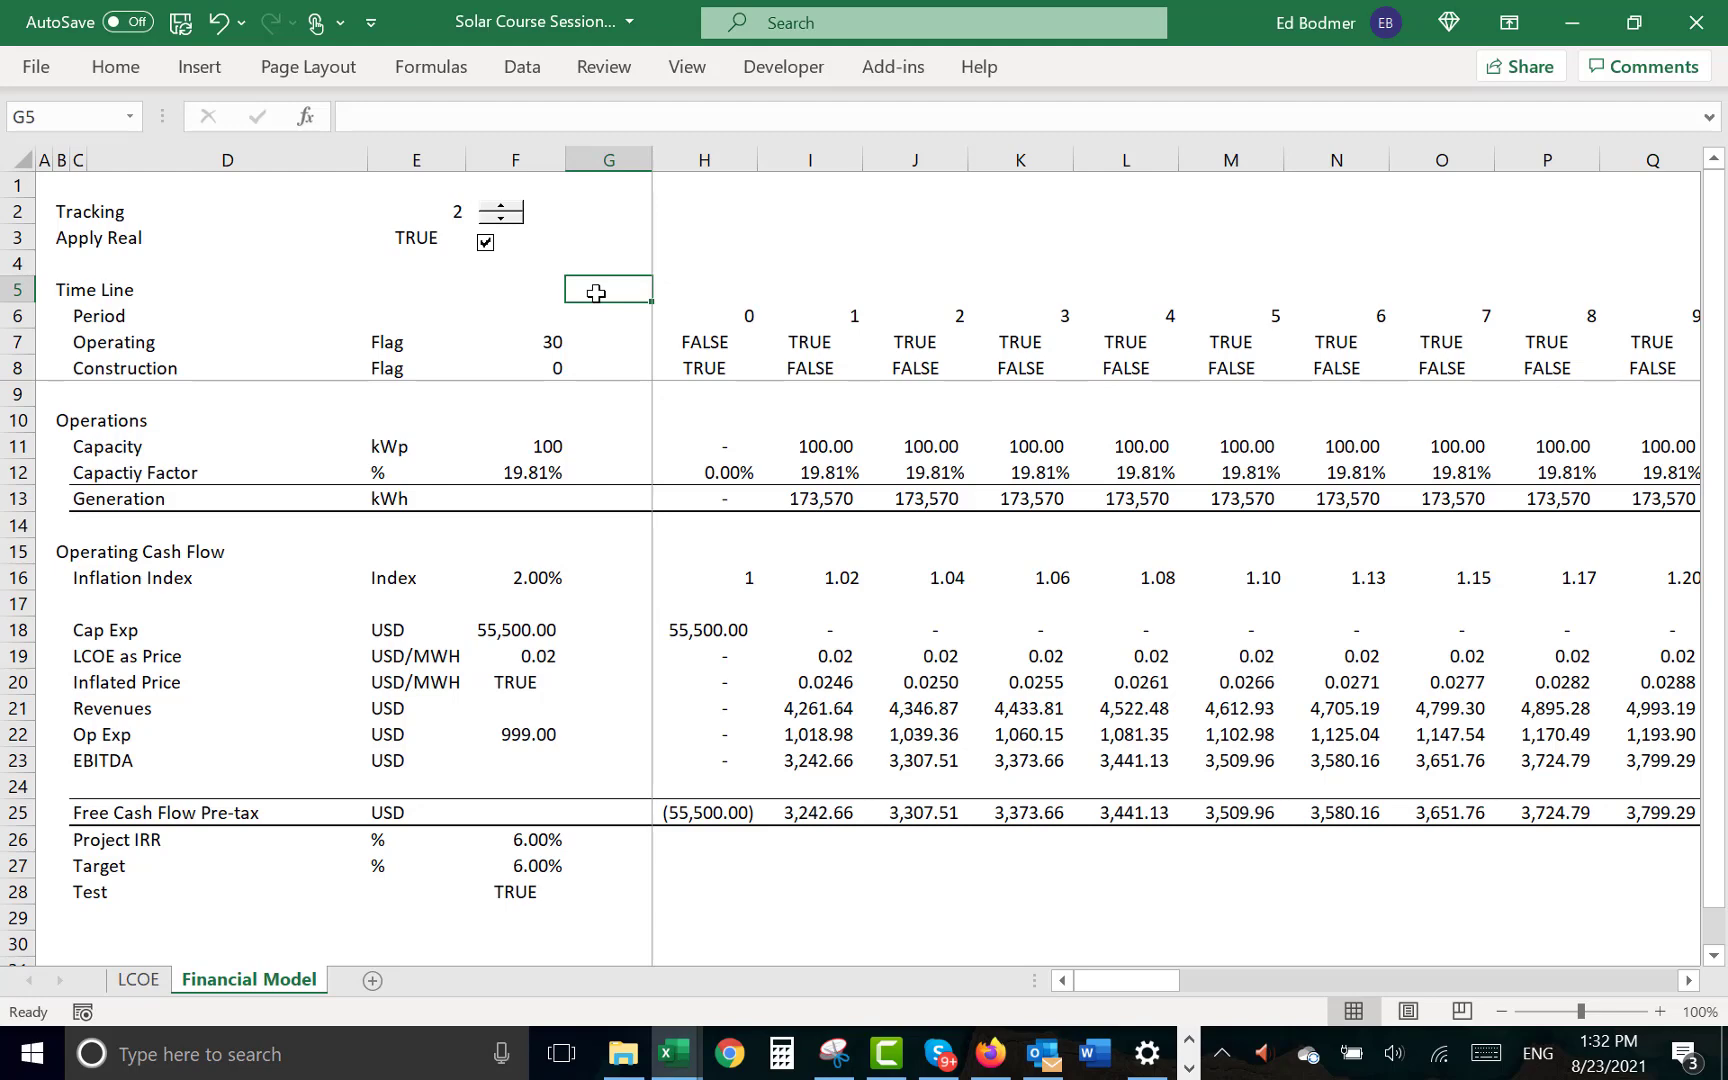
{"action": "key", "text": "ctrl+Page_Up"}
{"action": "key", "text": "Up"}
{"action": "key", "text": "Up"}
{"action": "key", "text": "Up"}
{"action": "key", "text": "Up"}
{"action": "key", "text": "Up"}
{"action": "key", "text": "Up"}
{"action": "key", "text": "Up"}
{"action": "key", "text": "Up"}
{"action": "key", "text": "Up"}
{"action": "key", "text": "Up"}
{"action": "key", "text": "Up"}
{"action": "key", "text": "Up"}
{"action": "key", "text": "Up"}
{"action": "key", "text": "Up"}
{"action": "key", "text": "Up"}
{"action": "key", "text": "Up"}
{"action": "key", "text": "Up"}
{"action": "key", "text": "Up"}
{"action": "key", "text": "Up"}
{"action": "key", "text": "Up"}
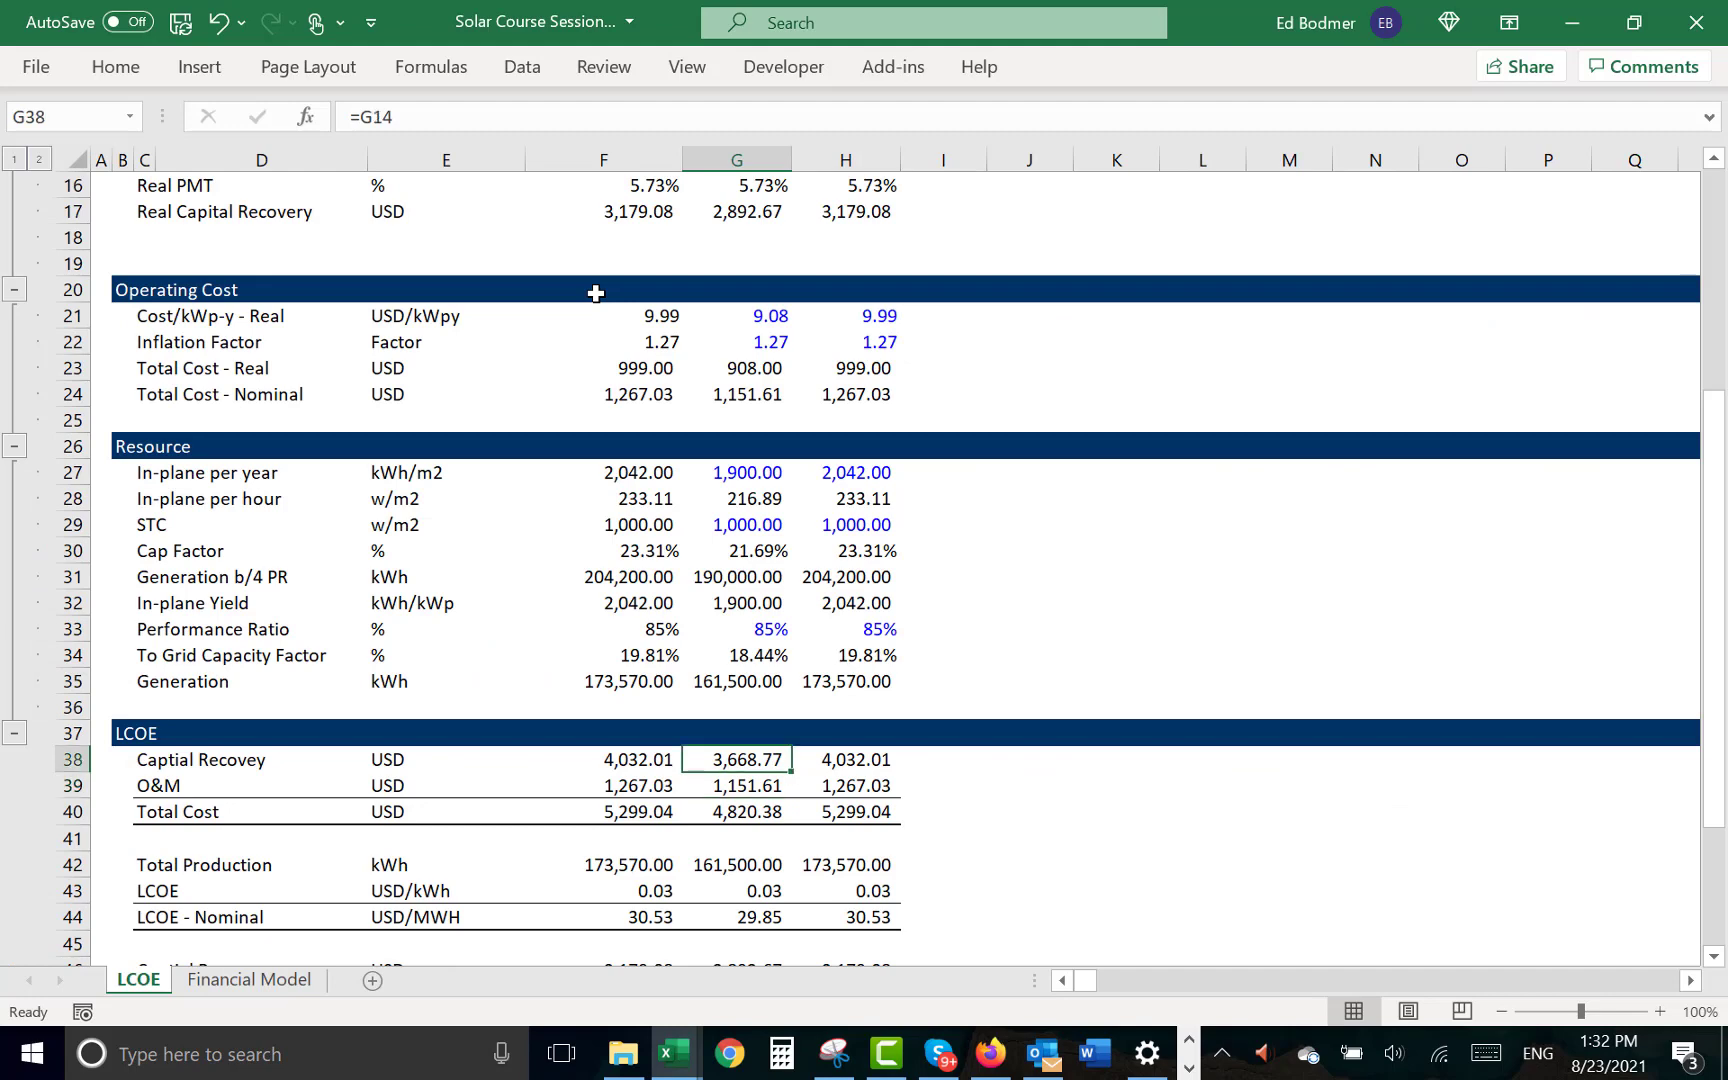
{"action": "key", "text": "Down"}
{"action": "key", "text": "Down"}
{"action": "key", "text": "Down"}
{"action": "key", "text": "Down"}
{"action": "key", "text": "Down"}
{"action": "key", "text": "Down"}
{"action": "key", "text": "Down"}
{"action": "key", "text": "Down"}
{"action": "key", "text": "Down"}
{"action": "key", "text": "Down"}
{"action": "key", "text": "Down"}
{"action": "key", "text": "Down"}
{"action": "key", "text": "Down"}
{"action": "key", "text": "Down"}
{"action": "key", "text": "Down"}
{"action": "key", "text": "Down"}
{"action": "key", "text": "Down"}
{"action": "key", "text": "Down"}
{"action": "key", "text": "Down"}
{"action": "key", "text": "Down"}
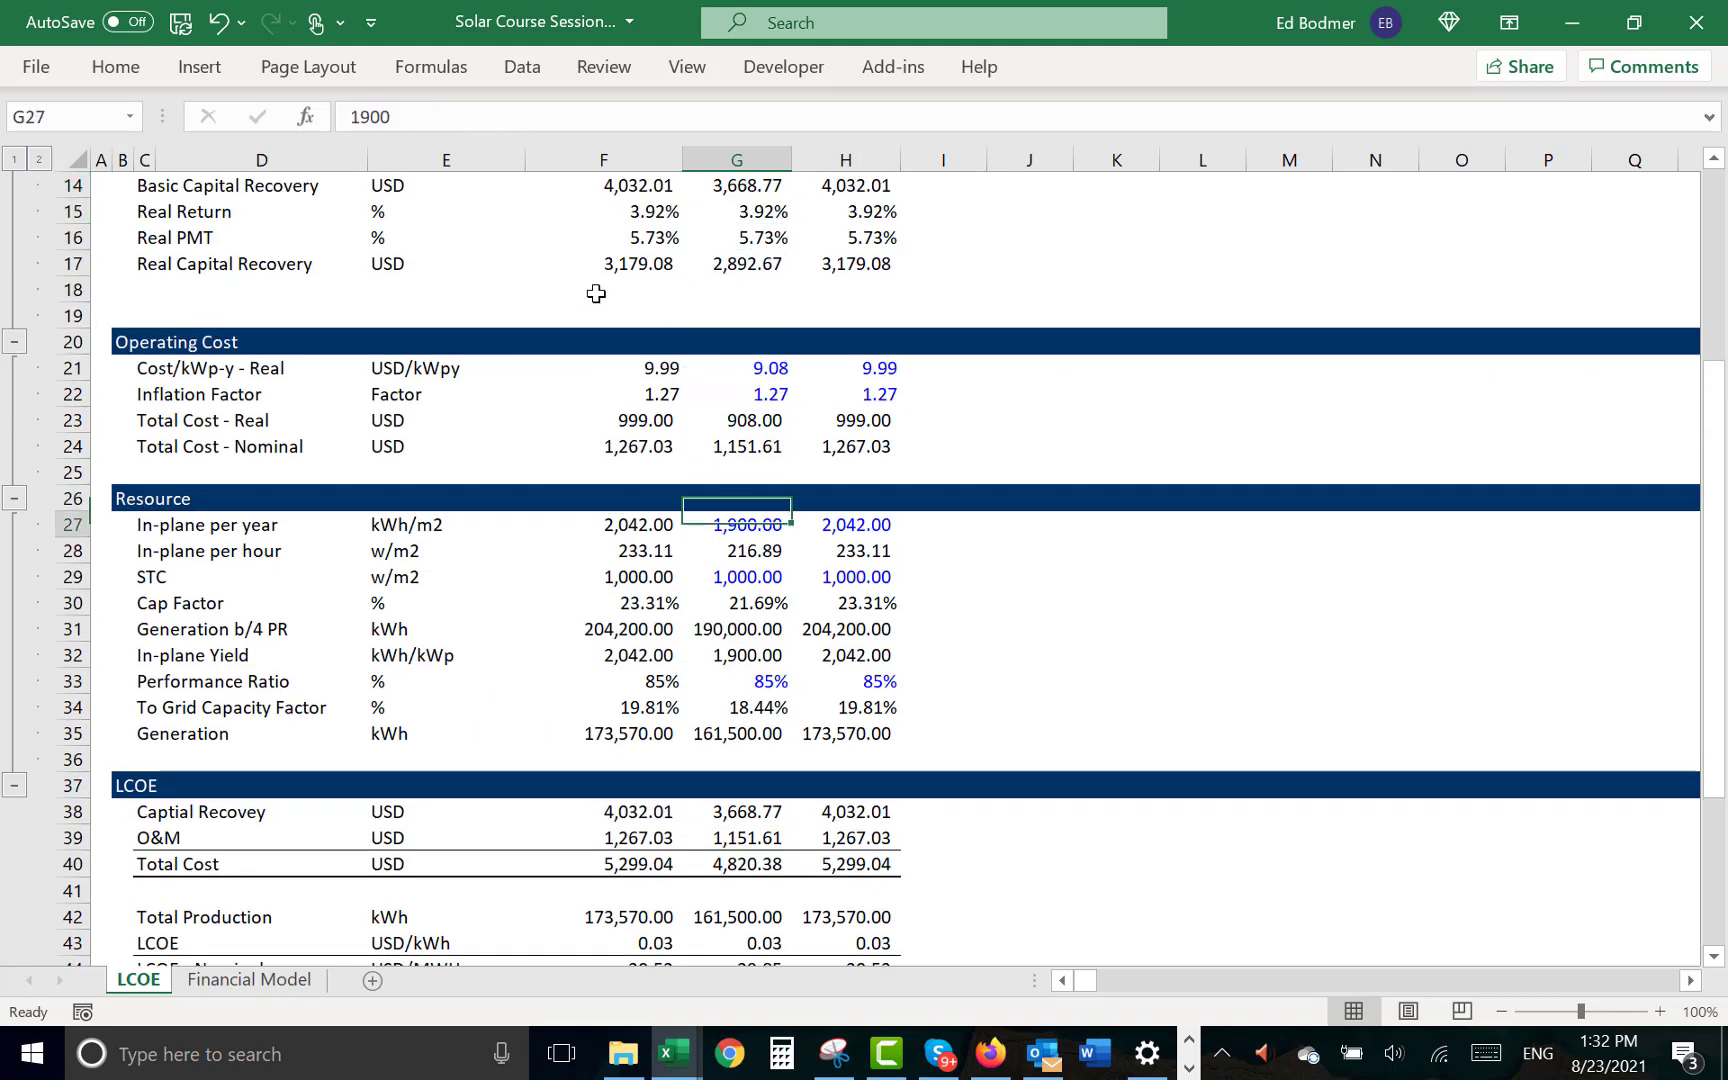
{"action": "key", "text": "shift+space"}
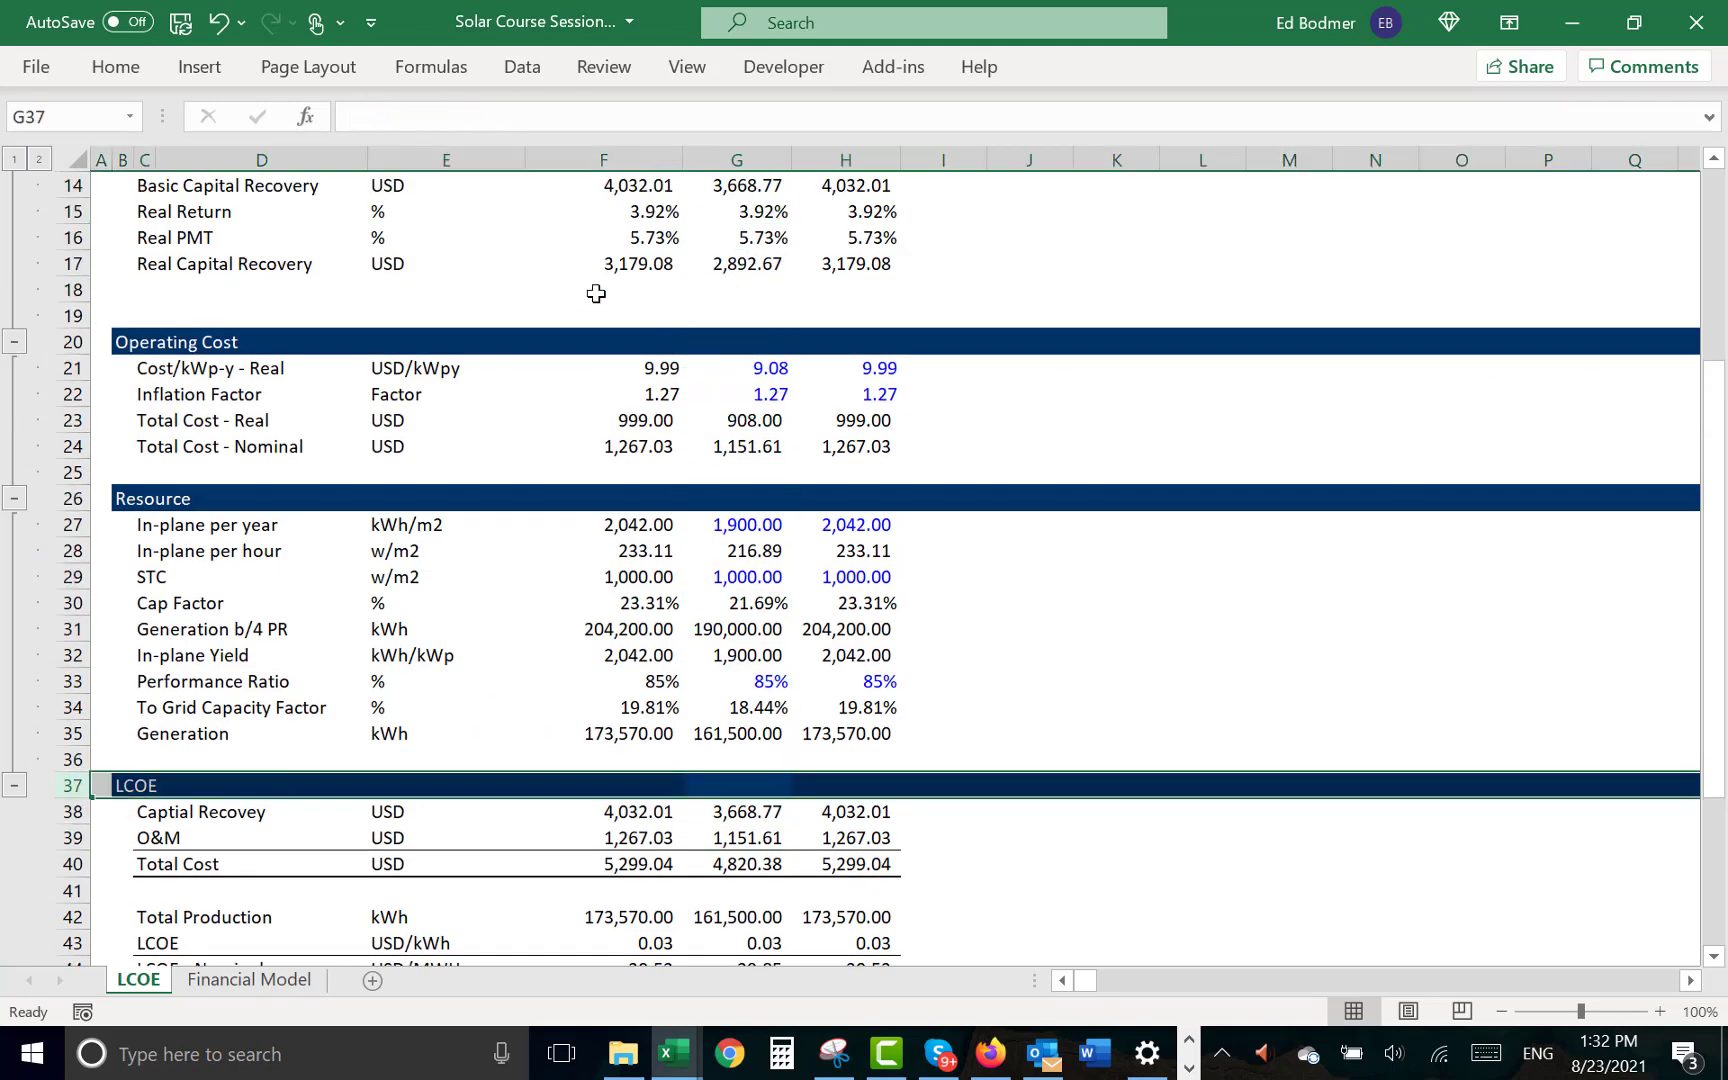
{"action": "key", "text": "ctrl+shift+plus"}
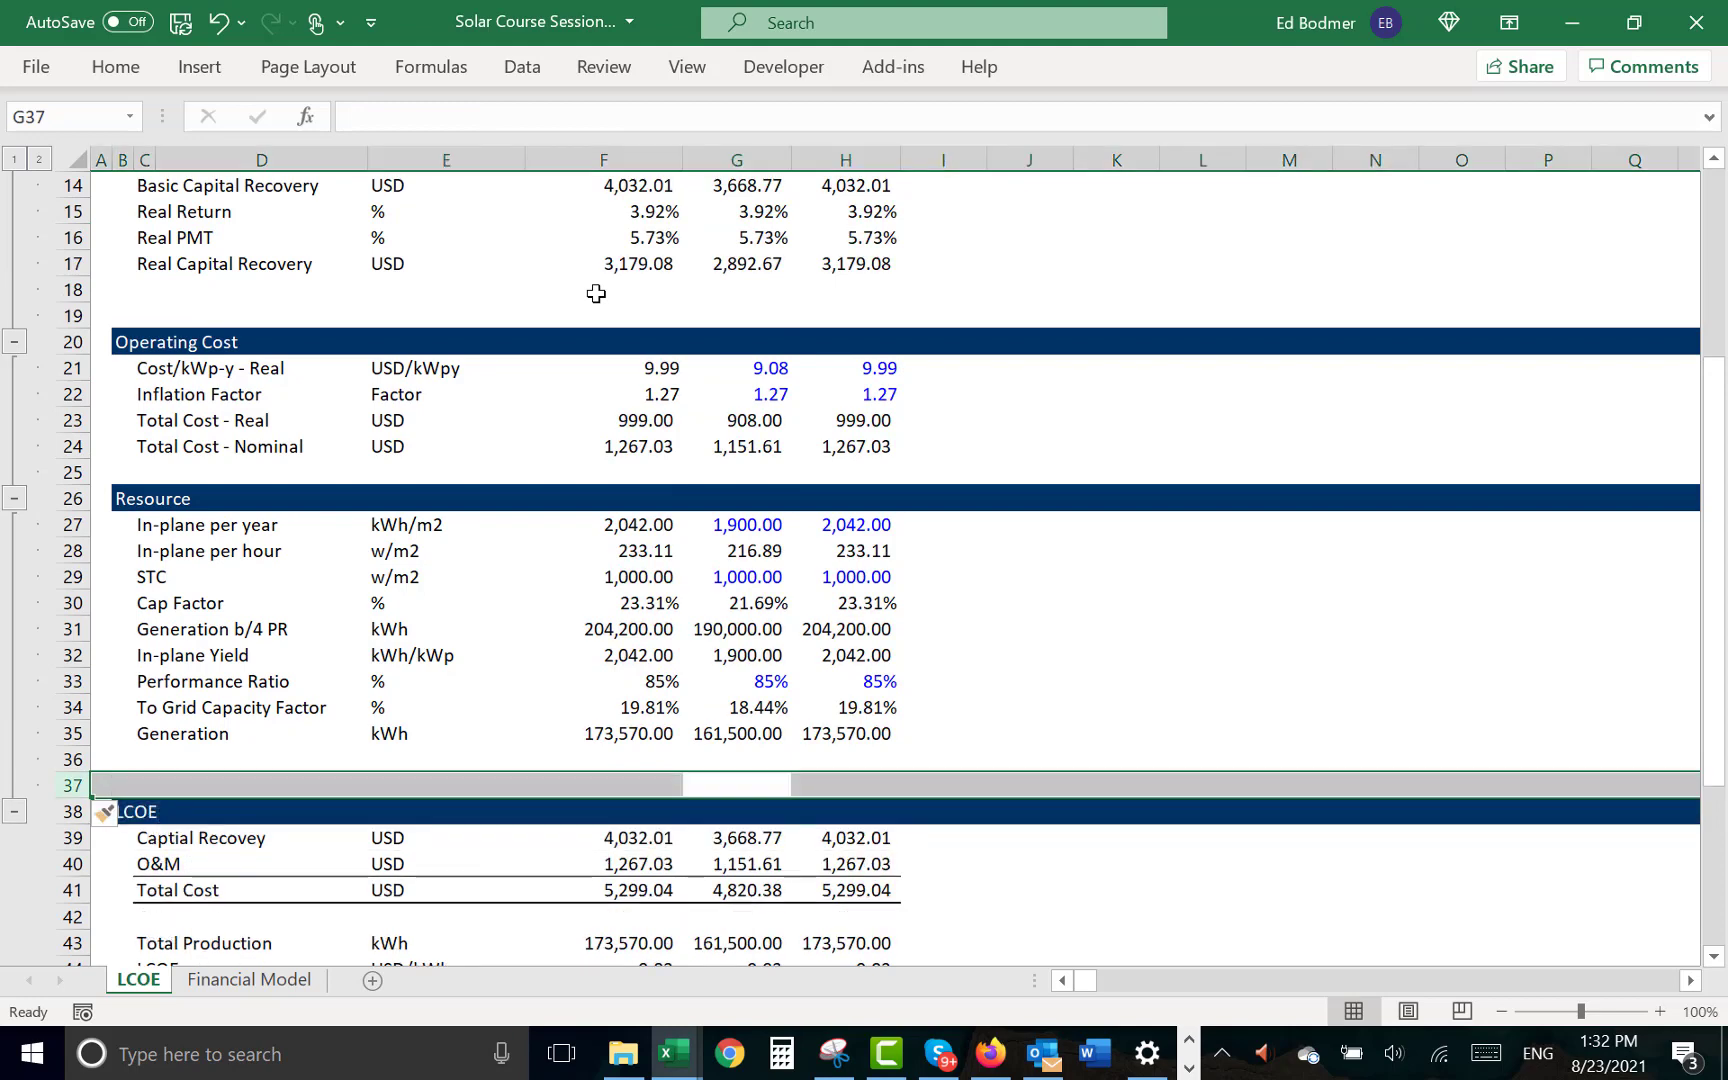
{"action": "key", "text": "ctrl+z"}
- Insert two blank rows above Basic PMT in the Capital Recovery section of the LCOE sheet
{"action": "key", "text": "Up"}
{"action": "key", "text": "Up"}
{"action": "key", "text": "Up"}
{"action": "key", "text": "Up"}
{"action": "key", "text": "Up"}
{"action": "key", "text": "Up"}
{"action": "key", "text": "Up"}
{"action": "key", "text": "Up"}
{"action": "key", "text": "Up"}
{"action": "key", "text": "Up"}
{"action": "key", "text": "Up"}
{"action": "key", "text": "Up"}
{"action": "key", "text": "Up"}
{"action": "key", "text": "Up"}
{"action": "key", "text": "Up"}
{"action": "key", "text": "Up"}
{"action": "key", "text": "Up"}
{"action": "key", "text": "Up"}
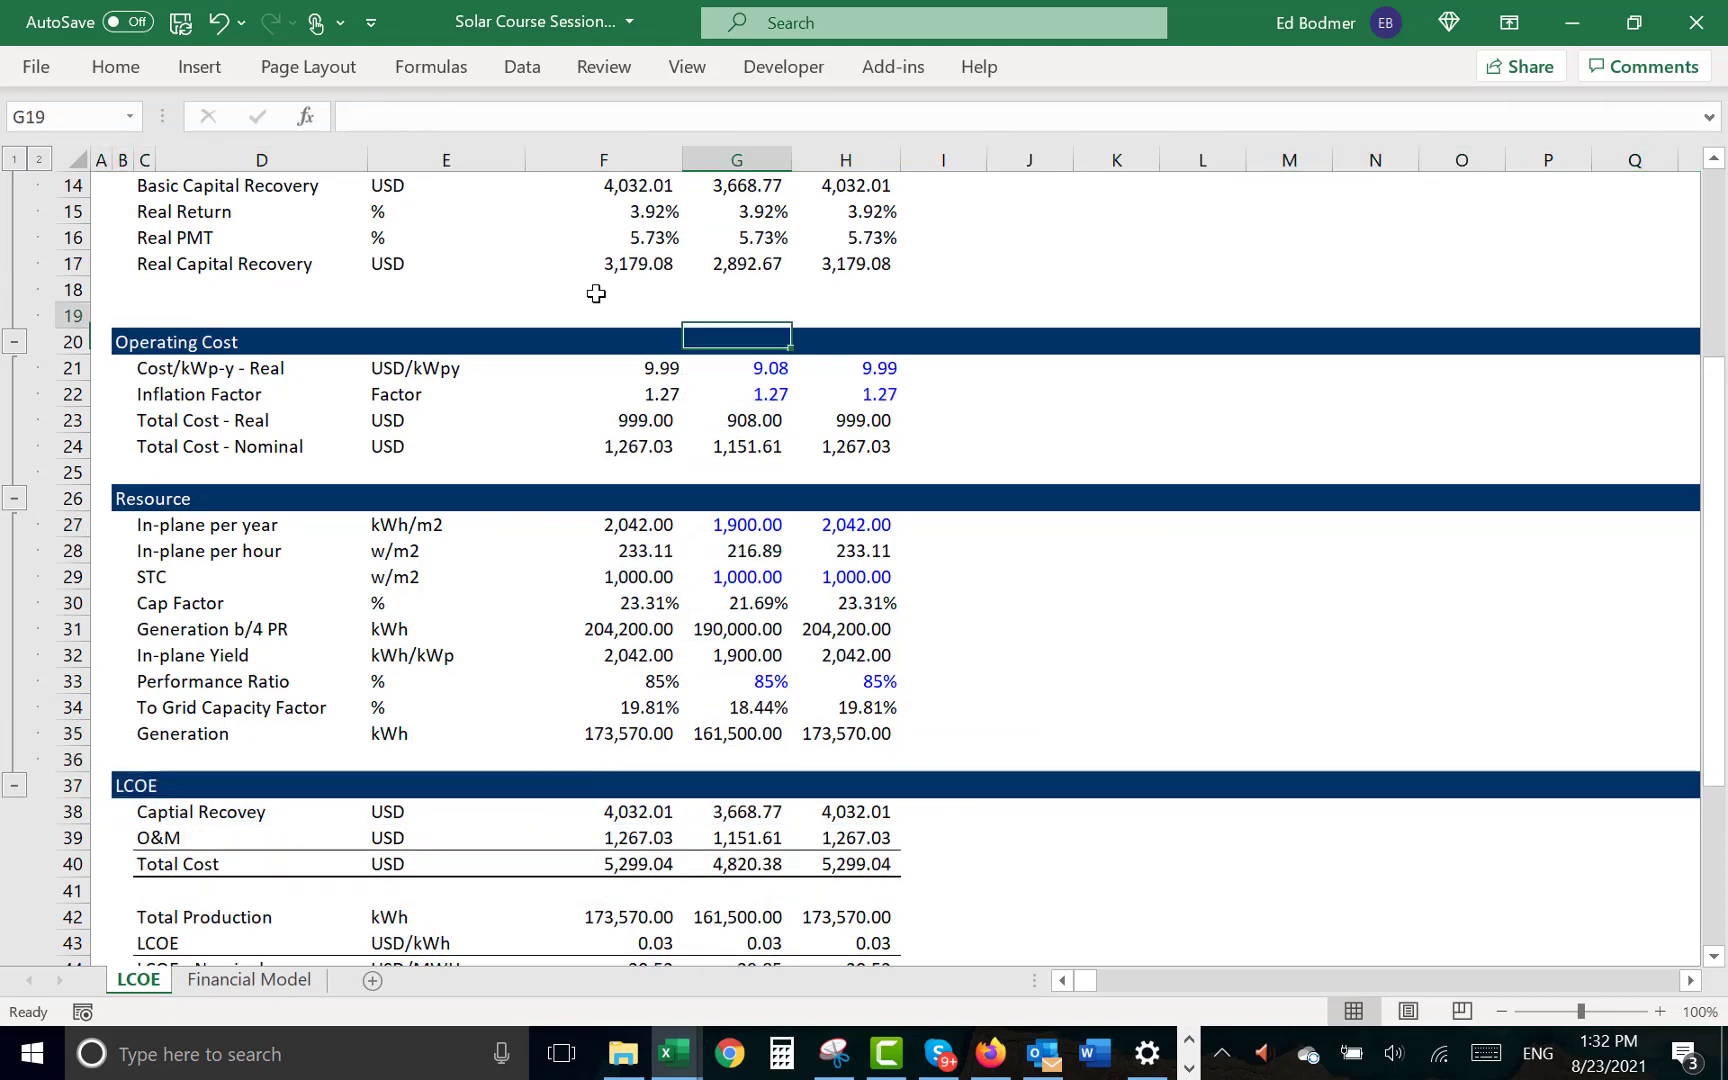
{"action": "key", "text": "Up"}
{"action": "key", "text": "Up"}
{"action": "key", "text": "Up"}
{"action": "key", "text": "Up"}
{"action": "key", "text": "Up"}
{"action": "key", "text": "Up"}
{"action": "key", "text": "Up"}
{"action": "key", "text": "Up"}
{"action": "key", "text": "Up"}
{"action": "key", "text": "Up"}
{"action": "key", "text": "Up"}
{"action": "key", "text": "Up"}
{"action": "key", "text": "Up"}
{"action": "key", "text": "Up"}
{"action": "key", "text": "Up"}
{"action": "key", "text": "Up"}
{"action": "key", "text": "Up"}
{"action": "key", "text": "Down"}
{"action": "key", "text": "Down"}
{"action": "key", "text": "Down"}
{"action": "key", "text": "Down"}
{"action": "key", "text": "Down"}
{"action": "key", "text": "Down"}
{"action": "key", "text": "Down"}
{"action": "key", "text": "Down"}
{"action": "key", "text": "Down"}
{"action": "key", "text": "Down"}
{"action": "key", "text": "Down"}
{"action": "key", "text": "Down"}
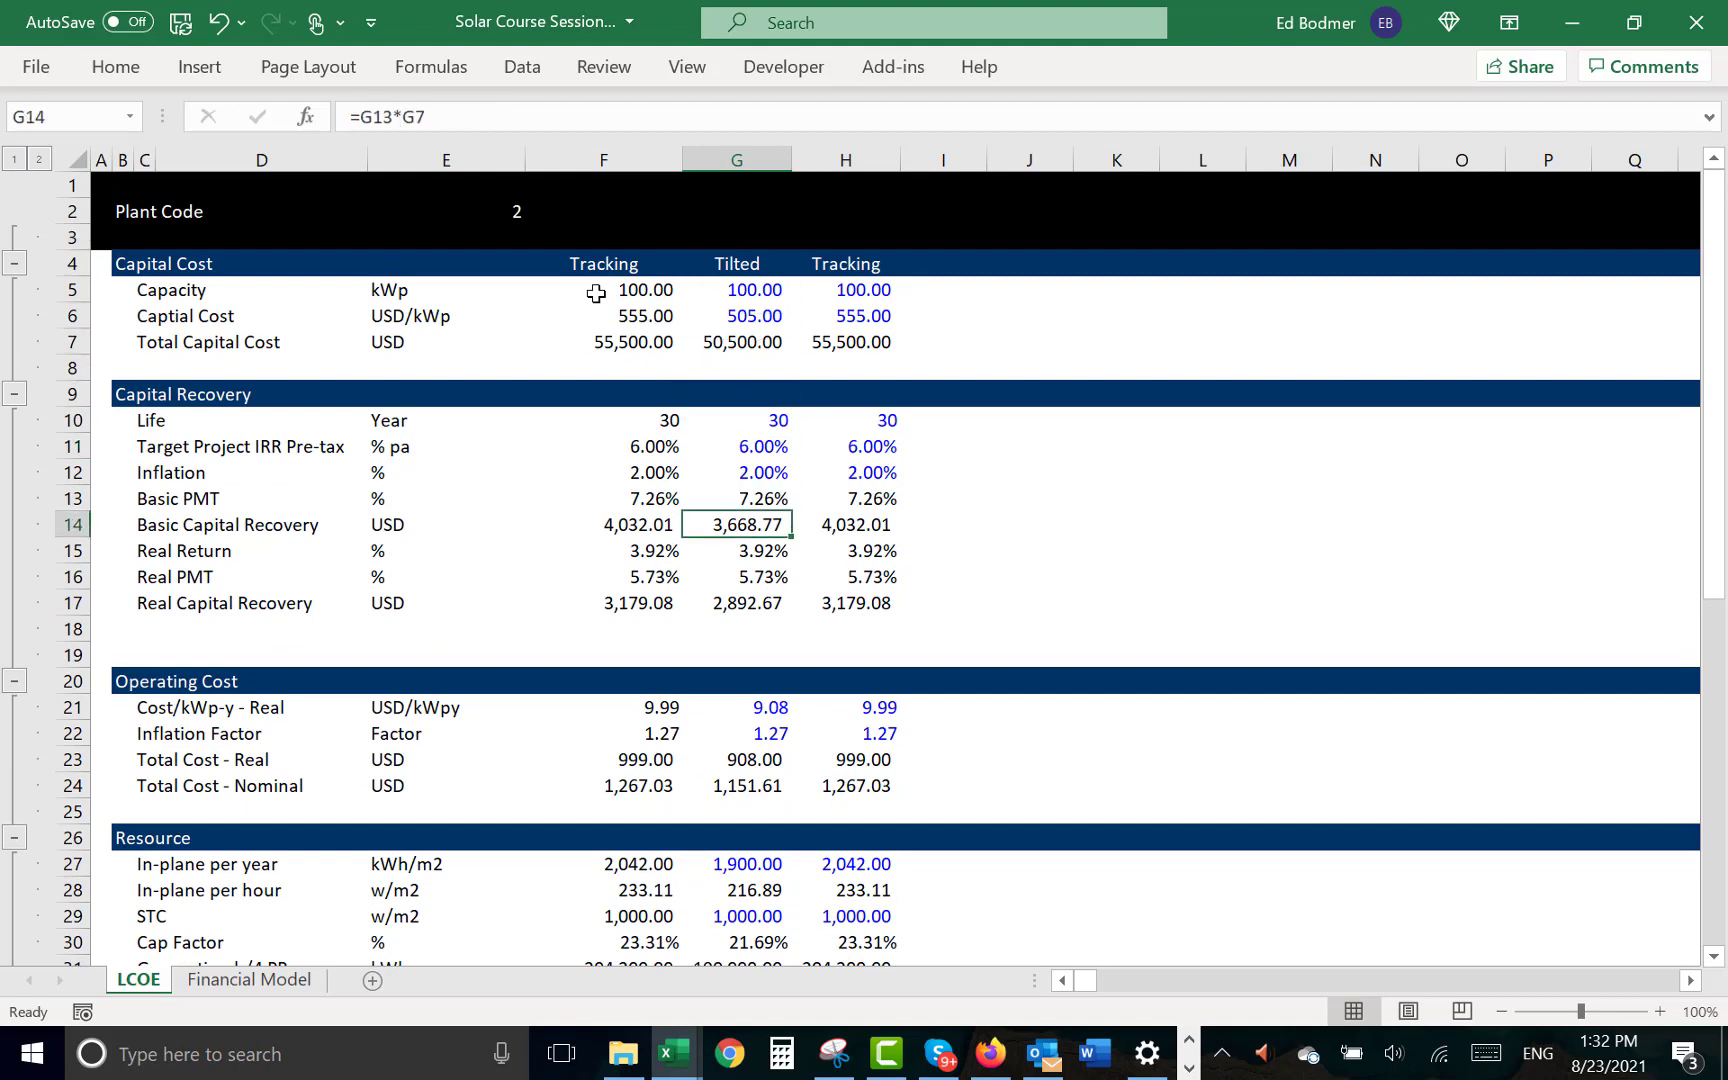
{"action": "key", "text": "Up"}
{"action": "key", "text": "Left"}
{"action": "key", "text": "Left"}
{"action": "key", "text": "Left"}
{"action": "key", "text": "Left"}
{"action": "key", "text": "Left"}
{"action": "key", "text": "Left"}
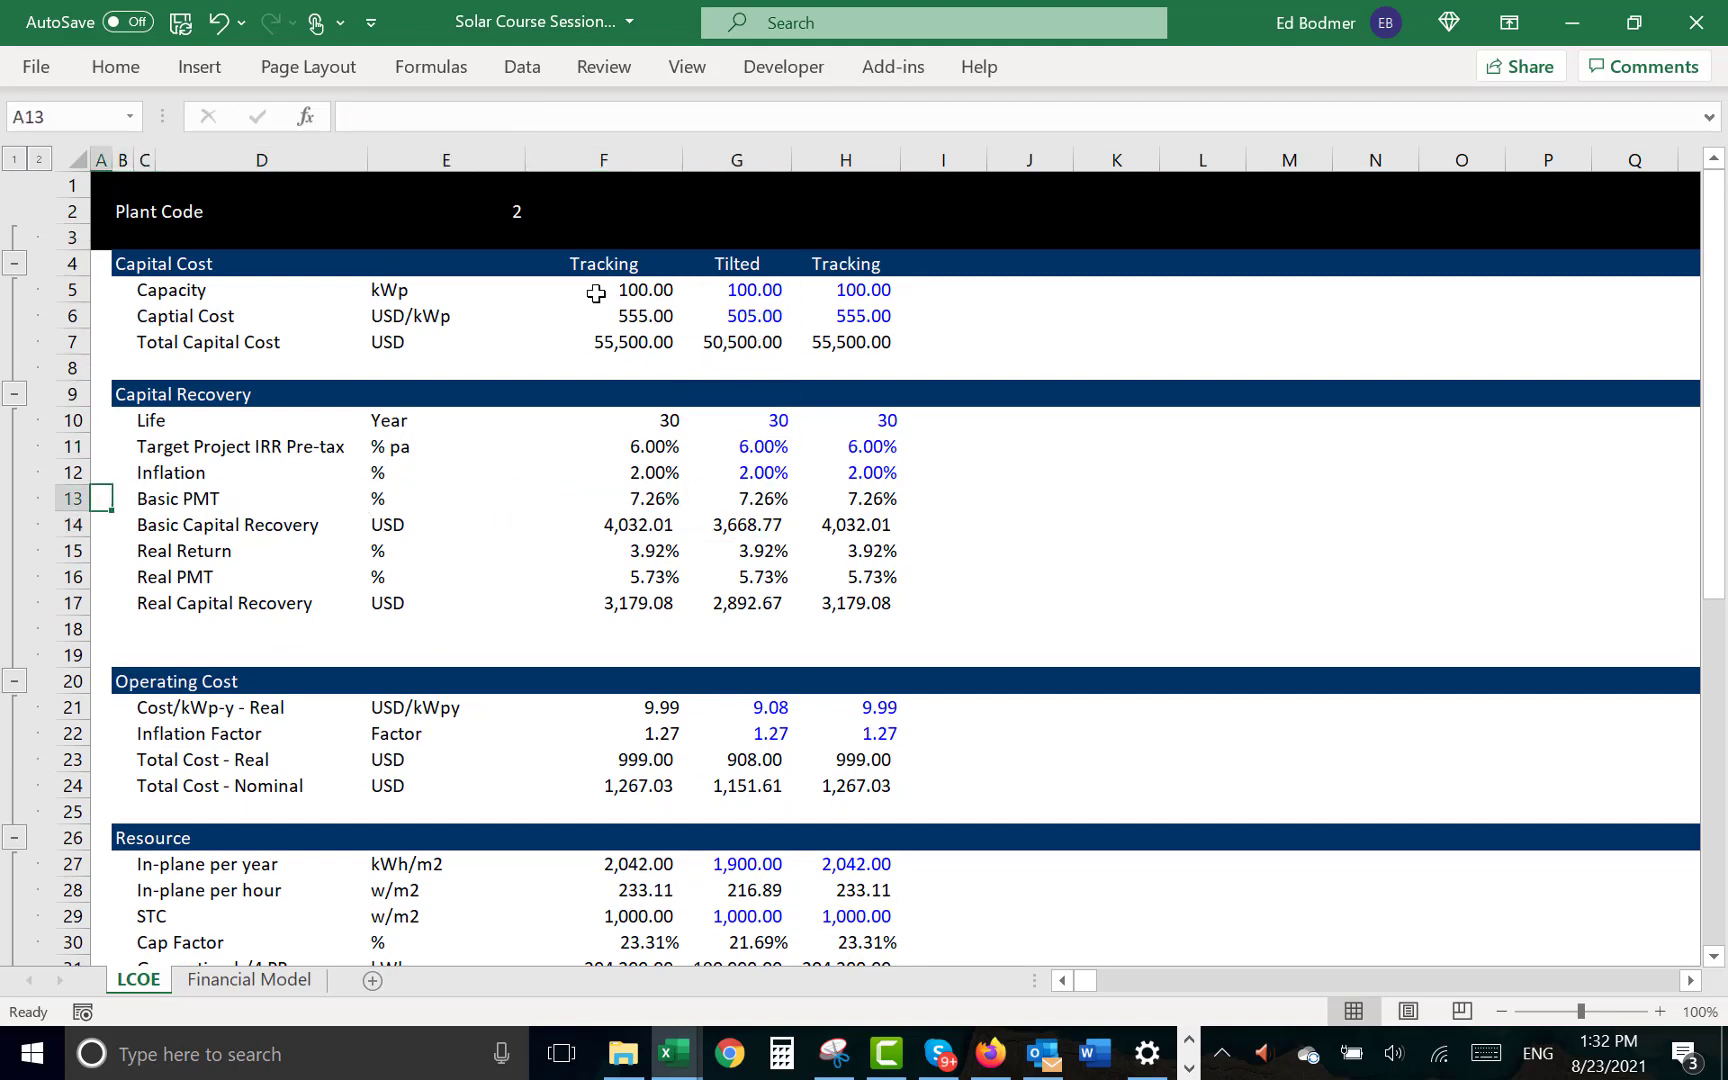
{"action": "key", "text": "shift+space"}
{"action": "key", "text": "ctrl+shift+plus"}
{"action": "key", "text": "ctrl+shift+plus"}
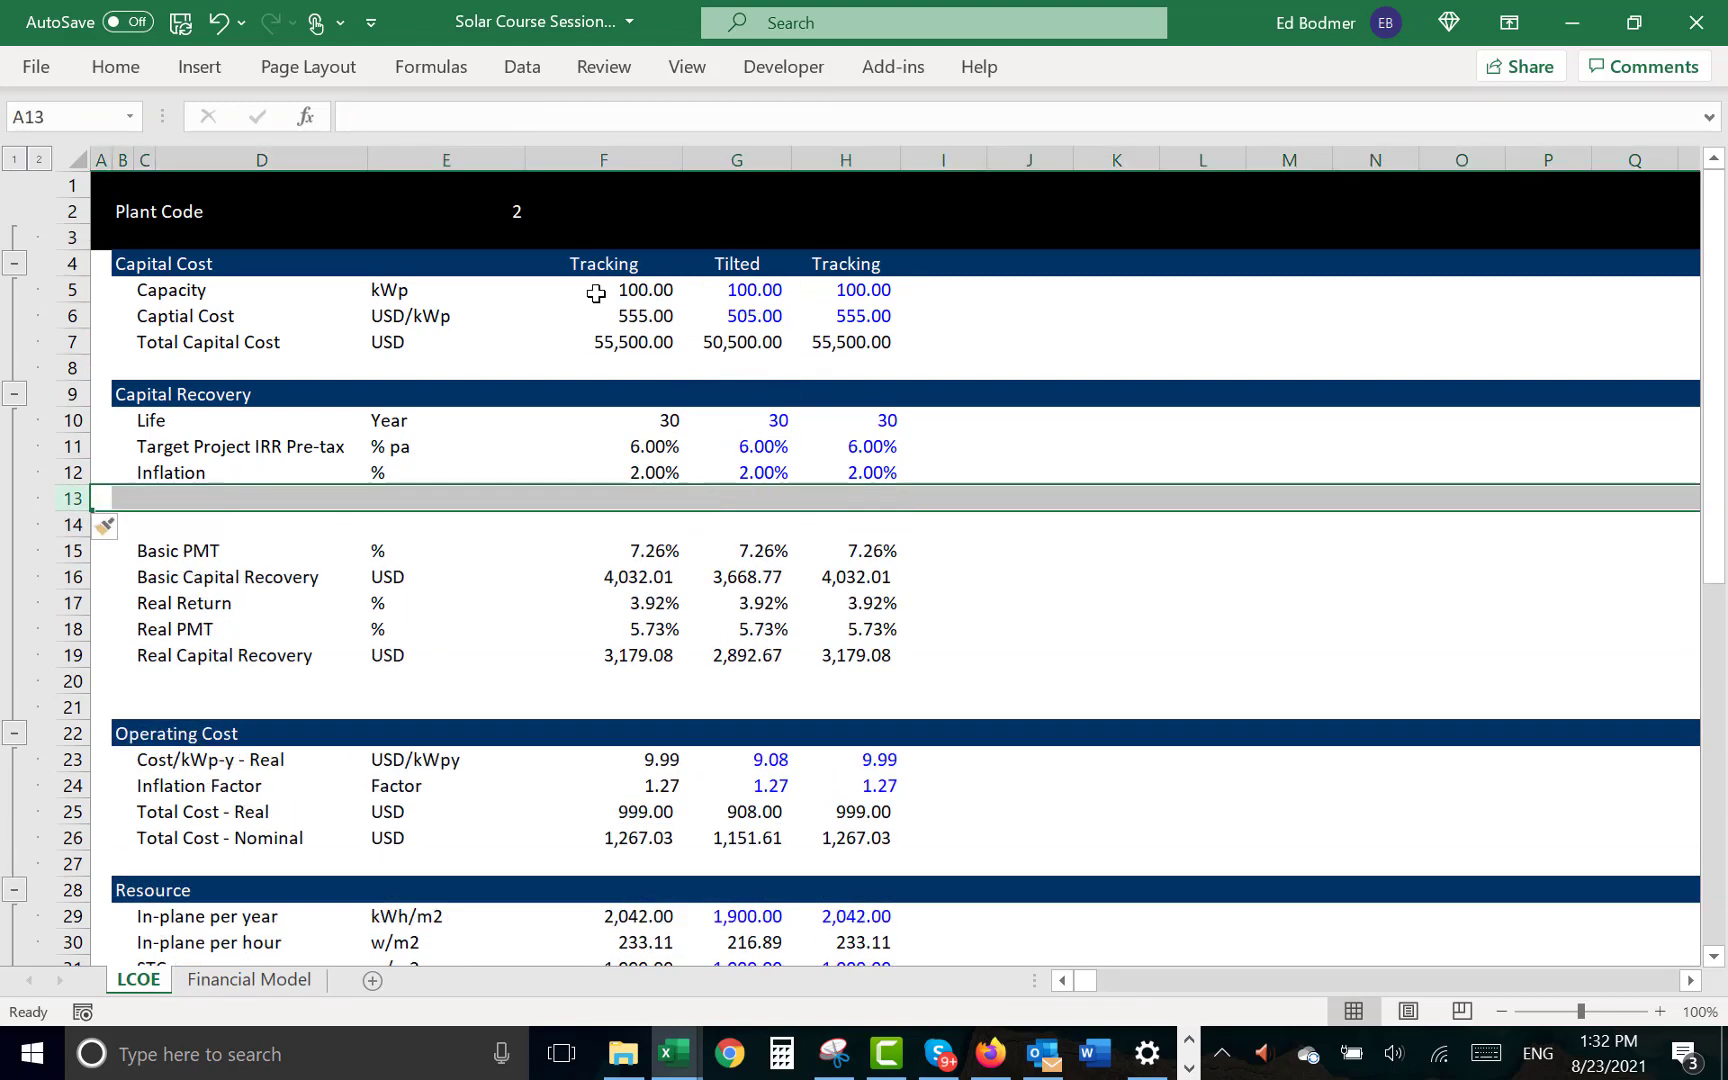
- Label the new row 13 Degradation and enter % as its unit
{"action": "key", "text": "Right"}
{"action": "key", "text": "Right"}
{"action": "type", "text": "Deg"}
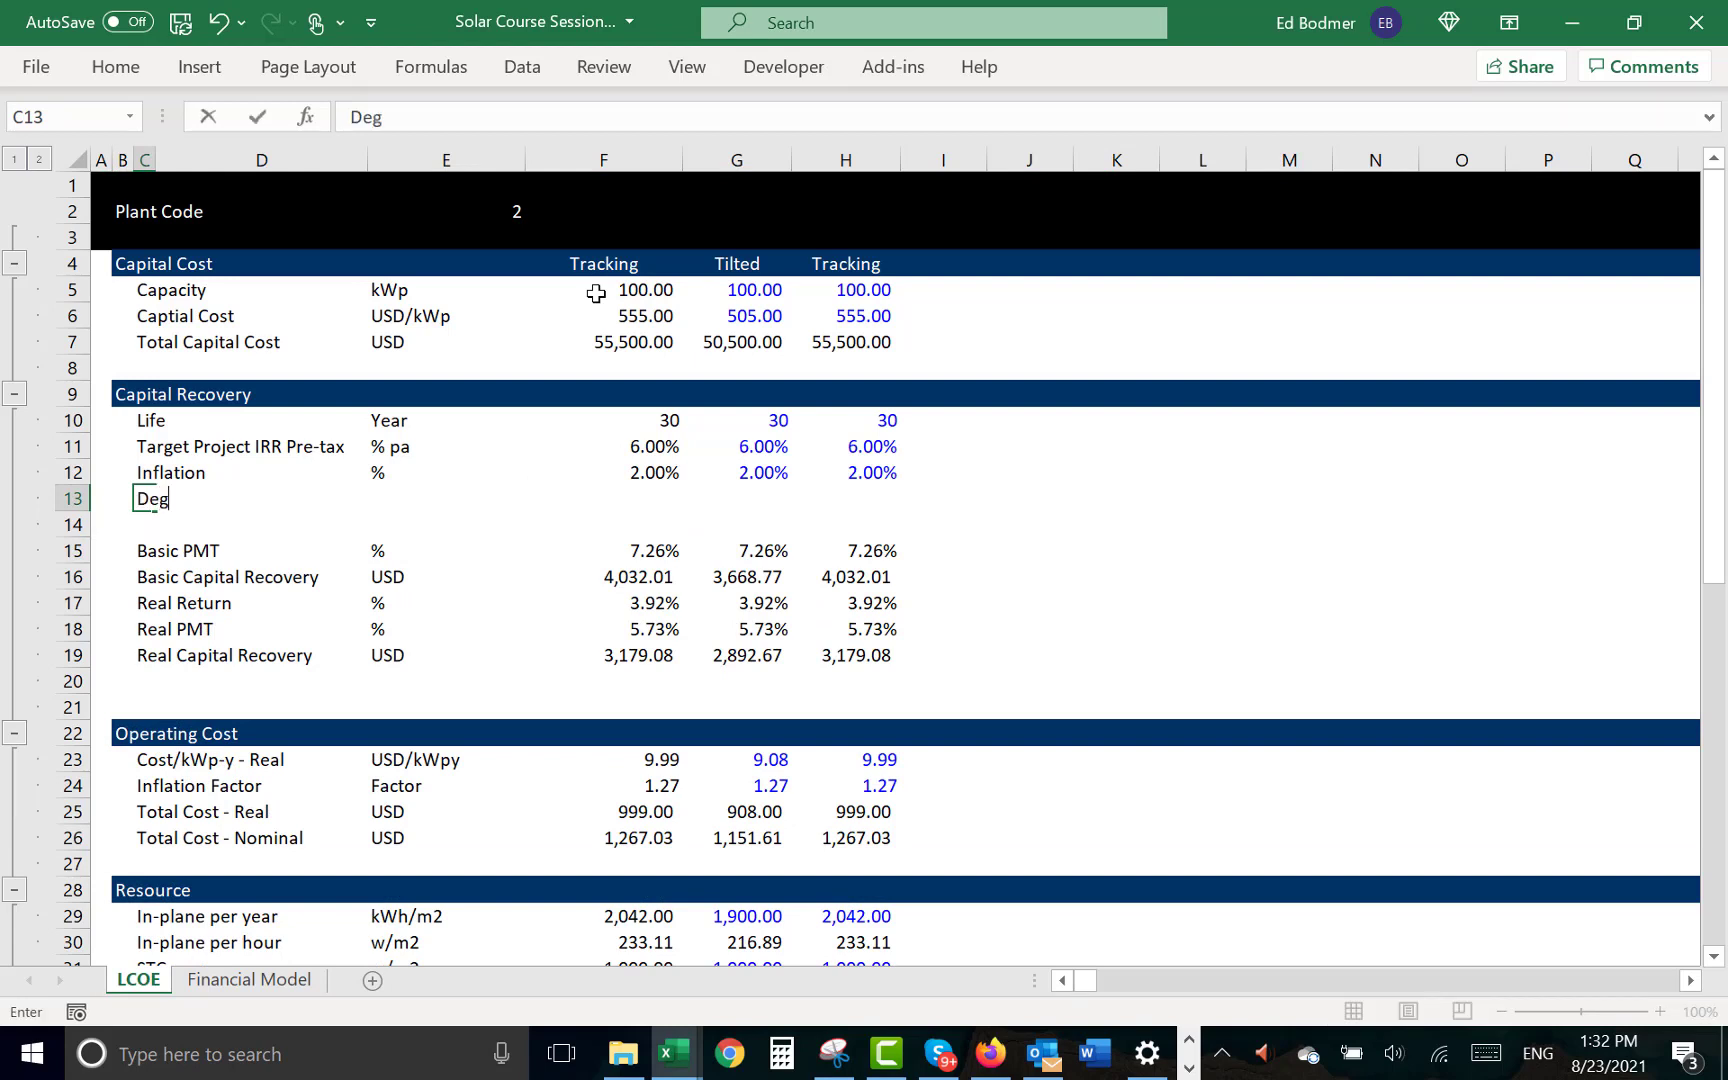
{"action": "type", "text": "radation"}
{"action": "key", "text": "Return"}
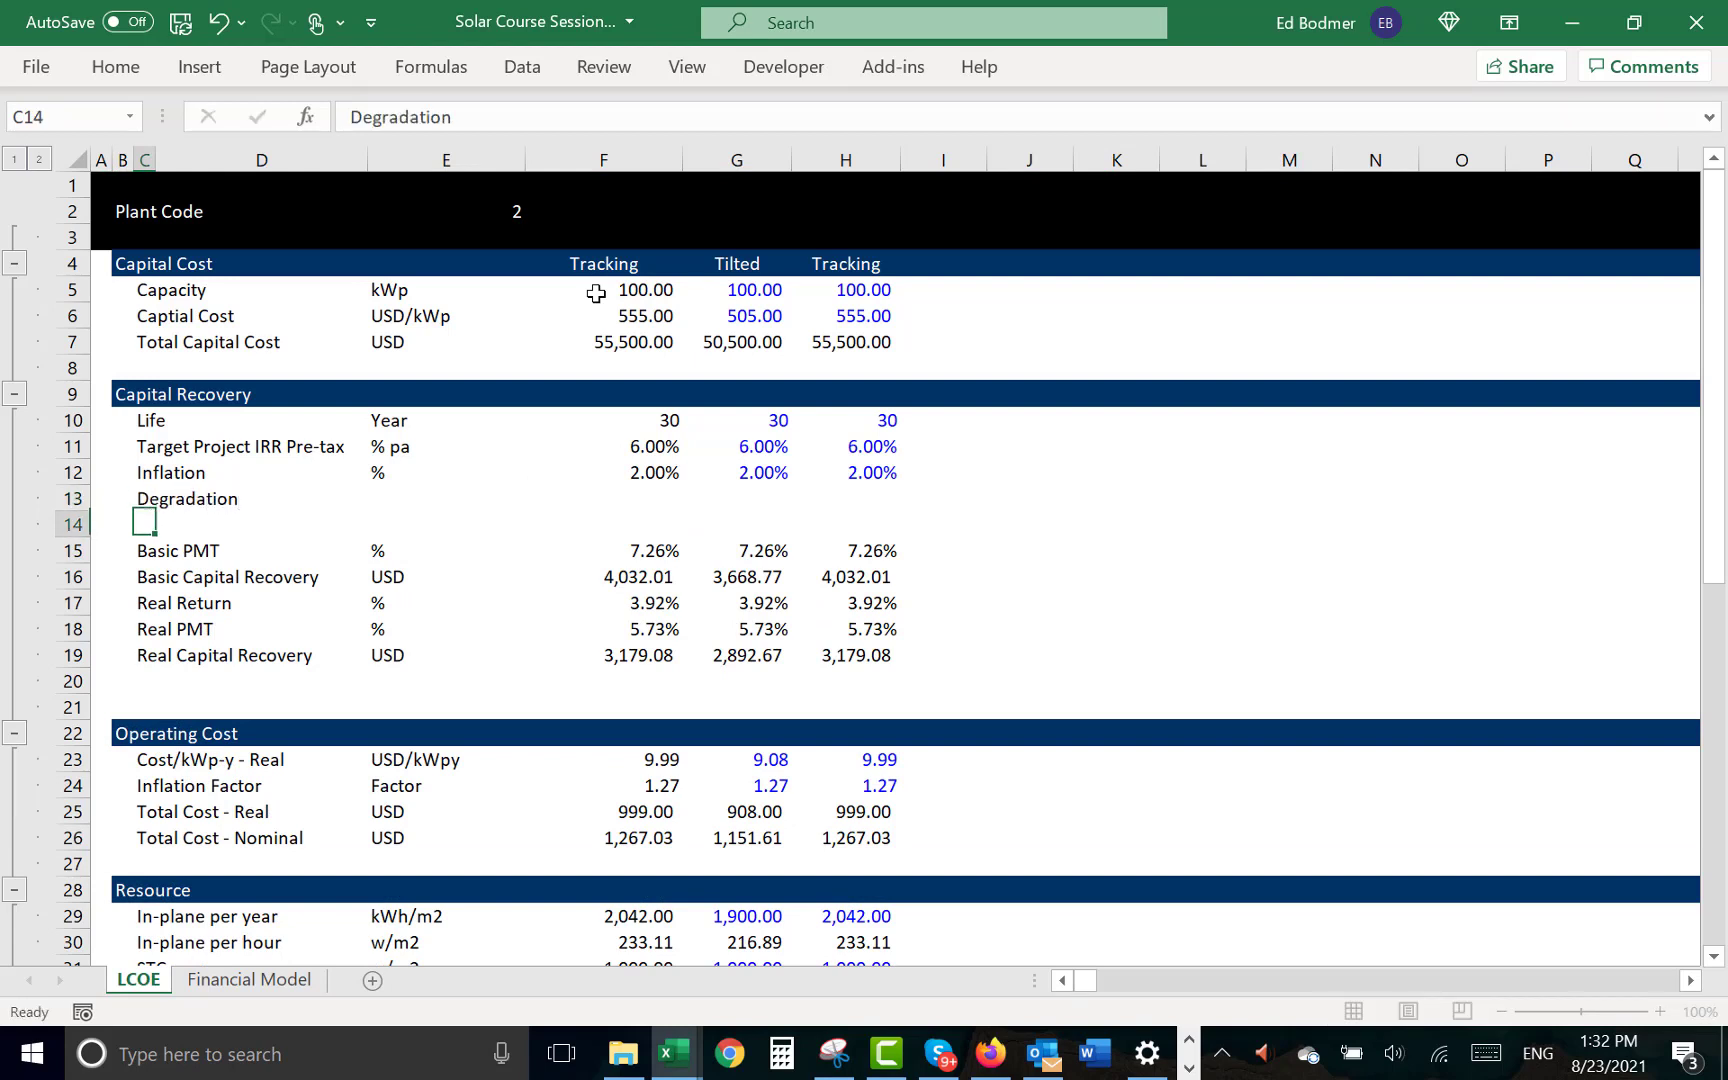
{"action": "key", "text": "Up"}
{"action": "key", "text": "Right"}
{"action": "key", "text": "Right"}
{"action": "type", "text": "$"}
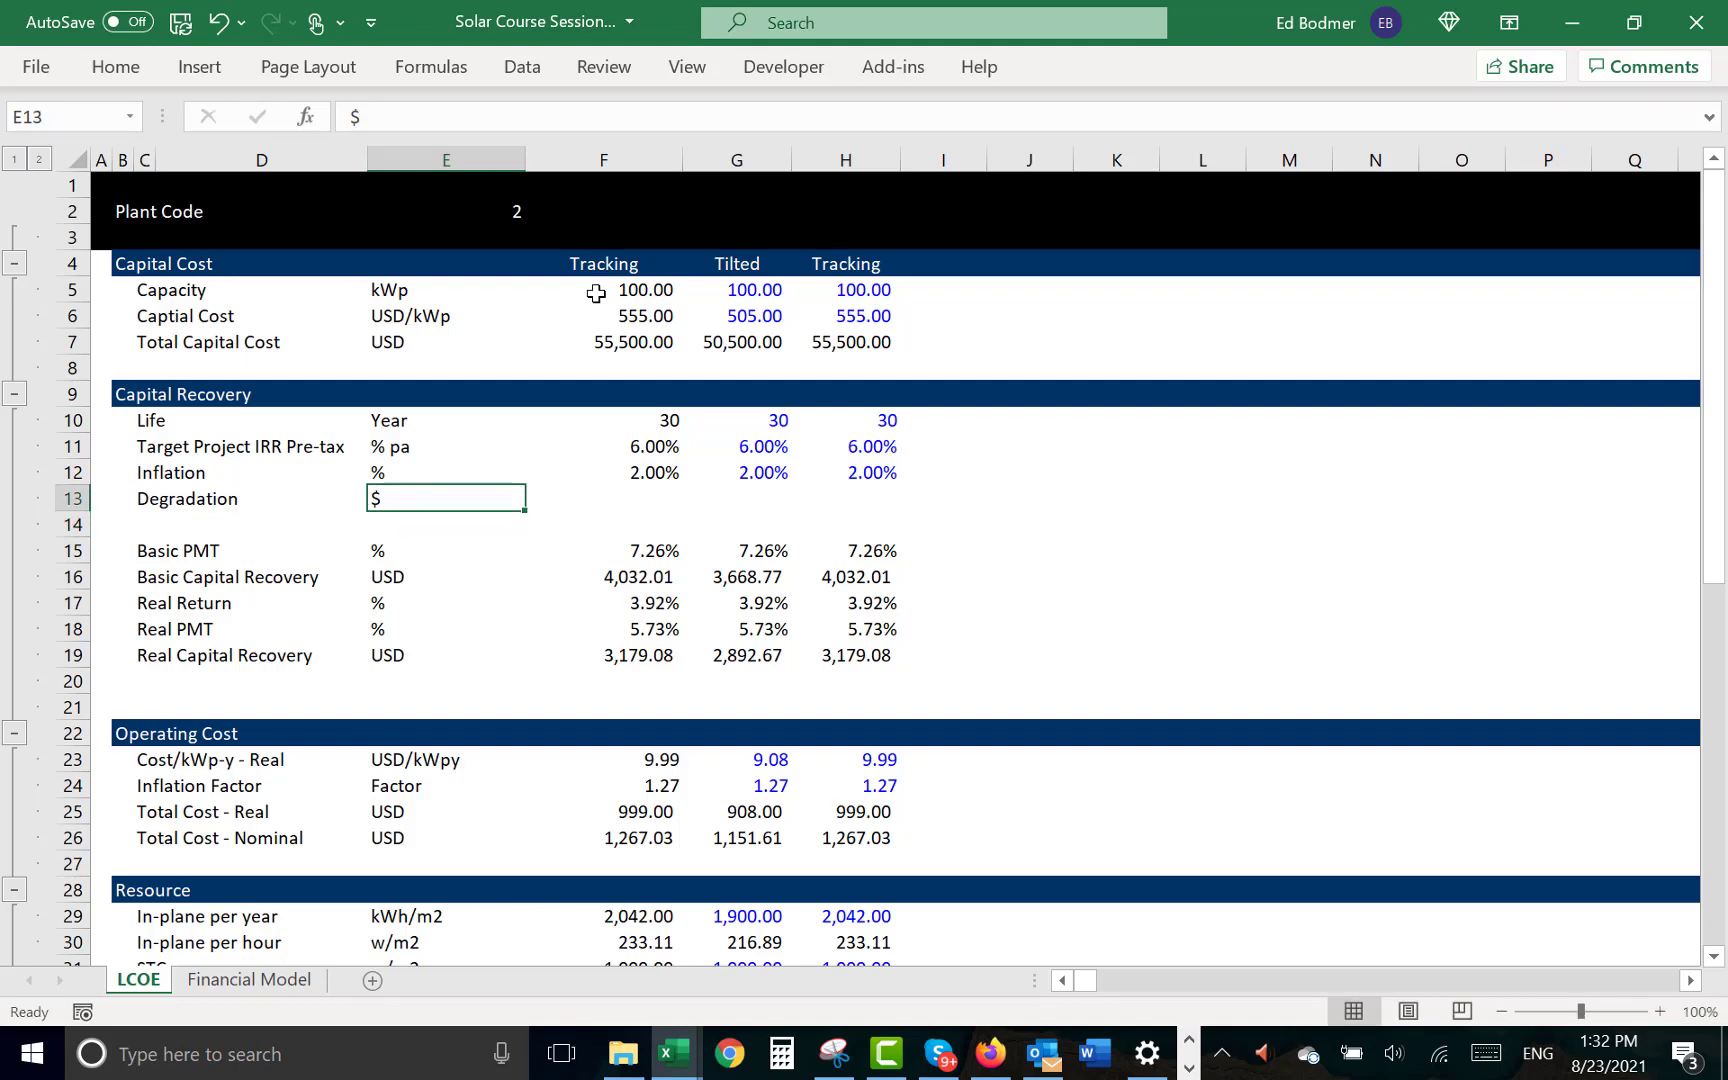
{"action": "key", "text": "BackSpace"}
{"action": "type", "text": "%"}
{"action": "key", "text": "Return"}
{"action": "key", "text": "Up"}
{"action": "key", "text": "Right"}
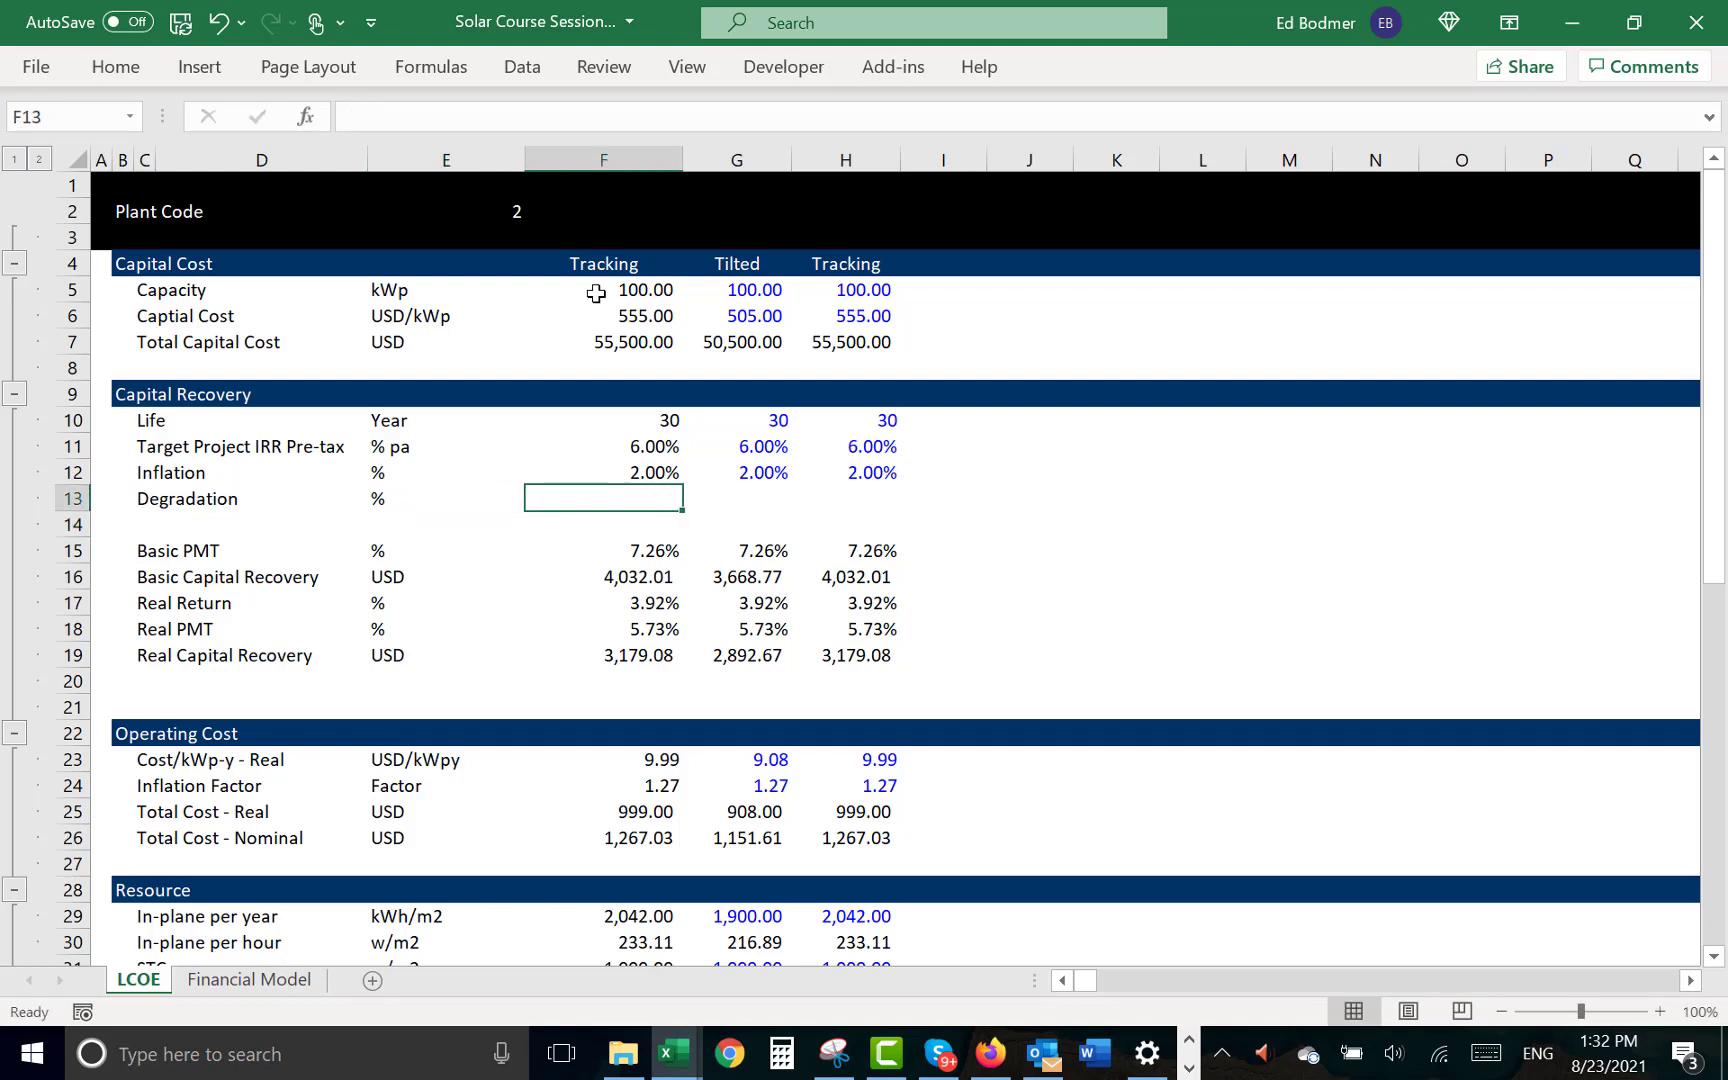
- Enter a 0.5% degradation rate for the Tilted case and copy it to the Tracking case in H13
{"action": "key", "text": "Right"}
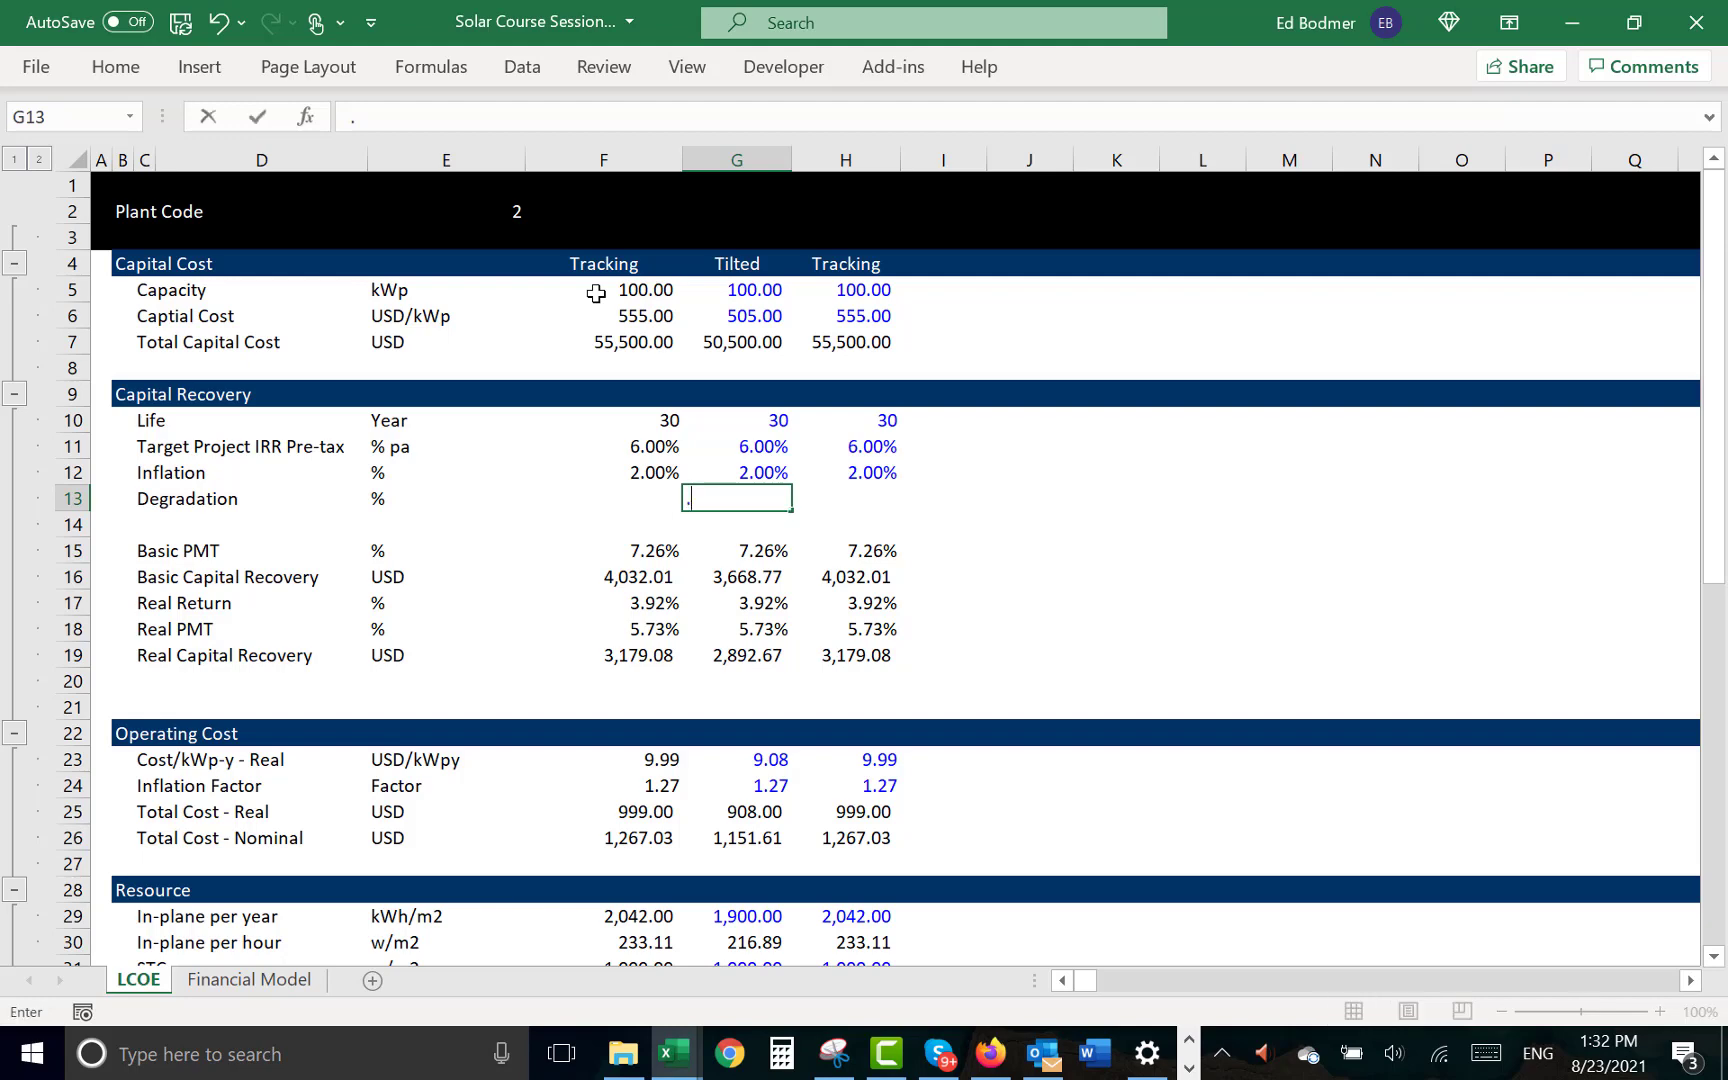
{"action": "type", "text": ".5%"}
{"action": "key", "text": "Return"}
{"action": "key", "text": "Up"}
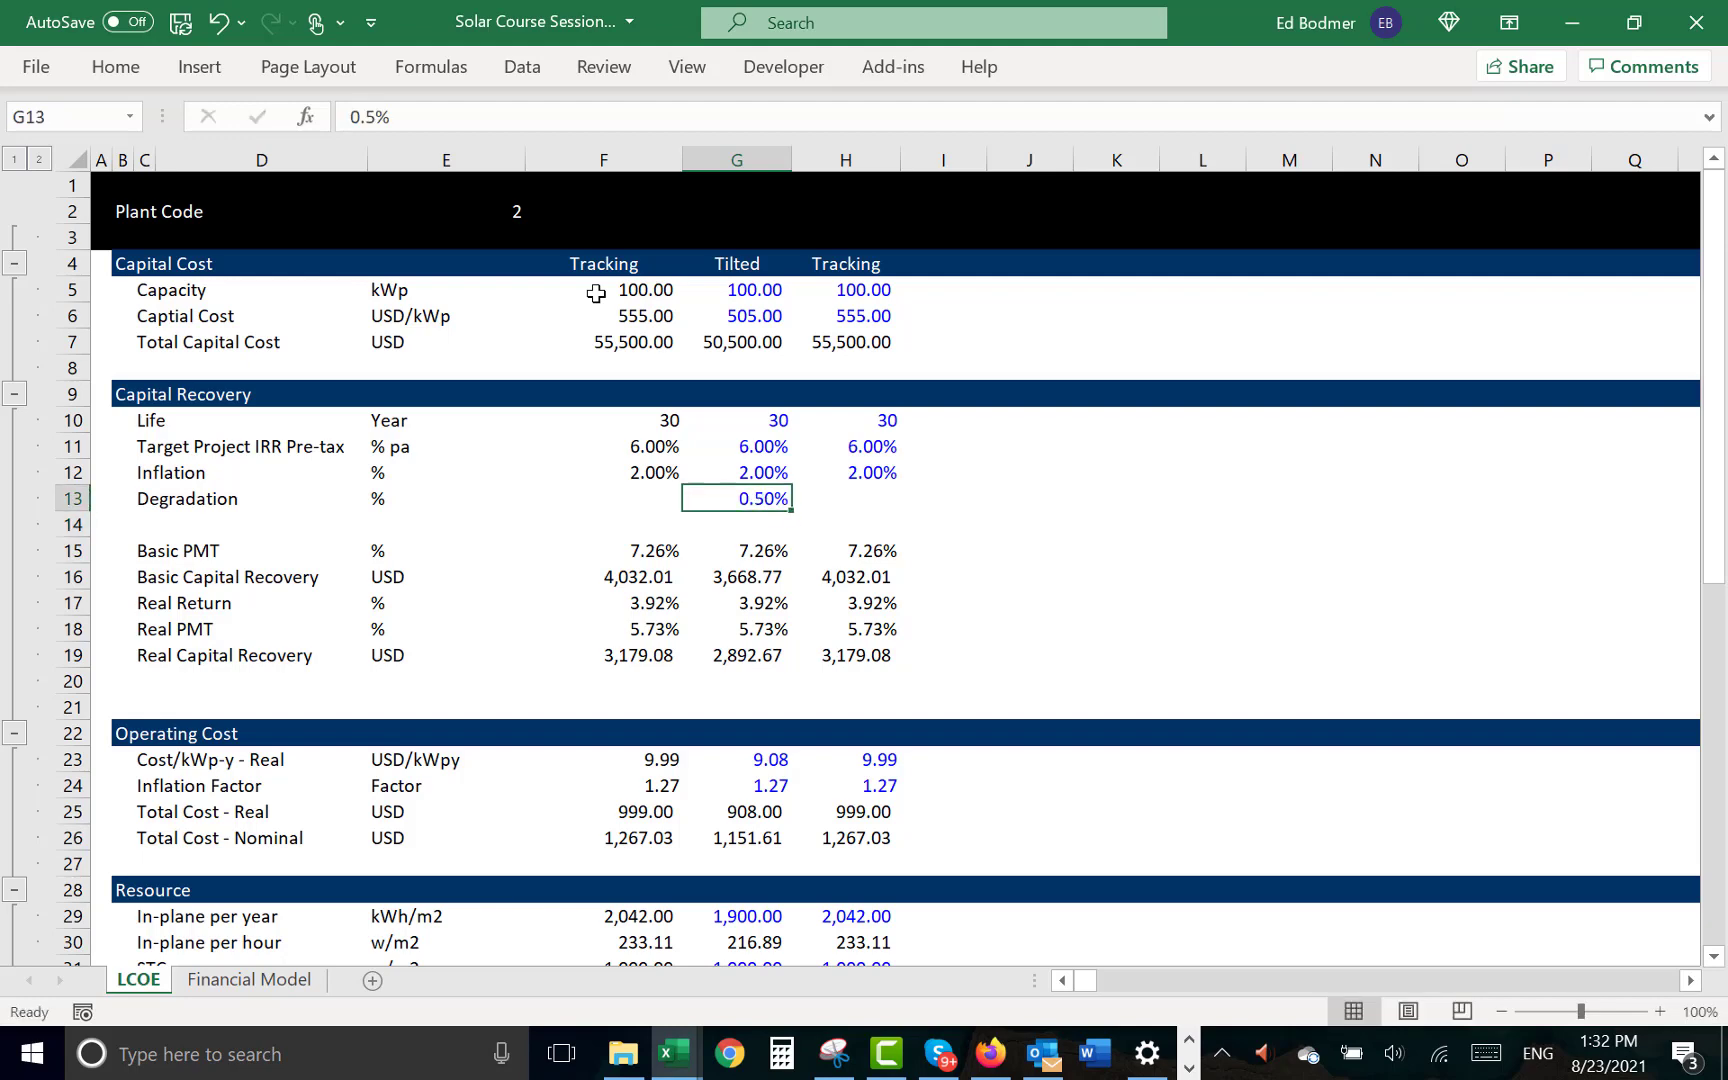
{"action": "key", "text": "ctrl+c"}
{"action": "key", "text": "Right"}
{"action": "key", "text": "ctrl+v"}
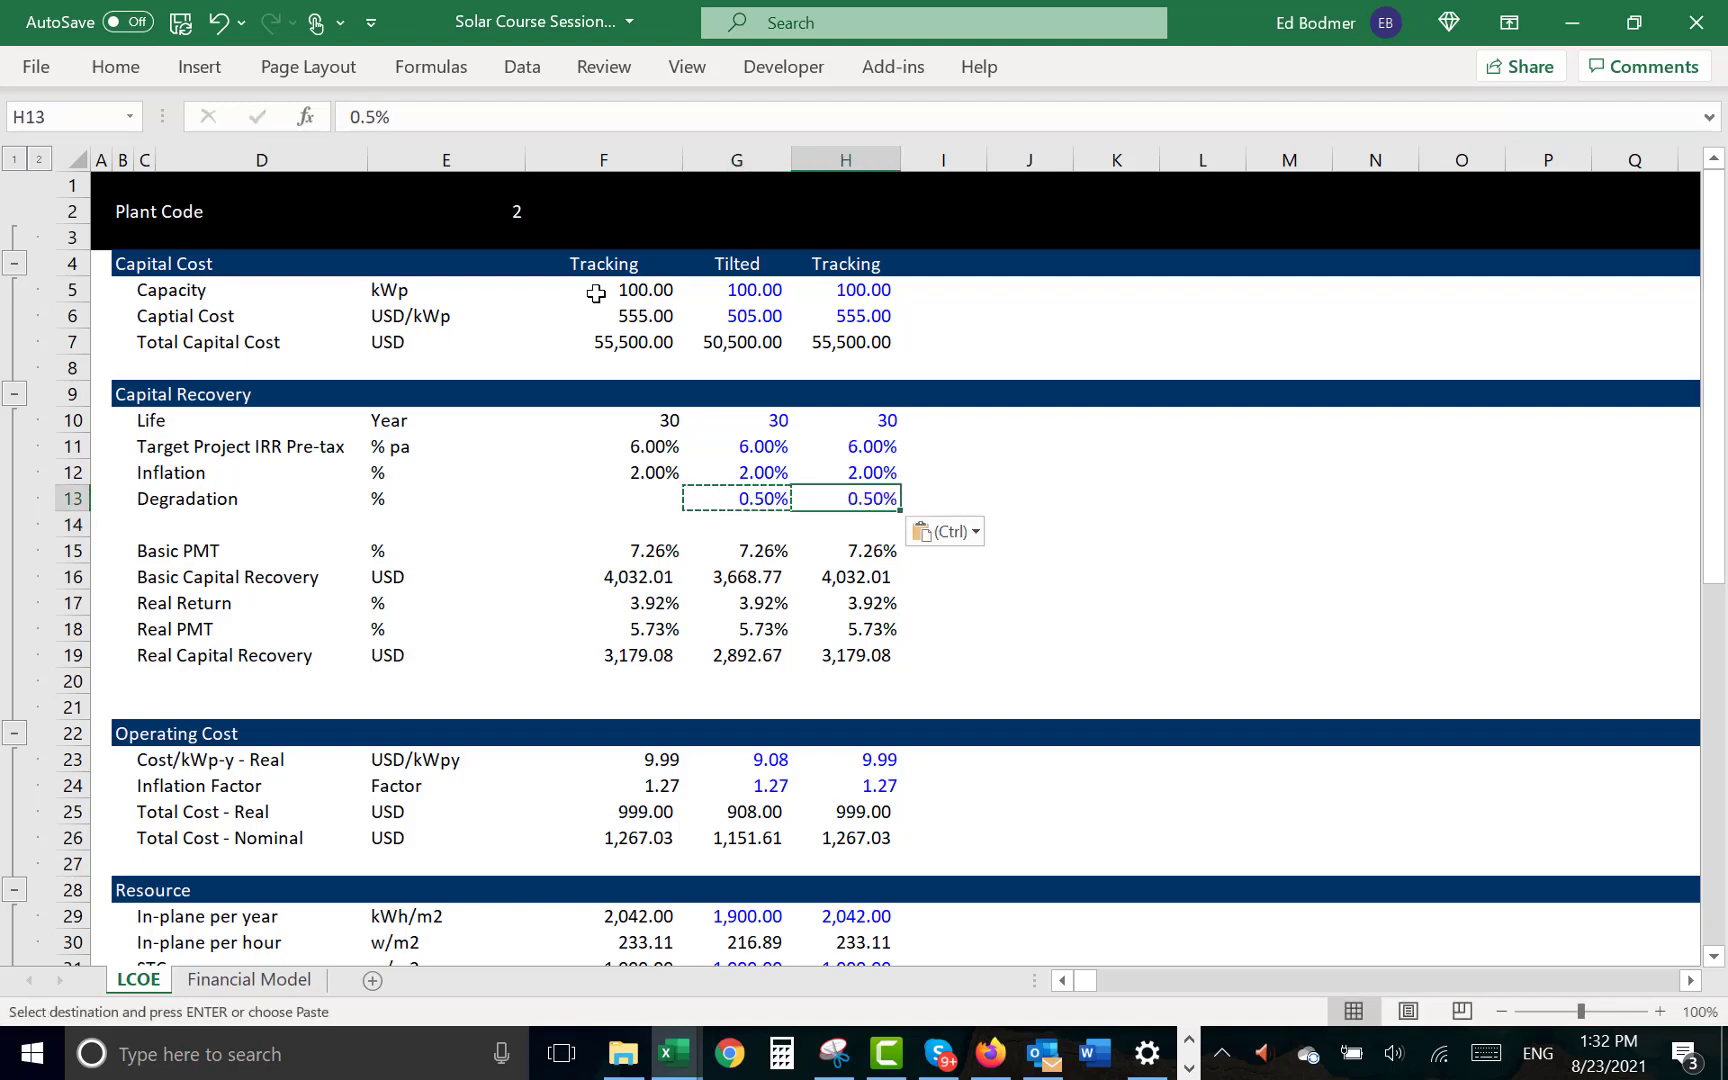
- Set the Tilted case's degradation in G13 to 2%
{"action": "key", "text": "Left"}
{"action": "type", "text": "2%"}
{"action": "key", "text": "ctrl+Return"}
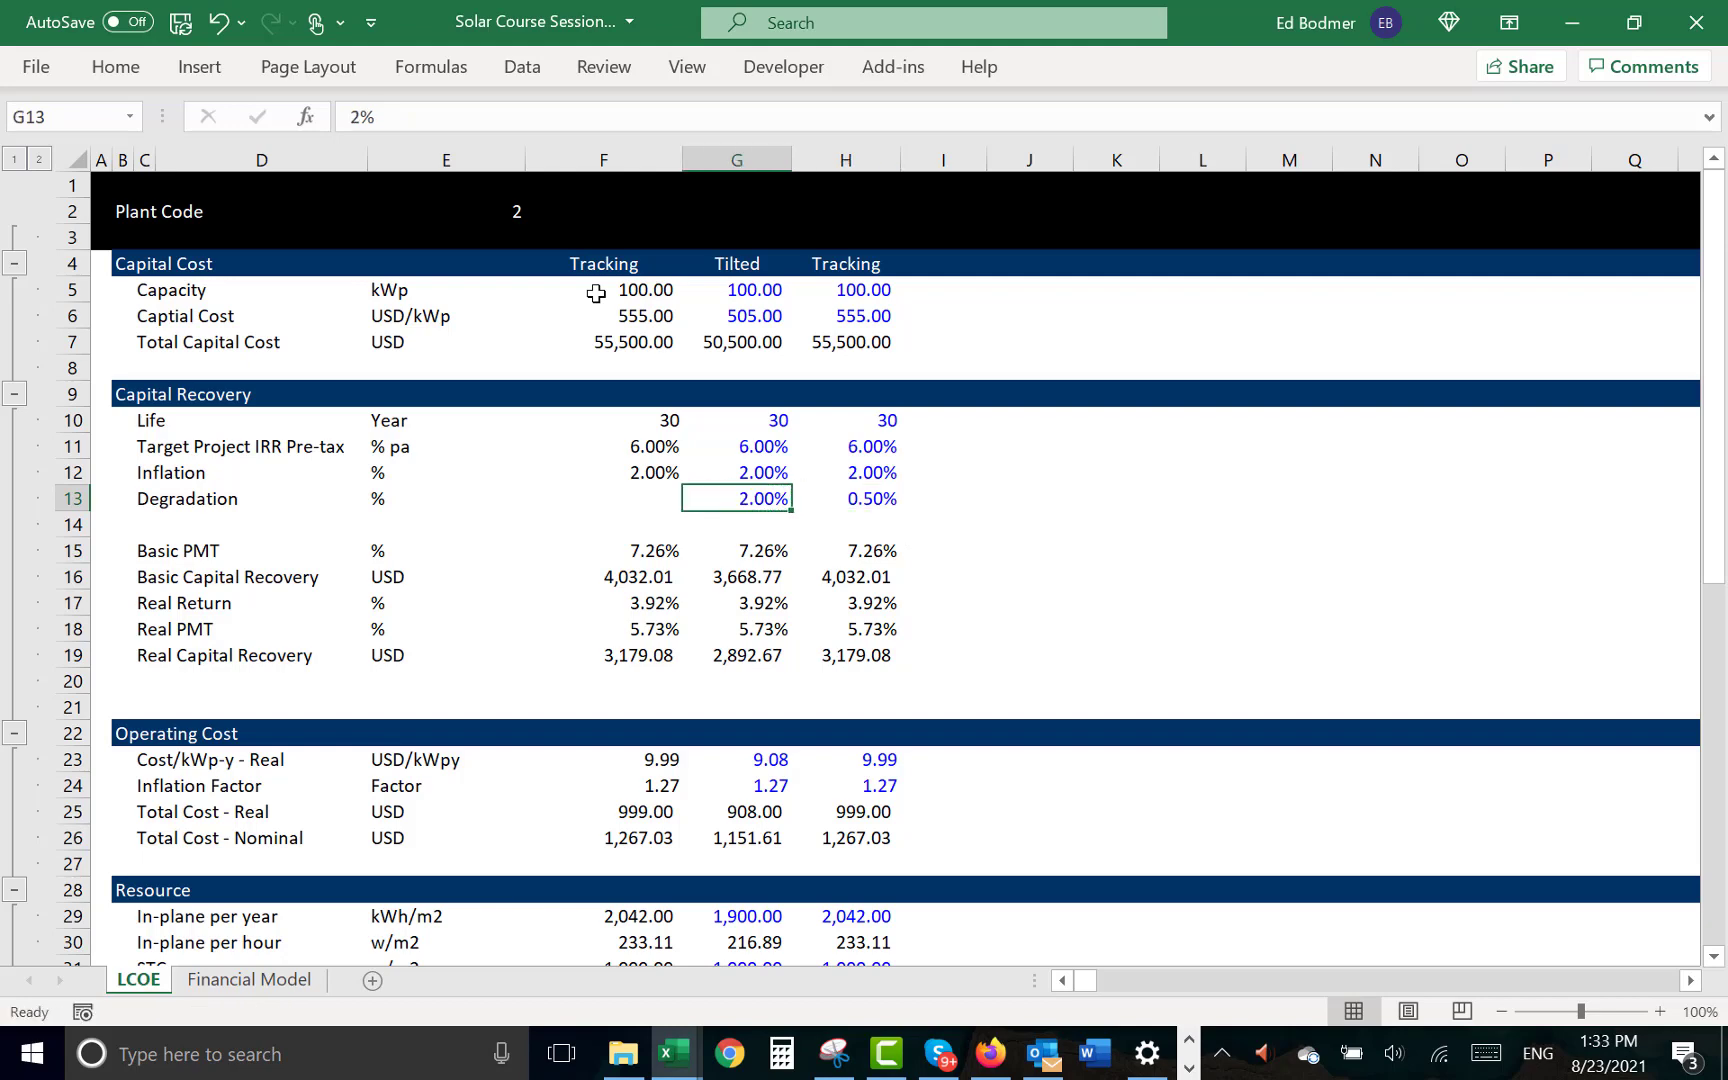
- Fill the selected-case INDEX formula from Inflation down into F13 for Degradation
{"action": "key", "text": "Left"}
{"action": "key", "text": "ctrl+d"}
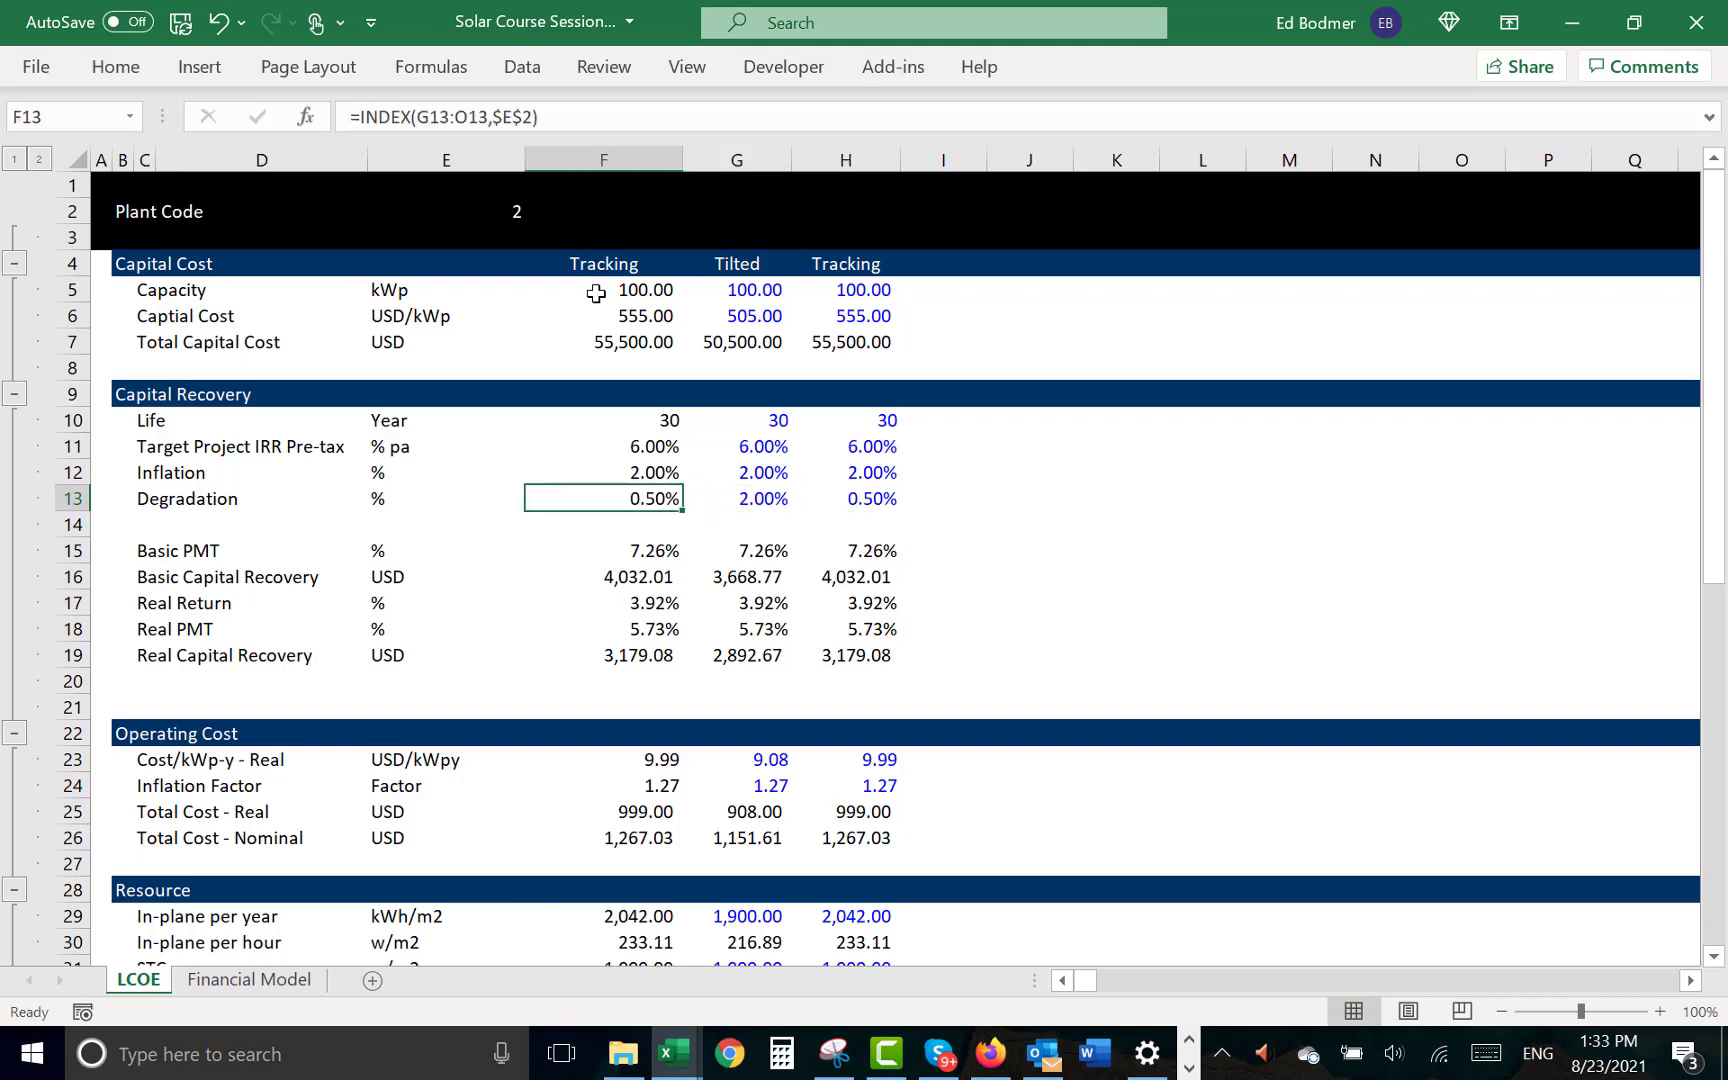
{"action": "key", "text": "Left"}
{"action": "key", "text": "Right"}
{"action": "key", "text": "Right"}
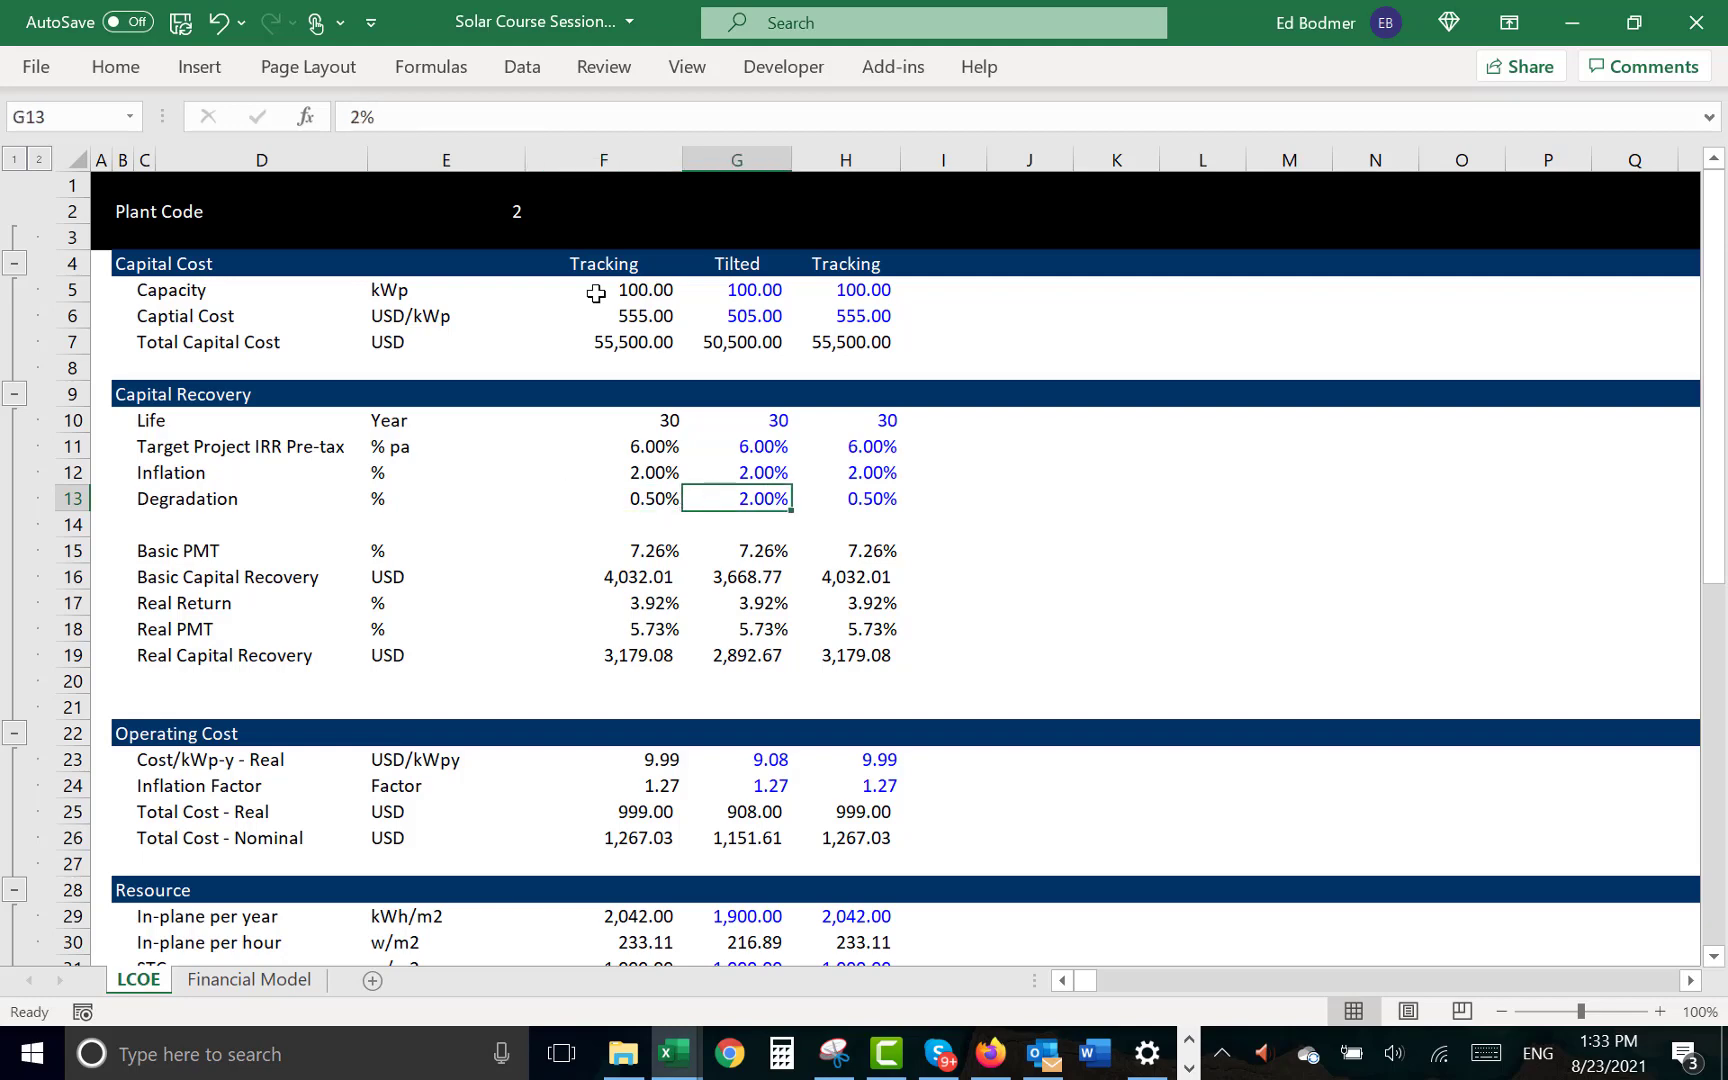
- Set the Tilted case's degradation in G13 to 0.5%
{"action": "type", "text": "0.5"}
{"action": "key", "text": "Return"}
{"action": "key", "text": "Up"}
{"action": "key", "text": "Down"}
{"action": "key", "text": "Left"}
{"action": "key", "text": "Up"}
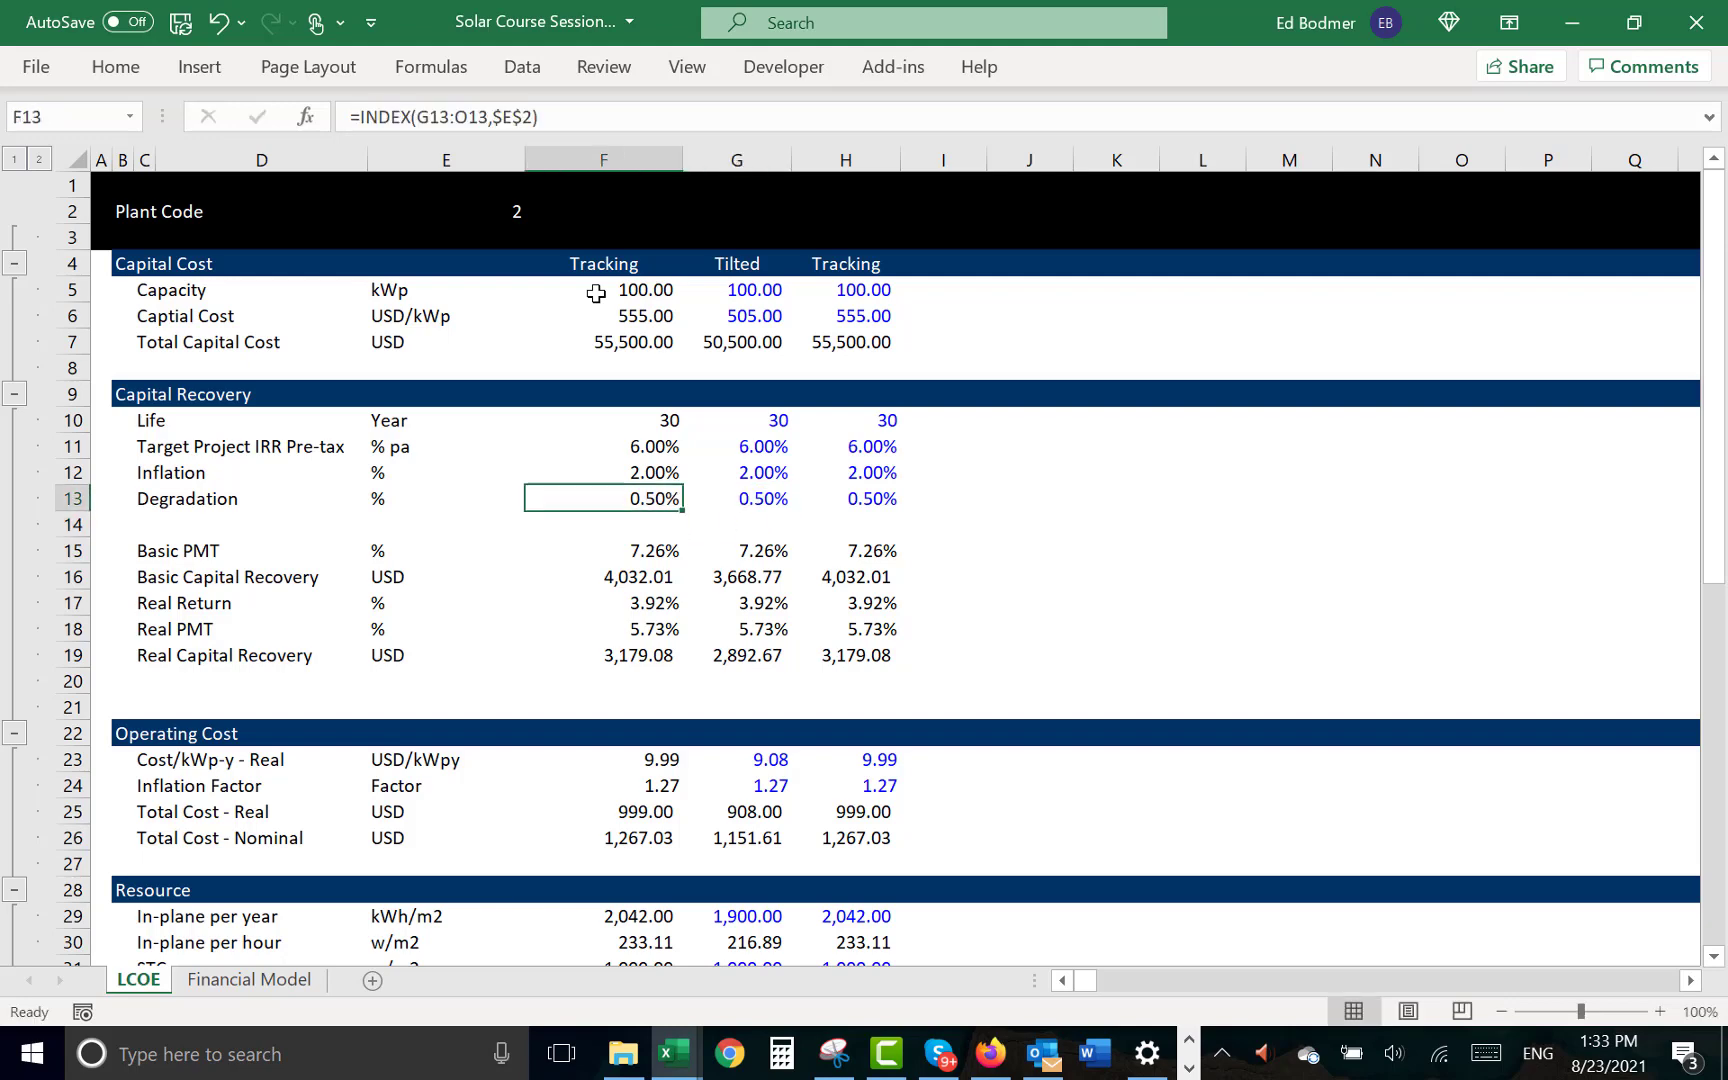
- Insert two blank rows between Real Return and Real PMT in the Capital Recovery section
{"action": "key", "text": "Down"}
{"action": "key", "text": "Down"}
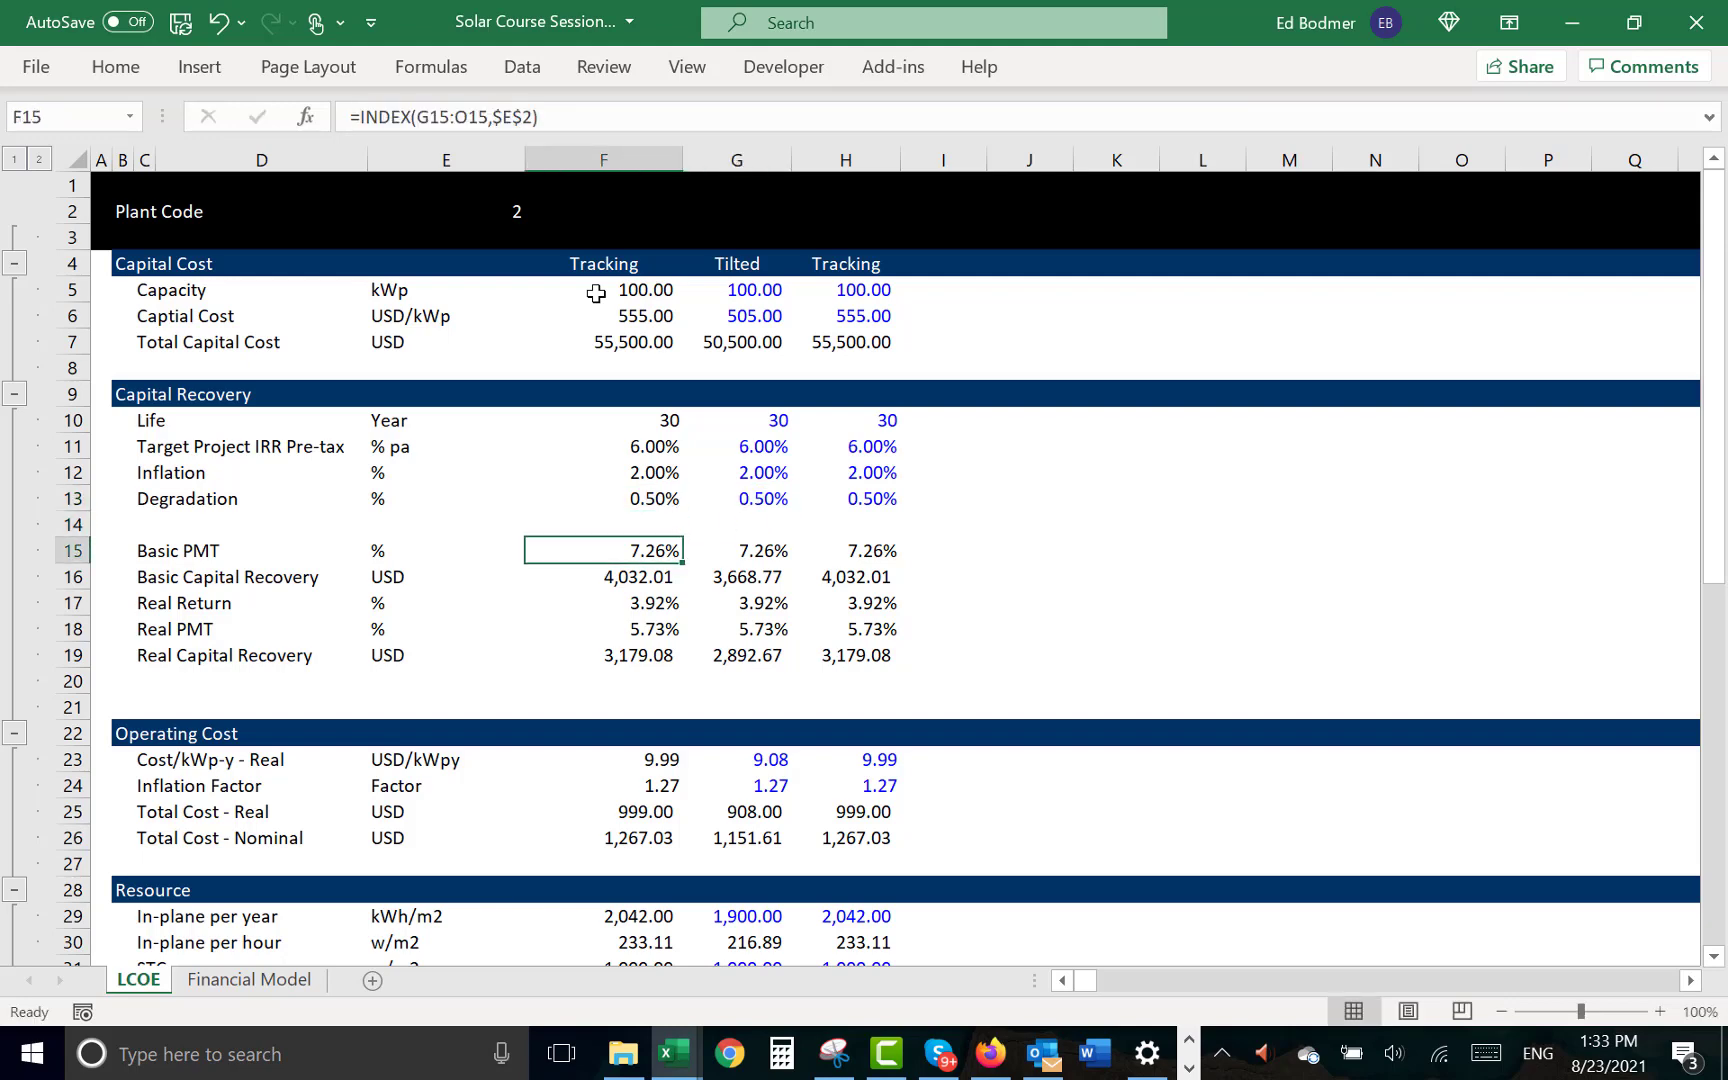
{"action": "key", "text": "Down"}
{"action": "key", "text": "Down"}
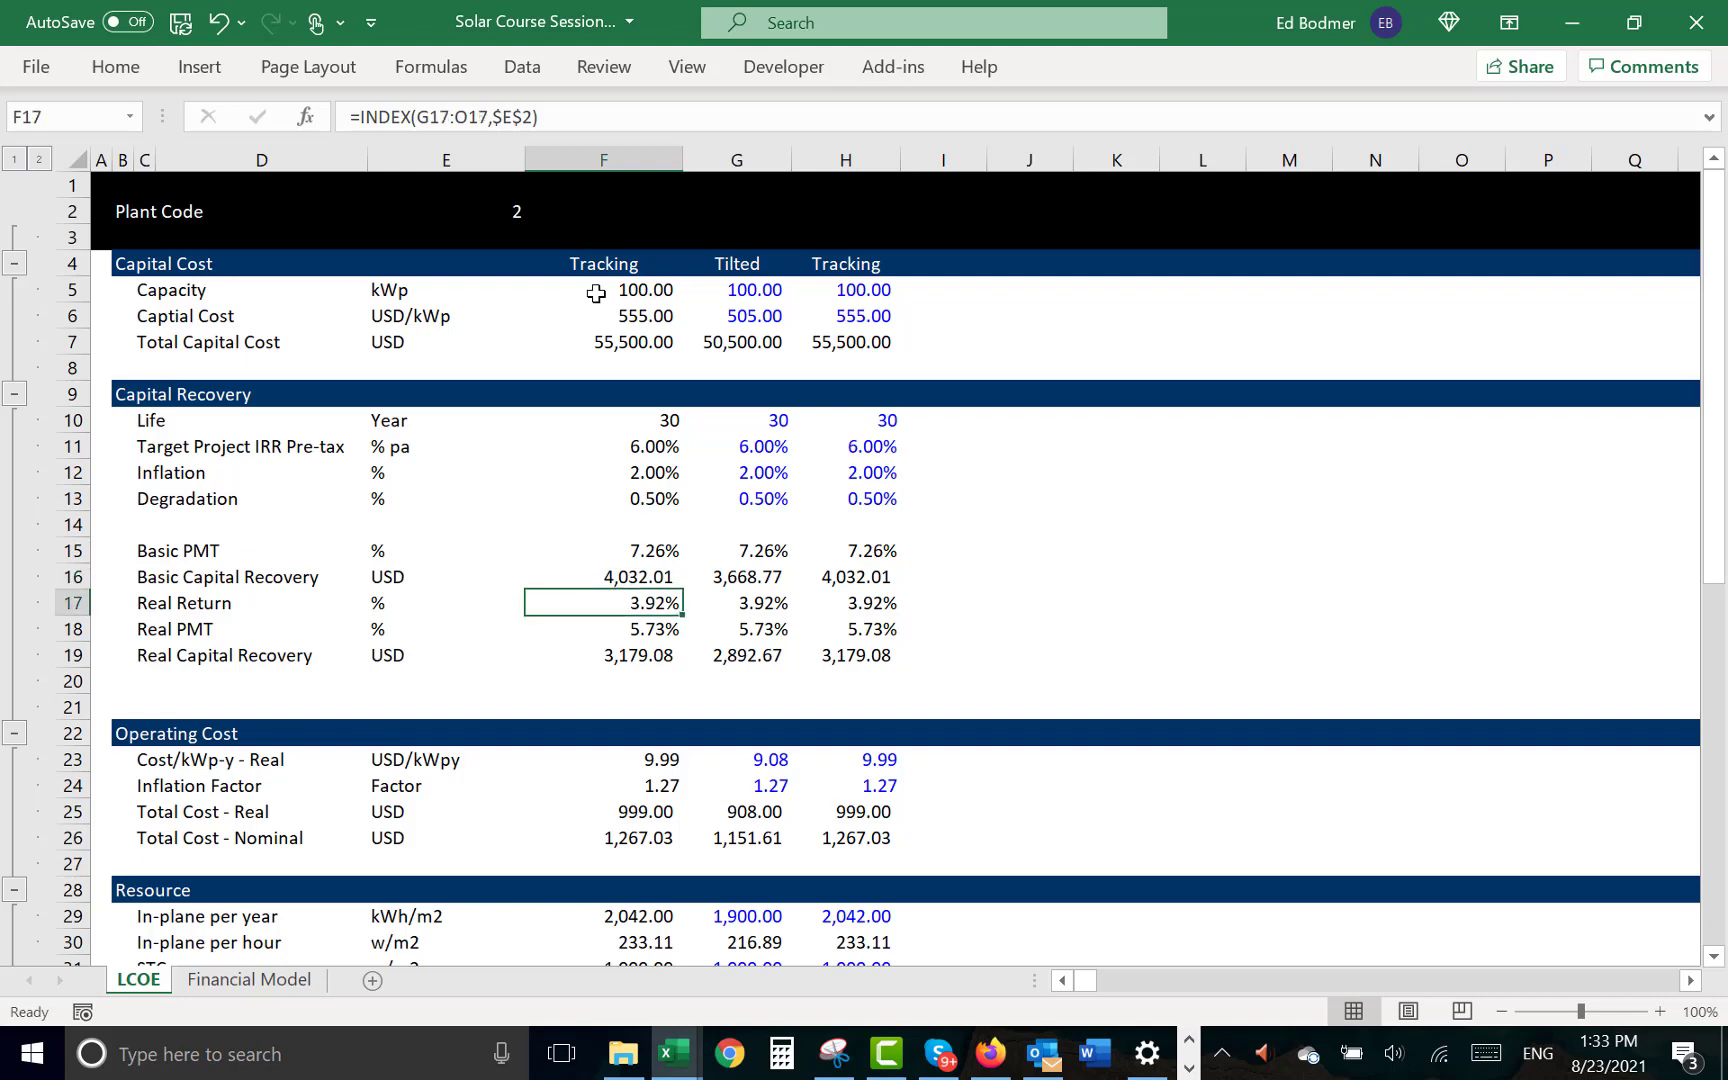
{"action": "key", "text": "Up"}
{"action": "key", "text": "Up"}
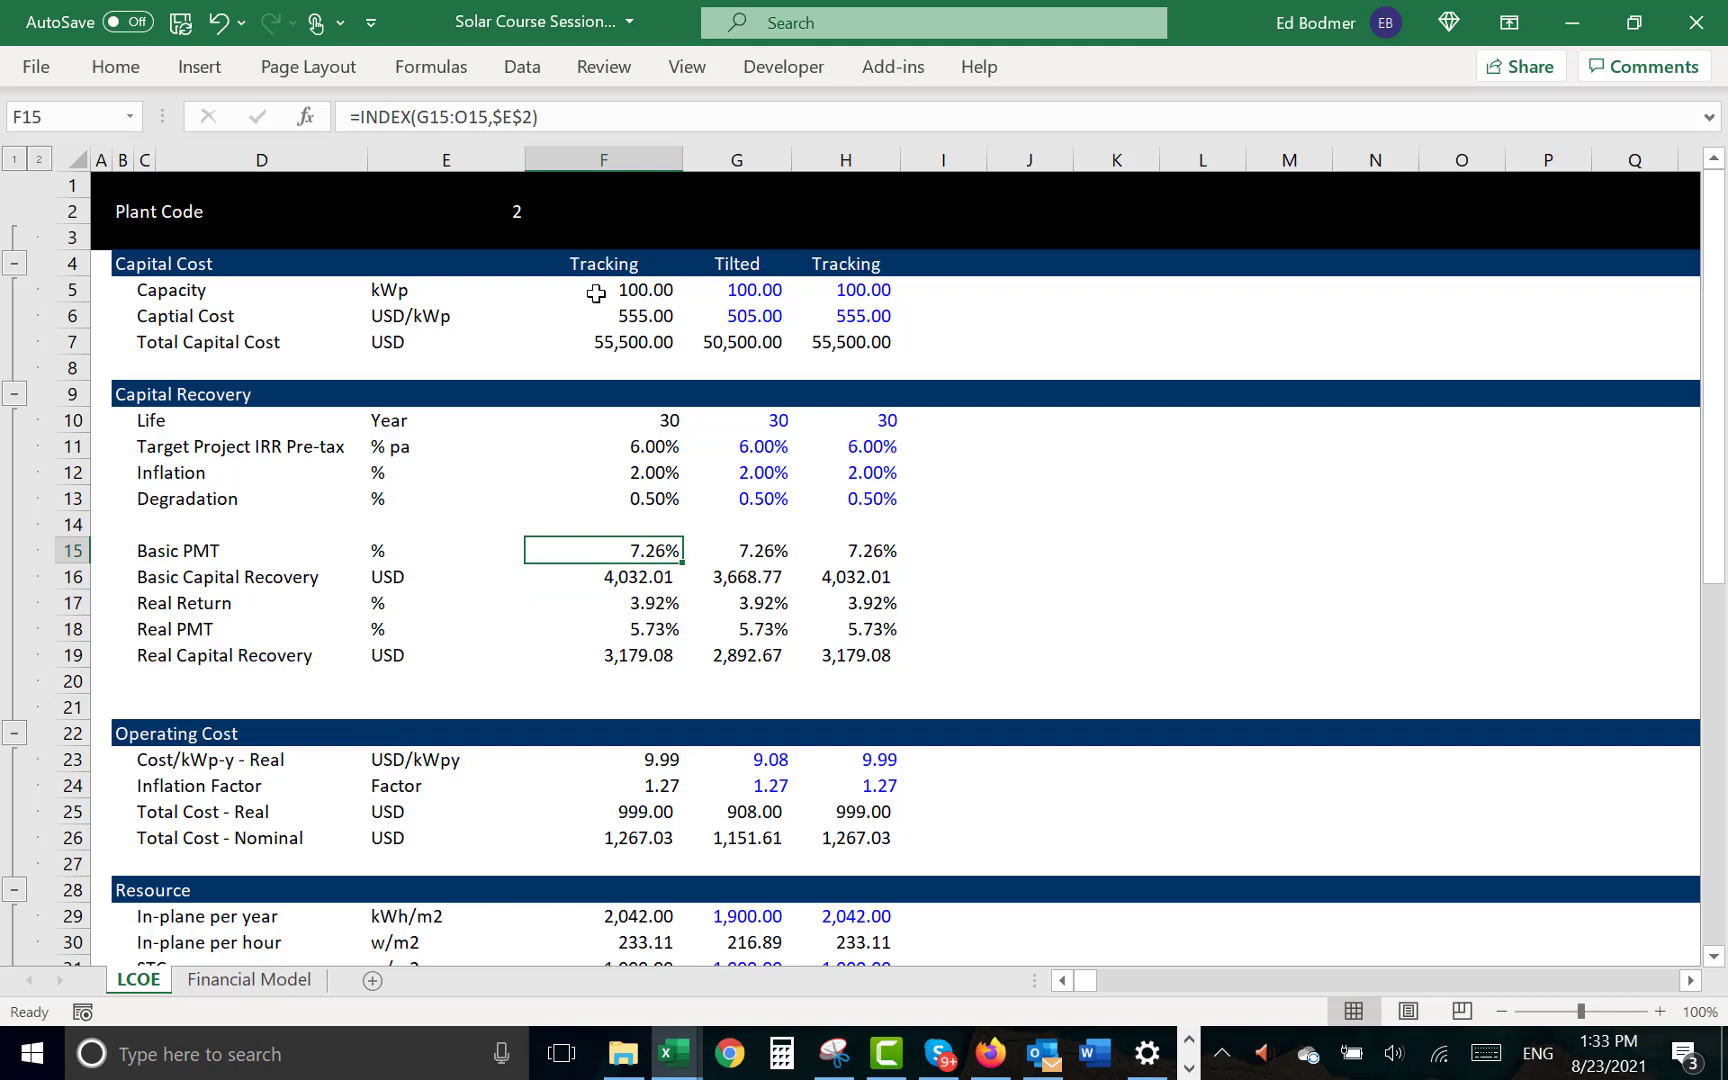
{"action": "key", "text": "Down"}
{"action": "key", "text": "Down"}
{"action": "key", "text": "Down"}
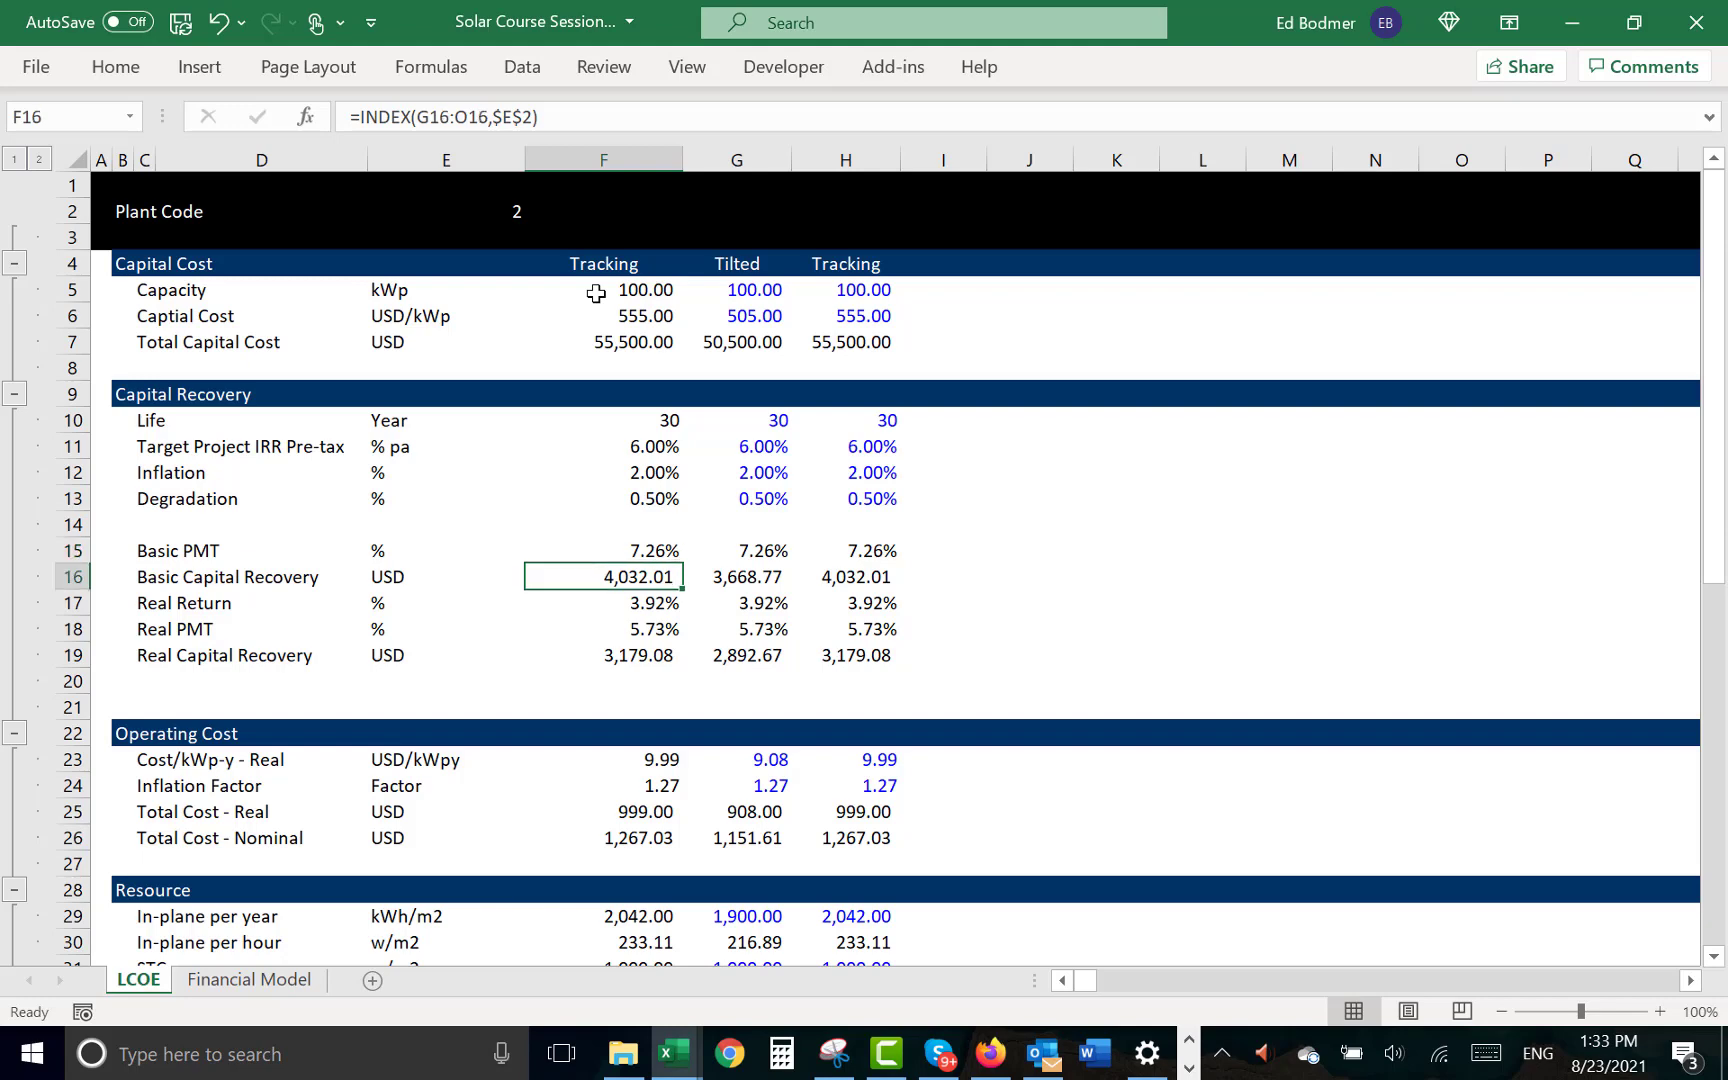
{"action": "key", "text": "shift+space"}
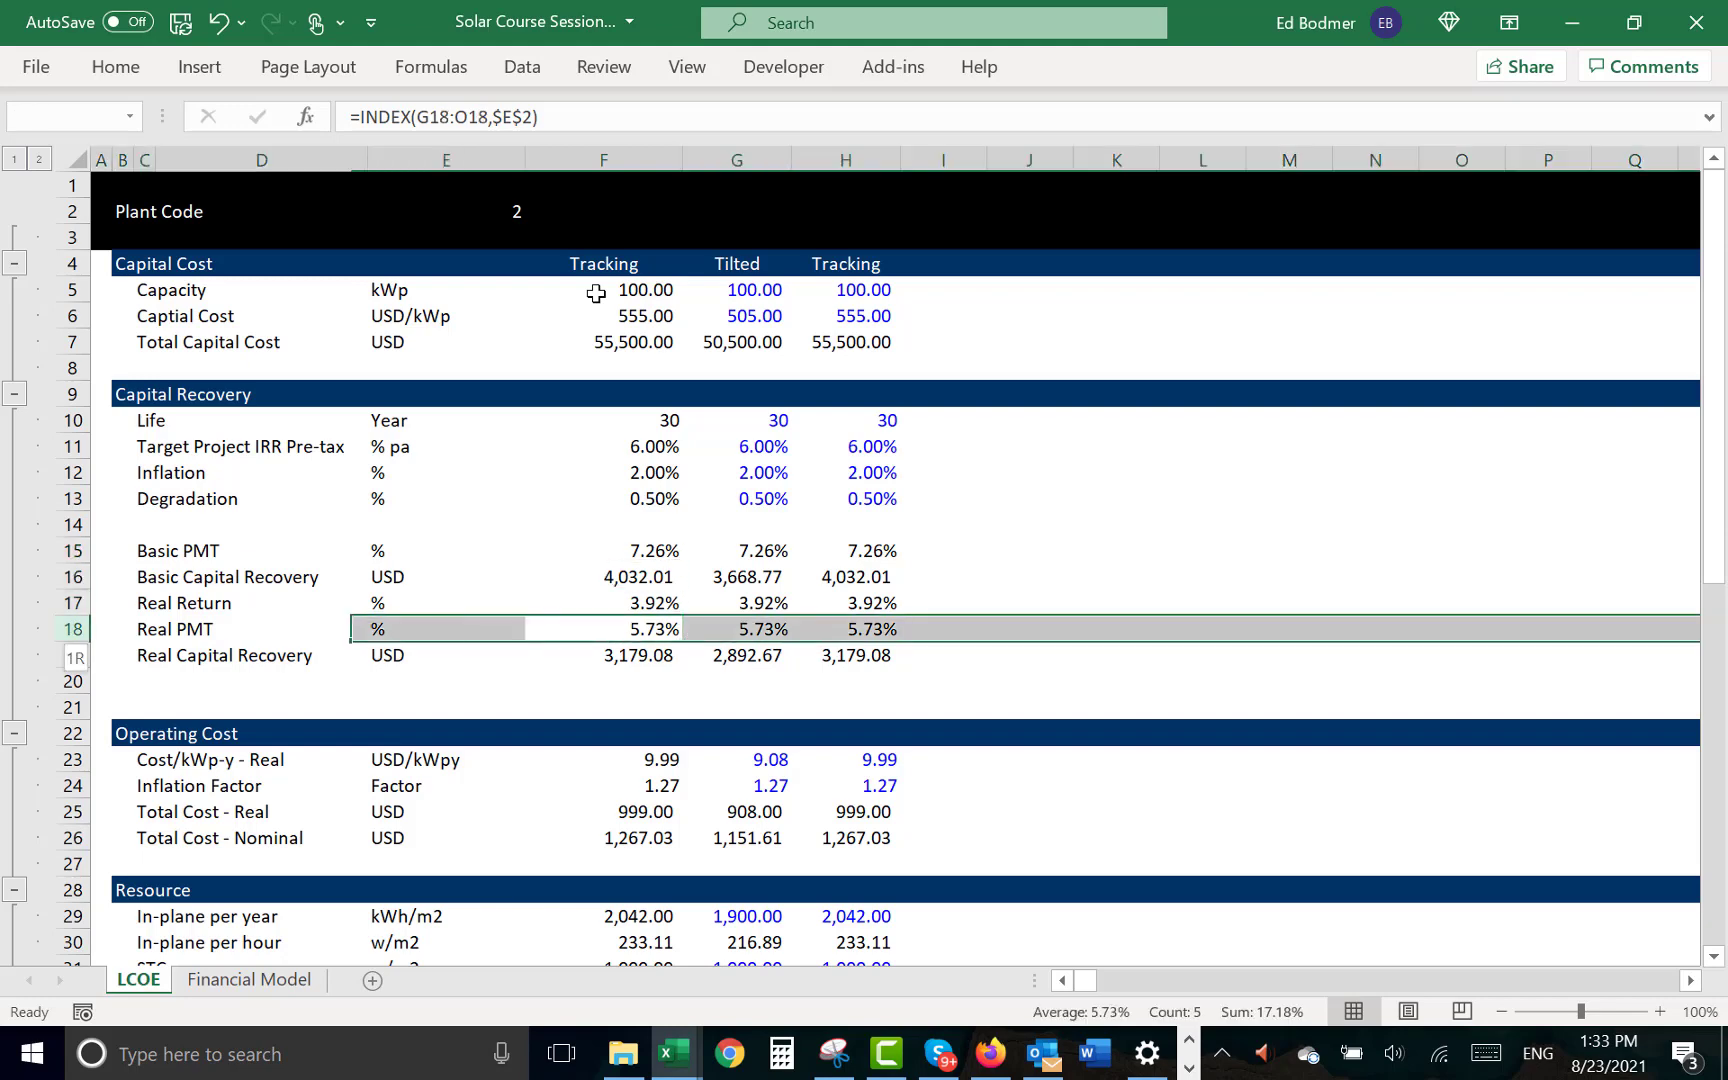
{"action": "key", "text": "ctrl+shift+equal"}
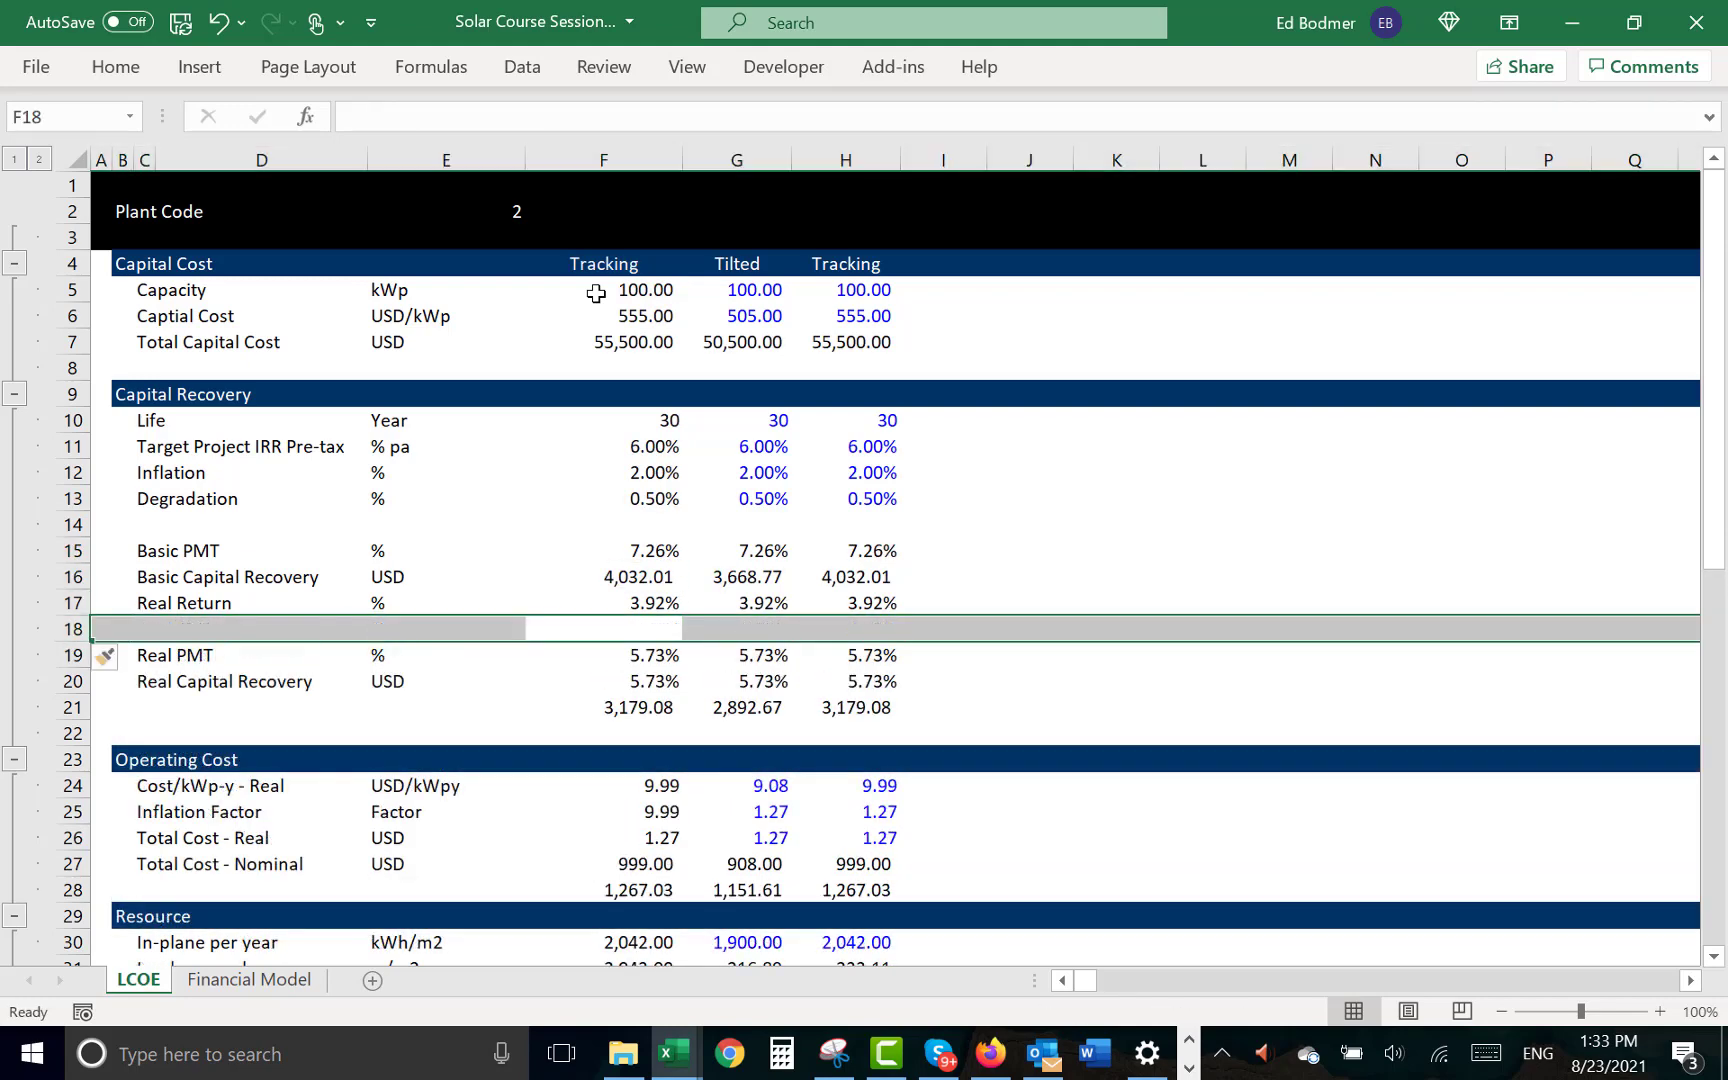
{"action": "key", "text": "ctrl+shift+equal"}
- Label row 18 below Real Return as "Adjusted for Degradation" with the unit %
{"action": "key", "text": "Left"}
{"action": "key", "text": "Left"}
{"action": "key", "text": "Left"}
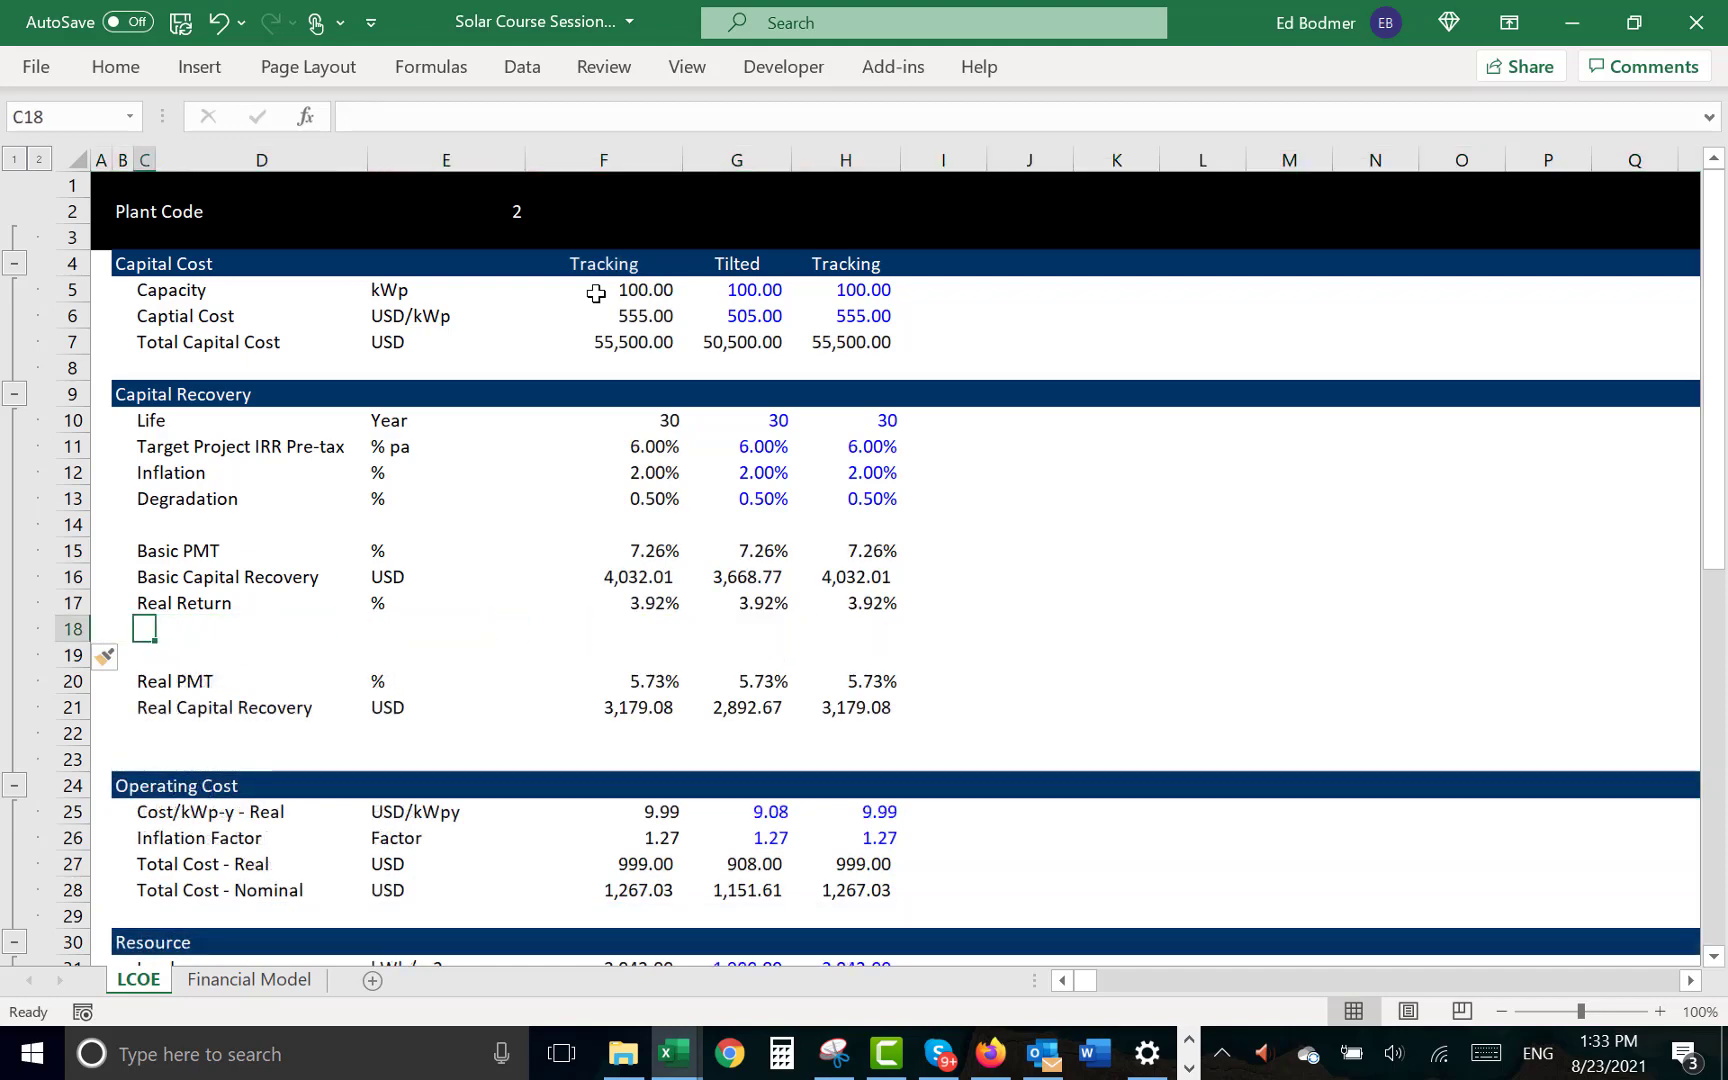
{"action": "type", "text": "Adjusted fo"}
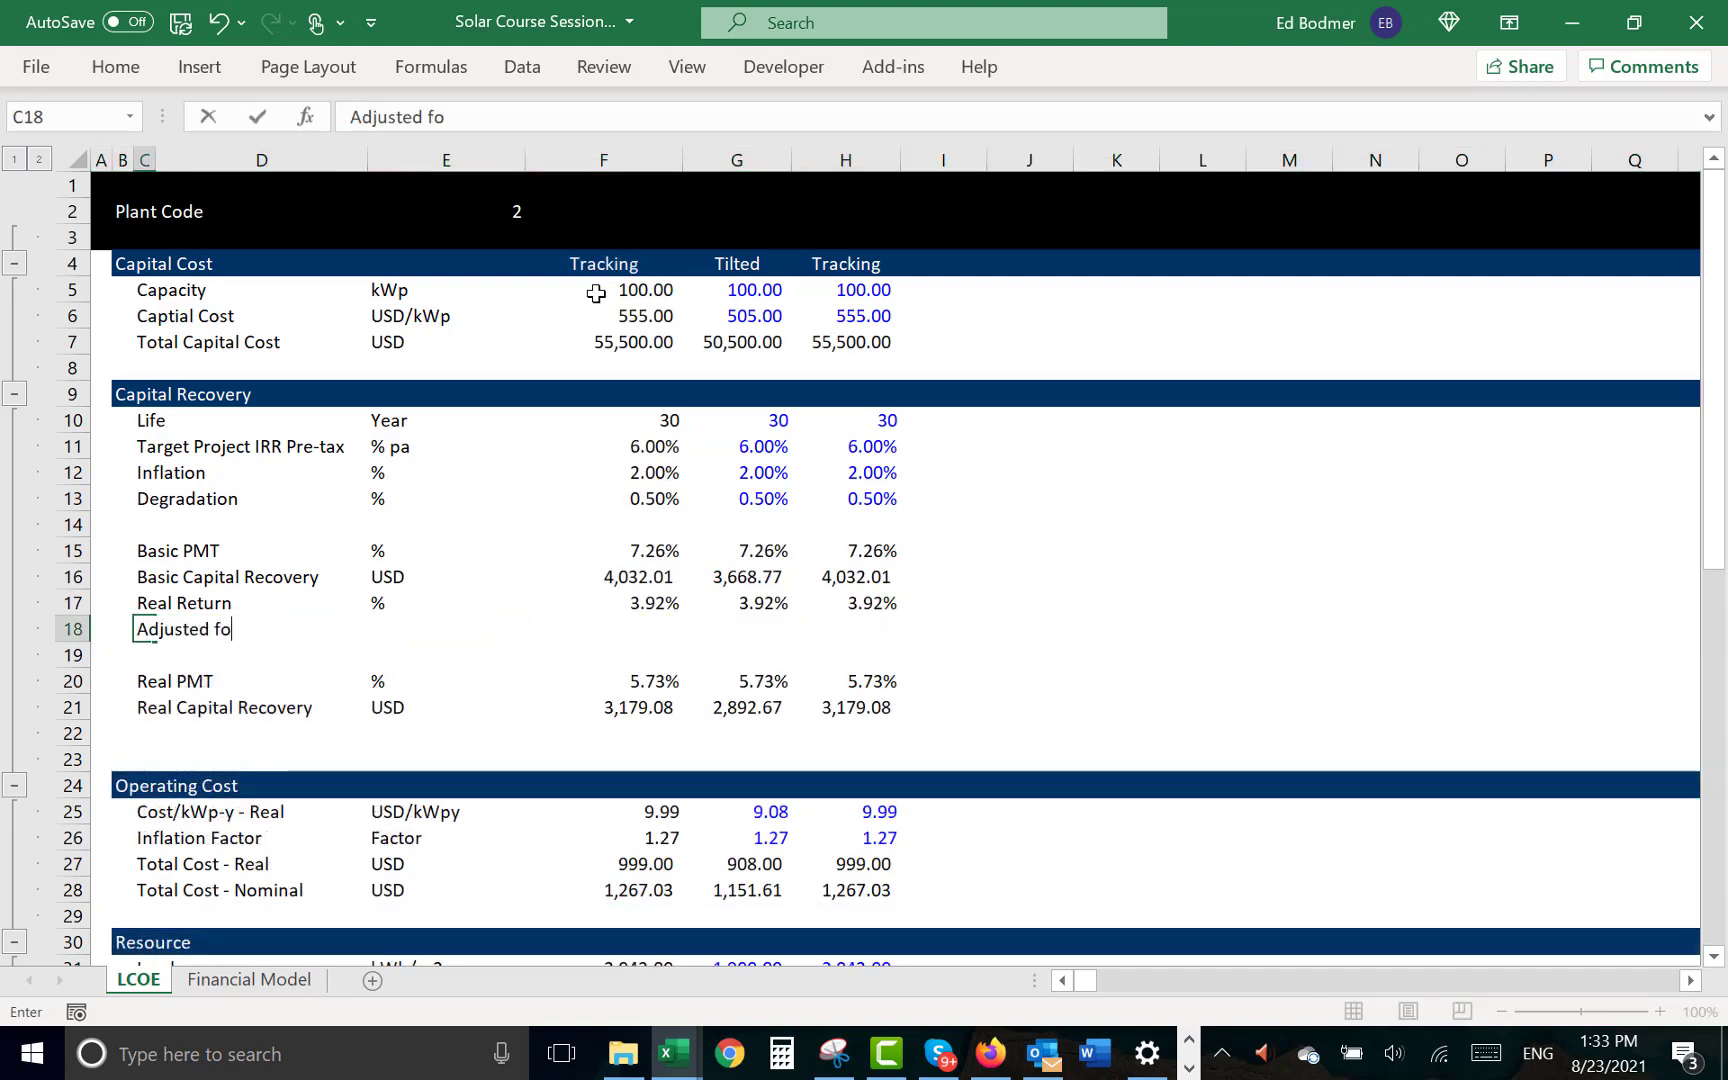
{"action": "type", "text": "r Degra"}
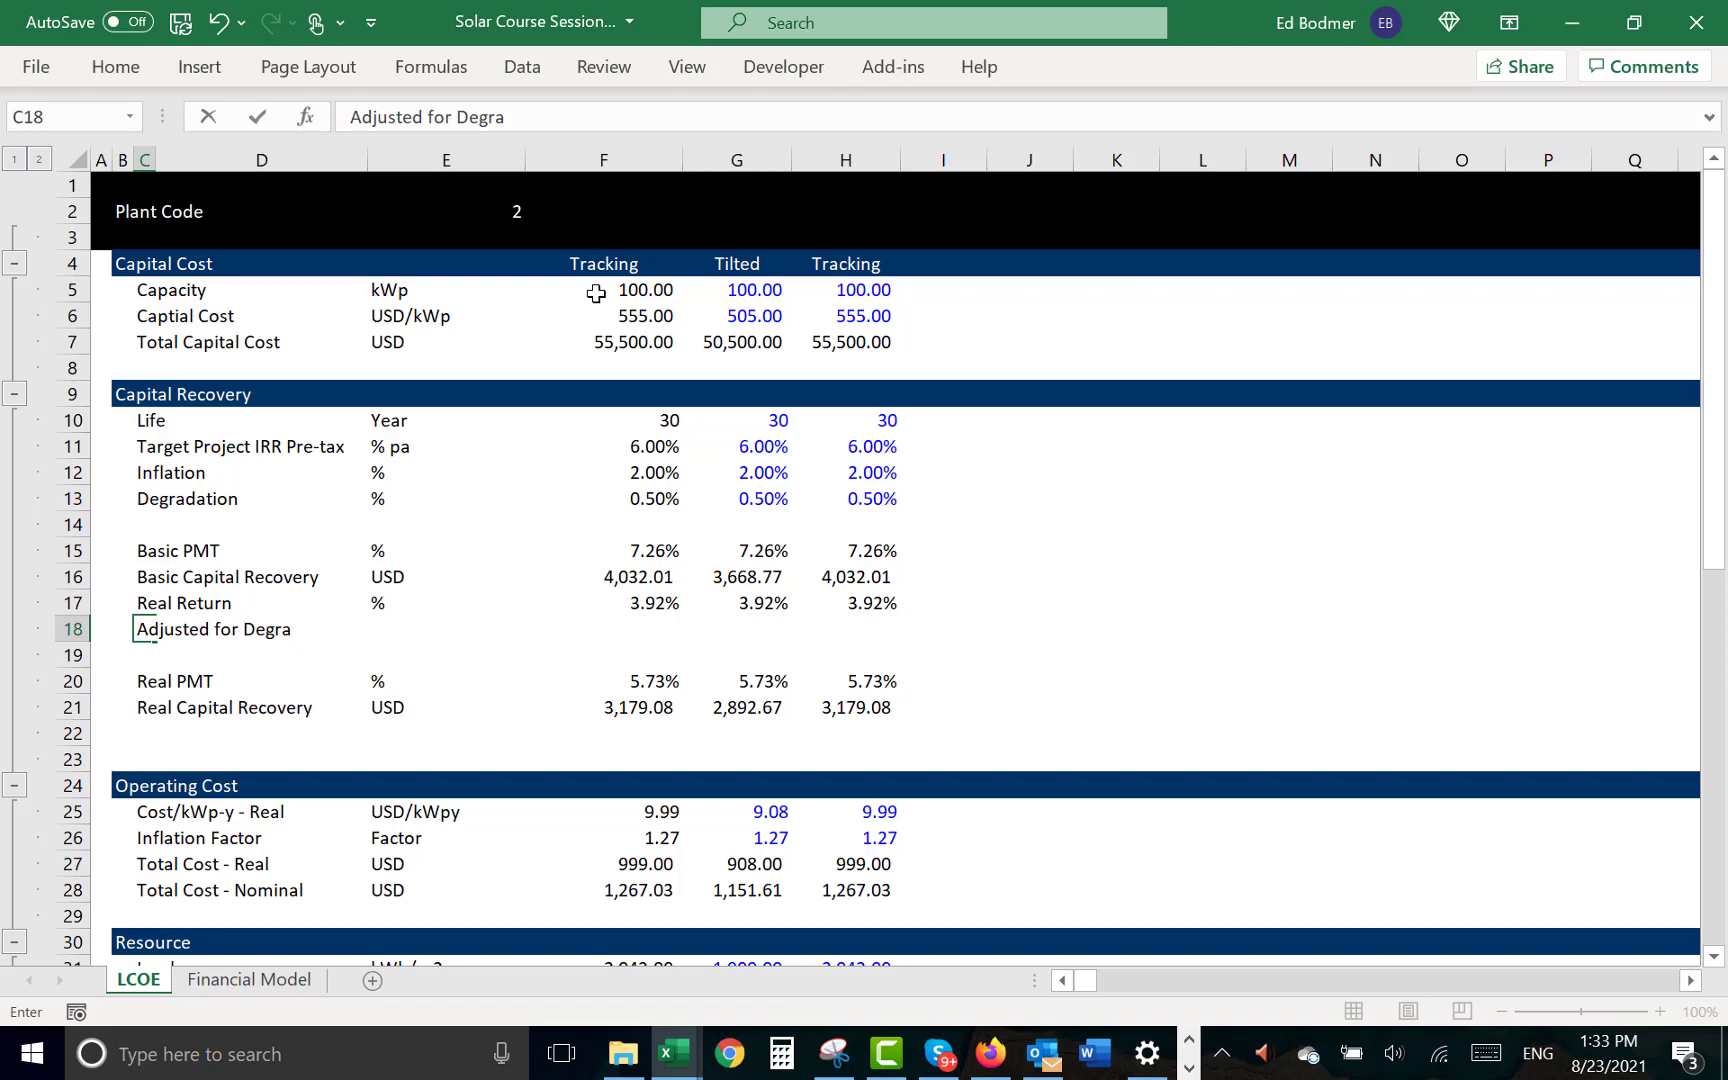
{"action": "type", "text": "dation"}
{"action": "key", "text": "ctrl+Return"}
{"action": "key", "text": "Right"}
{"action": "key", "text": "Right"}
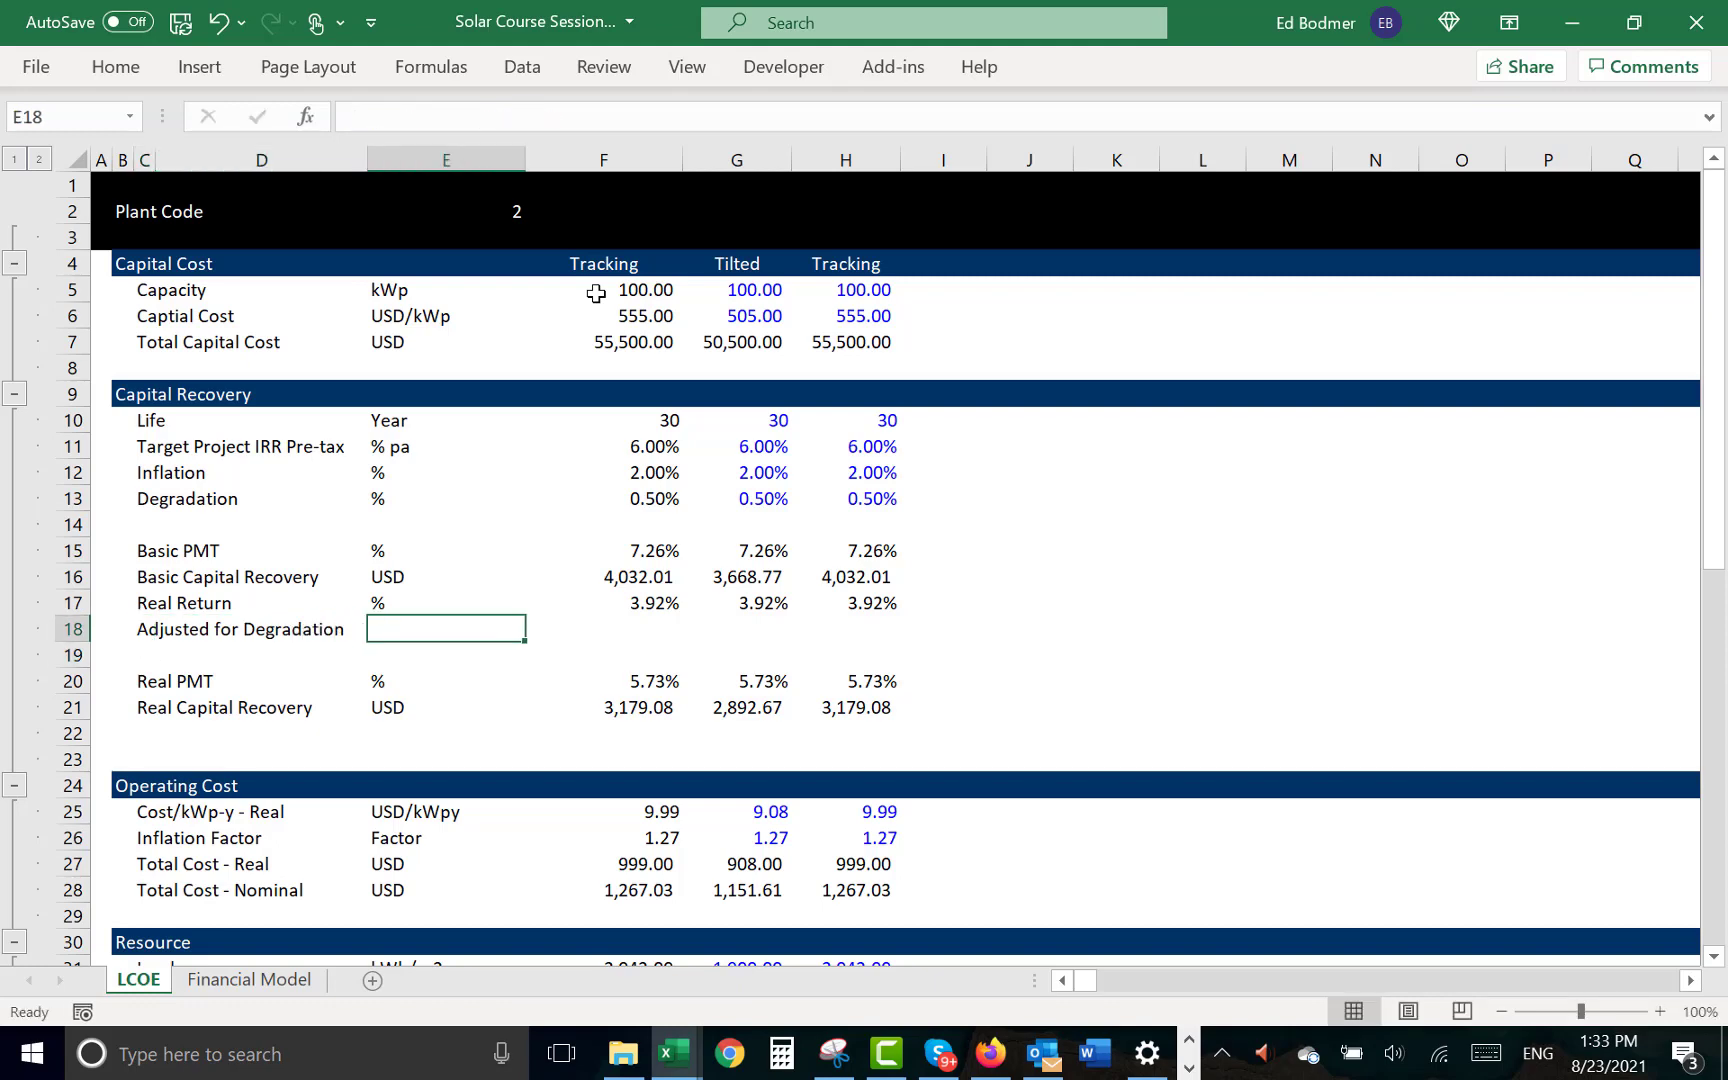
{"action": "type", "text": "%"}
{"action": "key", "text": "Right"}
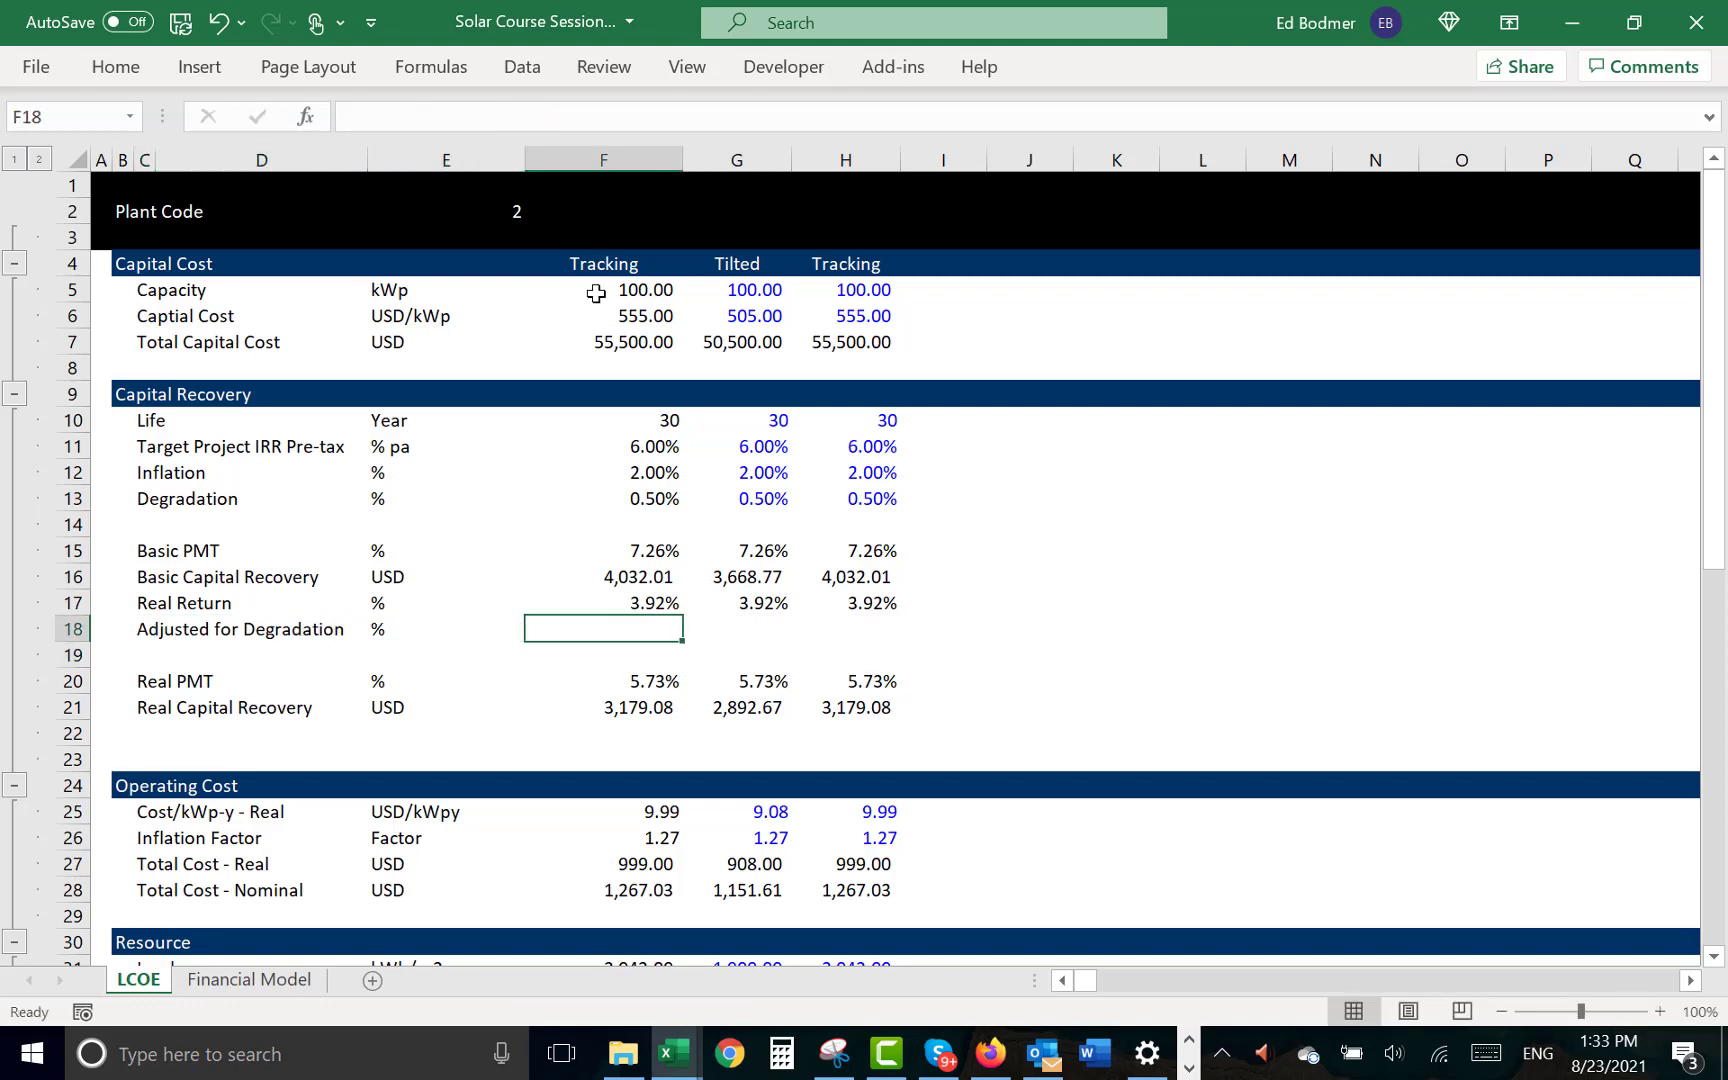
- Enter the formula =(1+F17)/(1-F17)-1 in F18 for Adjusted for Degradation
{"action": "type", "text": "=(1_"}
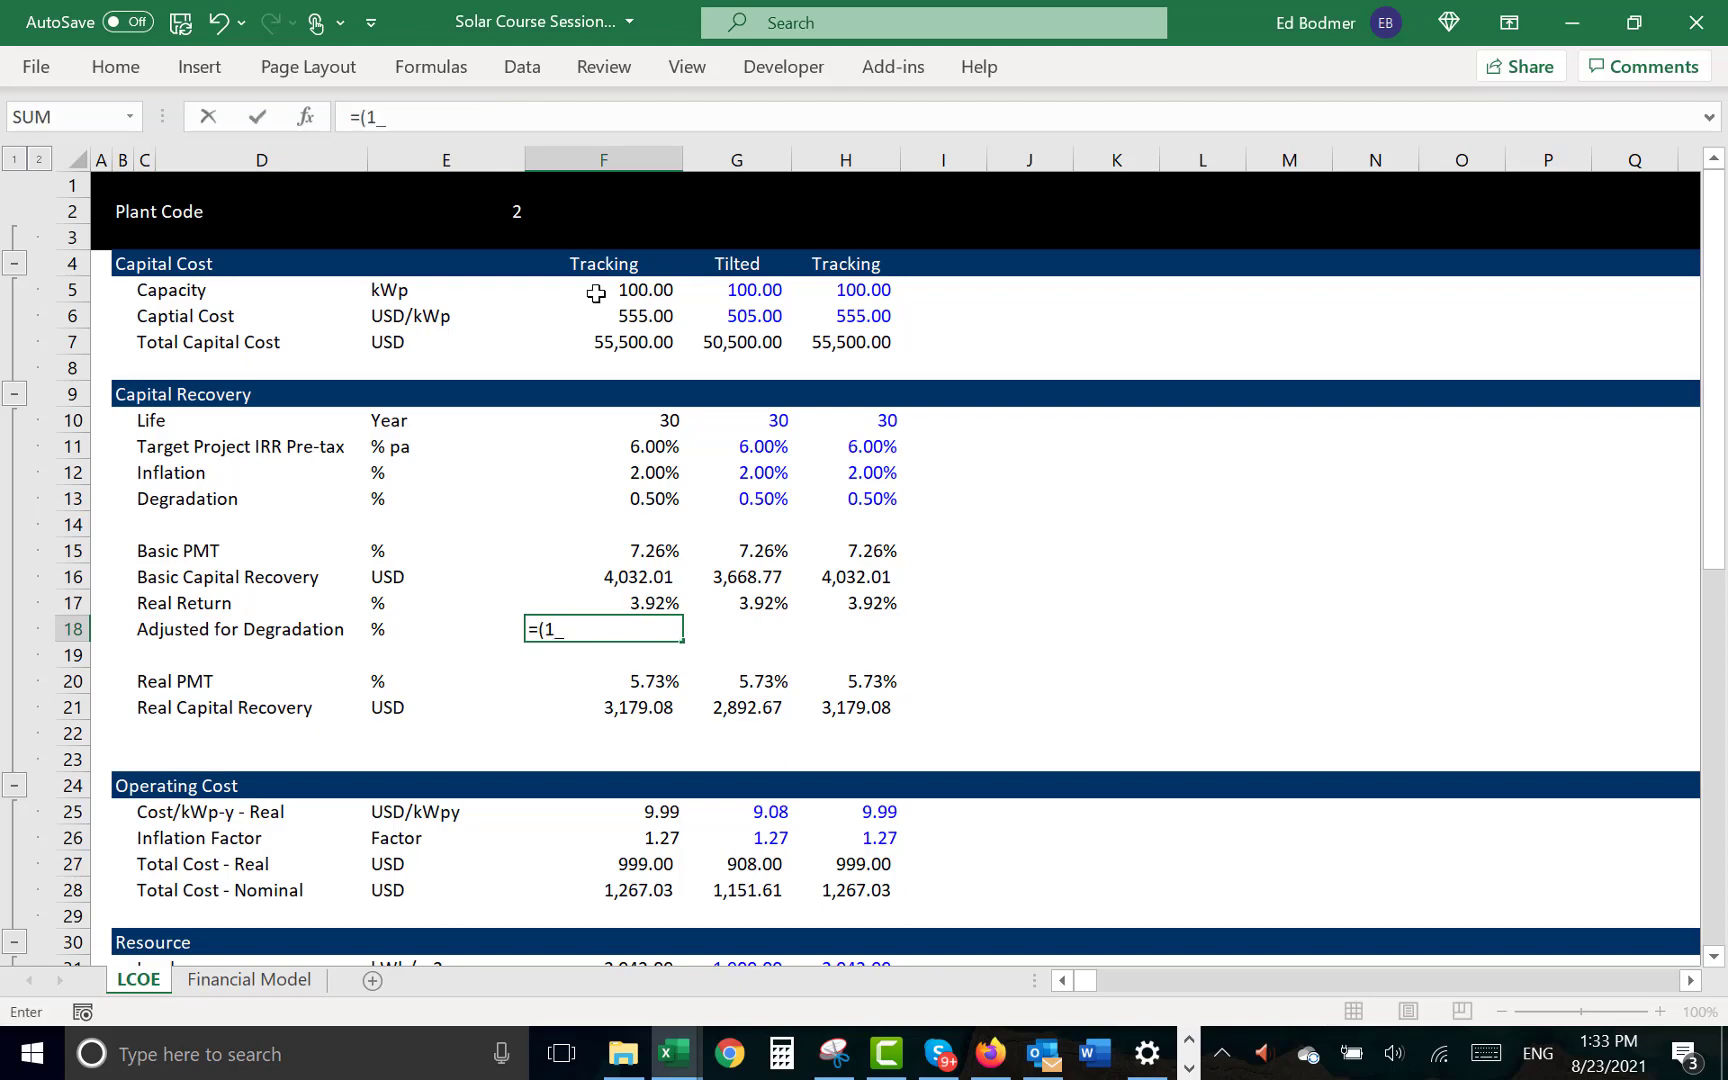
{"action": "key", "text": "BackSpace"}
{"action": "type", "text": "+"}
{"action": "key", "text": "Up"}
{"action": "type", "text": ")/("}
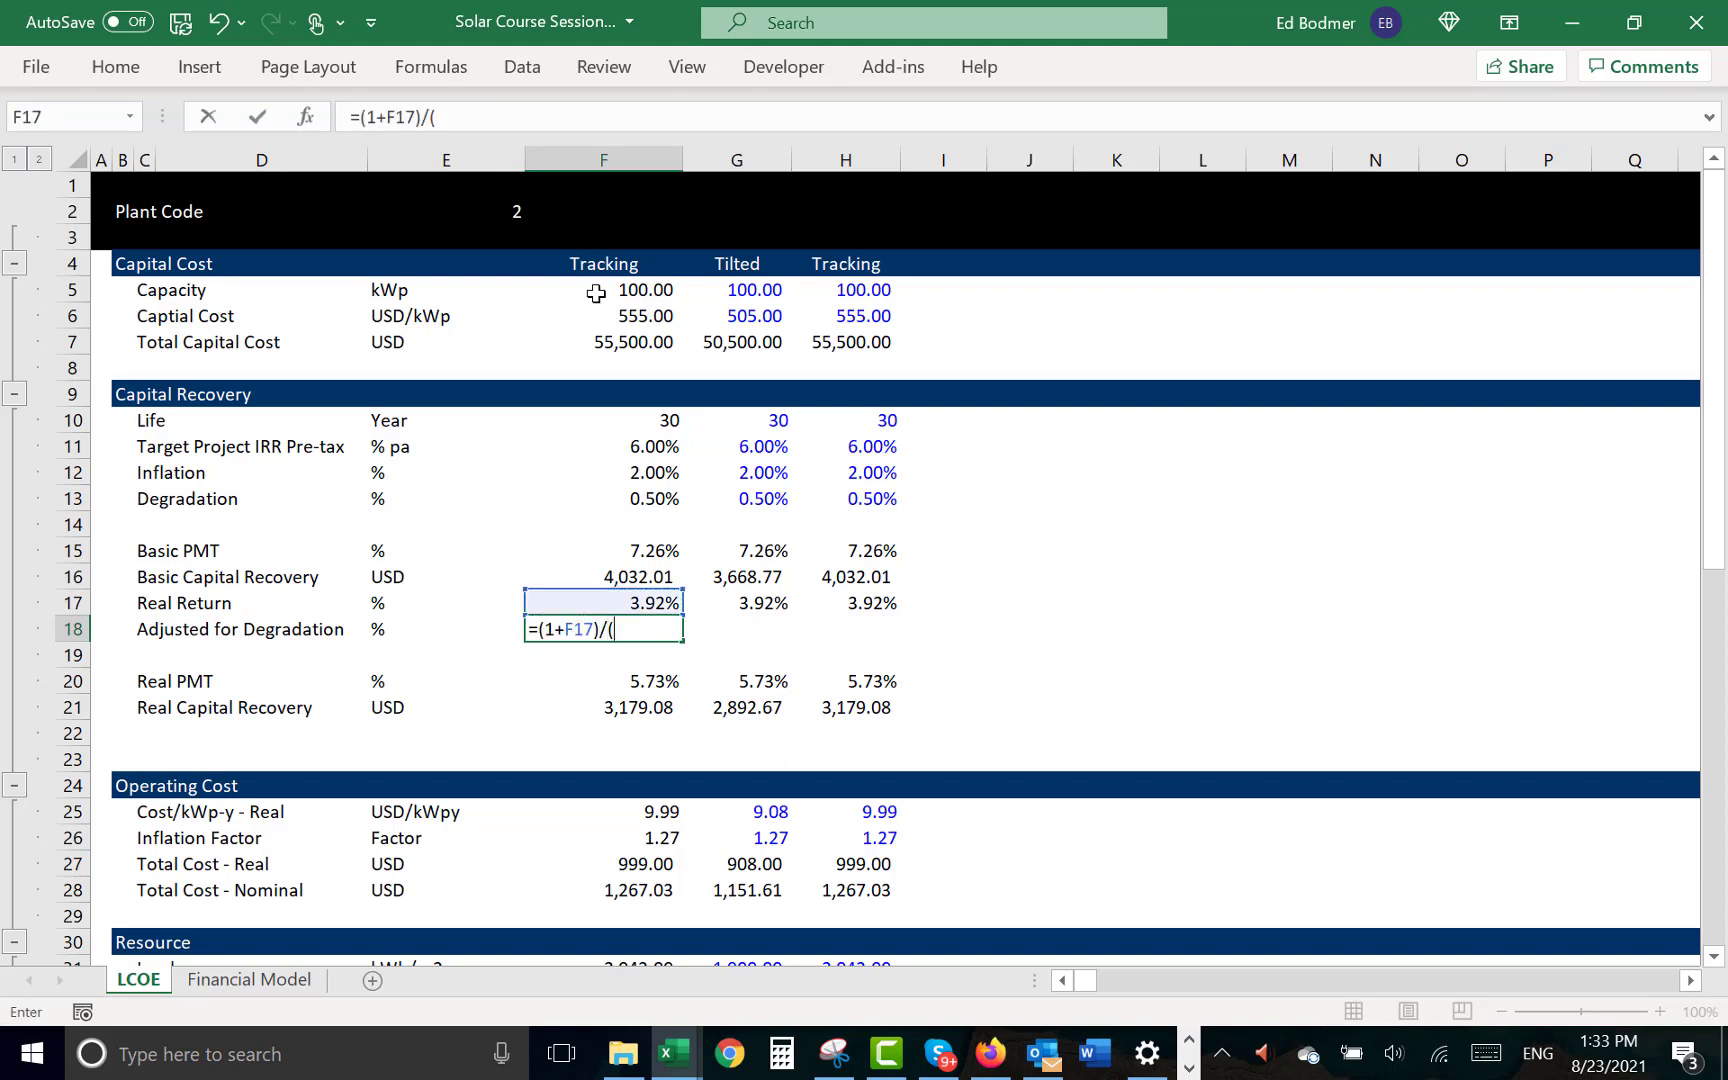
{"action": "type", "text": "1-"}
{"action": "key", "text": "Up"}
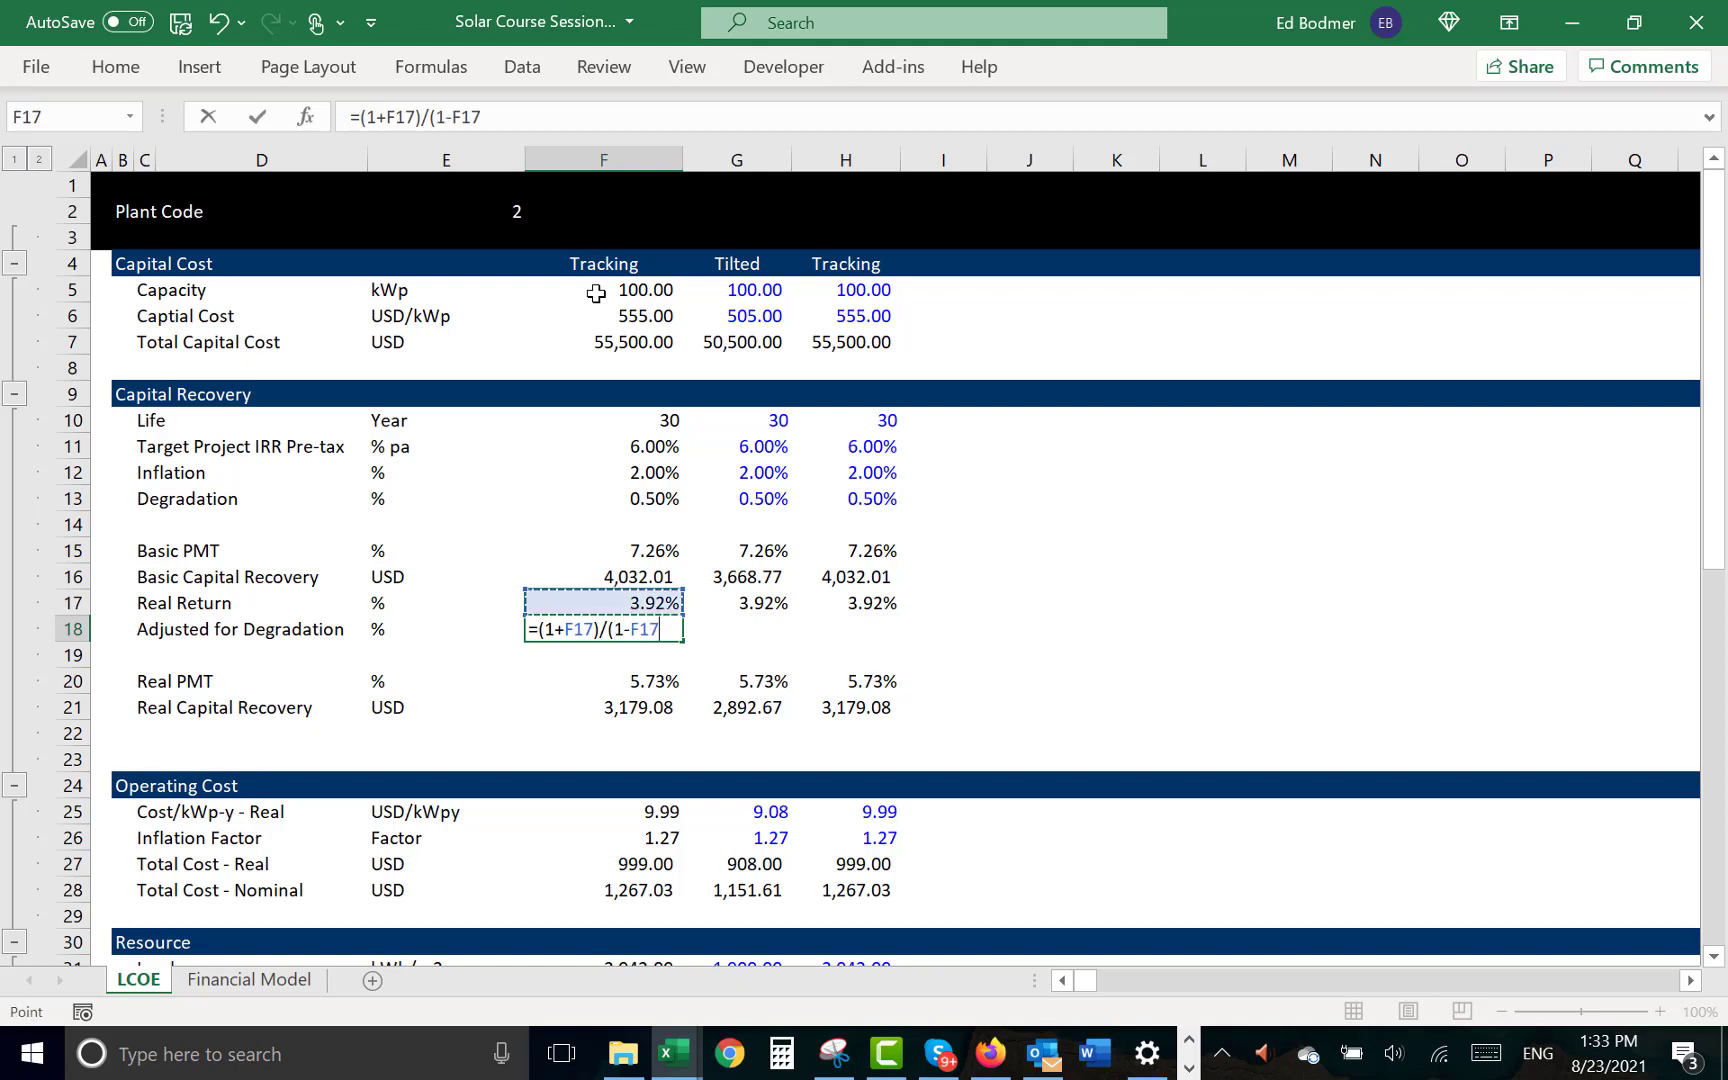
{"action": "type", "text": ")"}
{"action": "key", "text": "Return"}
{"action": "key", "text": "Up"}
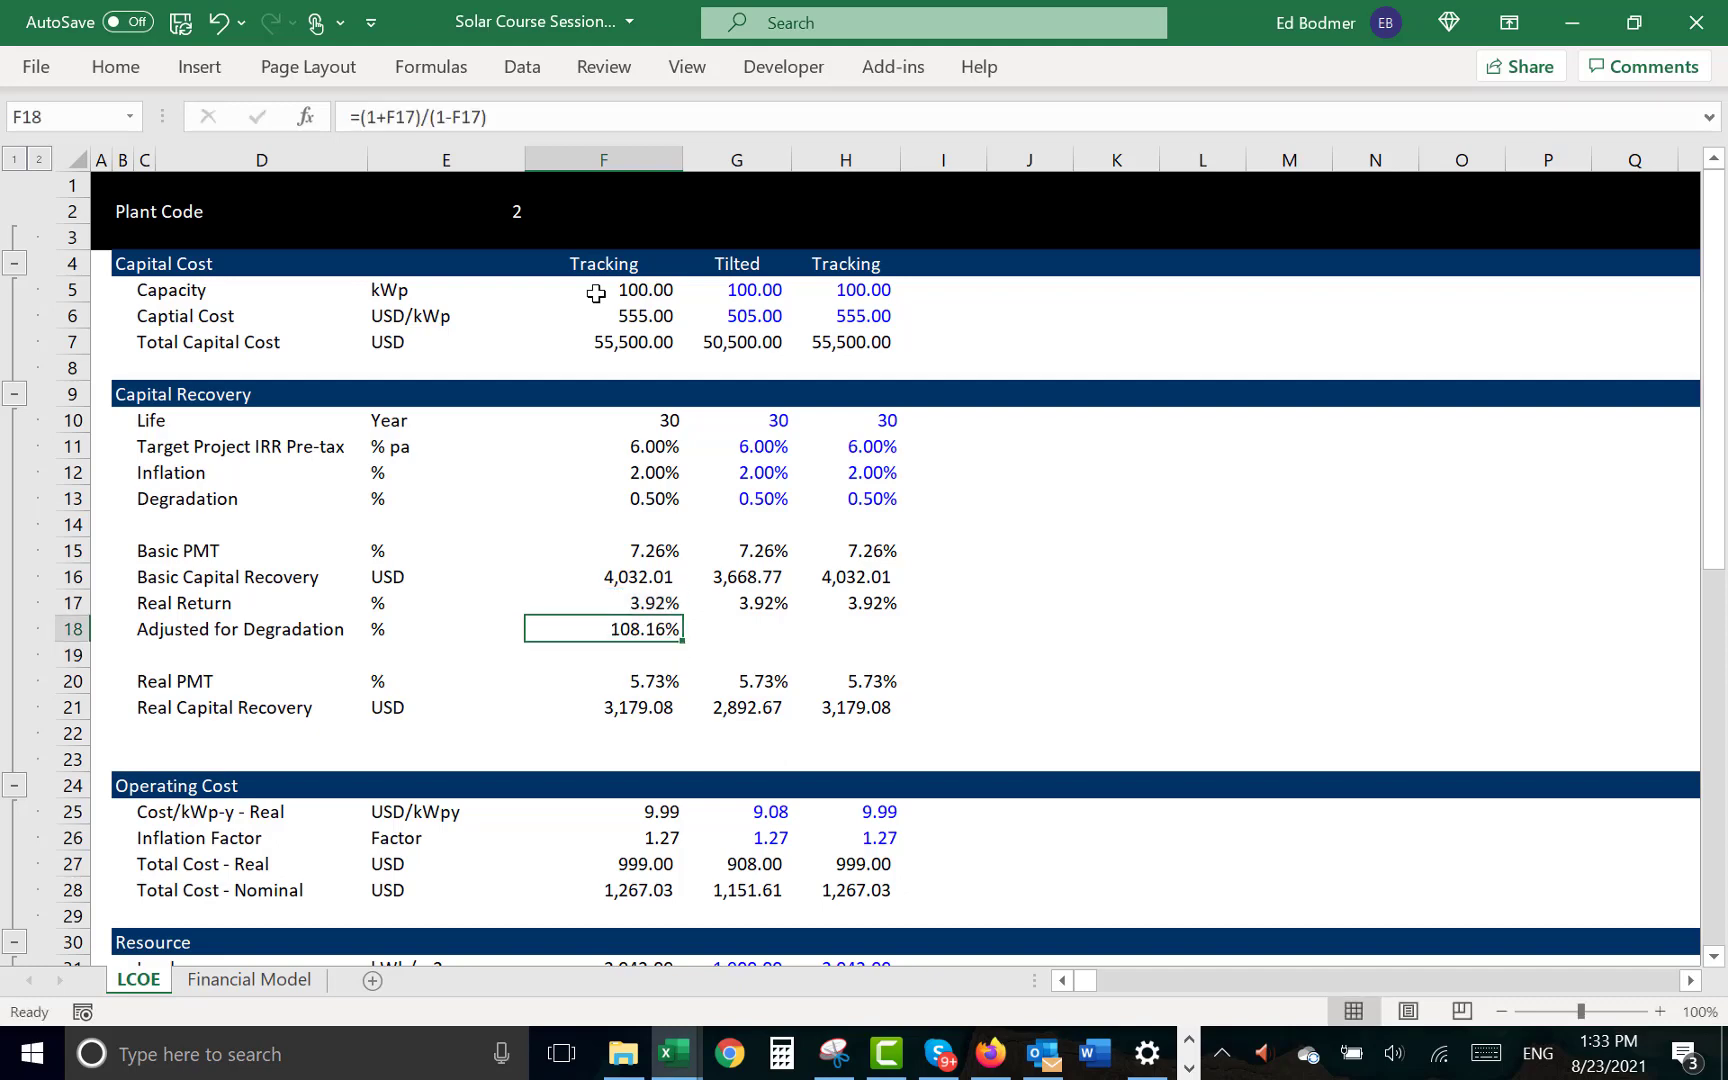
{"action": "key", "text": "F2"}
{"action": "type", "text": "-"}
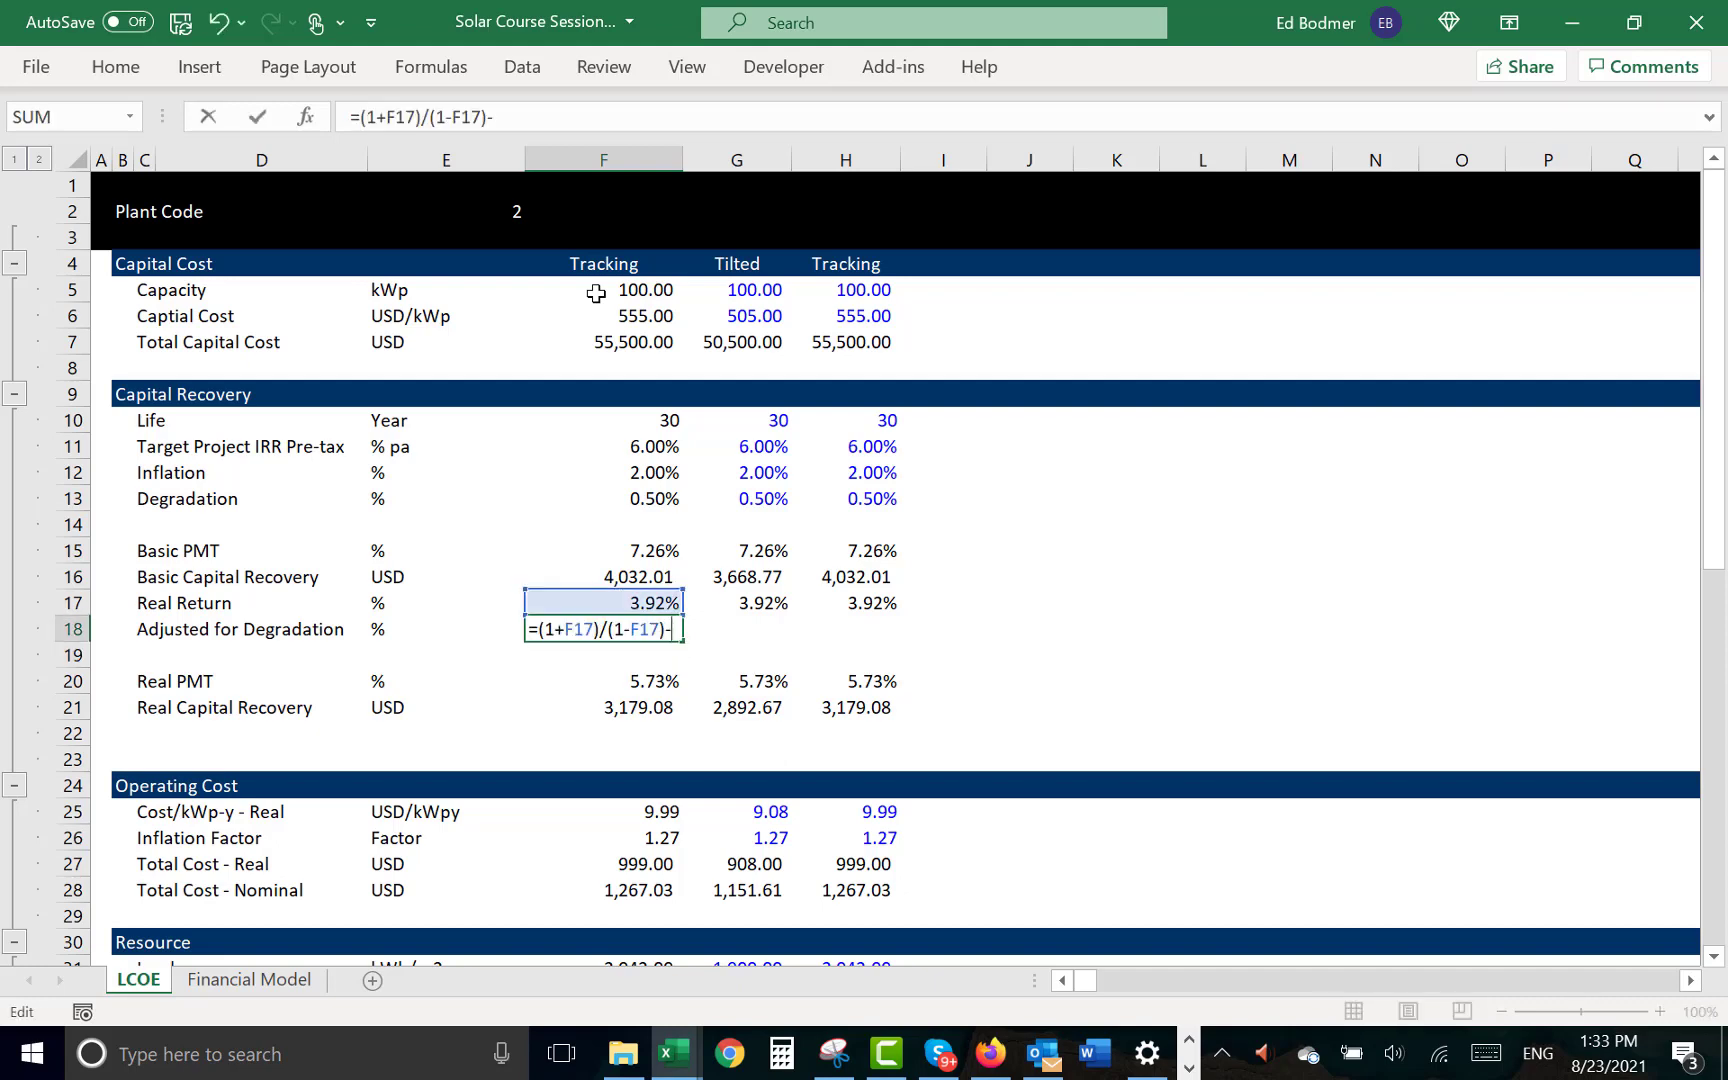
{"action": "type", "text": "1"}
{"action": "key", "text": "Return"}
- Copy the Adjusted for Degradation formula from F18 across to G18 and H18
{"action": "key", "text": "Up"}
{"action": "key", "text": "ctrl+c"}
{"action": "key", "text": "Right"}
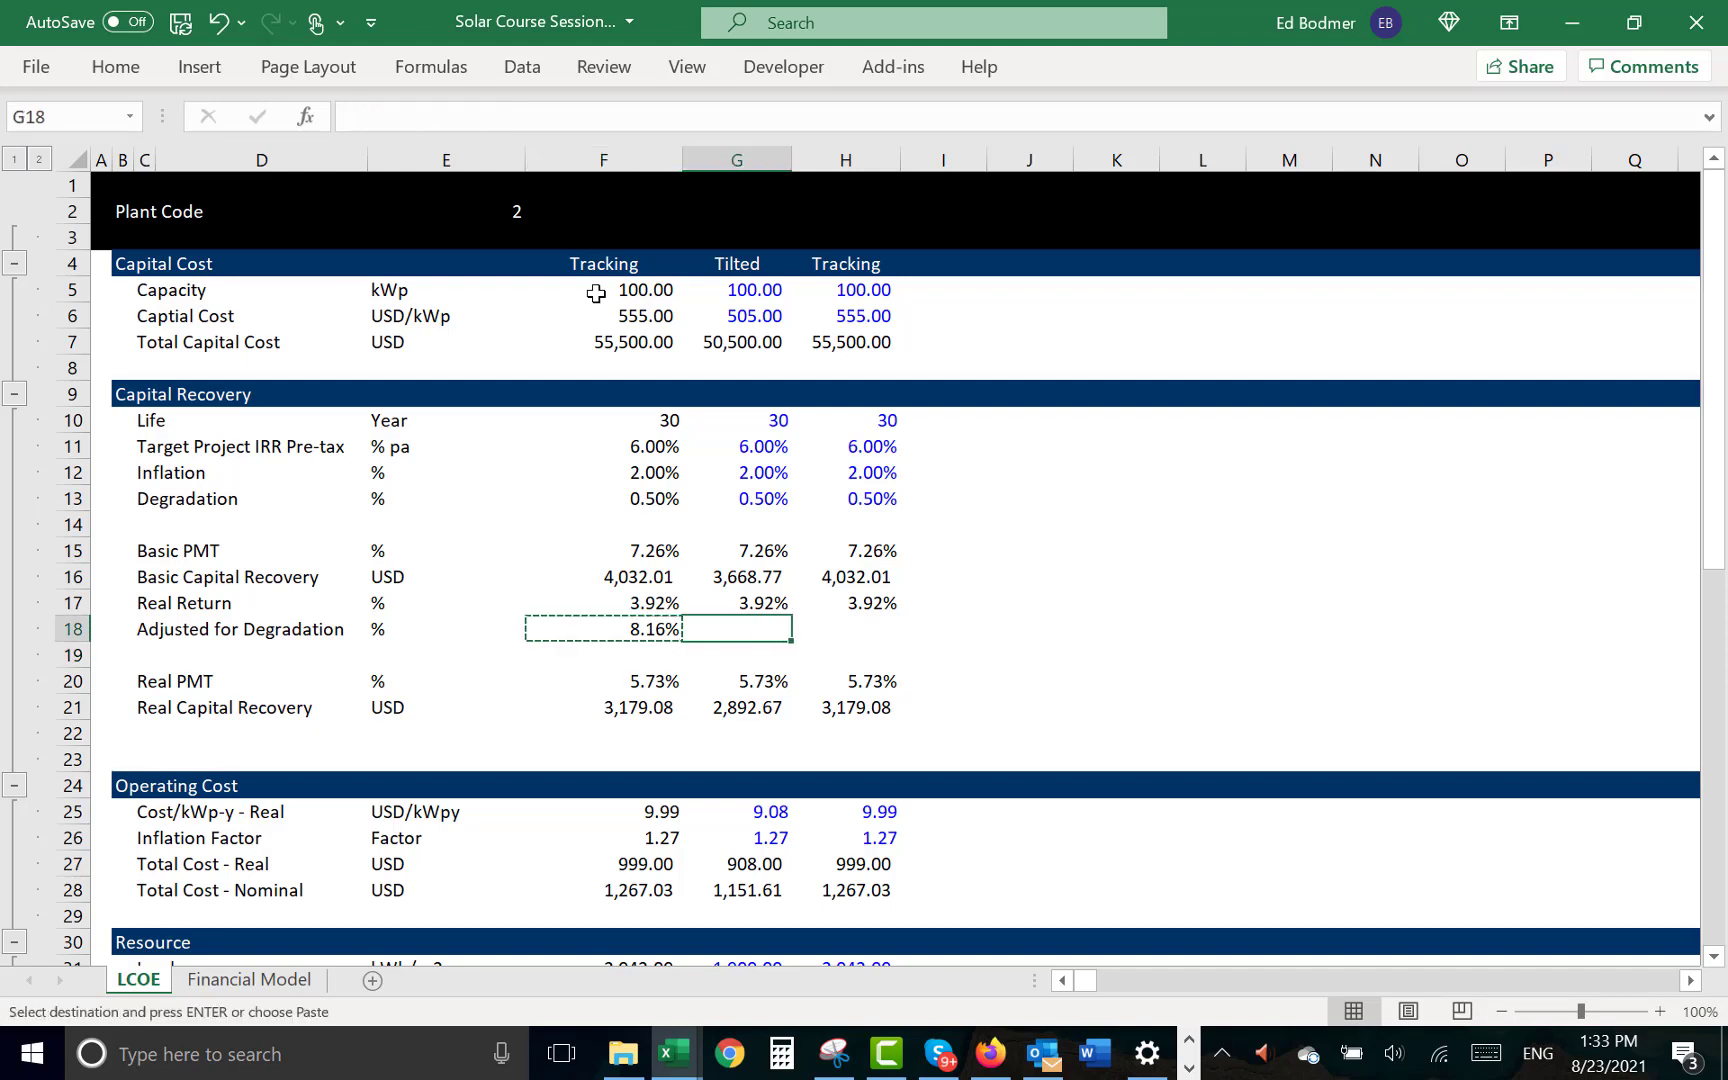
{"action": "key", "text": "ctrl+v"}
{"action": "key", "text": "Right"}
{"action": "key", "text": "ctrl+v"}
{"action": "key", "text": "Left"}
{"action": "key", "text": "Left"}
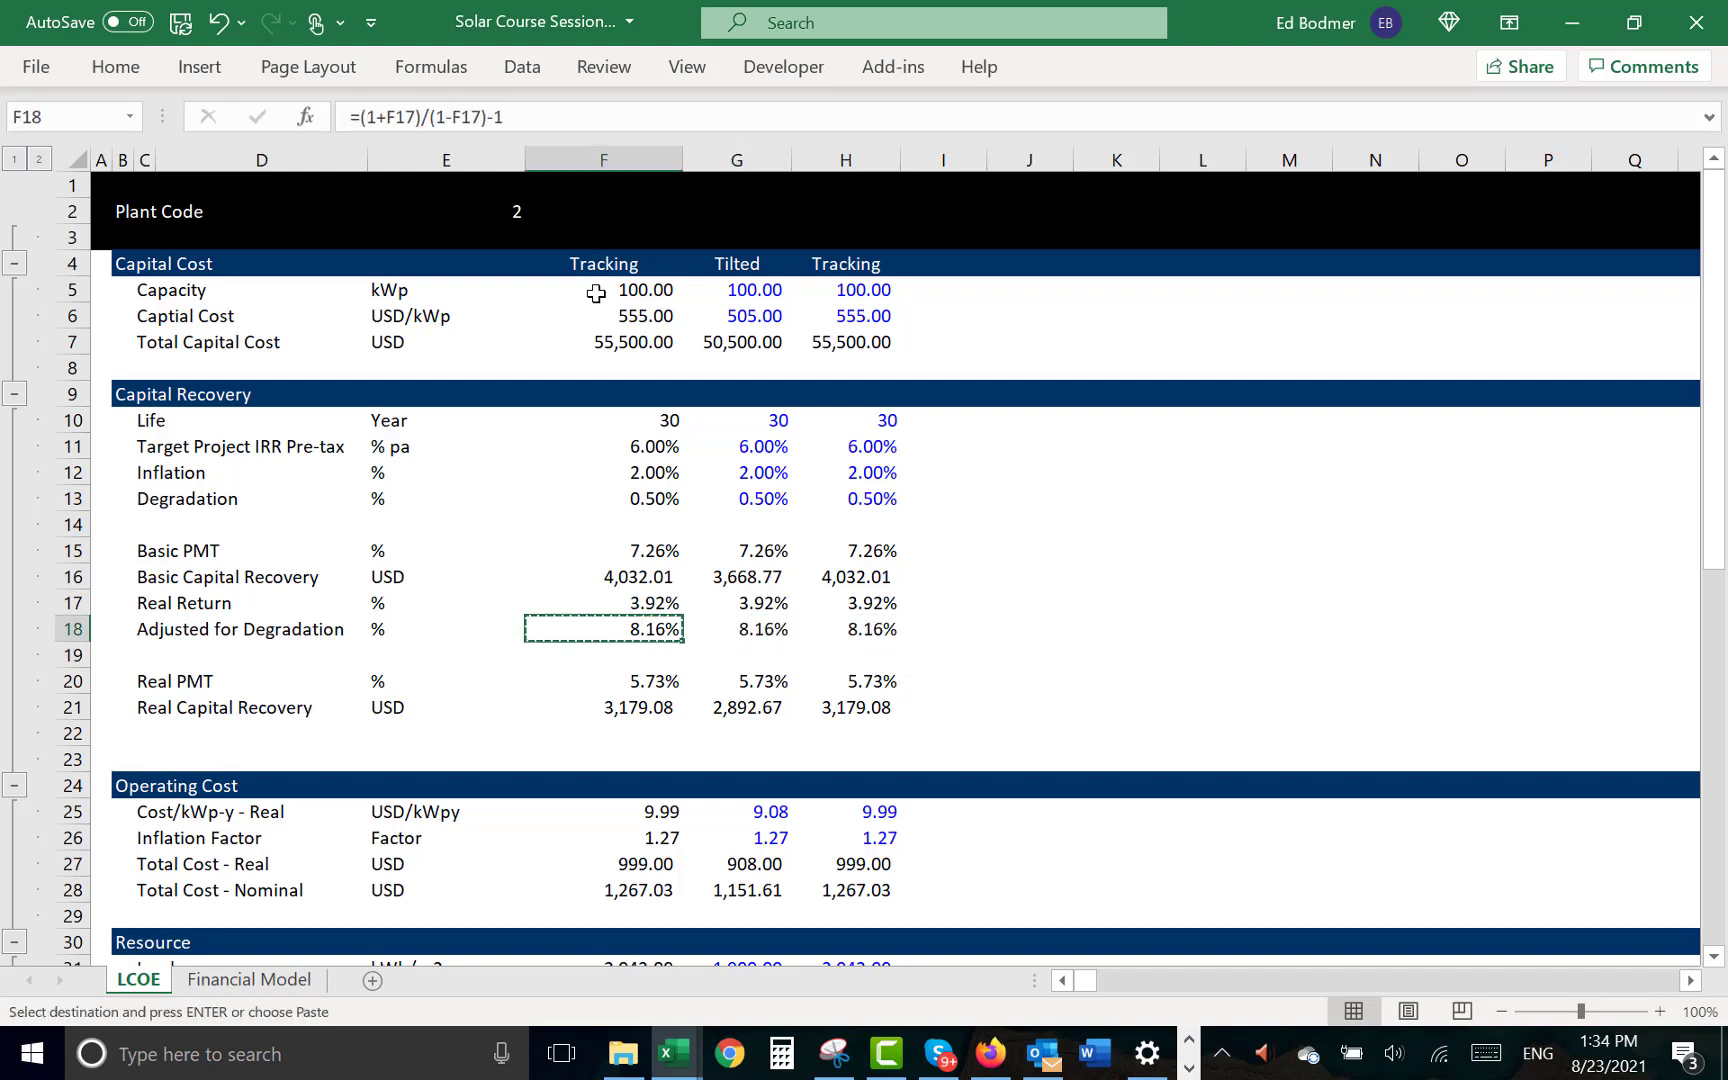
{"action": "key", "text": "Escape"}
{"action": "key", "text": "F2"}
{"action": "key", "text": "Escape"}
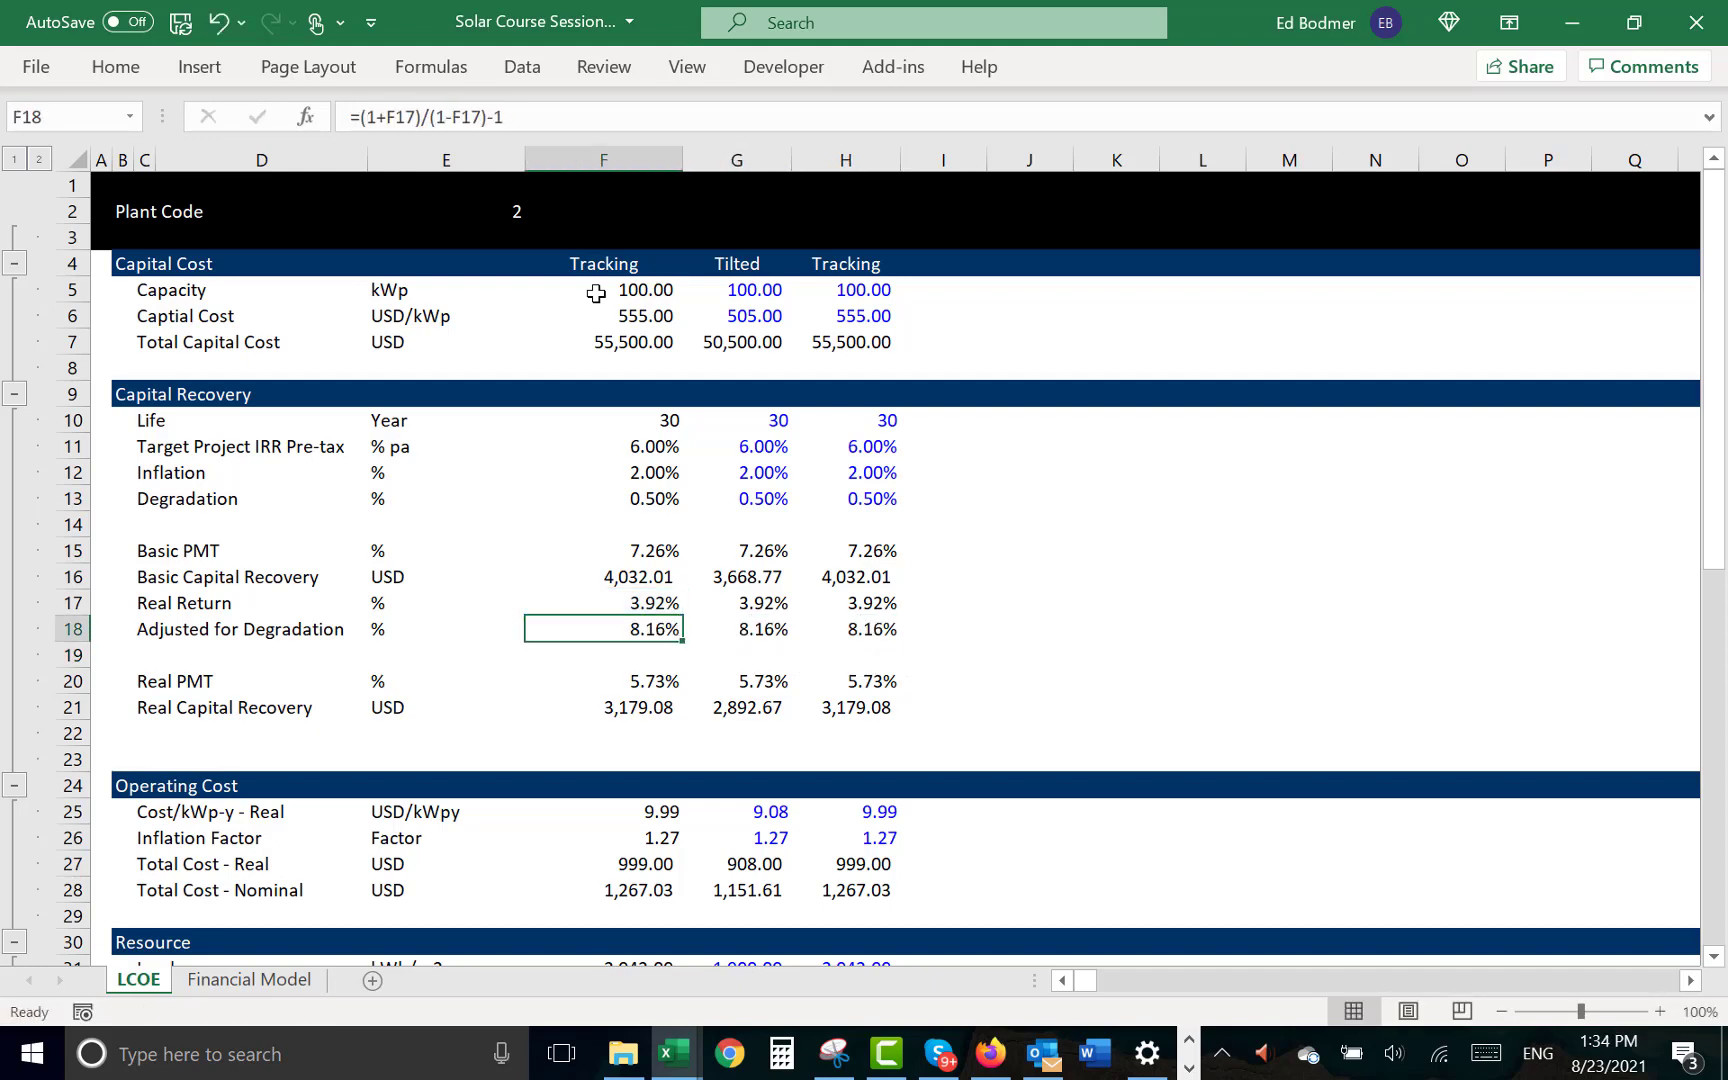
- Correct the Tilted case's formula in G18 to divide by one minus degradation: =(1+G17)/(1-G13)-1
{"action": "key", "text": "Right"}
{"action": "key", "text": "F2"}
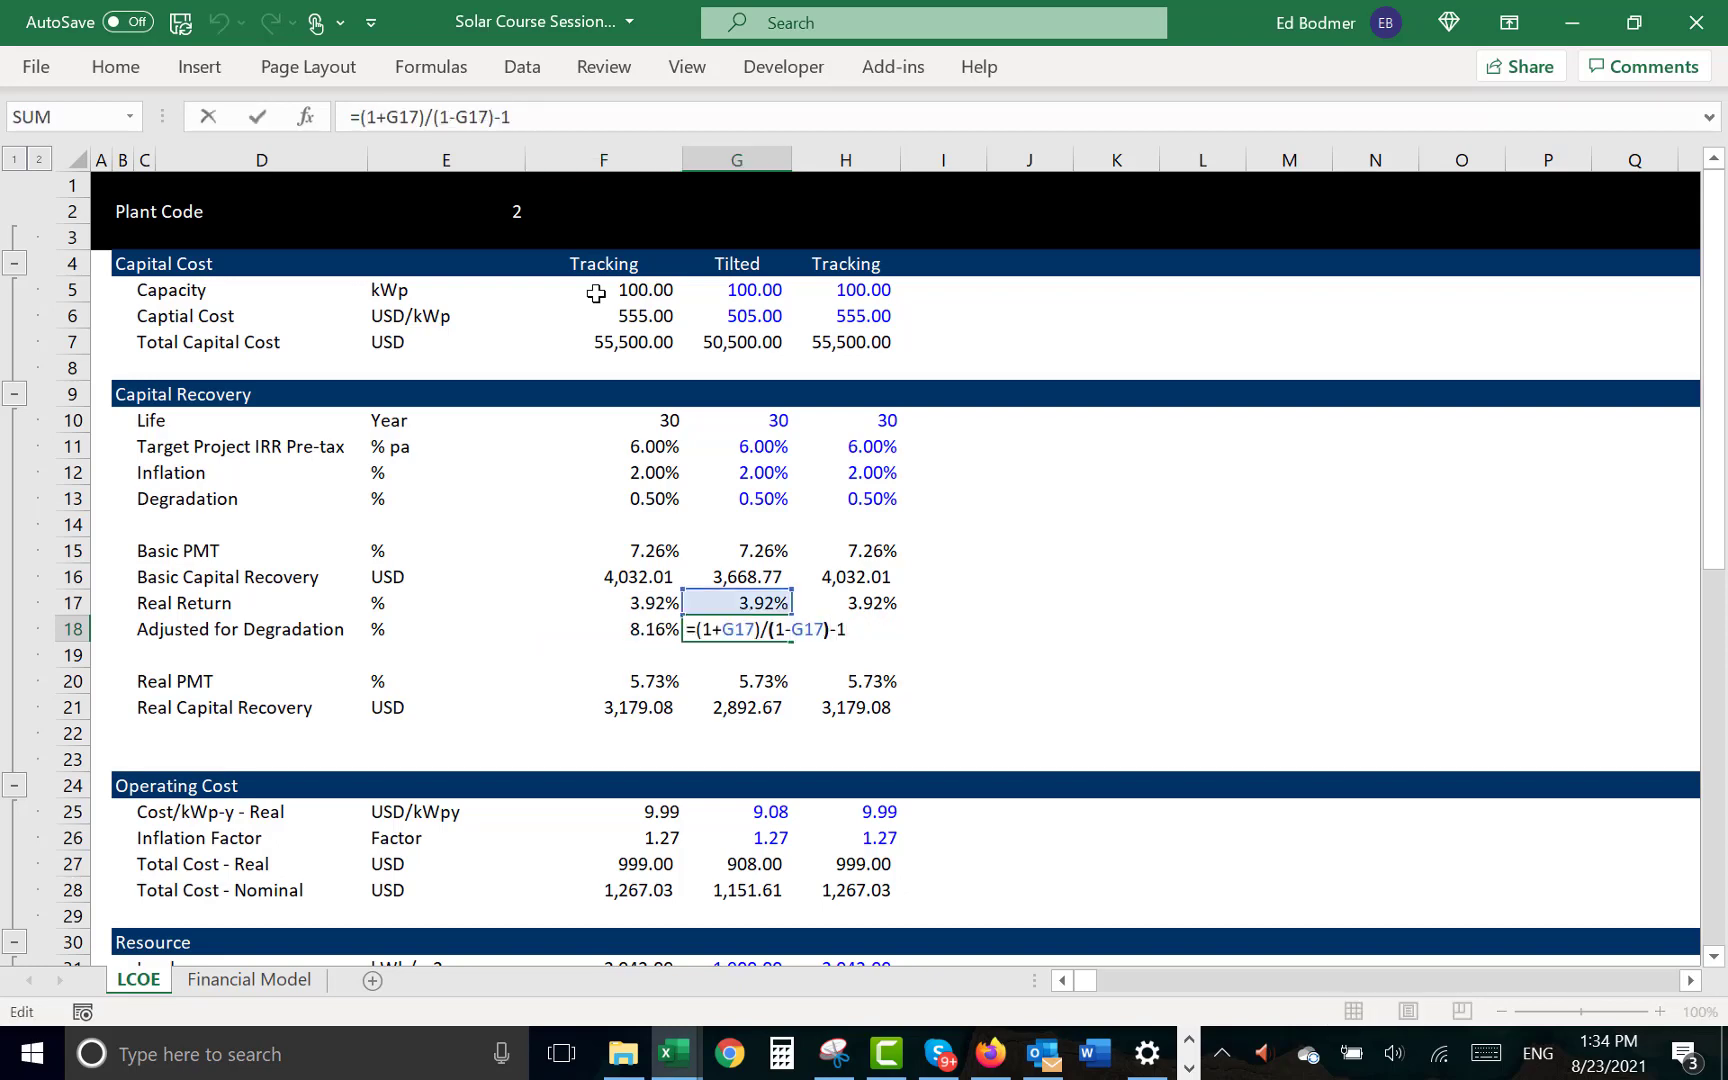
{"action": "key", "text": "BackSpace"}
{"action": "key", "text": "BackSpace"}
{"action": "key", "text": "BackSpace"}
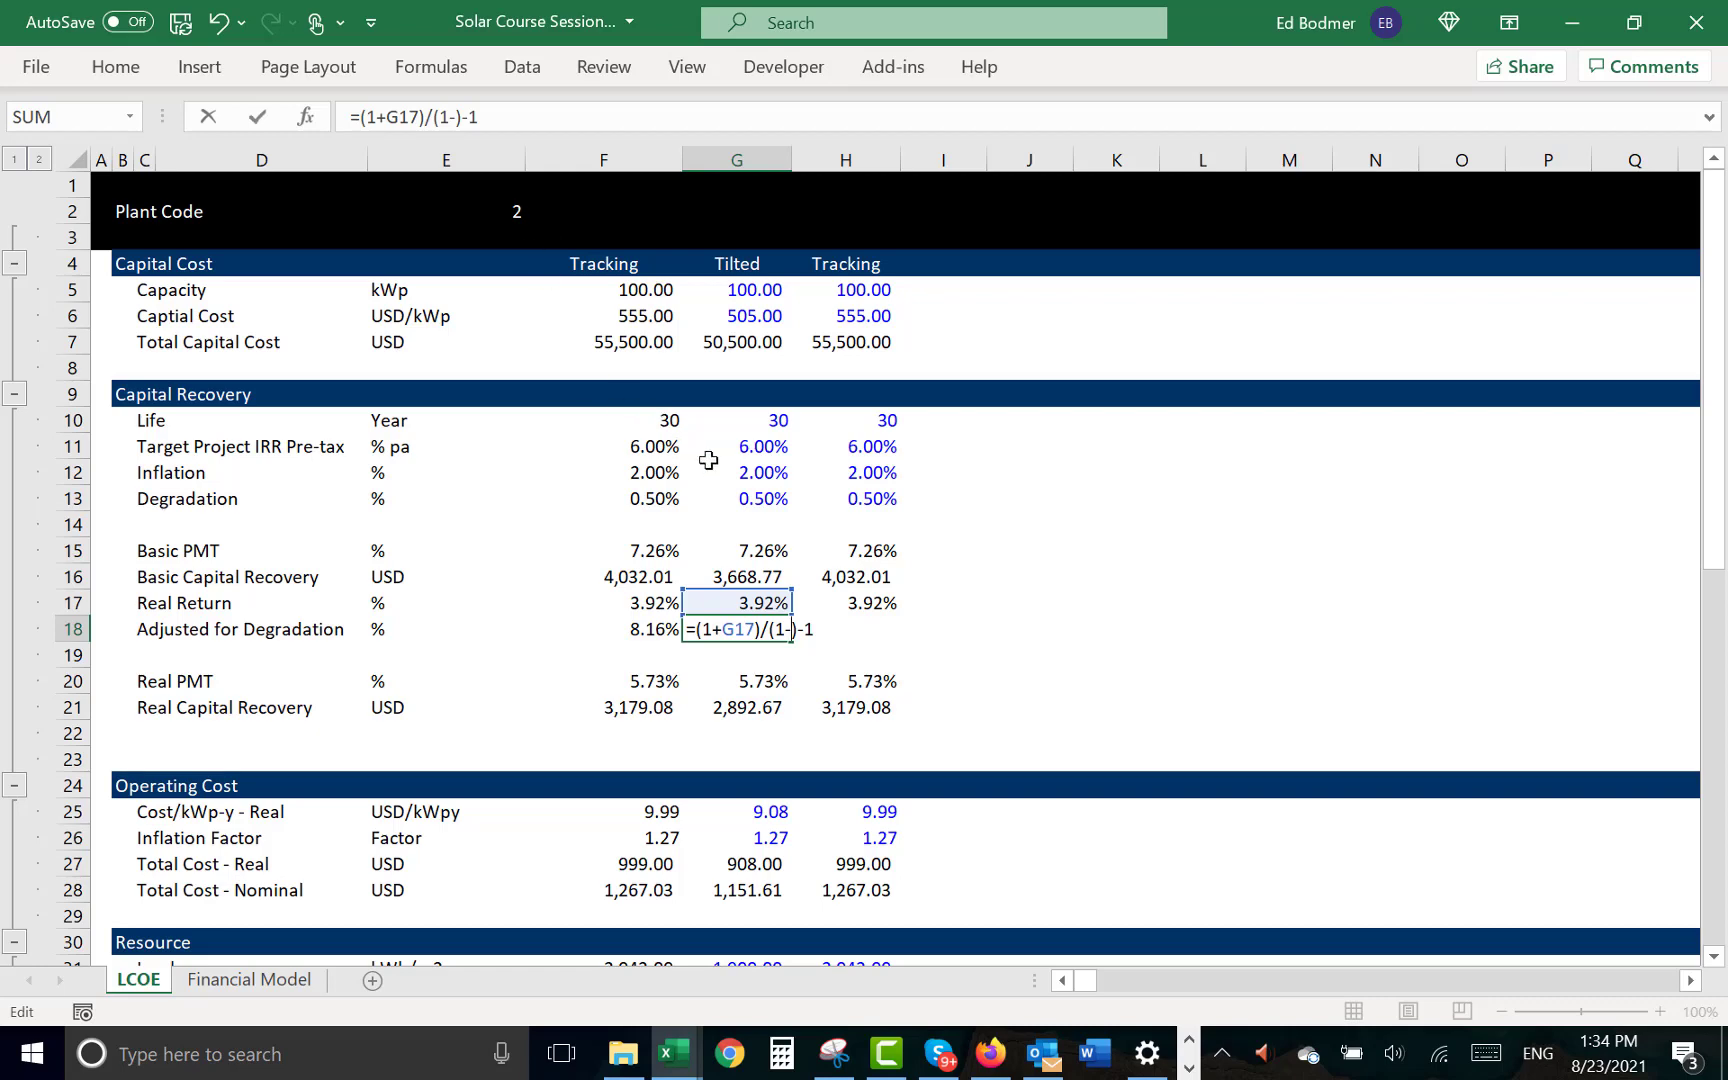
{"action": "left_click", "coordinate": [742, 498]}
{"action": "key", "text": "Return"}
{"action": "key", "text": "Up"}
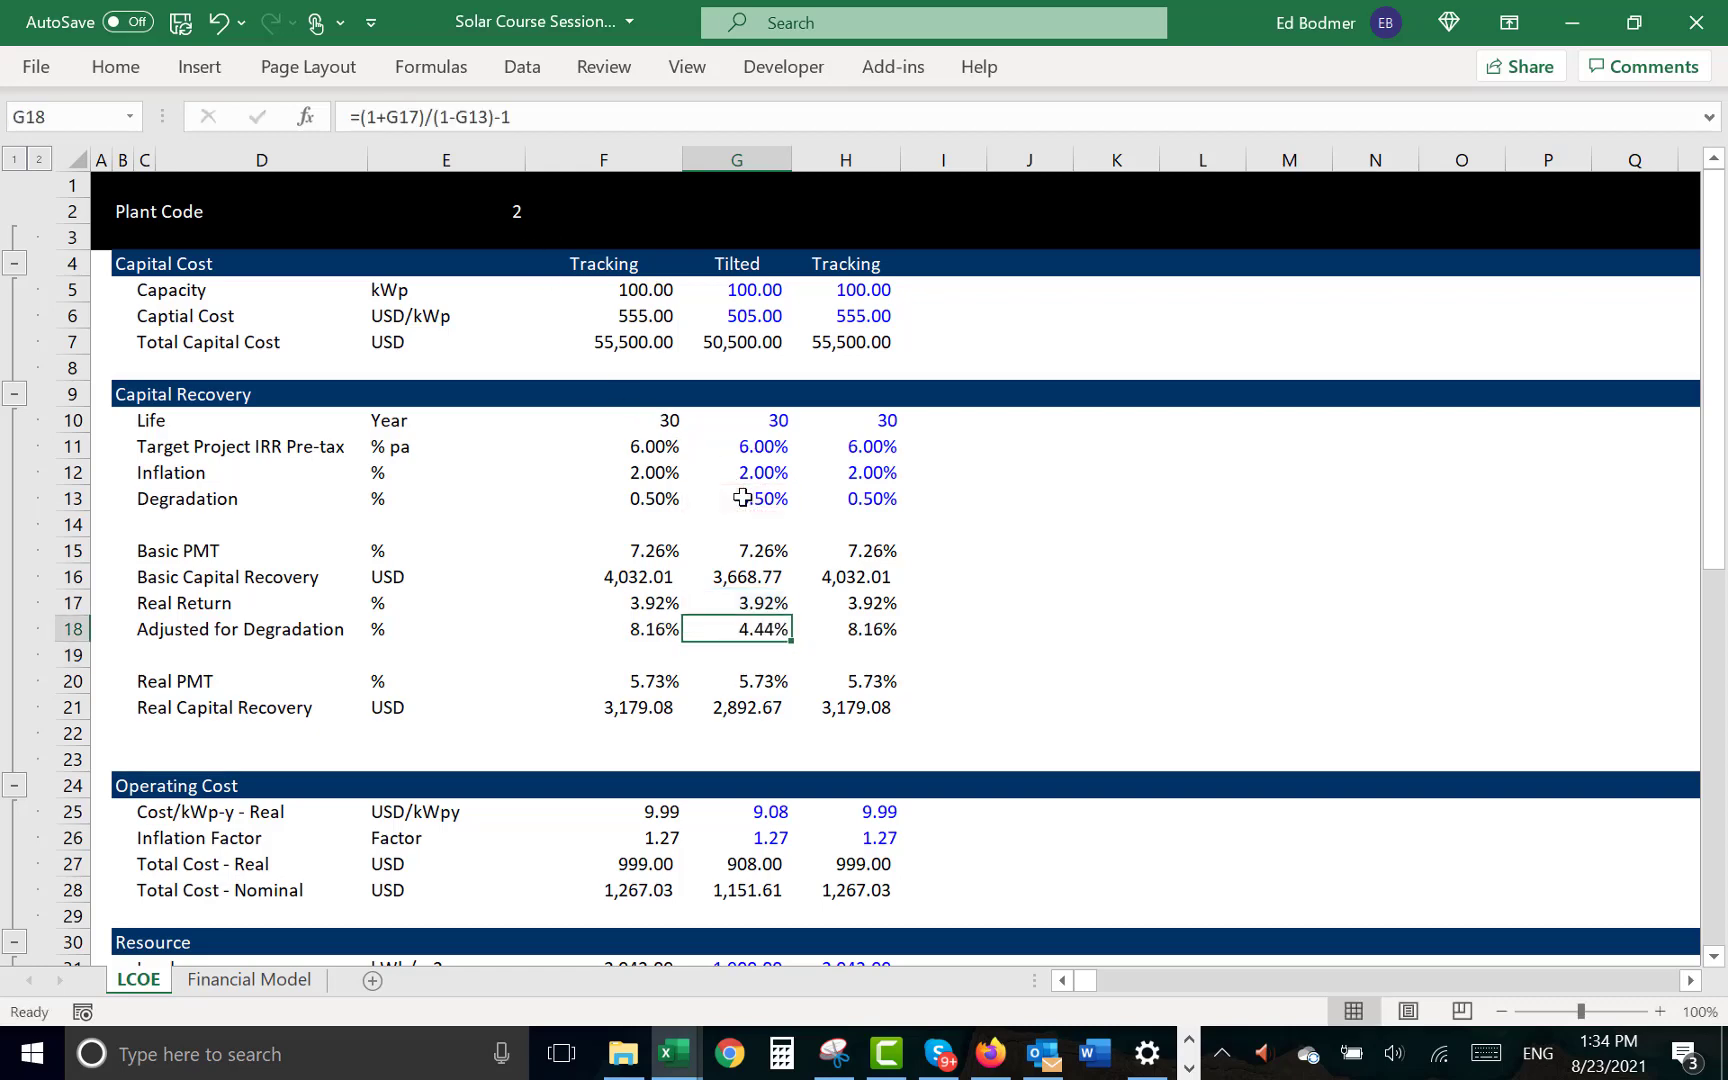
- Copy the corrected Adjusted for Degradation formula from G18 into H18
{"action": "key", "text": "ctrl+c"}
{"action": "key", "text": "Right"}
{"action": "key", "text": "ctrl+v"}
{"action": "key", "text": "Down"}
{"action": "key", "text": "Down"}
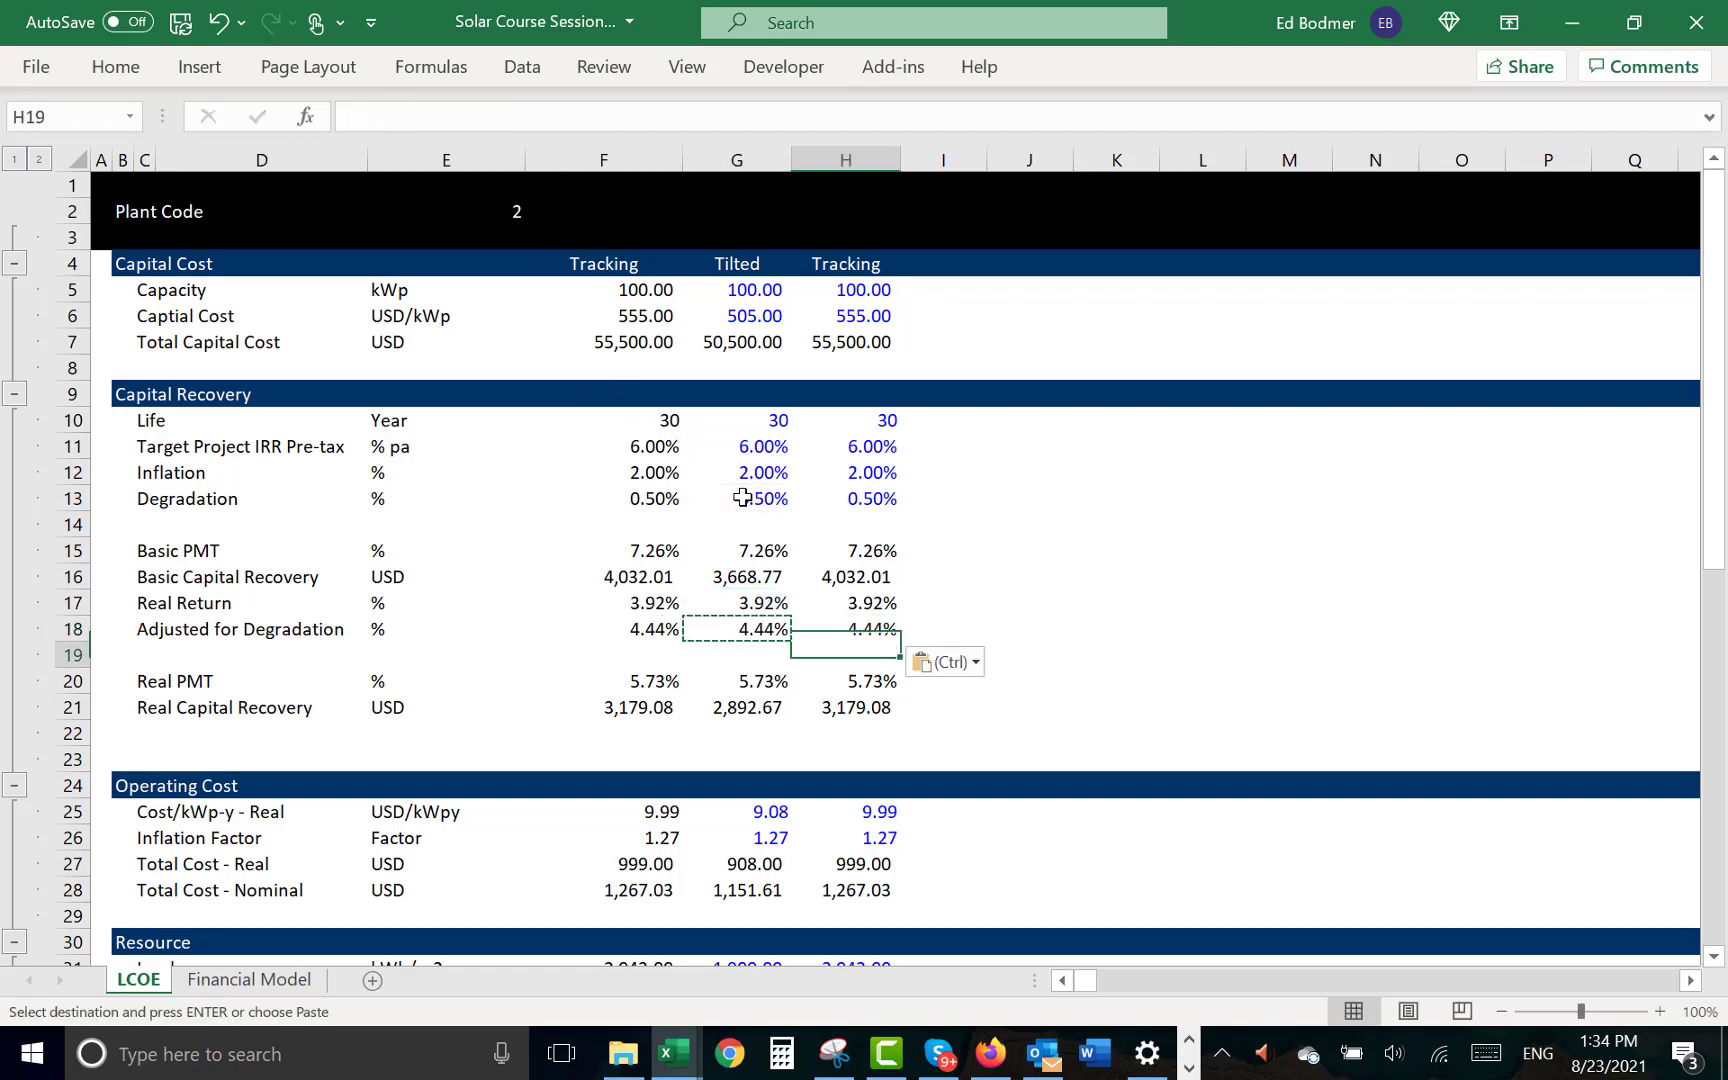
{"action": "key", "text": "Left"}
{"action": "key", "text": "Left"}
{"action": "key", "text": "Escape"}
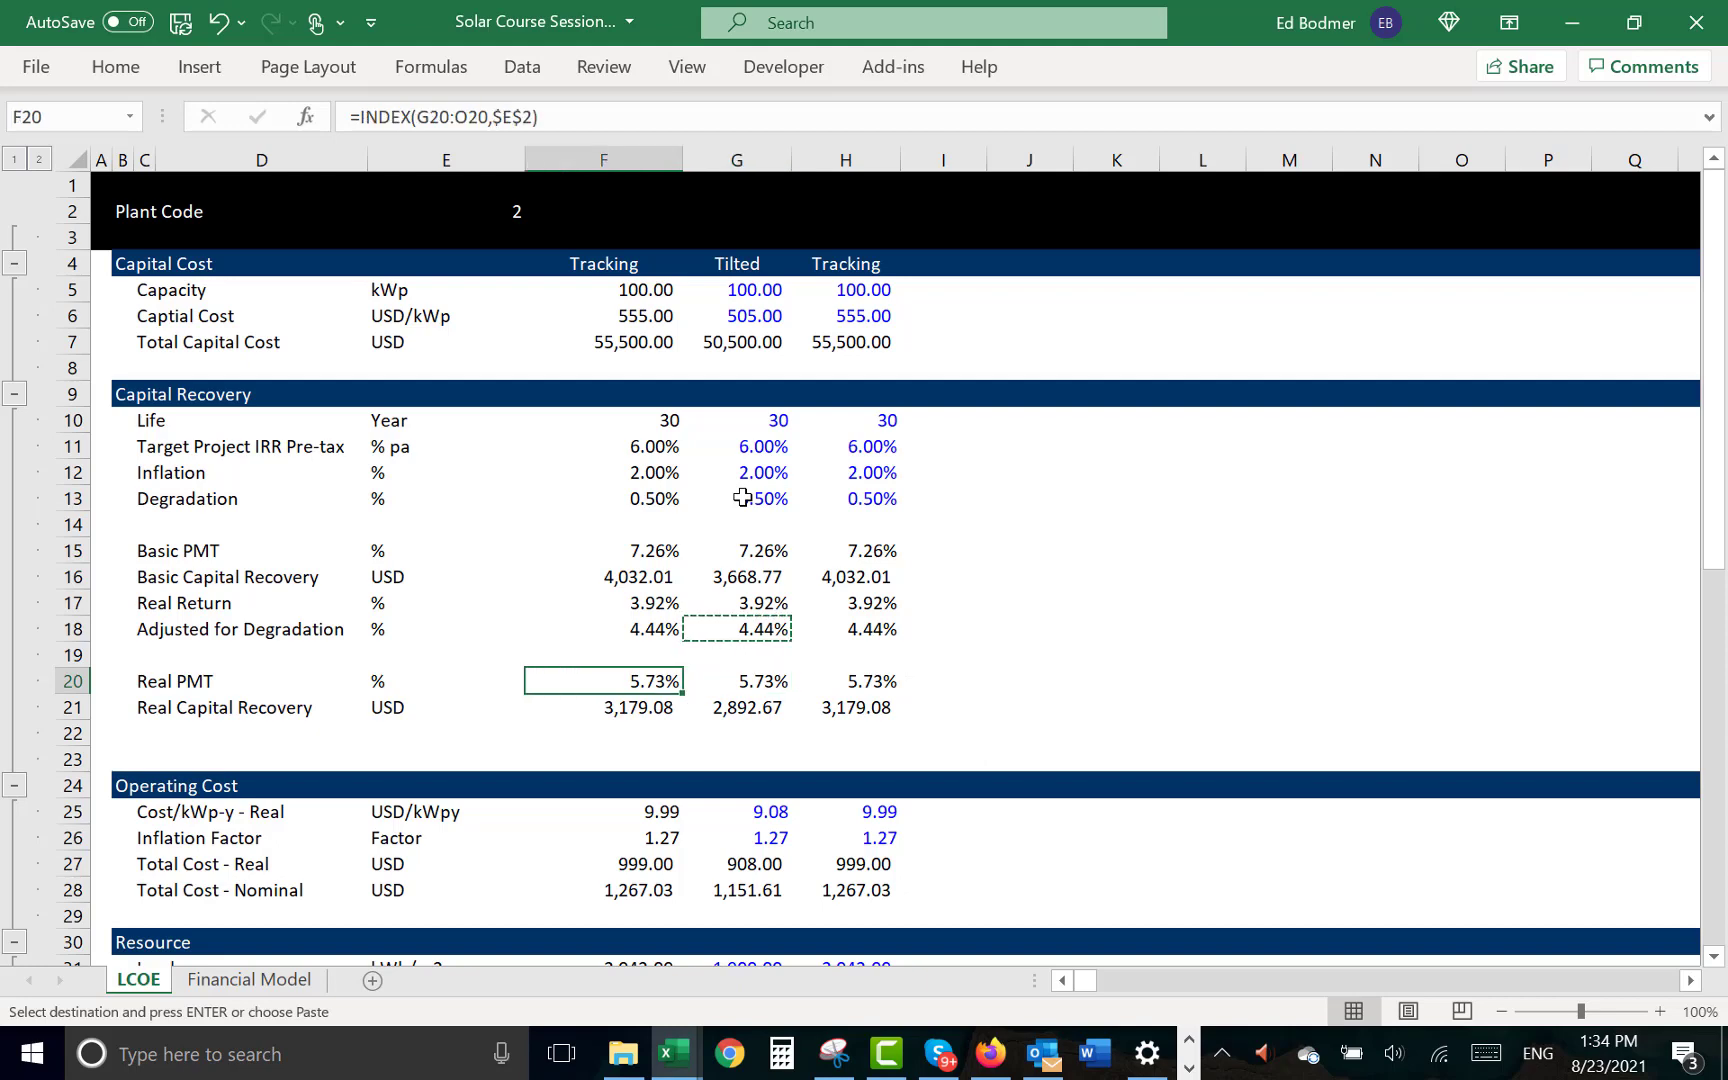
- Change the Tilted case's Real PMT in G20 to =PMT(G18,G10,-1) and format it as a percentage
{"action": "key", "text": "Right"}
{"action": "key", "text": "F2"}
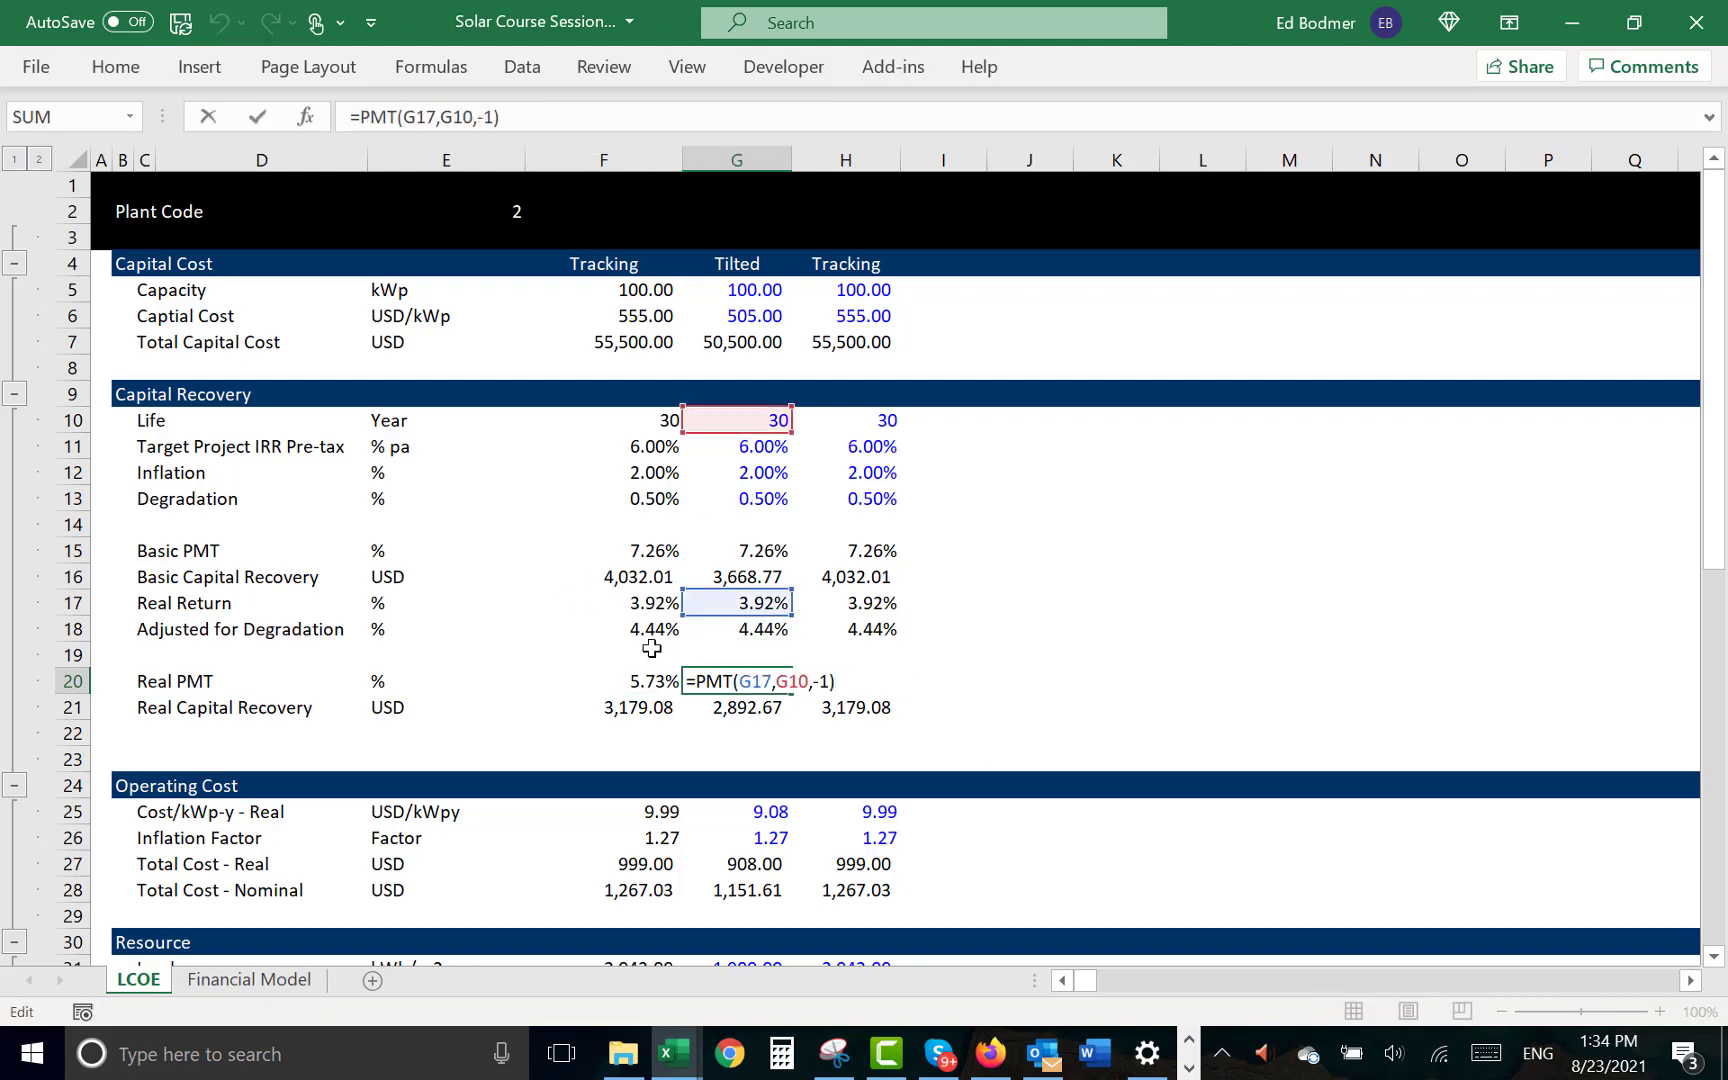
{"action": "left_click_drag", "start_coordinate": [706, 620], "coordinate": [710, 638]}
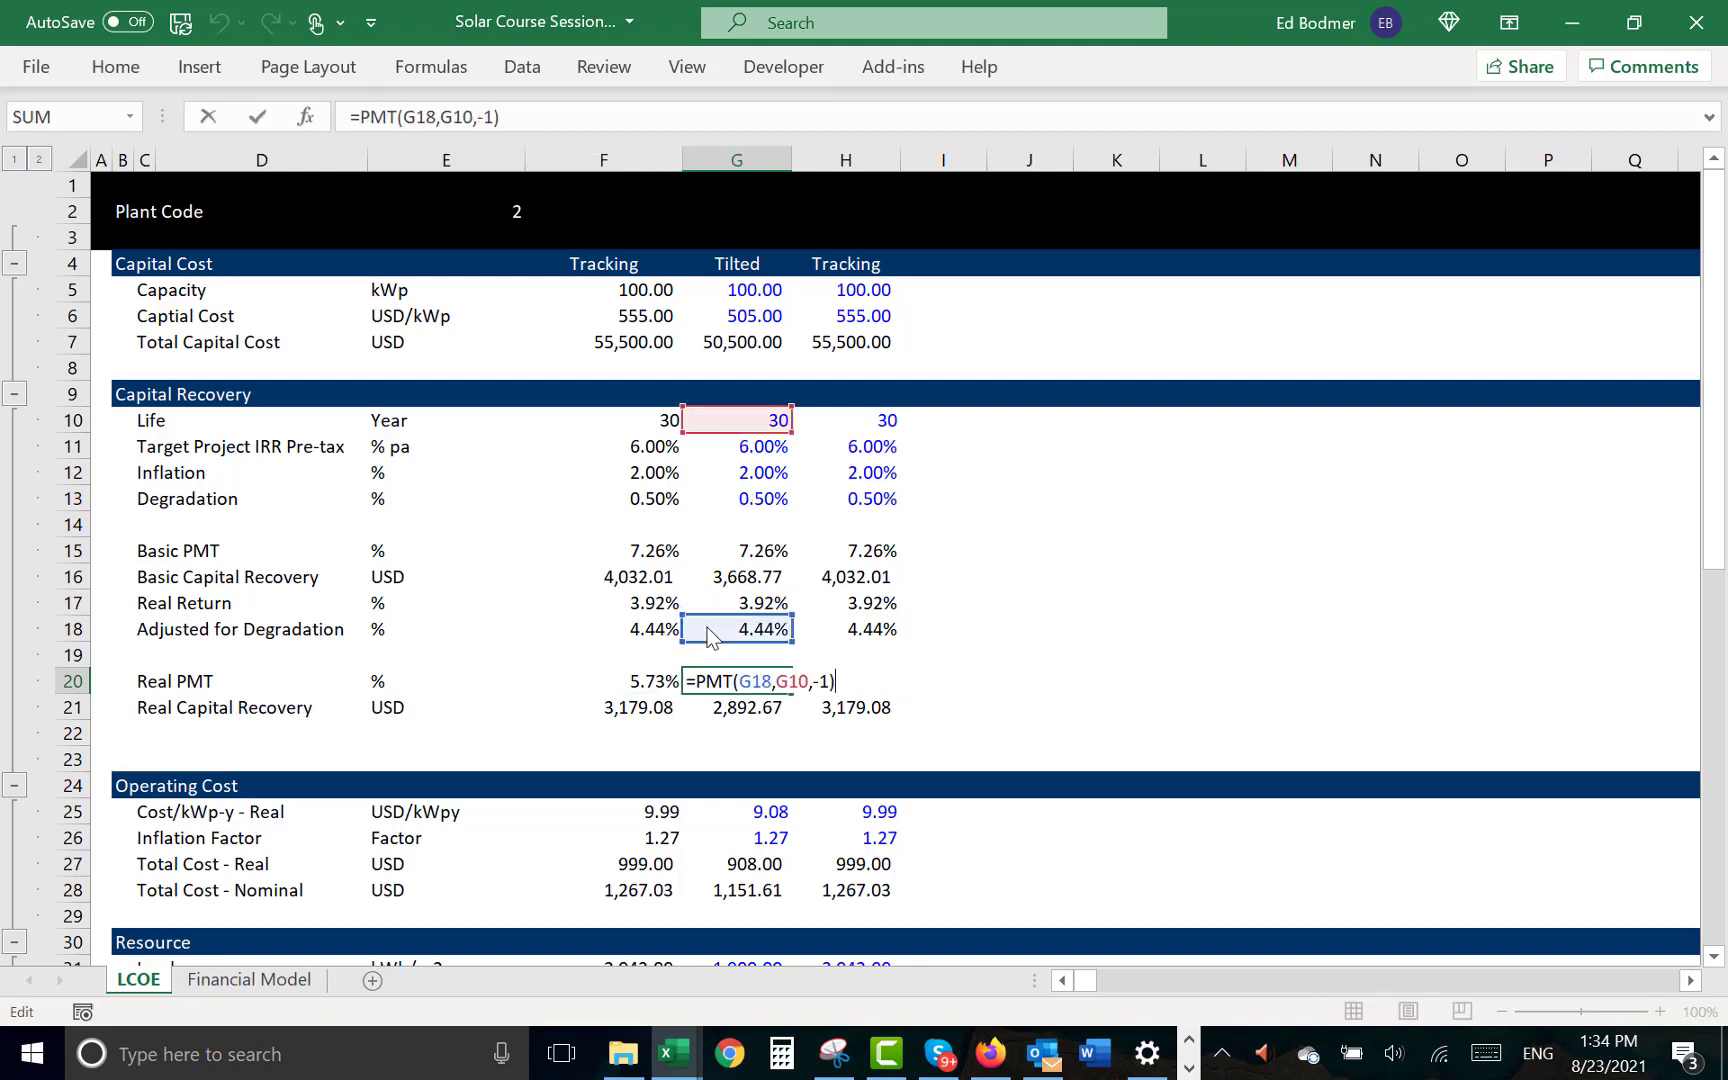
{"action": "key", "text": "Return"}
{"action": "key", "text": "Up"}
{"action": "key", "text": "Right"}
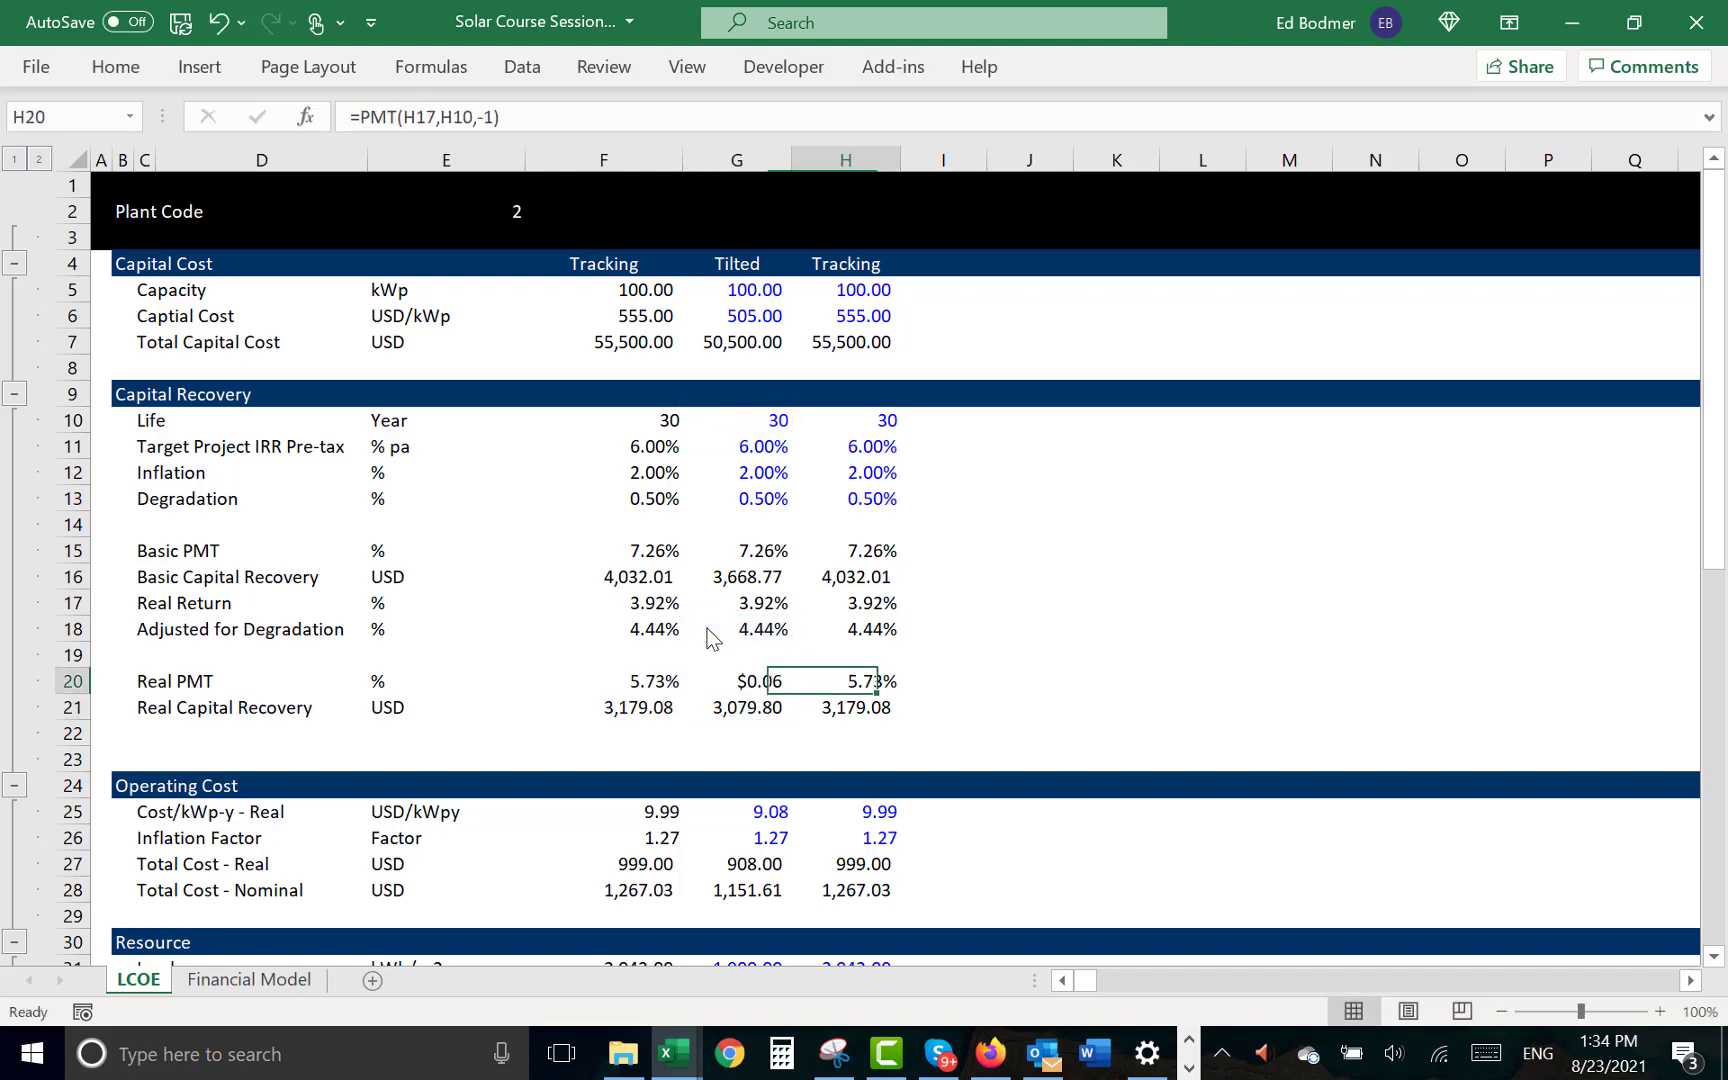
{"action": "key", "text": "Left"}
{"action": "key", "text": "ctrl+shift+5"}
- Change the Tracking case's Real PMT in H20 to =PMT(H18,H10,-1) and format it as a percentage
{"action": "key", "text": "Right"}
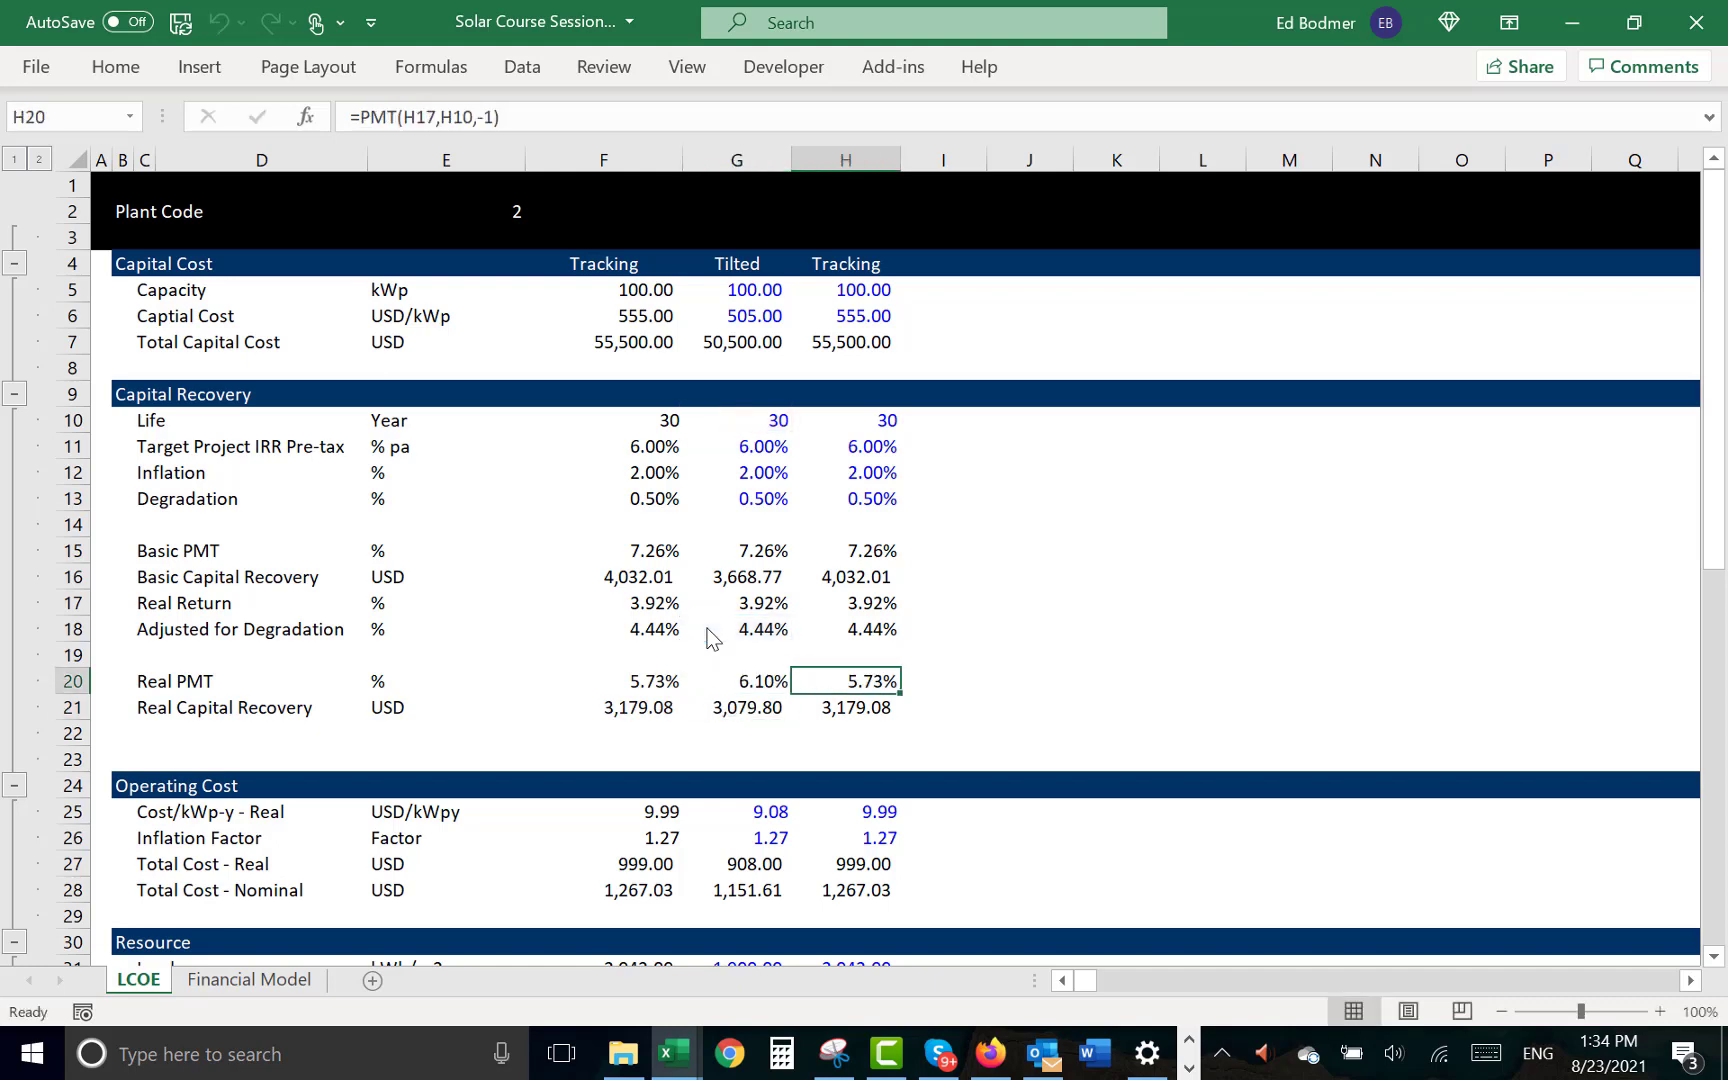
{"action": "key", "text": "F2"}
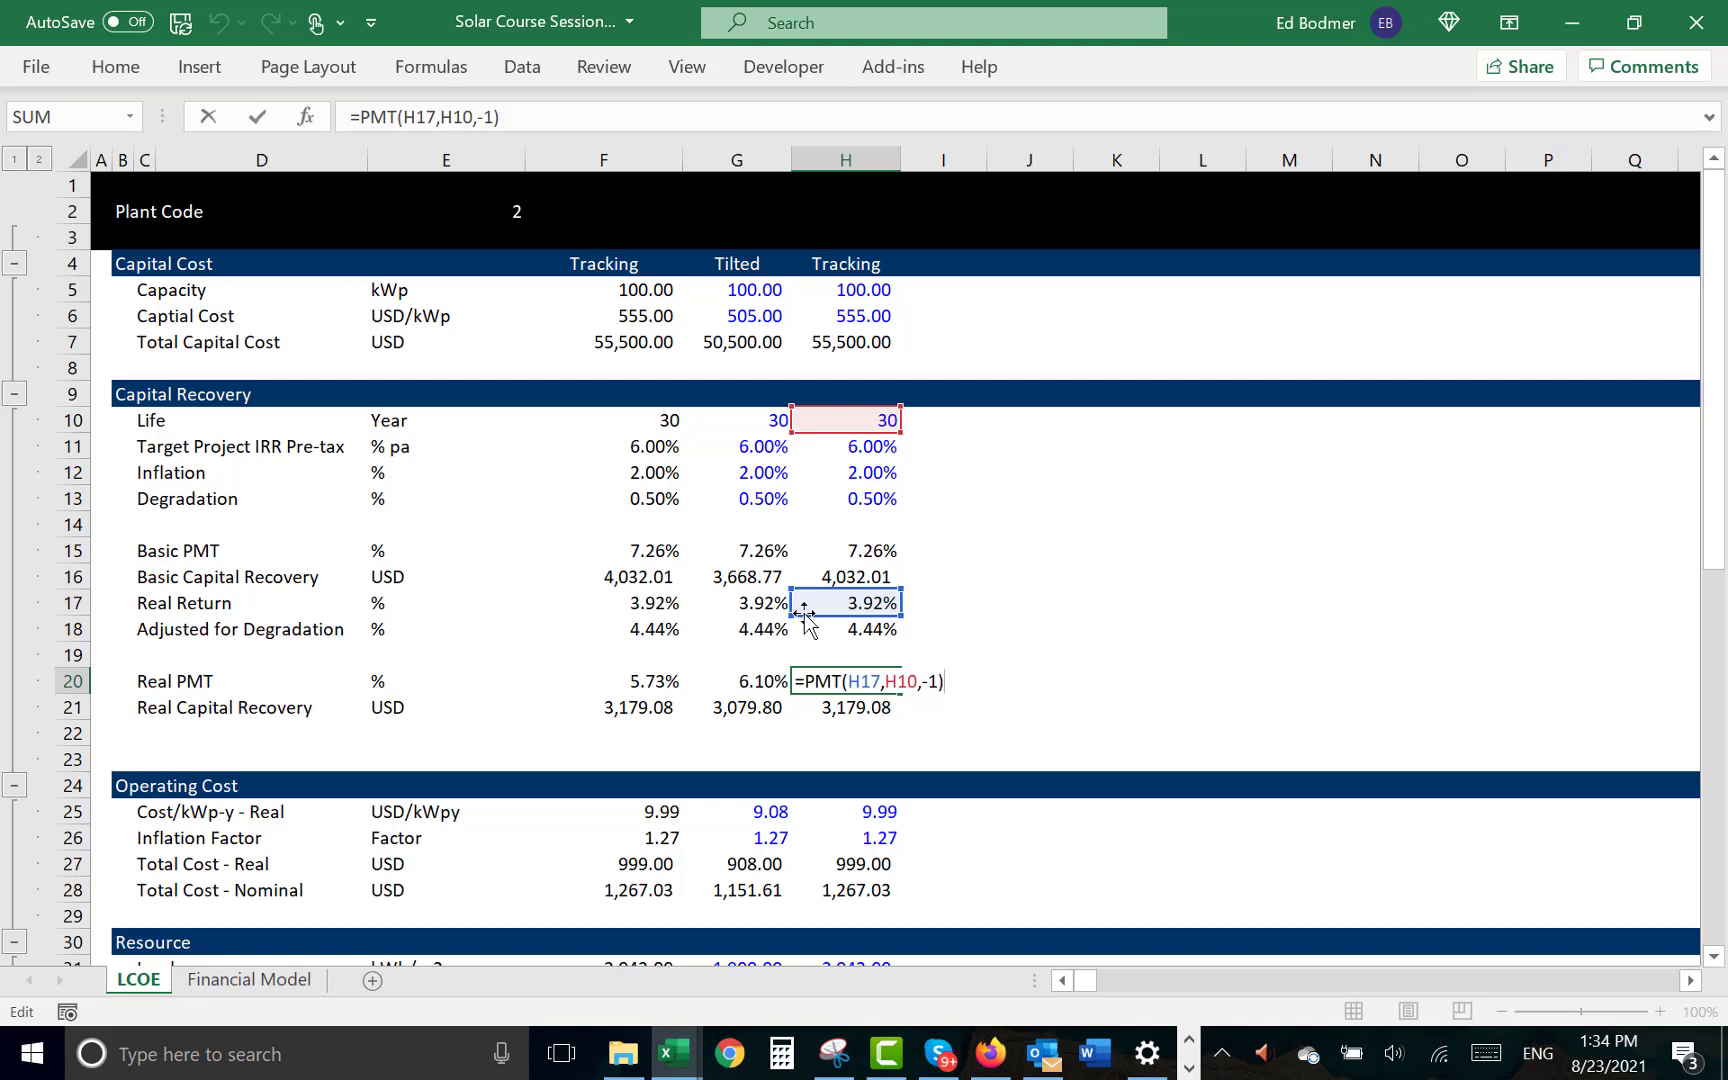
{"action": "left_click_drag", "start_coordinate": [805, 616], "coordinate": [808, 640]}
{"action": "key", "text": "ctrl+Return"}
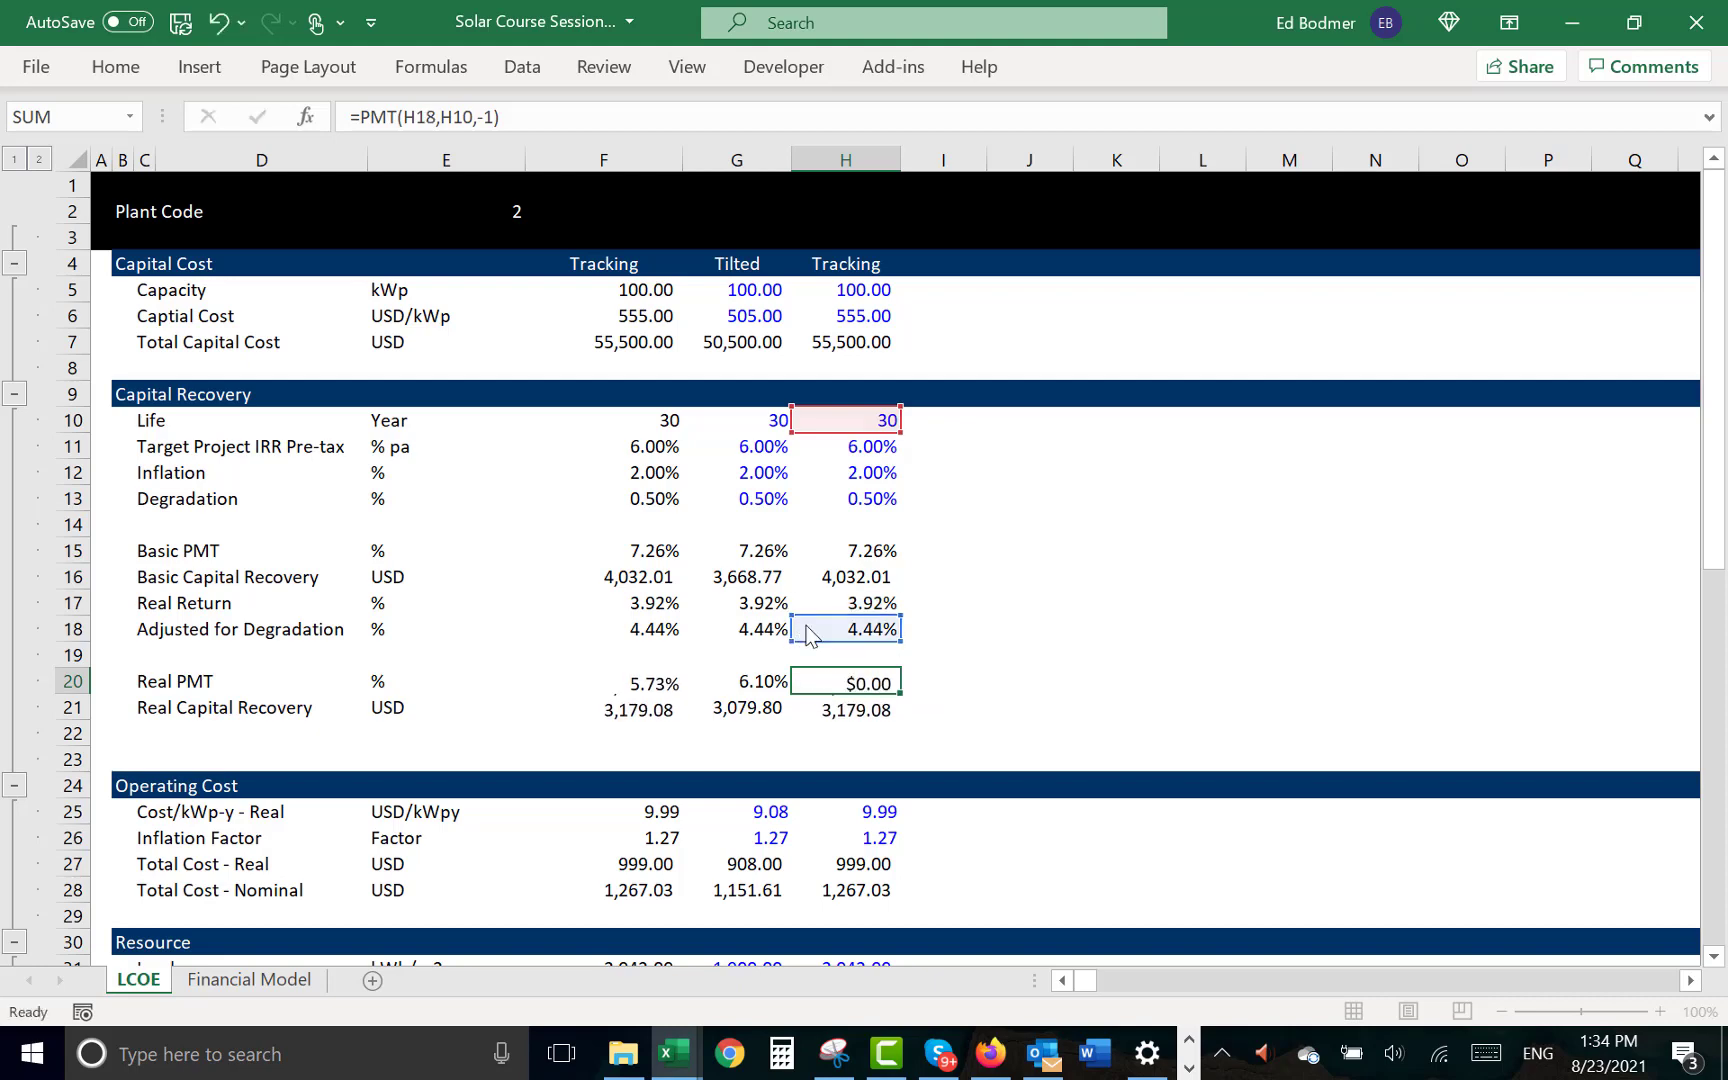
{"action": "key", "text": "ctrl+shift+5"}
- Insert two blank rows above Inflation Factor in the Operating Cost section
{"action": "key", "text": "Down"}
{"action": "key", "text": "Down"}
{"action": "key", "text": "Down"}
{"action": "key", "text": "Down"}
{"action": "key", "text": "Down"}
{"action": "key", "text": "Down"}
{"action": "key", "text": "Down"}
{"action": "key", "text": "Down"}
{"action": "key", "text": "Down"}
{"action": "key", "text": "Down"}
{"action": "key", "text": "Down"}
{"action": "key", "text": "Down"}
{"action": "key", "text": "Down"}
{"action": "key", "text": "Down"}
{"action": "key", "text": "Down"}
{"action": "key", "text": "Down"}
{"action": "key", "text": "Down"}
{"action": "key", "text": "Down"}
{"action": "key", "text": "Down"}
{"action": "key", "text": "Down"}
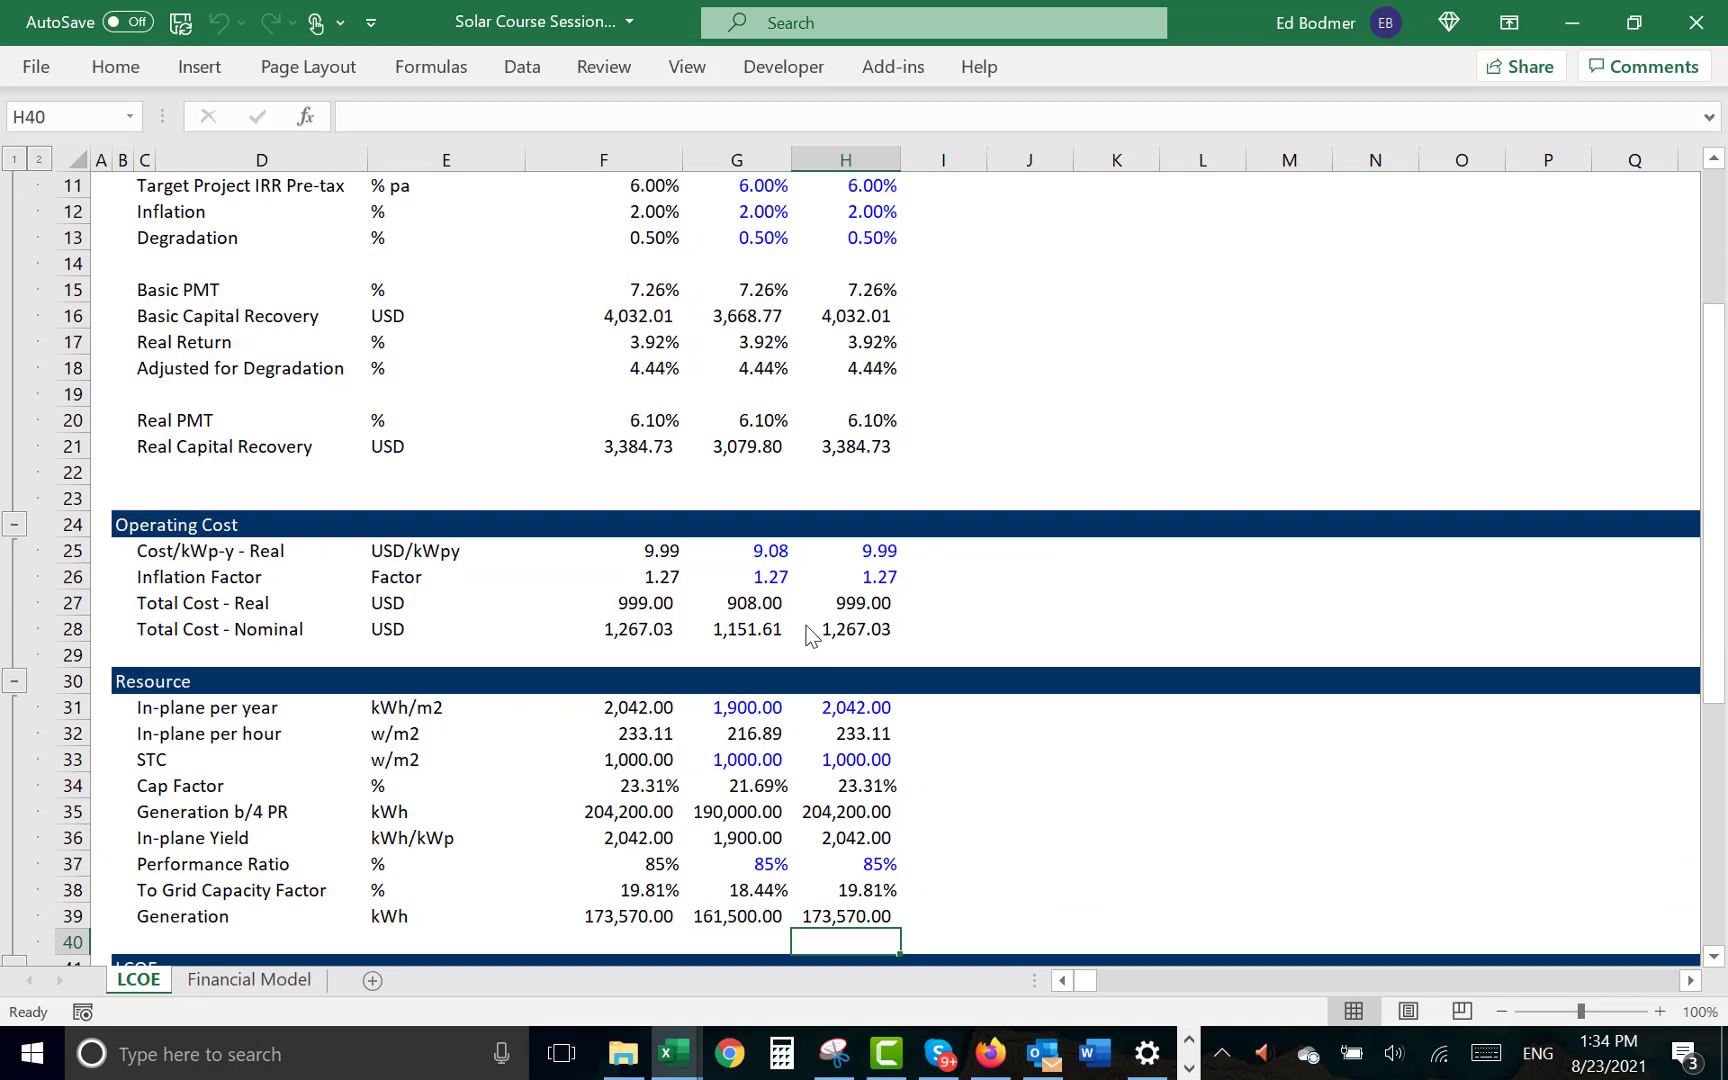
{"action": "key", "text": "Up"}
{"action": "key", "text": "Up"}
{"action": "key", "text": "Up"}
{"action": "key", "text": "Up"}
{"action": "key", "text": "Up"}
{"action": "key", "text": "Up"}
{"action": "key", "text": "Up"}
{"action": "key", "text": "Up"}
{"action": "key", "text": "Up"}
{"action": "key", "text": "Up"}
{"action": "key", "text": "Up"}
{"action": "key", "text": "Up"}
{"action": "key", "text": "Up"}
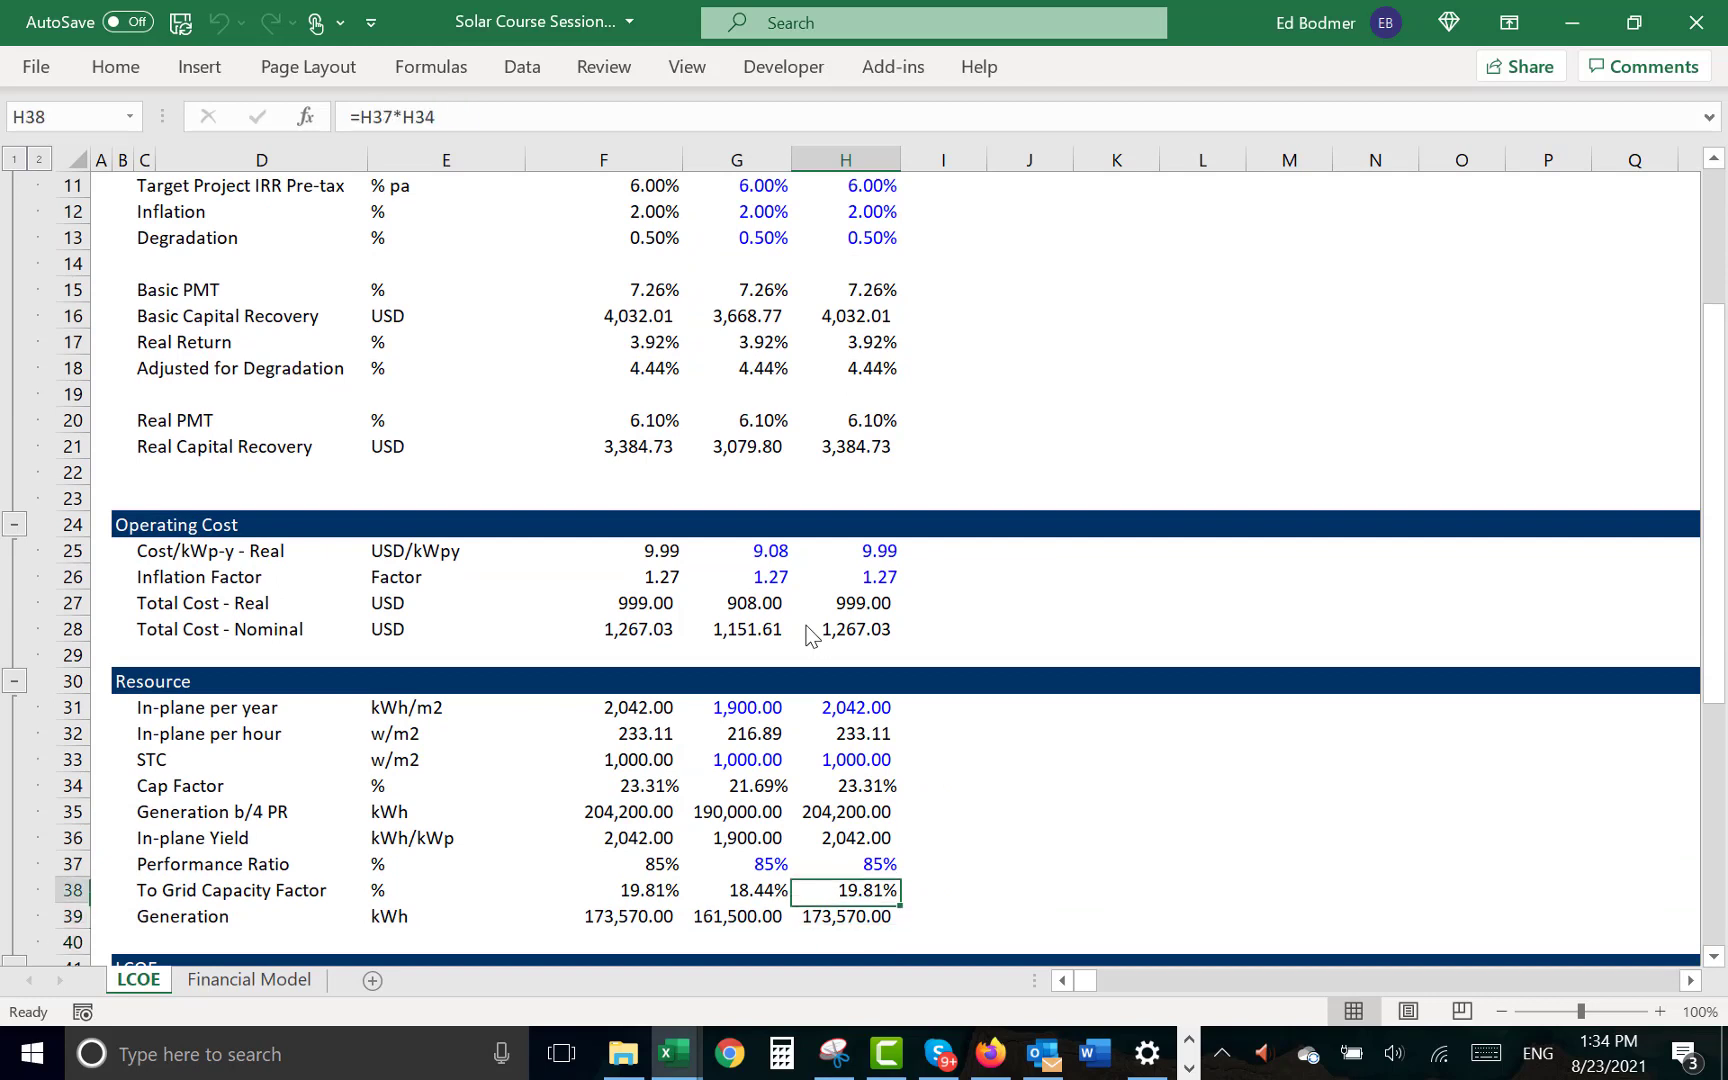
{"action": "key", "text": "Up"}
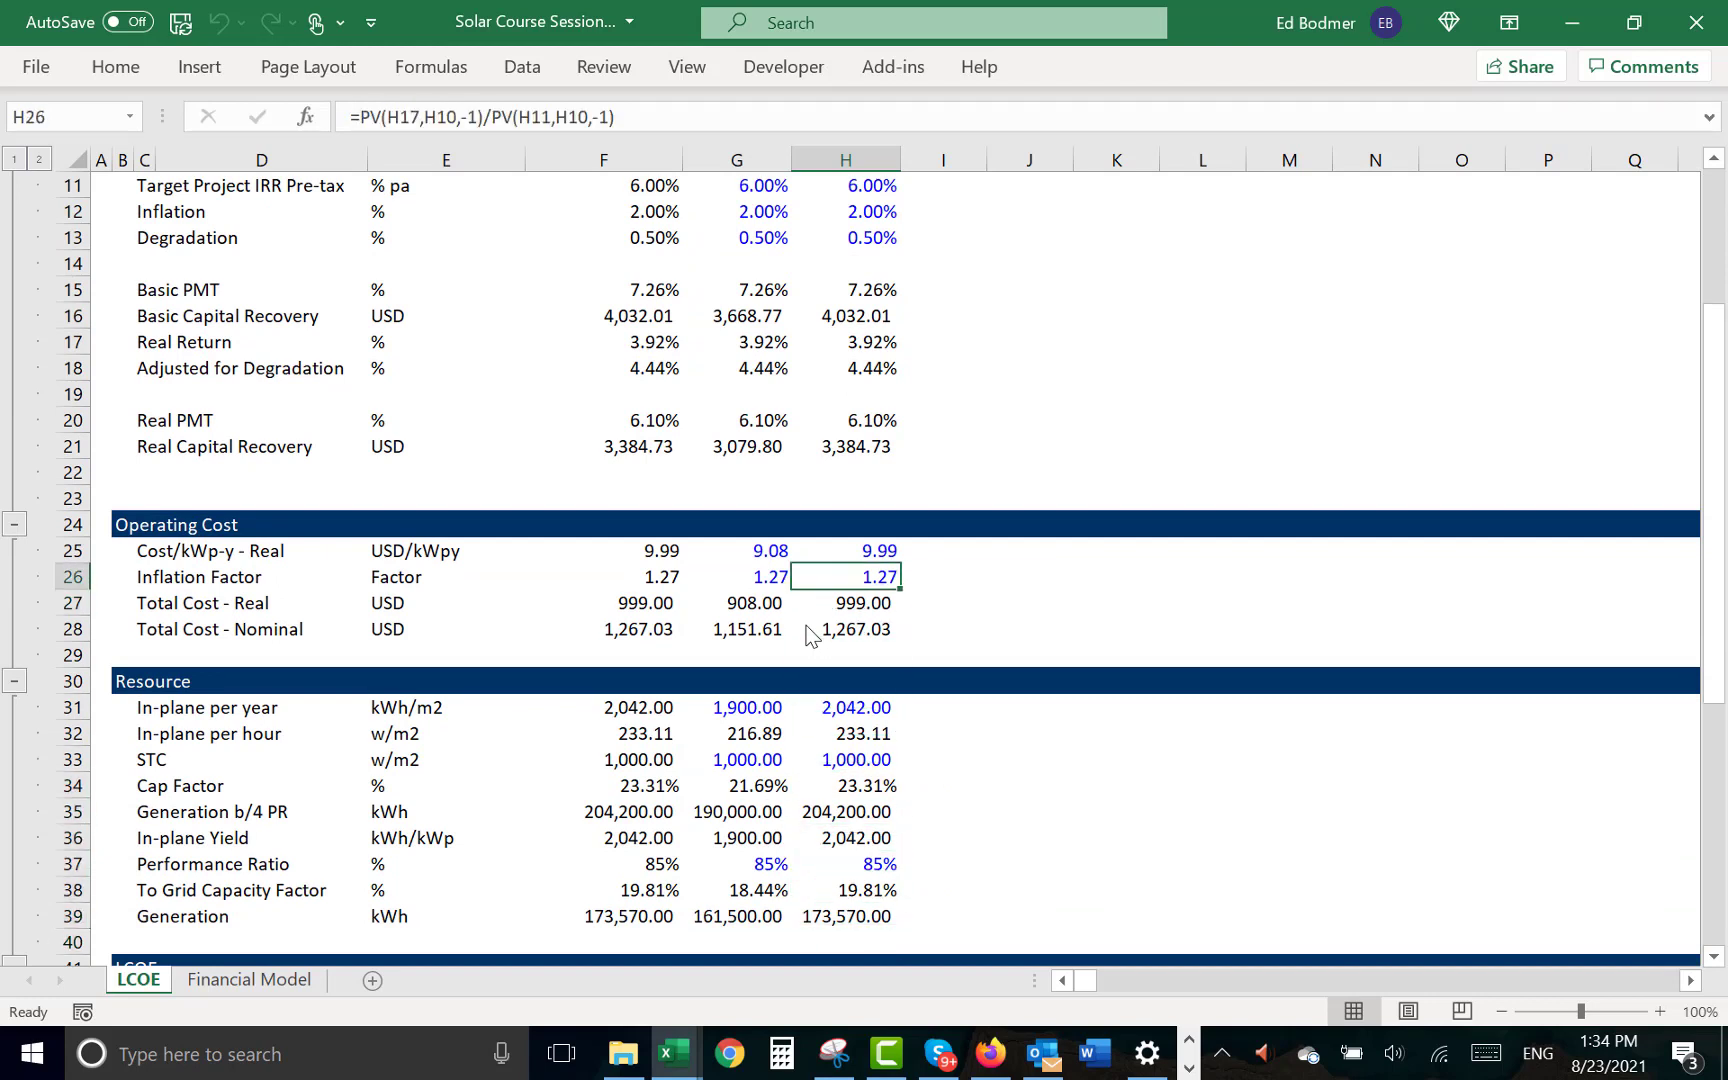
{"action": "key", "text": "shift+space"}
{"action": "key", "text": "ctrl+shift+plus"}
- Label row 26 under Cost/kWp-y - Real as "Degradation Adjustment" with the unit "Factor"
{"action": "key", "text": "Left"}
{"action": "key", "text": "Left"}
{"action": "key", "text": "Left"}
{"action": "key", "text": "Left"}
{"action": "key", "text": "Left"}
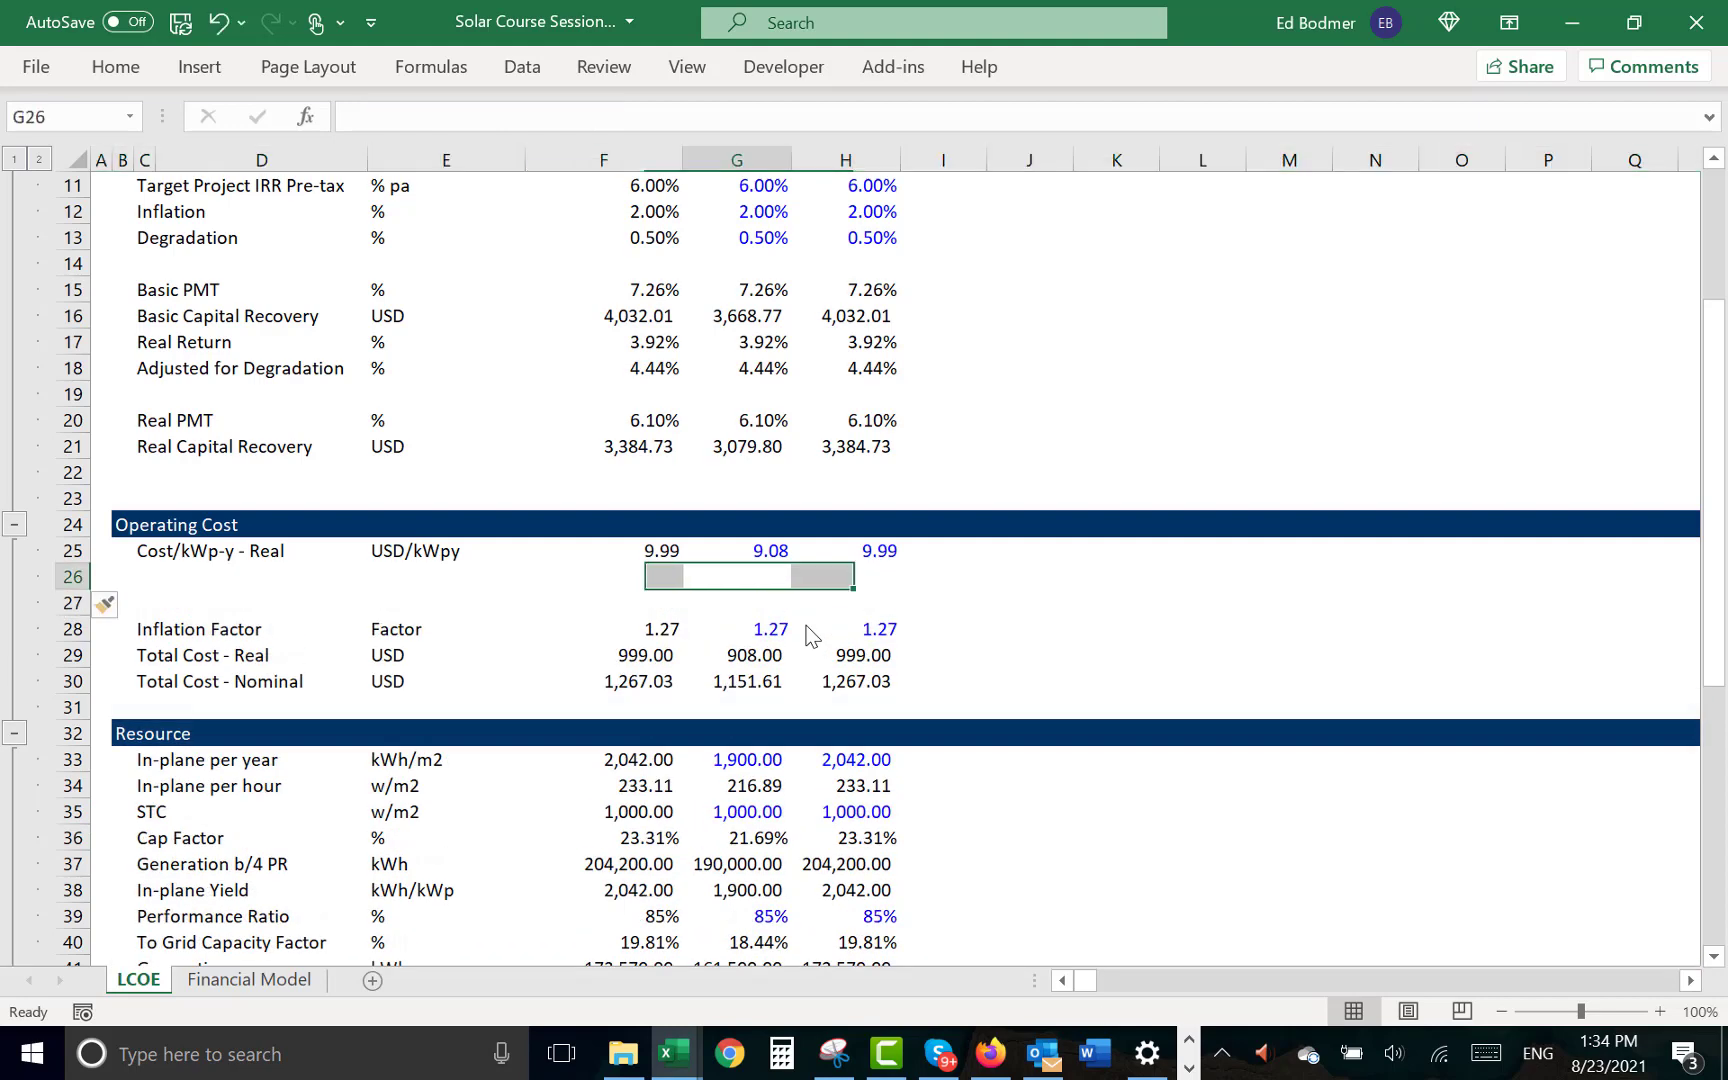
{"action": "type", "text": "D"}
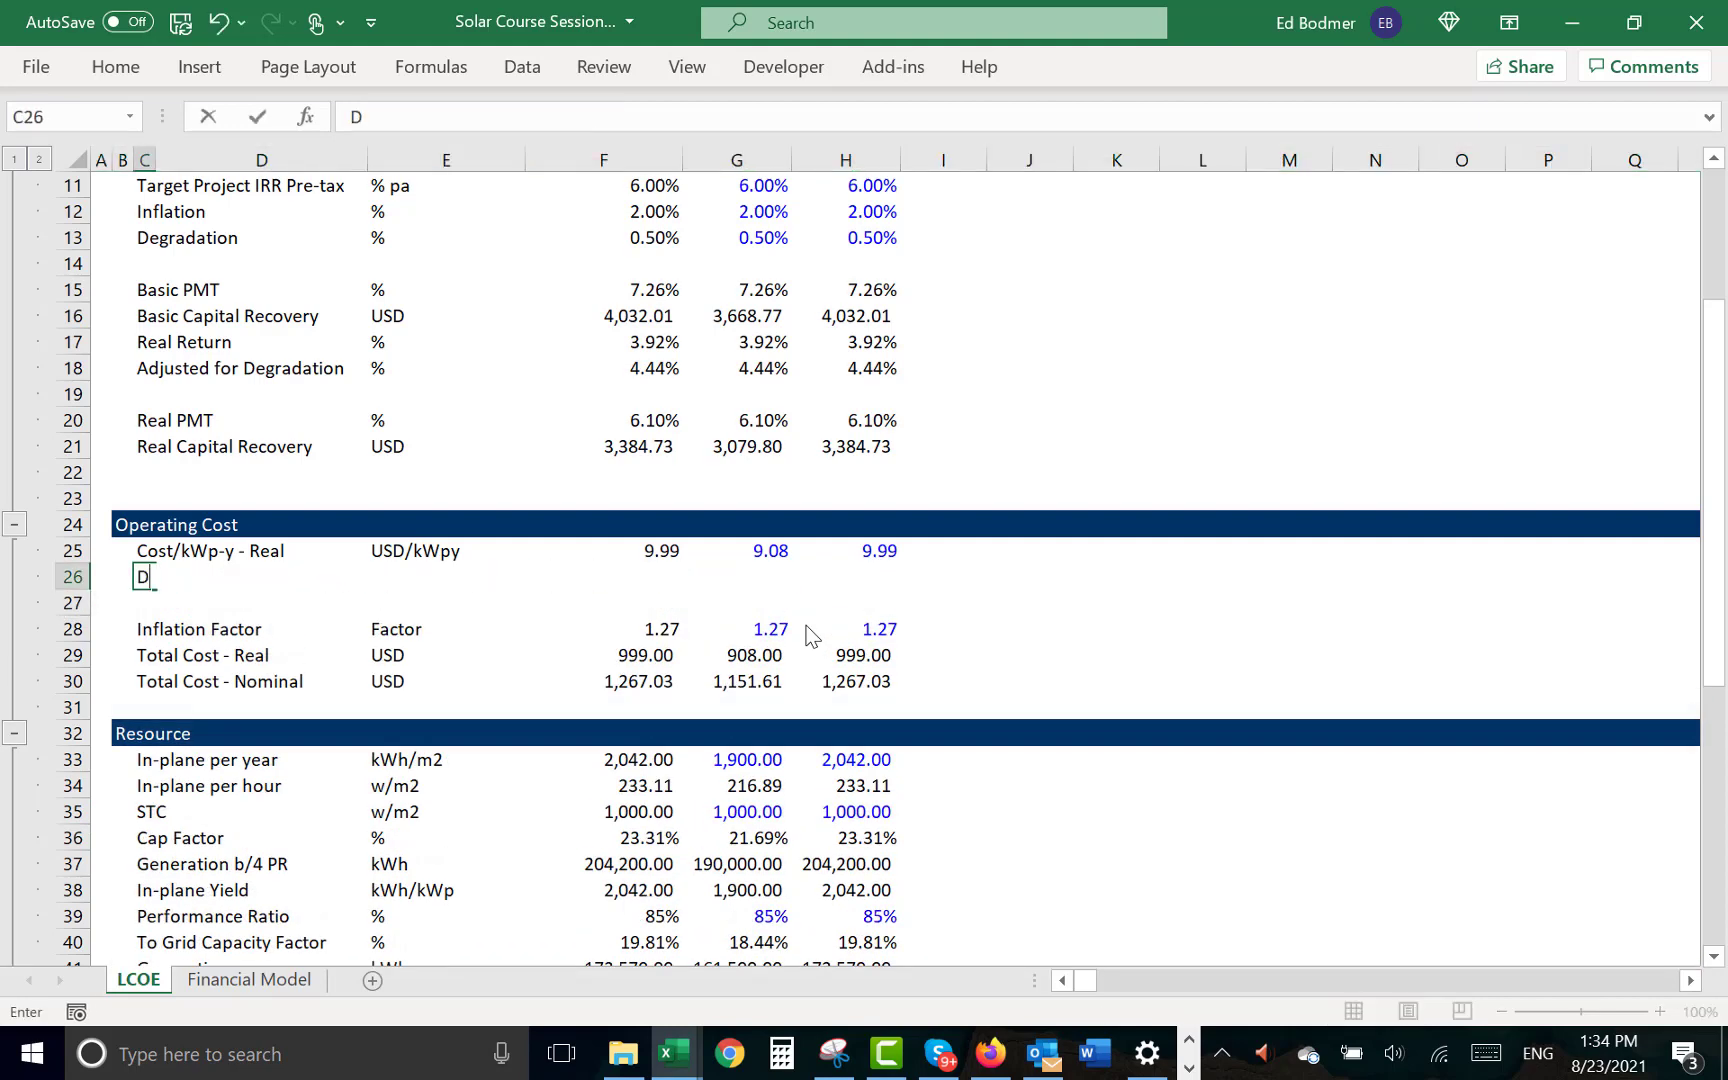
{"action": "type", "text": "egradation A"}
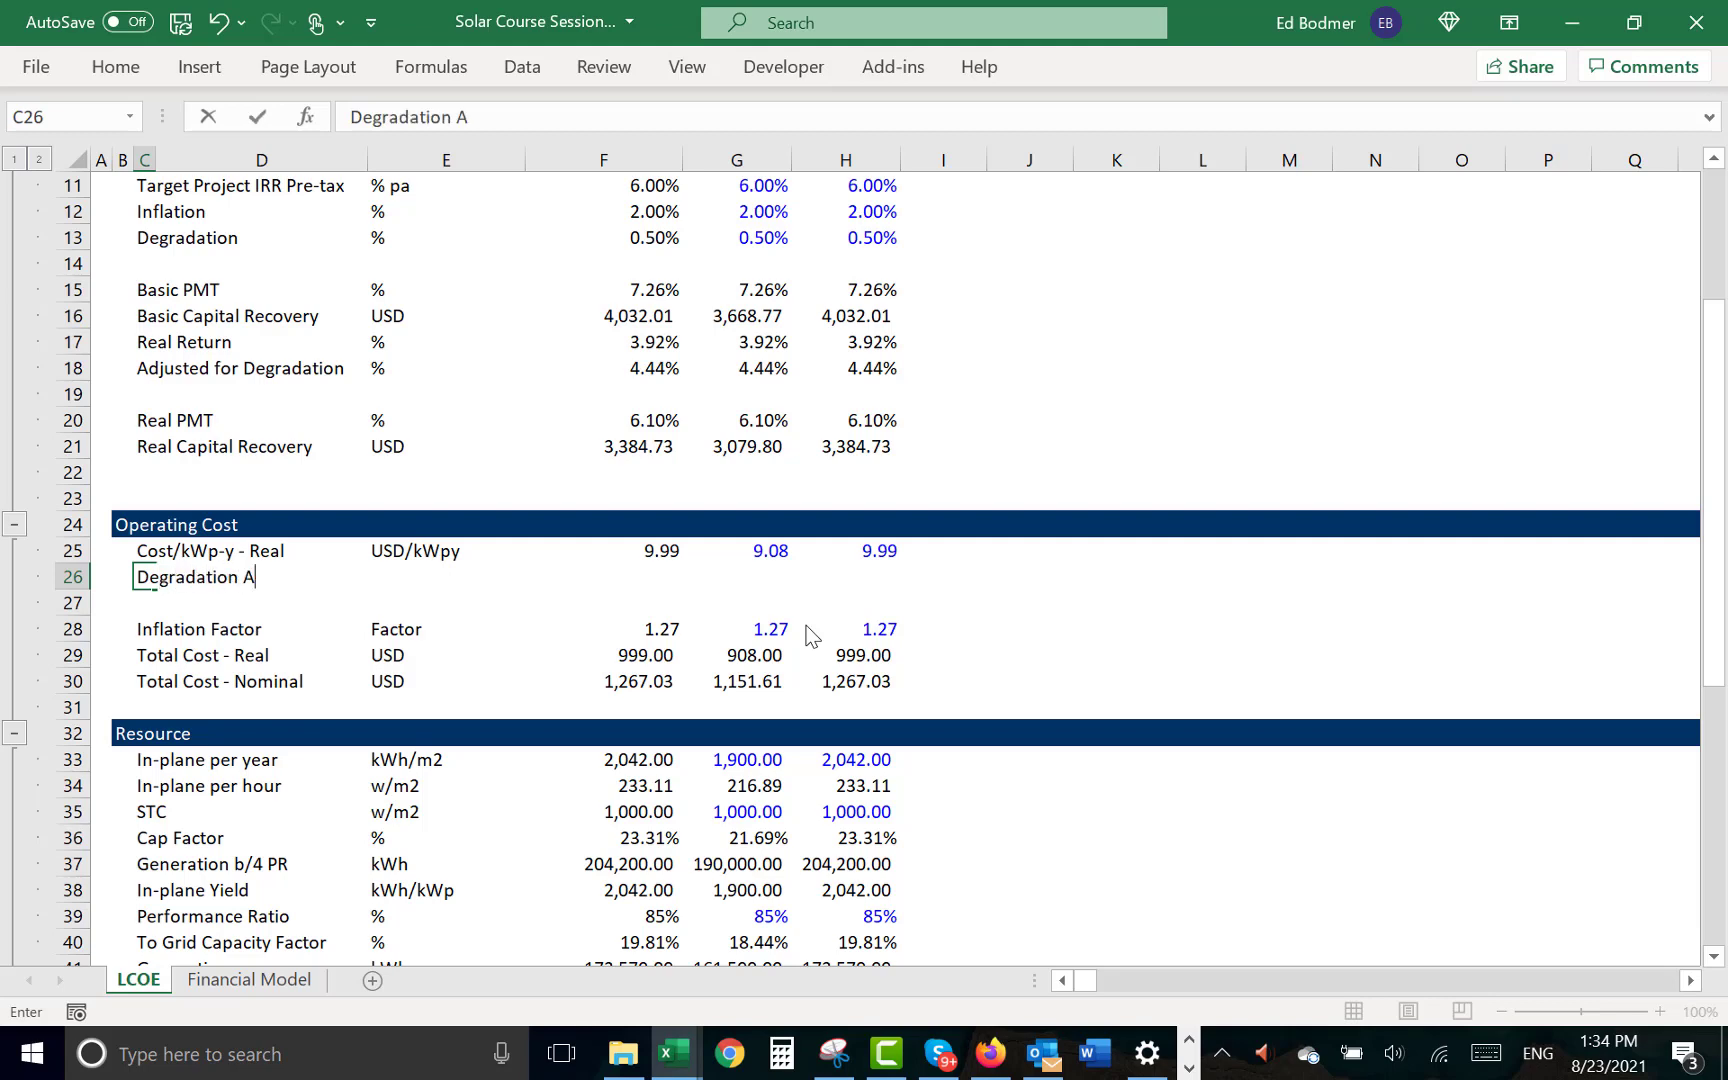
{"action": "type", "text": "djustment"}
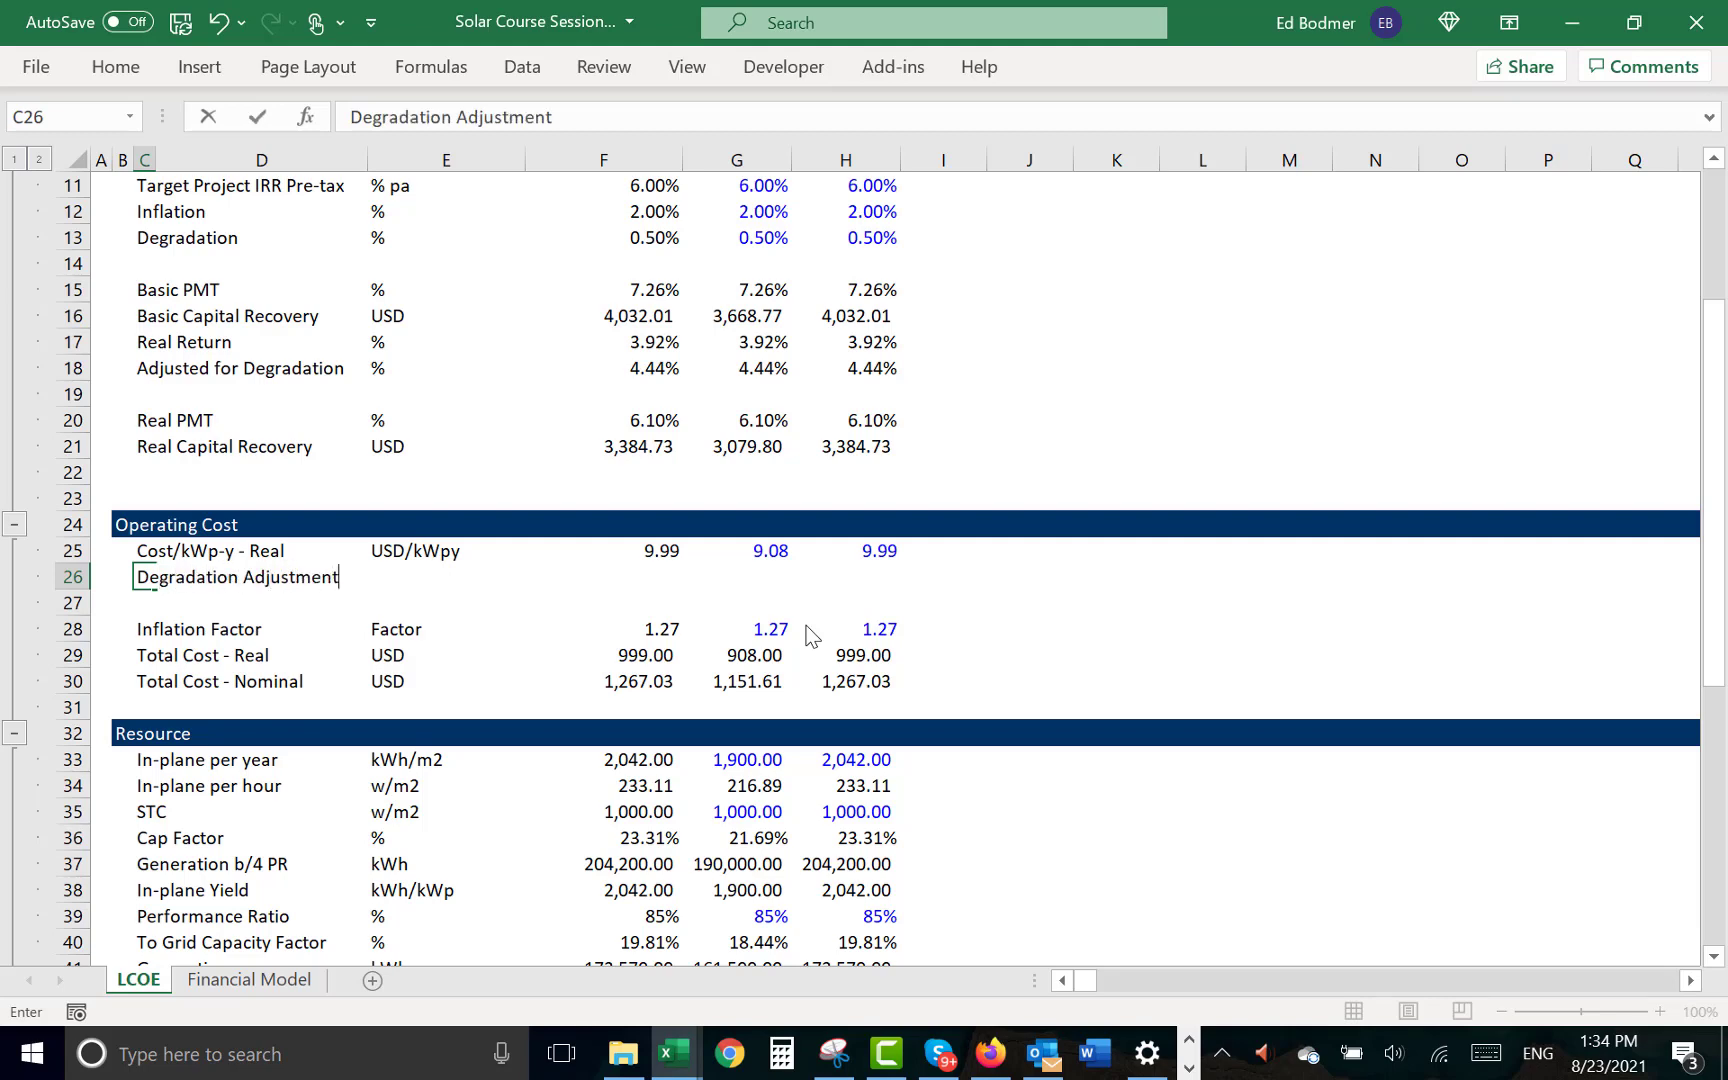
{"action": "key", "text": "Return"}
{"action": "key", "text": "Up"}
{"action": "key", "text": "Right"}
{"action": "key", "text": "Right"}
{"action": "type", "text": "Factor"}
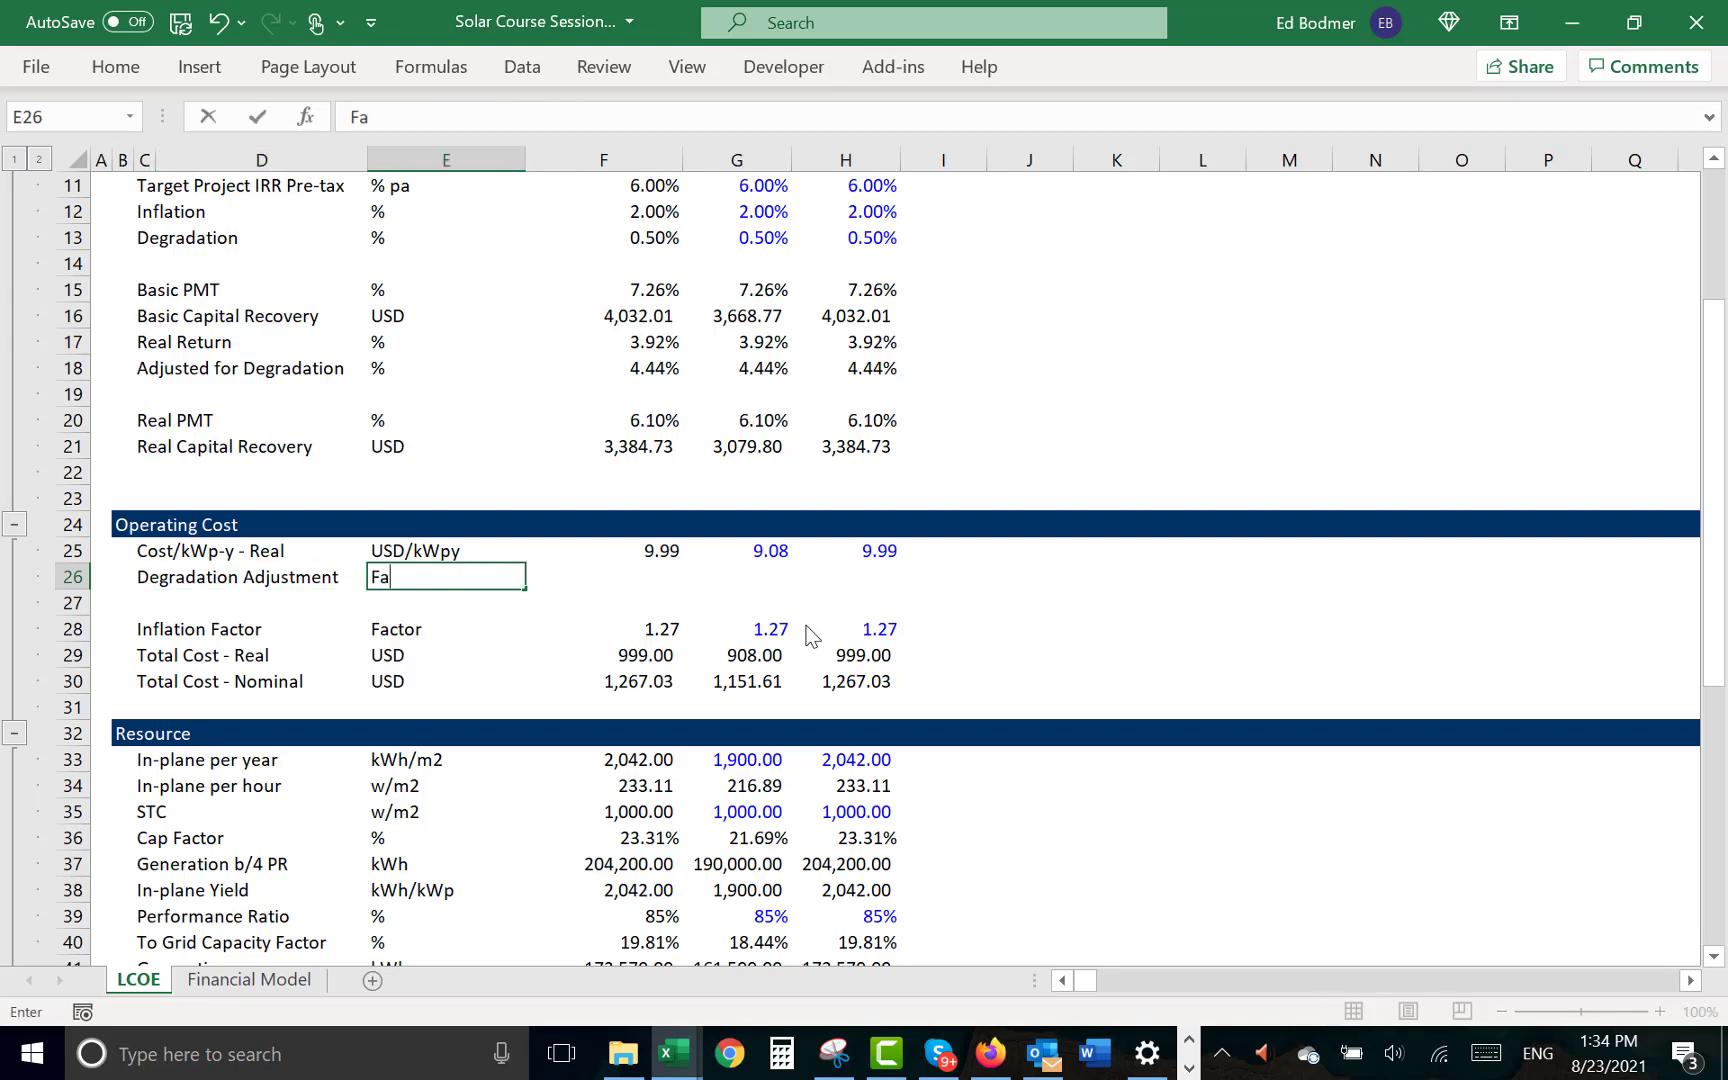
{"action": "key", "text": "Return"}
- Start a PV formula in F26 for Degradation Adjustment, using Real Return F17 as rate and Life F10 as periods
{"action": "key", "text": "Up"}
{"action": "key", "text": "Right"}
{"action": "key", "text": "Right"}
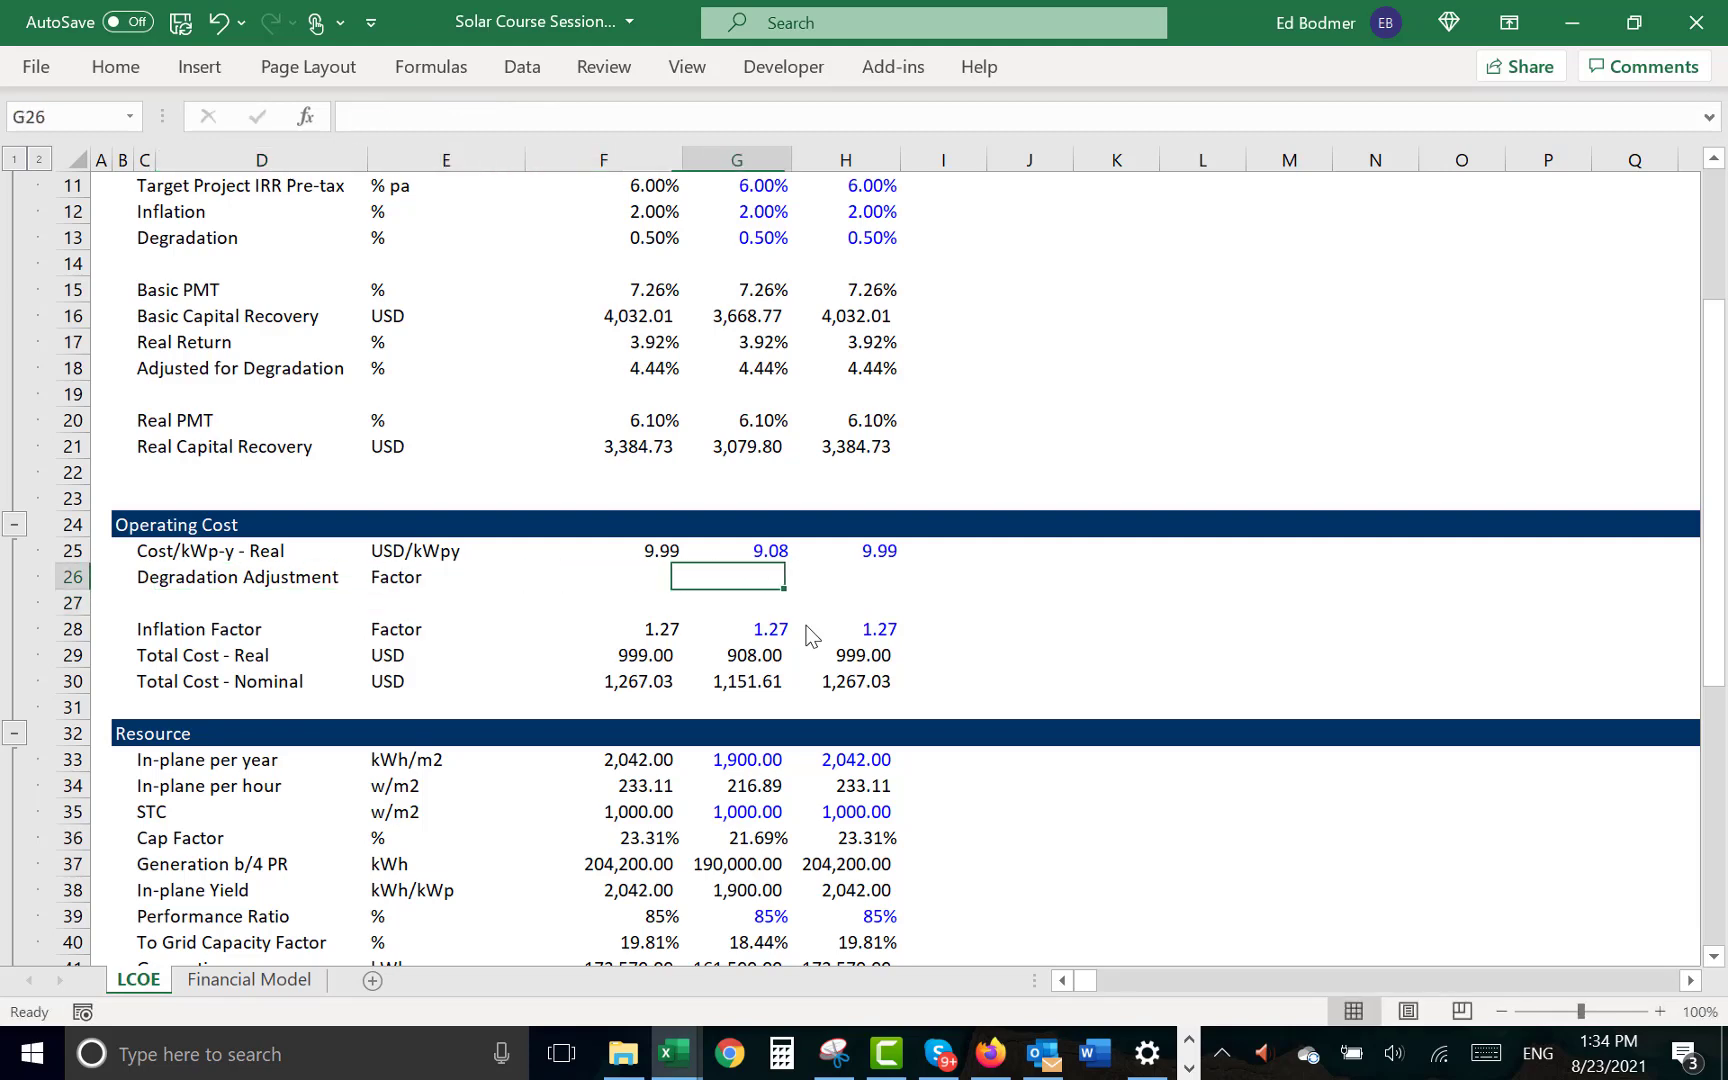
{"action": "key", "text": "Left"}
{"action": "type", "text": "=pv("}
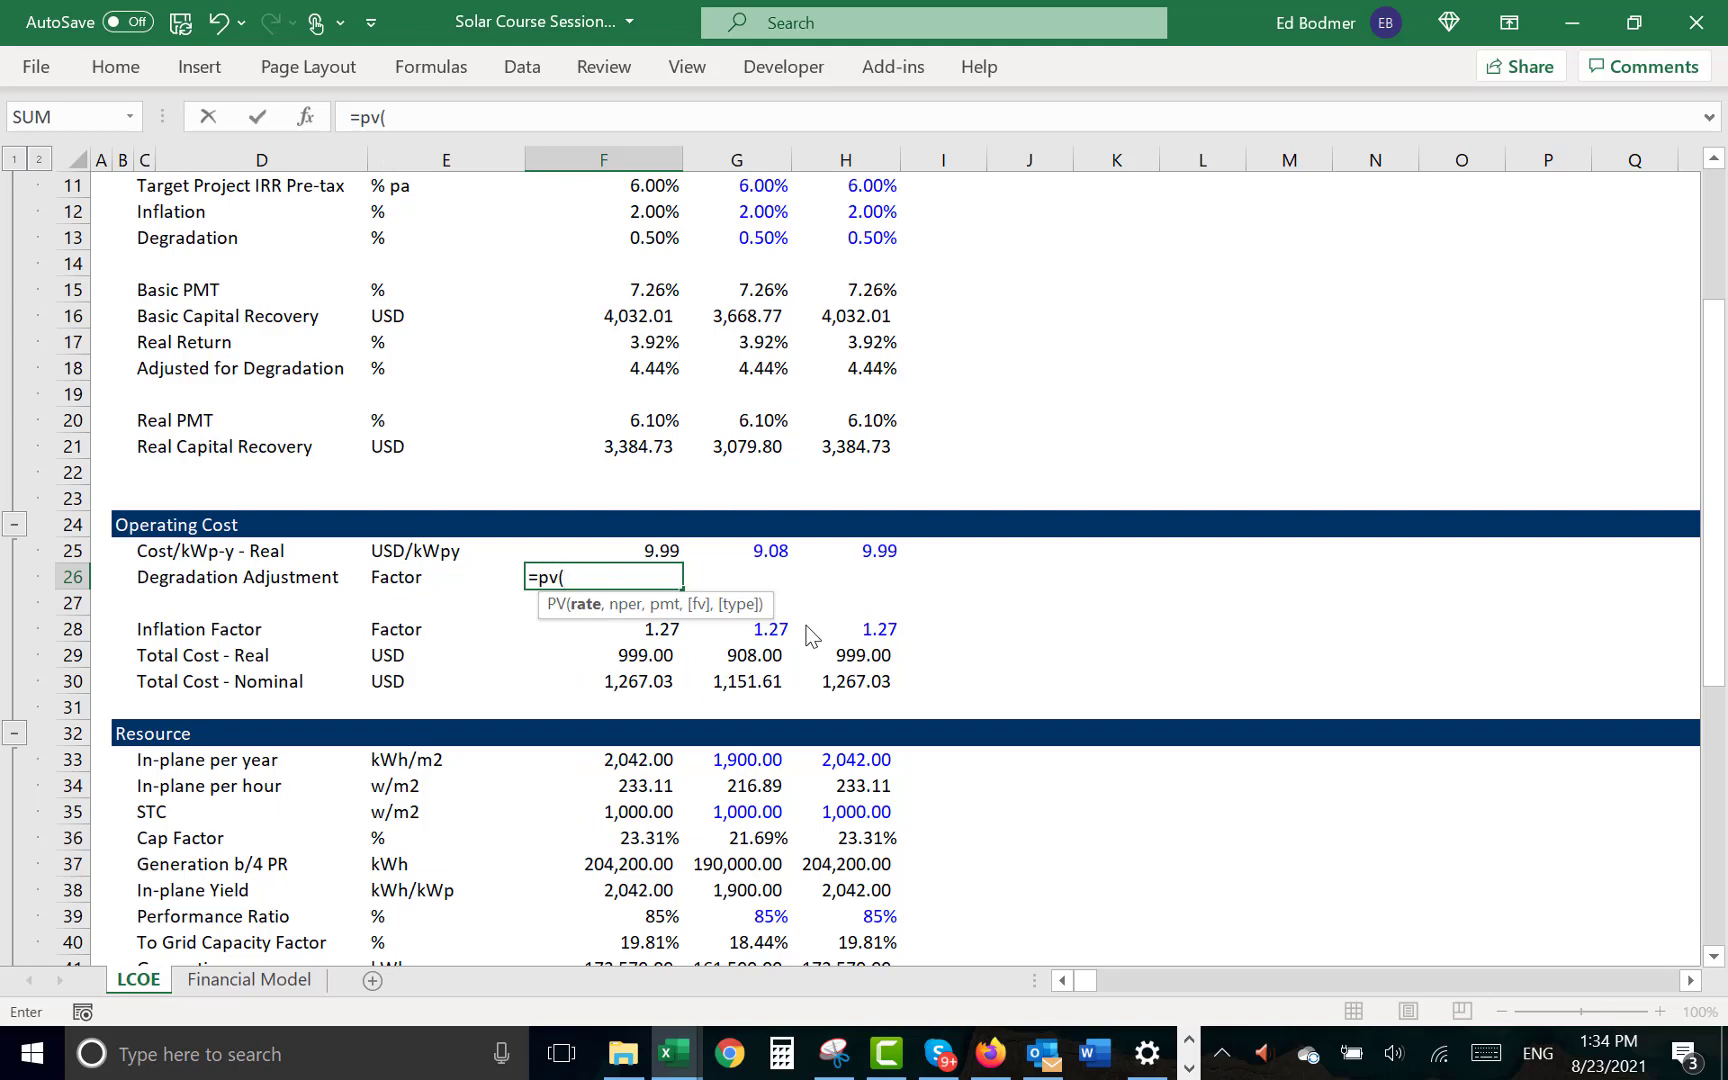
{"action": "key", "text": "Up"}
{"action": "key", "text": "Up"}
{"action": "key", "text": "Up"}
{"action": "key", "text": "Up"}
{"action": "key", "text": "Up"}
{"action": "key", "text": "Up"}
{"action": "key", "text": "Up"}
{"action": "key", "text": "Up"}
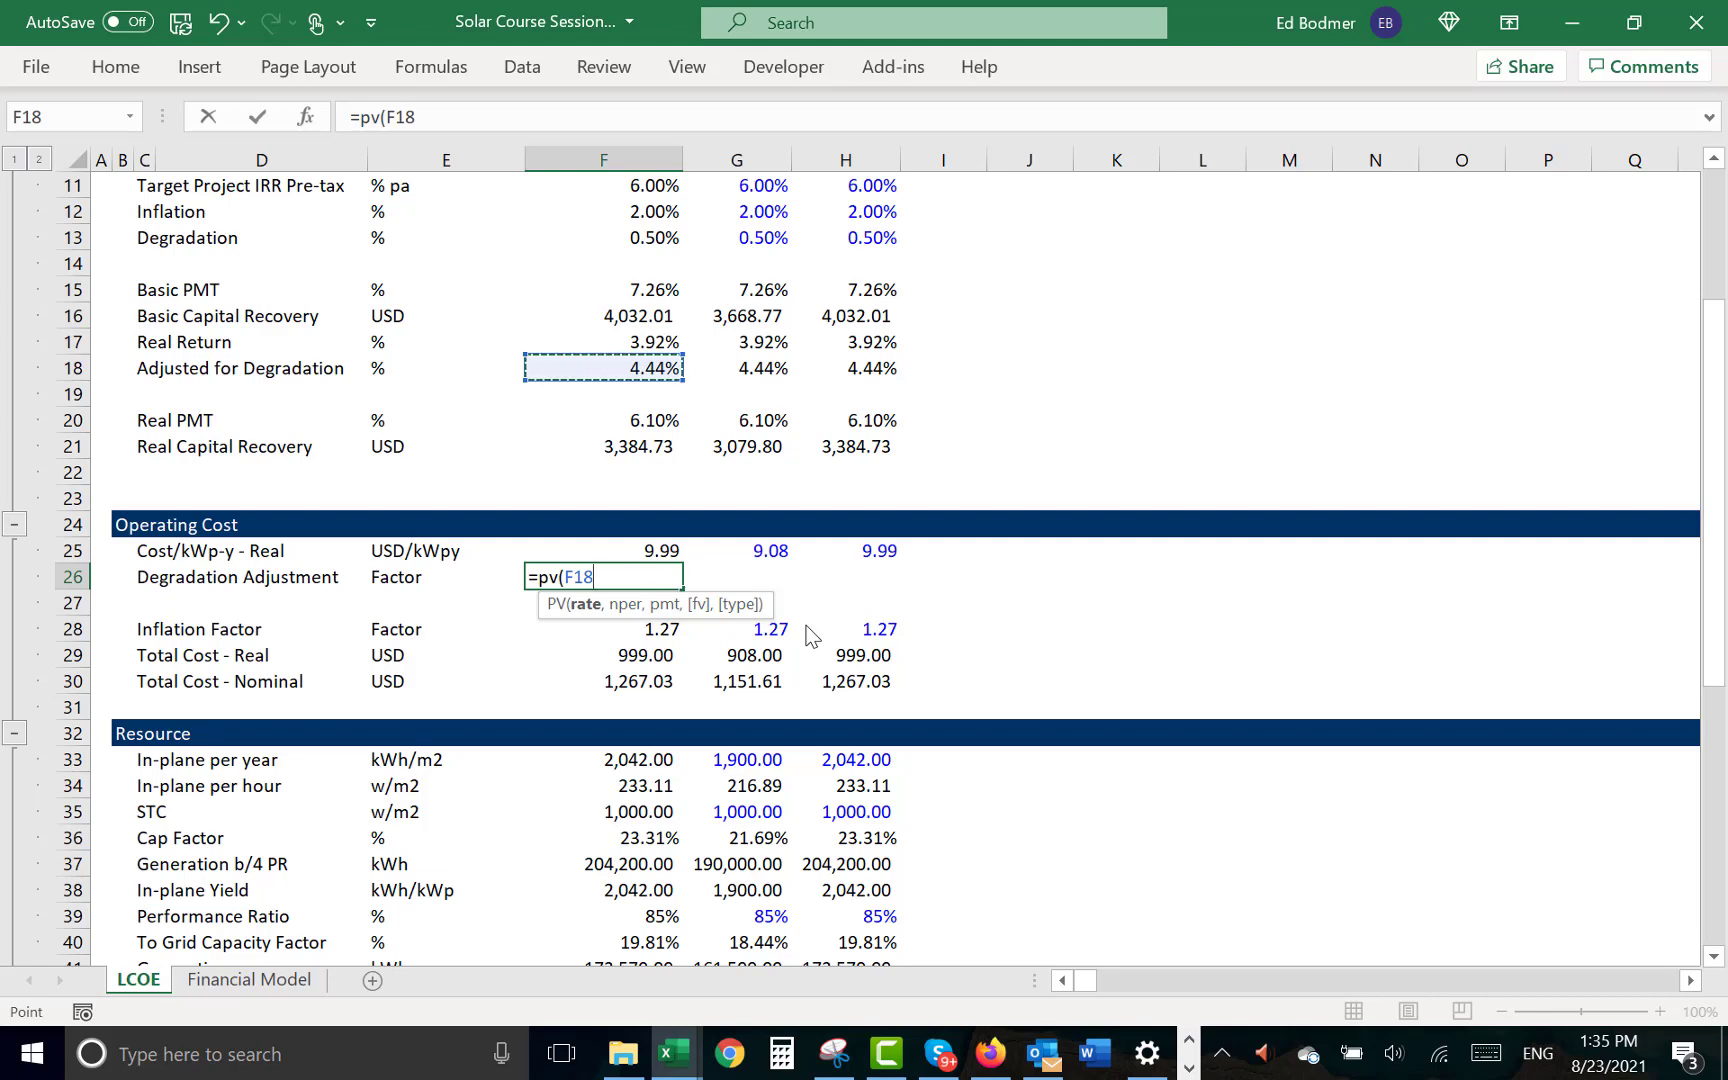
{"action": "key", "text": "Up"}
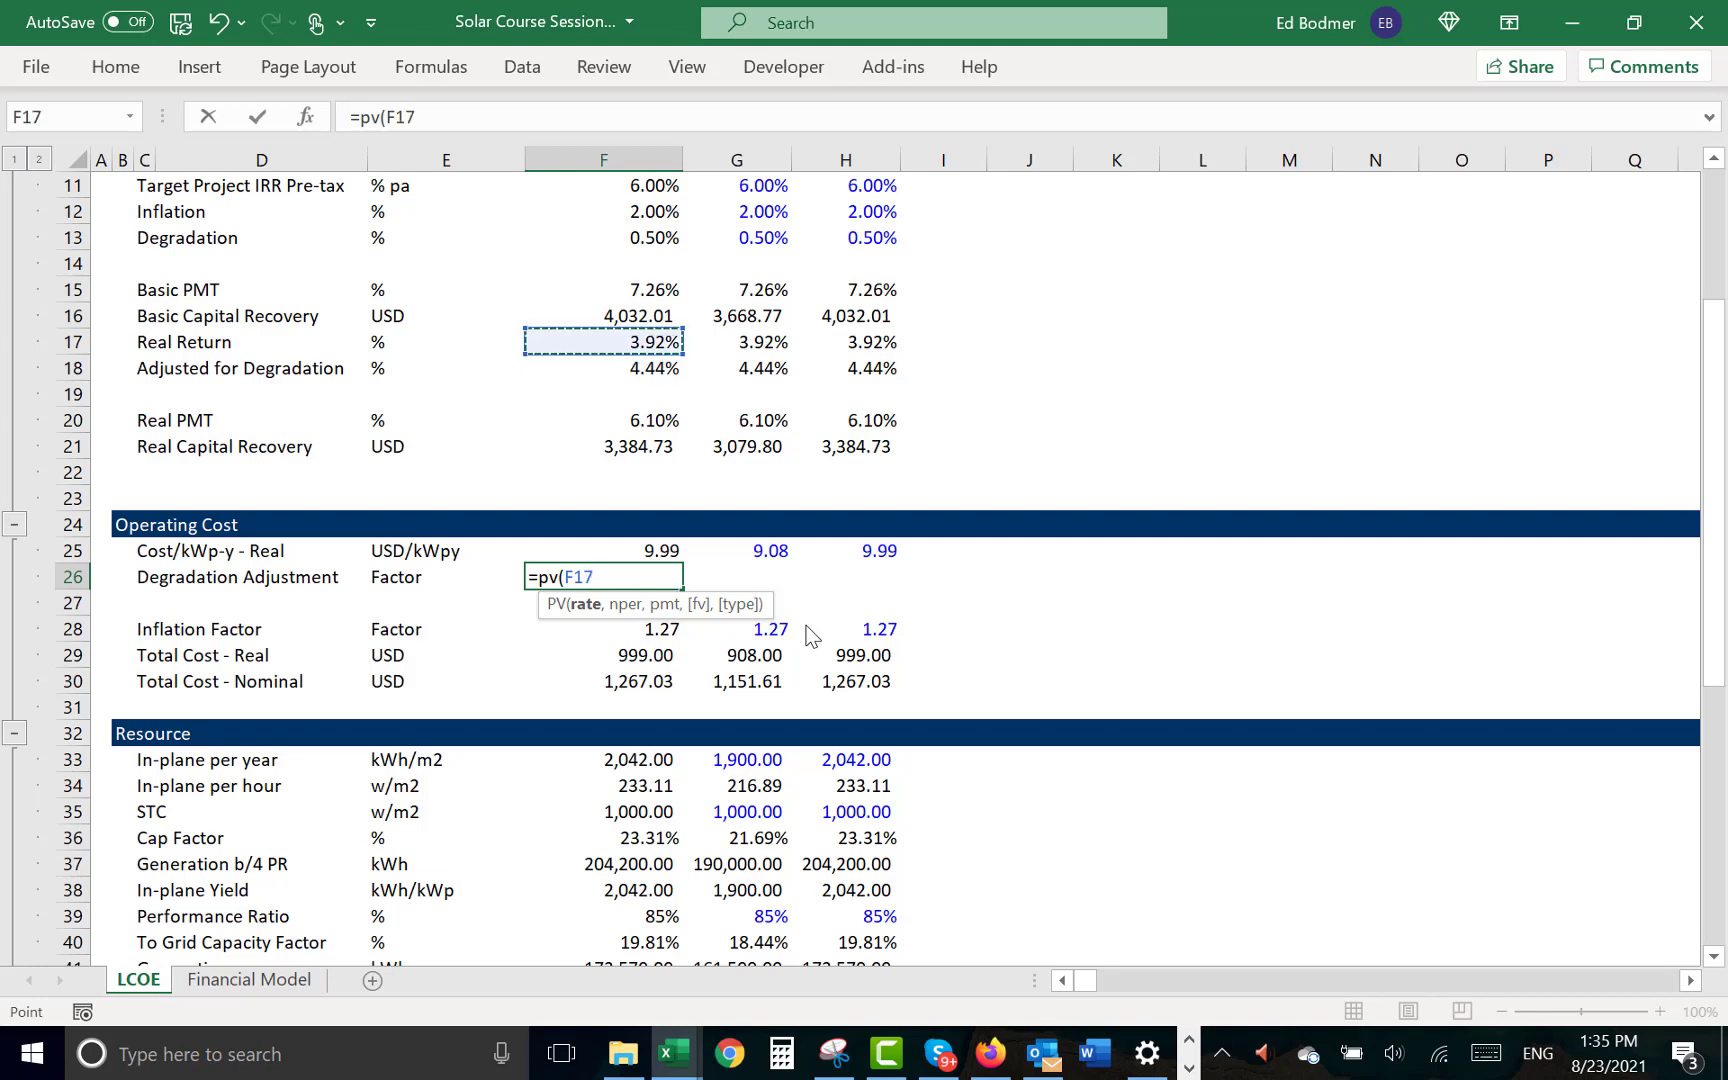
{"action": "type", "text": ","}
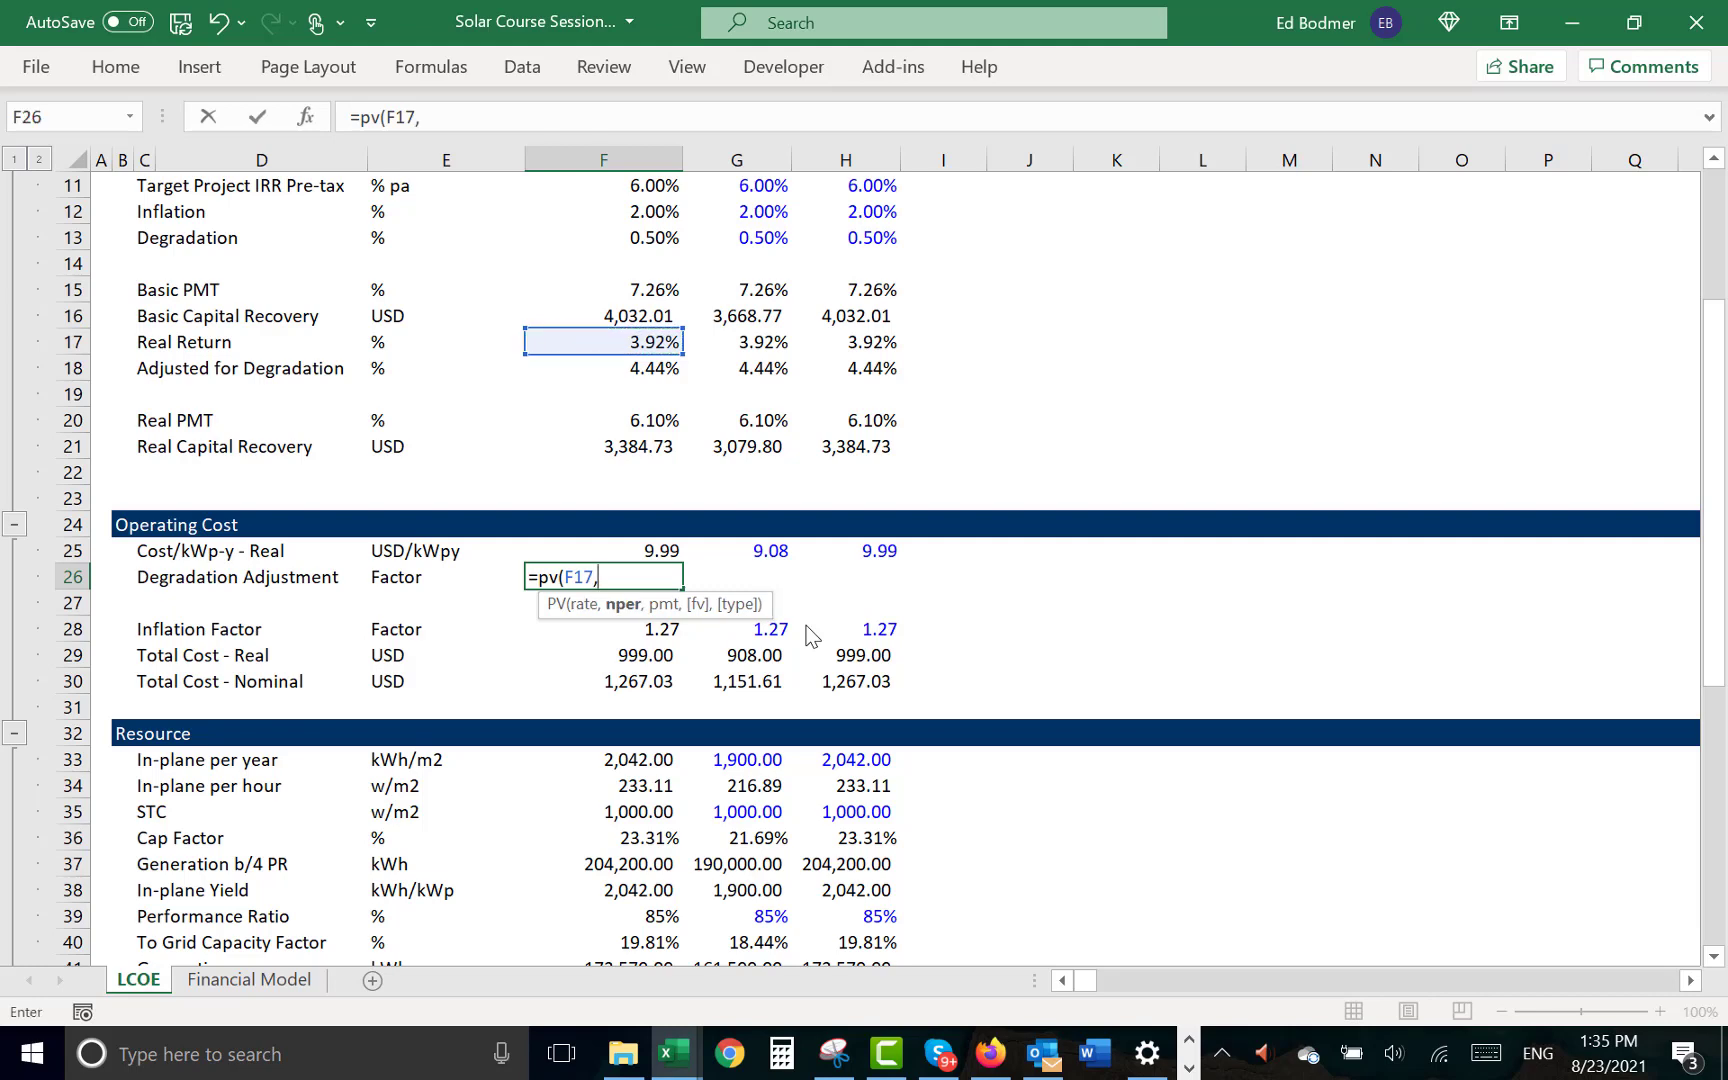
{"action": "key", "text": "Up"}
{"action": "key", "text": "Up"}
{"action": "key", "text": "Up"}
{"action": "key", "text": "Up"}
{"action": "key", "text": "Up"}
{"action": "key", "text": "Up"}
{"action": "key", "text": "Up"}
{"action": "key", "text": "Up"}
{"action": "key", "text": "Up"}
{"action": "key", "text": "Up"}
{"action": "key", "text": "Up"}
{"action": "key", "text": "Up"}
{"action": "key", "text": "Up"}
{"action": "key", "text": "Up"}
{"action": "key", "text": "Up"}
{"action": "key", "text": "Up"}
{"action": "key", "text": "Up"}
{"action": "key", "text": "Up"}
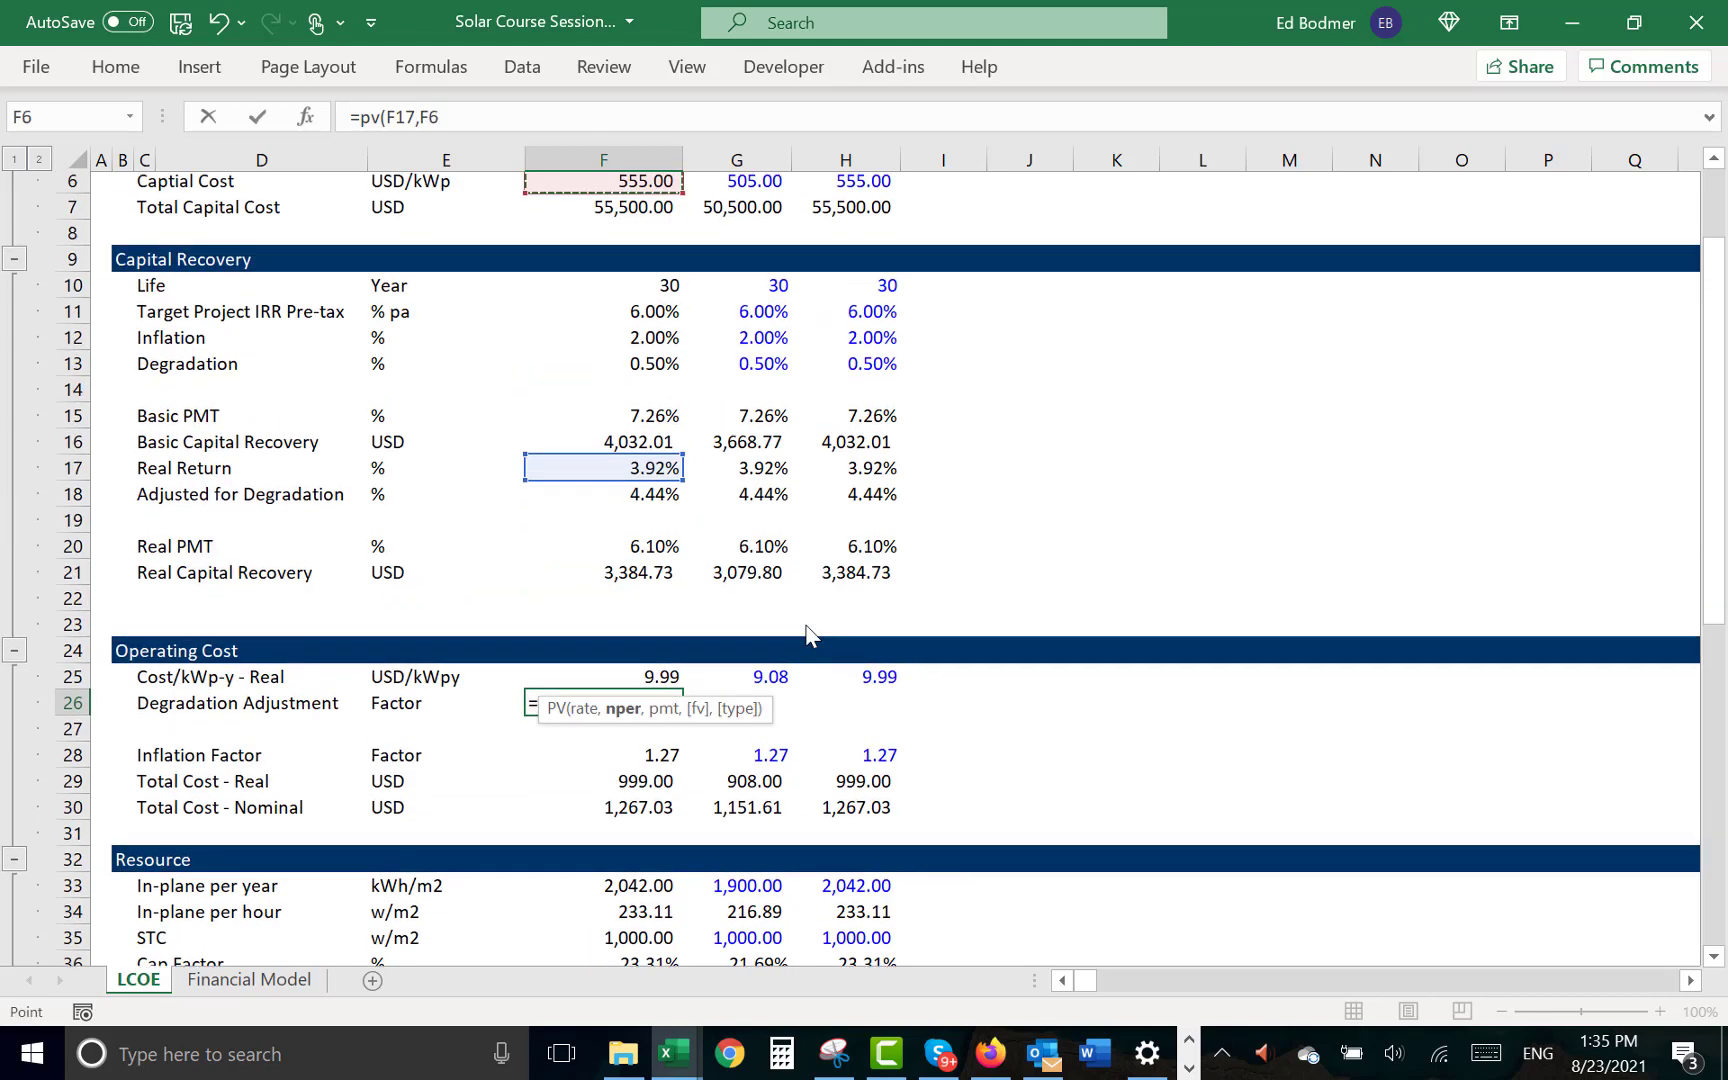
{"action": "key", "text": "Down"}
{"action": "key", "text": "Down"}
- Complete the Degradation Adjustment formula in F26 as =PV(F17,F10,-1)/PV(F18,F10,-1) and format it with two decimals
{"action": "type", "text": ","}
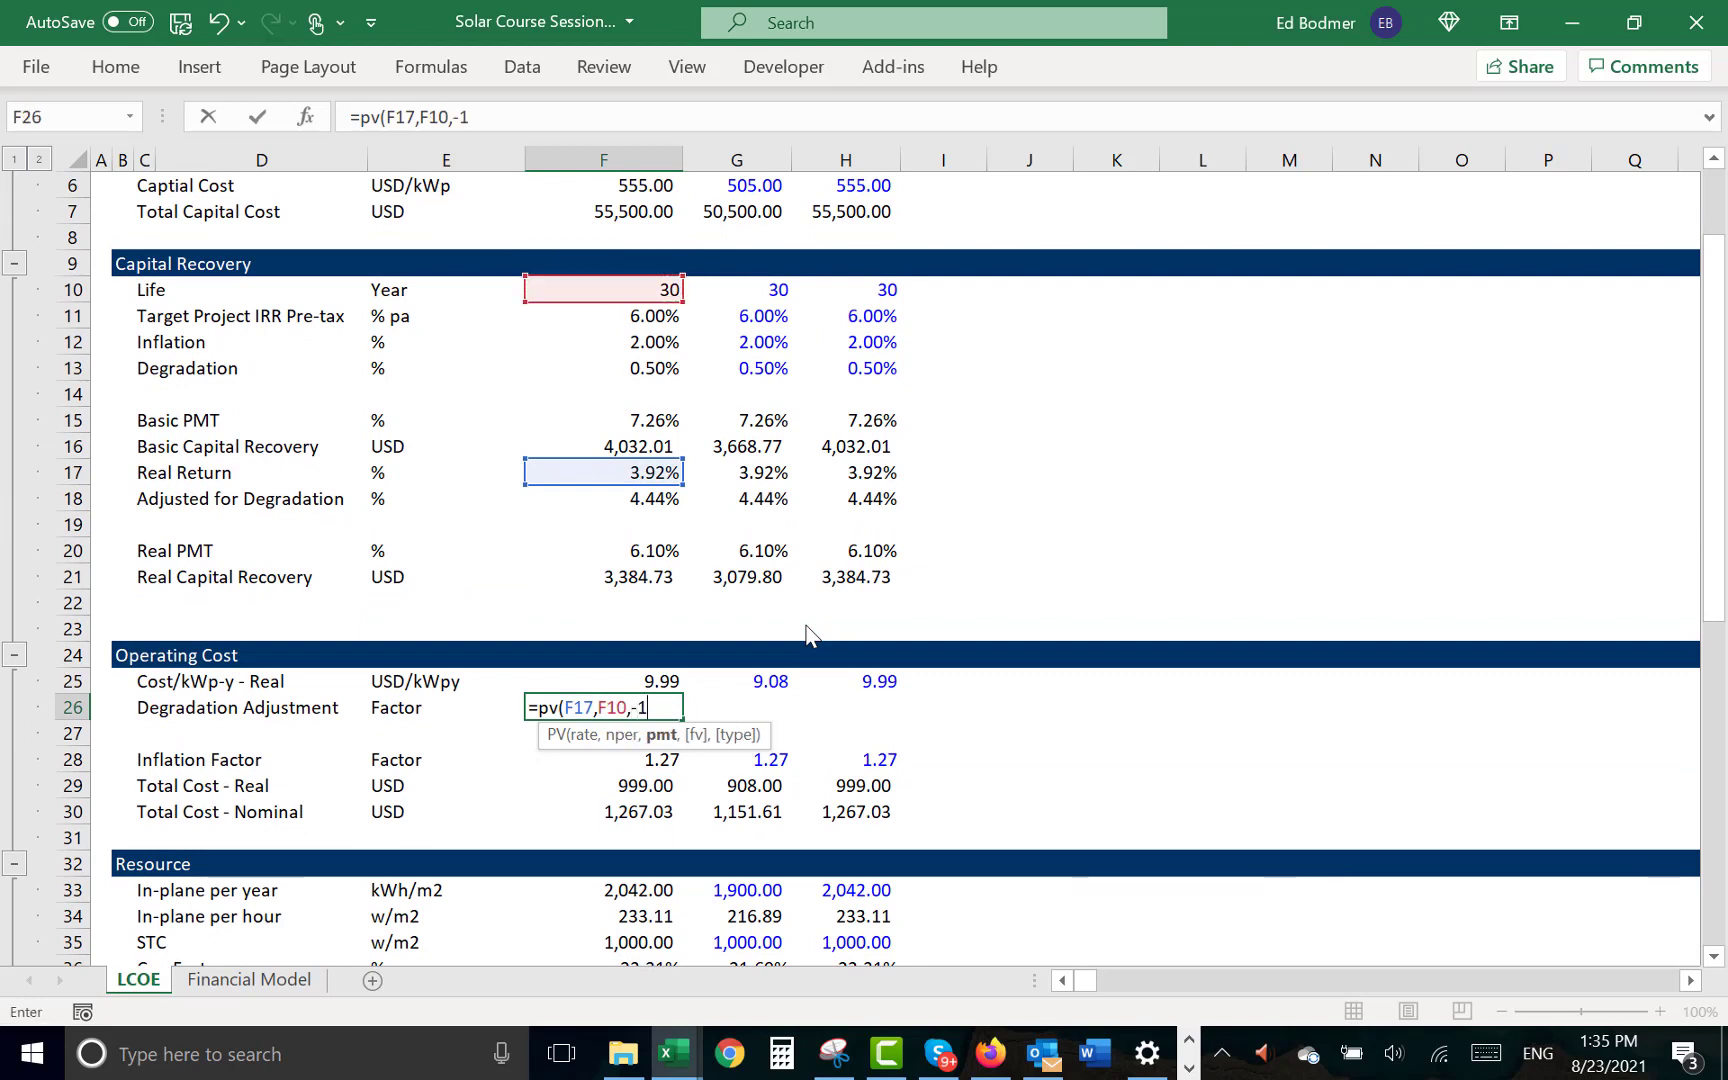
- Complete the Degradation Adjustment formula in F26 as =PV(F17,F10,-1)/PV(F18,F10,-1) and format it with two decimals
{"action": "type", "text": "-1)"}
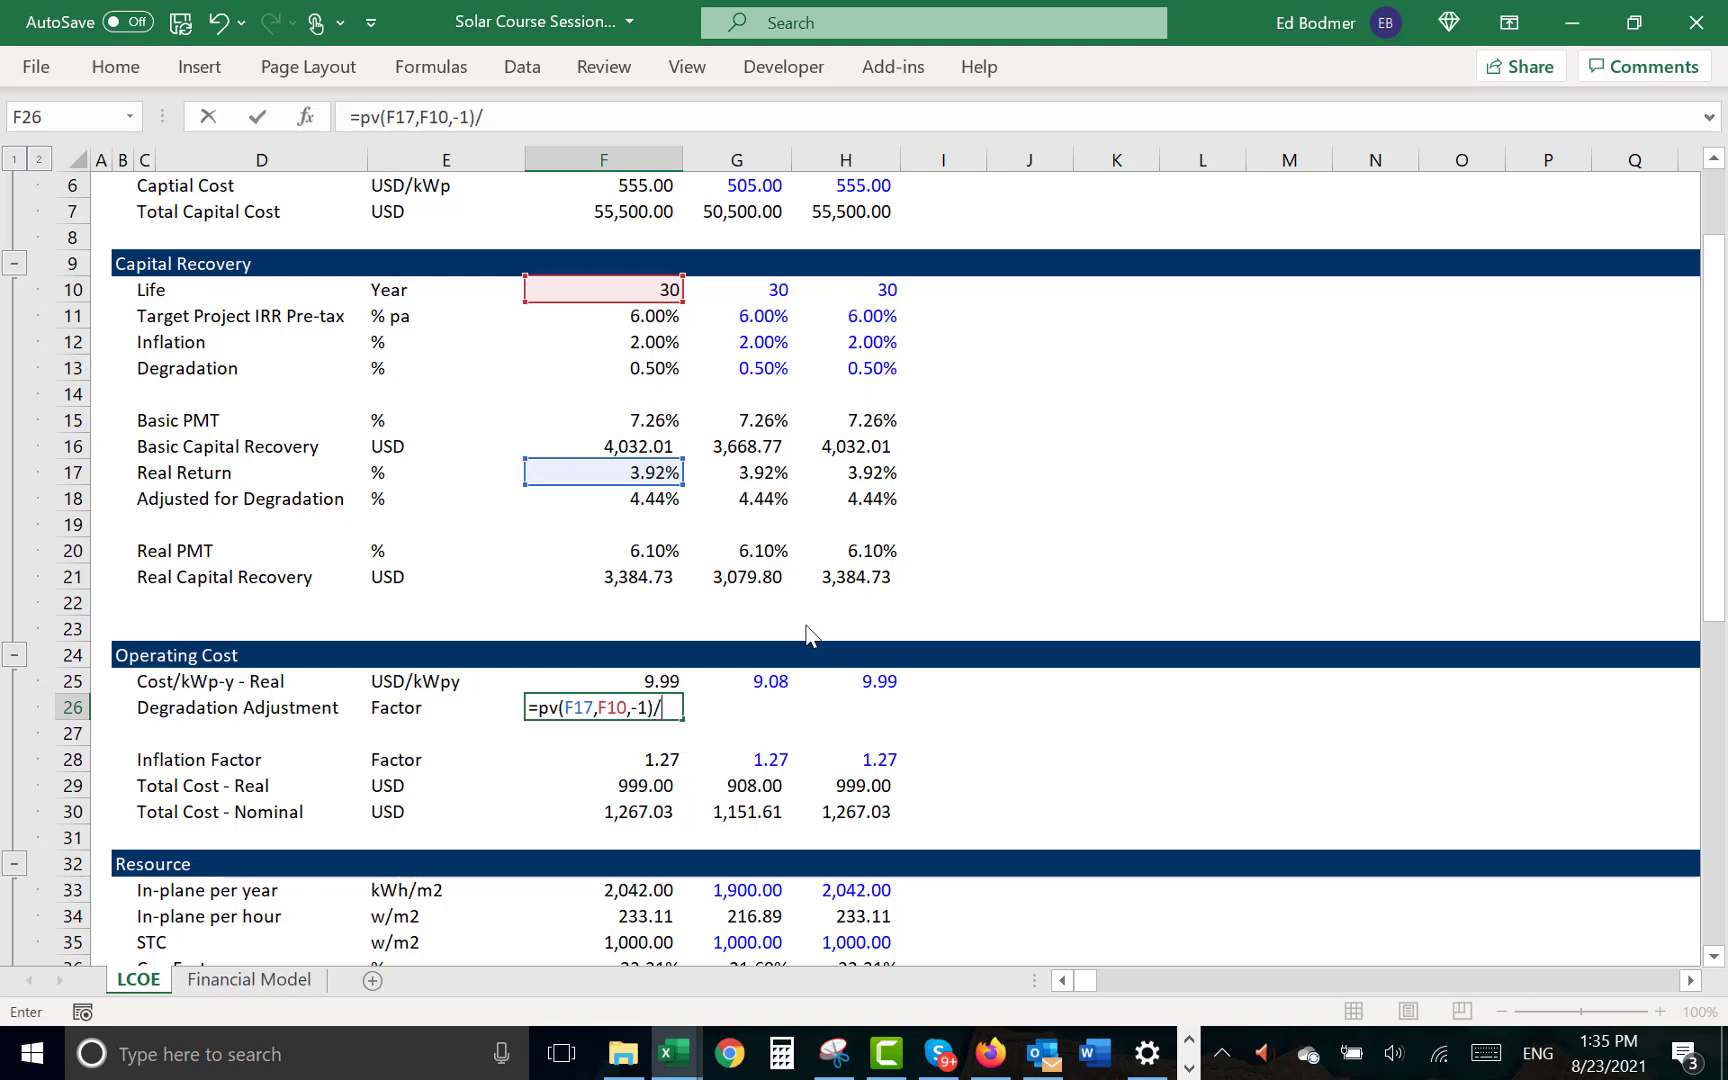
{"action": "type", "text": "/pv("}
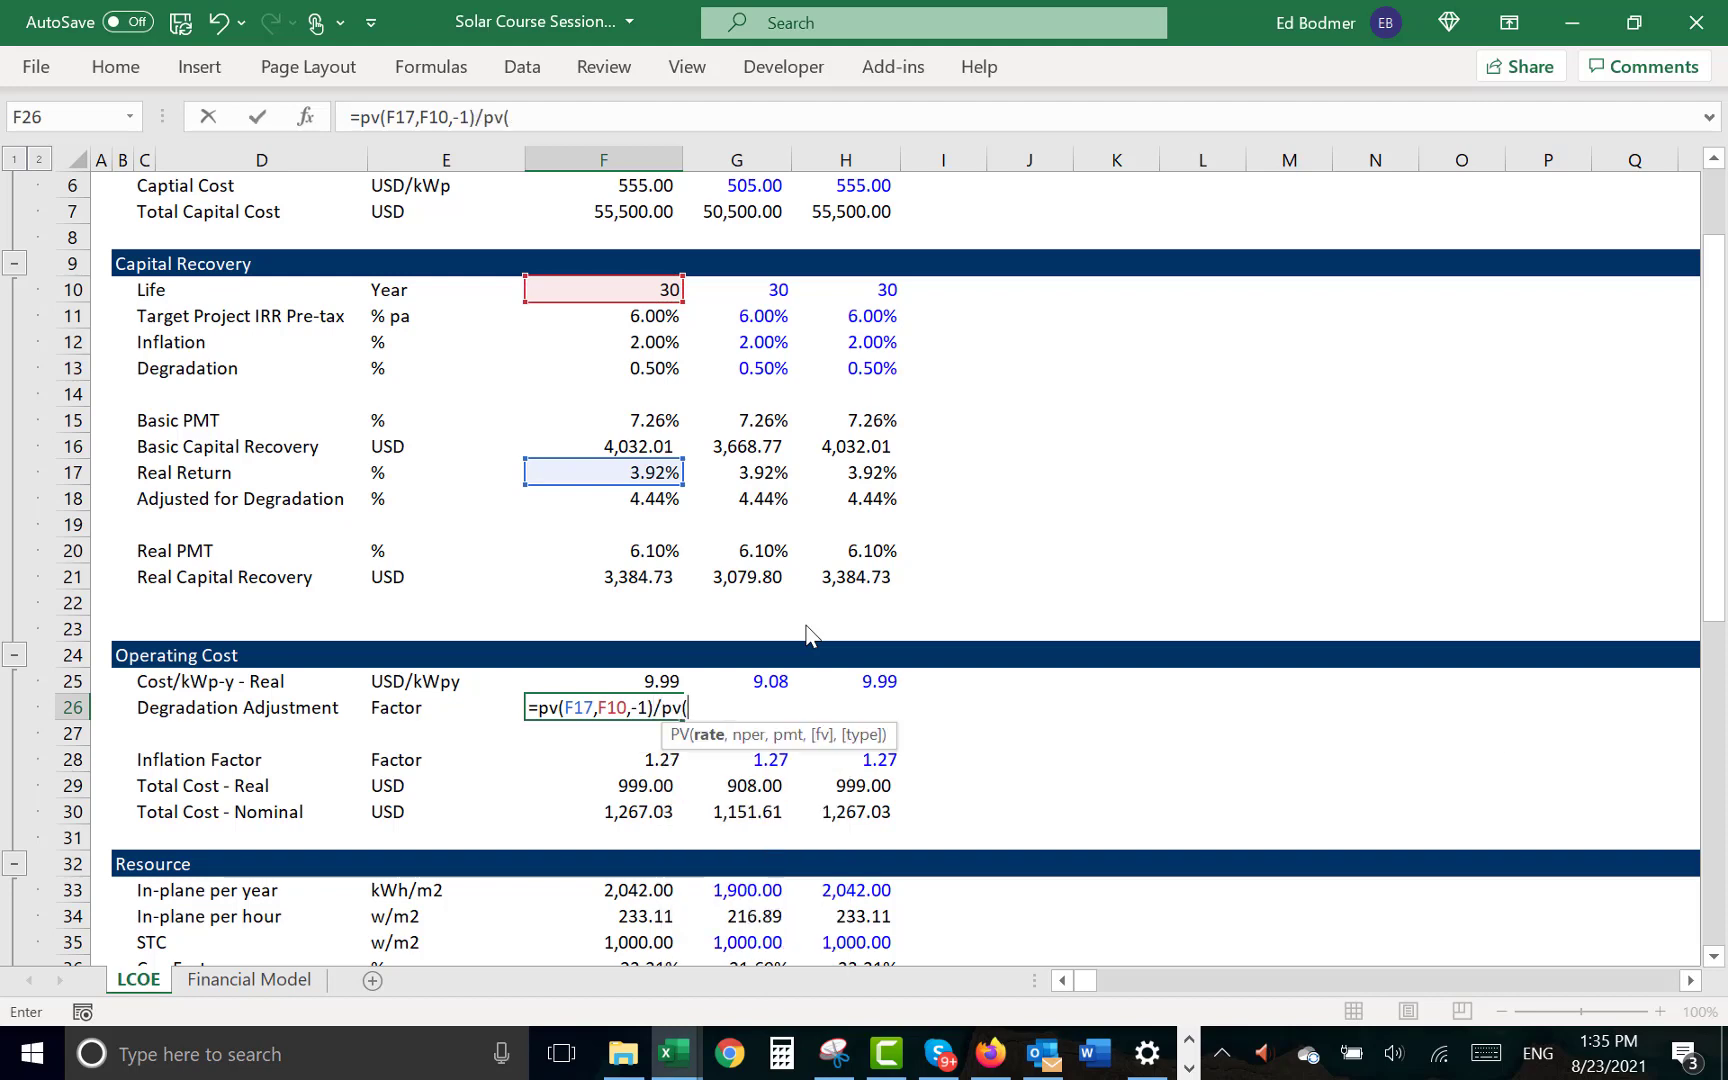
{"action": "left_click", "coordinate": [651, 505]}
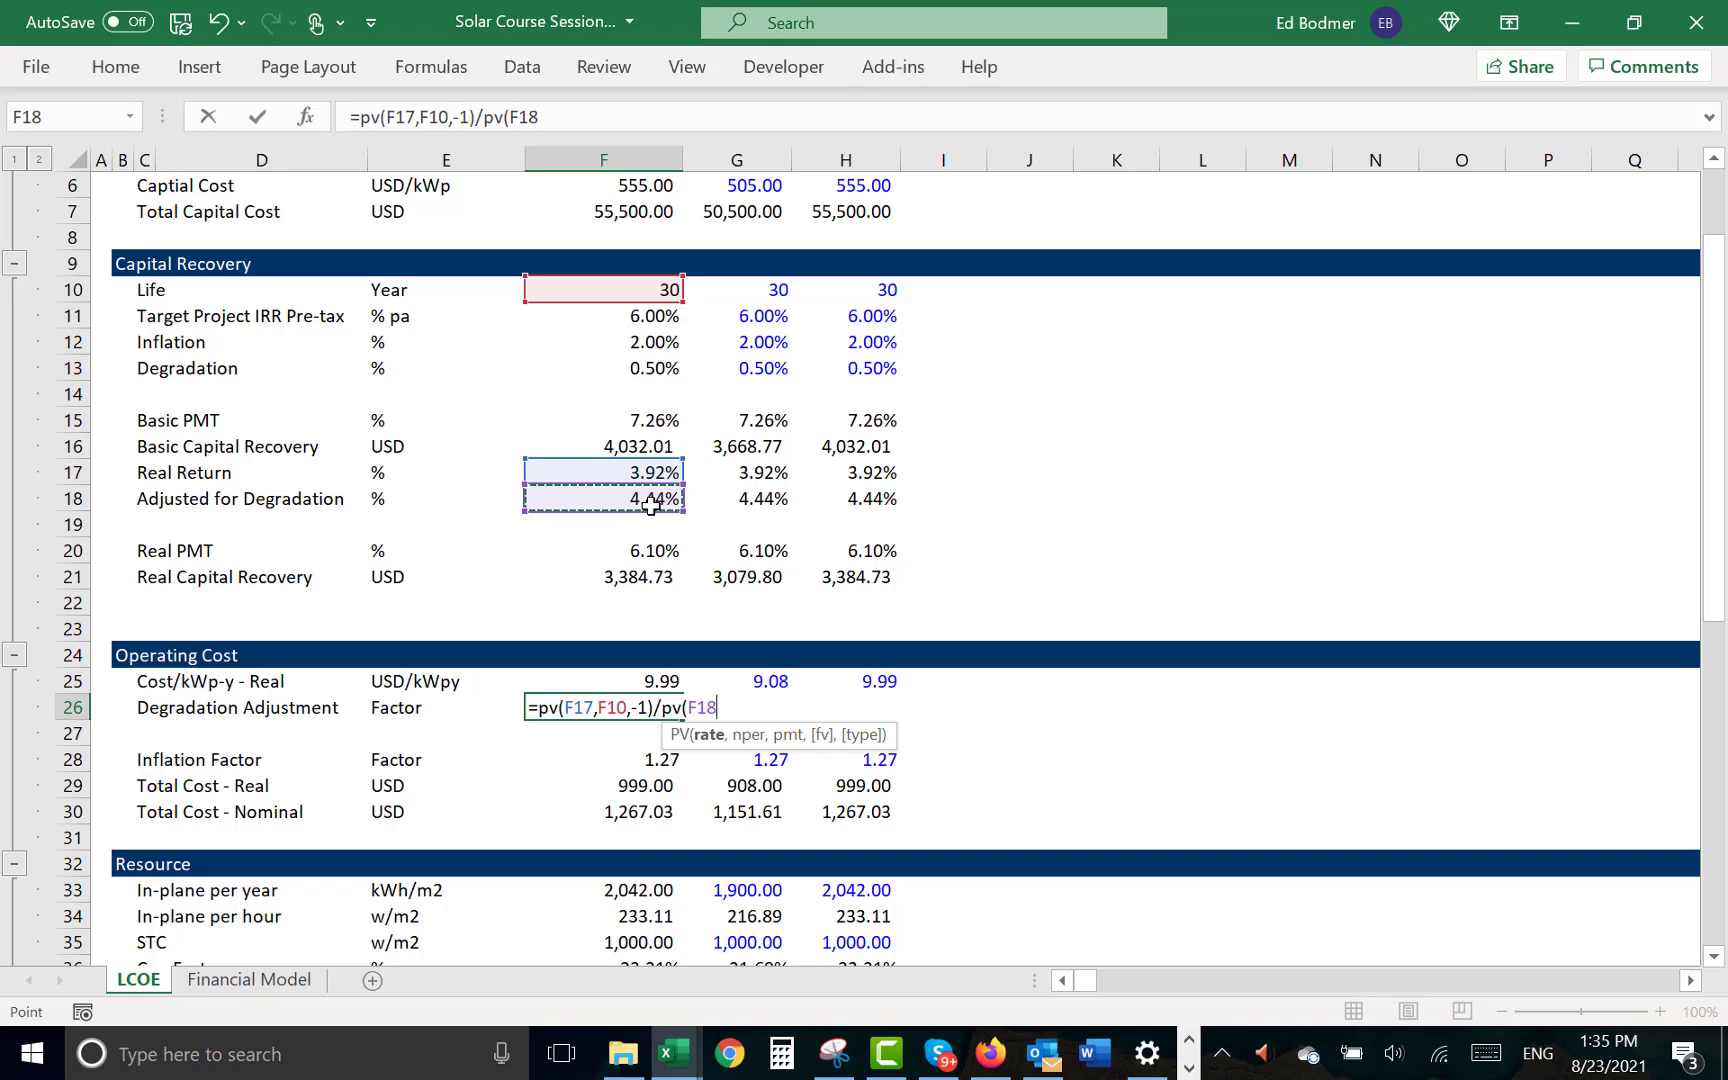
{"action": "type", "text": ","}
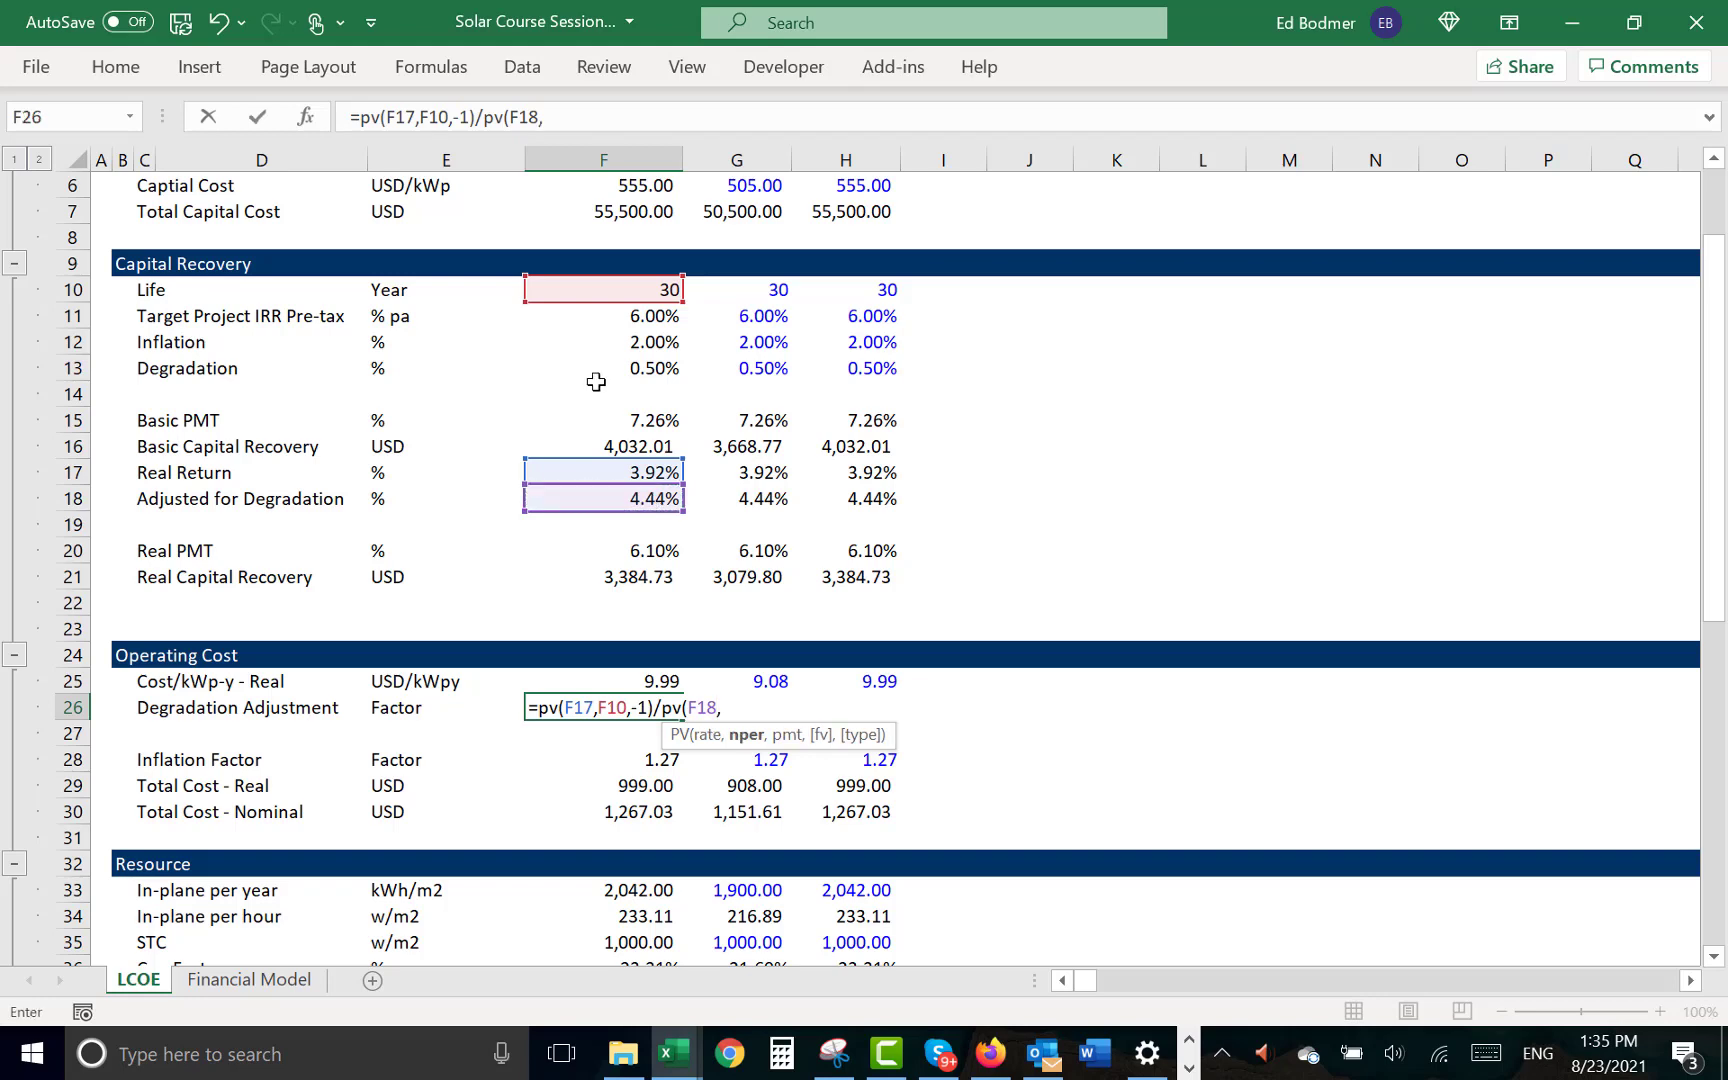
{"action": "left_click", "coordinate": [590, 288]}
{"action": "type", "text": ","}
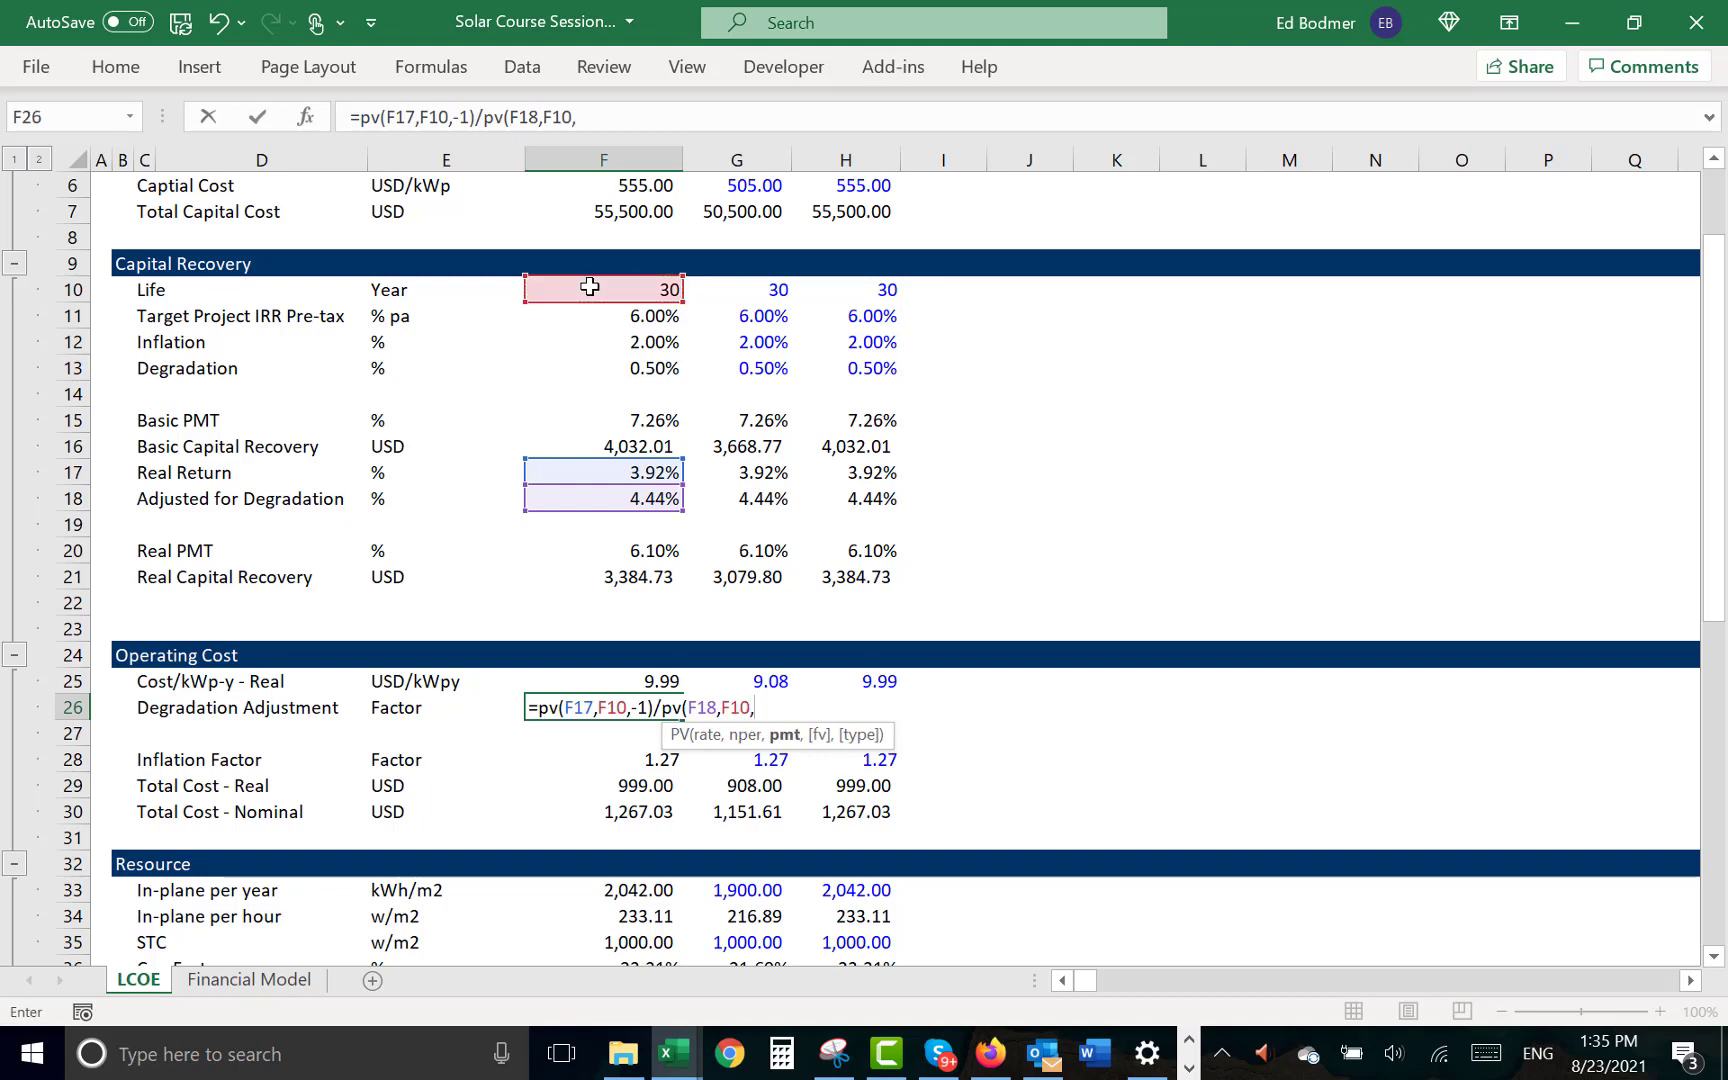
{"action": "type", "text": "-1)"}
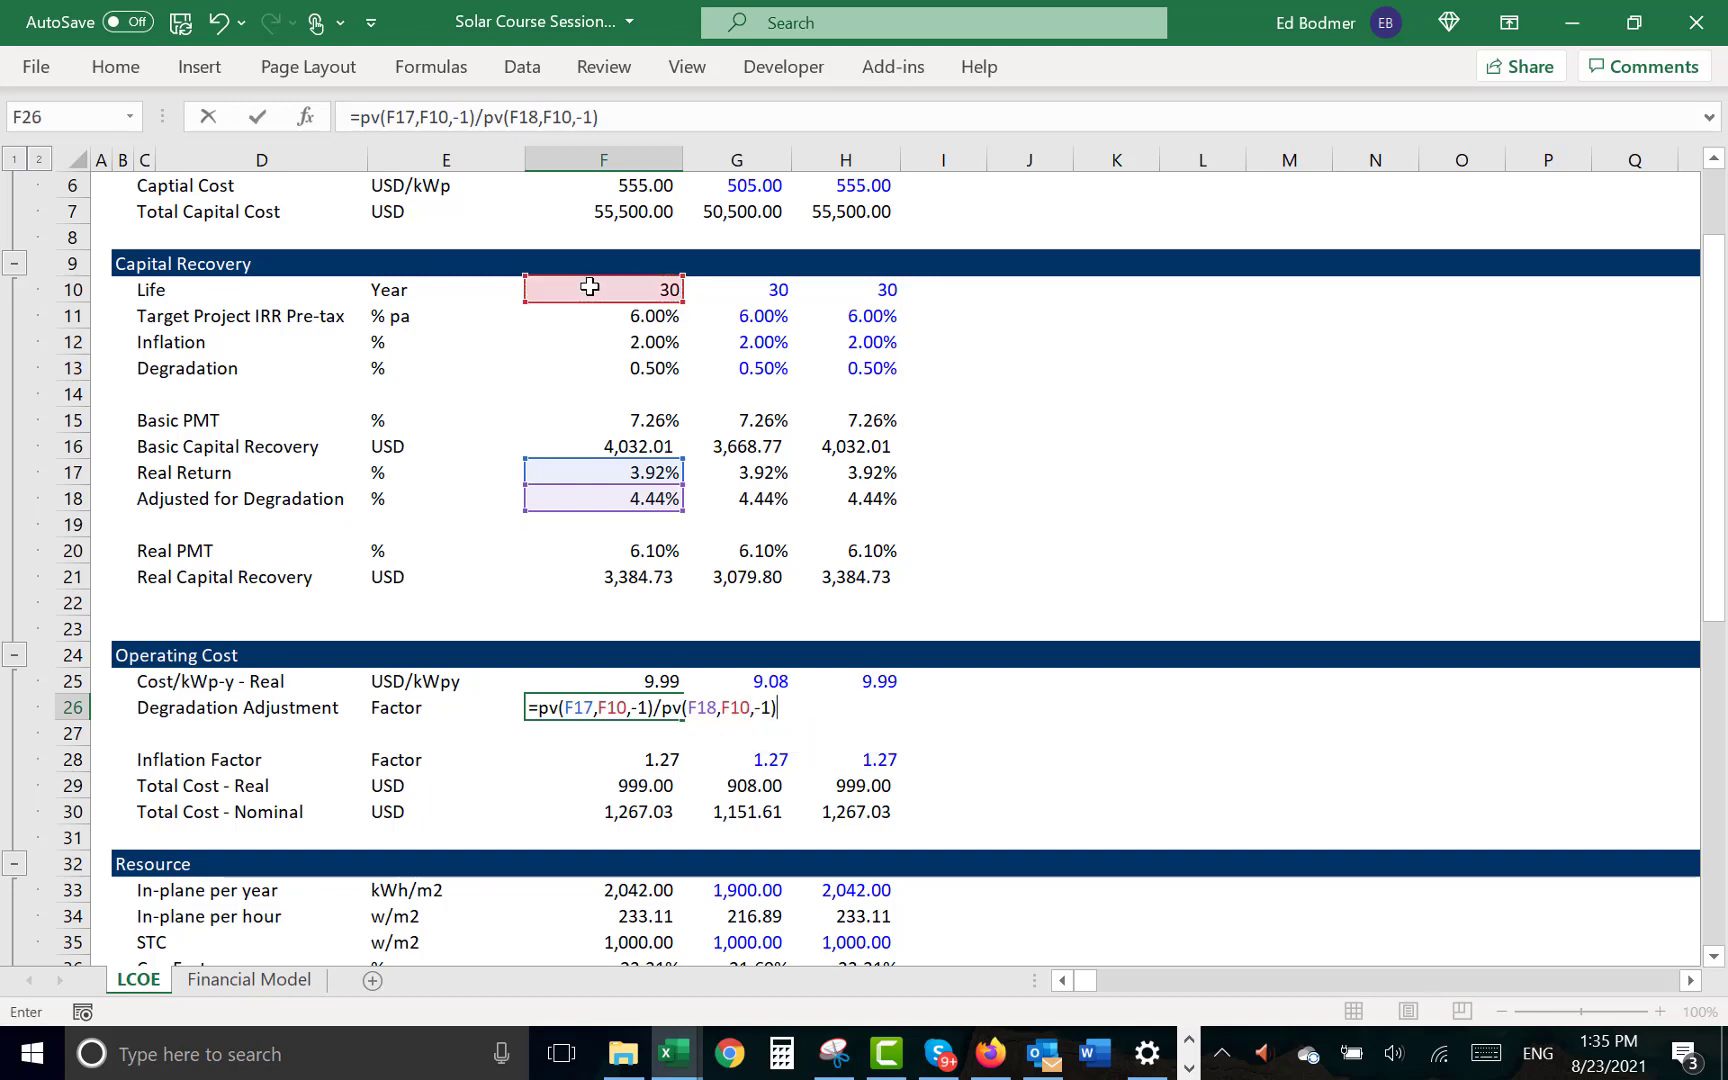
{"action": "key", "text": "Return"}
{"action": "key", "text": "Up"}
{"action": "key", "text": "ctrl+shift+1"}
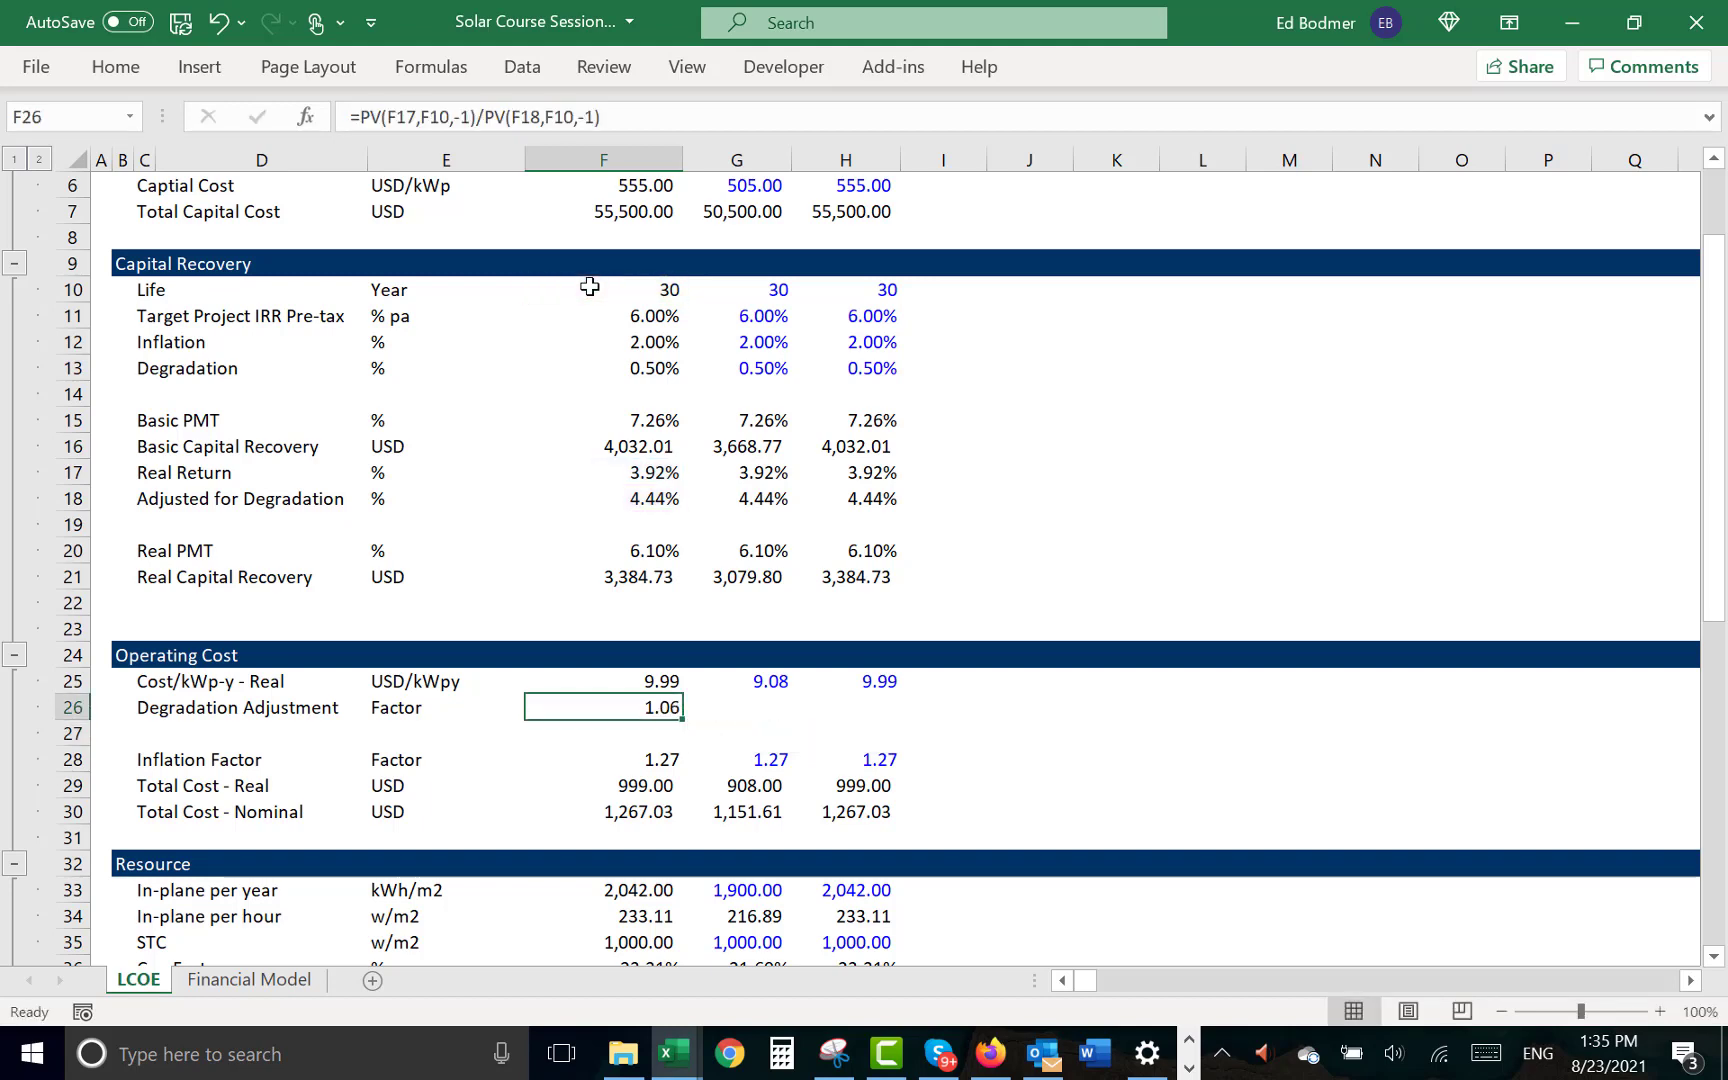
- Copy the Degradation Adjustment formula from F26 into G26 and H26
{"action": "key", "text": "ctrl+c"}
{"action": "key", "text": "Right"}
{"action": "key", "text": "ctrl+v"}
{"action": "key", "text": "Right"}
{"action": "key", "text": "ctrl+v"}
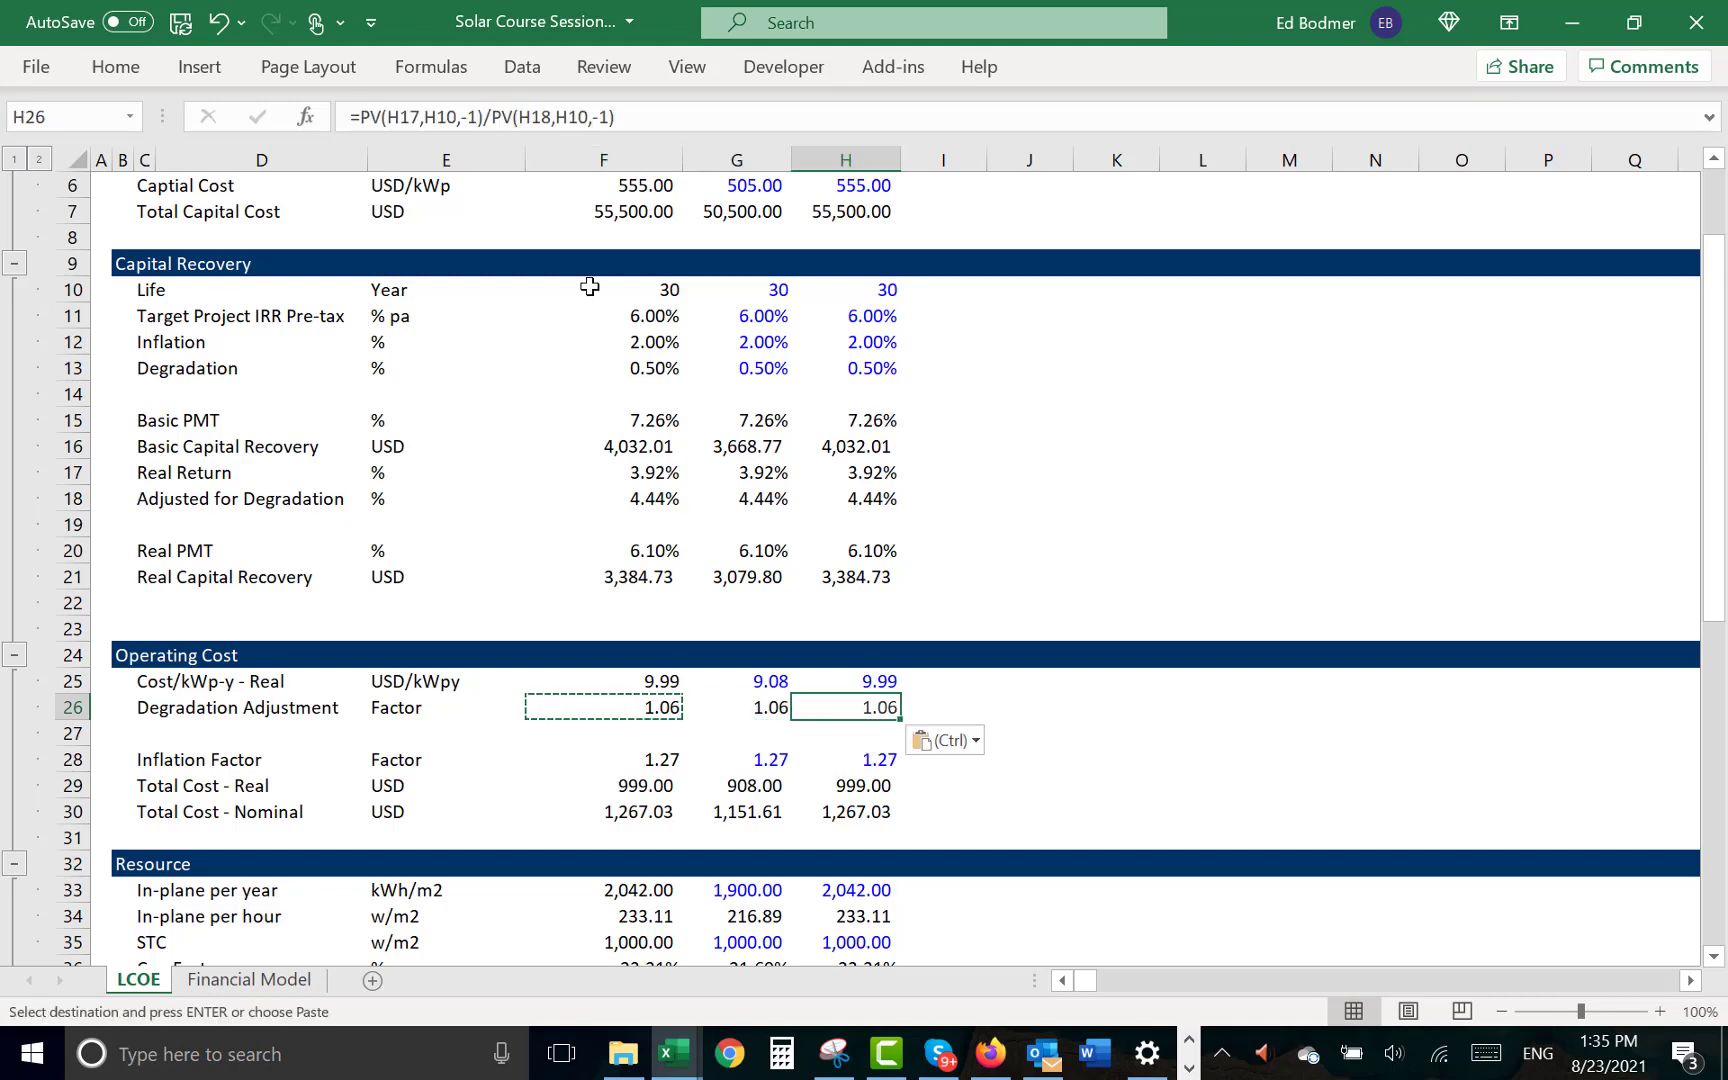
- Insert a blank row at row 27, directly below Degradation Adjustment in the Operating Cost section
{"action": "key", "text": "Left"}
{"action": "key", "text": "Left"}
{"action": "key", "text": "Down"}
{"action": "key", "text": "Left"}
{"action": "key", "text": "shift+space"}
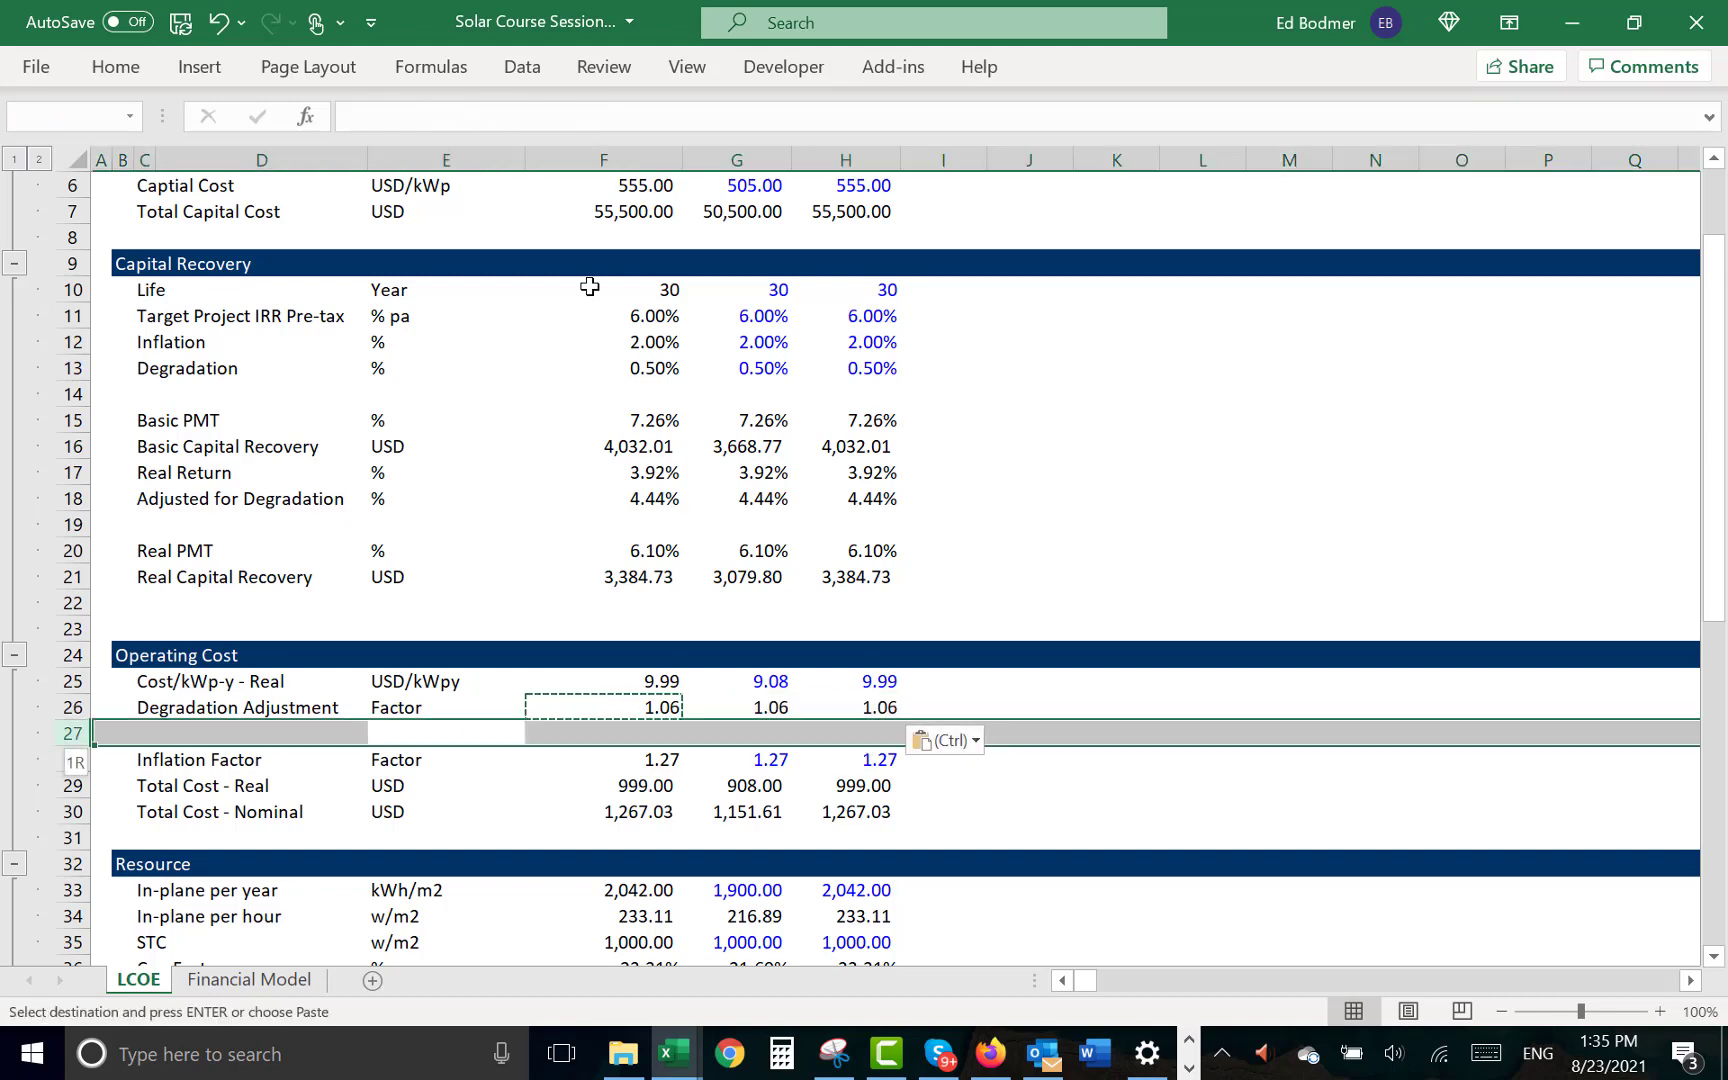
{"action": "key", "text": "Escape"}
{"action": "key", "text": "ctrl+shift+plus"}
- Copy the Cost/kWp-y - Real label from C25 into C27 of the new row
{"action": "key", "text": "Left"}
{"action": "key", "text": "Left"}
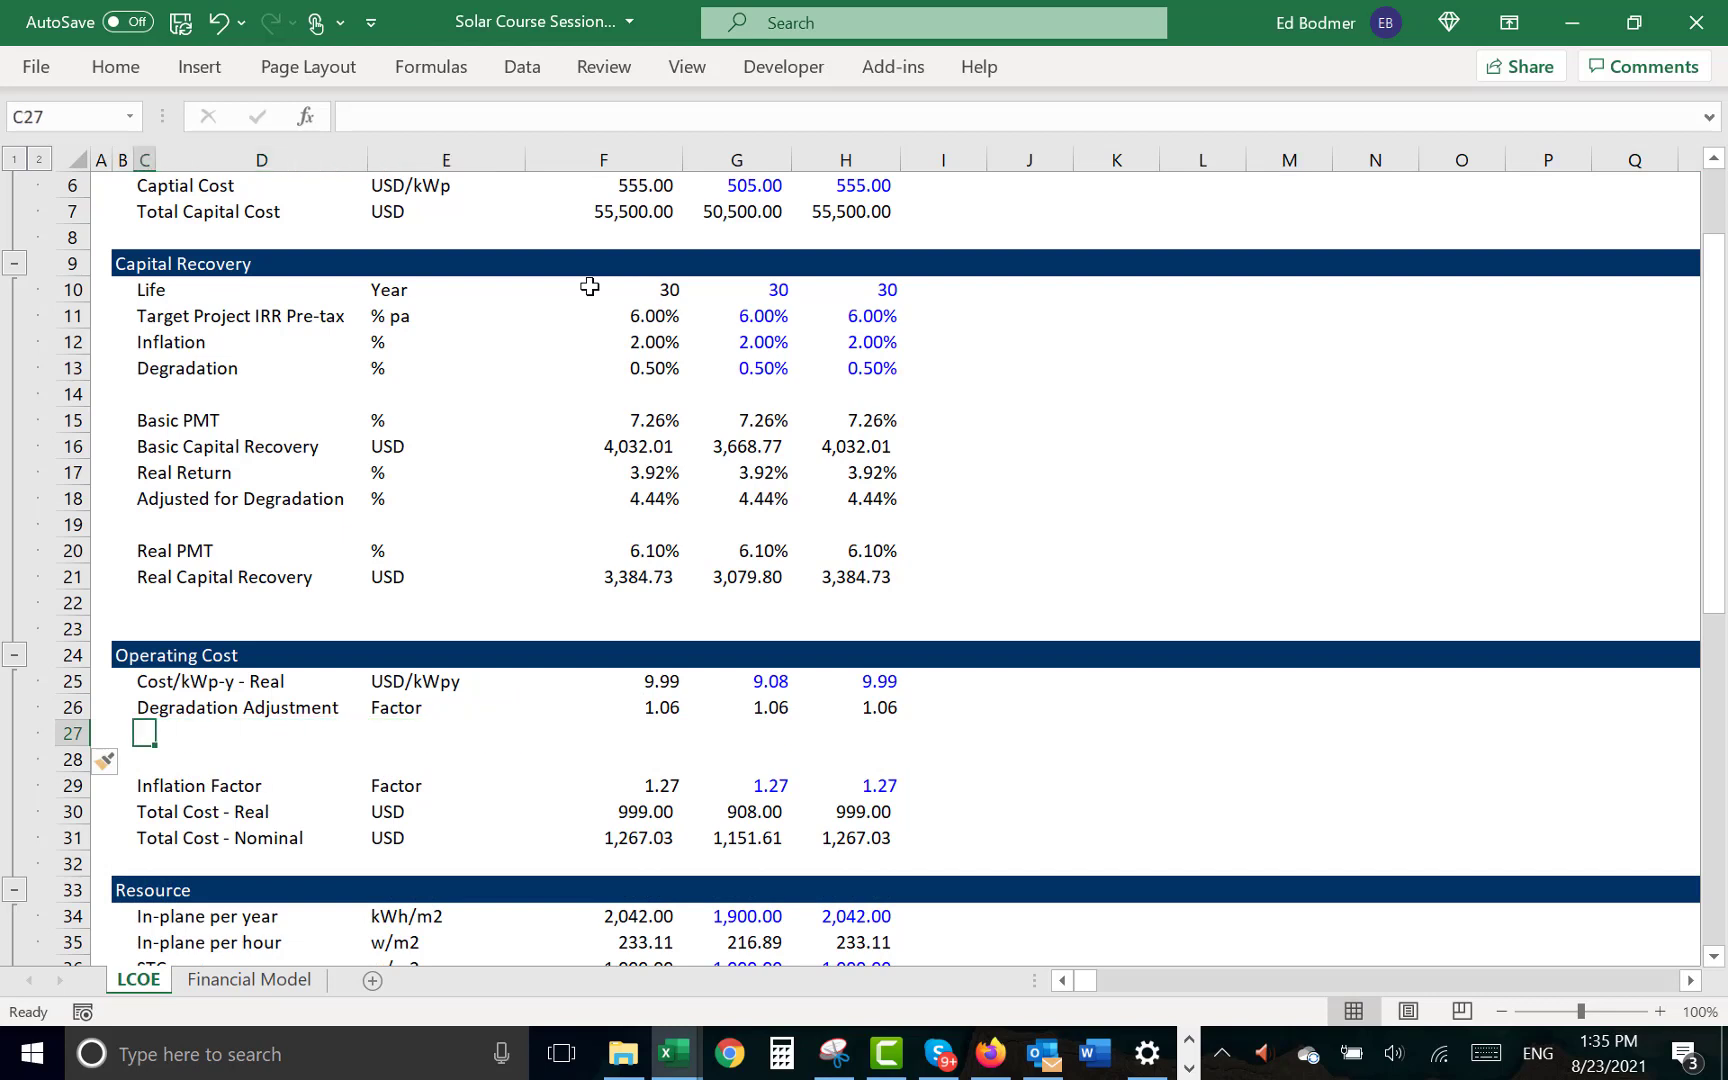
{"action": "key", "text": "Up"}
{"action": "key", "text": "Up"}
{"action": "key", "text": "ctrl+c"}
{"action": "key", "text": "Down"}
{"action": "key", "text": "Down"}
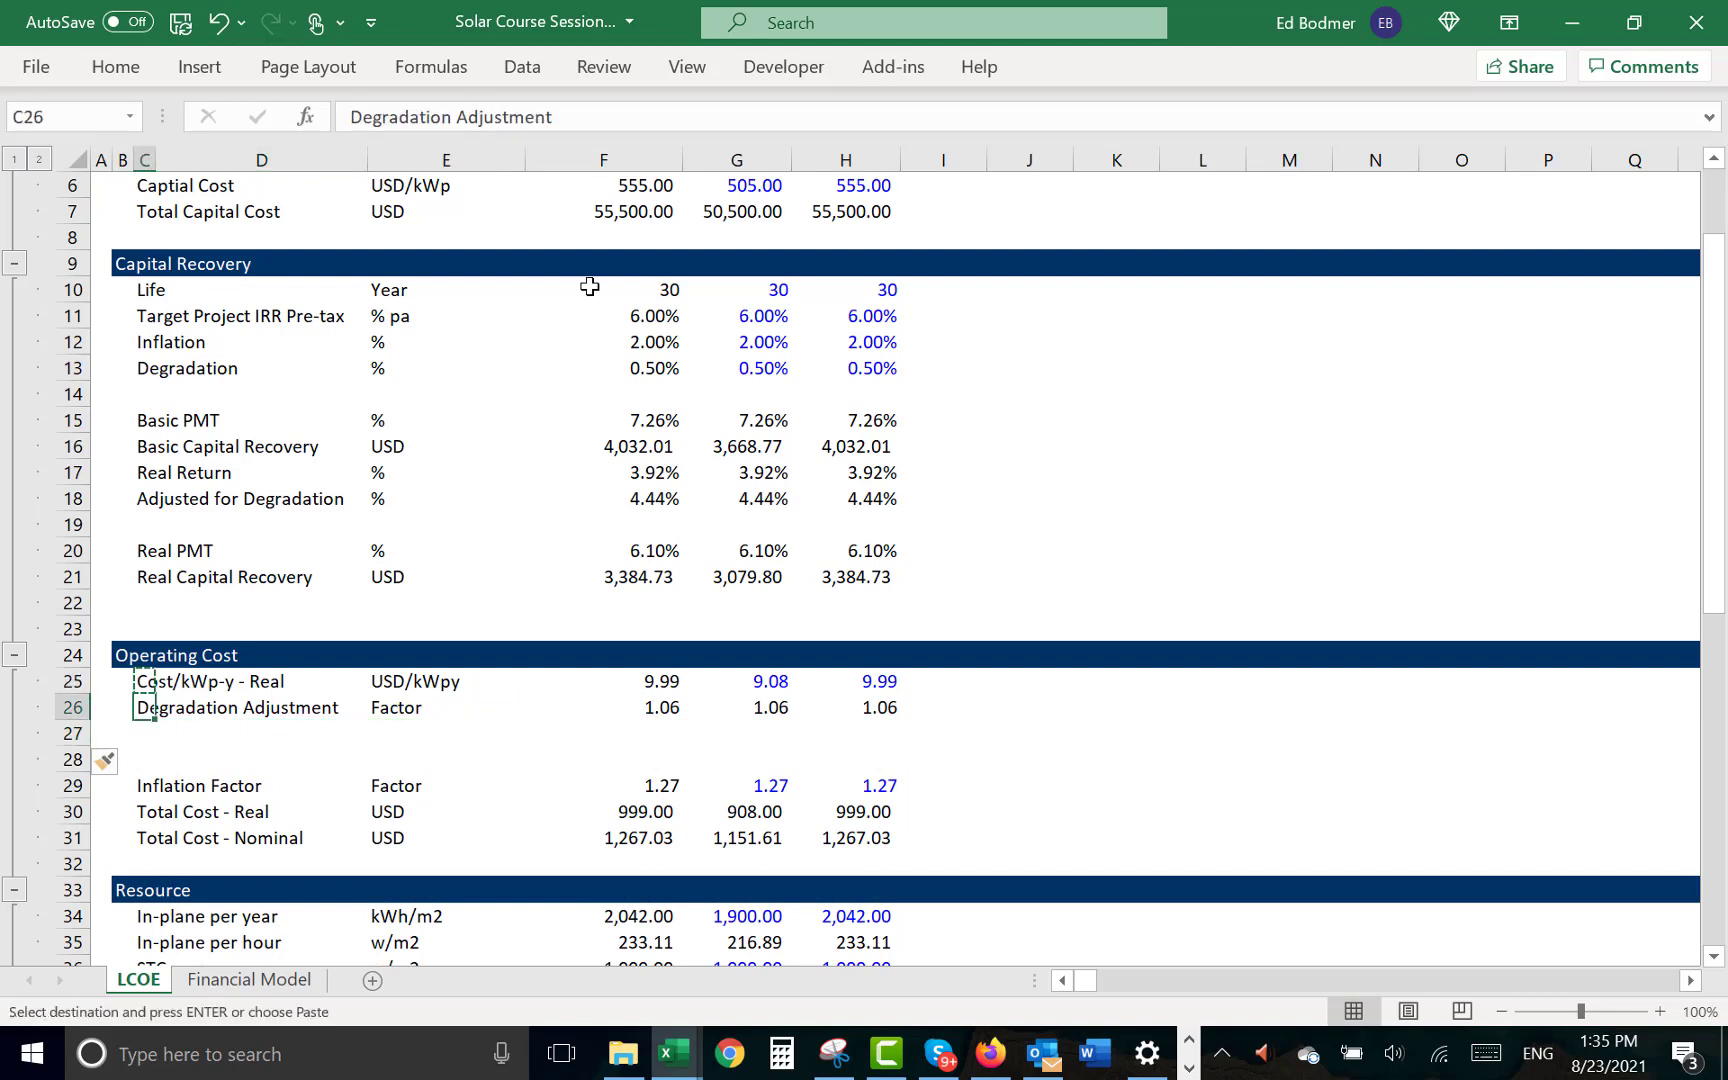
{"action": "key", "text": "ctrl+v"}
{"action": "key", "text": "Escape"}
- Change the label in C27 to "Cost/kWp-y - After Degrdation"
{"action": "key", "text": "F2"}
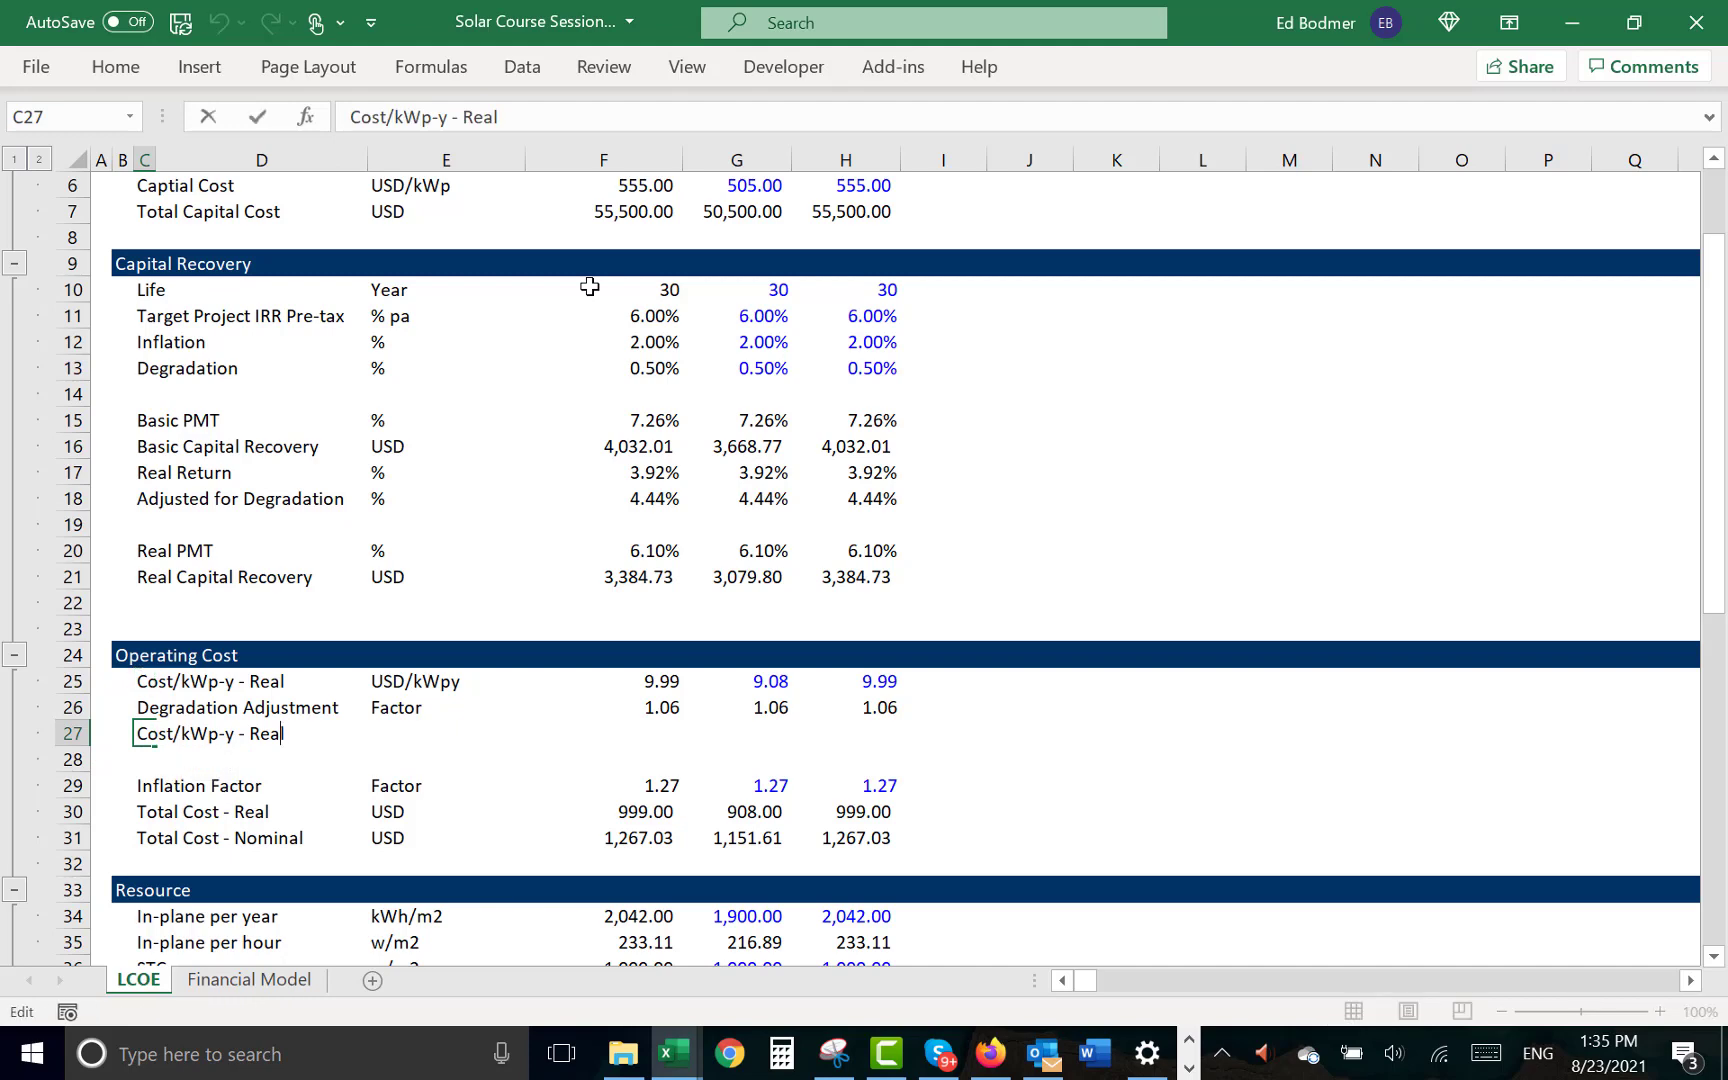
{"action": "key", "text": "BackSpace"}
{"action": "key", "text": "BackSpace"}
{"action": "key", "text": "BackSpace"}
{"action": "type", "text": "After Deg"}
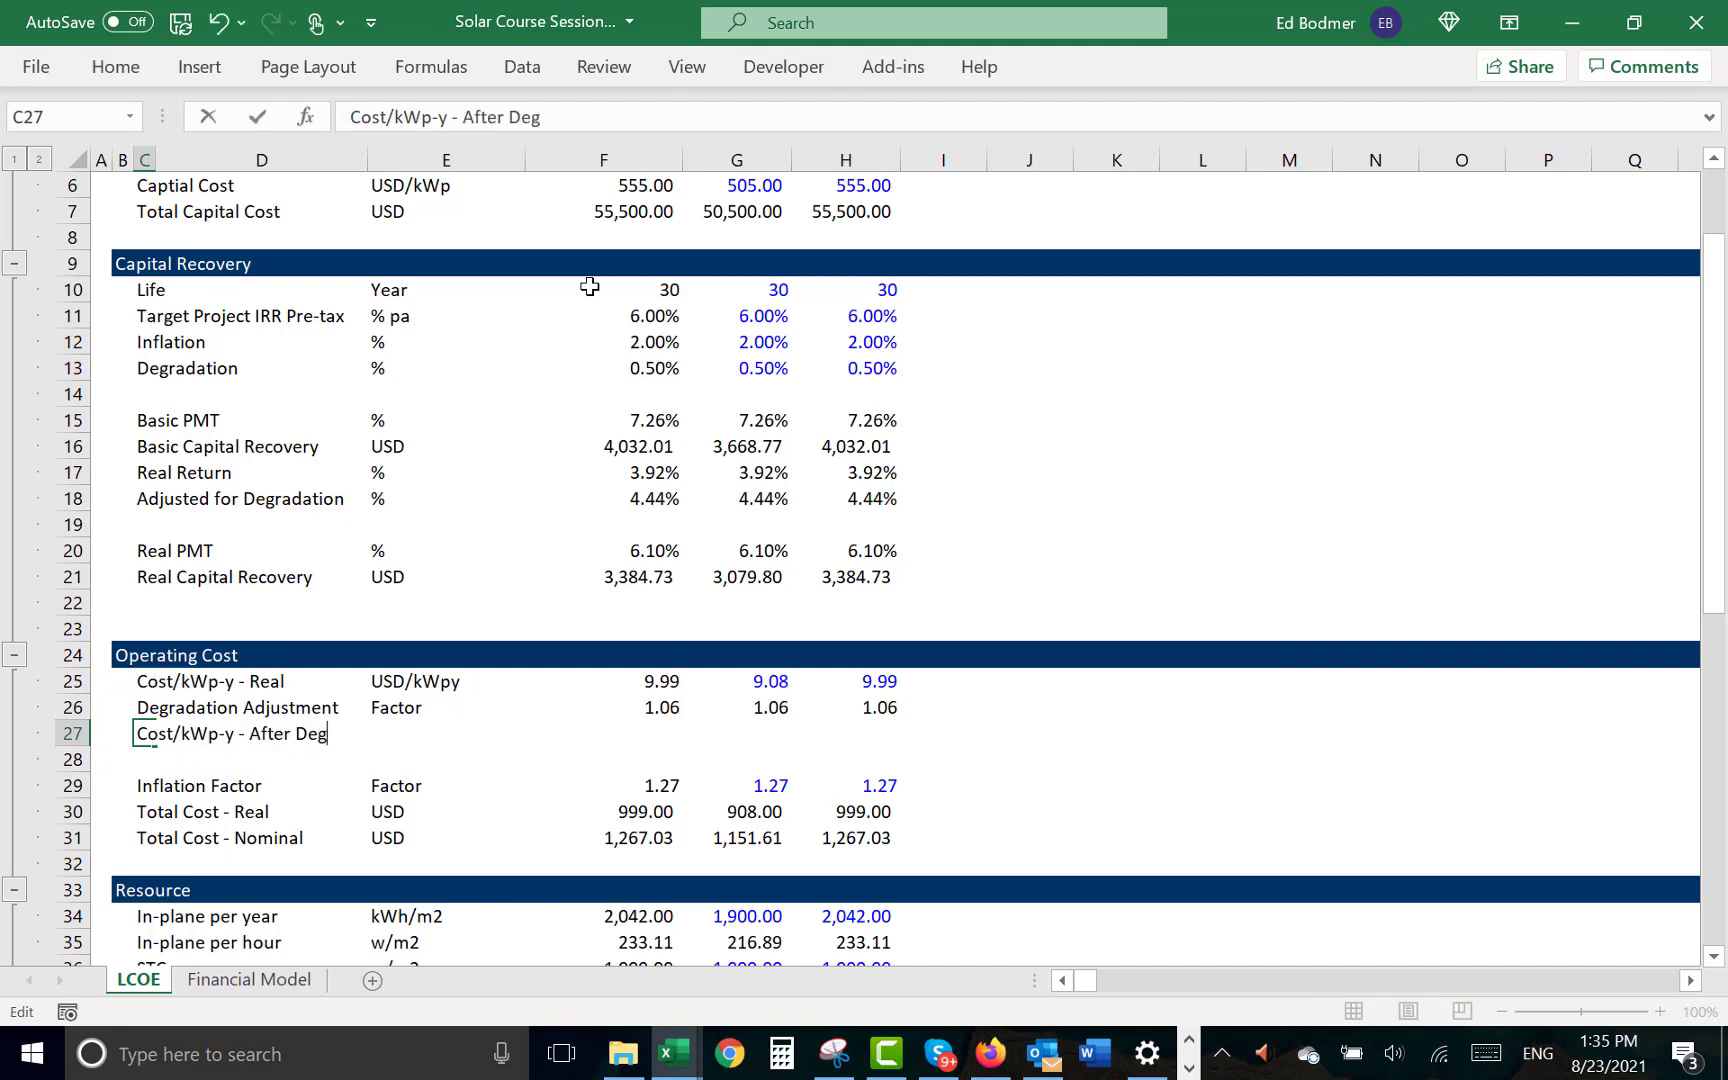
{"action": "type", "text": "rdation"}
{"action": "key", "text": "Return"}
- Widen column D so the label in row 27 fits
{"action": "key", "text": "Up"}
{"action": "key", "text": "Right"}
{"action": "key", "text": "Right"}
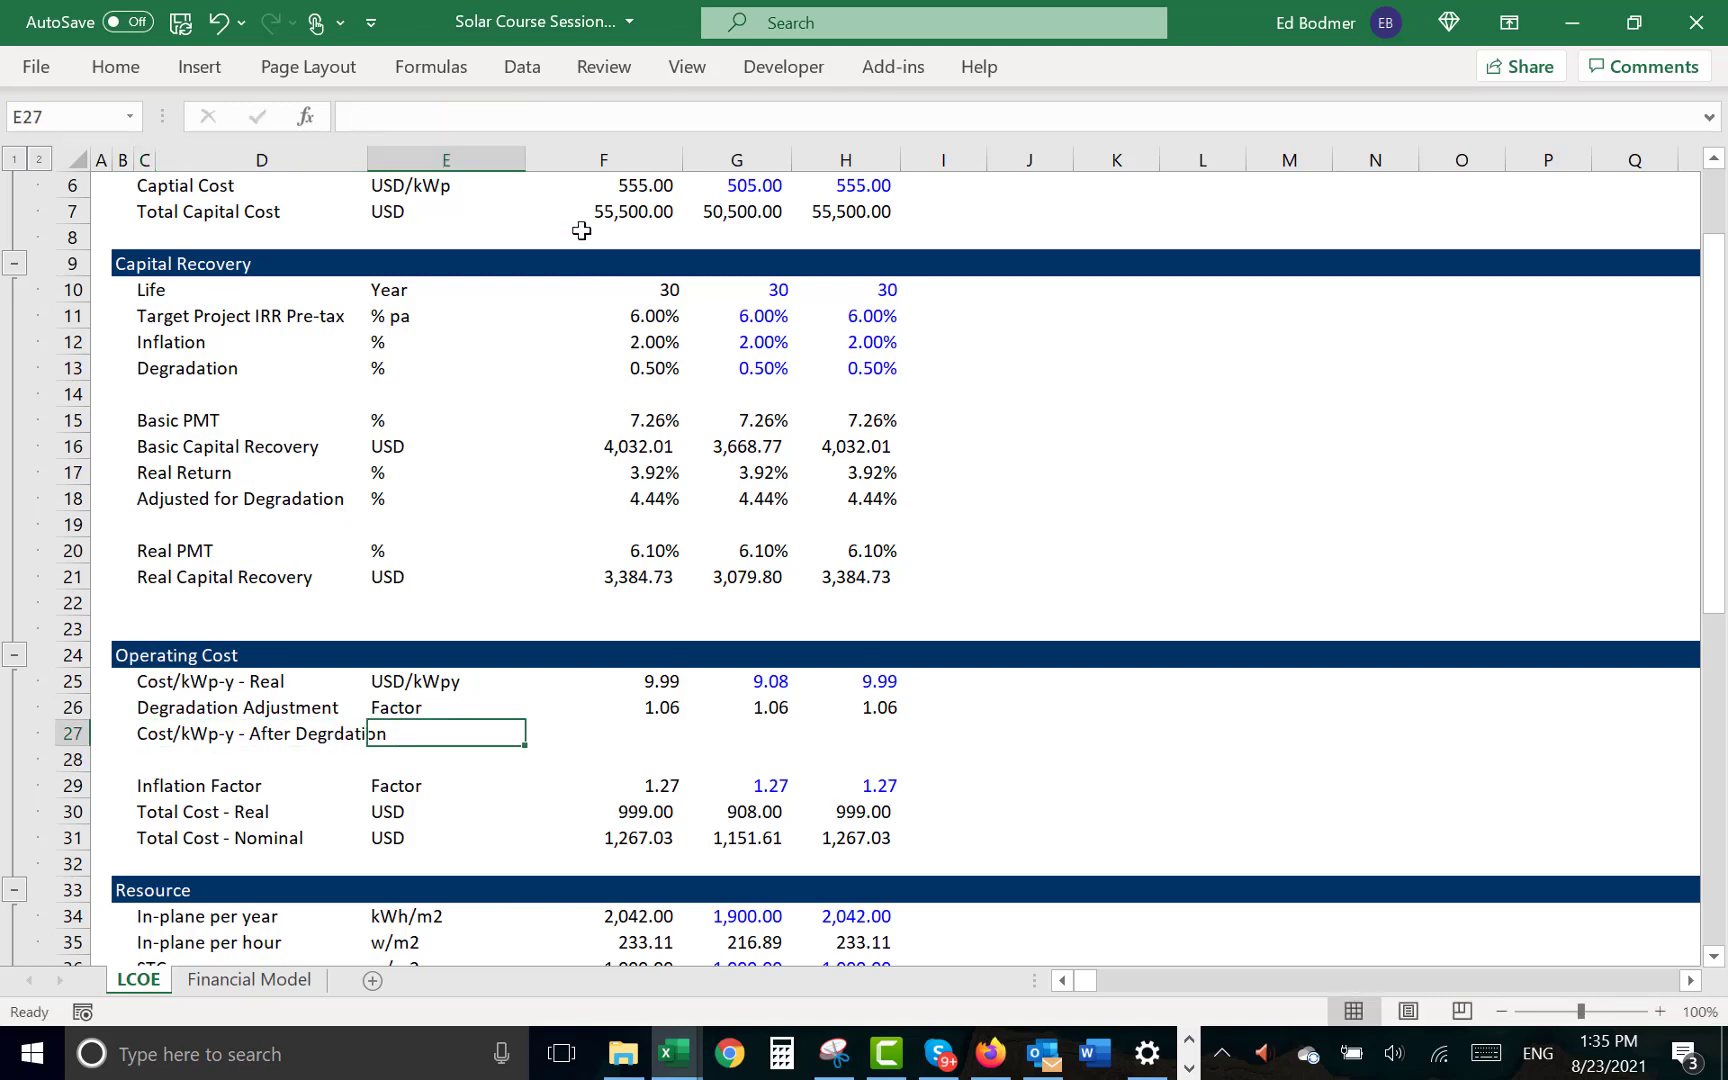
{"action": "left_click_drag", "start_coordinate": [366, 159], "coordinate": [421, 159]}
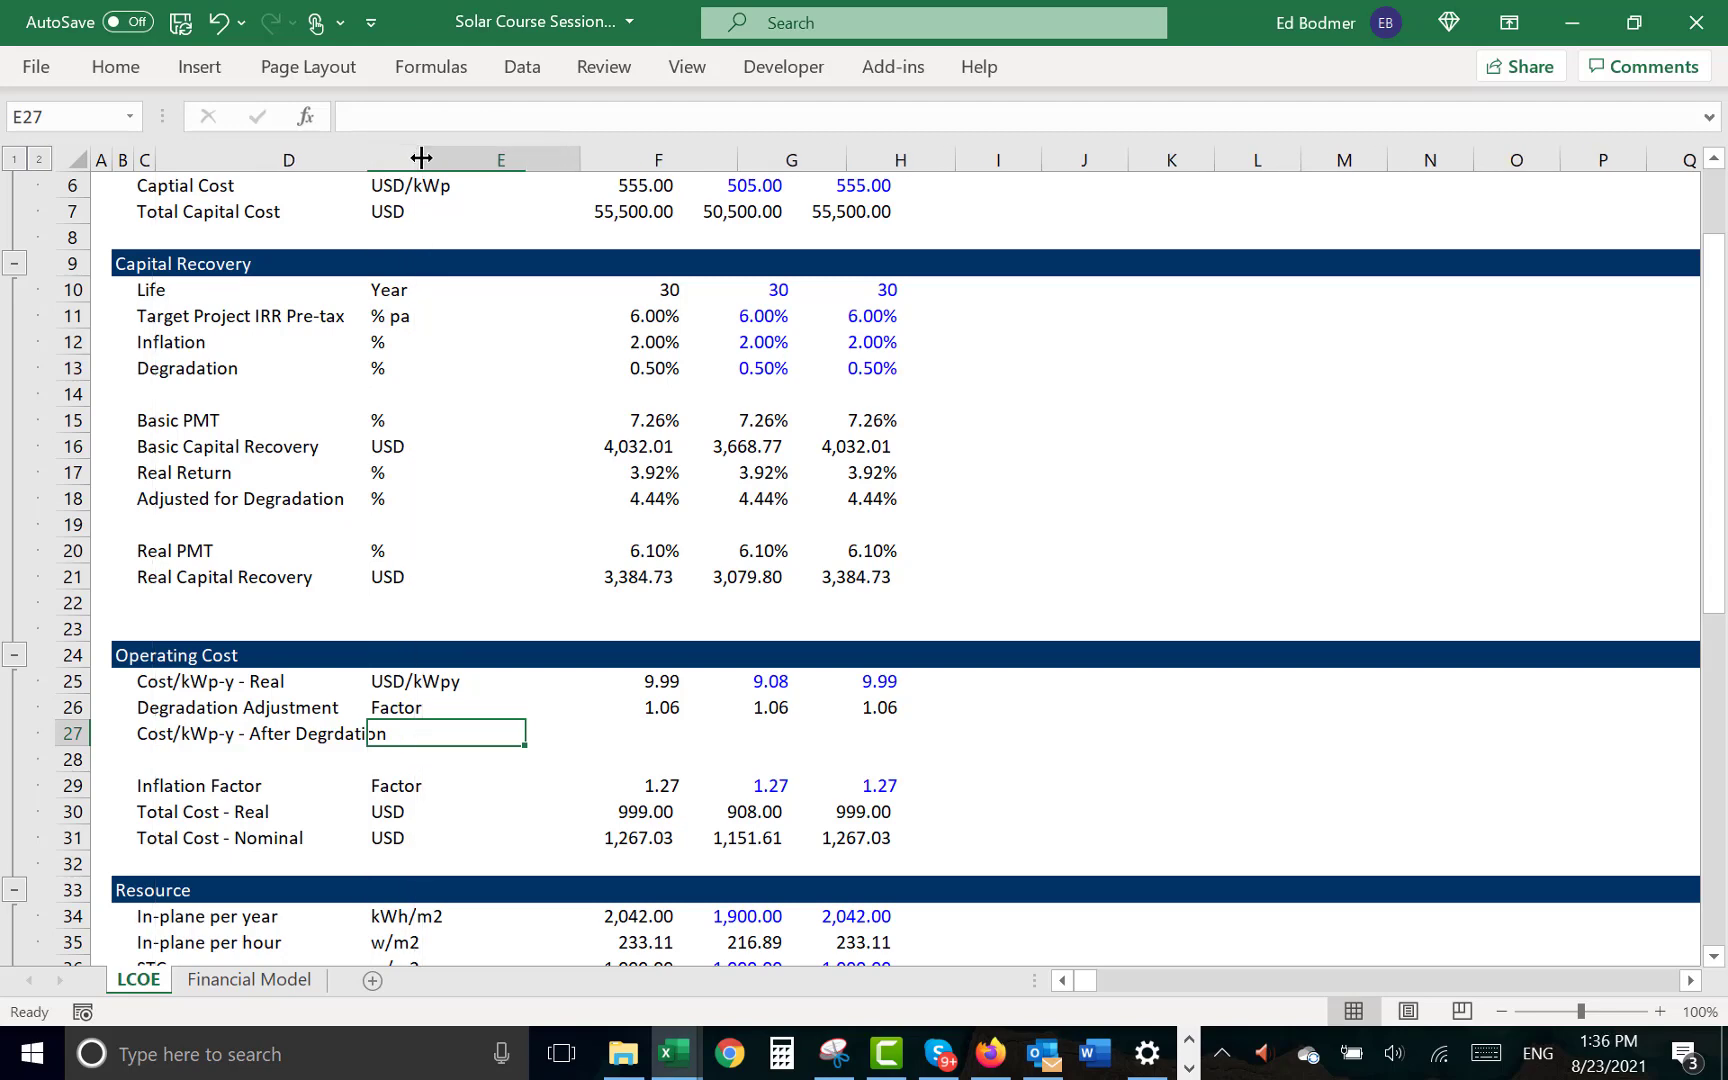
- Copy the USD/kWpy unit from E25 into E27
{"action": "key", "text": "Up"}
{"action": "key", "text": "Up"}
{"action": "key", "text": "ctrl+c"}
{"action": "key", "text": "Down"}
{"action": "key", "text": "Down"}
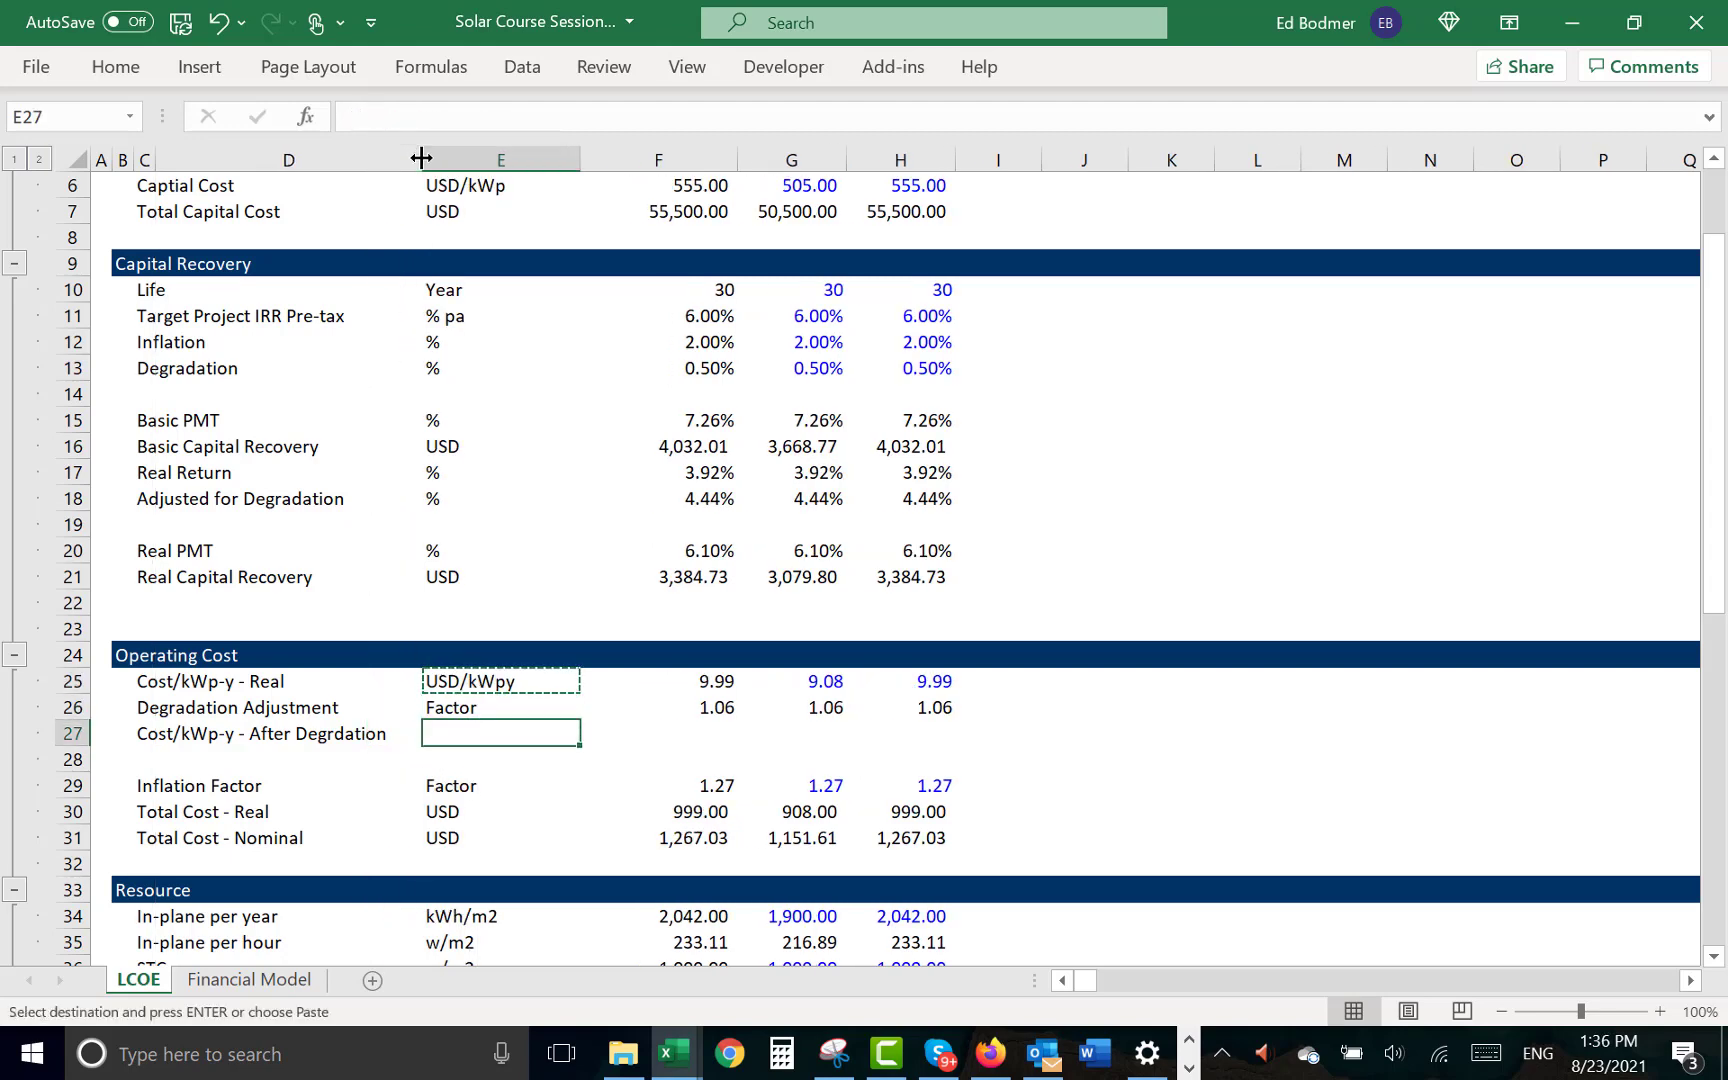
{"action": "key", "text": "ctrl+v"}
{"action": "key", "text": "Escape"}
{"action": "key", "text": "Right"}
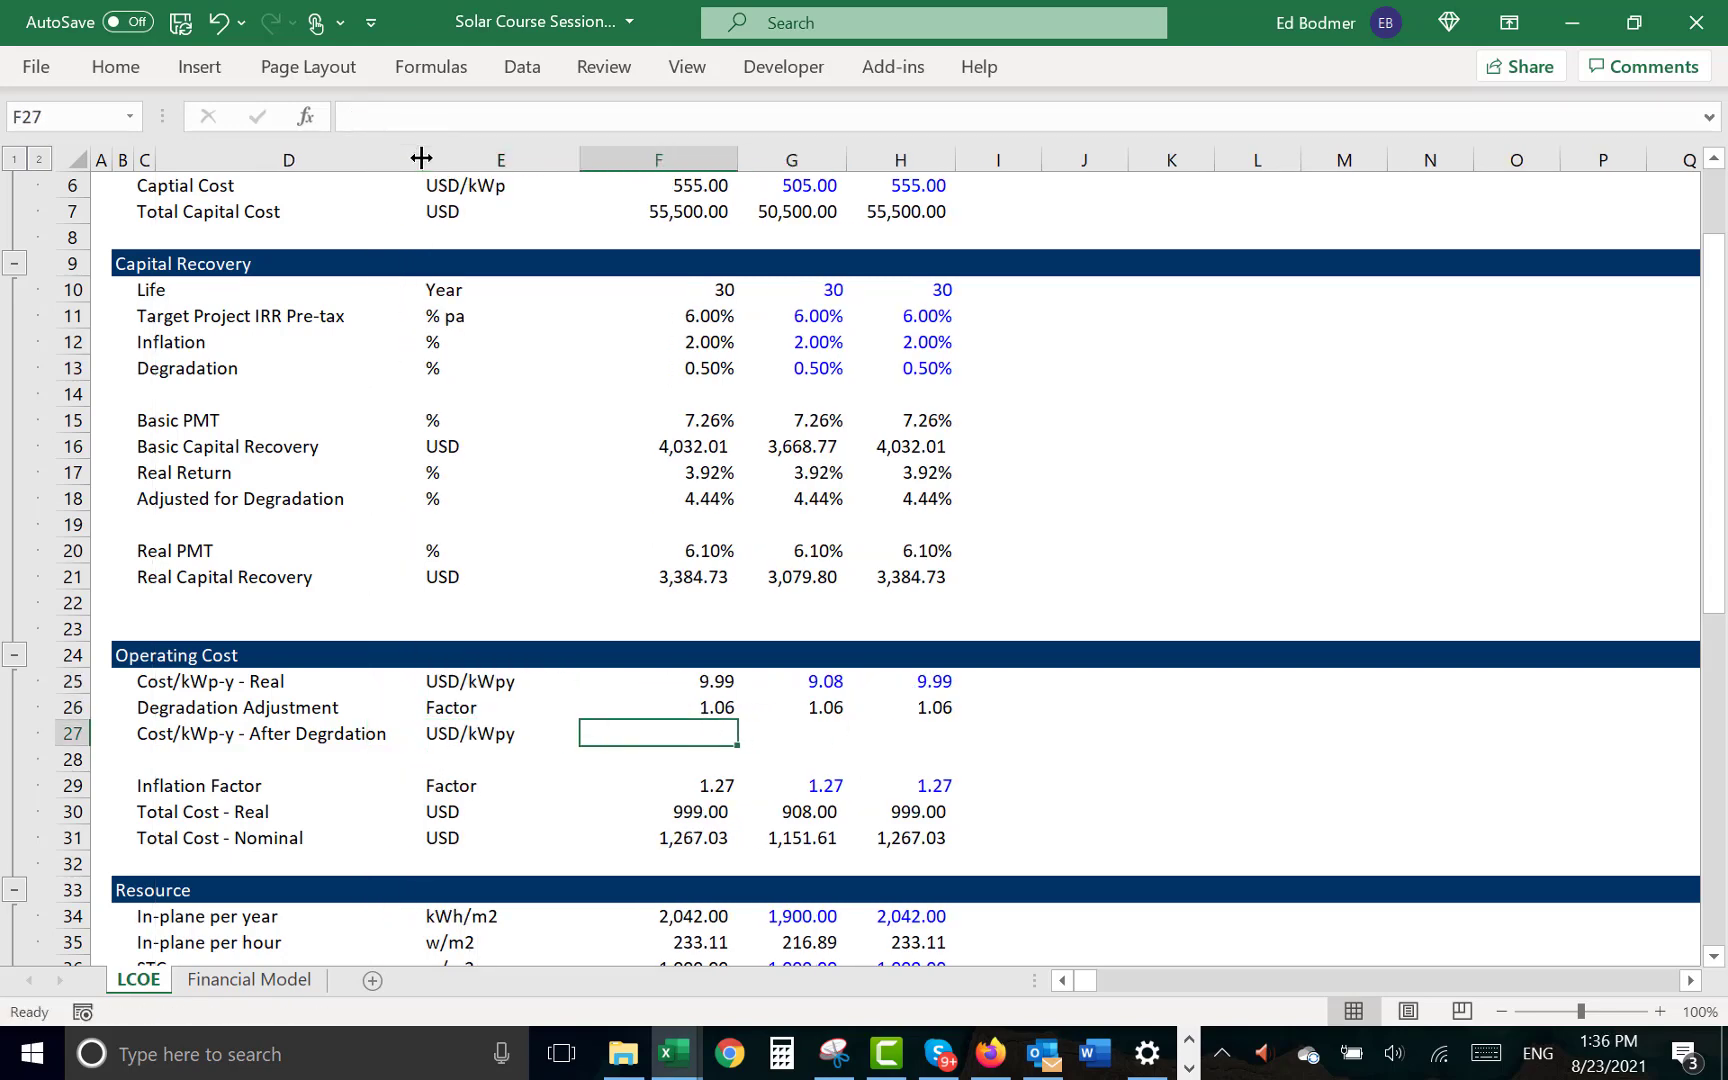
{"action": "type", "text": "="}
{"action": "key", "text": "Up"}
{"action": "key", "text": "Up"}
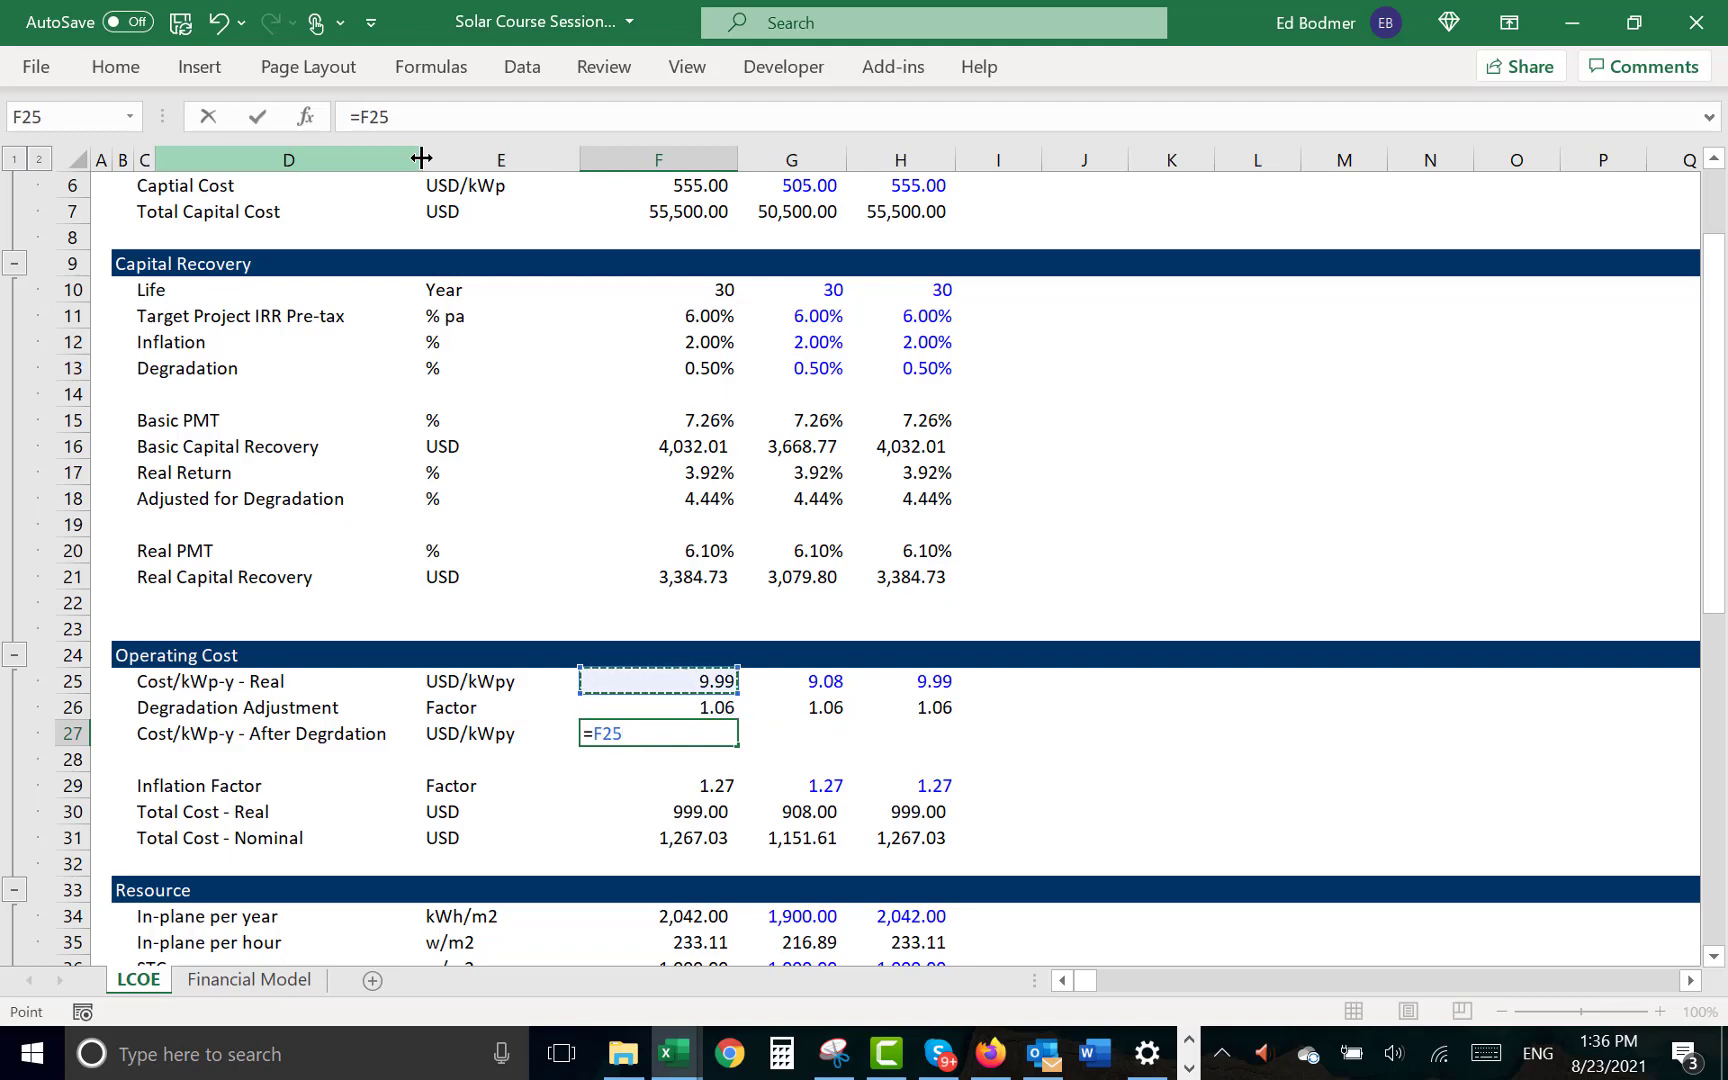
{"action": "key", "text": "Tab"}
- Calculate the cost after degradation in G27 as =G25*G26 and copy the formula to H27
{"action": "type", "text": "="}
{"action": "key", "text": "Up"}
{"action": "key", "text": "Up"}
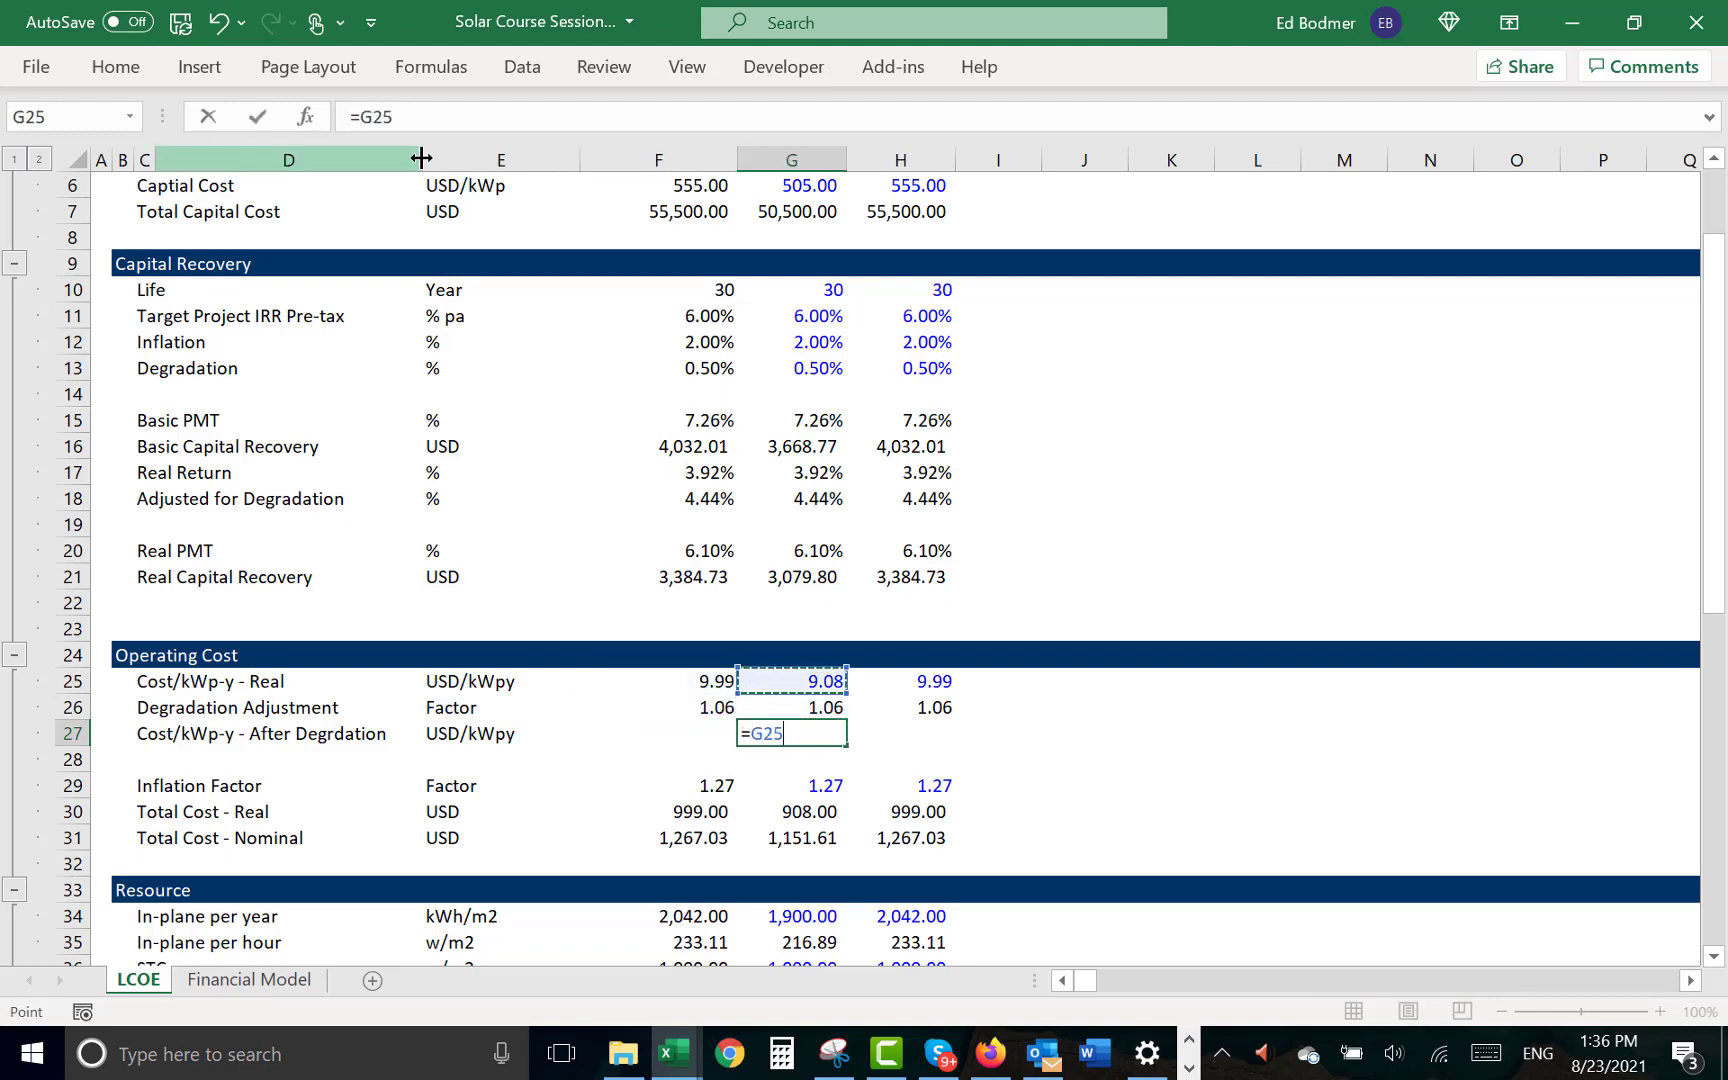
{"action": "type", "text": "*"}
{"action": "key", "text": "Up"}
{"action": "key", "text": "Return"}
{"action": "key", "text": "Up"}
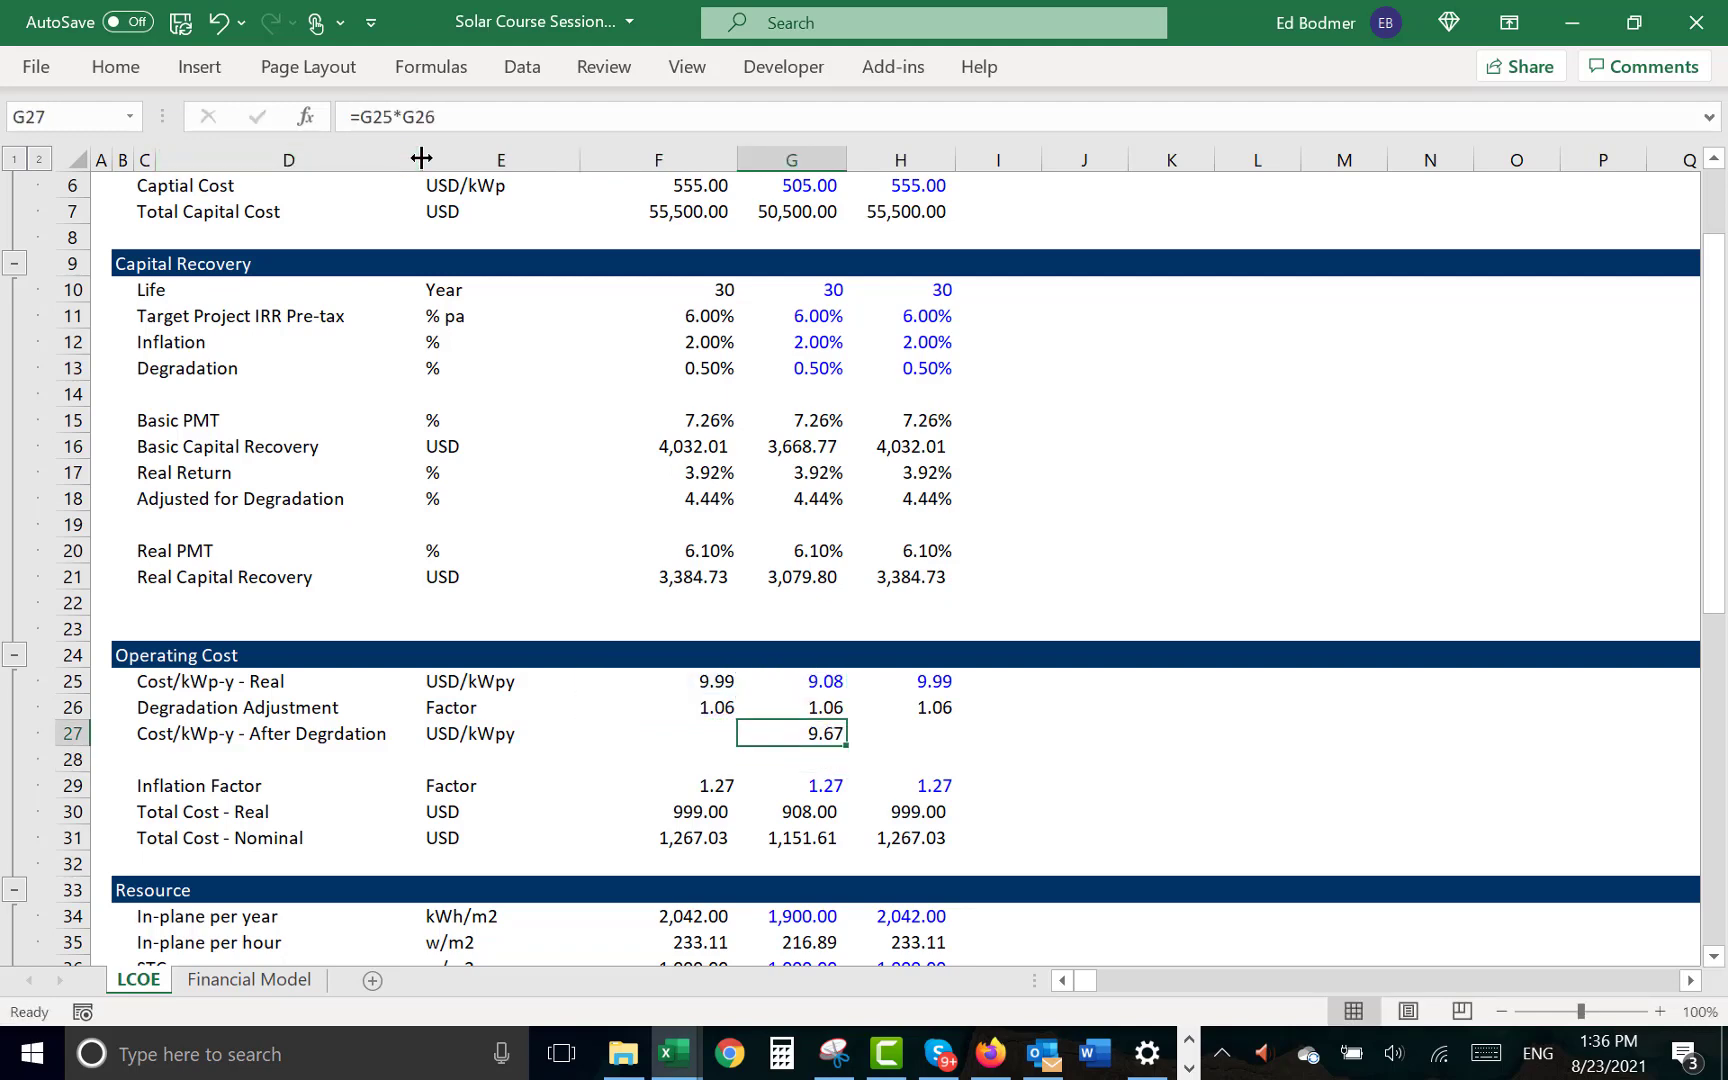
{"action": "key", "text": "ctrl+c"}
{"action": "key", "text": "Right"}
{"action": "key", "text": "ctrl+v"}
- Try filling F27 with the formula from the cell above and inspect its references
{"action": "key", "text": "Left"}
{"action": "key", "text": "Left"}
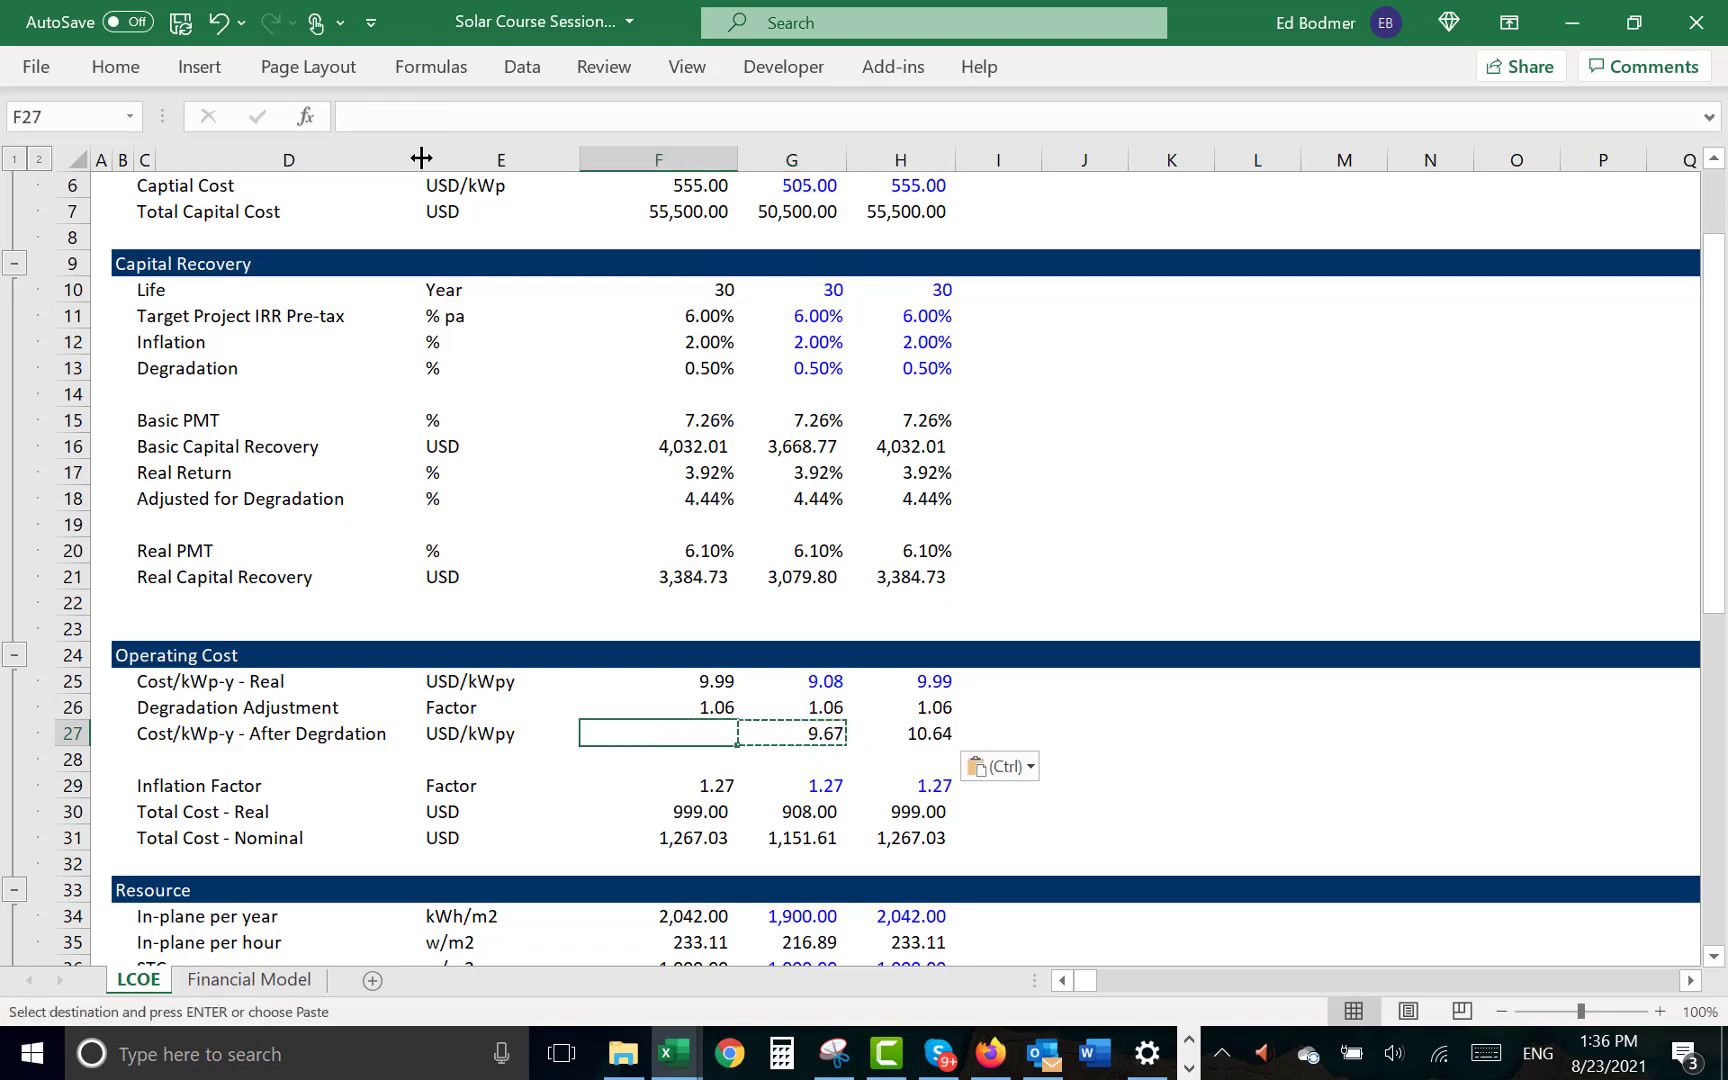
{"action": "key", "text": "ctrl+d"}
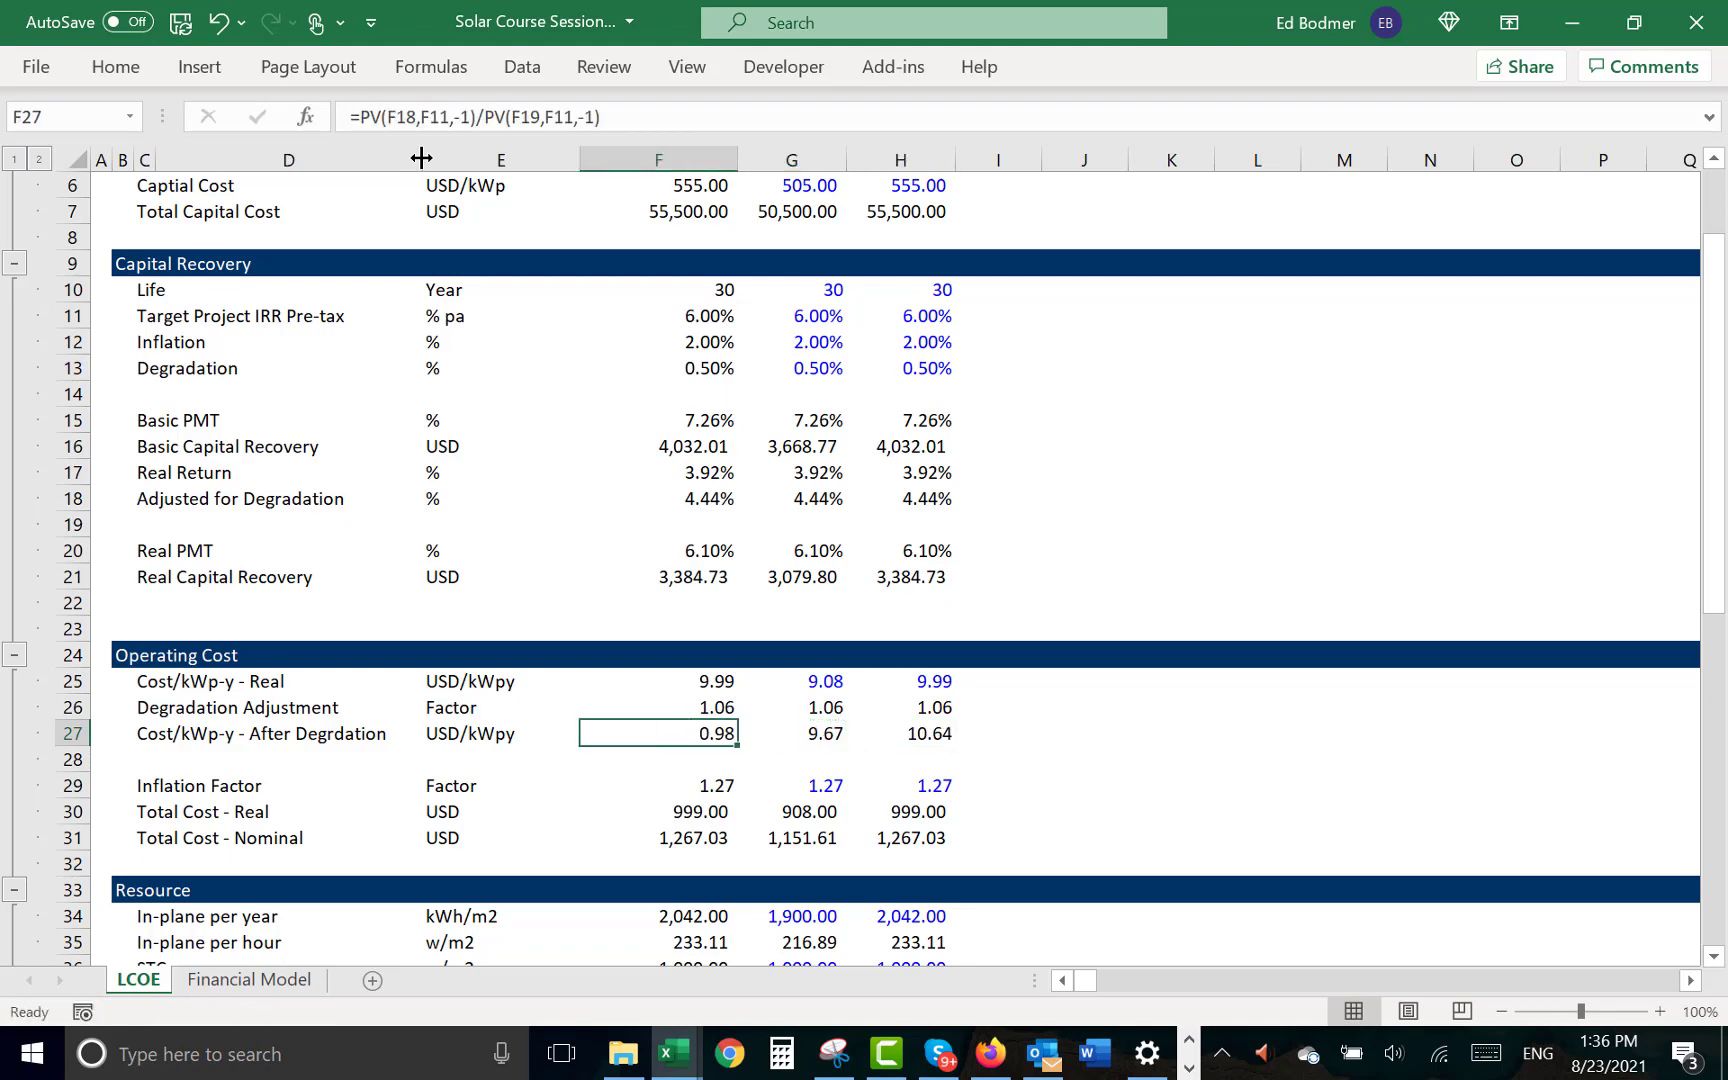
{"action": "key", "text": "F2"}
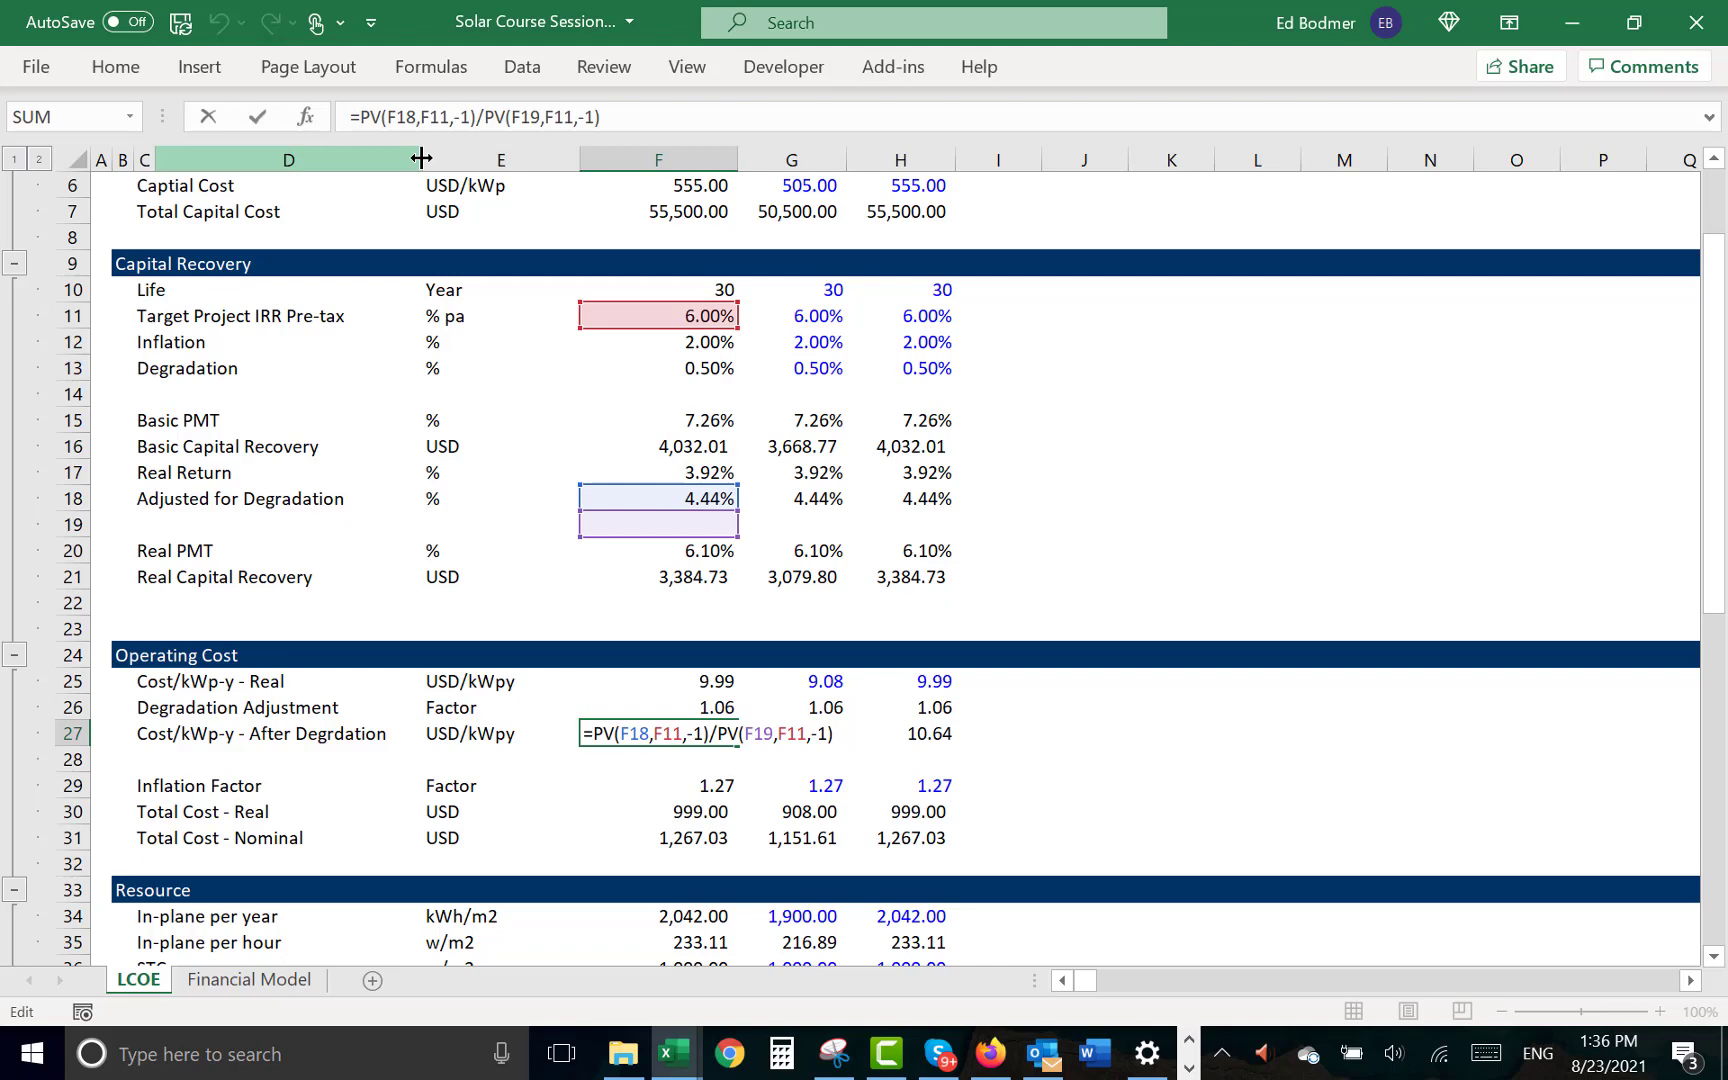
{"action": "key", "text": "Escape"}
- Apply the INDEX scenario formula from F25 to F27, shown with two decimals, and to F26
{"action": "key", "text": "Up"}
{"action": "key", "text": "Up"}
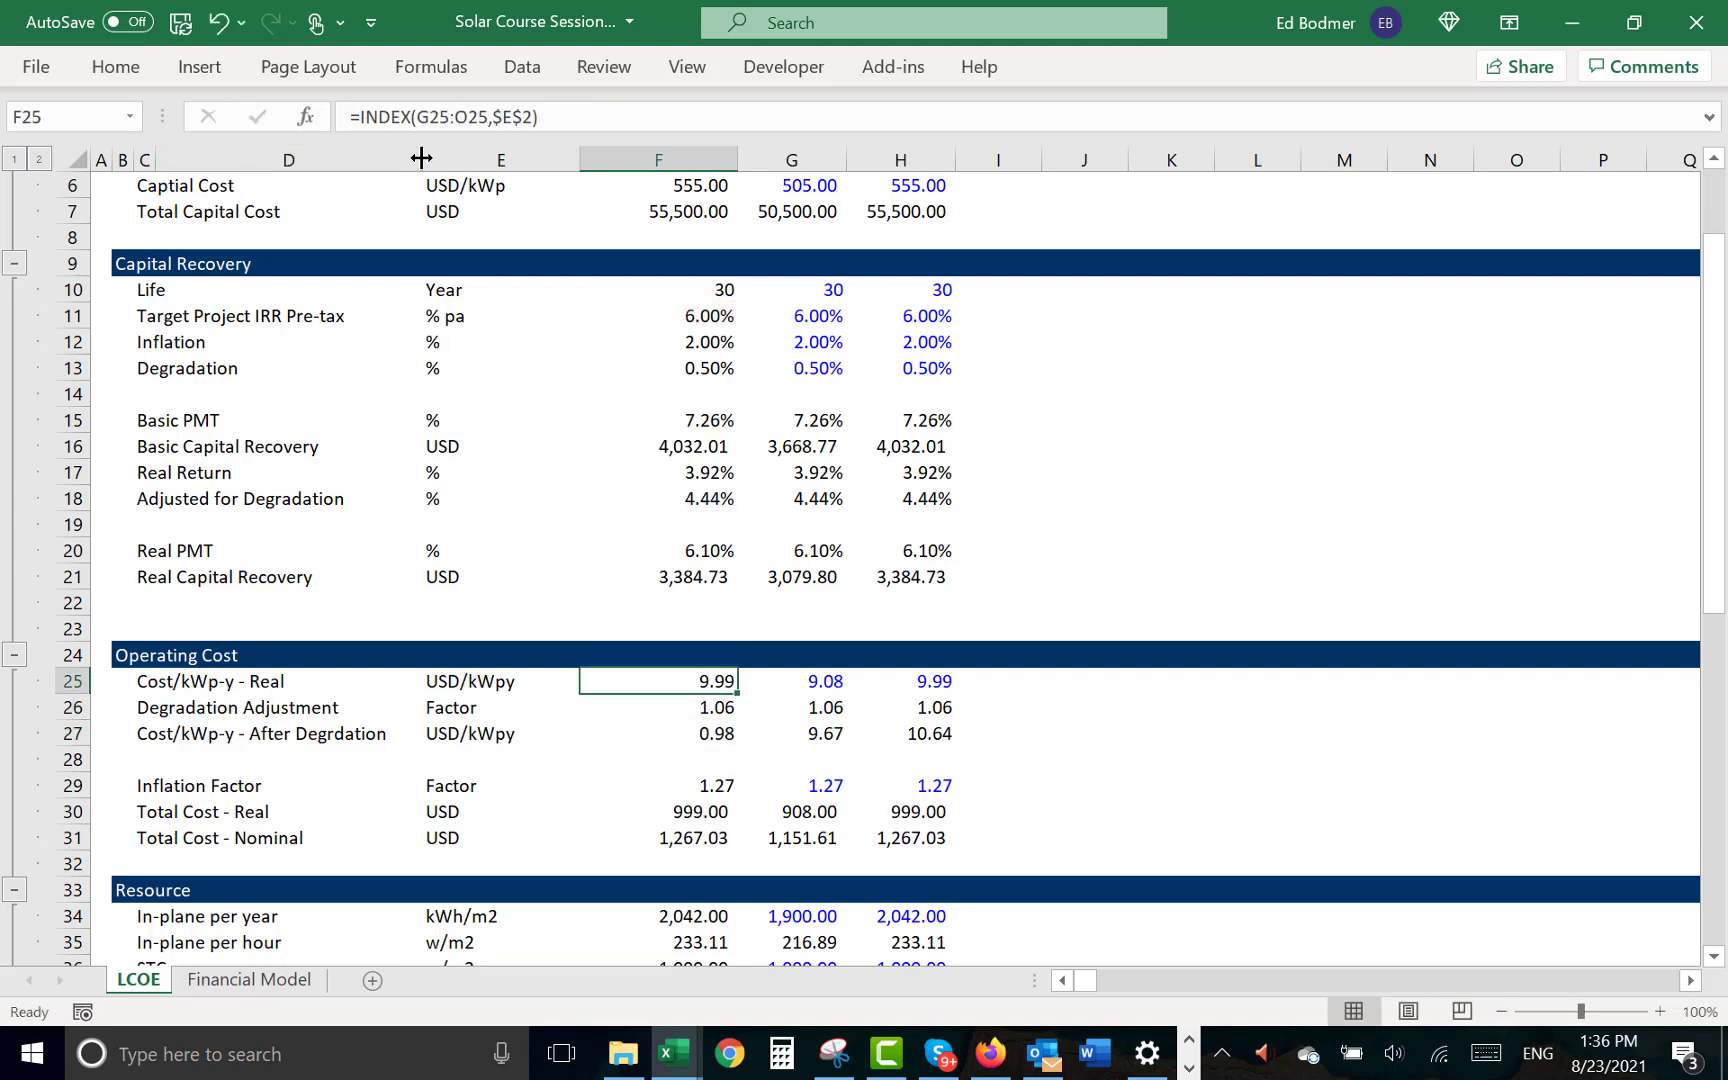
{"action": "key", "text": "ctrl+c"}
{"action": "key", "text": "Down"}
{"action": "key", "text": "Down"}
{"action": "key", "text": "ctrl+v"}
{"action": "key", "text": "Up"}
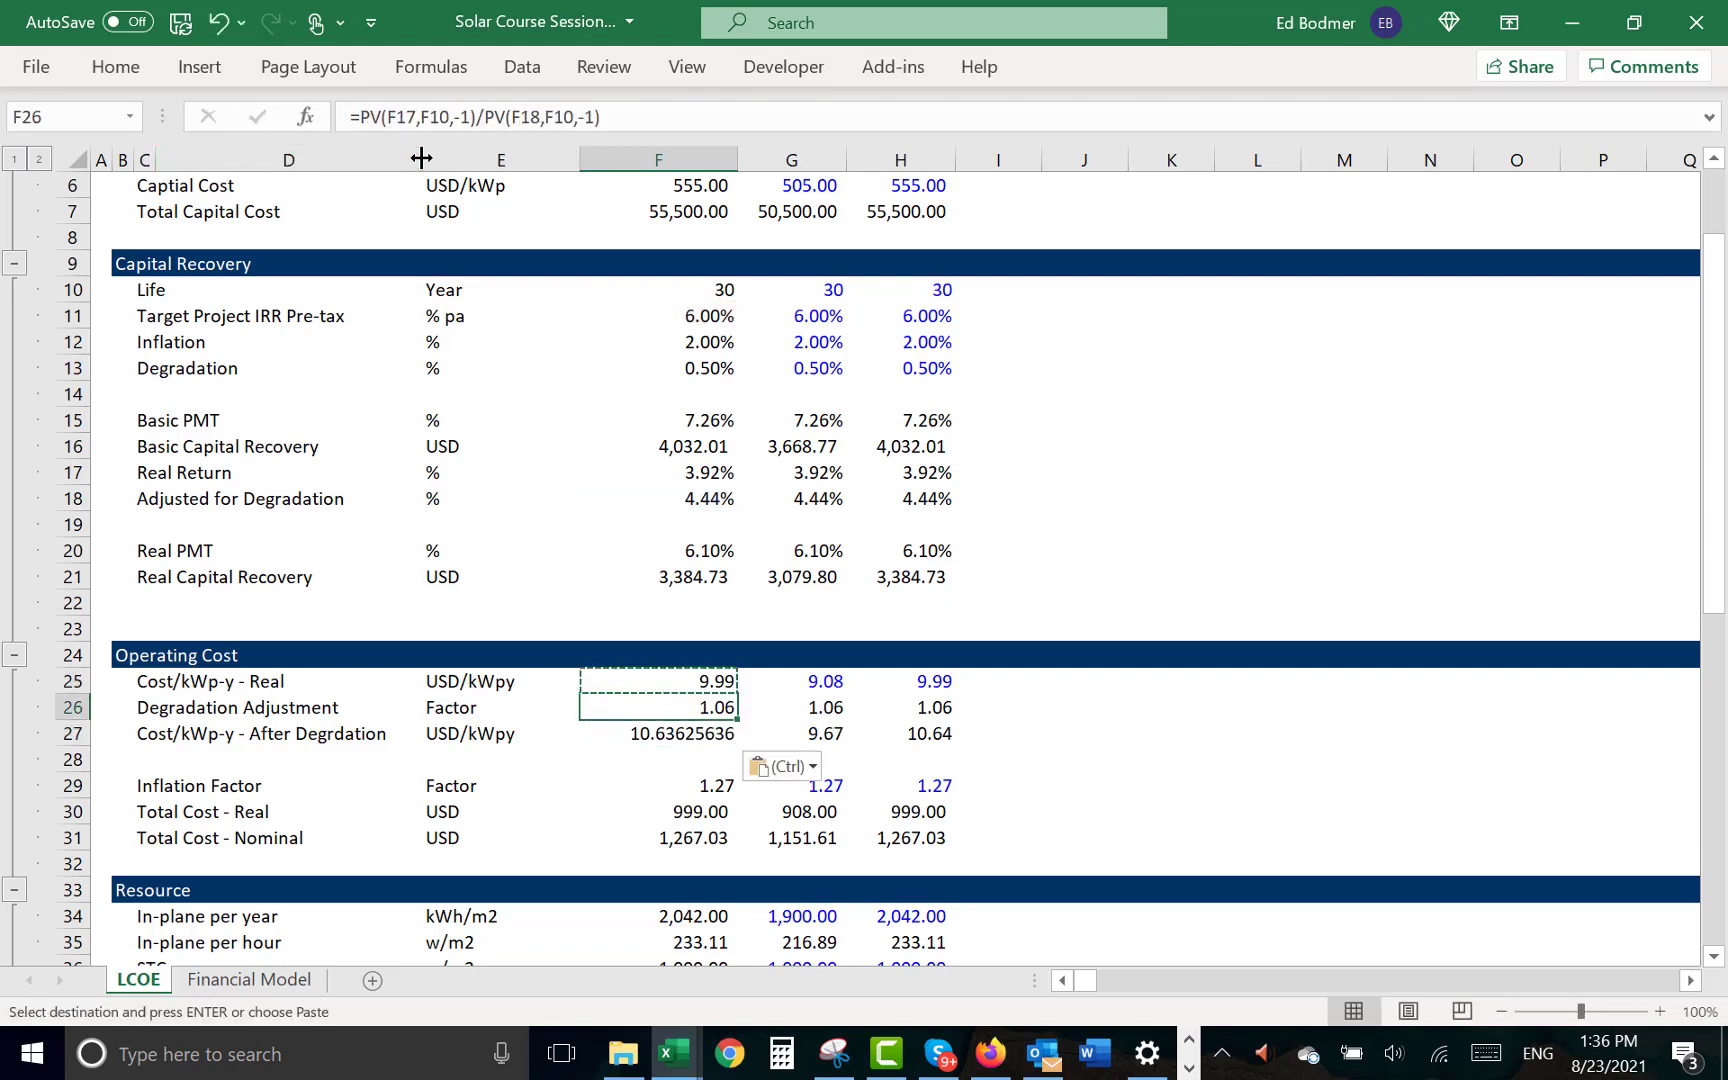
{"action": "key", "text": "Down"}
{"action": "key", "text": "Return"}
{"action": "key", "text": "Up"}
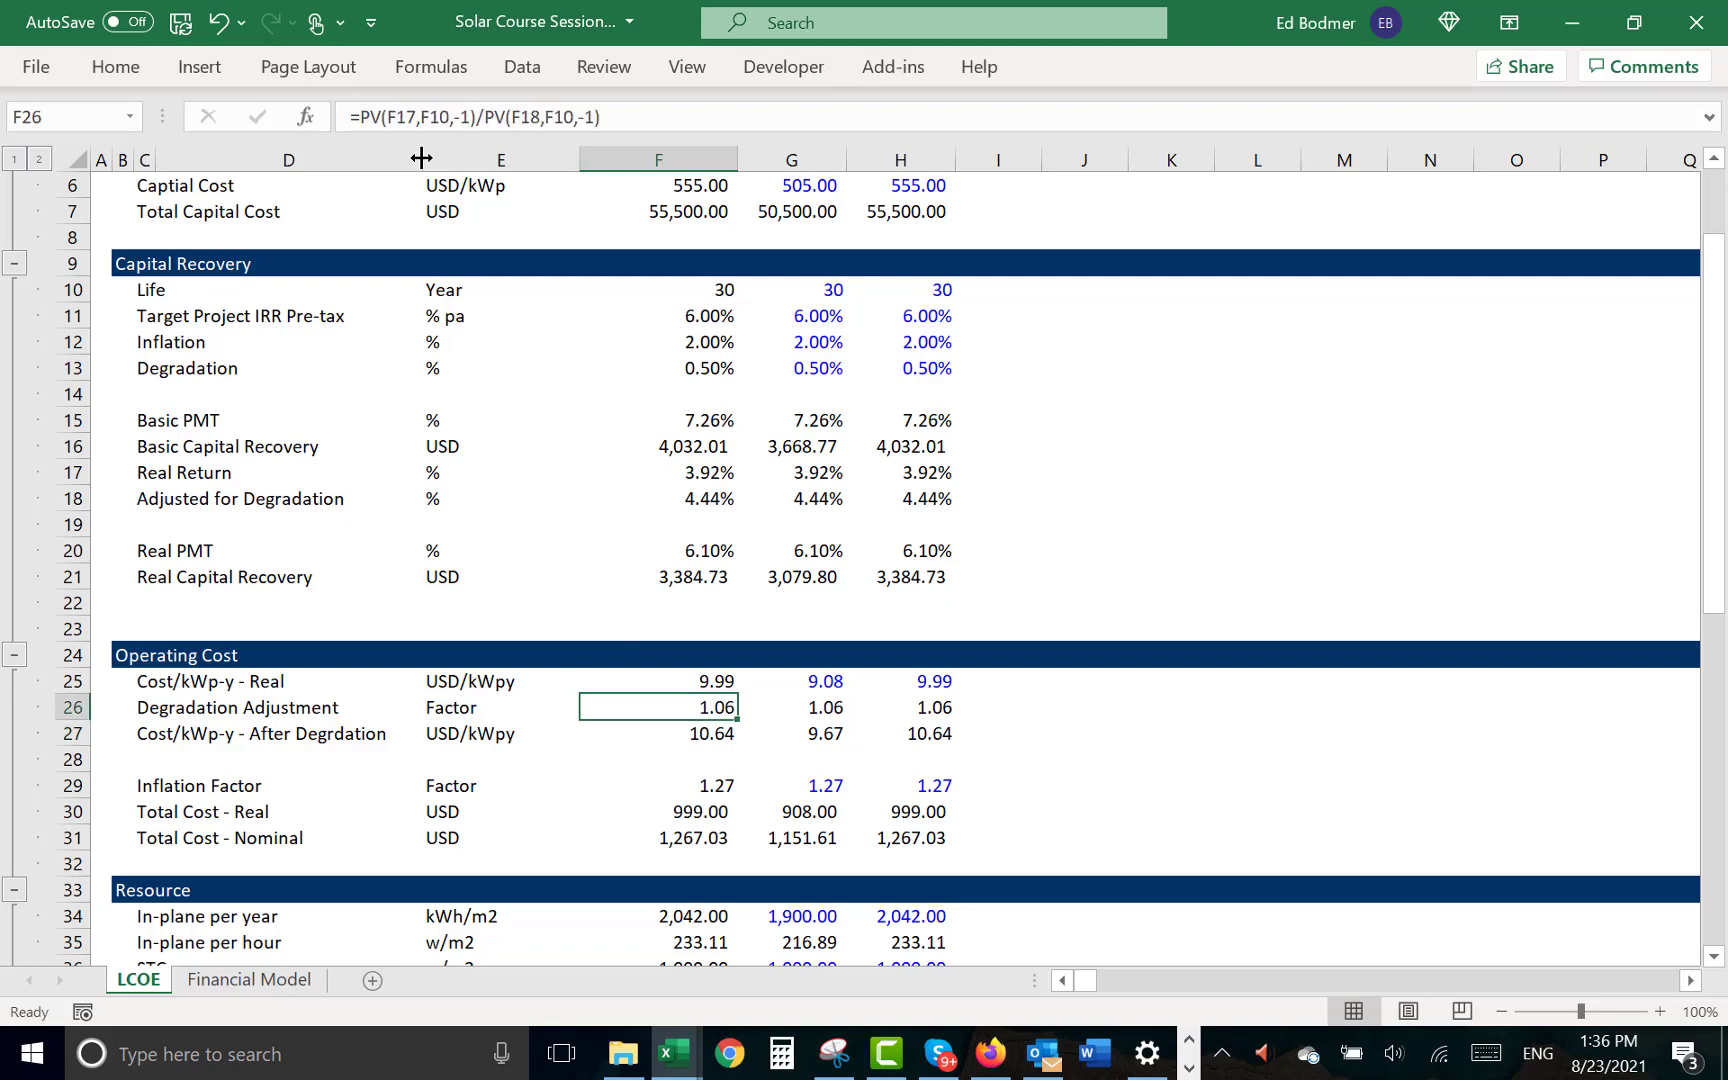
{"action": "key", "text": "ctrl+d"}
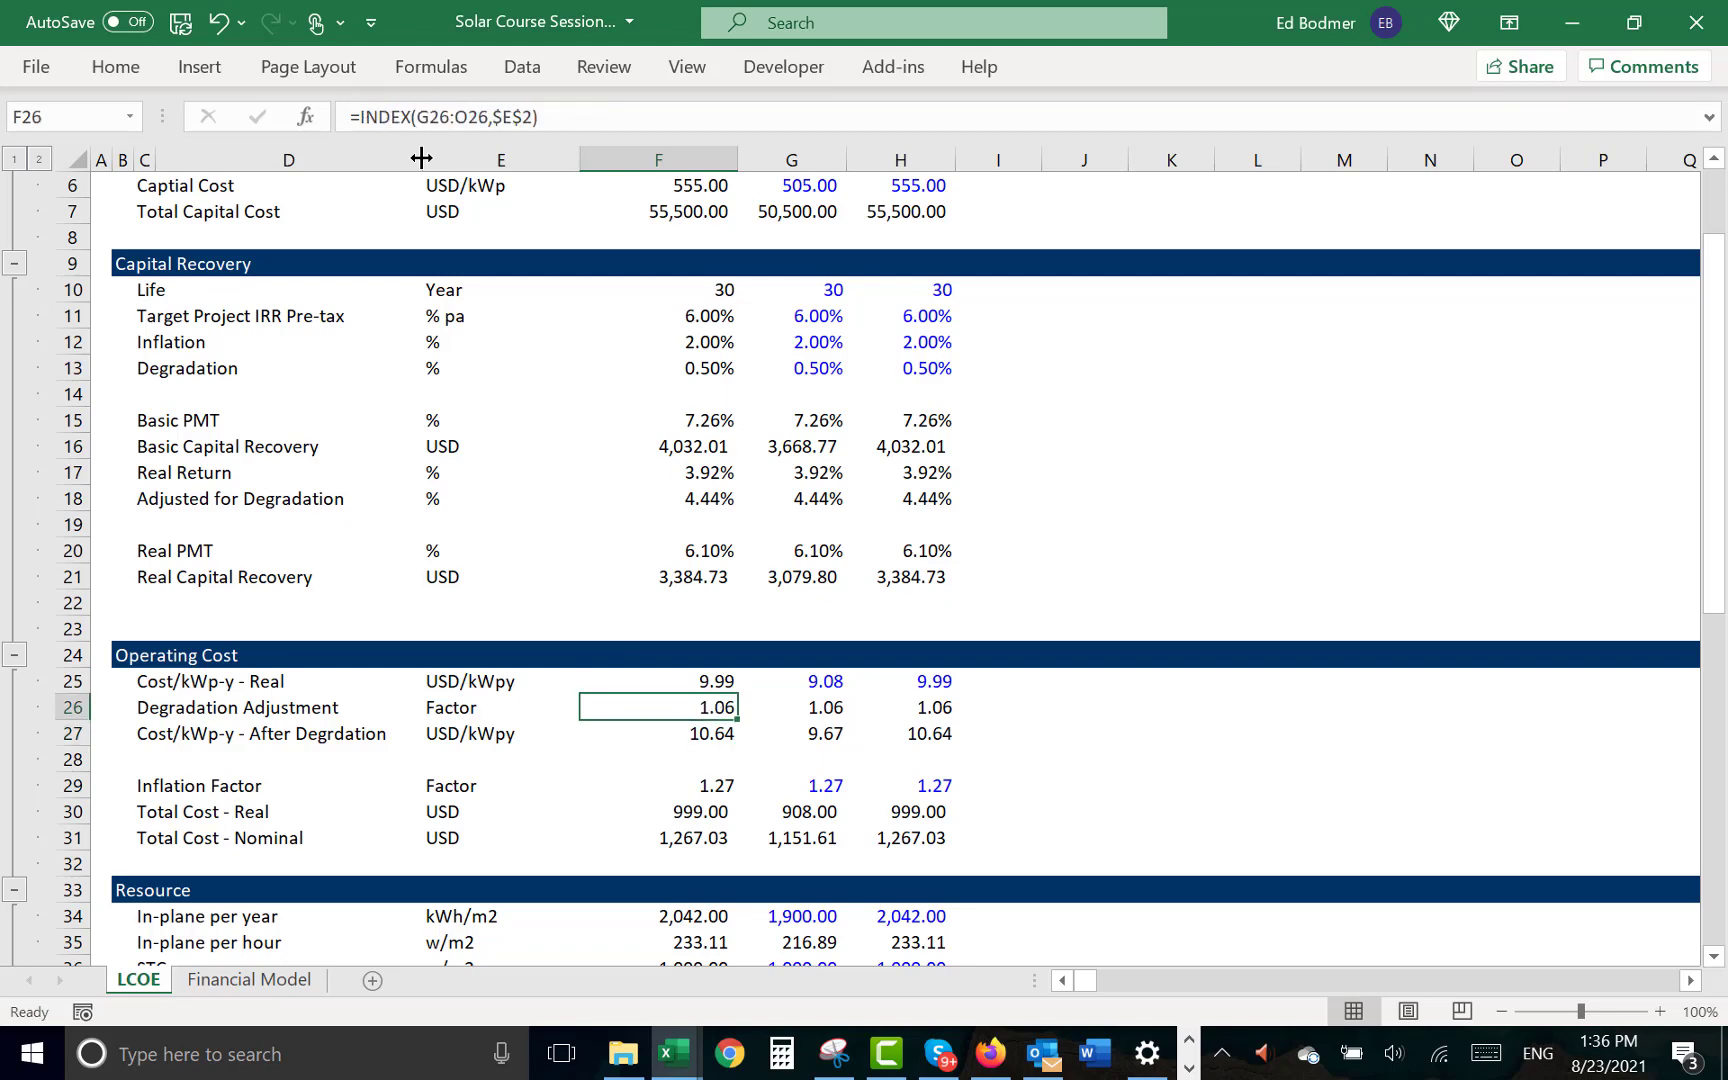
- Insert a blank row above Cap Exp at row 18 of the Financial Model sheet
{"action": "key", "text": "Down"}
{"action": "key", "text": "ctrl+Page_Down"}
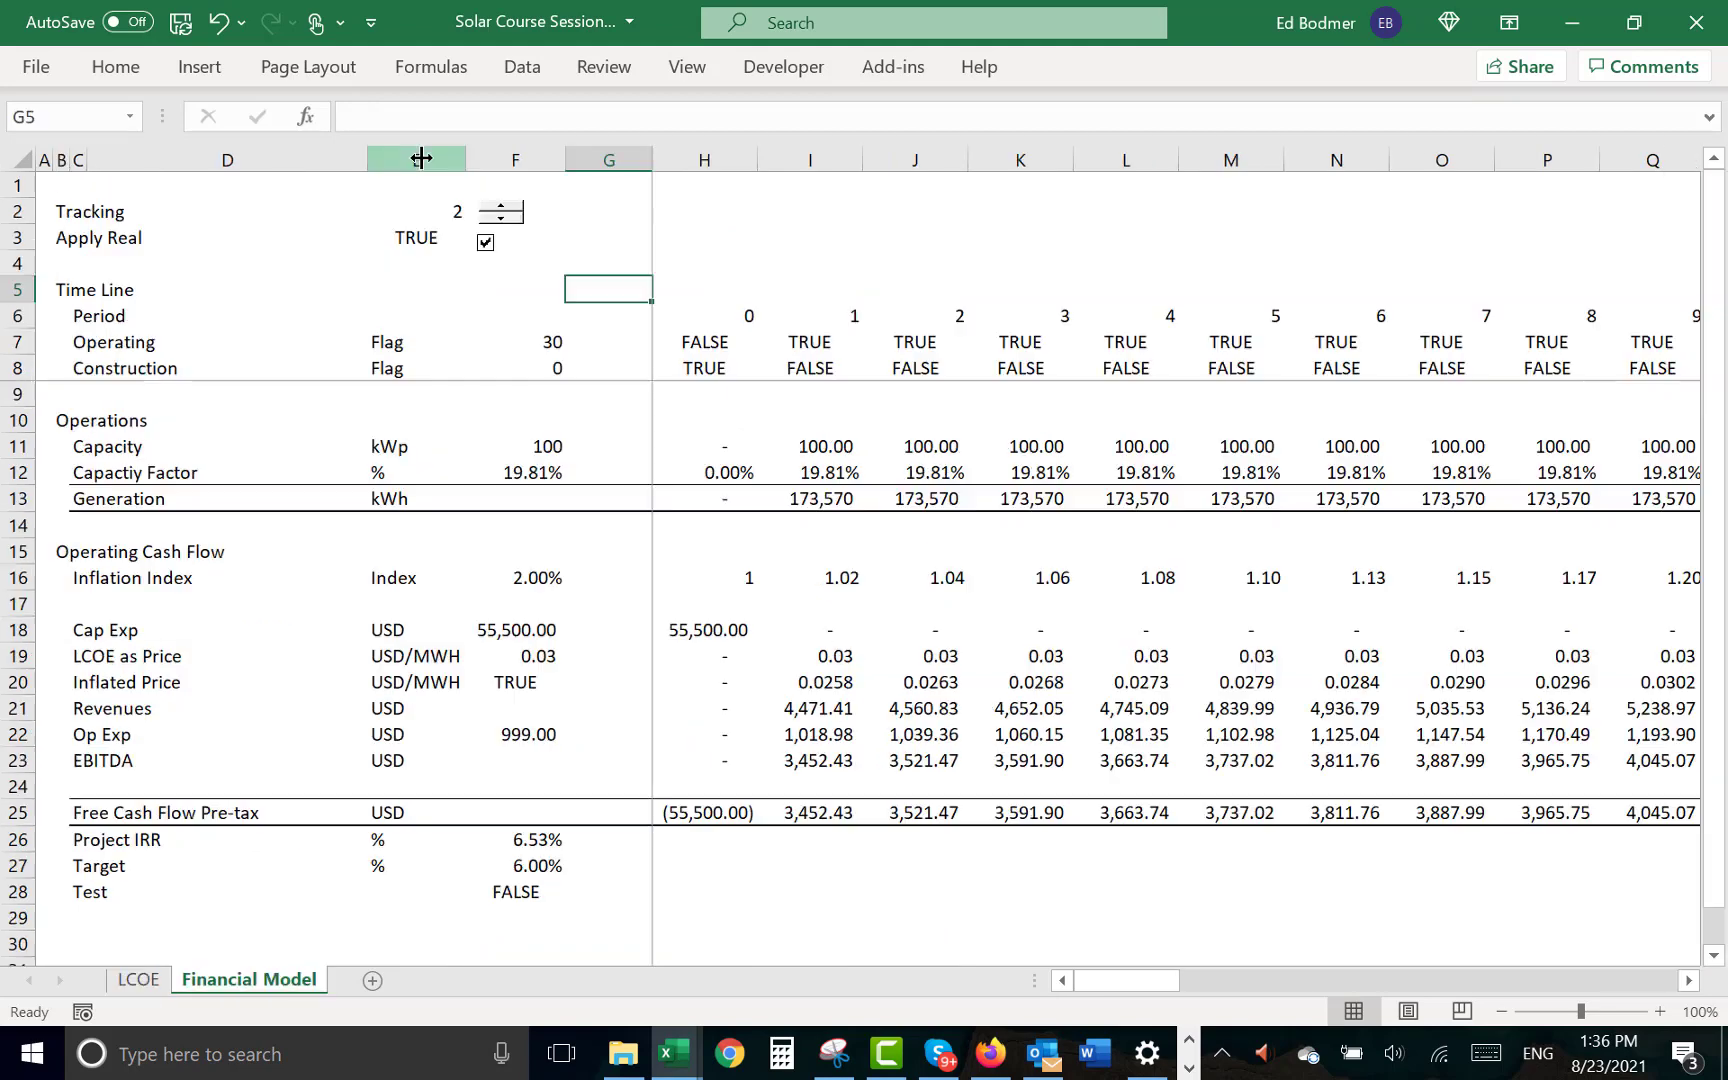
{"action": "key", "text": "Up"}
{"action": "key", "text": "Up"}
{"action": "key", "text": "Down"}
{"action": "key", "text": "Down"}
{"action": "key", "text": "Down"}
{"action": "key", "text": "Down"}
{"action": "key", "text": "Down"}
{"action": "key", "text": "Down"}
{"action": "key", "text": "Down"}
{"action": "key", "text": "Down"}
{"action": "key", "text": "Down"}
{"action": "key", "text": "Down"}
{"action": "key", "text": "Down"}
{"action": "key", "text": "Down"}
{"action": "key", "text": "Down"}
{"action": "key", "text": "Down"}
{"action": "key", "text": "Down"}
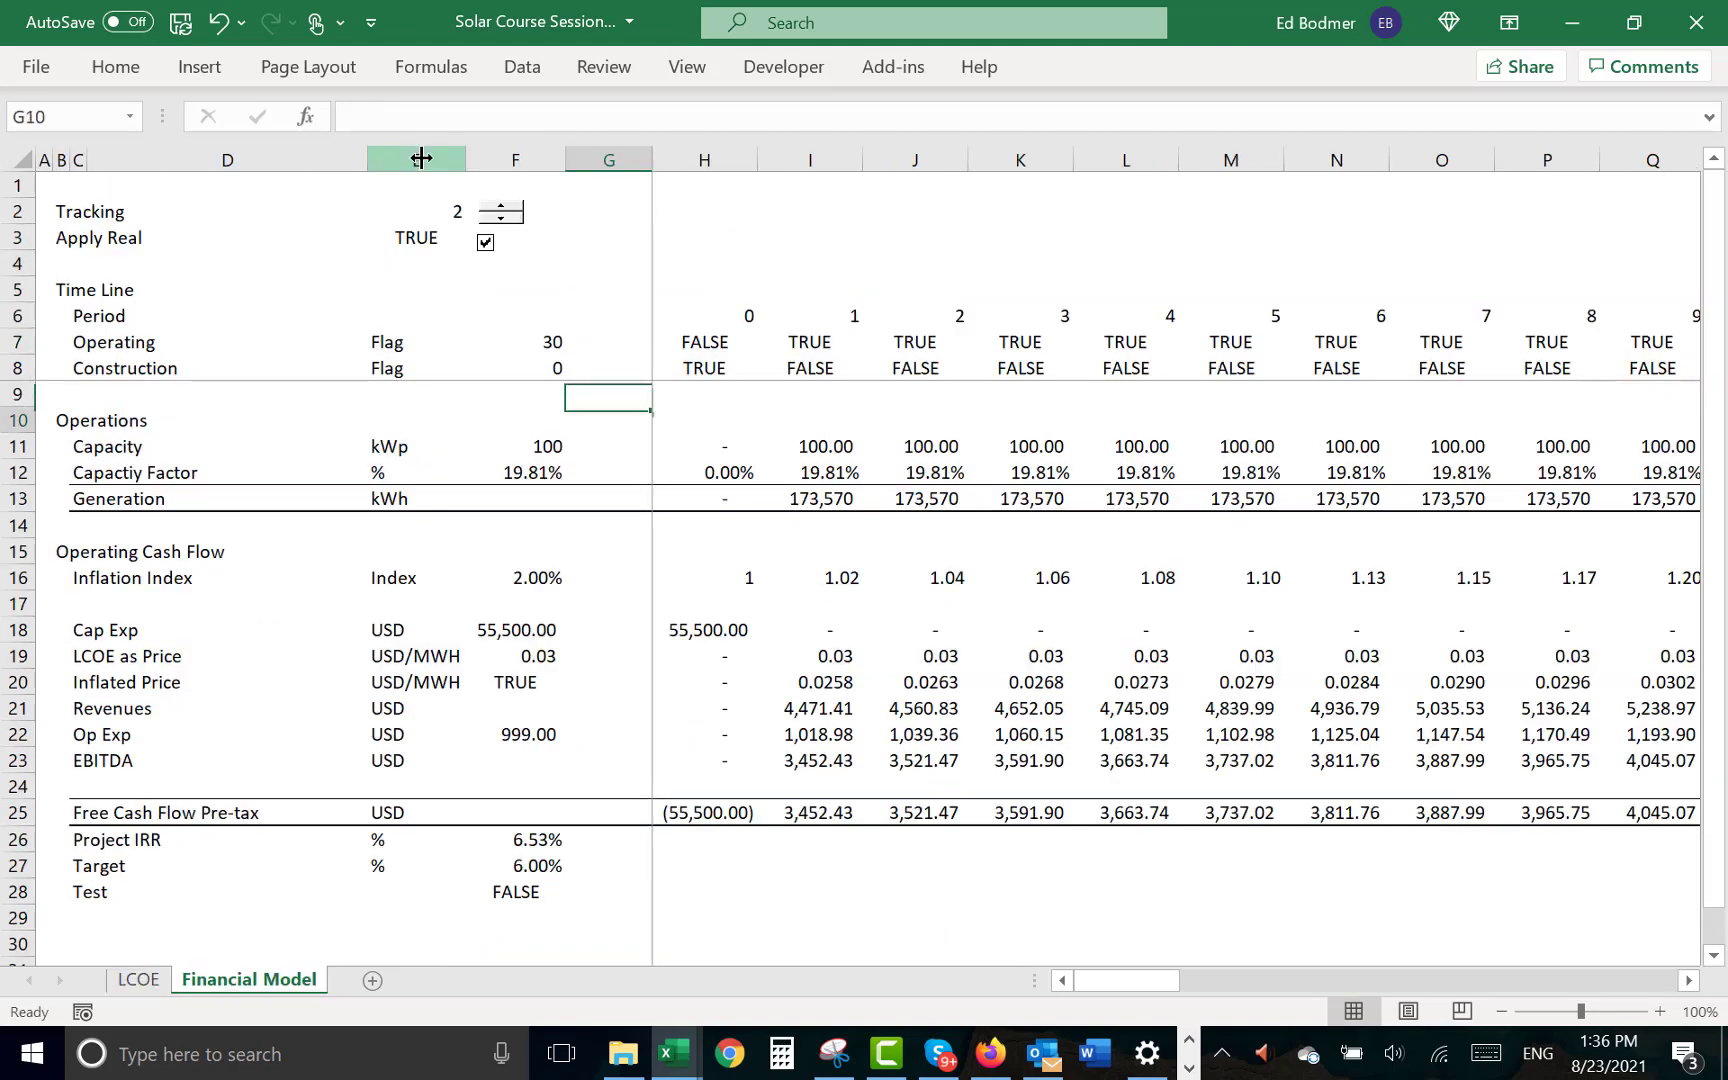
{"action": "key", "text": "shift+space"}
{"action": "key", "text": "ctrl+shift+equal"}
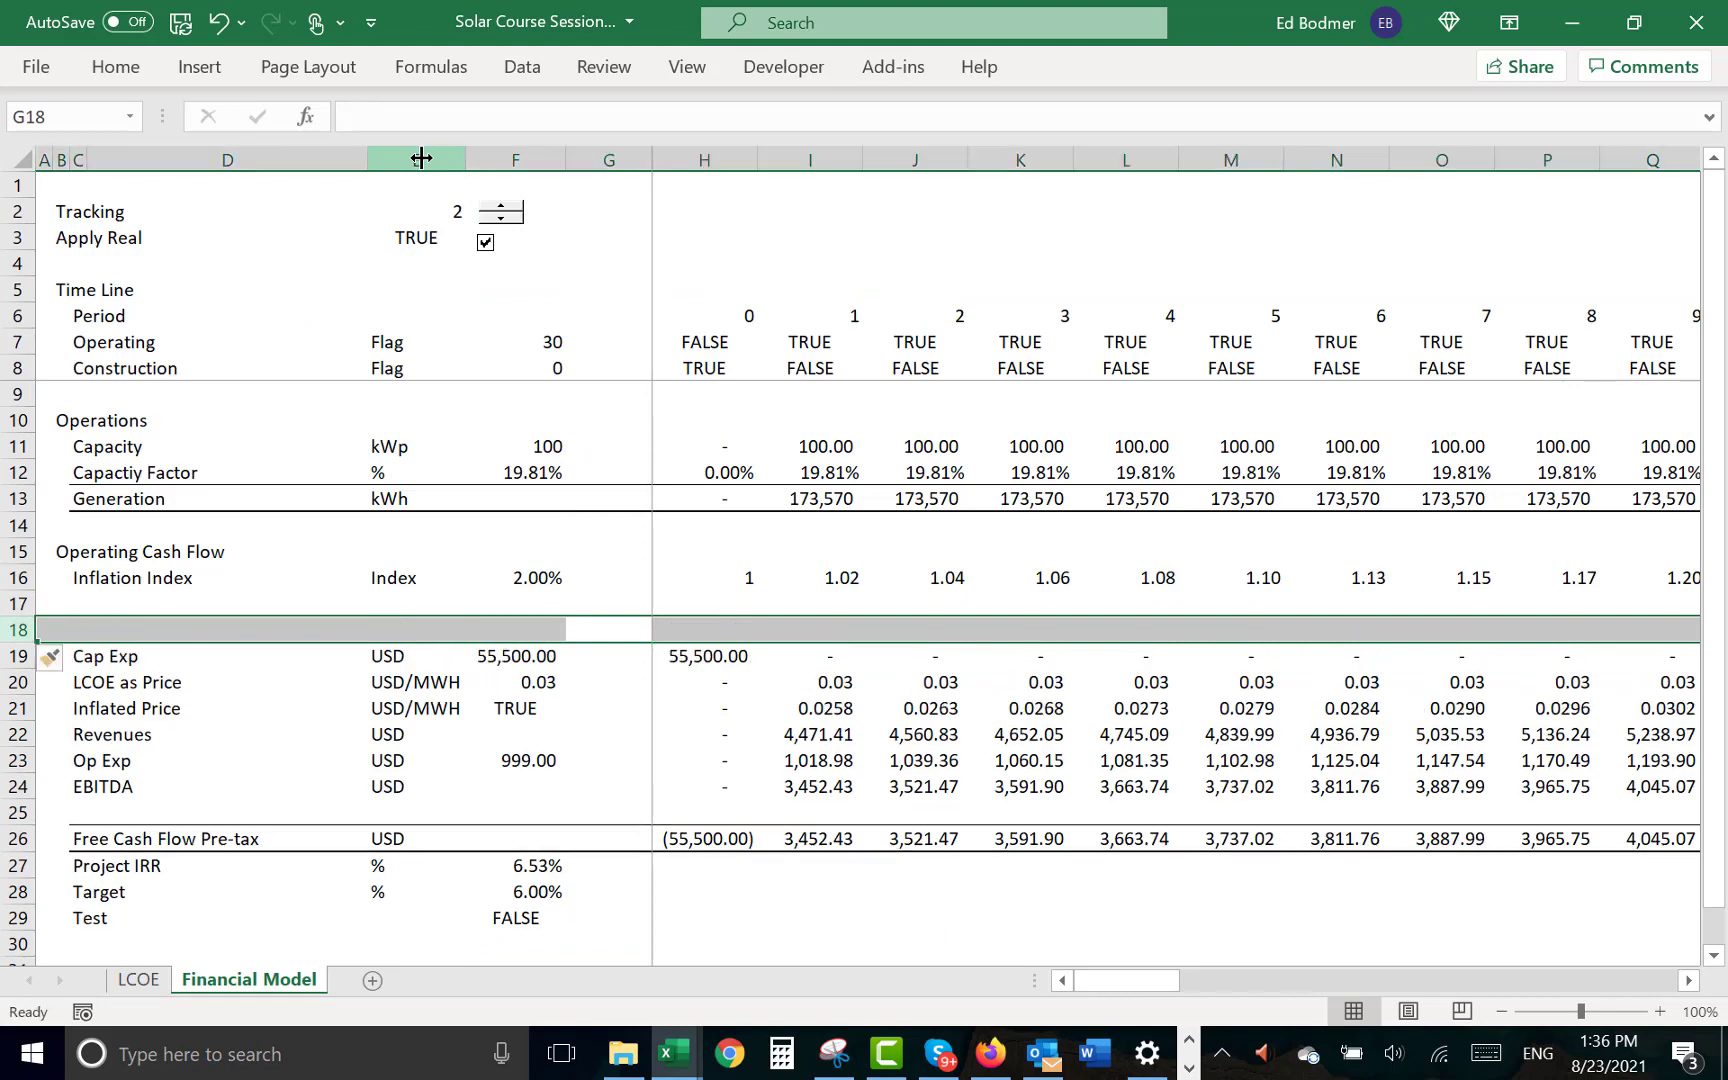
- Enter the label "Degradation Index" in C17, below Inflation Index
{"action": "key", "text": "Up"}
{"action": "key", "text": "Left"}
{"action": "key", "text": "Left"}
{"action": "key", "text": "Left"}
{"action": "key", "text": "Left"}
{"action": "type", "text": "D"}
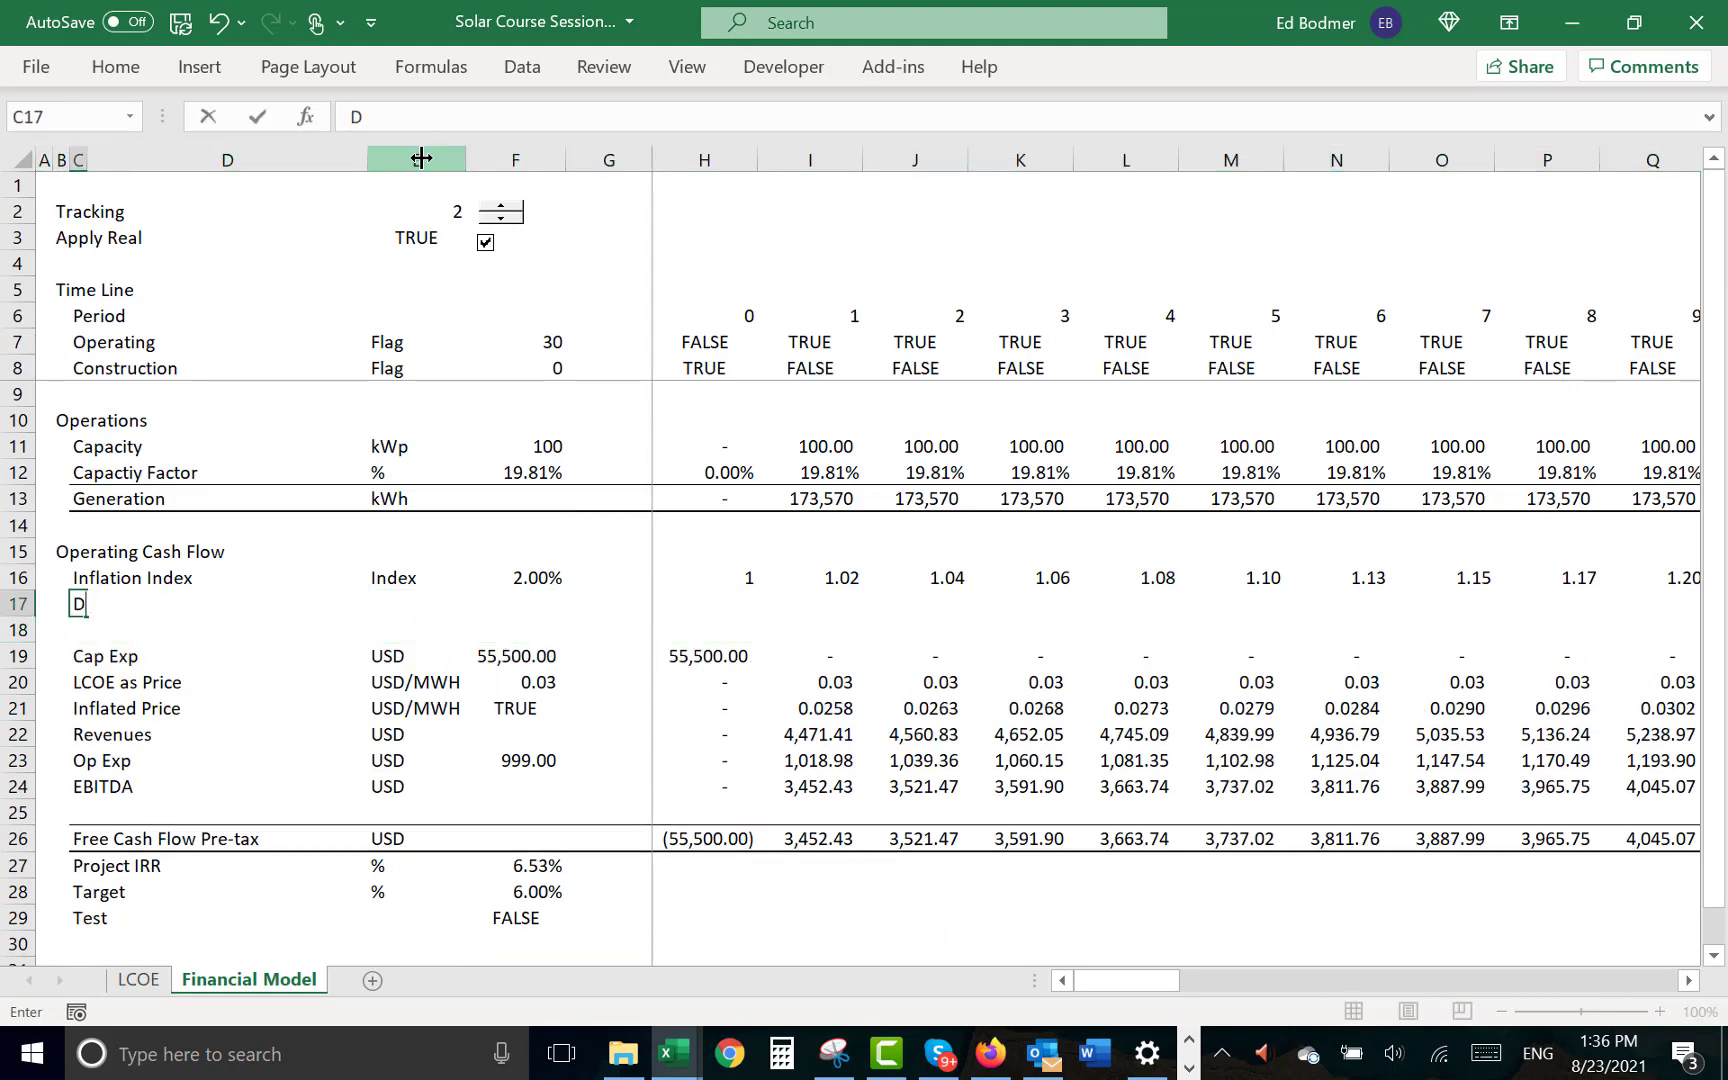
{"action": "type", "text": "egradation "}
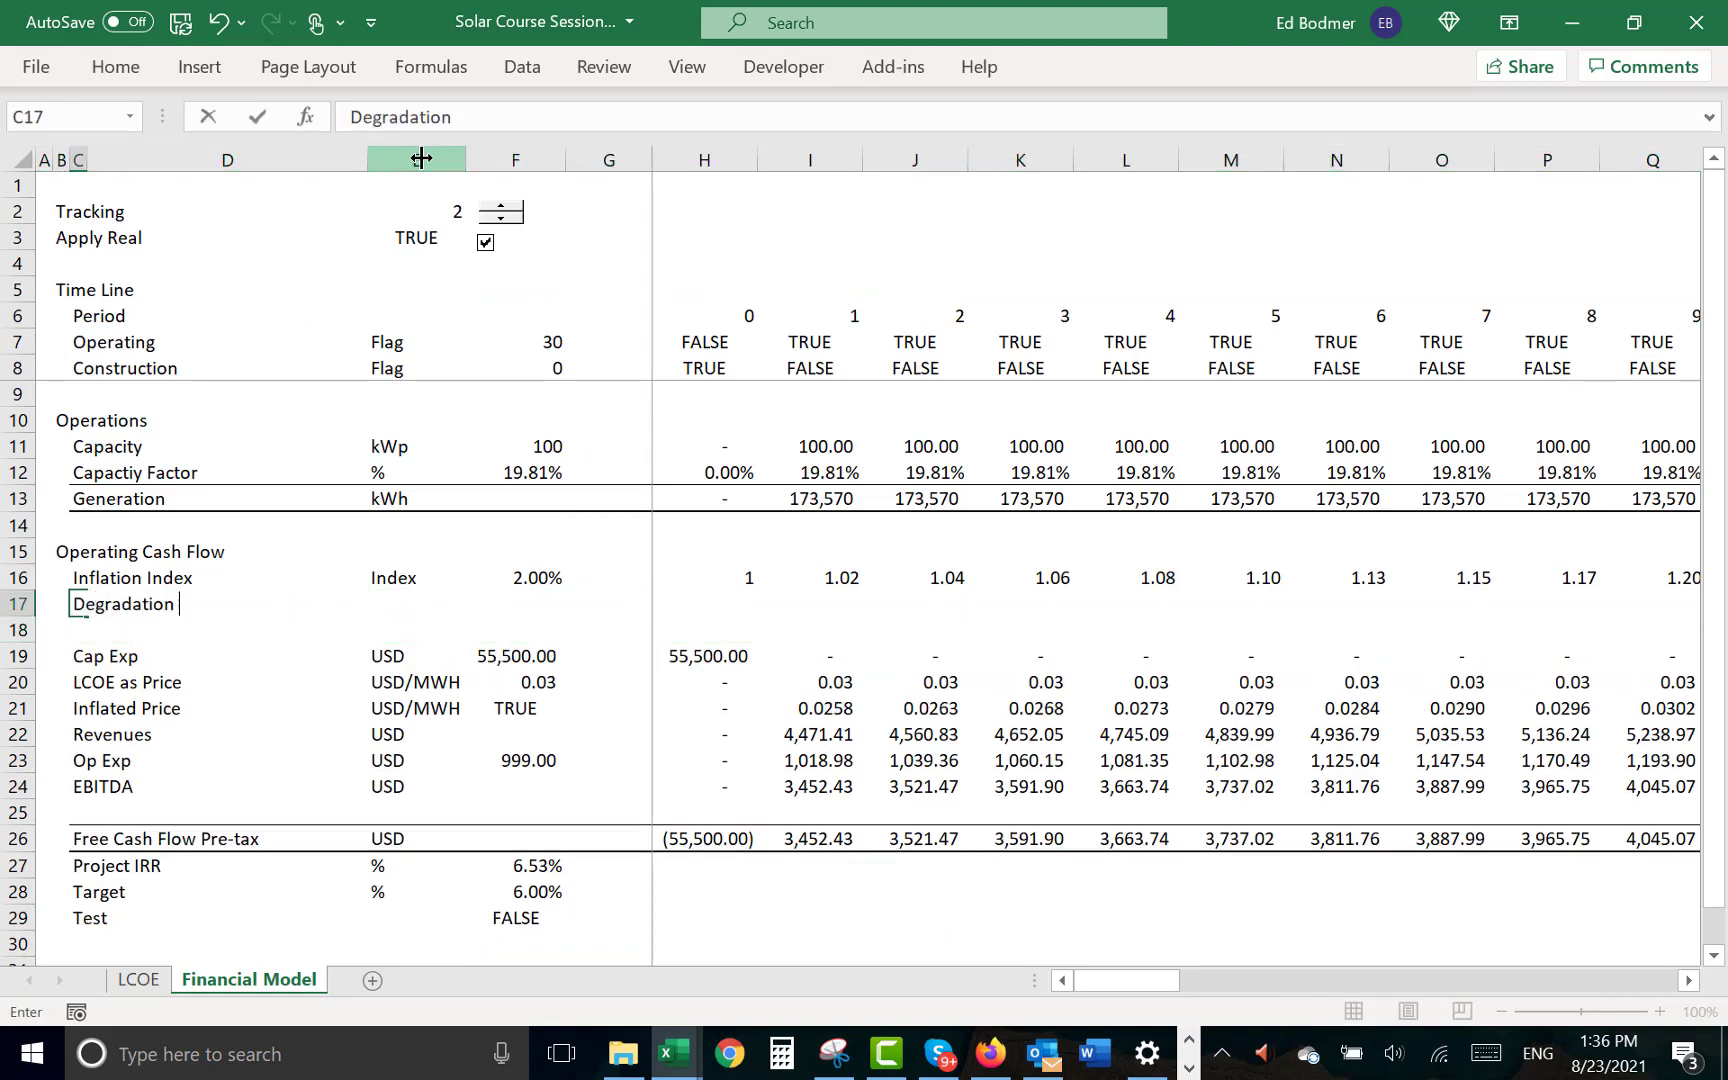
{"action": "type", "text": "Index"}
{"action": "key", "text": "Return"}
- Enter "Index" as the unit of the Degradation Index row in E17
{"action": "key", "text": "Up"}
{"action": "key", "text": "Right"}
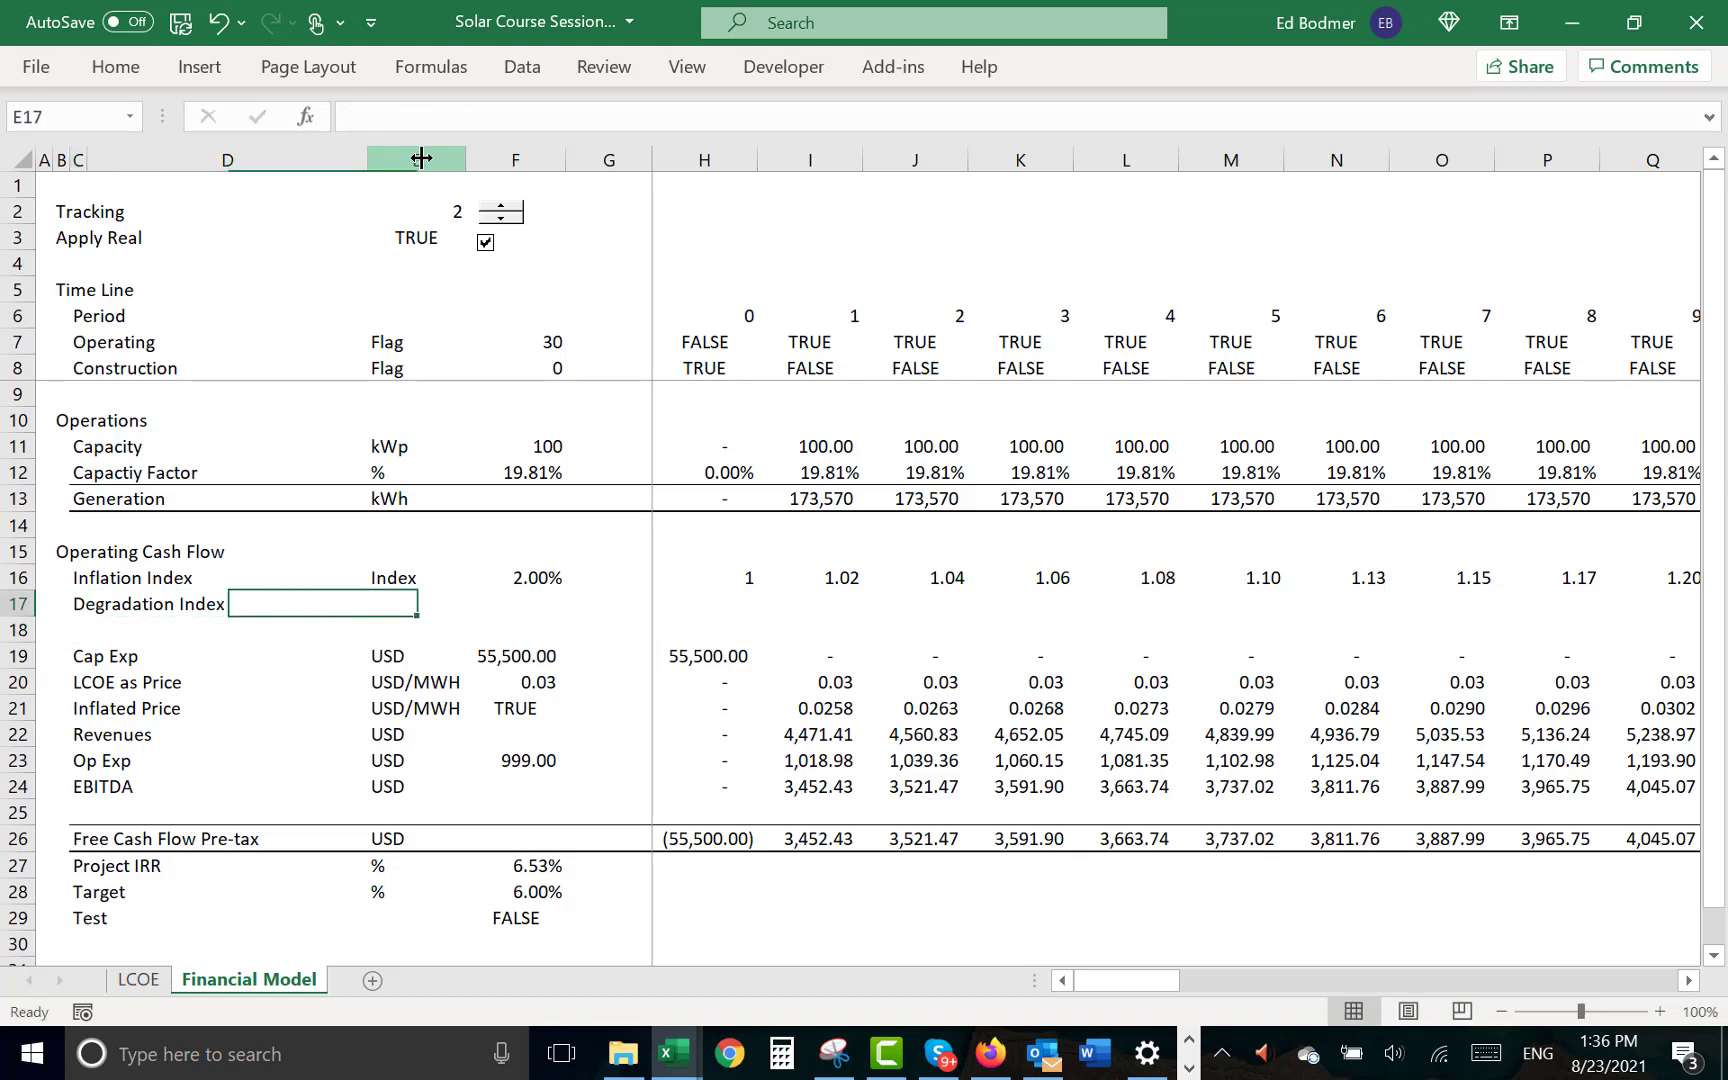
{"action": "key", "text": "Right"}
{"action": "type", "text": "I"}
- Link the Degradation Index rate in F17 to the Degradation percentage on the LCOE sheet with =LCOE!F13
{"action": "key", "text": "Right"}
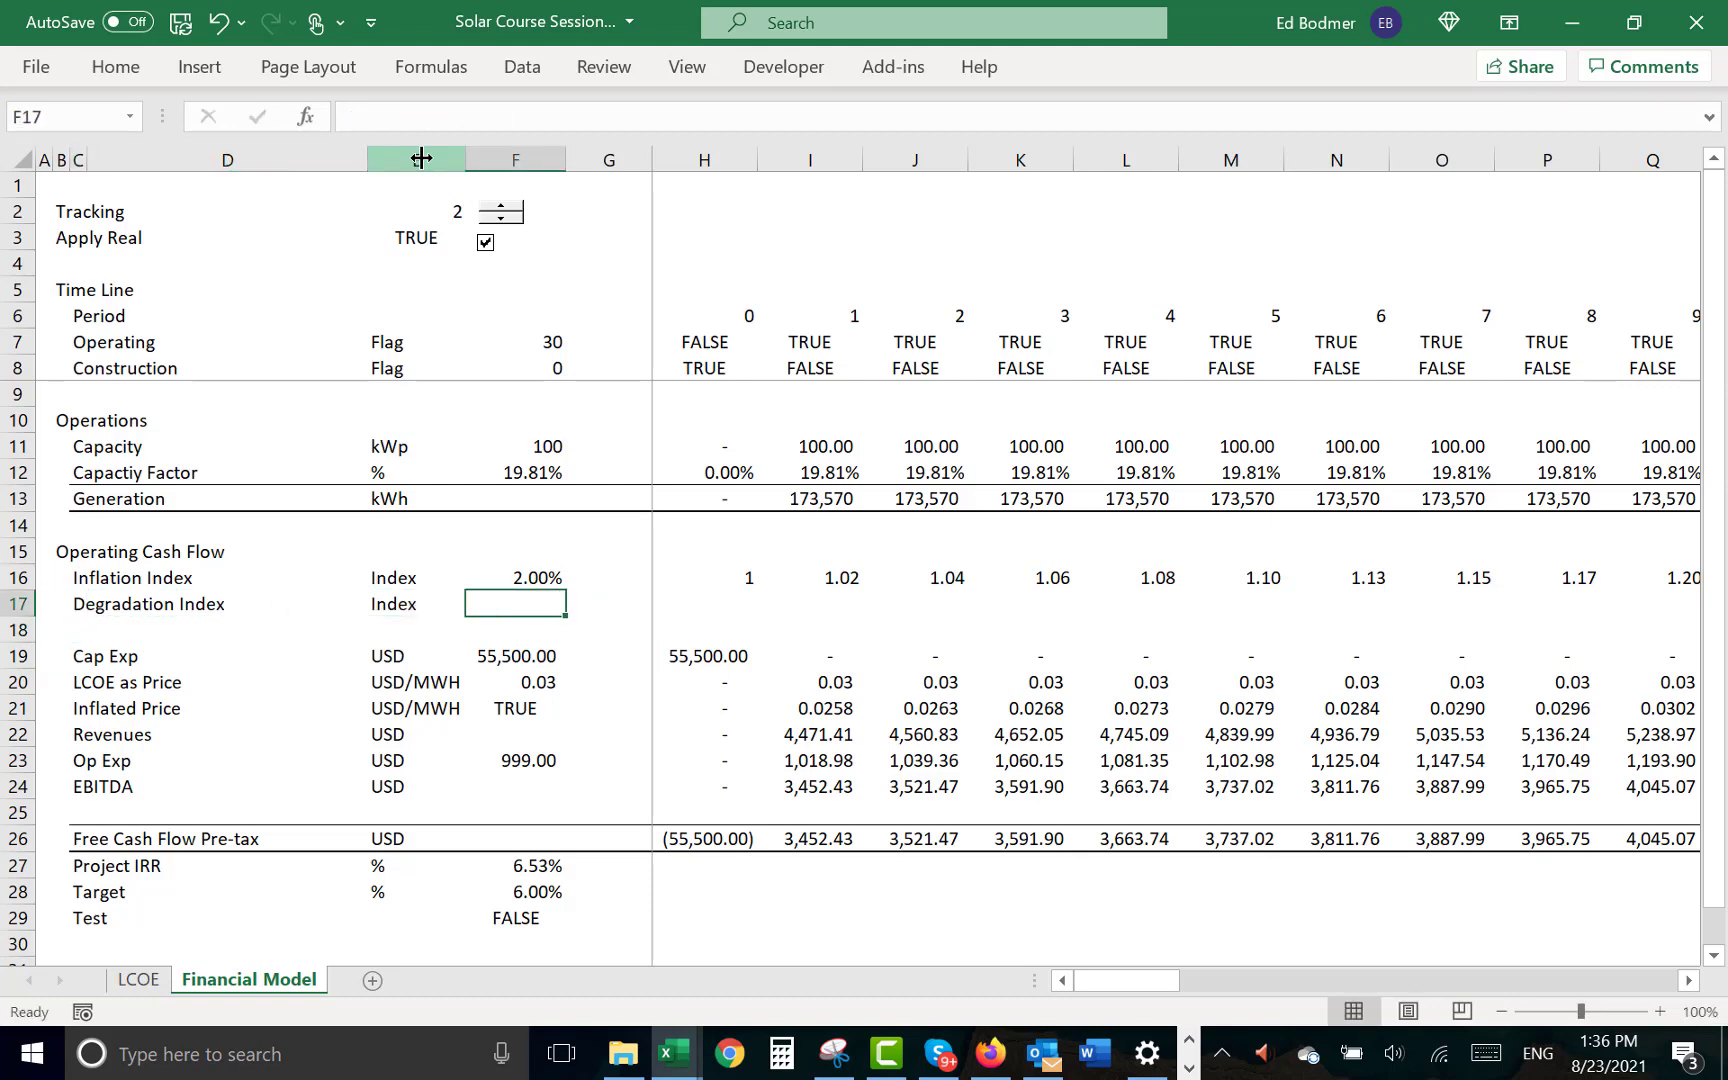
{"action": "type", "text": "="}
{"action": "key", "text": "ctrl+Page_Up"}
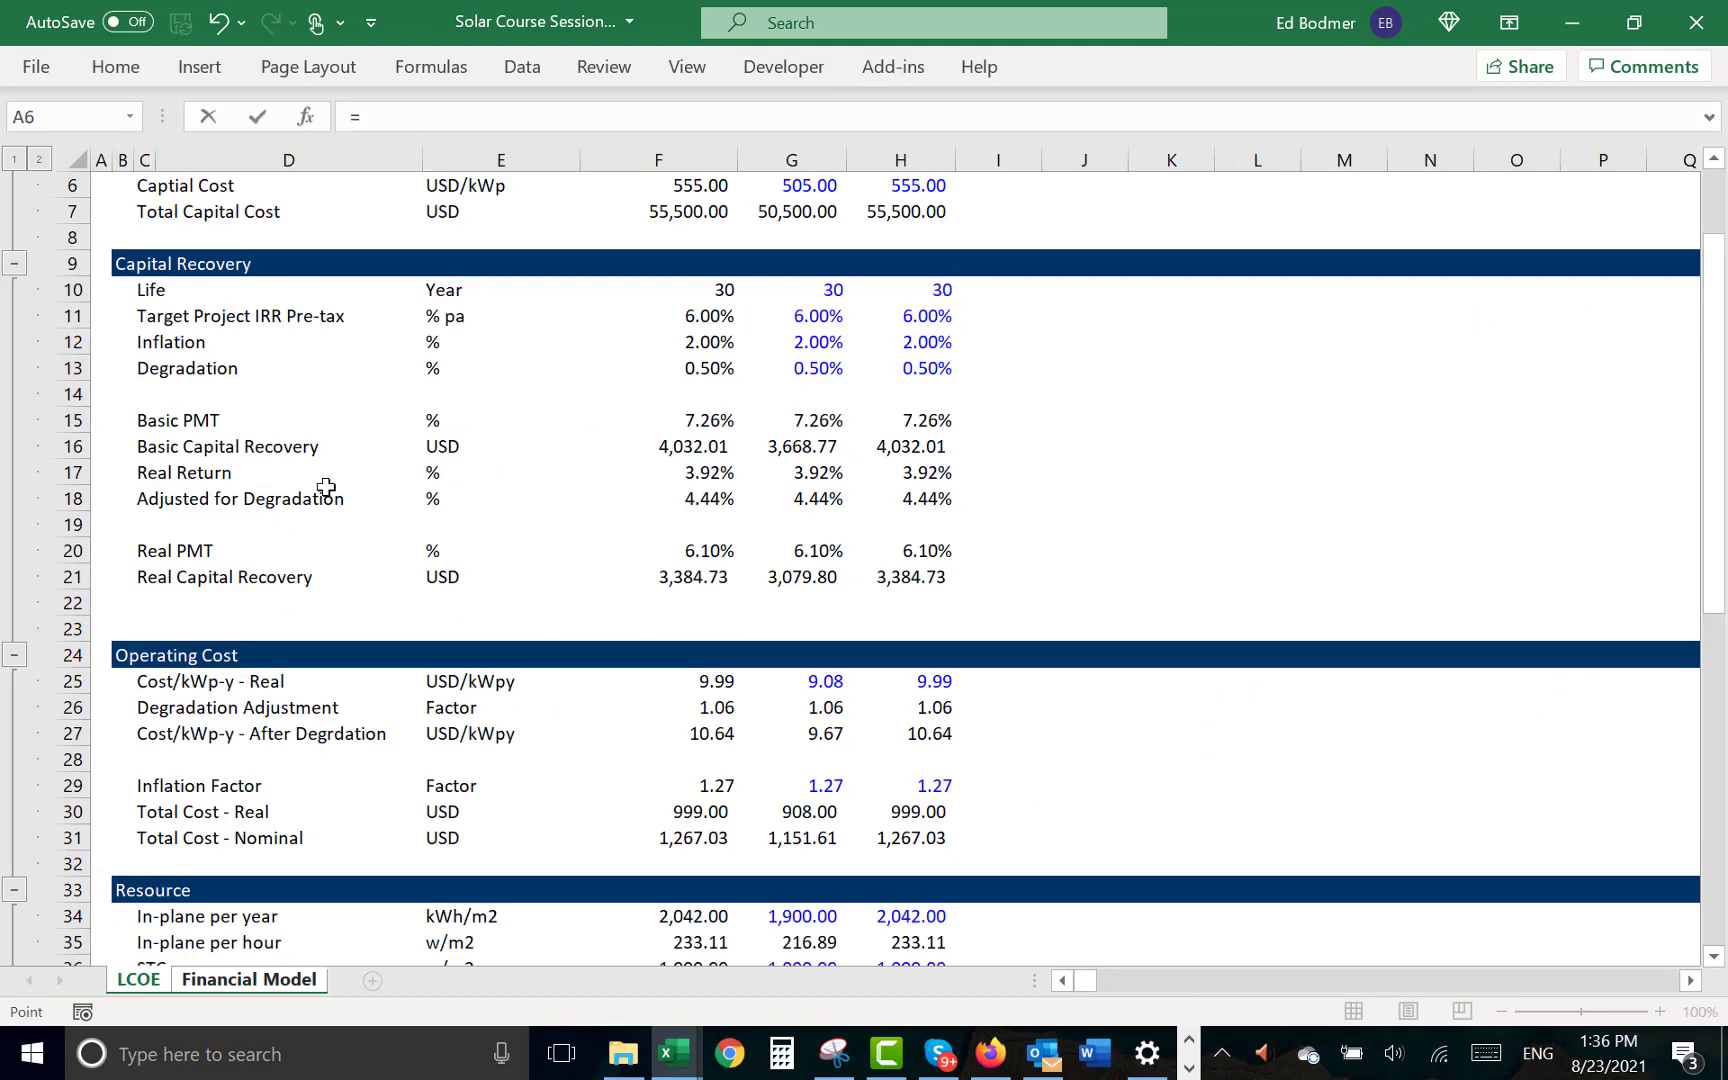
{"action": "left_click", "coordinate": [700, 364]}
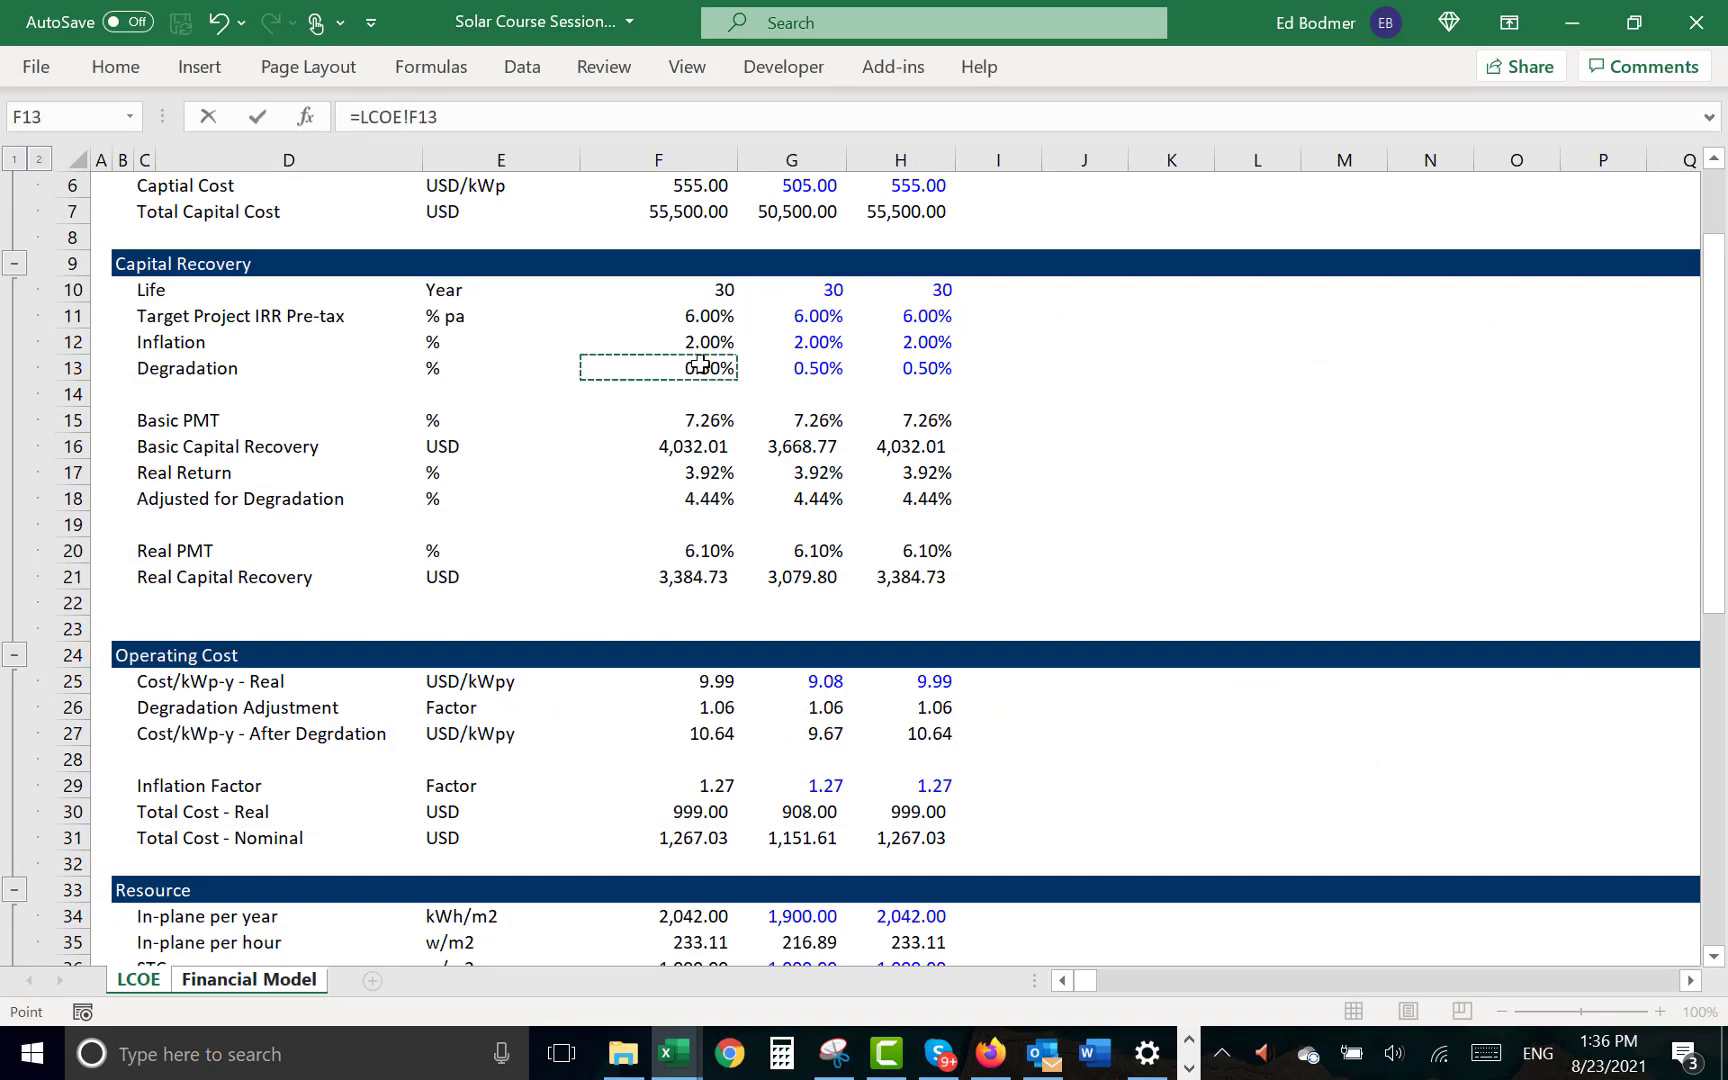
{"action": "key", "text": "Return"}
- Enter 1 as the period 0 starting value of the Degradation Index in H17
{"action": "key", "text": "Up"}
{"action": "key", "text": "Right"}
{"action": "key", "text": "Right"}
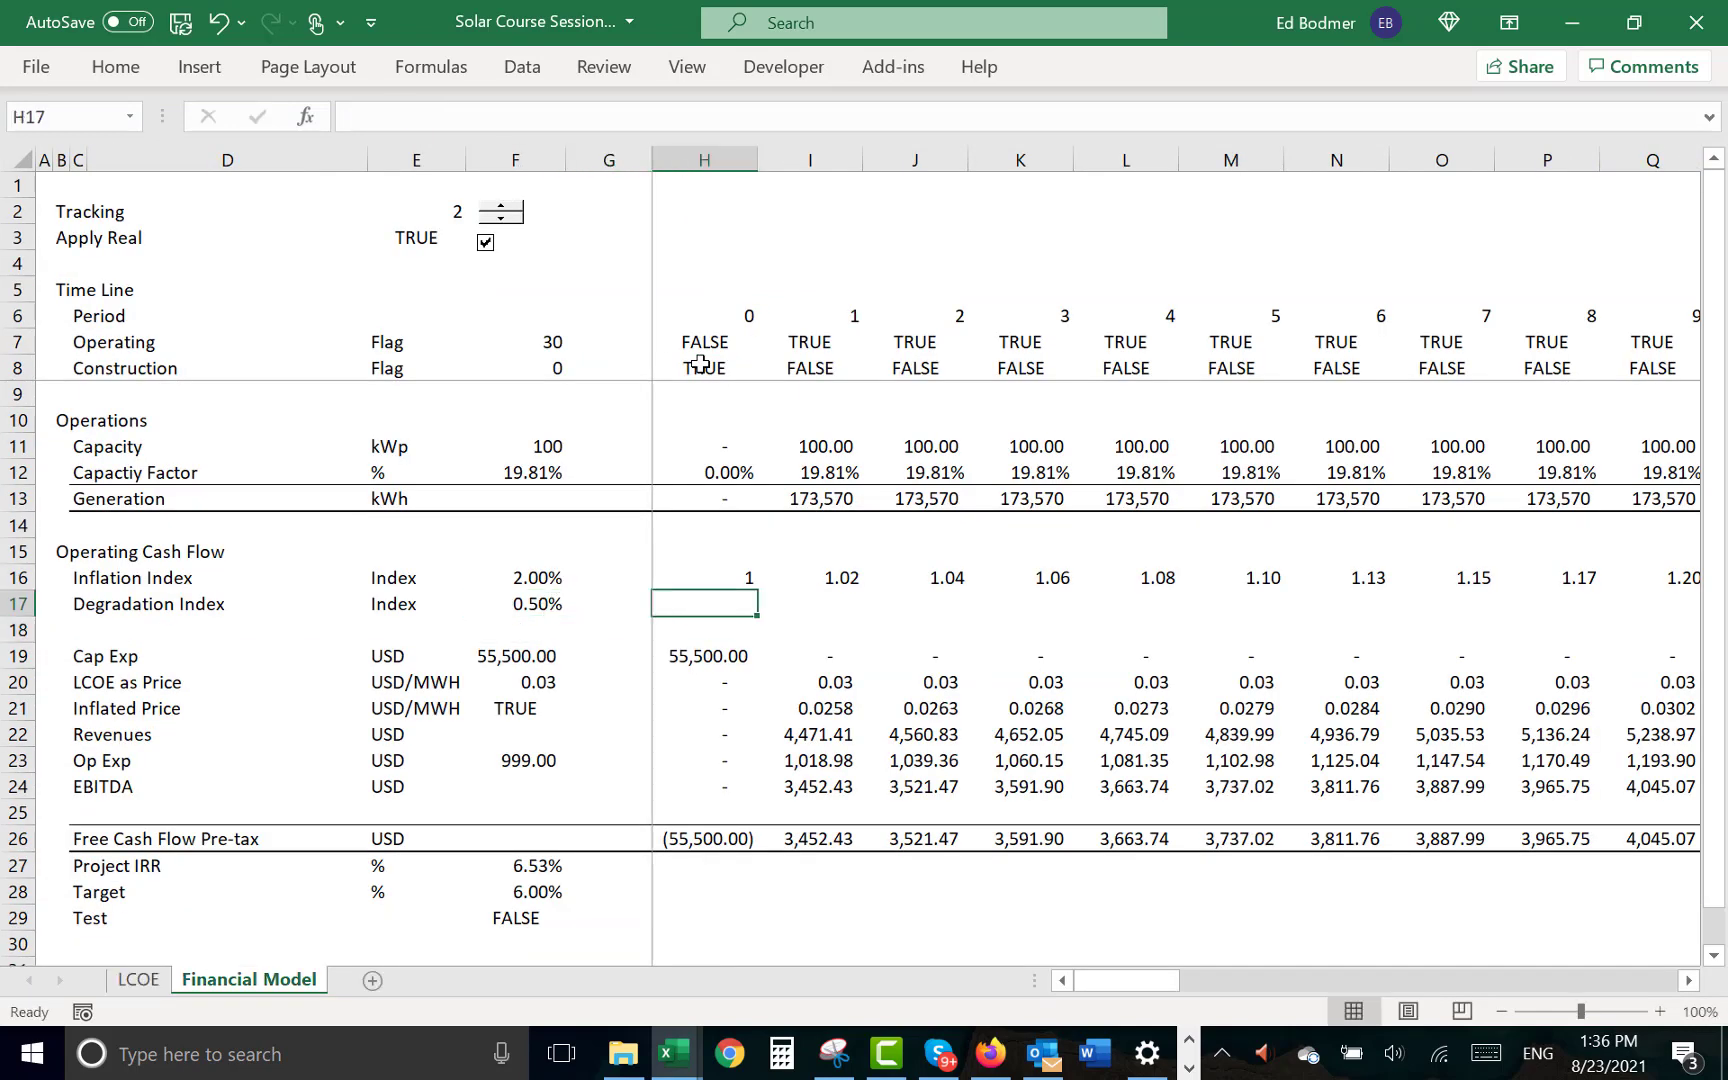
{"action": "type", "text": "1"}
{"action": "key", "text": "Tab"}
- Enter the formula =H17*(1-F17) for period 1 in I17 and fill it across the remaining periods
{"action": "type", "text": "="}
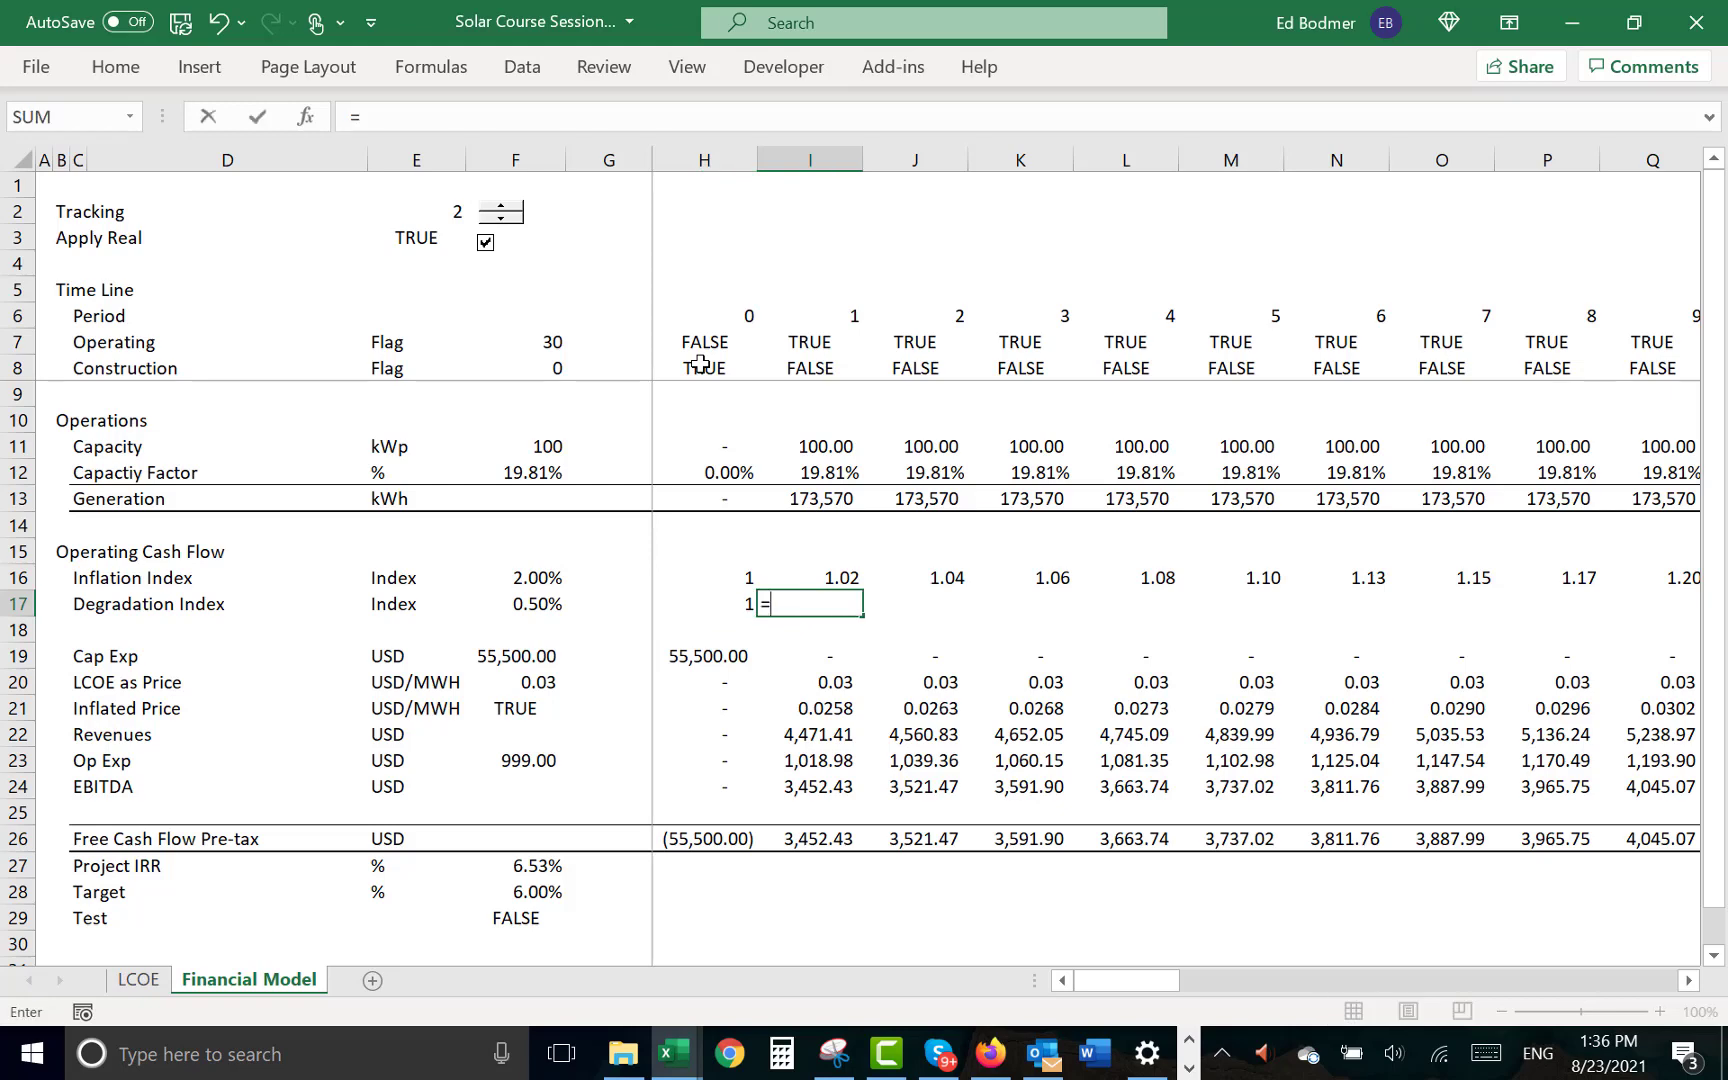
{"action": "key", "text": "Left"}
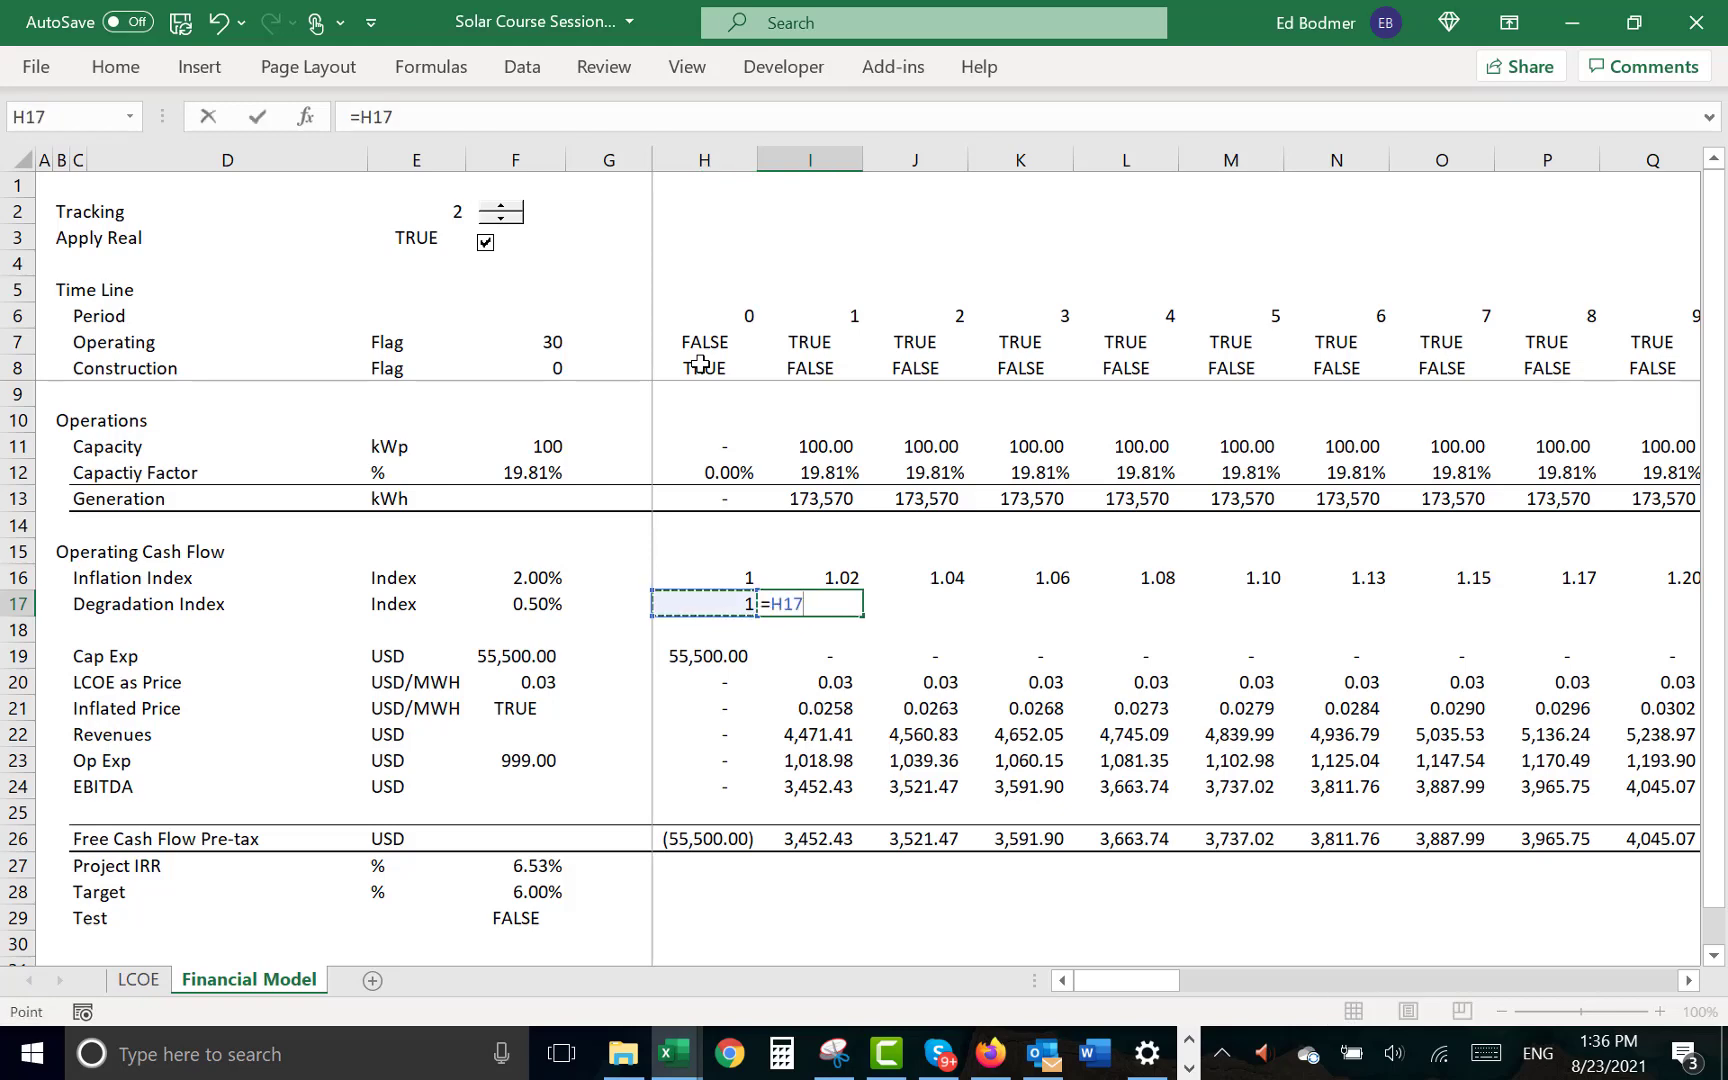
{"action": "type", "text": "*(1-"}
{"action": "key", "text": "Left"}
{"action": "key", "text": "Left"}
{"action": "key", "text": "Left"}
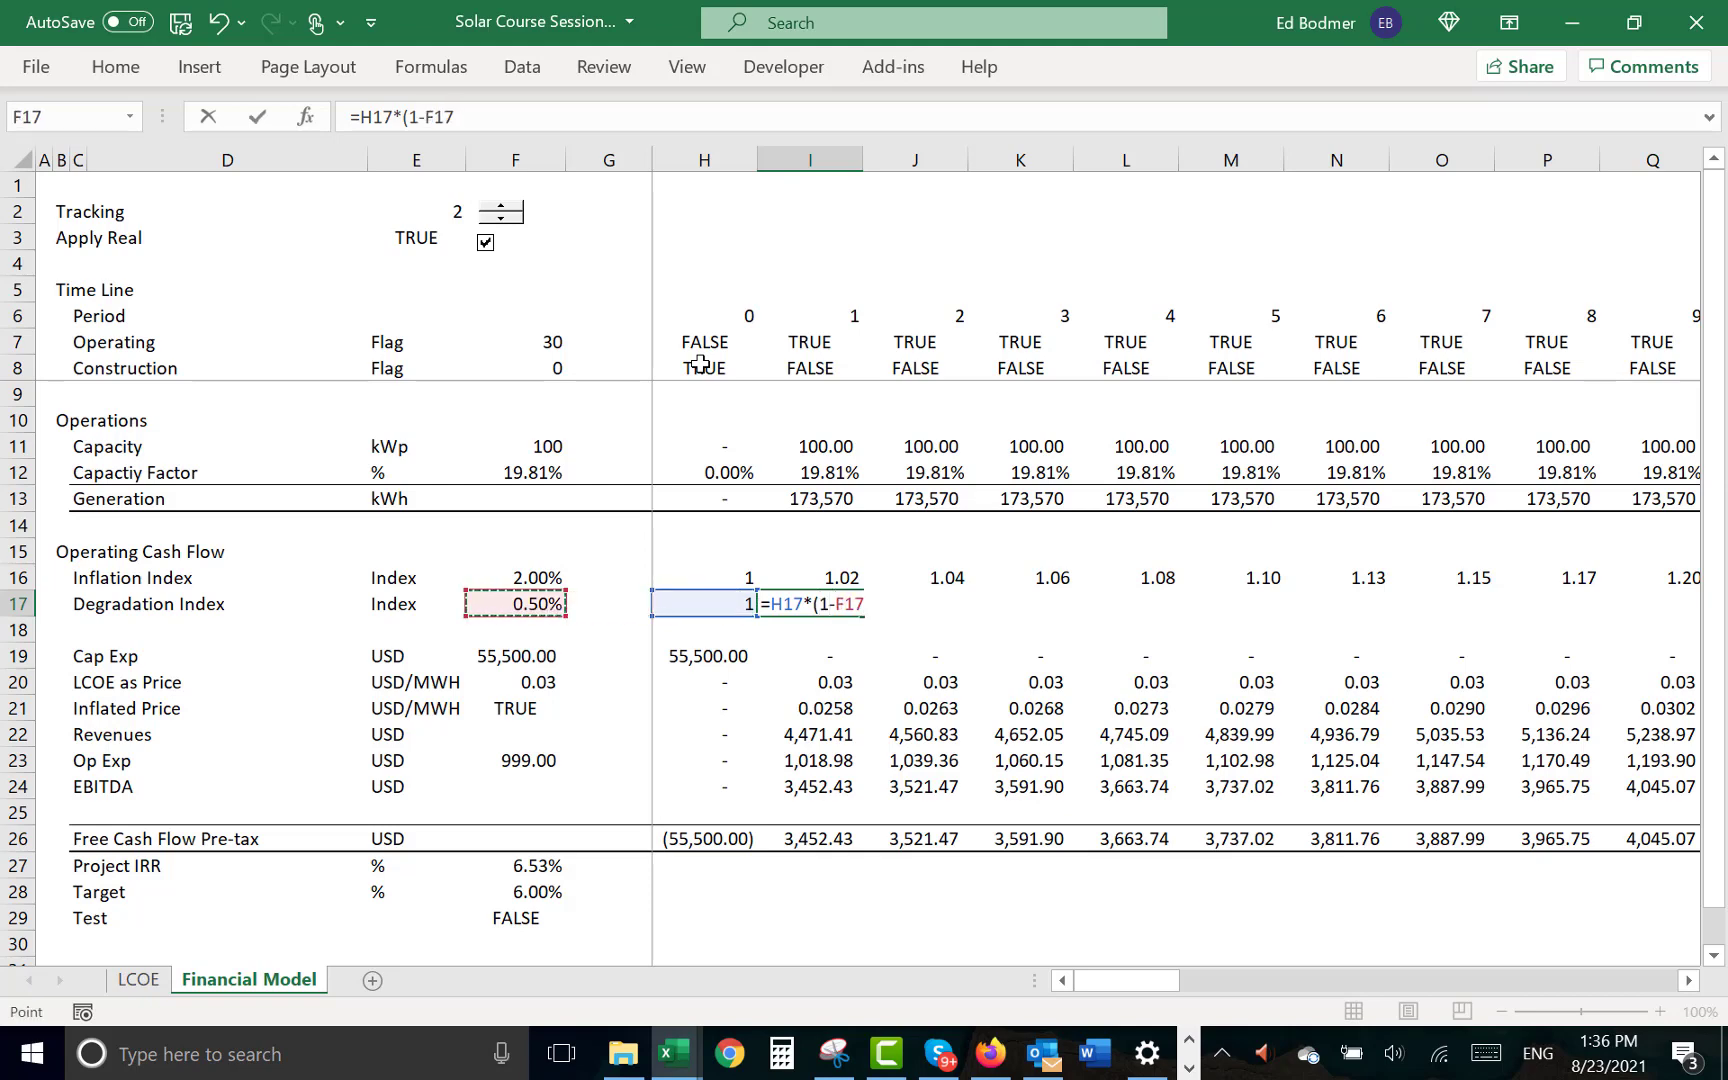
{"action": "type", "text": ")"}
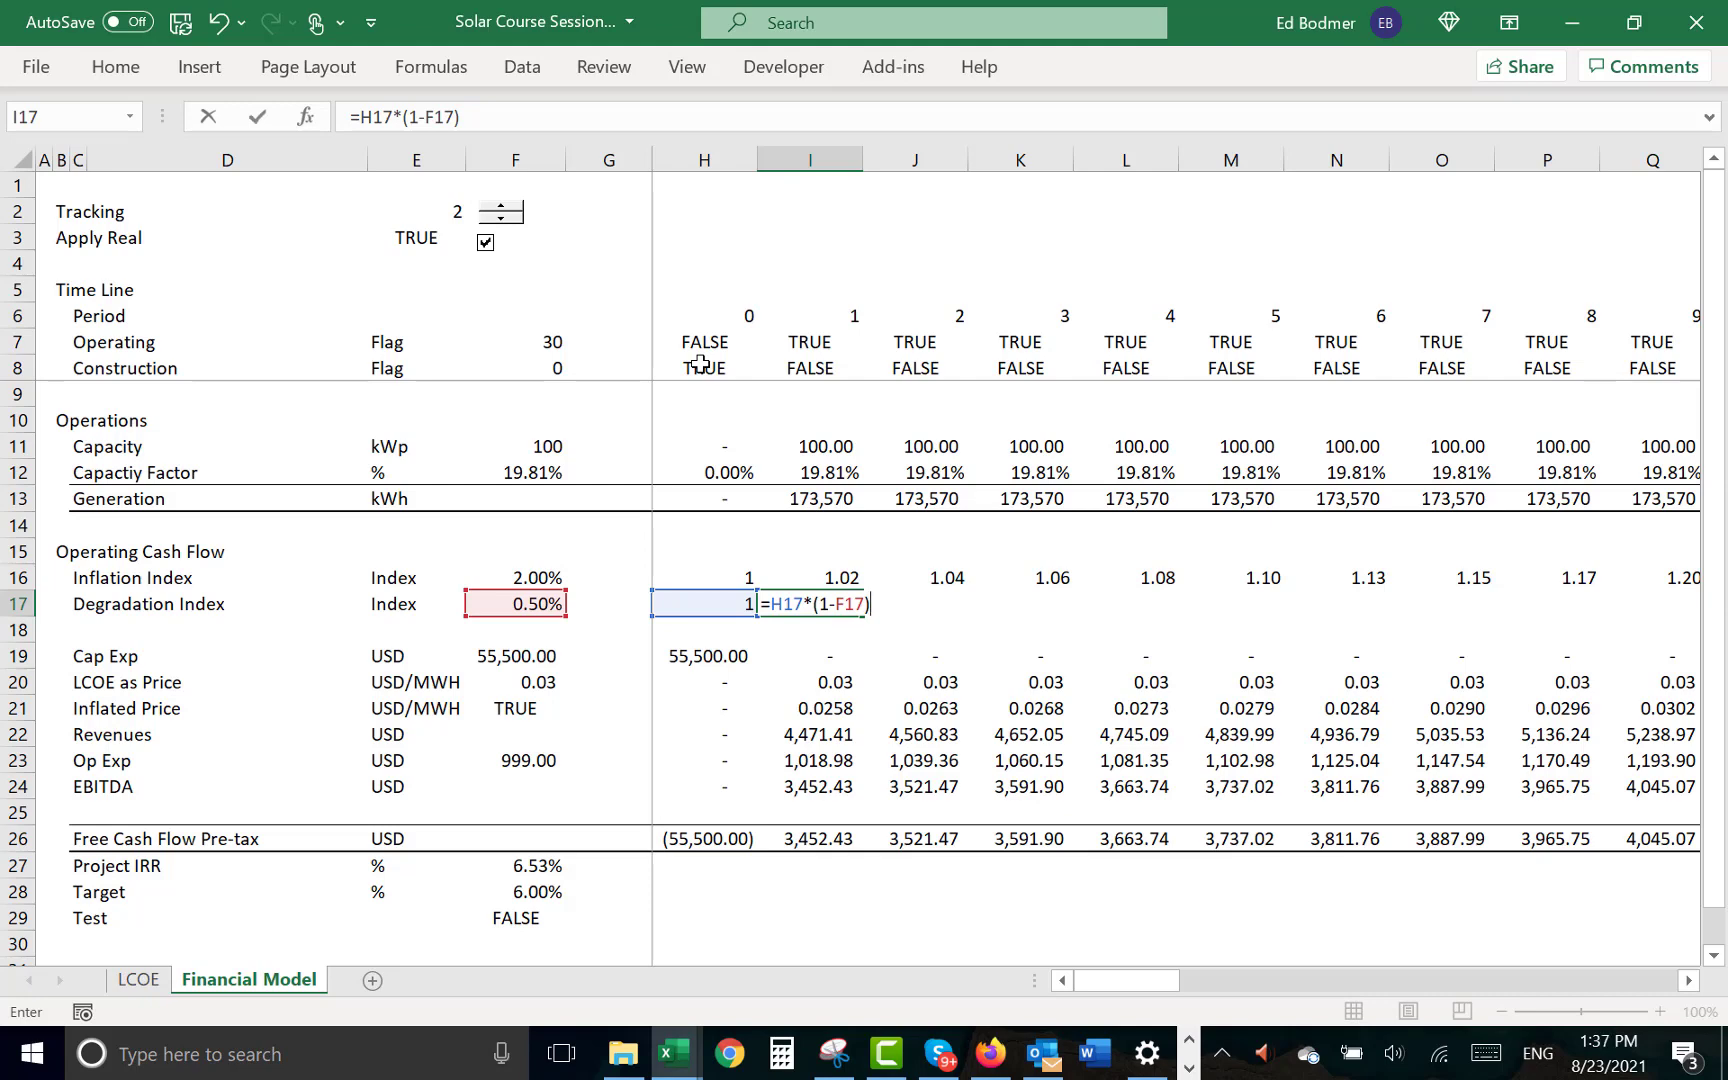
{"action": "key", "text": "ctrl+Return"}
{"action": "key", "text": "ctrl+alt+r"}
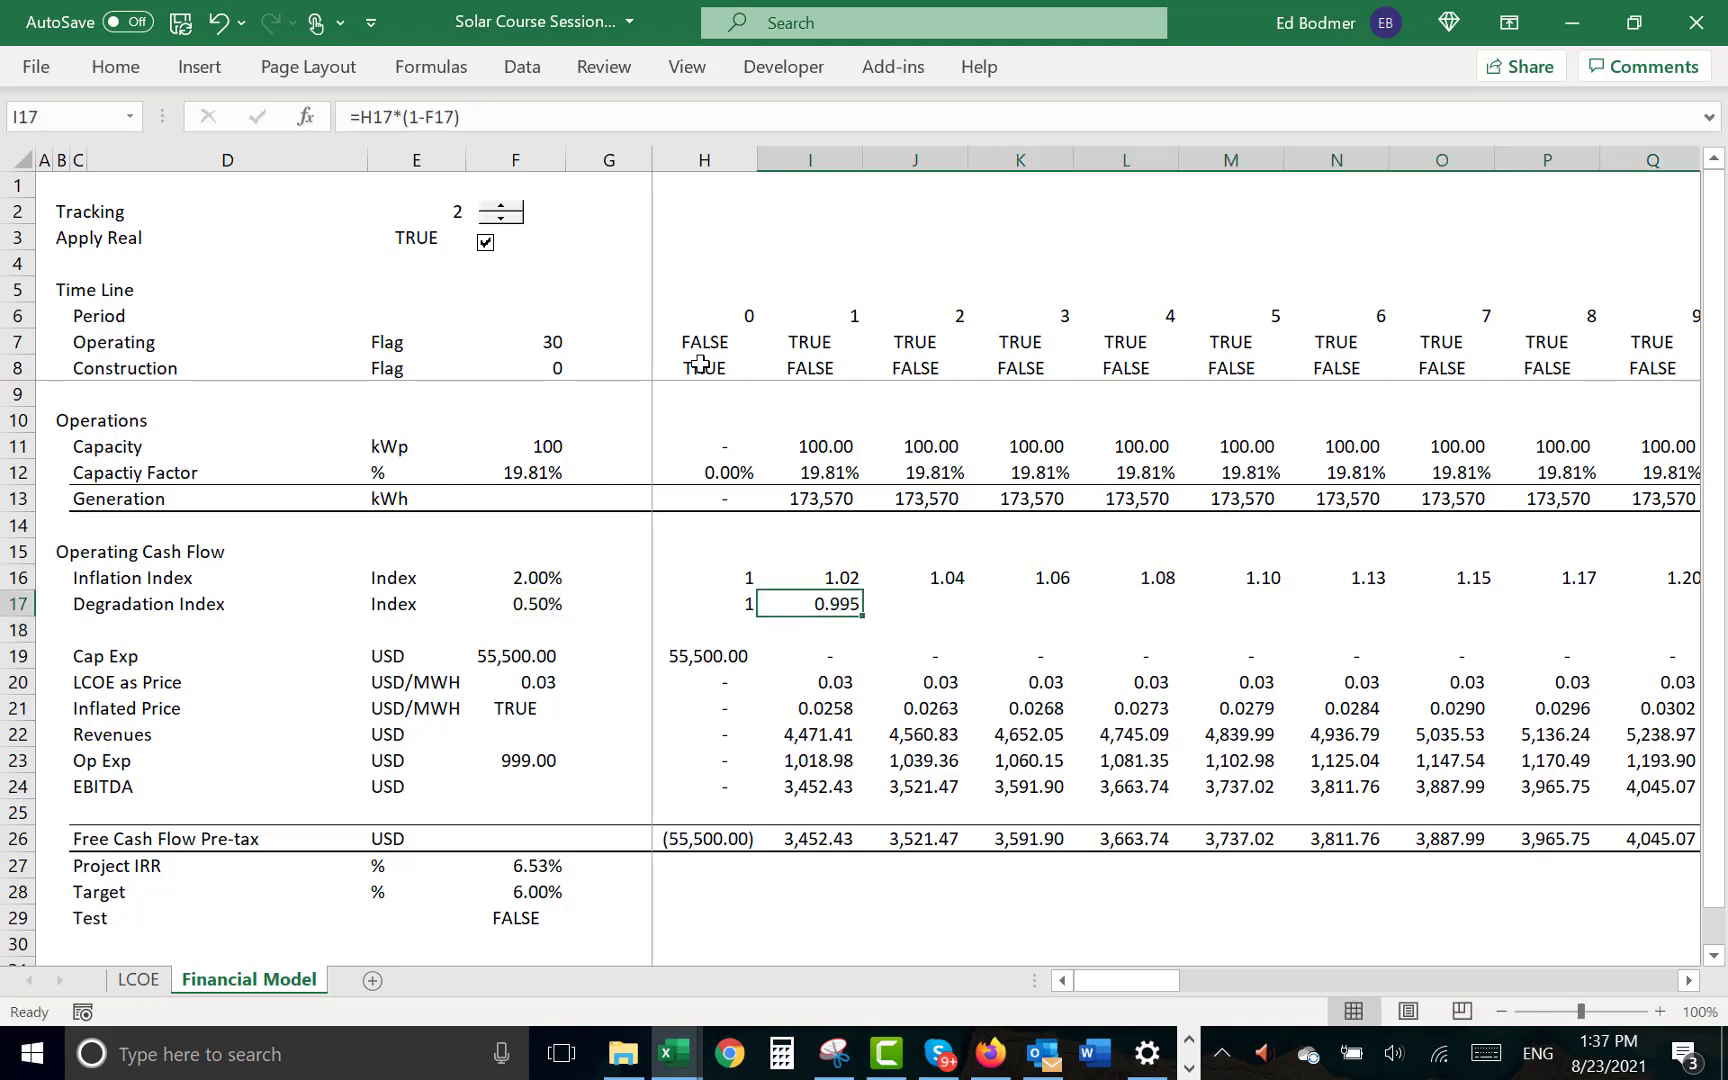
- Anchor the rate in I17 so the formula reads =H17*(1-$F$17), and refill the row with two decimals
{"action": "key", "text": "F2"}
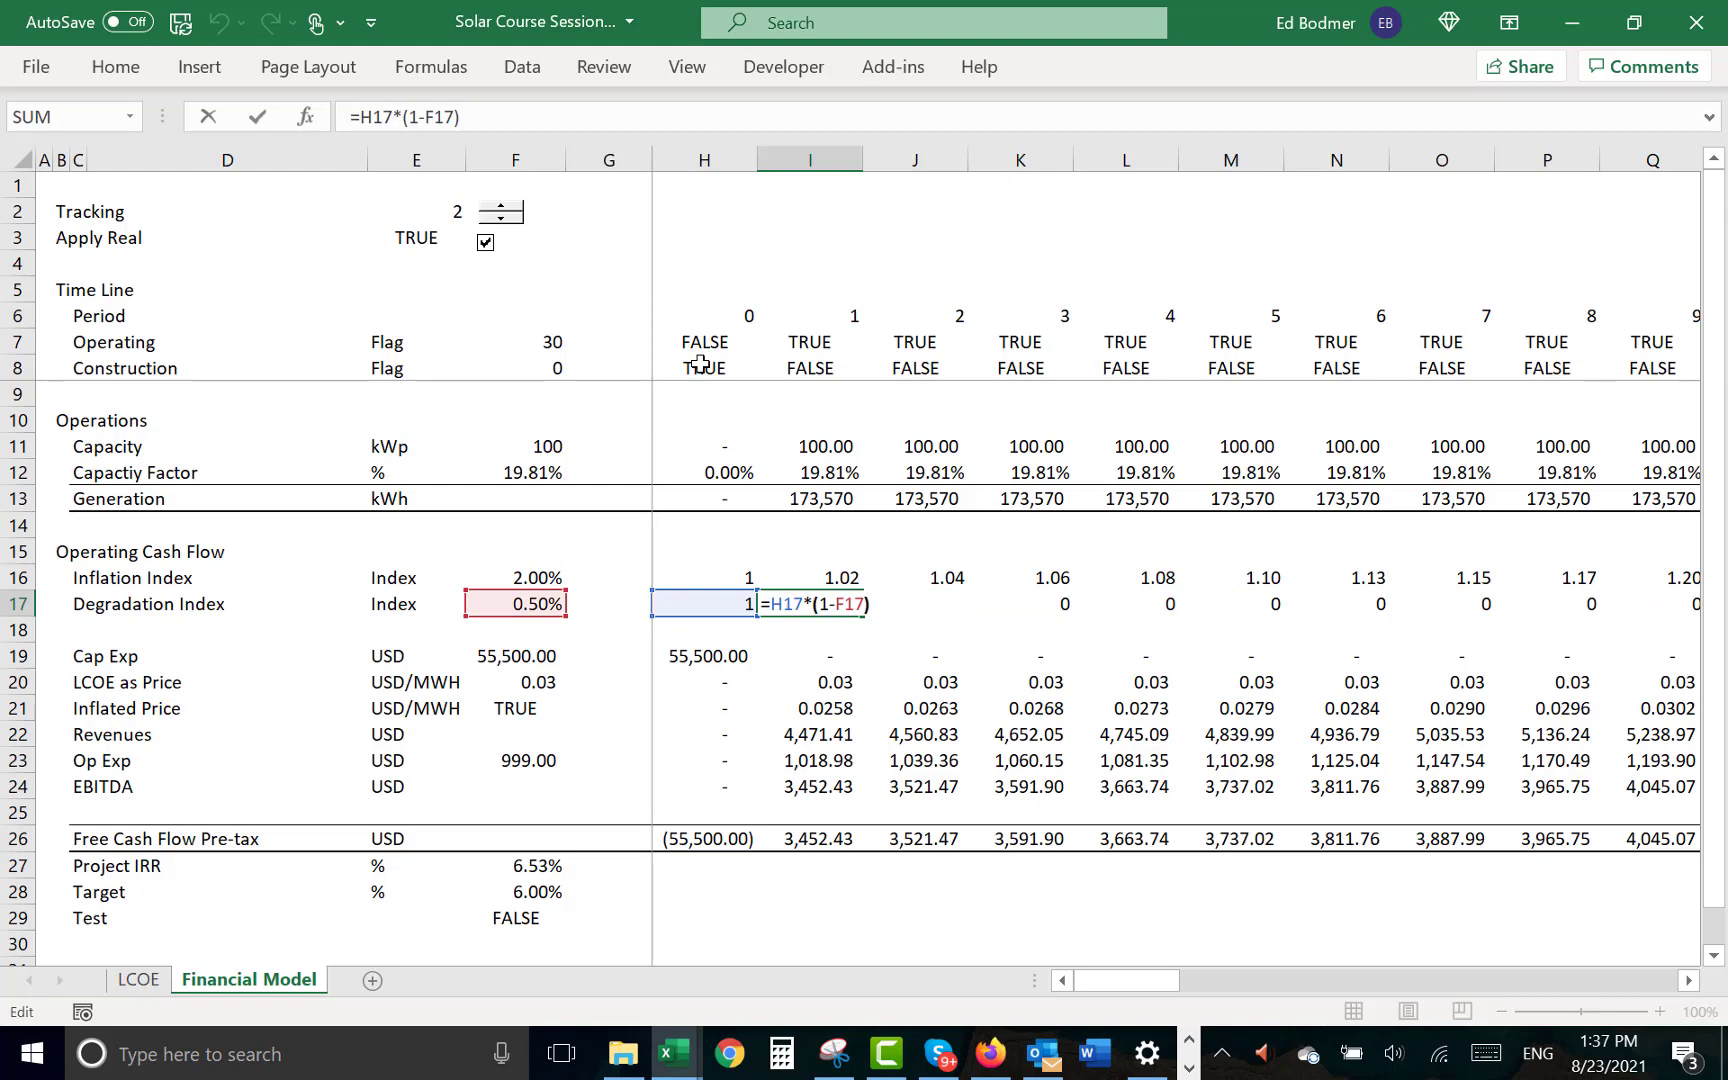
{"action": "key", "text": "F4"}
{"action": "key", "text": "ctrl+Return"}
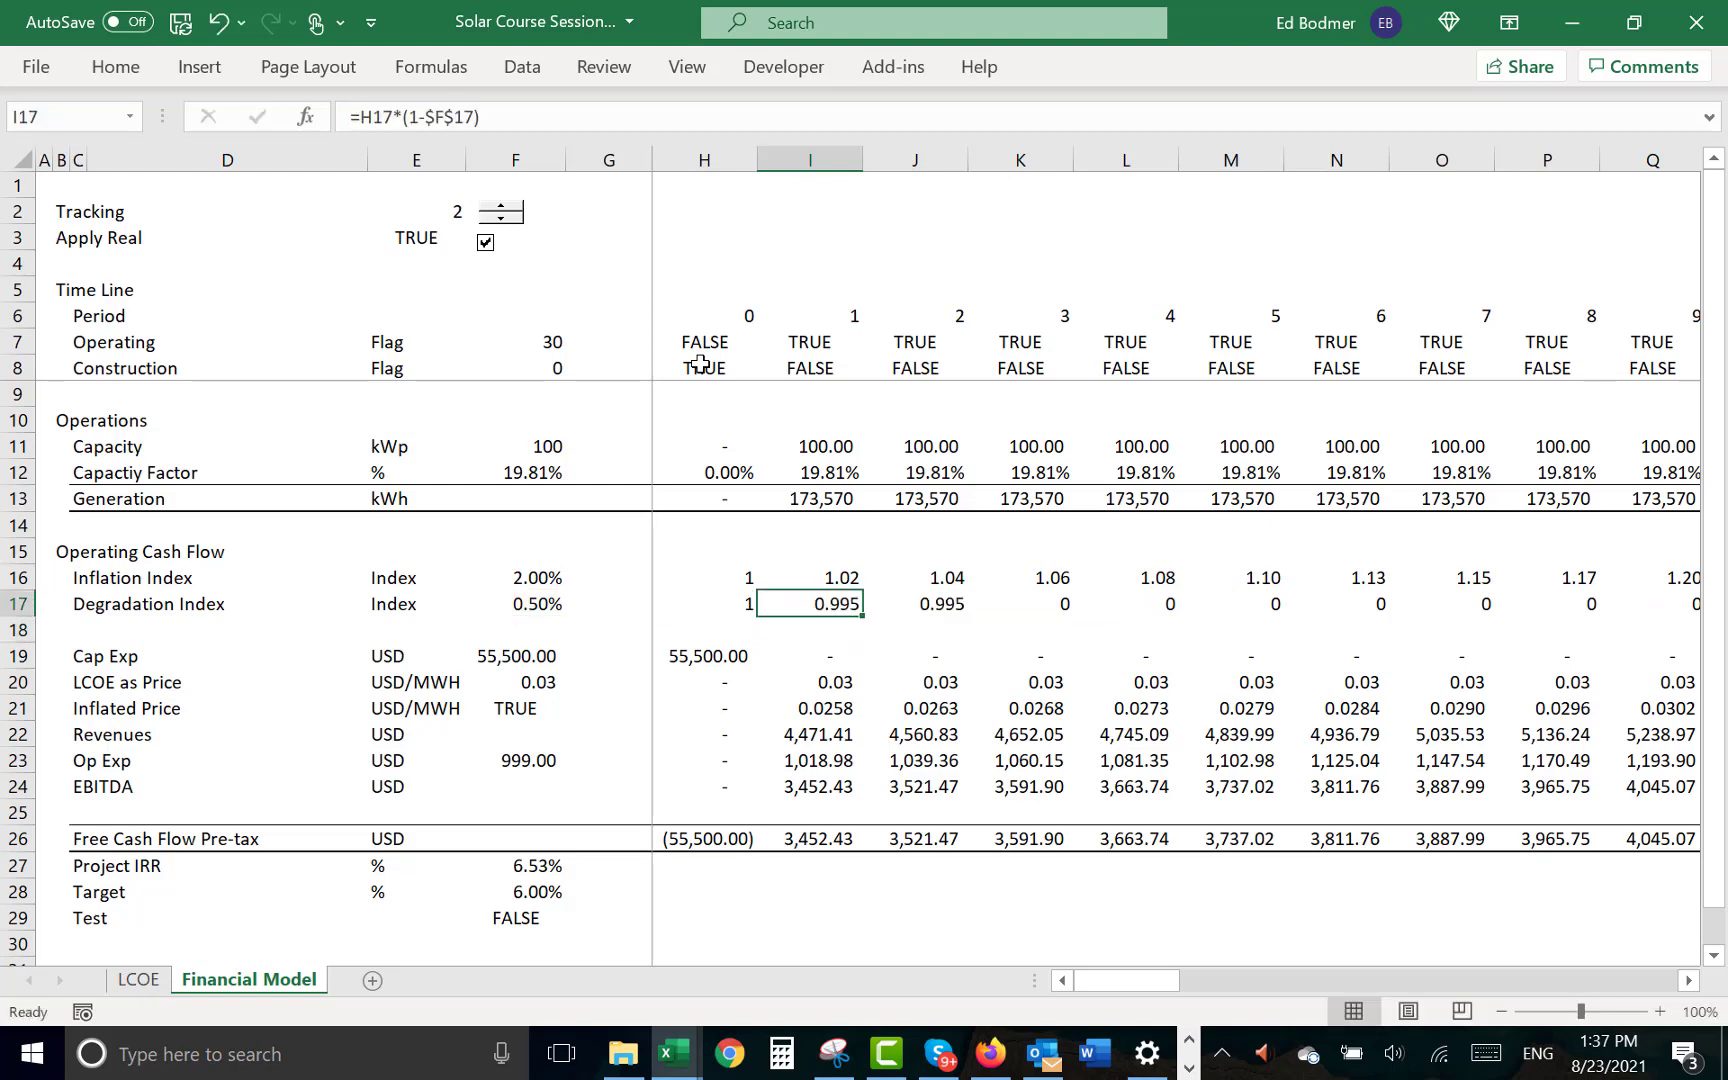
{"action": "key", "text": "ctrl+shift+Right"}
{"action": "key", "text": "ctrl+r"}
{"action": "key", "text": "ctrl+shift+1"}
{"action": "key", "text": "Left"}
{"action": "key", "text": "Left"}
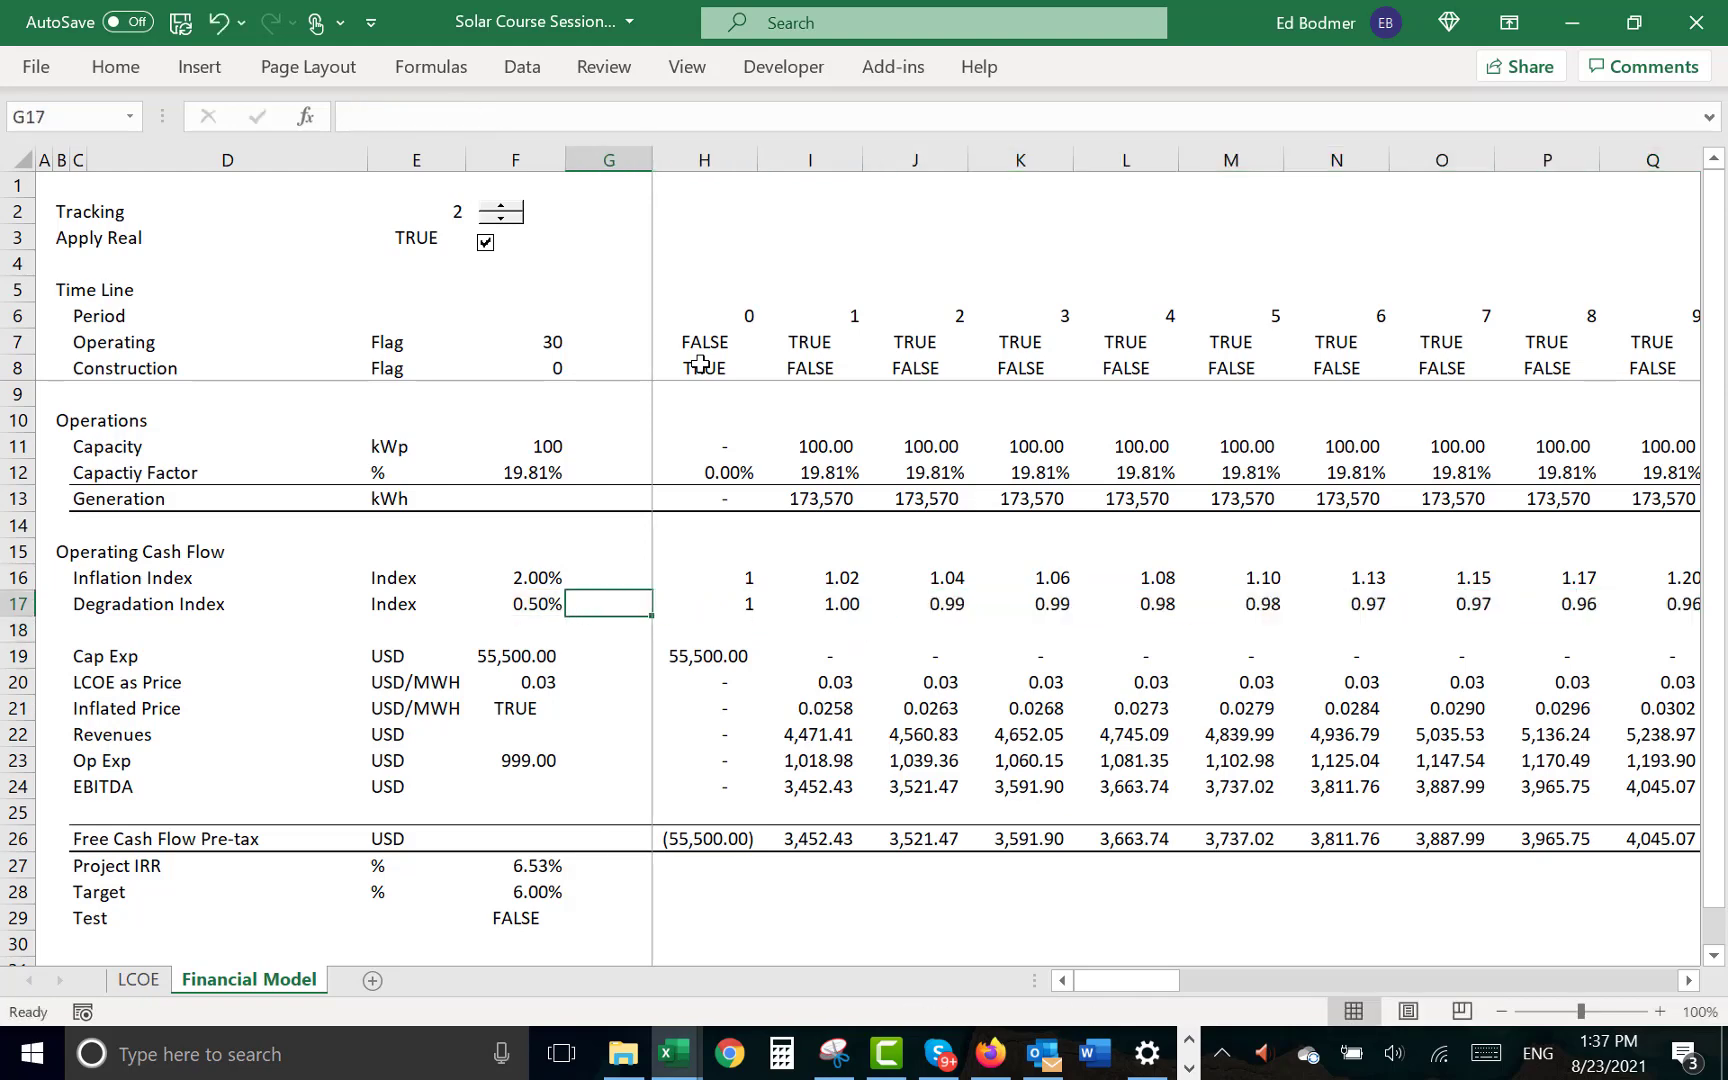
{"action": "key", "text": "Left"}
{"action": "key", "text": "Left"}
{"action": "key", "text": "Left"}
{"action": "key", "text": "Left"}
{"action": "key", "text": "Left"}
{"action": "key", "text": "Left"}
{"action": "key", "text": "shift+space"}
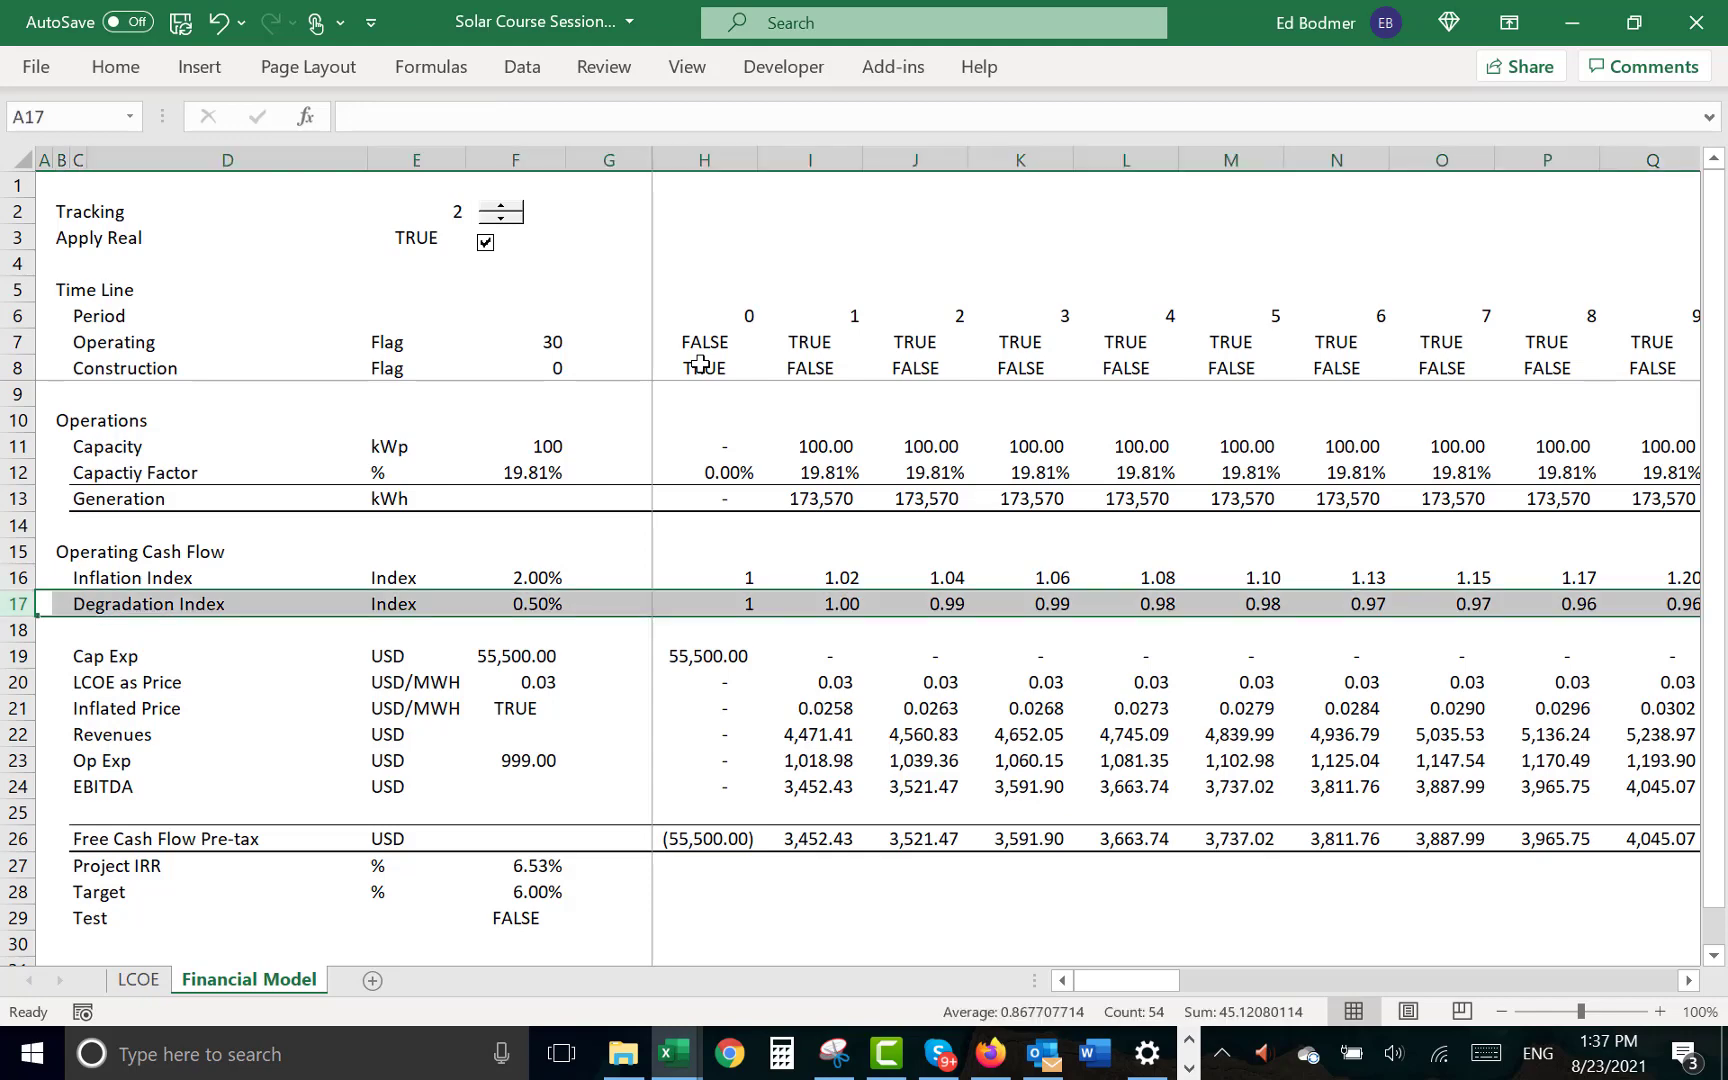
{"action": "key", "text": "ctrl+c"}
{"action": "key", "text": "Up"}
{"action": "key", "text": "Up"}
{"action": "key", "text": "Up"}
{"action": "key", "text": "Up"}
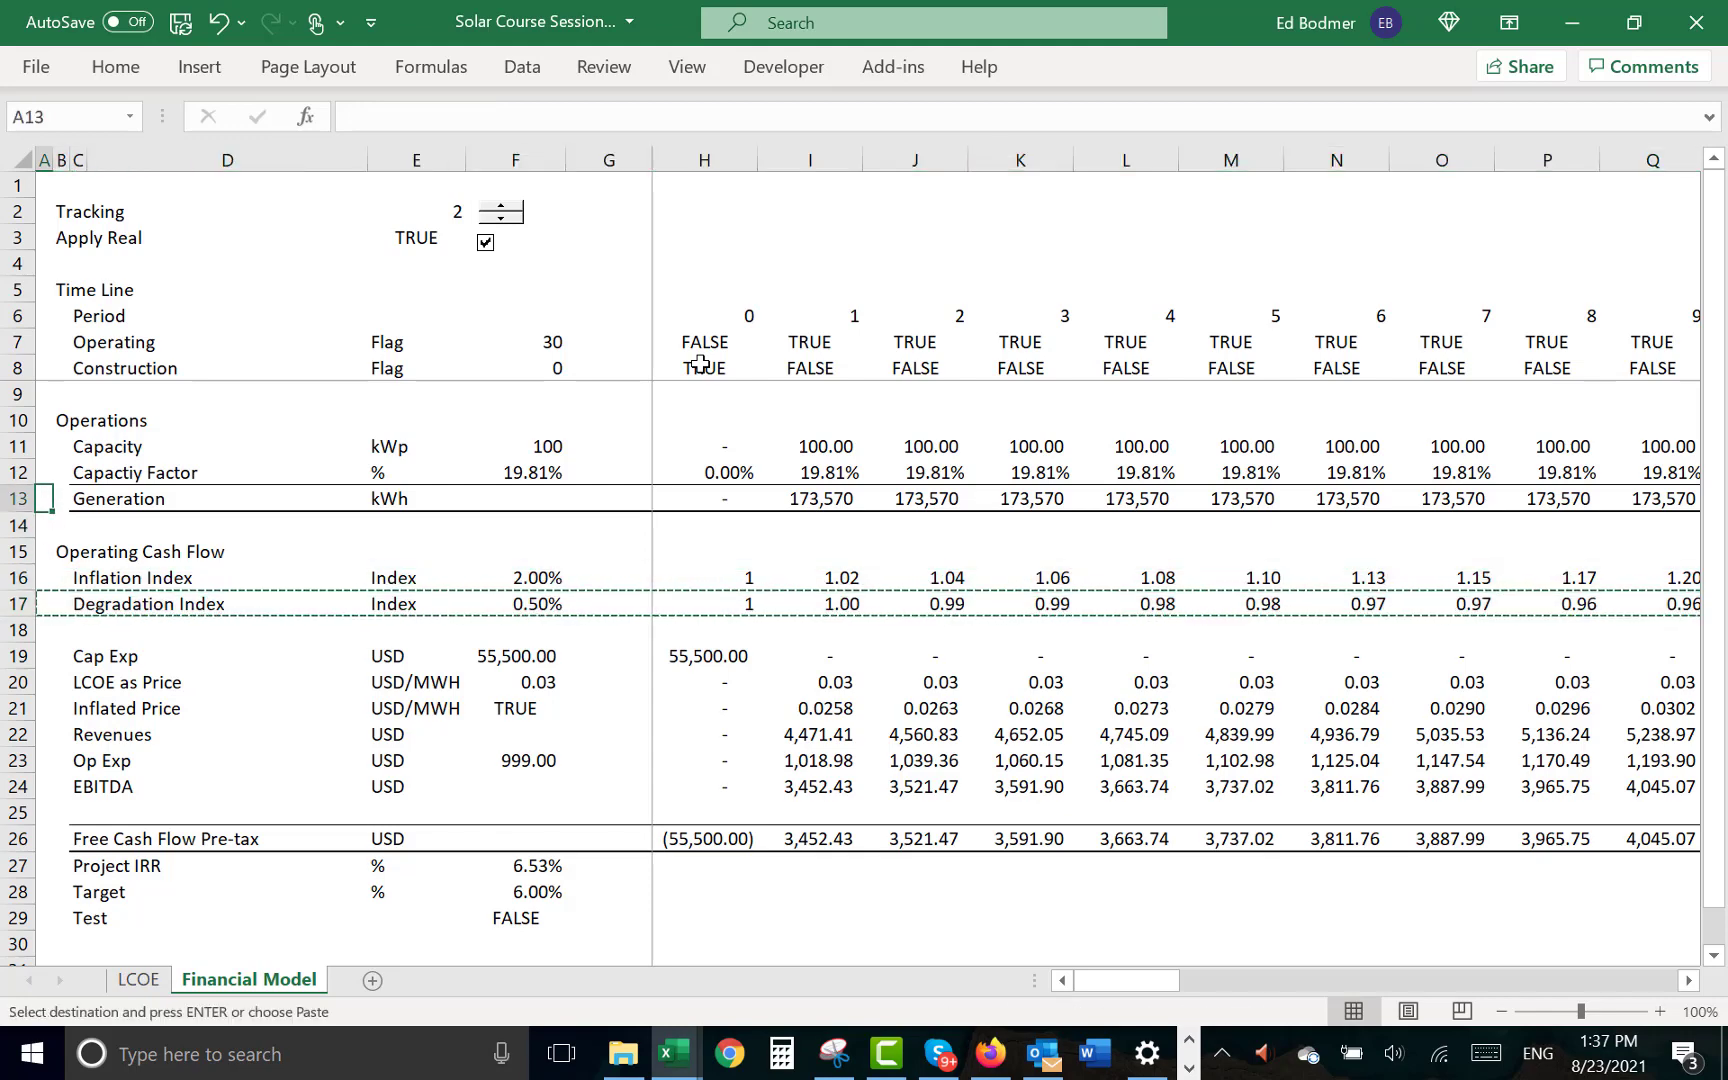
{"action": "key", "text": "Escape"}
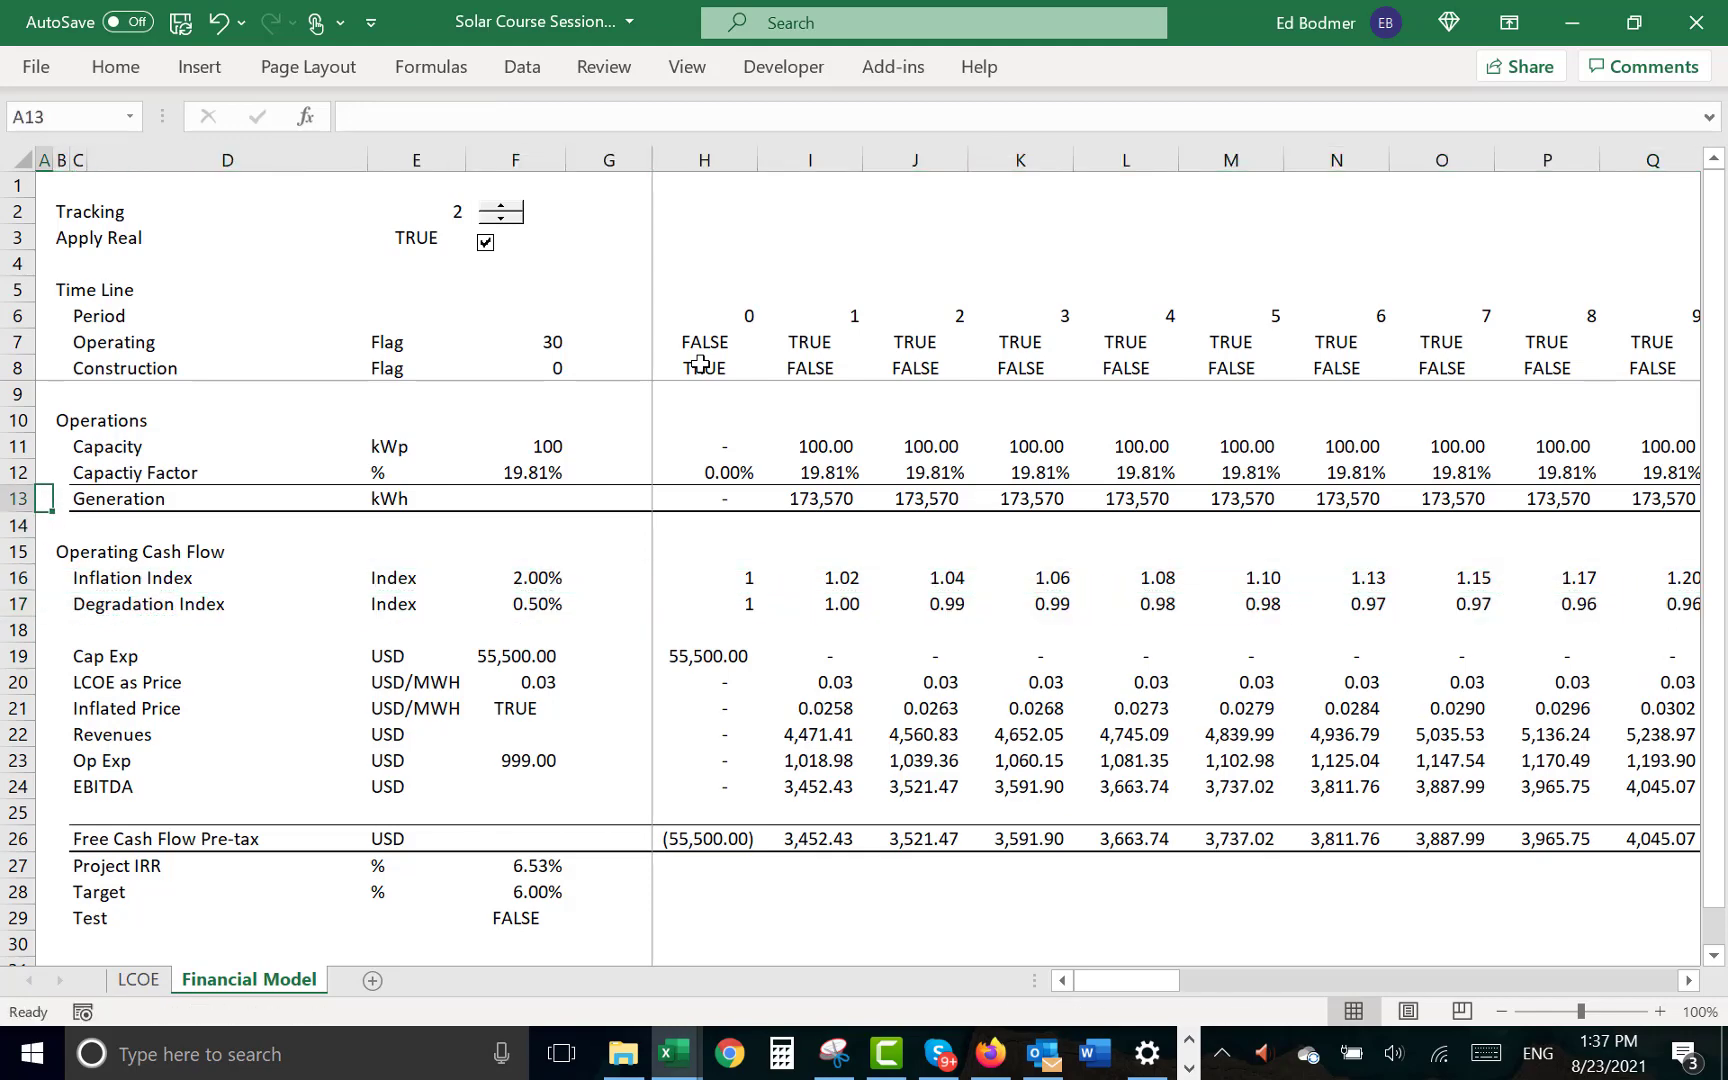
- Insert three blank rows above the Generation row, starting at row 13
{"action": "key", "text": "Down"}
{"action": "key", "text": "Up"}
{"action": "key", "text": "shift+space"}
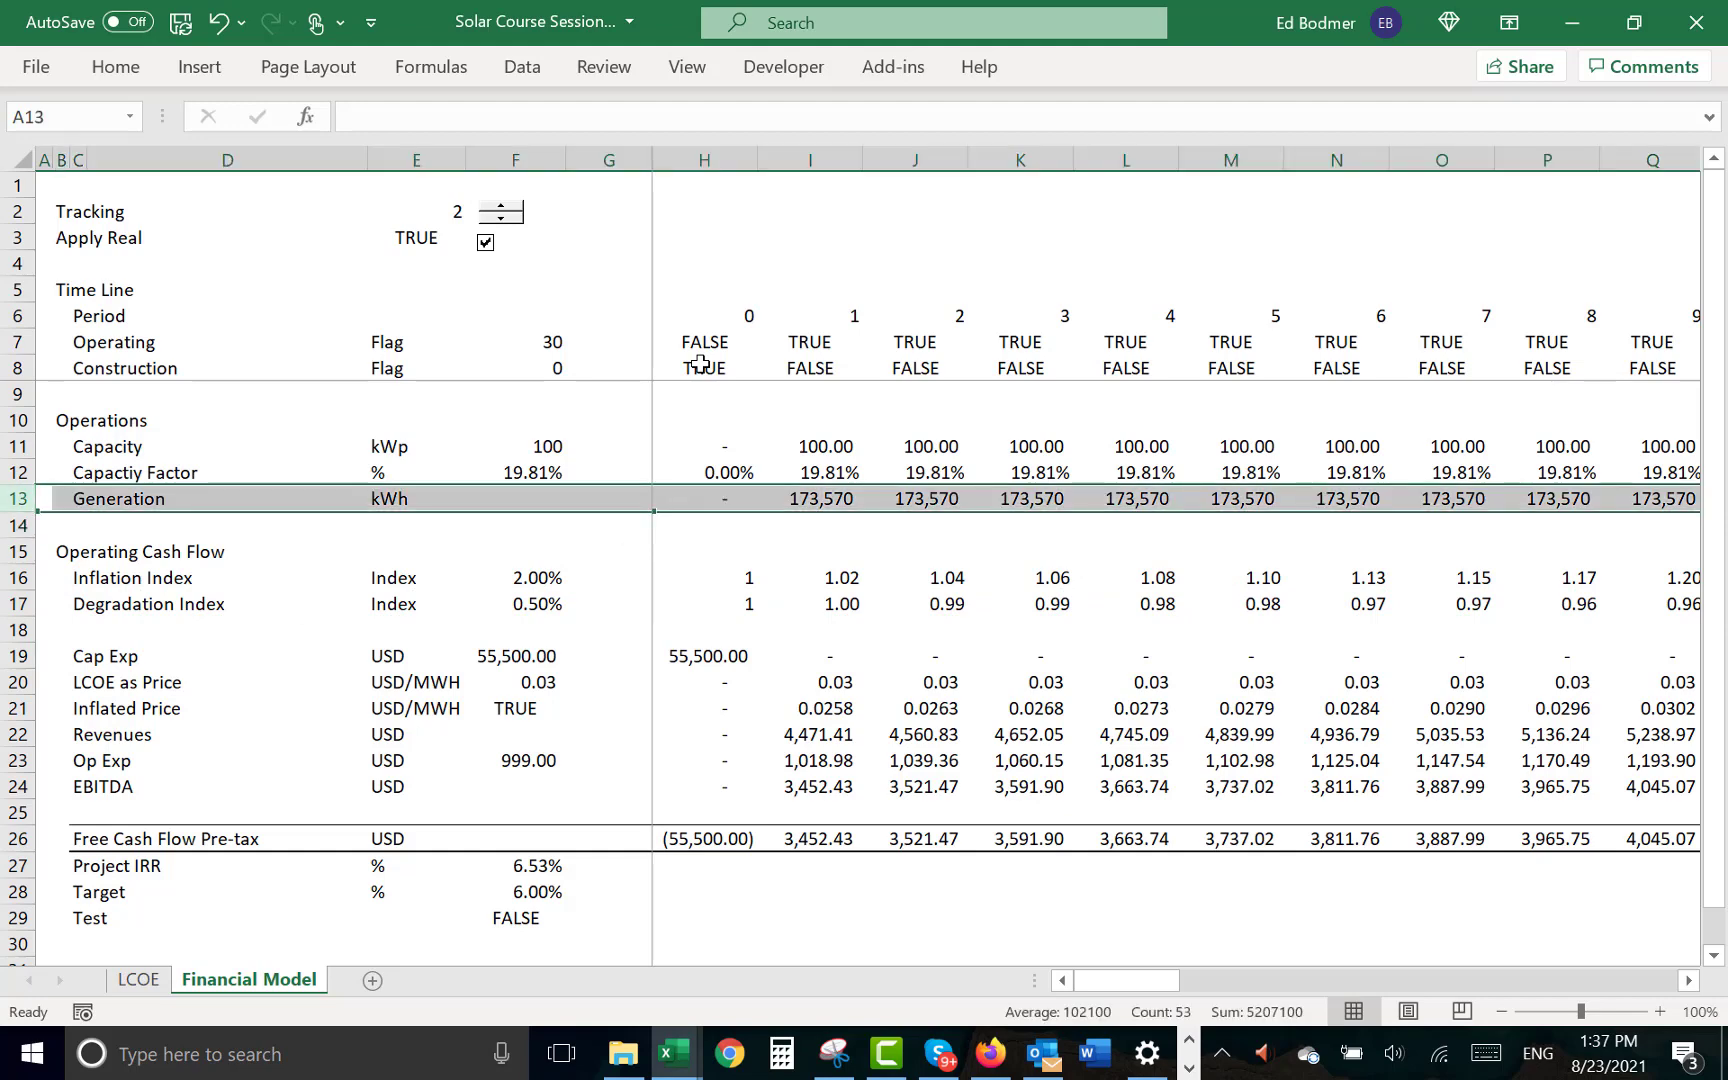
{"action": "key", "text": "ctrl+shift+plus"}
{"action": "key", "text": "ctrl+shift+plus"}
{"action": "key", "text": "ctrl+shift+plus"}
- Enter the label "Generation Before Degradation" in C13, below Capacity Factor
{"action": "key", "text": "Right"}
{"action": "key", "text": "Right"}
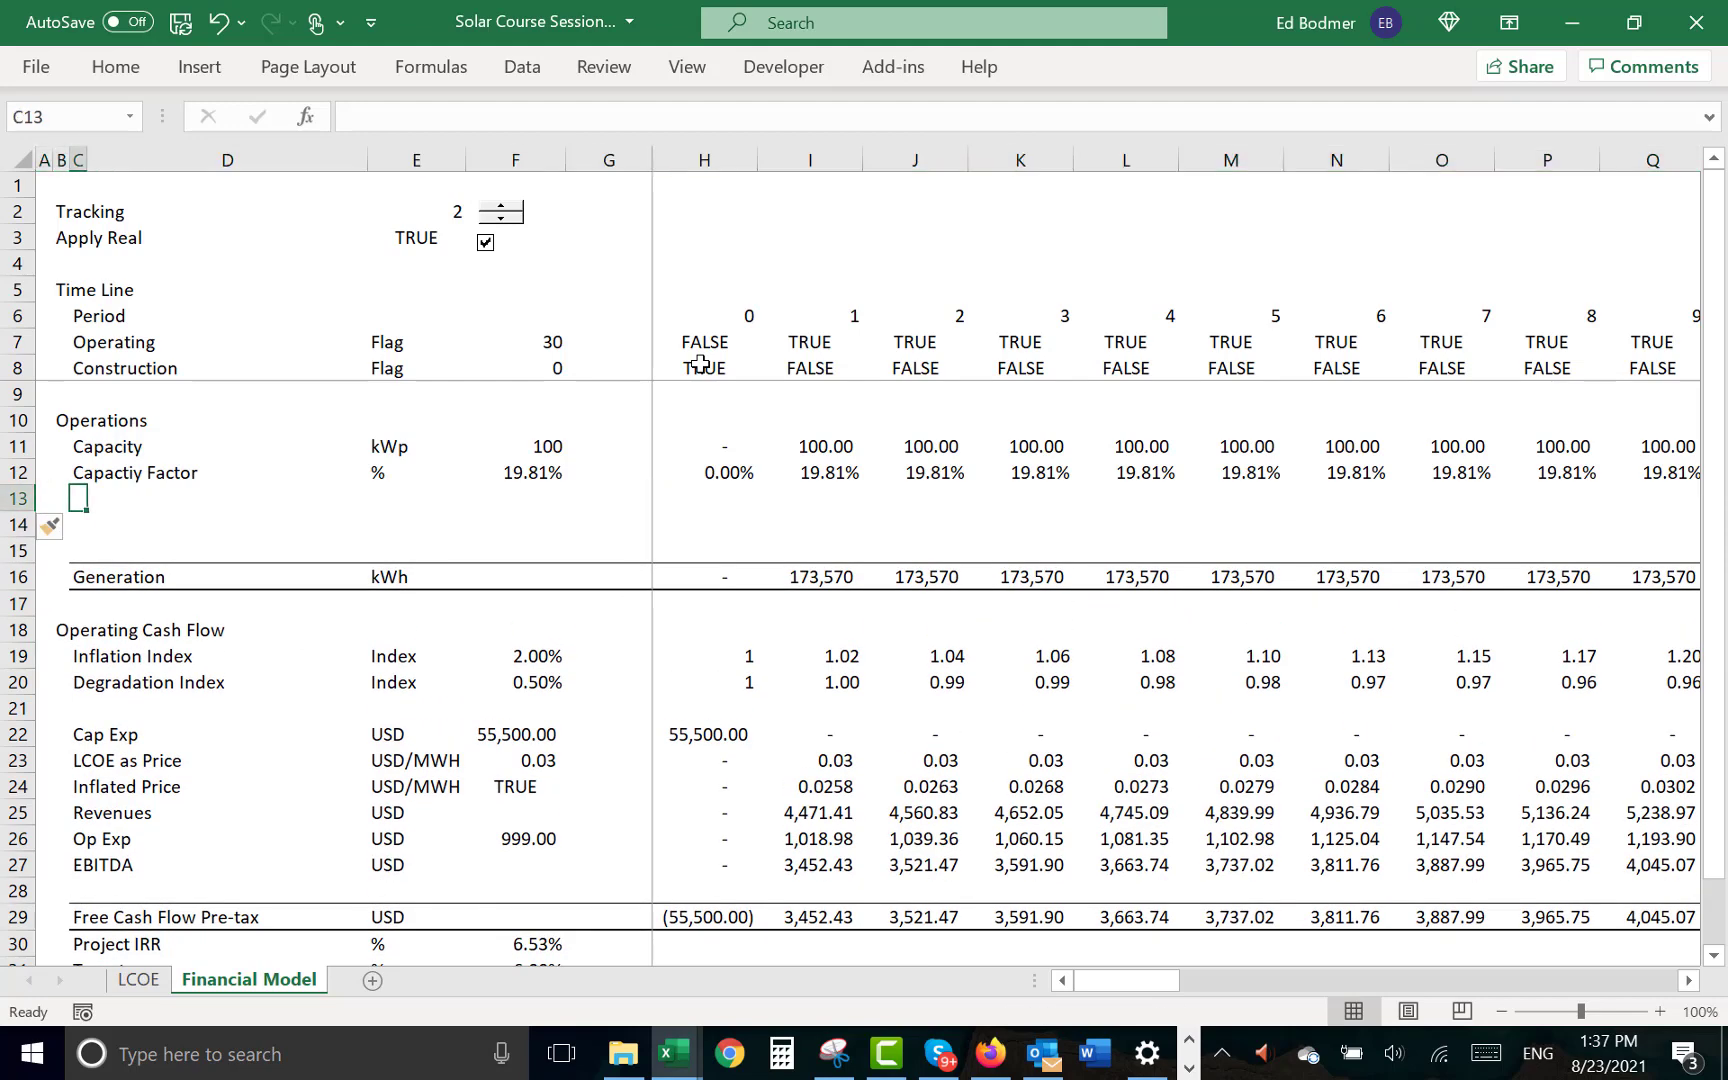
{"action": "type", "text": "Gene"}
{"action": "key", "text": "BackSpace"}
{"action": "key", "text": "BackSpace"}
{"action": "key", "text": "BackSpace"}
{"action": "type", "text": "n"}
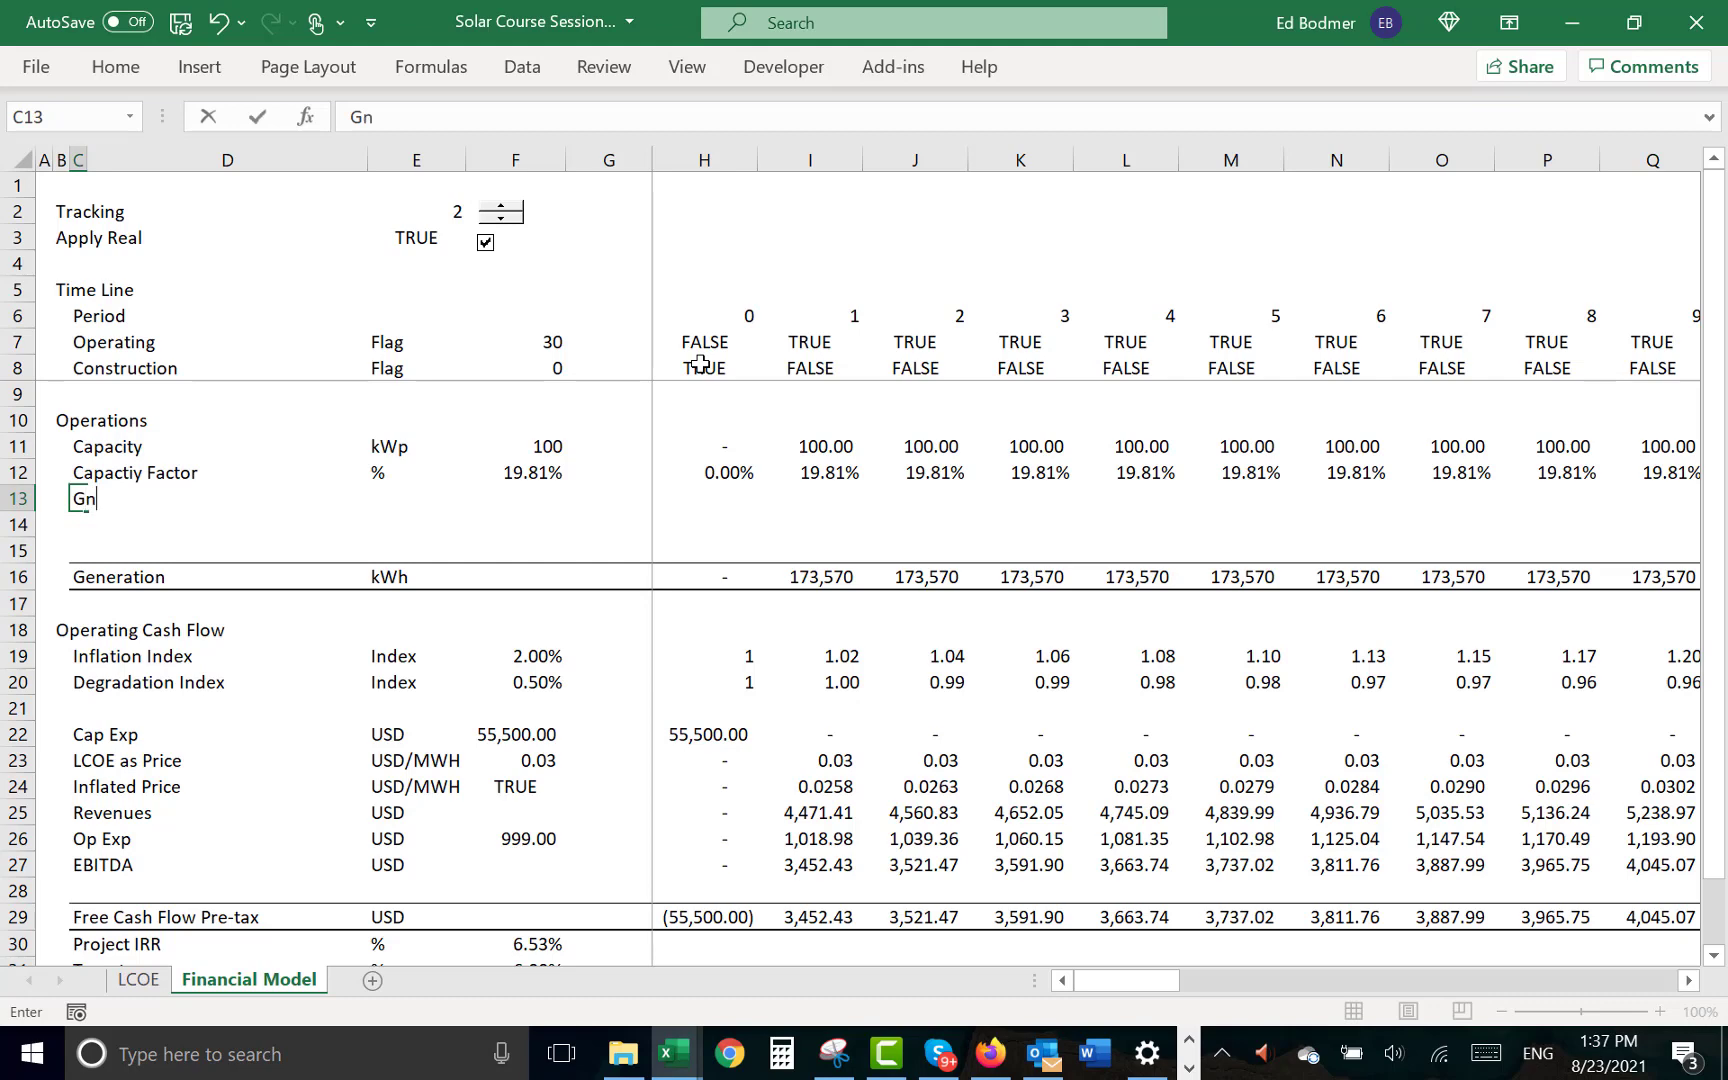
{"action": "key", "text": "BackSpace"}
{"action": "type", "text": "eneration "}
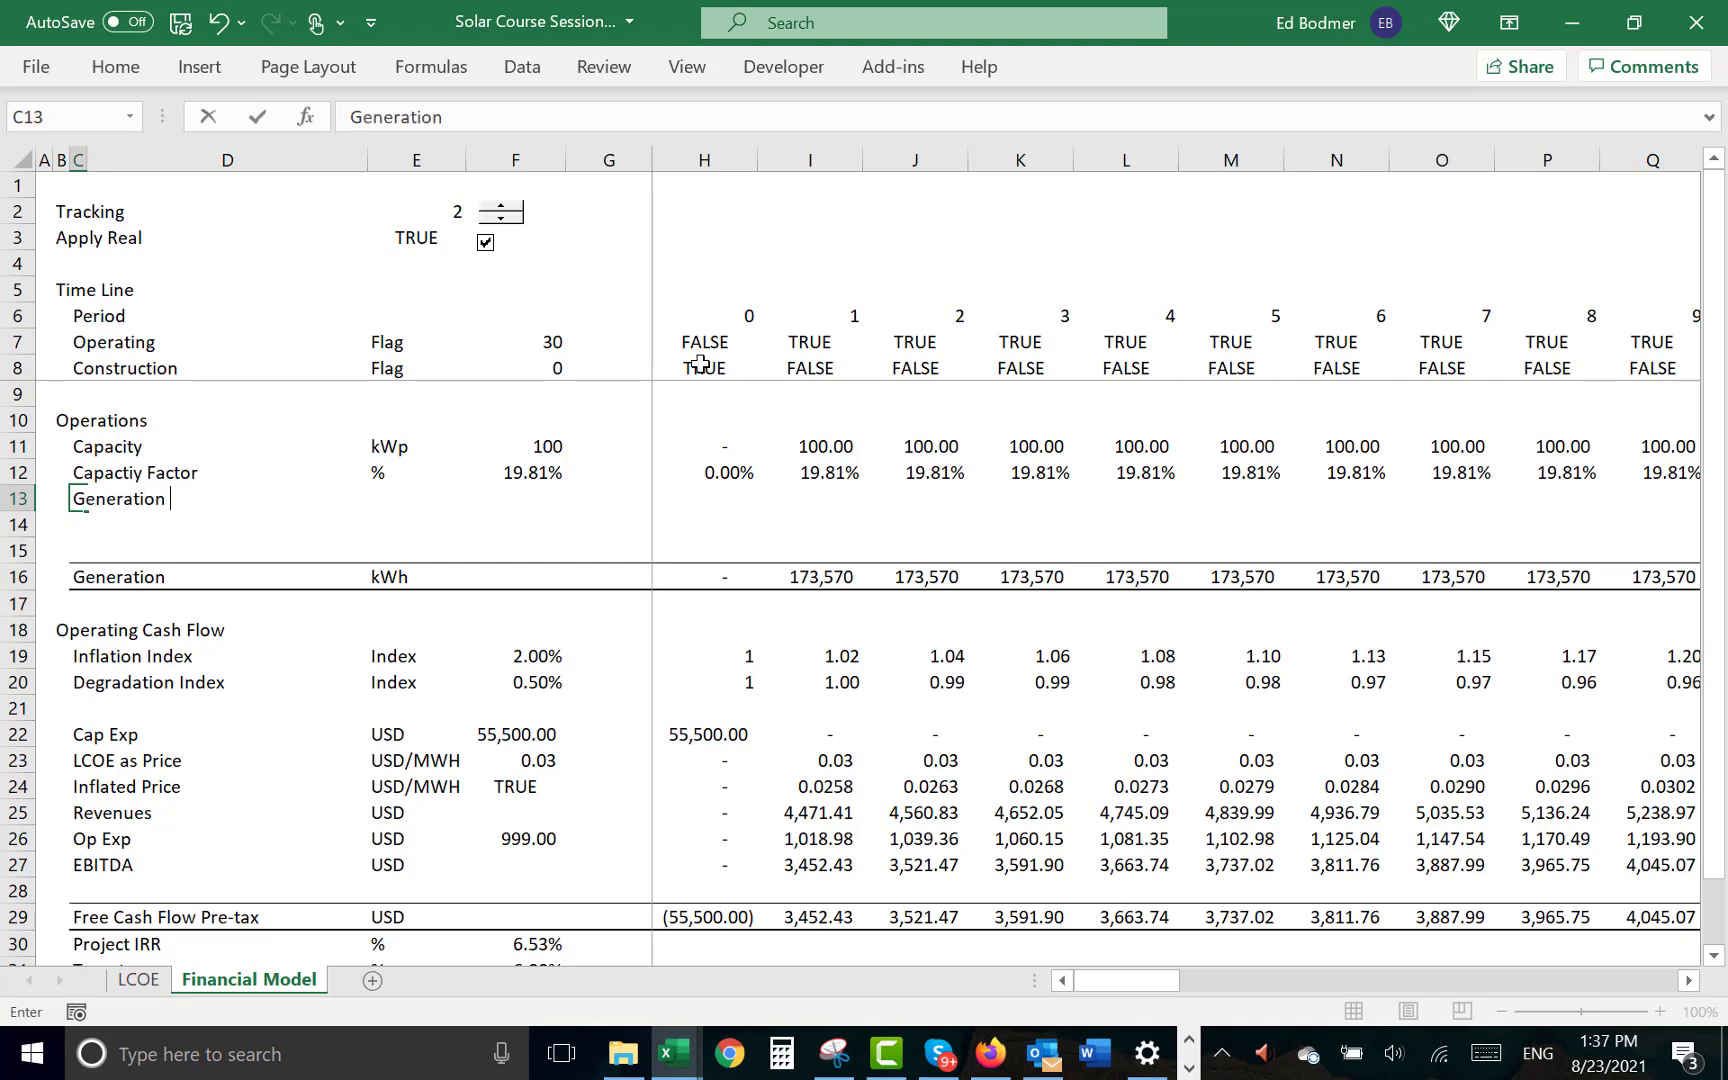
{"action": "type", "text": "Befroe"}
{"action": "key", "text": "BackSpace"}
{"action": "key", "text": "BackSpace"}
{"action": "type", "text": "ore Deg"}
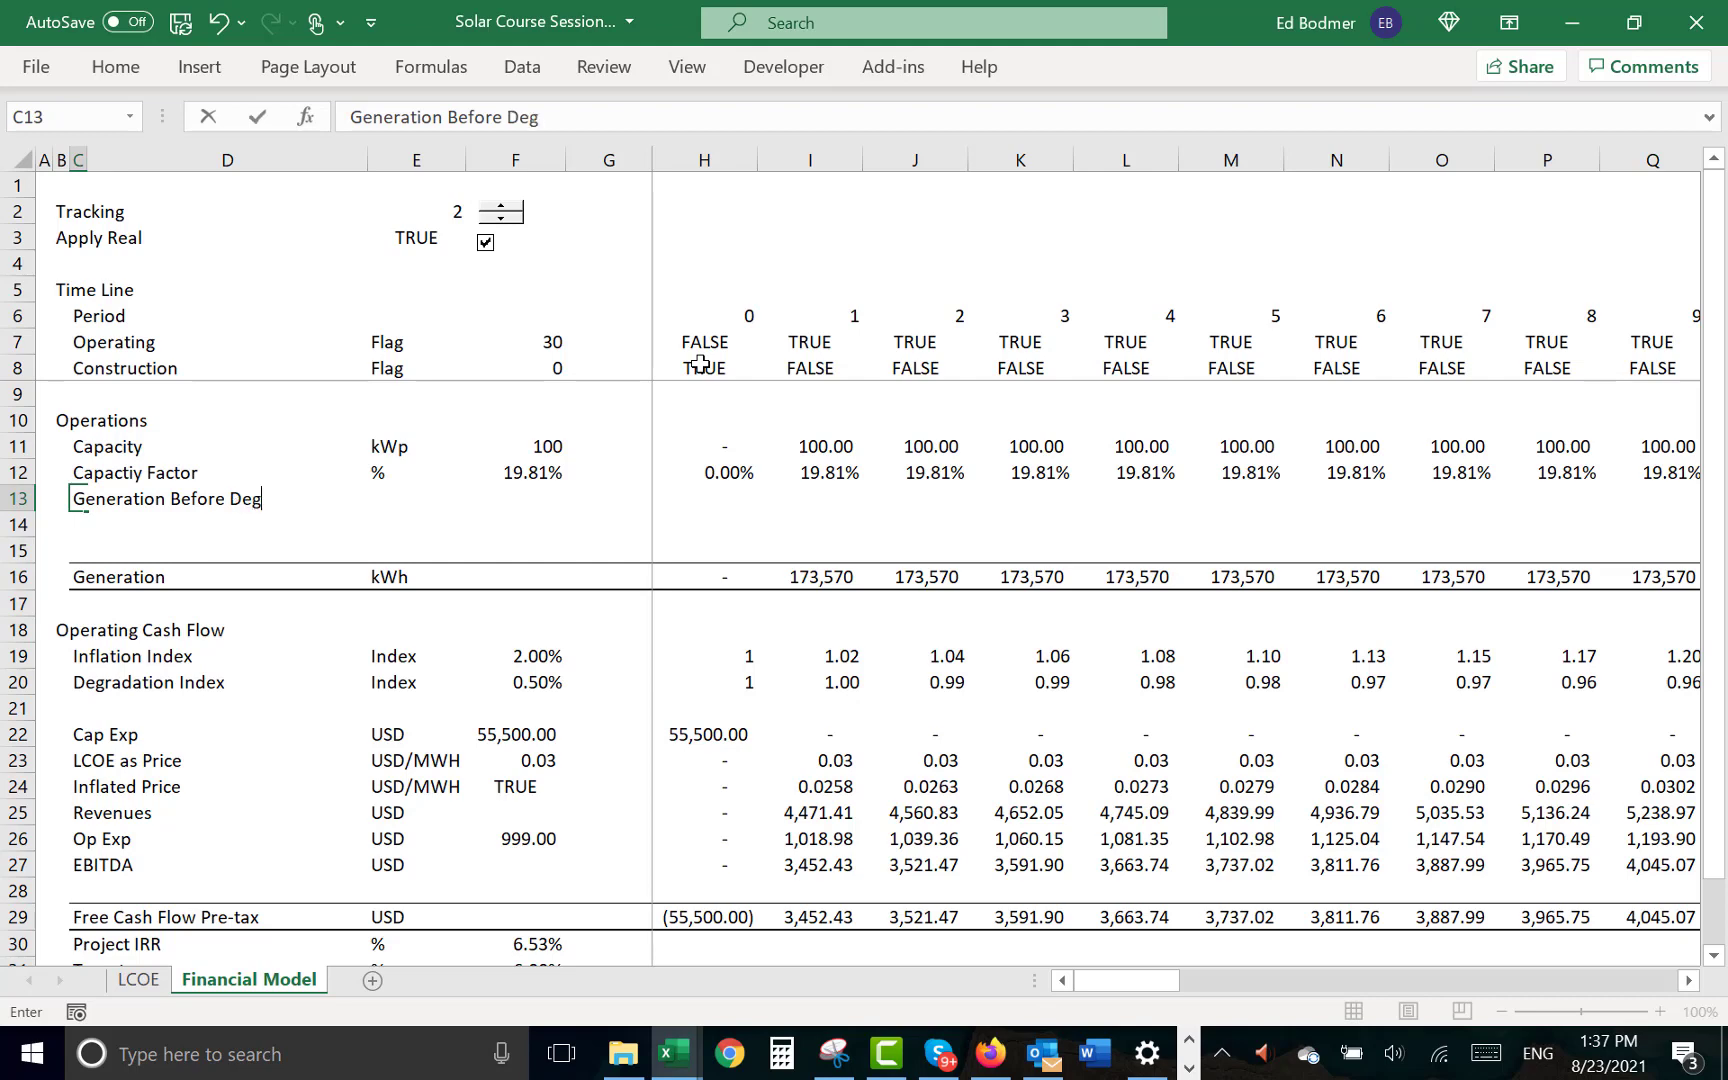
{"action": "type", "text": "radation"}
- Enter "kWh" as the unit of the Generation Before Degradation row in E13
{"action": "key", "text": "Right"}
{"action": "key", "text": "Right"}
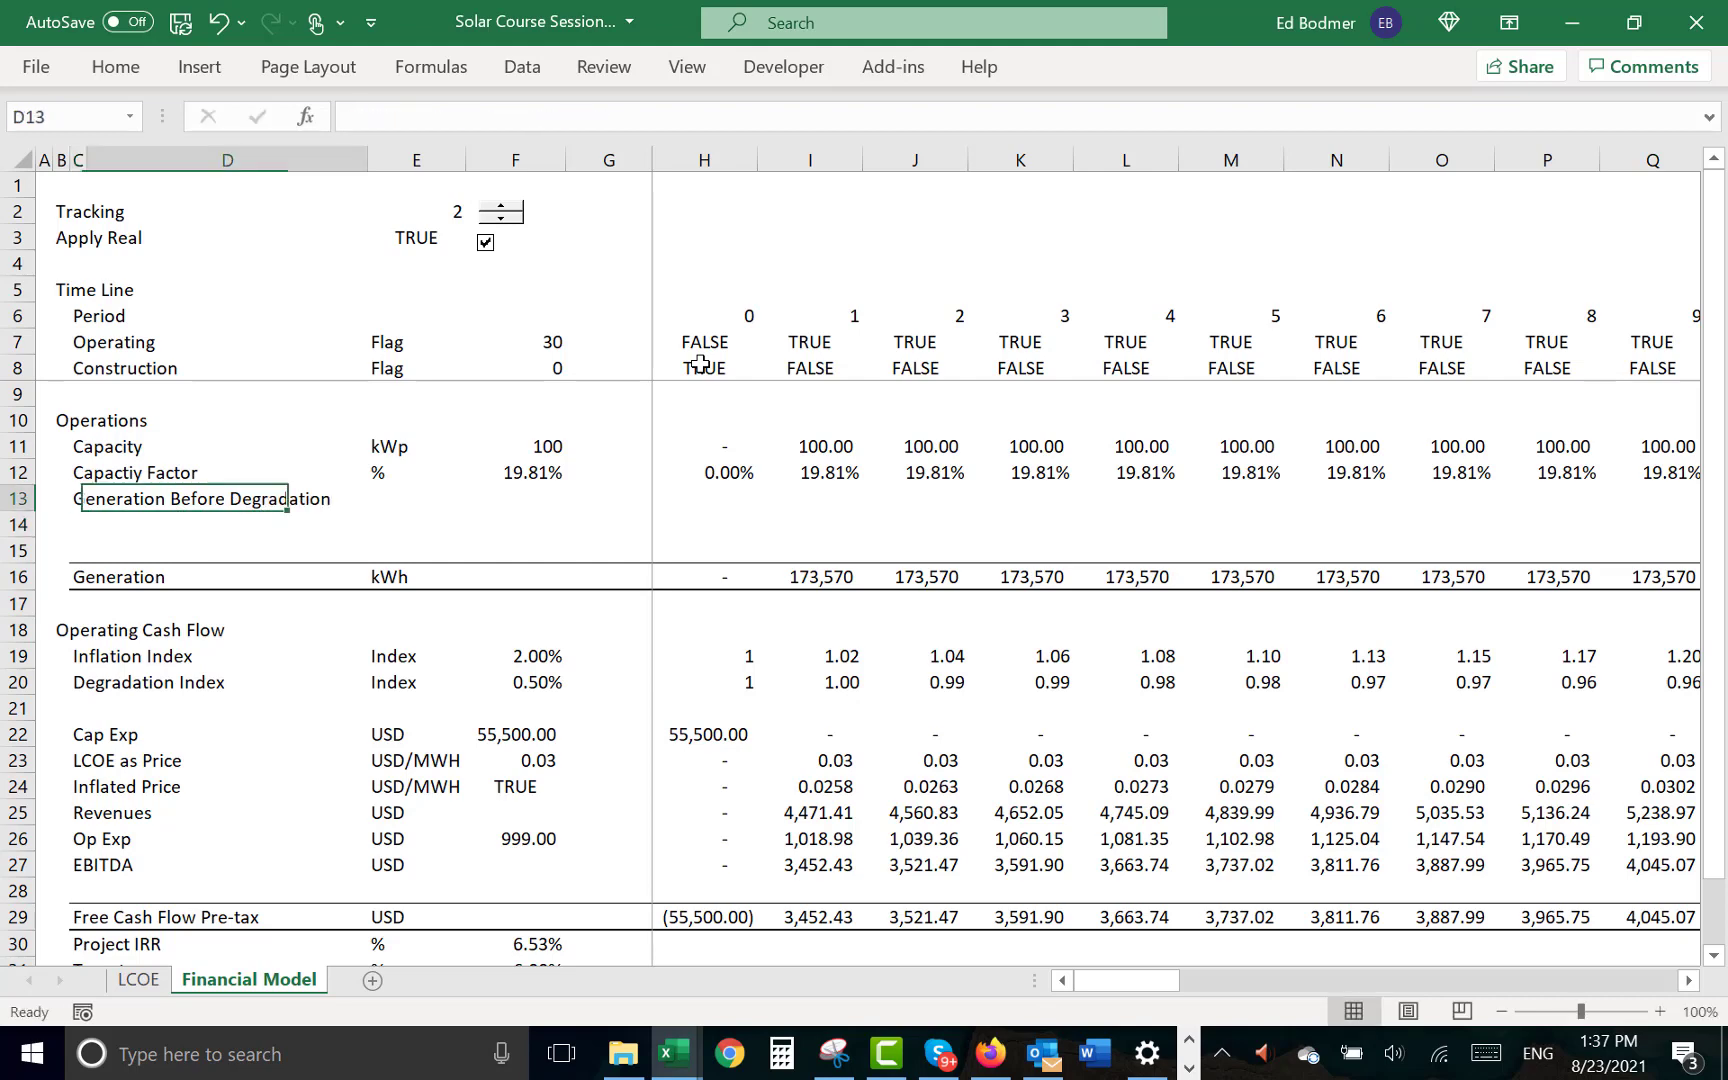
{"action": "type", "text": "kWh"}
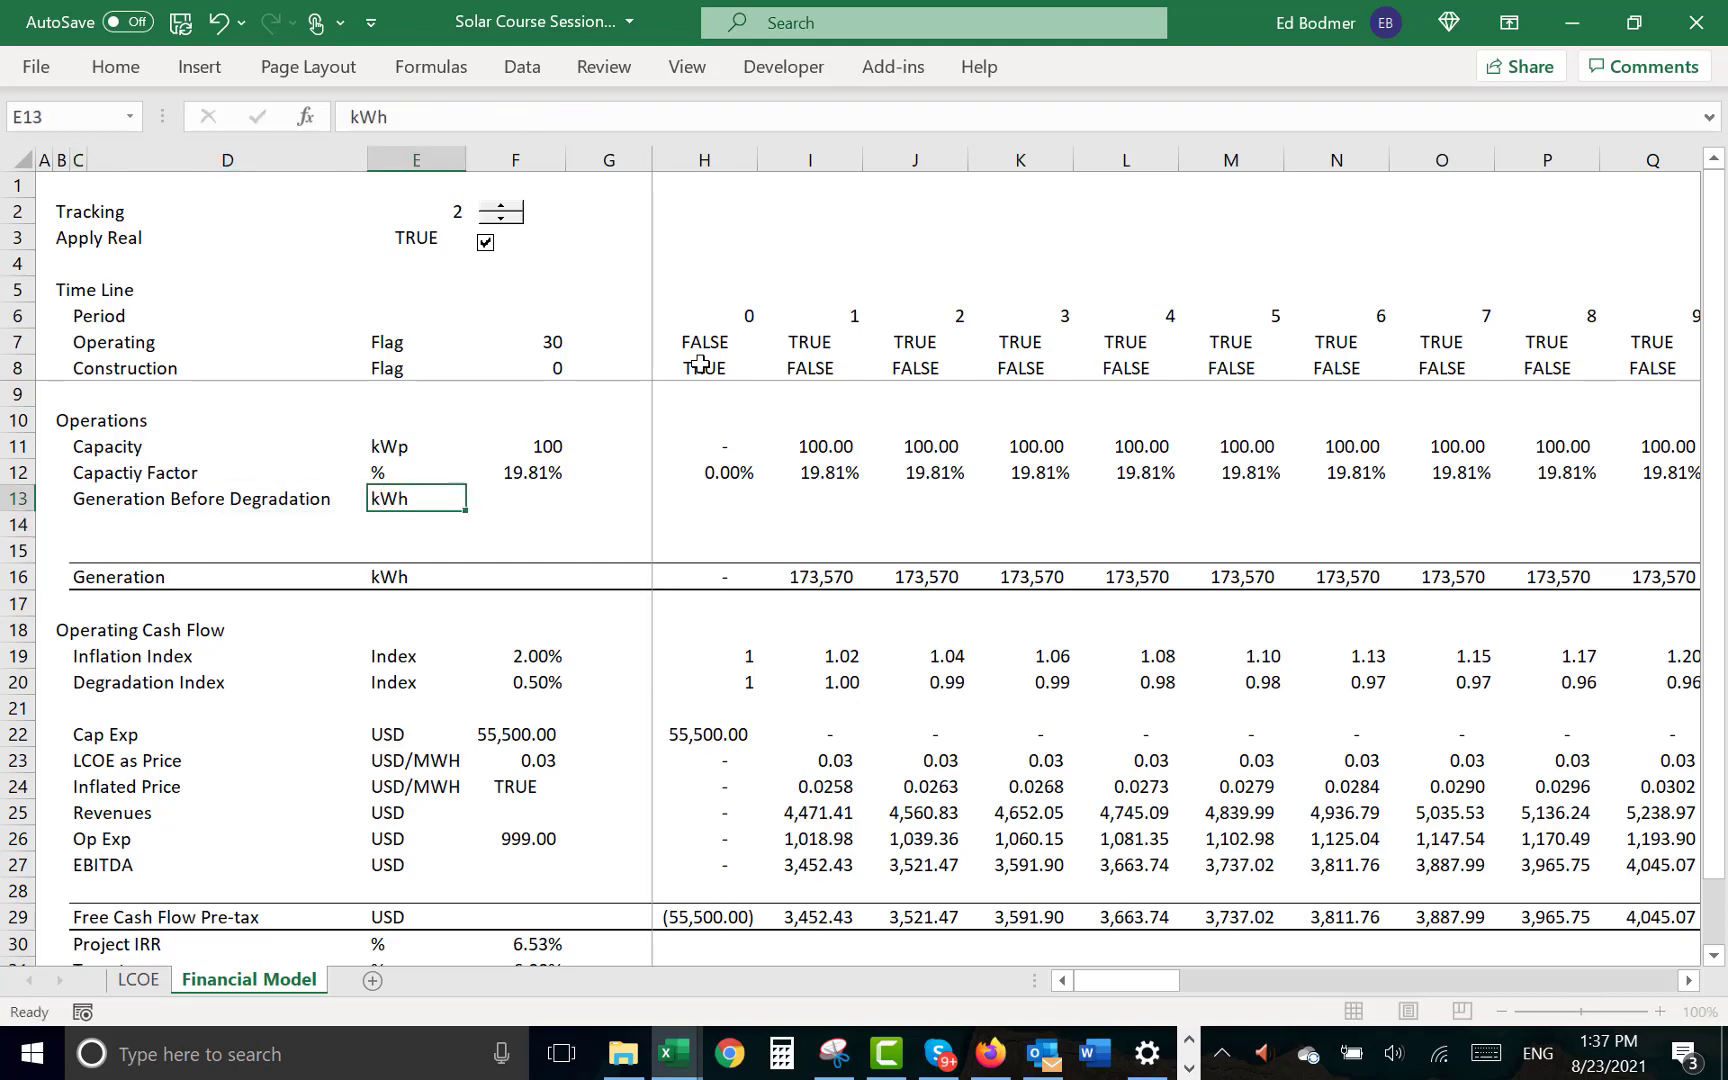
- Enter the formula =H11*H12*8760 in H13 to calculate period 0 generation from capacity and capacity factor
{"action": "key", "text": "Right"}
{"action": "key", "text": "Right"}
{"action": "key", "text": "Right"}
{"action": "type", "text": "="}
{"action": "key", "text": "Up"}
{"action": "key", "text": "Up"}
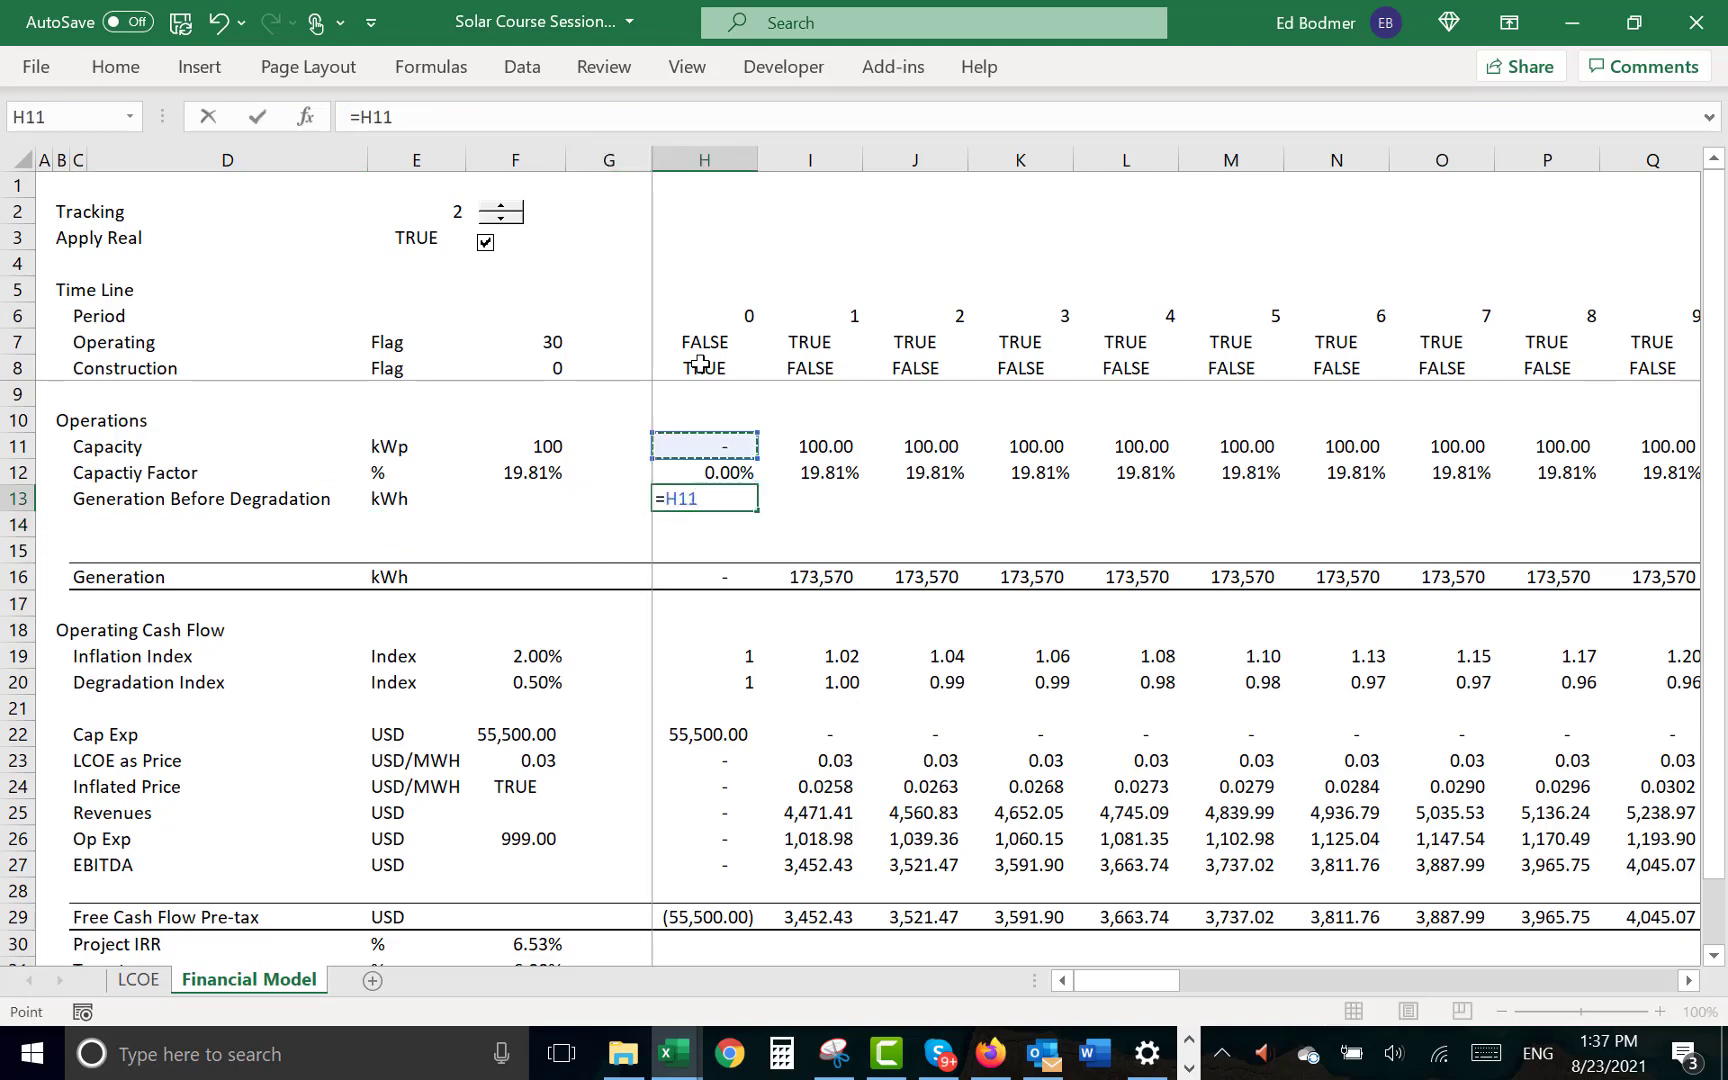
{"action": "type", "text": "*"}
{"action": "key", "text": "Up"}
{"action": "type", "text": "*"}
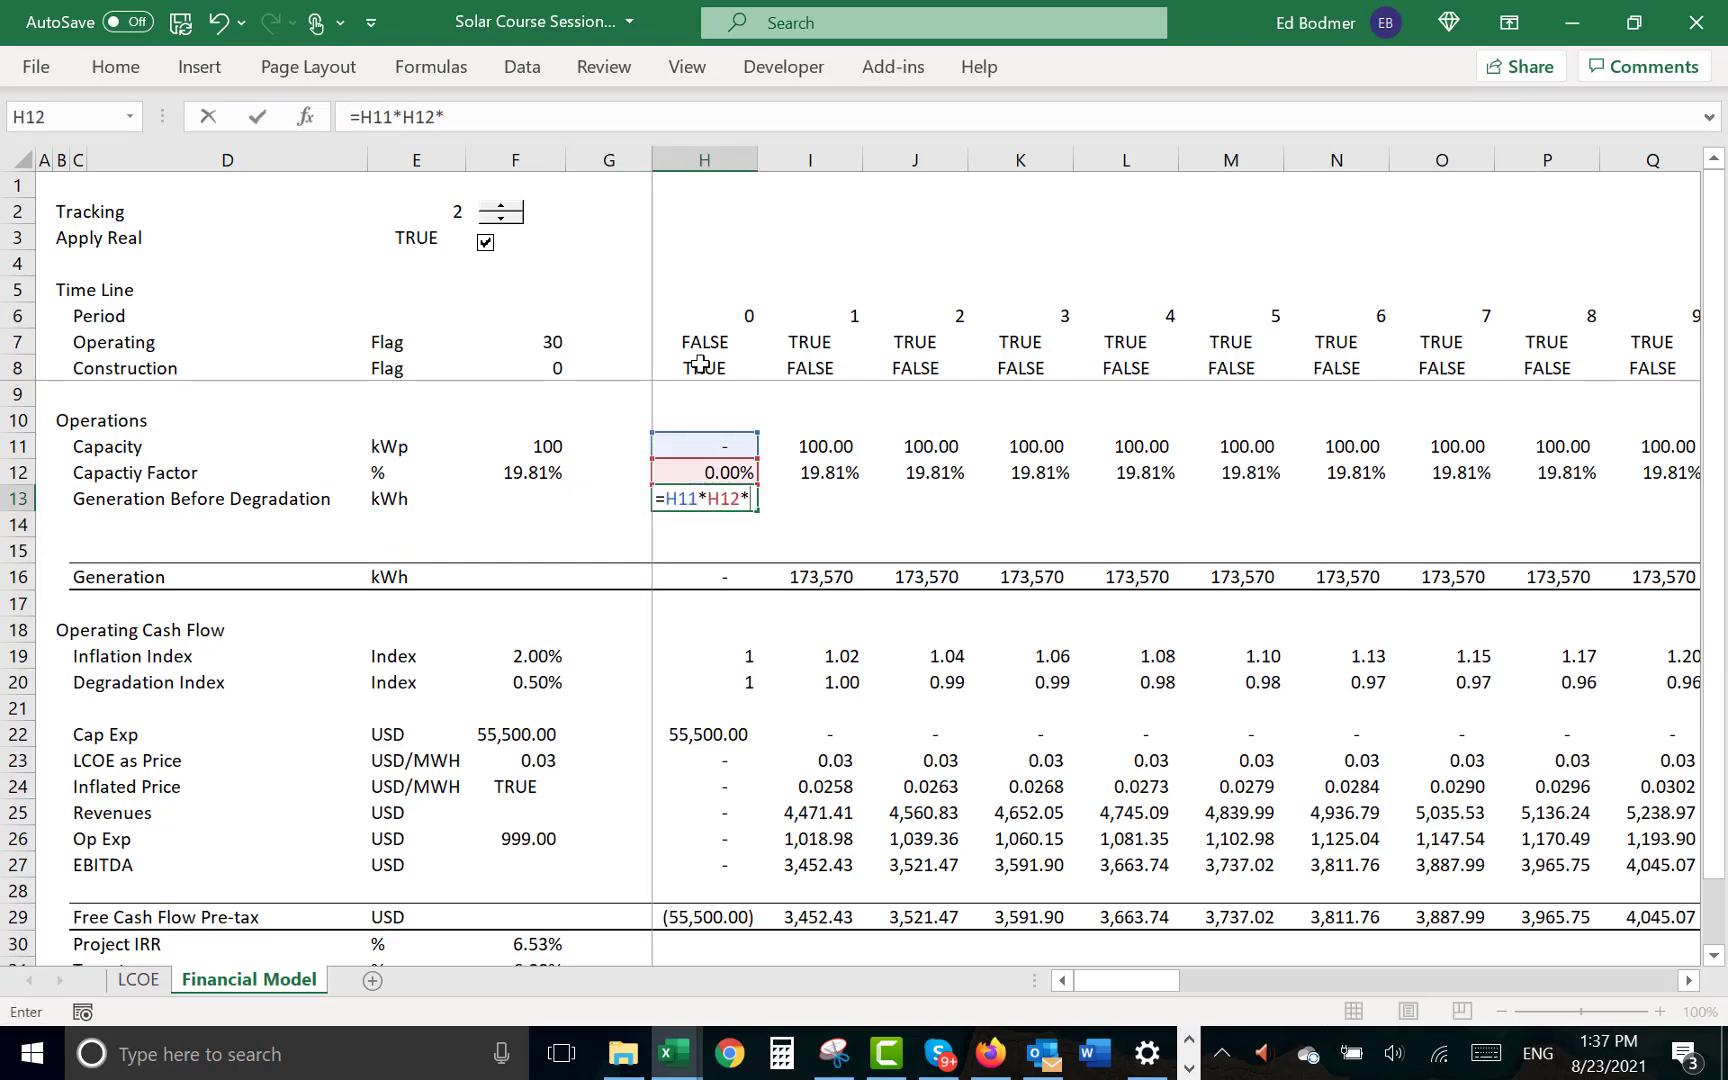
{"action": "type", "text": "8760"}
{"action": "key", "text": "Return"}
{"action": "key", "text": "Up"}
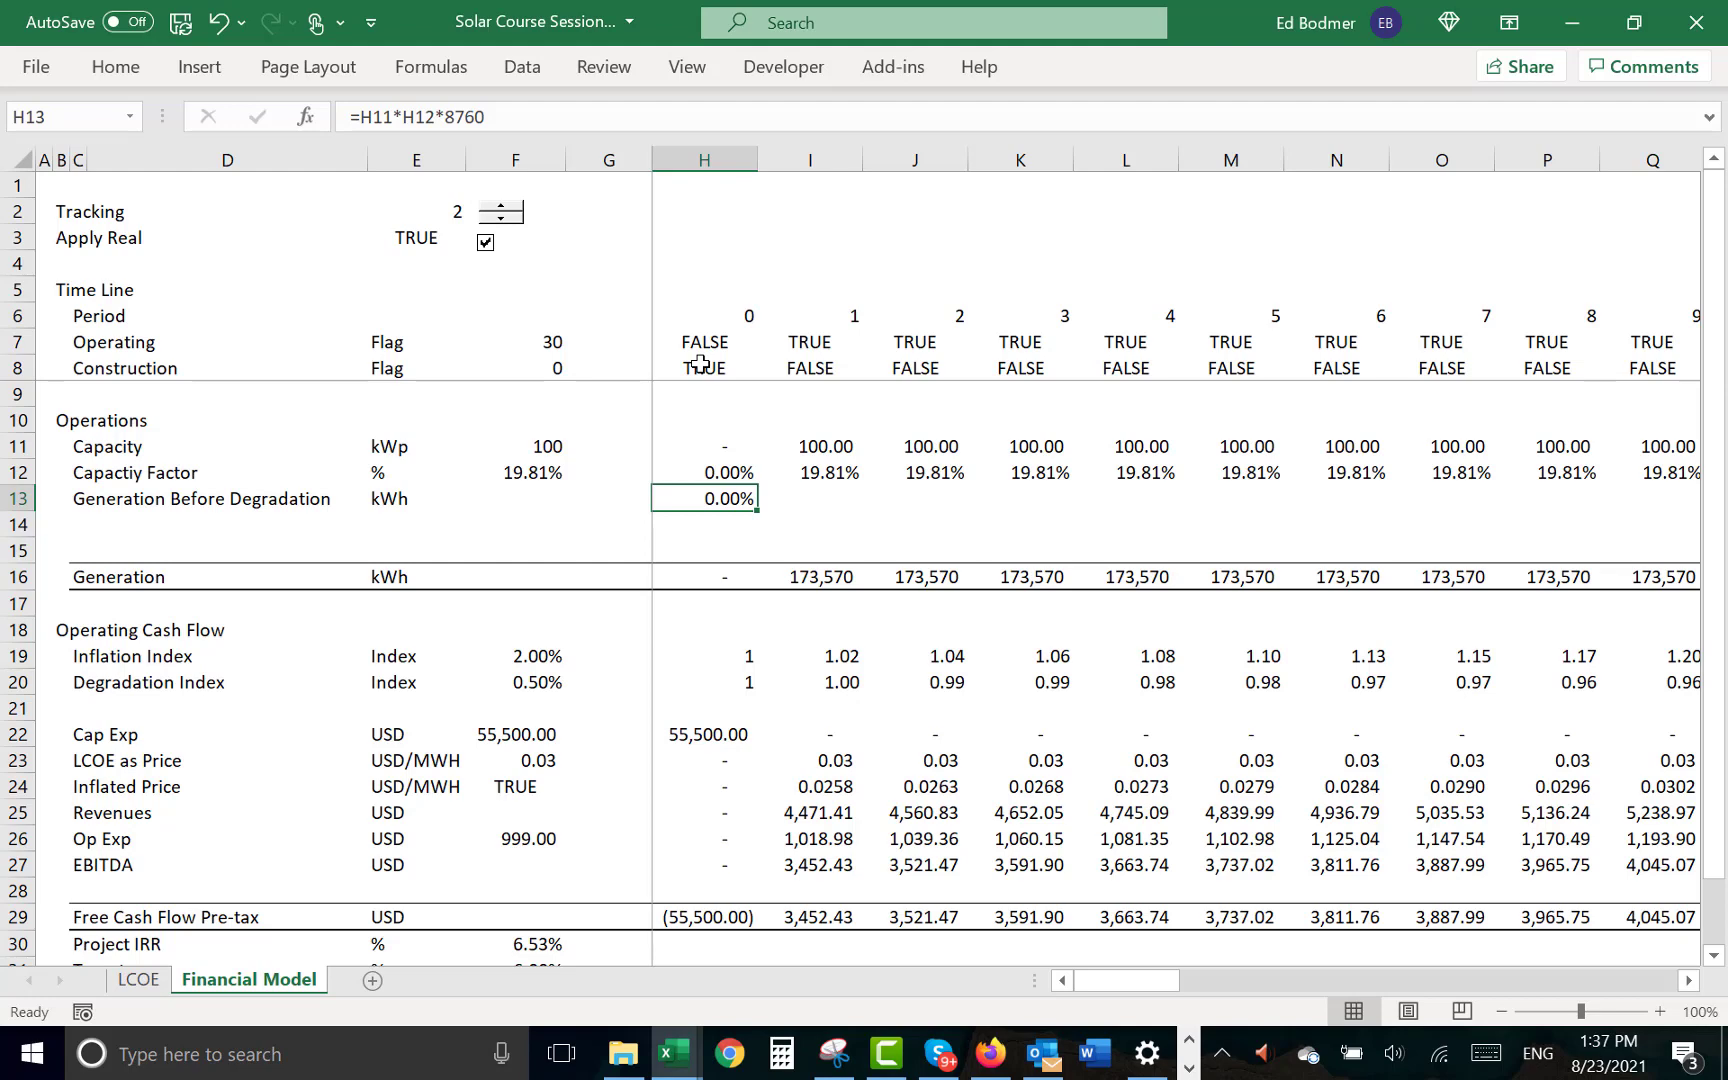
- Apply the comma number format to H13 and fill its formula across all periods of row 13
{"action": "key", "text": "ctrl+shift+a"}
{"action": "key", "text": "Left"}
{"action": "key", "text": "Right"}
{"action": "key", "text": "ctrl+shift+r"}
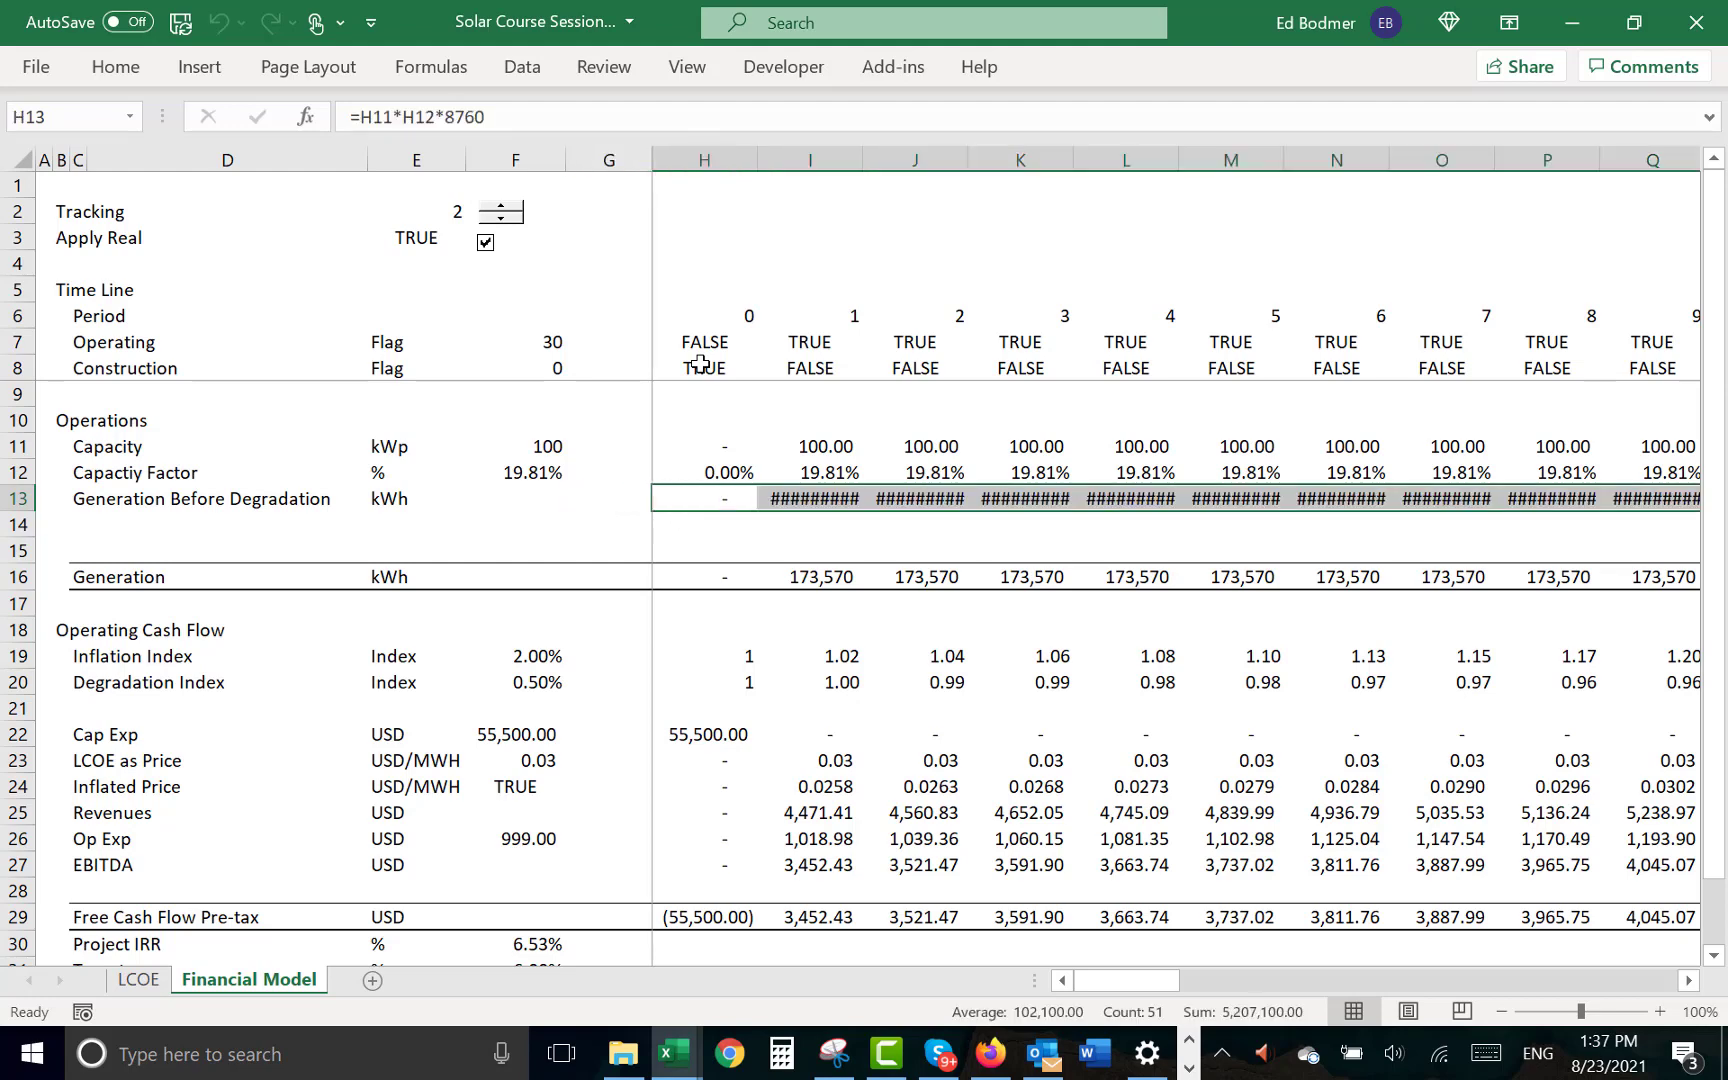
- Format the Generation Before Degradation values across all periods without decimals
{"action": "key", "text": "Left"}
{"action": "key", "text": "Right"}
{"action": "key", "text": "ctrl+shift+Right"}
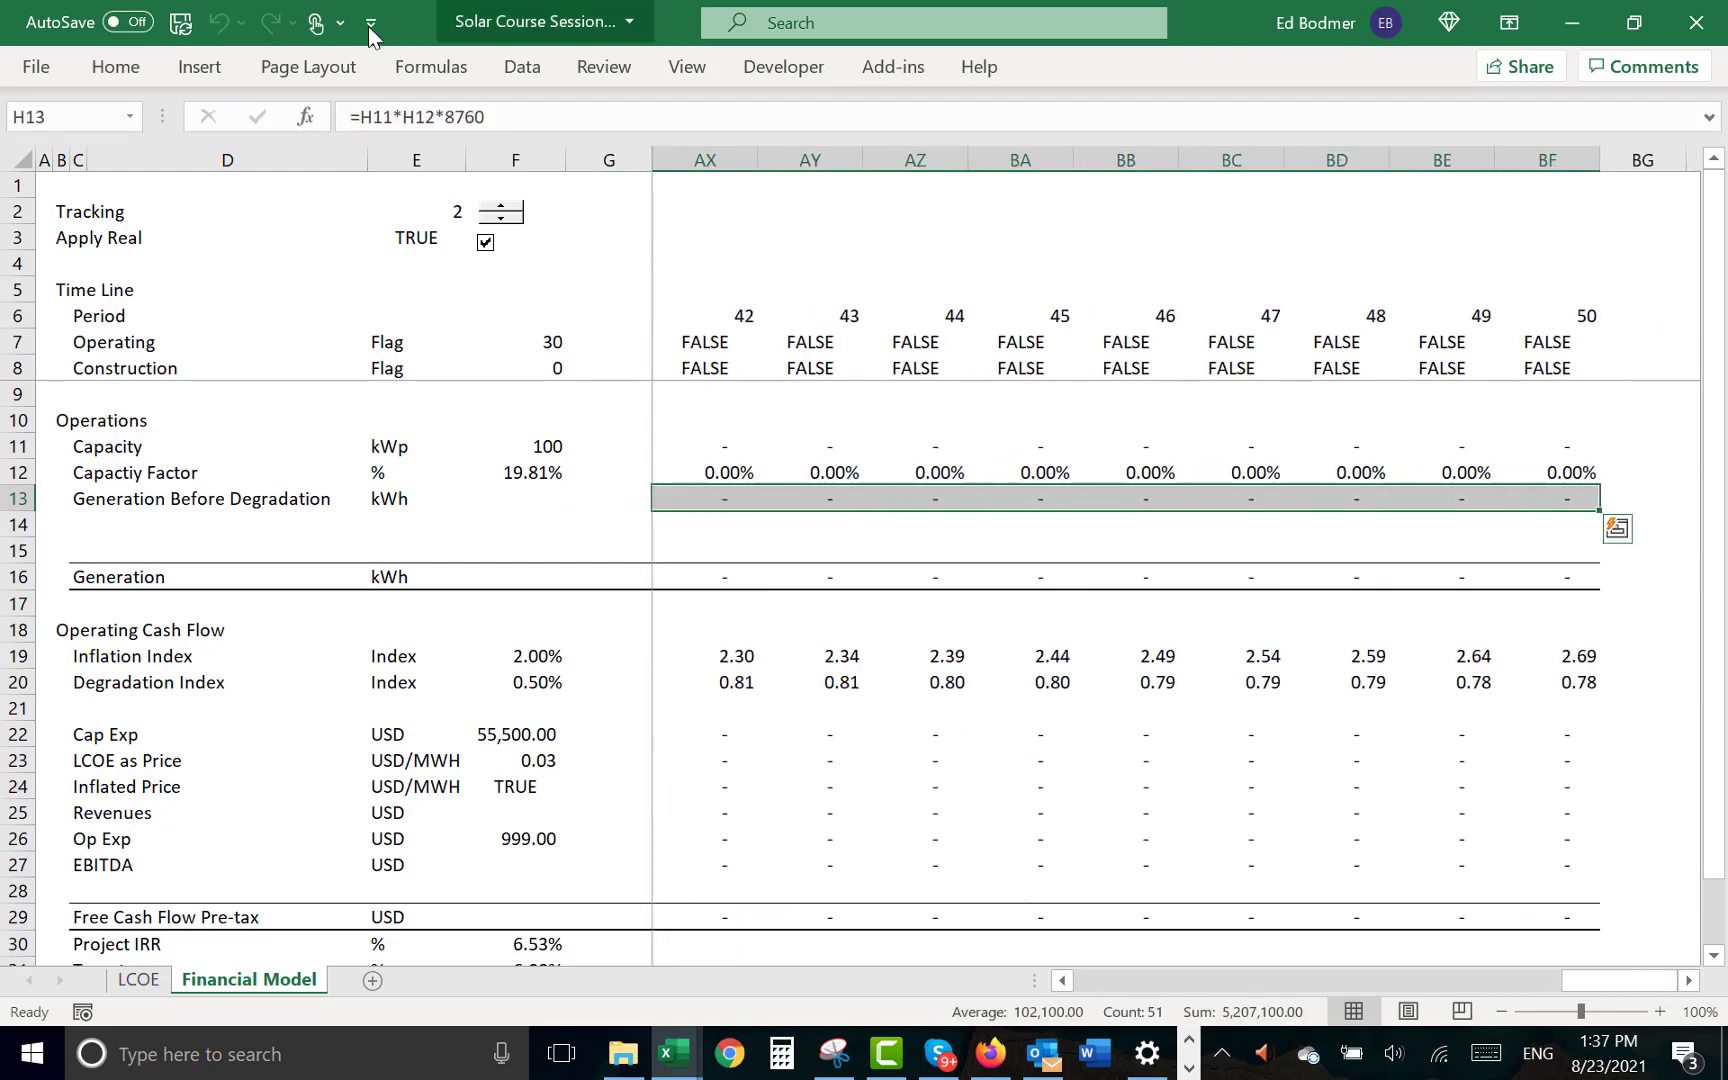
{"action": "left_click", "coordinate": [134, 70]}
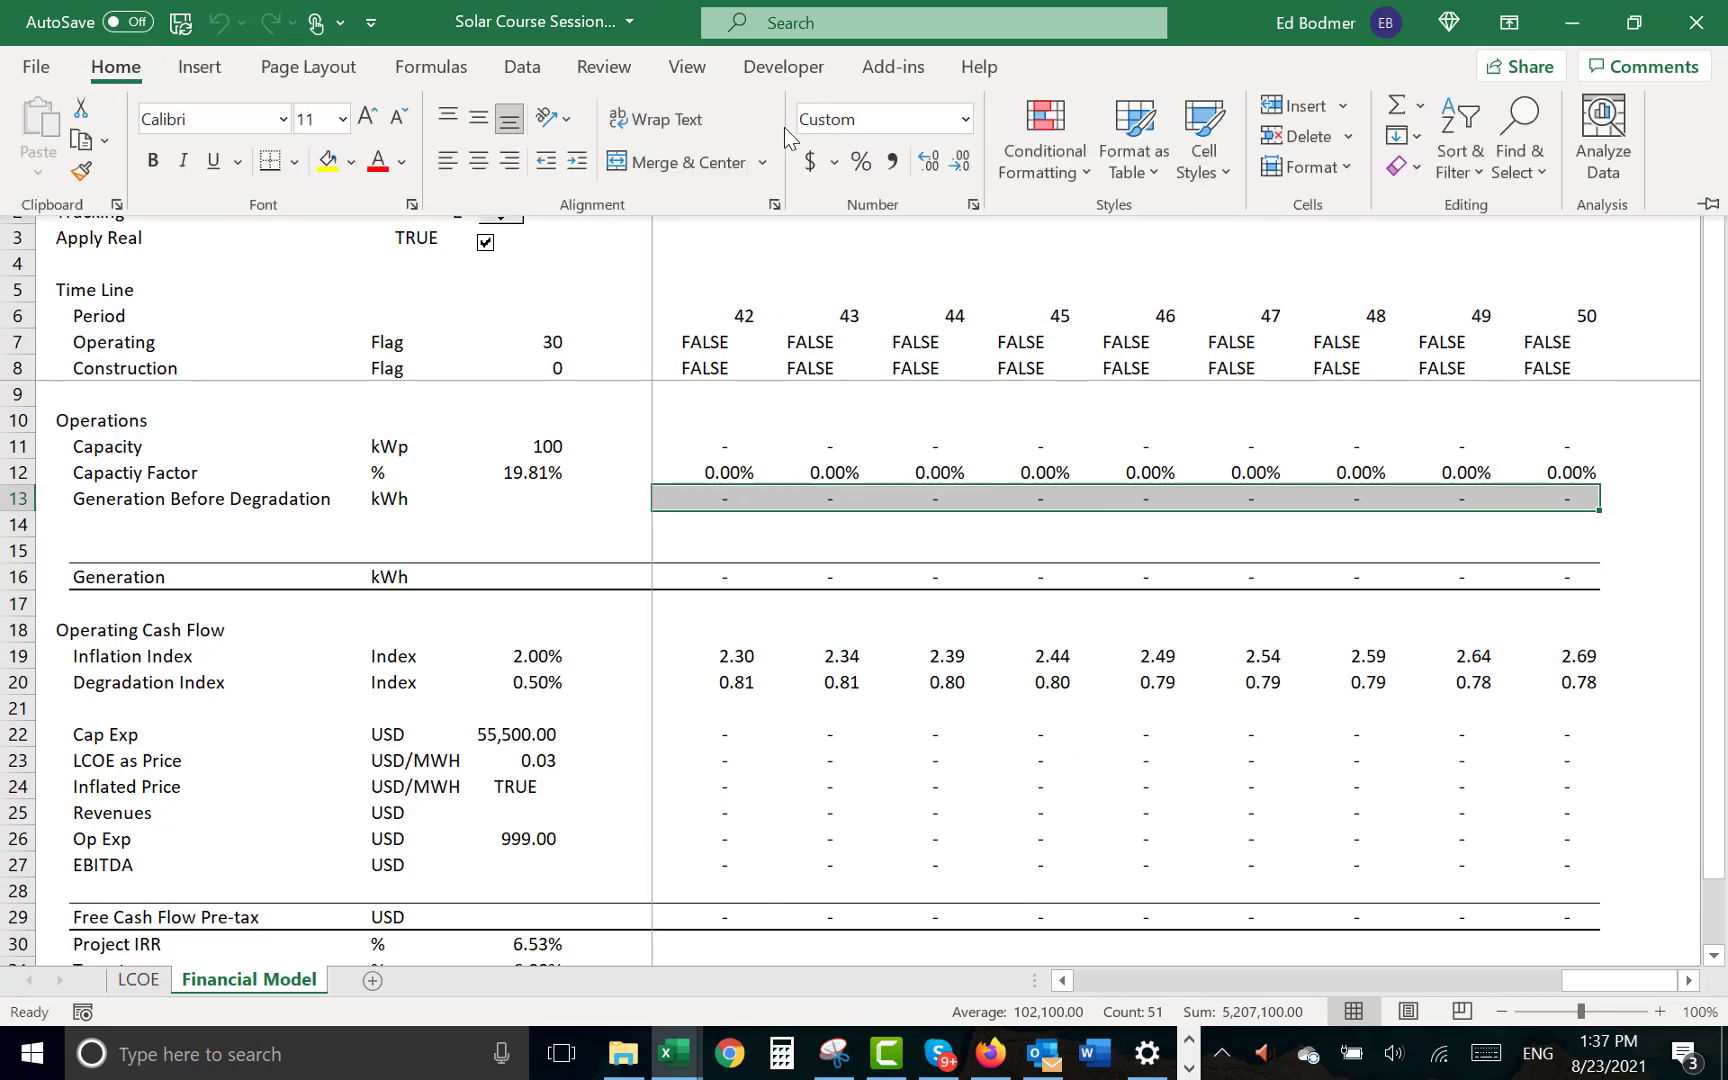
{"action": "left_click", "coordinate": [958, 166]}
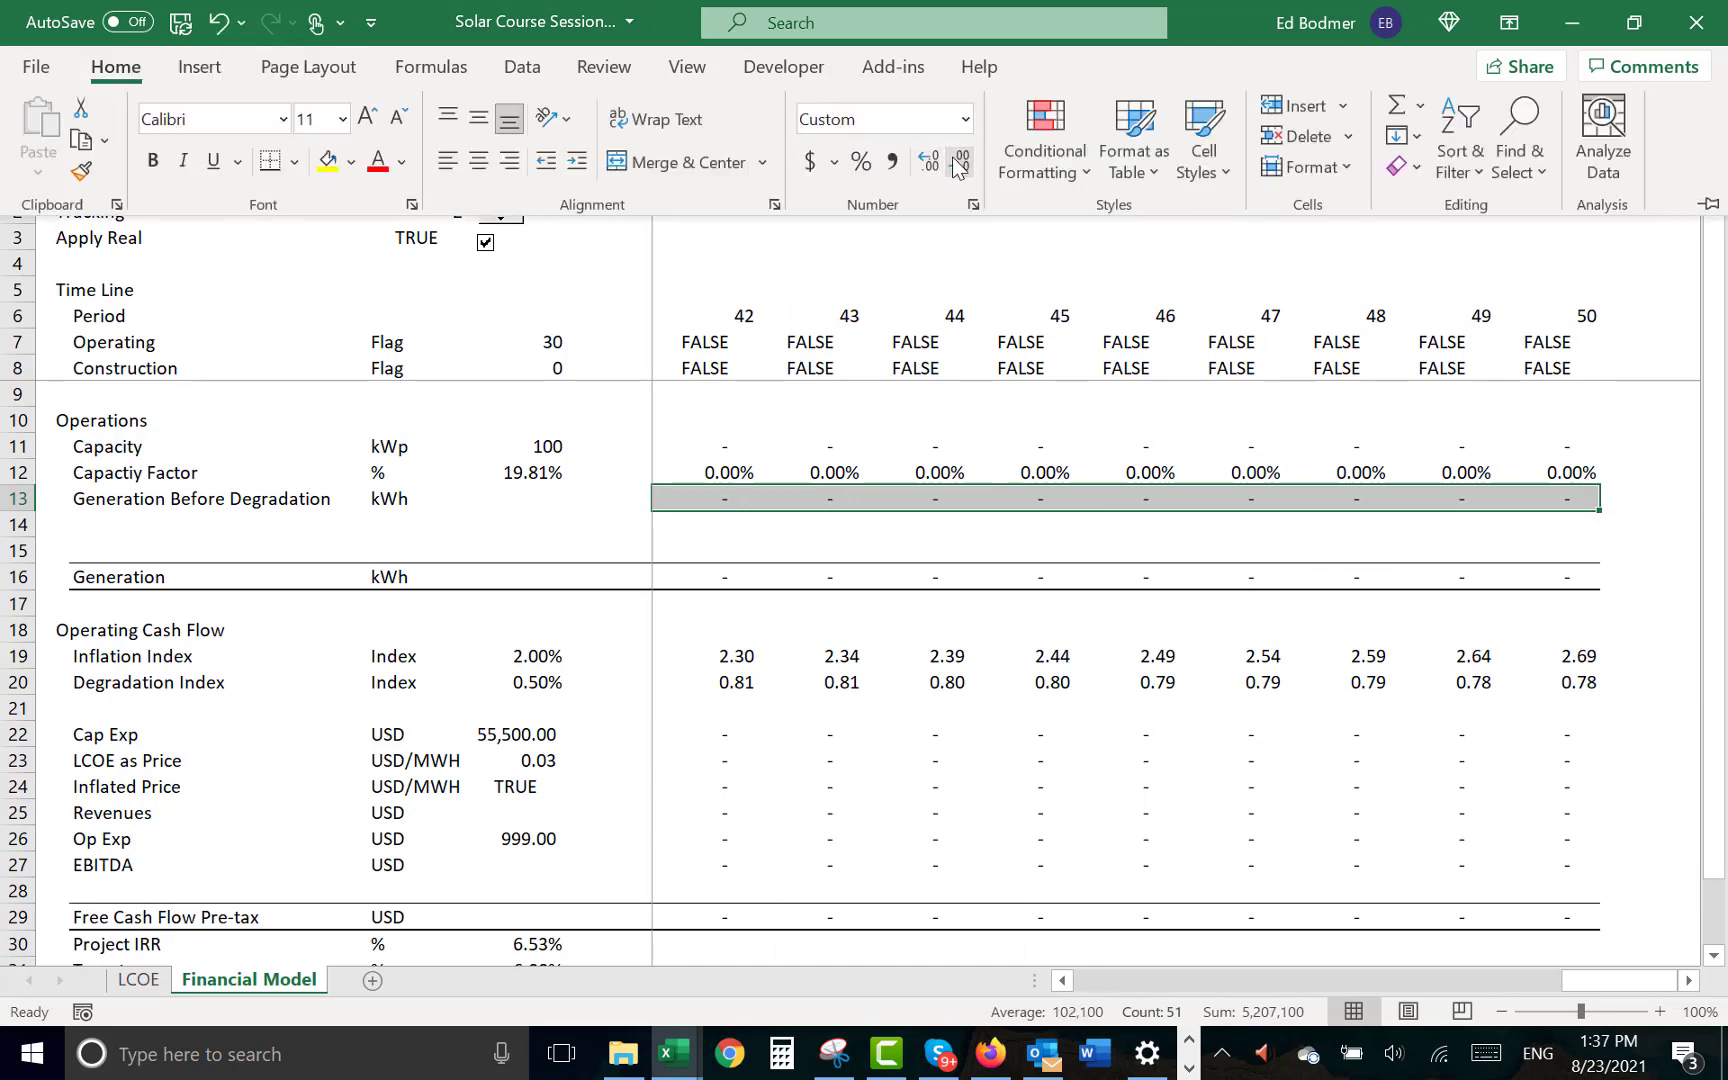
- Move the Degradation Index row from row 20 to row 14, directly below Generation Before Degradation
{"action": "key", "text": "Left"}
{"action": "key", "text": "Down"}
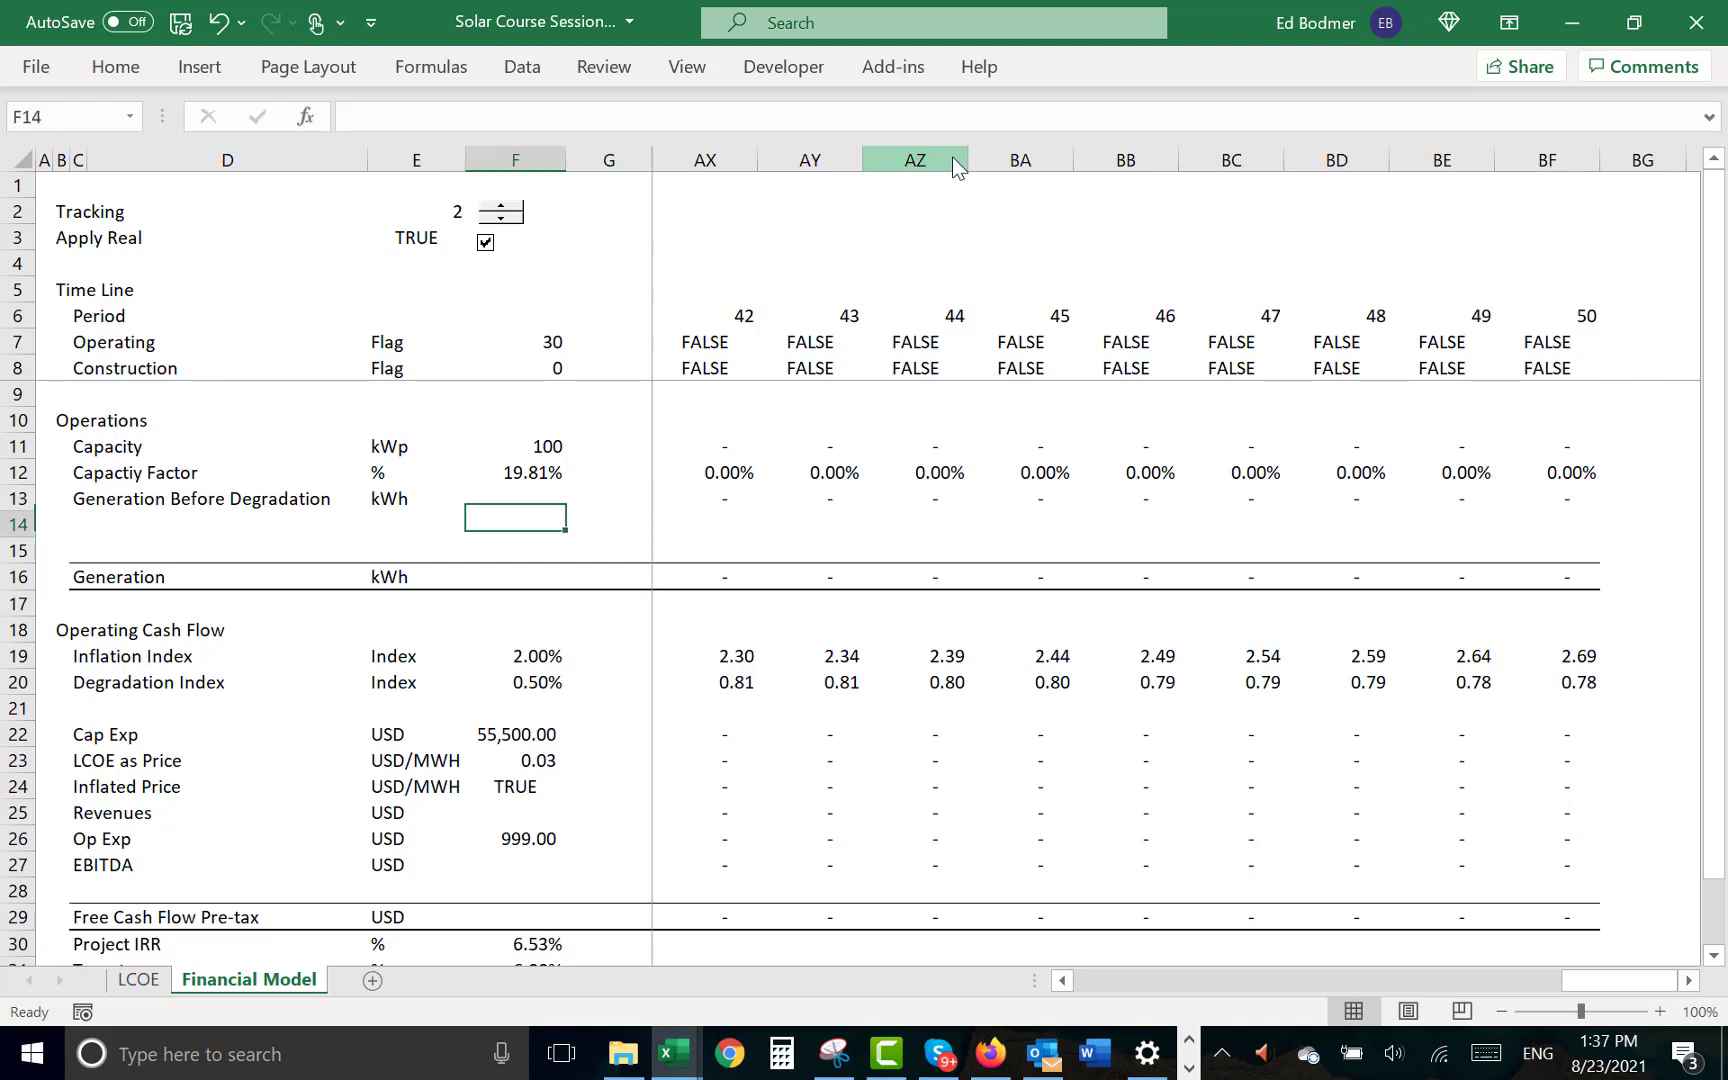
{"action": "key", "text": "Right"}
{"action": "key", "text": "Down"}
{"action": "key", "text": "Down"}
{"action": "key", "text": "Down"}
{"action": "key", "text": "Down"}
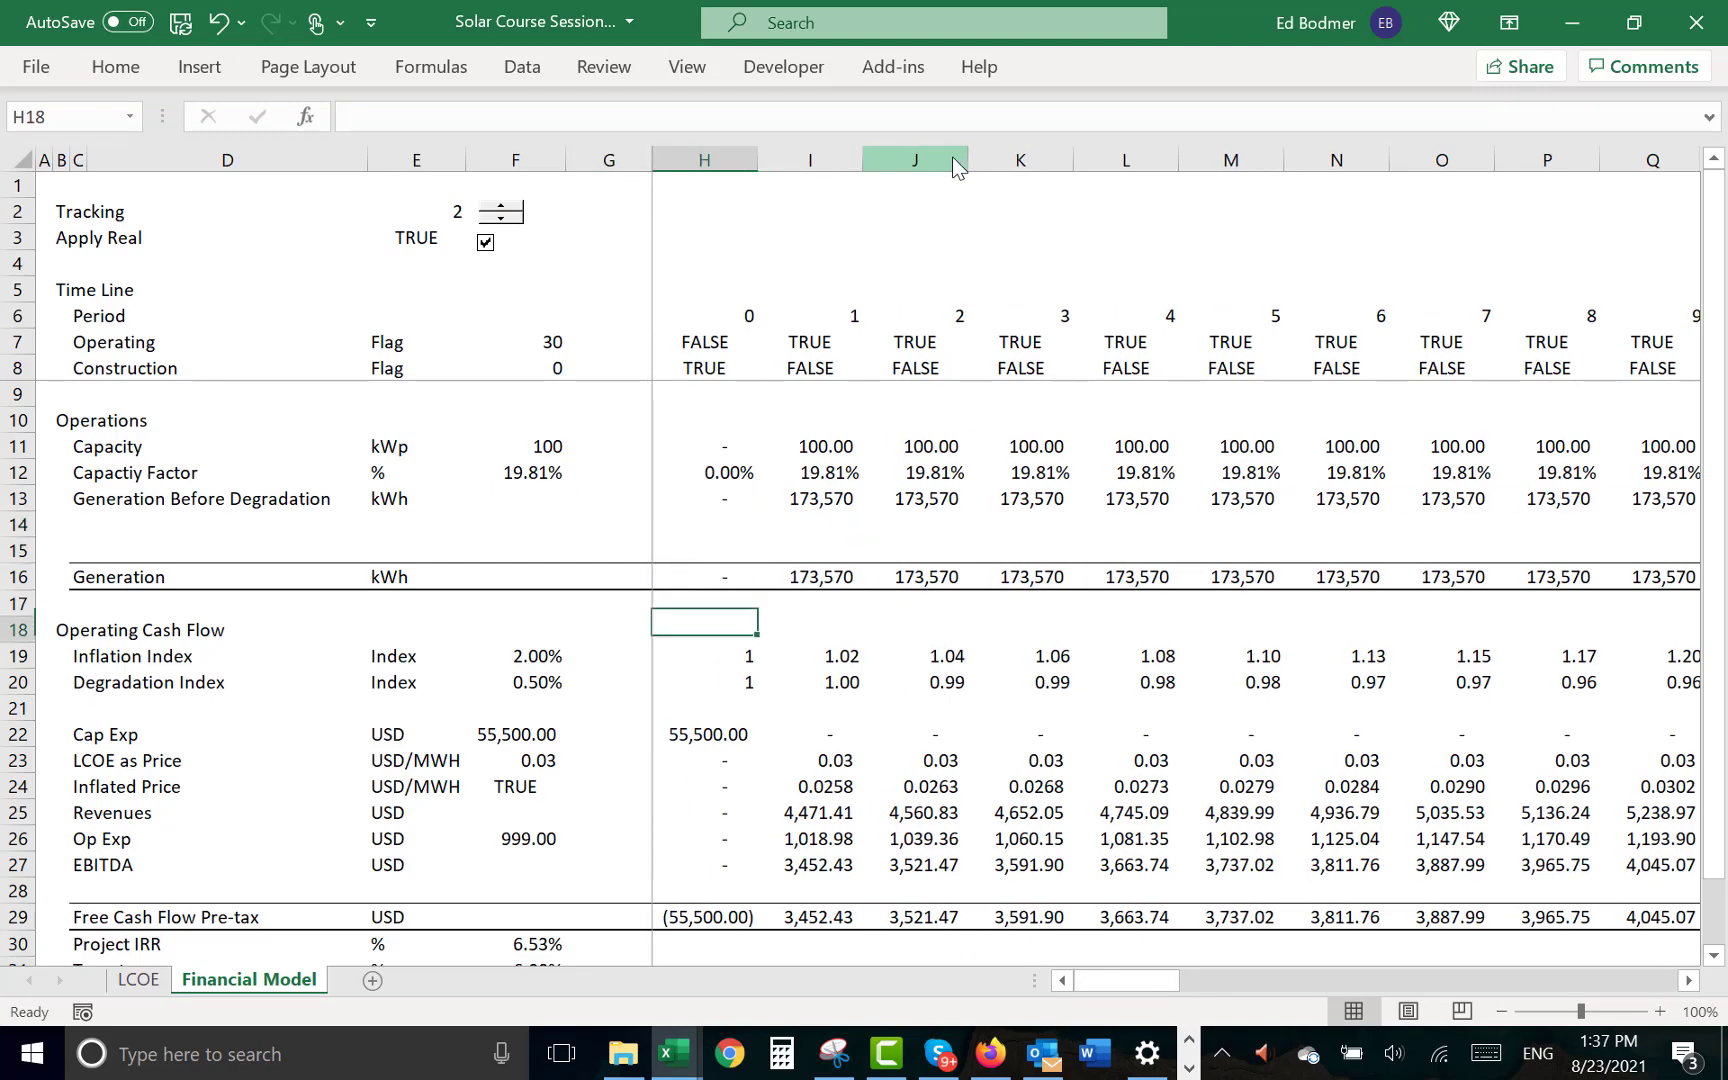
{"action": "key", "text": "Left"}
{"action": "key", "text": "Home"}
{"action": "key", "text": "Down"}
{"action": "key", "text": "Down"}
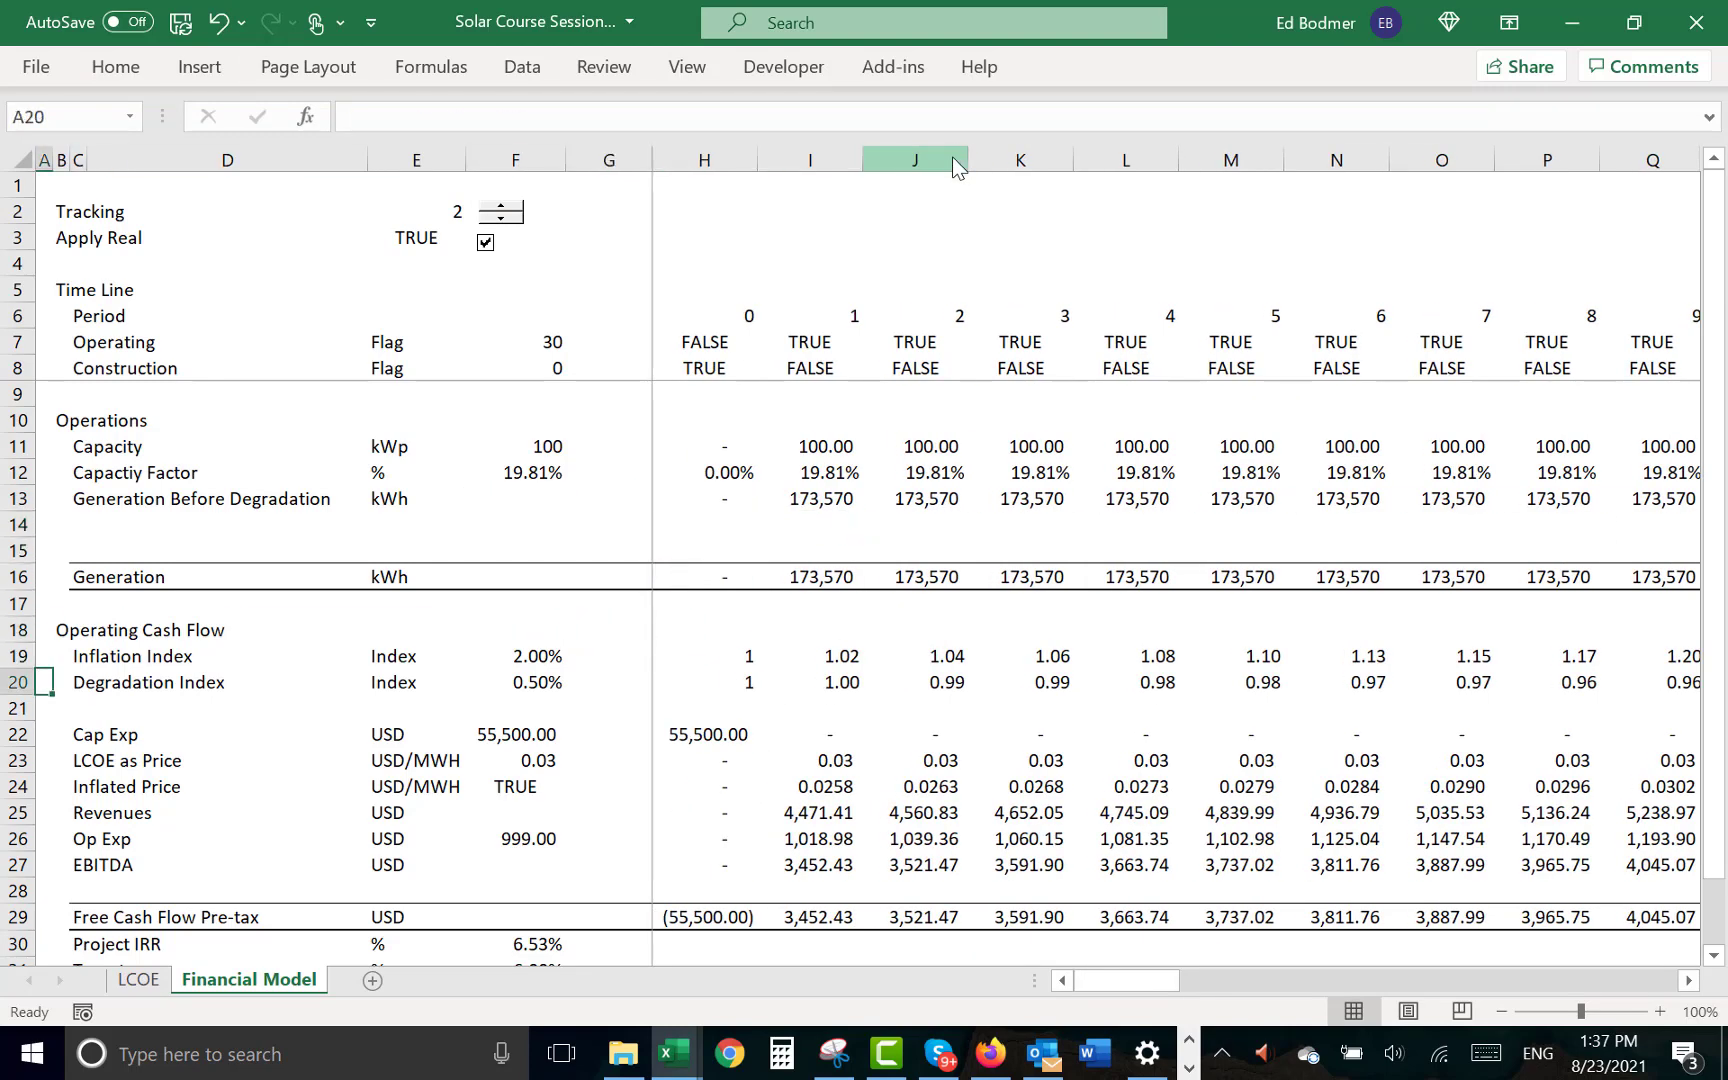
{"action": "key", "text": "shift+space"}
{"action": "key", "text": "ctrl+c"}
{"action": "key", "text": "Up"}
{"action": "key", "text": "Up"}
{"action": "key", "text": "Up"}
{"action": "key", "text": "Up"}
{"action": "key", "text": "Up"}
{"action": "key", "text": "Up"}
{"action": "key", "text": "Up"}
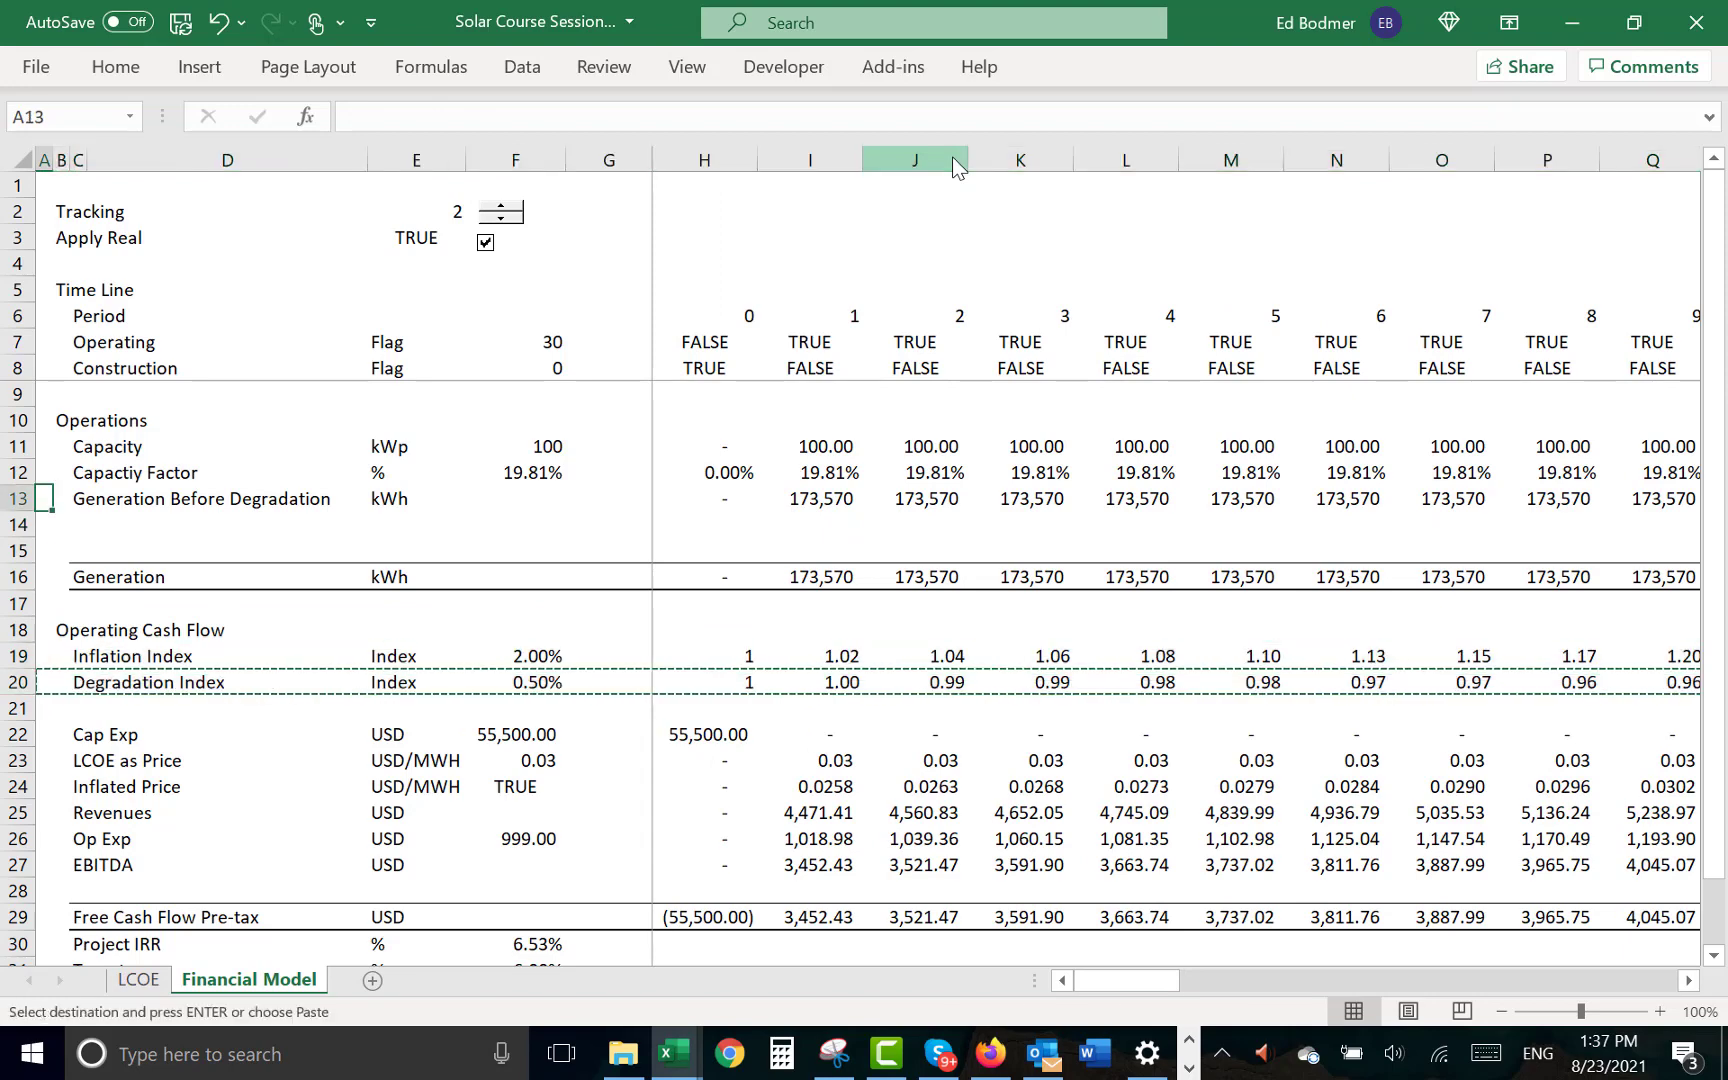
{"action": "key", "text": "Down"}
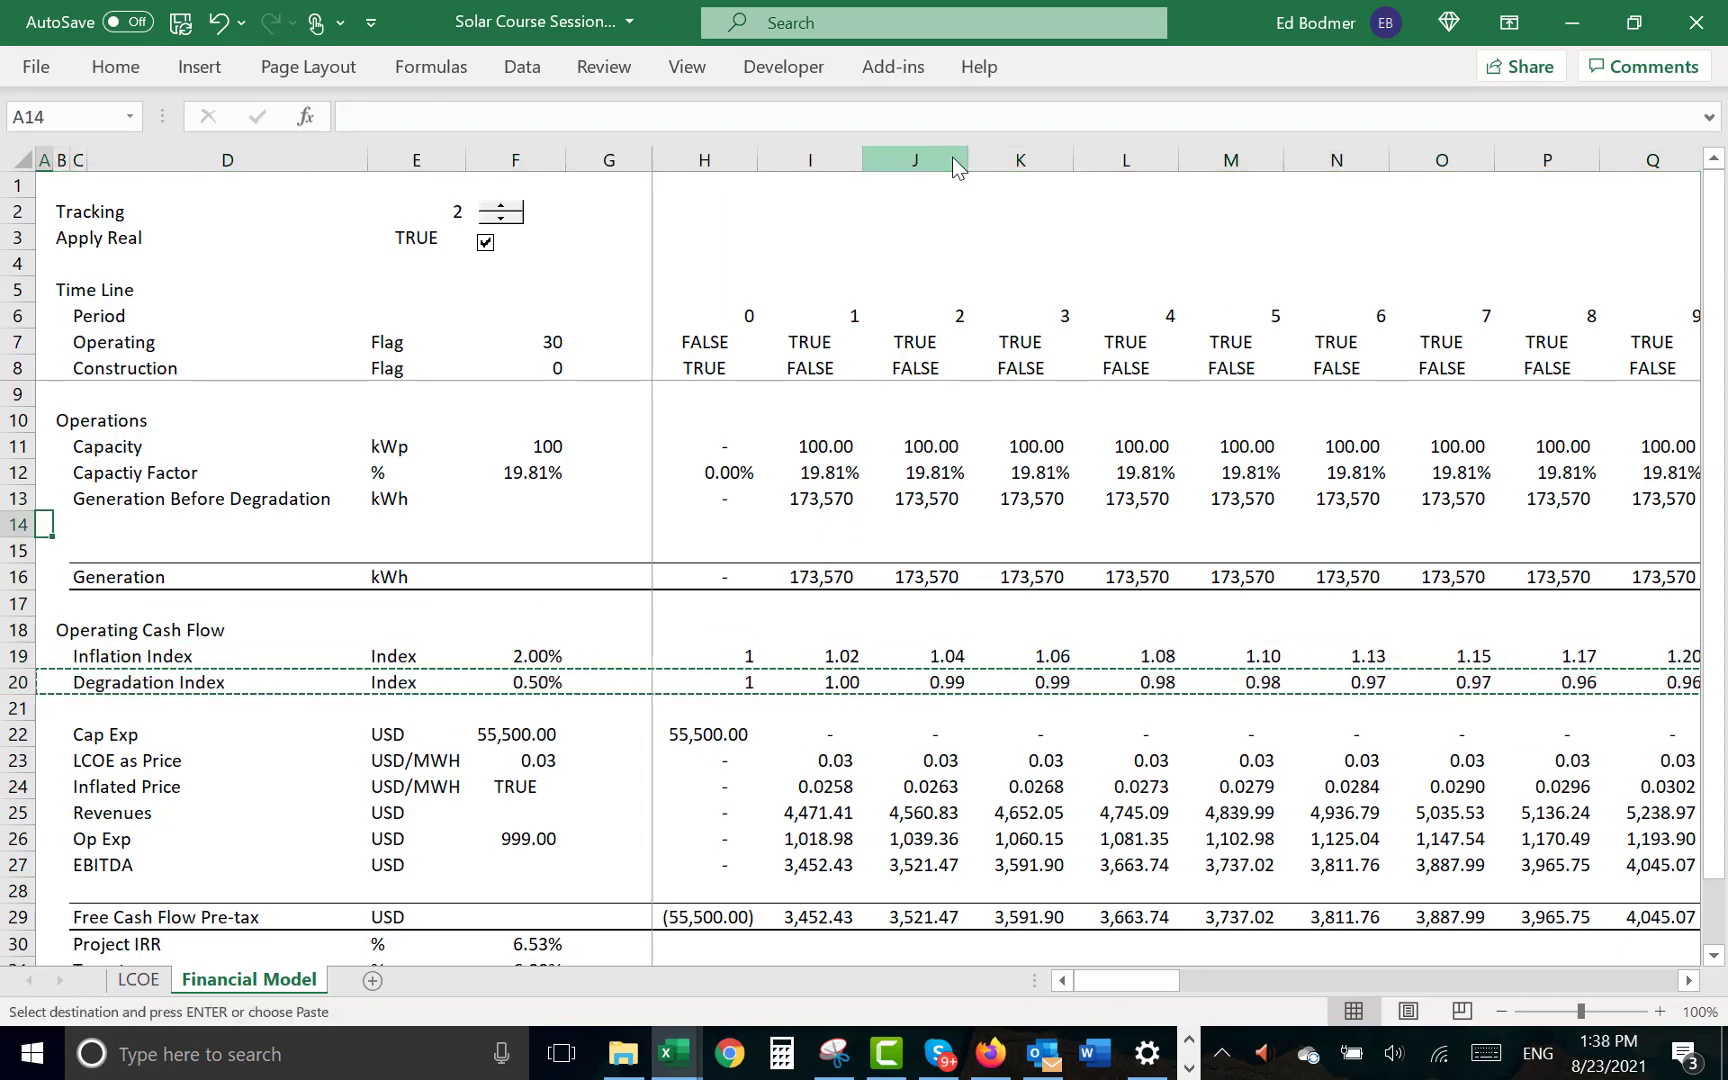
{"action": "key", "text": "shift+space"}
{"action": "key", "text": "ctrl+shift+plus"}
{"action": "key", "text": "Down"}
{"action": "key", "text": "Right"}
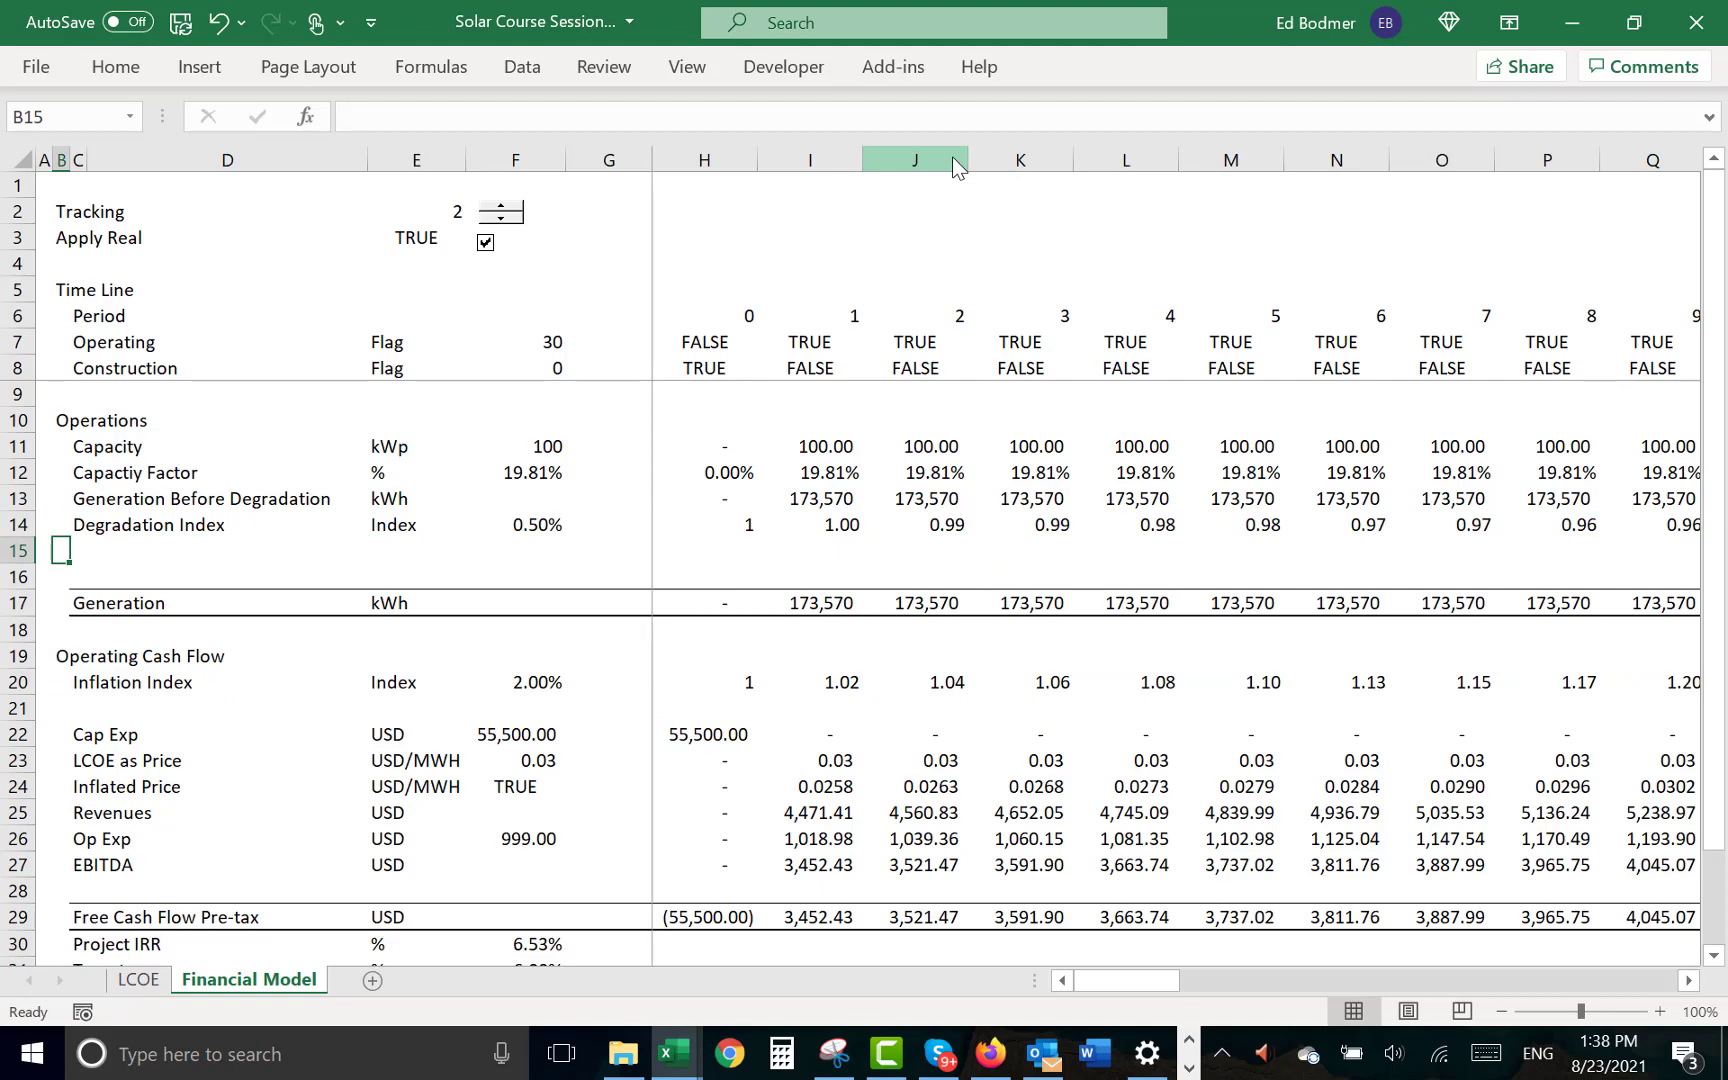
- Copy the row 13 label to C15 and edit it to read Generation After Degradaion
{"action": "key", "text": "Right"}
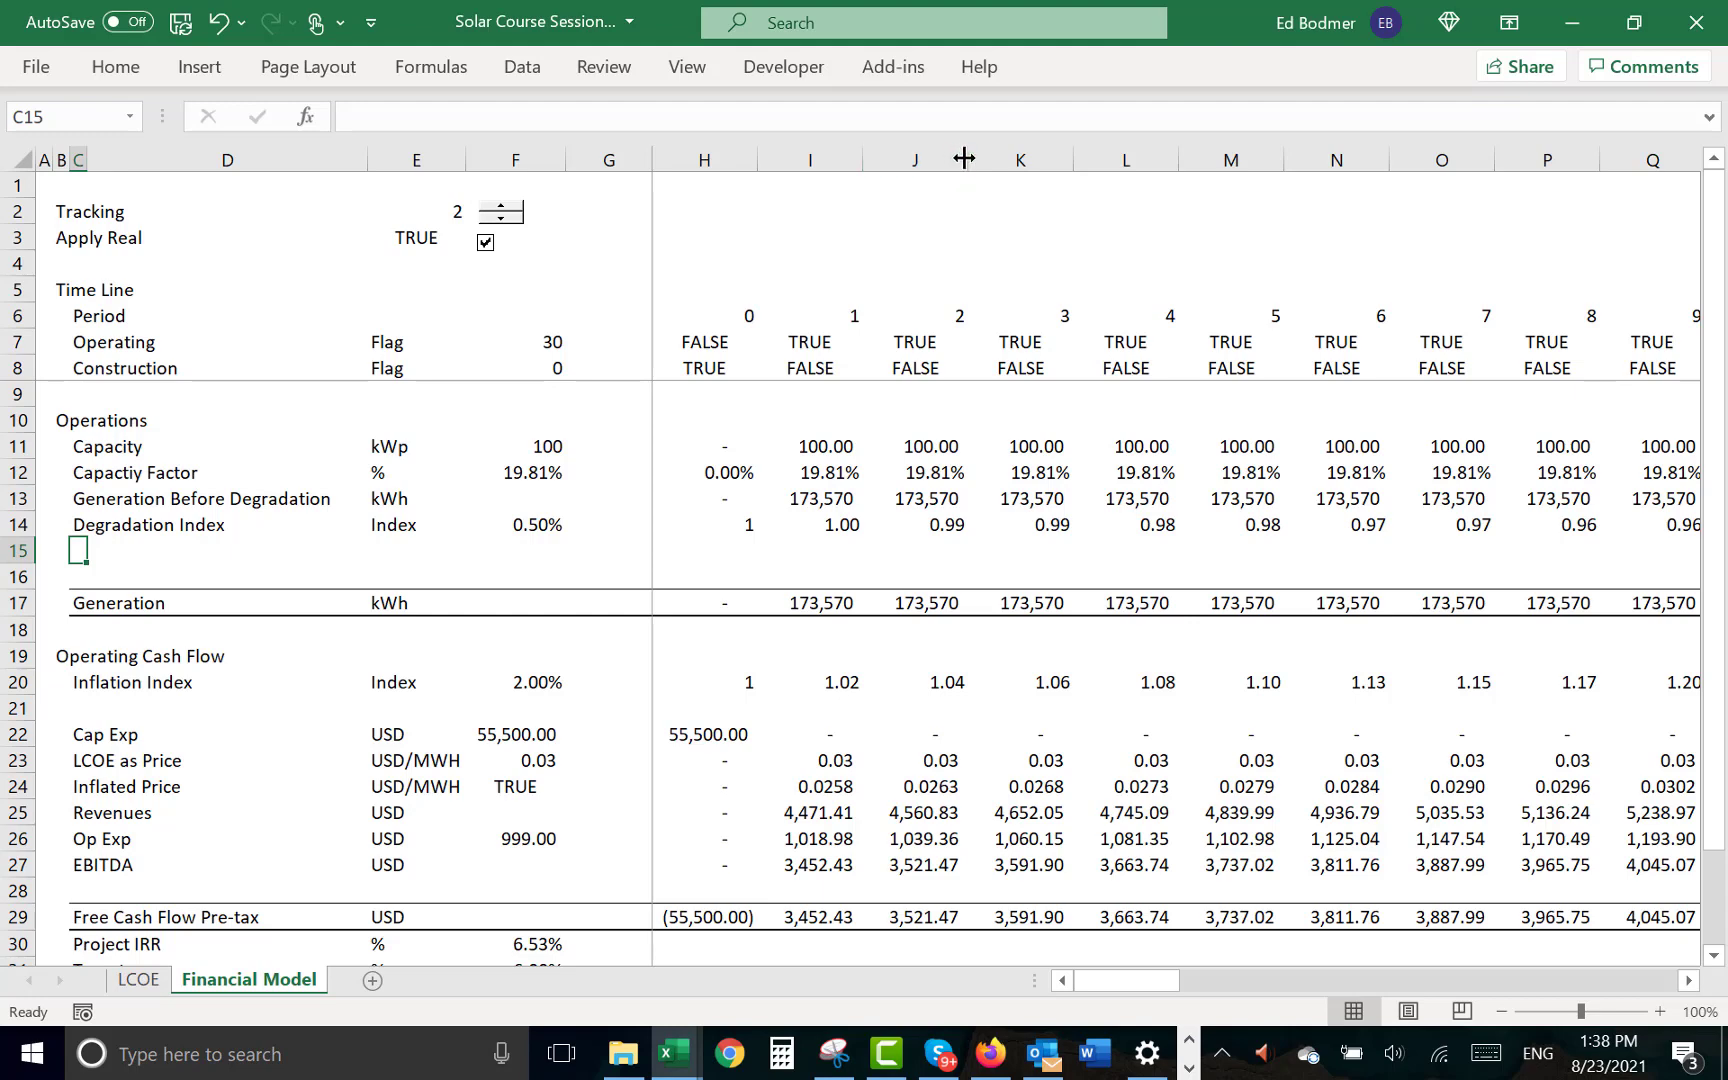
{"action": "key", "text": "Up"}
{"action": "key", "text": "Up"}
{"action": "key", "text": "ctrl+c"}
{"action": "key", "text": "Down"}
{"action": "key", "text": "Down"}
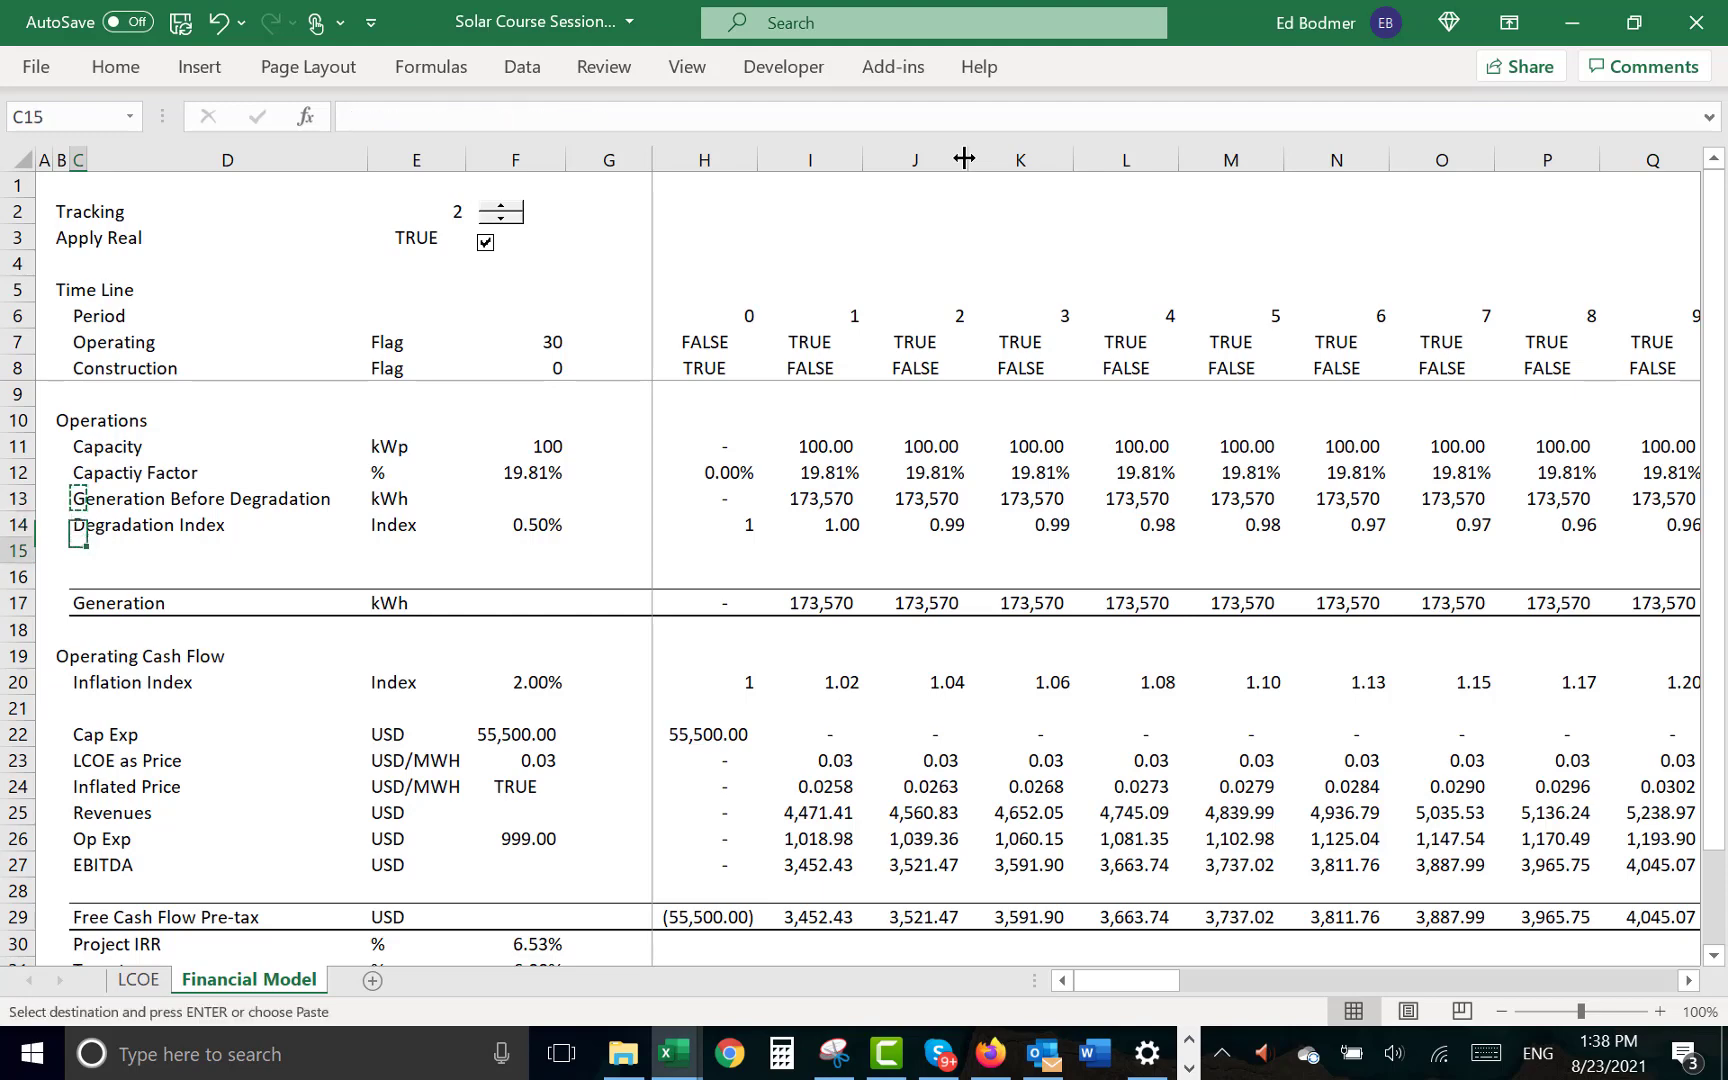
{"action": "key", "text": "ctrl+v"}
{"action": "key", "text": "F2"}
{"action": "key", "text": "BackSpace"}
{"action": "key", "text": "BackSpace"}
{"action": "key", "text": "BackSpace"}
{"action": "key", "text": "BackSpace"}
{"action": "key", "text": "BackSpace"}
{"action": "key", "text": "BackSpace"}
{"action": "key", "text": "BackSpace"}
{"action": "key", "text": "BackSpace"}
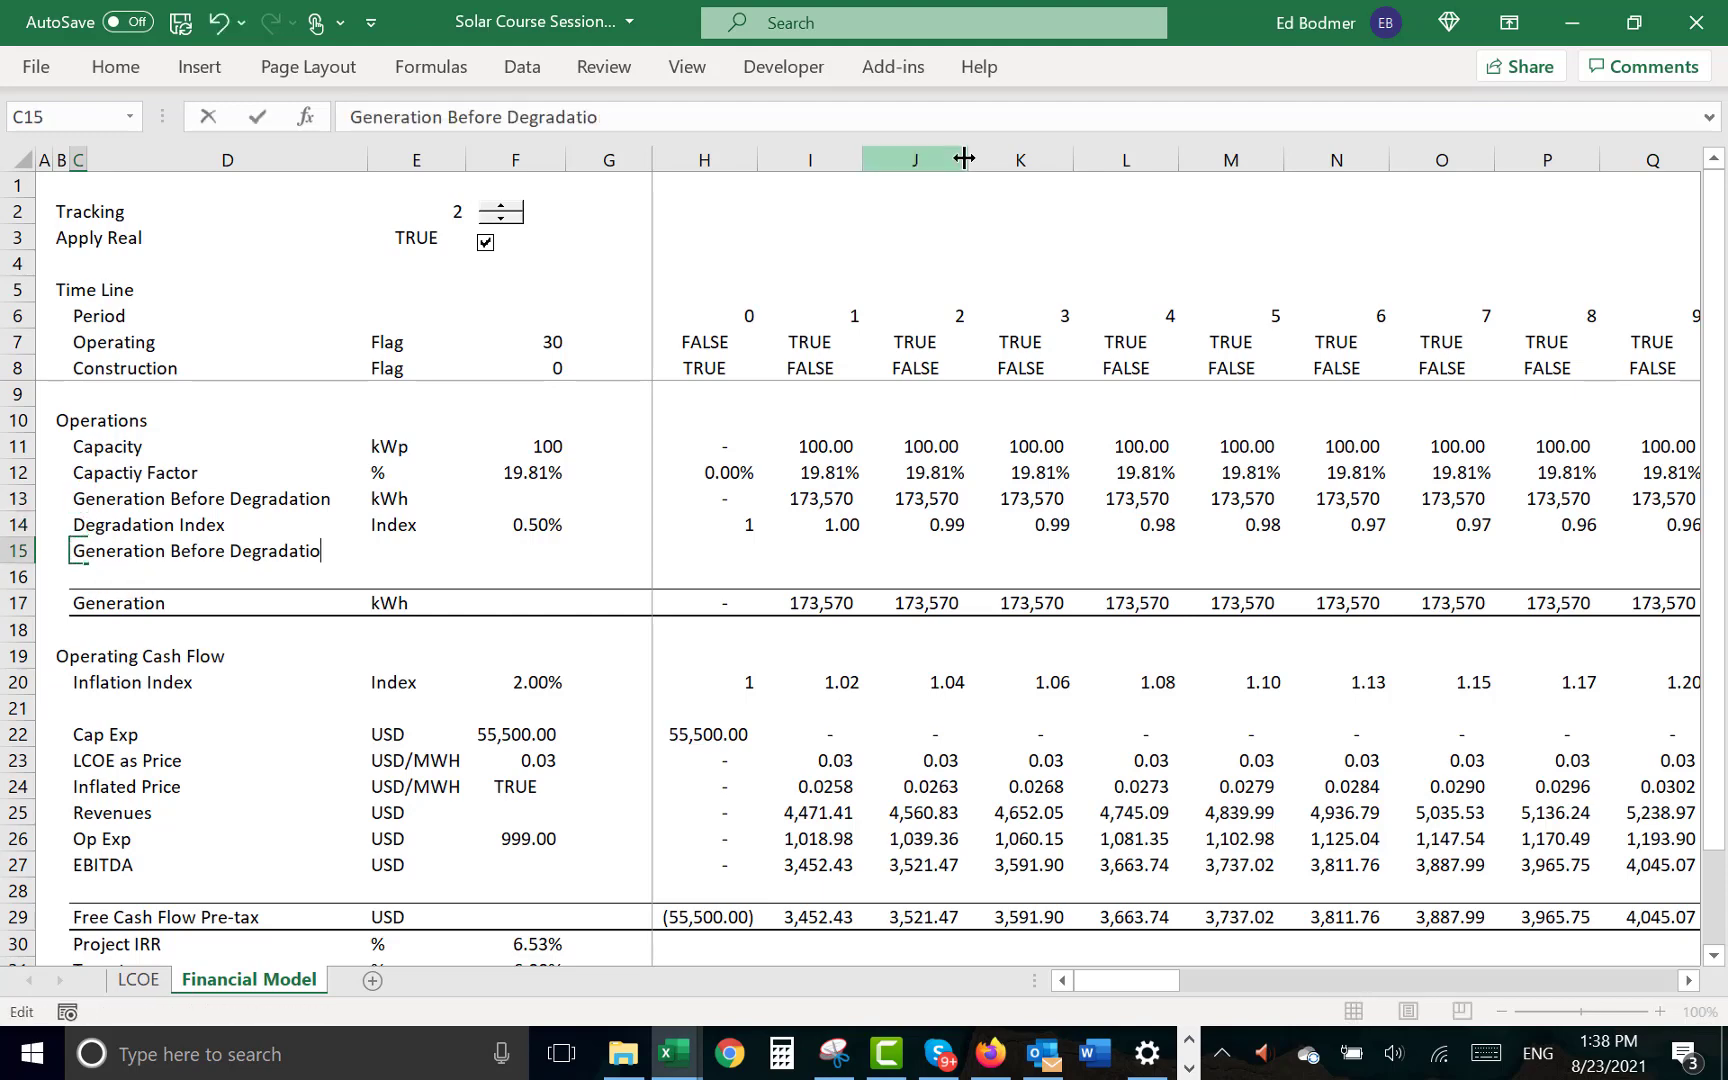
{"action": "key", "text": "BackSpace"}
{"action": "key", "text": "BackSpace"}
{"action": "key", "text": "BackSpace"}
{"action": "key", "text": "BackSpace"}
{"action": "key", "text": "BackSpace"}
{"action": "key", "text": "BackSpace"}
{"action": "key", "text": "BackSpace"}
{"action": "key", "text": "BackSpace"}
{"action": "key", "text": "BackSpace"}
{"action": "key", "text": "BackSpace"}
{"action": "type", "text": "Afte"}
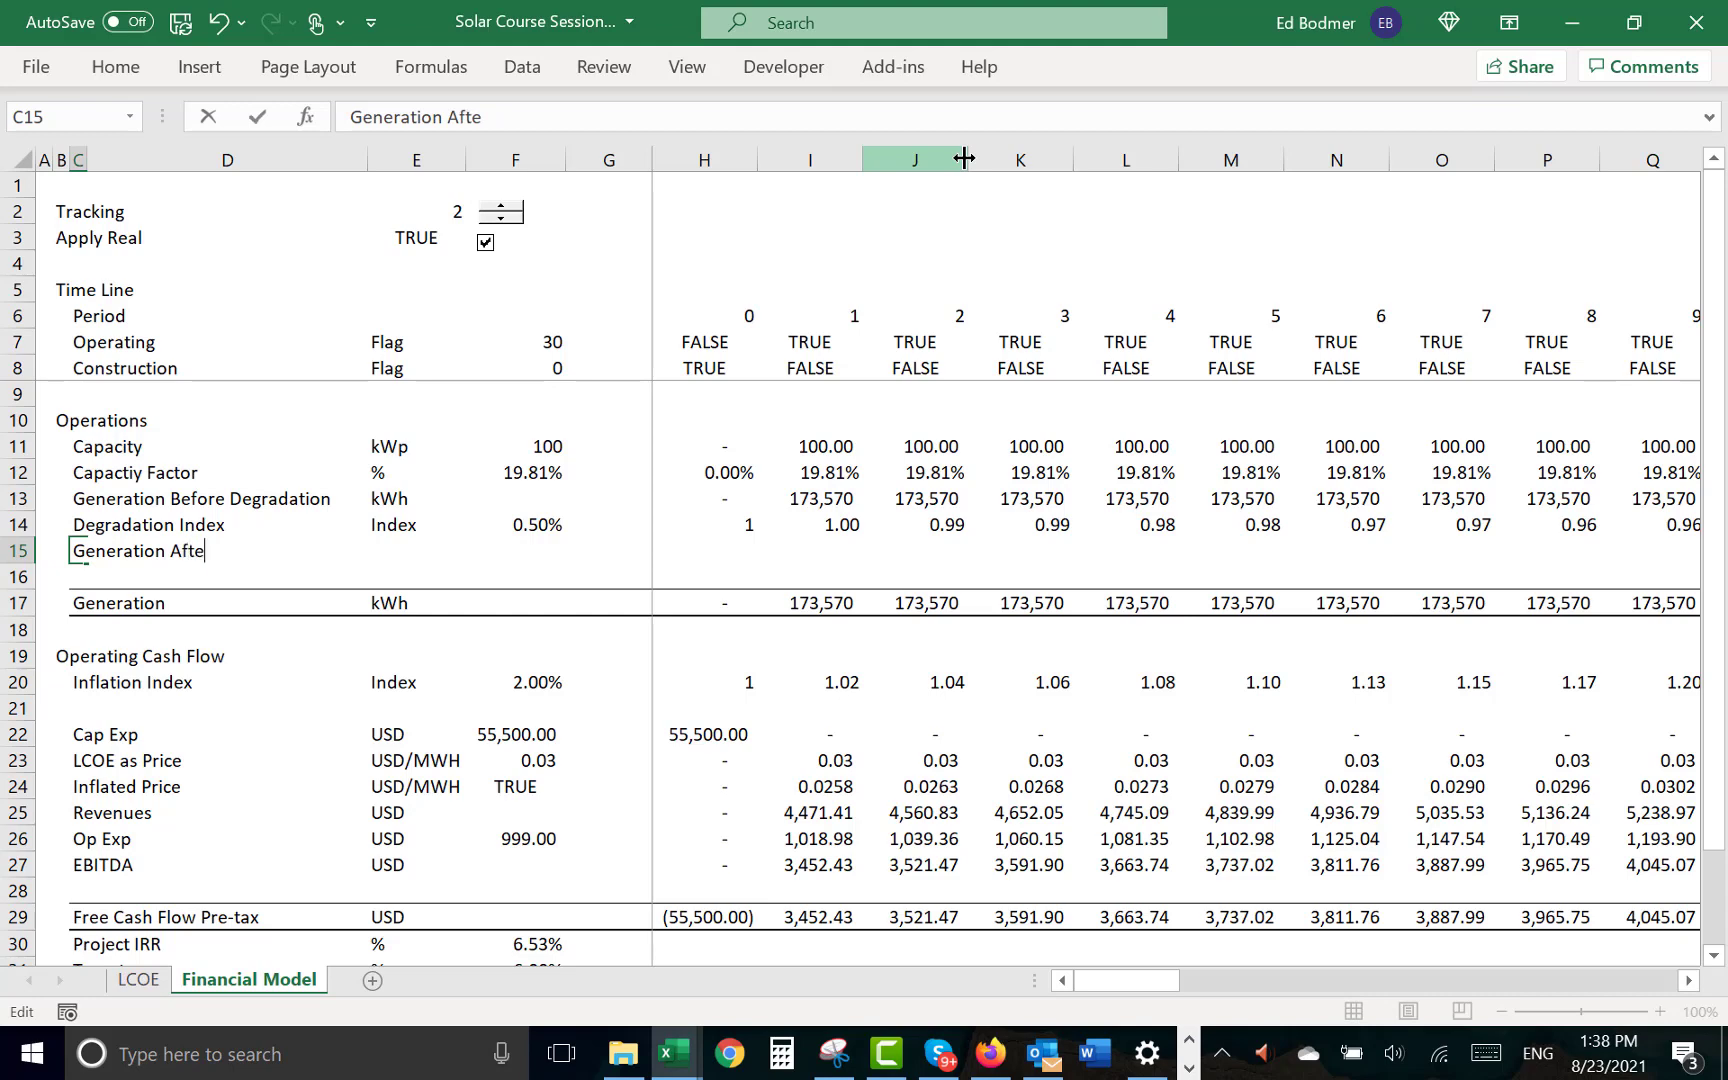
{"action": "type", "text": "r Degradaion"}
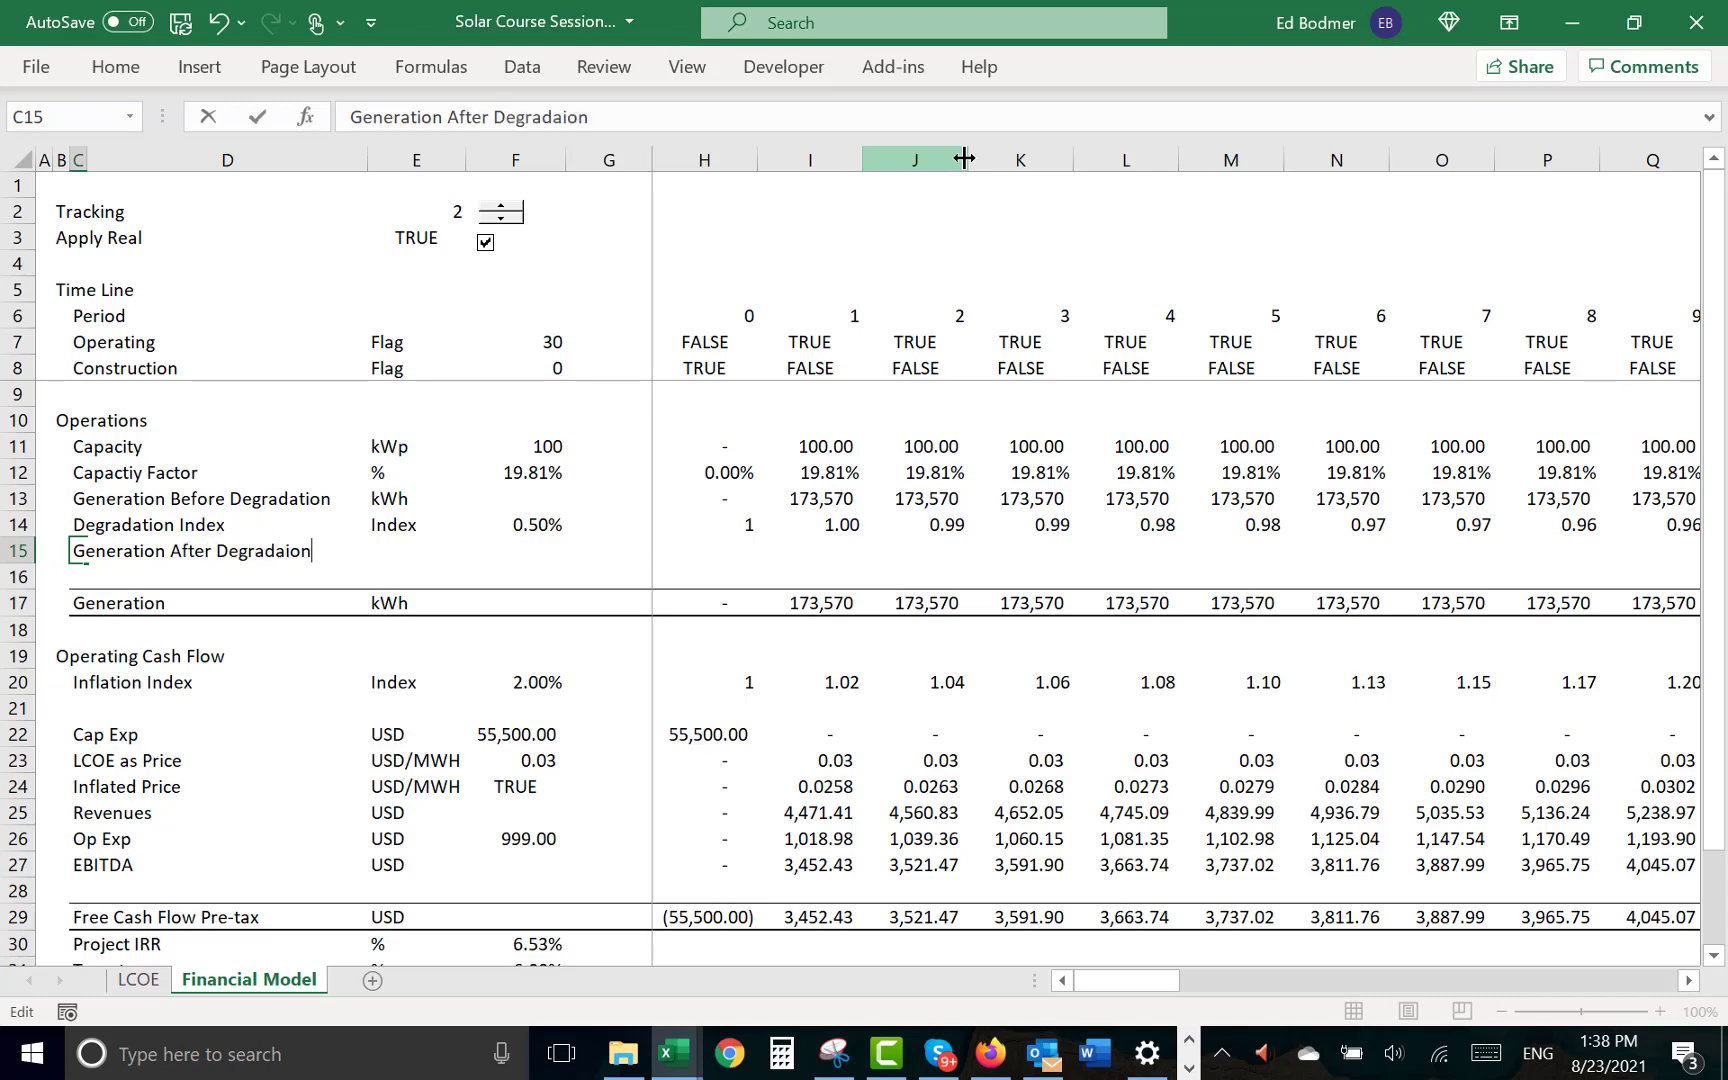
{"action": "key", "text": "Return"}
- Copy the kWh unit from E13 to E15 for the Generation After Degradaion row
{"action": "key", "text": "Up"}
{"action": "key", "text": "Right"}
- Enter the formula =H13*H14 in H15 to apply the degradation index to generation
{"action": "key", "text": "Right"}
{"action": "key", "text": "Up"}
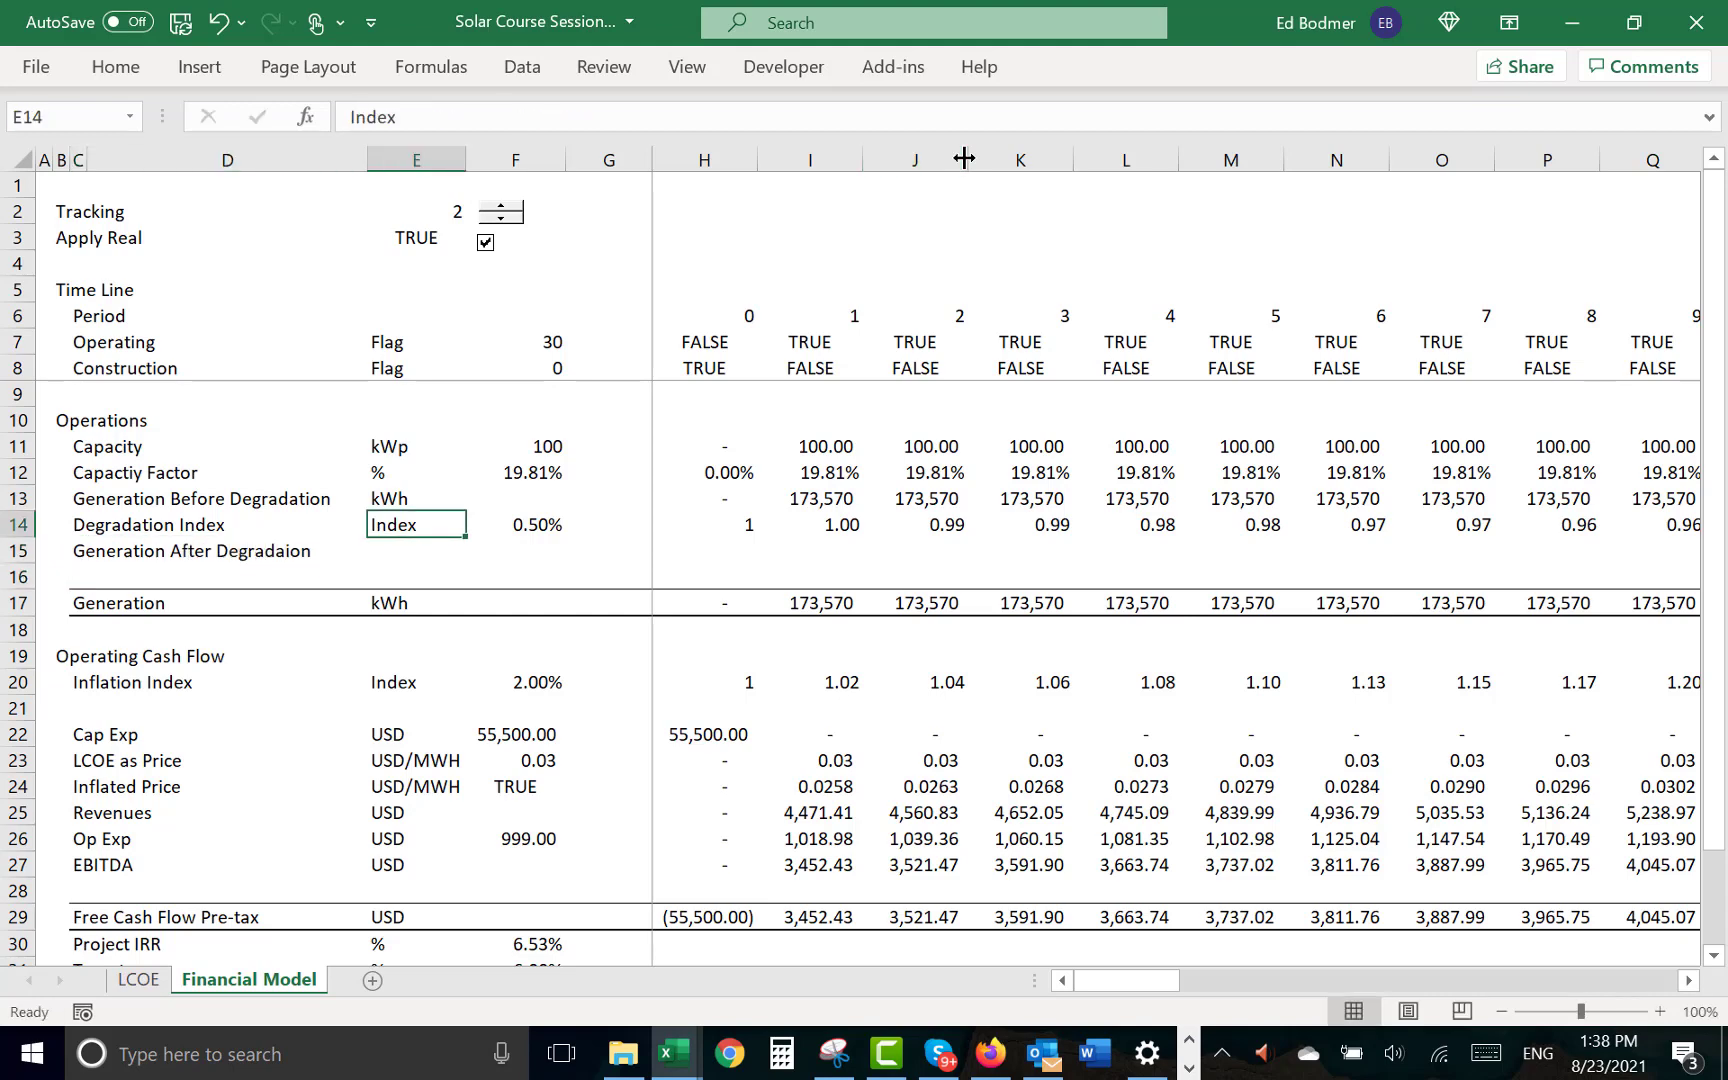
{"action": "key", "text": "Up"}
{"action": "key", "text": "ctrl+c"}
{"action": "key", "text": "Down"}
{"action": "key", "text": "Down"}
{"action": "key", "text": "ctrl+v"}
{"action": "key", "text": "Right"}
{"action": "key", "text": "Right"}
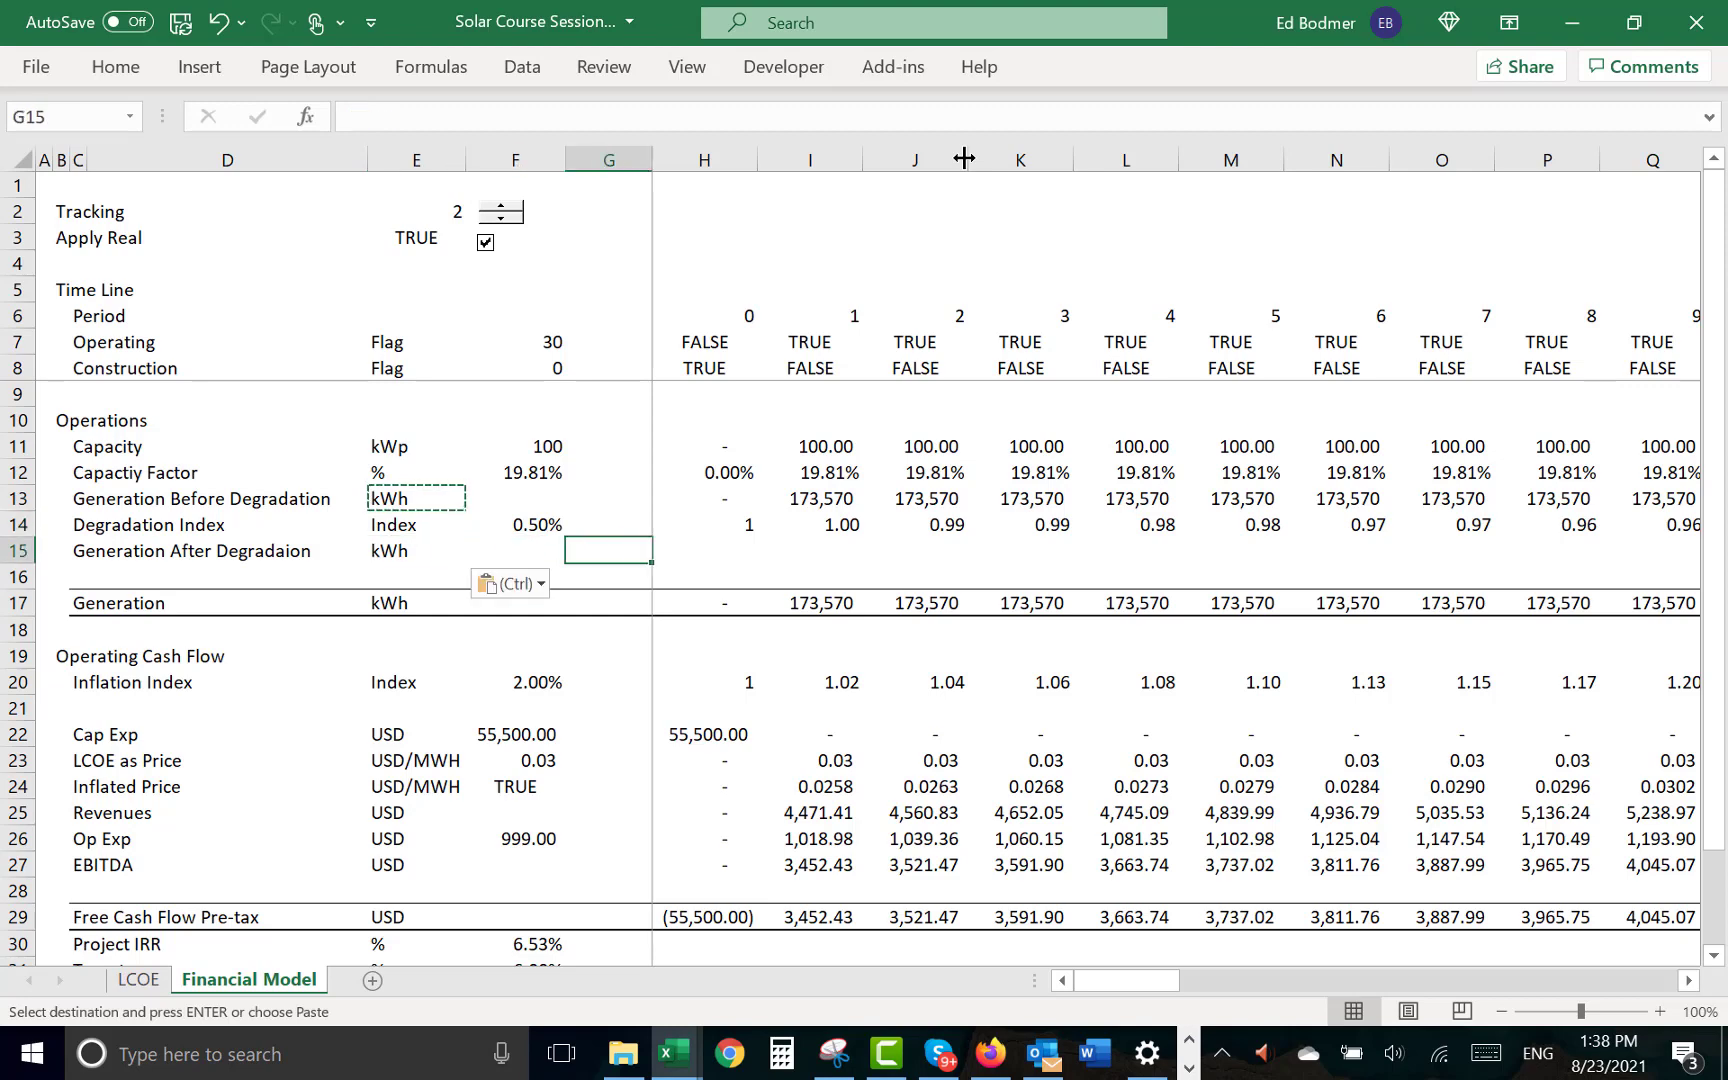
{"action": "key", "text": "Right"}
{"action": "type", "text": "="}
{"action": "key", "text": "Up"}
{"action": "type", "text": "*"}
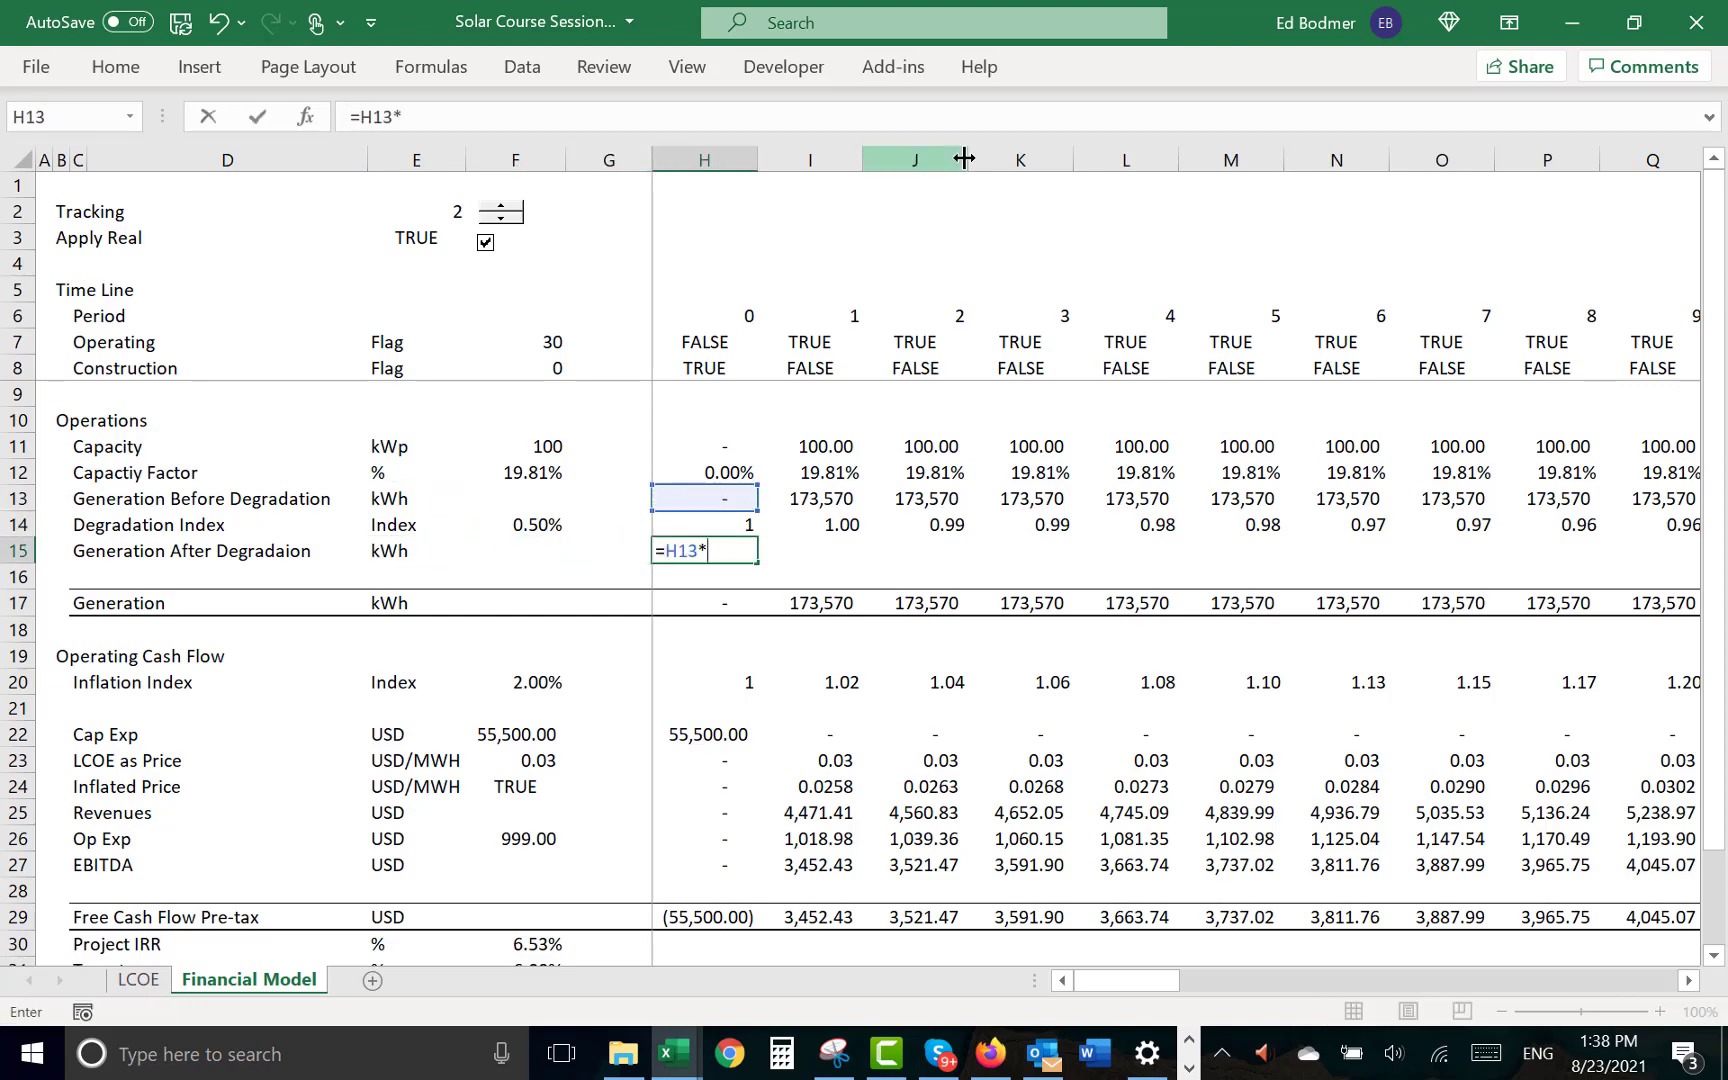
{"action": "key", "text": "Up"}
{"action": "key", "text": "ctrl+Return"}
- Fill the comma-formatted H15 formula across all periods of row 15 and show the values without decimals
{"action": "key", "text": "ctrl+shift+a"}
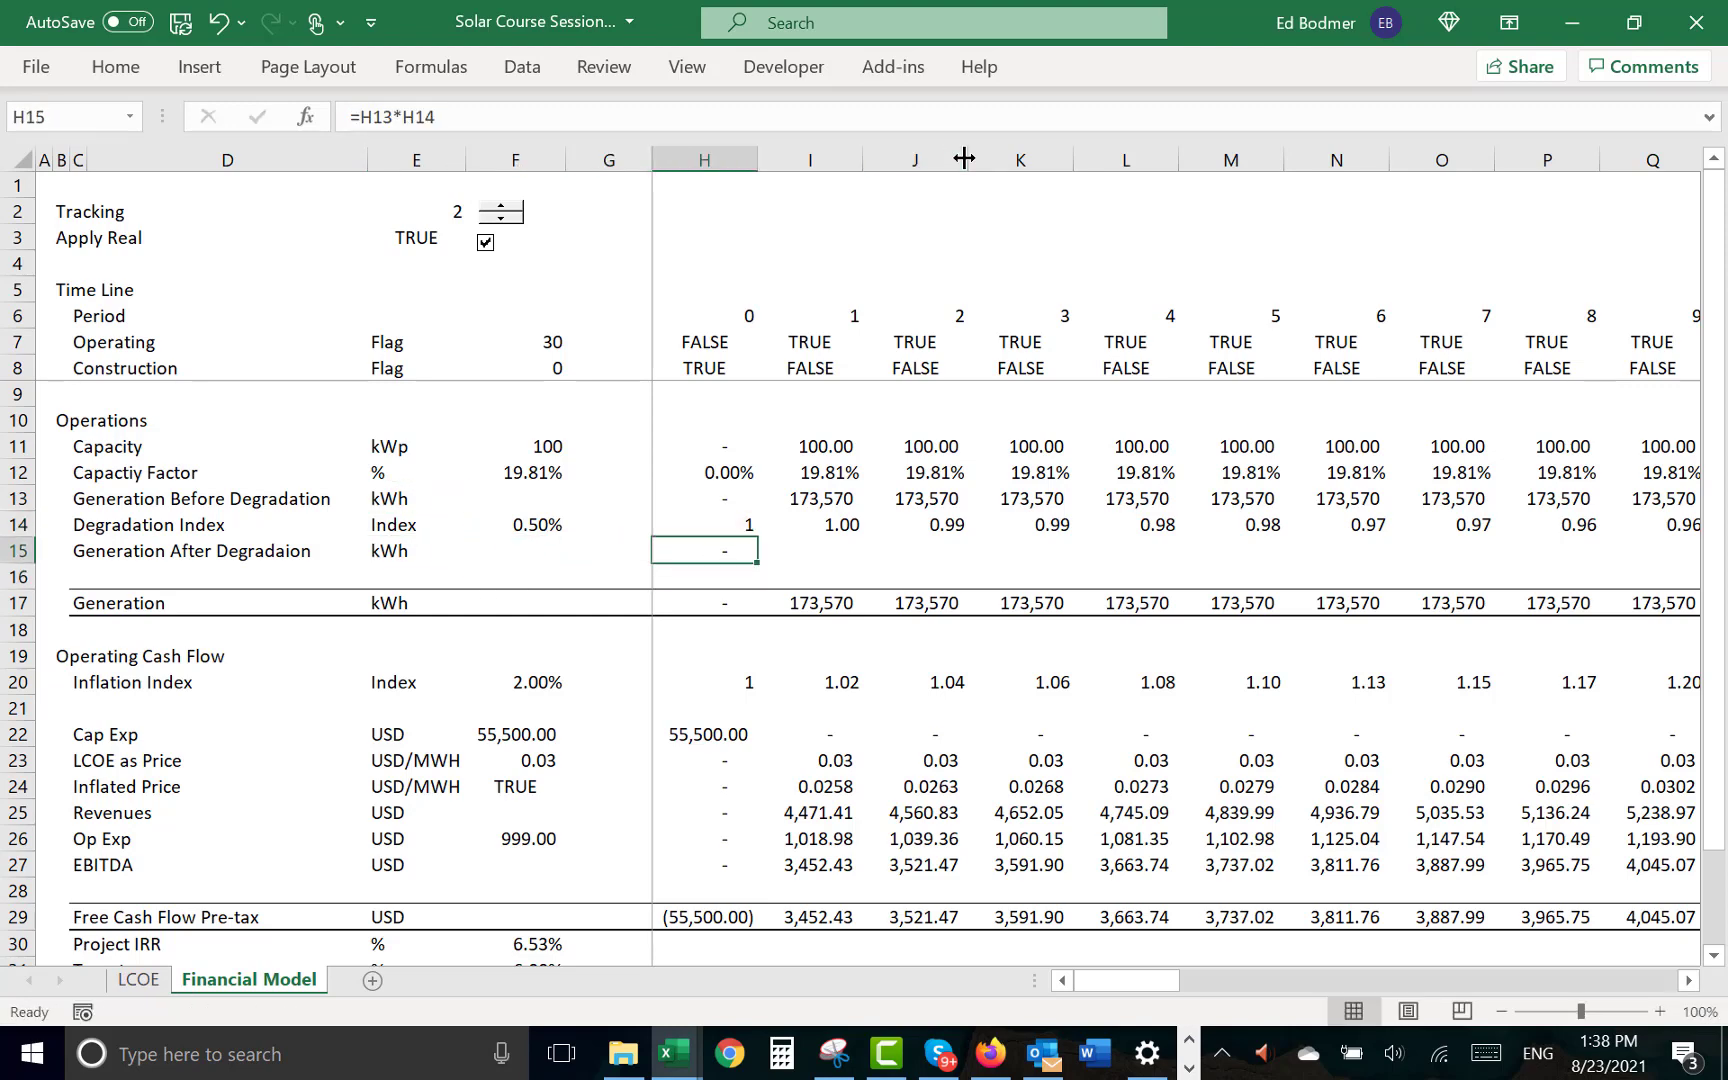
{"action": "key", "text": "ctrl+shift+Right"}
{"action": "key", "text": "ctrl+r"}
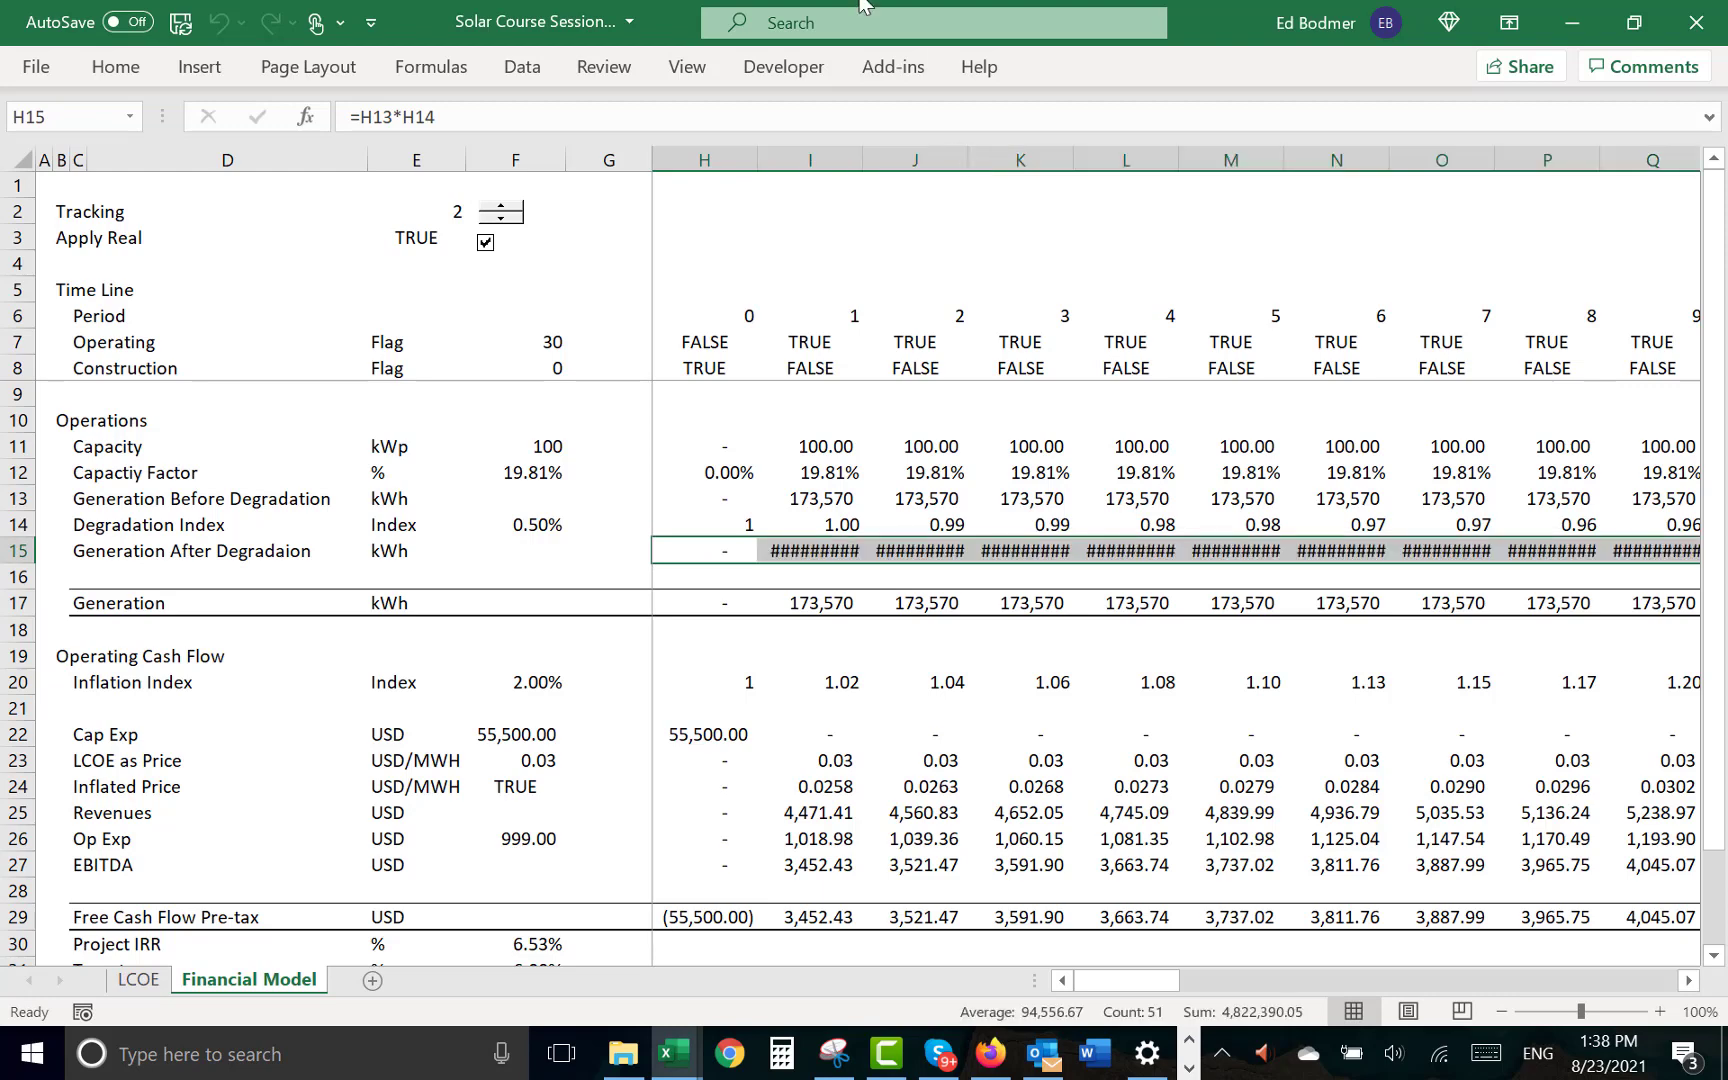
{"action": "left_click", "coordinate": [128, 82]}
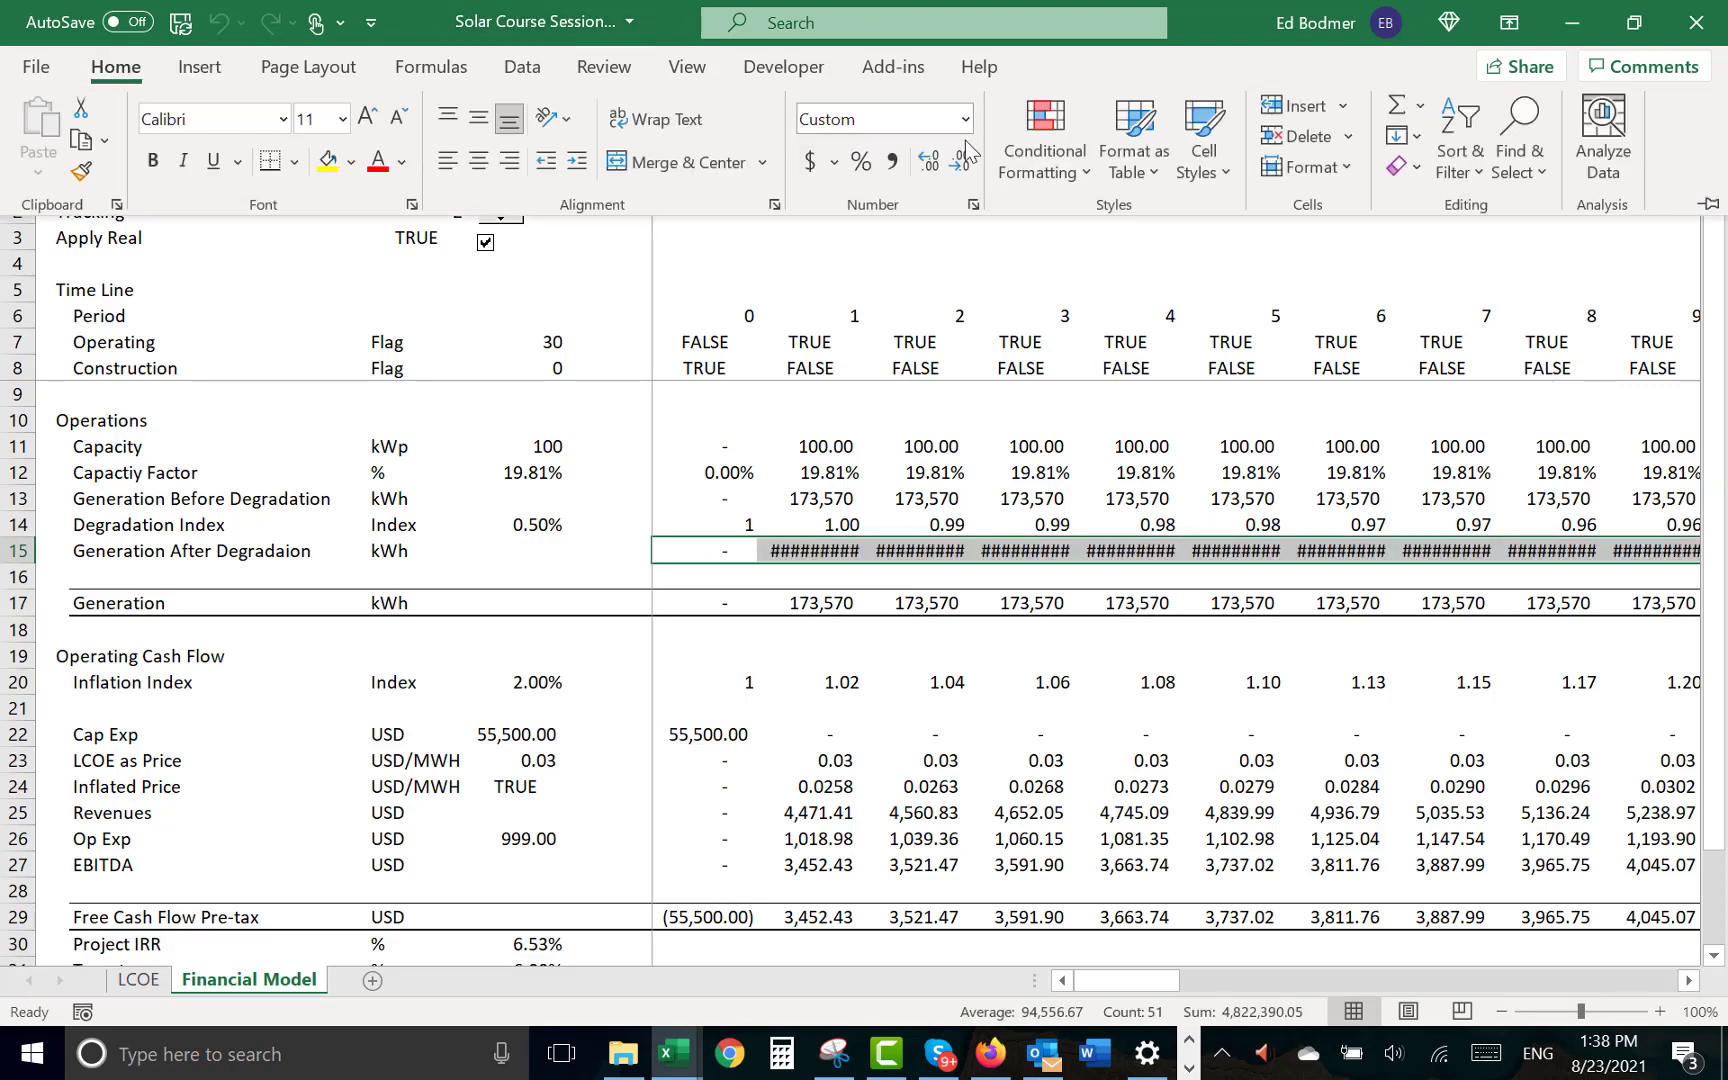
{"action": "left_click", "coordinate": [963, 166]}
{"action": "left_click", "coordinate": [963, 166]}
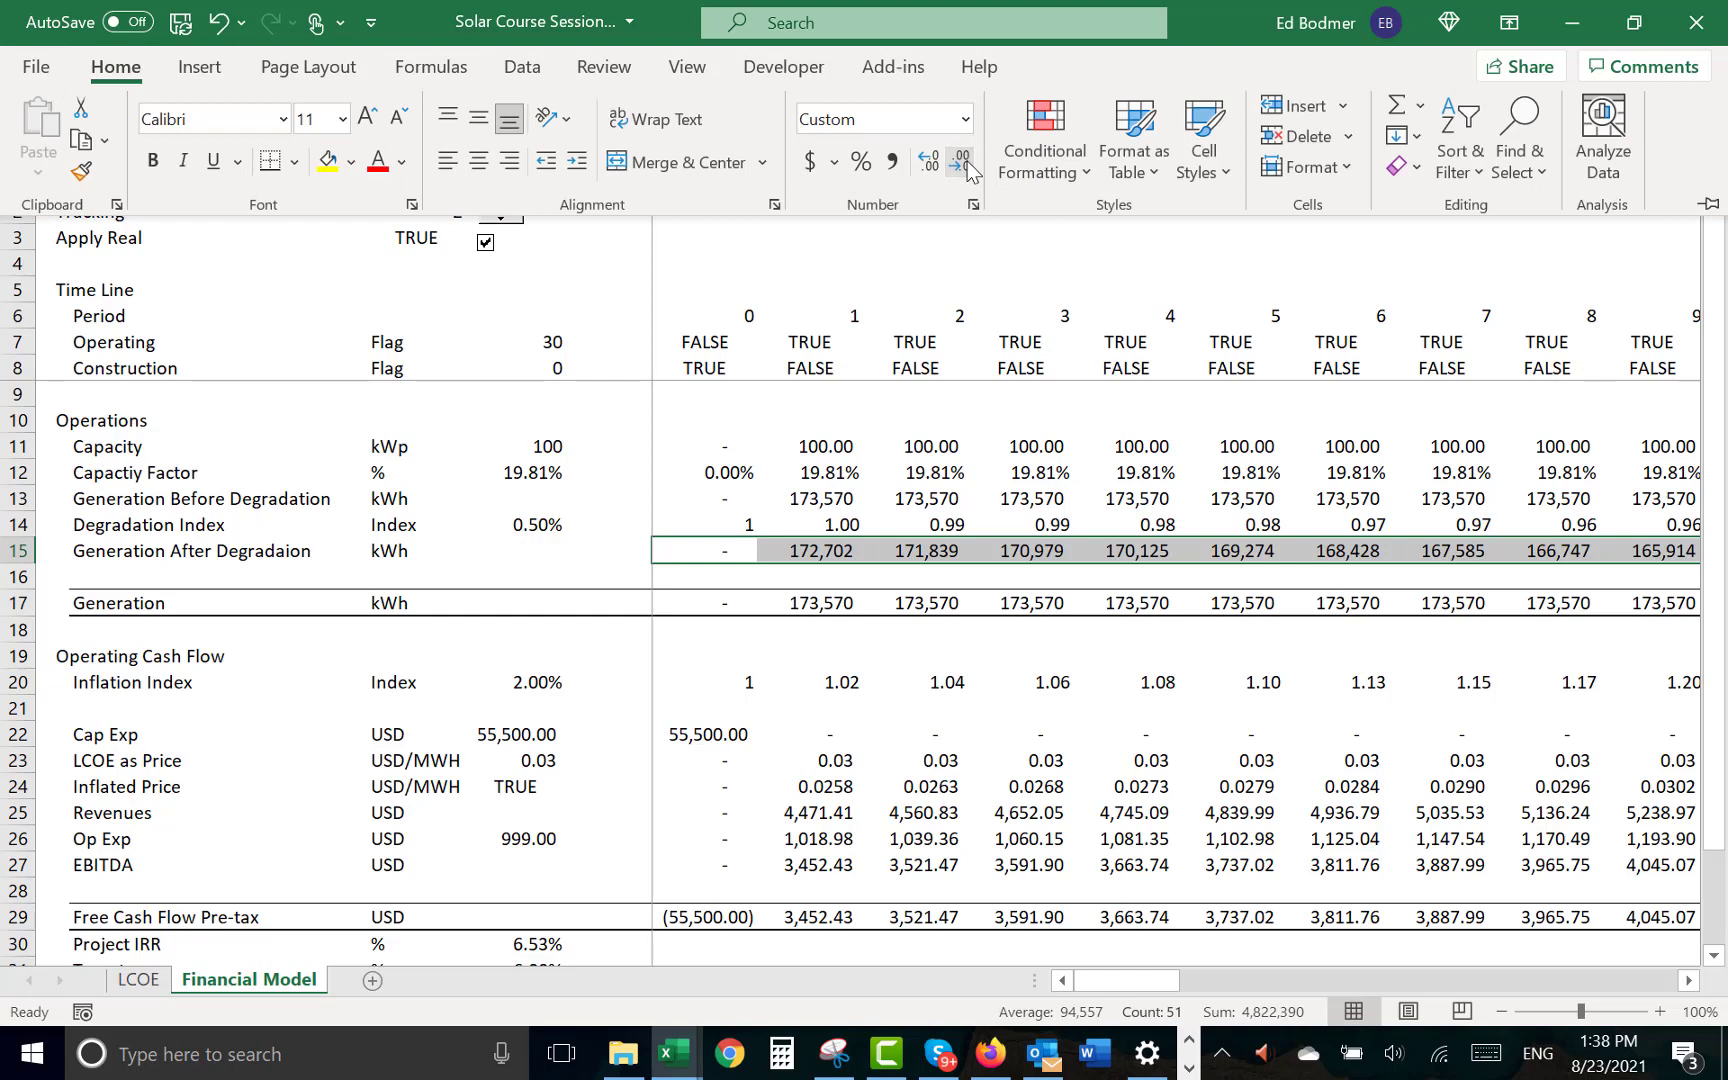
{"action": "key", "text": "Escape"}
- Link the Generation total in H17 to H15 and fill the formula across all periods
{"action": "key", "text": "Down"}
{"action": "key", "text": "Down"}
{"action": "type", "text": "="}
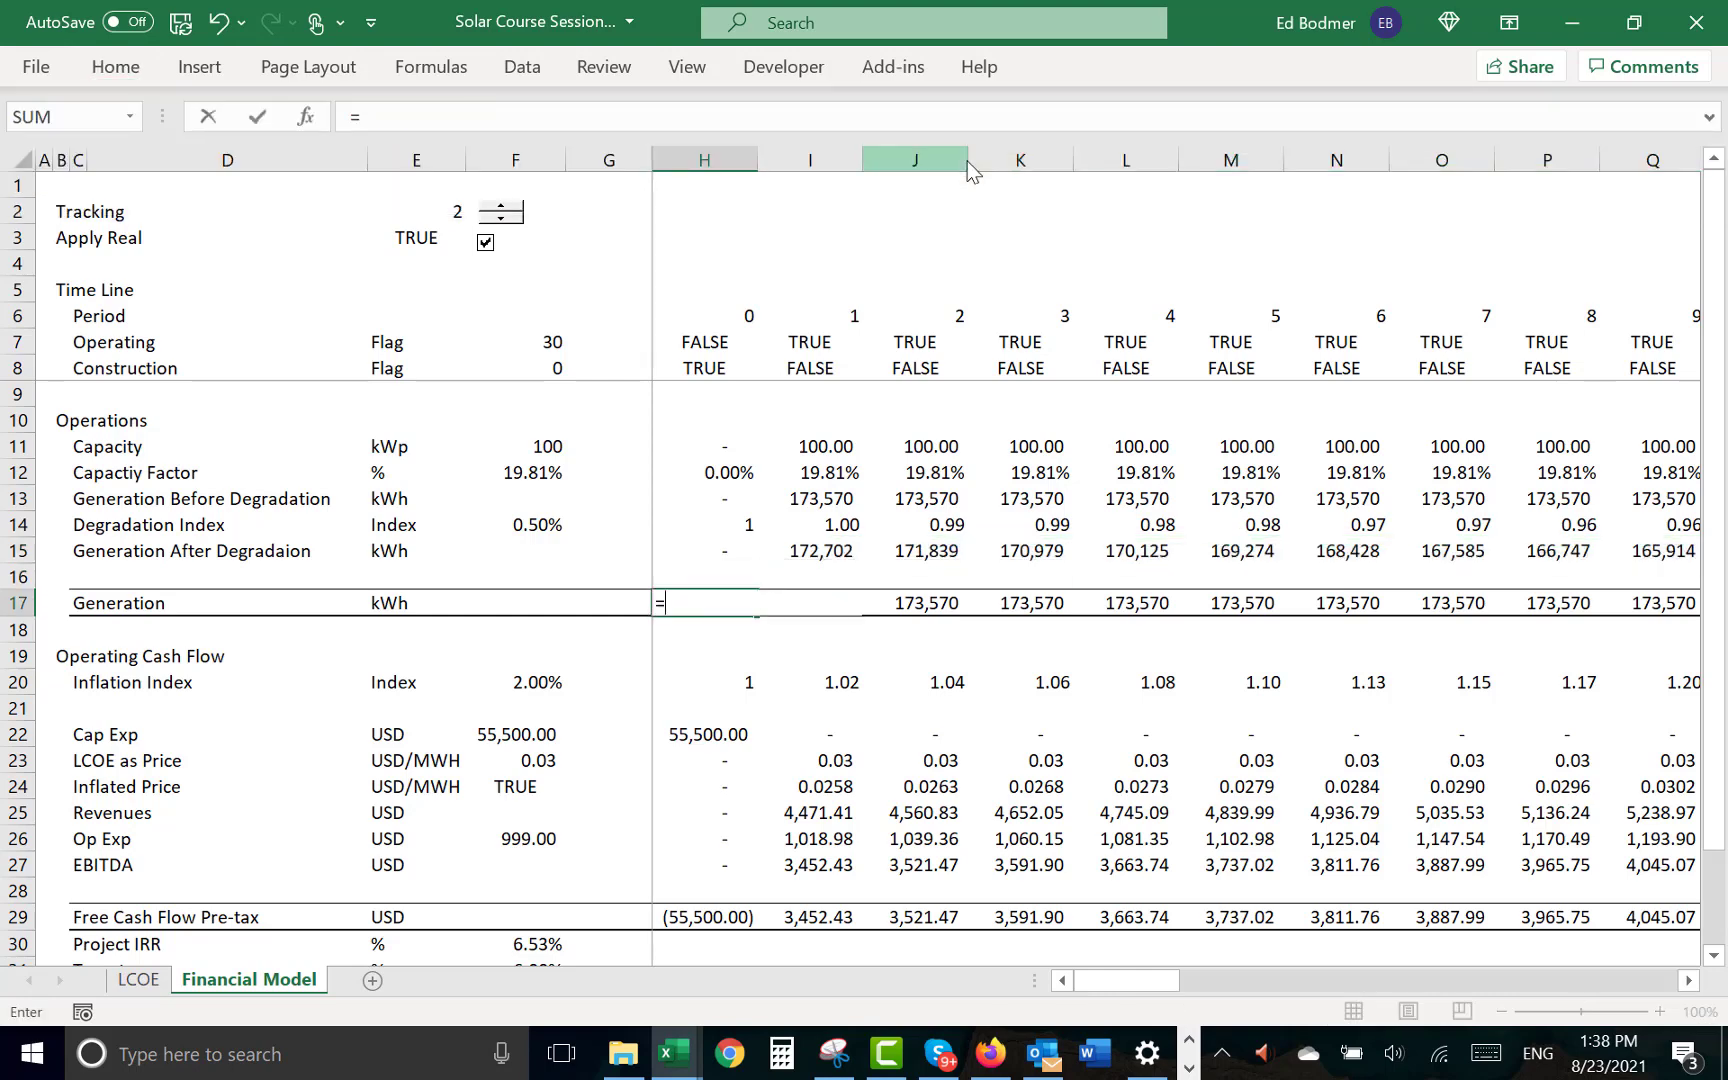
{"action": "key", "text": "Up"}
{"action": "key", "text": "Up"}
{"action": "key", "text": "ctrl+Return"}
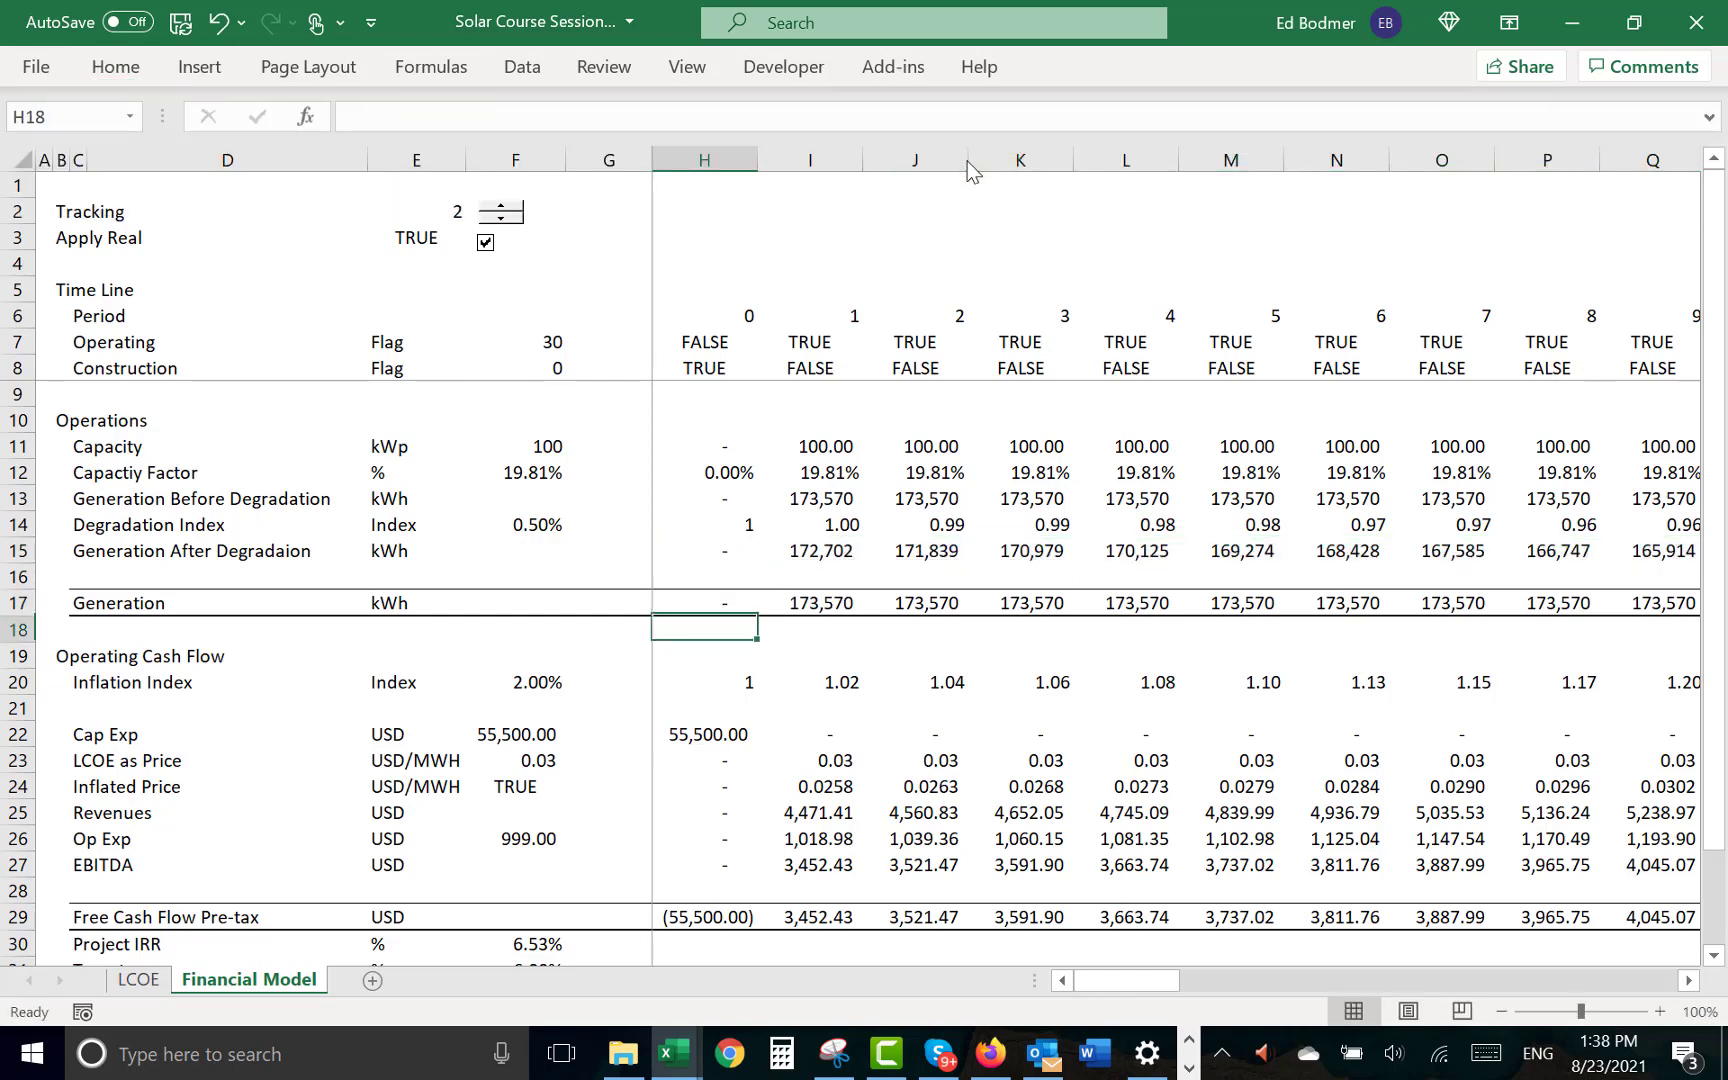
{"action": "key", "text": "ctrl+shift+Right"}
{"action": "key", "text": "ctrl+r"}
- Review the Generation row 17 across the project's periods
{"action": "key", "text": "Down"}
{"action": "key", "text": "Down"}
{"action": "key", "text": "Down"}
{"action": "key", "text": "Down"}
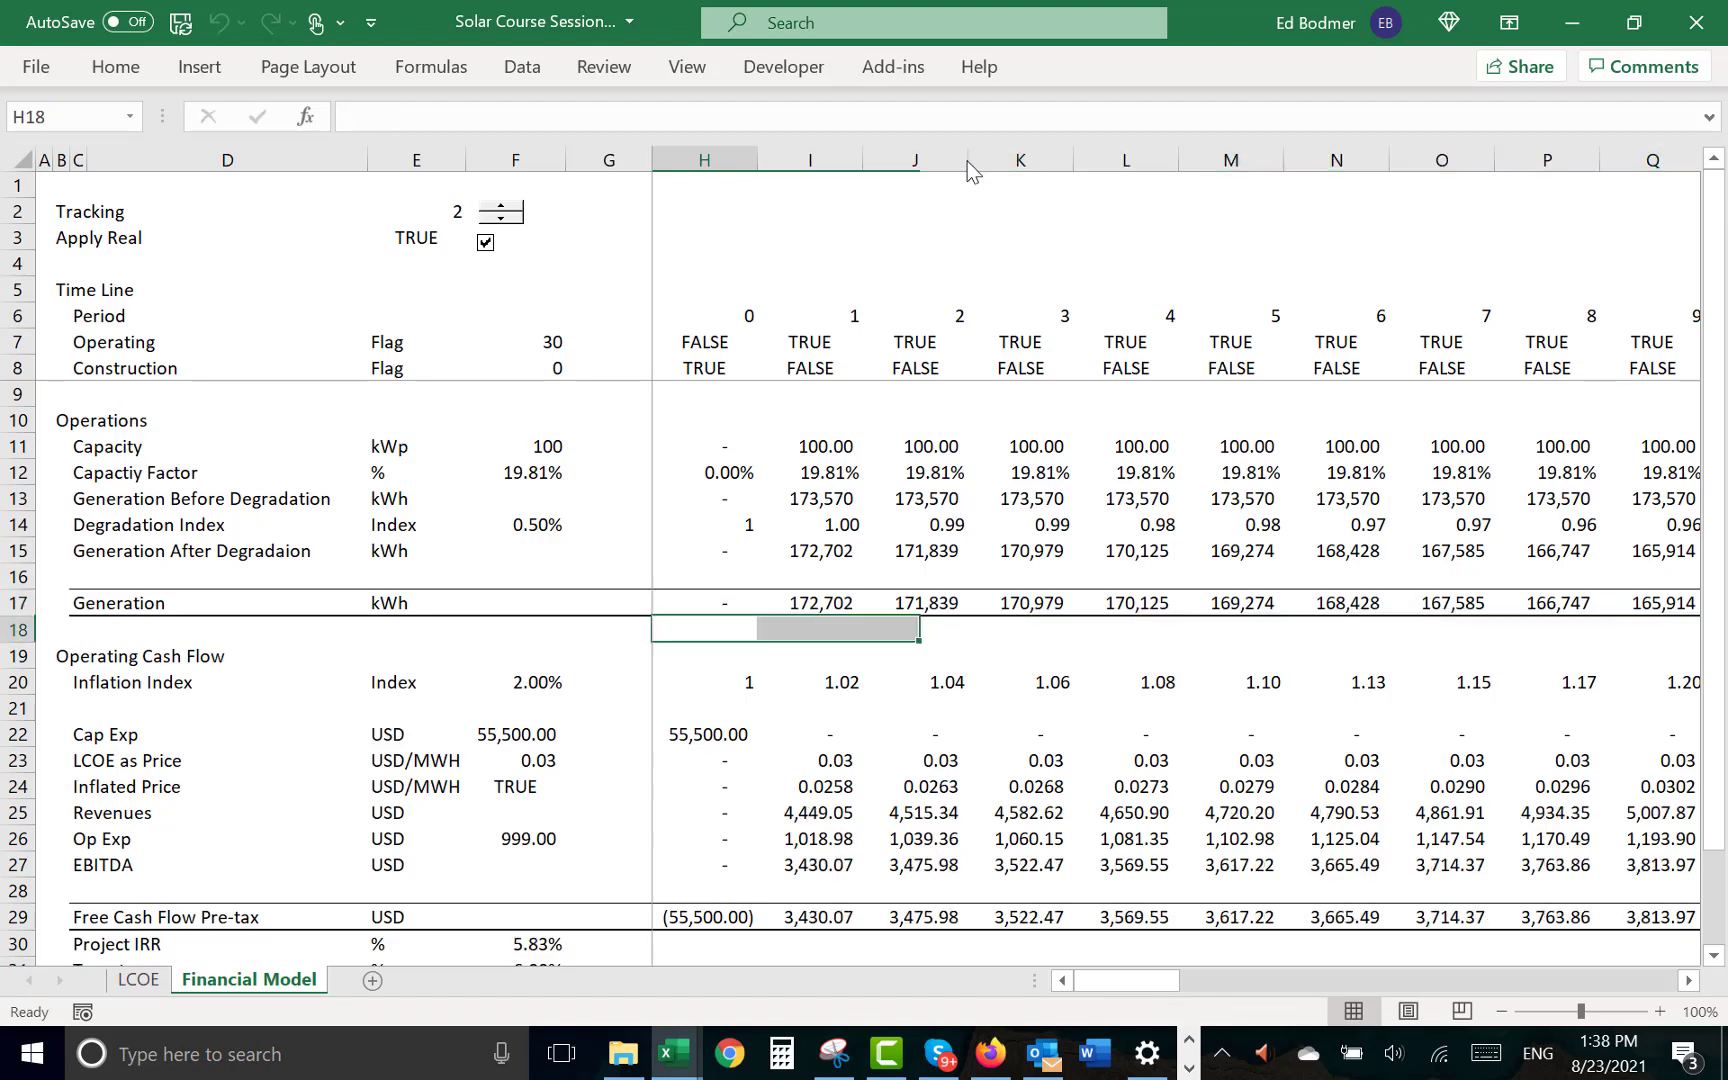
{"action": "key", "text": "Down"}
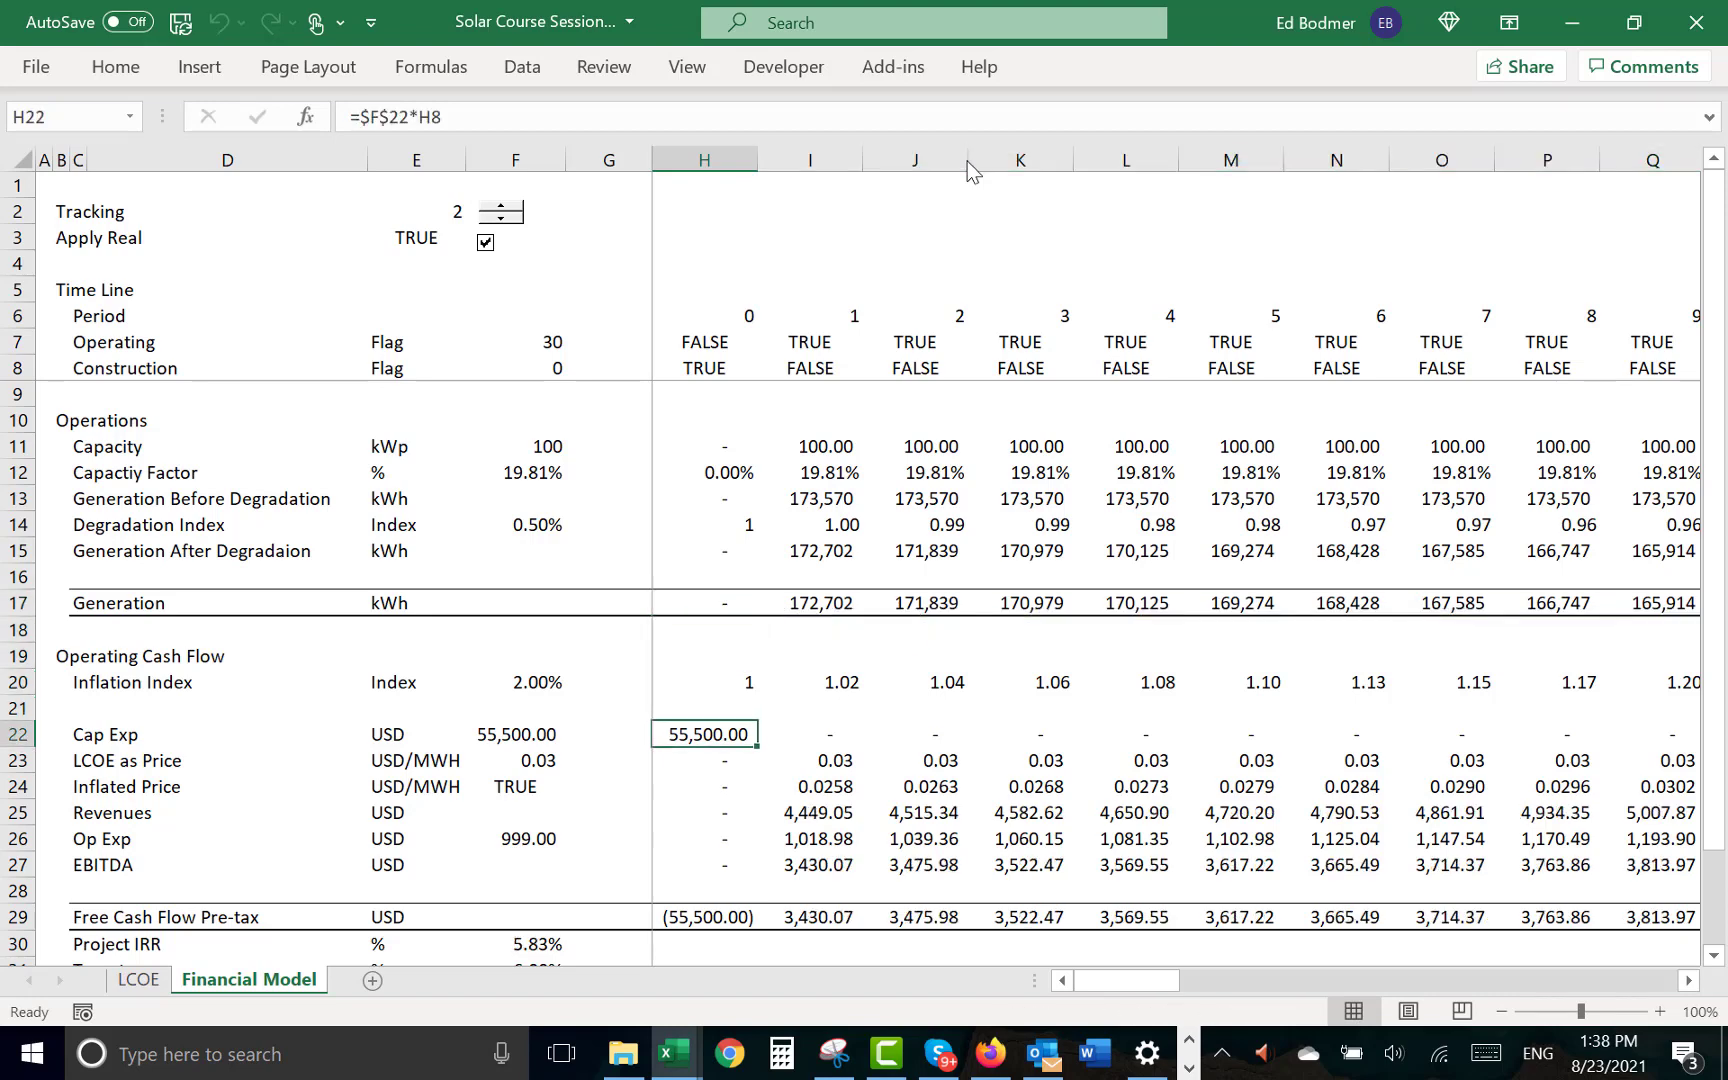
{"action": "key", "text": "Up"}
{"action": "key", "text": "Up"}
{"action": "key", "text": "Up"}
{"action": "key", "text": "Up"}
{"action": "key", "text": "Up"}
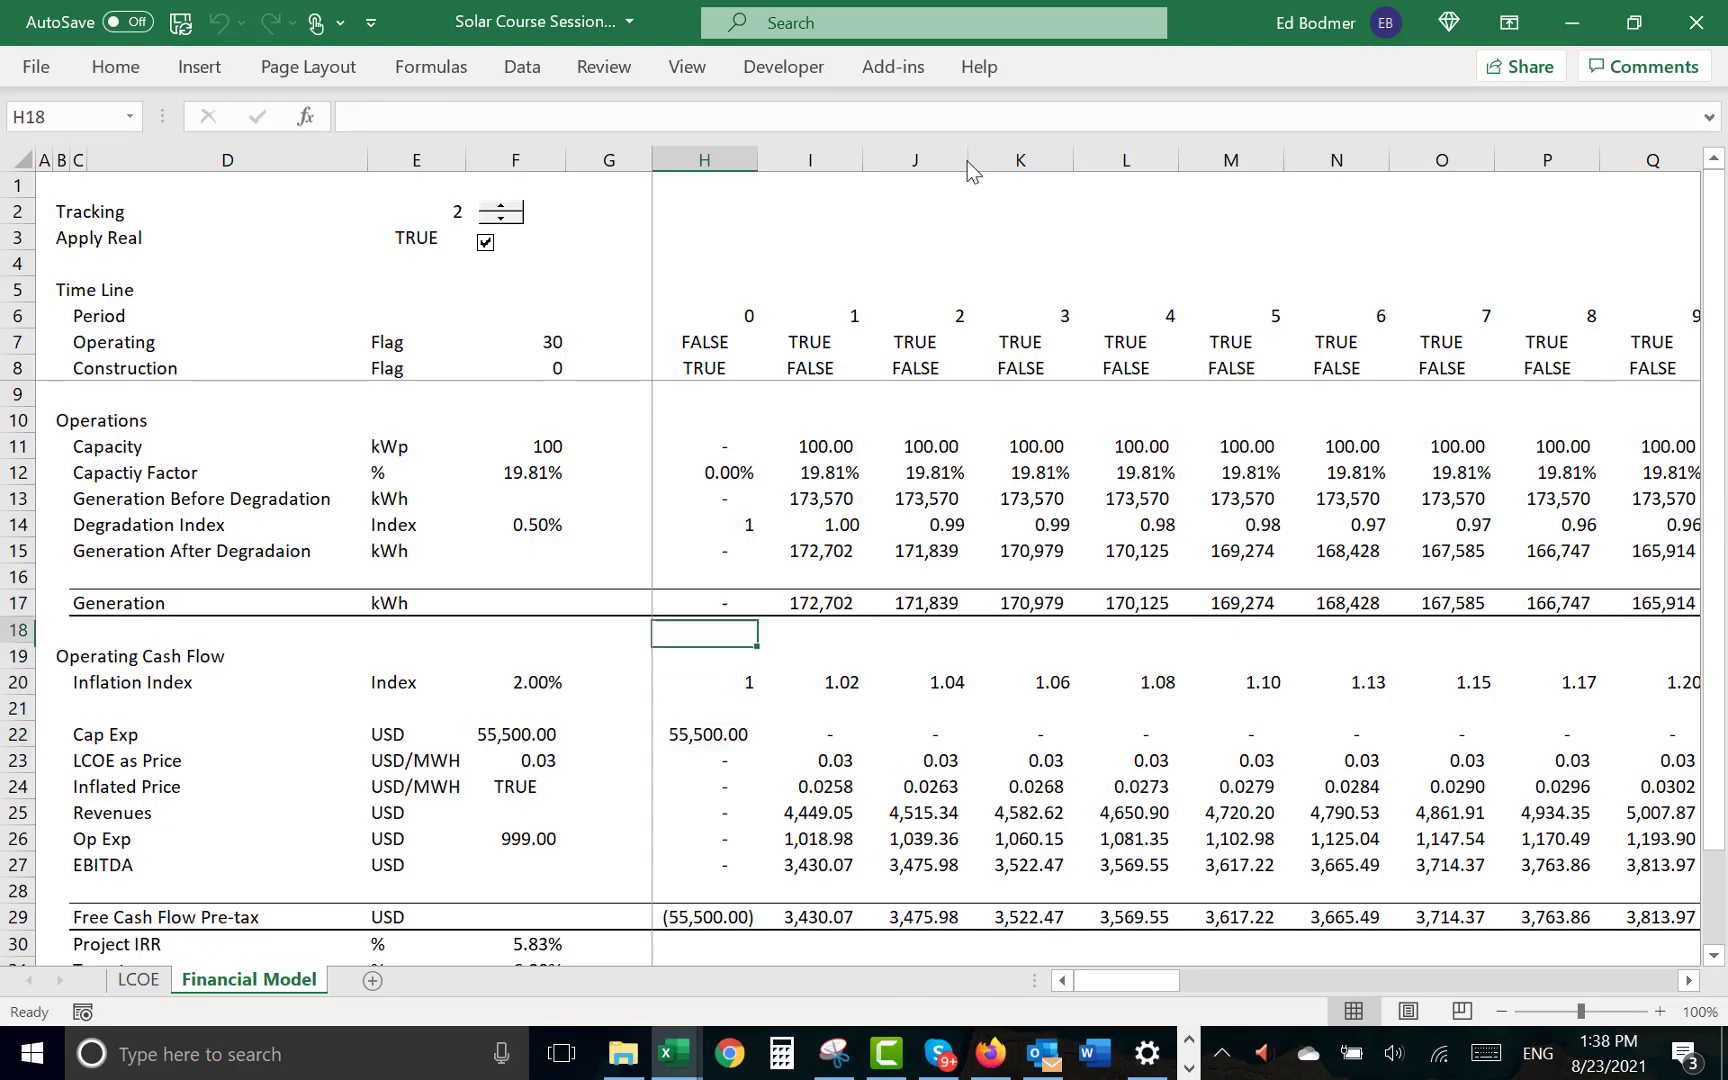
{"action": "key", "text": "Right"}
{"action": "key", "text": "Right"}
{"action": "key", "text": "Right"}
{"action": "key", "text": "Right"}
{"action": "key", "text": "Right"}
{"action": "key", "text": "Right"}
{"action": "key", "text": "Right"}
{"action": "key", "text": "Right"}
{"action": "key", "text": "Right"}
{"action": "key", "text": "Right"}
{"action": "key", "text": "Right"}
{"action": "key", "text": "Right"}
{"action": "key", "text": "Right"}
{"action": "key", "text": "Right"}
{"action": "key", "text": "Right"}
{"action": "key", "text": "Right"}
{"action": "key", "text": "Right"}
{"action": "key", "text": "Right"}
{"action": "key", "text": "Right"}
{"action": "key", "text": "Right"}
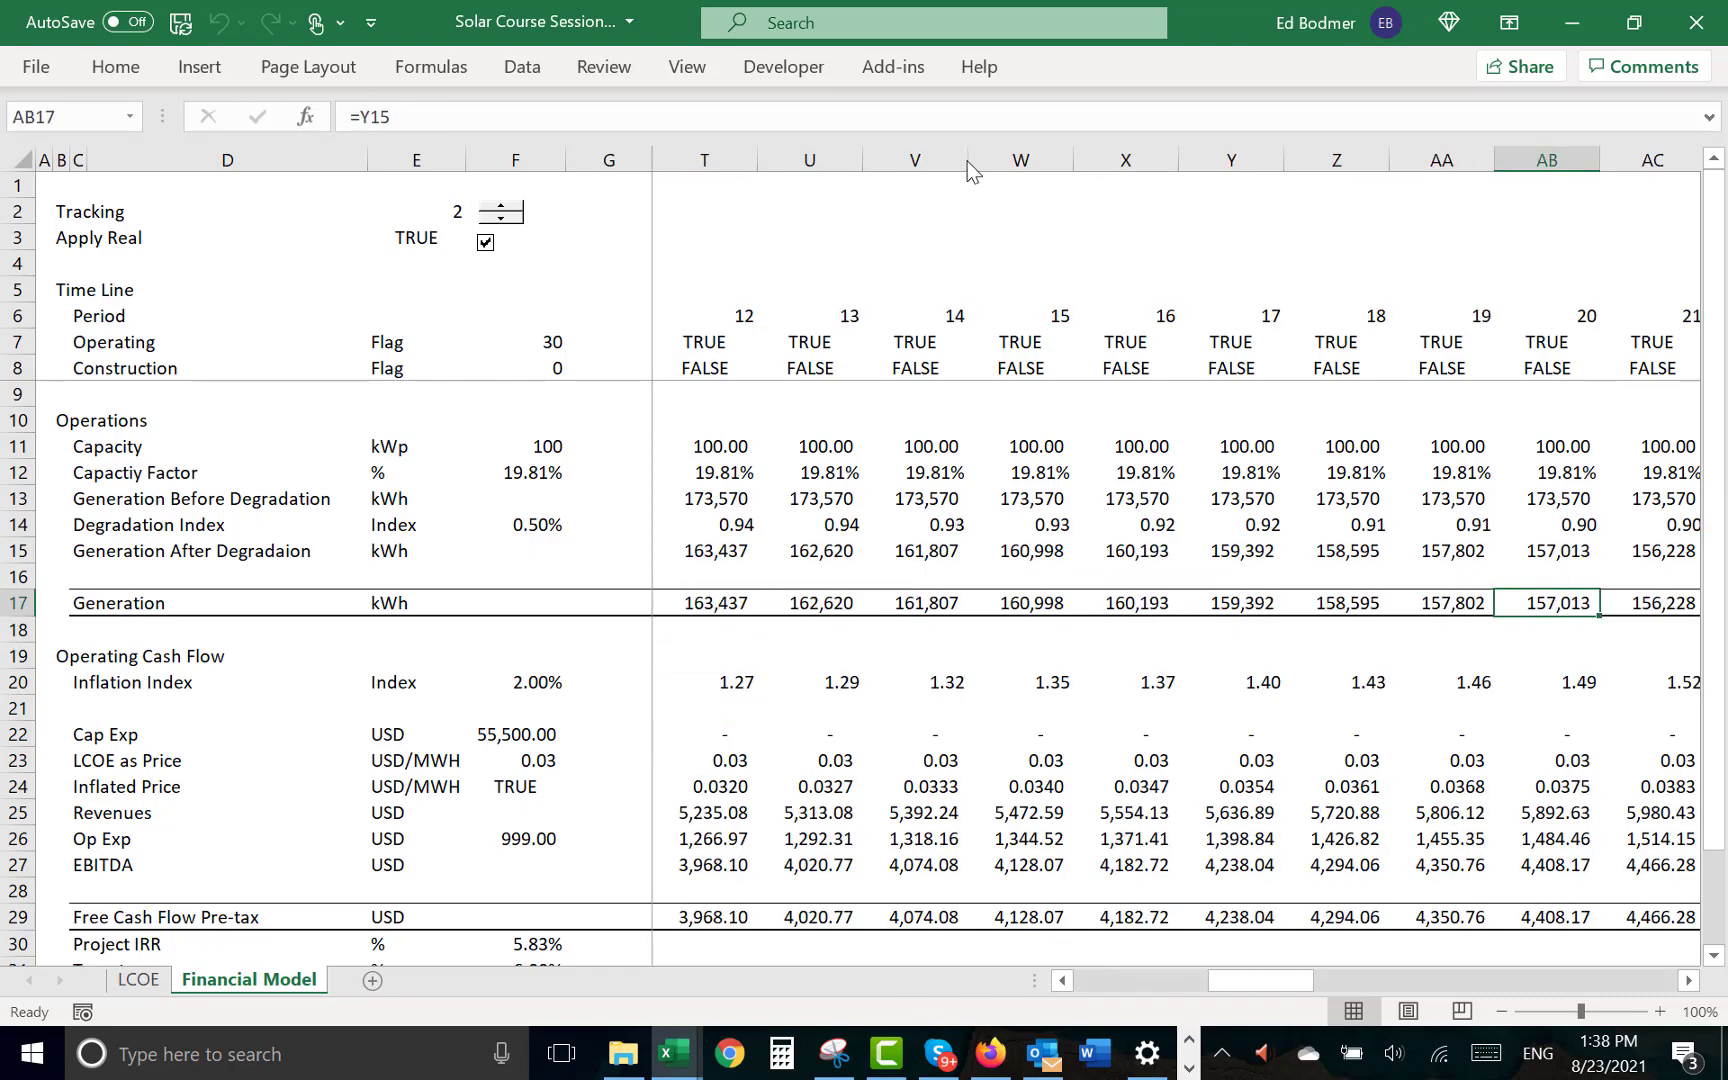
{"action": "key", "text": "Left"}
{"action": "key", "text": "Left"}
{"action": "key", "text": "Left"}
{"action": "key", "text": "Left"}
{"action": "key", "text": "Left"}
{"action": "key", "text": "Left"}
{"action": "key", "text": "Left"}
{"action": "key", "text": "Left"}
{"action": "key", "text": "Left"}
{"action": "key", "text": "Left"}
{"action": "key", "text": "Left"}
{"action": "key", "text": "Left"}
{"action": "key", "text": "Left"}
{"action": "key", "text": "Left"}
{"action": "key", "text": "Left"}
{"action": "key", "text": "Left"}
{"action": "key", "text": "Left"}
{"action": "key", "text": "Left"}
{"action": "key", "text": "Left"}
{"action": "key", "text": "Left"}
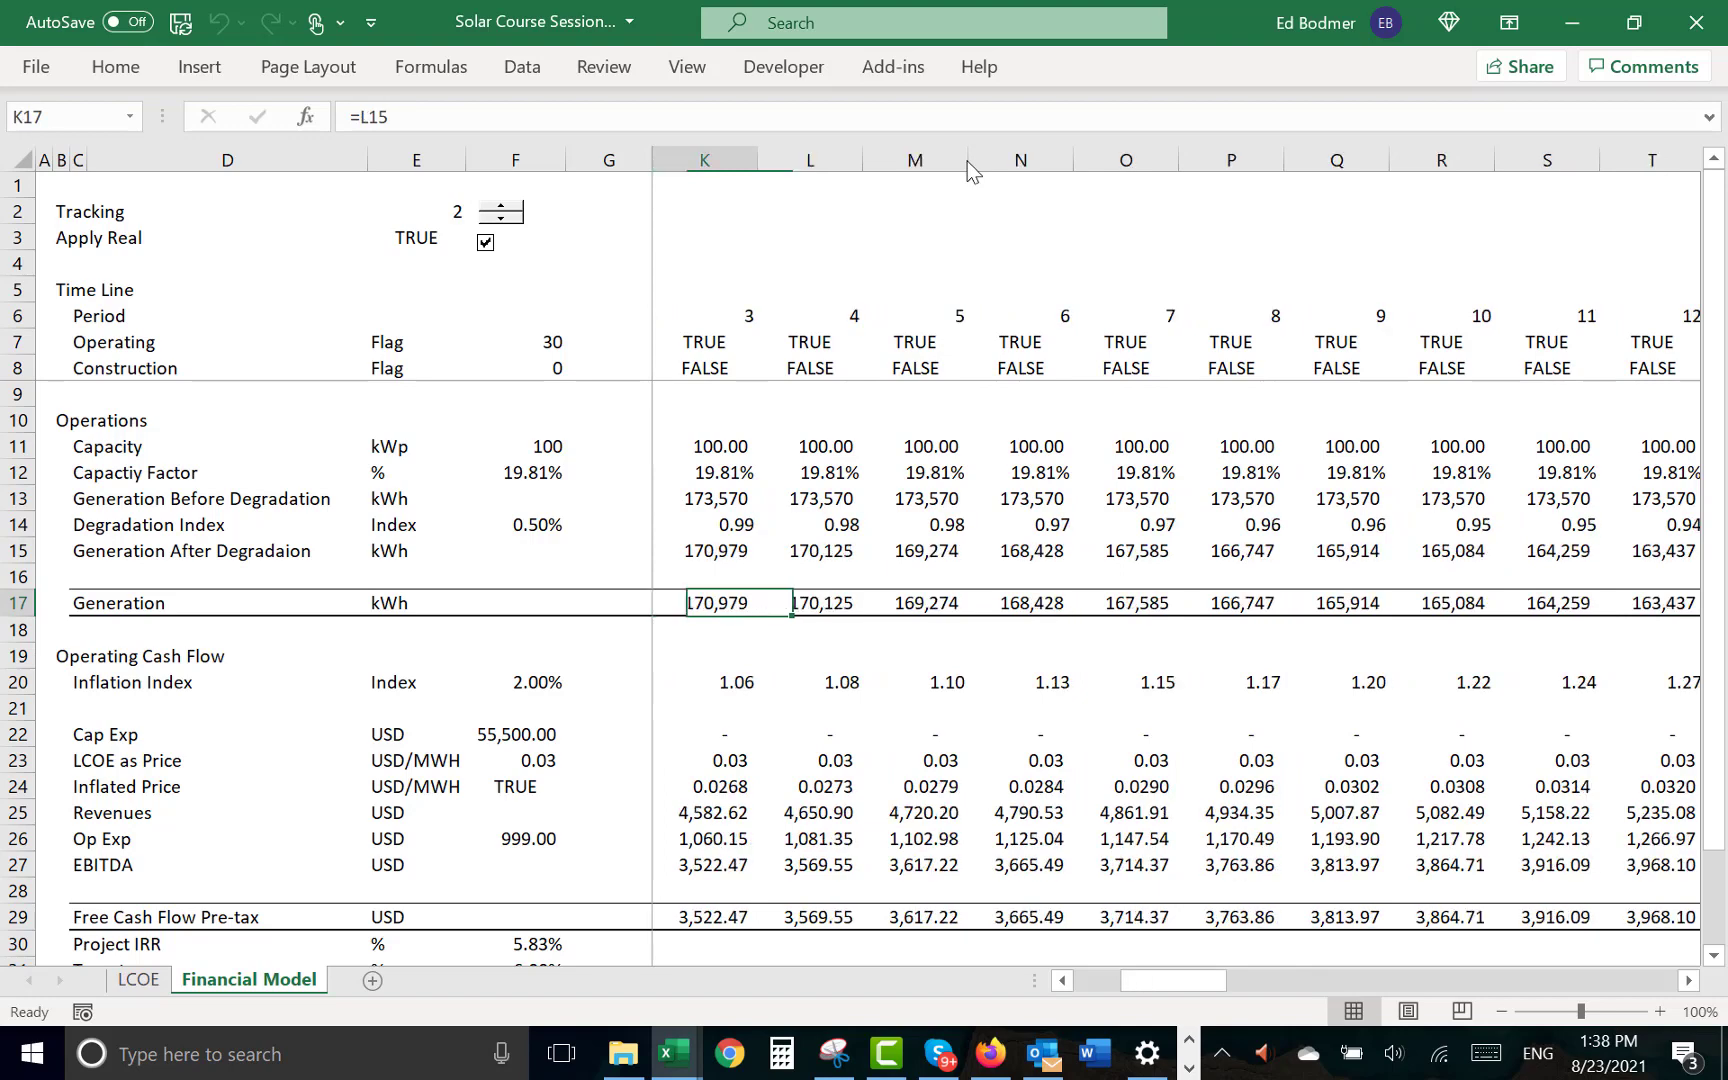
- Examine the Operating Cash Flow rows and the source of the Op Exp value in F26
{"action": "key", "text": "Down"}
{"action": "key", "text": "Down"}
{"action": "key", "text": "Down"}
{"action": "key", "text": "Down"}
{"action": "key", "text": "Down"}
{"action": "key", "text": "Down"}
{"action": "key", "text": "Down"}
{"action": "key", "text": "Down"}
{"action": "key", "text": "Down"}
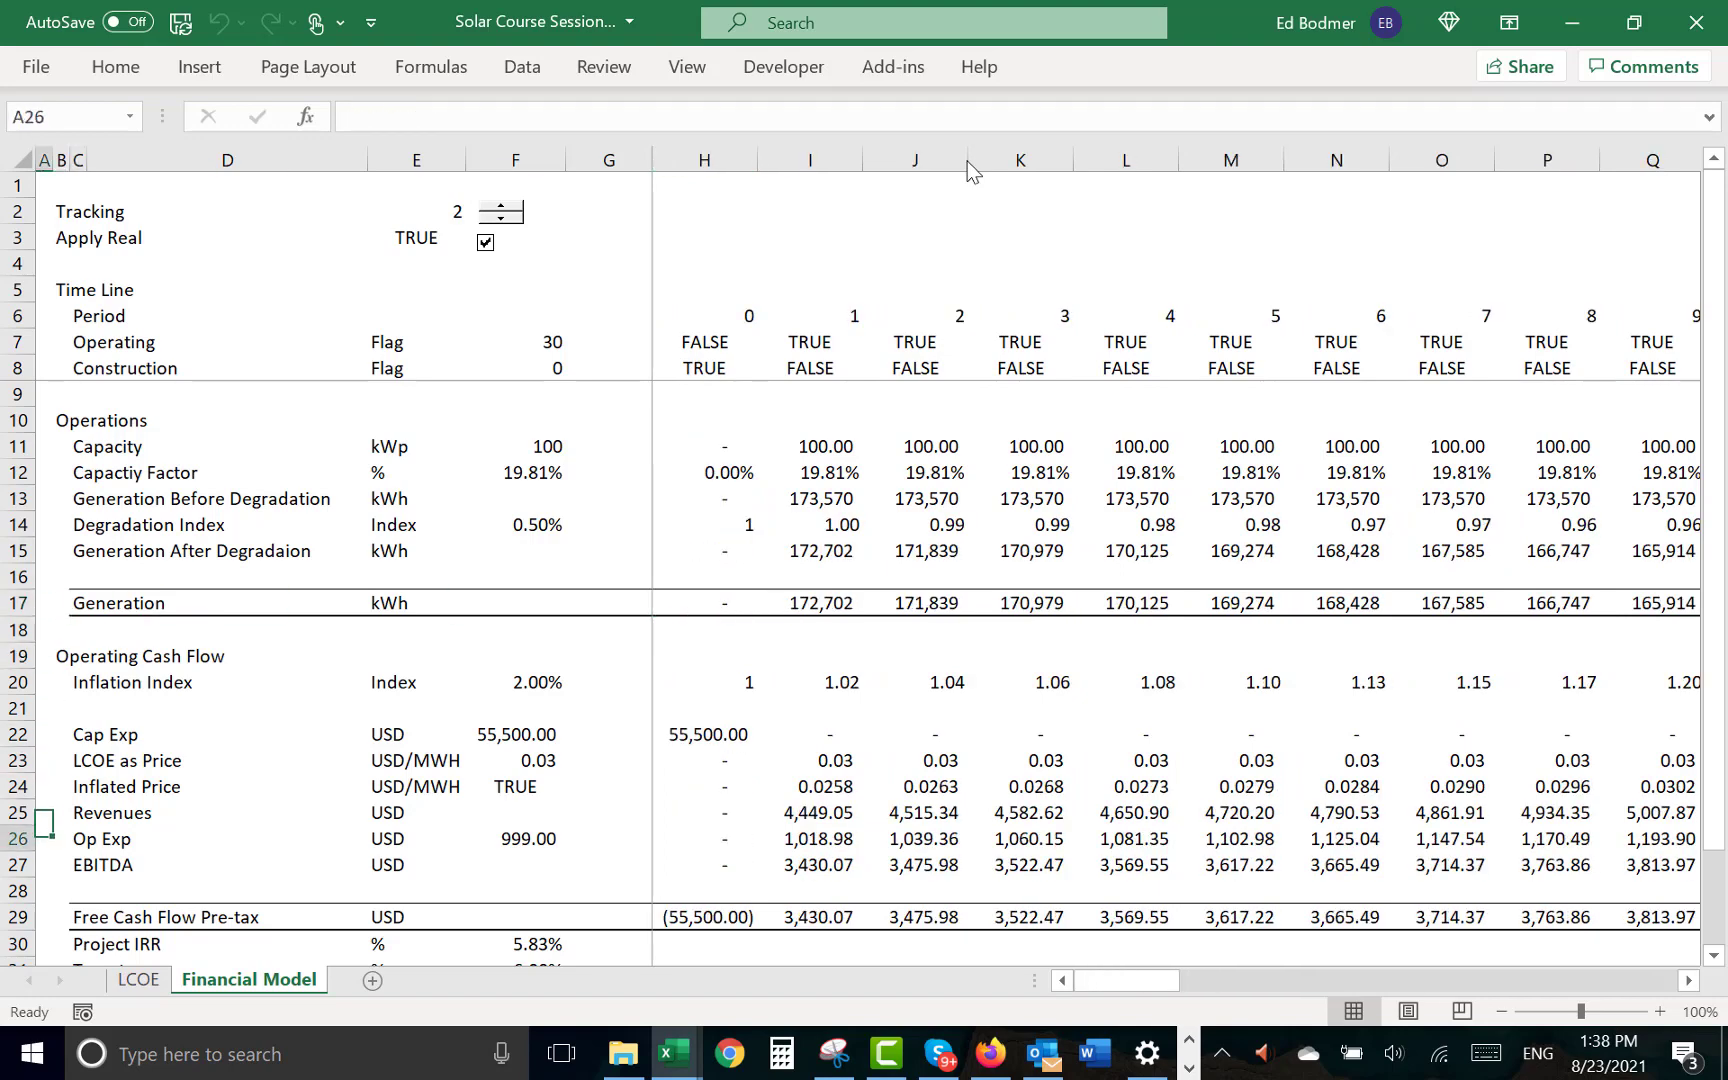
{"action": "key", "text": "Up"}
{"action": "key", "text": "Up"}
{"action": "key", "text": "Up"}
{"action": "key", "text": "Up"}
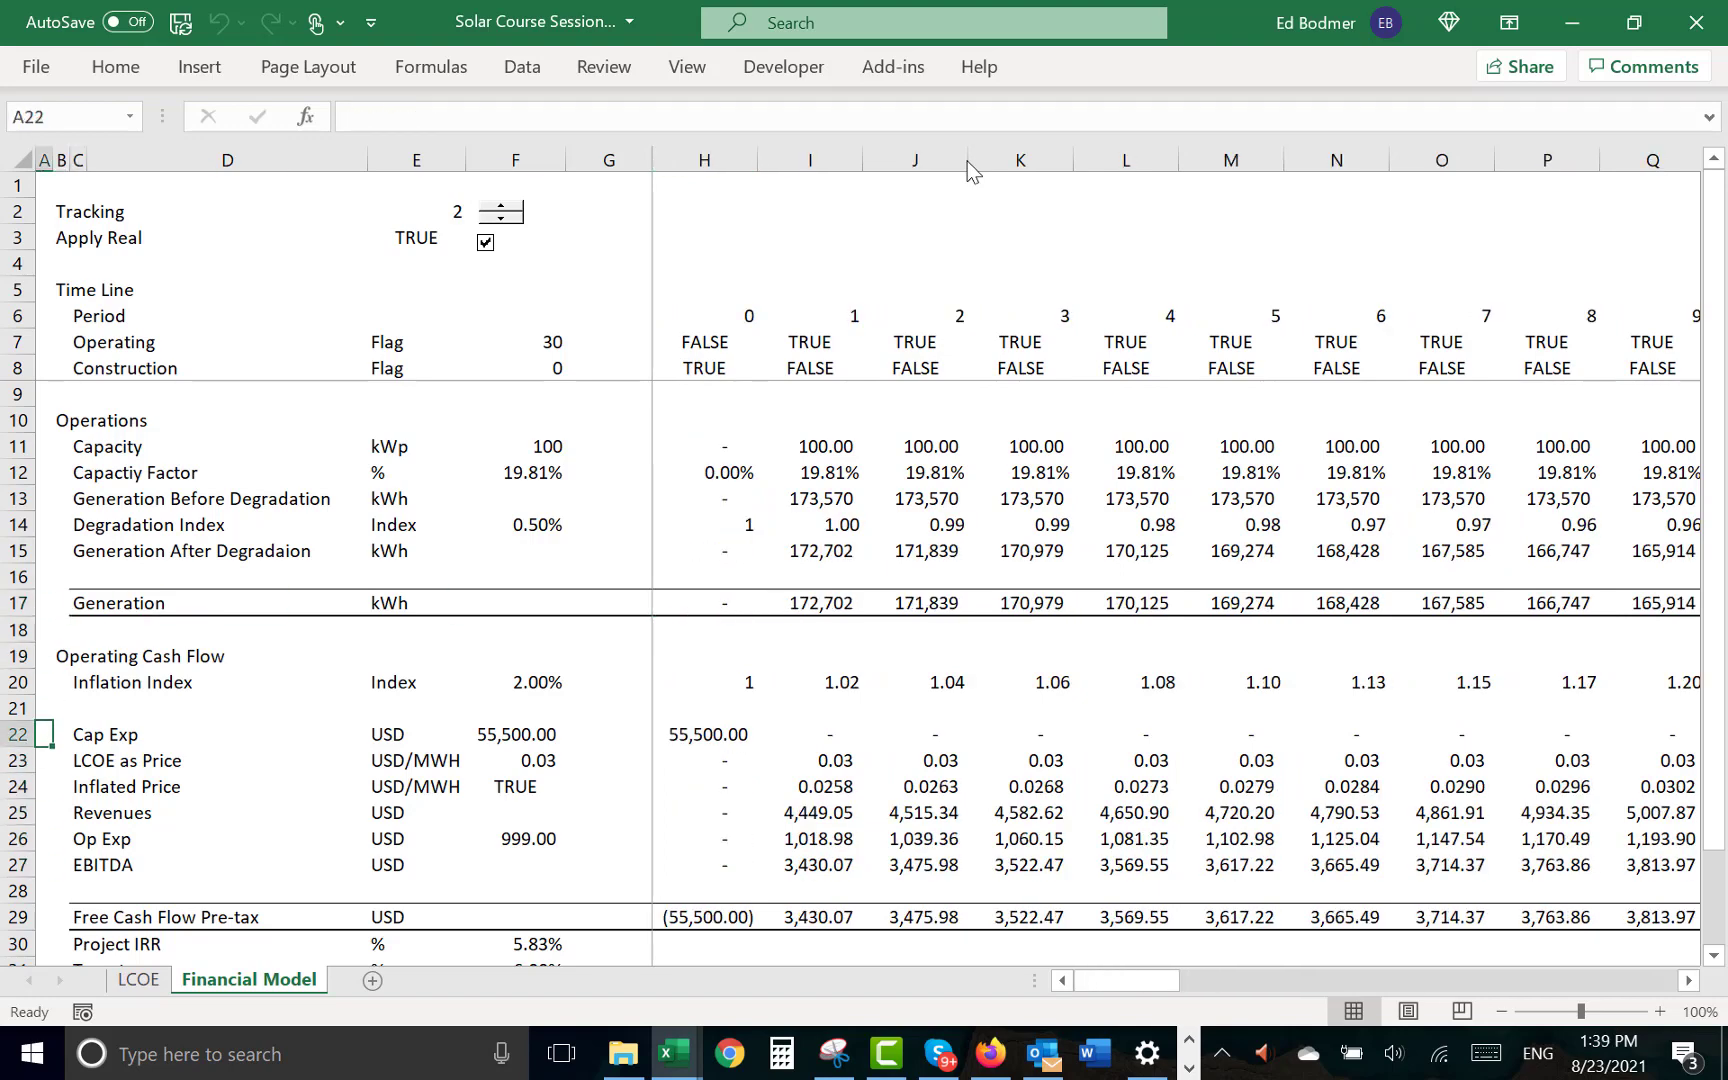
{"action": "key", "text": "Right"}
{"action": "key", "text": "Down"}
{"action": "key", "text": "Down"}
{"action": "key", "text": "Down"}
{"action": "key", "text": "Down"}
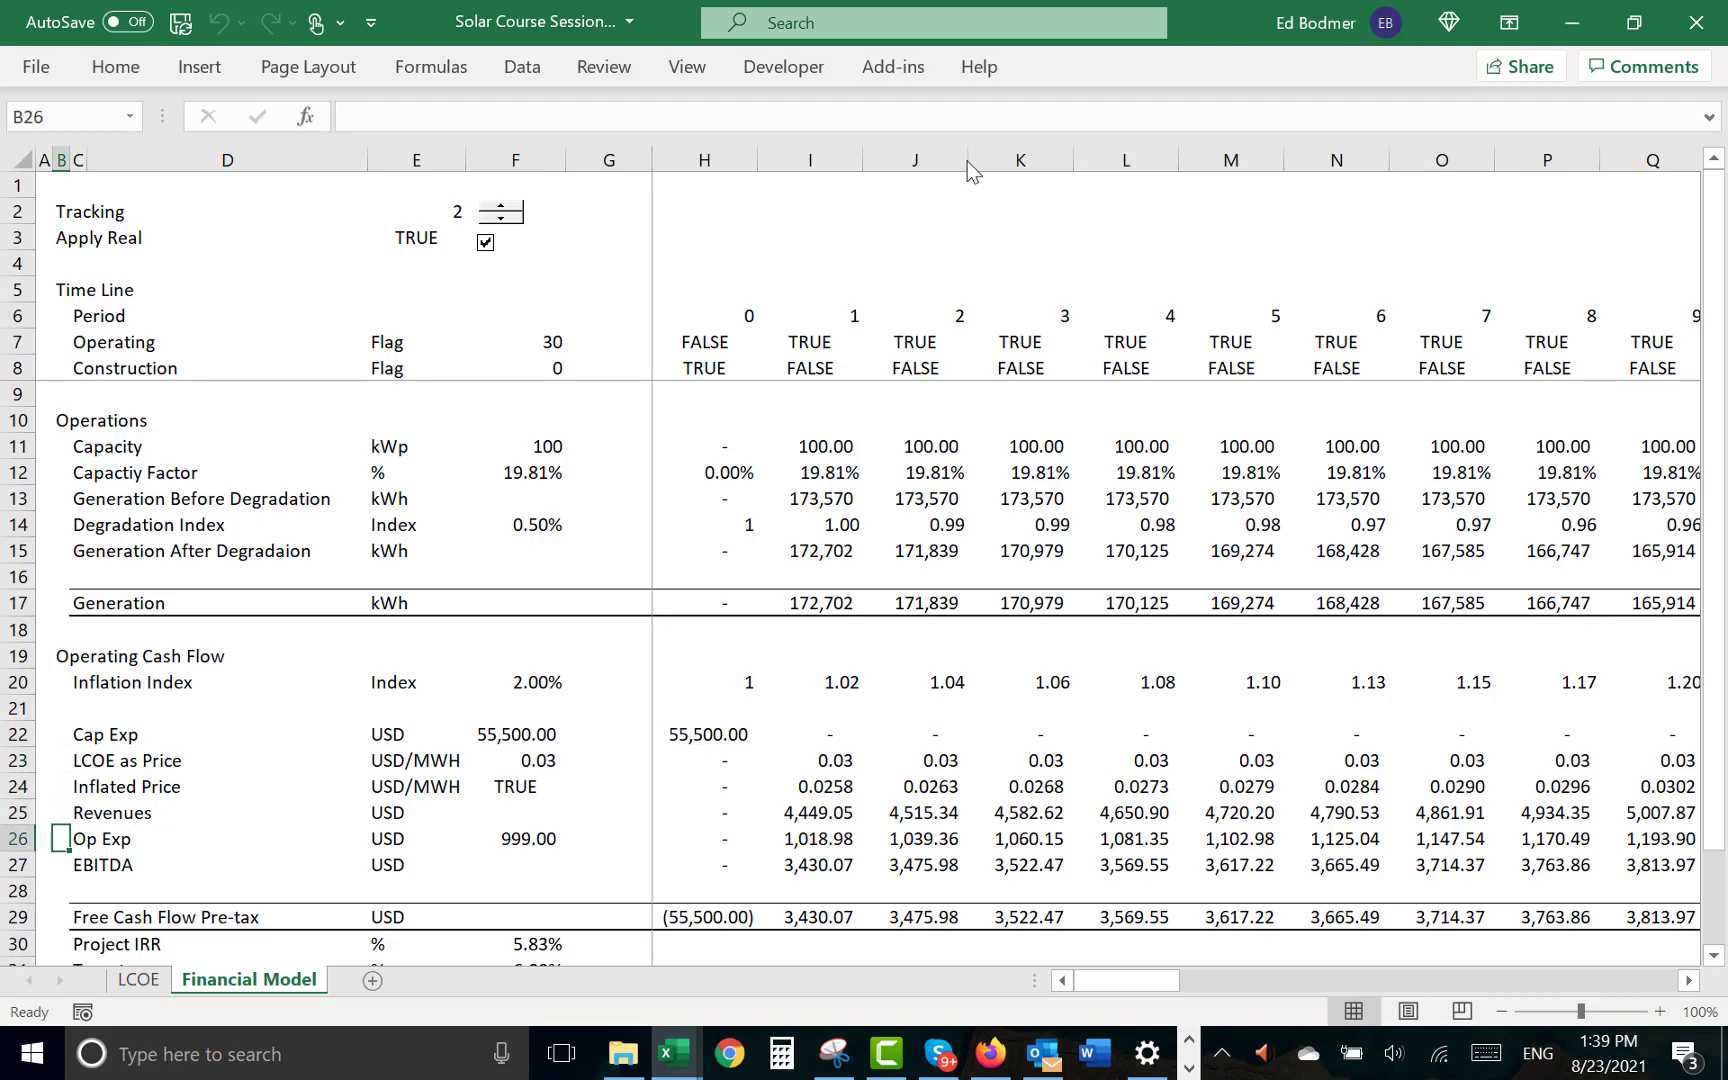
{"action": "key", "text": "Up"}
{"action": "key", "text": "Down"}
{"action": "key", "text": "Right"}
{"action": "key", "text": "Right"}
{"action": "key", "text": "Right"}
{"action": "key", "text": "Right"}
{"action": "key", "text": "Right"}
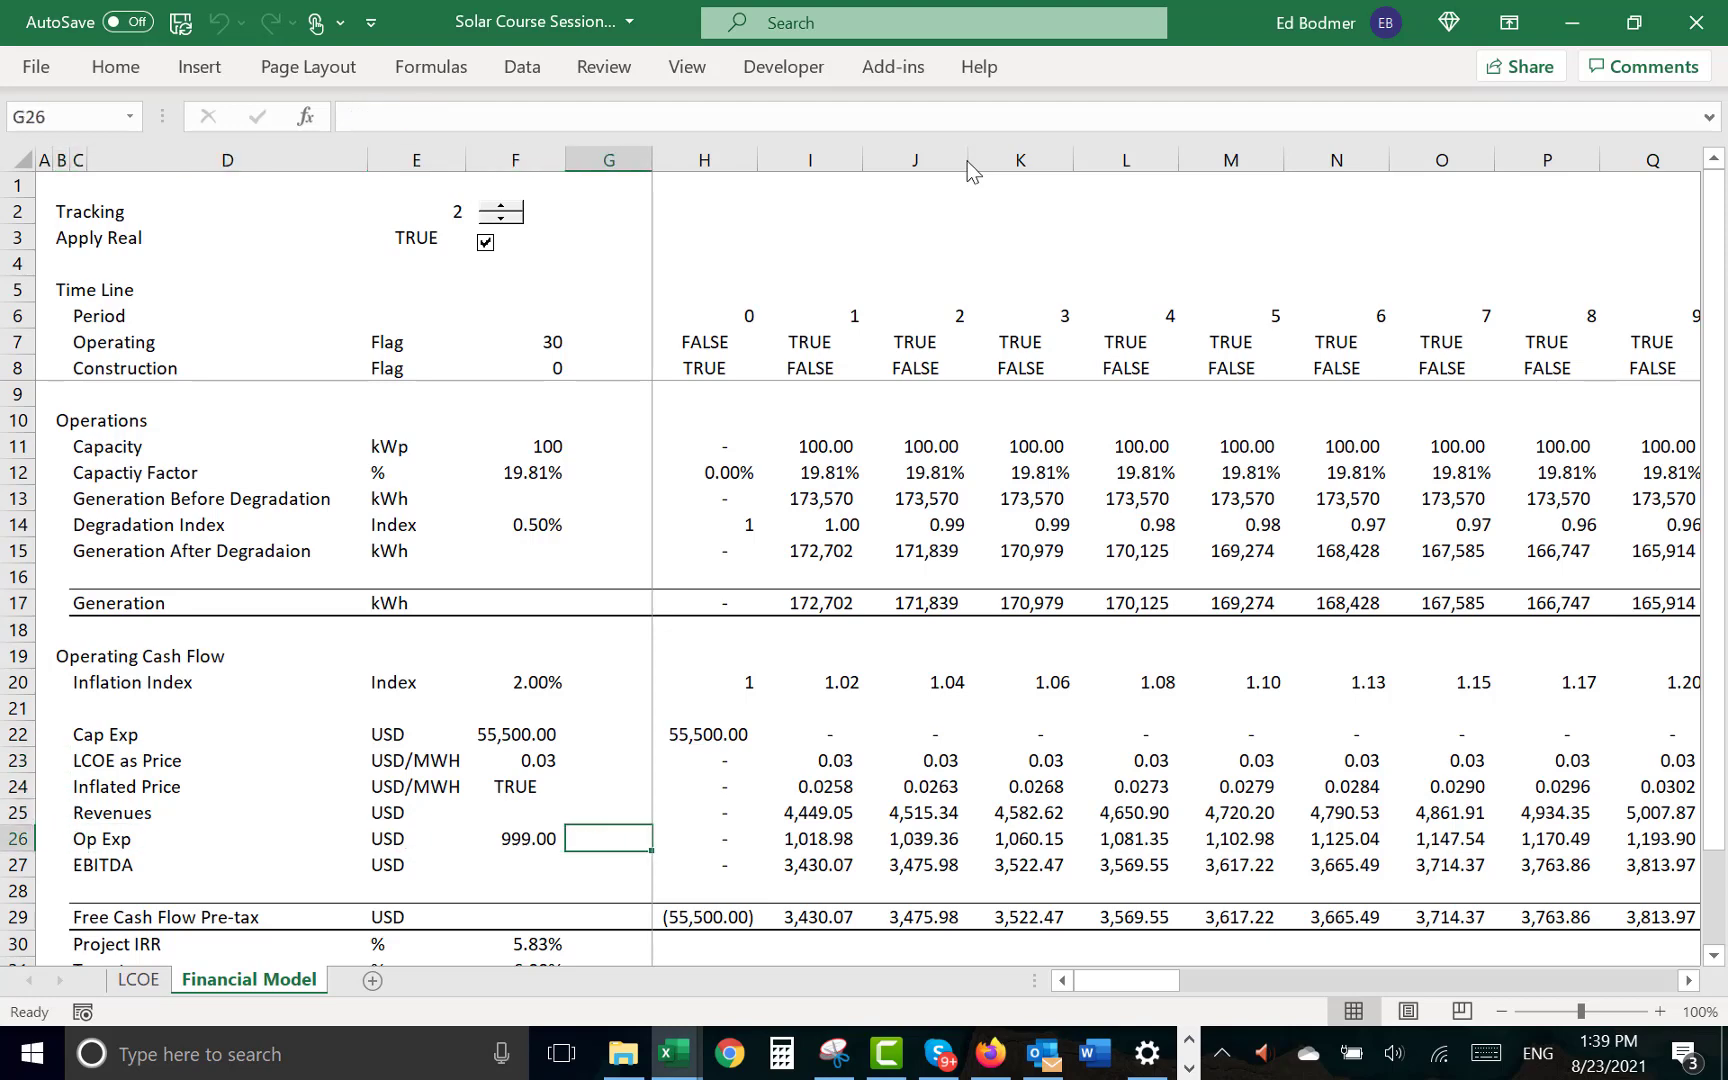
{"action": "key", "text": "Left"}
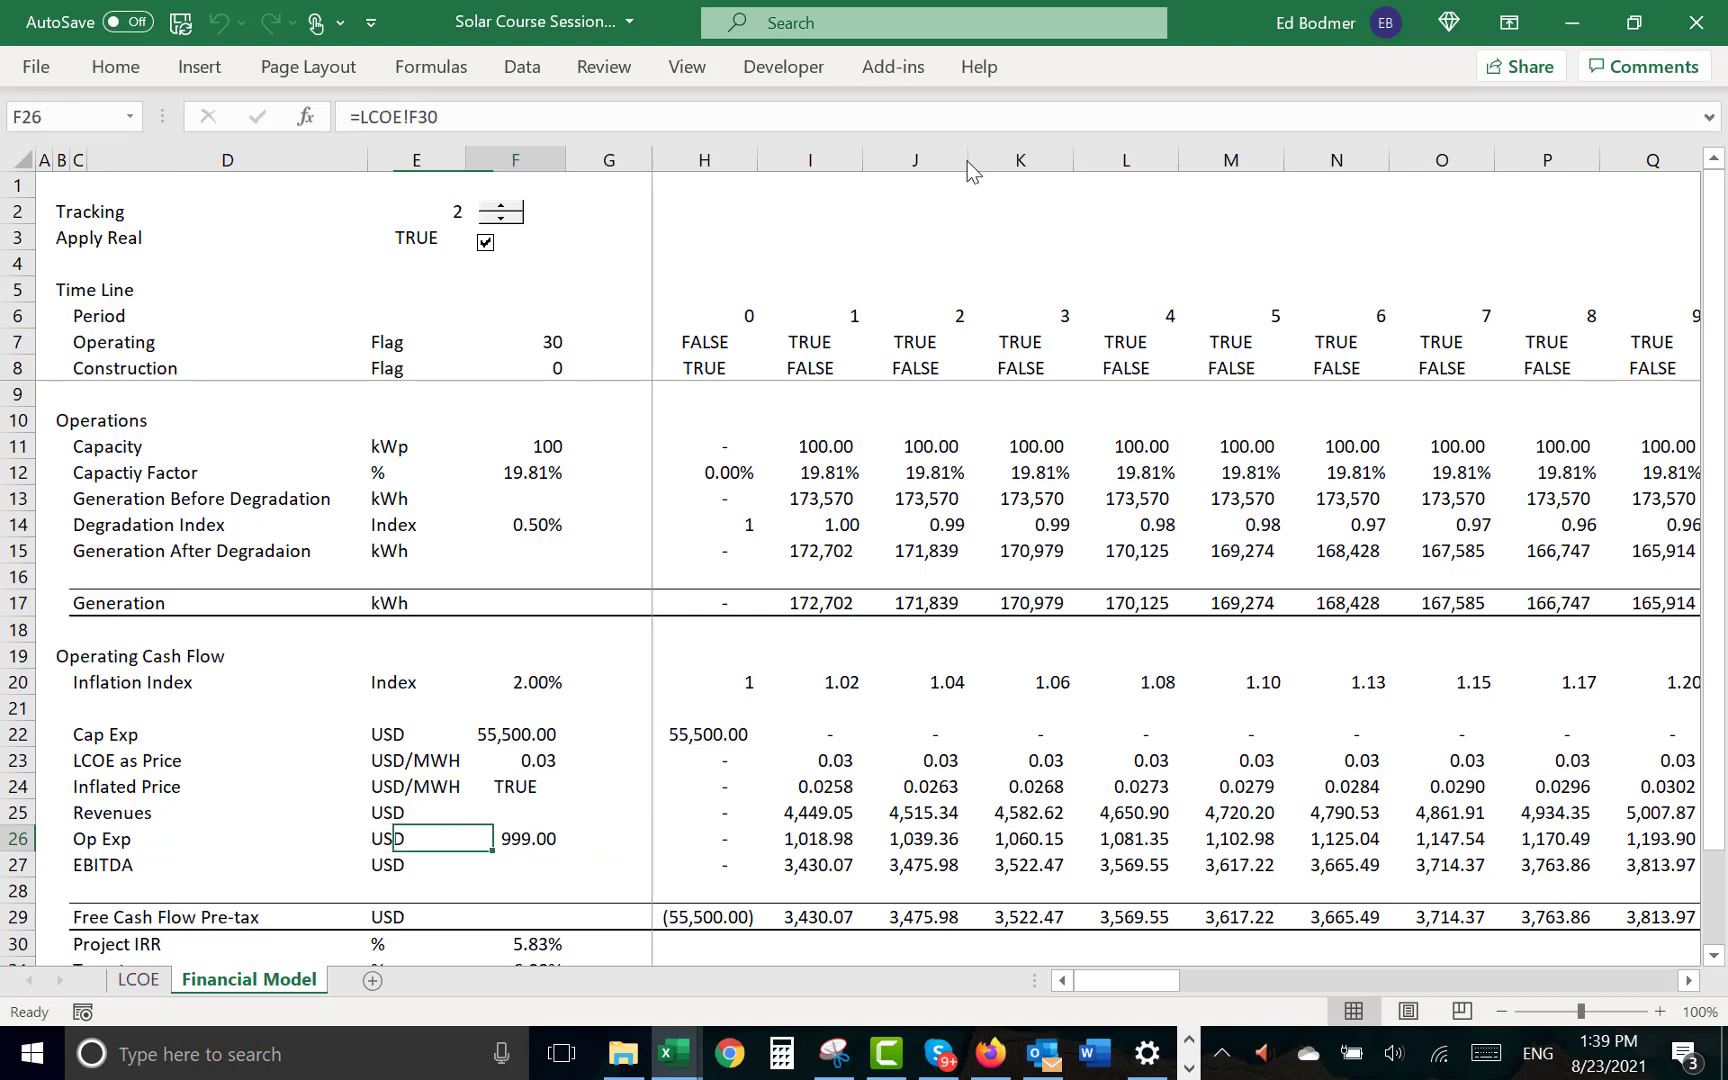
{"action": "type", "text": "="}
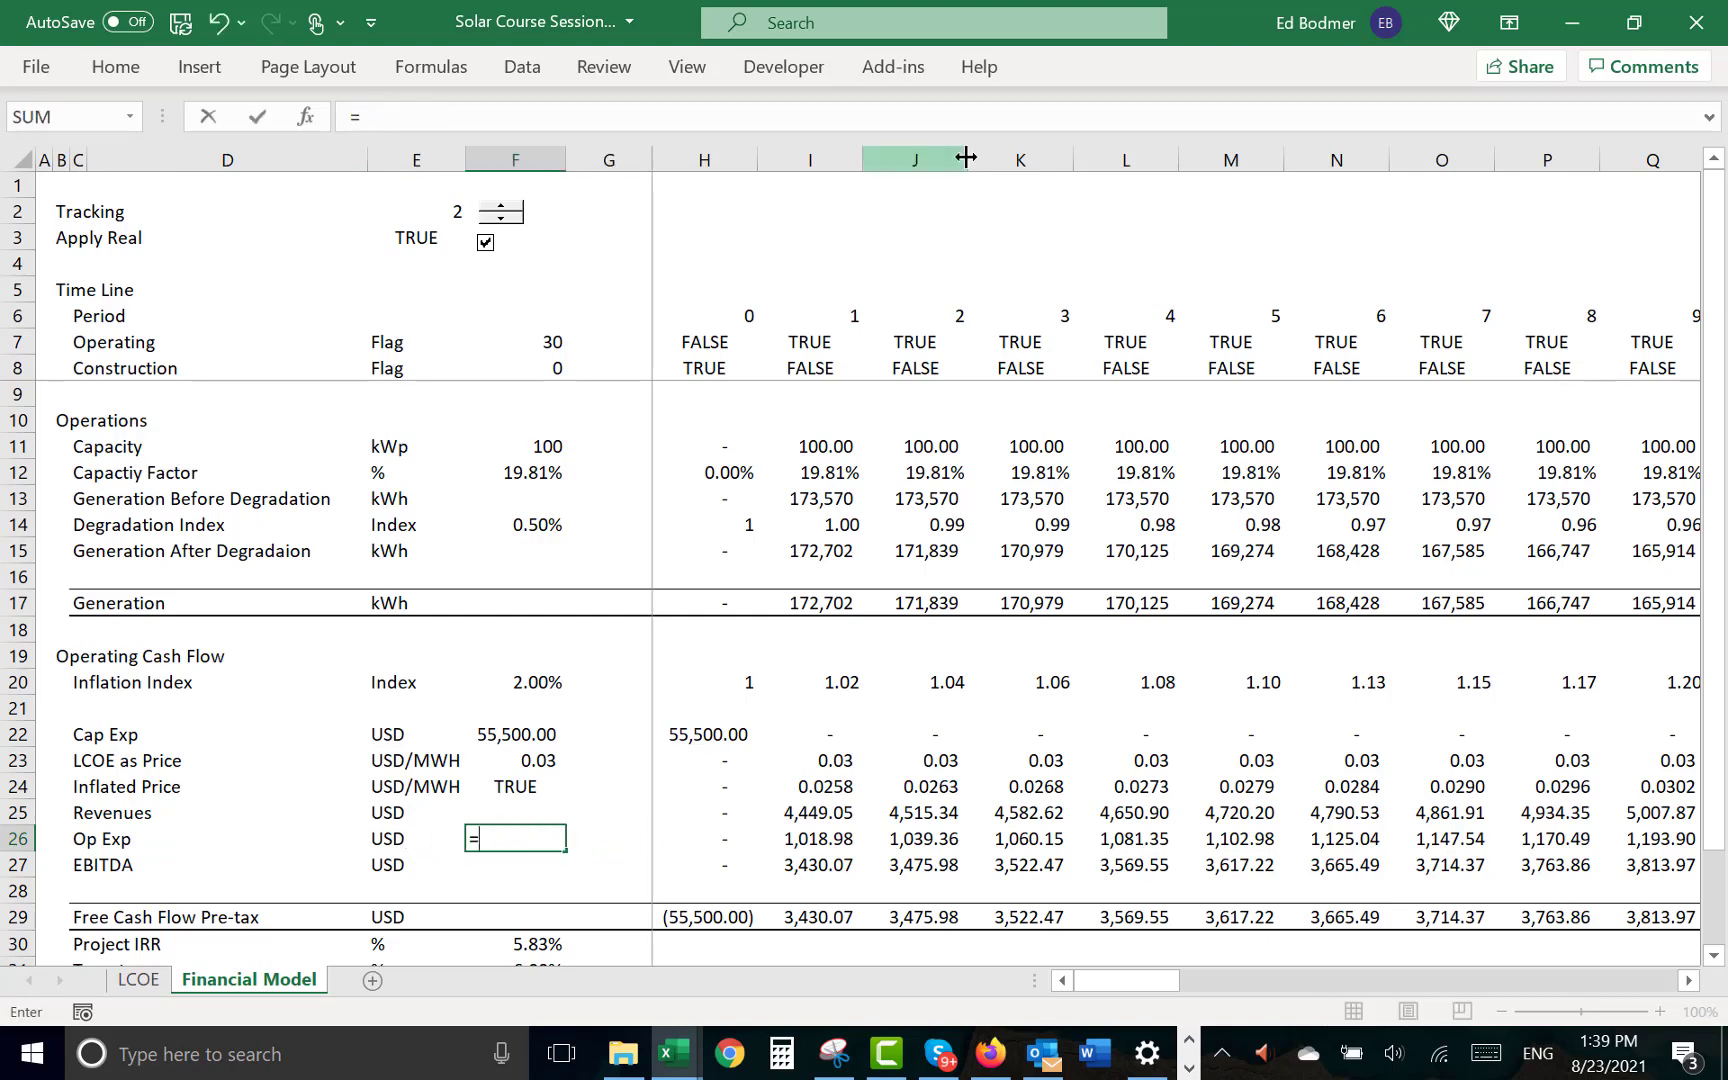
{"action": "key", "text": "ctrl+Page_Up"}
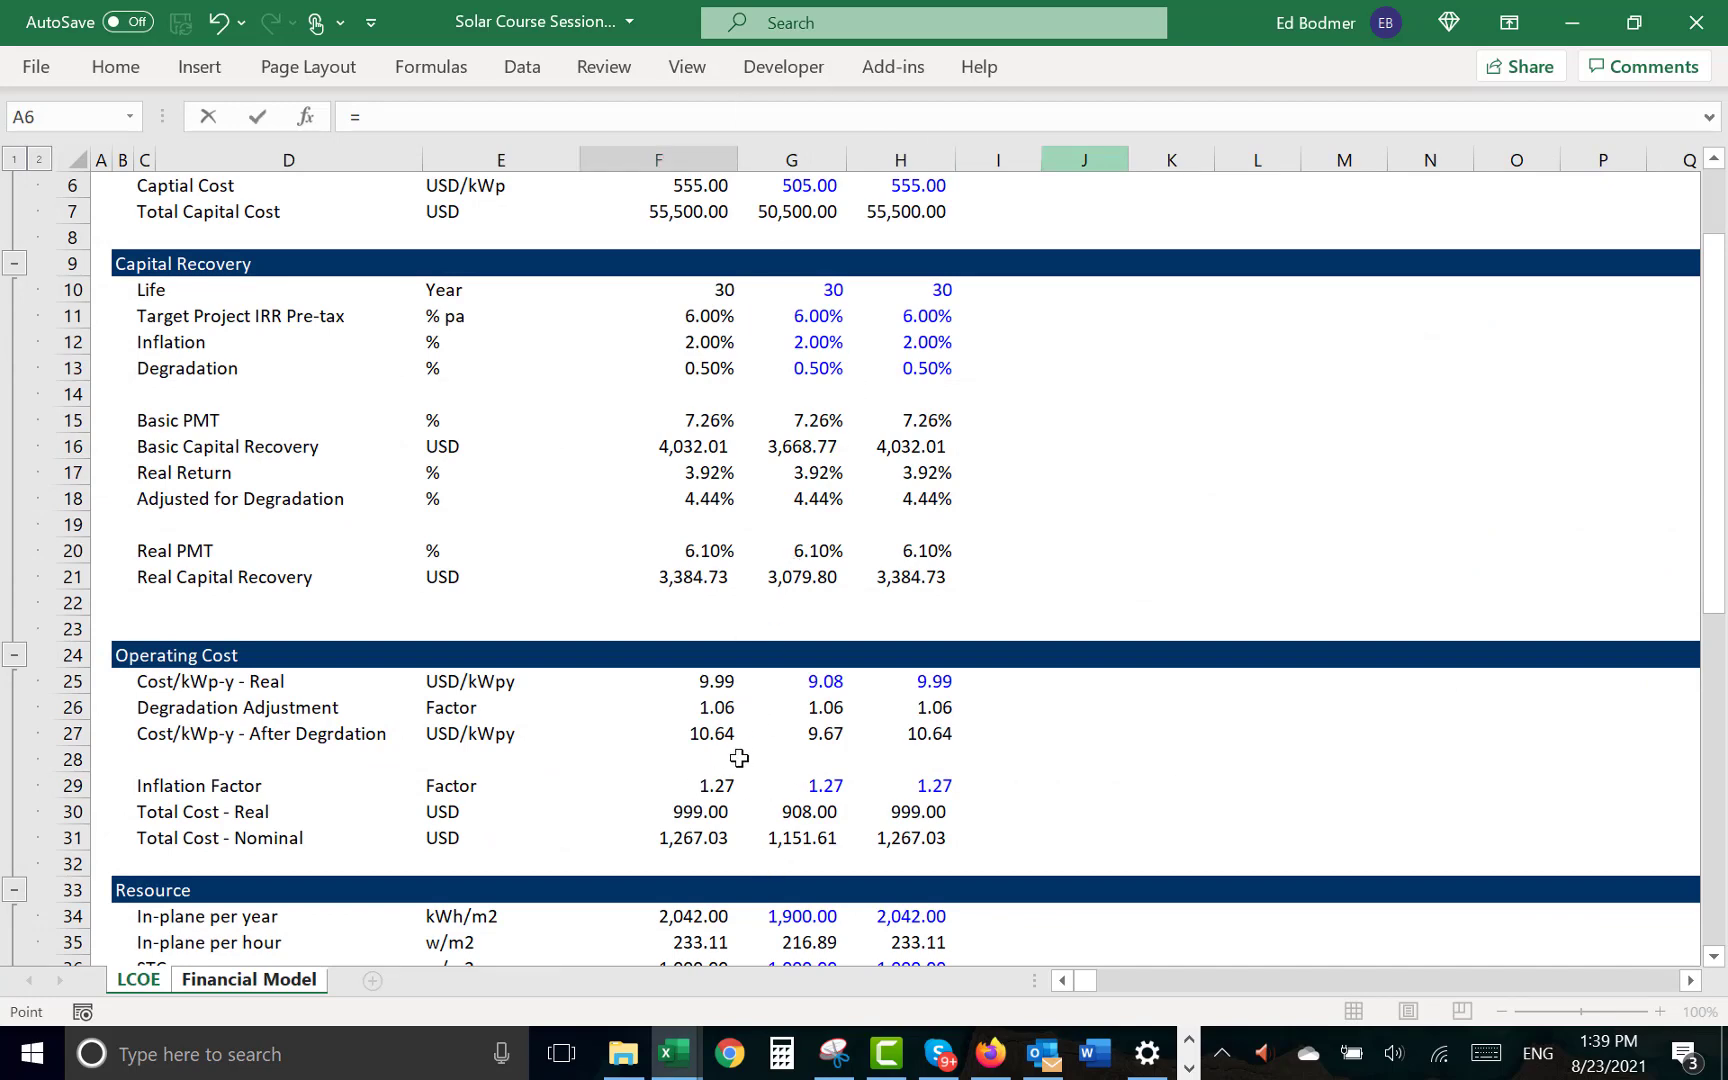
{"action": "left_click", "coordinate": [736, 806]}
{"action": "key", "text": "Return"}
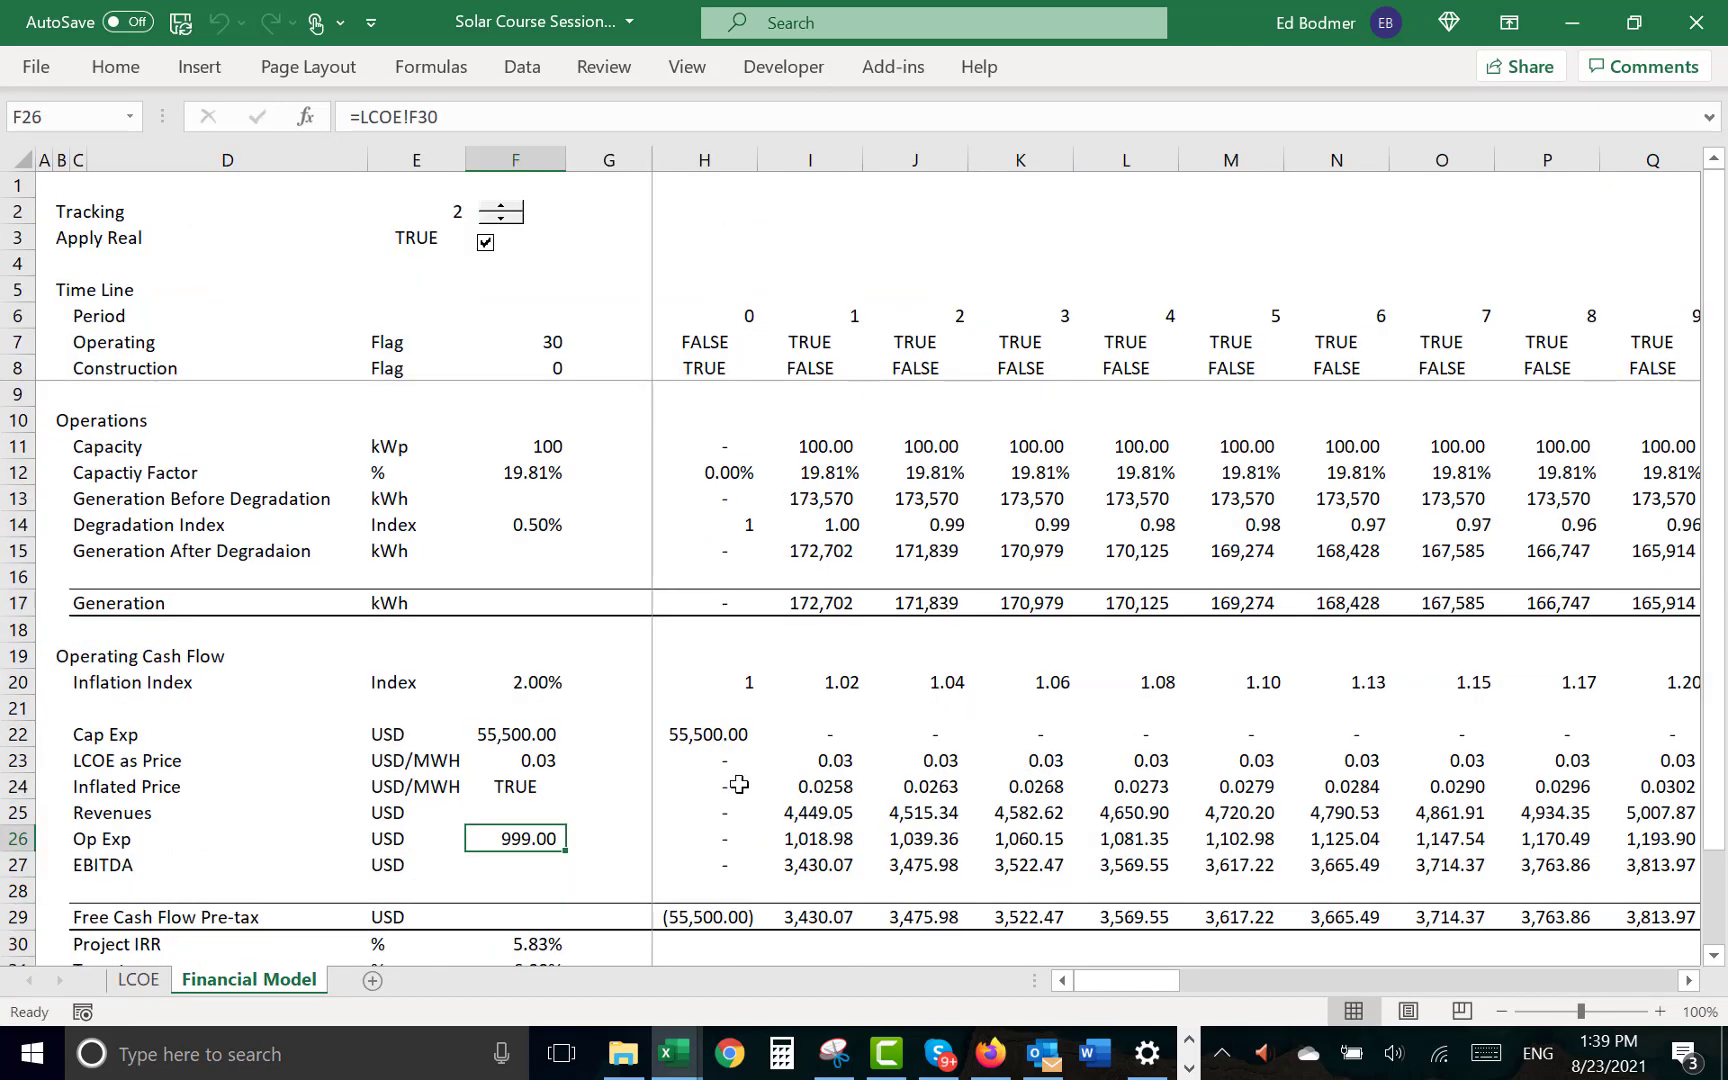
- Insert a blank row at row 28 of the LCOE sheet, below Cost/kWp-y - After Degrdation
{"action": "key", "text": "ctrl+Page_Up"}
{"action": "key", "text": "Down"}
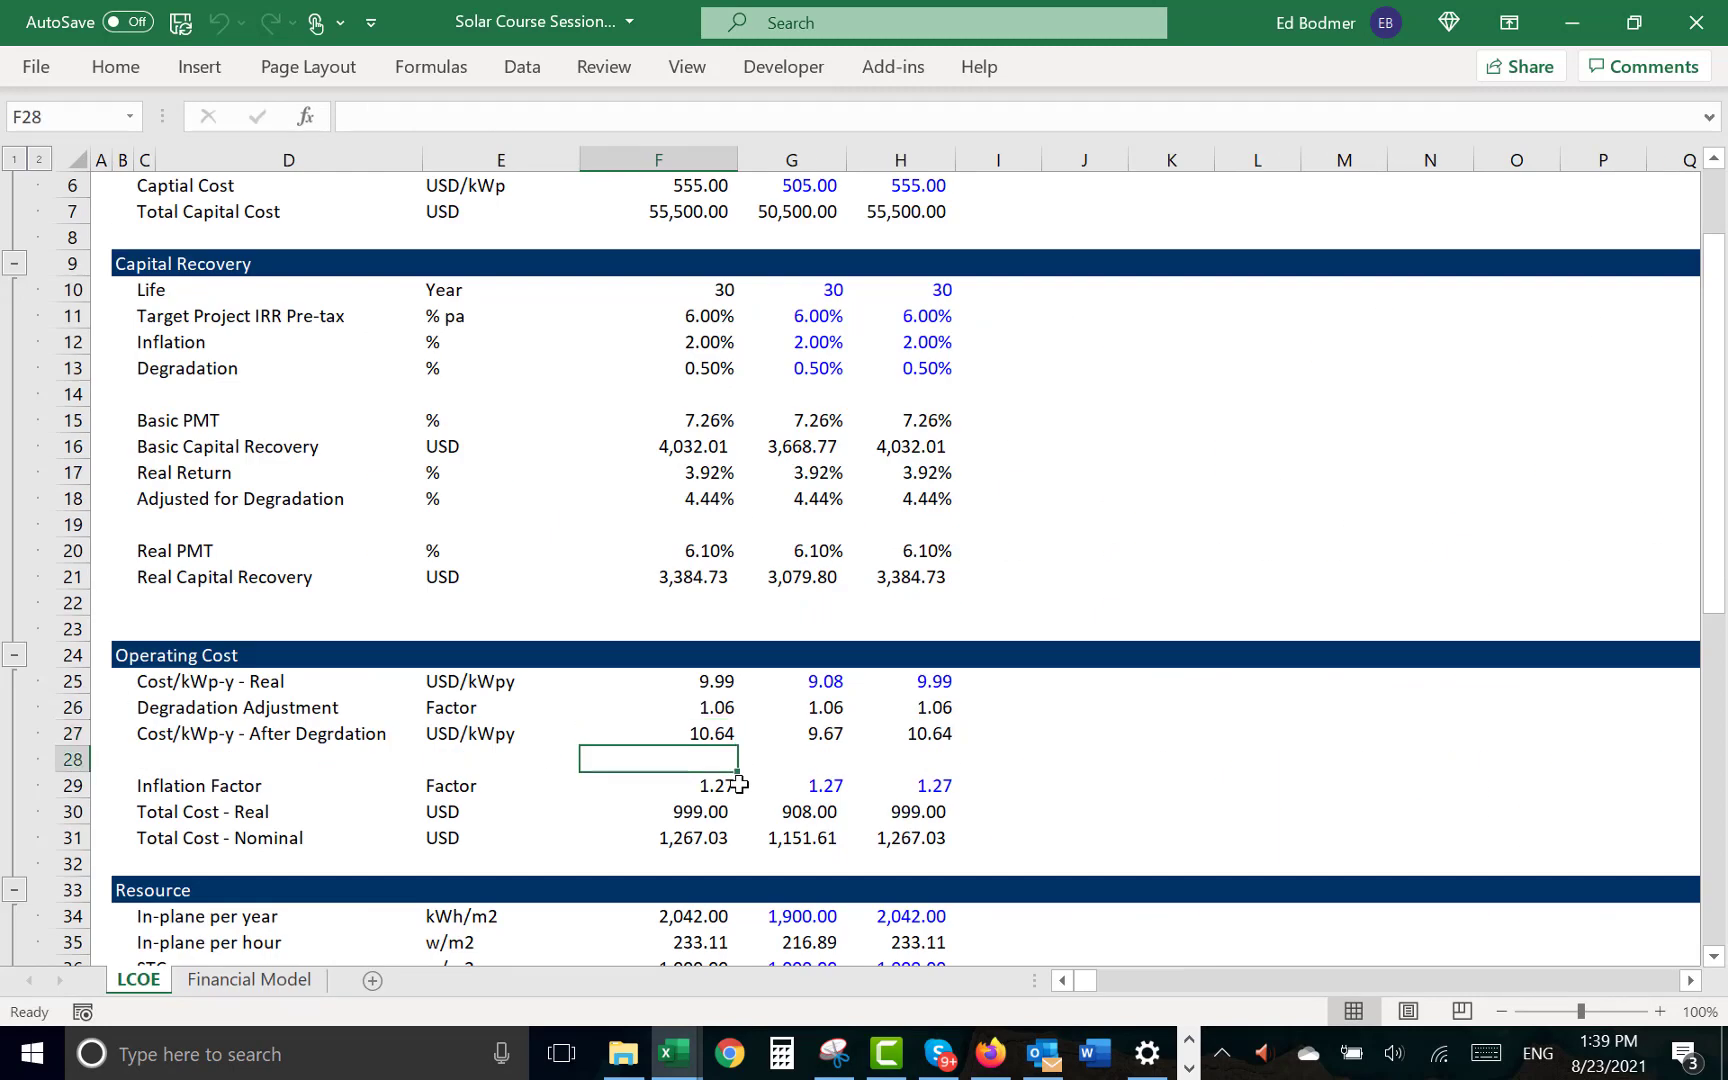
{"action": "key", "text": "shift+space"}
{"action": "key", "text": "ctrl+shift+plus"}
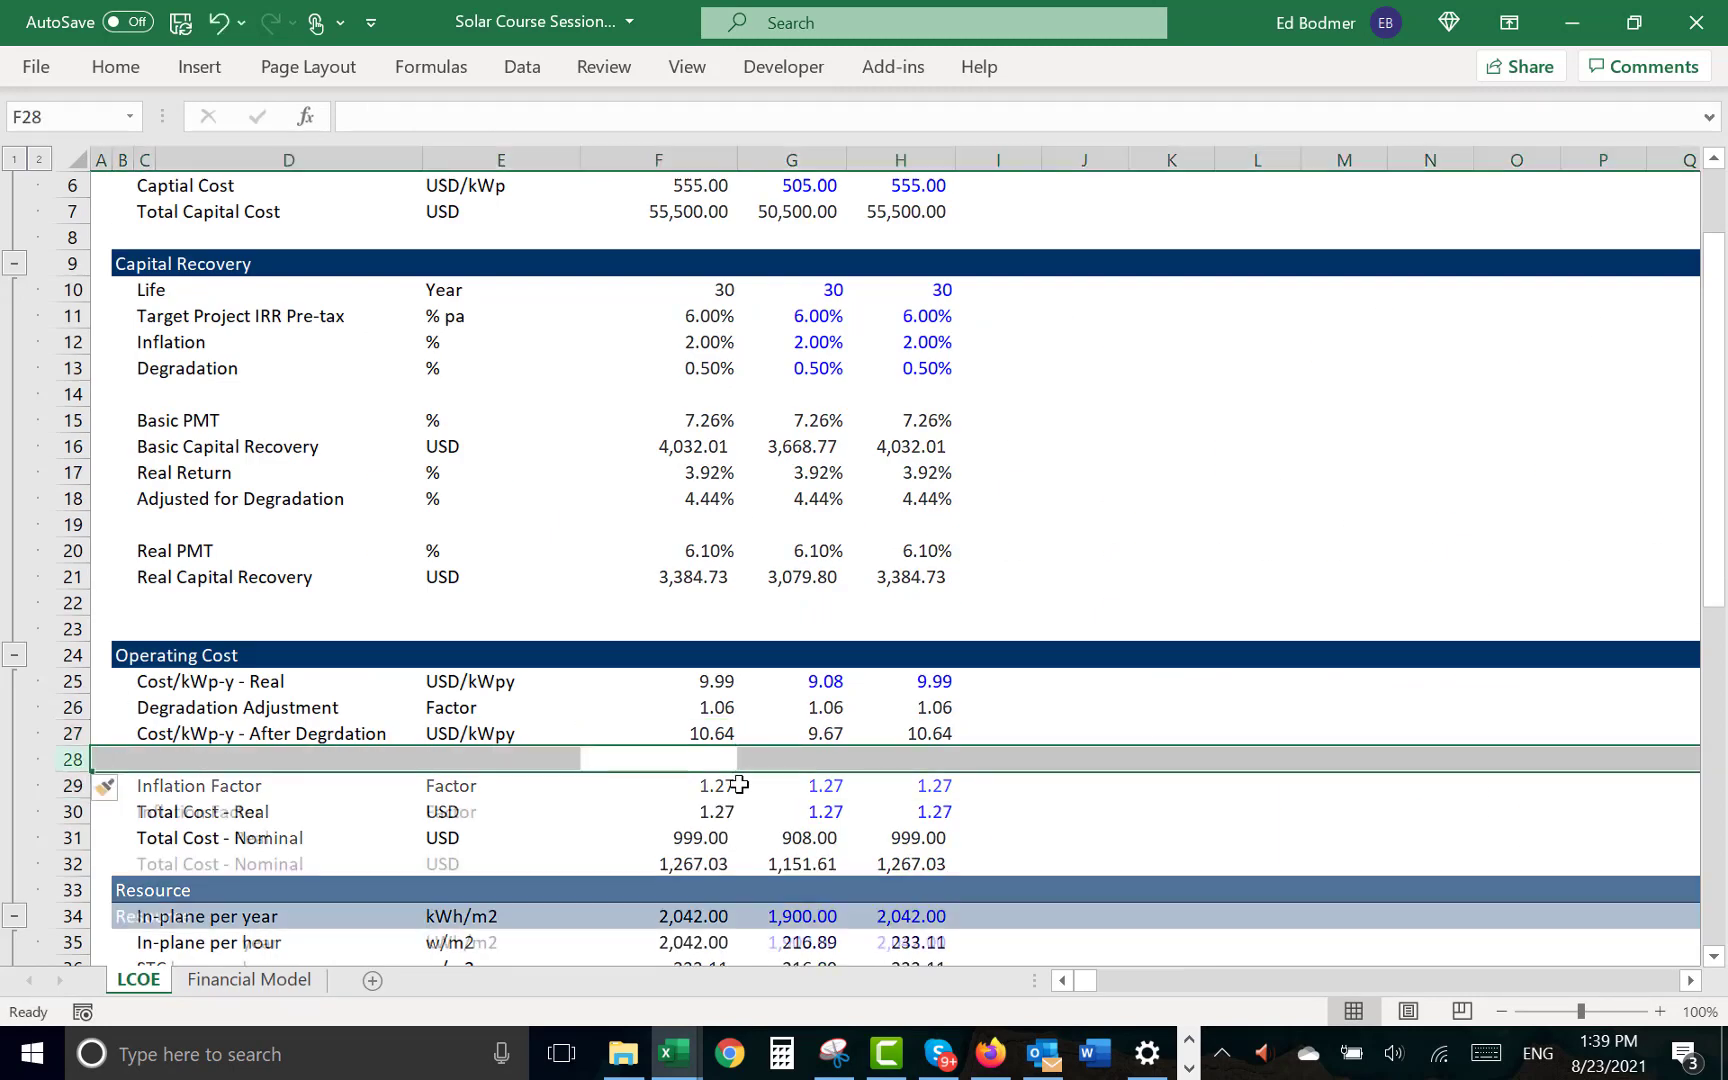
- Label the new row Total Real Cost After Degradation in C28
{"action": "key", "text": "Left"}
{"action": "key", "text": "Left"}
{"action": "key", "text": "Left"}
{"action": "type", "text": "To"}
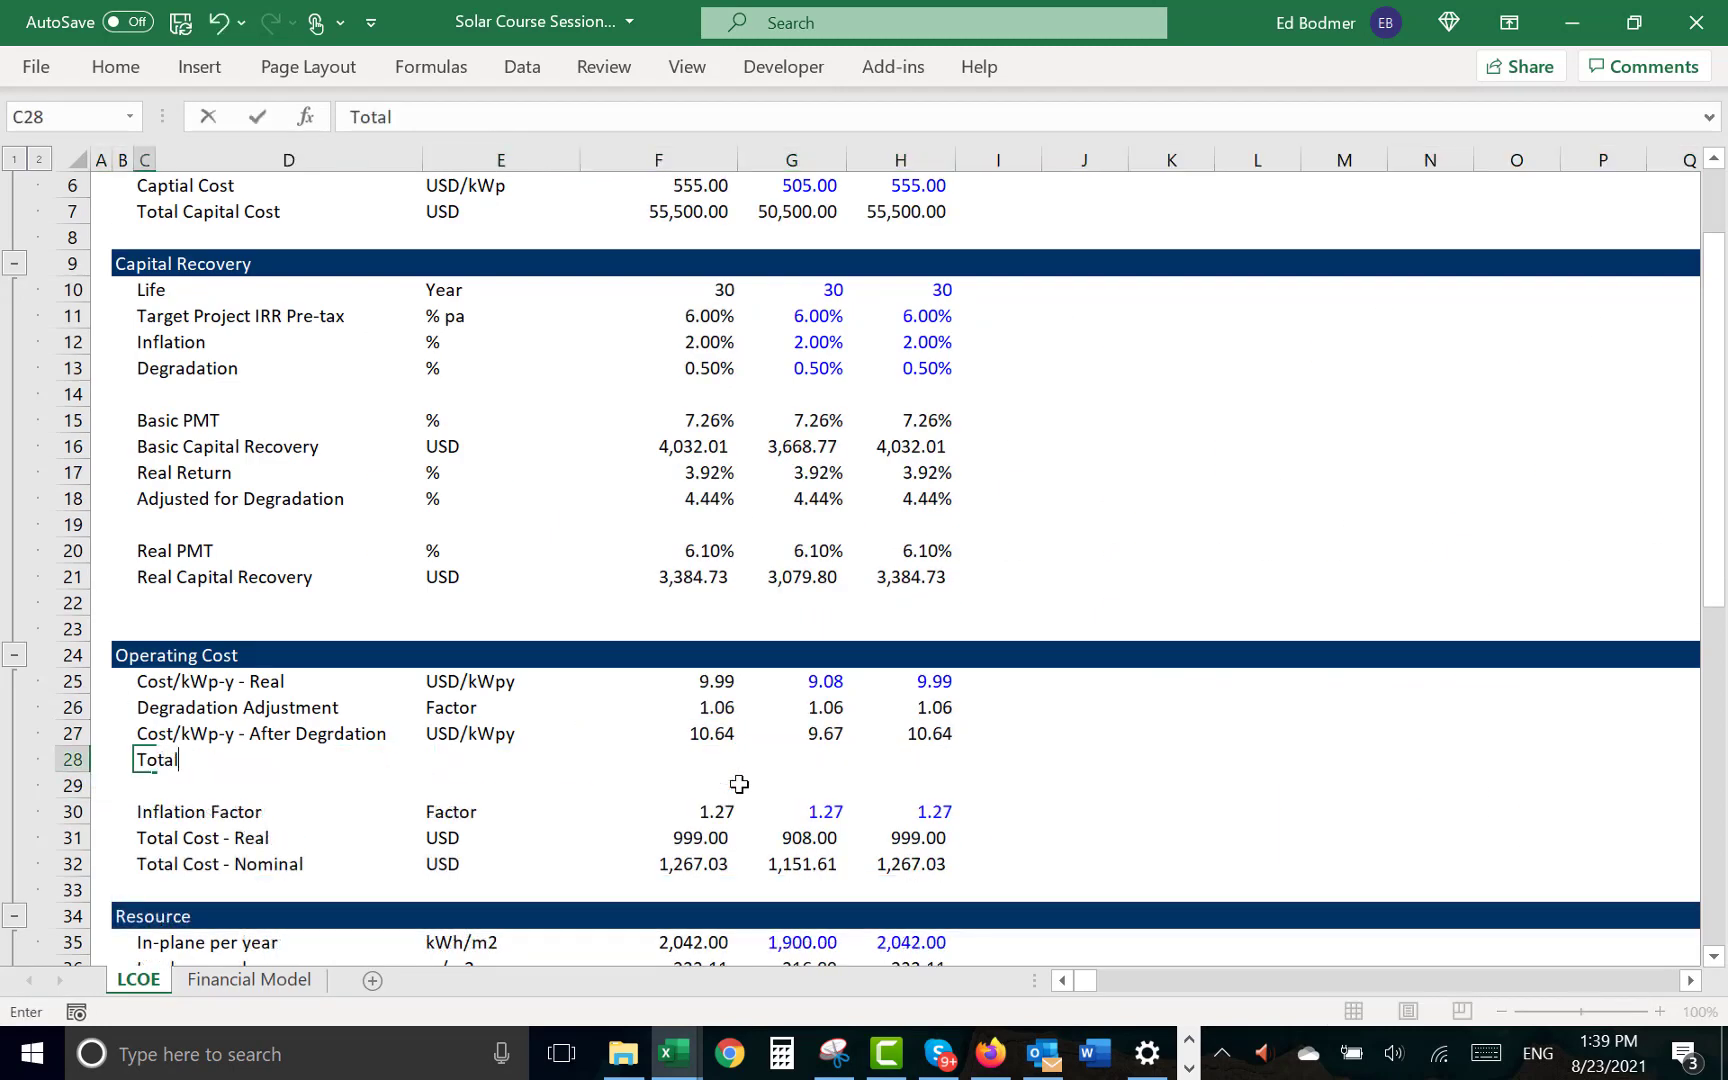
{"action": "type", "text": "tal Real Cost After Degradati"}
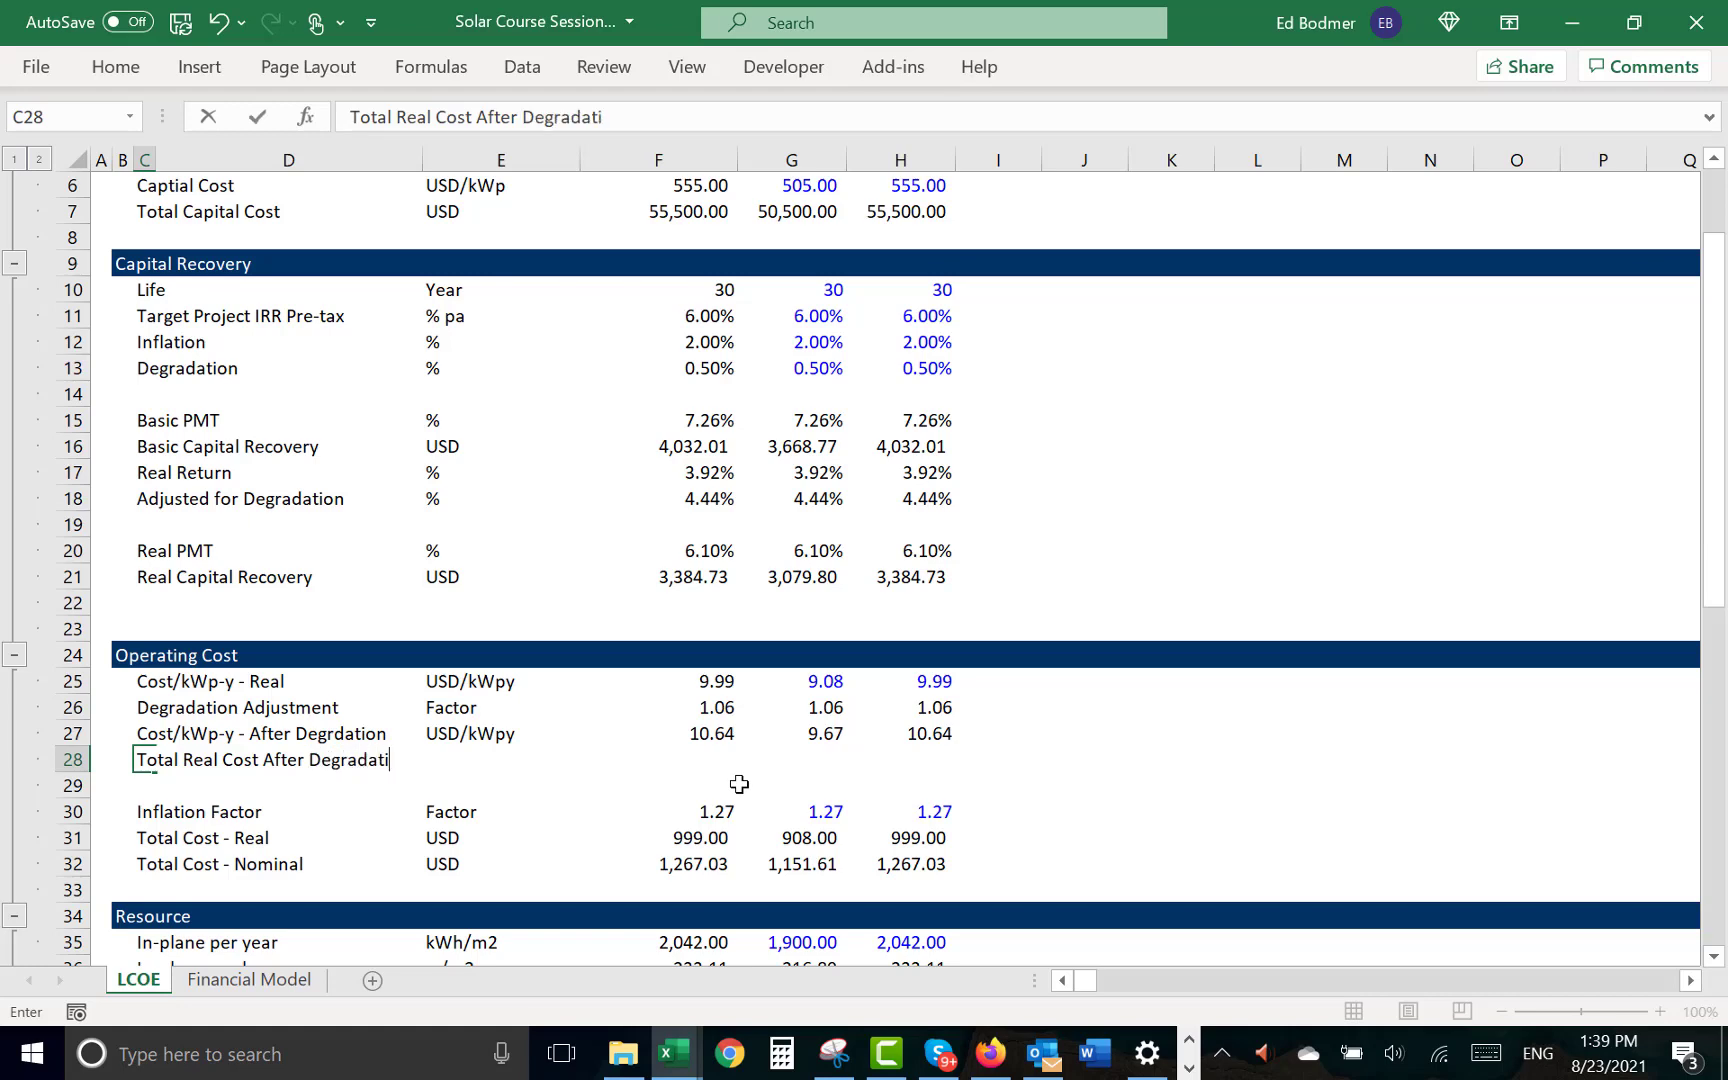
{"action": "type", "text": "on"}
{"action": "key", "text": "Return"}
- Move the unit and values of Total Cost - Real from E31:H31 to row 28, starting at E28
{"action": "key", "text": "Up"}
{"action": "key", "text": "Down"}
{"action": "key", "text": "Down"}
{"action": "key", "text": "Down"}
{"action": "key", "text": "Left"}
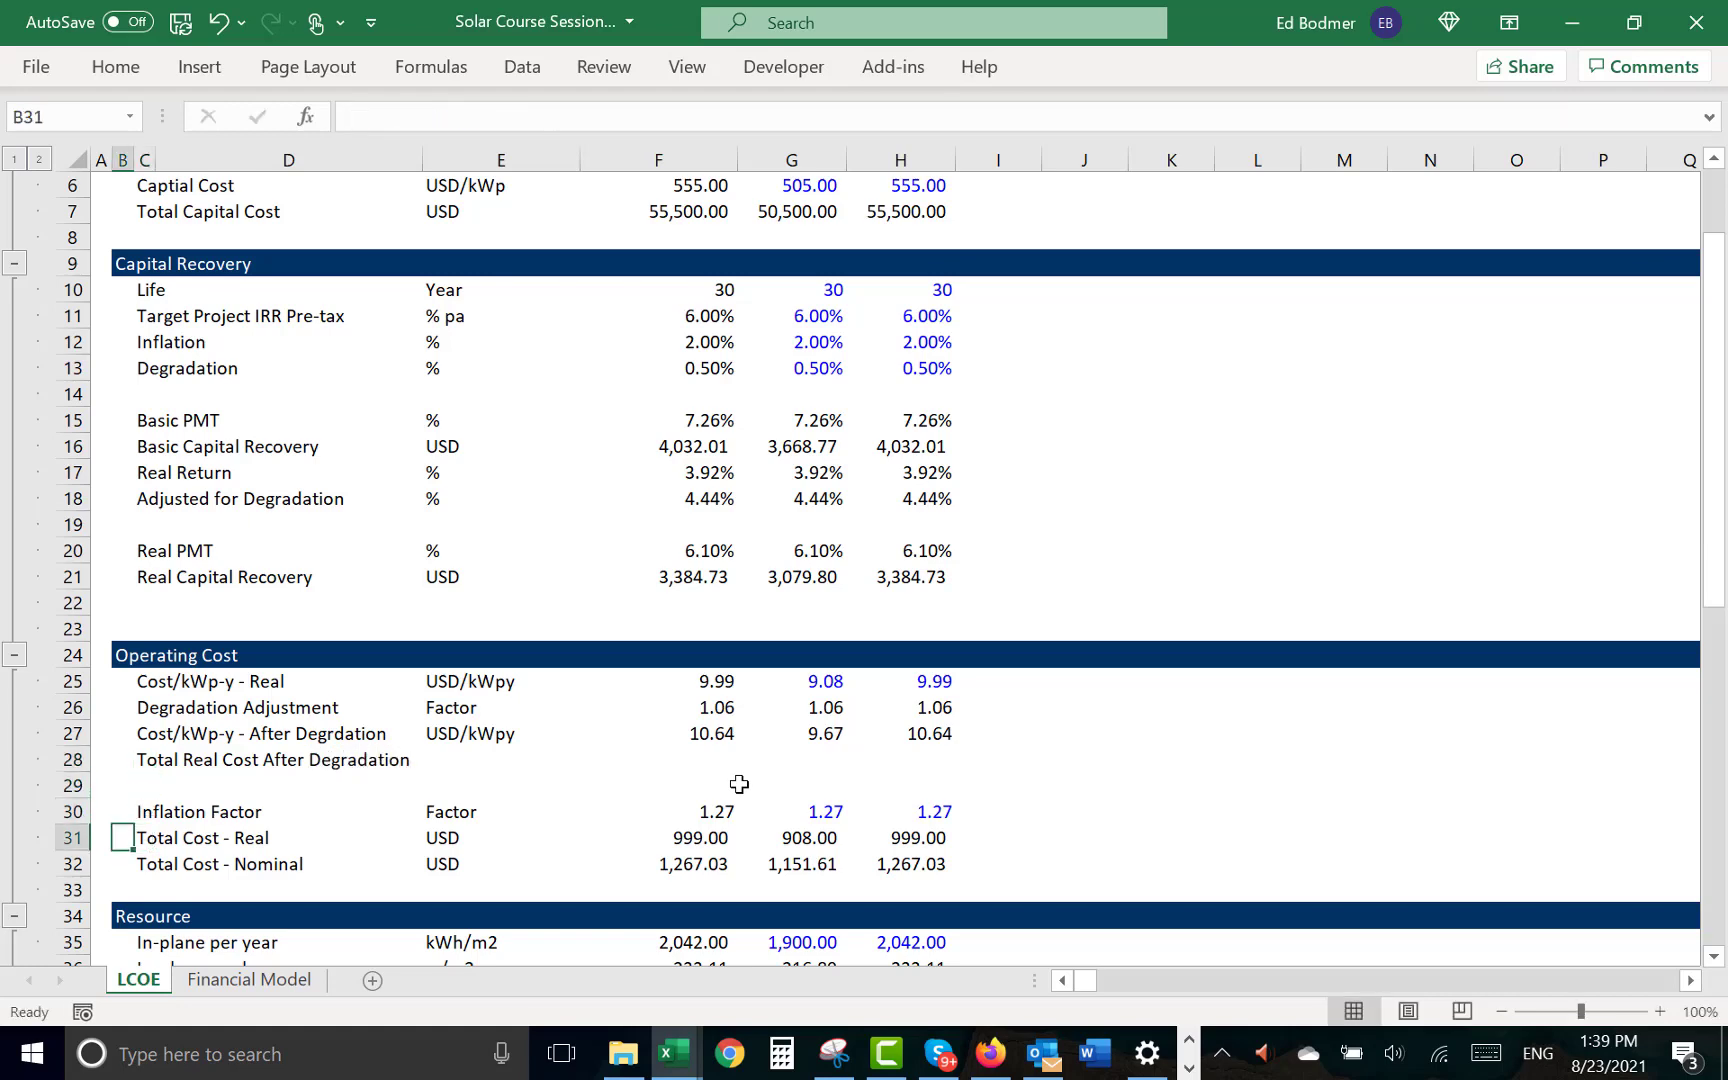
{"action": "key", "text": "Right"}
{"action": "key", "text": "Right"}
{"action": "key", "text": "Right"}
{"action": "key", "text": "shift+Right"}
{"action": "key", "text": "shift+Right"}
{"action": "key", "text": "shift+Right"}
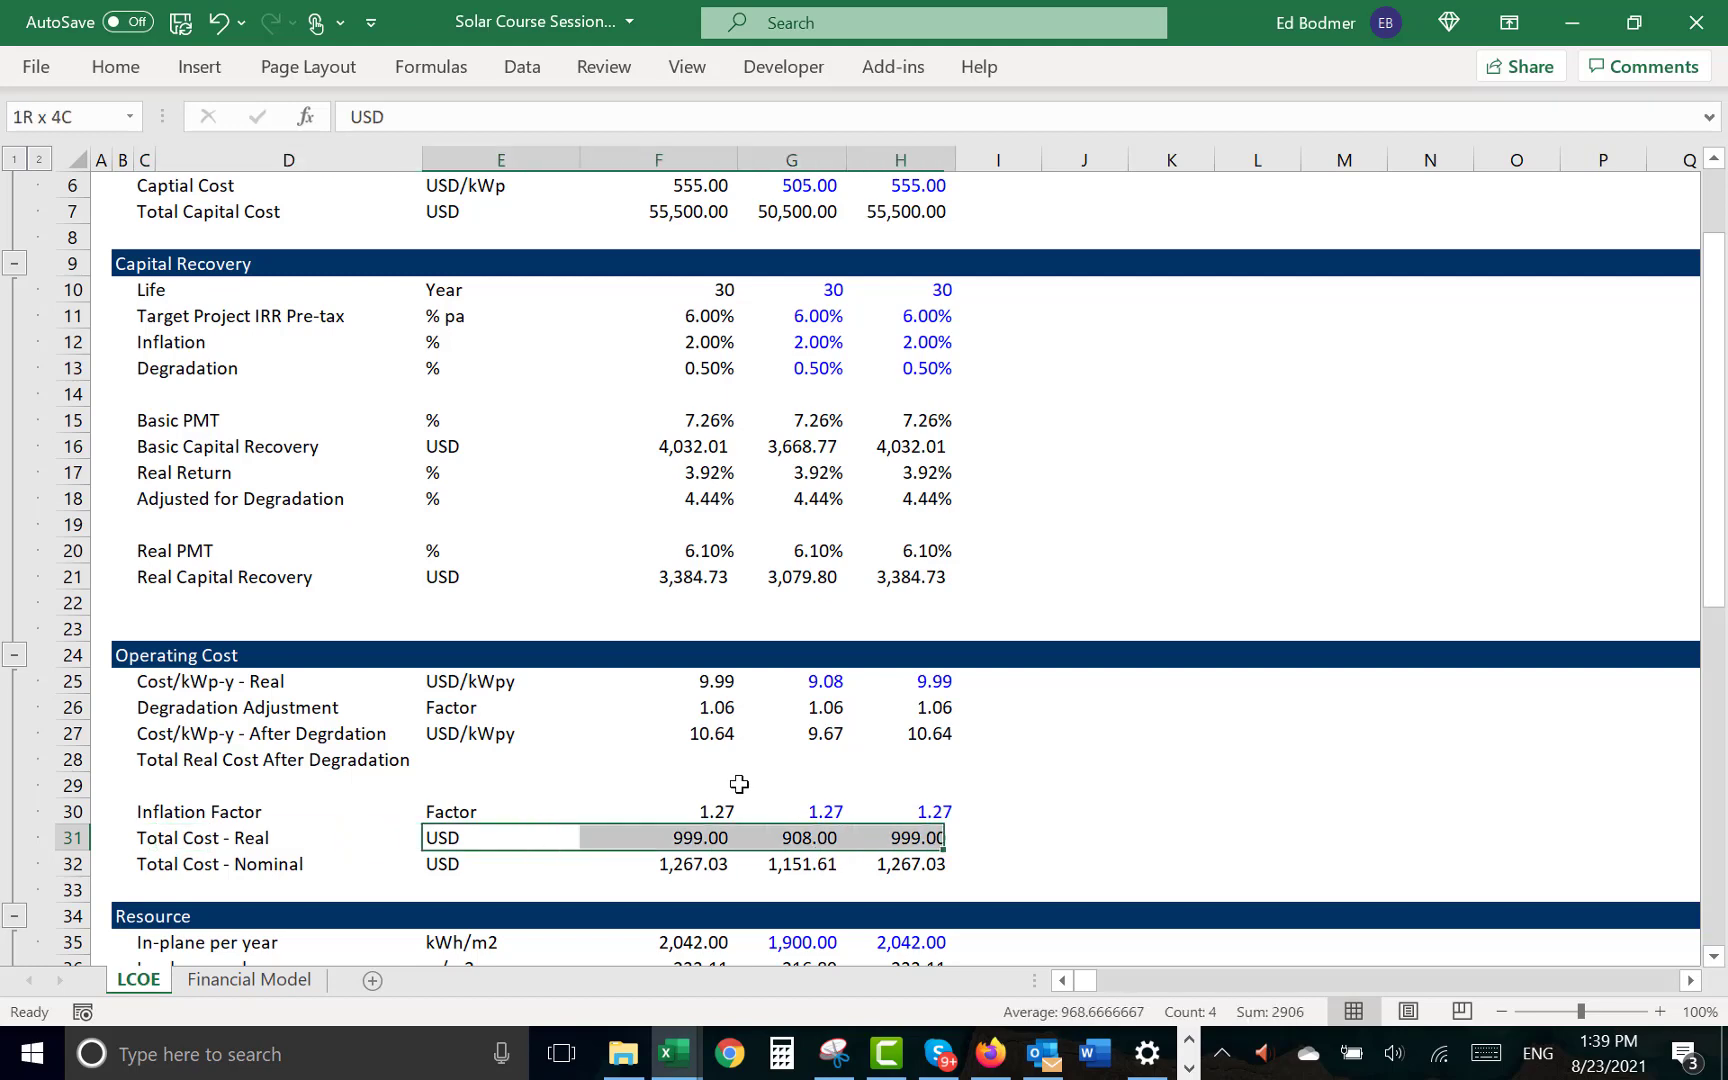
{"action": "key", "text": "ctrl+c"}
{"action": "key", "text": "Up"}
{"action": "key", "text": "Up"}
{"action": "key", "text": "Up"}
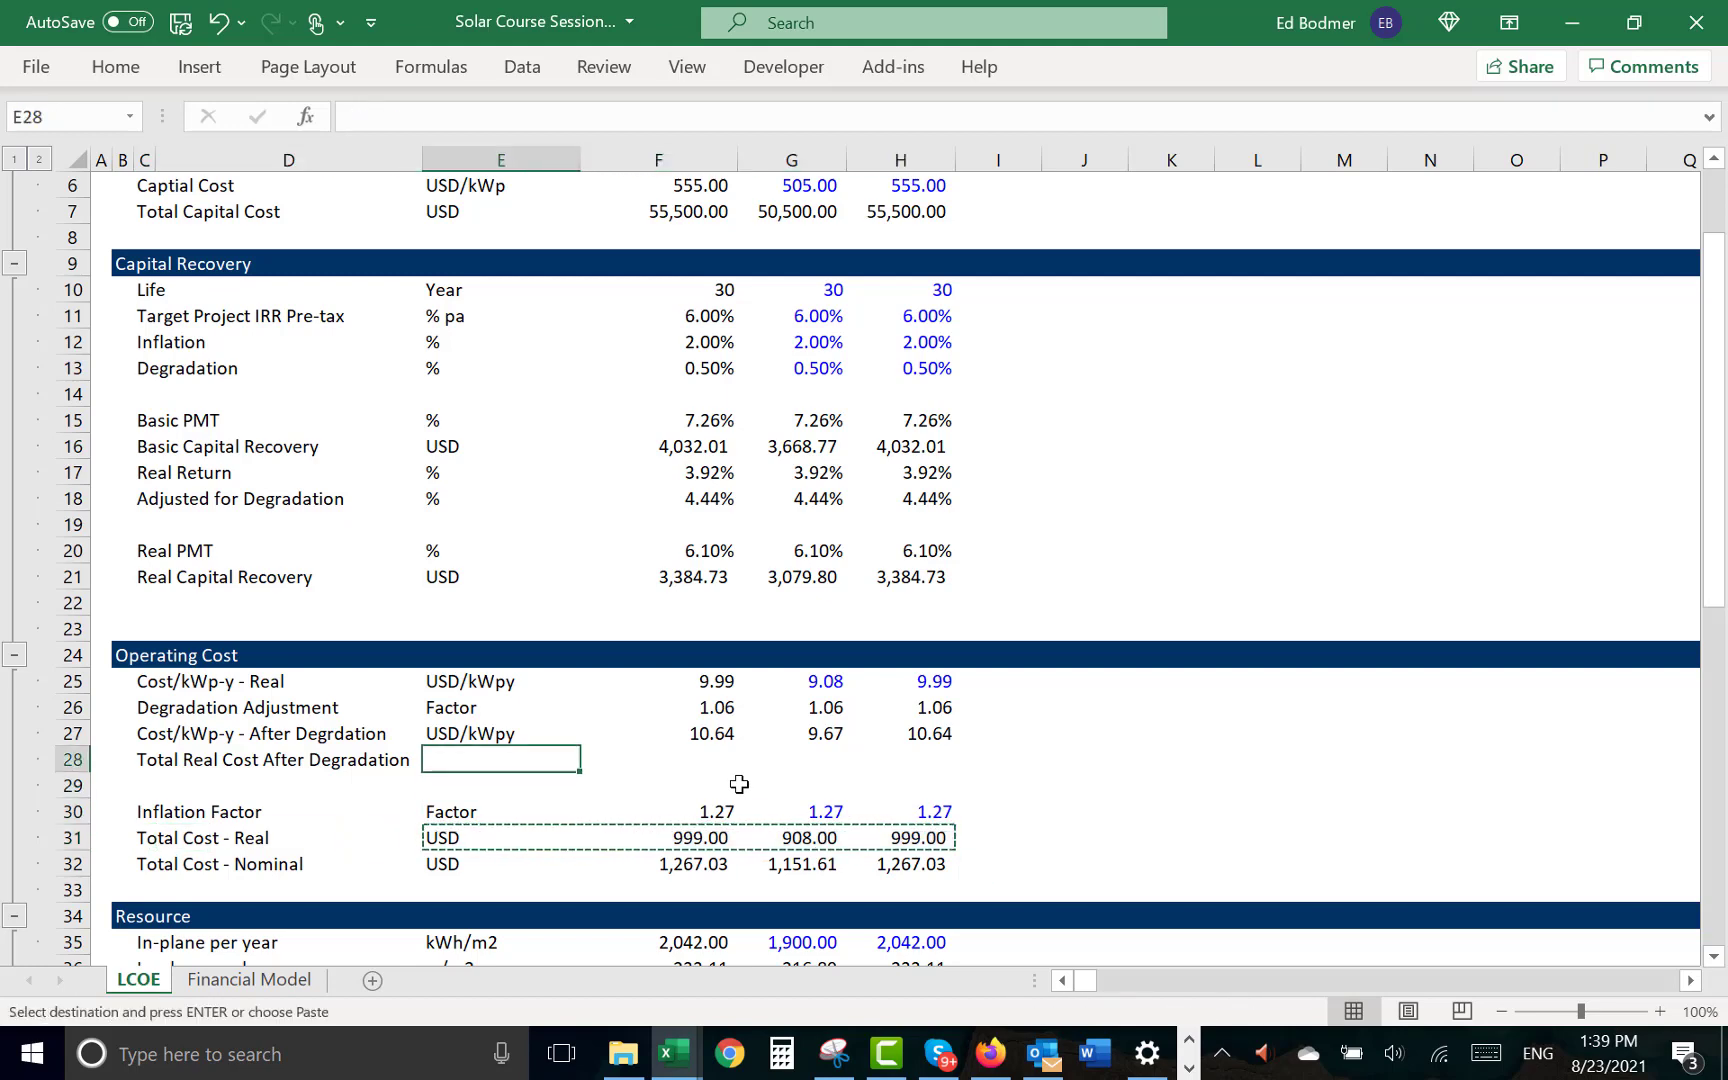
{"action": "key", "text": "Return"}
{"action": "key", "text": "Right"}
{"action": "key", "text": "Right"}
{"action": "key", "text": "Left"}
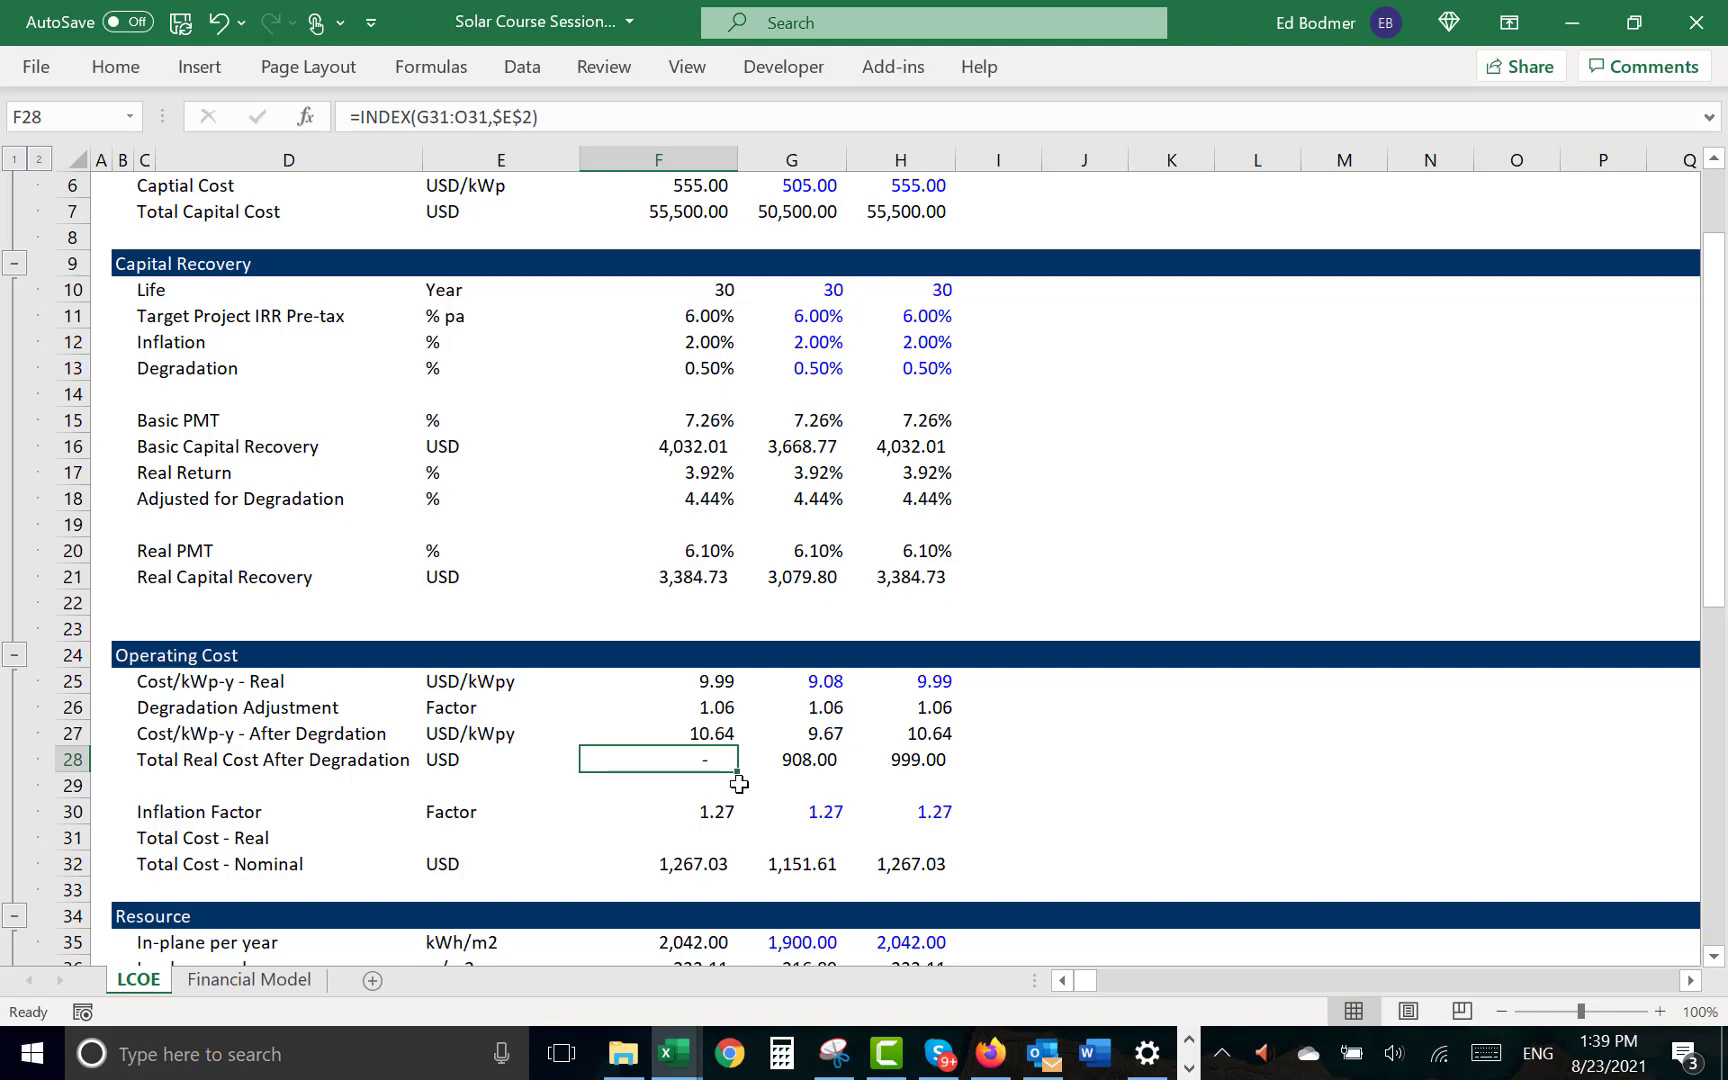
- Calculate Total Real Cost After Degradation in G28 as the degraded cost per kWp times capacity, =G27*G5
{"action": "key", "text": "Right"}
{"action": "key", "text": "F2"}
{"action": "key", "text": "Escape"}
{"action": "type", "text": "="}
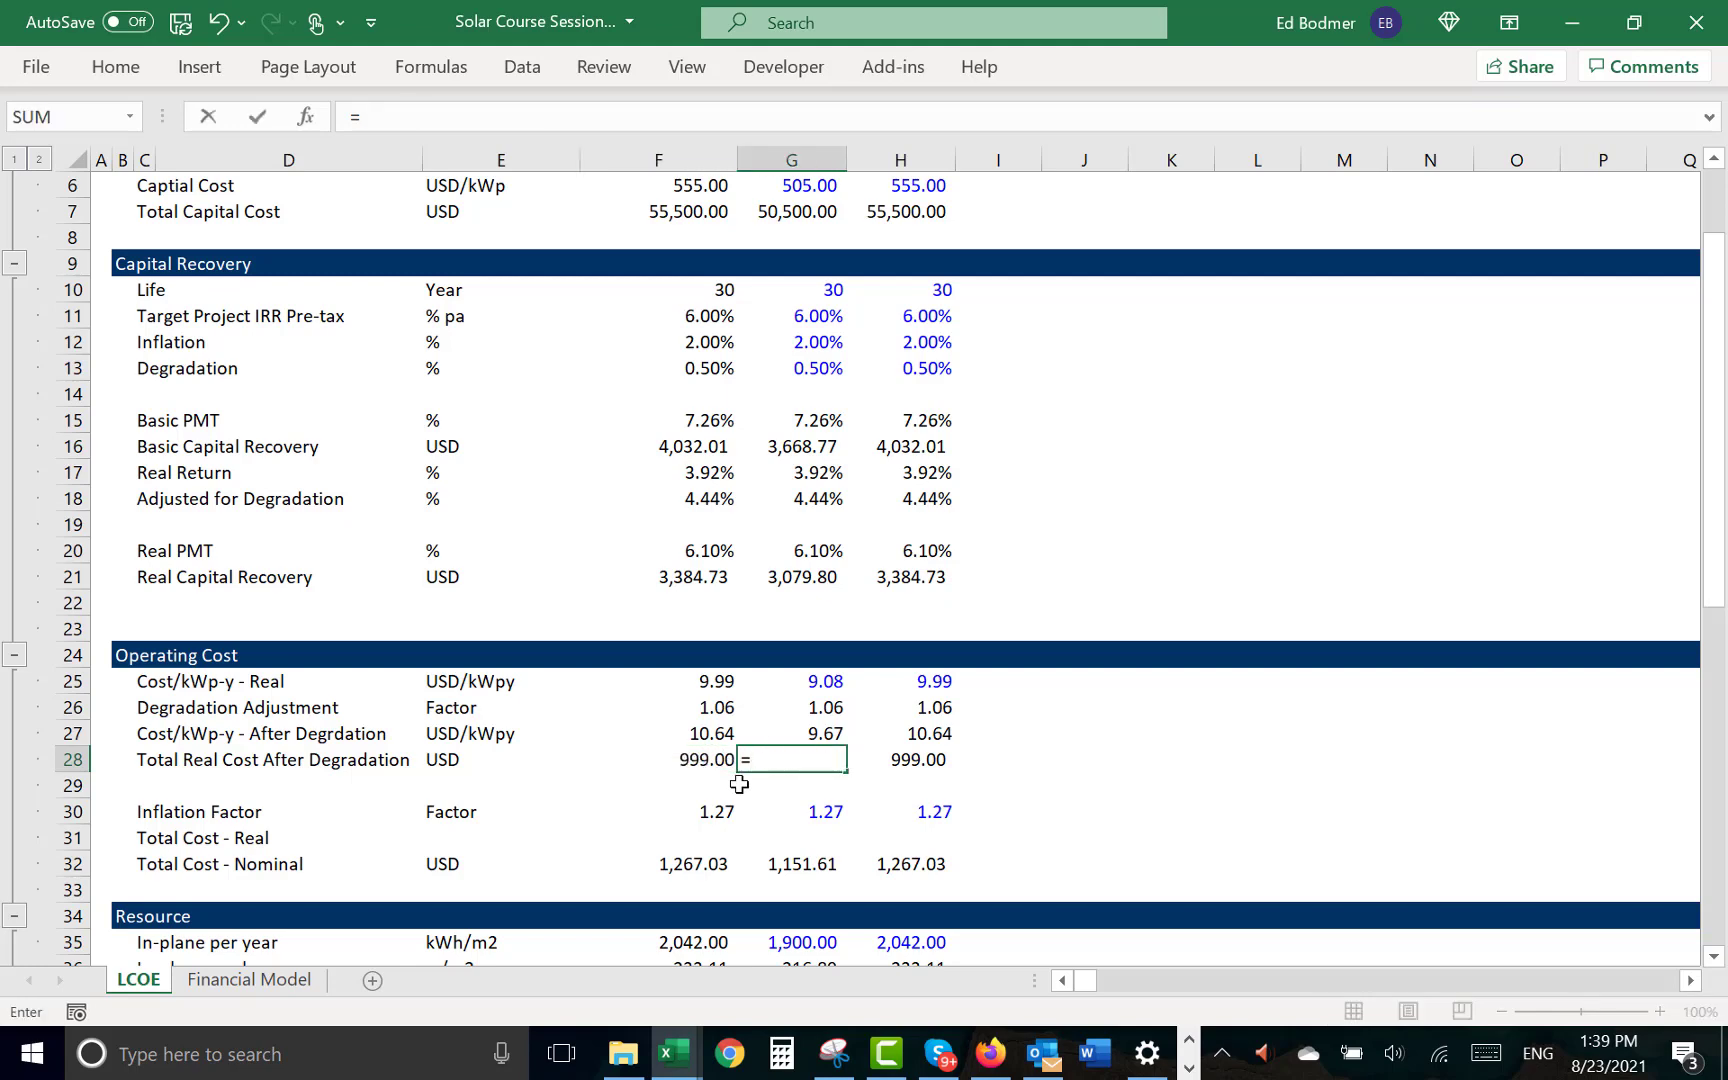
{"action": "key", "text": "Up"}
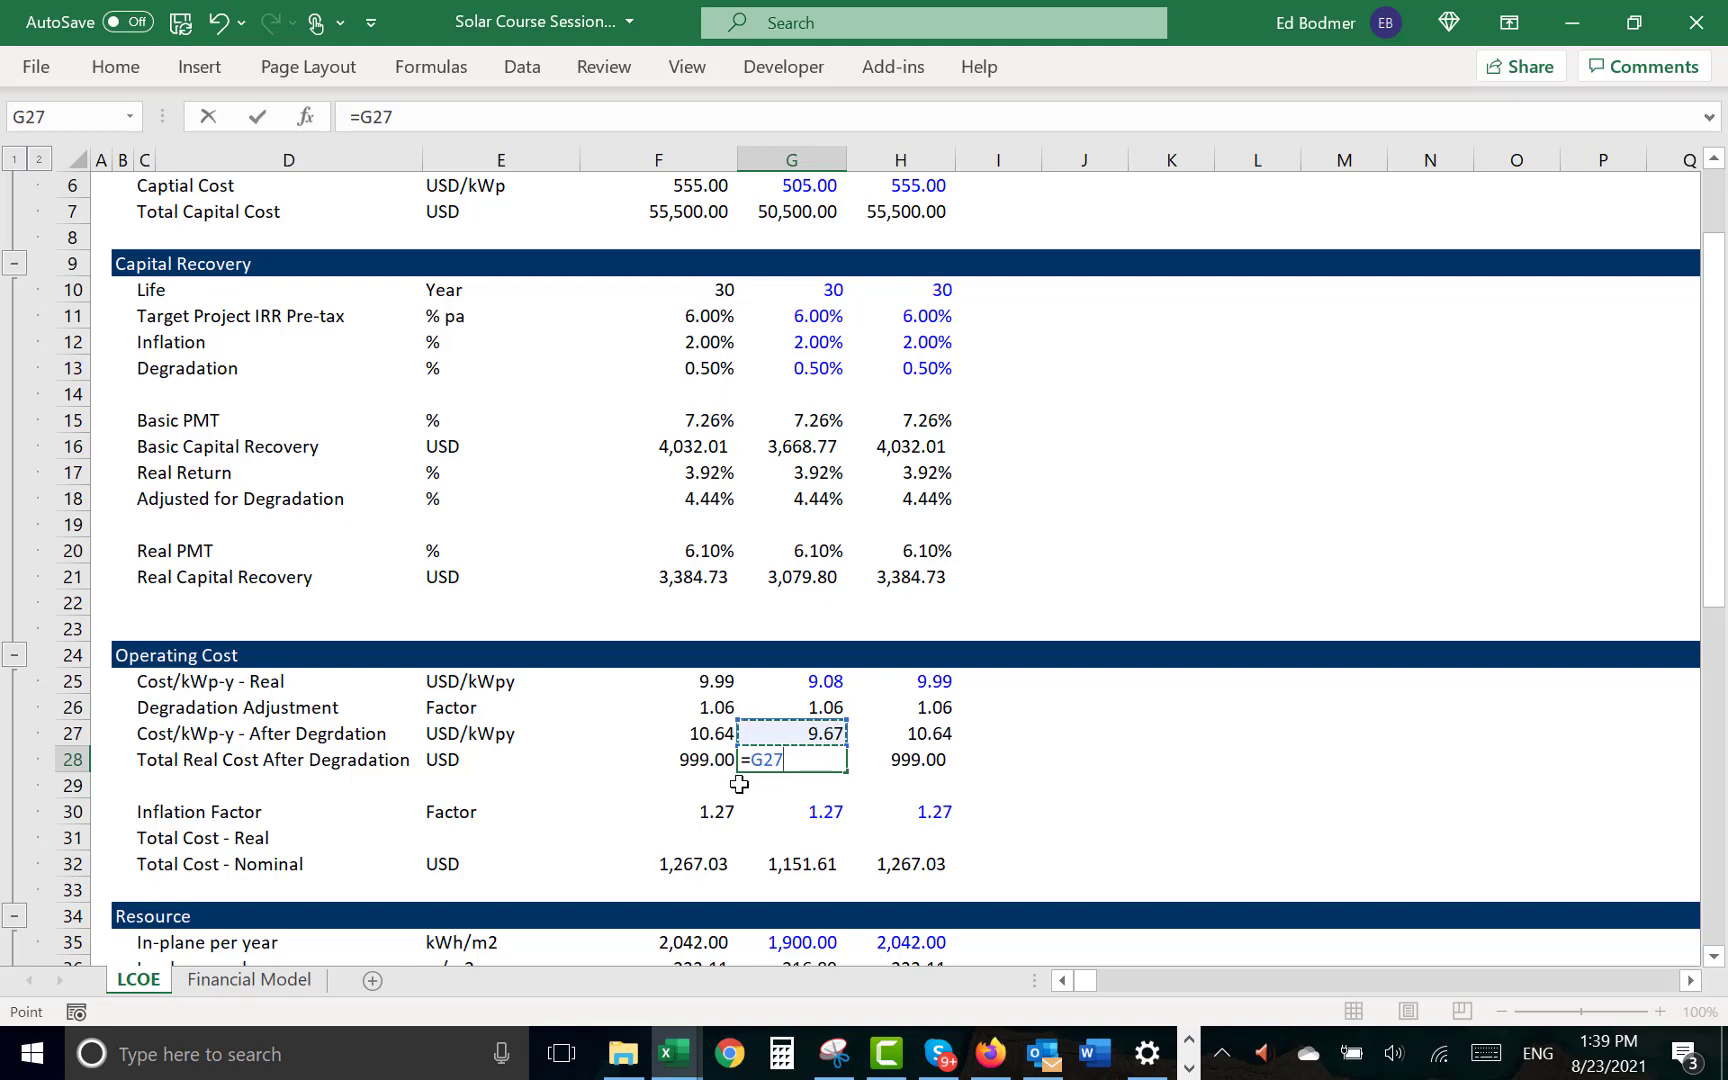
{"action": "type", "text": "*"}
{"action": "left_click", "coordinate": [784, 188]}
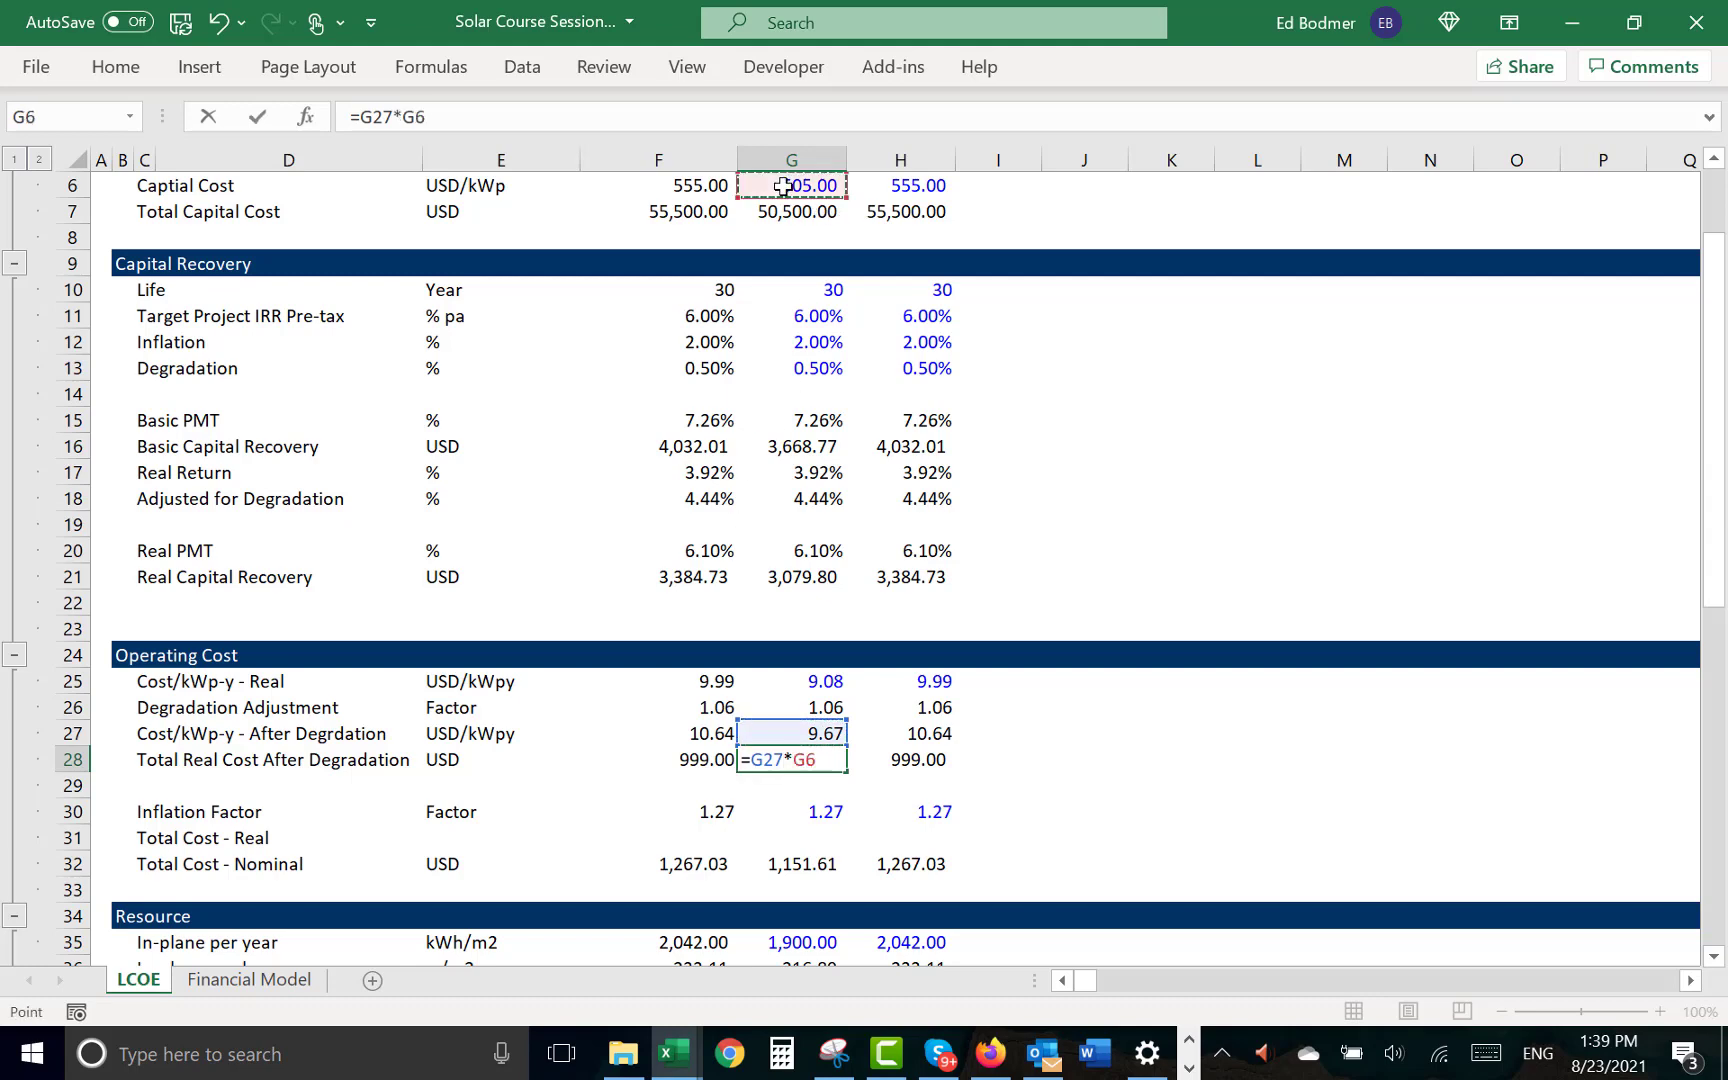
{"action": "key", "text": "Up"}
{"action": "key", "text": "Up"}
{"action": "key", "text": "Down"}
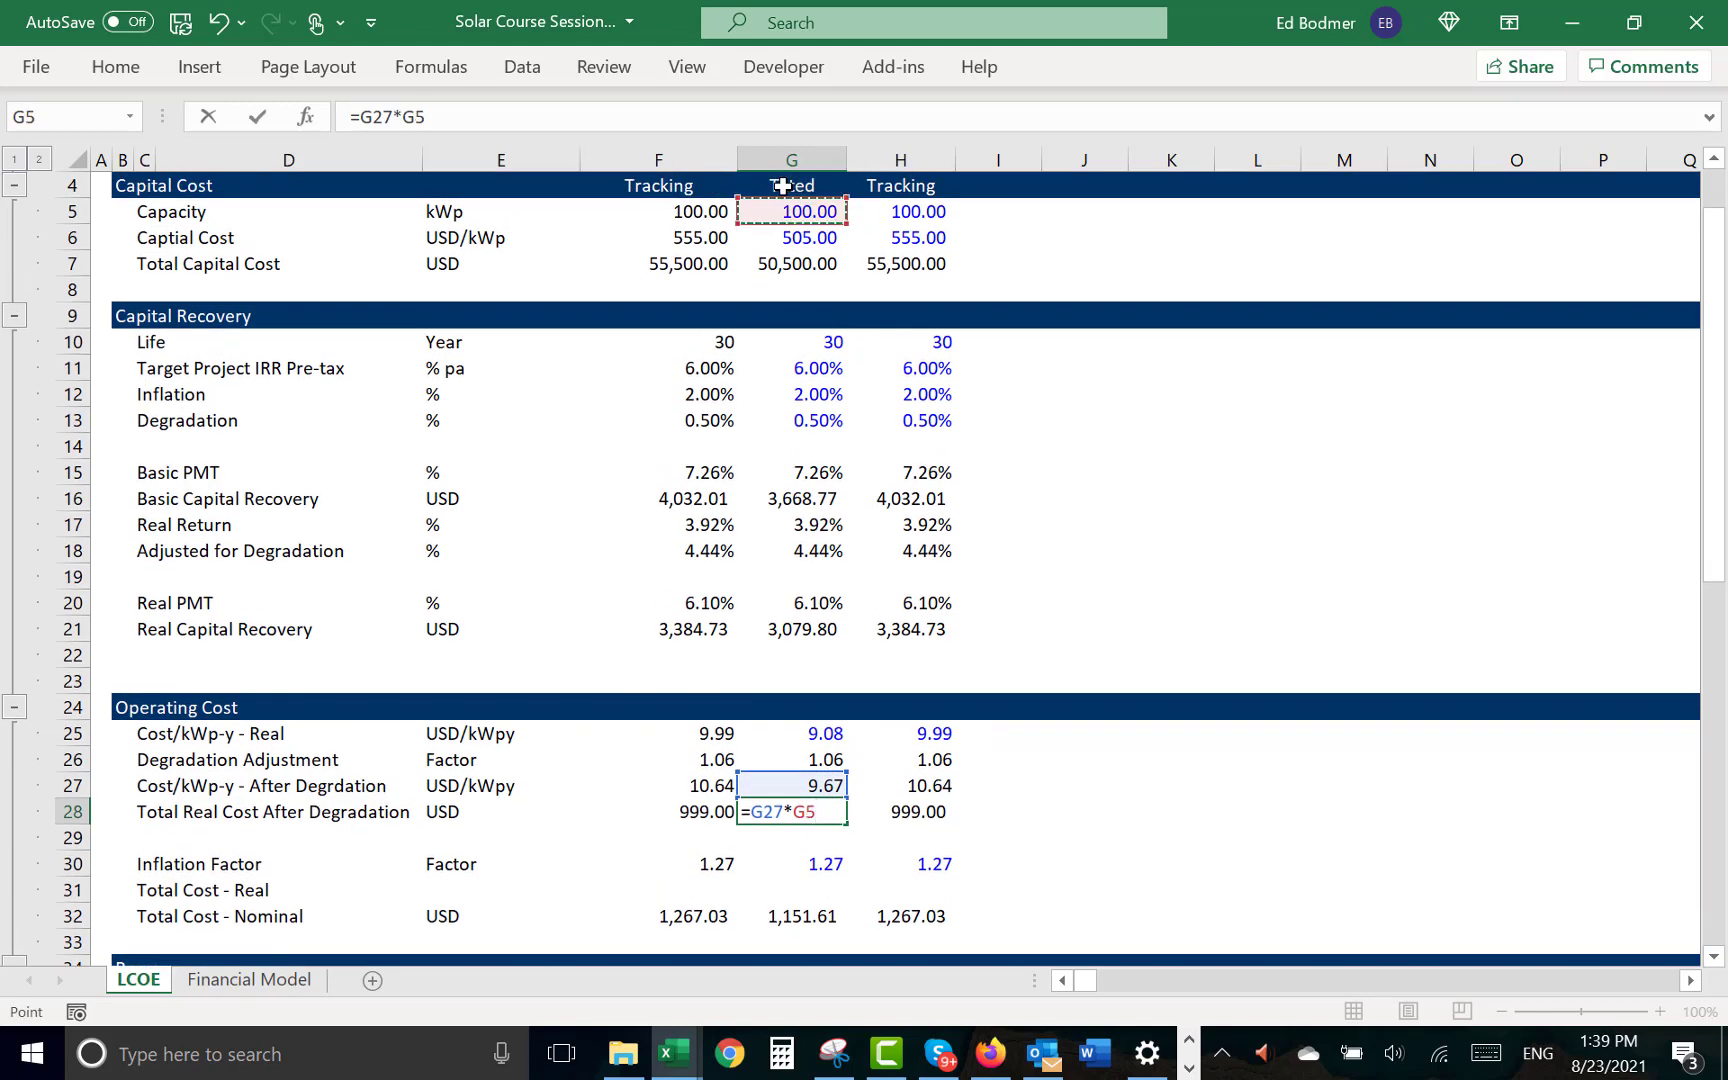
{"action": "key", "text": "Return"}
- Copy the G28 formula across to the Tracking column in H28
{"action": "key", "text": "Up"}
{"action": "key", "text": "shift+Right"}
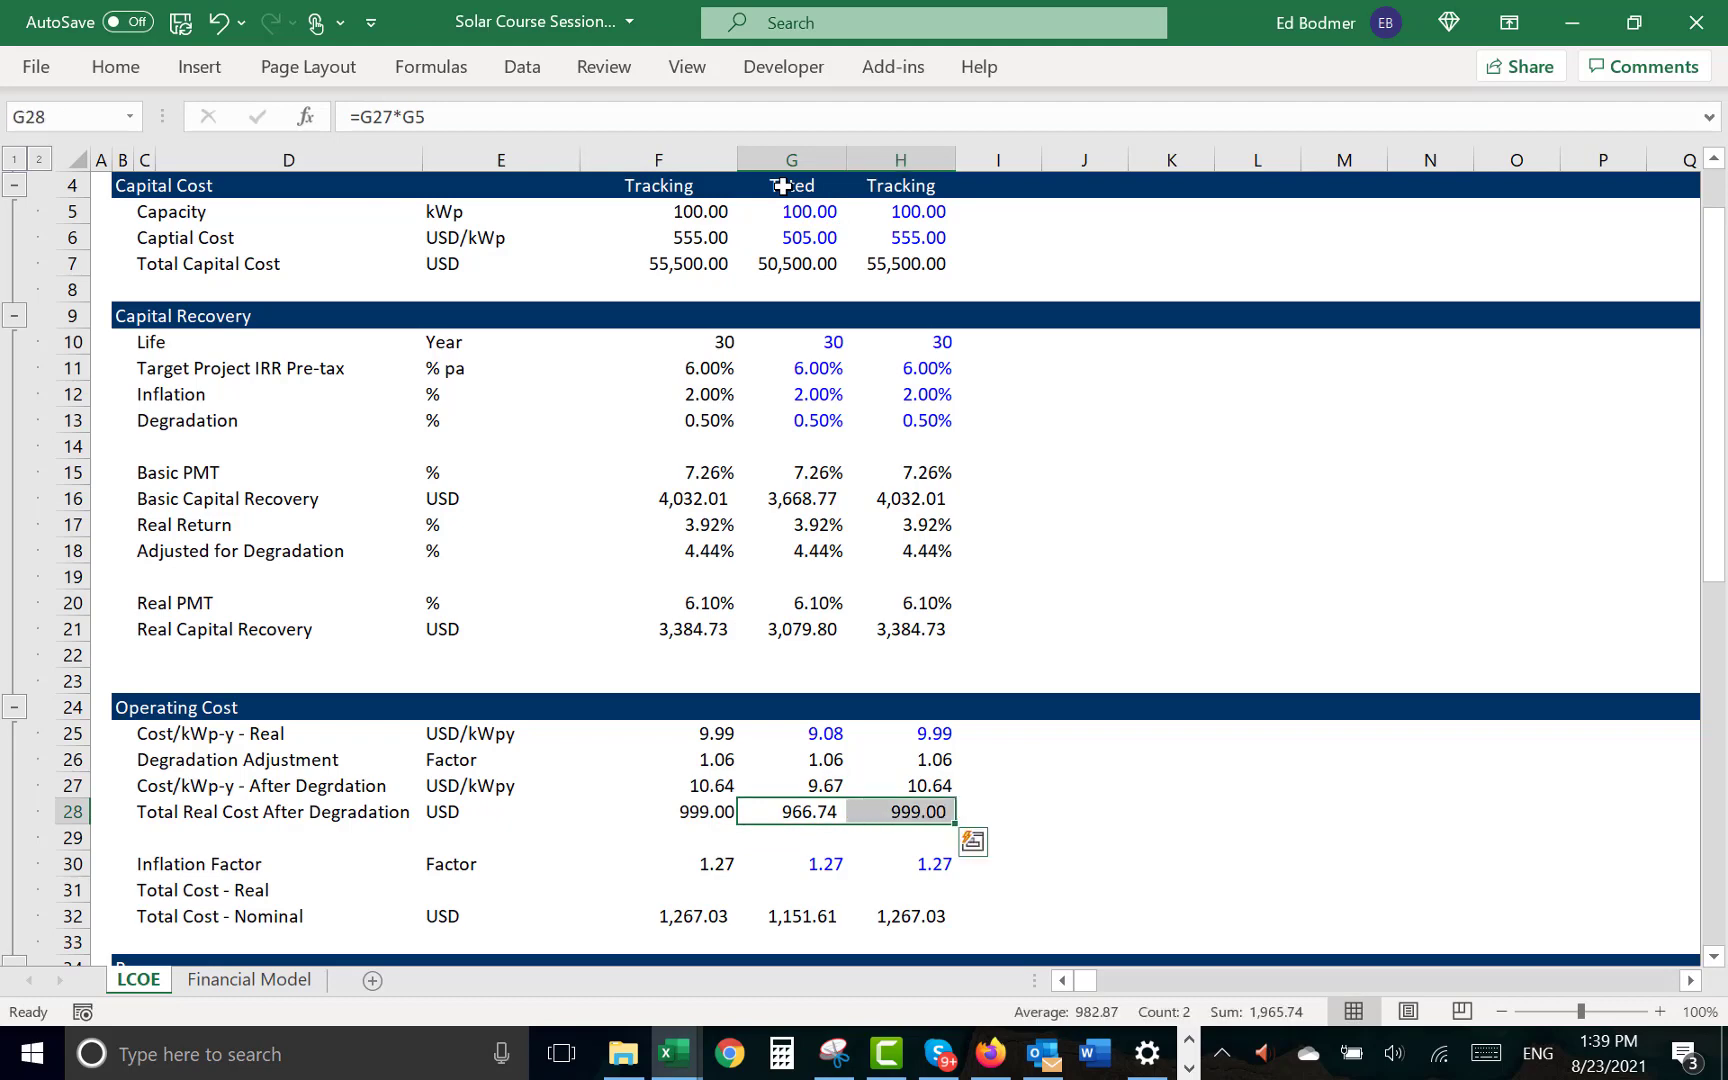
{"action": "key", "text": "ctrl+r"}
{"action": "key", "text": "shift+Left"}
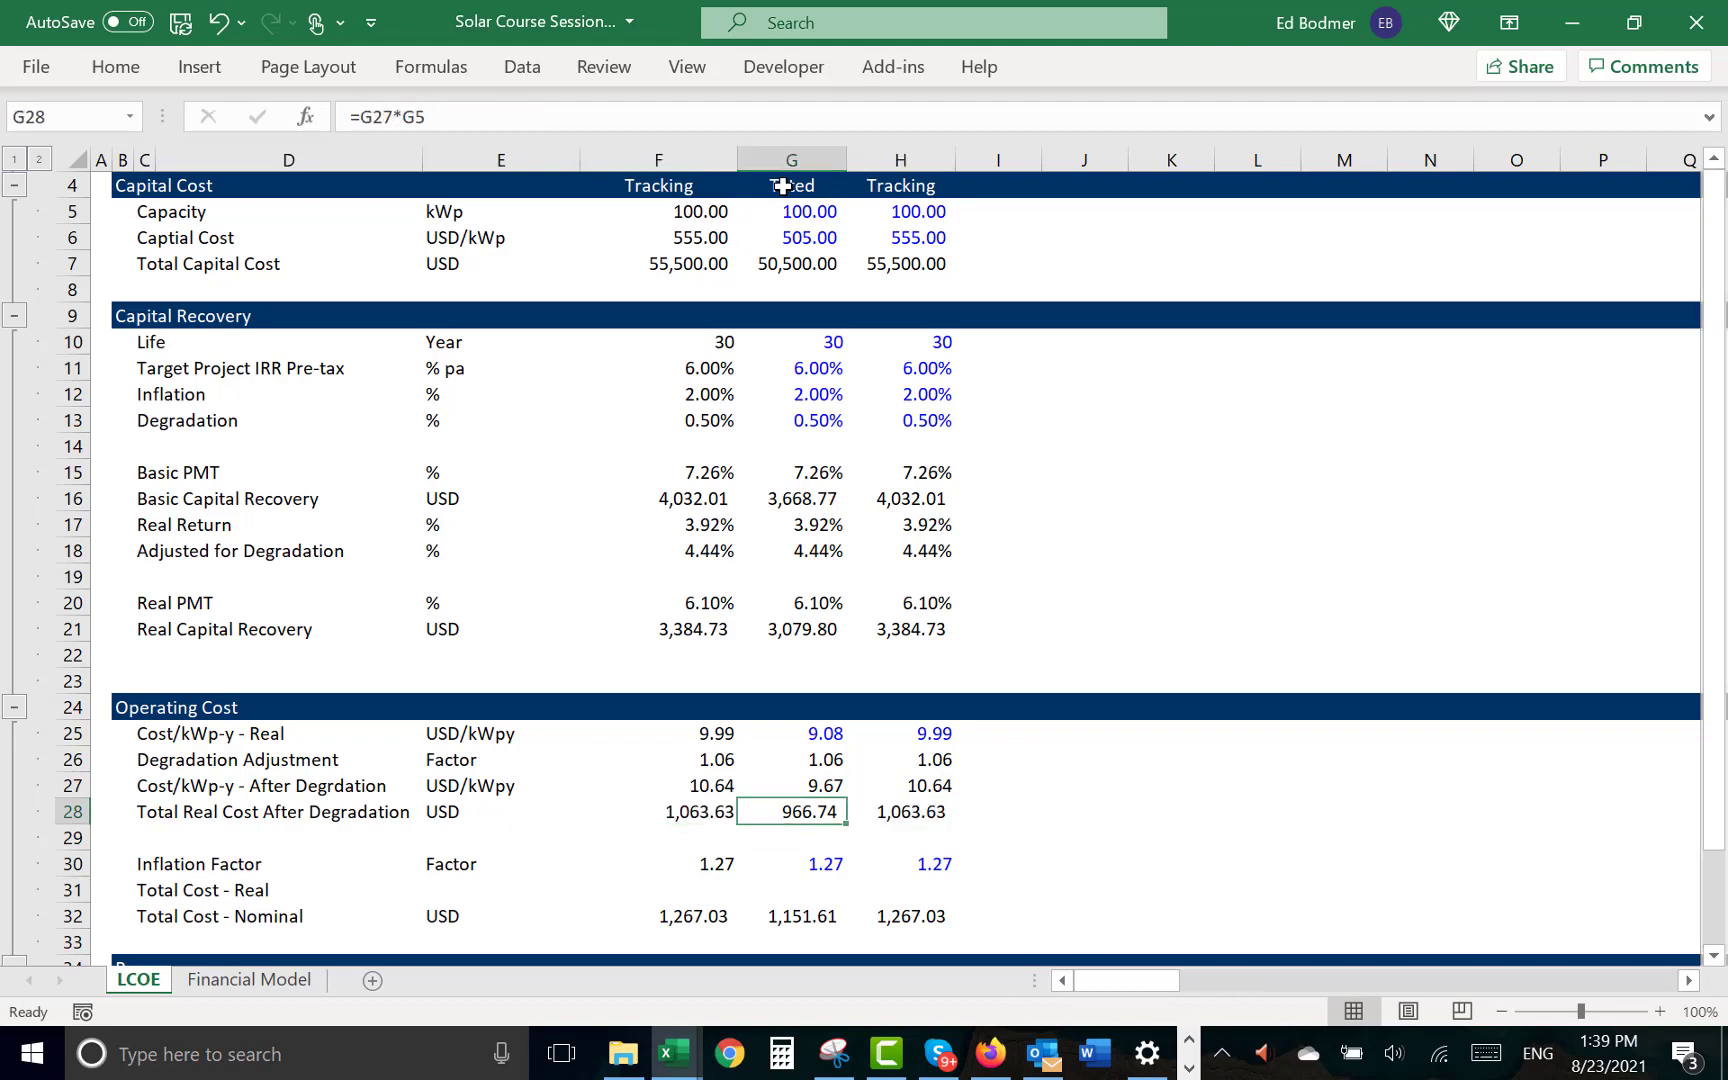
- Examine the Op Exp row in the Financial Model sheet and the formula behind its first operating year in I26
{"action": "key", "text": "ctrl+Page_Down"}
{"action": "key", "text": "Down"}
{"action": "key", "text": "Down"}
{"action": "key", "text": "Down"}
{"action": "key", "text": "Down"}
{"action": "key", "text": "Down"}
{"action": "key", "text": "Down"}
{"action": "key", "text": "Down"}
{"action": "key", "text": "Down"}
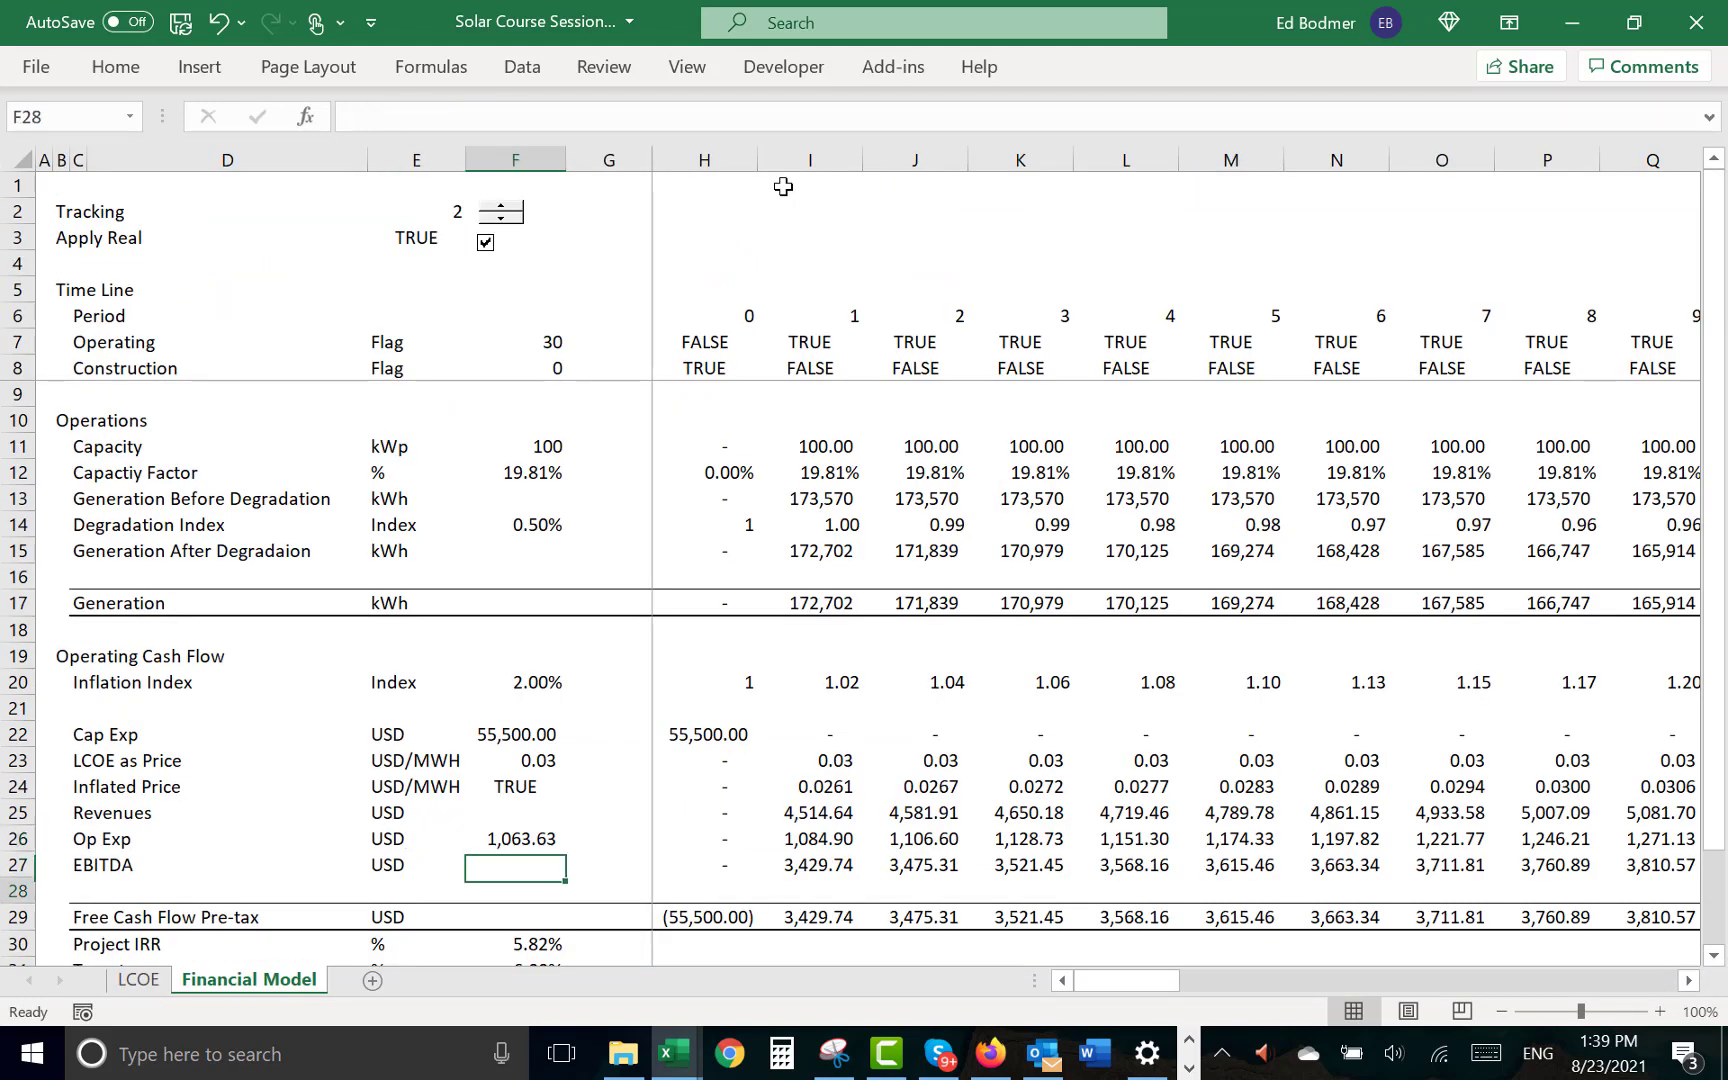
{"action": "key", "text": "Up"}
{"action": "key", "text": "Up"}
{"action": "key", "text": "Up"}
{"action": "key", "text": "Up"}
{"action": "key", "text": "Up"}
{"action": "key", "text": "Up"}
{"action": "key", "text": "Up"}
{"action": "key", "text": "Up"}
{"action": "key", "text": "Up"}
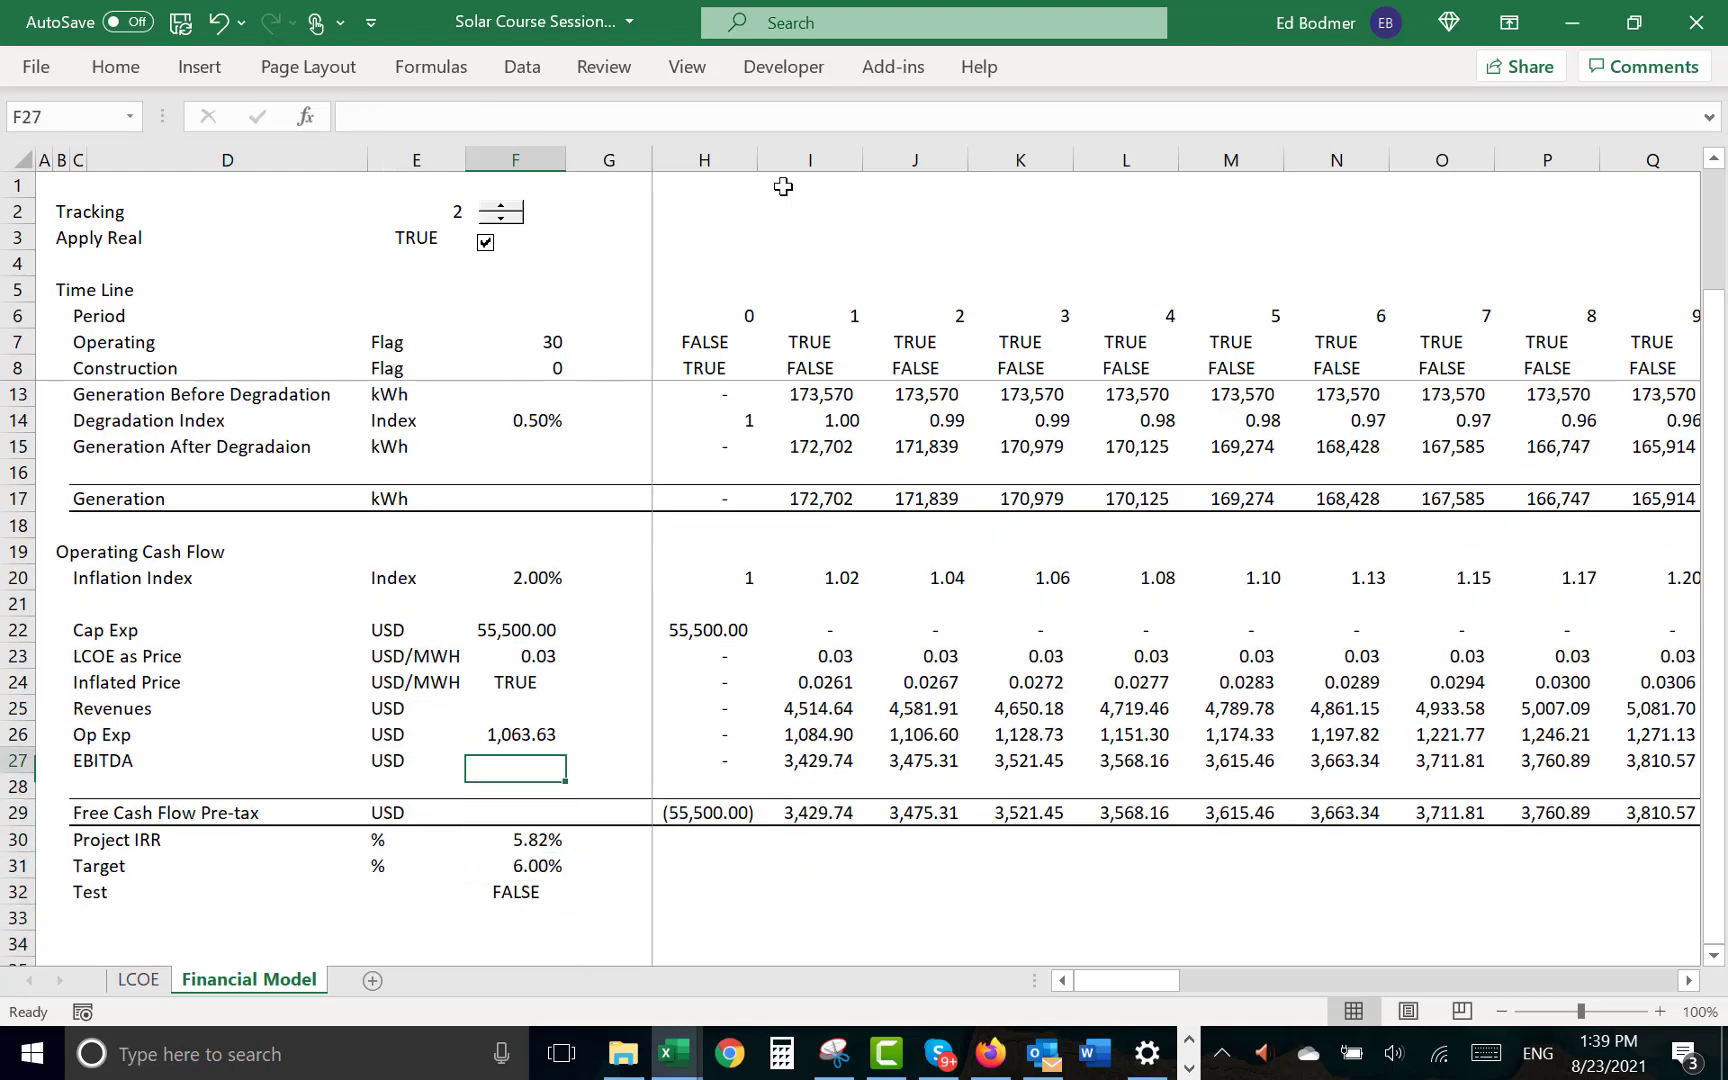
{"action": "key", "text": "Right"}
{"action": "key", "text": "Down"}
{"action": "key", "text": "Left"}
{"action": "key", "text": "Right"}
{"action": "key", "text": "Right"}
{"action": "key", "text": "Right"}
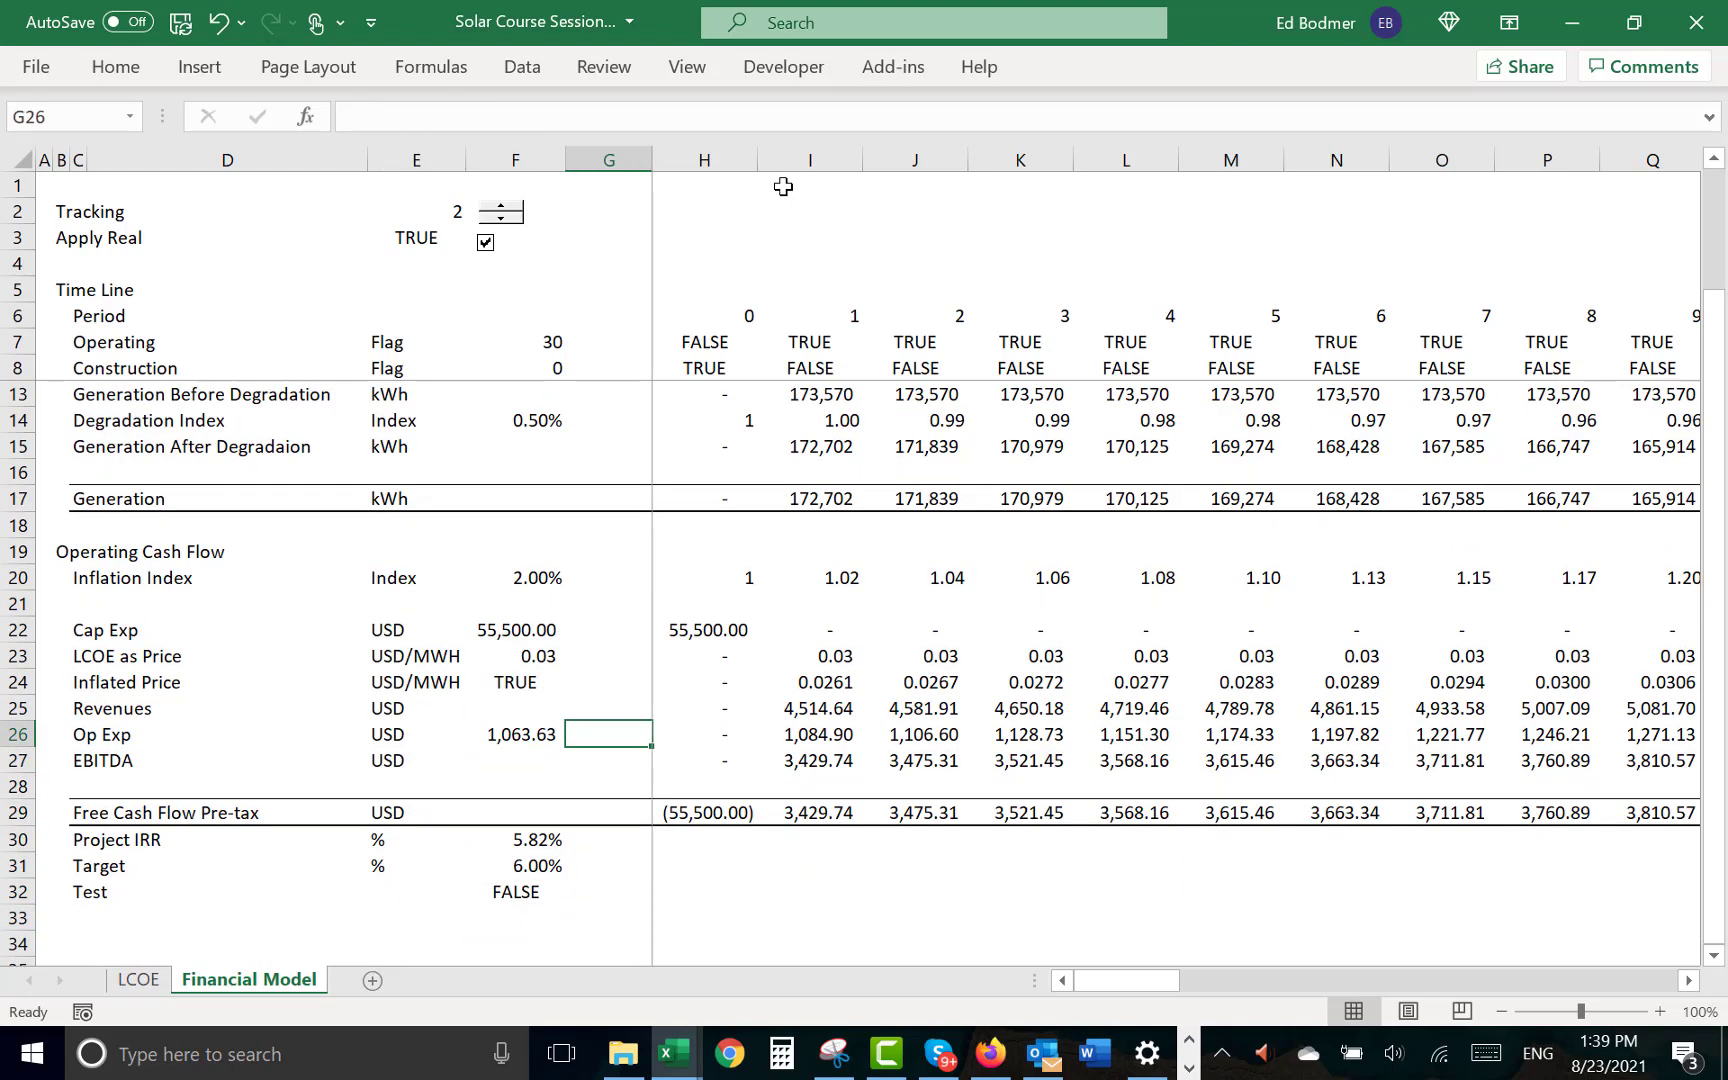
{"action": "key", "text": "F2"}
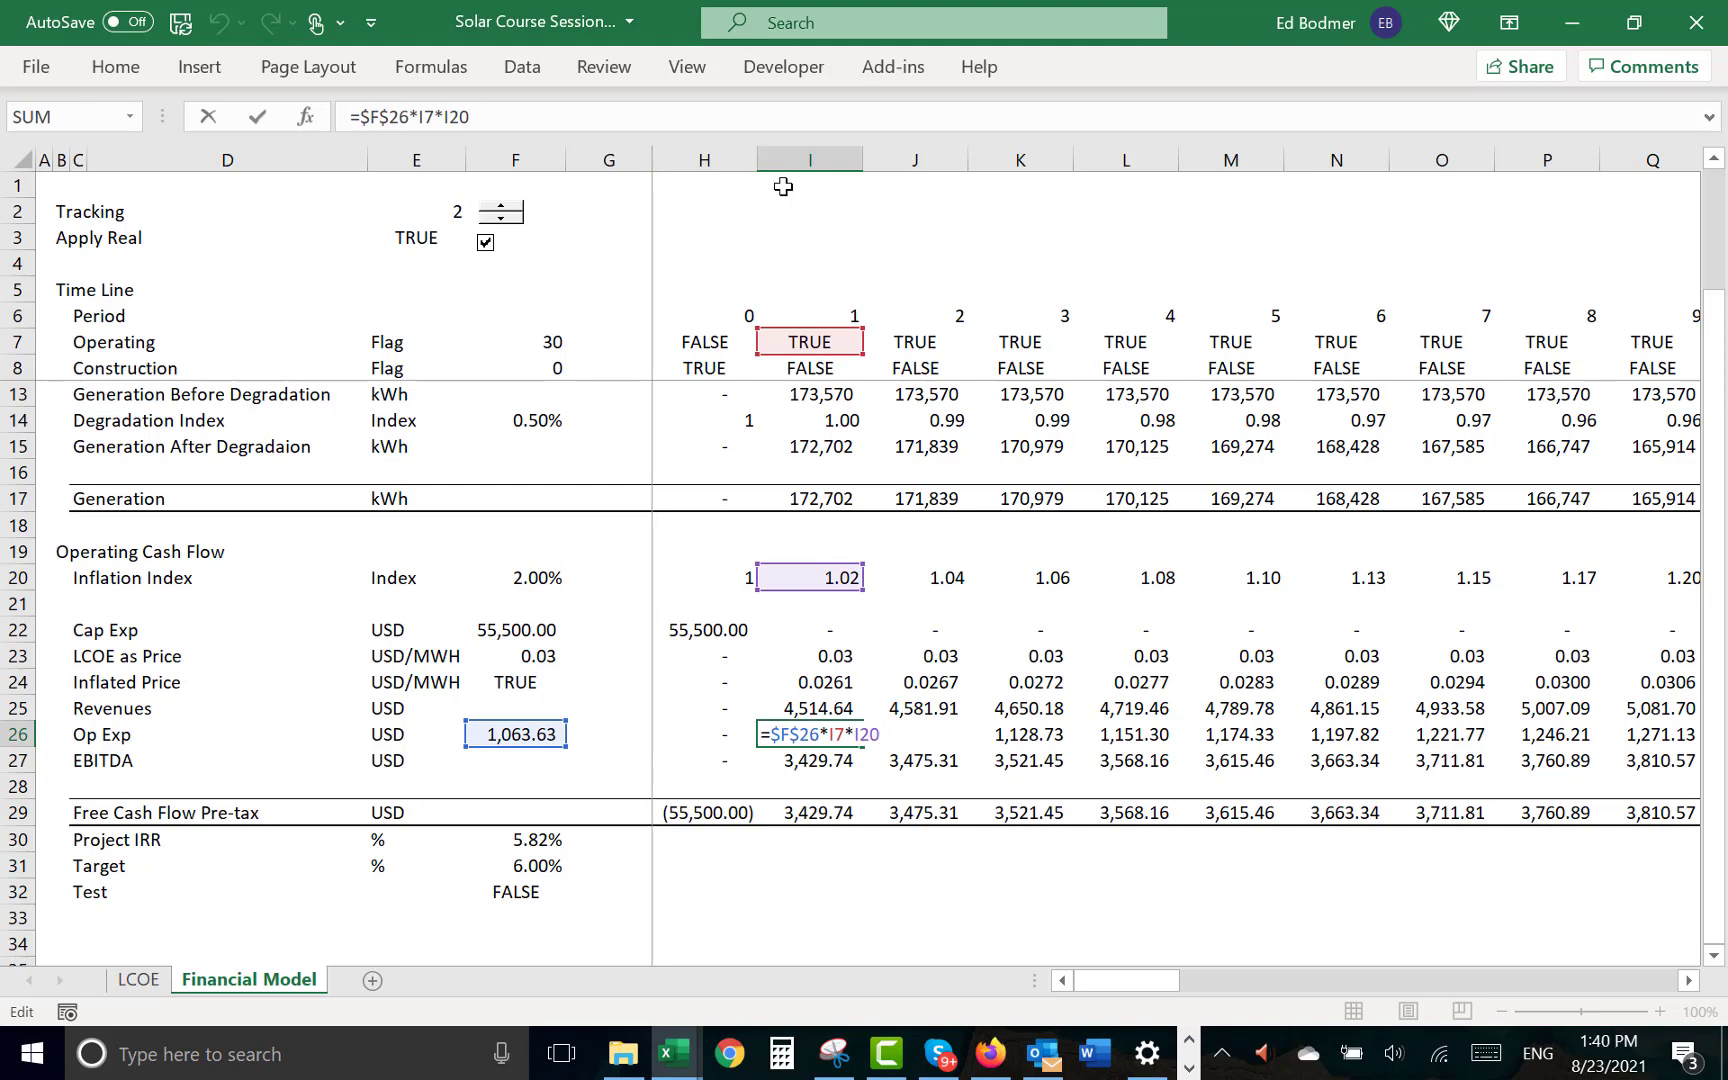
{"action": "key", "text": "Escape"}
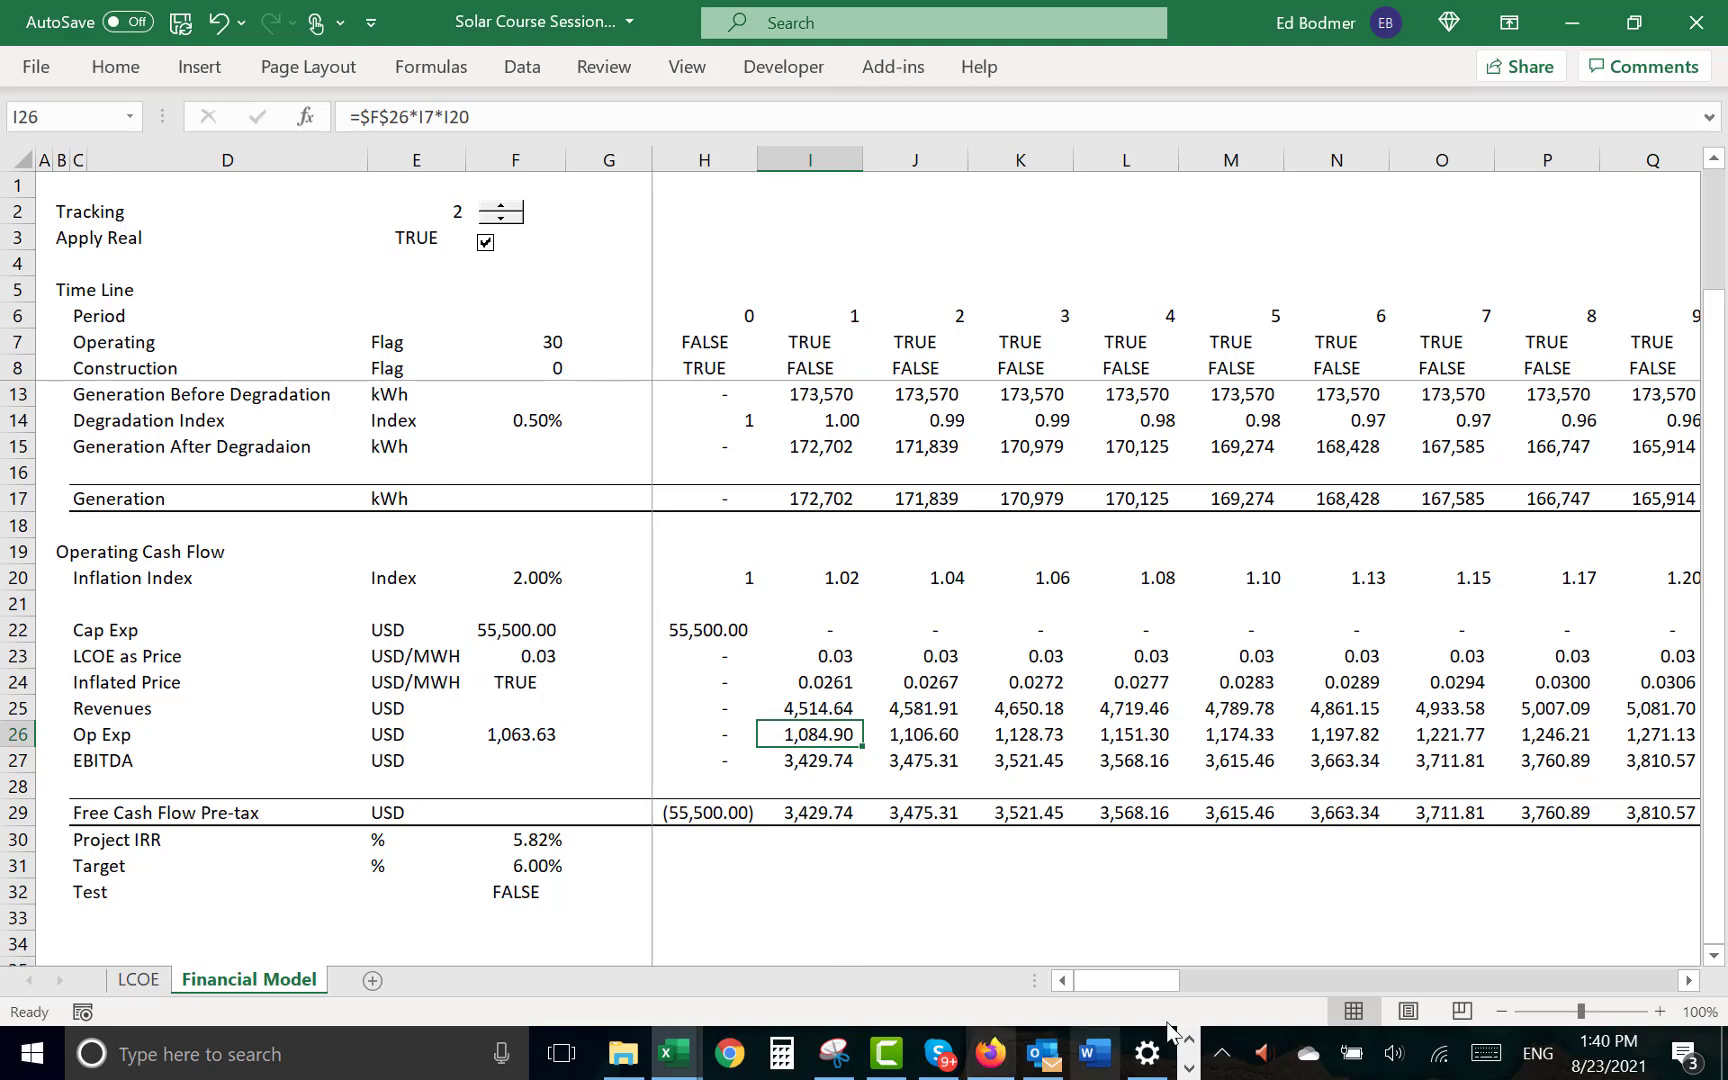
{"action": "left_click", "coordinate": [1190, 1068]}
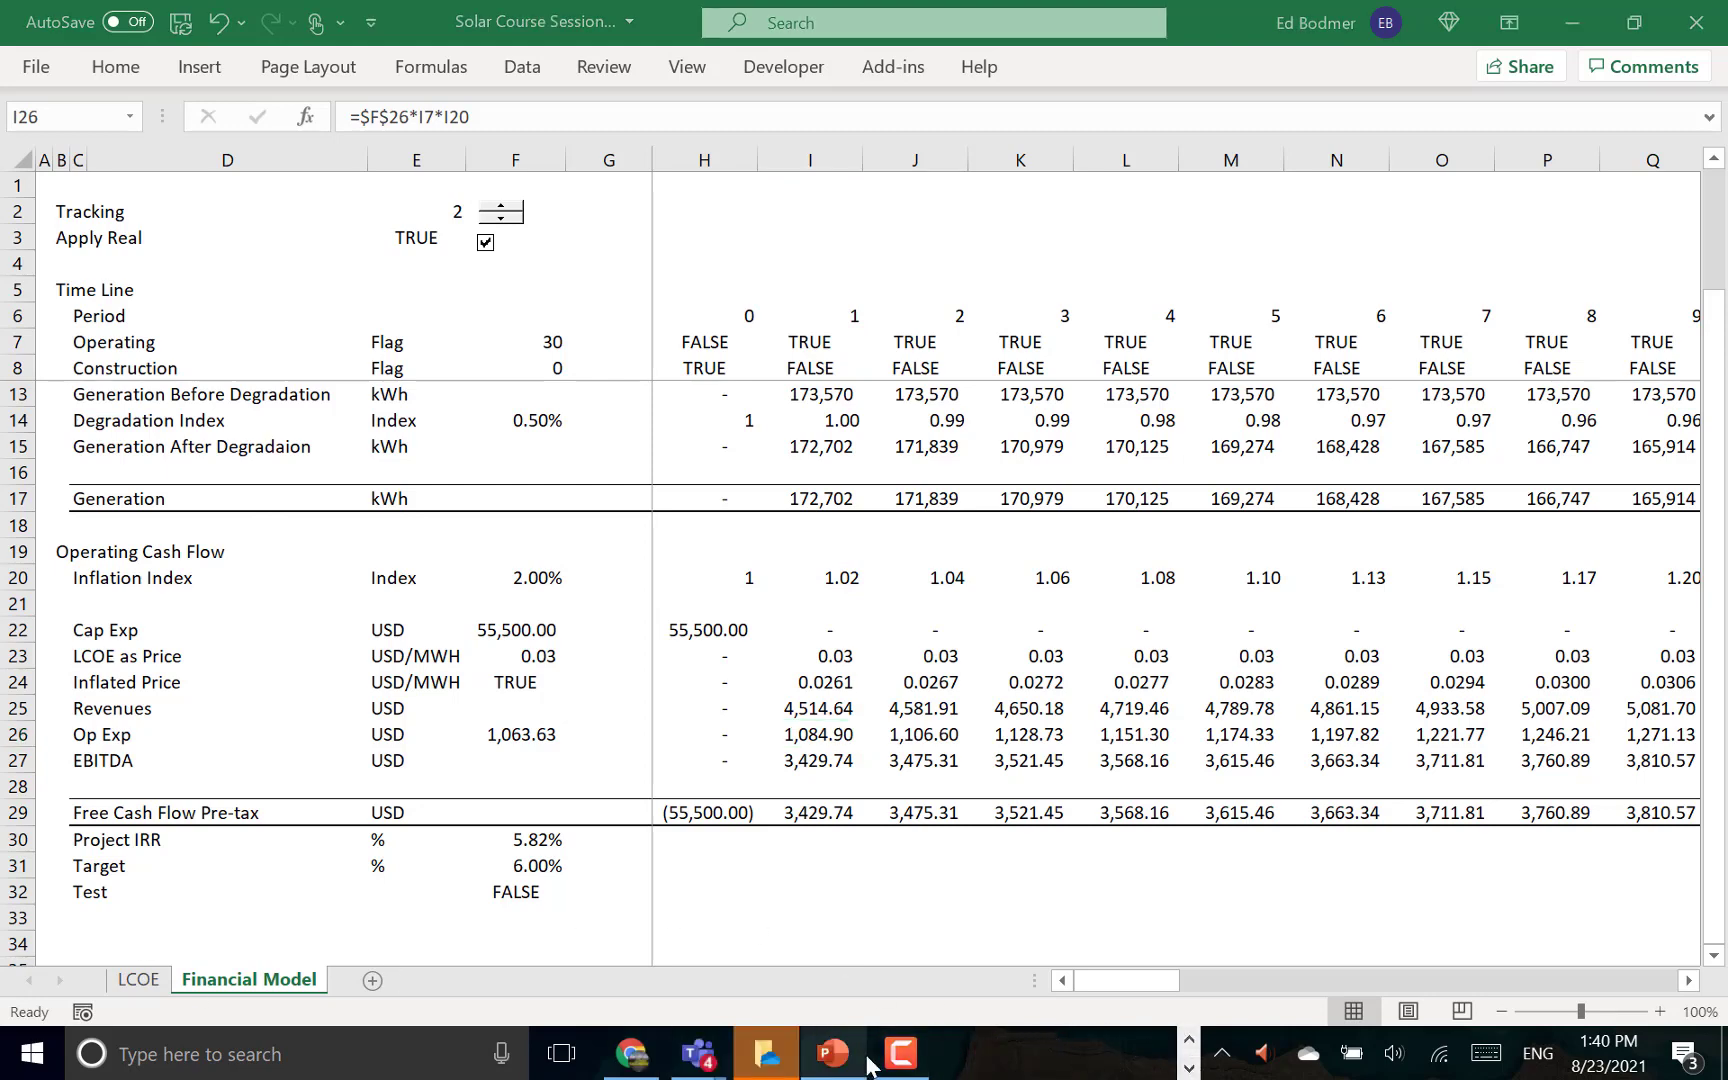
{"action": "left_click", "coordinate": [903, 1058]}
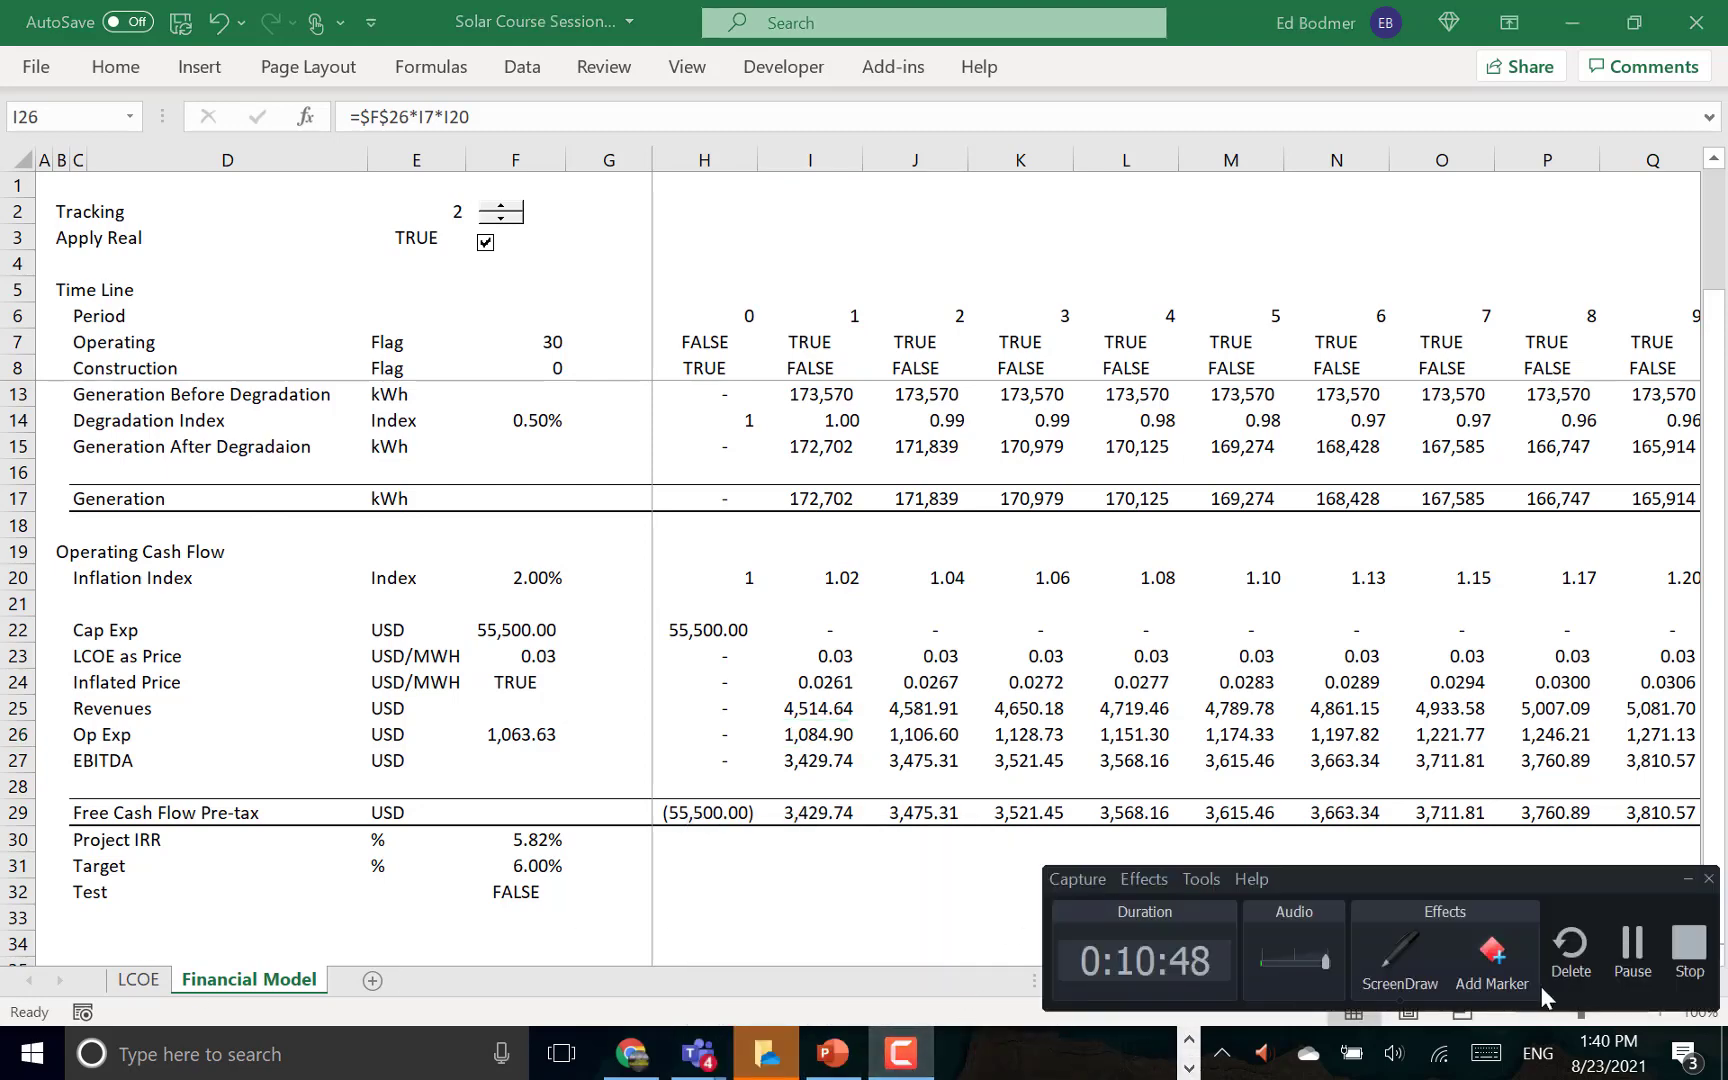
{"action": "left_click", "coordinate": [1630, 945]}
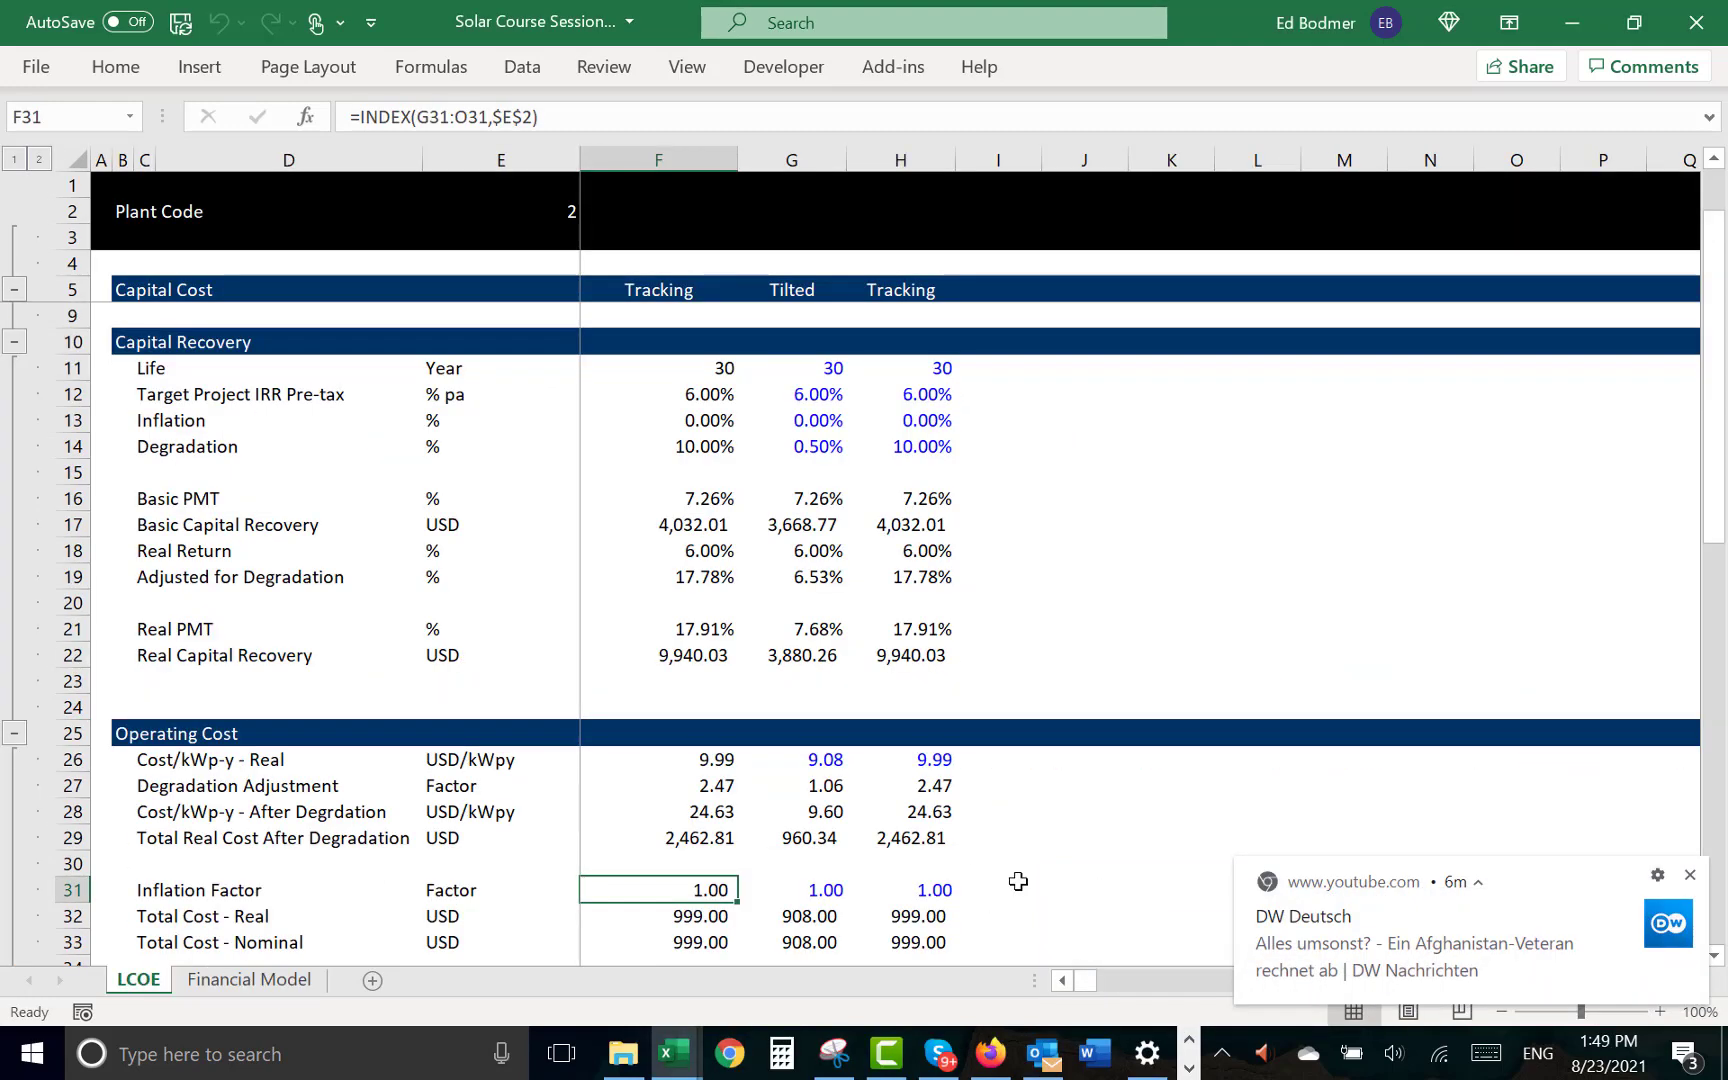
{"action": "left_click", "coordinate": [1012, 884]}
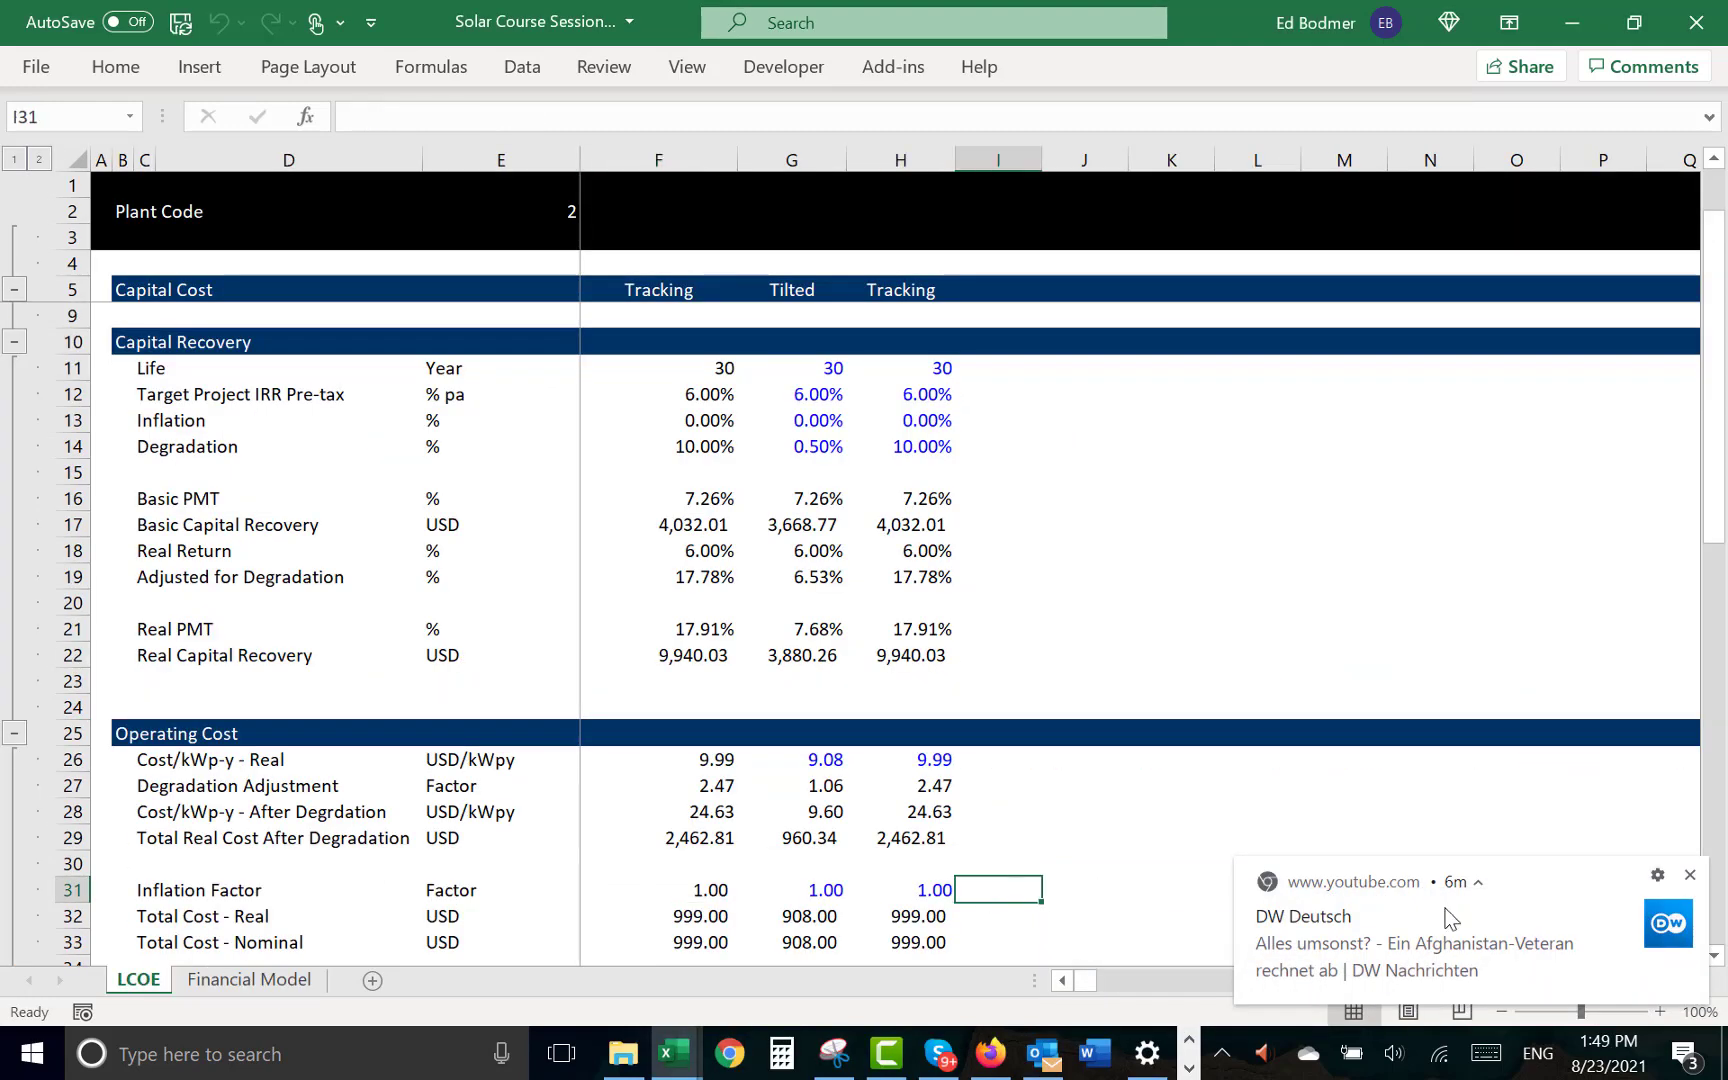
- Dismiss the YouTube notification covering the LCOE sheet
{"action": "left_click", "coordinate": [1690, 876]}
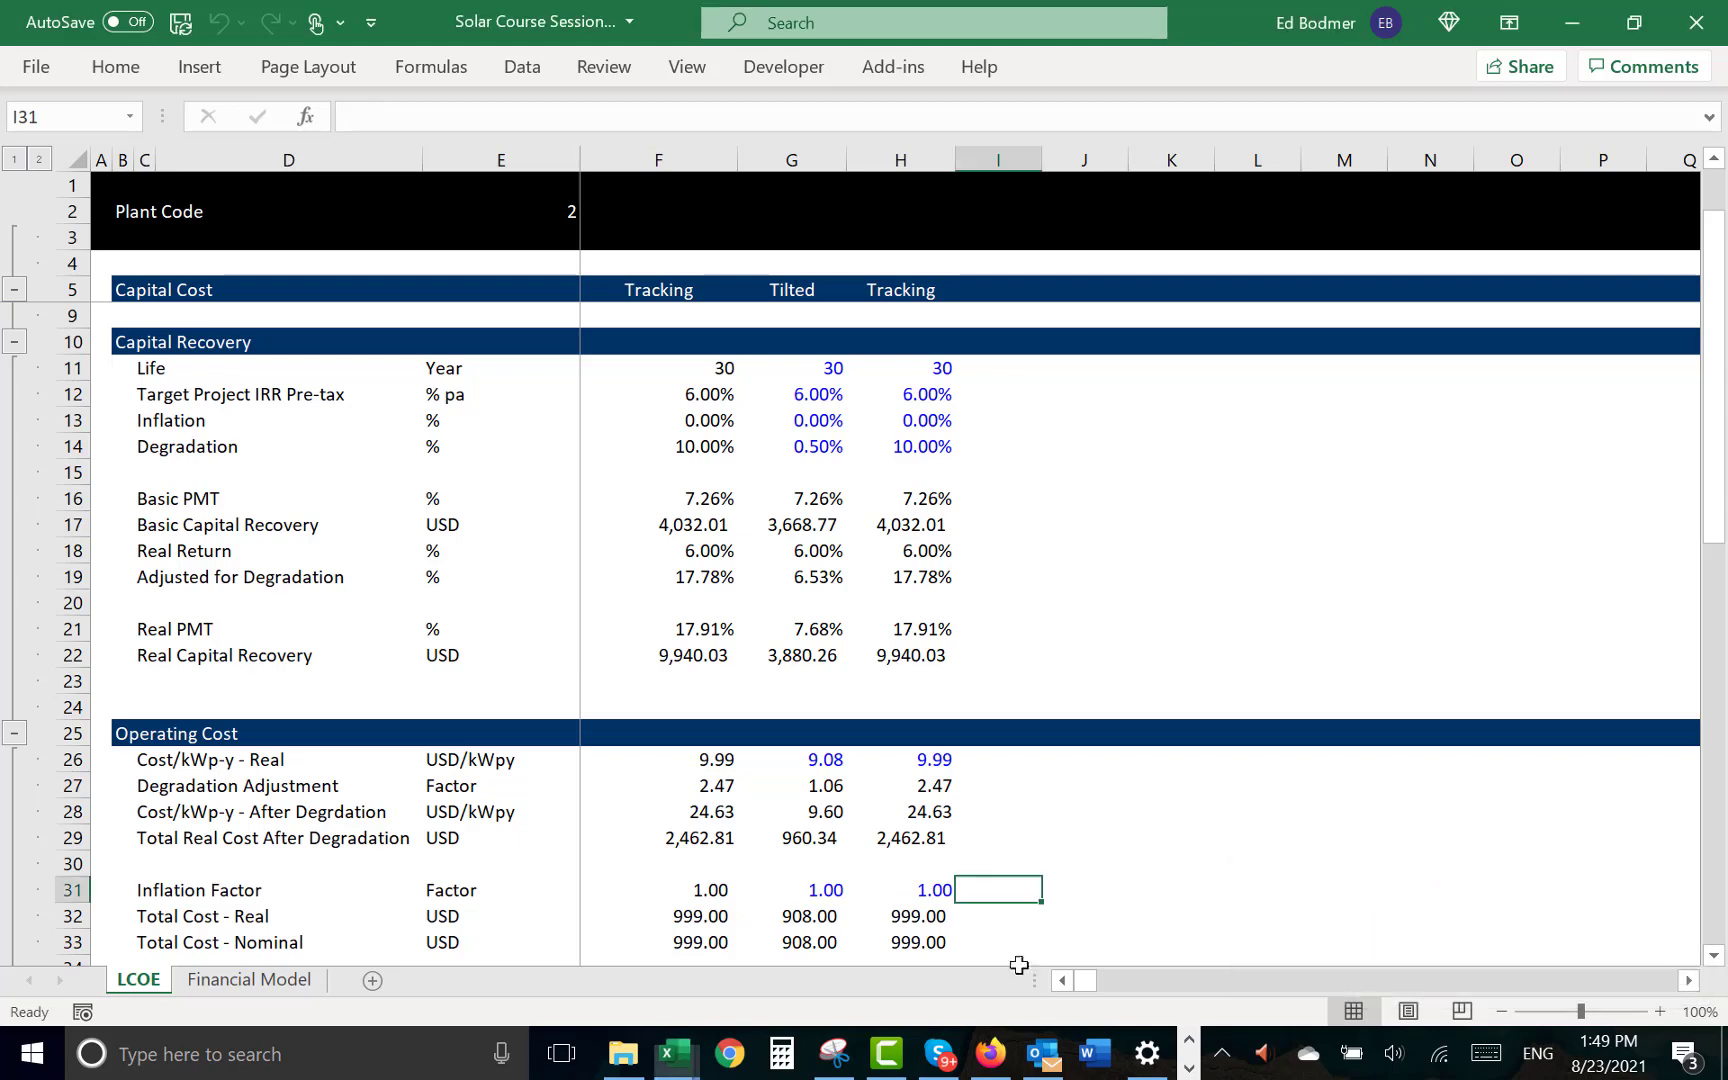
{"action": "key", "text": "Left"}
{"action": "key", "text": "Left"}
{"action": "key", "text": "Down"}
{"action": "scroll", "coordinate": [850, 927], "scroll_direction": "down", "scroll_amount": 1}
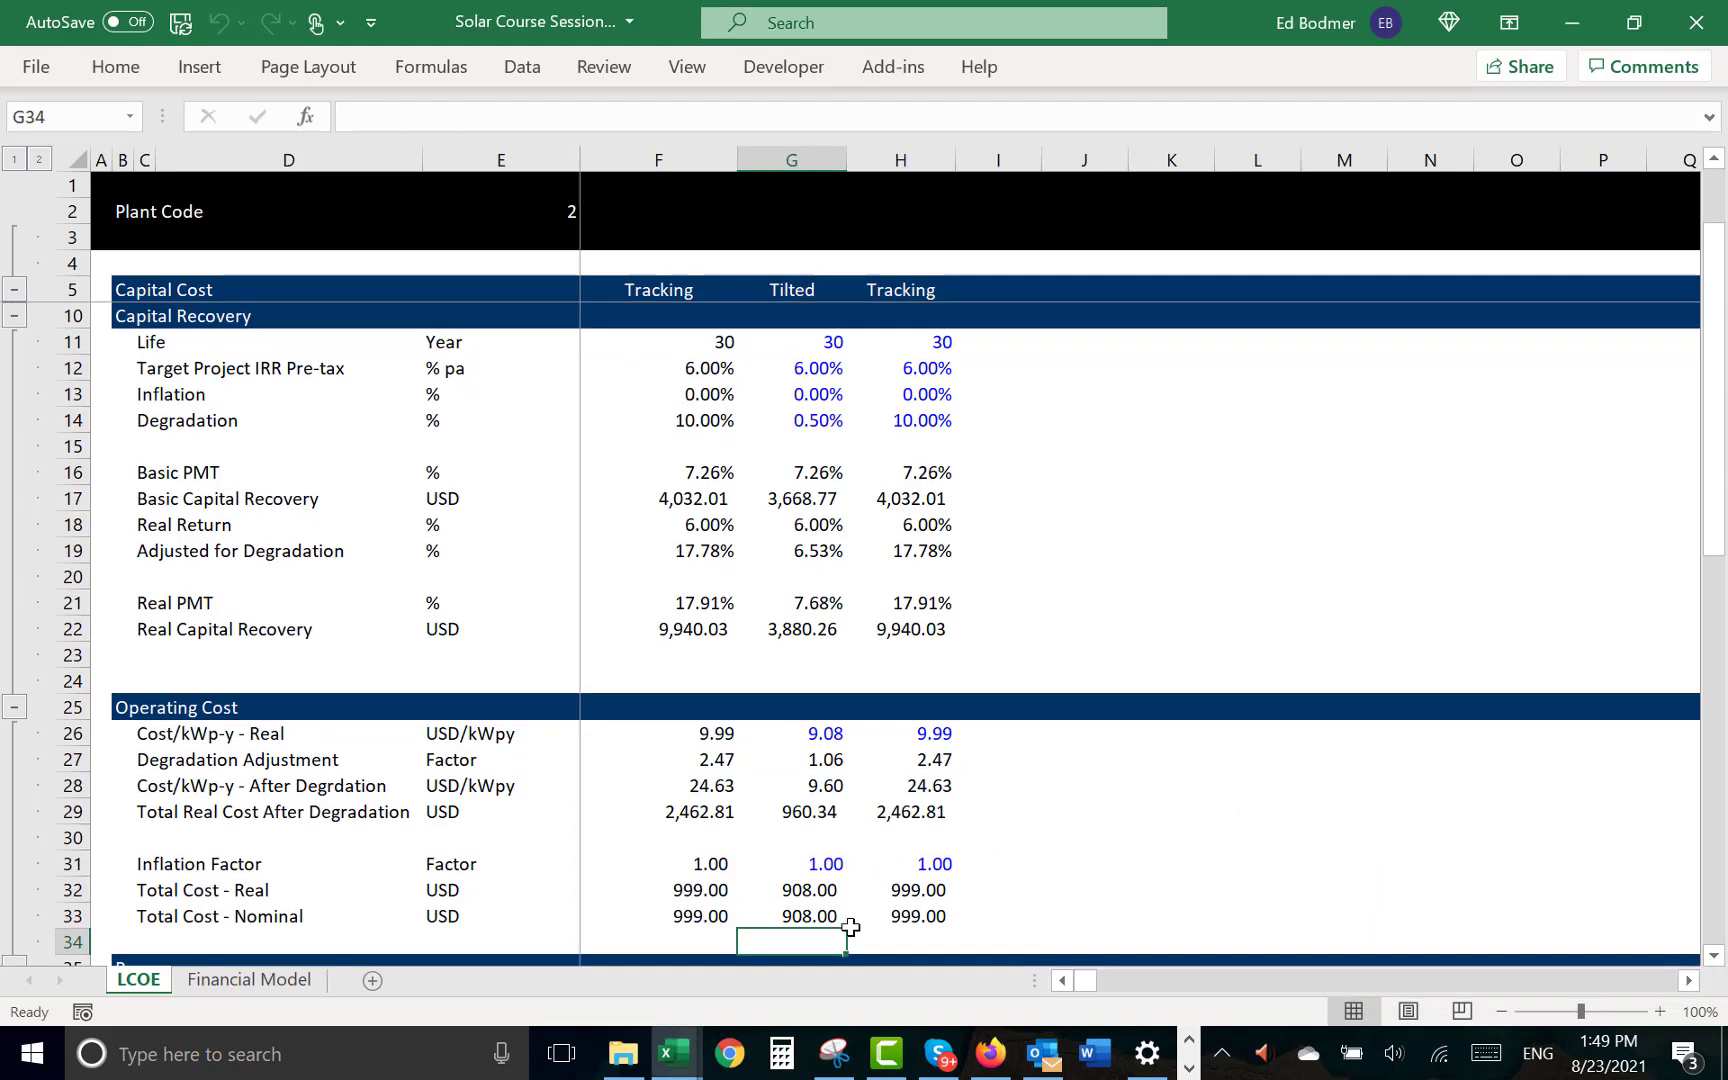
{"action": "key", "text": "Right"}
{"action": "key", "text": "Right"}
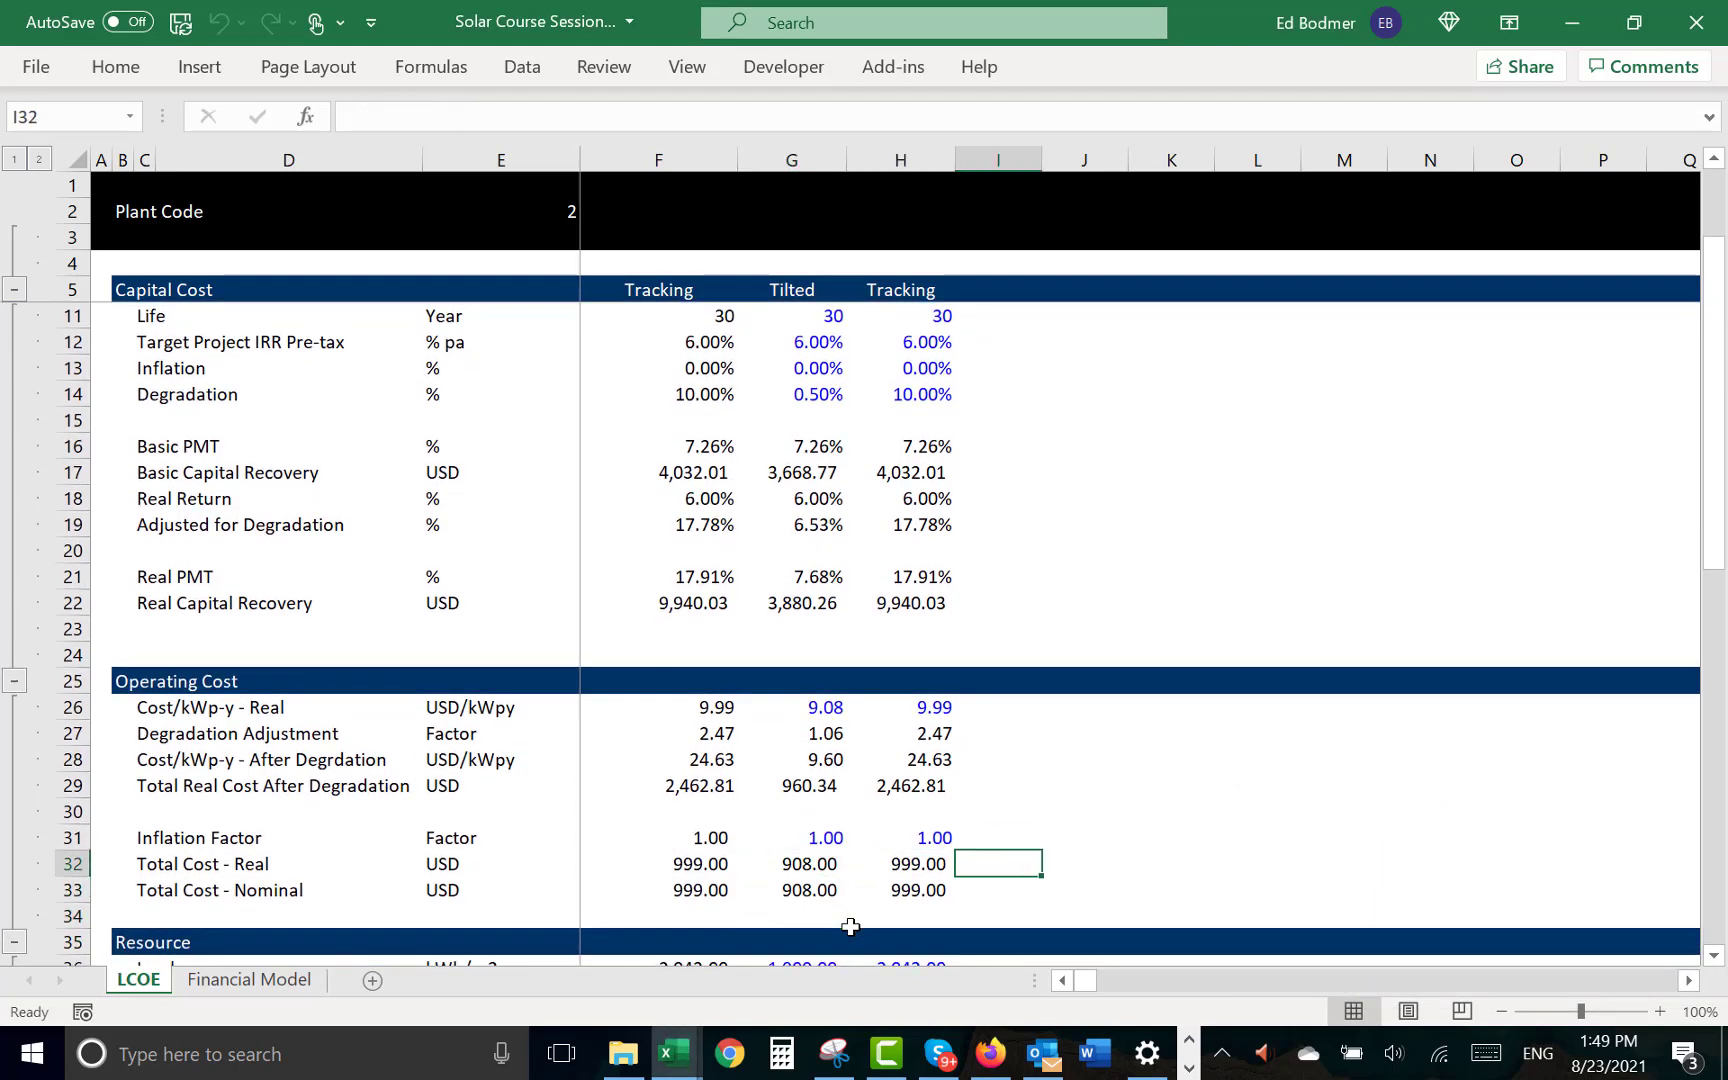
- Add top and bottom total-row borders to the Total Real Cost After Degradation row, C29:H29
{"action": "key", "text": "Up"}
{"action": "key", "text": "Up"}
{"action": "key", "text": "Up"}
{"action": "key", "text": "Left"}
{"action": "key", "text": "Left"}
{"action": "key", "text": "Left"}
{"action": "key", "text": "Left"}
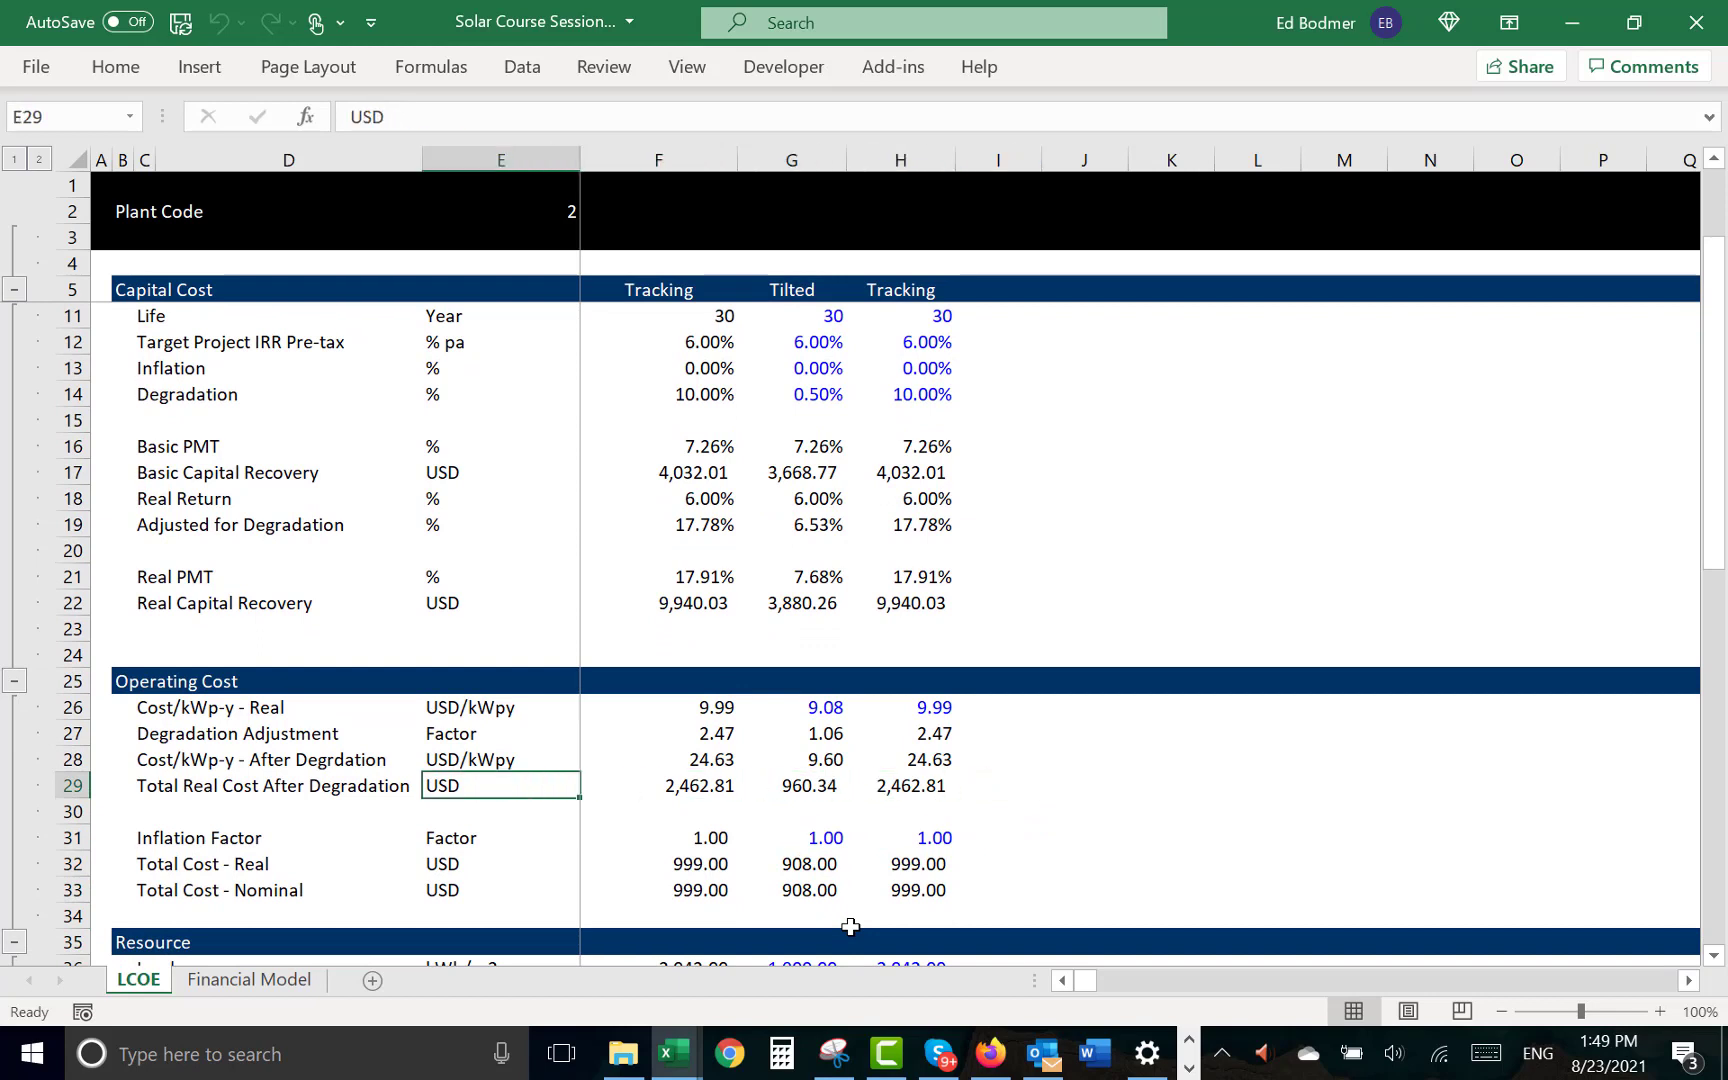
{"action": "key", "text": "Left"}
{"action": "key", "text": "Left"}
{"action": "key", "text": "shift+Right"}
{"action": "key", "text": "shift+Right"}
{"action": "key", "text": "shift+Right"}
{"action": "key", "text": "shift+Right"}
{"action": "key", "text": "shift+Right"}
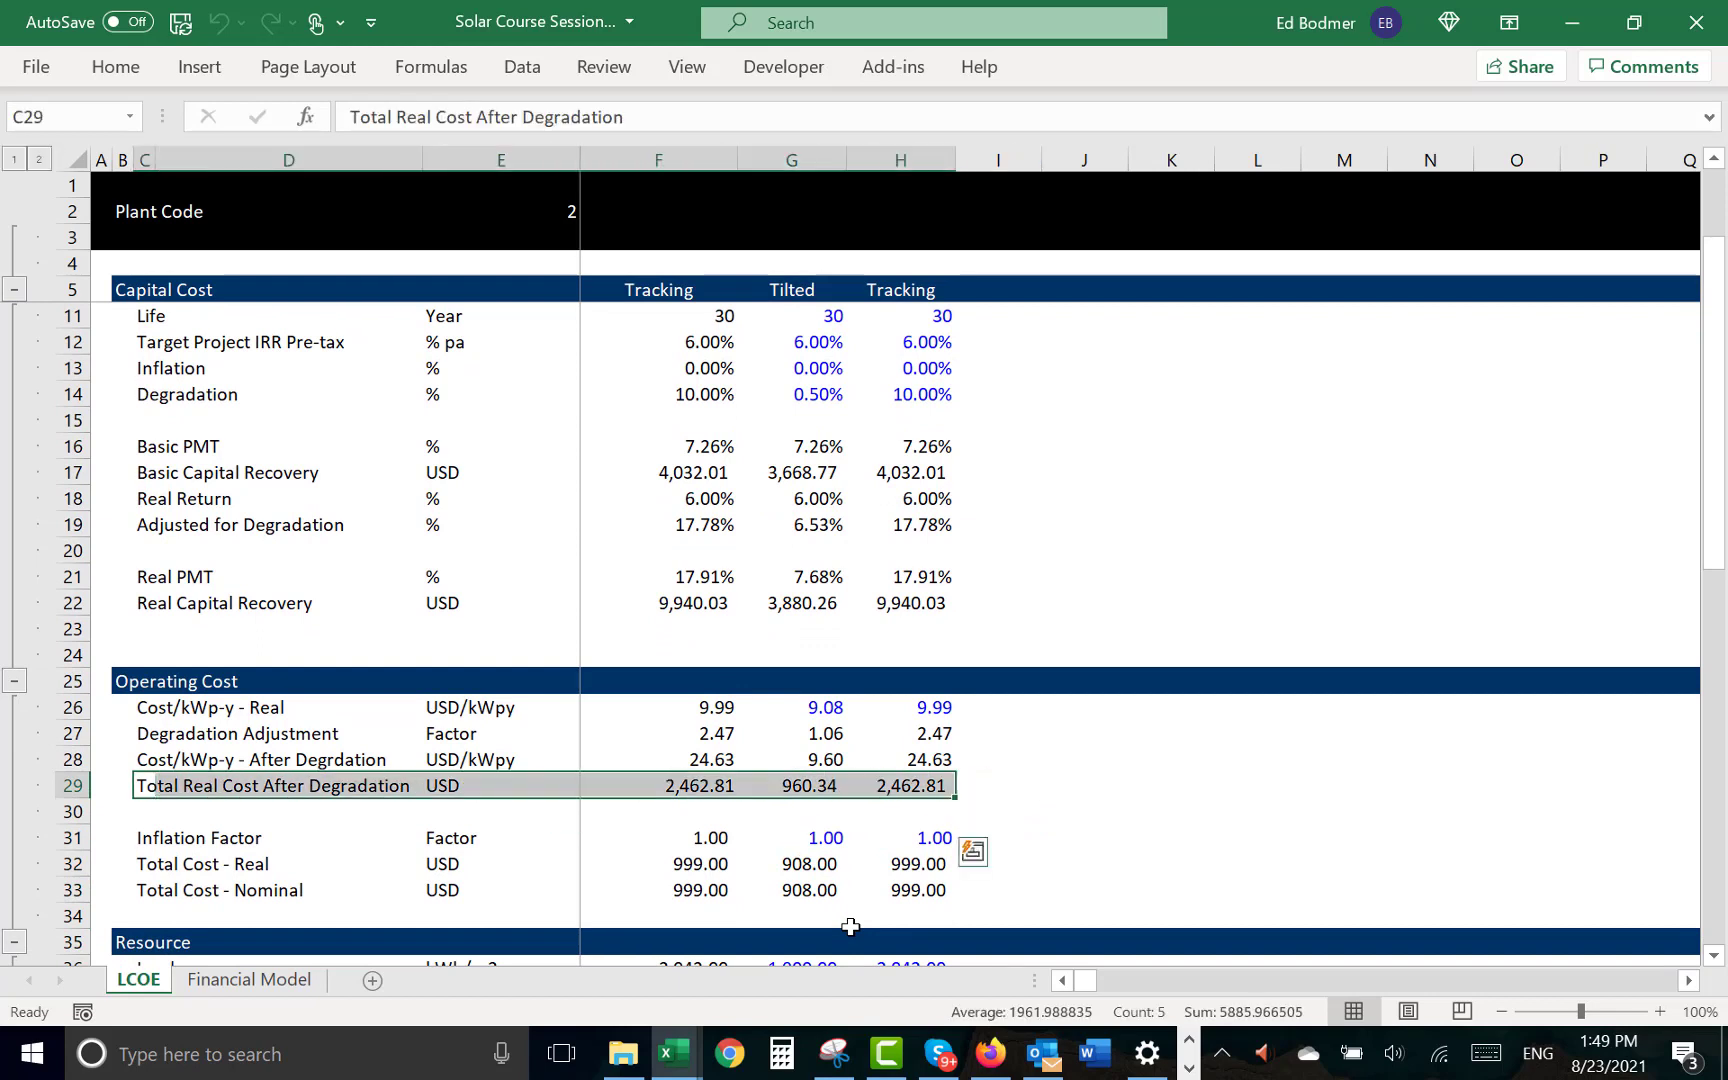
{"action": "key", "text": "ctrl+shift+t"}
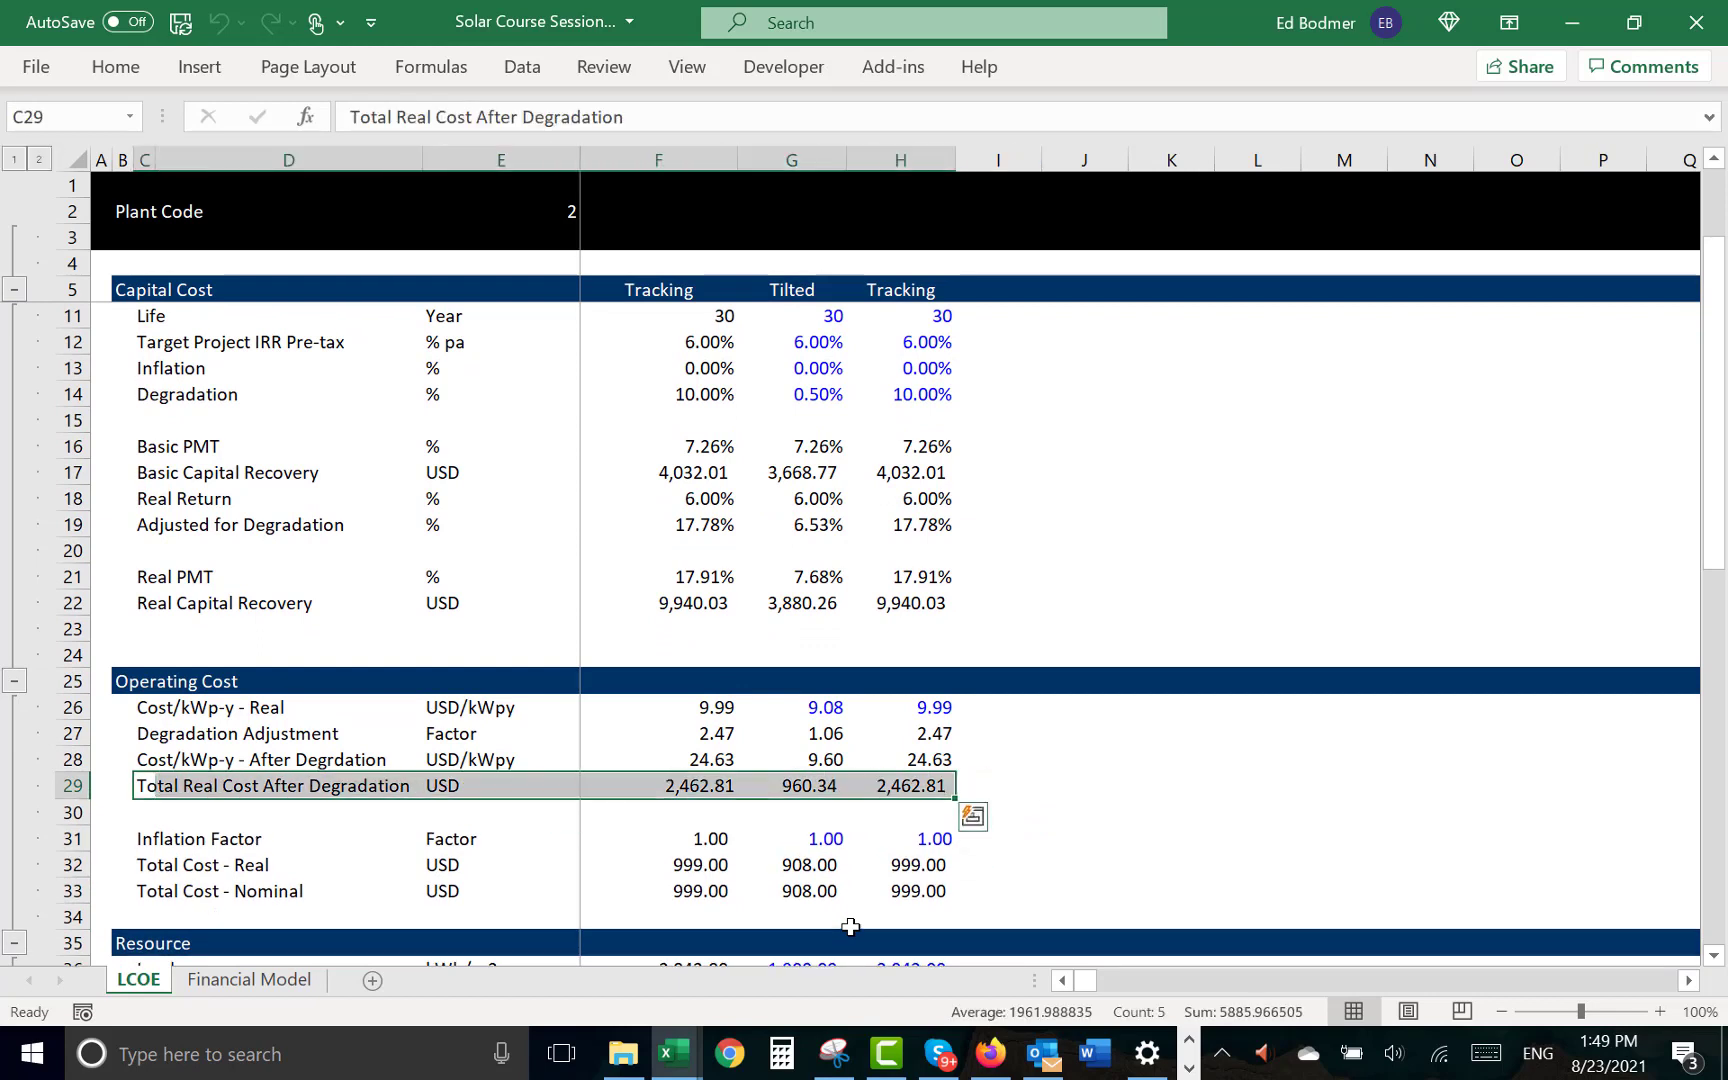
- Set Inflation to 2% for both the Tilted and Tracking cases in G13 and H13
{"action": "key", "text": "Left"}
{"action": "key", "text": "Right"}
{"action": "key", "text": "Up"}
{"action": "key", "text": "Up"}
{"action": "key", "text": "Up"}
{"action": "key", "text": "Up"}
{"action": "key", "text": "Up"}
{"action": "key", "text": "Up"}
{"action": "key", "text": "Up"}
{"action": "key", "text": "Up"}
{"action": "key", "text": "Up"}
{"action": "key", "text": "Up"}
{"action": "key", "text": "Up"}
{"action": "key", "text": "Up"}
{"action": "key", "text": "Up"}
{"action": "key", "text": "Up"}
{"action": "key", "text": "Up"}
{"action": "key", "text": "Up"}
{"action": "key", "text": "Up"}
{"action": "key", "text": "Up"}
{"action": "key", "text": "Up"}
{"action": "key", "text": "Up"}
{"action": "key", "text": "Up"}
{"action": "key", "text": "Up"}
{"action": "key", "text": "Up"}
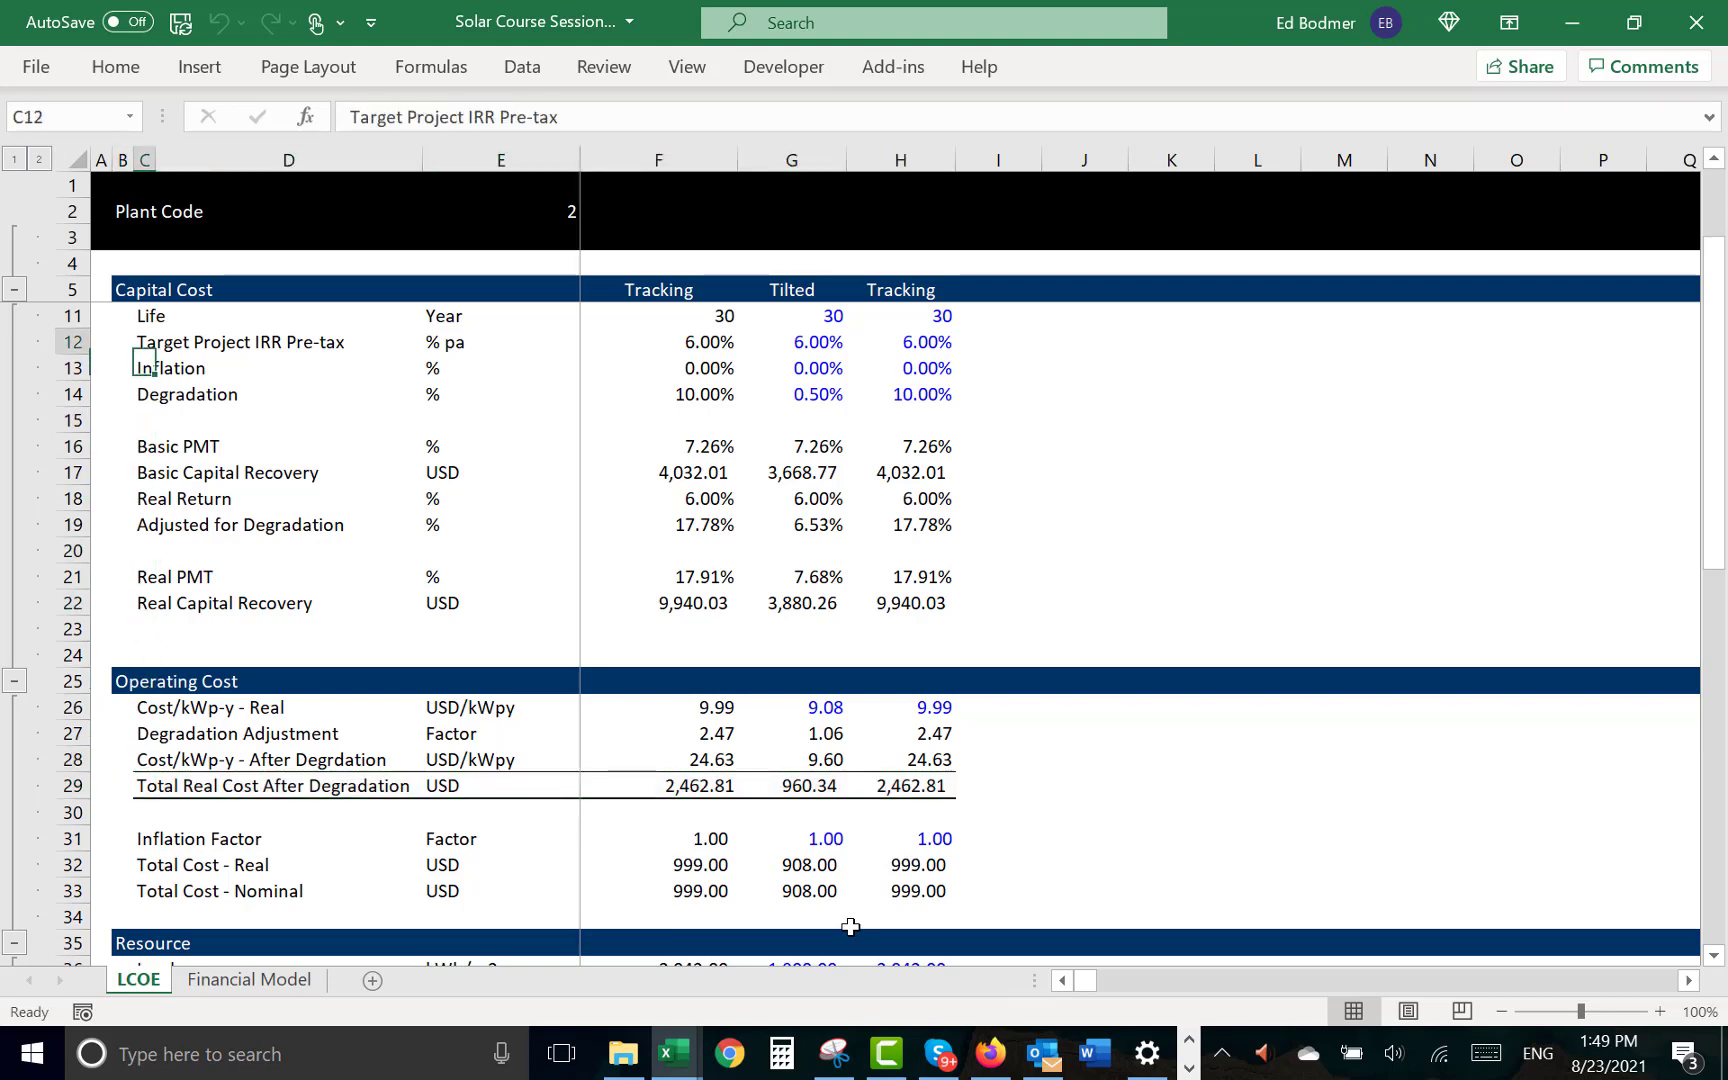
{"action": "key", "text": "Down"}
{"action": "key", "text": "Down"}
{"action": "key", "text": "Down"}
{"action": "key", "text": "Down"}
{"action": "key", "text": "Down"}
{"action": "key", "text": "Down"}
{"action": "key", "text": "Down"}
{"action": "key", "text": "Down"}
{"action": "key", "text": "Right"}
{"action": "key", "text": "Right"}
{"action": "key", "text": "Right"}
{"action": "key", "text": "Right"}
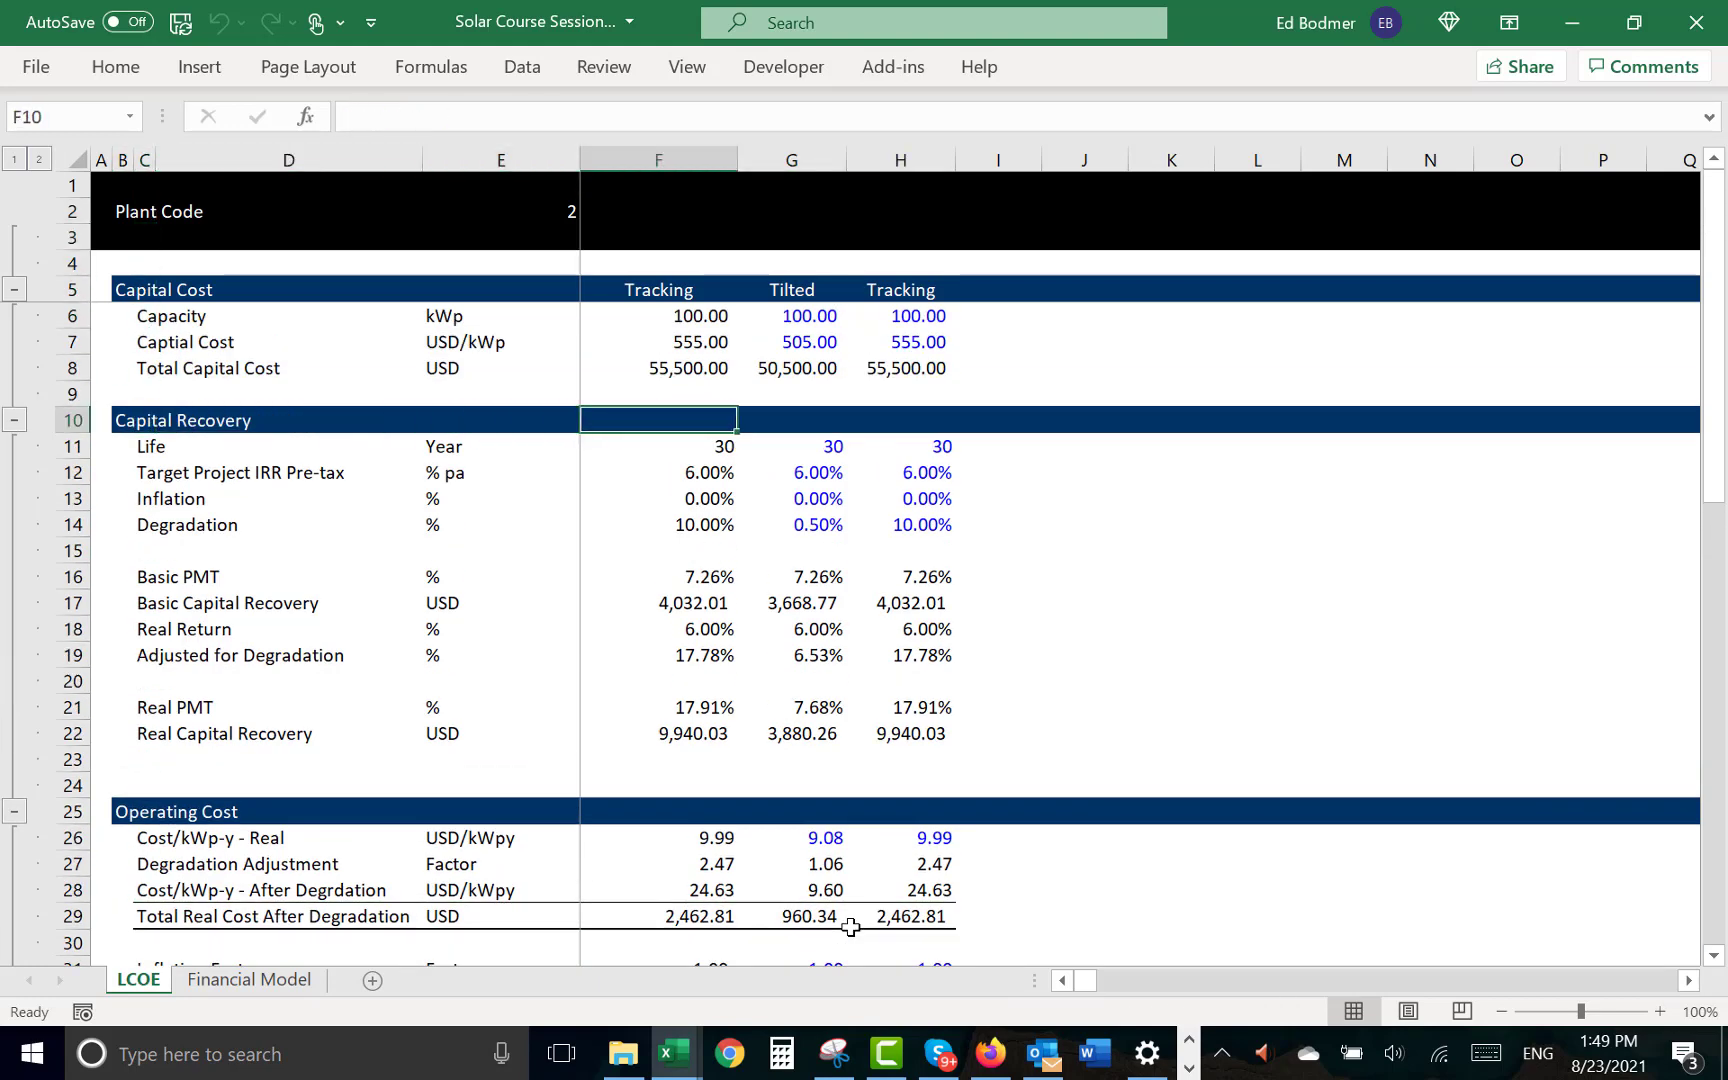
{"action": "key", "text": "Down"}
{"action": "key", "text": "Down"}
{"action": "key", "text": "Down"}
{"action": "type", "text": "2"}
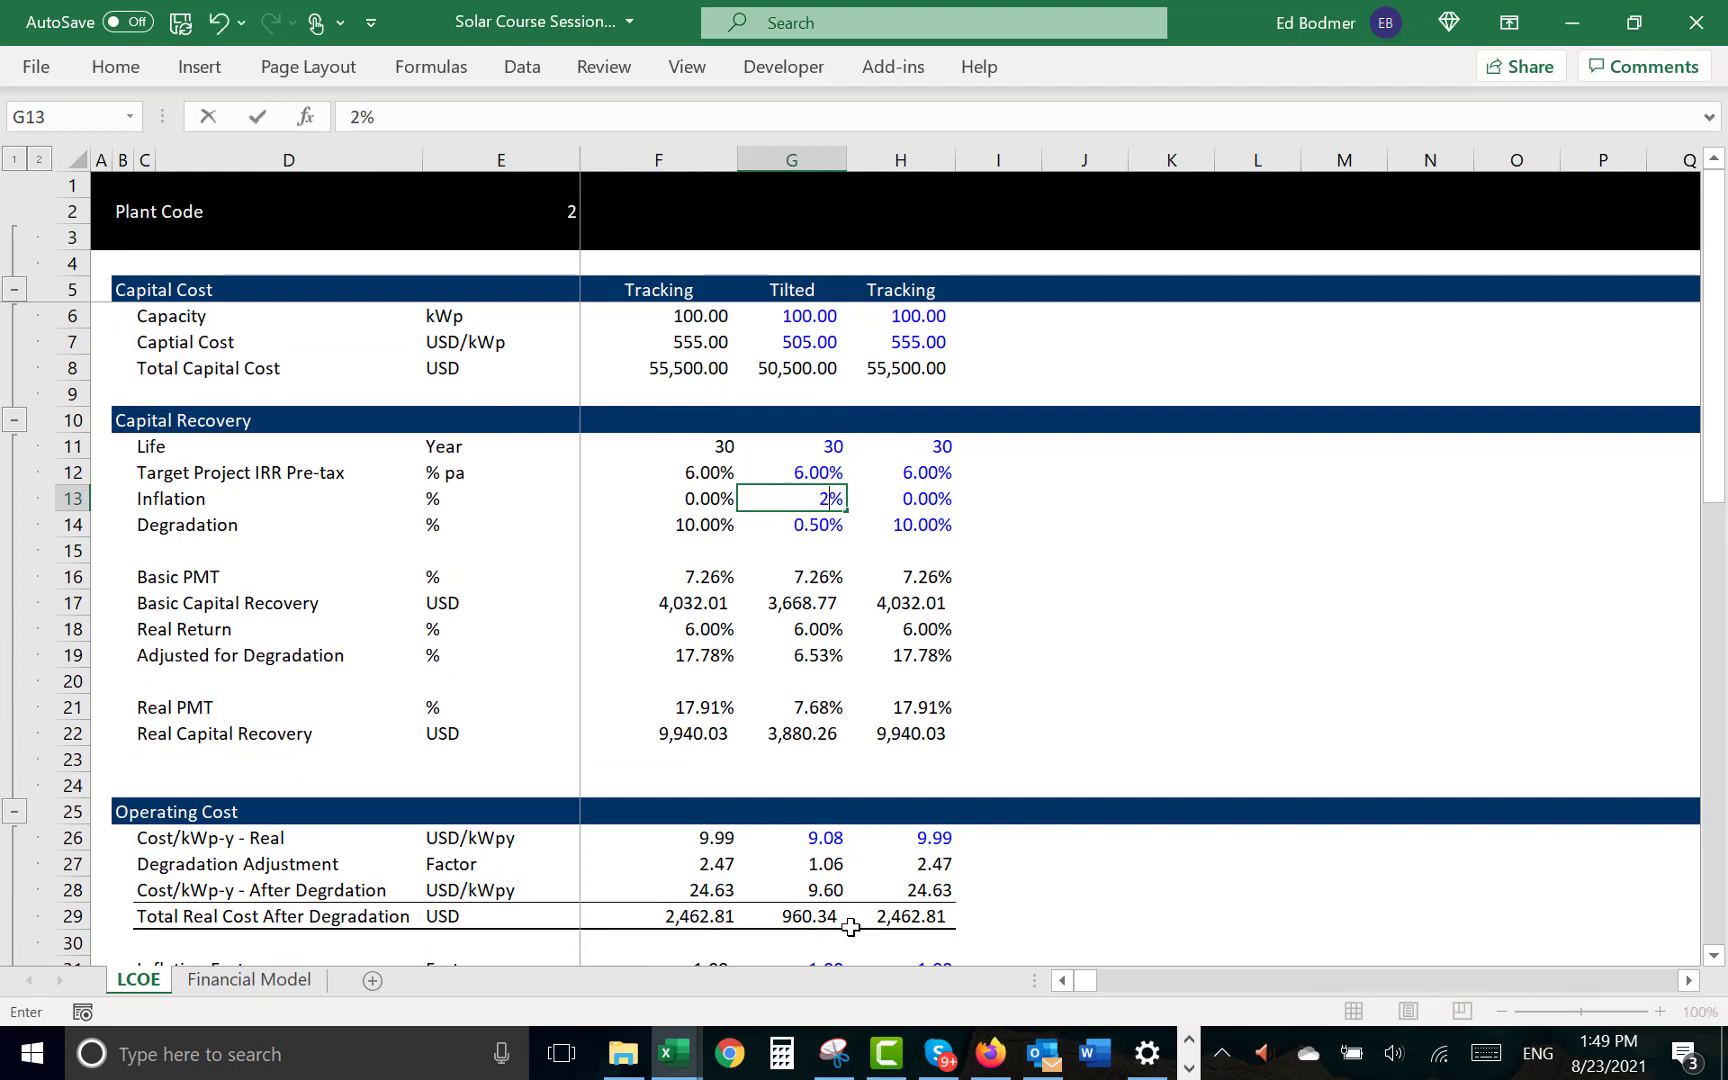
{"action": "key", "text": "Right"}
{"action": "type", "text": "2"}
{"action": "key", "text": "ctrl+Return"}
- Set the Tracking case's Degradation in H14 to 0.5%
{"action": "key", "text": "Down"}
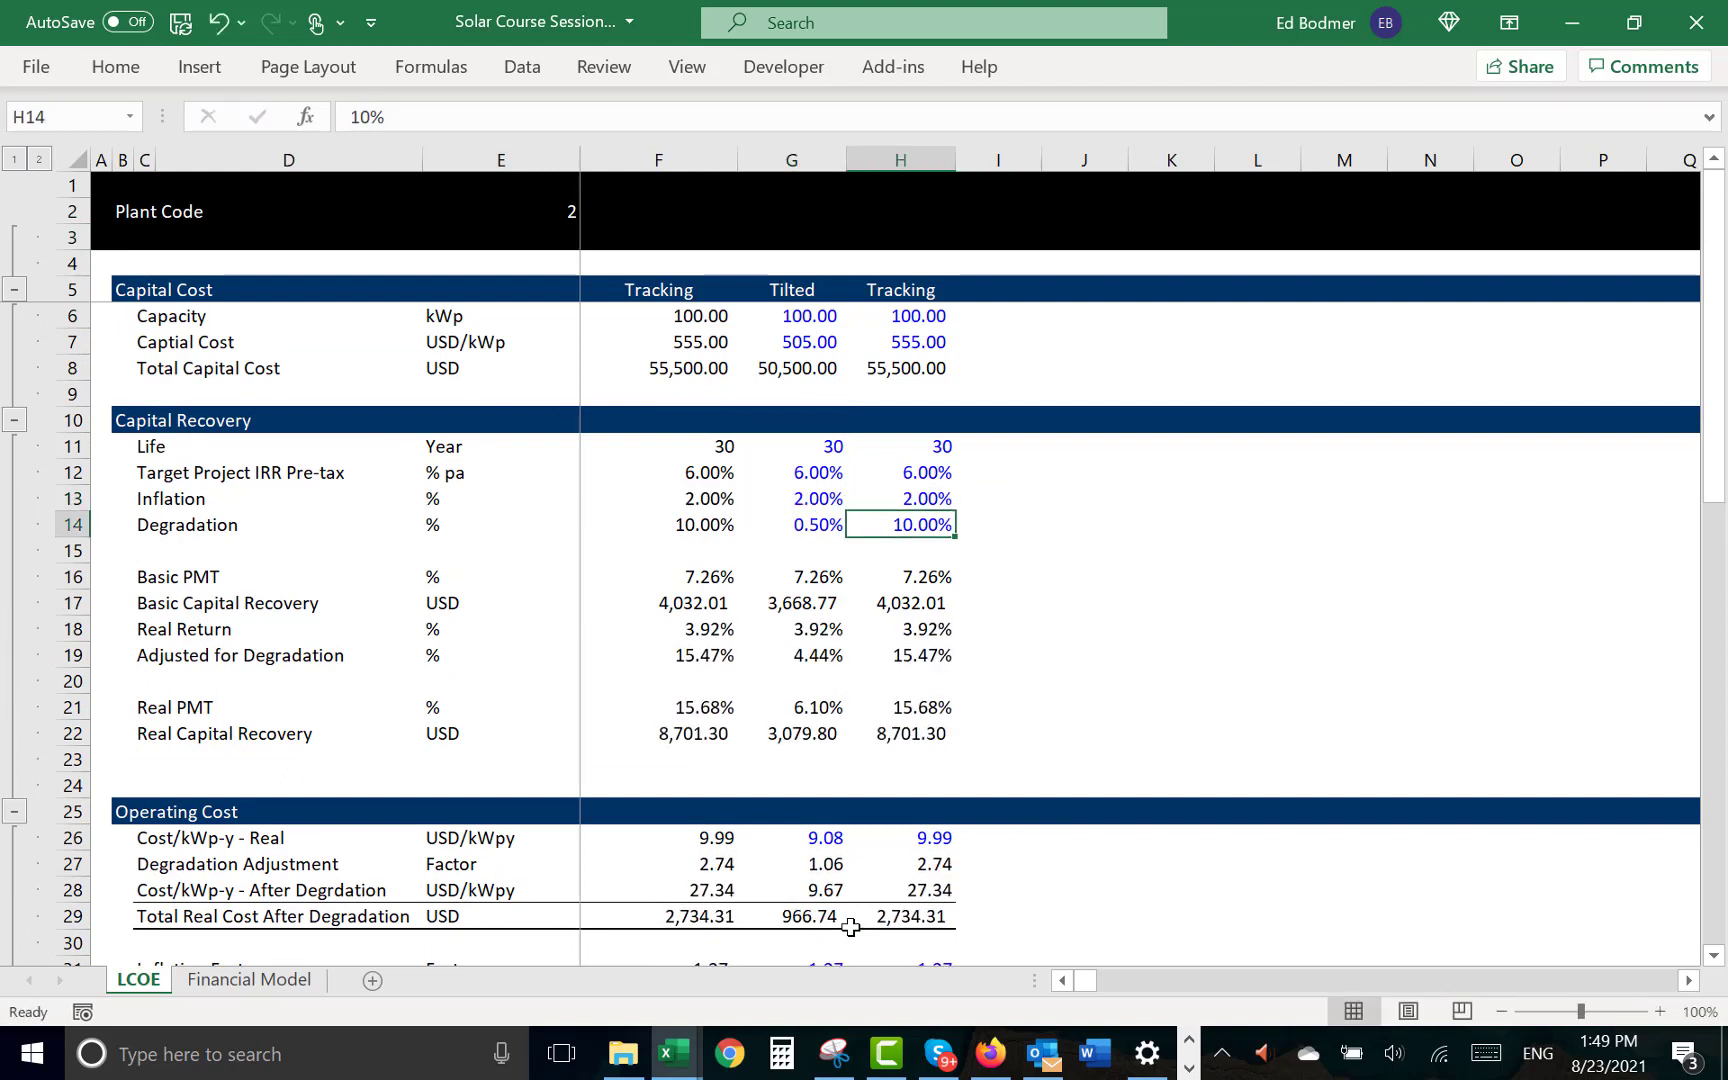
{"action": "type", "text": "0.5"}
{"action": "key", "text": "Return"}
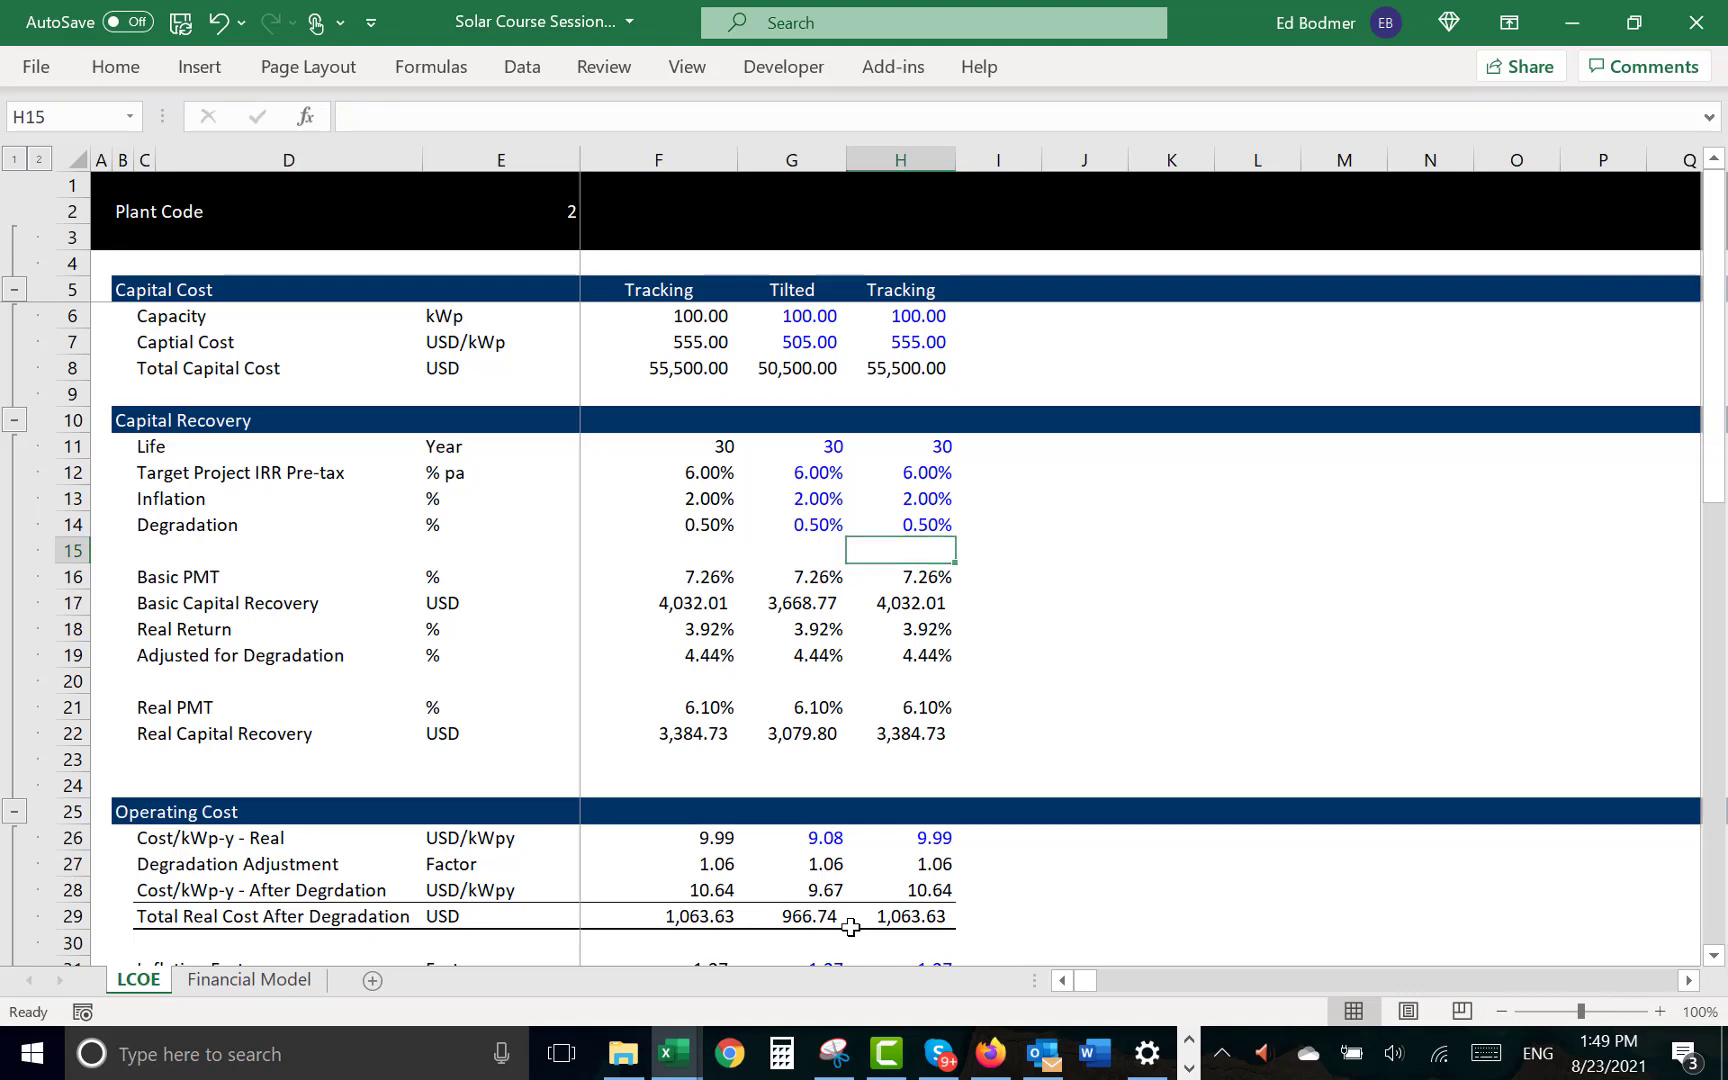
- Link Op Exp in F26 of the Financial Model sheet to the Tracking Total Cost - Real, =LCOE!H32
{"action": "key", "text": "ctrl+Page_Down"}
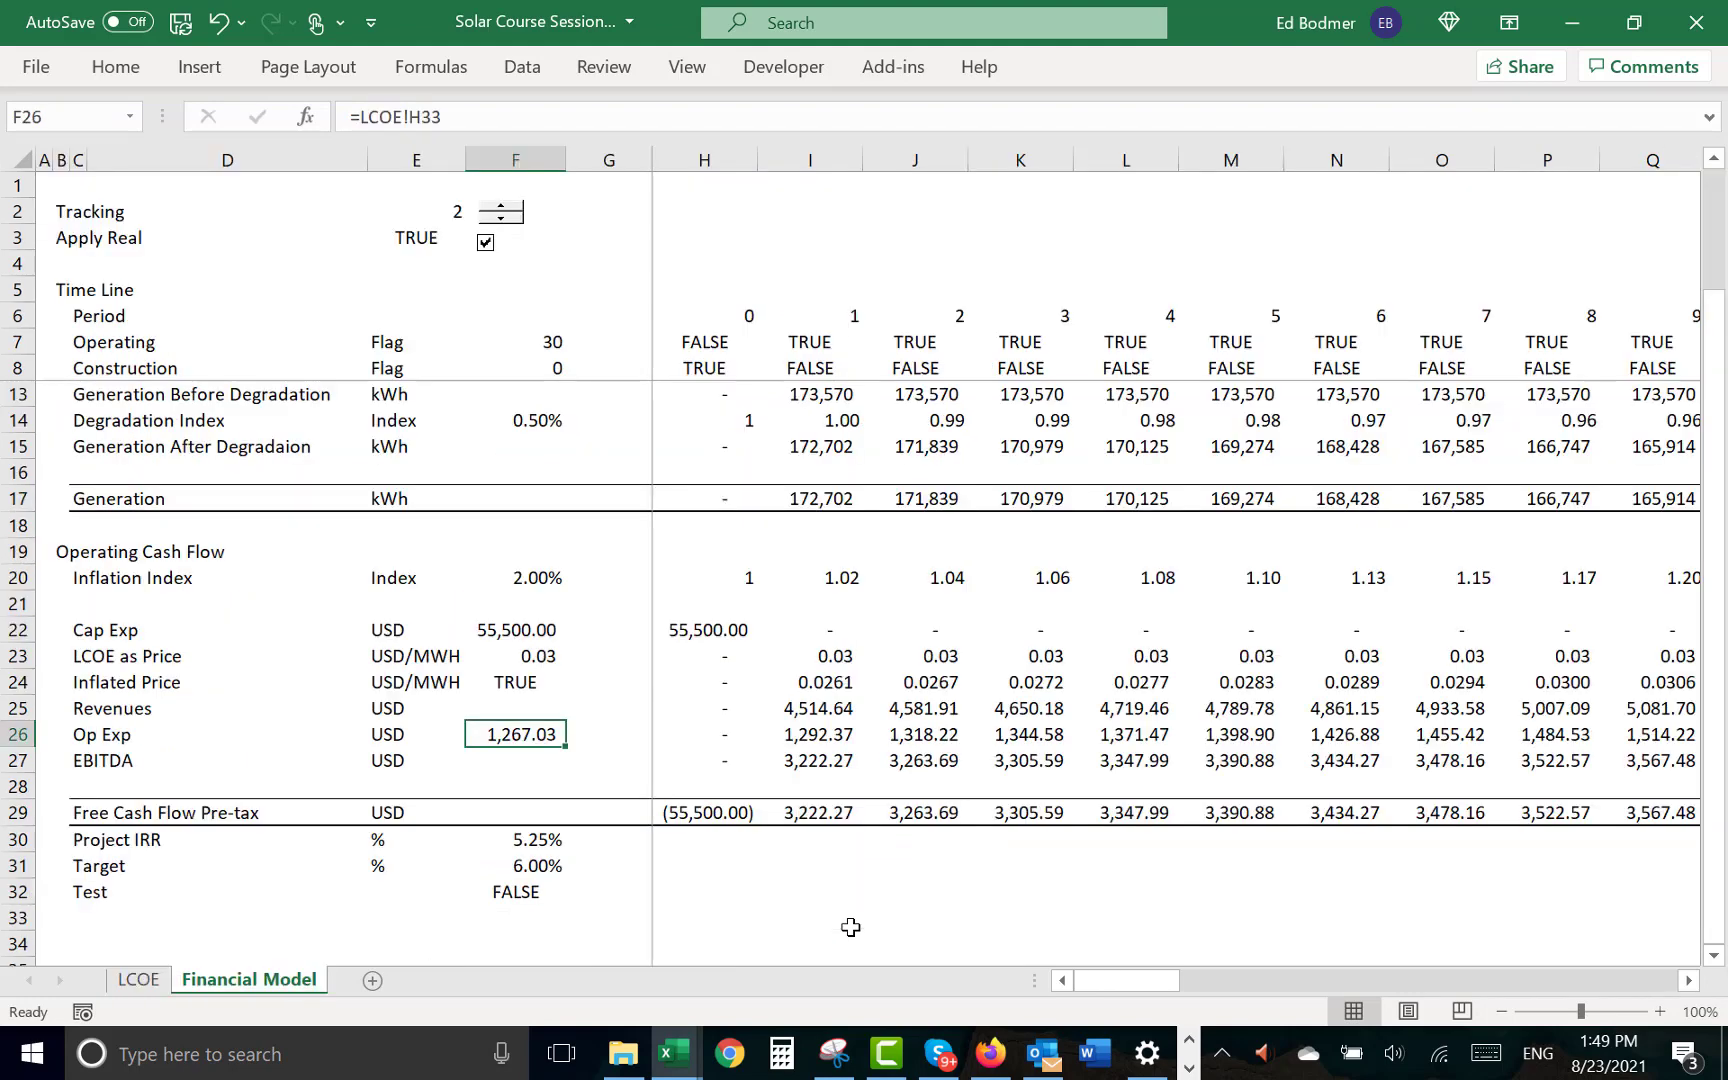
{"action": "type", "text": "="}
{"action": "key", "text": "ctrl+Page_Up"}
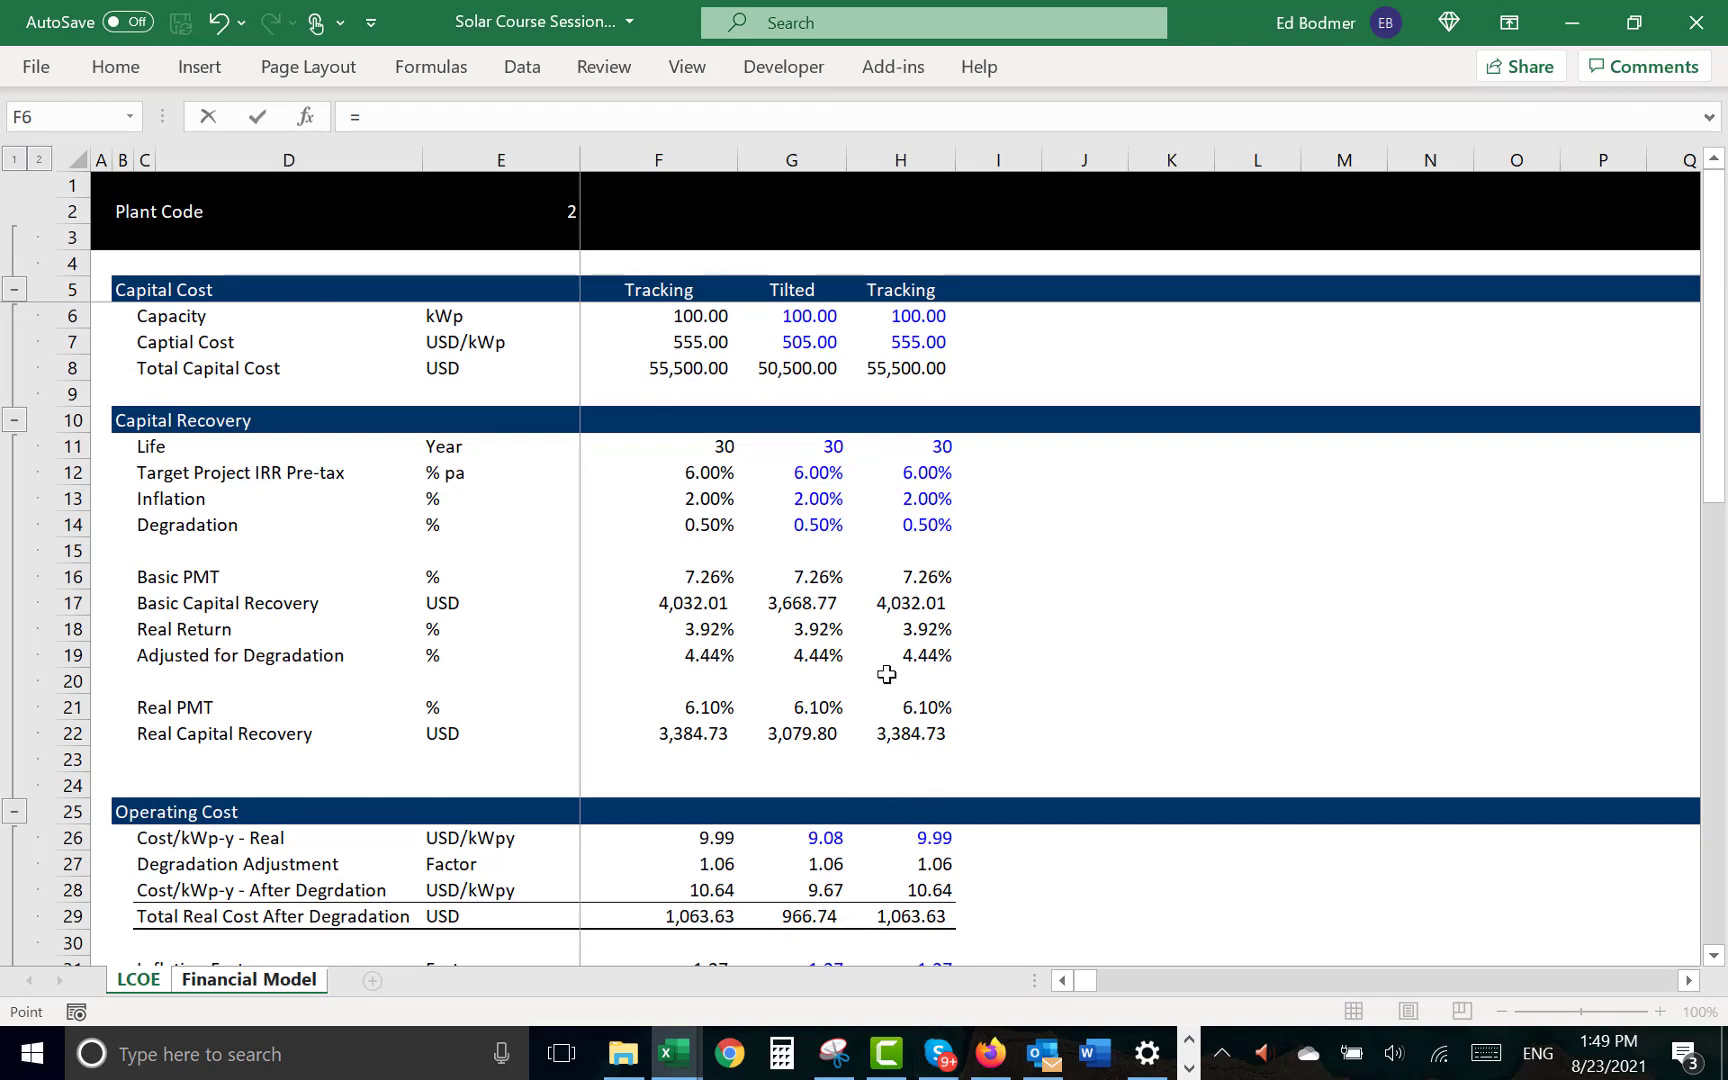
{"action": "left_click", "coordinate": [897, 866]}
{"action": "key", "text": "Down"}
{"action": "key", "text": "Down"}
{"action": "key", "text": "Down"}
{"action": "key", "text": "Down"}
{"action": "key", "text": "Down"}
{"action": "key", "text": "Down"}
{"action": "key", "text": "Down"}
{"action": "key", "text": "Down"}
{"action": "key", "text": "Down"}
{"action": "key", "text": "Down"}
{"action": "key", "text": "Down"}
{"action": "key", "text": "Down"}
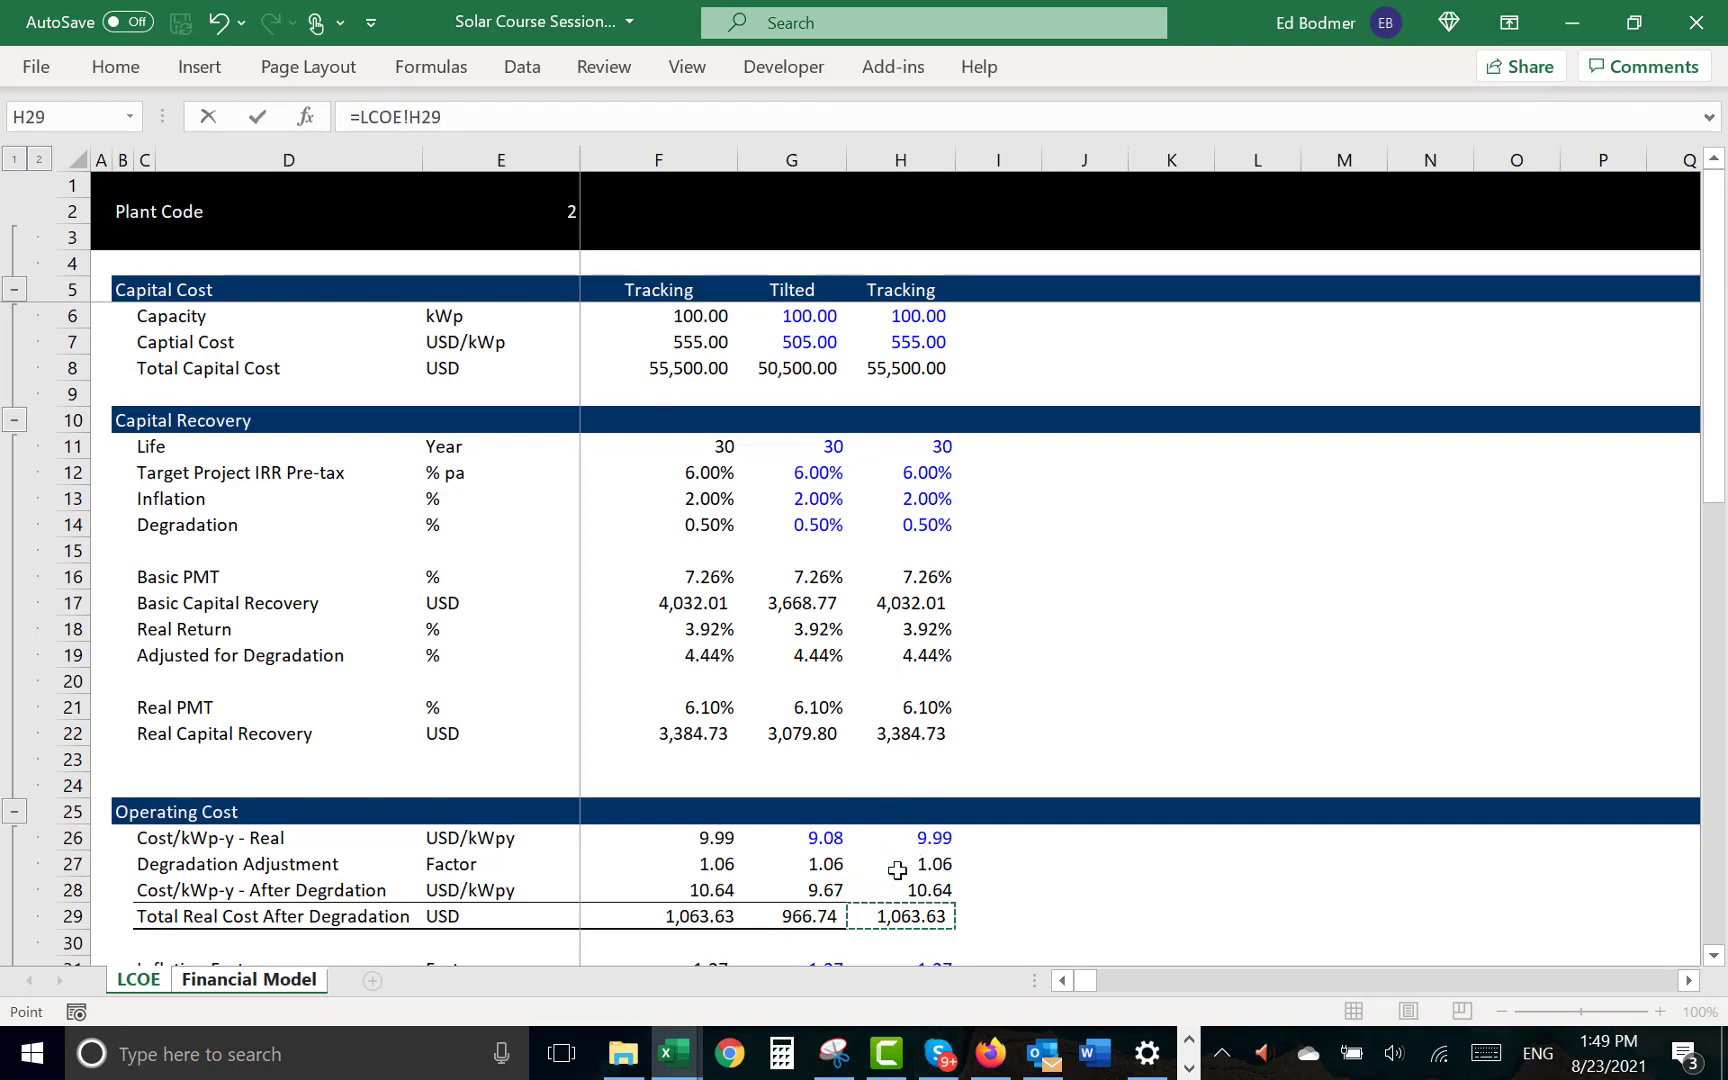
{"action": "key", "text": "Up"}
{"action": "key", "text": "Up"}
{"action": "key", "text": "Up"}
{"action": "key", "text": "Up"}
{"action": "key", "text": "Up"}
{"action": "key", "text": "Up"}
{"action": "key", "text": "Up"}
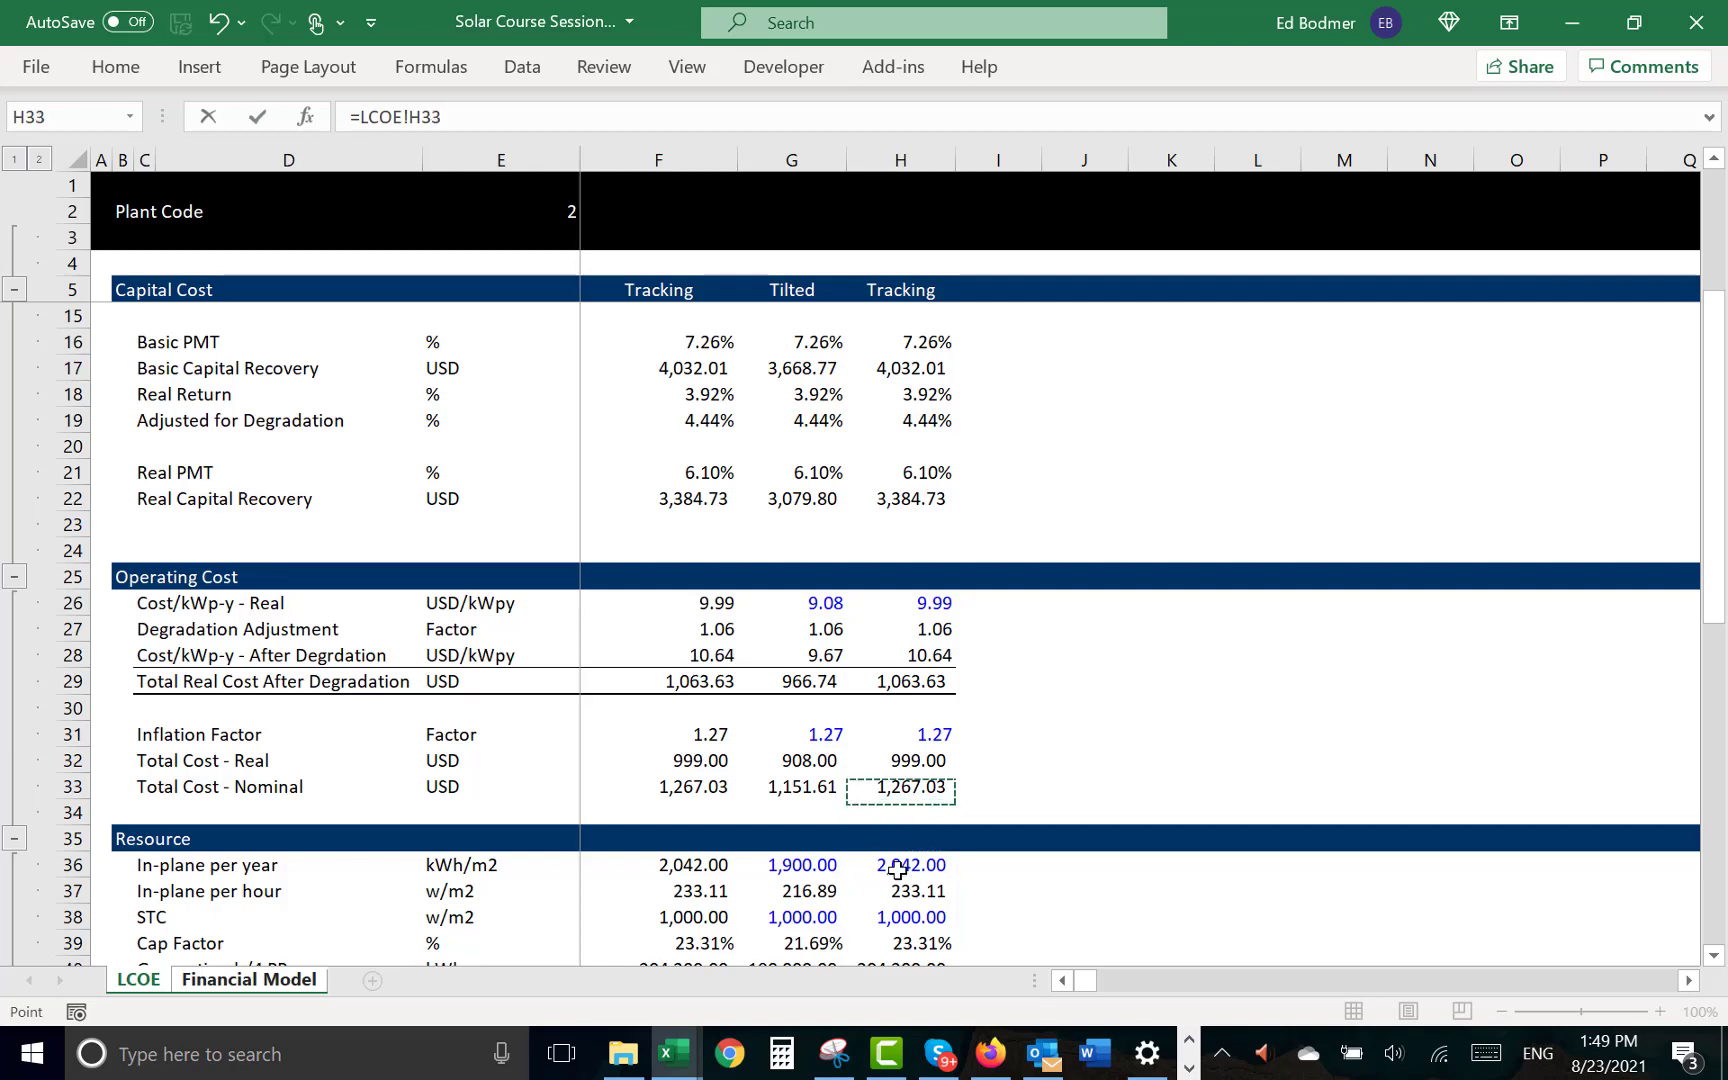
{"action": "key", "text": "Return"}
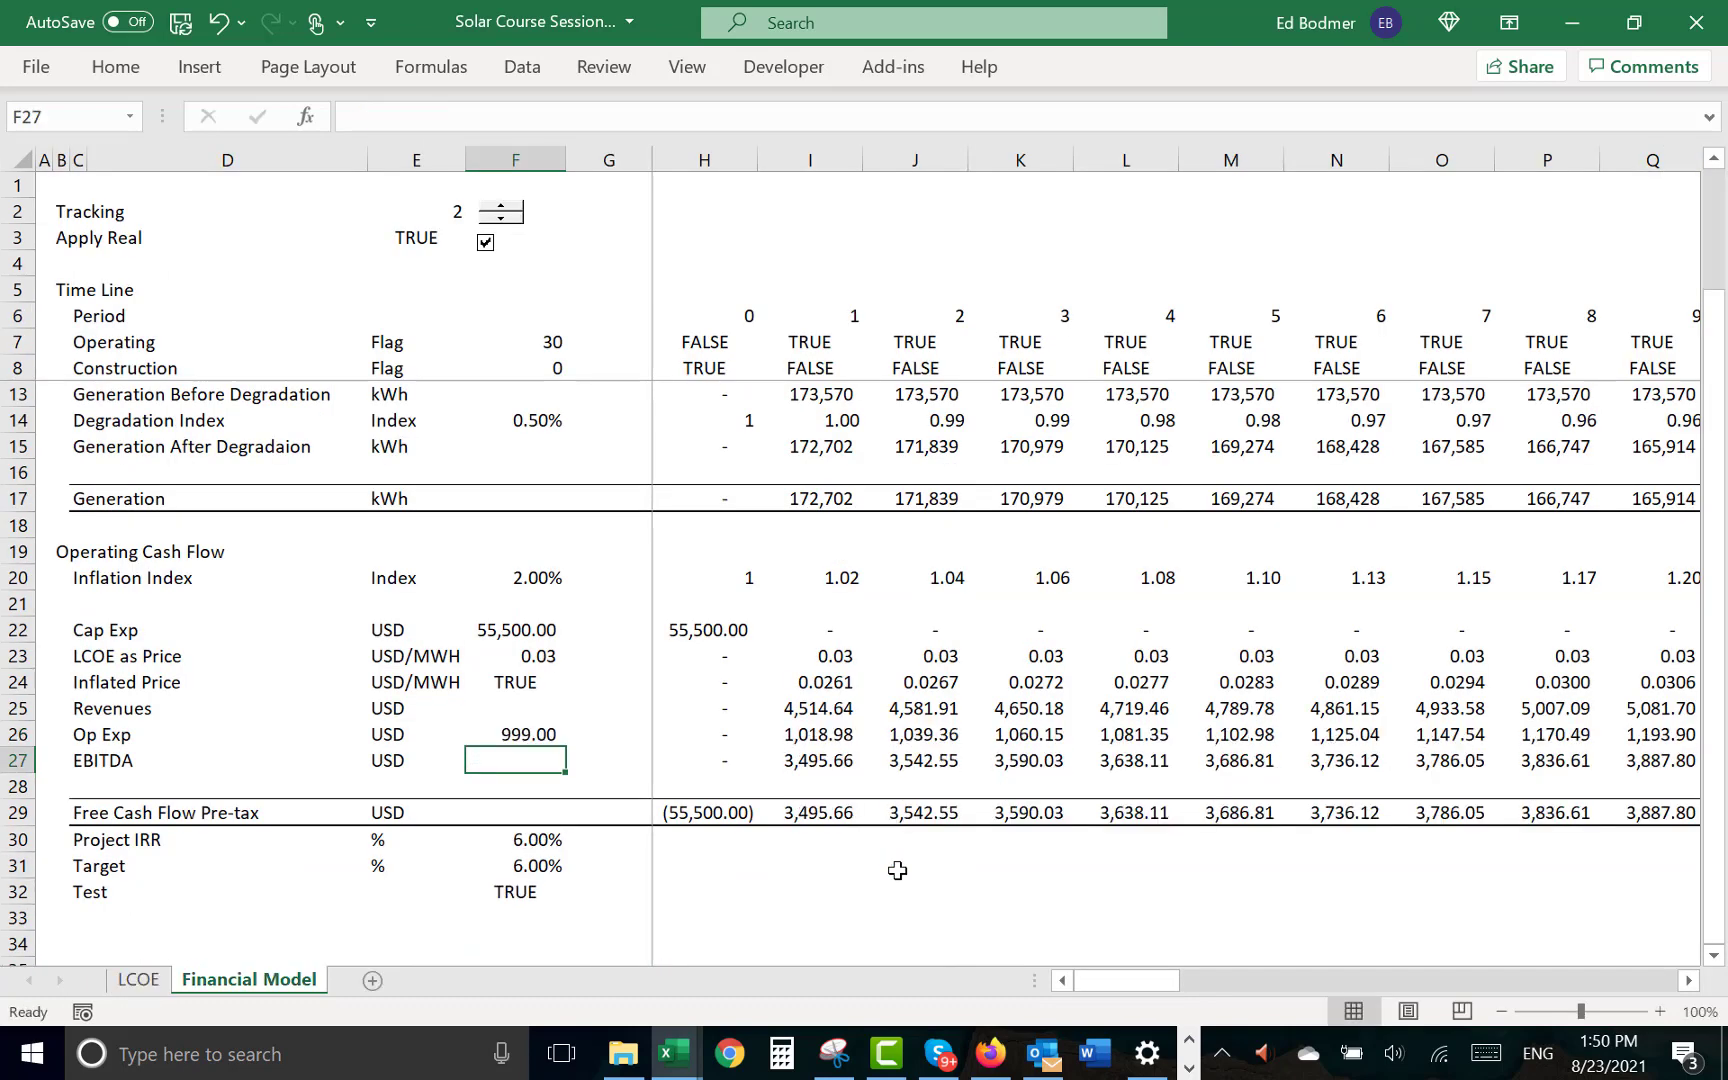
{"action": "key", "text": "Up"}
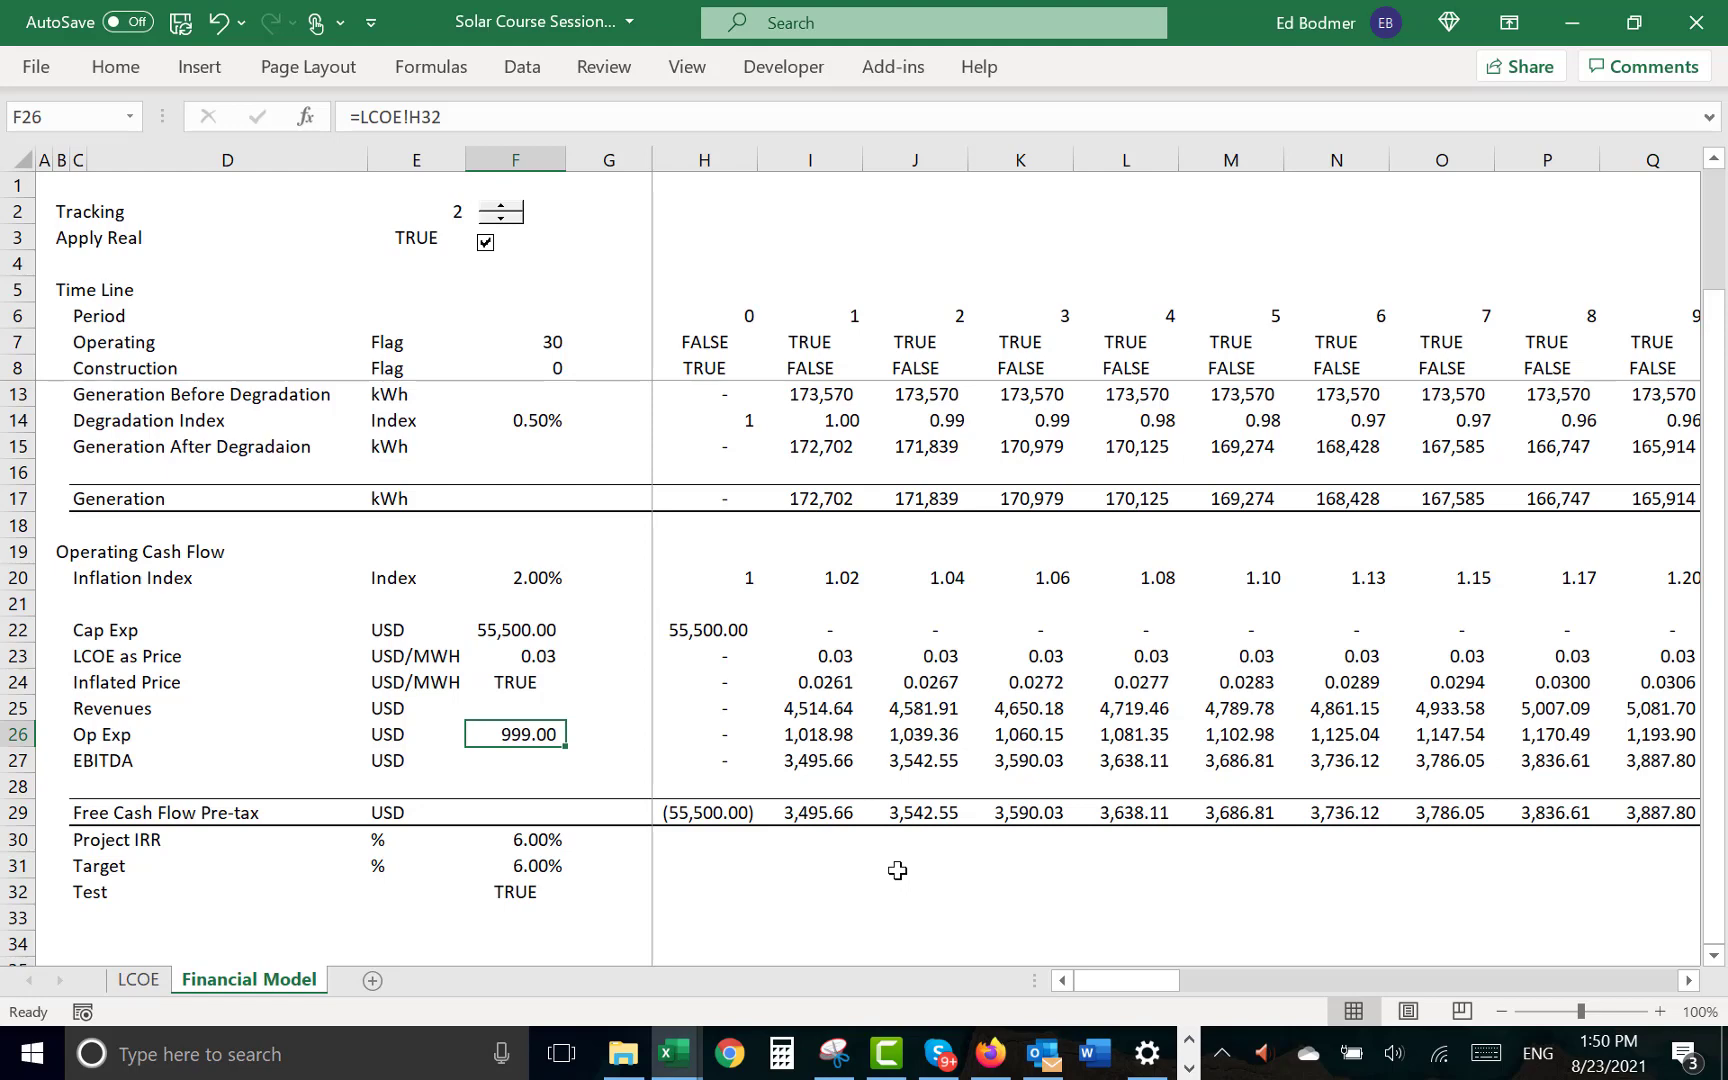
- Colour the Financial Model sheet using the current settings of the Format Options colouring macro
{"action": "left_click", "coordinate": [527, 846]}
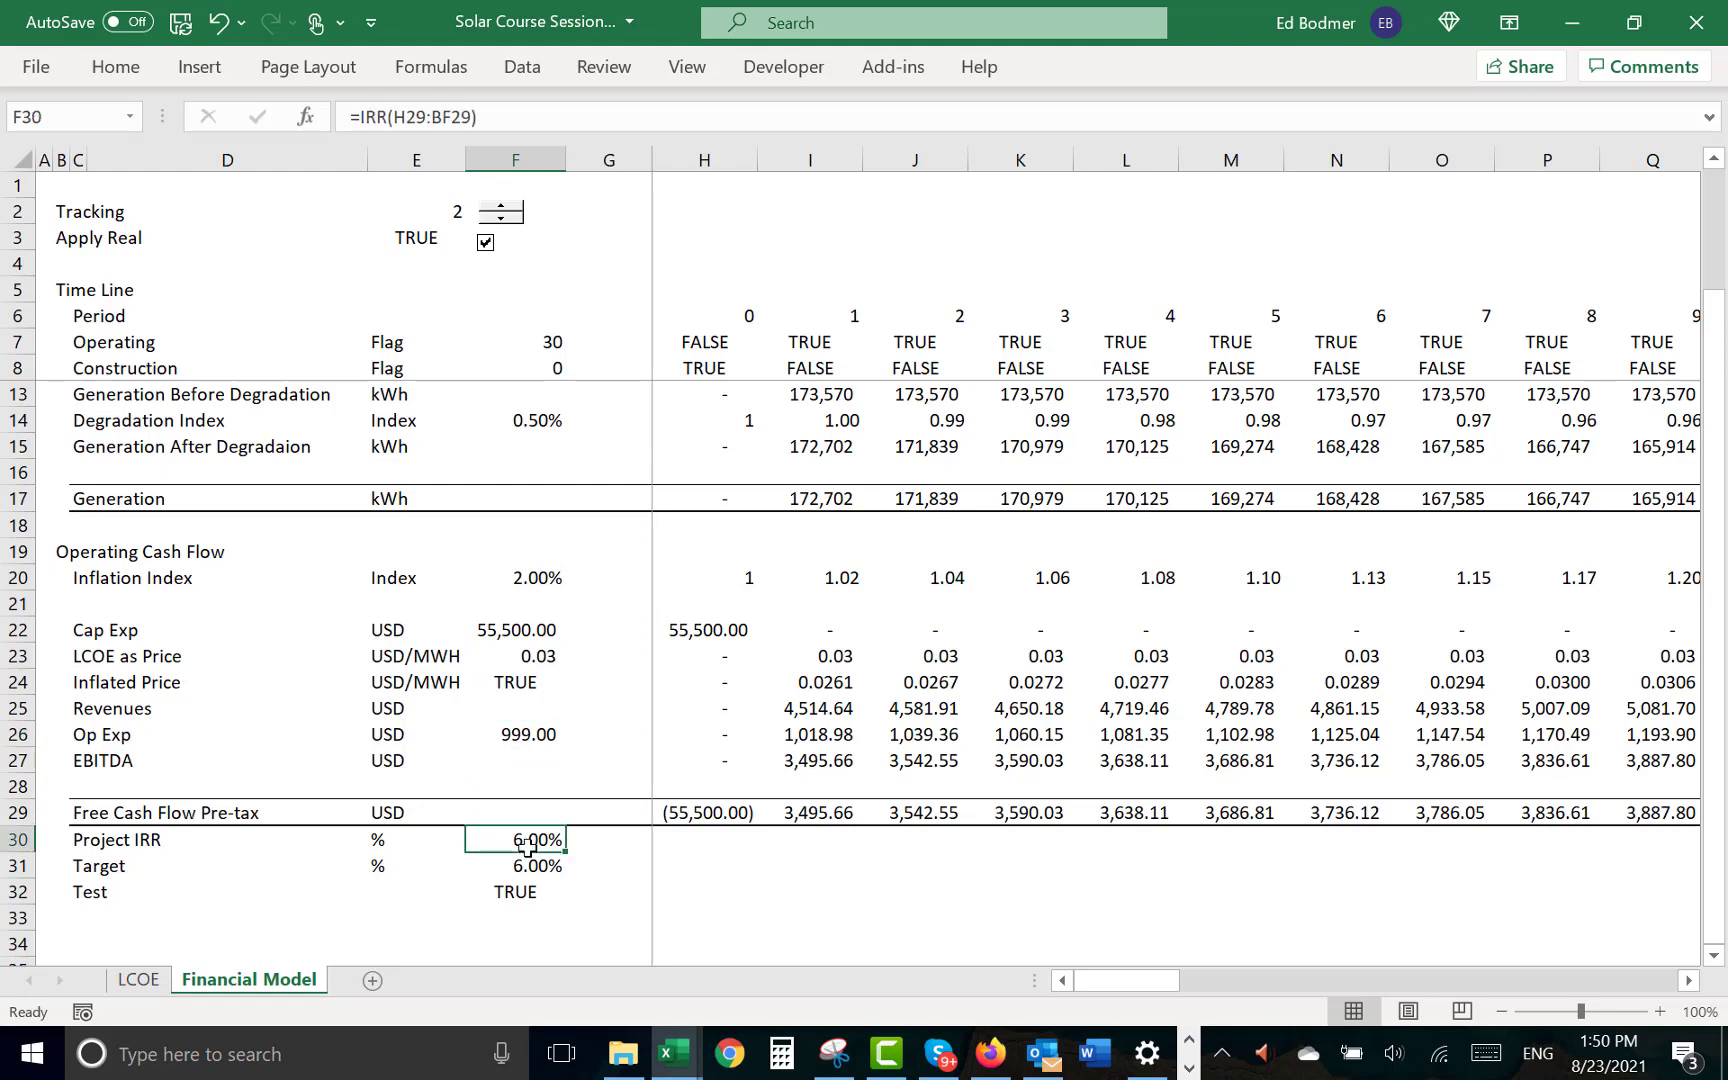
{"action": "key", "text": "ctrl+alt+c"}
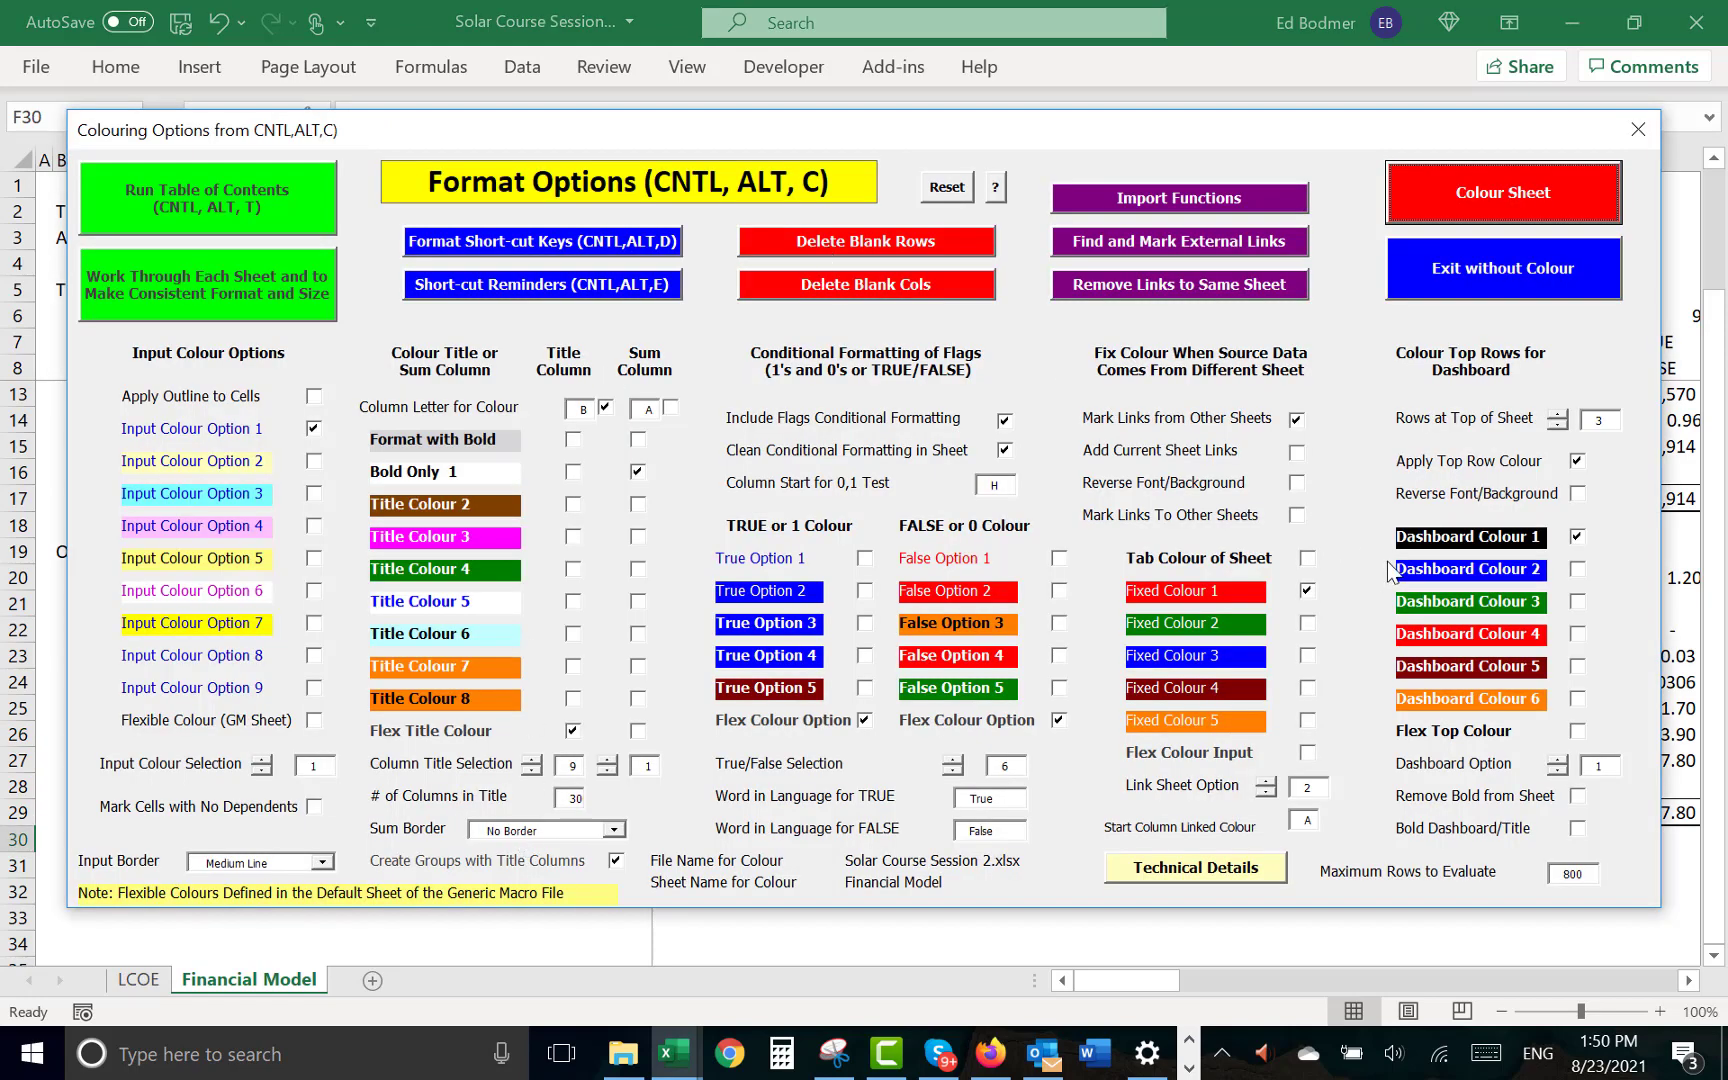
{"action": "left_click", "coordinate": [1493, 197]}
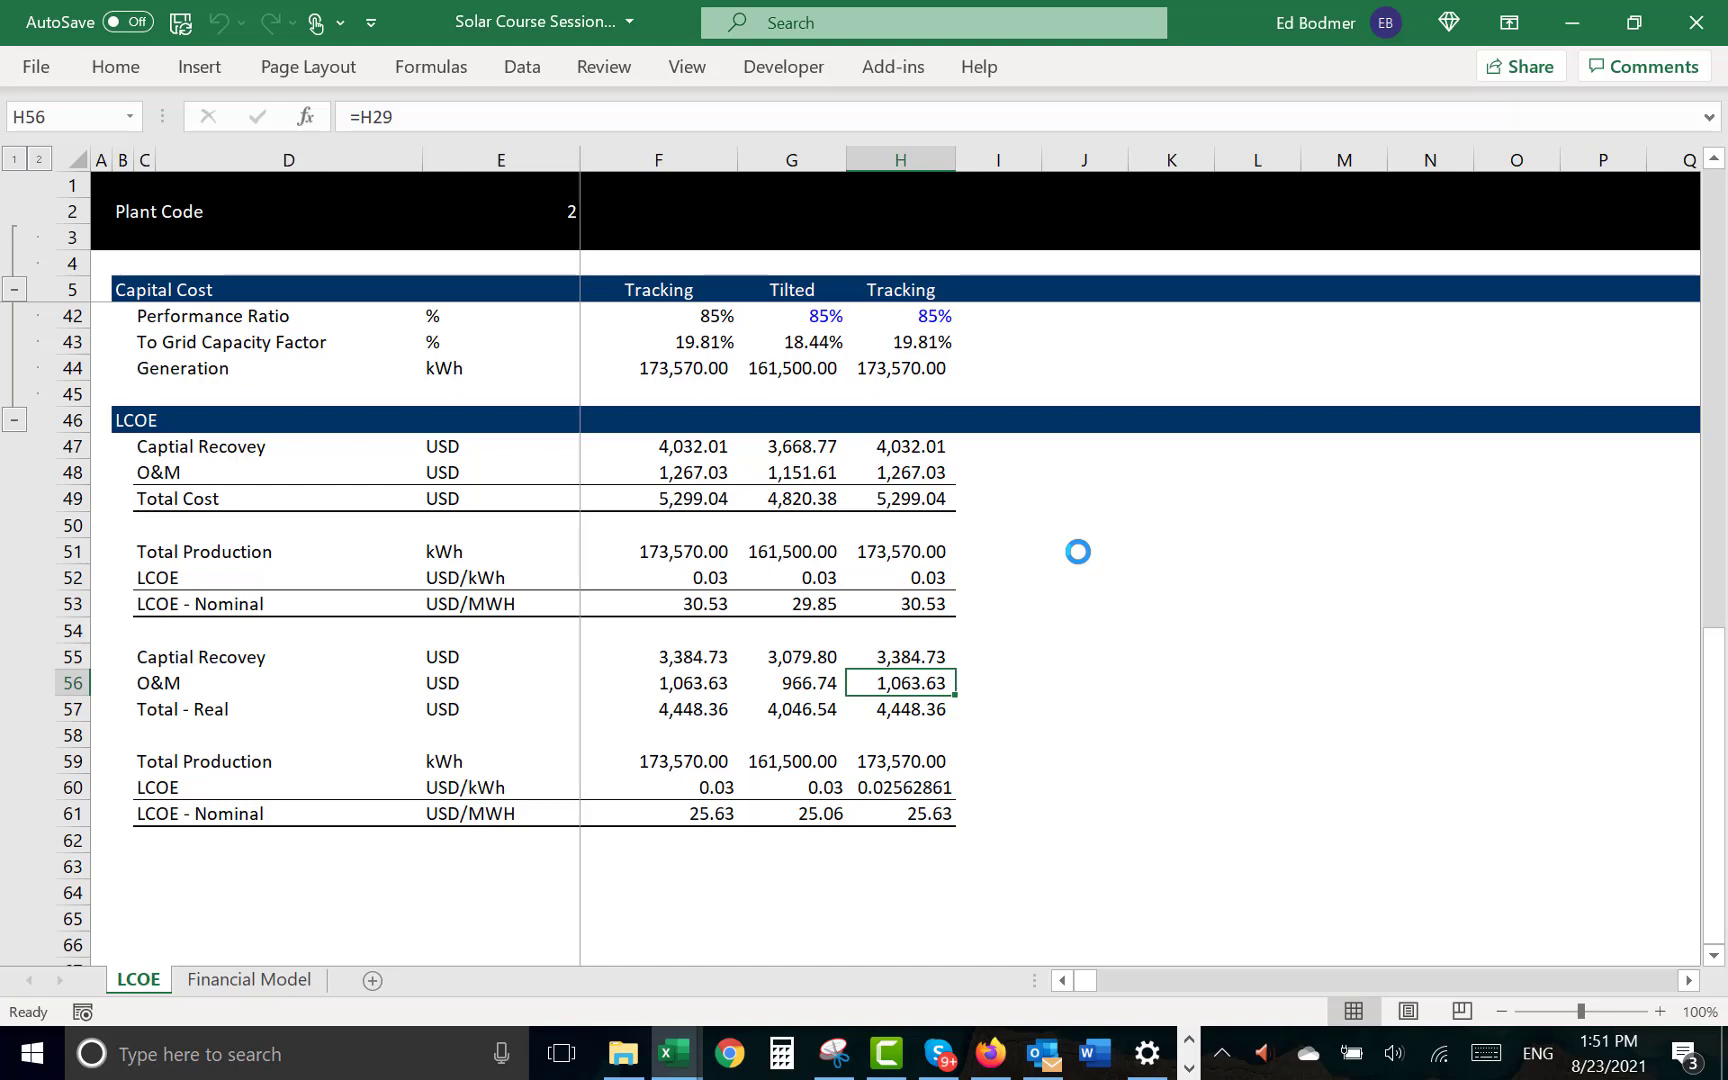
- Review the Tracking case's real and nominal LCOE, capital cost, operating cost and resource rows on the LCOE sheet
{"action": "key", "text": "Down"}
{"action": "key", "text": "Down"}
{"action": "key", "text": "Down"}
{"action": "key", "text": "Down"}
{"action": "key", "text": "Down"}
{"action": "key", "text": "Up"}
{"action": "key", "text": "Up"}
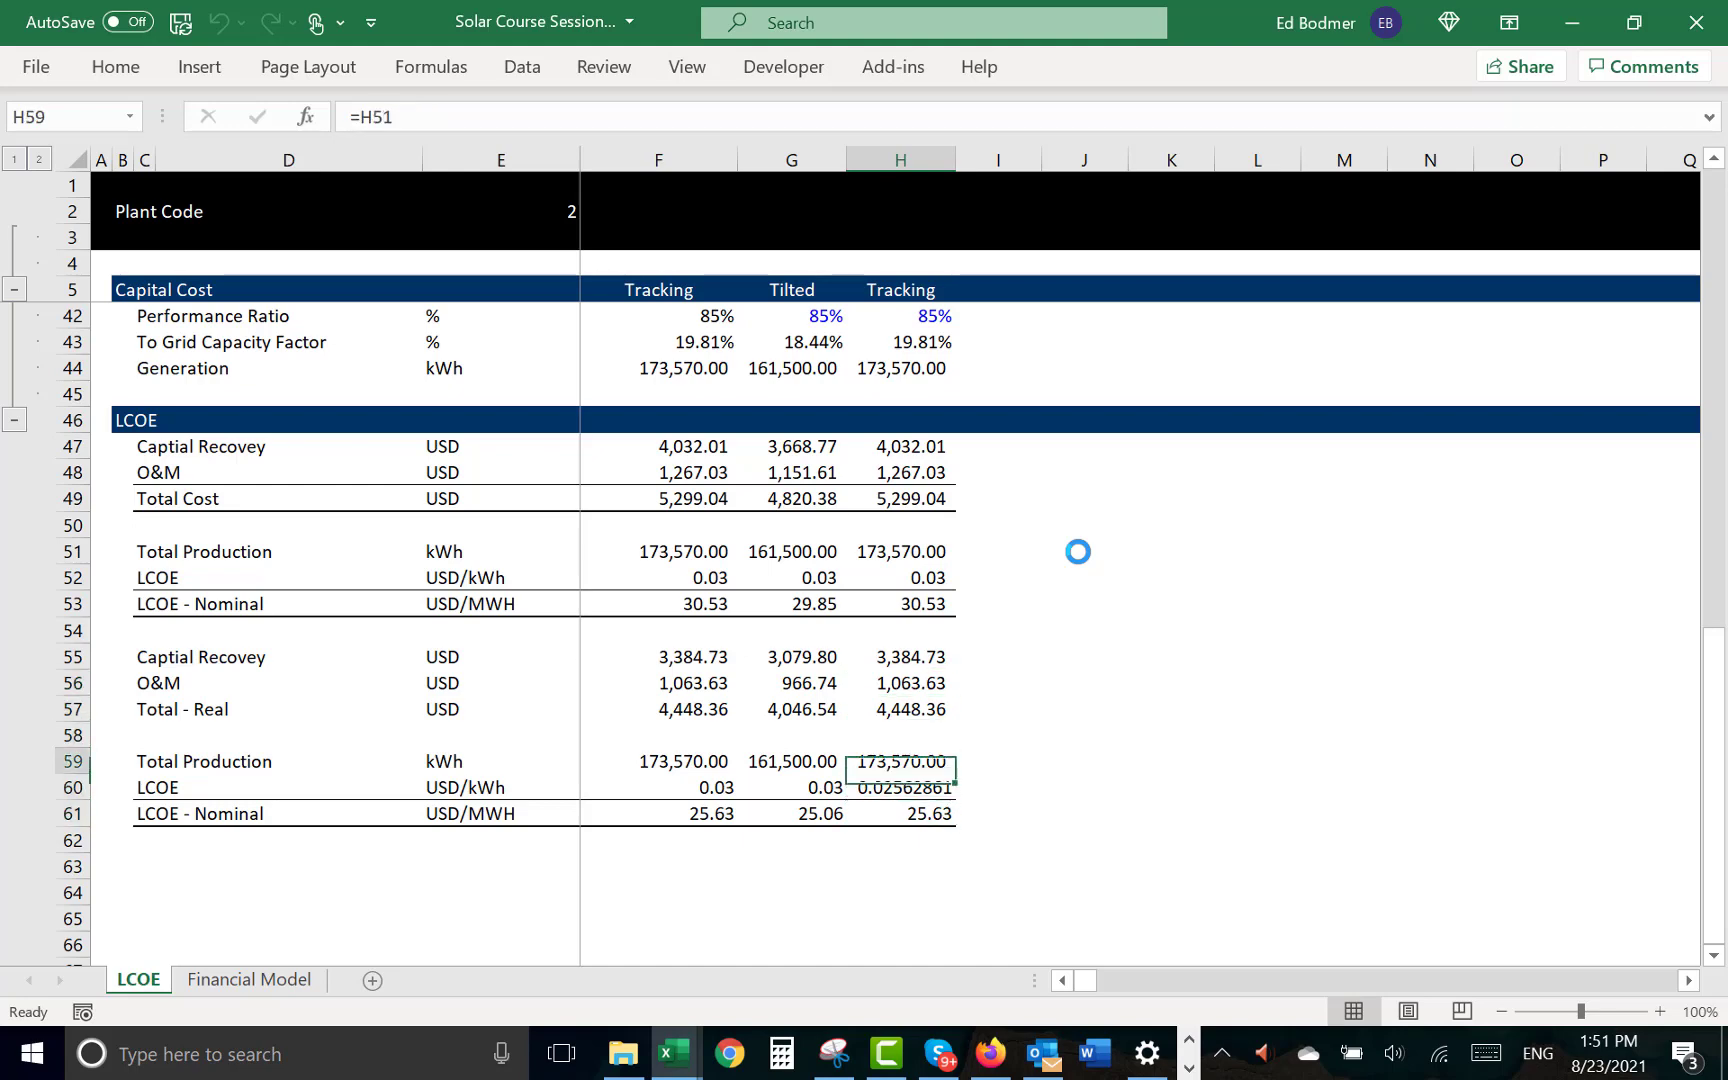
{"action": "key", "text": "Up"}
{"action": "key", "text": "Up"}
{"action": "key", "text": "Up"}
{"action": "key", "text": "Up"}
{"action": "key", "text": "Up"}
{"action": "key", "text": "Up"}
{"action": "key", "text": "Up"}
{"action": "key", "text": "Up"}
{"action": "key", "text": "Up"}
{"action": "key", "text": "Up"}
{"action": "key", "text": "Up"}
{"action": "key", "text": "Up"}
{"action": "key", "text": "Up"}
{"action": "key", "text": "Up"}
{"action": "key", "text": "Up"}
{"action": "key", "text": "Up"}
{"action": "key", "text": "Up"}
{"action": "key", "text": "Up"}
{"action": "key", "text": "Up"}
{"action": "key", "text": "Up"}
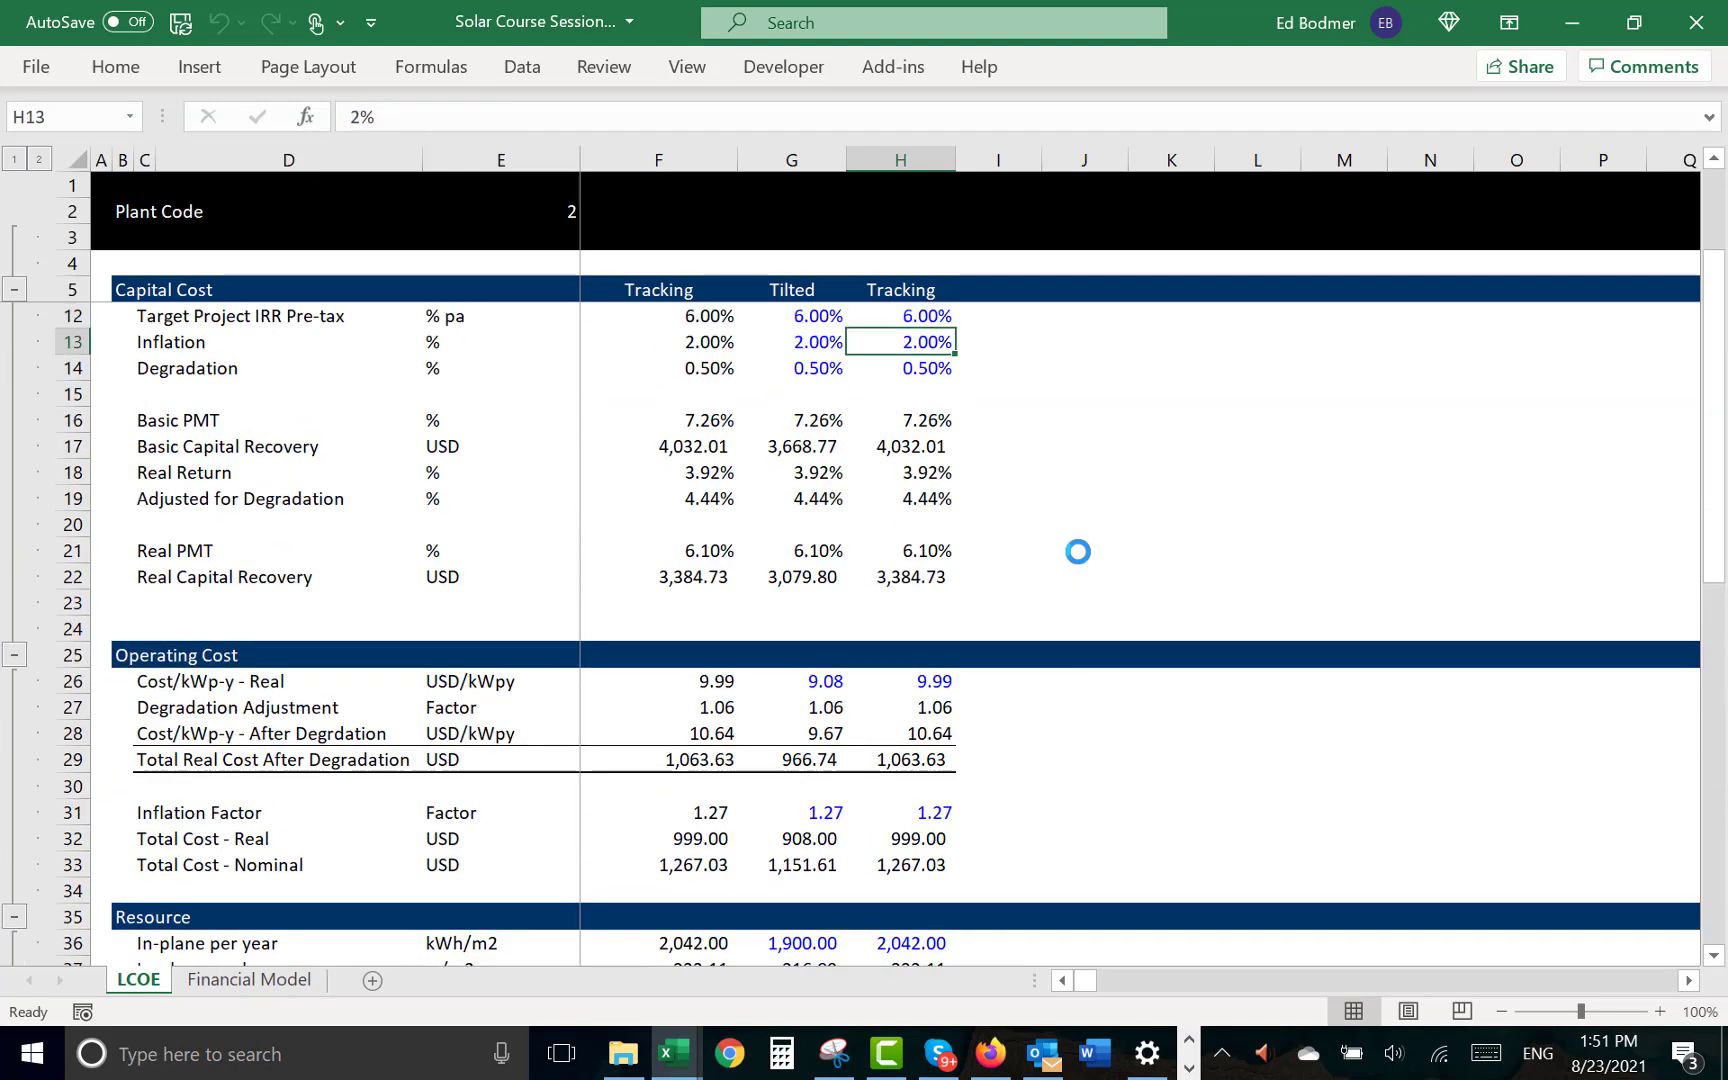
{"action": "key", "text": "Down"}
{"action": "key", "text": "Down"}
{"action": "key", "text": "Down"}
{"action": "key", "text": "Down"}
{"action": "key", "text": "Down"}
{"action": "key", "text": "Down"}
{"action": "key", "text": "Down"}
{"action": "key", "text": "Down"}
{"action": "key", "text": "Down"}
{"action": "key", "text": "Down"}
{"action": "key", "text": "Down"}
{"action": "key", "text": "Down"}
{"action": "key", "text": "Down"}
{"action": "key", "text": "Down"}
{"action": "key", "text": "Down"}
{"action": "key", "text": "Down"}
{"action": "key", "text": "Down"}
{"action": "key", "text": "Down"}
{"action": "key", "text": "Down"}
{"action": "key", "text": "Down"}
{"action": "key", "text": "Up"}
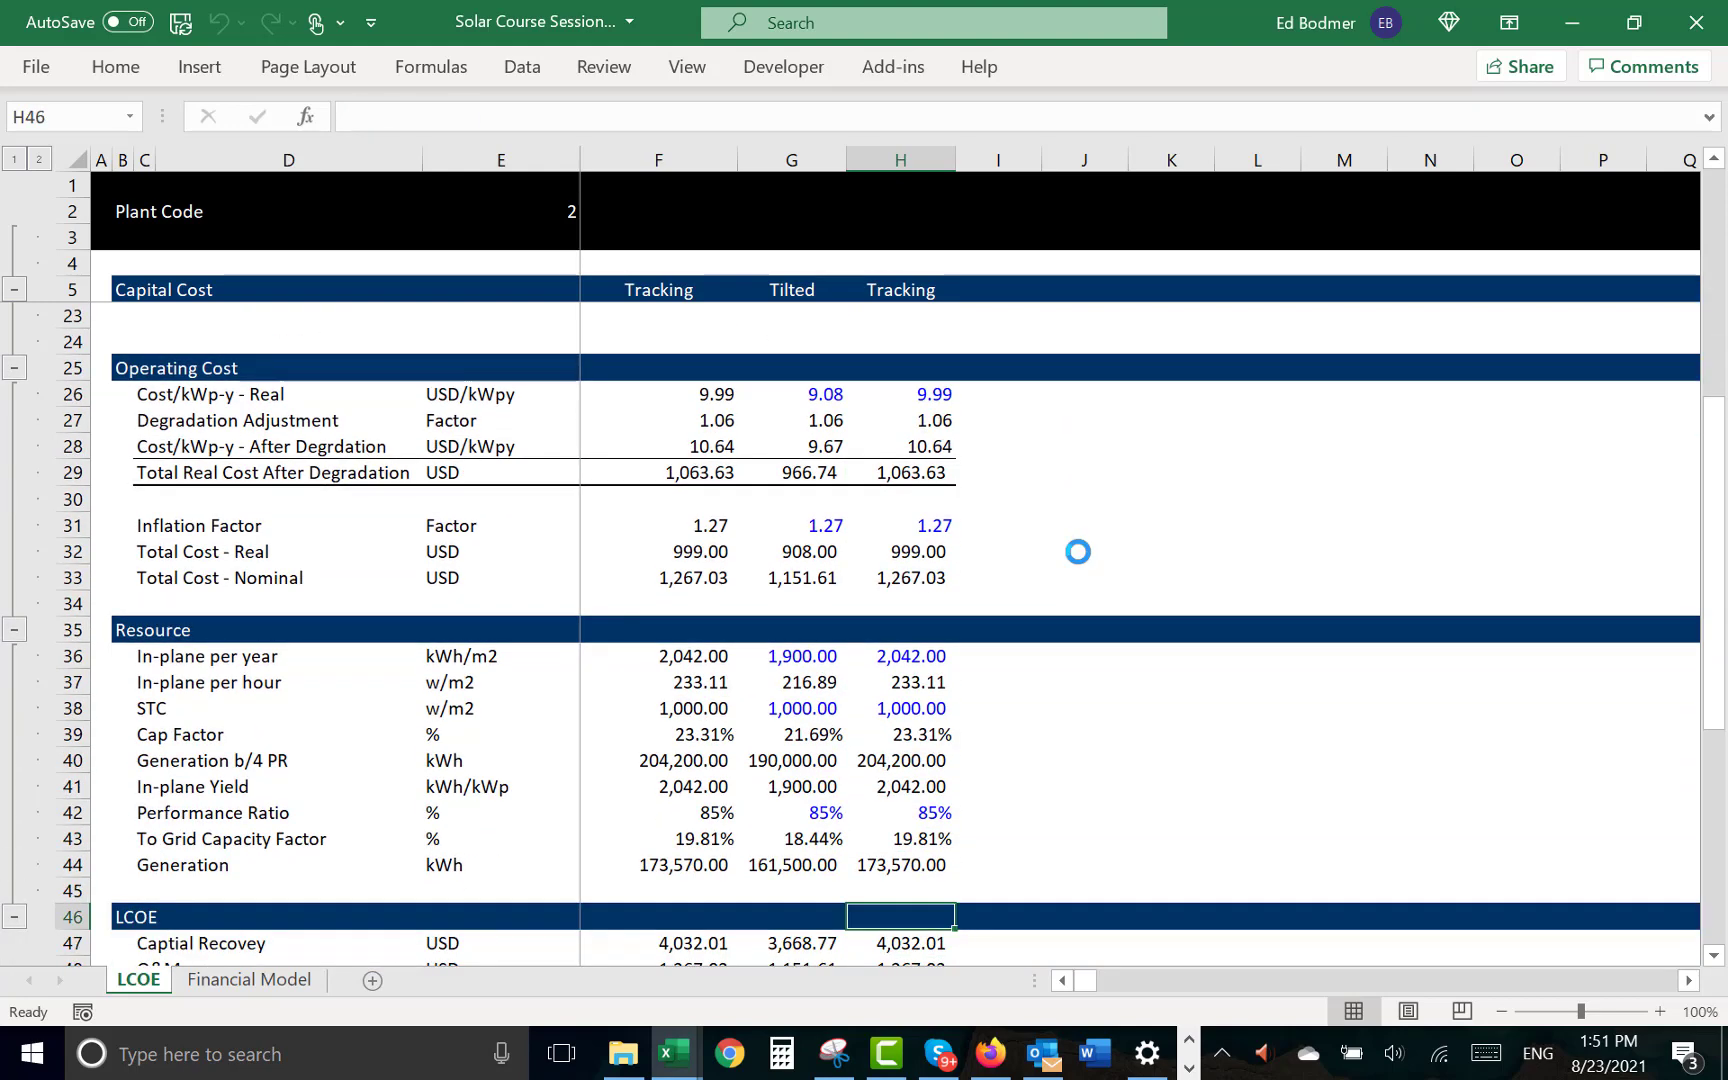
{"action": "key", "text": "Up"}
{"action": "key", "text": "Up"}
{"action": "key", "text": "Up"}
{"action": "key", "text": "Up"}
{"action": "key", "text": "Up"}
{"action": "key", "text": "Up"}
{"action": "key", "text": "Up"}
{"action": "key", "text": "Up"}
{"action": "key", "text": "Up"}
{"action": "key", "text": "Up"}
{"action": "key", "text": "Up"}
{"action": "key", "text": "Up"}
{"action": "key", "text": "Up"}
{"action": "key", "text": "Up"}
{"action": "key", "text": "Up"}
{"action": "key", "text": "Up"}
{"action": "key", "text": "Up"}
{"action": "key", "text": "Up"}
{"action": "key", "text": "Up"}
{"action": "key", "text": "Up"}
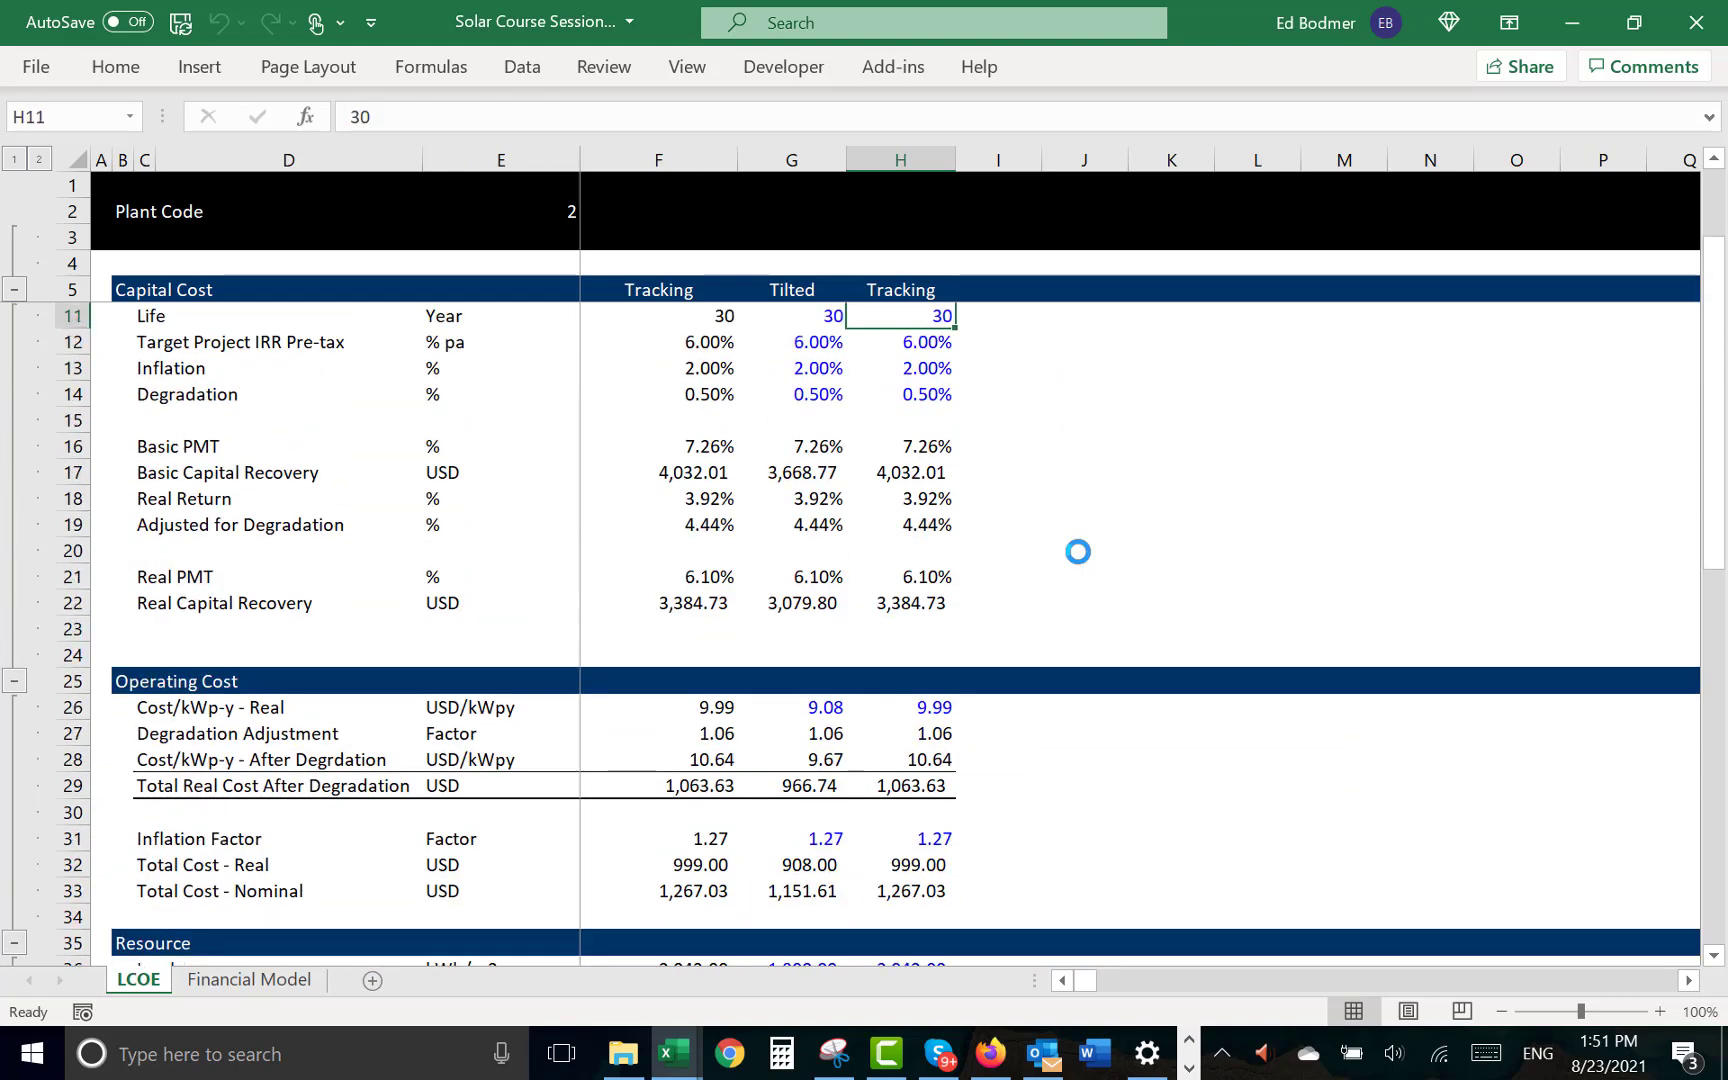
- Examine the period 1 Revenues, Op Exp and free cash flow rows on the Financial Model sheet
{"action": "key", "text": "ctrl+Page_Down"}
{"action": "key", "text": "Down"}
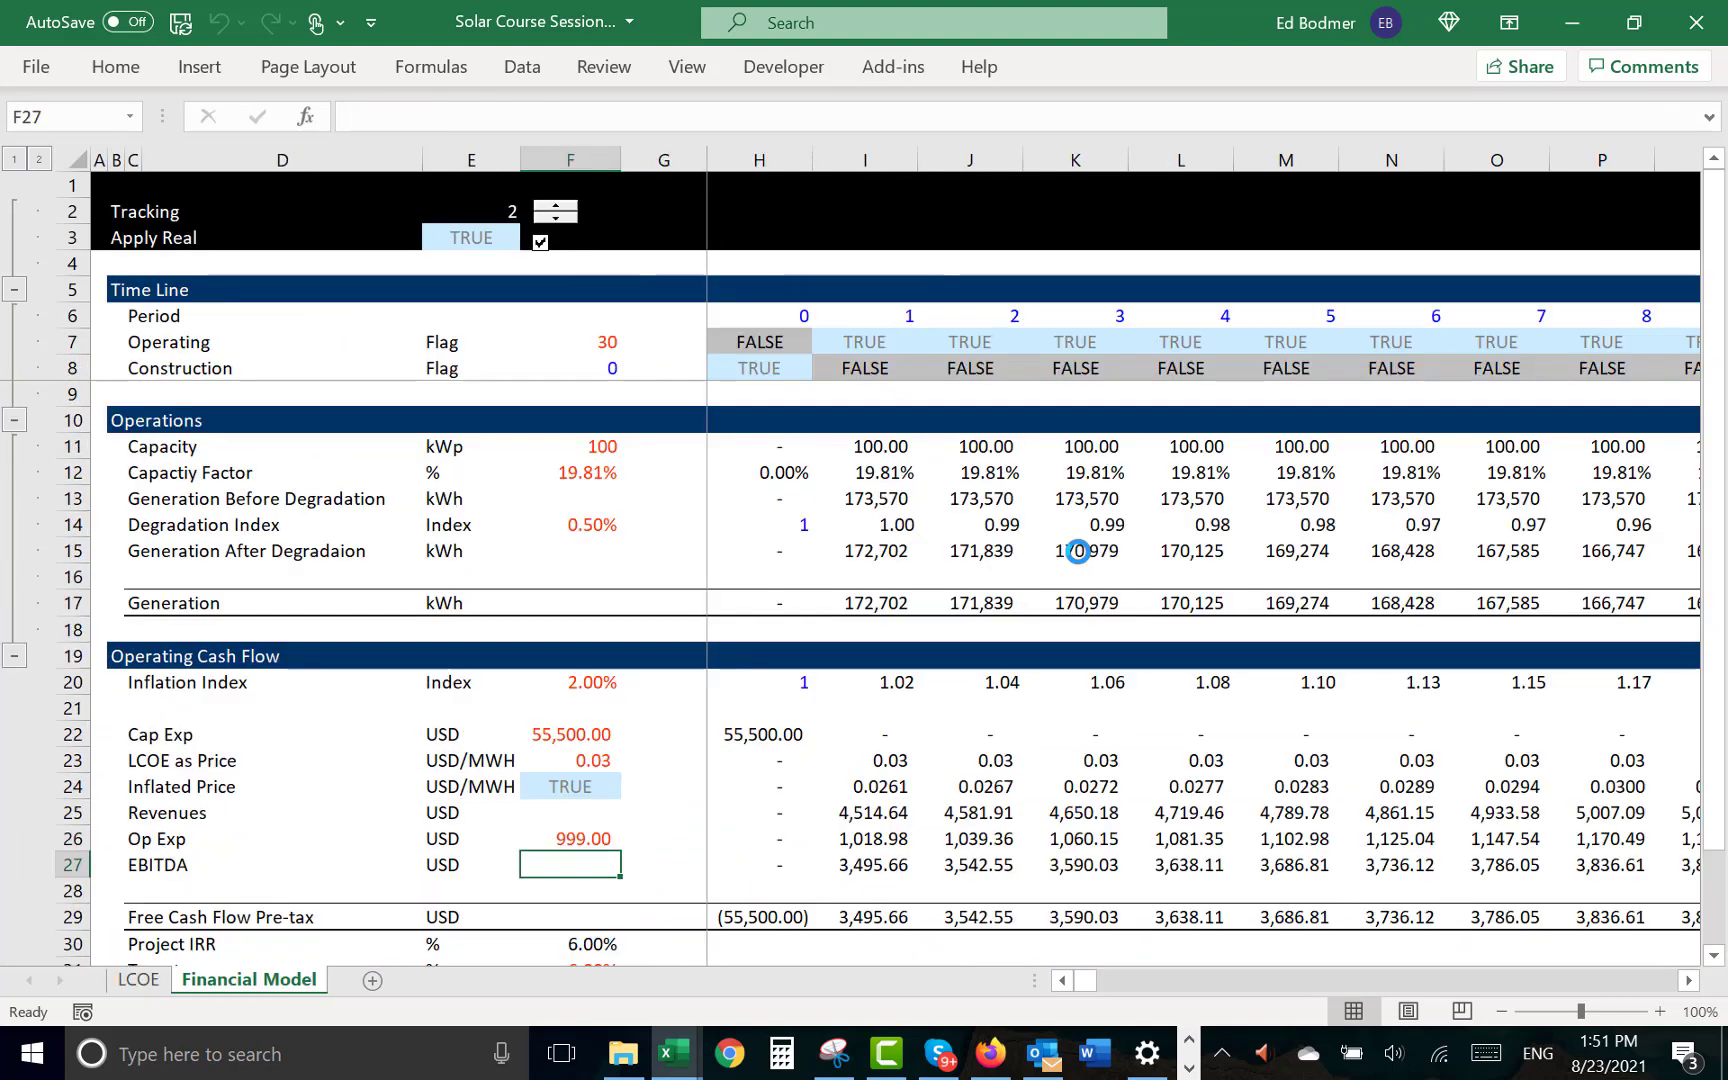
{"action": "key", "text": "Up"}
{"action": "key", "text": "Up"}
{"action": "key", "text": "Right"}
{"action": "key", "text": "Right"}
{"action": "key", "text": "Right"}
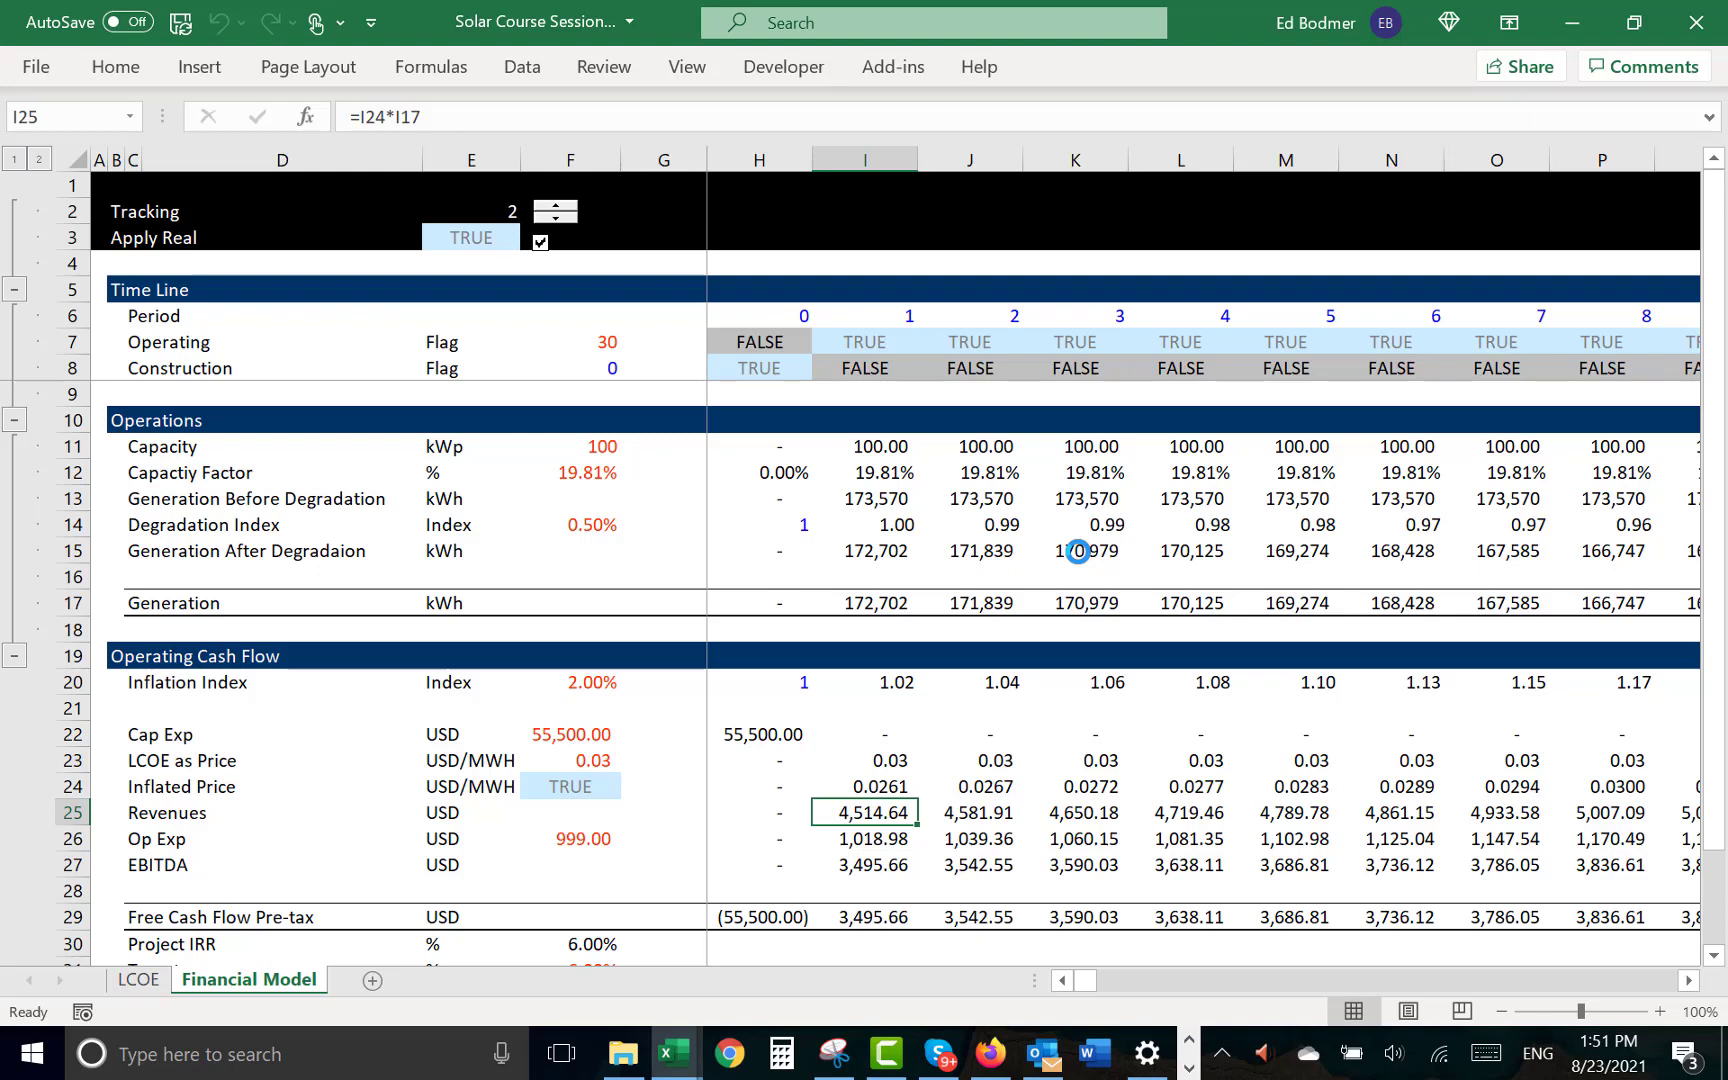
{"action": "key", "text": "Down"}
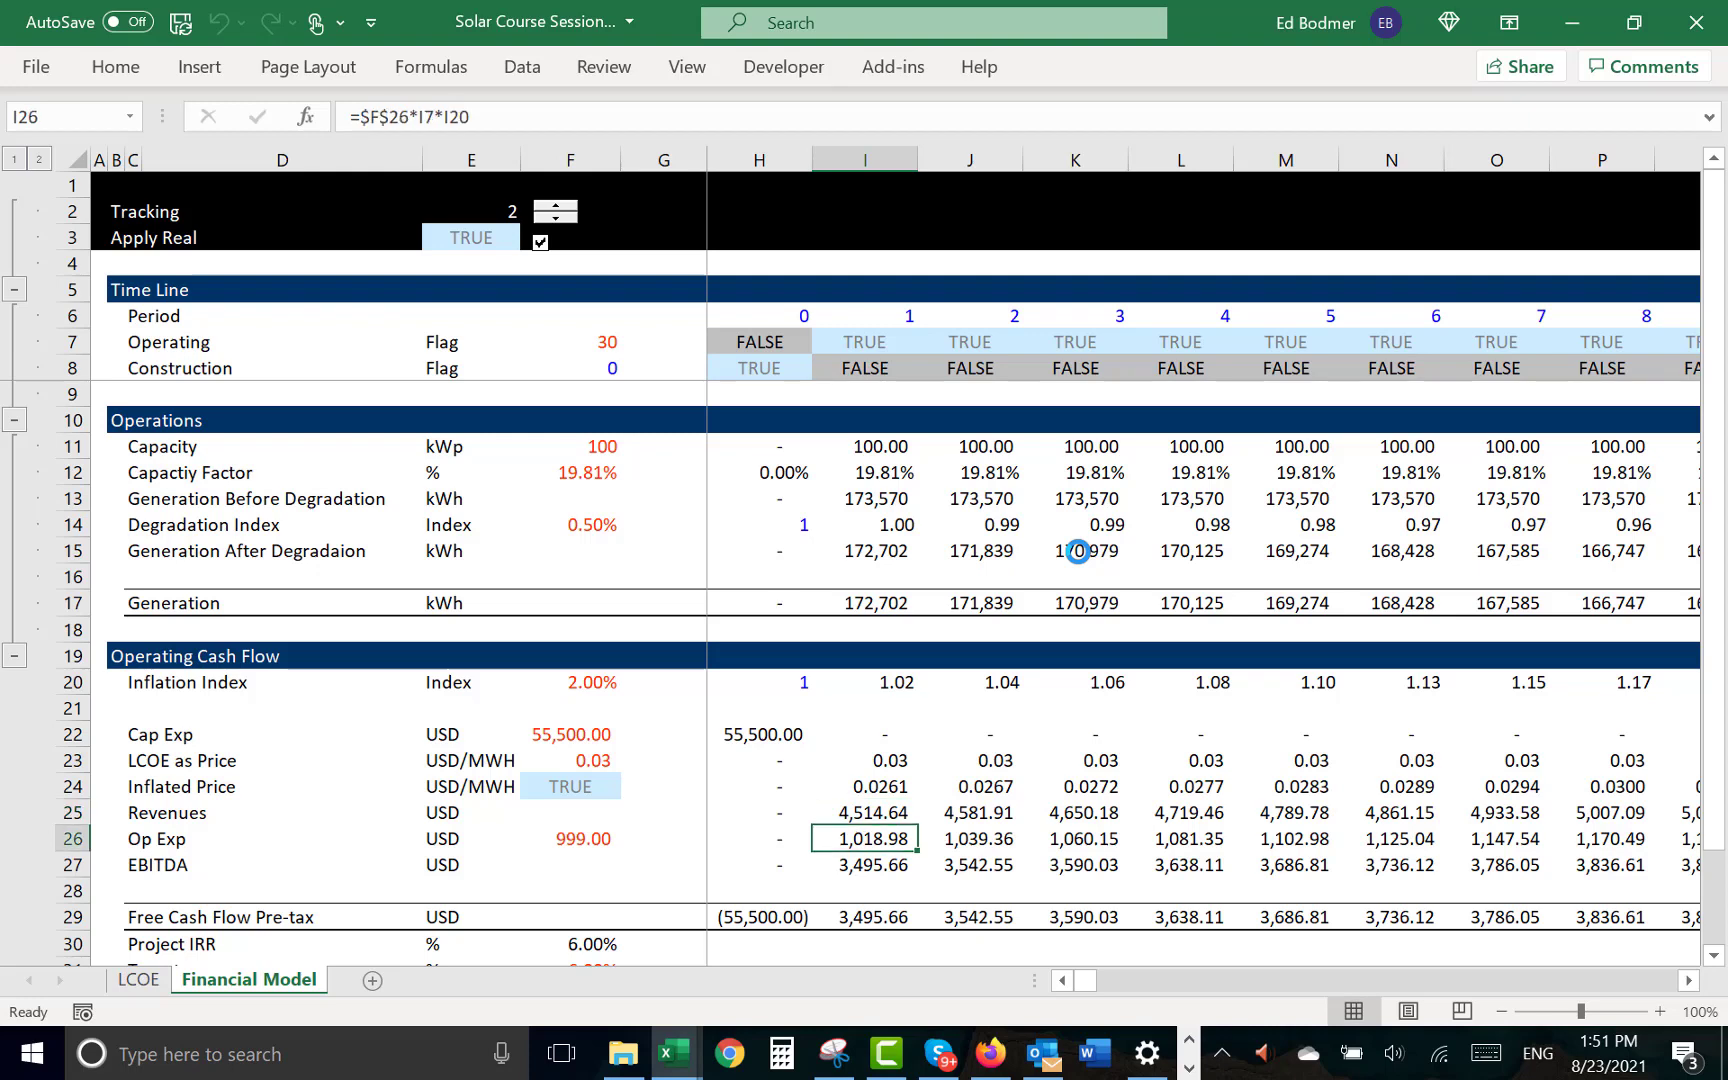
{"action": "key", "text": "Down"}
{"action": "key", "text": "Down"}
{"action": "key", "text": "Down"}
{"action": "key", "text": "Down"}
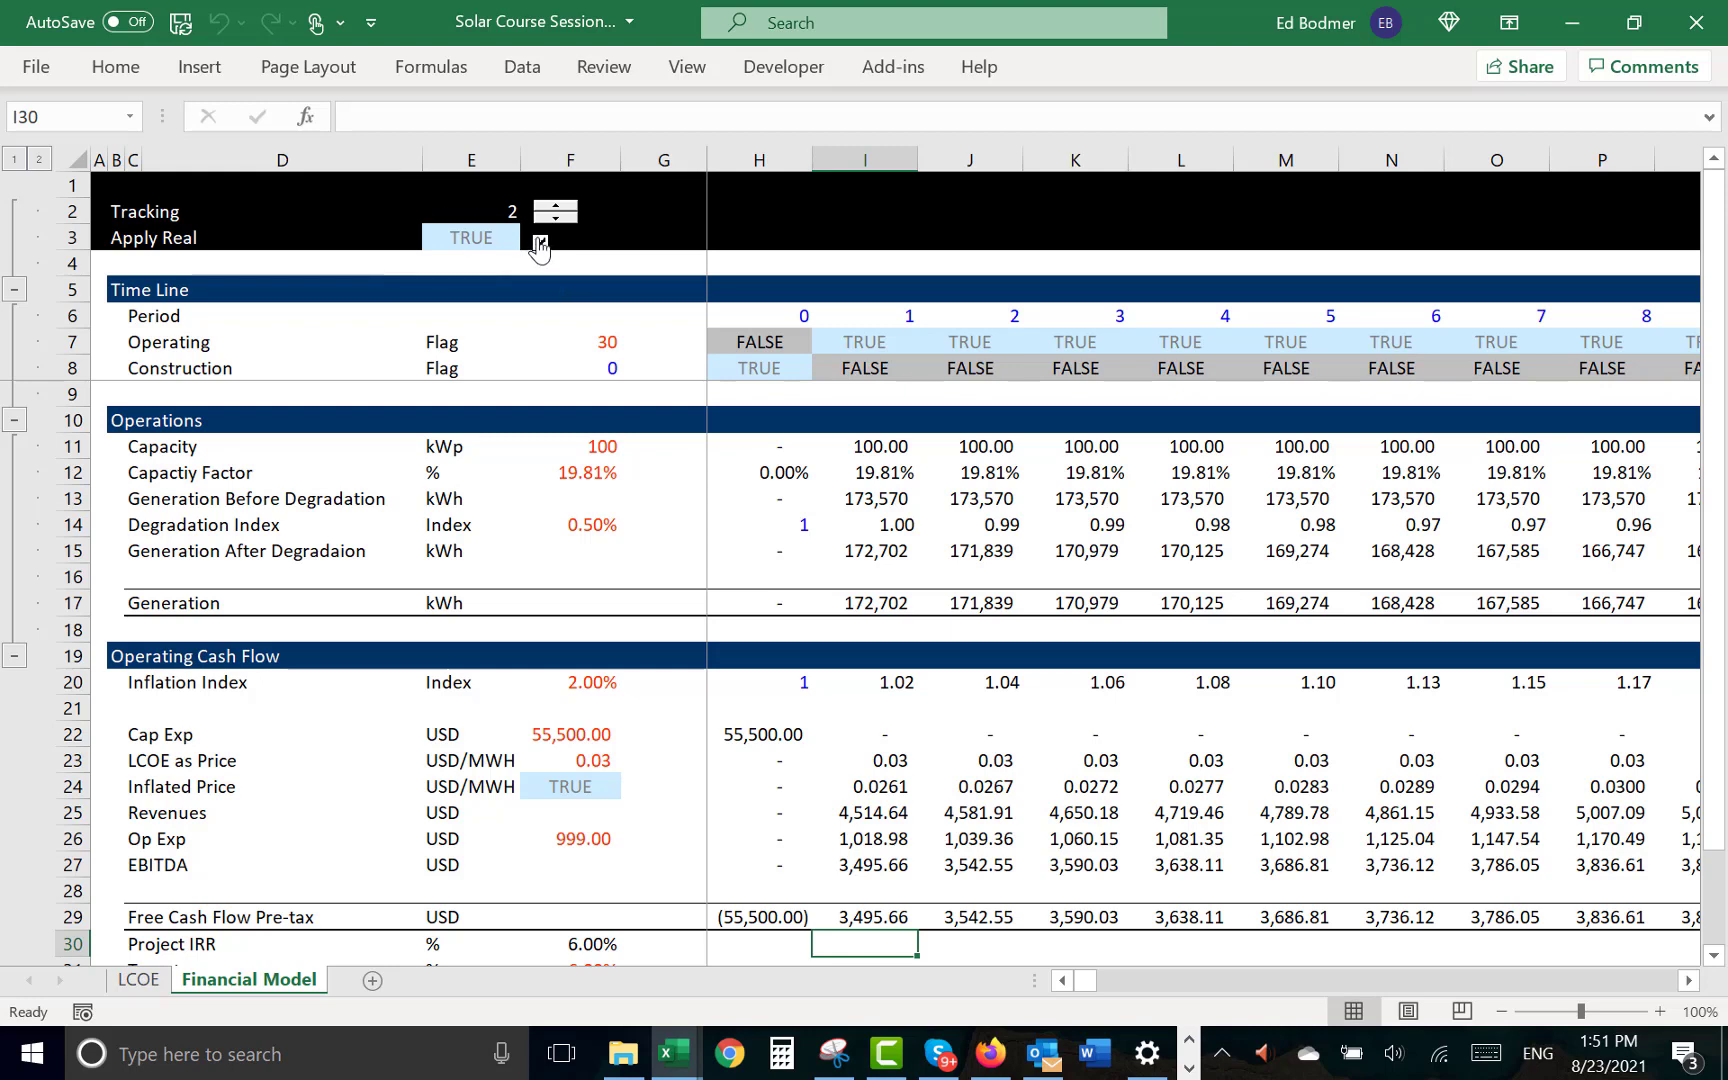
{"action": "left_click", "coordinate": [590, 610]}
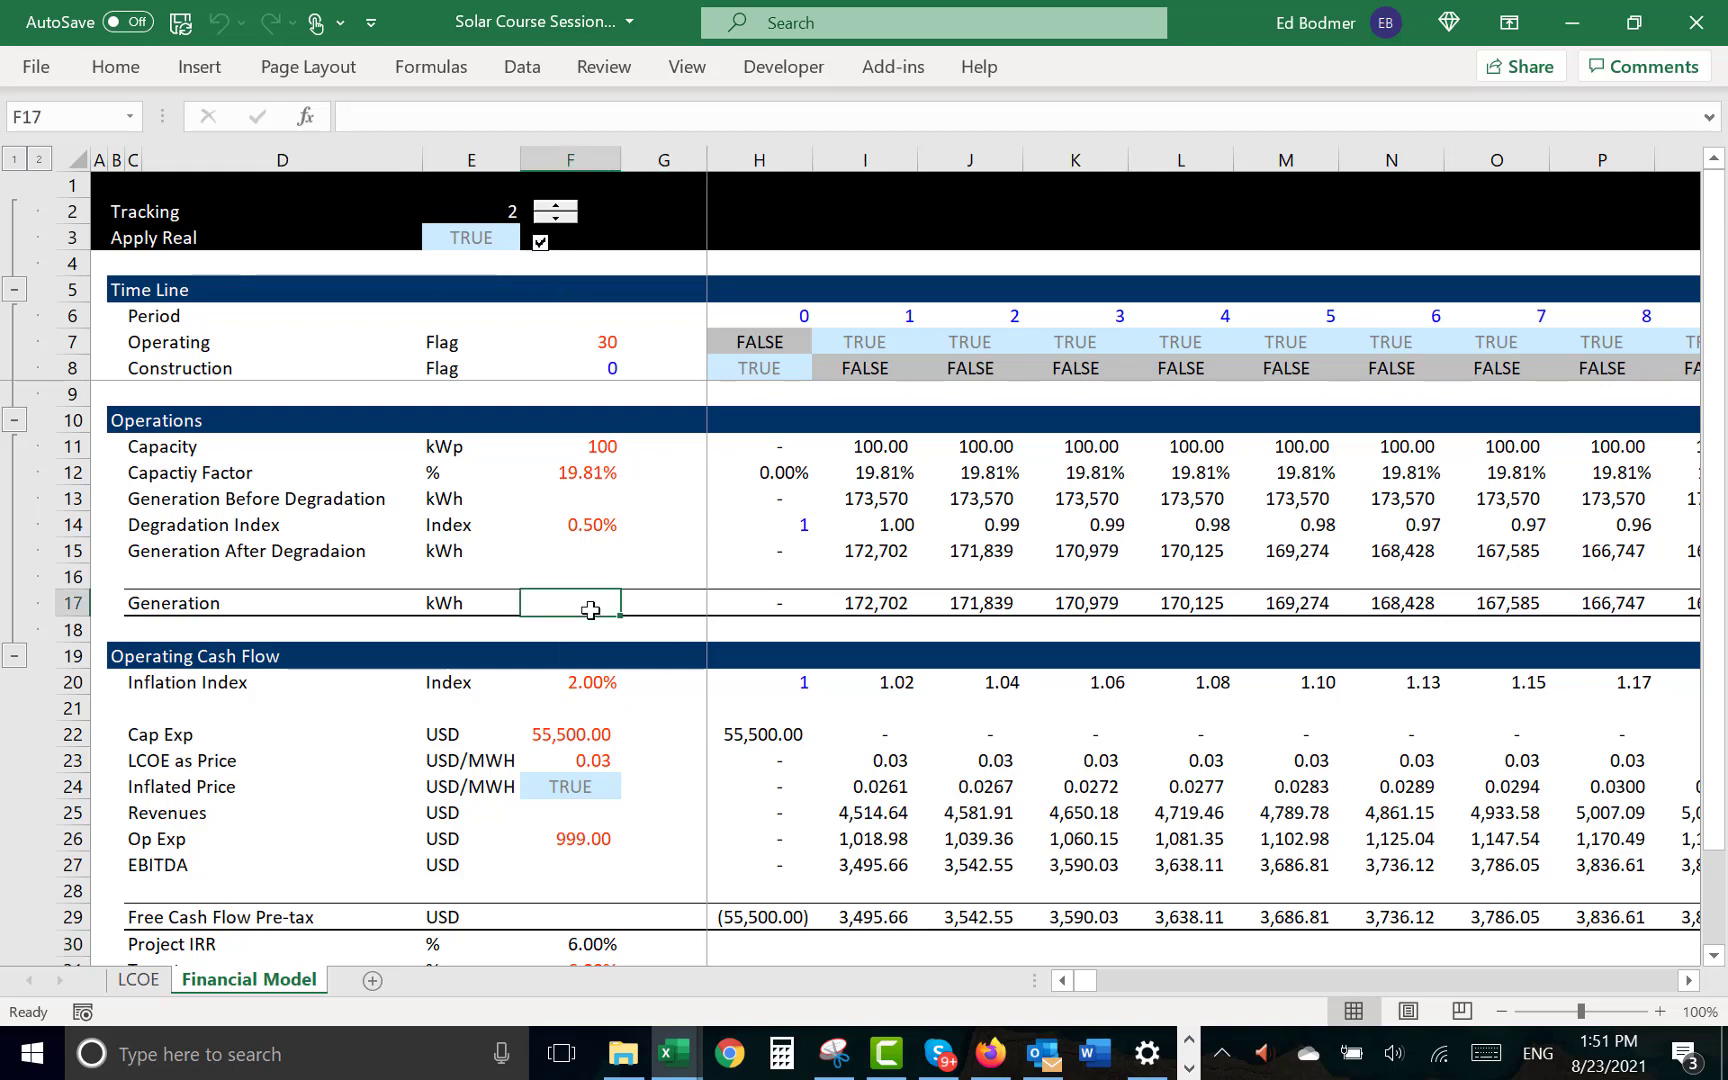
- Insert two blank rows above Total Cost - Real in the LCOE sheet's Operating Cost section
{"action": "key", "text": "ctrl+Page_Up"}
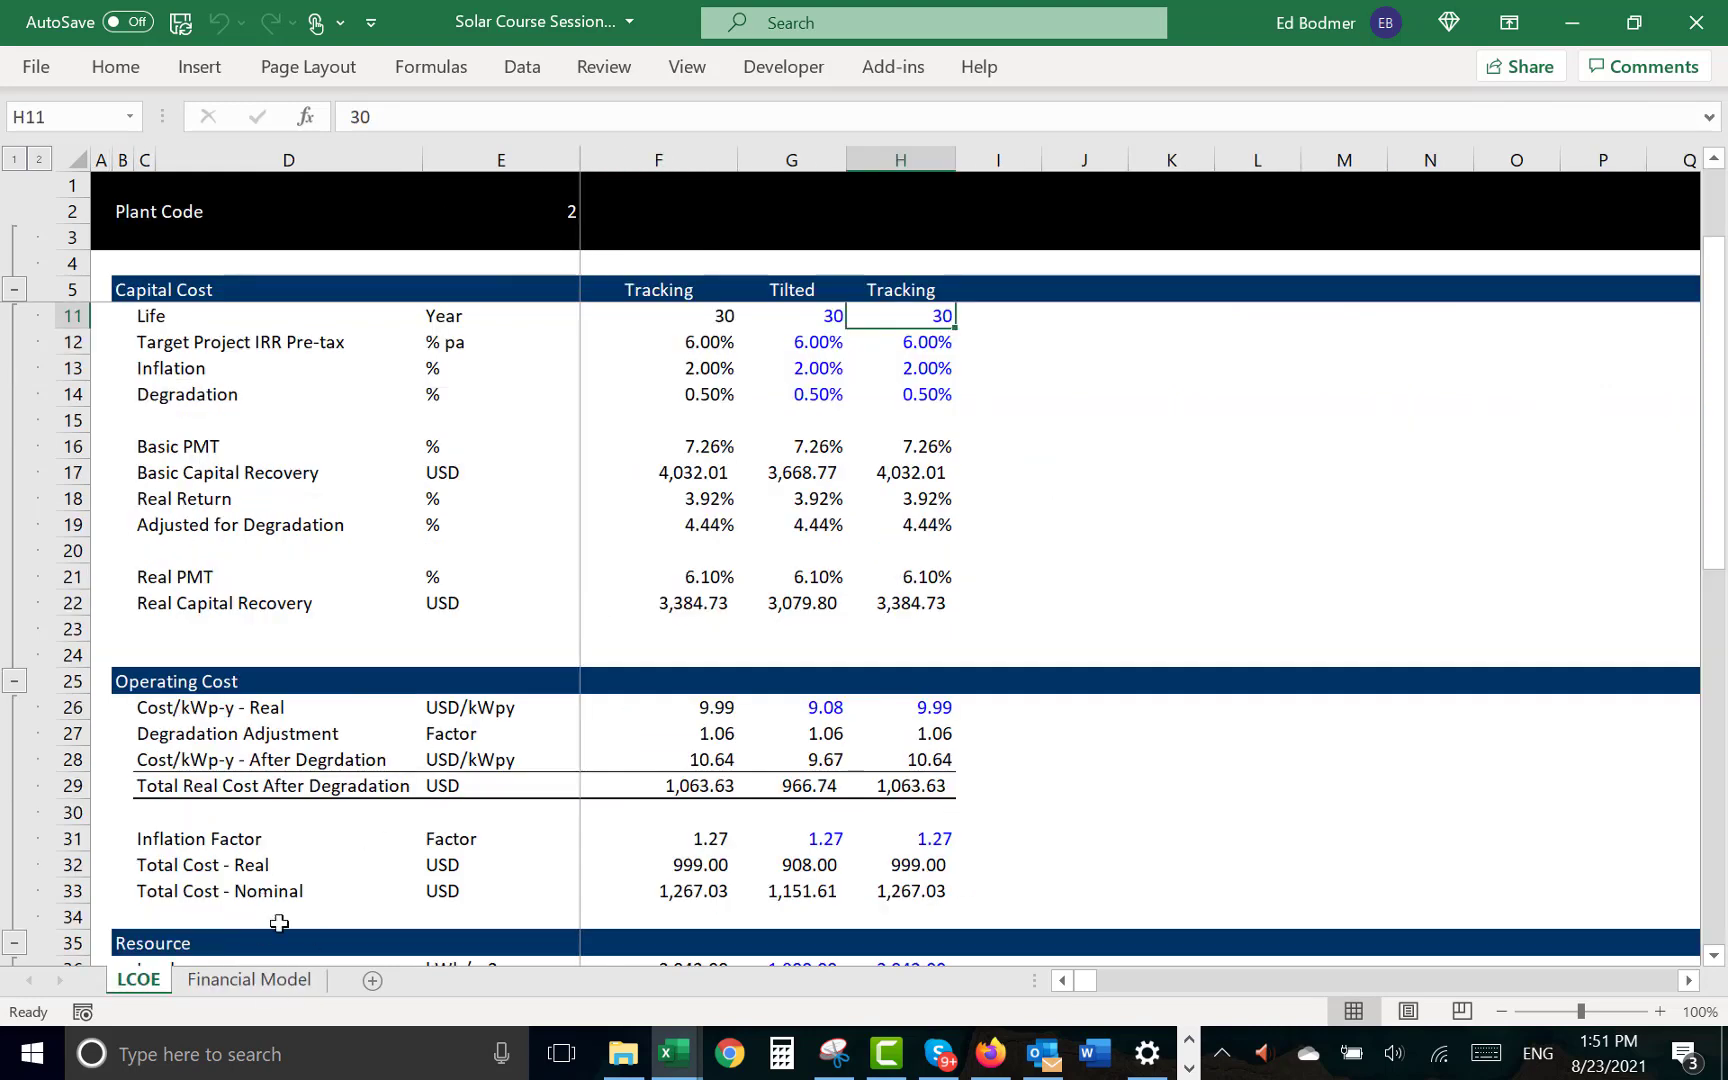
{"action": "left_click", "coordinate": [468, 866]}
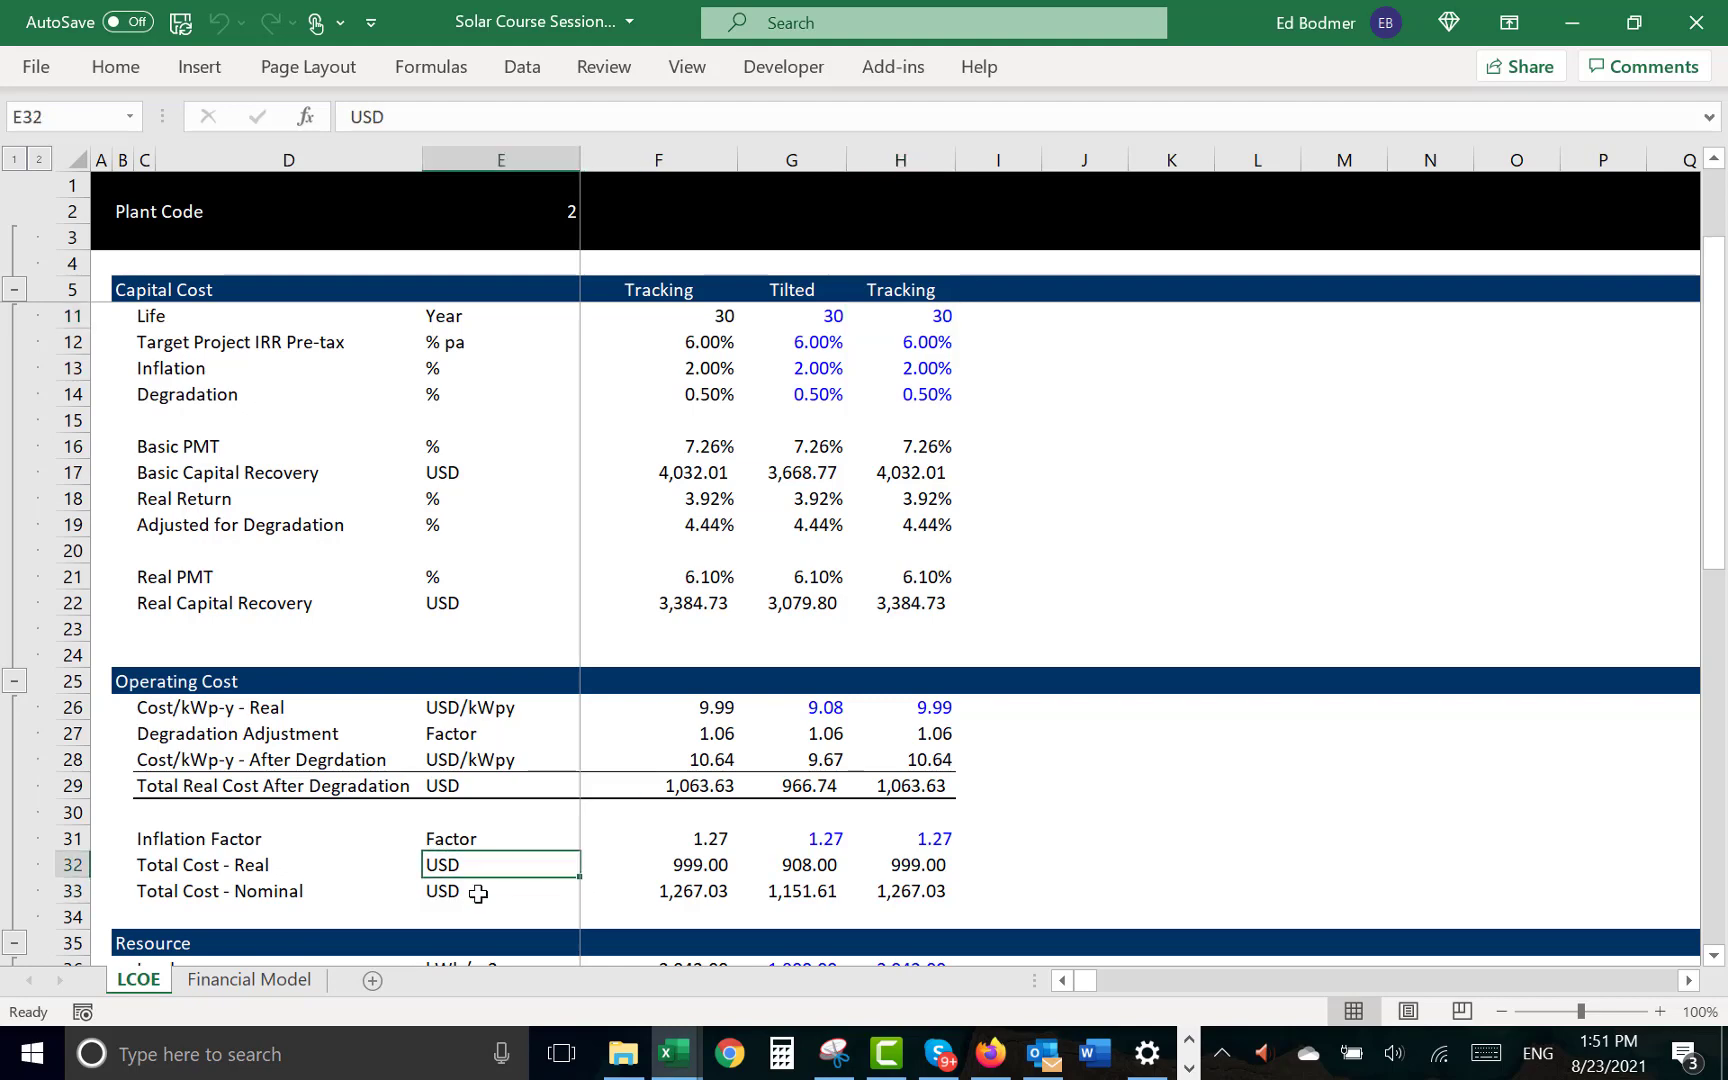
{"action": "key", "text": "shift+space"}
{"action": "key", "text": "Up"}
{"action": "key", "text": "Down"}
{"action": "key", "text": "shift+space"}
{"action": "key", "text": "ctrl+shift+plus"}
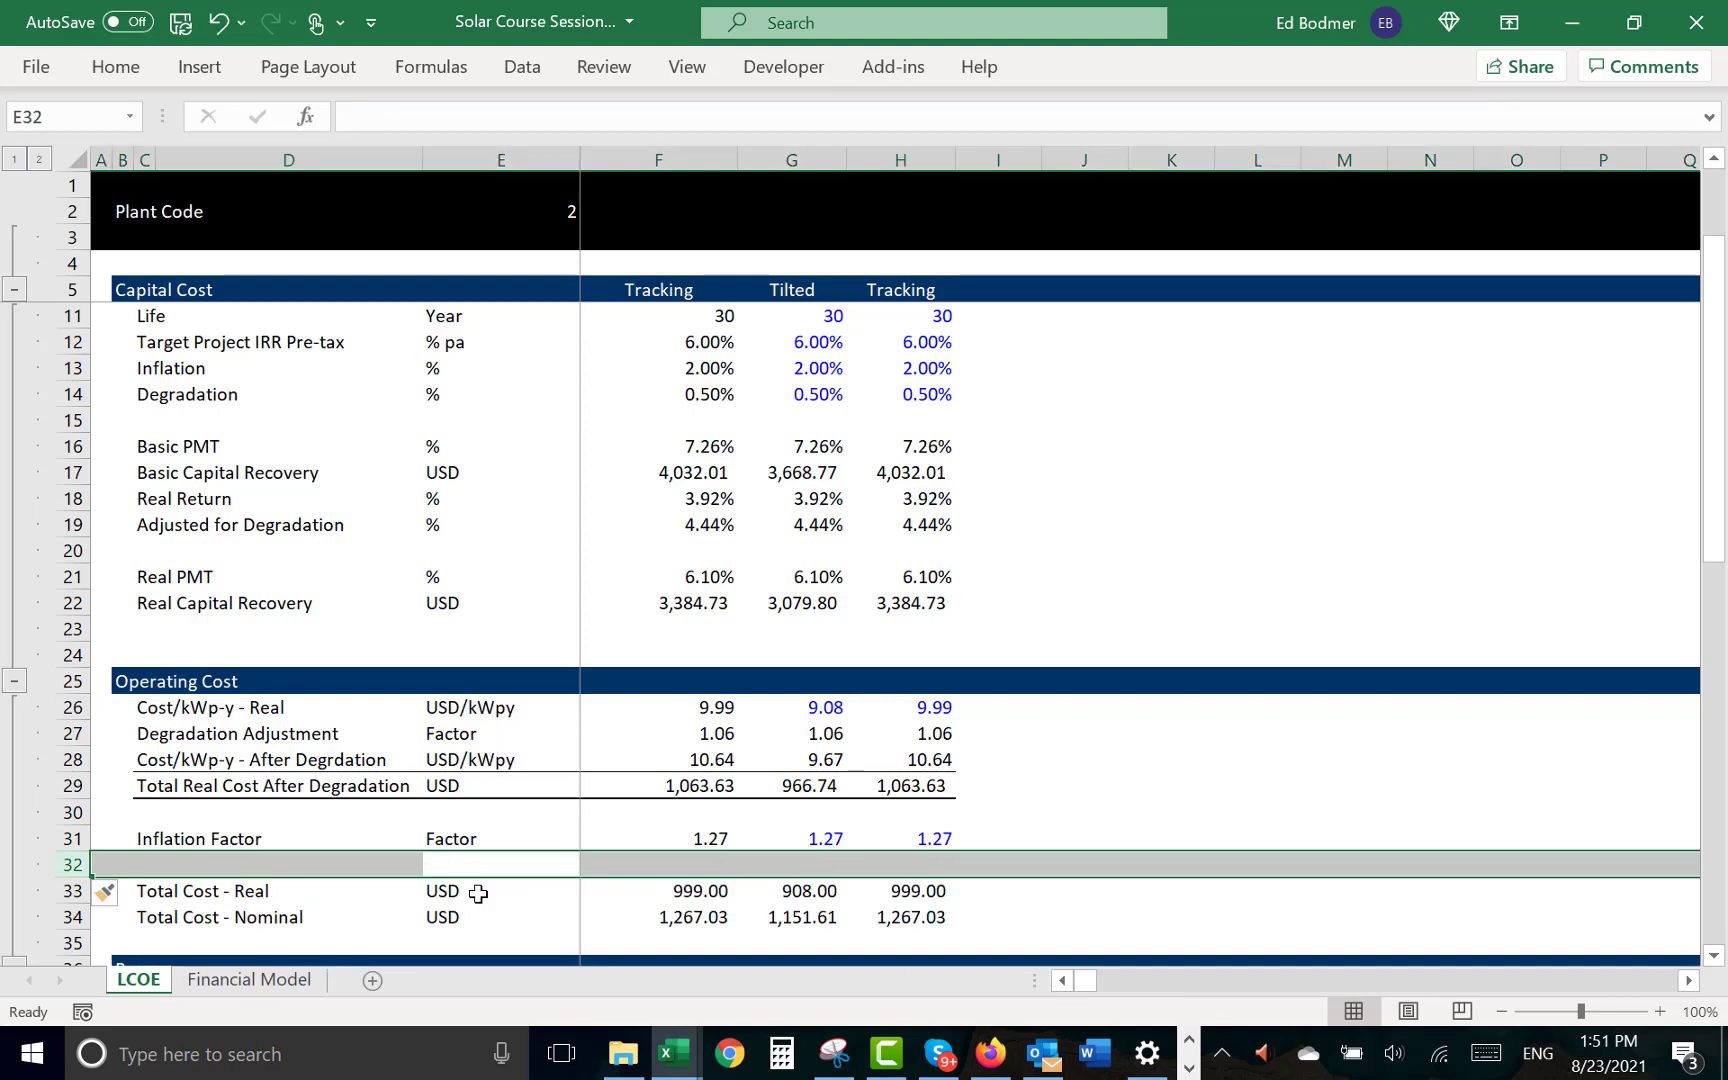
{"action": "key", "text": "ctrl+shift+plus"}
- Label row 32 "Inflation + Degradation Factor" in C32 and give it the unit Factor in E32
{"action": "key", "text": "Left"}
{"action": "key", "text": "Left"}
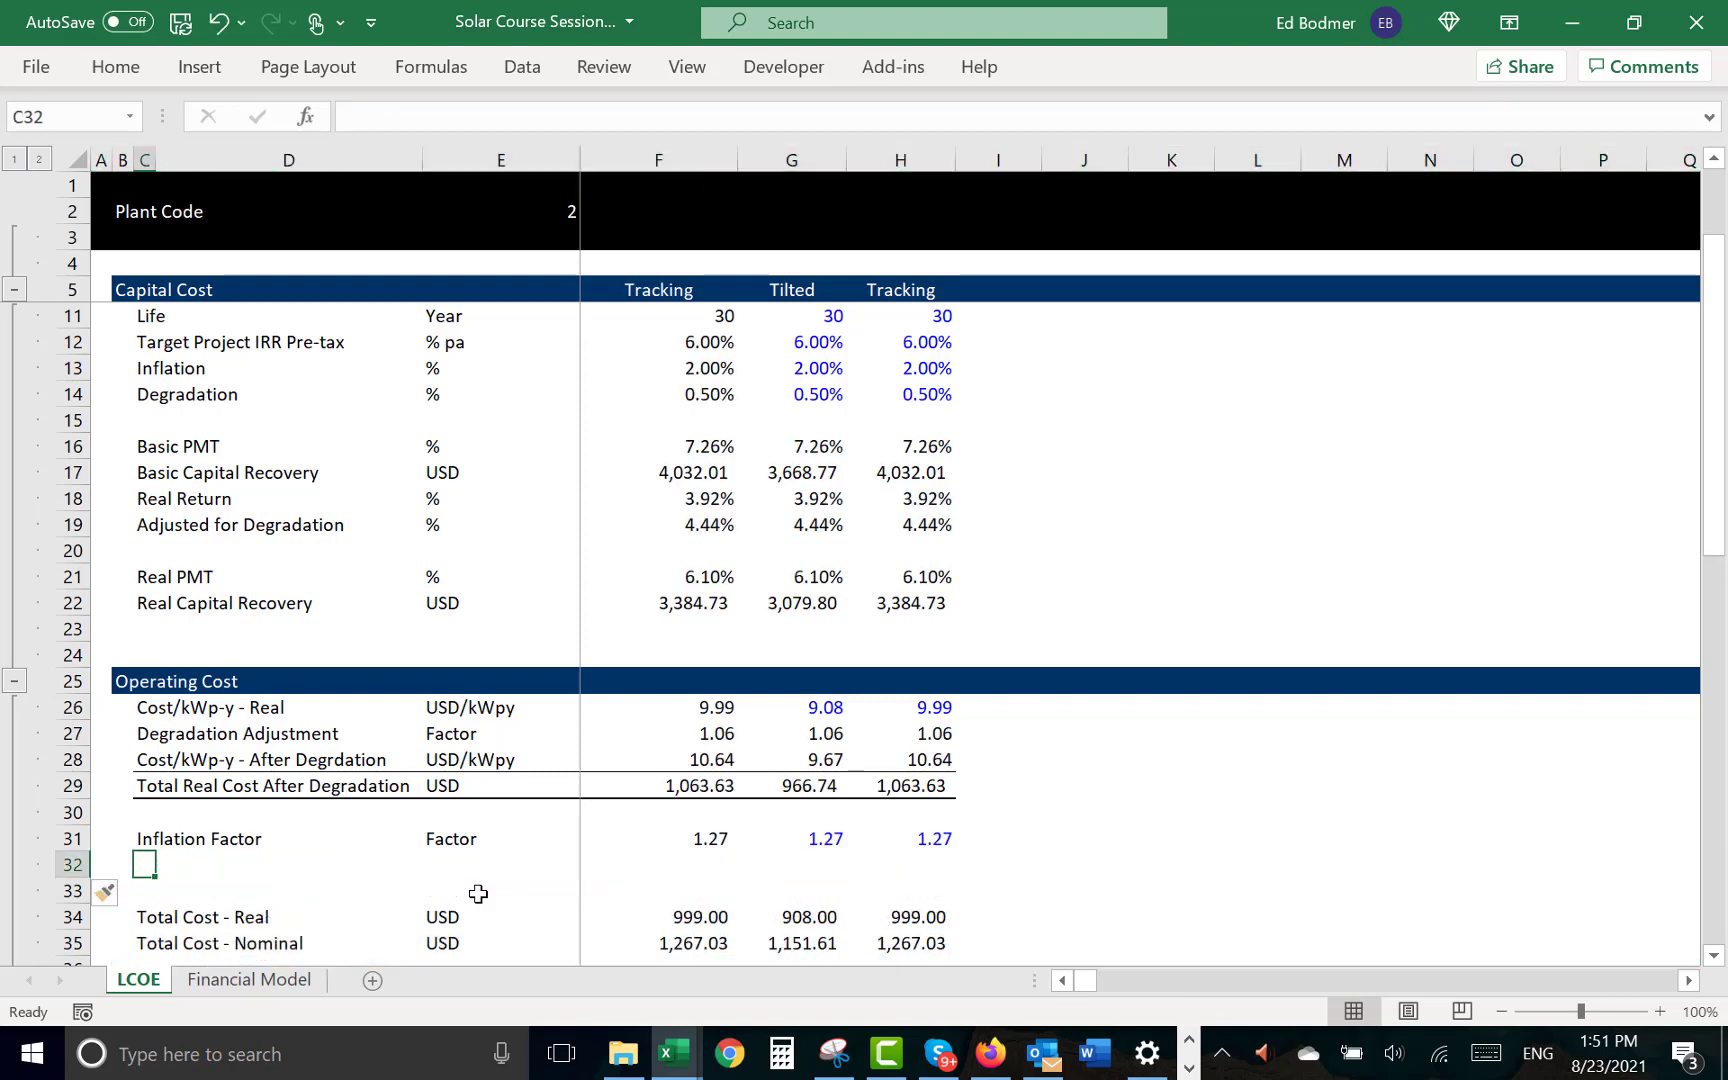
{"action": "type", "text": "Inflation "}
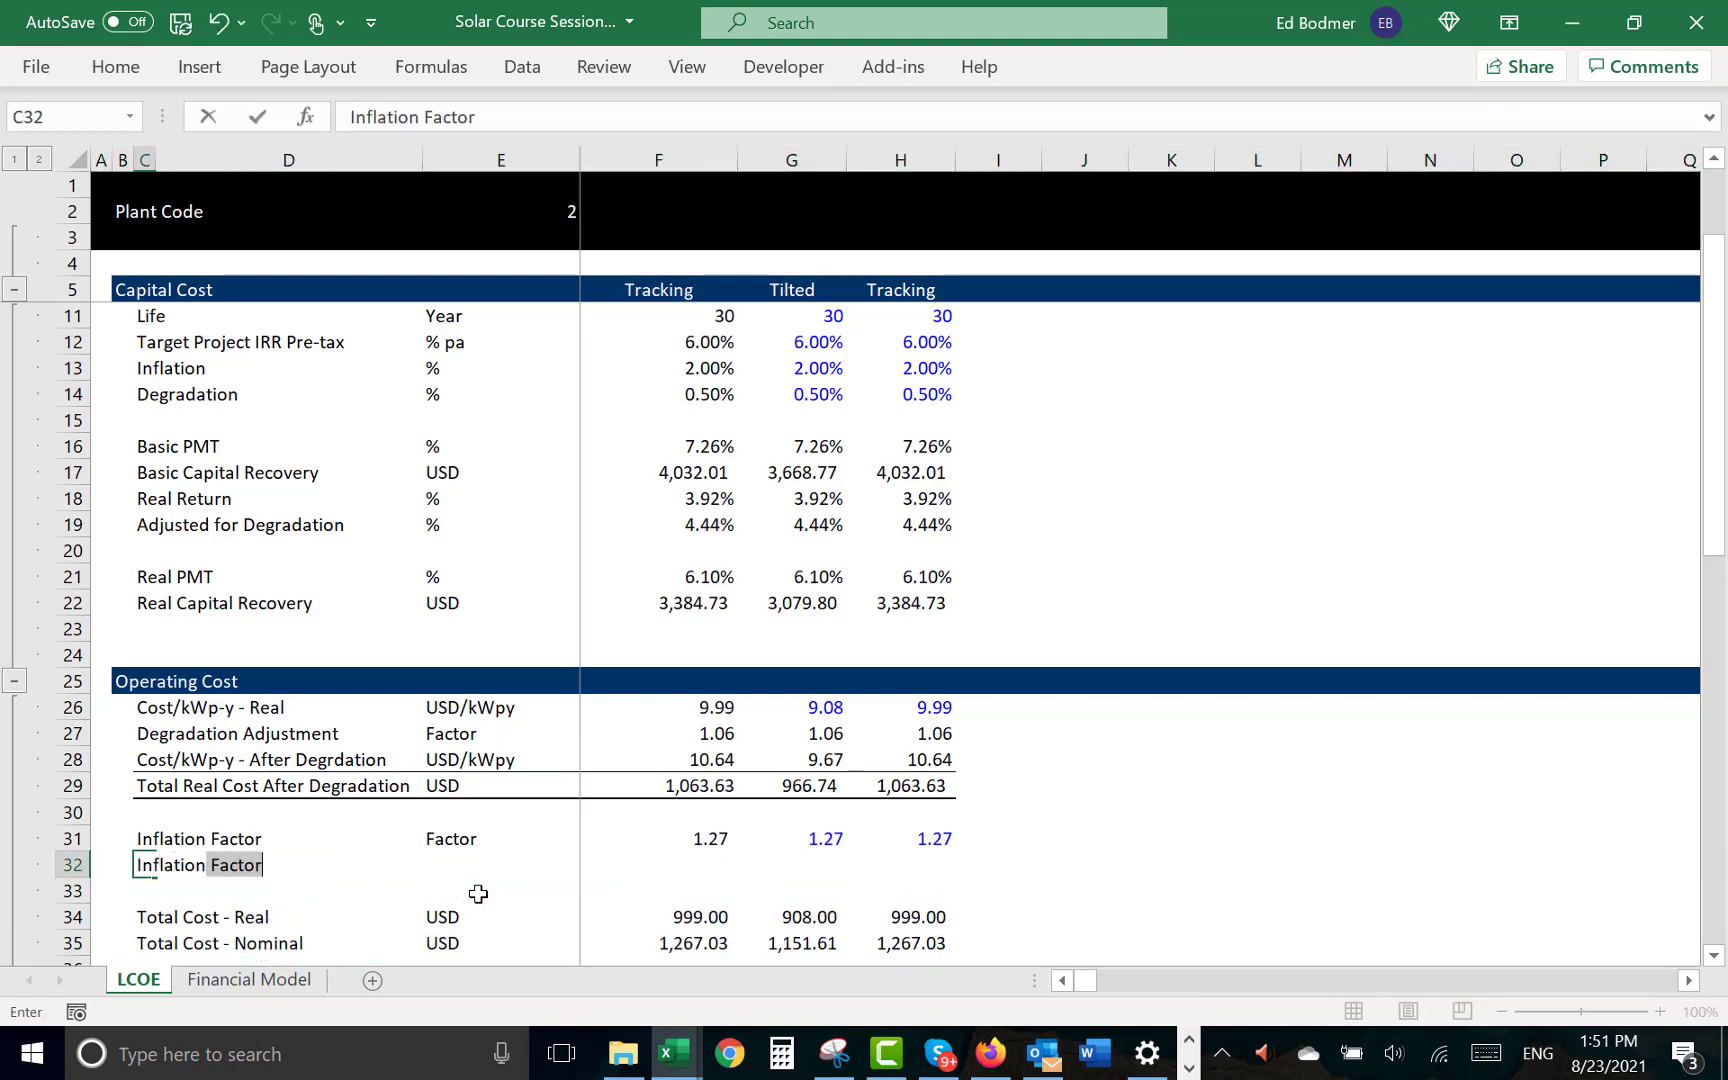
{"action": "type", "text": "+ De"}
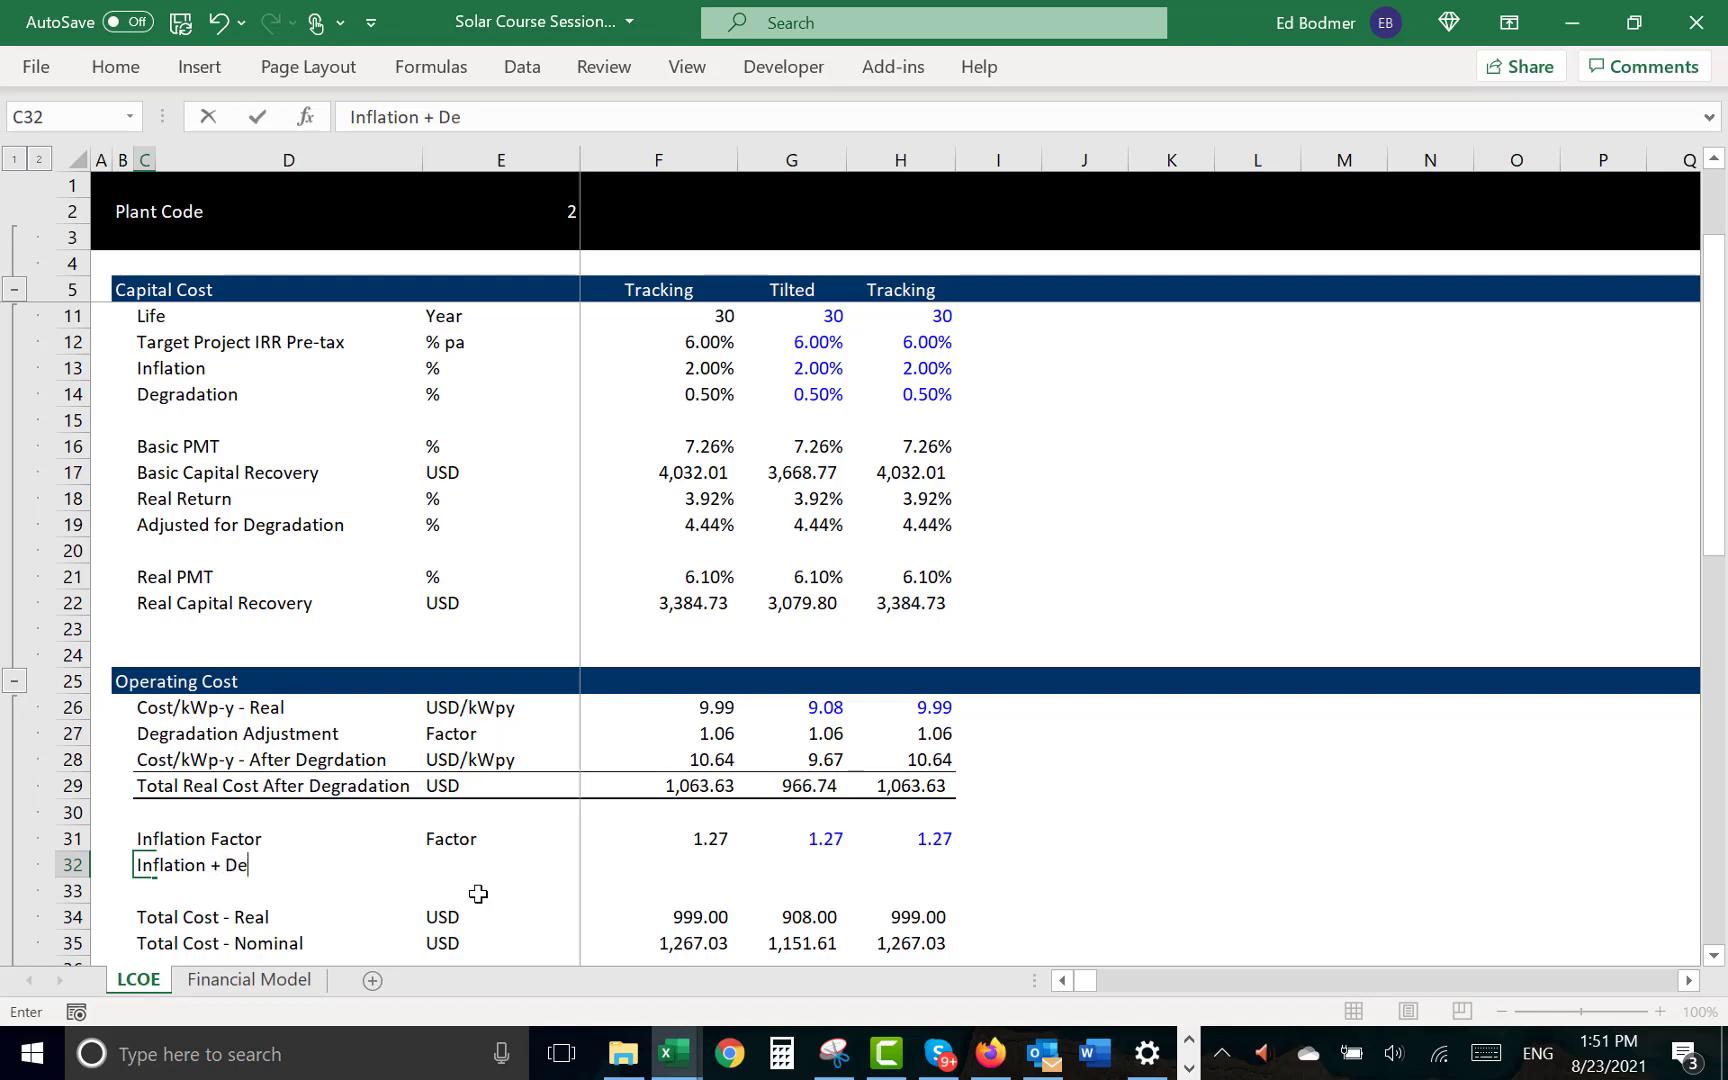
{"action": "type", "text": "gradation"}
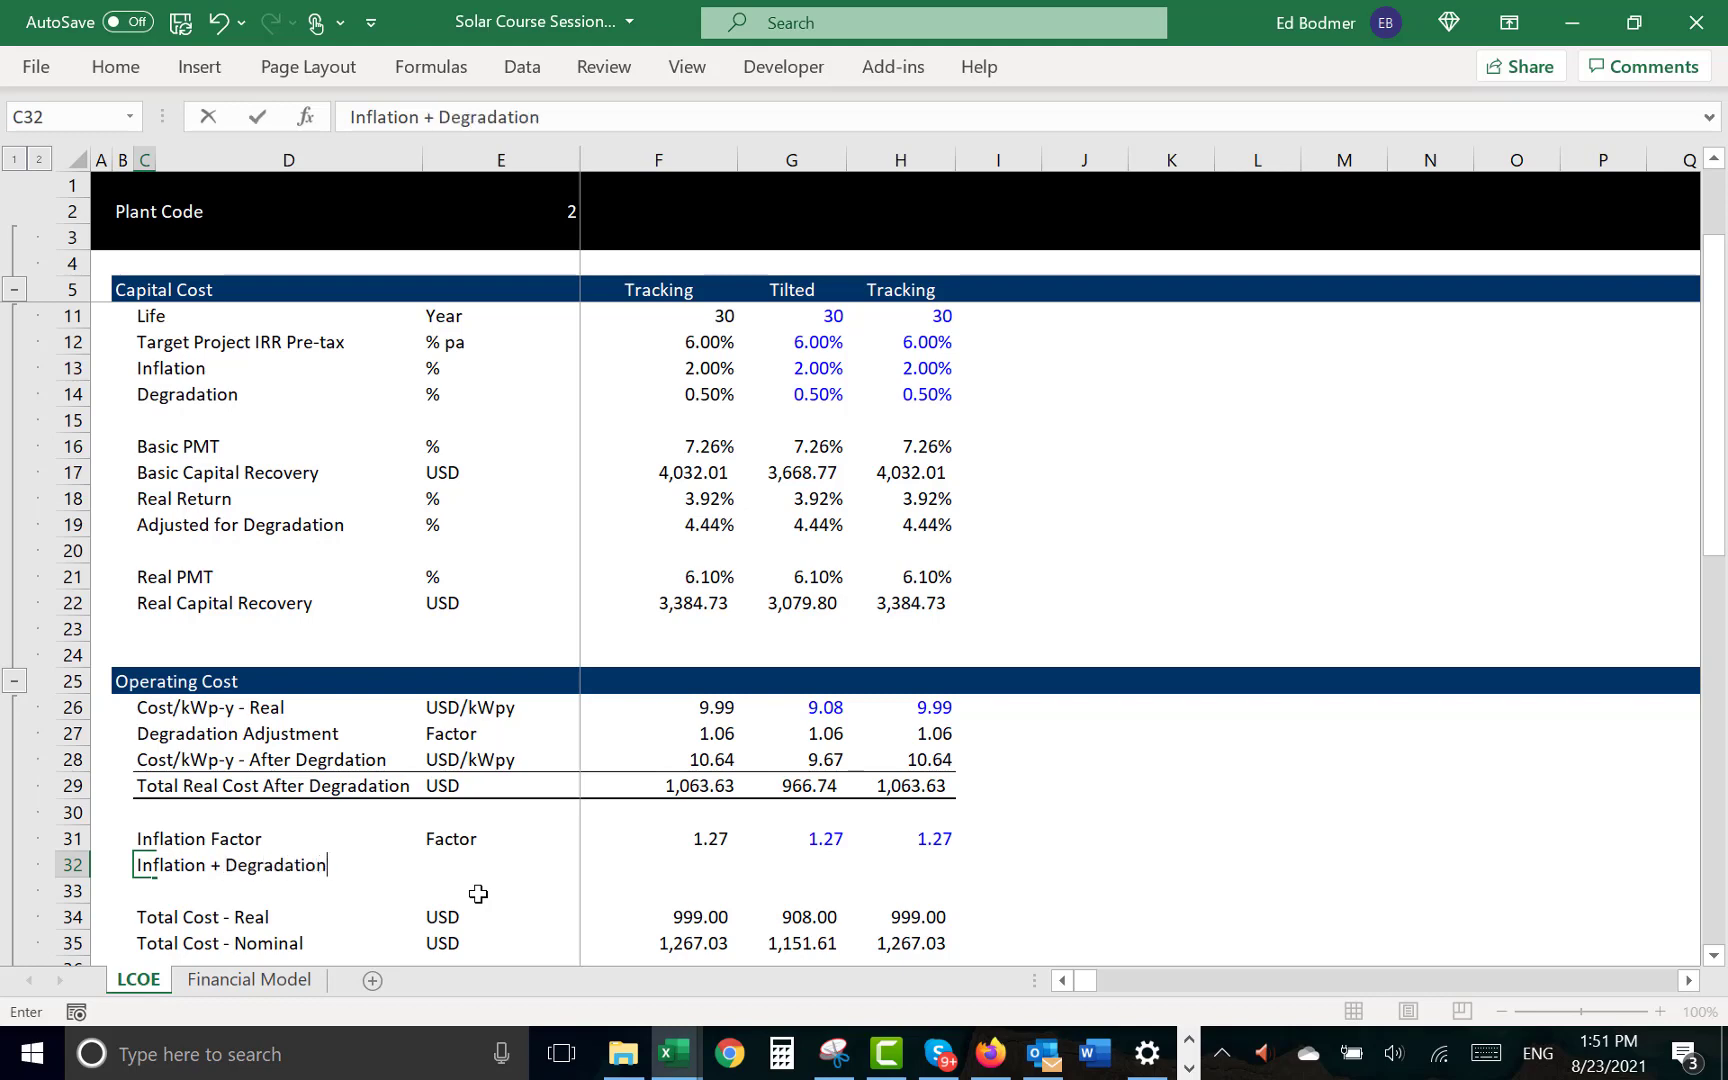
{"action": "type", "text": " Factor"}
{"action": "key", "text": "Return"}
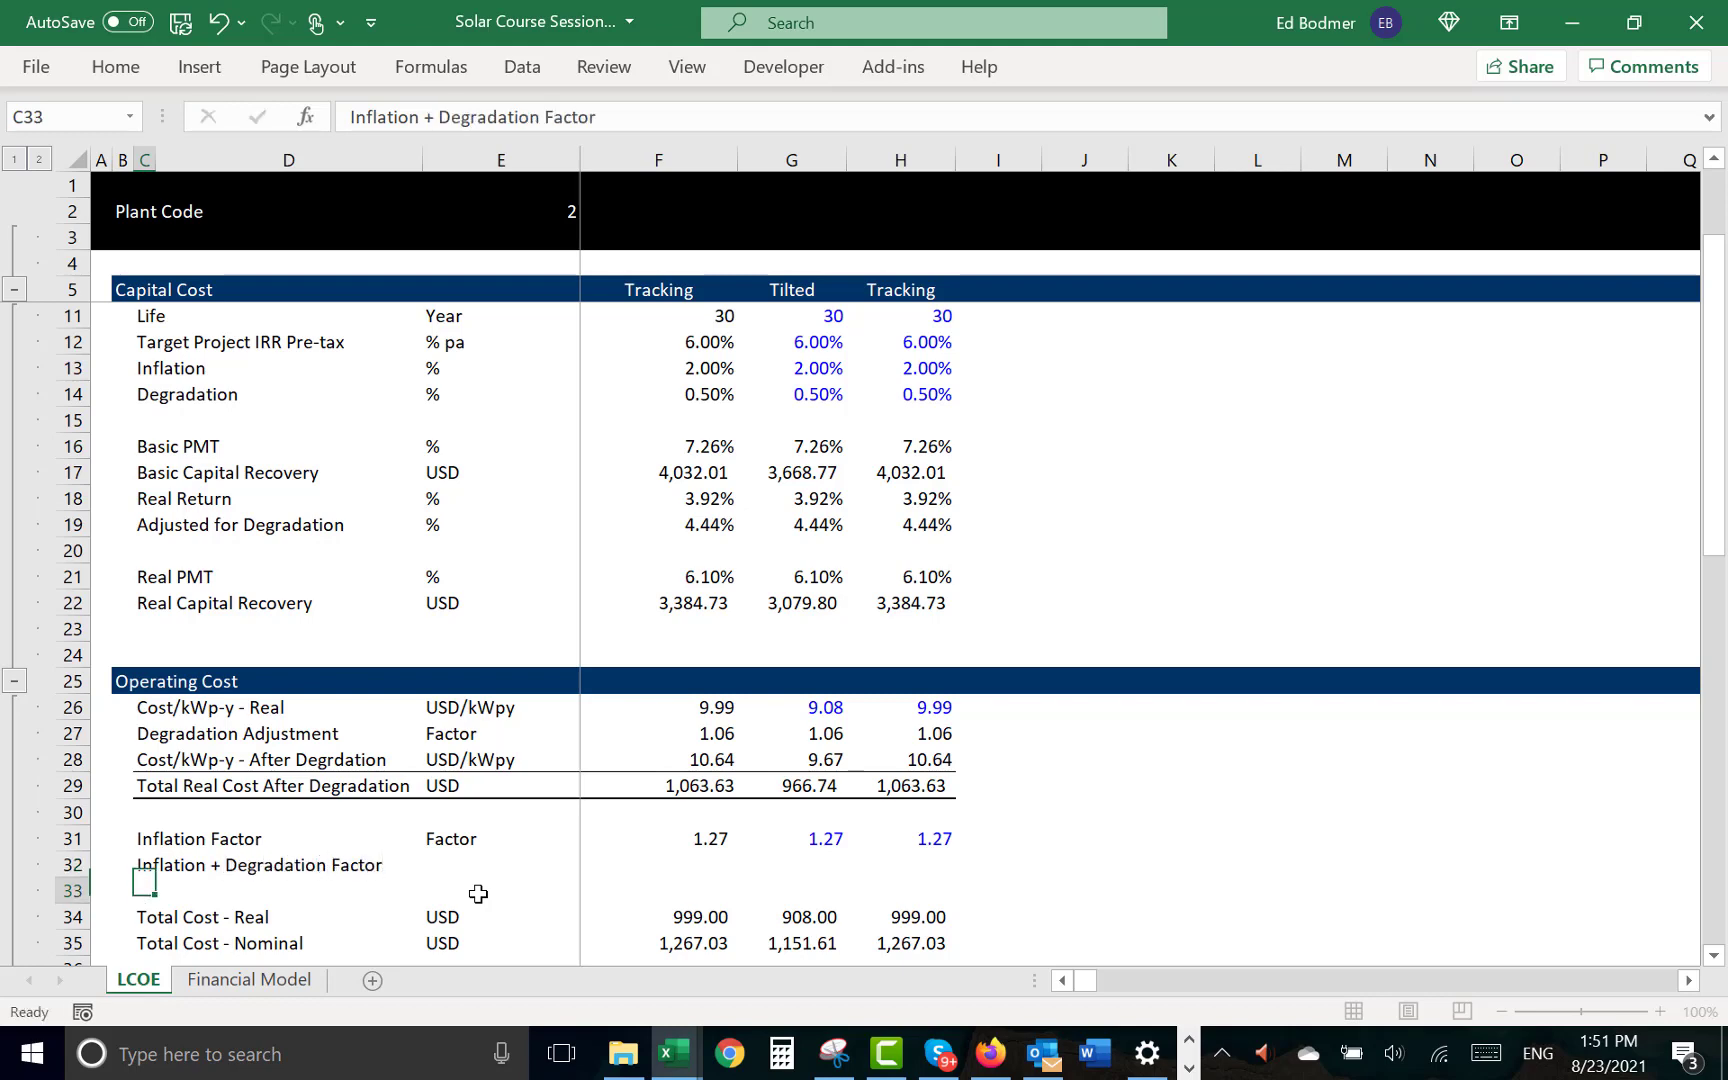
{"action": "key", "text": "Up"}
{"action": "key", "text": "Right"}
{"action": "key", "text": "Right"}
{"action": "type", "text": "F"}
{"action": "key", "text": "Right"}
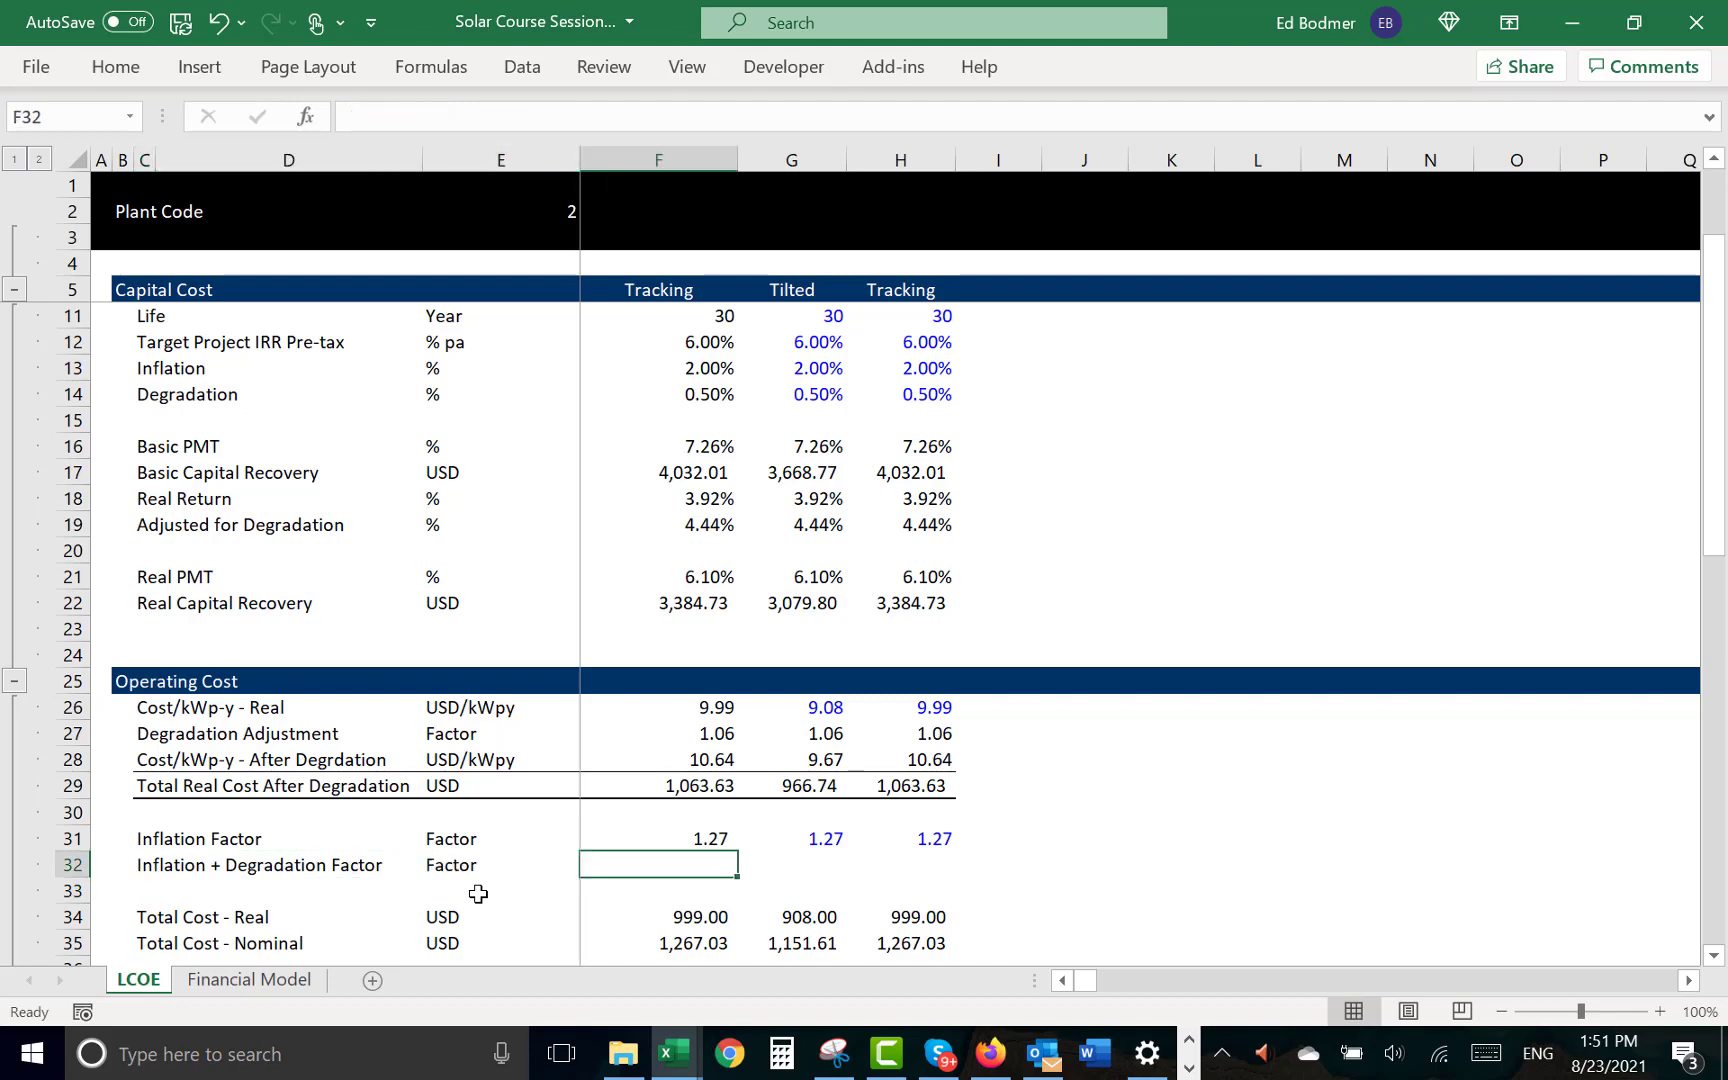
- Multiply the inflation factor by the degradation adjustment in F32 with =F31*F27
{"action": "key", "text": "Right"}
{"action": "key", "text": "Left"}
{"action": "type", "text": "="}
{"action": "key", "text": "Up"}
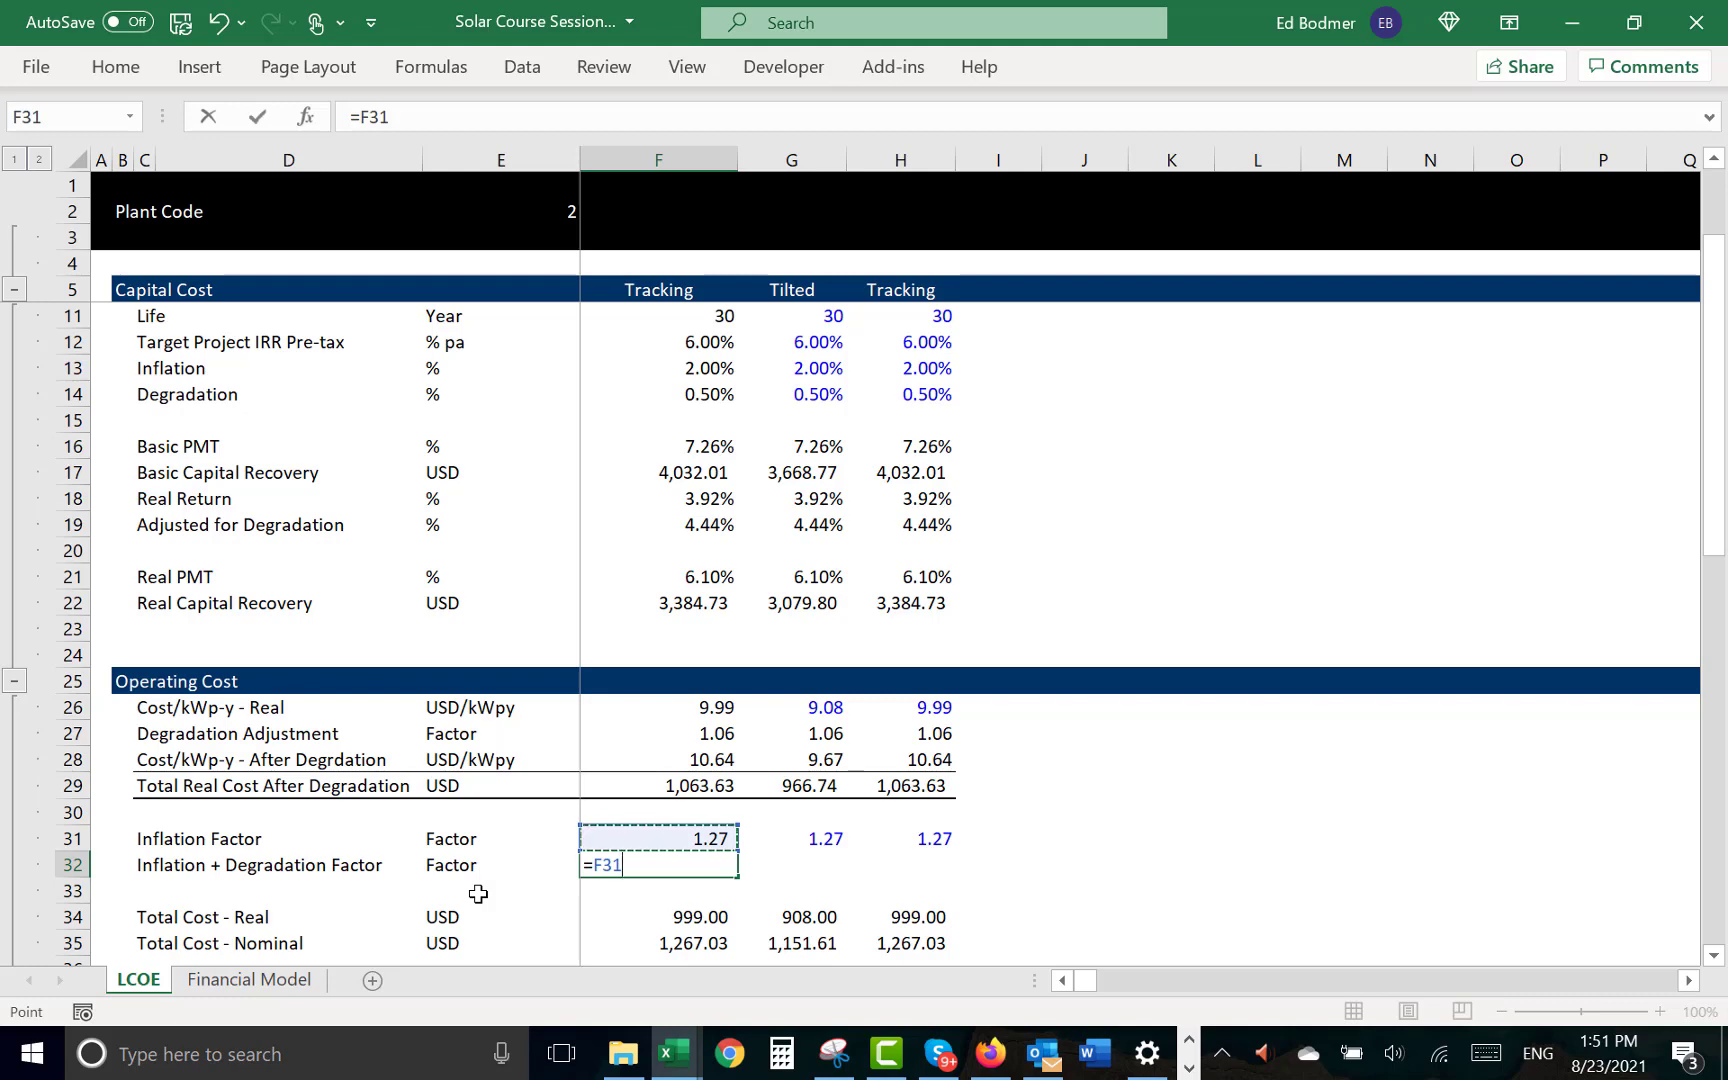
{"action": "type", "text": "*"}
{"action": "key", "text": "Up"}
{"action": "key", "text": "Up"}
{"action": "key", "text": "Up"}
{"action": "key", "text": "Up"}
{"action": "key", "text": "Up"}
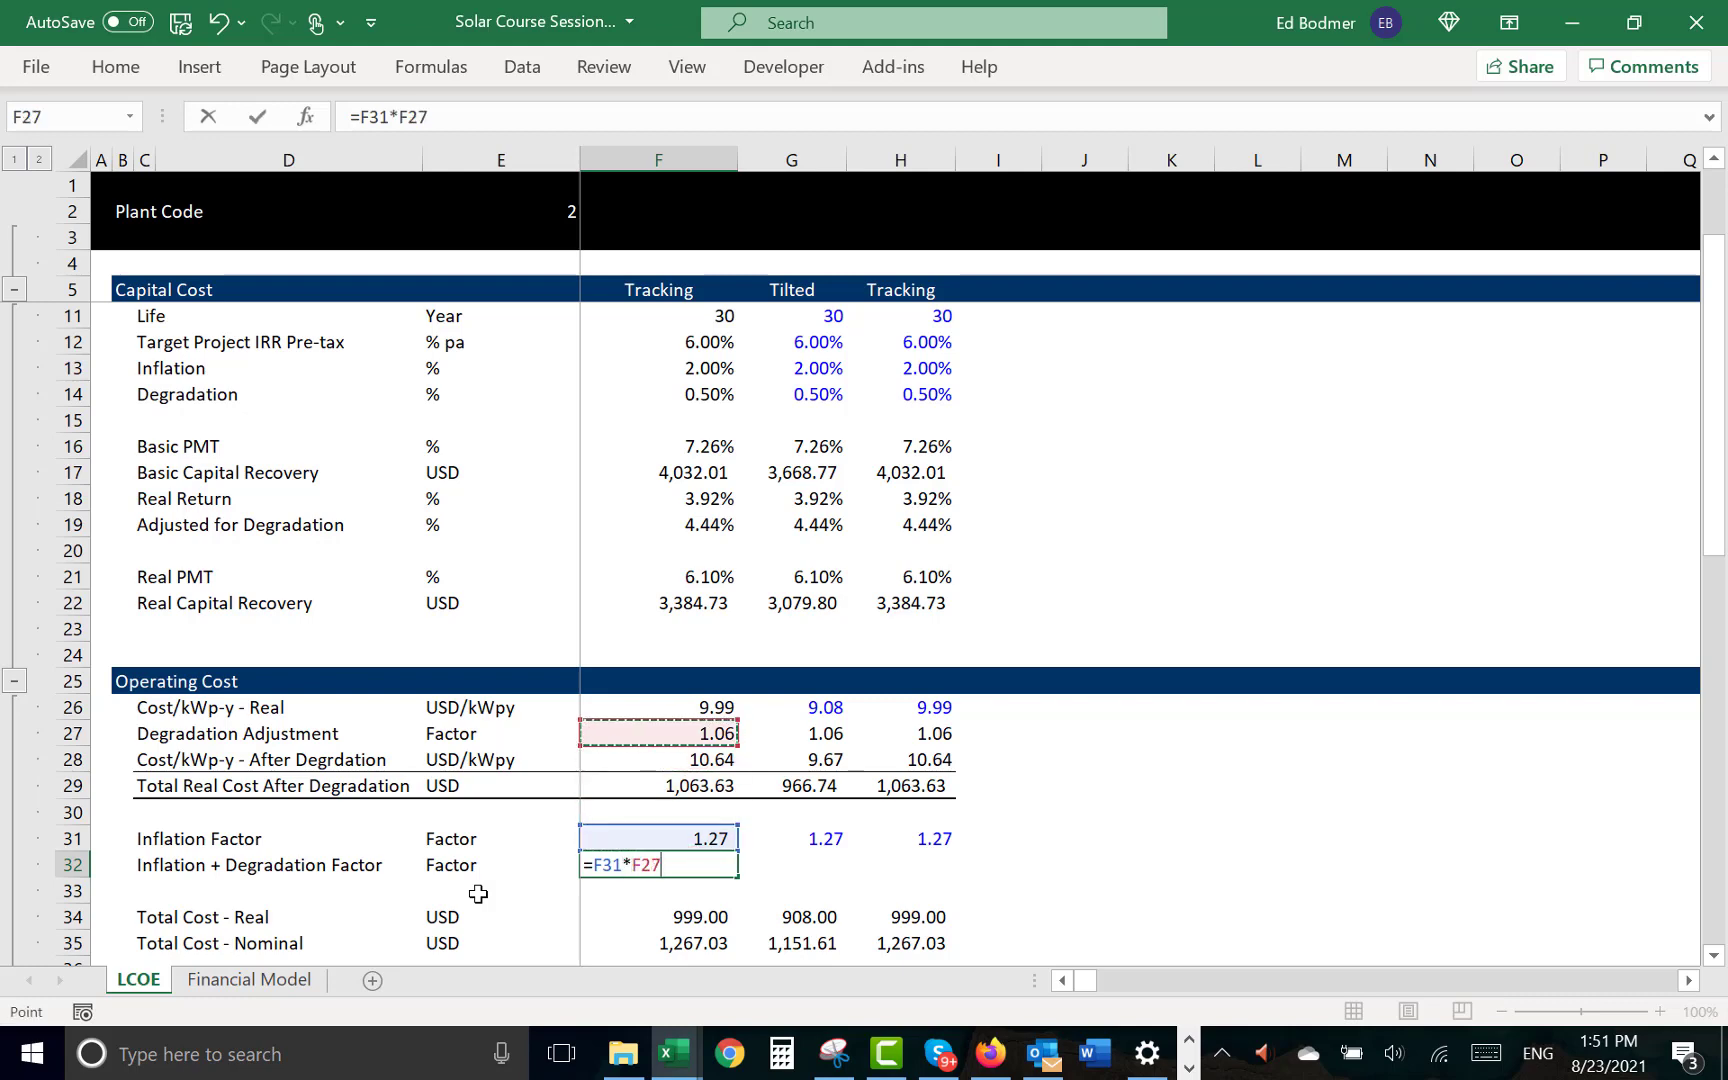
{"action": "key", "text": "Return"}
- Copy the combined inflation and degradation factor formula from F32 to G32 and H32
{"action": "key", "text": "ctrl+c"}
{"action": "key", "text": "Right"}
{"action": "key", "text": "ctrl+v"}
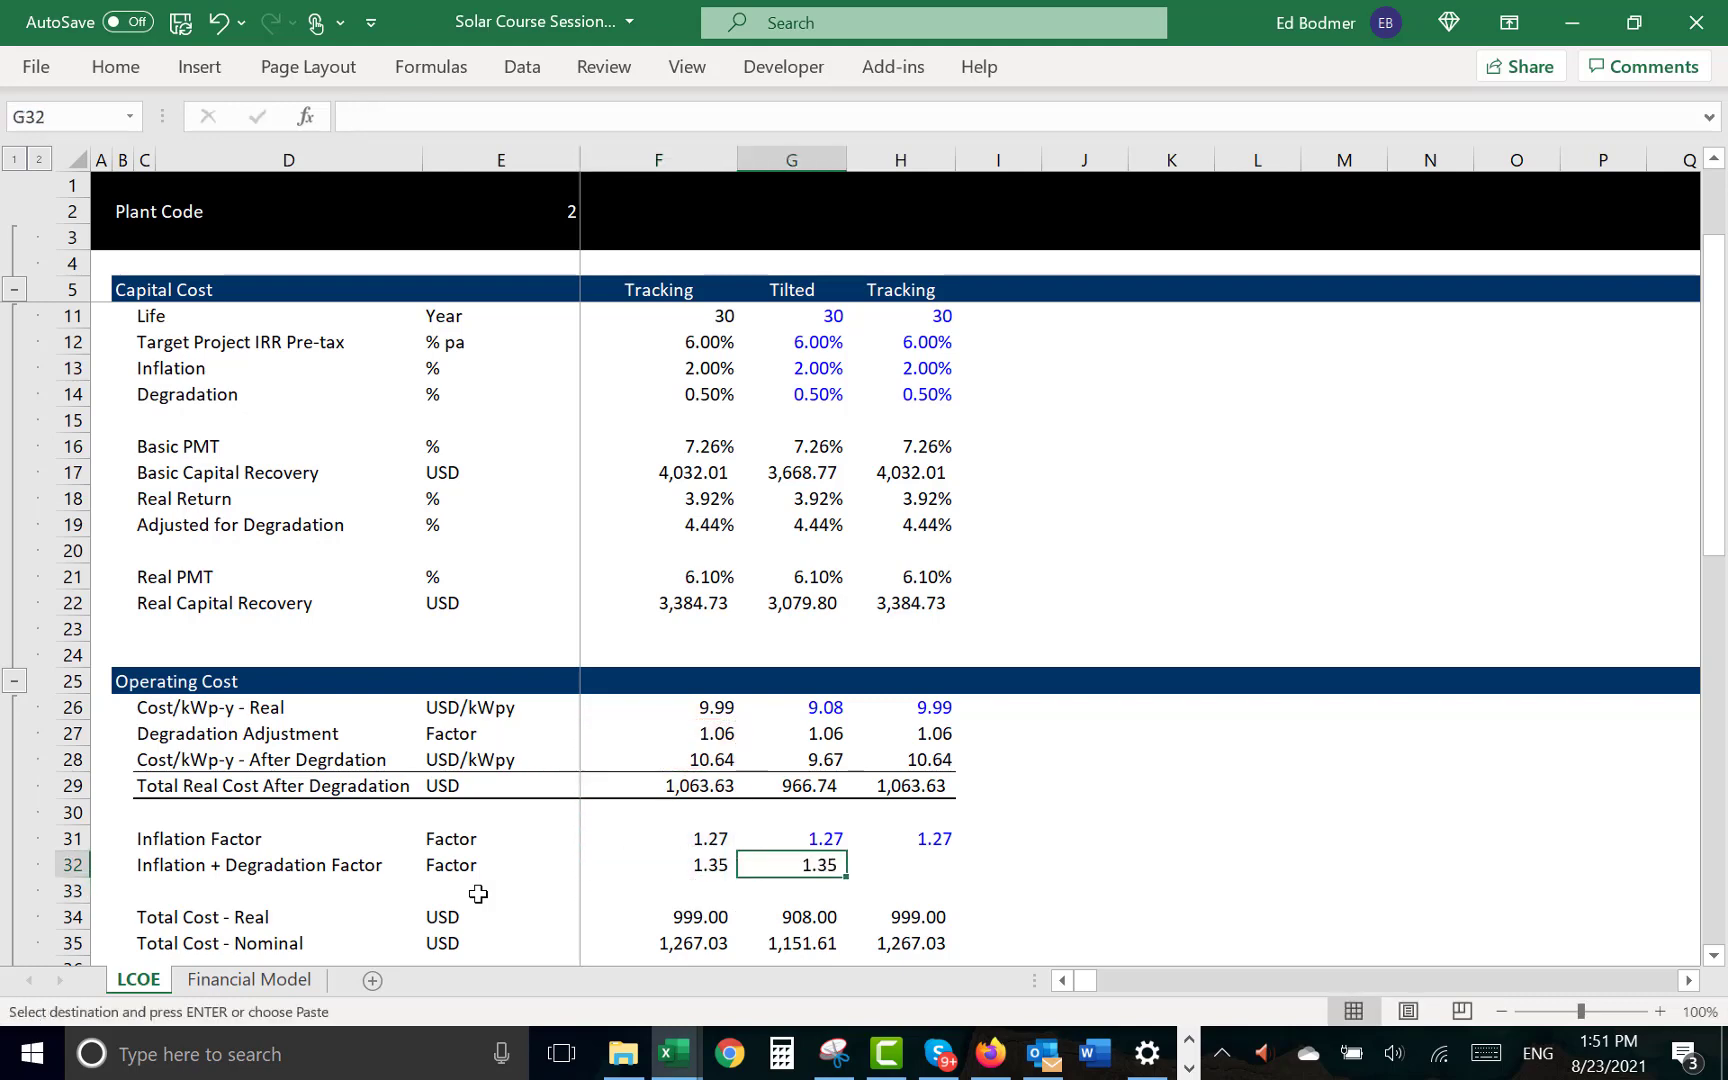
{"action": "key", "text": "Right"}
{"action": "key", "text": "ctrl+v"}
{"action": "key", "text": "Escape"}
- Insert a row at row 36, directly below Total Cost - Nominal
{"action": "key", "text": "Down"}
{"action": "key", "text": "Down"}
{"action": "key", "text": "Down"}
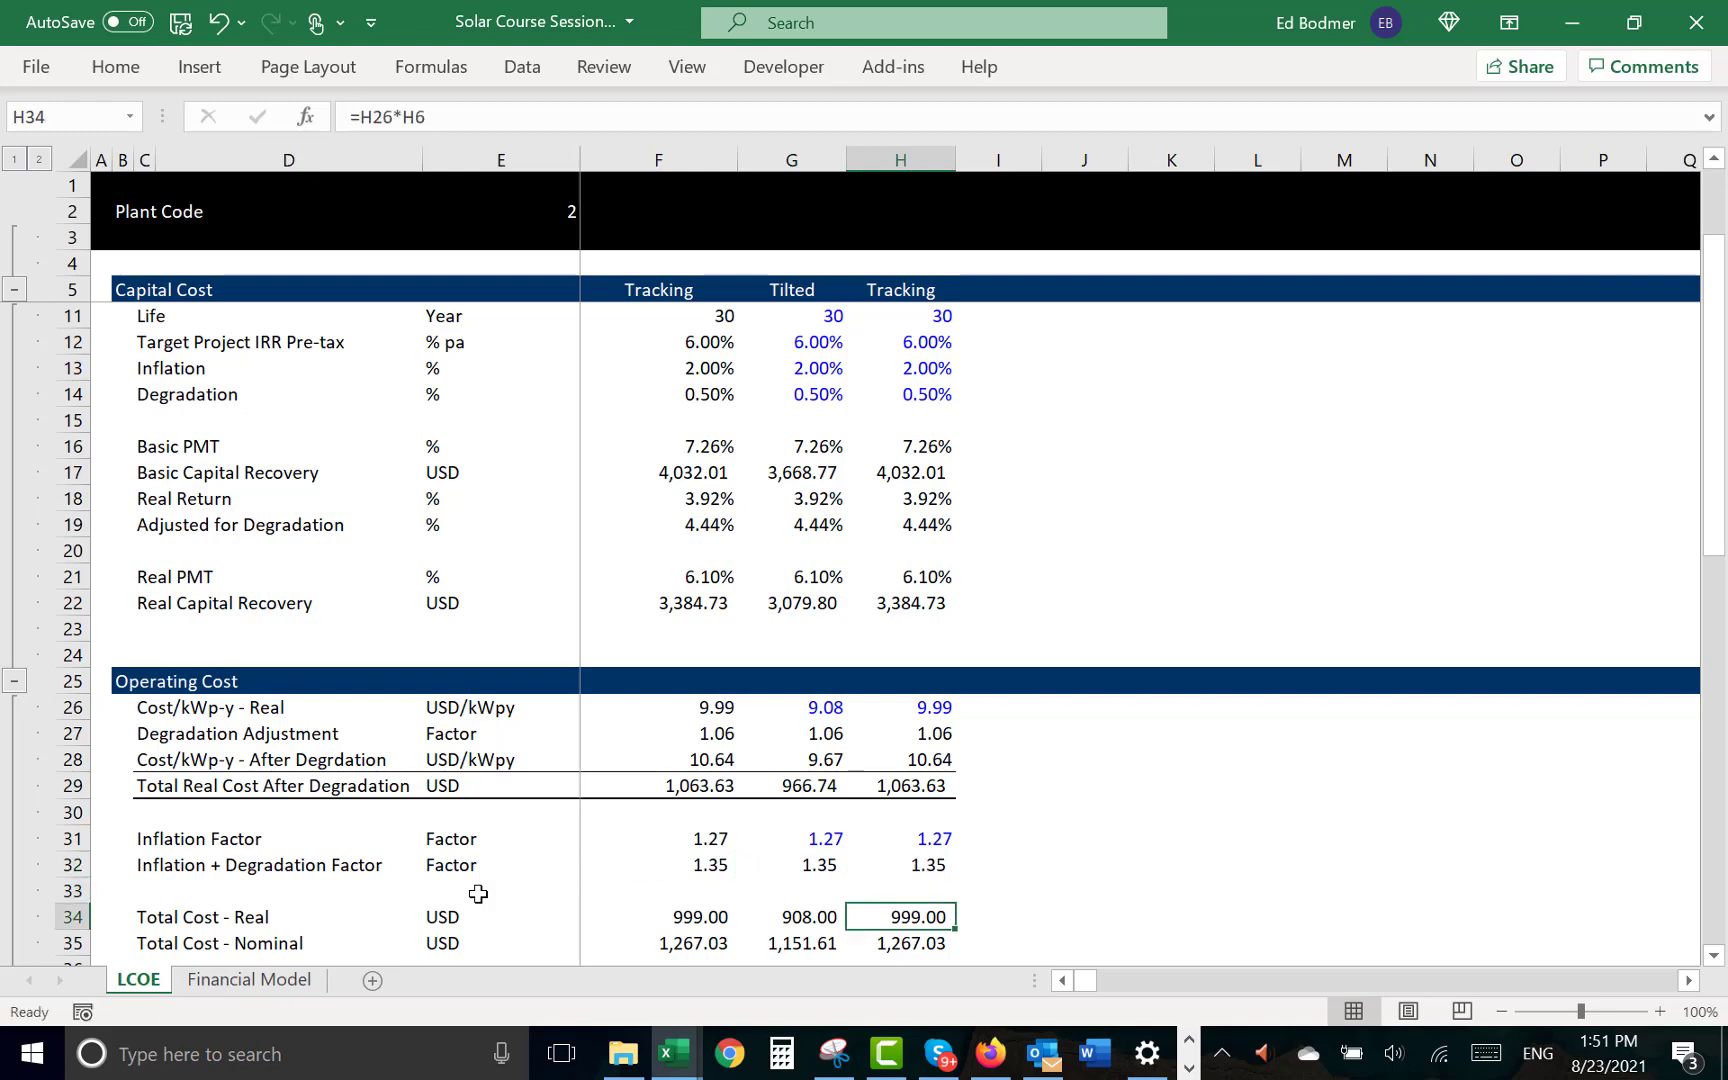
{"action": "key", "text": "Left"}
{"action": "key", "text": "Left"}
{"action": "key", "text": "Left"}
{"action": "scroll", "coordinate": [478, 893], "scroll_direction": "down", "scroll_amount": 2}
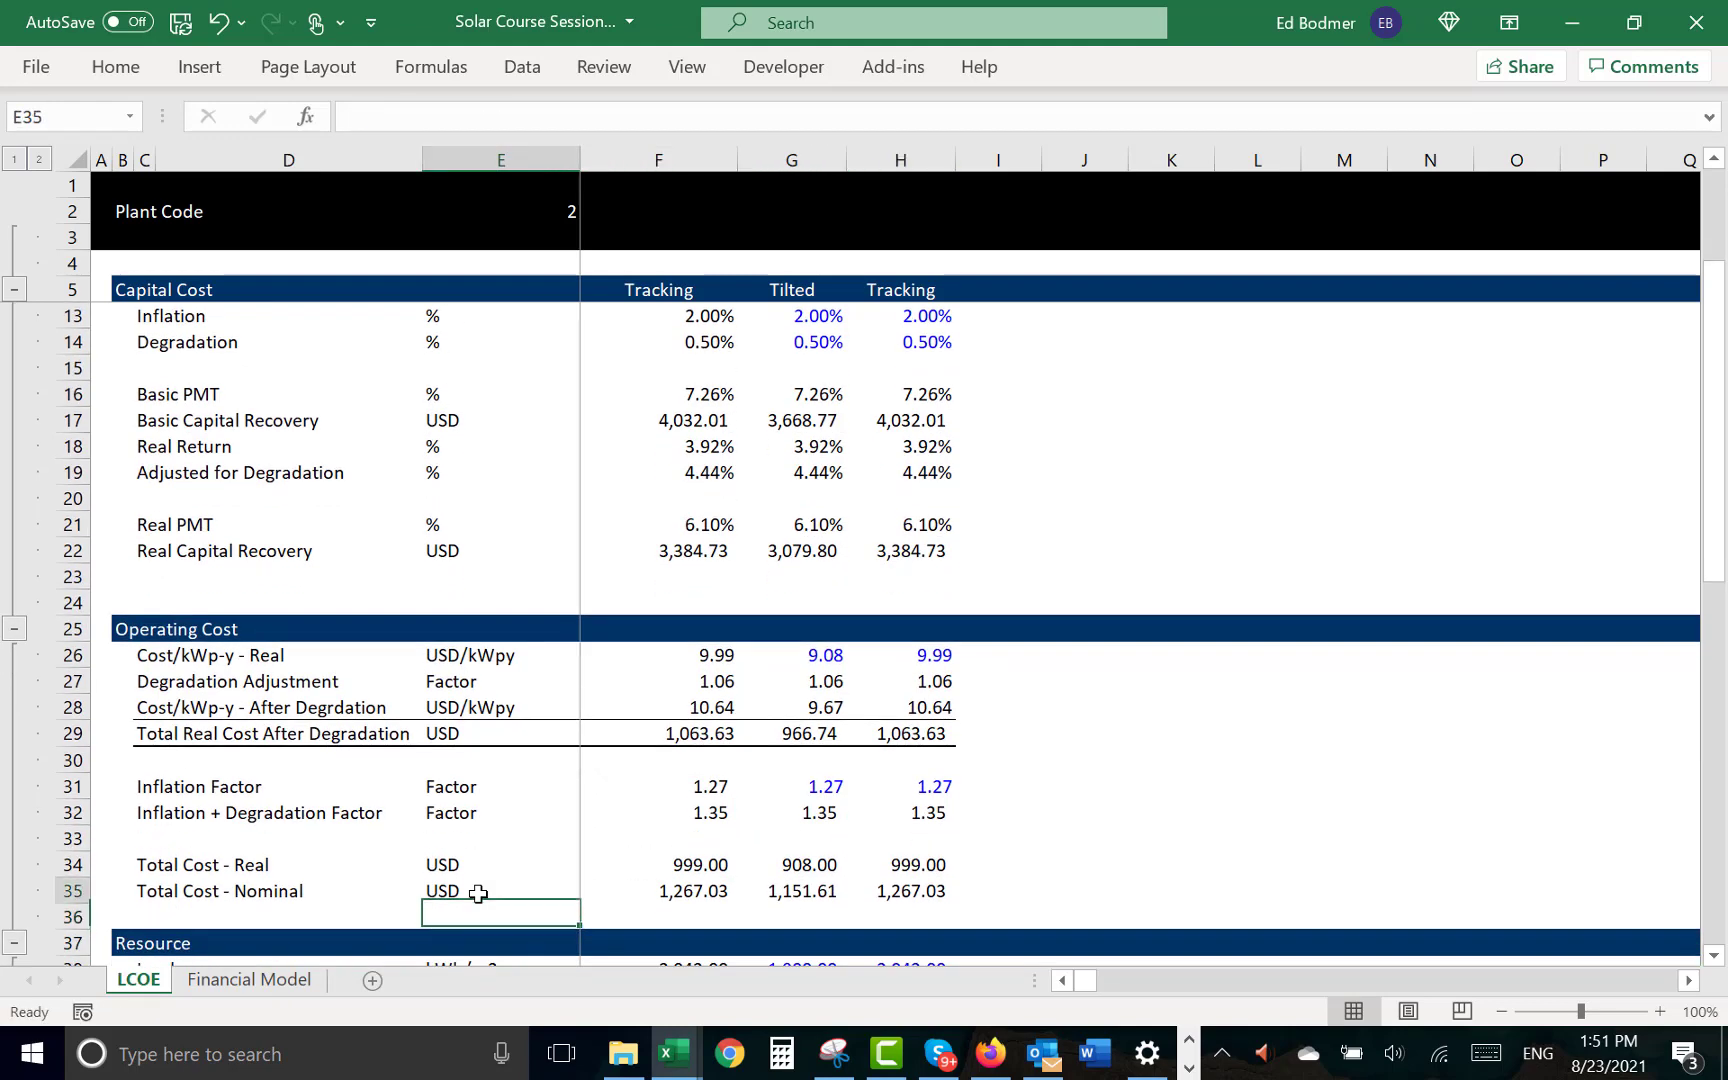
{"action": "key", "text": "Right"}
{"action": "key", "text": "Down"}
{"action": "key", "text": "shift+space"}
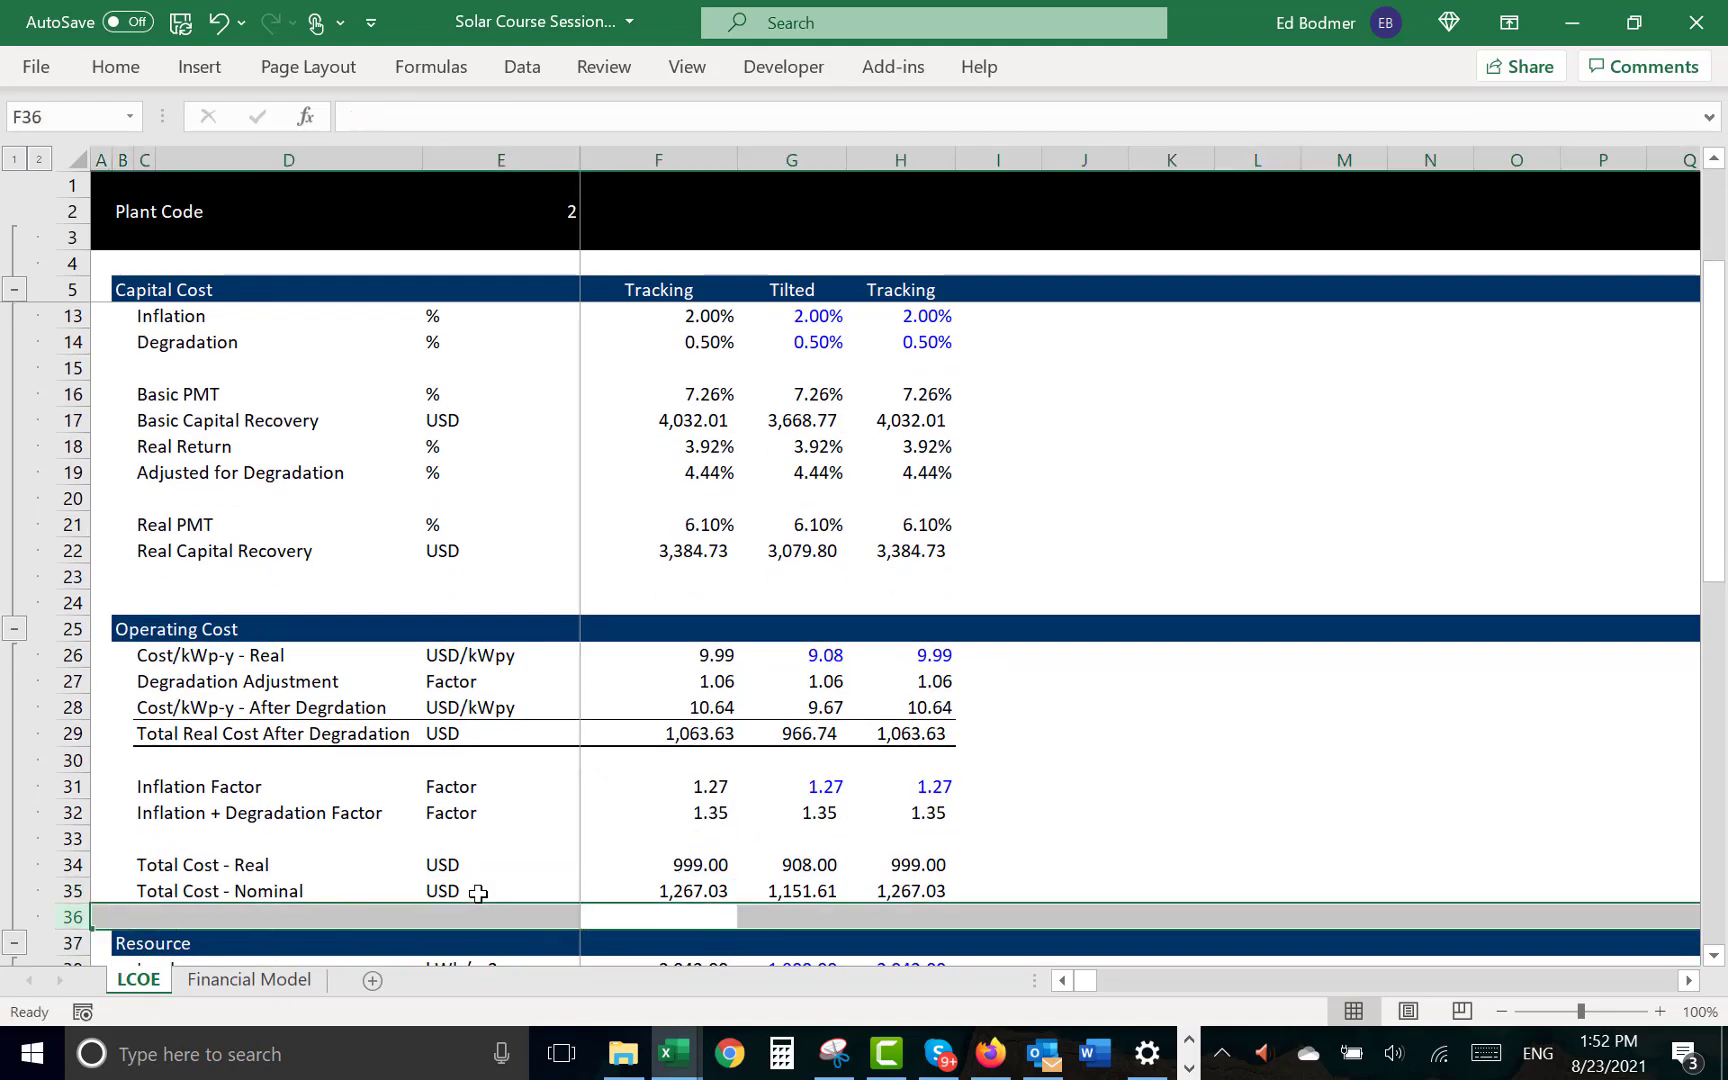
{"action": "key", "text": "ctrl+shift+plus"}
- Label row 36 "Total Cost - Nominal with Degrad" and fill its unit USD down from row 35
{"action": "key", "text": "Left"}
{"action": "key", "text": "Left"}
{"action": "key", "text": "Left"}
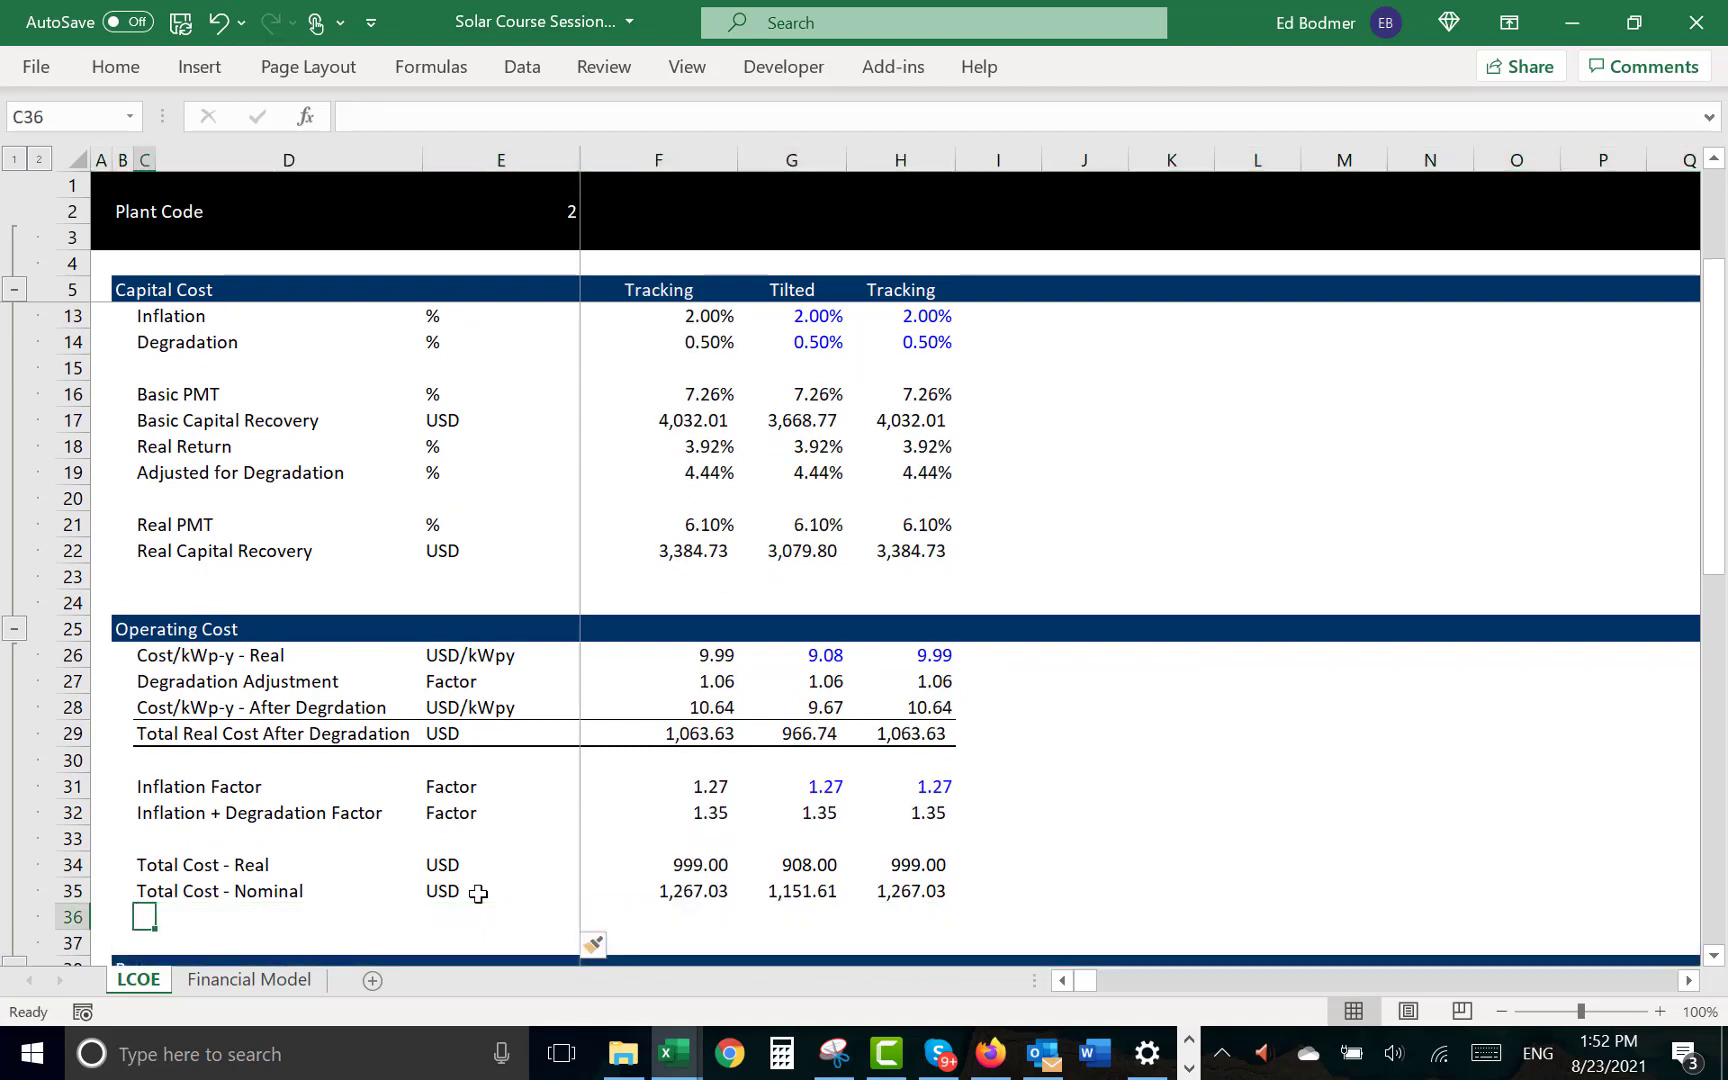
{"action": "key", "text": "ctrl+apostrophe"}
{"action": "type", "text": "wi"}
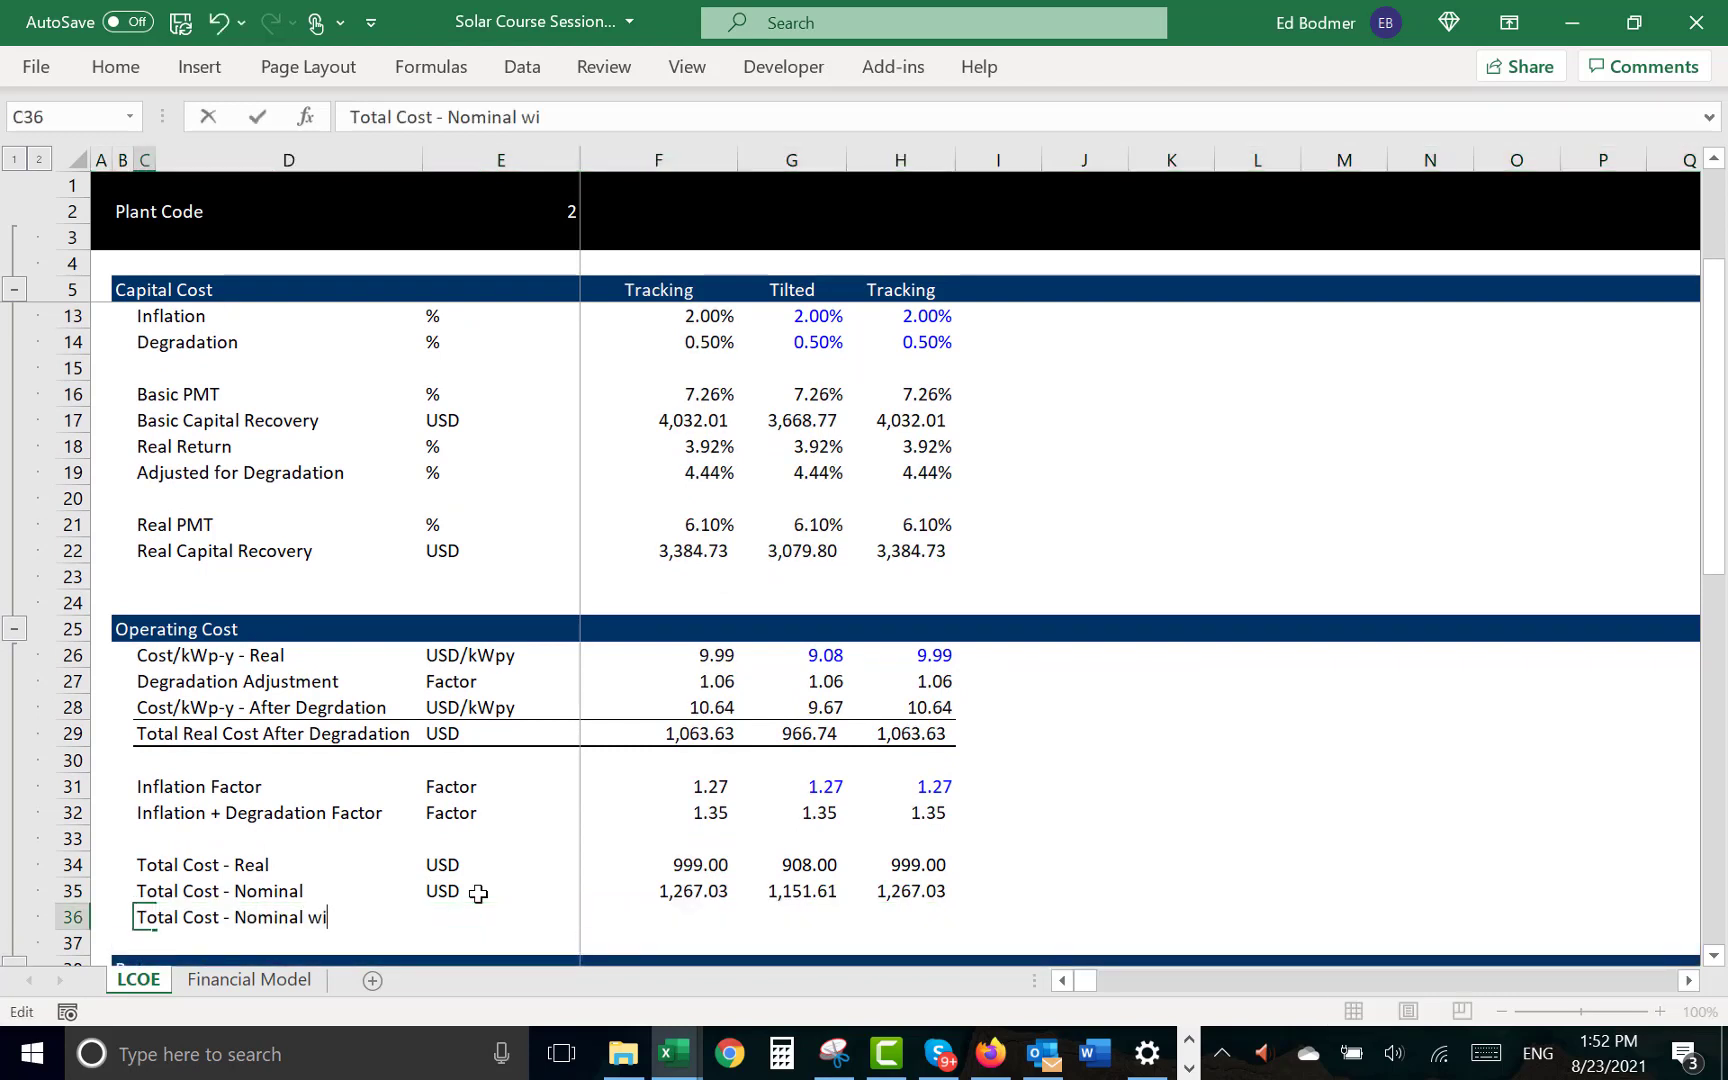
{"action": "type", "text": "th"}
{"action": "key", "text": "Return"}
{"action": "key", "text": "Up"}
{"action": "key", "text": "Right"}
{"action": "key", "text": "Right"}
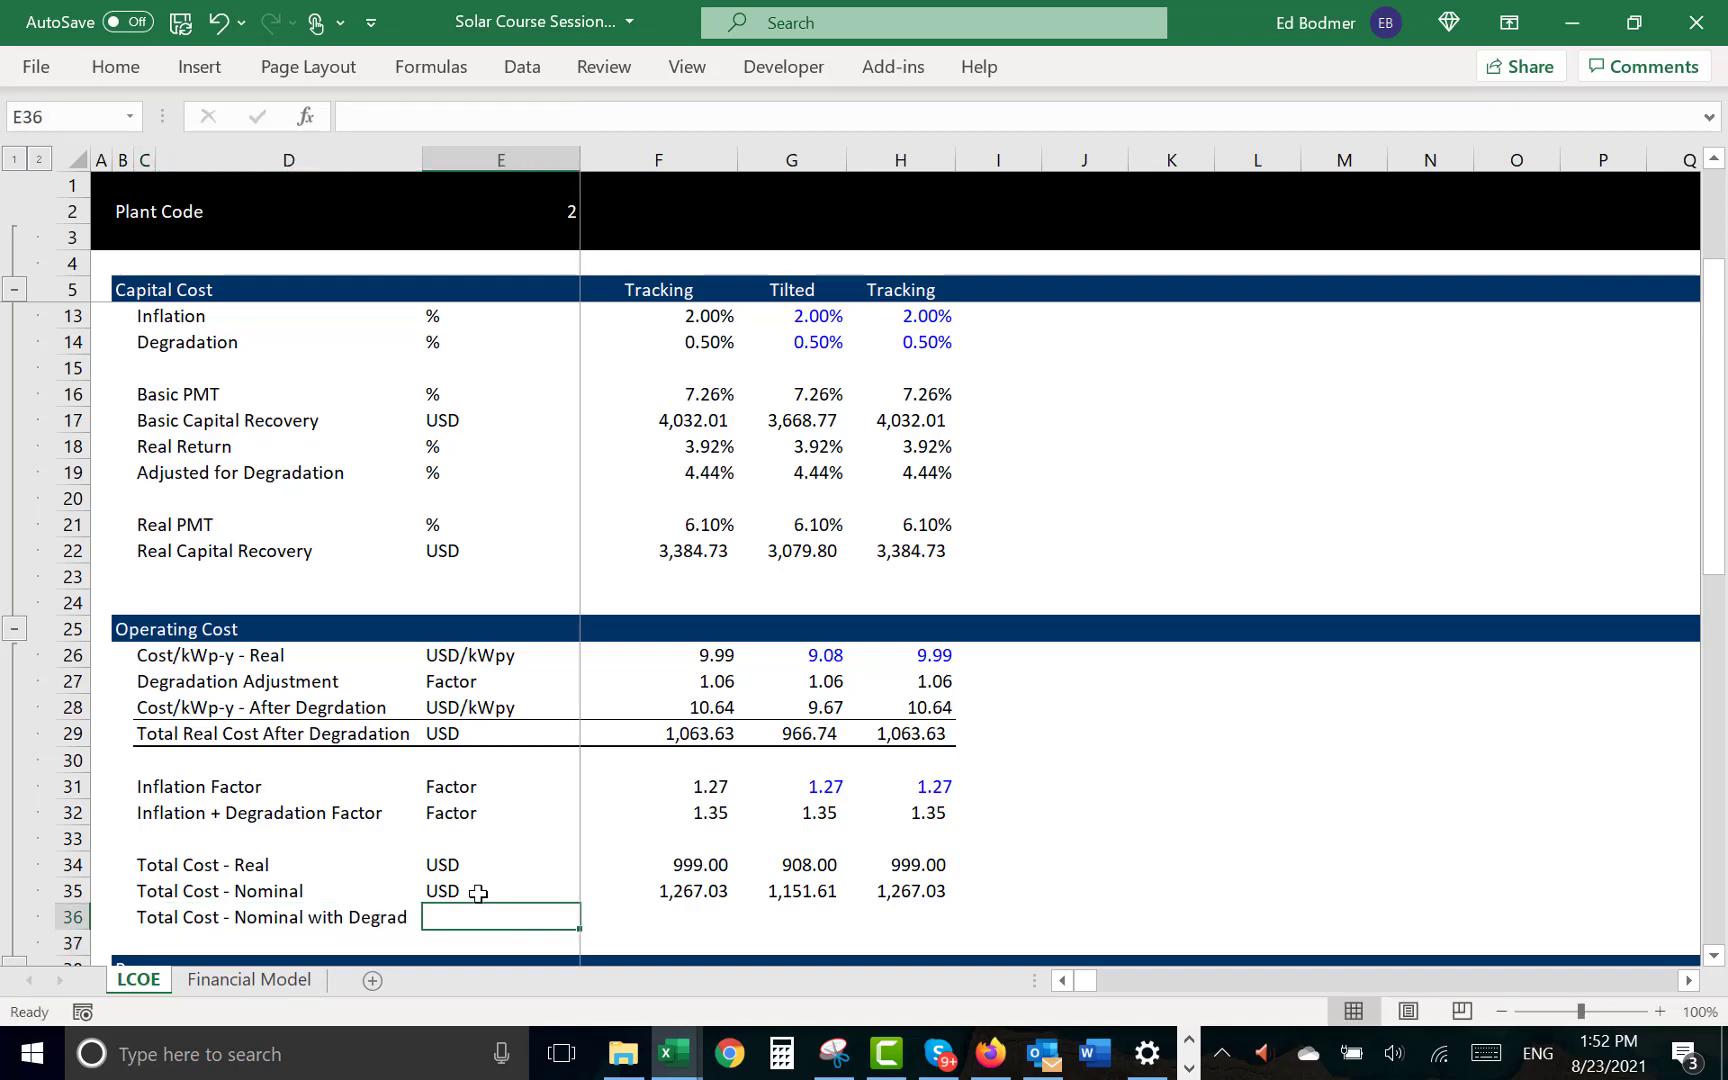
{"action": "key", "text": "ctrl+d"}
- Calculate the Tilted nominal cost with degradation in G36 by multiplying Total Cost - Real by the combined factor, =G34*G32
{"action": "key", "text": "Right"}
{"action": "key", "text": "Right"}
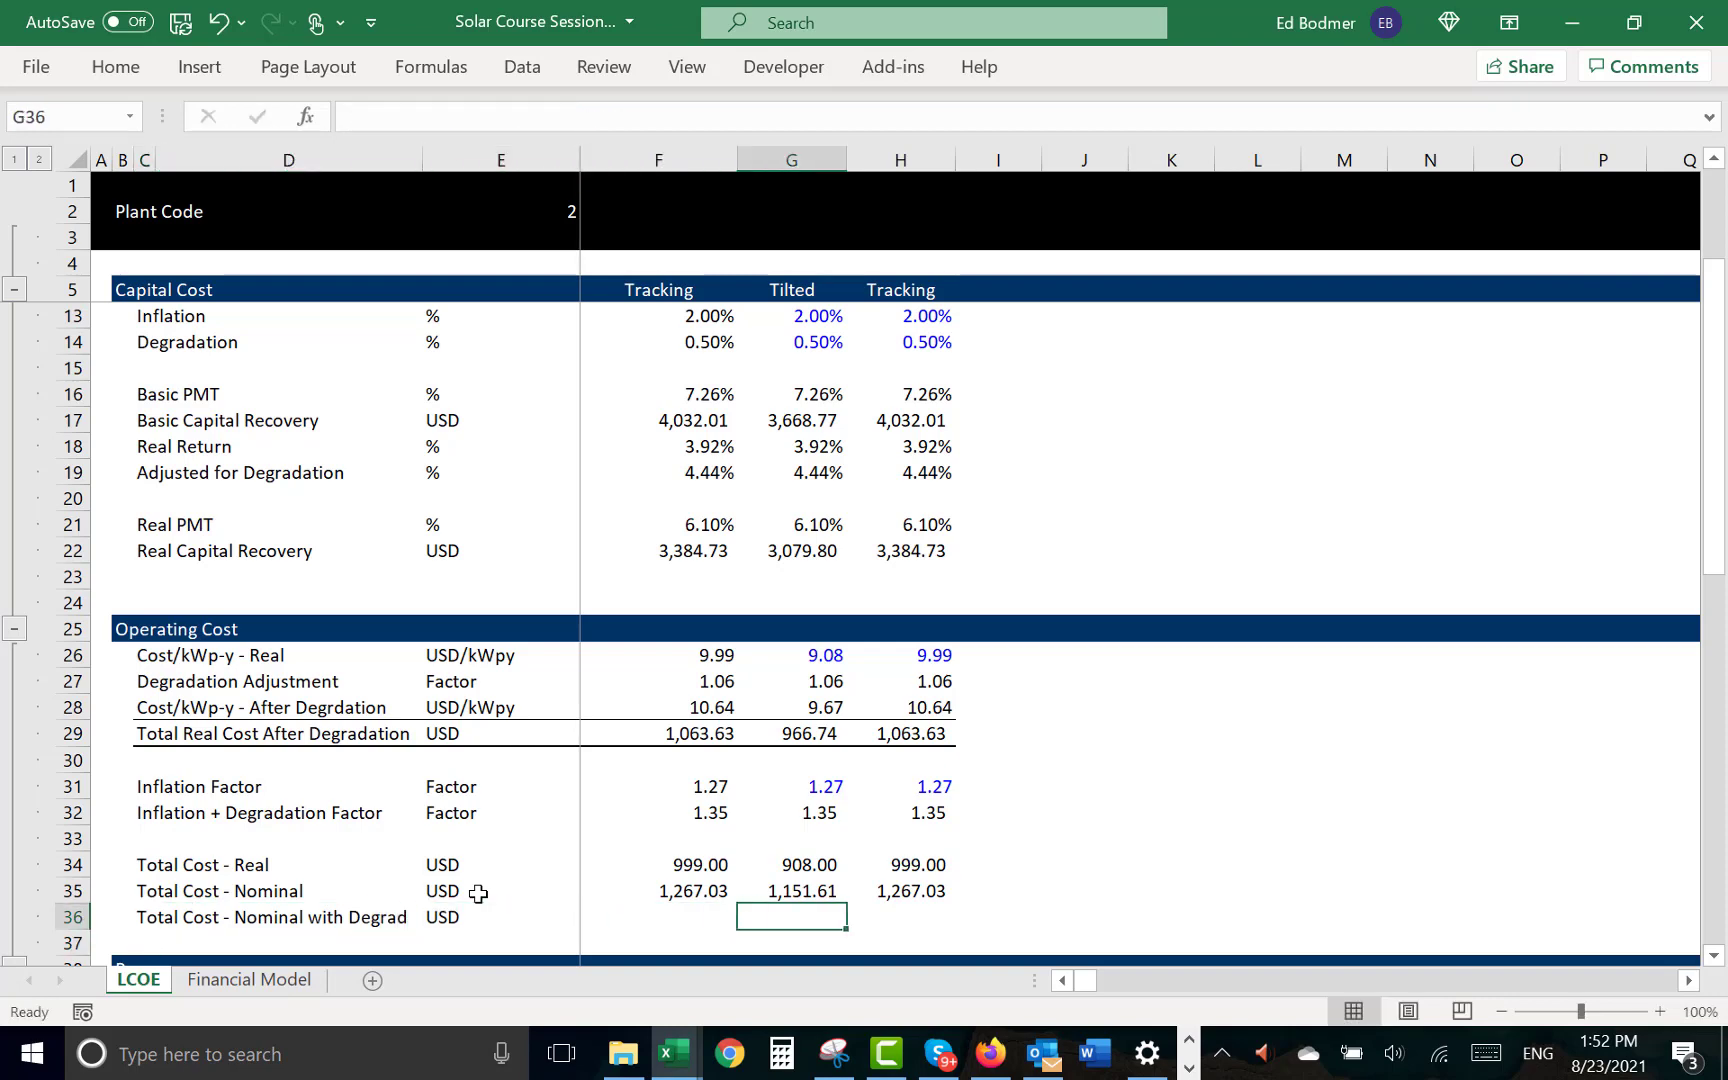
{"action": "key", "text": "Left"}
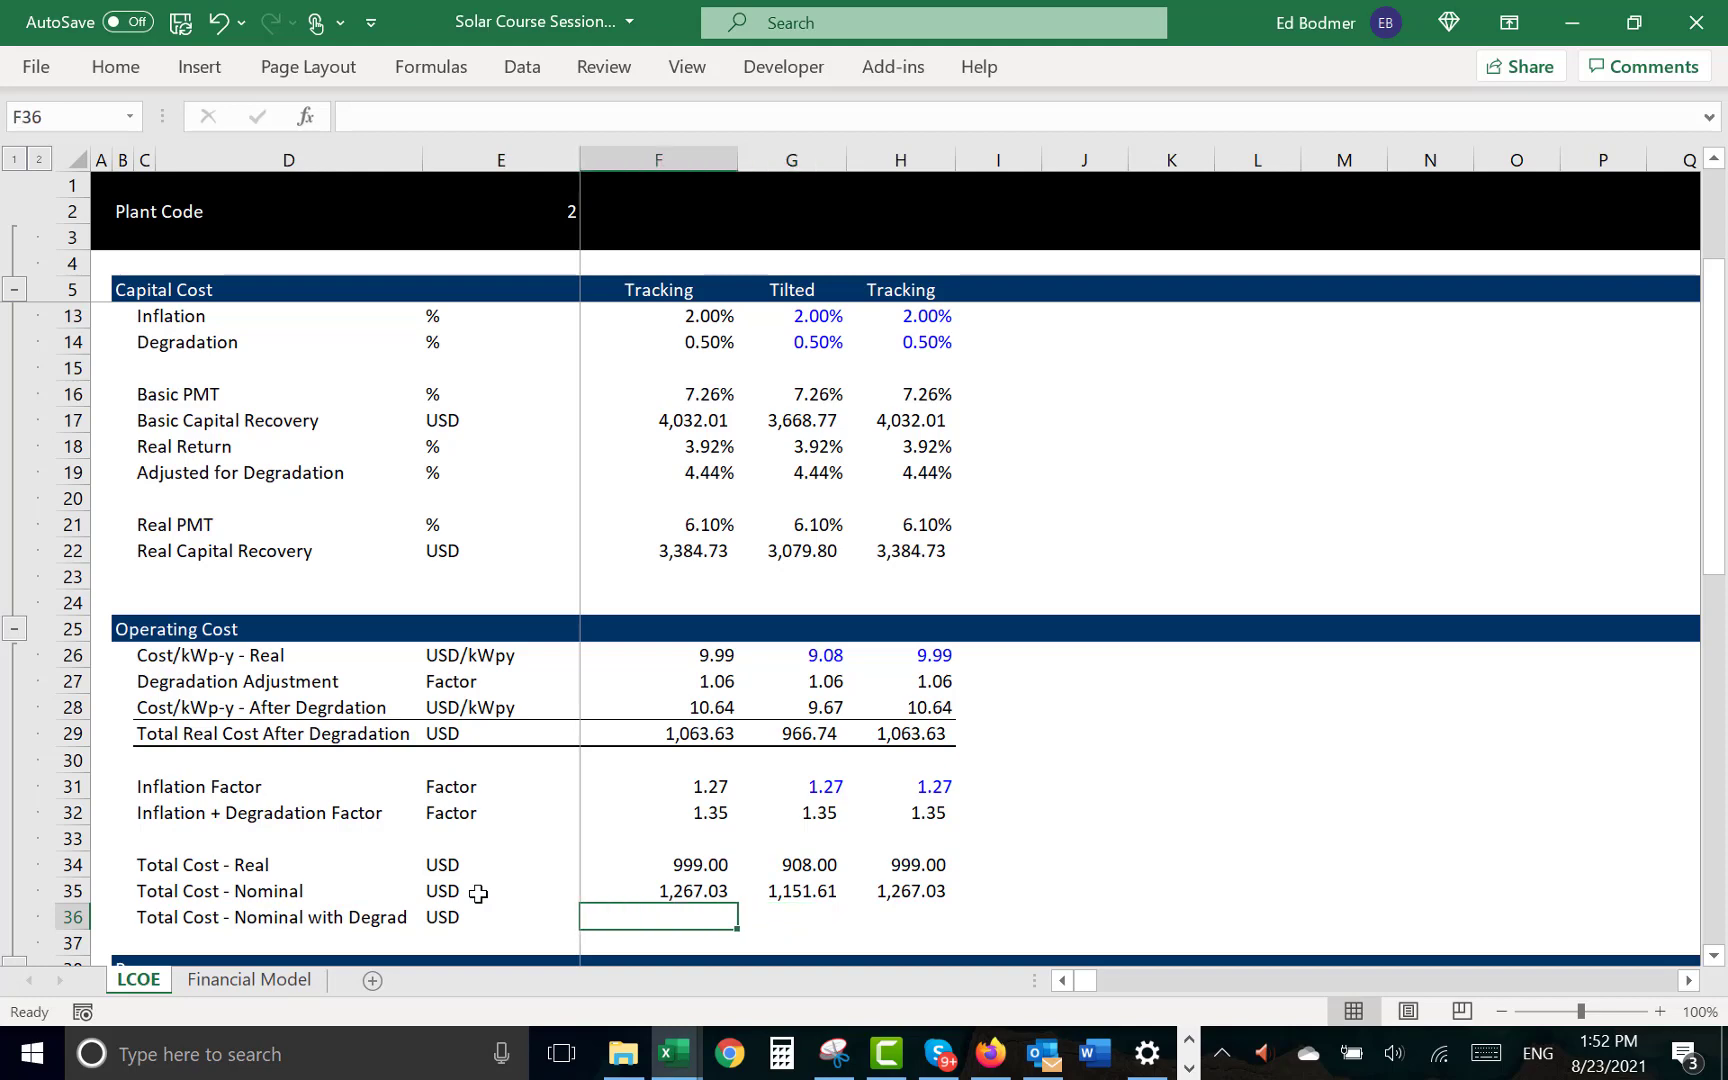
{"action": "key", "text": "Right"}
{"action": "key", "text": "Left"}
{"action": "key", "text": "Right"}
{"action": "type", "text": "="}
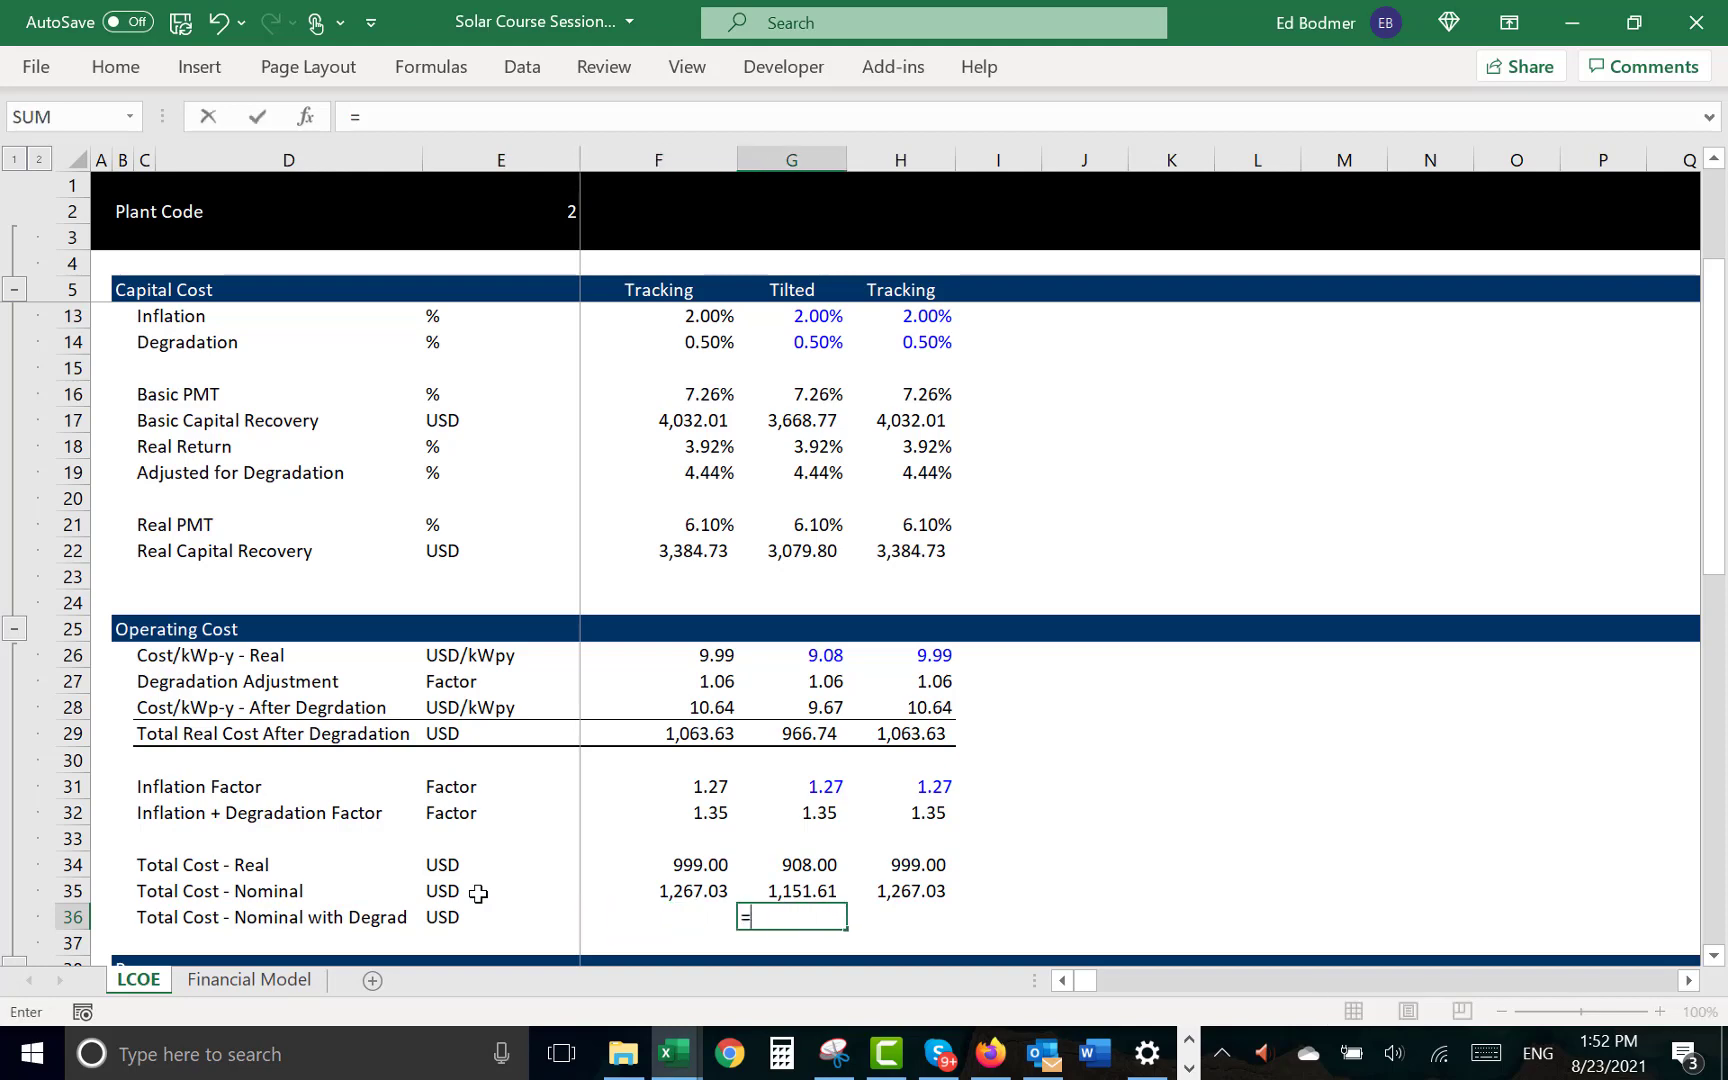
{"action": "key", "text": "Up"}
{"action": "key", "text": "Up"}
{"action": "type", "text": "*"}
- Copy the nominal cost with degradation formula from G36 to the Tracking case in H36
{"action": "key", "text": "Up"}
{"action": "key", "text": "Up"}
{"action": "key", "text": "Up"}
{"action": "key", "text": "Up"}
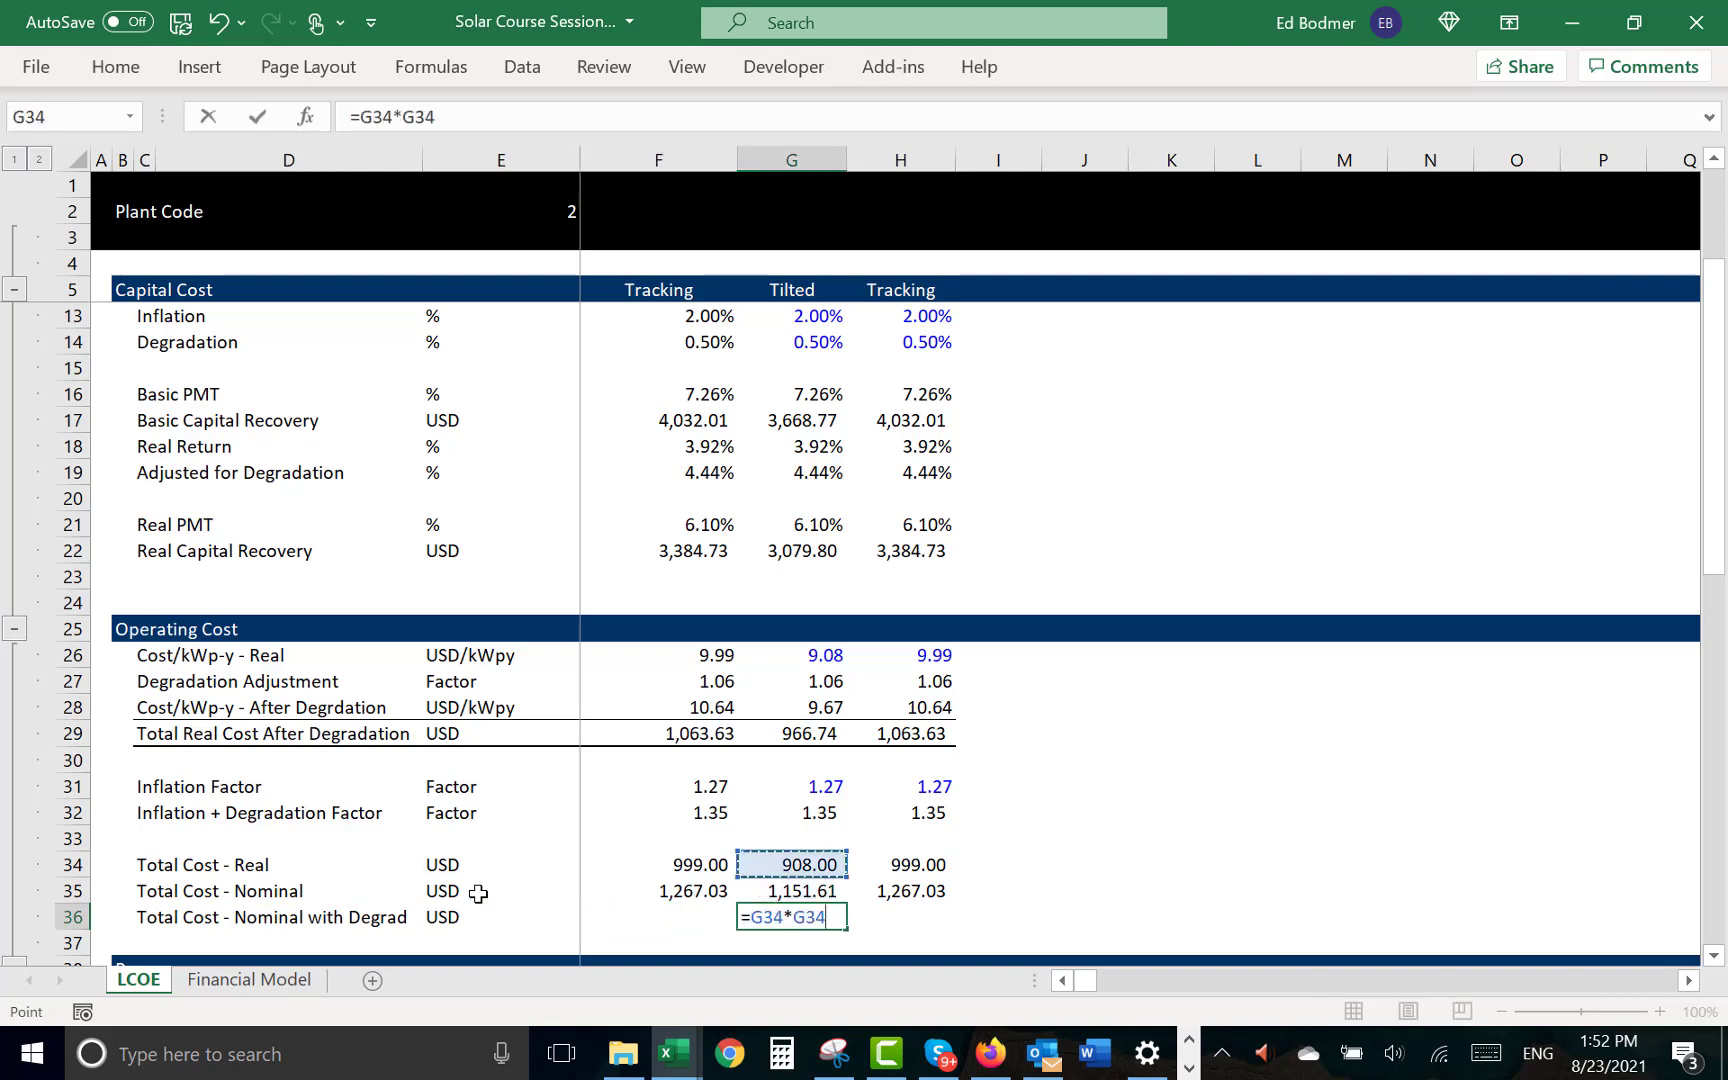
{"action": "key", "text": "Return"}
{"action": "key", "text": "Up"}
{"action": "key", "text": "ctrl+c"}
{"action": "key", "text": "Right"}
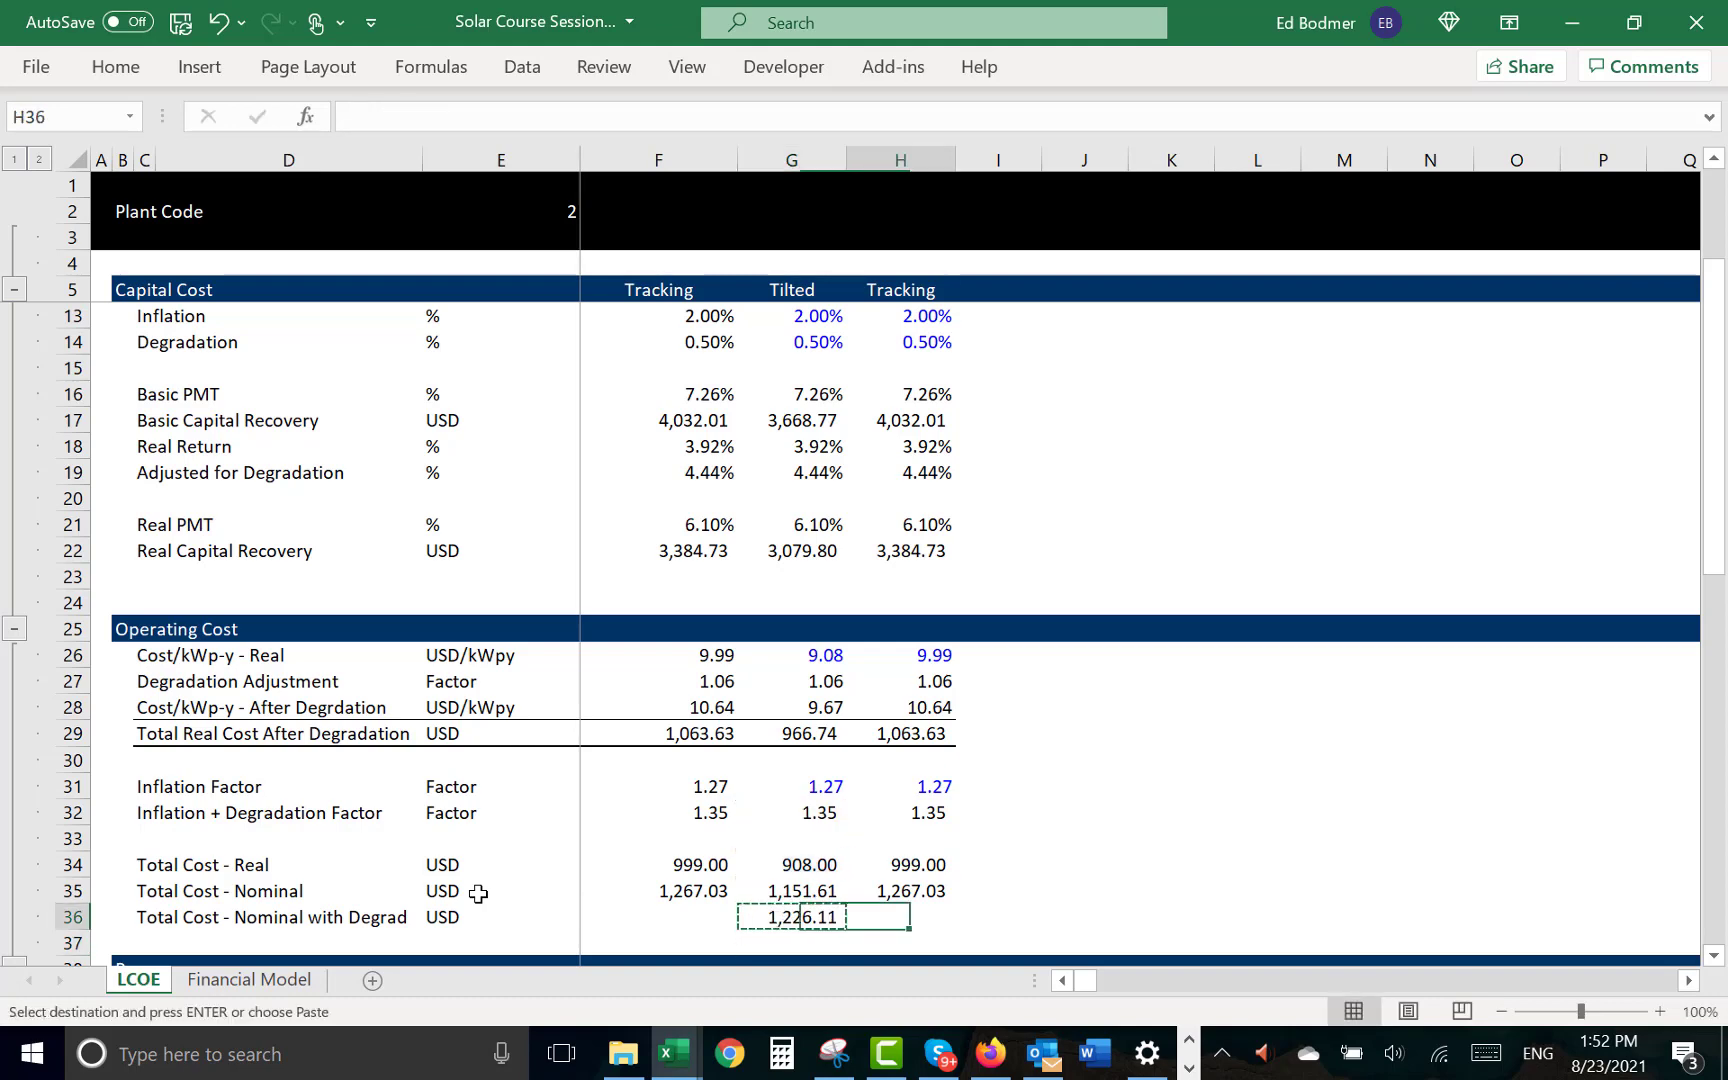
{"action": "key", "text": "ctrl+v"}
- Fill F36 with the selected plant's nominal cost with degradation, =INDEX(G36:O36,$E$2)
{"action": "key", "text": "Left"}
{"action": "key", "text": "Left"}
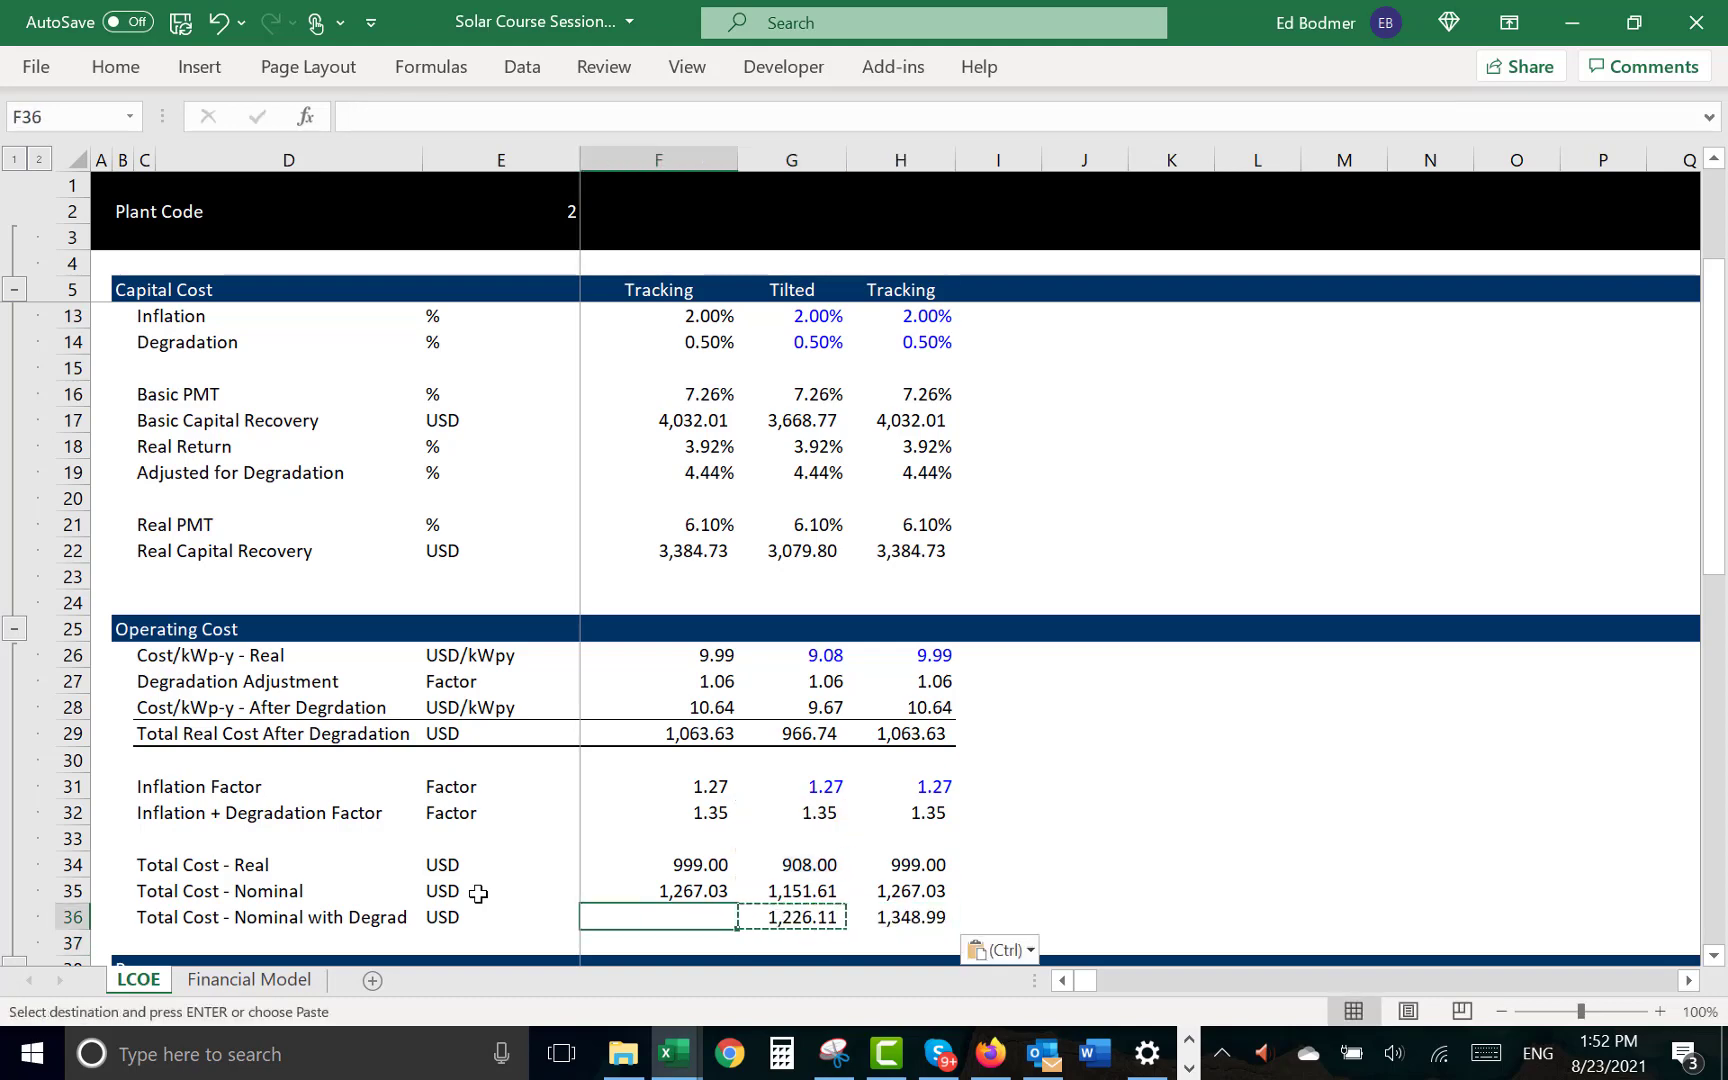
{"action": "key", "text": "Return"}
{"action": "key", "text": "Right"}
{"action": "key", "text": "Left"}
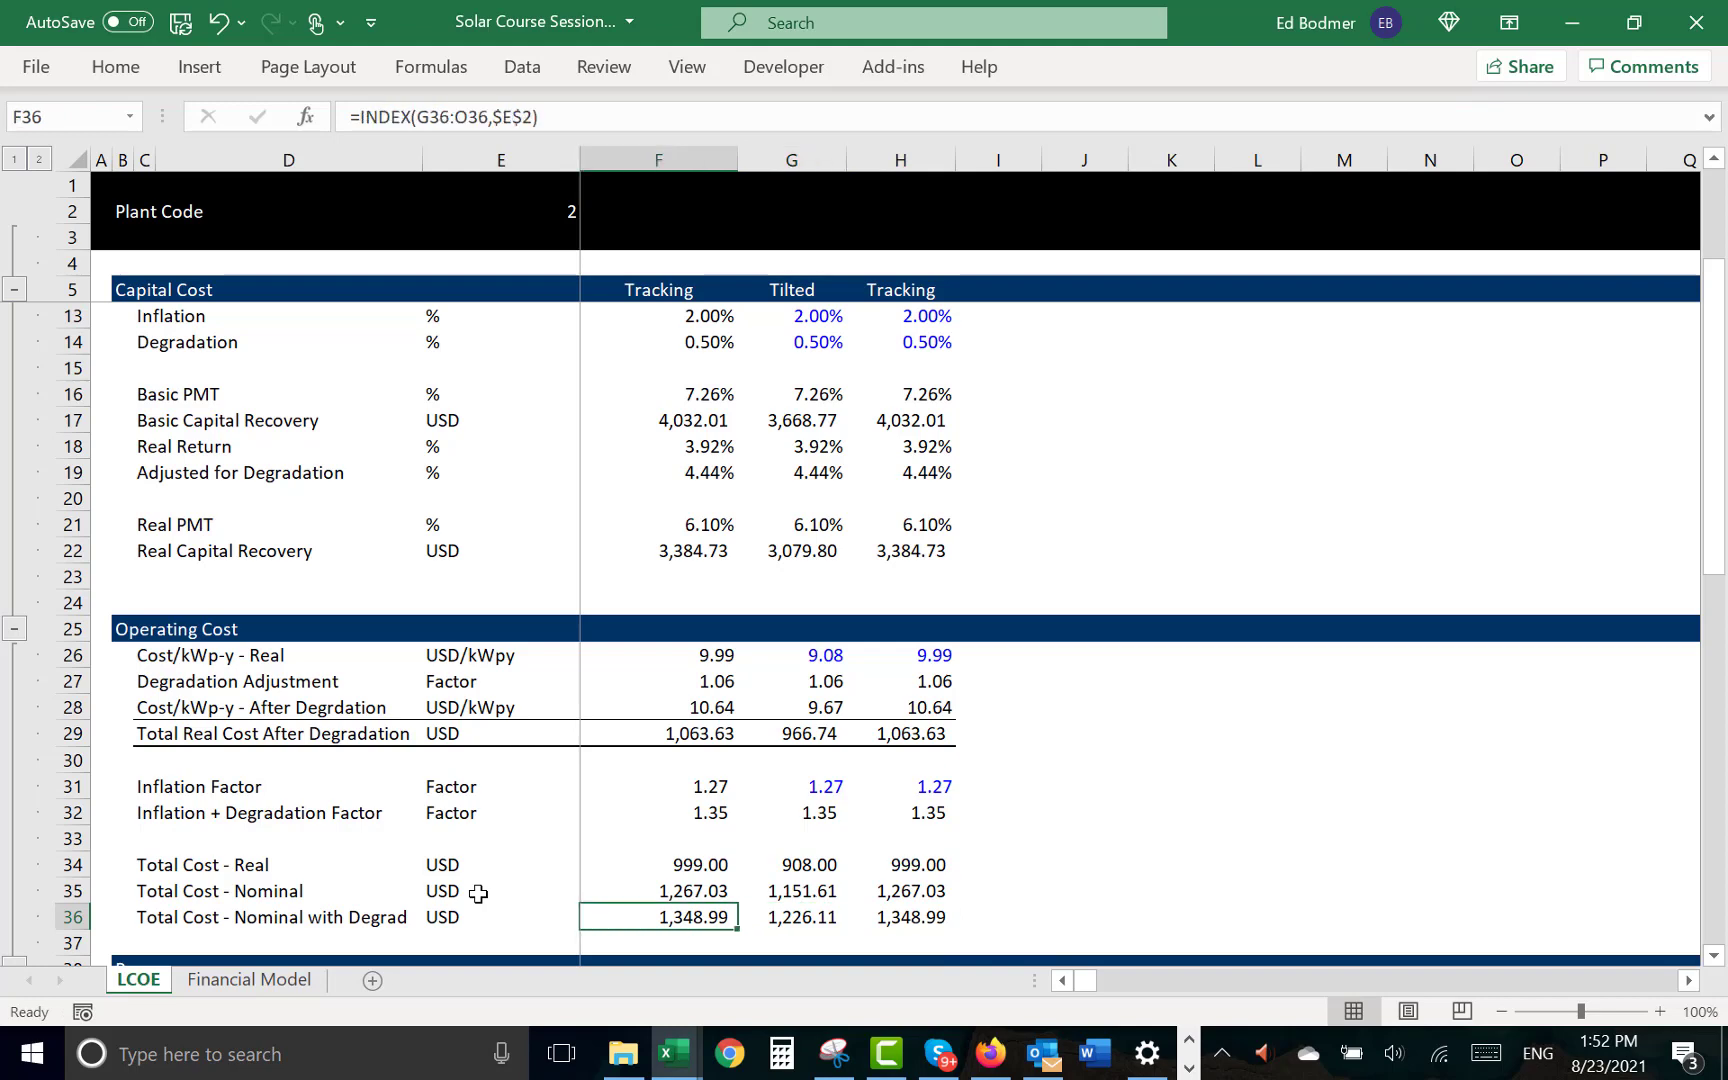
{"action": "key", "text": "Down"}
{"action": "key", "text": "Down"}
{"action": "key", "text": "Down"}
{"action": "key", "text": "Down"}
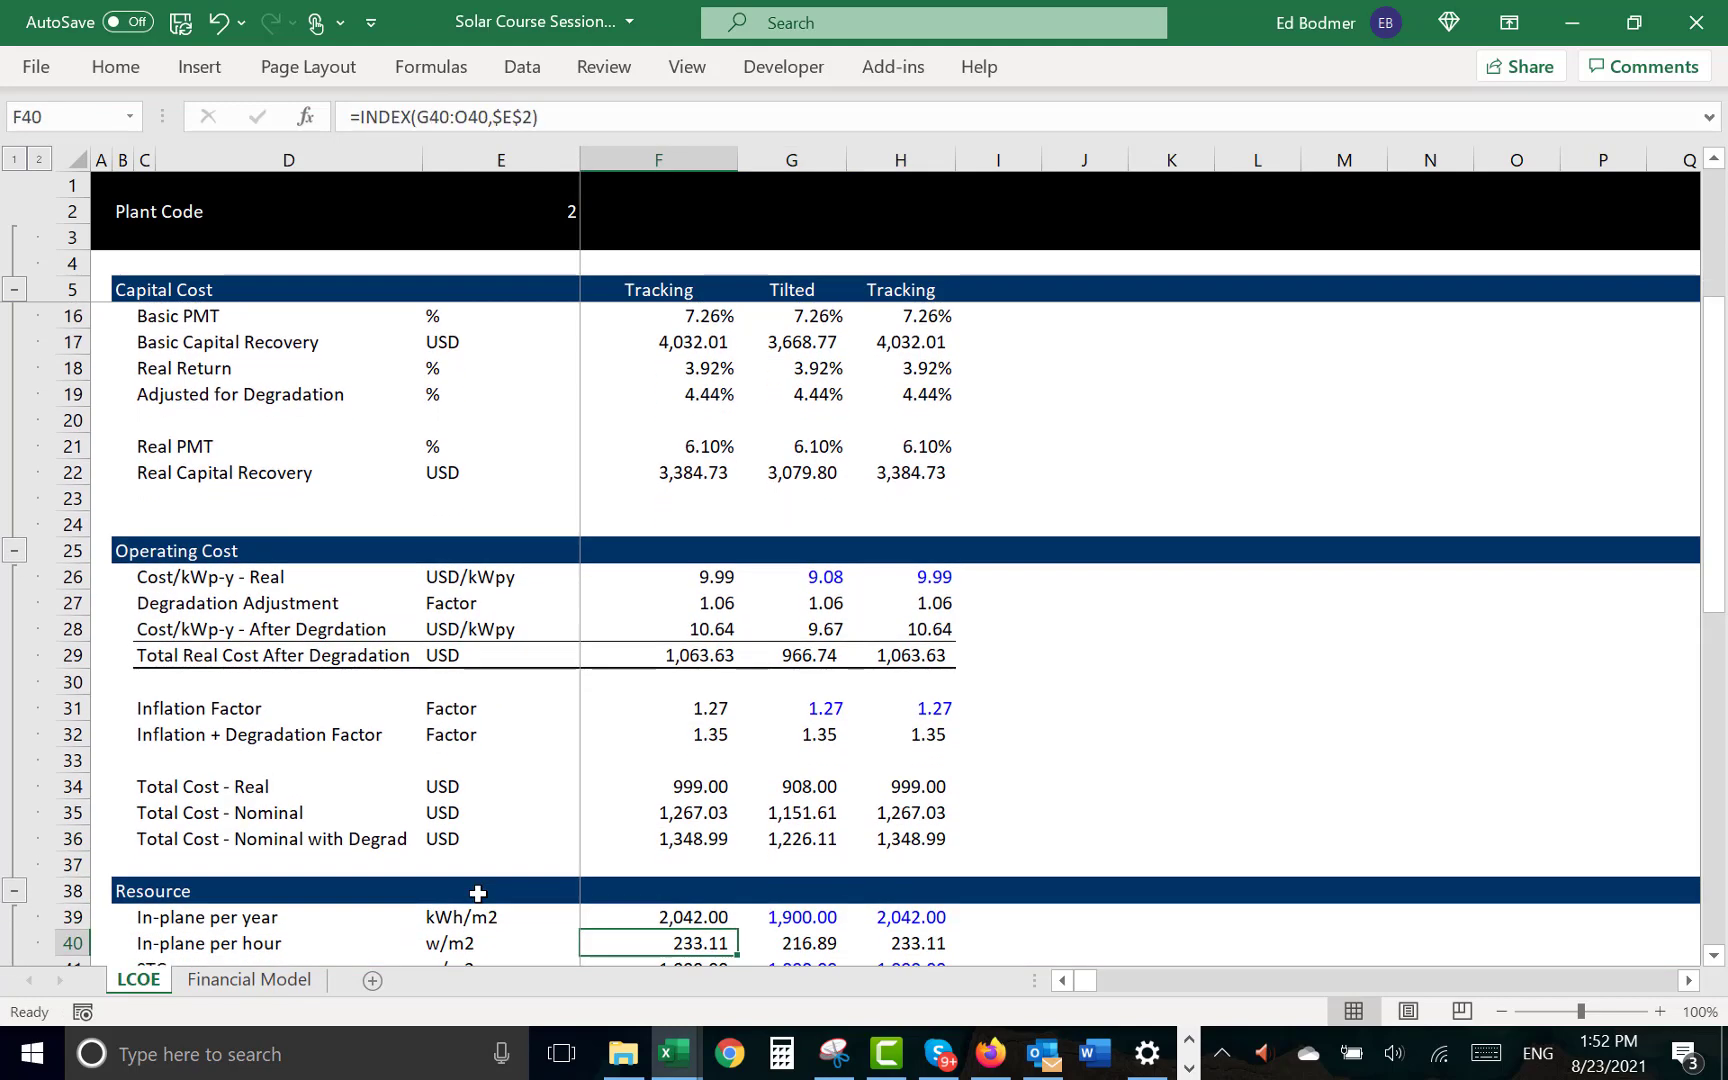
- Link the Tilted O&M in G51 of the LCOE section to Total Cost - Nominal with Degrad, =G36
{"action": "left_click", "coordinate": [793, 845]}
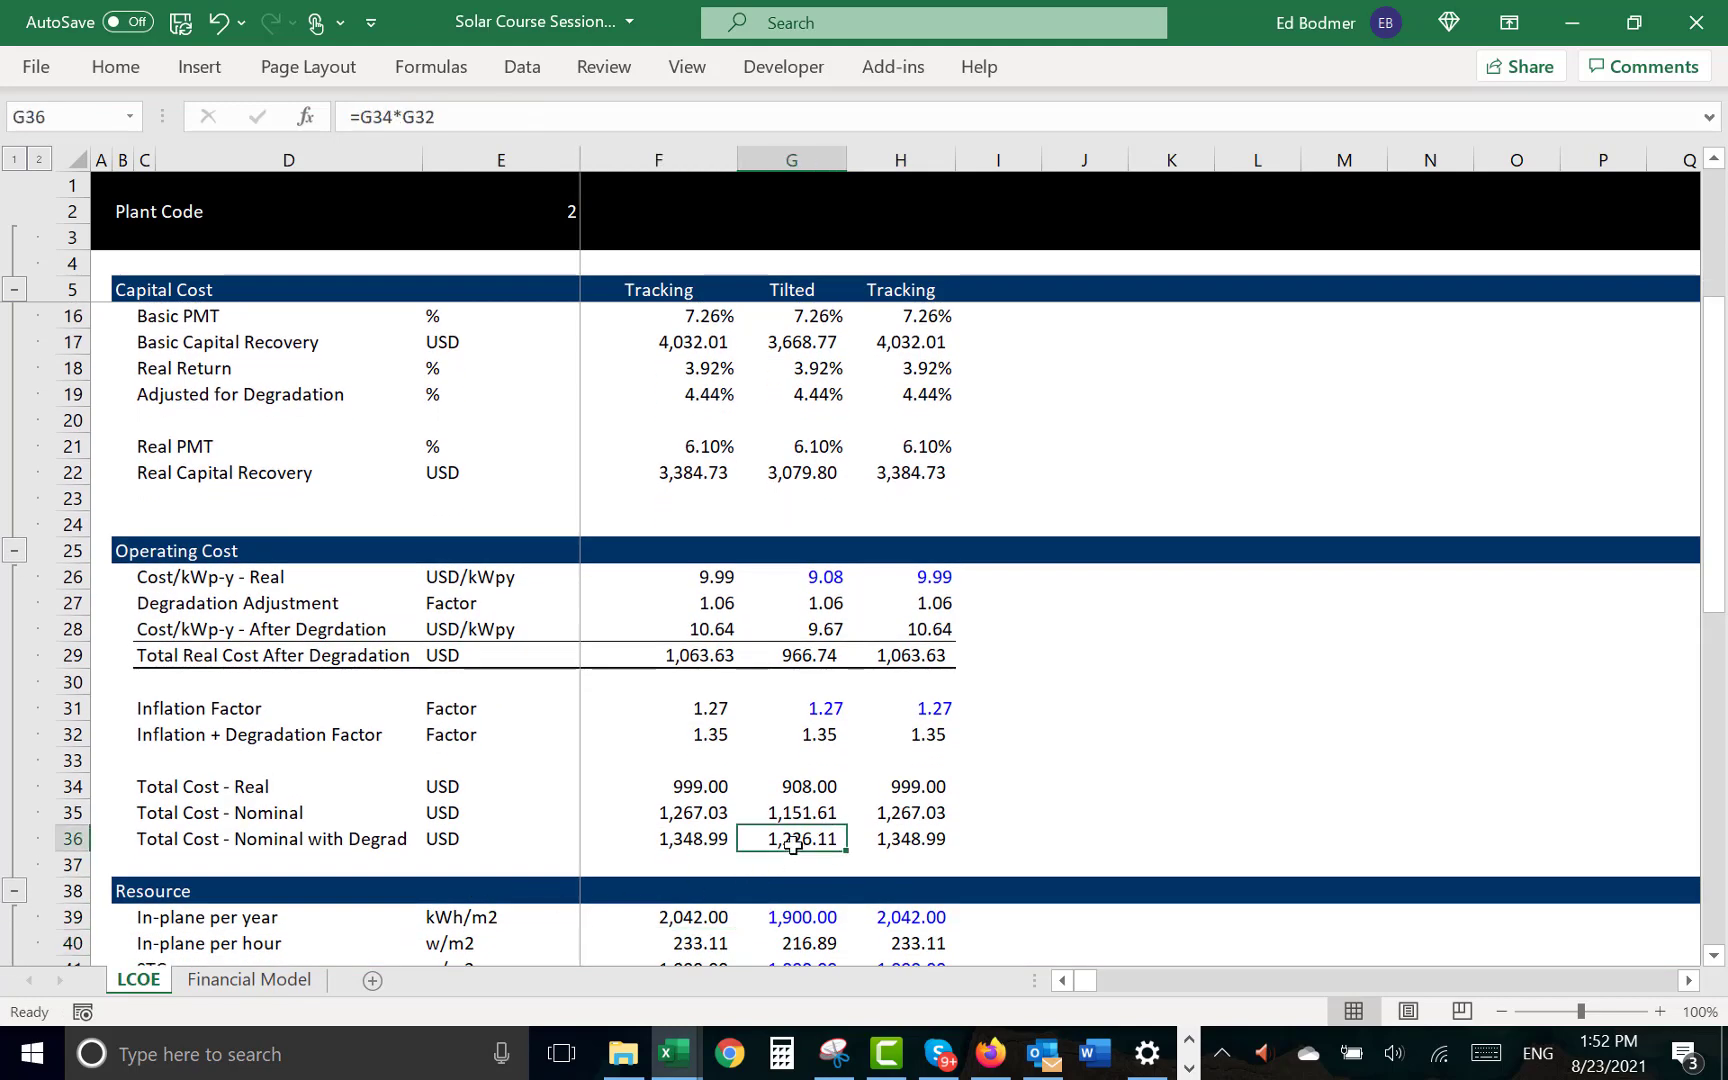
{"action": "key", "text": "Left"}
{"action": "key", "text": "Right"}
{"action": "key", "text": "Down"}
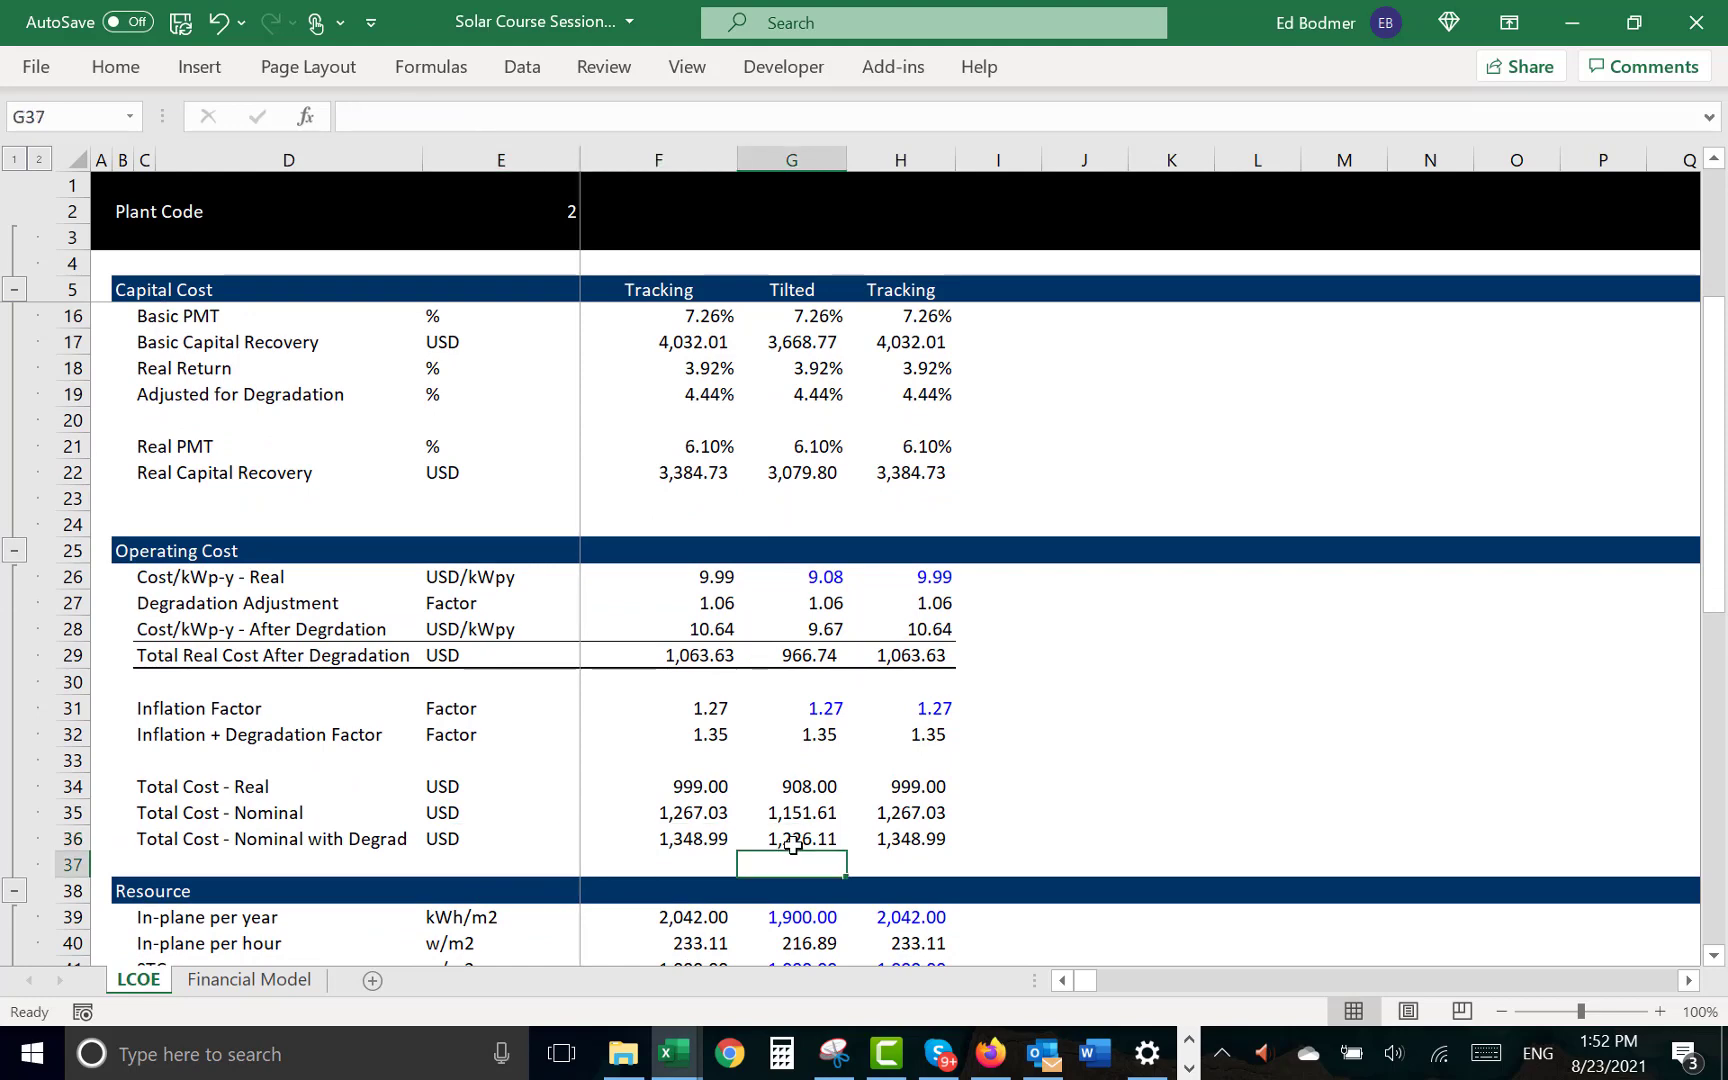
{"action": "key", "text": "Down"}
{"action": "key", "text": "Down"}
{"action": "key", "text": "Down"}
{"action": "key", "text": "Down"}
{"action": "key", "text": "Down"}
{"action": "key", "text": "Down"}
{"action": "key", "text": "Down"}
{"action": "key", "text": "Down"}
{"action": "key", "text": "Down"}
{"action": "key", "text": "Down"}
{"action": "key", "text": "Down"}
{"action": "key", "text": "Down"}
{"action": "key", "text": "Down"}
{"action": "key", "text": "Down"}
{"action": "key", "text": "Down"}
{"action": "key", "text": "Down"}
{"action": "key", "text": "Down"}
{"action": "key", "text": "Down"}
{"action": "key", "text": "Down"}
{"action": "key", "text": "Down"}
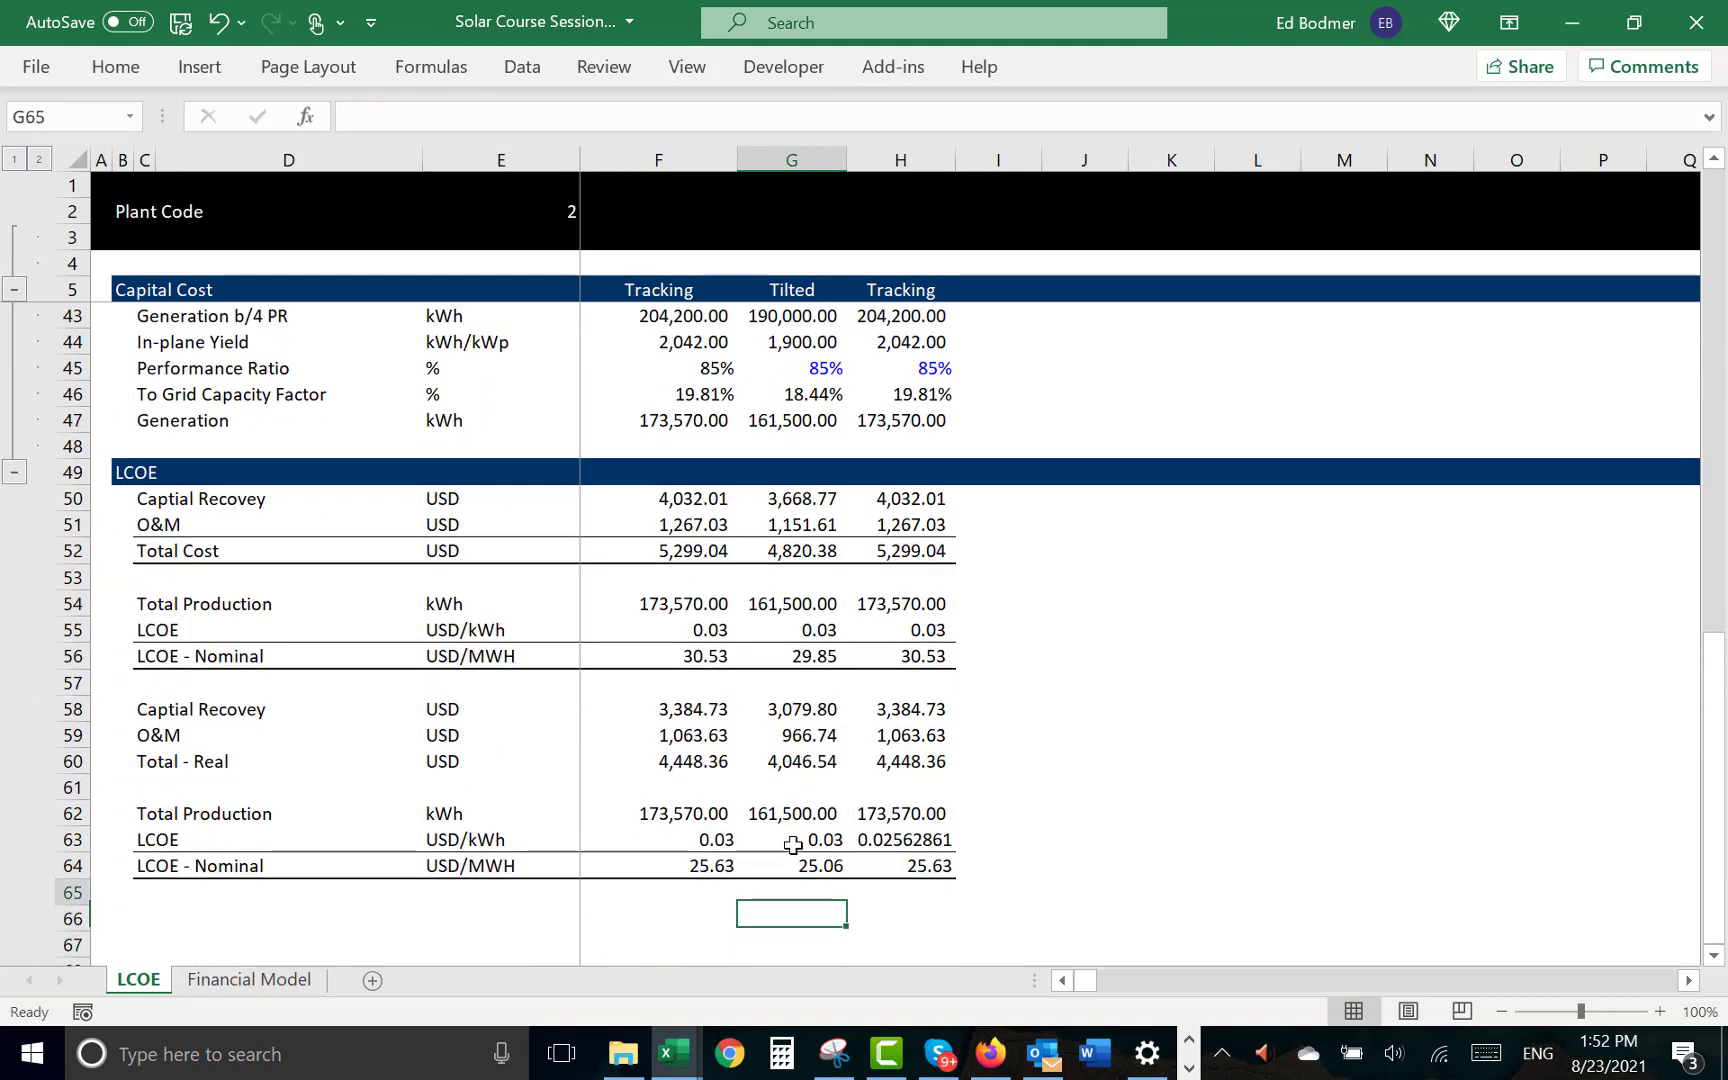
{"action": "key", "text": "Up"}
{"action": "key", "text": "Up"}
{"action": "key", "text": "Up"}
{"action": "key", "text": "Up"}
{"action": "key", "text": "Up"}
{"action": "key", "text": "Up"}
{"action": "key", "text": "Up"}
{"action": "key", "text": "Up"}
{"action": "key", "text": "Up"}
{"action": "key", "text": "Up"}
{"action": "key", "text": "Up"}
{"action": "key", "text": "Up"}
{"action": "key", "text": "Up"}
{"action": "key", "text": "Up"}
{"action": "key", "text": "Left"}
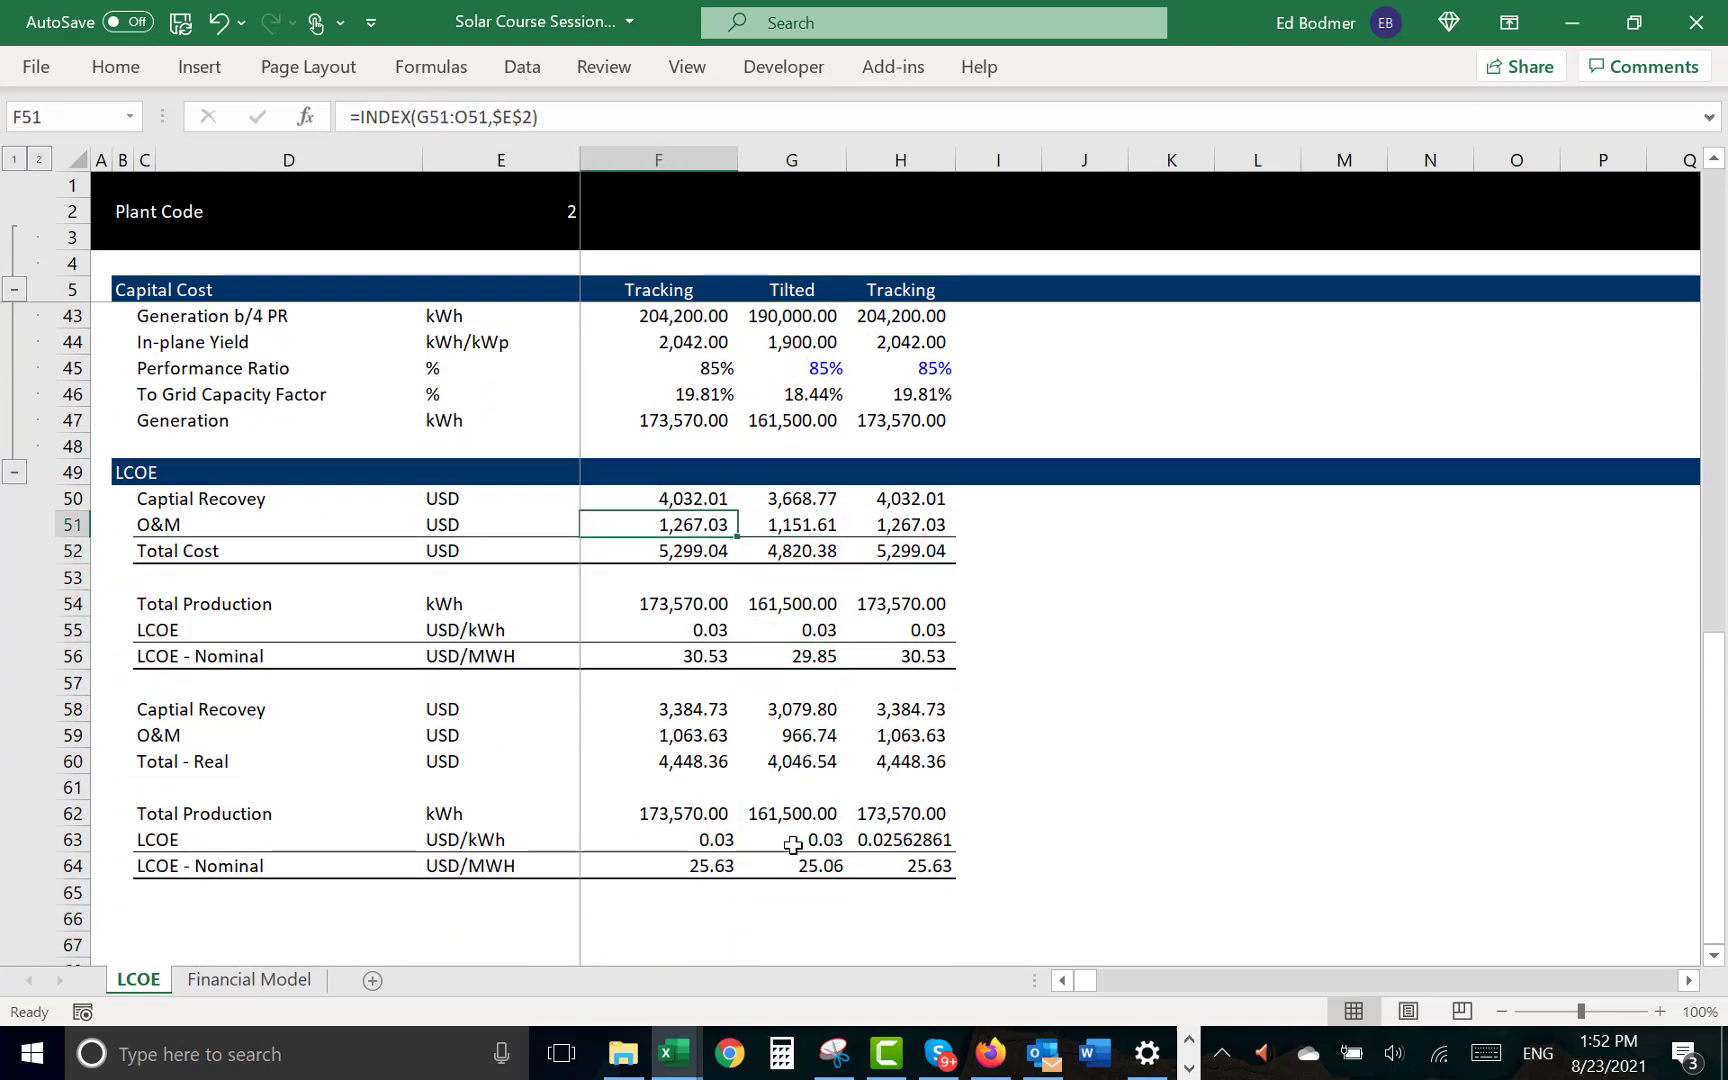
{"action": "key", "text": "Left"}
{"action": "key", "text": "Right"}
{"action": "key", "text": "Right"}
{"action": "key", "text": "Left"}
{"action": "key", "text": "Up"}
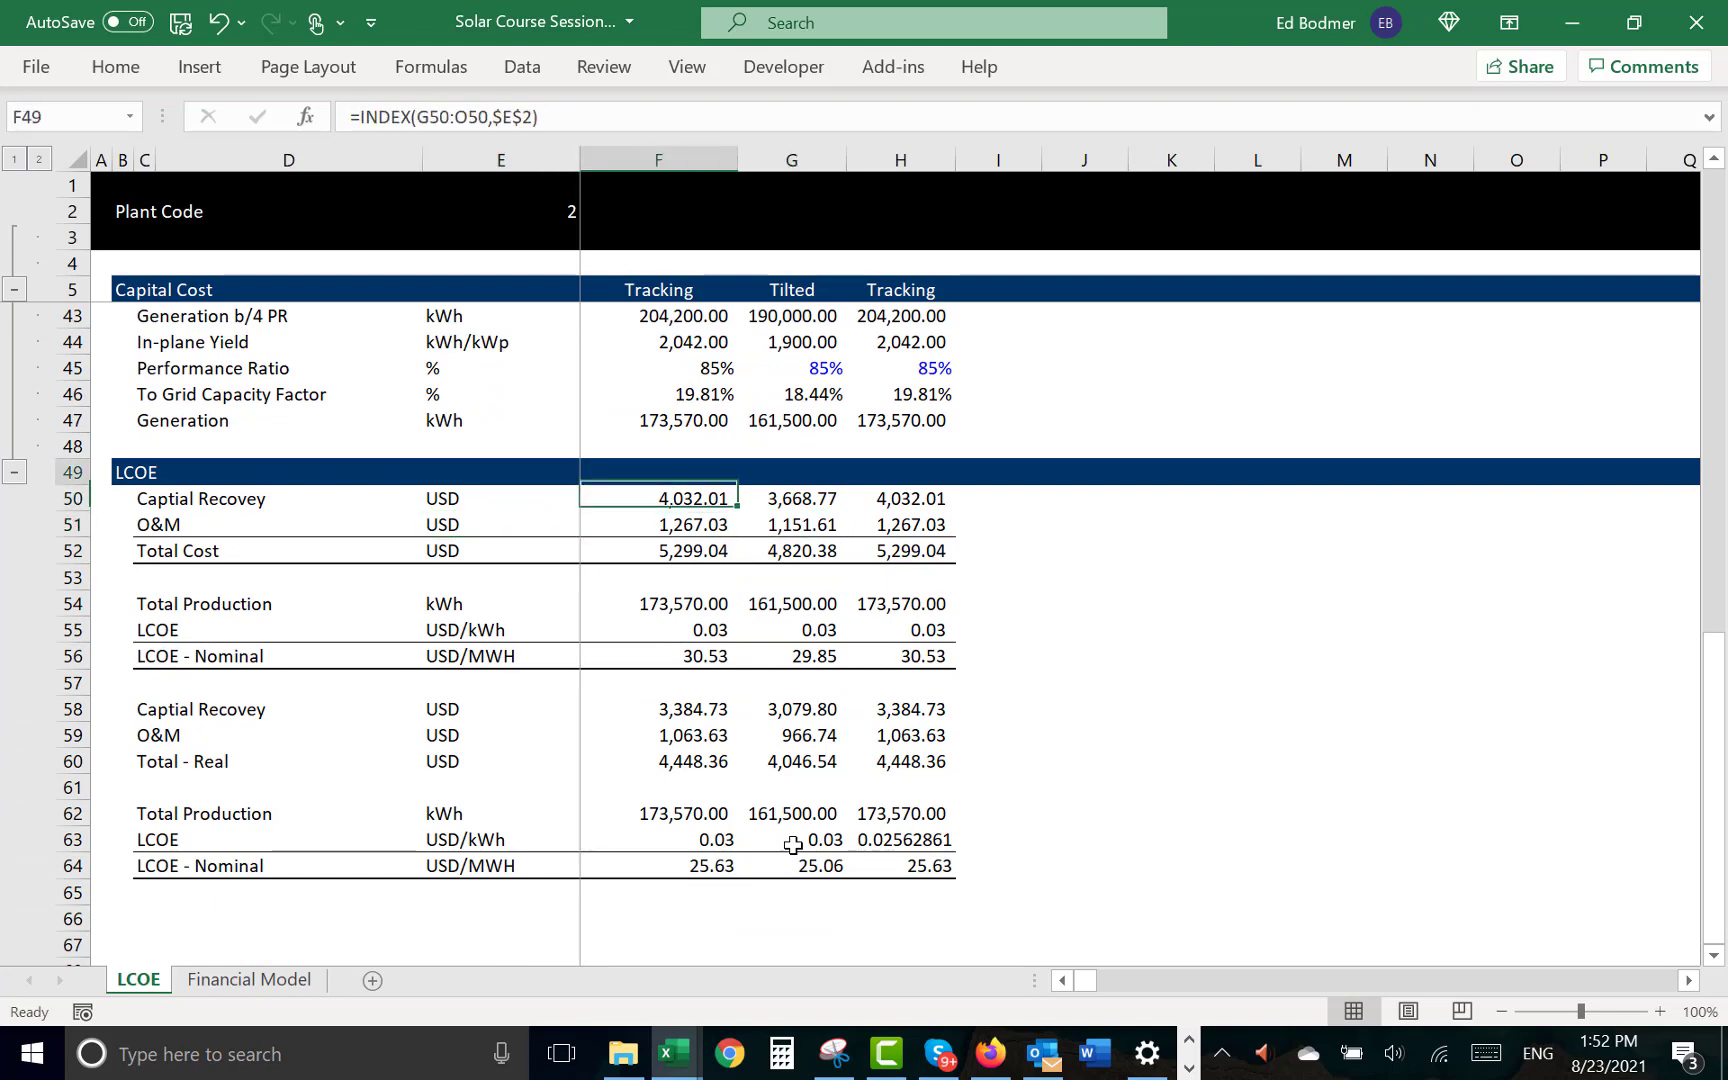
{"action": "key", "text": "Up"}
{"action": "key", "text": "Down"}
{"action": "key", "text": "Down"}
{"action": "key", "text": "Right"}
{"action": "type", "text": "="}
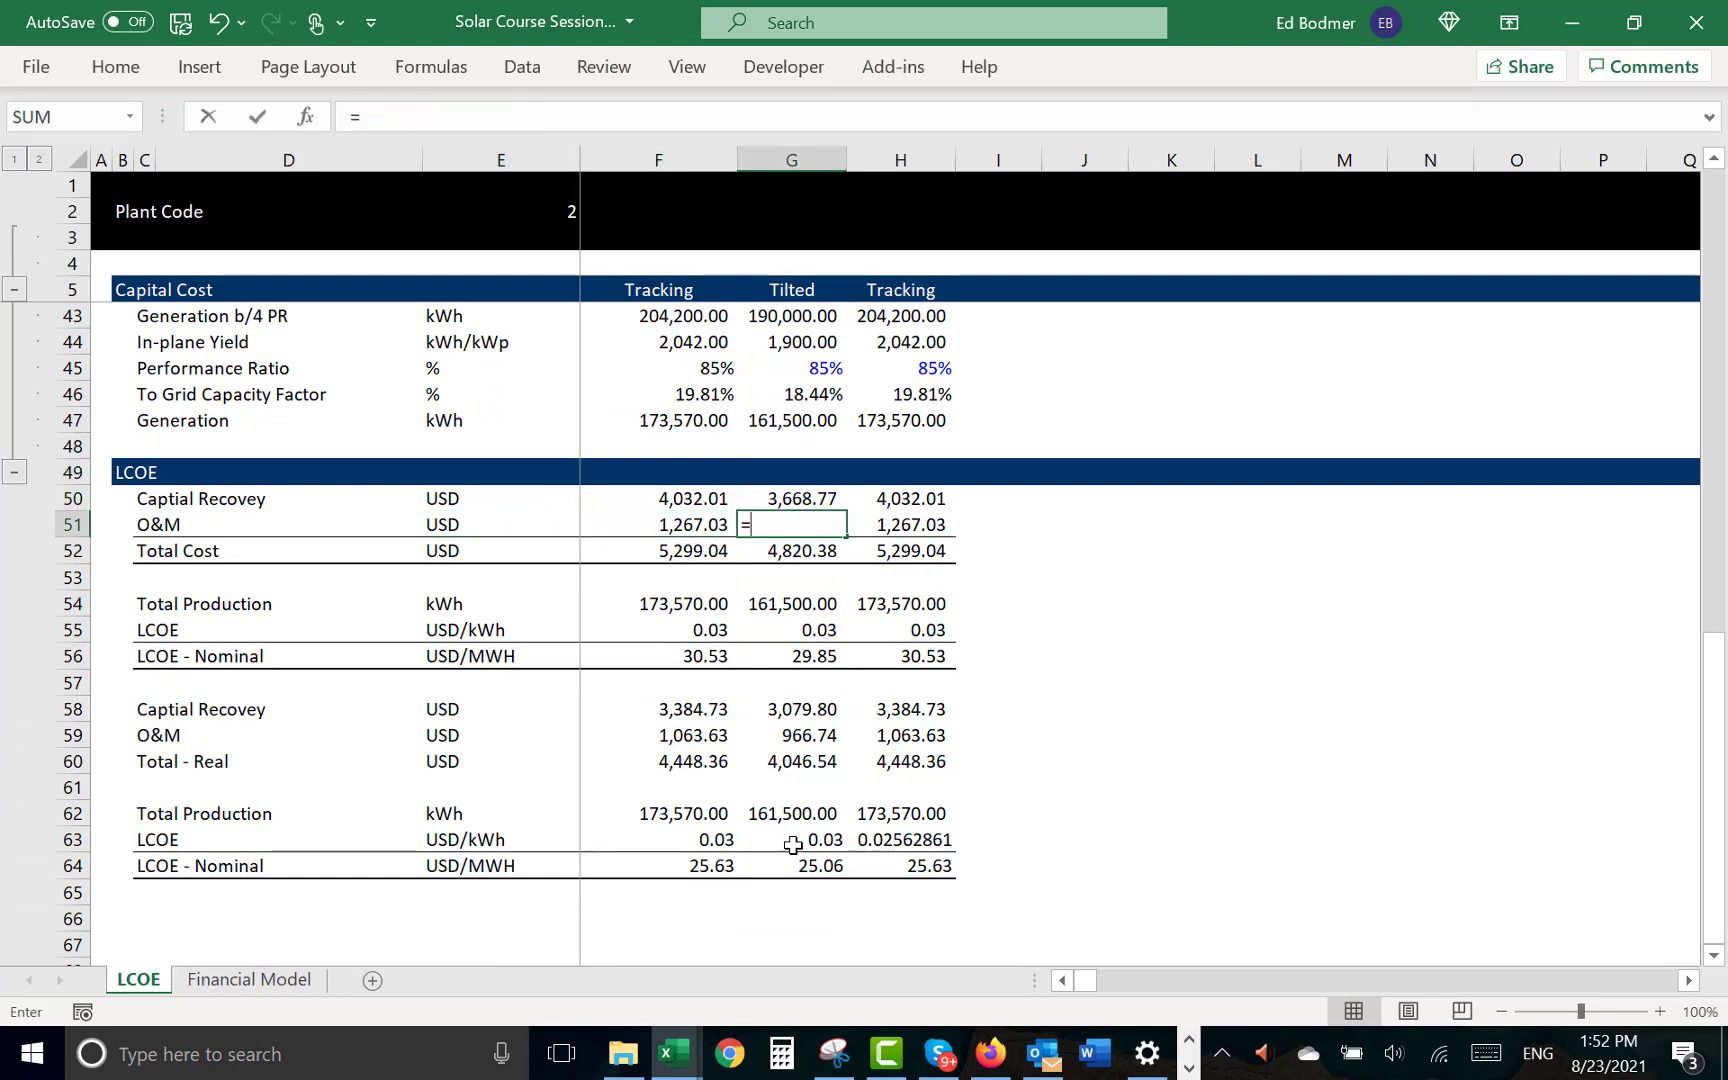
{"action": "key", "text": "Up"}
{"action": "key", "text": "Up"}
{"action": "key", "text": "Up"}
{"action": "key", "text": "Up"}
{"action": "key", "text": "Up"}
{"action": "key", "text": "Up"}
{"action": "key", "text": "Up"}
{"action": "key", "text": "Up"}
{"action": "key", "text": "Up"}
{"action": "key", "text": "Up"}
{"action": "key", "text": "Up"}
{"action": "key", "text": "Up"}
{"action": "key", "text": "Up"}
{"action": "key", "text": "Up"}
{"action": "key", "text": "Up"}
{"action": "key", "text": "Up"}
{"action": "key", "text": "Up"}
{"action": "key", "text": "Up"}
{"action": "key", "text": "Up"}
{"action": "key", "text": "Up"}
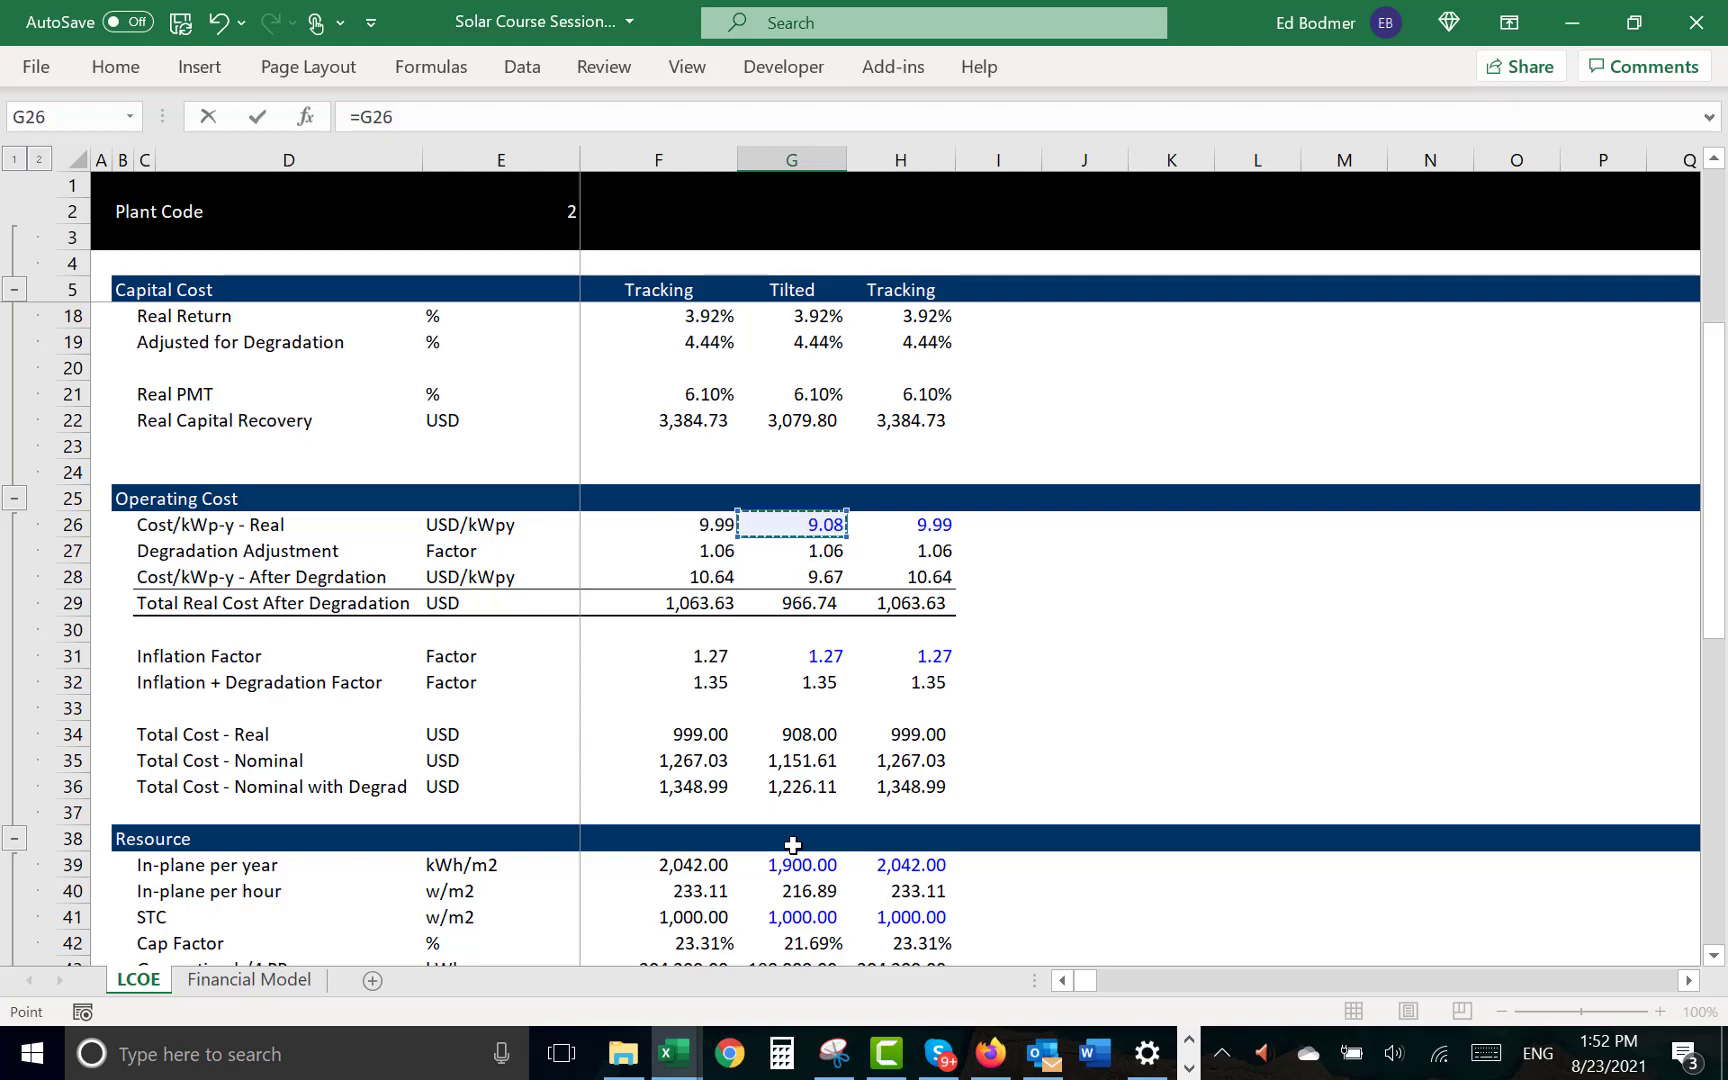
{"action": "key", "text": "Down"}
{"action": "key", "text": "Down"}
{"action": "key", "text": "Down"}
{"action": "key", "text": "Down"}
{"action": "key", "text": "Down"}
{"action": "key", "text": "Down"}
{"action": "key", "text": "Down"}
{"action": "key", "text": "Down"}
{"action": "key", "text": "Down"}
{"action": "key", "text": "Down"}
{"action": "key", "text": "Down"}
{"action": "key", "text": "Up"}
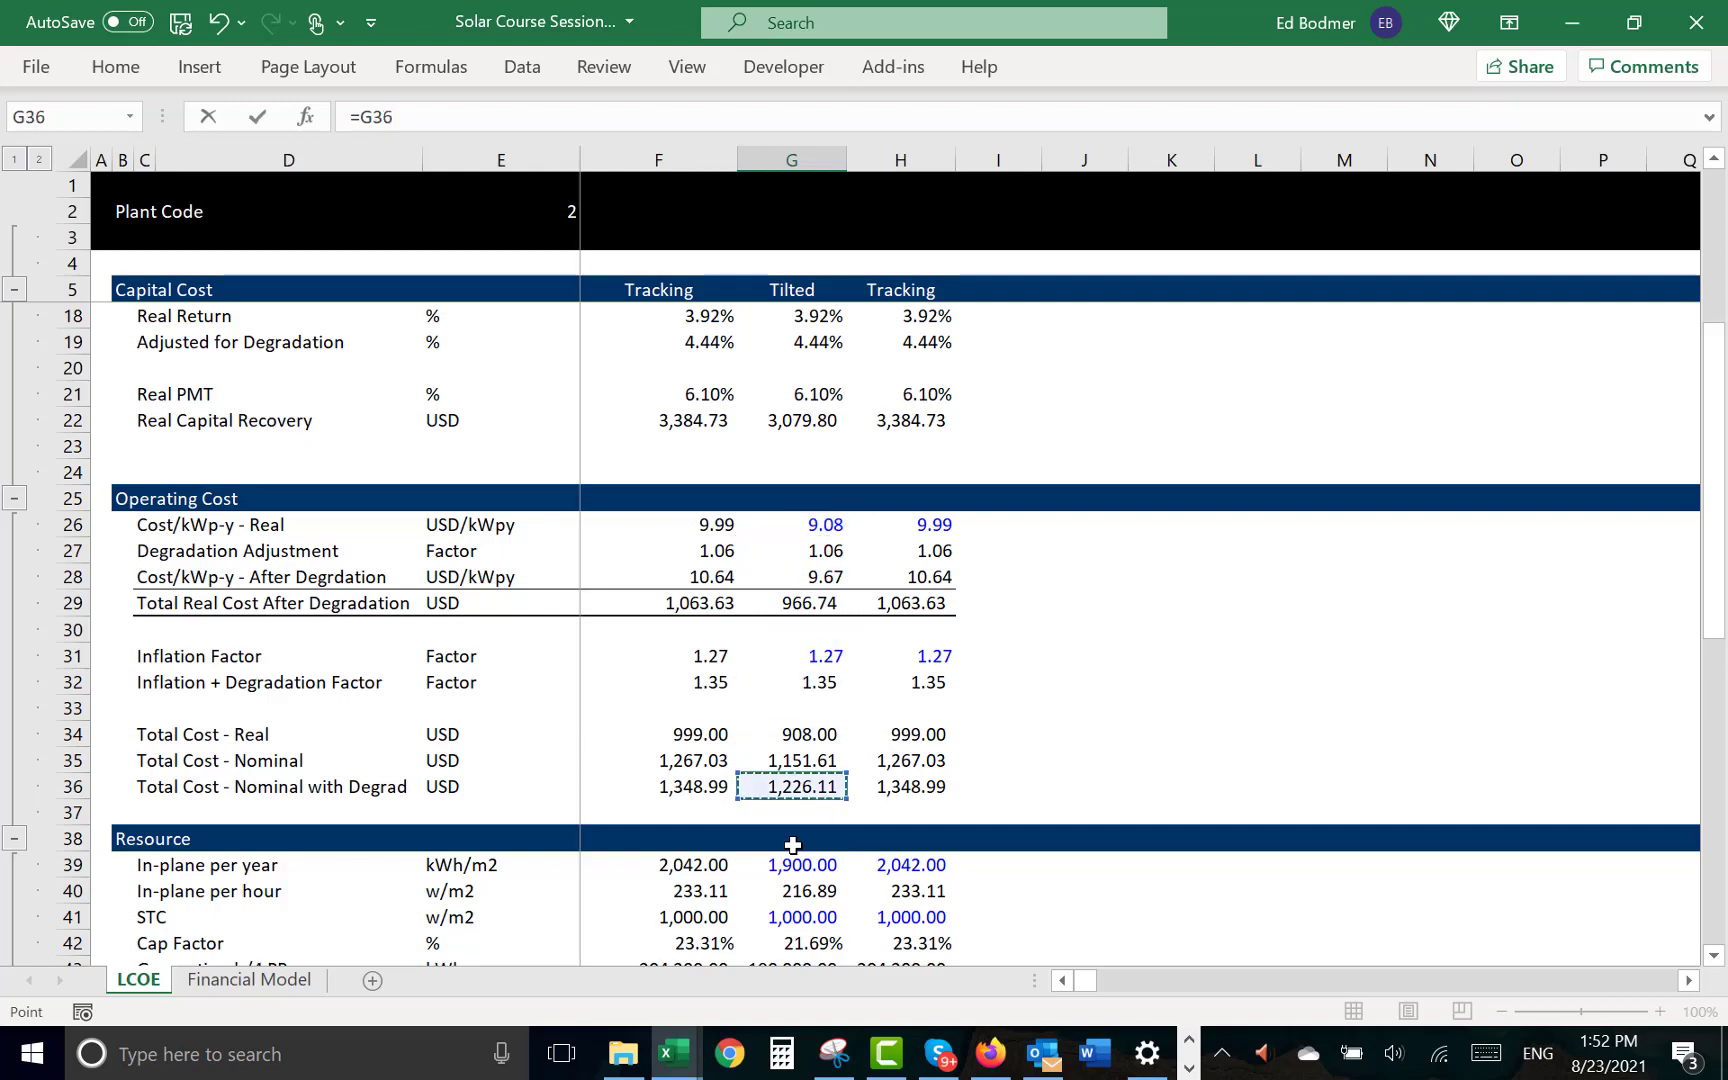
{"action": "key", "text": "ctrl+Return"}
- Copy the O&M link from G51 to the Tracking case in H51
{"action": "key", "text": "shift+Right"}
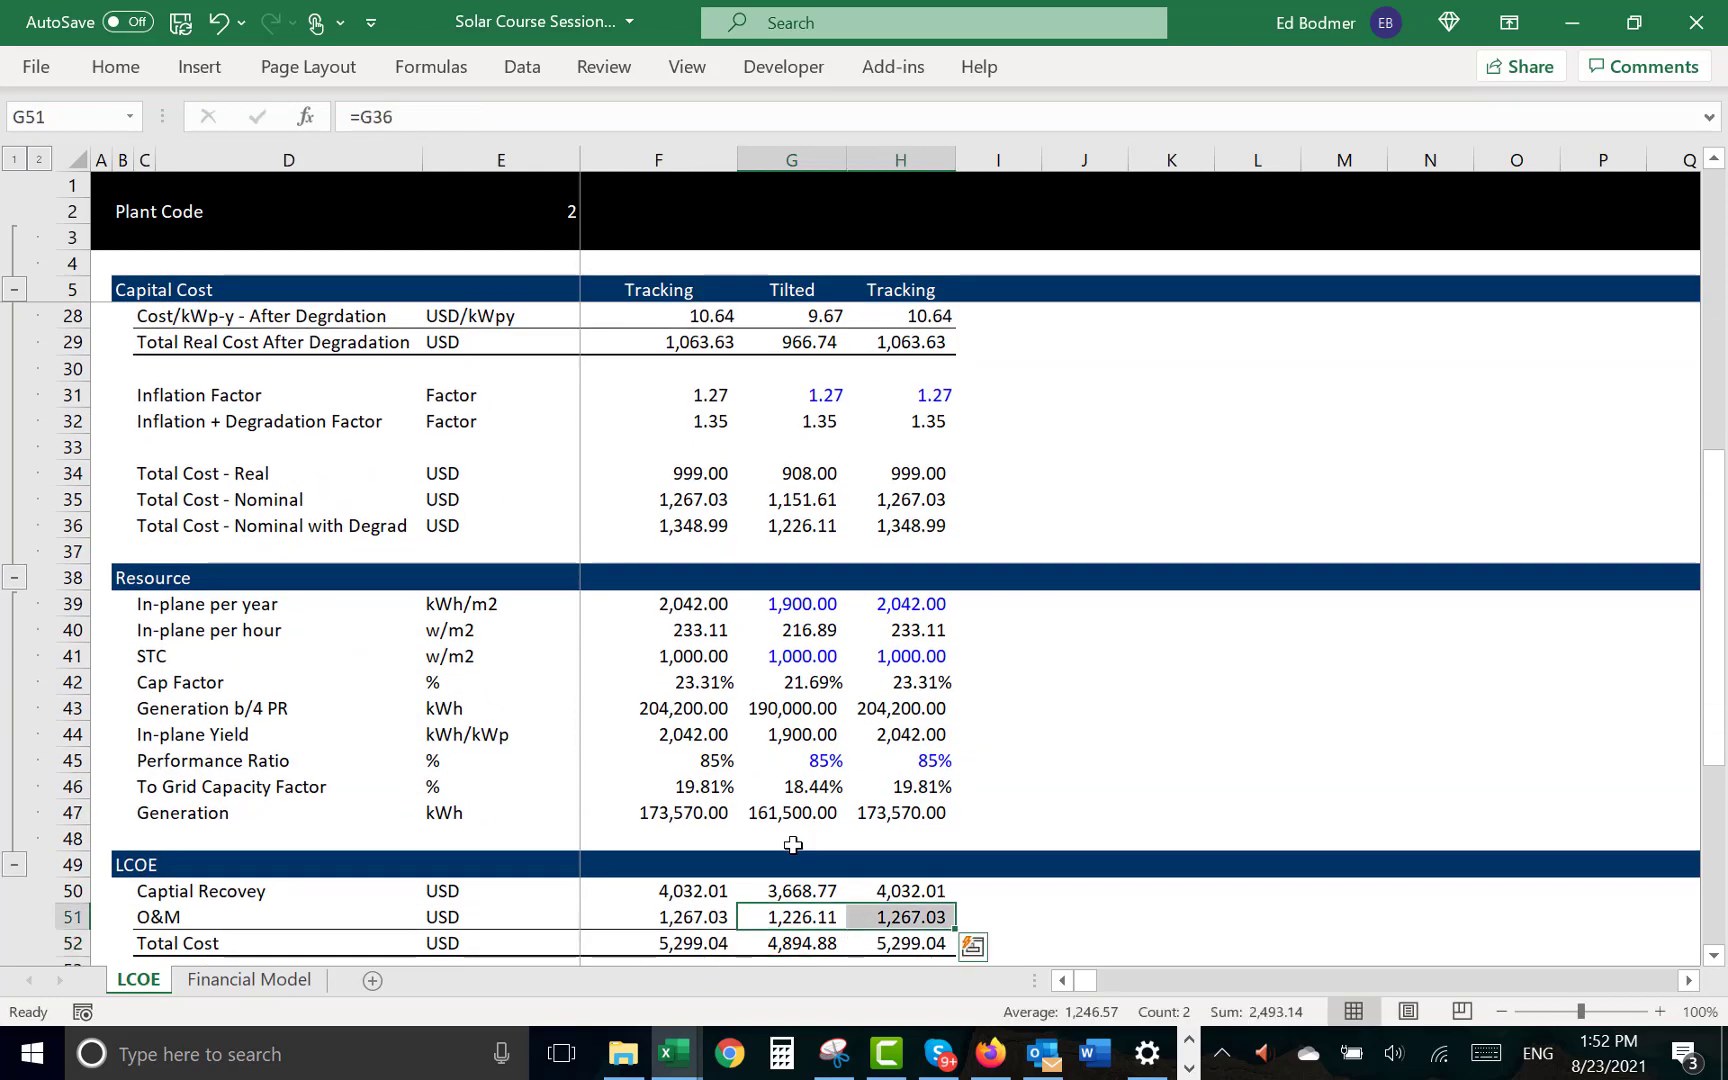
{"action": "key", "text": "ctrl+r"}
{"action": "key", "text": "Down"}
{"action": "key", "text": "Down"}
{"action": "key", "text": "Down"}
{"action": "key", "text": "Down"}
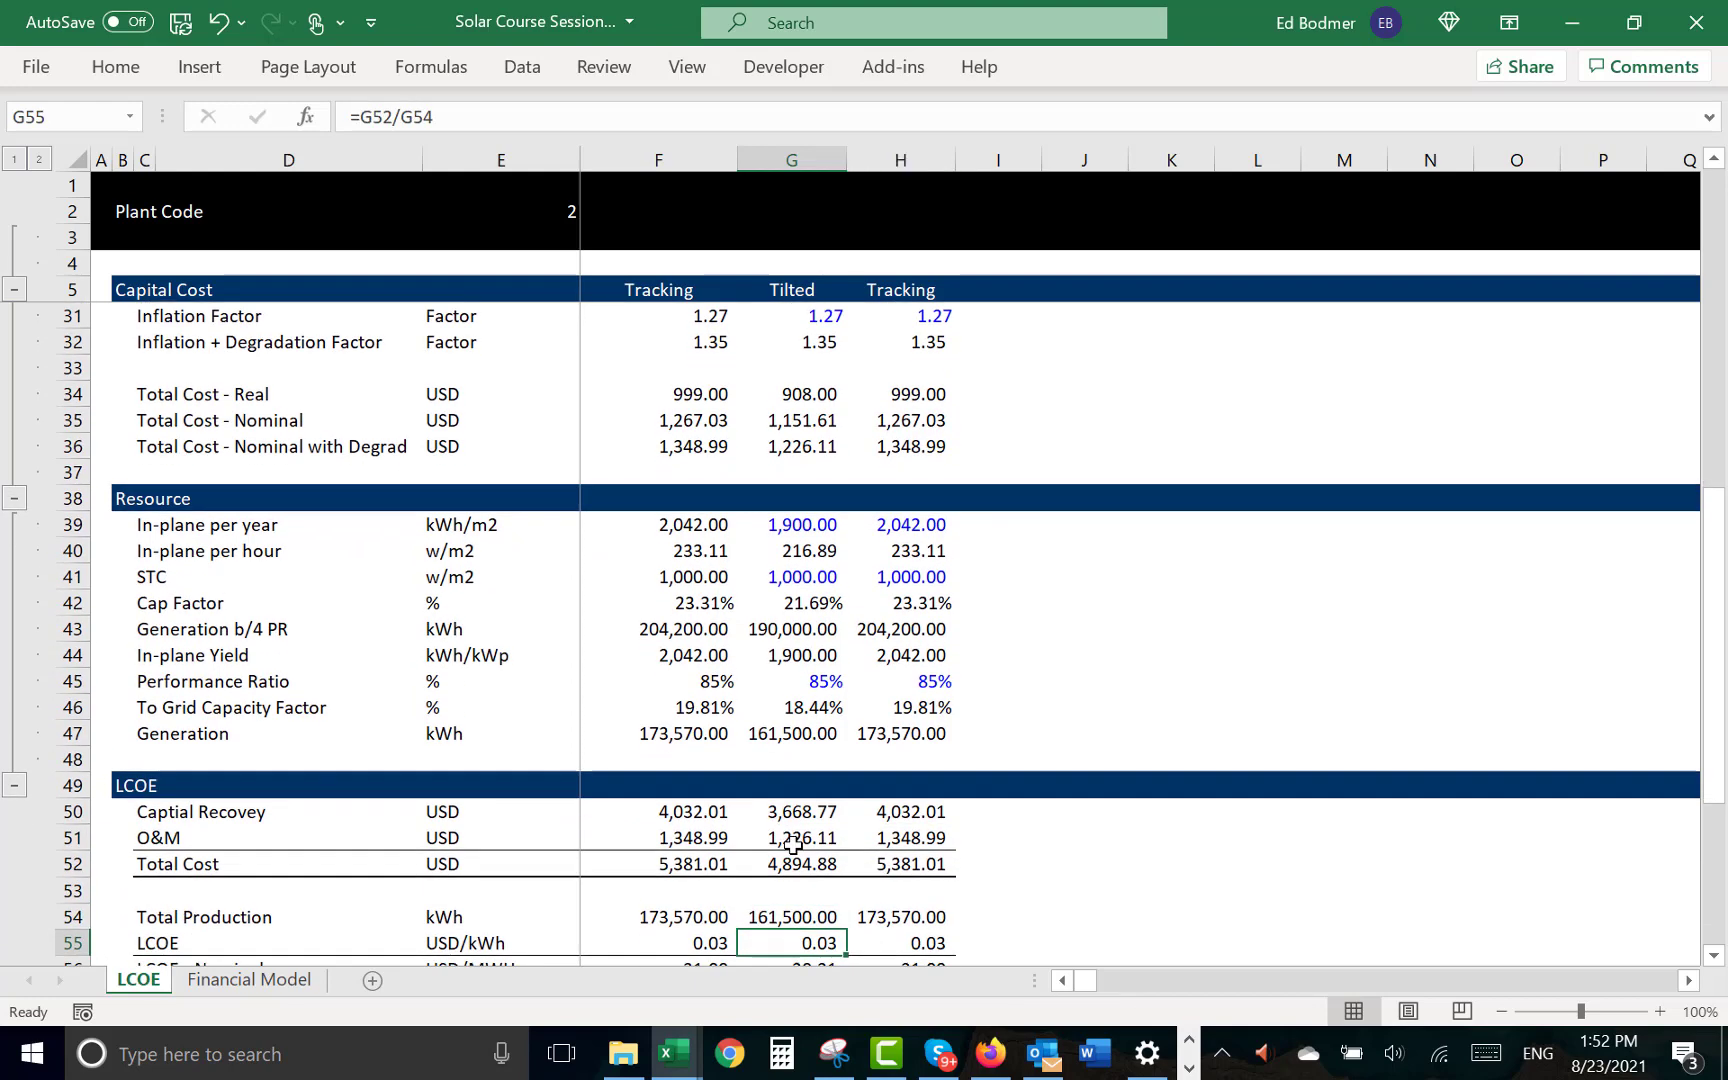
- Switch off Apply Real in the Financial Model sheet to test the project IRR against the target with the nominal price
{"action": "key", "text": "ctrl+Page_Down"}
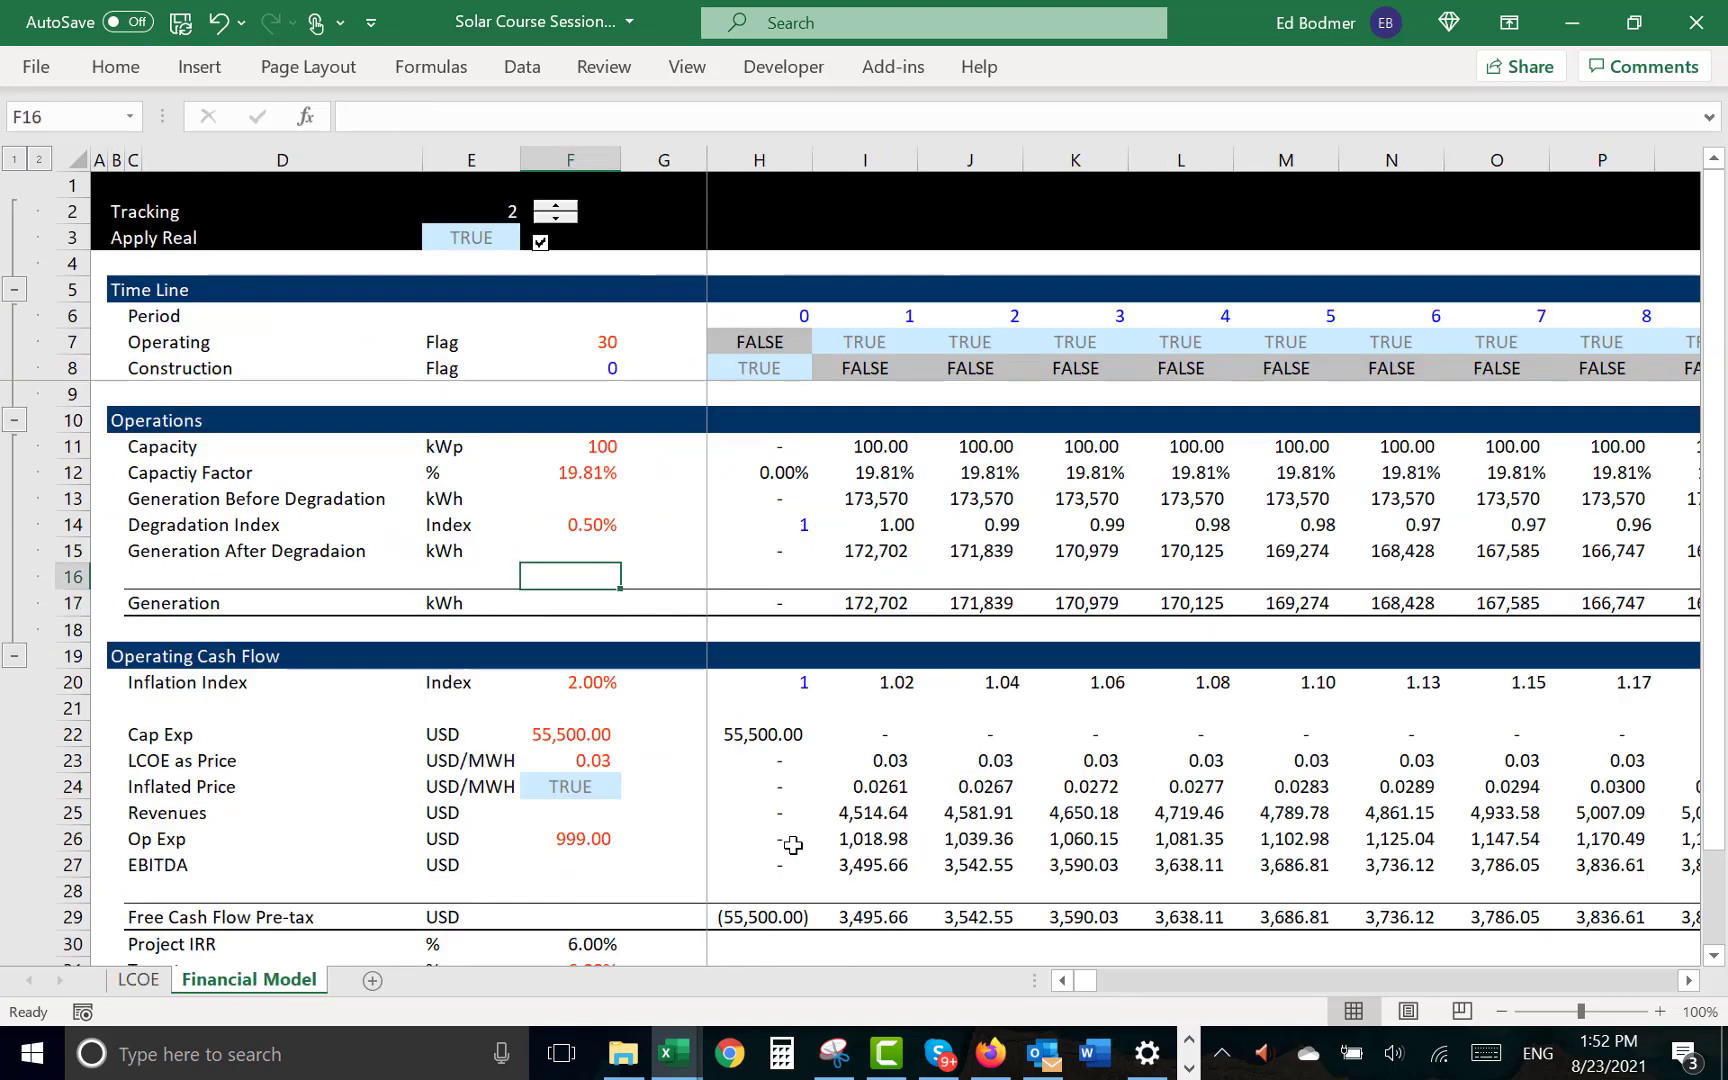
{"action": "key", "text": "Down"}
{"action": "key", "text": "Down"}
{"action": "key", "text": "Down"}
{"action": "key", "text": "Down"}
{"action": "key", "text": "Down"}
{"action": "key", "text": "Down"}
{"action": "key", "text": "Down"}
{"action": "key", "text": "Down"}
{"action": "key", "text": "Down"}
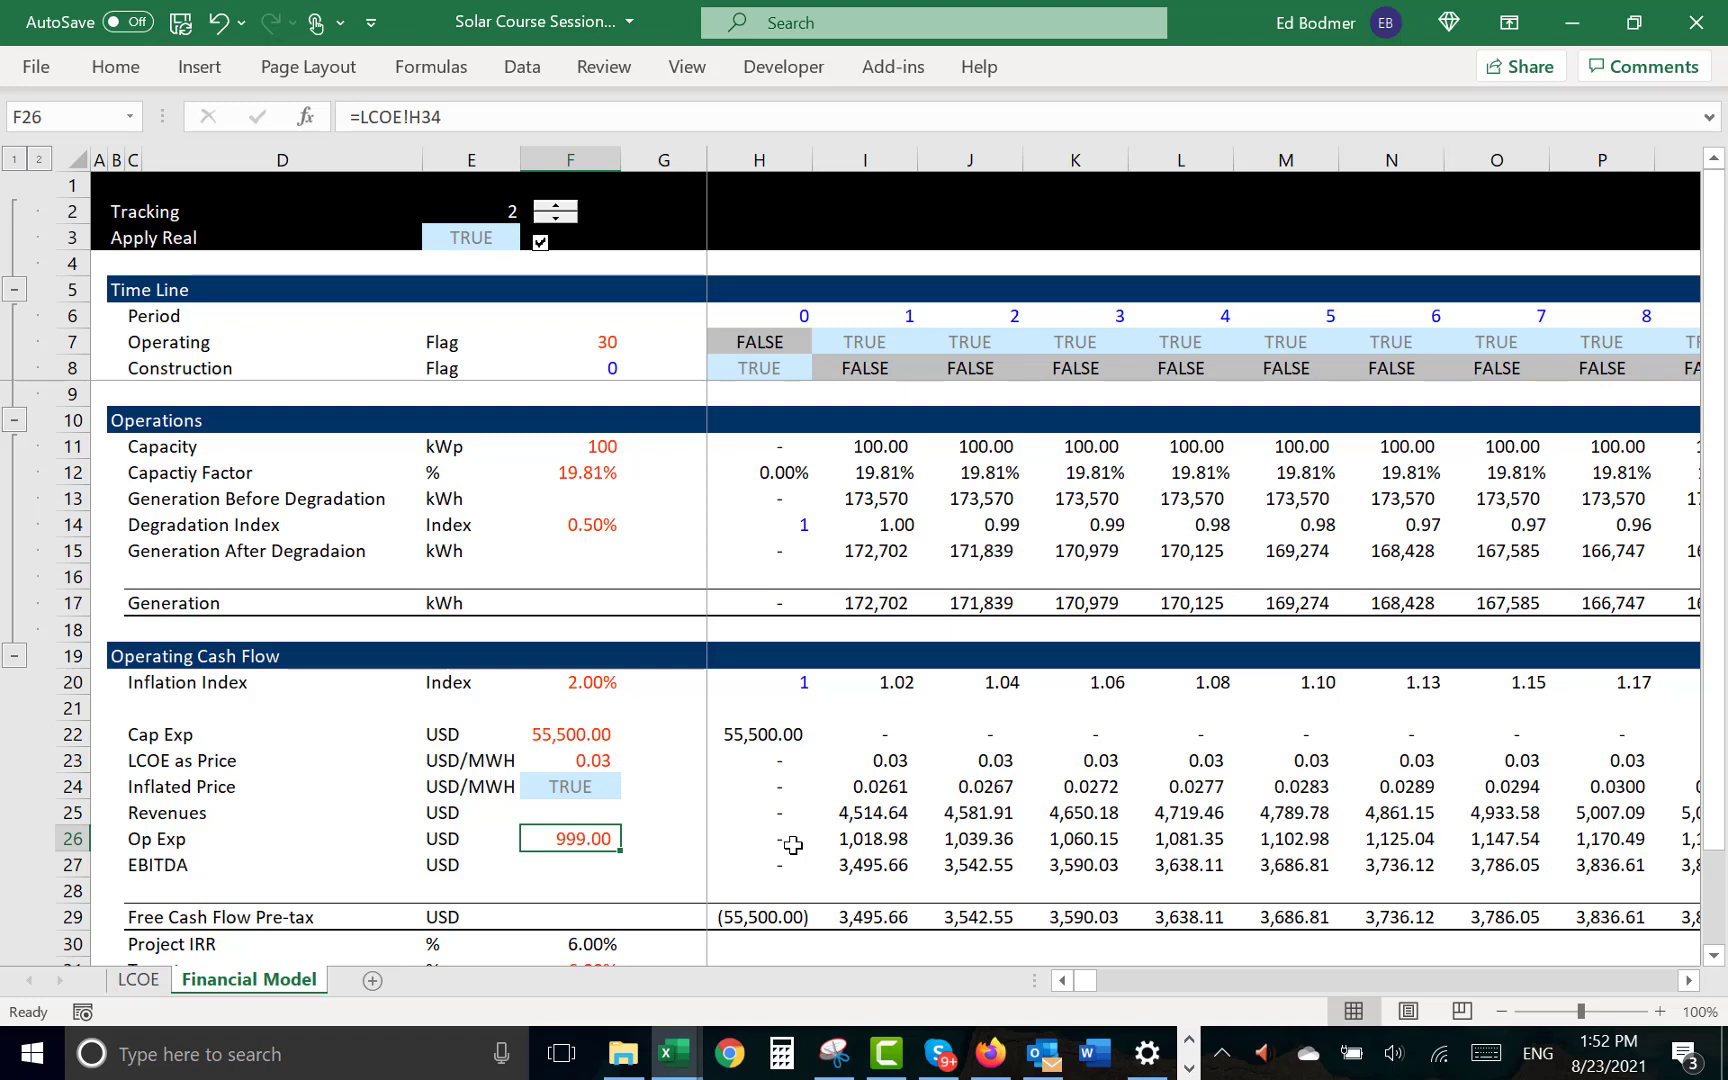
{"action": "key", "text": "Down"}
{"action": "key", "text": "Down"}
{"action": "key", "text": "Down"}
{"action": "key", "text": "Down"}
{"action": "key", "text": "Down"}
{"action": "key", "text": "Down"}
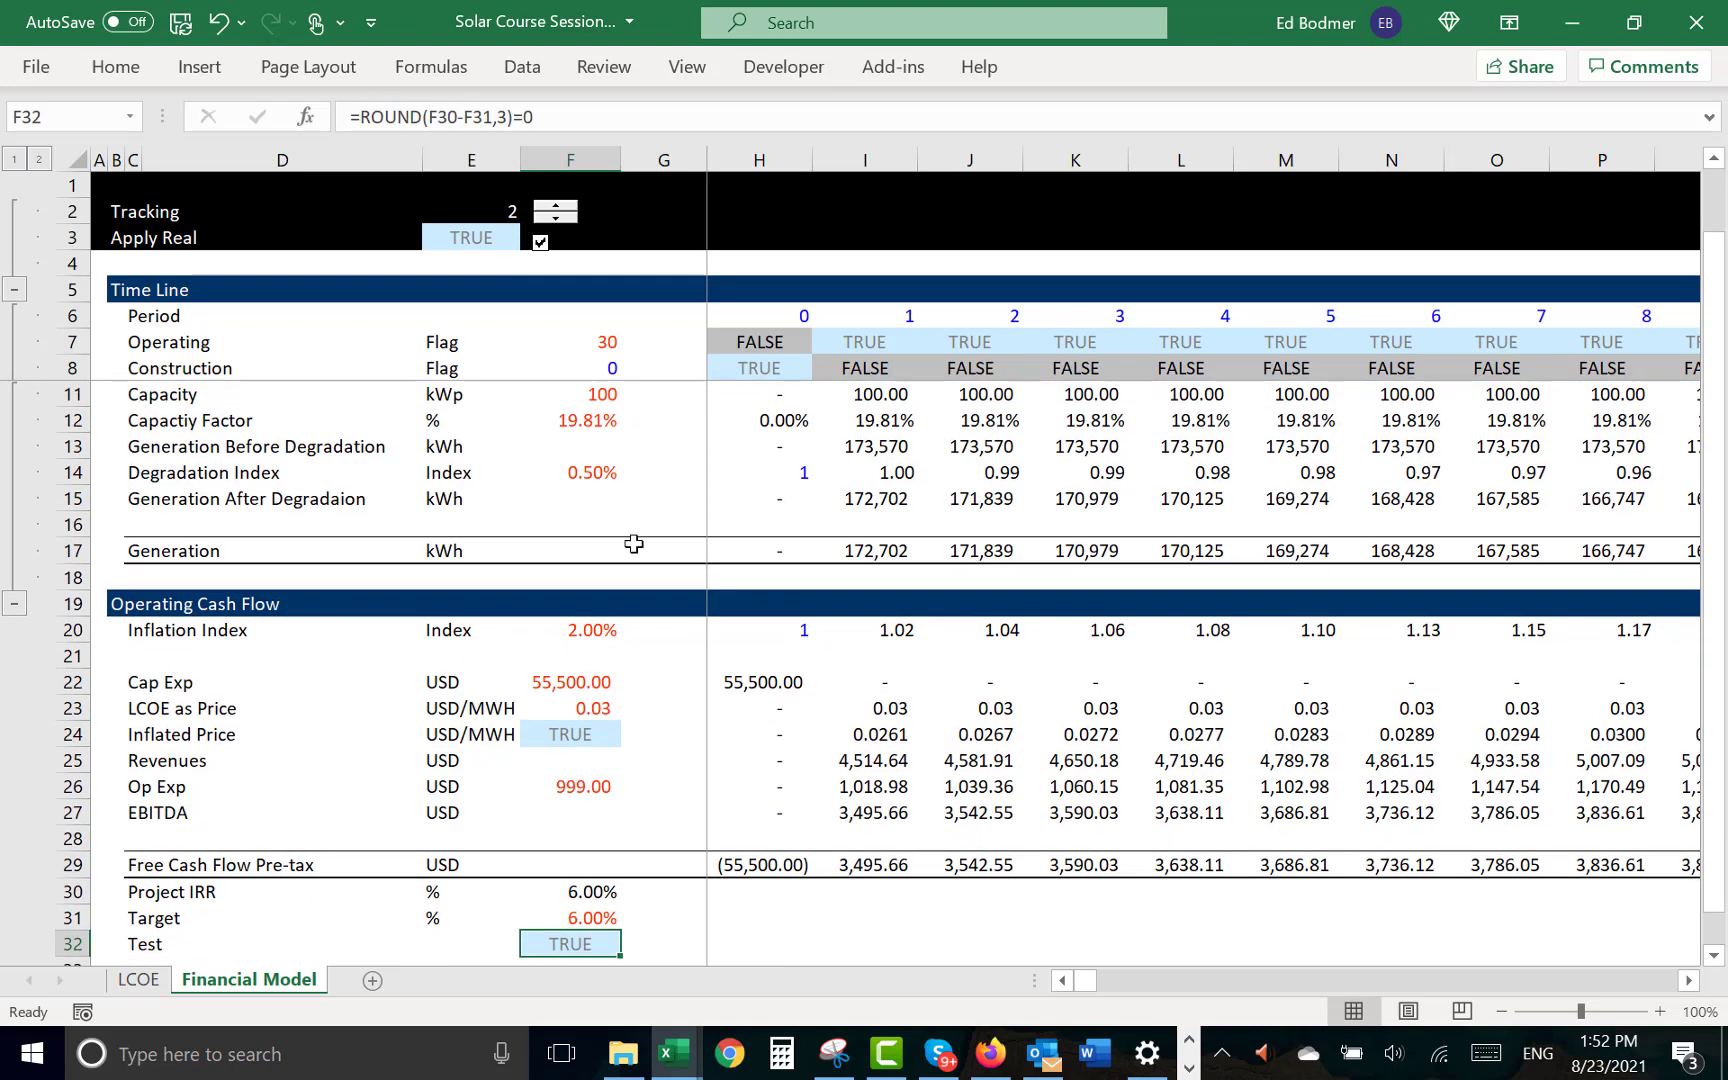
{"action": "left_click", "coordinate": [540, 242]}
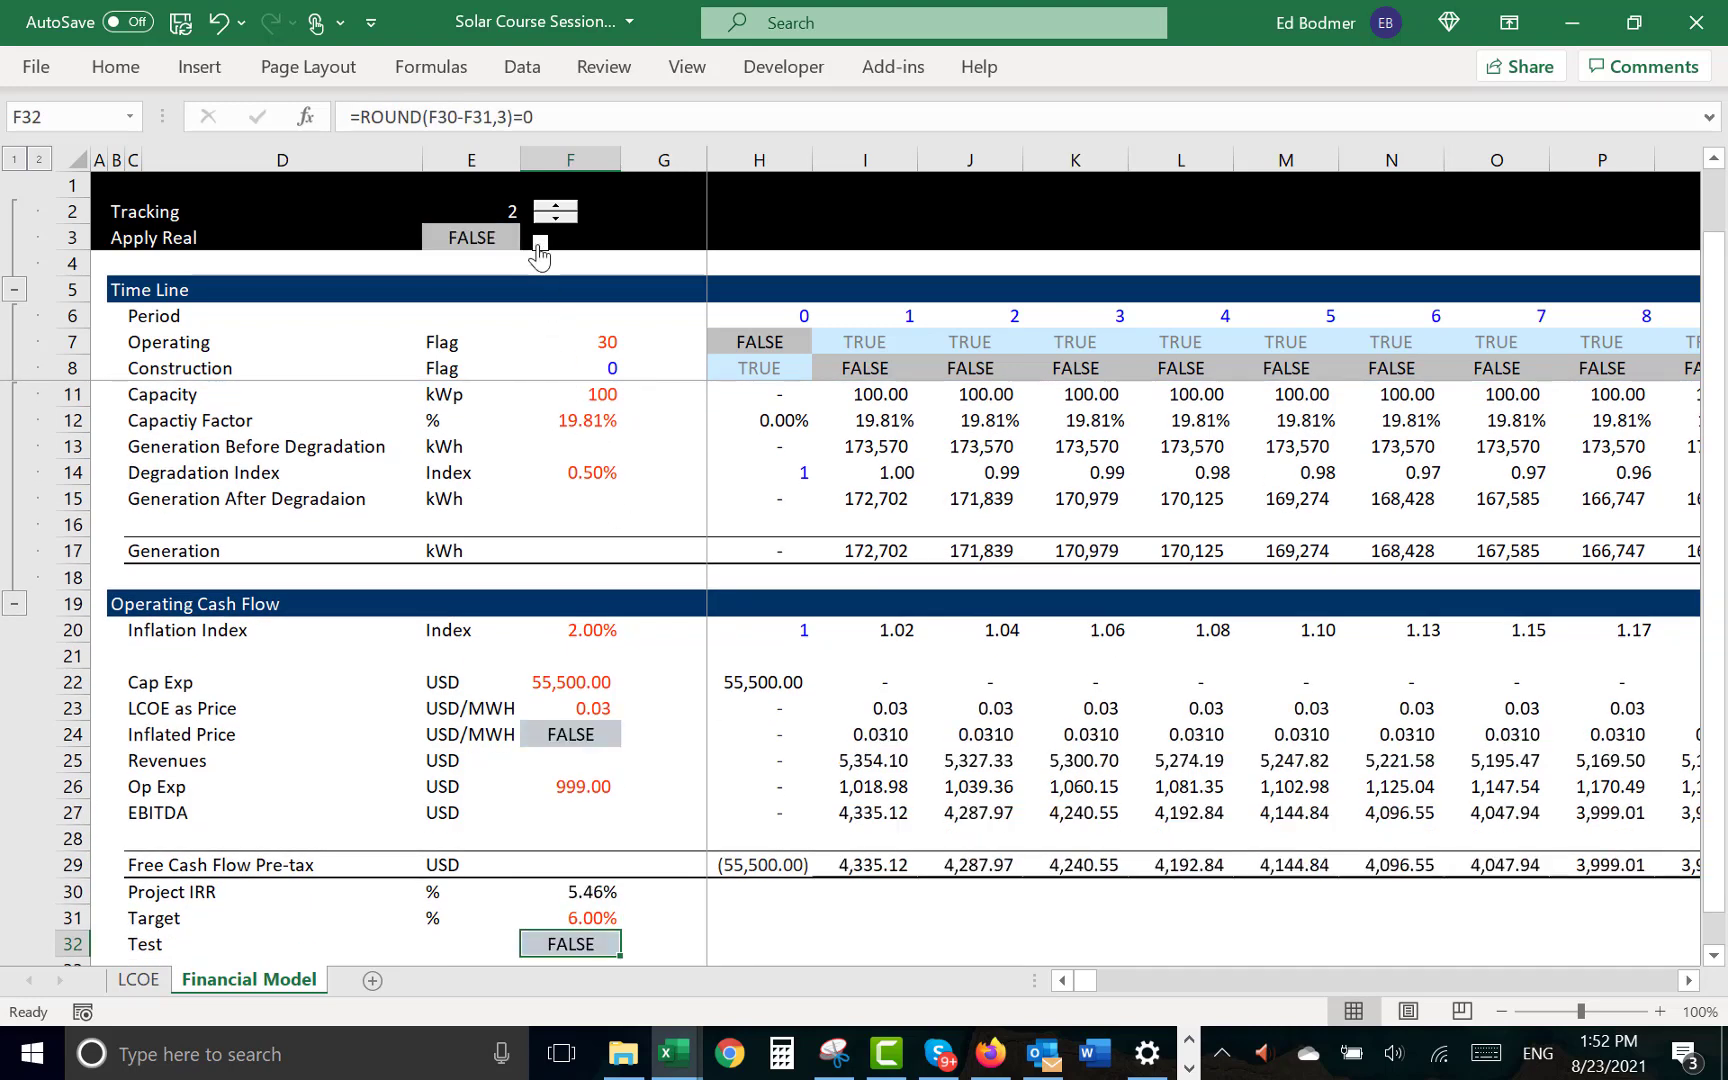
{"action": "left_click", "coordinate": [698, 812]}
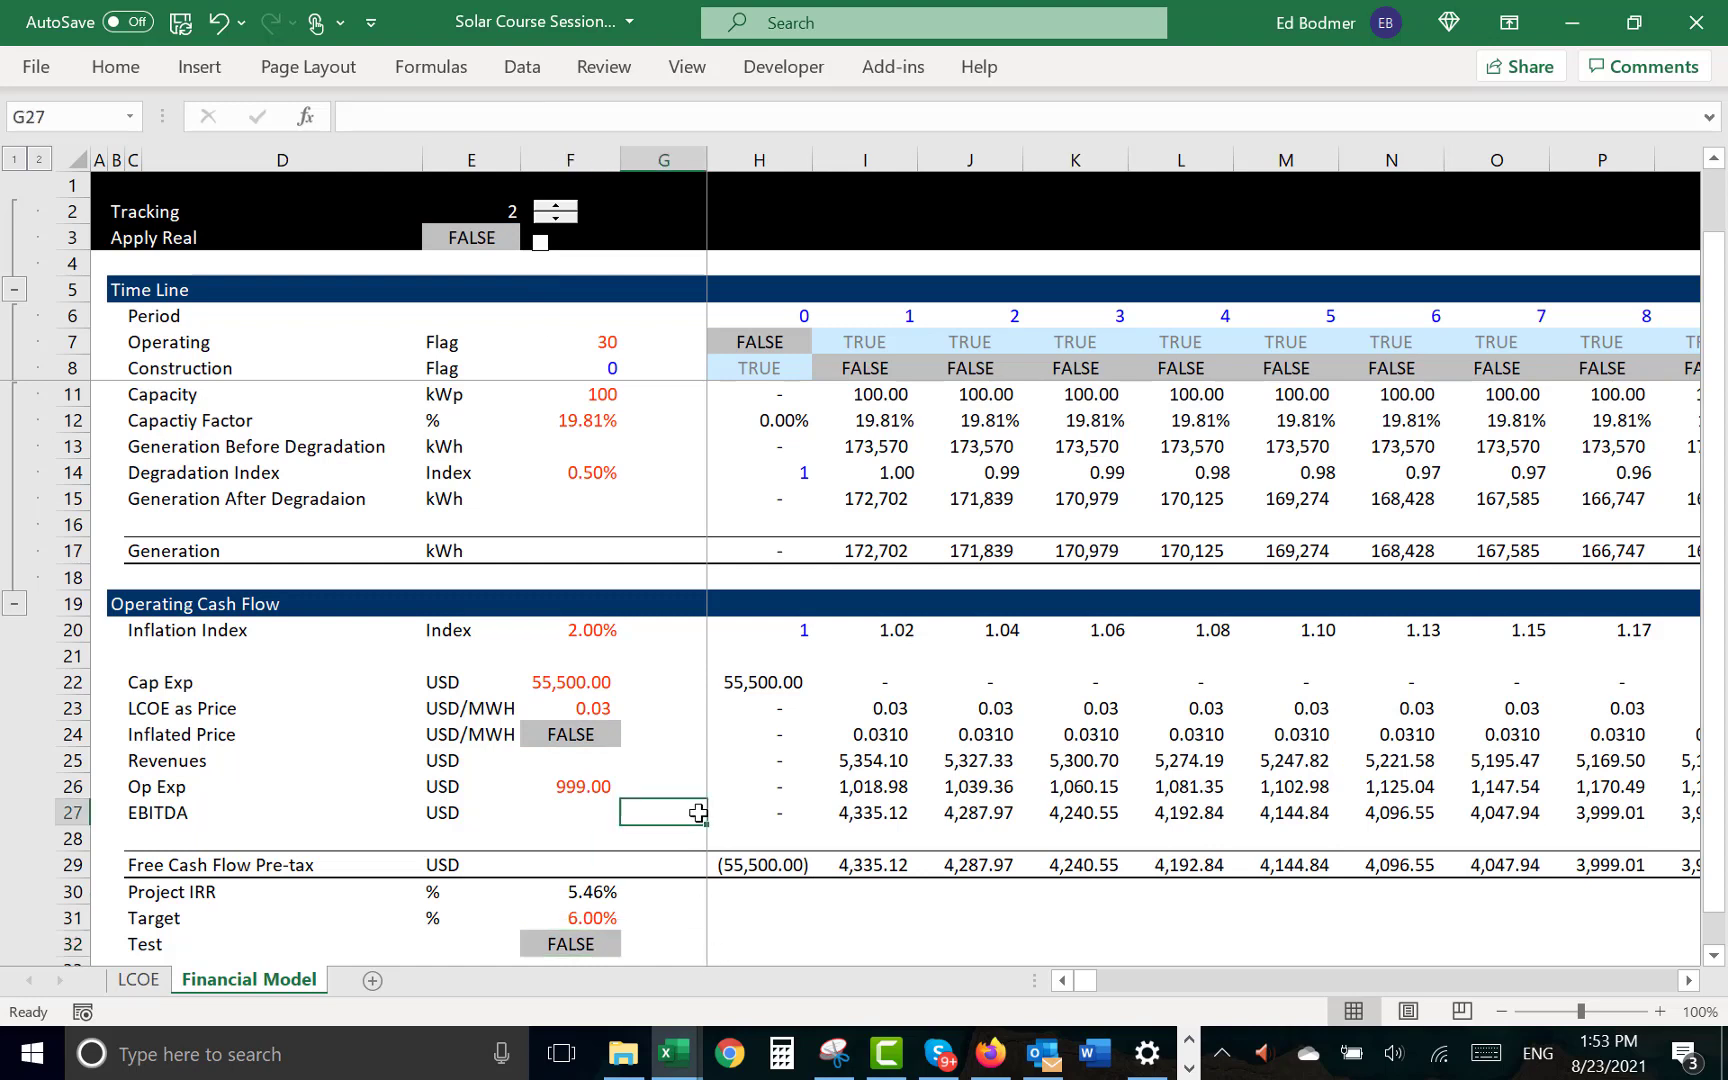
{"action": "left_click", "coordinate": [1189, 1067]}
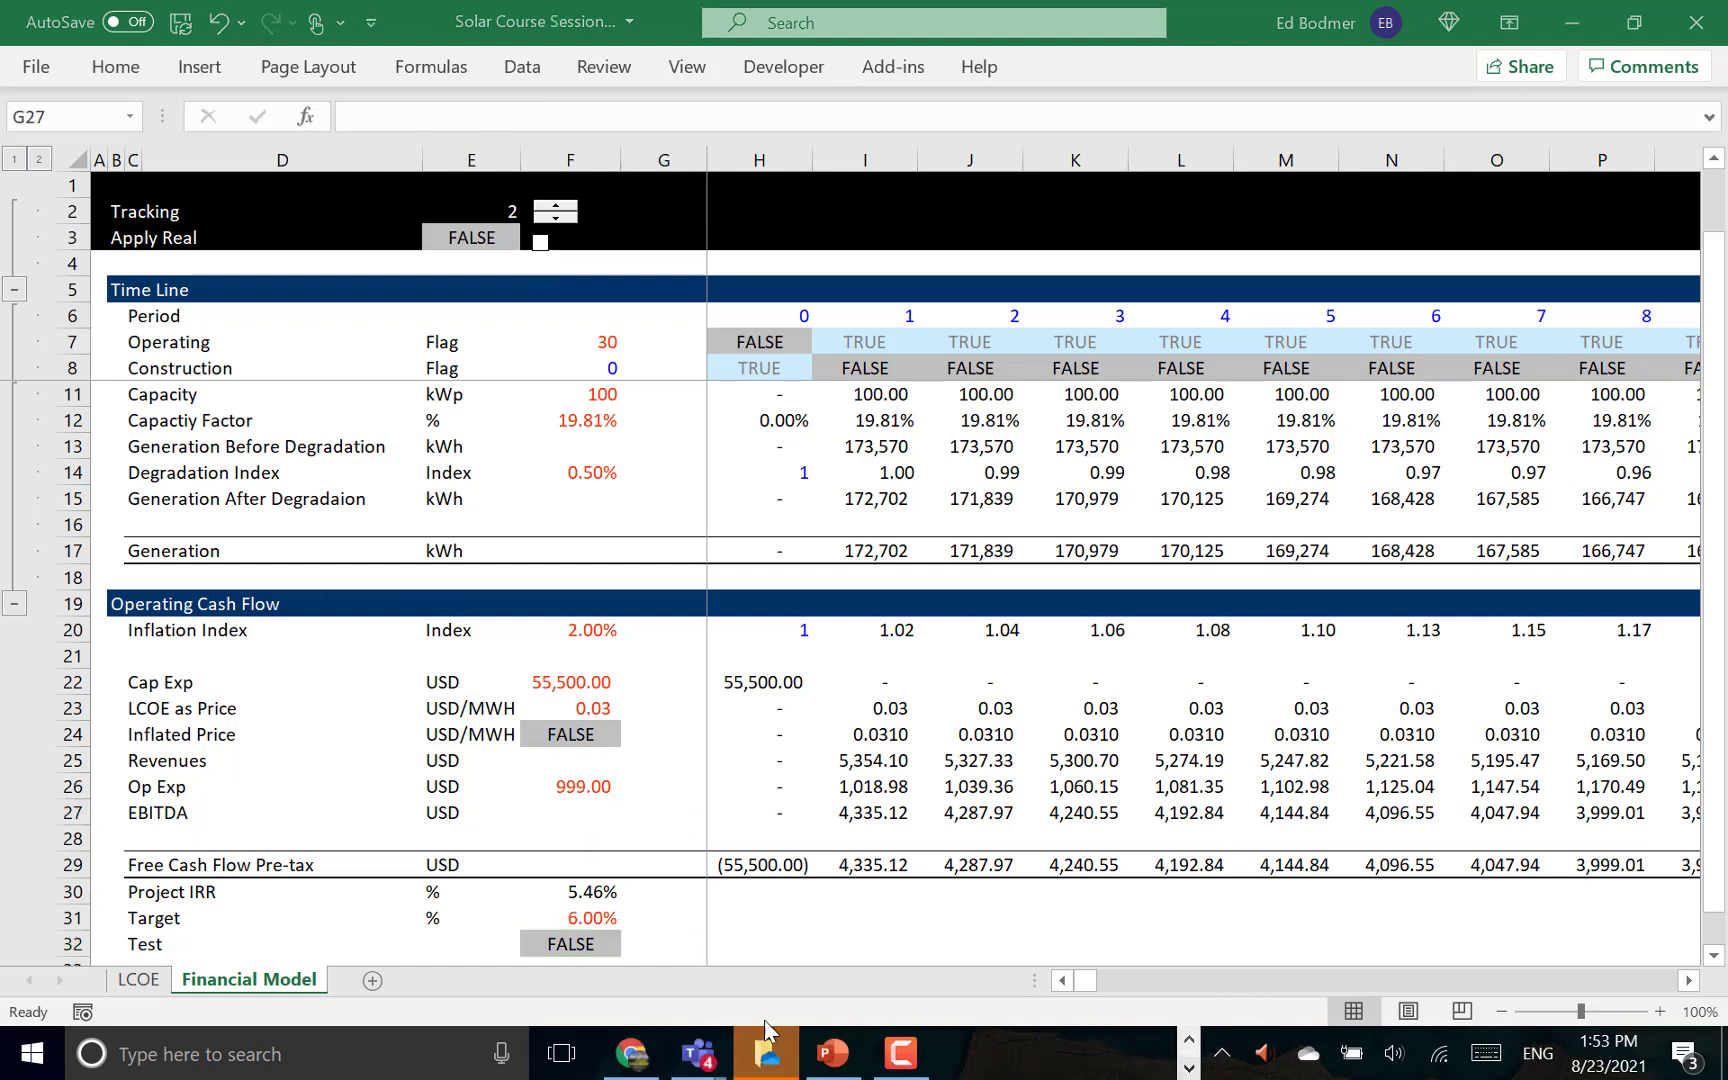
{"action": "left_click", "coordinate": [901, 1052]}
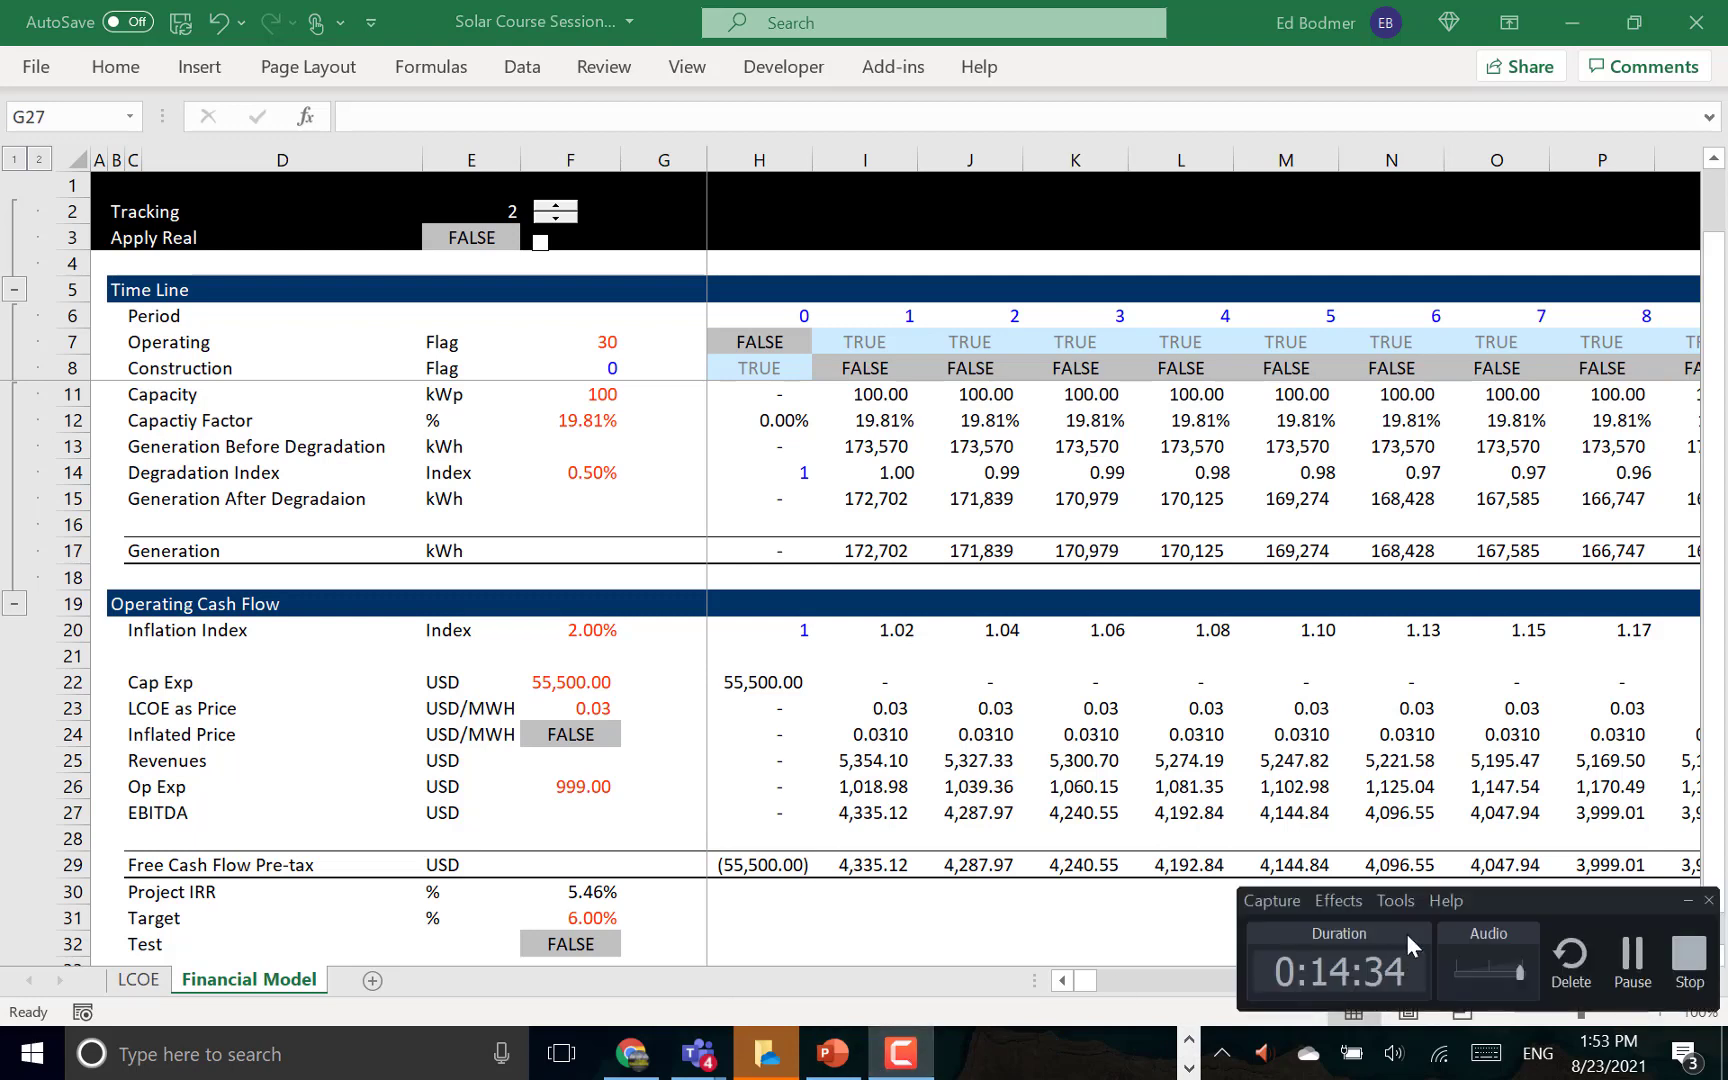
{"action": "left_click", "coordinate": [1632, 960]}
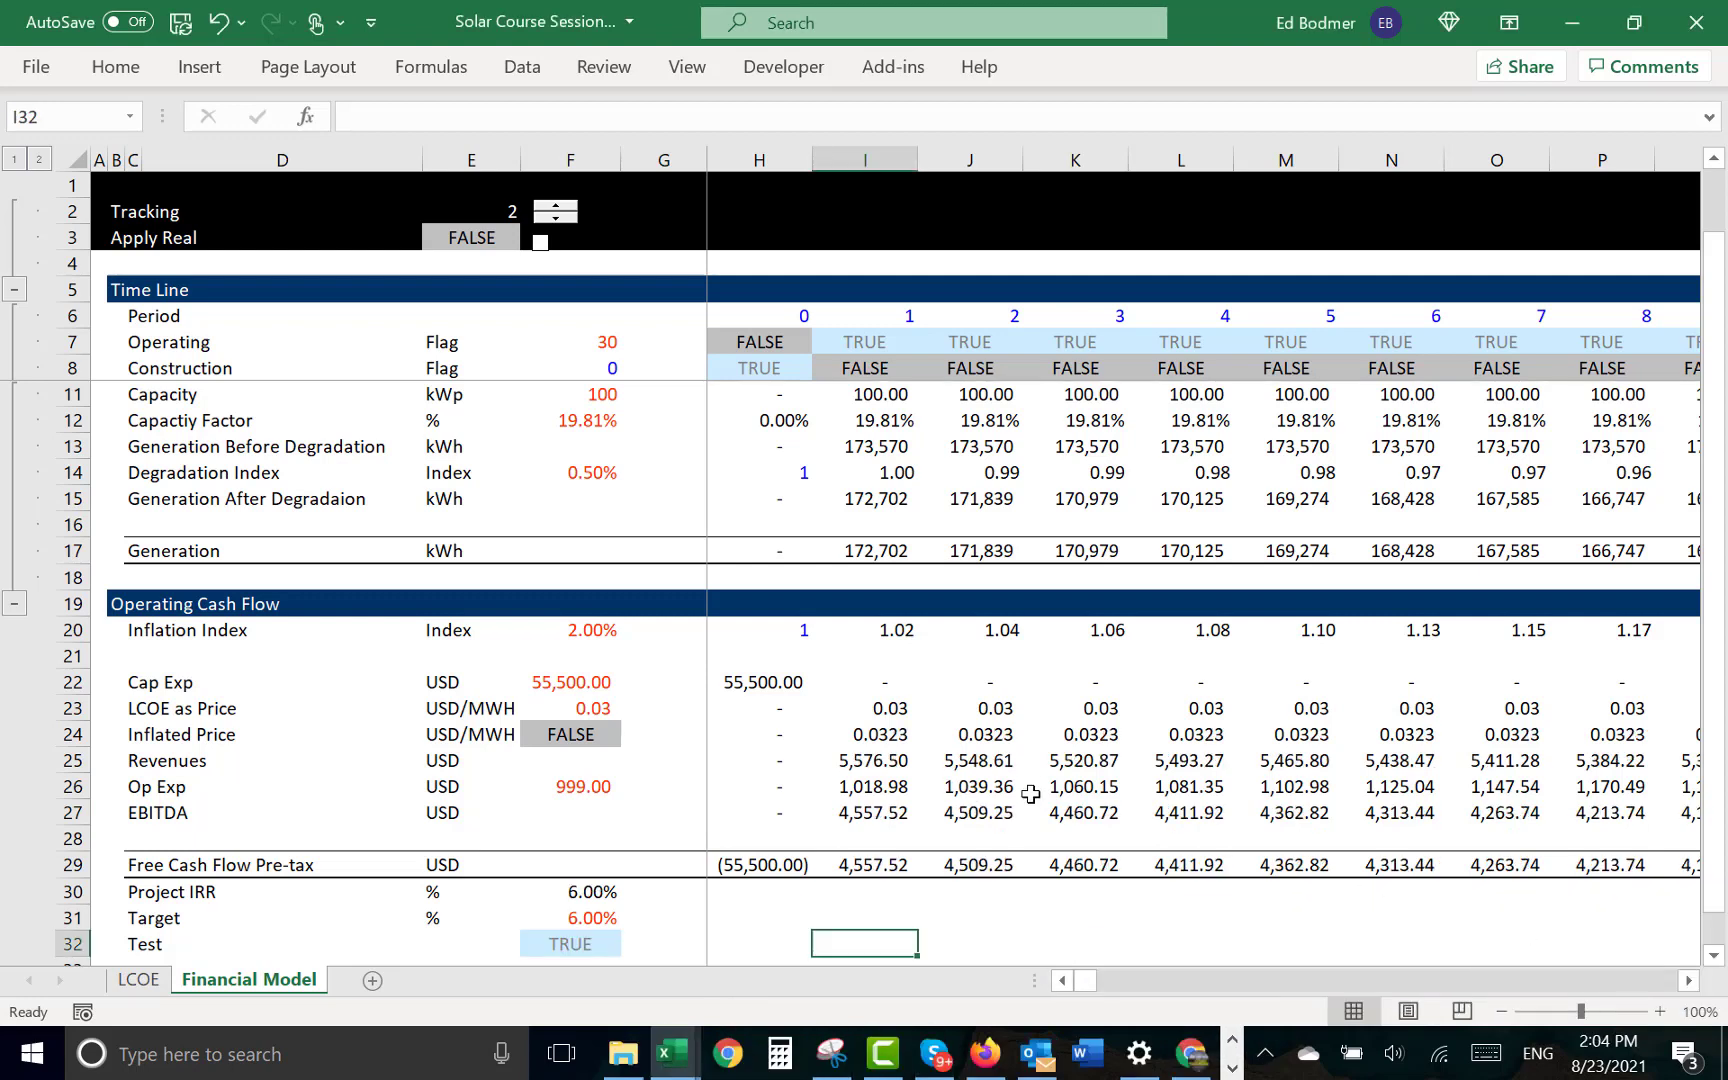
- Return to the LCOE sheet and look over the degradation rows in the Capital Recovery section
{"action": "left_click", "coordinate": [970, 790]}
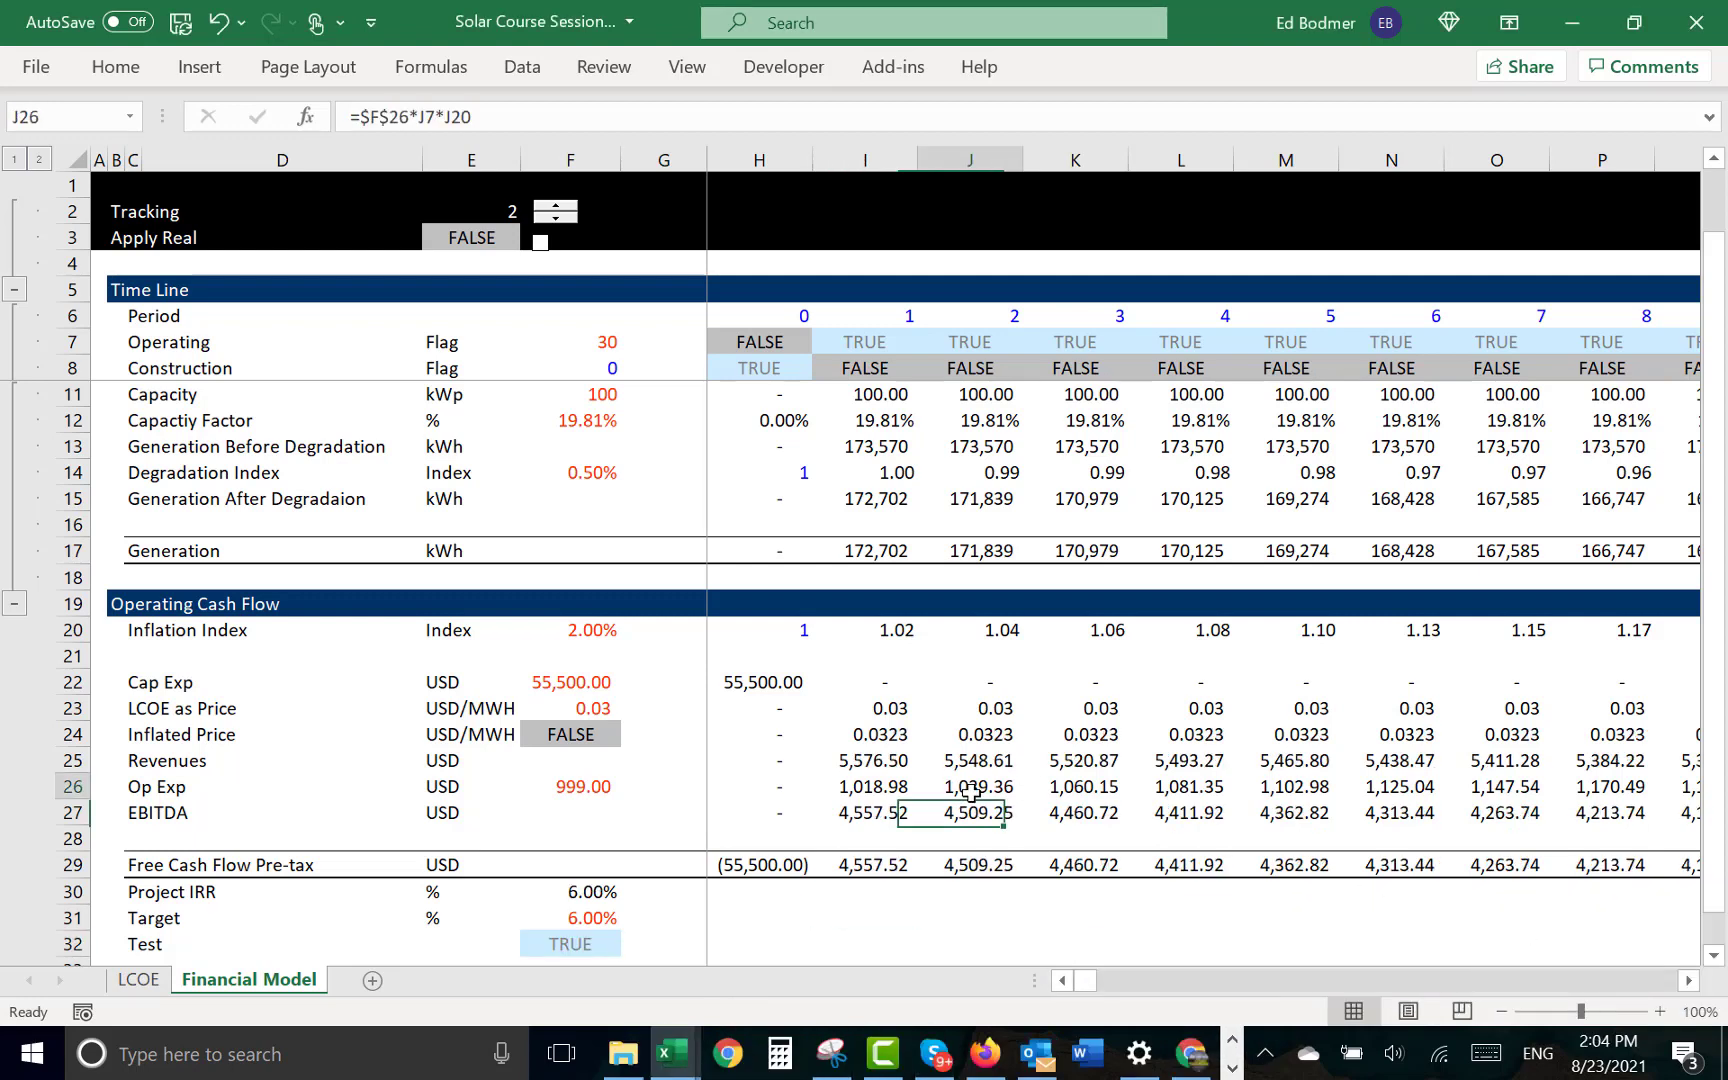
{"action": "key", "text": "ctrl+Page_Up"}
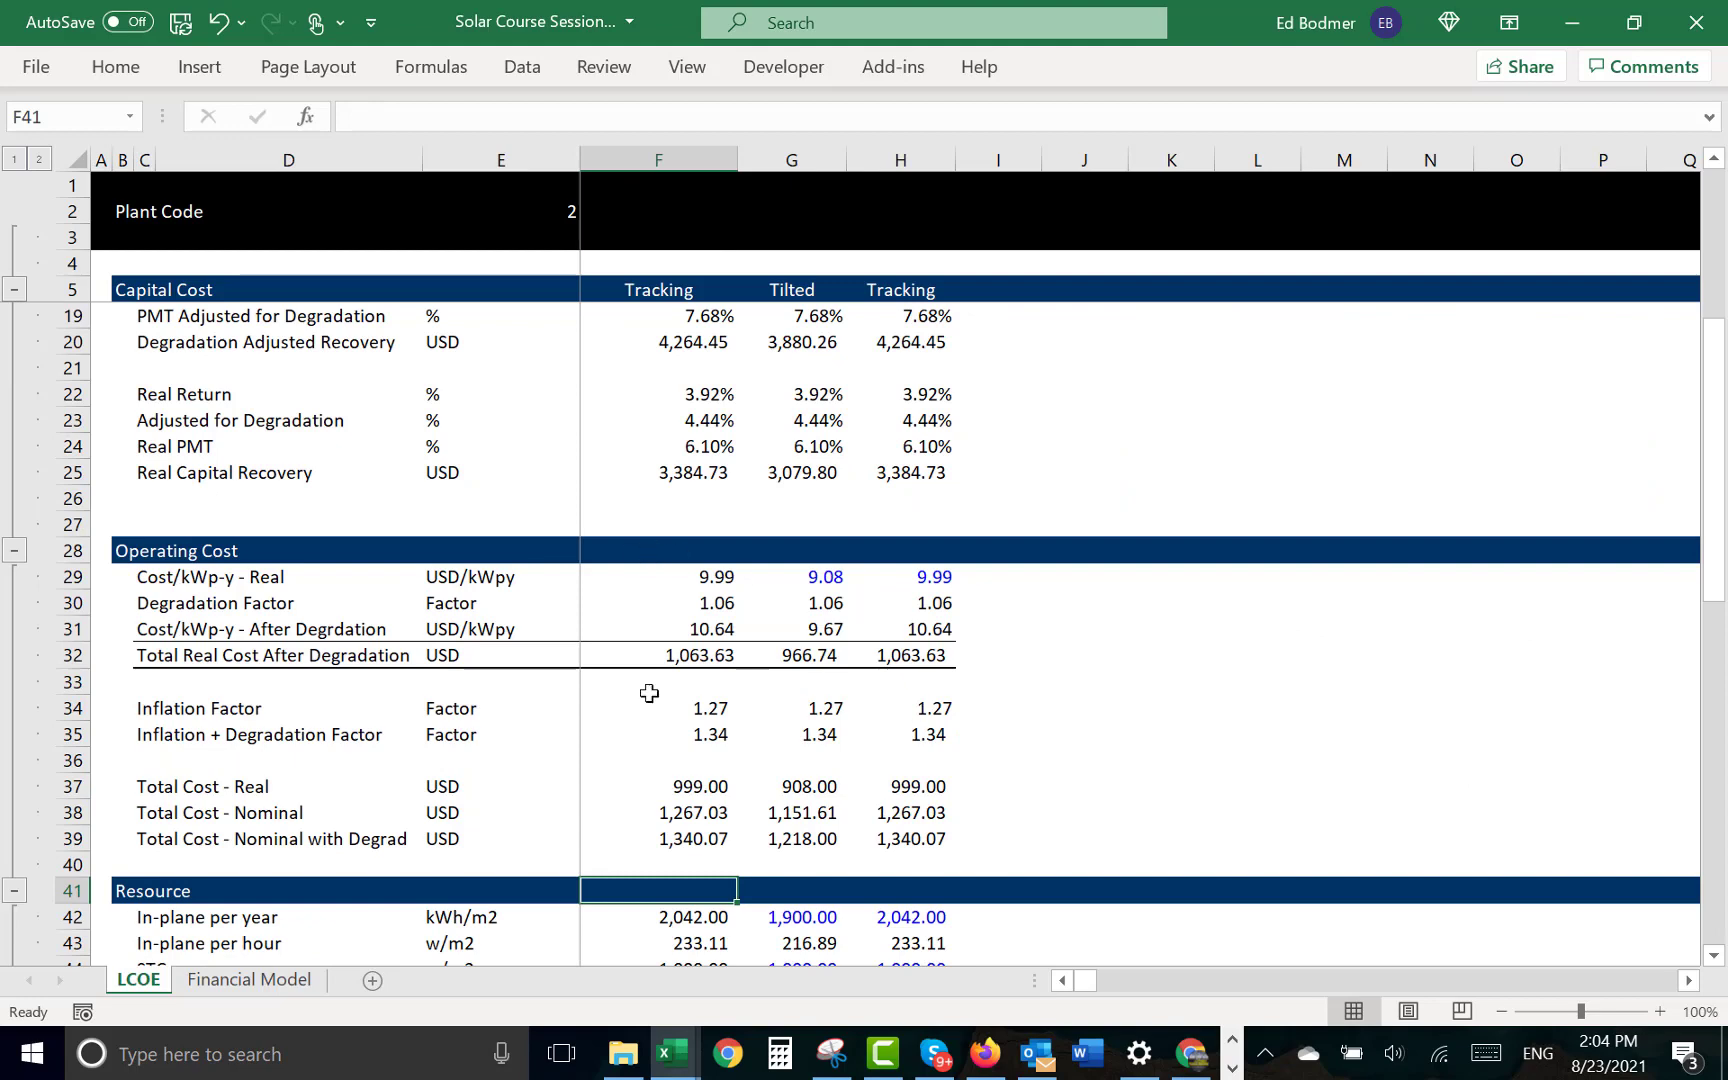
{"action": "left_click", "coordinate": [752, 663]}
{"action": "key", "text": "Up"}
{"action": "key", "text": "Left"}
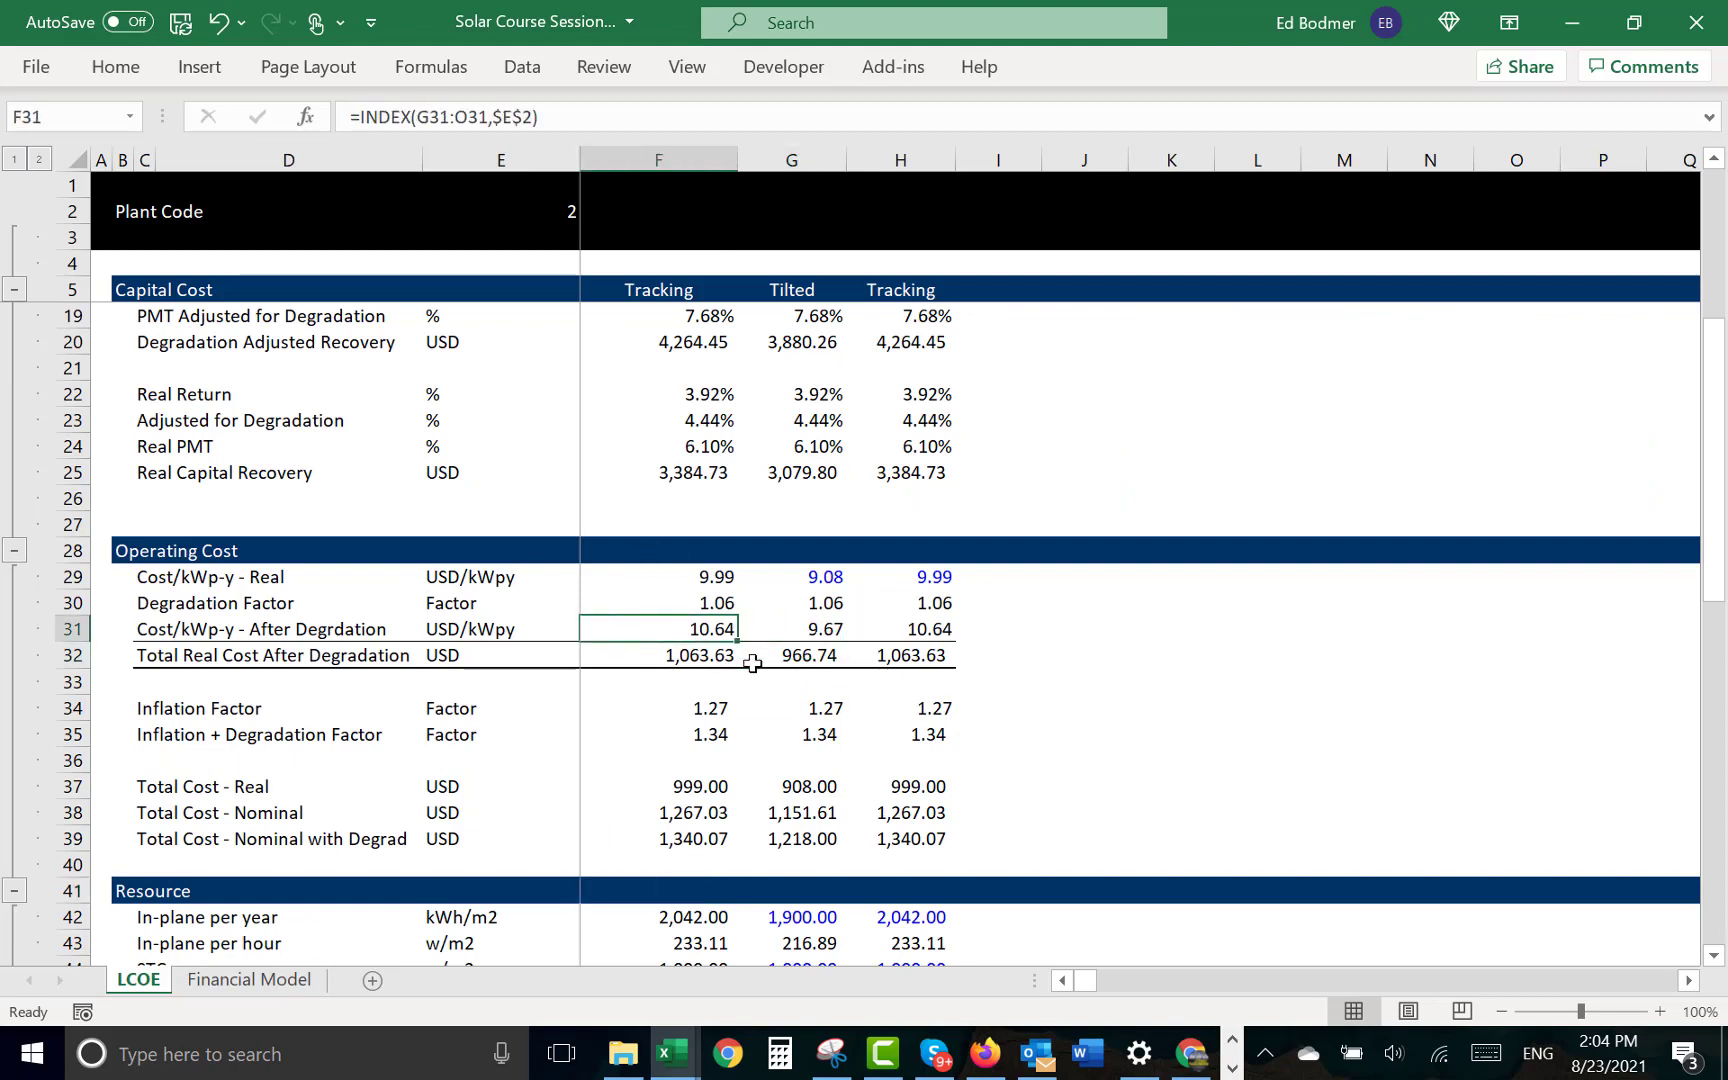
{"action": "key", "text": "Home"}
{"action": "key", "text": "Up"}
{"action": "key", "text": "Up"}
{"action": "key", "text": "Up"}
{"action": "key", "text": "Up"}
{"action": "key", "text": "Up"}
{"action": "key", "text": "Up"}
{"action": "key", "text": "Up"}
{"action": "key", "text": "Up"}
{"action": "key", "text": "Up"}
{"action": "key", "text": "Up"}
{"action": "key", "text": "Up"}
{"action": "key", "text": "Up"}
{"action": "key", "text": "Up"}
{"action": "key", "text": "Up"}
{"action": "key", "text": "Up"}
{"action": "key", "text": "Up"}
{"action": "key", "text": "Up"}
{"action": "key", "text": "Up"}
{"action": "key", "text": "Up"}
{"action": "key", "text": "Up"}
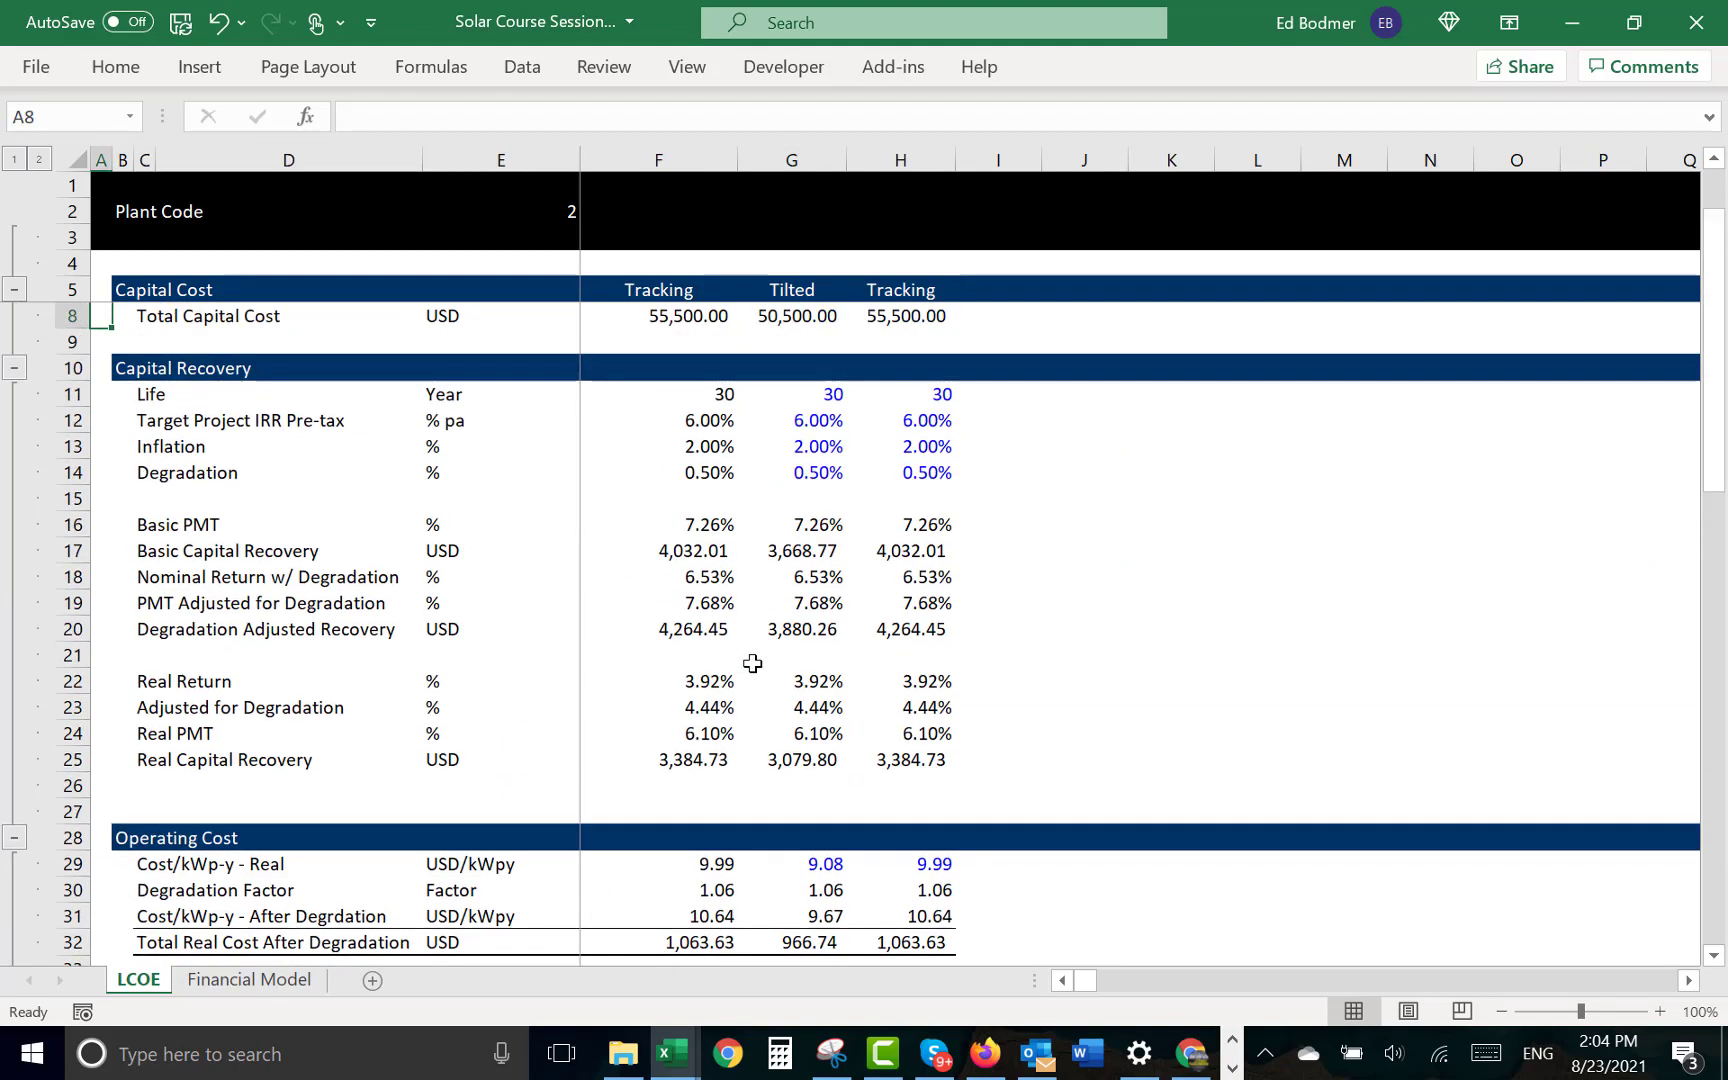
{"action": "key", "text": "Down"}
{"action": "key", "text": "Down"}
{"action": "key", "text": "Down"}
{"action": "key", "text": "Down"}
{"action": "key", "text": "Down"}
{"action": "key", "text": "Down"}
{"action": "key", "text": "Down"}
{"action": "key", "text": "Down"}
{"action": "key", "text": "Down"}
{"action": "key", "text": "Down"}
{"action": "key", "text": "Down"}
{"action": "key", "text": "Down"}
{"action": "key", "text": "Down"}
{"action": "key", "text": "Down"}
{"action": "key", "text": "Down"}
{"action": "key", "text": "Right"}
{"action": "key", "text": "Right"}
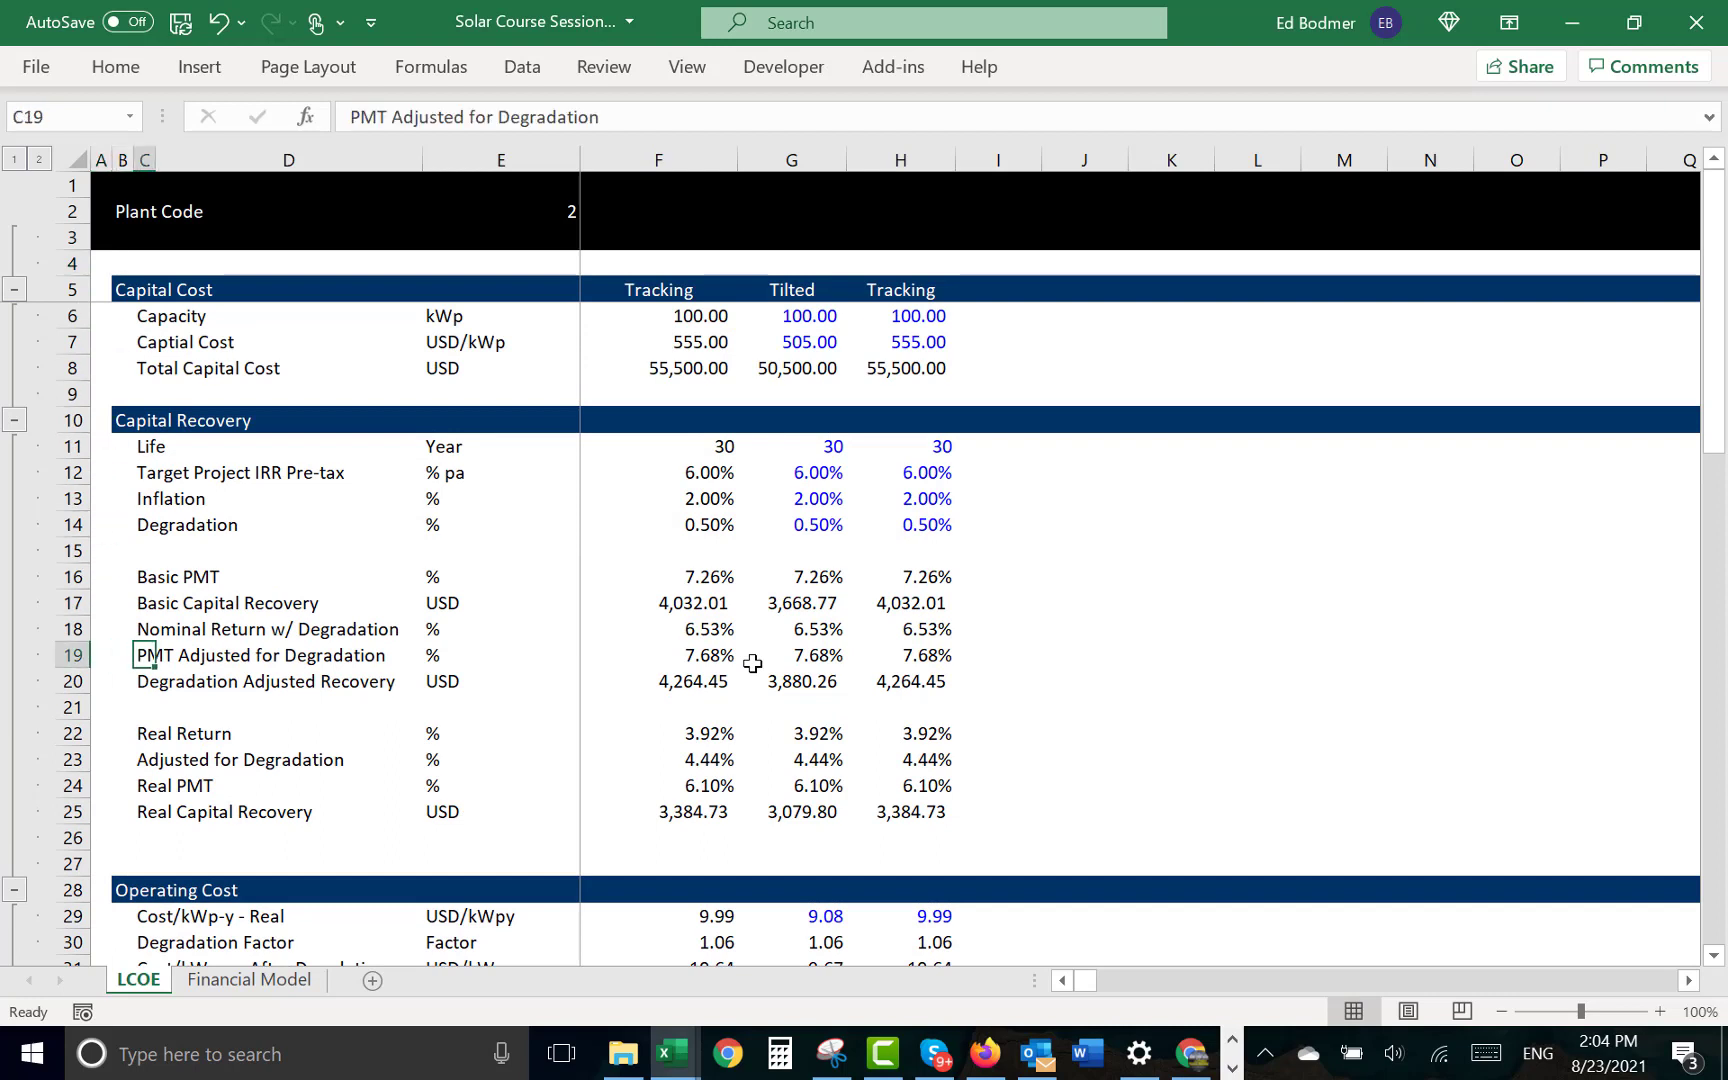
- Examine the Nominal Return w/ Degradation formulas for the Tilted and Tracking cases in G18 and H18
{"action": "key", "text": "Up"}
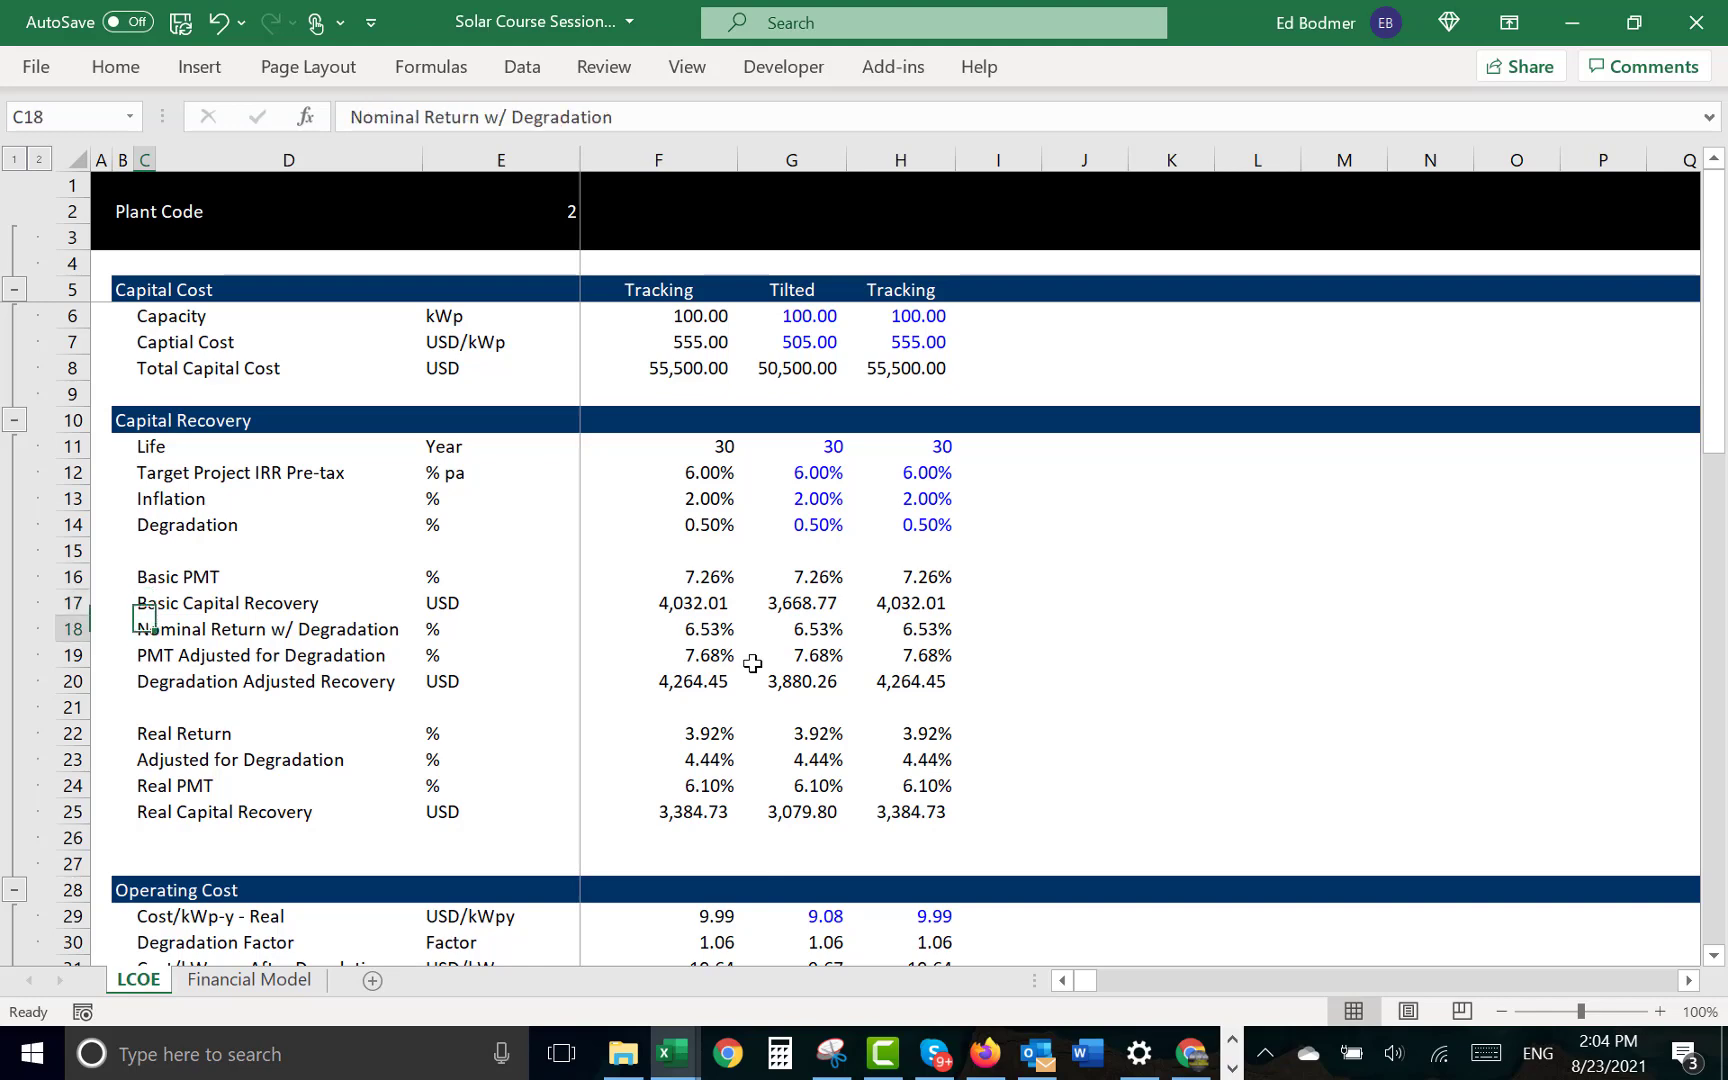
{"action": "key", "text": "Right"}
{"action": "key", "text": "Right"}
{"action": "key", "text": "Right"}
{"action": "key", "text": "Right"}
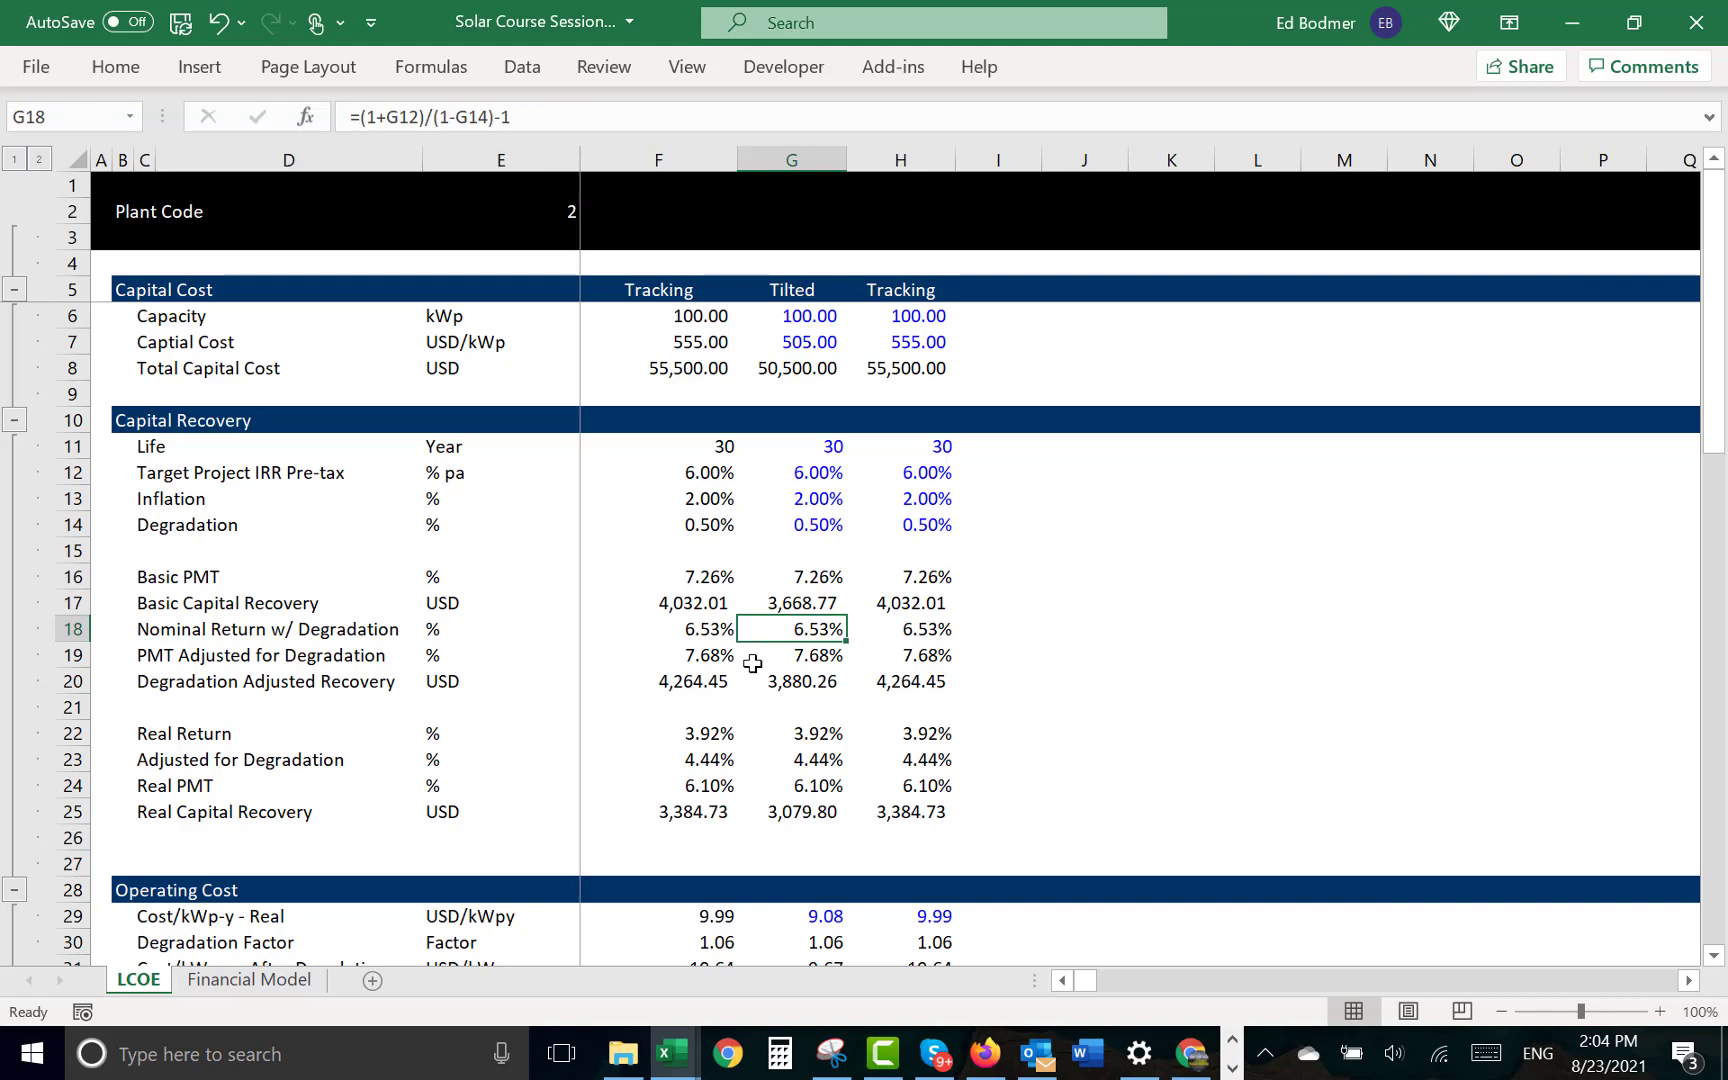
{"action": "key", "text": "F2"}
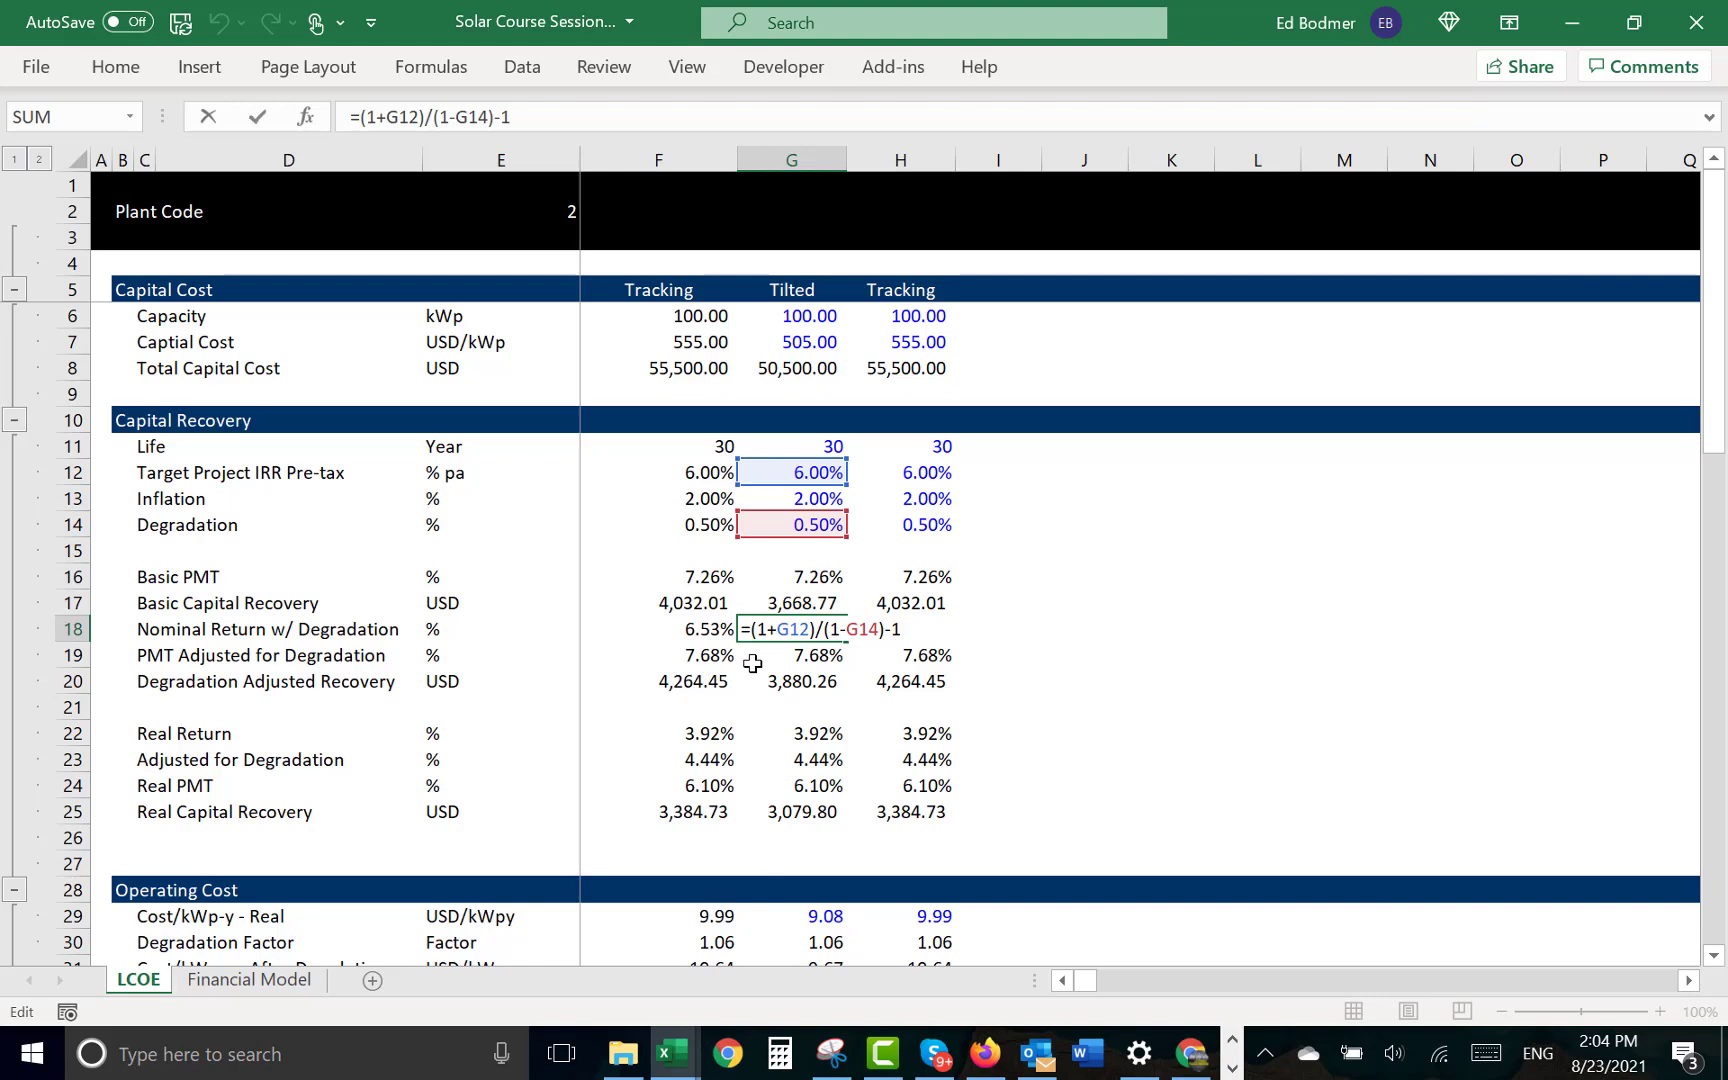
{"action": "key", "text": "Return"}
{"action": "key", "text": "Up"}
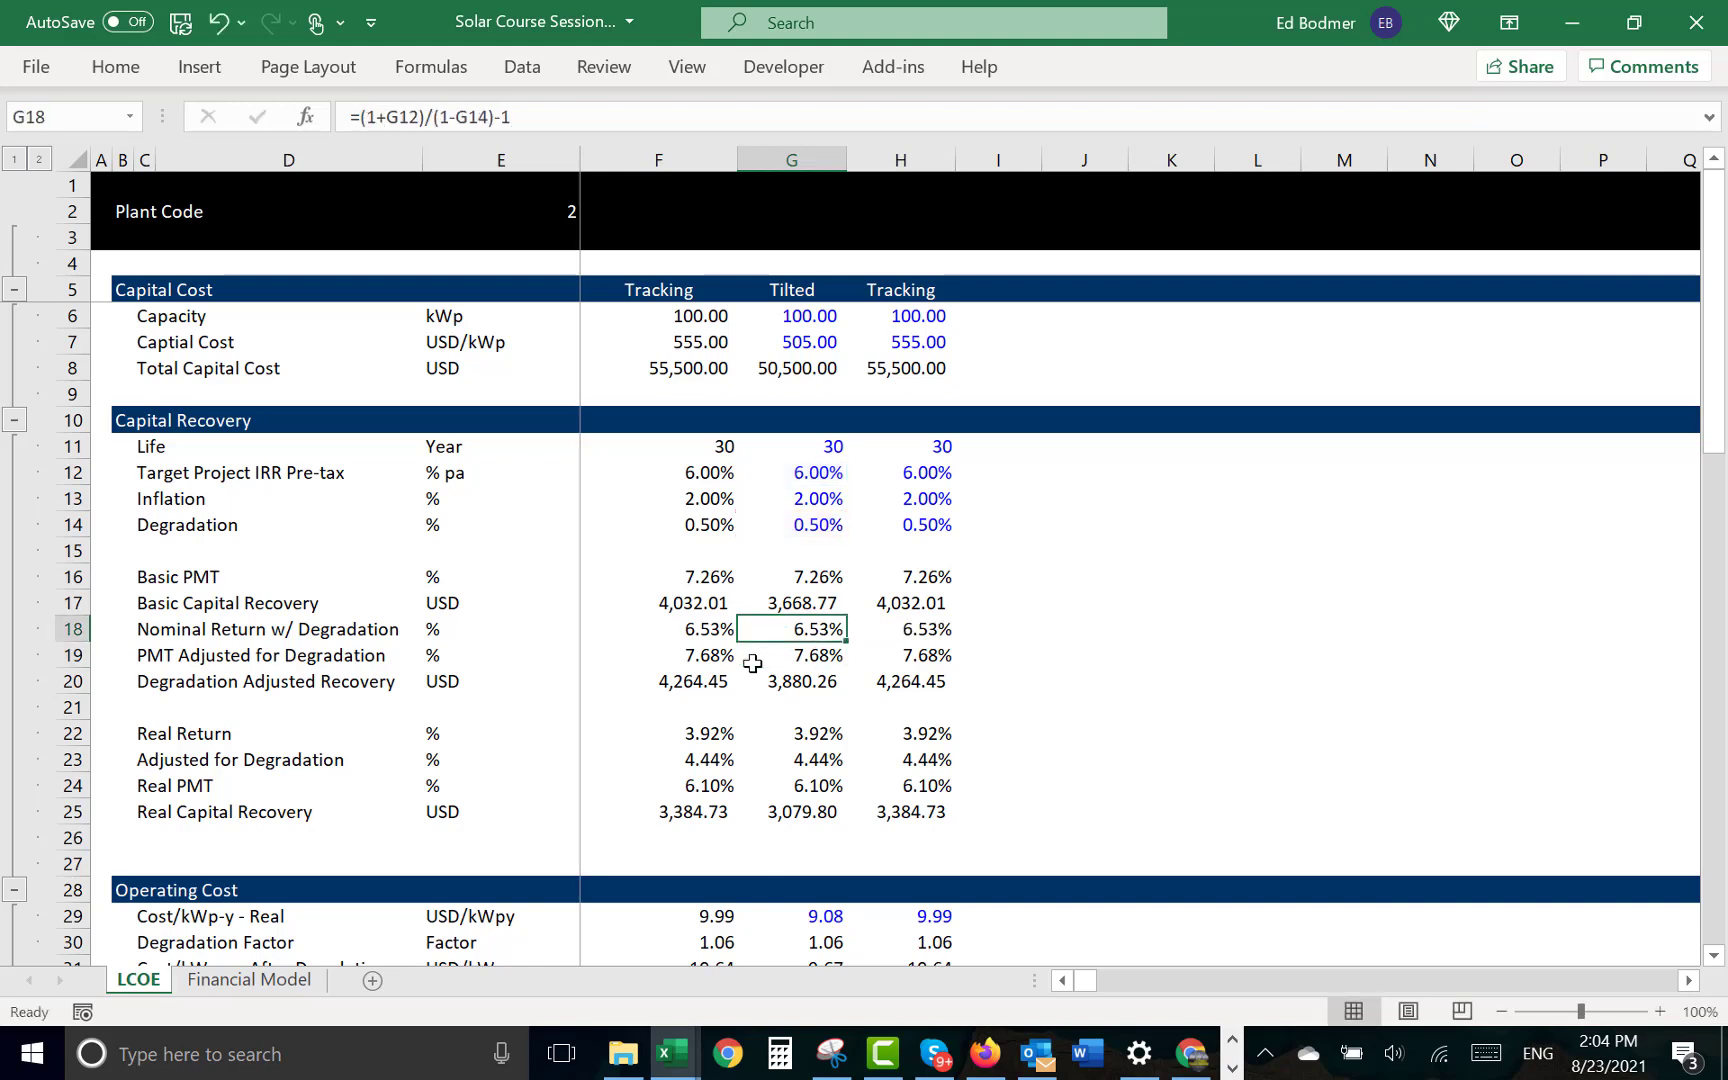
{"action": "key", "text": "Right"}
{"action": "key", "text": "F2"}
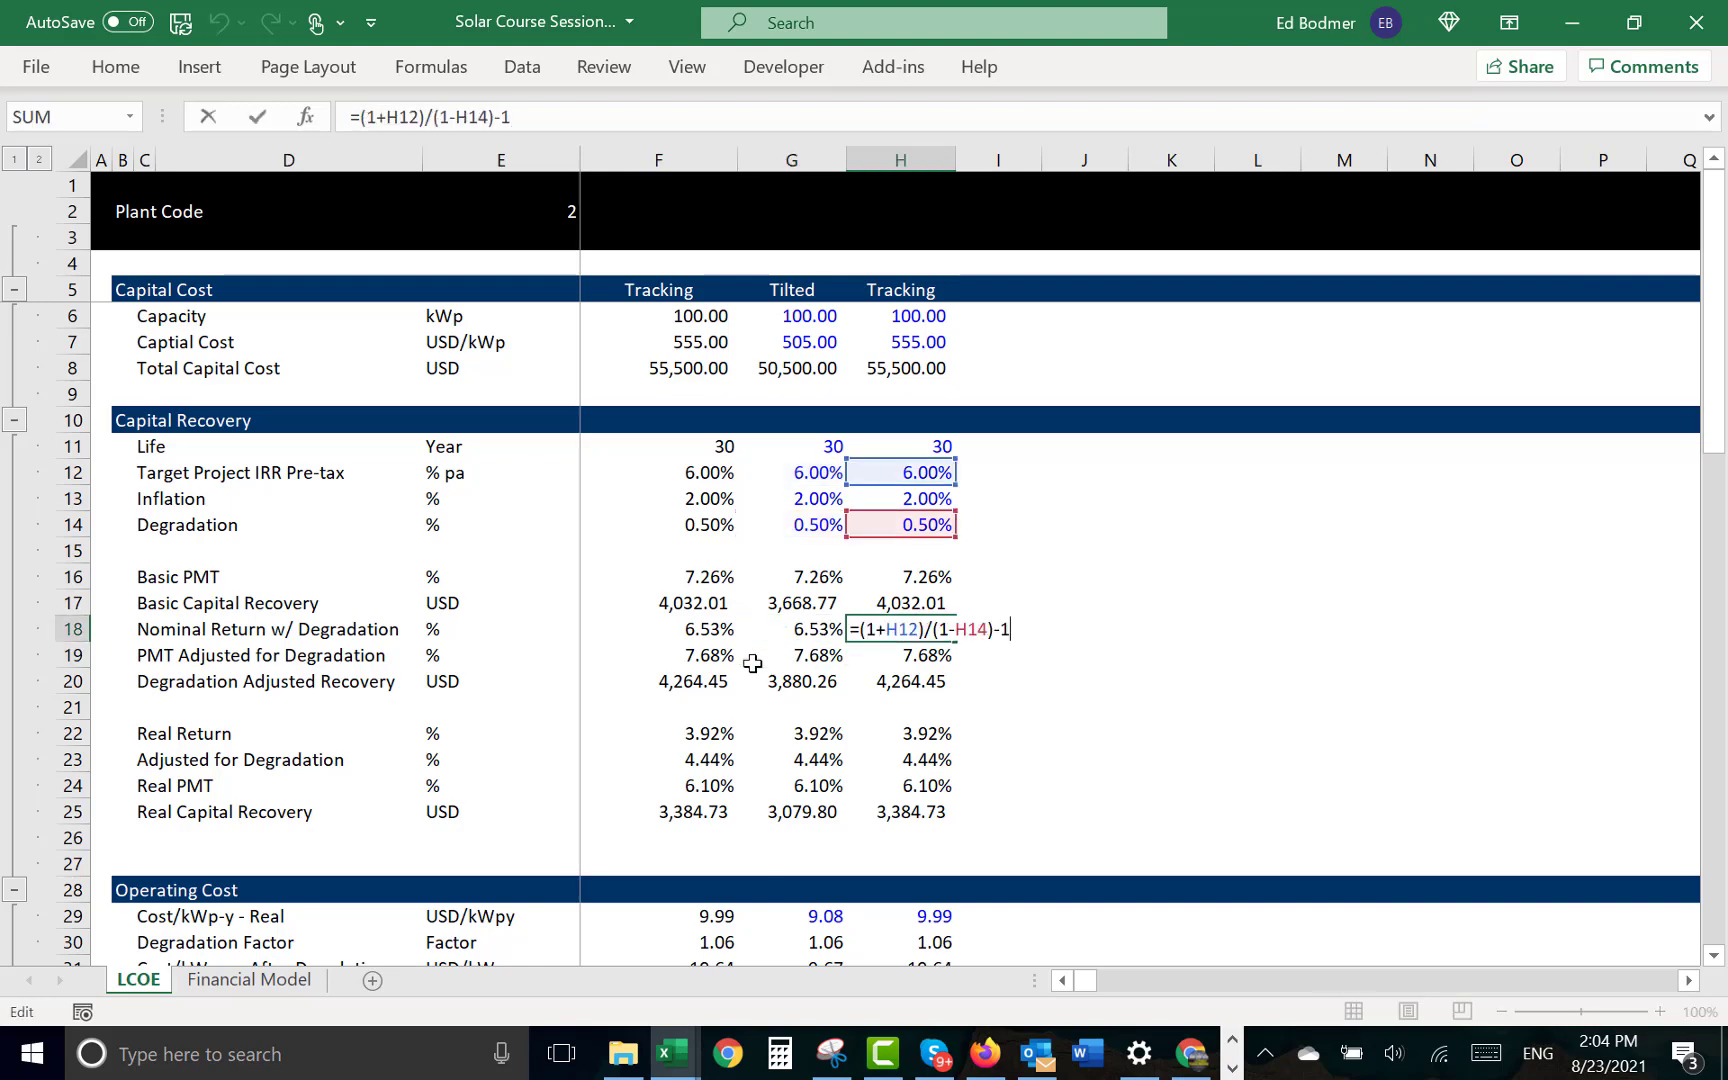
{"action": "key", "text": "Return"}
- Examine the formulas for Adjusted for Degradation in G23 and Real Return in G22
{"action": "key", "text": "Down"}
{"action": "key", "text": "Down"}
{"action": "key", "text": "Down"}
{"action": "key", "text": "Down"}
{"action": "key", "text": "Left"}
{"action": "key", "text": "Down"}
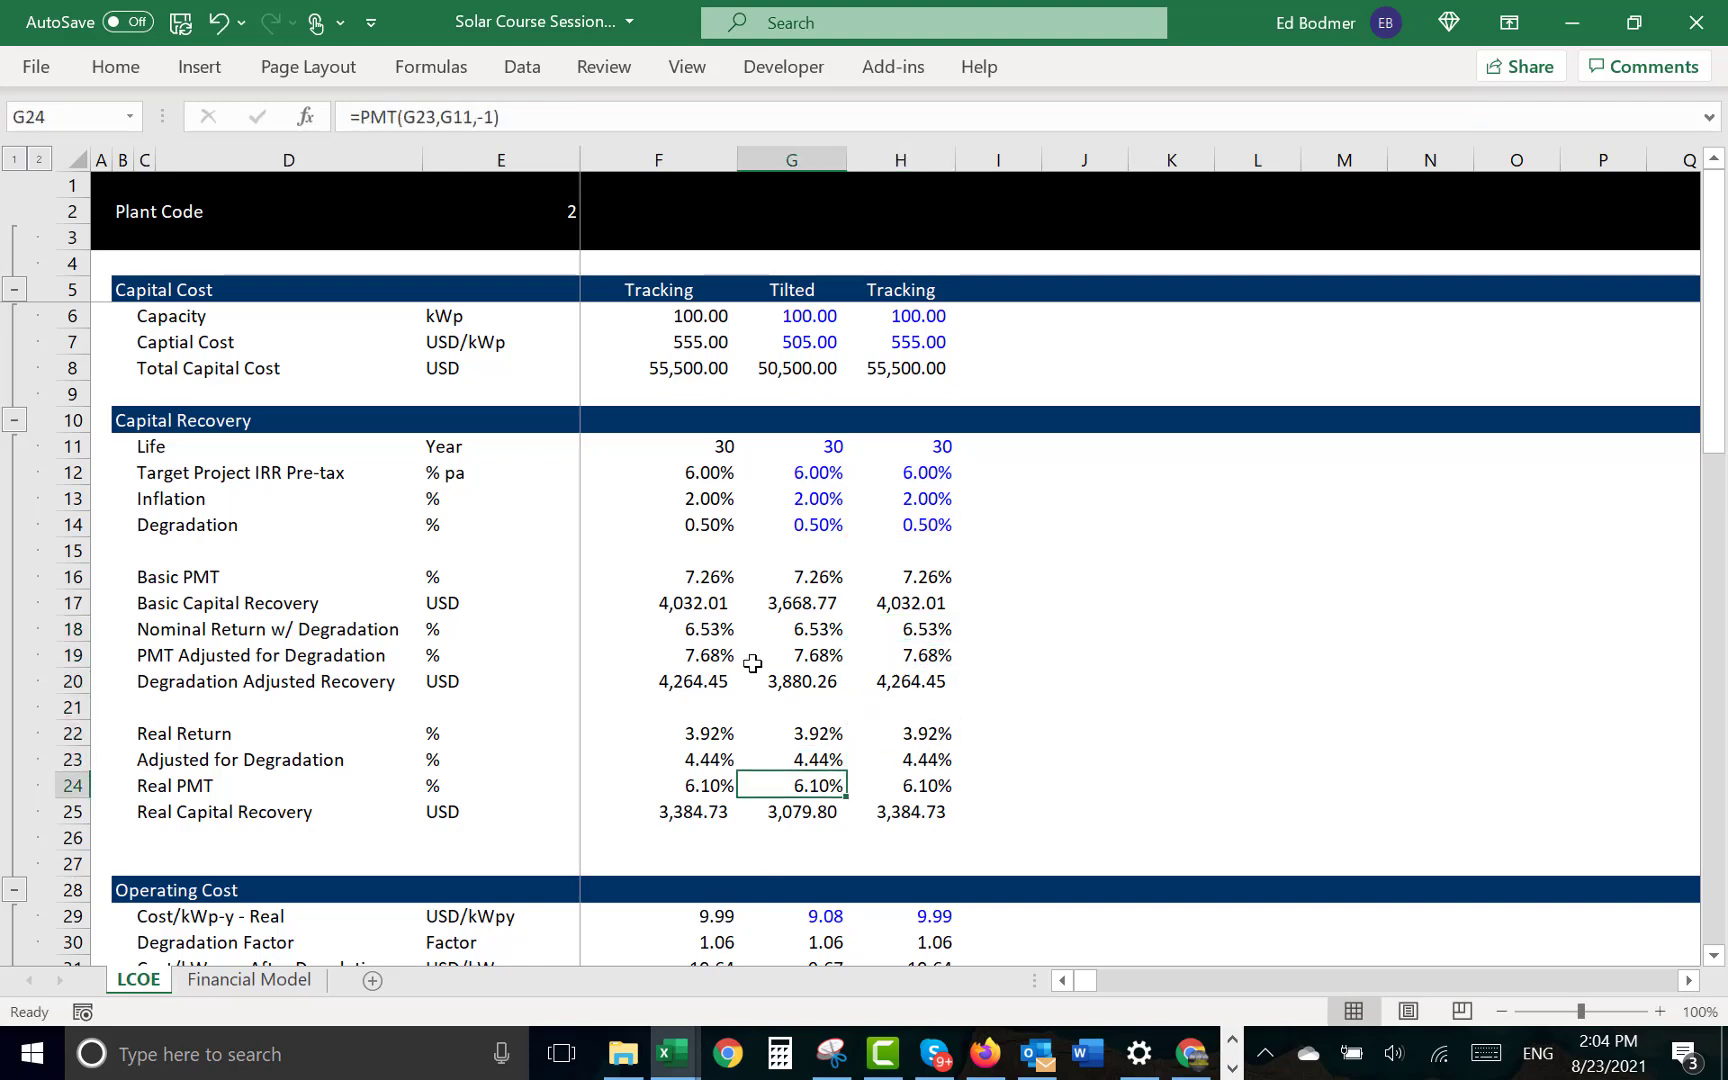
{"action": "key", "text": "Up"}
{"action": "key", "text": "F2"}
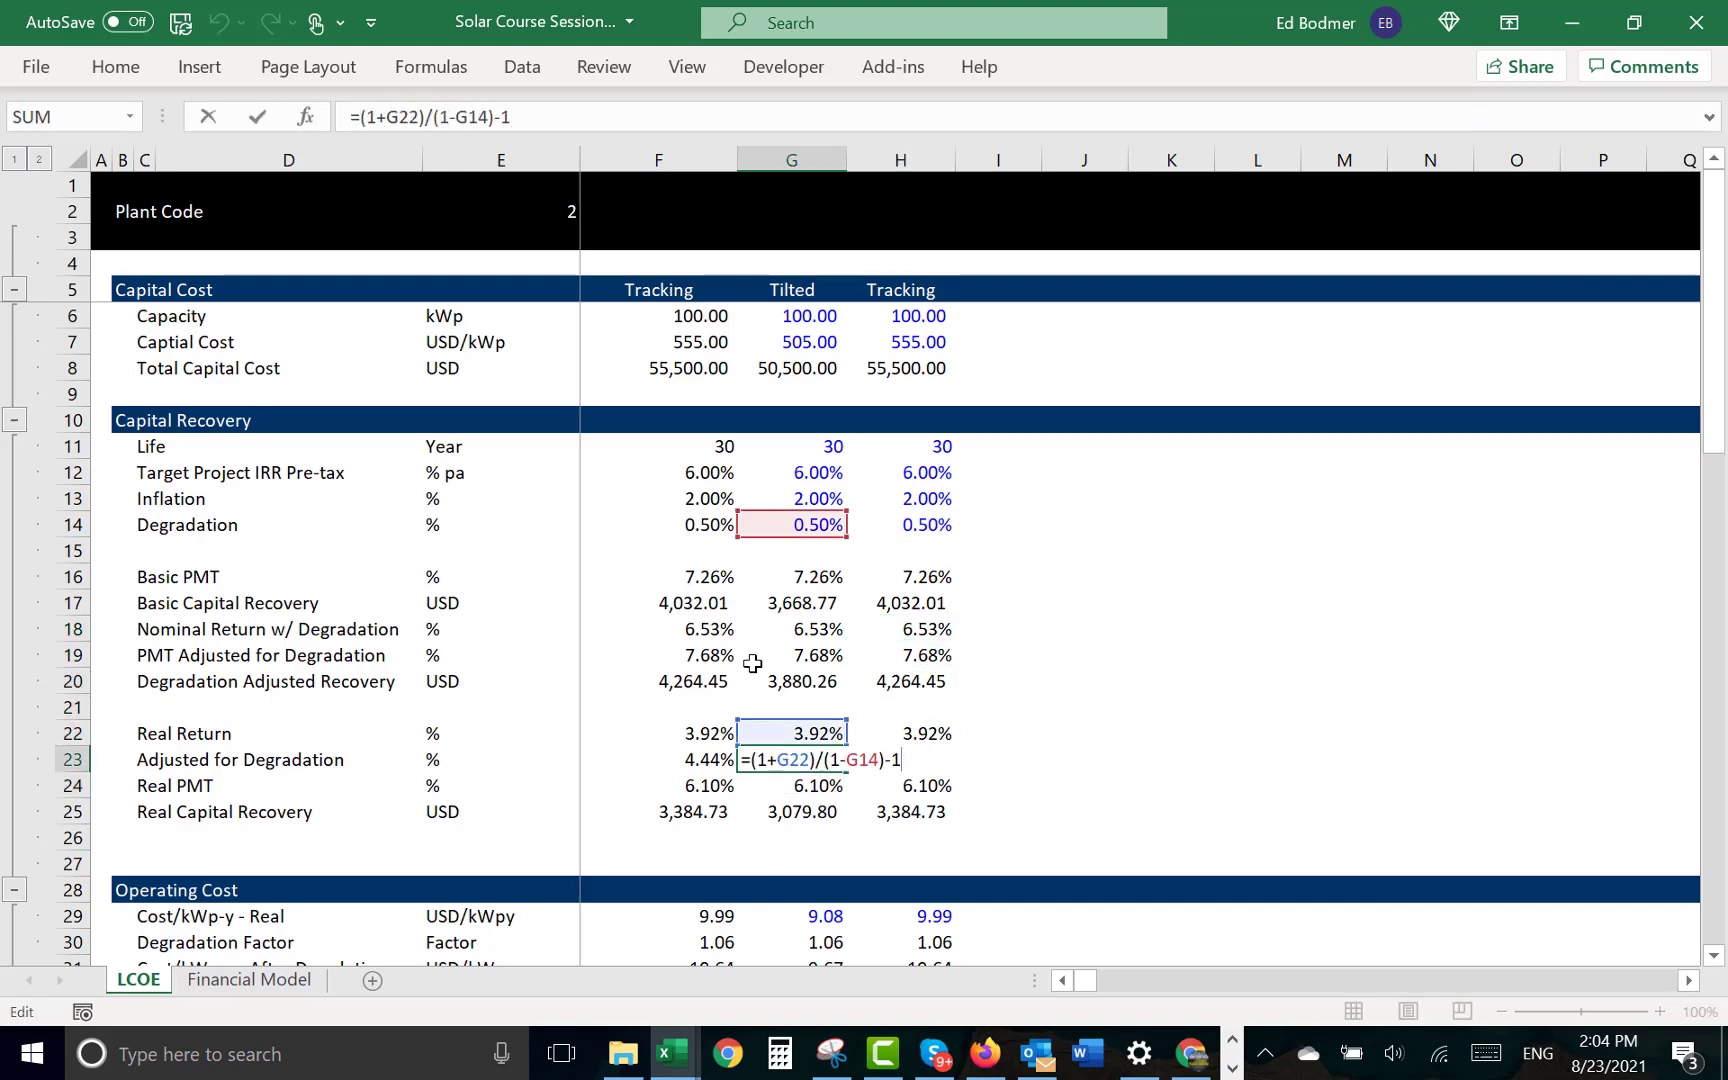
{"action": "key", "text": "Escape"}
{"action": "key", "text": "Up"}
{"action": "key", "text": "F2"}
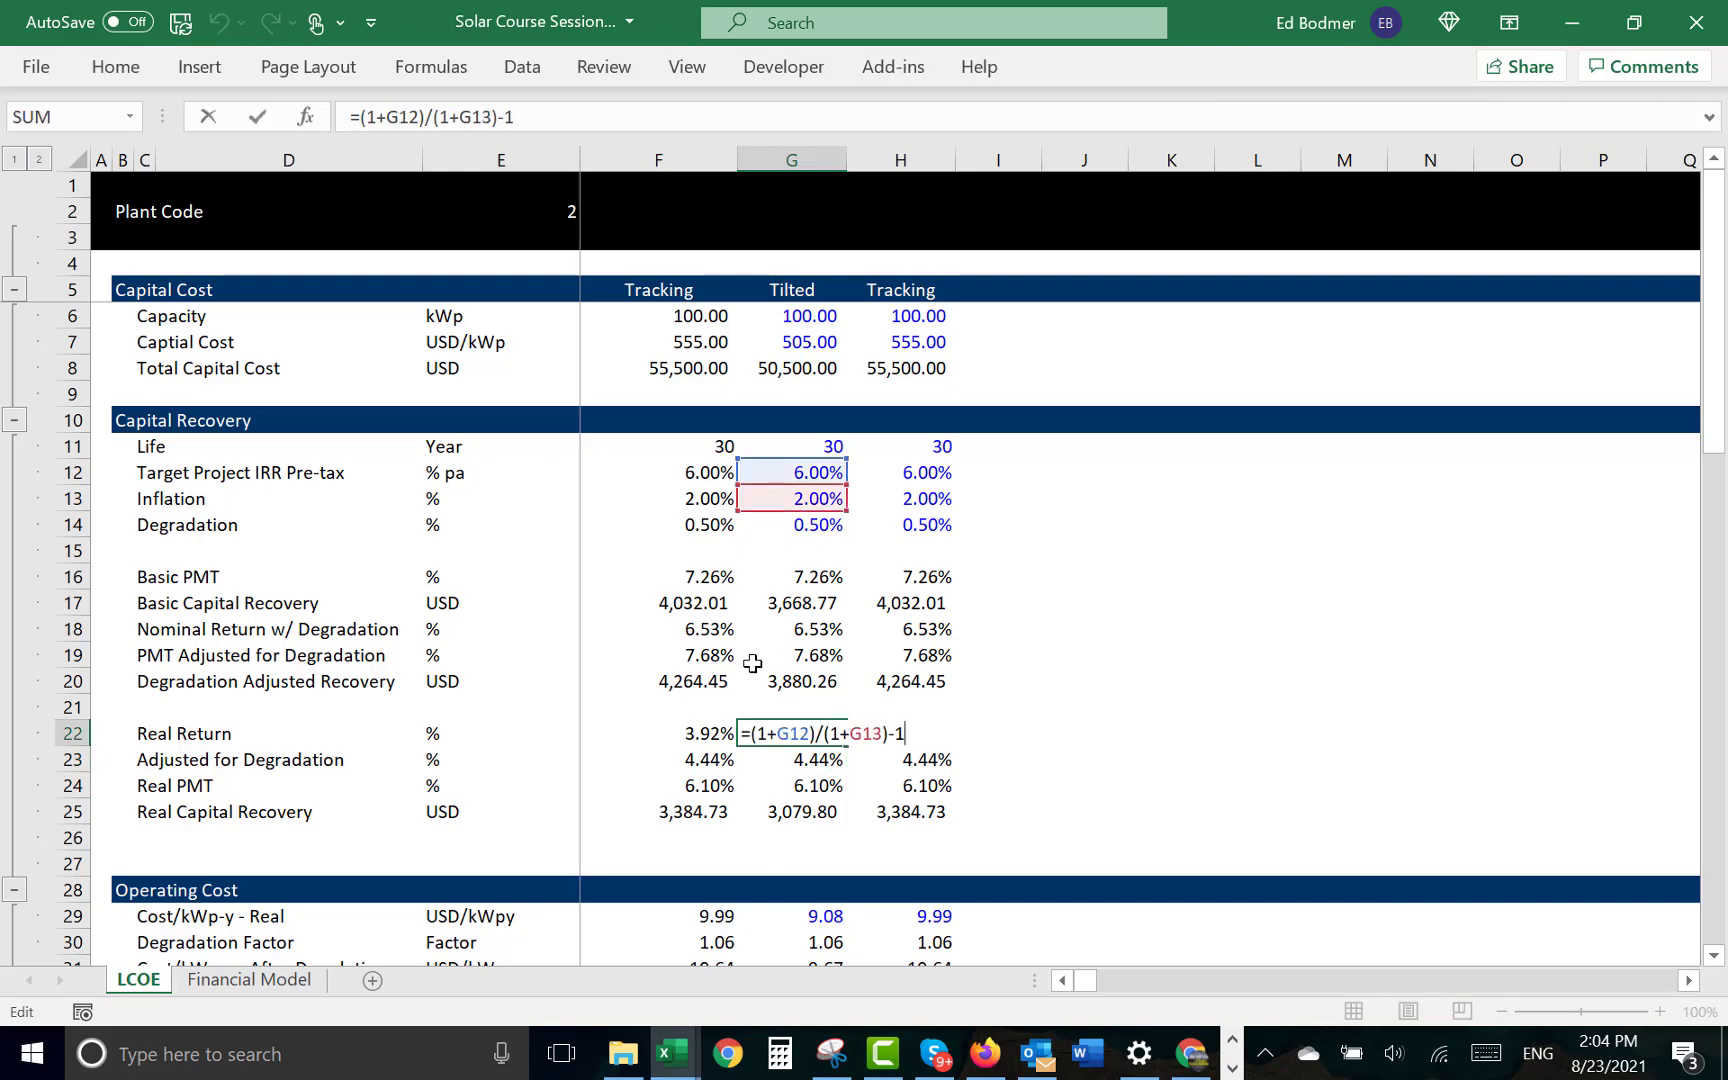
{"action": "key", "text": "Escape"}
- Review and re-enter the PMT Adjusted for Degradation formula in G19, =PMT(G18,G11,-1), and format the cell as a percentage
{"action": "key", "text": "Up"}
{"action": "key", "text": "Up"}
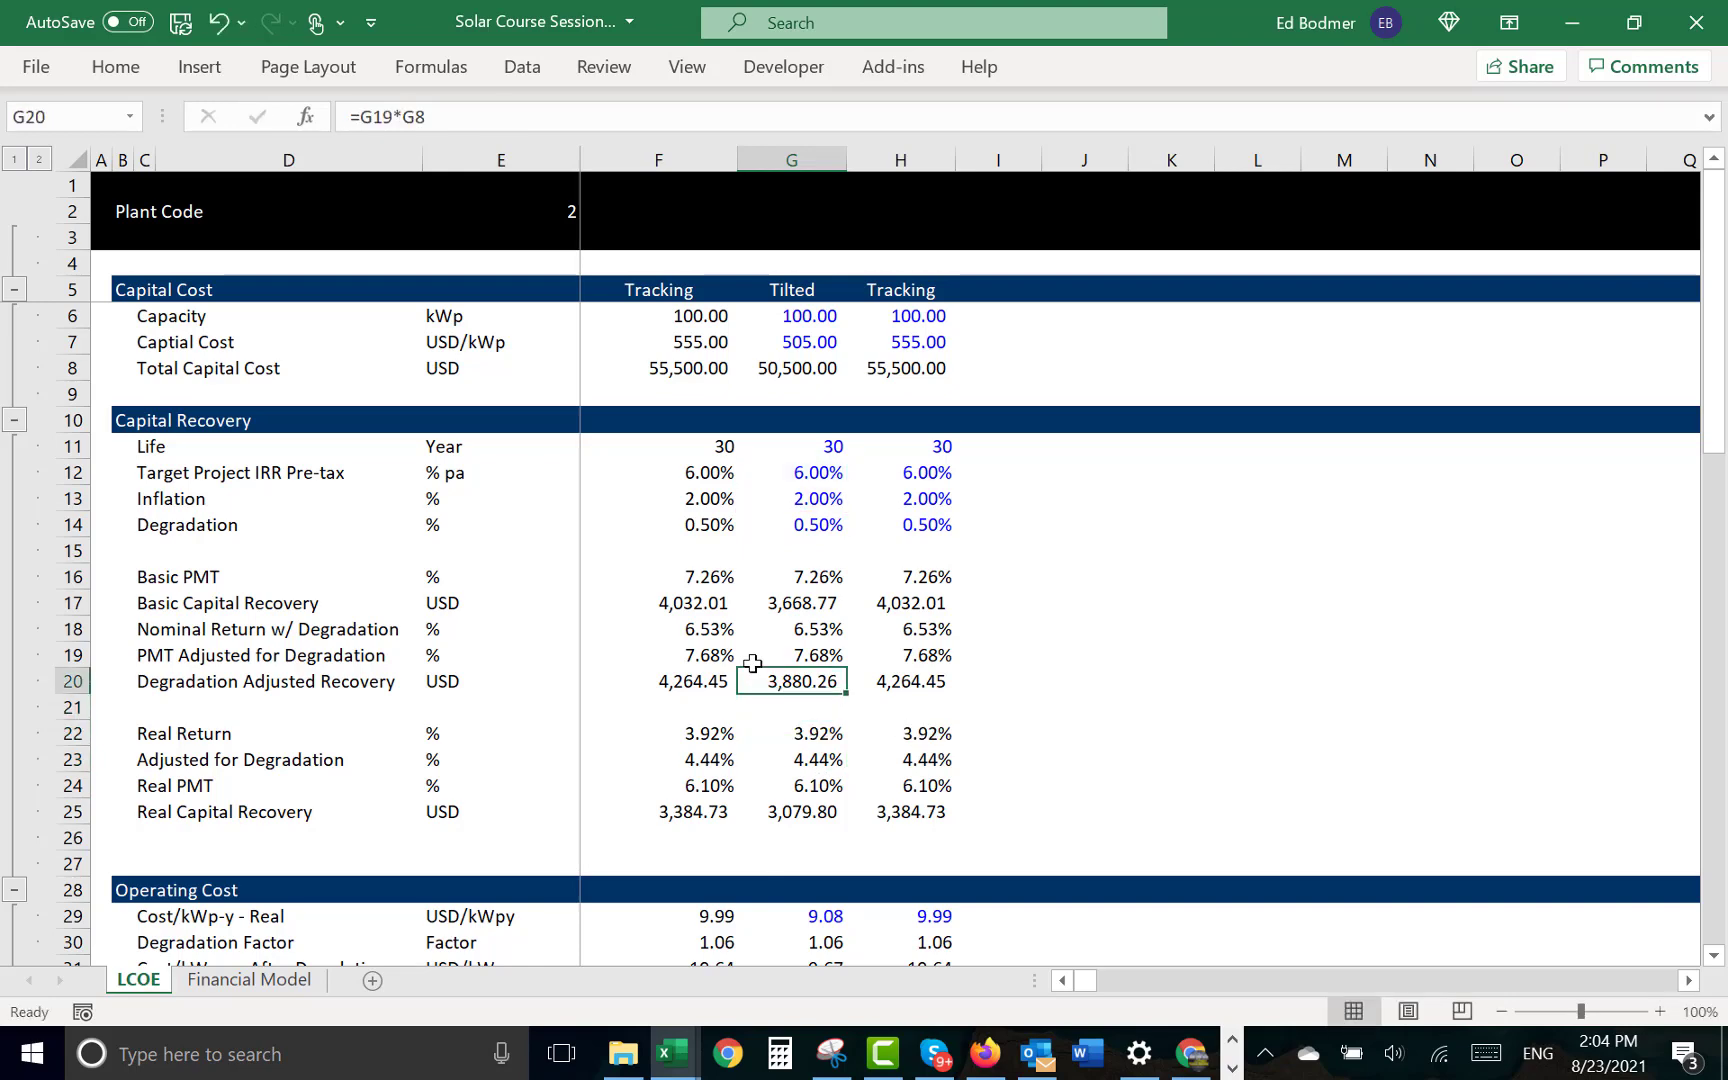
{"action": "key", "text": "Up"}
{"action": "key", "text": "F2"}
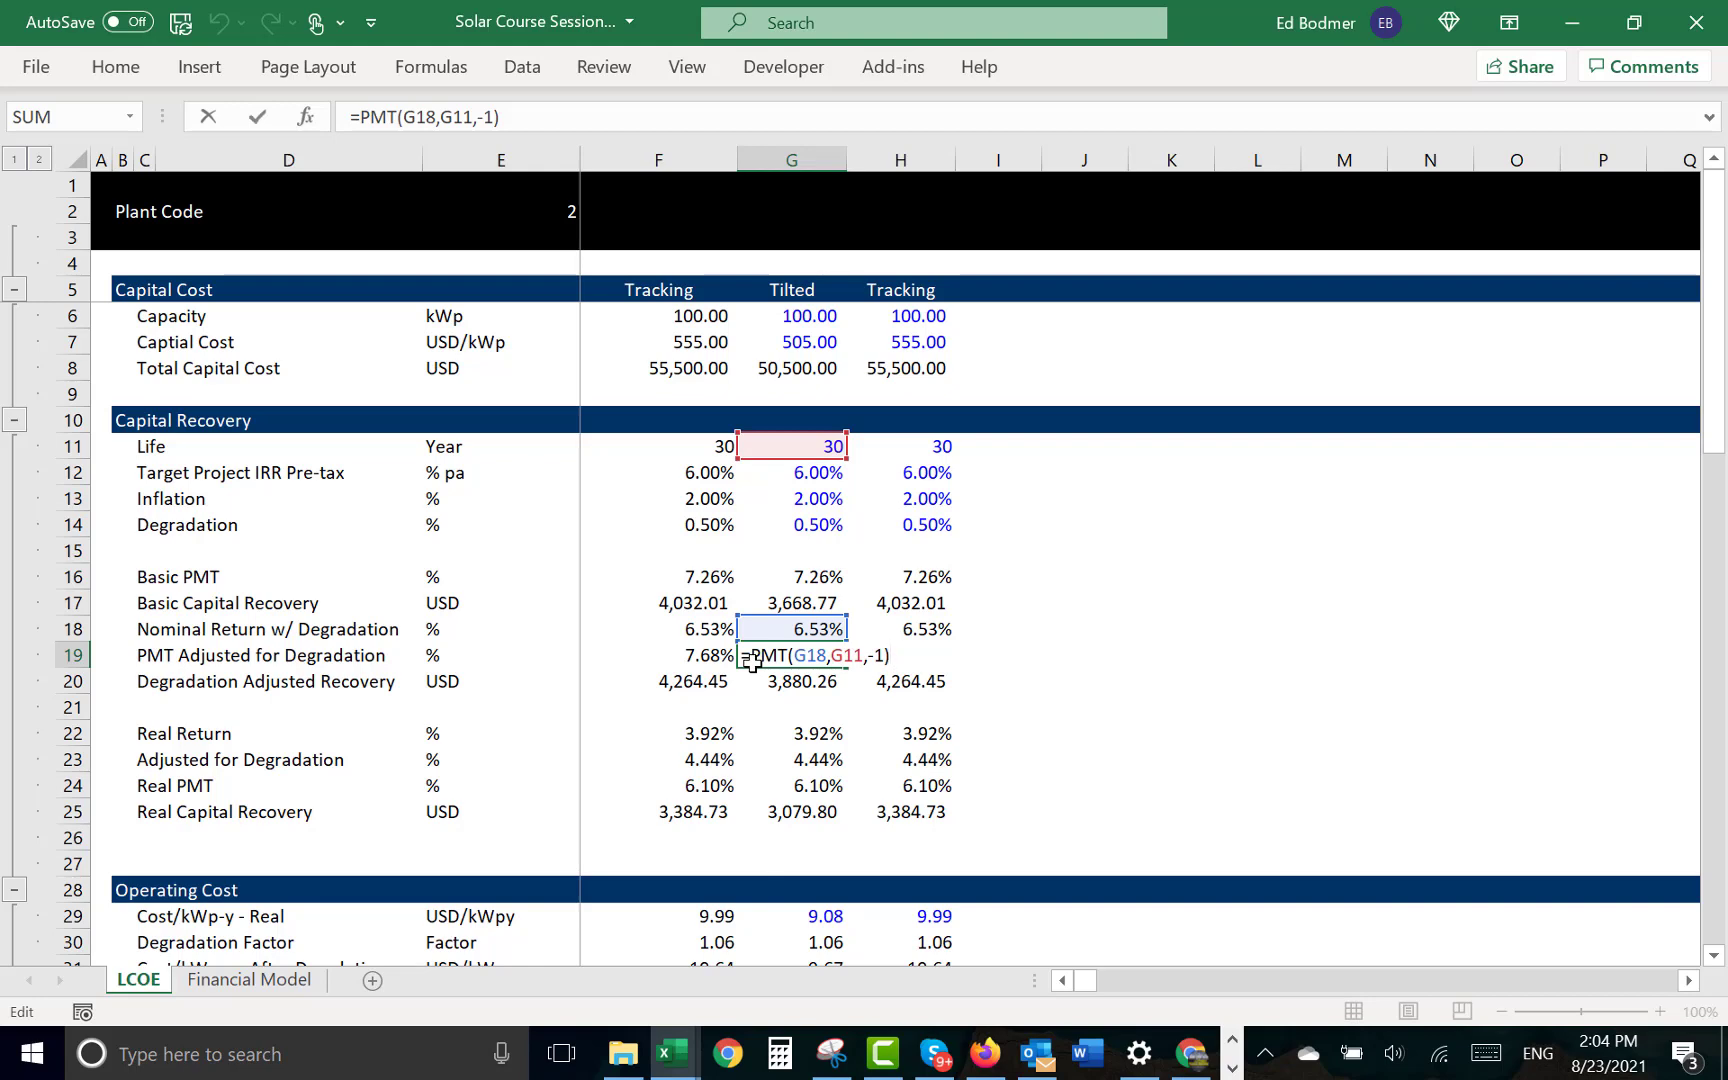
{"action": "key", "text": "Return"}
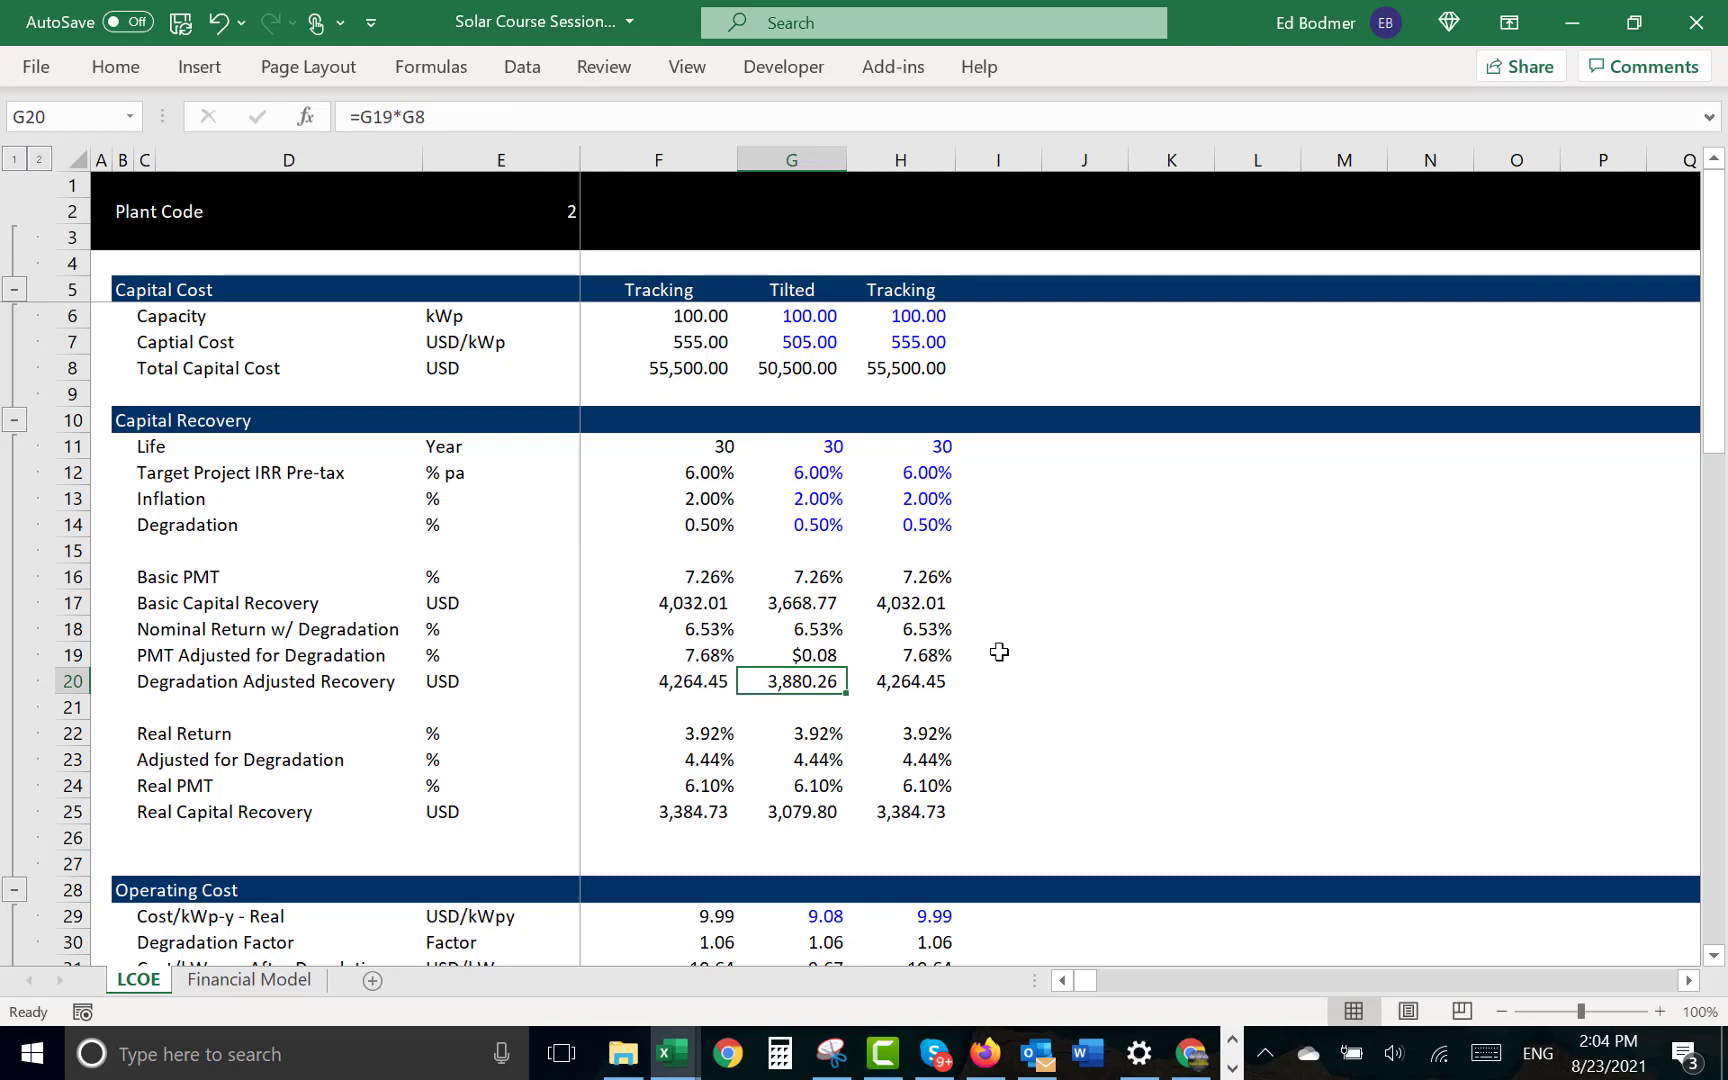
{"action": "key", "text": "Up"}
{"action": "key", "text": "ctrl+shift+5"}
- Examine the Degradation Adjusted Recovery formula in G20 for the Tilted case
{"action": "key", "text": "Down"}
{"action": "key", "text": "F2"}
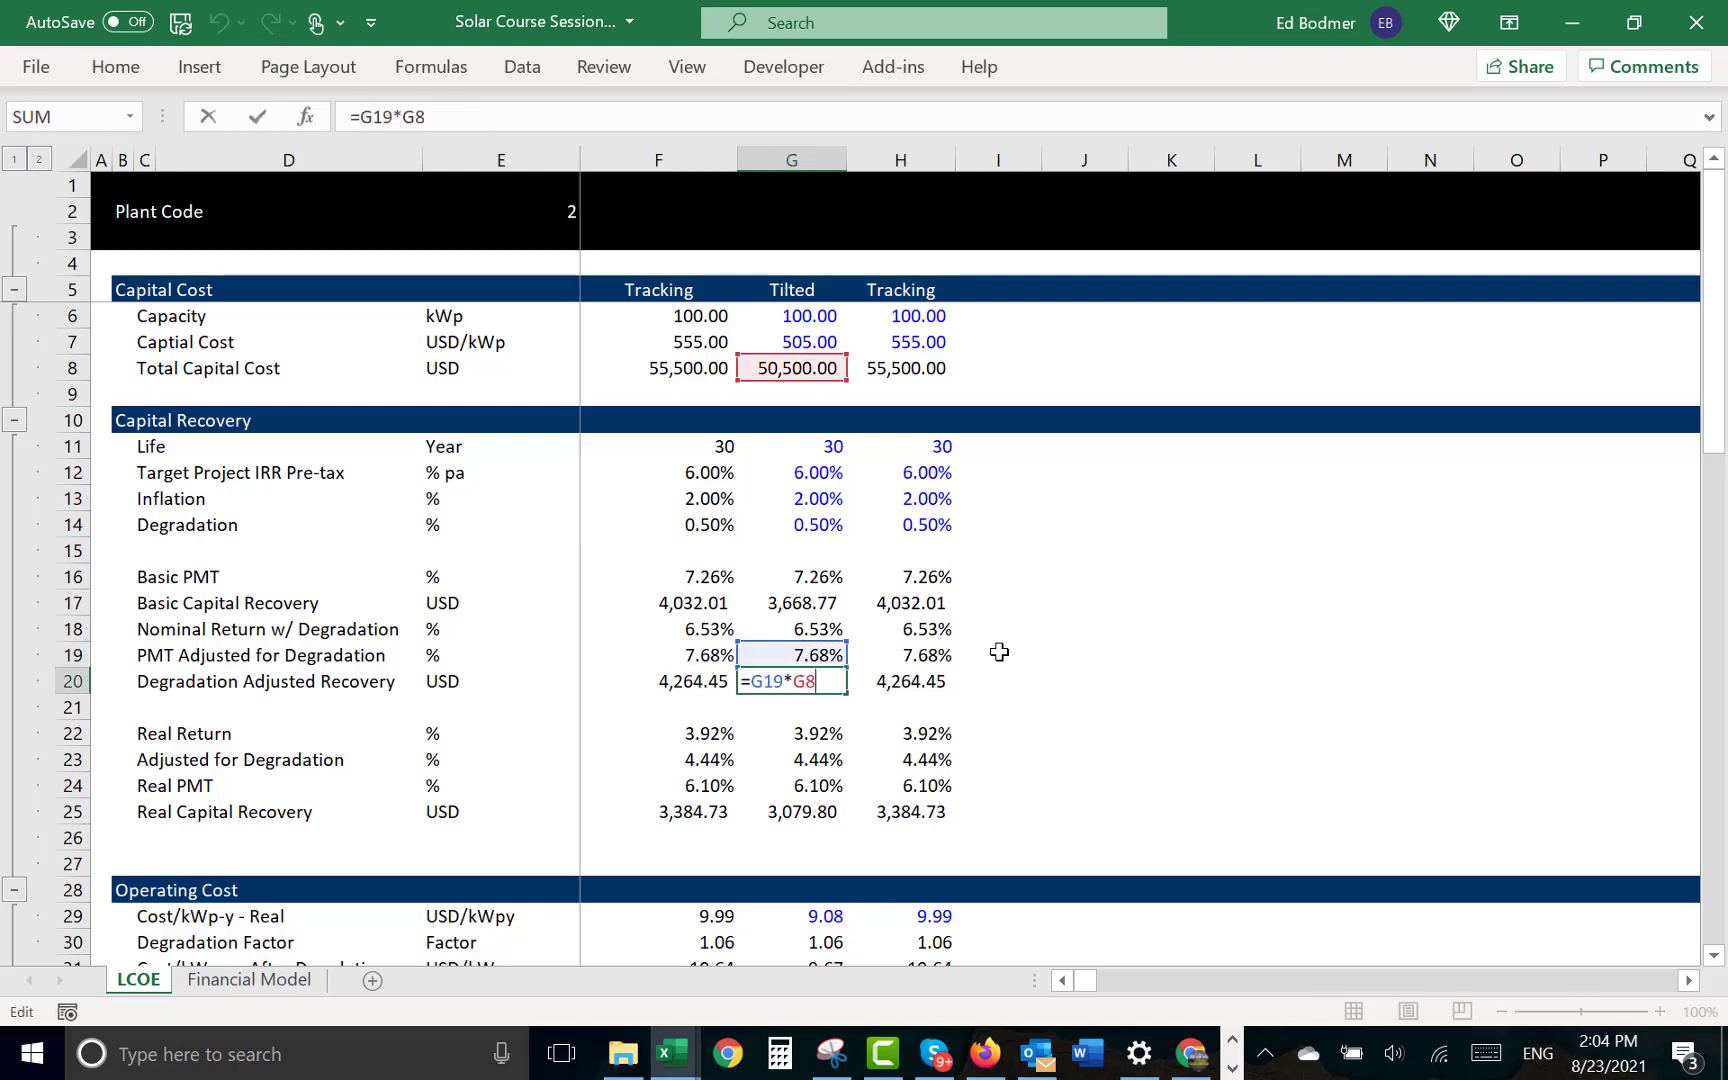
{"action": "key", "text": "Escape"}
- Look over the LCOE section at the end of the sheet and examine the real capital recovery link in G61
{"action": "key", "text": "Down"}
{"action": "key", "text": "Page_Down"}
{"action": "key", "text": "Down"}
{"action": "key", "text": "Down"}
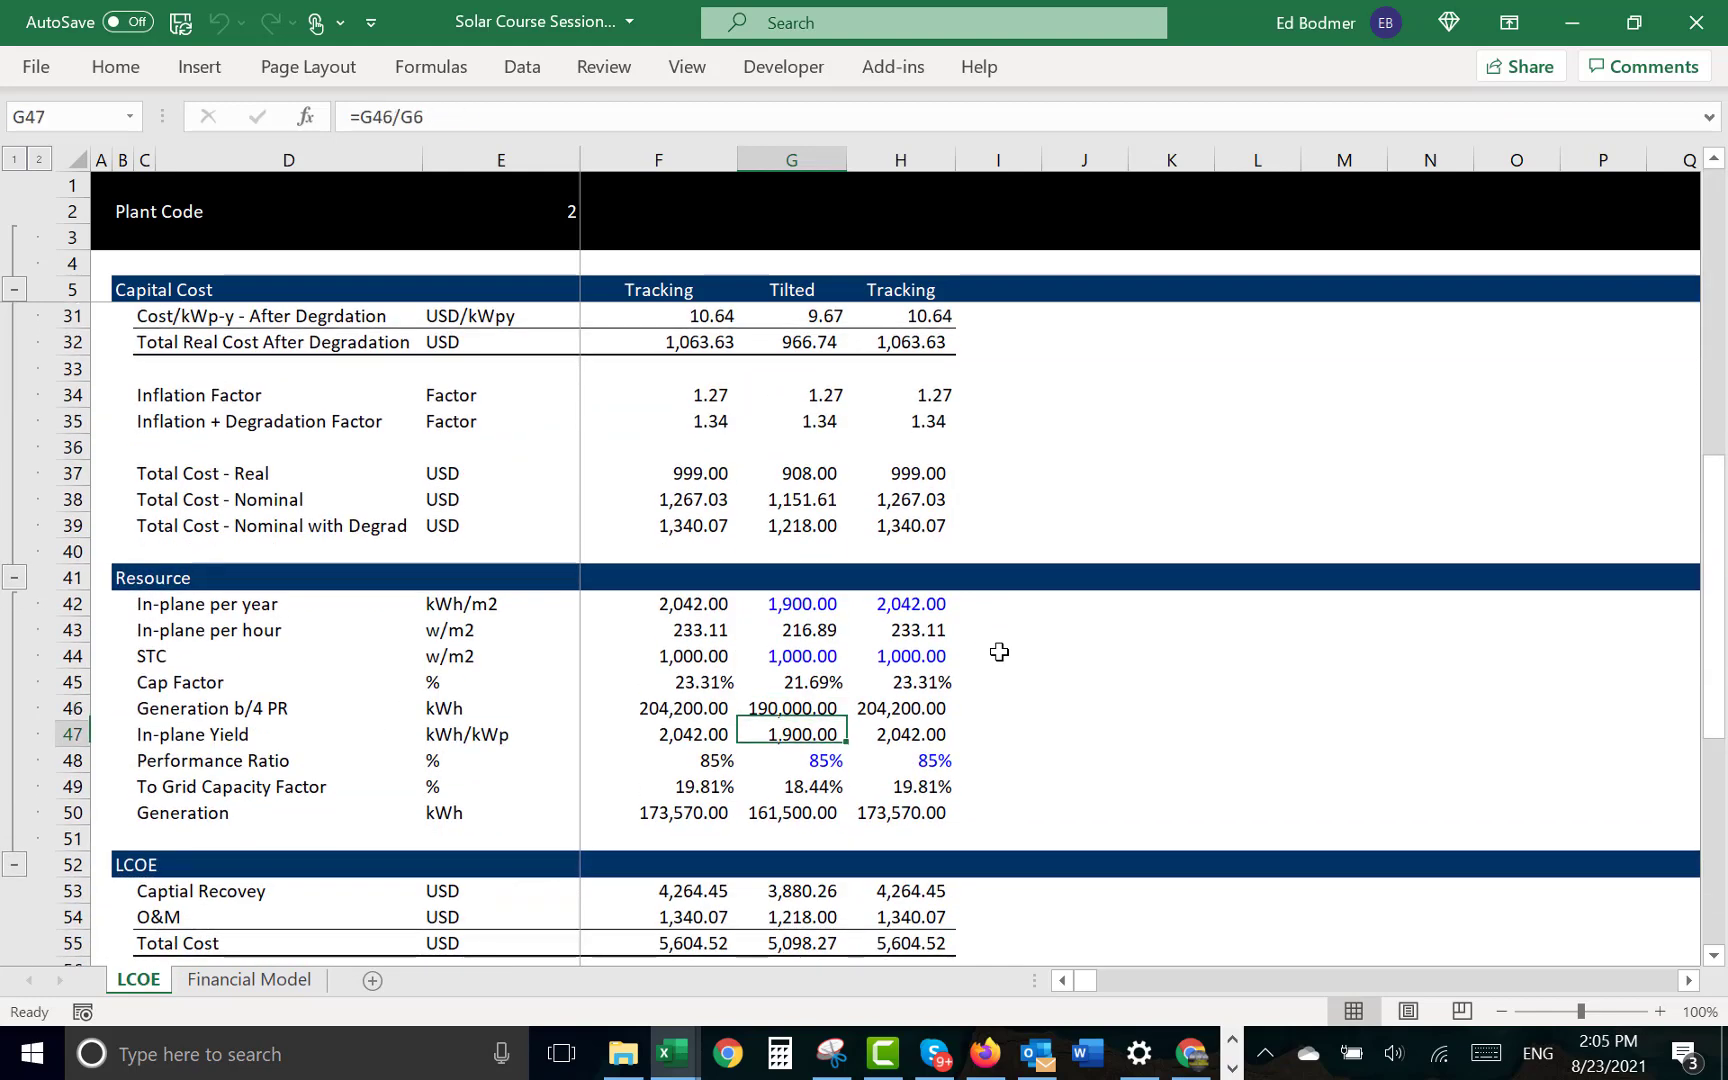
{"action": "key", "text": "Page_Down"}
{"action": "key", "text": "Up"}
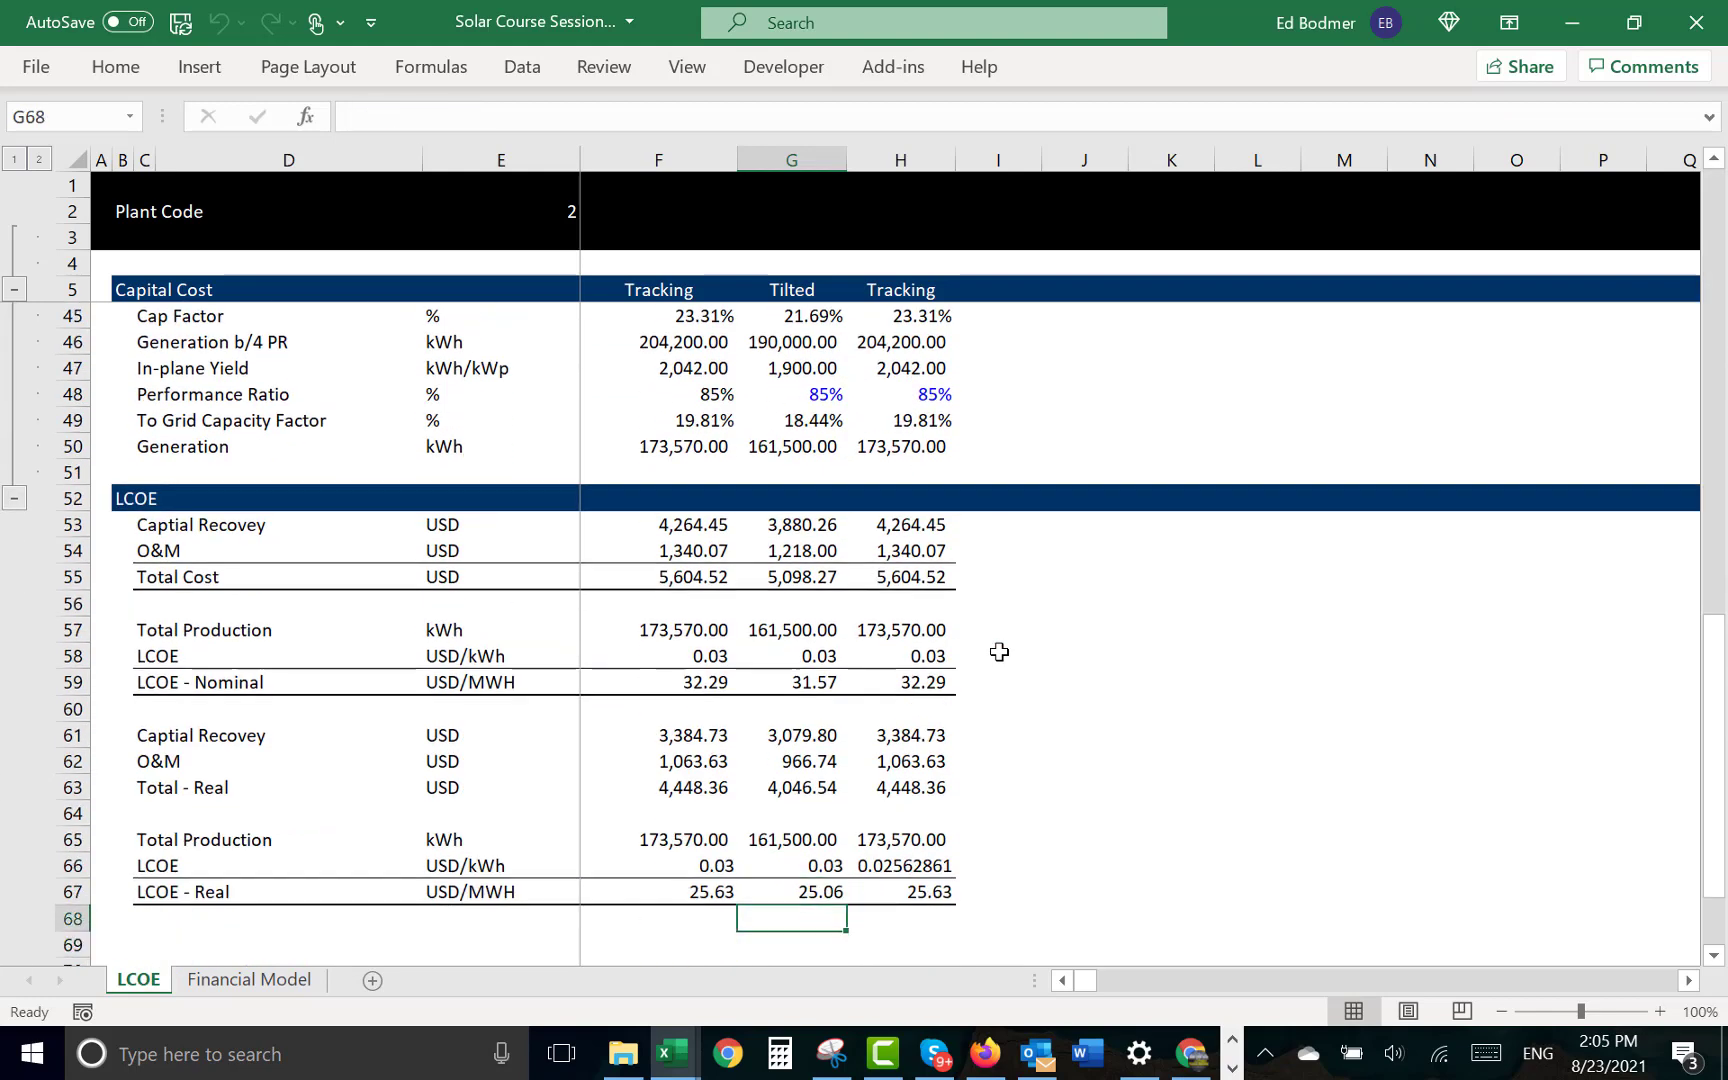
{"action": "key", "text": "Up"}
{"action": "key", "text": "Up"}
{"action": "key", "text": "Up"}
{"action": "key", "text": "Up"}
{"action": "key", "text": "Up"}
{"action": "key", "text": "Up"}
{"action": "key", "text": "Up"}
{"action": "key", "text": "Up"}
{"action": "key", "text": "Down"}
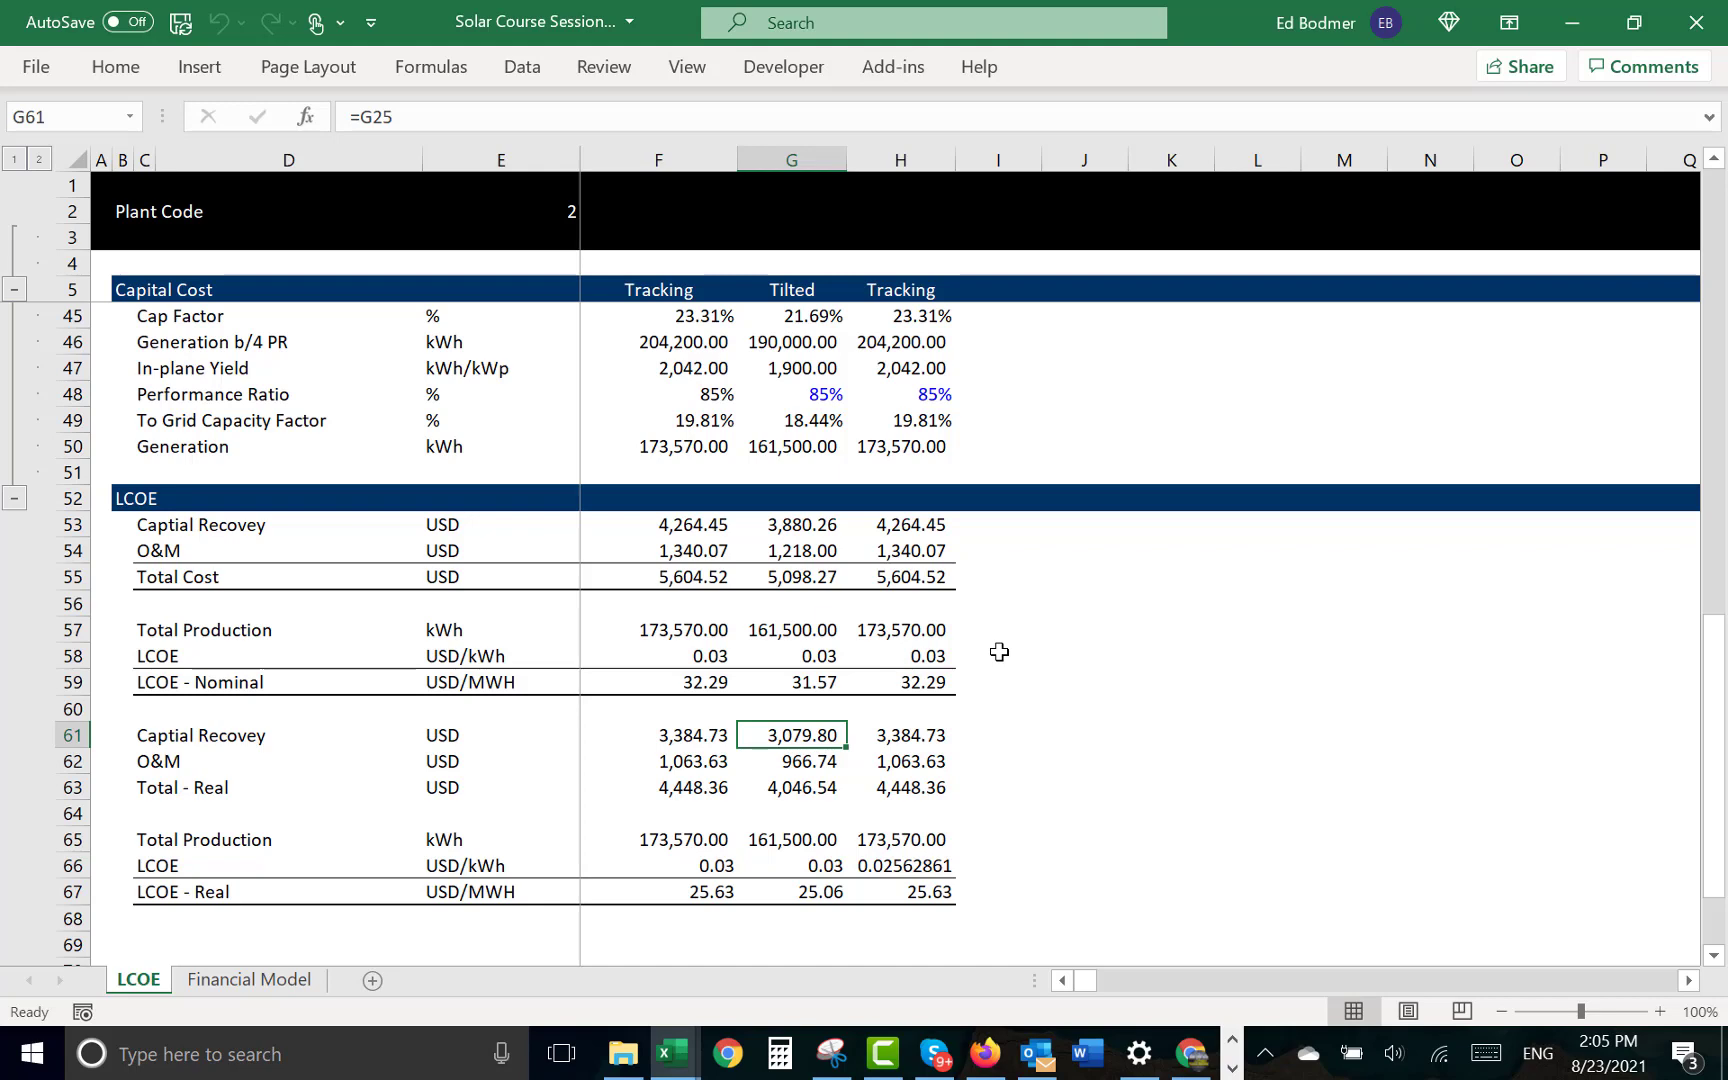
- Examine the Total - Real formula in G63 and the real O&M link in G62, and look back over the nominal LCOE rows
{"action": "key", "text": "Down"}
{"action": "key", "text": "Down"}
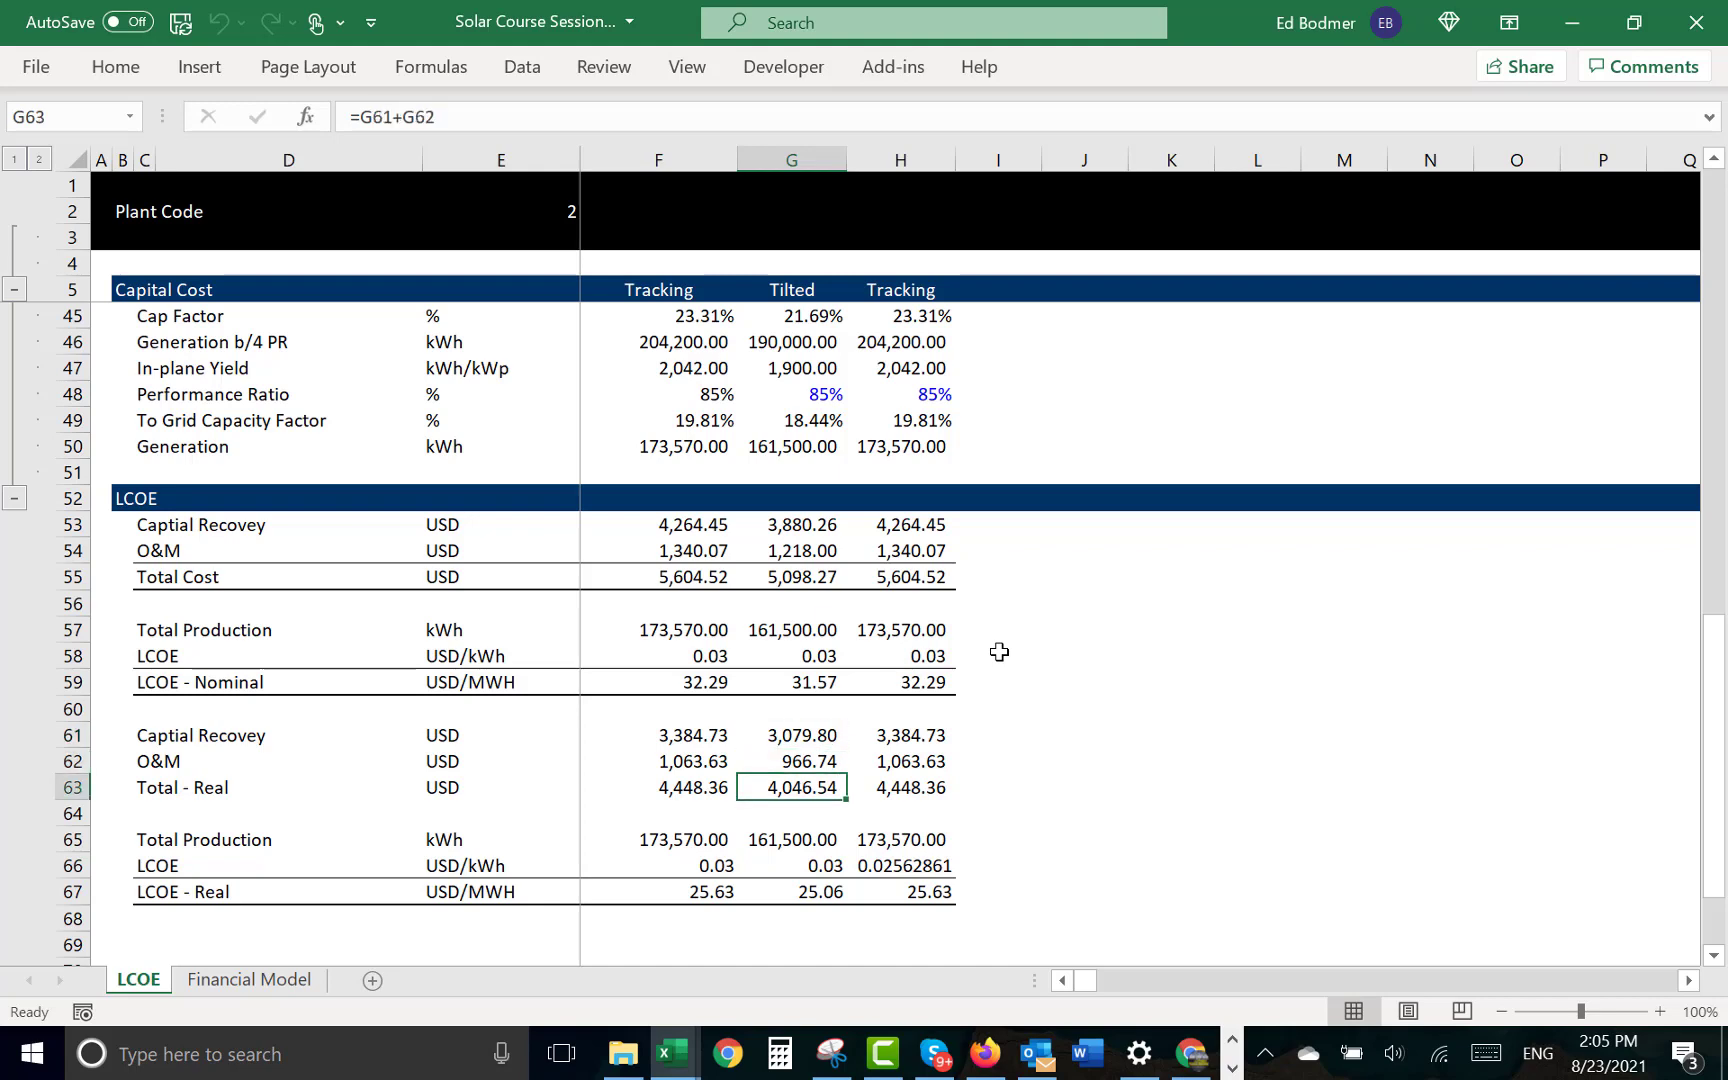
{"action": "key", "text": "Up"}
{"action": "key", "text": "Up"}
{"action": "key", "text": "Down"}
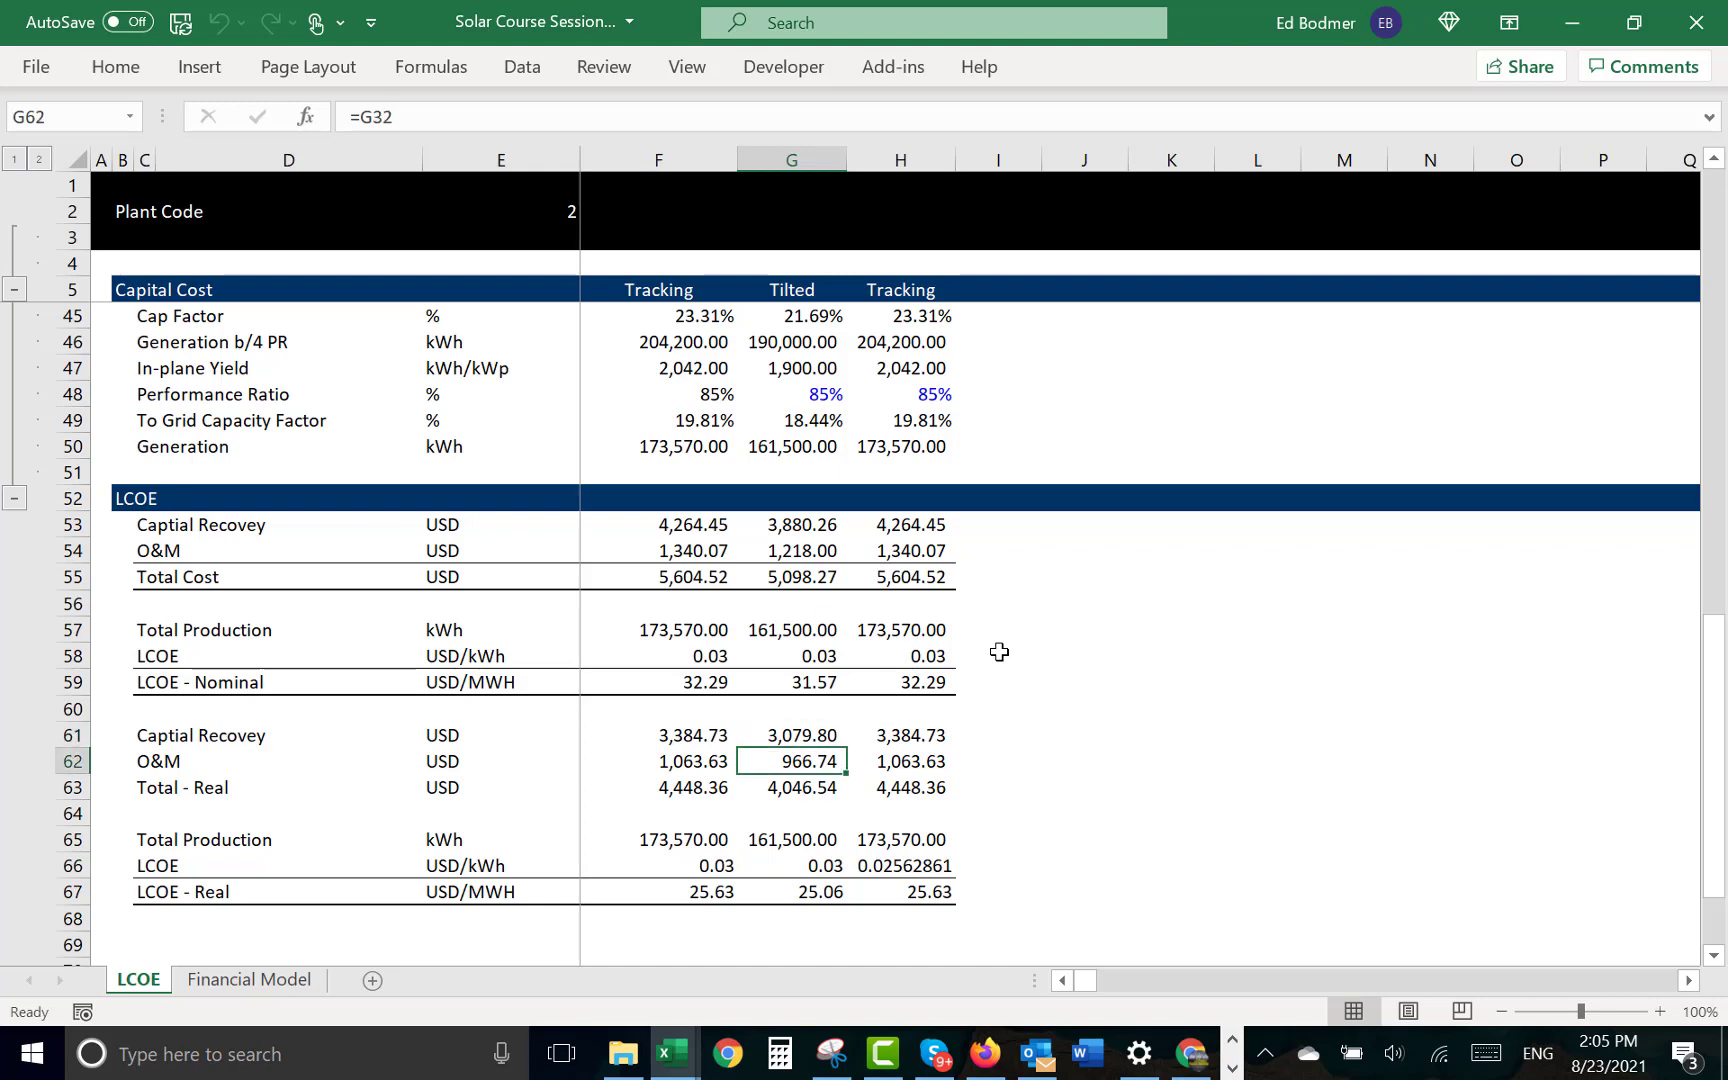
{"action": "key", "text": "Up"}
{"action": "key", "text": "Up"}
{"action": "key", "text": "Up"}
{"action": "key", "text": "Up"}
{"action": "key", "text": "Up"}
{"action": "key", "text": "Up"}
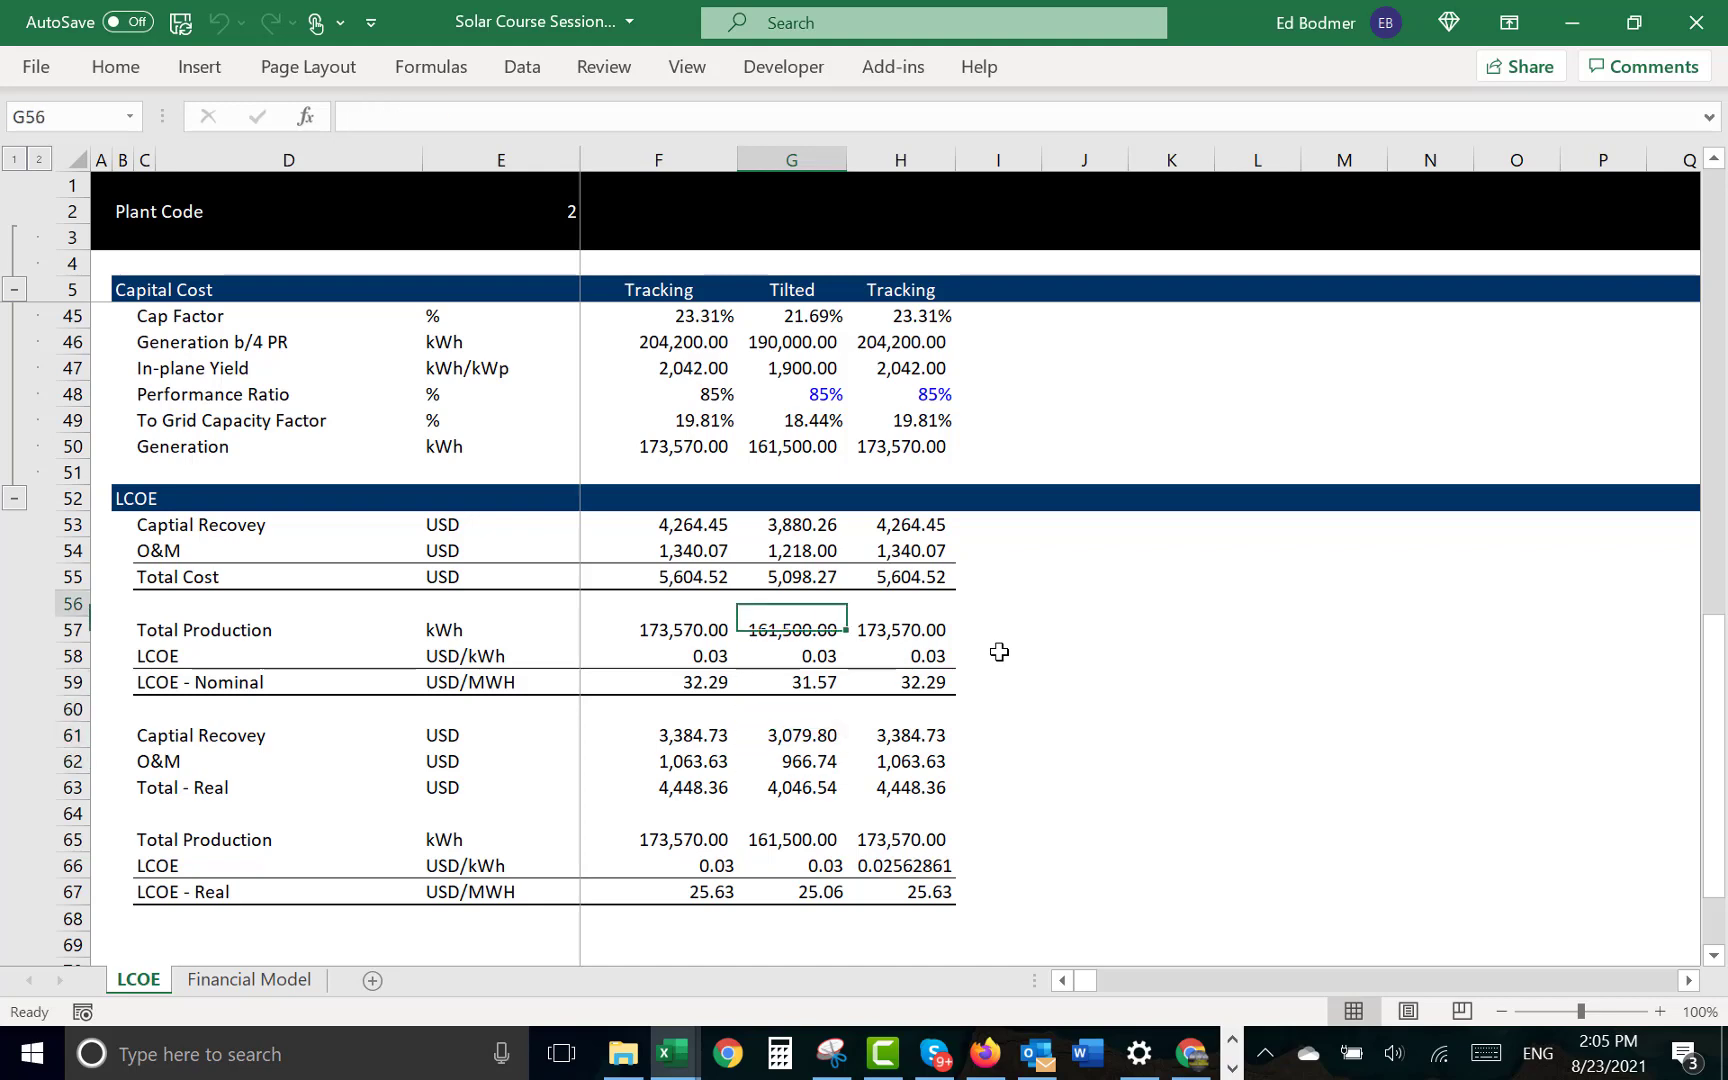
{"action": "key", "text": "Down"}
{"action": "key", "text": "Up"}
{"action": "key", "text": "Up"}
{"action": "key", "text": "Up"}
{"action": "key", "text": "Up"}
{"action": "key", "text": "Up"}
{"action": "key", "text": "Up"}
{"action": "key", "text": "Up"}
{"action": "key", "text": "Up"}
{"action": "key", "text": "Up"}
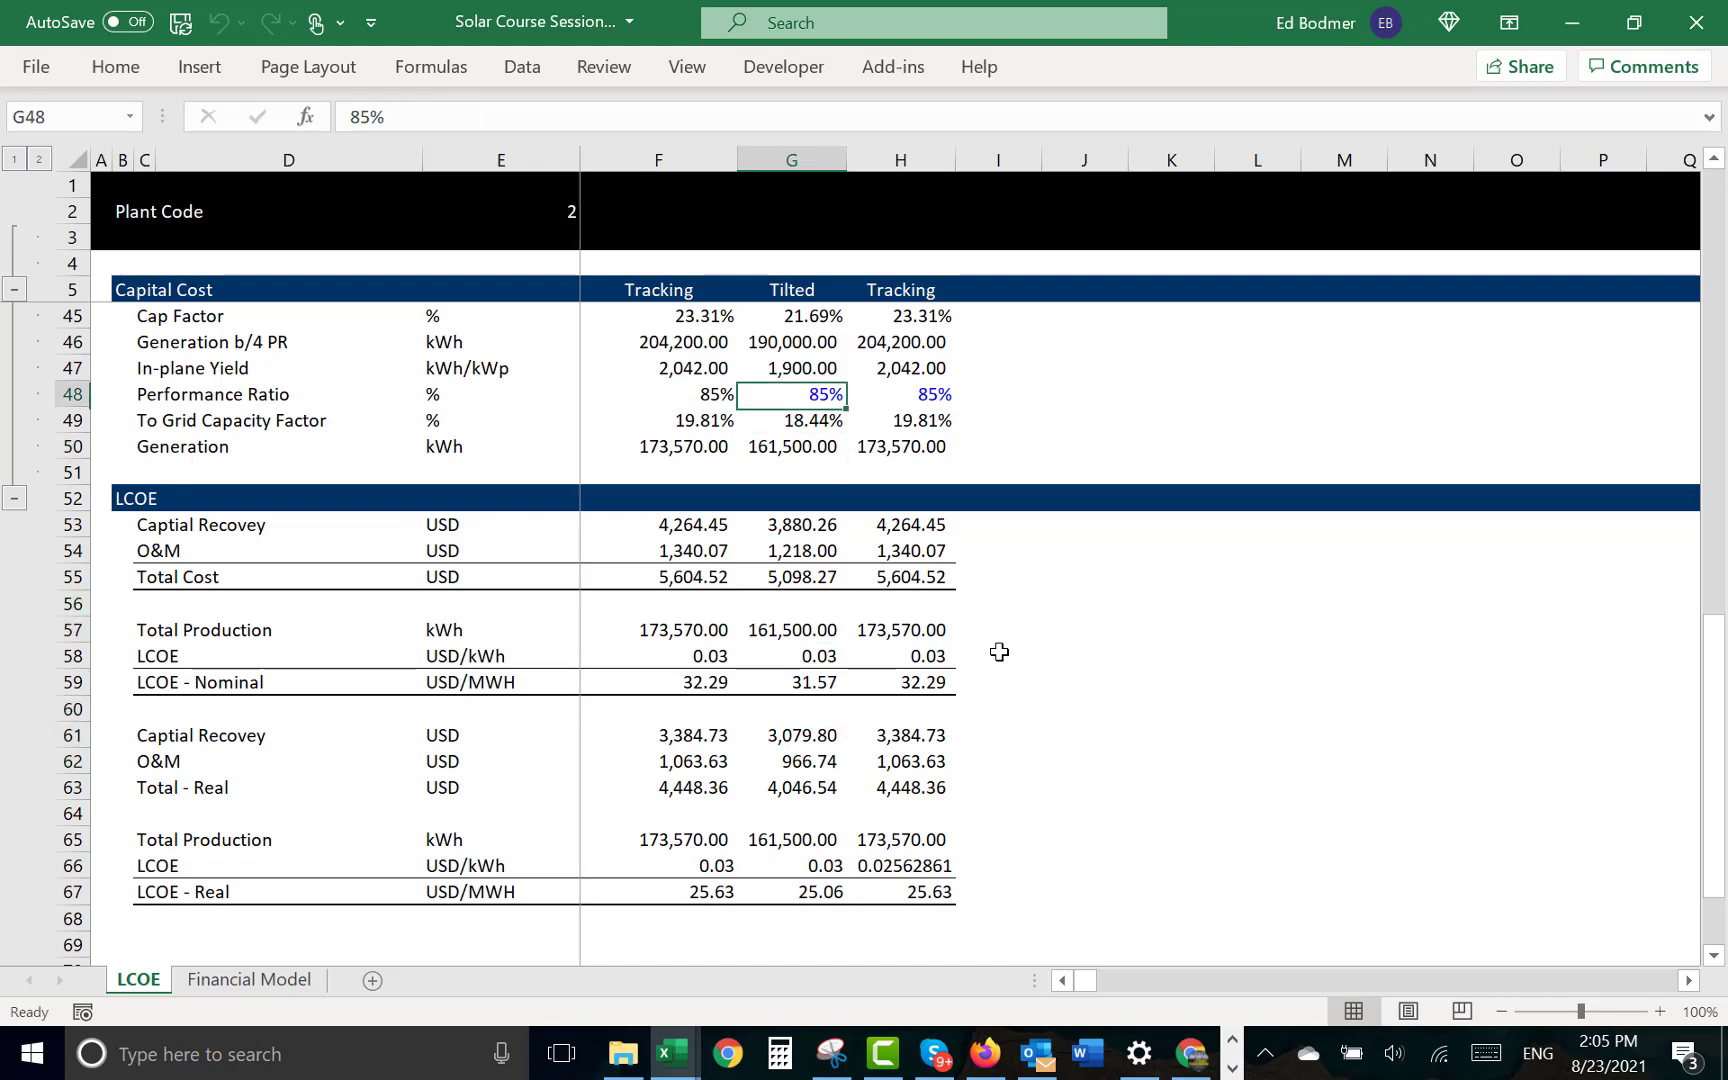
- Return to the Capital Recovery section and review Adjusted for Degradation in G23 and Degradation Adjusted Recovery in G20
{"action": "key", "text": "Page_Up"}
{"action": "key", "text": "Page_Up"}
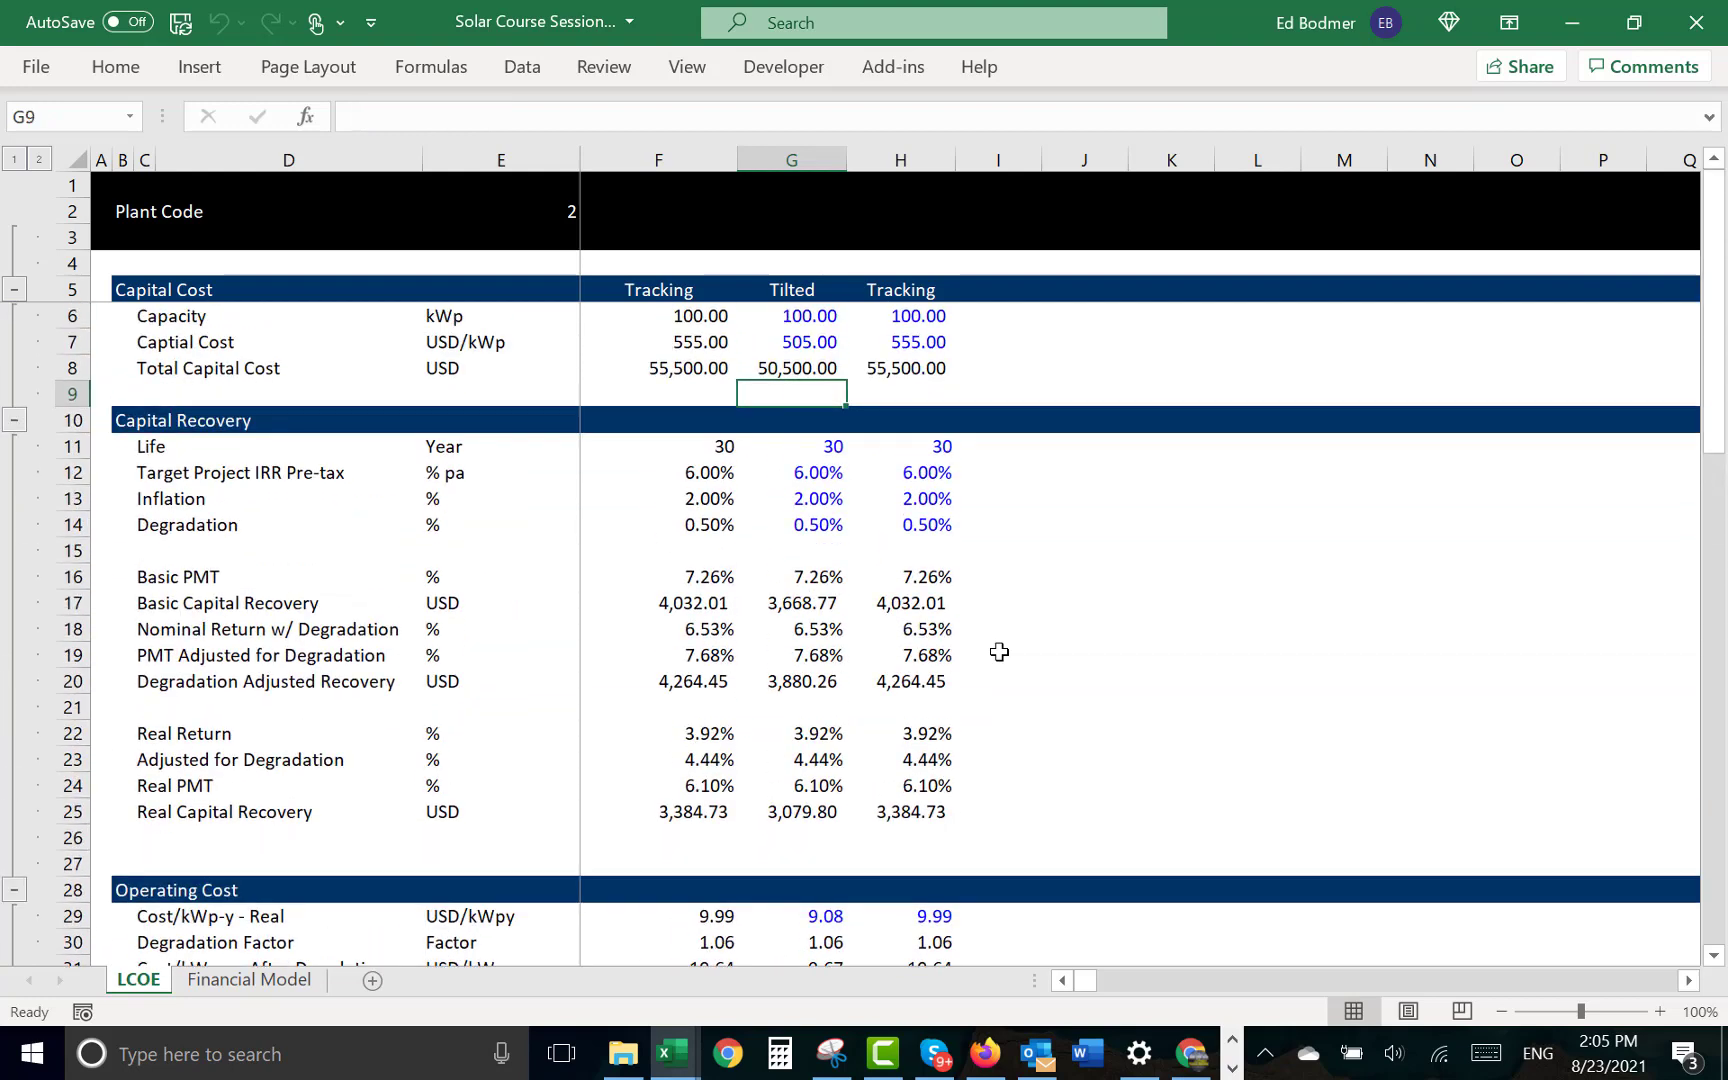
{"action": "key", "text": "Down"}
{"action": "key", "text": "Down"}
{"action": "key", "text": "Down"}
{"action": "key", "text": "Down"}
{"action": "key", "text": "Down"}
{"action": "key", "text": "Down"}
{"action": "key", "text": "Down"}
{"action": "key", "text": "Down"}
{"action": "key", "text": "Down"}
{"action": "key", "text": "Down"}
{"action": "key", "text": "Down"}
{"action": "key", "text": "Down"}
{"action": "key", "text": "Down"}
{"action": "key", "text": "Down"}
{"action": "key", "text": "Down"}
{"action": "key", "text": "Up"}
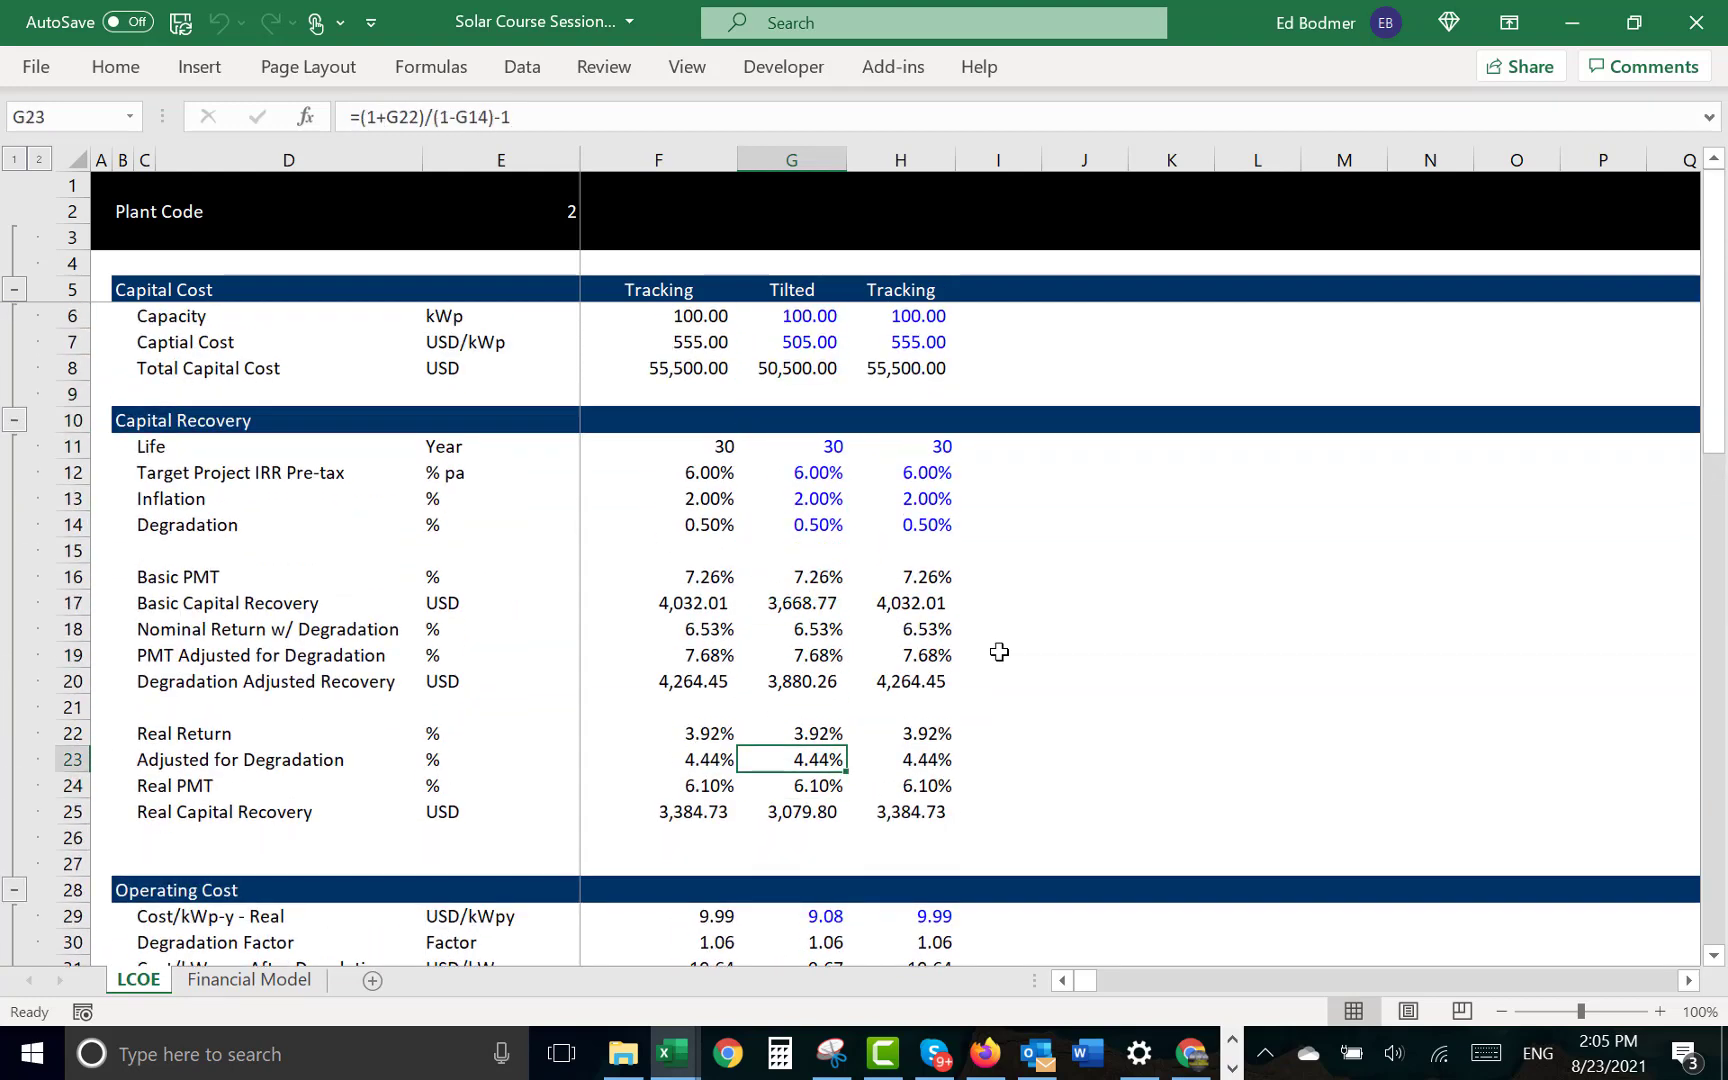
{"action": "key", "text": "Up"}
{"action": "key", "text": "Up"}
{"action": "key", "text": "Up"}
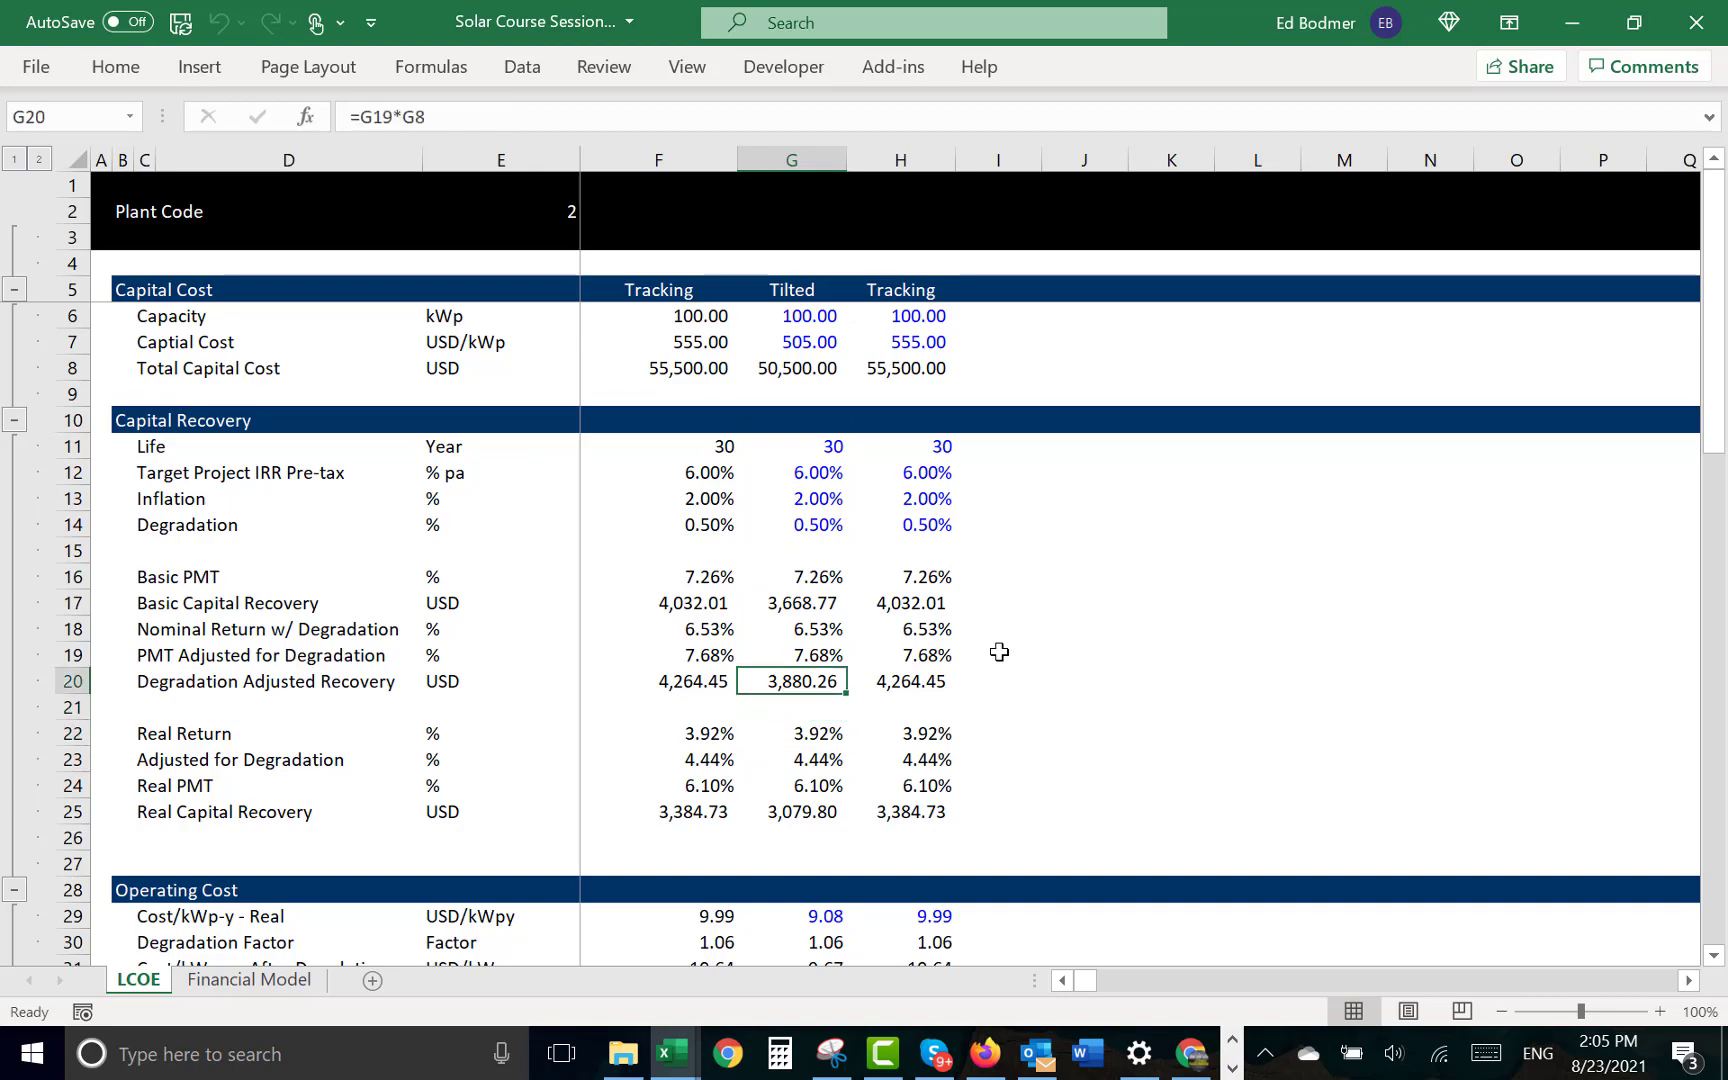
- Go back to the LCOE section and check the Tilted case's Total - Real formula in G63
{"action": "key", "text": "Down"}
{"action": "key", "text": "Down"}
{"action": "key", "text": "Down"}
{"action": "key", "text": "Down"}
{"action": "key", "text": "Down"}
{"action": "key", "text": "Down"}
{"action": "key", "text": "Down"}
{"action": "key", "text": "Down"}
{"action": "key", "text": "Down"}
{"action": "key", "text": "Down"}
{"action": "key", "text": "Down"}
{"action": "key", "text": "Down"}
{"action": "key", "text": "Down"}
{"action": "key", "text": "Down"}
{"action": "key", "text": "Down"}
{"action": "key", "text": "Down"}
{"action": "key", "text": "Down"}
{"action": "key", "text": "Down"}
{"action": "key", "text": "Down"}
{"action": "key", "text": "Down"}
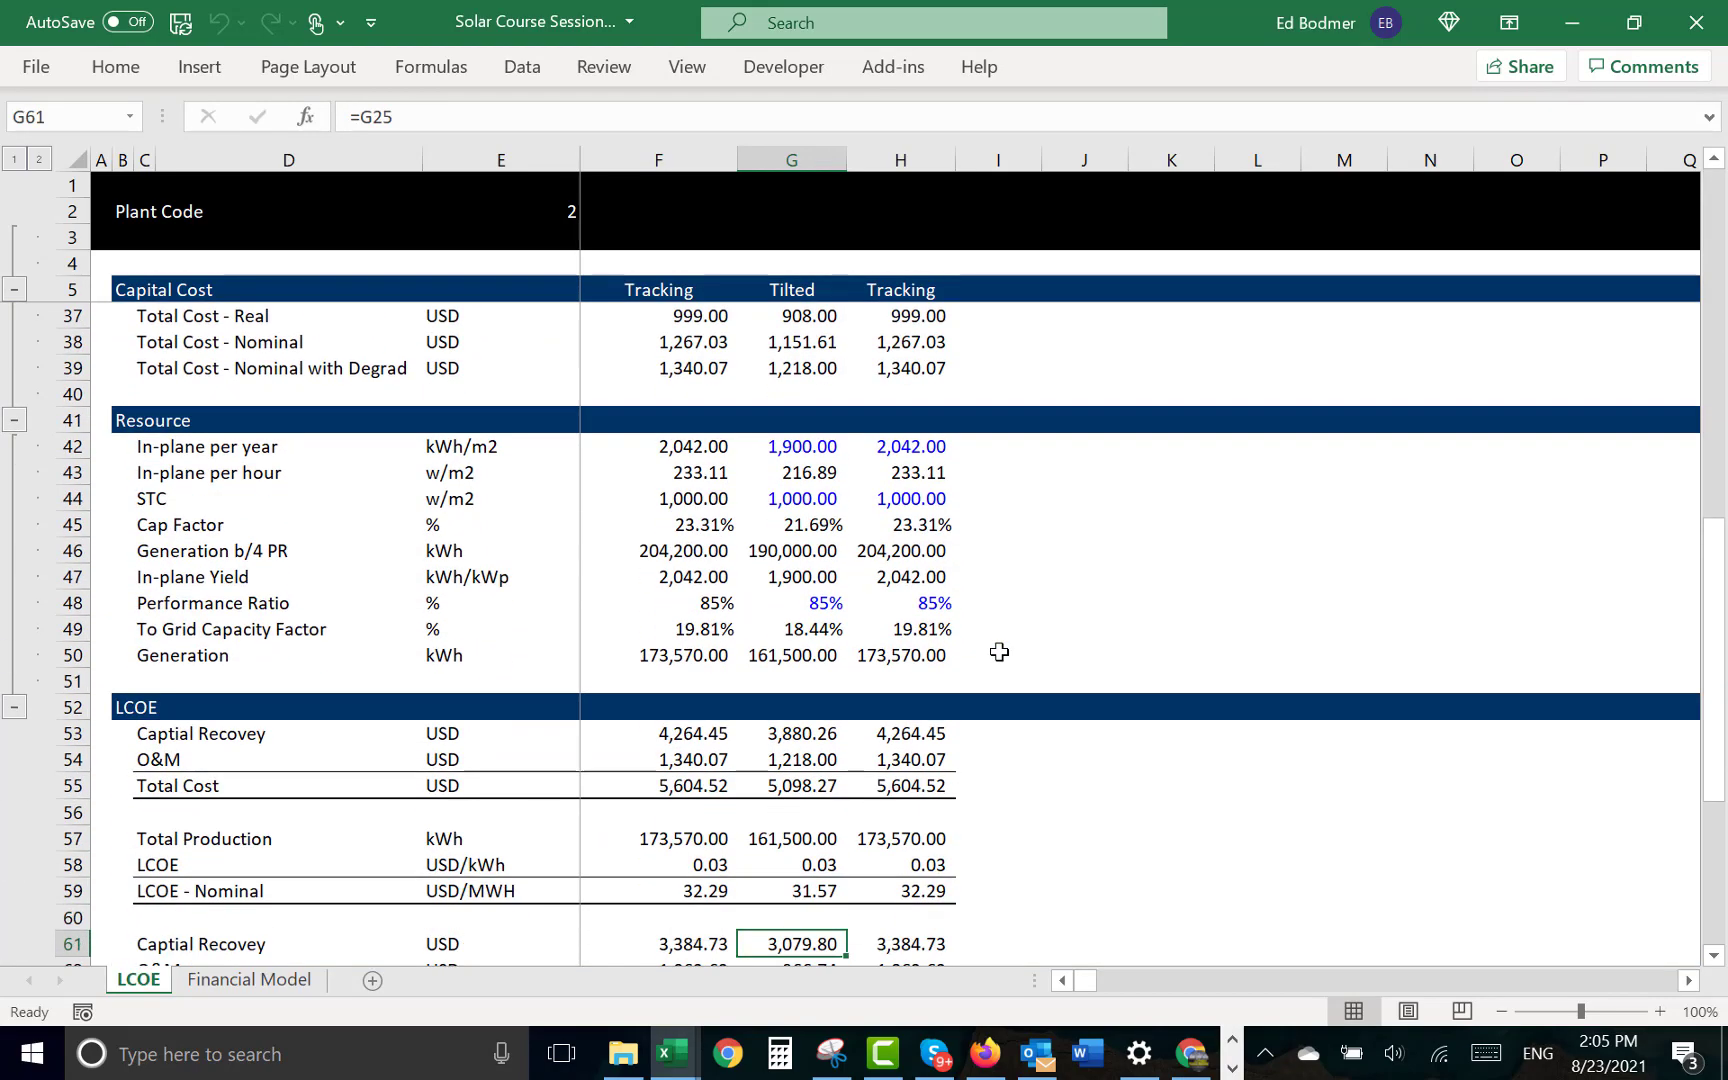
{"action": "key", "text": "Down"}
{"action": "key", "text": "Down"}
{"action": "key", "text": "Down"}
{"action": "key", "text": "Down"}
{"action": "key", "text": "Down"}
{"action": "key", "text": "Up"}
{"action": "key", "text": "Up"}
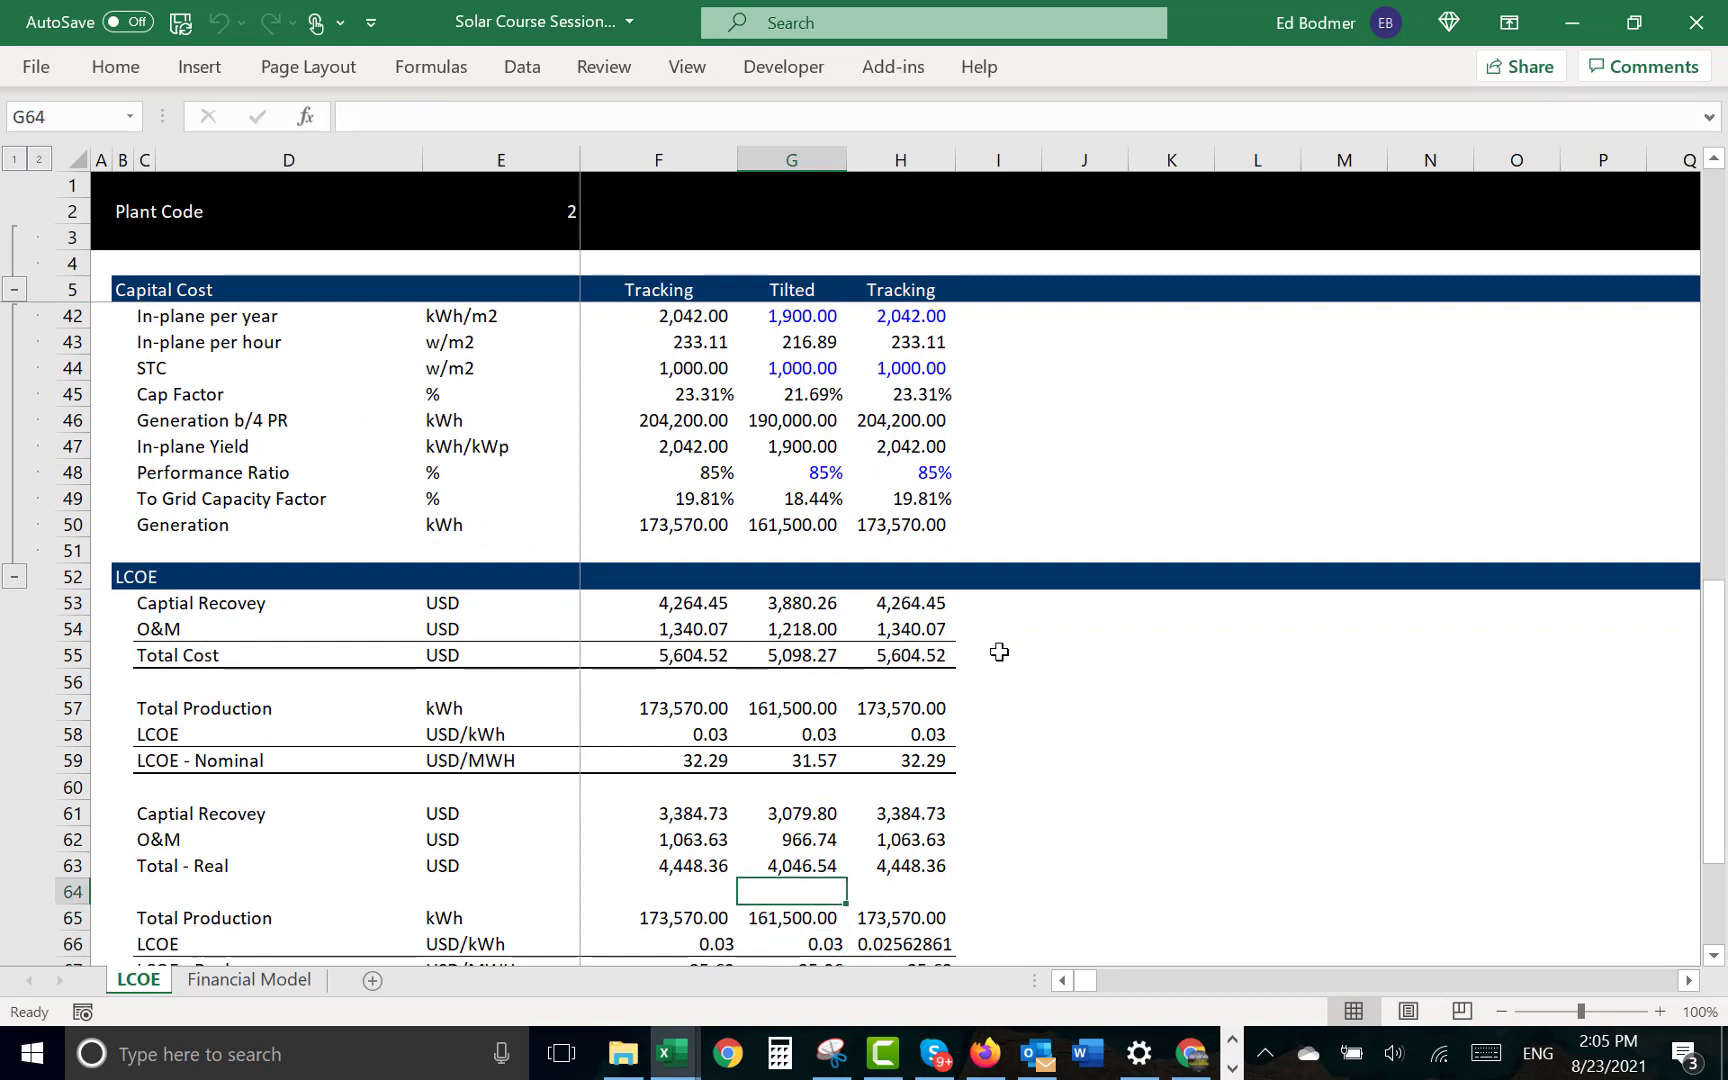
{"action": "key", "text": "Up"}
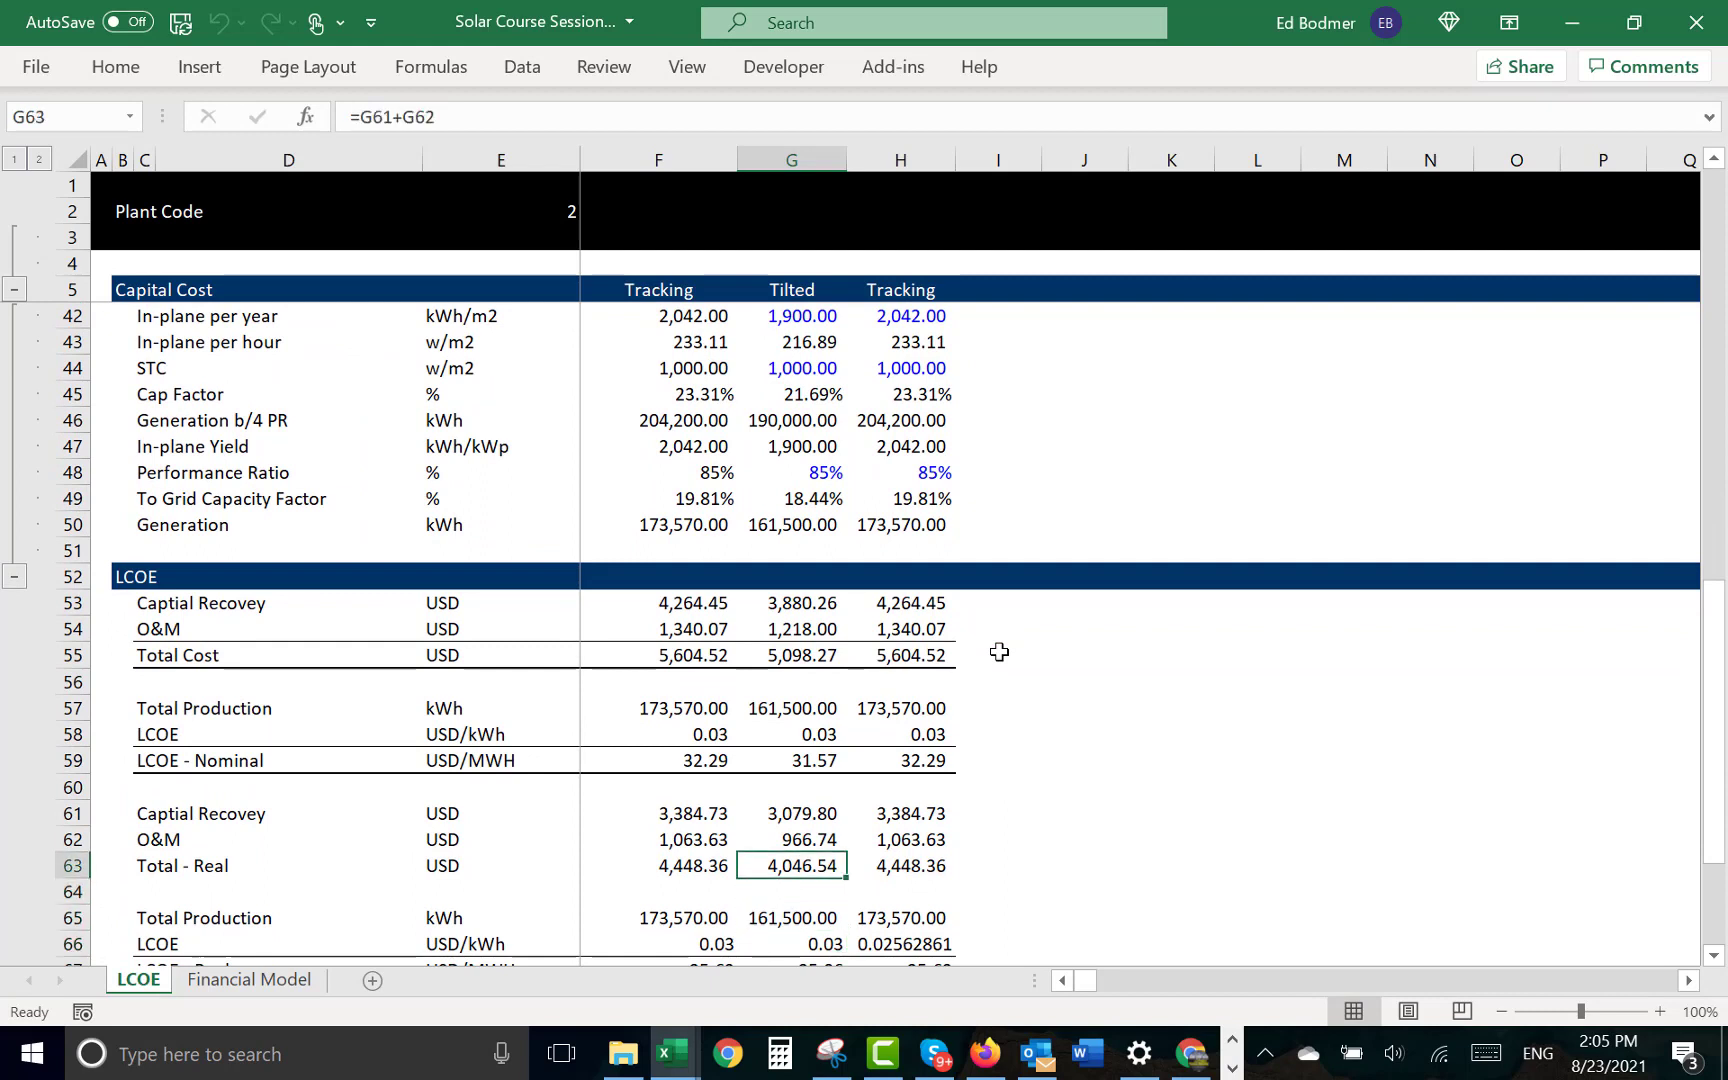
- Compare the LCOE - Nominal formula in G59 with the real cost total in G63
{"action": "key", "text": "Up"}
{"action": "key", "text": "Up"}
{"action": "key", "text": "Up"}
{"action": "key", "text": "Up"}
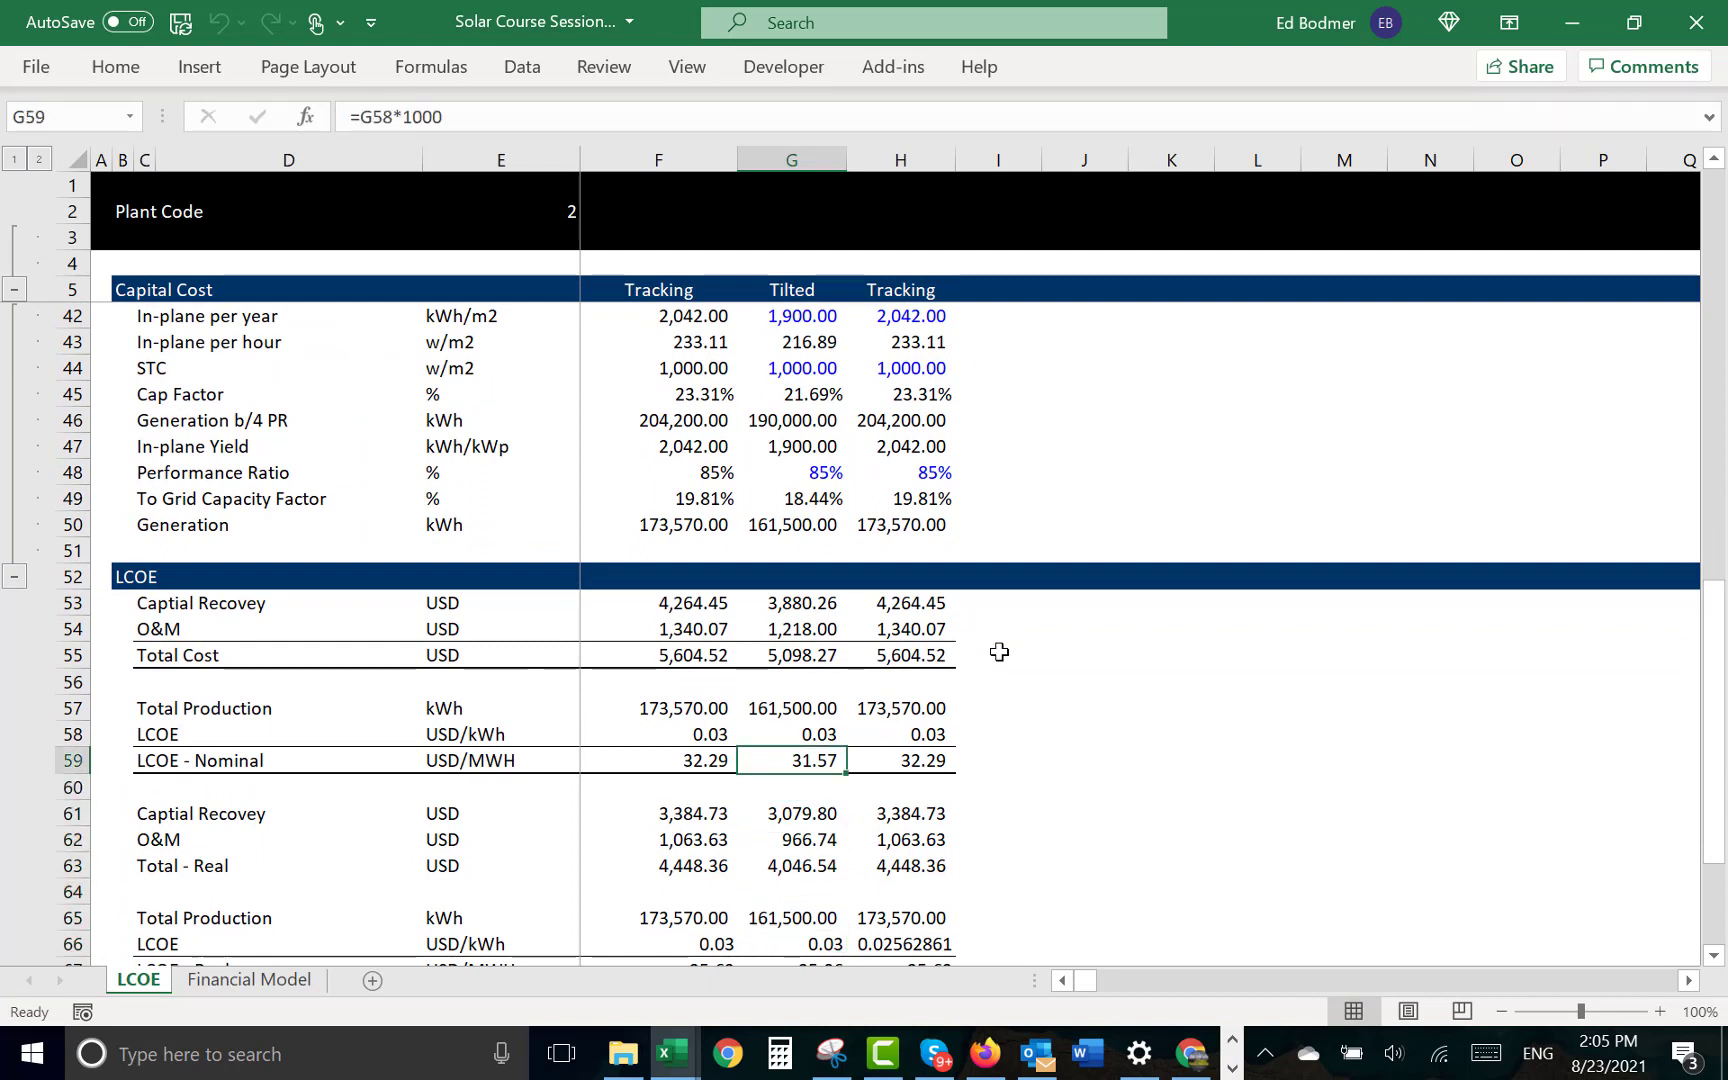
{"action": "key", "text": "Down"}
{"action": "key", "text": "Down"}
{"action": "key", "text": "Down"}
{"action": "key", "text": "Down"}
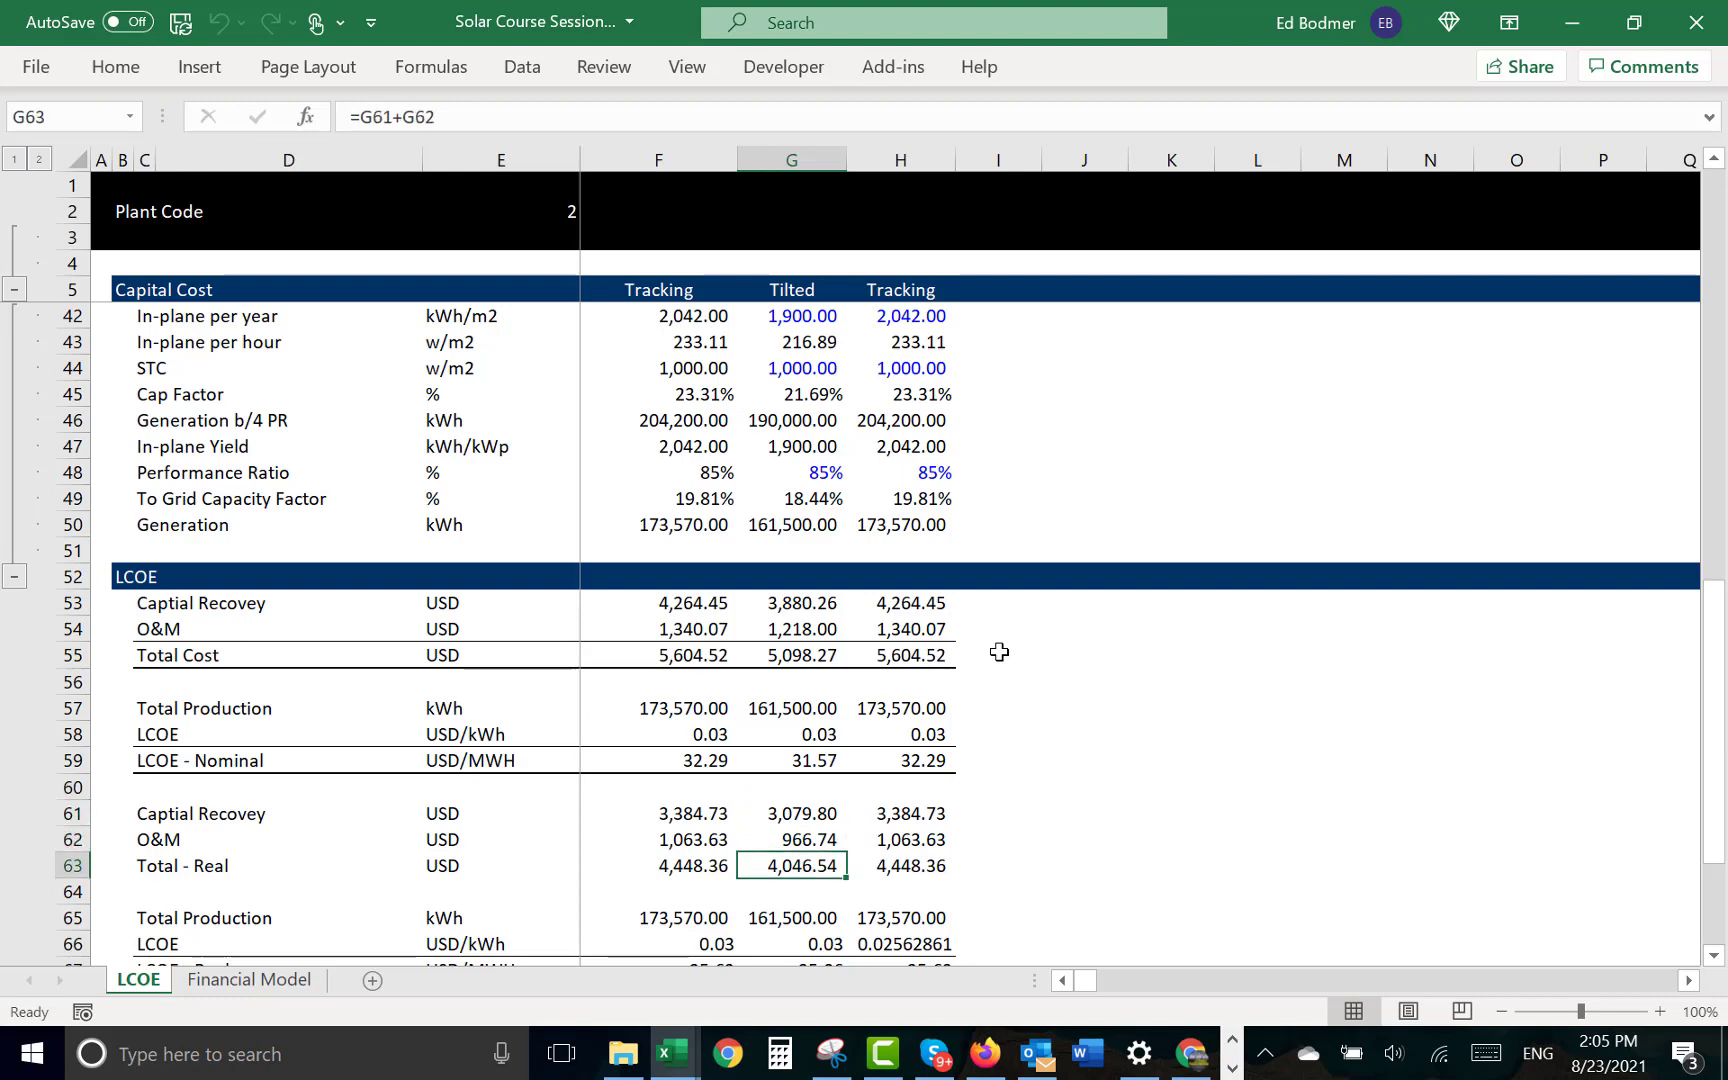
- Trace the nominal capital recovery in G53 to its source cell in the Capital Recovery section
{"action": "key", "text": "Up"}
{"action": "key", "text": "Up"}
{"action": "key", "text": "Up"}
{"action": "key", "text": "Up"}
{"action": "key", "text": "Up"}
{"action": "key", "text": "Up"}
{"action": "key", "text": "Up"}
{"action": "key", "text": "Up"}
{"action": "key", "text": "Up"}
{"action": "key", "text": "Up"}
{"action": "key", "text": "Up"}
{"action": "key", "text": "Down"}
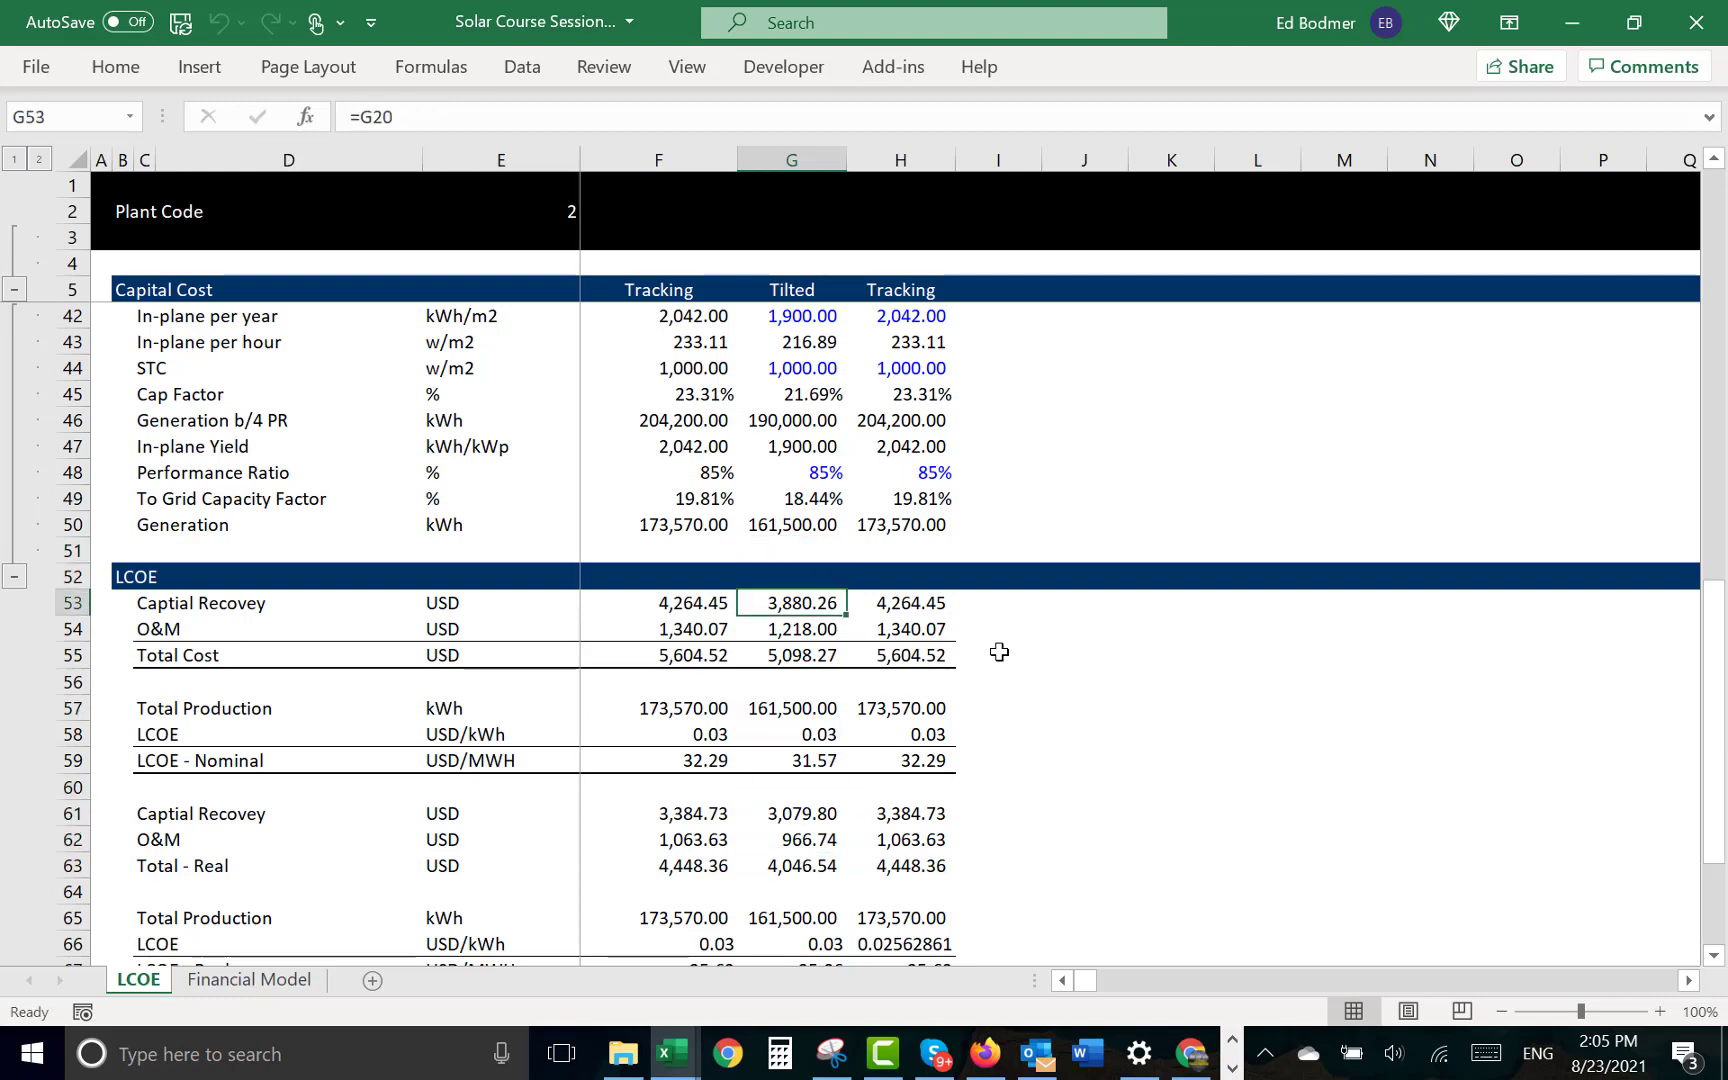
{"action": "key", "text": "ctrl+bracketleft"}
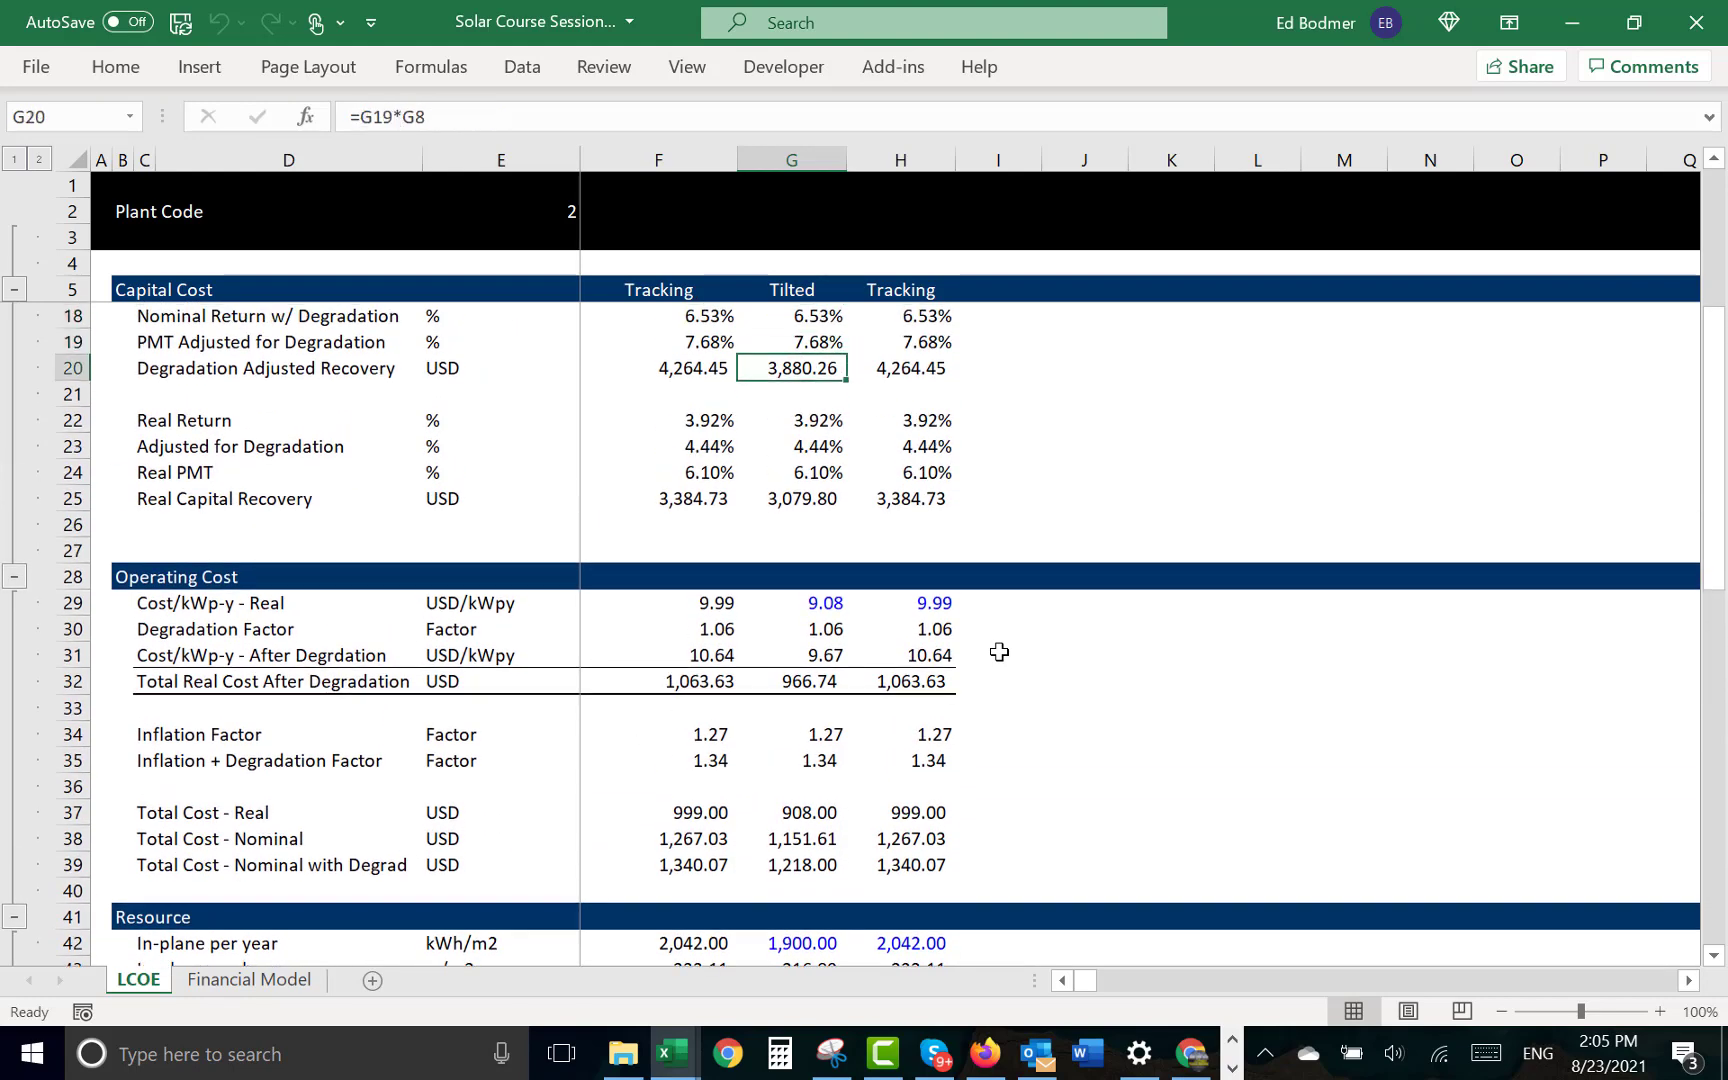
- Return to the LCOE section and examine the real O&M link in G62
{"action": "key", "text": "Page_Down"}
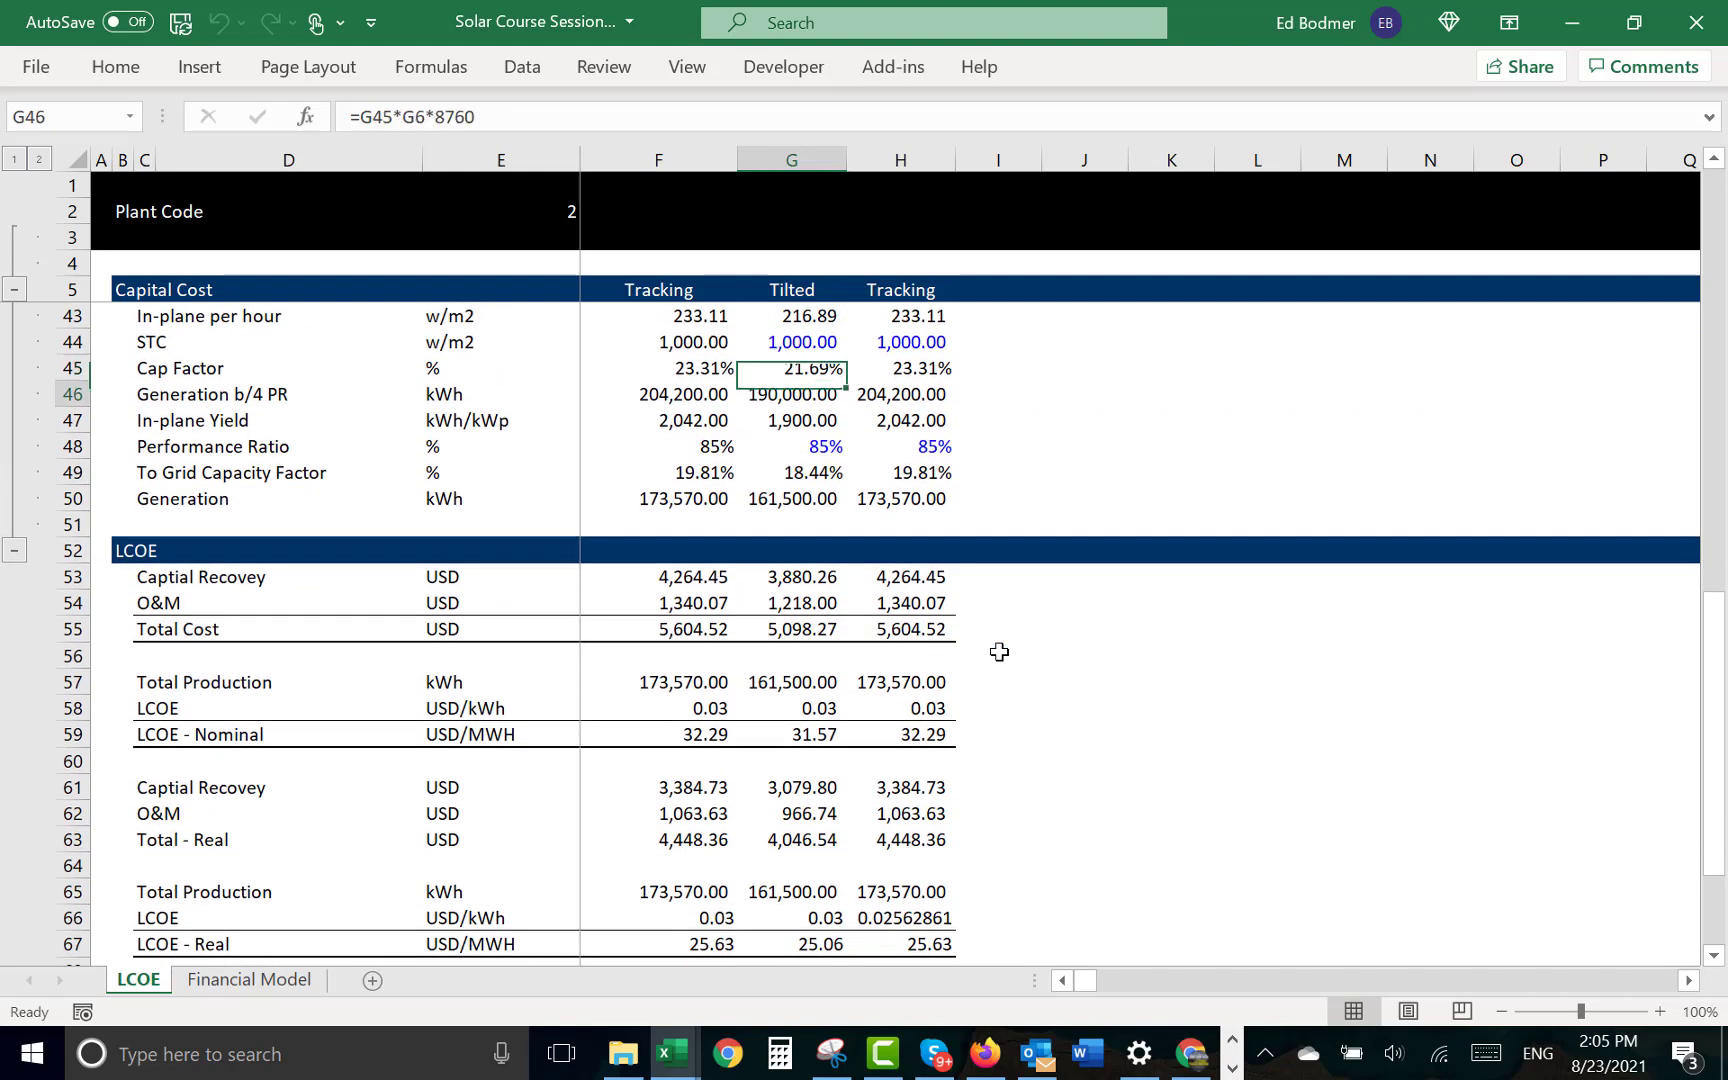
{"action": "key", "text": "Down"}
{"action": "key", "text": "Down"}
{"action": "key", "text": "Down"}
{"action": "key", "text": "Down"}
{"action": "key", "text": "Down"}
{"action": "key", "text": "Down"}
{"action": "key", "text": "Down"}
{"action": "key", "text": "Down"}
{"action": "key", "text": "Down"}
{"action": "key", "text": "Down"}
{"action": "key", "text": "Down"}
{"action": "key", "text": "Down"}
{"action": "key", "text": "Down"}
{"action": "key", "text": "Down"}
{"action": "key", "text": "Down"}
{"action": "key", "text": "Down"}
{"action": "key", "text": "Down"}
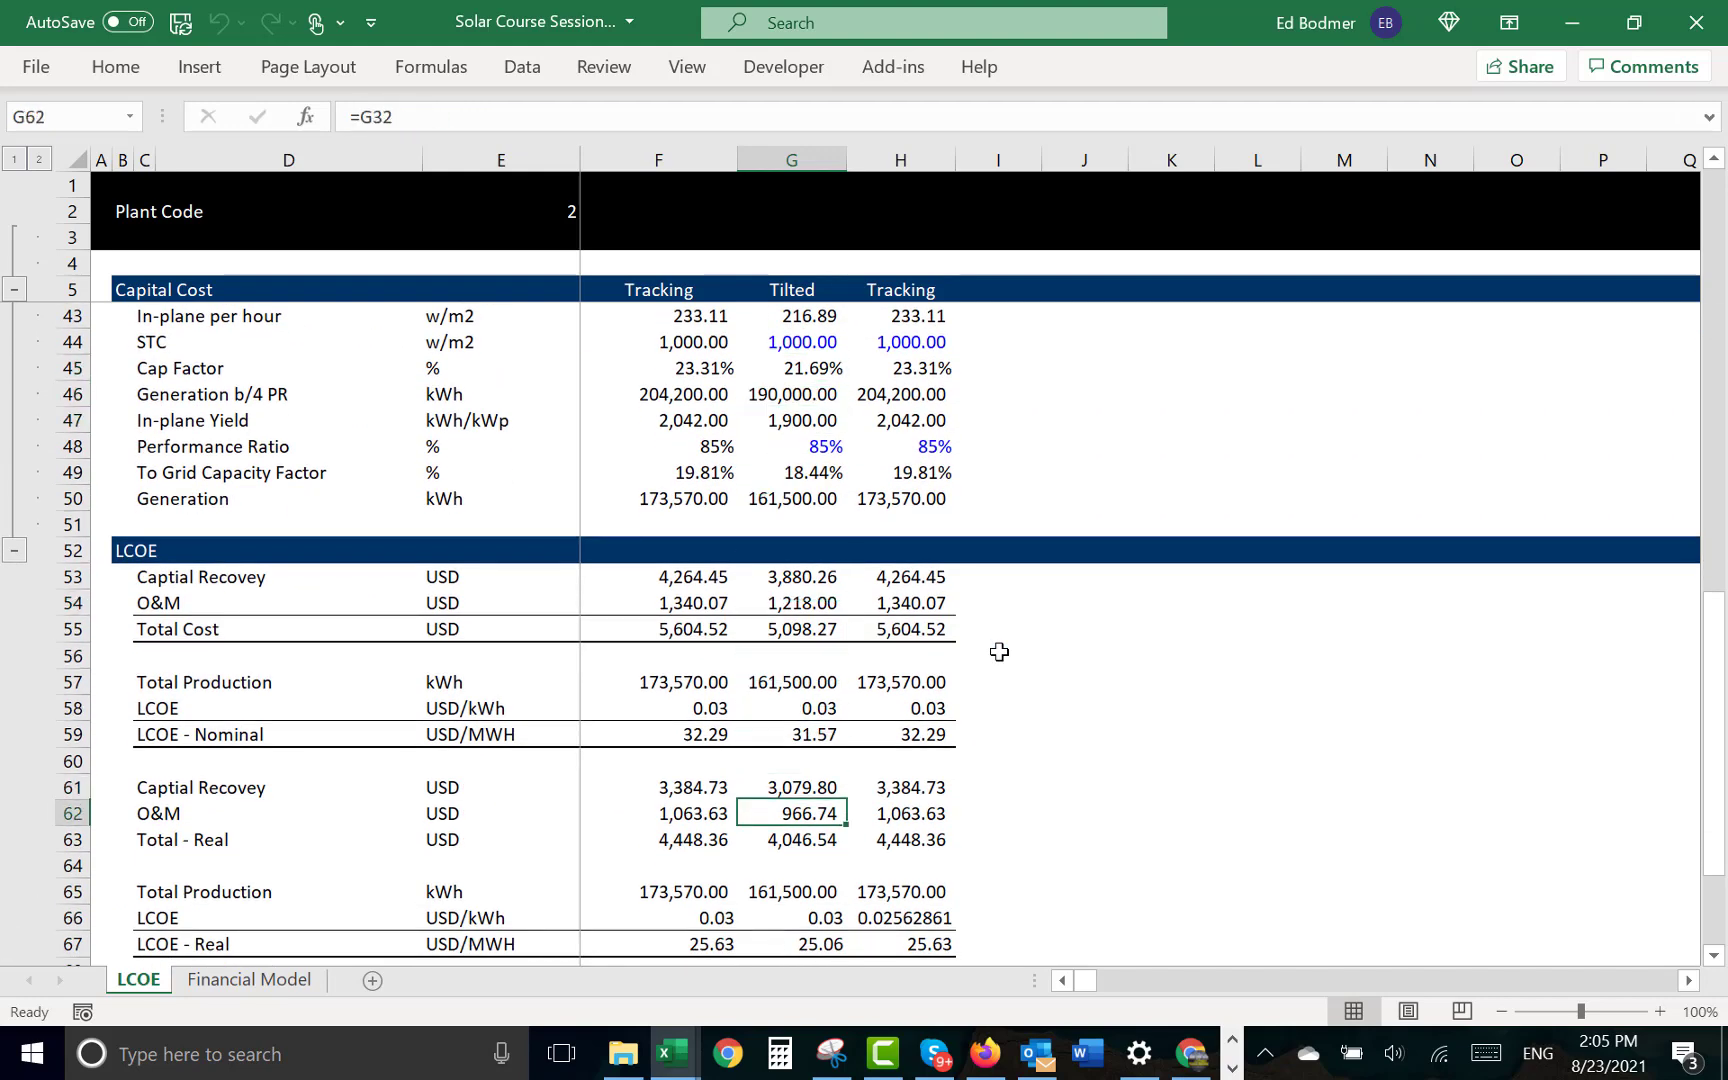
- Correct the spelling of "Recovey" in the C61 label so that it reads "Captial Recovery"
{"action": "key", "text": "Up"}
{"action": "key", "text": "Left"}
{"action": "key", "text": "Left"}
{"action": "key", "text": "Left"}
{"action": "key", "text": "Left"}
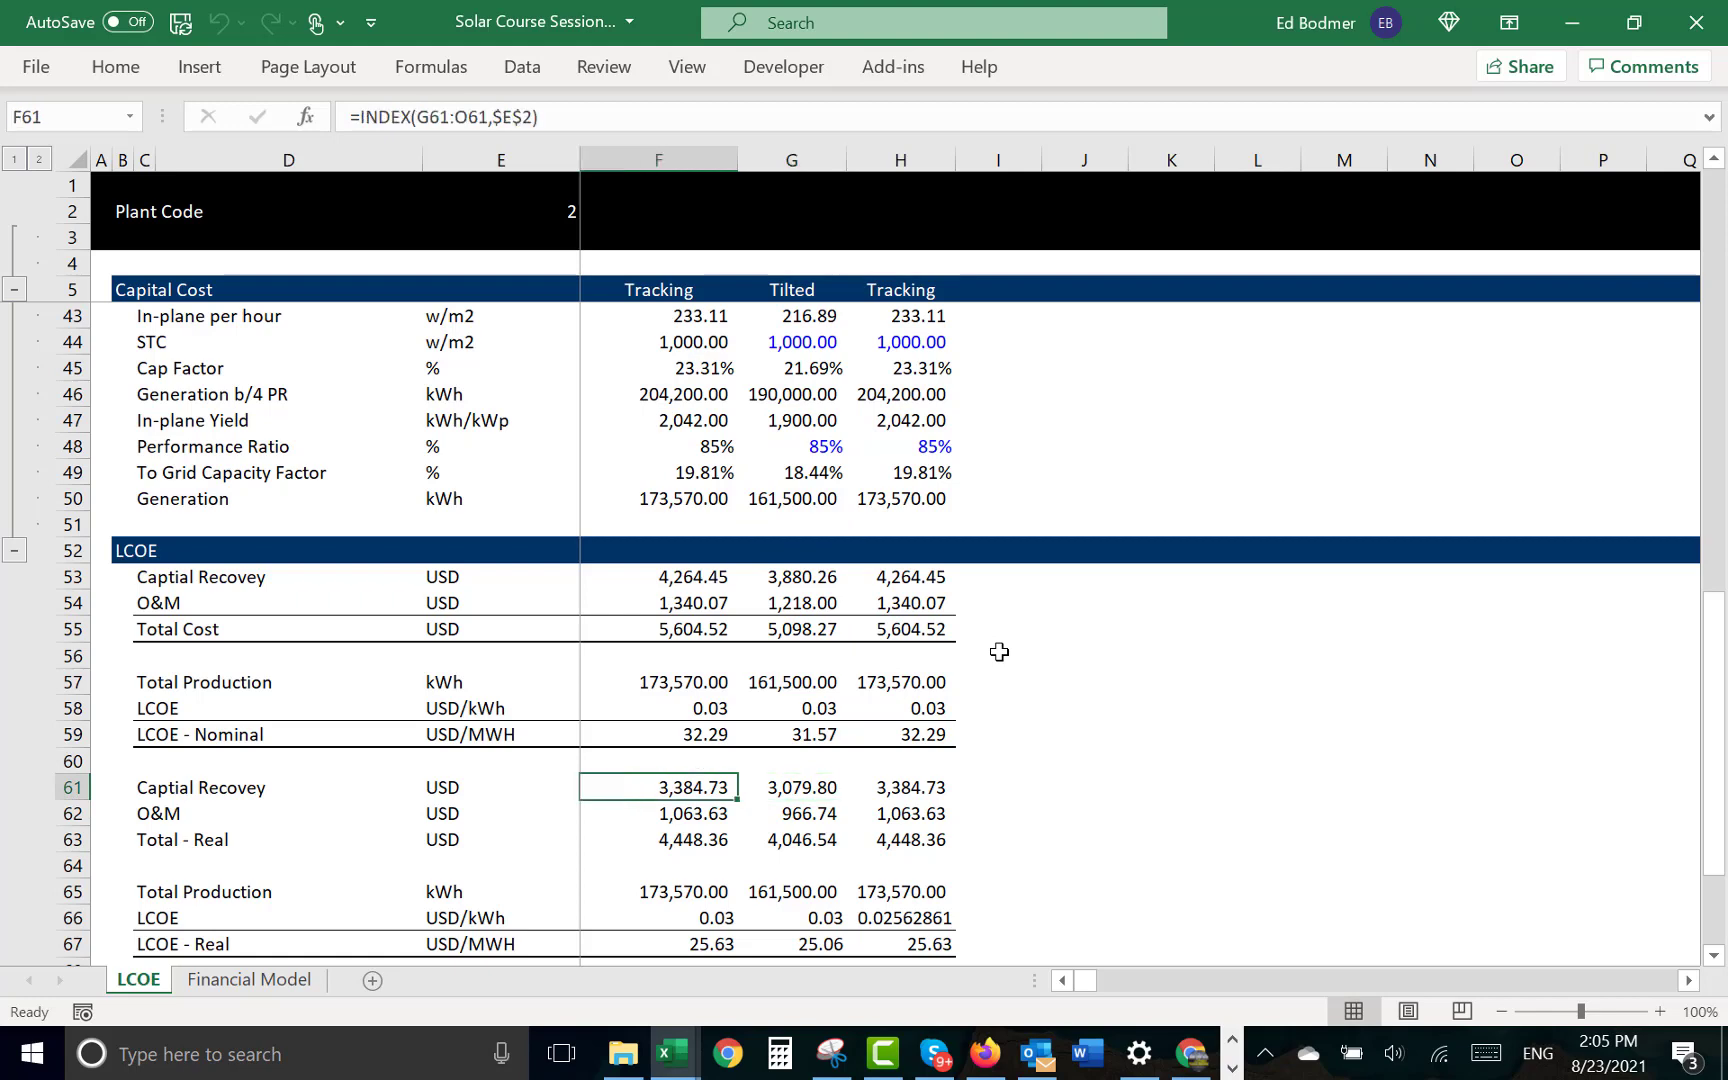
{"action": "key", "text": "F2"}
{"action": "key", "text": "BackSpace"}
{"action": "key", "text": "BackSpace"}
{"action": "key", "text": "BackSpace"}
{"action": "key", "text": "BackSpace"}
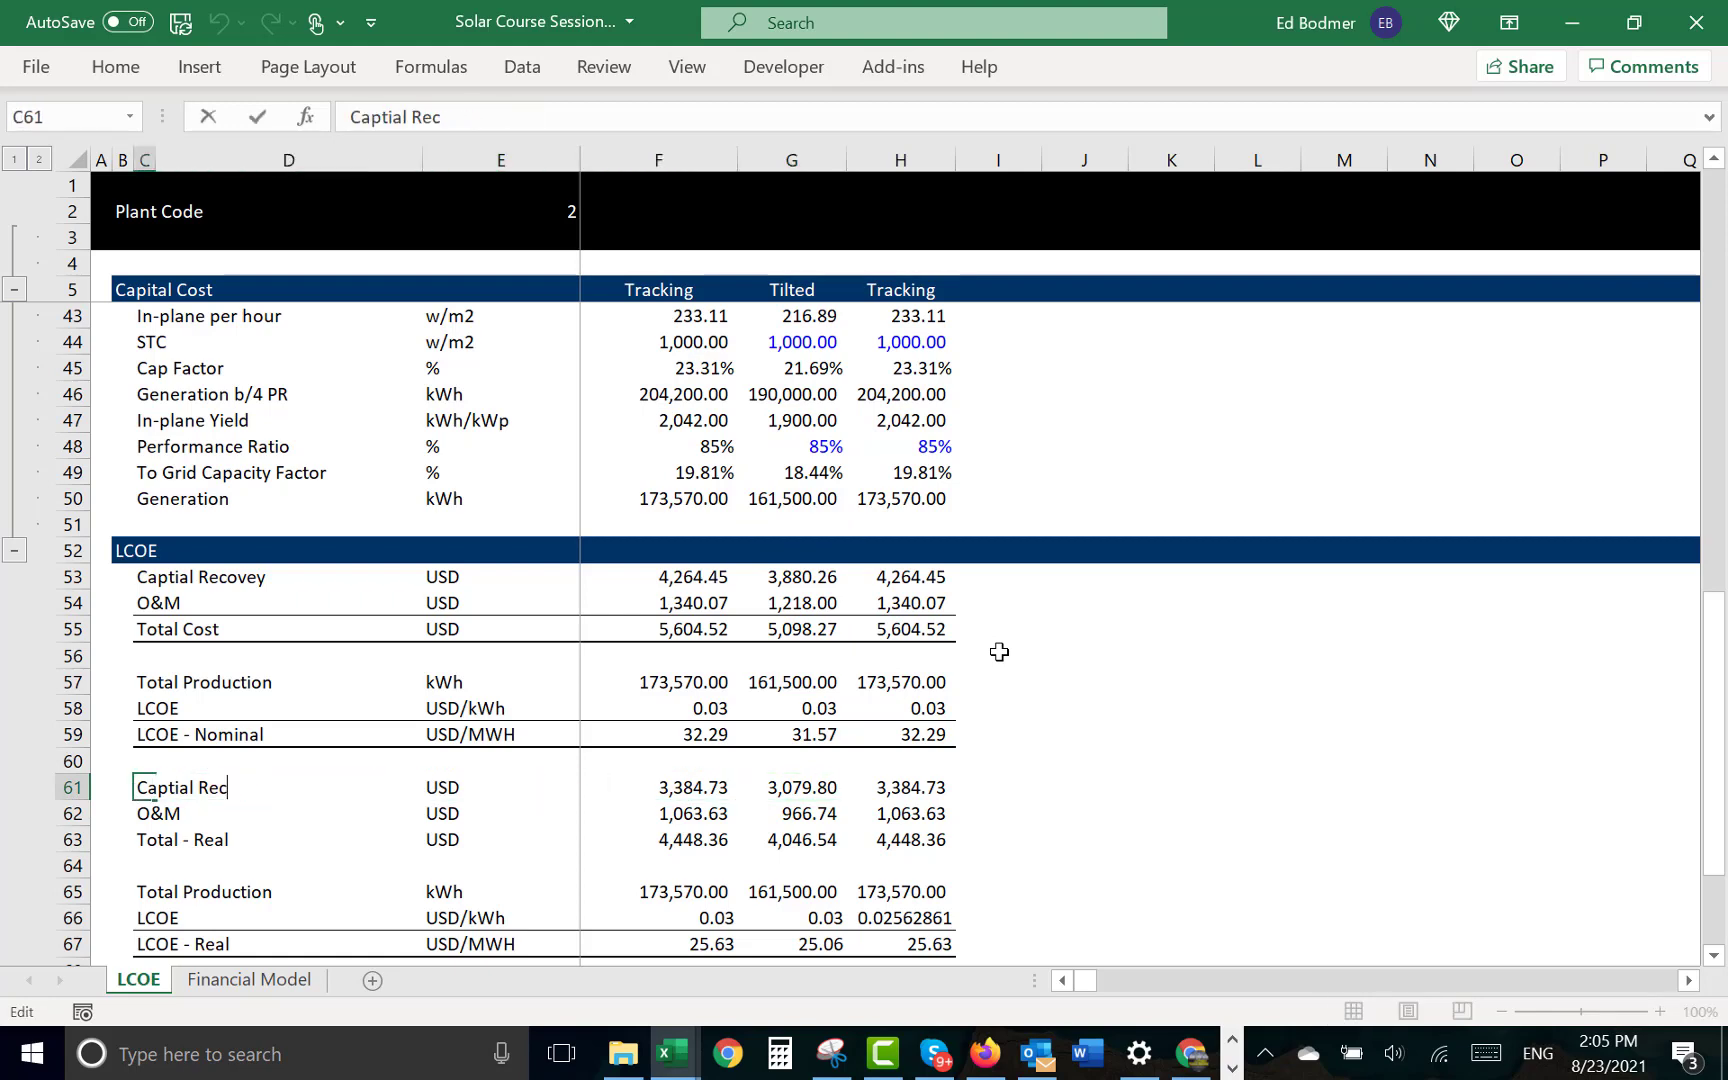
{"action": "type", "text": "overy"}
{"action": "key", "text": "Return"}
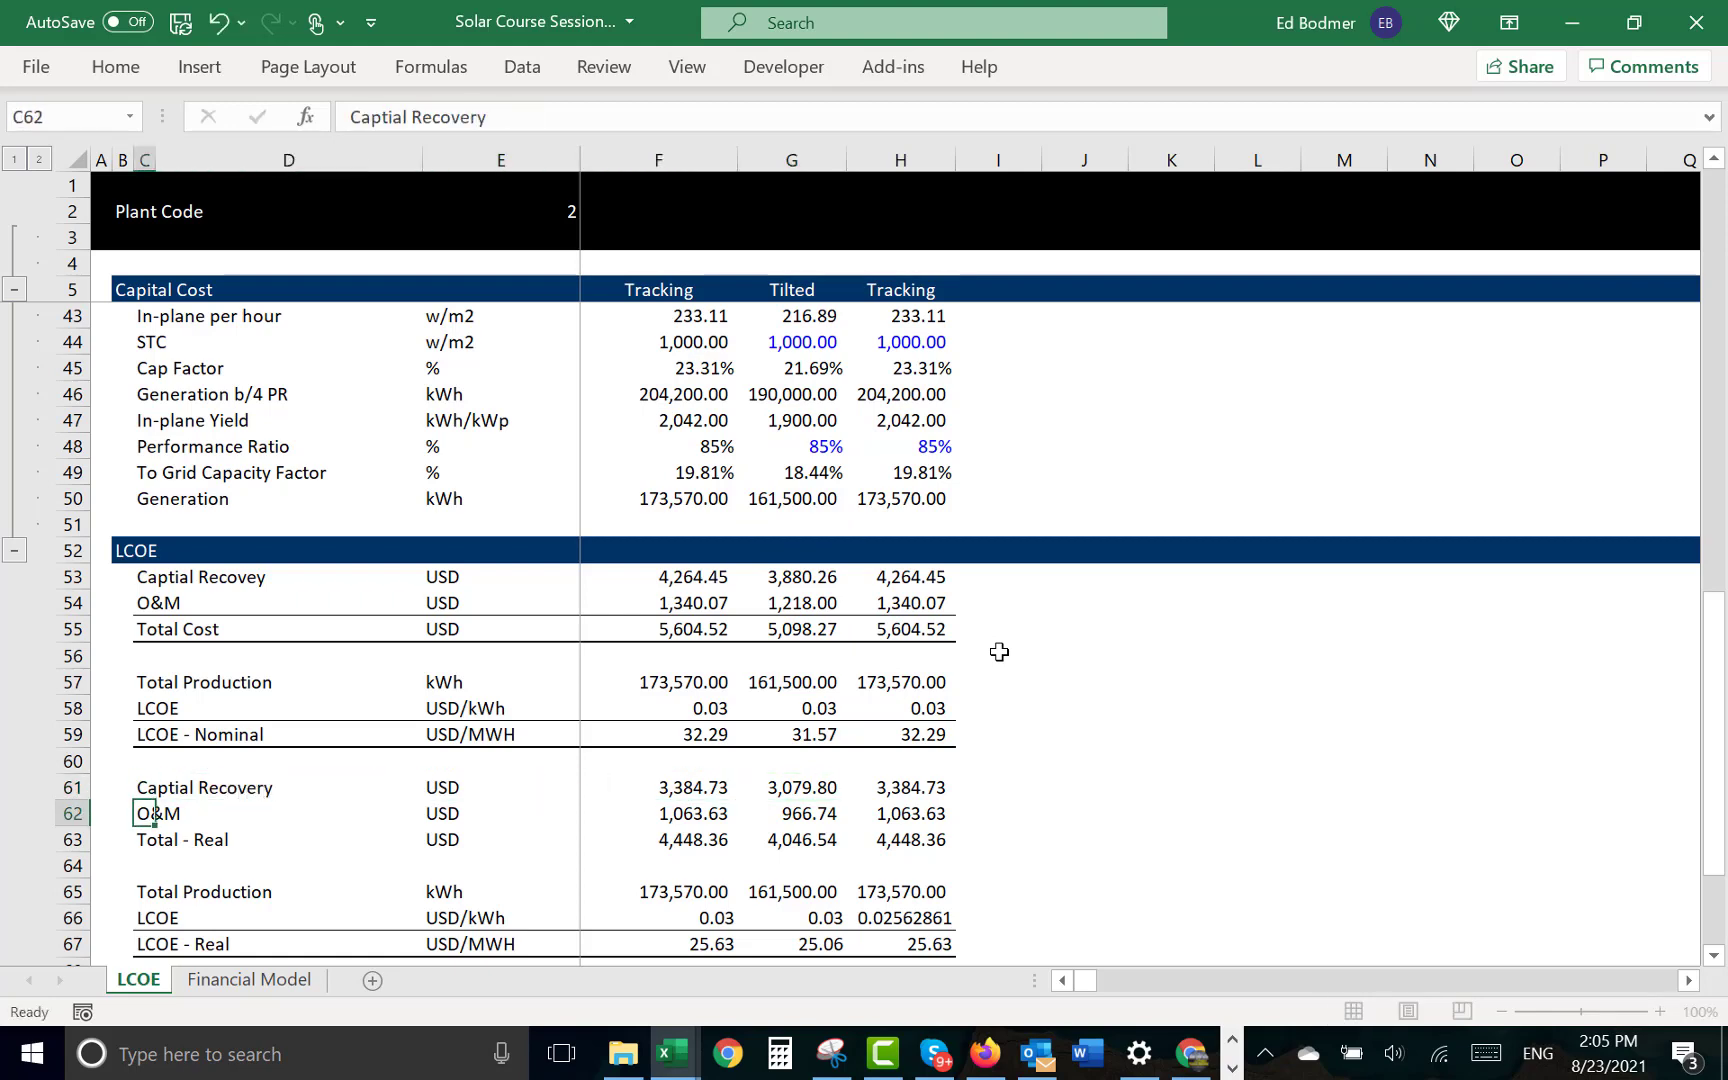
- Explain the nominal capital recovery formula in G53, dig into Degradation Adjusted Recovery and Total Capital Cost, and return to the starting formula
{"action": "key", "text": "Up"}
{"action": "key", "text": "Right"}
{"action": "key", "text": "Right"}
{"action": "key", "text": "Right"}
{"action": "key", "text": "Up"}
{"action": "key", "text": "Up"}
{"action": "key", "text": "Up"}
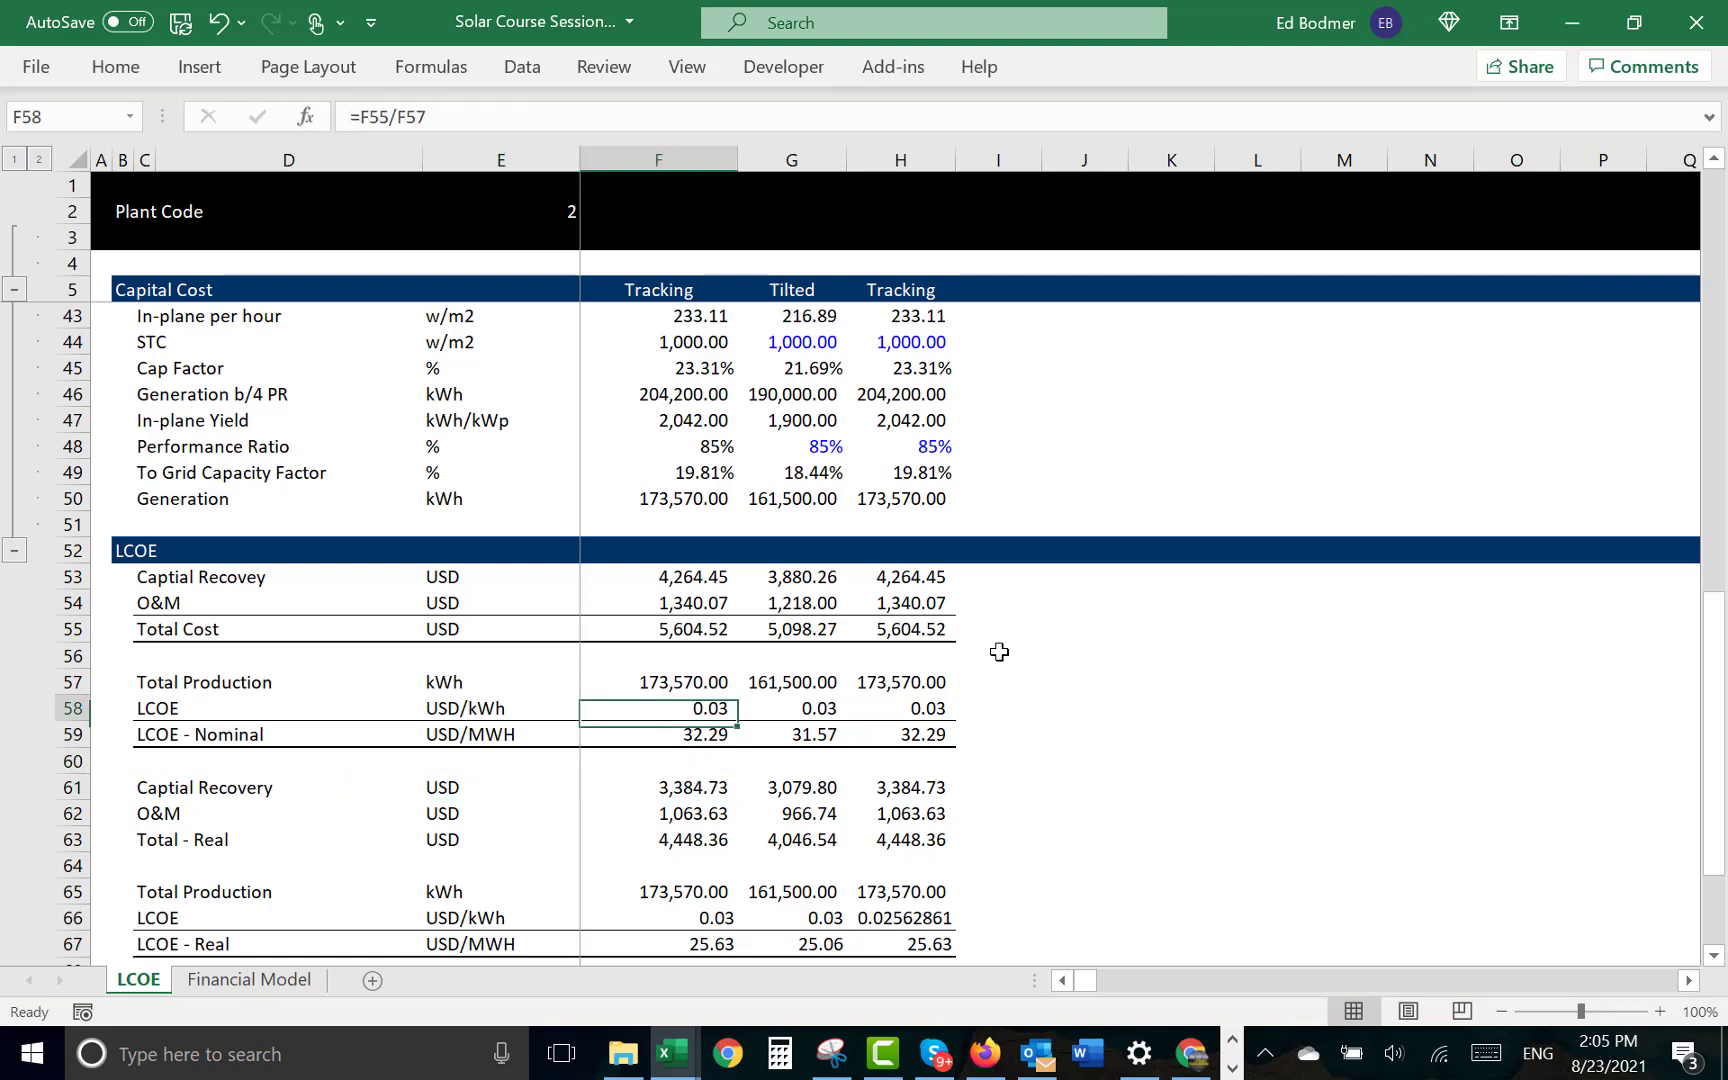
{"action": "key", "text": "Right"}
{"action": "key", "text": "Right"}
{"action": "key", "text": "Left"}
{"action": "key", "text": "Up"}
{"action": "key", "text": "Up"}
{"action": "key", "text": "Up"}
{"action": "key", "text": "Up"}
{"action": "key", "text": "Up"}
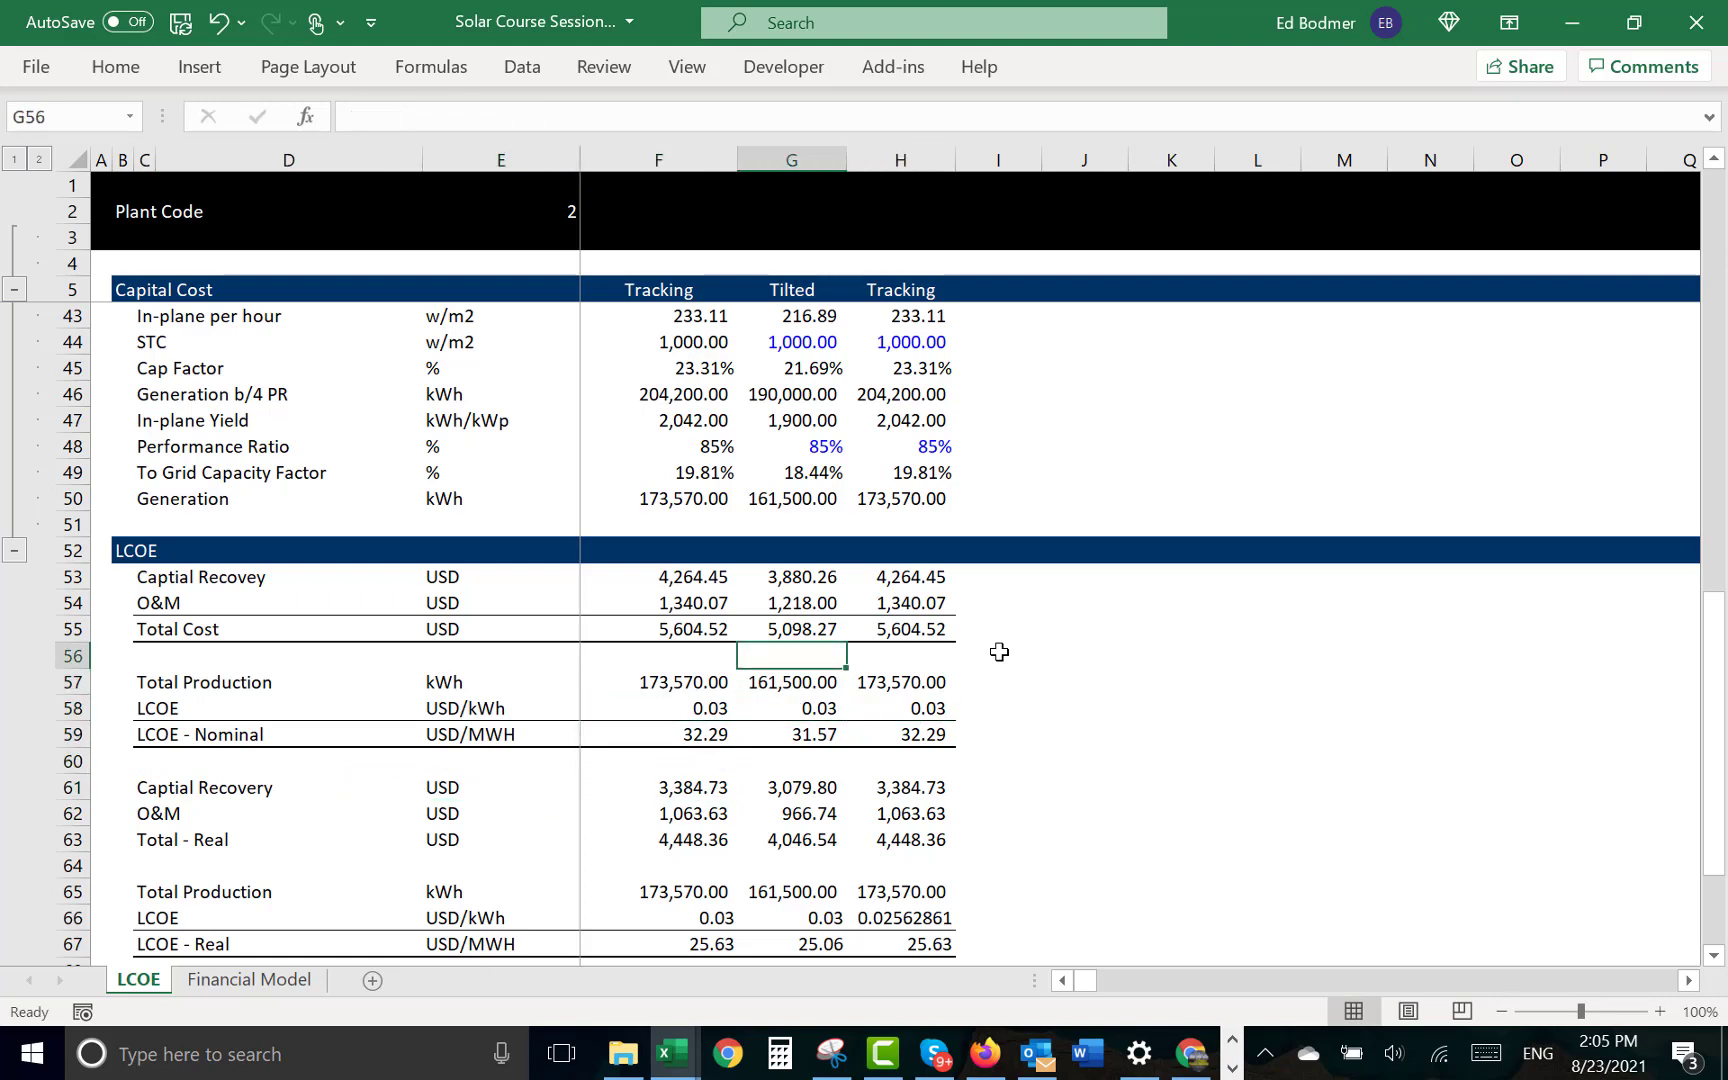
{"action": "key", "text": "ctrl+shift+a"}
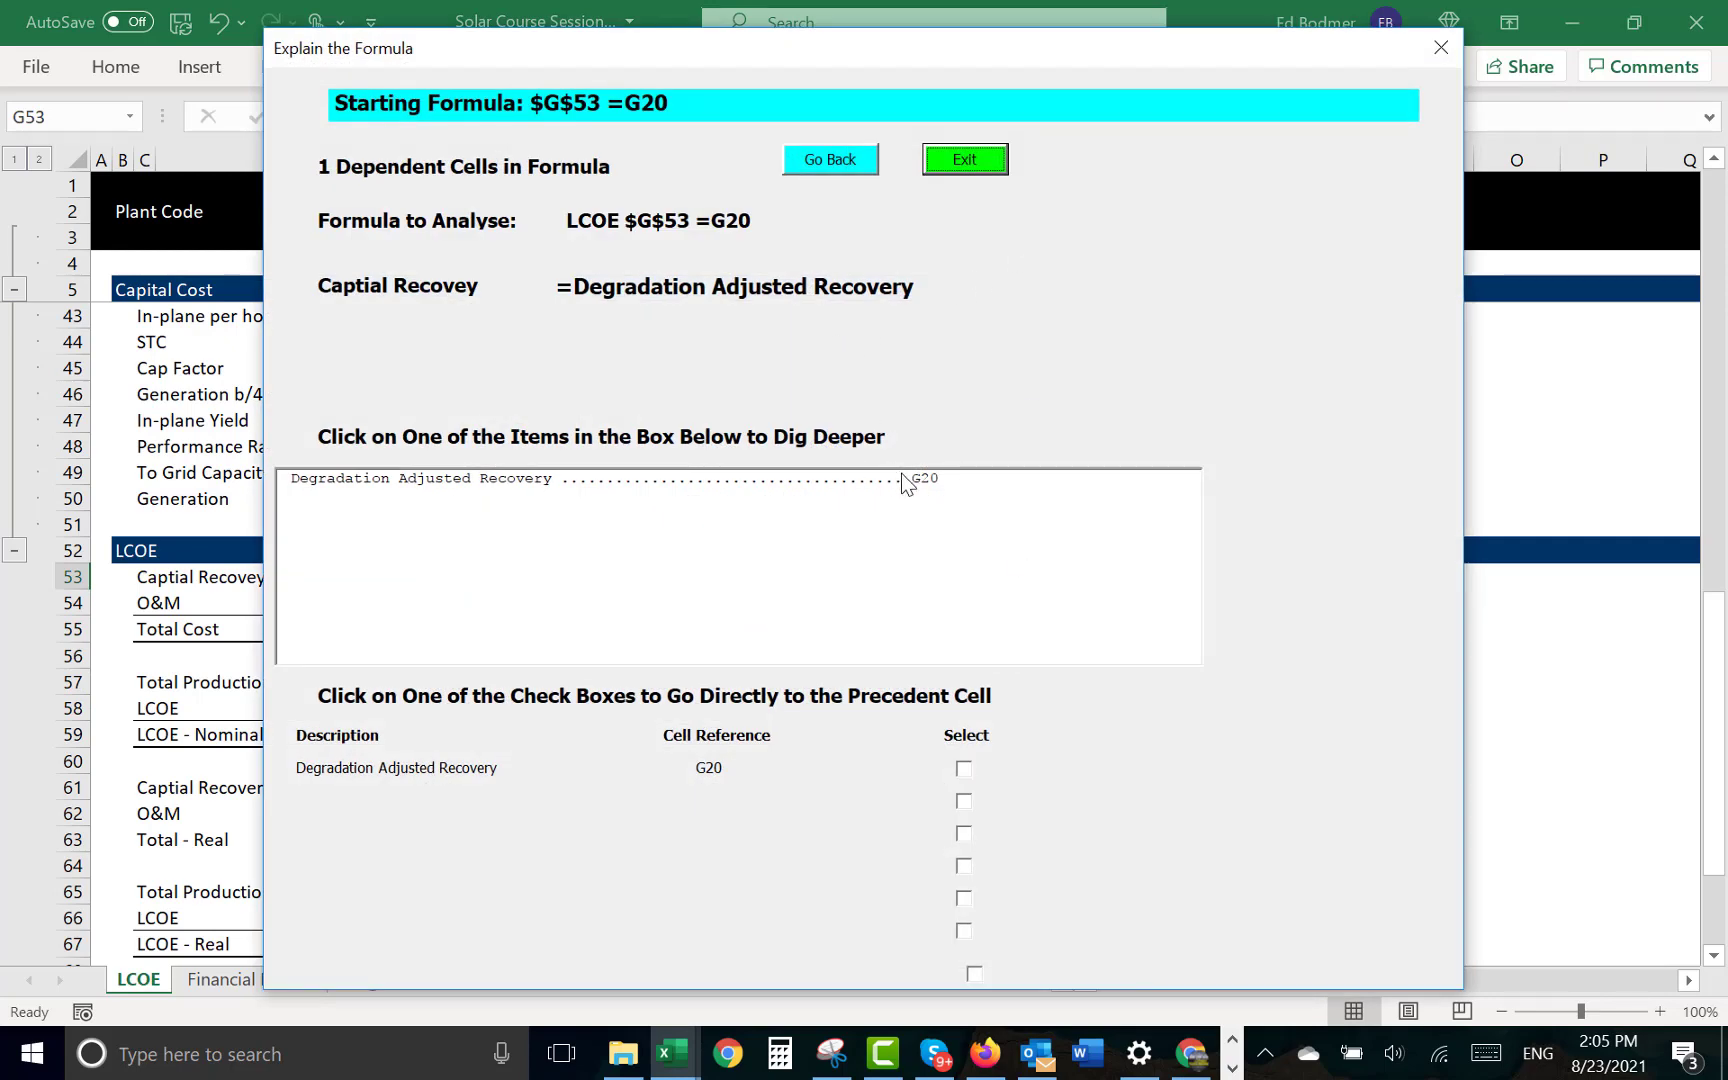
{"action": "left_click", "coordinate": [922, 484]}
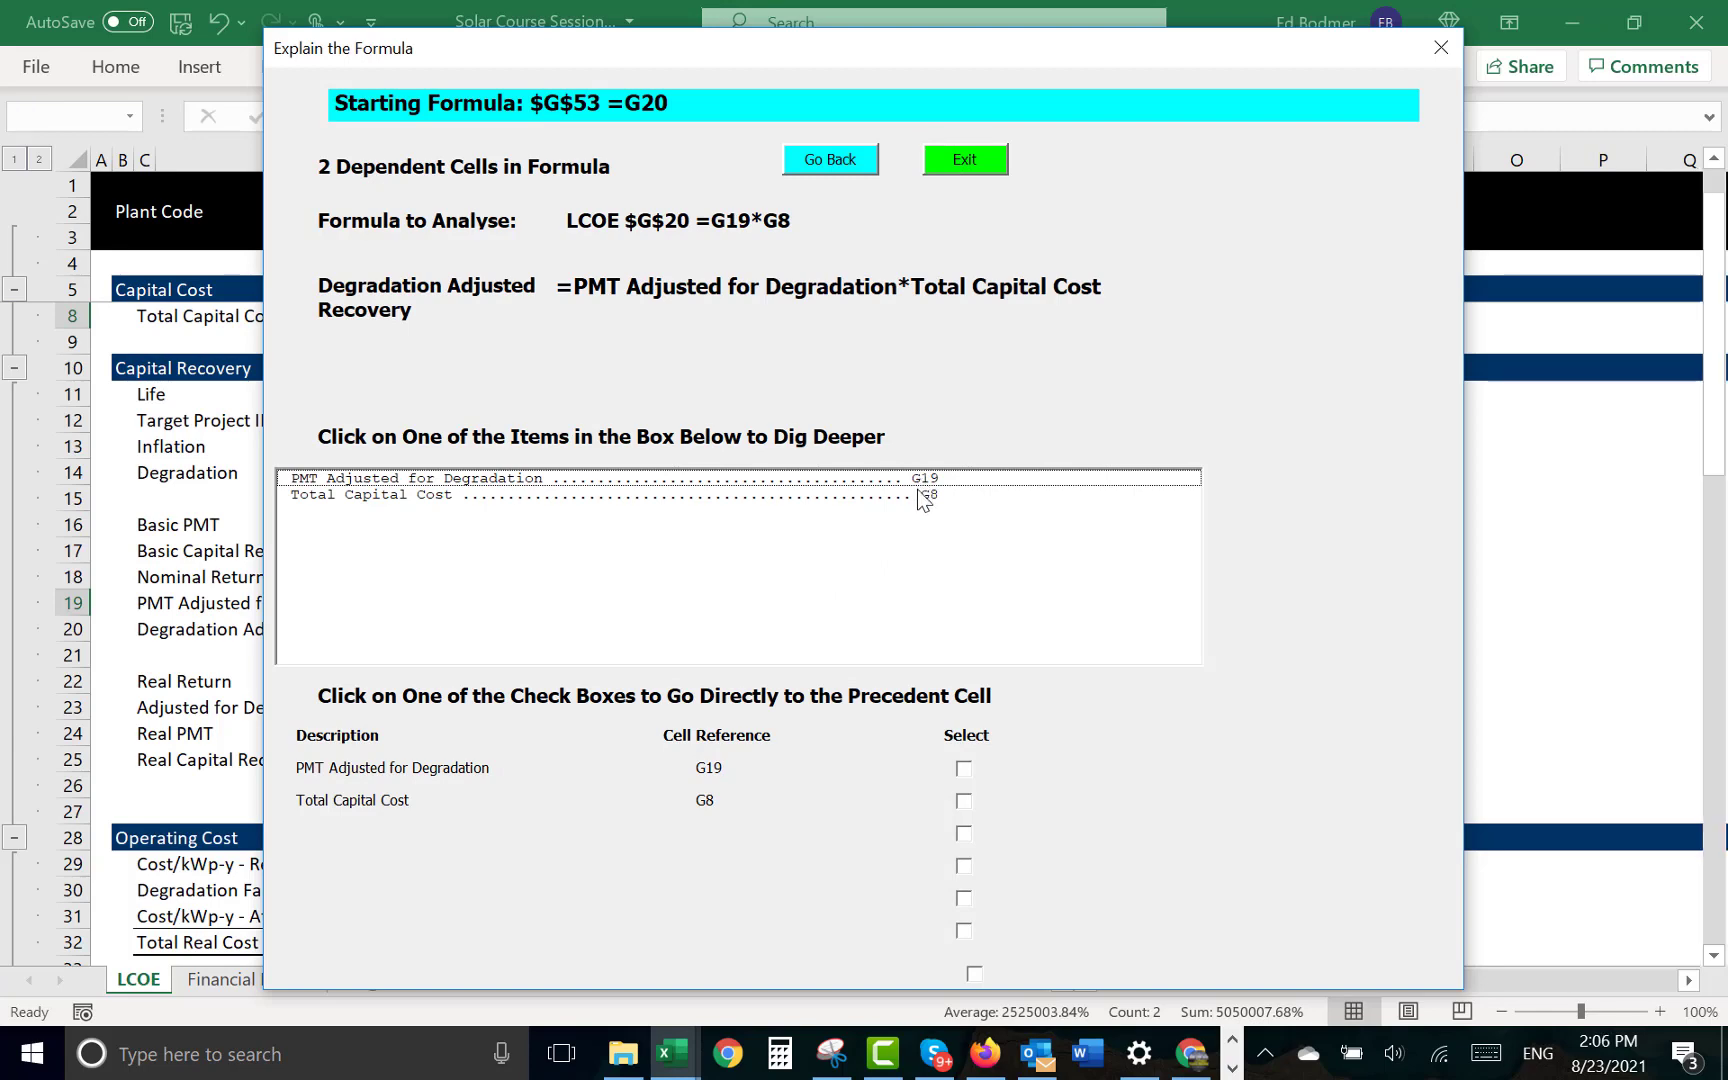
{"action": "left_click", "coordinate": [922, 496]}
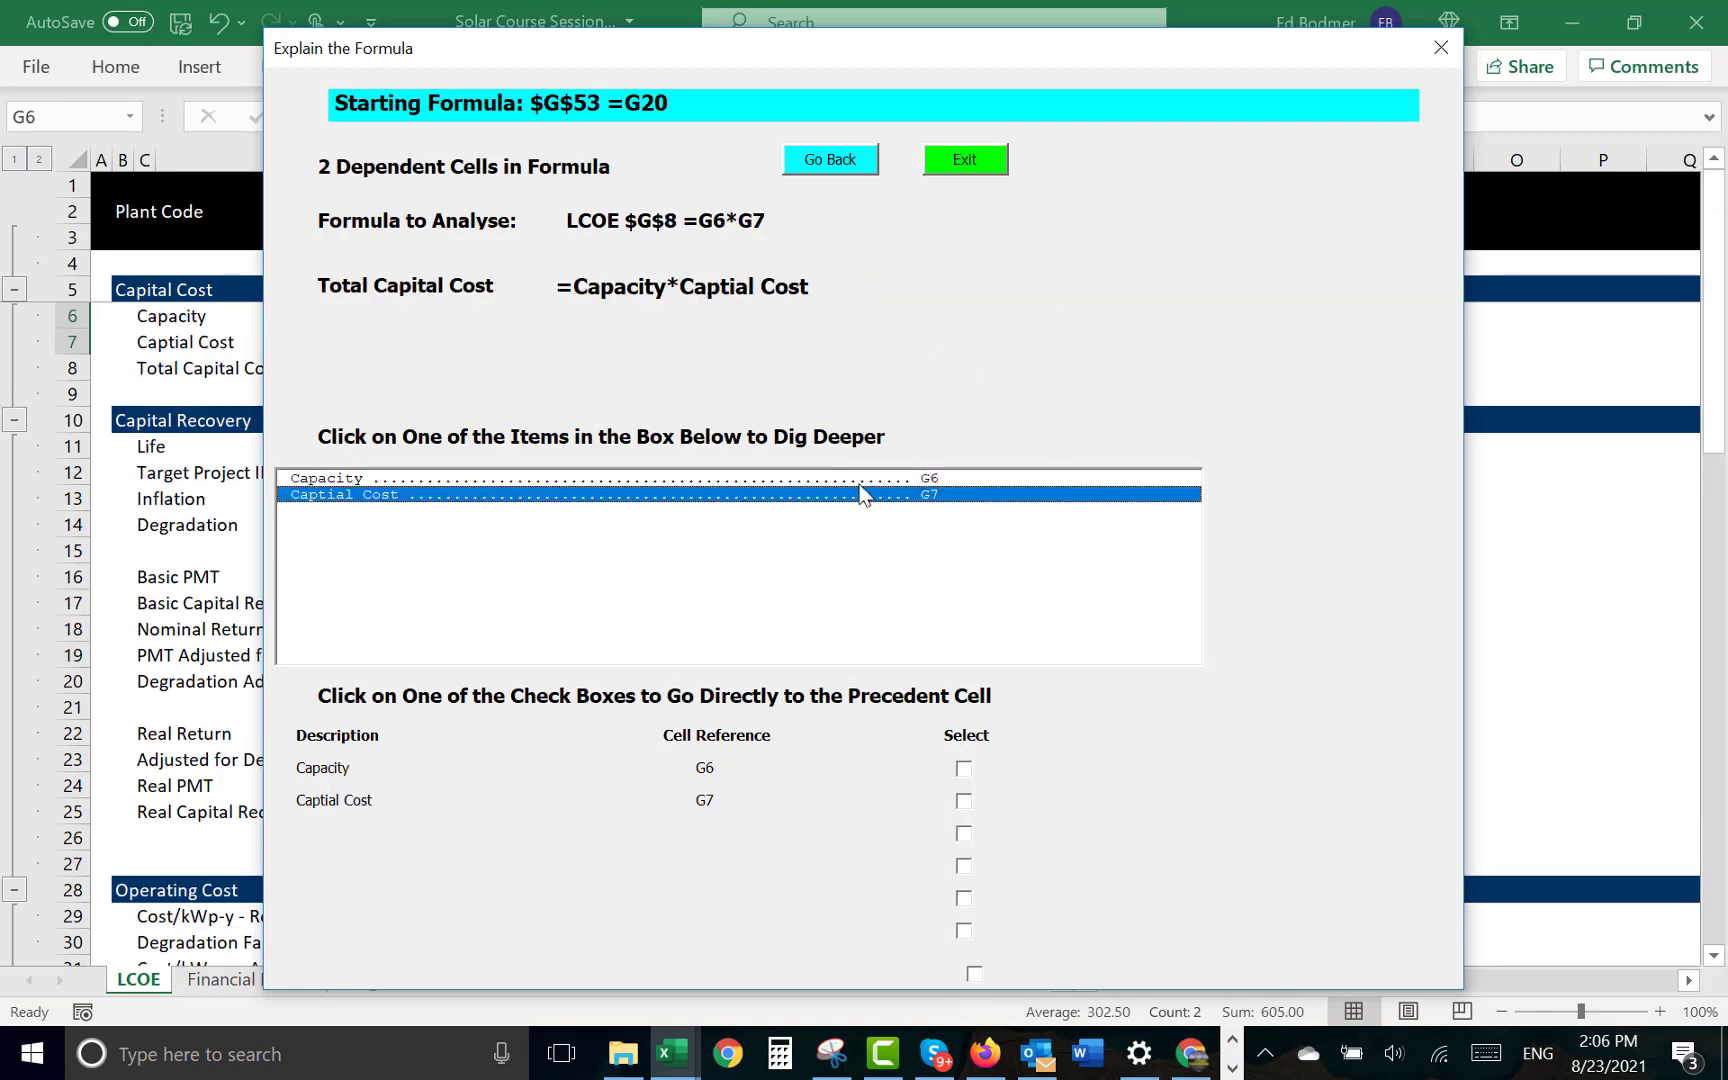
{"action": "left_click", "coordinate": [830, 160]}
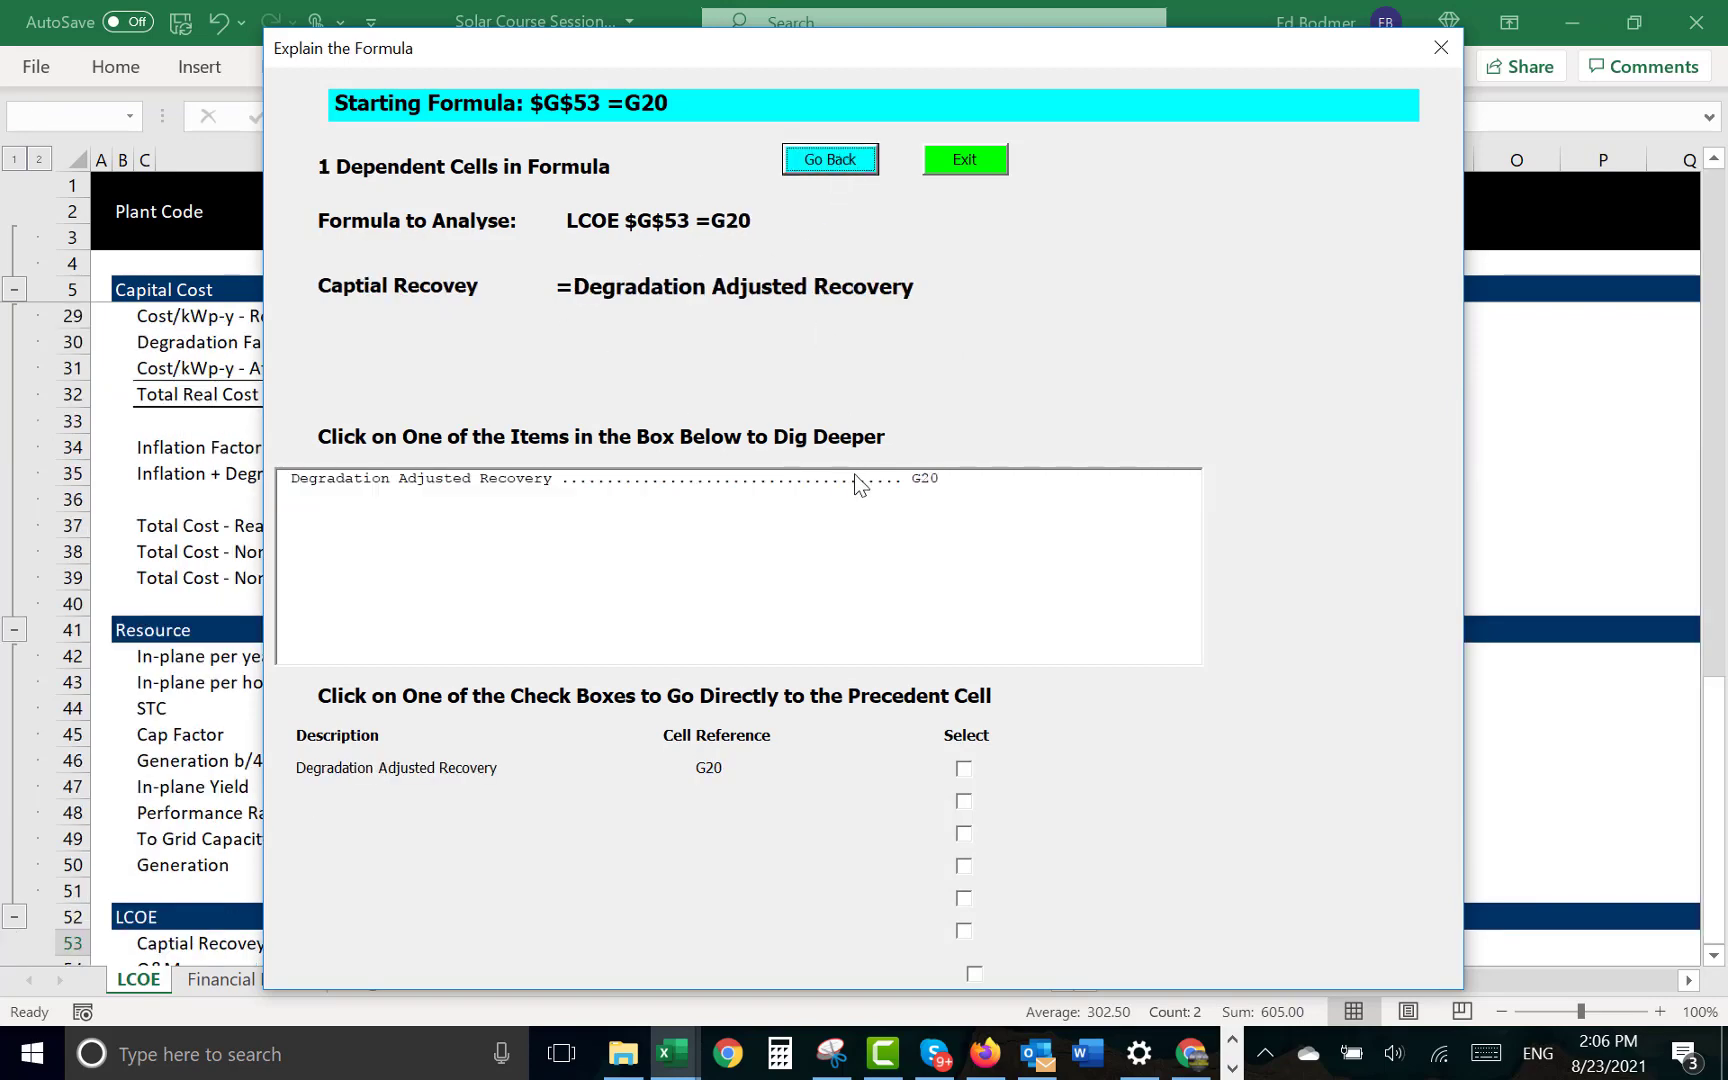
- Dig through Degradation Adjusted Recovery to the PMT Adjusted for Degradation formula, and exit the formula explanation
{"action": "left_click", "coordinate": [855, 480]}
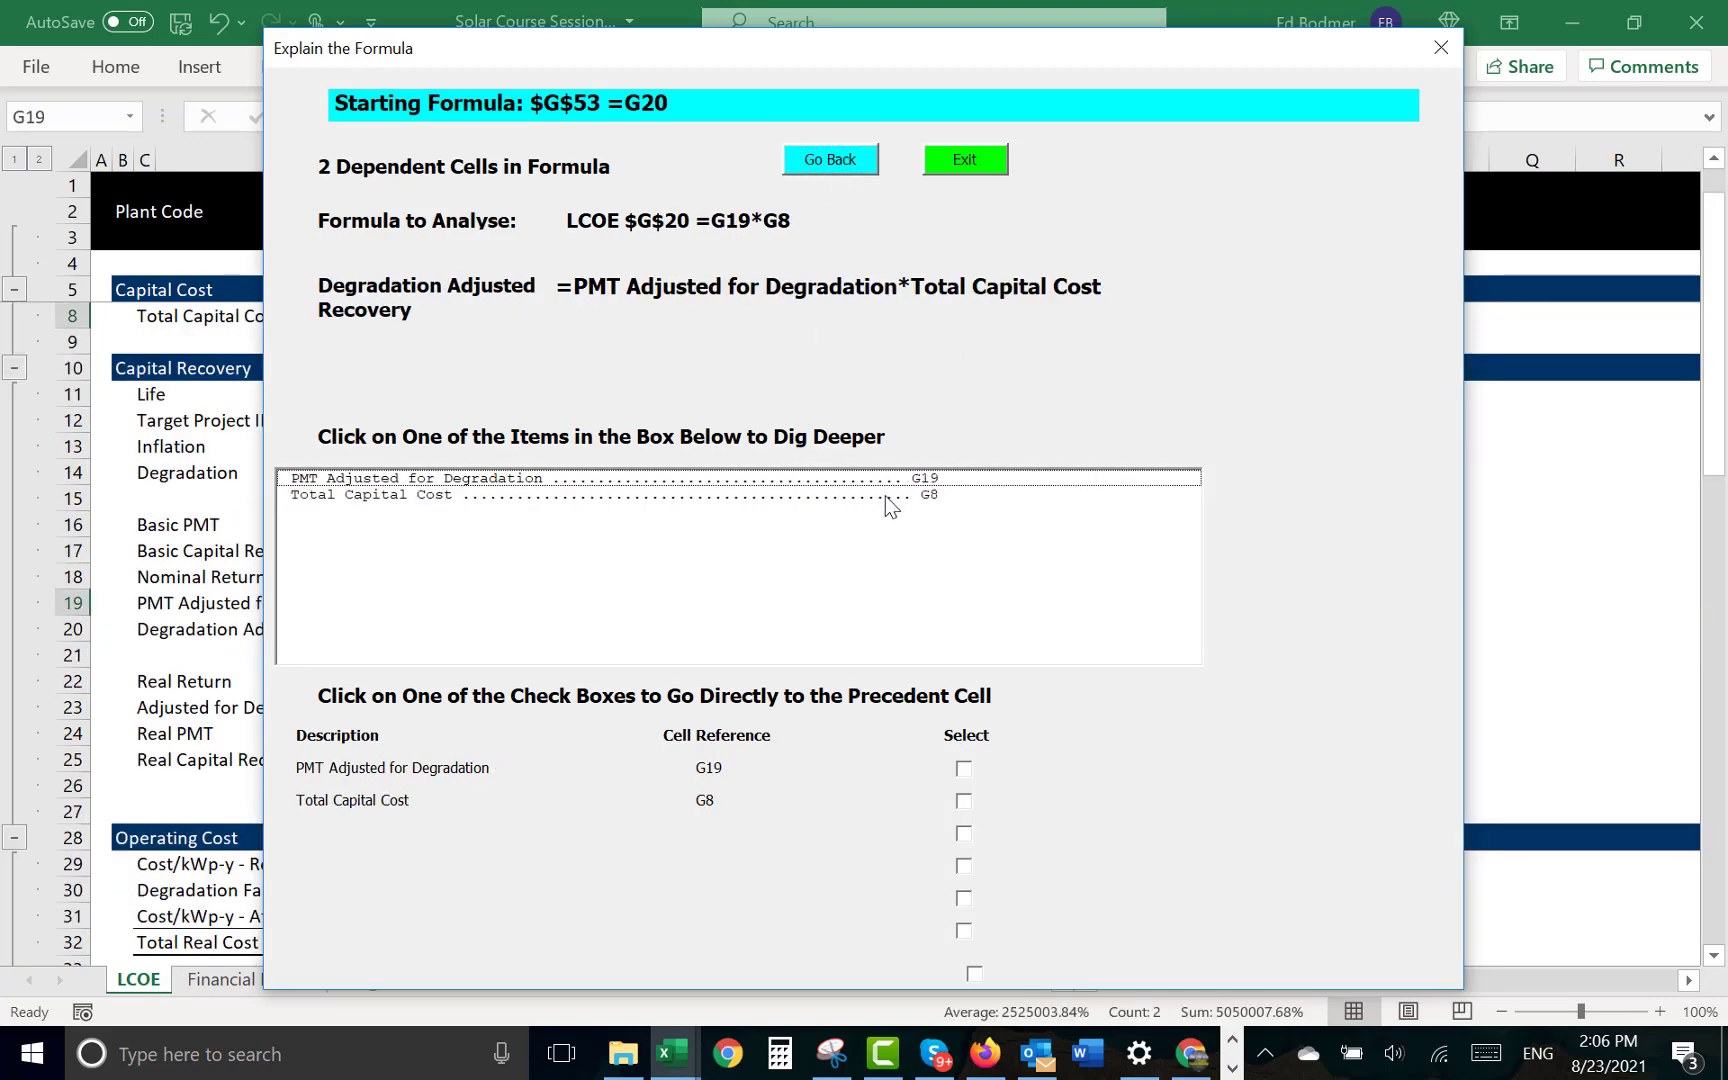
{"action": "left_click", "coordinate": [927, 477]}
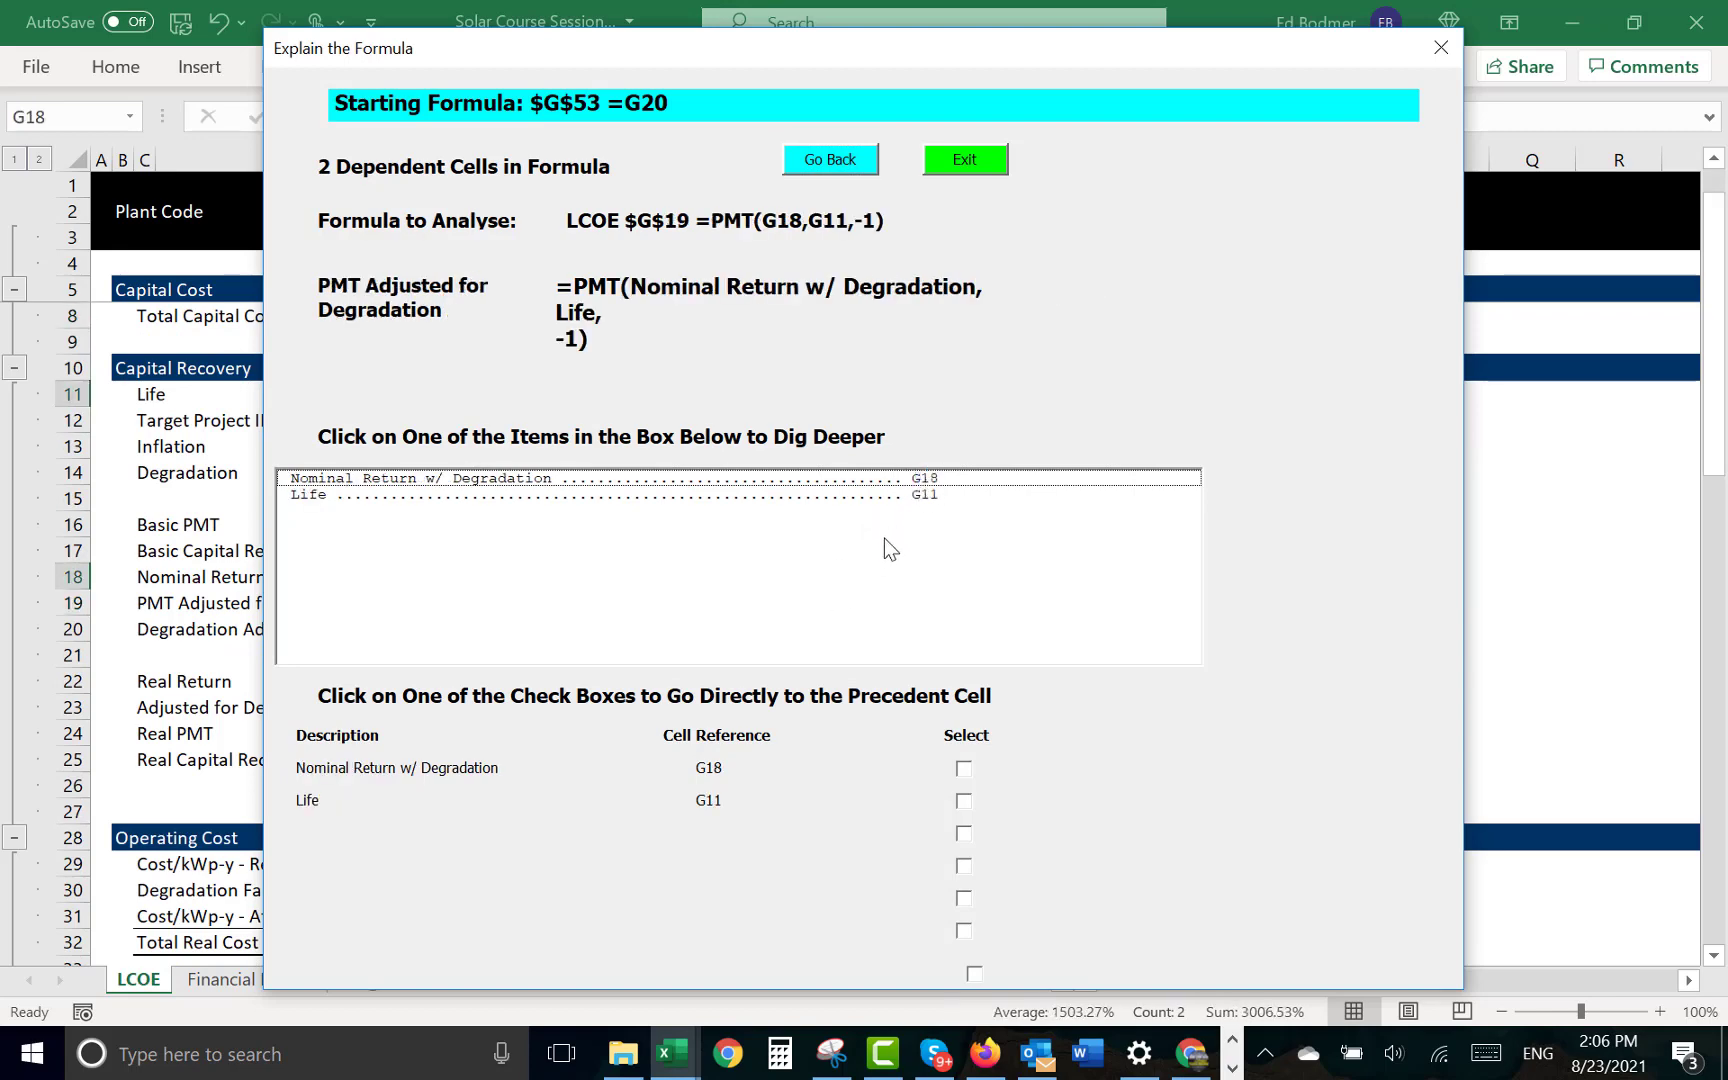
{"action": "left_click", "coordinate": [963, 163]}
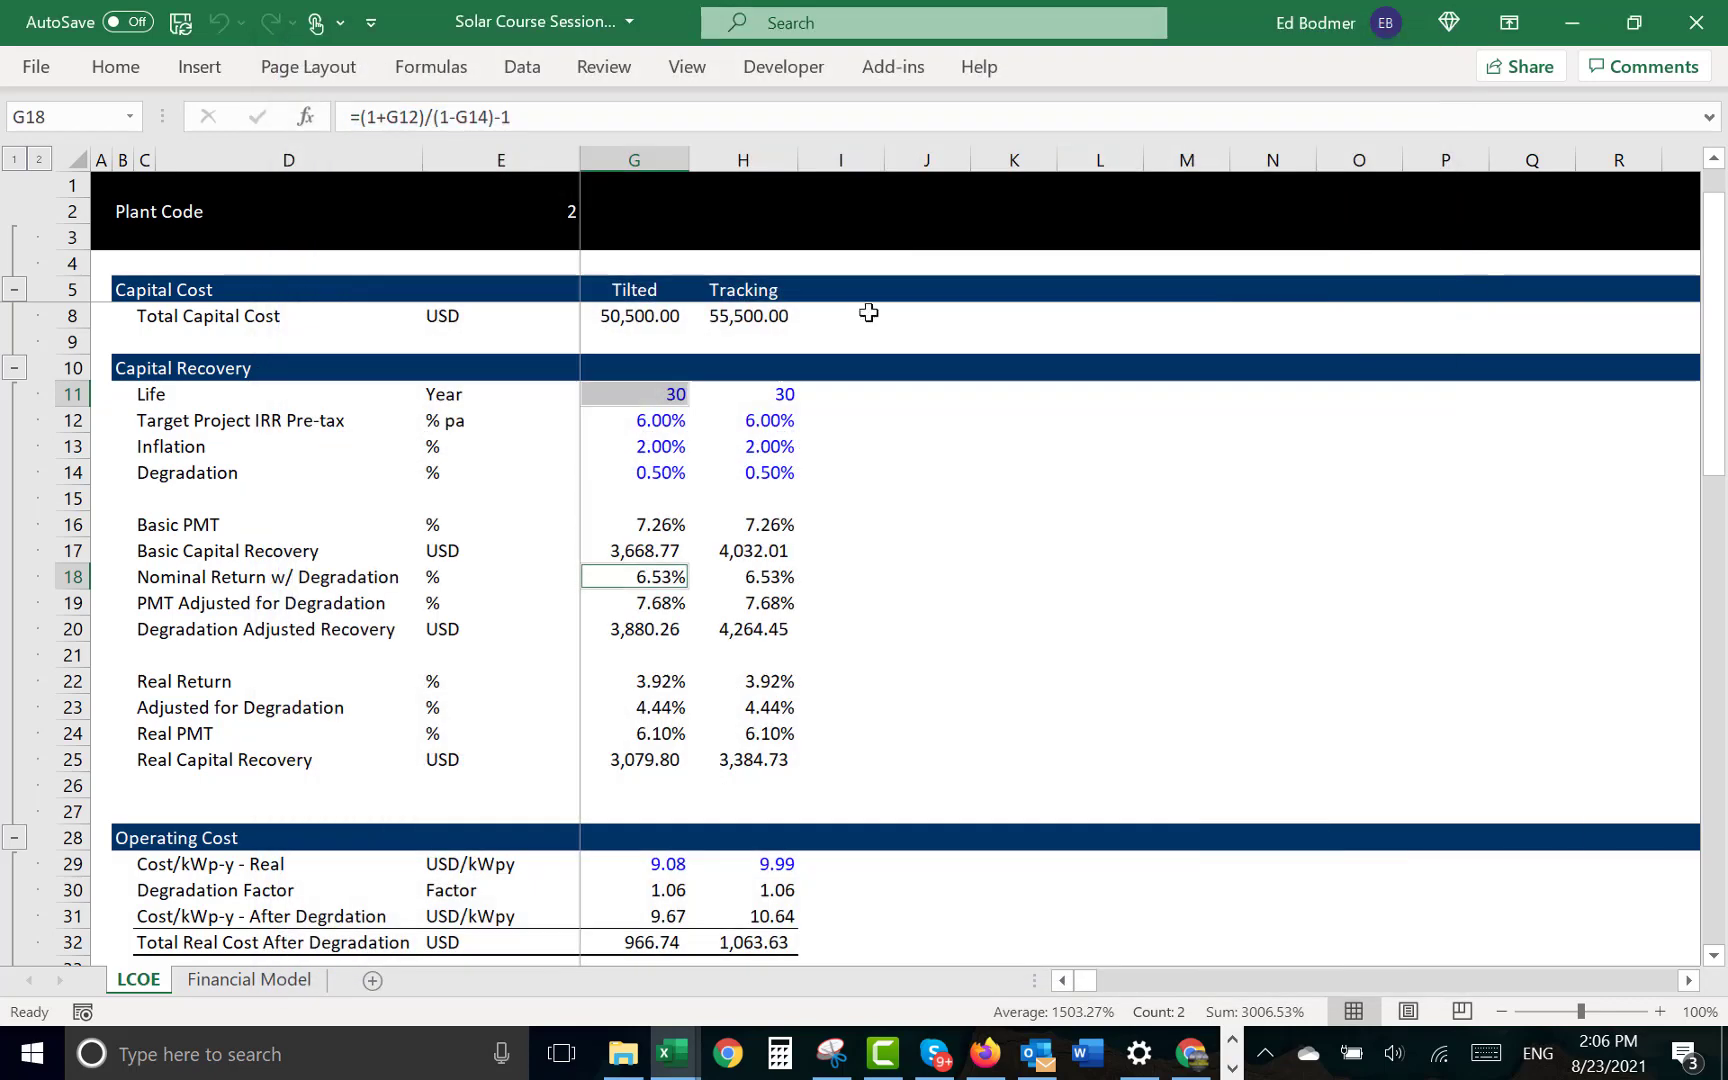
{"action": "left_click", "coordinate": [823, 507]}
{"action": "key", "text": "Left"}
{"action": "key", "text": "Right"}
{"action": "key", "text": "Down"}
{"action": "key", "text": "Down"}
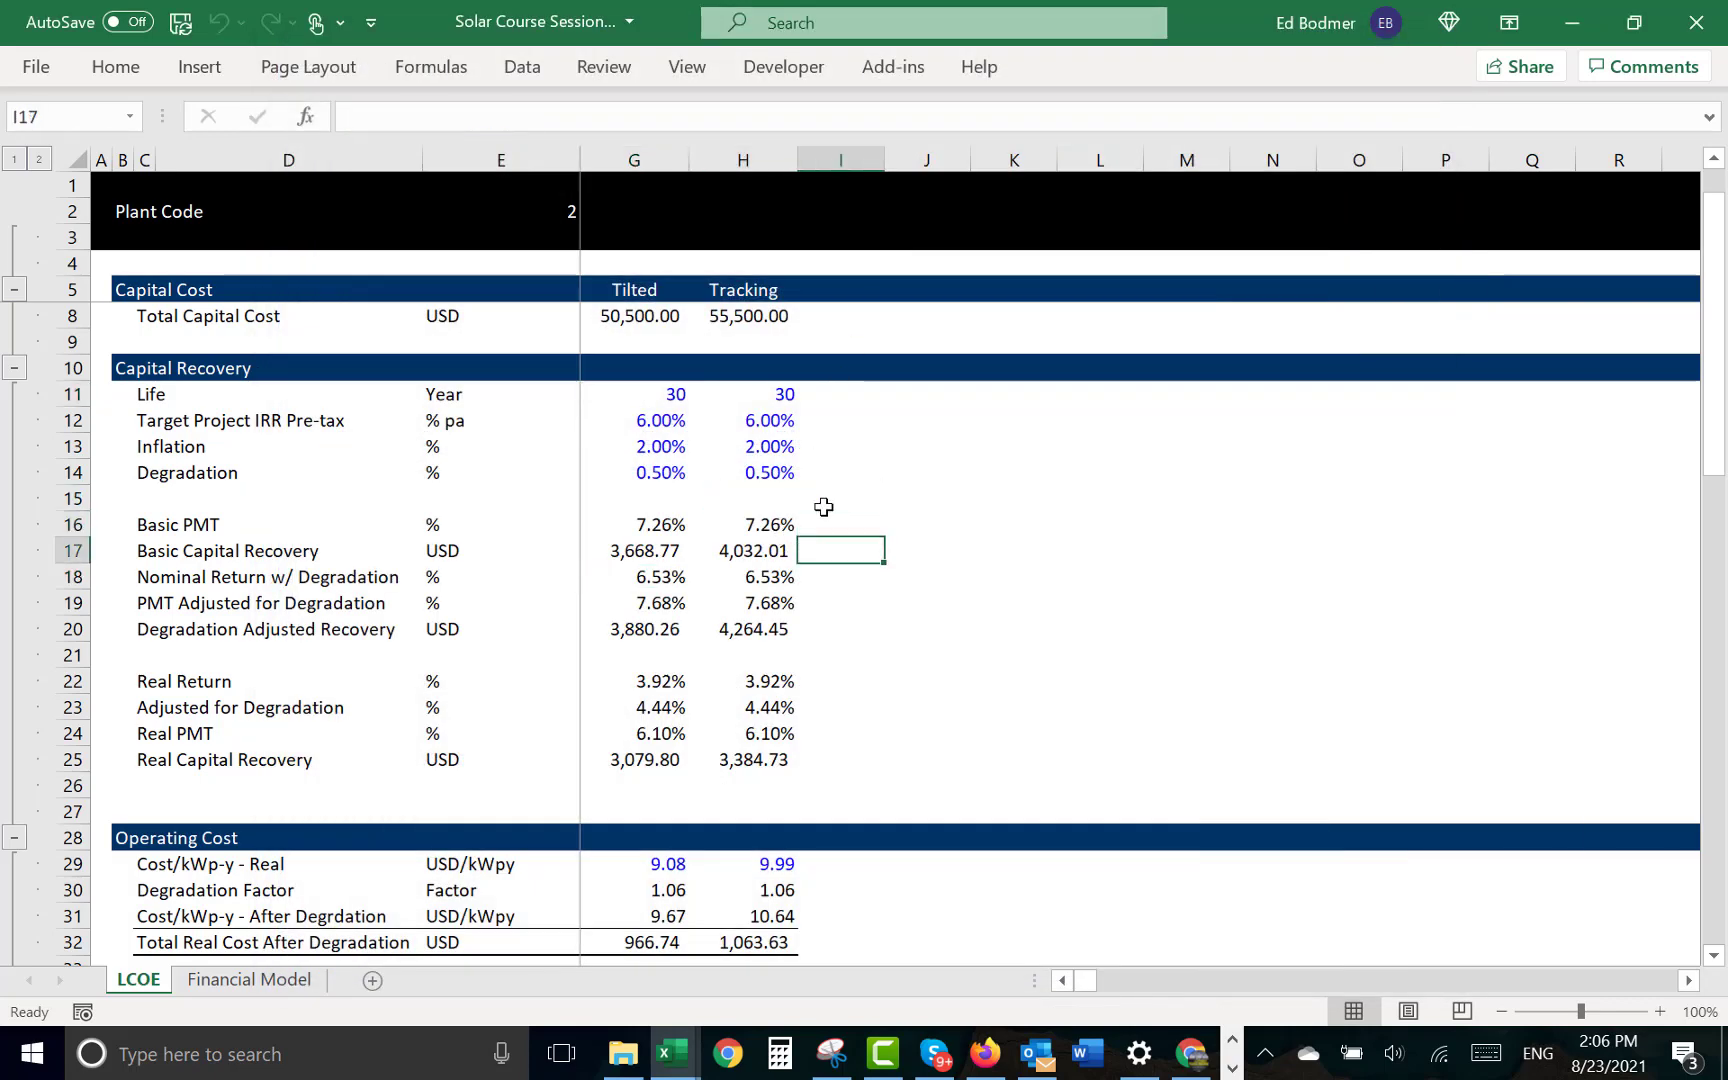
{"action": "key", "text": "Left"}
{"action": "key", "text": "Left"}
{"action": "key", "text": "Right"}
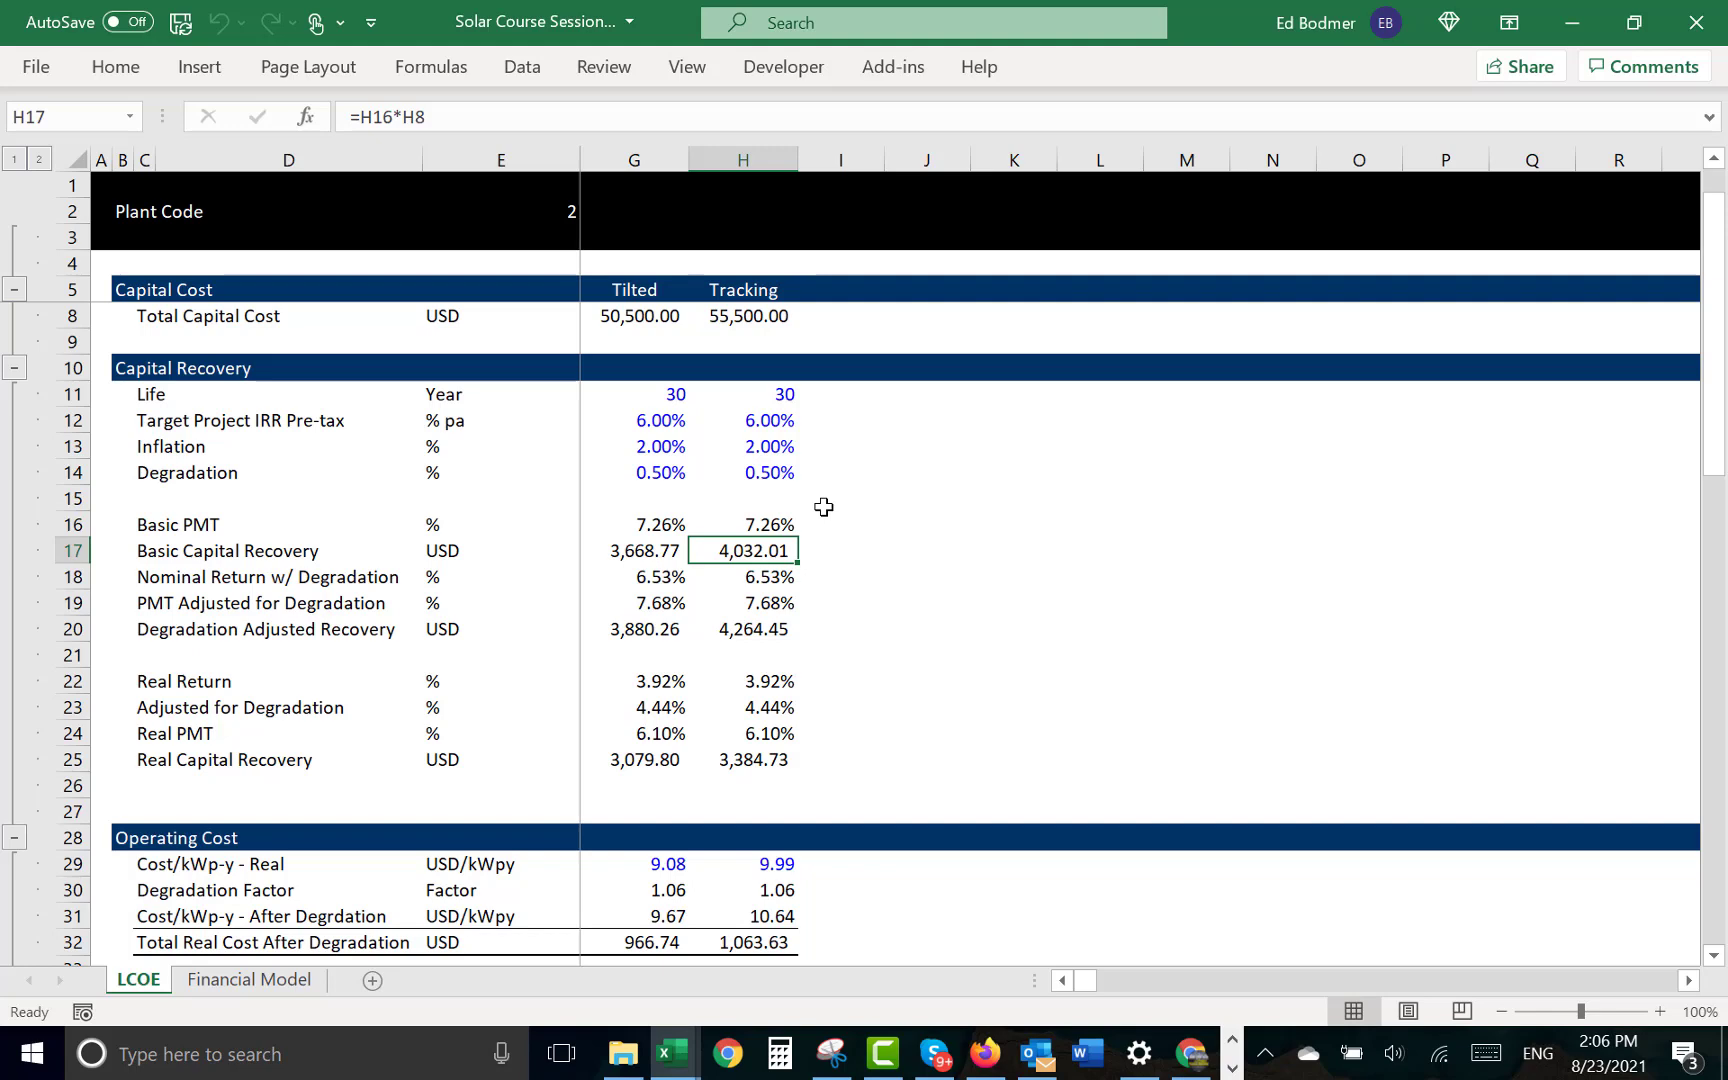
{"action": "key", "text": "Up"}
{"action": "key", "text": "Up"}
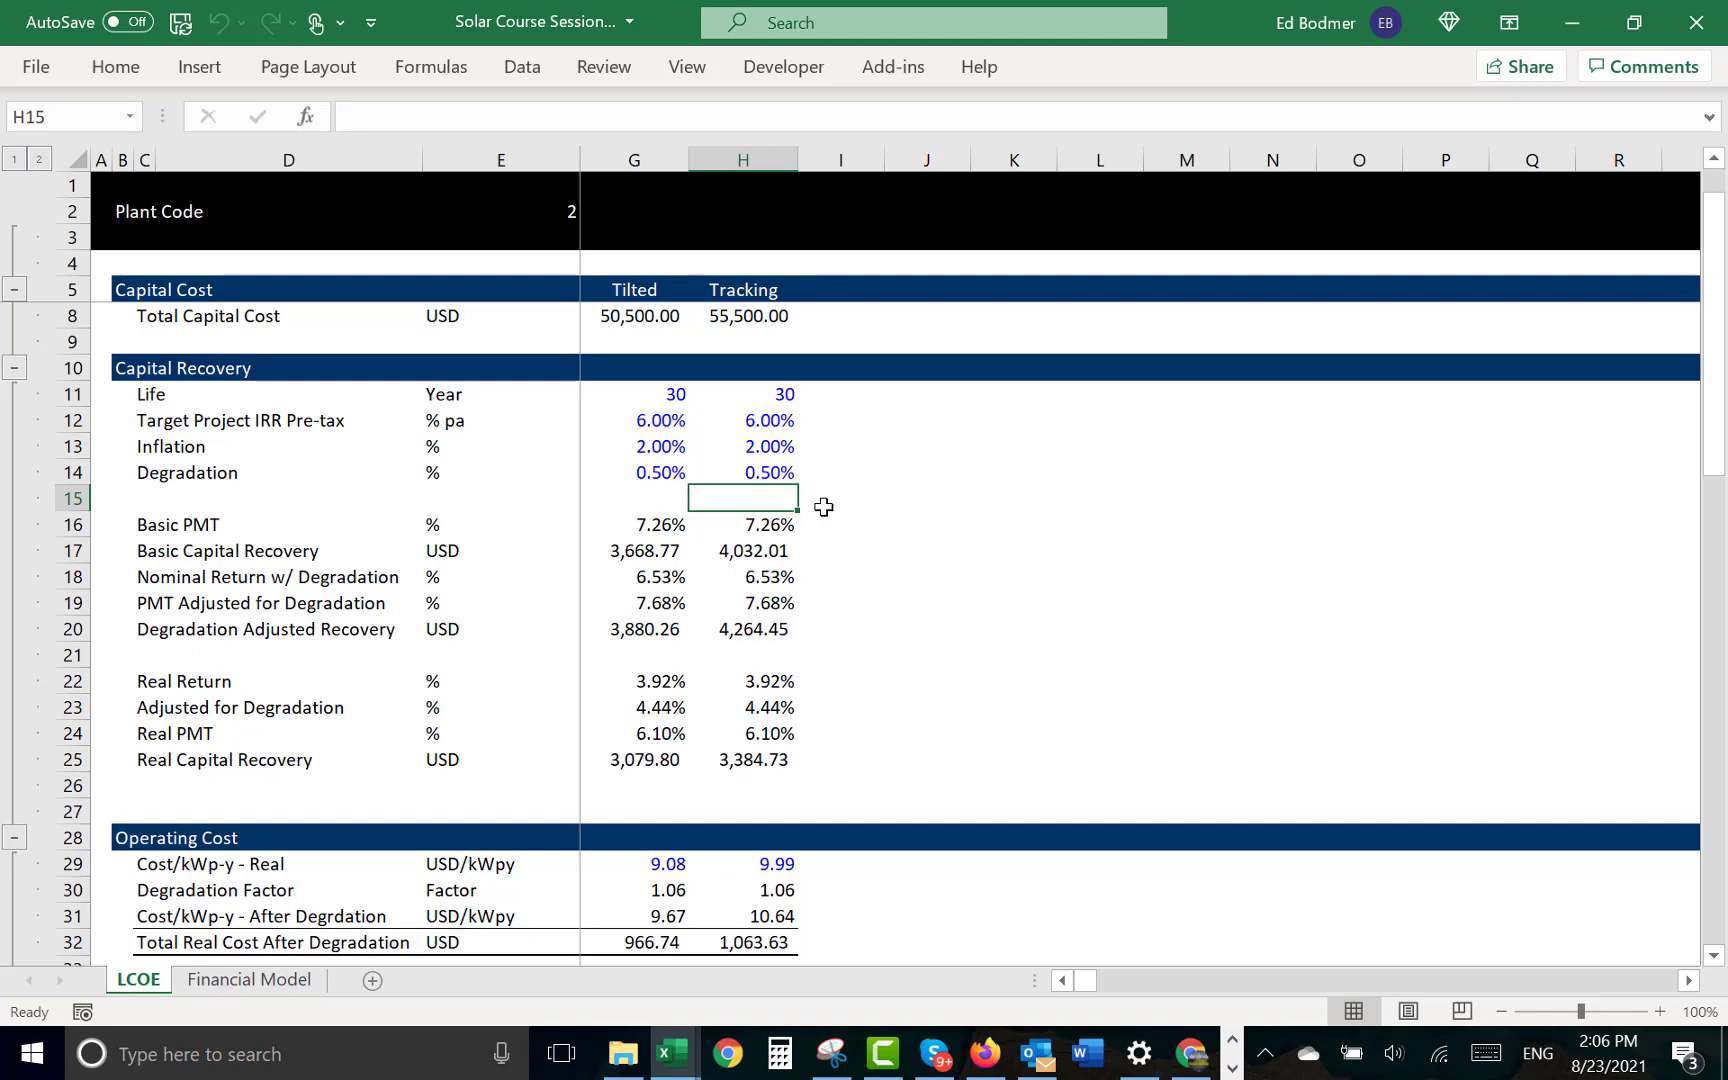
- Examine the Real Return formula in G22 and the Adjusted for Degradation formula in G23
{"action": "key", "text": "Down"}
{"action": "key", "text": "Down"}
{"action": "key", "text": "Down"}
{"action": "key", "text": "Down"}
{"action": "key", "text": "Down"}
{"action": "key", "text": "Down"}
{"action": "key", "text": "Down"}
{"action": "key", "text": "Left"}
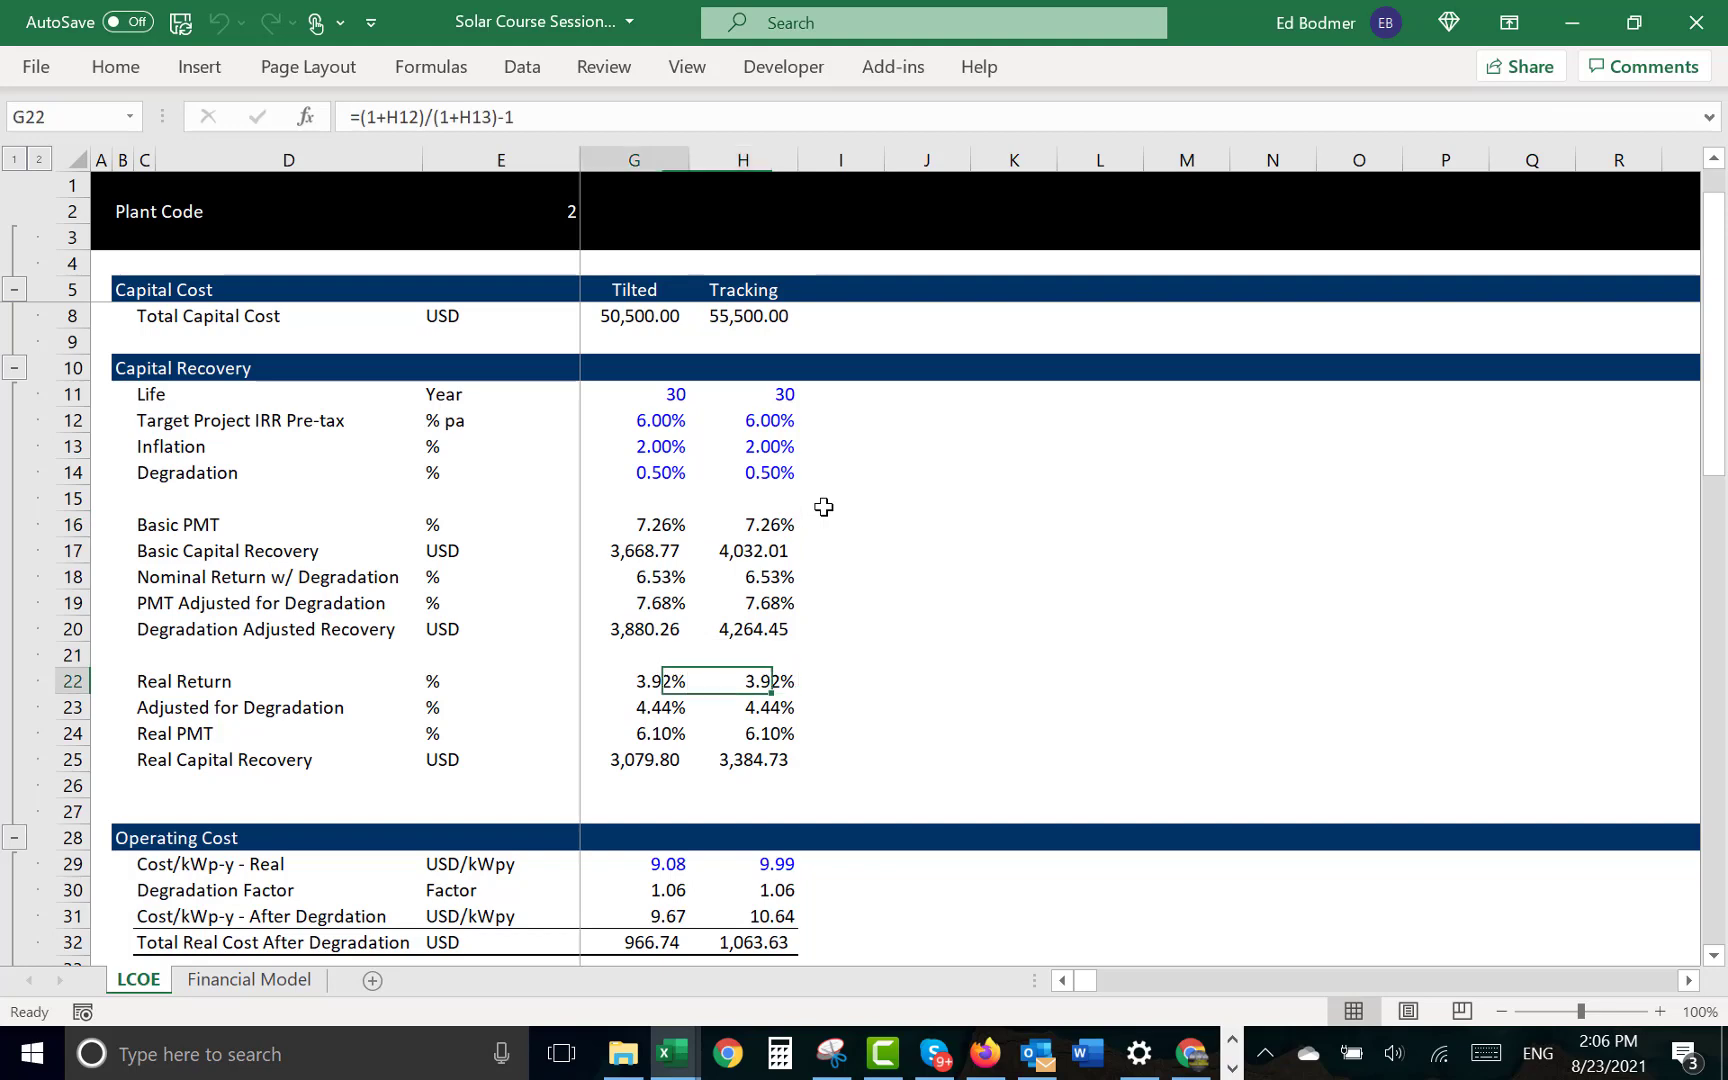
{"action": "key", "text": "Left"}
{"action": "key", "text": "Left"}
{"action": "key", "text": "Right"}
{"action": "key", "text": "Right"}
{"action": "key", "text": "Down"}
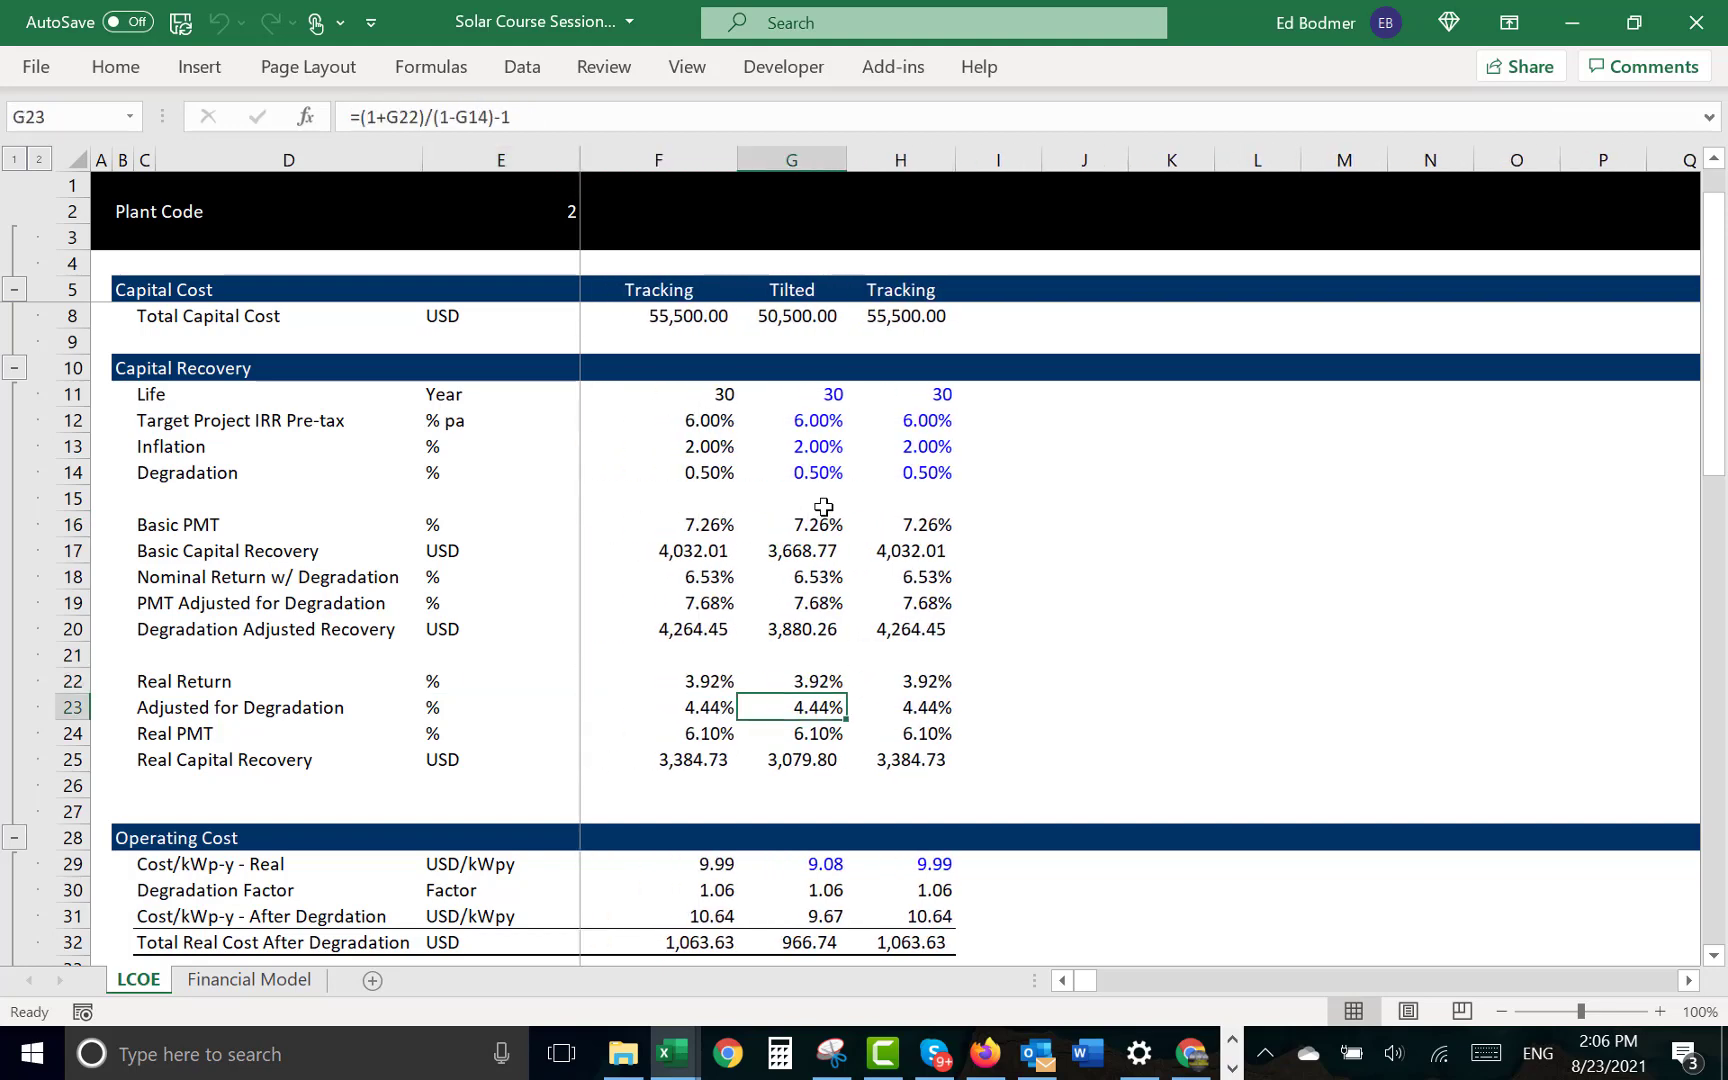
- Look through the Operating Cost and Resource rows of the LCOE sheet for the tilted plant
{"action": "key", "text": "Down"}
{"action": "key", "text": "Down"}
{"action": "key", "text": "Down"}
{"action": "key", "text": "Down"}
{"action": "key", "text": "Down"}
{"action": "key", "text": "Down"}
{"action": "key", "text": "Down"}
{"action": "key", "text": "Down"}
{"action": "key", "text": "Down"}
{"action": "key", "text": "Down"}
{"action": "key", "text": "Down"}
{"action": "key", "text": "Down"}
{"action": "key", "text": "Down"}
{"action": "key", "text": "Down"}
{"action": "key", "text": "Down"}
{"action": "key", "text": "Down"}
{"action": "key", "text": "Down"}
{"action": "key", "text": "Down"}
{"action": "key", "text": "Down"}
{"action": "key", "text": "Down"}
{"action": "key", "text": "Up"}
{"action": "key", "text": "Up"}
{"action": "key", "text": "Up"}
{"action": "key", "text": "Up"}
{"action": "key", "text": "Up"}
{"action": "key", "text": "Up"}
{"action": "key", "text": "Up"}
{"action": "key", "text": "Up"}
{"action": "key", "text": "Up"}
{"action": "key", "text": "Up"}
{"action": "key", "text": "Up"}
{"action": "key", "text": "Up"}
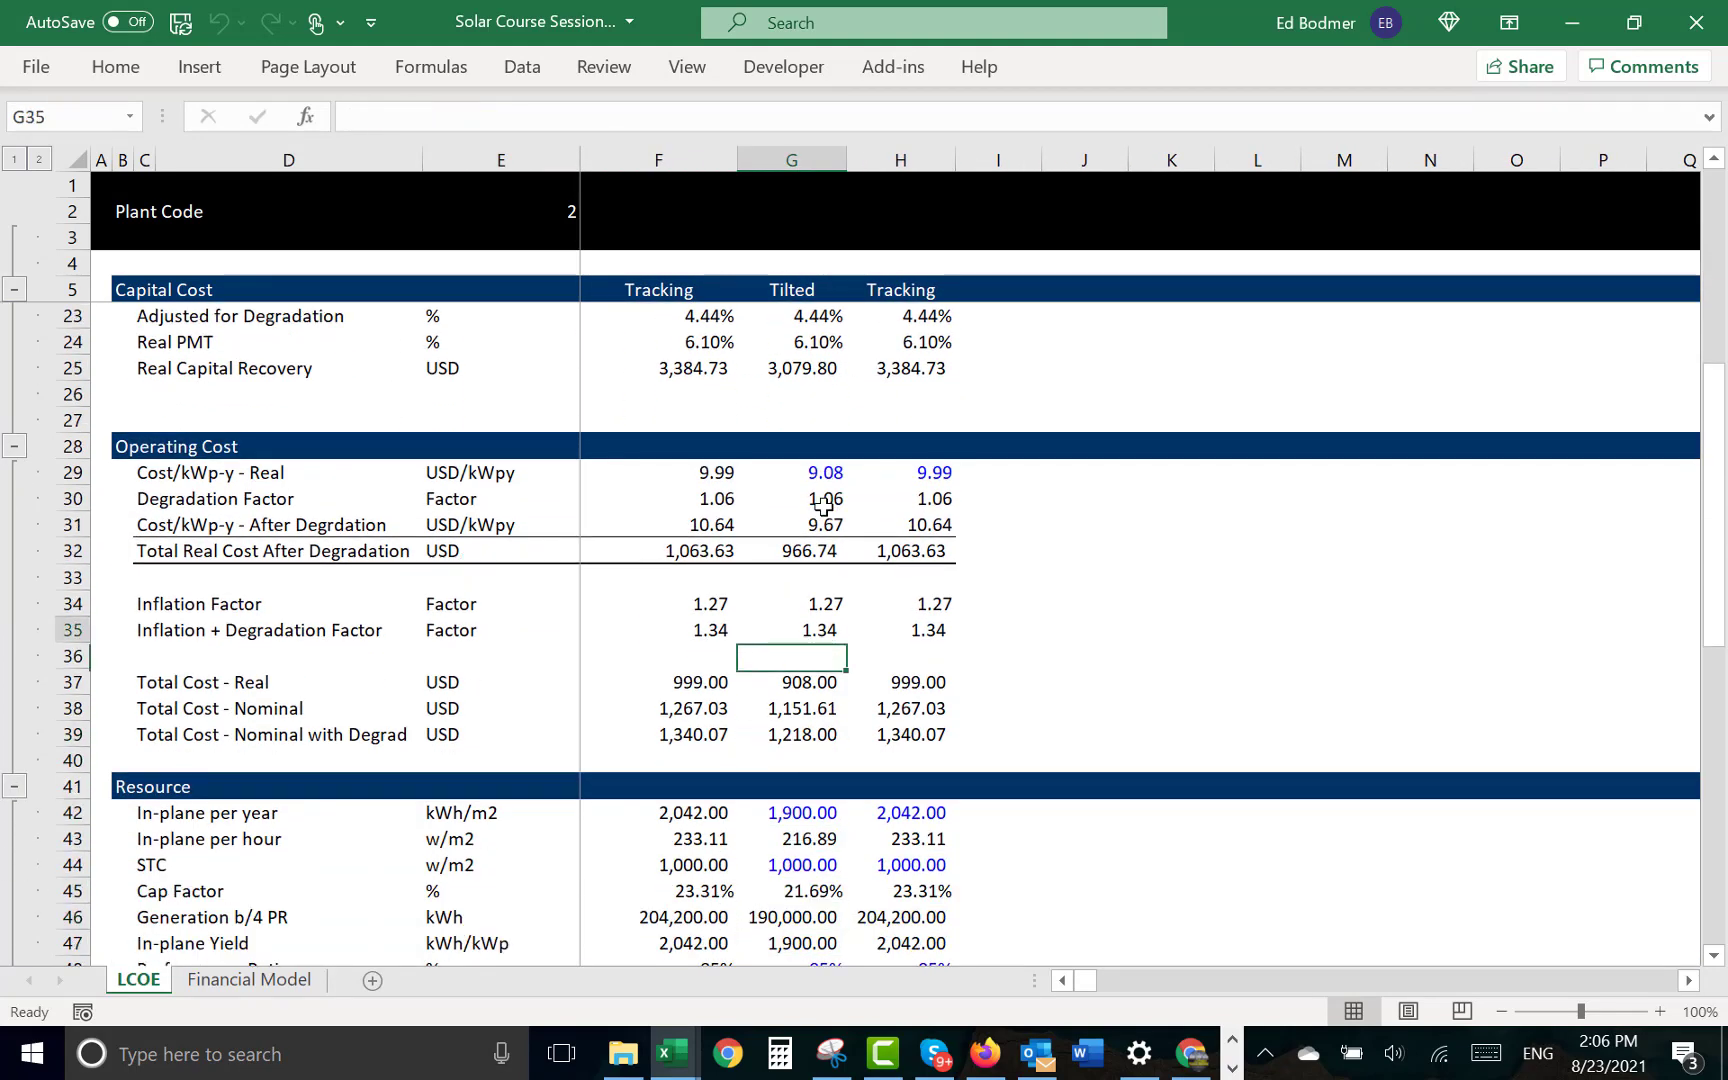
{"action": "key", "text": "Up"}
{"action": "key", "text": "Down"}
{"action": "key", "text": "Down"}
{"action": "key", "text": "Down"}
{"action": "key", "text": "Down"}
{"action": "key", "text": "Down"}
{"action": "key", "text": "Down"}
{"action": "key", "text": "Down"}
{"action": "key", "text": "Down"}
{"action": "key", "text": "Down"}
{"action": "key", "text": "Down"}
{"action": "key", "text": "Down"}
{"action": "key", "text": "Down"}
{"action": "key", "text": "Down"}
{"action": "key", "text": "Down"}
{"action": "key", "text": "Down"}
{"action": "key", "text": "Down"}
{"action": "key", "text": "Down"}
{"action": "key", "text": "Down"}
{"action": "key", "text": "Down"}
{"action": "key", "text": "Down"}
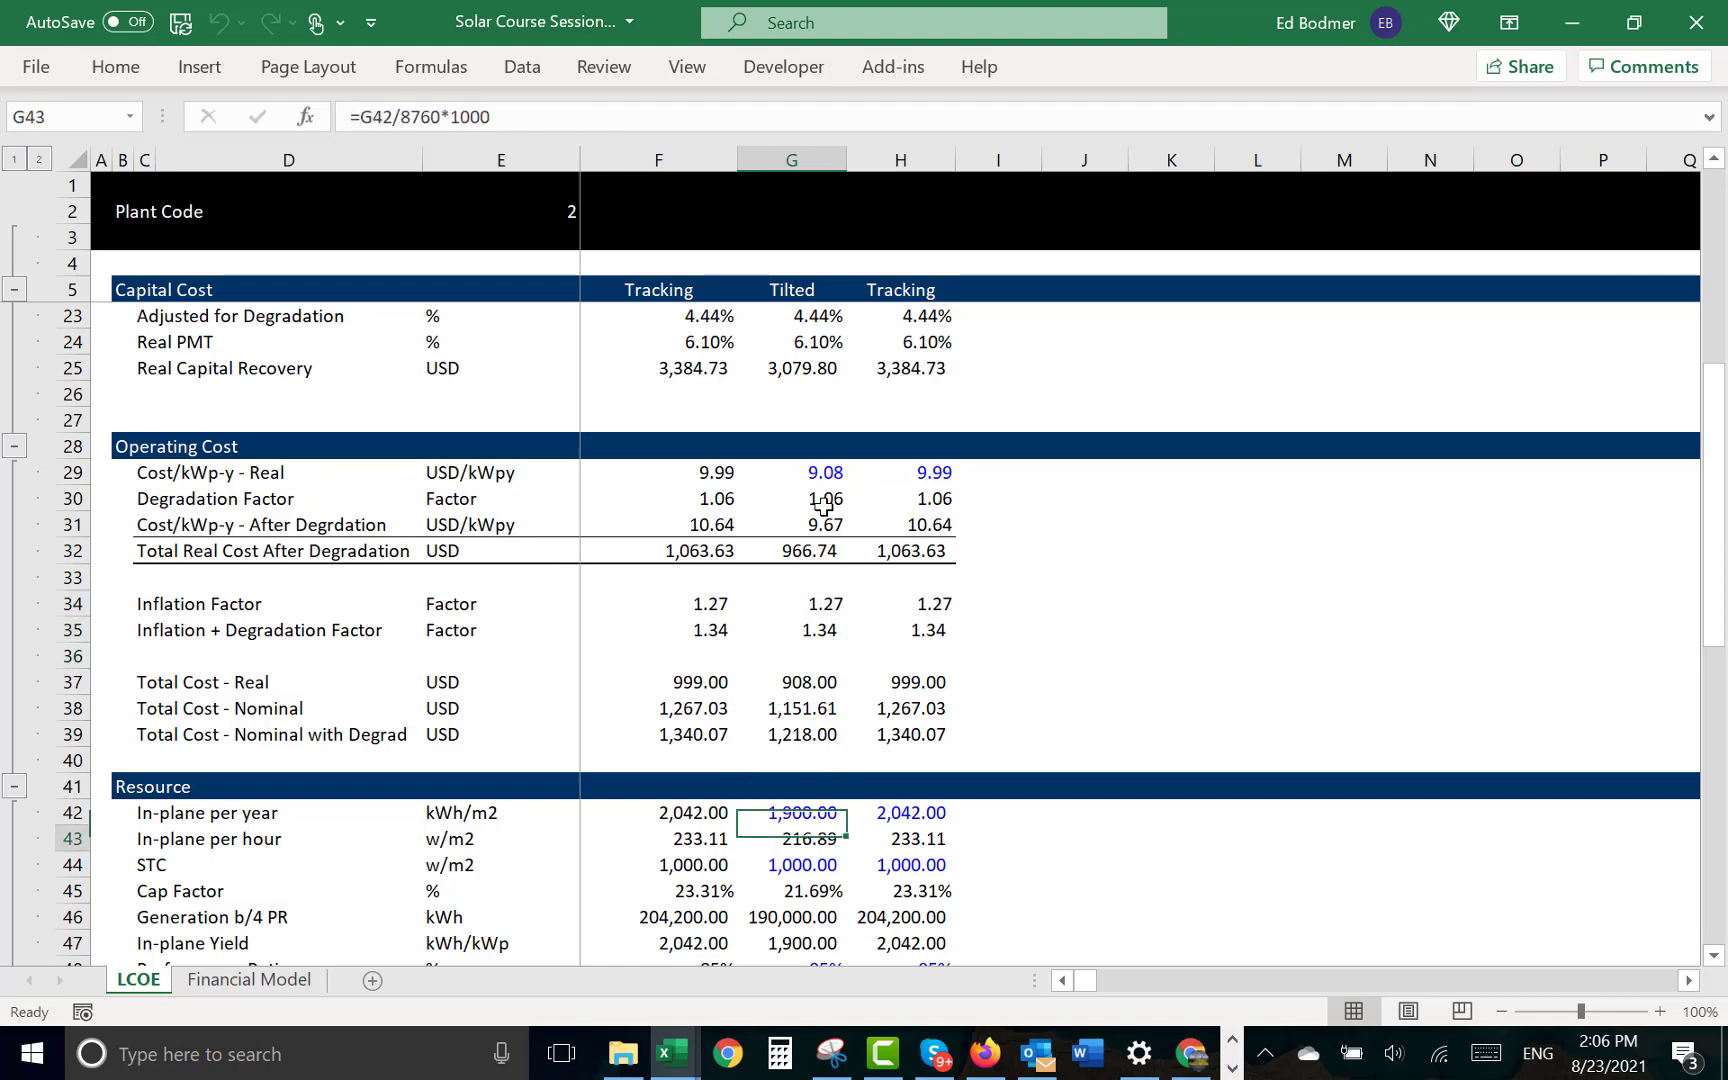
{"action": "key", "text": "Up"}
{"action": "key", "text": "Up"}
{"action": "key", "text": "Up"}
{"action": "key", "text": "Up"}
{"action": "key", "text": "Up"}
{"action": "key", "text": "Up"}
{"action": "key", "text": "Up"}
{"action": "key", "text": "Up"}
{"action": "key", "text": "Up"}
{"action": "key", "text": "Up"}
{"action": "key", "text": "Up"}
{"action": "key", "text": "Up"}
{"action": "key", "text": "Up"}
{"action": "key", "text": "Up"}
{"action": "key", "text": "Up"}
{"action": "key", "text": "Up"}
{"action": "key", "text": "Up"}
{"action": "key", "text": "Up"}
{"action": "key", "text": "Up"}
{"action": "key", "text": "Up"}
{"action": "key", "text": "Up"}
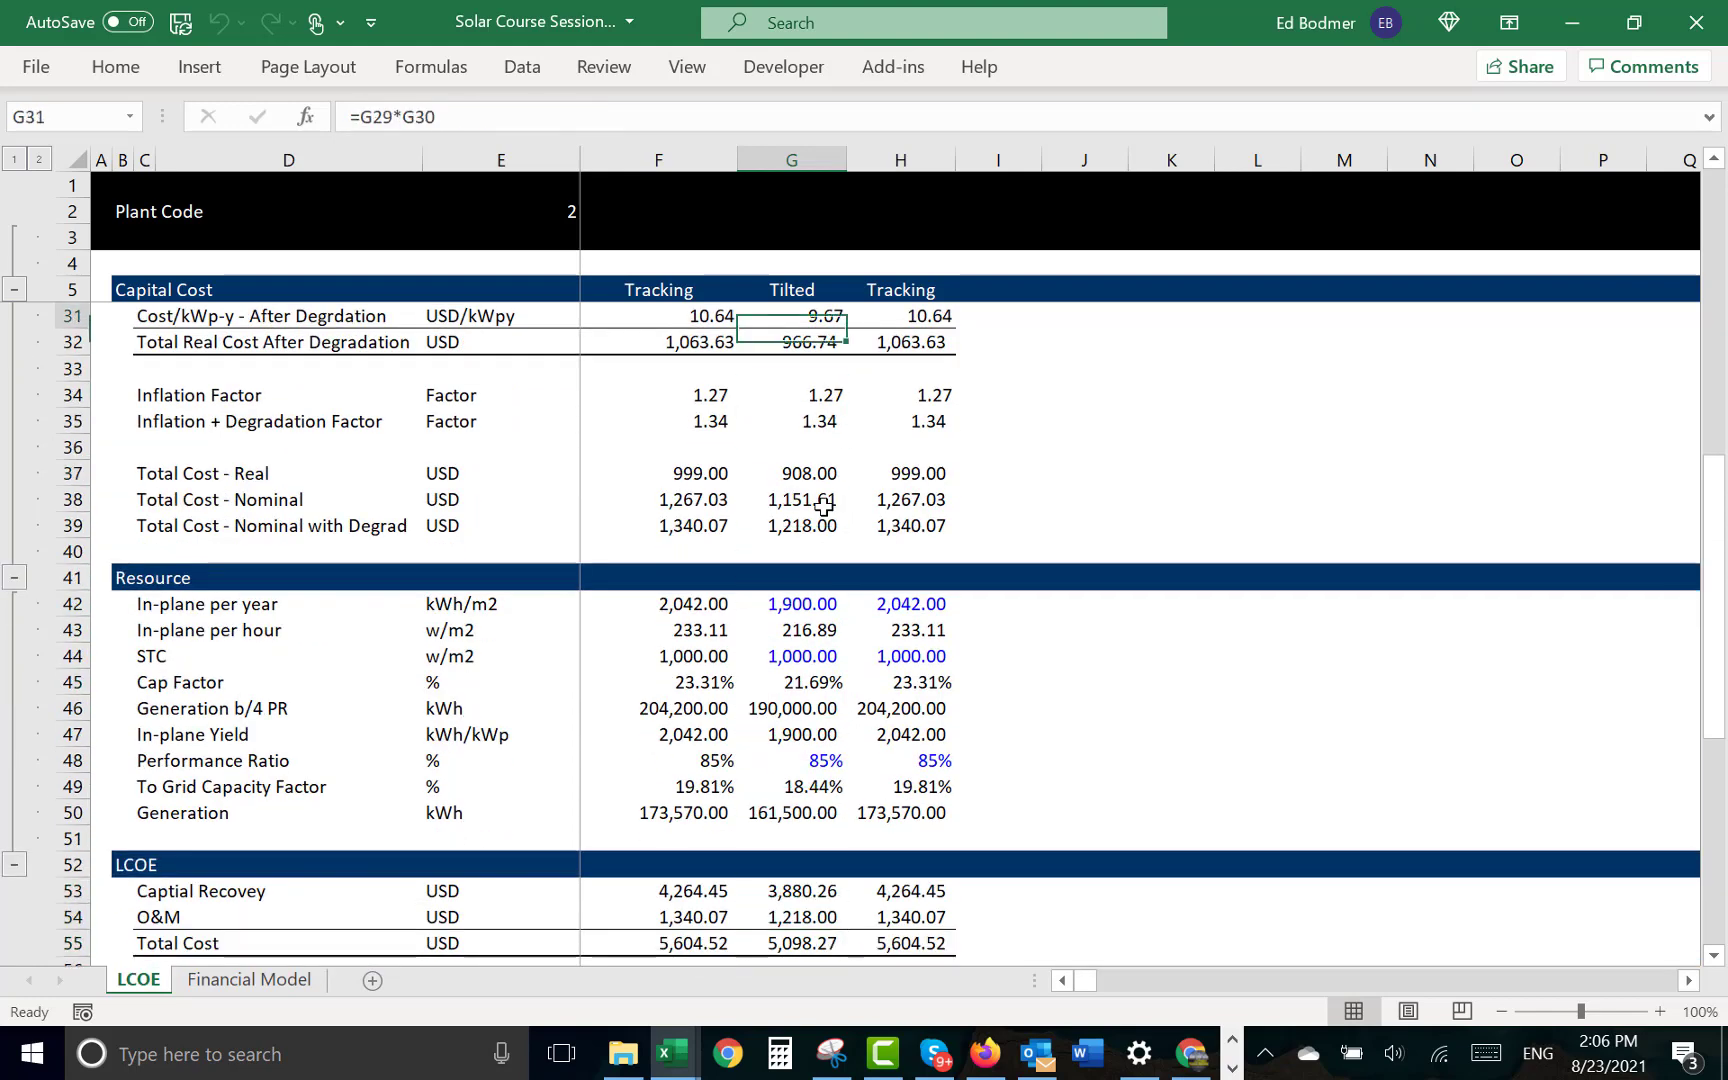
- Examine the Inflation Factor in G34 and inspect the cell references of the Inflation + Degradation Factor in G35
{"action": "key", "text": "Down"}
{"action": "key", "text": "Down"}
{"action": "key", "text": "Down"}
{"action": "key", "text": "Down"}
{"action": "key", "text": "Down"}
{"action": "key", "text": "Down"}
{"action": "key", "text": "Down"}
{"action": "key", "text": "Down"}
{"action": "key", "text": "Down"}
{"action": "key", "text": "Down"}
{"action": "key", "text": "Down"}
{"action": "key", "text": "Down"}
{"action": "key", "text": "Down"}
{"action": "key", "text": "Down"}
{"action": "key", "text": "Down"}
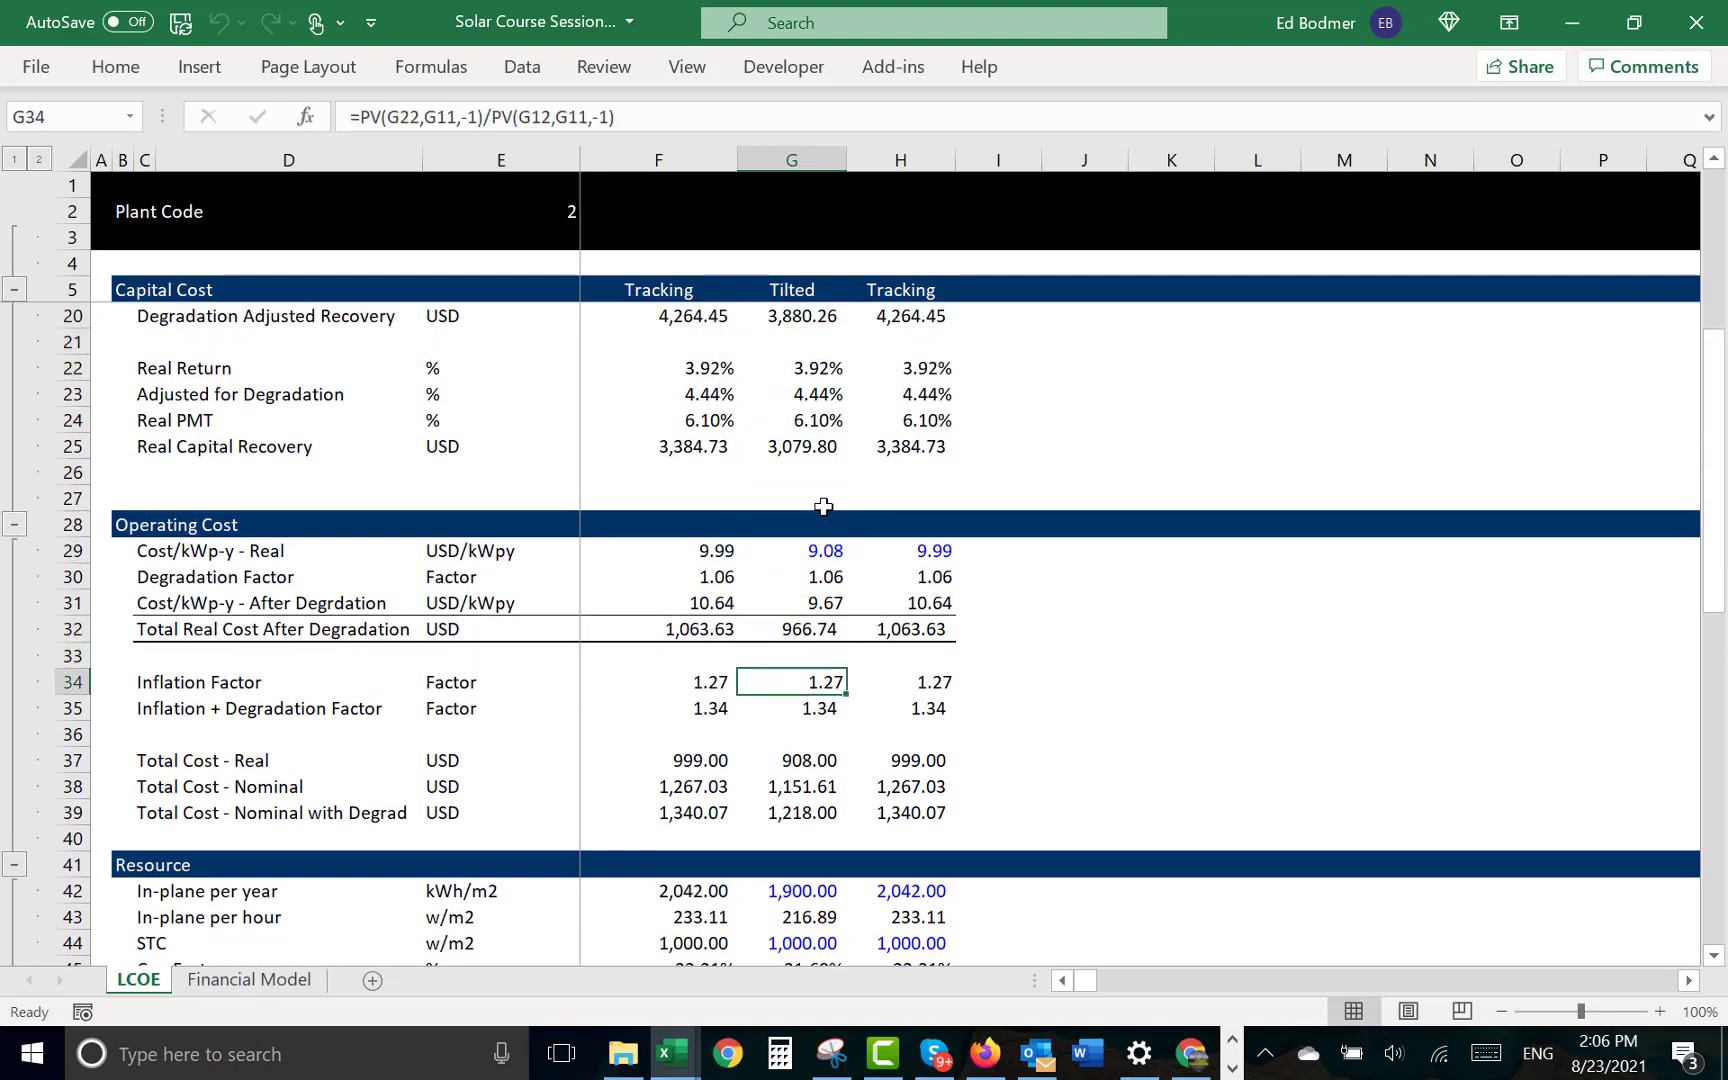
{"action": "key", "text": "Left"}
{"action": "key", "text": "Right"}
{"action": "key", "text": "F2"}
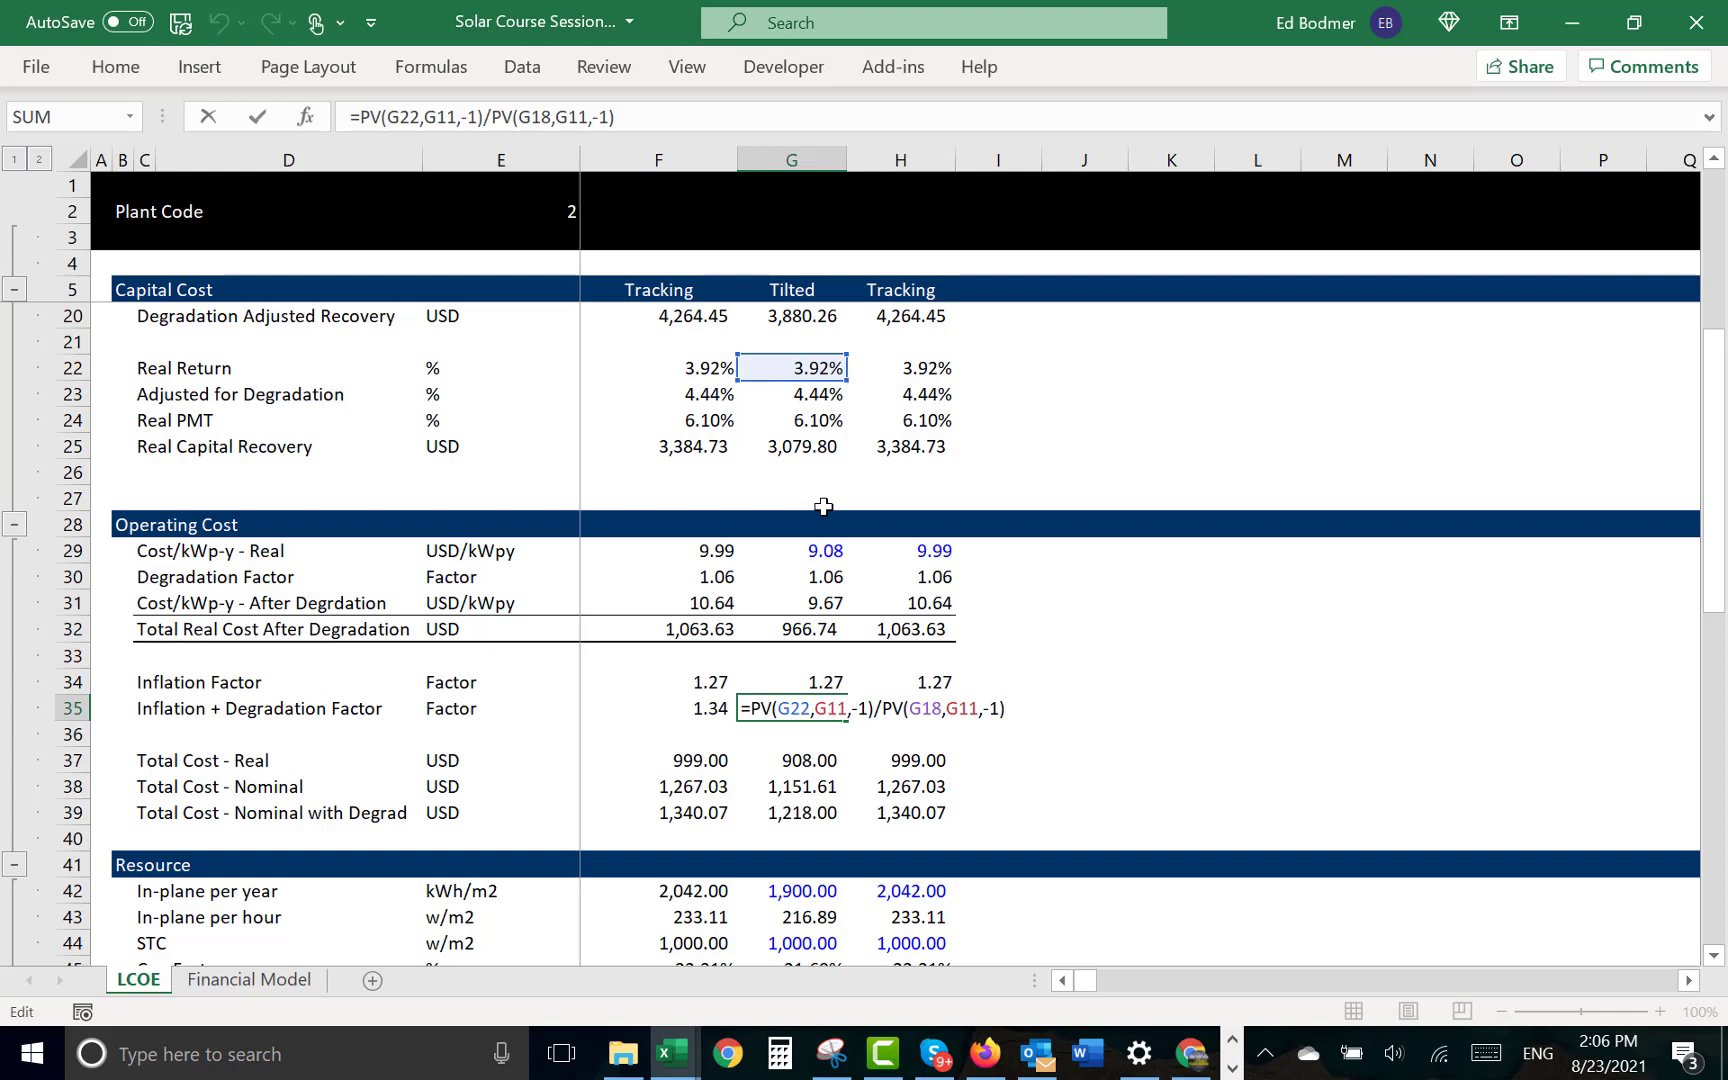
{"action": "key", "text": "Escape"}
{"action": "key", "text": "Up"}
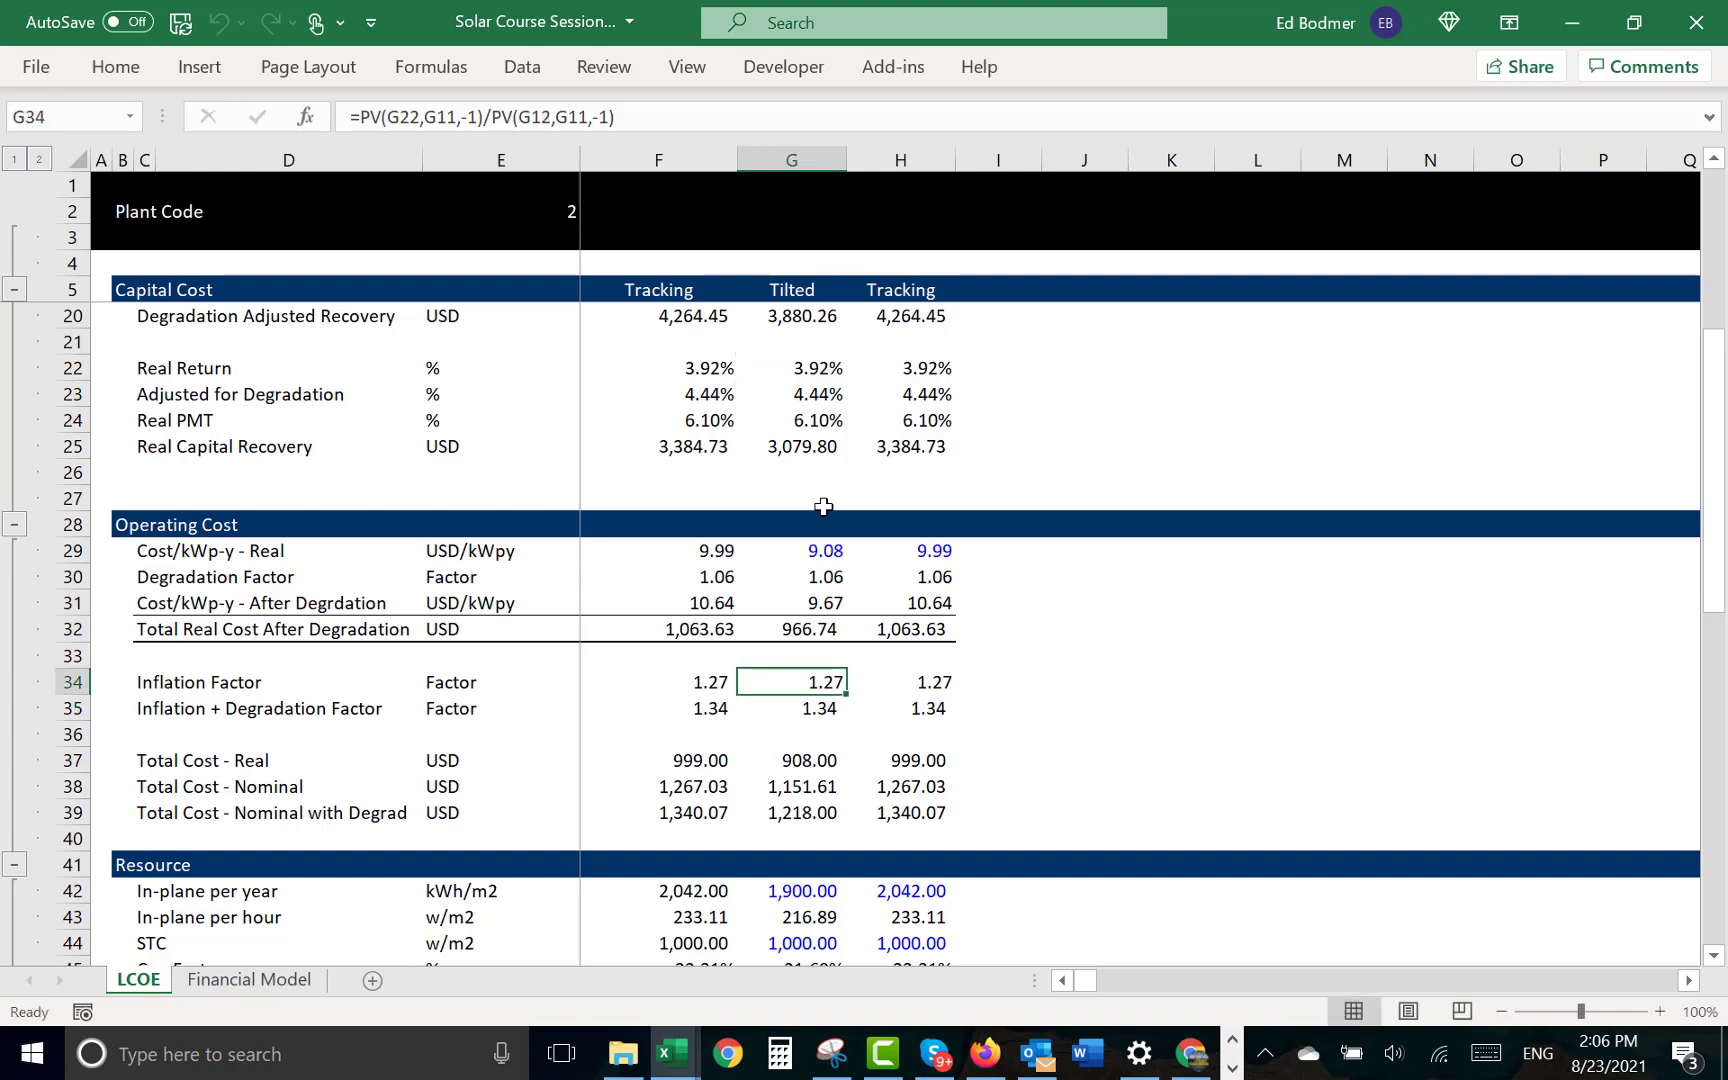
- Return to the Capital Recovery section and examine the Basic PMT formula in G16 and PMT Adjusted for Degradation in G19
{"action": "key", "text": "Up"}
{"action": "key", "text": "Up"}
{"action": "key", "text": "Up"}
{"action": "key", "text": "Up"}
{"action": "key", "text": "Up"}
{"action": "key", "text": "Up"}
{"action": "key", "text": "Up"}
{"action": "key", "text": "Up"}
{"action": "key", "text": "Up"}
{"action": "key", "text": "Up"}
{"action": "key", "text": "Up"}
{"action": "key", "text": "Up"}
{"action": "key", "text": "Up"}
{"action": "key", "text": "Up"}
{"action": "key", "text": "Up"}
{"action": "key", "text": "Down"}
{"action": "key", "text": "Down"}
{"action": "key", "text": "Down"}
{"action": "key", "text": "Down"}
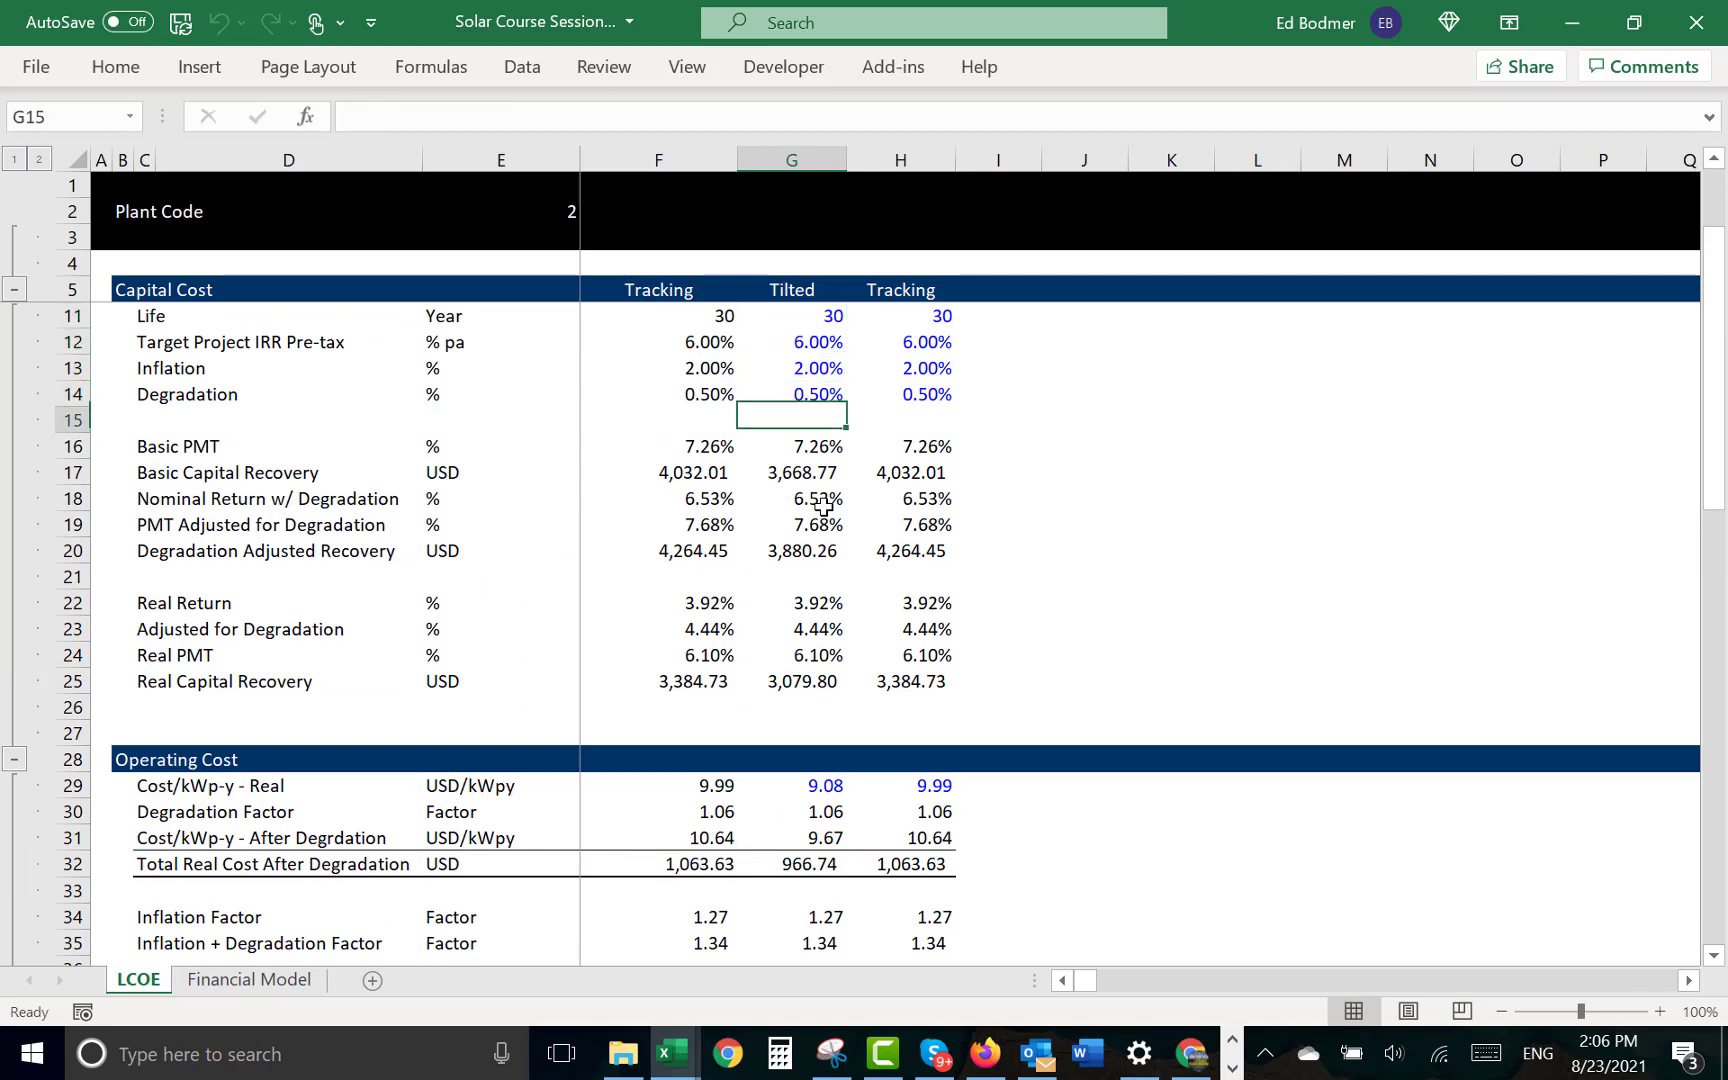
{"action": "key", "text": "Down"}
{"action": "key", "text": "Down"}
{"action": "key", "text": "Up"}
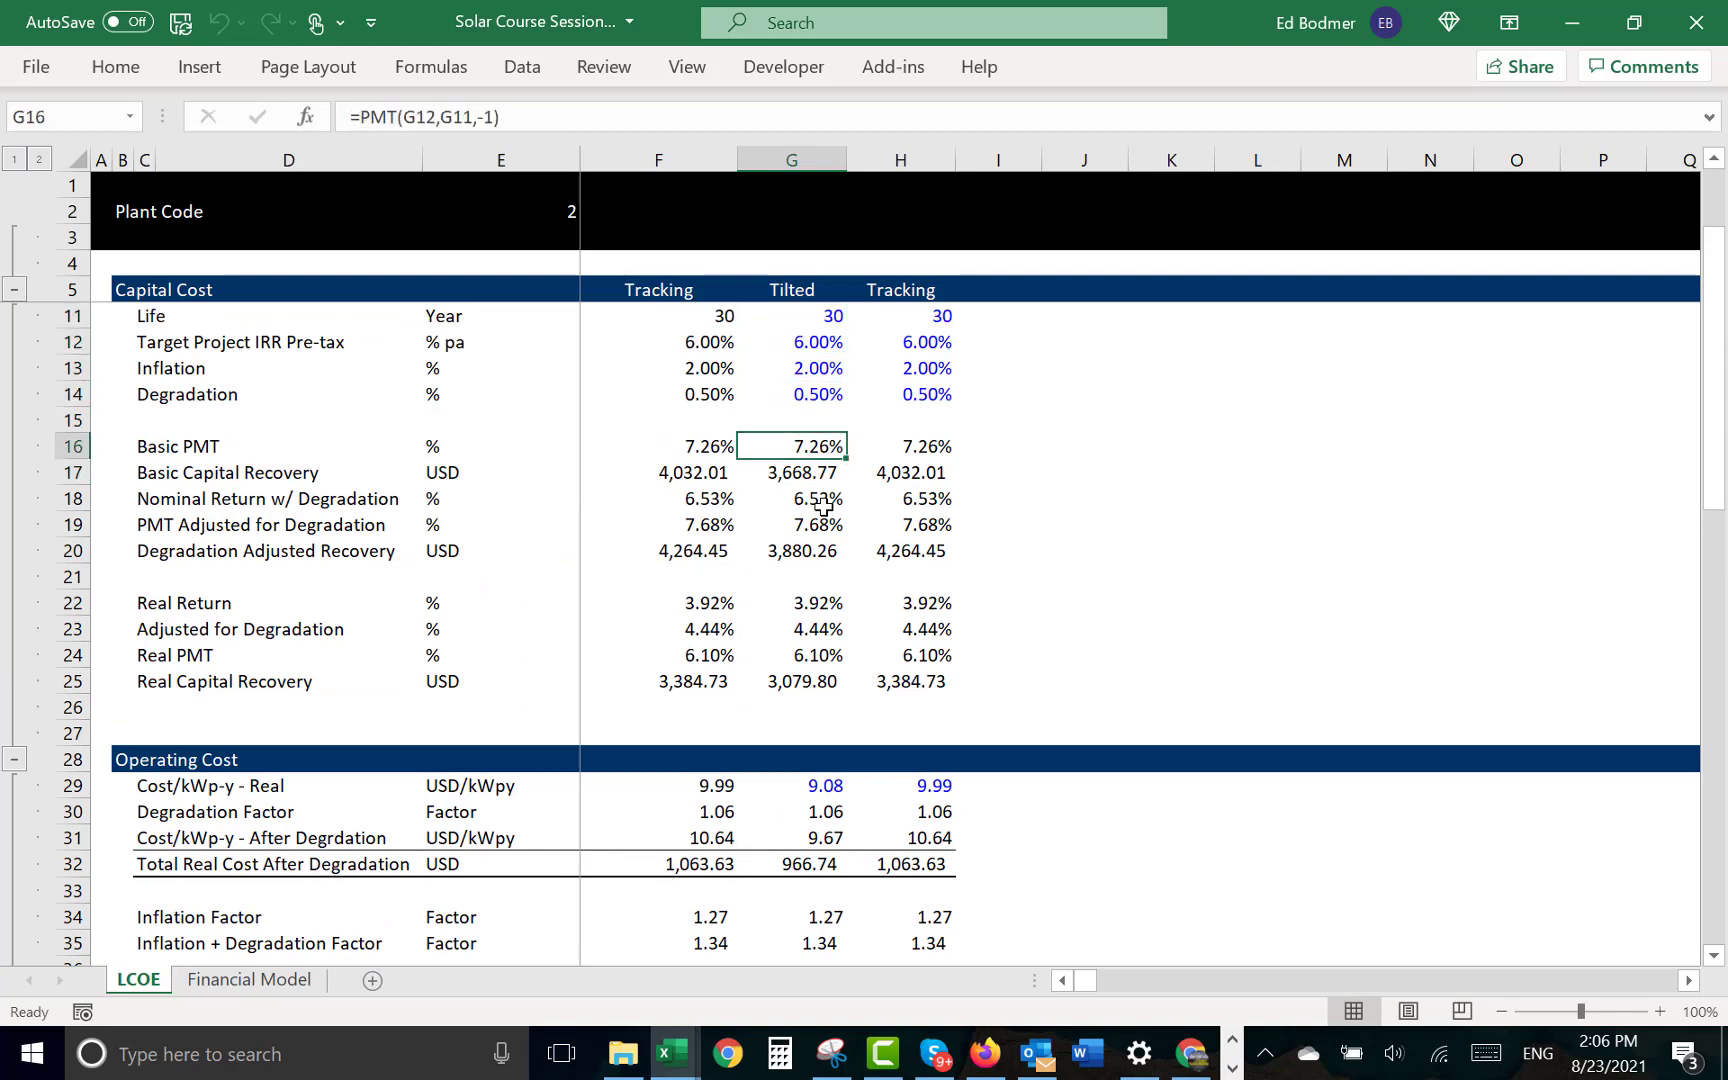
{"action": "key", "text": "Down"}
{"action": "key", "text": "Down"}
- Inspect the Nominal Return w/ Degradation formula in G18 and trace where the Inflation + Degradation Factor in G35 uses it
{"action": "key", "text": "Down"}
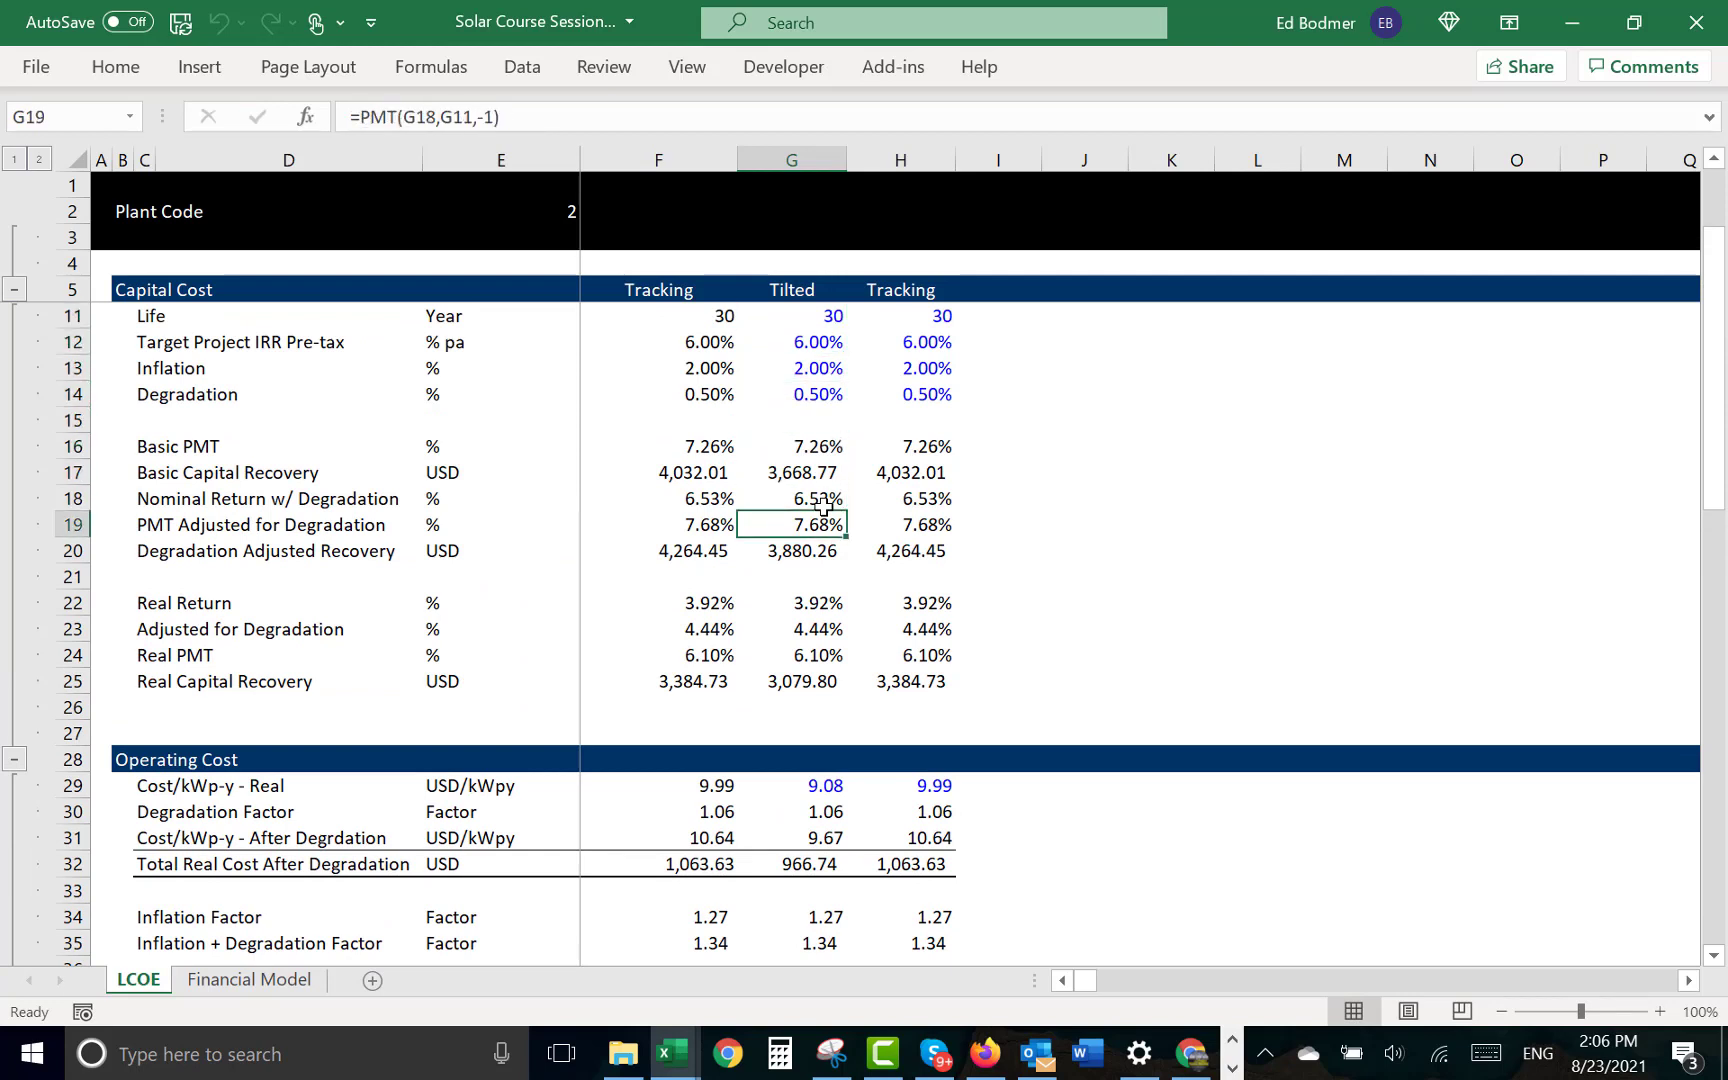
{"action": "key", "text": "Up"}
{"action": "key", "text": "F2"}
{"action": "key", "text": "Escape"}
{"action": "key", "text": "Down"}
{"action": "key", "text": "Down"}
{"action": "key", "text": "Down"}
{"action": "key", "text": "Down"}
{"action": "key", "text": "Down"}
{"action": "key", "text": "Down"}
{"action": "key", "text": "Down"}
{"action": "key", "text": "Down"}
{"action": "key", "text": "Down"}
{"action": "key", "text": "Down"}
{"action": "key", "text": "Down"}
{"action": "key", "text": "Down"}
{"action": "key", "text": "Down"}
{"action": "key", "text": "Down"}
{"action": "key", "text": "Down"}
{"action": "key", "text": "Down"}
{"action": "key", "text": "Down"}
{"action": "key", "text": "F2"}
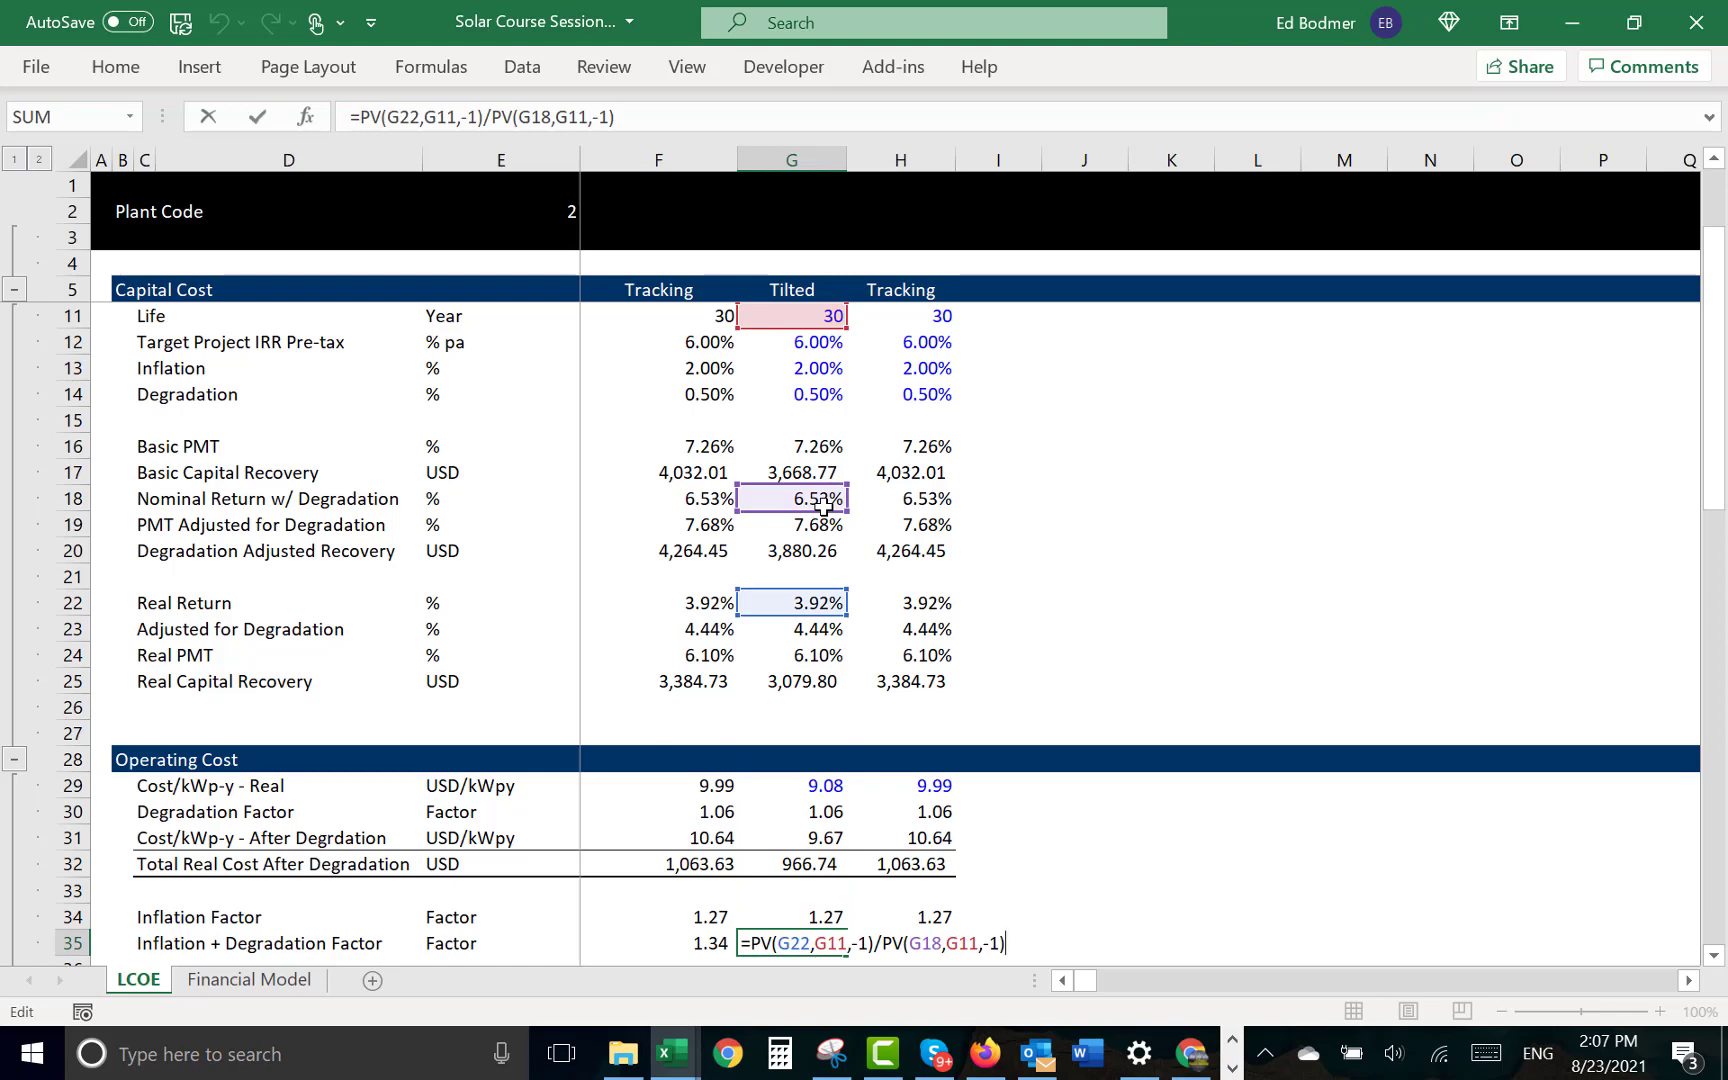
{"action": "key", "text": "Escape"}
- Turn Apply Real on in the Financial Model sheet, and switch it back off
{"action": "key", "text": "ctrl+Page_Down"}
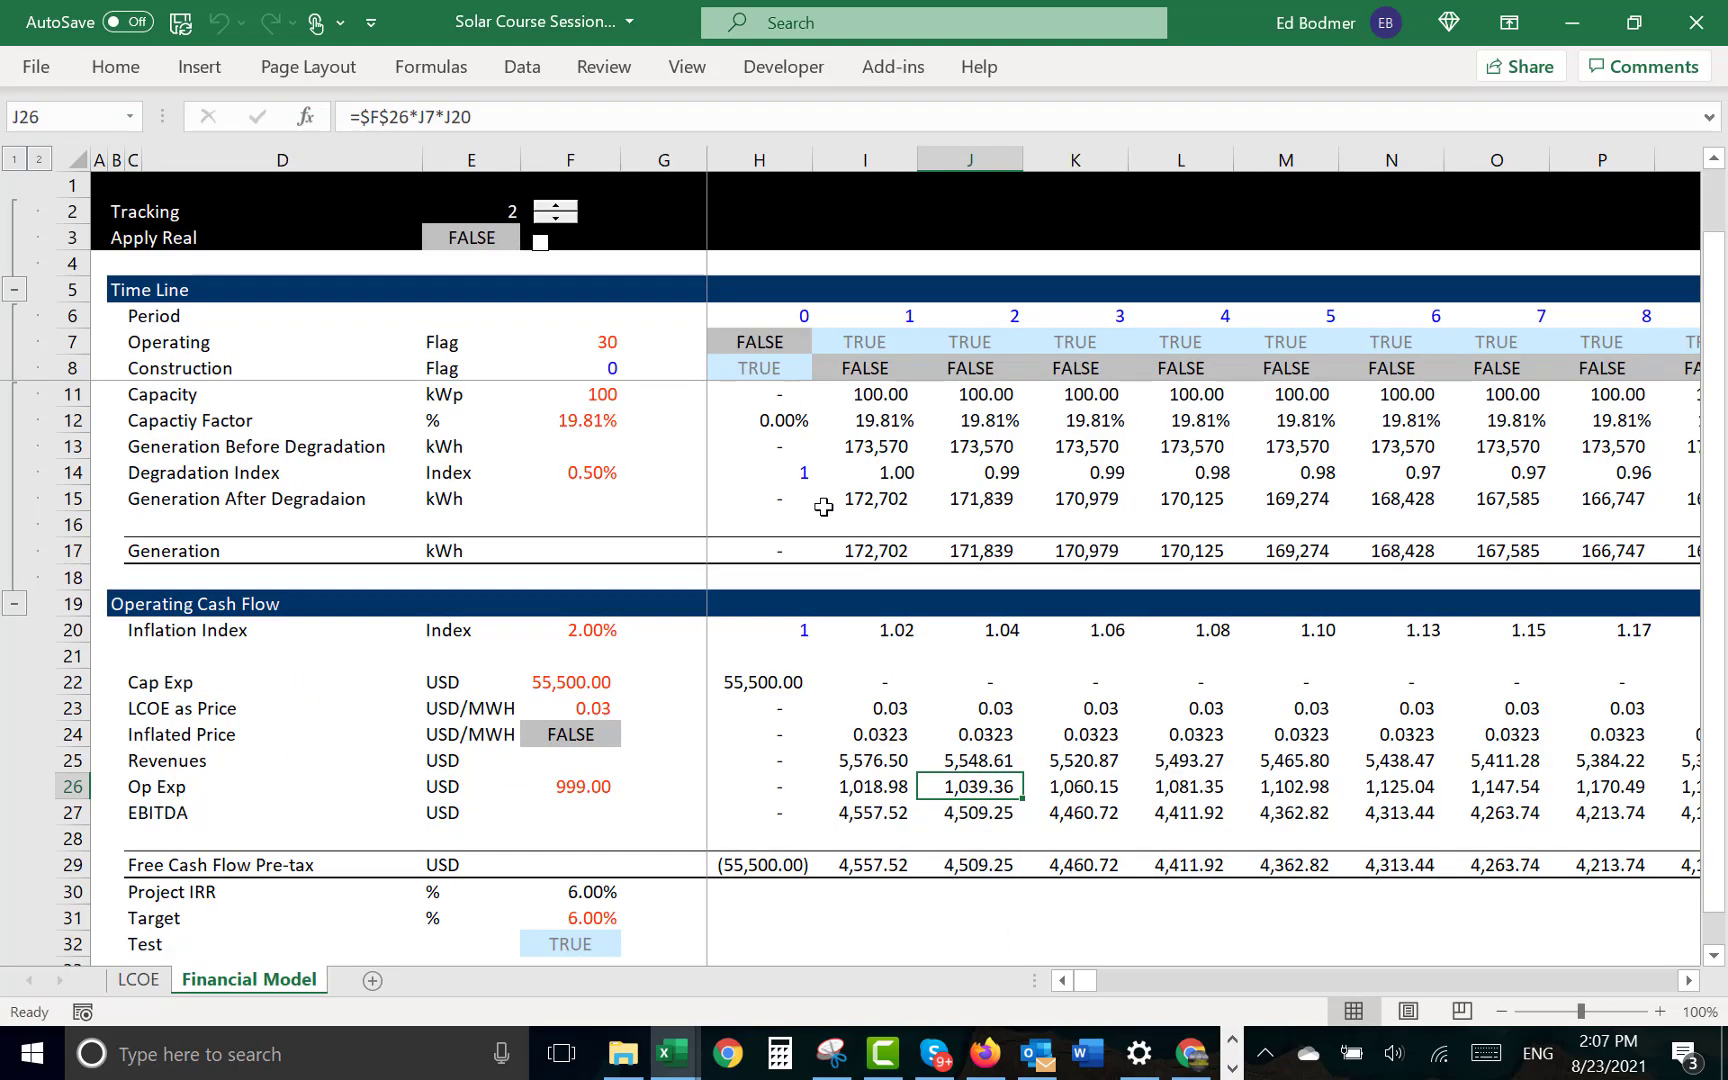
{"action": "key", "text": "Right"}
{"action": "key", "text": "Left"}
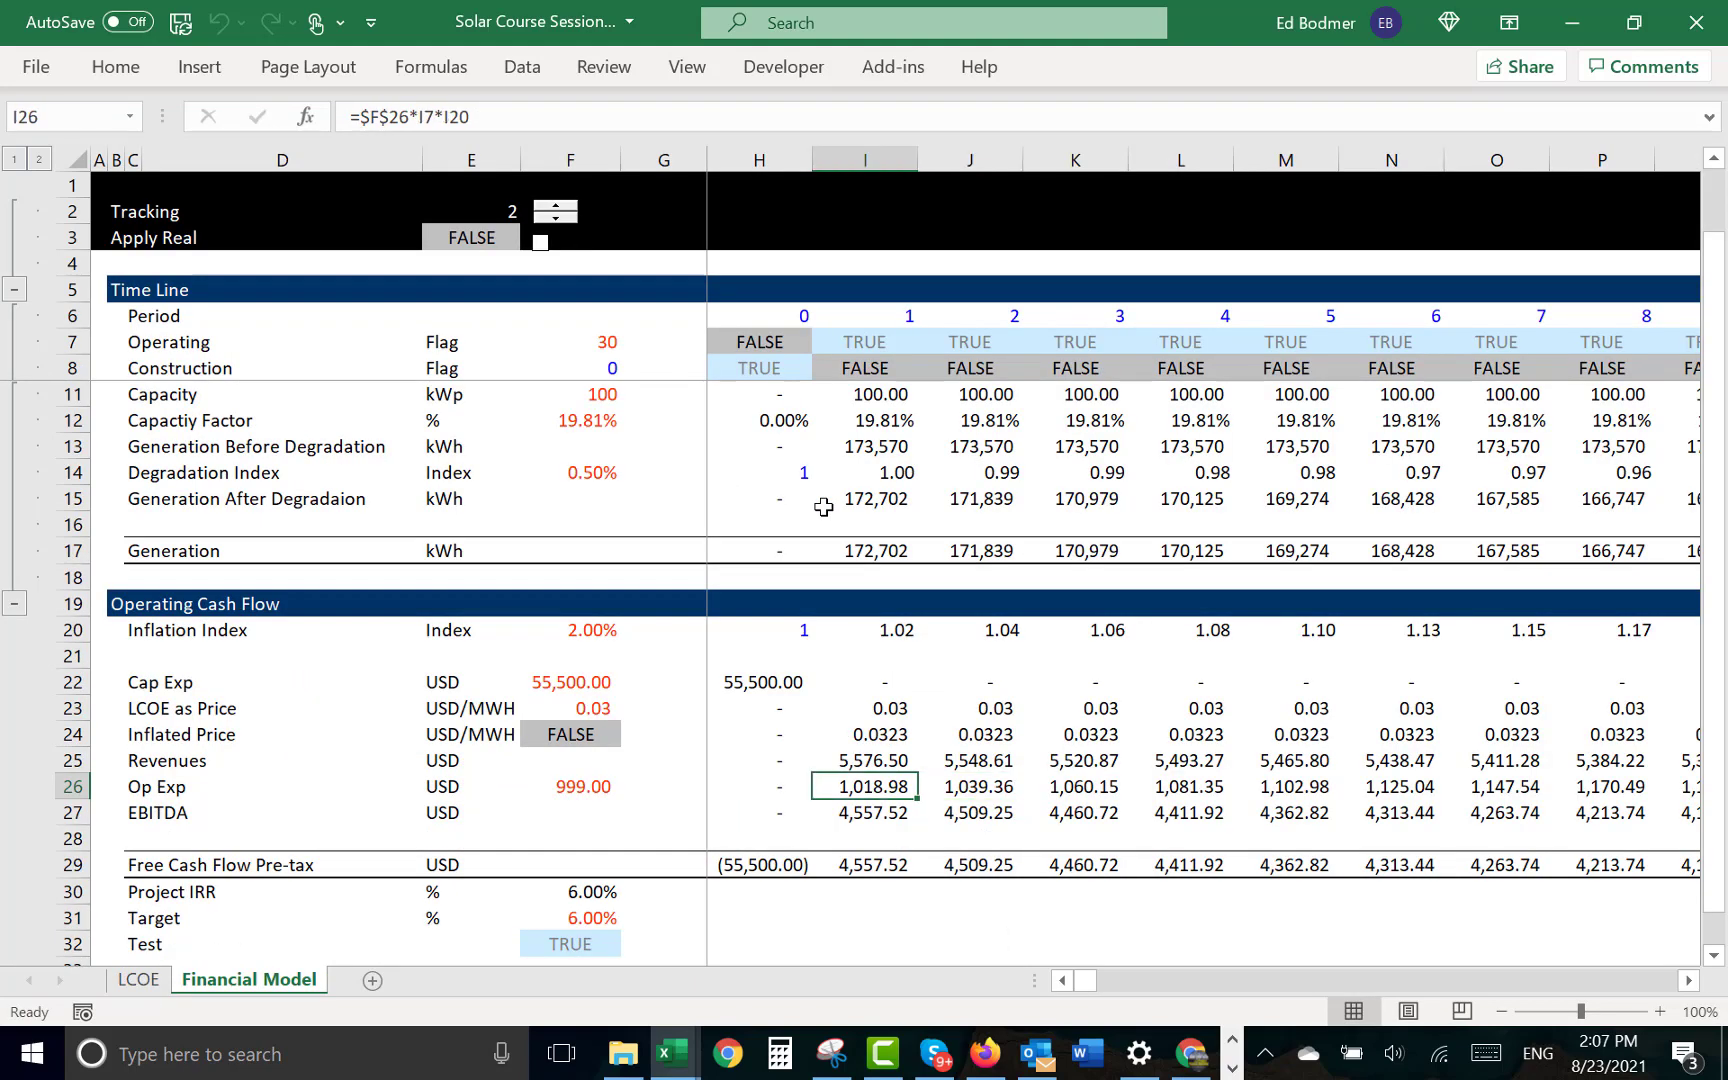
{"action": "left_click", "coordinate": [539, 247]}
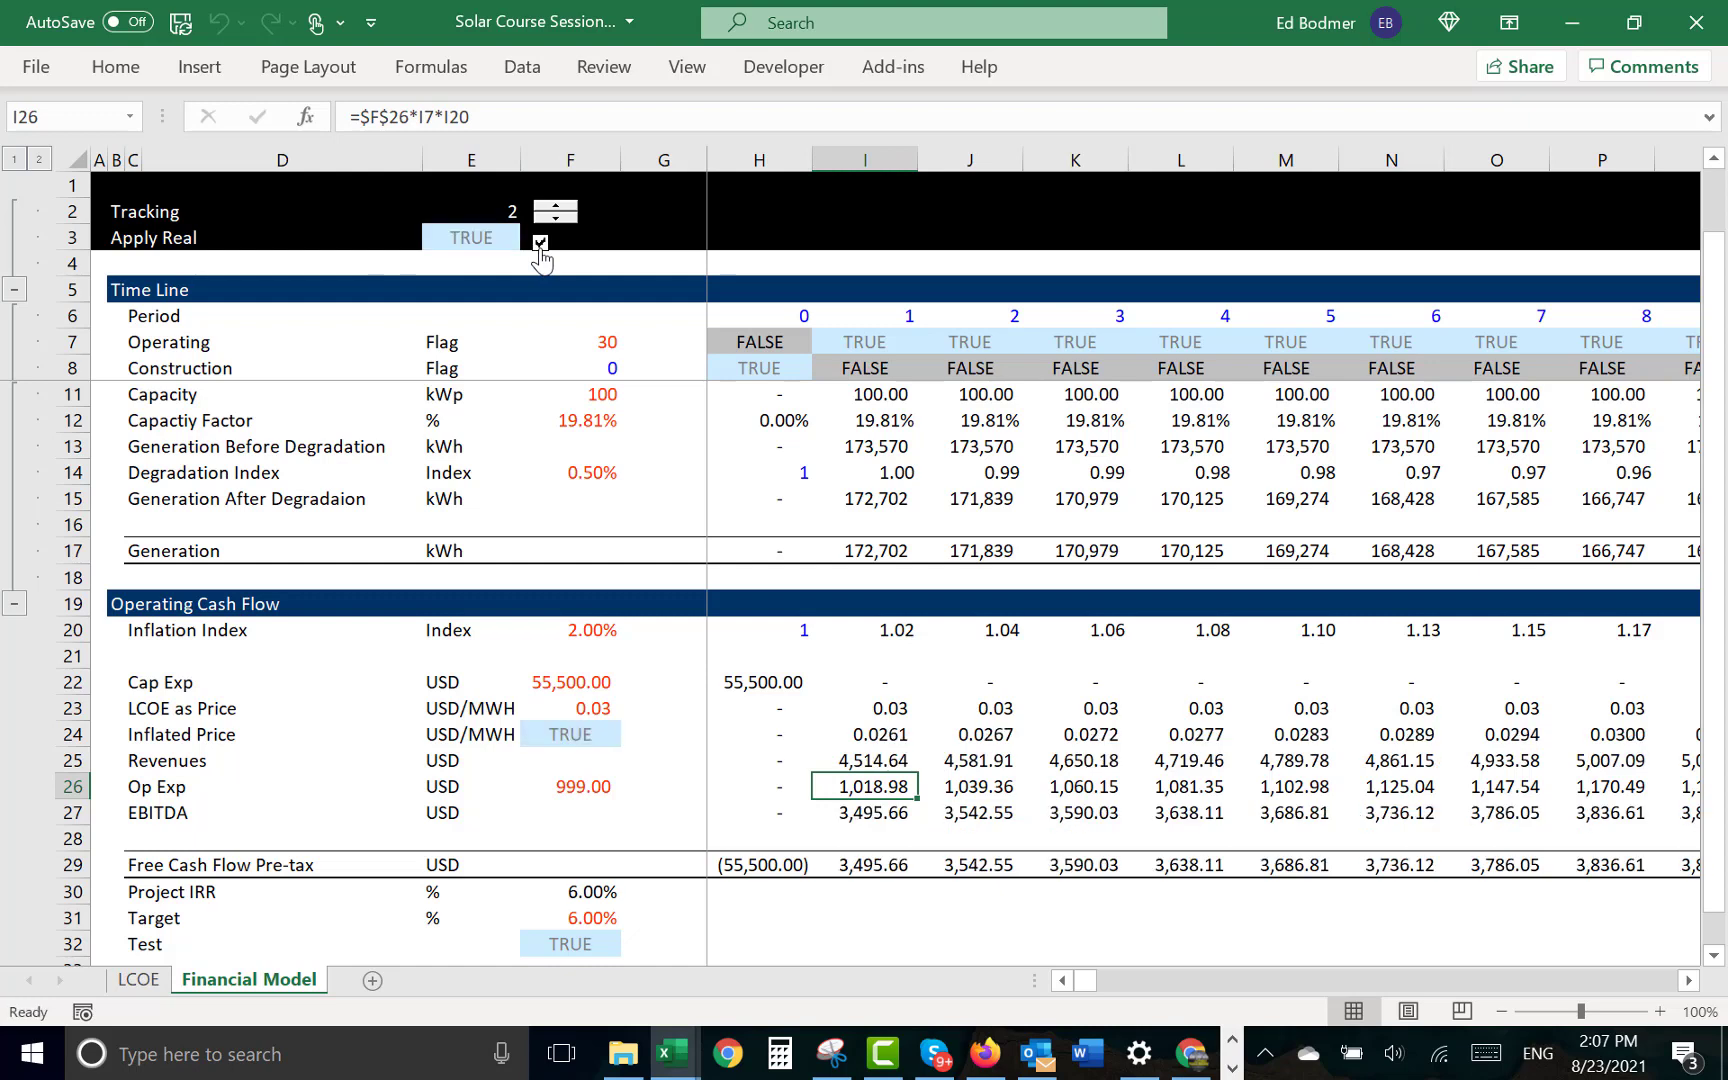
{"action": "left_click", "coordinate": [540, 250]}
- Examine the LCOE as Price formula in F23 and the Cap Exp link in F22
{"action": "left_click", "coordinate": [502, 720]}
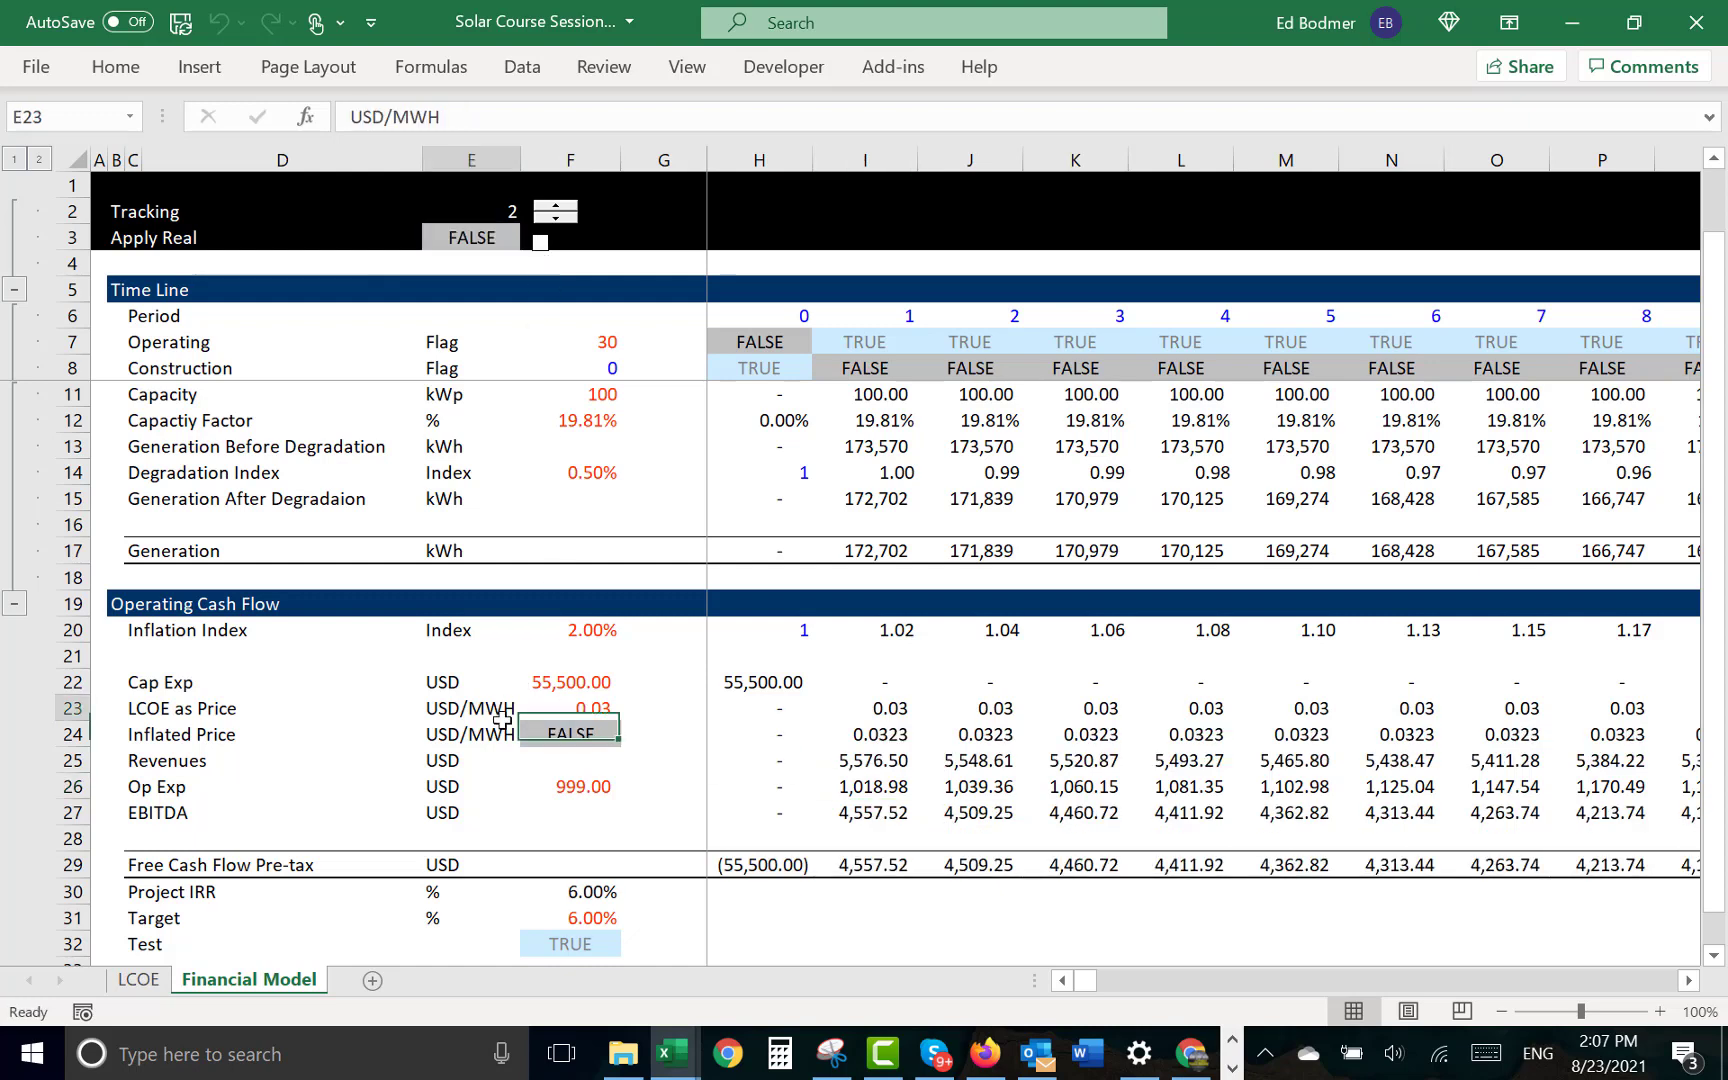
{"action": "left_click", "coordinate": [560, 706]}
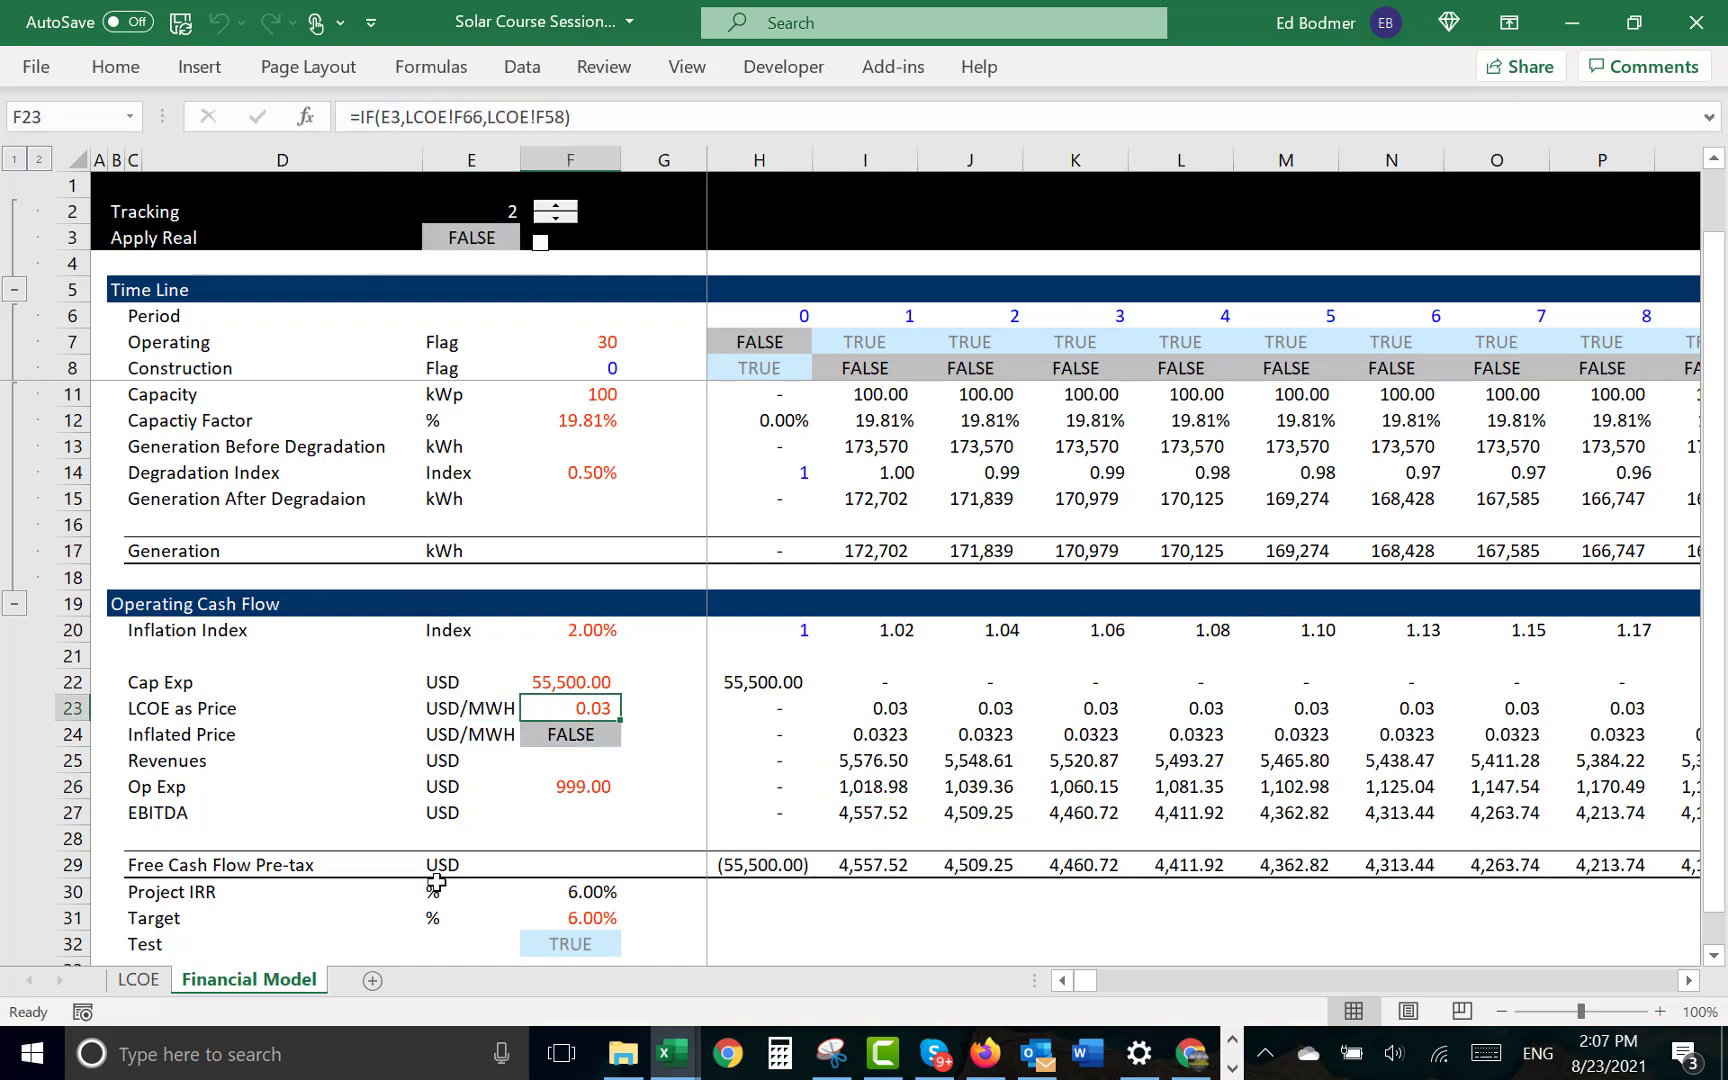
{"action": "key", "text": "Right"}
{"action": "key", "text": "Right"}
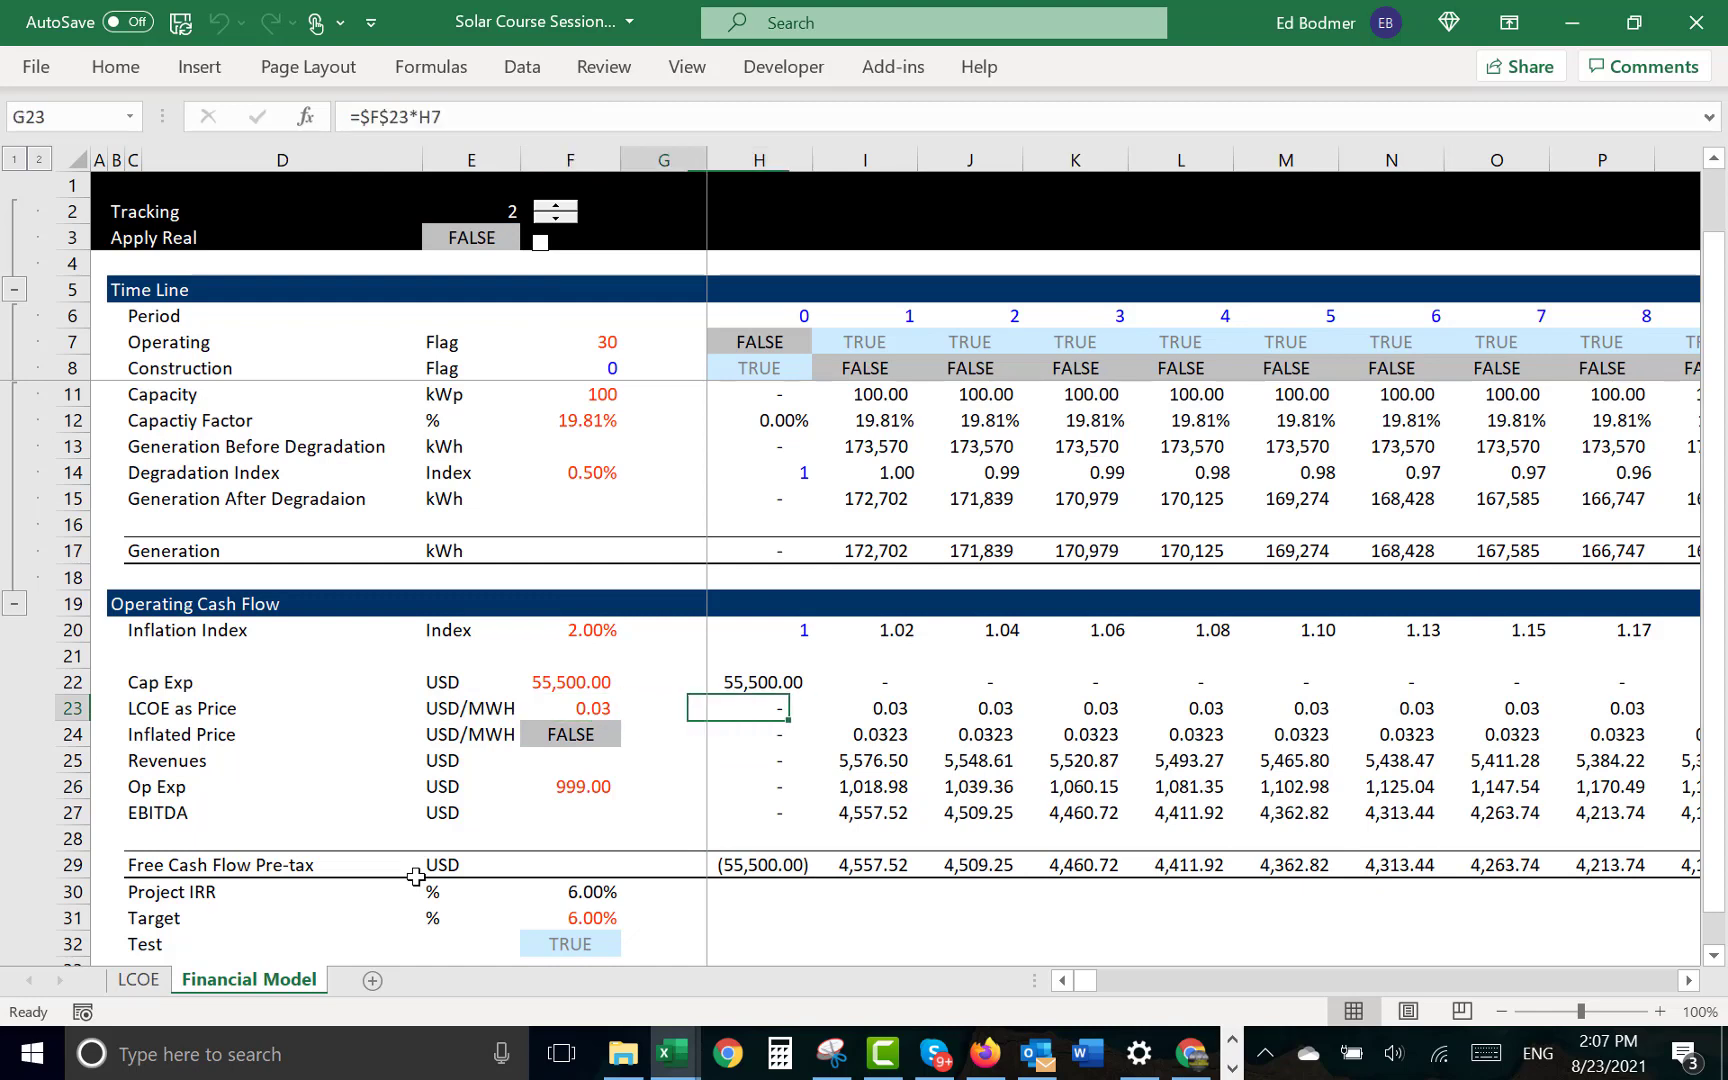
{"action": "key", "text": "Left"}
{"action": "key", "text": "Left"}
{"action": "key", "text": "Up"}
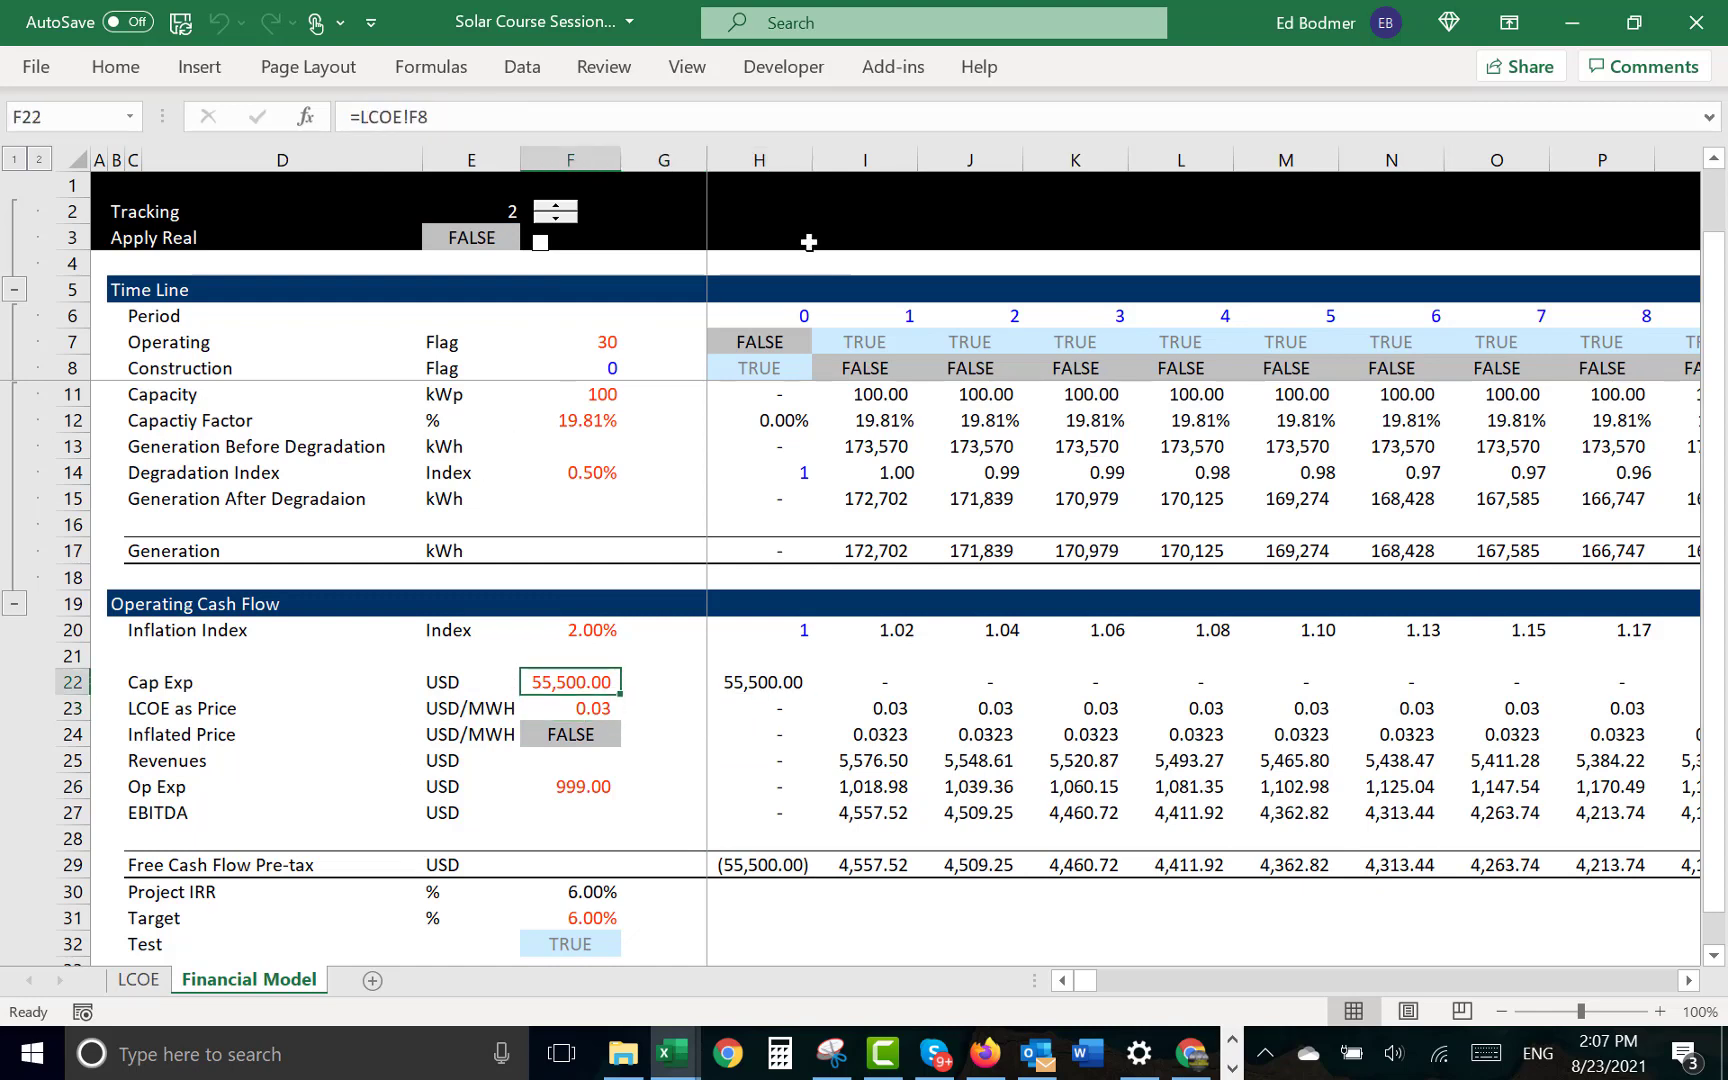
- Enter the label "Nominal LCOE" in H2 of the Financial Model sheet
{"action": "left_click", "coordinate": [768, 211]}
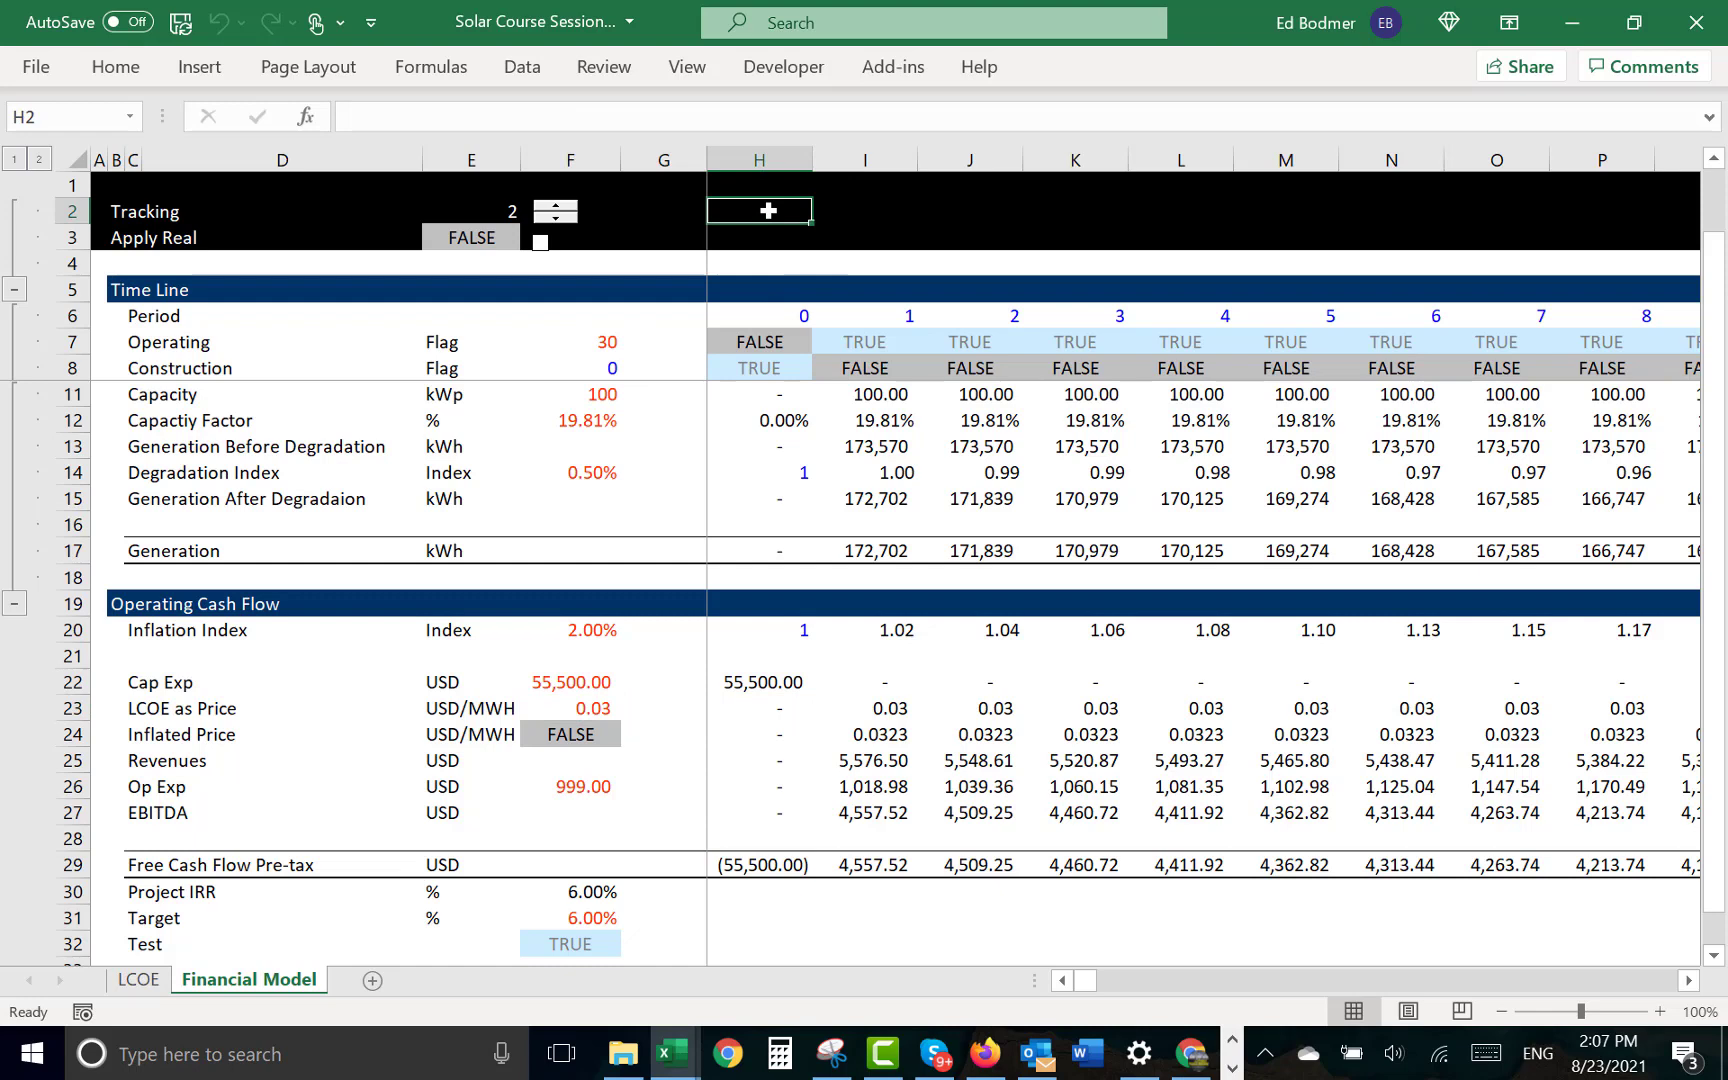
{"action": "type", "text": "Nominal"}
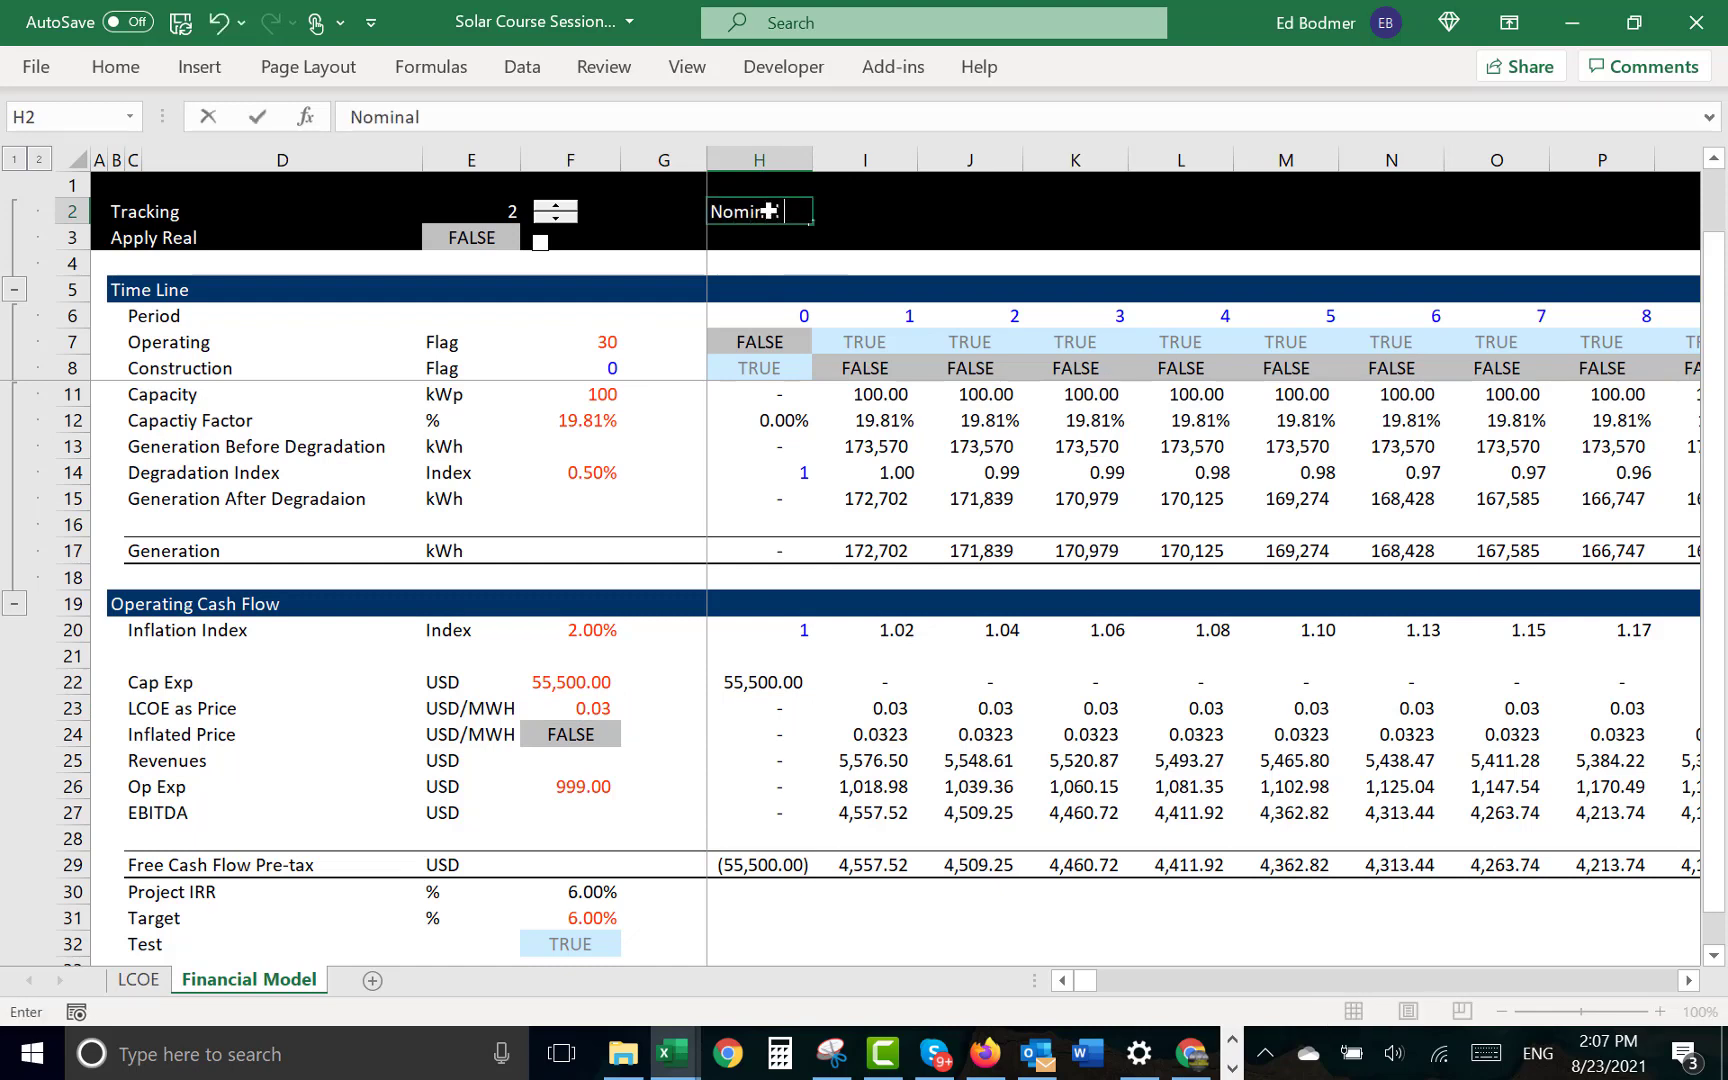
{"action": "type", "text": " LCOE"}
{"action": "key", "text": "Tab"}
{"action": "key", "text": "Tab"}
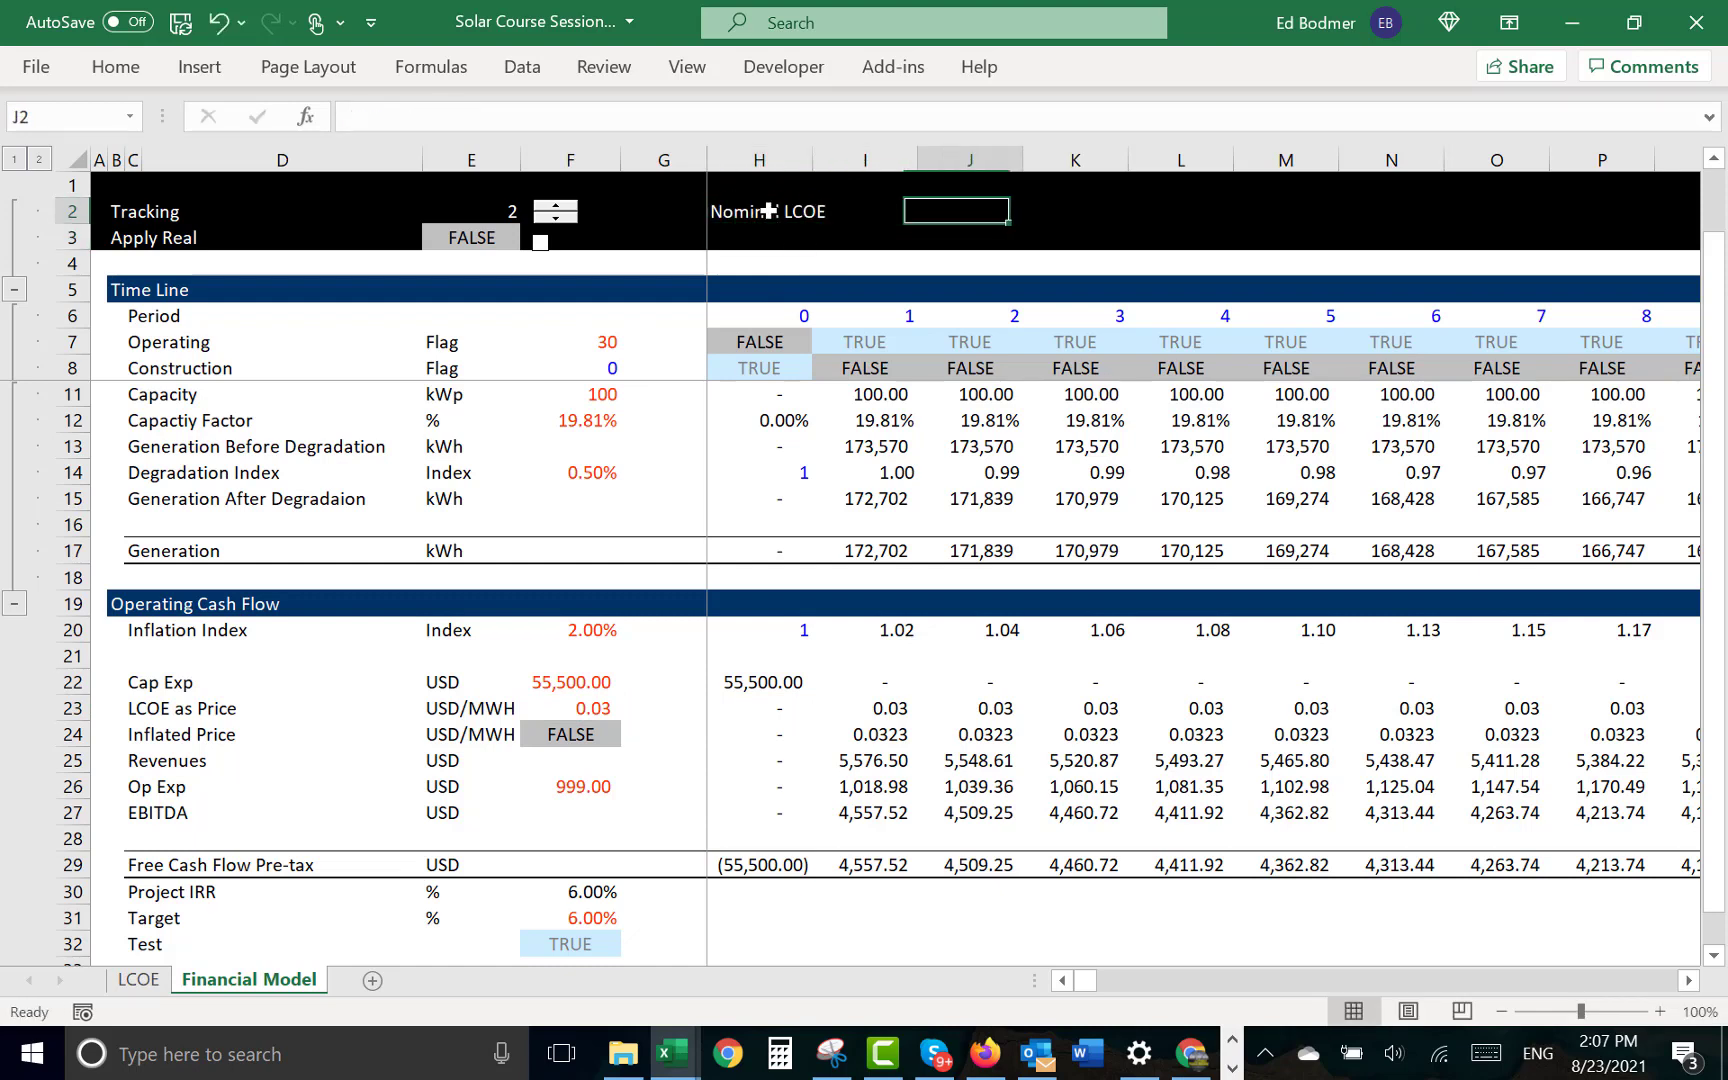
- Link J2 to the selected plant's nominal LCOE in USD/MWH with the formula =LCOE!F59
{"action": "type", "text": "="}
{"action": "key", "text": "ctrl+Page_Up"}
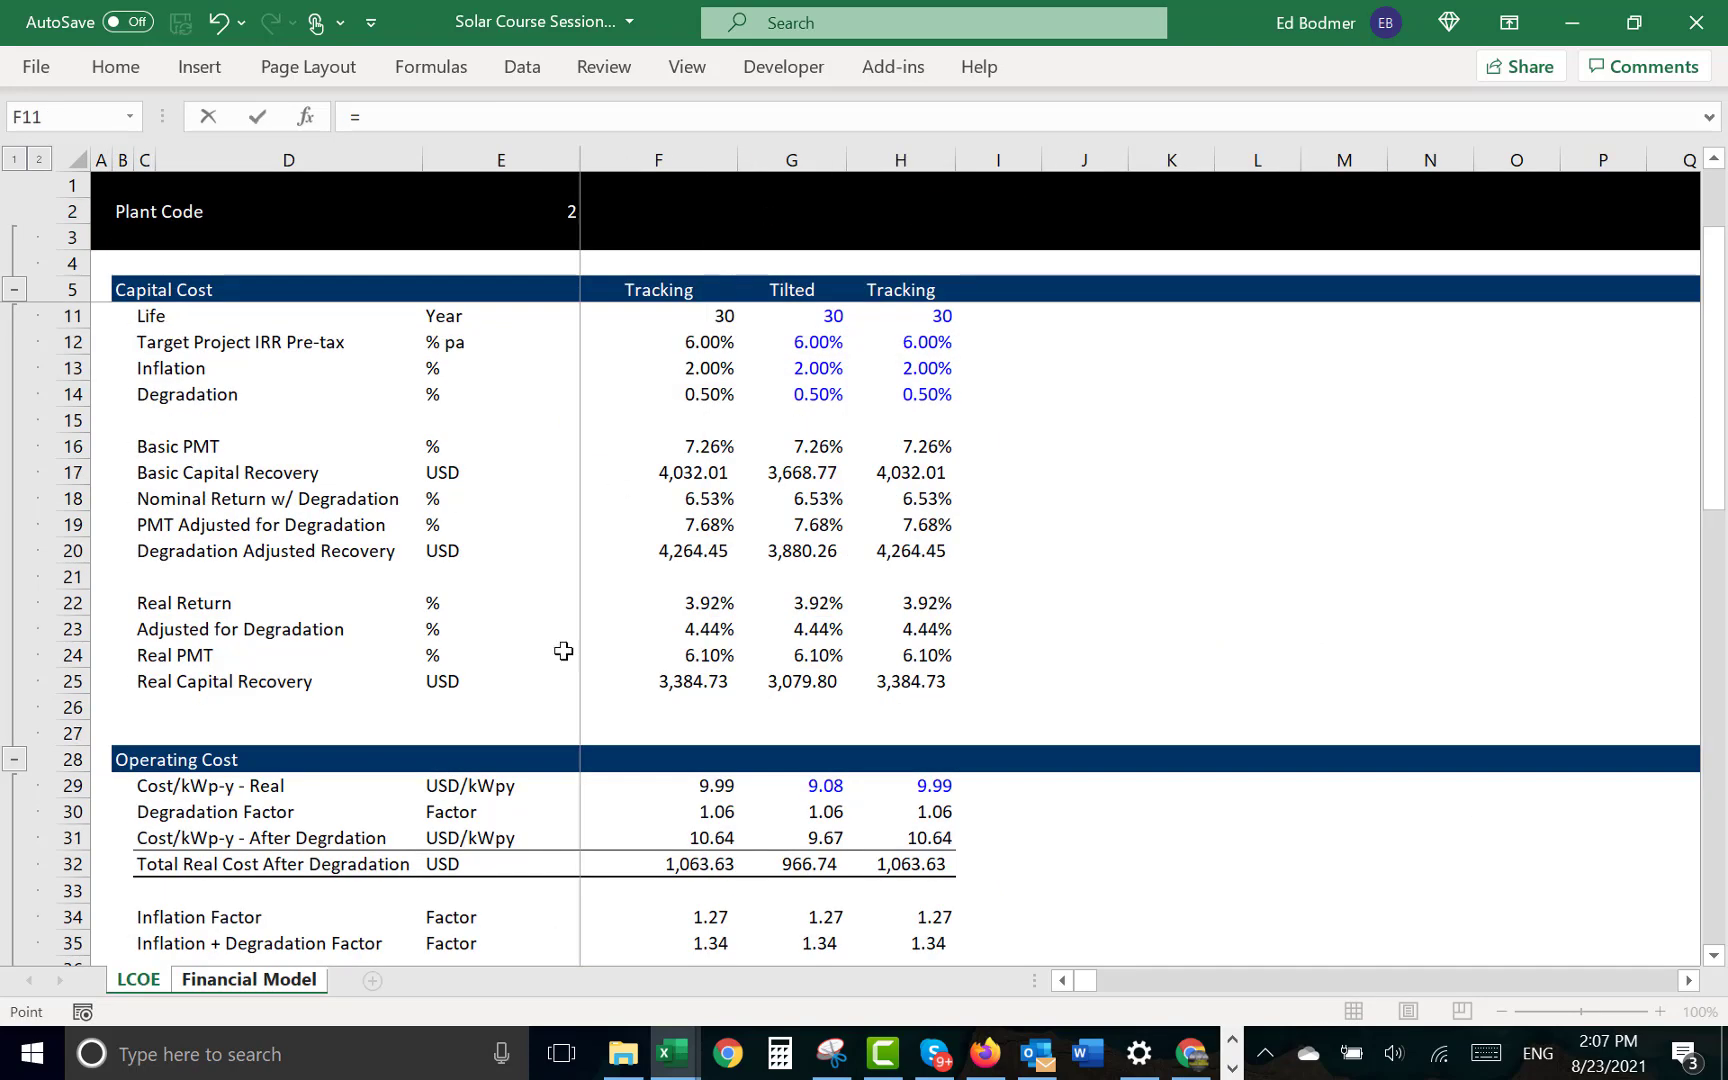
{"action": "left_click", "coordinate": [790, 863]}
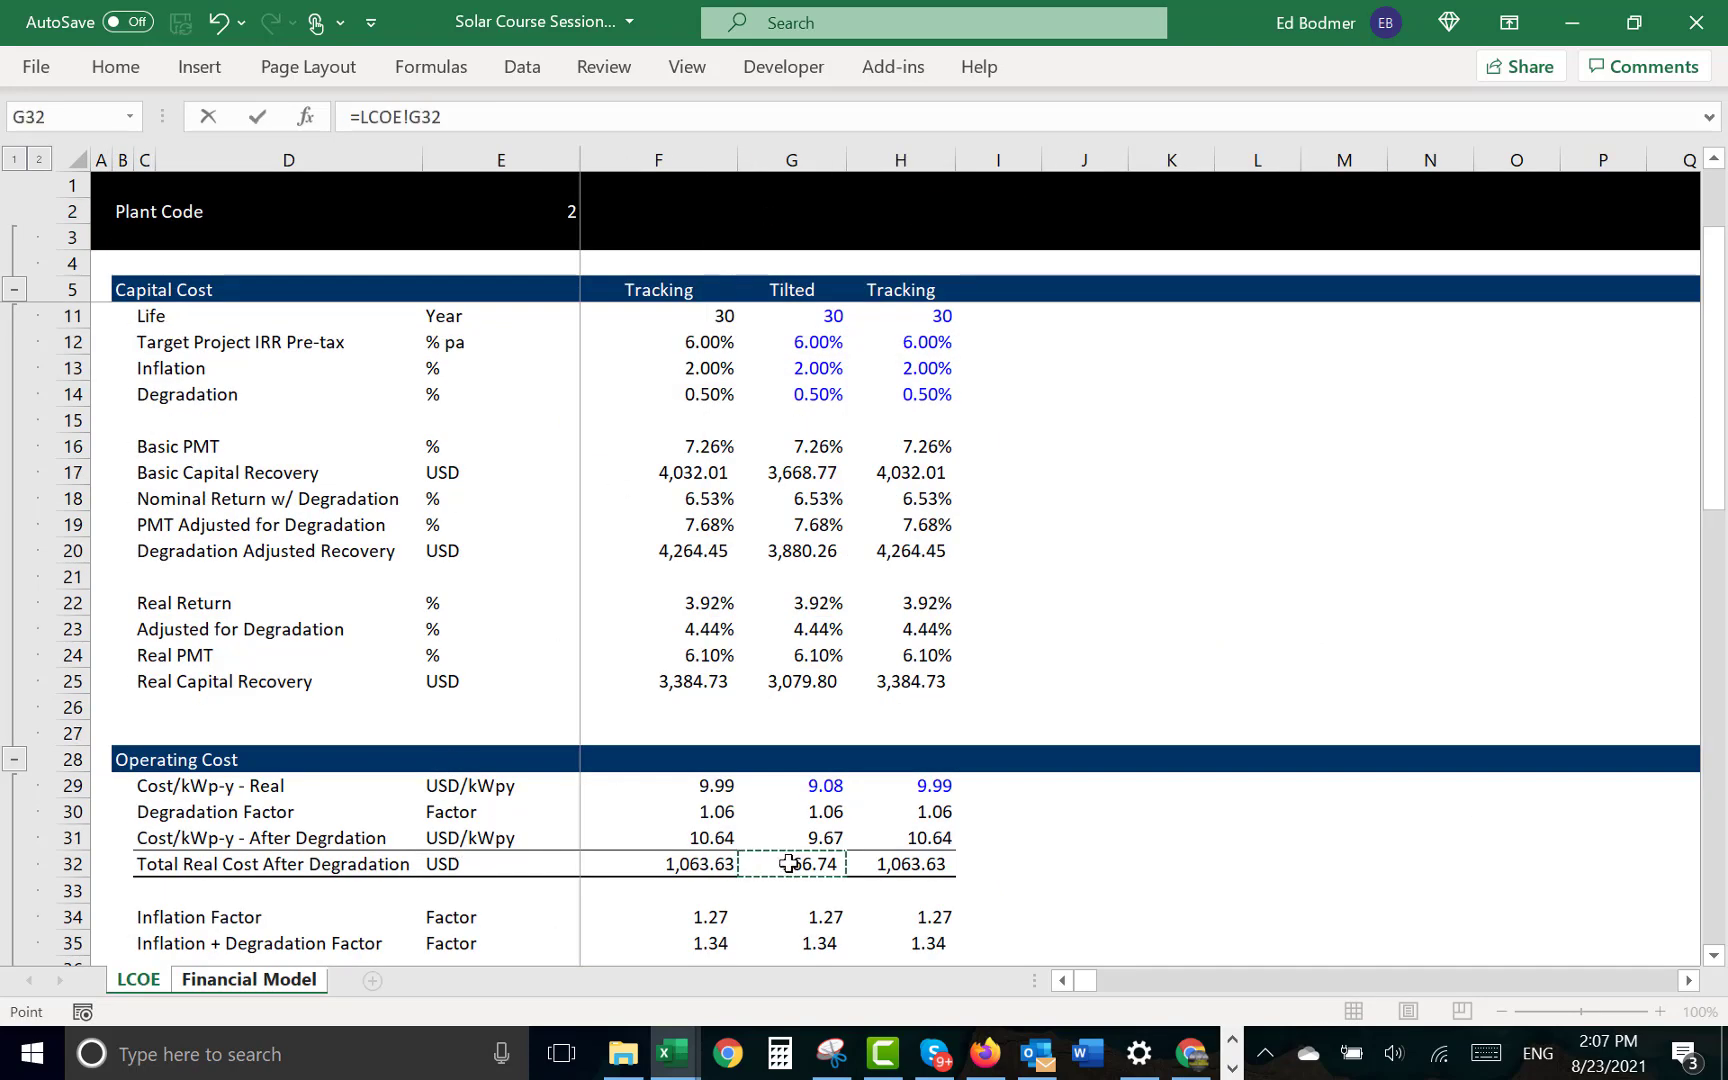
{"action": "key", "text": "Down"}
{"action": "key", "text": "Down"}
{"action": "key", "text": "Down"}
{"action": "key", "text": "Down"}
{"action": "key", "text": "Down"}
{"action": "key", "text": "Down"}
{"action": "key", "text": "Down"}
{"action": "key", "text": "Down"}
{"action": "key", "text": "Down"}
{"action": "key", "text": "Down"}
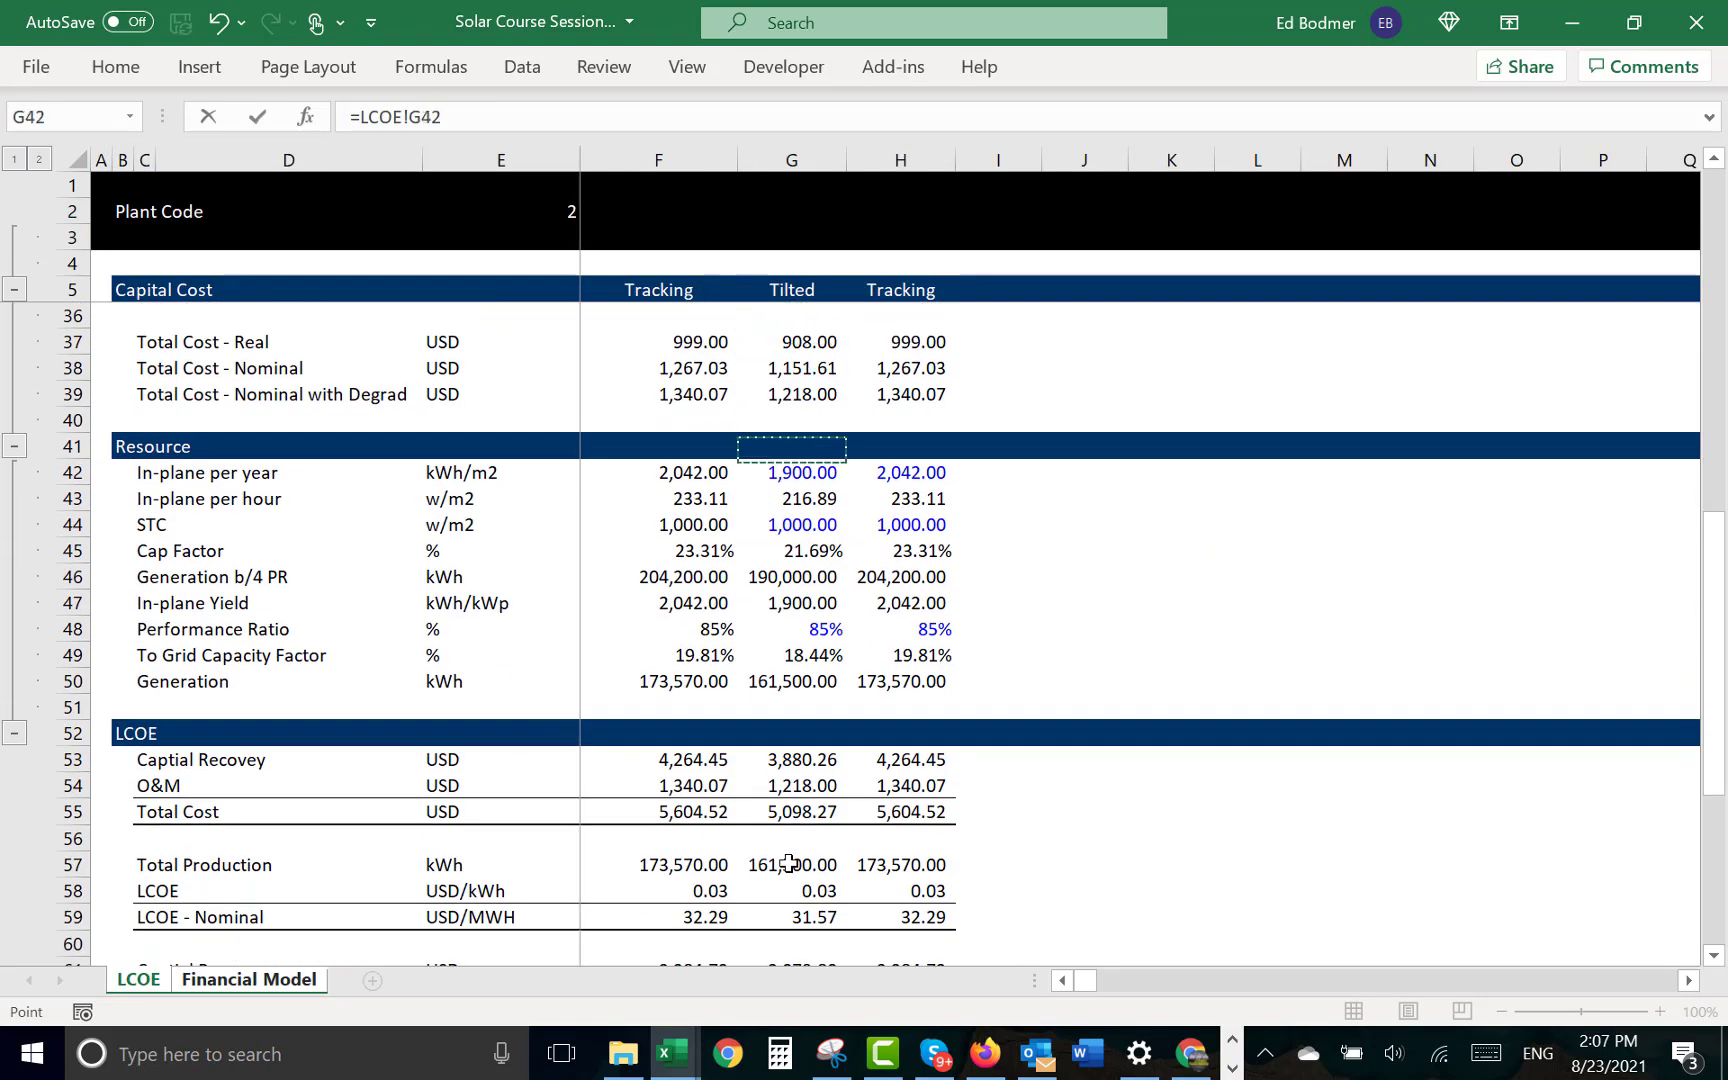
{"action": "key", "text": "Down"}
{"action": "key", "text": "Down"}
{"action": "key", "text": "Down"}
{"action": "key", "text": "Down"}
{"action": "key", "text": "Down"}
{"action": "key", "text": "Down"}
{"action": "key", "text": "Down"}
{"action": "key", "text": "Down"}
{"action": "key", "text": "Down"}
{"action": "key", "text": "Down"}
{"action": "key", "text": "Down"}
{"action": "key", "text": "Down"}
{"action": "key", "text": "Down"}
{"action": "key", "text": "Down"}
{"action": "key", "text": "Down"}
{"action": "key", "text": "Down"}
{"action": "key", "text": "Down"}
{"action": "key", "text": "Down"}
{"action": "key", "text": "Down"}
{"action": "key", "text": "Down"}
{"action": "key", "text": "Up"}
{"action": "key", "text": "Up"}
{"action": "key", "text": "Up"}
{"action": "key", "text": "Up"}
{"action": "key", "text": "Up"}
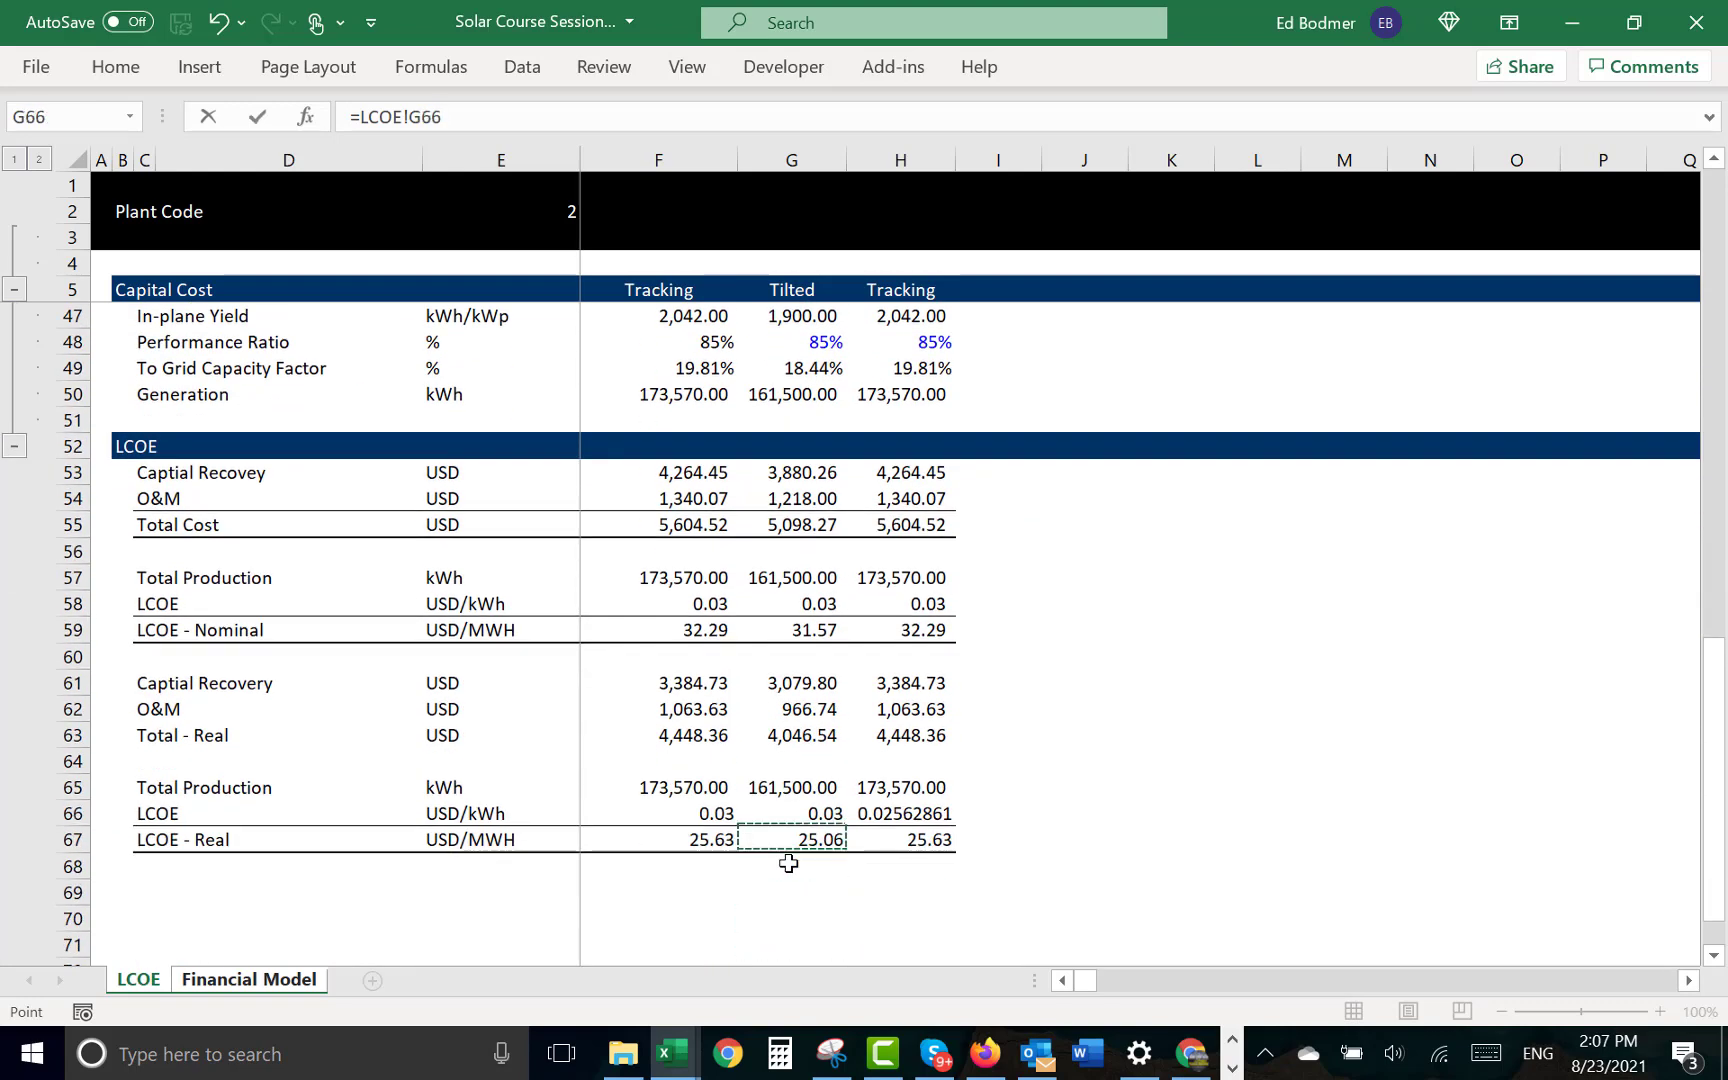
{"action": "key", "text": "Up"}
{"action": "key", "text": "Up"}
{"action": "key", "text": "Up"}
{"action": "key", "text": "Up"}
{"action": "key", "text": "Up"}
{"action": "key", "text": "Up"}
{"action": "key", "text": "Up"}
{"action": "key", "text": "Left"}
{"action": "key", "text": "Up"}
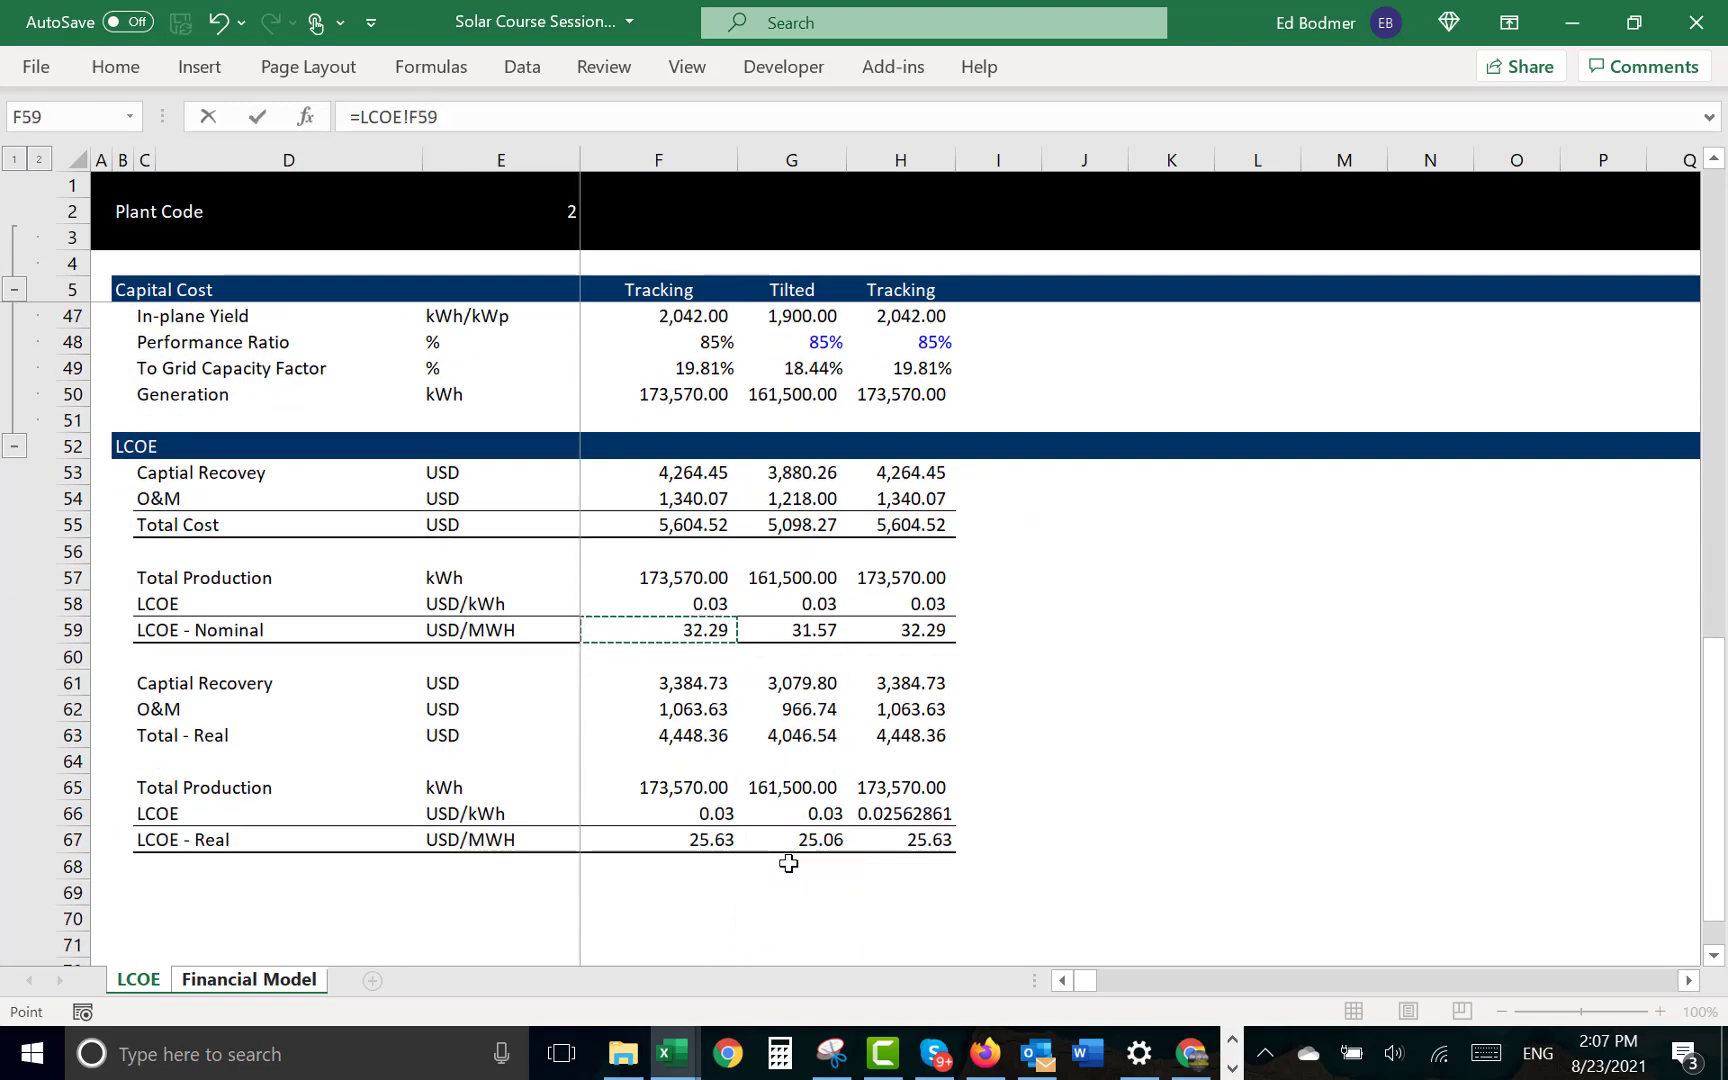
{"action": "key", "text": "Return"}
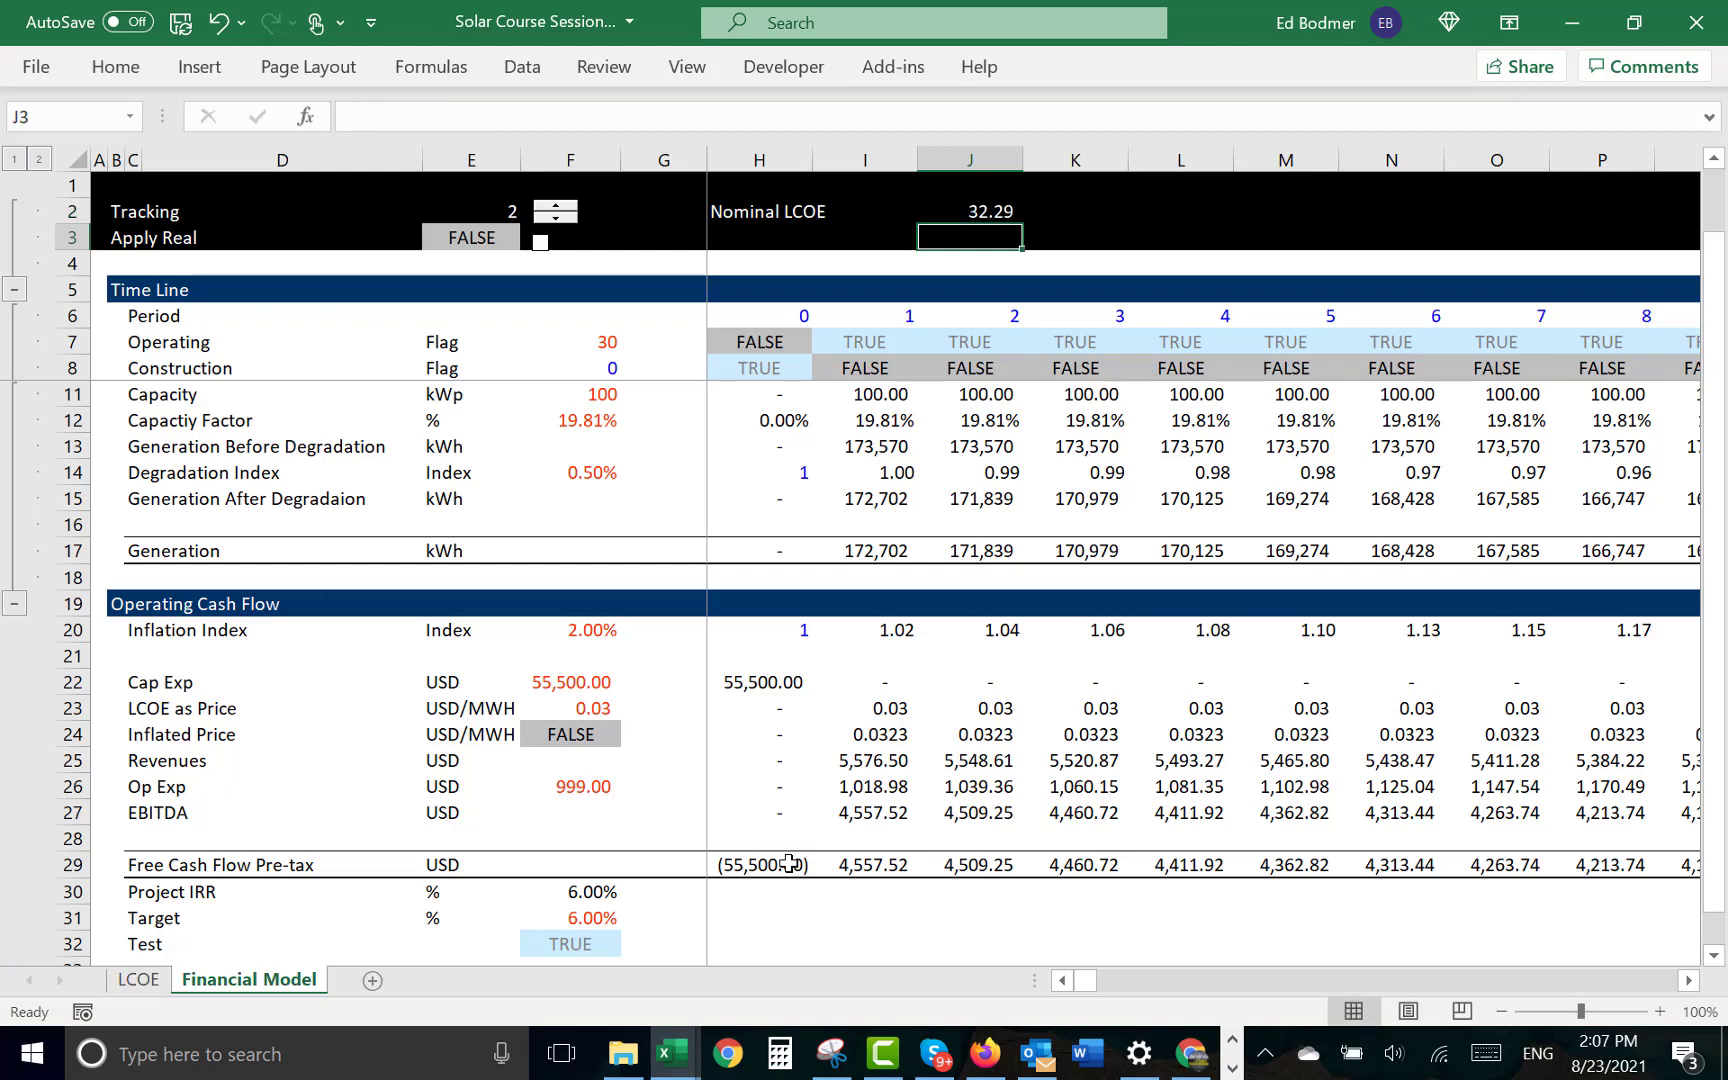
- Enter the label "Real LCOE" in H3, directly below the nominal LCOE label
{"action": "key", "text": "Left"}
{"action": "key", "text": "Left"}
{"action": "type", "text": "Re"}
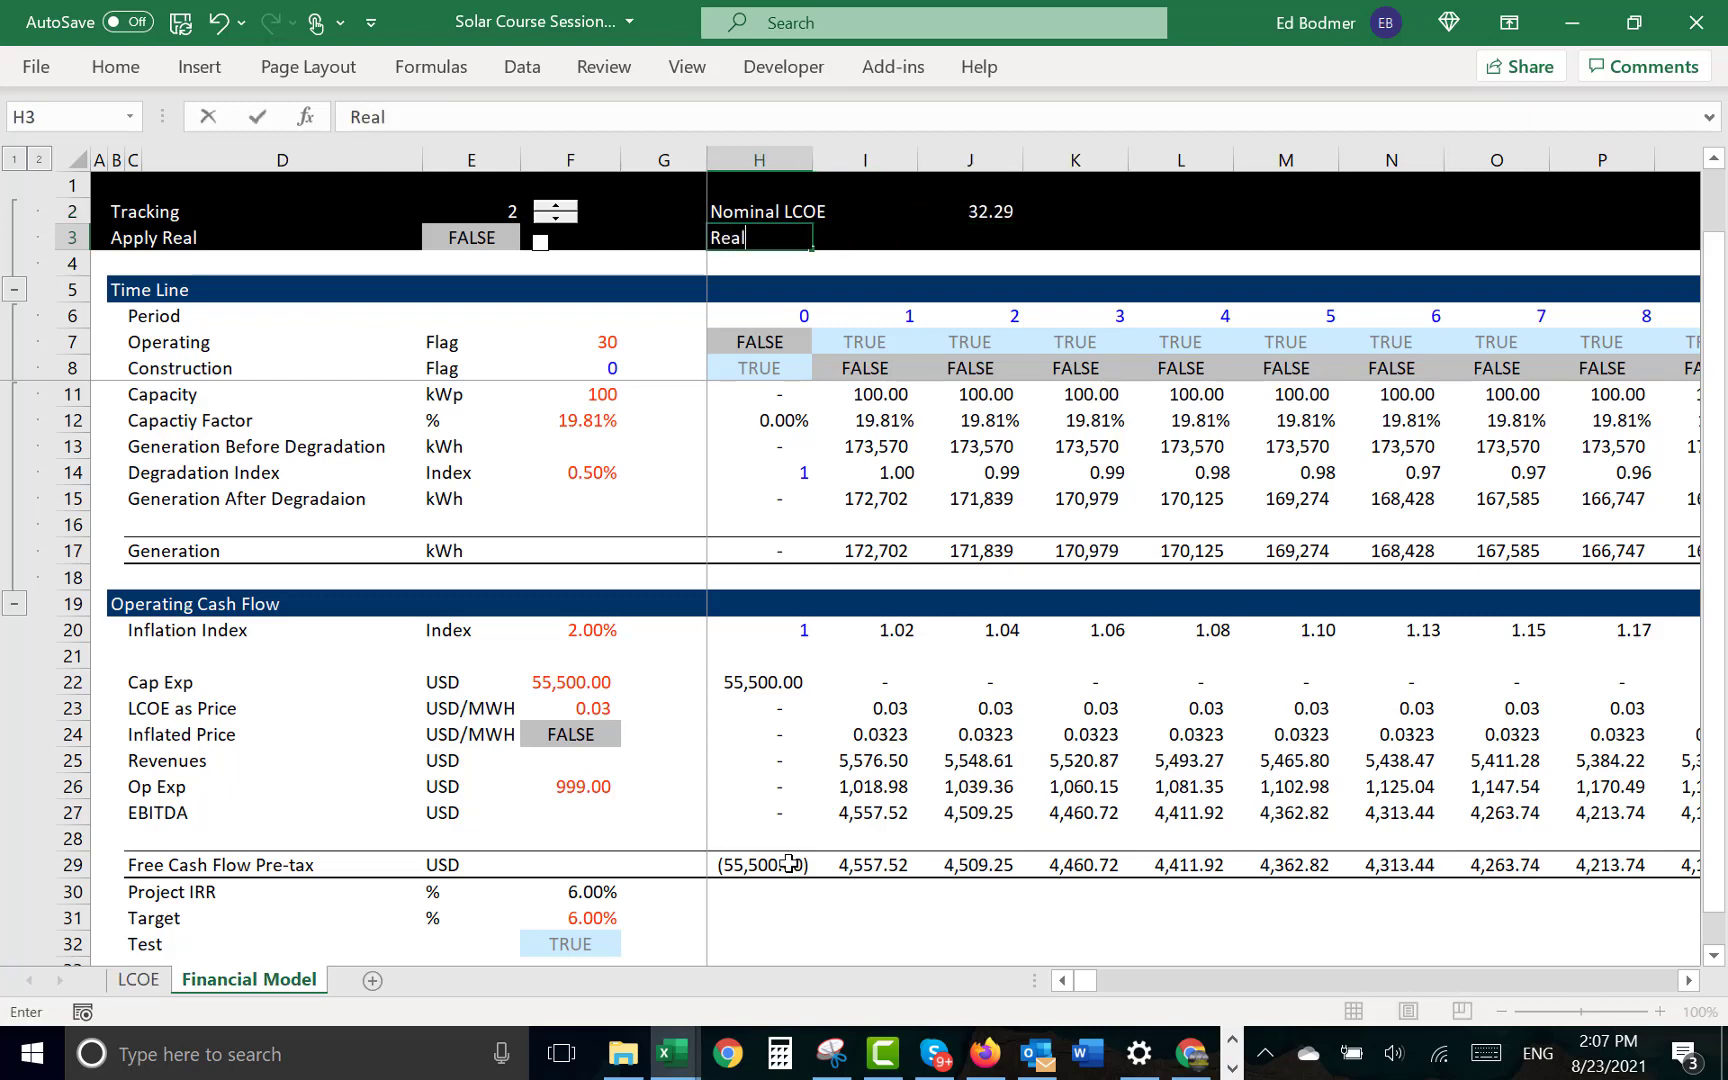
{"action": "type", "text": "al LCOE"}
{"action": "key", "text": "Return"}
- Link J3 to the selected plant's real LCOE in USD/MWH with the formula =LCOE!F67
{"action": "key", "text": "Up"}
{"action": "key", "text": "Right"}
{"action": "key", "text": "Right"}
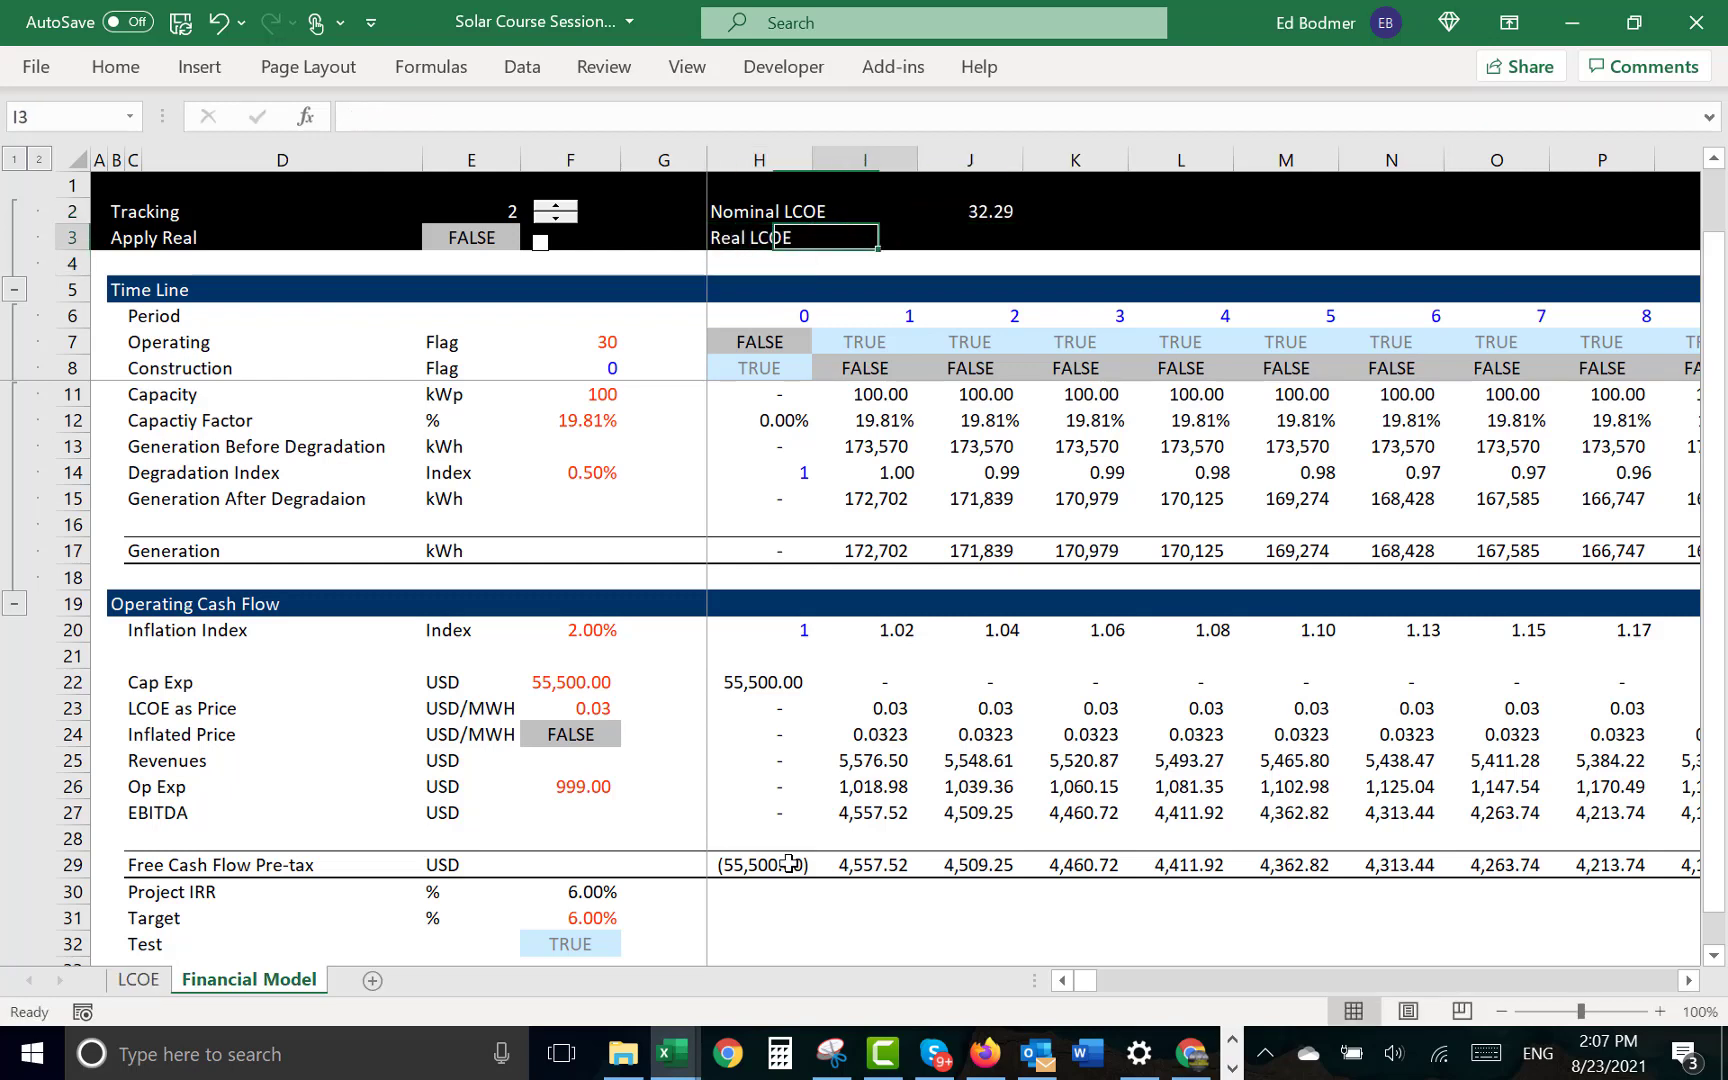
{"action": "type", "text": "="}
{"action": "key", "text": "ctrl+Page_Up"}
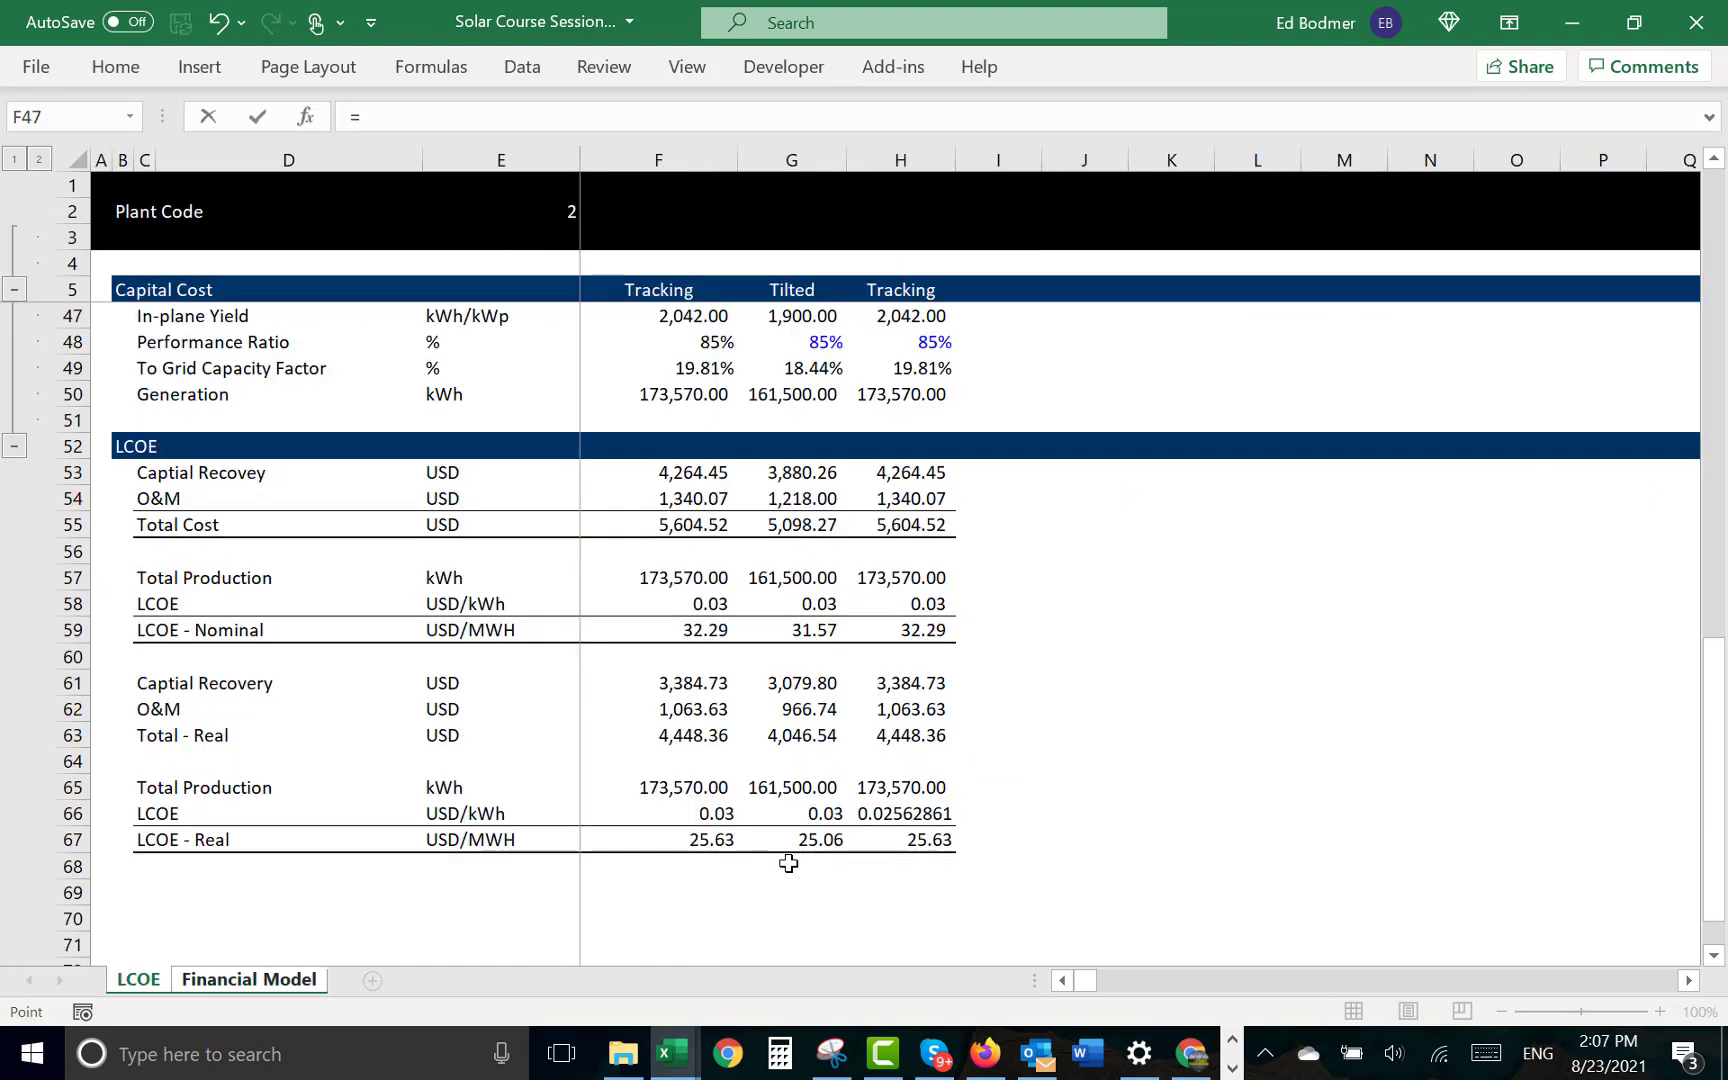
{"action": "left_click", "coordinate": [696, 859]}
{"action": "key", "text": "Up"}
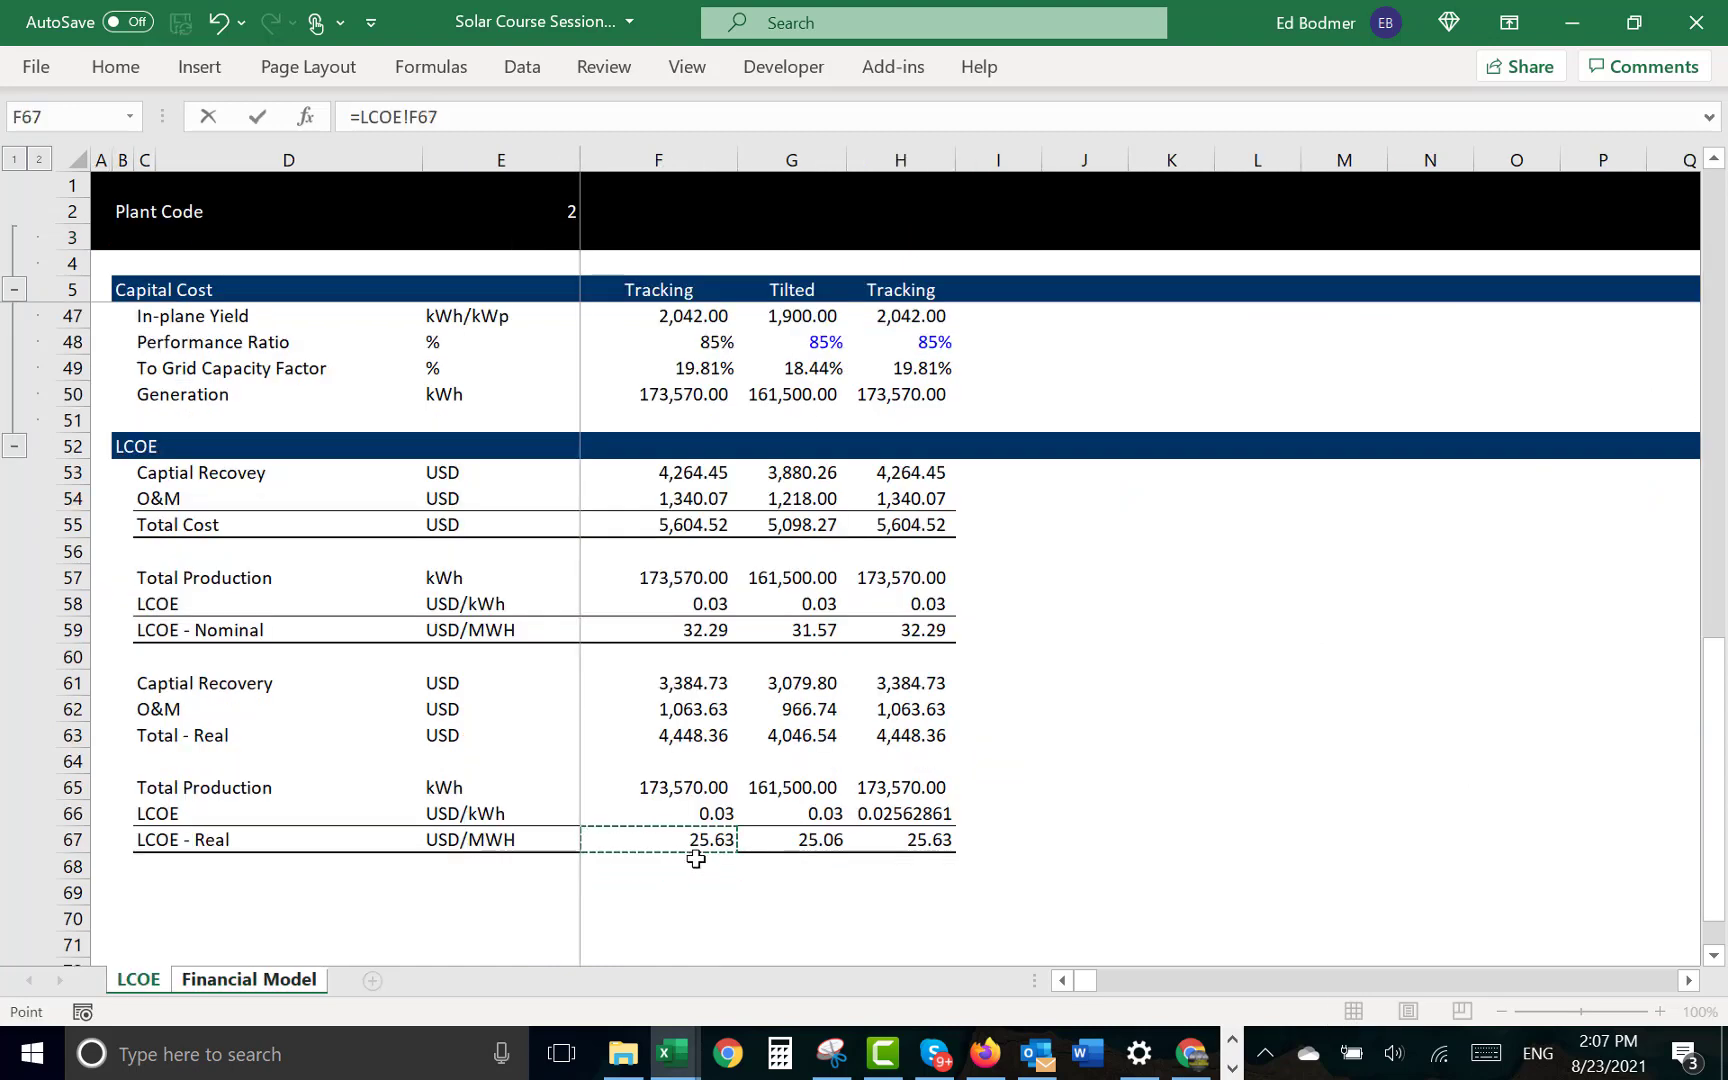
{"action": "key", "text": "Return"}
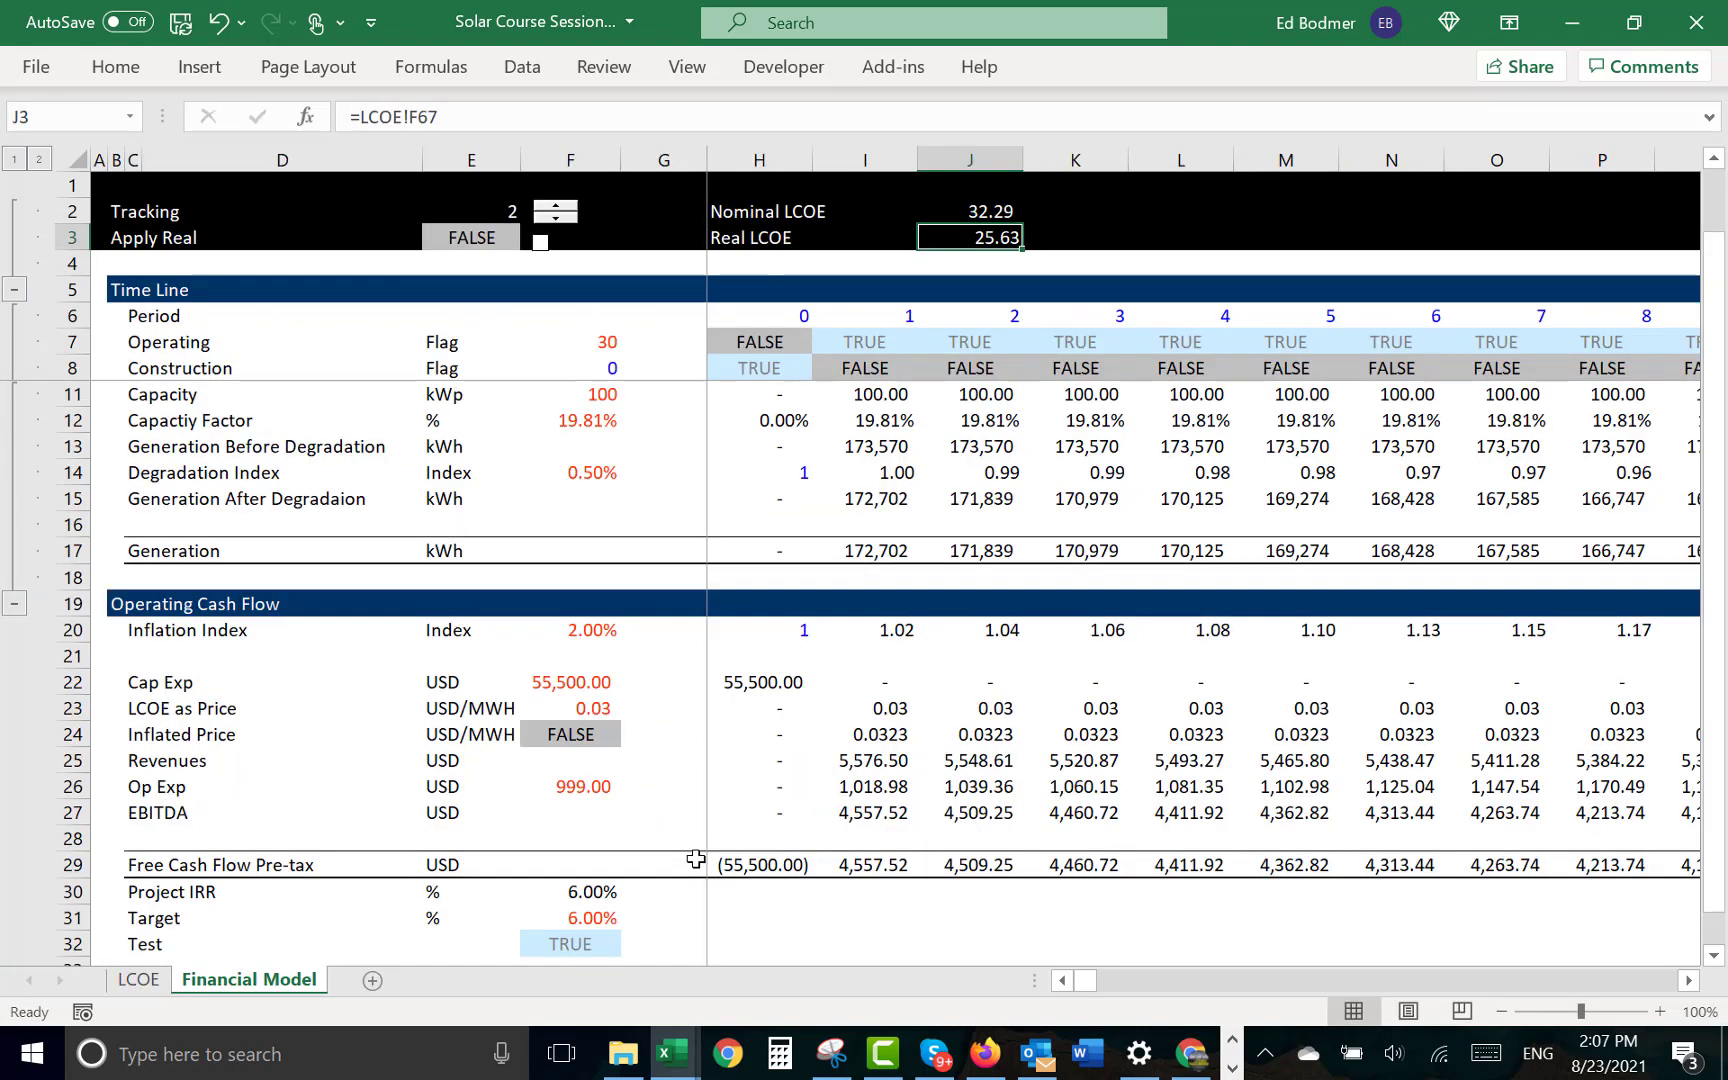
- Switch the Financial Model from the tracking plant to option 1, Tilted
{"action": "key", "text": "Up"}
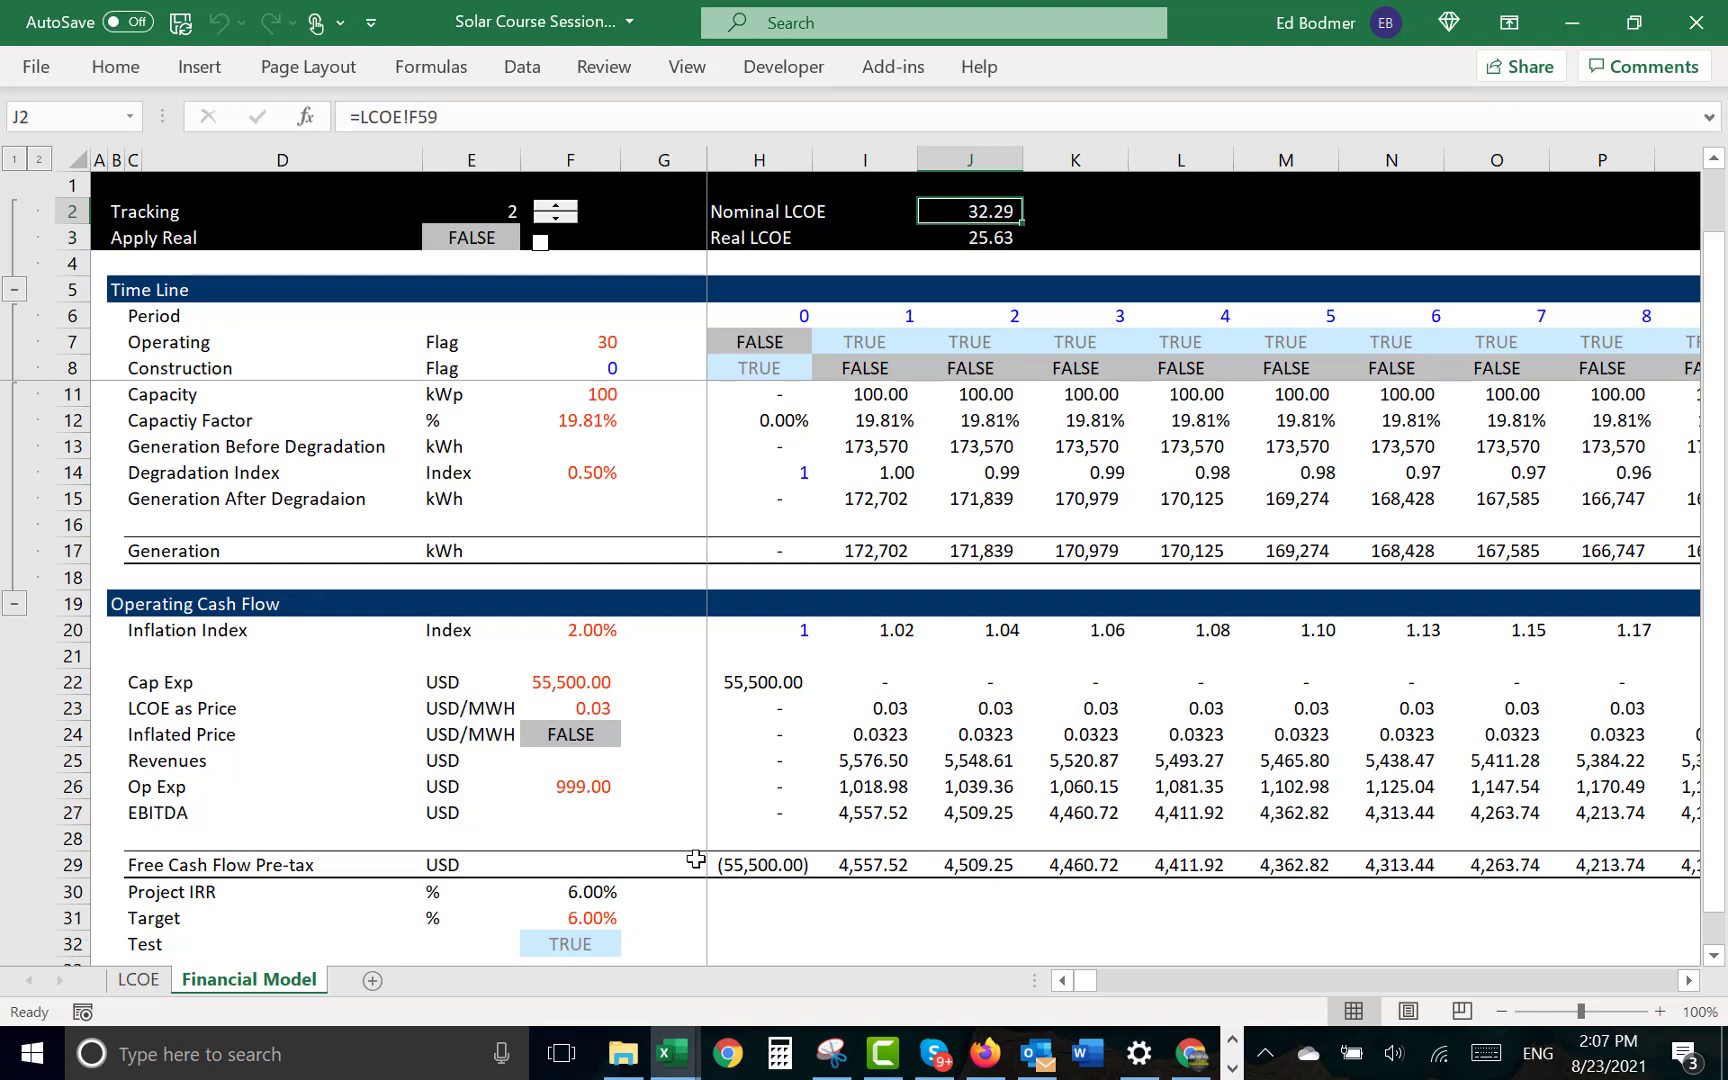
{"action": "left_click", "coordinate": [558, 217]}
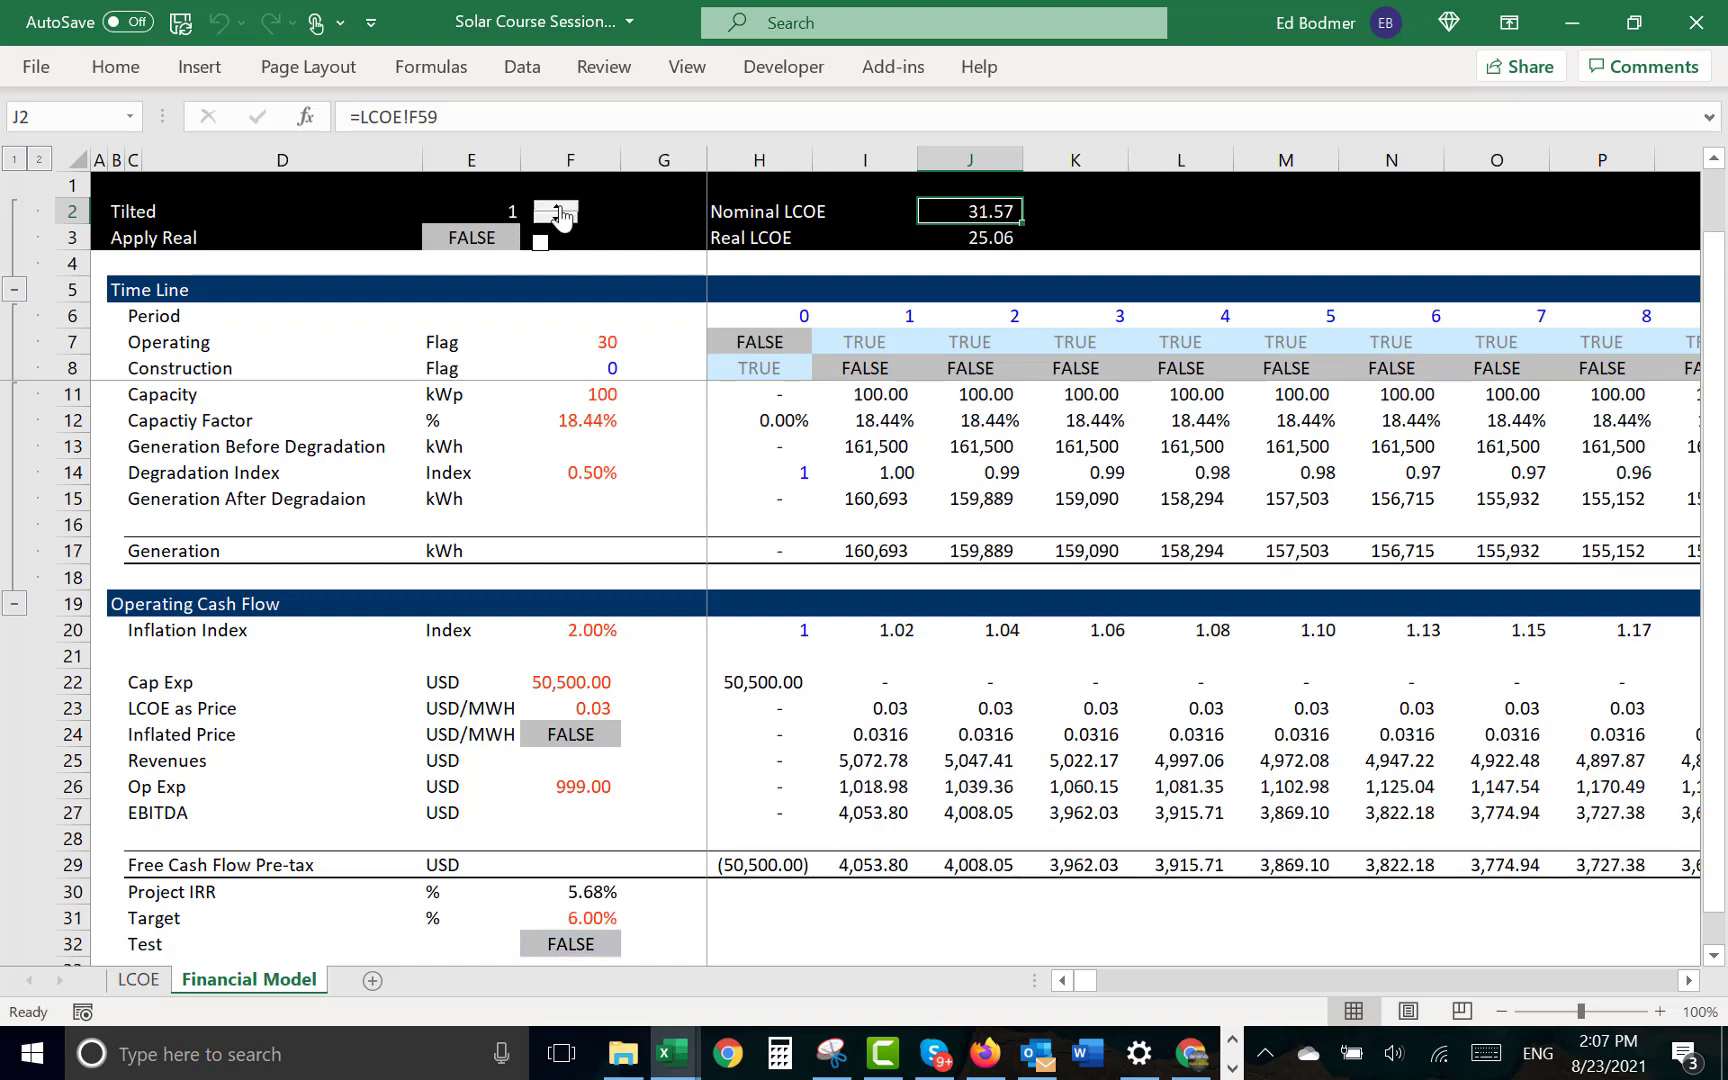
- Switch the Financial Model from the tilted plant back to option 2, Tracking
{"action": "left_click", "coordinate": [557, 206]}
{"action": "left_click", "coordinate": [578, 368]}
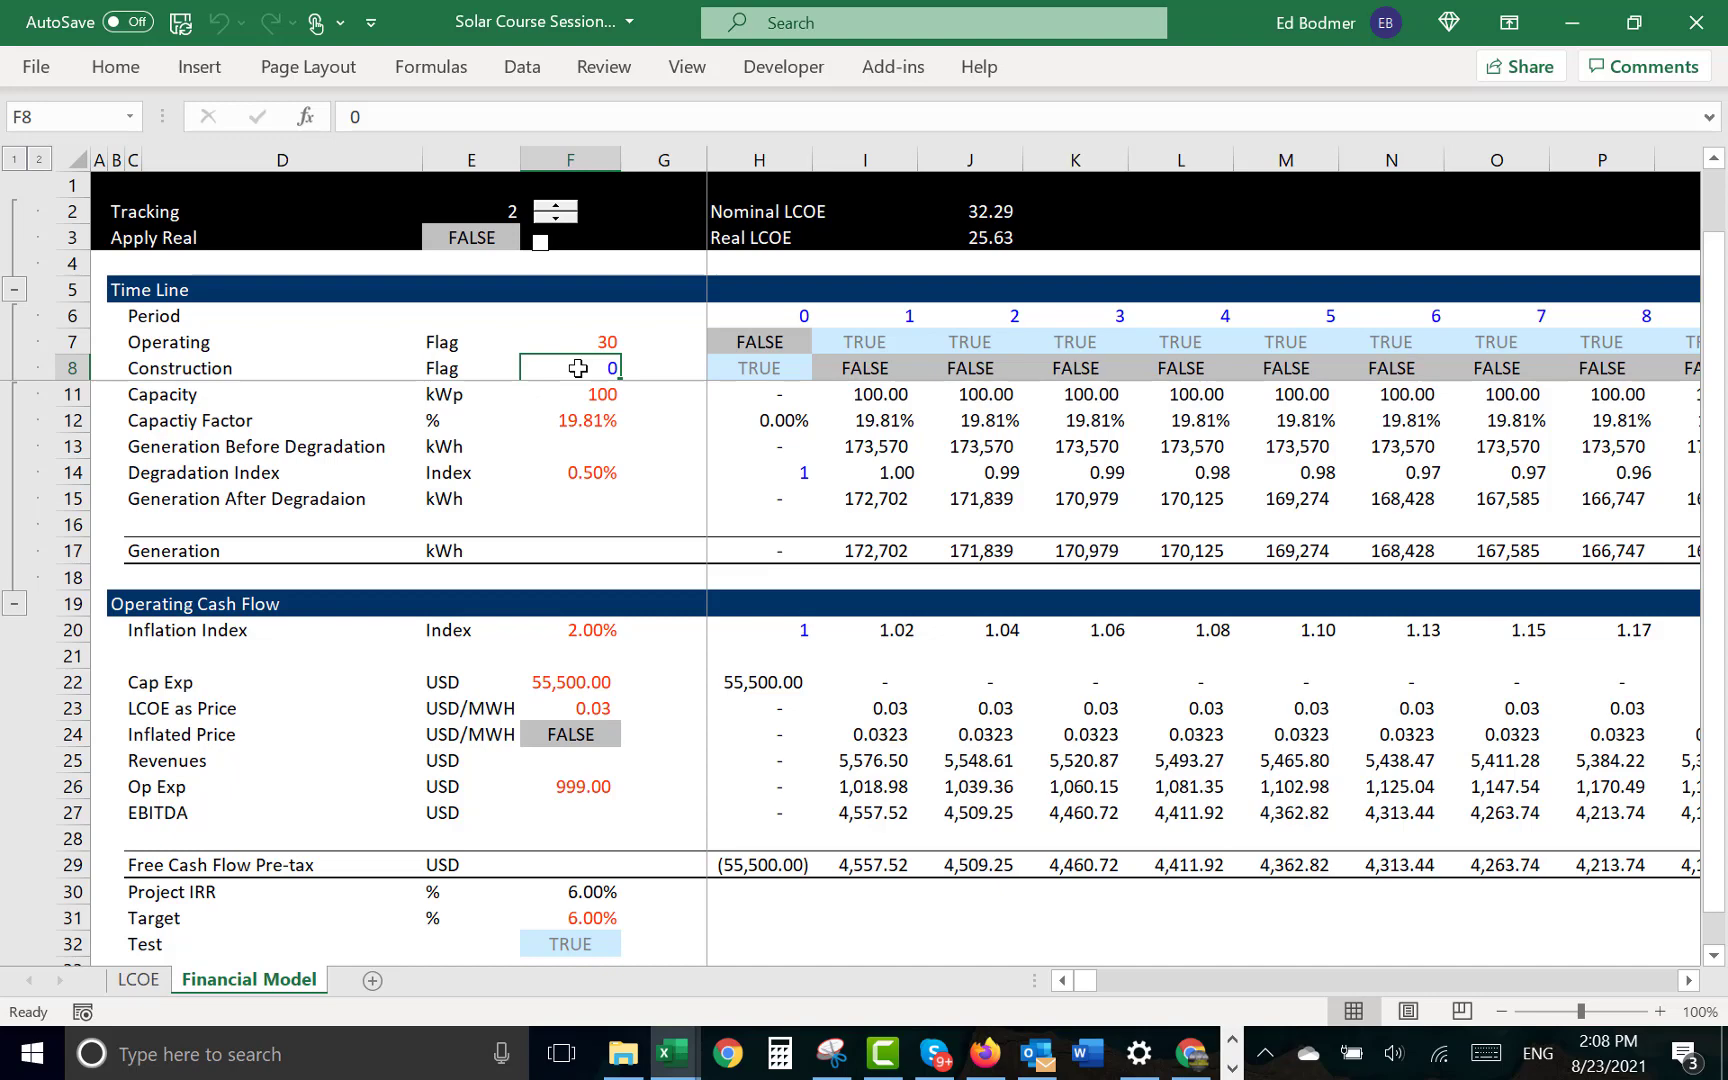
- Review the Capital Recovery and Operating Cost sections of the LCOE sheet, down to the LCOE section heading
{"action": "key", "text": "ctrl+Page_Up"}
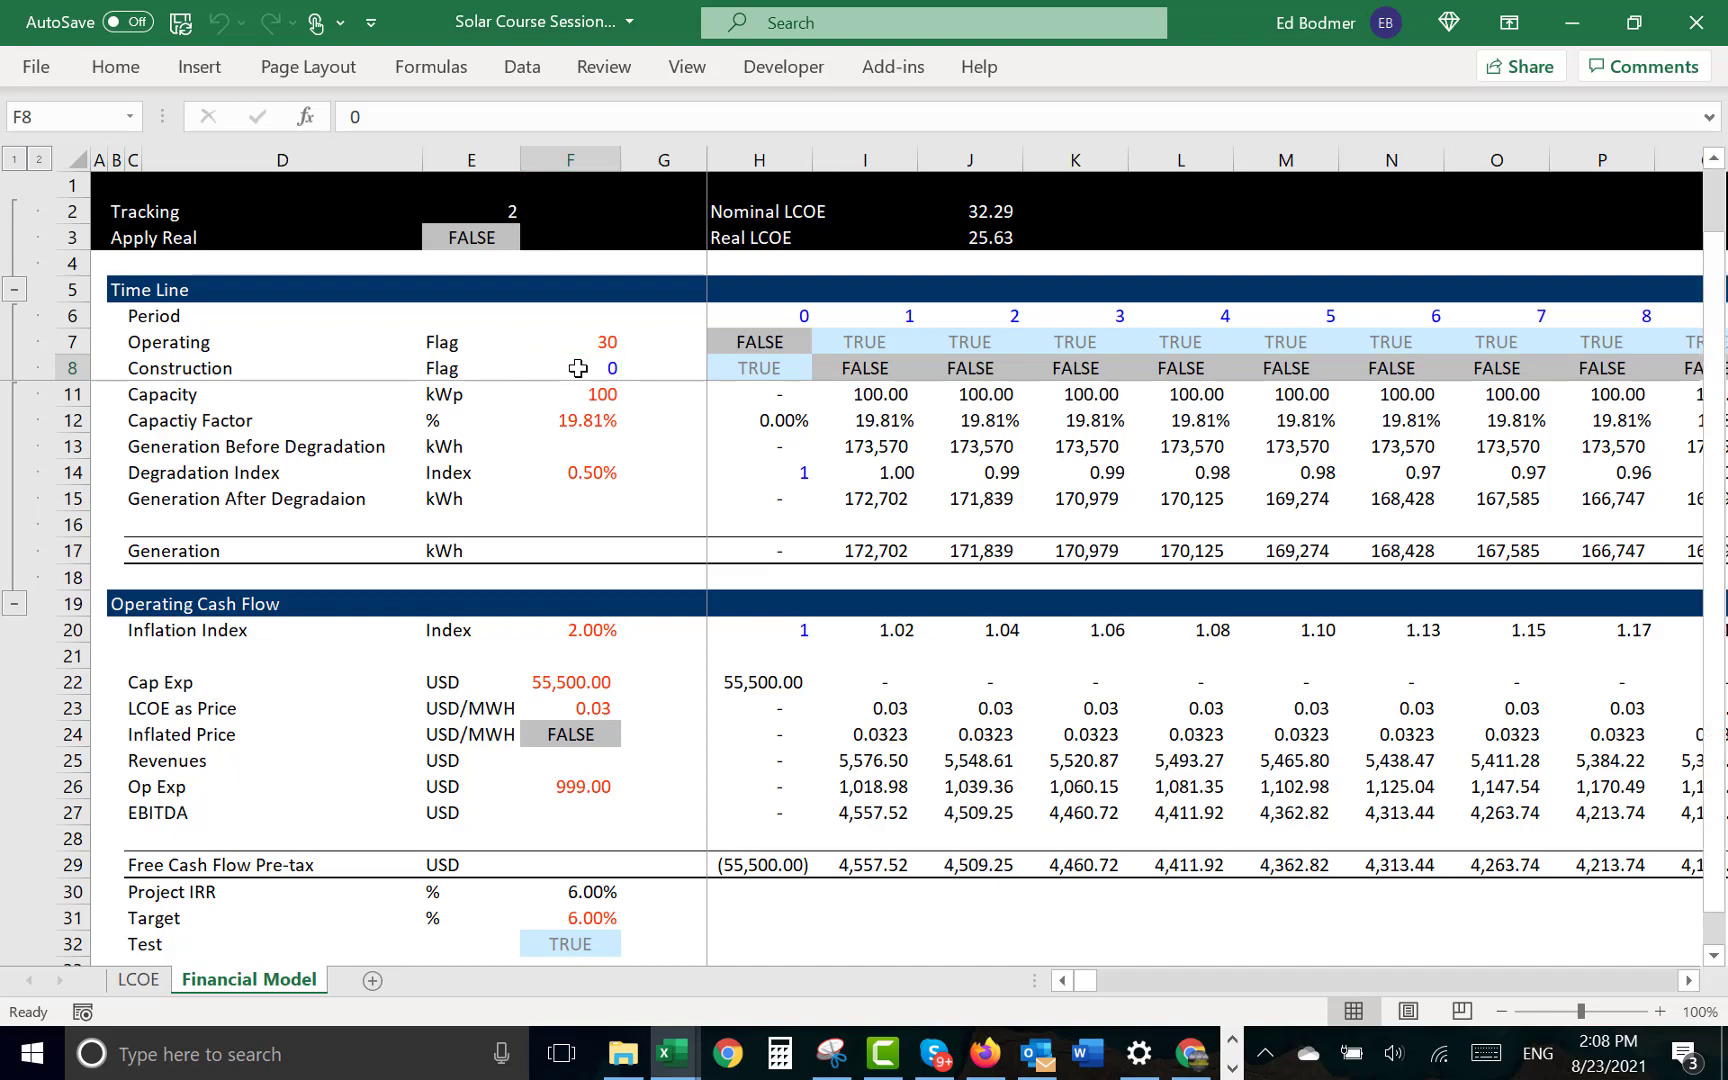
{"action": "key", "text": "Left"}
{"action": "key", "text": "Page_Up"}
{"action": "key", "text": "Down"}
{"action": "key", "text": "Down"}
{"action": "key", "text": "Down"}
{"action": "key", "text": "Down"}
{"action": "key", "text": "Down"}
{"action": "key", "text": "Down"}
{"action": "key", "text": "Down"}
{"action": "key", "text": "Down"}
{"action": "key", "text": "Down"}
{"action": "key", "text": "Down"}
{"action": "key", "text": "Down"}
{"action": "key", "text": "Down"}
{"action": "key", "text": "Down"}
{"action": "key", "text": "Down"}
{"action": "key", "text": "Down"}
{"action": "key", "text": "Down"}
{"action": "key", "text": "Down"}
{"action": "key", "text": "Down"}
{"action": "key", "text": "Down"}
{"action": "key", "text": "Down"}
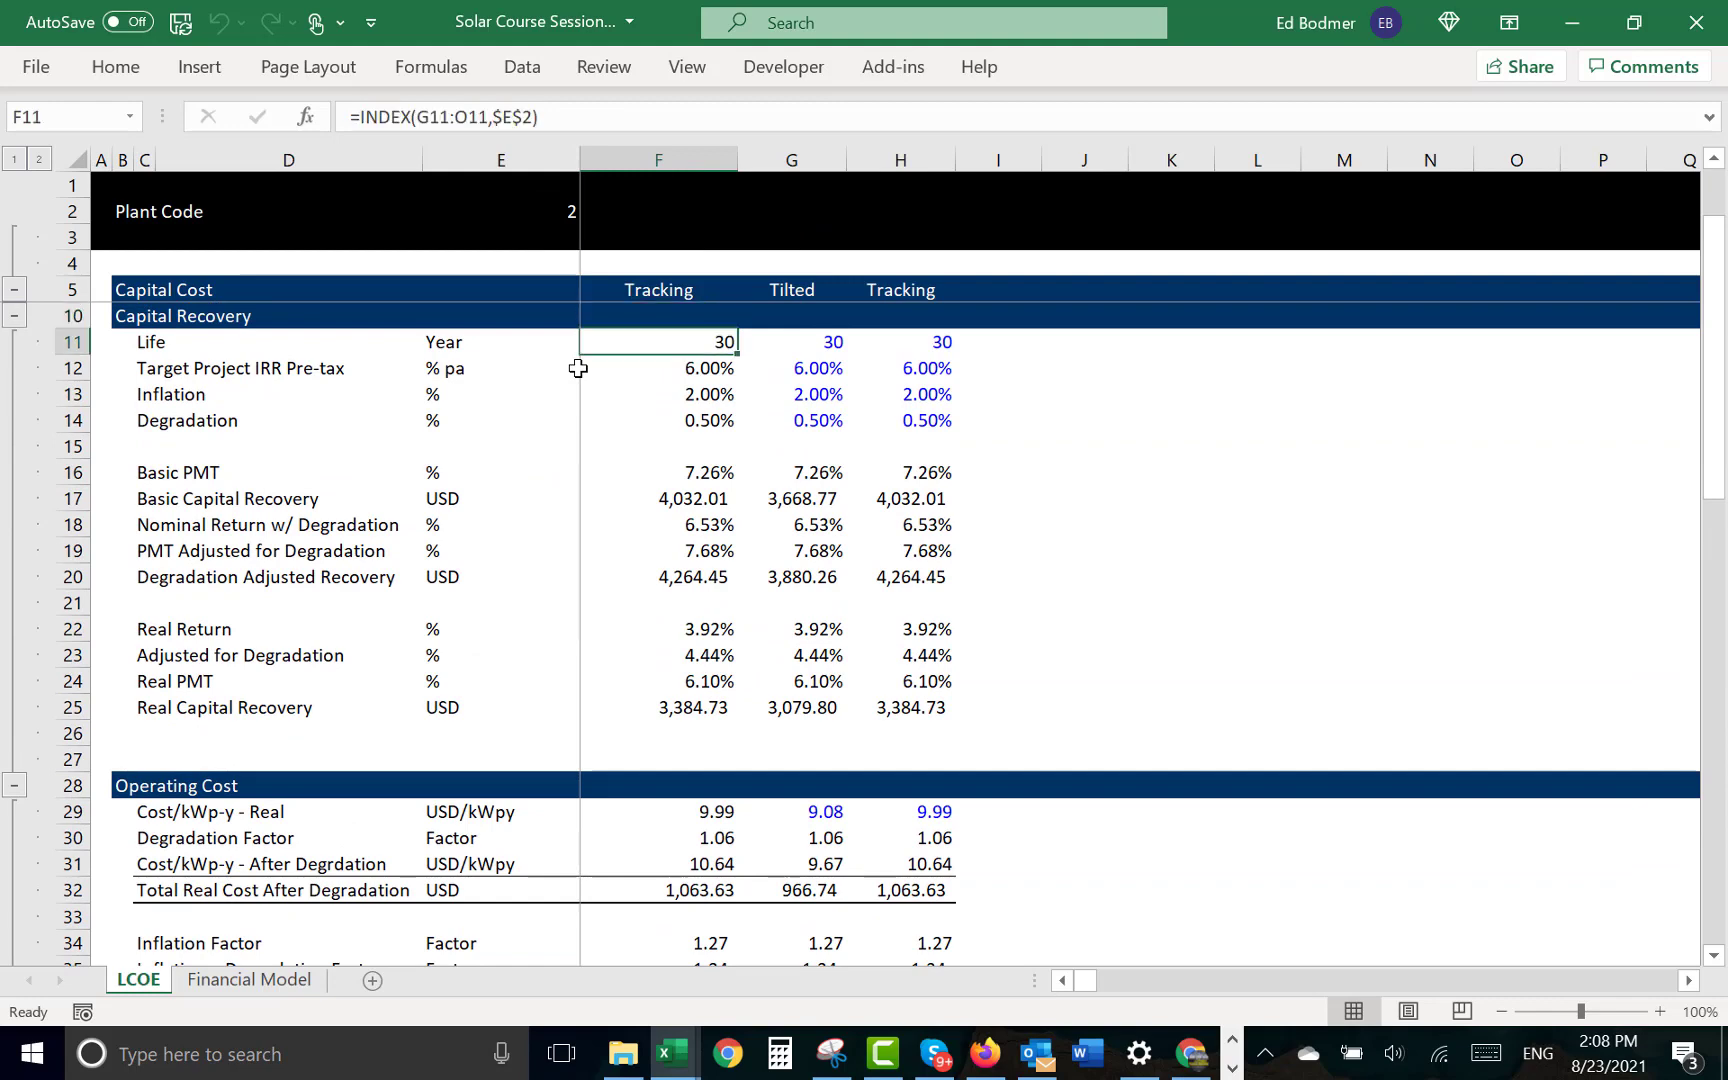
{"action": "key", "text": "Down"}
{"action": "key", "text": "Down"}
{"action": "key", "text": "Down"}
{"action": "key", "text": "Down"}
{"action": "key", "text": "Down"}
{"action": "key", "text": "Down"}
{"action": "key", "text": "Down"}
{"action": "key", "text": "Down"}
{"action": "key", "text": "Down"}
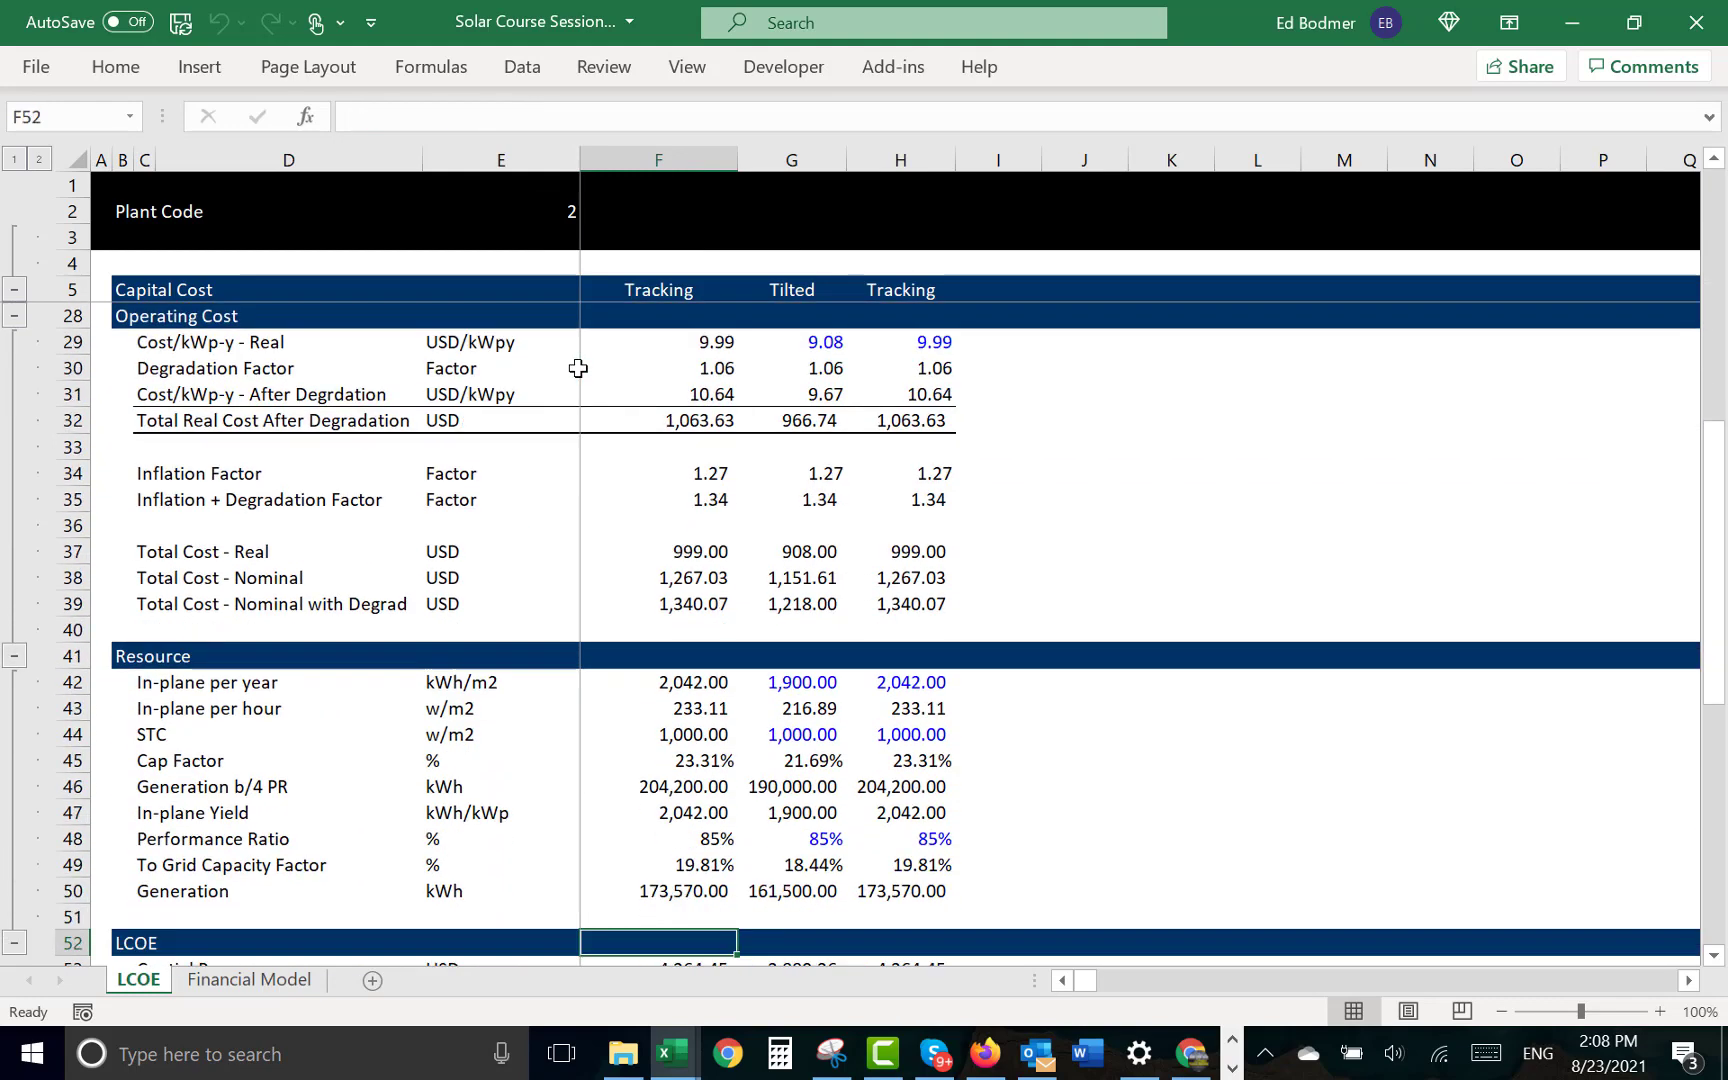
- Examine the To Grid Capacity Factor and Generation rows in the Resource section, including the tilted plant's capacity factor formula
{"action": "key", "text": "Up"}
{"action": "key", "text": "Up"}
{"action": "key", "text": "Up"}
{"action": "key", "text": "Up"}
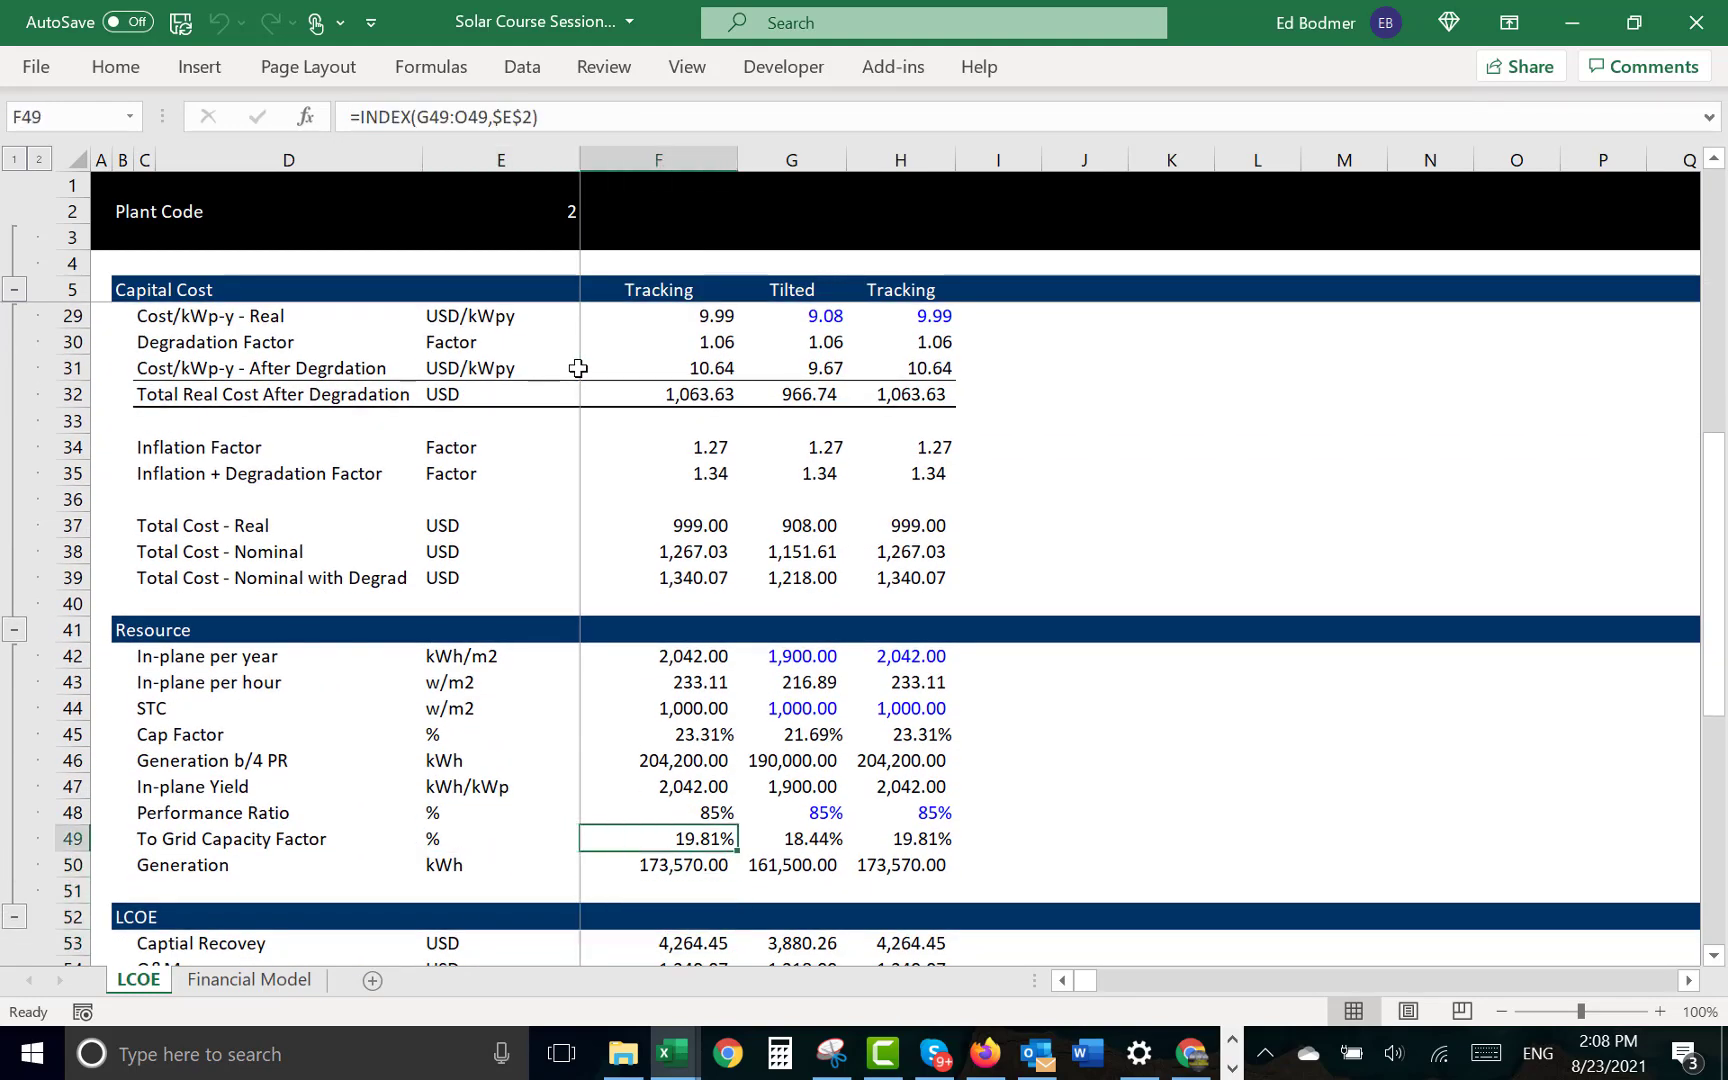
{"action": "key", "text": "Left"}
{"action": "key", "text": "Left"}
{"action": "key", "text": "Left"}
{"action": "key", "text": "Down"}
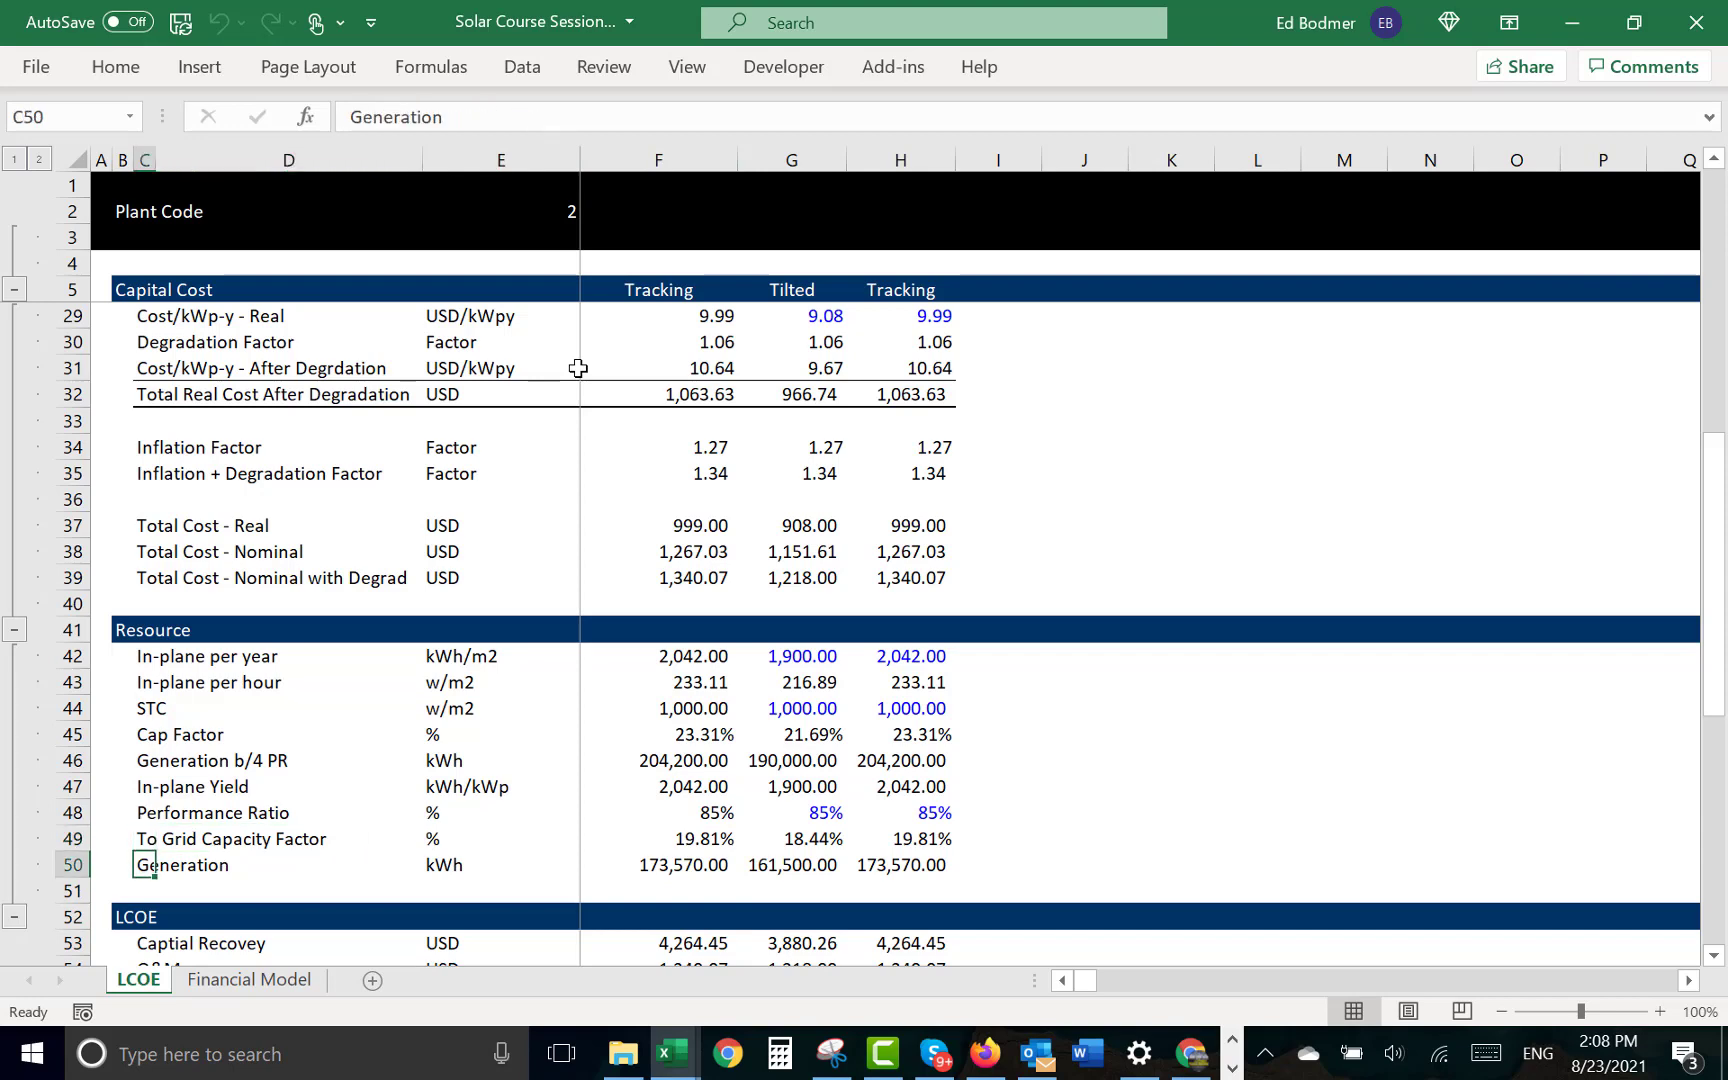
{"action": "key", "text": "Up"}
{"action": "key", "text": "Right"}
{"action": "key", "text": "Right"}
{"action": "key", "text": "Right"}
{"action": "key", "text": "Right"}
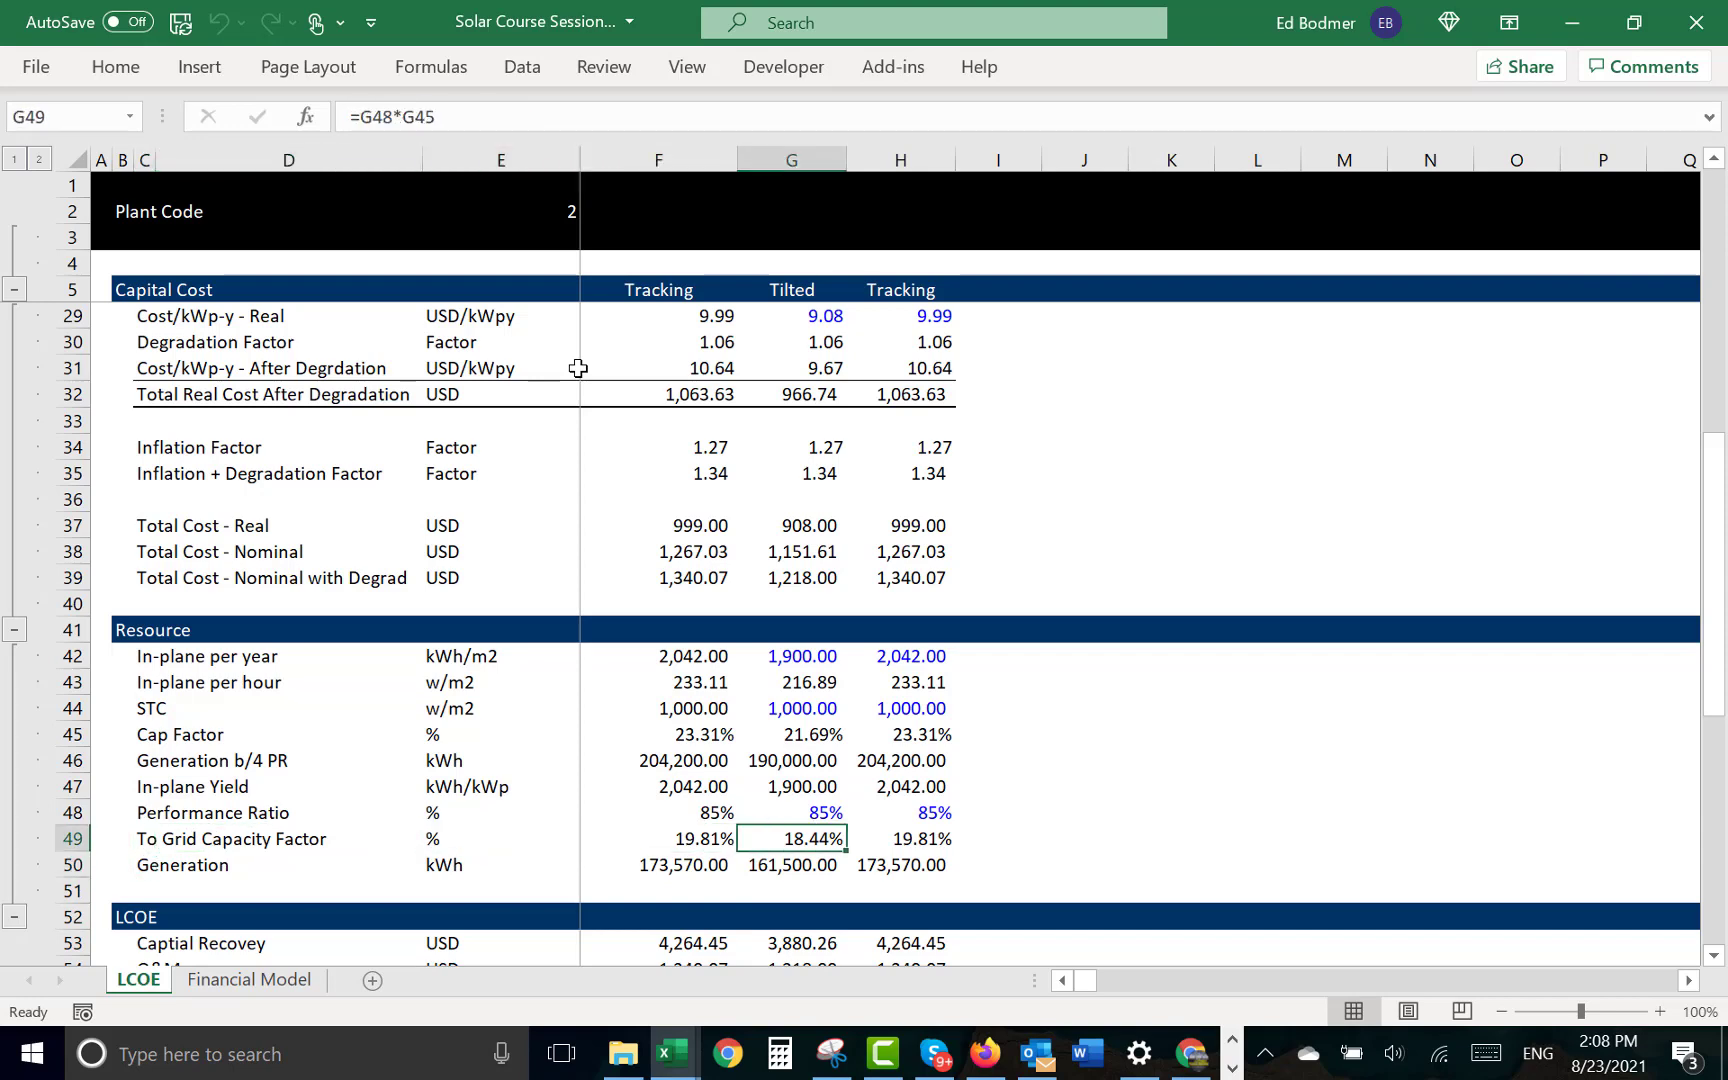
- Save the workbook and return to the Financial Model sheet
{"action": "key", "text": "ctrl+s"}
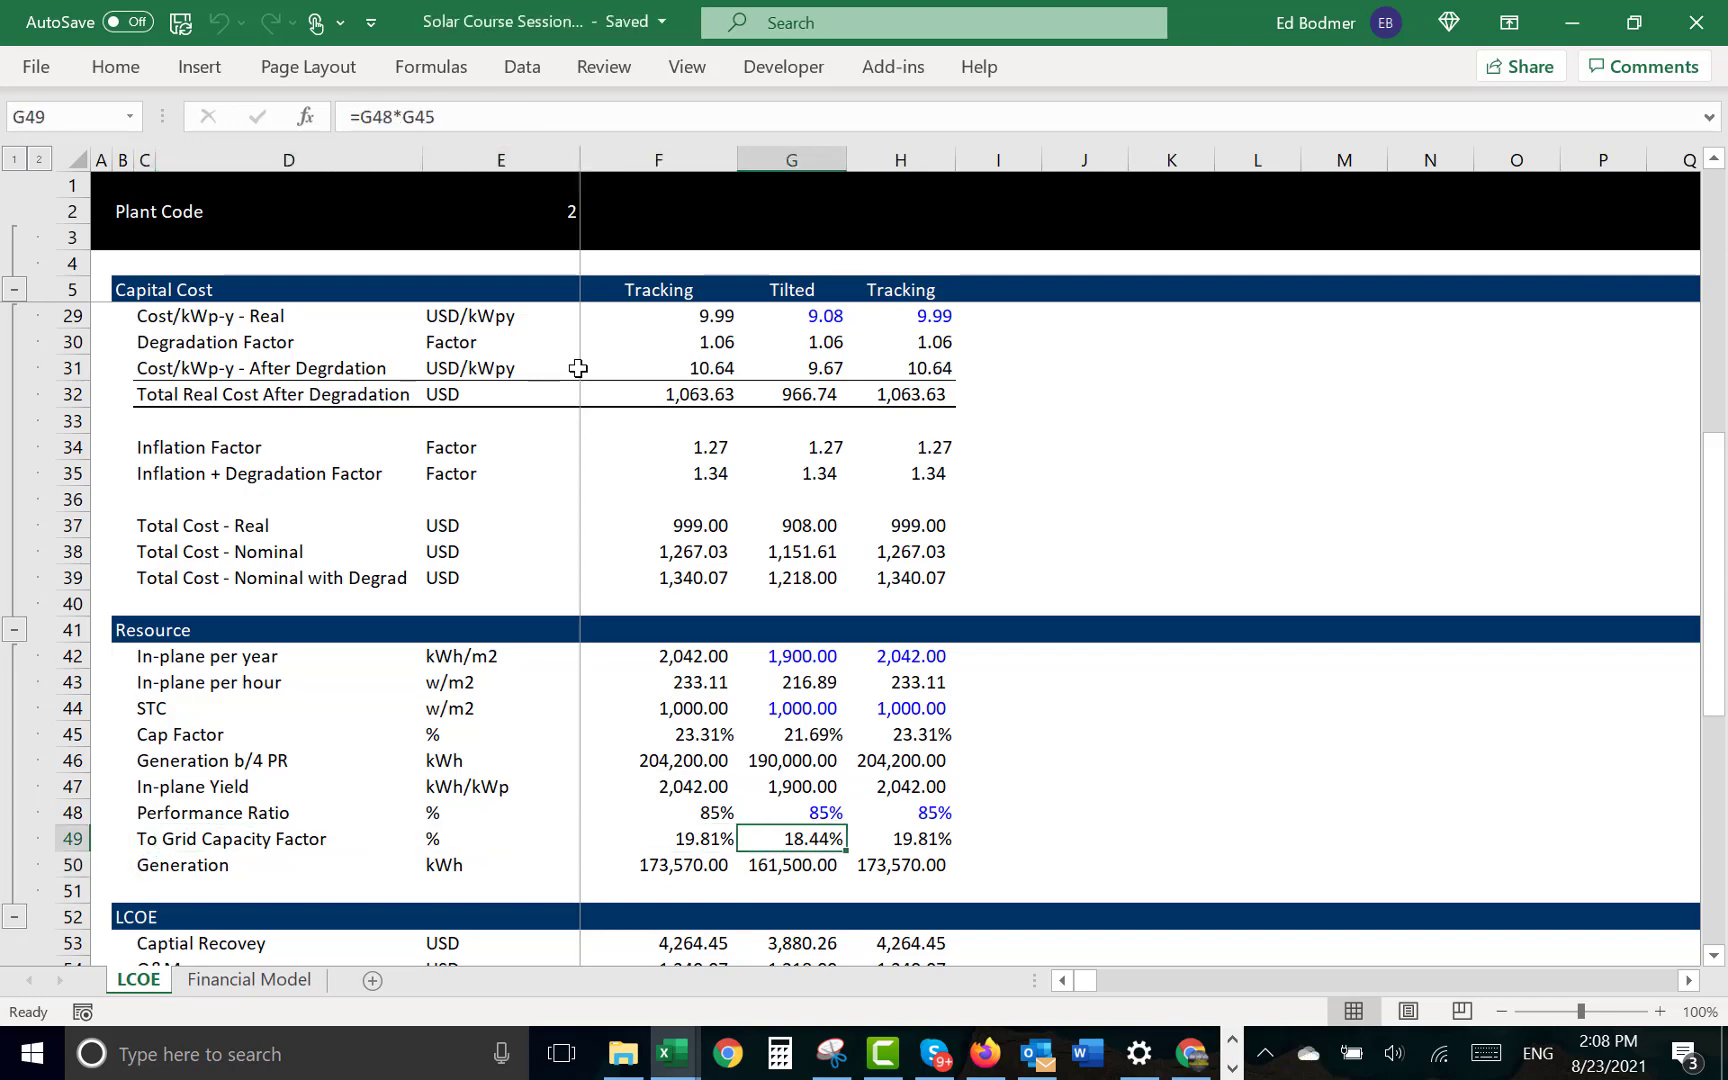
{"action": "key", "text": "ctrl+Page_Down"}
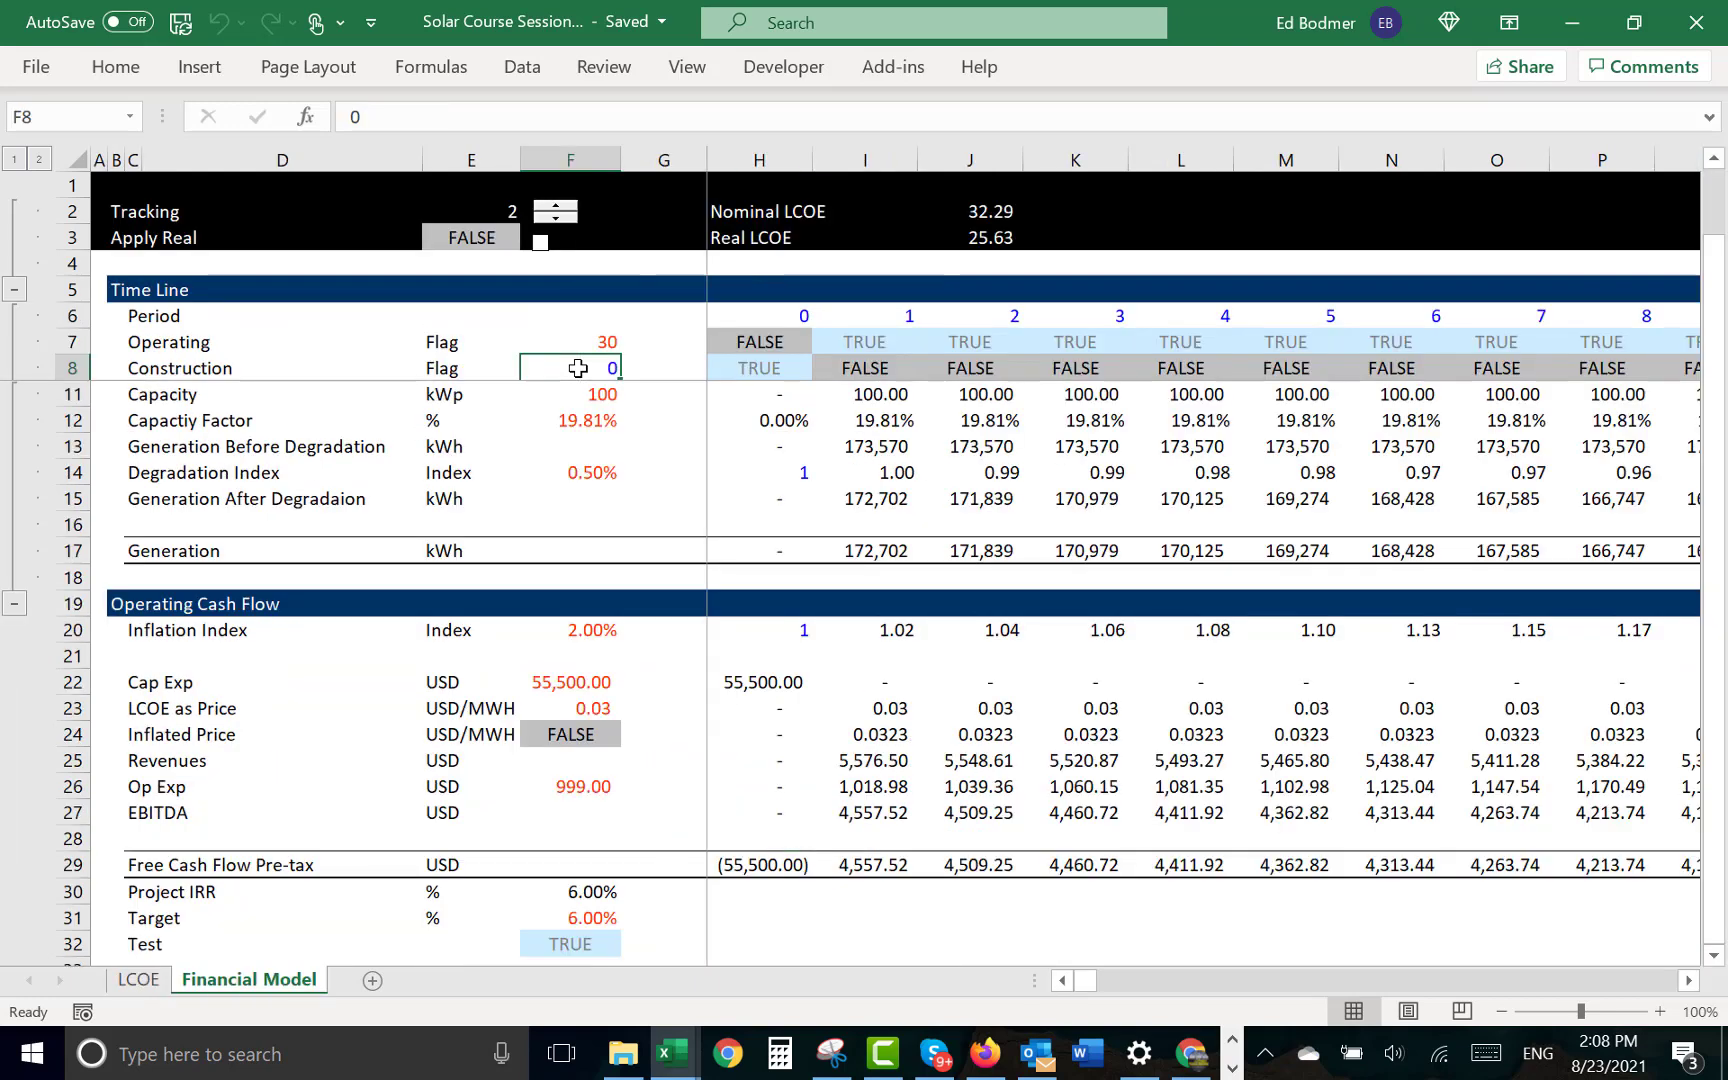
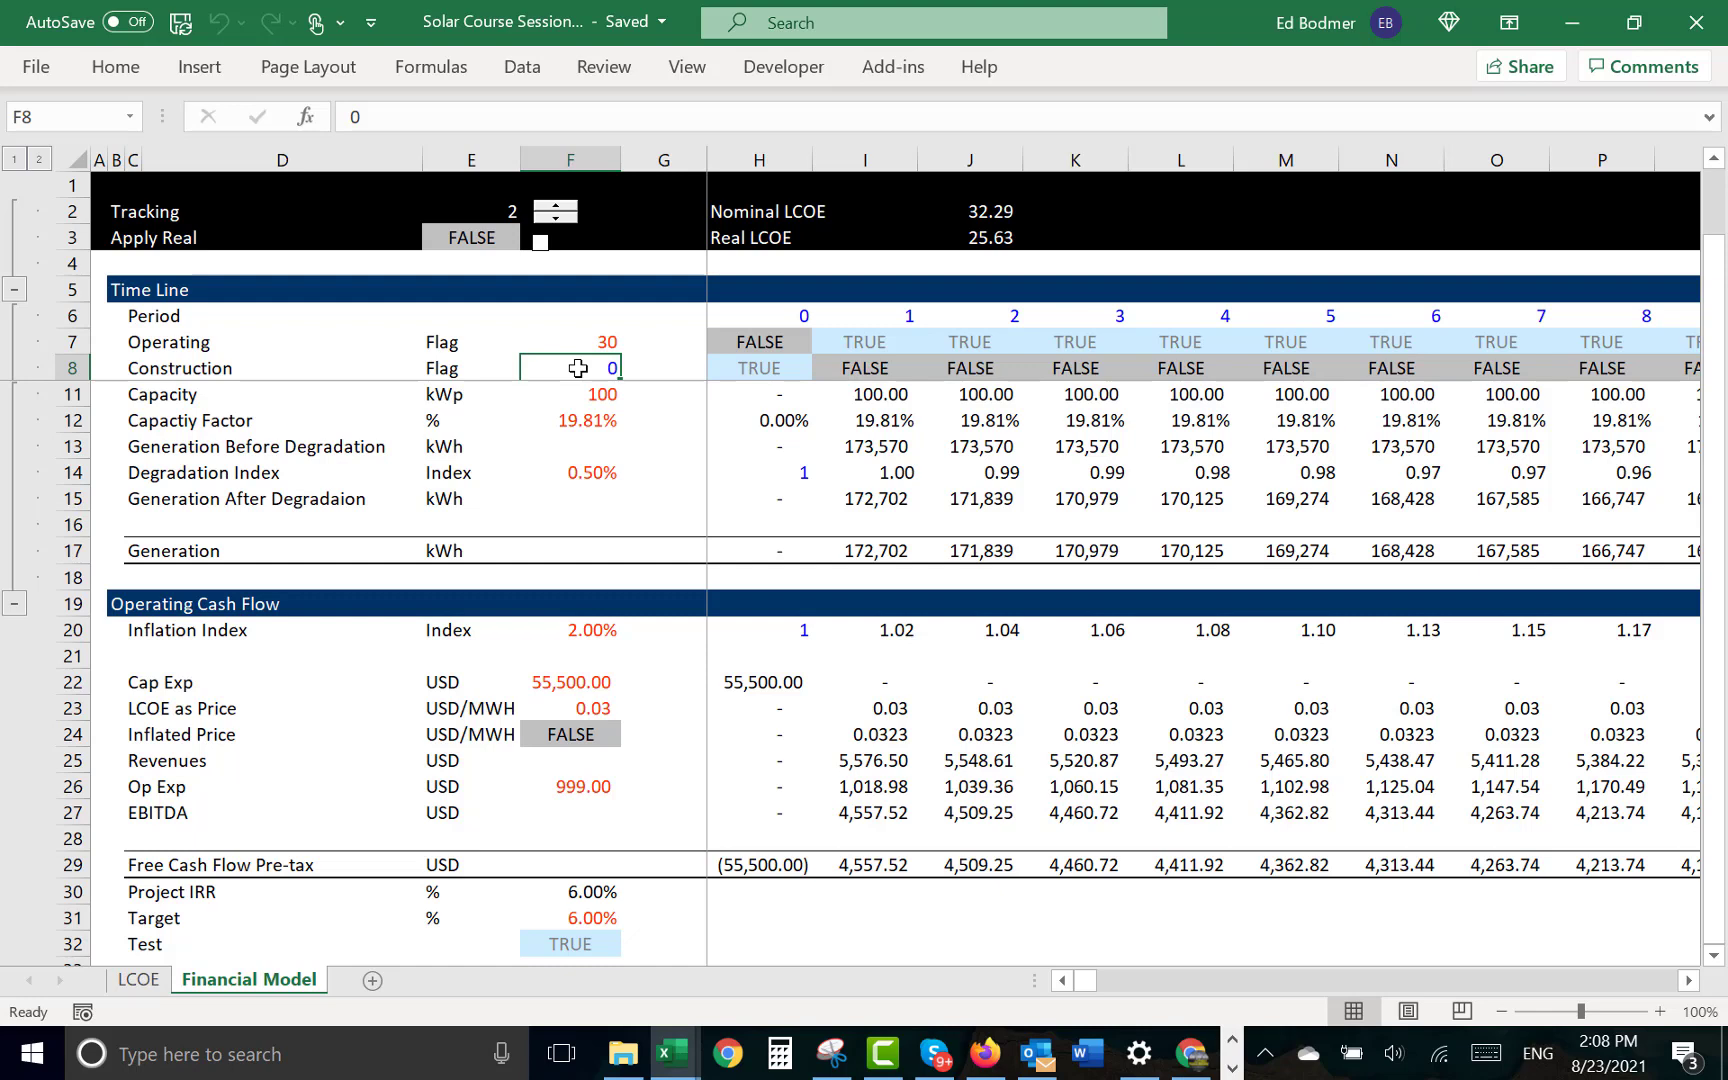
- Look over the Financial Model sheet from the timeline down past the project IRR test and back to the top
{"action": "key", "text": "Left"}
{"action": "key", "text": "Left"}
{"action": "key", "text": "Right"}
{"action": "key", "text": "Down"}
{"action": "key", "text": "Down"}
{"action": "key", "text": "Down"}
{"action": "key", "text": "Down"}
{"action": "key", "text": "Down"}
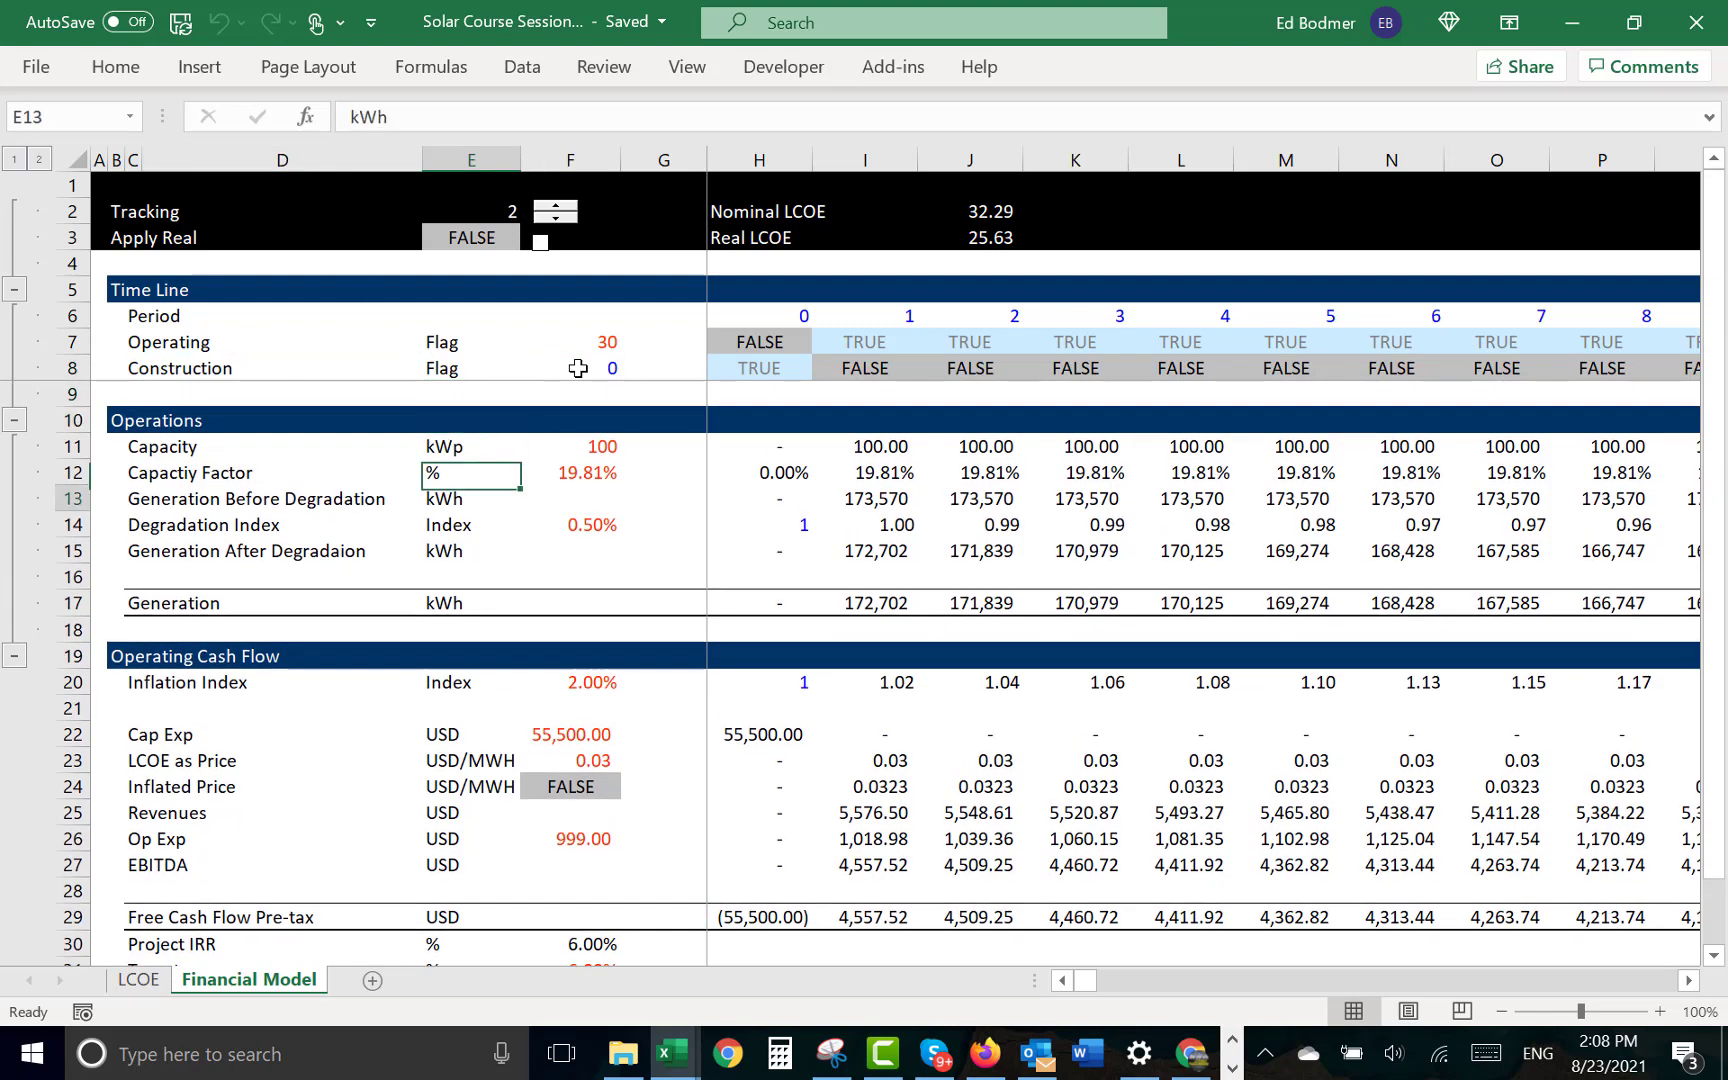
{"action": "key", "text": "Down"}
{"action": "key", "text": "Down"}
{"action": "key", "text": "Down"}
{"action": "key", "text": "Down"}
{"action": "key", "text": "Down"}
{"action": "key", "text": "Down"}
{"action": "key", "text": "Down"}
{"action": "key", "text": "Down"}
{"action": "key", "text": "Down"}
{"action": "key", "text": "Down"}
{"action": "key", "text": "Down"}
{"action": "key", "text": "Down"}
{"action": "key", "text": "Down"}
{"action": "key", "text": "Down"}
{"action": "key", "text": "Down"}
{"action": "key", "text": "Down"}
{"action": "key", "text": "Down"}
{"action": "key", "text": "Down"}
{"action": "key", "text": "Down"}
{"action": "key", "text": "Down"}
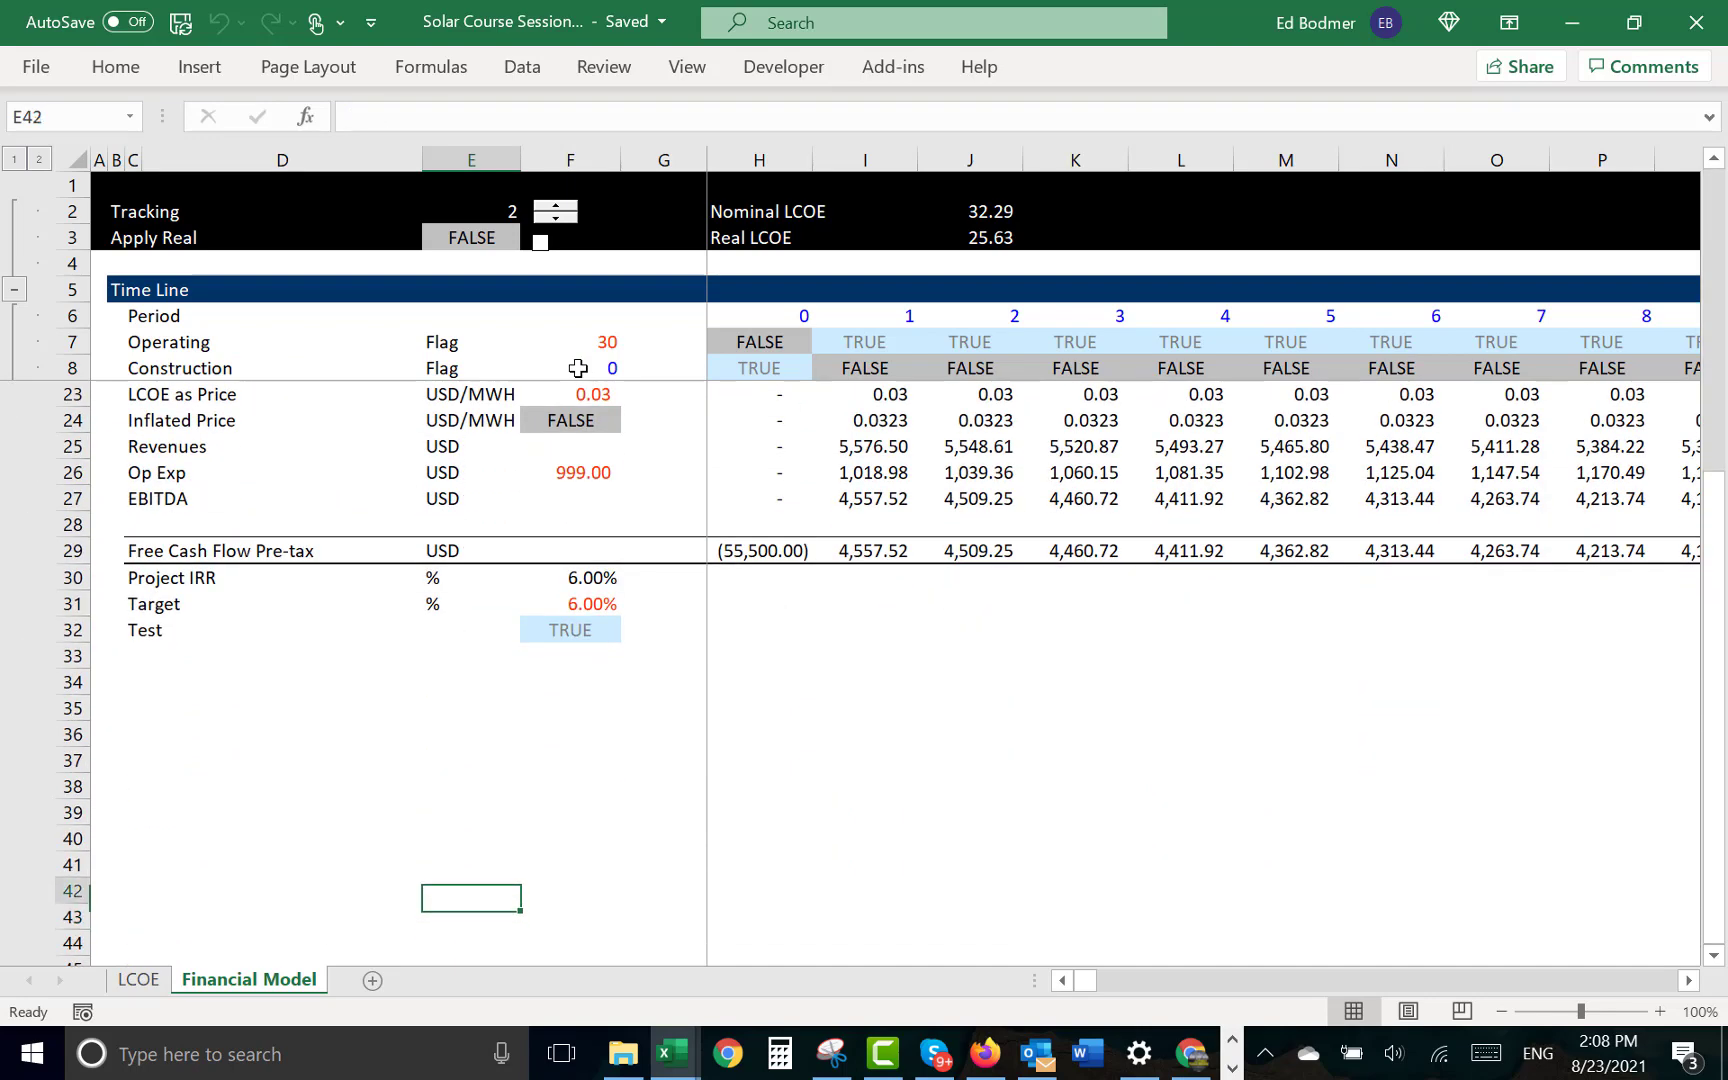
{"action": "key", "text": "Up"}
{"action": "key", "text": "Up"}
{"action": "key", "text": "Up"}
{"action": "key", "text": "Up"}
{"action": "key", "text": "Up"}
{"action": "key", "text": "Up"}
{"action": "key", "text": "Up"}
{"action": "key", "text": "Up"}
{"action": "key", "text": "Up"}
{"action": "key", "text": "Up"}
{"action": "key", "text": "Up"}
{"action": "key", "text": "Up"}
{"action": "key", "text": "Up"}
{"action": "key", "text": "Up"}
{"action": "key", "text": "Up"}
{"action": "key", "text": "Up"}
{"action": "key", "text": "Up"}
{"action": "key", "text": "Up"}
{"action": "key", "text": "Up"}
{"action": "key", "text": "Up"}
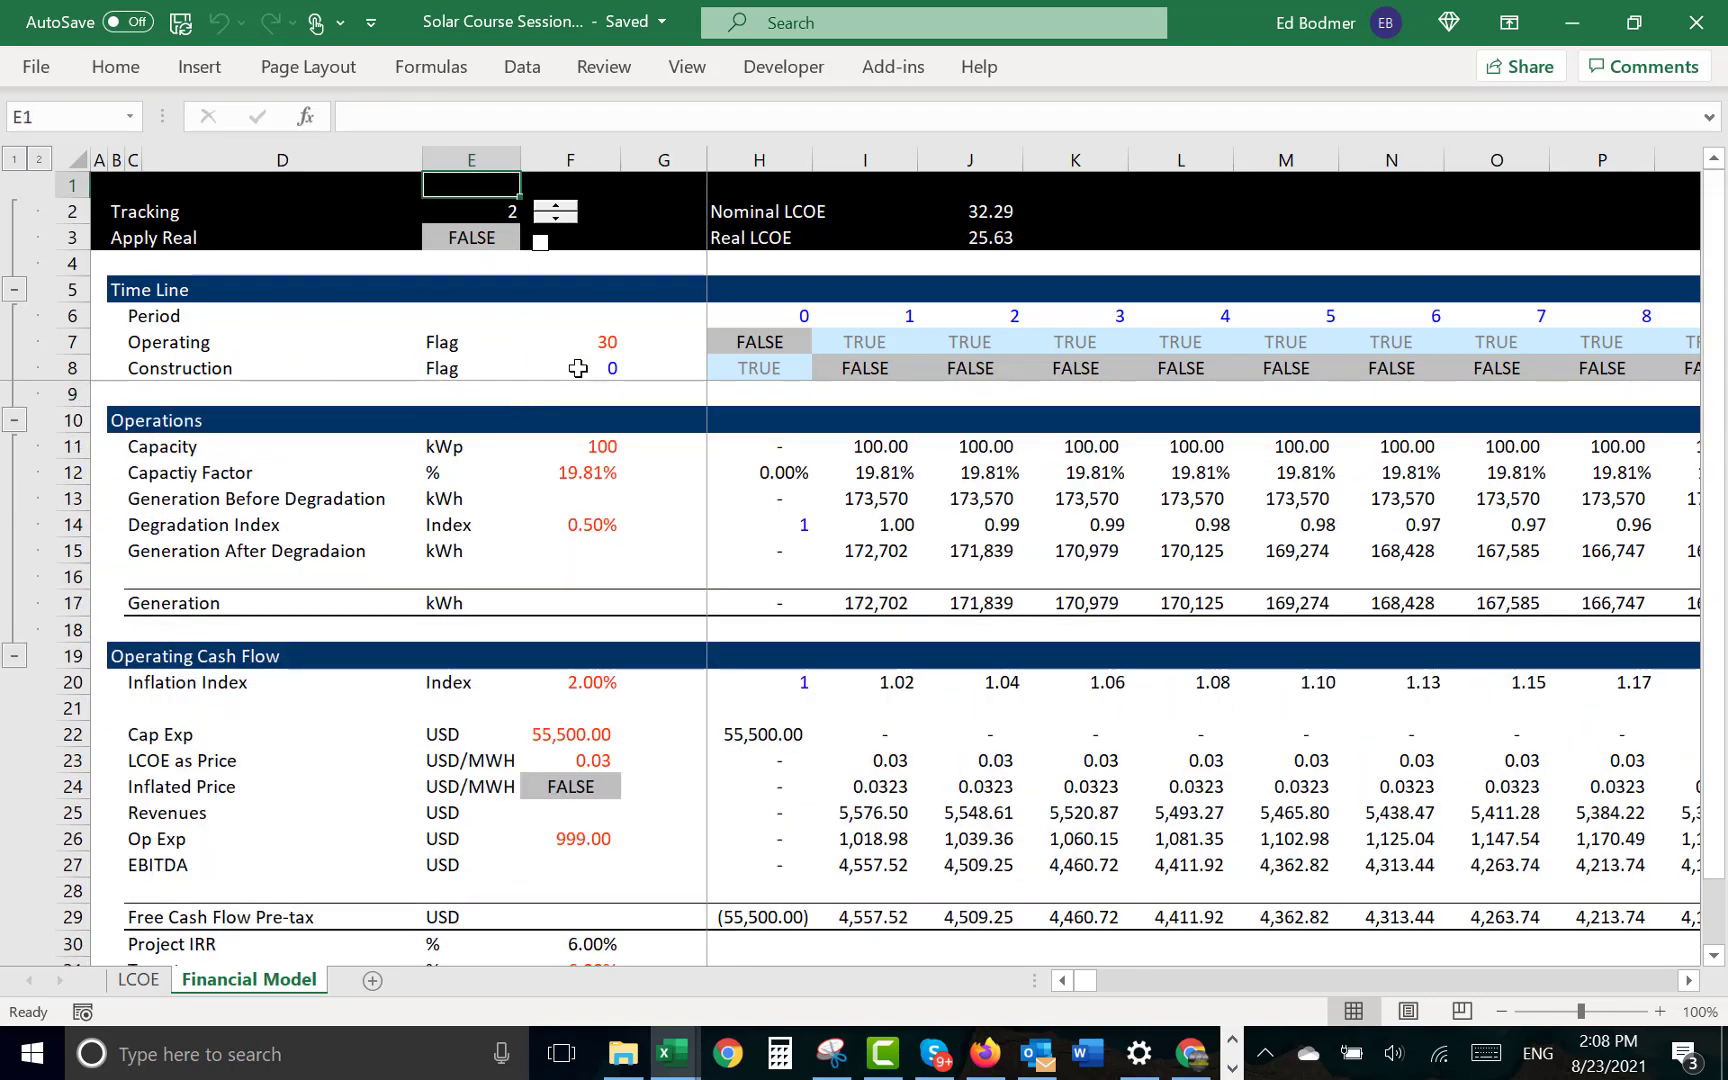
- Save the workbook and select the period 1 Generation After Degradation cell
{"action": "key", "text": "ctrl+s"}
{"action": "left_click", "coordinate": [889, 547]}
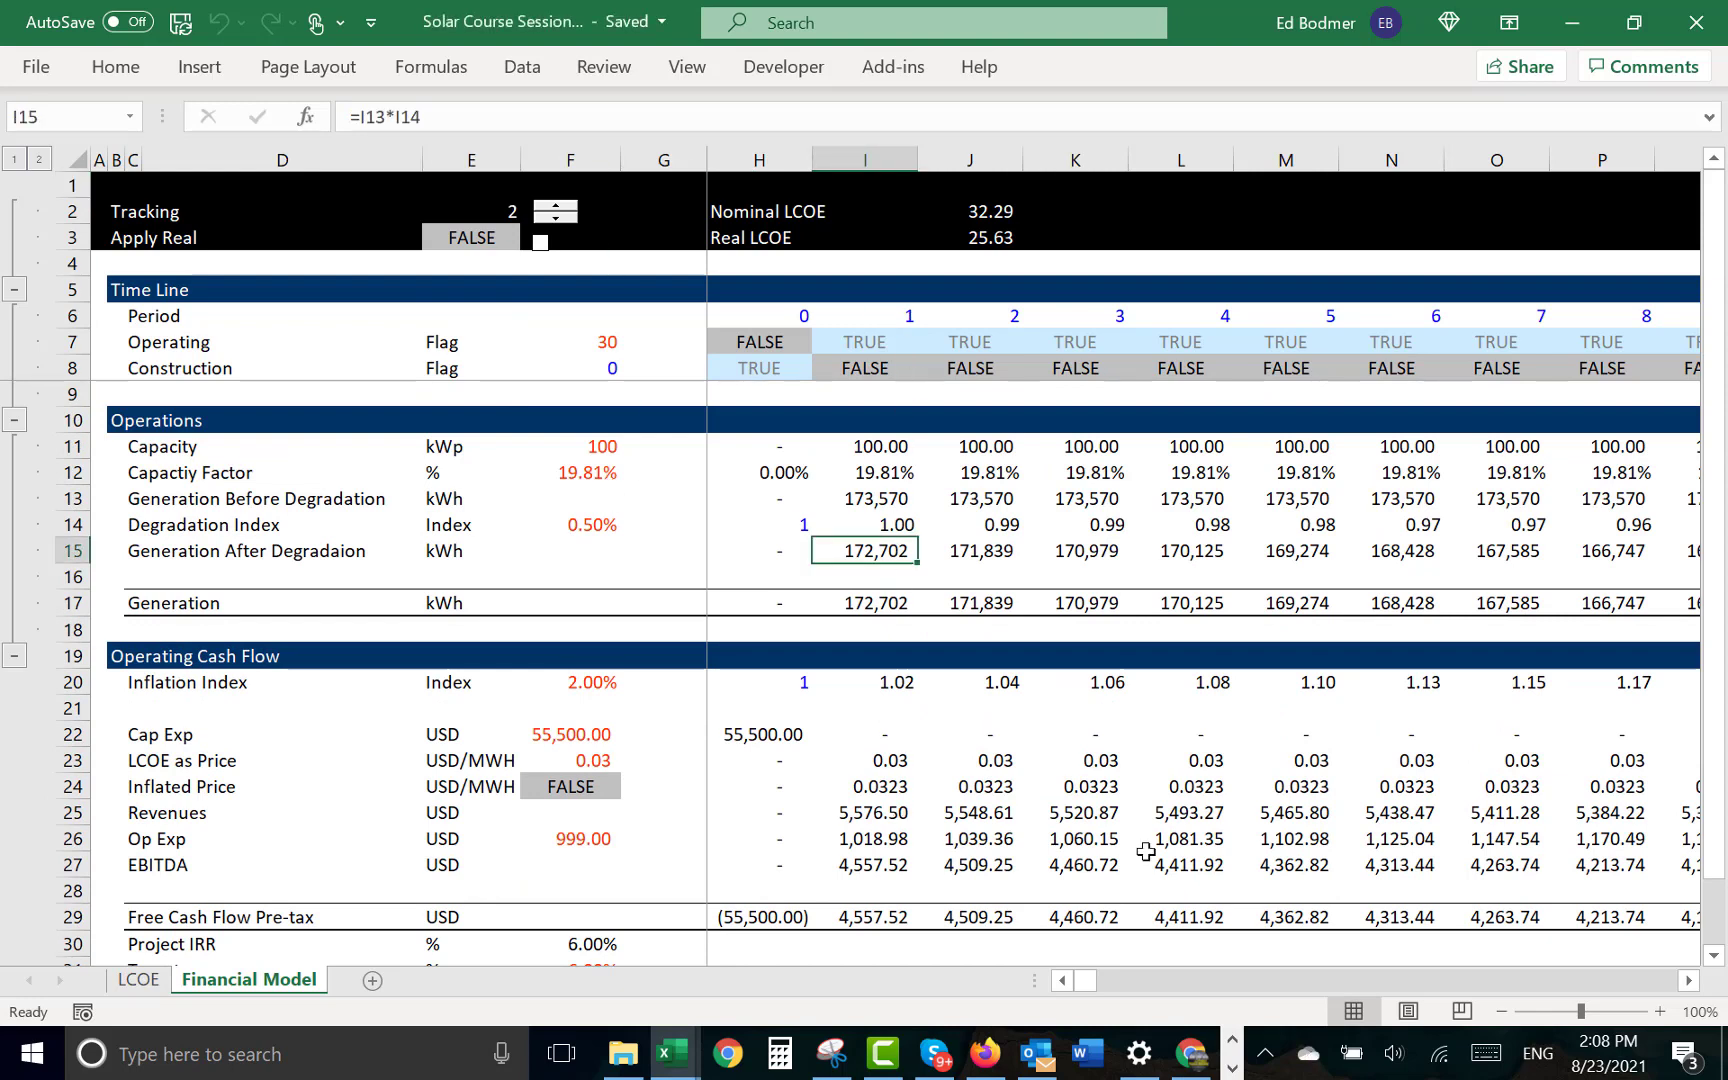
- Switch to Camtasia and bring up the recorder window with its pause and stop controls
{"action": "left_click", "coordinate": [885, 1055]}
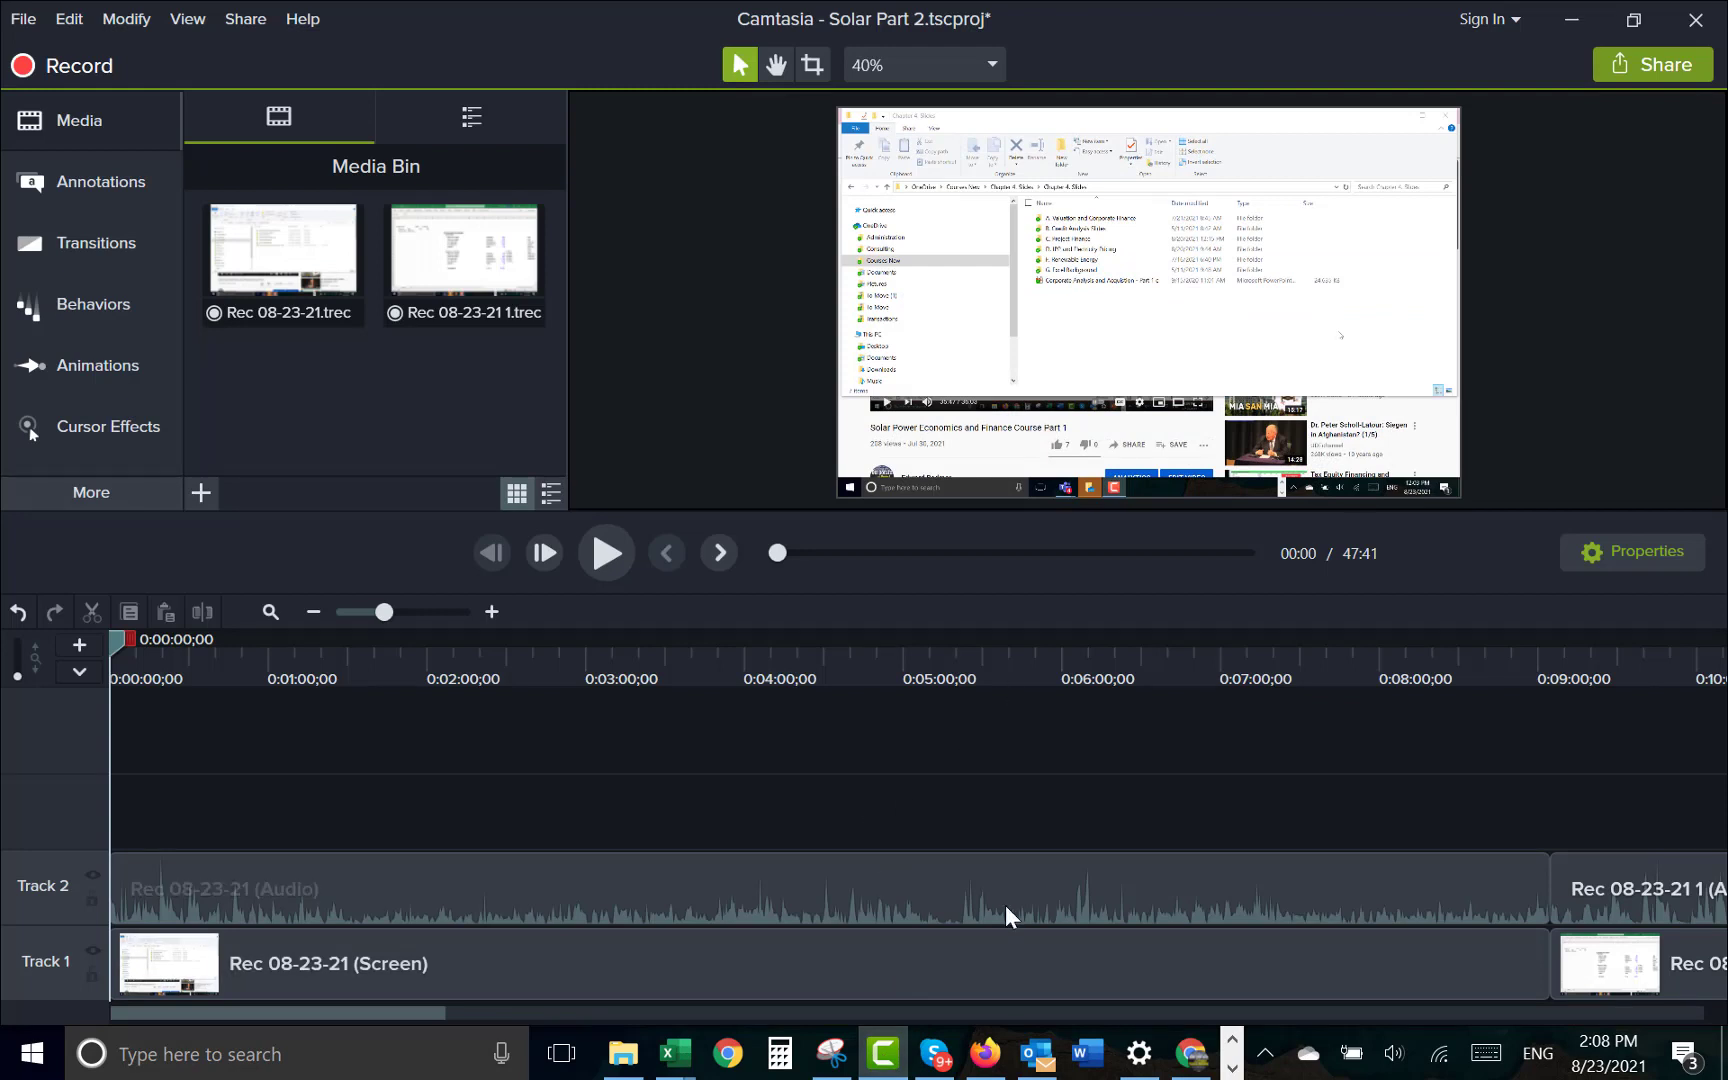
{"action": "left_click", "coordinate": [1233, 1067]}
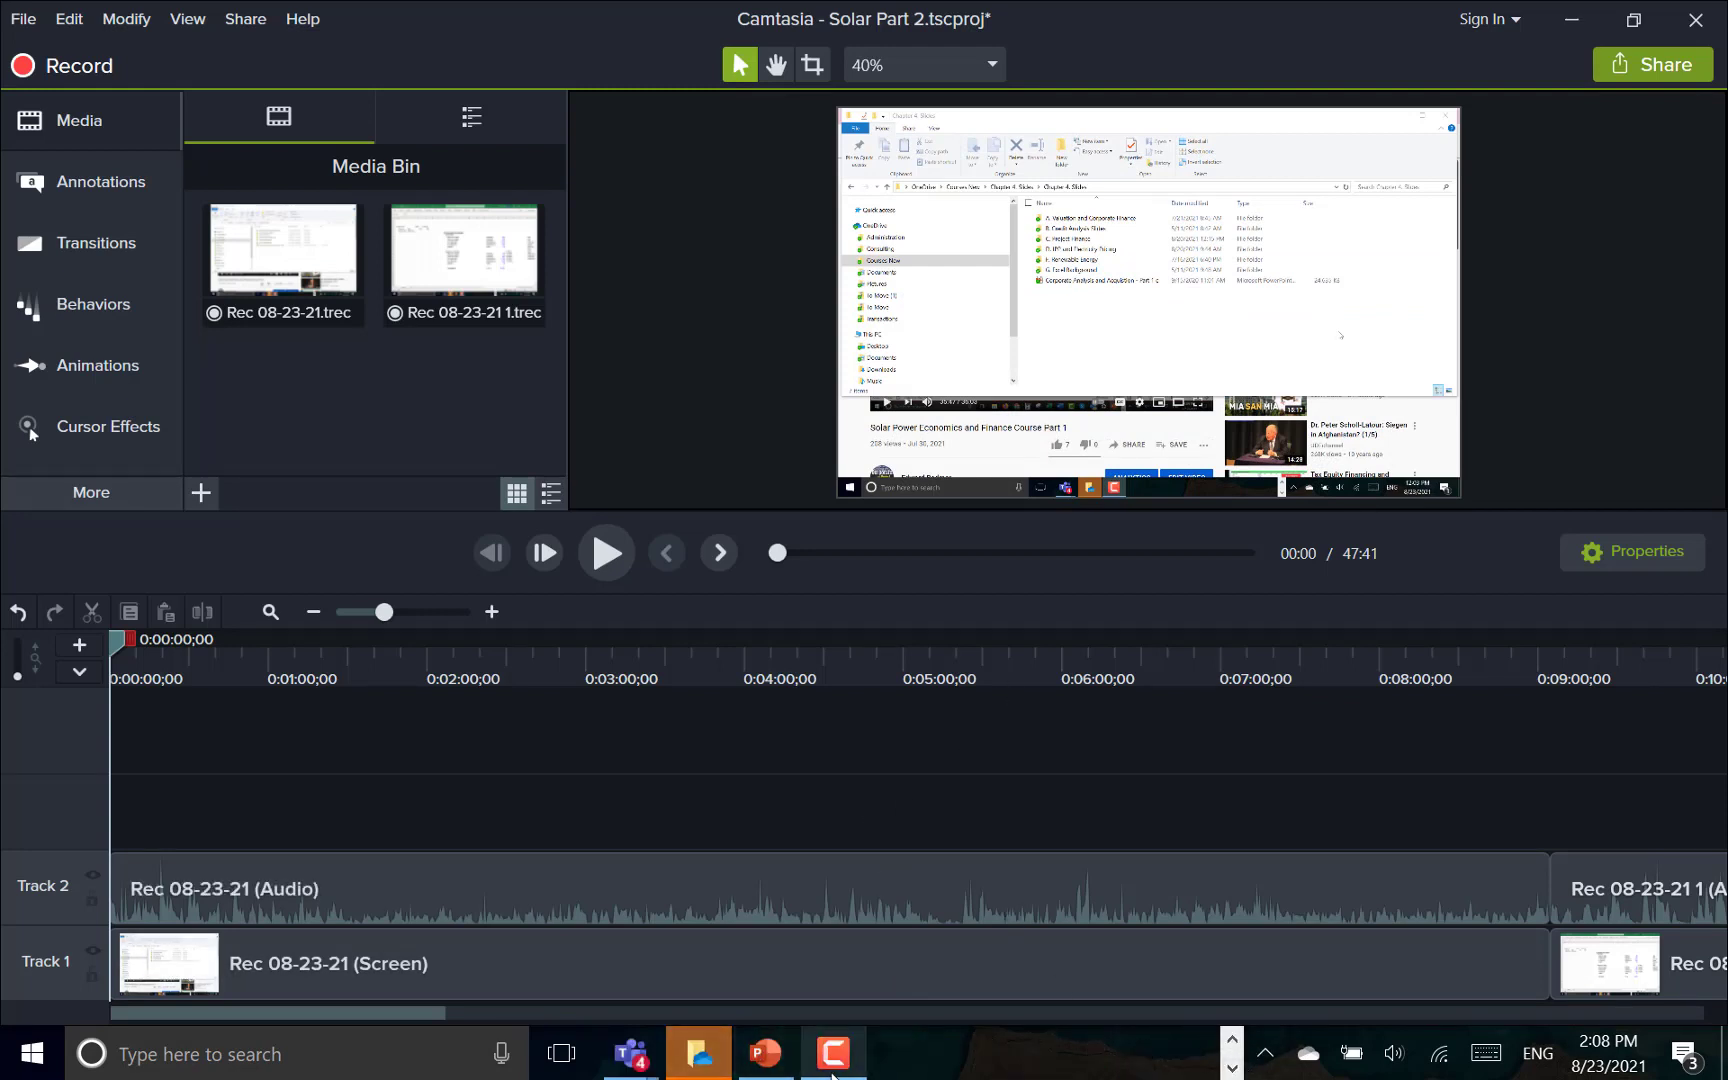
{"action": "left_click", "coordinate": [833, 1072]}
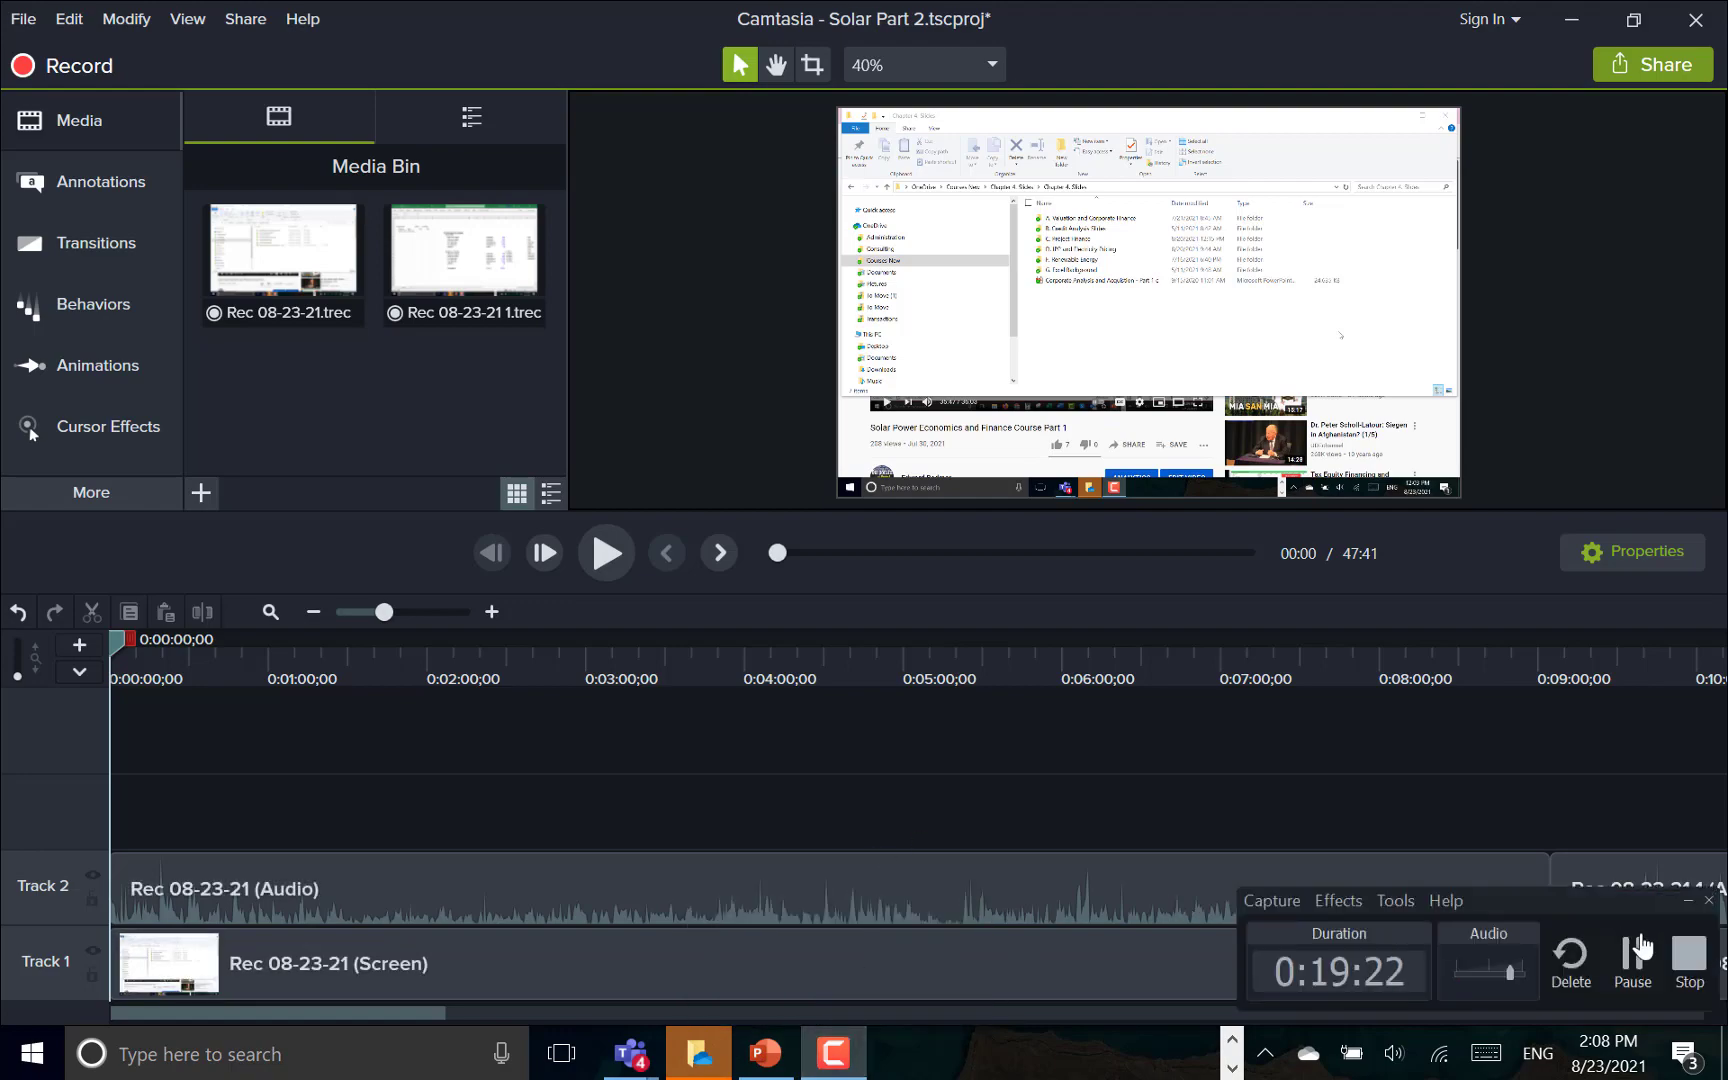